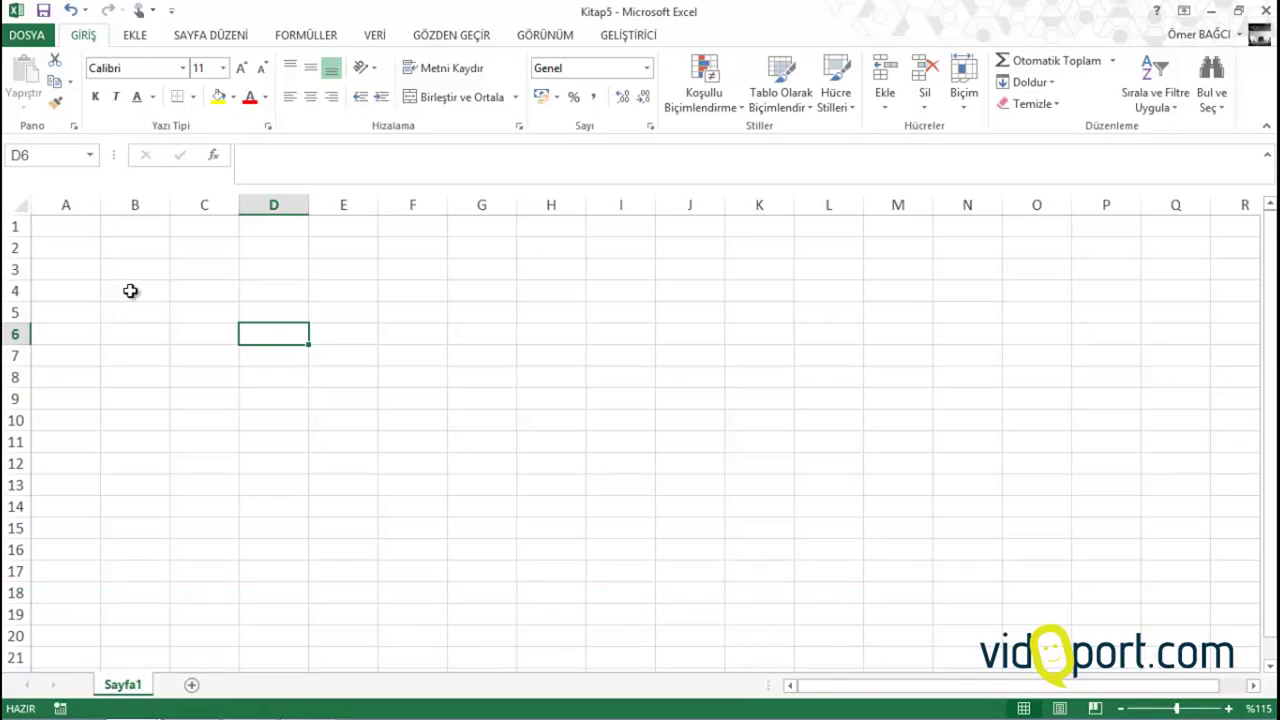
Step: Add a new sheet and list Cariler, Presjtij and Afikir down column A from A2
left_click(191, 686)
left_click(56, 238)
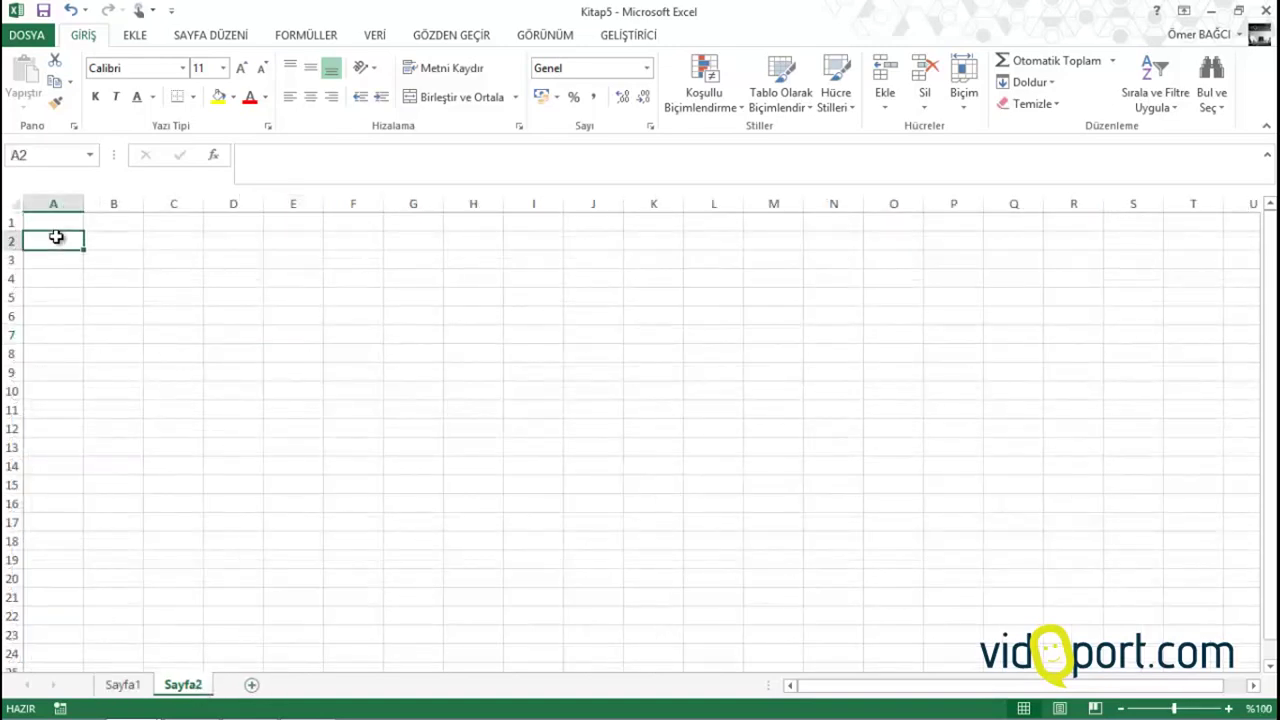
scroll(56, 238, "up", 9)
type("C")
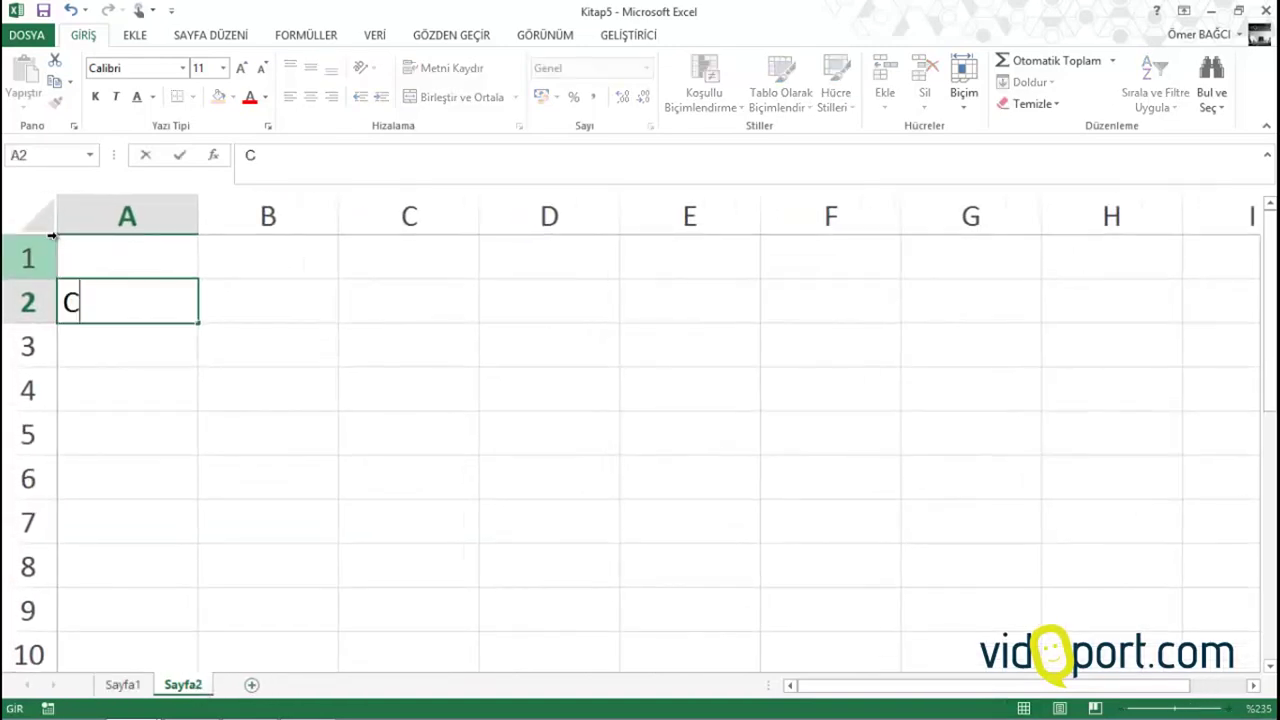
type("arile")
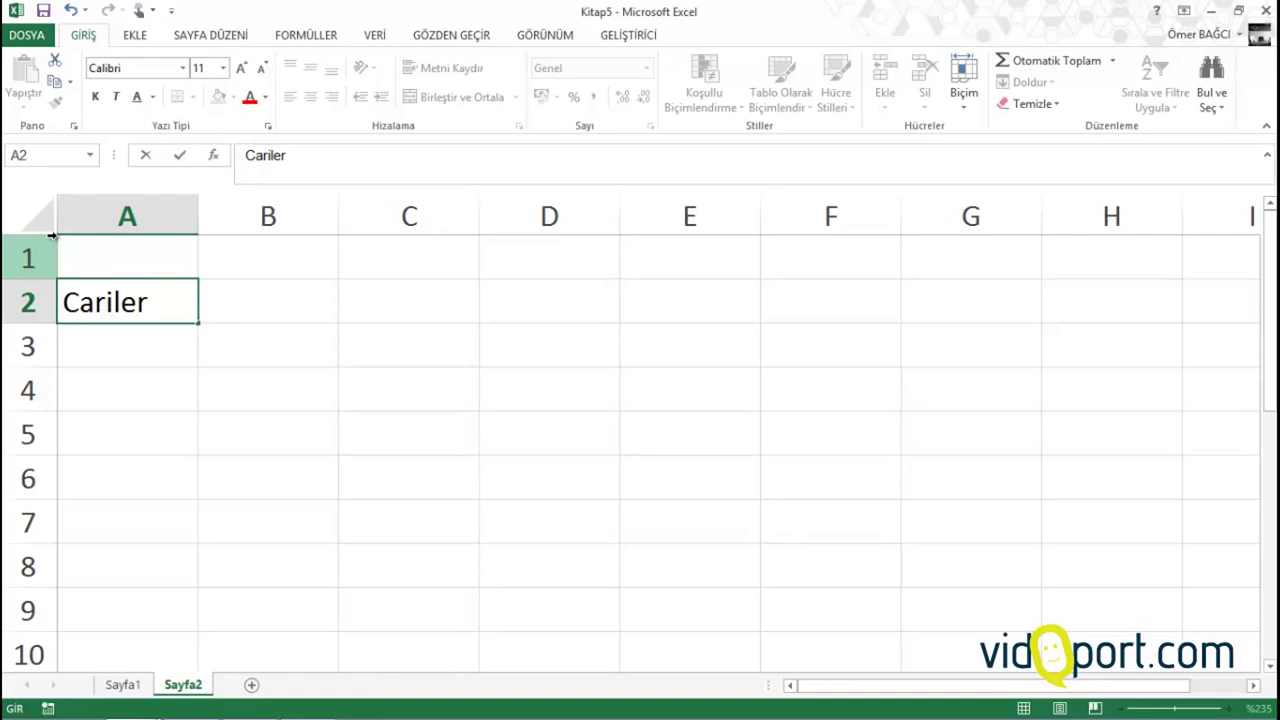
type("r")
key("Return")
type("Pres")
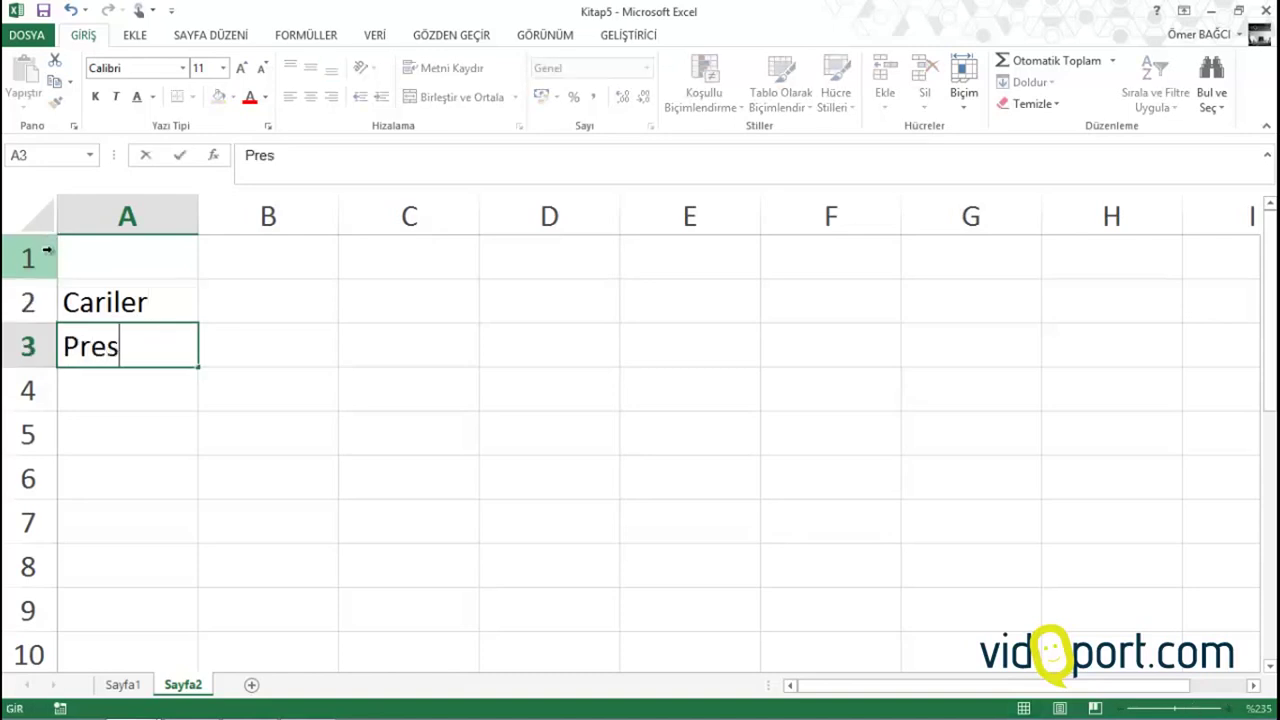
type("jtij")
key("Return")
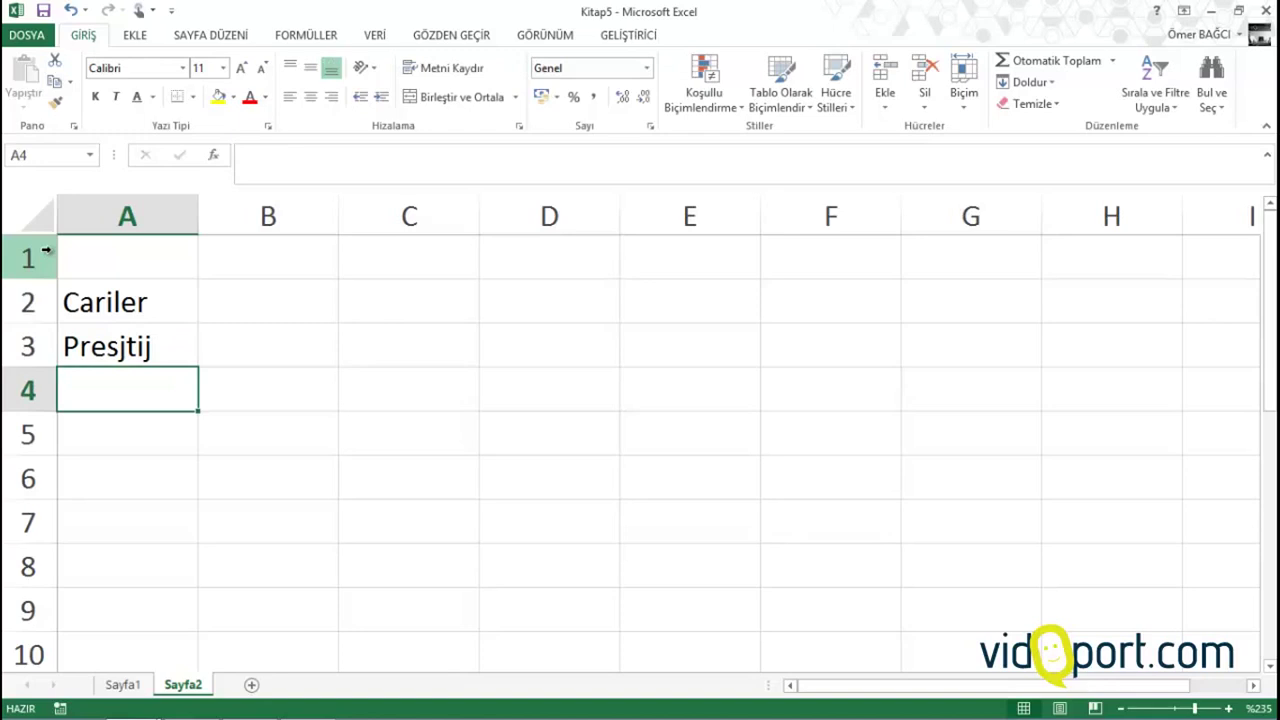
type("Afikir")
key("Return")
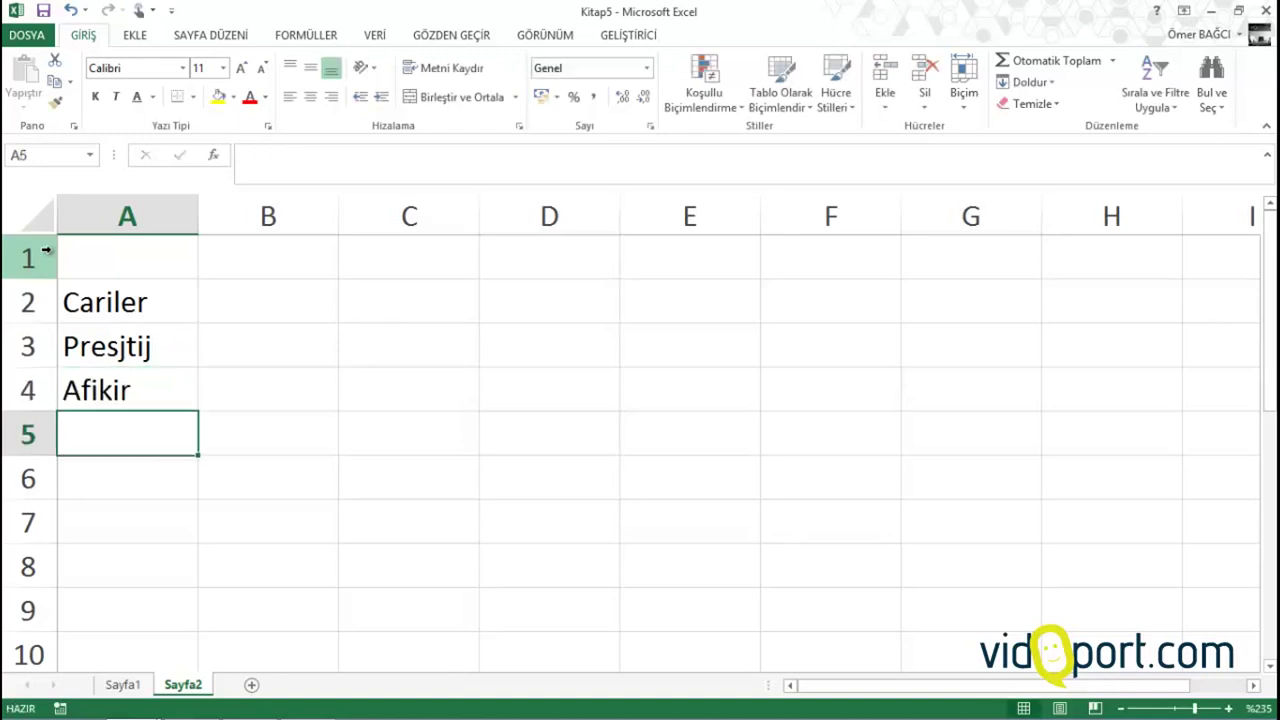
Step: Finish the list with Haşem Web, Erbakır and Denkim, then go back to Sayfa1
type("W")
key("BackSpace")
type("Haşem")
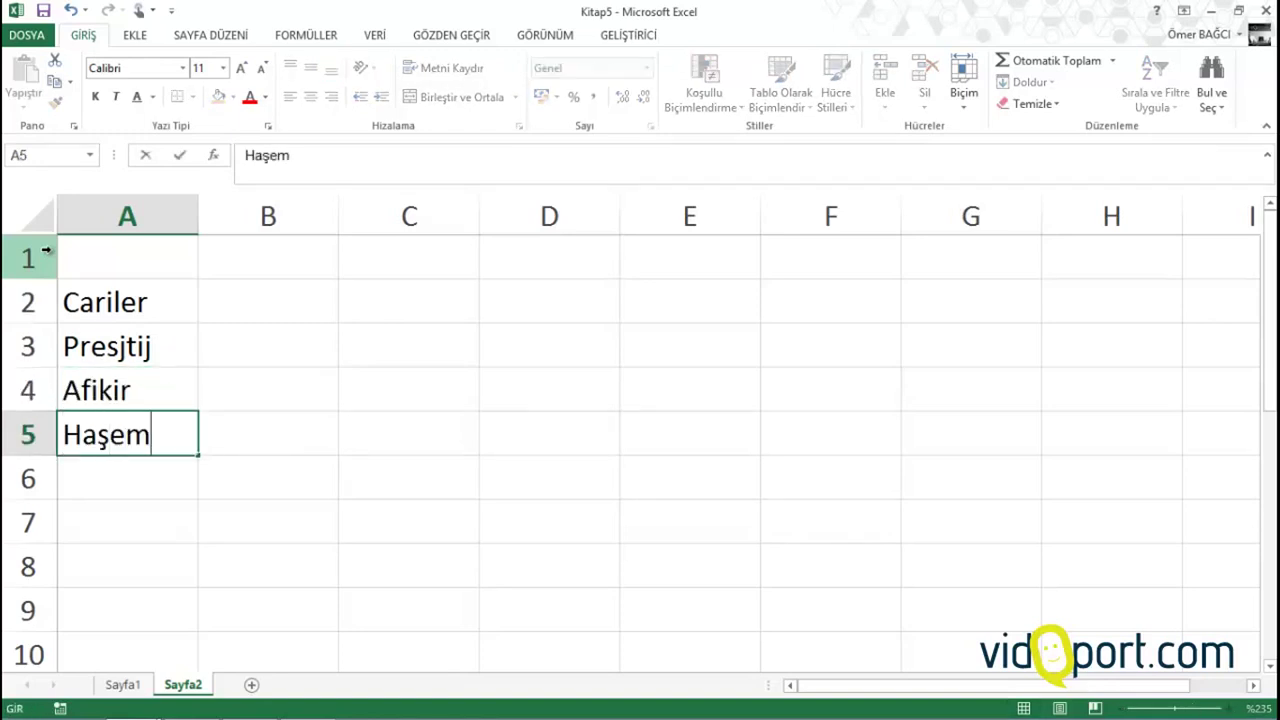
type(" Web")
key("Return")
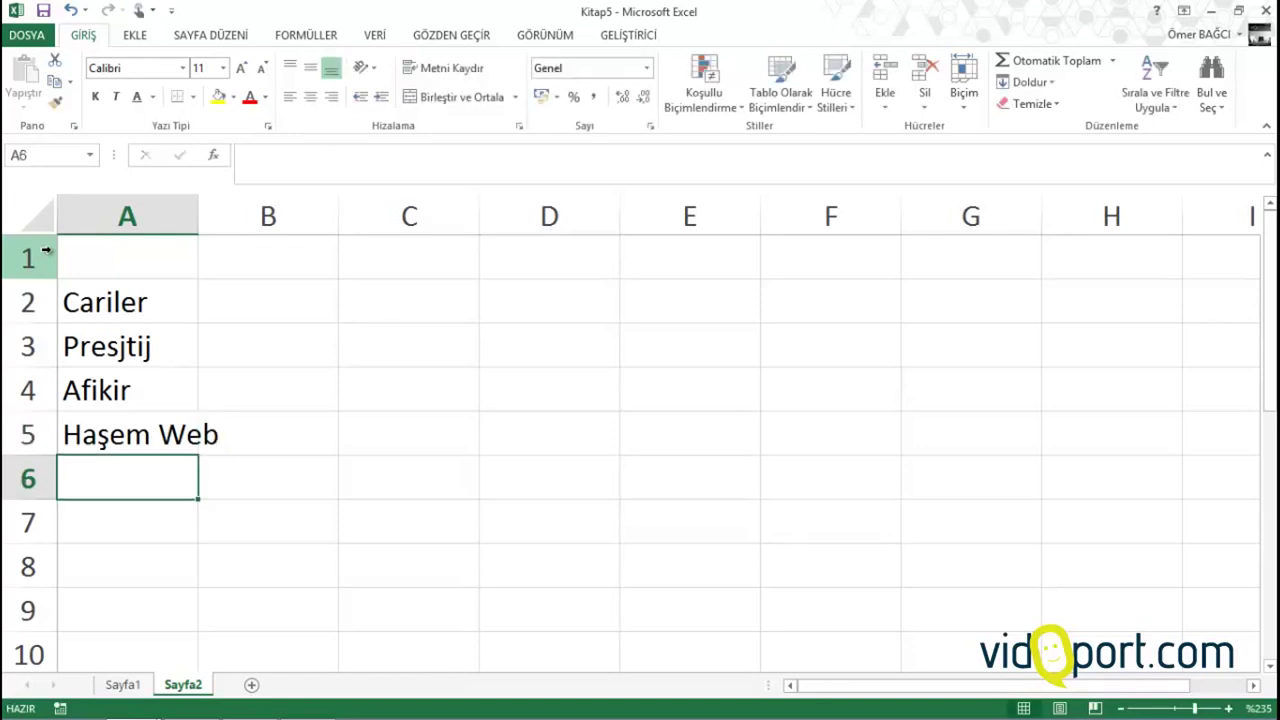
type("Erbakır")
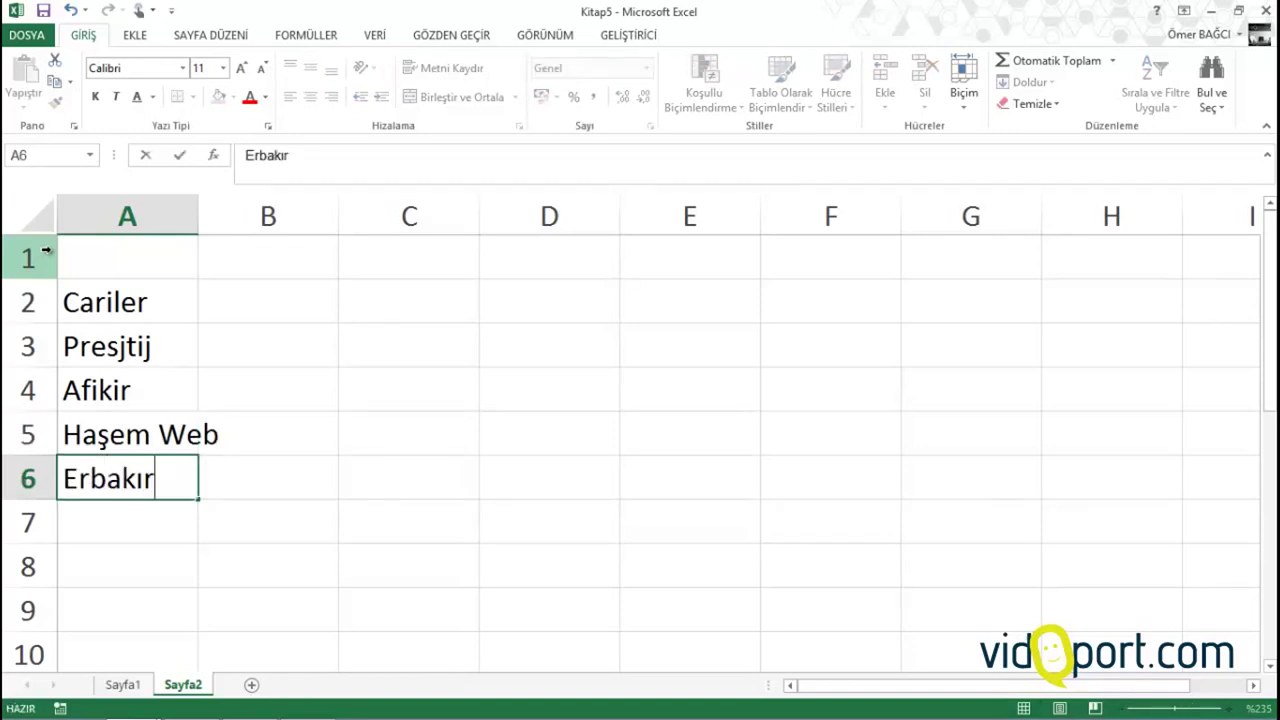
key("Return")
type("Denki")
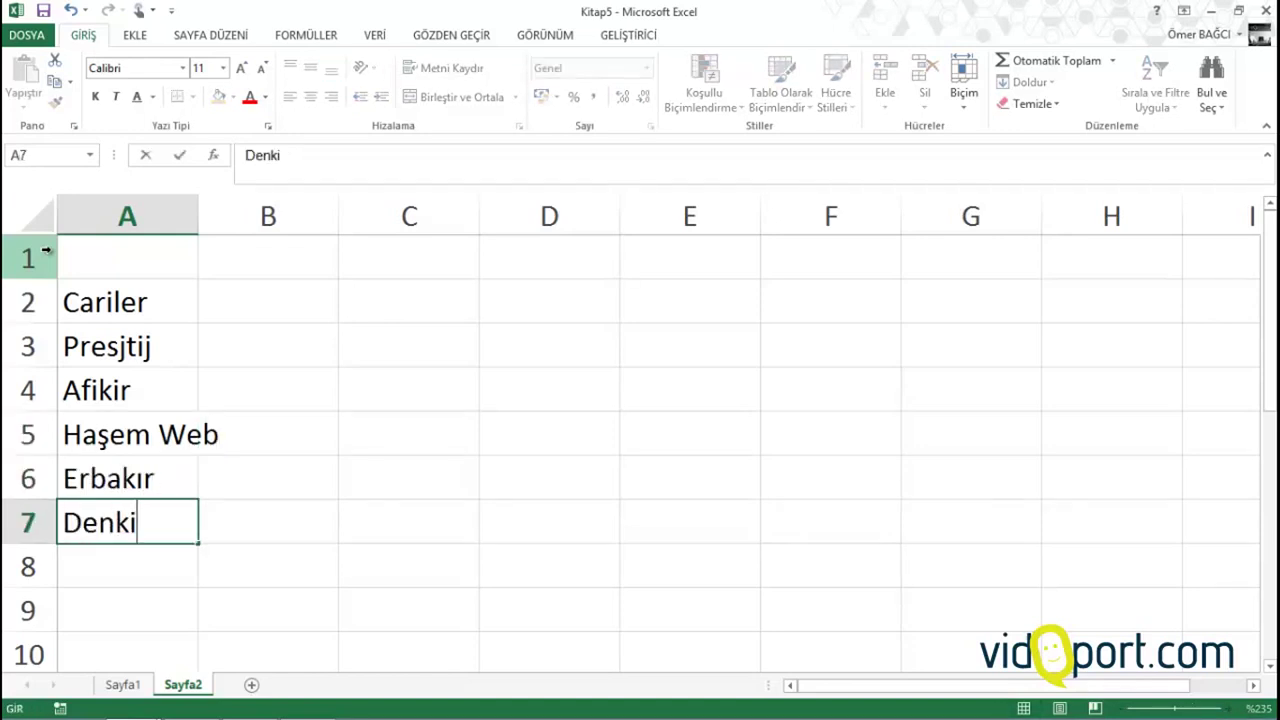
type("m")
key("Return")
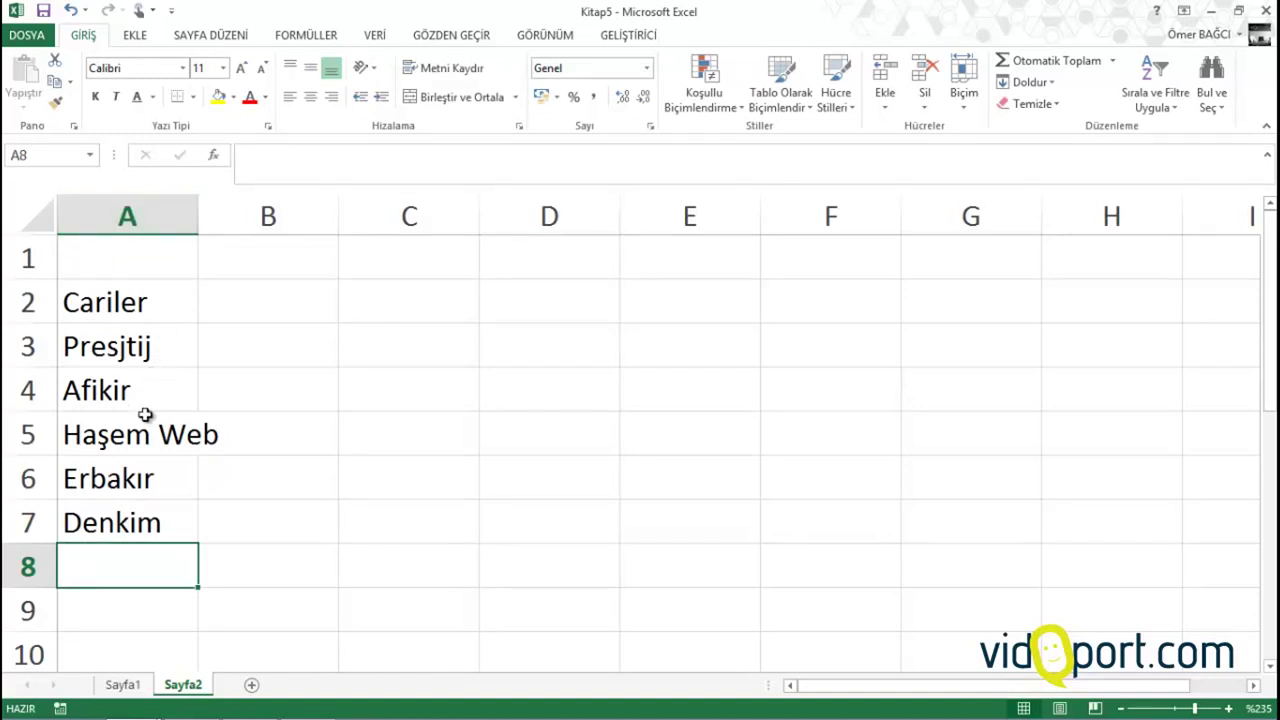
left_click(136, 683)
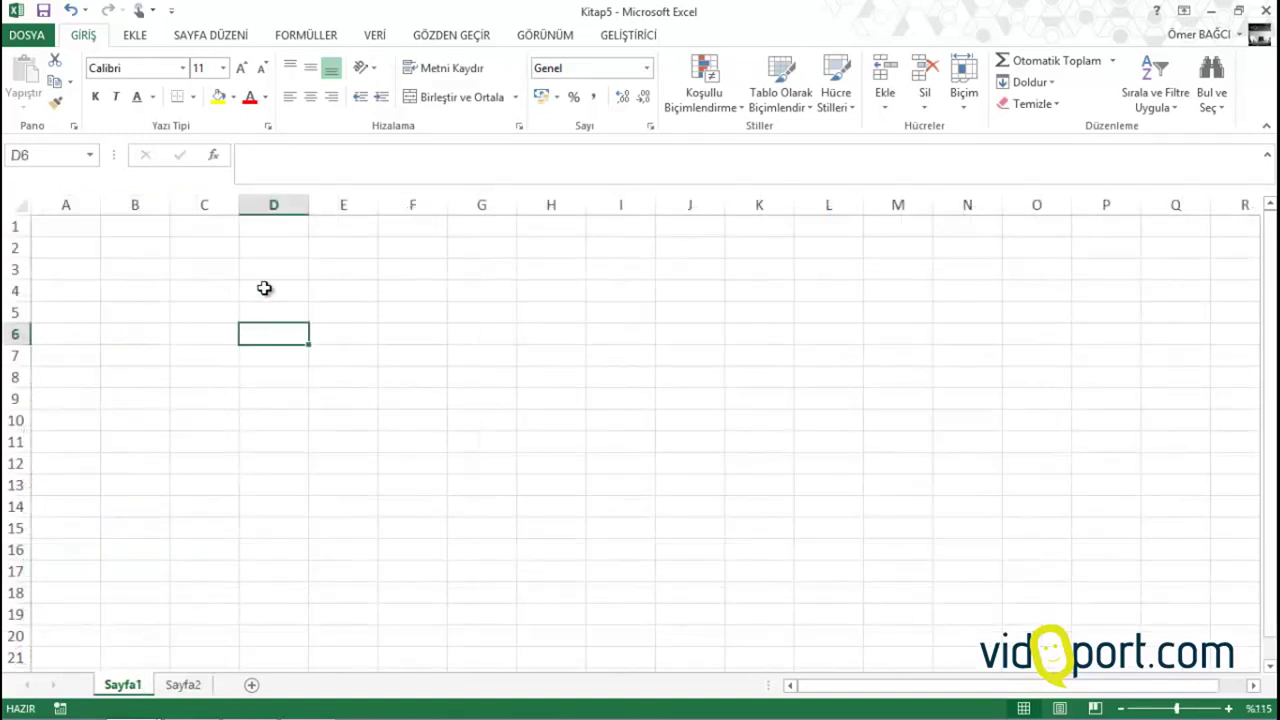
Step: Enter the headers YIL, AY, Tarih and Cari across A2:D2
scroll(260, 296, "up", 1)
left_click(53, 254)
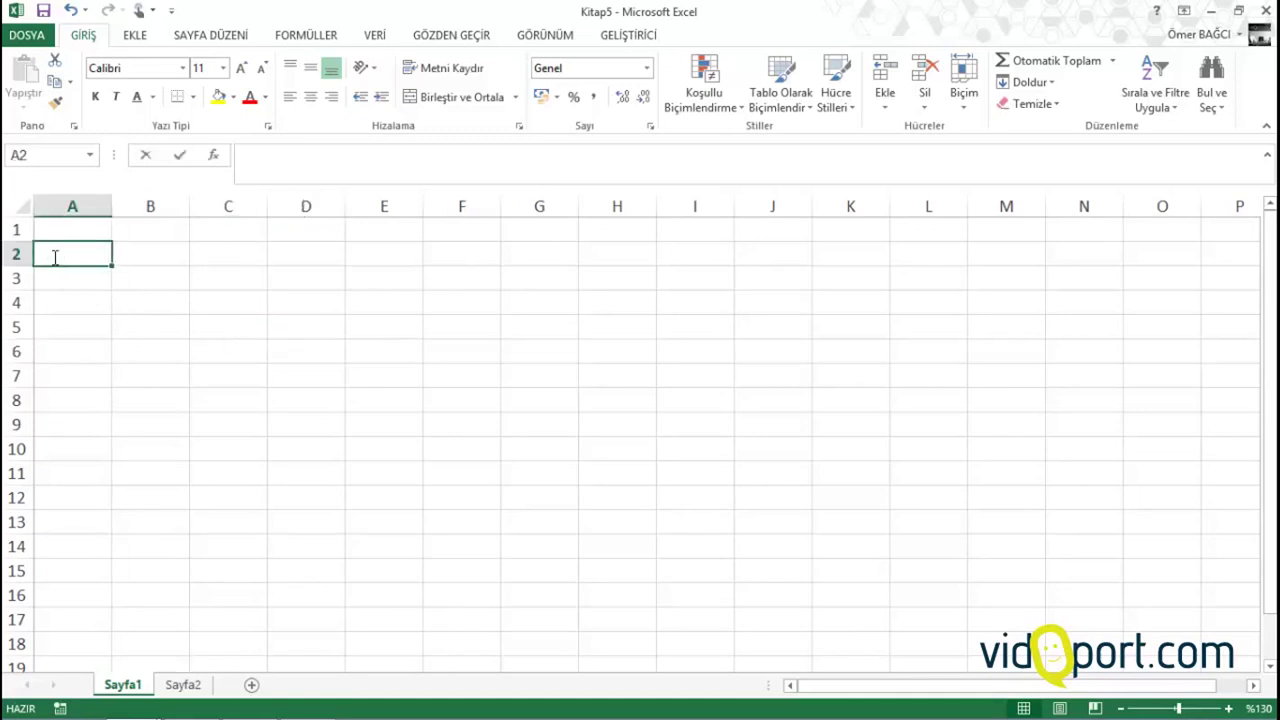
type("YIL")
key("Tab")
type("AY")
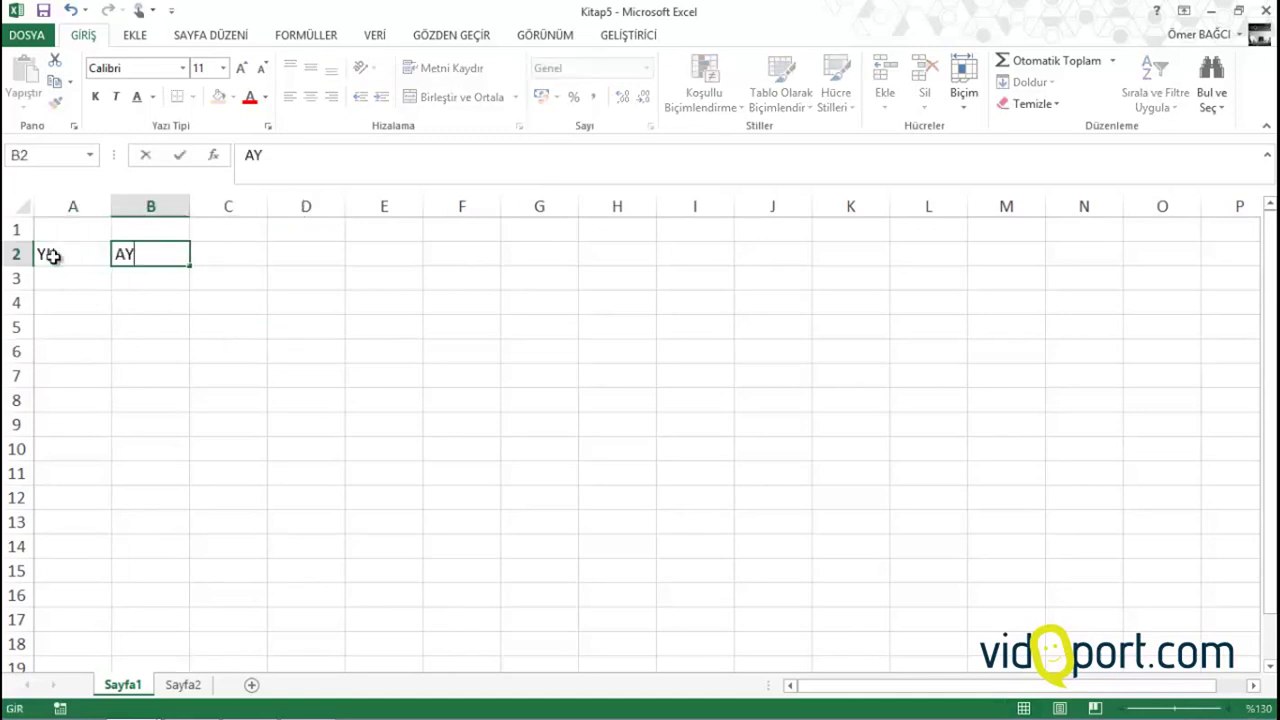
key("Tab")
type("Tarih")
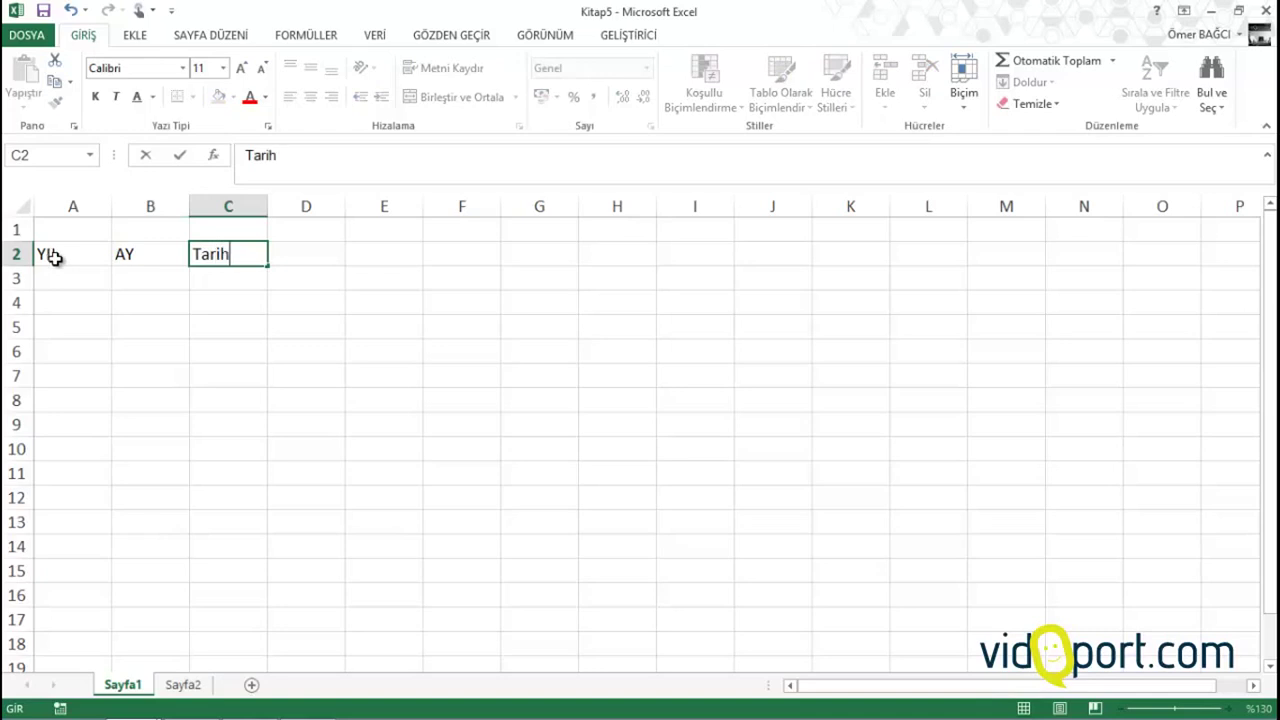
key("Tab")
type("Cari")
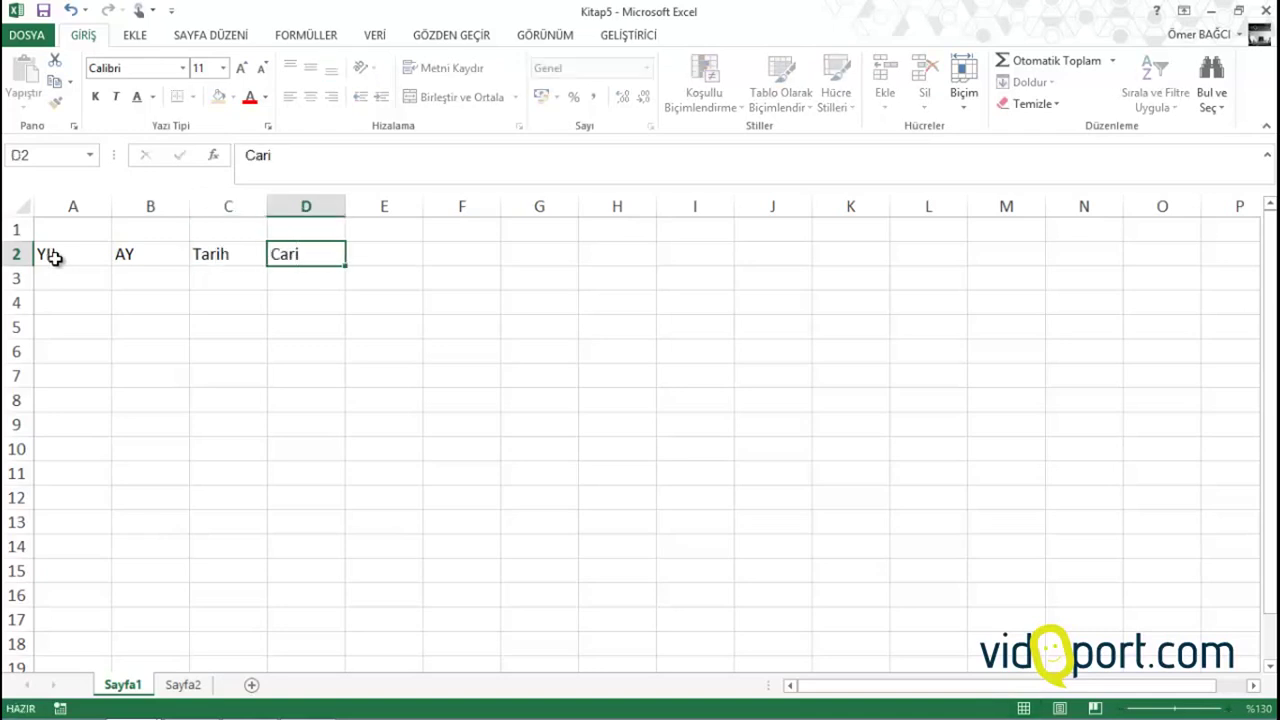
key("Tab")
Step: Continue the header row with Tür, Açıklama-1, Açıklama-2, Açıklama-3 and Tutar in E2:I2
scroll(55, 257, "up", 3)
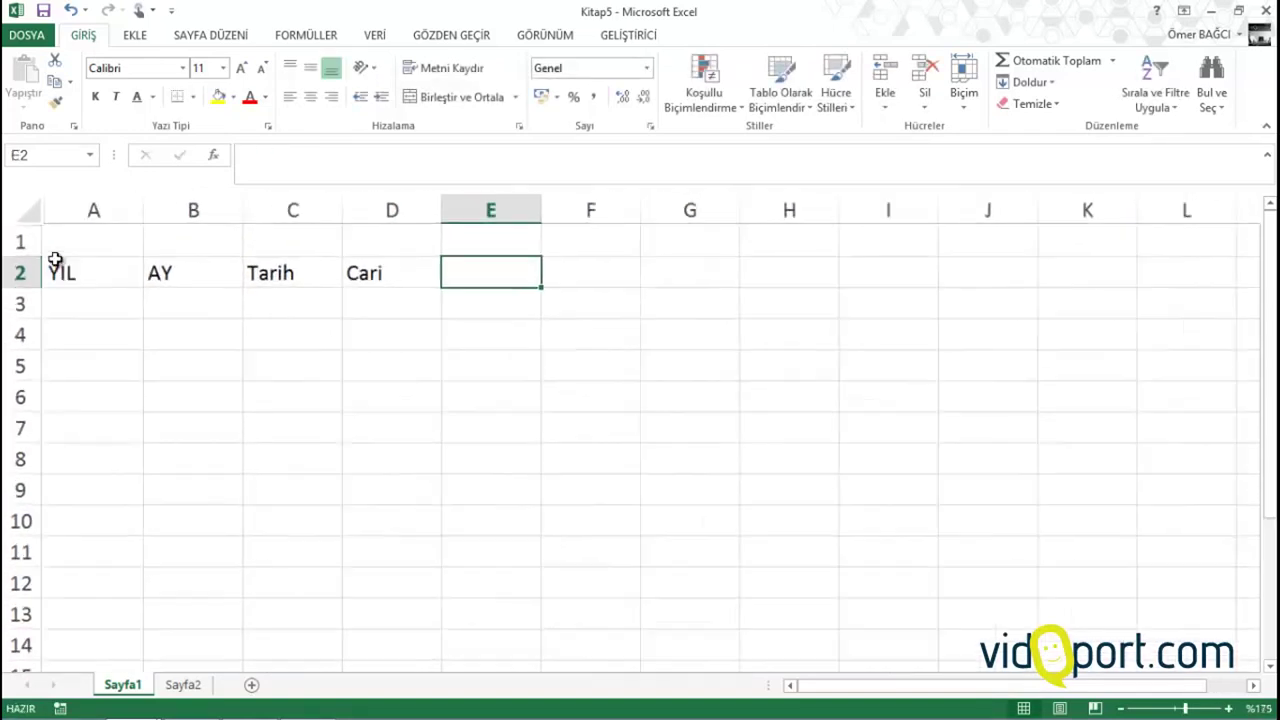
scroll(408, 309, "down", 1)
scroll(408, 309, "up", 1)
scroll(600, 270, "up", 2)
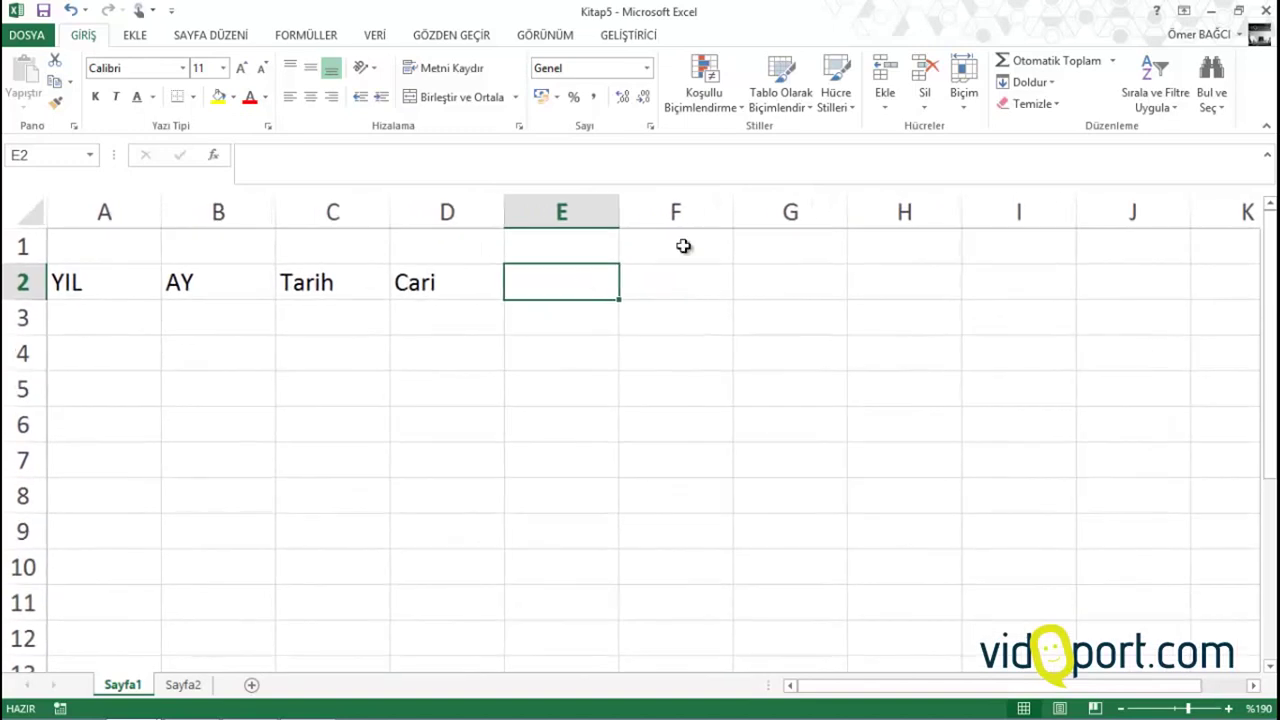
type("Tür")
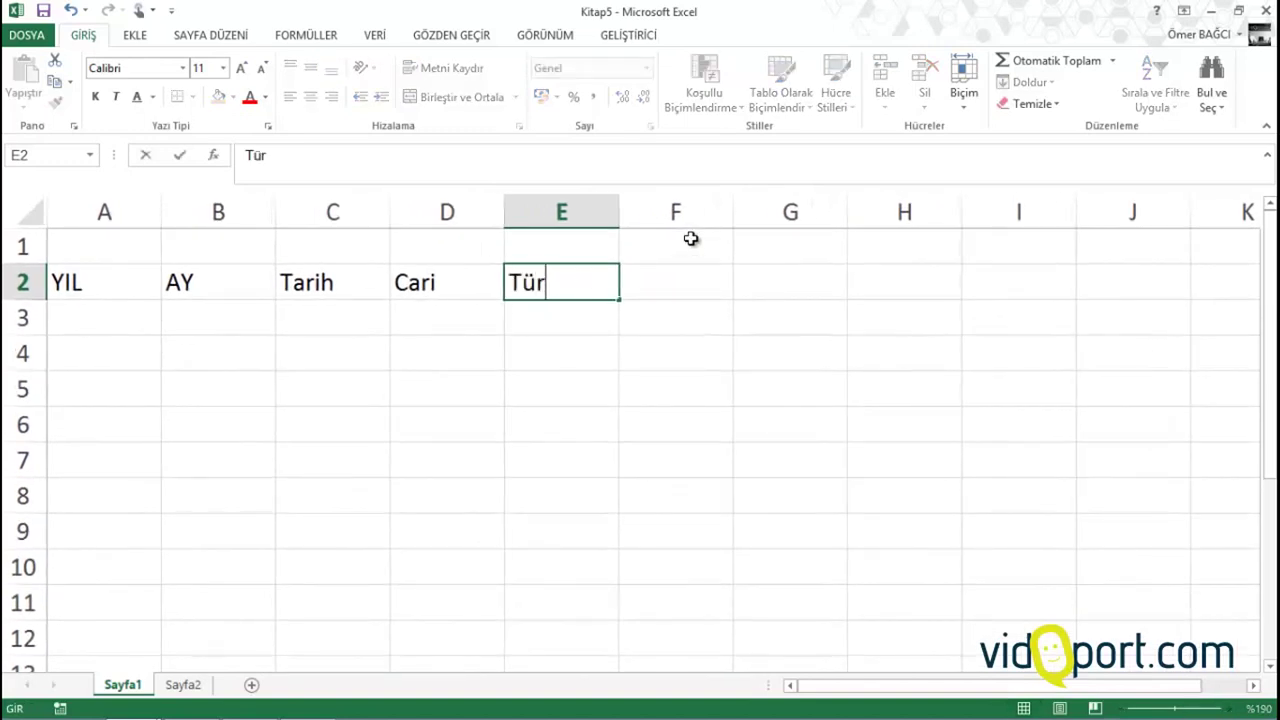
key("Tab")
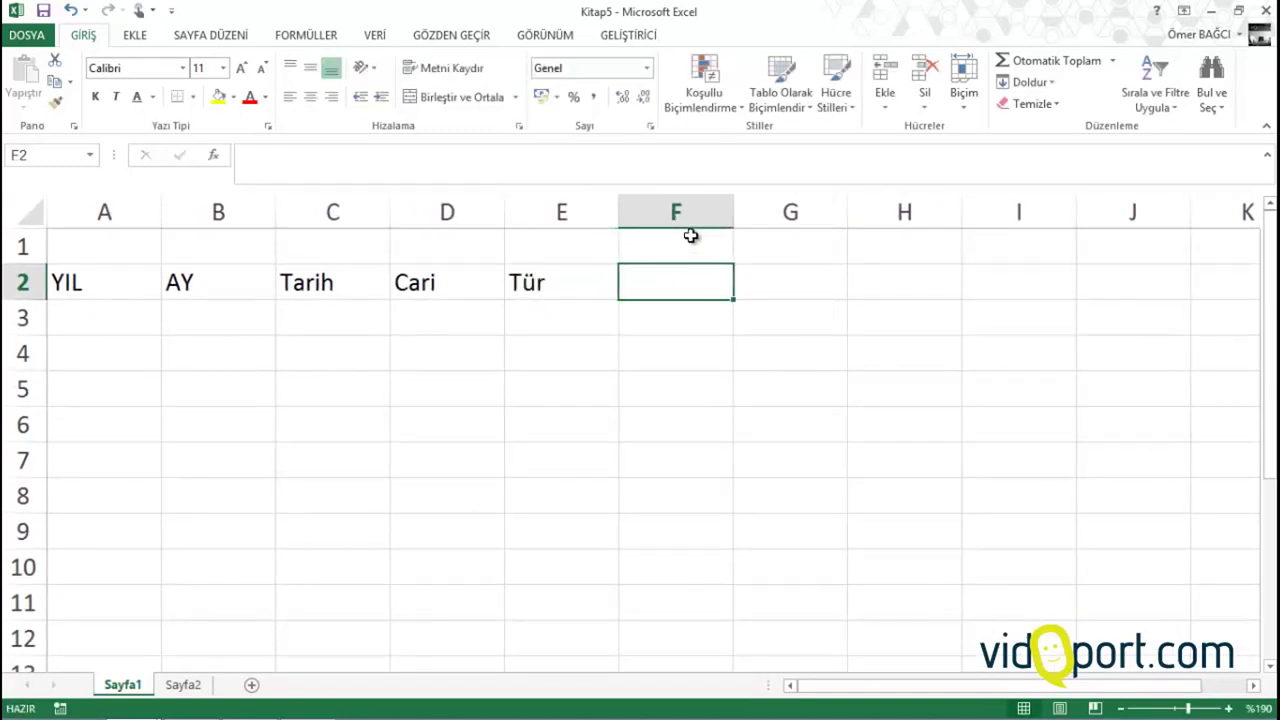
type("Açıklama")
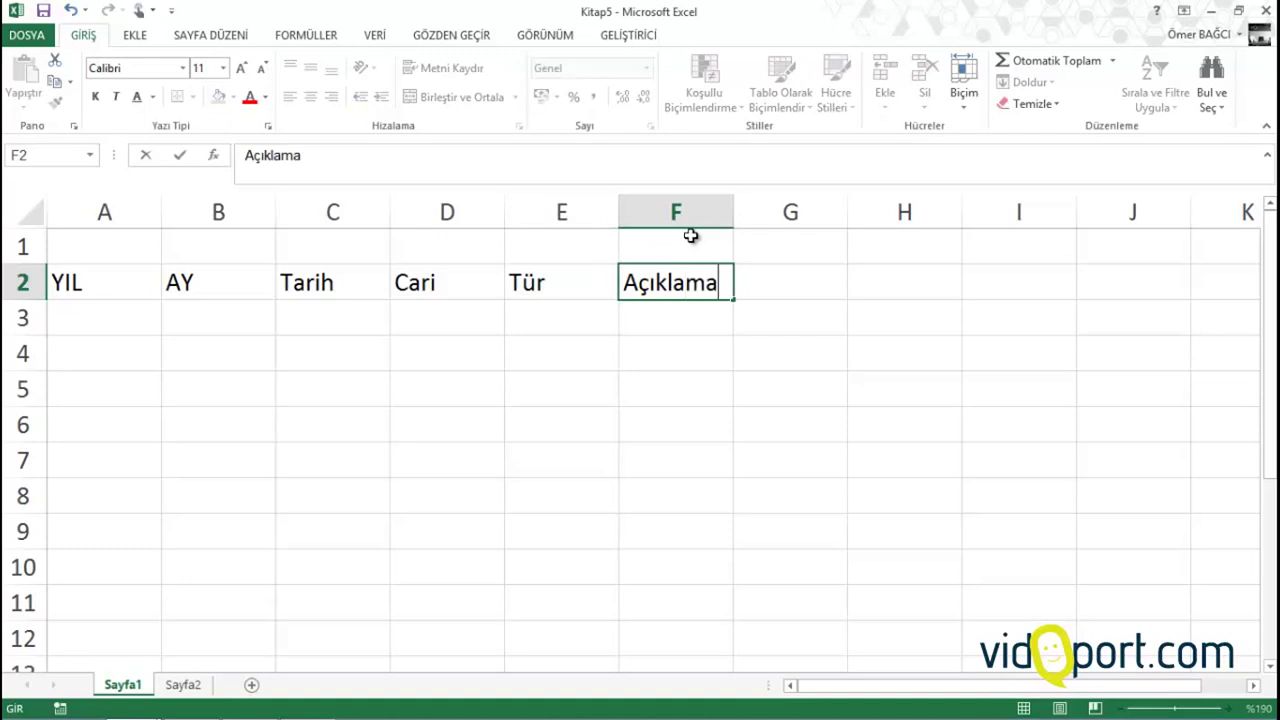
type("-1")
key("Tab")
type("Açık")
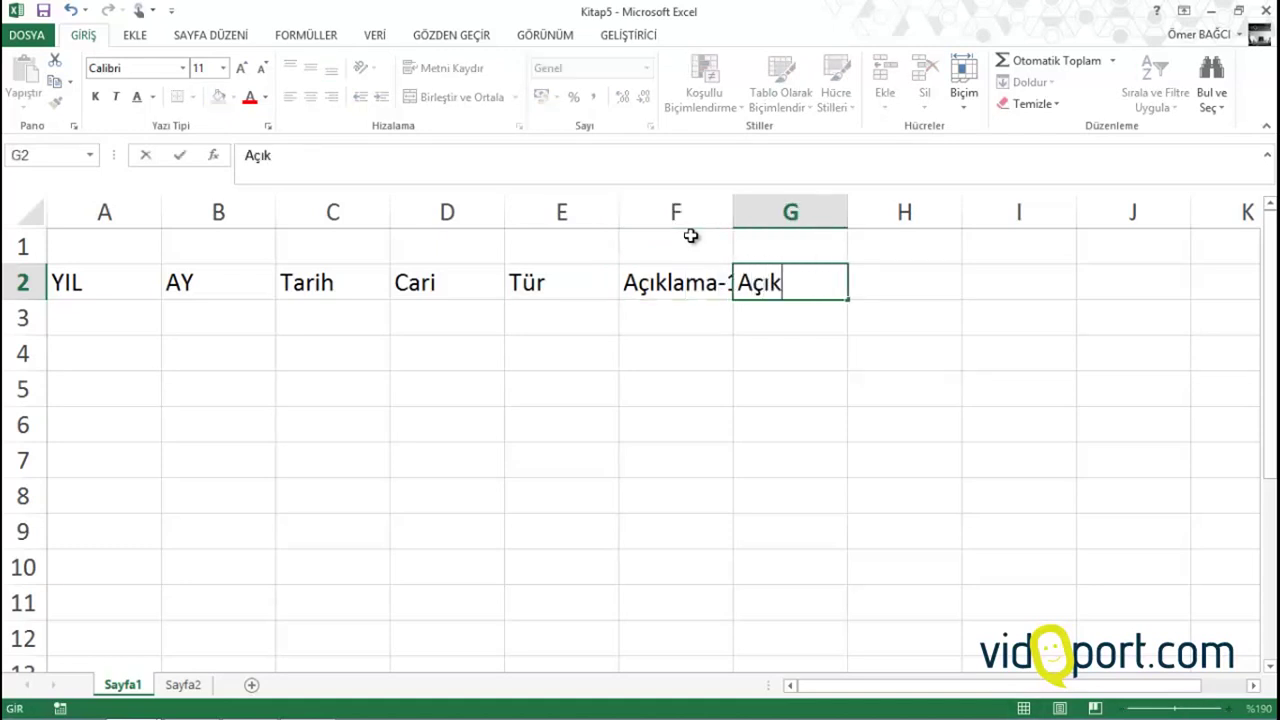
type("lama-")
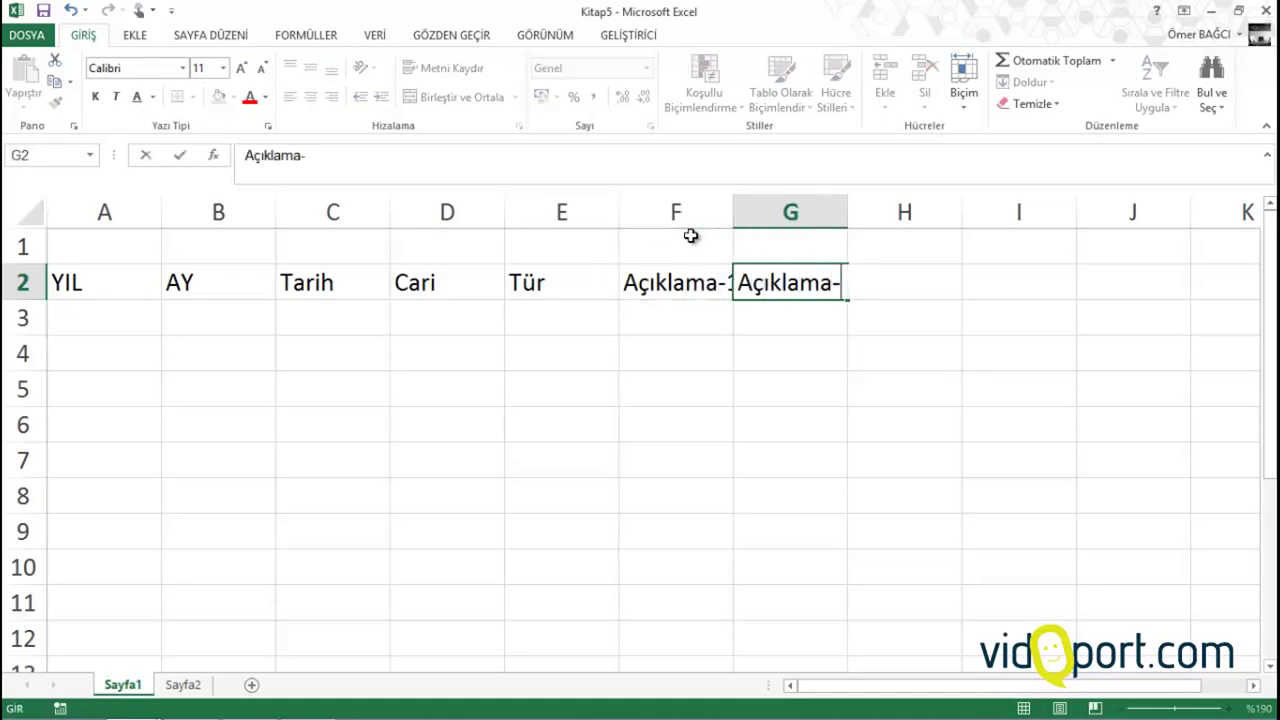
type("2")
key("Tab")
type("Açık")
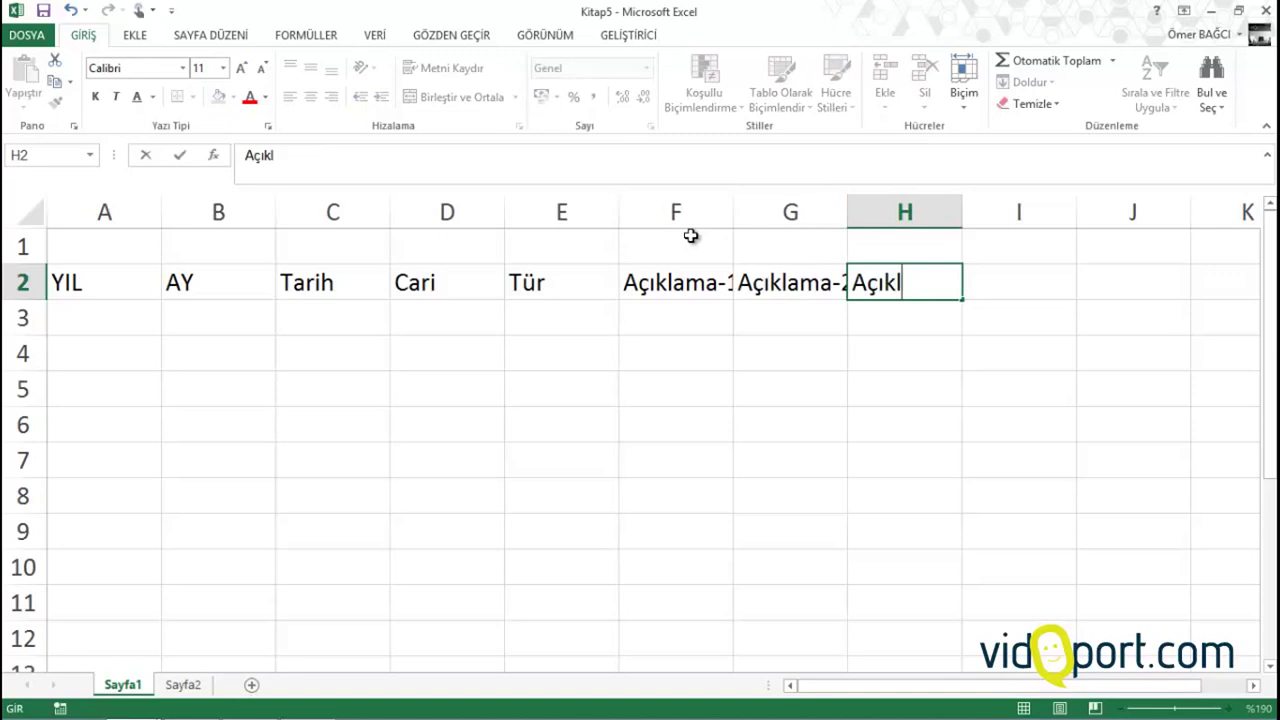
type("lama-3")
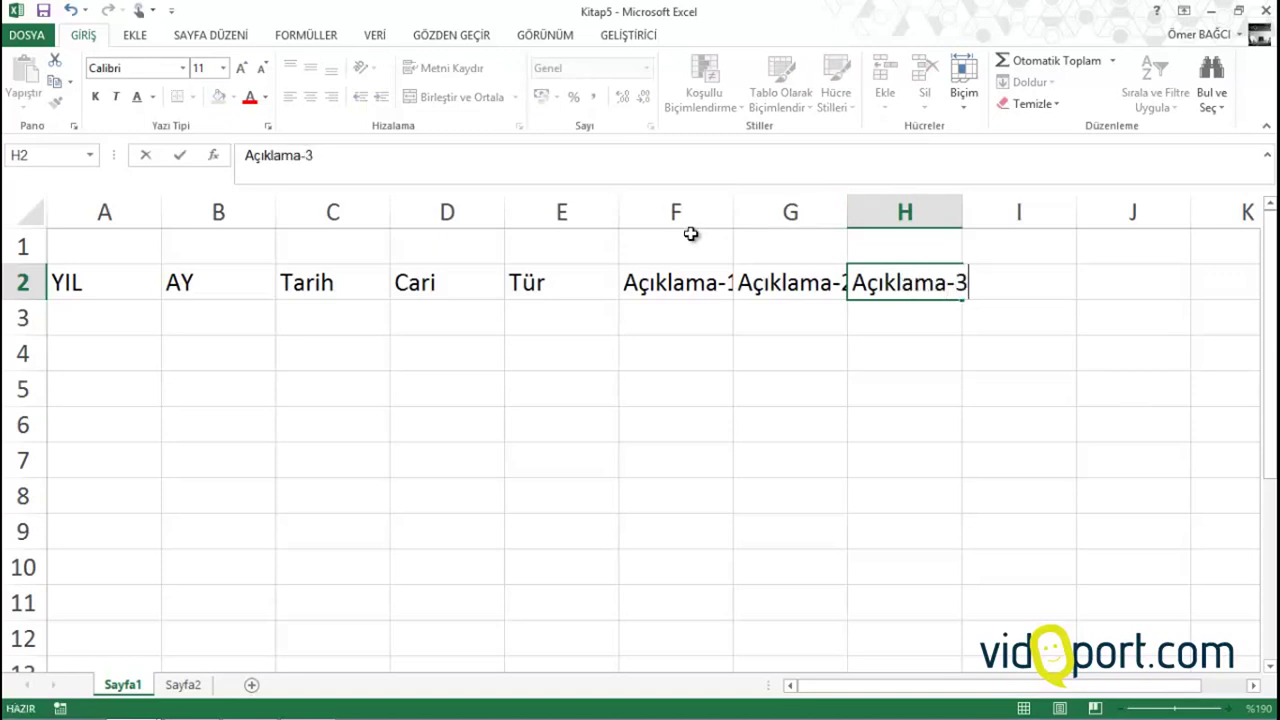
key("Tab")
type("Tutar")
key("Return")
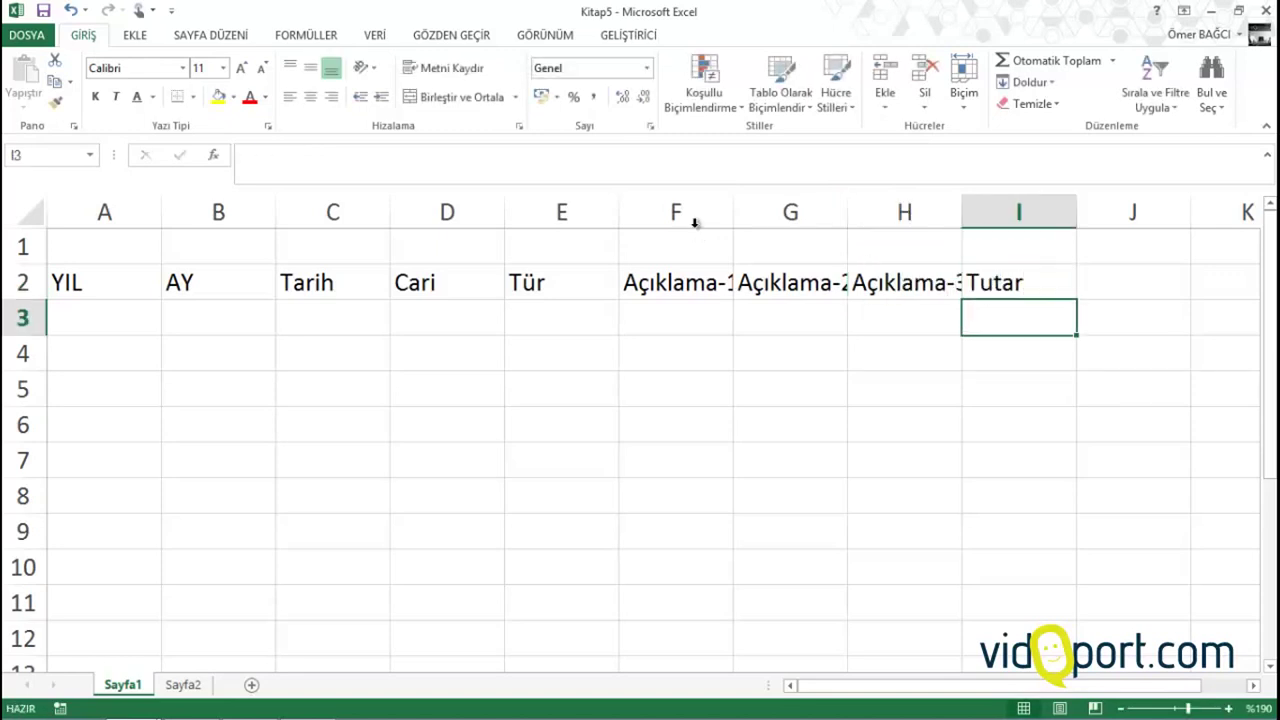
Step: Widen the Açıklama columns F–H and narrow columns E, A and B to fit
left_click_drag(695, 220, 1055, 196)
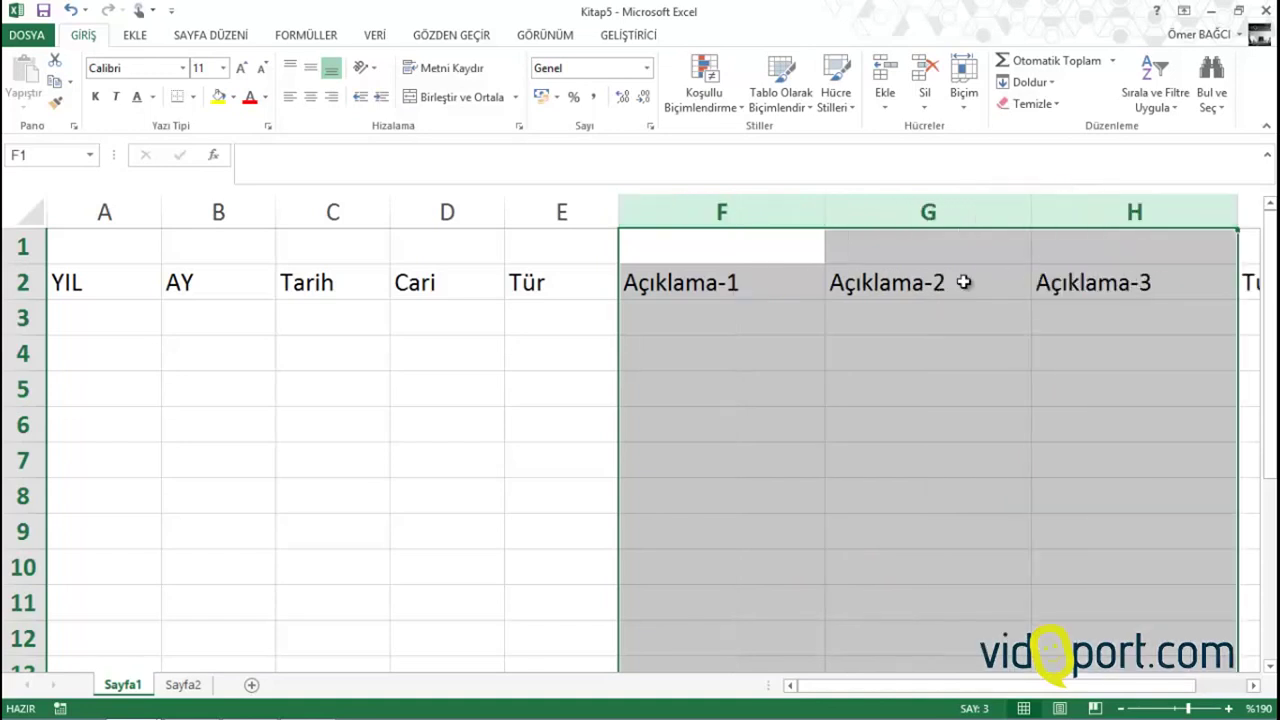
left_click_drag(619, 210, 609, 210)
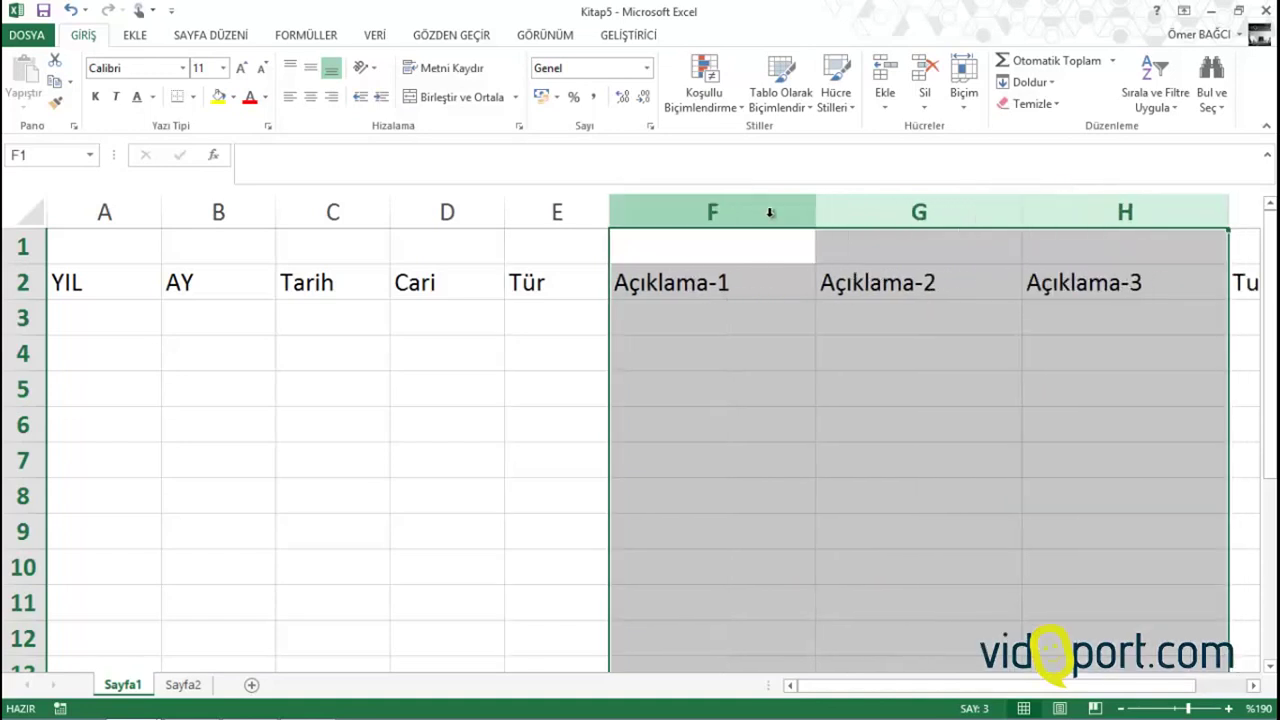
left_click_drag(816, 212, 818, 214)
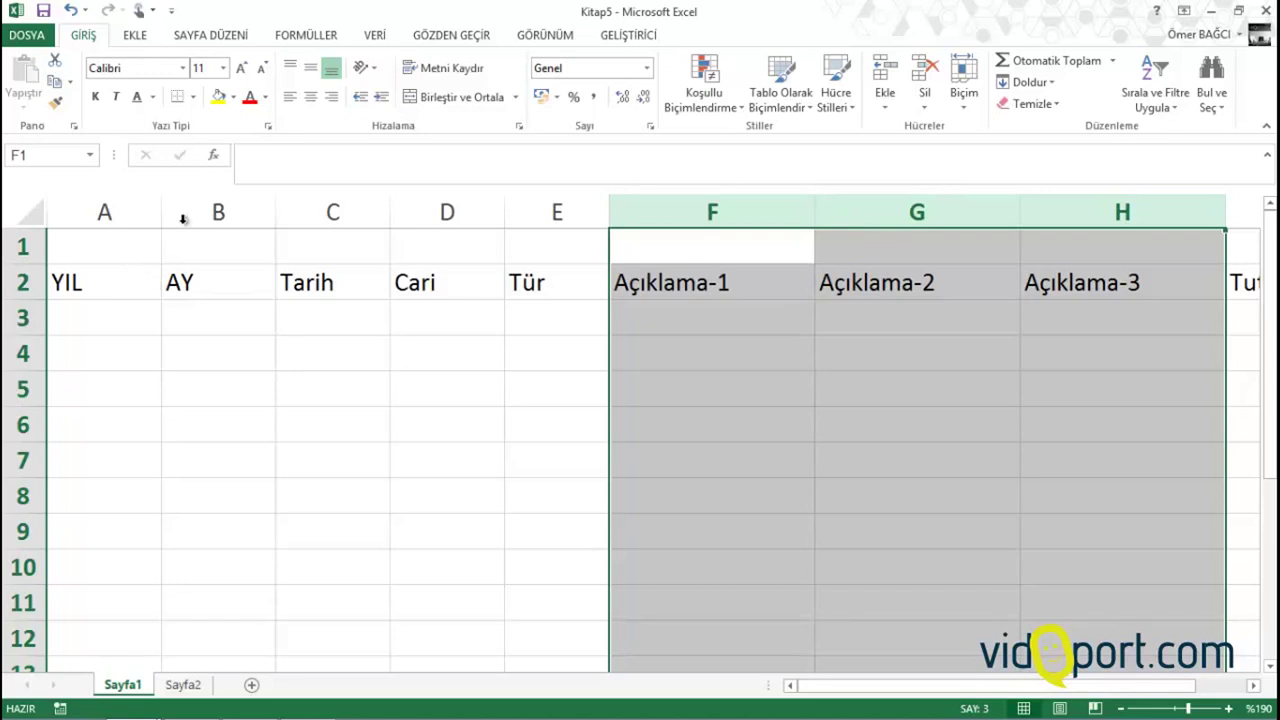
left_click_drag(161, 212, 120, 216)
left_click_drag(234, 208, 198, 230)
Step: Select the Cari cells from D3 down to about row 176
scroll(205, 240, "down", 1, "ctrl")
left_click(229, 294)
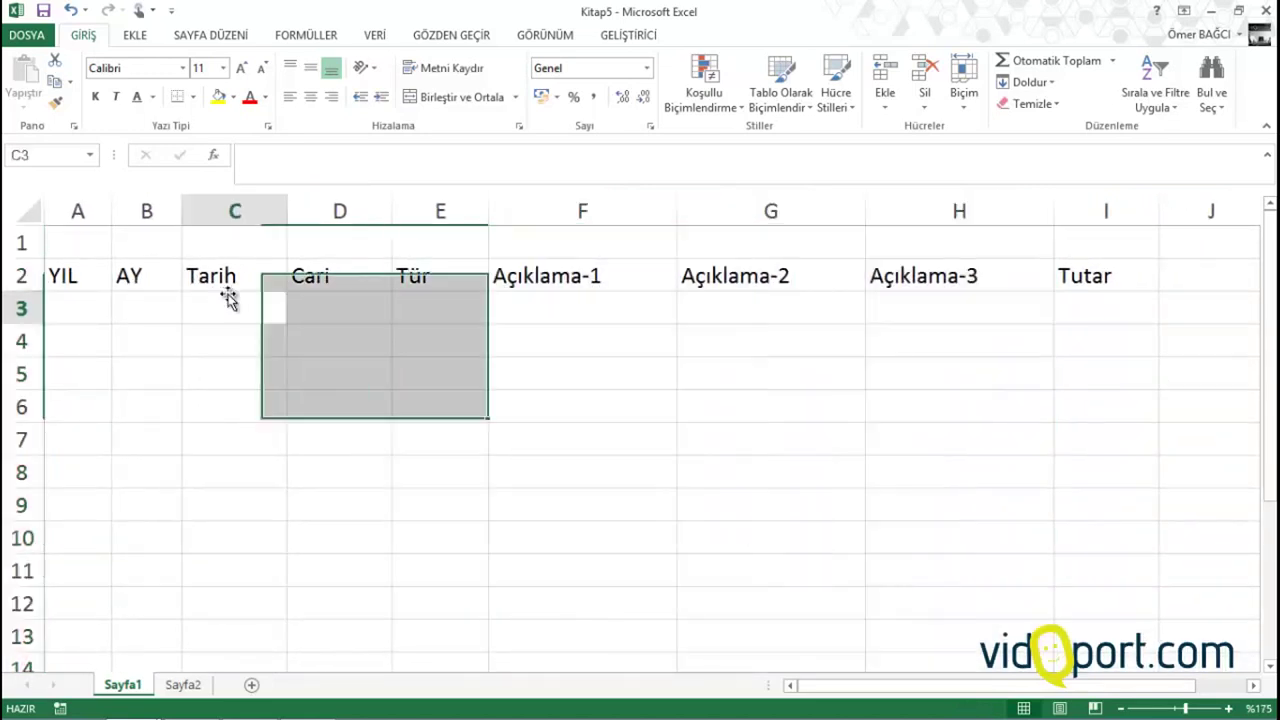
left_click(342, 305)
left_click_drag(342, 305, 323, 592)
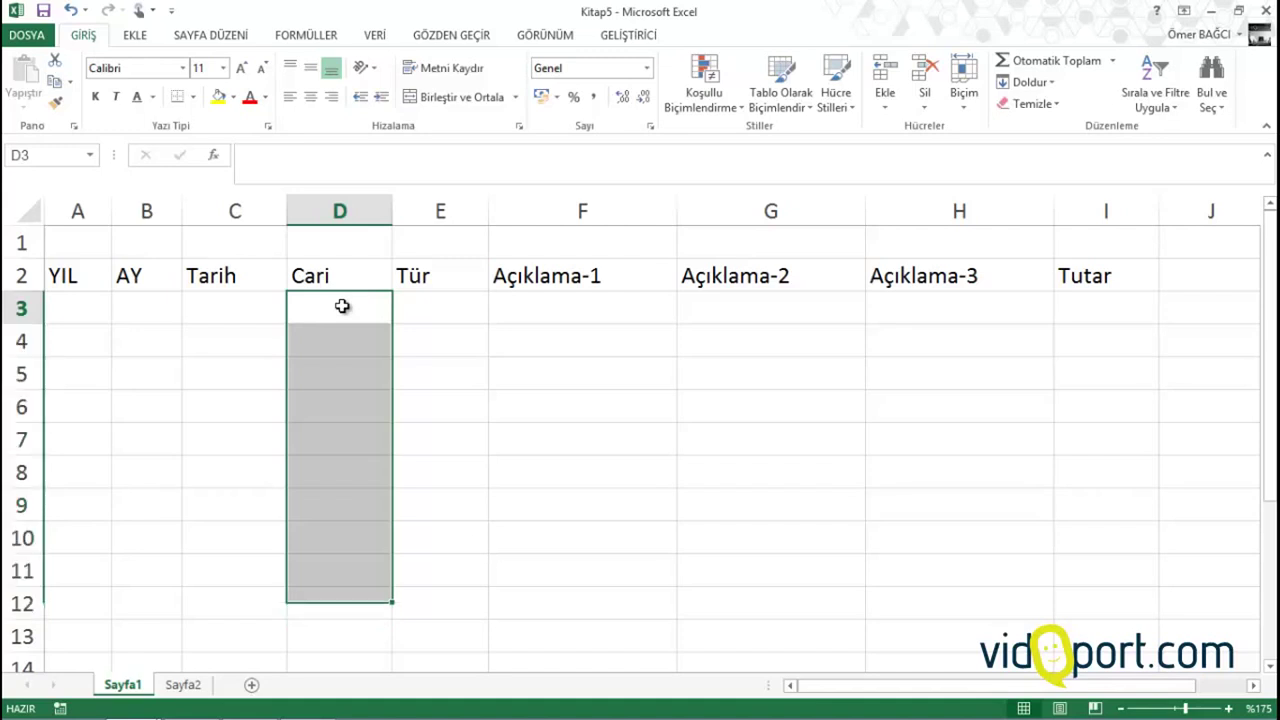
left_click(342, 306)
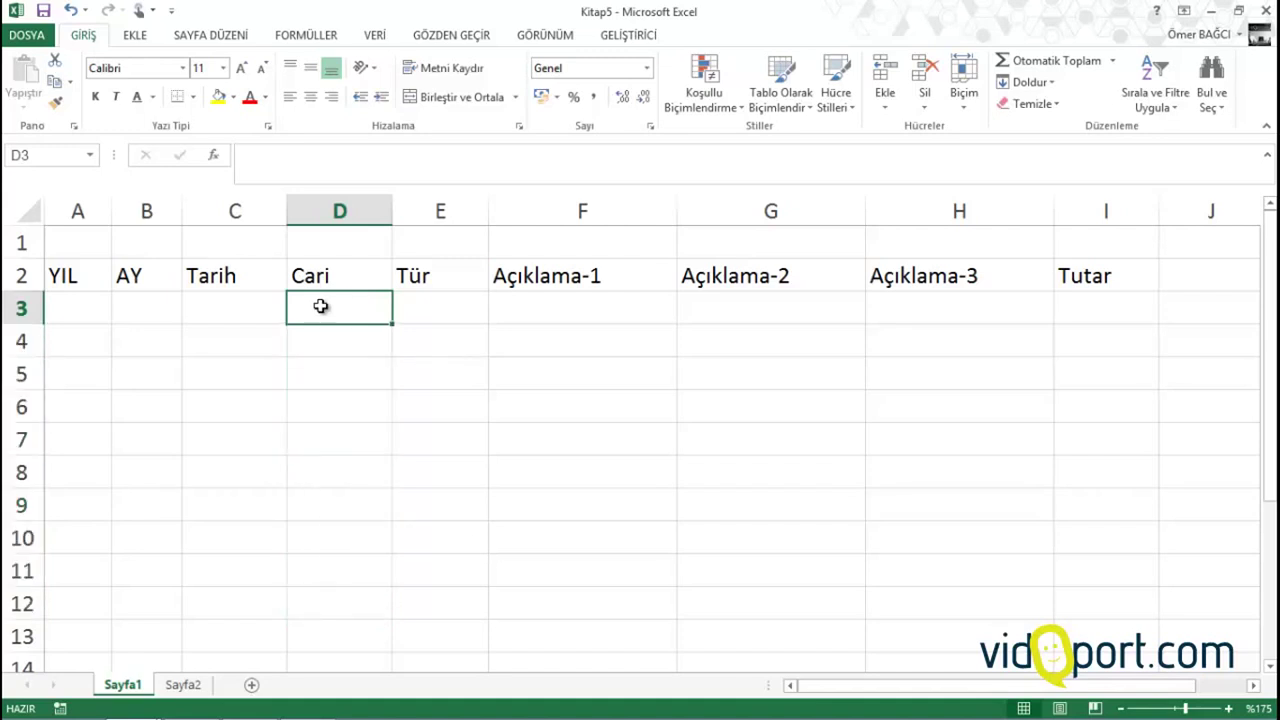
mouse_move(345, 308)
left_mouse_down()
mouse_move(370, 630)
mouse_move(385, 628)
mouse_move(351, 160)
mouse_move(357, 440)
mouse_move(363, 211)
mouse_move(354, 317)
mouse_move(339, 208)
mouse_move(343, 305)
left_mouse_up()
Step: Apply a Liste data validation to the Cari cells with source =Sayfa2!$A$3:$A$53
left_click(377, 34)
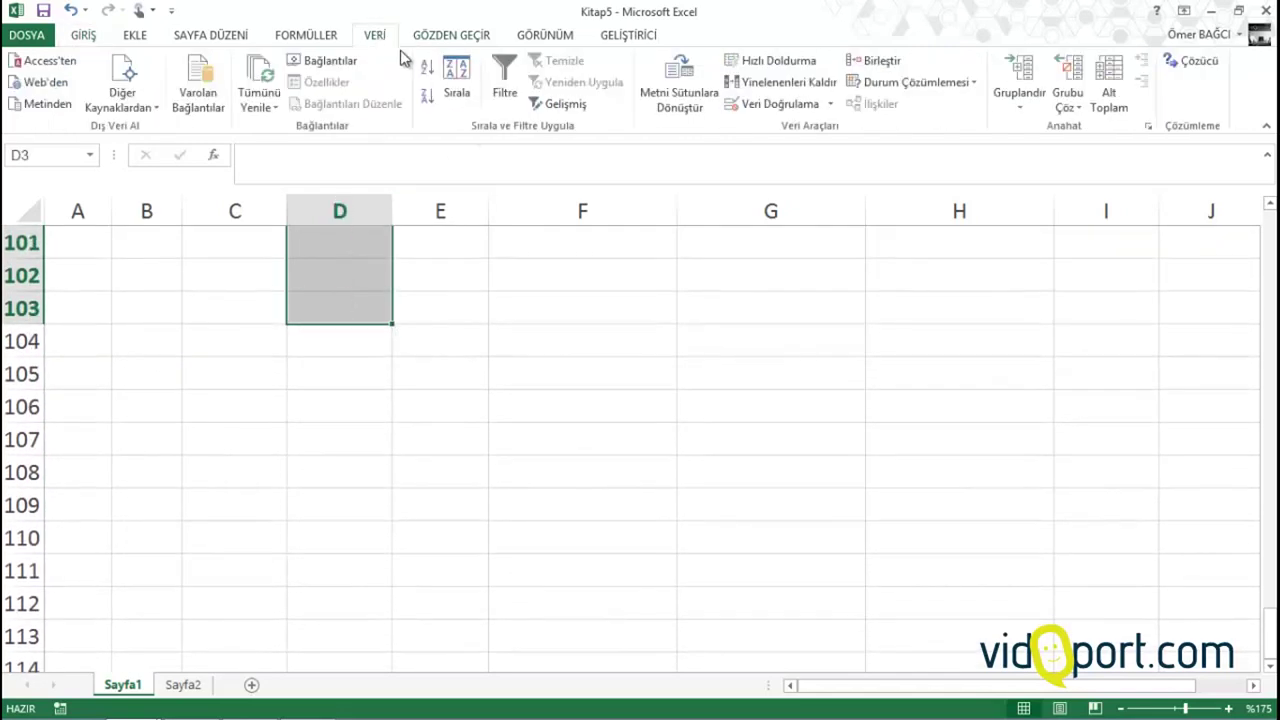
left_click(745, 103)
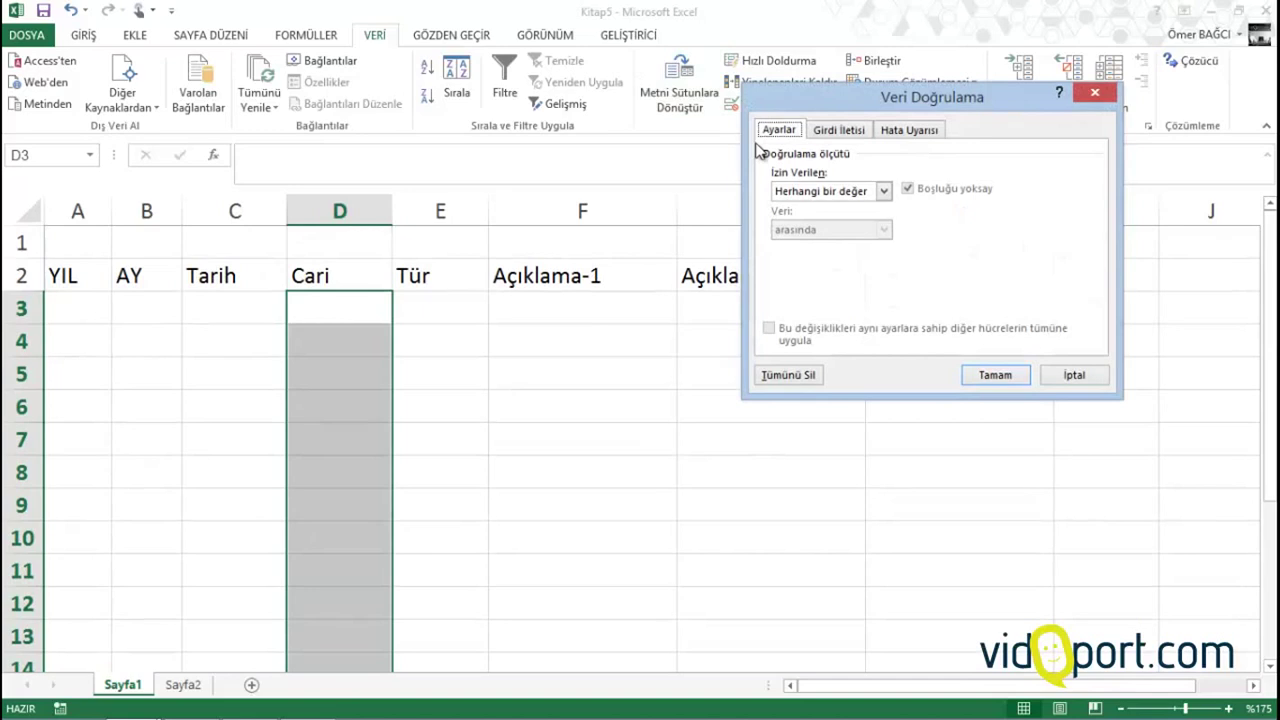
left_click(860, 192)
left_click(852, 250)
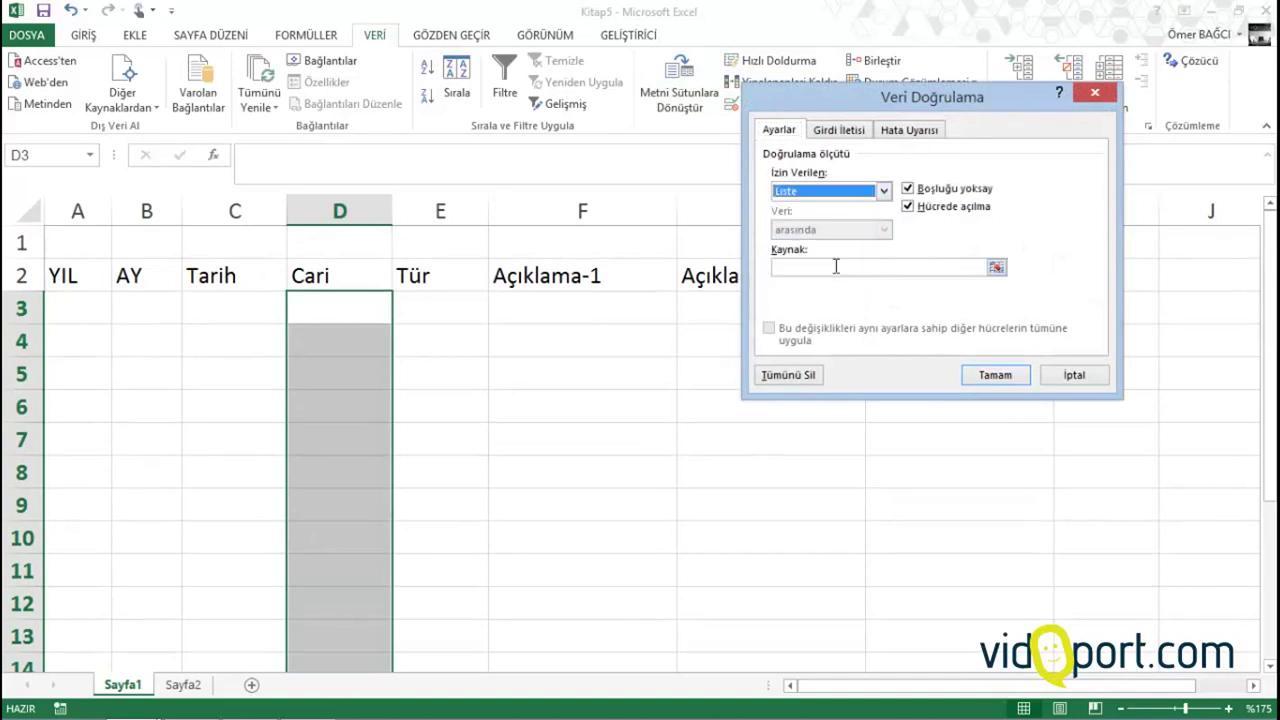
left_click(832, 267)
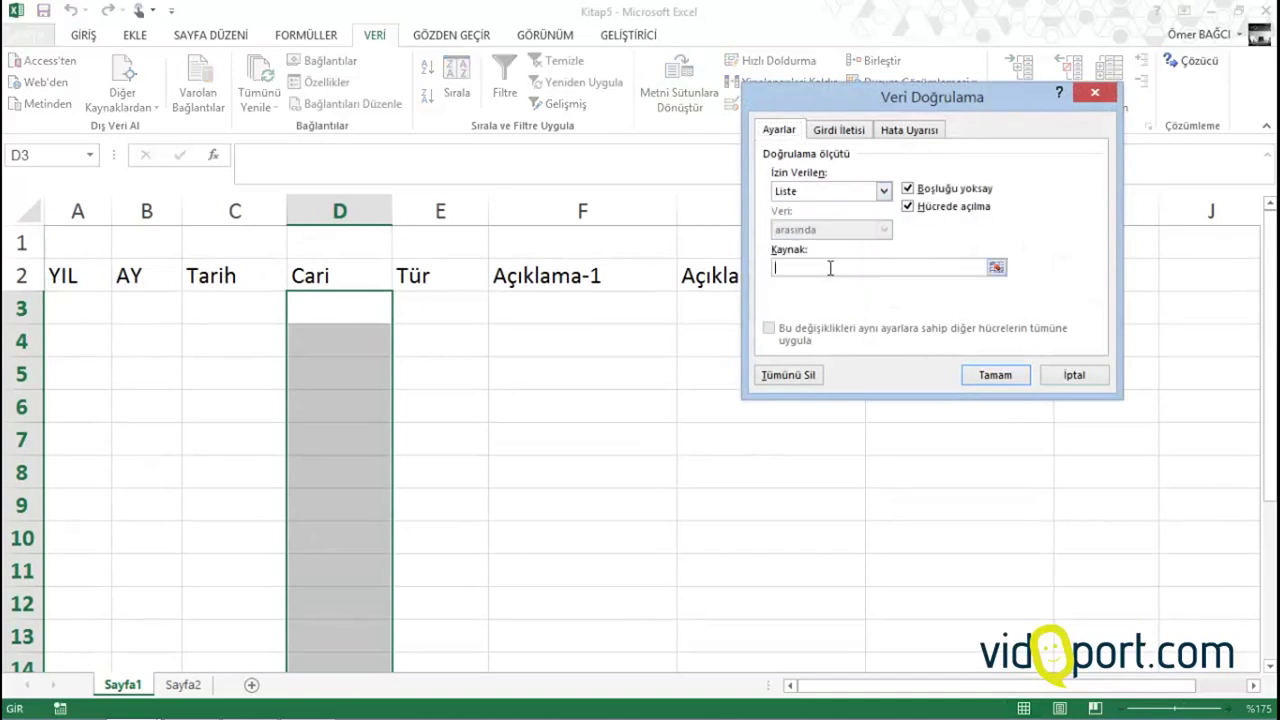
left_click(184, 685)
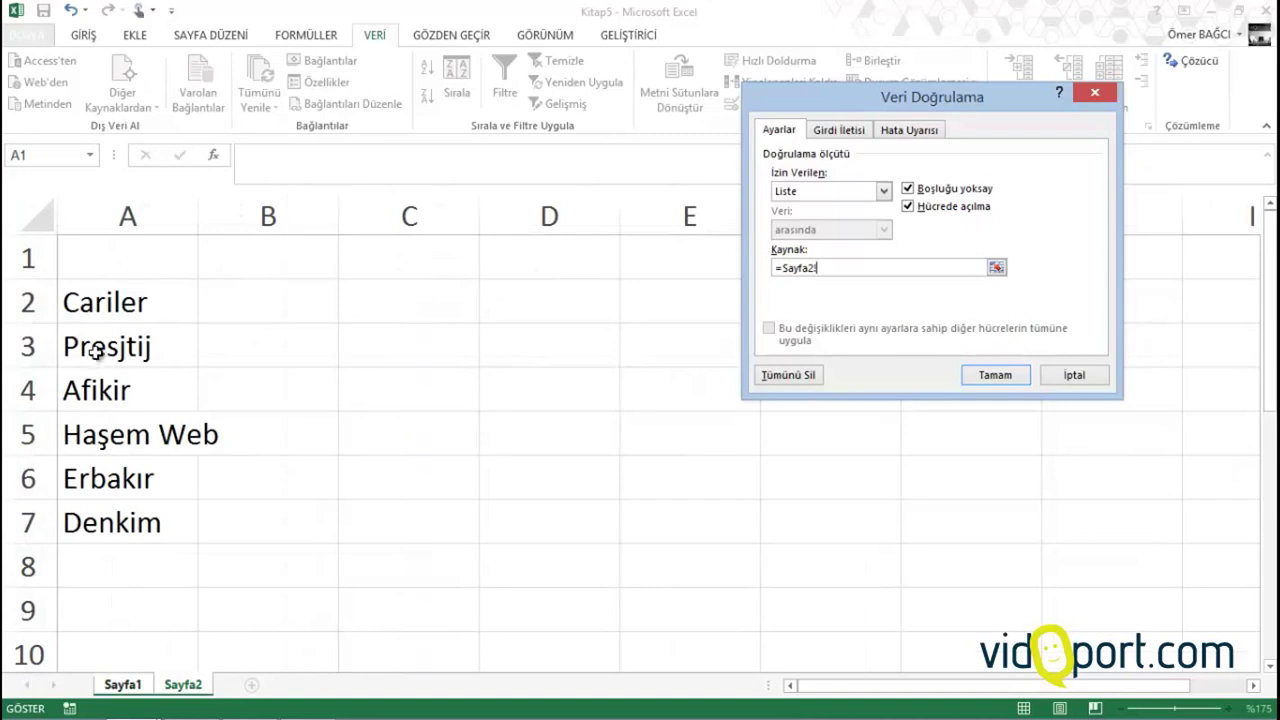
left_click_drag(94, 347, 149, 354)
scroll(172, 344, "up", 3)
scroll(160, 340, "up", 1)
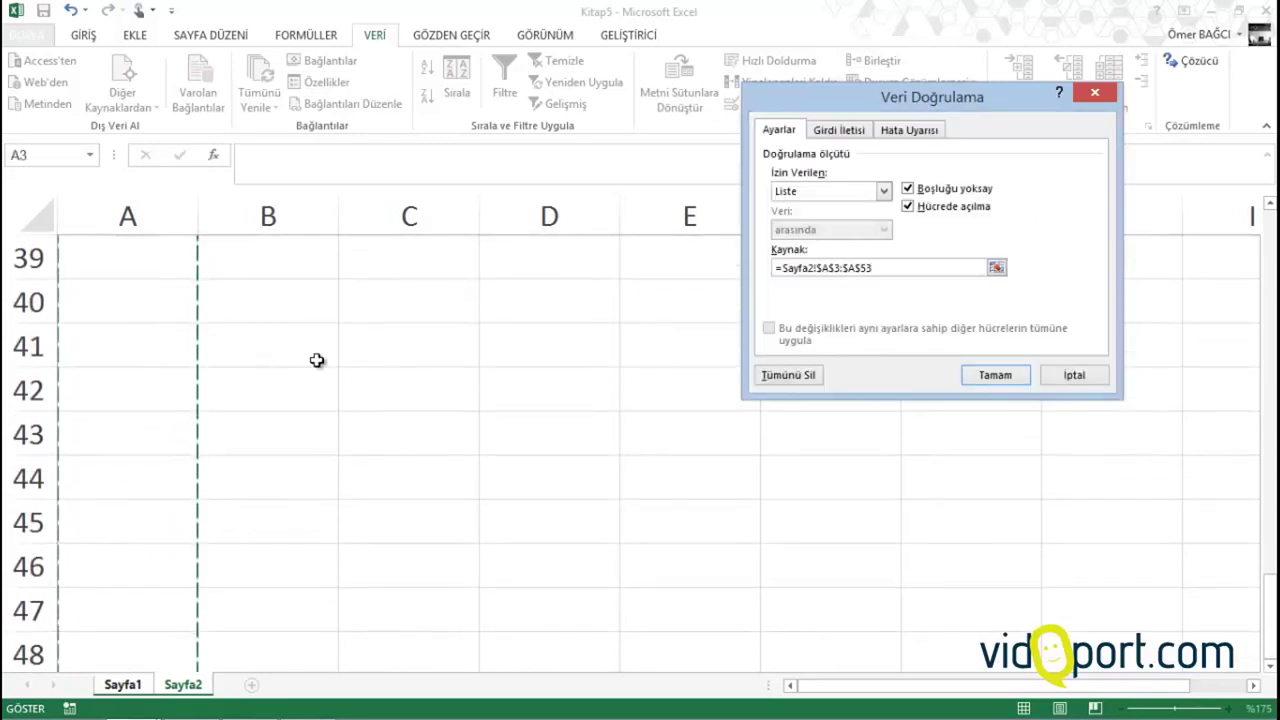
left_click(995, 375)
Step: Test D3's supplier dropdown, then go to the Sayfa2 supplier list
left_click(401, 316)
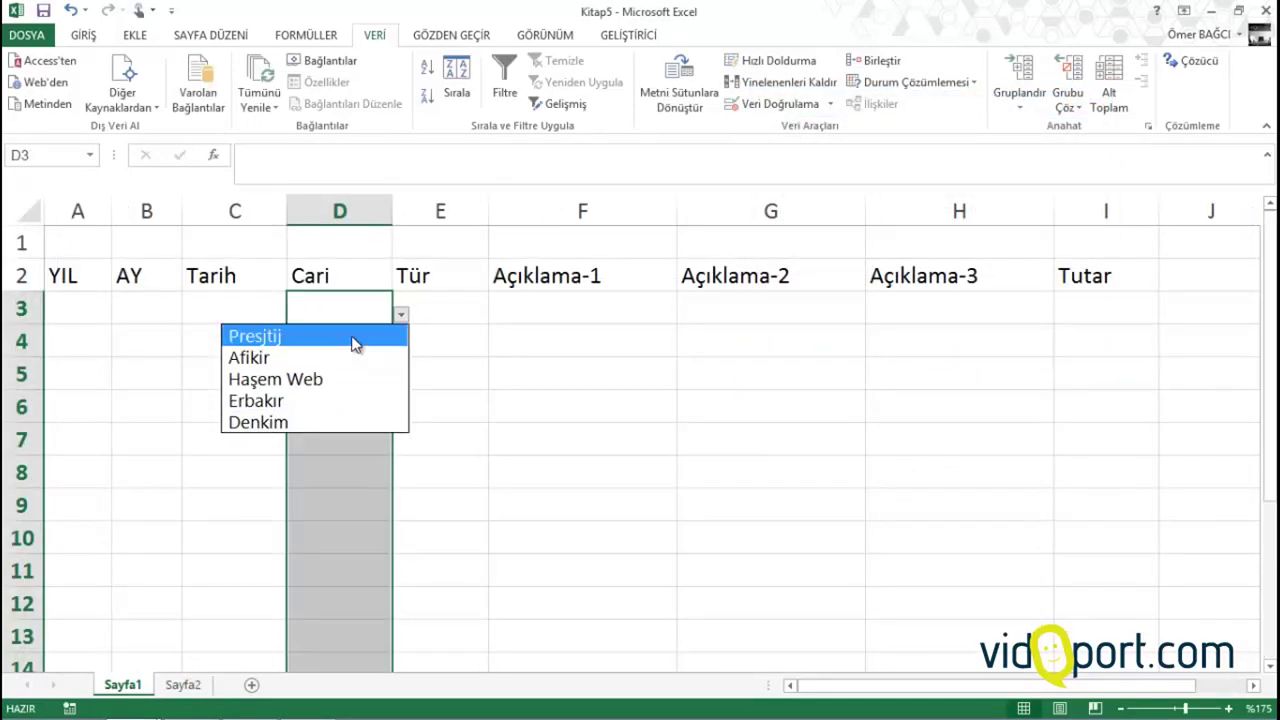
key("Escape")
left_click(200, 686)
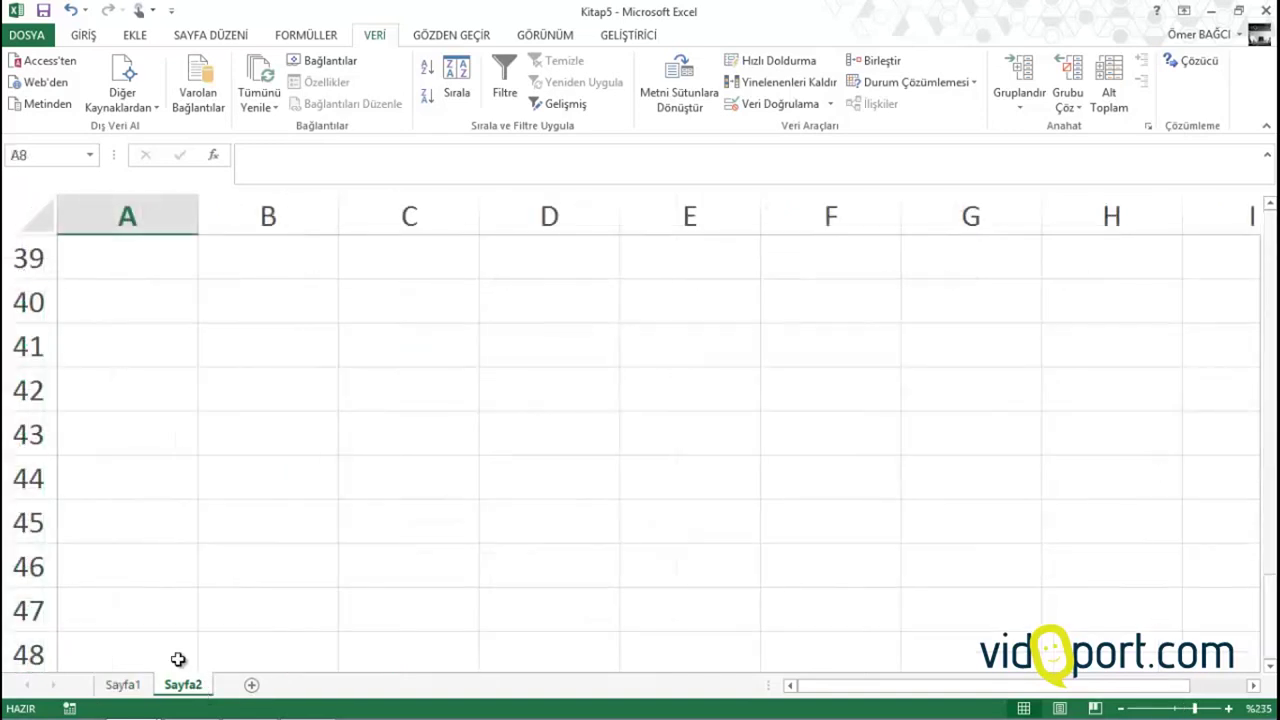
scroll(163, 395, "up", 13)
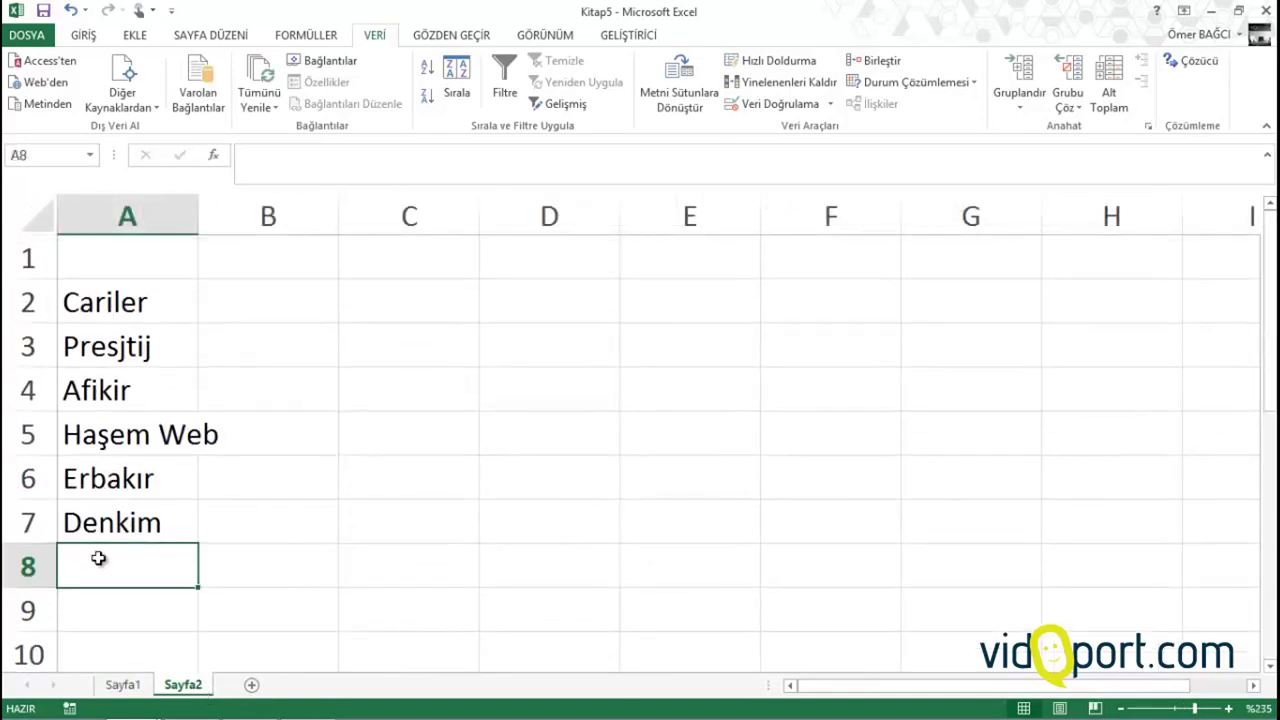
Step: Add vidoport in Sayfa2's A8 and verify it shows in D3's Cari dropdown on Sayfa1
type("vidoport")
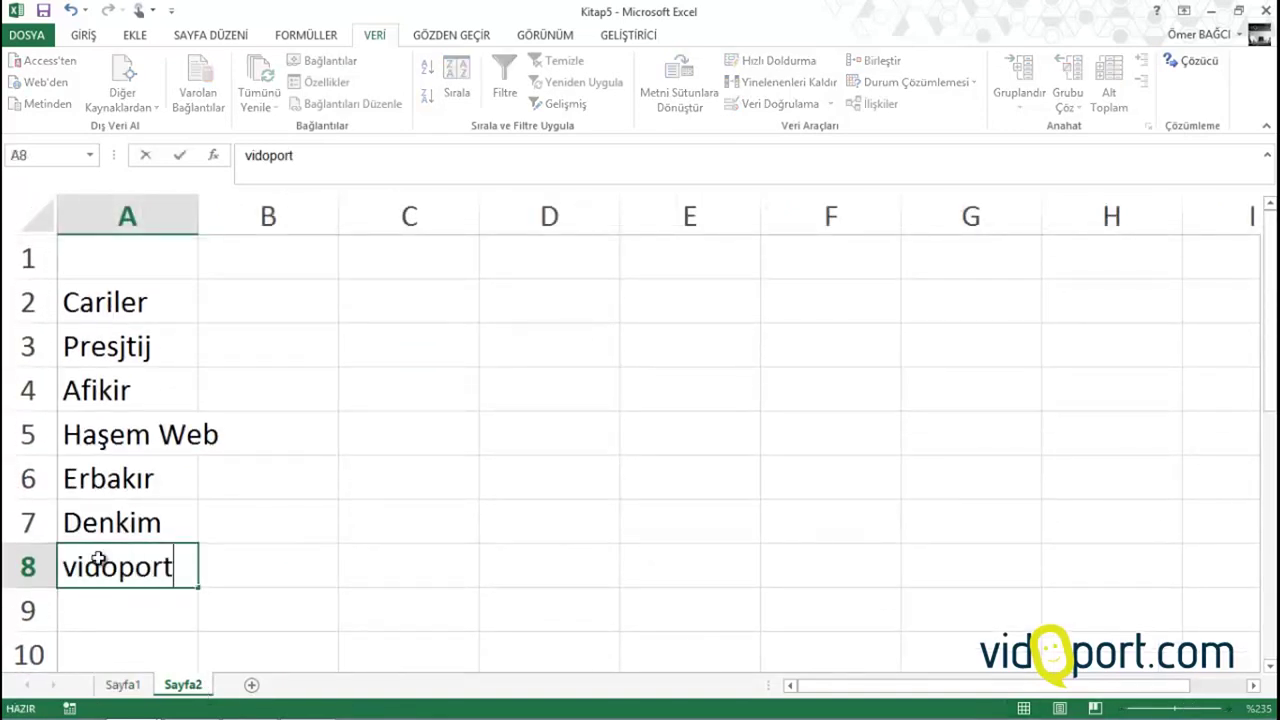
key("Return")
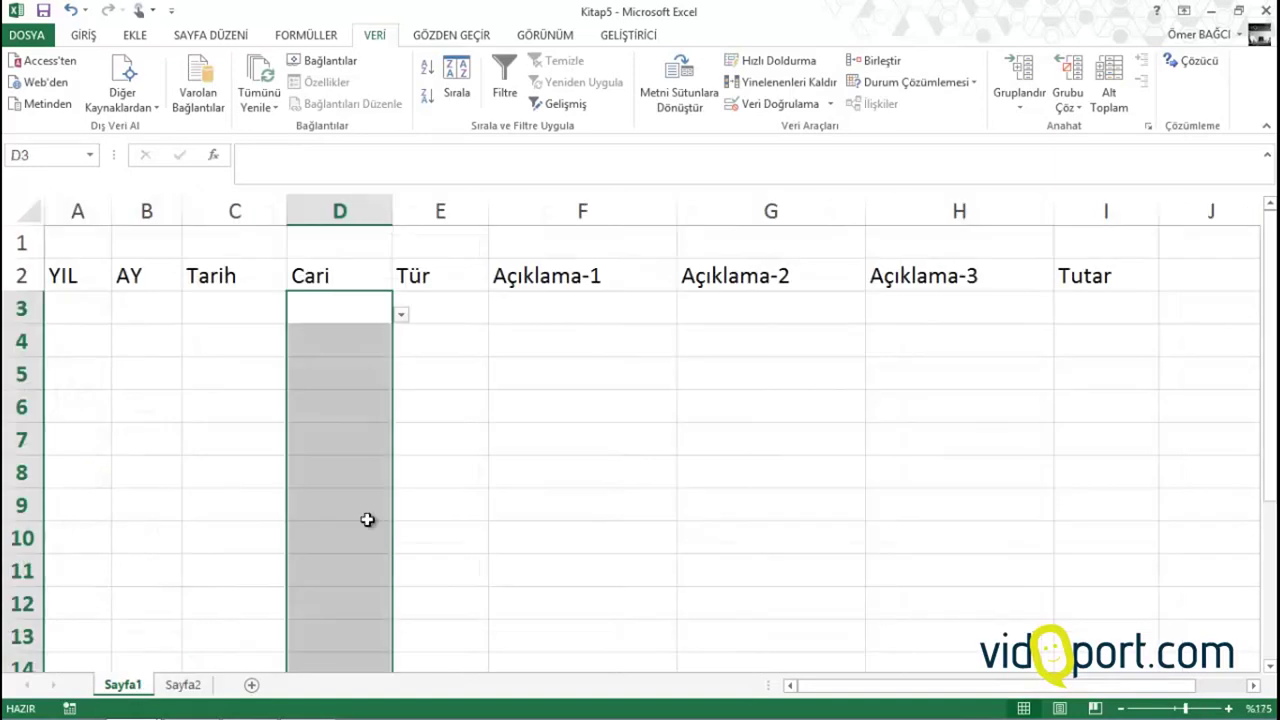
left_click(125, 686)
left_click(401, 316)
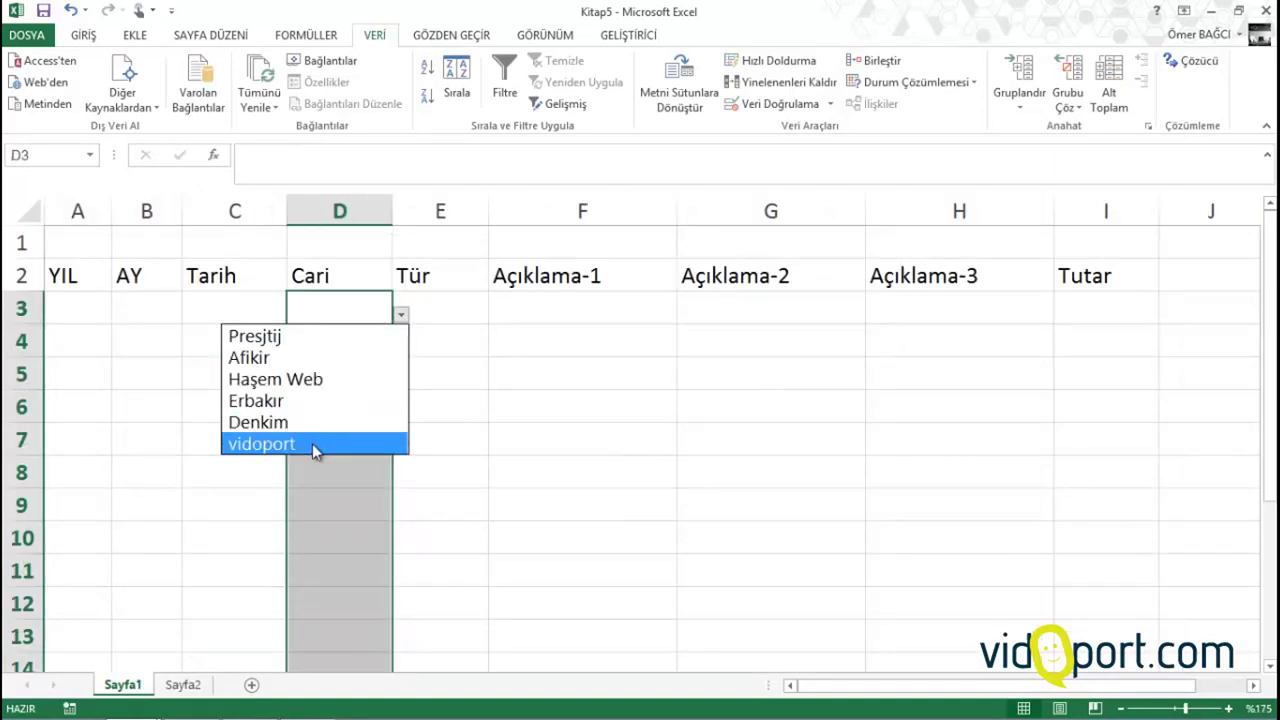
key("Escape")
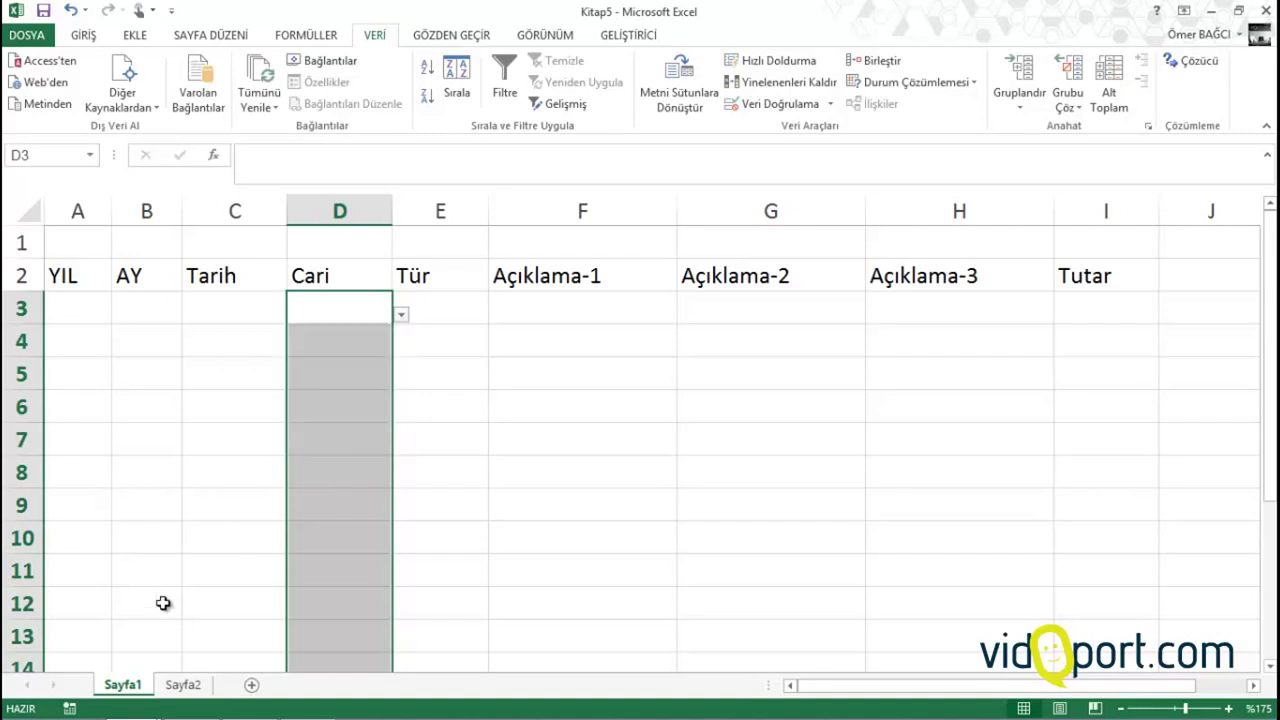
left_click(180, 686)
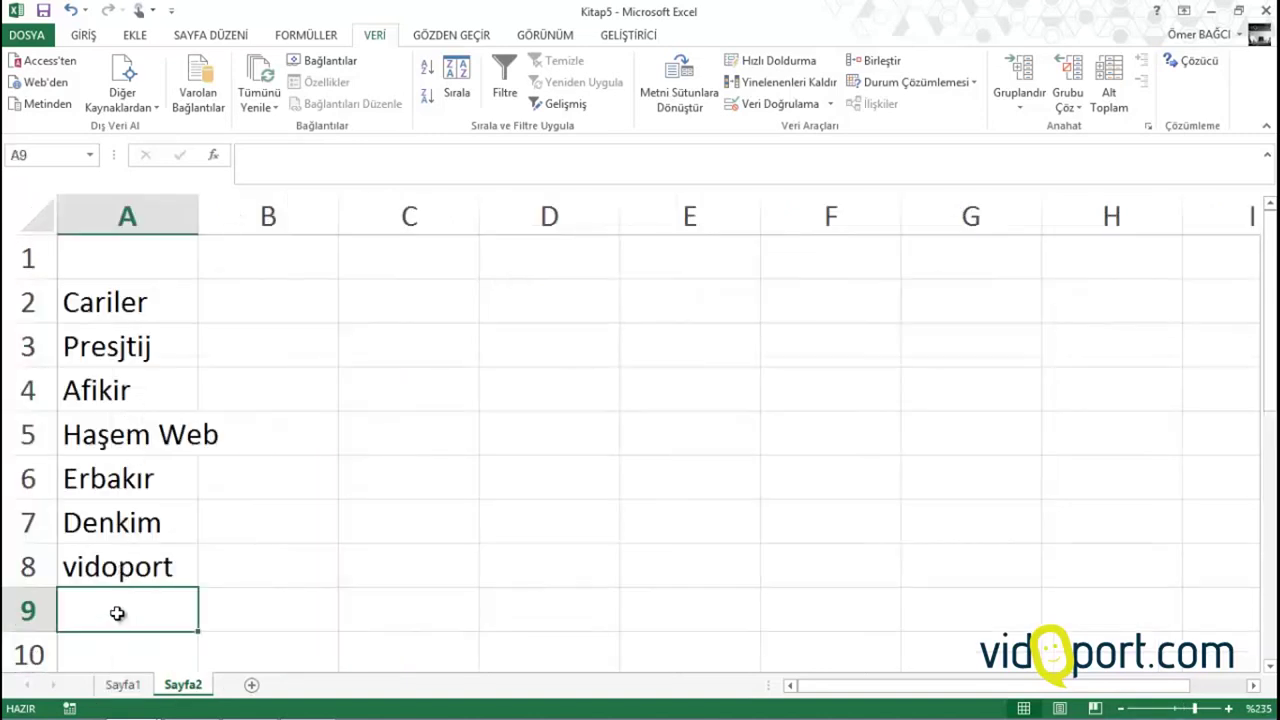
left_click(124, 686)
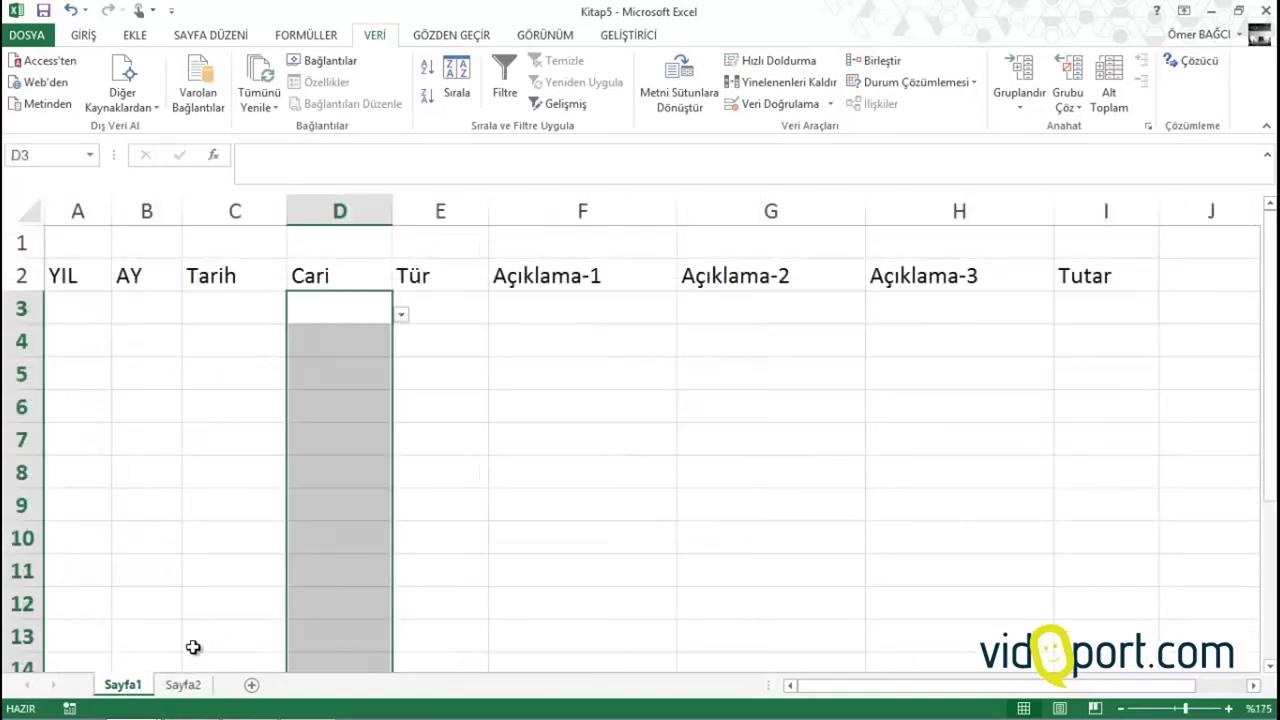
Step: Insert today's date 14.8.2014 in C3, widen column C, and pick Presjtij in D3
left_click(233, 302)
key("ctrl+semicolon")
key("Tab")
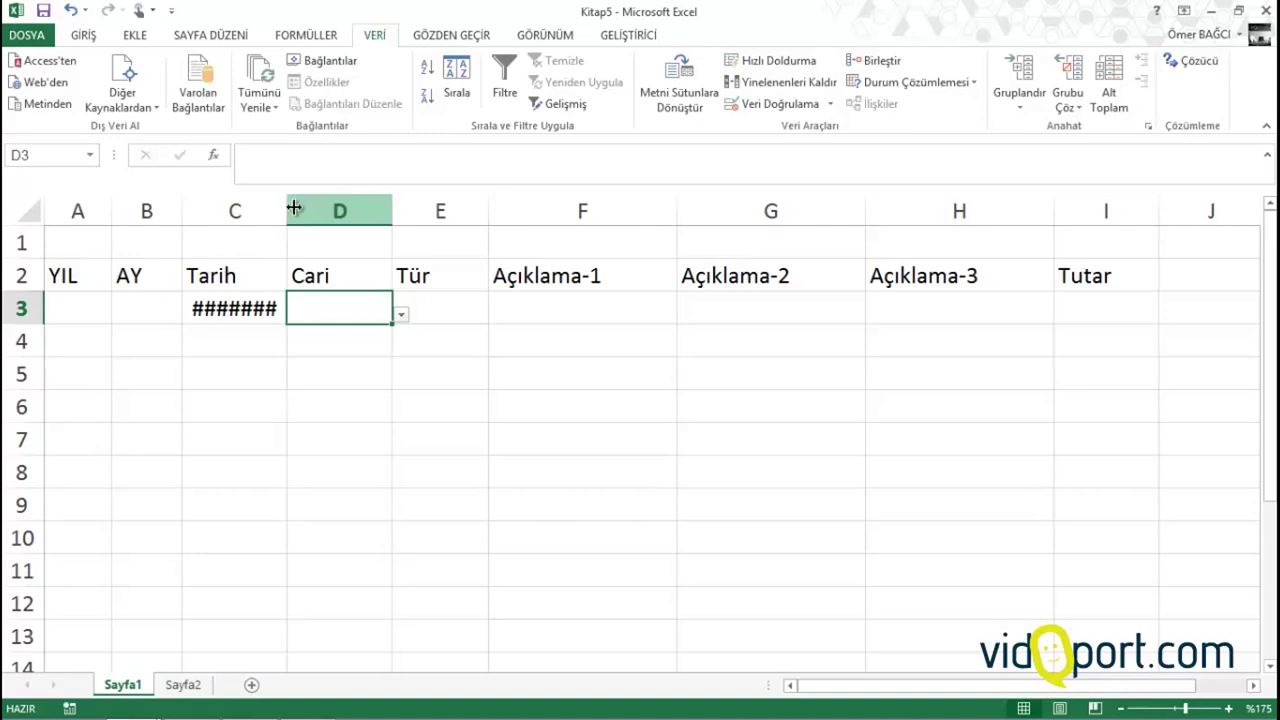
left_click_drag(292, 207, 317, 202)
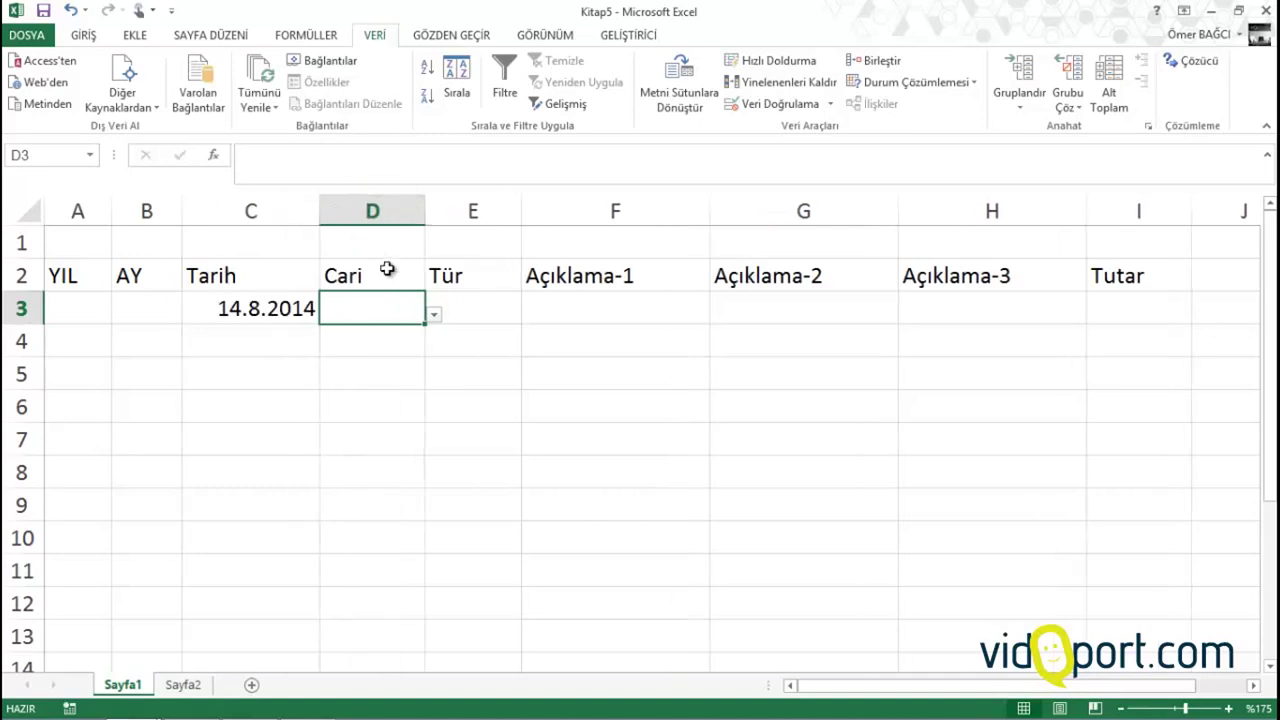
left_click(427, 311)
left_click(412, 314)
left_click(433, 318)
left_click(374, 337)
Step: Fill row 3 with Mal Alışı, 123 Nolu Fatura and a Tutar of 3400
left_click(492, 303)
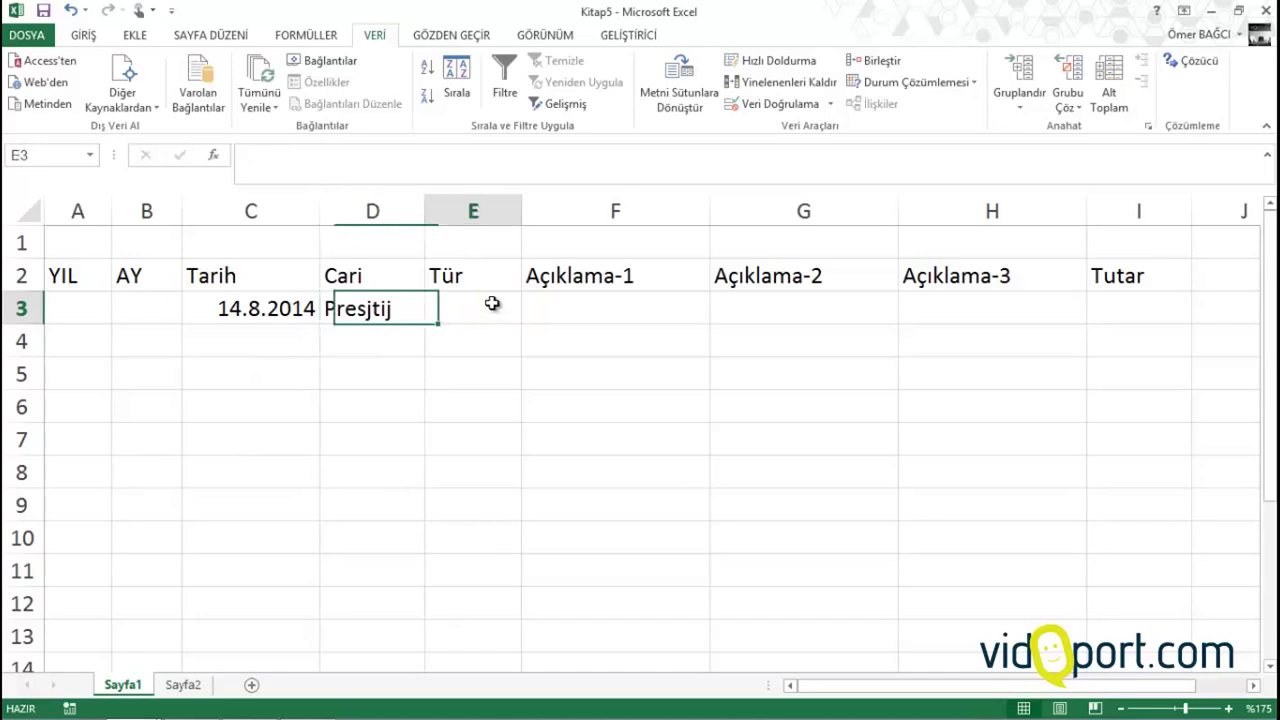
mouse_move(526, 214)
left_mouse_down()
mouse_move(520, 203)
mouse_move(535, 204)
left_mouse_up()
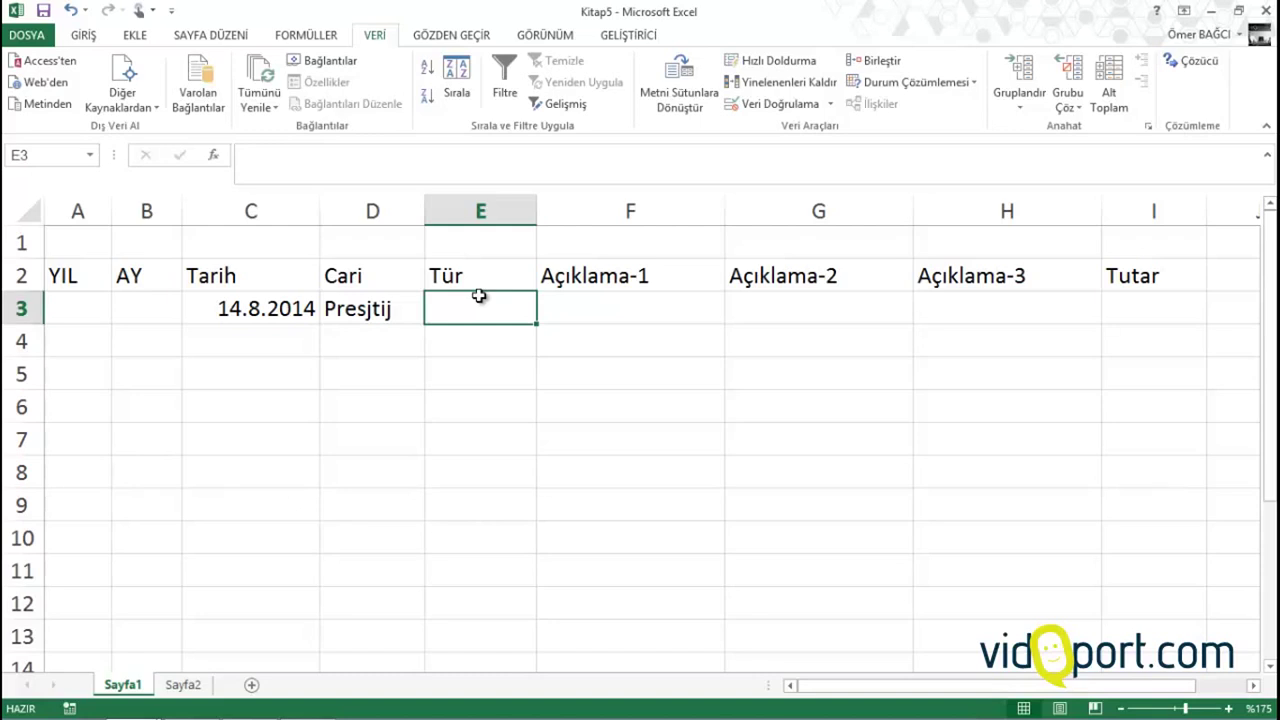
type("Mal ")
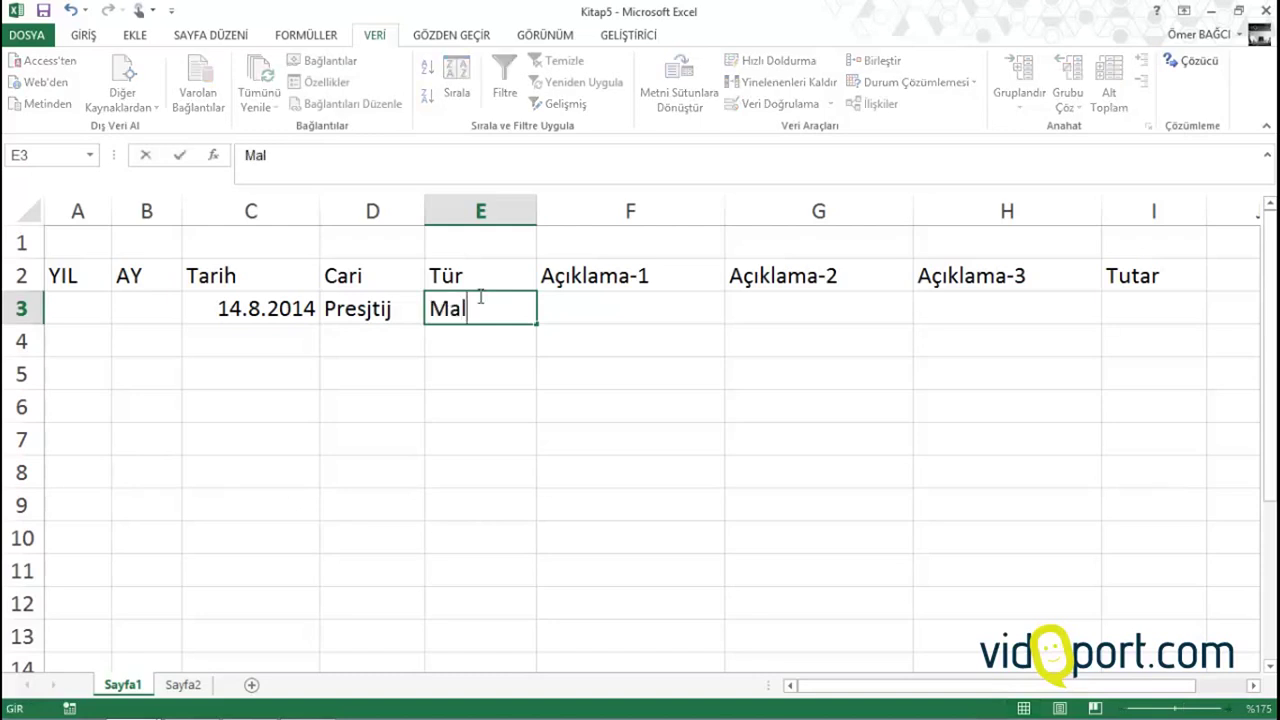
type("Alışı")
key("Tab")
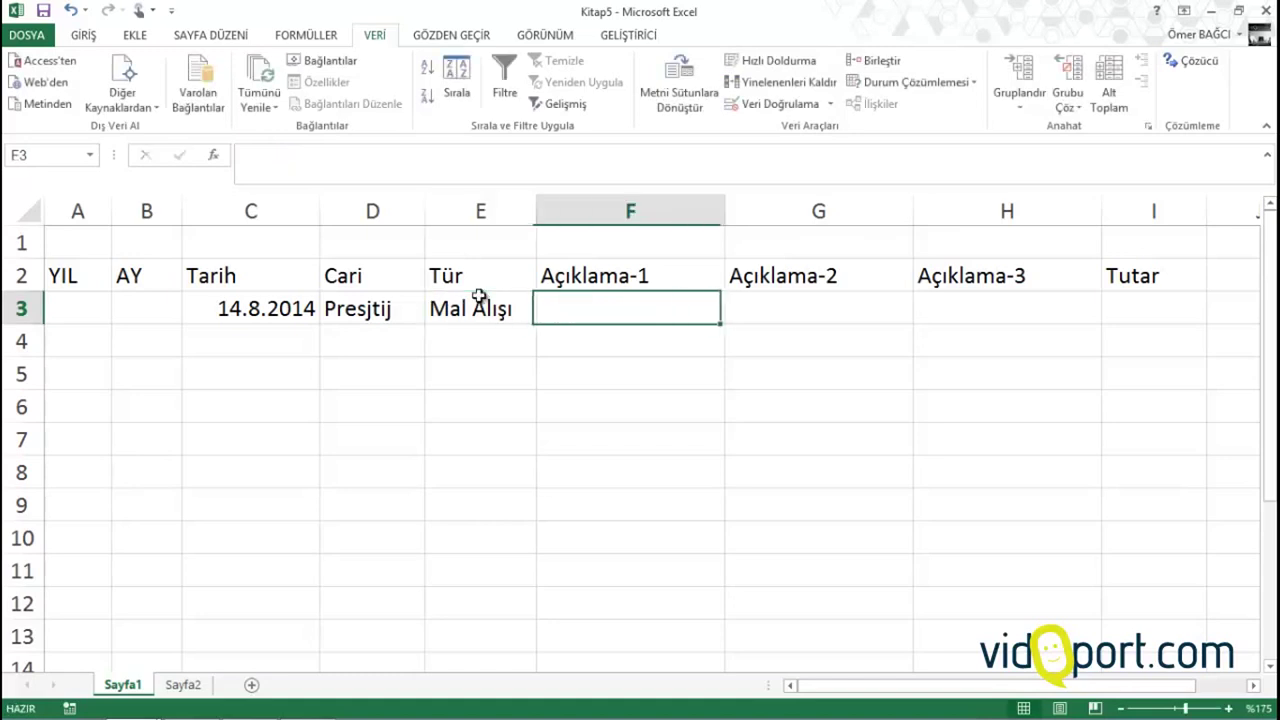
type("Fau")
key("BackSpace")
key("BackSpace")
key("BackSpace")
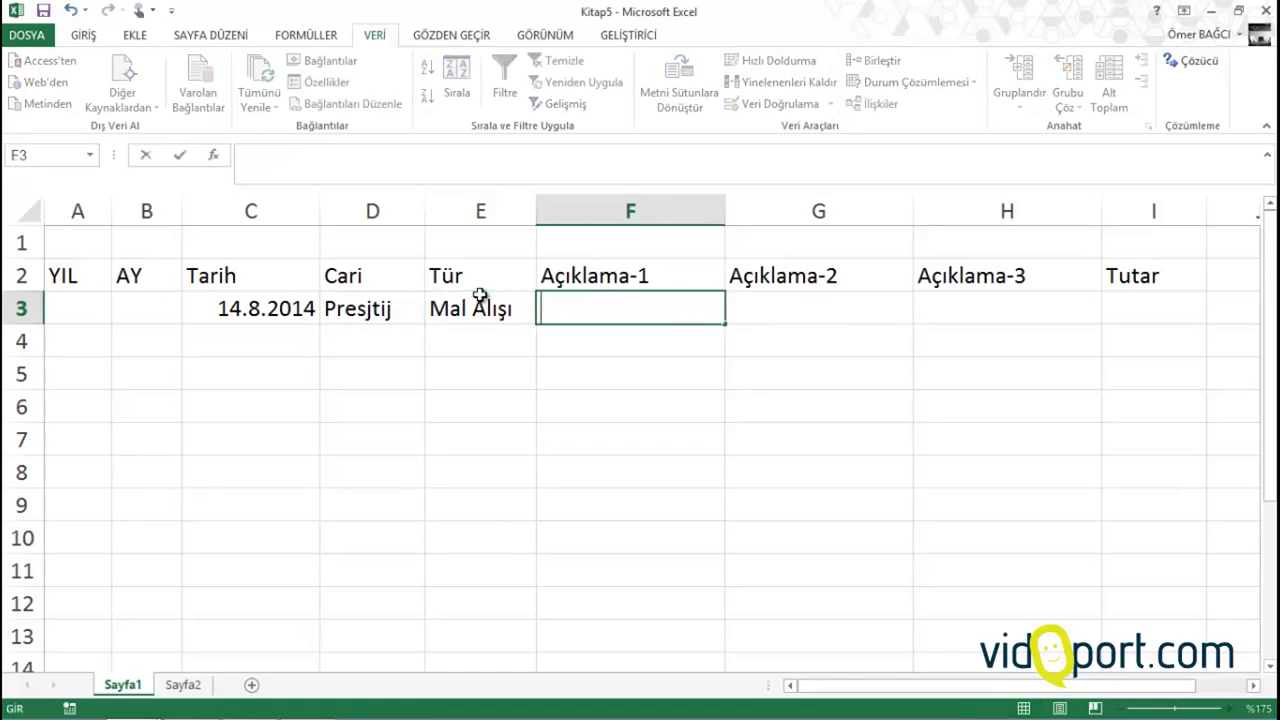
type("123 Nolu Fatura")
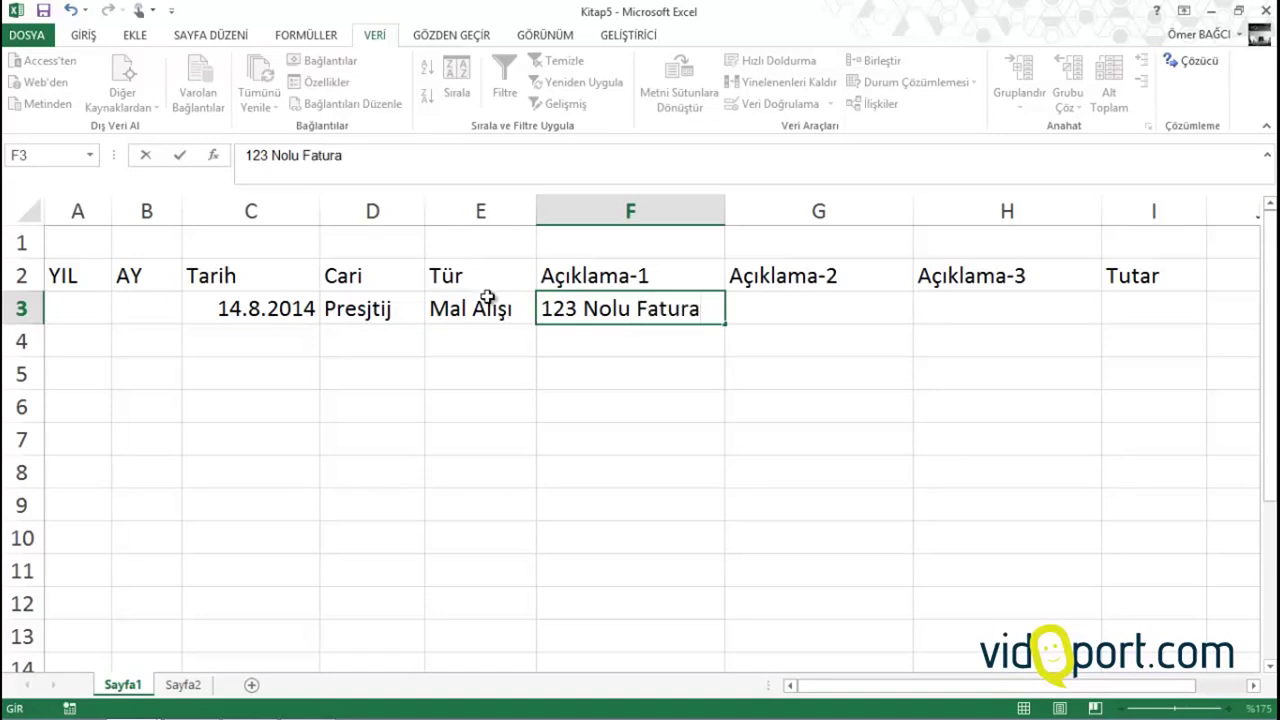
key("Tab")
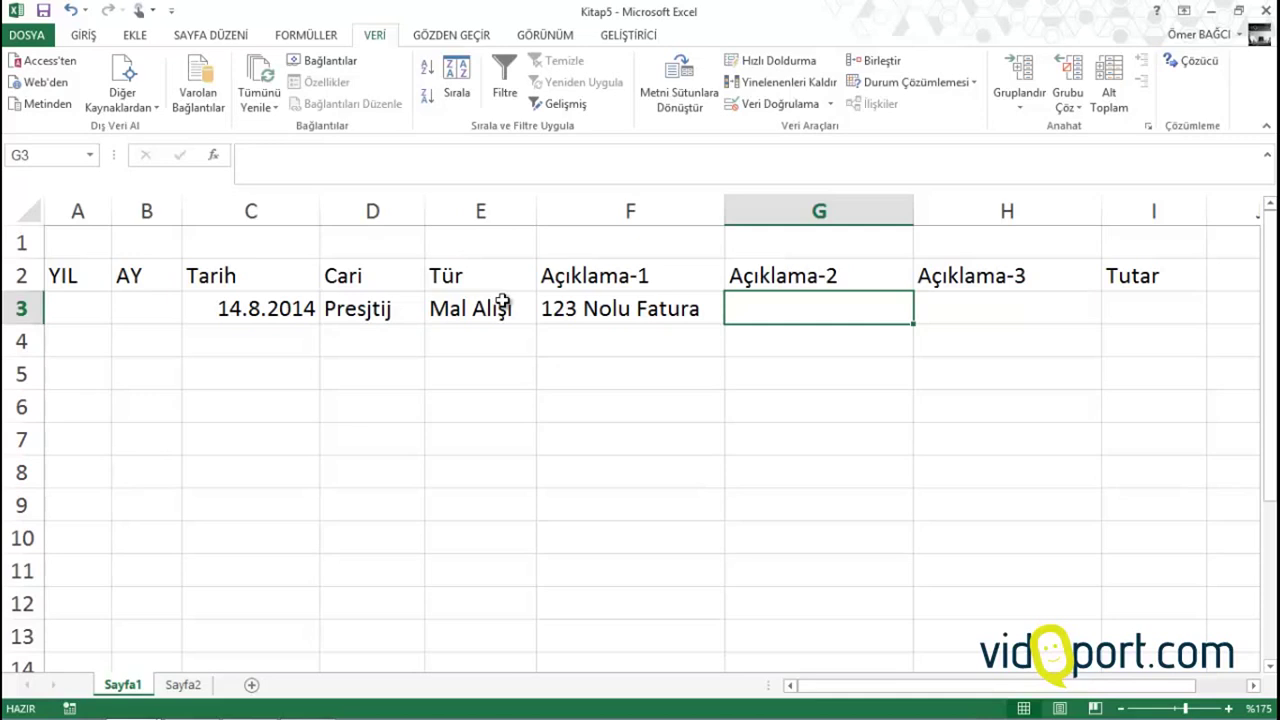
key("Tab")
key("Tab")
type("3400")
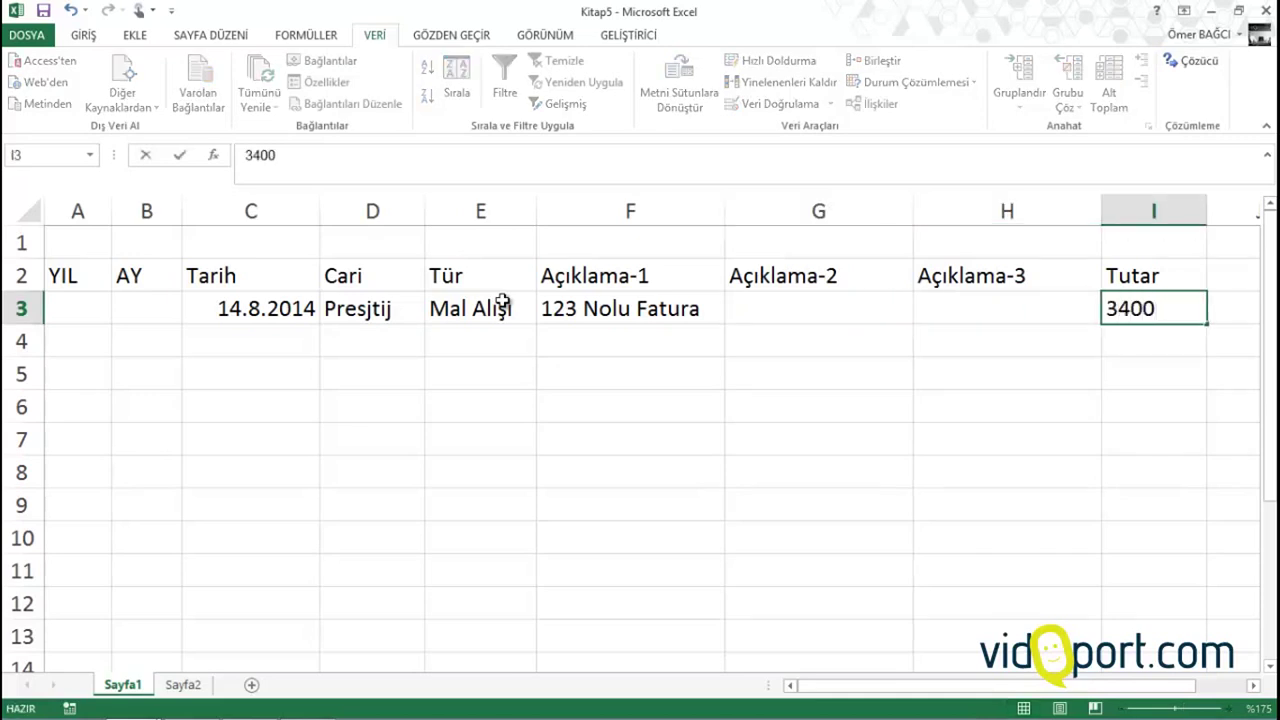
key("Return")
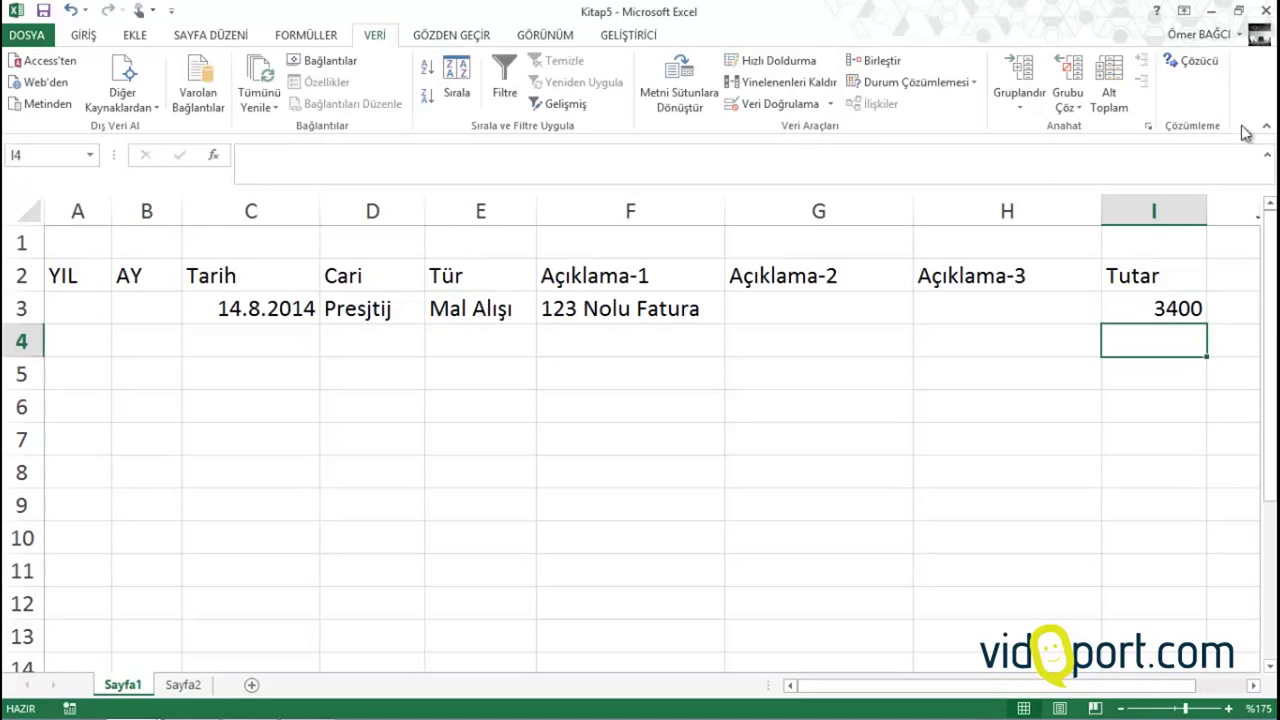
Step: Format the Tutar column with Finansal (Comma Style) so amounts read 3.400,00
left_click(1156, 211)
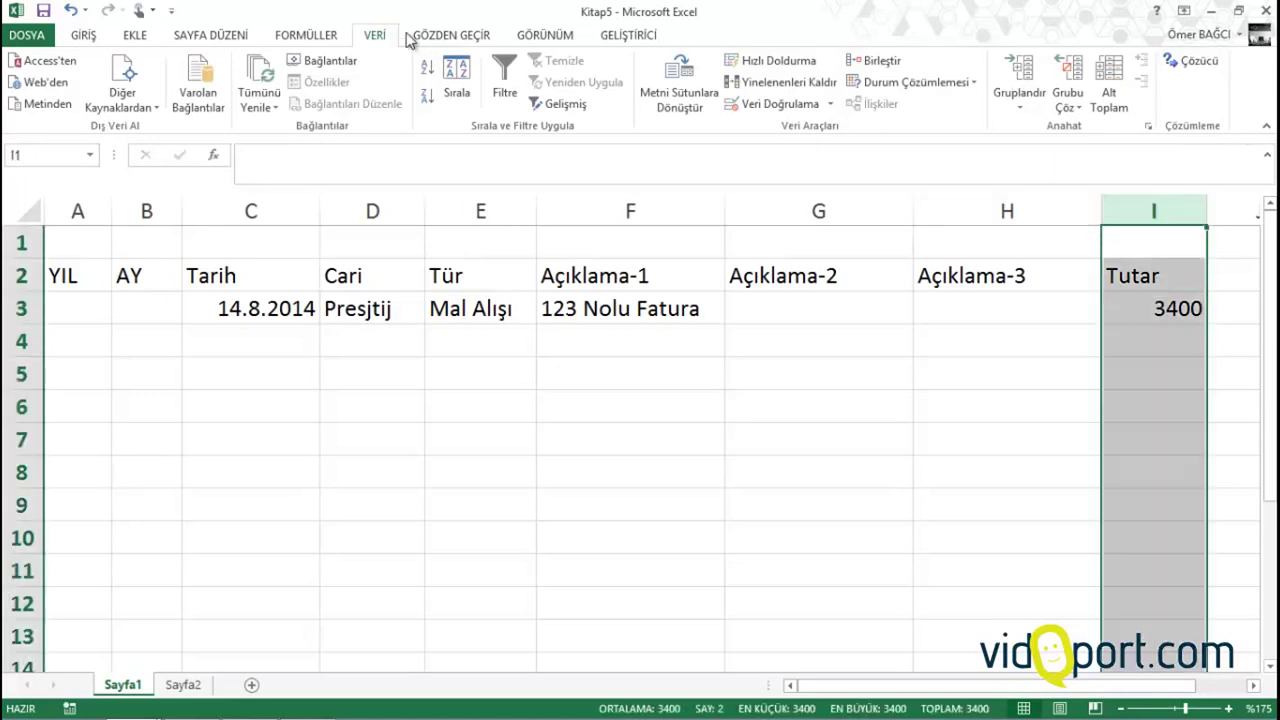
left_click(84, 35)
left_click(594, 97)
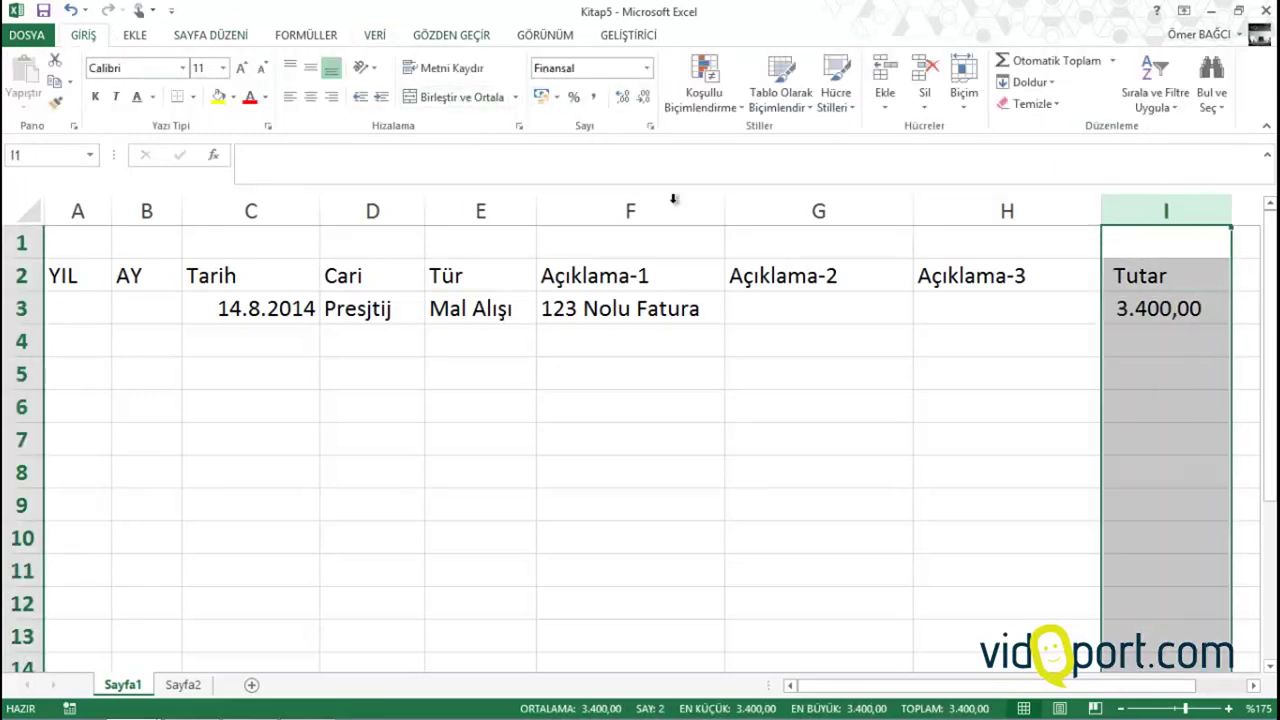
left_click(1143, 338)
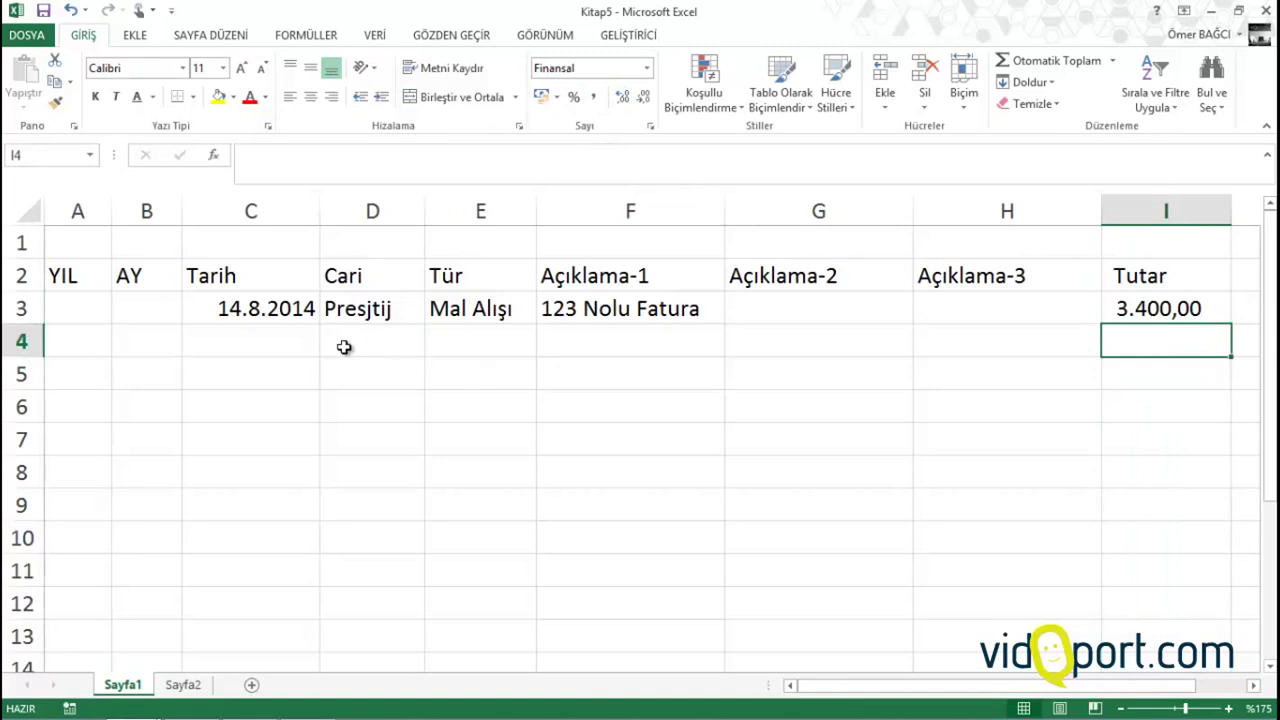
Step: Enter row 4 as a Presjtij Ödeme: Nakit, 345 Nolu Makbuz, amount 1.000,00
left_click(296, 341)
key("ctrl+apostrophe")
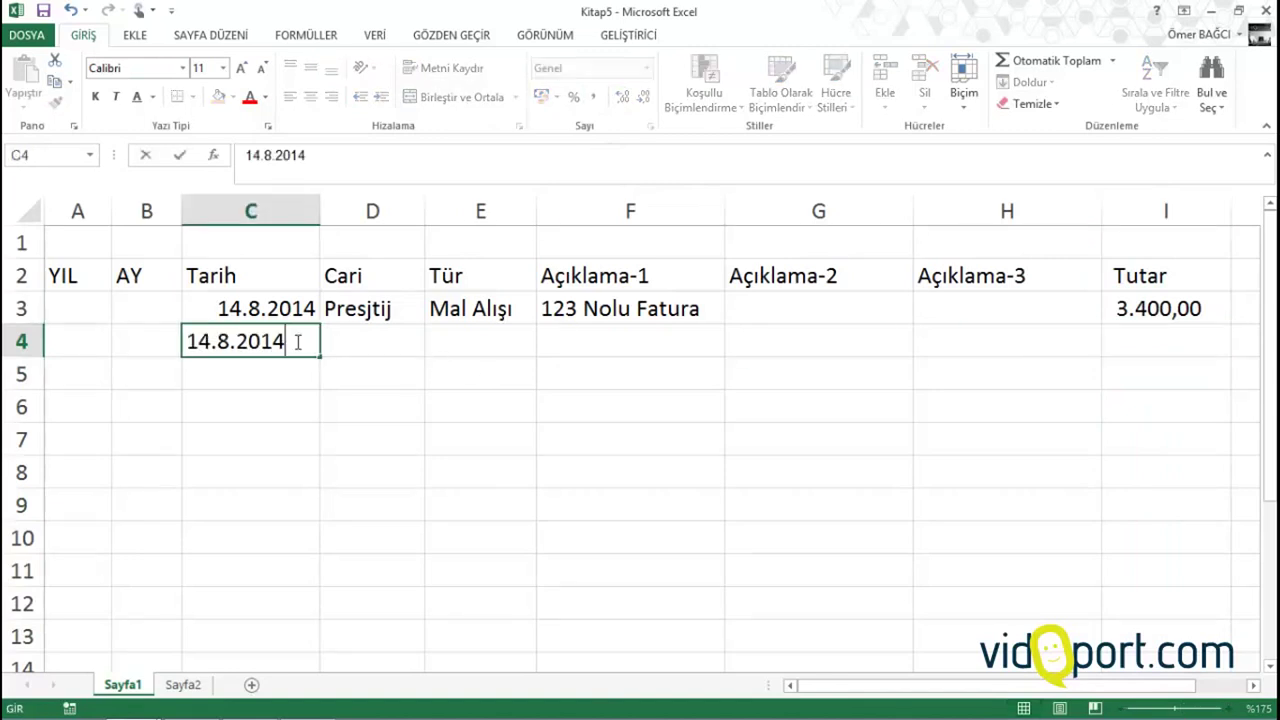
key("Tab")
type("p")
key("Tab")
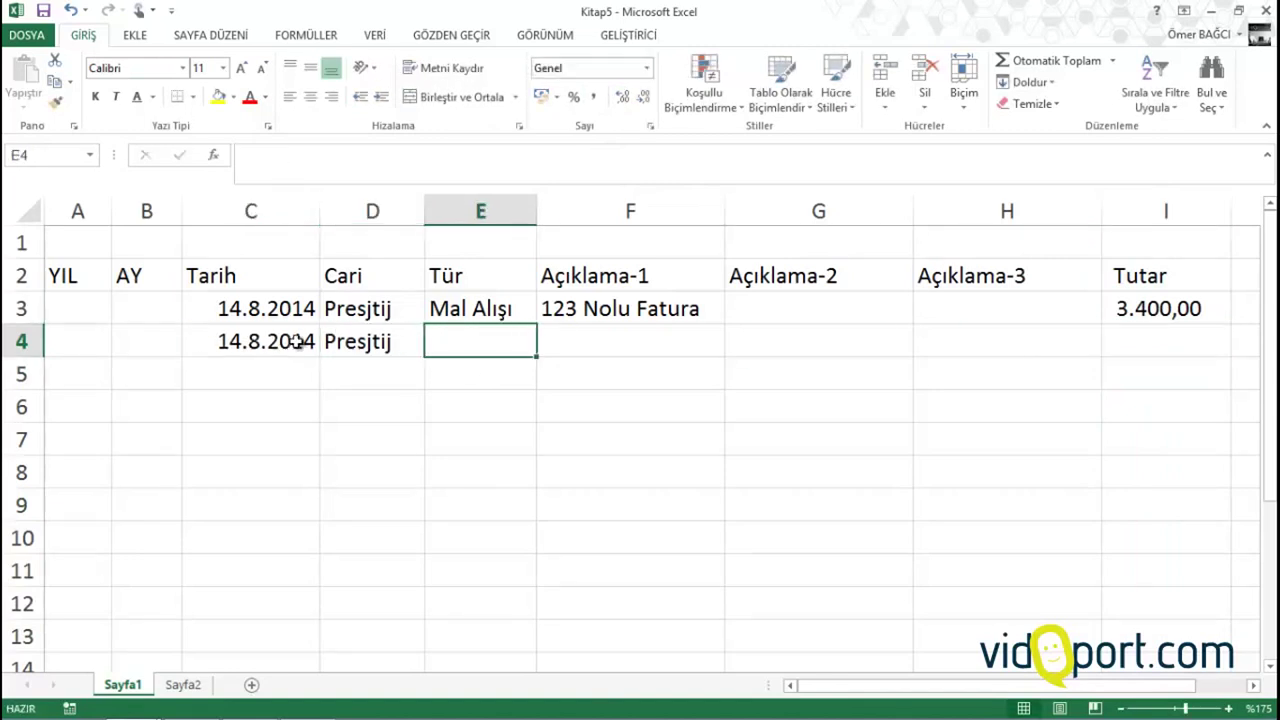
type("Ödeme")
key("Tab")
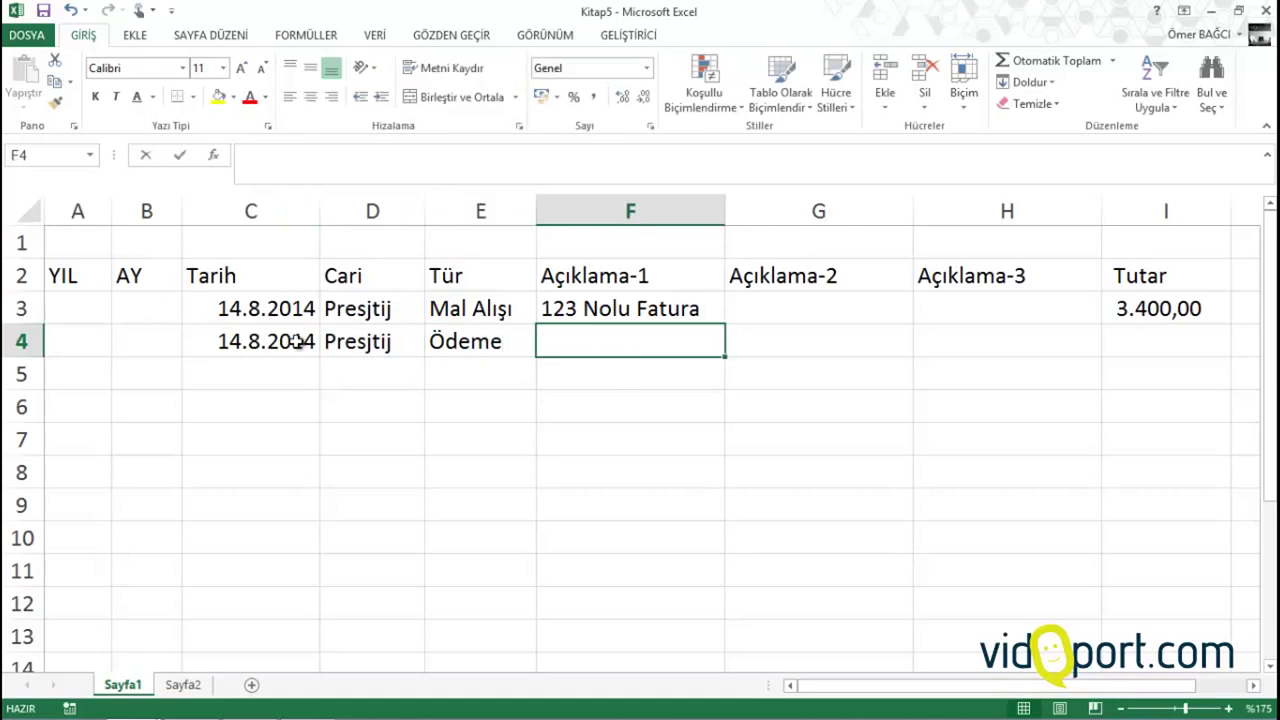
type("Nakit")
key("Tab")
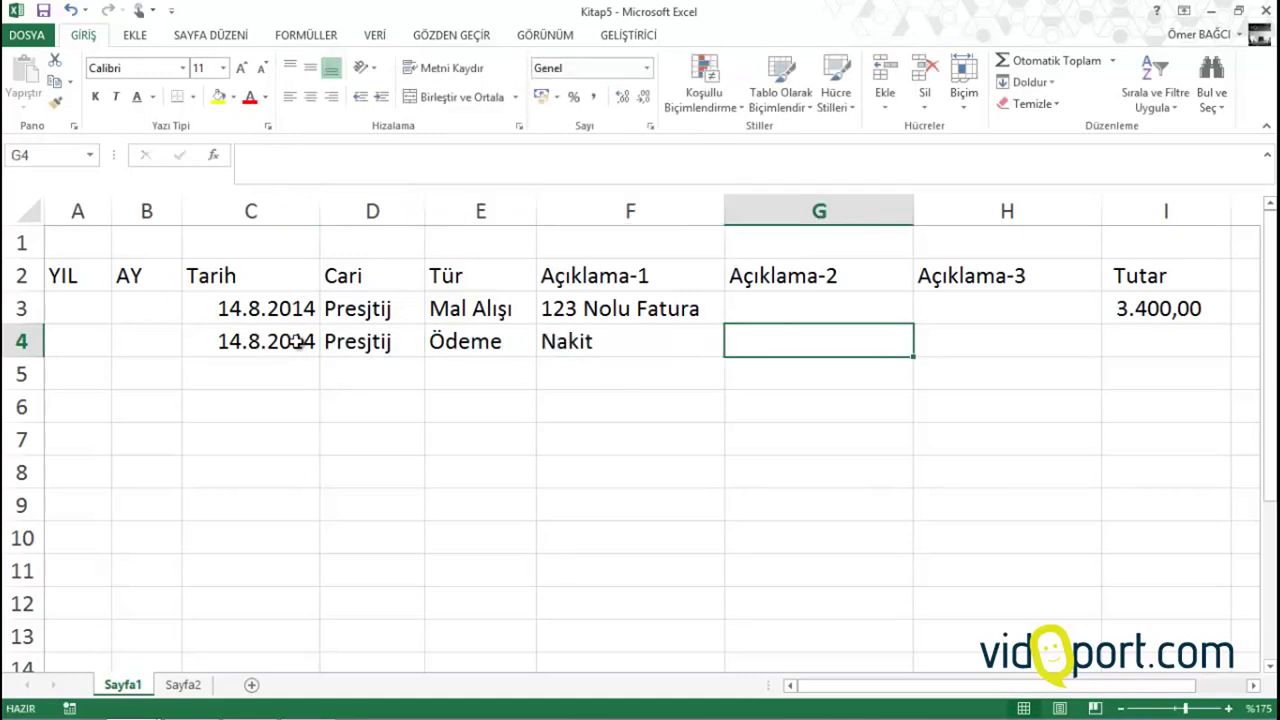
type("345 No")
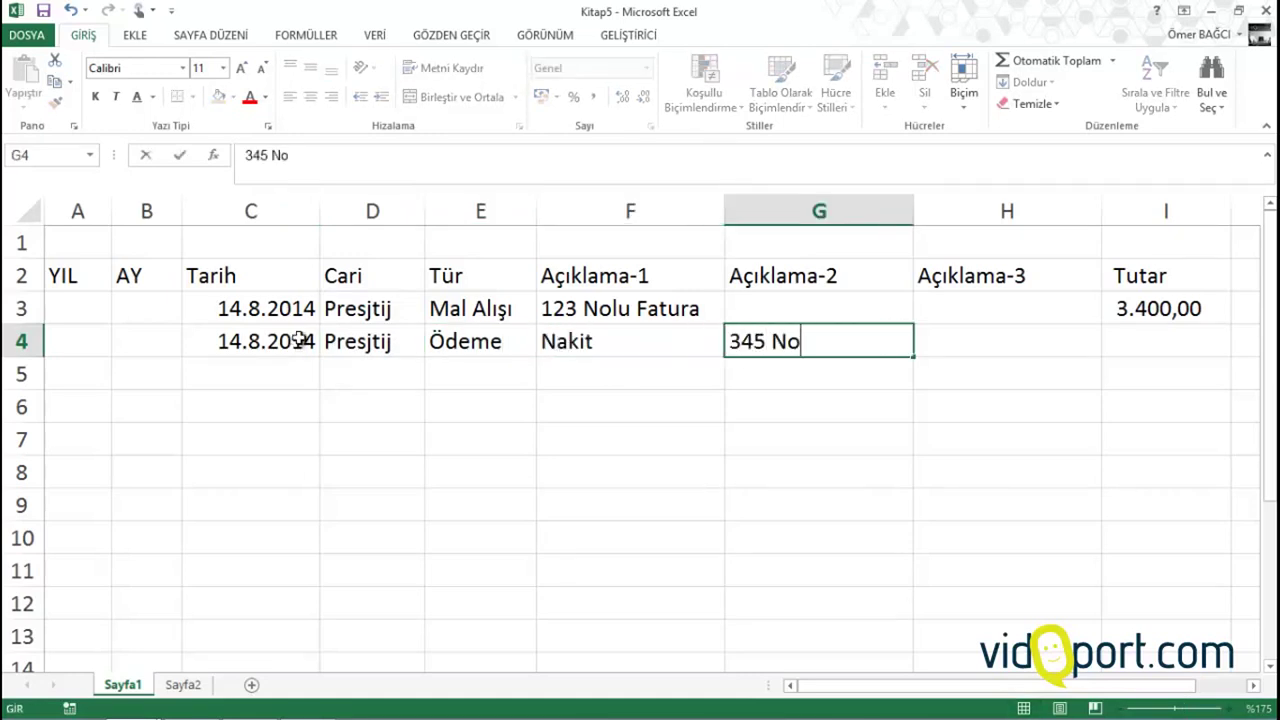
type("lu Makbuz")
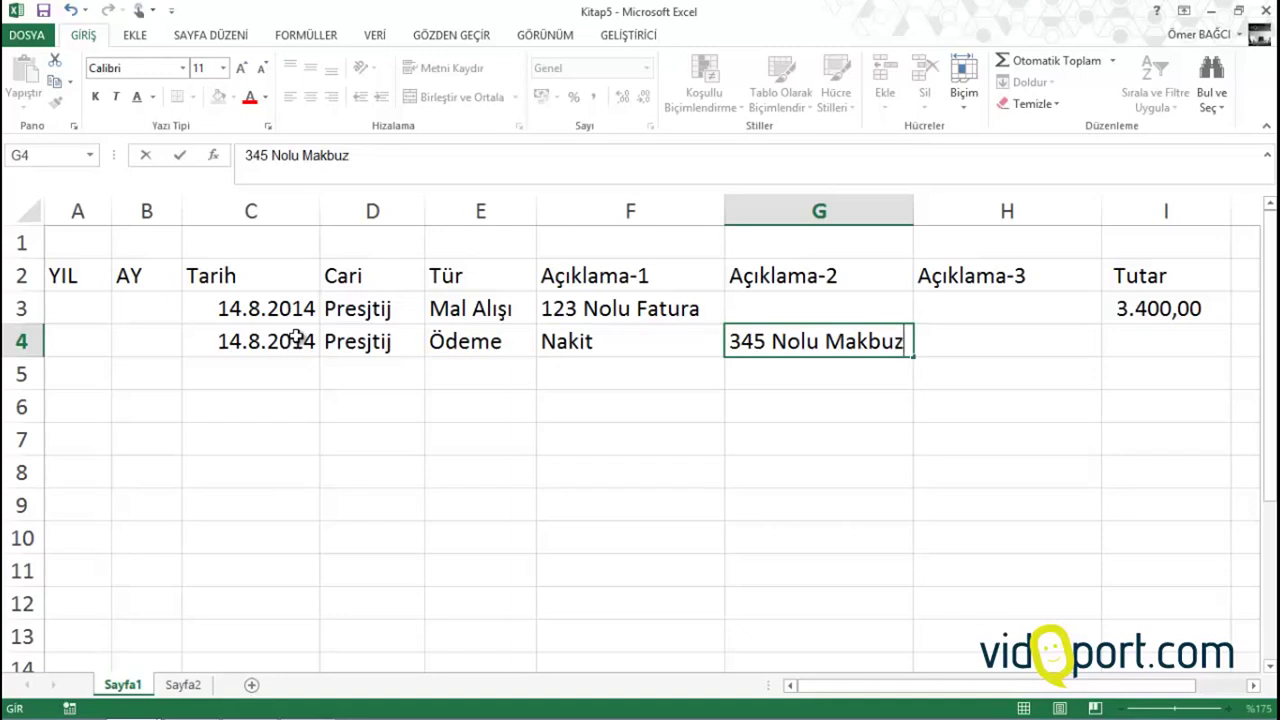
key("Tab")
key("Tab")
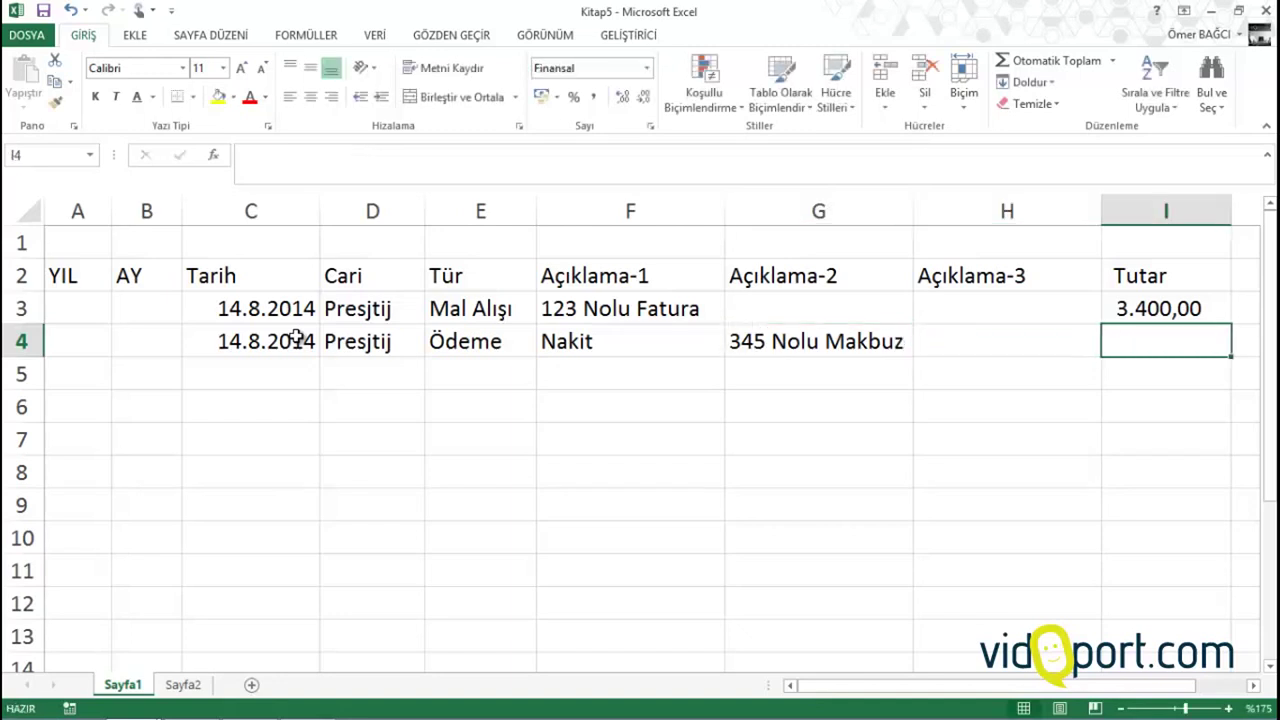
type("1000")
key("Return")
key("Left")
key("Left")
key("Left")
key("Left")
key("Left")
key("Left")
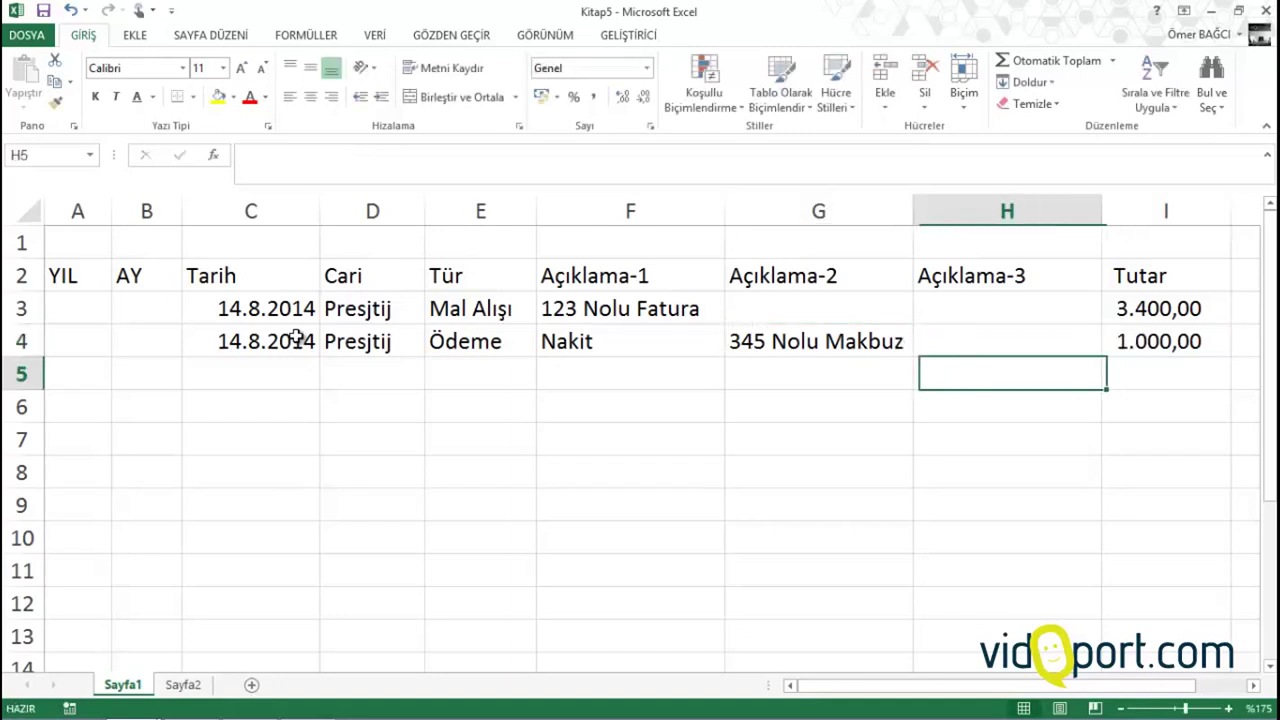
Step: Enter row 5 as a Presjtij Ödeme: Banka, Garanti Bankası, 234 nolu Hesap, 1.200,00
key("ctrl+semicolon")
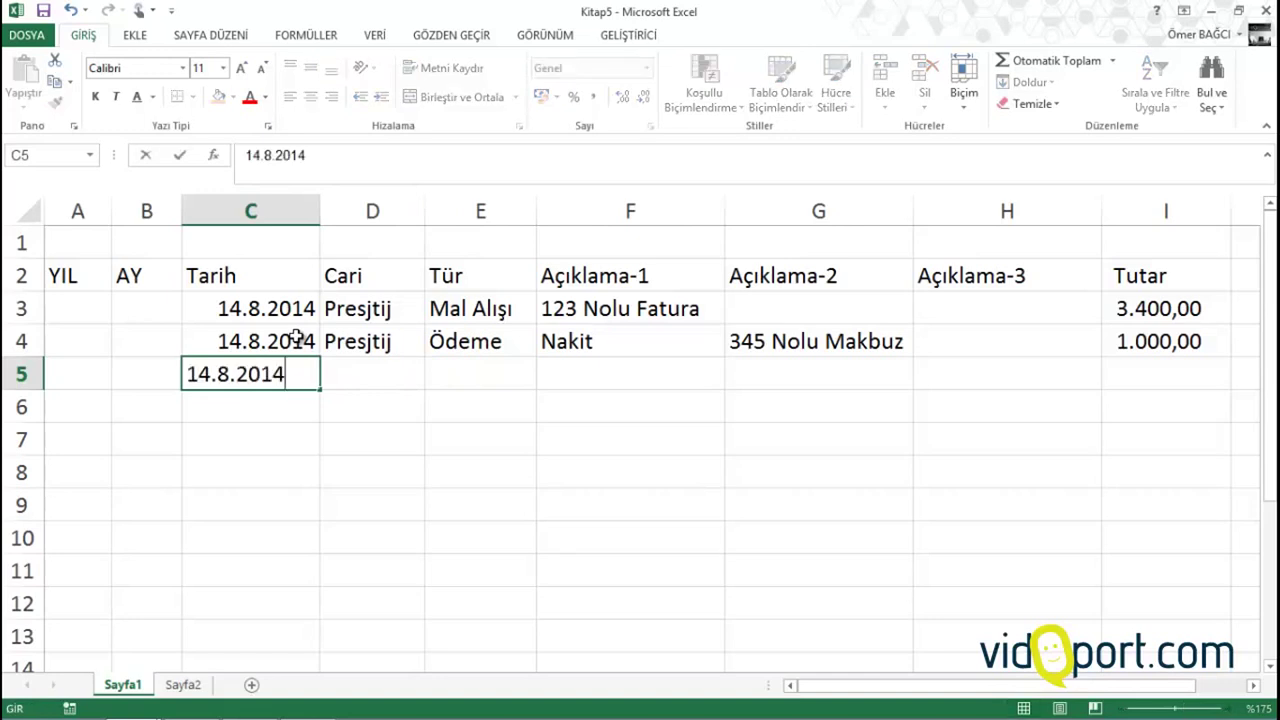
key("Tab")
type("p")
key("Tab")
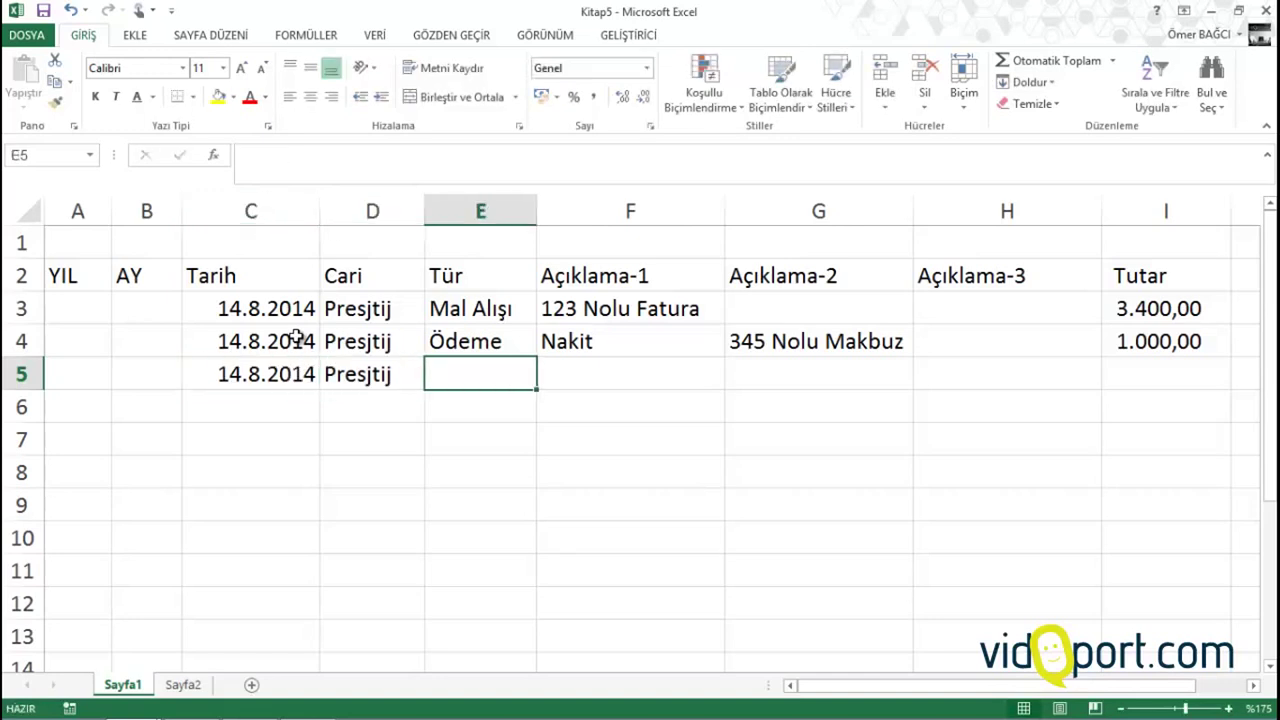
type("Ödeme")
key("Tab")
type("Banka")
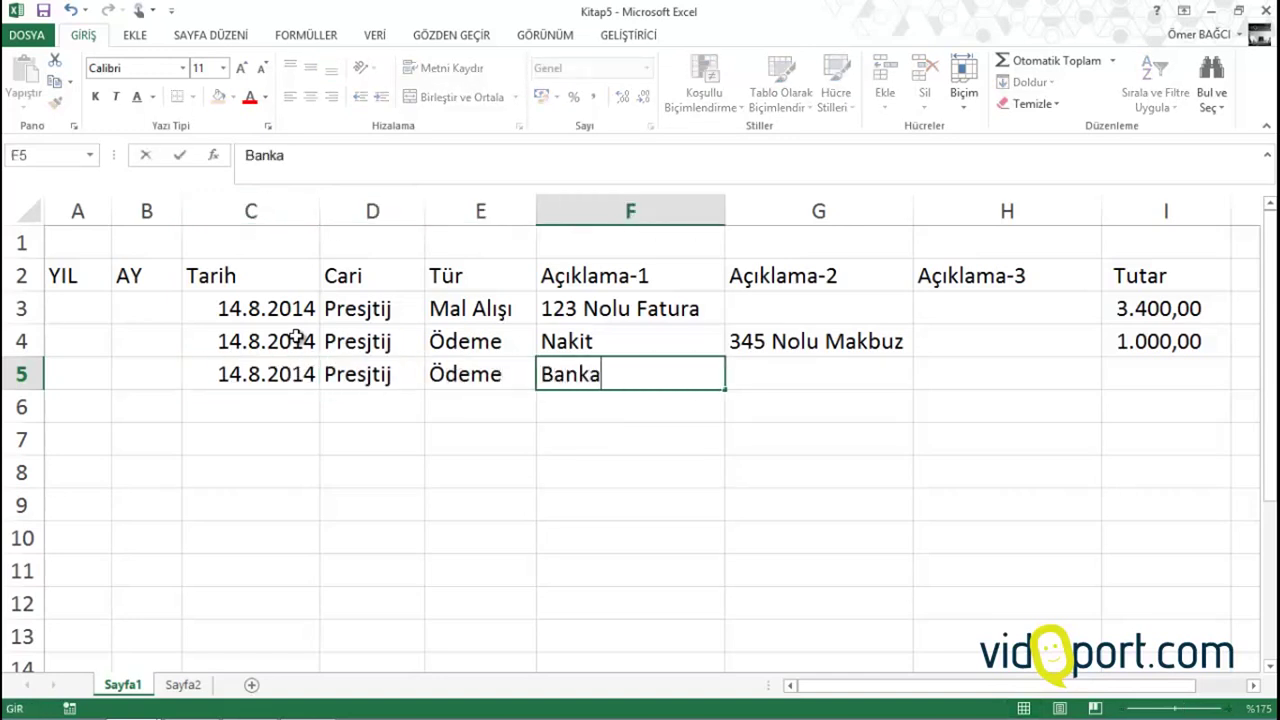
key("Tab")
type("Garan")
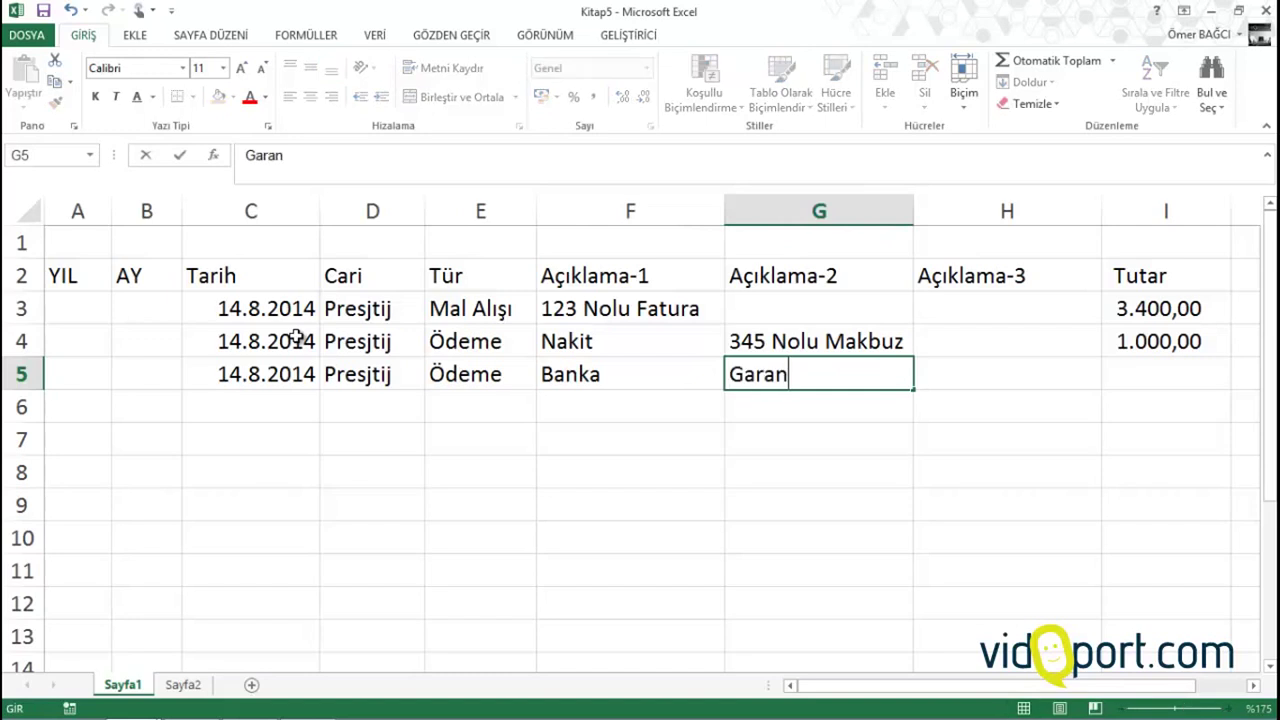
type("ti Bankası")
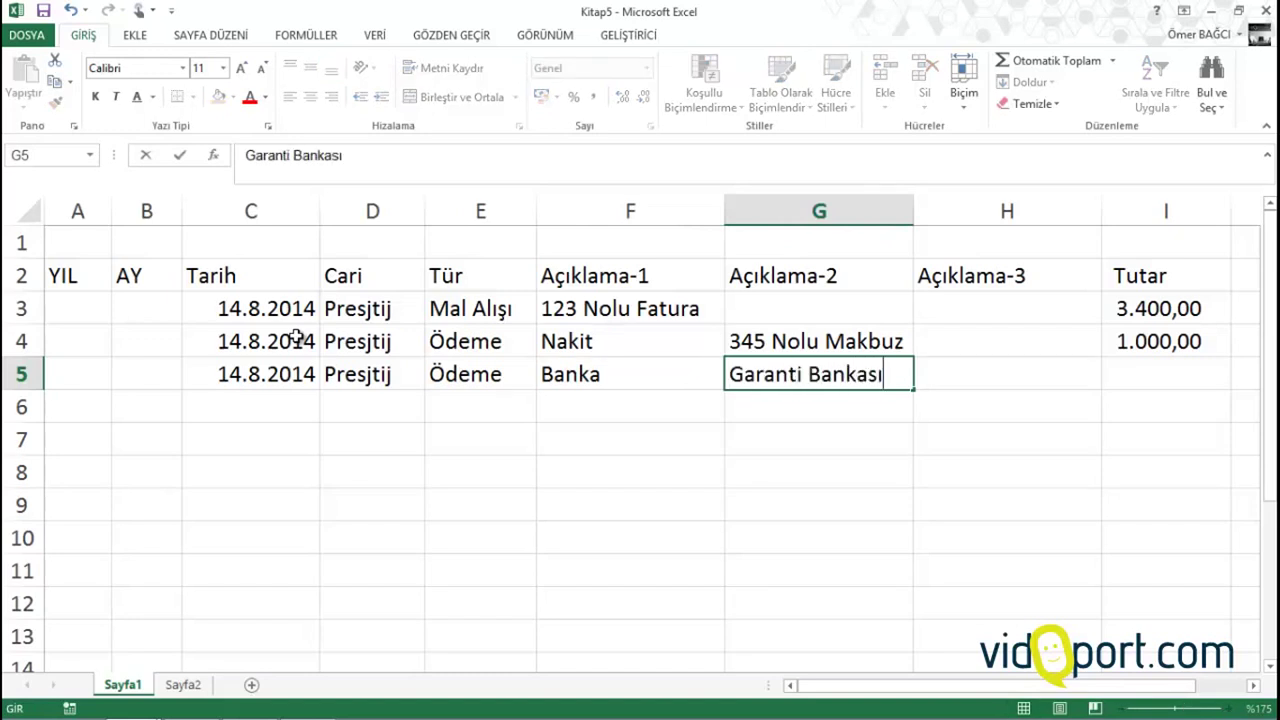
key("Tab")
type("234 no")
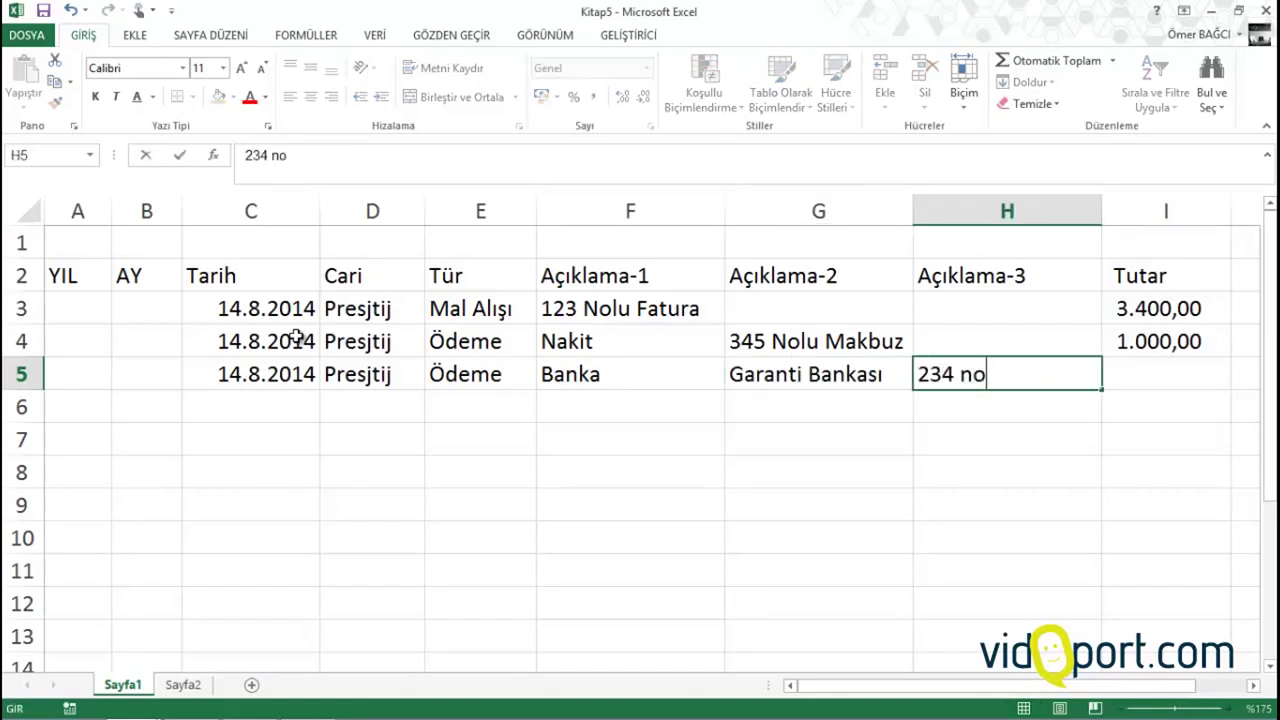
type("lu Hesap")
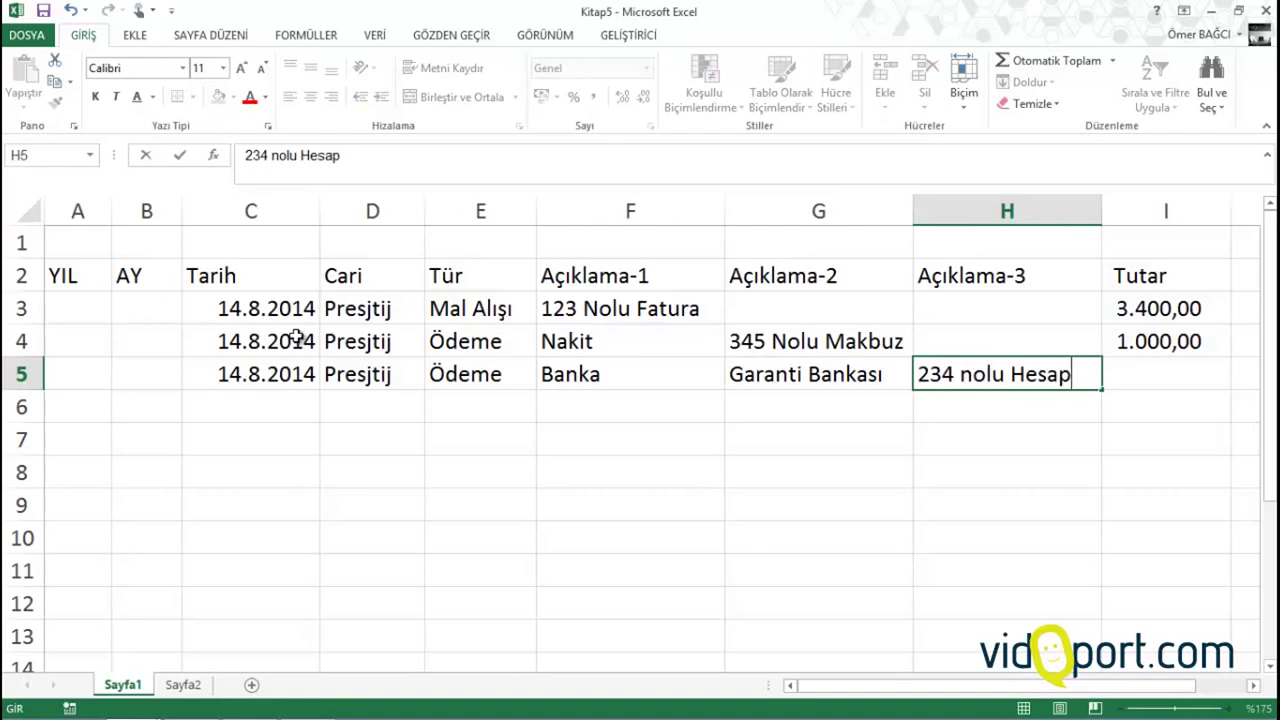
key("Tab")
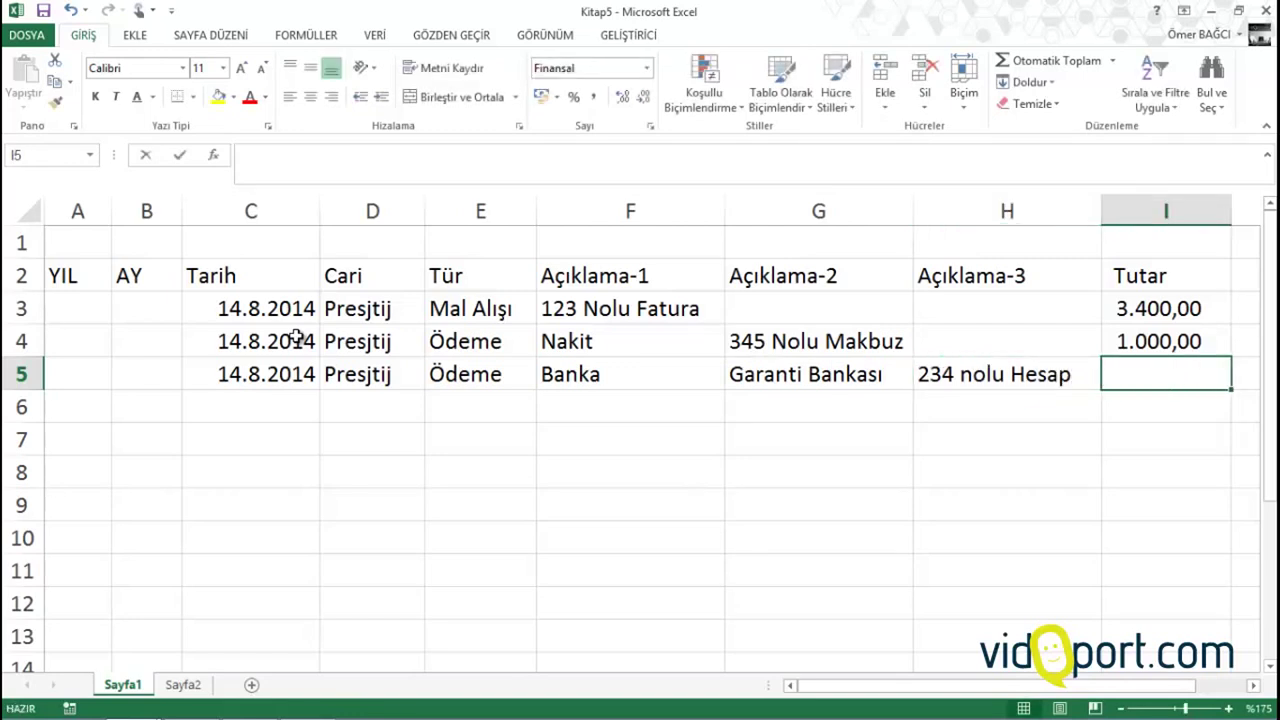
type("1200")
key("Down")
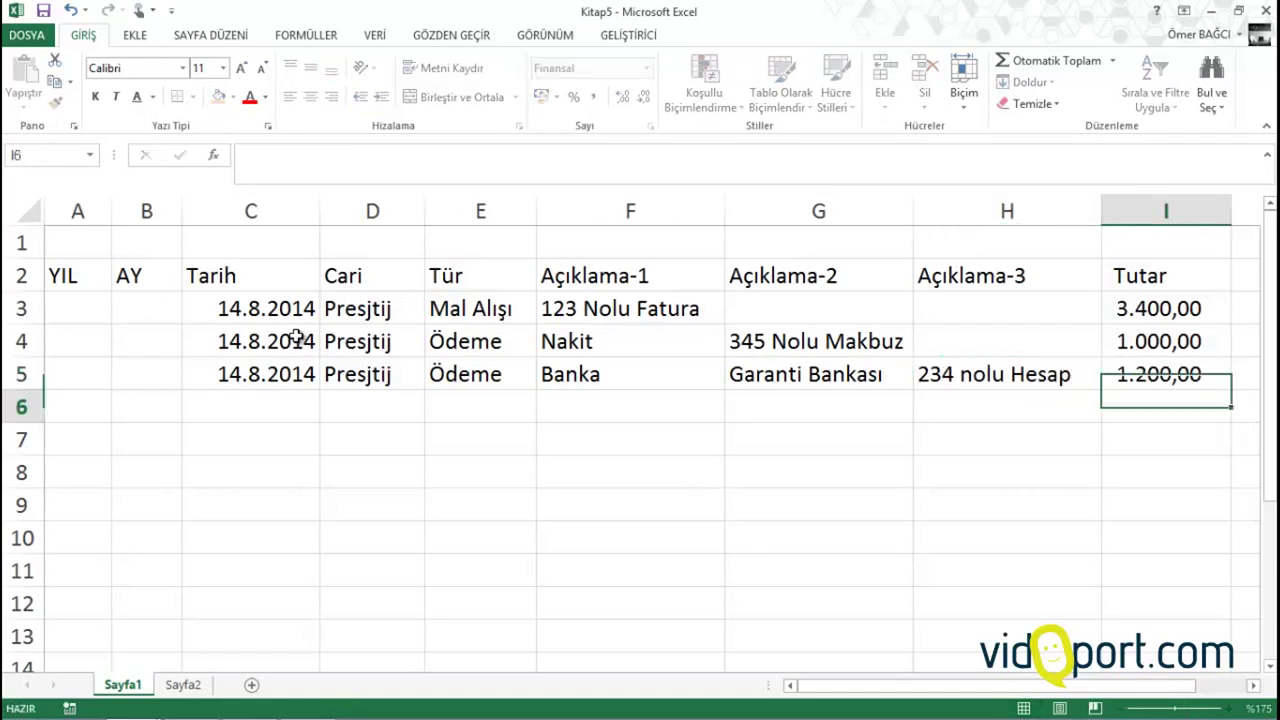
key("Left")
key("Left")
key("Left")
key("Left")
key("Left")
key("Left")
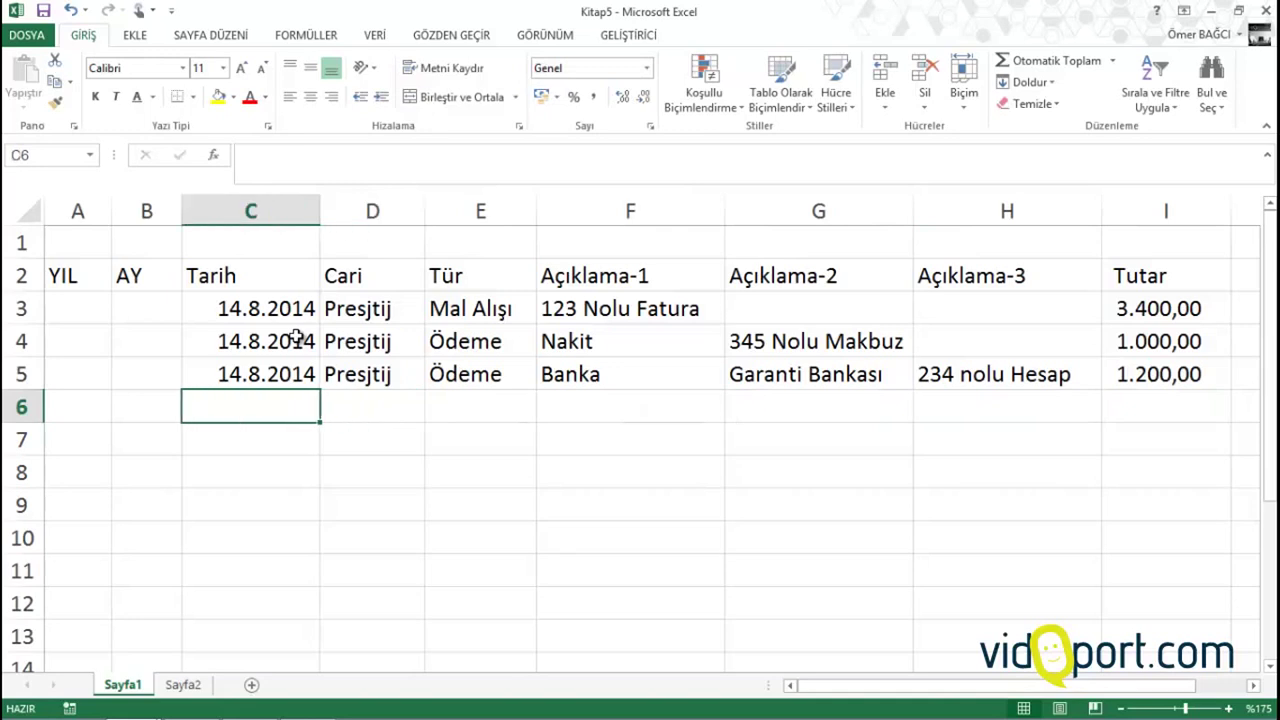
Step: Enter row 6 with date and Presjtij copied down: Ödeme, Çek, 324 nolu Çek, 600,00
key("ctrl+d")
key("Right")
key("ctrl+d")
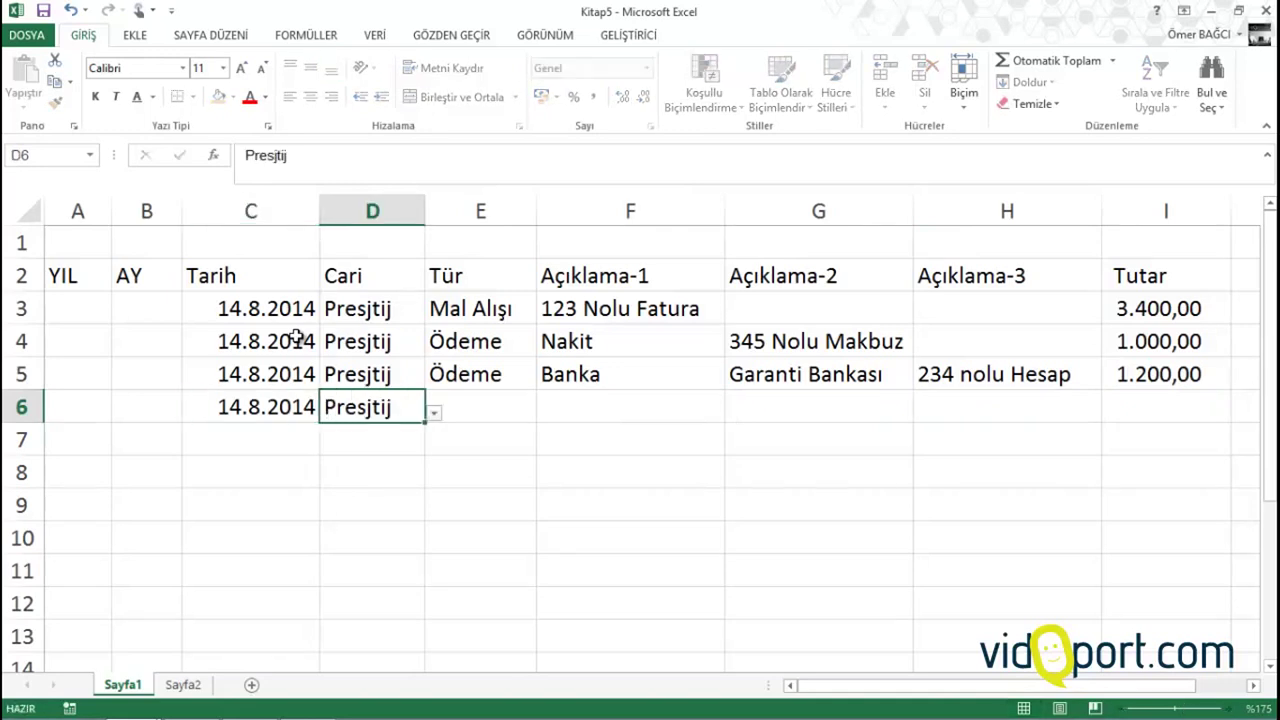
key("Right")
type("ödeme")
key("Right")
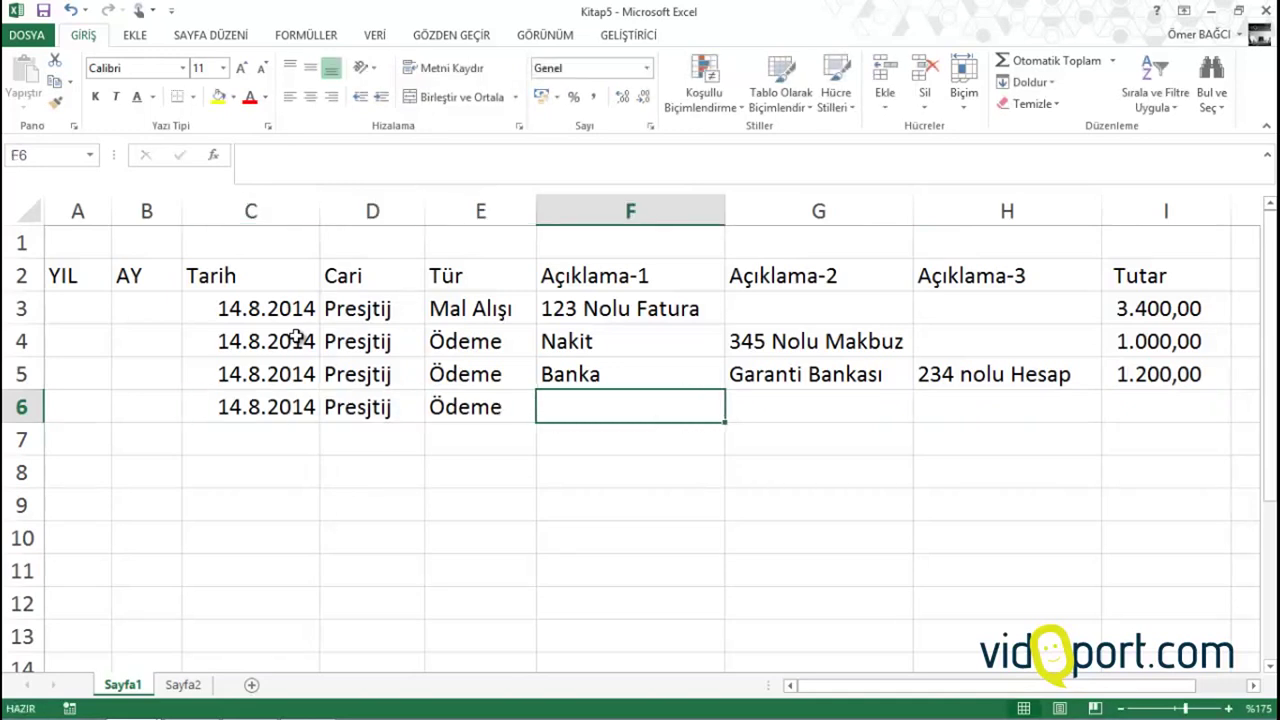
type("Çek")
key("Right")
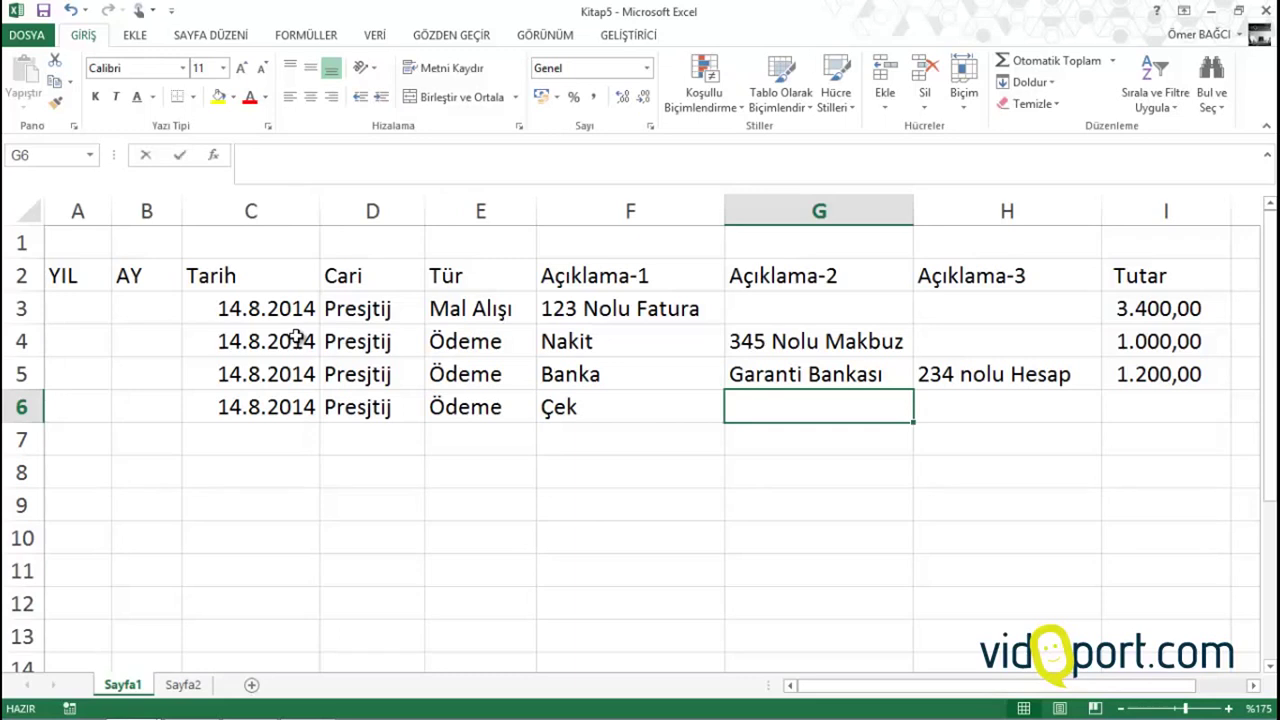
type("K")
key("BackSpace")
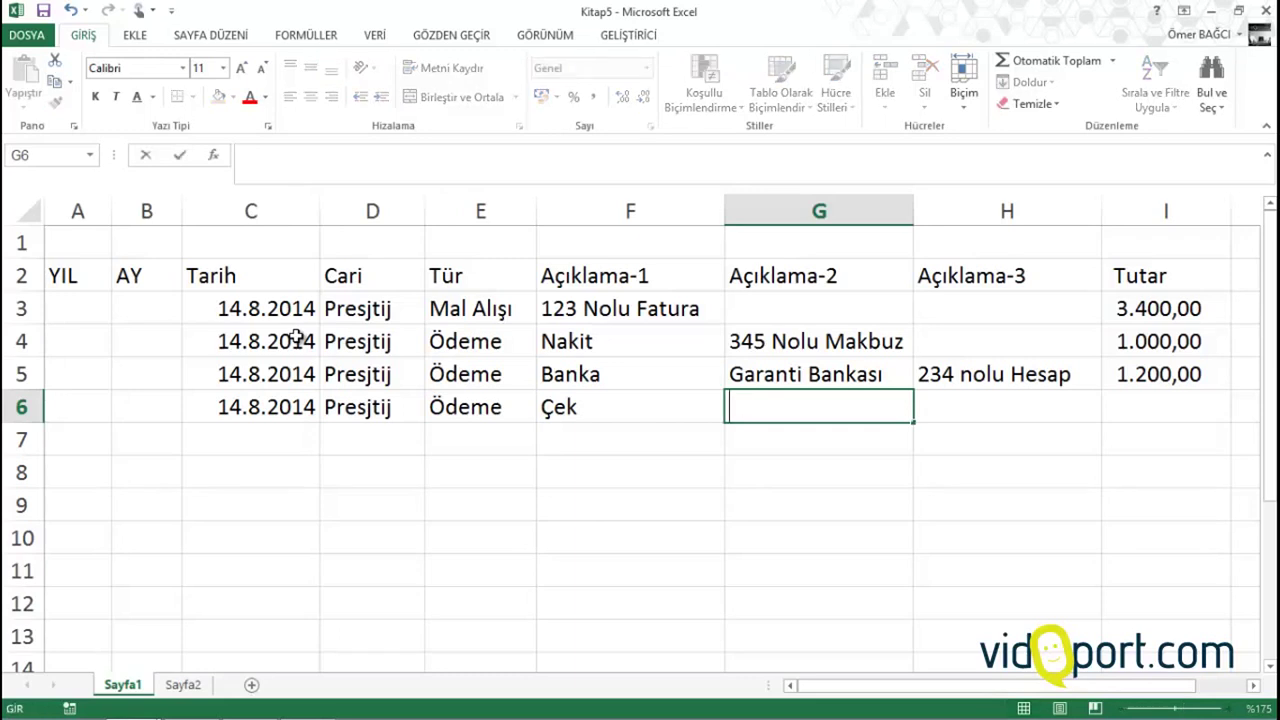
type("324 nolu Çek")
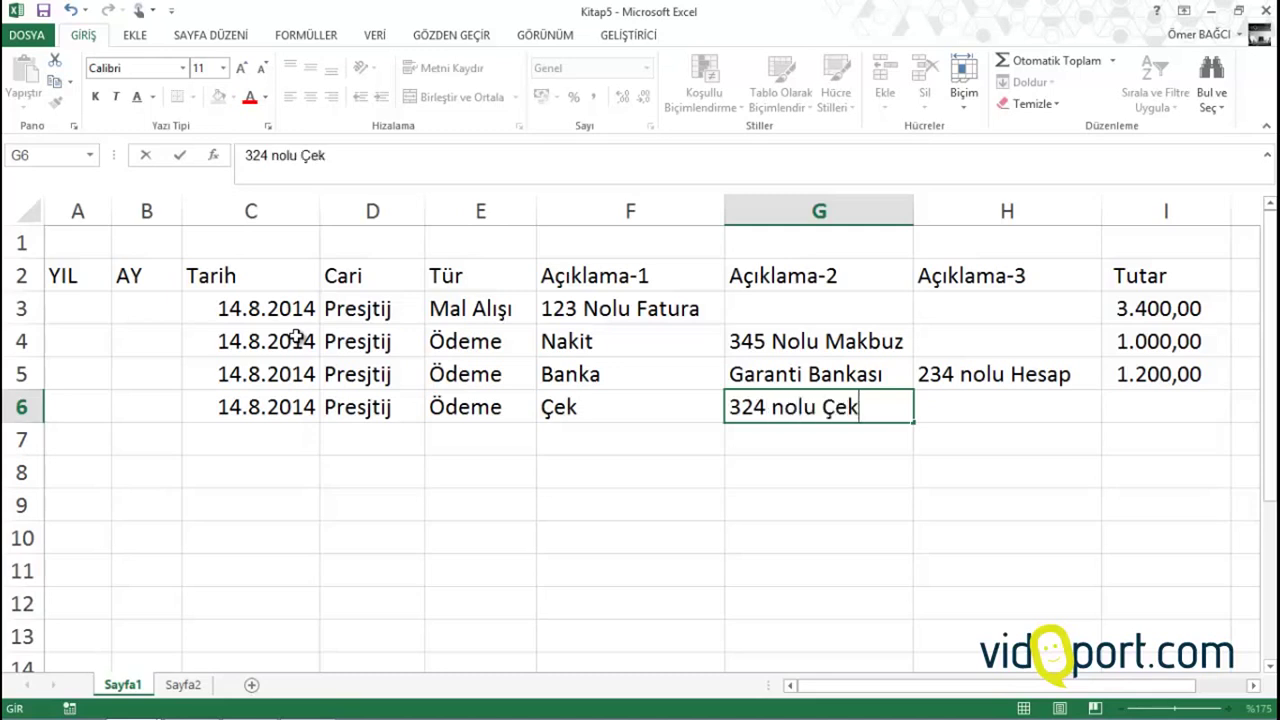
key("Tab")
key("Tab")
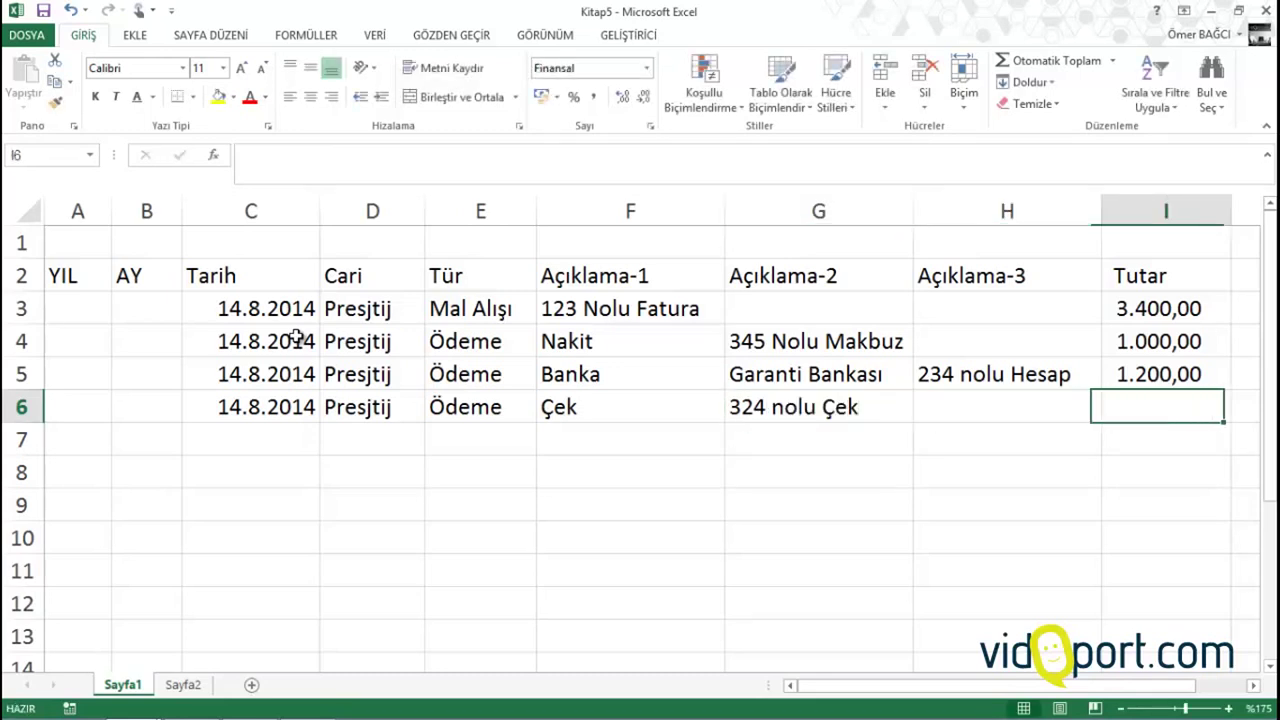
type("600")
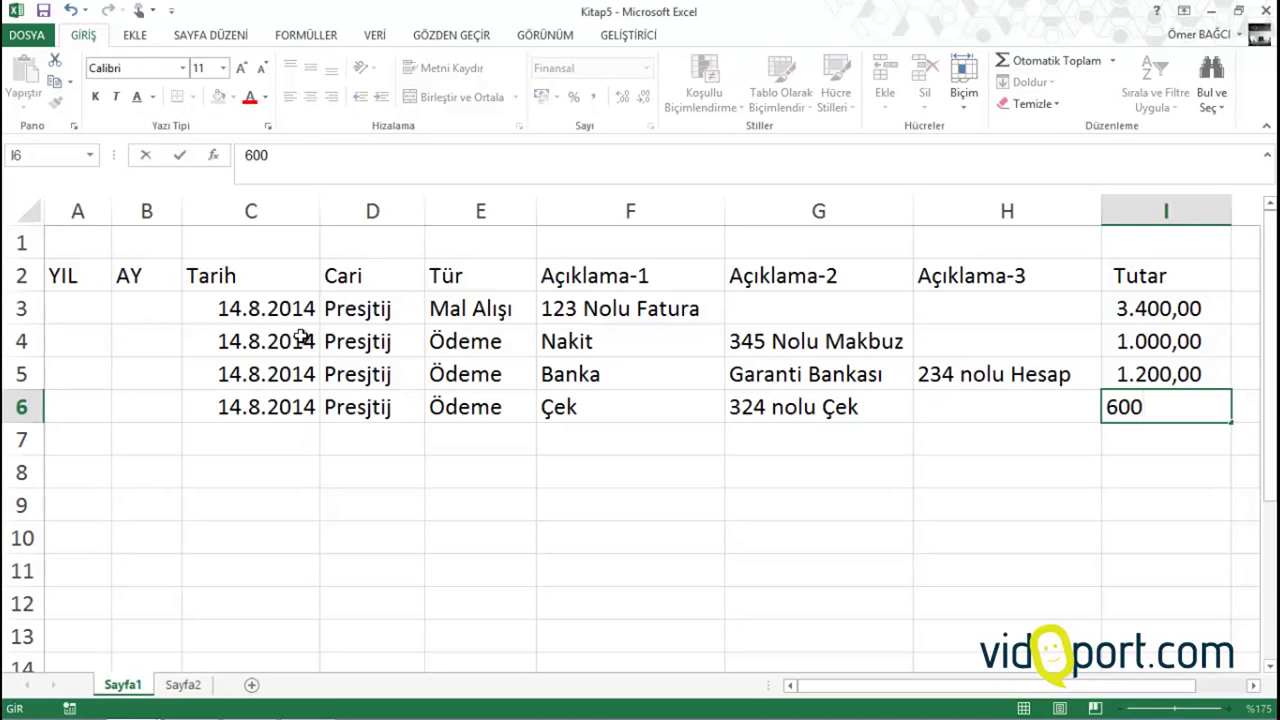
key("Return")
key("Left")
key("Left")
key("Left")
key("Left")
key("Left")
key("Left")
key("Left")
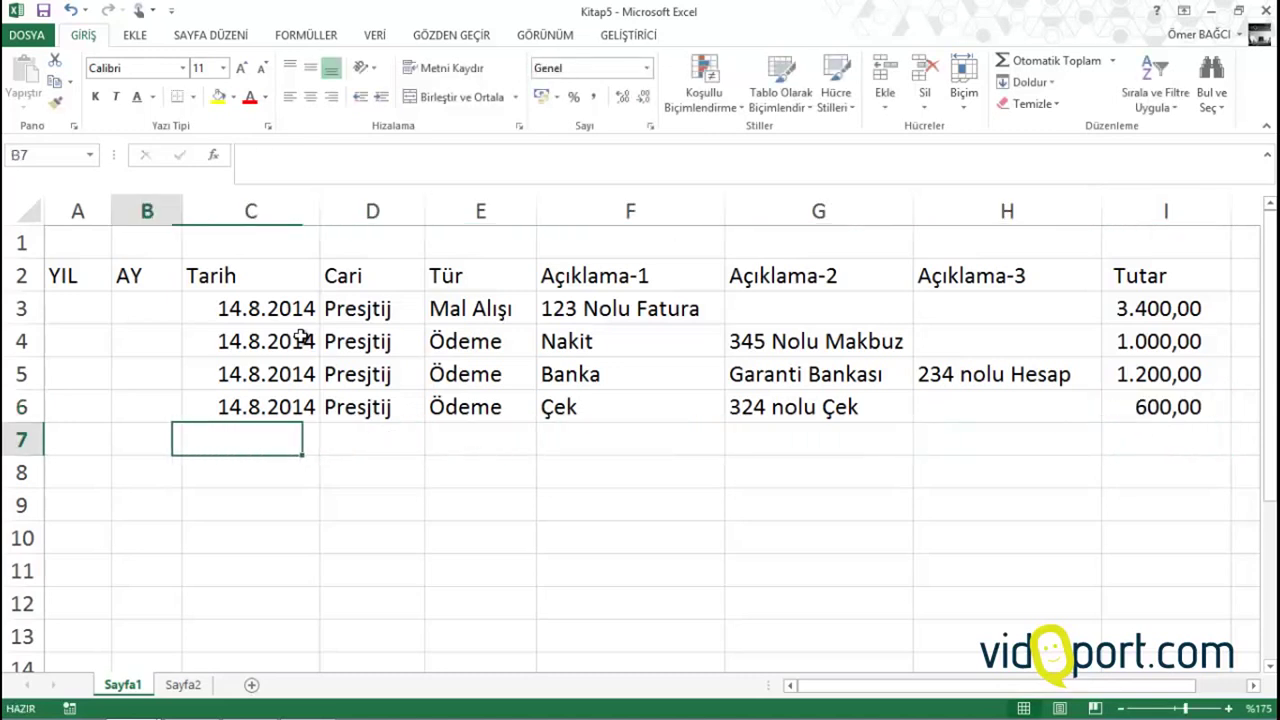
Step: Start row 7 with the date and Afikir chosen from the Cari dropdown
key("Right")
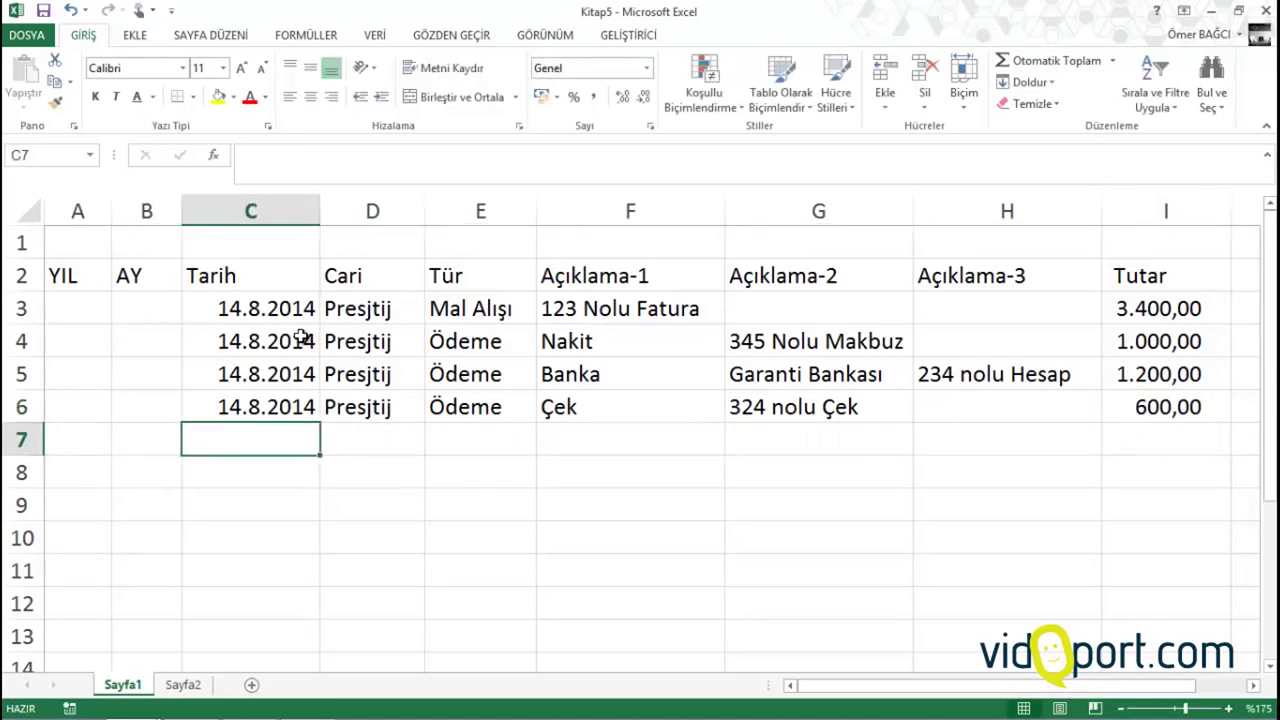
key("ctrl+semicolon")
key("ctrl+Return")
key("Right")
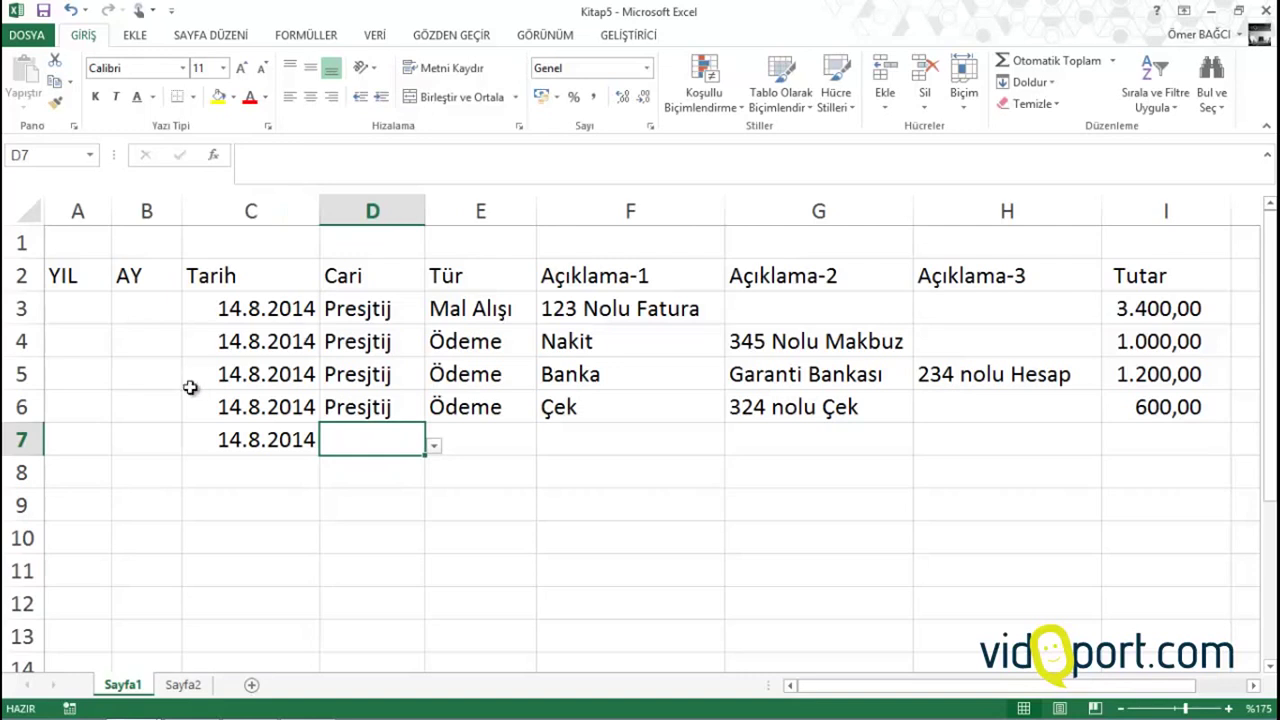
left_click(440, 452)
left_click(414, 447)
left_click(432, 447)
left_click(371, 489)
Step: Complete row 7 as Mal Alışı, 3344 Nolu Fatura, Kurumsal, amount 5.000,00
left_click(485, 438)
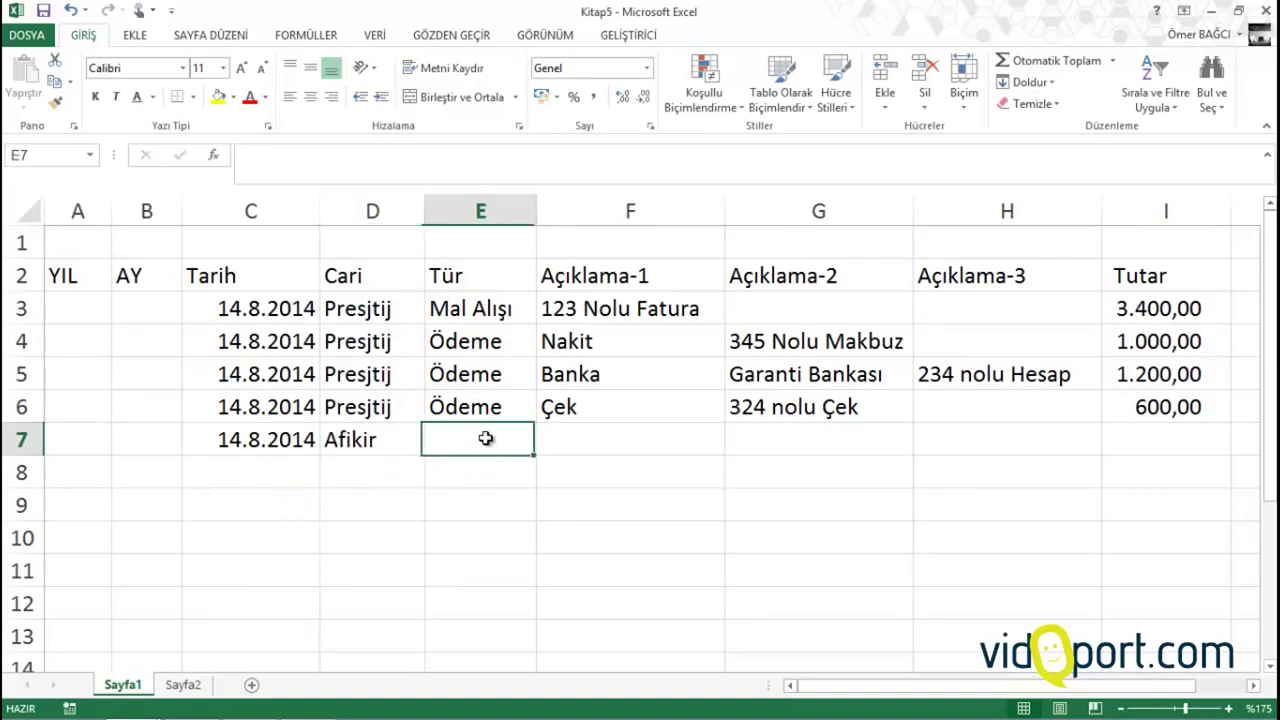
type("Mal")
key("Tab")
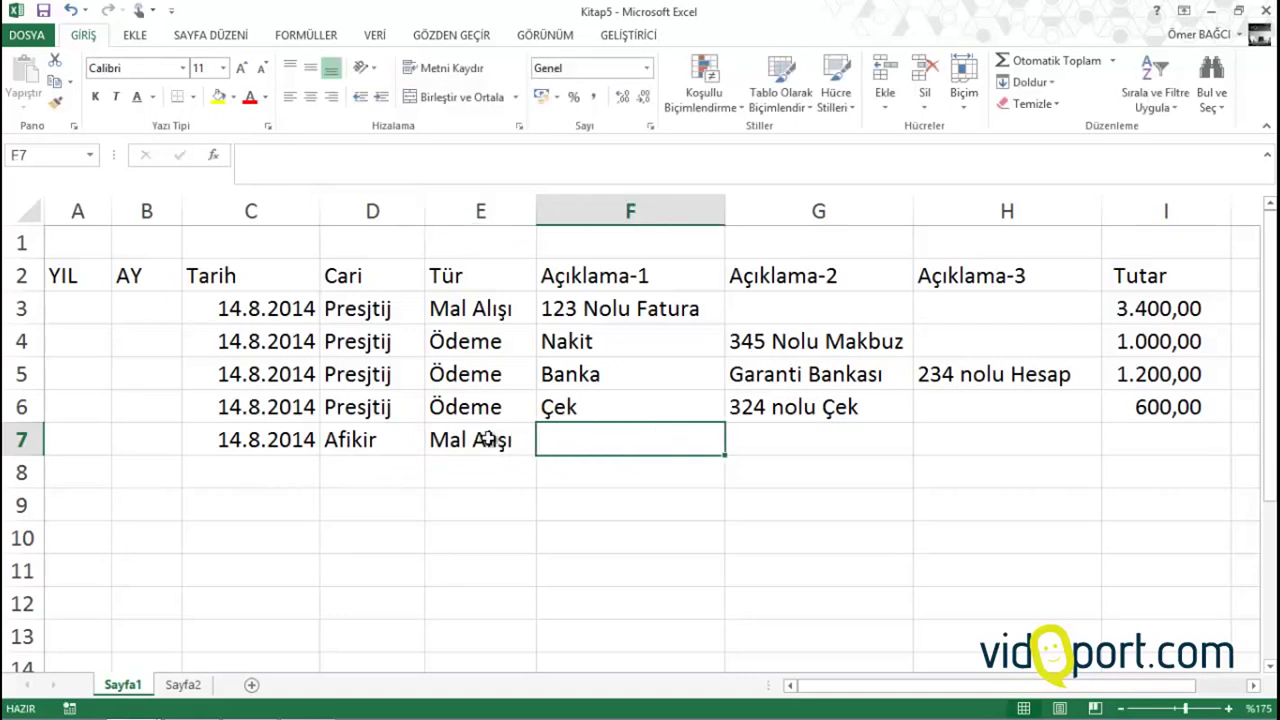
type("3344 Nolu ")
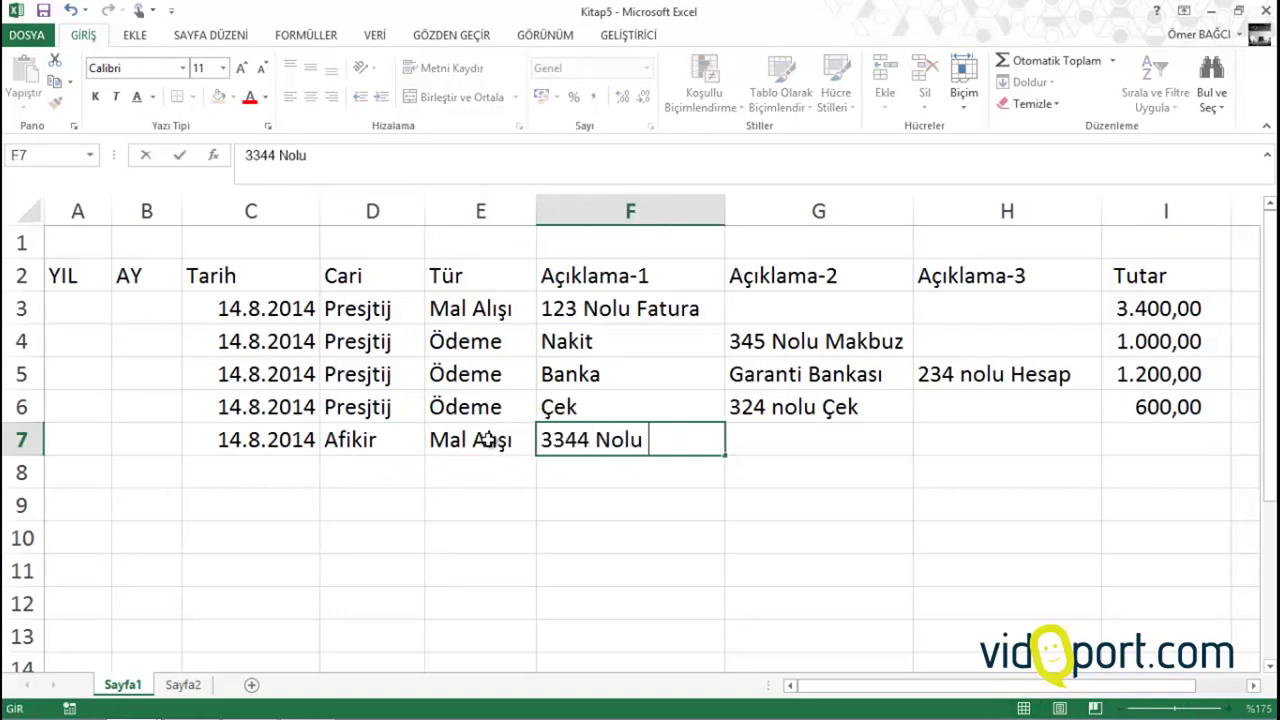
type("n")
key("BackSpace")
type("Fau")
key("BackSpace")
type("u")
key("BackSpace")
type("tura")
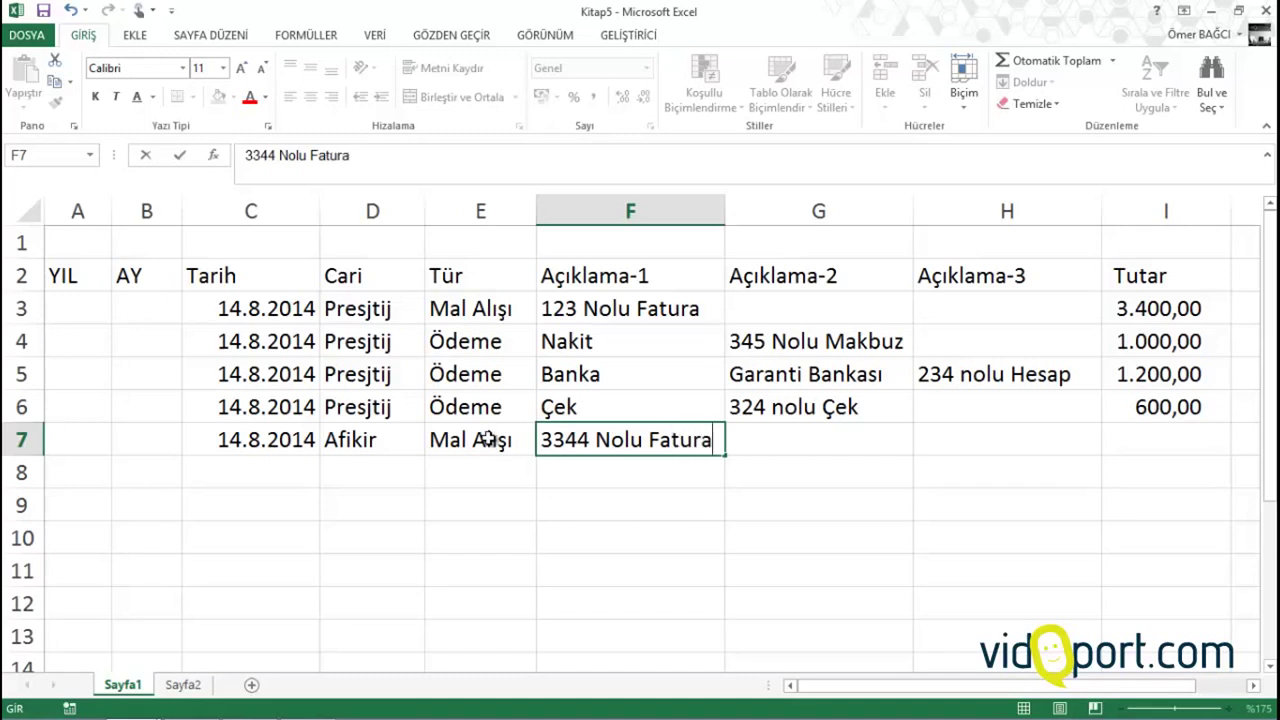
key("Tab")
type("Kurumsal")
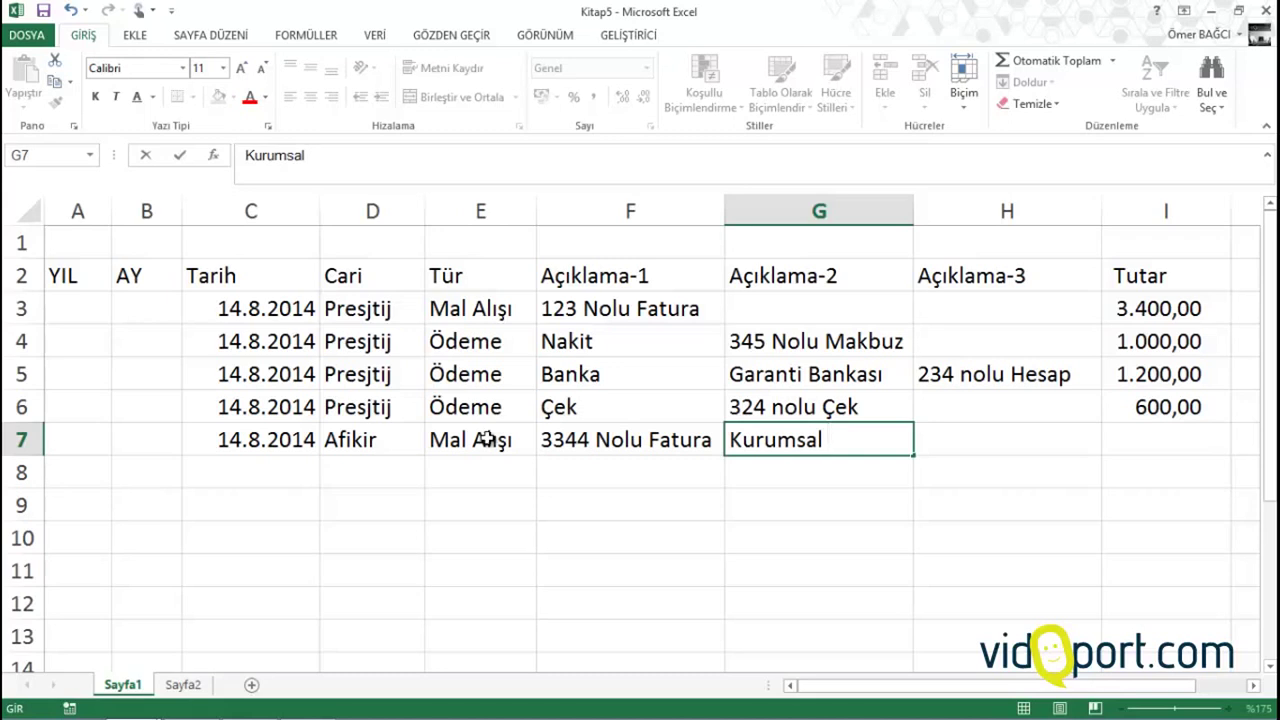
key("Tab")
key("Tab")
type("5000")
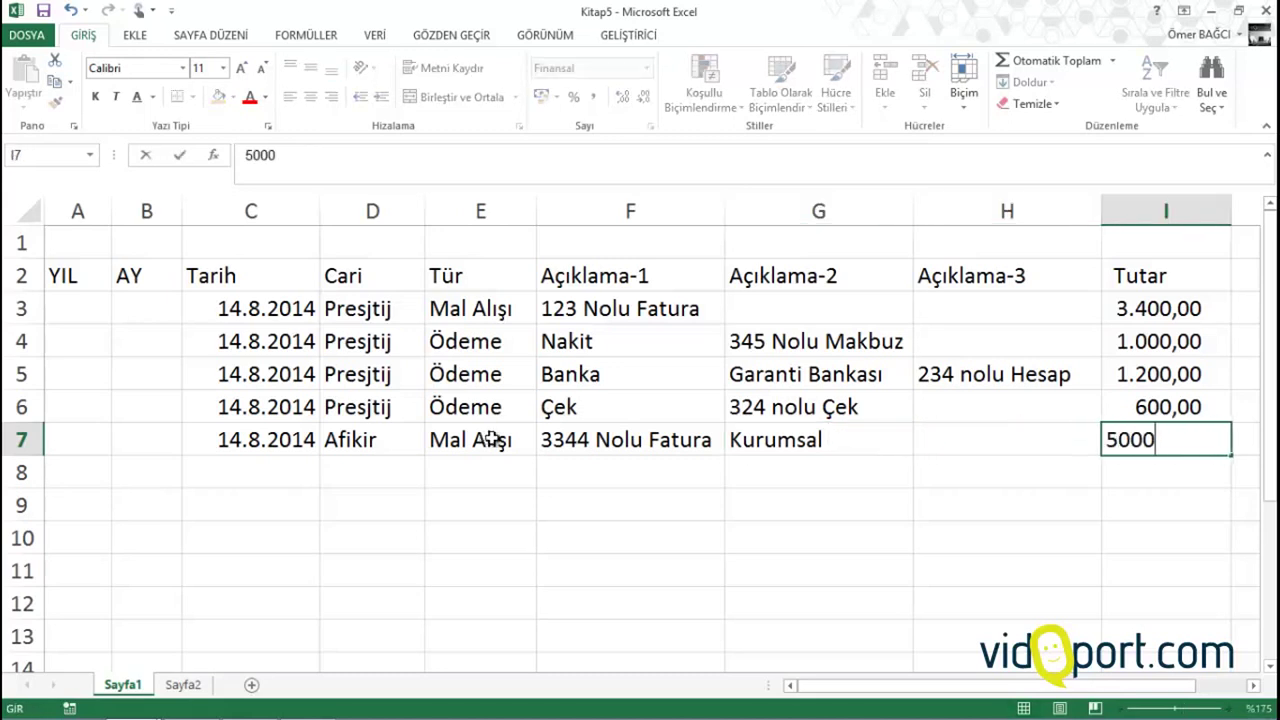
key("Return")
key("Left")
key("Left")
key("Left")
key("Left")
key("Left")
key("Left")
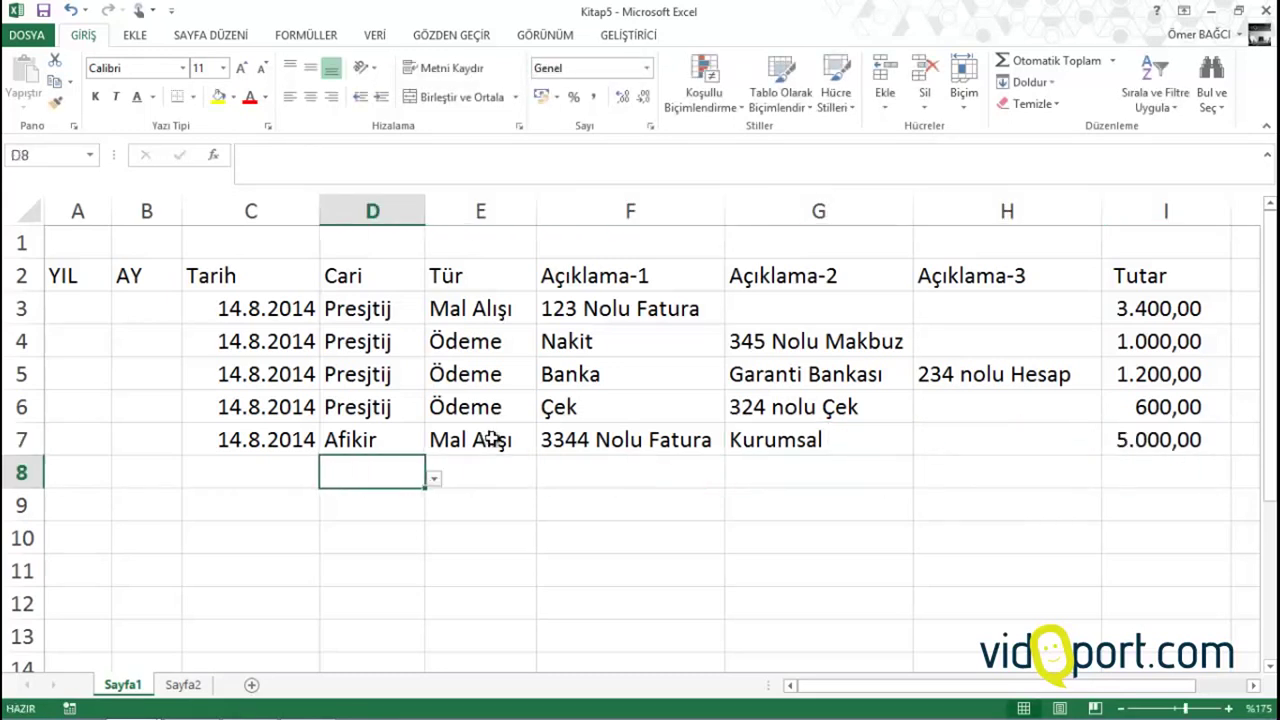
Step: Enter row 8 as an Afikir Ödeme: Çek, 345 nolu Çek, 3.400,00
key("ctrl+apostrophe")
key("Tab")
type("a")
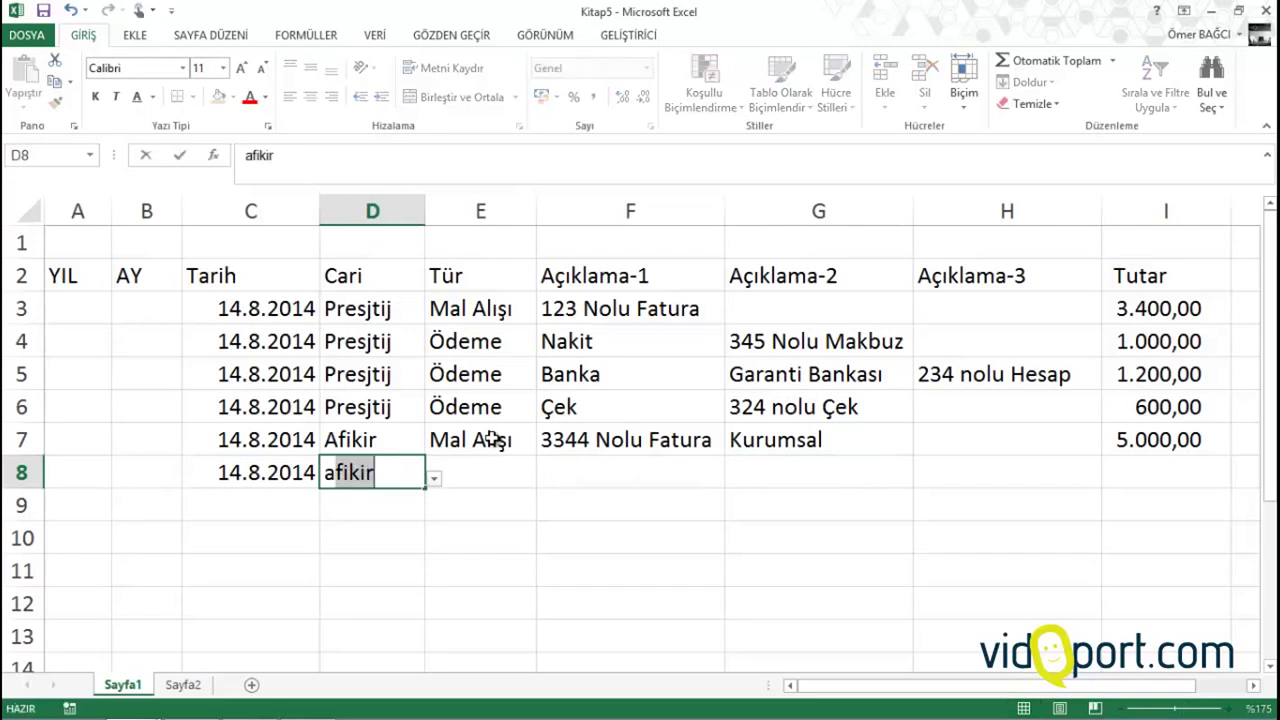
key("Tab")
type("ö")
key("Tab")
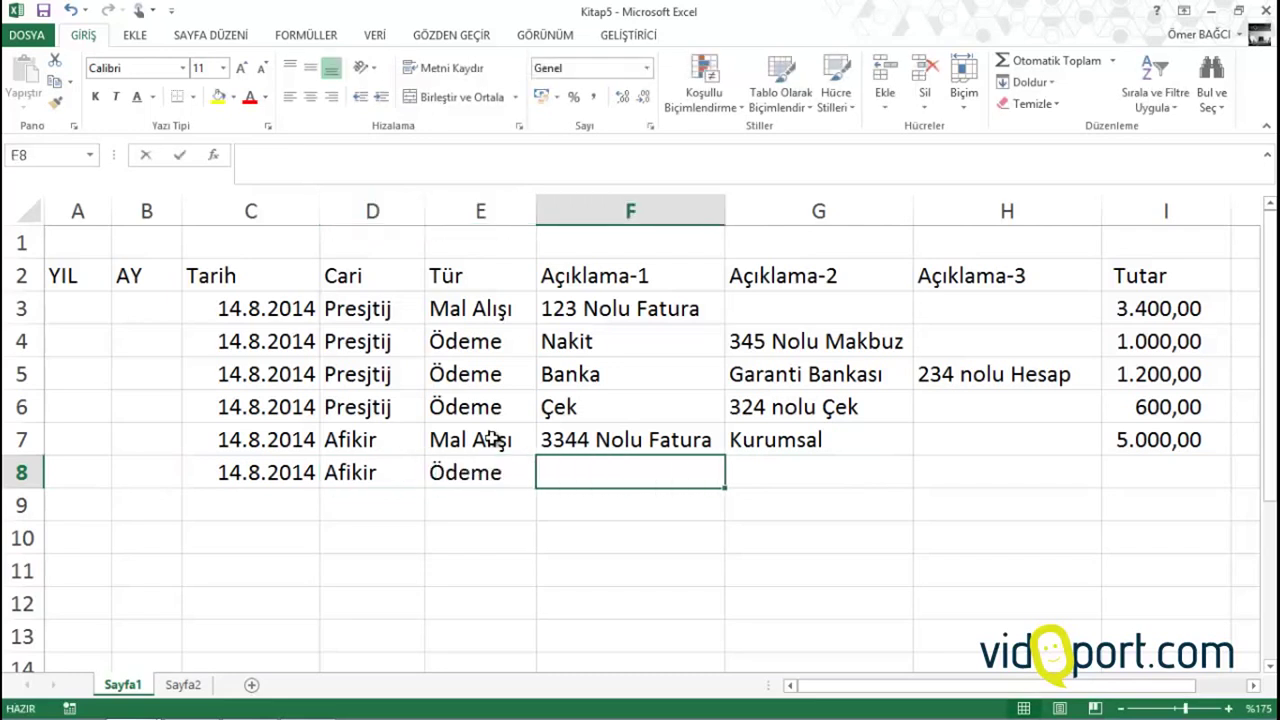
type("çek")
key("Tab")
type("345")
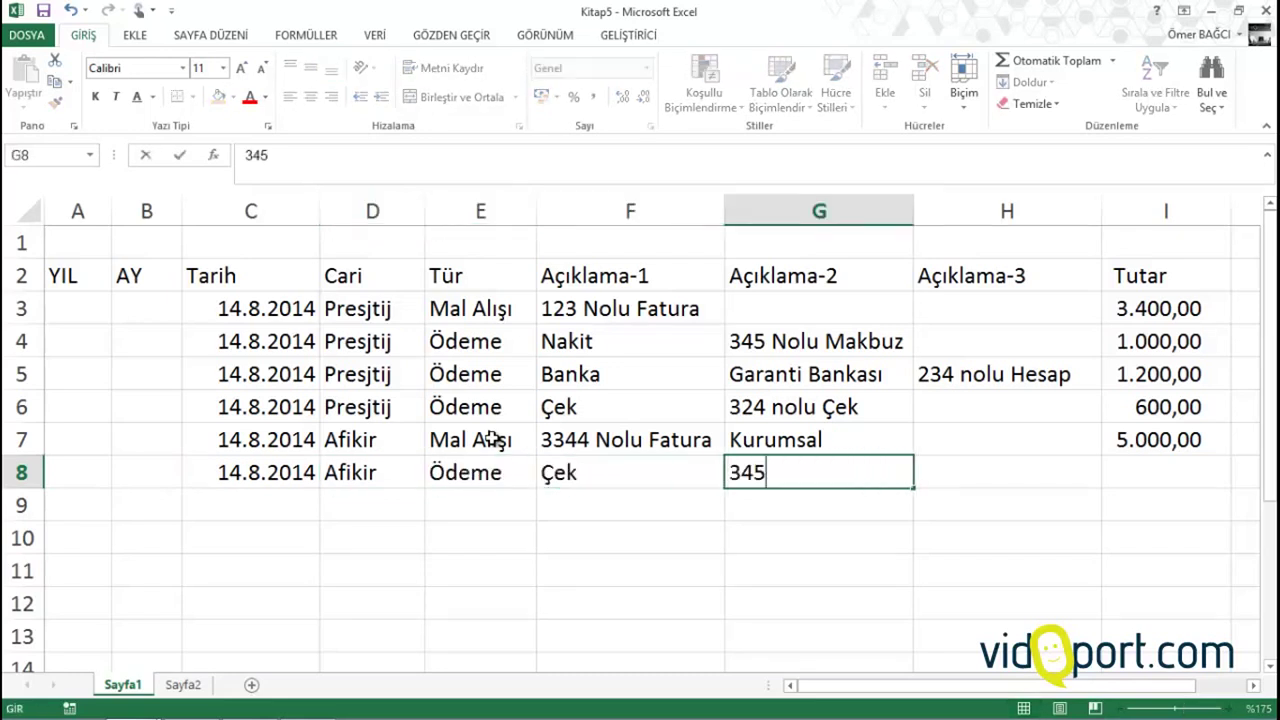
type(" nolu ")
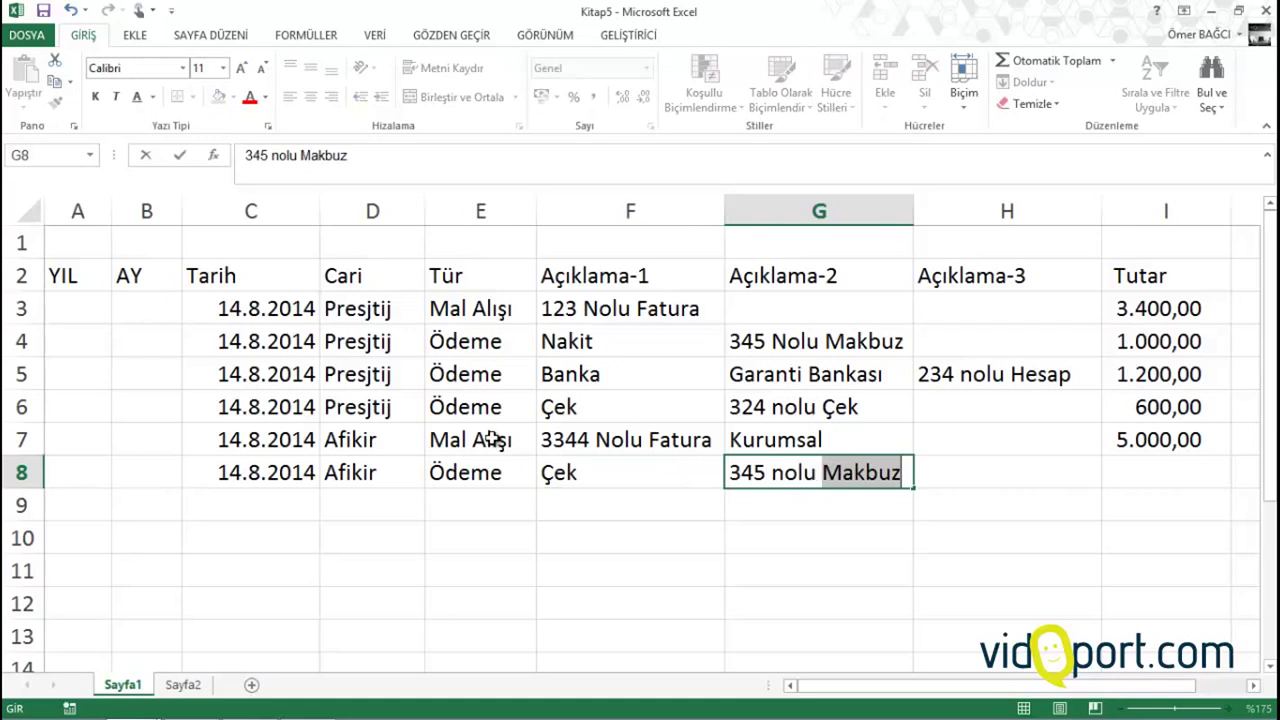
type("Çek")
key("Tab")
key("Tab")
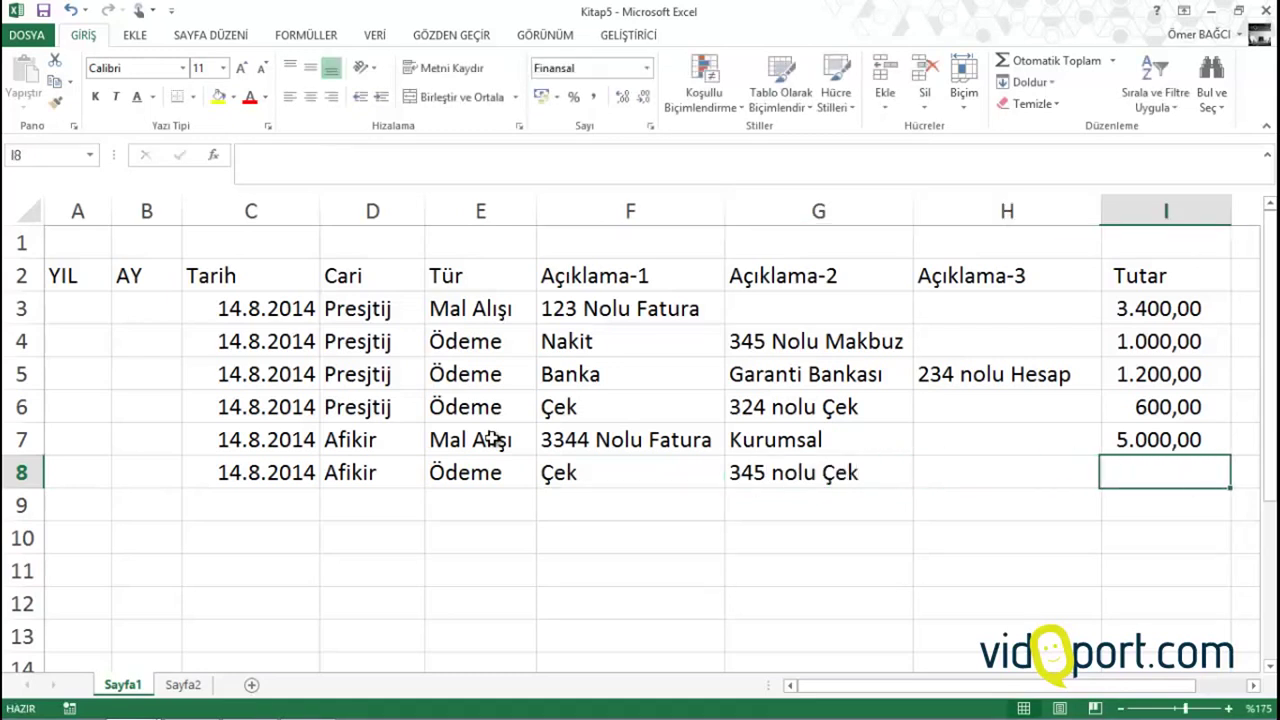
type("3400")
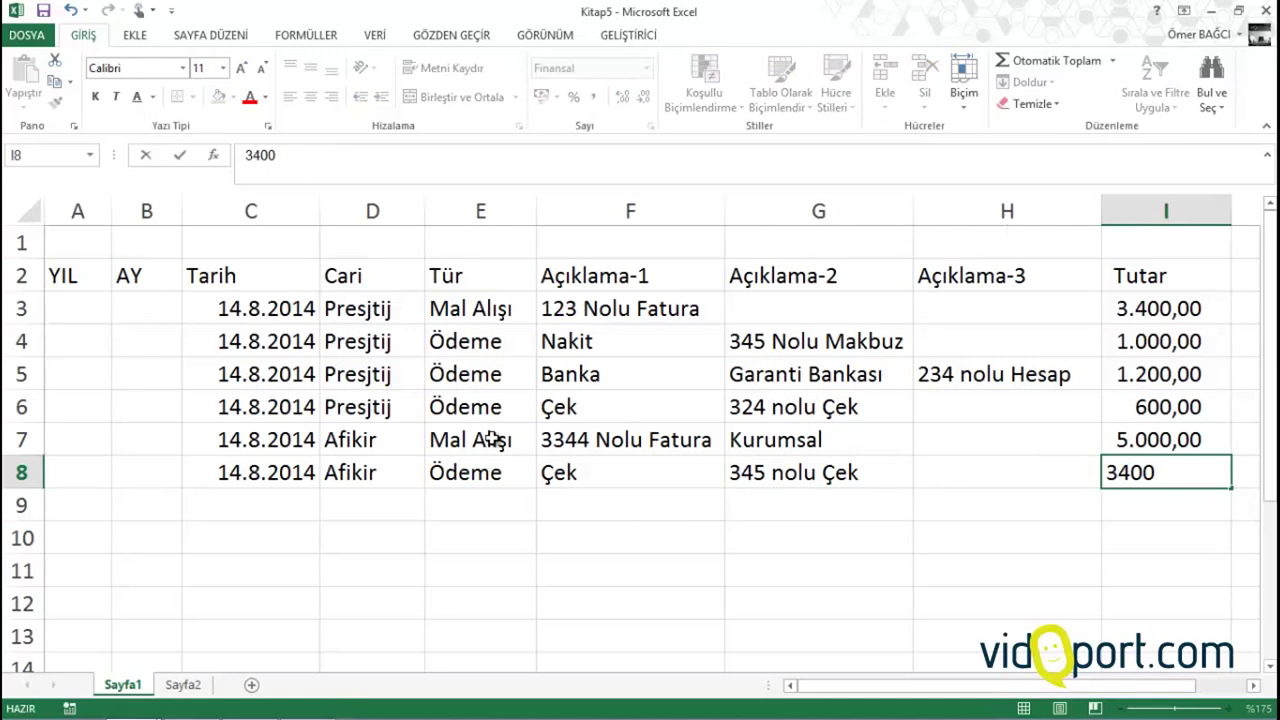
key("Return")
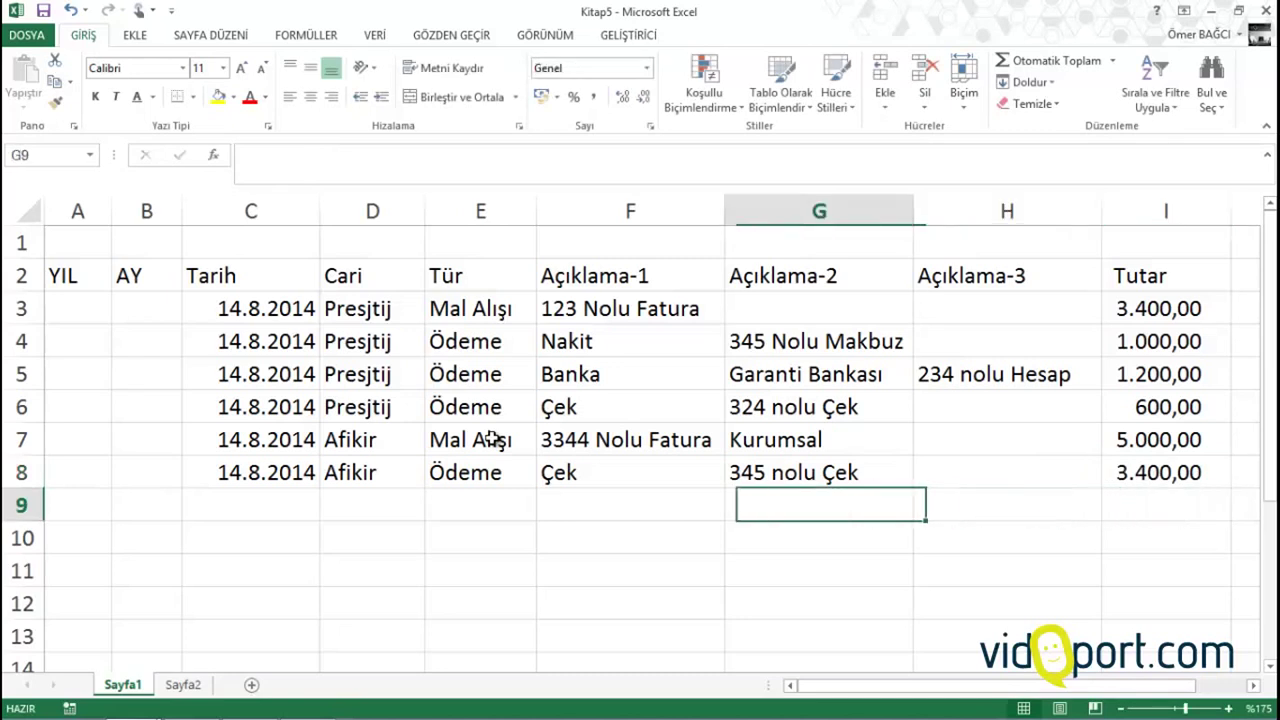
key("Left")
key("Left")
key("Left")
key("Left")
Step: Enter row 9 as an Afikir Ödeme: Nakit, 909 nolu makbuz, 1.000,00
key("ctrl+apostrophe")
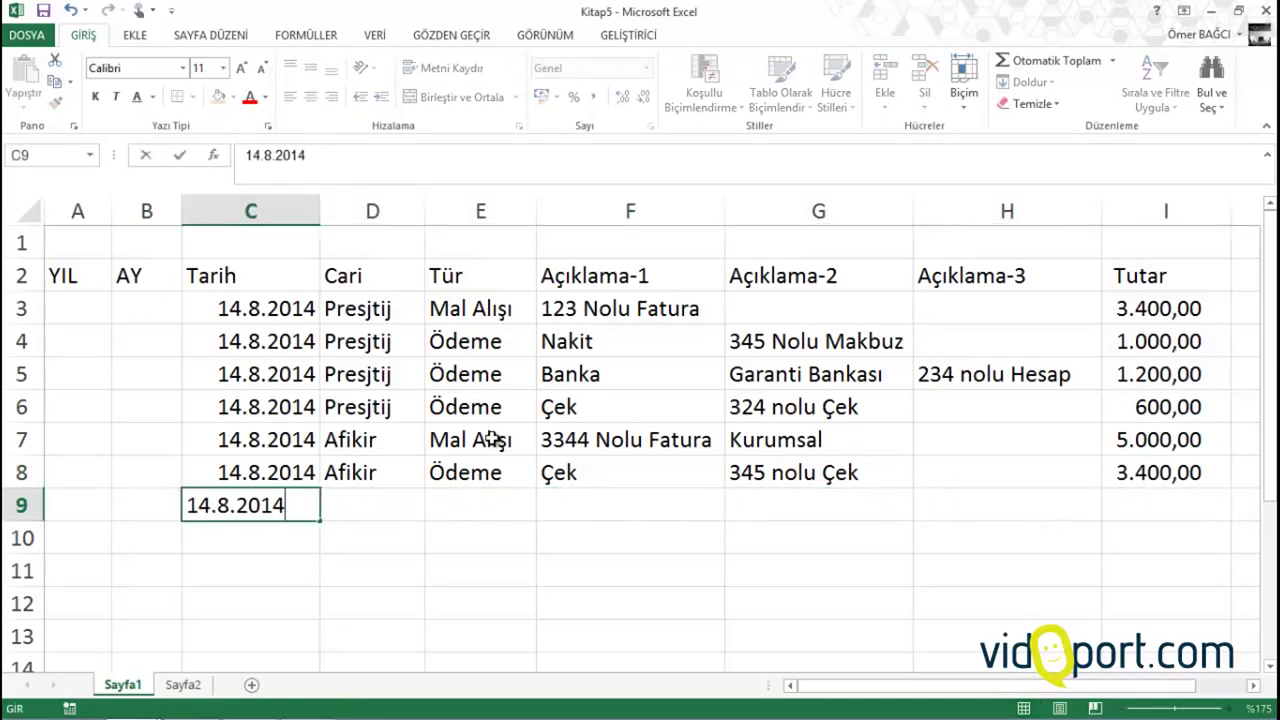
key("Tab")
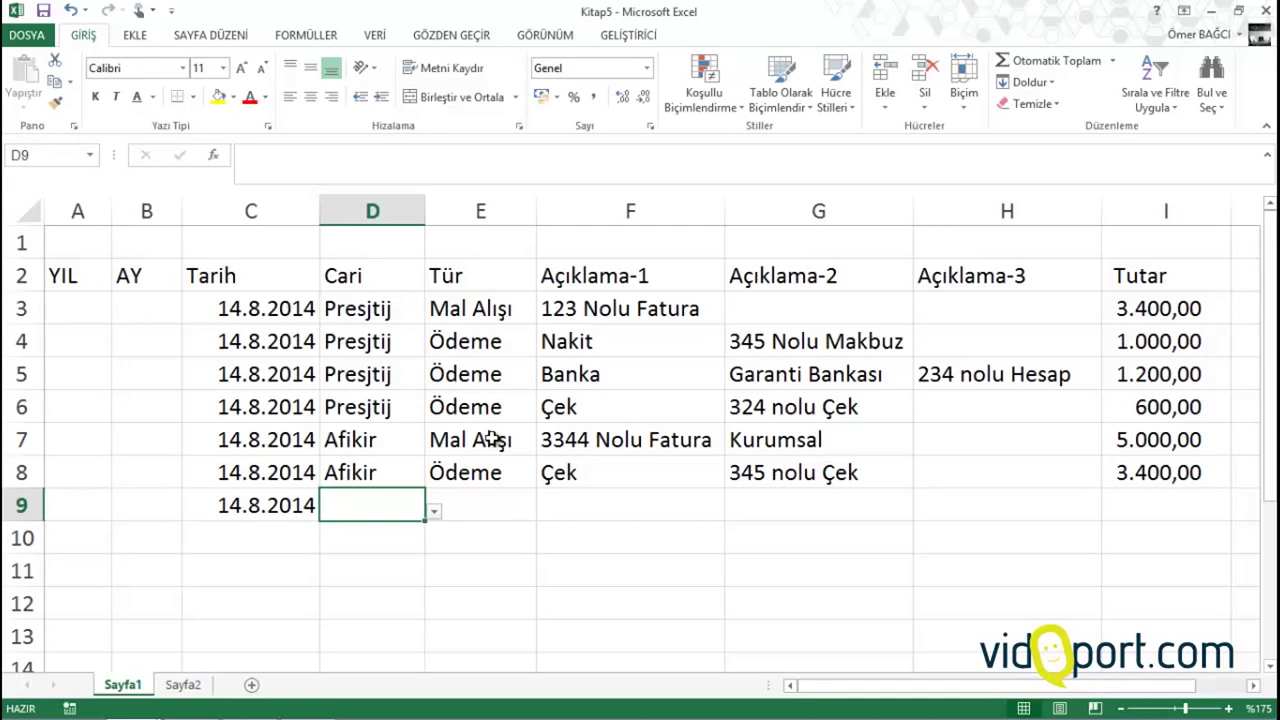
type("Afikir")
key("Tab")
type("ödeme")
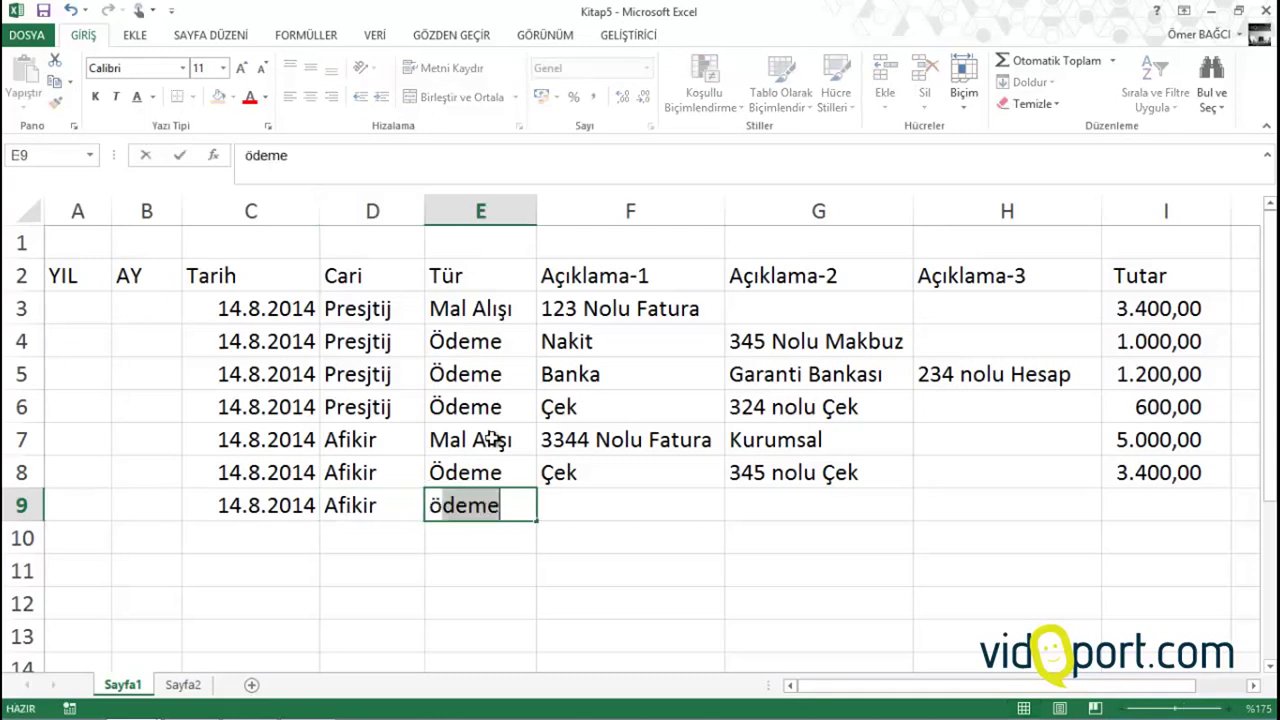
key("Tab")
type("Nakit")
key("Tab")
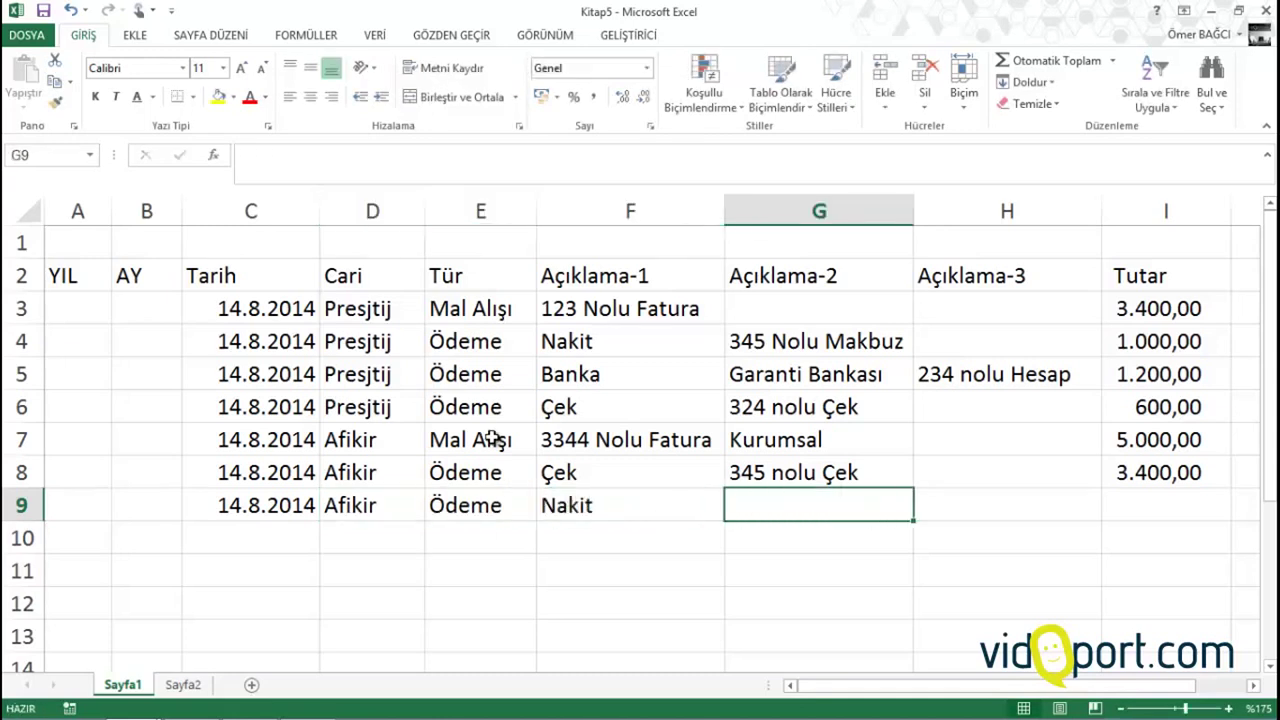
type("90")
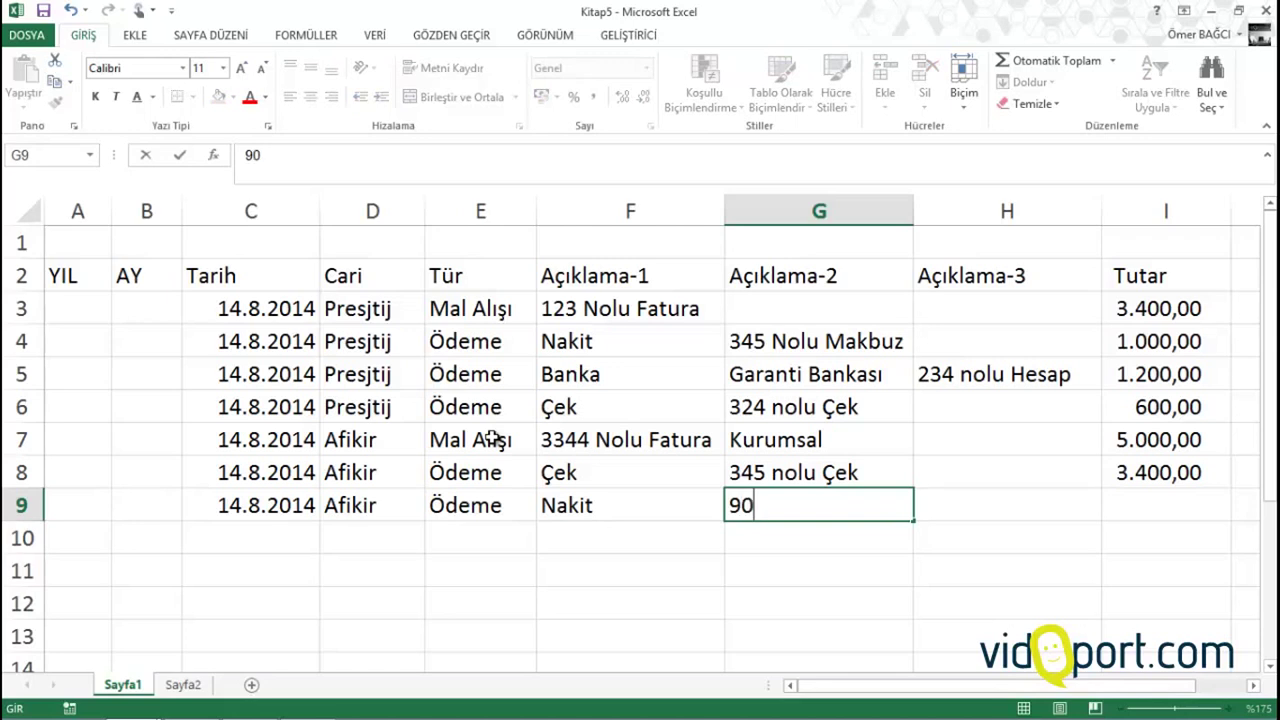
type("9 nolu makbuz")
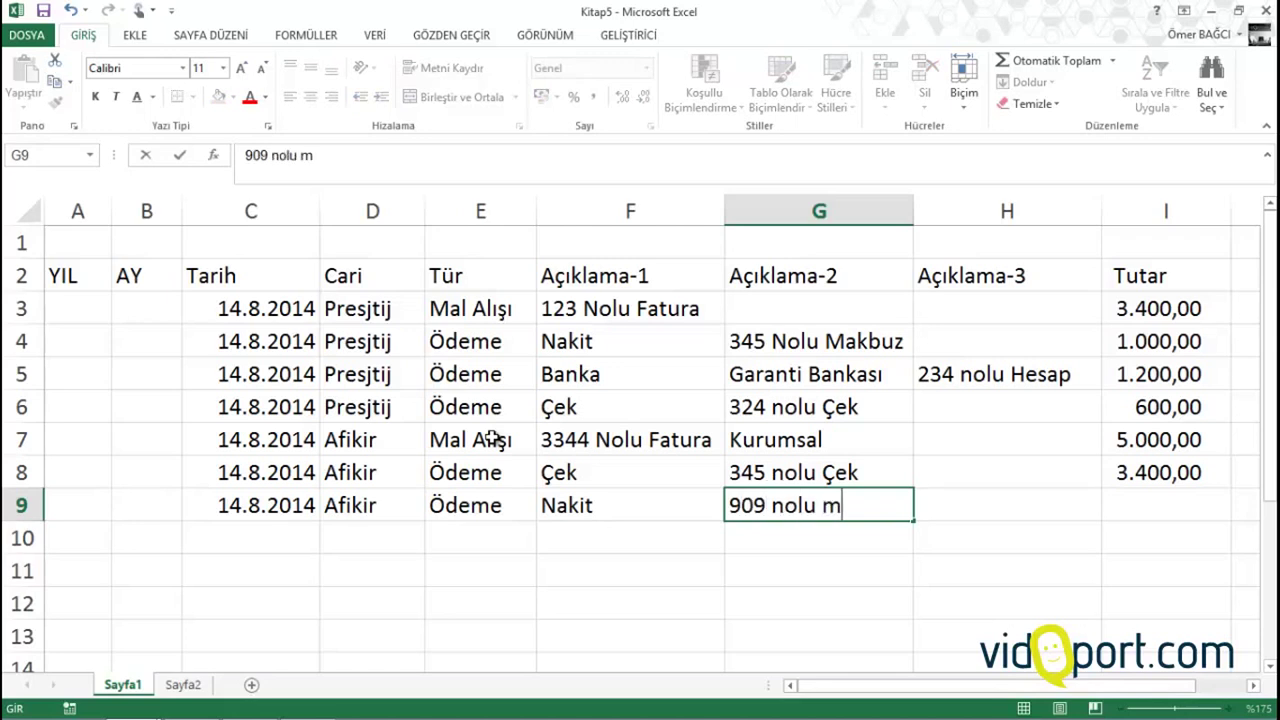
key("Tab")
key("Tab")
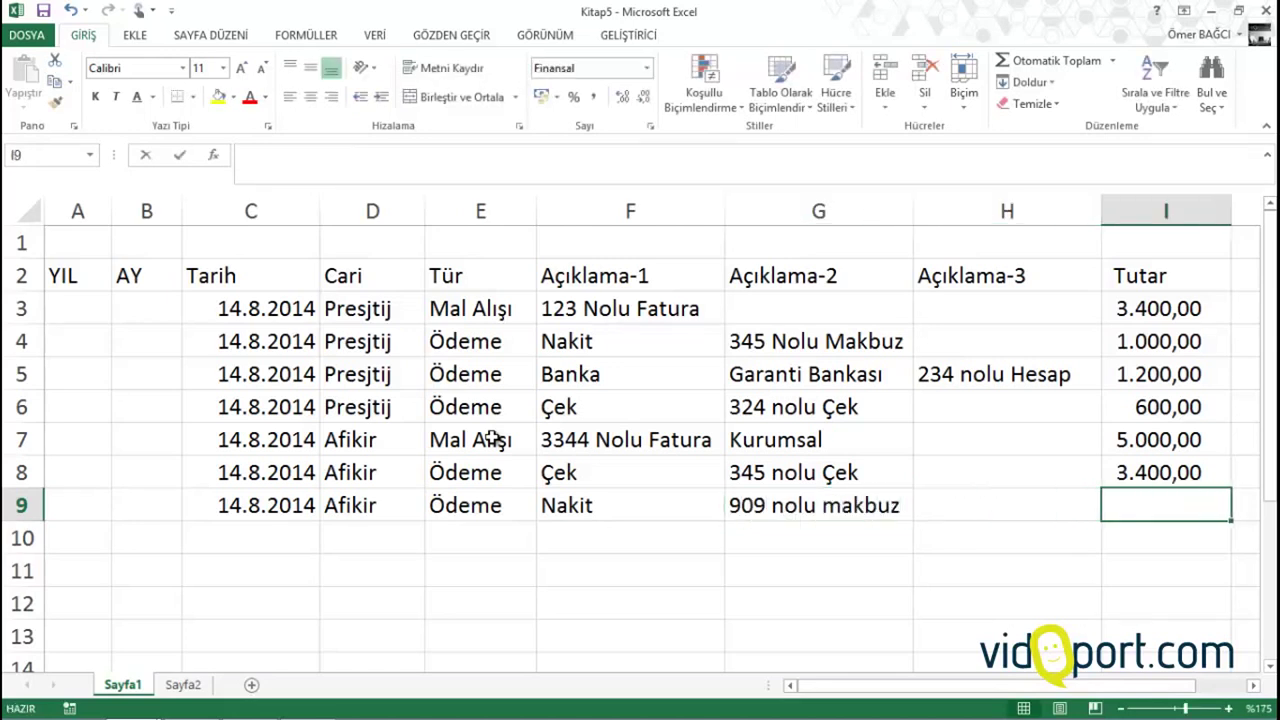
type("1000")
key("Return")
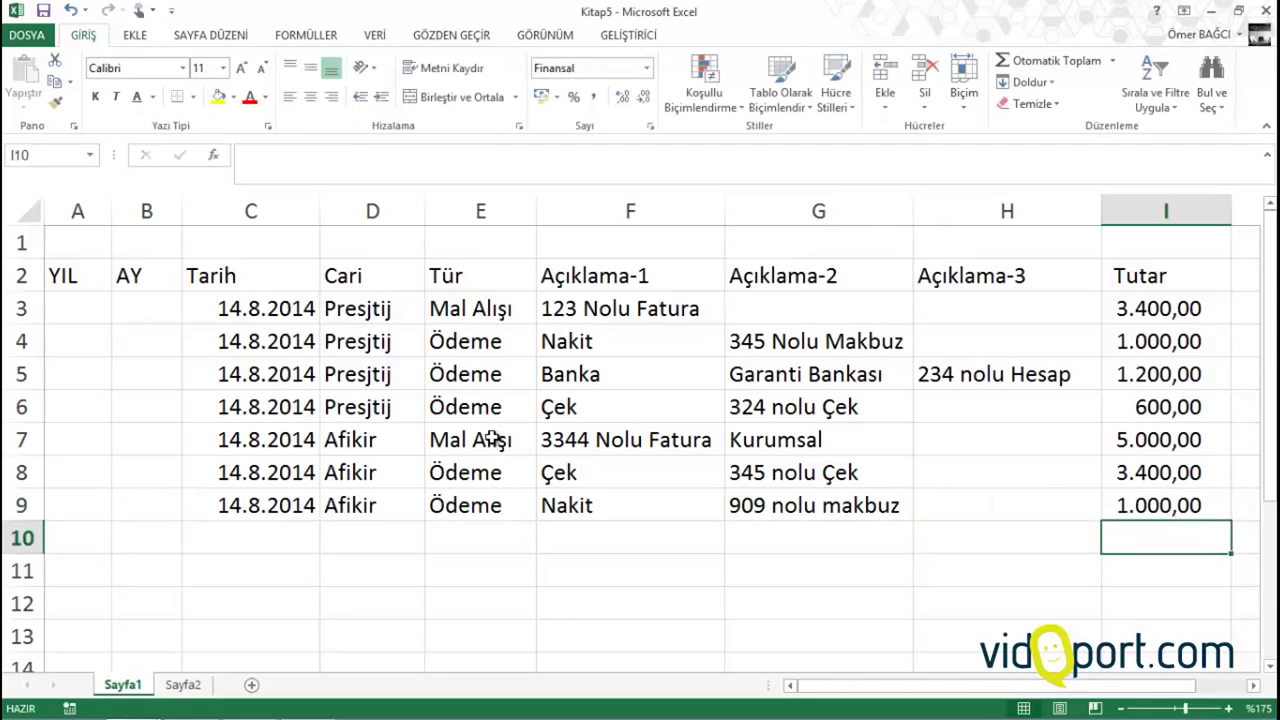
key("Left")
key("Left")
key("Left")
key("Left")
key("Left")
key("Left")
key("Left")
key("Left")
Step: Enter =YIL(C3) in A3 and =AY(C3) in B3
key("Up")
key("Up")
key("Up")
key("Up")
key("Up")
key("Up")
key("Up")
key("Up")
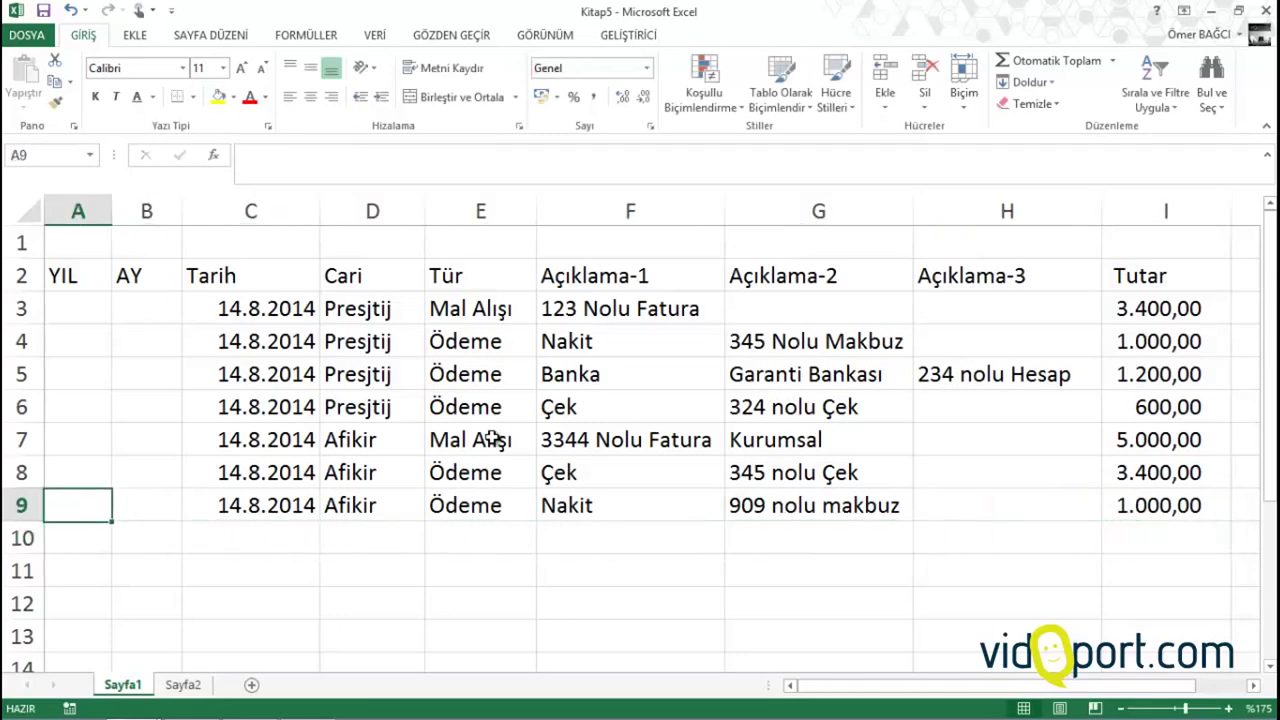
key("Down")
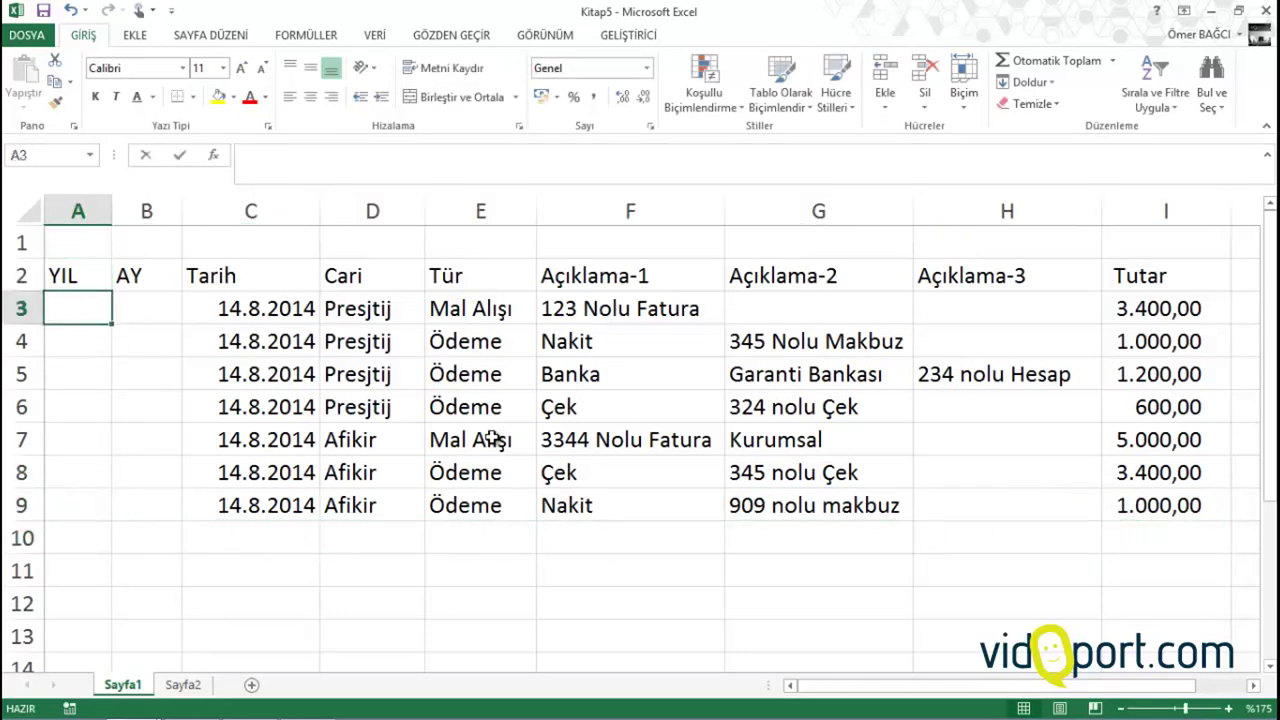
type("=yıl")
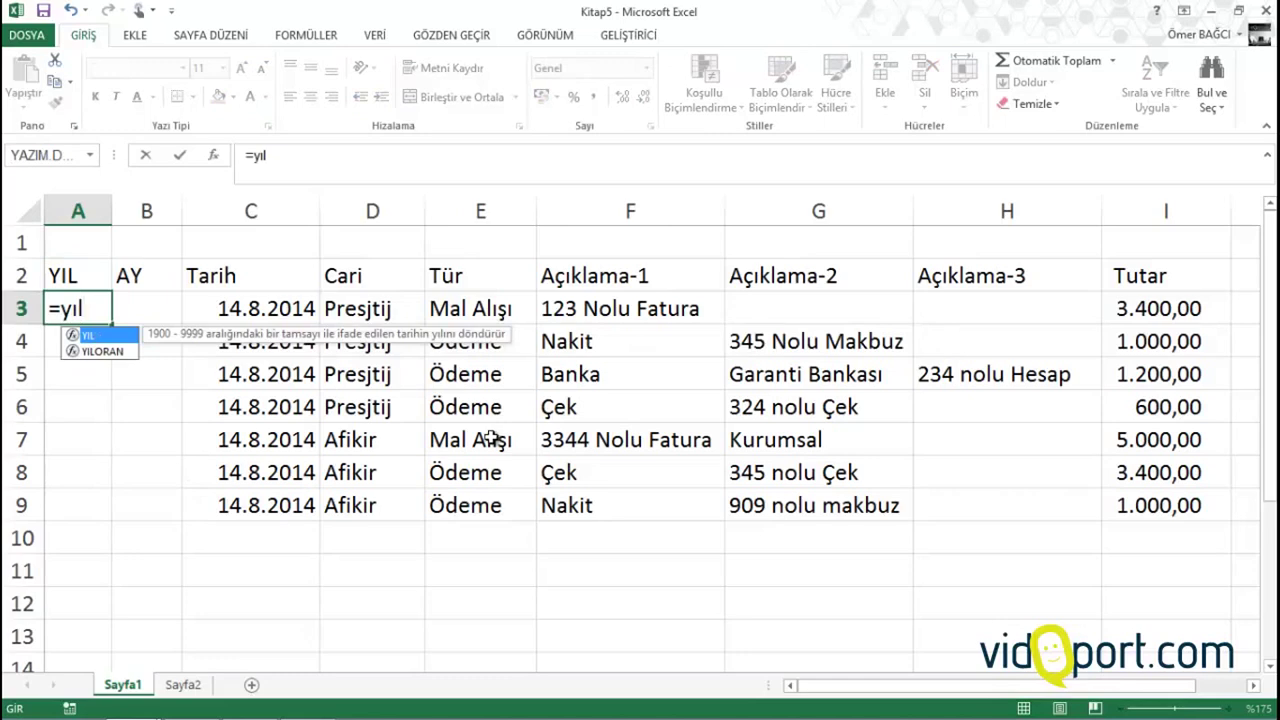
type("(")
key("Right")
key("Right")
key("Return")
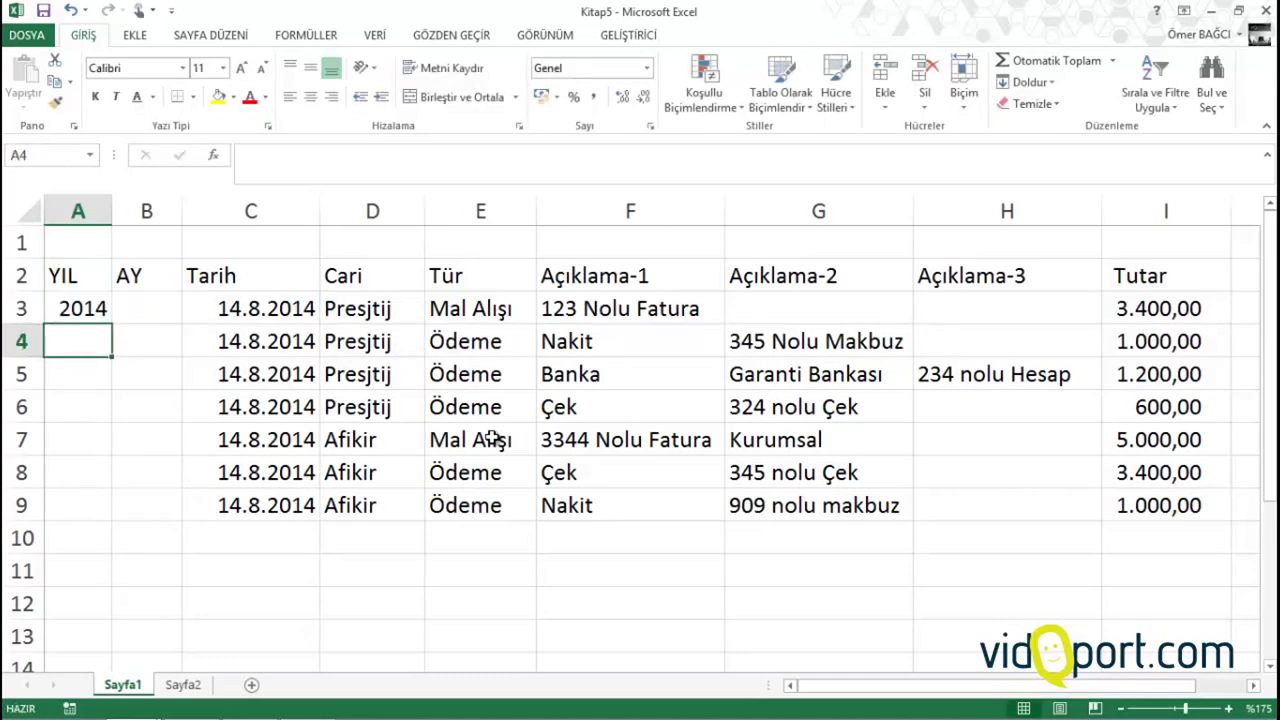
key("Up")
key("Right")
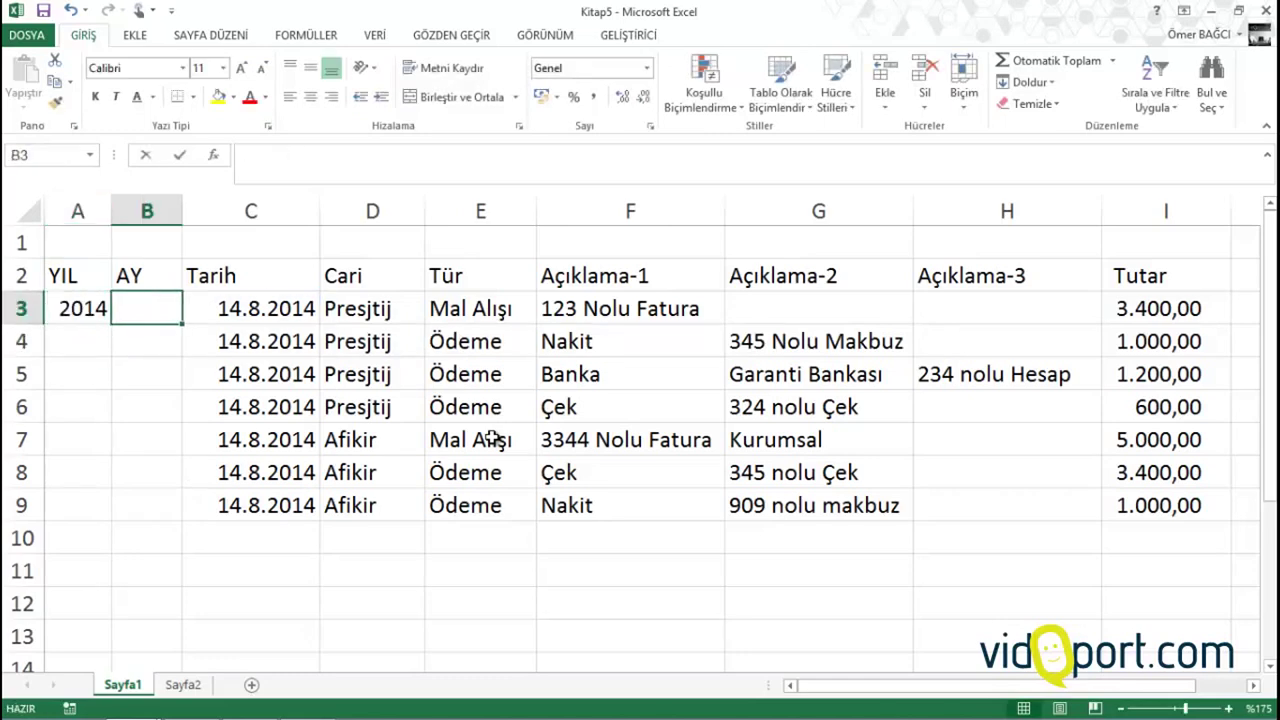
type("=ay(")
key("Right")
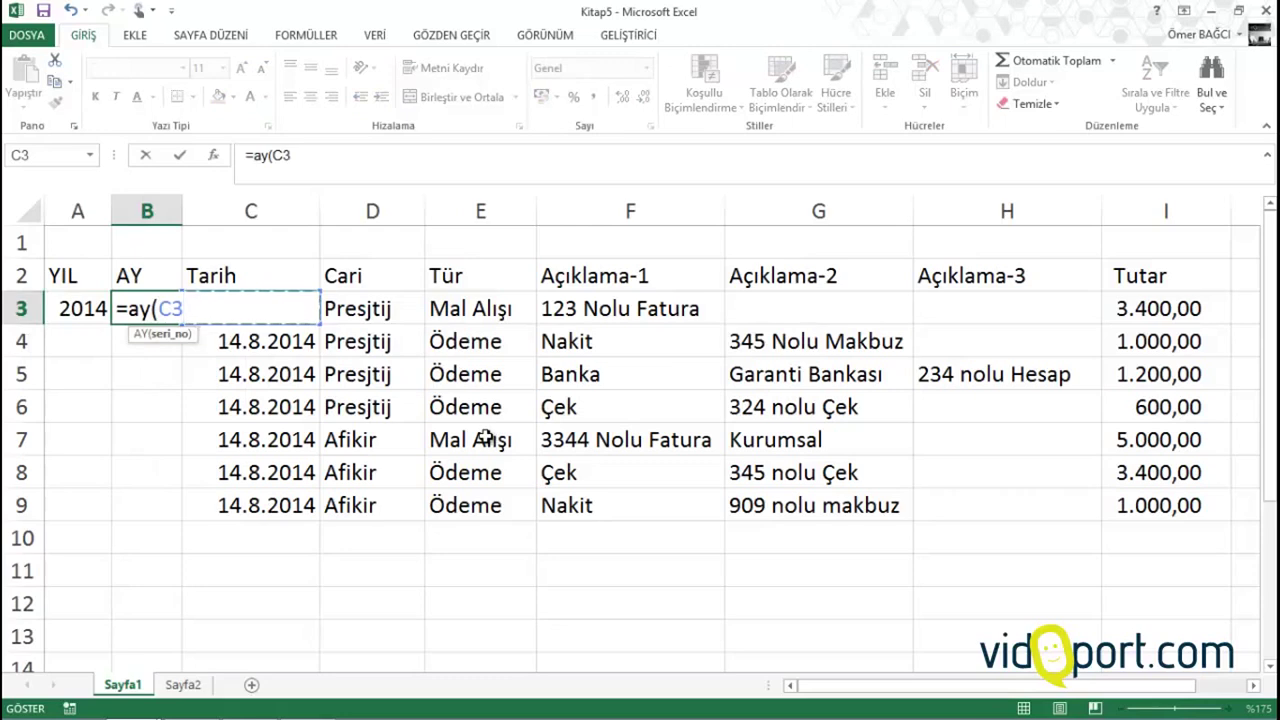
key("Return")
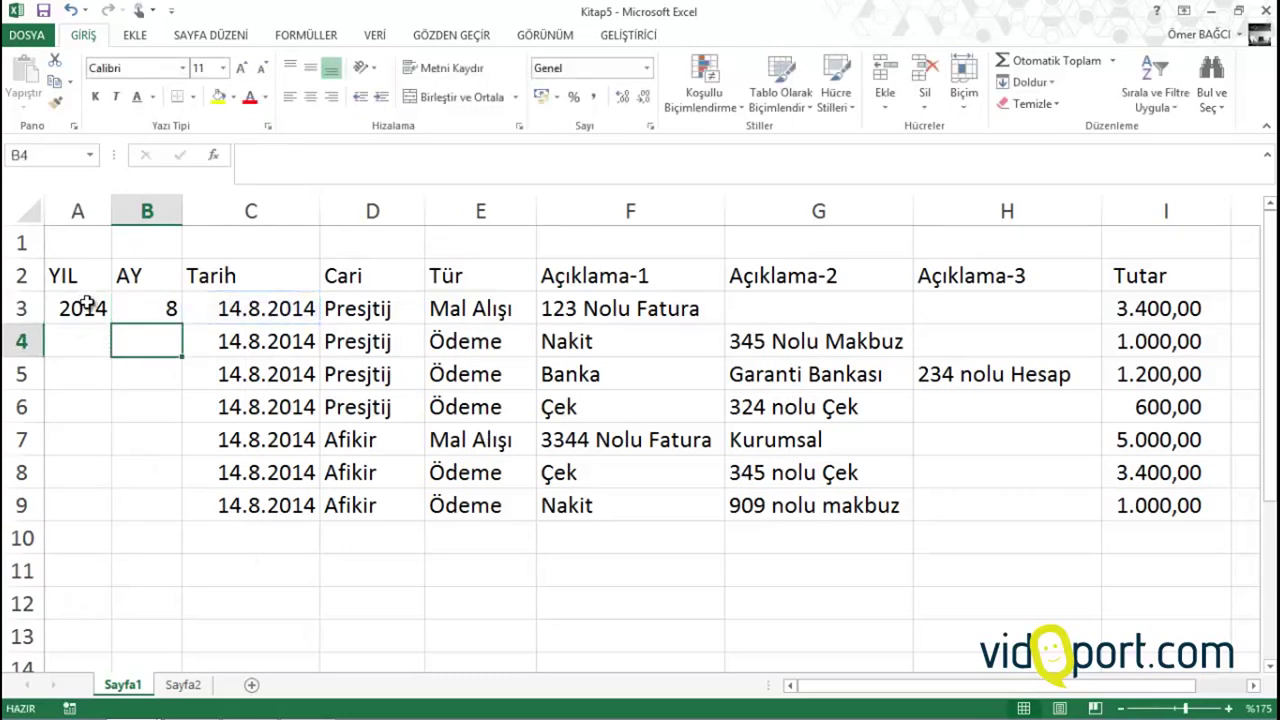
Step: Copy the A3:B3 year and month formulas down to row 53
left_click_drag(88, 305, 143, 305)
double_click(182, 324)
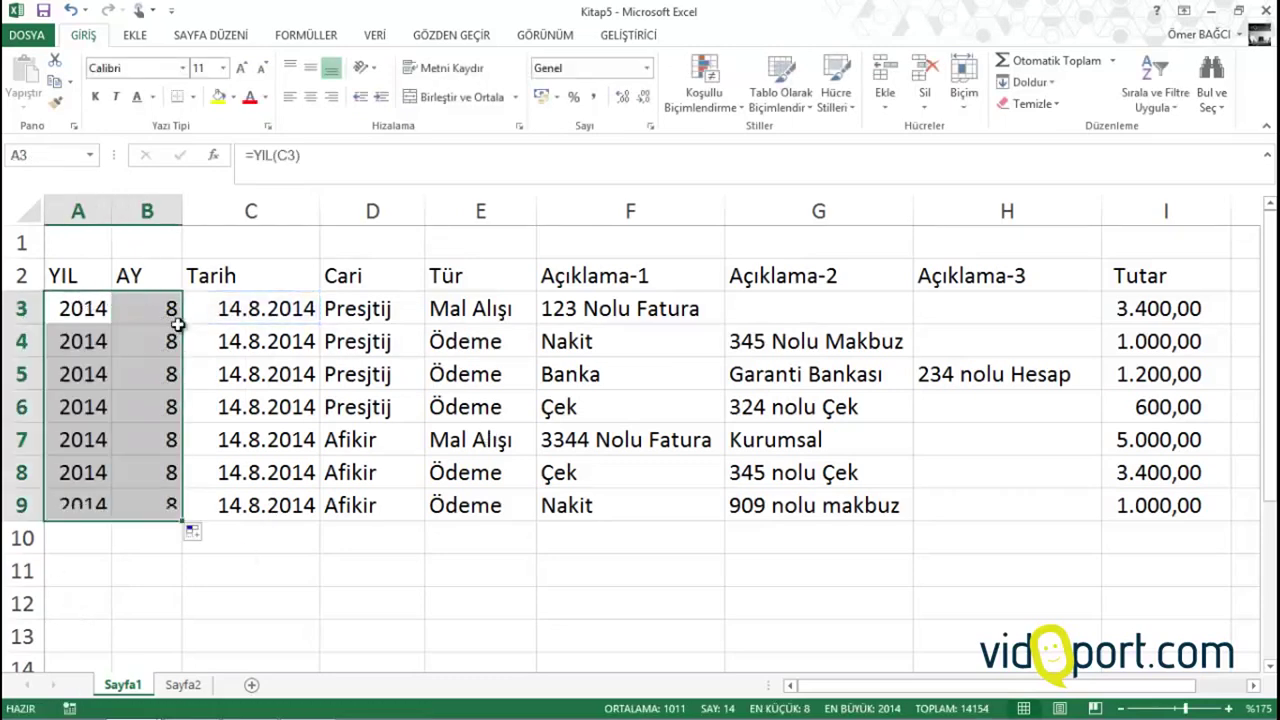
left_click_drag(182, 521, 148, 559)
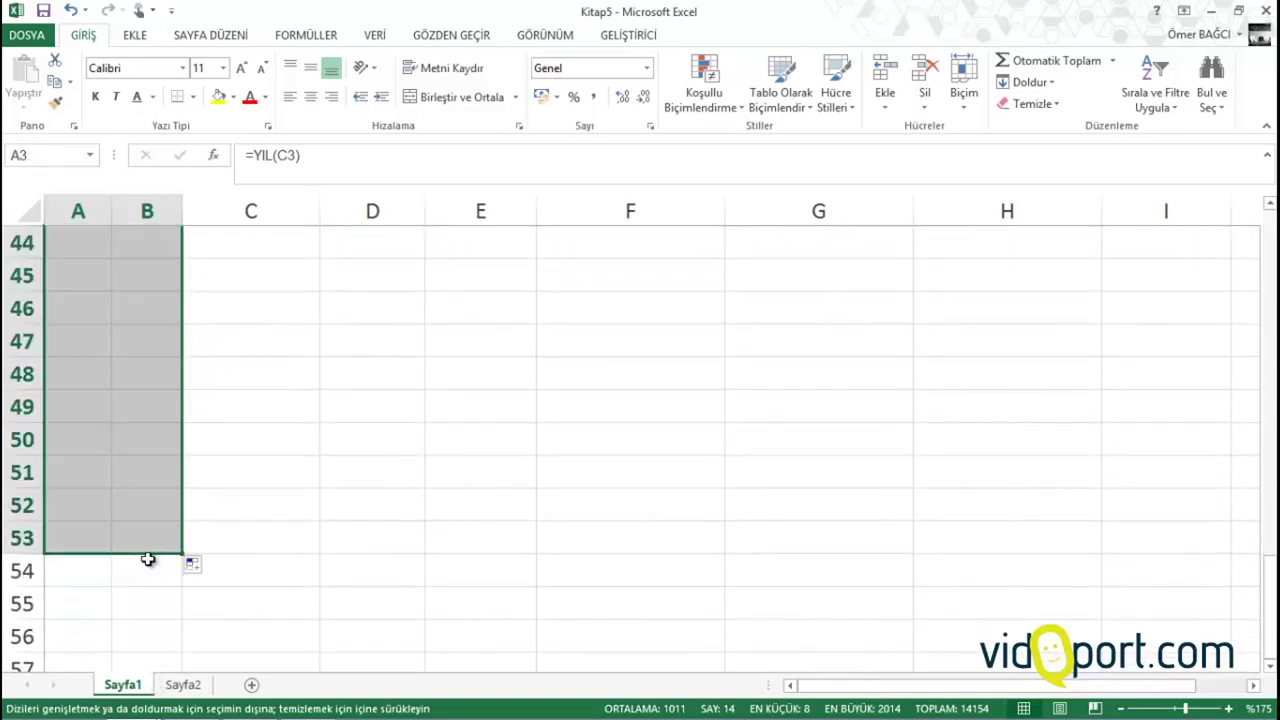
scroll(148, 523, "up", 14)
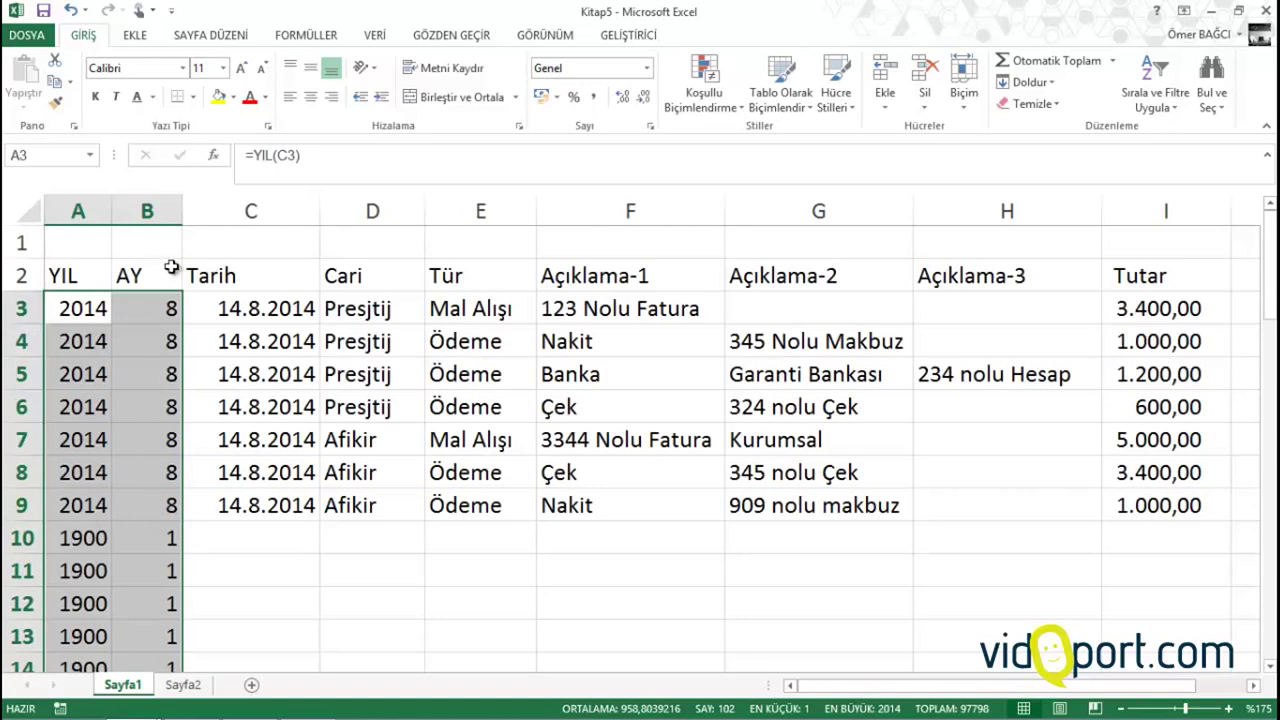
left_click(253, 373)
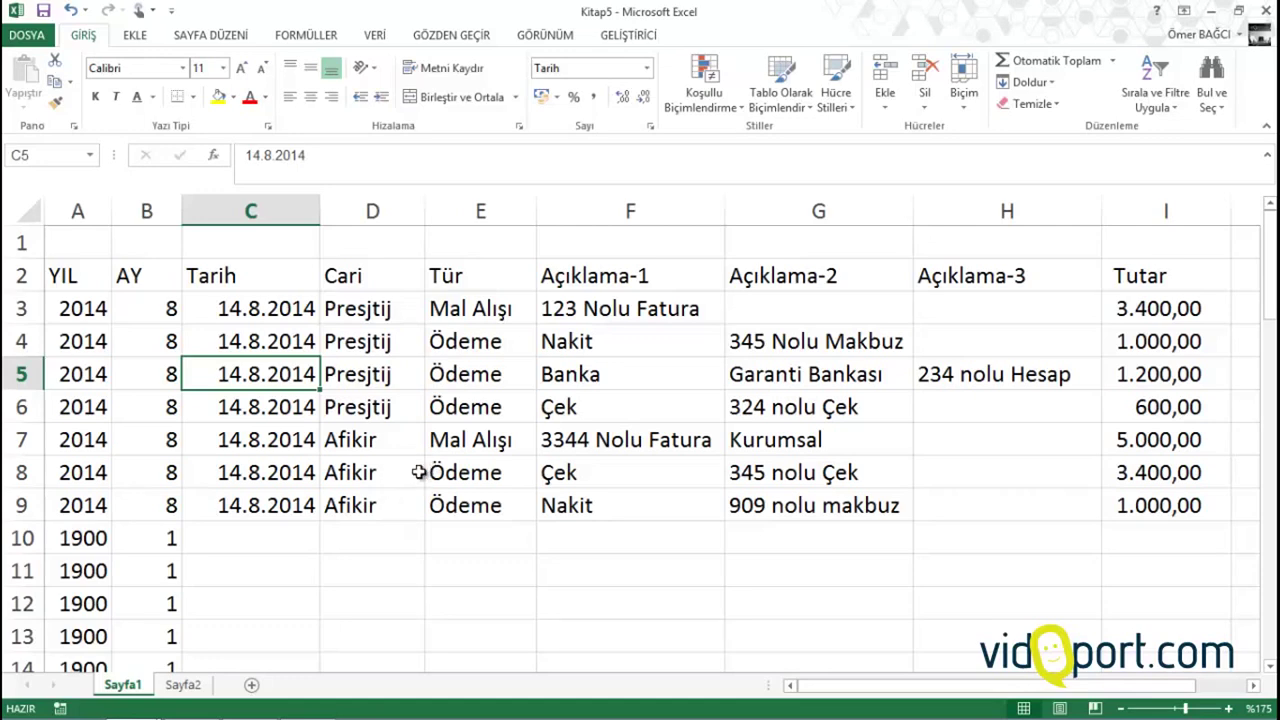
Step: Put the current date in C10 and choose Denkim from the Cari list
left_click(281, 537)
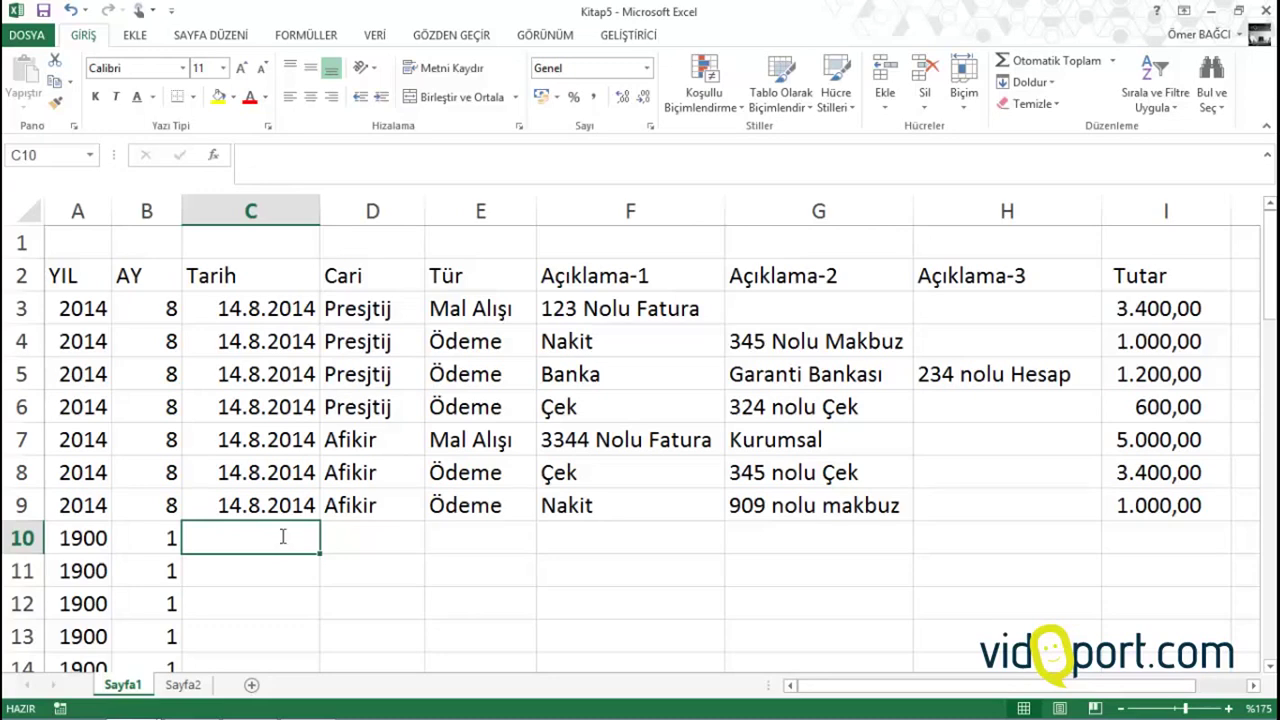
key("ctrl+semicolon")
key("Tab")
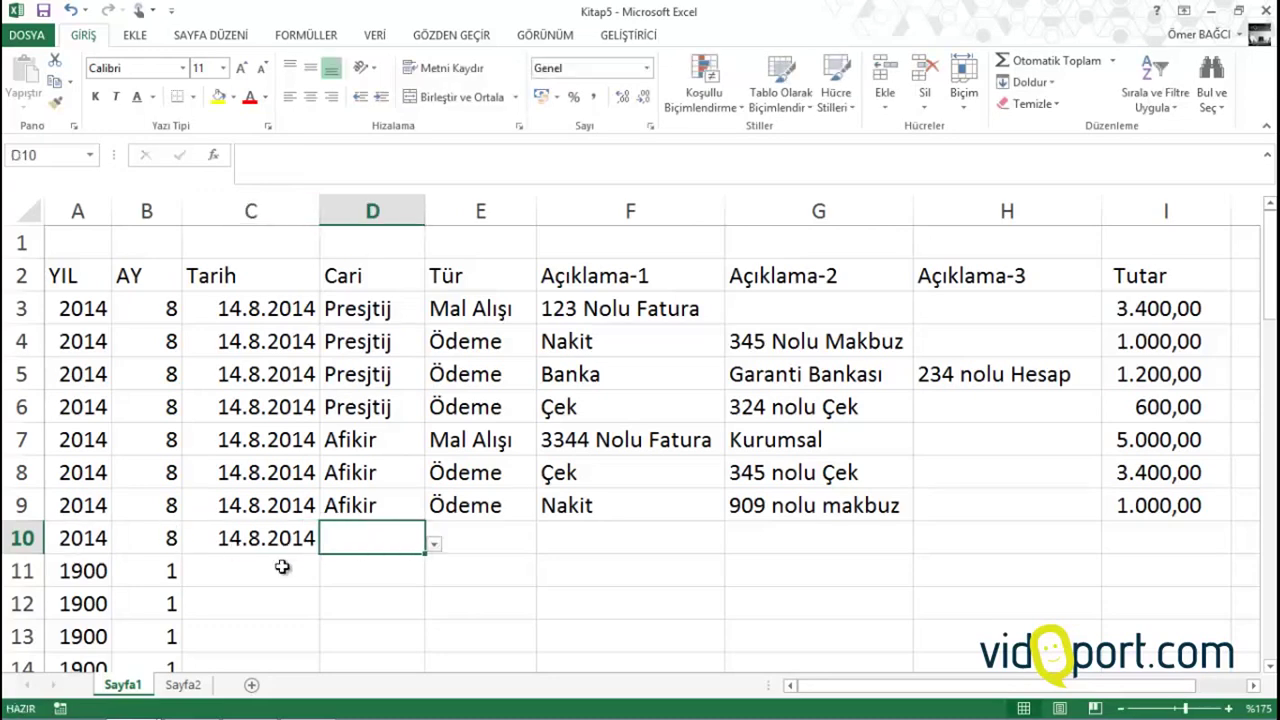
left_click(434, 545)
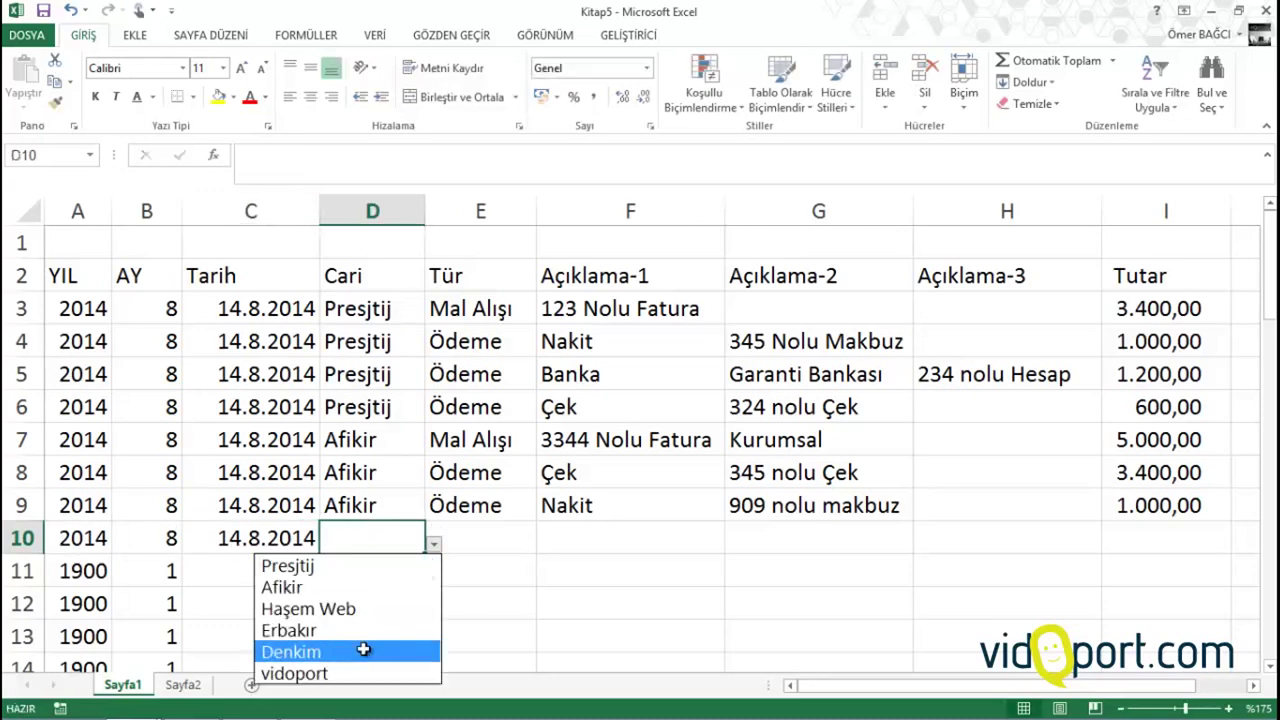
left_click(363, 650)
Step: Fill row 10 as Mal Alışı, 3133 Nolu Fatura, amount 5.600,00
left_click(466, 544)
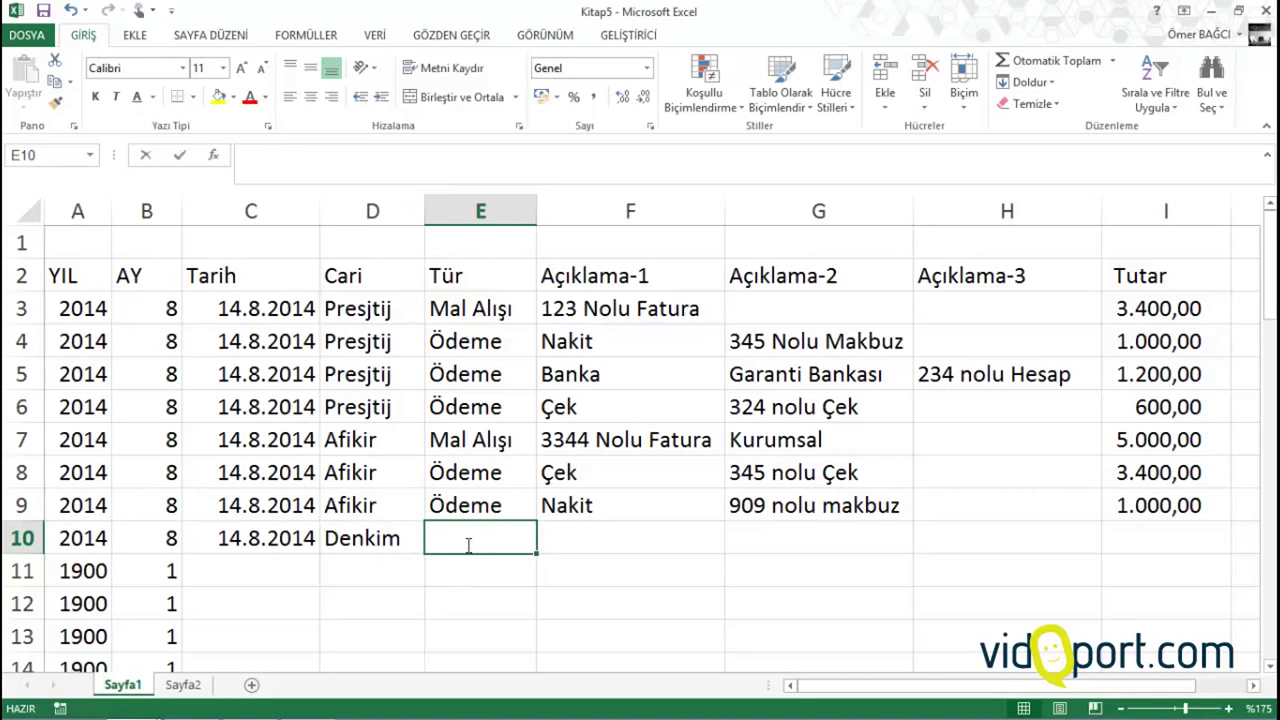
type("Mal Alışı")
key("Tab")
type("3")
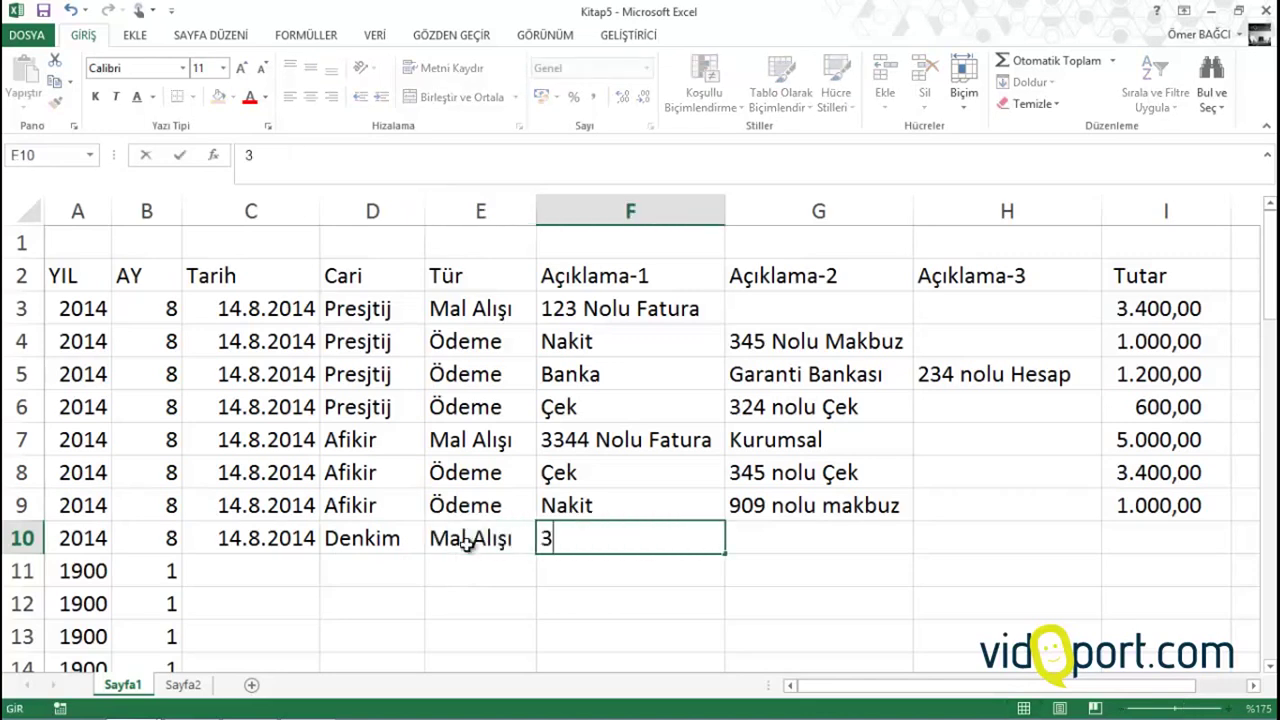
type("133")
type("Nolu Fau")
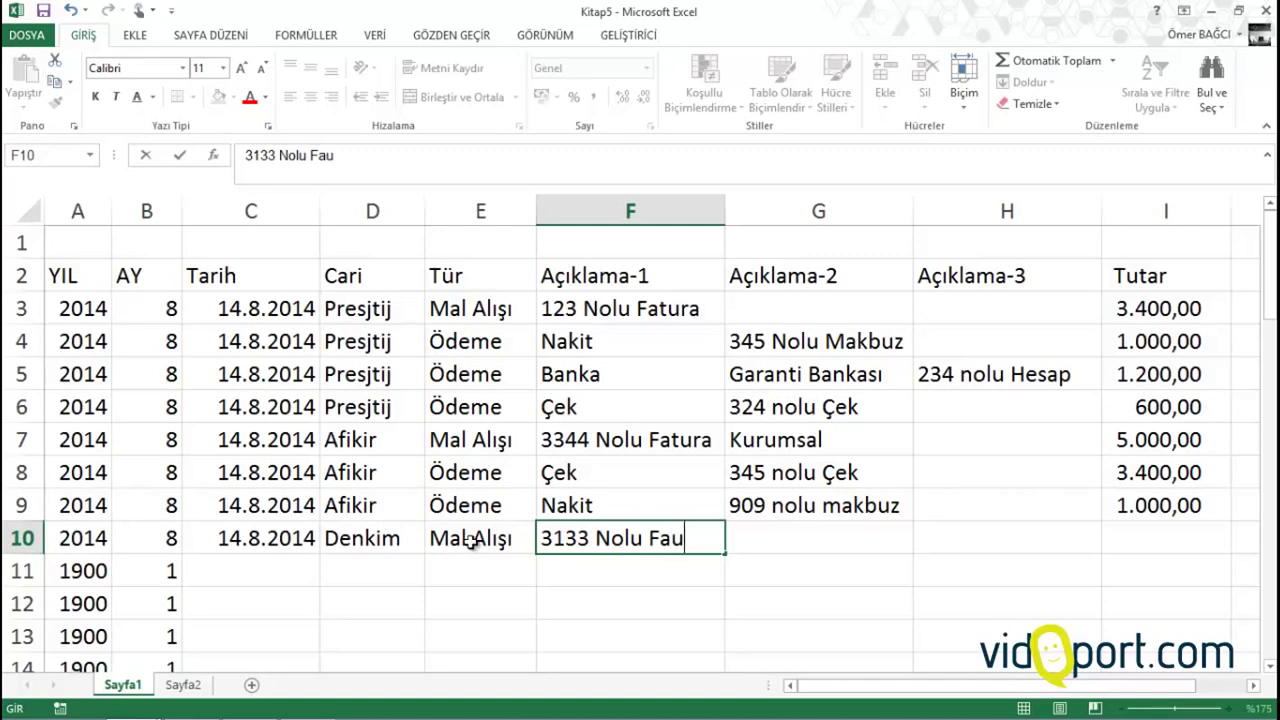
type("tr")
key("Tab")
key("Tab")
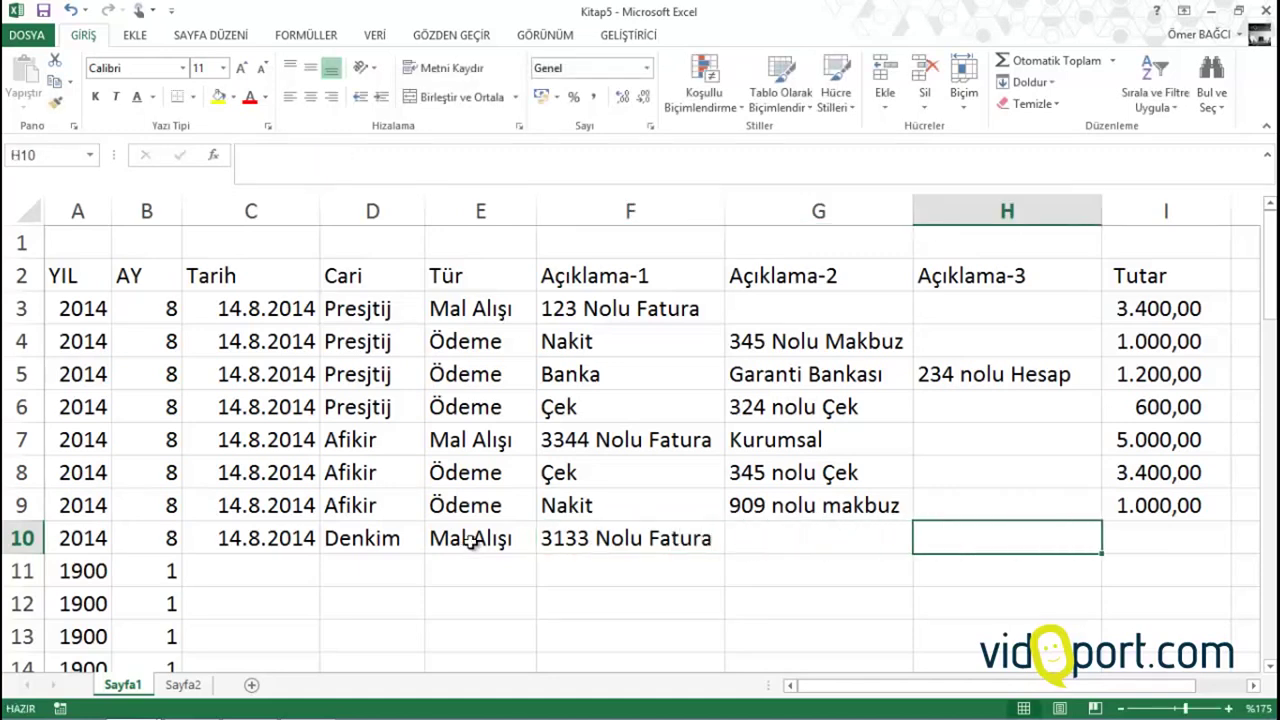
key("Tab")
type("5600")
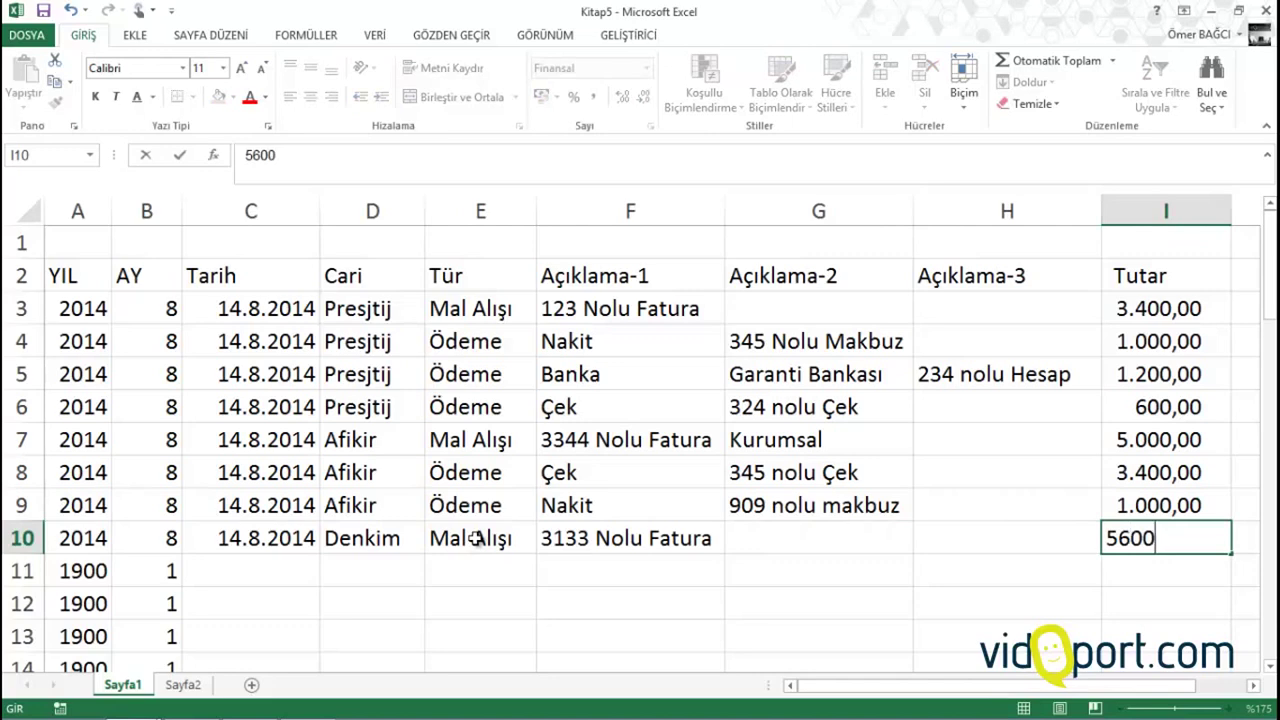
key("Return")
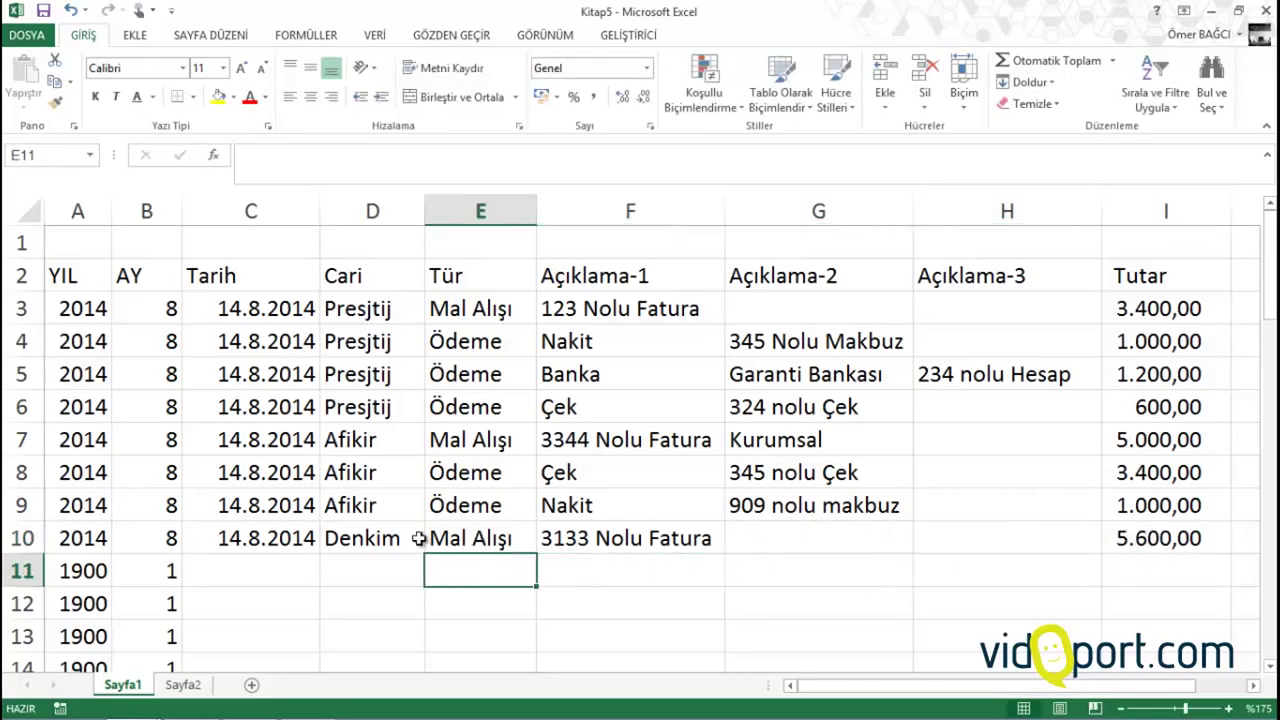
Step: Insert a sheet after Sayfa2, name it Rapor, and select its cell A1
left_click(185, 685)
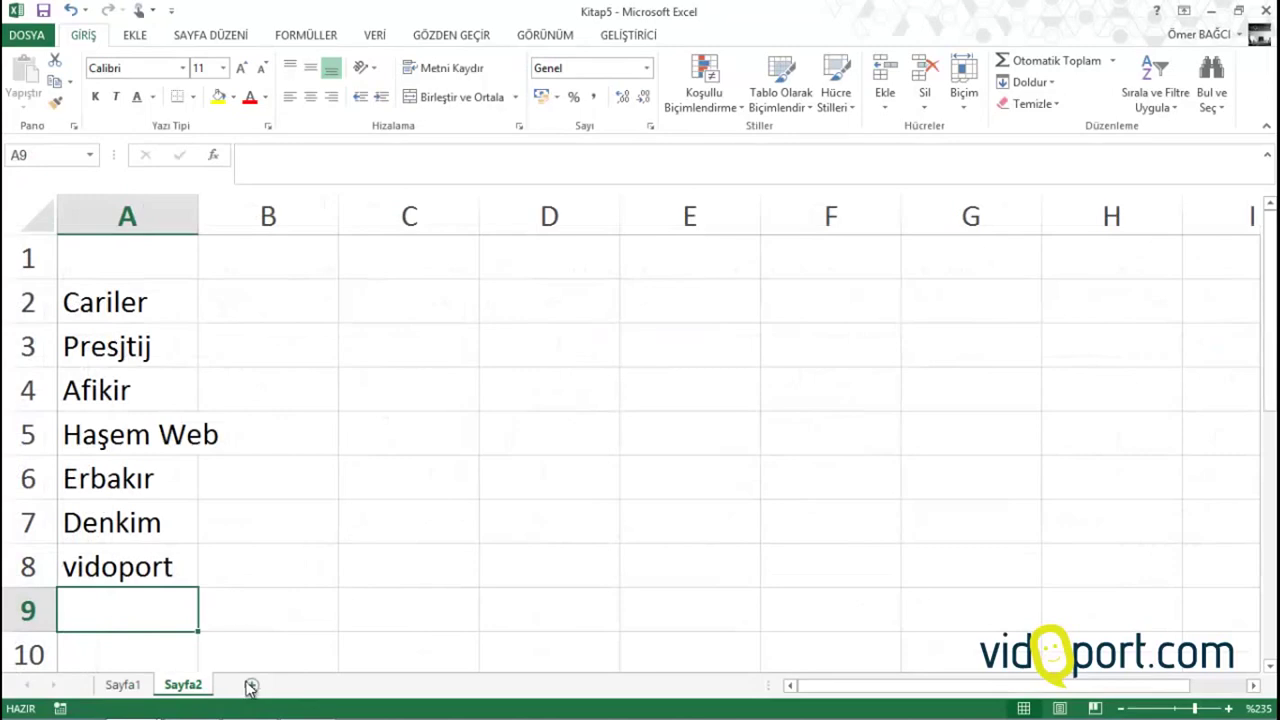
left_click(250, 686)
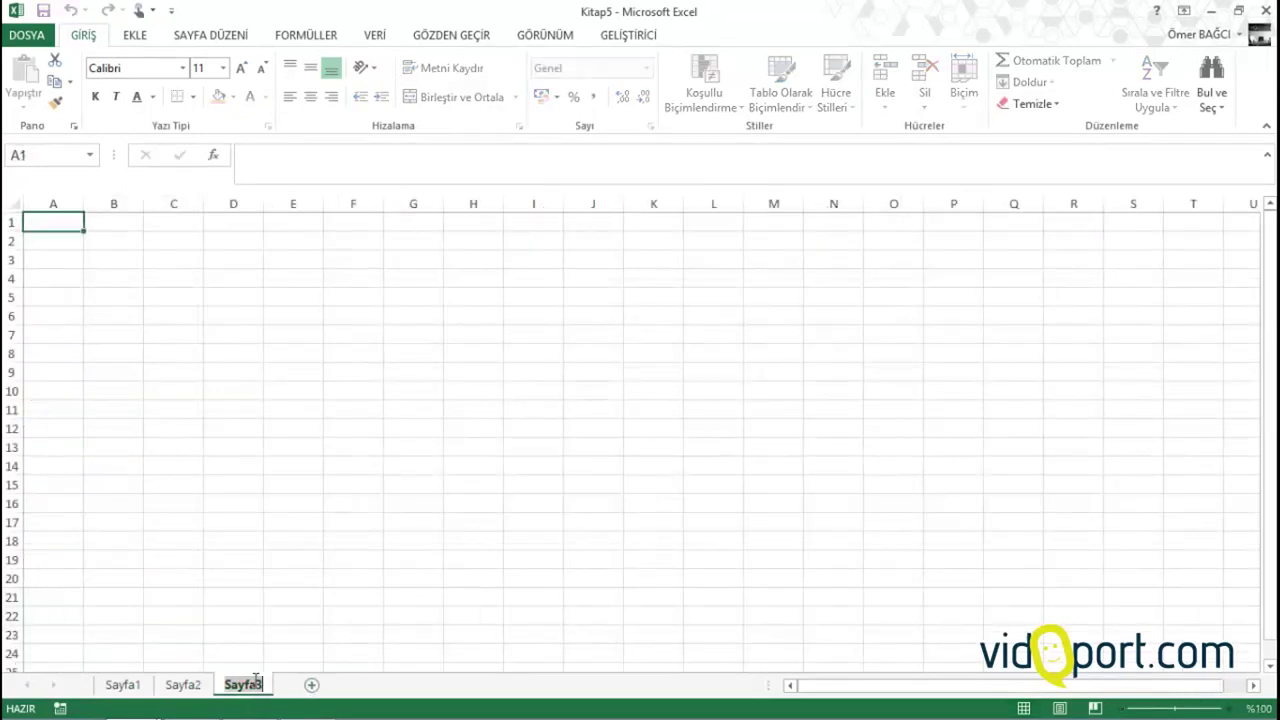
double_click(243, 685)
type("Rapor")
key("Return")
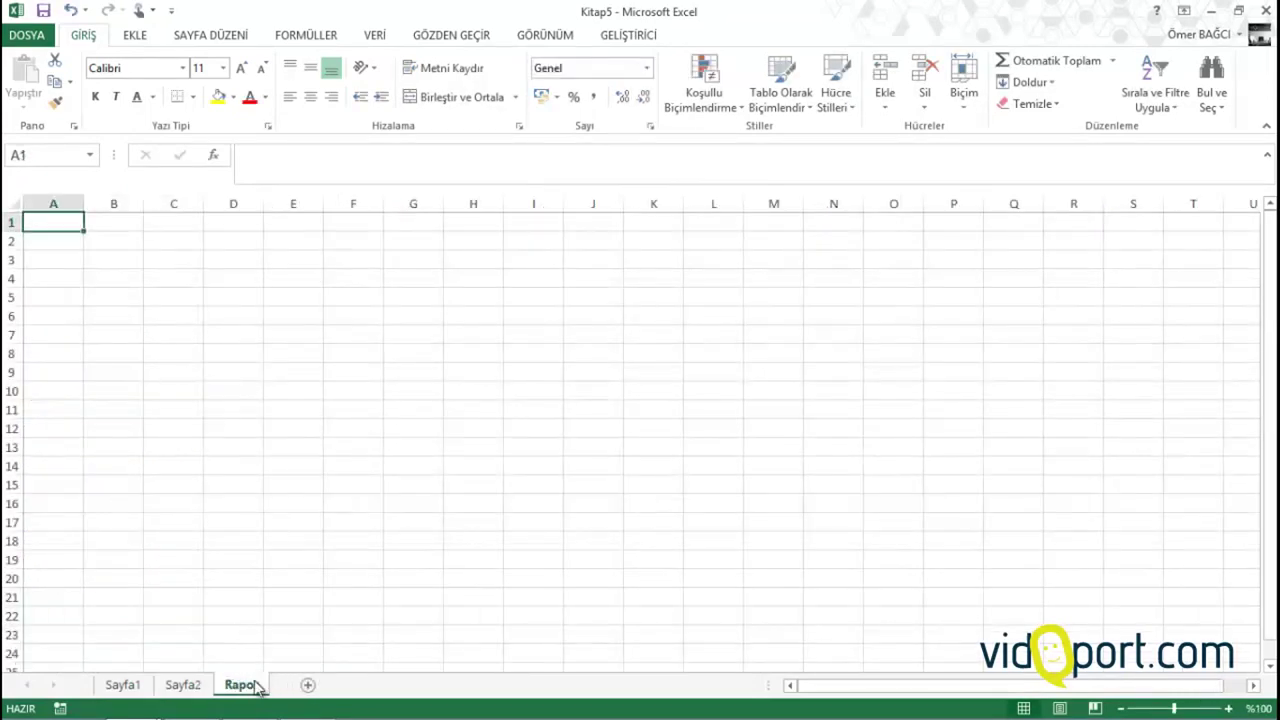
scroll(251, 680, "up", 5)
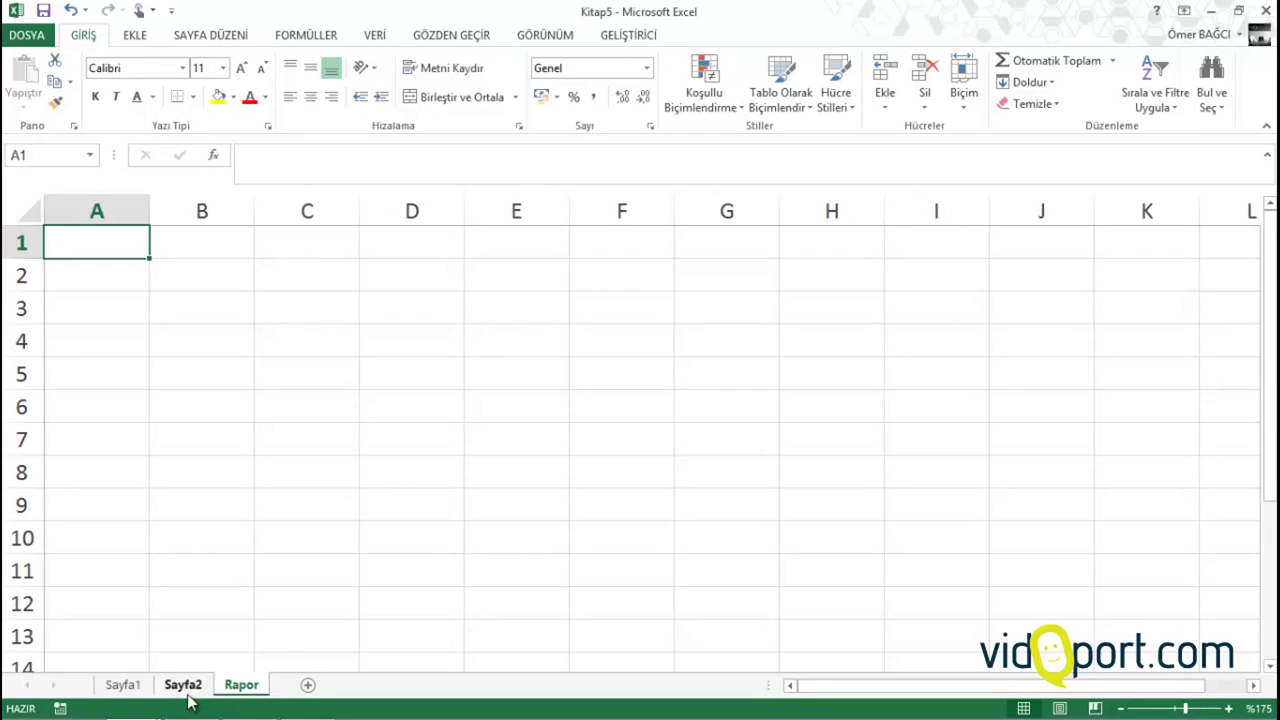
left_click(186, 690)
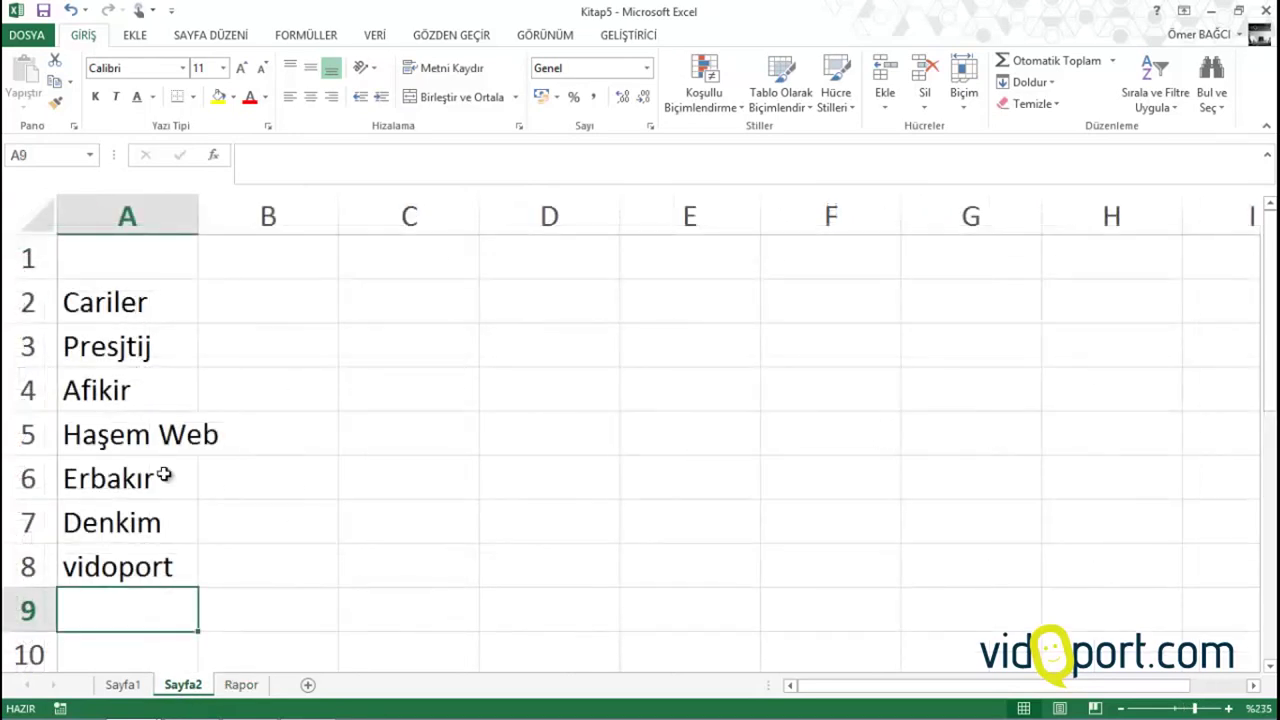
left_click(238, 688)
left_click(119, 287)
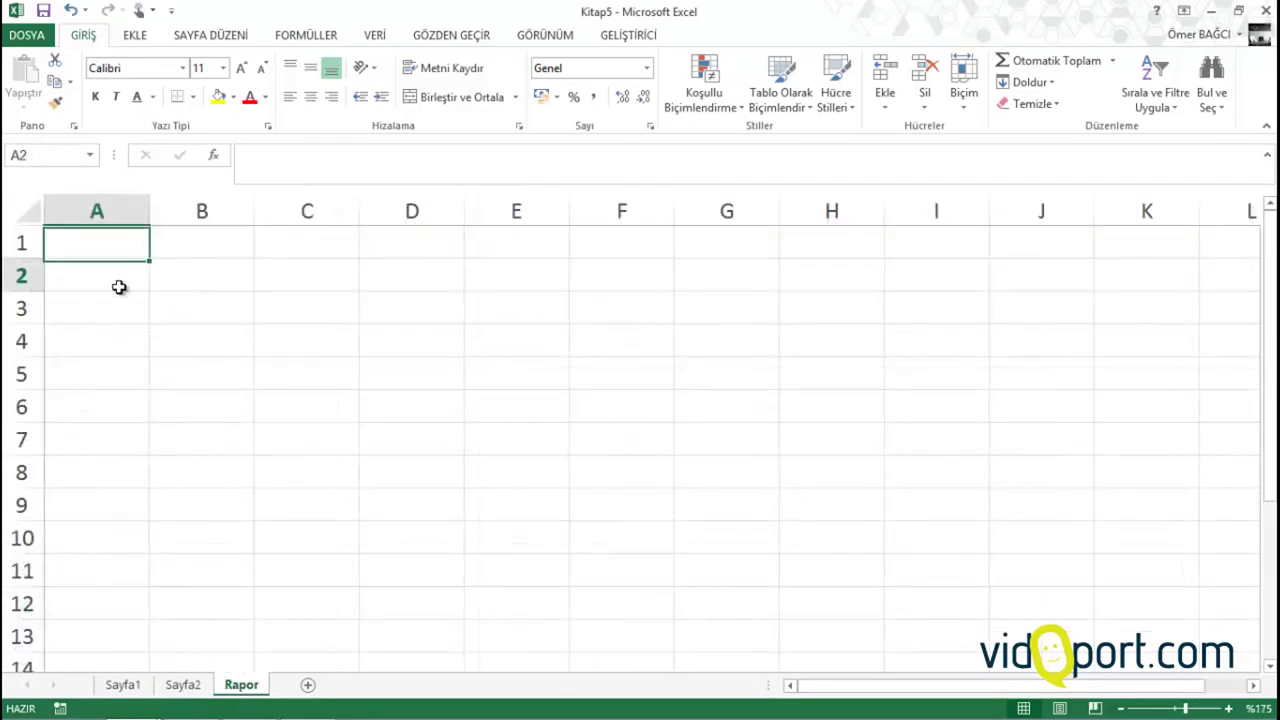
left_click(129, 253)
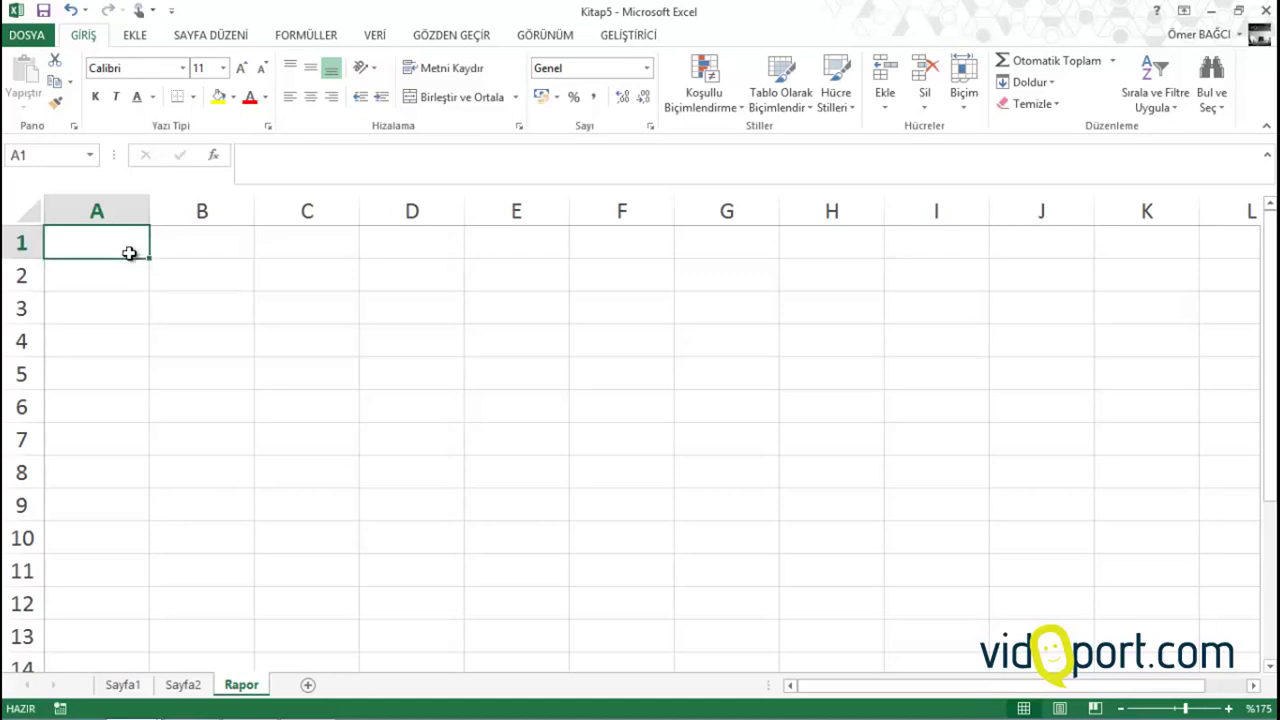
Step: Enter Cariler in A1 and Borç in B1, fixing Borç's capital letter
type("Carile")
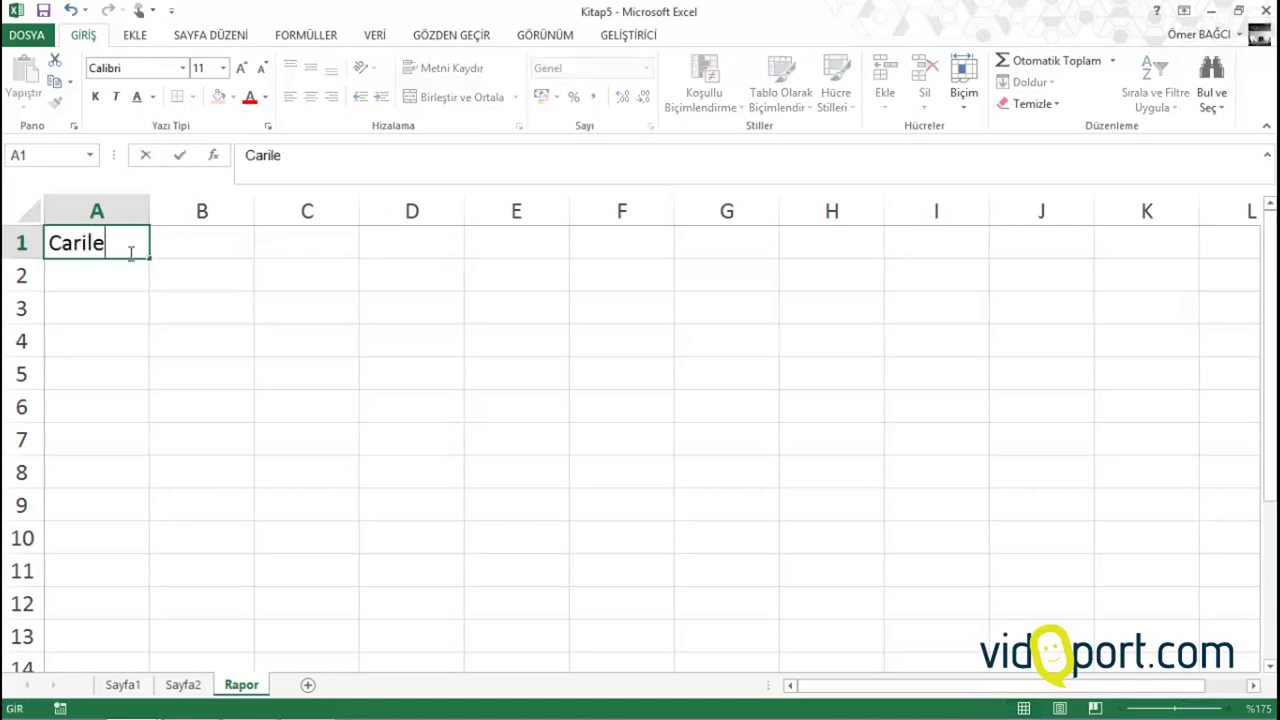
type("r")
key("Tab")
type("bor")
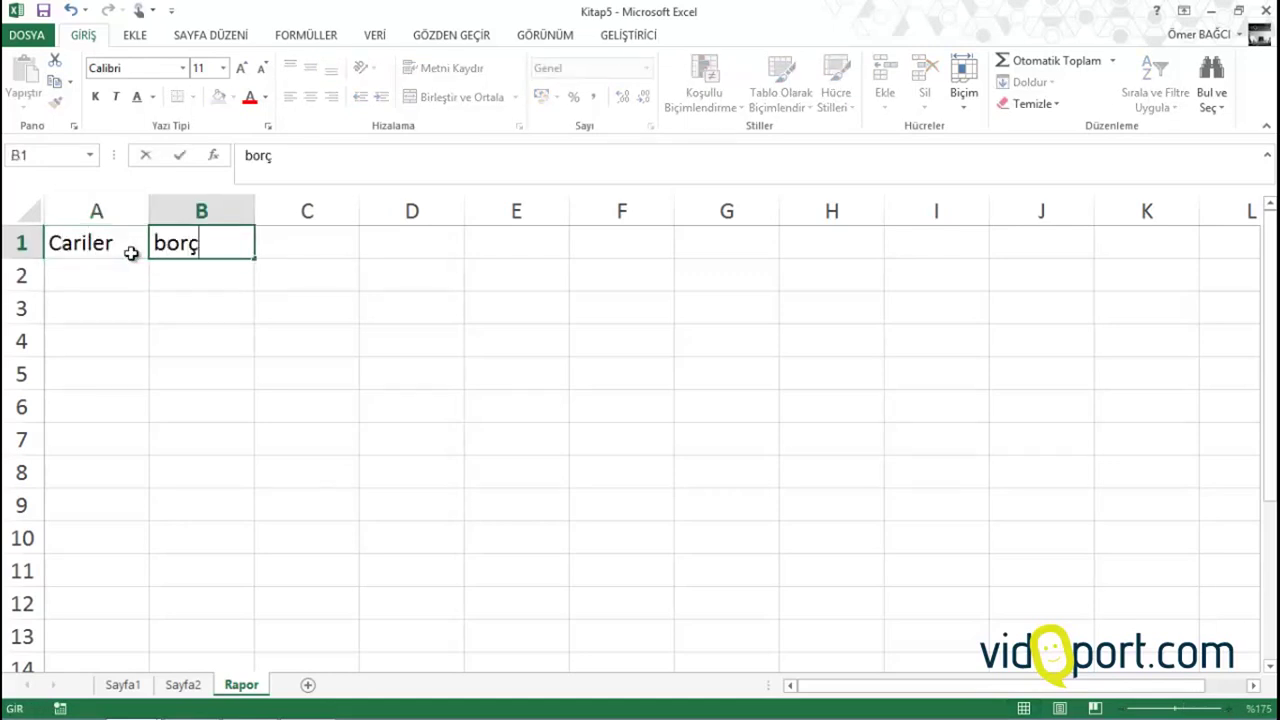
type("ç")
key("Return")
key("Up")
type("Bo")
key("Tab")
Step: Add the Alacak and Bakiye headers in C1 and D1
type("Ak")
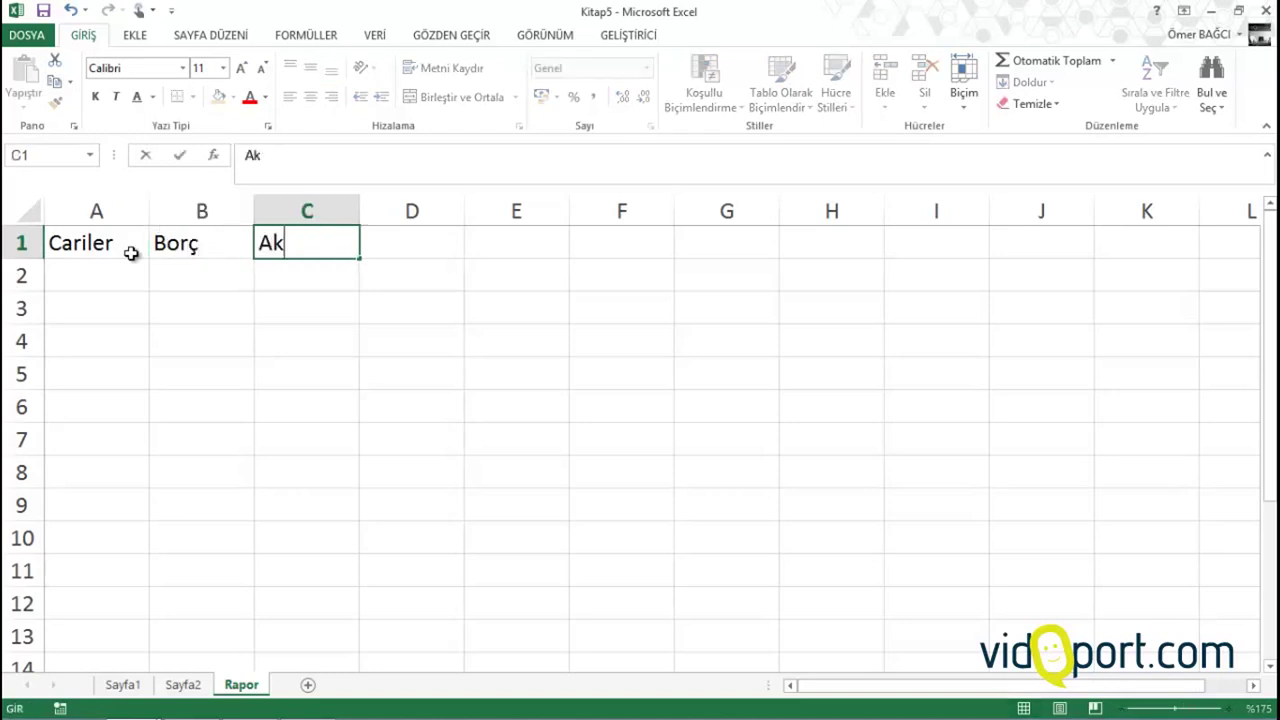
type("al")
key("BackSpace")
key("BackSpace")
key("BackSpace")
type("lacak")
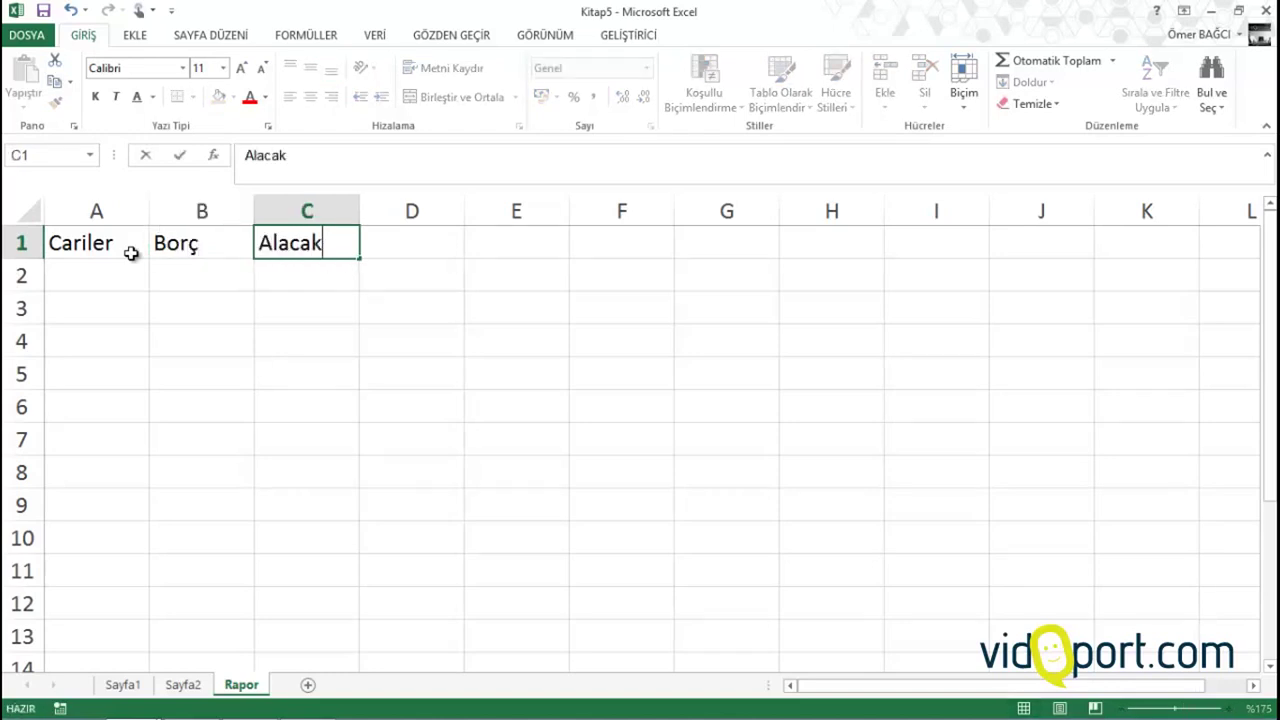
key("Tab")
type("Bakiye")
key("Return")
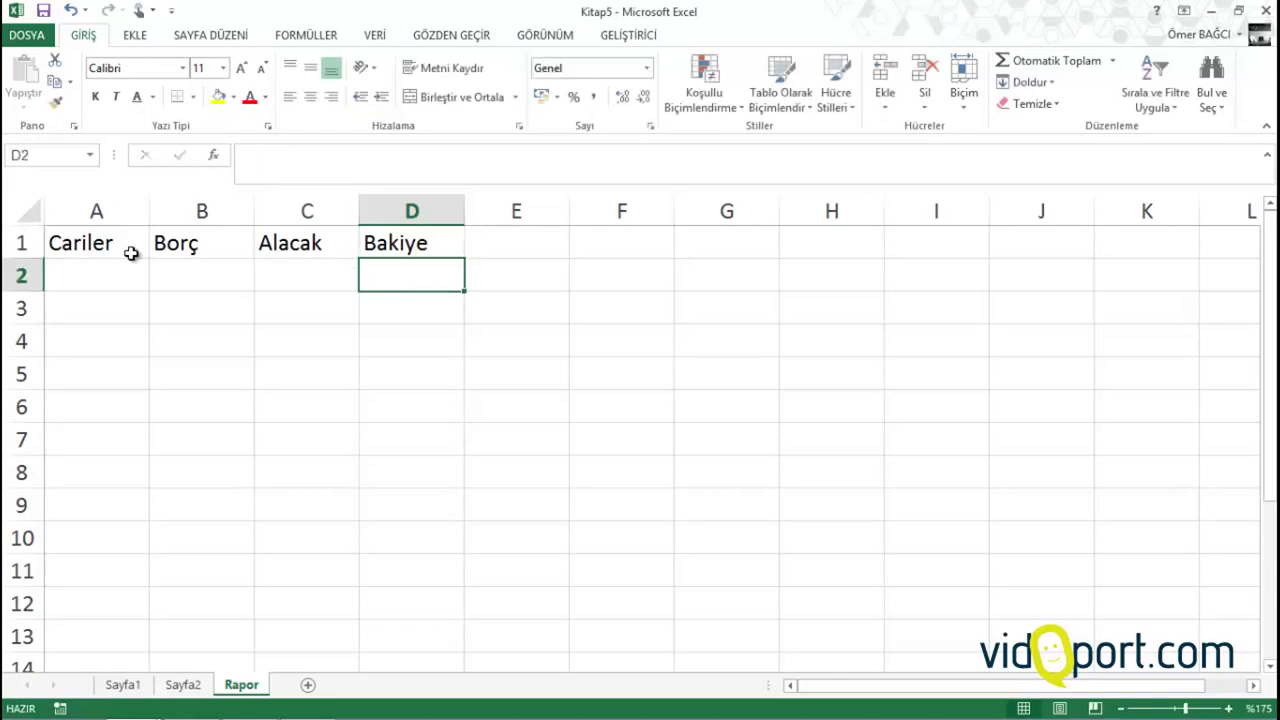
left_click_drag(109, 286, 116, 588)
Step: Look over Sayfa2's supplier list and the Rapor column A cells
left_click(114, 610)
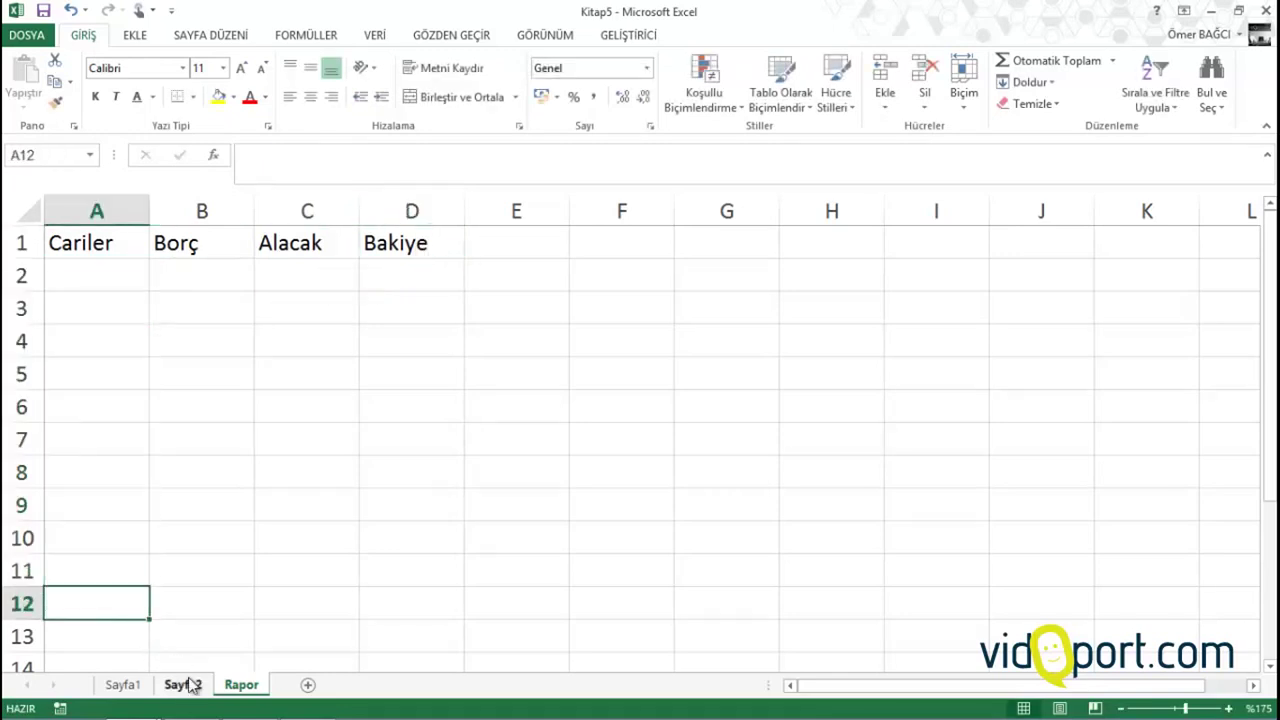
left_click(186, 684)
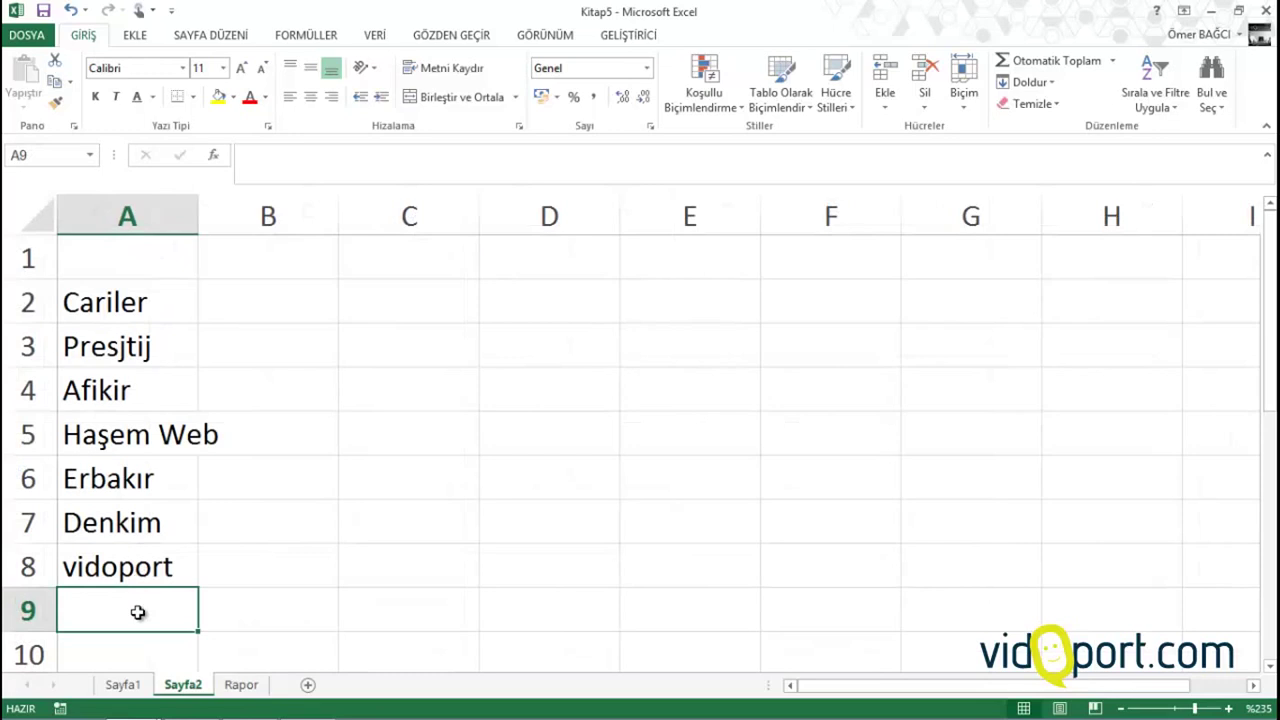
left_click(241, 684)
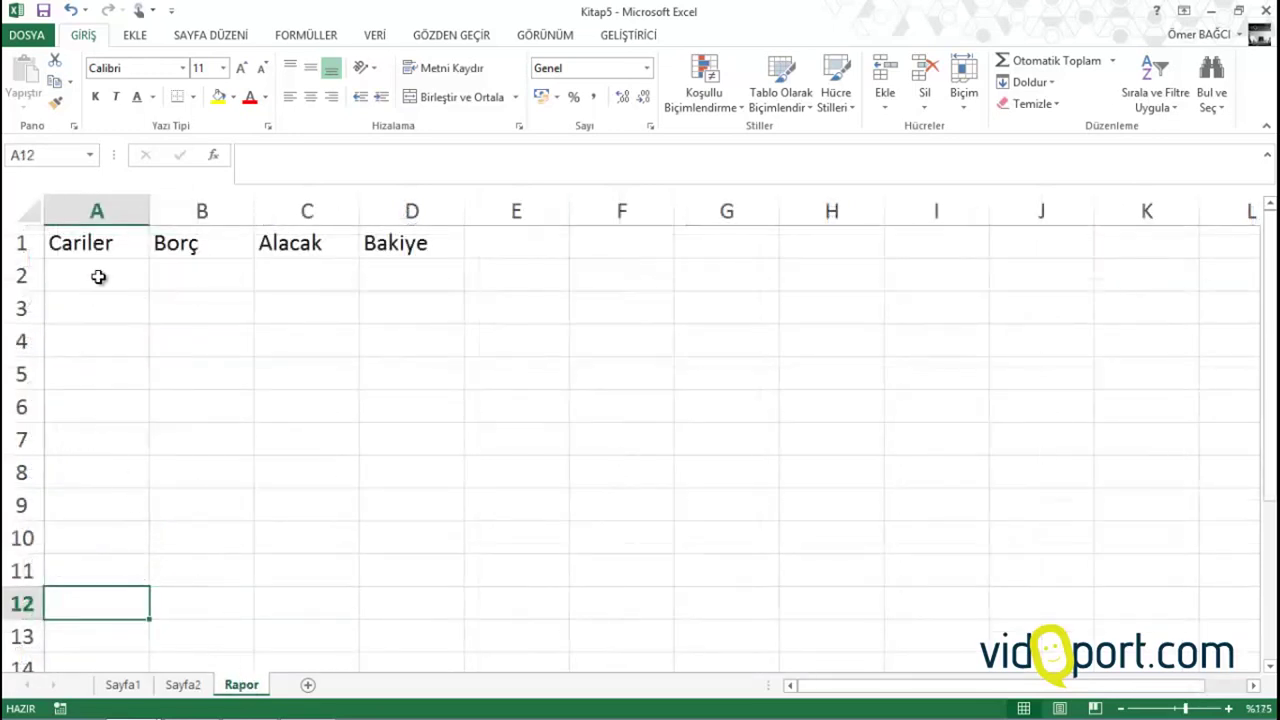
left_click(98, 277)
left_click(97, 472)
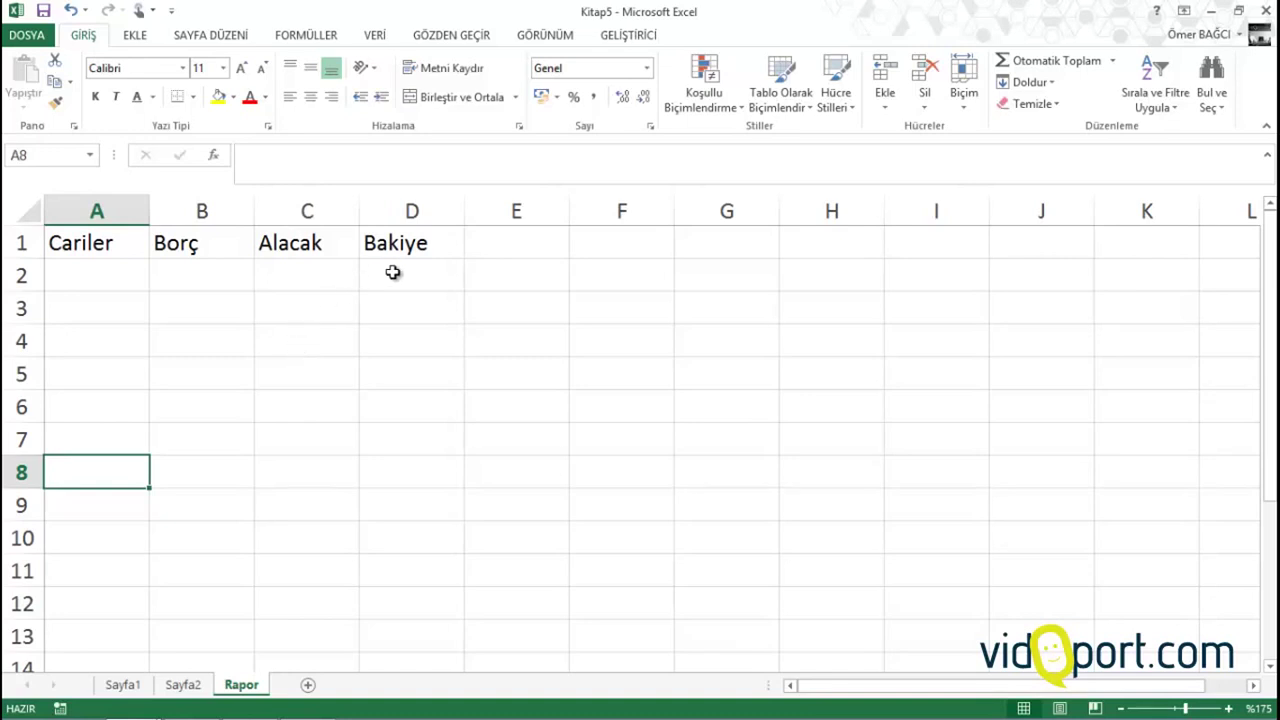
Step: Copy Sayfa2's names from Presjtij plus many empty rows below (A3:A53), then return to Rapor
left_click(184, 685)
left_click_drag(123, 346, 123, 566)
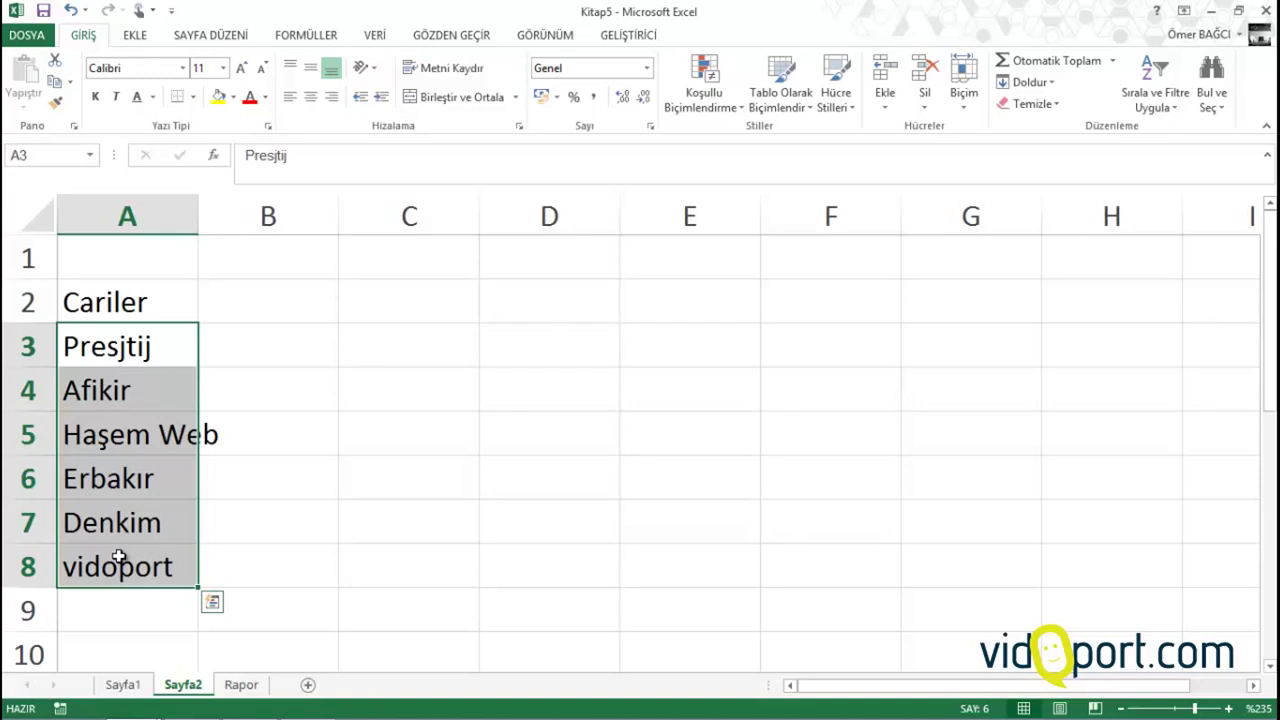
key("shift+Up")
left_click_drag(110, 357, 128, 470)
right_click(134, 372)
left_click(151, 374)
scroll(151, 370, "up", 15)
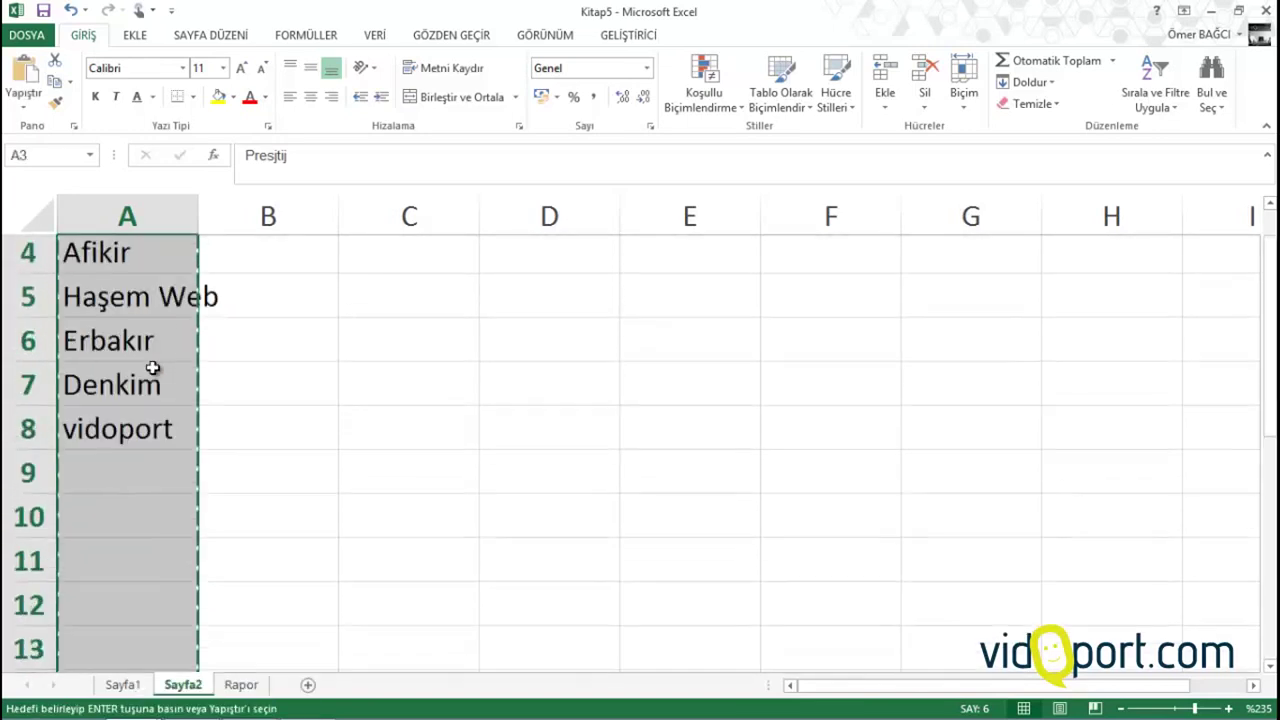
left_click(246, 685)
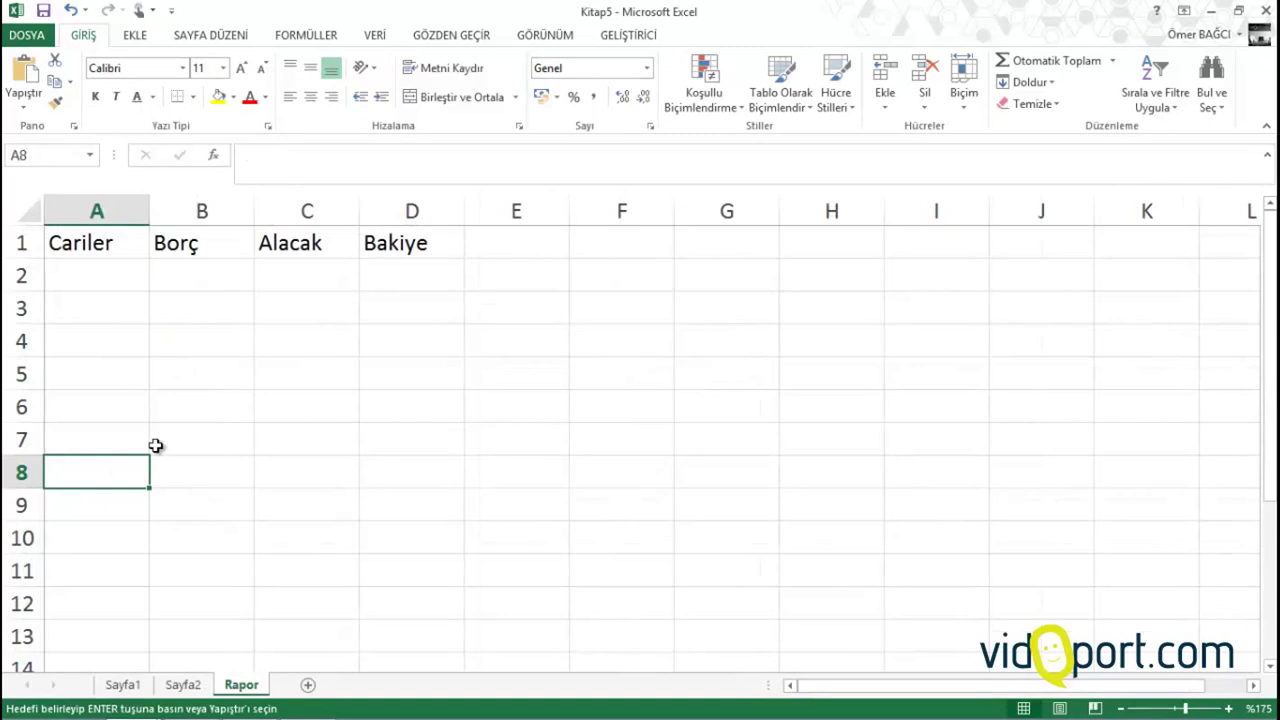
Step: Paste the names into Rapor A2 as links (Bağ Yapıştır) and widen column A for Haşem Web
right_click(102, 278)
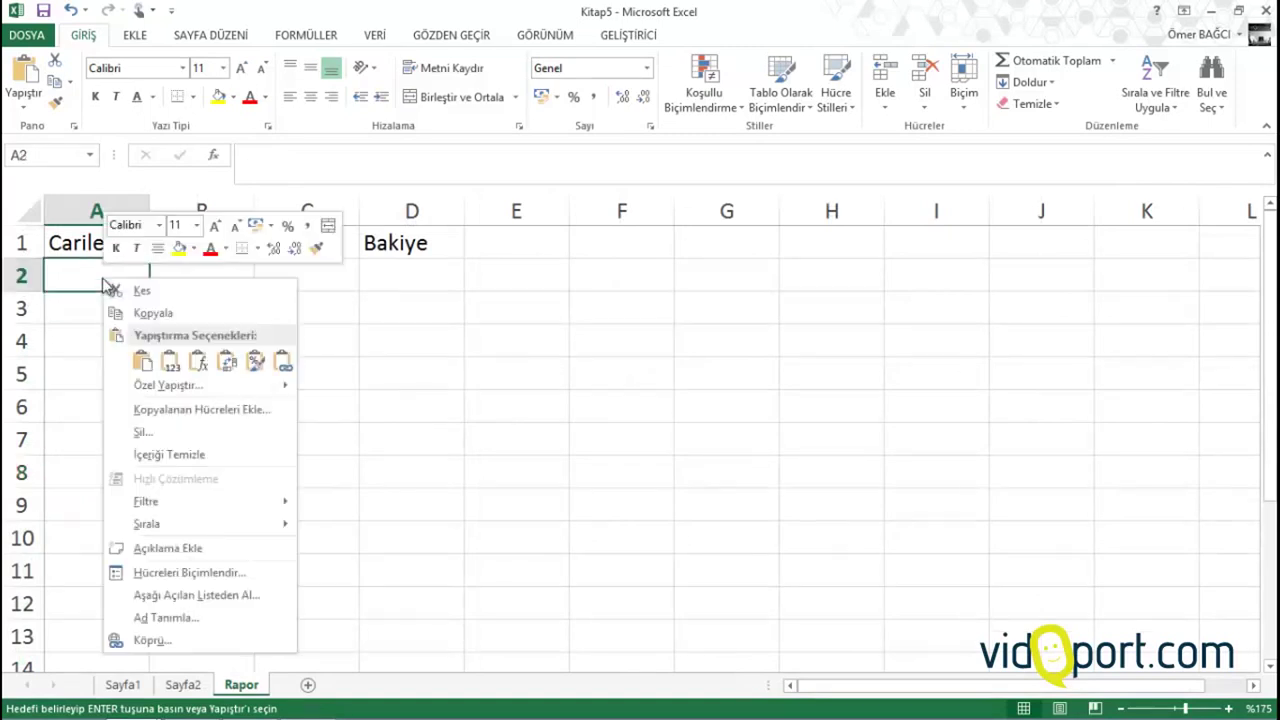
left_click(161, 386)
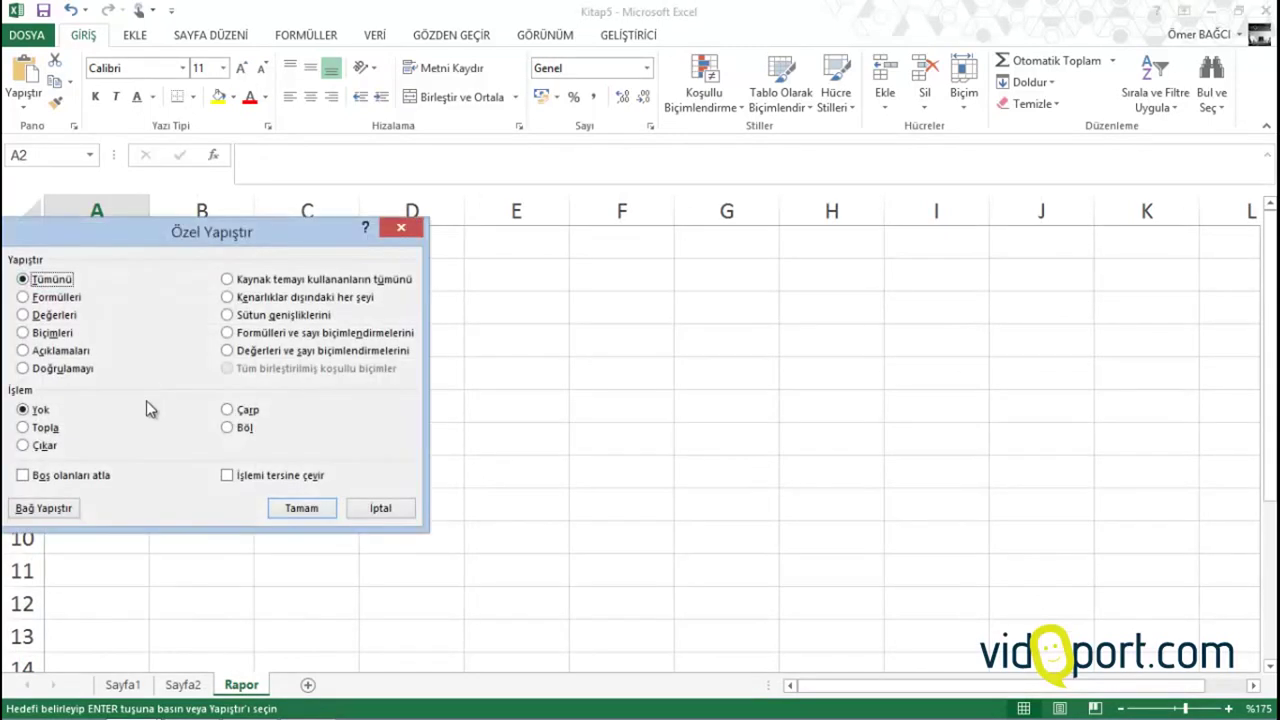
left_click(44, 509)
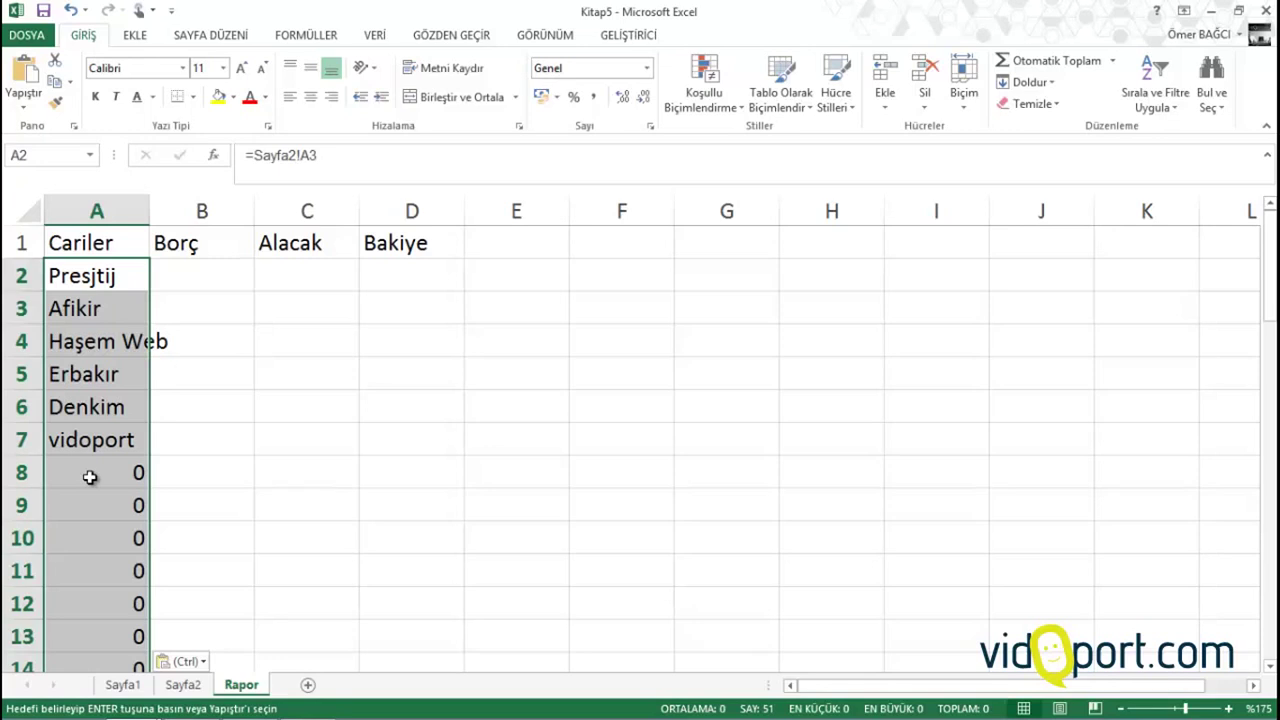
left_click_drag(150, 211, 174, 210)
scroll(172, 383, "down", 8)
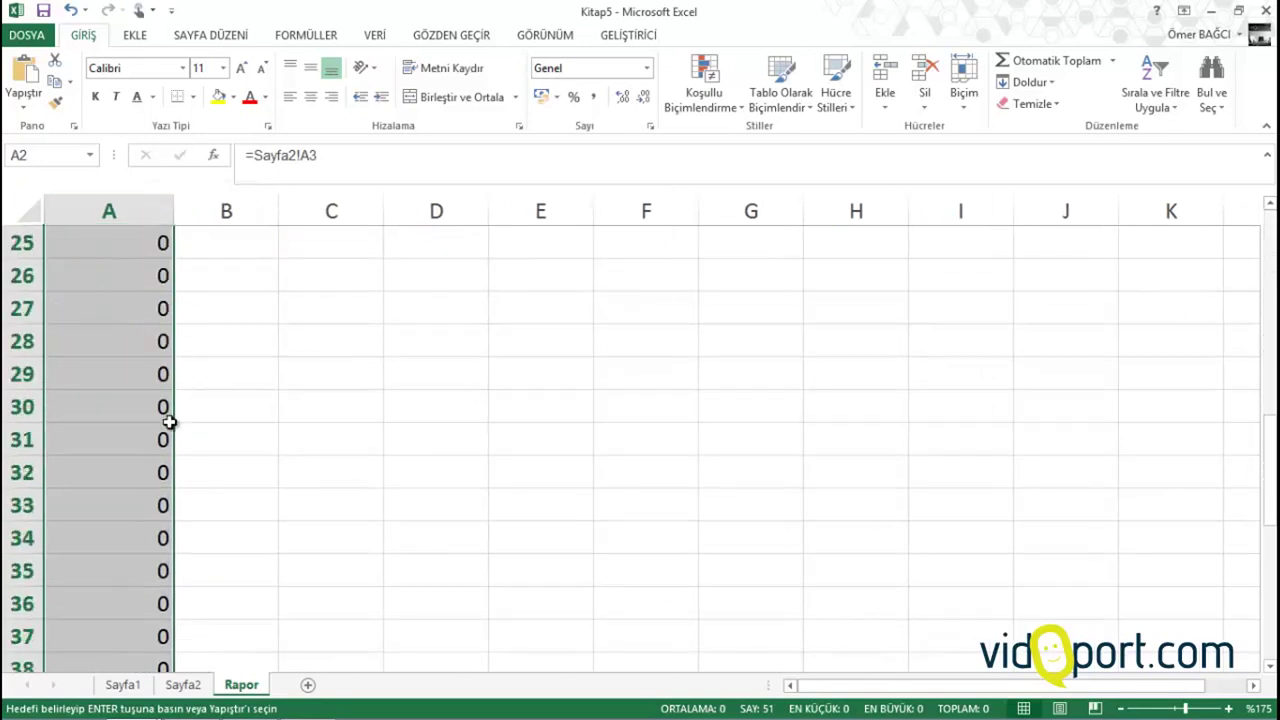
scroll(169, 420, "up", 8)
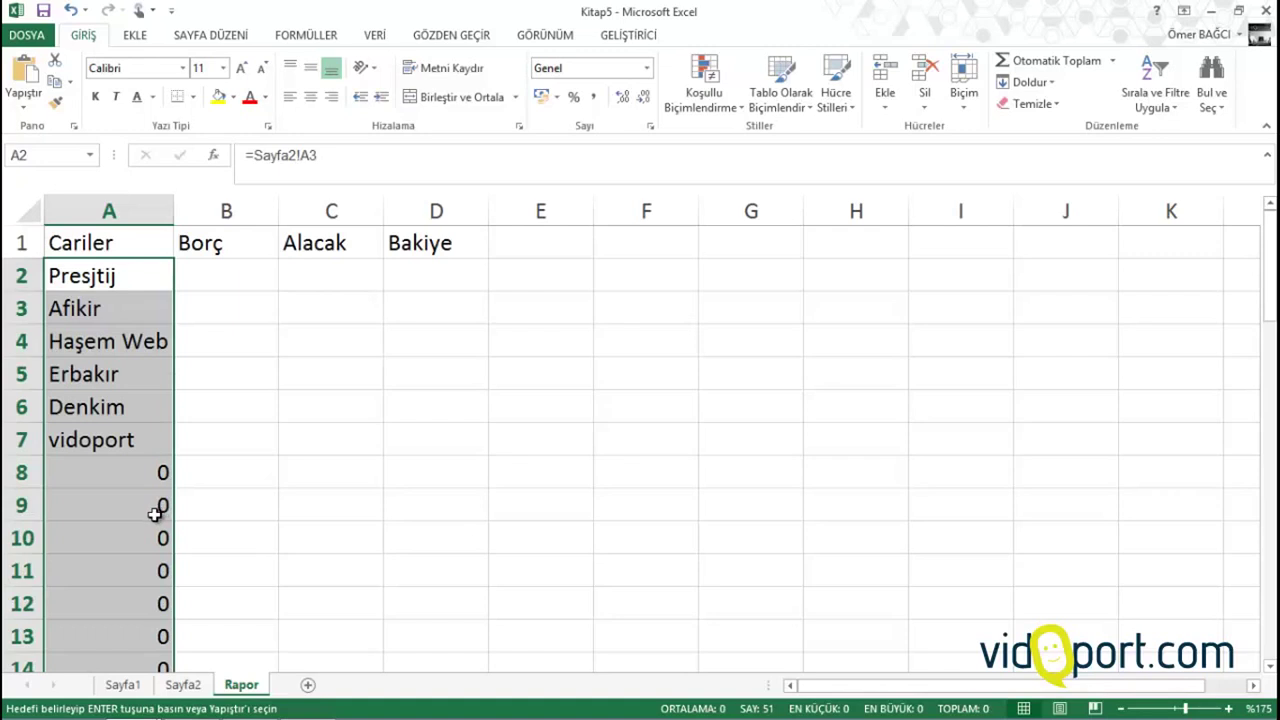
Step: Add a conditional formatting rule giving cells equal to 0 a white font
left_click(711, 107)
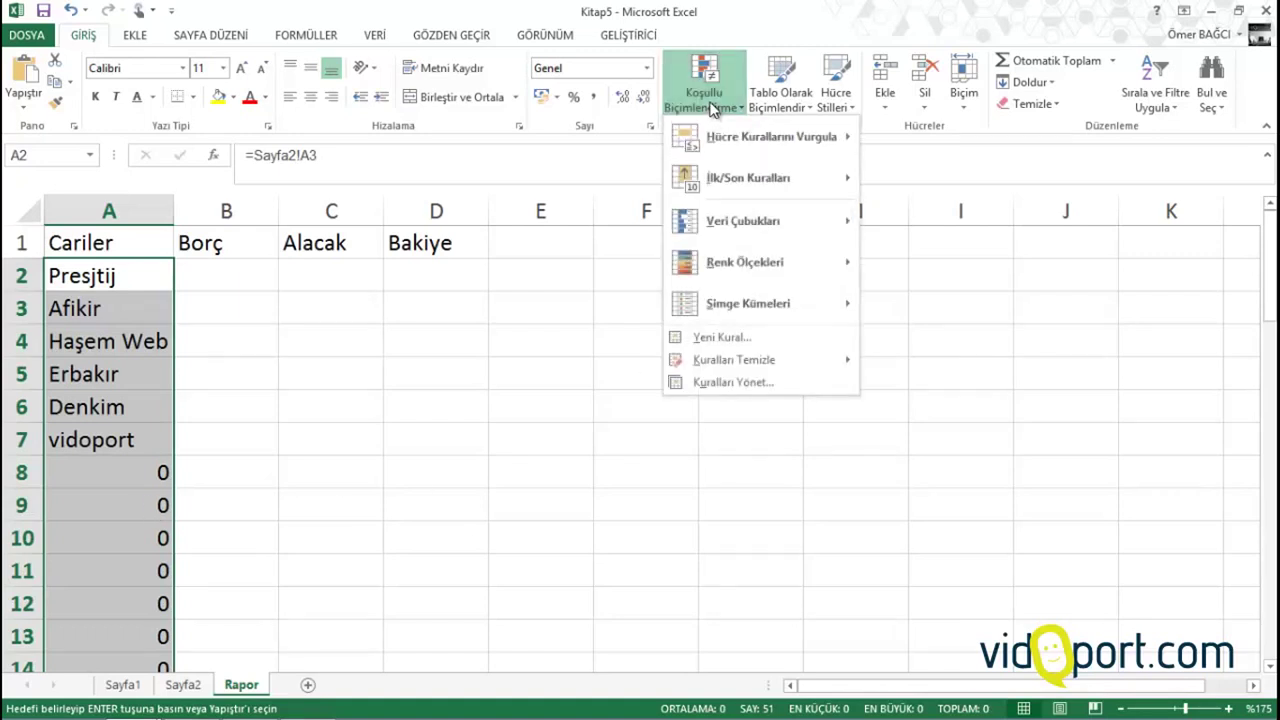
mouse_move(729, 132)
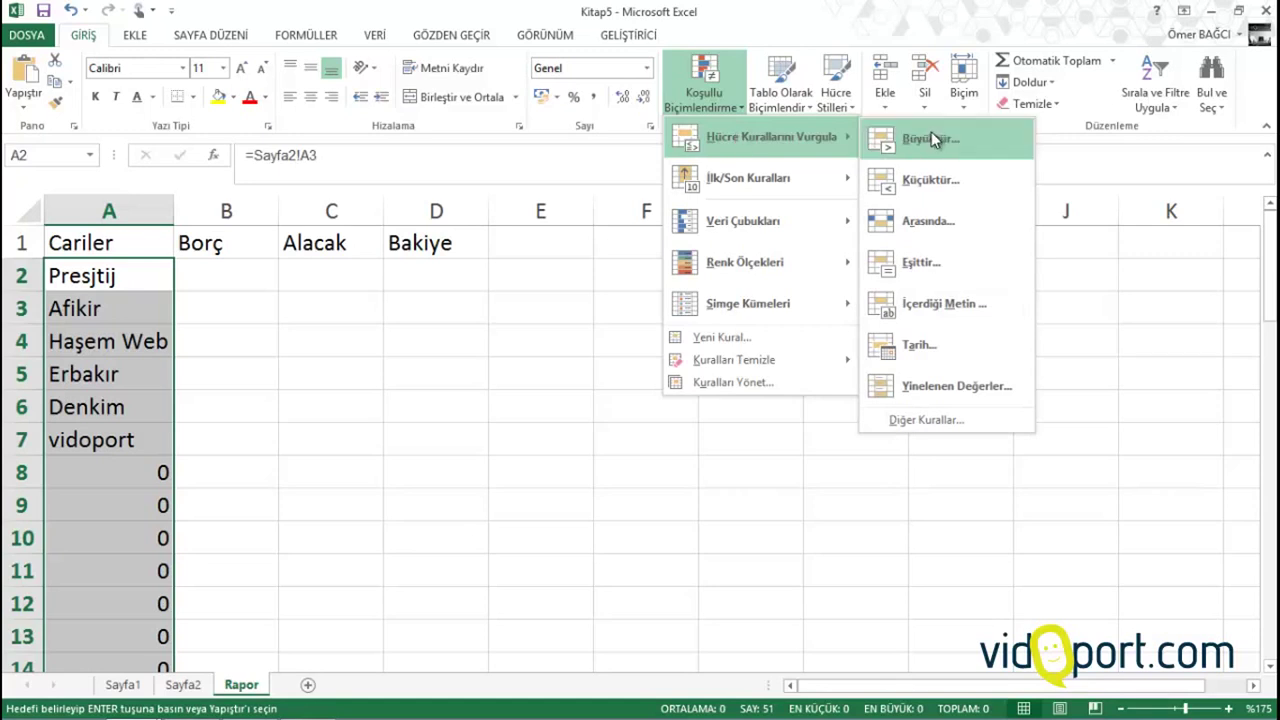
left_click(925, 262)
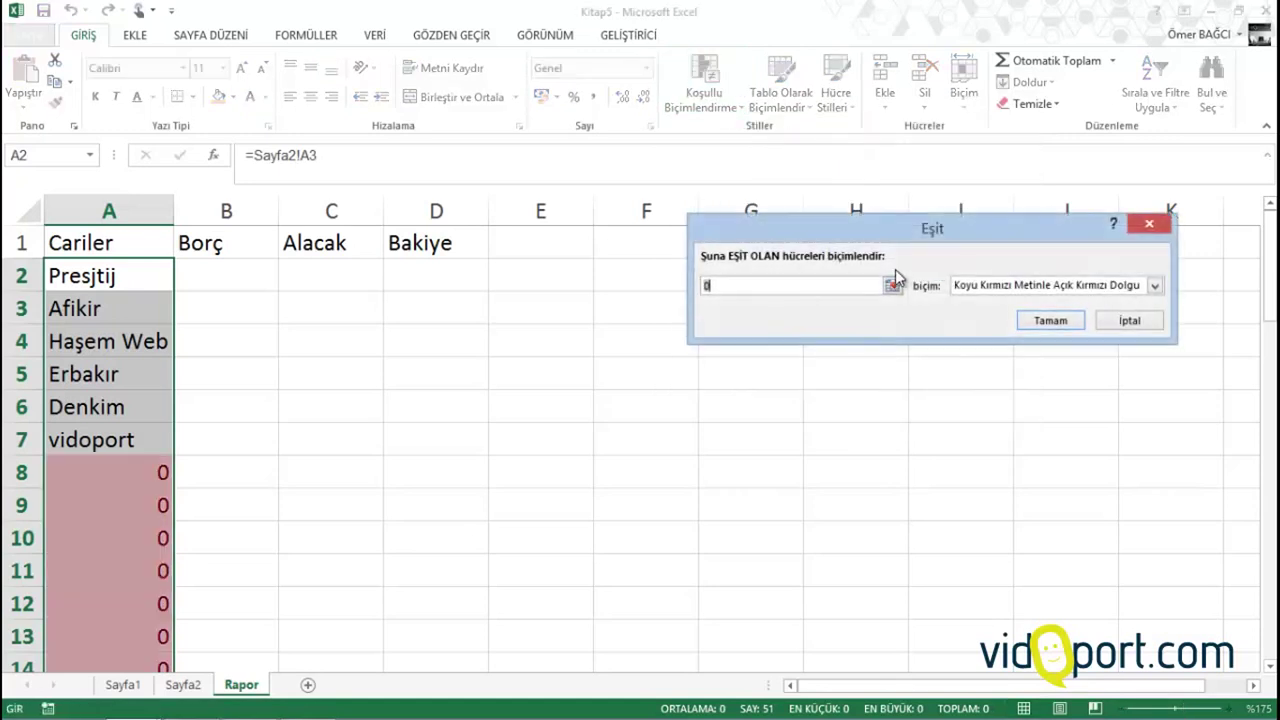
left_click(1015, 287)
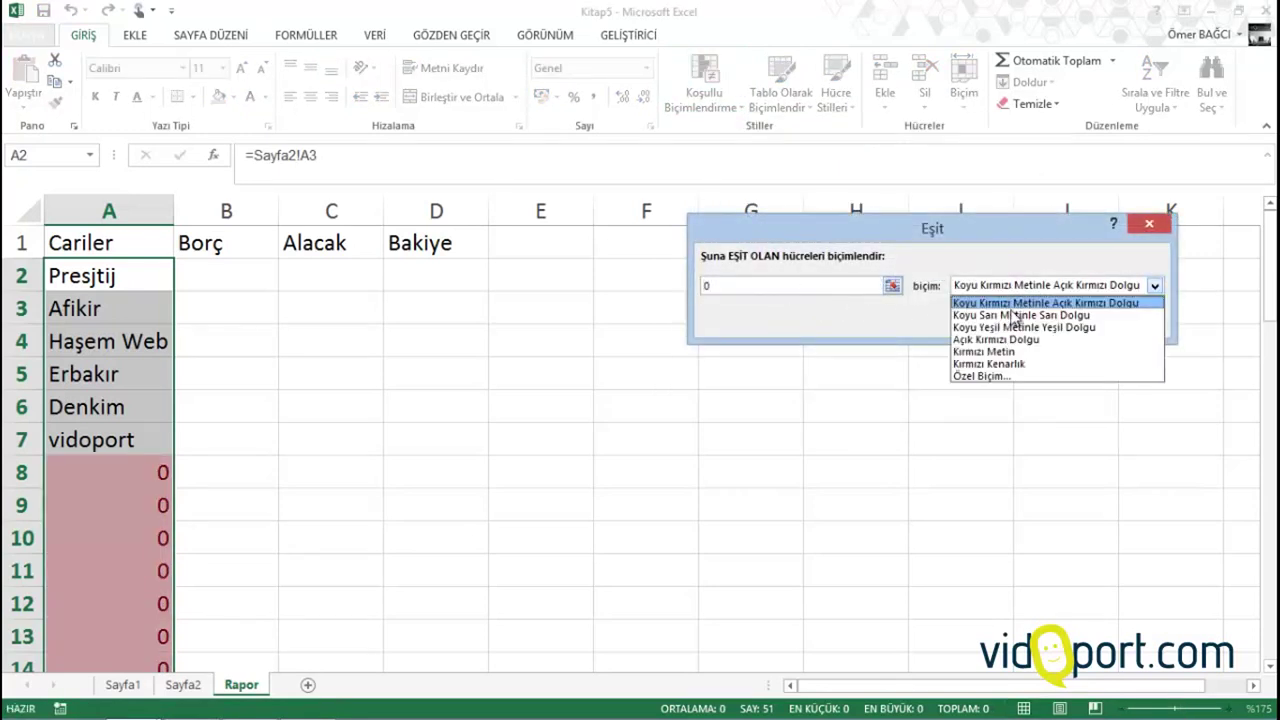
left_click(990, 376)
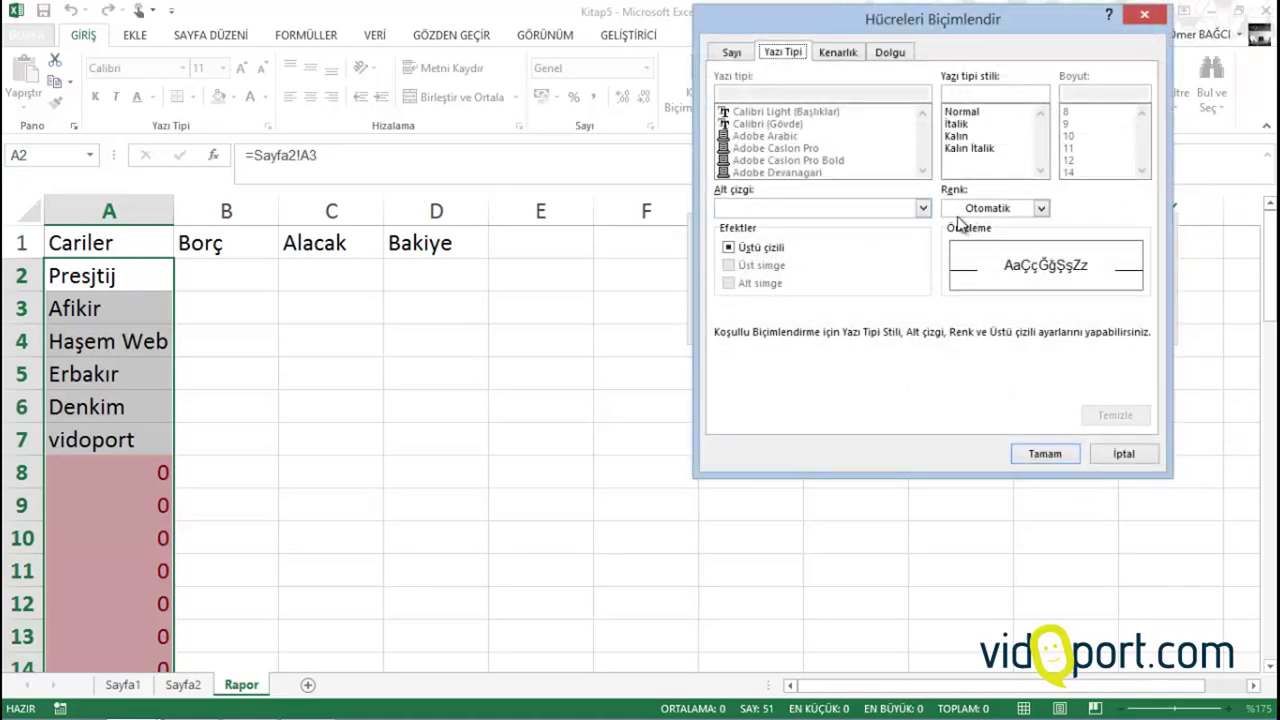
left_click(1040, 208)
left_click(950, 272)
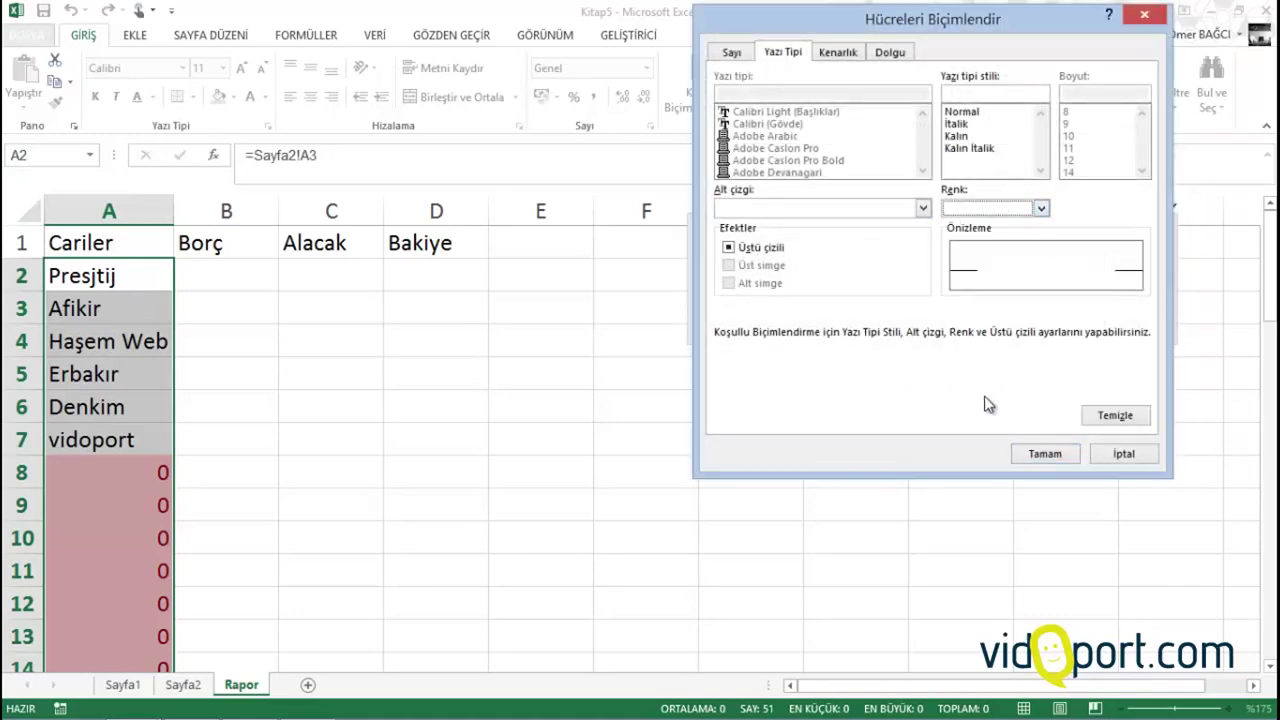
left_click(1045, 453)
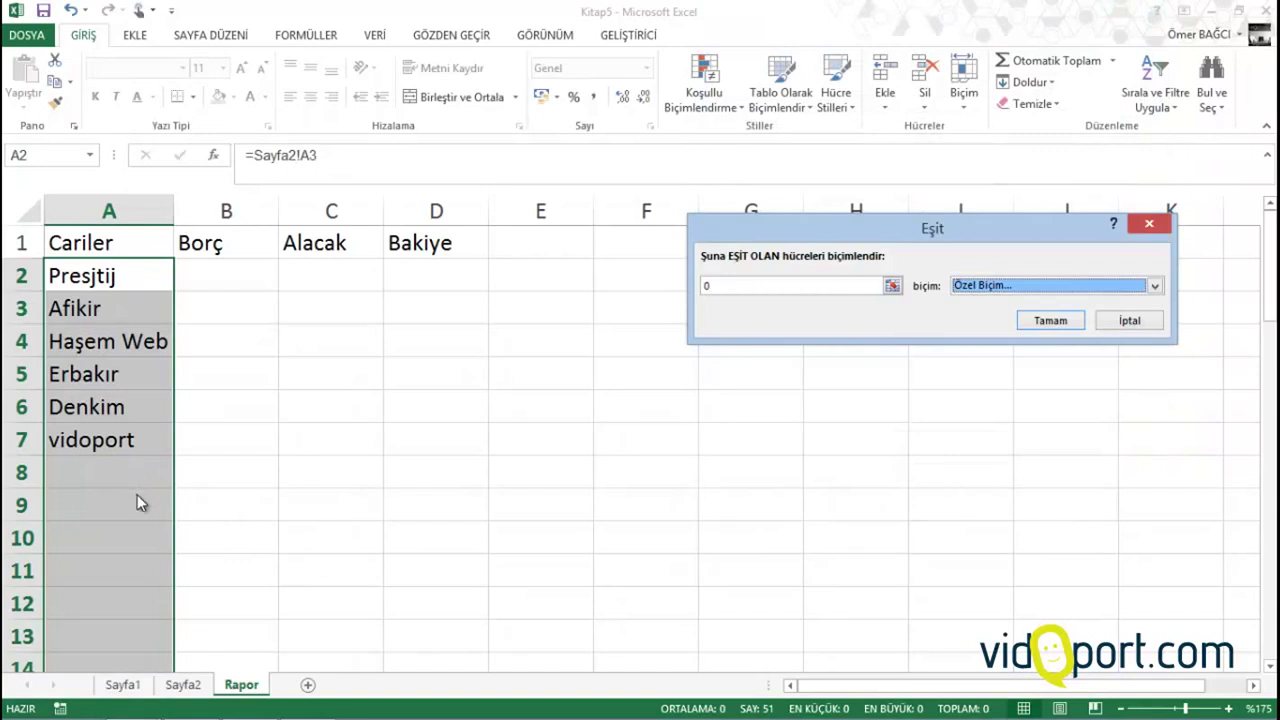
left_click(1045, 321)
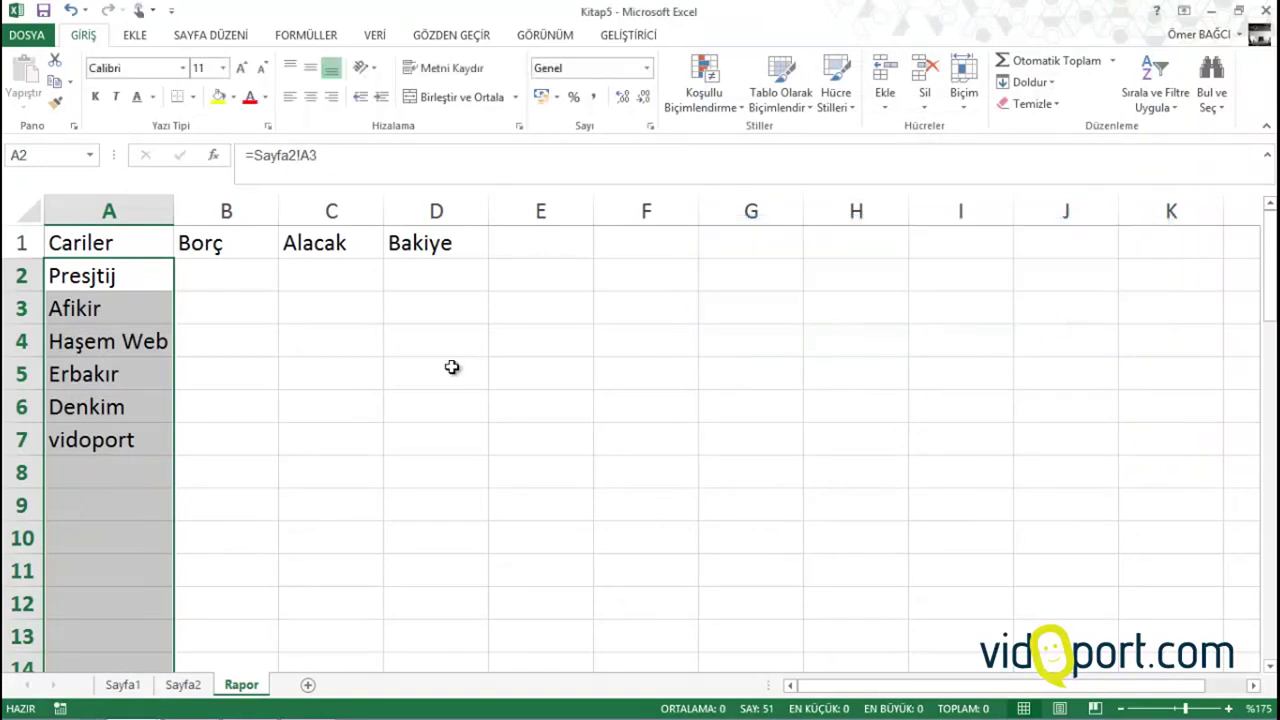
Step: Select the first Borç, Alacak and Bakiye cells in row 2 in turn
left_click(210, 273)
left_click(323, 269)
left_click(443, 266)
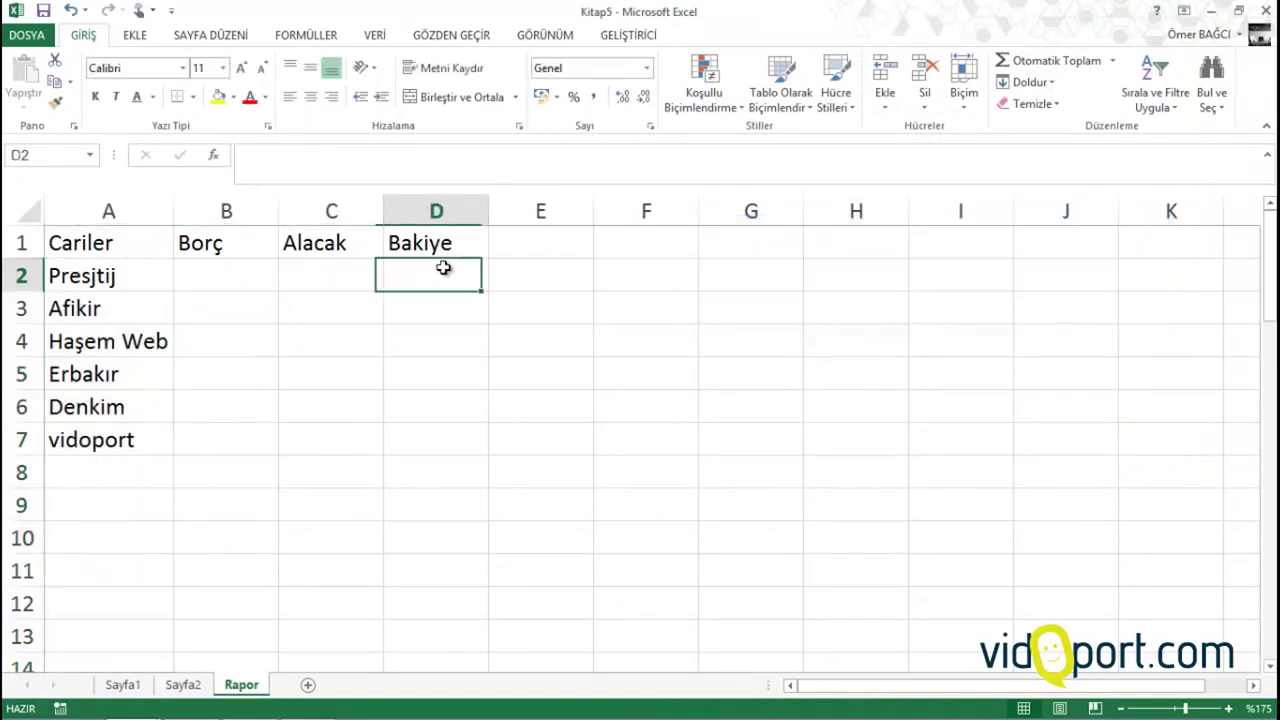
left_click(309, 262)
left_click(263, 273)
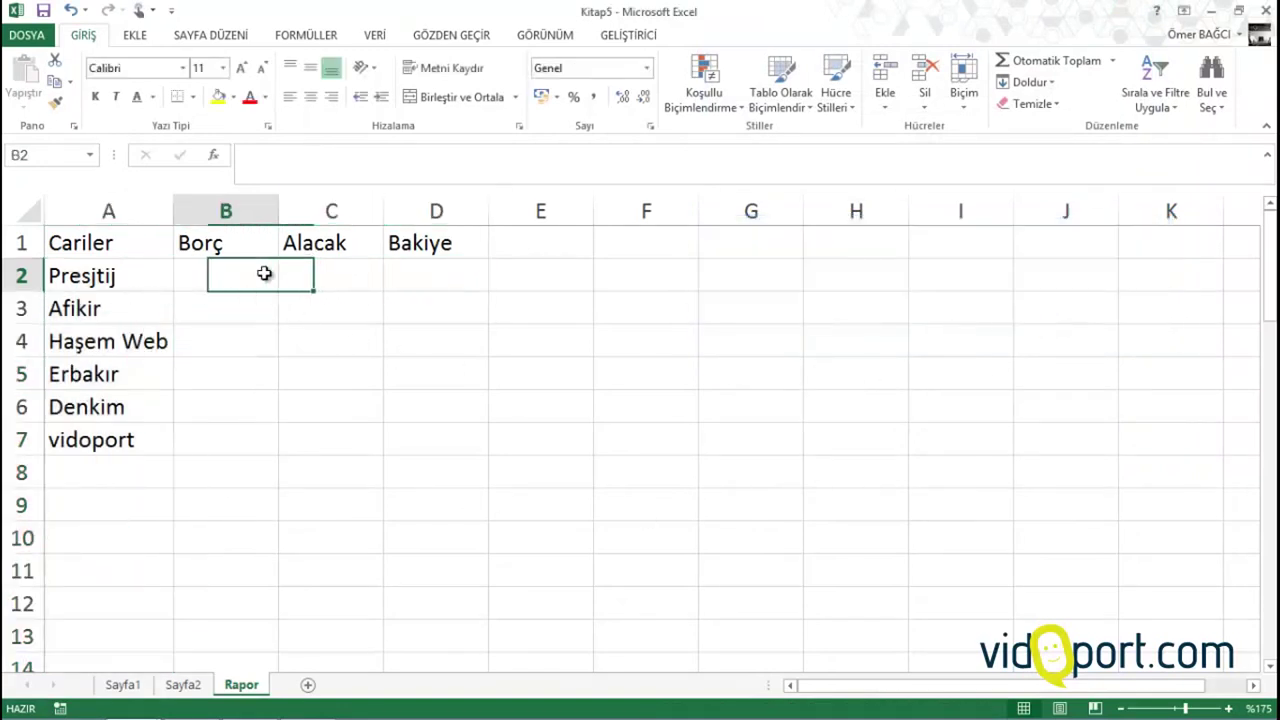
left_click(125, 685)
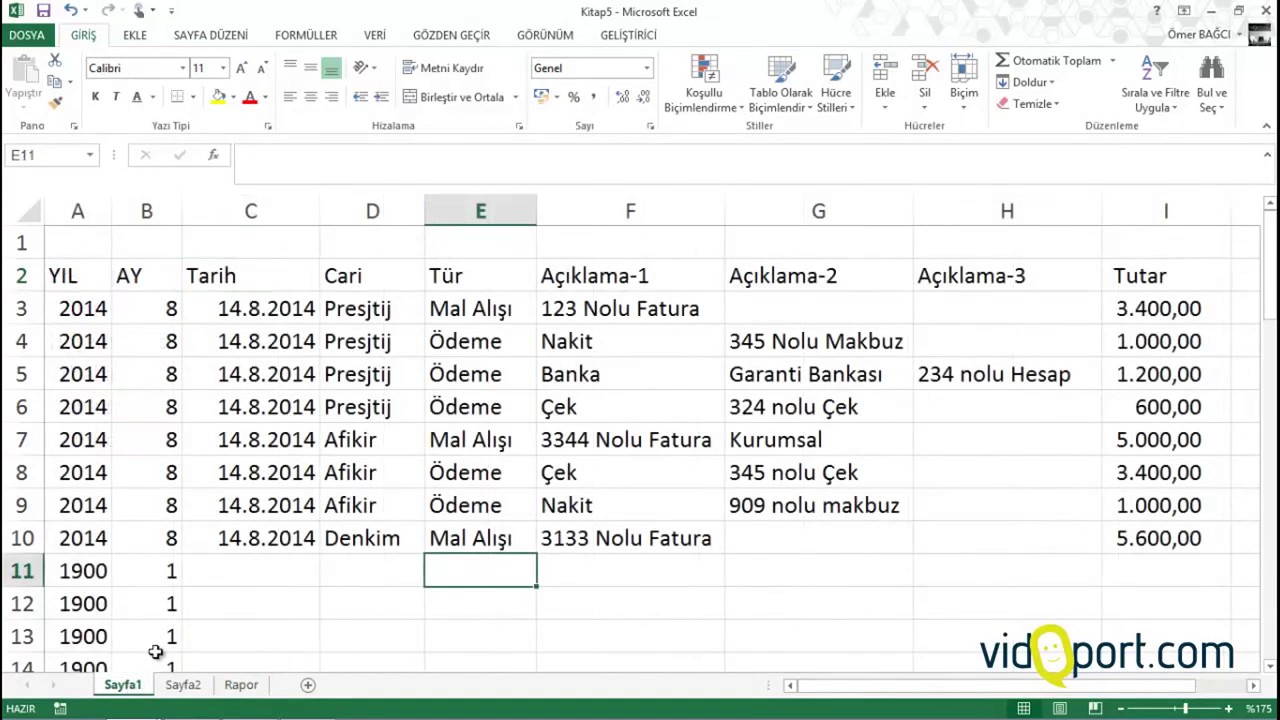
left_click(465, 310)
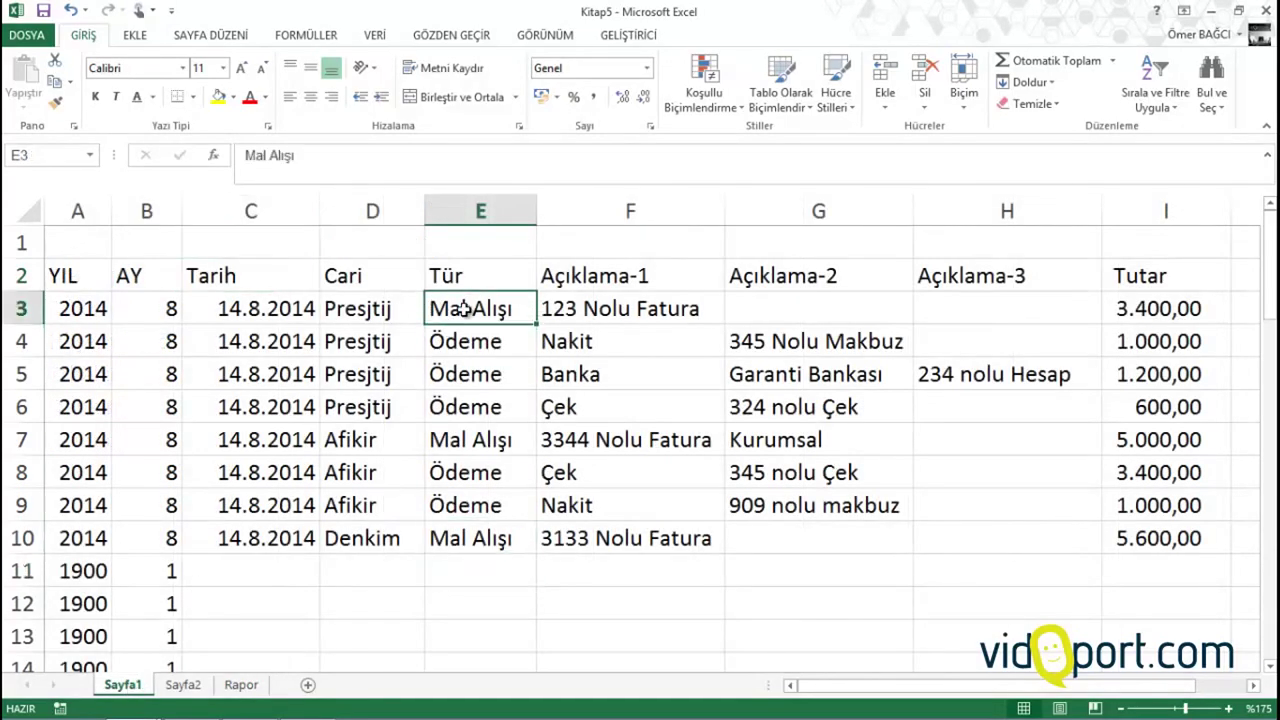
left_click(462, 343)
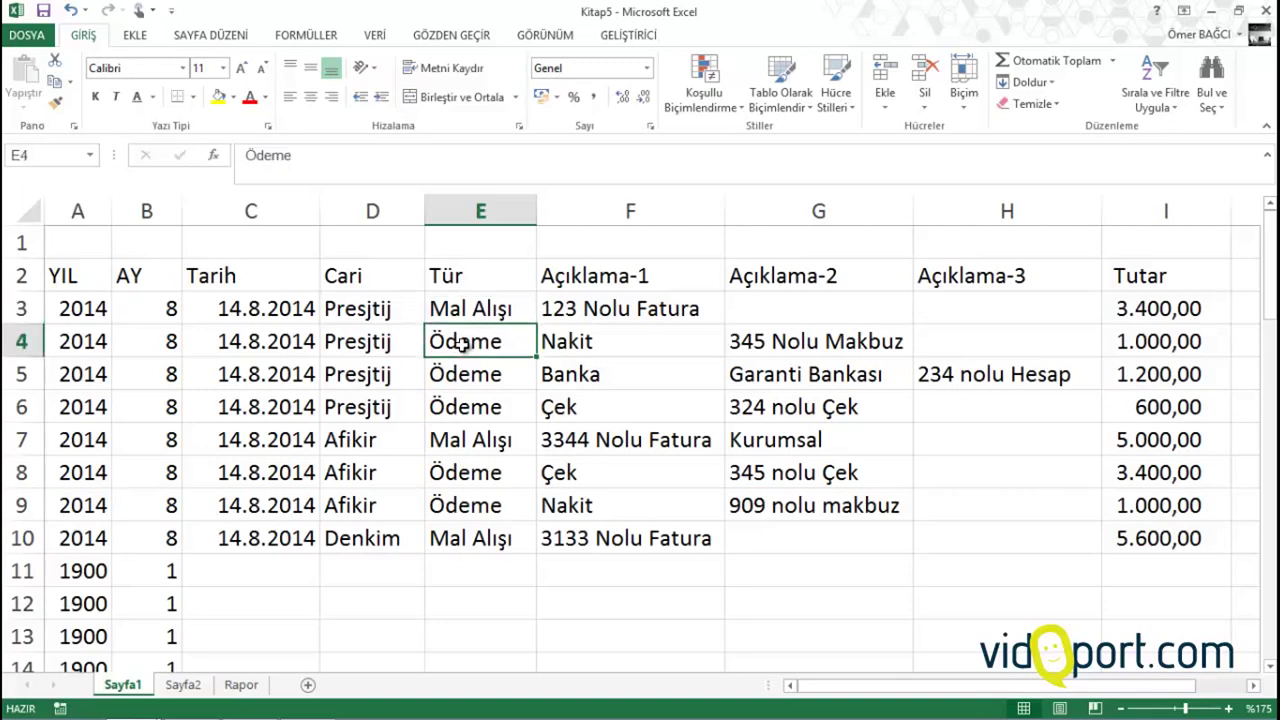
left_click(461, 375)
left_click(460, 440)
left_click(460, 500)
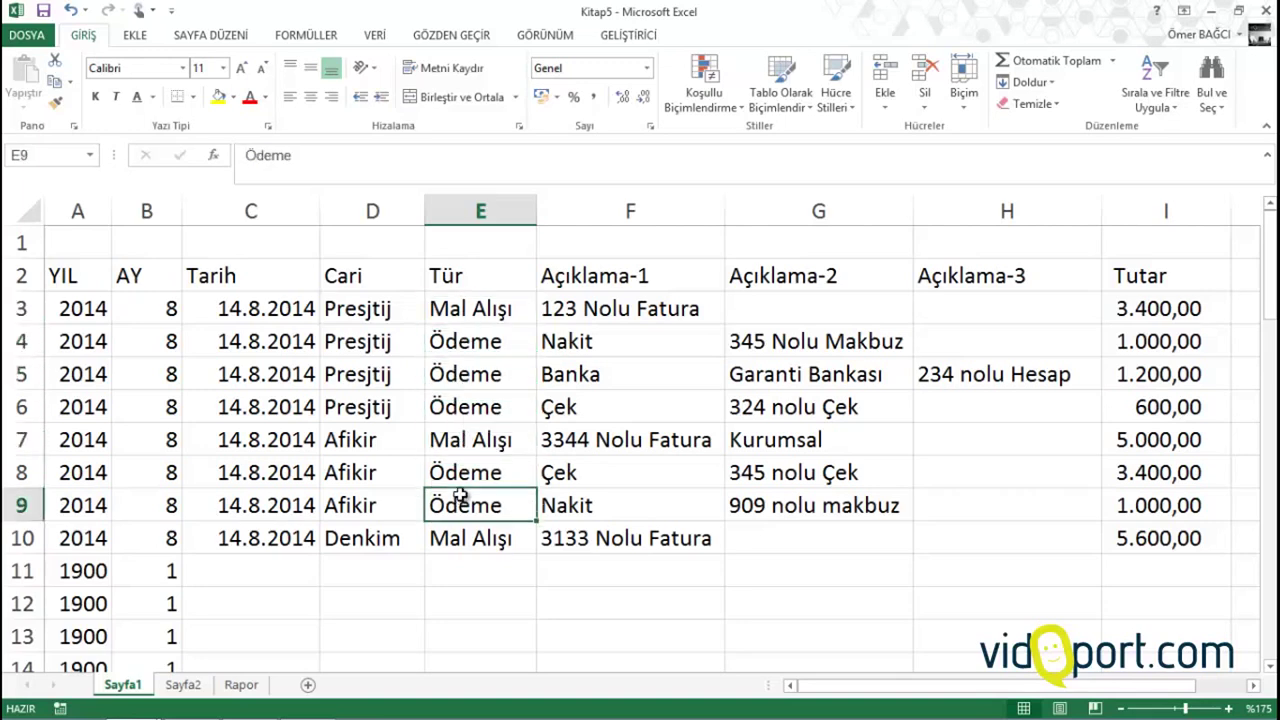
left_click(463, 475)
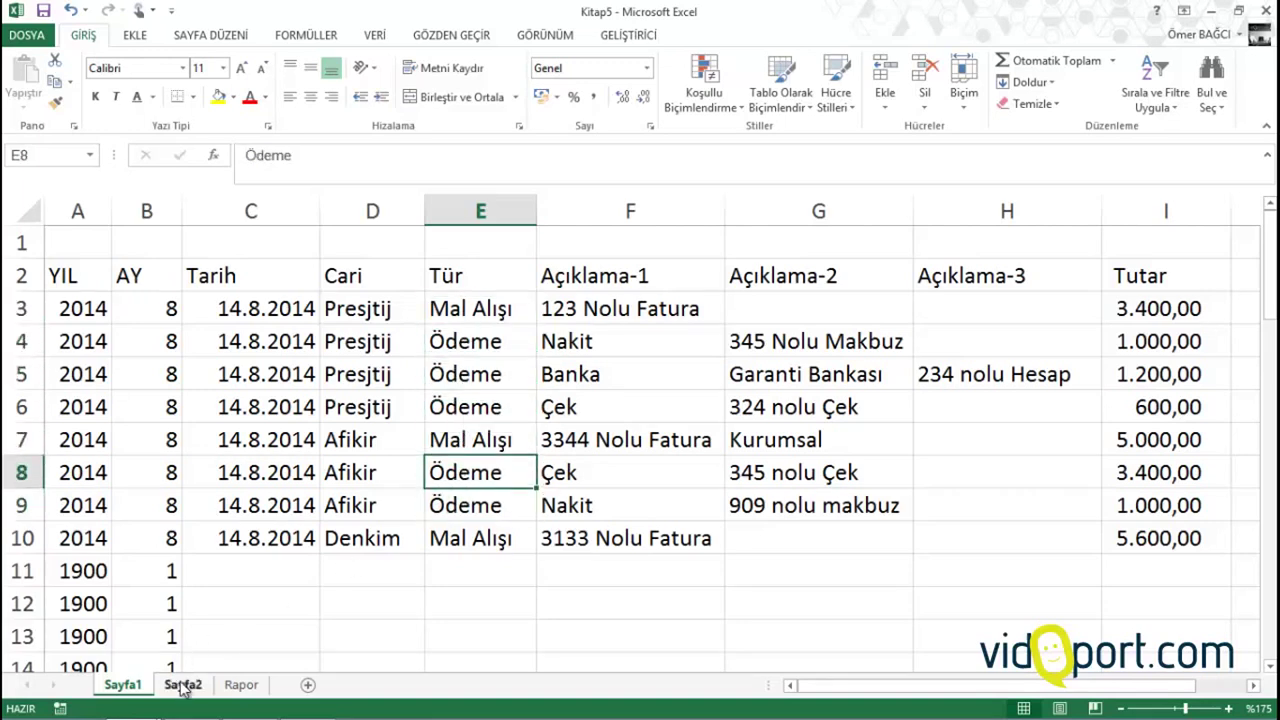
left_click(241, 685)
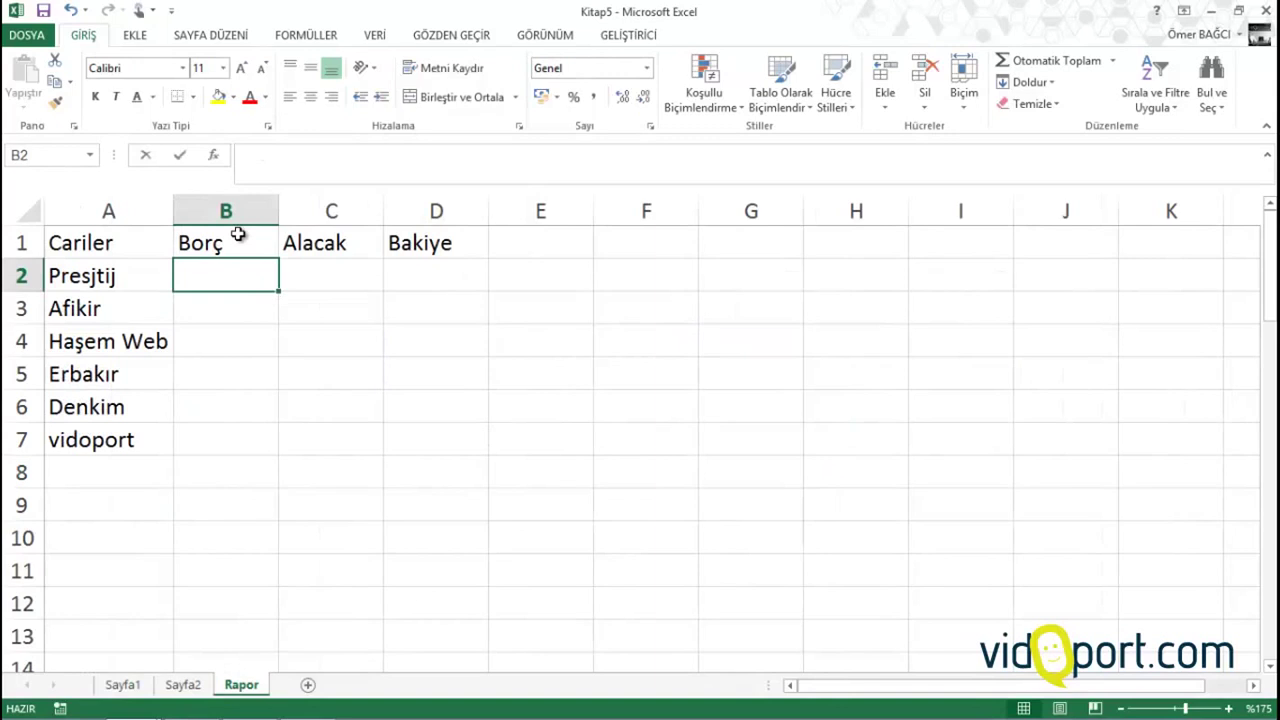
type("=e")
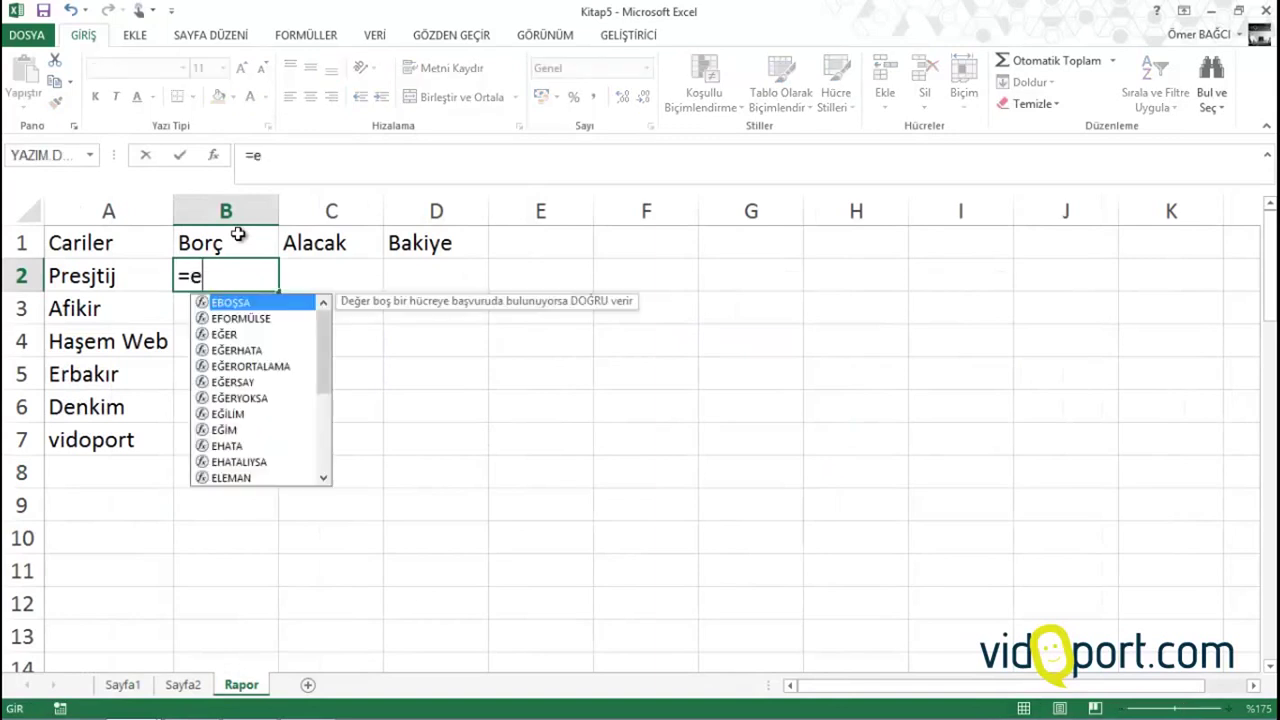
type("top")
key("Tab")
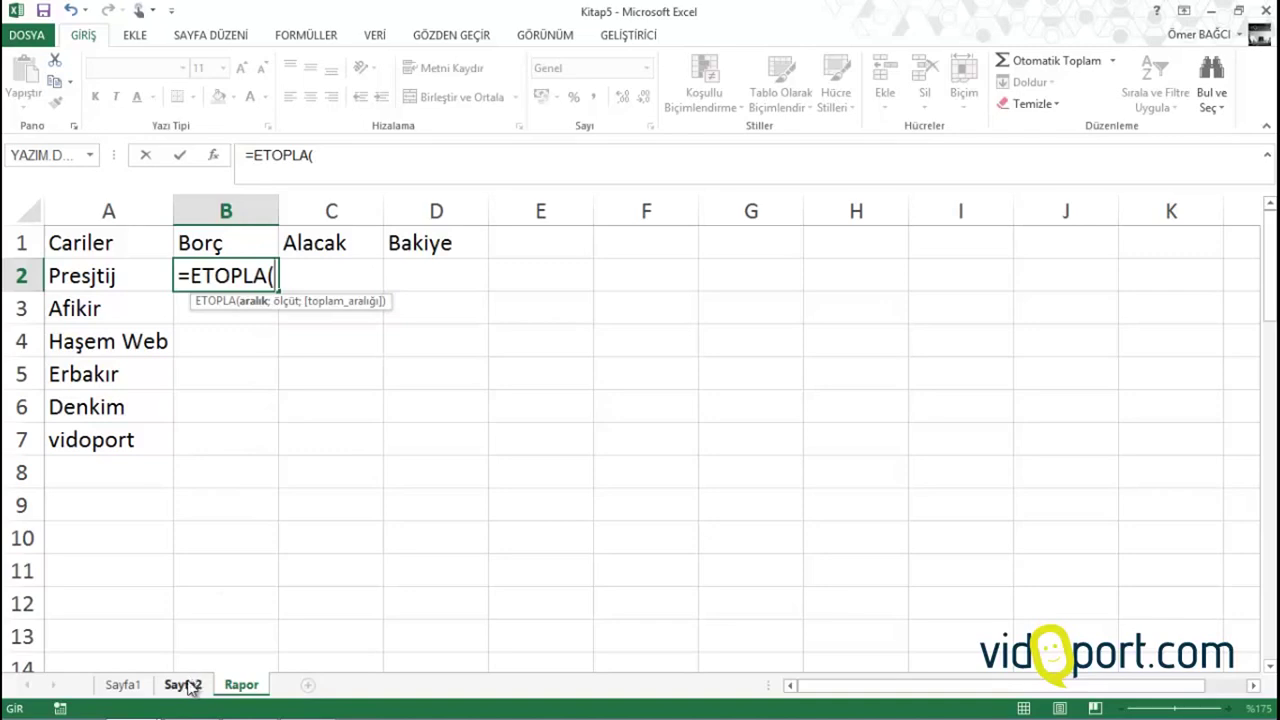
left_click(123, 686)
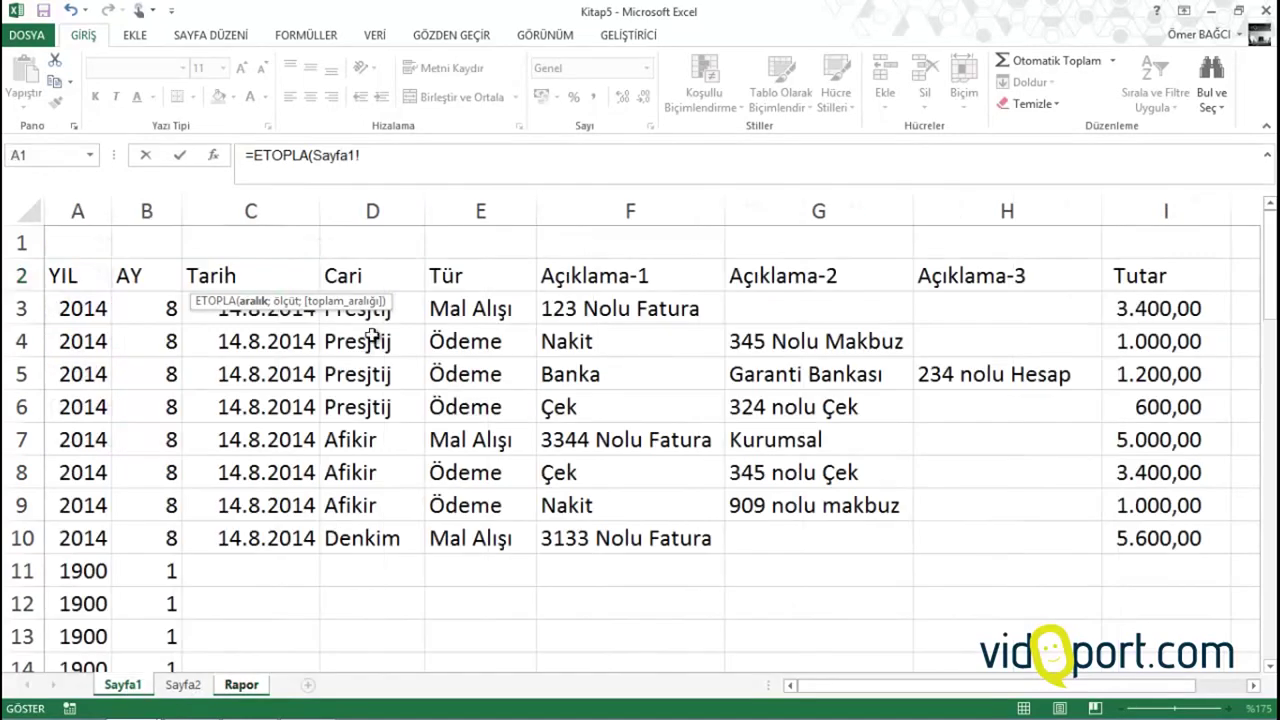
left_click(454, 219)
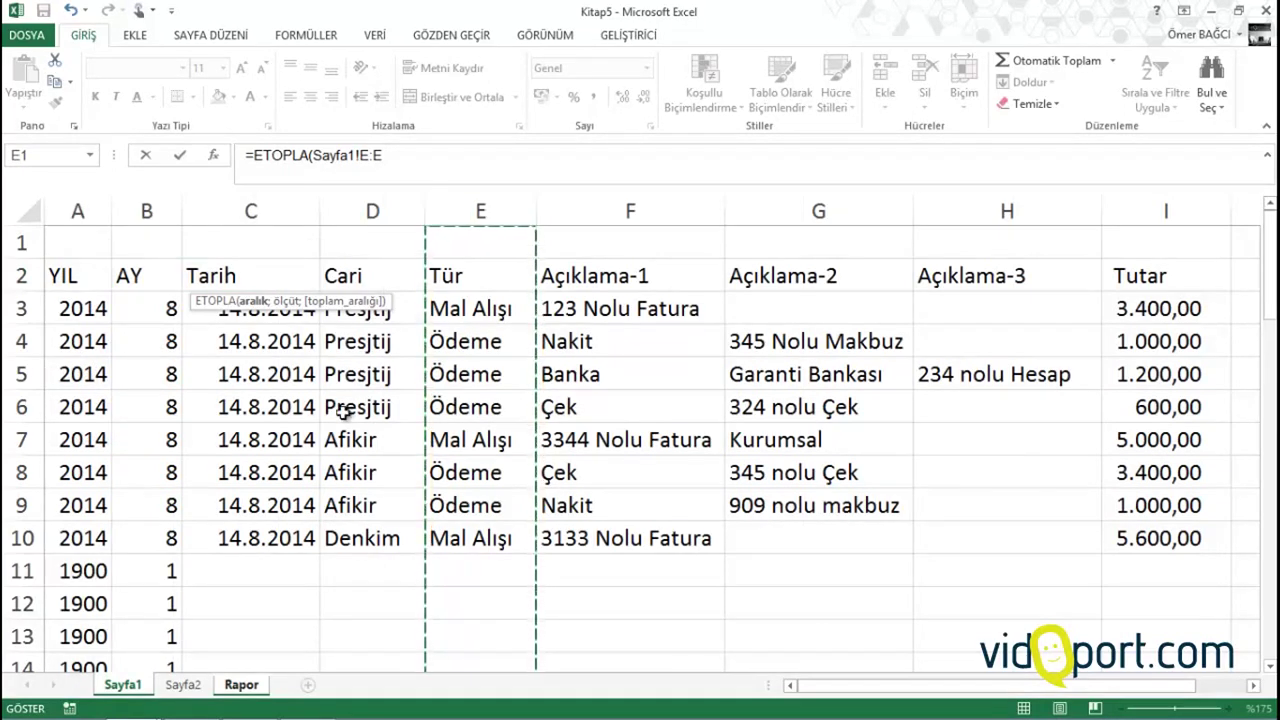
key("Escape")
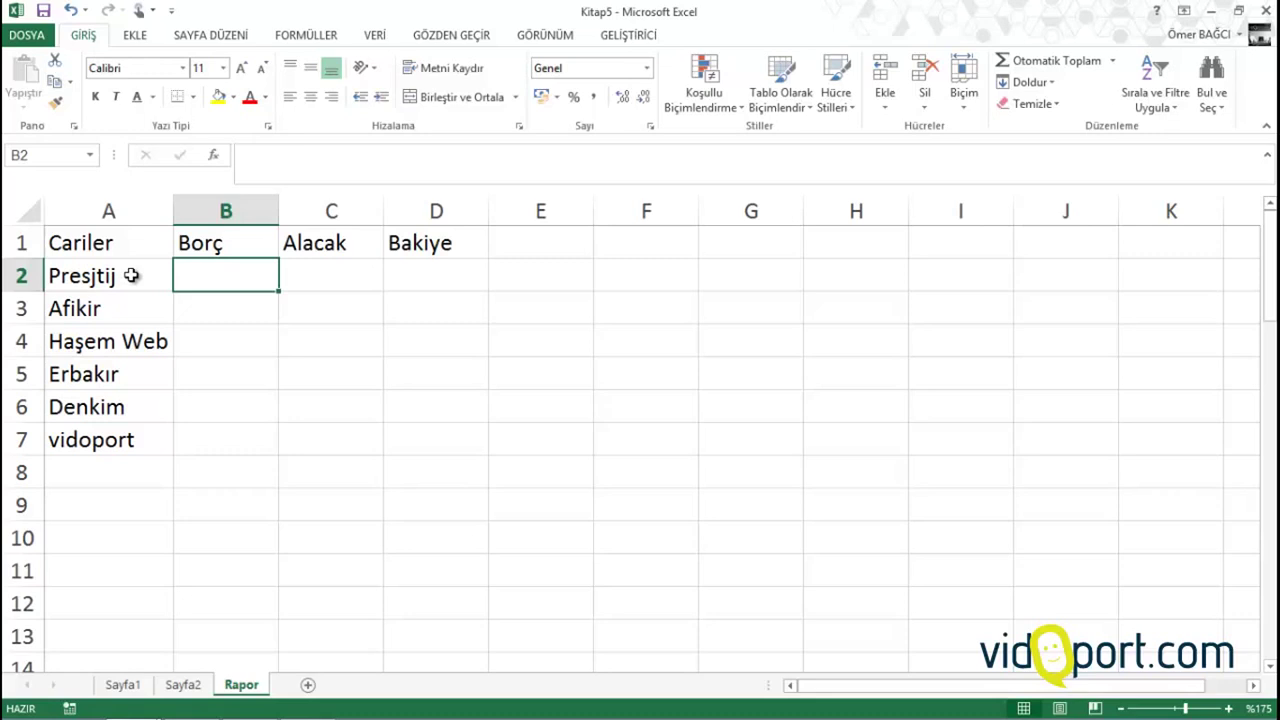
Step: Start a ÇOKETOPLA in B2 summing Sayfa1 column I, with Cari column D as first criteria range
type("=ço")
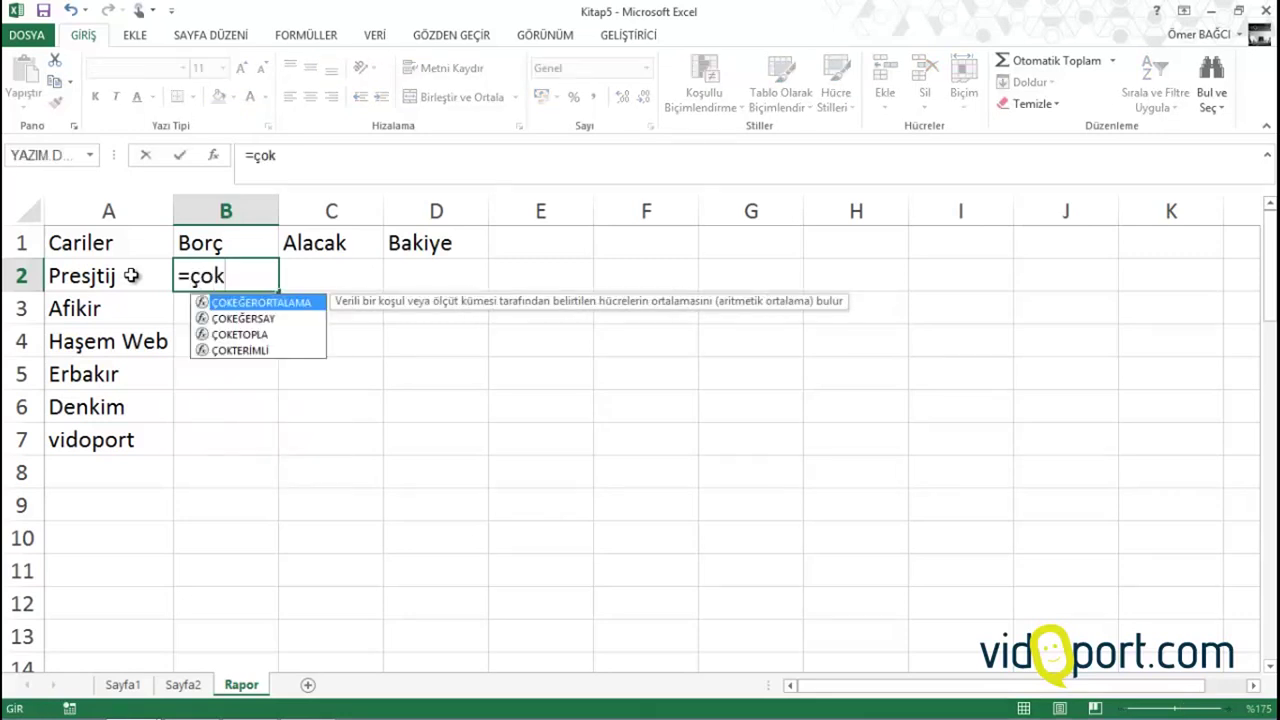
type("k")
key("Down")
key("Down")
key("Tab")
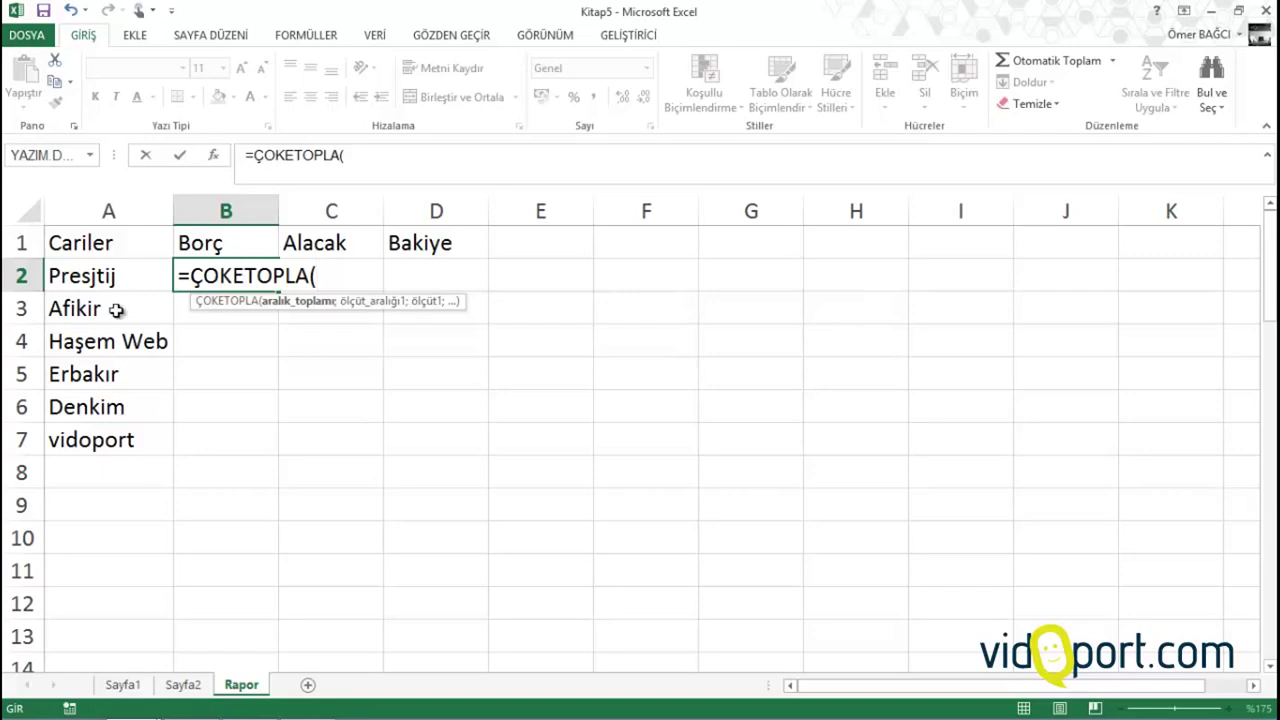
left_click(123, 685)
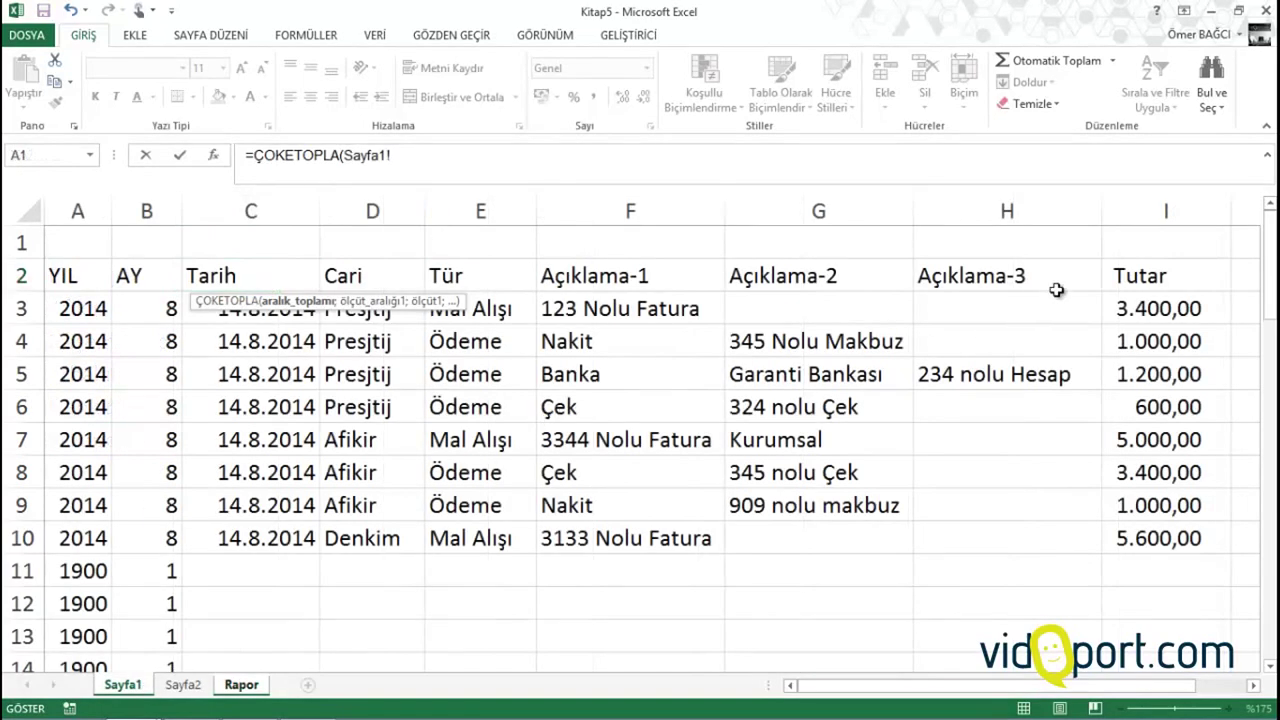
left_click(1172, 206)
type(";")
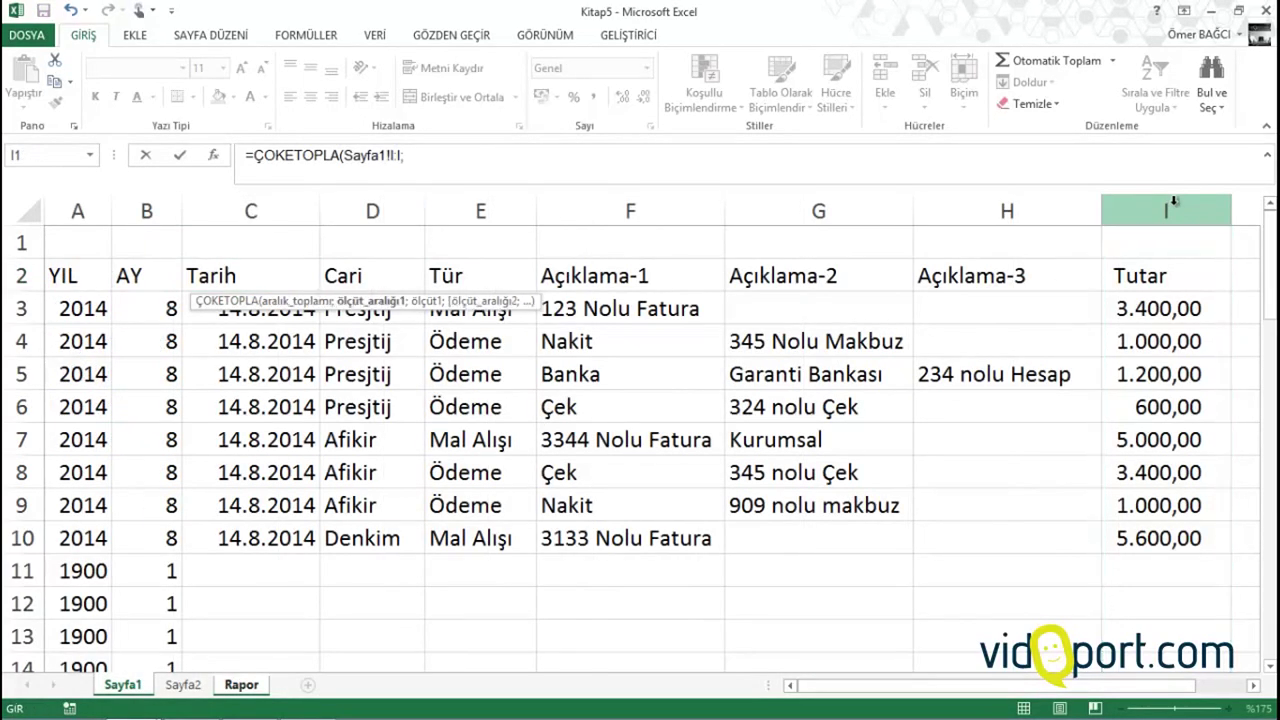
left_click(371, 211)
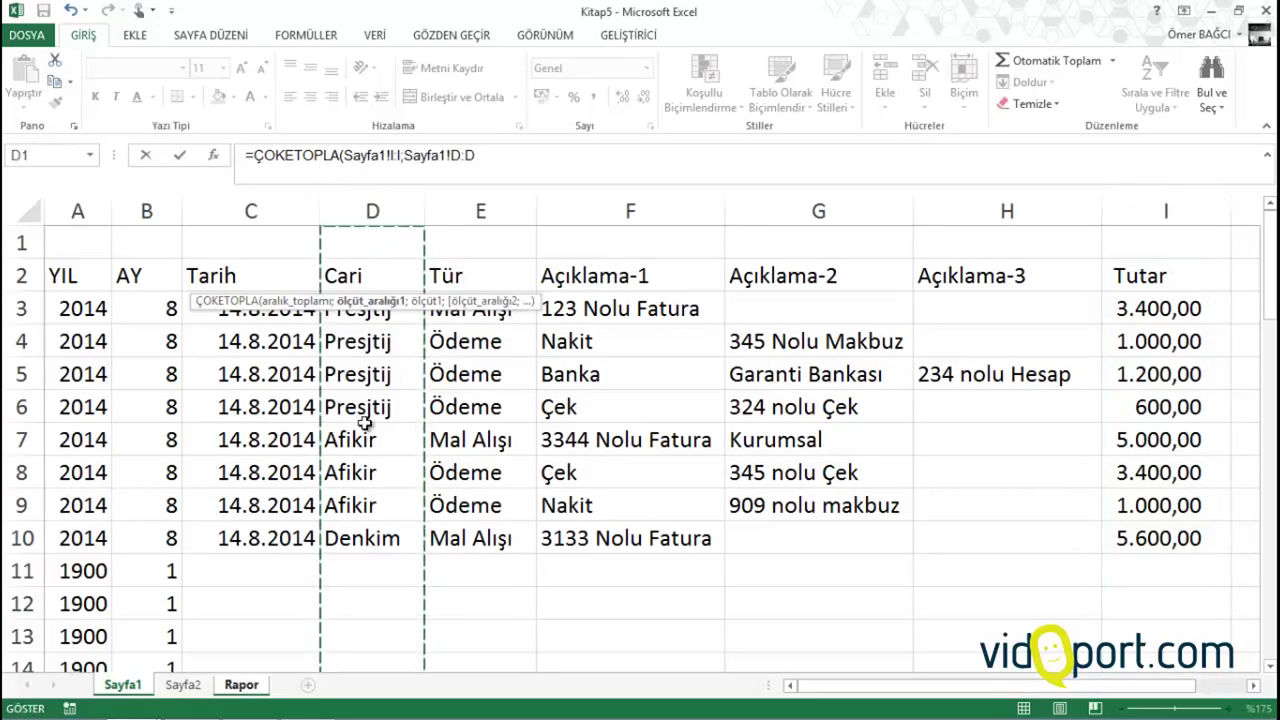
type(";")
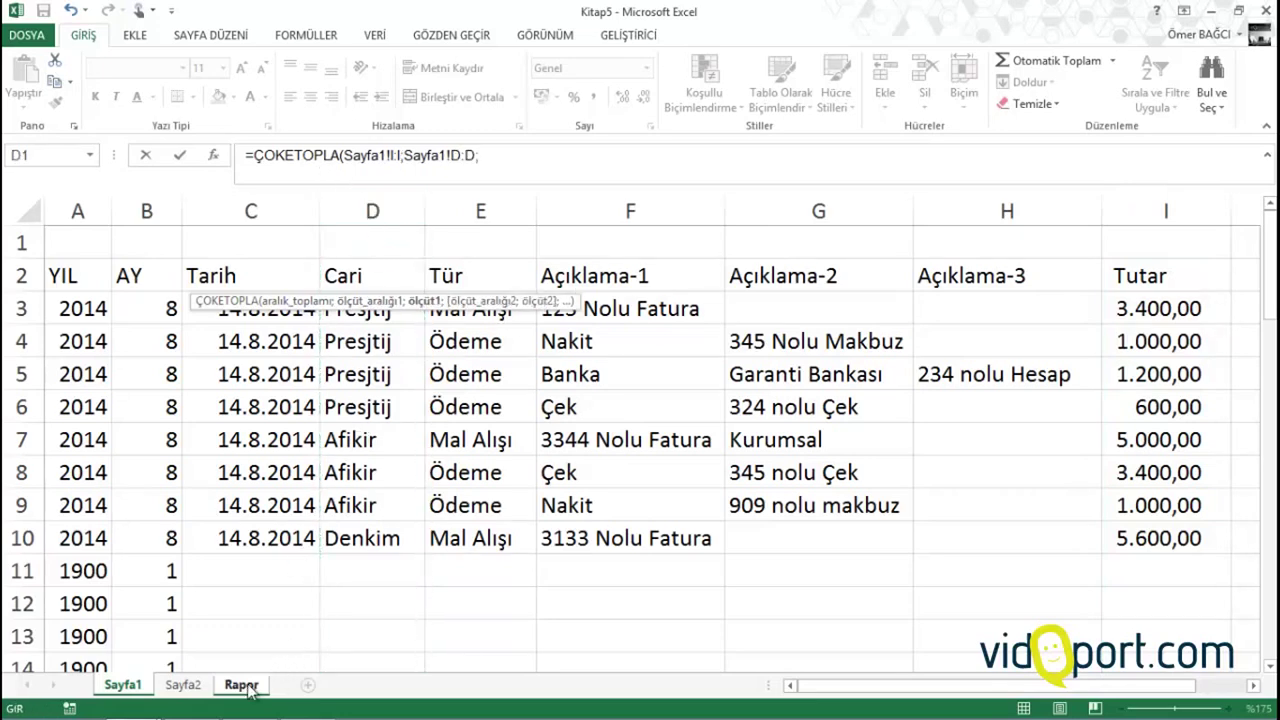
Step: Complete it with criteria Rapor!A2 and Tür column E equal to "Mal Alışı"
left_click(241, 685)
left_click(104, 277)
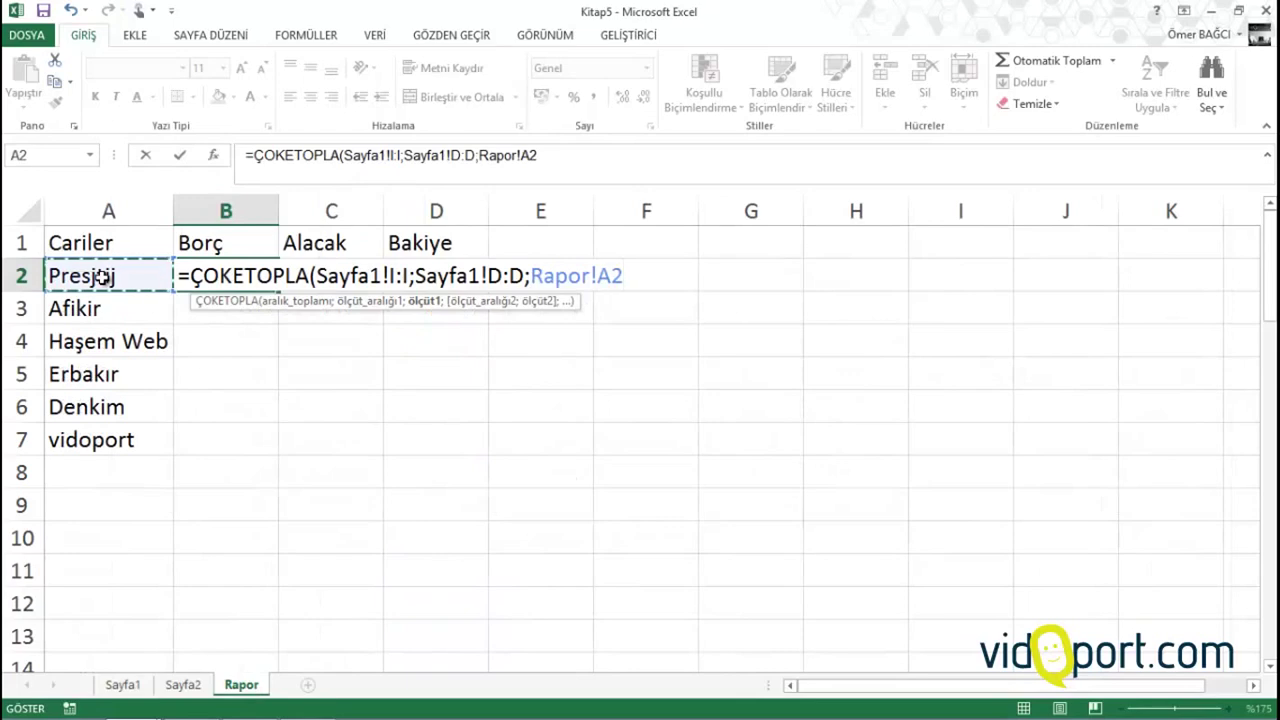
type(";")
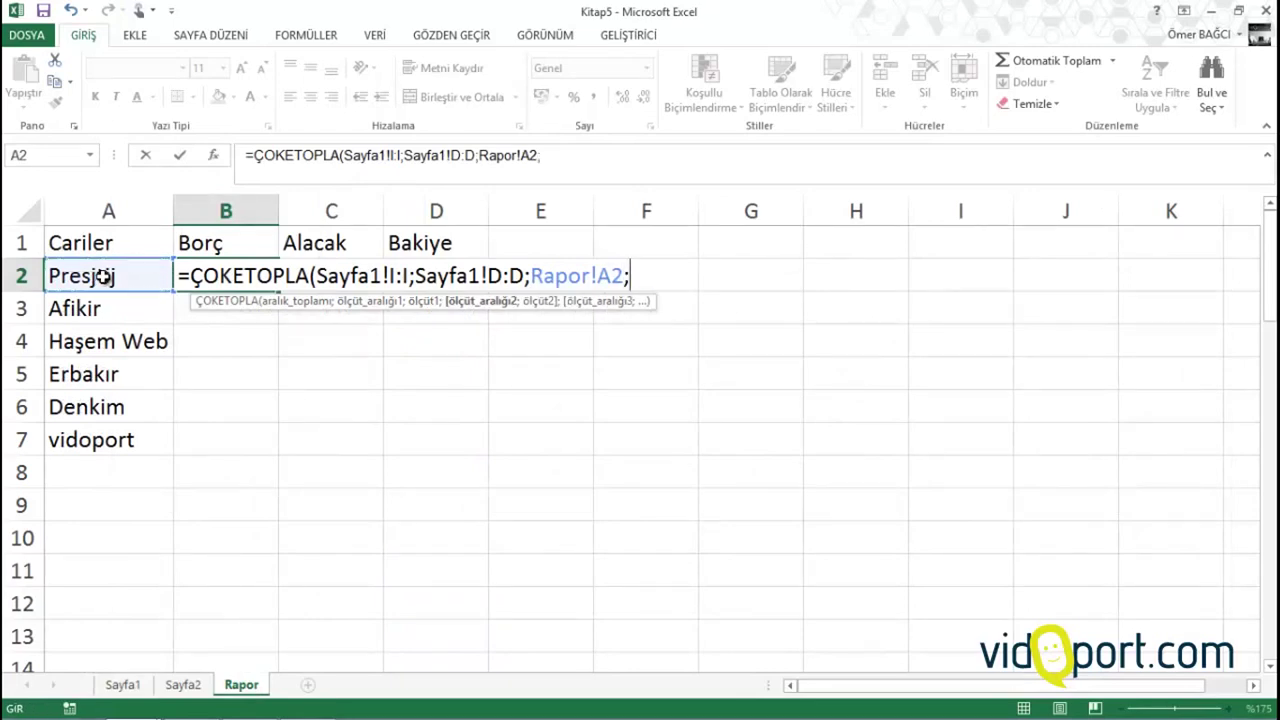
left_click(122, 685)
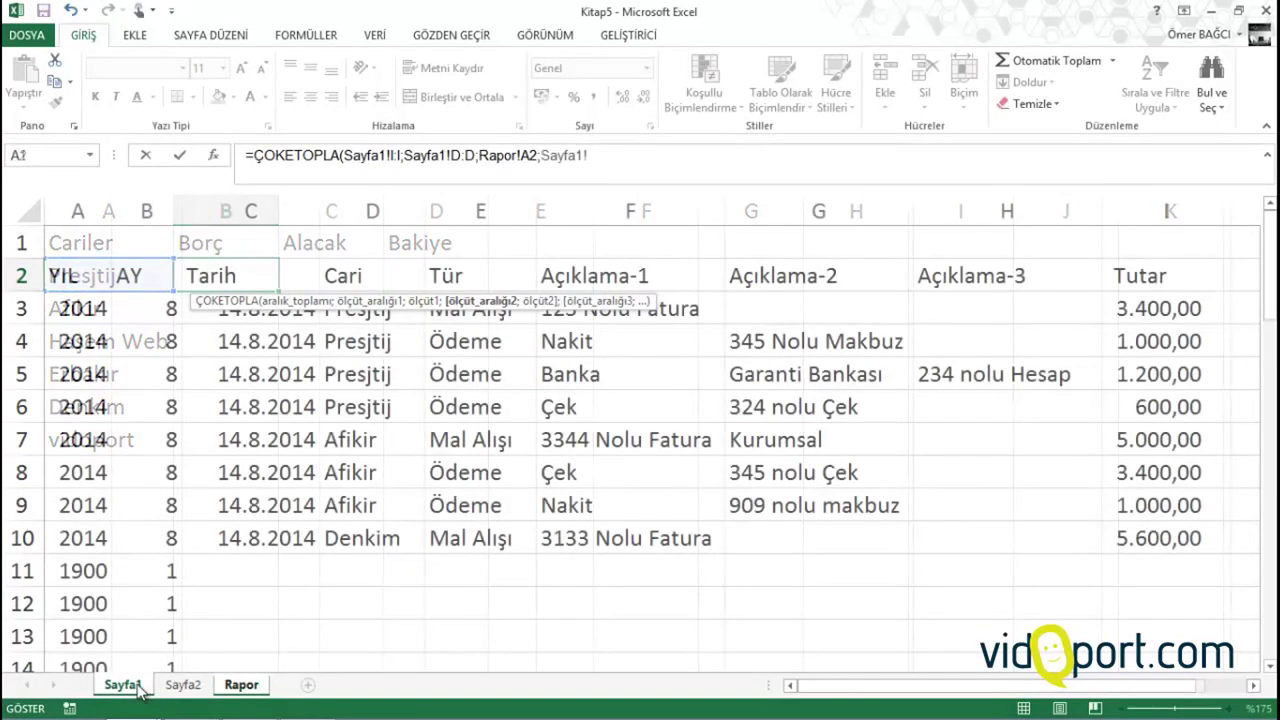
left_click(481, 212)
type(";")
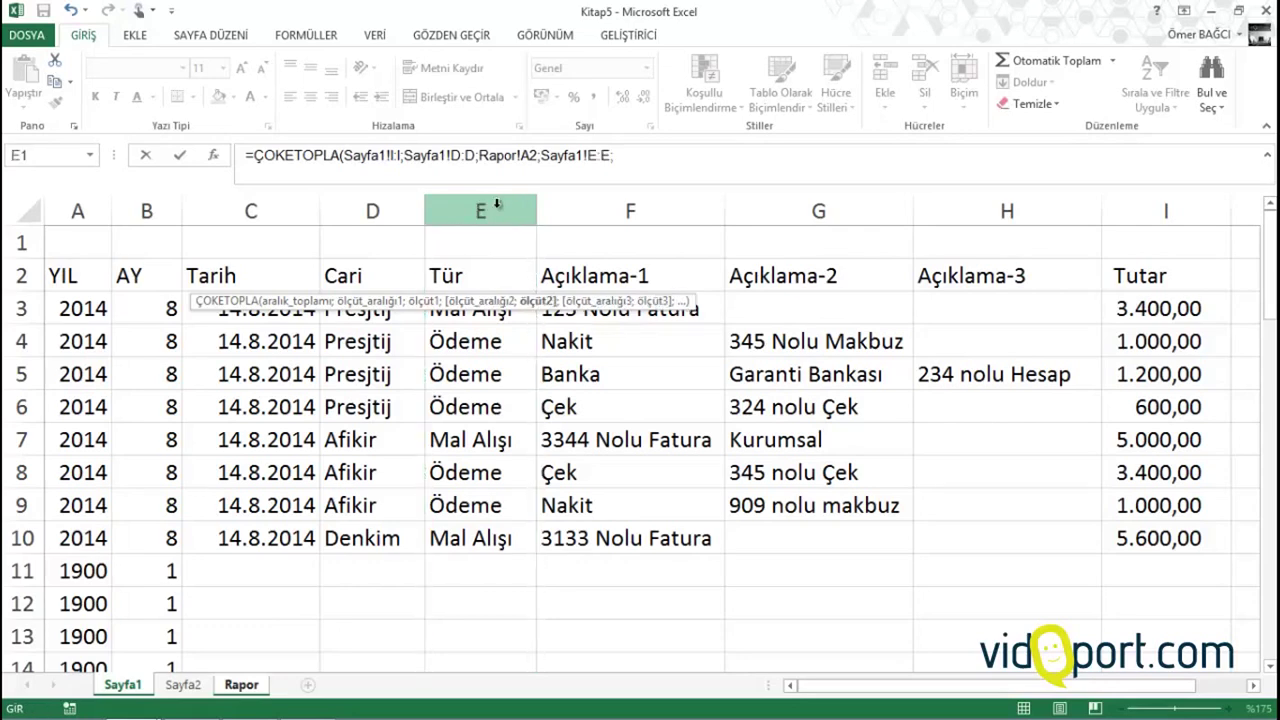
type("\"Mal Alışı")
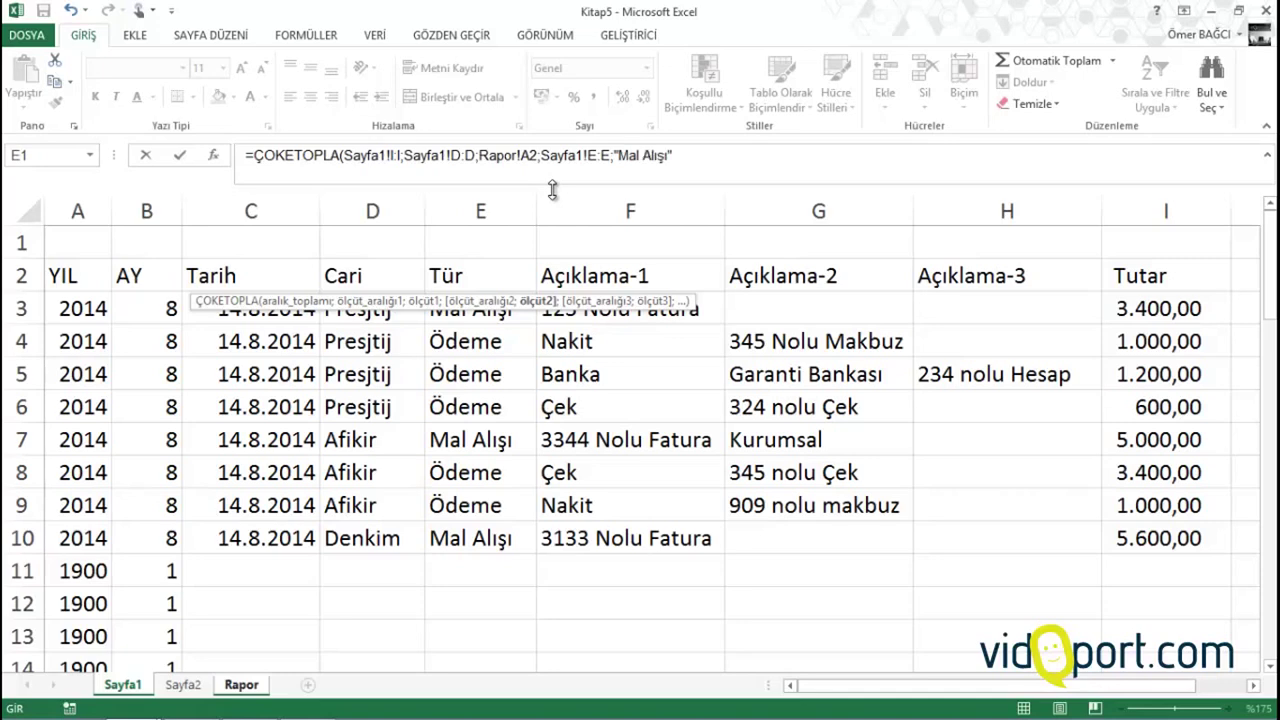
key("Return")
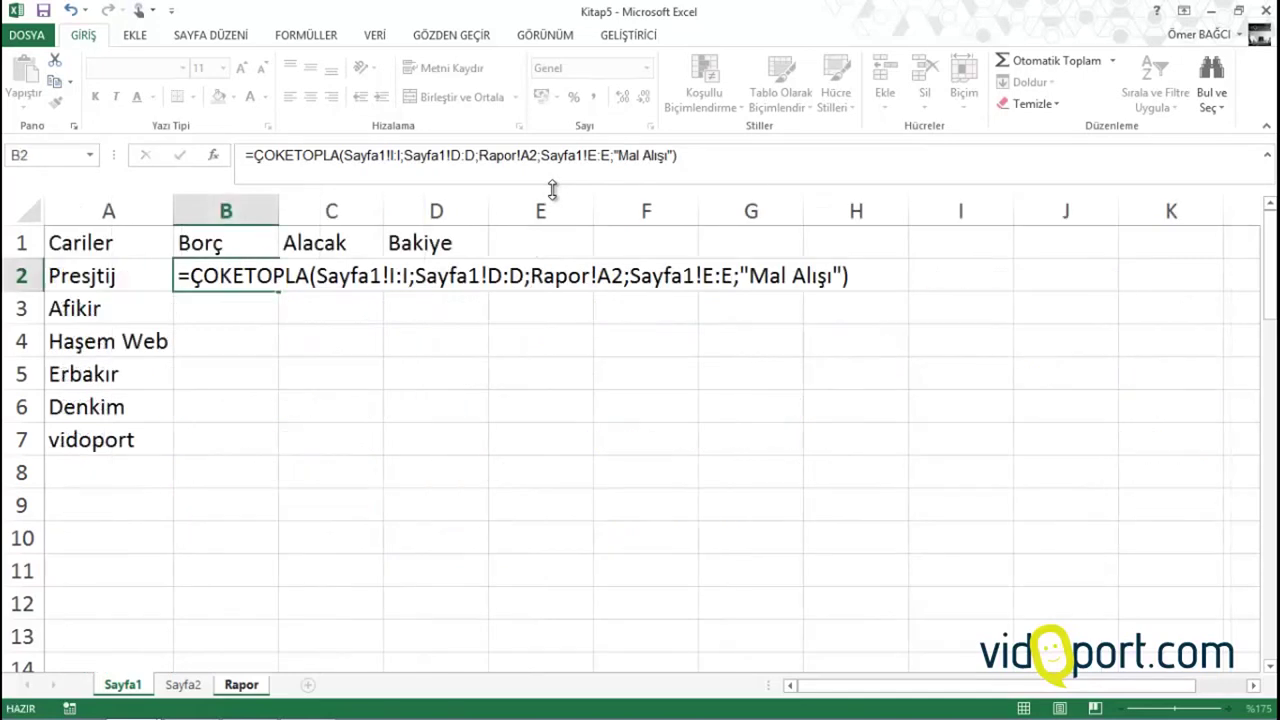
left_click(240, 275)
Step: Fill the B2 formula down to row 53 and apply Comma Style to column B
left_click_drag(279, 291, 263, 648)
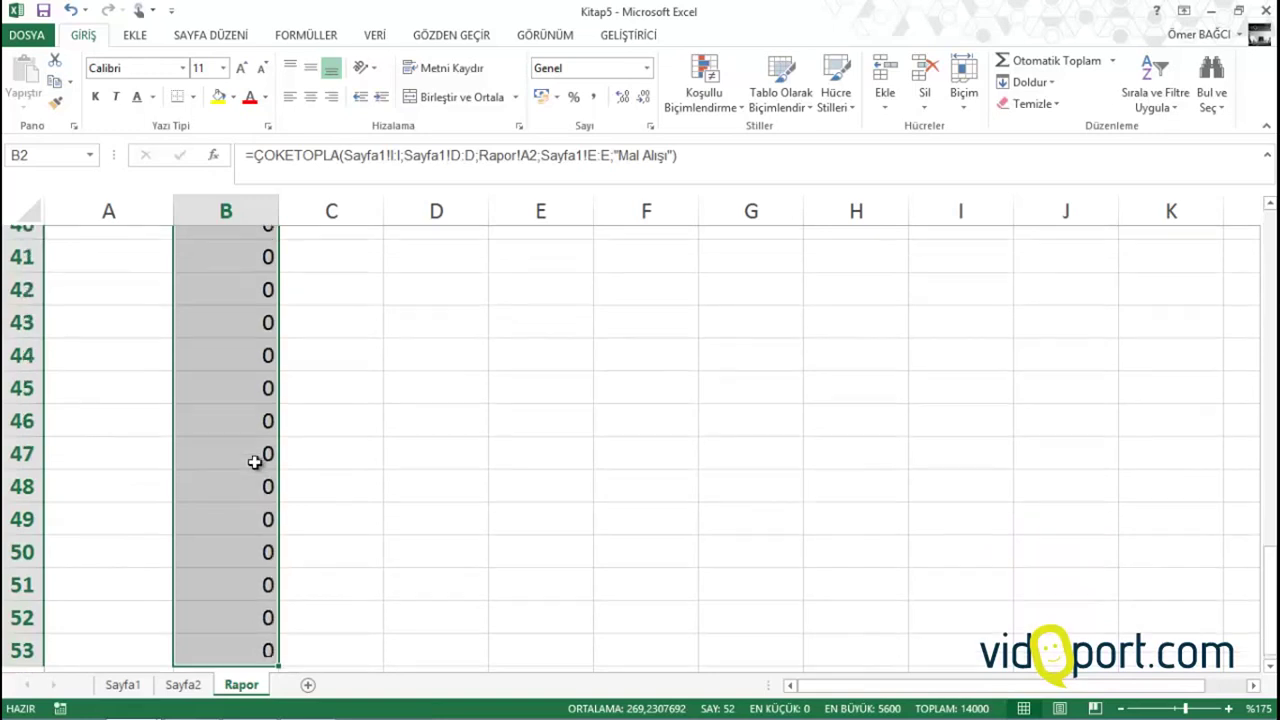
scroll(257, 460, "up", 13)
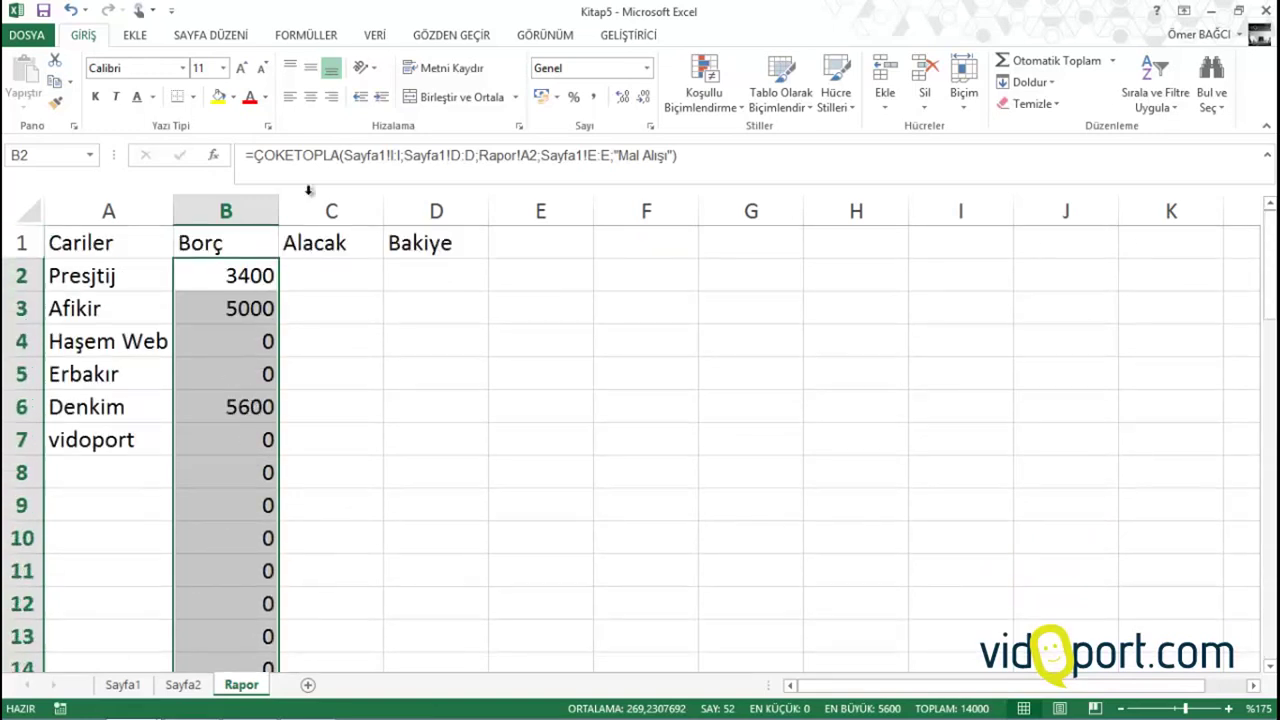
left_click(594, 97)
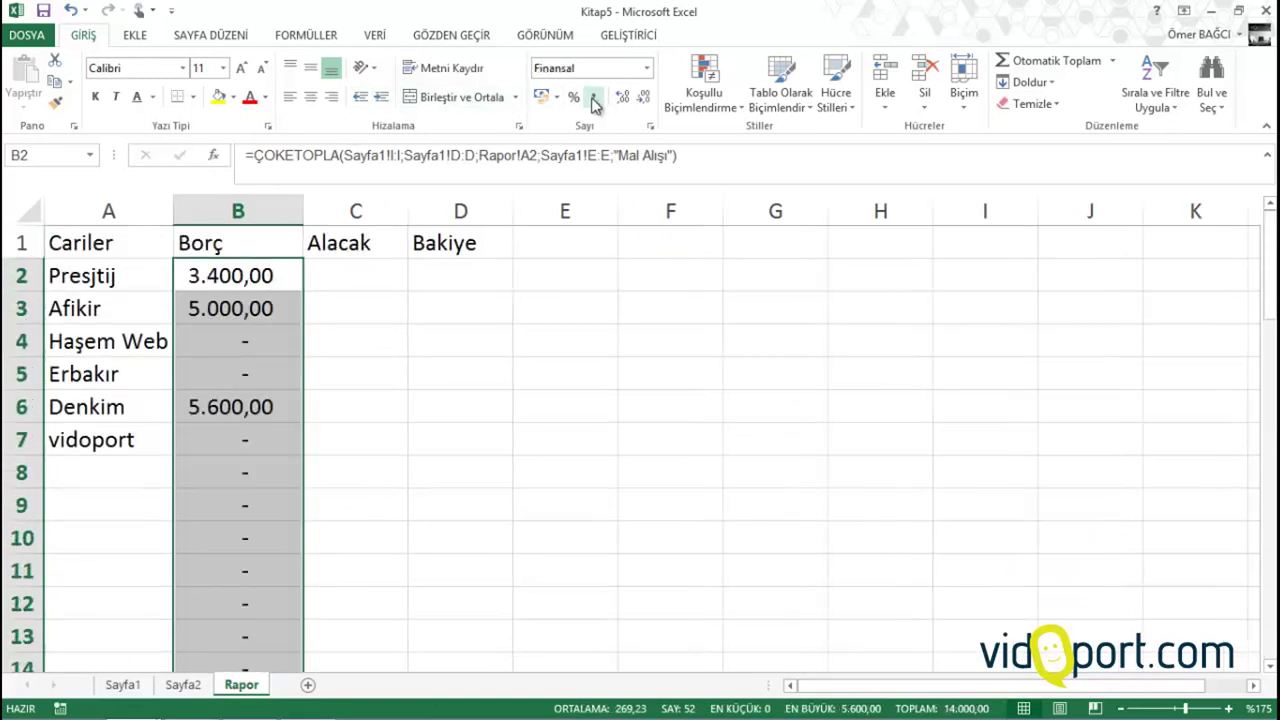
left_click(380, 440)
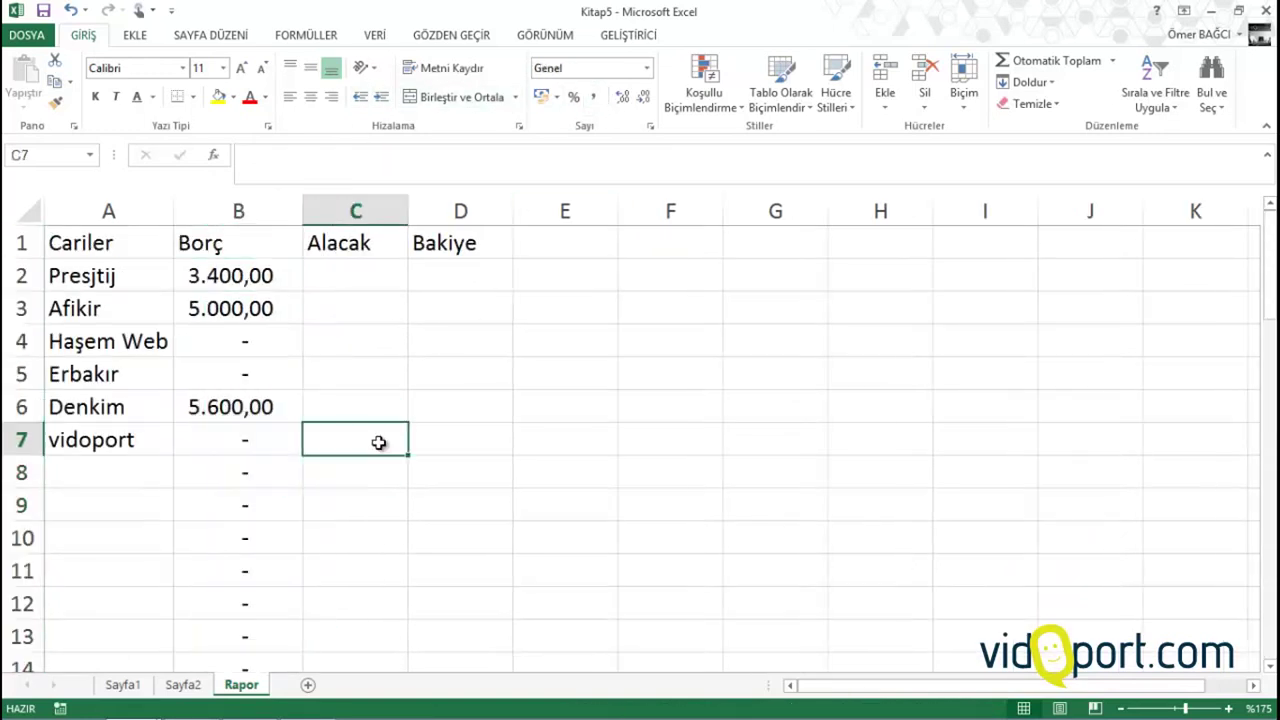
left_click(240, 270)
left_click(350, 279)
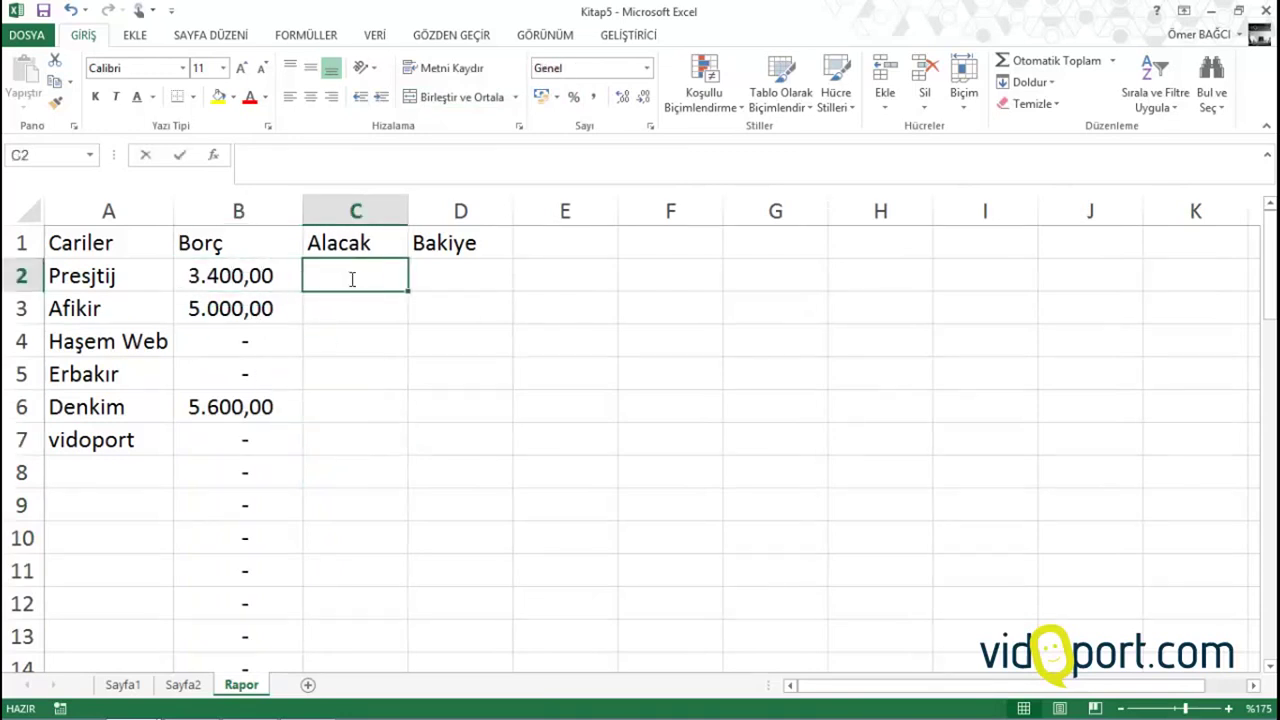
Step: Replace the Borç and Alacak headers with Mal Alışlarımız and Ödemelerimiz
type("=")
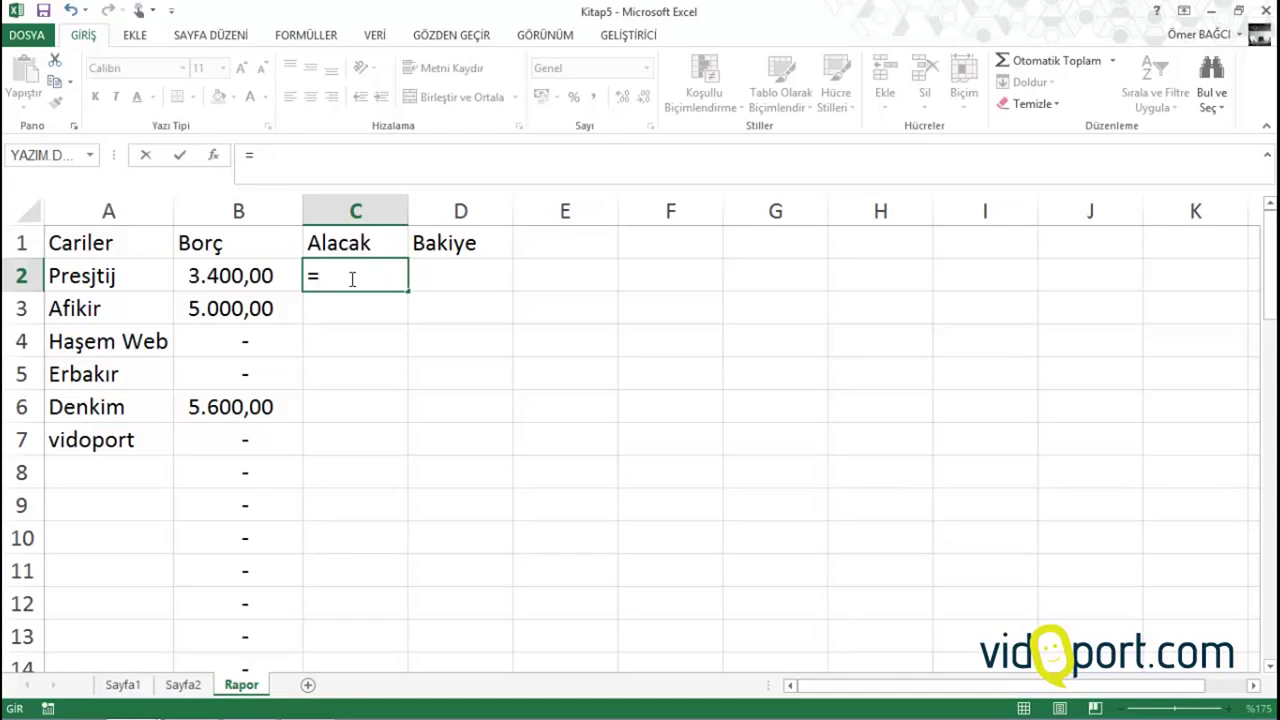
key("Escape")
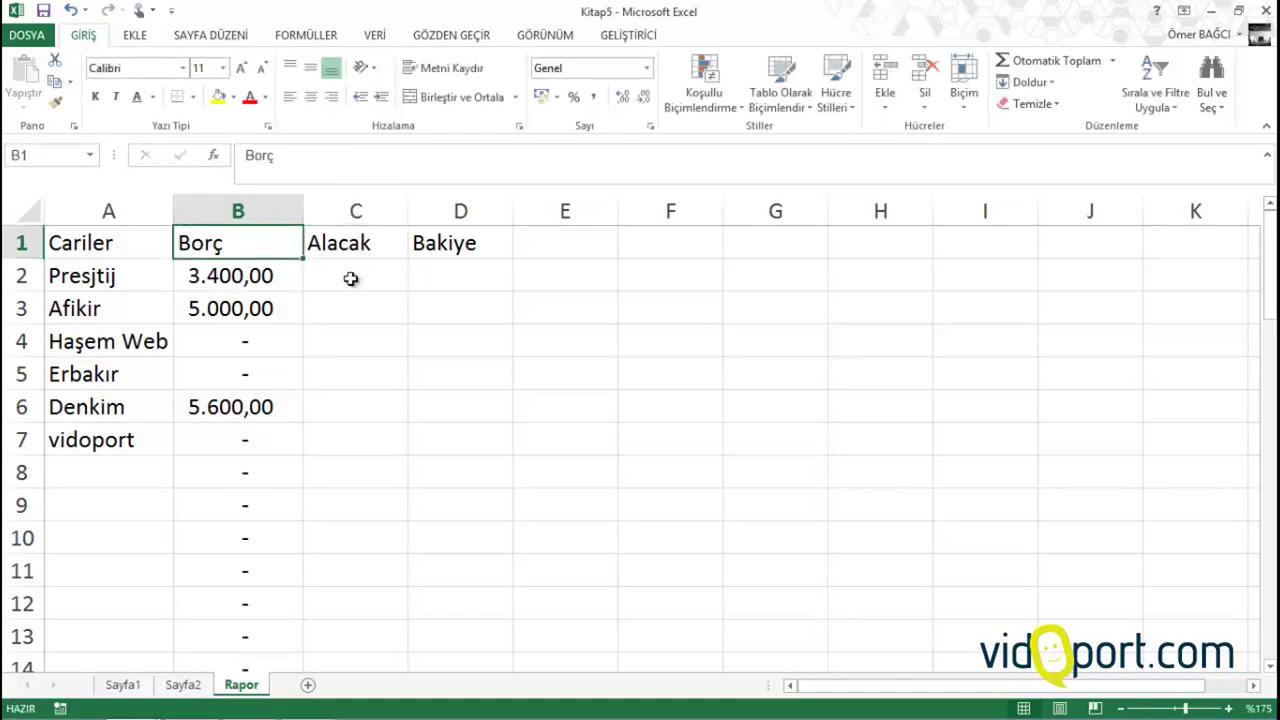
type("Mal")
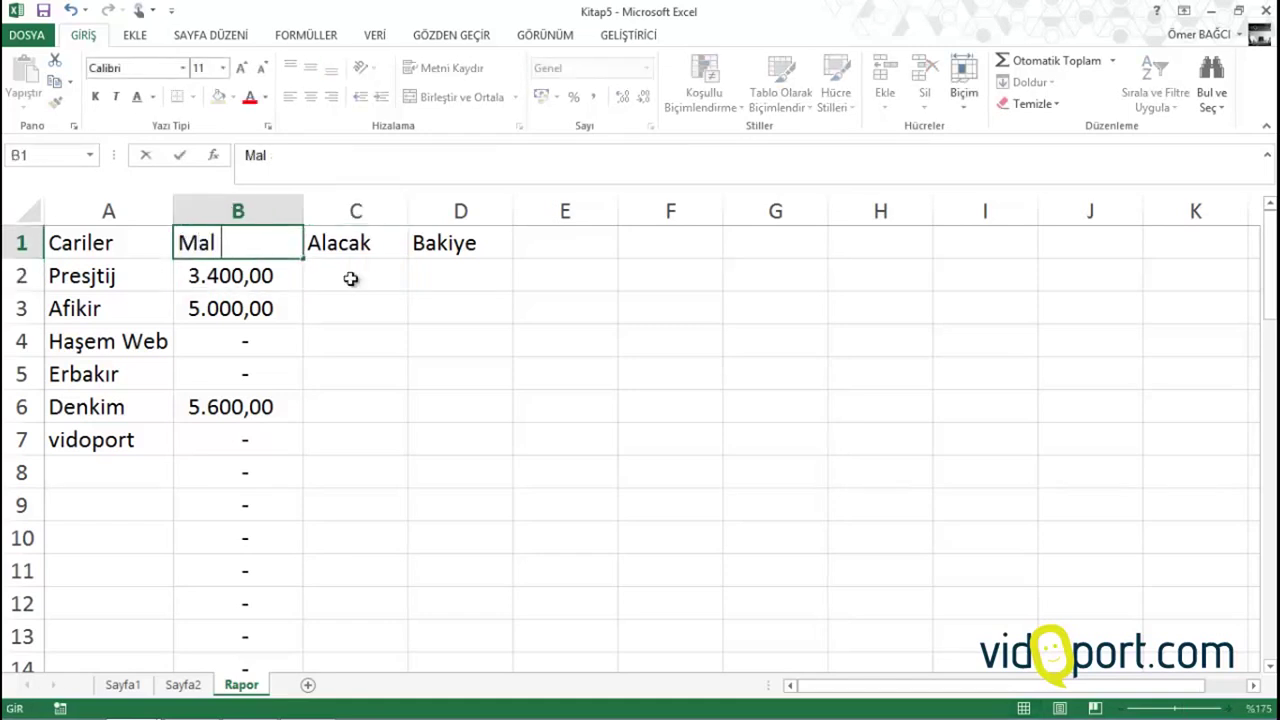
type(" Alışlarımız")
key("Tab")
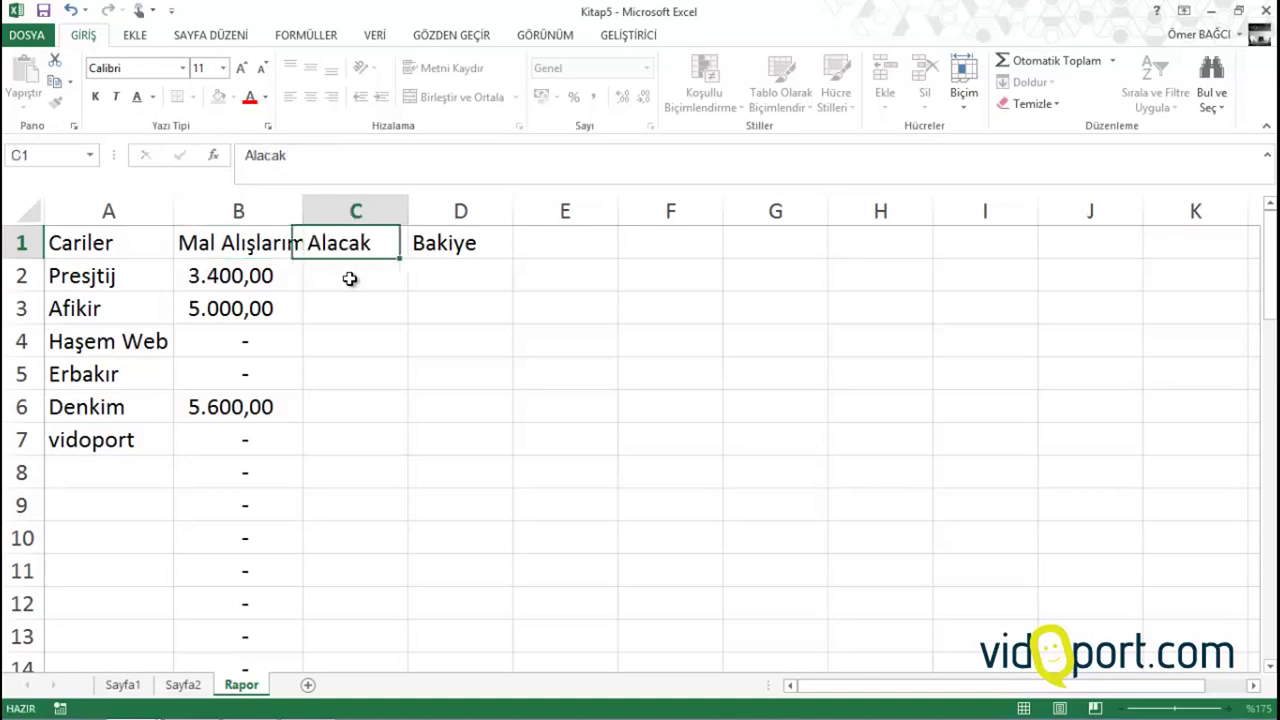
type("Ödemelerini")
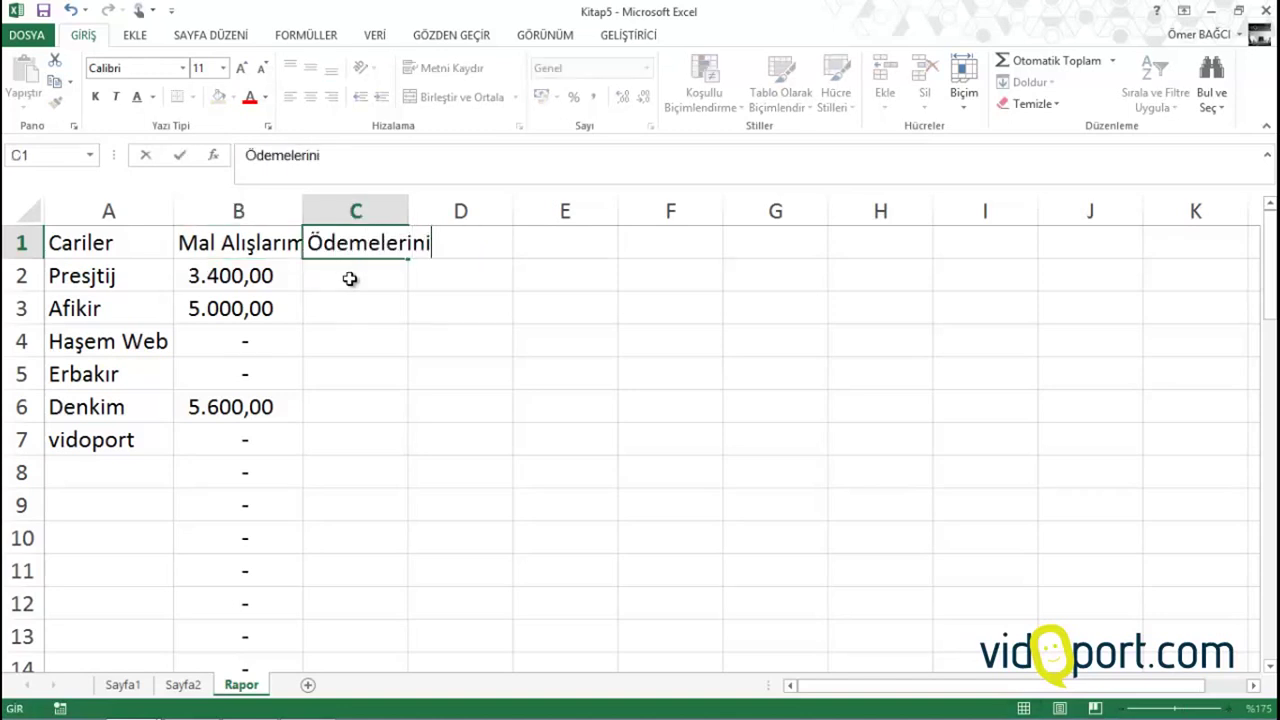
type("mz")
key("Return")
Step: Widen columns B and C so the new headers fit
left_click_drag(410, 213, 449, 213)
left_click_drag(303, 206, 352, 200)
left_click_drag(506, 194, 510, 200)
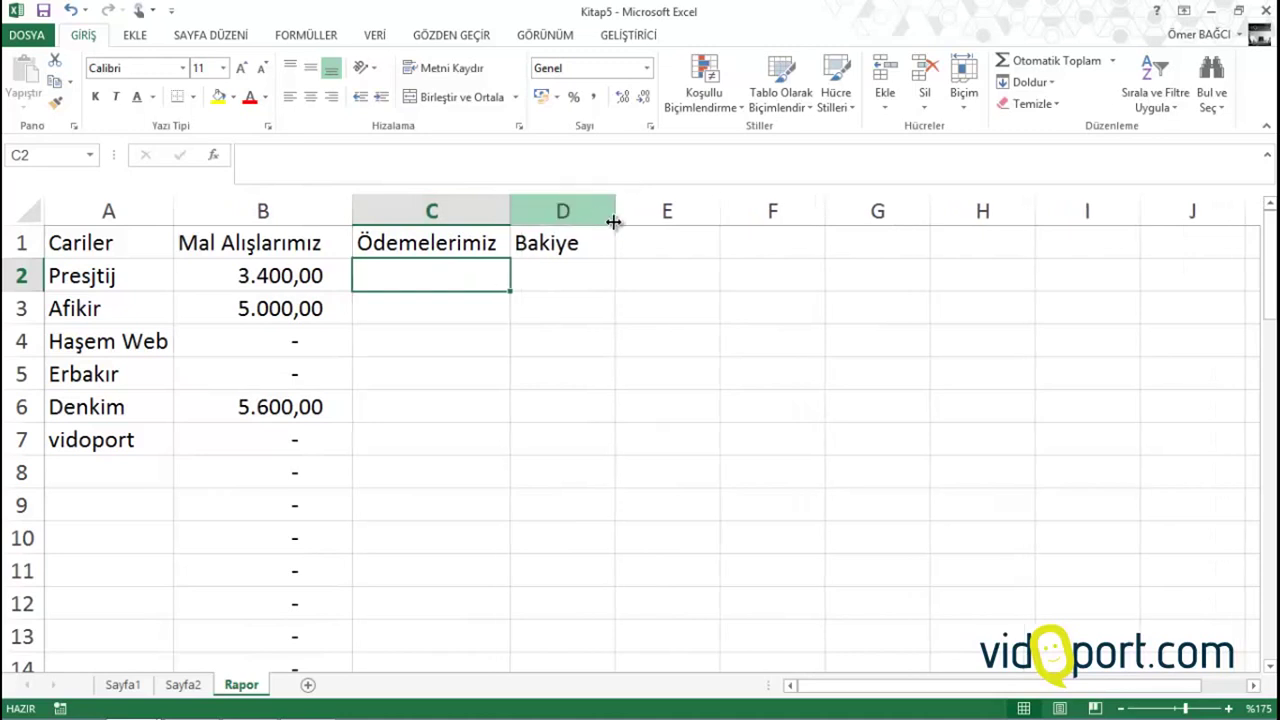
left_click_drag(620, 212, 569, 209)
left_click(463, 277)
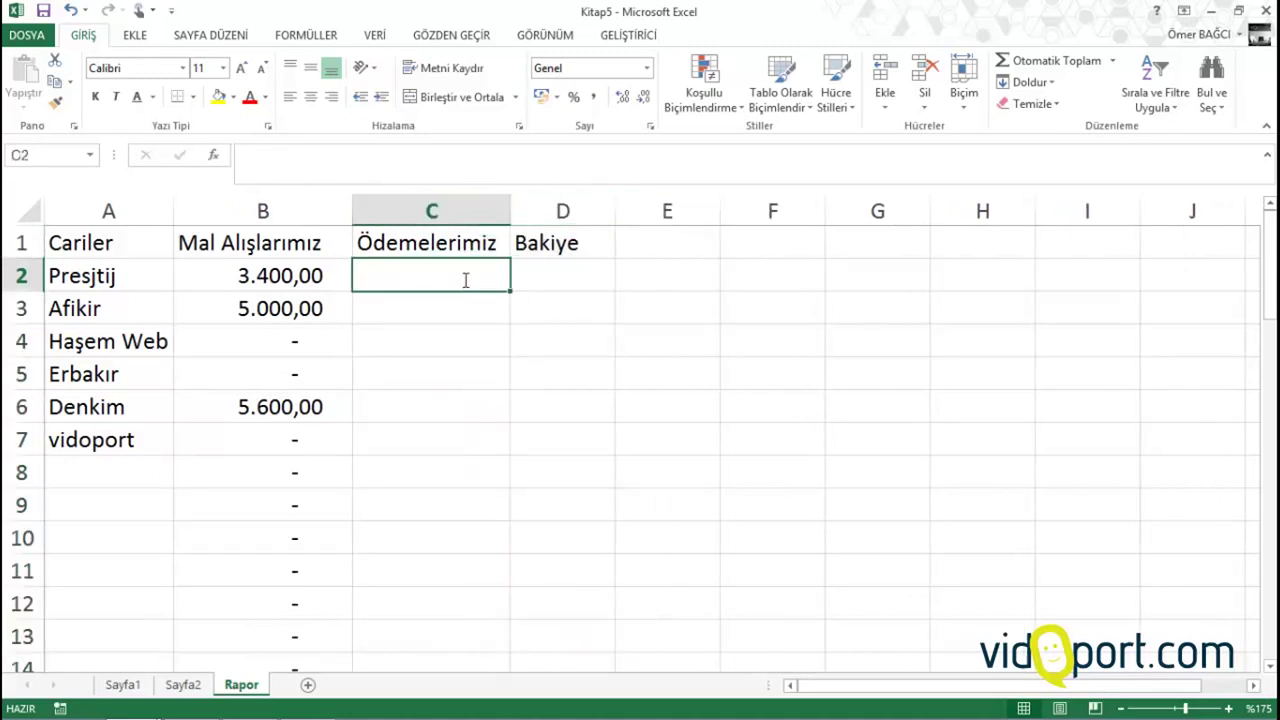
Step: Start a ÇOKETOPLA in C2 summing Sayfa1 column I, matched against Cari column D
type("=çoketo")
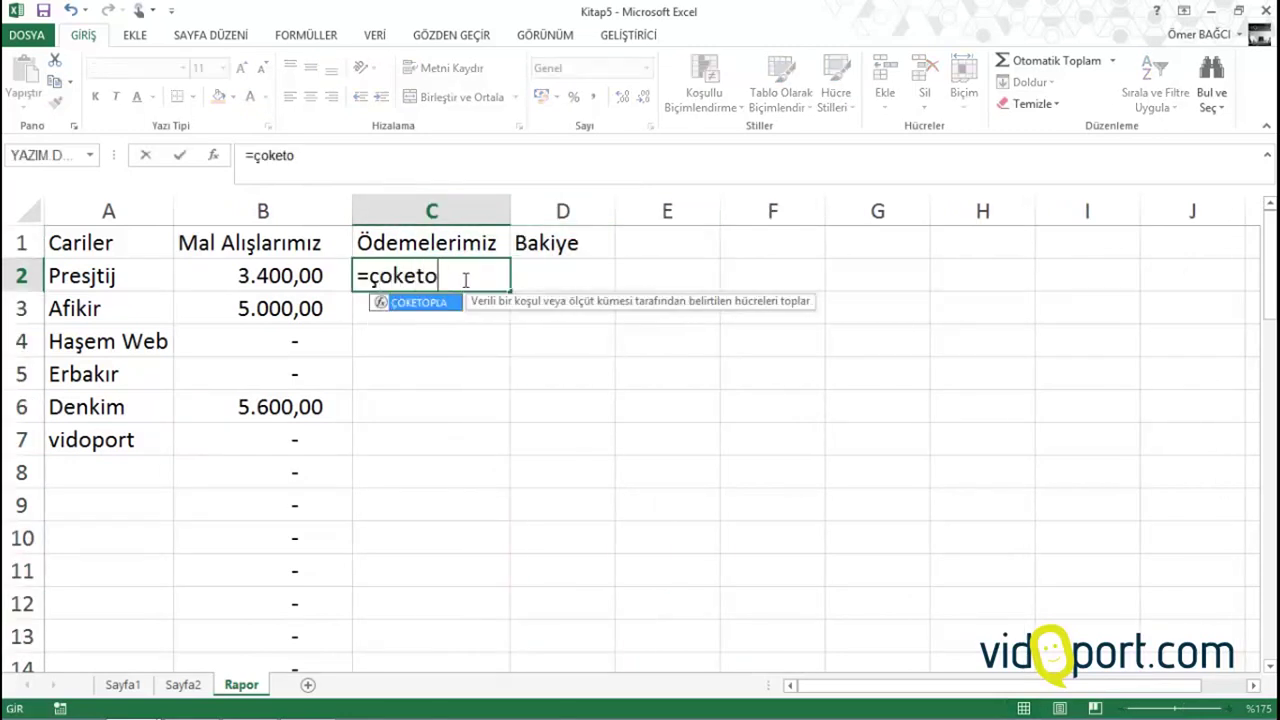
key("Tab")
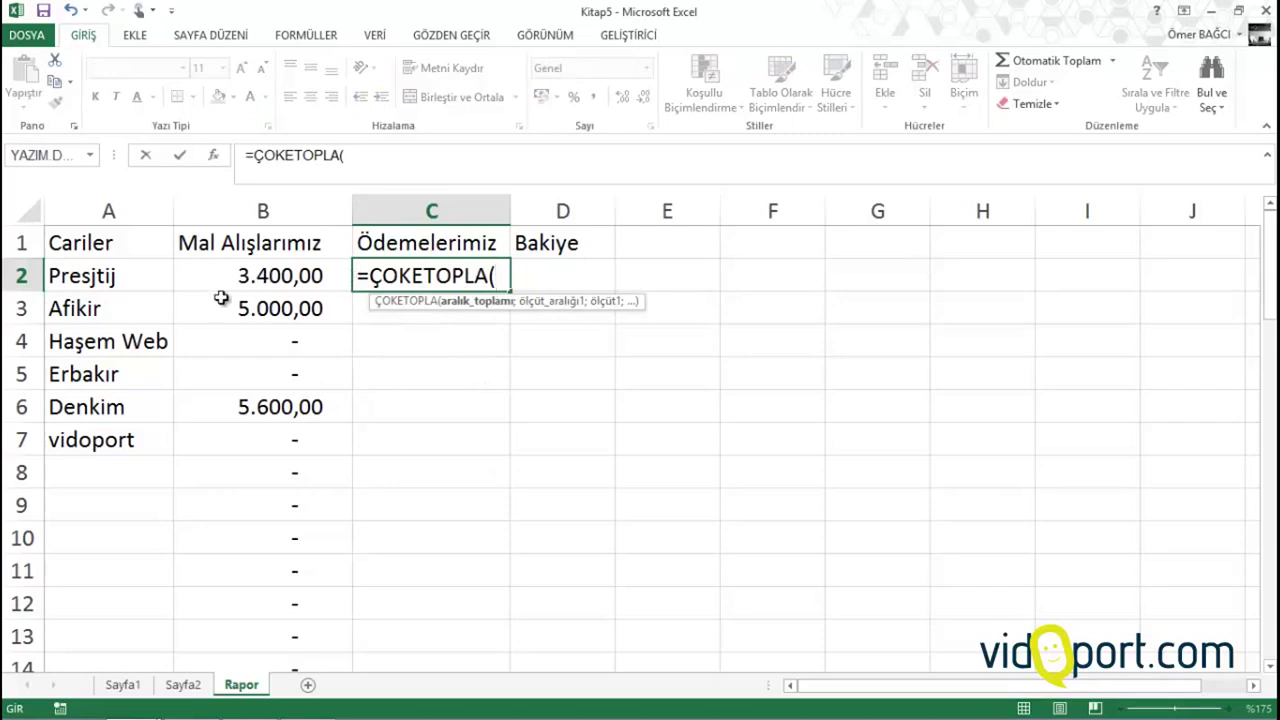
left_click(124, 685)
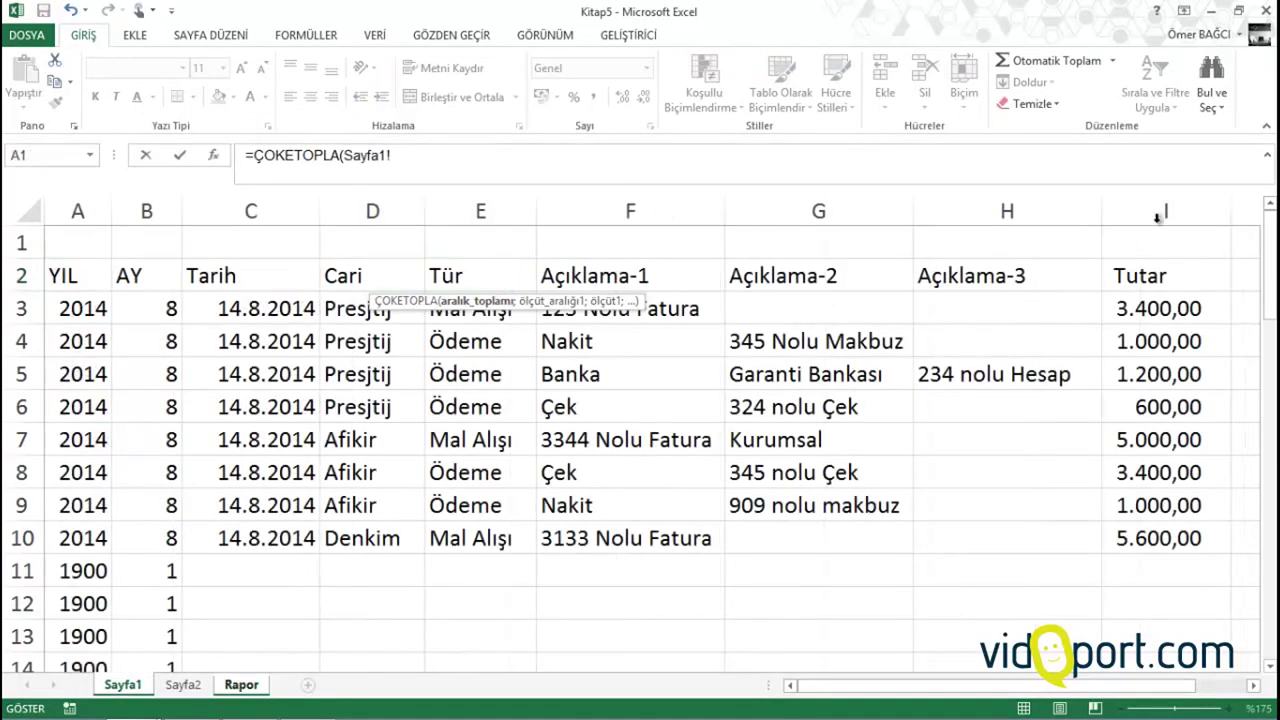
left_click(1157, 214)
type(";")
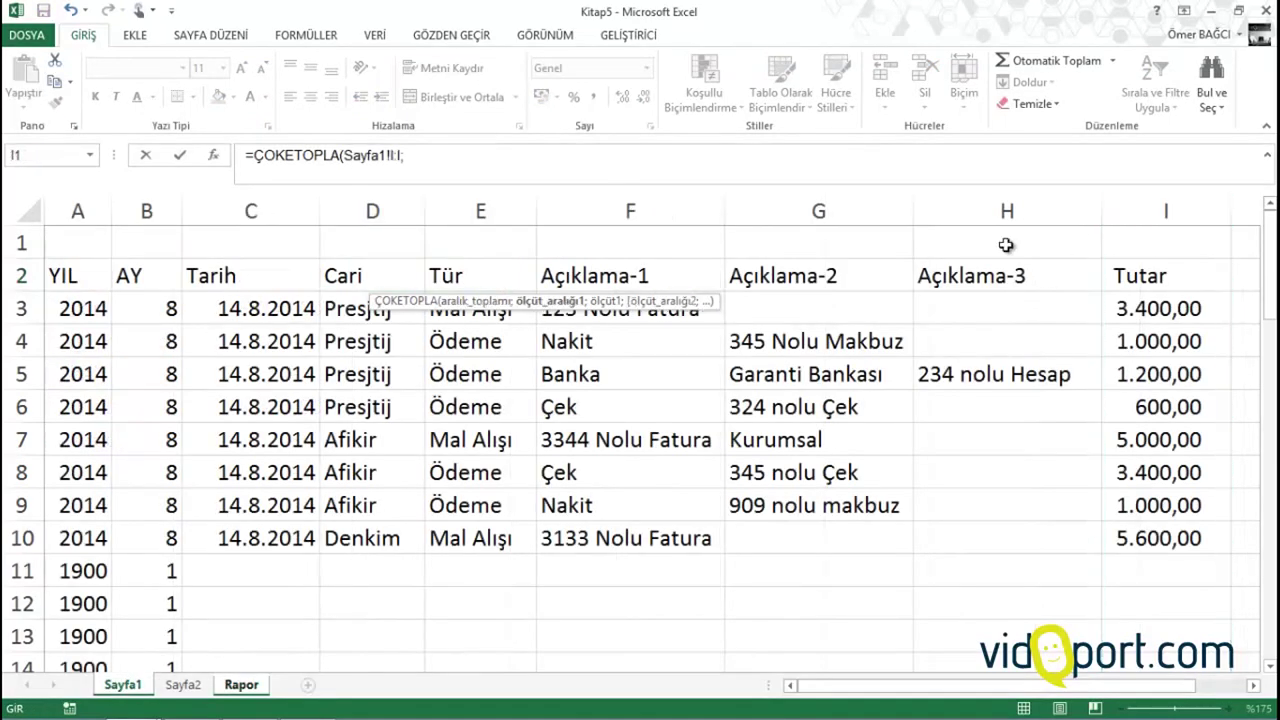
left_click(372, 212)
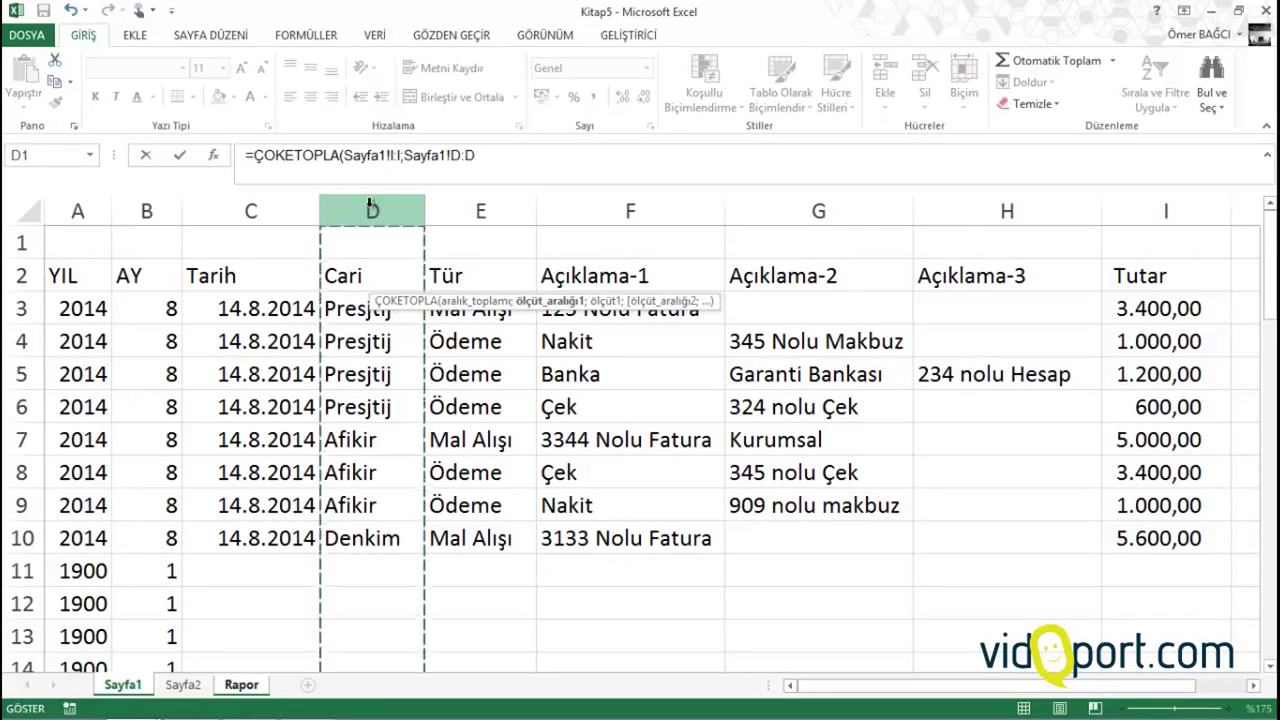
type(";")
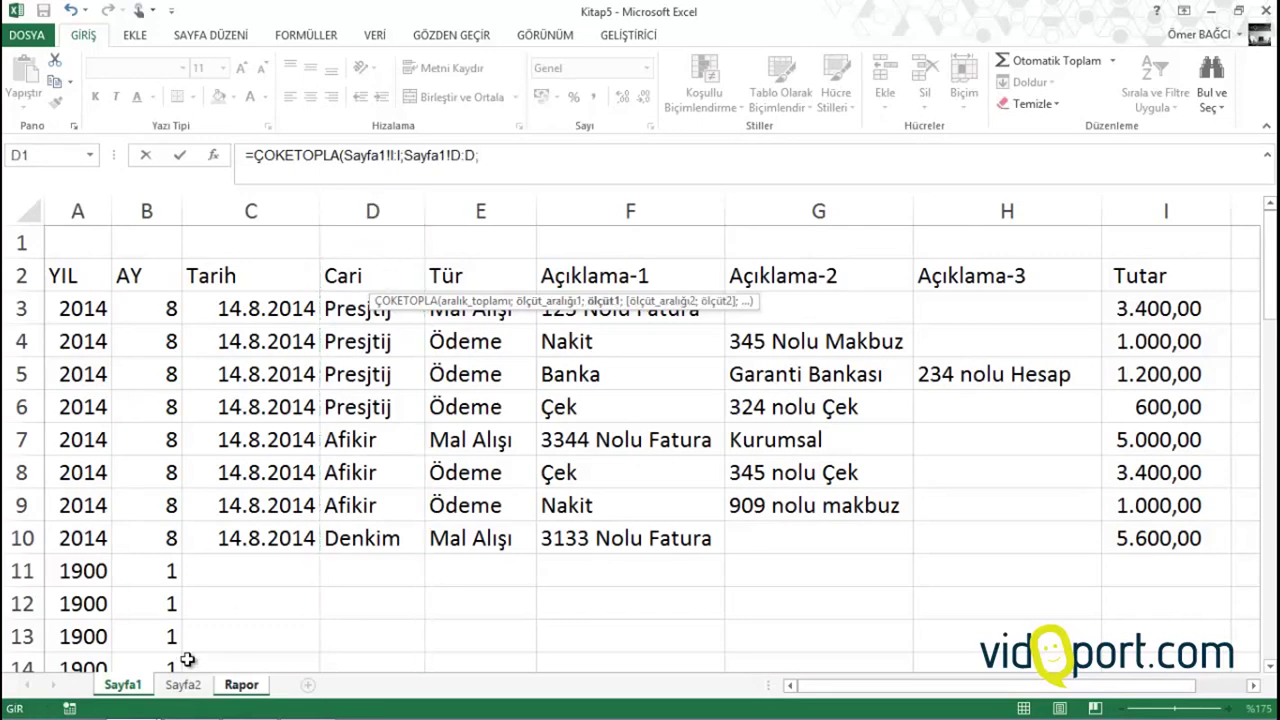
Step: Complete it with criteria Rapor!A2 and Tür column E equal to "Ödeme"
left_click(238, 685)
left_click(70, 265)
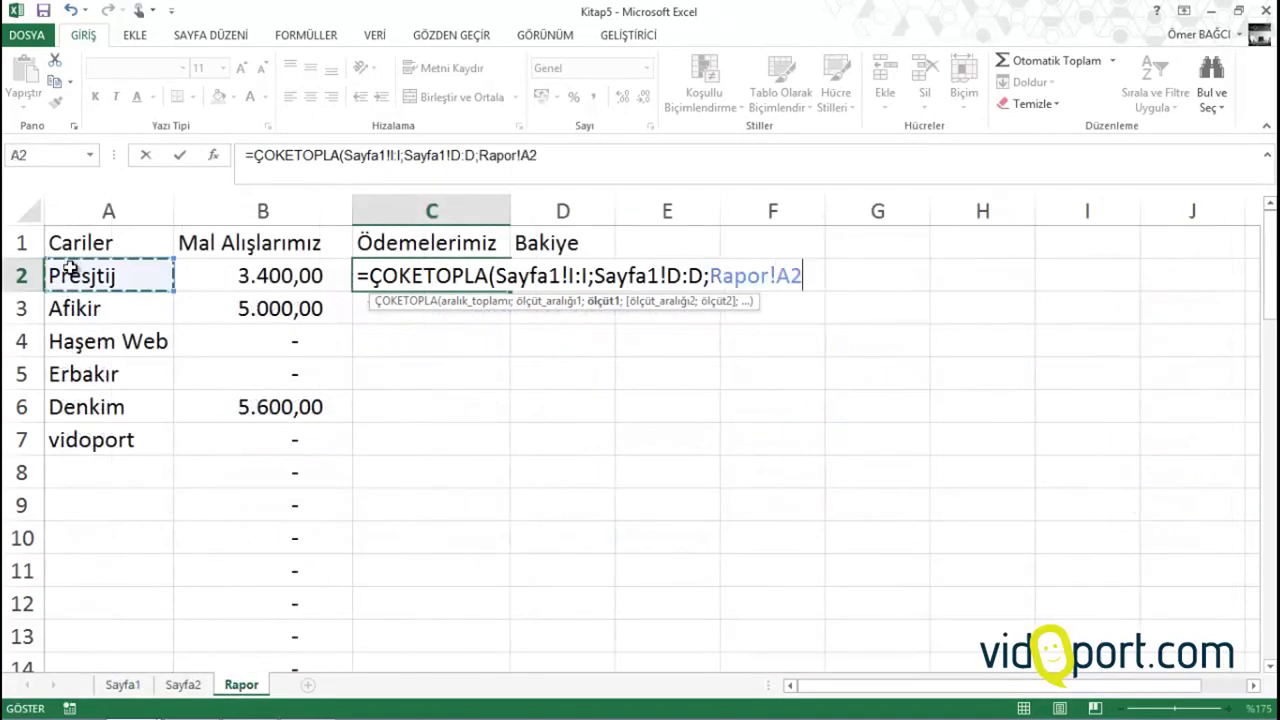
type(";")
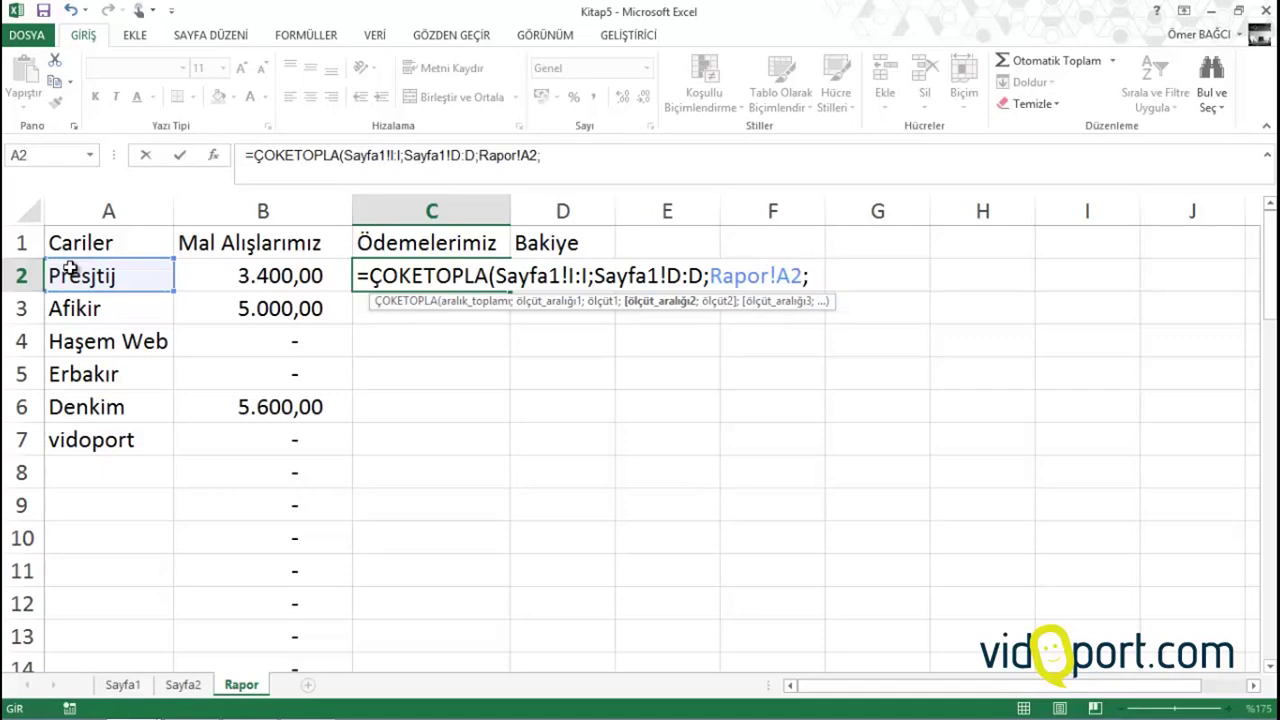
left_click(124, 685)
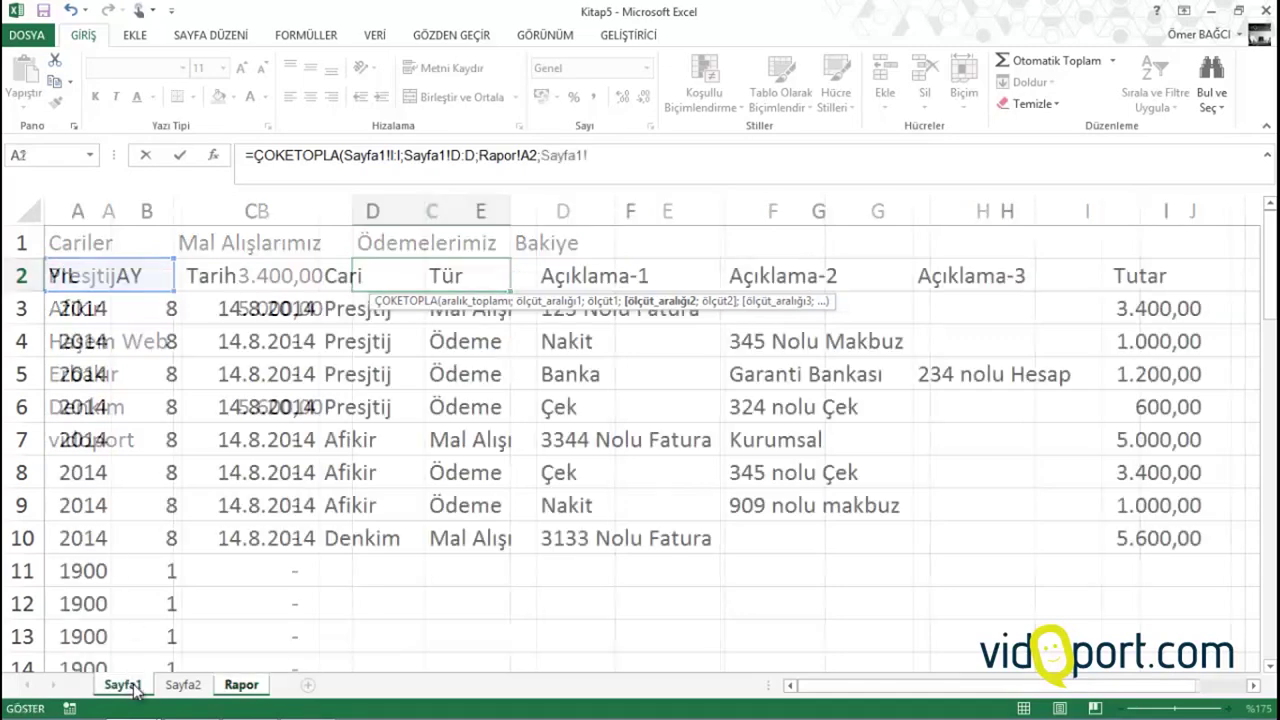
left_click(480, 211)
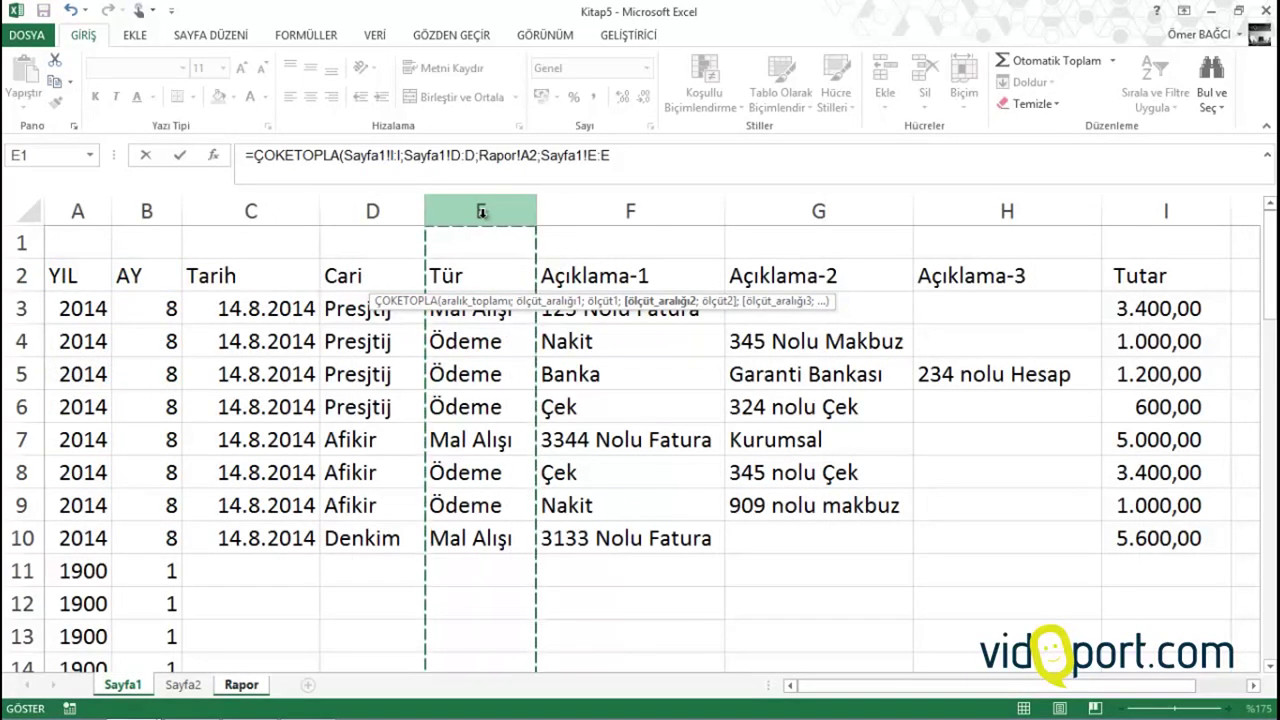
type(";\"Ödeme")
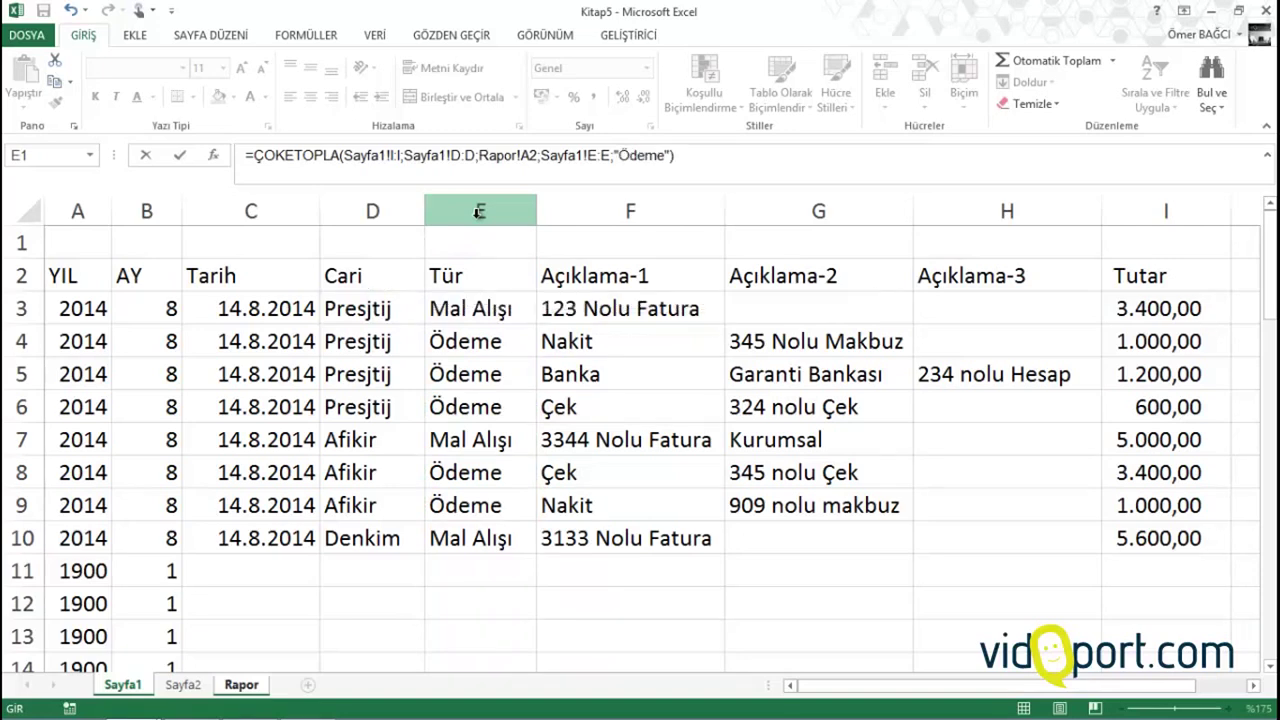
key("Return")
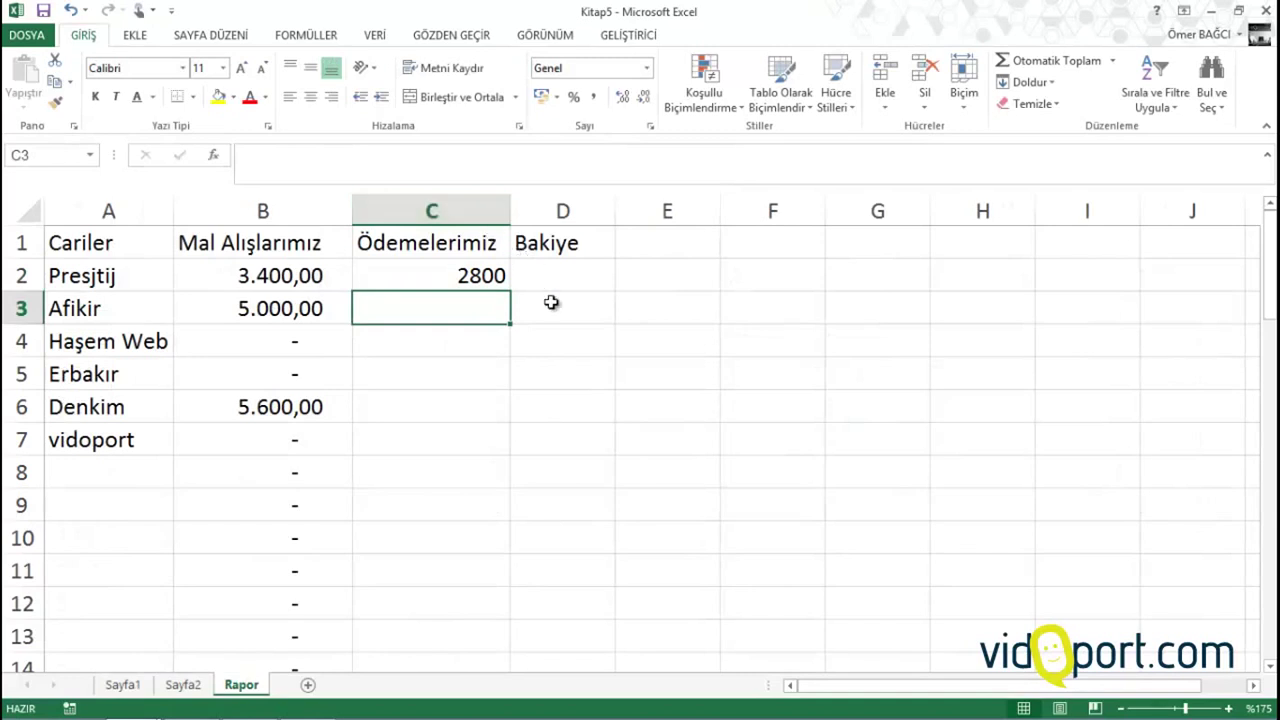
left_click(437, 273)
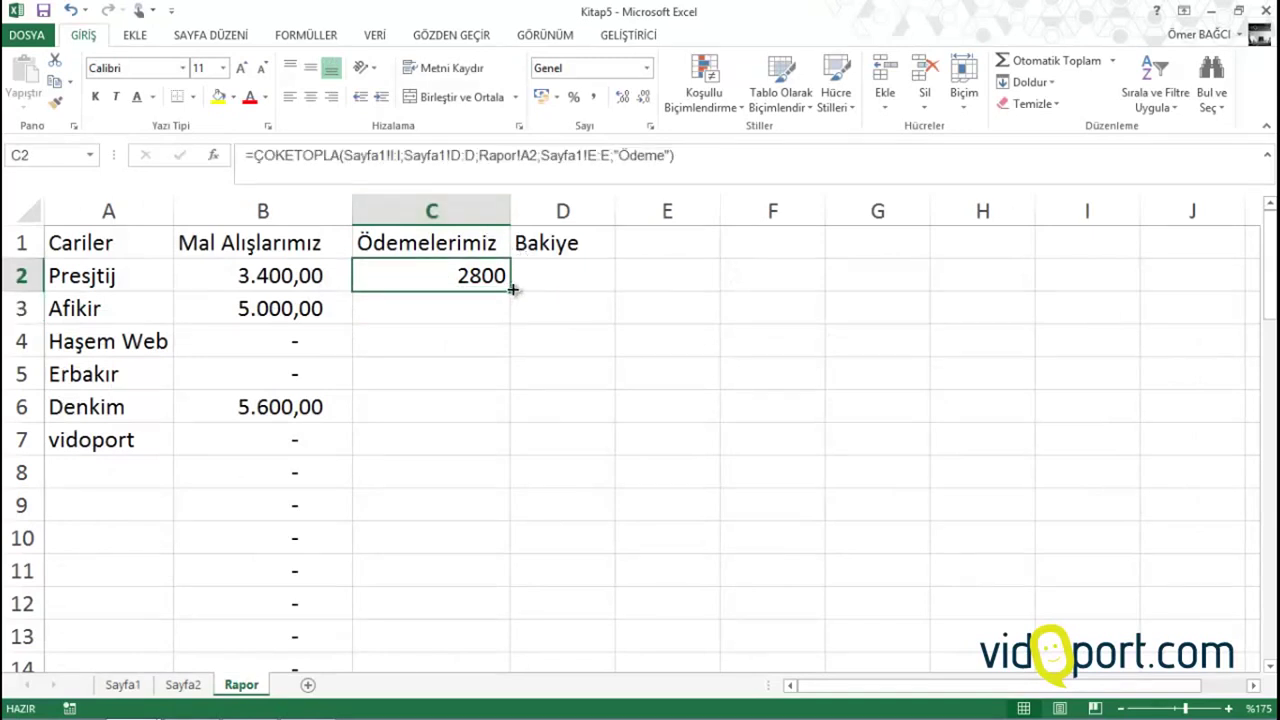
Step: Fill the payments formula down column C and apply Comma Style, giving 2.800,00 and 4.400,00
left_click_drag(512, 289, 491, 543)
scroll(417, 327, "up", 4)
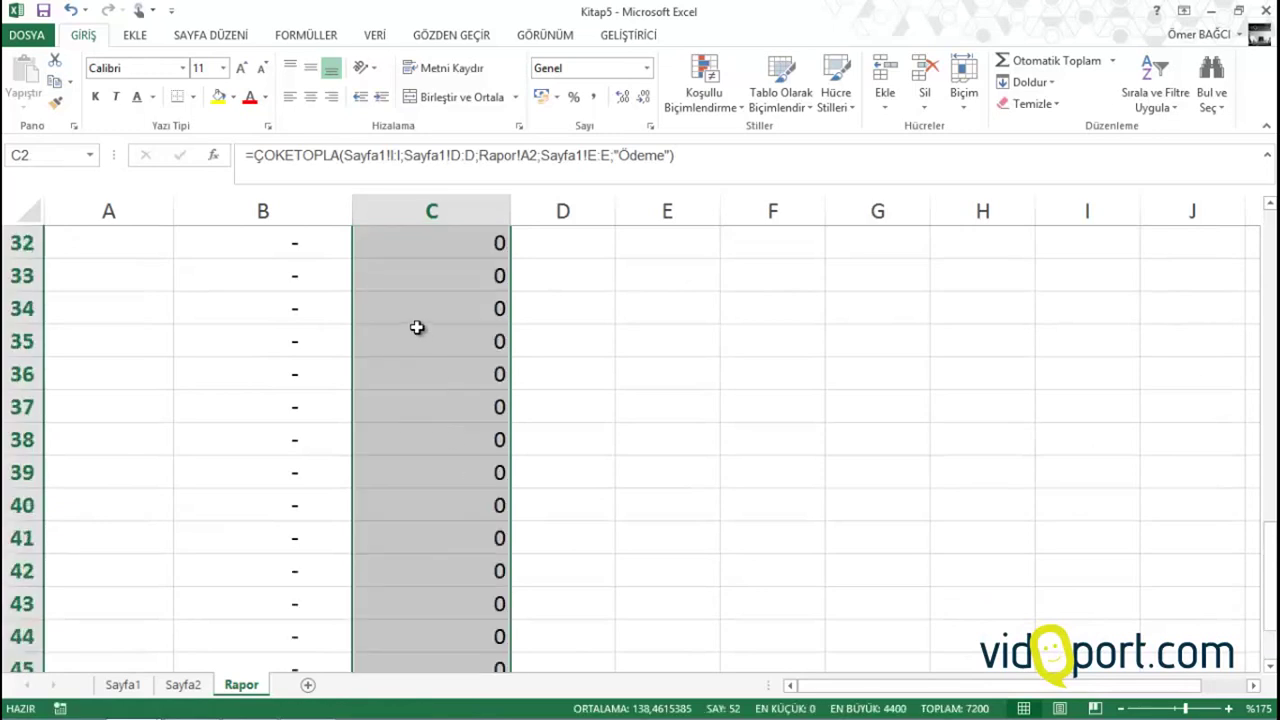
scroll(417, 327, "up", 10)
left_click(594, 96)
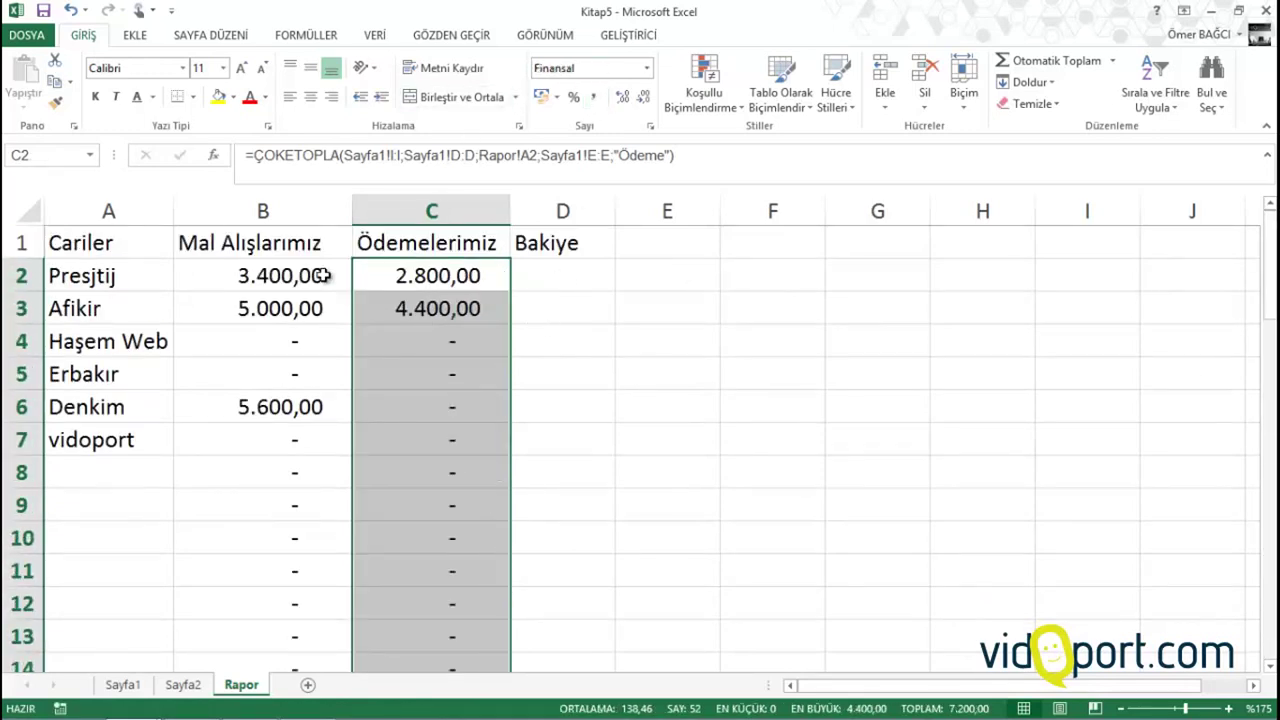
left_click(314, 410)
left_click(443, 300)
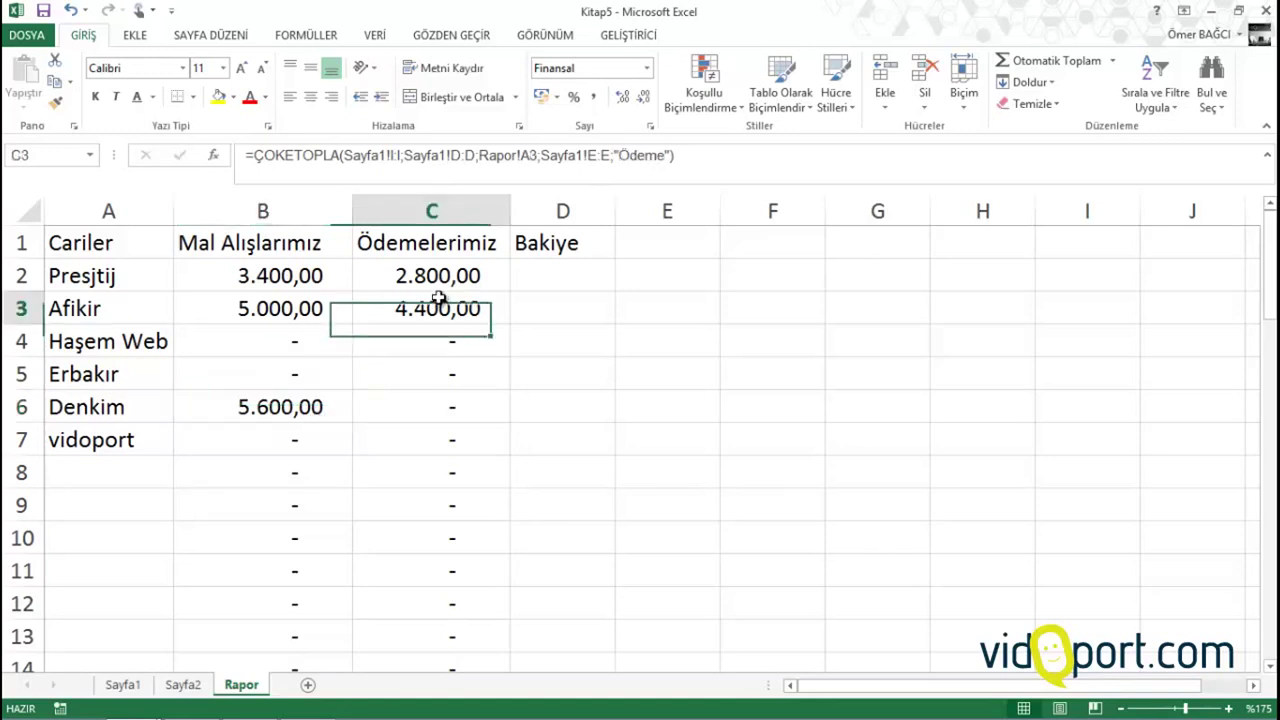
left_click(432, 268)
left_click(550, 276)
Step: Make Bakiye D2 =B2-C2, fill it down column D, and widen column D
type("=")
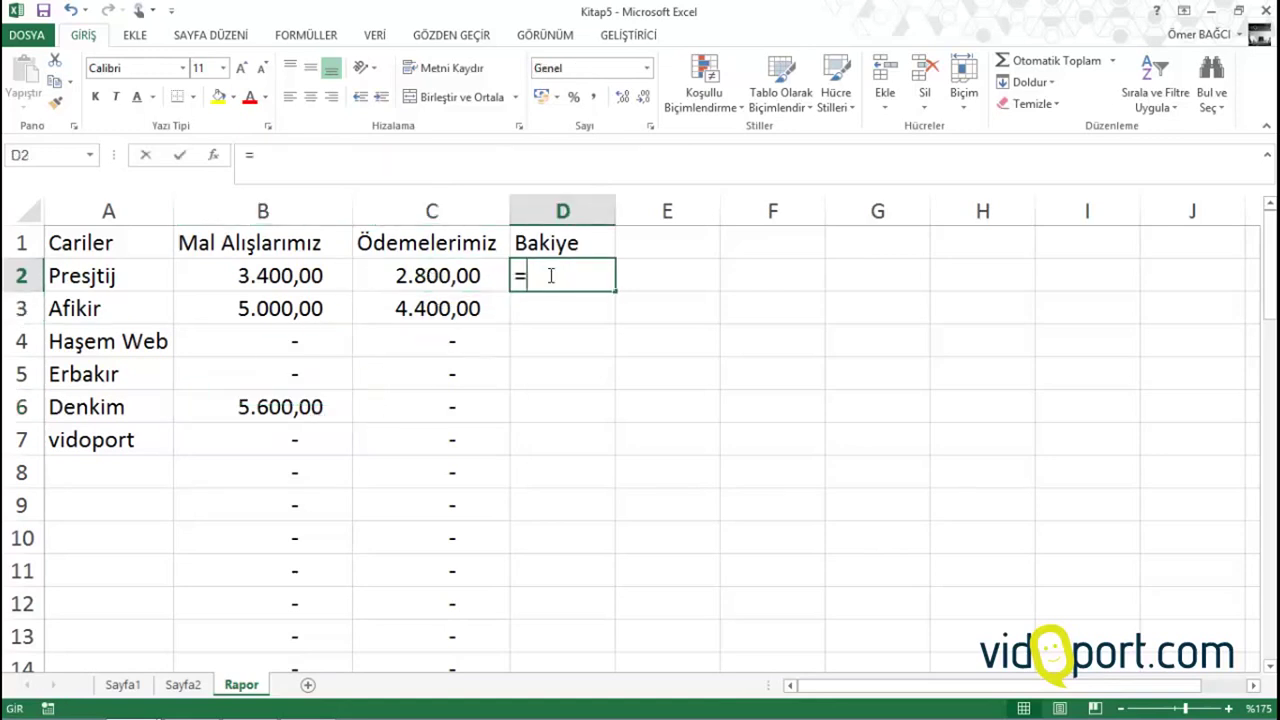
key("Left")
key("Left")
type("-")
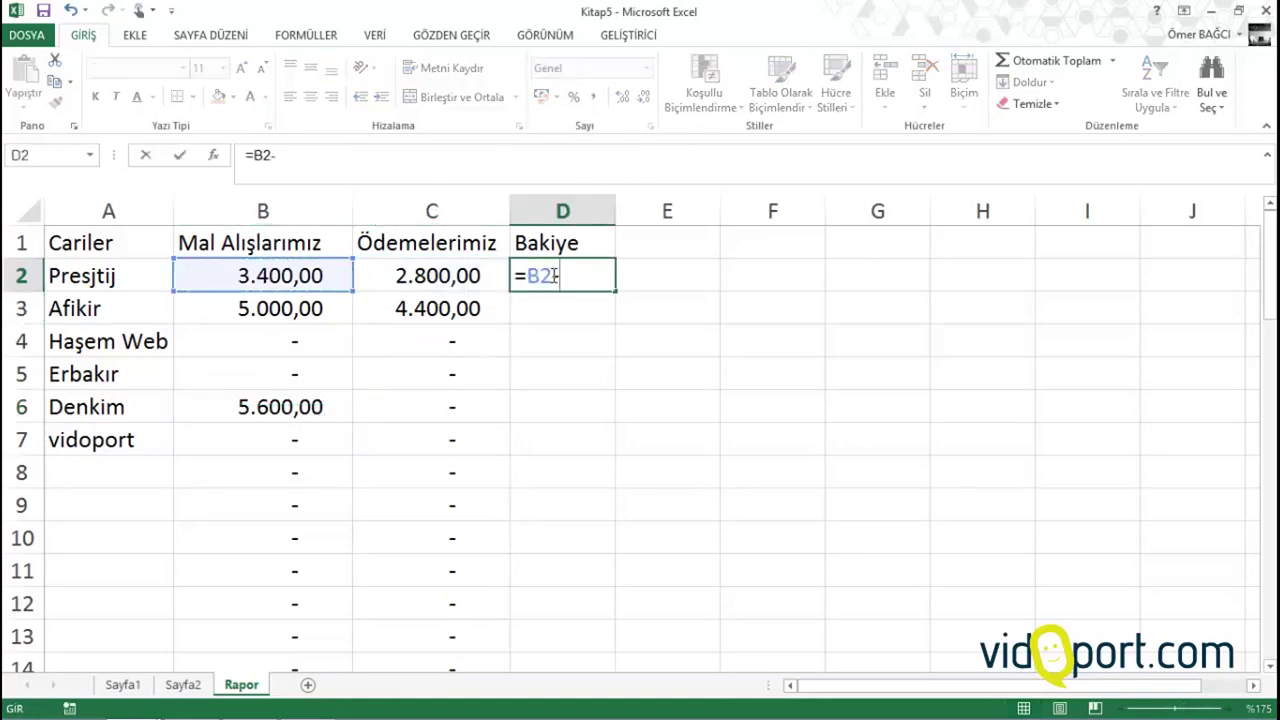
left_click(497, 279)
key("Return")
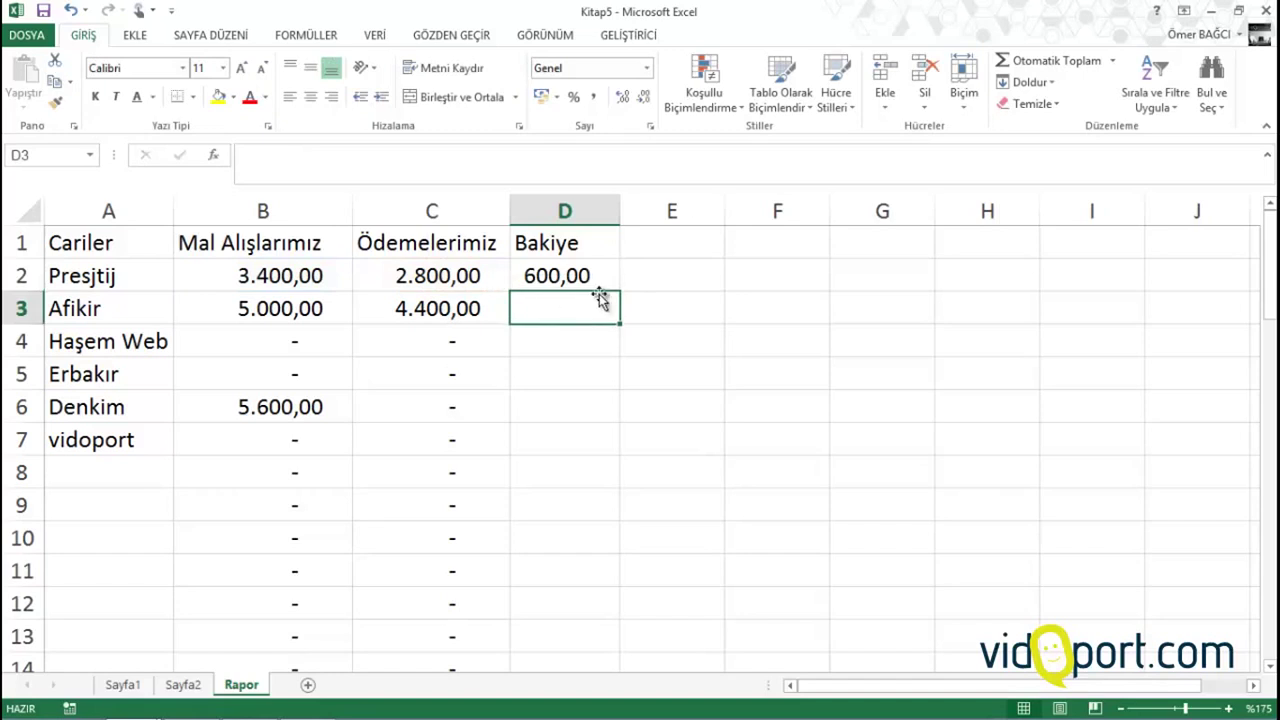
left_click(610, 284)
double_click(610, 284)
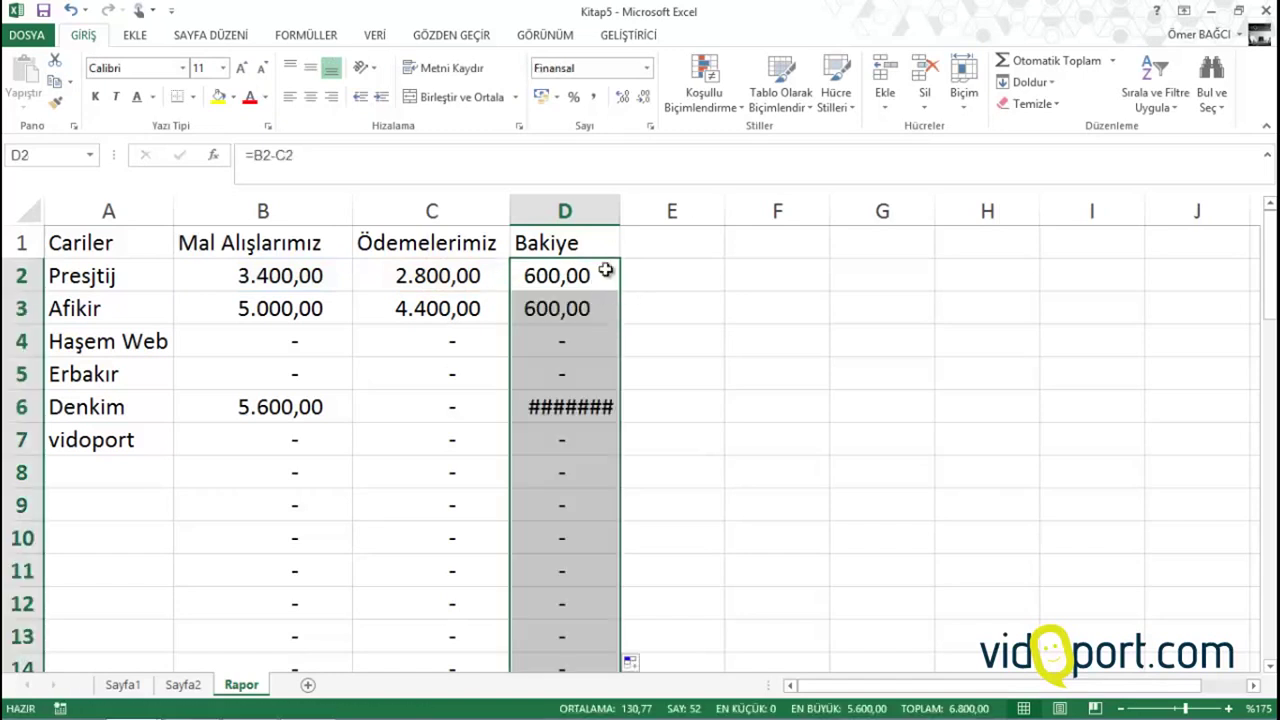
left_click_drag(626, 195, 642, 198)
left_click(432, 302)
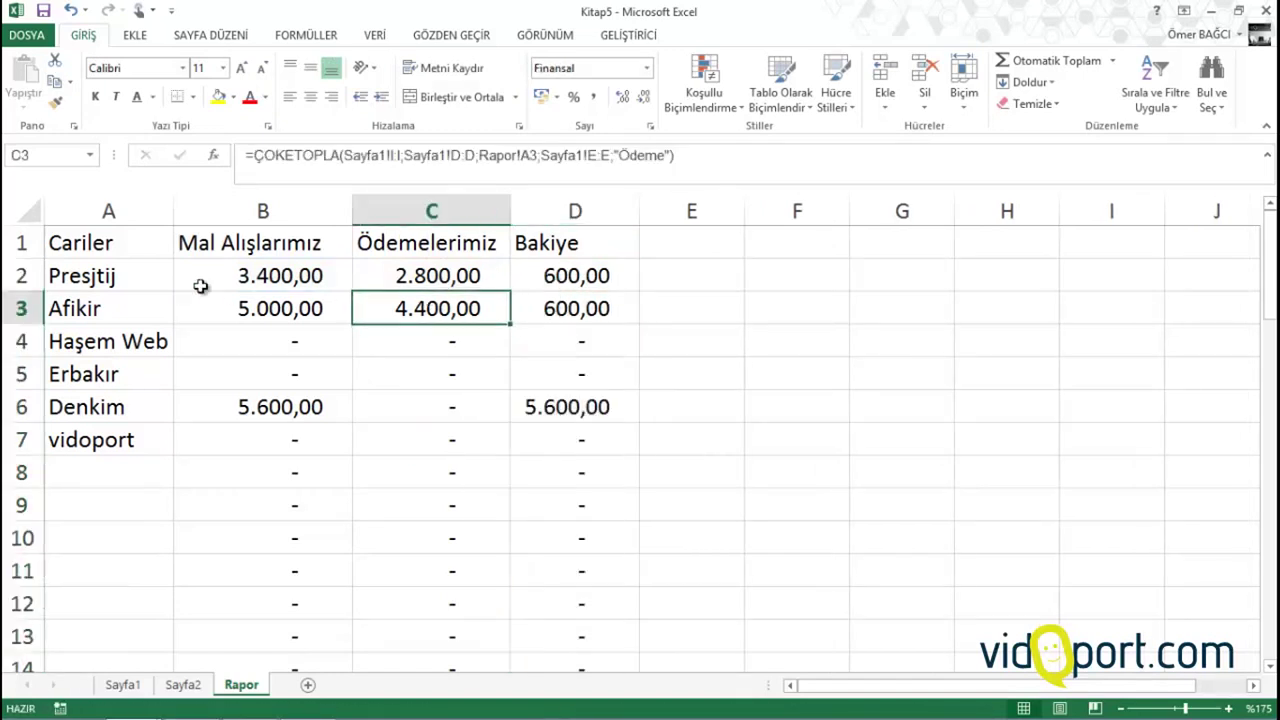
Step: Select the figure block B2:D53
left_click_drag(179, 276, 543, 469)
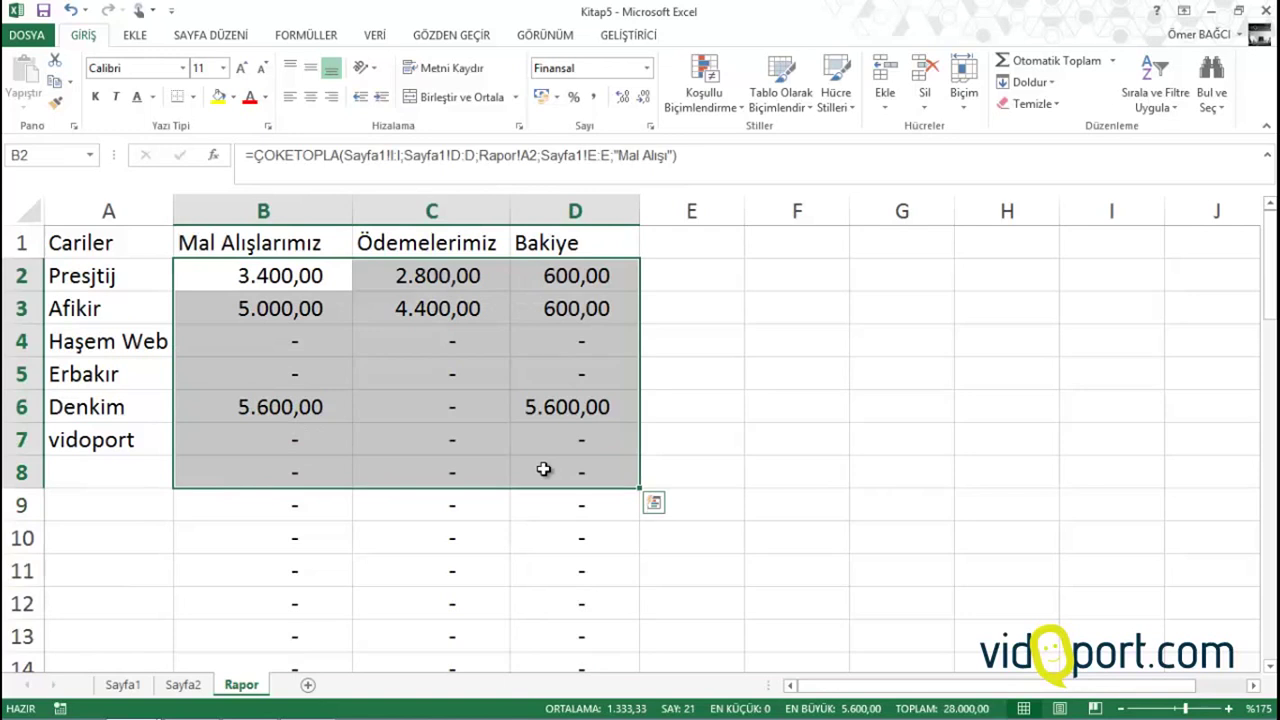
key("ctrl+shift+Down")
scroll(551, 445, "up", 13)
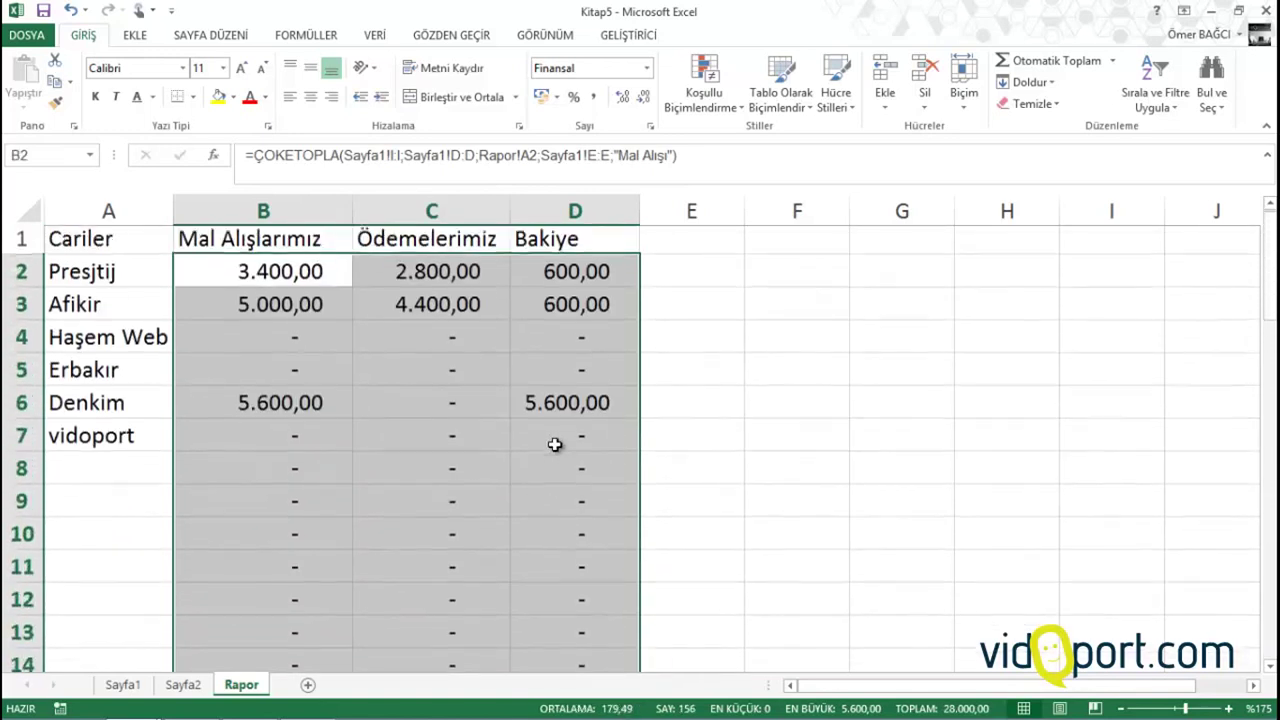
left_click(288, 270)
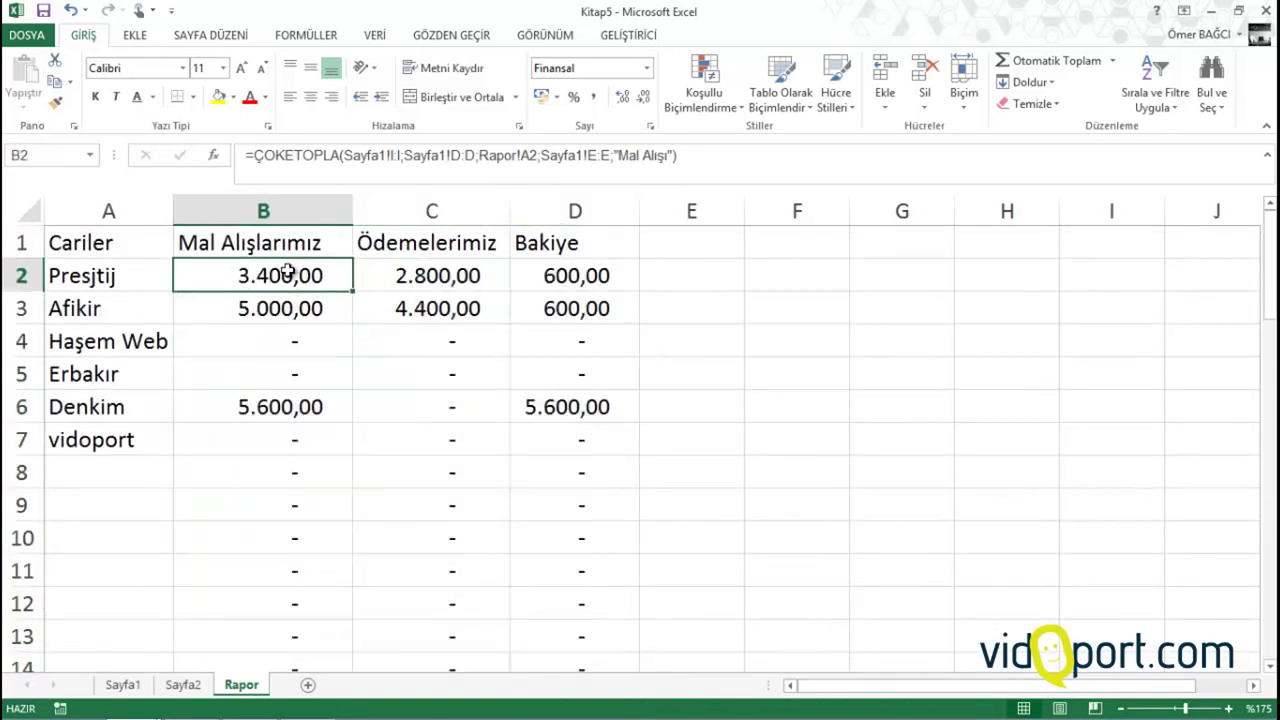
key("shift+Right")
key("shift+Right")
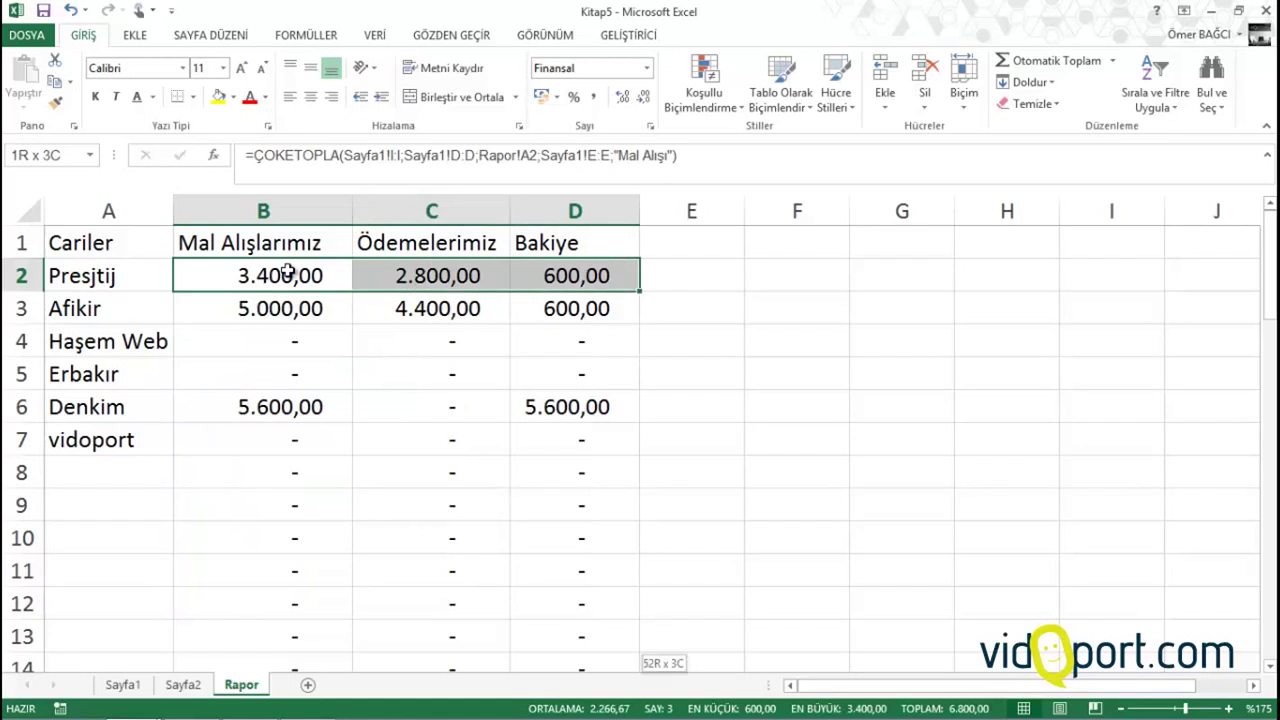
key("ctrl+shift+Down")
Step: Add a conditional formatting rule that gives cells equal to 0 a white font, hiding zero figures
left_click(703, 88)
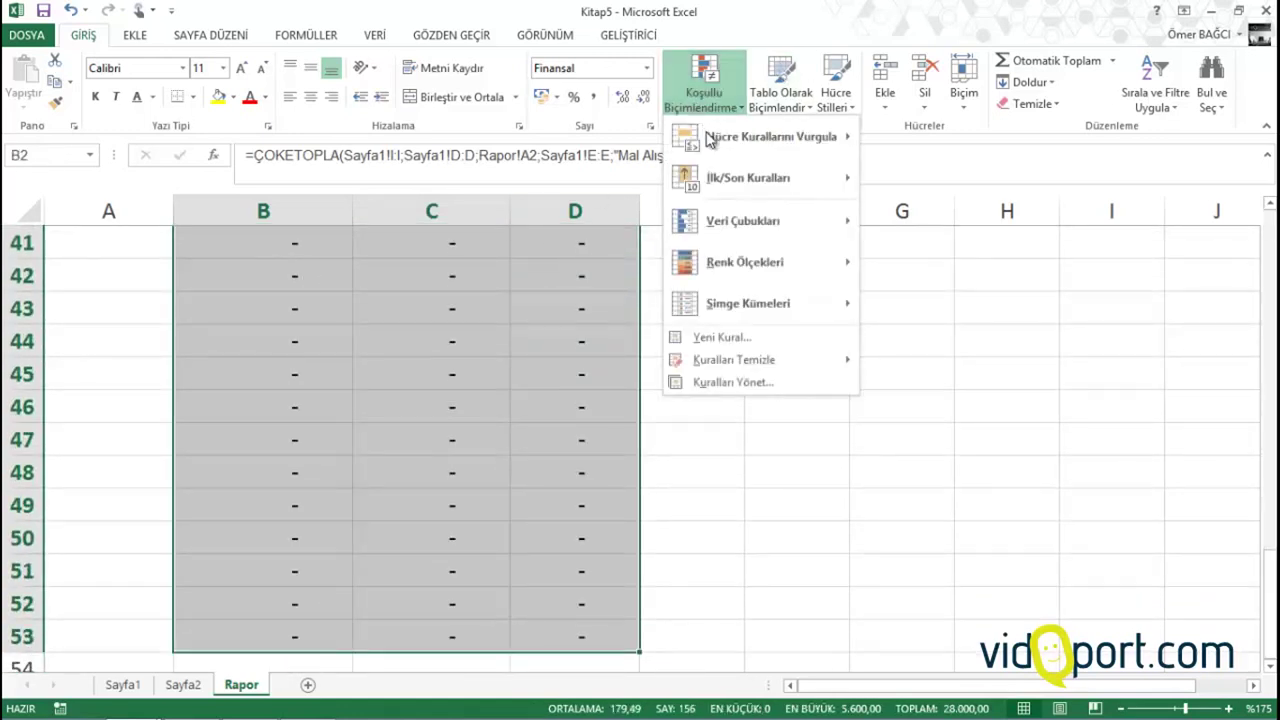
mouse_move(779, 135)
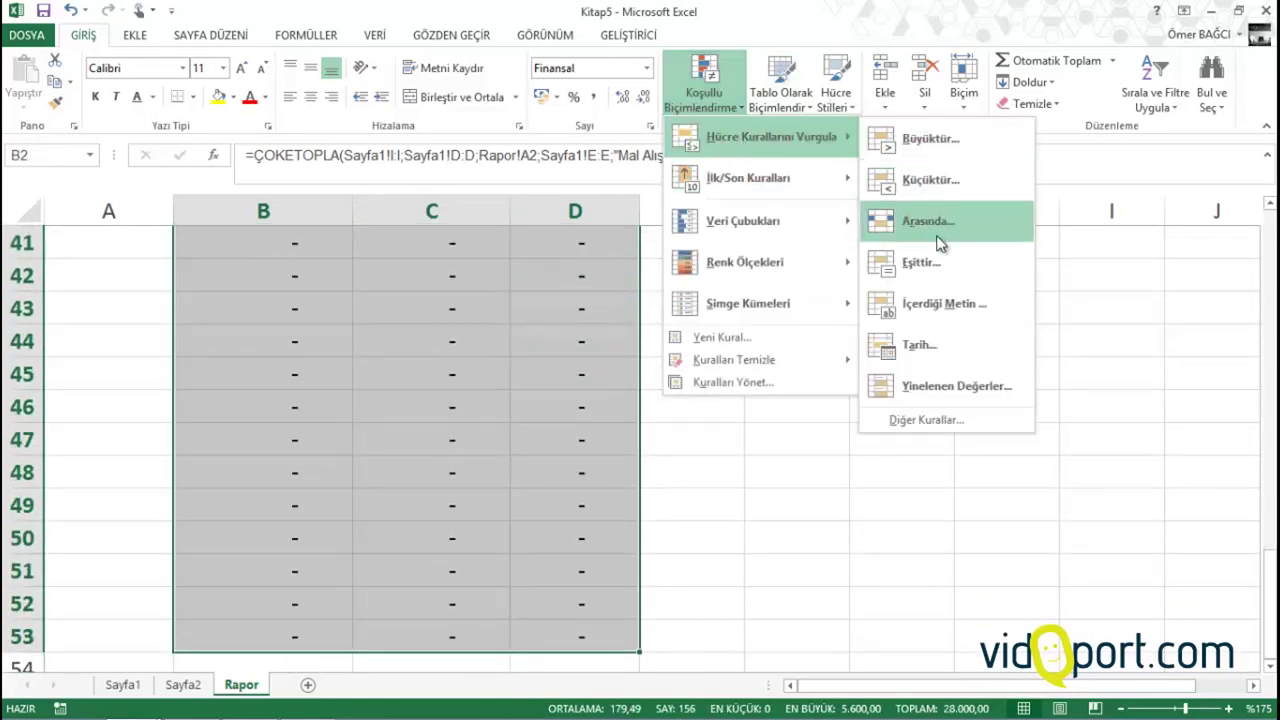
left_click(943, 262)
type("0")
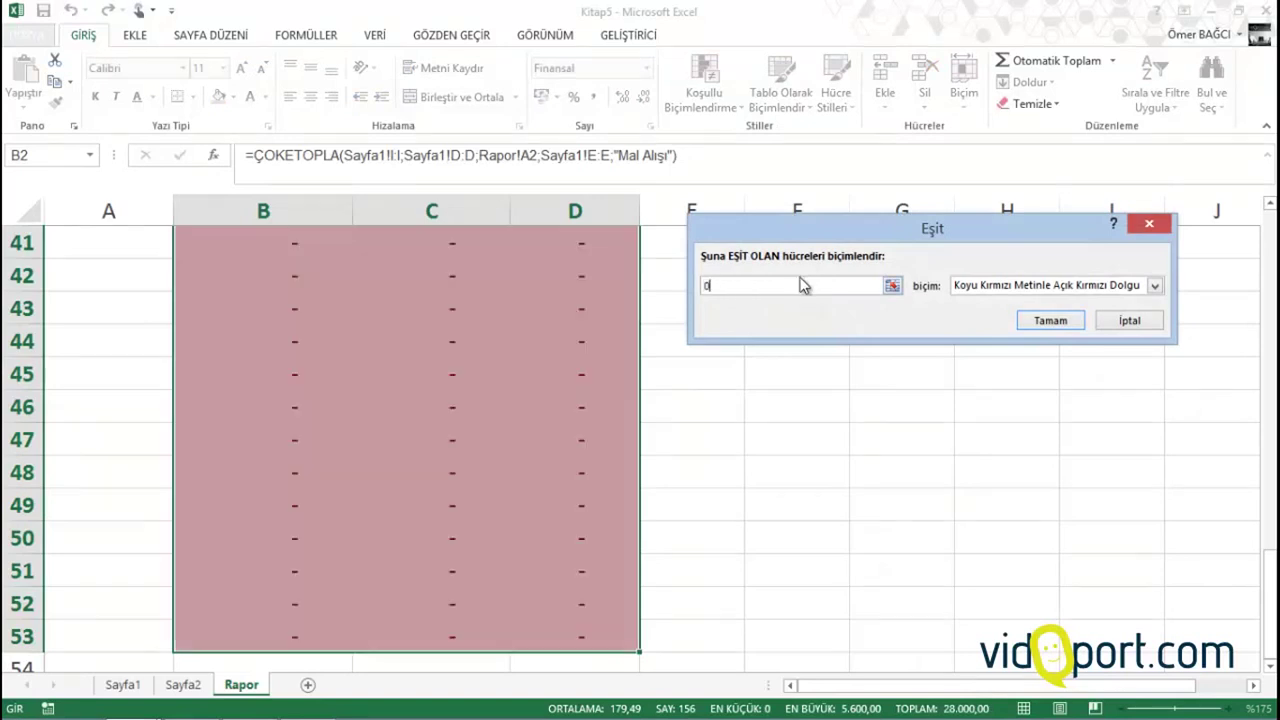
left_click(1006, 288)
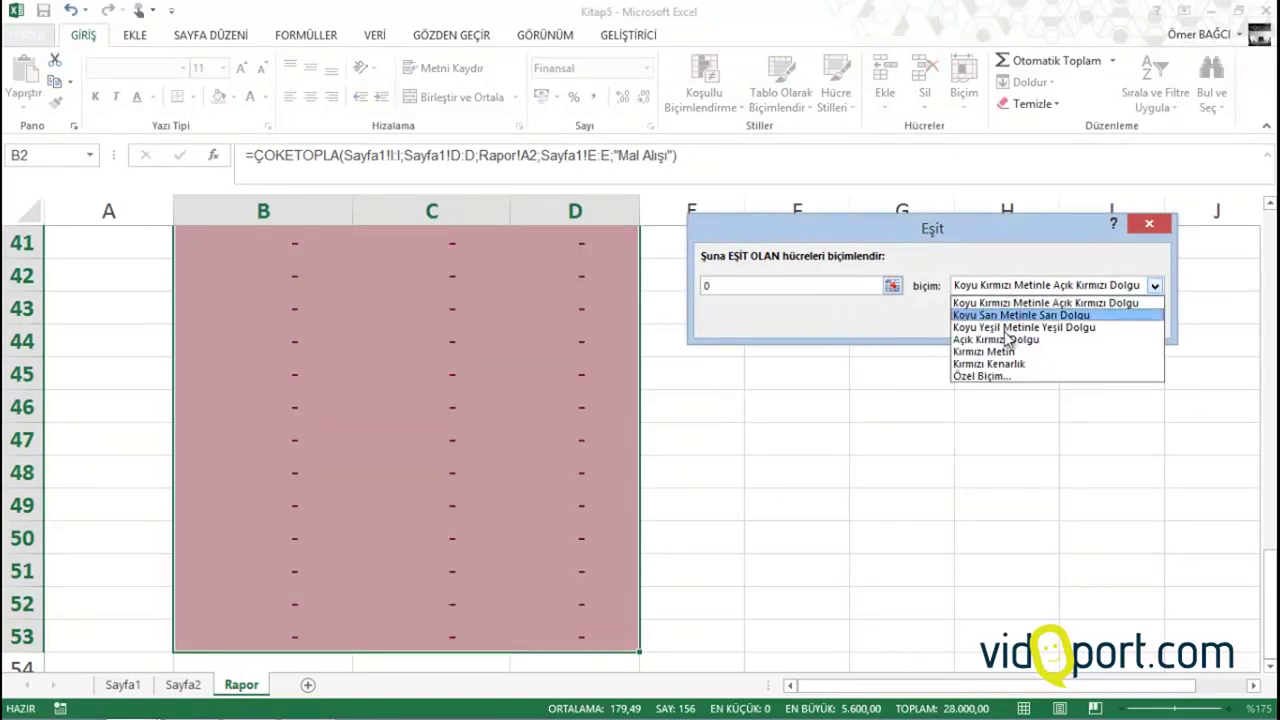
left_click(975, 376)
left_click(985, 208)
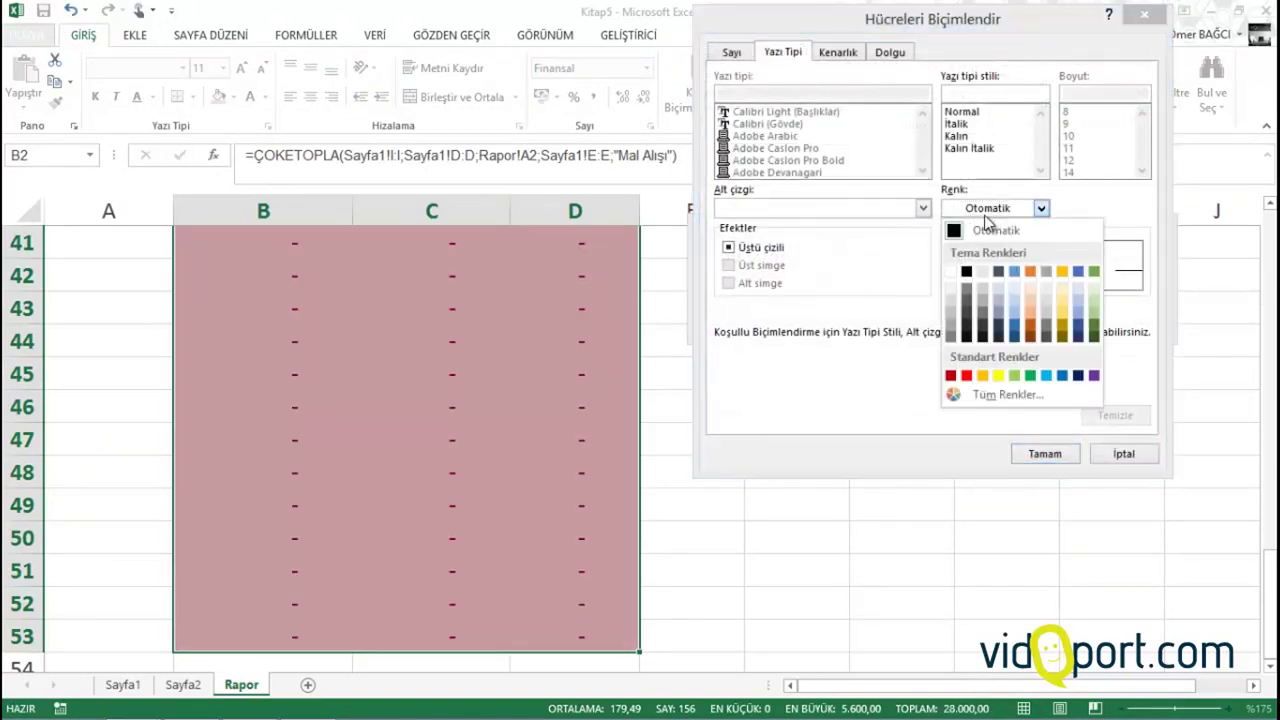
left_click(952, 272)
left_click(1045, 453)
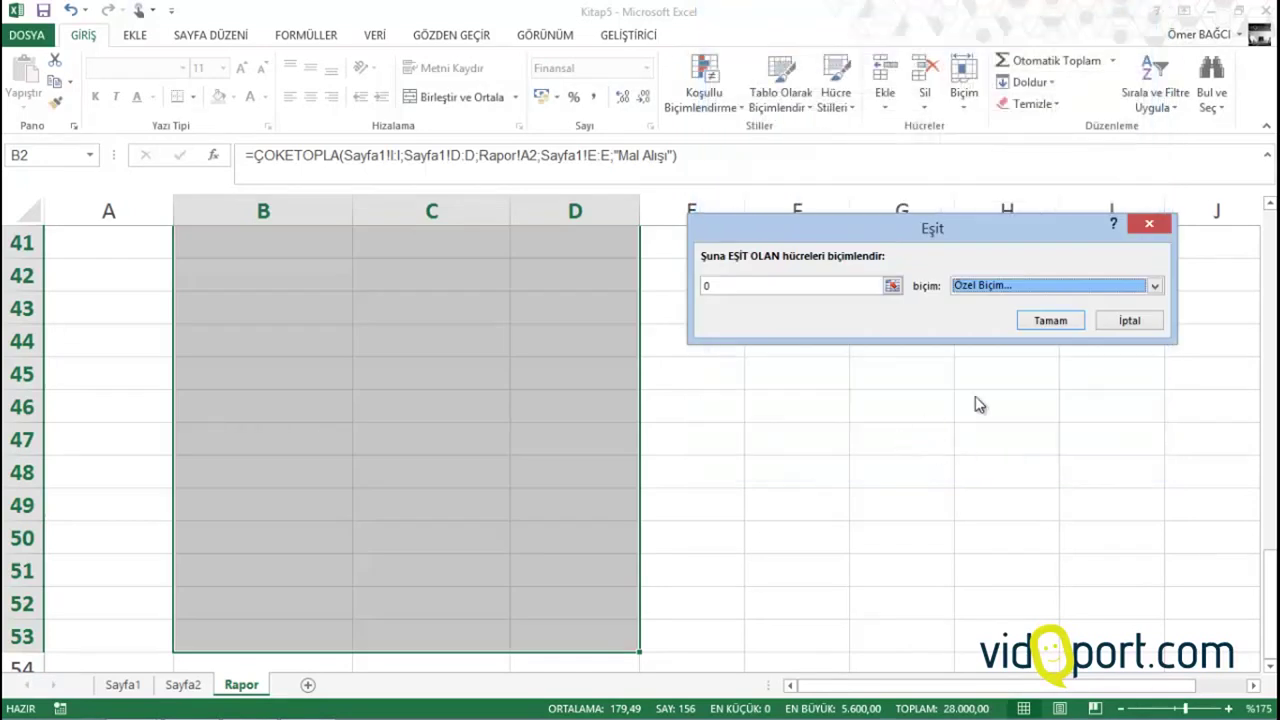
left_click(1055, 322)
left_click(500, 365)
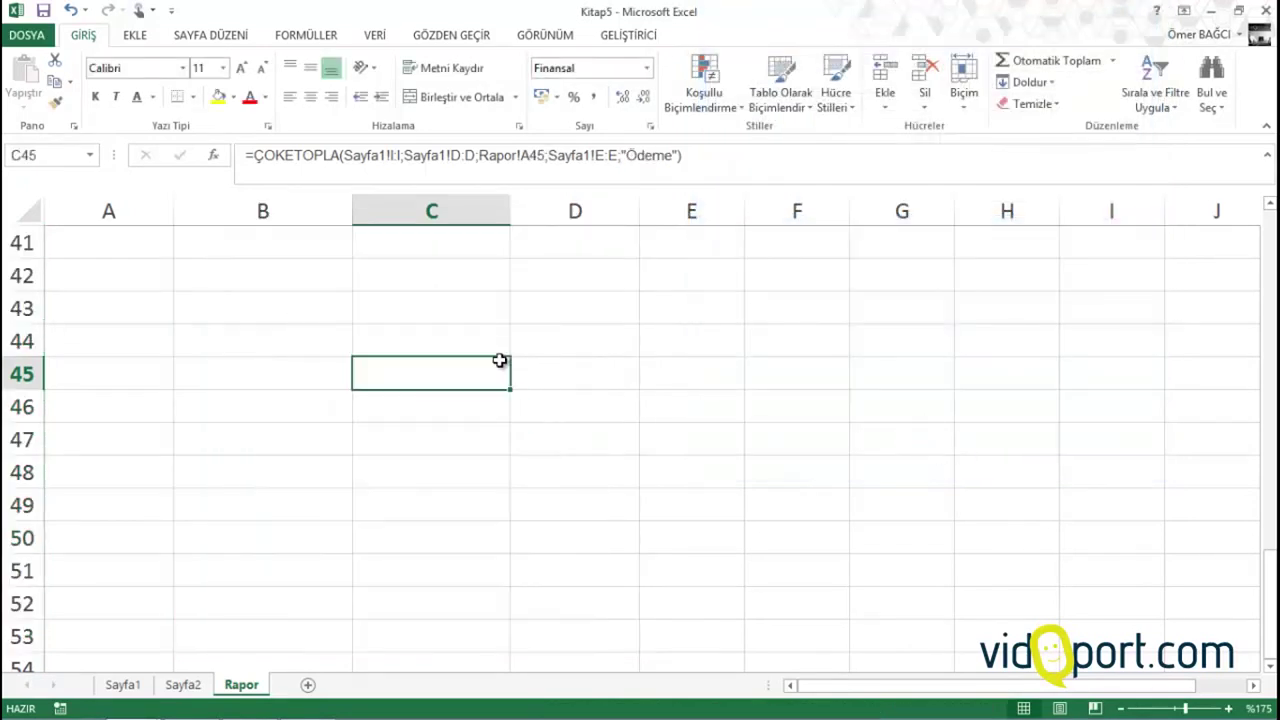
Step: Make the header cells A1:D1 bold with a yellow fill and All Borders
scroll(495, 358, "up", 13)
left_click(297, 311)
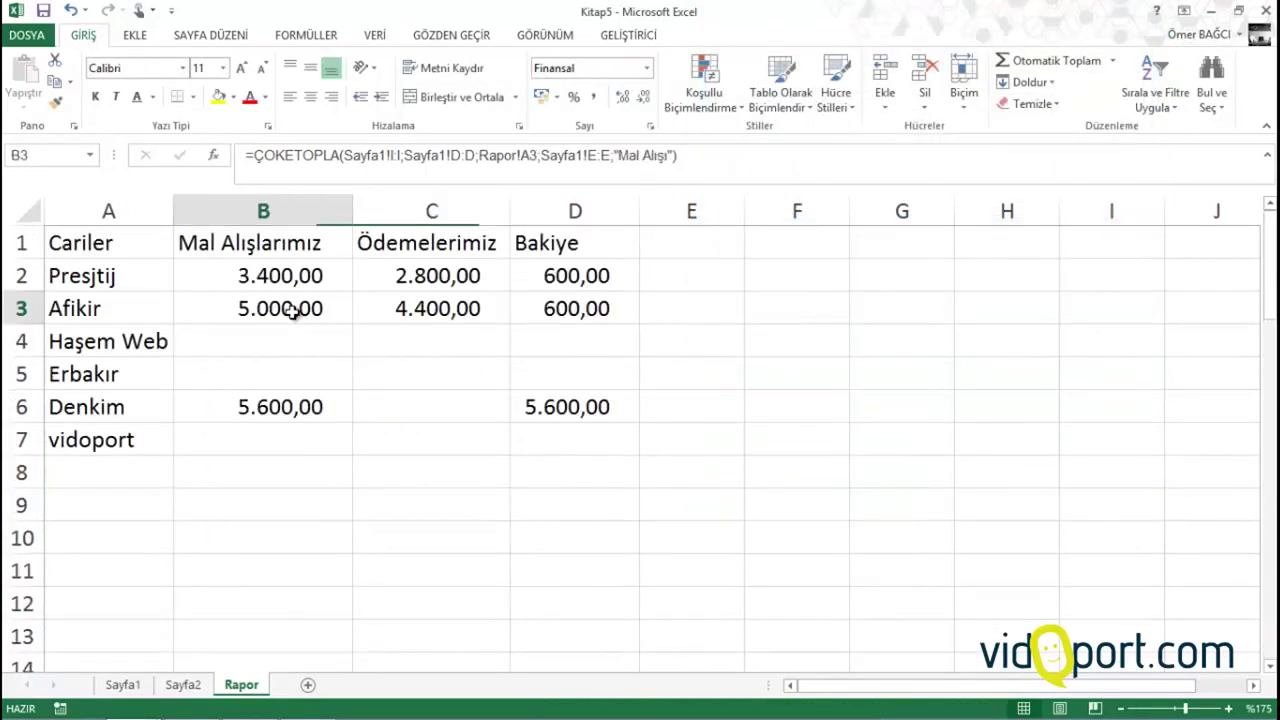
left_click(120, 250)
left_click_drag(187, 242, 540, 240)
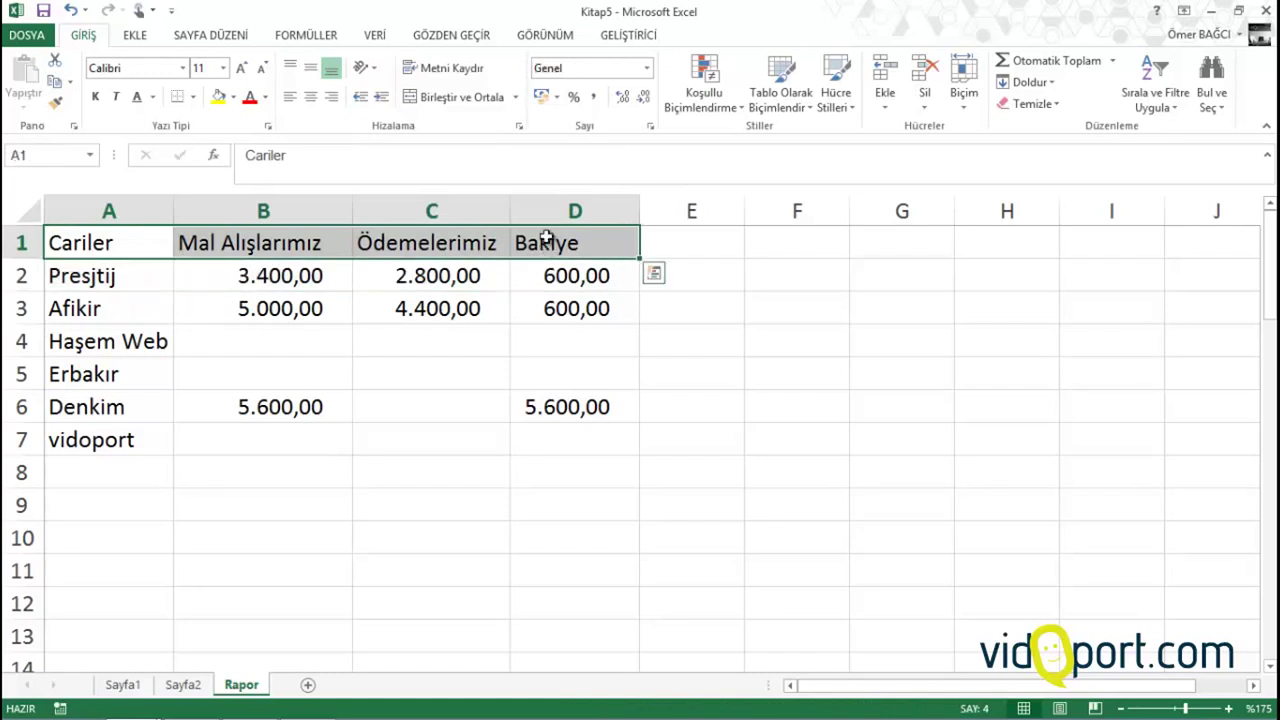
left_click(100, 96)
left_click(218, 96)
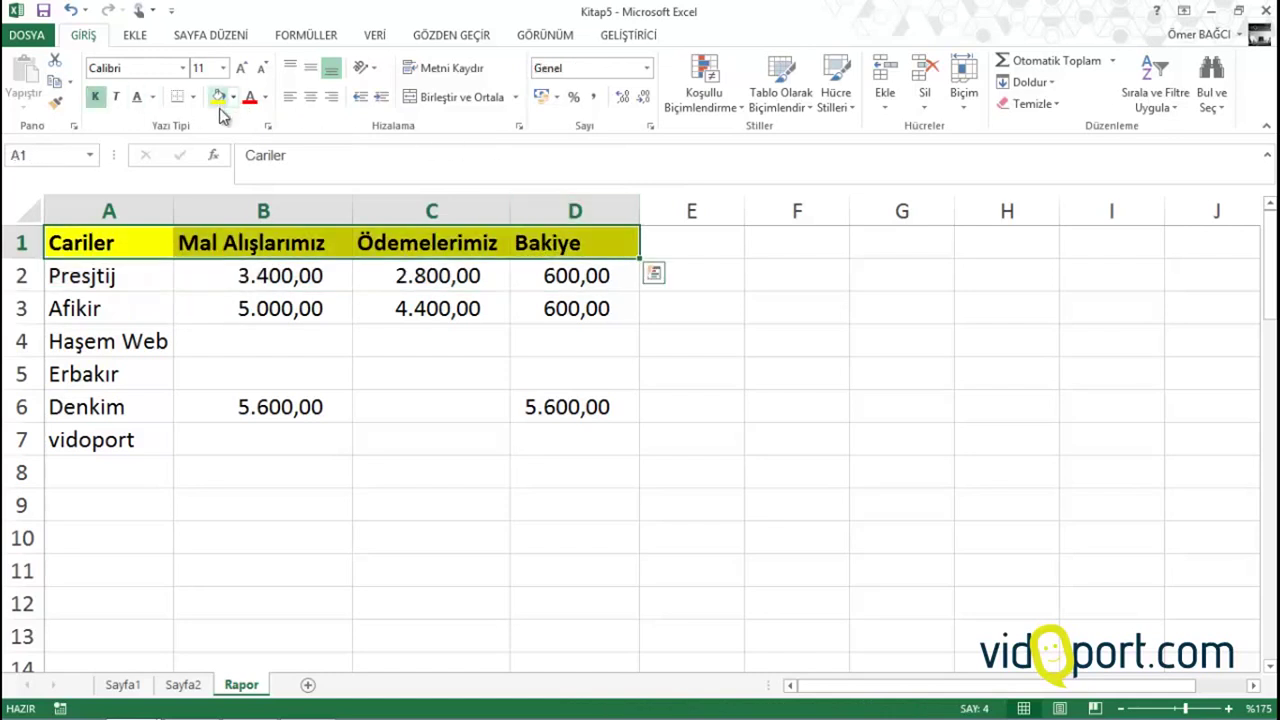
left_click(192, 97)
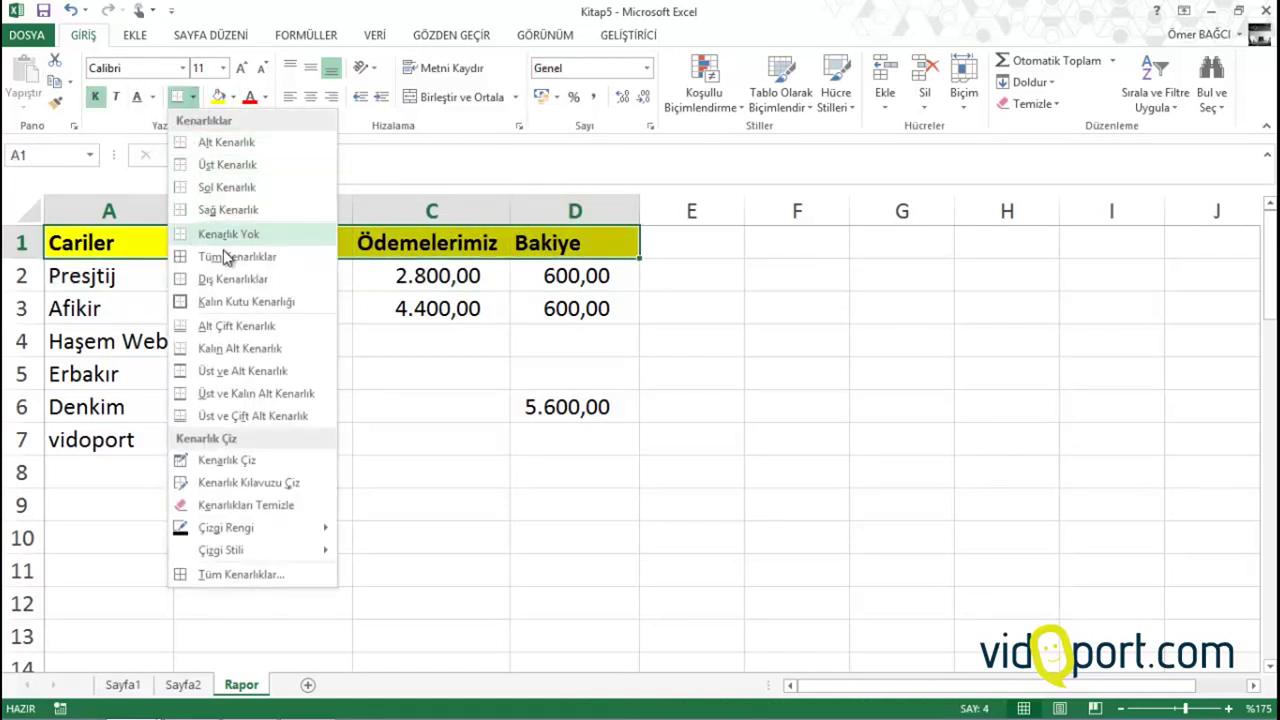
left_click(226, 257)
left_click(263, 372)
Step: Widen column B so its header fits, then check the formulas in C8, A7 and B7
left_click(385, 470)
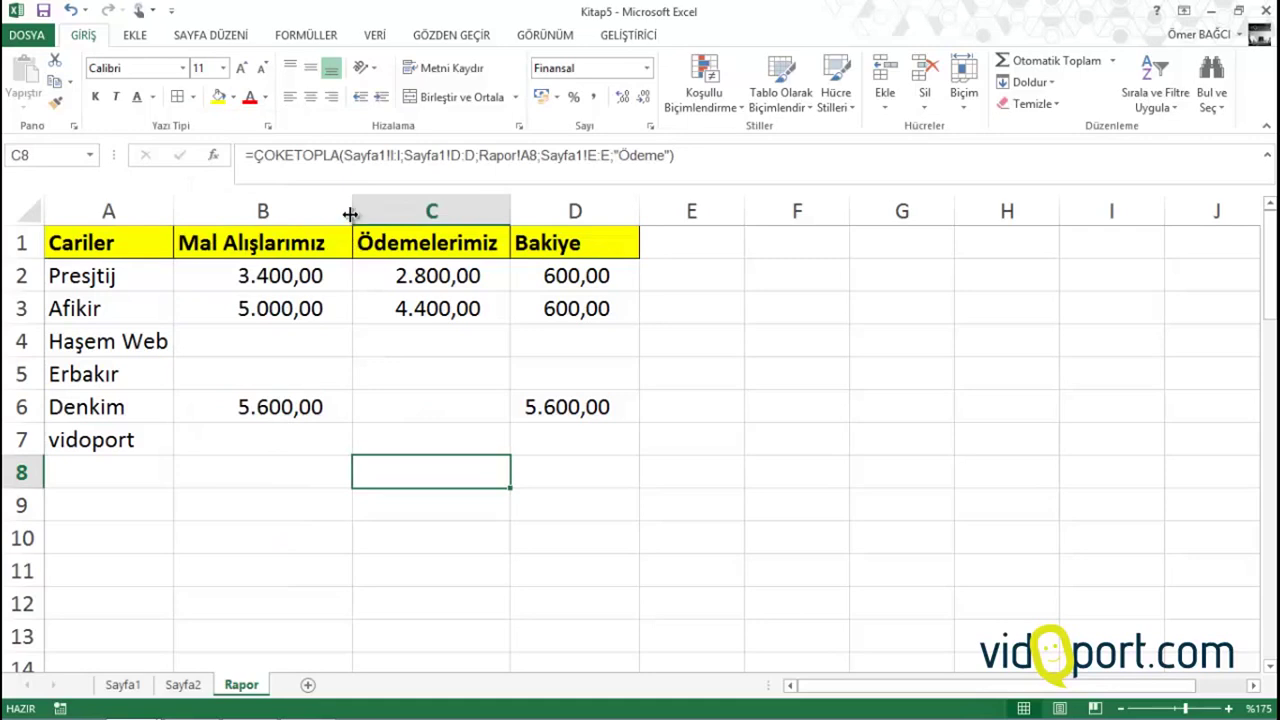
left_click_drag(350, 214, 359, 212)
left_click(79, 440)
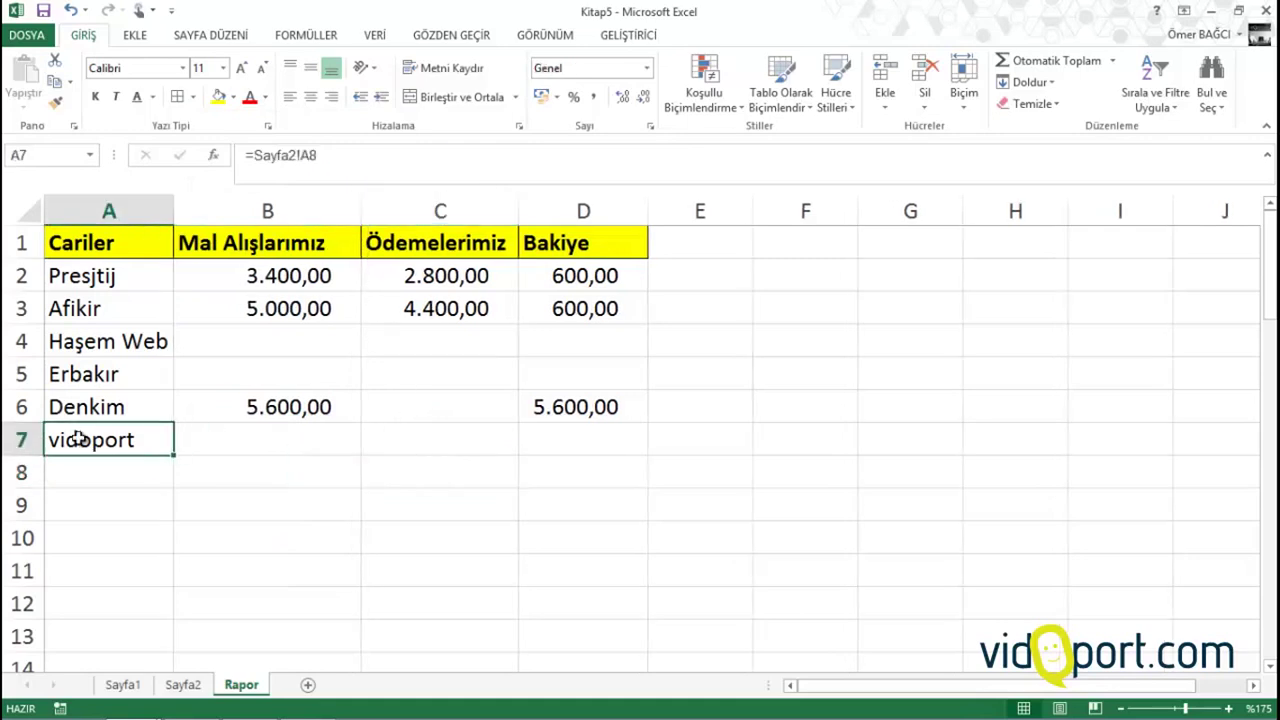
left_click(219, 445)
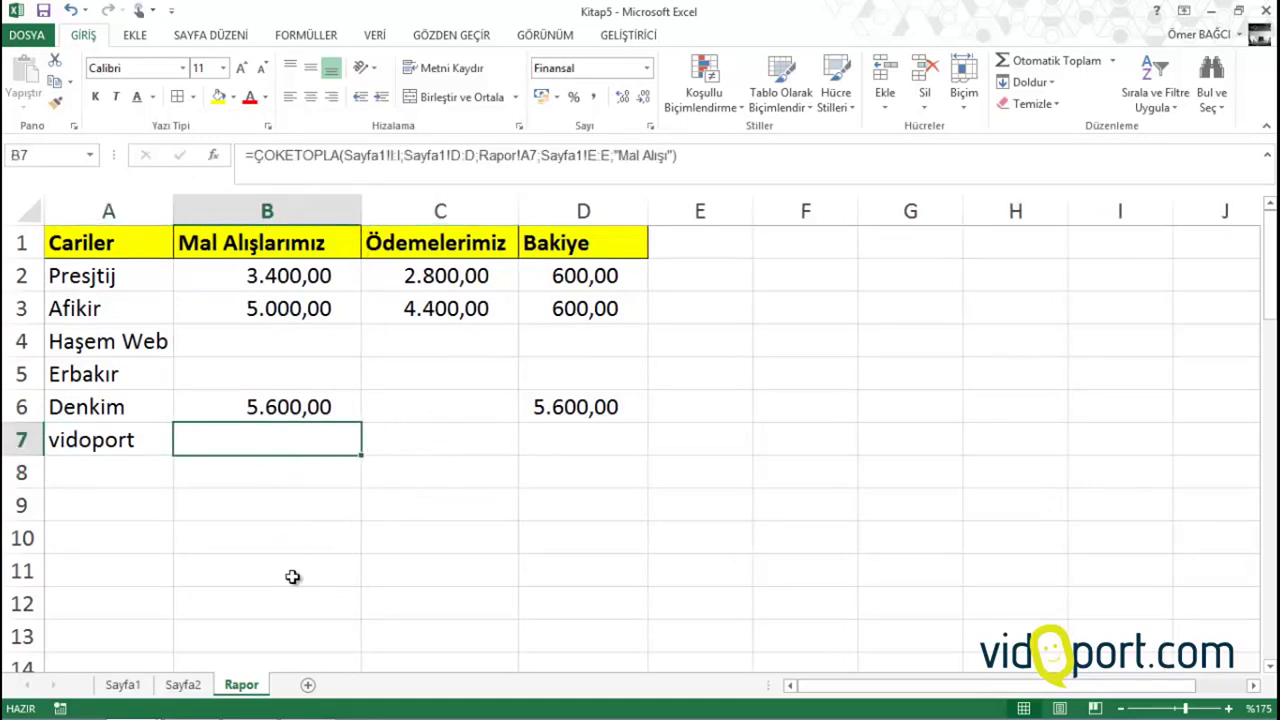
Step: On Sayfa1, start ledger row 11 with today's date 14.8.2014 and supplier vidoport
left_click(123, 685)
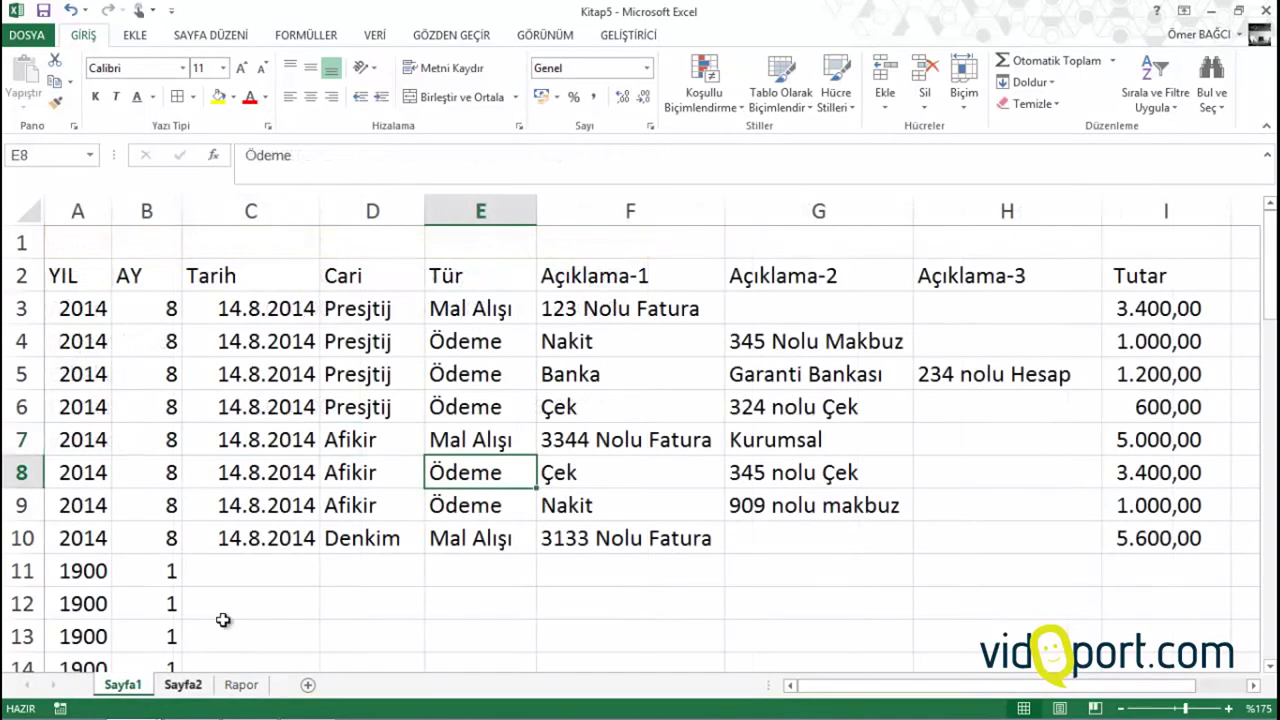
left_click(250, 568)
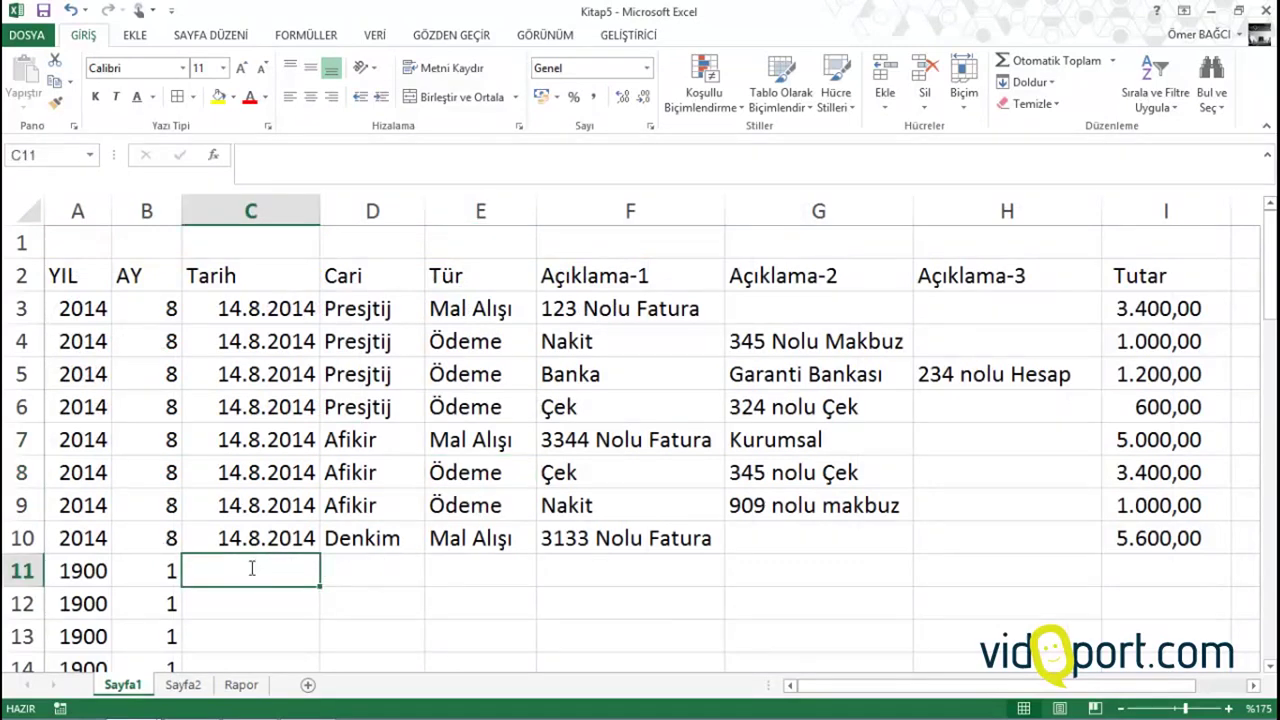
key("ctrl+semicolon")
key("Tab")
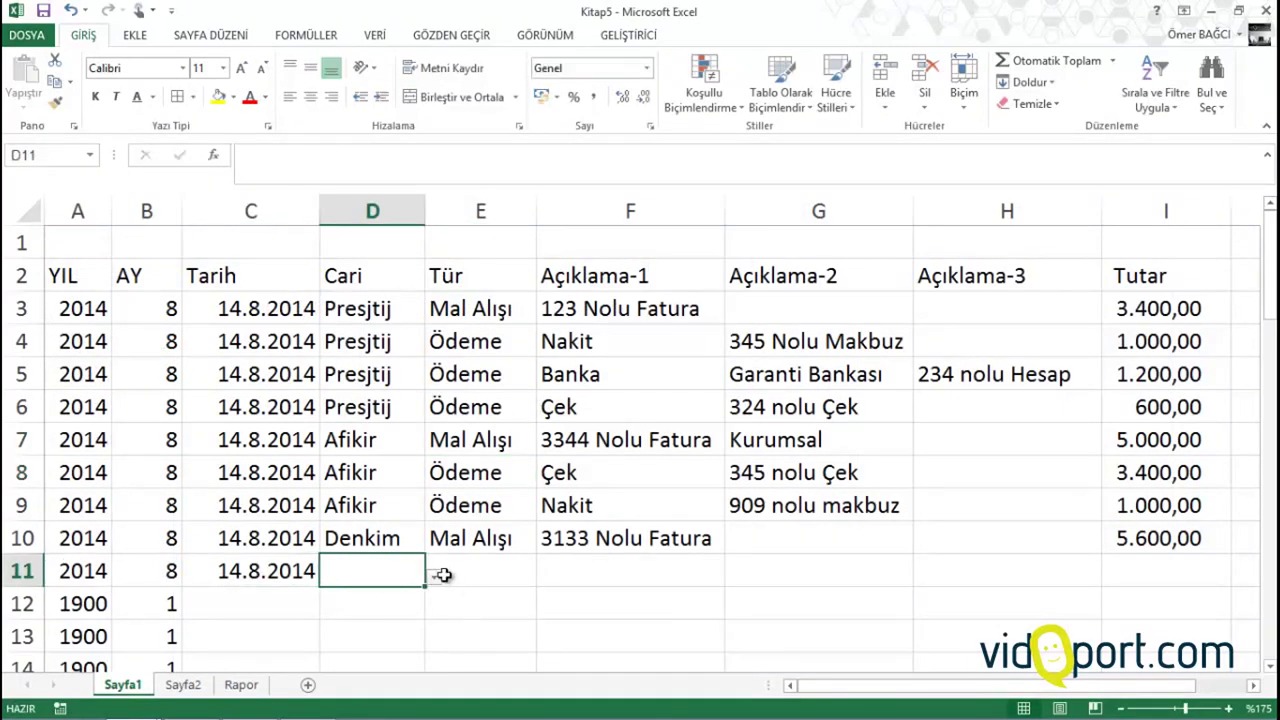
left_click(436, 577)
left_click(363, 702)
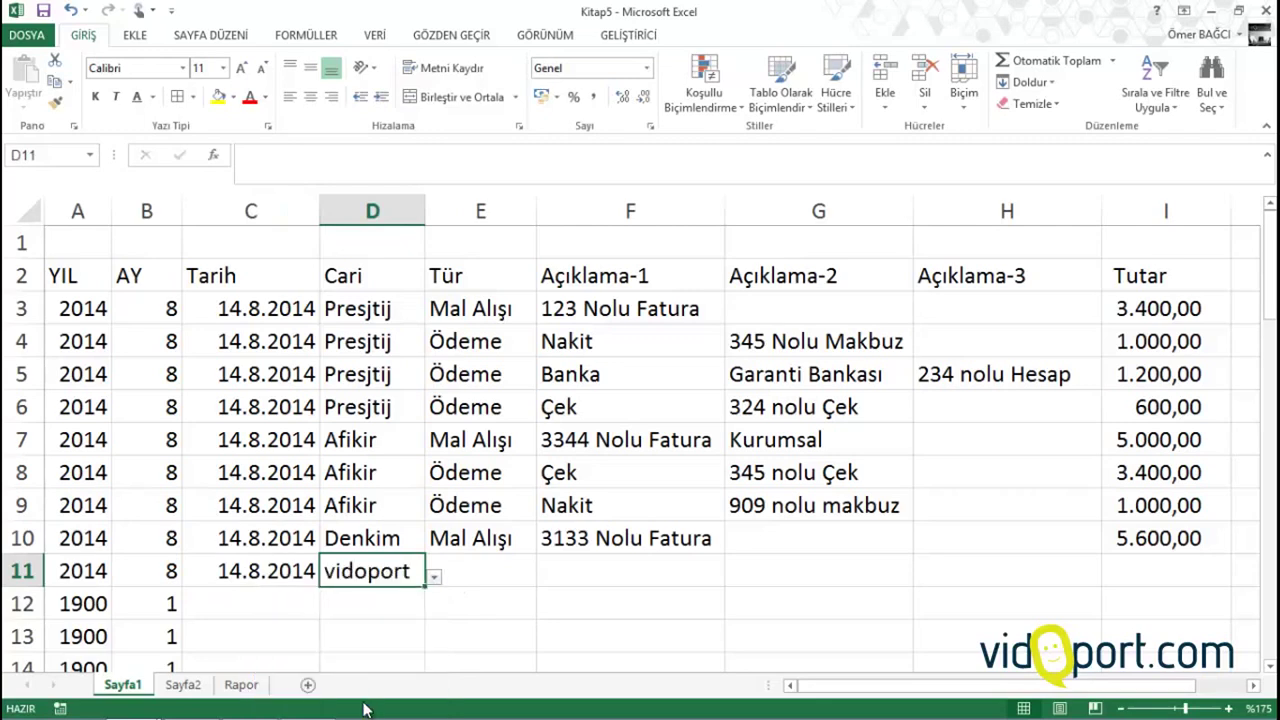
Step: Complete row 11 as Mal Alışı, '45 nolu fatura', Tutar 3.300, then view the Rapor sheet
left_click(486, 562)
type("Mal Alışı")
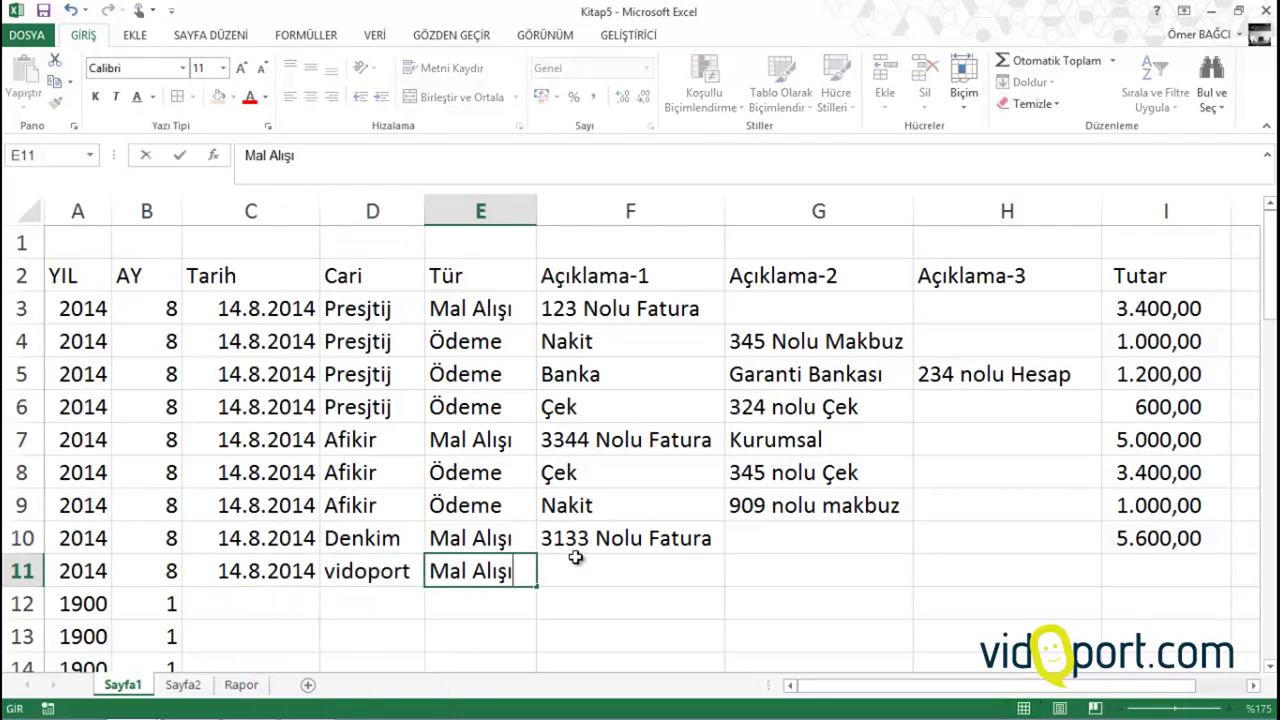
left_click(576, 558)
type("45 nol")
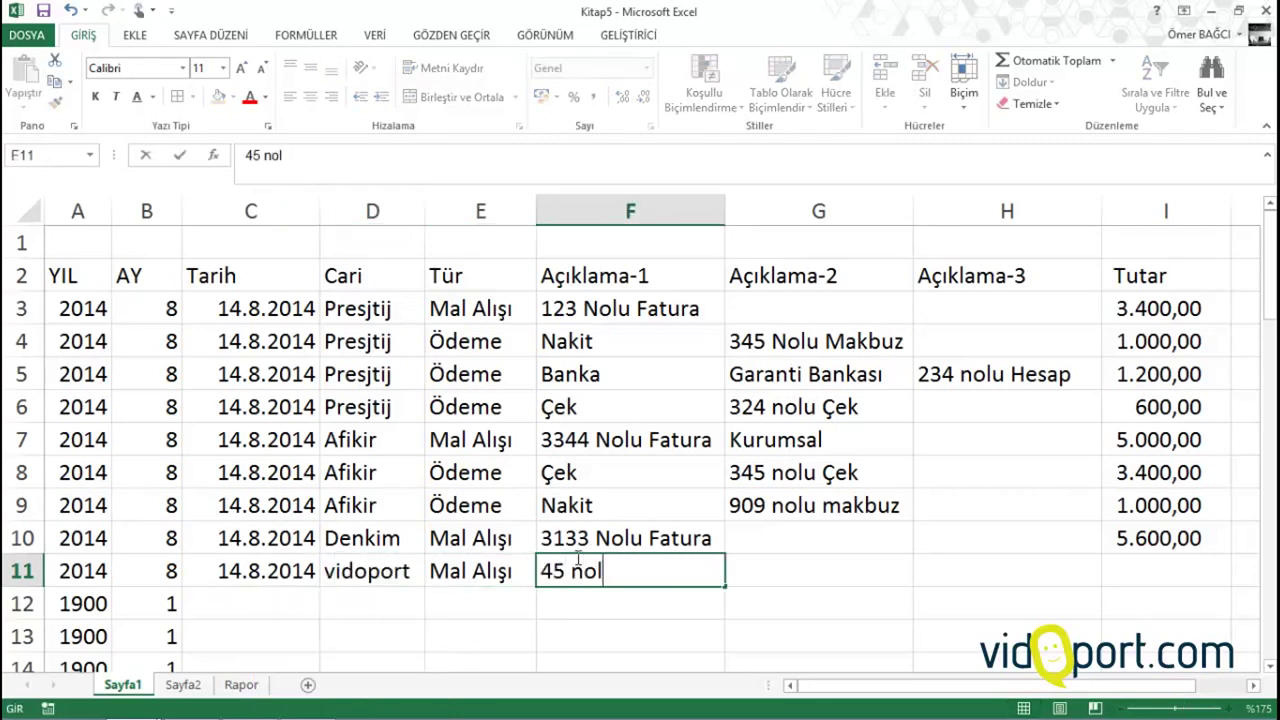
type("u fatura")
key("Tab")
key("Tab")
key("Tab")
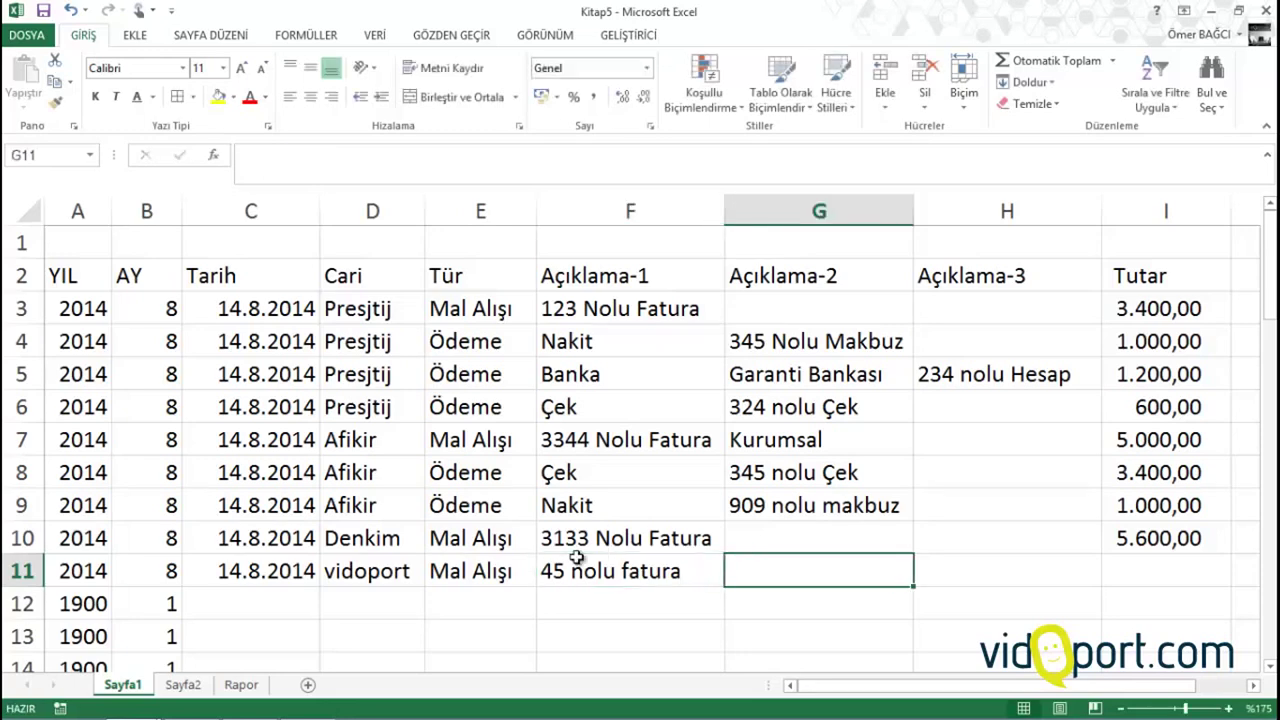
type("3")
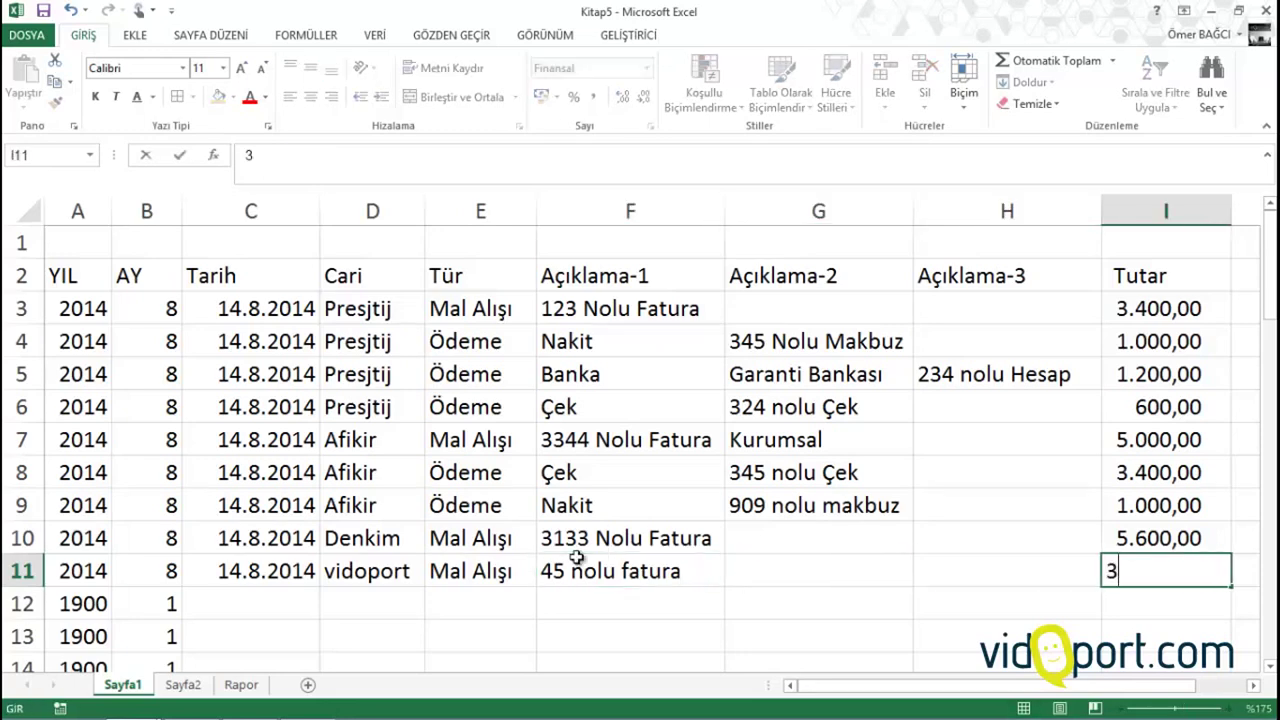
type(".300")
key("Return")
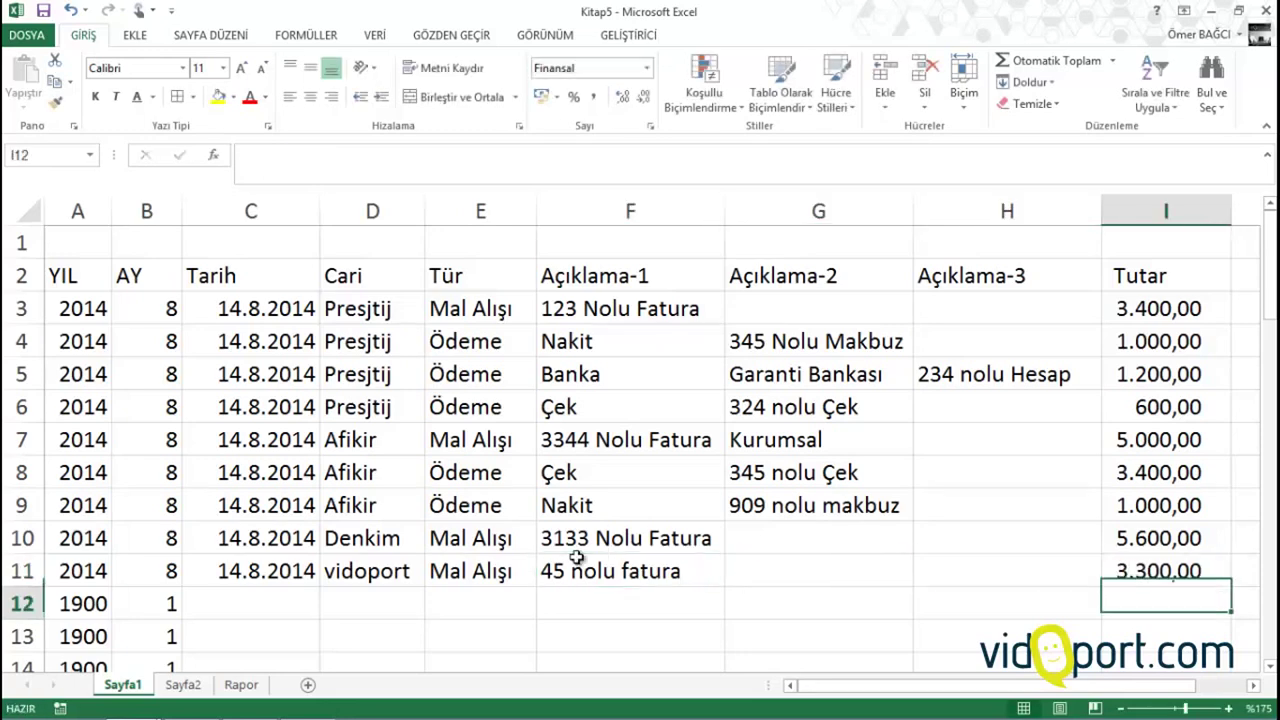
left_click(242, 685)
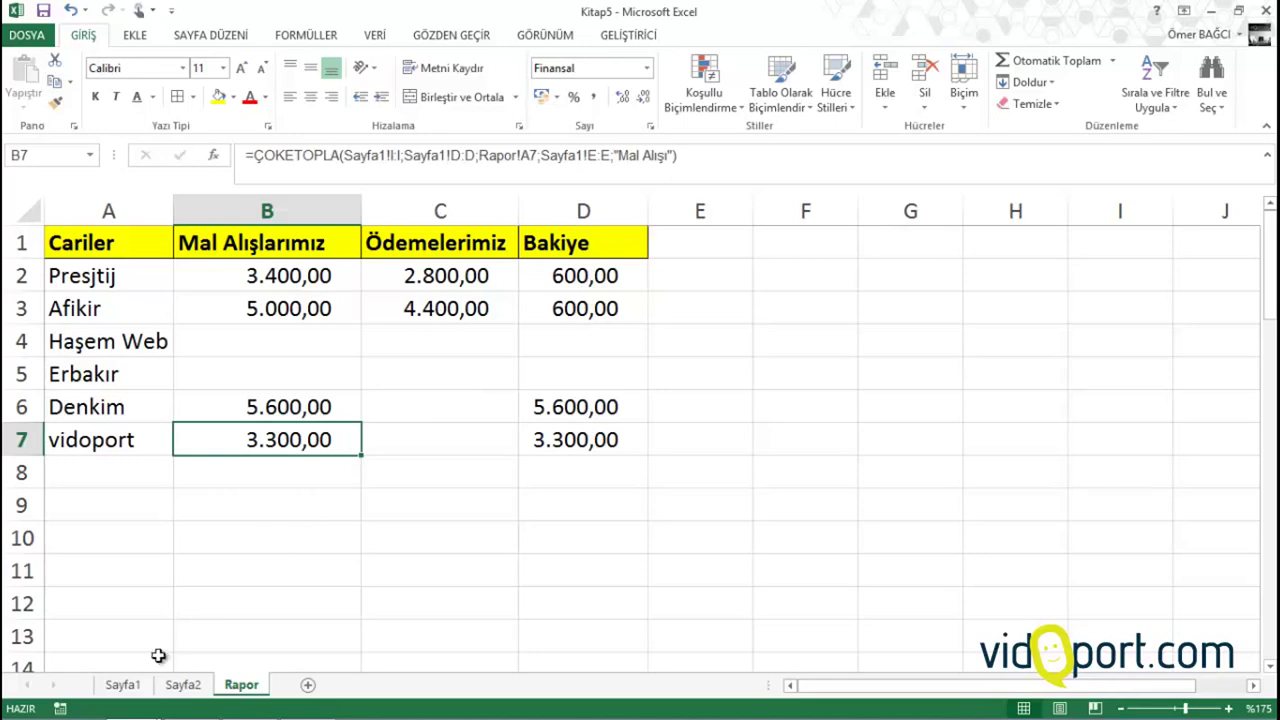
Step: On Sayfa1 fill row 12 with 1.9, vidoport, Ödeme, Çek and 2300
left_click(123, 684)
left_click(240, 605)
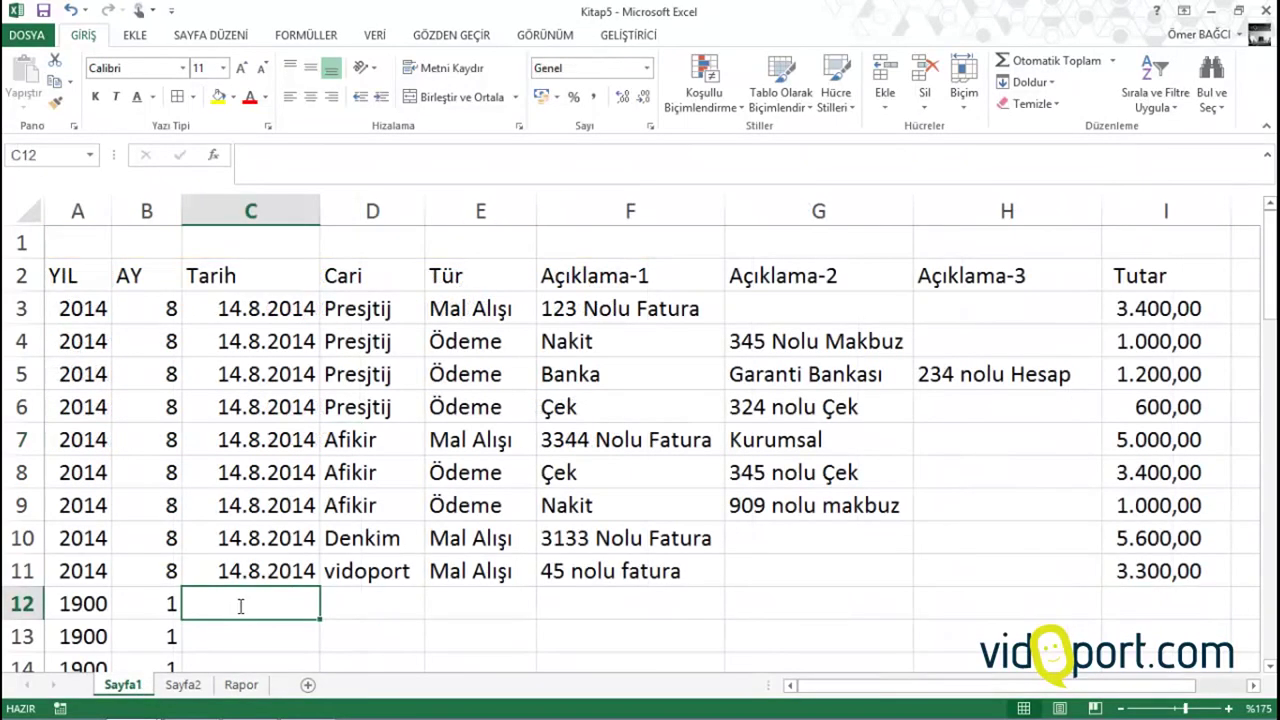
type("1")
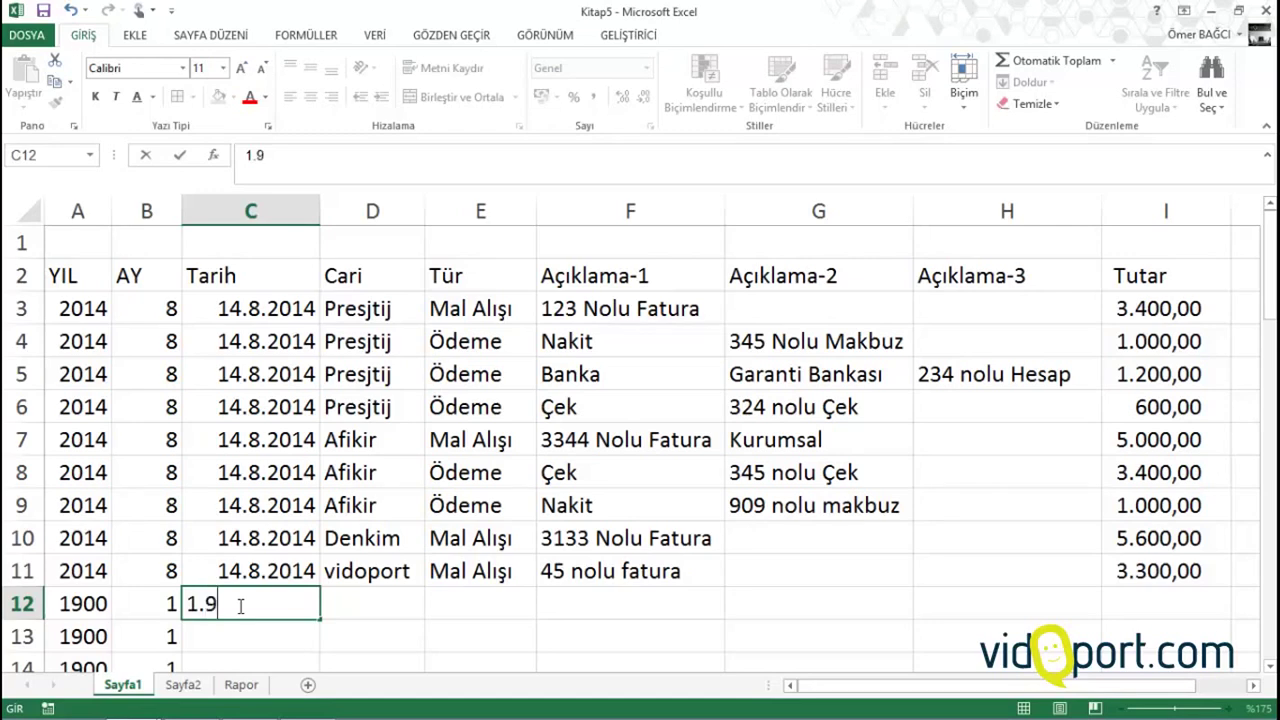
type(".9")
key("Tab")
type("v")
key("Tab")
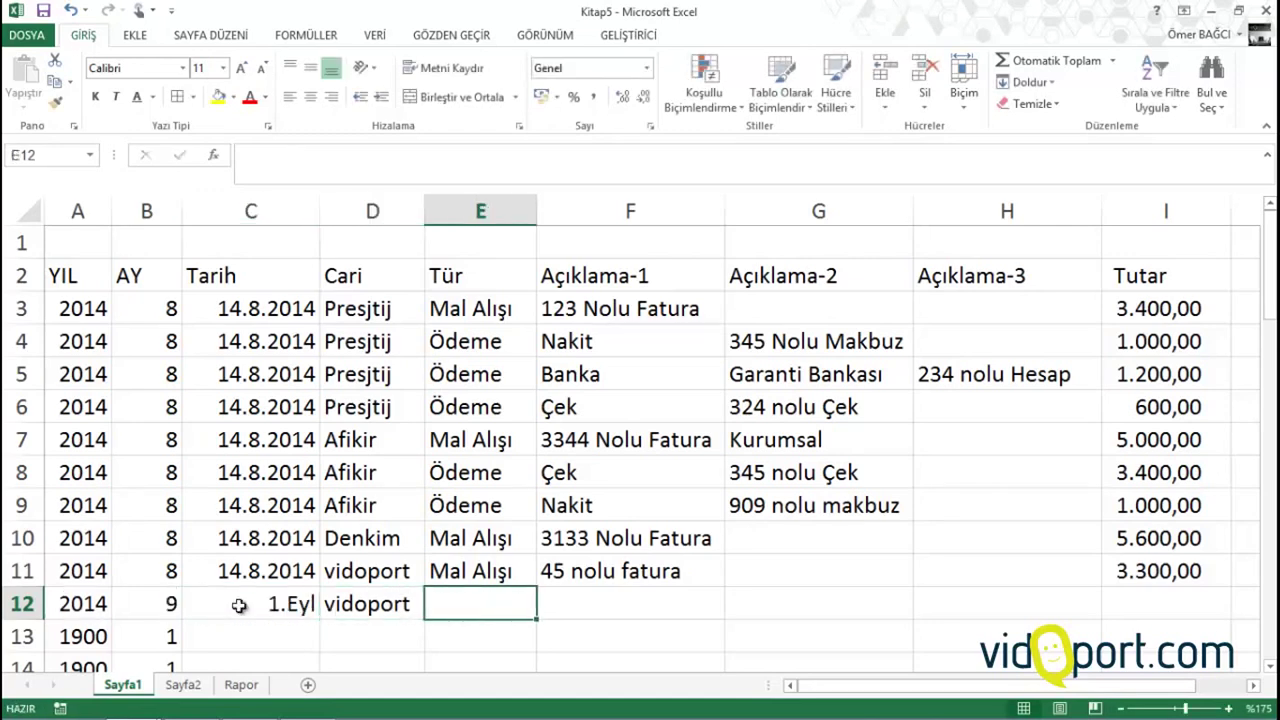
type("ö")
key("Tab")
type("ç")
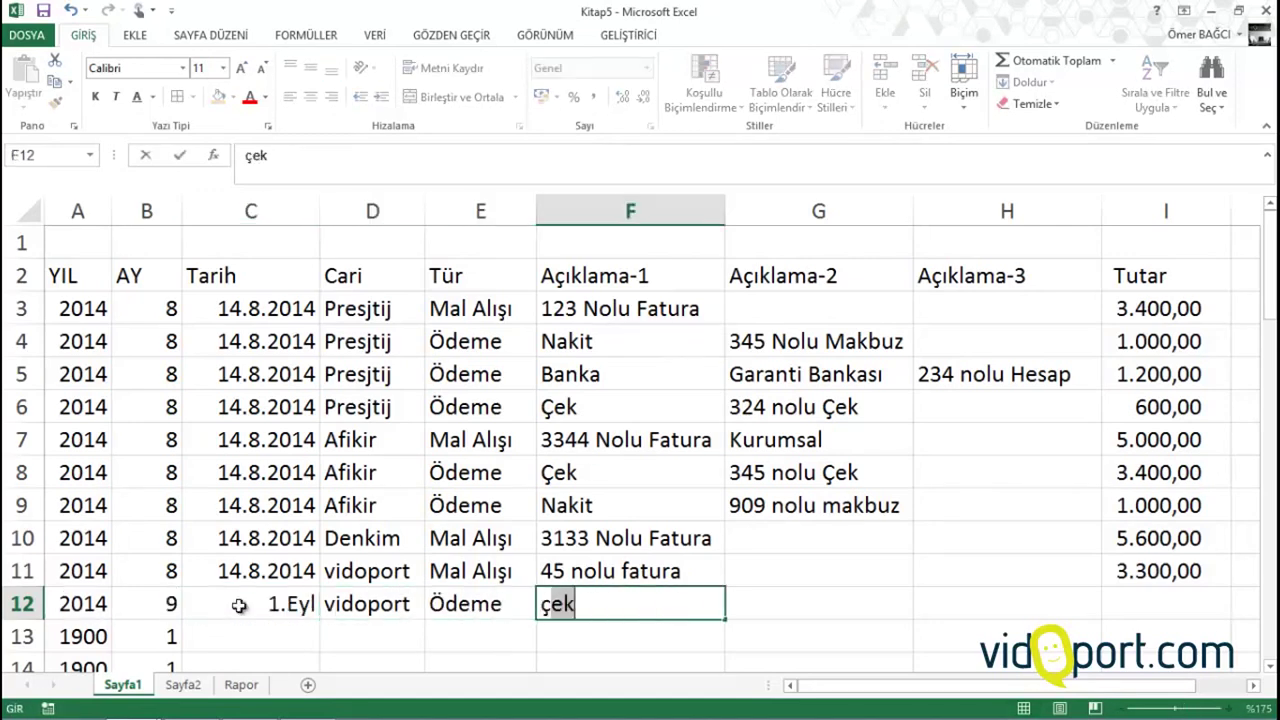
key("Tab")
key("Tab")
key("Tab")
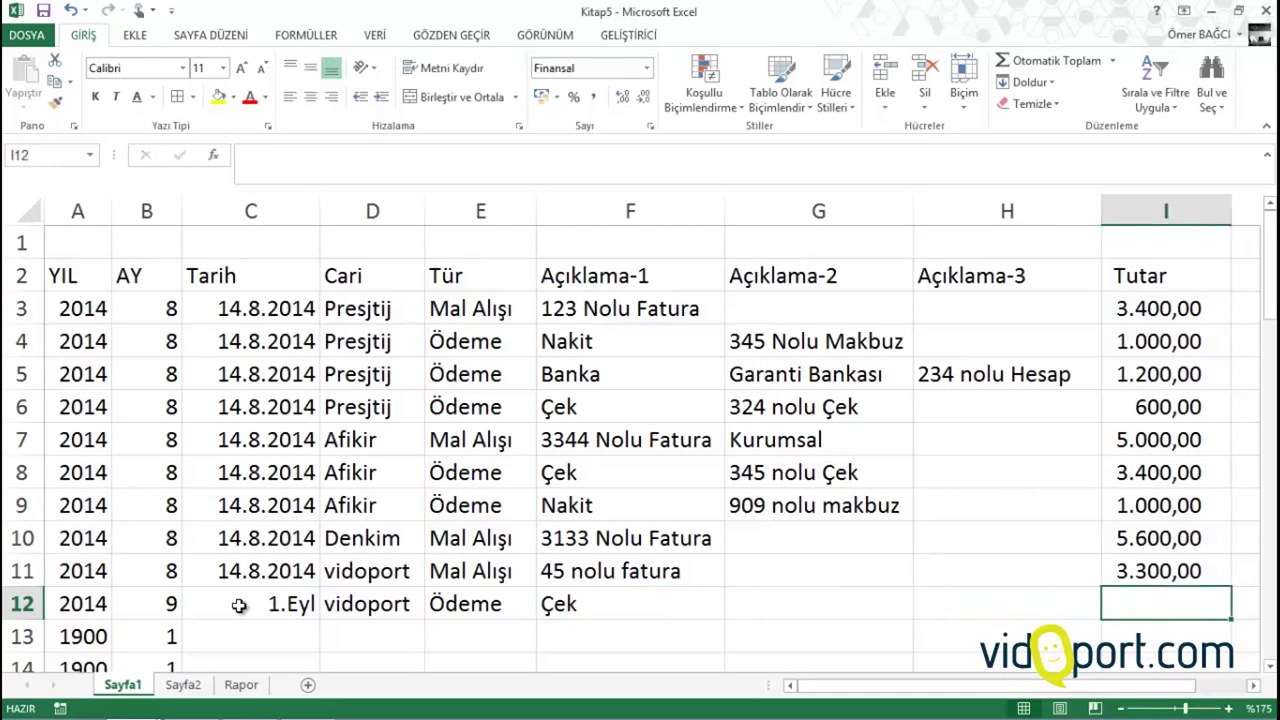
type("2300")
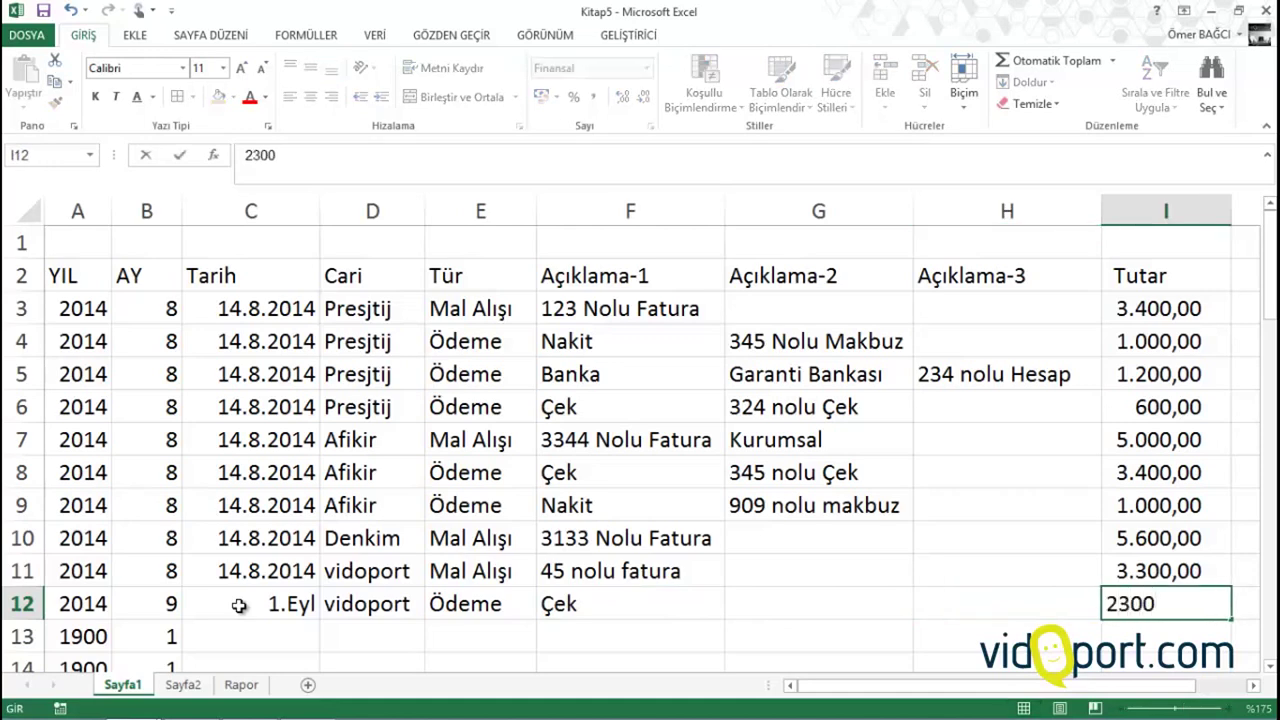
key("Return")
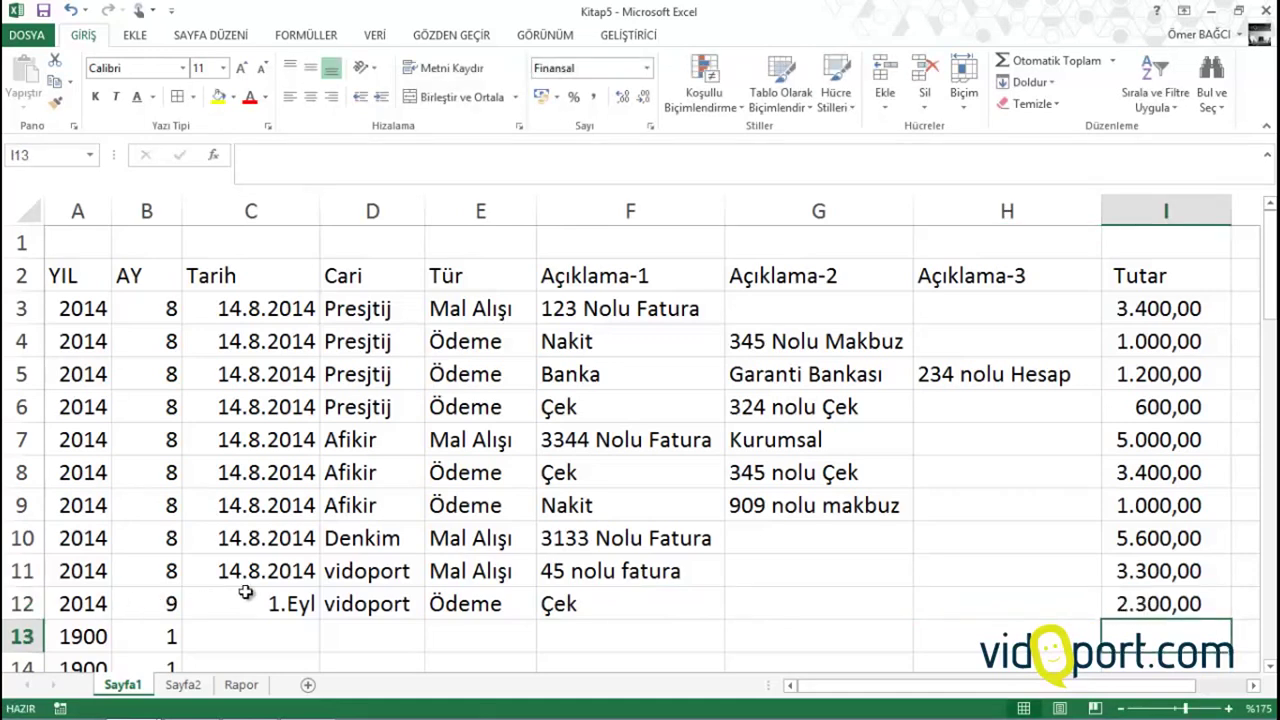
Step: Format the Tarih column C as Kısa Tarih (short date)
left_click(271, 601)
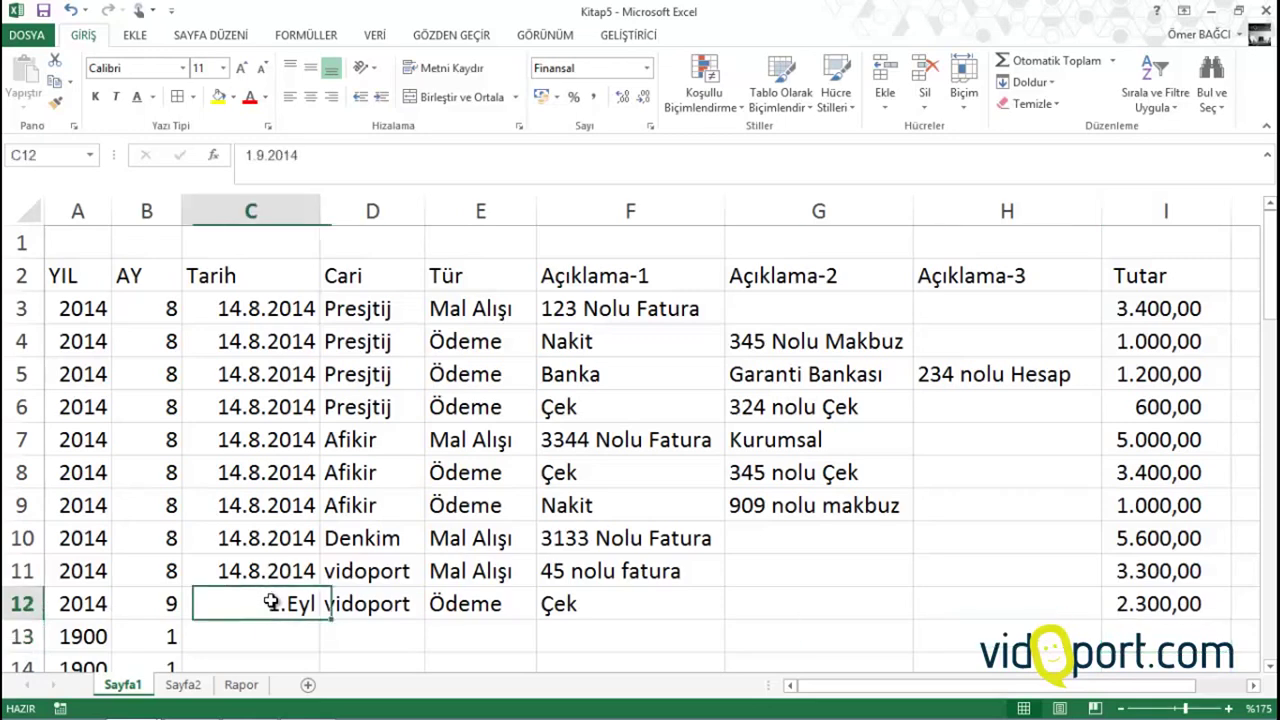
left_click(300, 211)
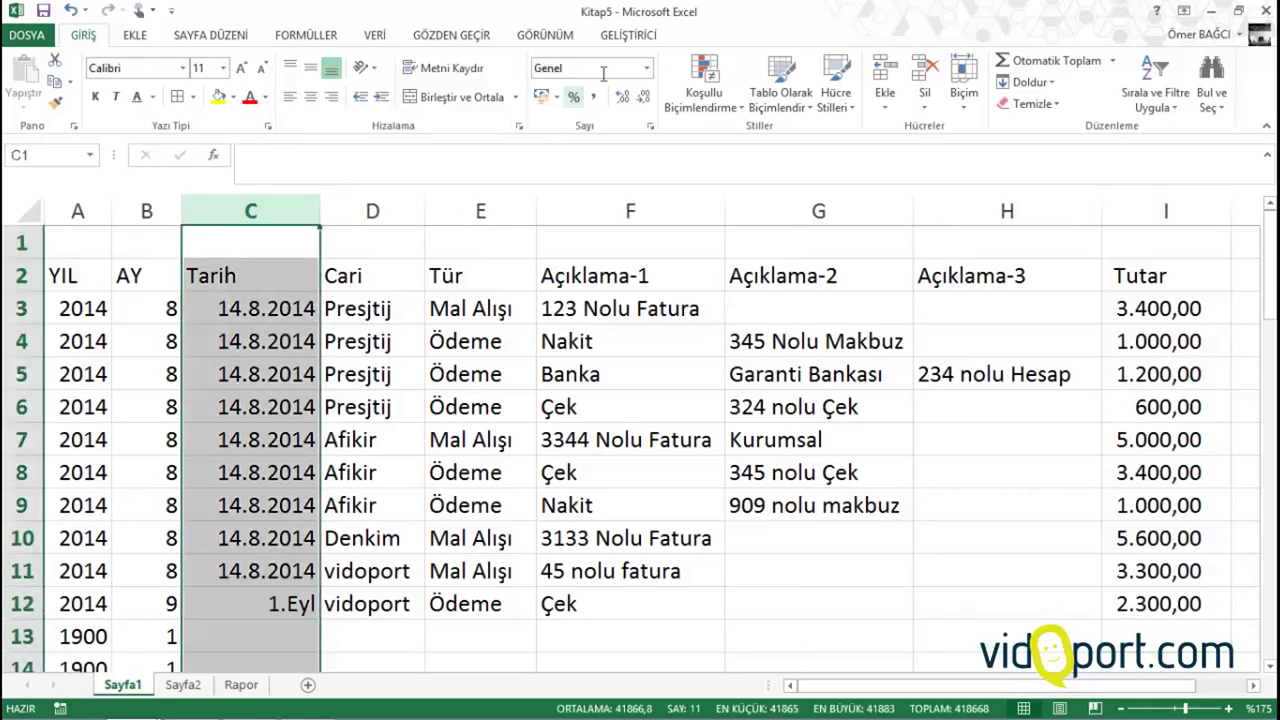
left_click(646, 68)
left_click(623, 261)
Step: On the Rapor sheet, review the Bakiye formulas in column D and the Cariler header
left_click(260, 474)
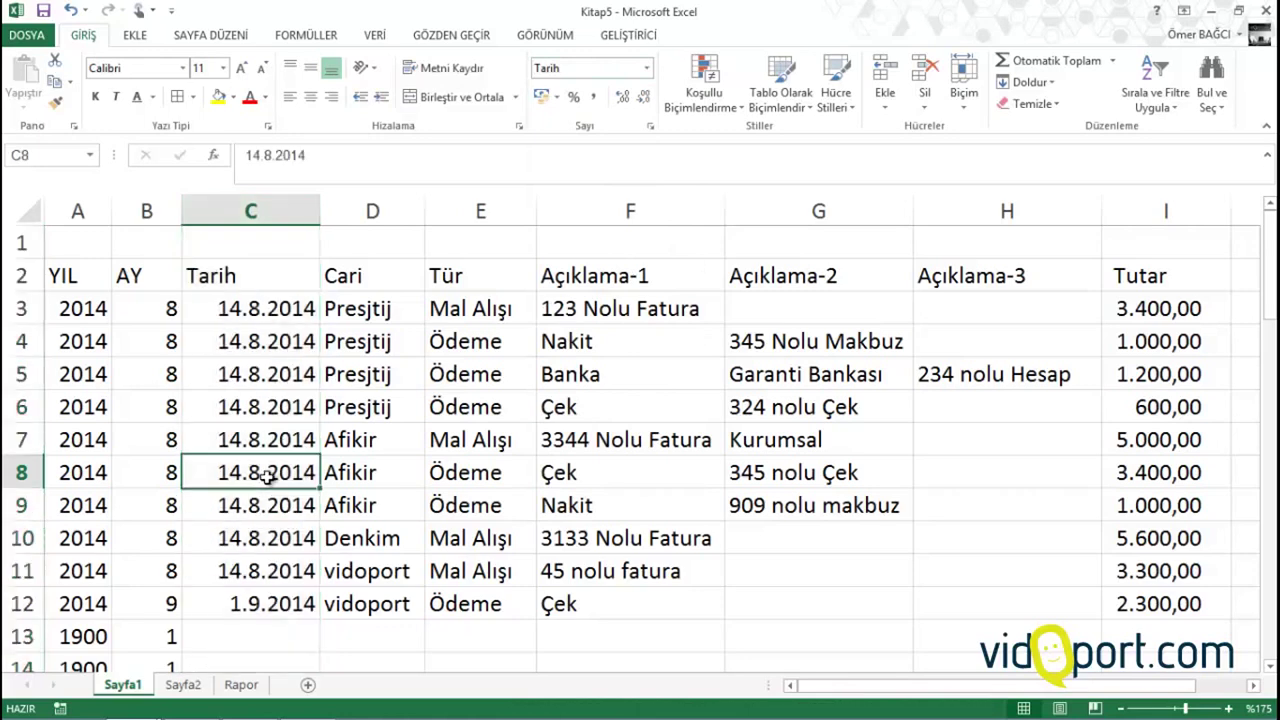
left_click(238, 686)
left_click(605, 450)
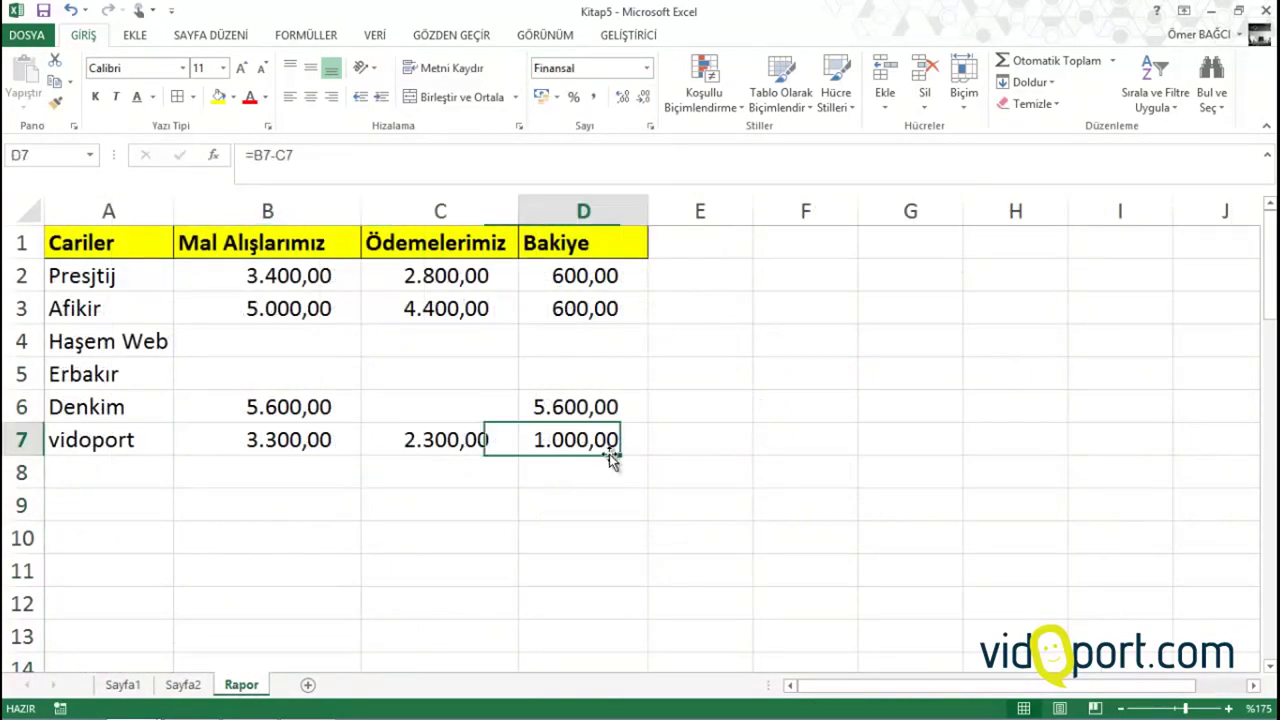
left_click(581, 492)
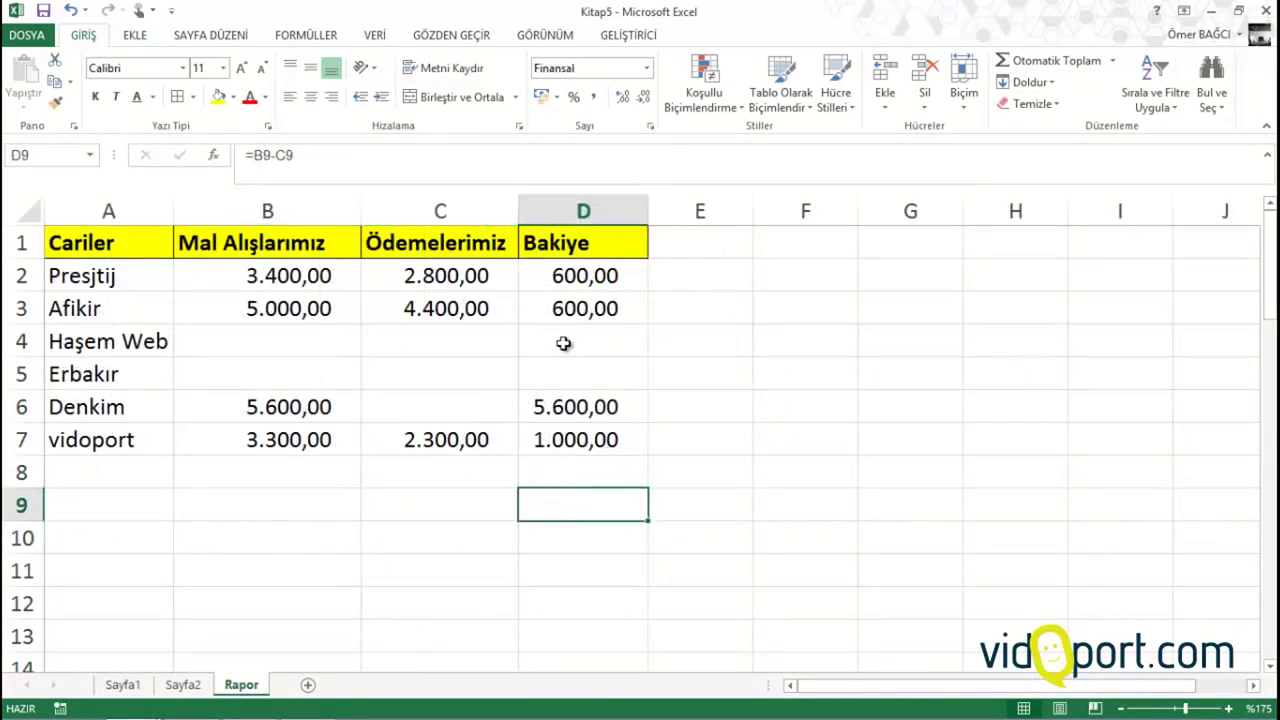
left_click(597, 442)
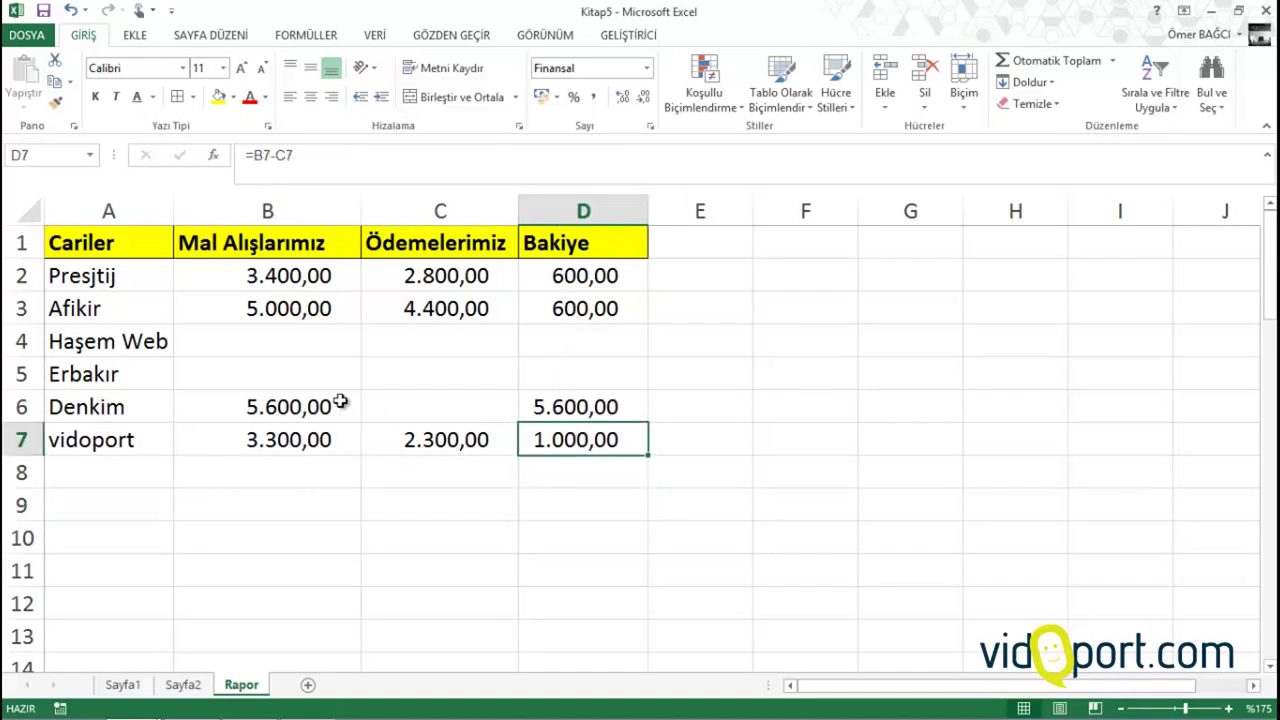
left_click(75, 246)
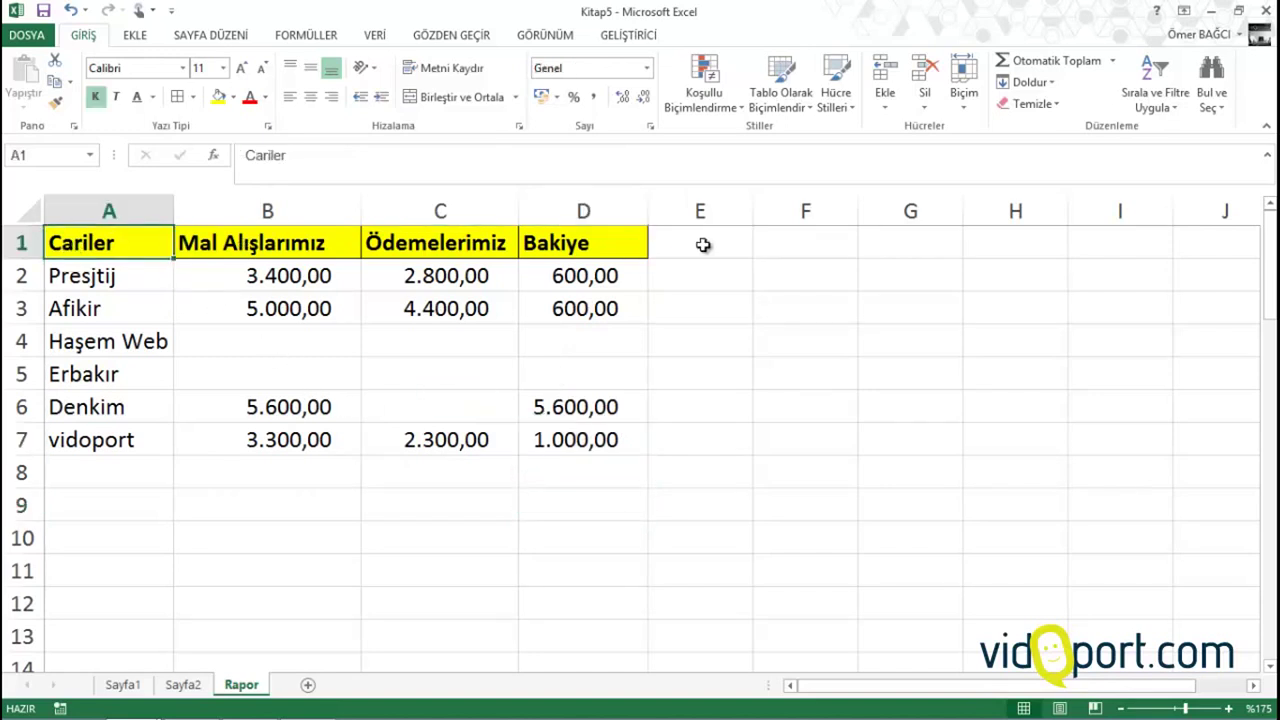
Step: Enter the headers Cariler, Nakit, Çek, Banka and Toplam across F1:J1
left_click(808, 242)
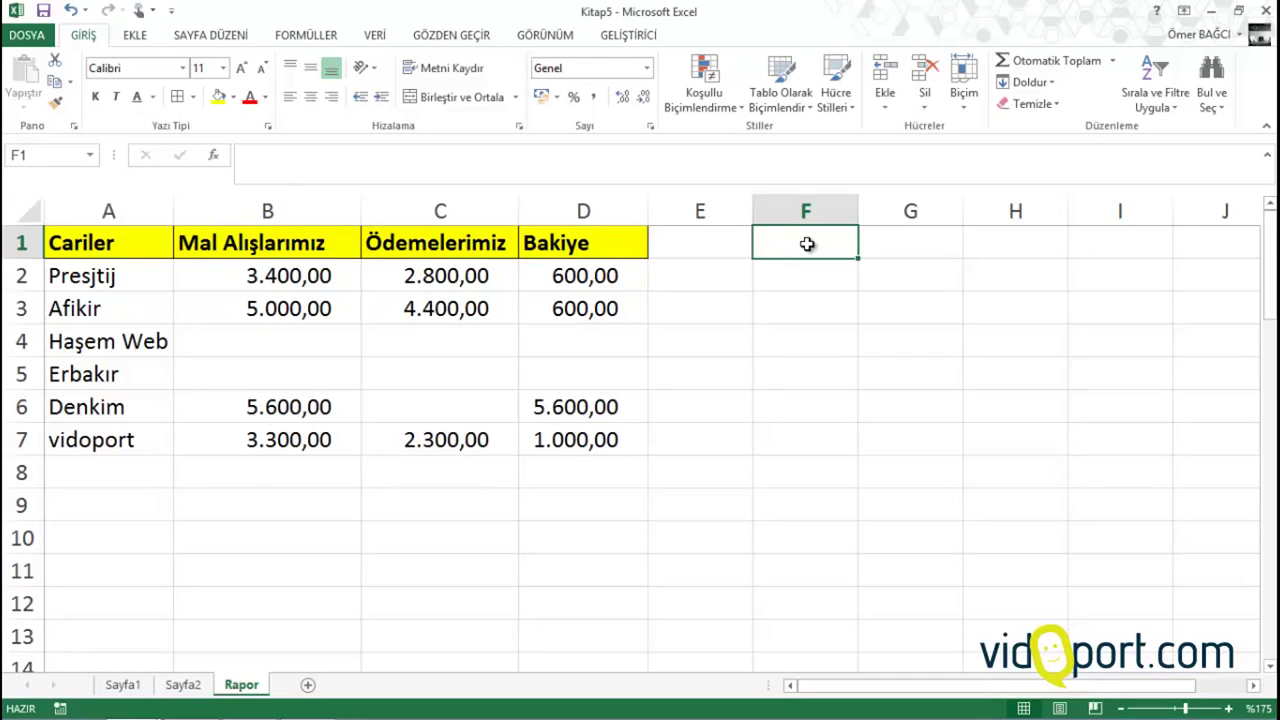
type("Ca")
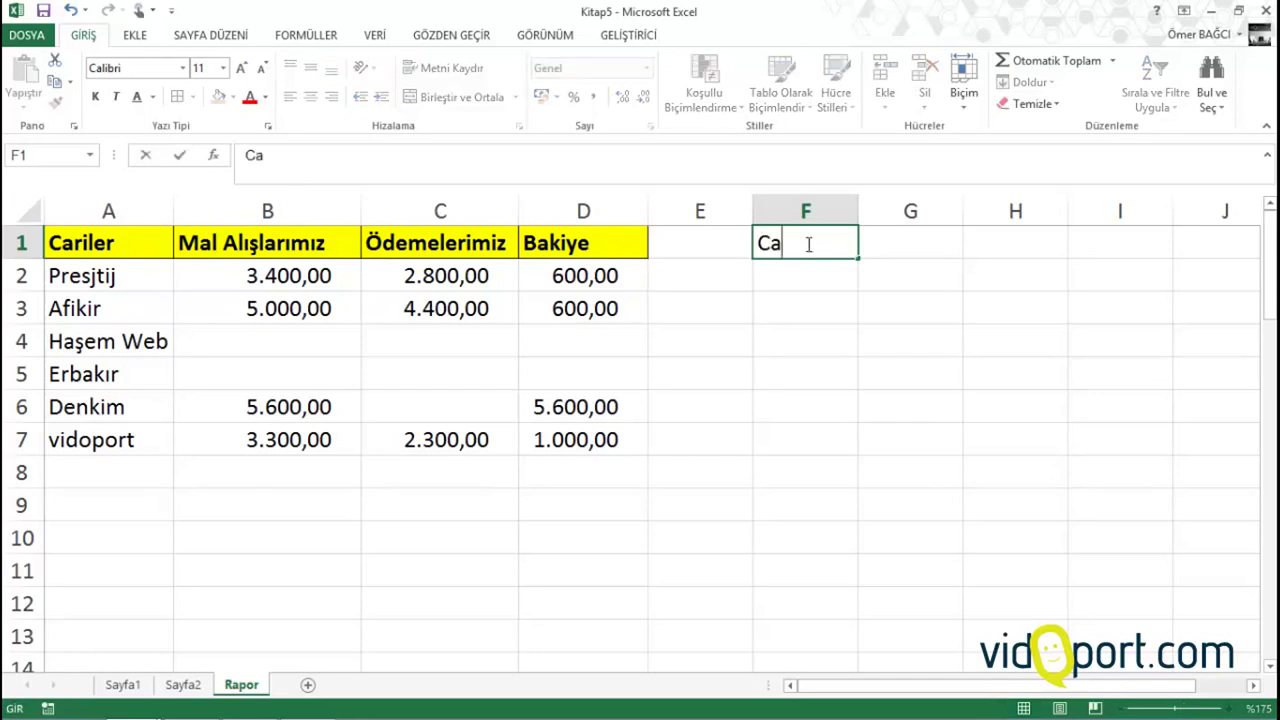
type("riler")
key("Tab")
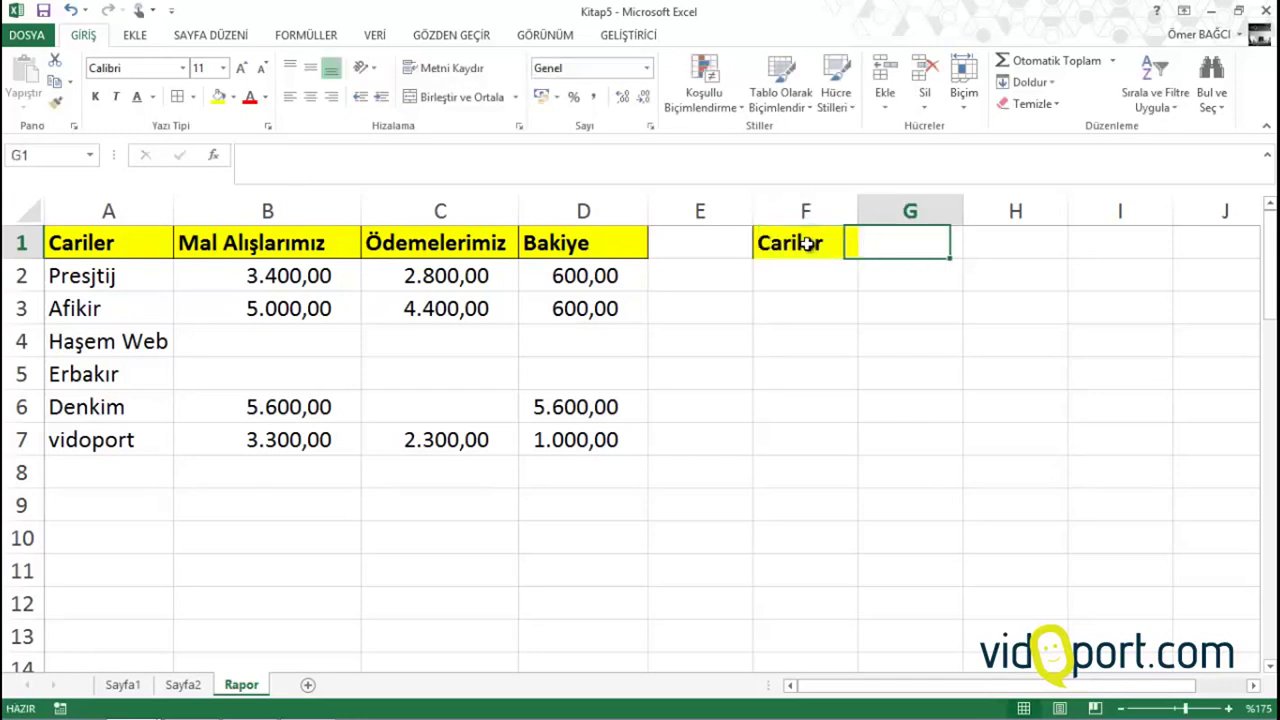
type("Naki")
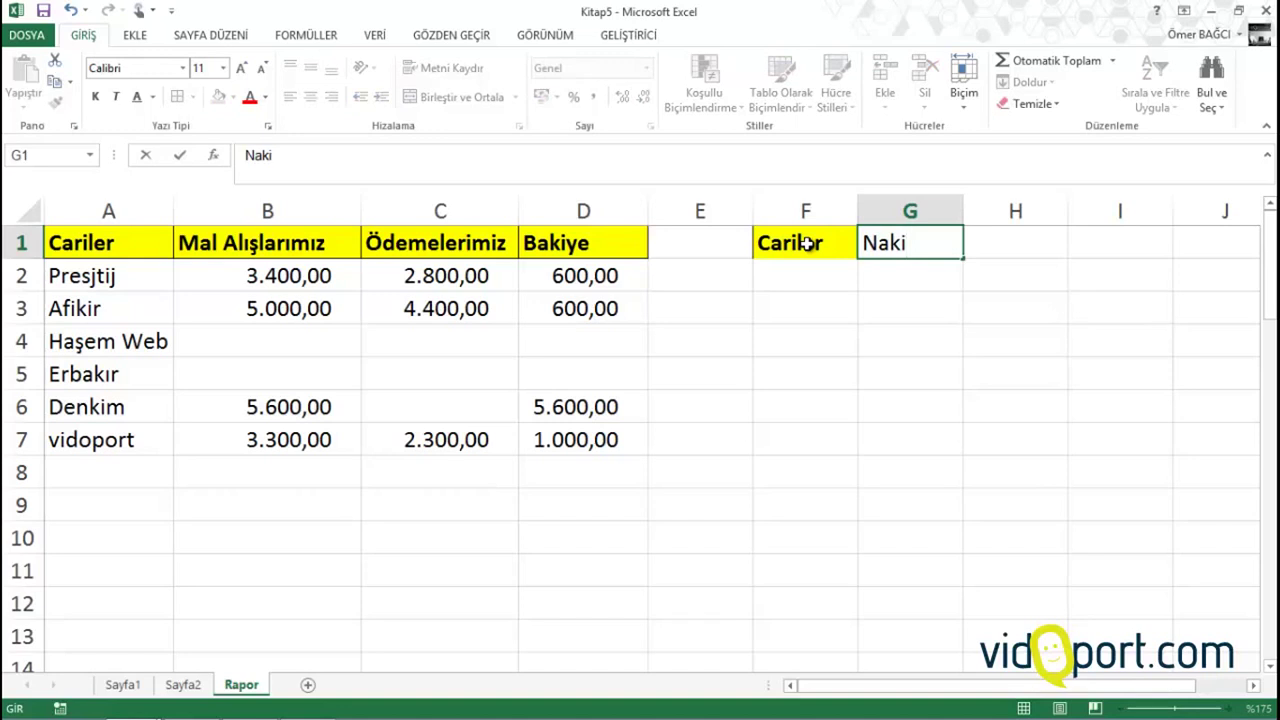
type("t")
key("Tab")
type("Çek")
key("Tab")
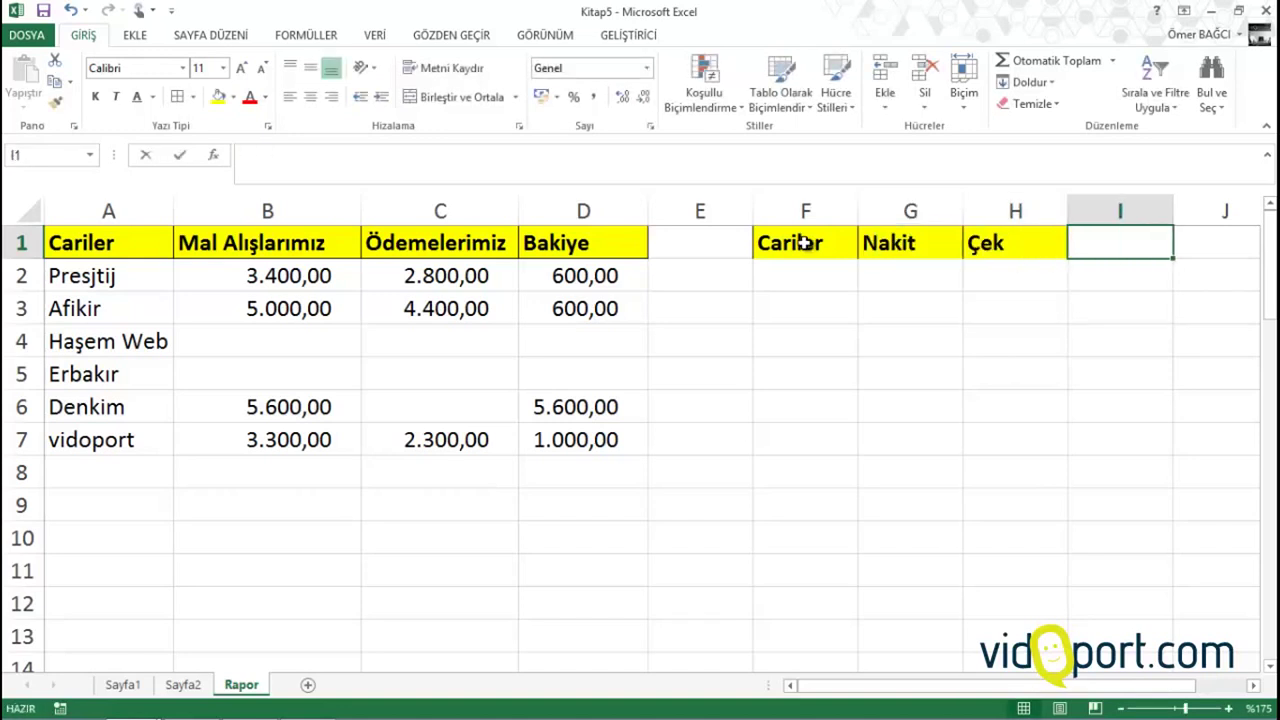
type("Banka")
key("Tab")
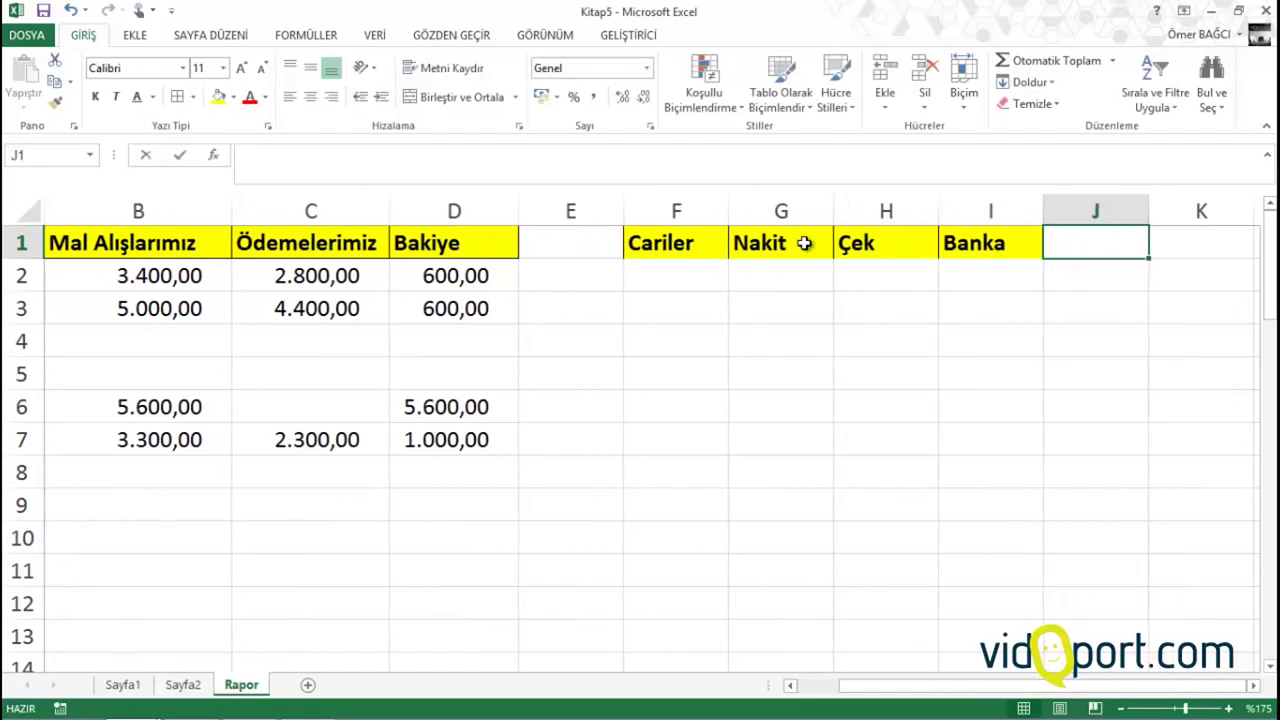
type("Toplam")
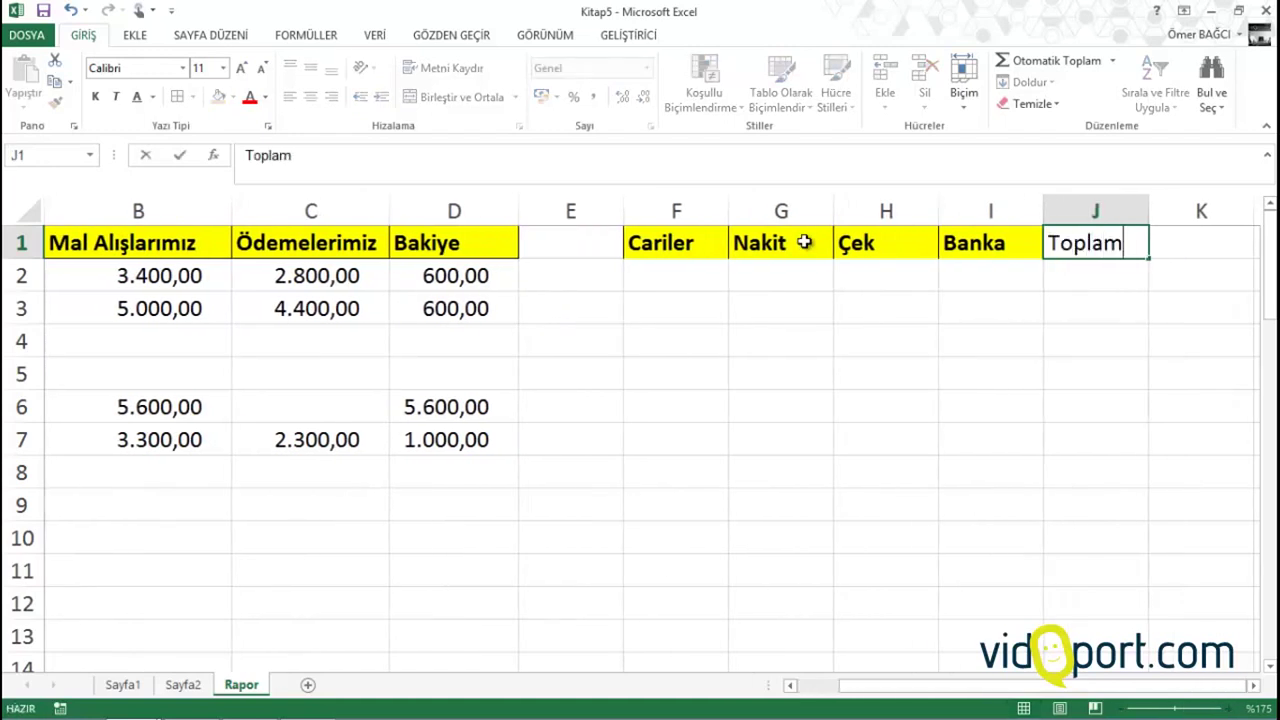
key("Return")
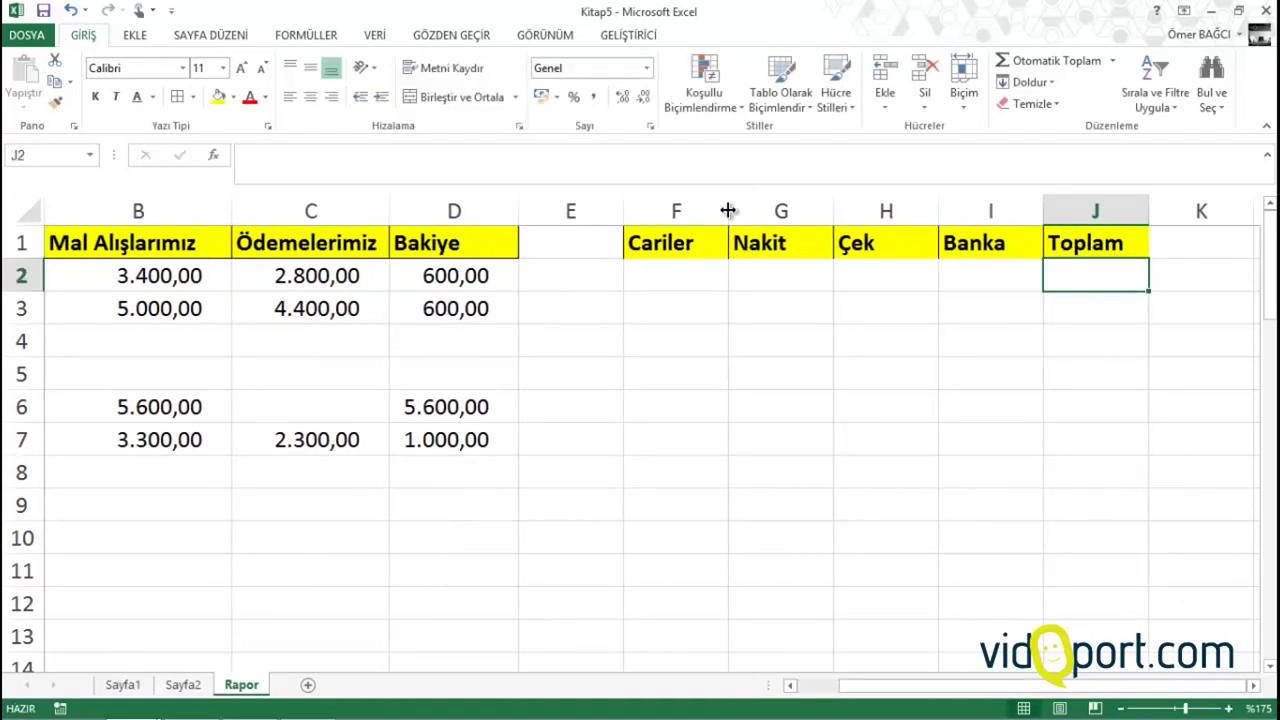
Step: Widen columns F and G, then copy the Sayfa2 account names from A3 downward
left_click_drag(729, 209, 741, 209)
left_click_drag(846, 205, 855, 203)
left_click(690, 276)
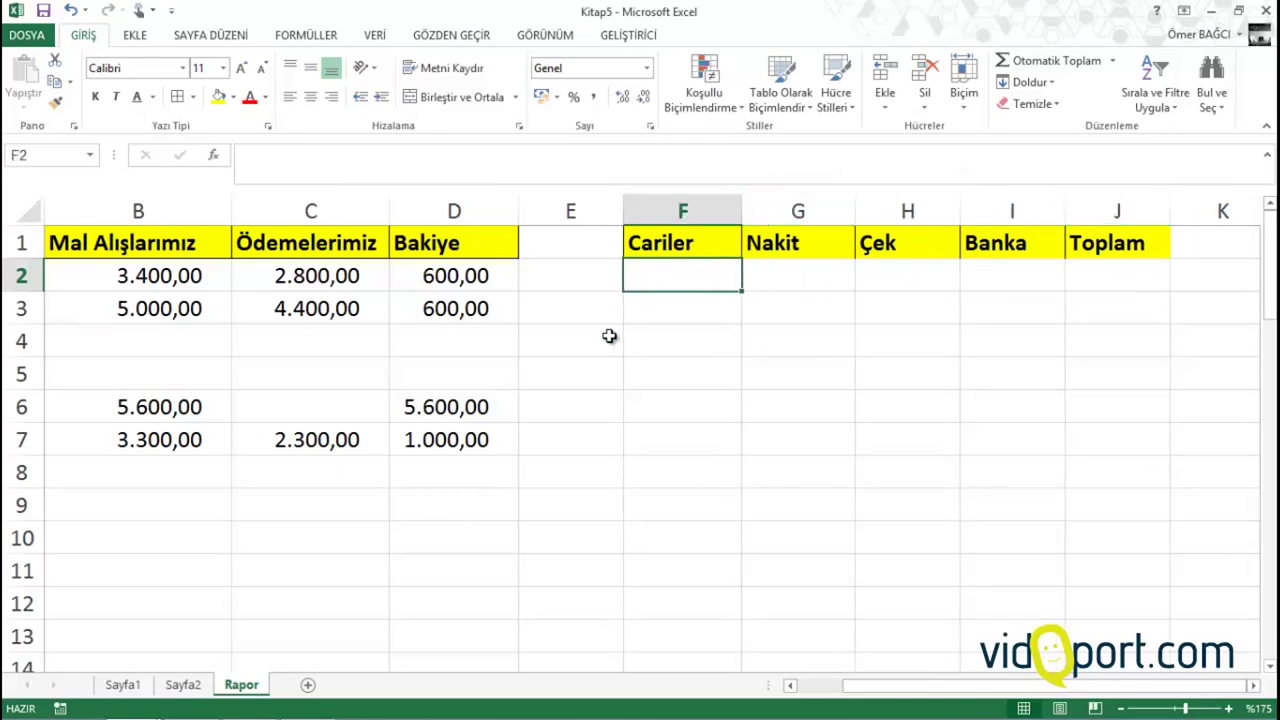
left_click(183, 686)
left_click_drag(110, 349, 152, 266)
right_click(152, 266)
left_click(200, 303)
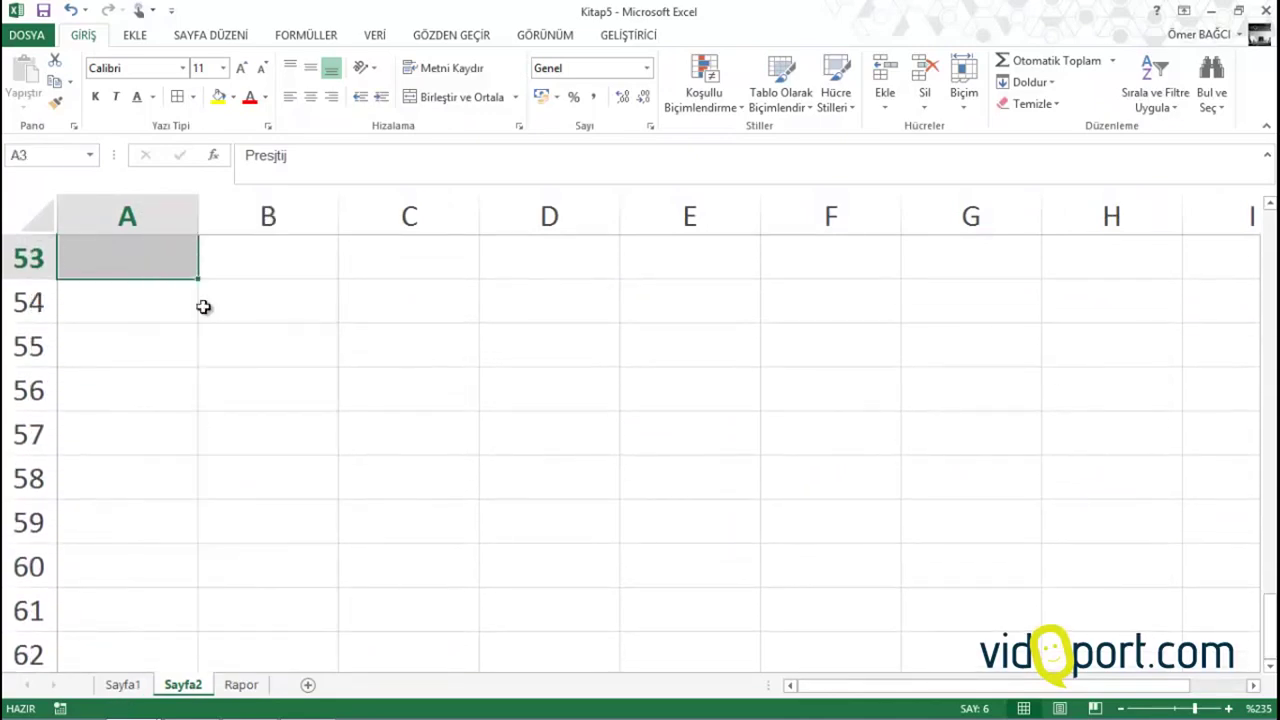
scroll(272, 636, "up", 17)
Step: Paste the names into Rapor!F2 with Bağ Yapıştır and widen column F to fit
left_click(241, 684)
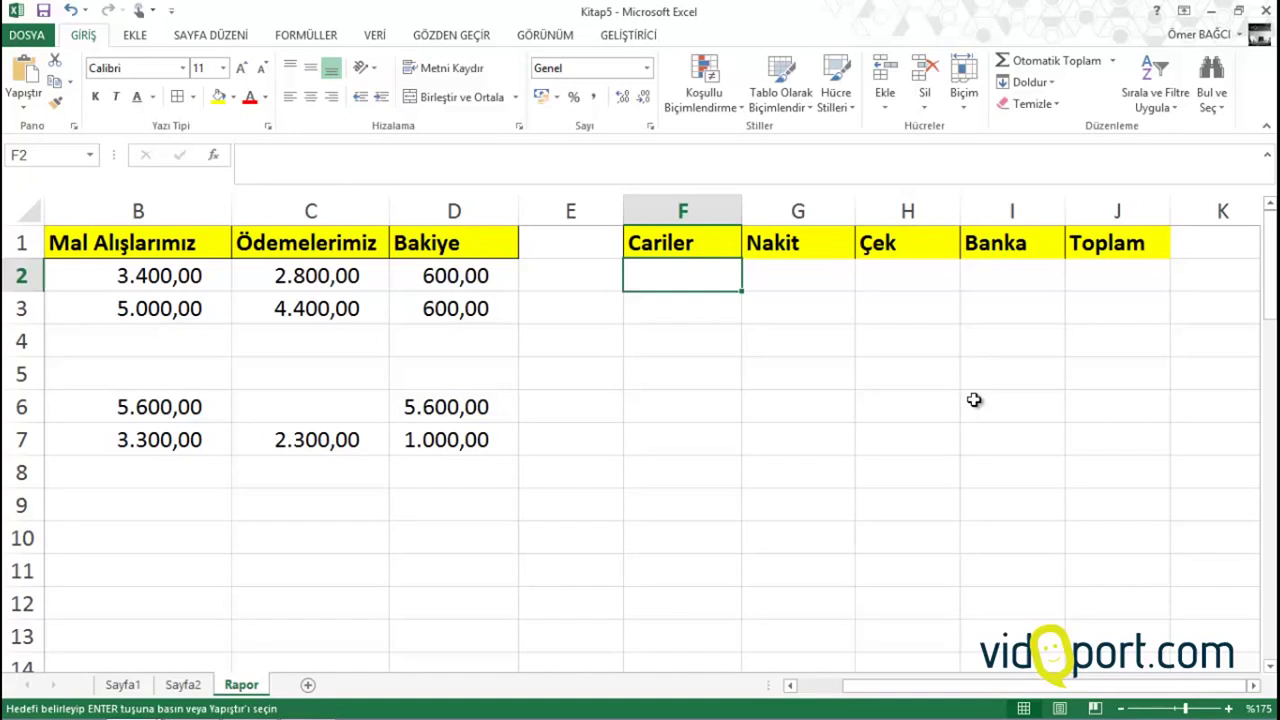
right_click(696, 273)
left_click(760, 373)
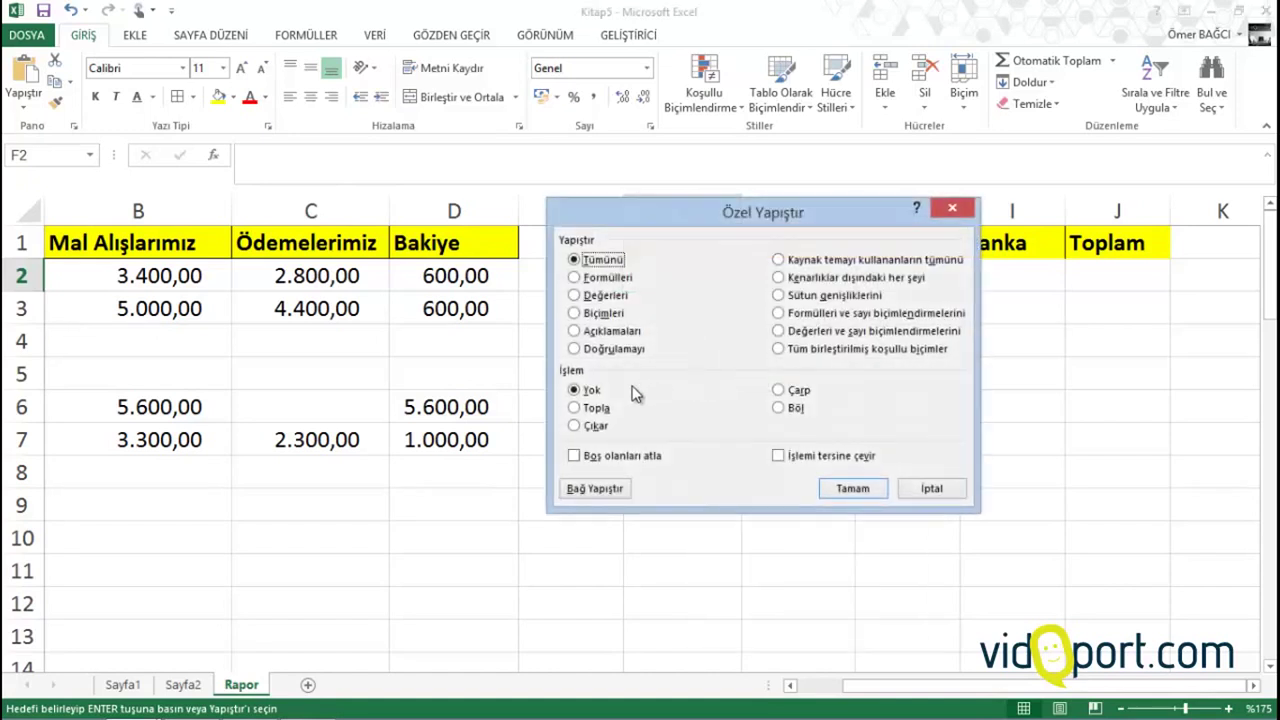
left_click(582, 487)
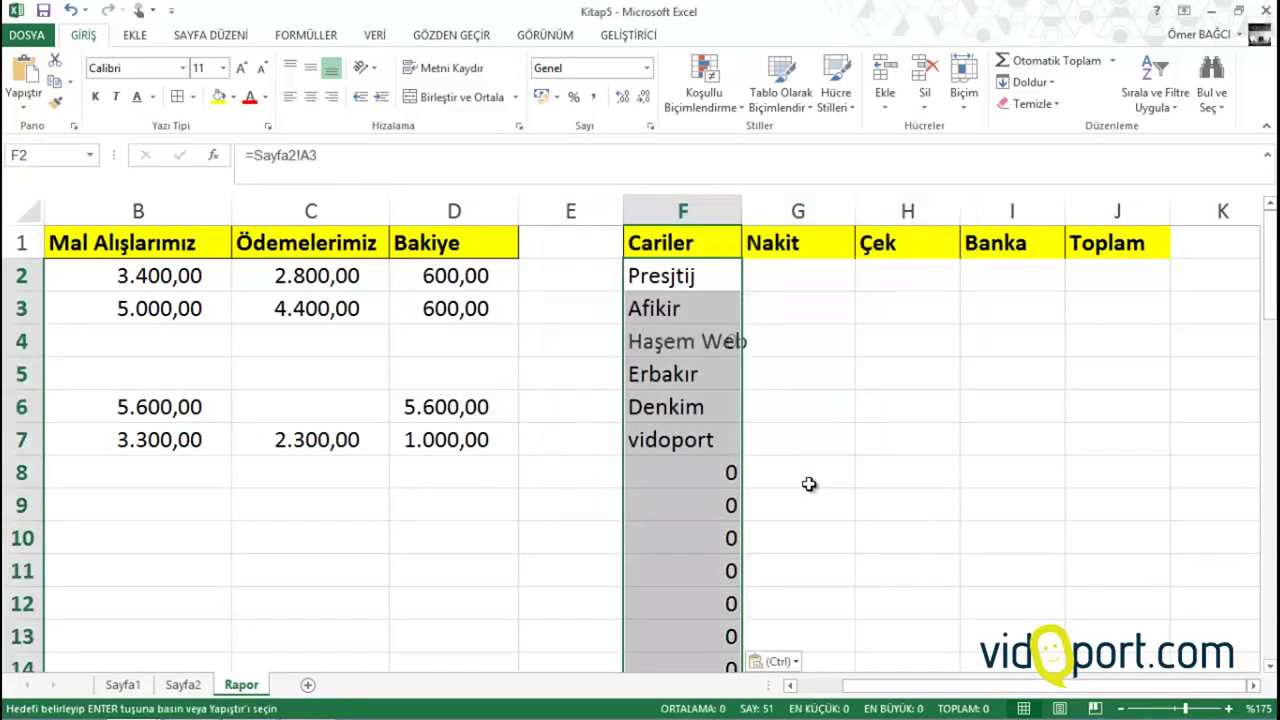
left_click(700, 525)
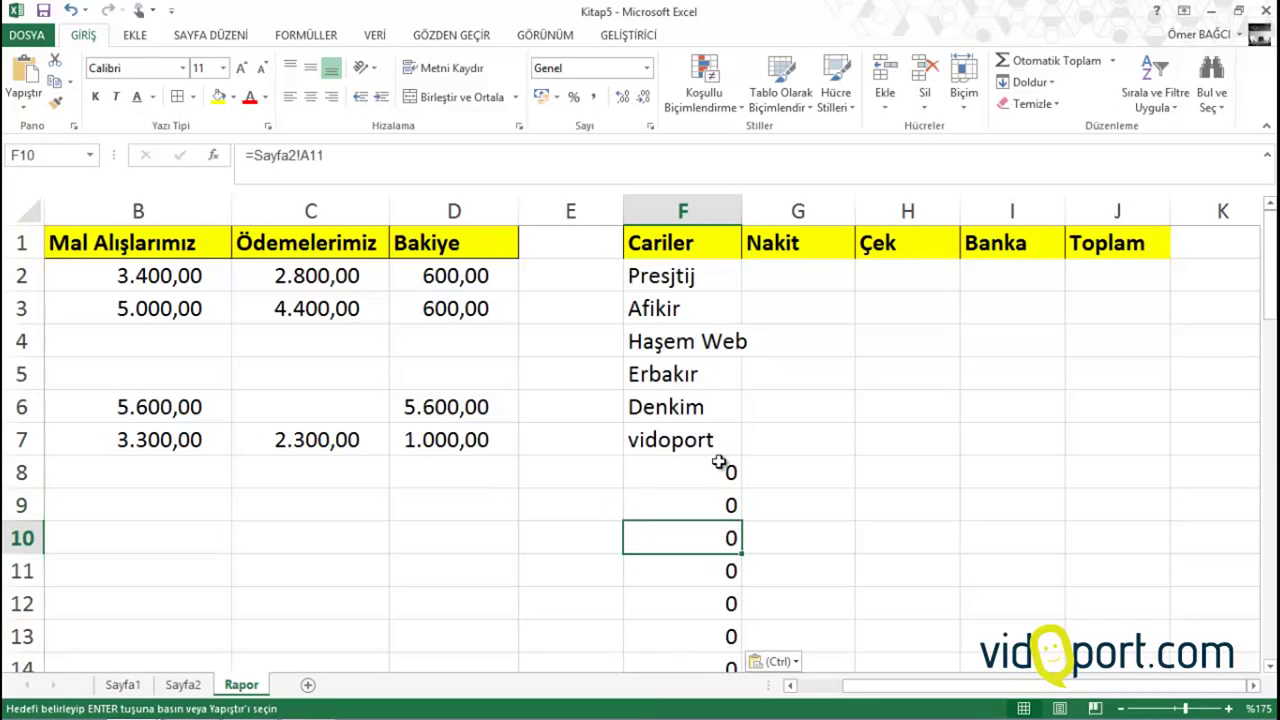
mouse_move(750, 200)
left_mouse_down()
mouse_move(740, 203)
mouse_move(757, 203)
left_mouse_up()
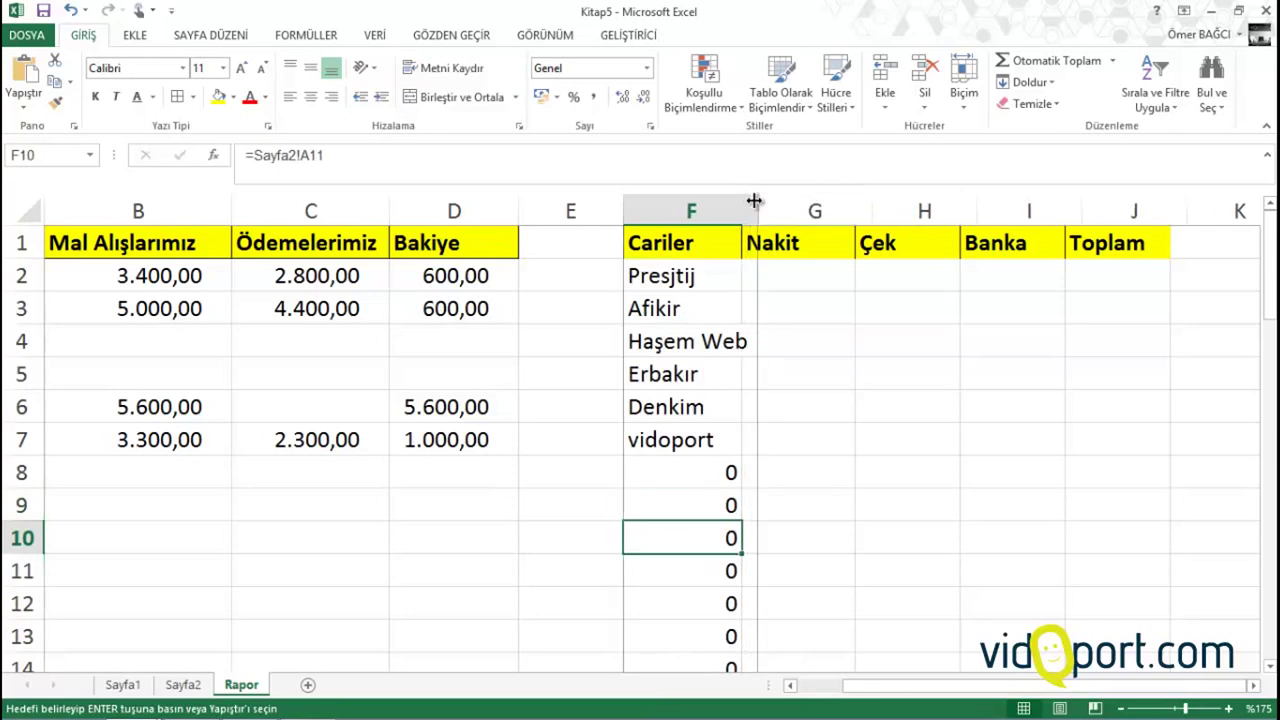
left_click(793, 281)
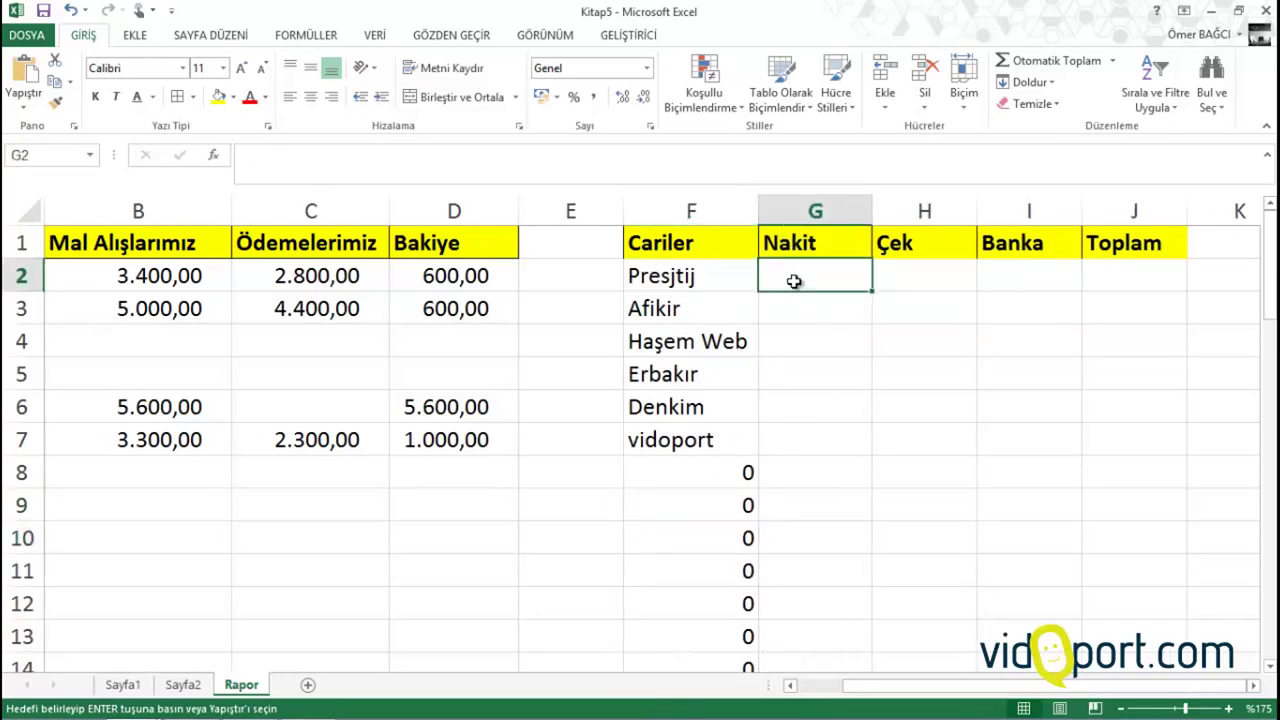
Step: Start a ÇOKETOPLA formula in G2 summing Sayfa1!I:I with Sayfa1!D:D as first criteria range
type("=")
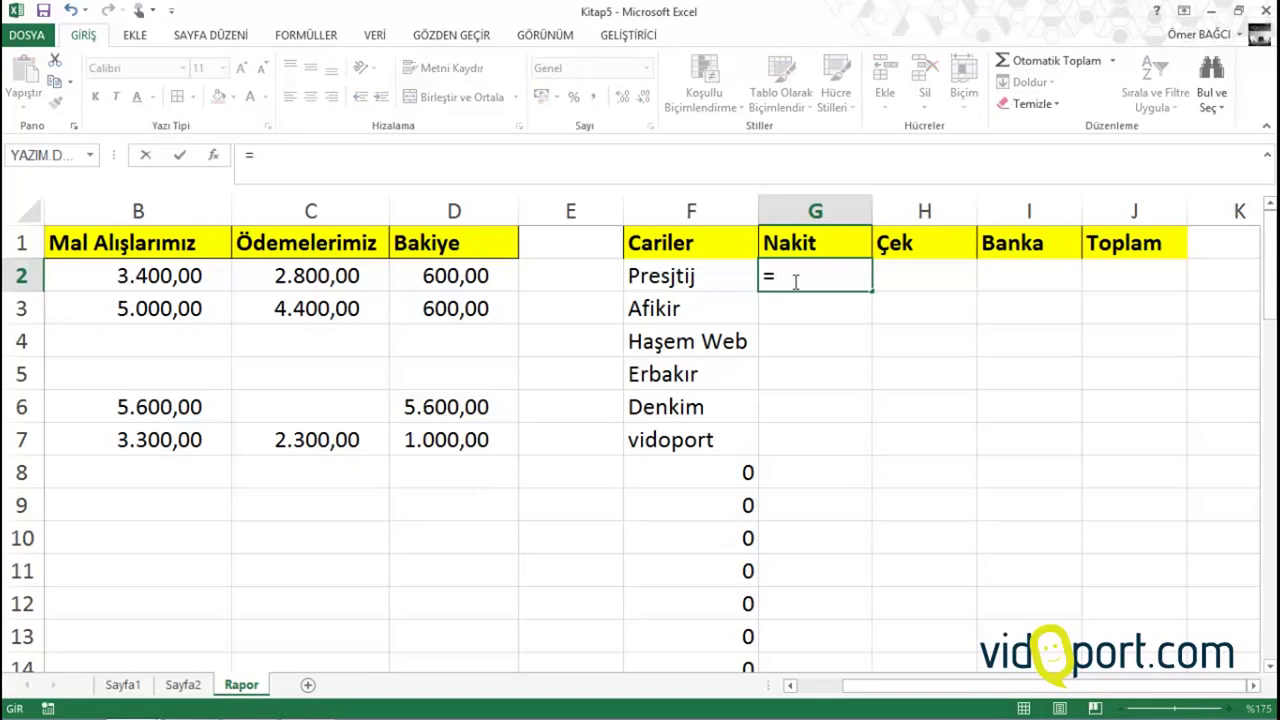
type("e")
key("BackSpace")
type("ço")
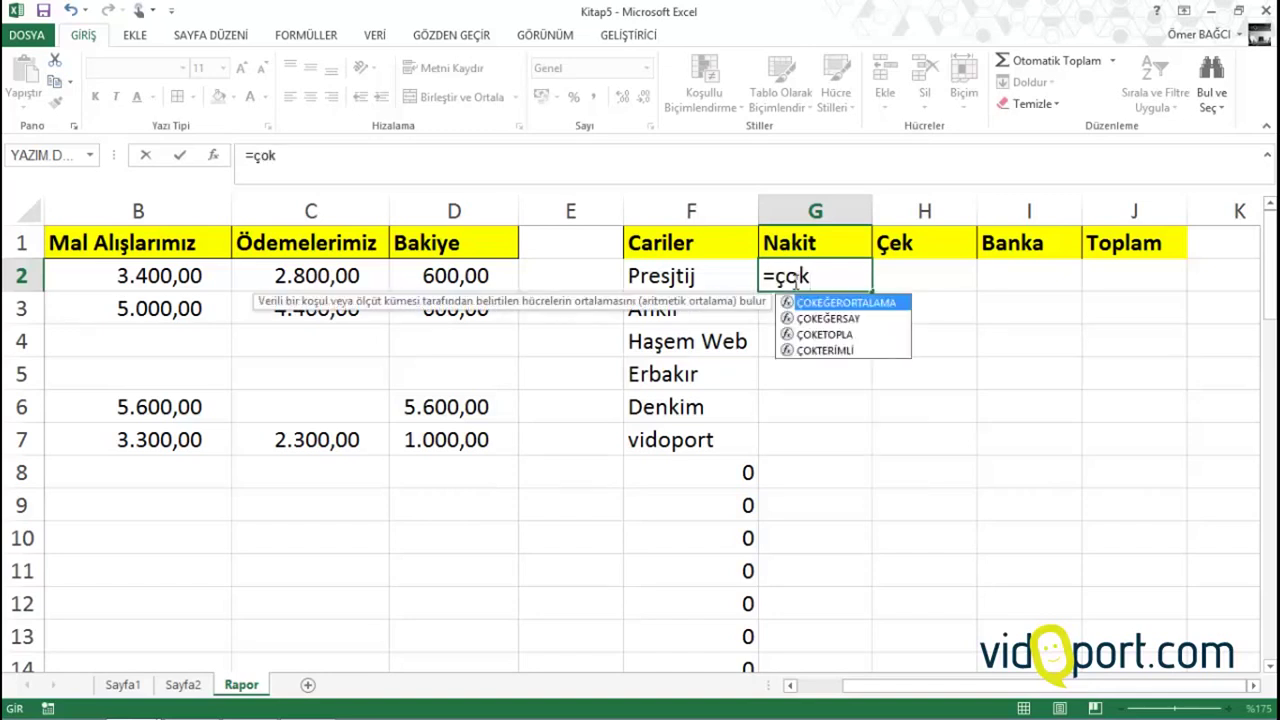
type("k")
key("Down")
key("Down")
key("Tab")
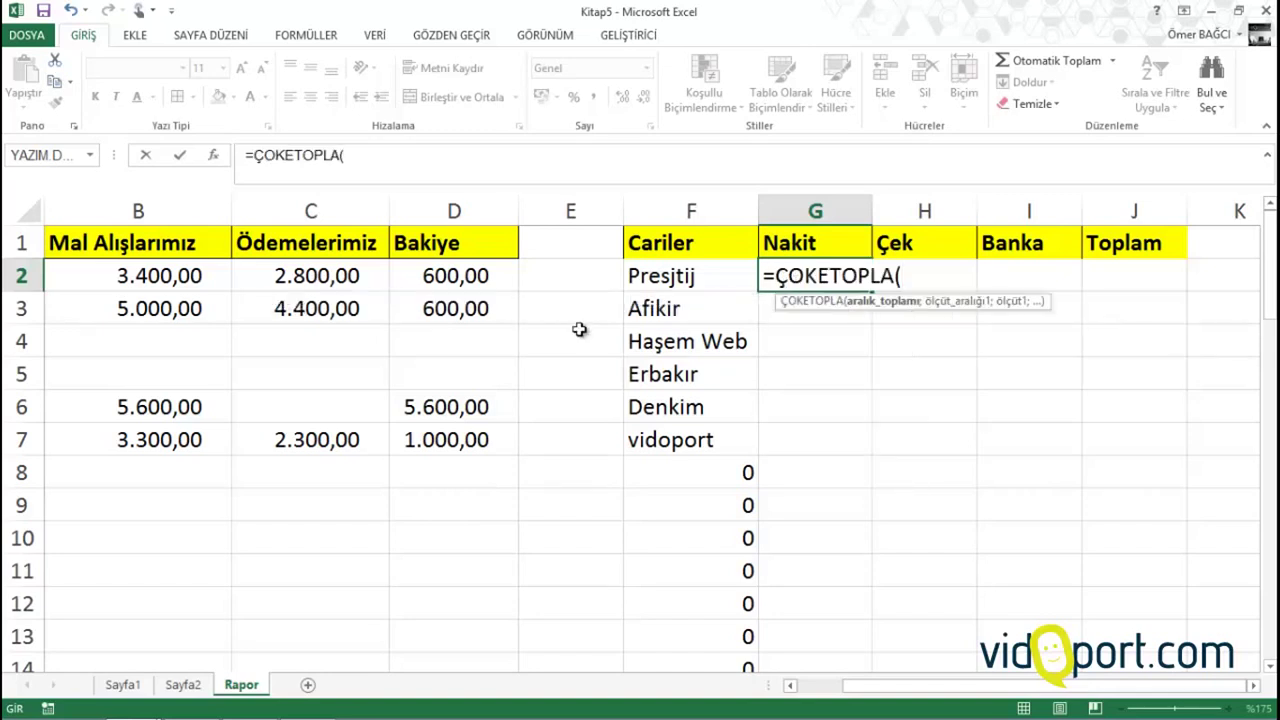
left_click(124, 686)
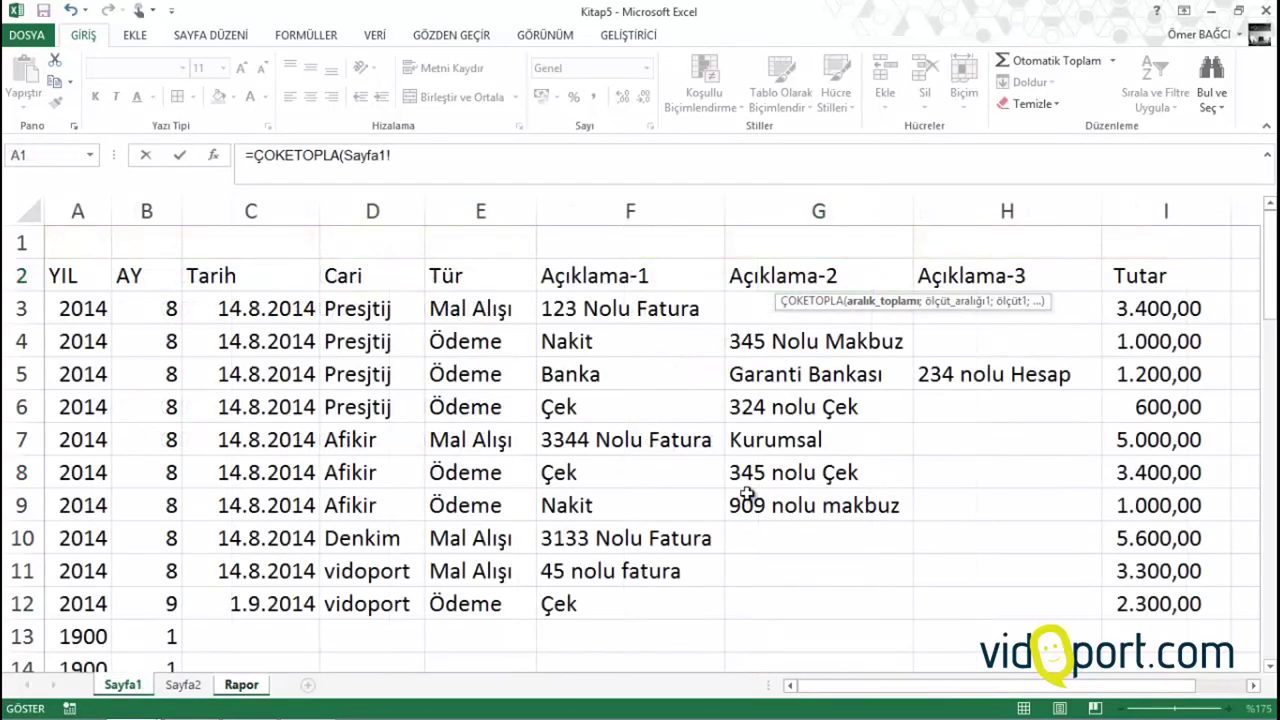
left_click(1192, 211)
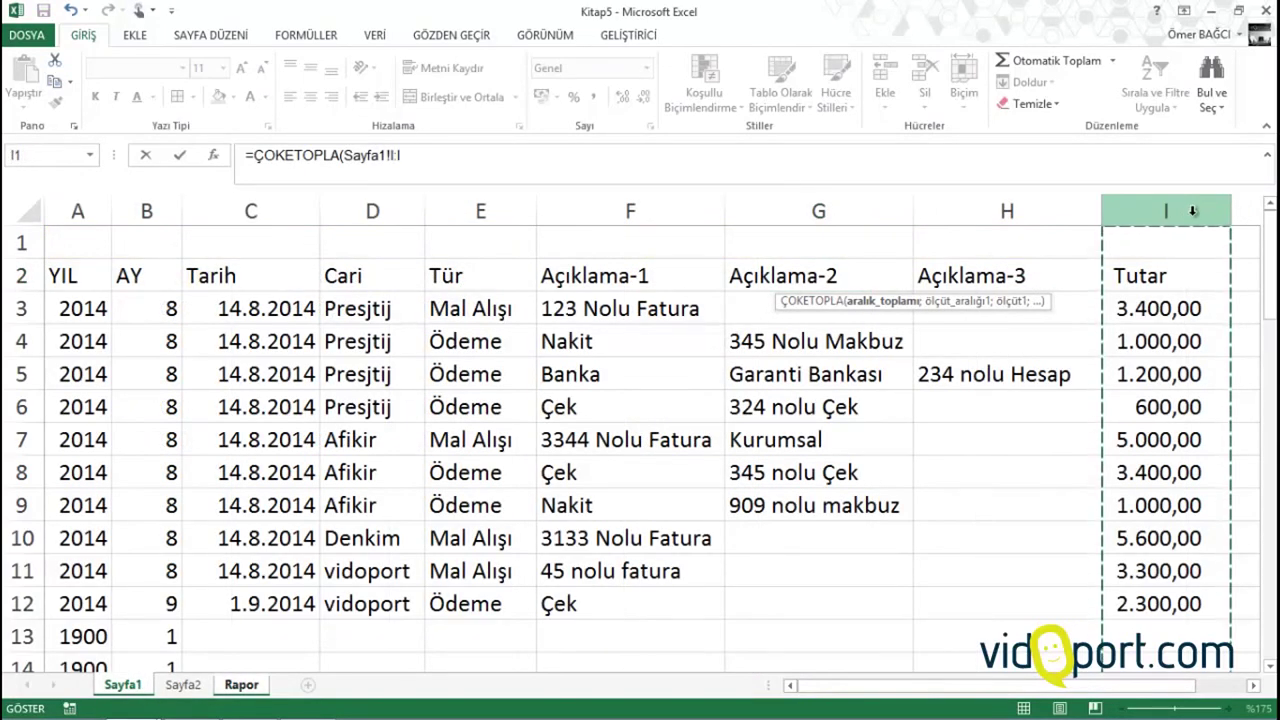
type(";")
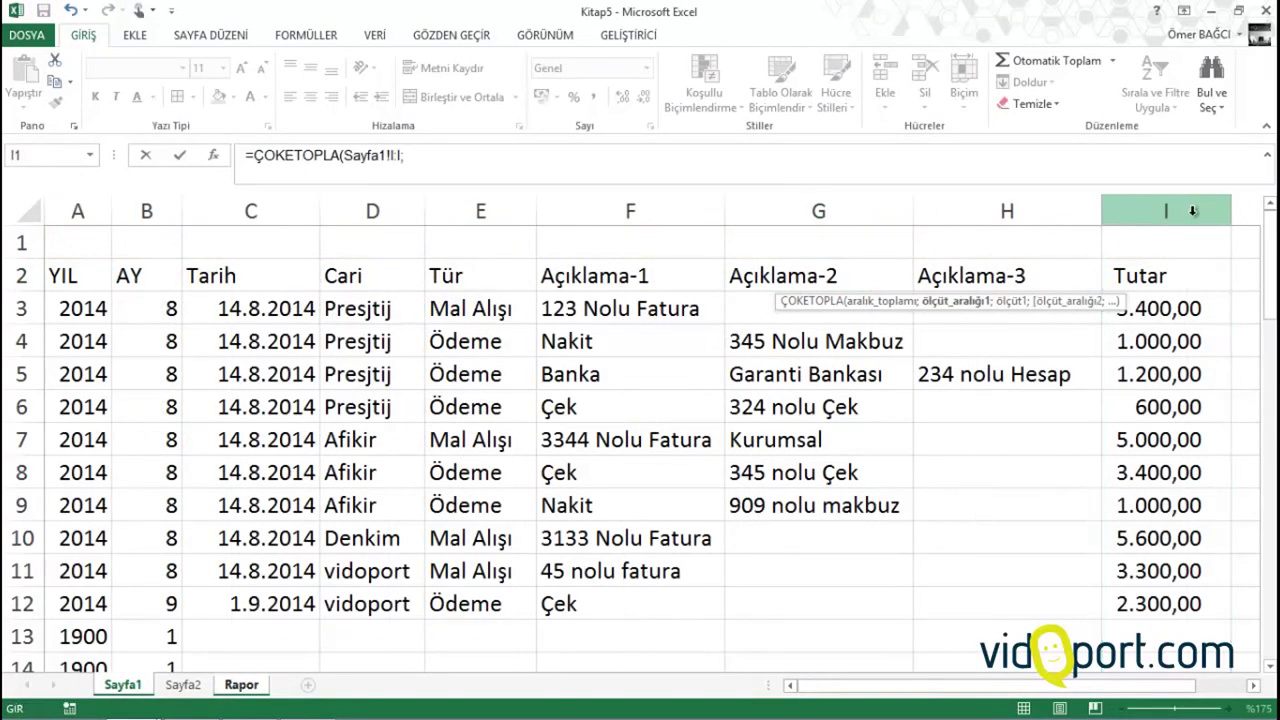
left_click(358, 216)
type(";")
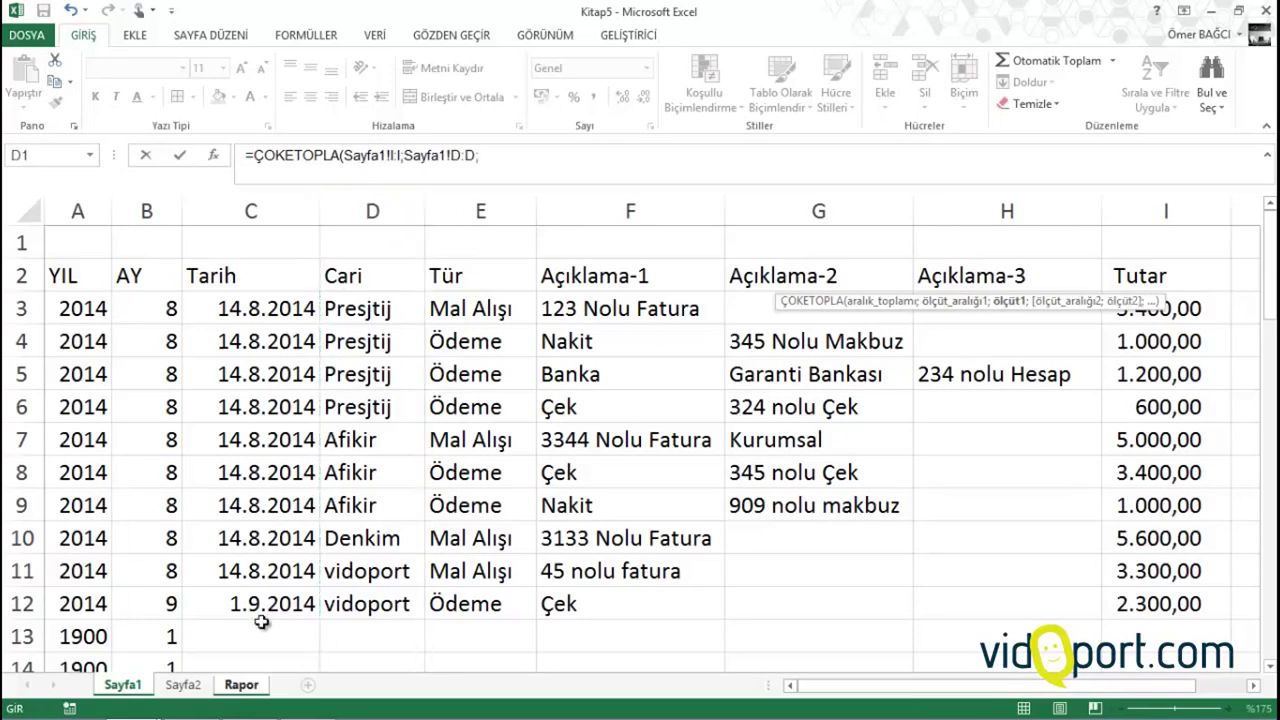
Step: Finish it with criteria Rapor!F2 and Sayfa1!F:F = "Nakit", then fill down column G
left_click(241, 684)
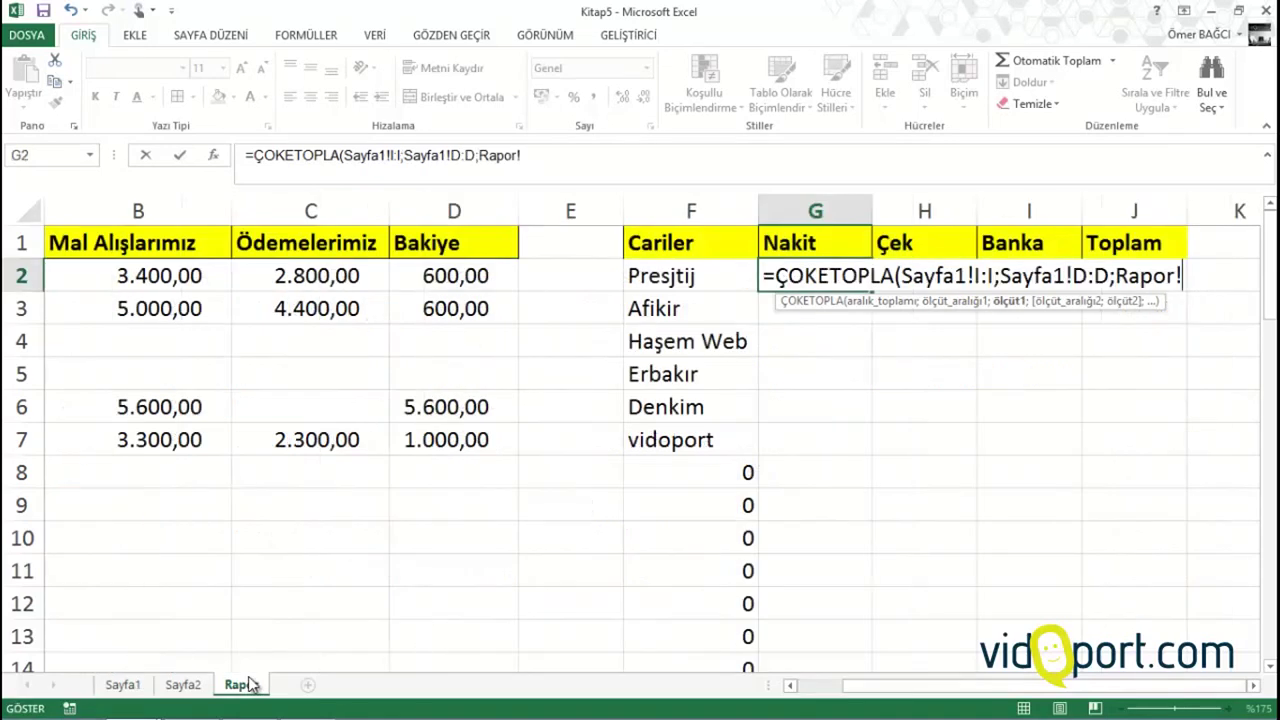
left_click(648, 279)
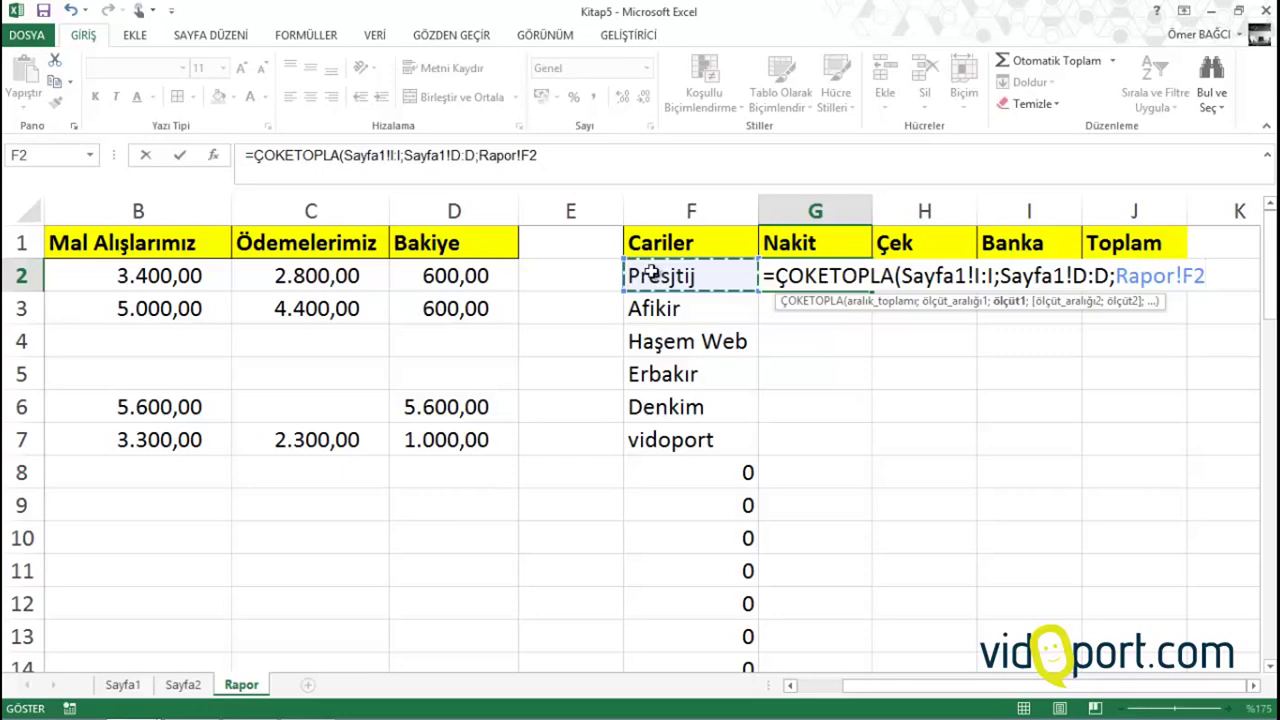
type(";")
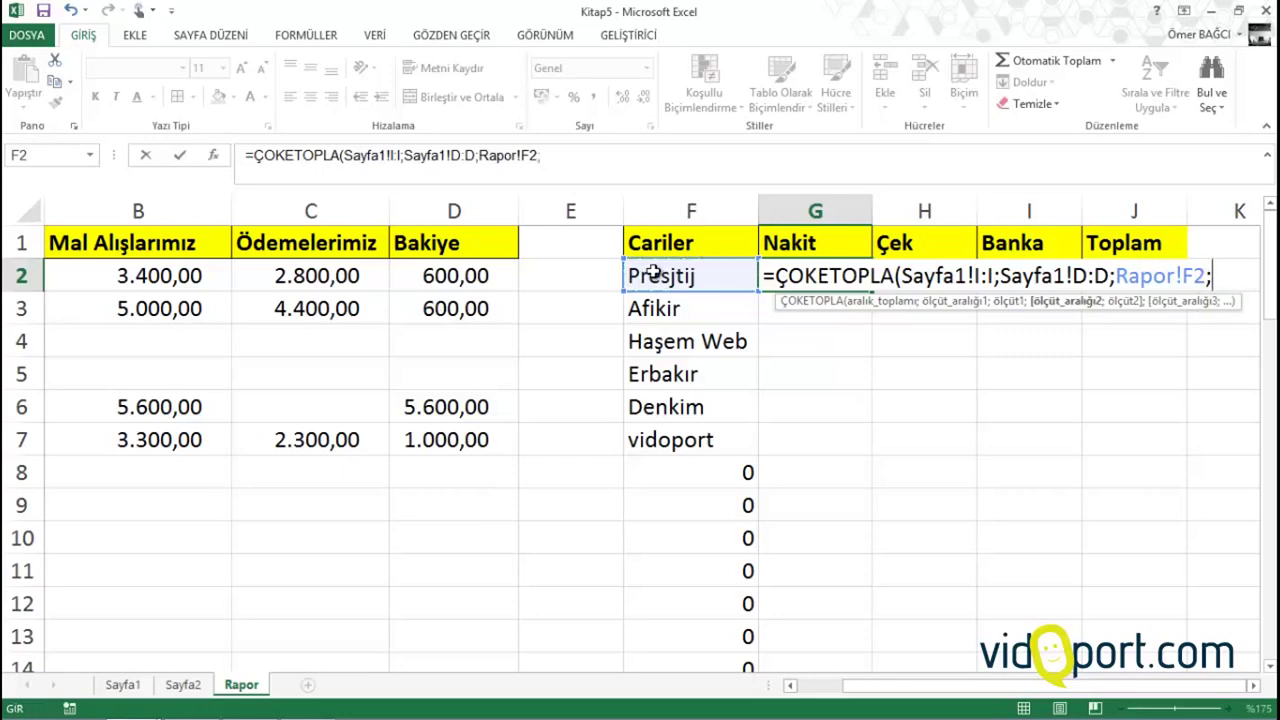
left_click(122, 685)
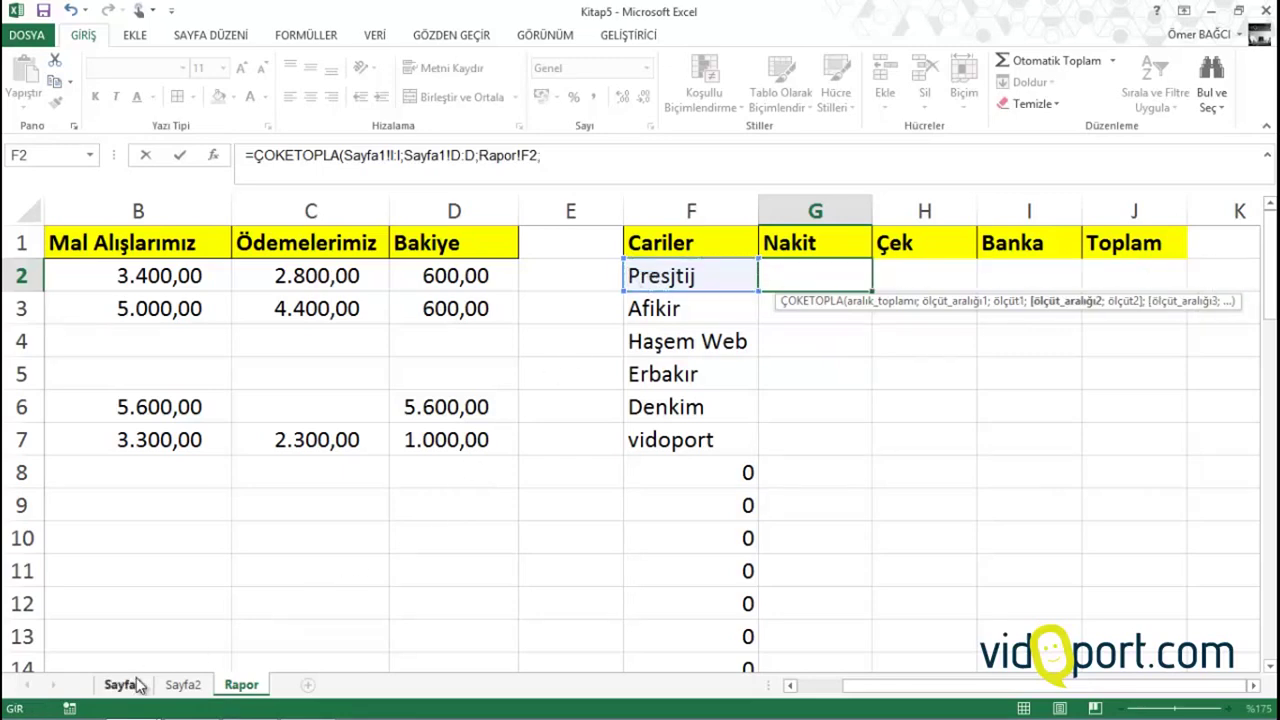
left_click(646, 218)
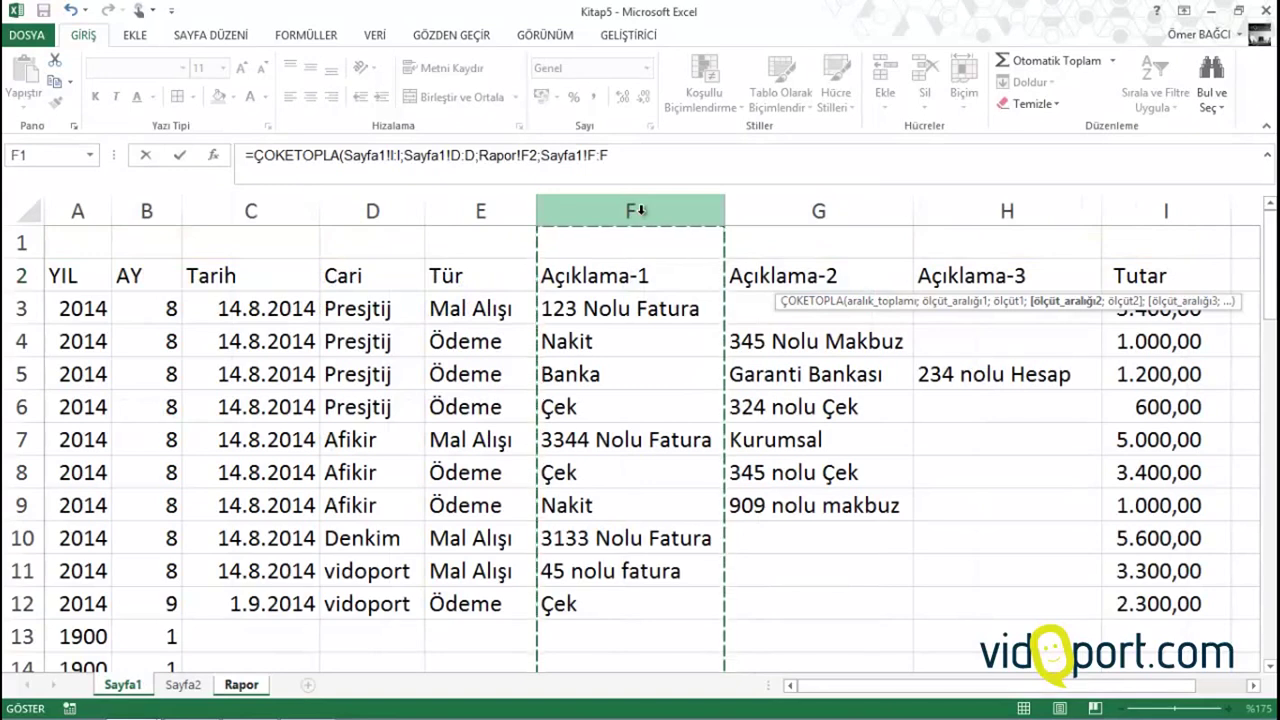
type(";")
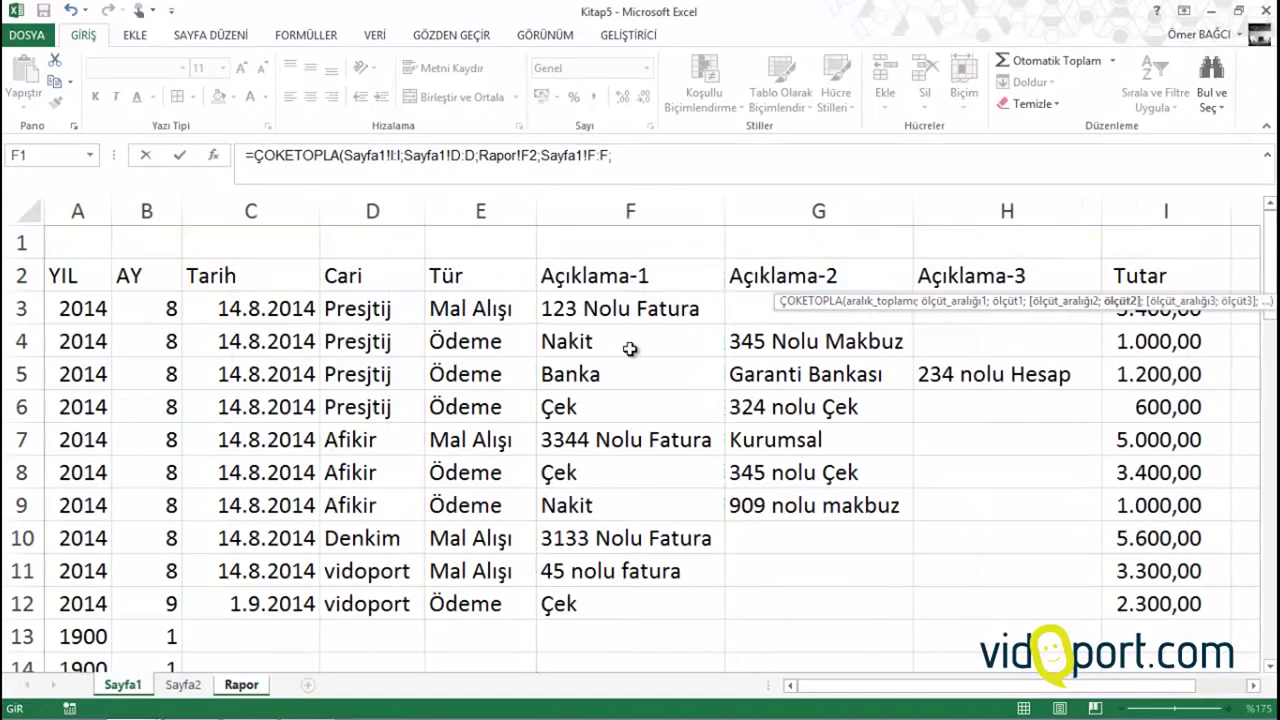
type("\"Nakit\")")
key("Return")
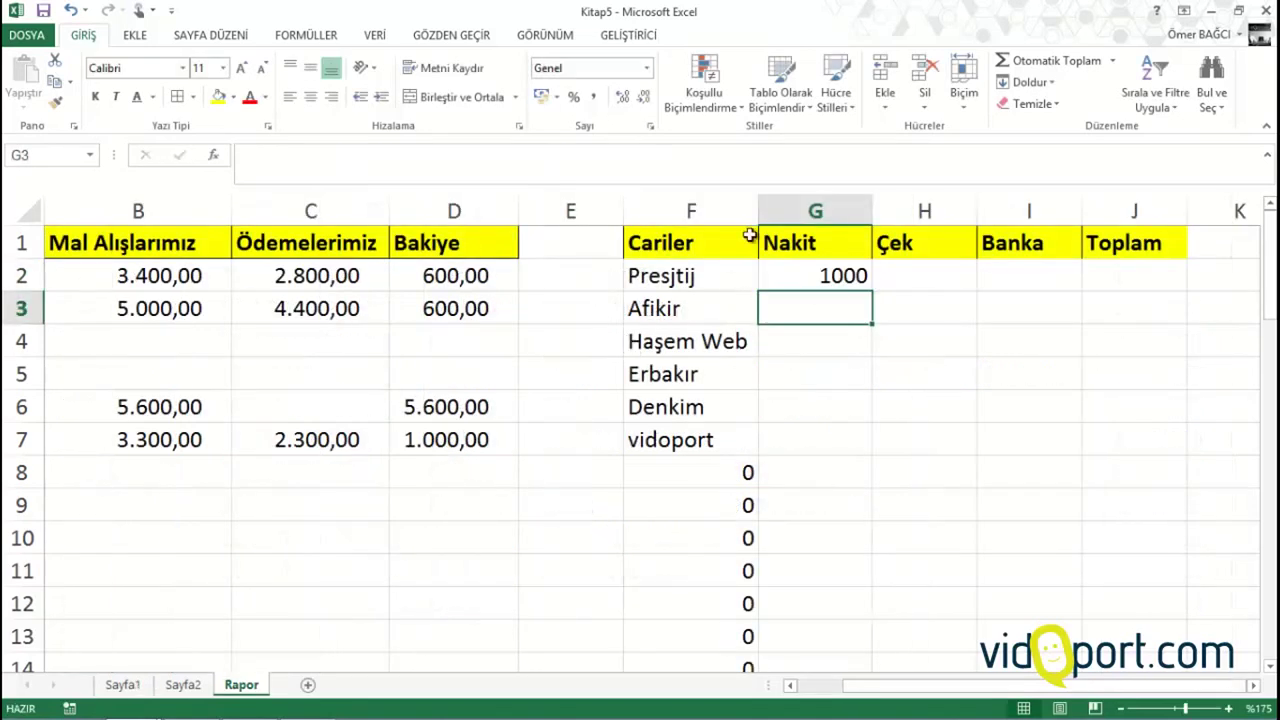
left_click(840, 280)
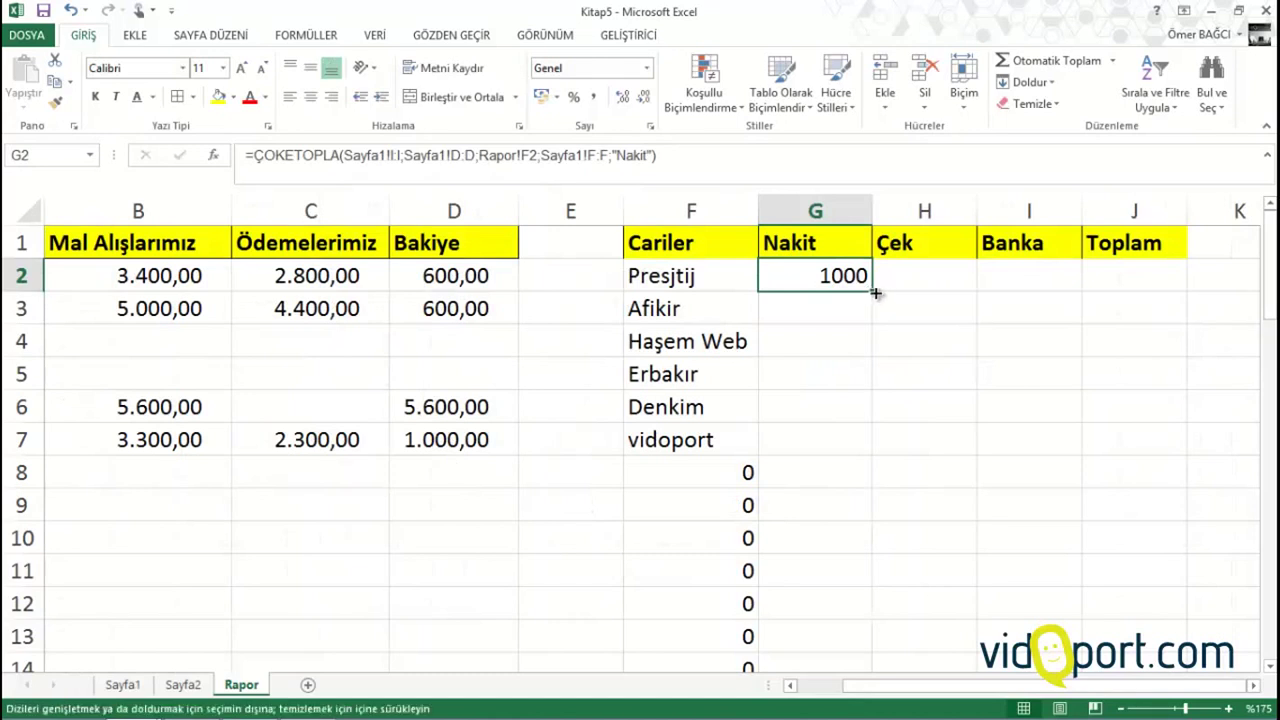
double_click(870, 290)
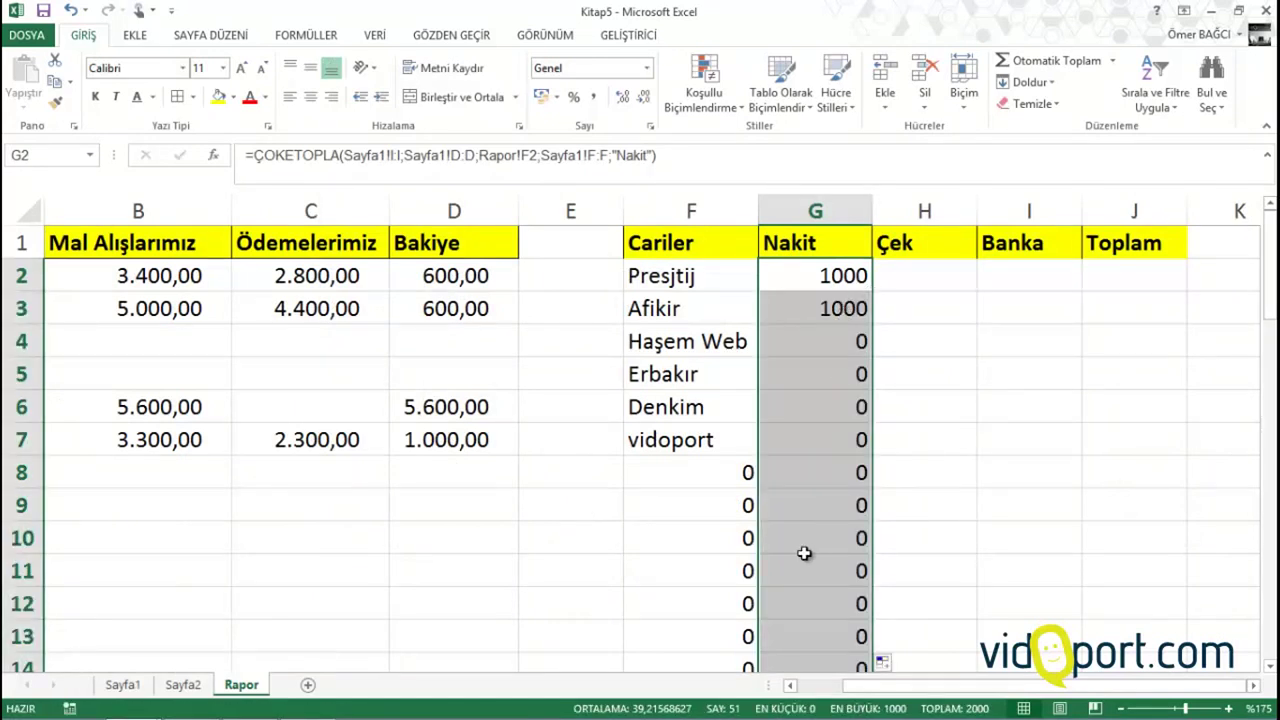
left_click(809, 281)
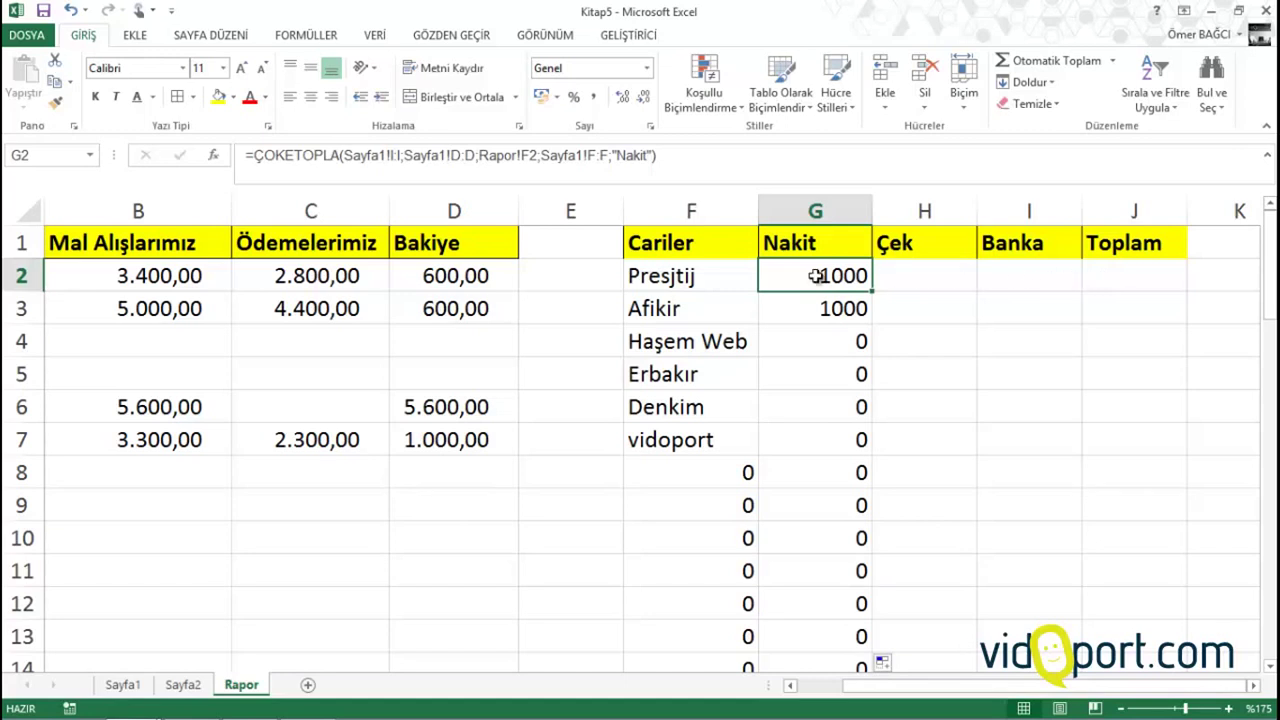
Step: Start a ÇOKETOPLA formula in H2 summing Sayfa1!I:I by the Cari column Sayfa1!D:D
left_click(897, 280)
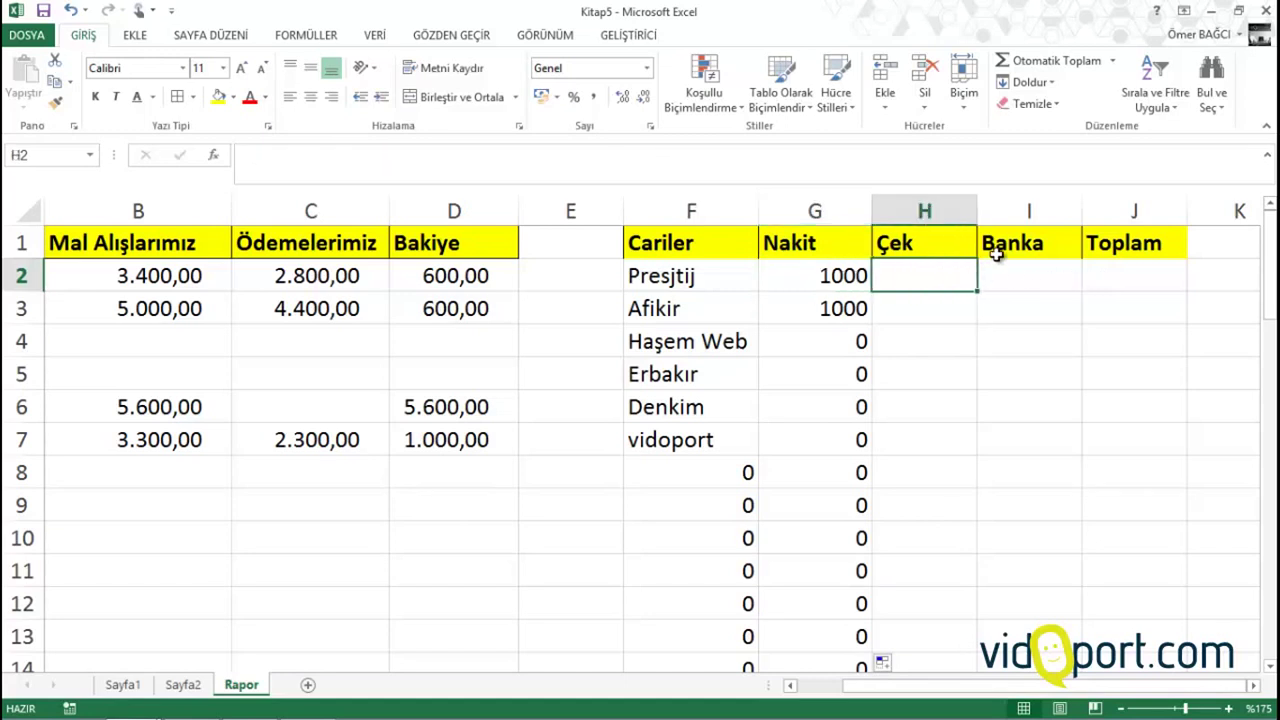
type("=")
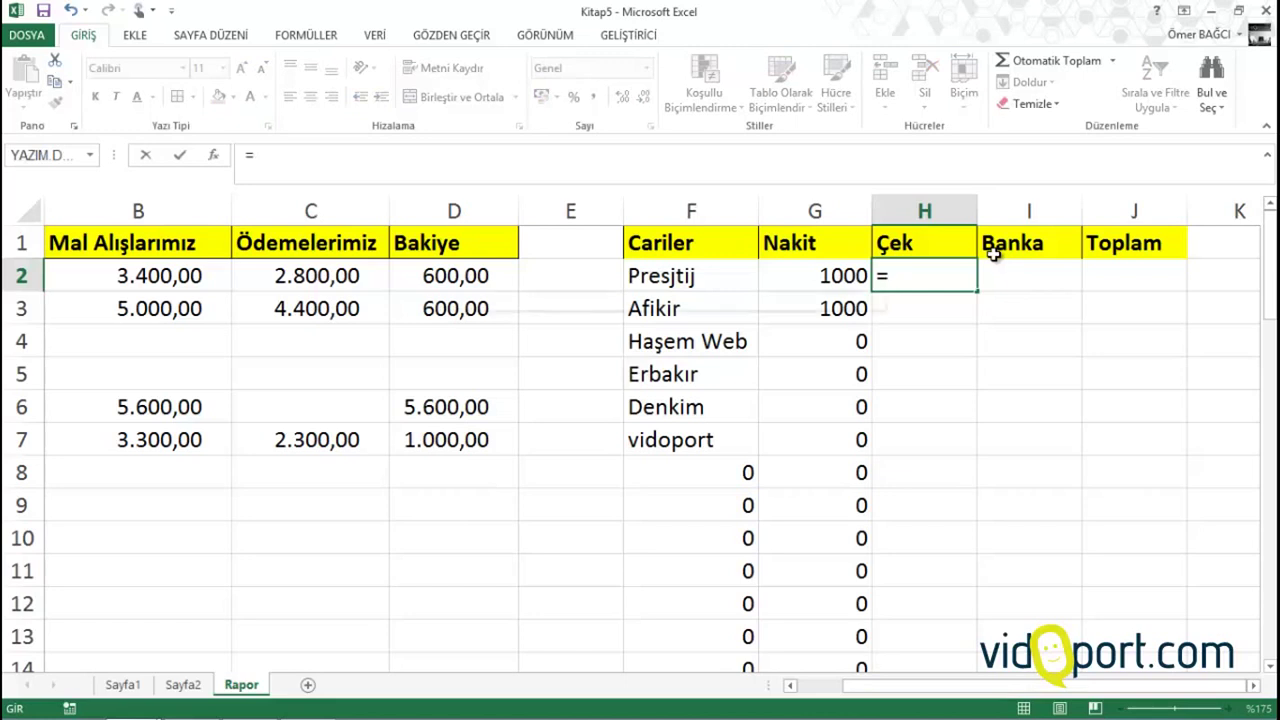
type("çok")
key("Down")
key("Down")
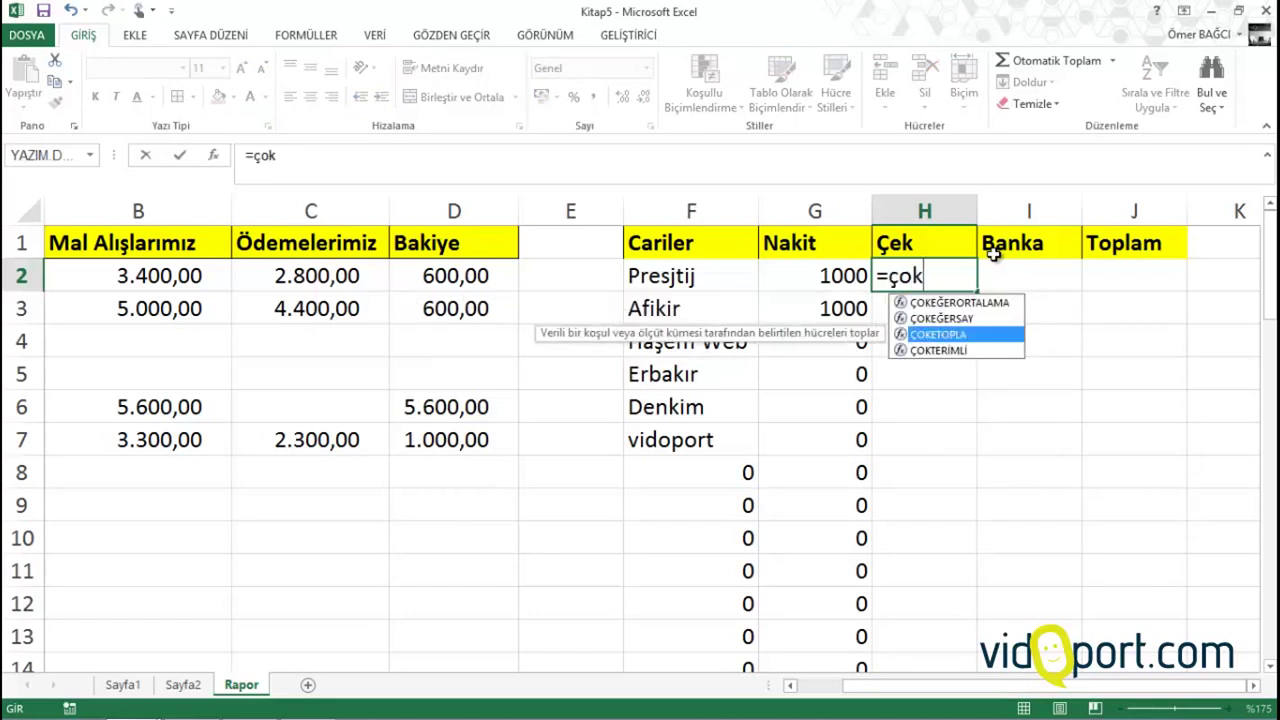
key("Tab")
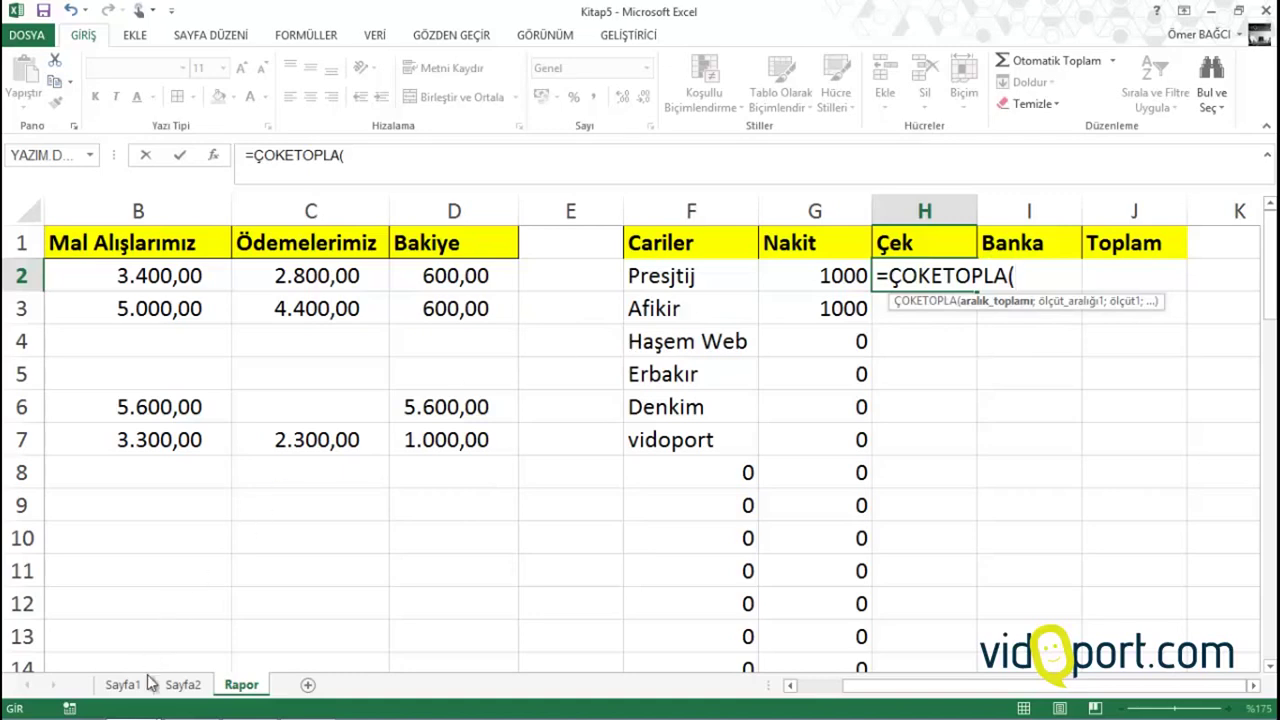
left_click(138, 686)
left_click(1192, 210)
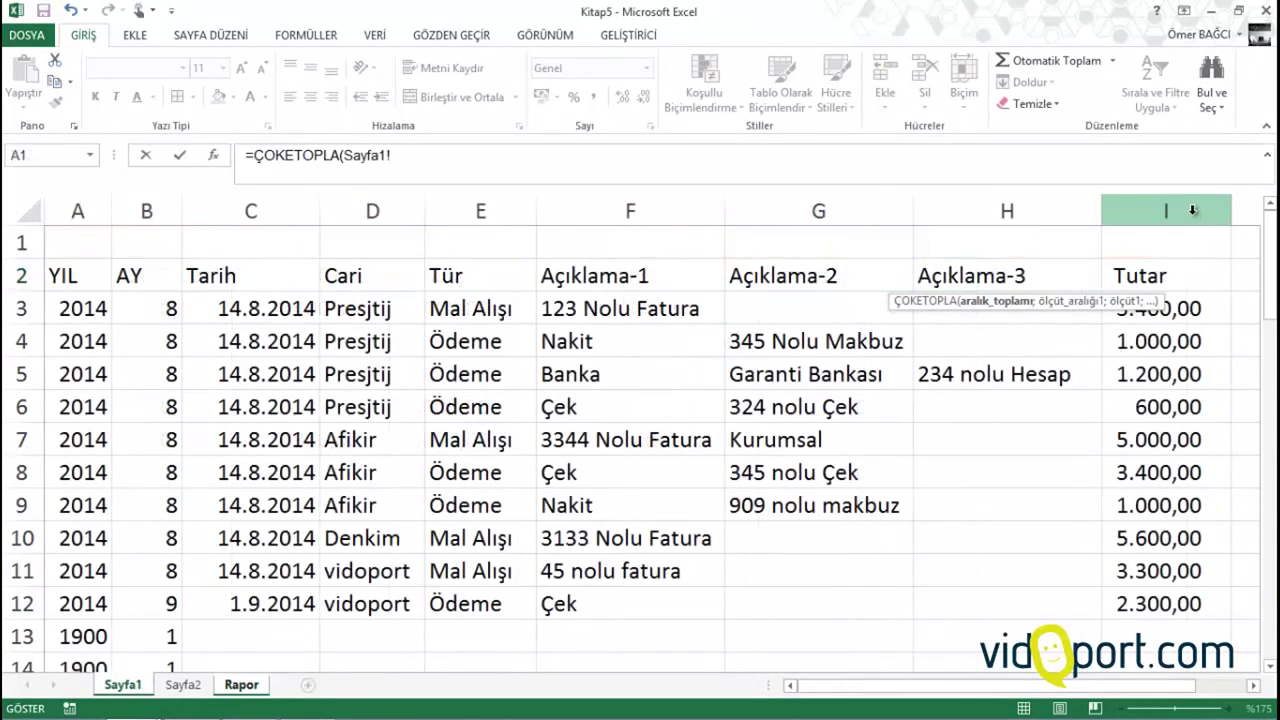
type(";")
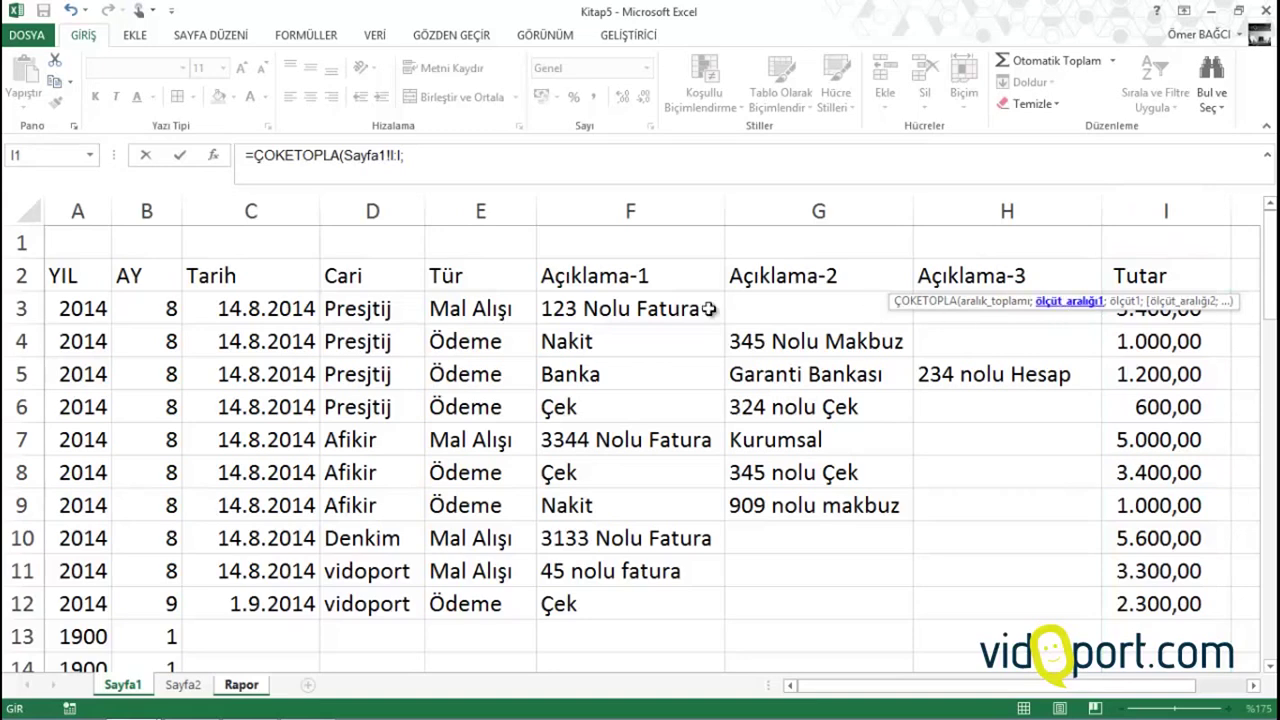
left_click(366, 212)
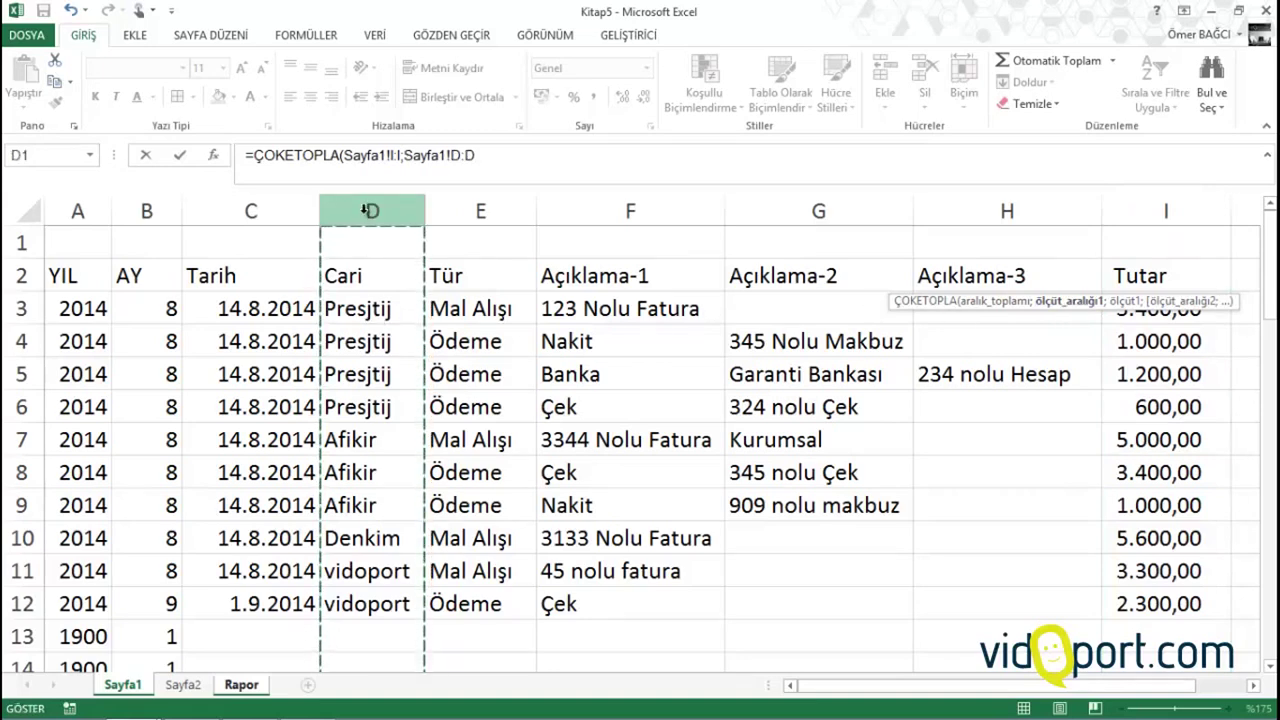
type(";")
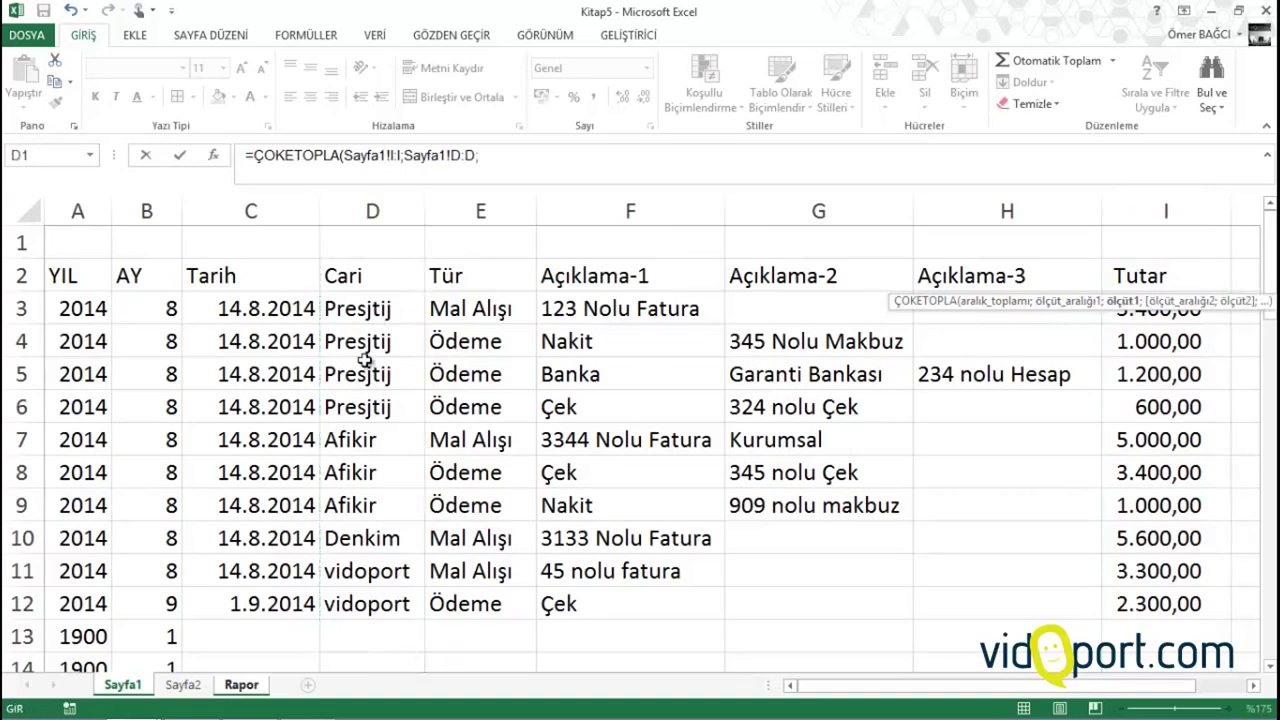
Step: Add criterion Rapor!F2 and Sayfa1!F:F with "Banka", giving 1200 for Presjtij
left_click(238, 688)
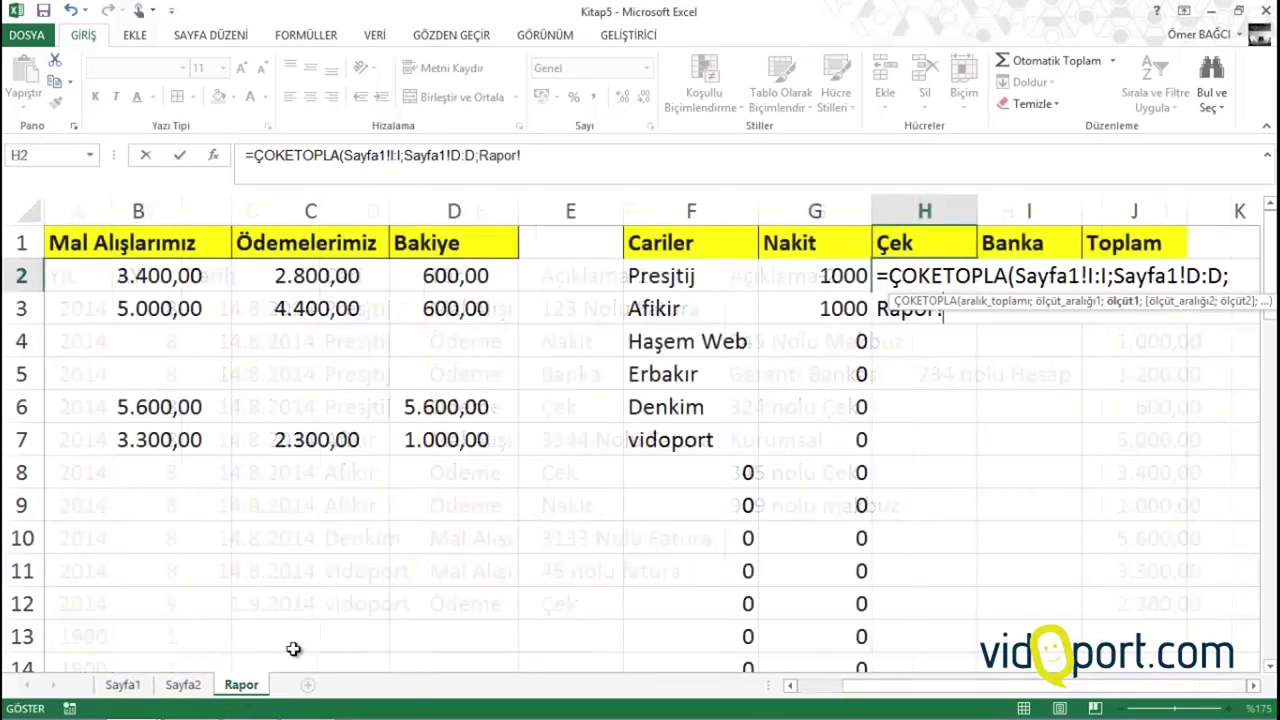
left_click(669, 275)
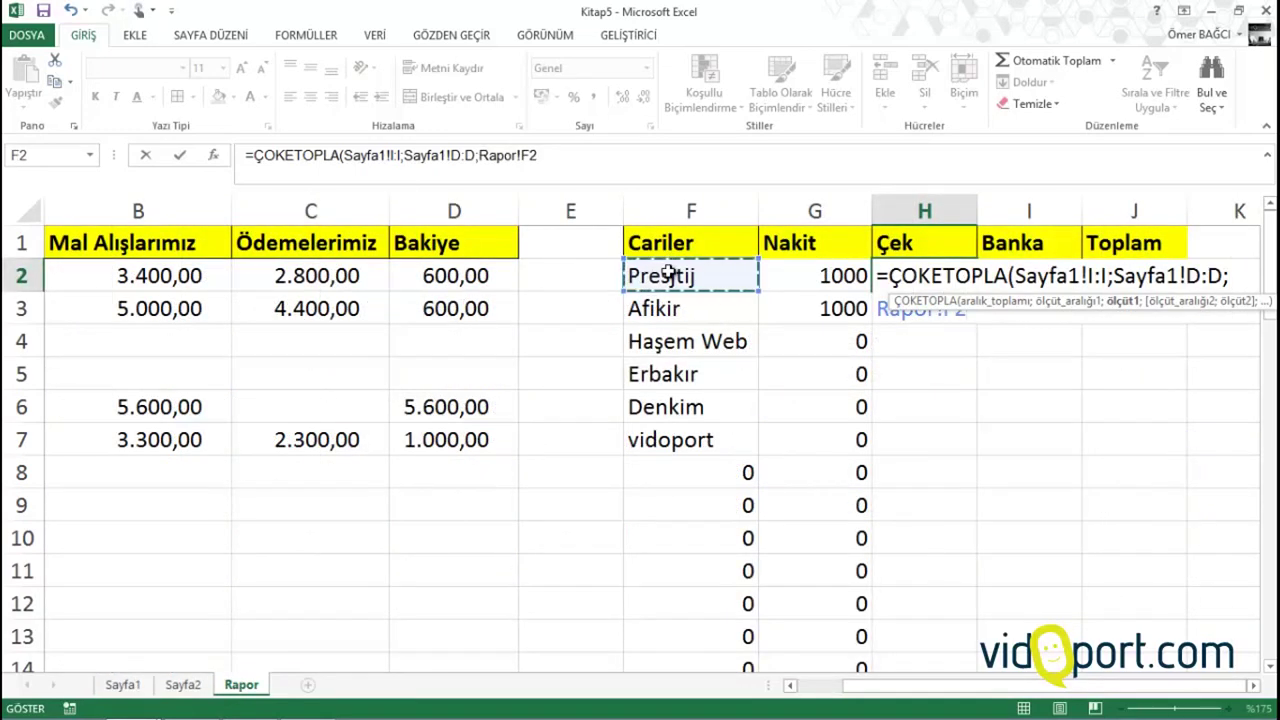
type(";")
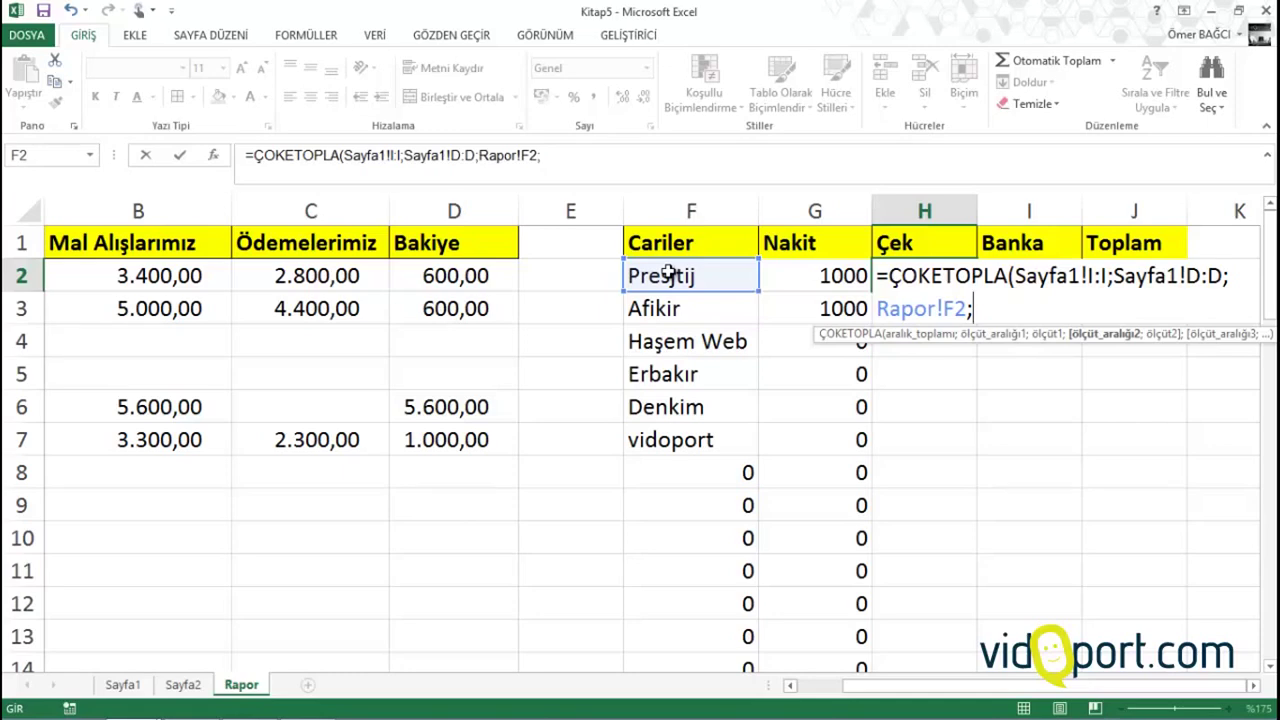
left_click(123, 685)
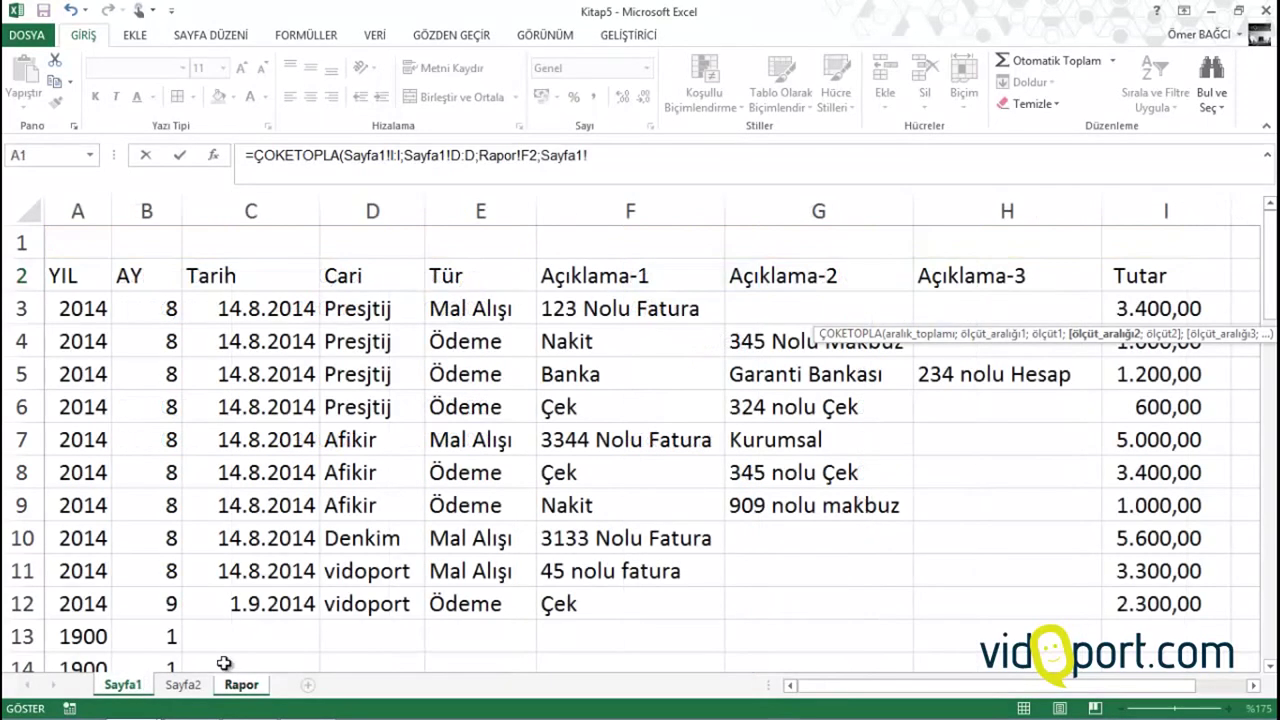
left_click(630, 210)
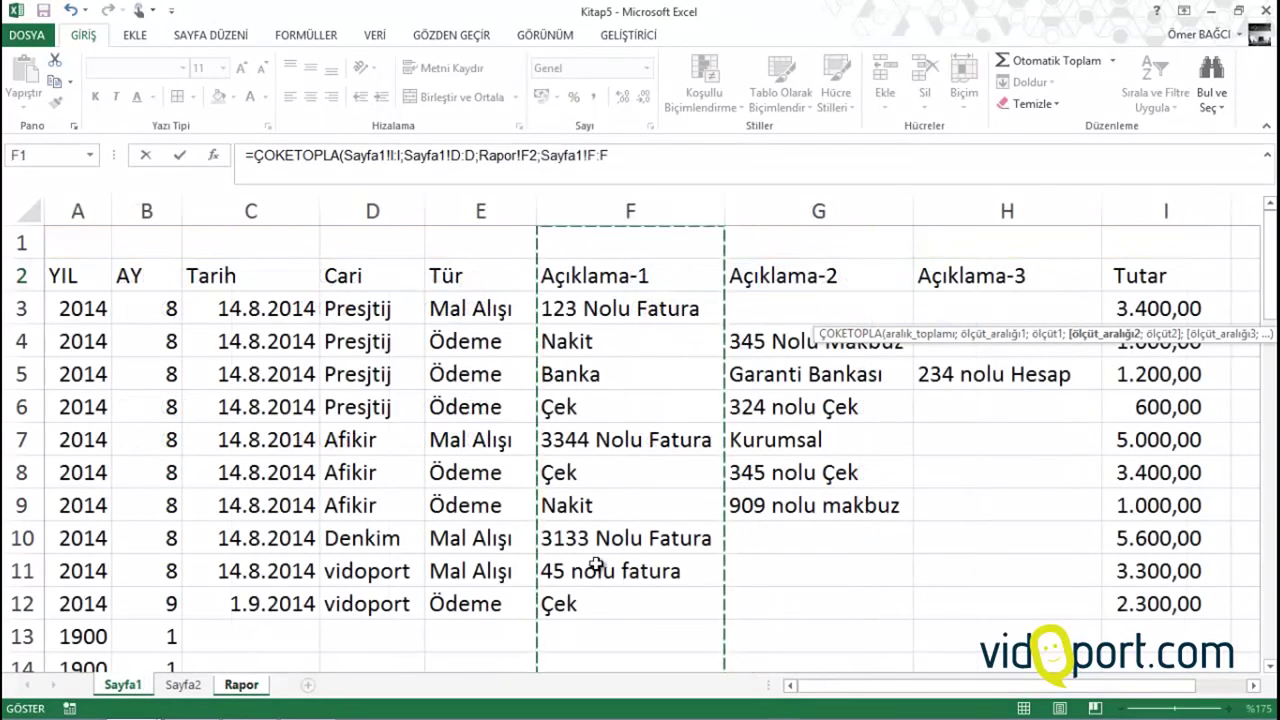
type(";\"Banka")
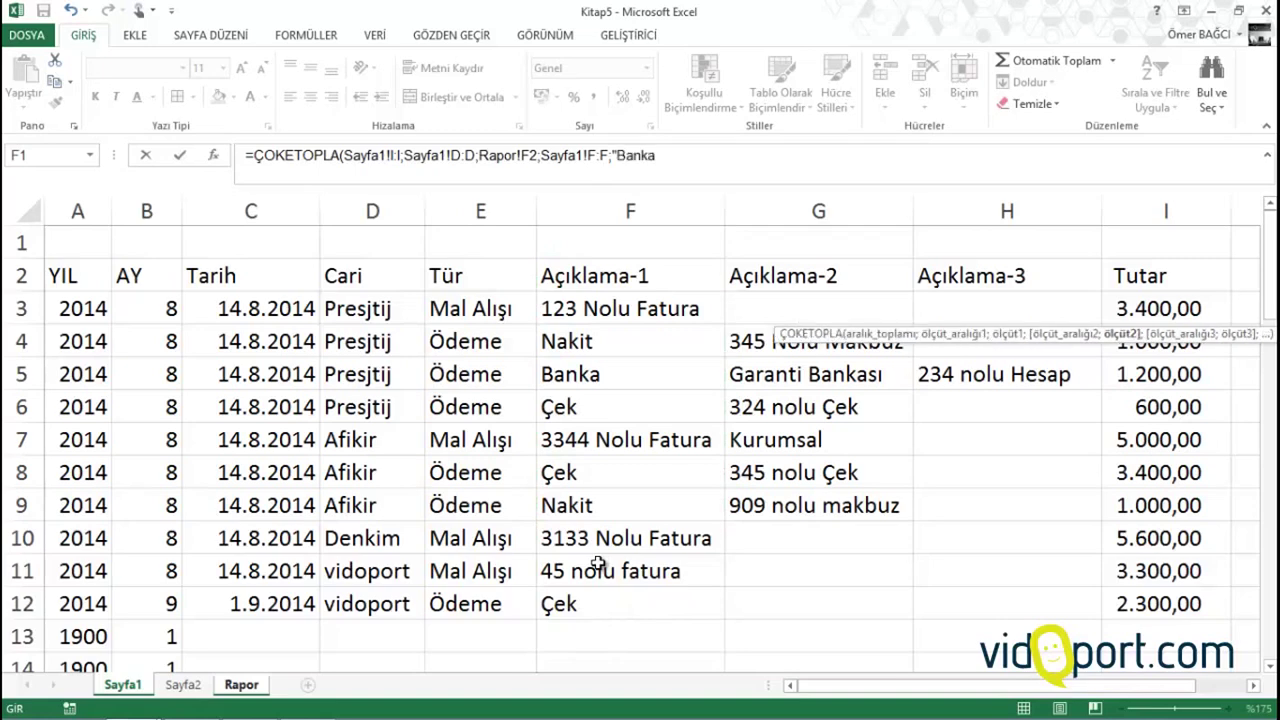
key("Return")
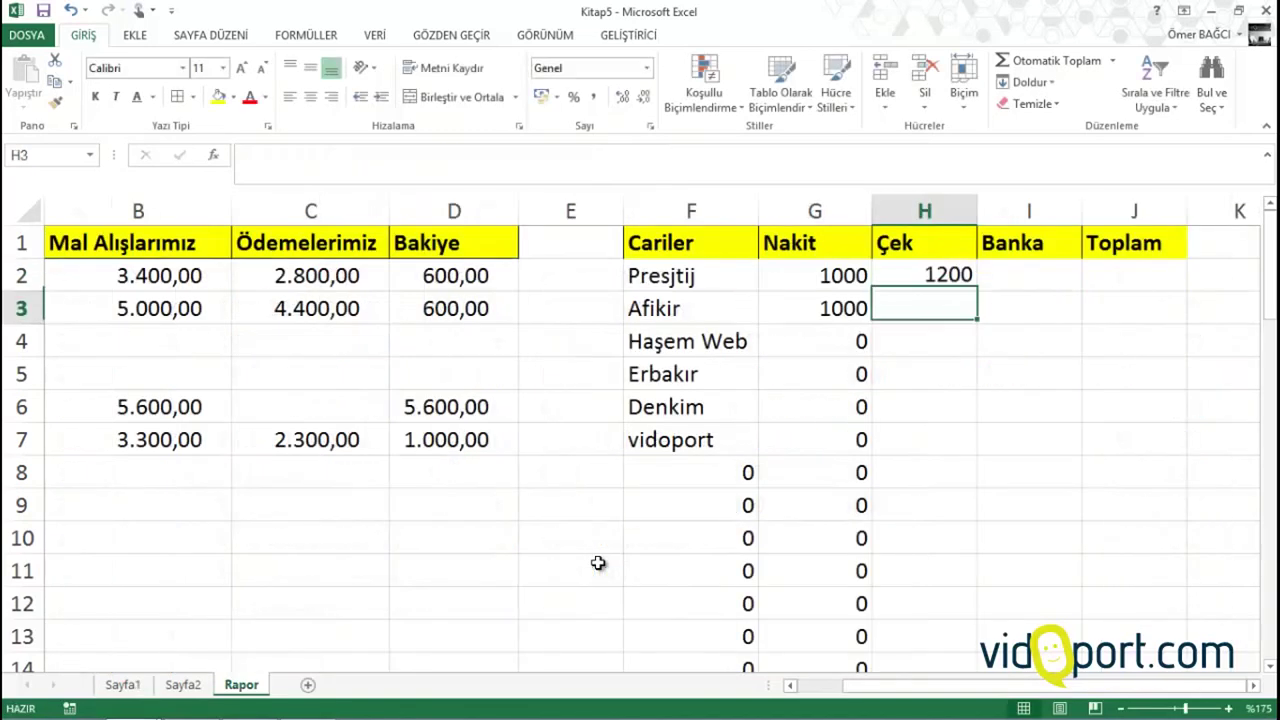
Step: Change H2's criterion from "Banka" to "Çek" and fill the formula down column H
left_click(926, 281)
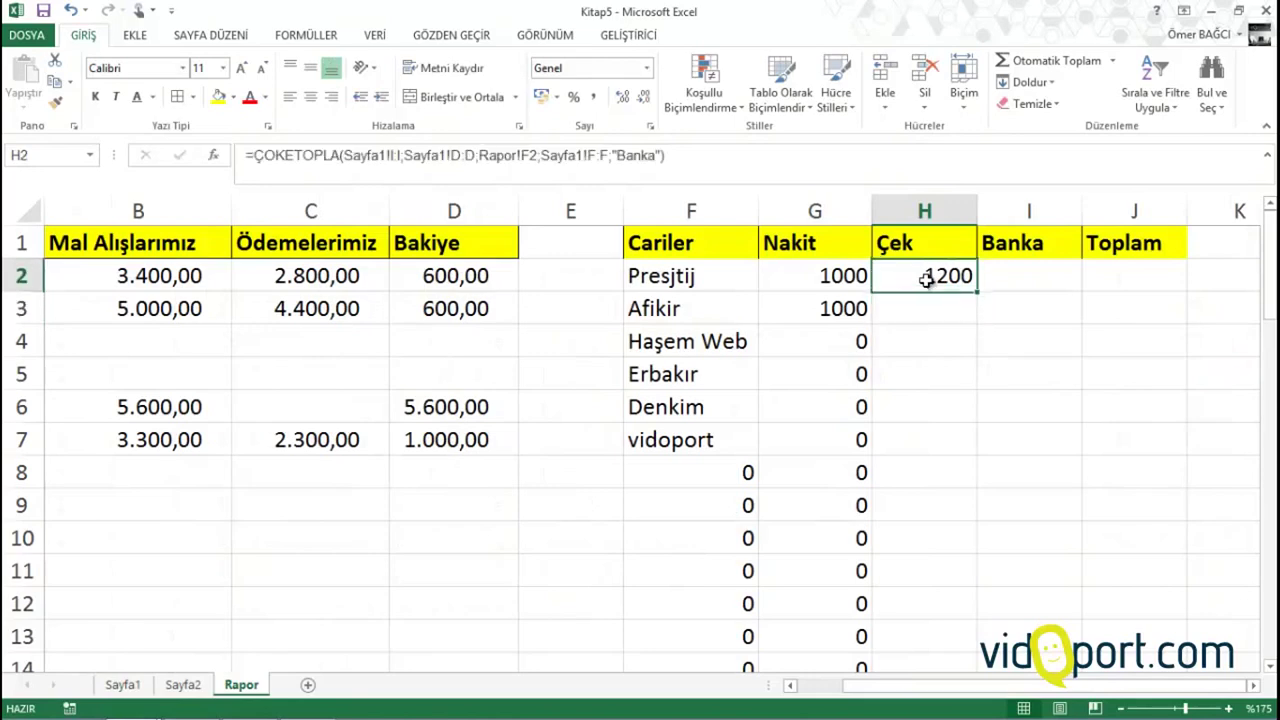
double_click(921, 279)
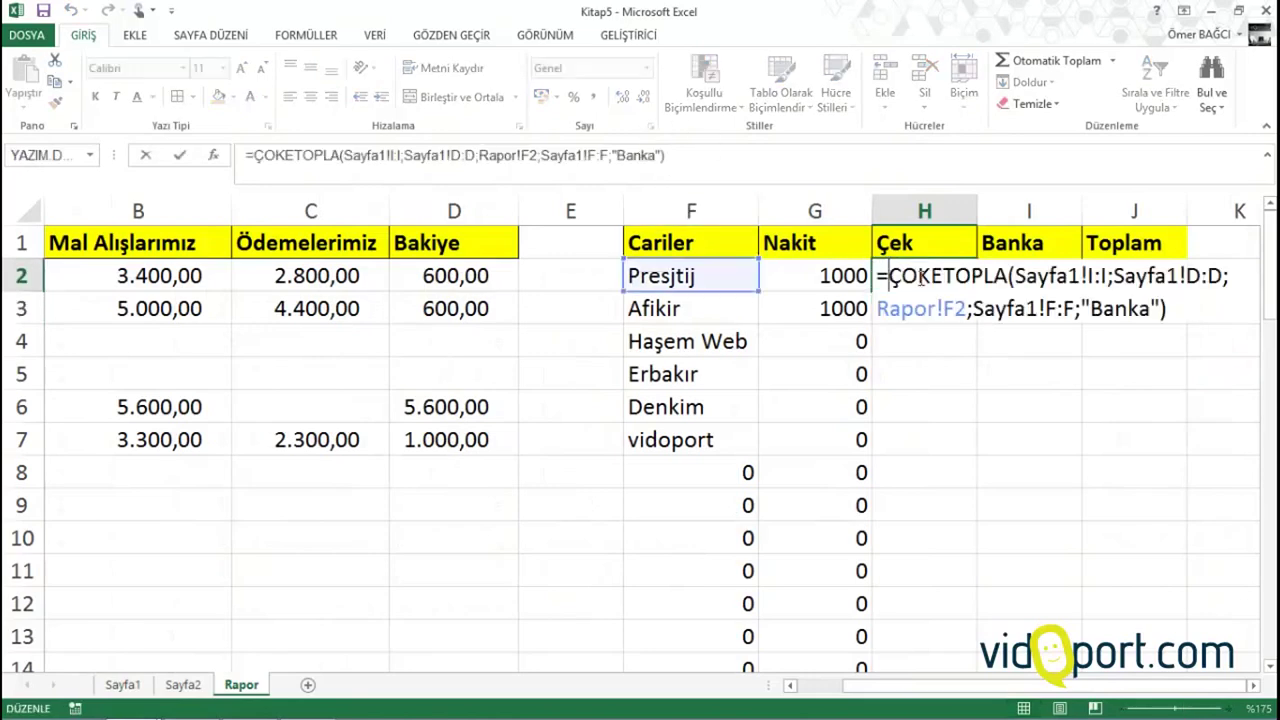
double_click(1129, 308)
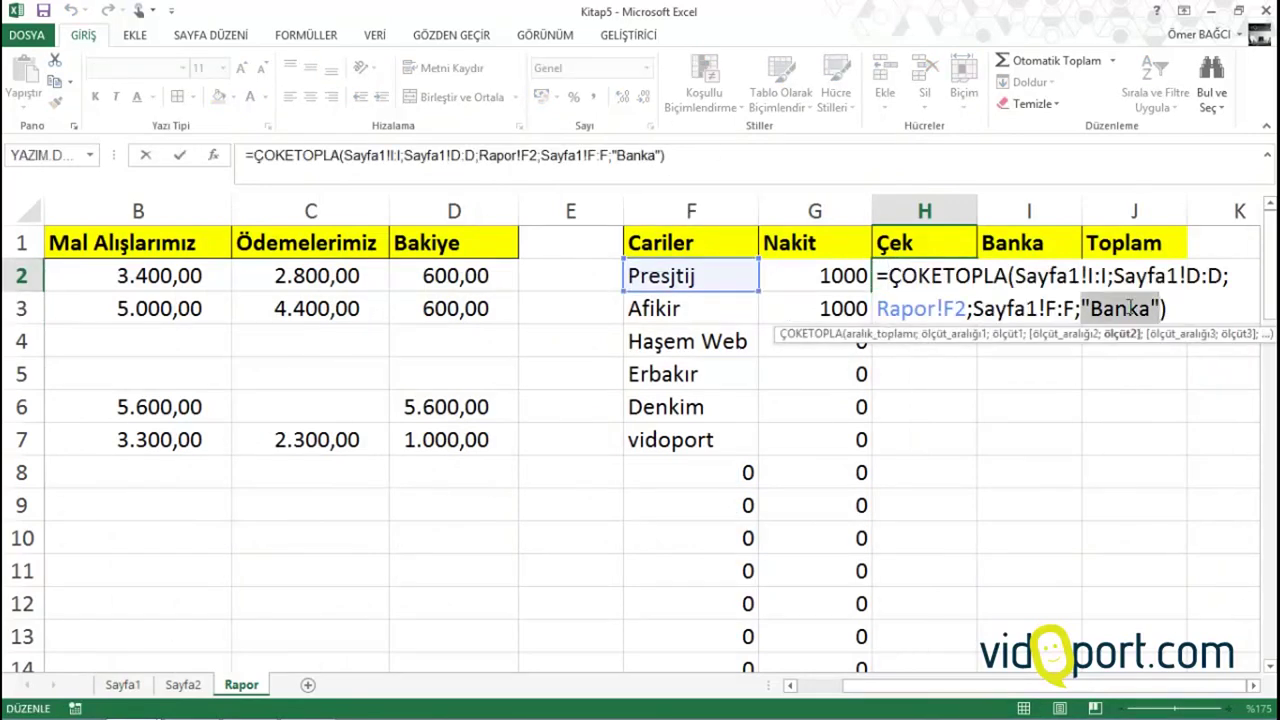
key("BackSpace")
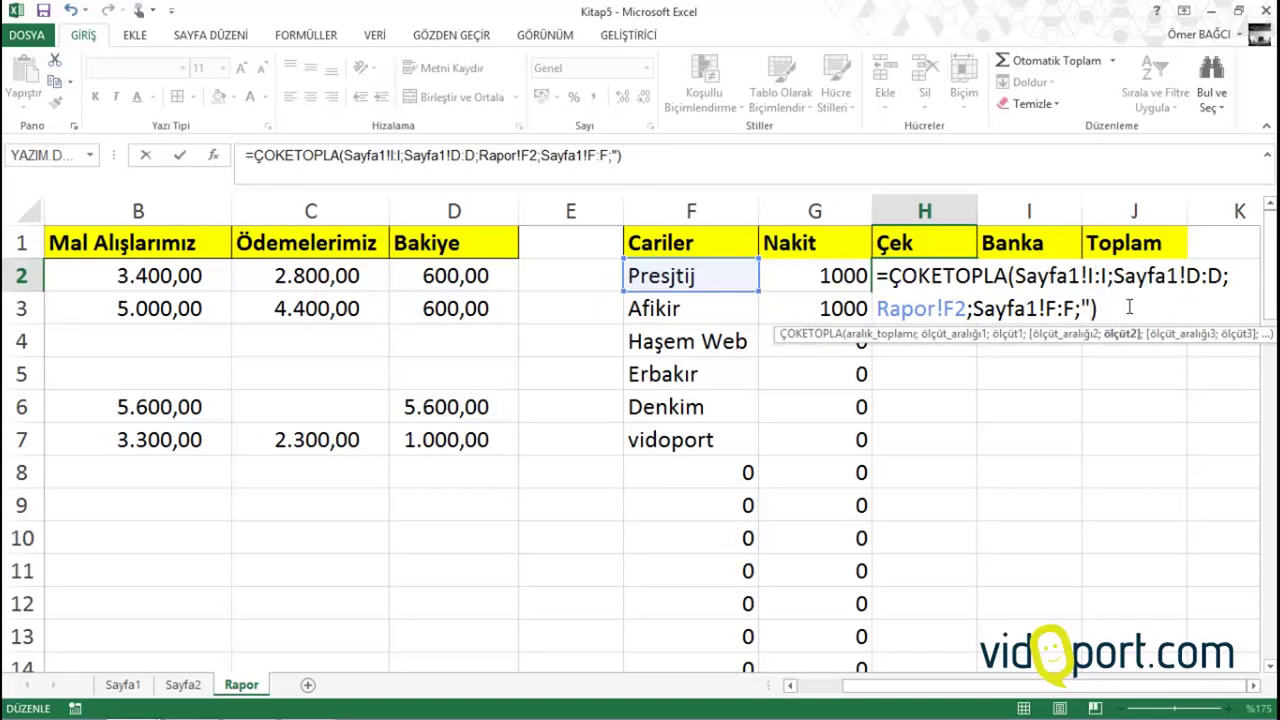
type("Çek\"")
key("Return")
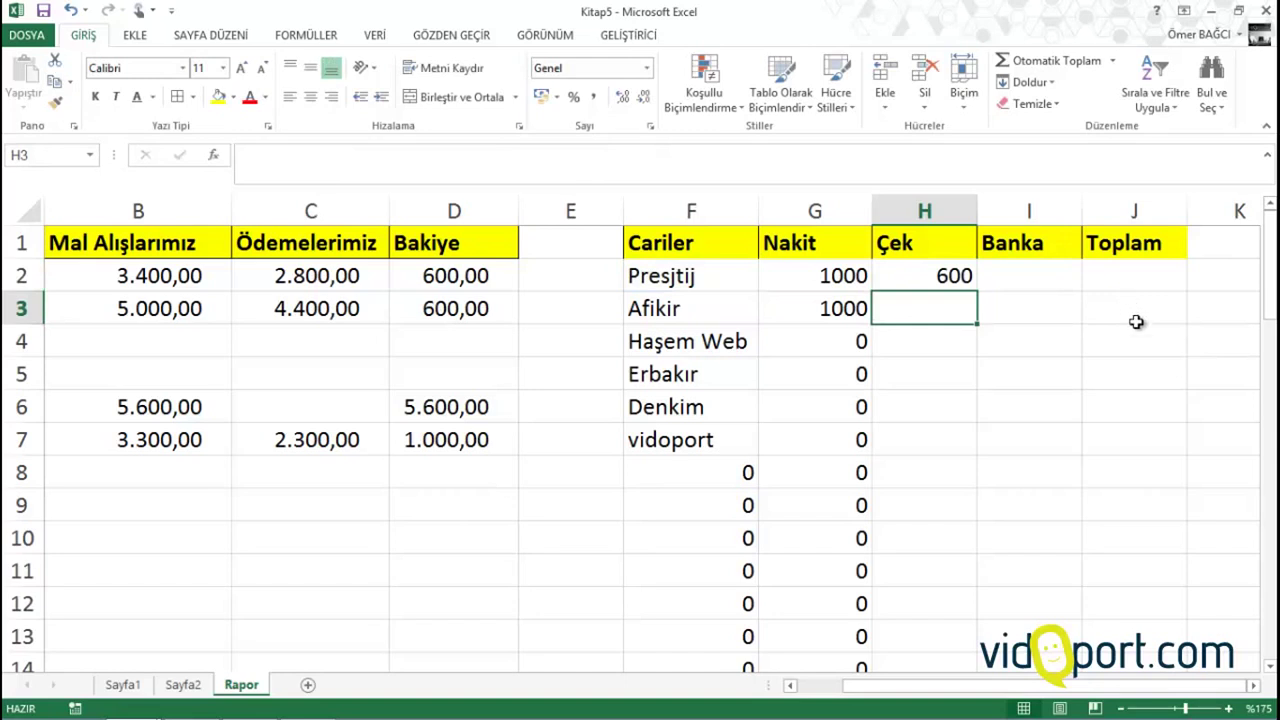
left_click(966, 280)
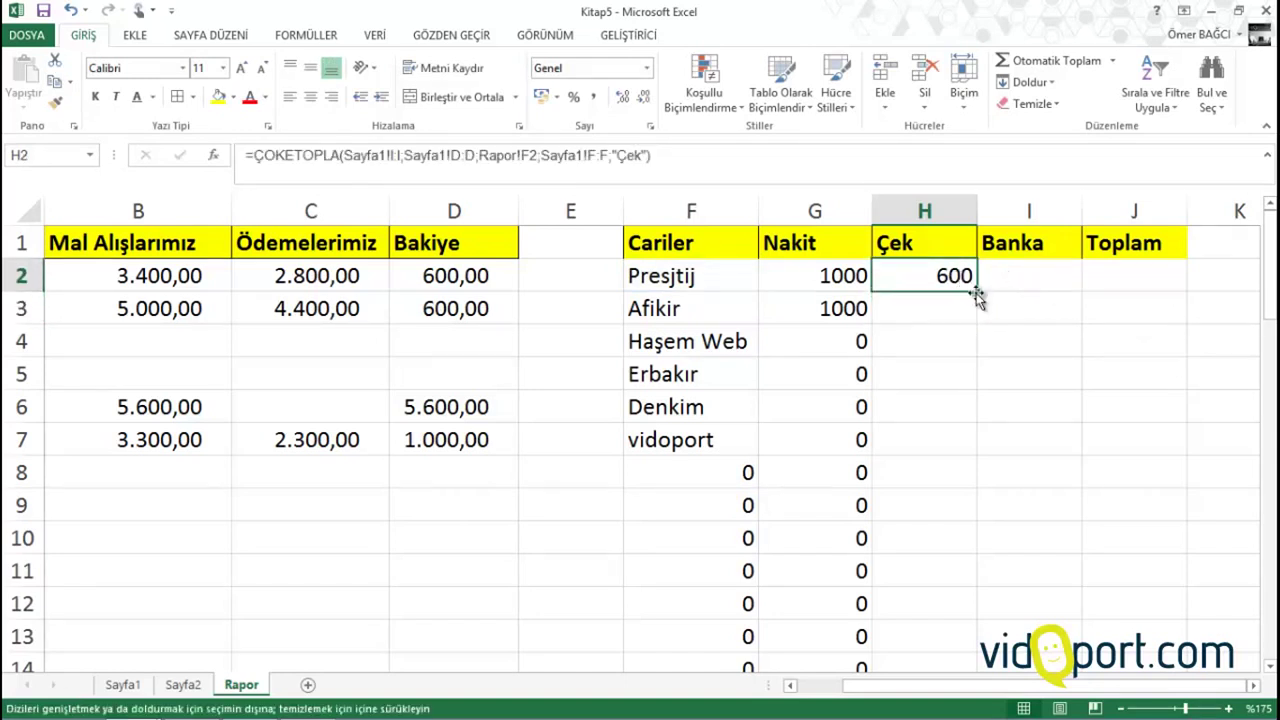
double_click(974, 291)
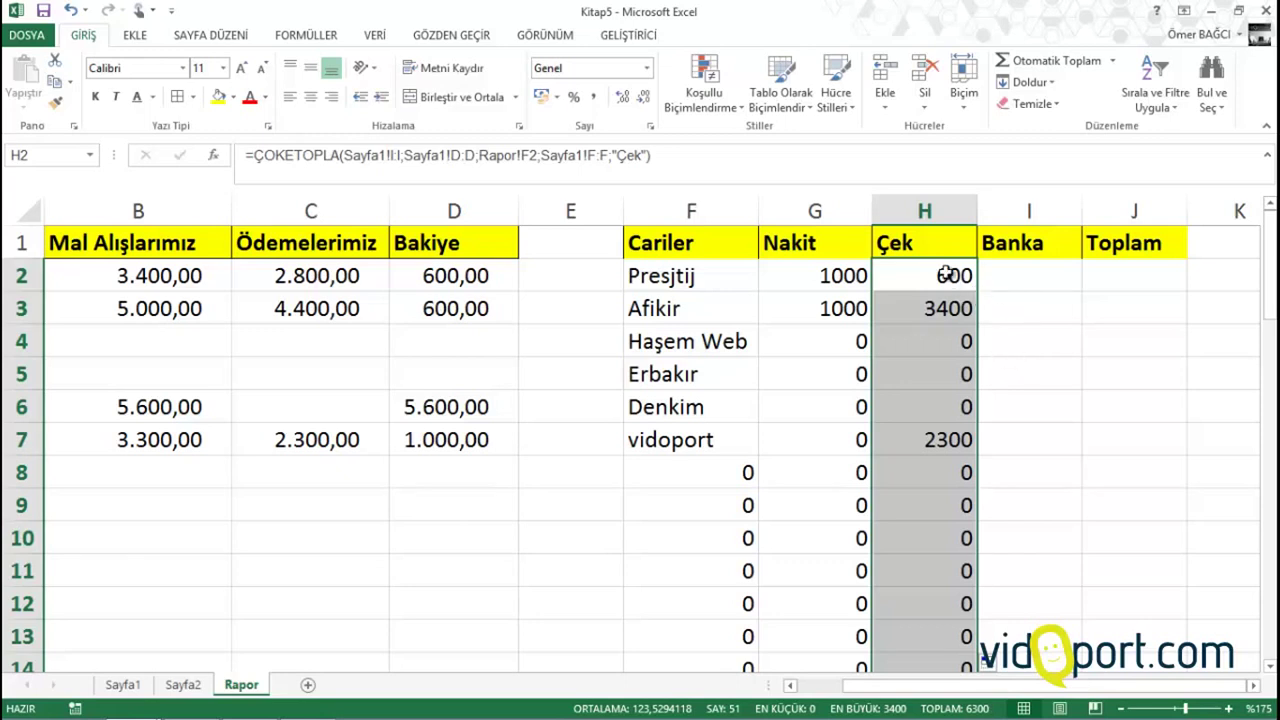
Step: Start a ÇOKETOPLA formula in I2 summing Sayfa1!I:I by the Cari column Sayfa1!D:D
left_click(1010, 275)
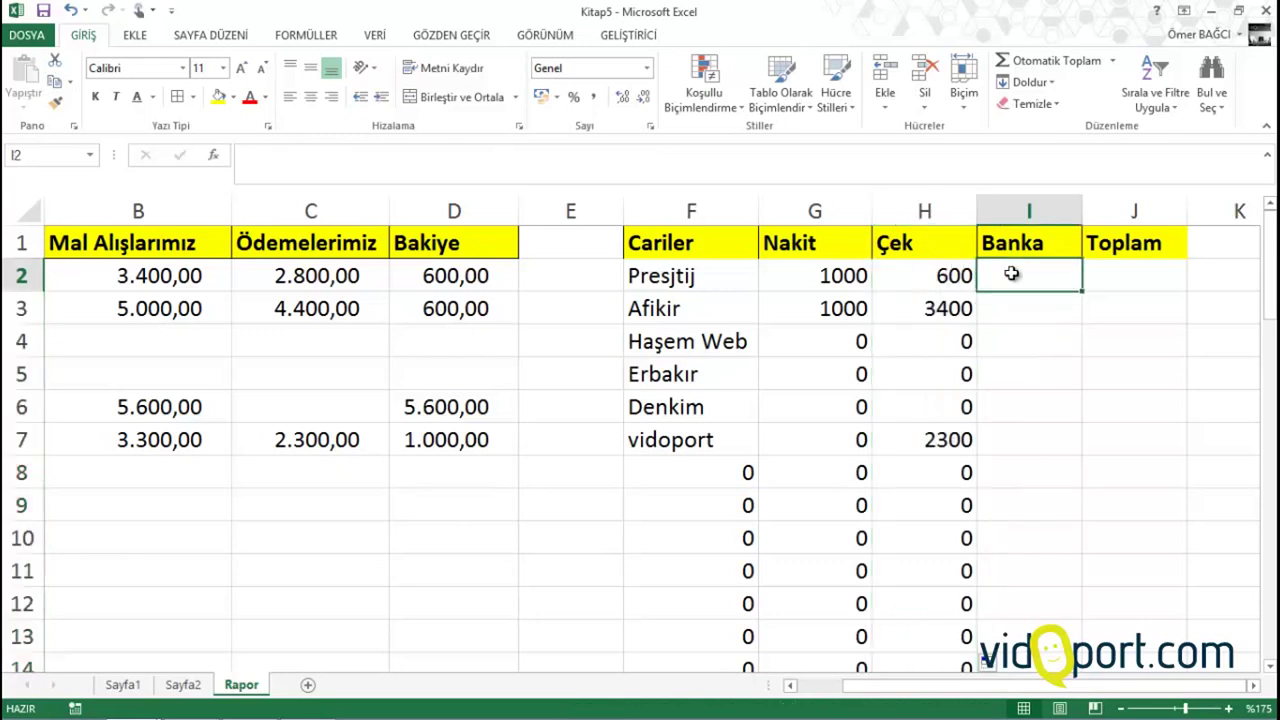
type("=")
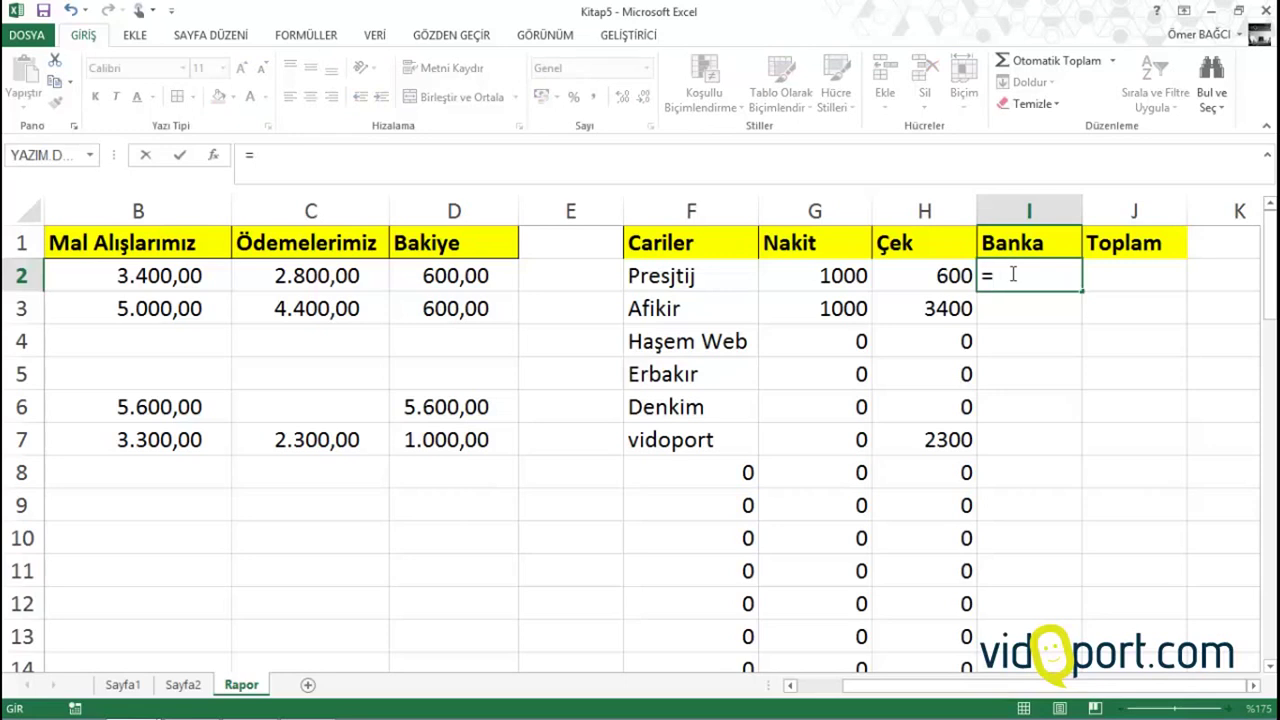
type("ç")
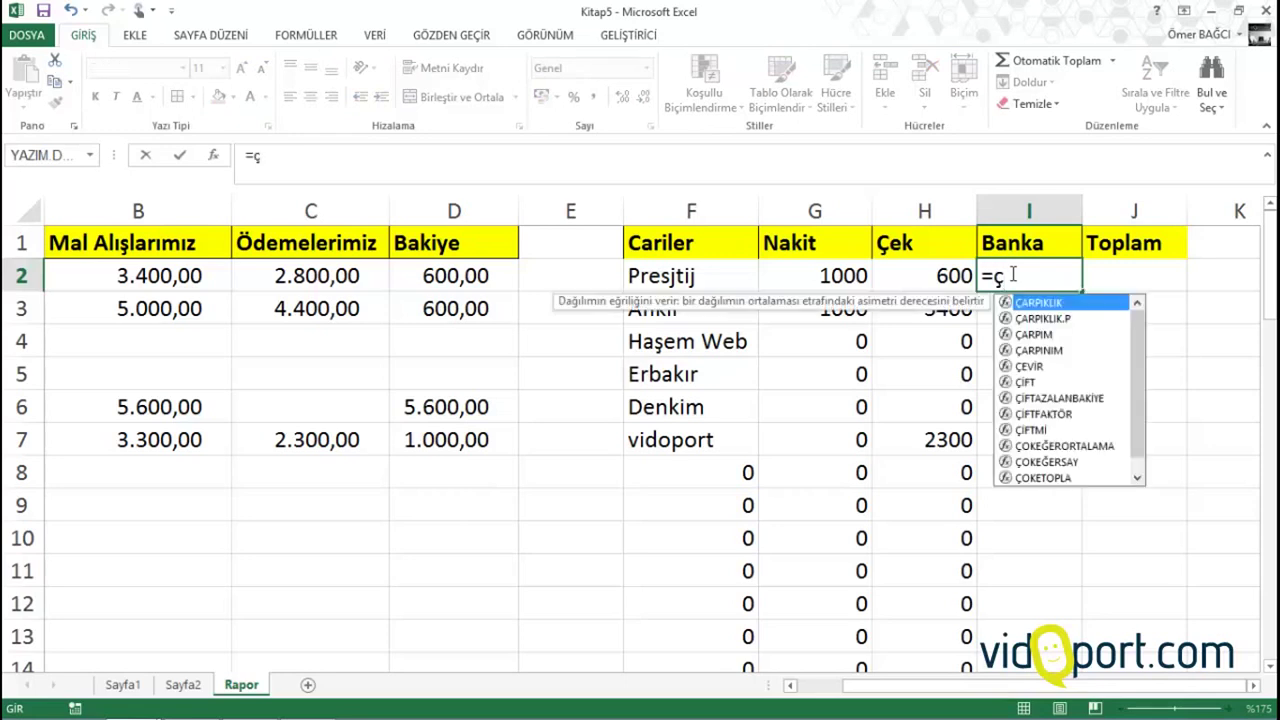
type("oketo")
key("Tab")
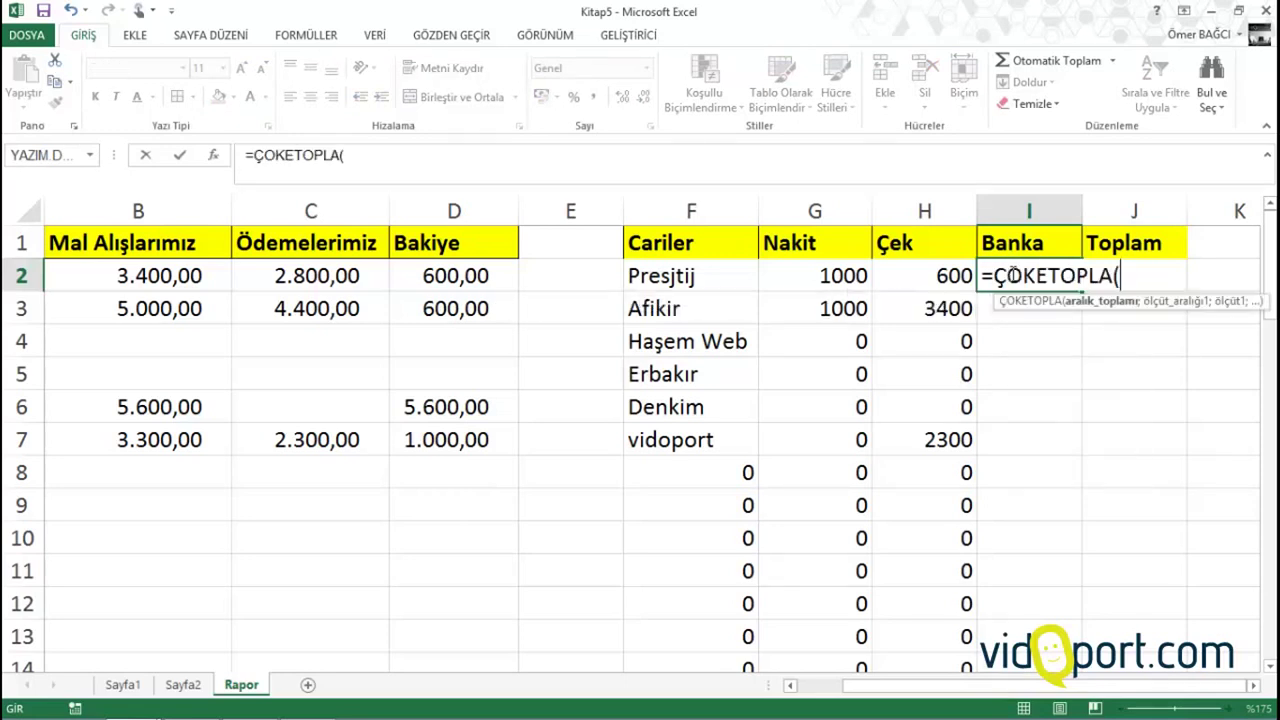
left_click(130, 685)
left_click(1138, 205)
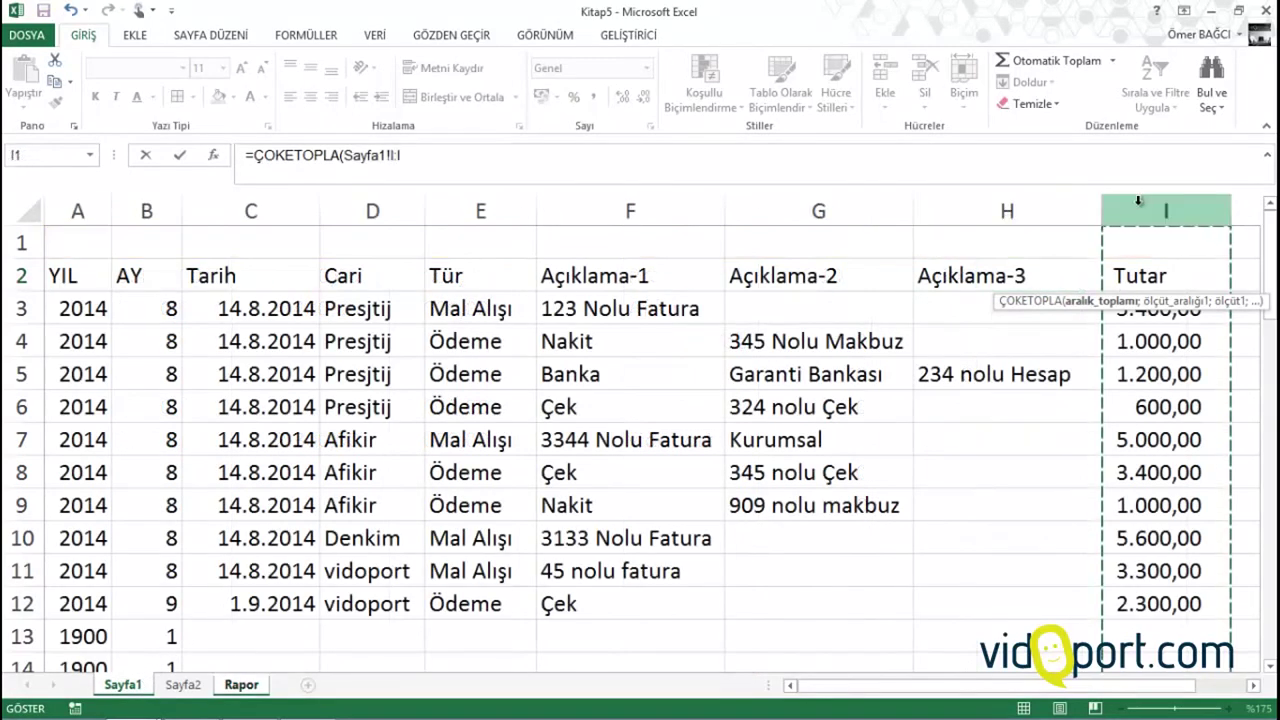
type(";")
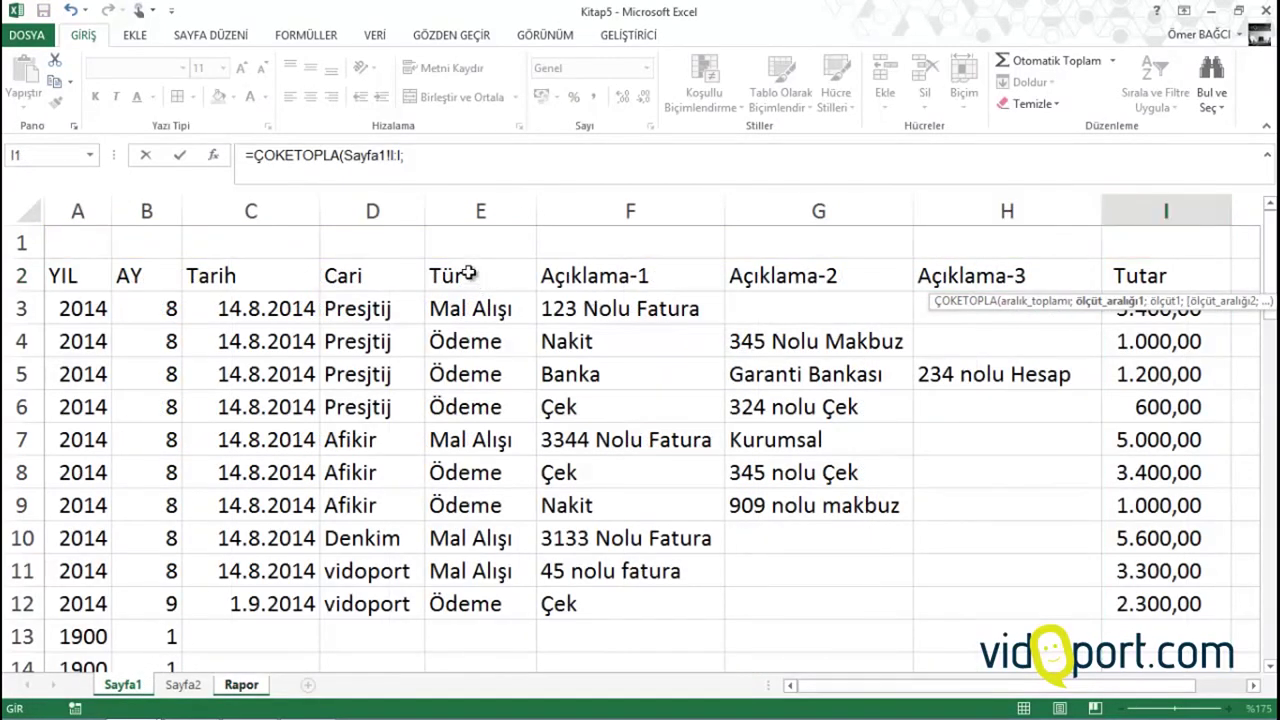
left_click(410, 208)
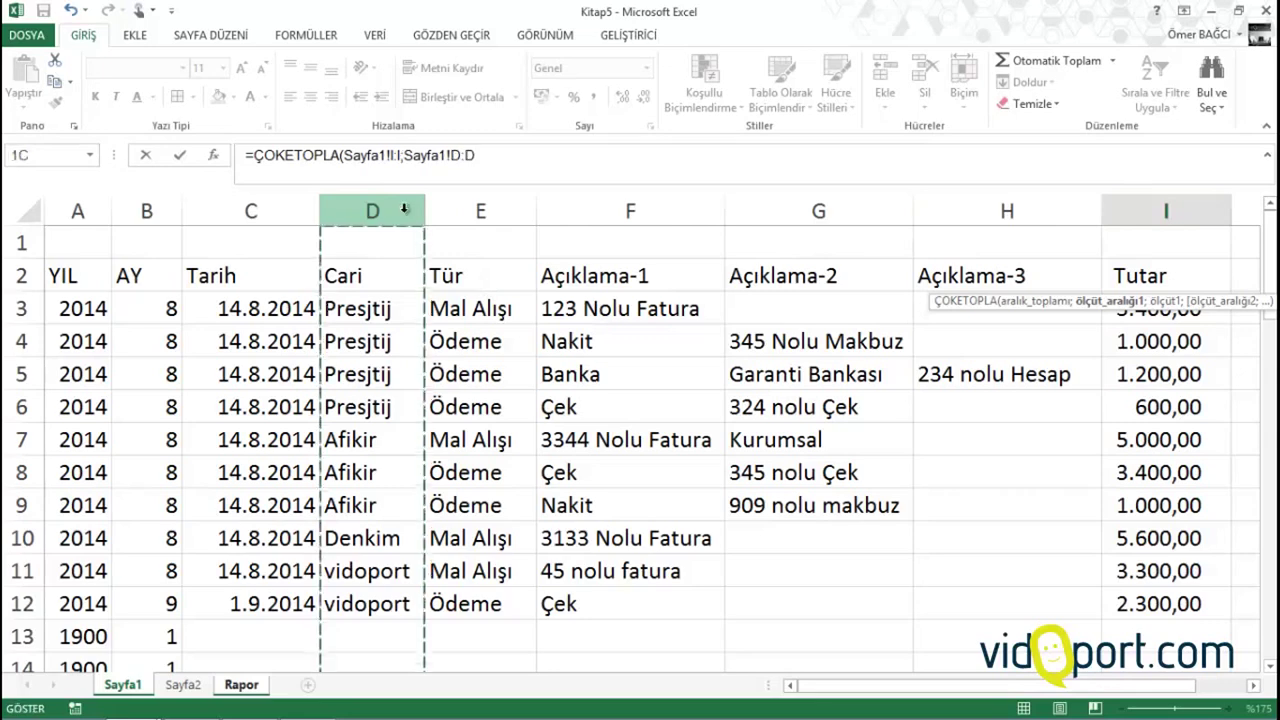
type(";")
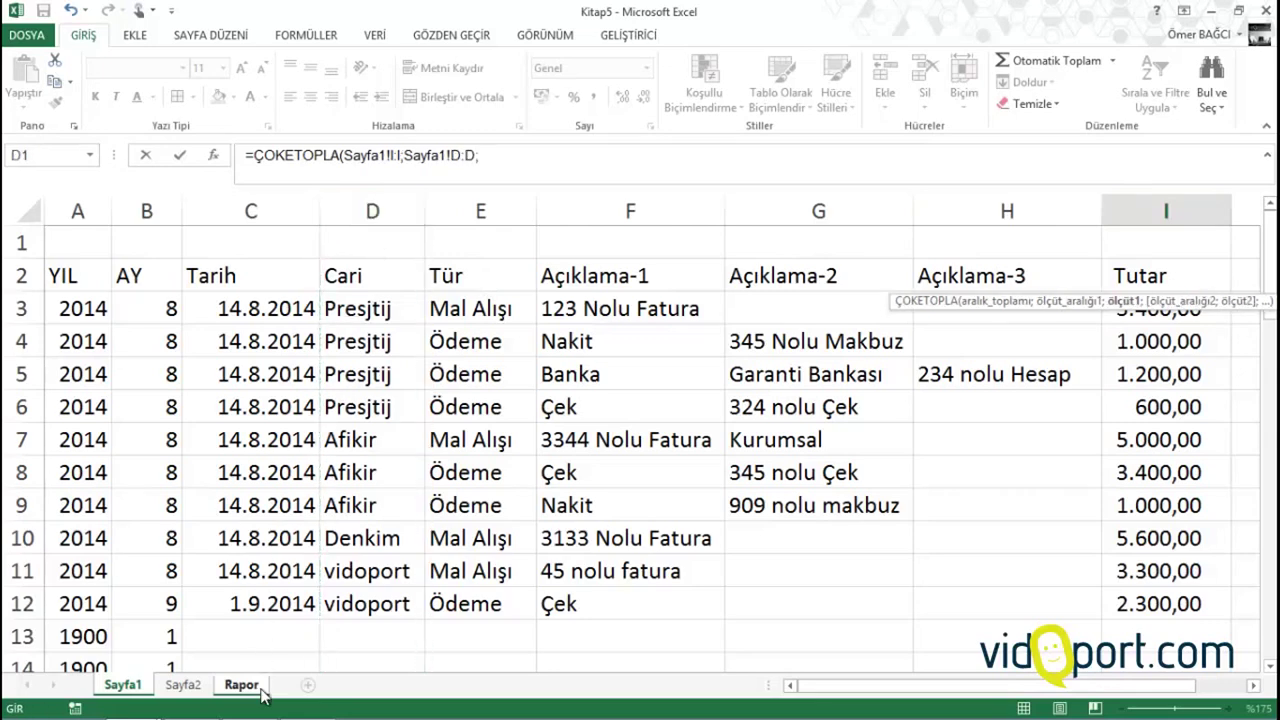
Step: Add criteria Rapor!F2 and Sayfa1!F:F = "çek", then fill the Banka formula down column I
left_click(260, 690)
left_click(722, 280)
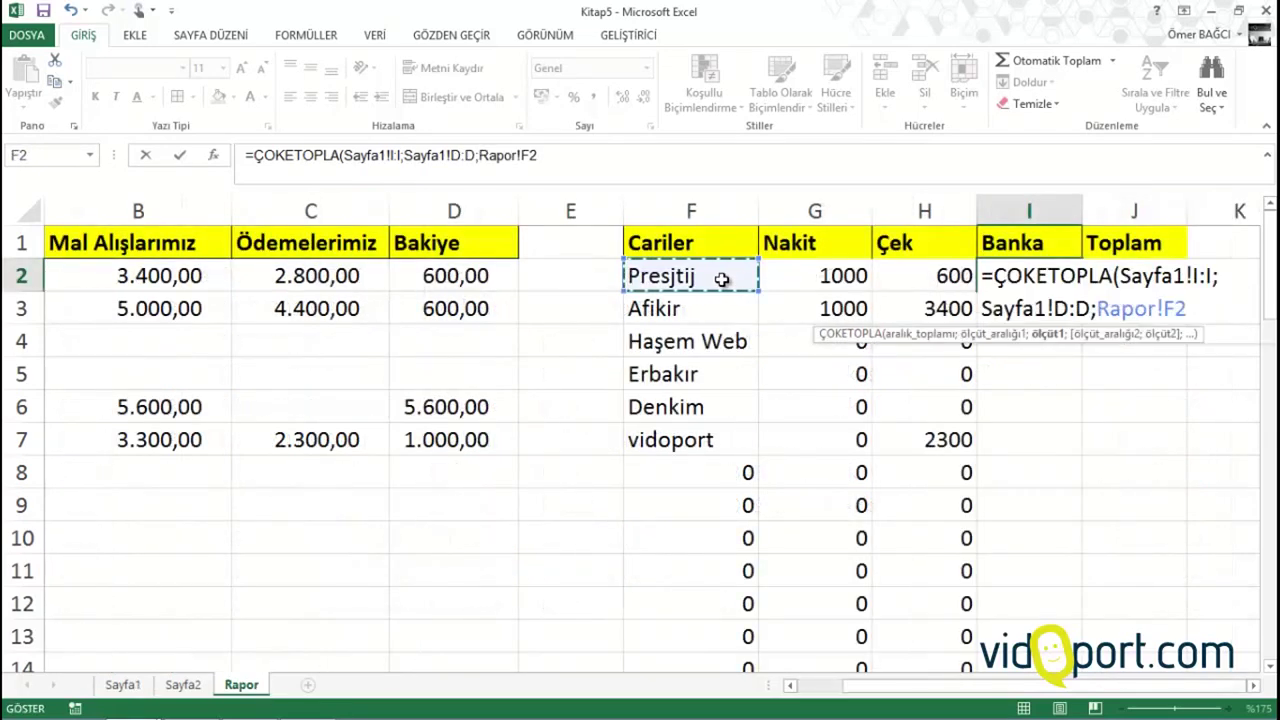
type(";")
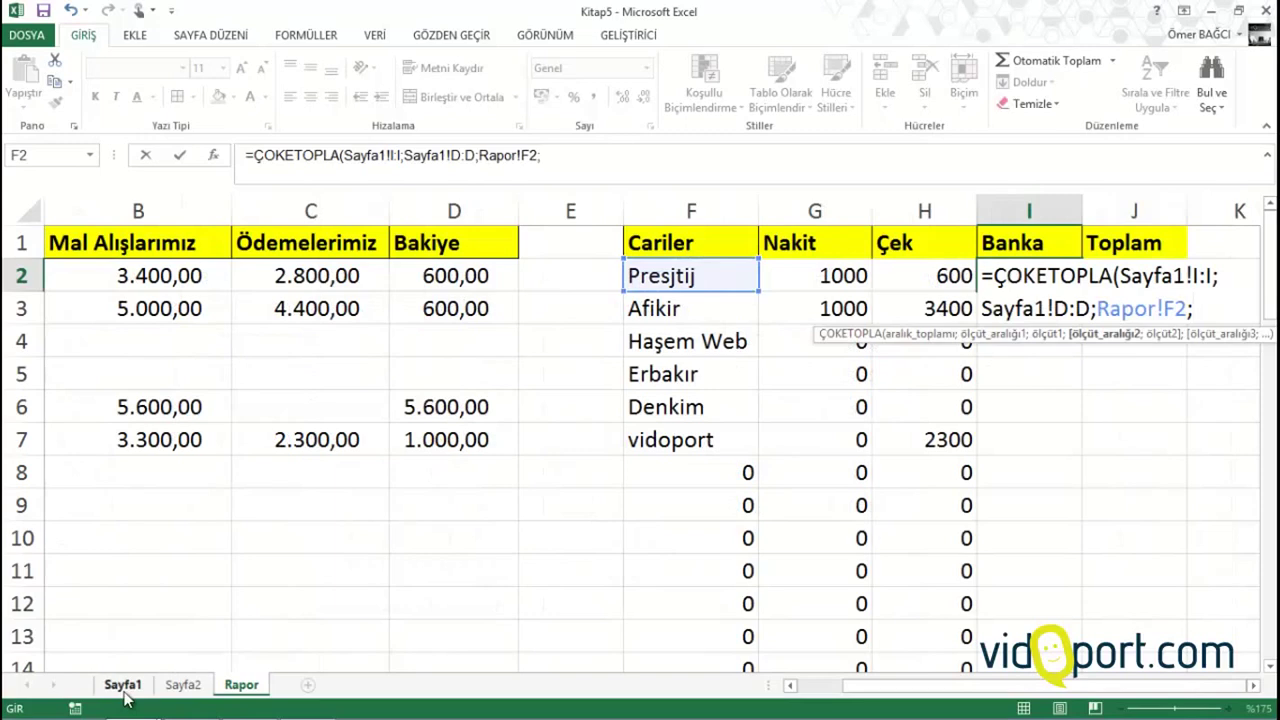
left_click(123, 686)
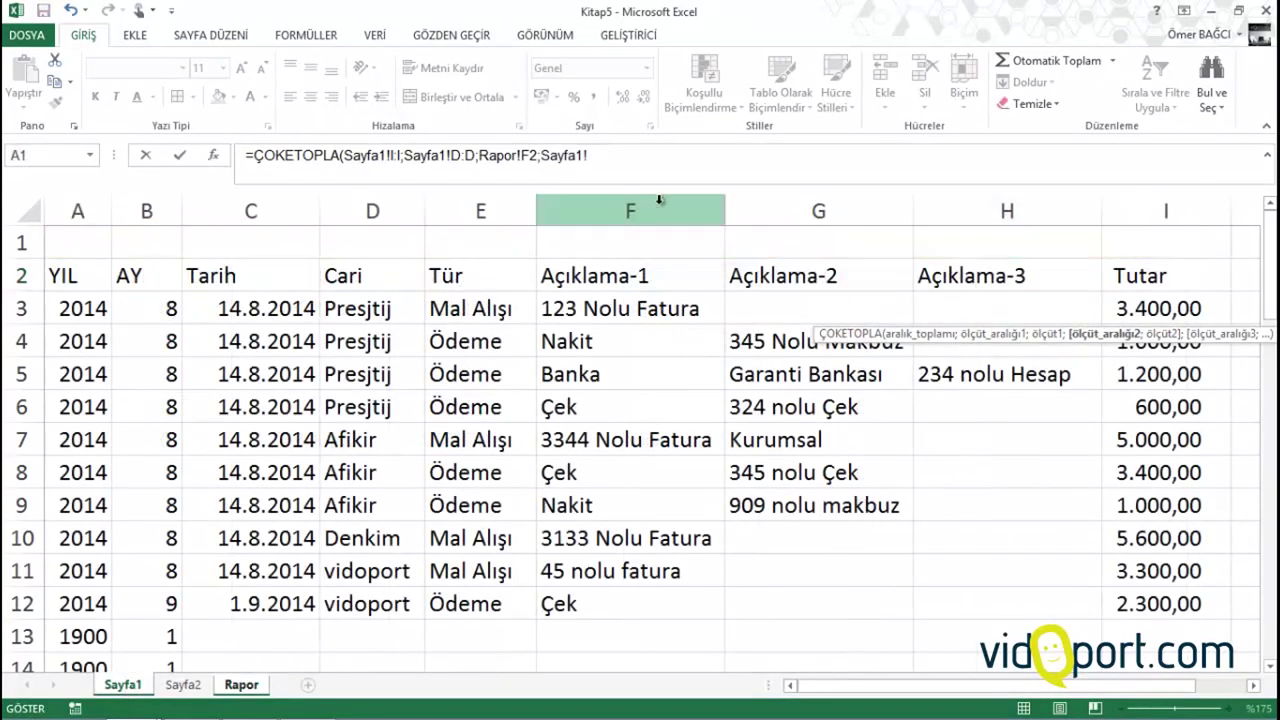
left_click(583, 216)
type(";\"çek")
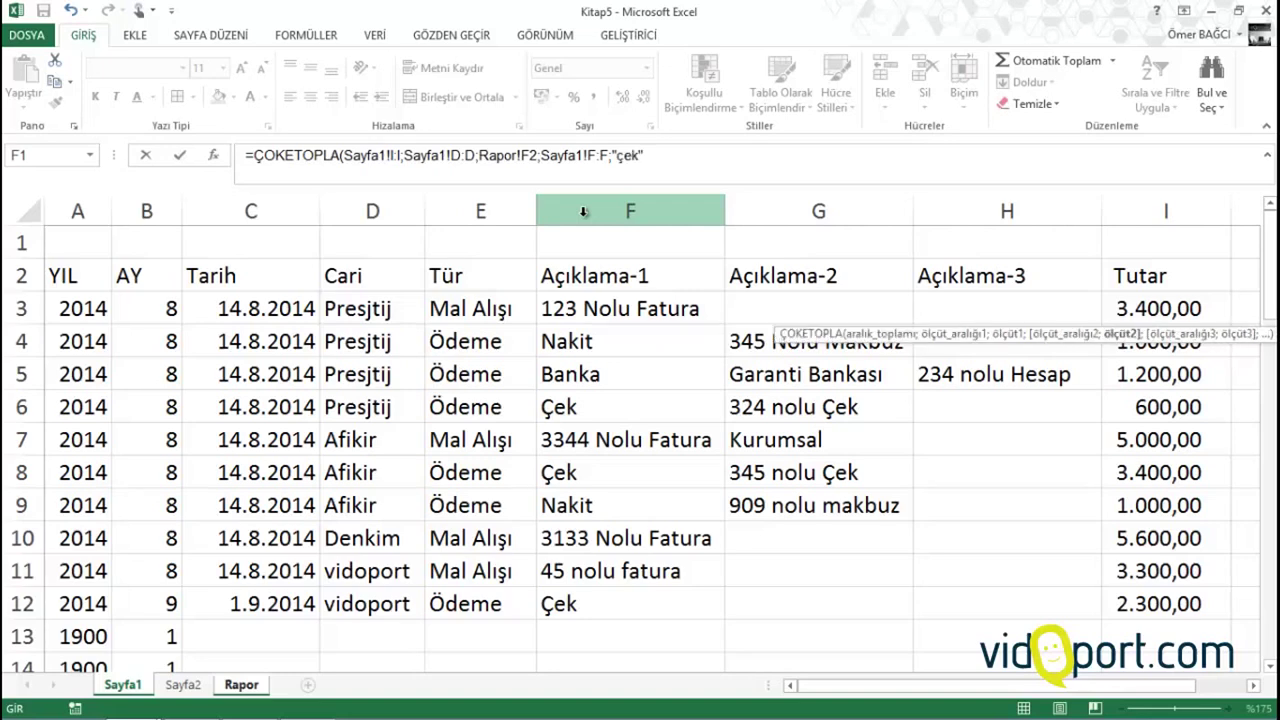
type("\")")
key("Return")
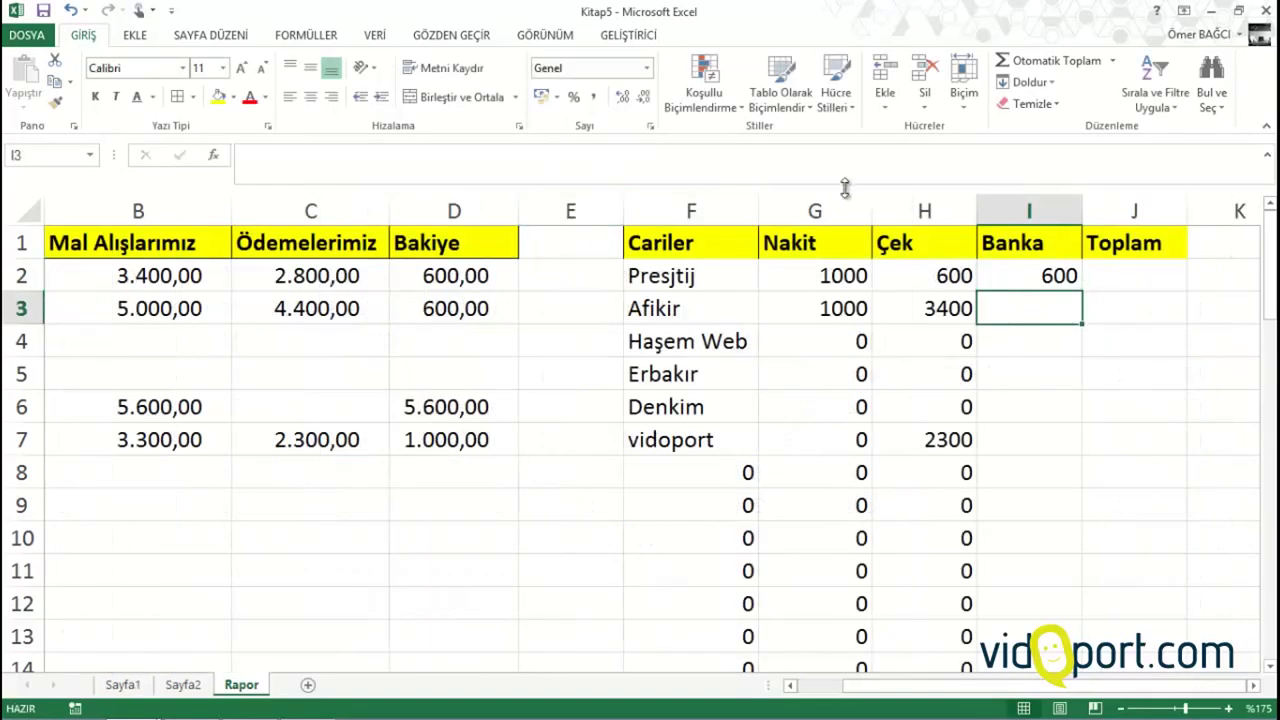
left_click(1076, 288)
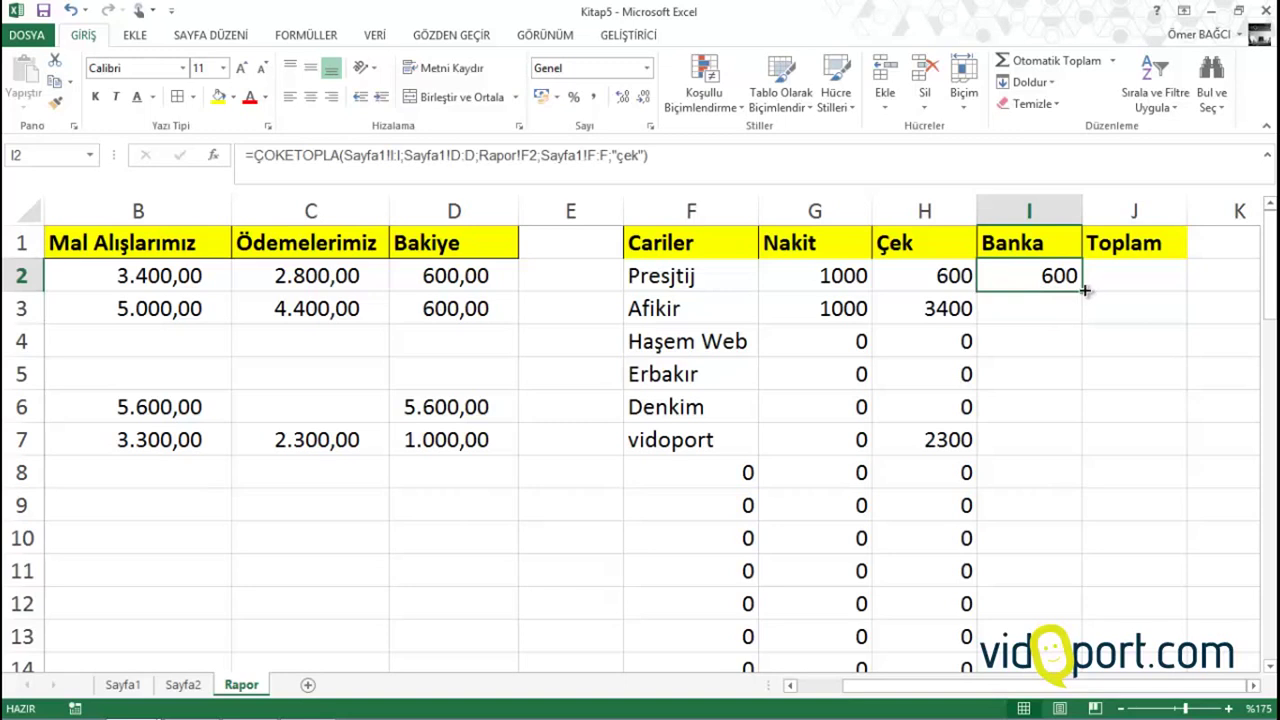
double_click(1081, 291)
Step: Enter =TOPLA(G2:I2) in J2 and fill the row totals down column J
left_click(1100, 285)
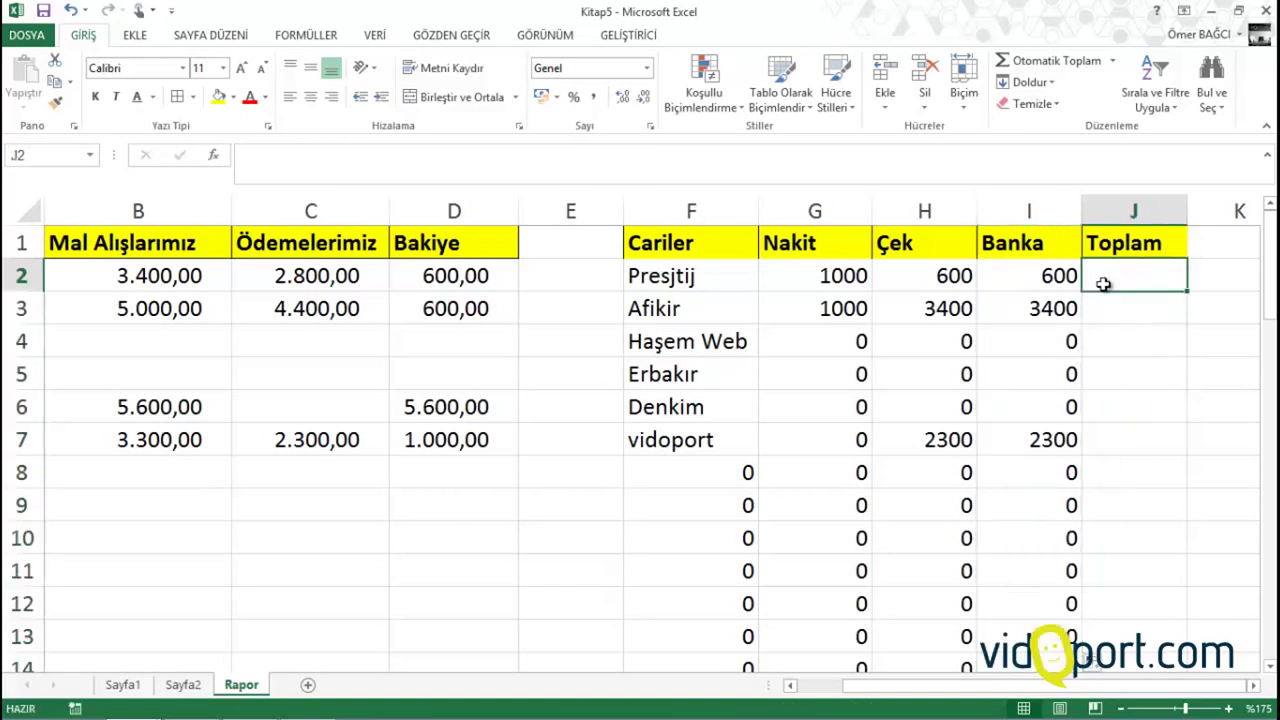
type("=topla(")
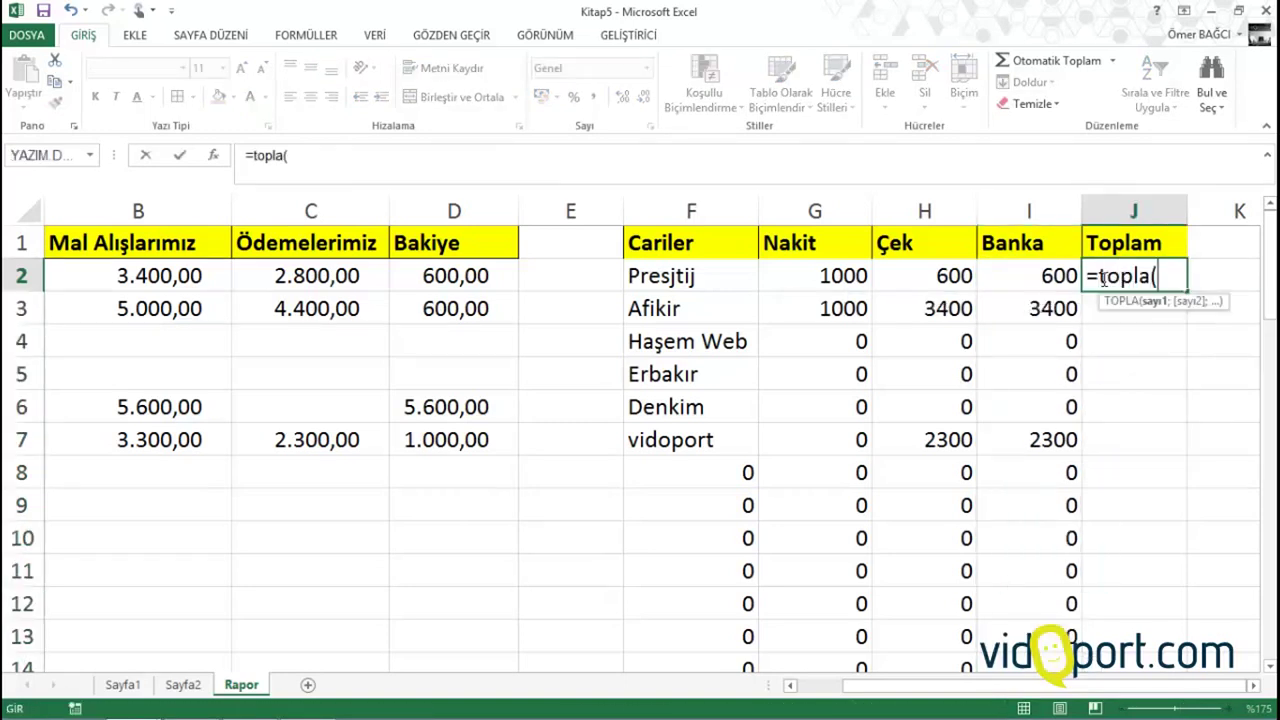
left_click_drag(838, 279, 1000, 279)
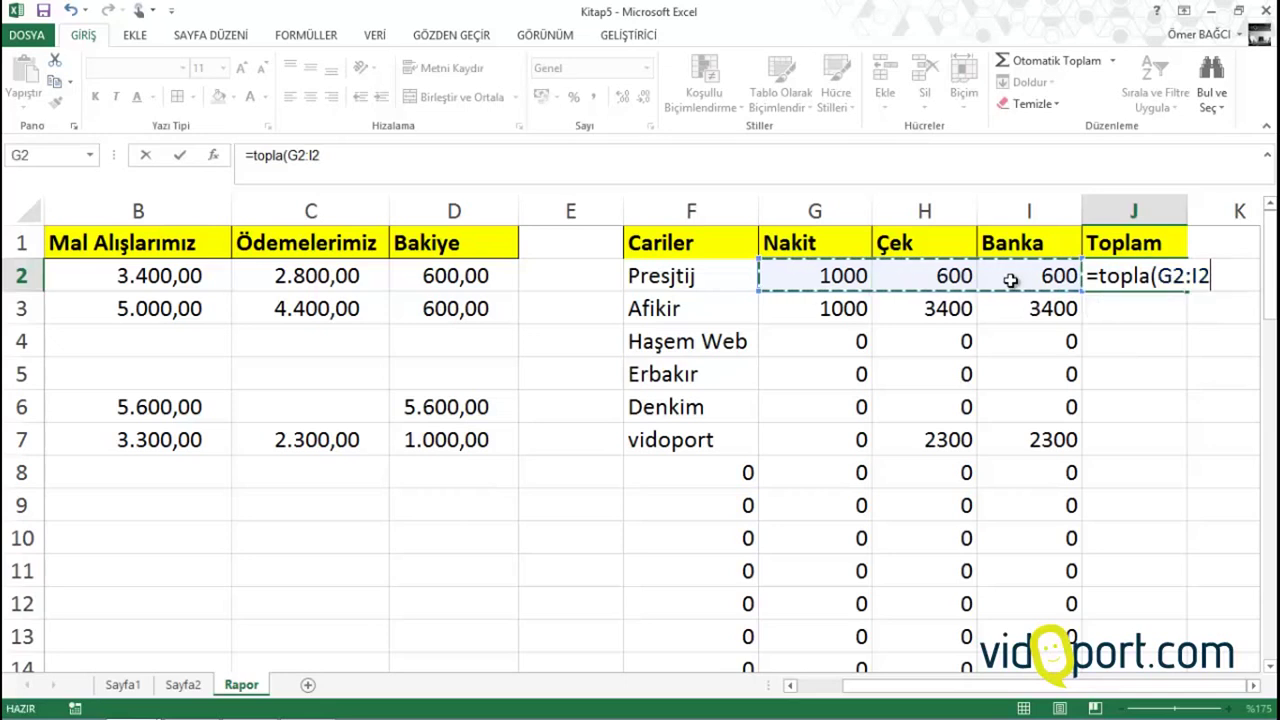
key("Return")
left_click(1134, 277)
left_click(1191, 294)
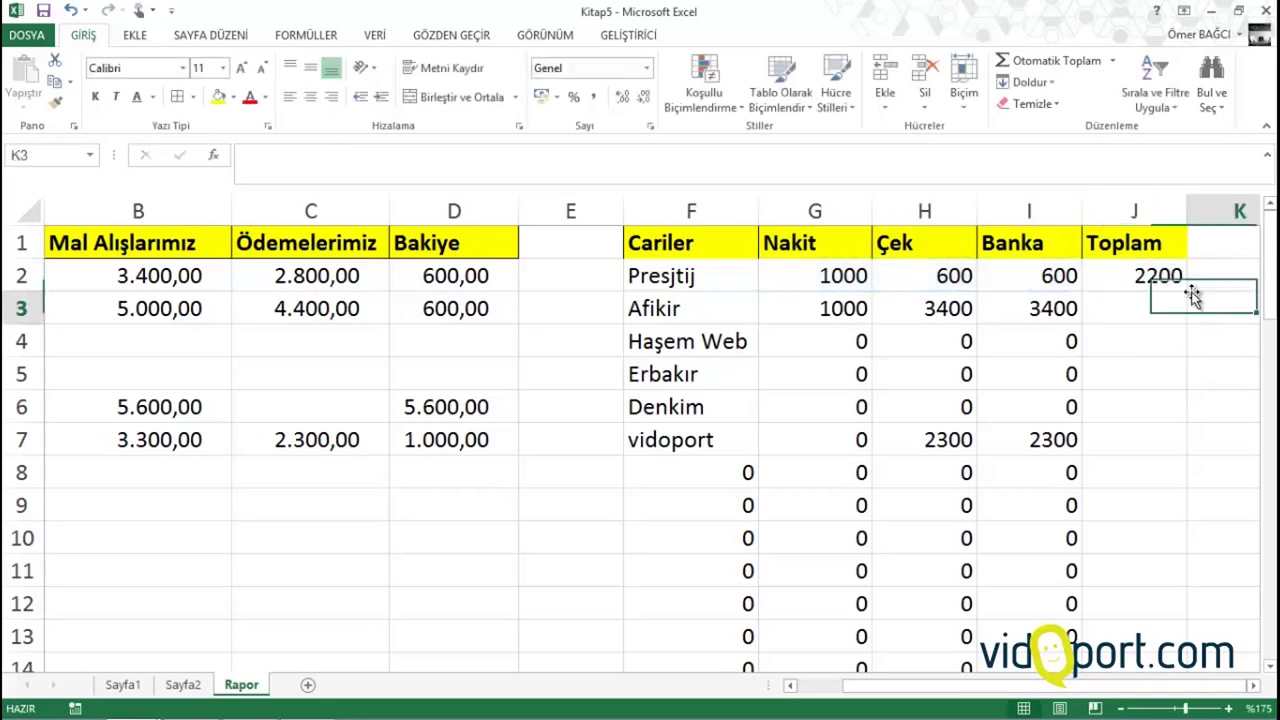
left_click(1180, 280)
double_click(1188, 291)
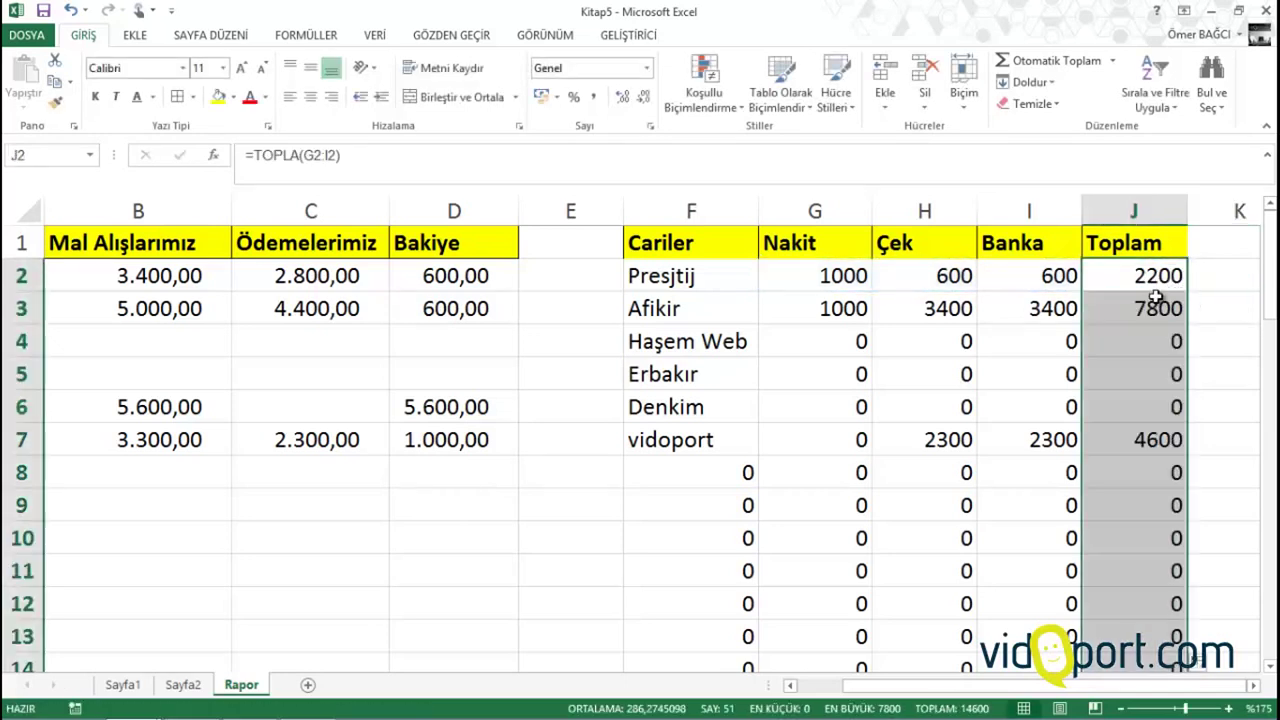
left_click(1152, 300)
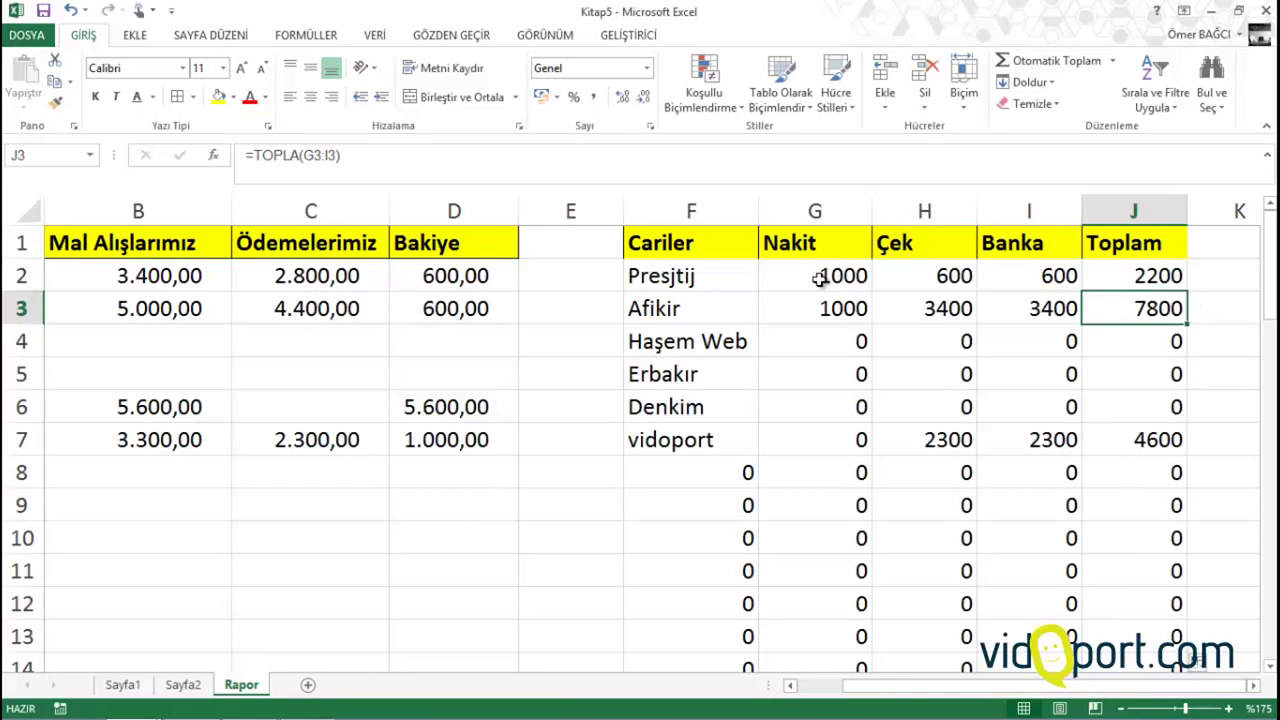
Step: Select the report range F2:J52
left_click_drag(818, 280, 920, 308)
left_click_drag(686, 277, 1111, 528)
key("ctrl+shift+Down")
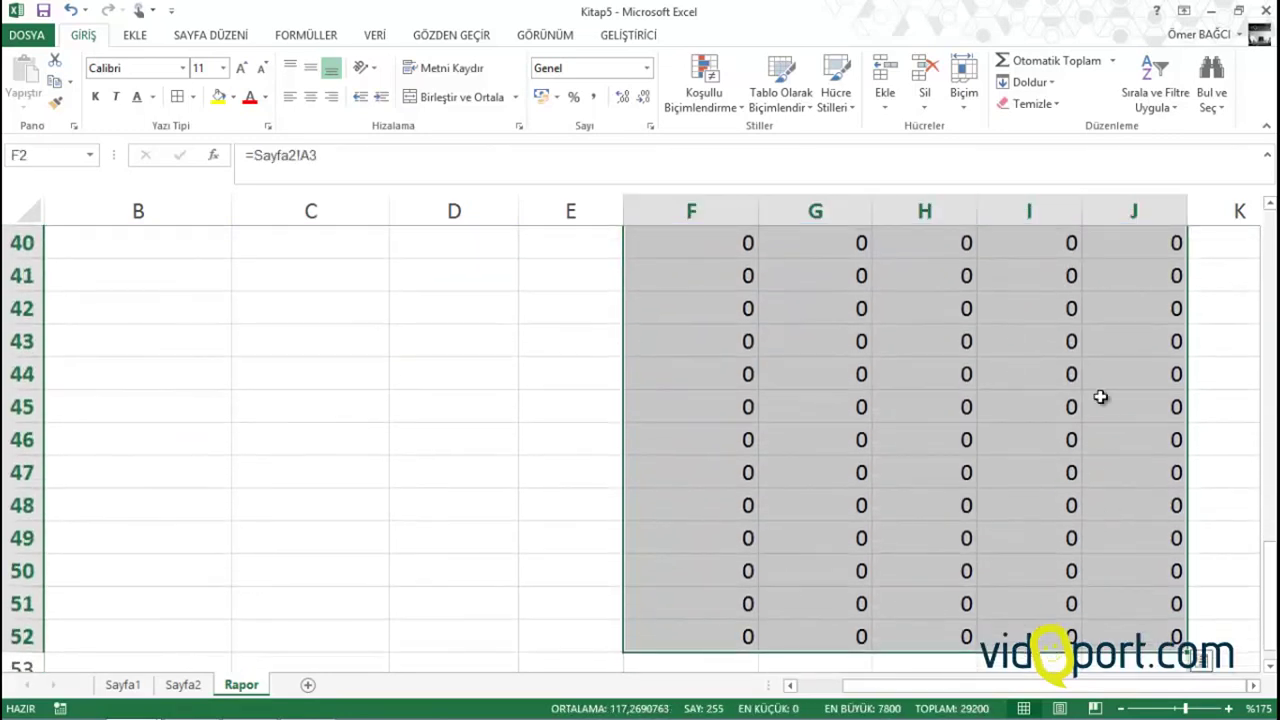
Step: Add an Equal To 0 conditional formatting rule with white font to the report cells
left_click(701, 100)
mouse_move(745, 147)
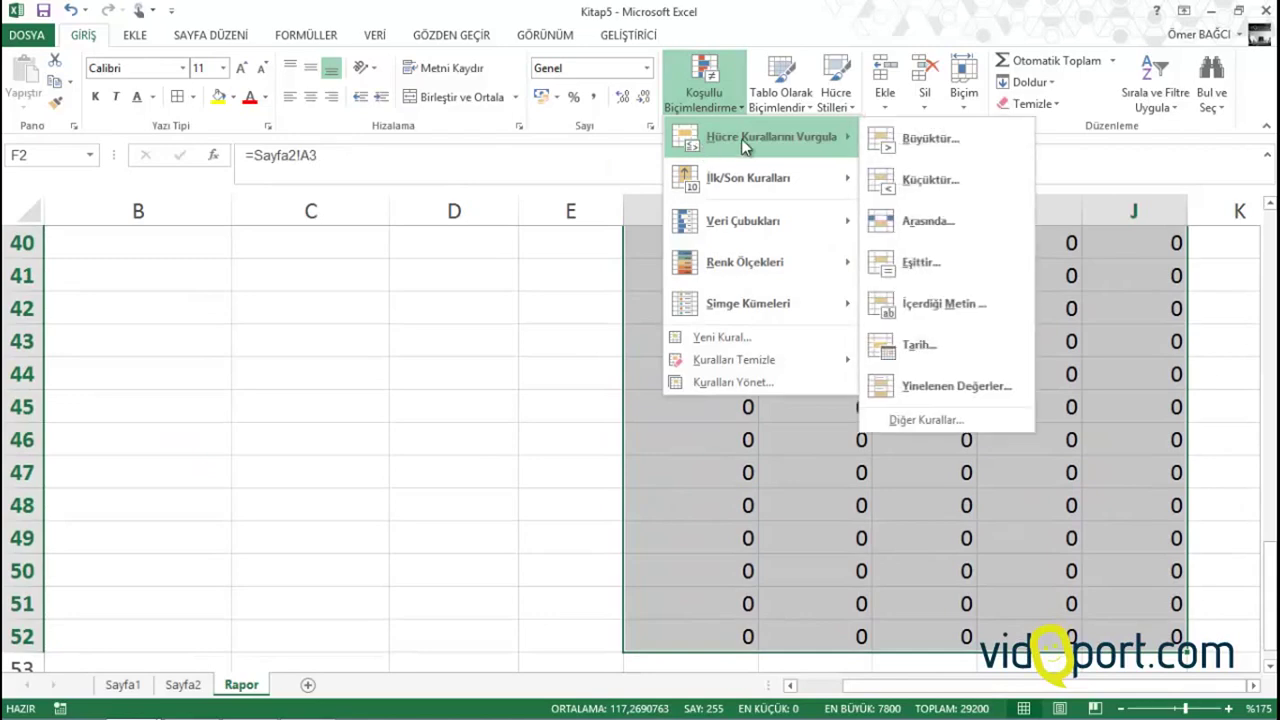
left_click(920, 263)
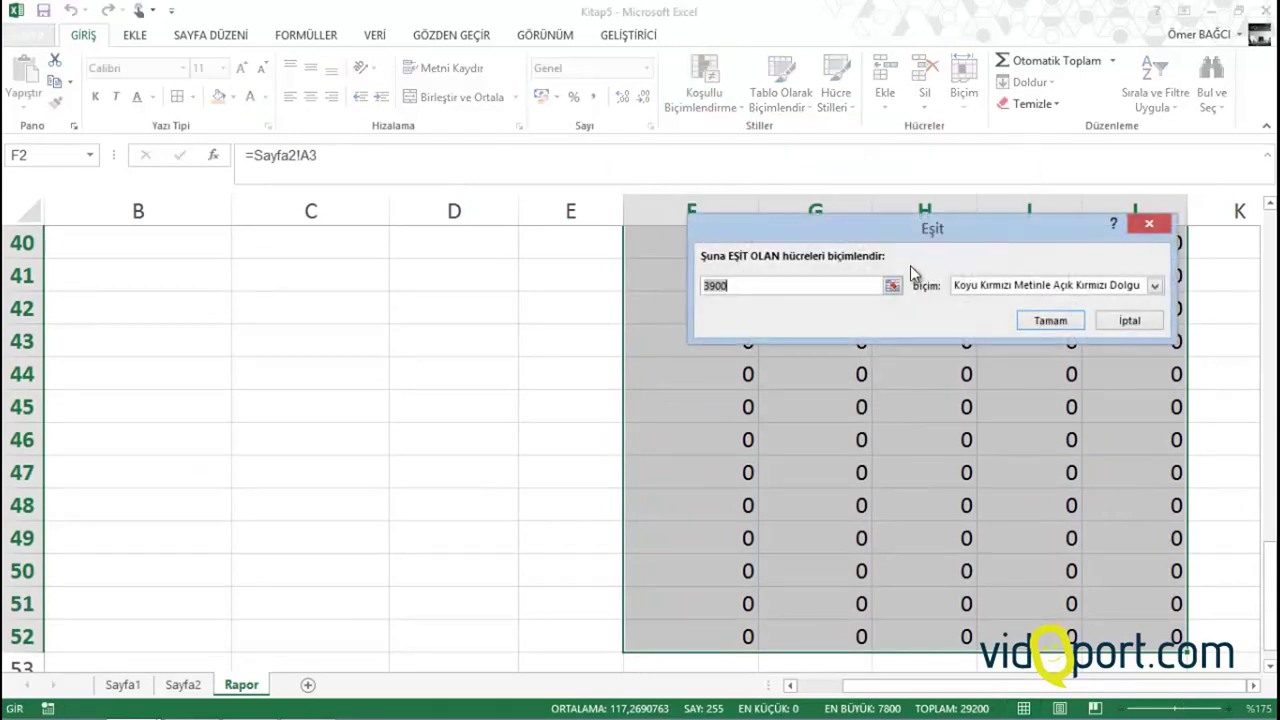
type("0")
left_click(960, 286)
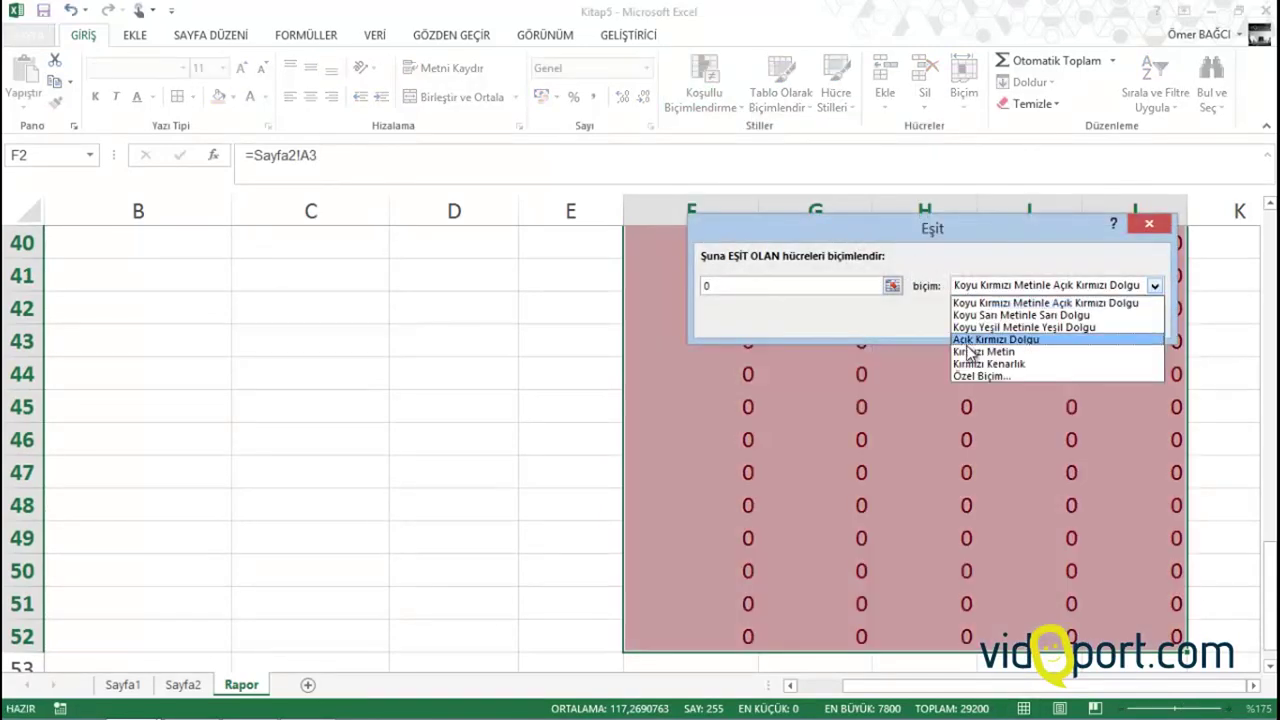
left_click(972, 376)
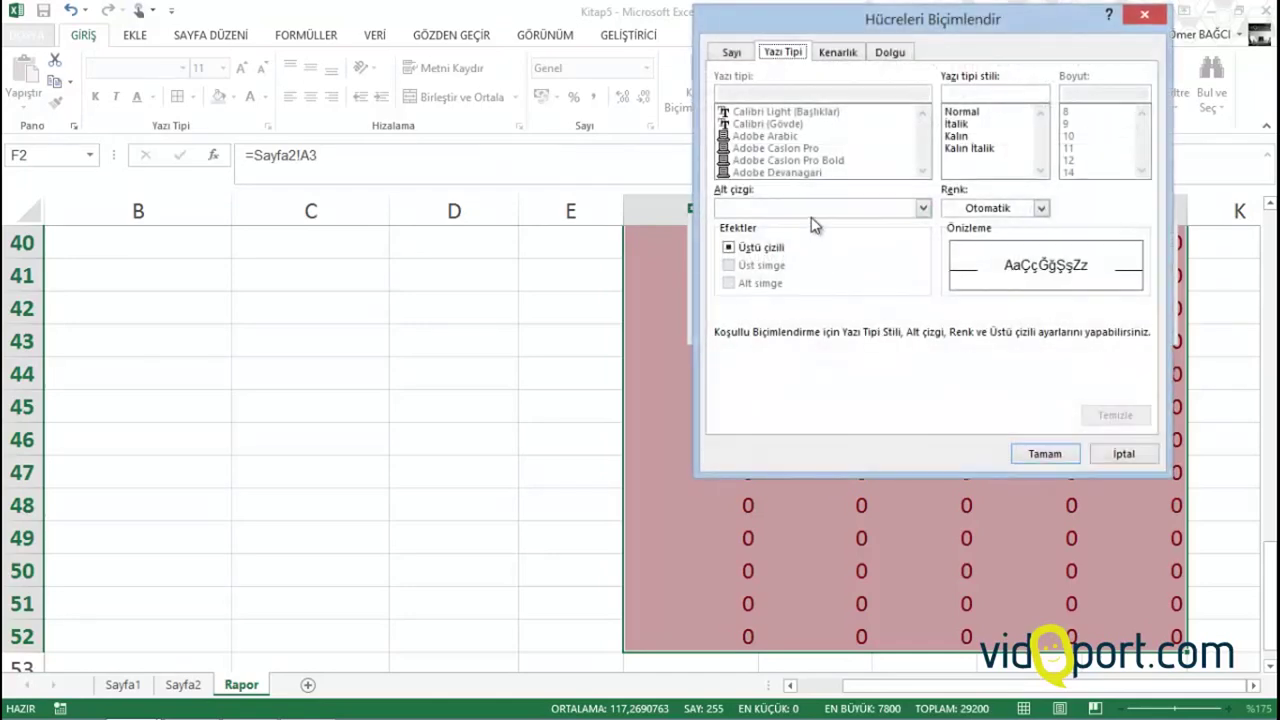
left_click(1041, 208)
left_click(960, 272)
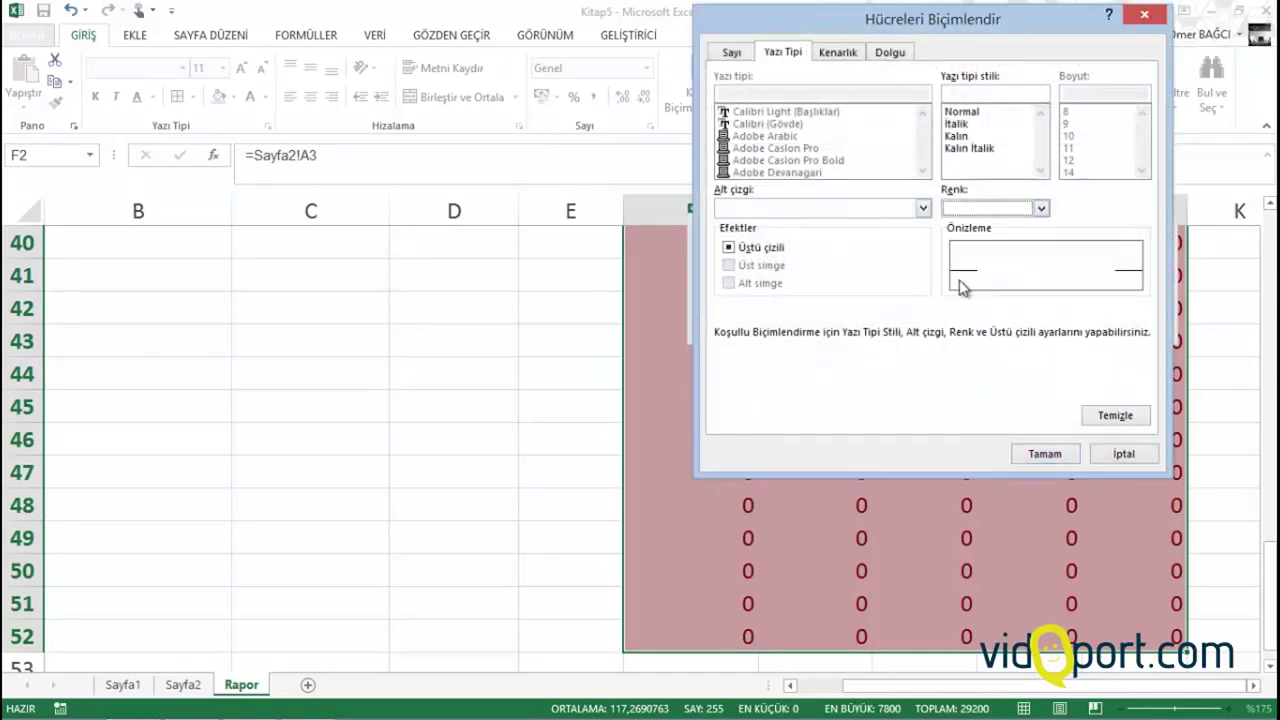
left_click(1045, 452)
left_click(1051, 320)
left_click(897, 371)
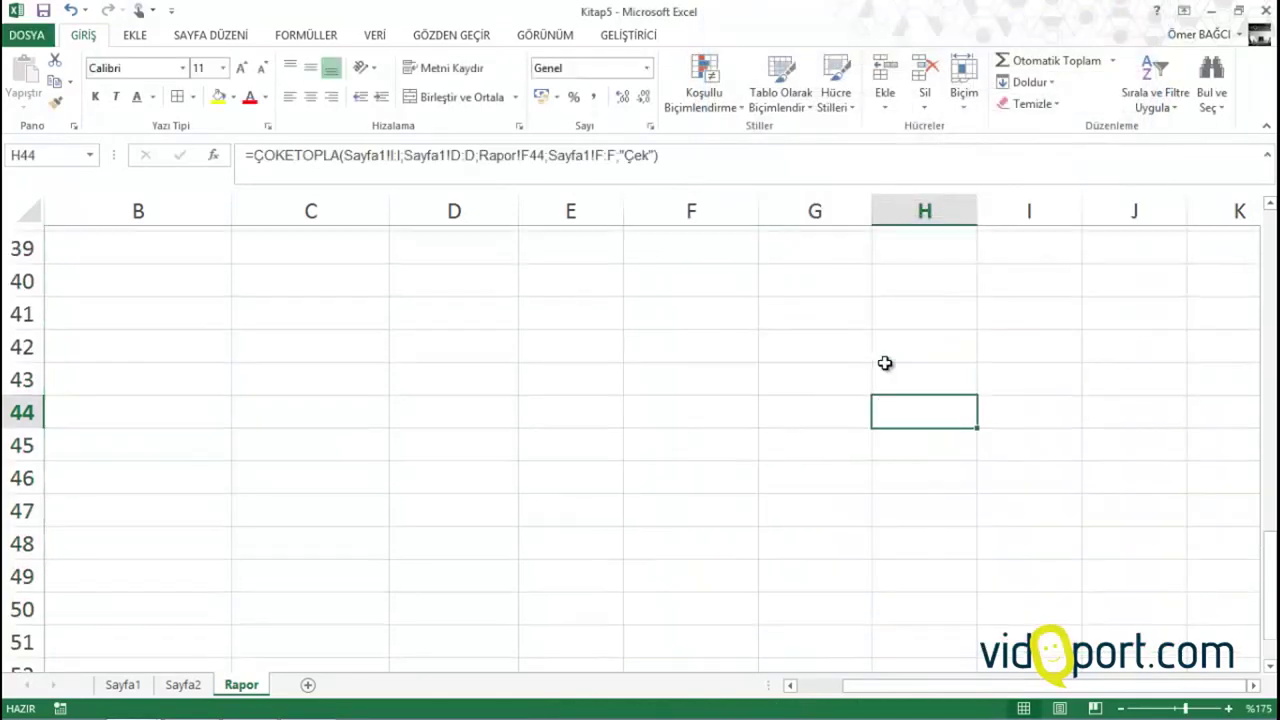
scroll(885, 363, "up", 13)
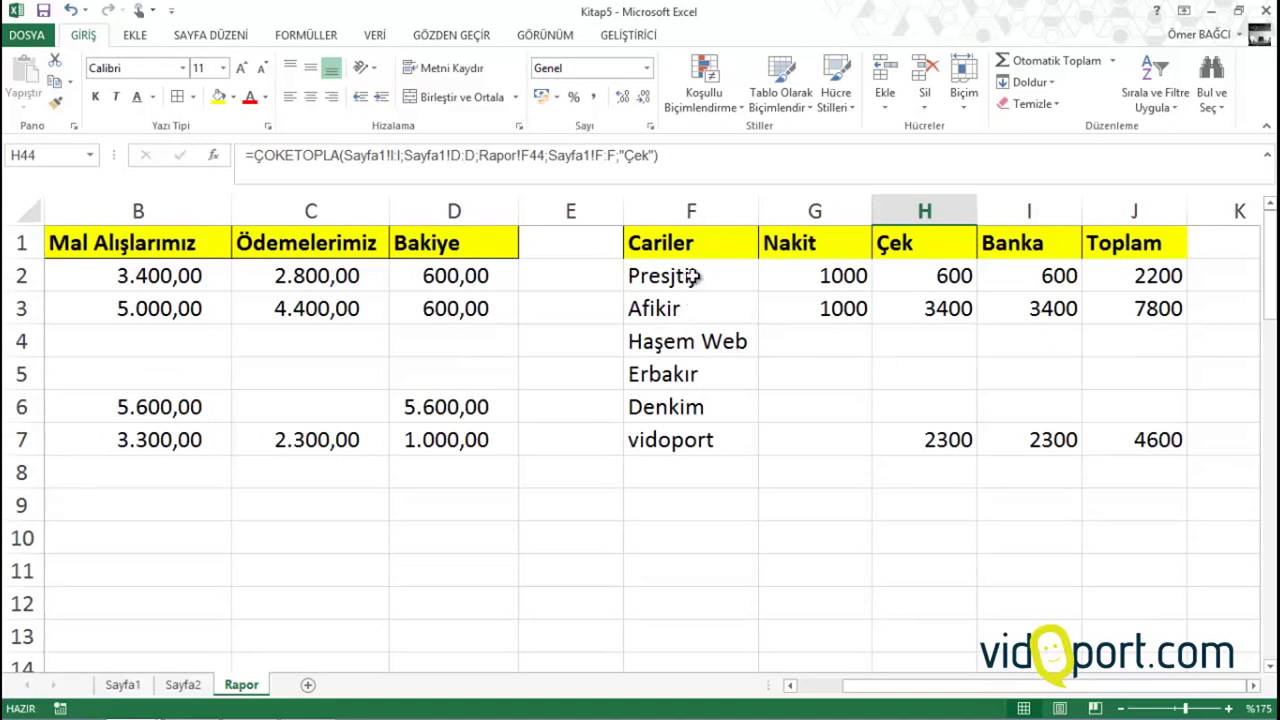
Step: Apply Comma Style to the amounts in G2:J7 and auto-fit column G
left_click_drag(837, 277, 1137, 458)
left_click(594, 100)
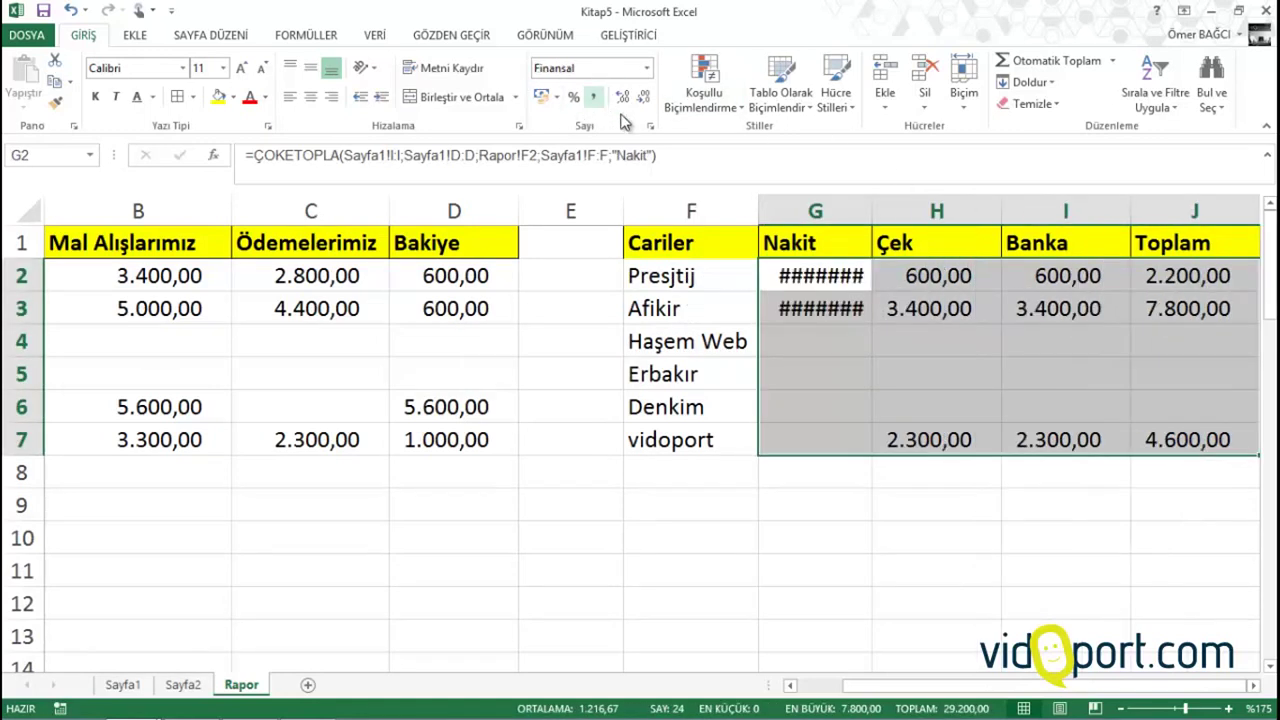
double_click(871, 211)
left_click(560, 350)
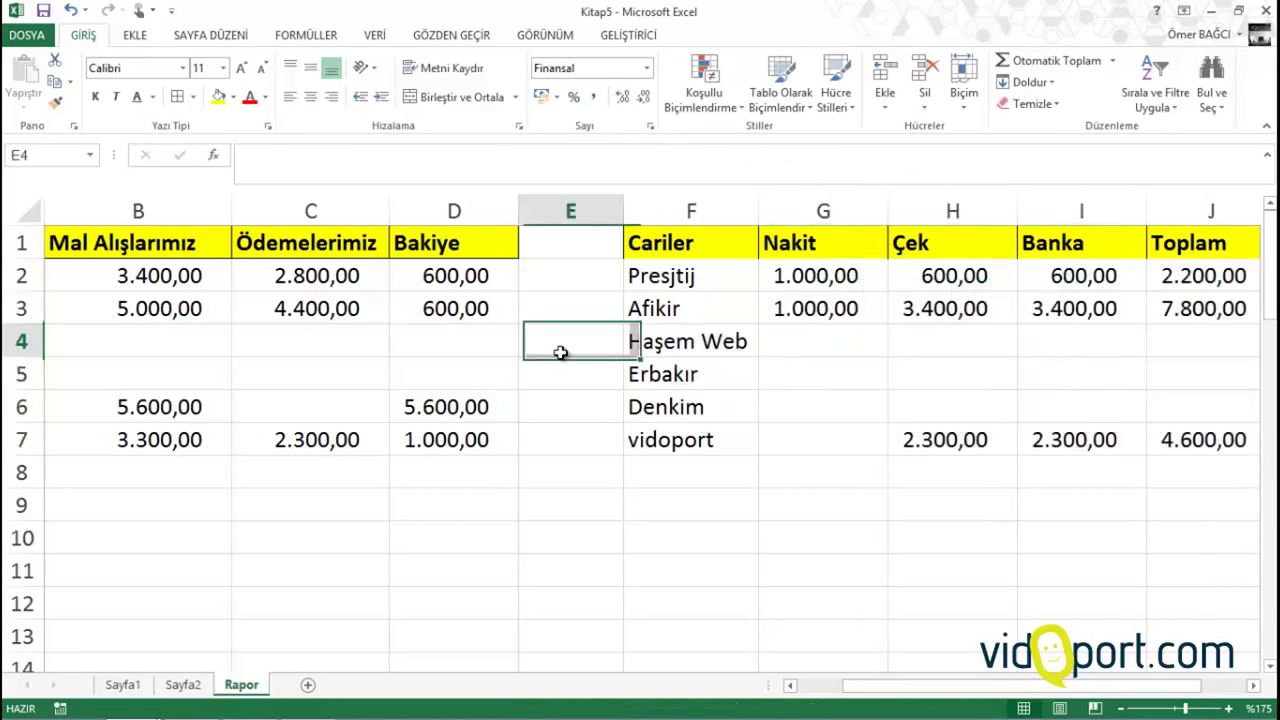
Step: Review the J7 total and B2 Mal Alışlarımız formulas, then go to the Sayfa1 sheet
scroll(297, 316, "down", 2, "ctrl")
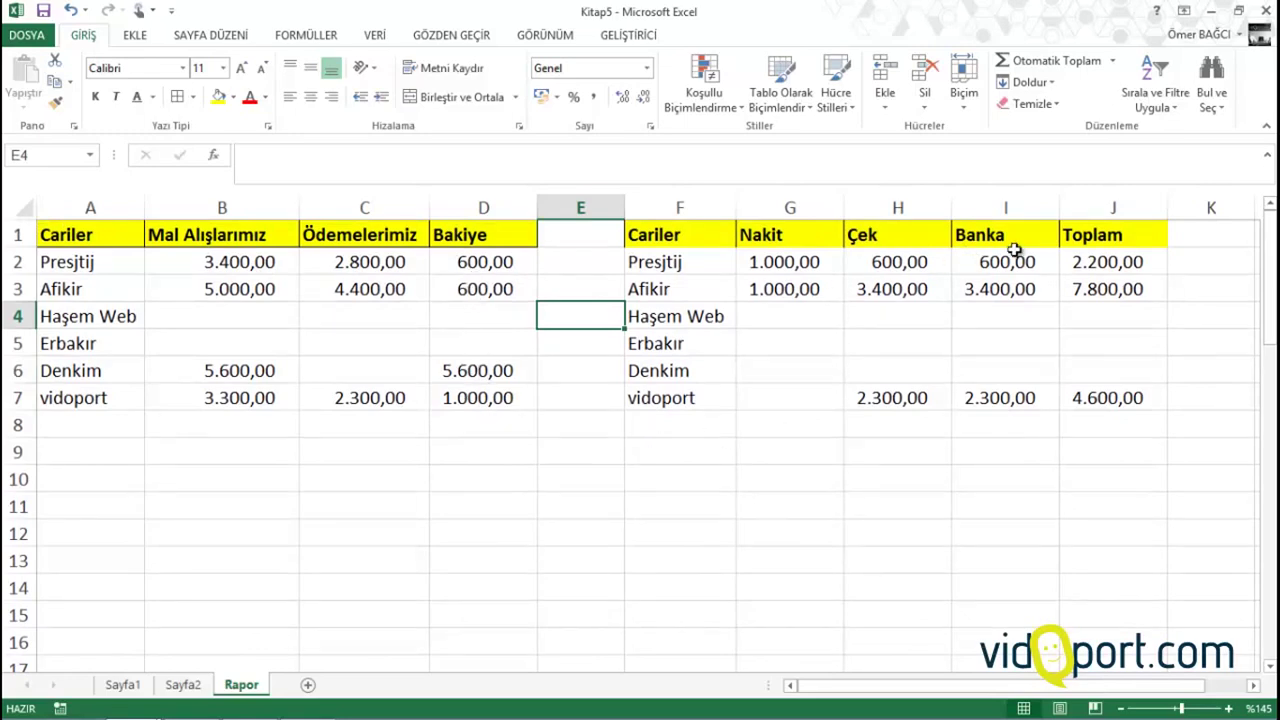
left_click(1122, 390)
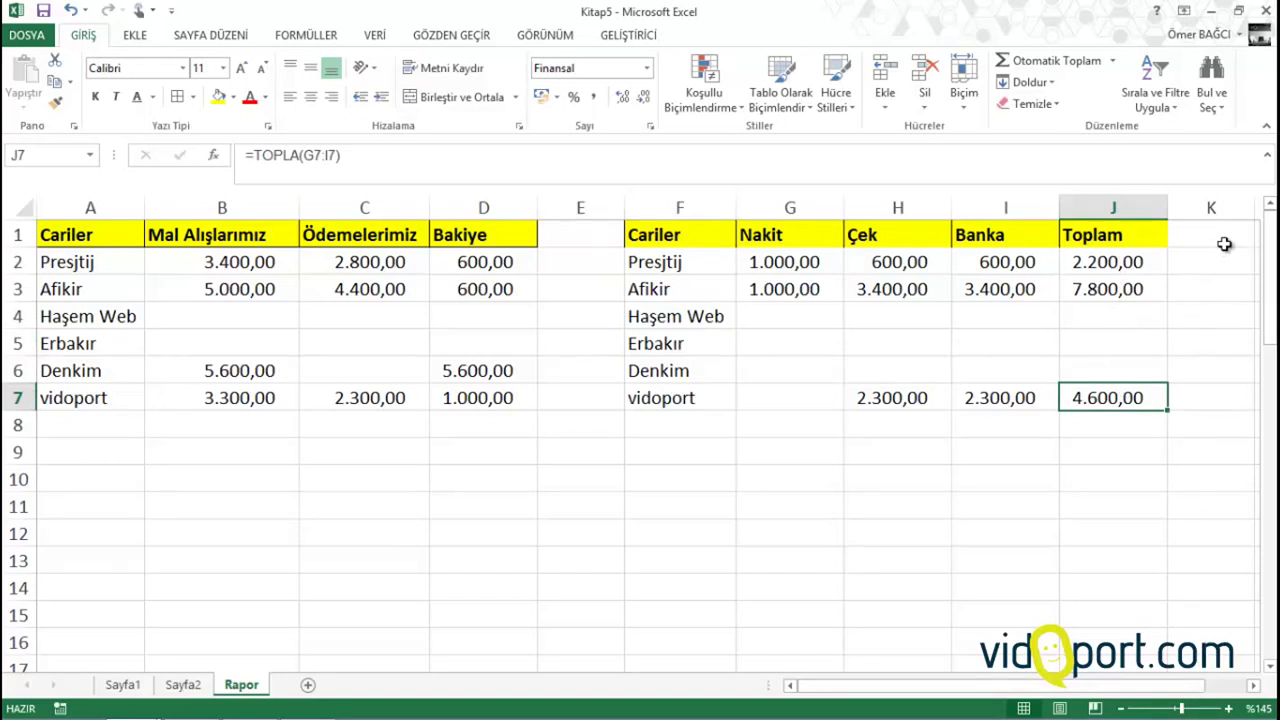
left_click(241, 262)
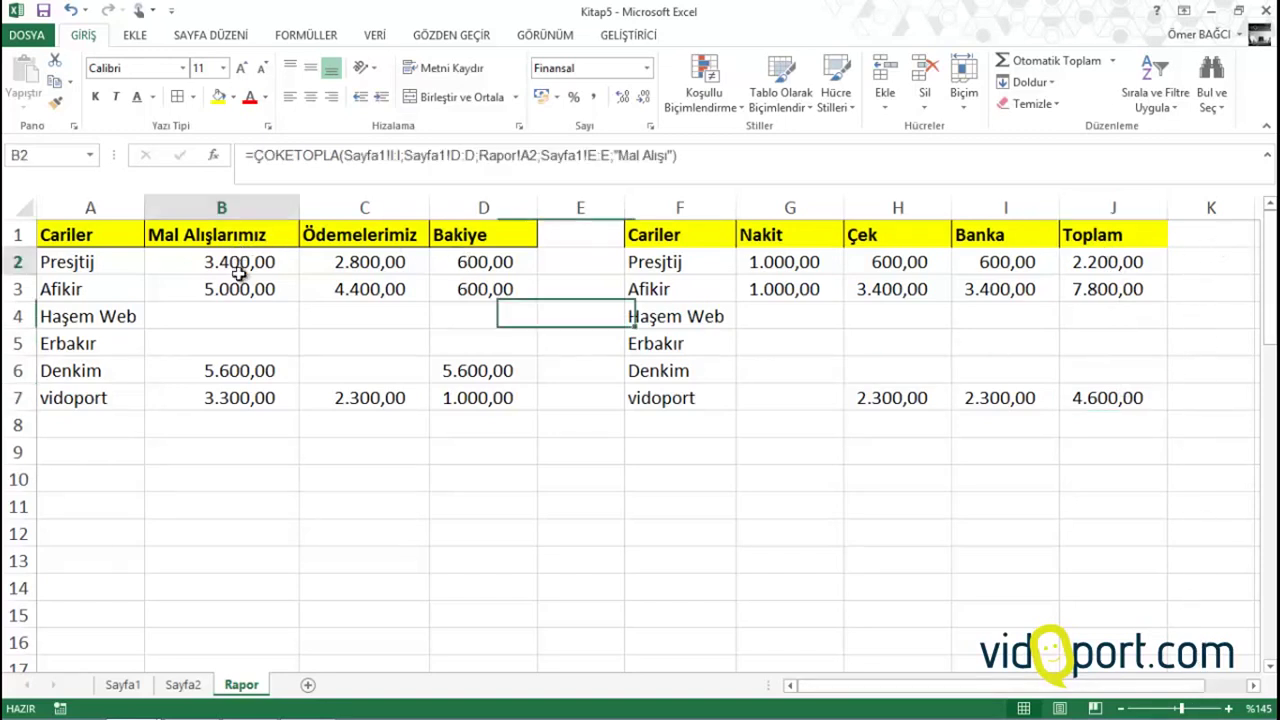
left_click(1227, 240)
left_click_drag(1225, 308, 1228, 357)
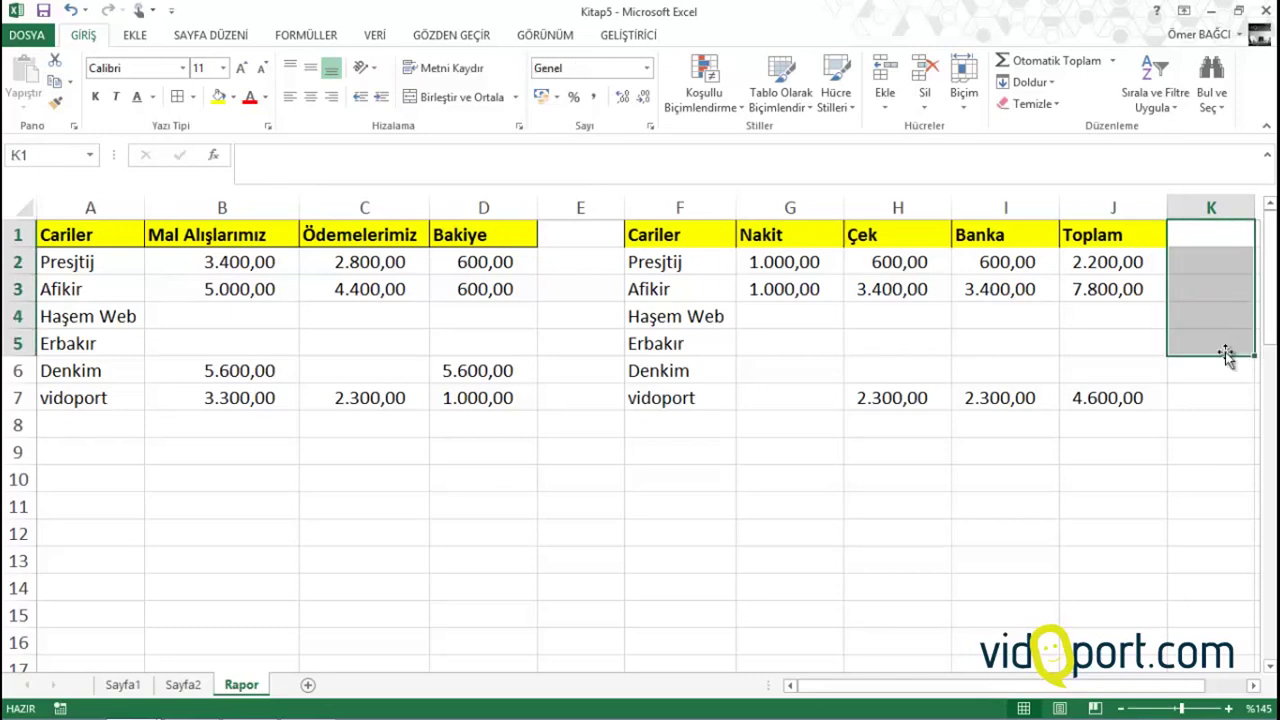
left_click(680, 289)
left_click(270, 264)
left_click_drag(262, 275, 251, 368)
left_click(251, 368)
left_click(130, 686)
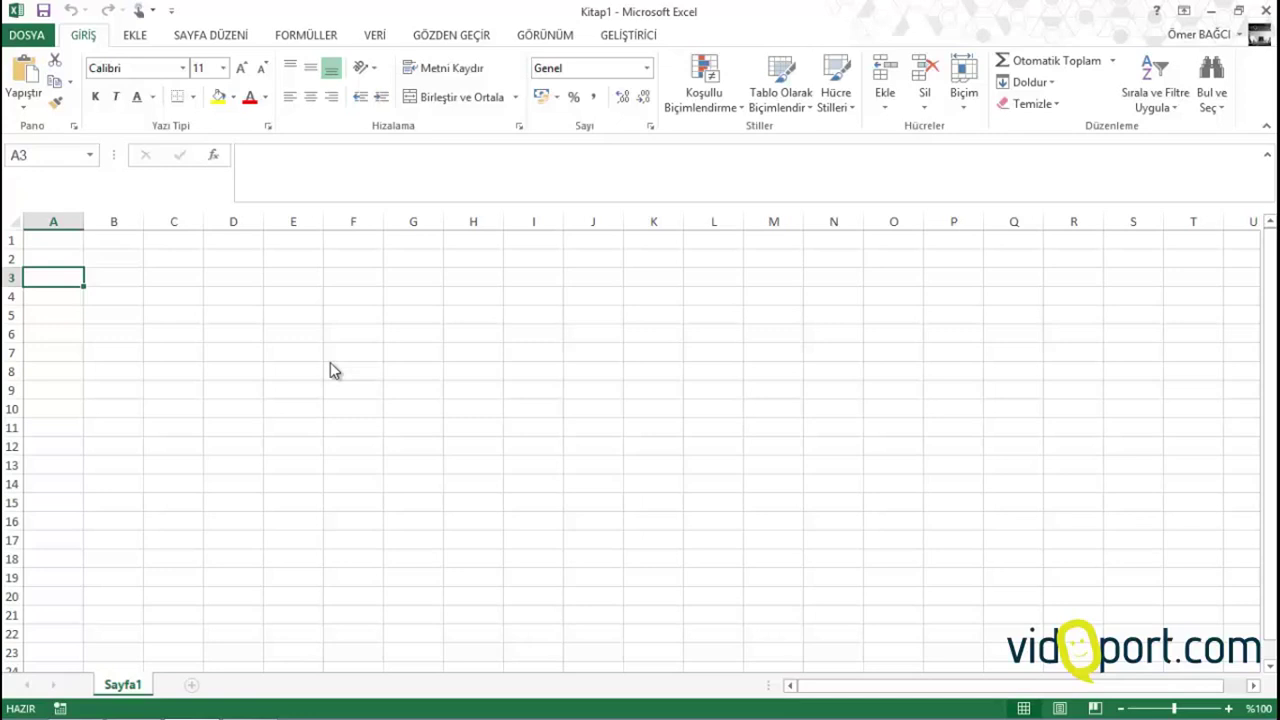
Step: Enter the headers Tarih and Tür plus the first two description headers in A2:D2
left_click(302, 290)
left_click(72, 256)
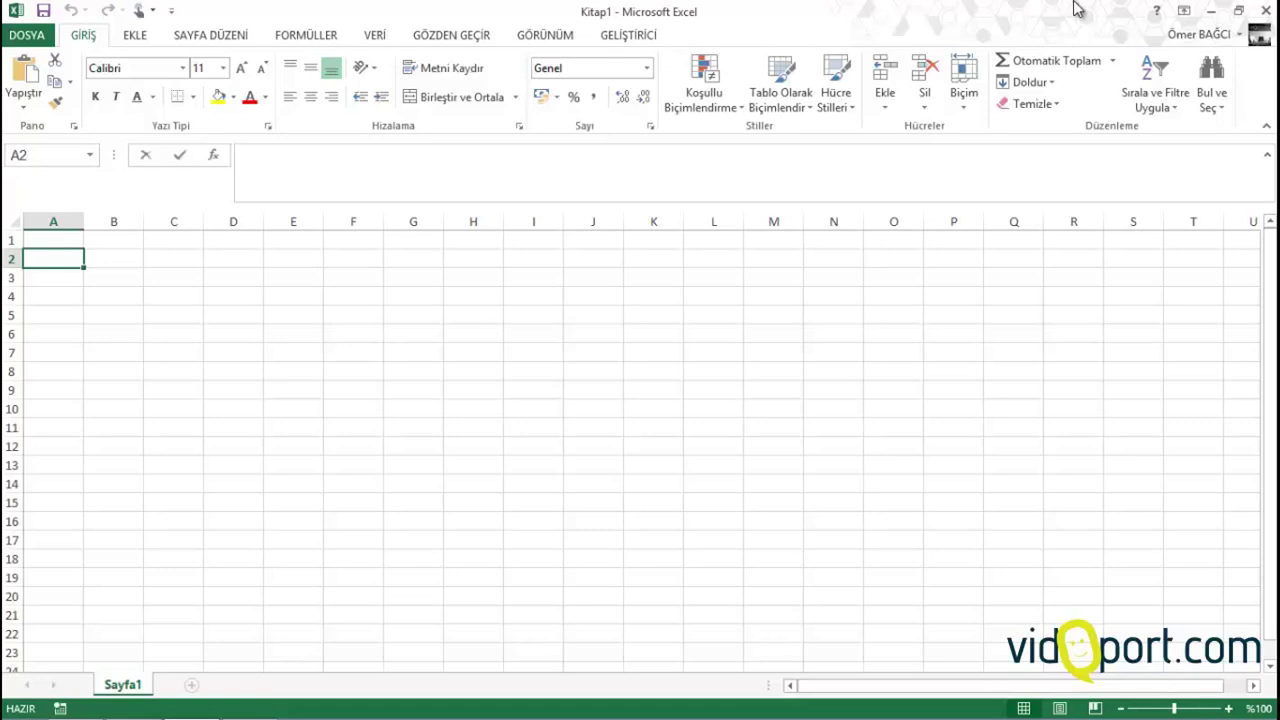
type("Tarih")
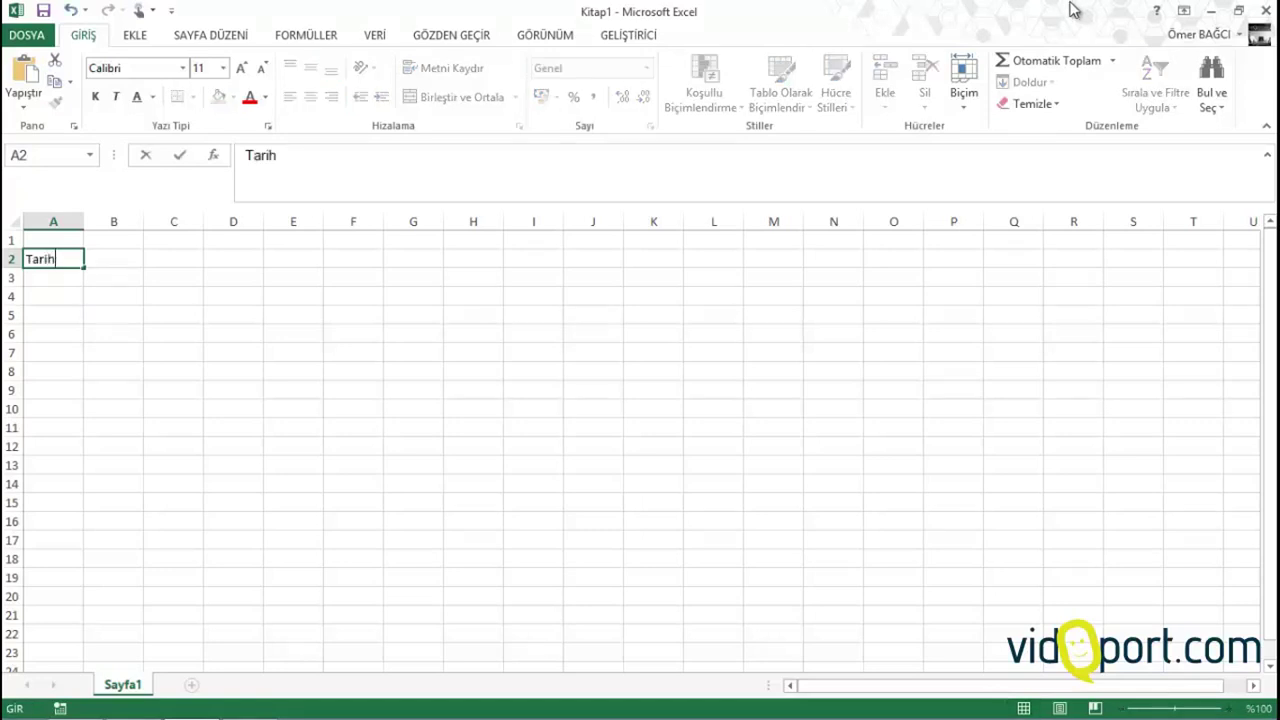
key("Tab")
type("tür")
key("BackSpace")
type("Tür")
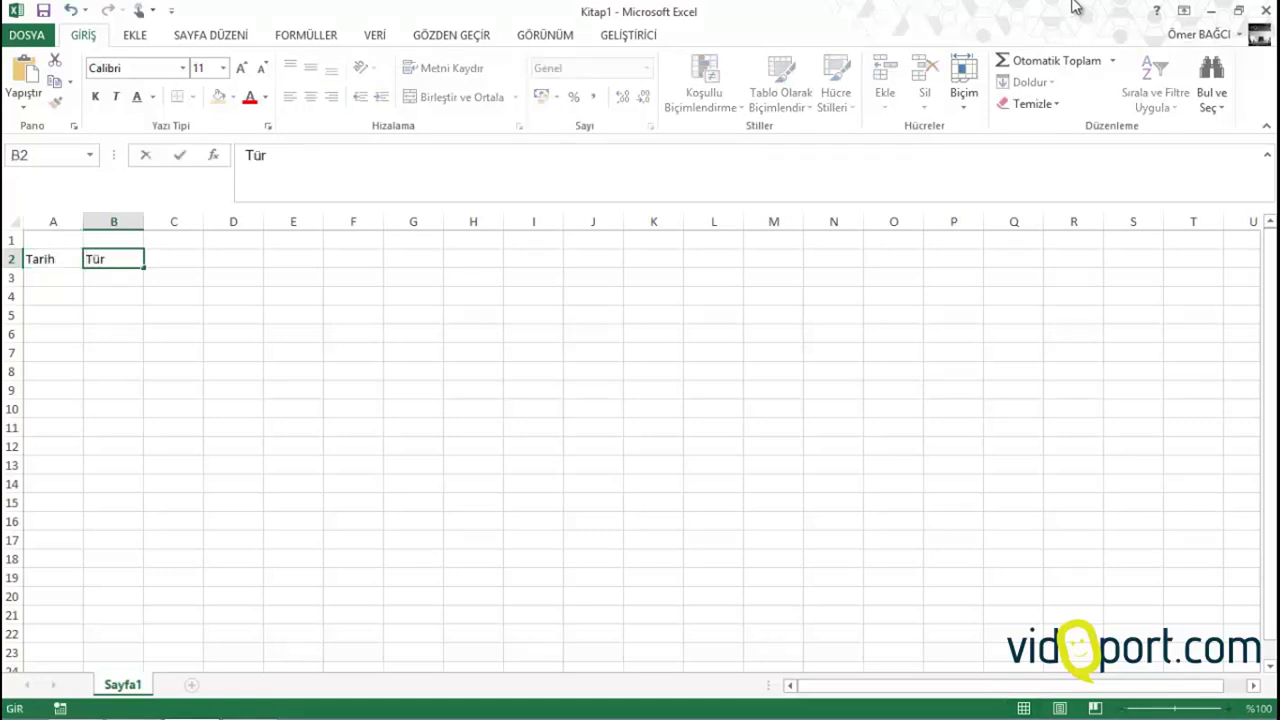
key("Tab")
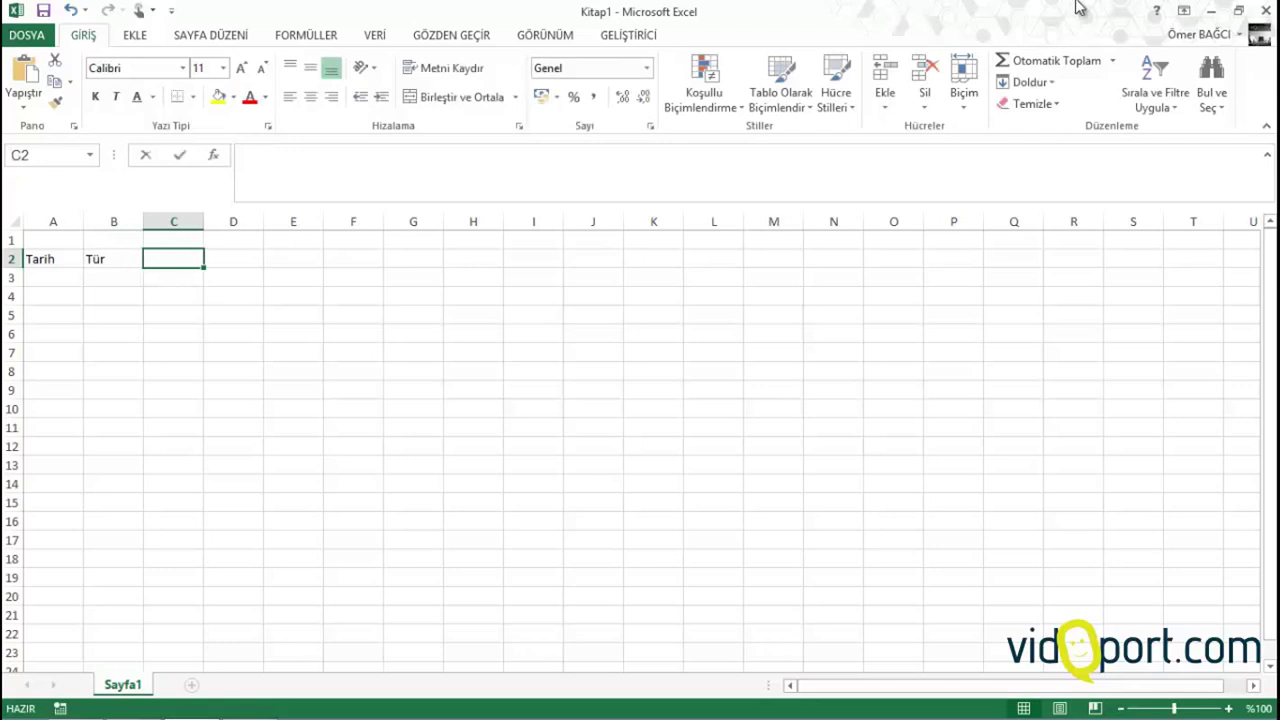
type("Açıklamal")
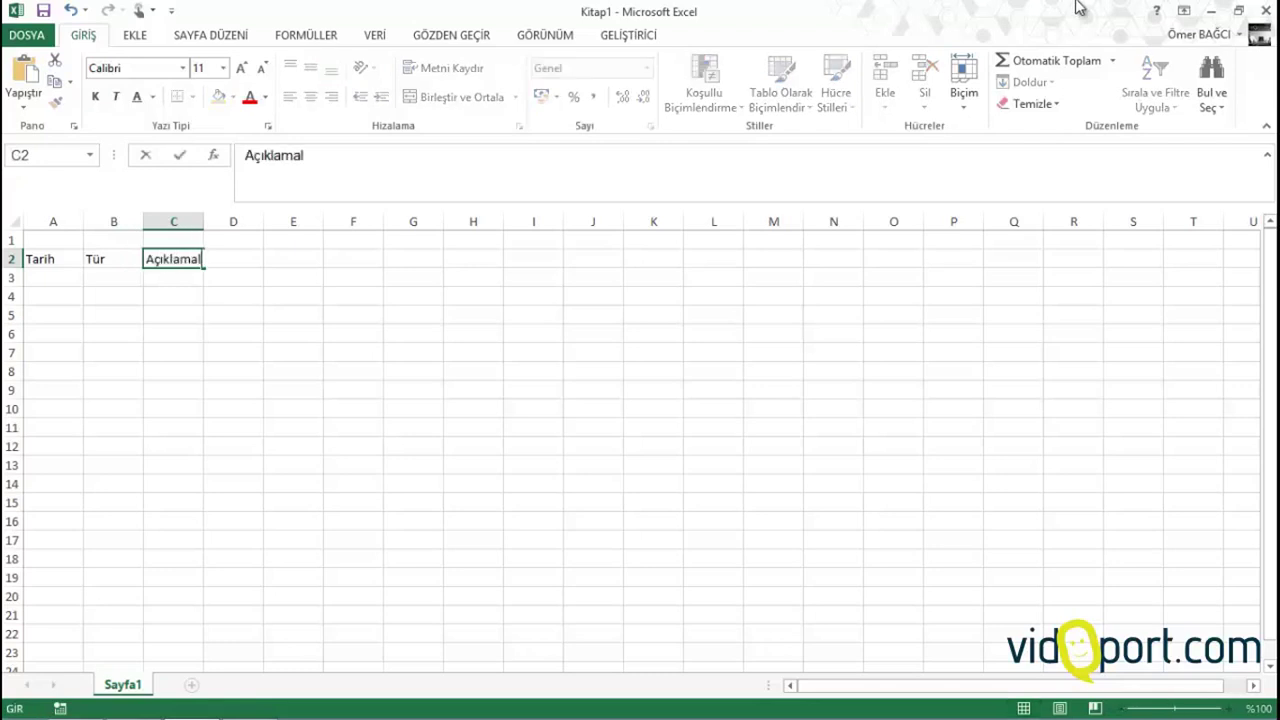
type("a")
key("Tab")
type("Açı")
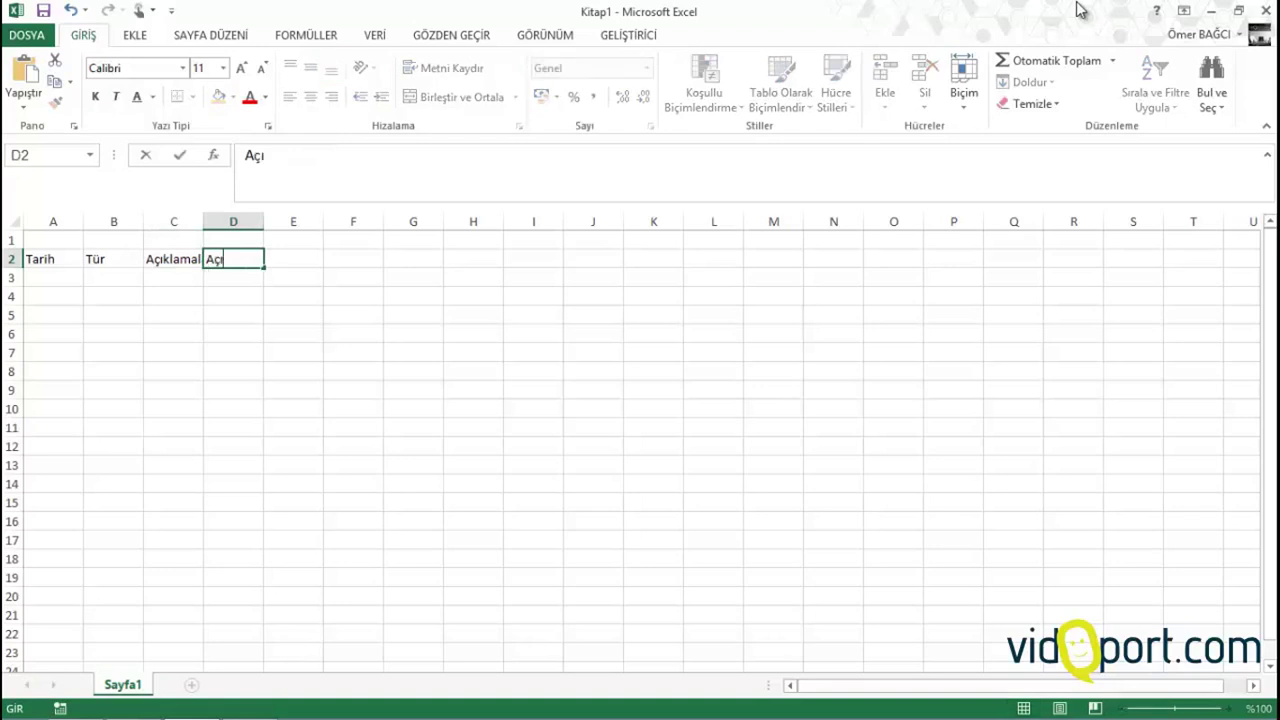
type("klama-3")
key("Tab")
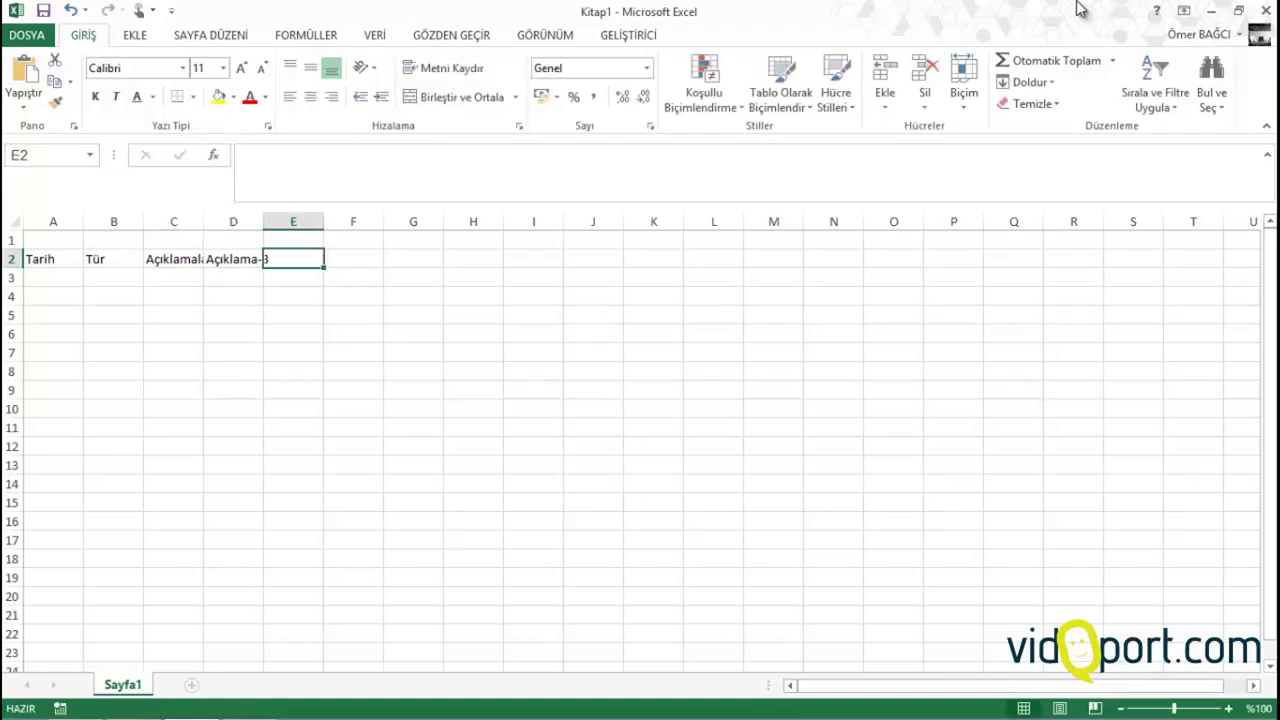
Step: Correct D2 to Açıklama-2, then add Açıklama-3, Açıklama-4 and Tutar in E2:G2
key("Left")
left_click(486, 155)
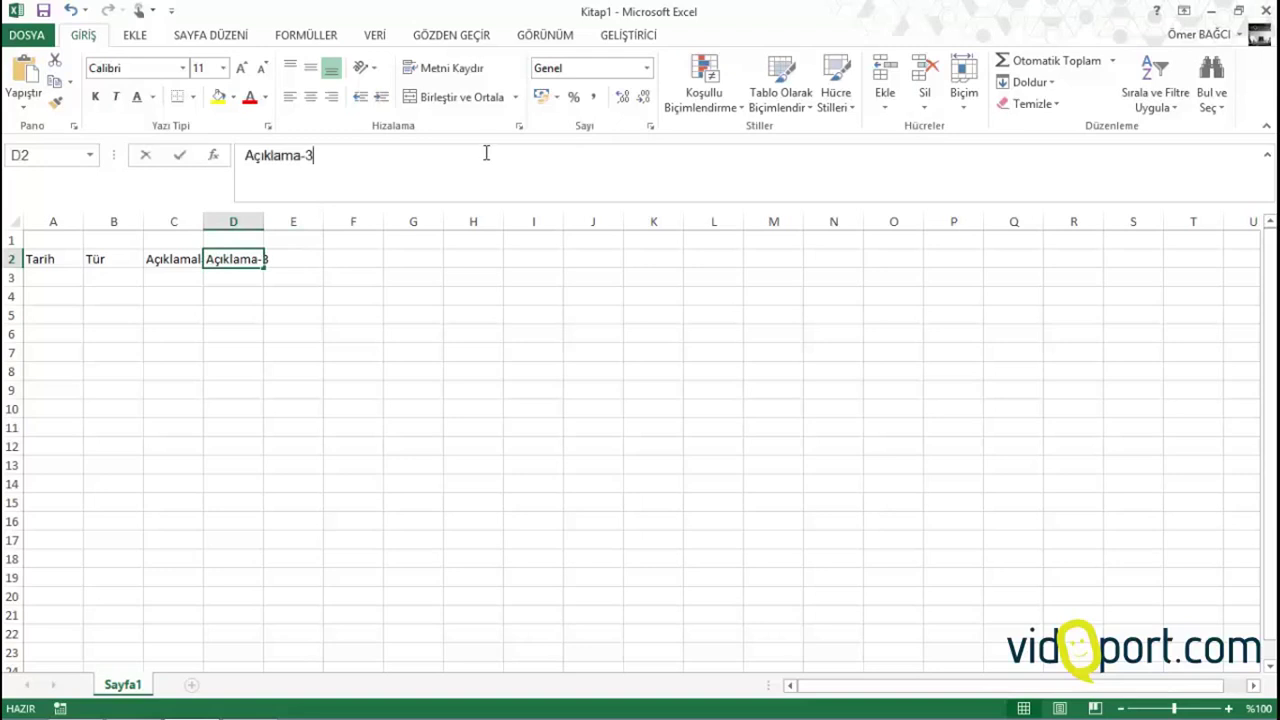
key("BackSpace")
type("2")
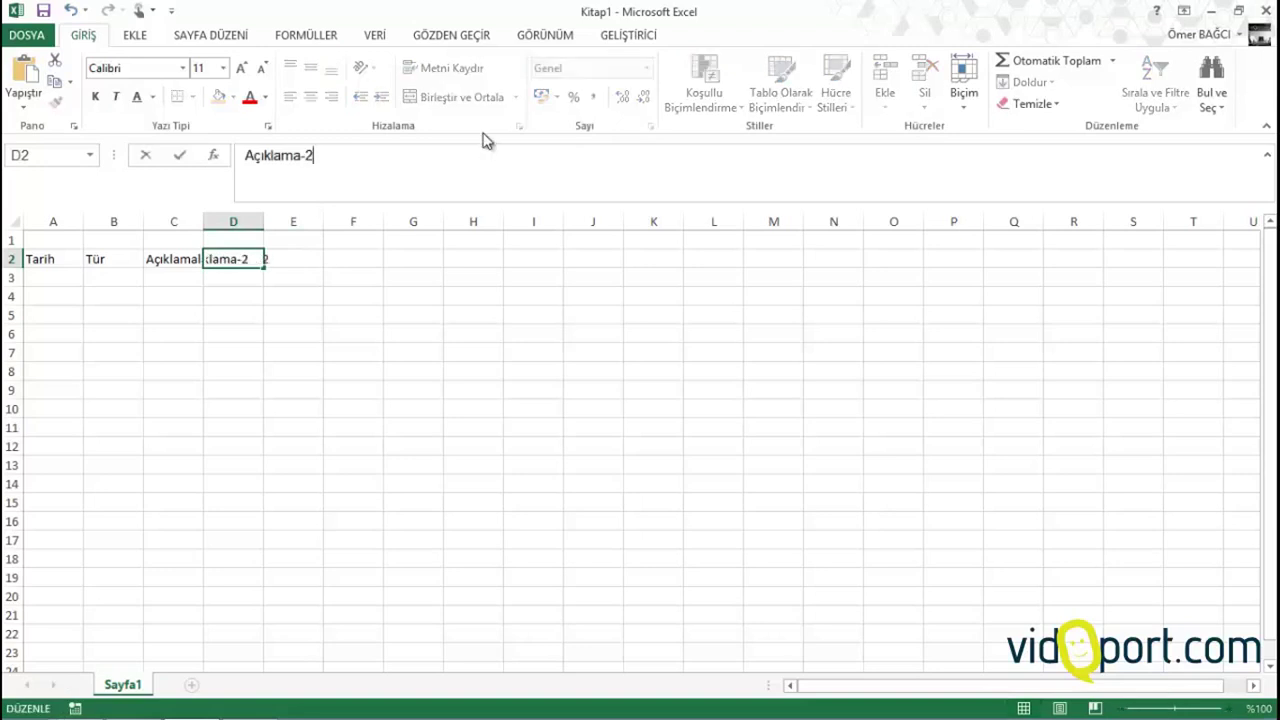
key("Return")
key("Up")
key("Right")
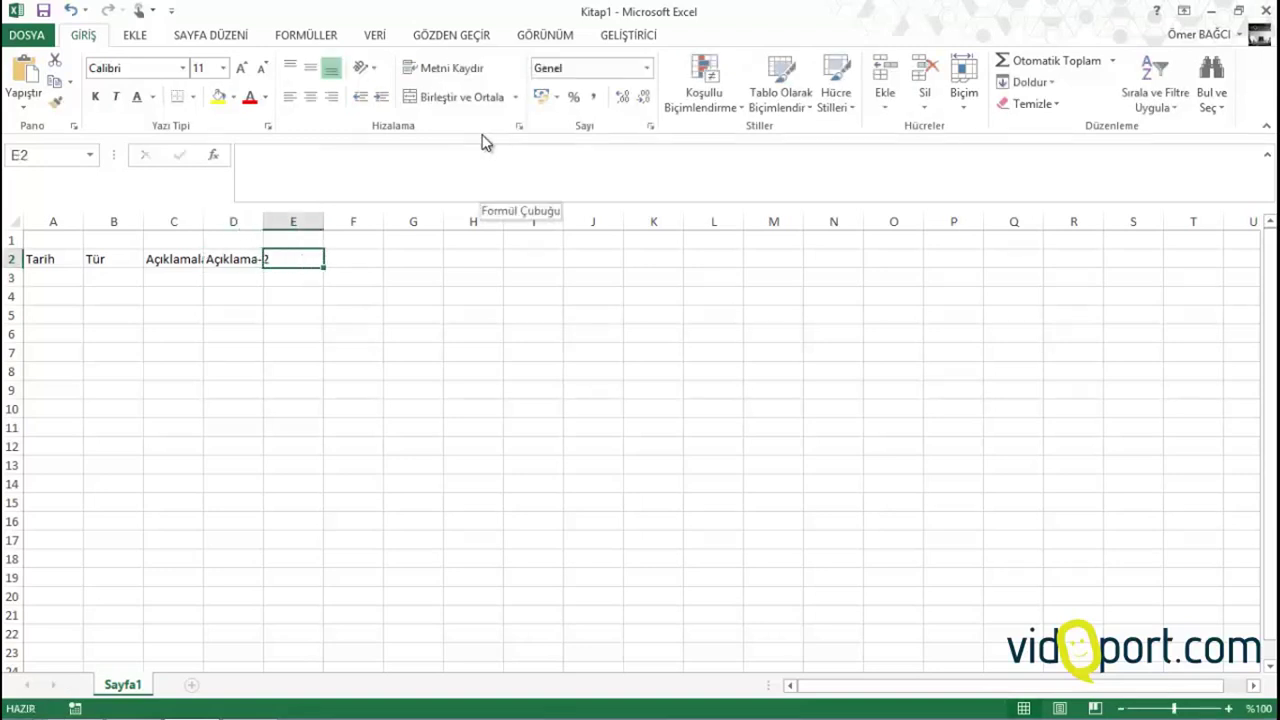
type("Açıklma")
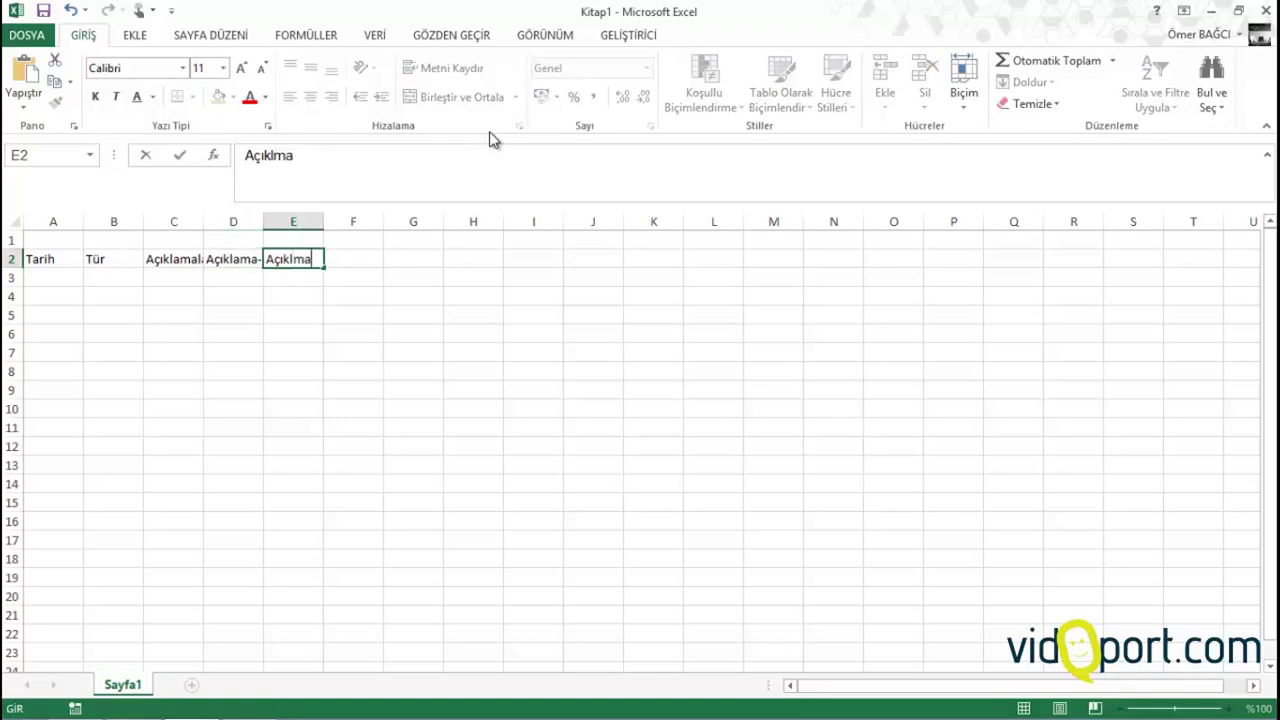
key("BackSpace")
key("BackSpace")
key("BackSpace")
type("alama-3")
key("Tab")
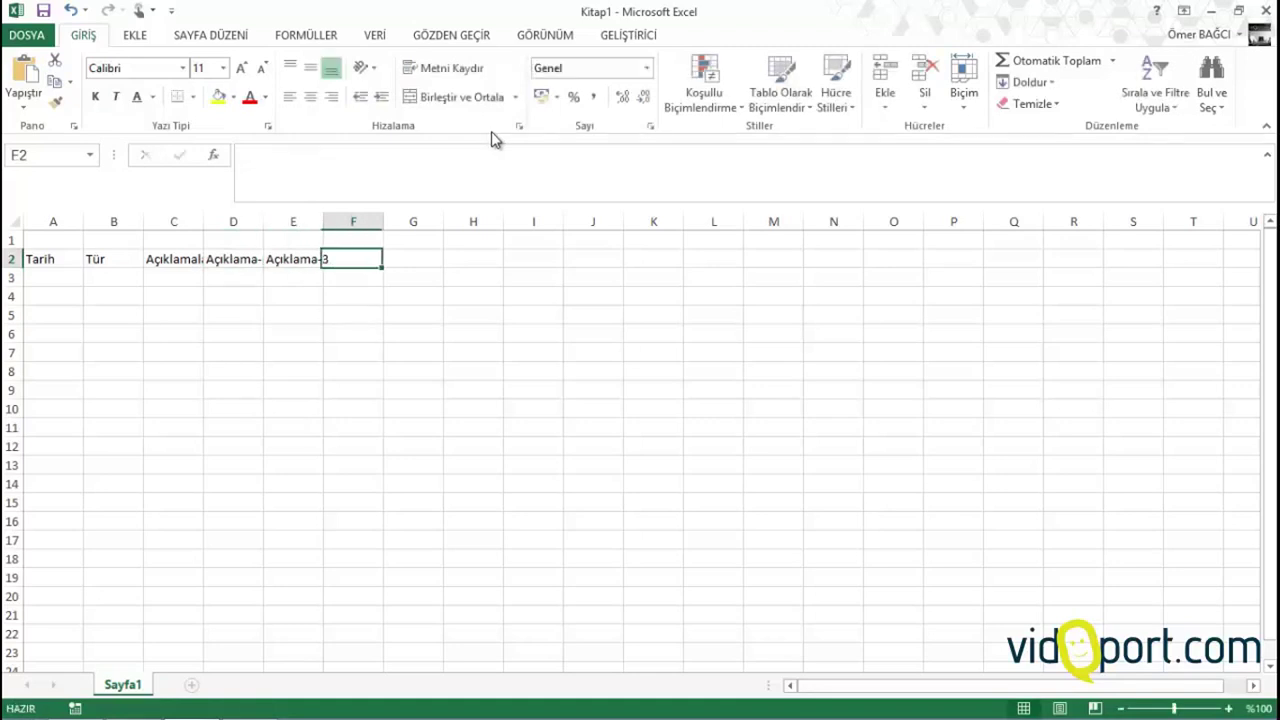
type("Açıkla")
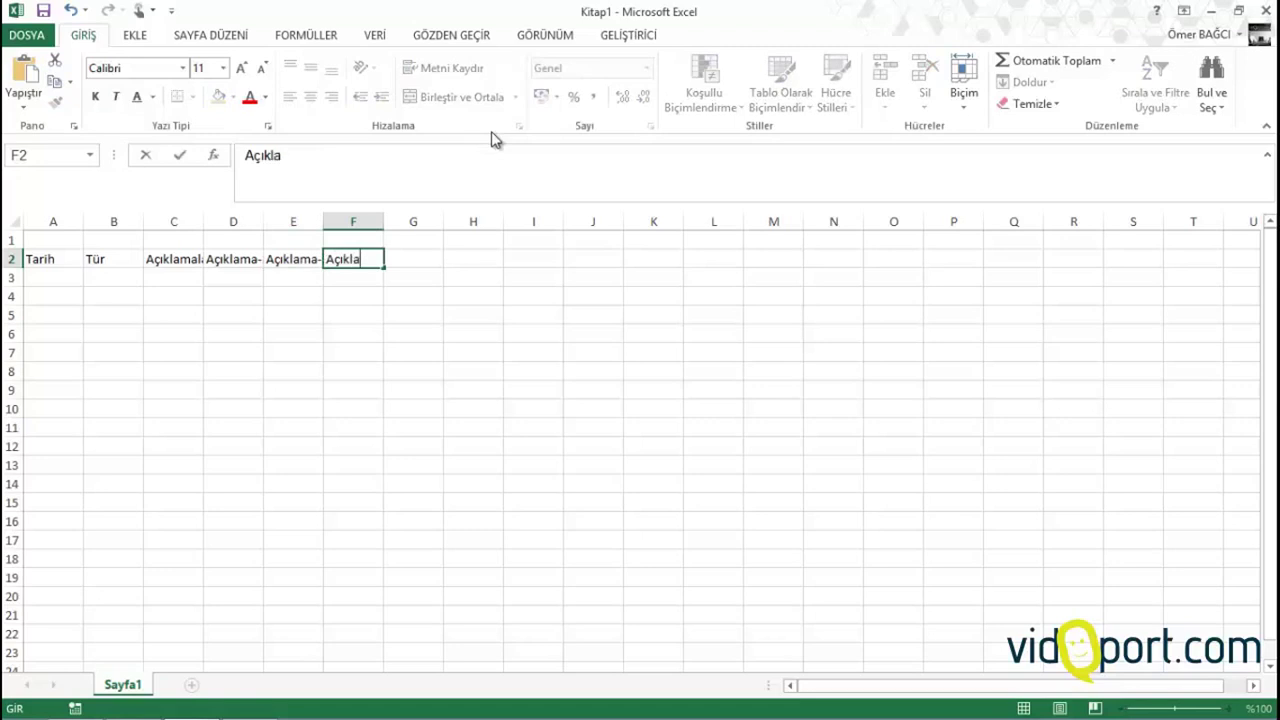
type("ma-4")
key("Tab")
type("Tutar")
key("Down")
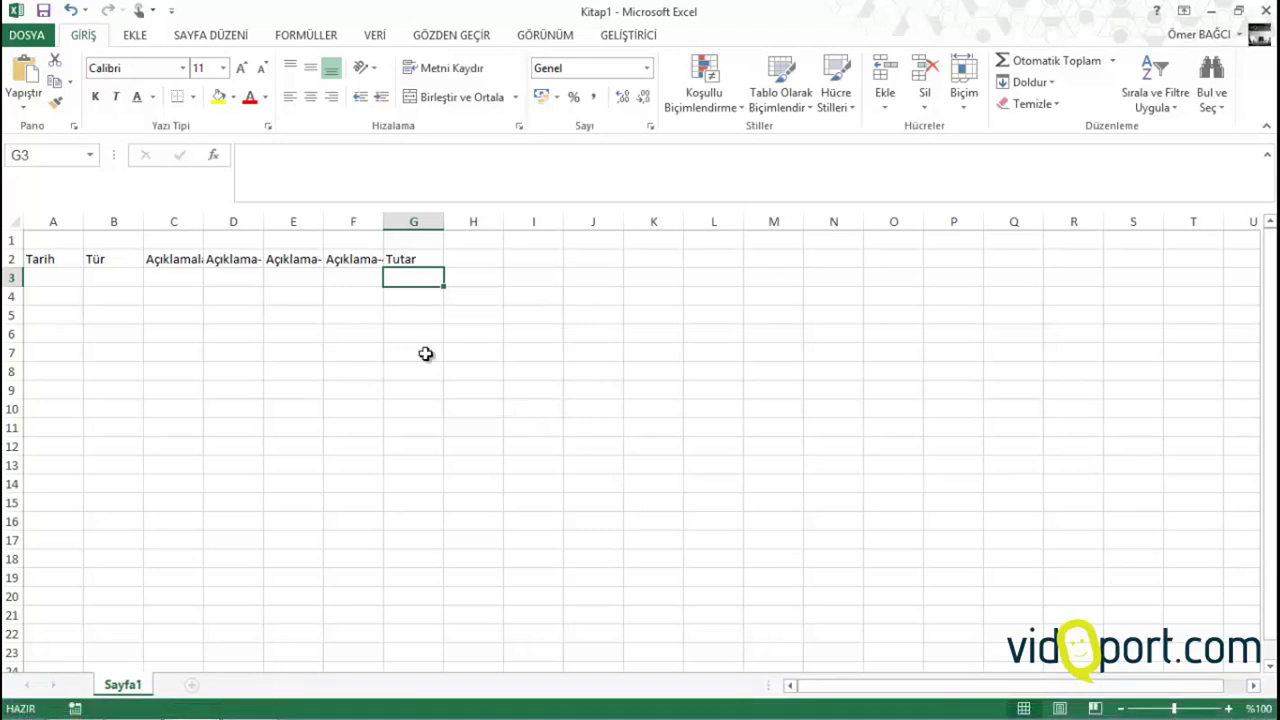
Step: Fix C2 to Açıklama-1 and widen columns A and B
left_click_drag(177, 220, 428, 217)
left_click(237, 257)
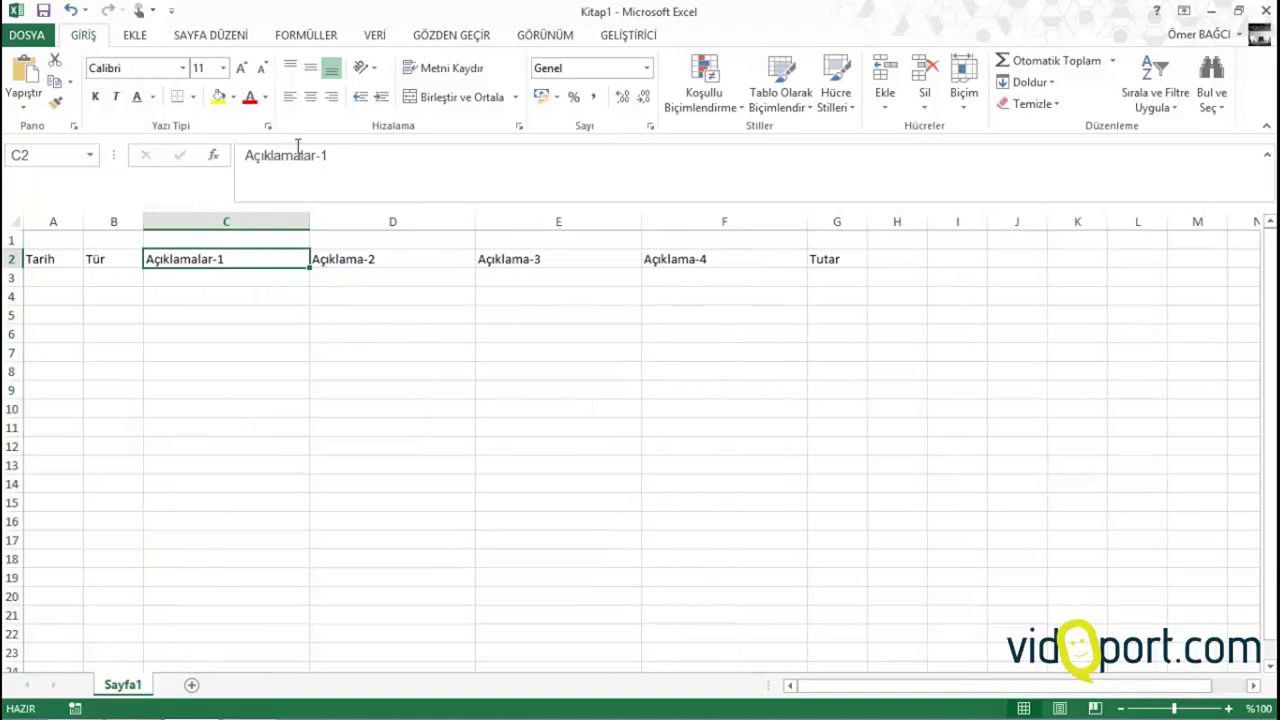
left_click(310, 152)
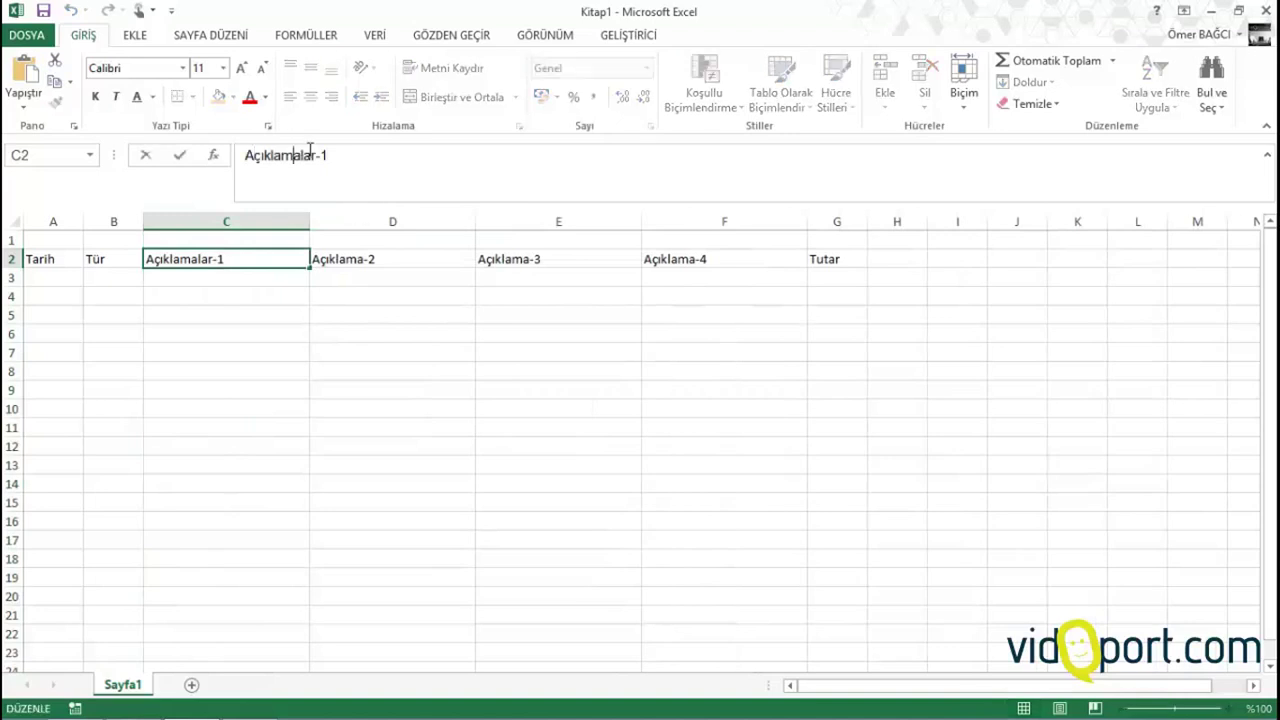
key("BackSpace")
key("BackSpace")
key("BackSpace")
key("Return")
left_click_drag(143, 214, 182, 220)
left_click_drag(83, 221, 101, 221)
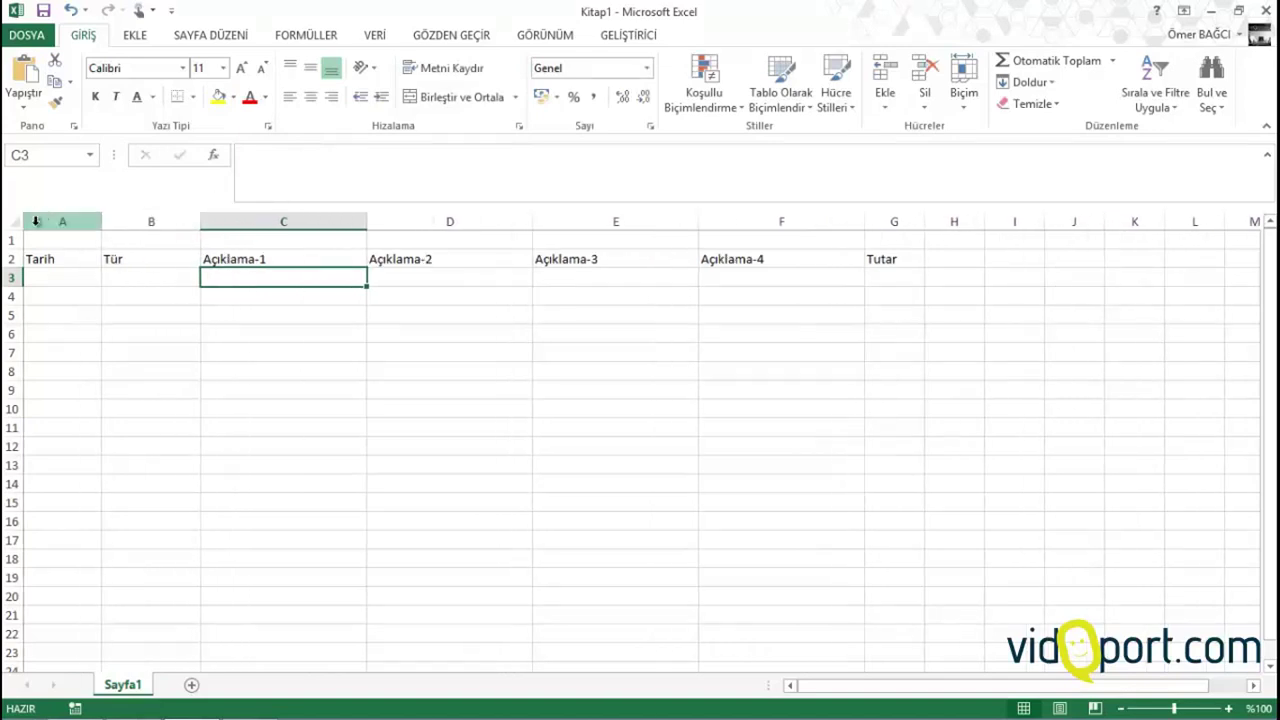
left_click(56, 279)
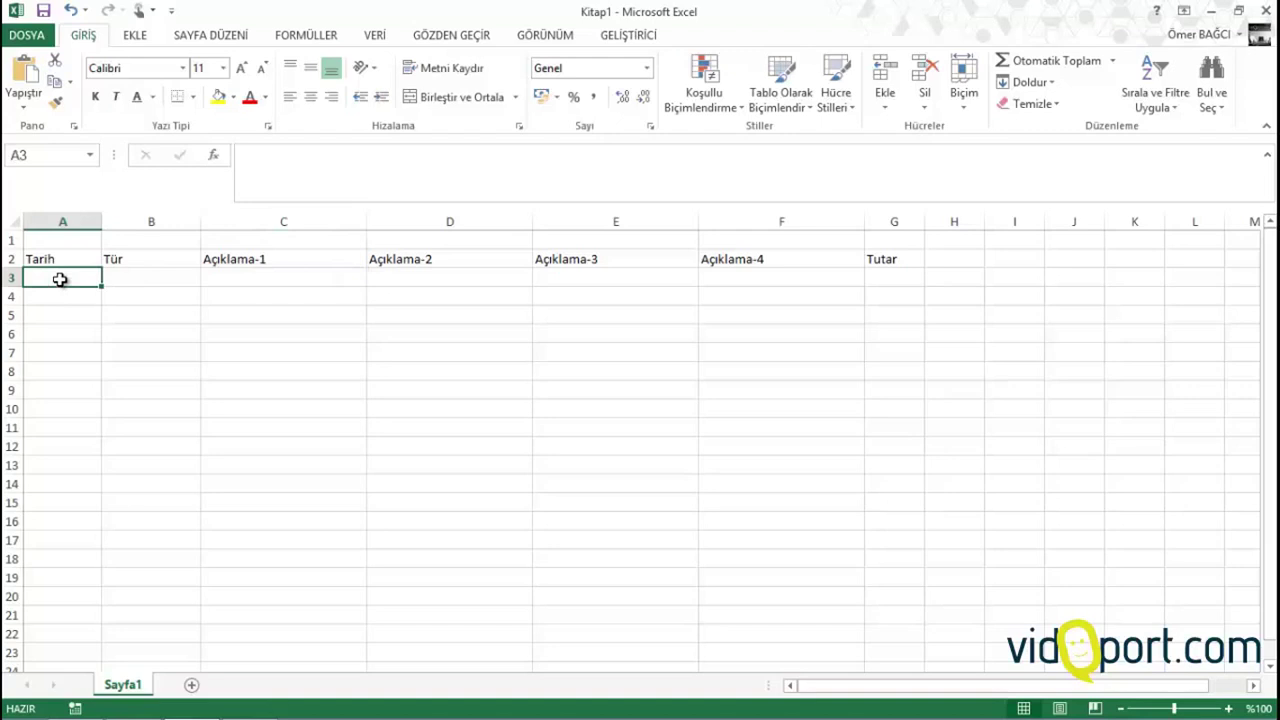
Step: Give B3 downward a Liste validation with source Gelir;Gider and test the drop-down
left_click(47, 421)
left_click(57, 310)
left_click(125, 277)
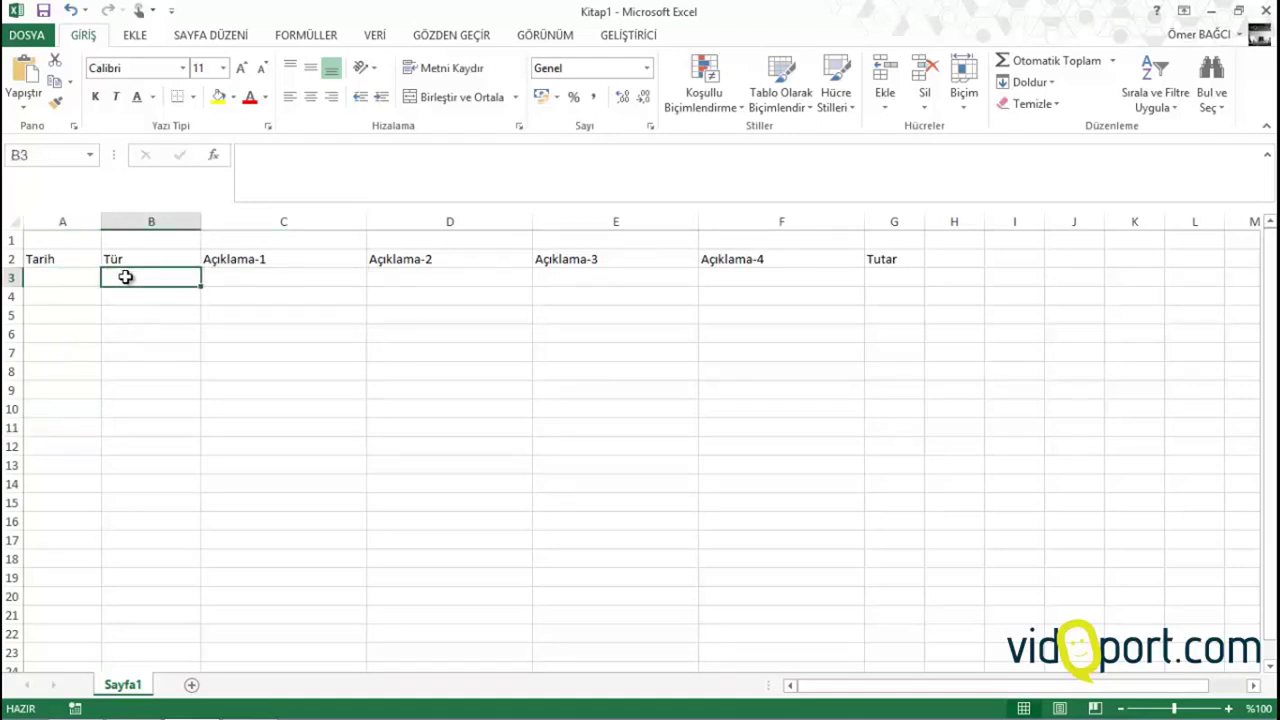
left_click_drag(125, 277, 146, 500)
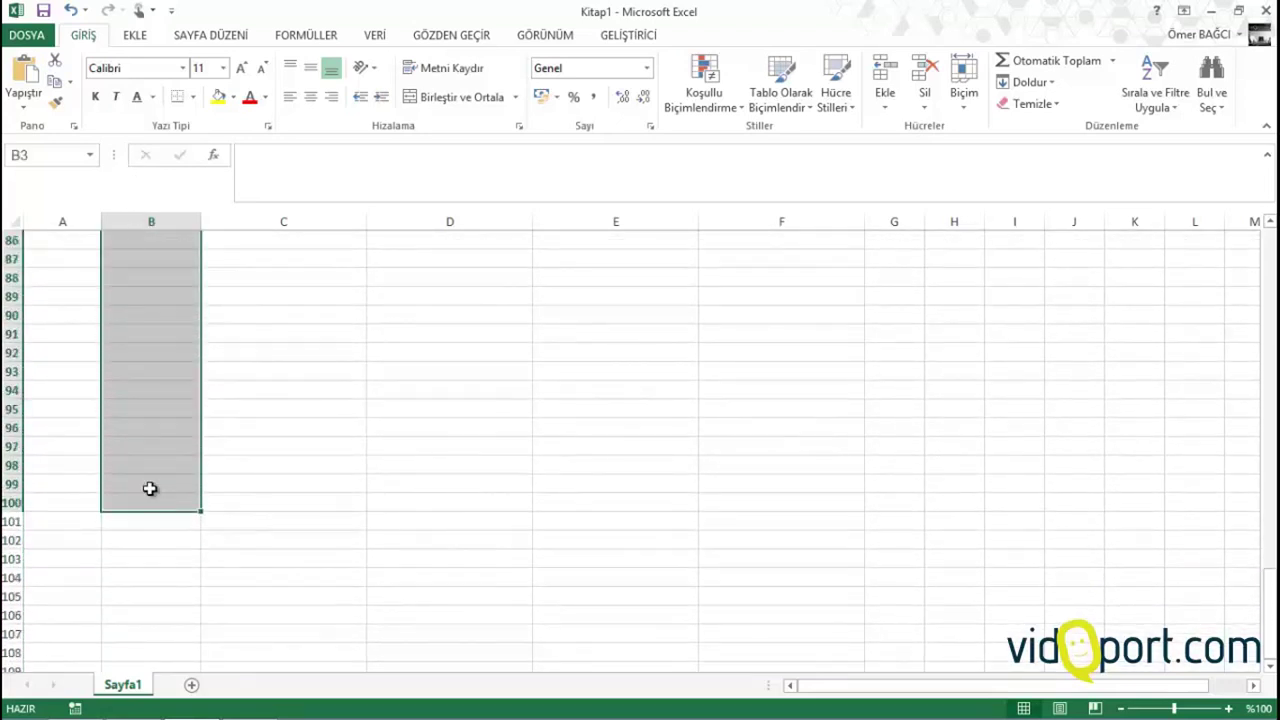
left_click(374, 39)
left_click(775, 103)
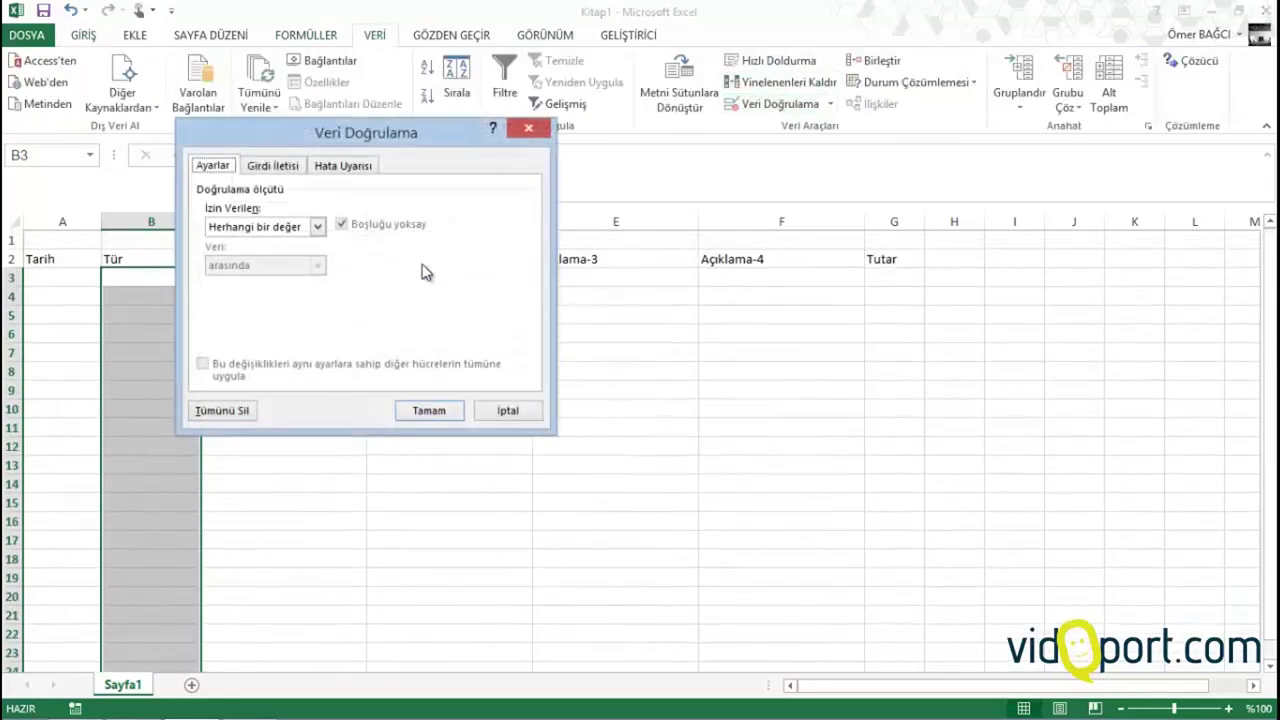
left_click(317, 226)
left_click(254, 286)
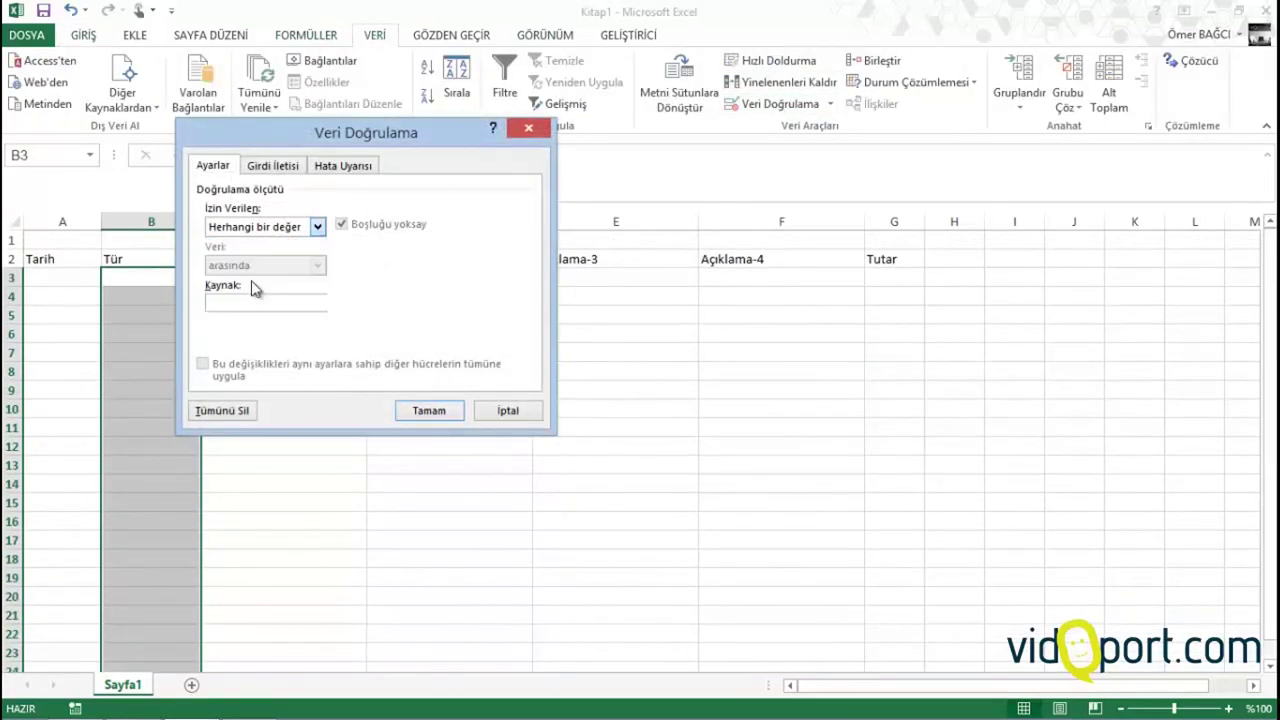
left_click(256, 304)
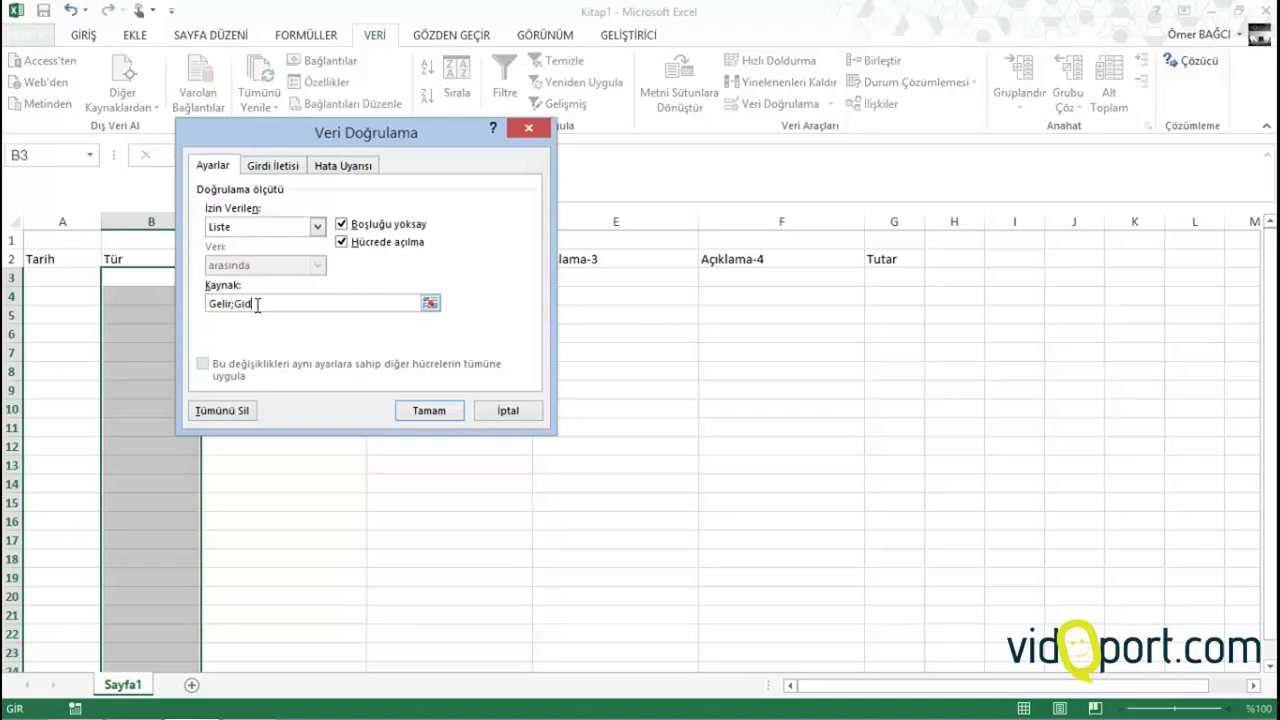
left_click(425, 410)
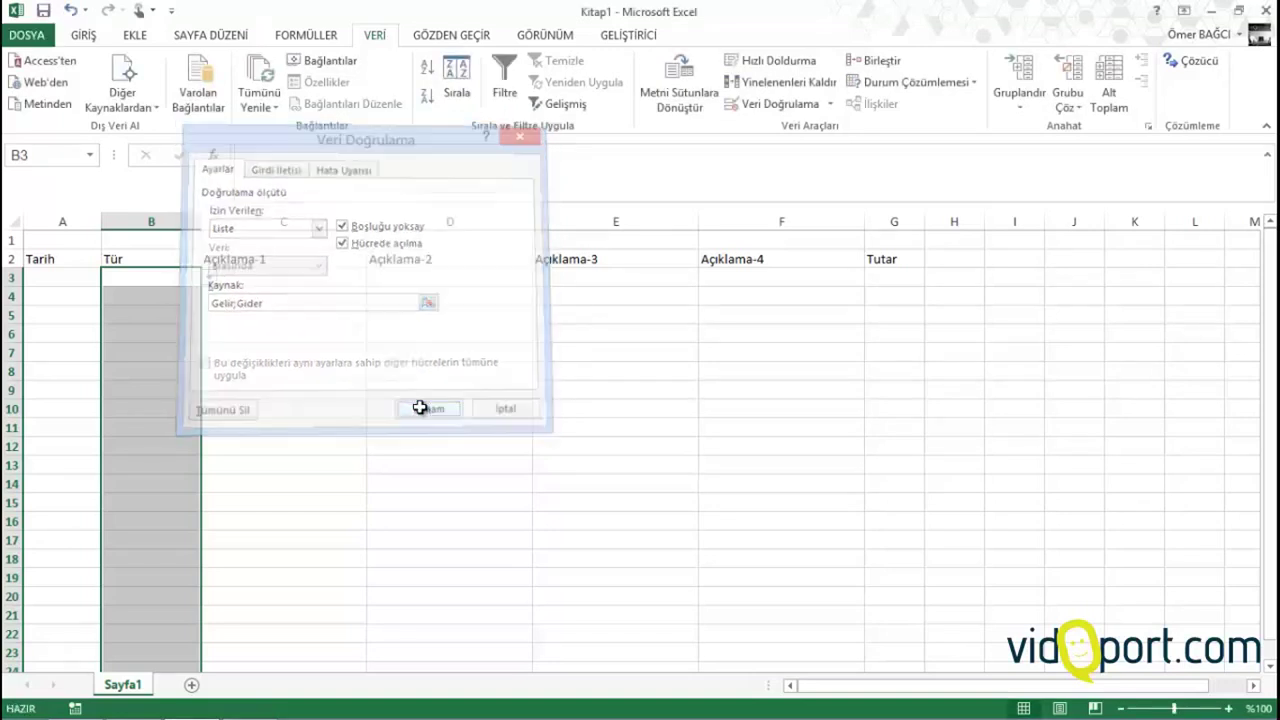
left_click(209, 277)
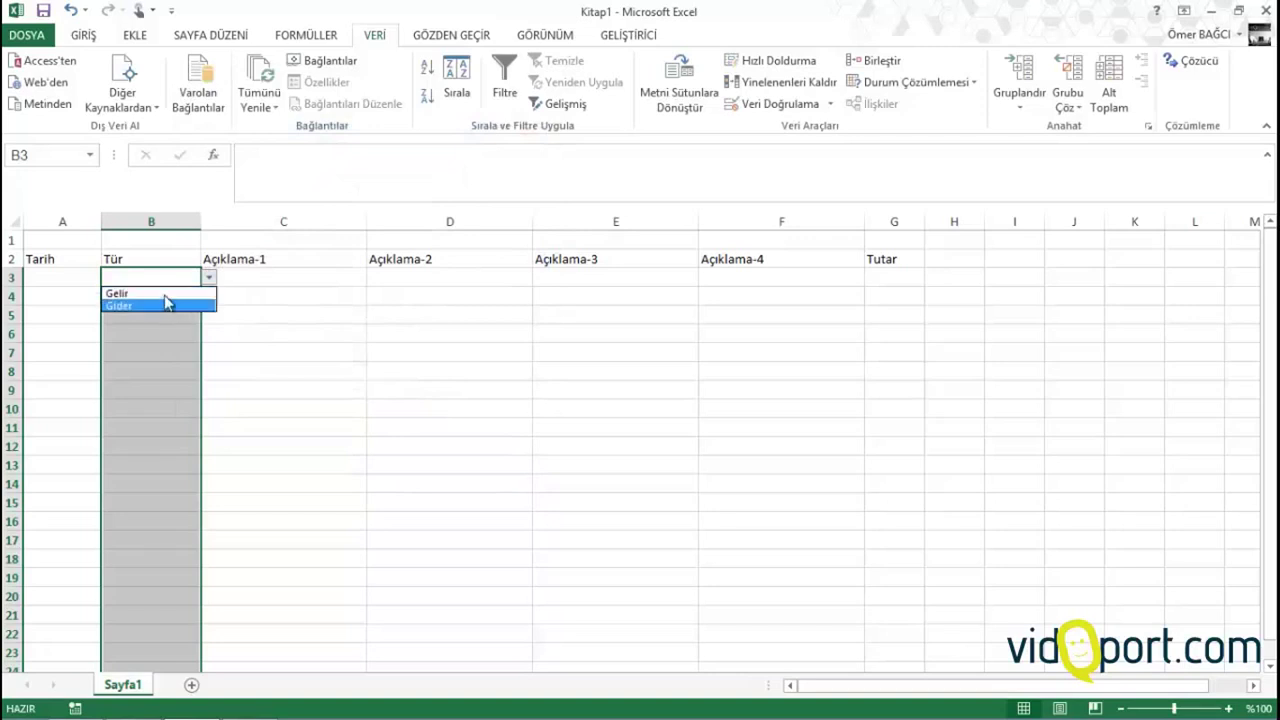
Step: Enter 12.8.2014 in A3 and choose Gelir from B3's drop-down
key("Escape")
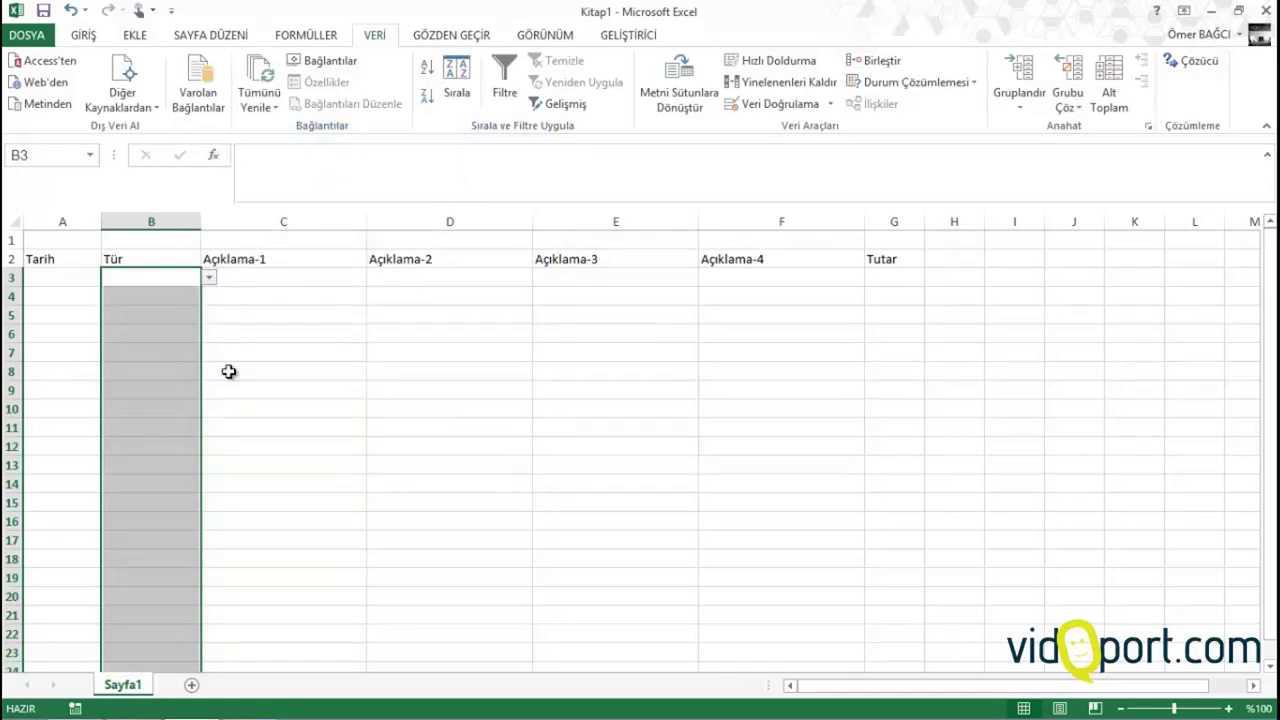
left_click(80, 276)
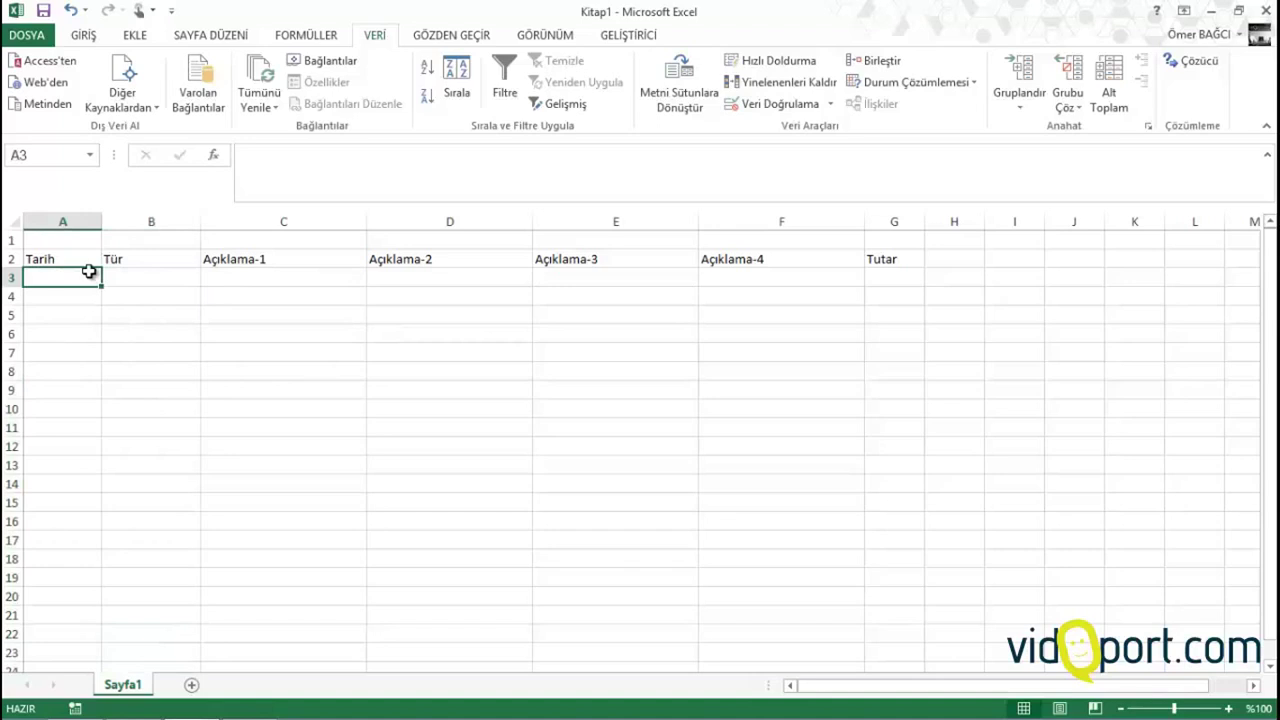
type("12.8.2014")
left_click(157, 278)
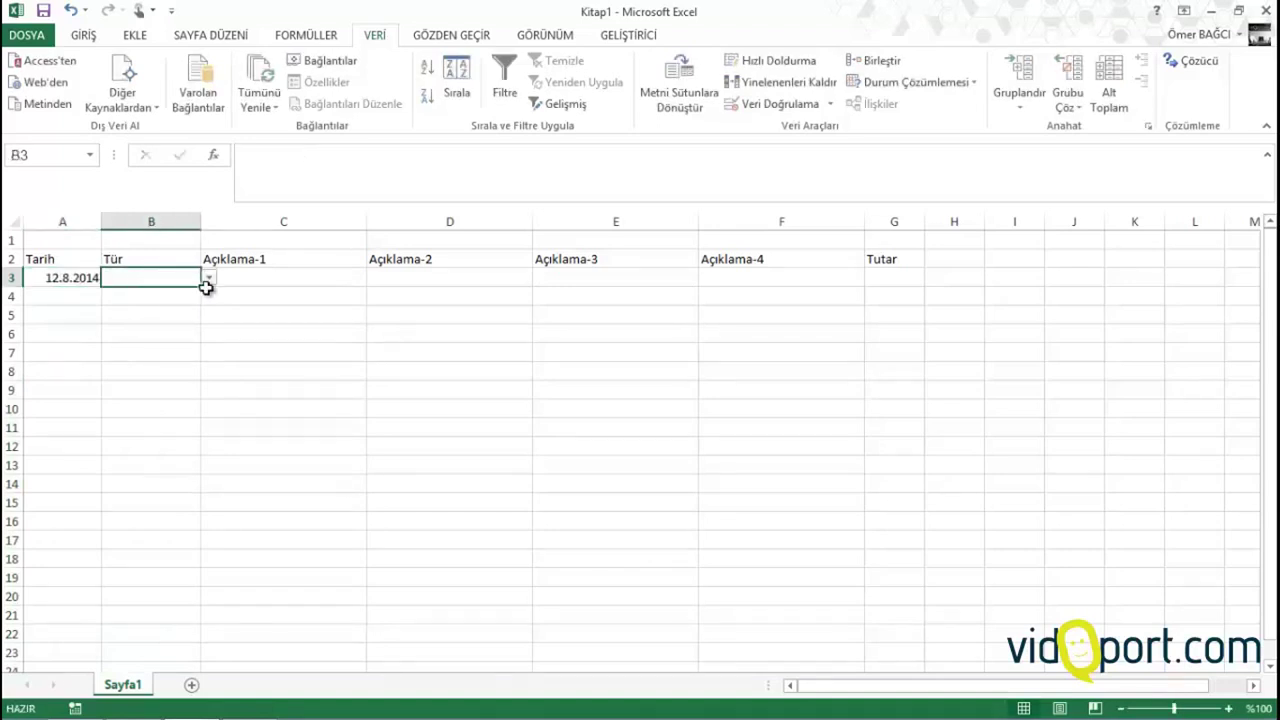
left_click(208, 279)
left_click(185, 295)
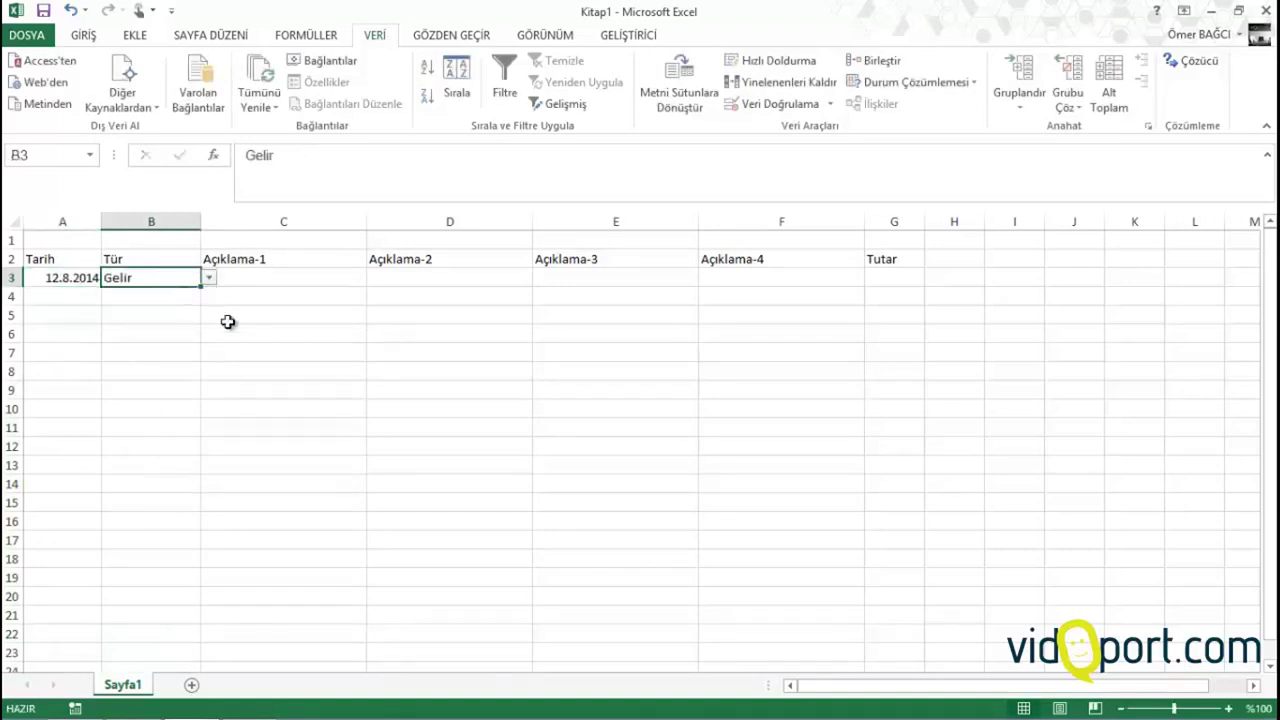
Step: Widen the Tutar column G slightly, then return to cell C3
left_click(326, 276)
left_click(515, 276)
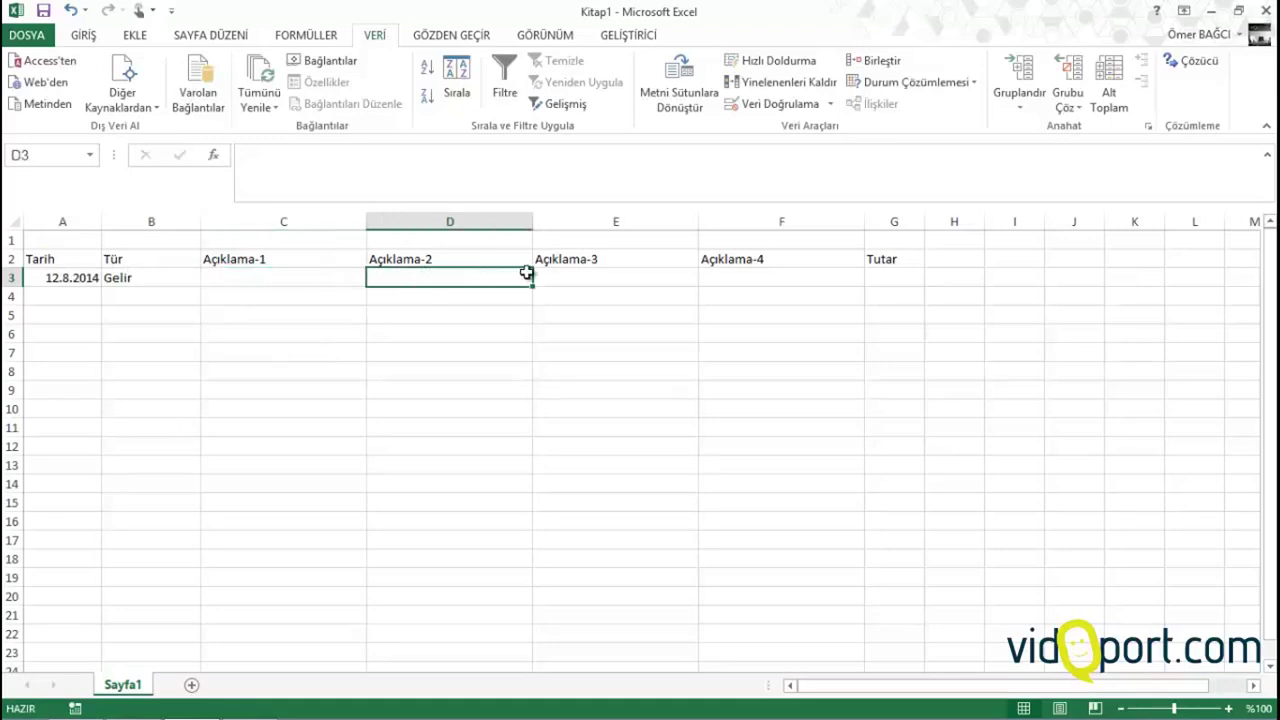
left_click(610, 264)
left_click(747, 281)
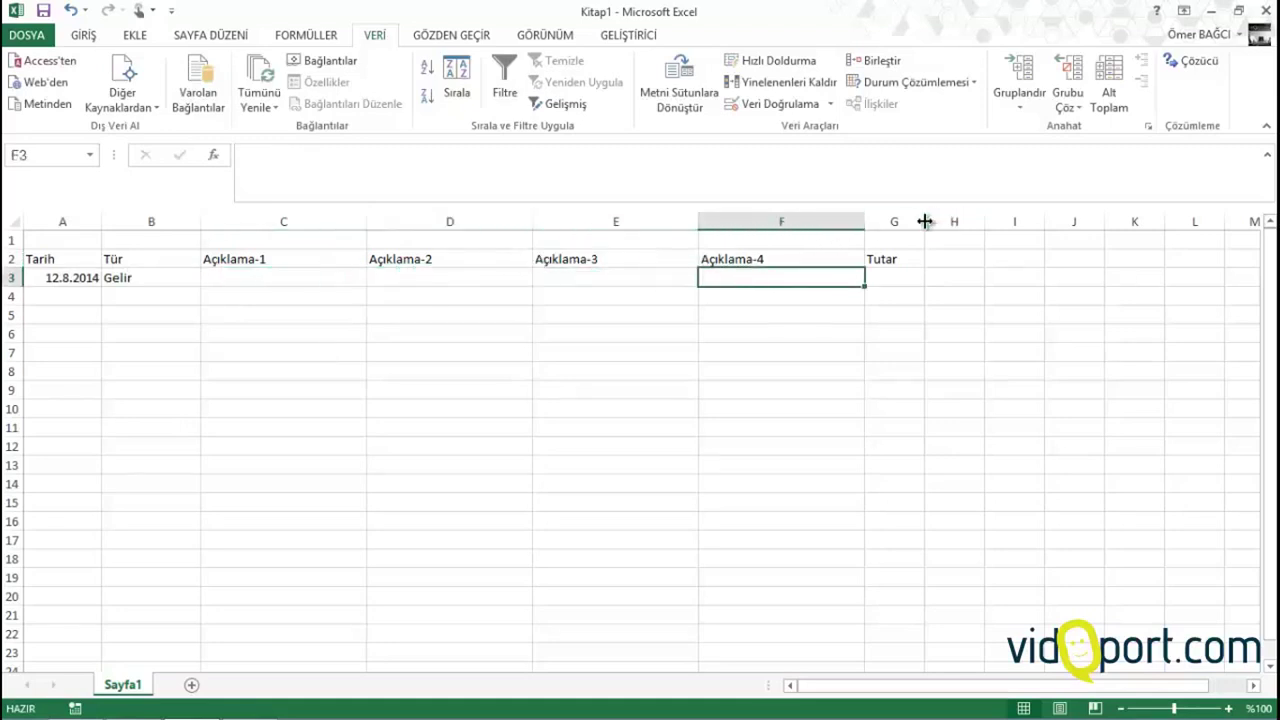
left_click_drag(924, 221, 947, 221)
left_click(308, 282)
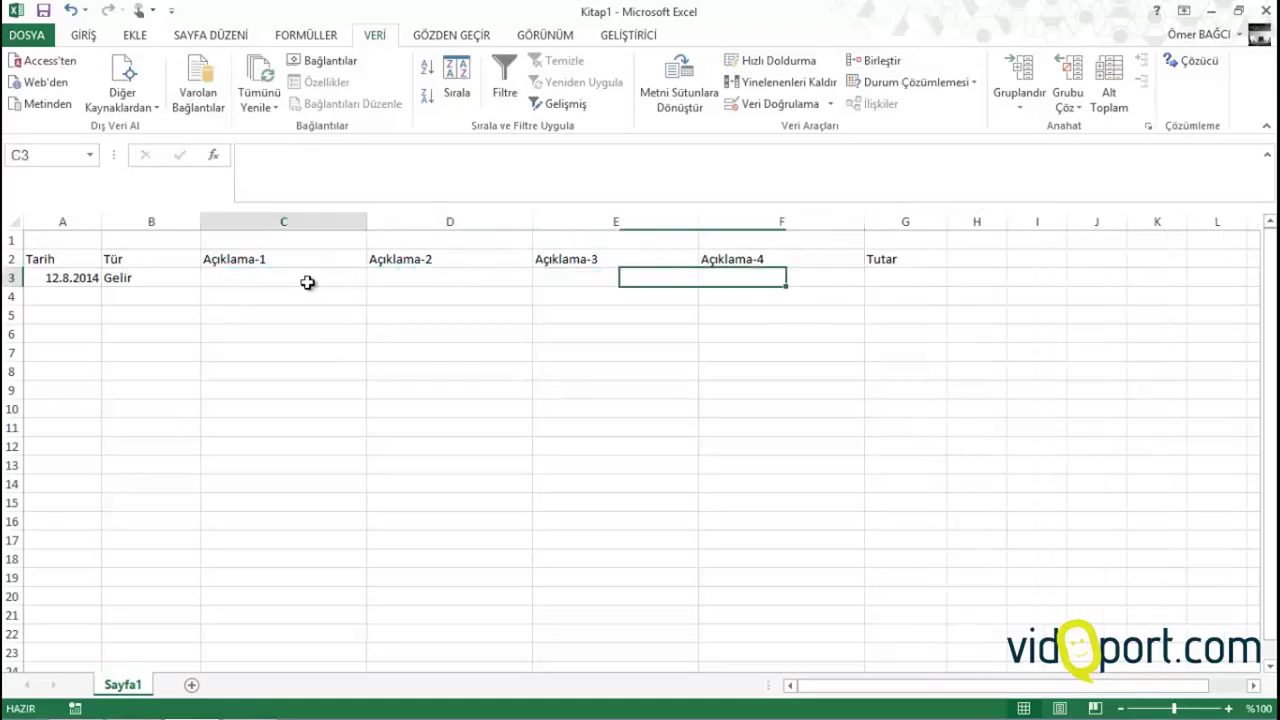
left_click(165, 278)
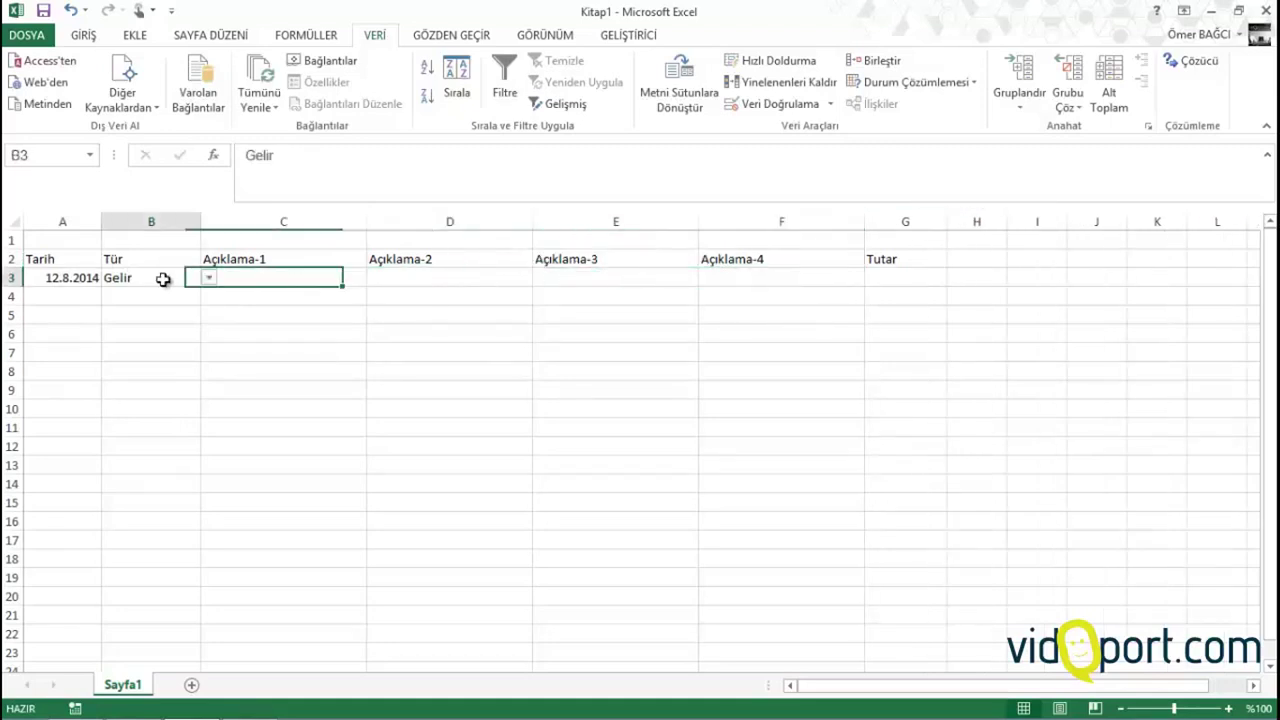
left_click(283, 276)
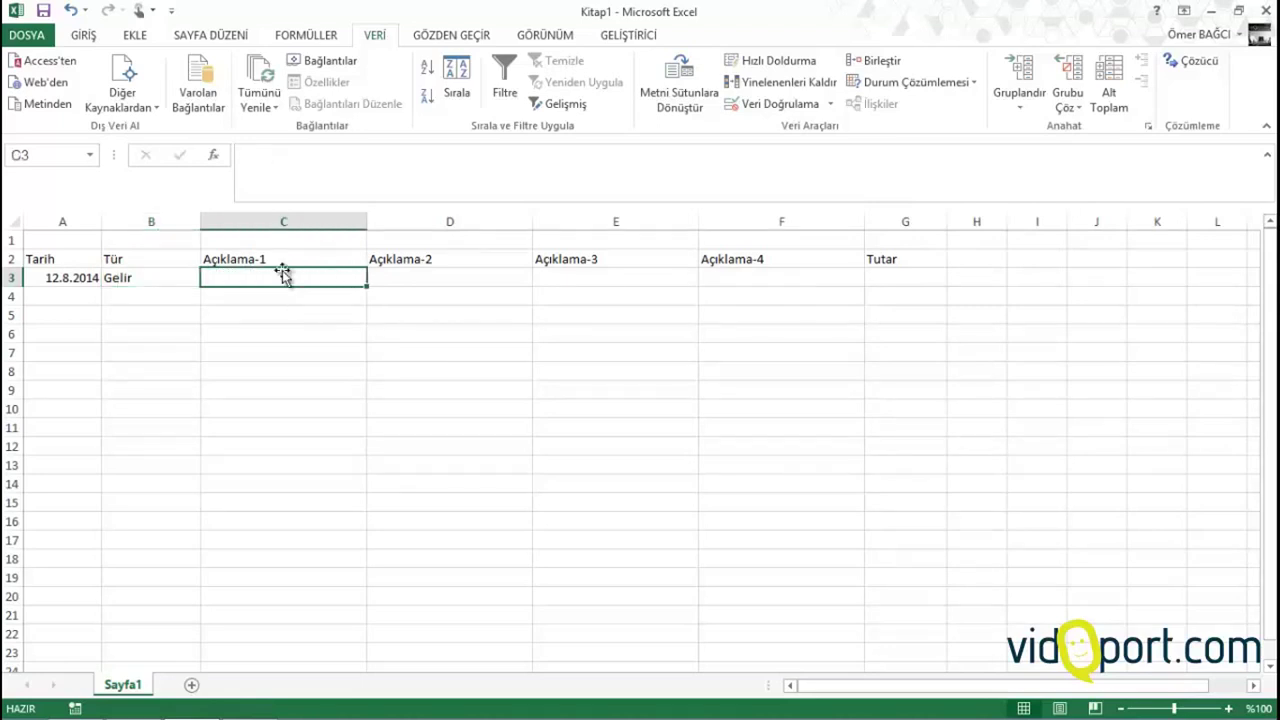
Step: Complete row 3 with Üyelik, Aylık, the member's name and amount 25
type("Üyelik")
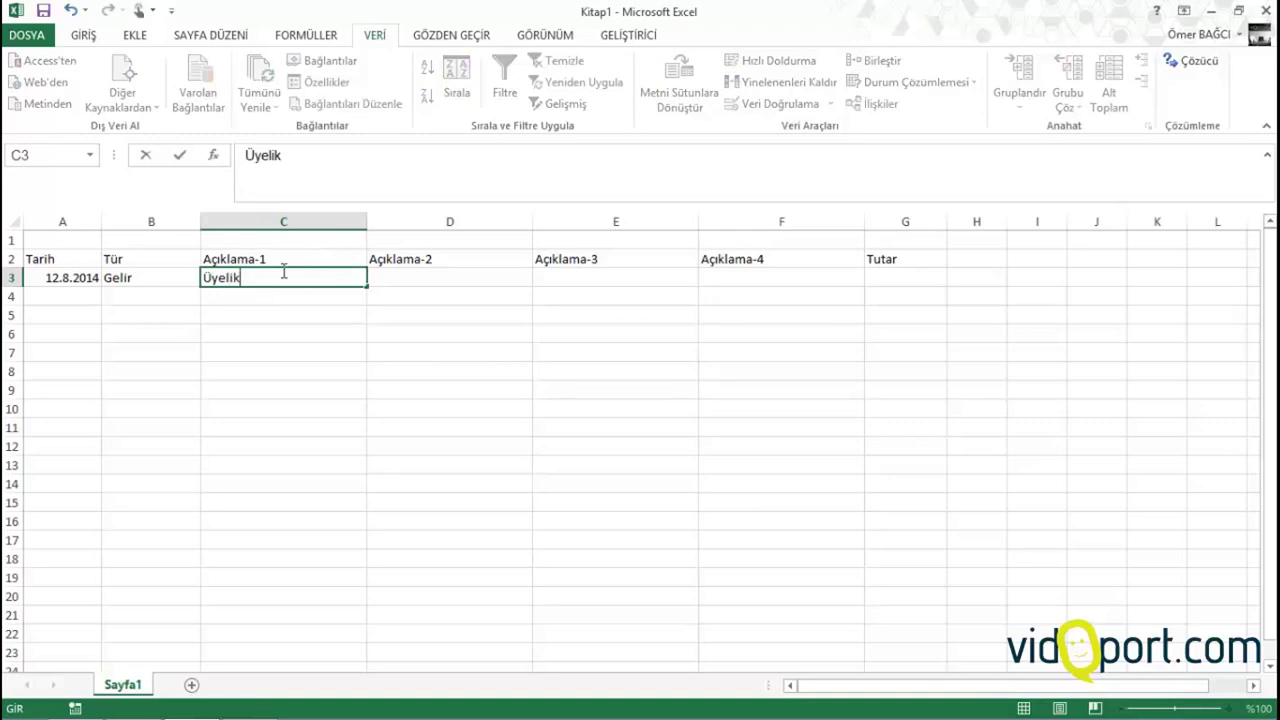
key("Tab")
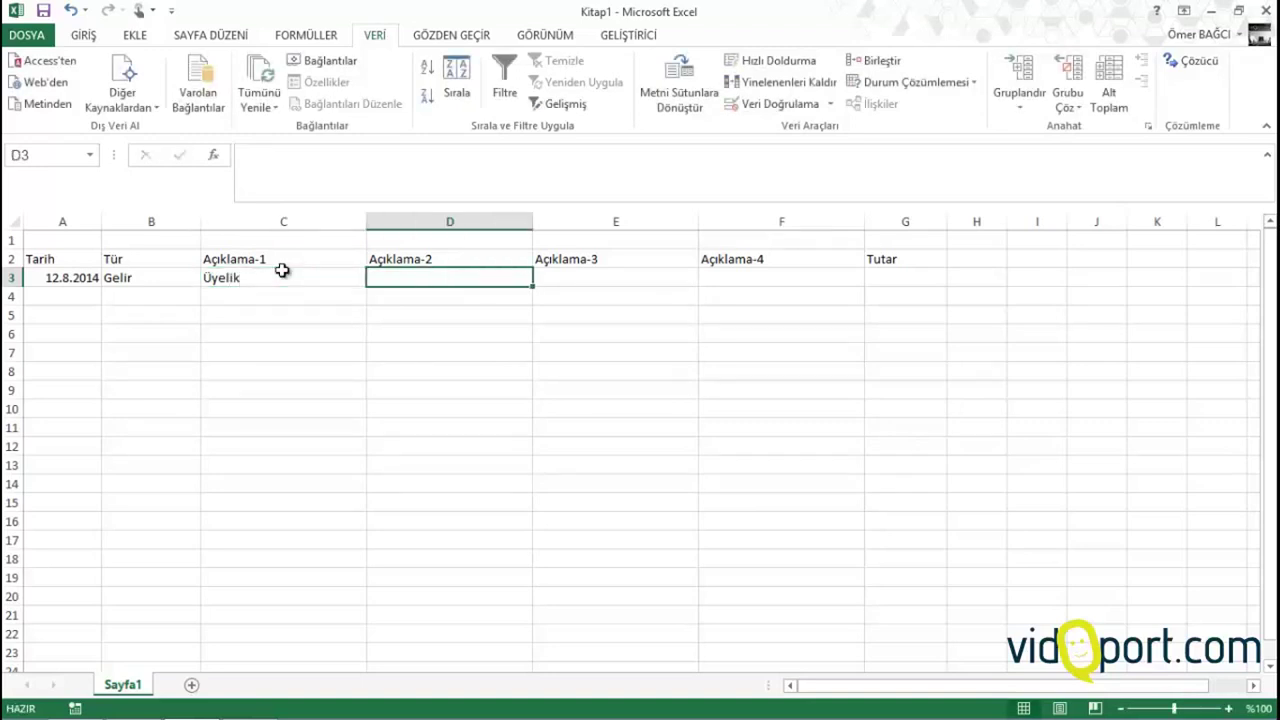
type("Aylık")
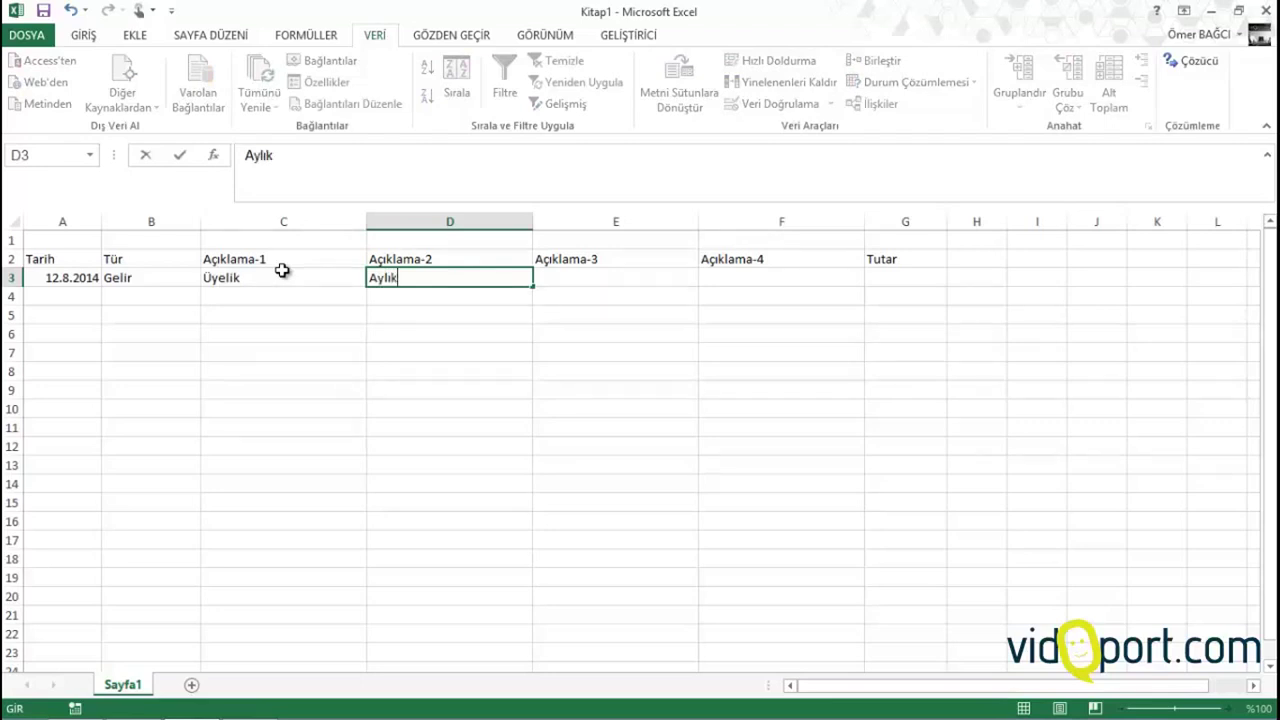
key("Tab")
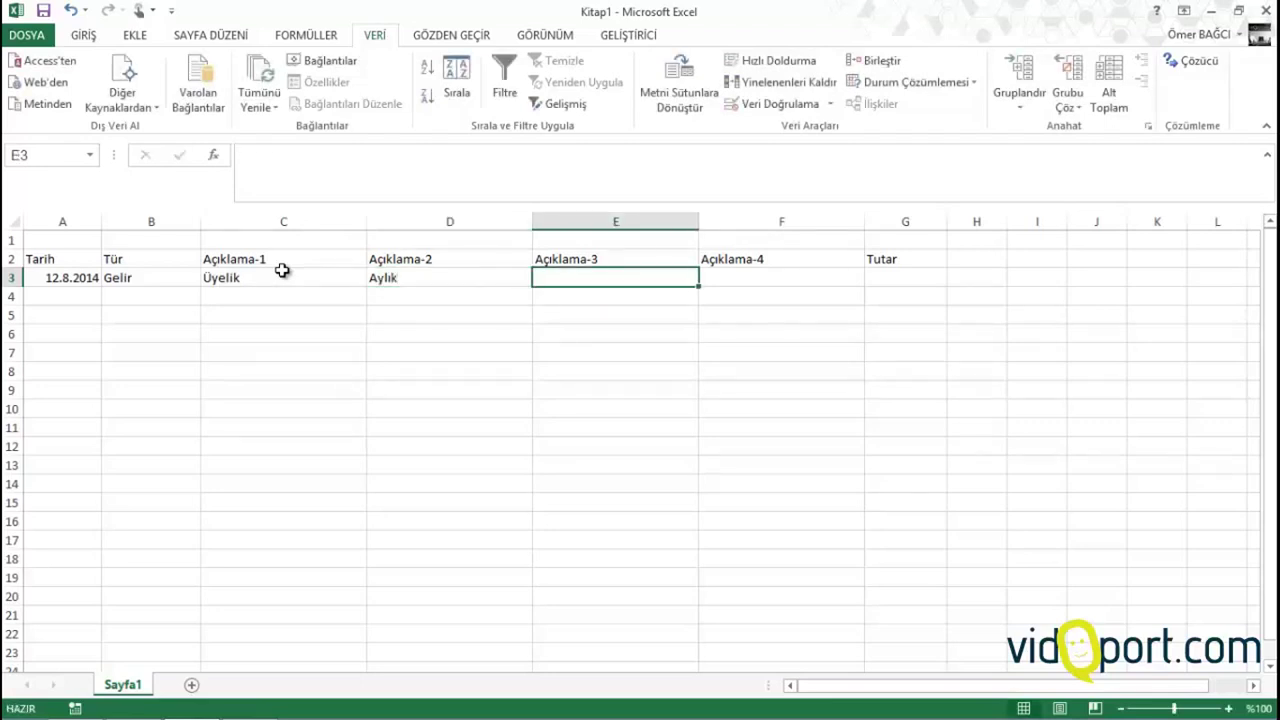
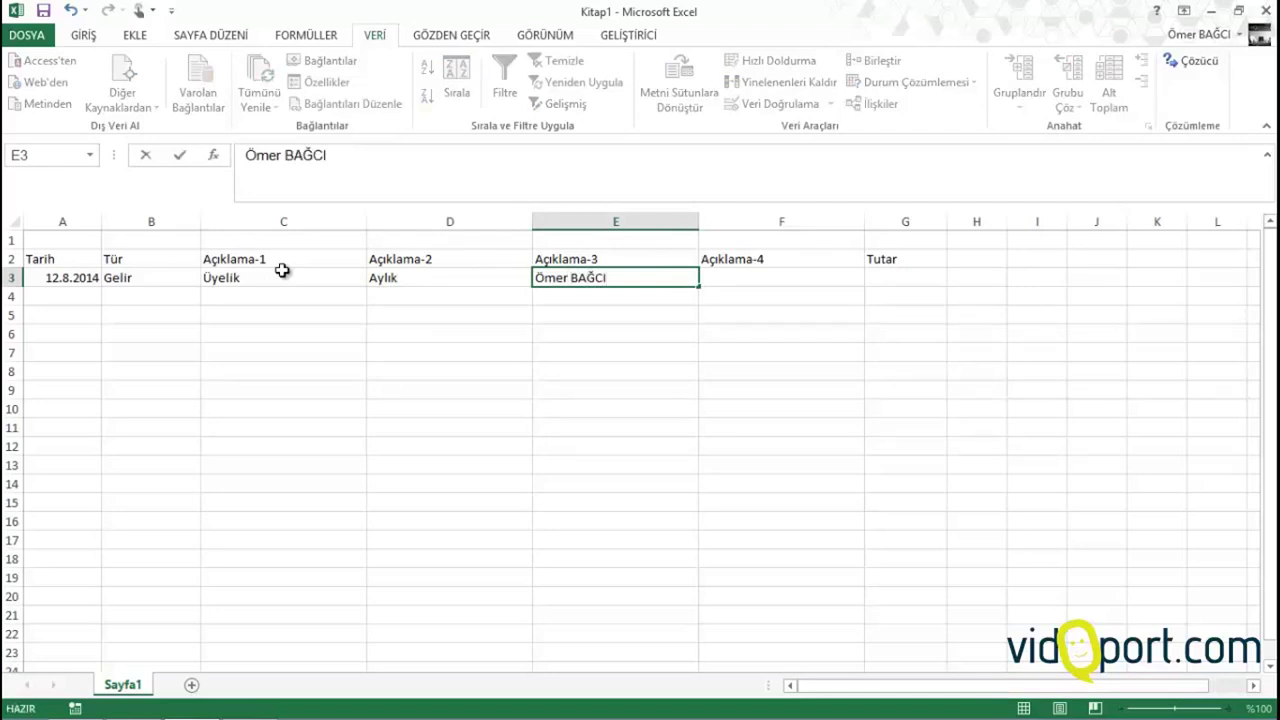
key("Tab")
key("Tab")
type("25")
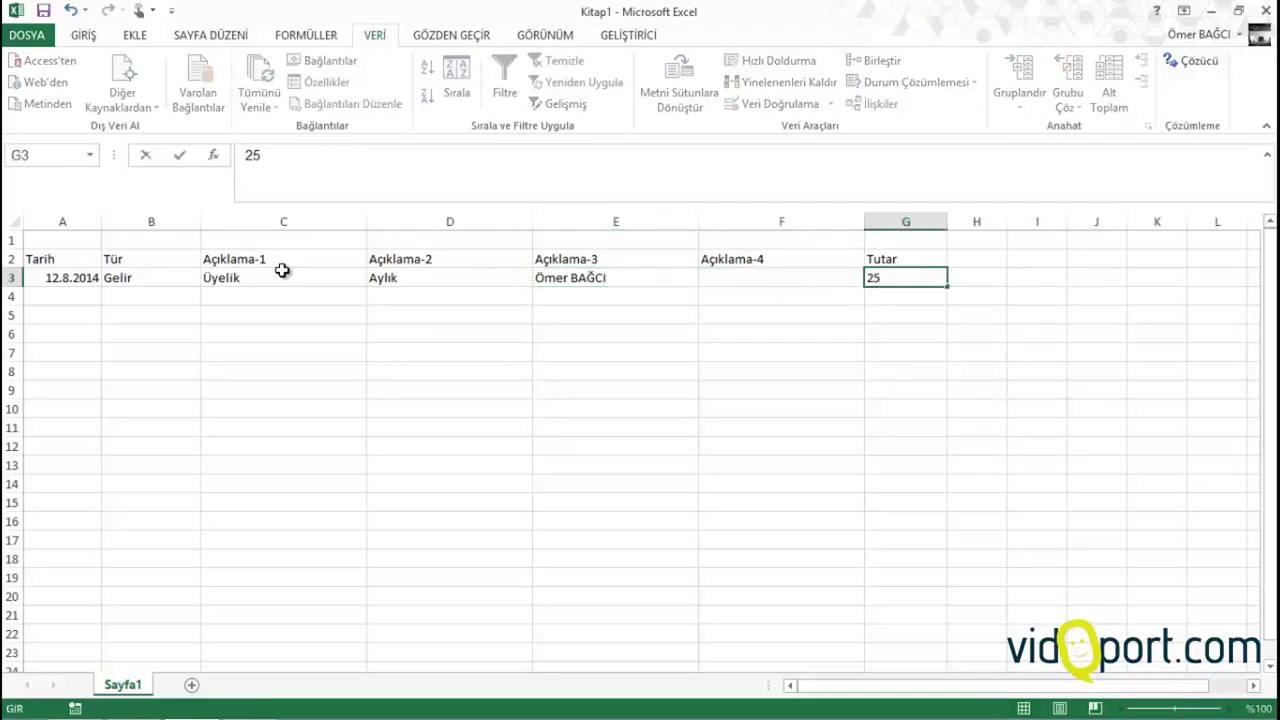
key("Return")
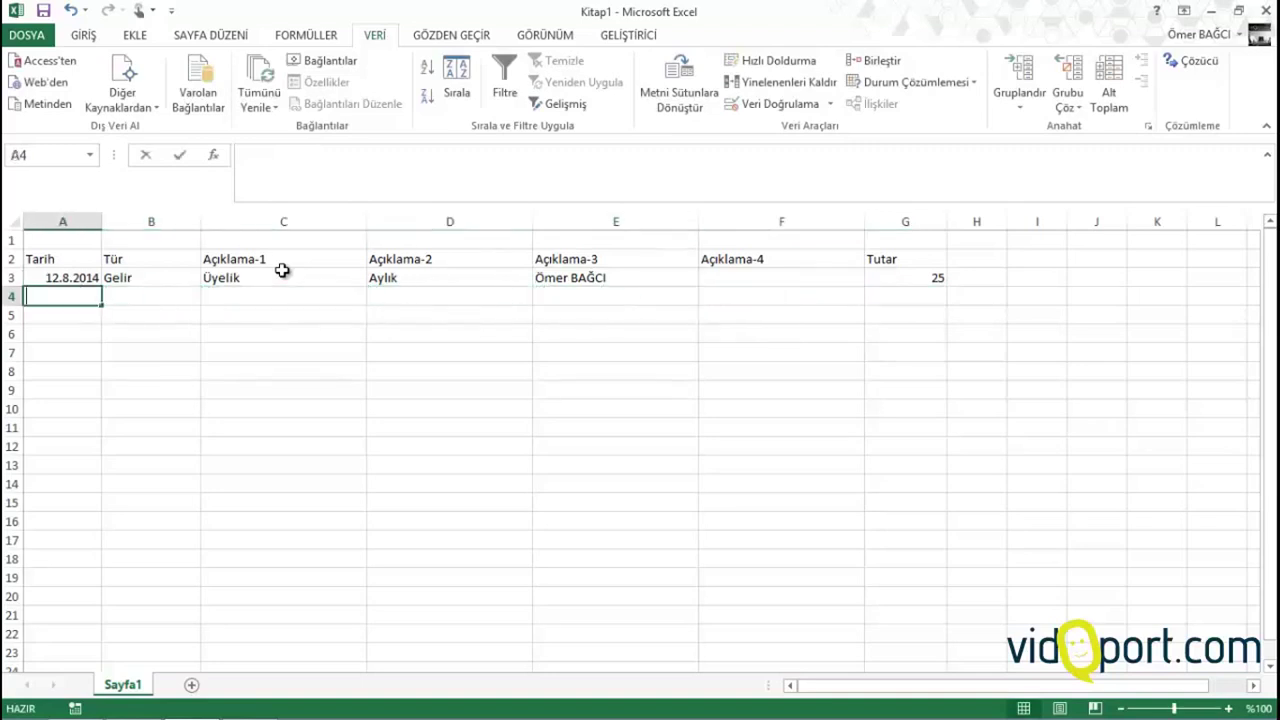
Step: Start row 4 with the date 12.8.2014, Gider and Araç
key("ctrl+semicolon")
key("Tab")
type("Gi")
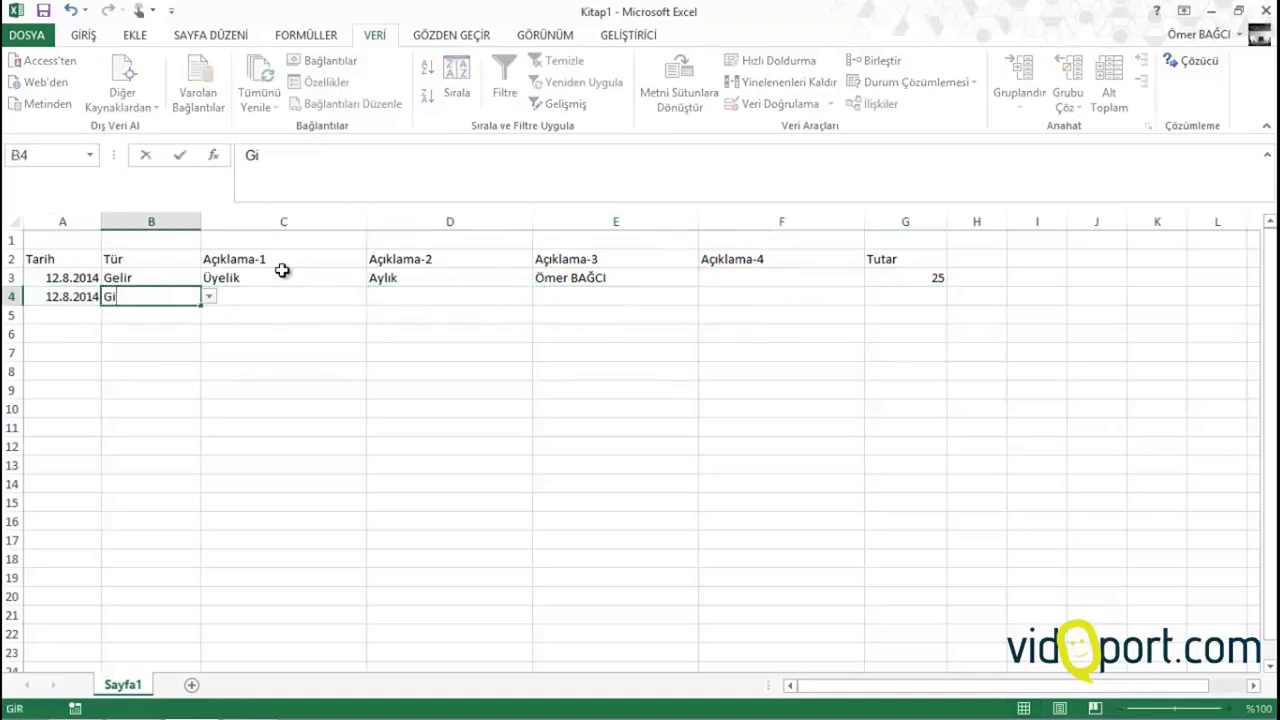
type("der")
key("Tab")
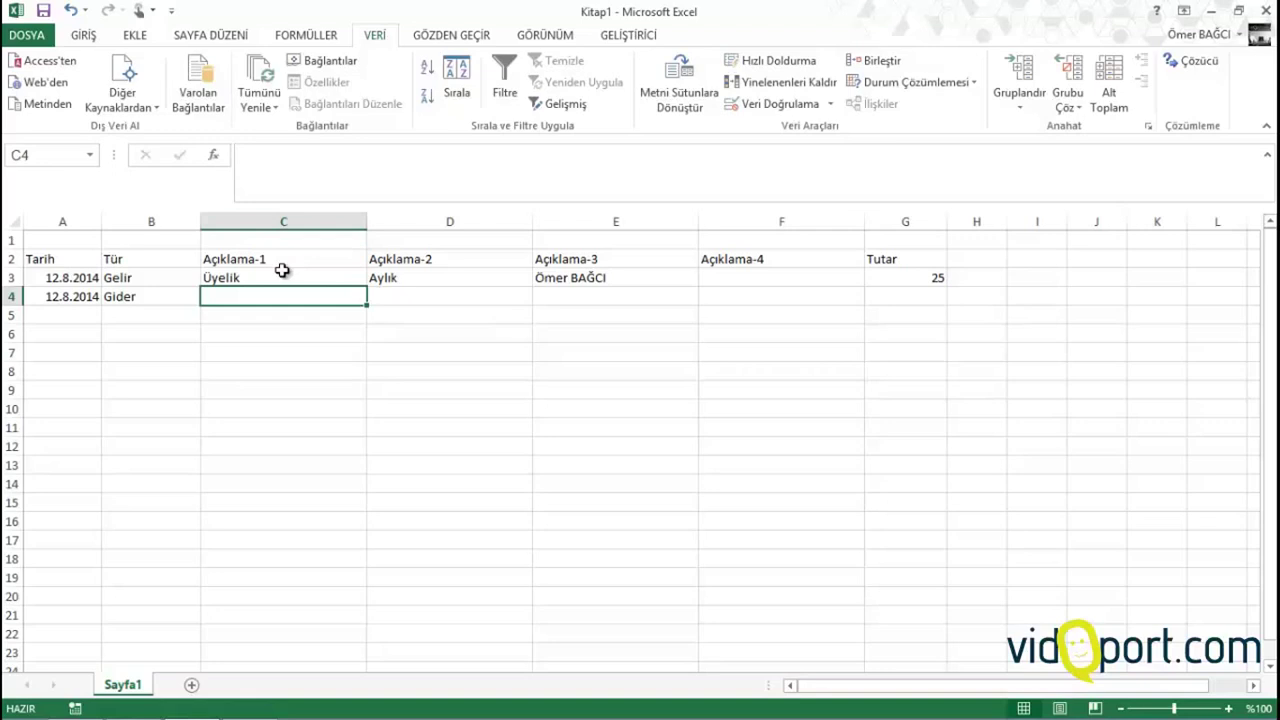
type("ARa")
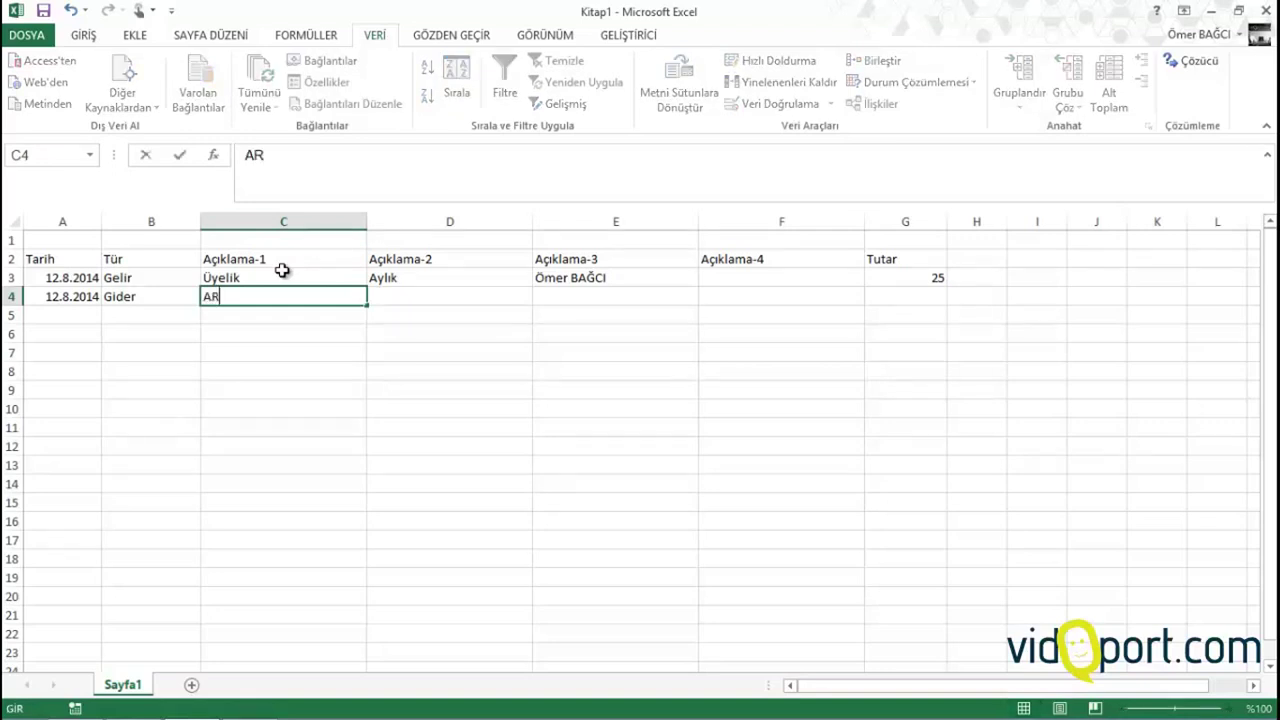
key("BackSpace")
key("BackSpace")
type("raç")
key("Tab")
Step: Finish row 4 with Yakıt, the vehicle plate number and amount 230
type("Ya")
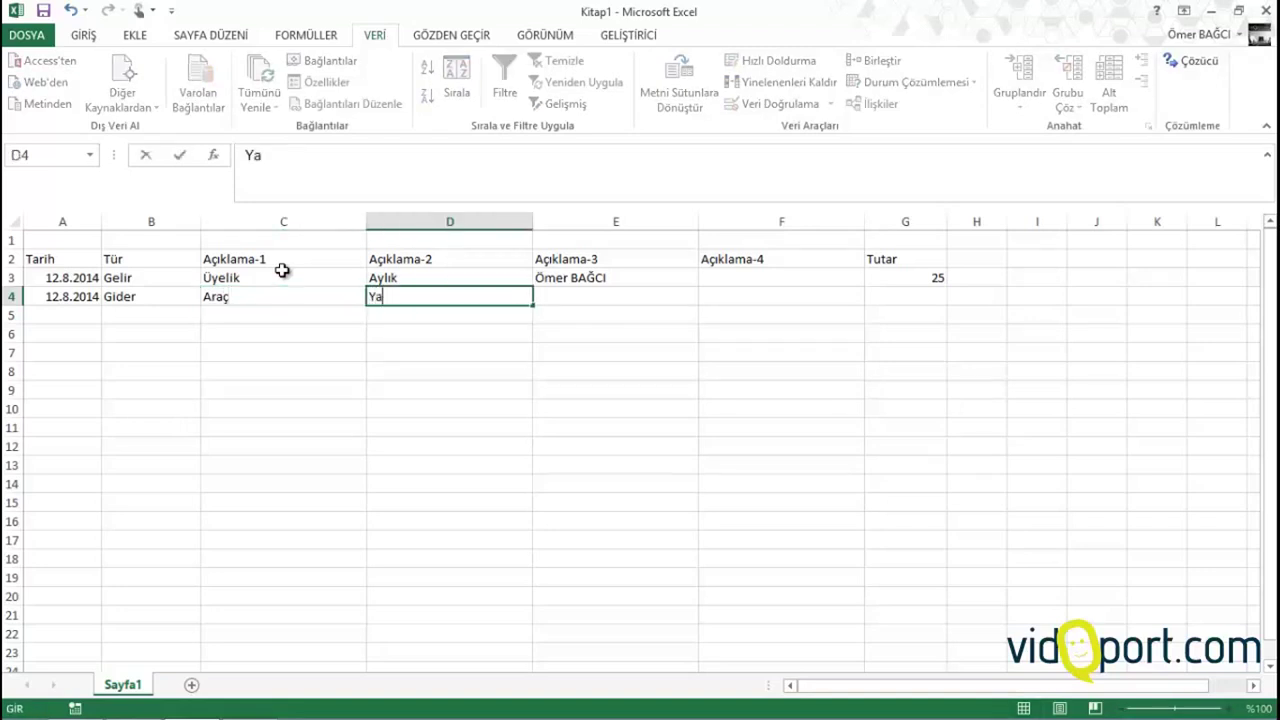
type("kı")
key("BackSpace")
type("kıt")
key("Tab")
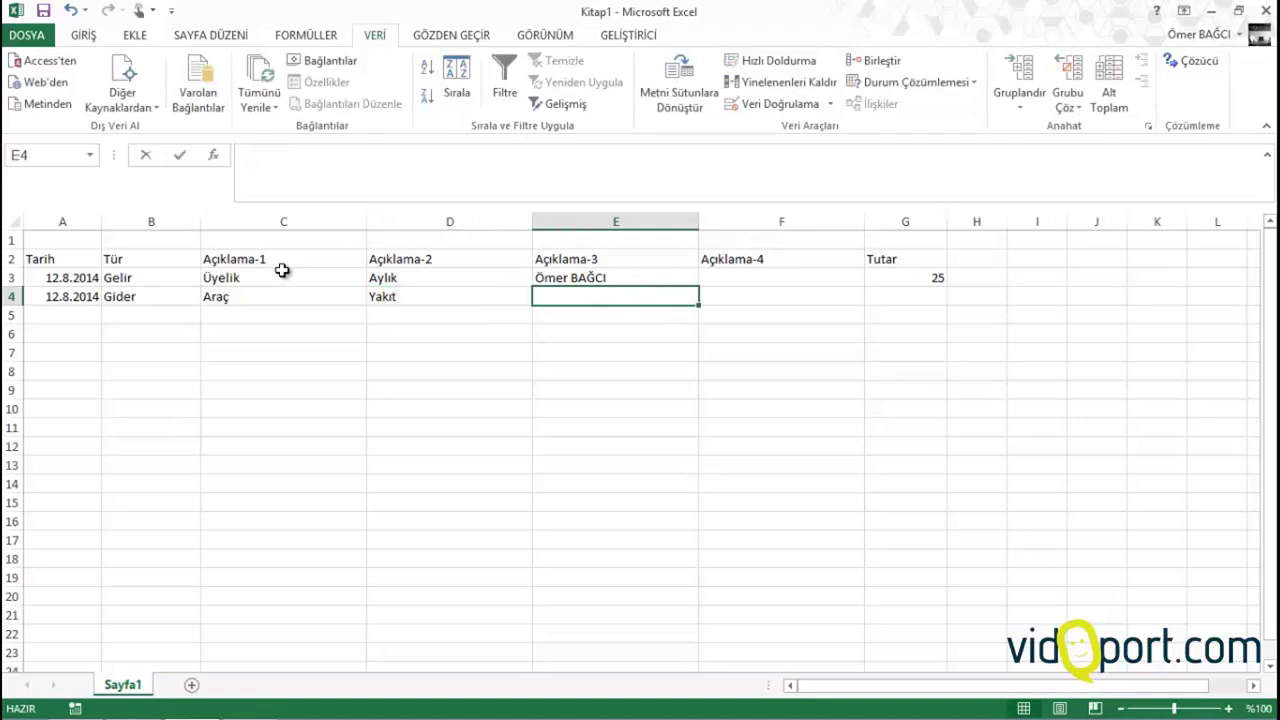
type("34B")
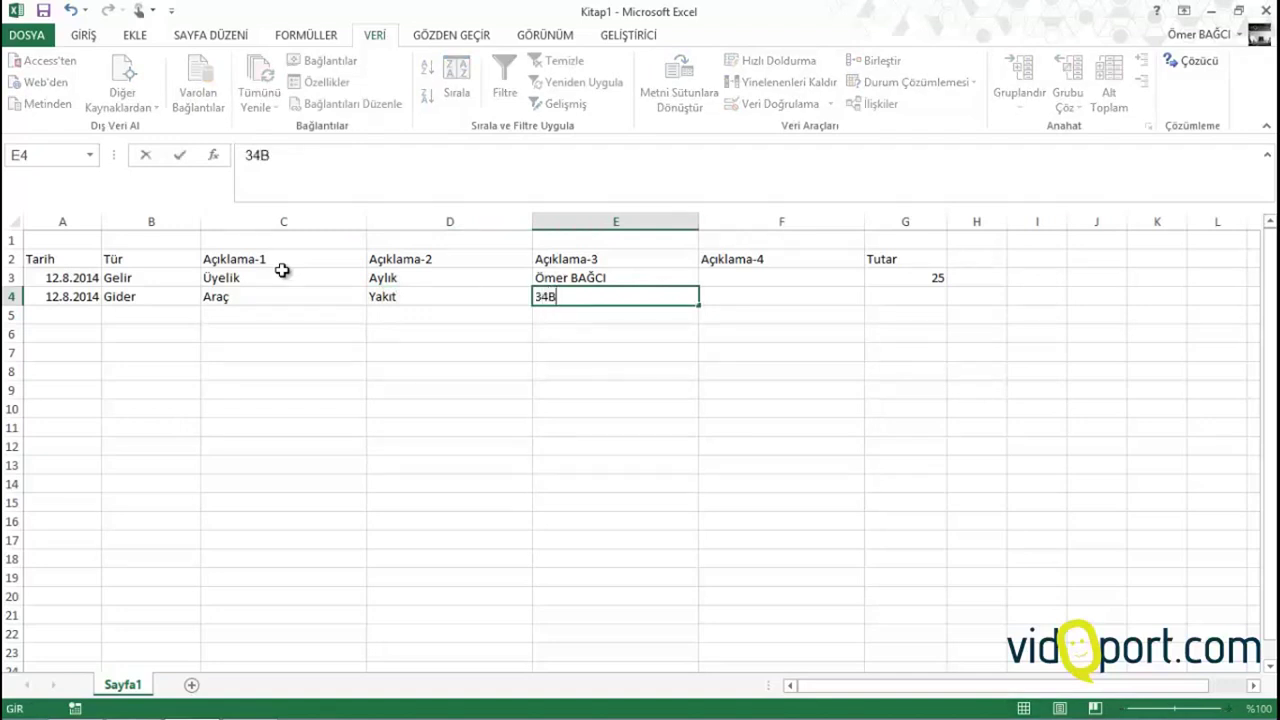
type("6115")
key("Tab")
key("Tab")
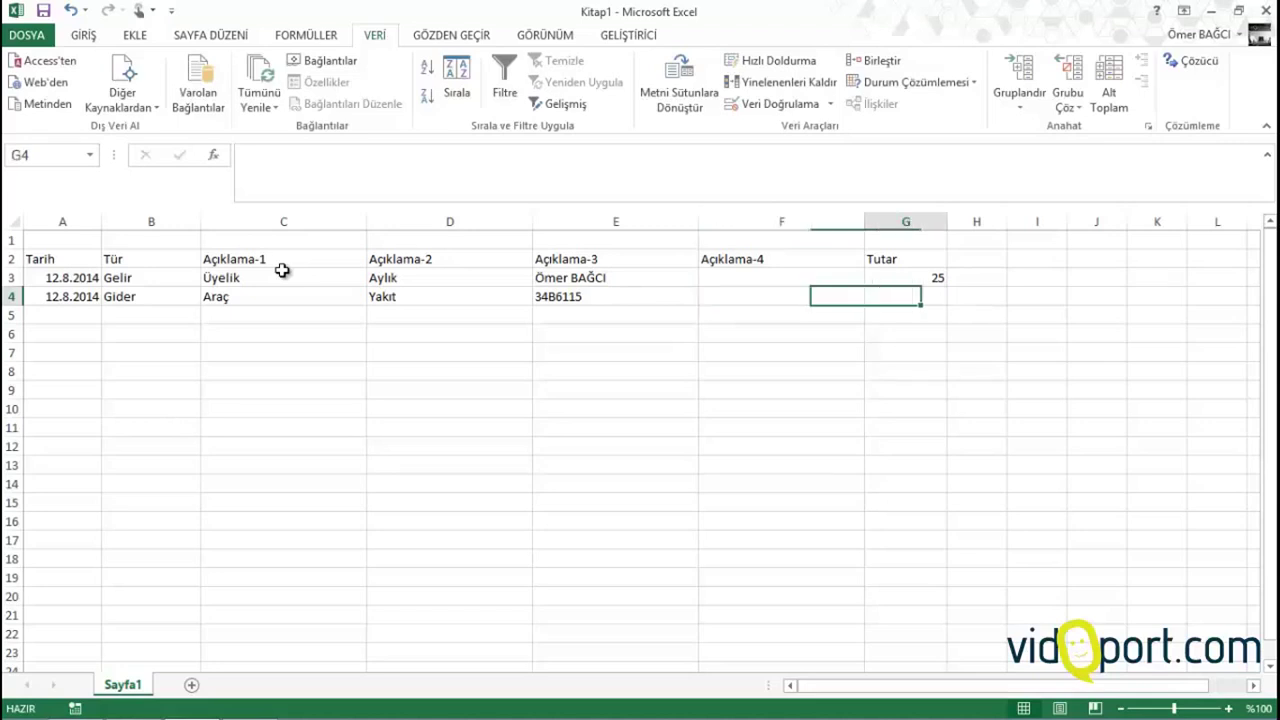
type("230")
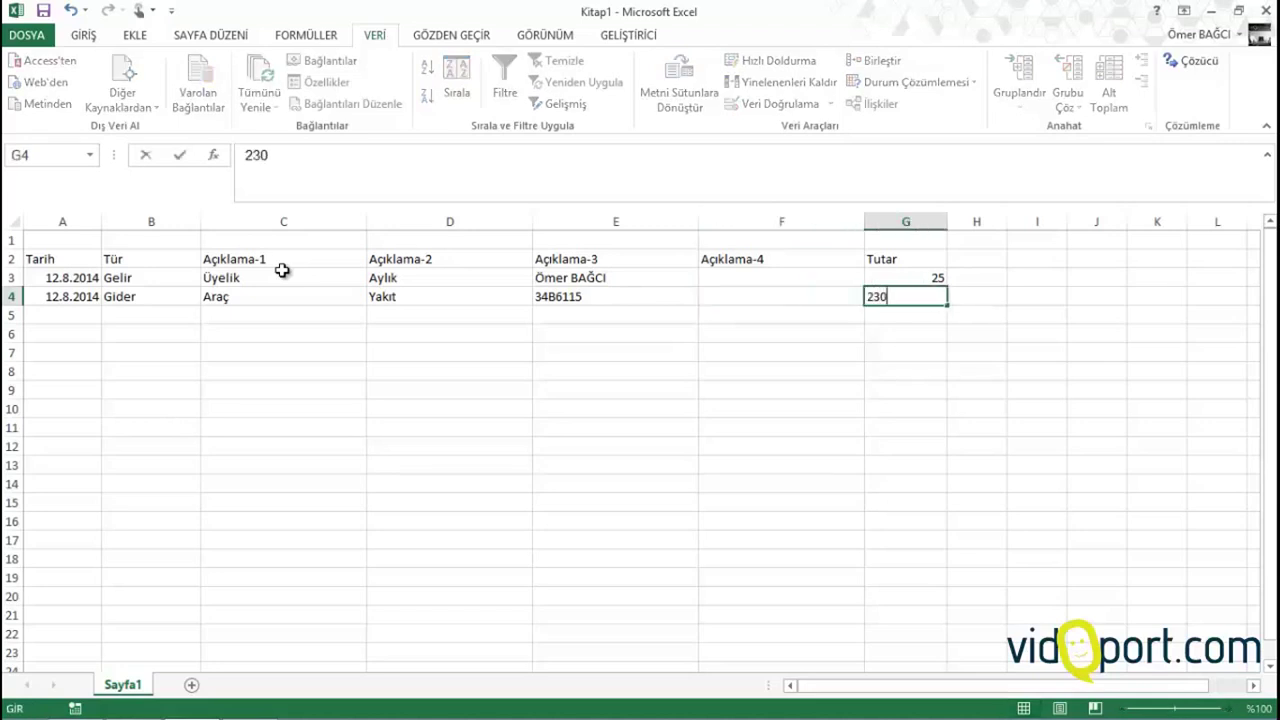
key("Return")
key("Left")
key("Left")
key("Left")
key("Left")
key("Left")
key("Left")
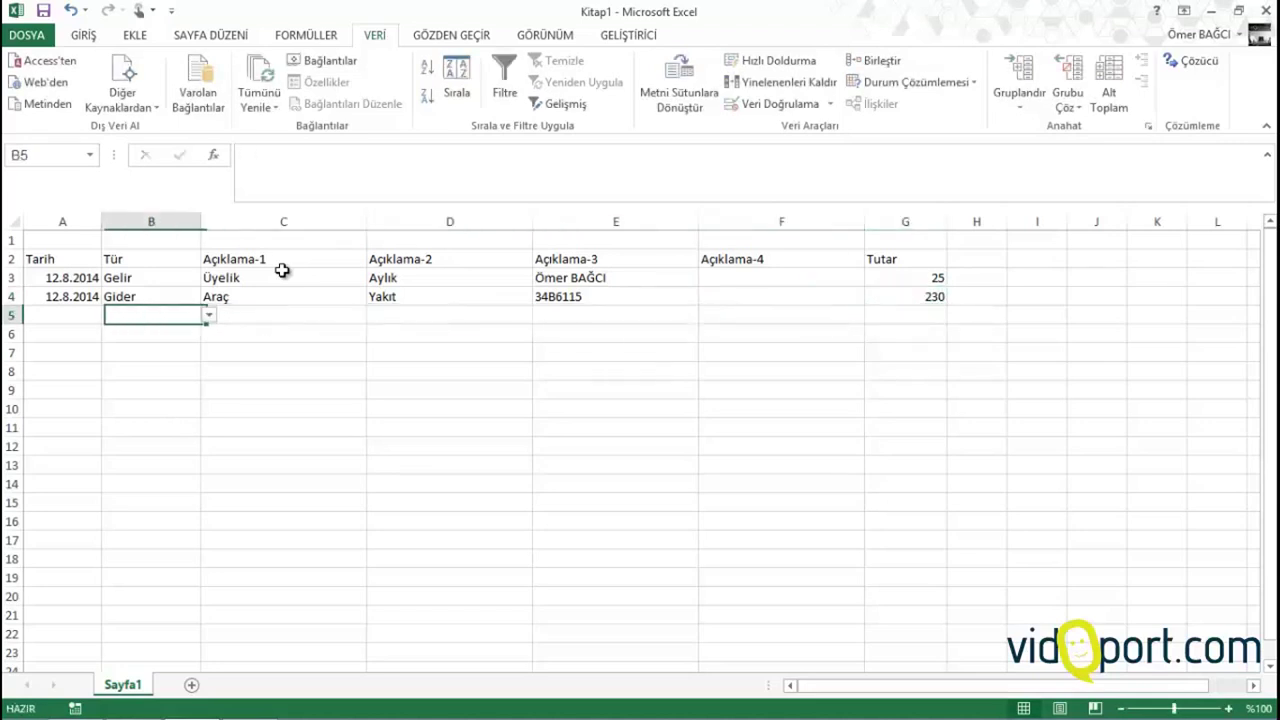
Step: Start row 5 with today's date, Gider, Ofis and Telefon
key("ctrl+semicolon")
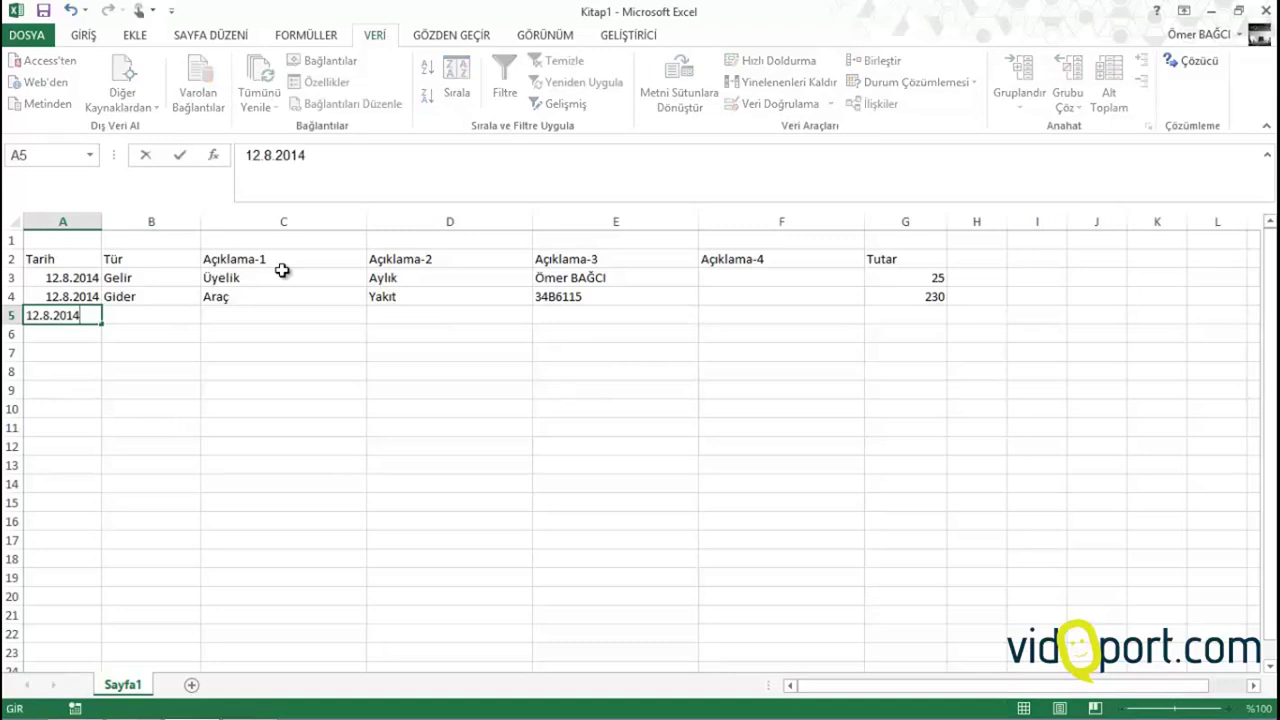
key("Tab")
type("Gider")
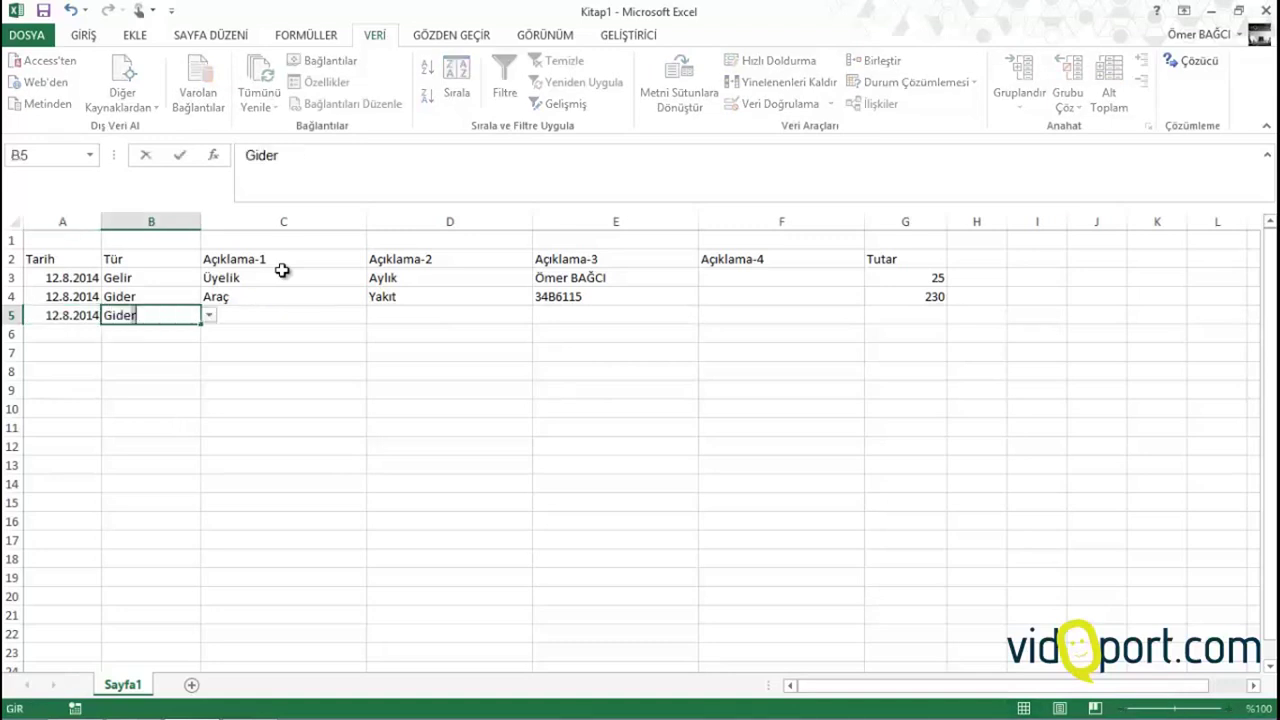
key("Tab")
type("Ofis")
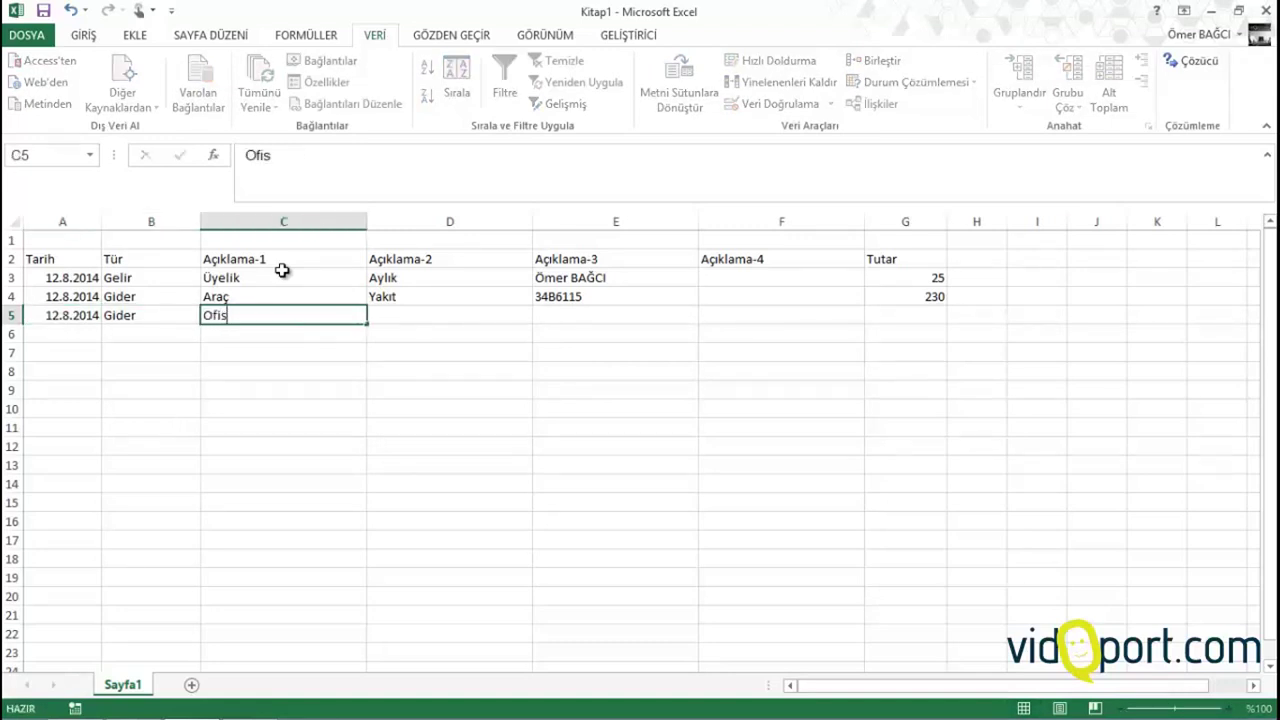
key("Tab")
type("Telefon")
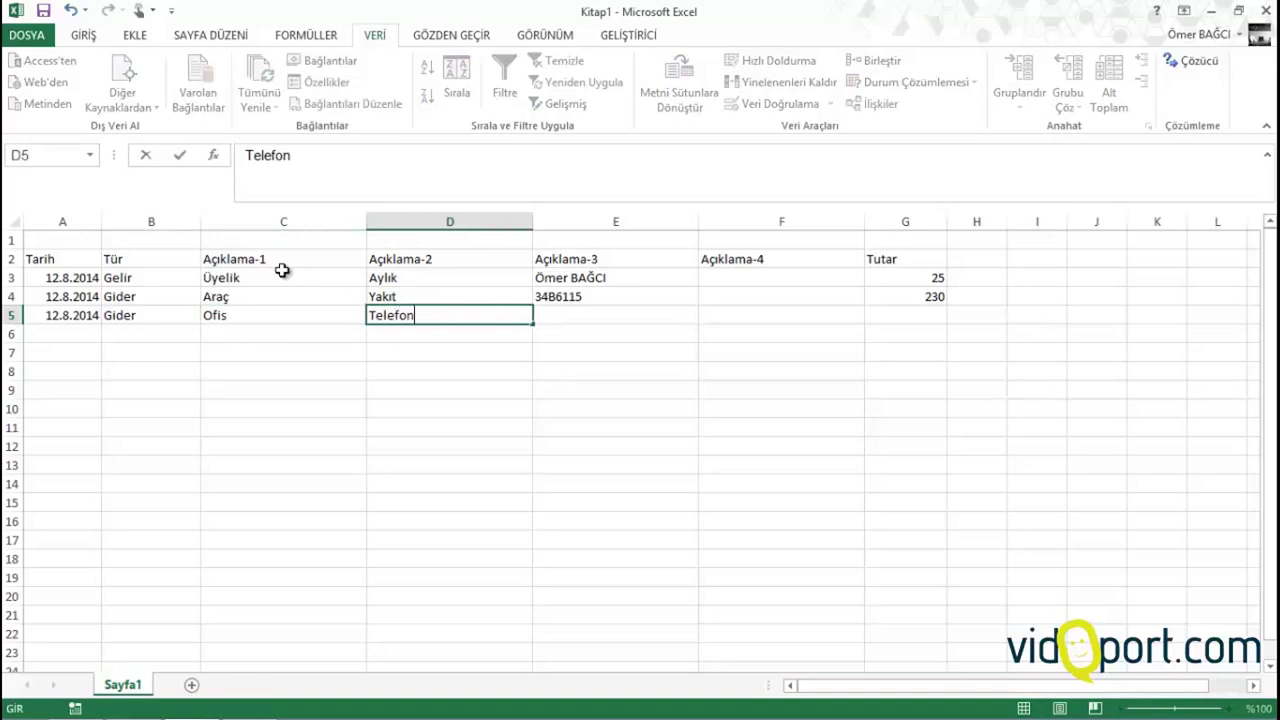
key("Tab")
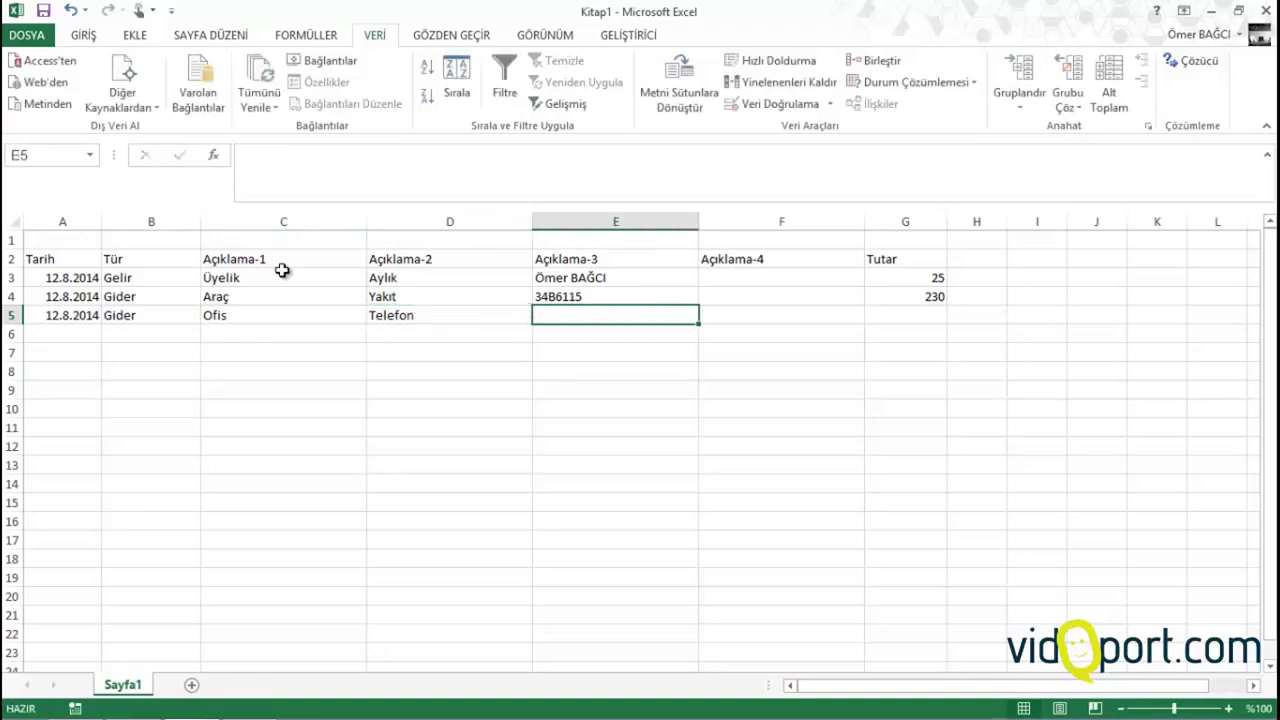
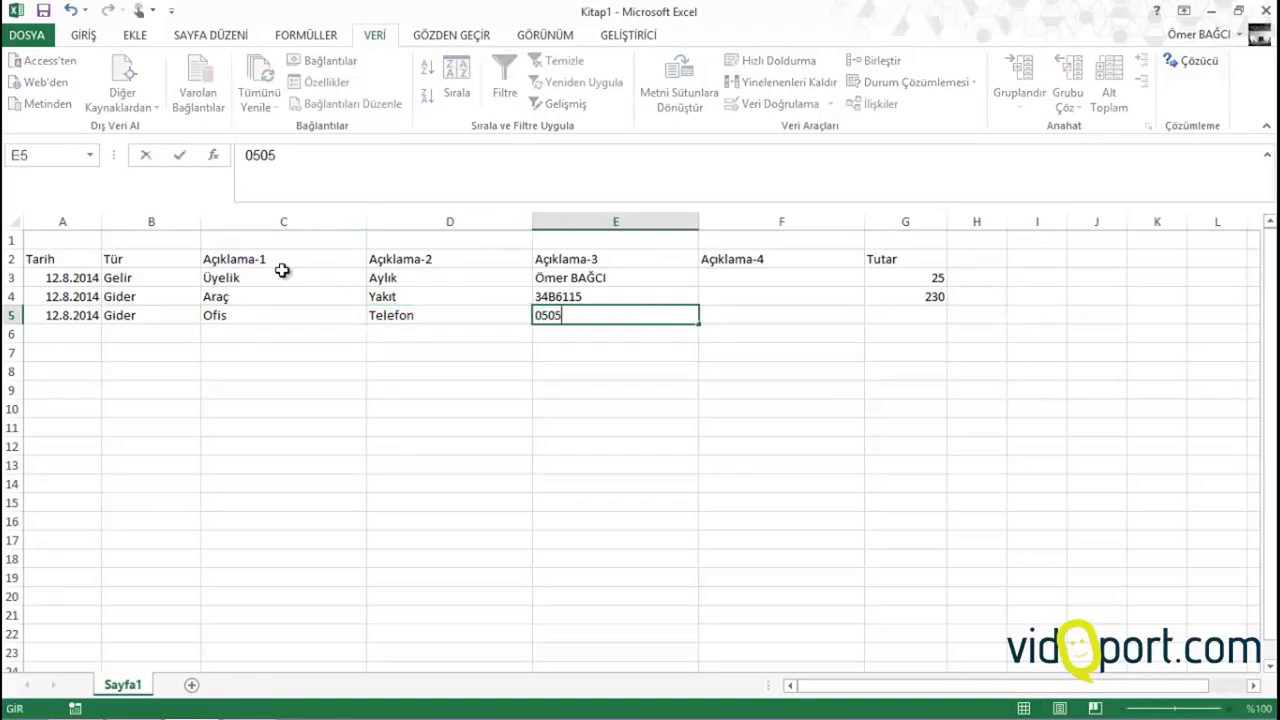
Step: Finish row 5 with the phone number, a note on its user, and amount 123
key("Tab")
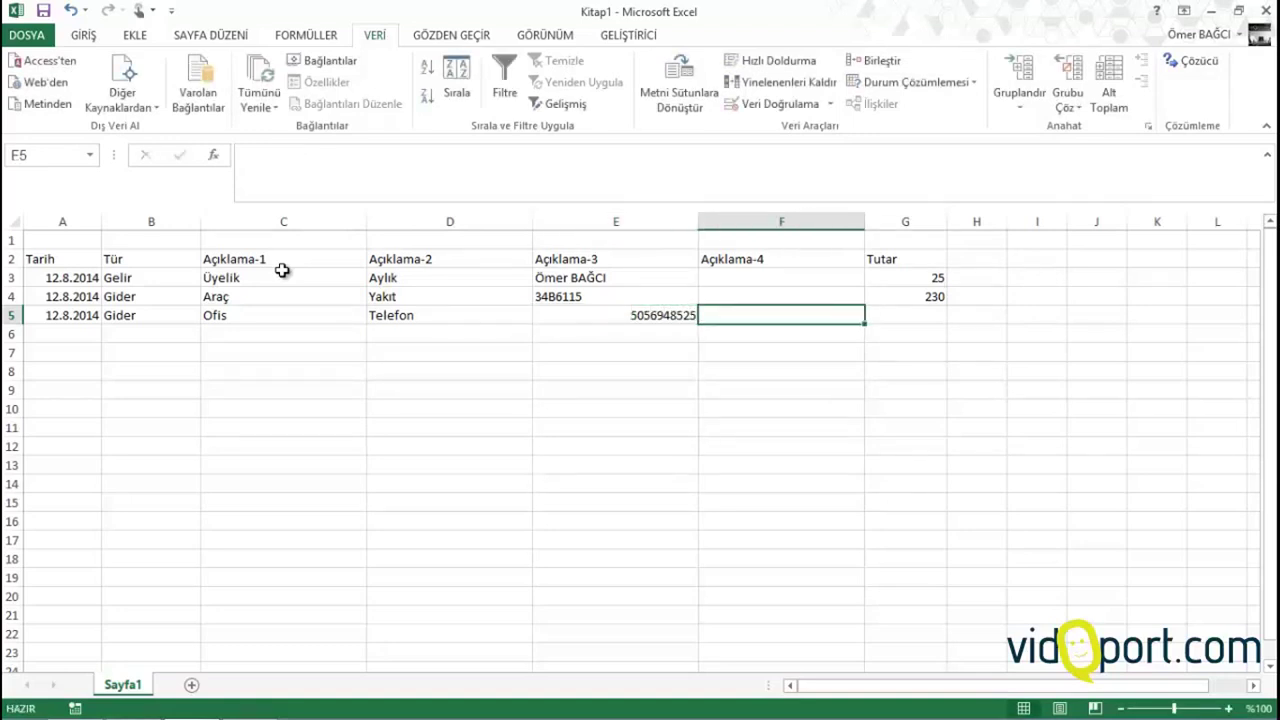
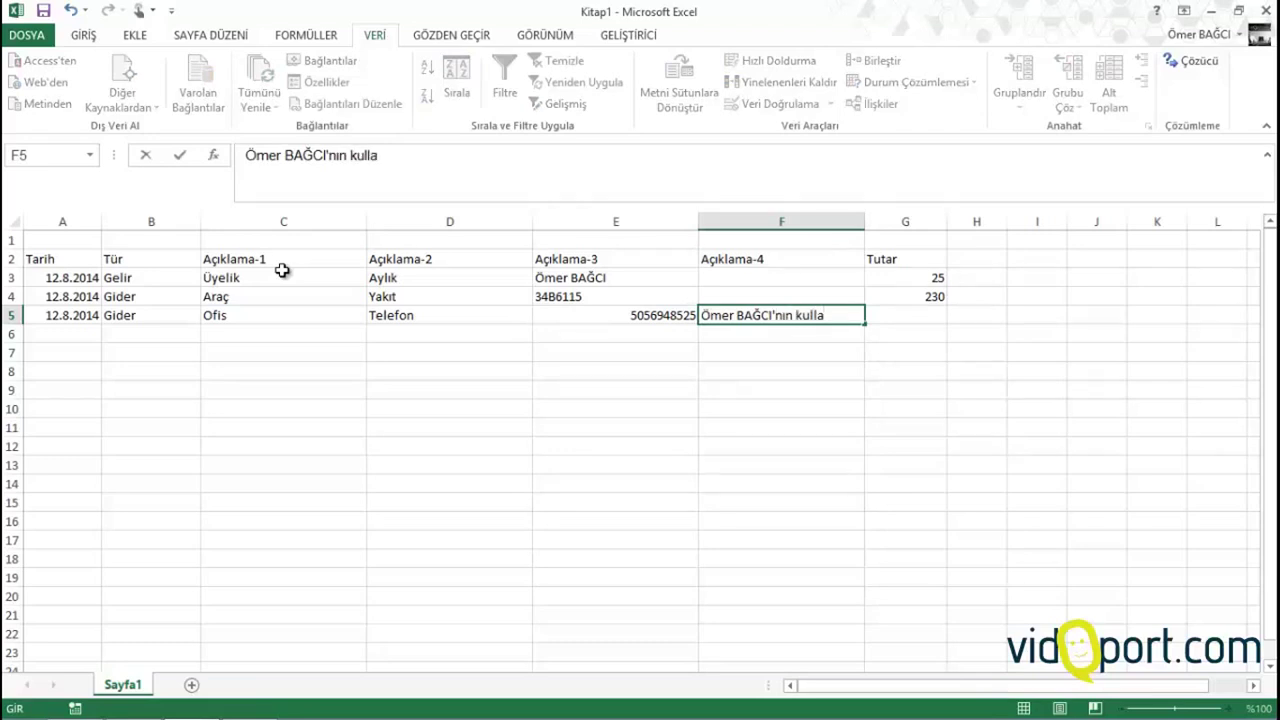
type("ndığı")
key("Tab")
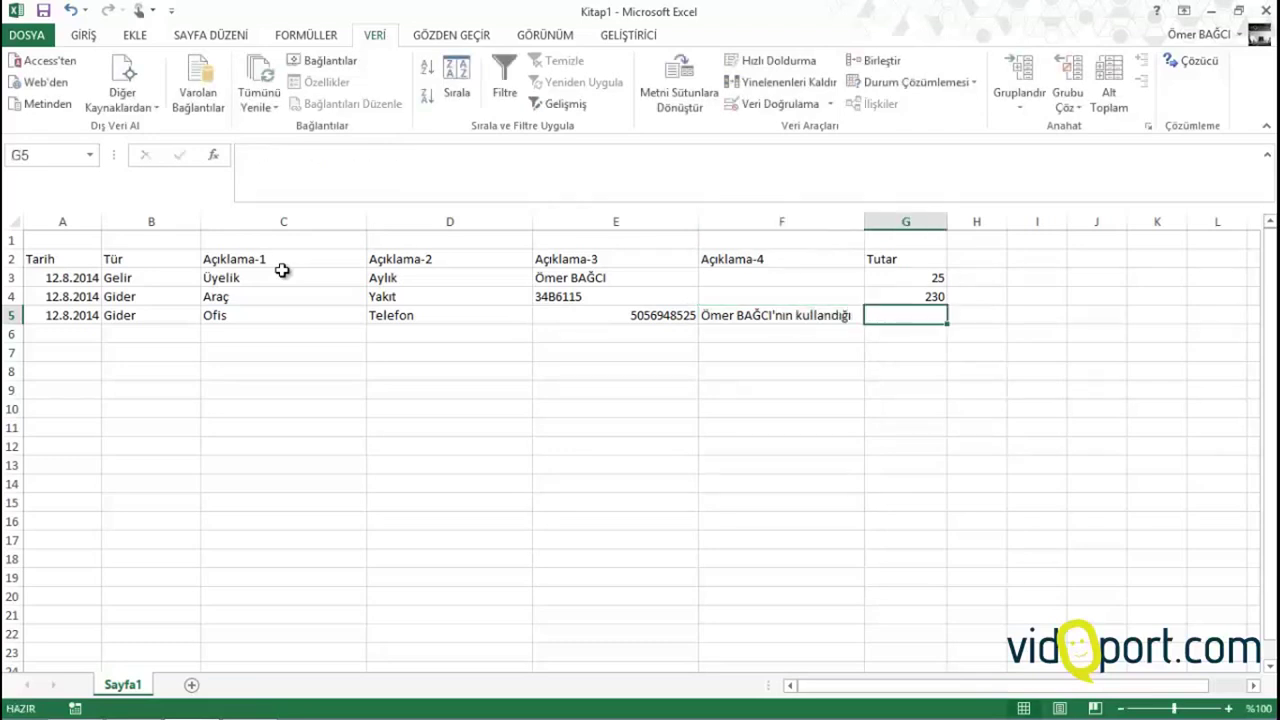
type("123")
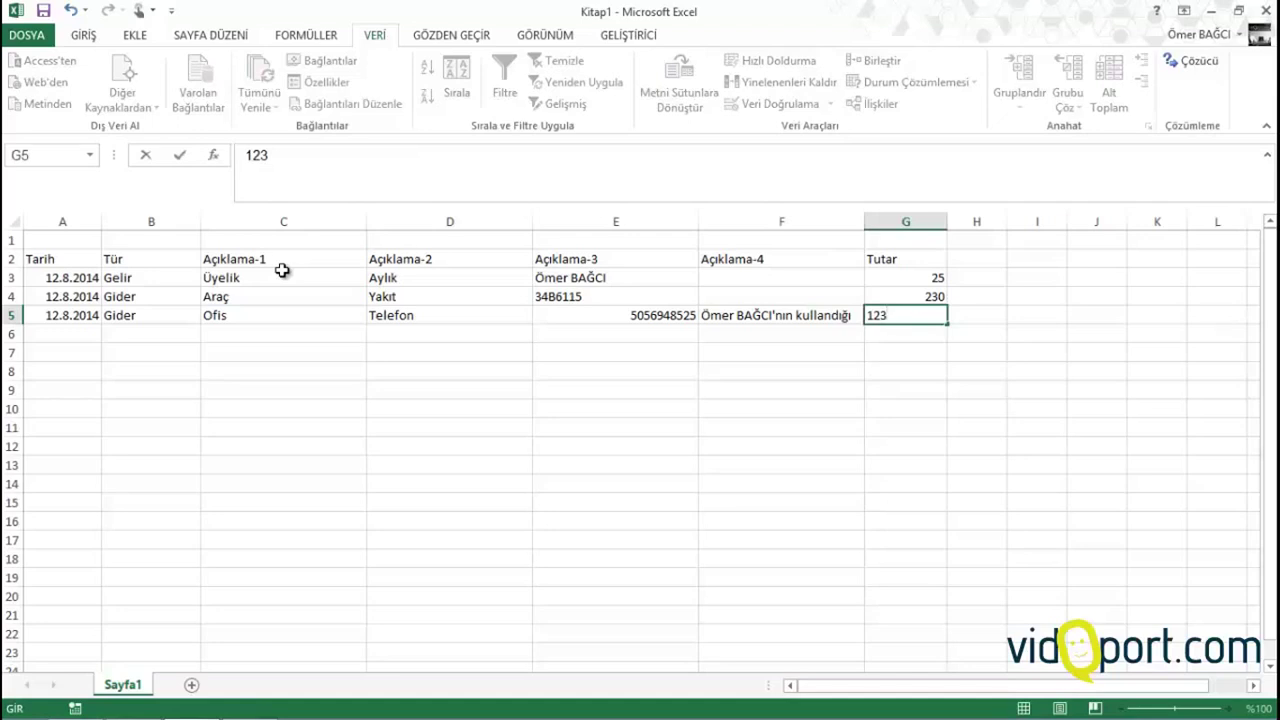
key("Return")
key("Left")
key("Left")
key("Left")
key("Left")
key("Left")
key("Left")
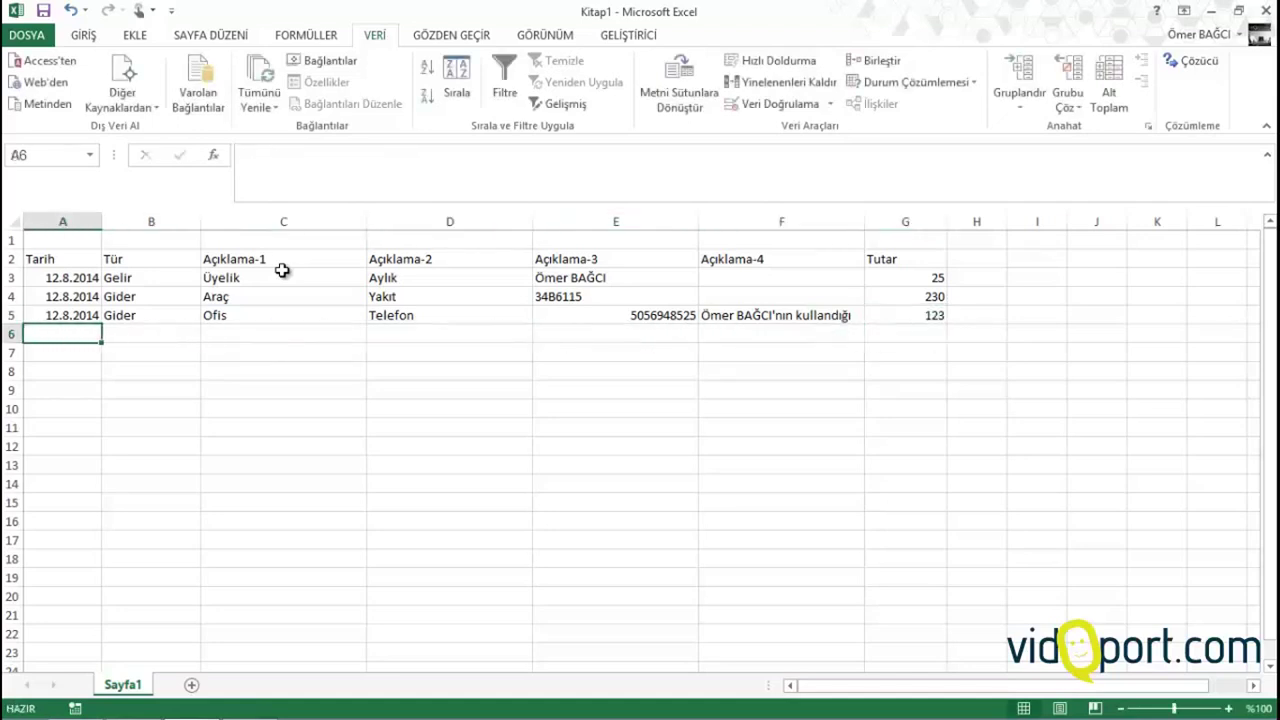
Step: Start row 6 with the copied date, Gelir, Üyelik and Excel
key("ctrl+apostrophe")
key("Tab")
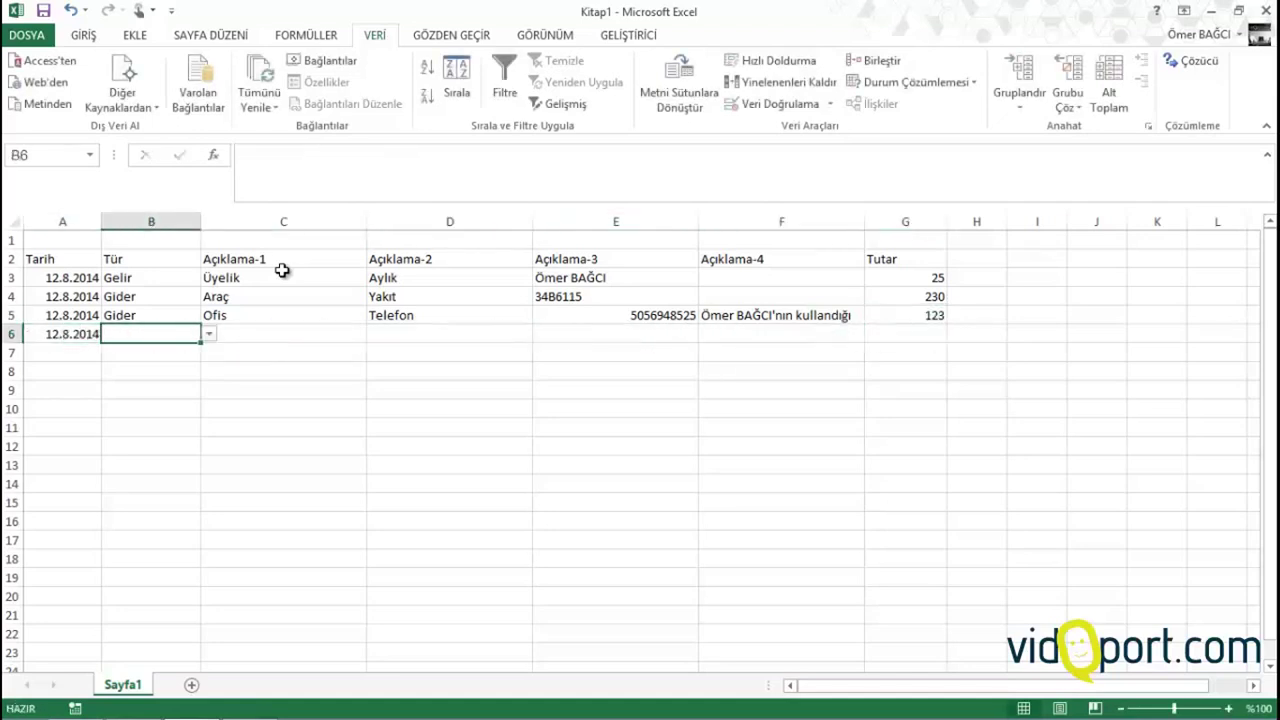
type("Gelir")
key("Tab")
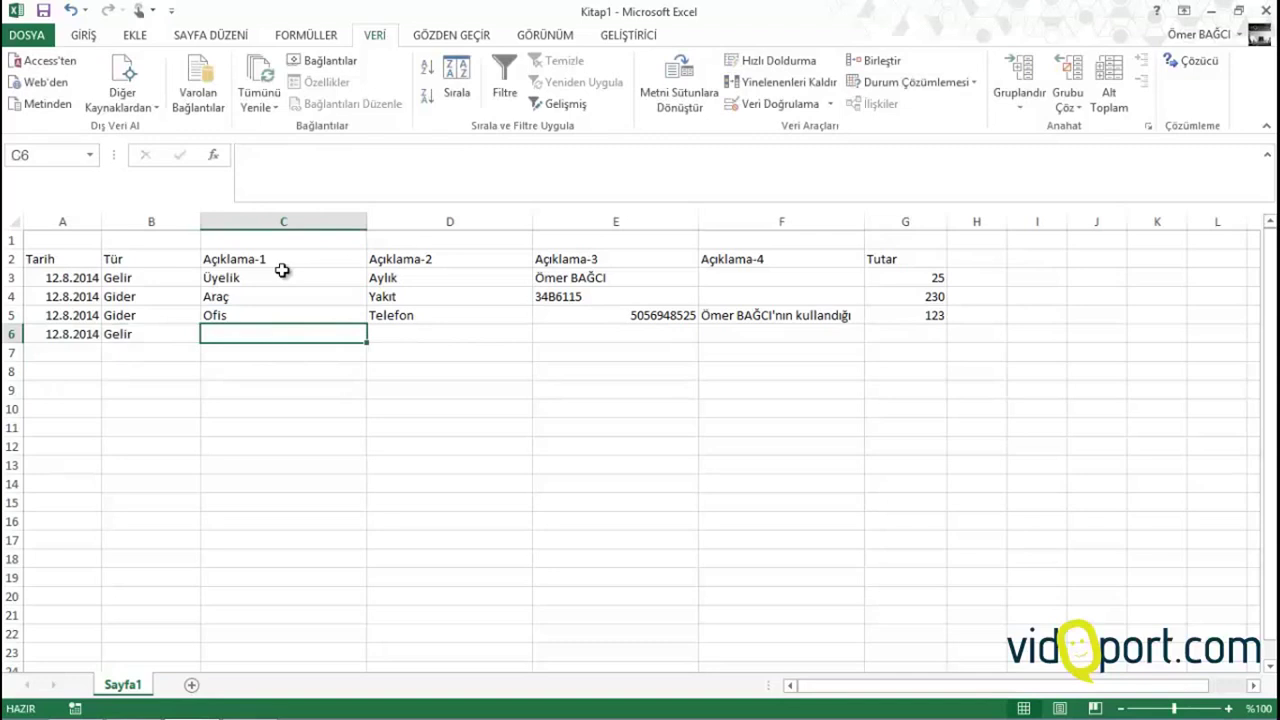
type("Ü")
key("Tab")
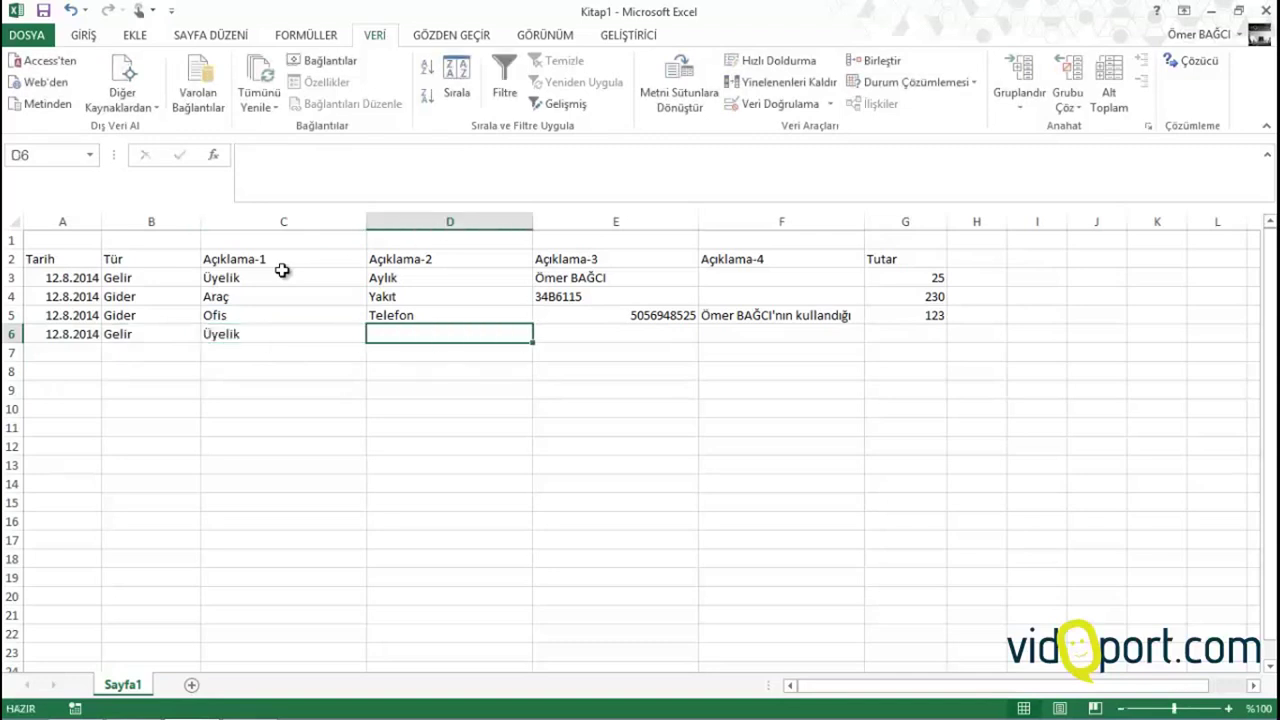
type("Excel")
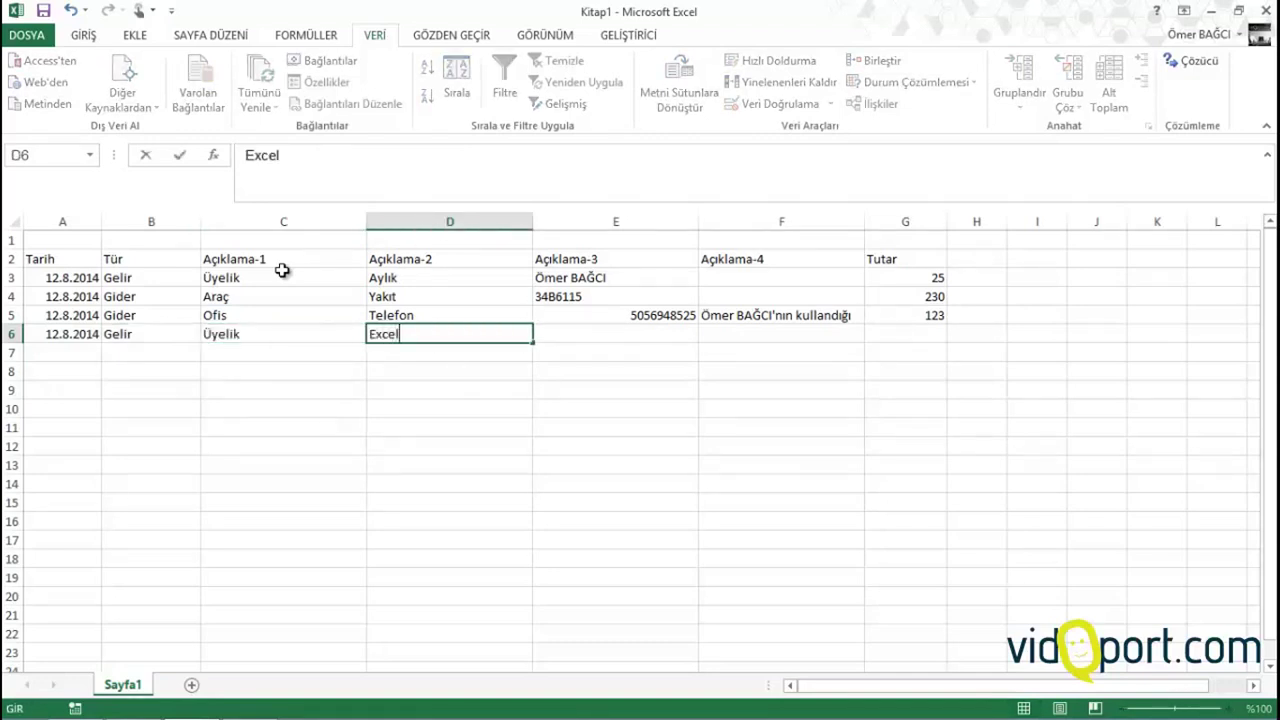
key("Tab")
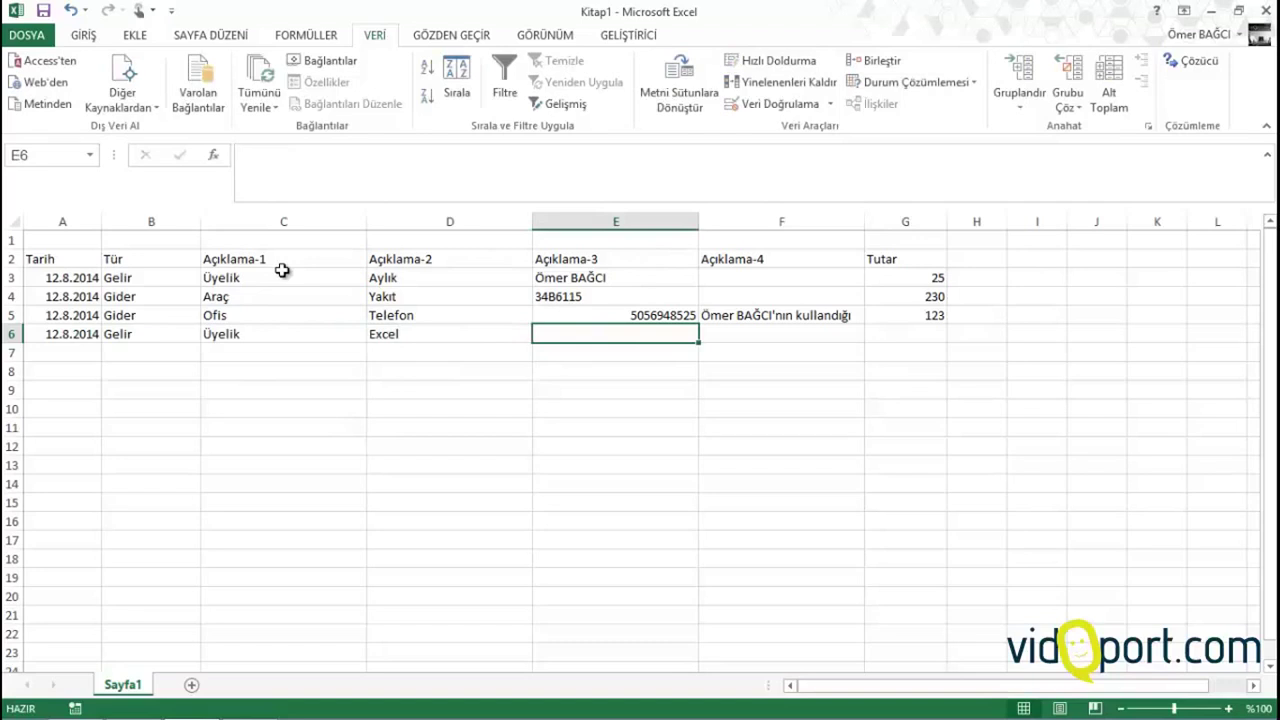
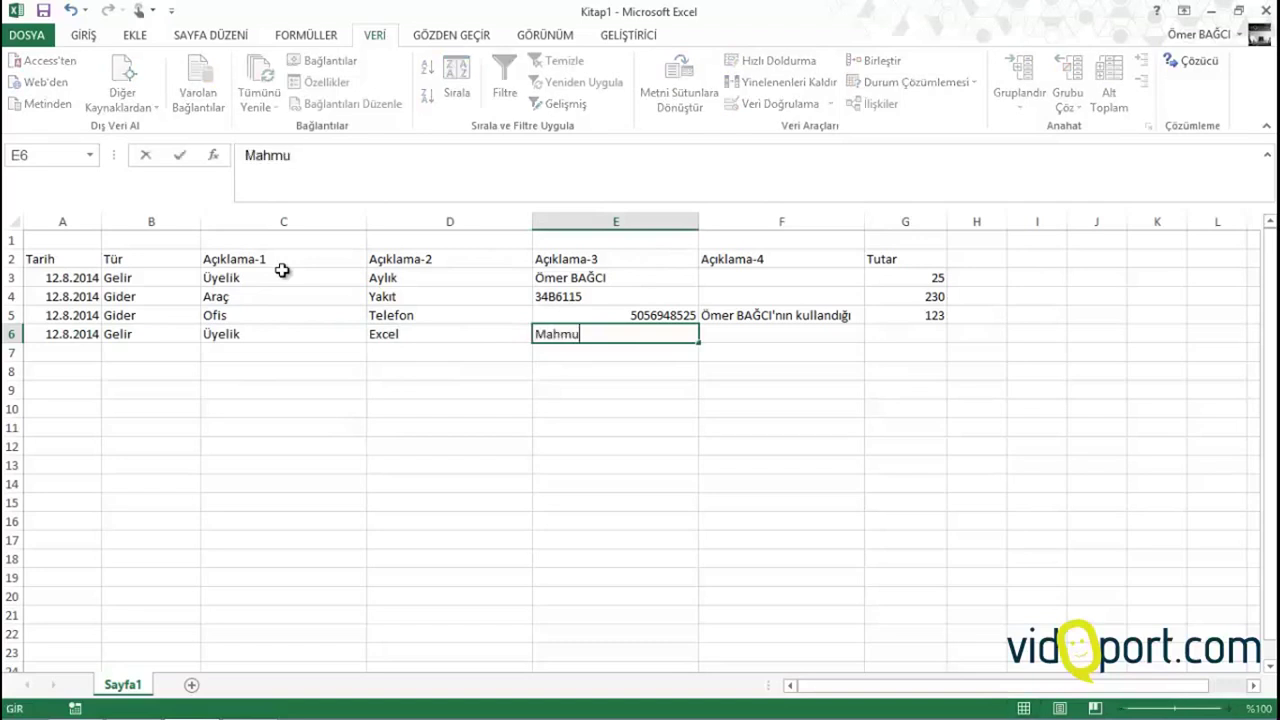
Step: Finish row 6 with the contact's name, blank Açıklama-4, and amount 49
key("Tab")
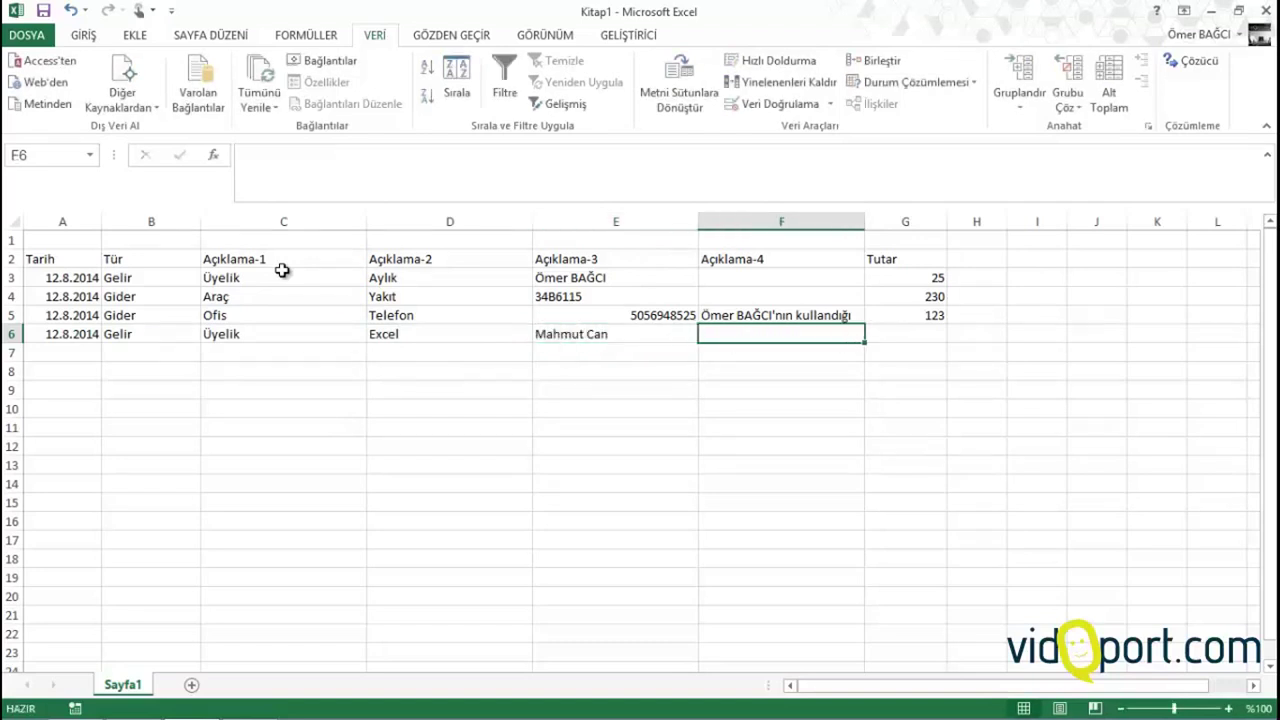
key("Tab")
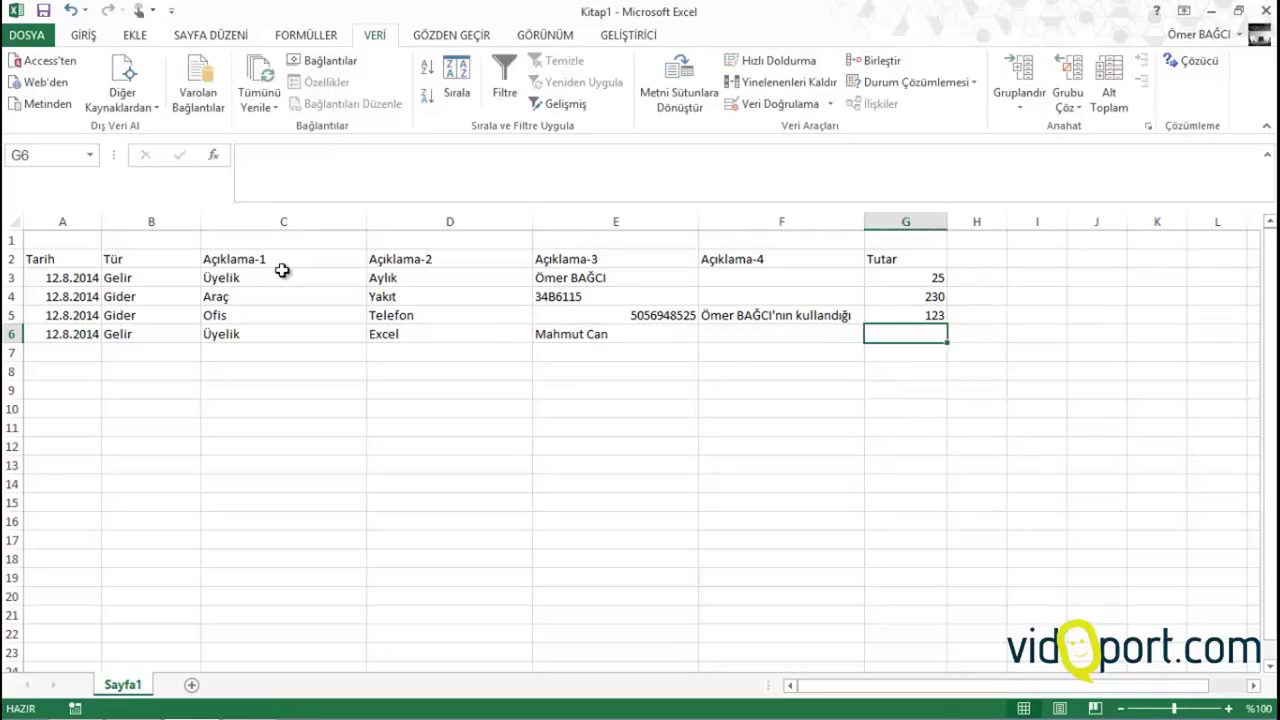
type("49")
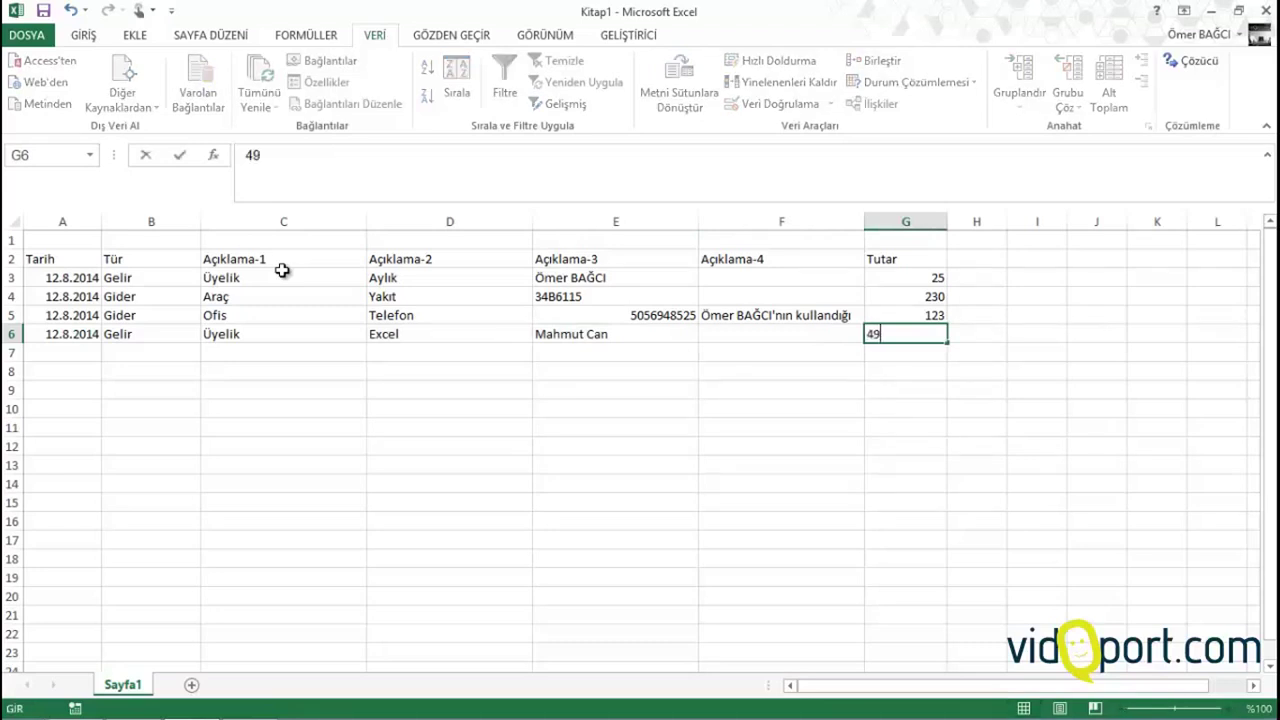
key("Return")
key("Left")
key("Left")
key("Left")
key("Left")
key("Left")
key("Left")
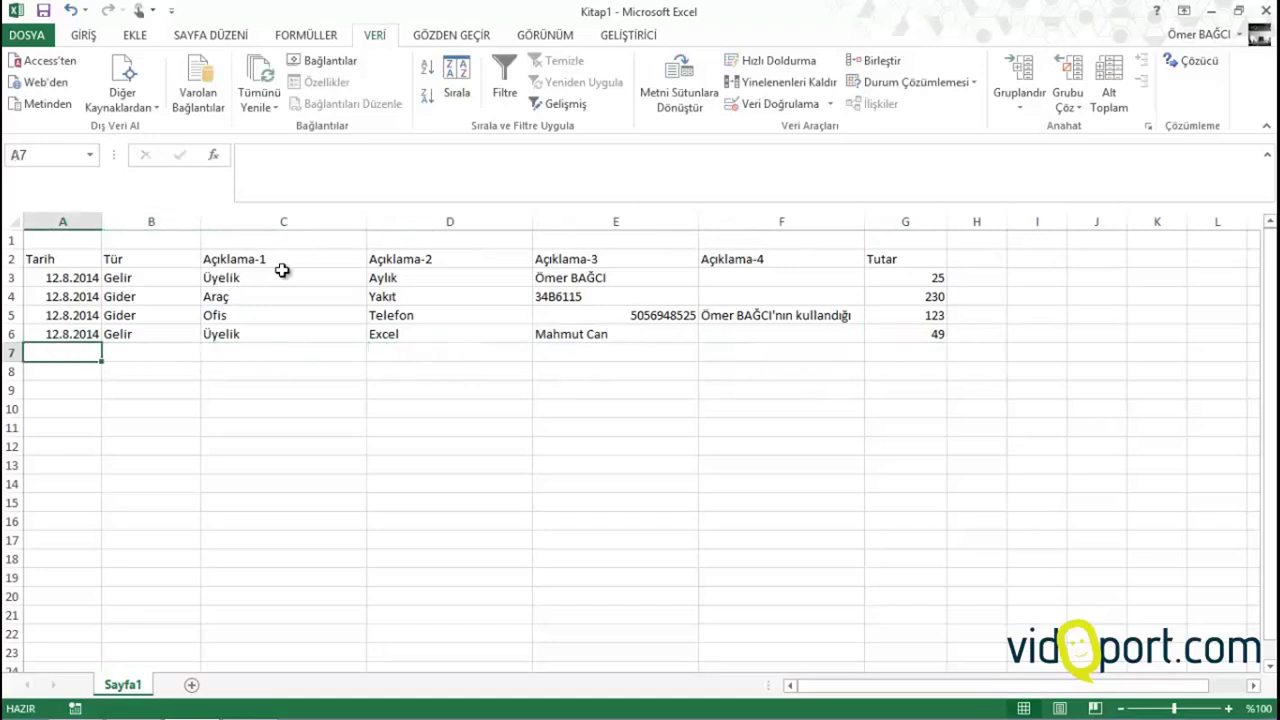
Step: Fill row 7 with the copied date 12.8.2014, type Gelir and category Eğitim
key("ctrl+semicolon")
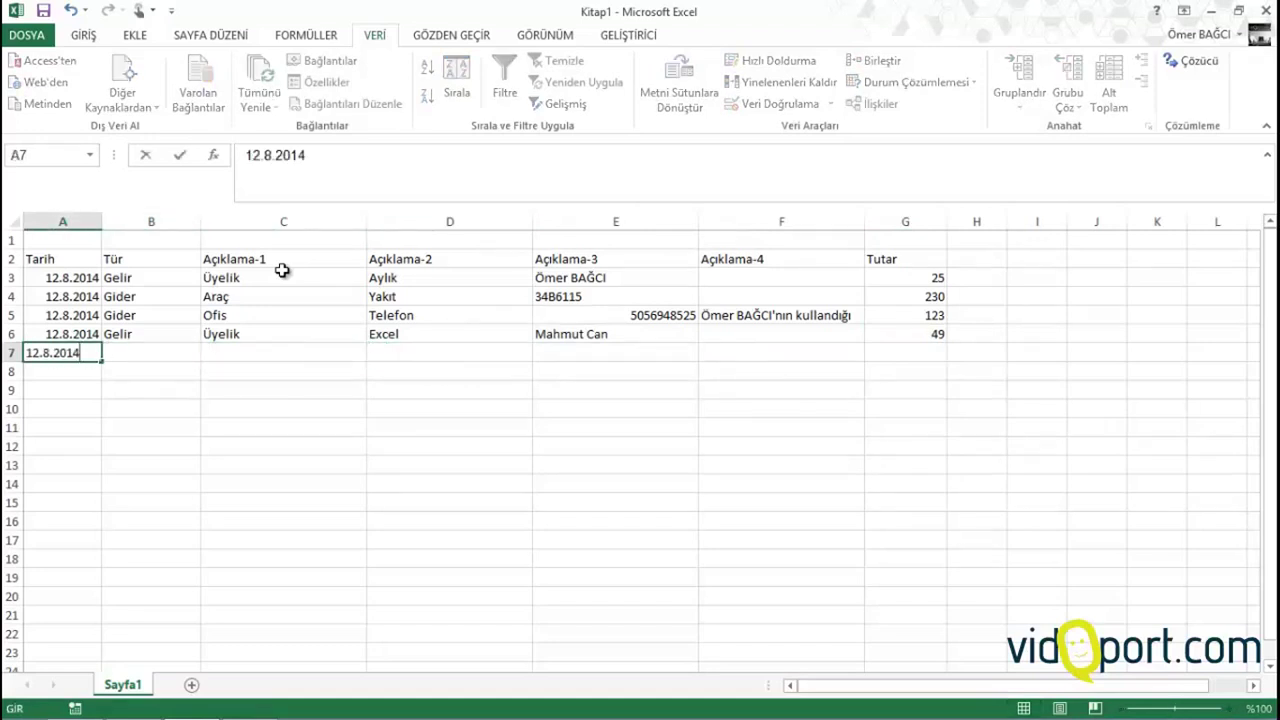
key("Tab")
type("gel")
key("Tab")
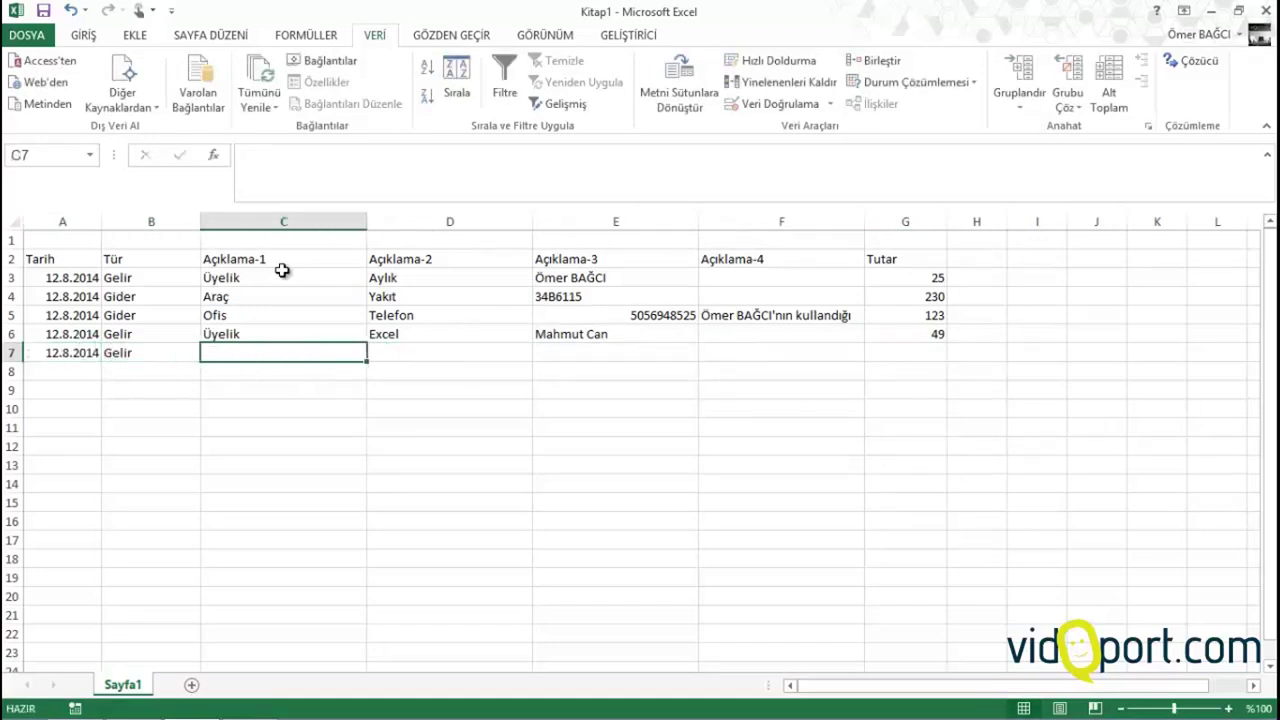
type("Eğitim")
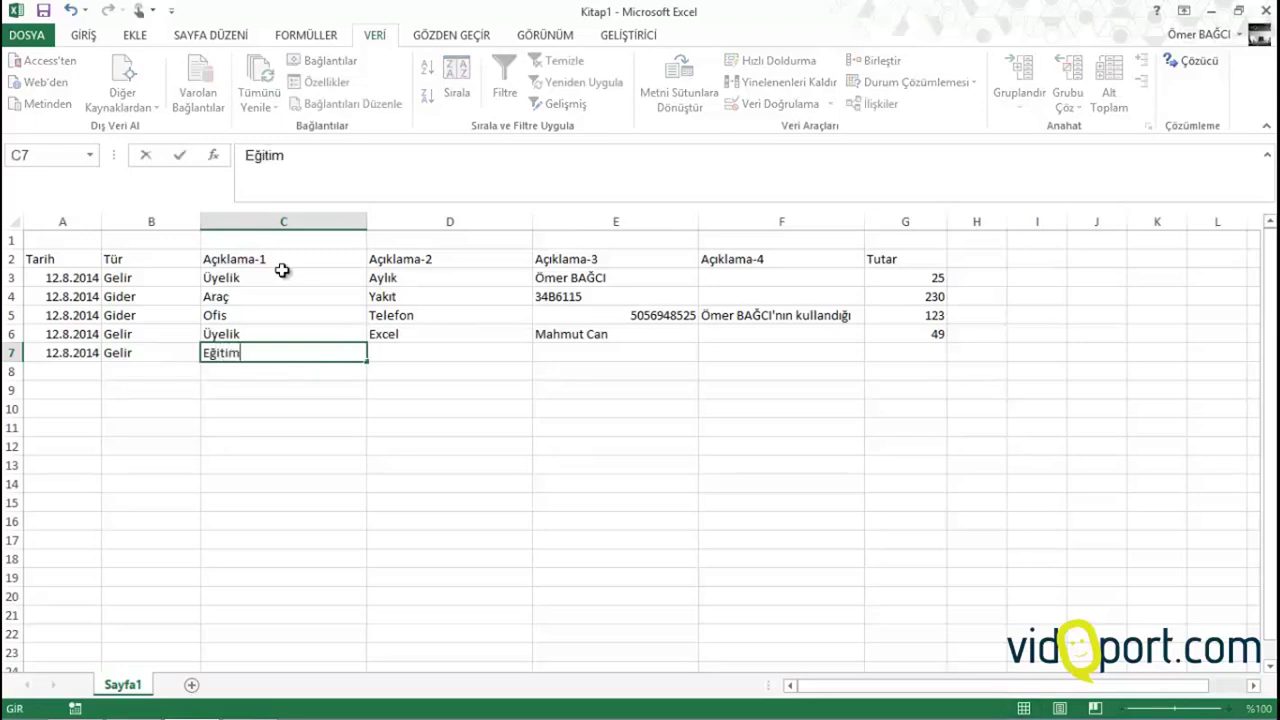
key("Tab")
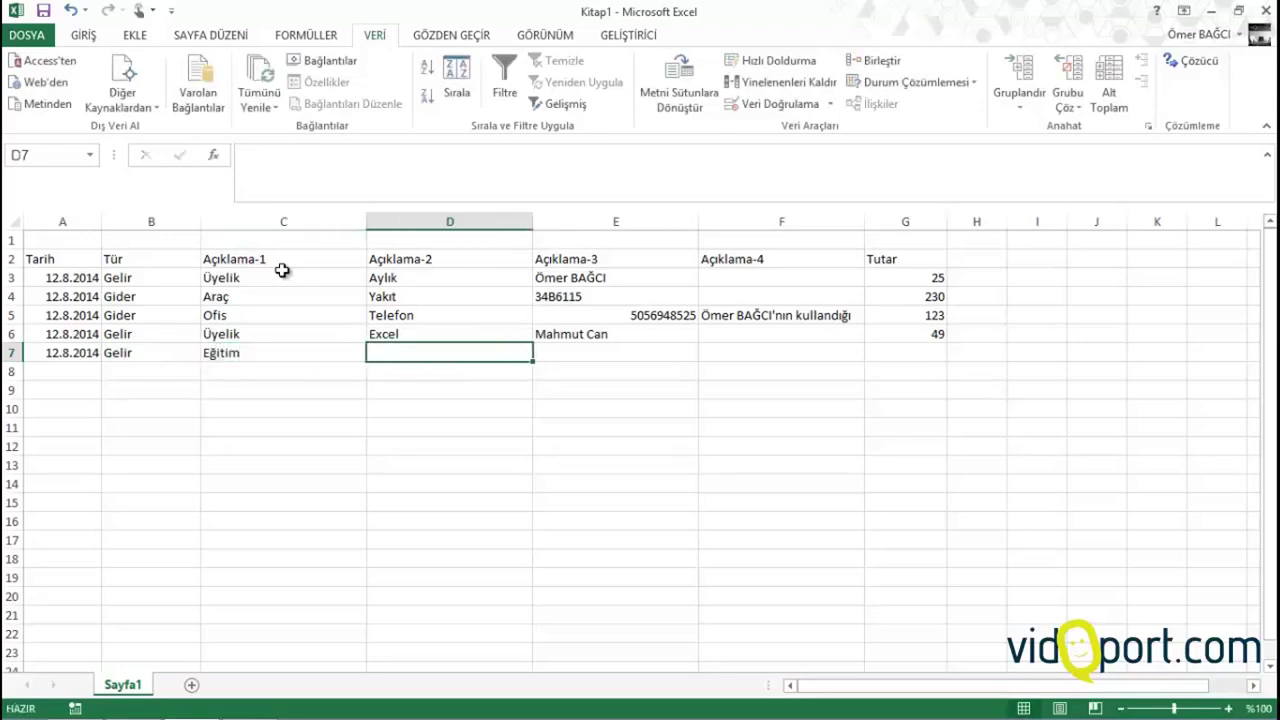
Step: Add Firma Eğitimi and the client name to row 7 with a Tutar of 300
type("firm")
key("BackSpace")
key("BackSpace")
key("BackSpace")
key("BackSpace")
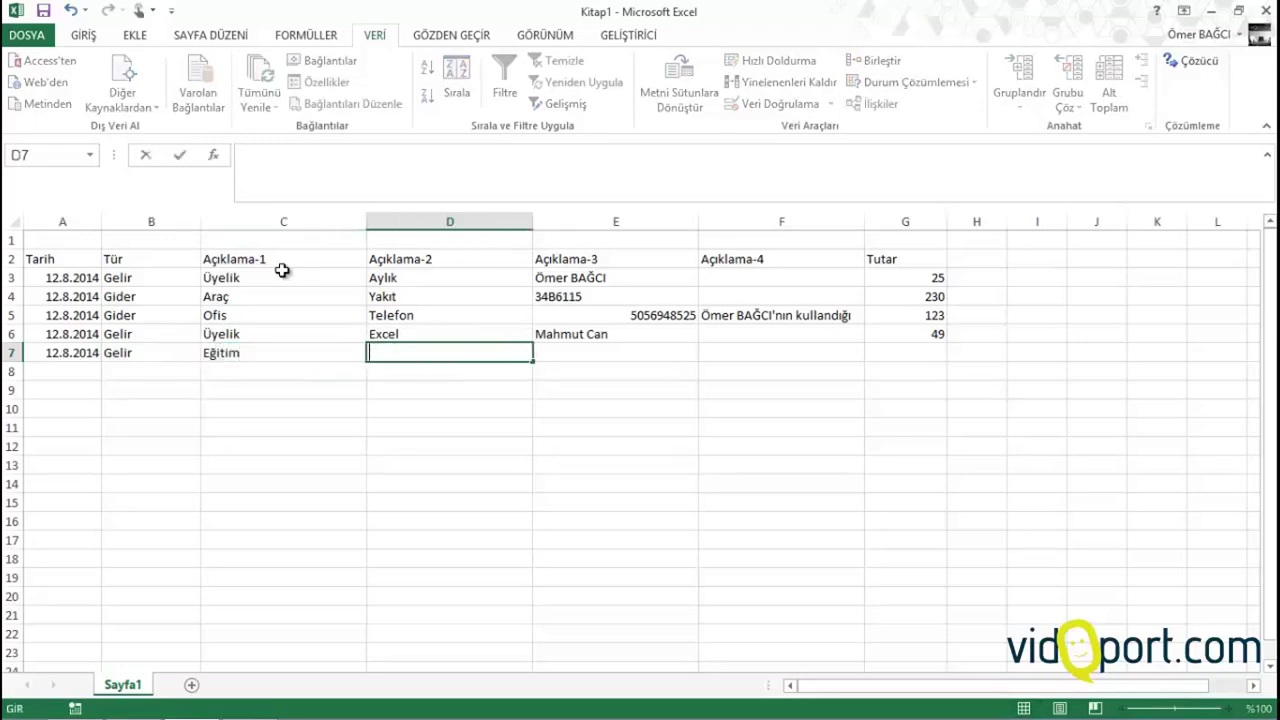
type("Firma Eğitimi")
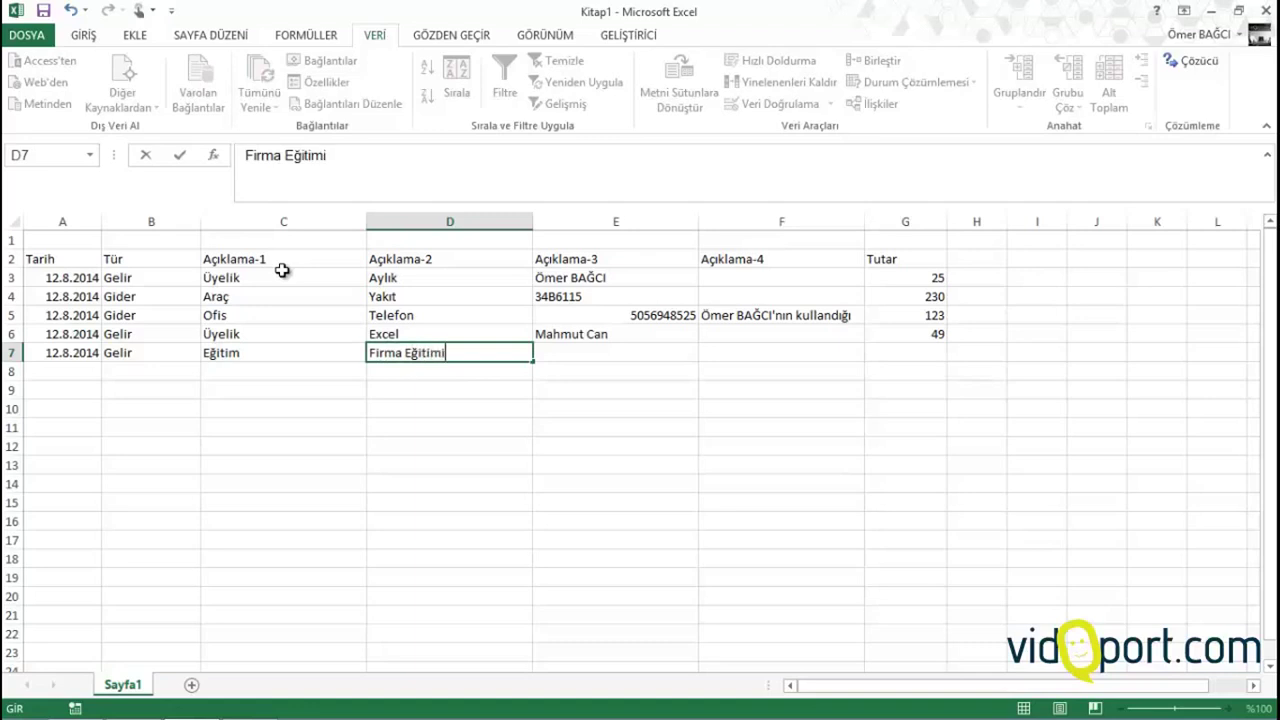
key("Tab")
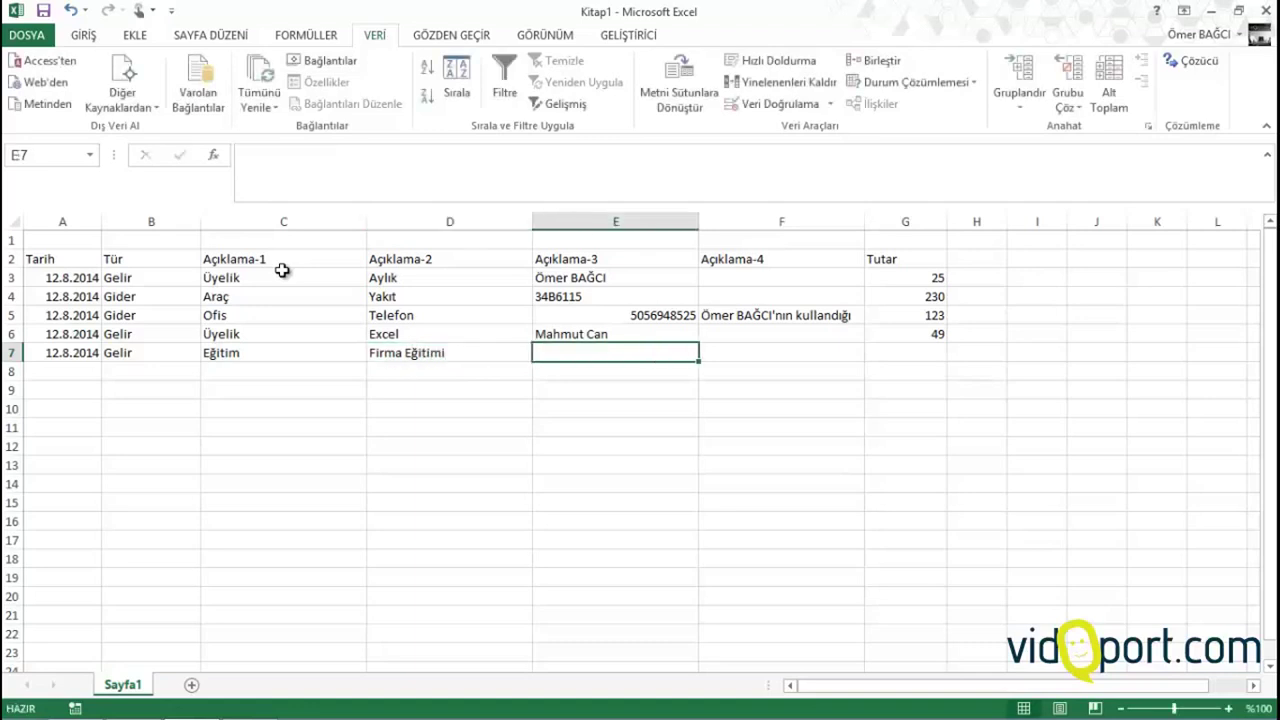
type("Yıl")
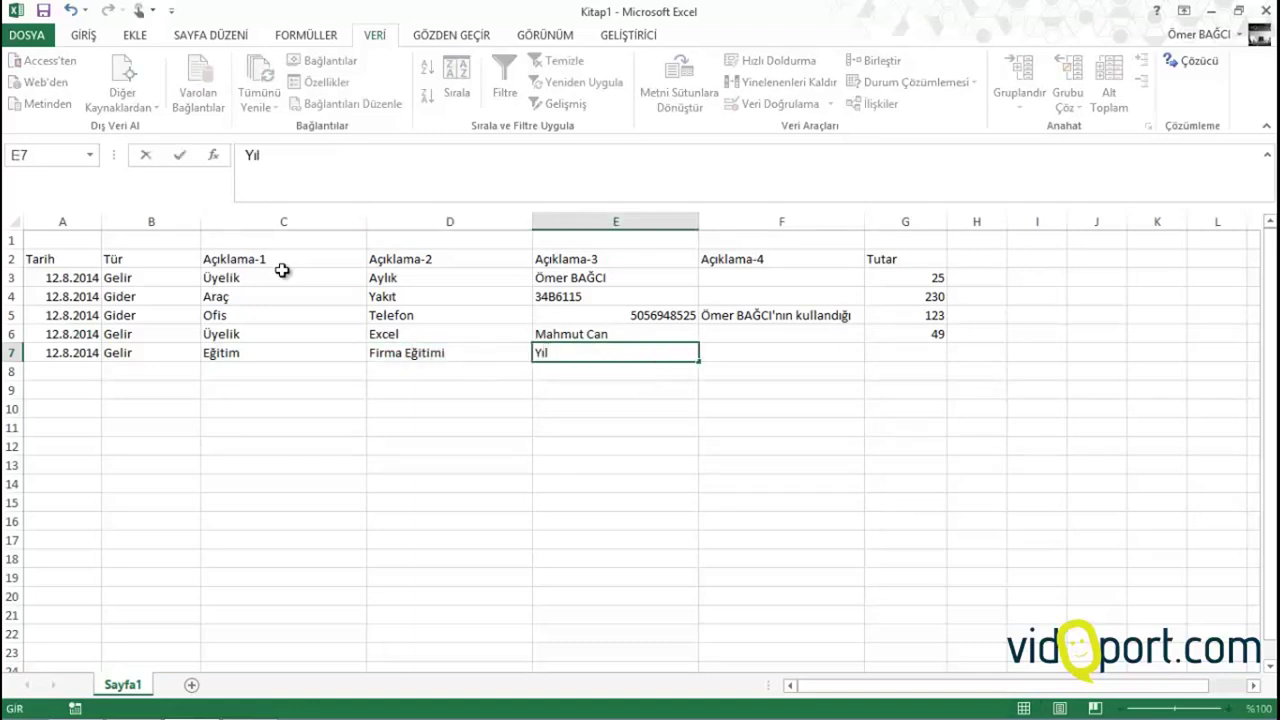
type("dız Meş")
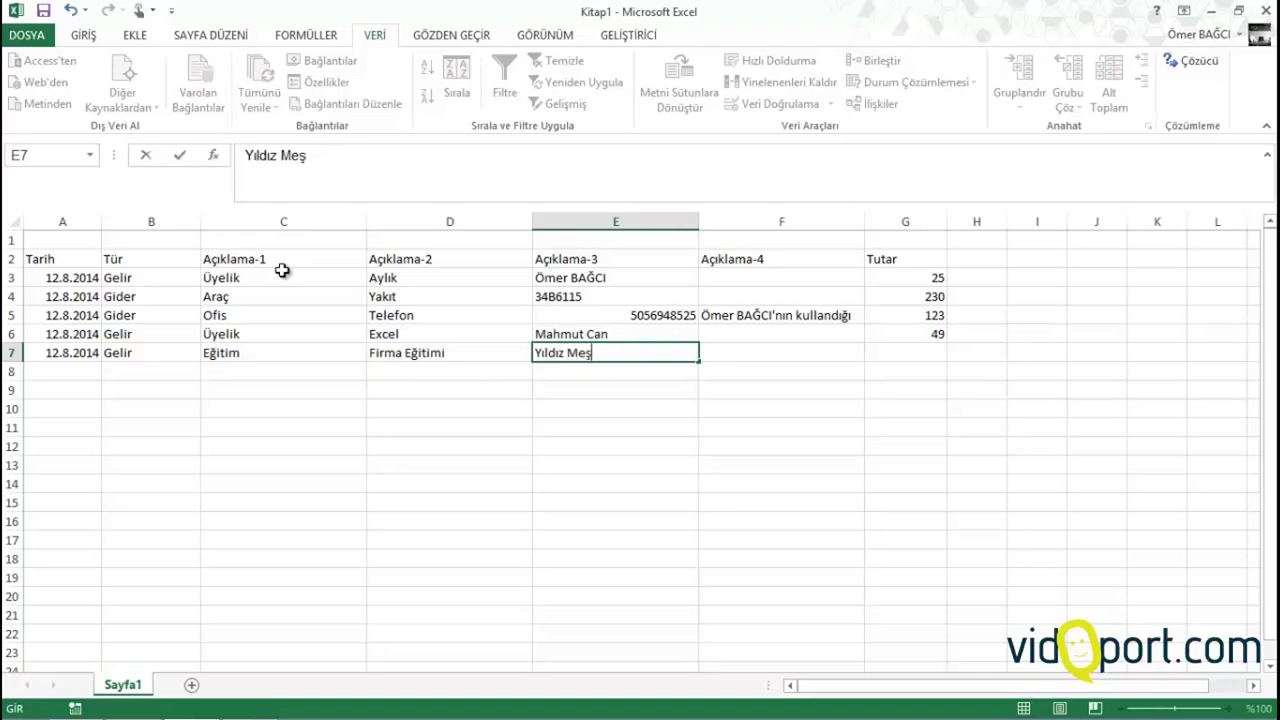
type("rubat")
key("Tab")
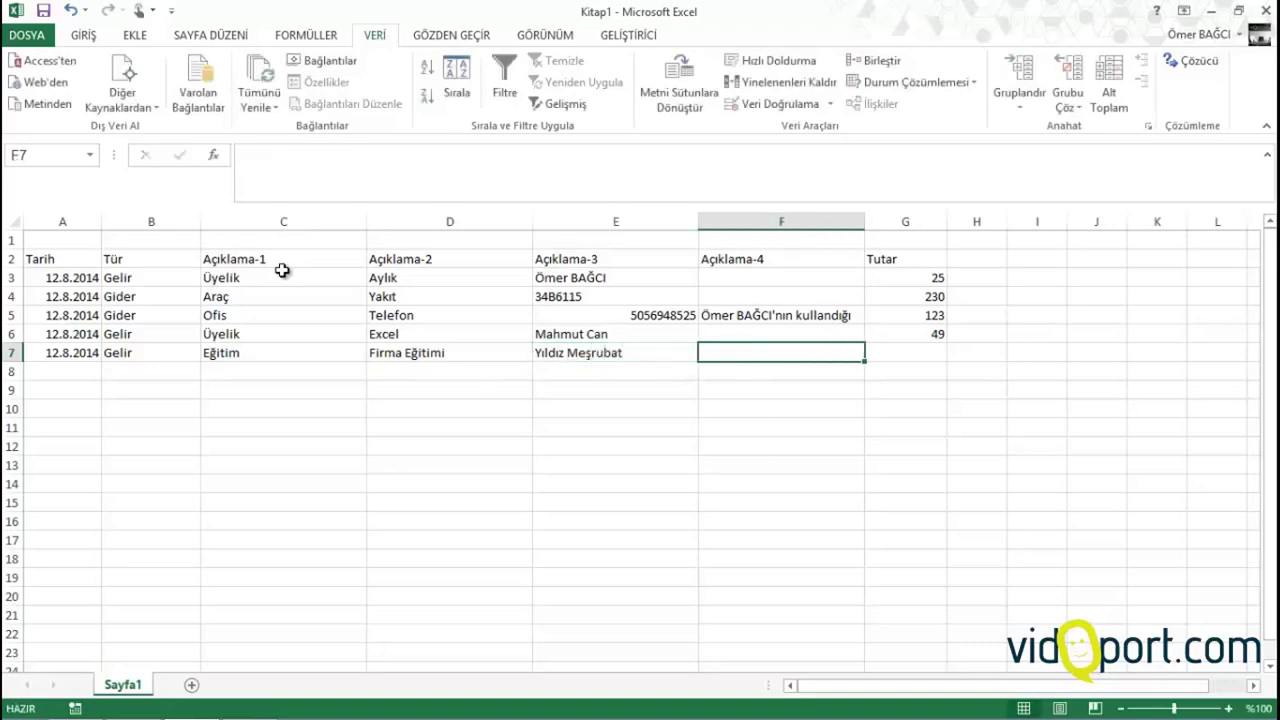
key("Tab")
type("300")
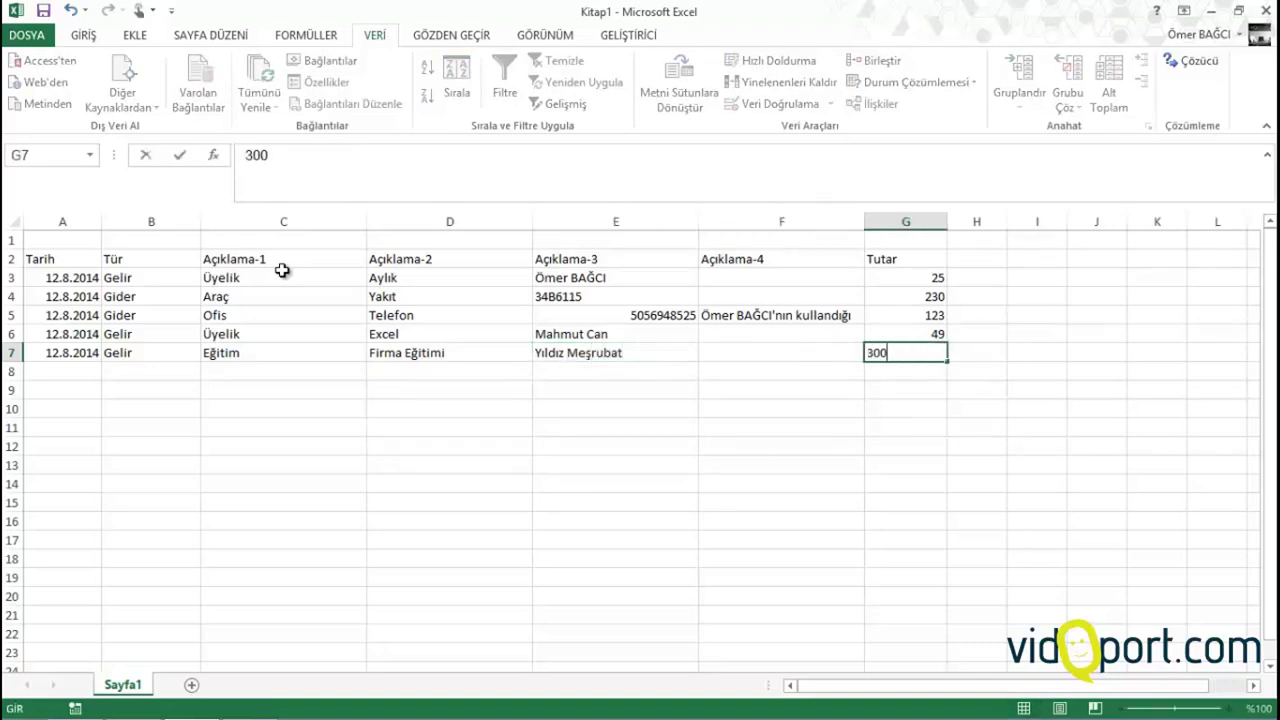
key("Return")
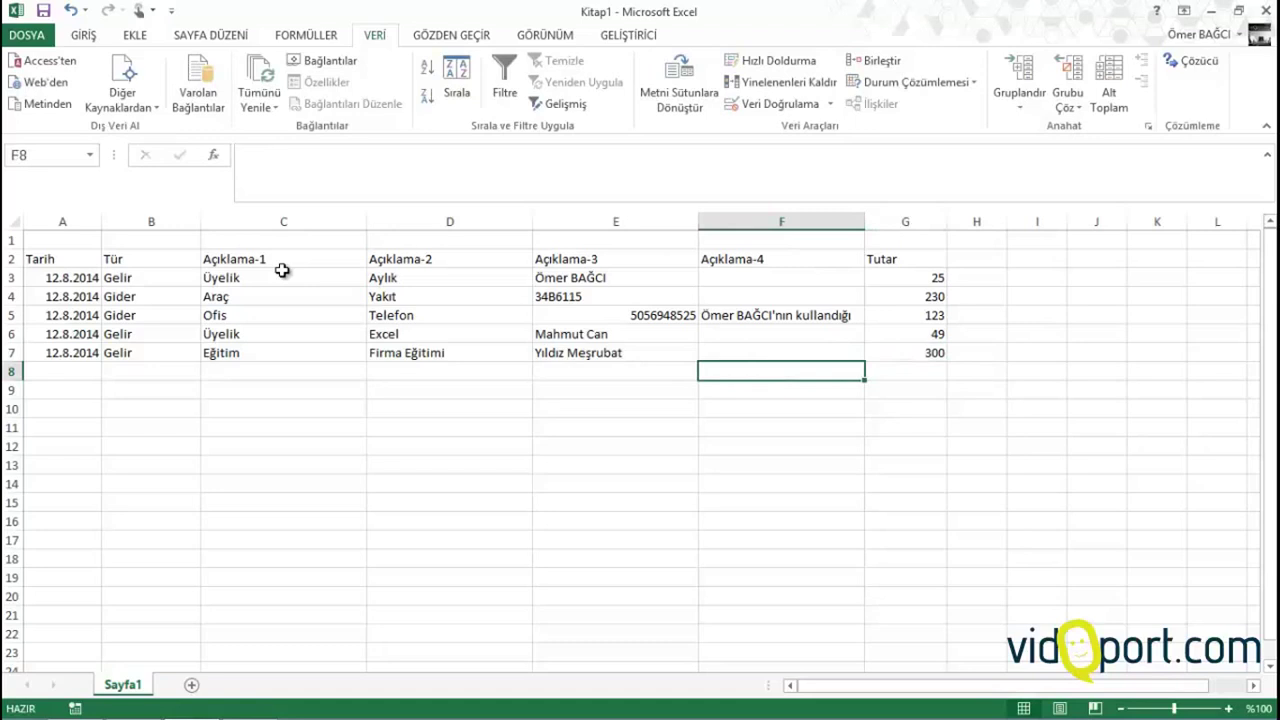
key("Left")
key("Left")
key("Left")
key("Left")
key("Left")
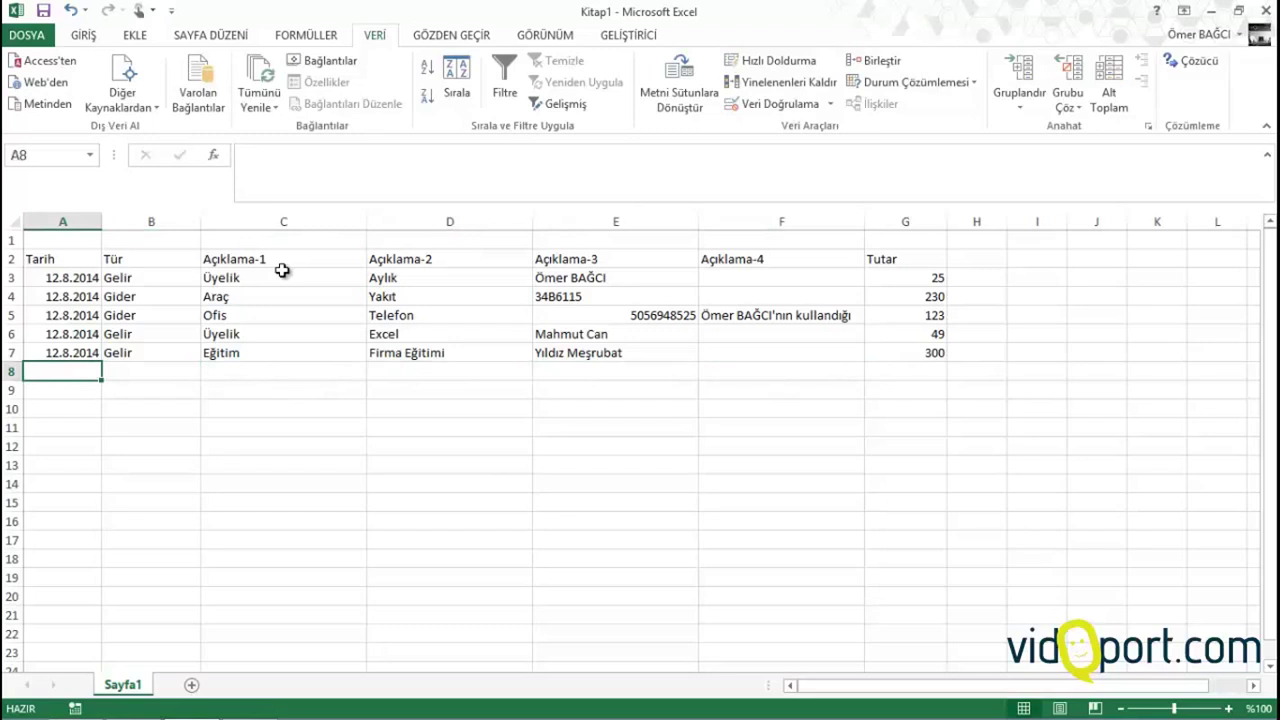
left_click(283, 270)
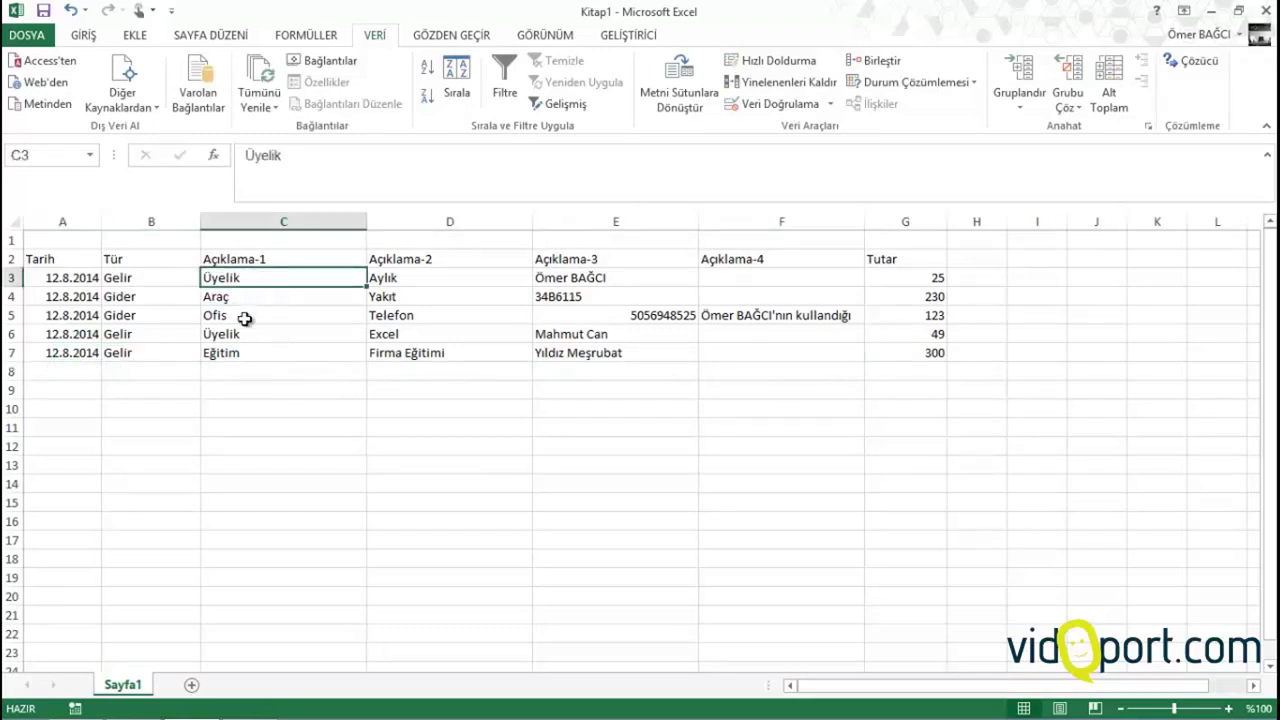
left_click_drag(466, 272, 443, 363)
left_click_drag(543, 278, 600, 334)
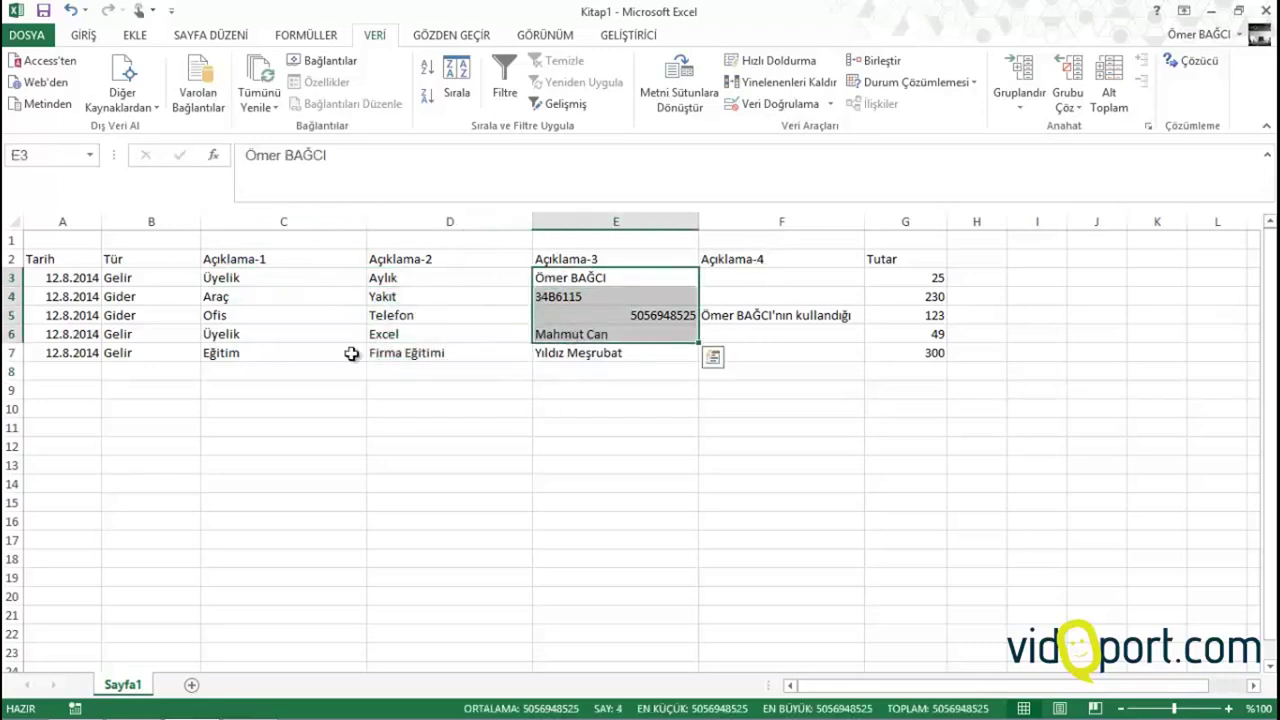
left_click(97, 369)
Step: Start row 8 with the copied date, Gider, Ofis and Mutfak
key("ctrl+apostrophe")
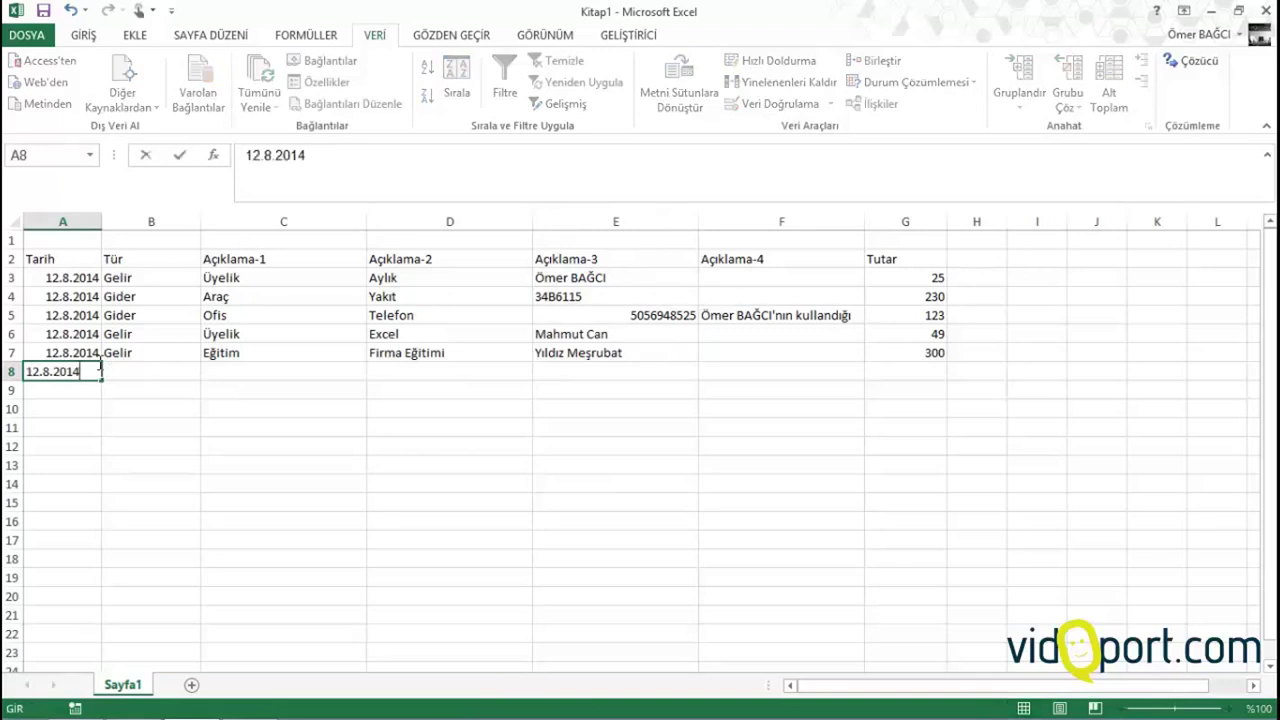
key("Tab")
type("Gider")
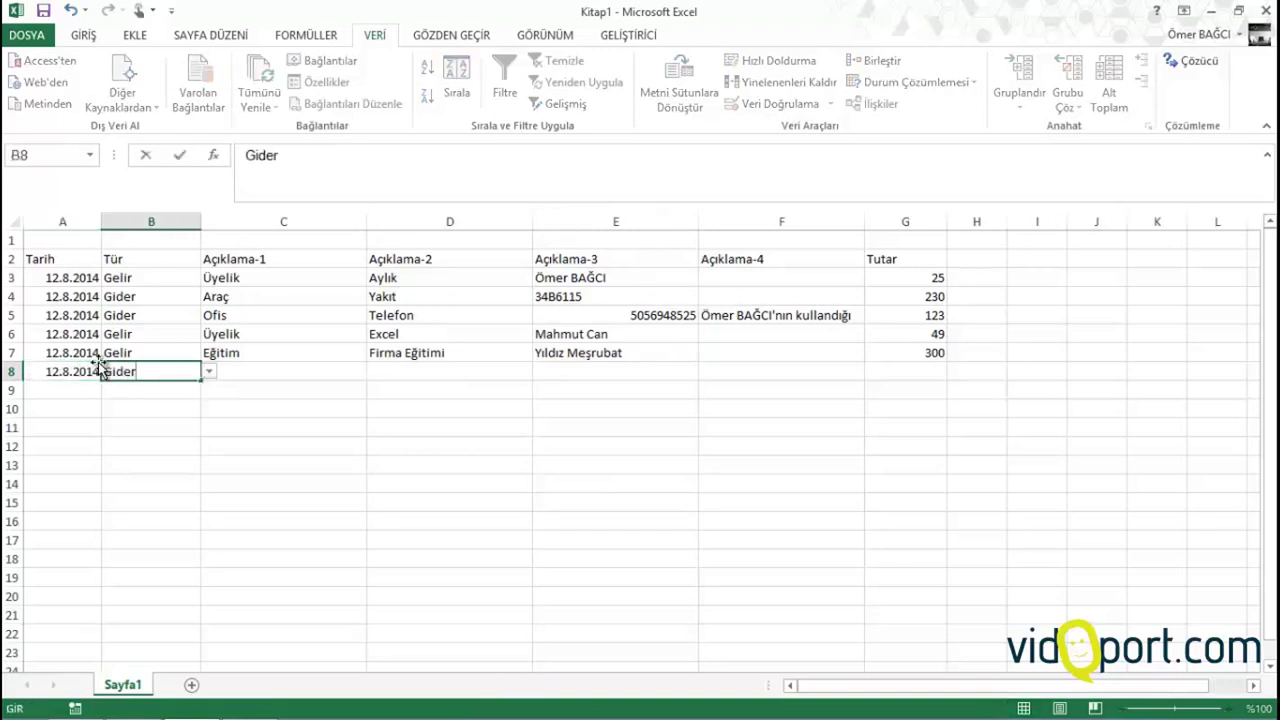
key("Tab")
type("Of")
key("Tab")
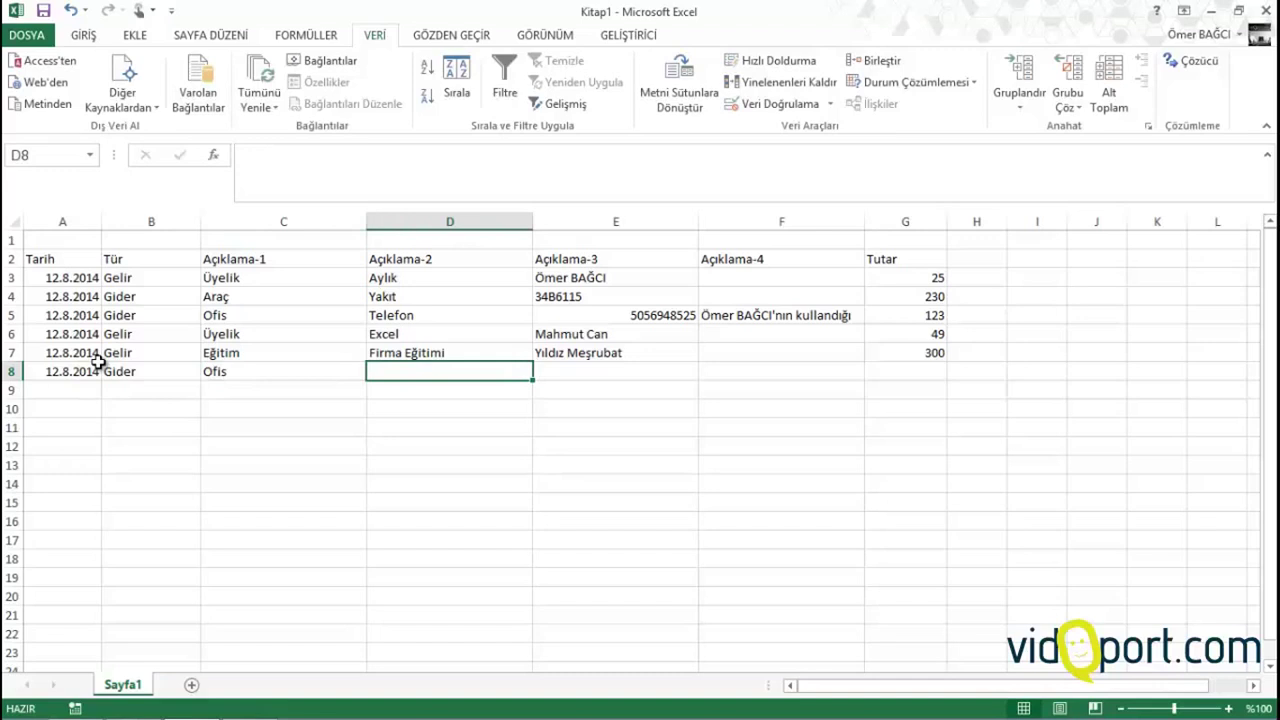
type("Mutfak")
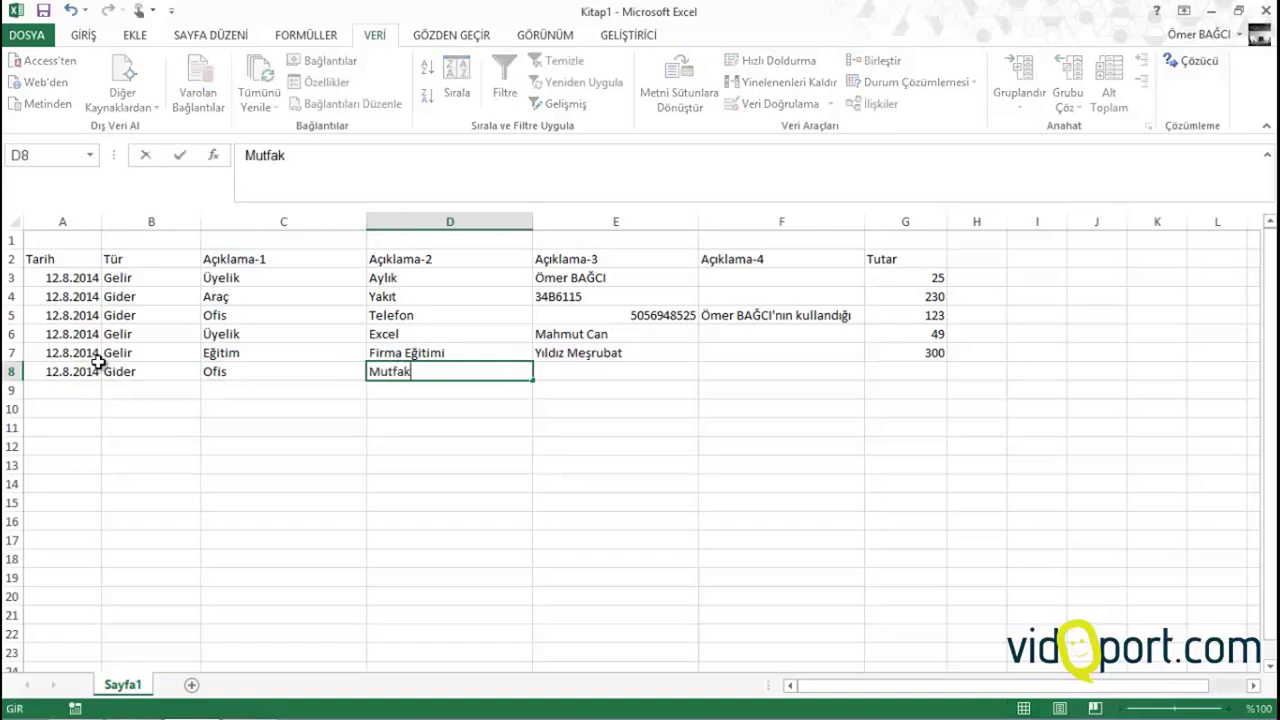
key("Tab")
Step: Add Mutfak Giderleri, Market Alışverişi and a Tutar of 45 to row 8
type("Mutfa")
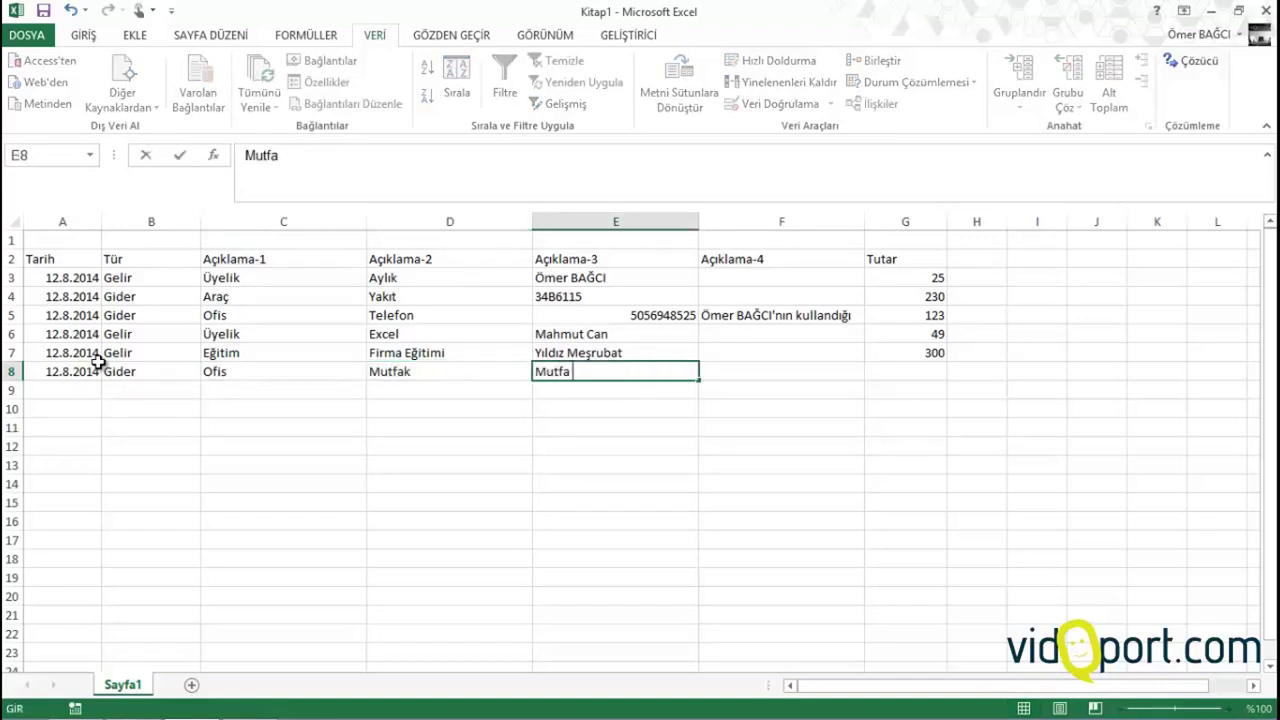
type("k G")
key("BackSpace")
key("BackSpace")
type("k Giderleri")
key("Tab")
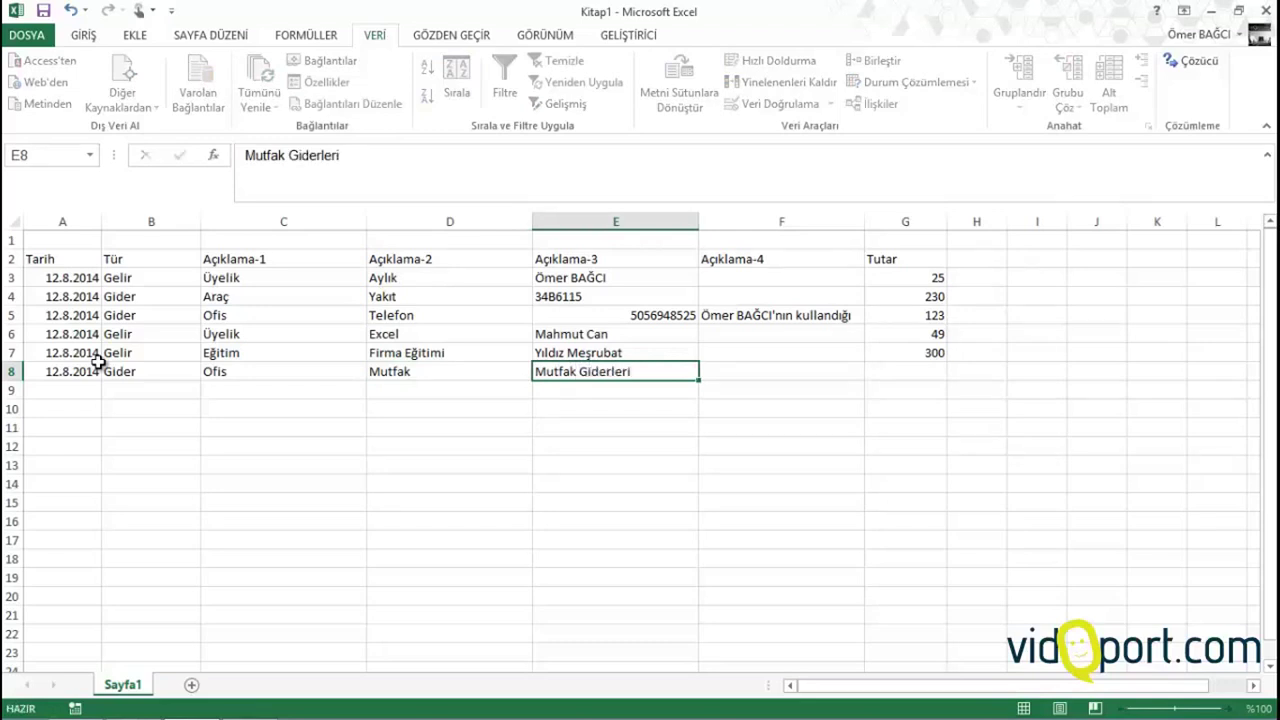
type("Mark")
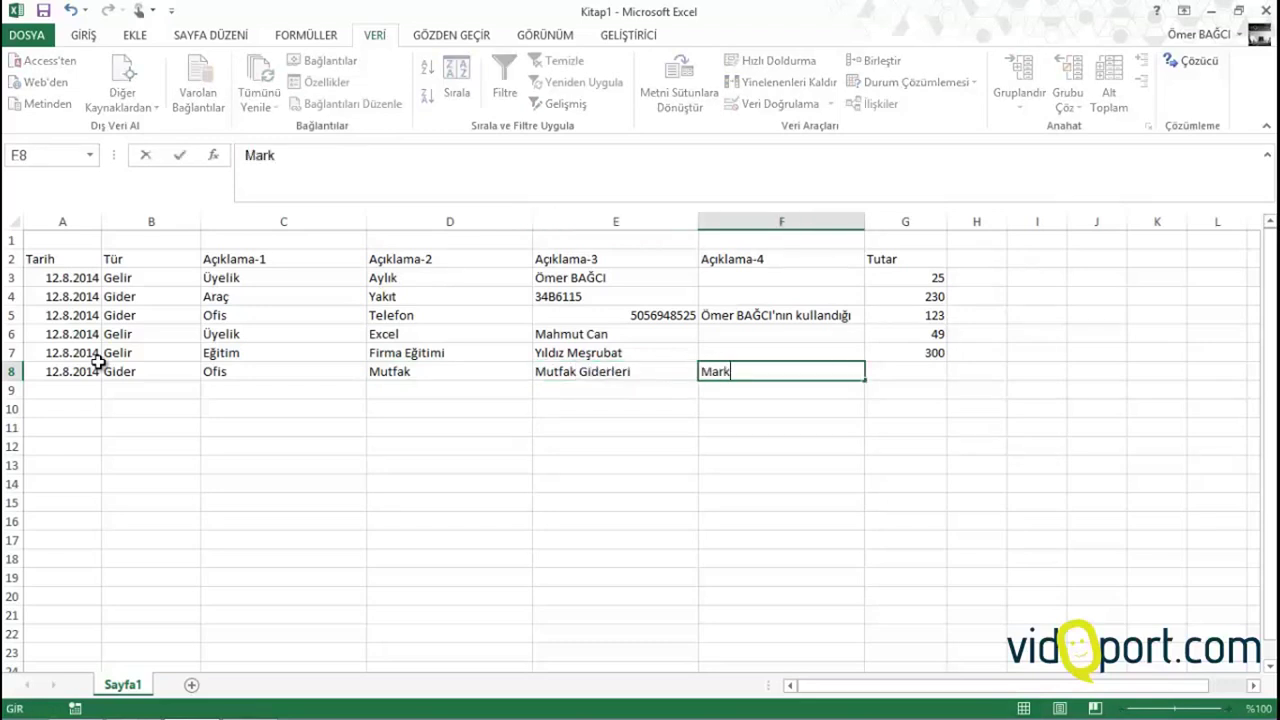
type("et Alışverişi")
key("Tab")
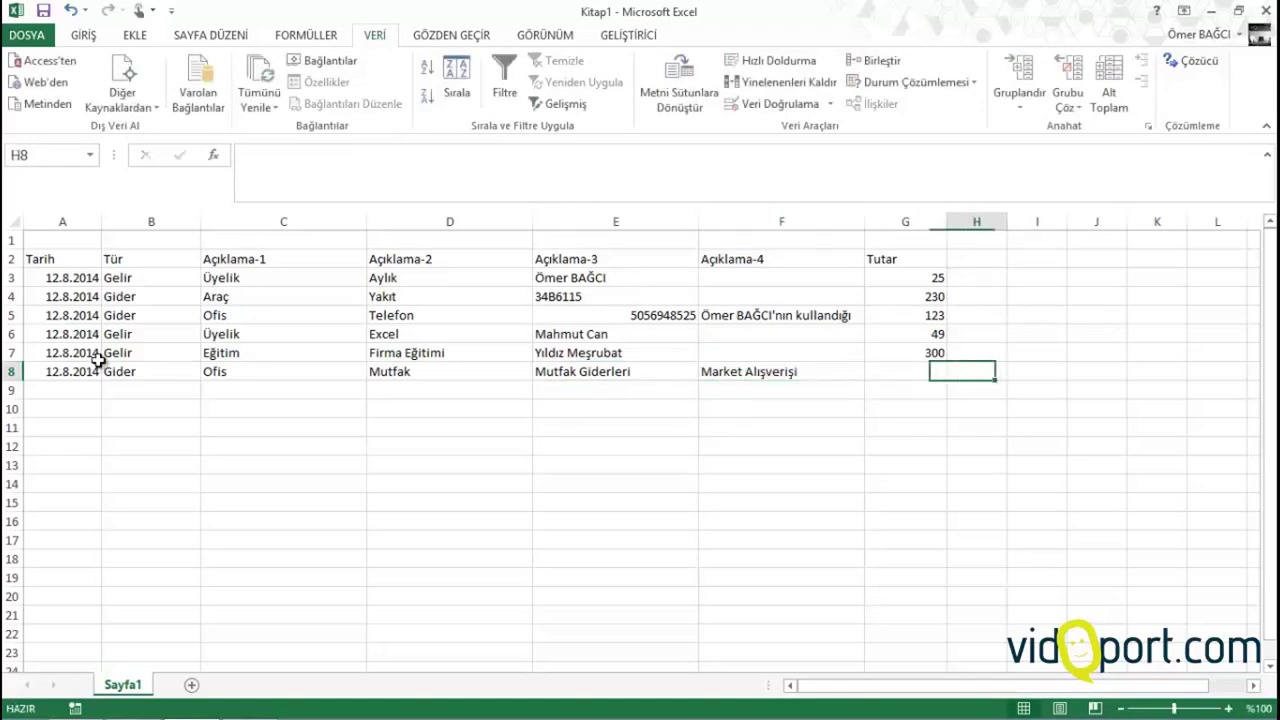
key("Tab")
key("Left")
type("45")
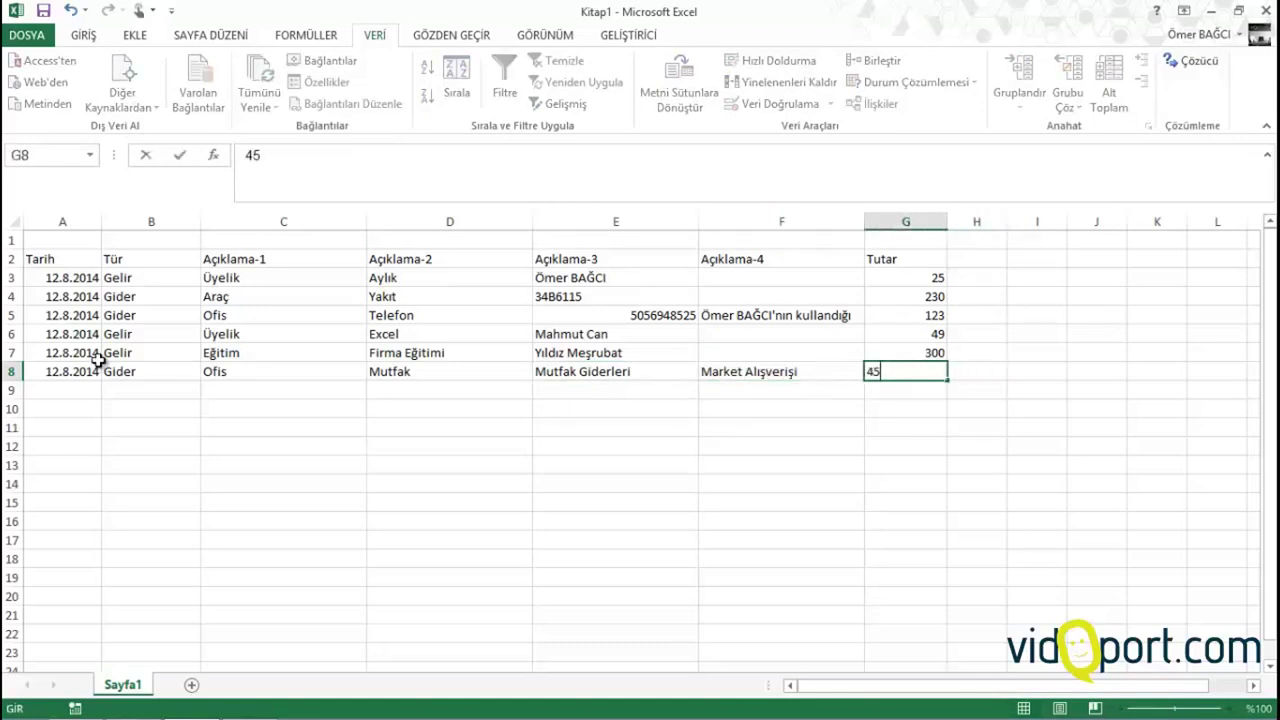
key("Return")
key("Left")
key("Left")
key("Left")
key("Left")
key("Left")
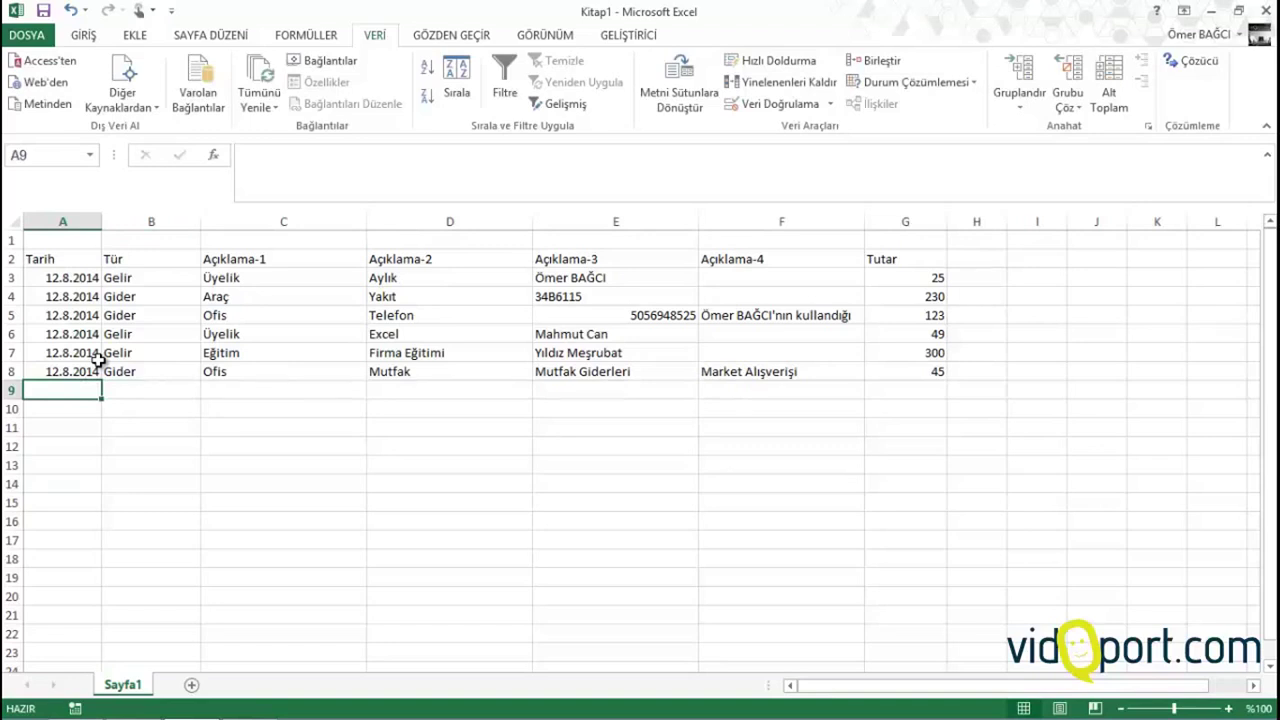
Step: Start row 9 with the copied date, Gider, Vergi and SGK
key("ctrl+semicolon")
key("Tab")
type("G")
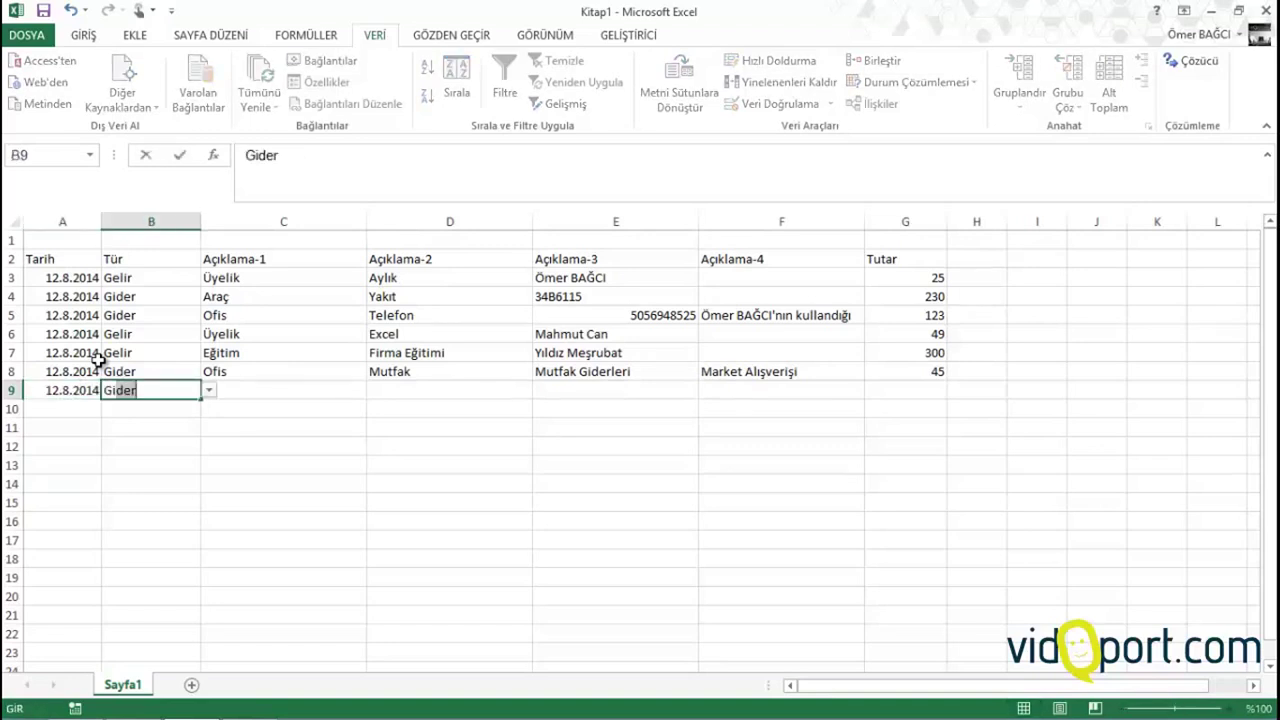
key("Tab")
type("Vergi")
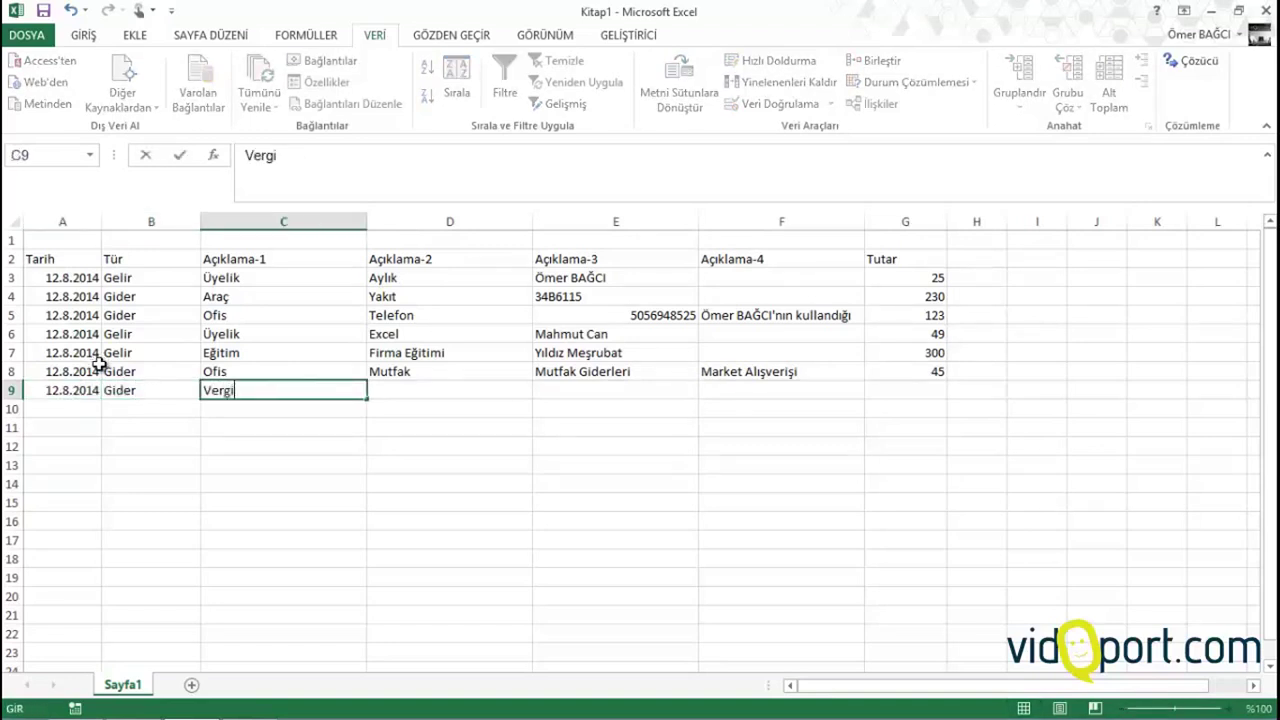
key("Tab")
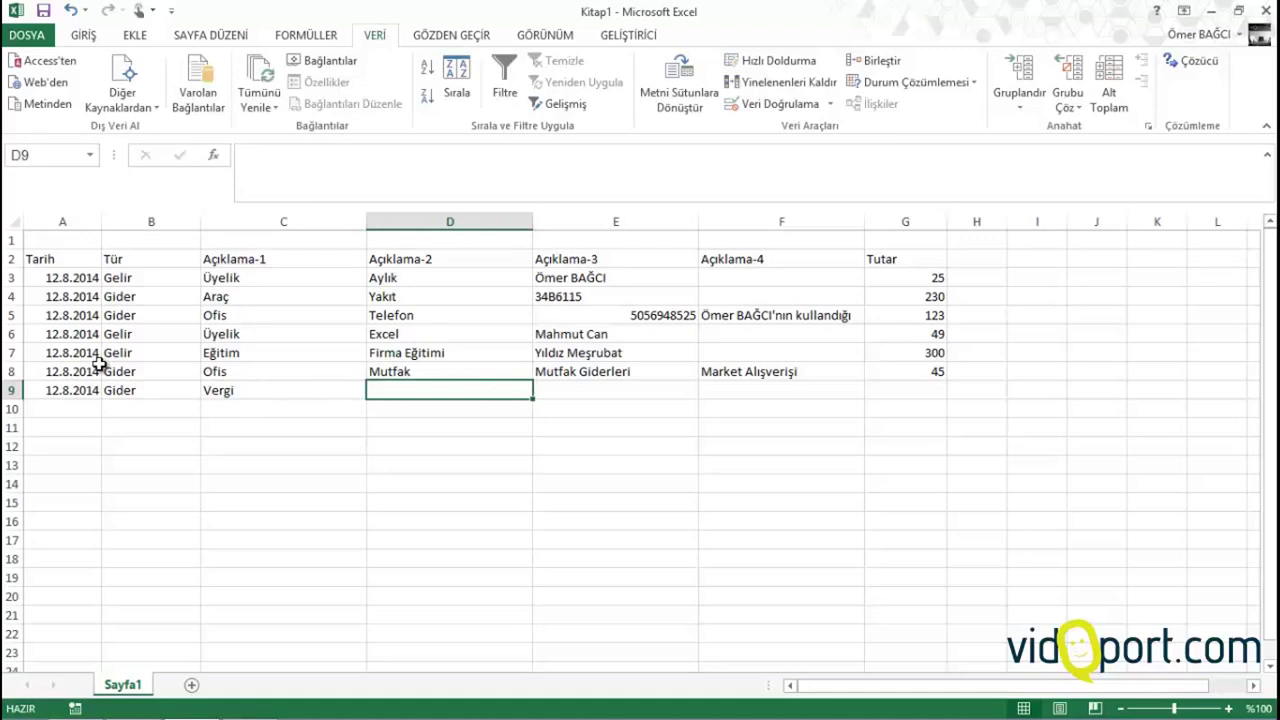
type("SGK")
key("Tab")
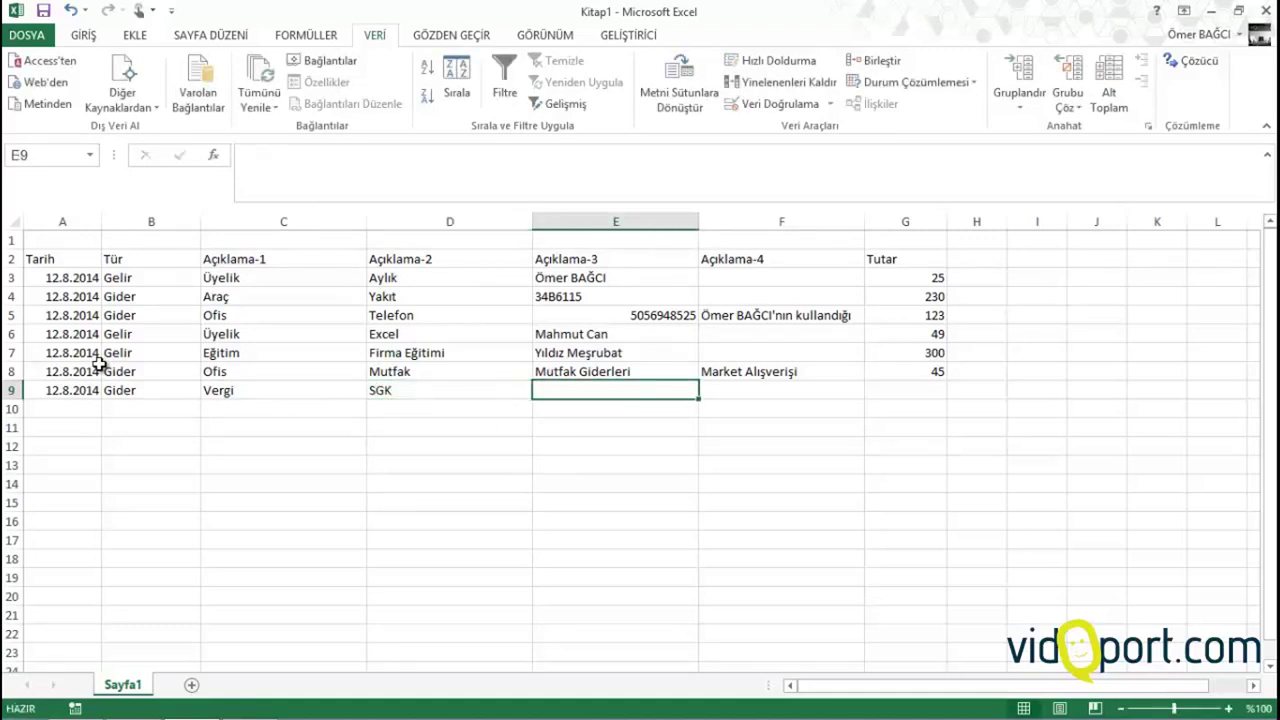
Step: Add Prim Ödemesi, Ağustos Ödemesi and a Tutar of 400 to row 9
type("Prim ")
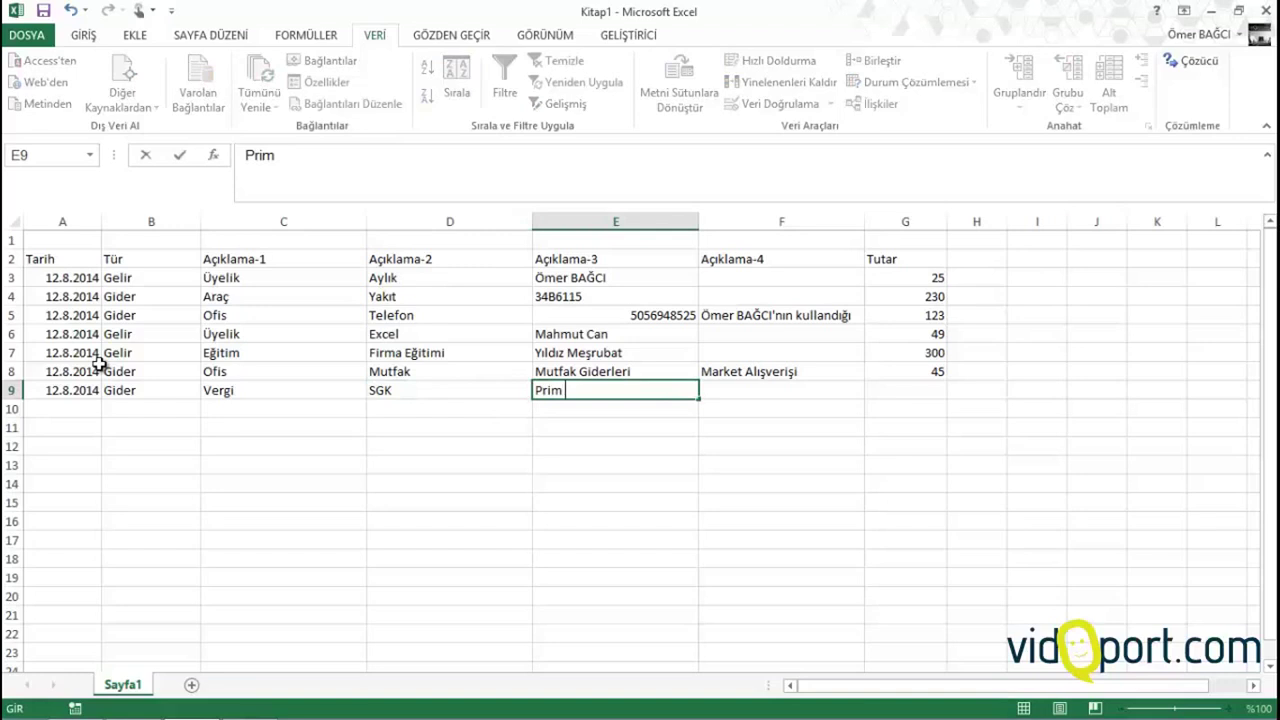
type("Ödemesi")
key("Tab")
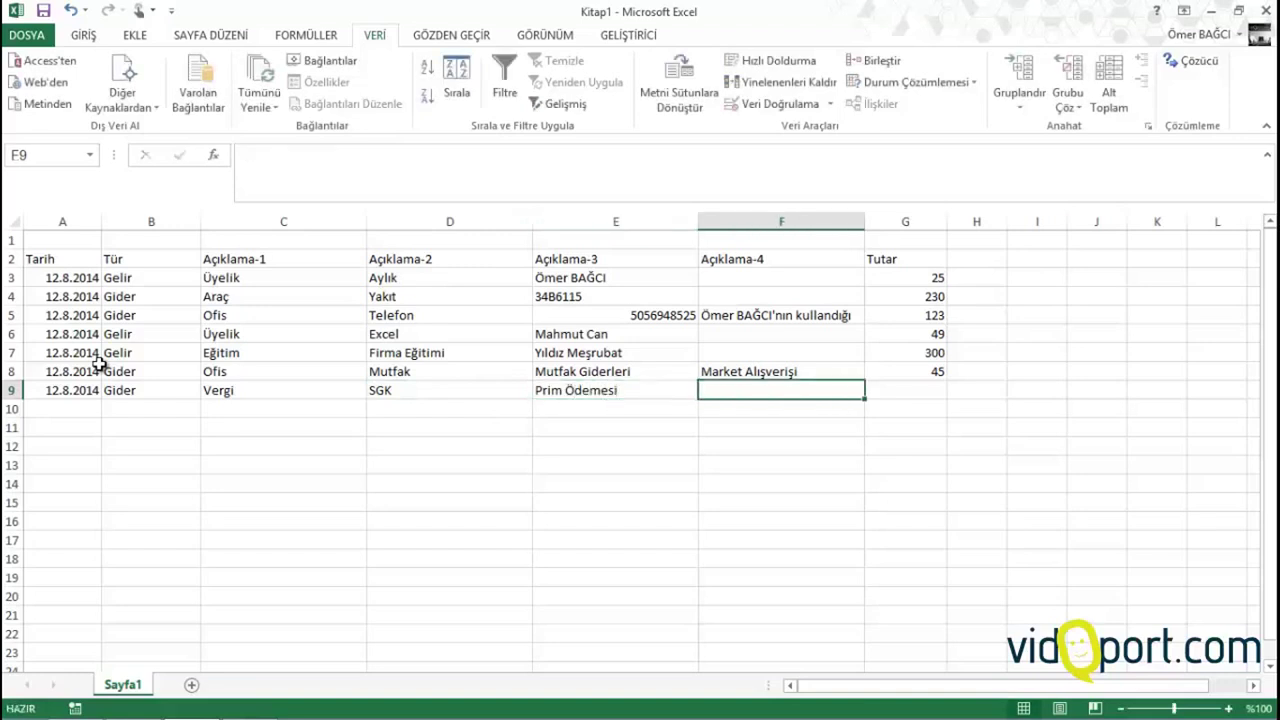
type("Ha")
key("BackSpace")
key("BackSpace")
type("A")
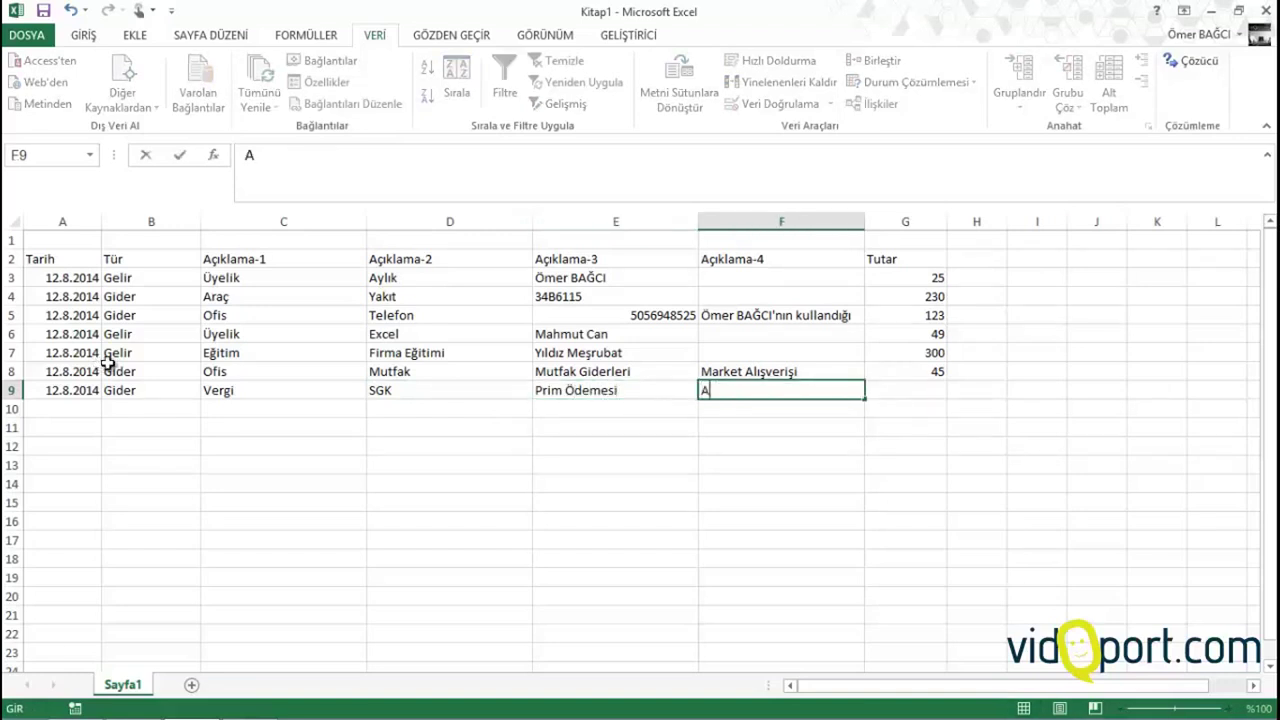
type("ğustos Ö")
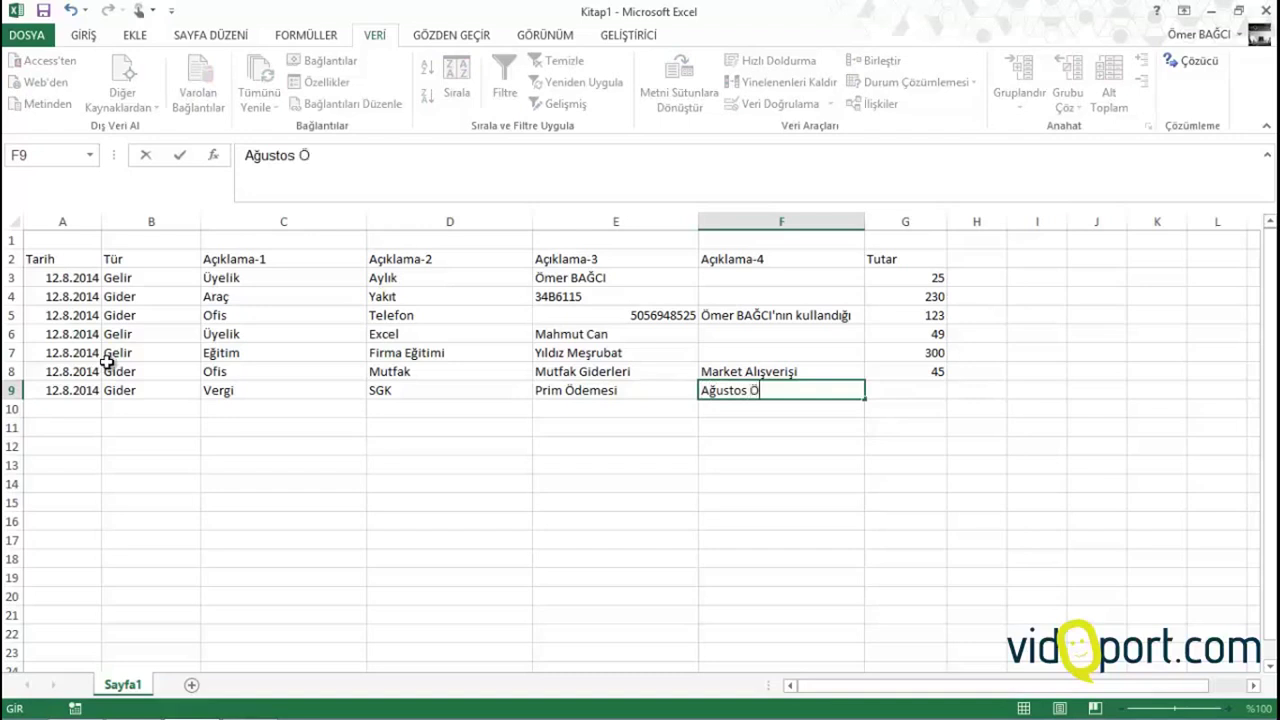
type("demesi")
key("Tab")
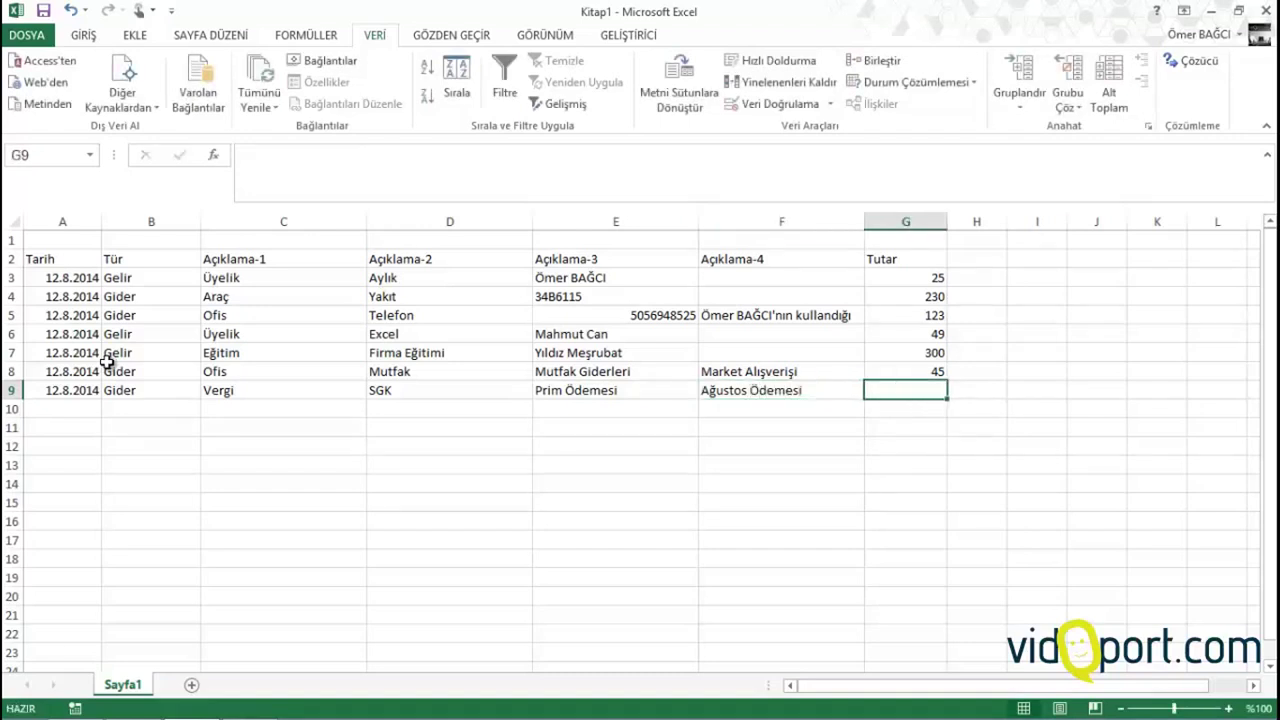
type("400")
key("Return")
key("Left")
key("Left")
key("Left")
key("Left")
key("Left")
key("Left")
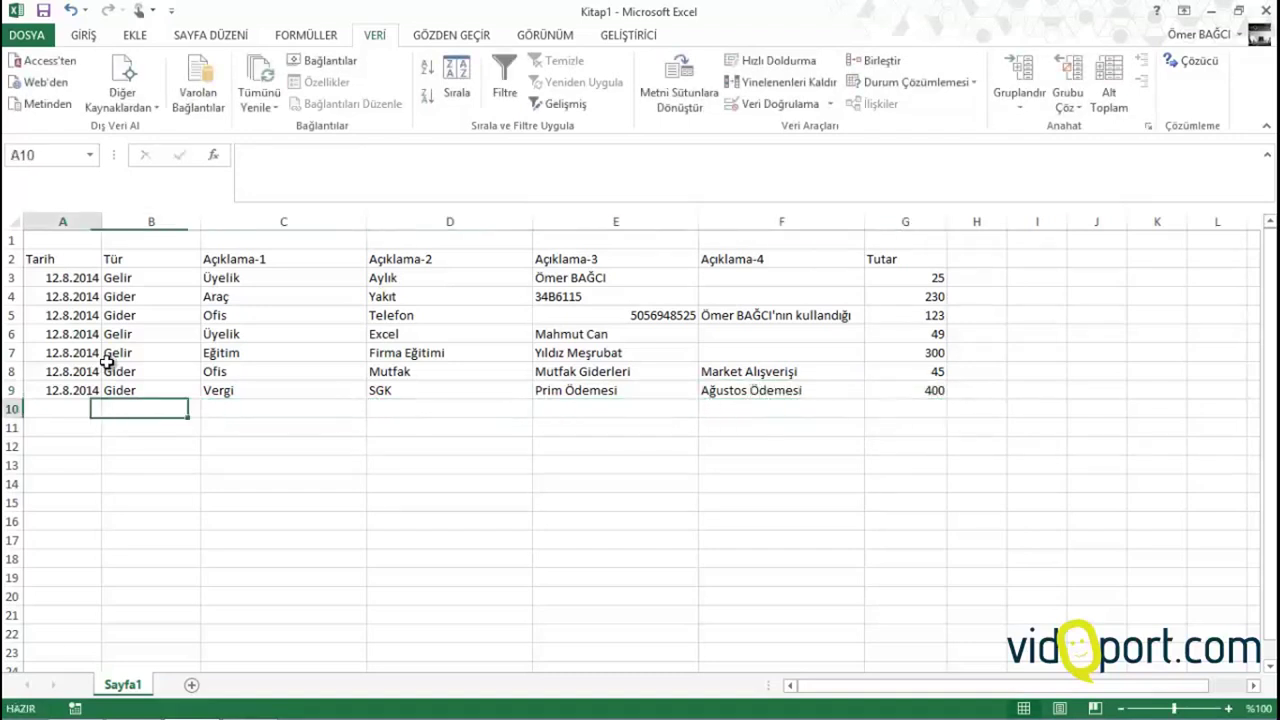
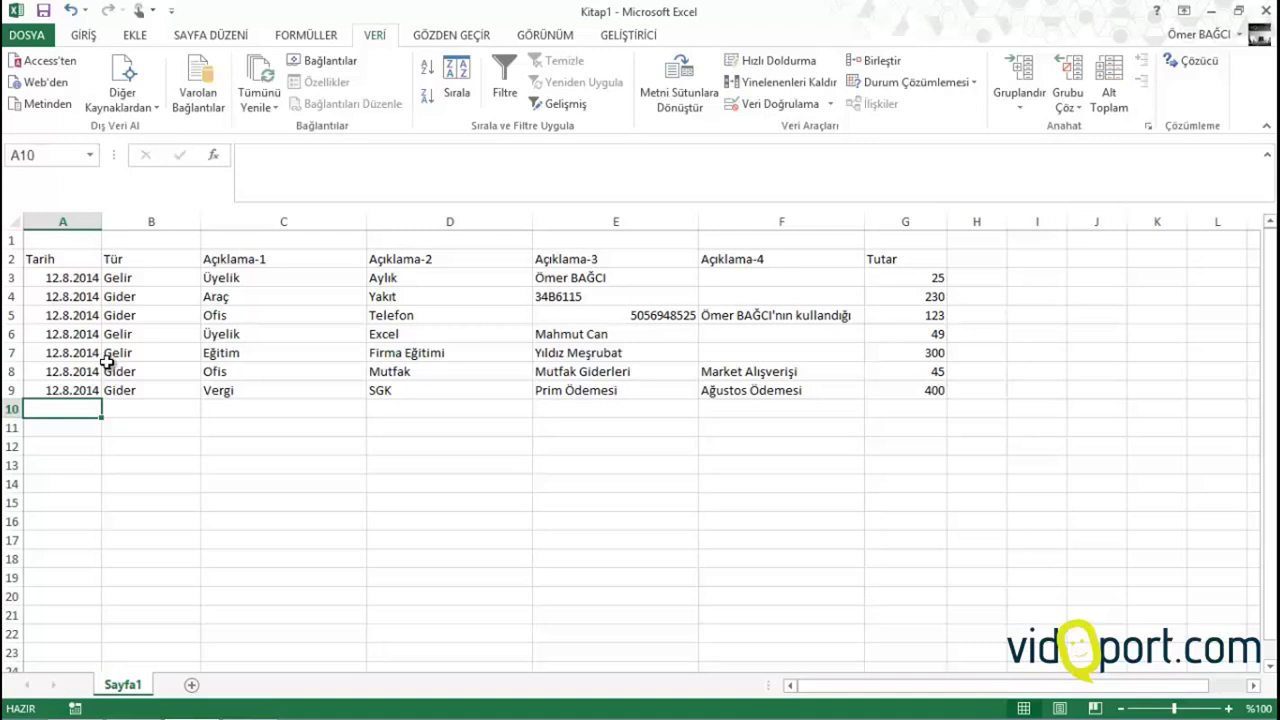
Step: Start row 10 with the copied date, Gider, Ofis, Telefon and the phone number
key("ctrl+apostrophe")
key("Tab")
type("g")
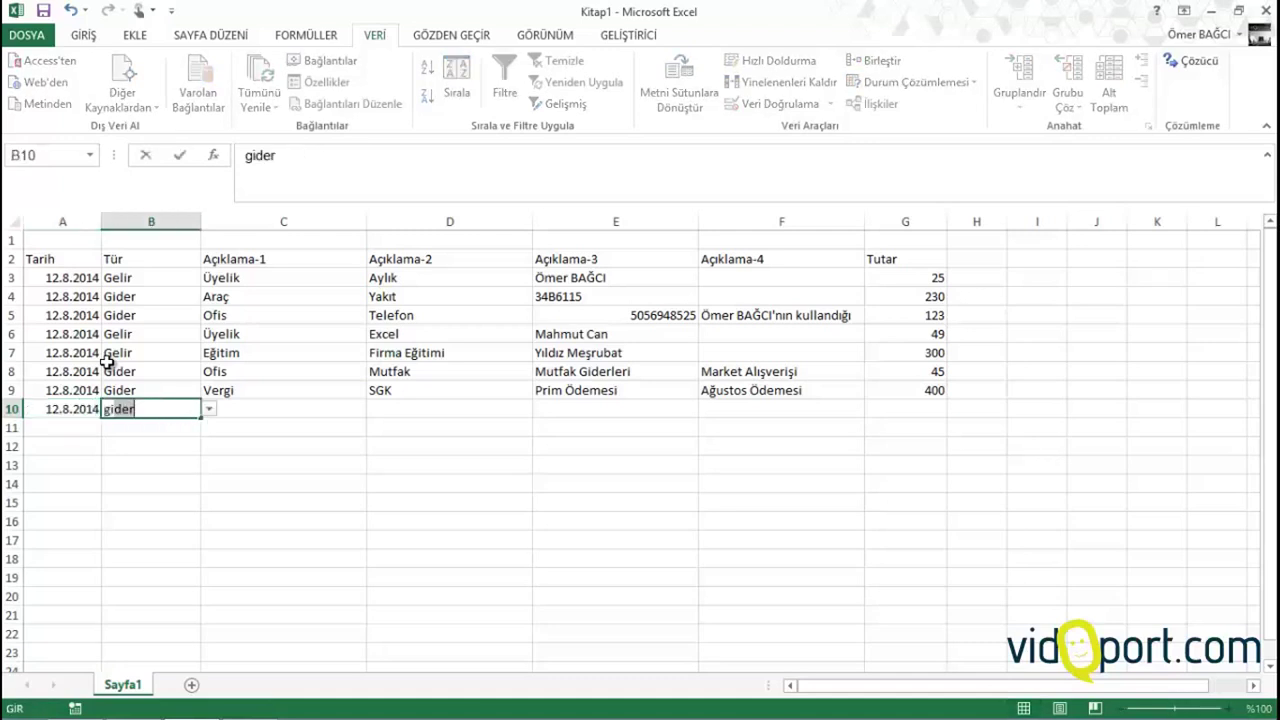
key("Tab")
type("o")
key("Tab")
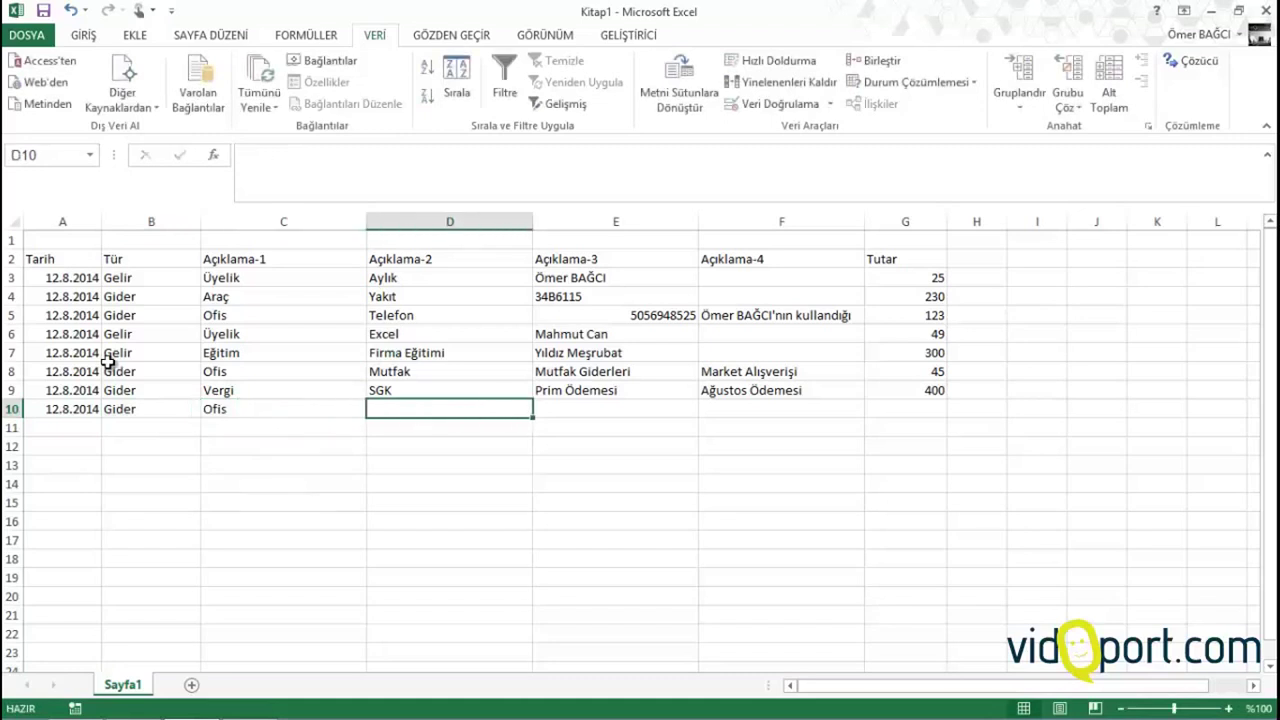
type("t")
key("Tab")
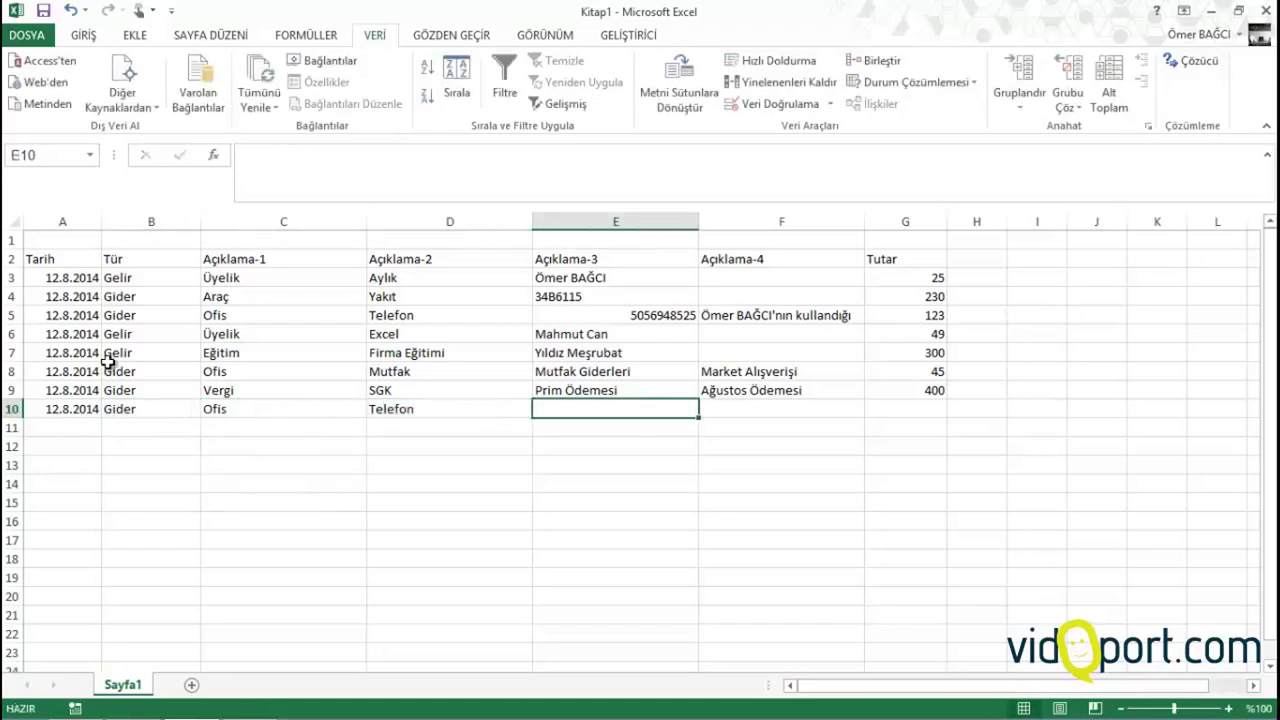
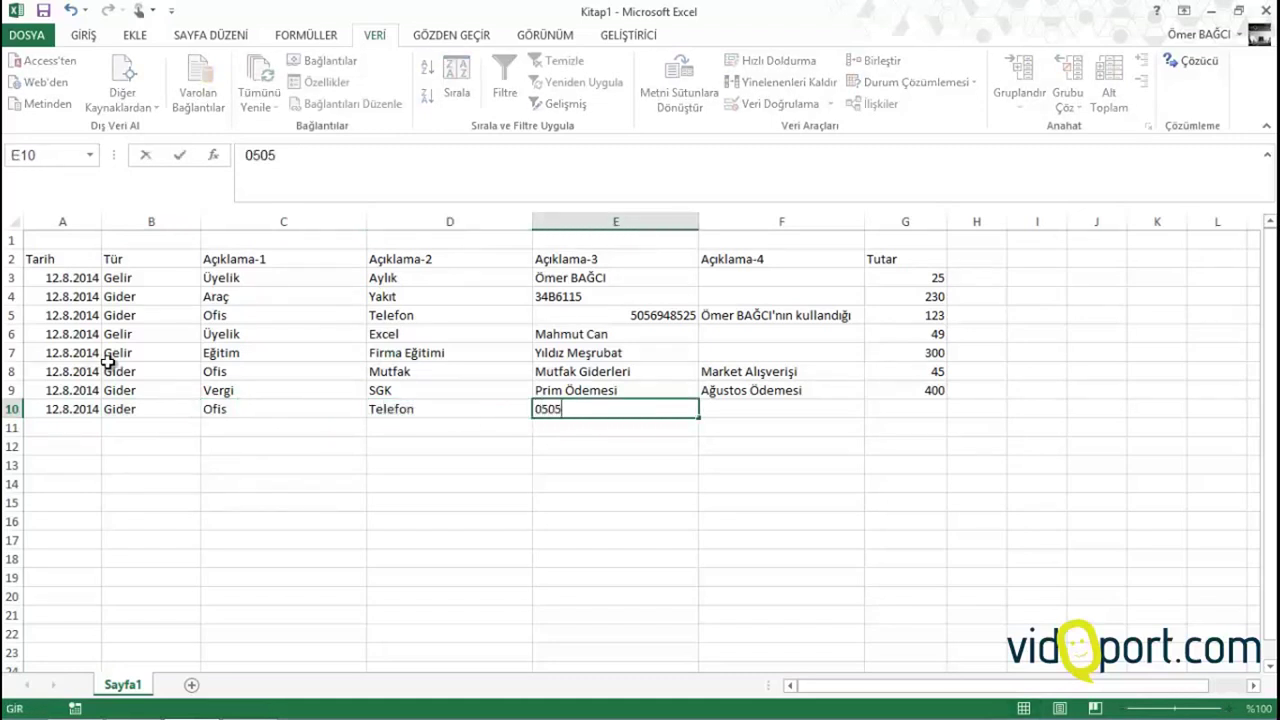
key("Tab")
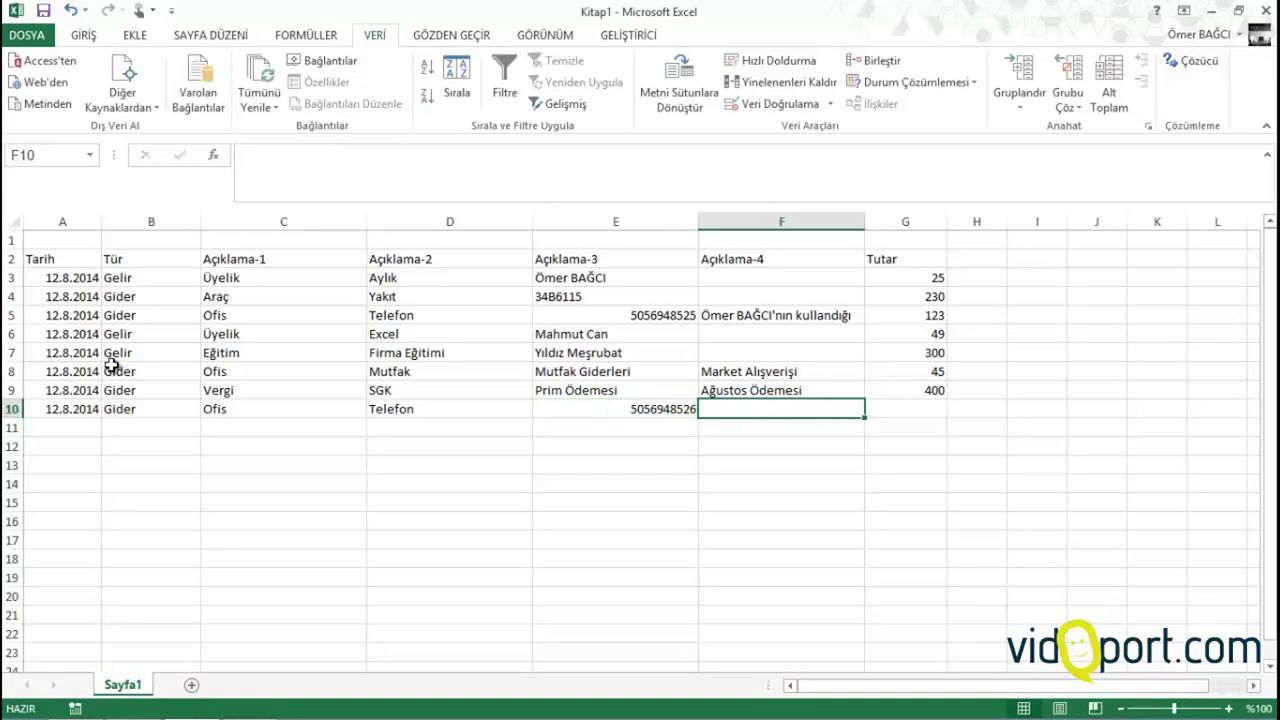
Step: Finish row 10 with a description of who uses the phone and amount 23
type("Mustafa Ney")
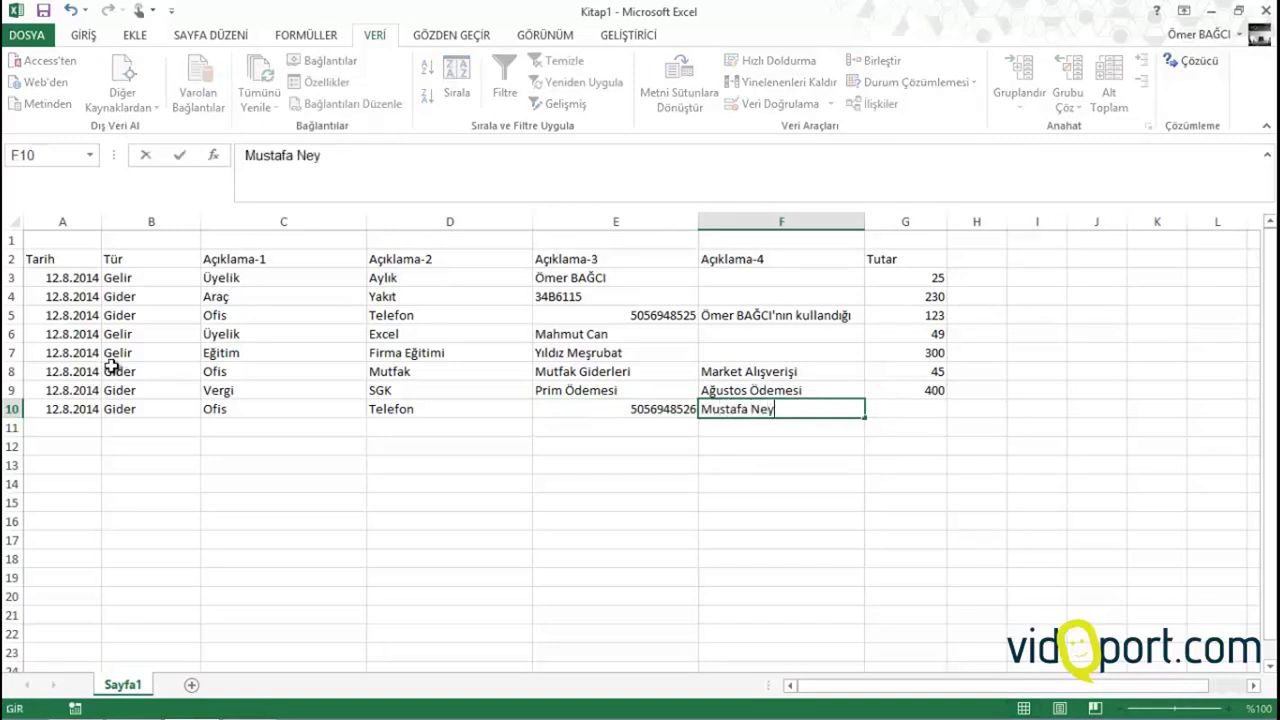
key("BackSpace")
key("BackSpace")
key("BackSpace")
type("bey kulla")
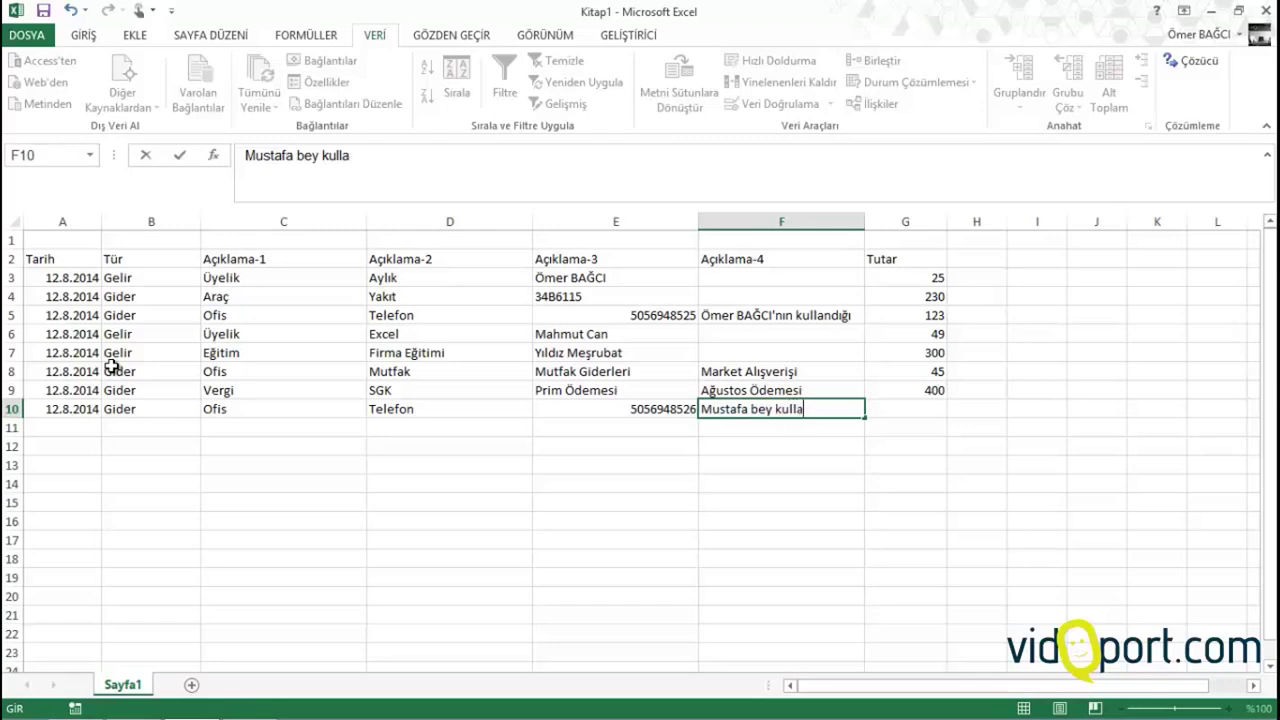
type("ndığı")
key("Tab")
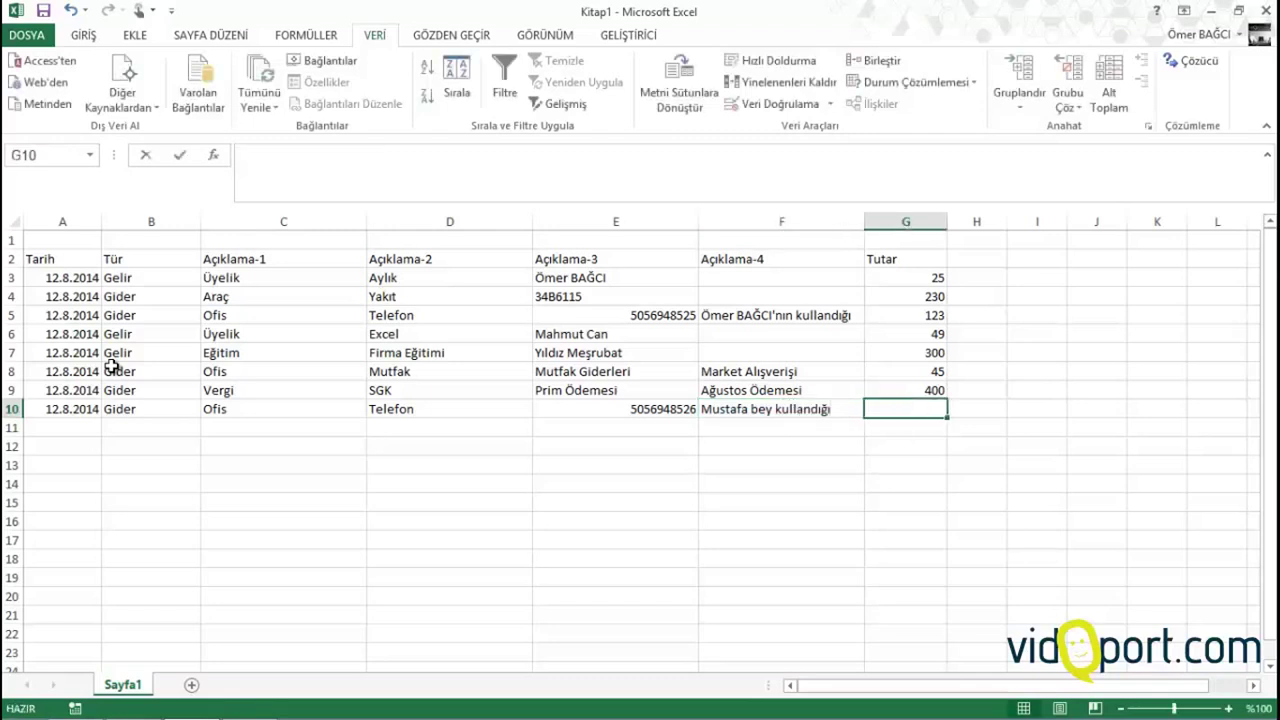
type("234")
key("Return")
key("Up")
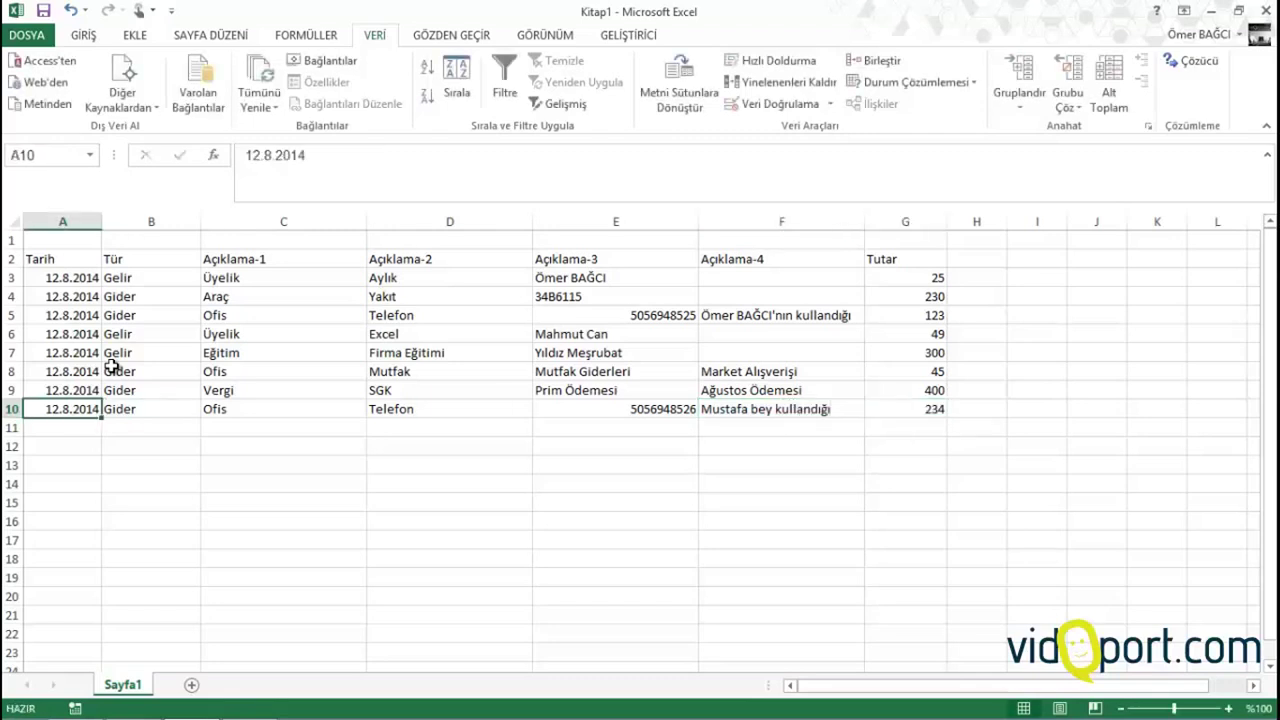
key("Right")
key("Right")
key("Right")
key("Right")
key("Right")
key("Right")
key("F2")
key("BackSpace")
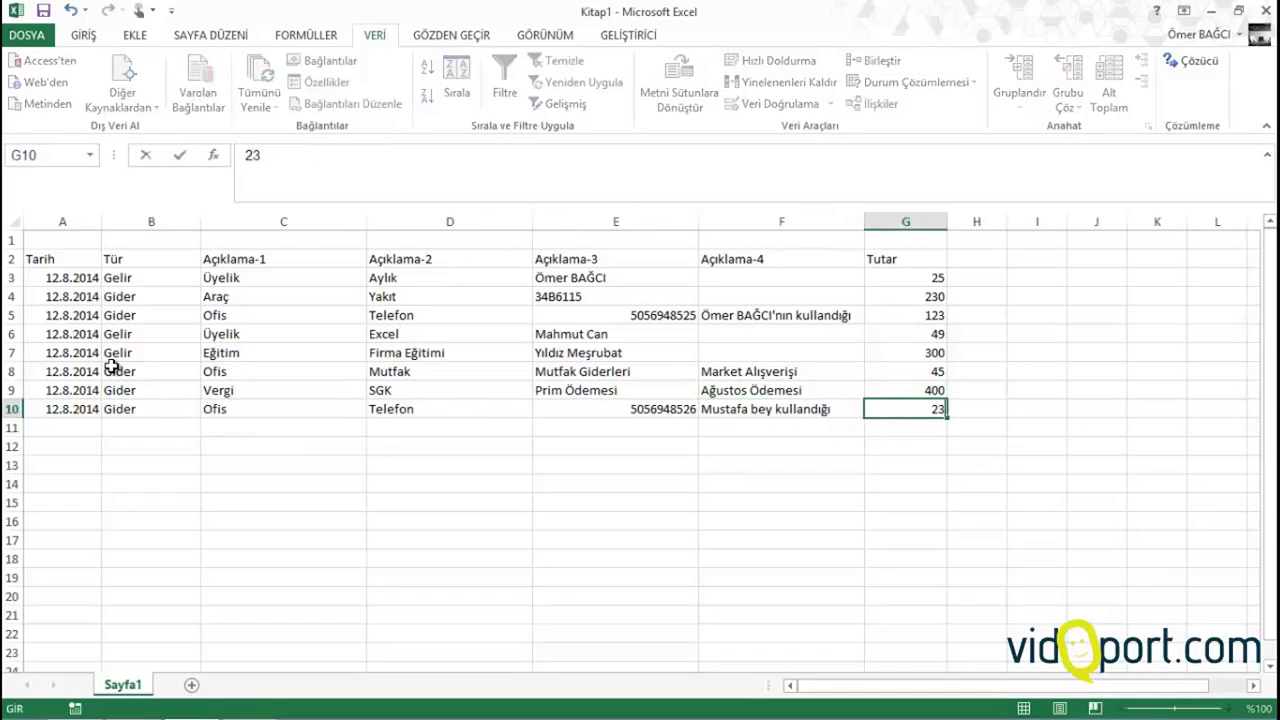
key("Return")
Step: Fill row 11 with the date, Gelir, Eğitim, Firma Eğitimi, İnterpro, İleri Excel and 450
key("Left")
key("Left")
key("Left")
key("Left")
key("Left")
key("Left")
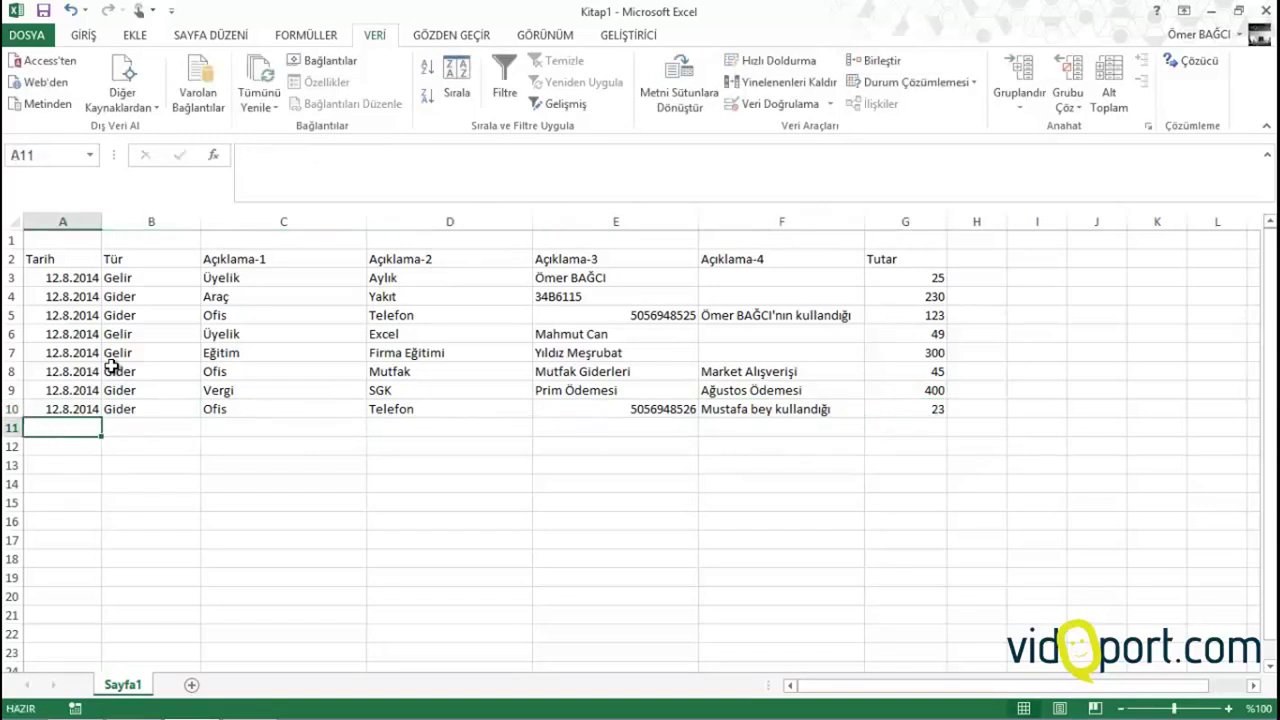
key("ctrl+apostrophe")
key("Tab")
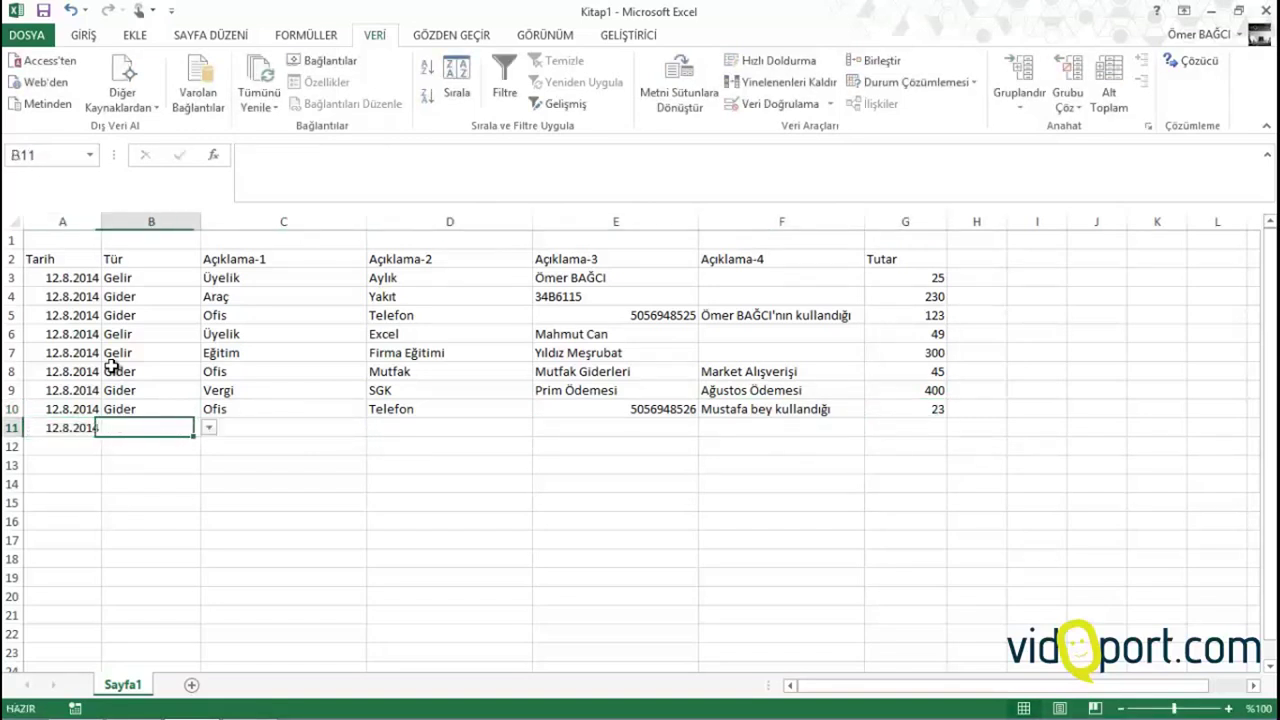
type("Gelir")
key("Tab")
type("eğitim")
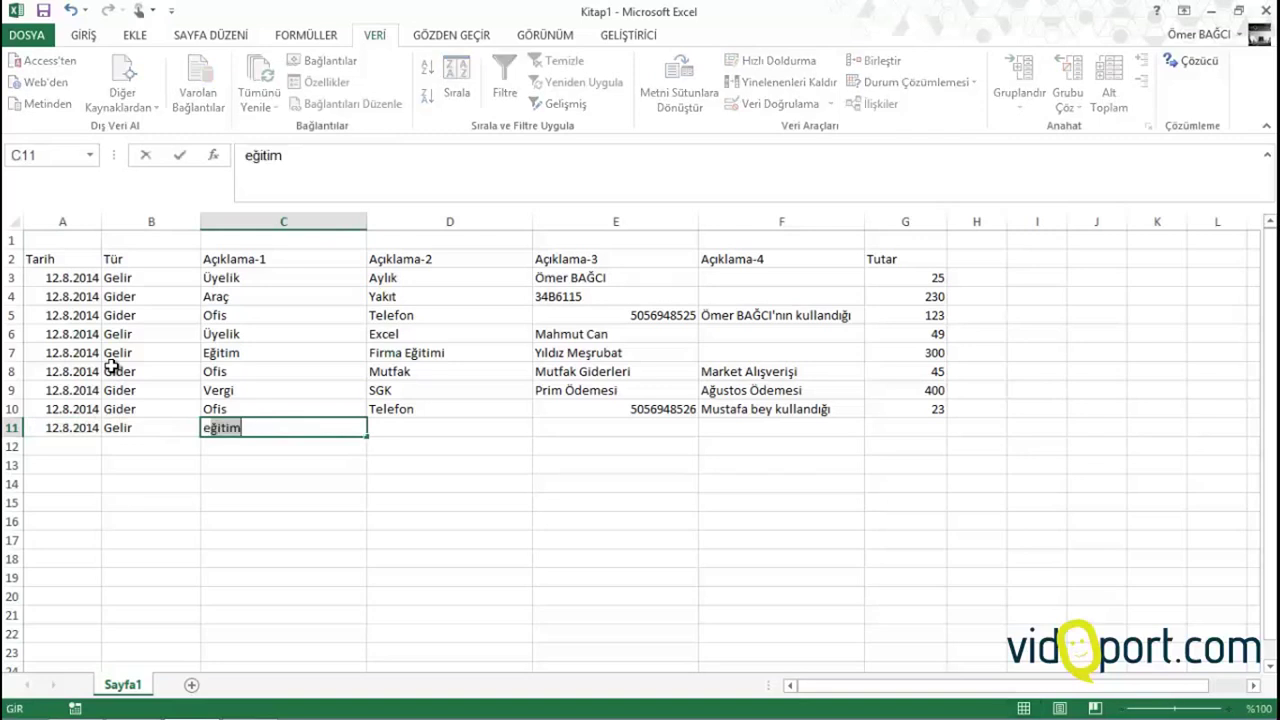
key("Tab")
type("f")
key("Tab")
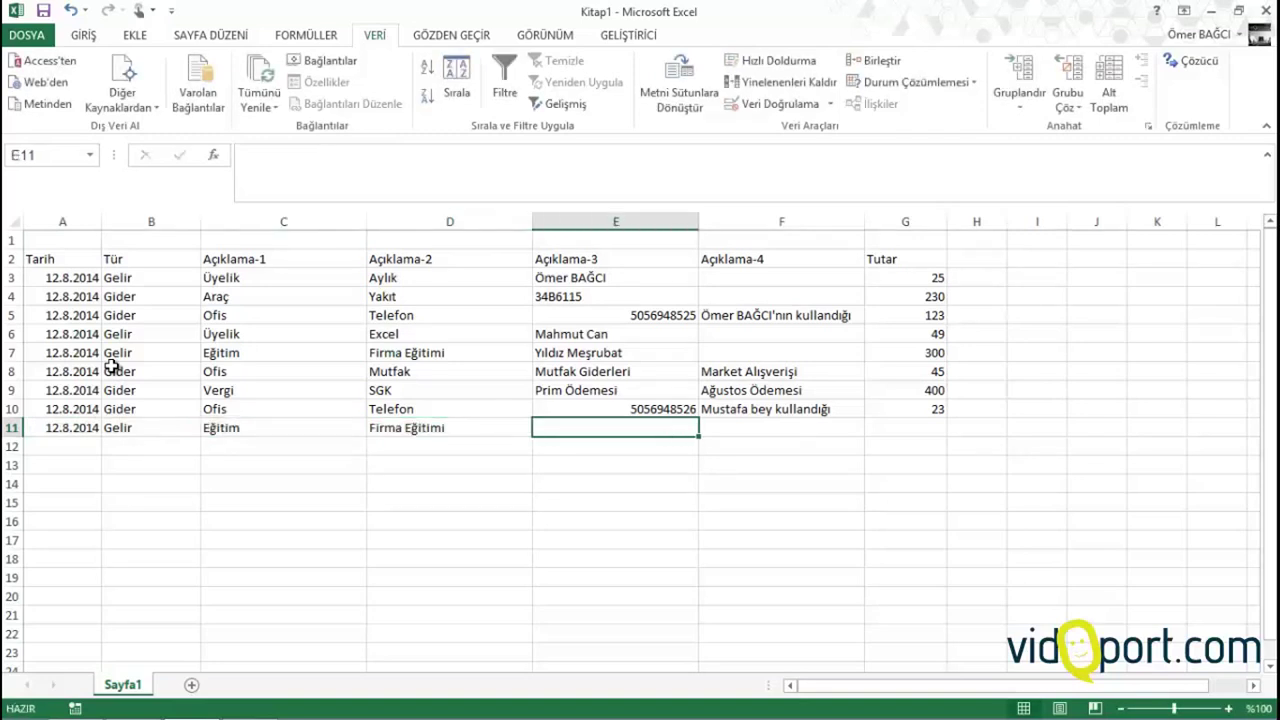
type("İnterpro")
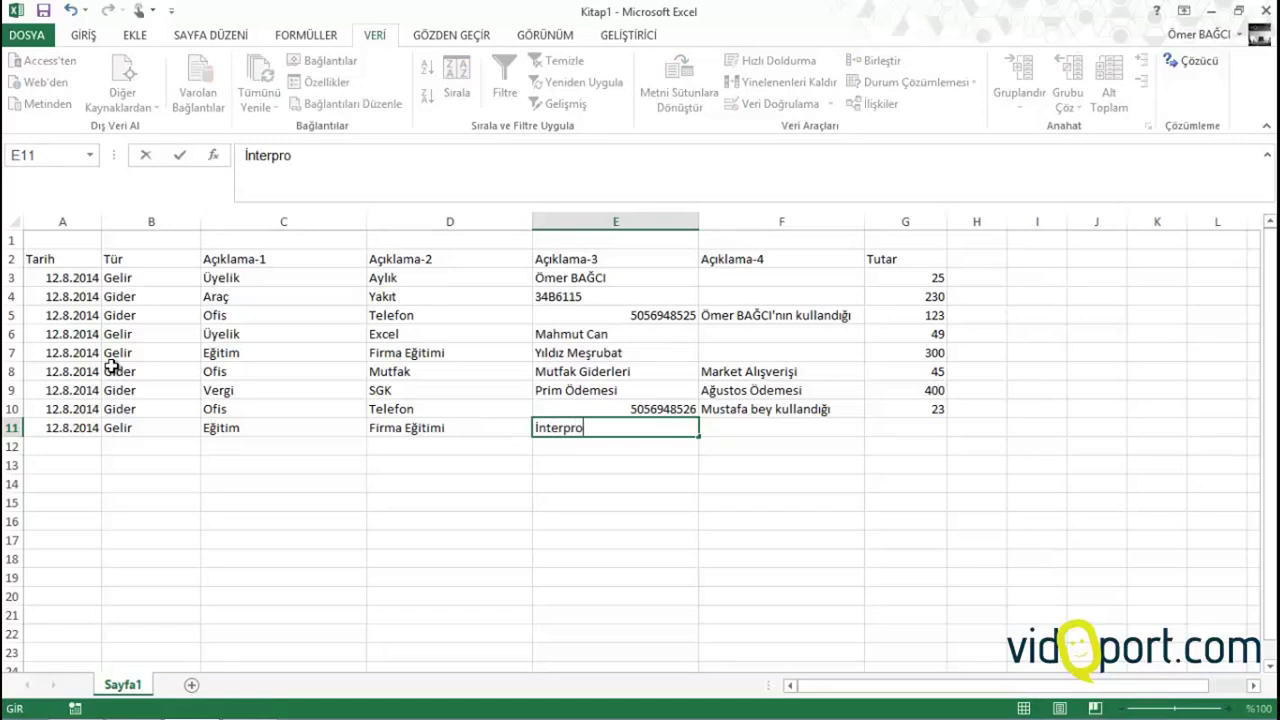
key("Tab")
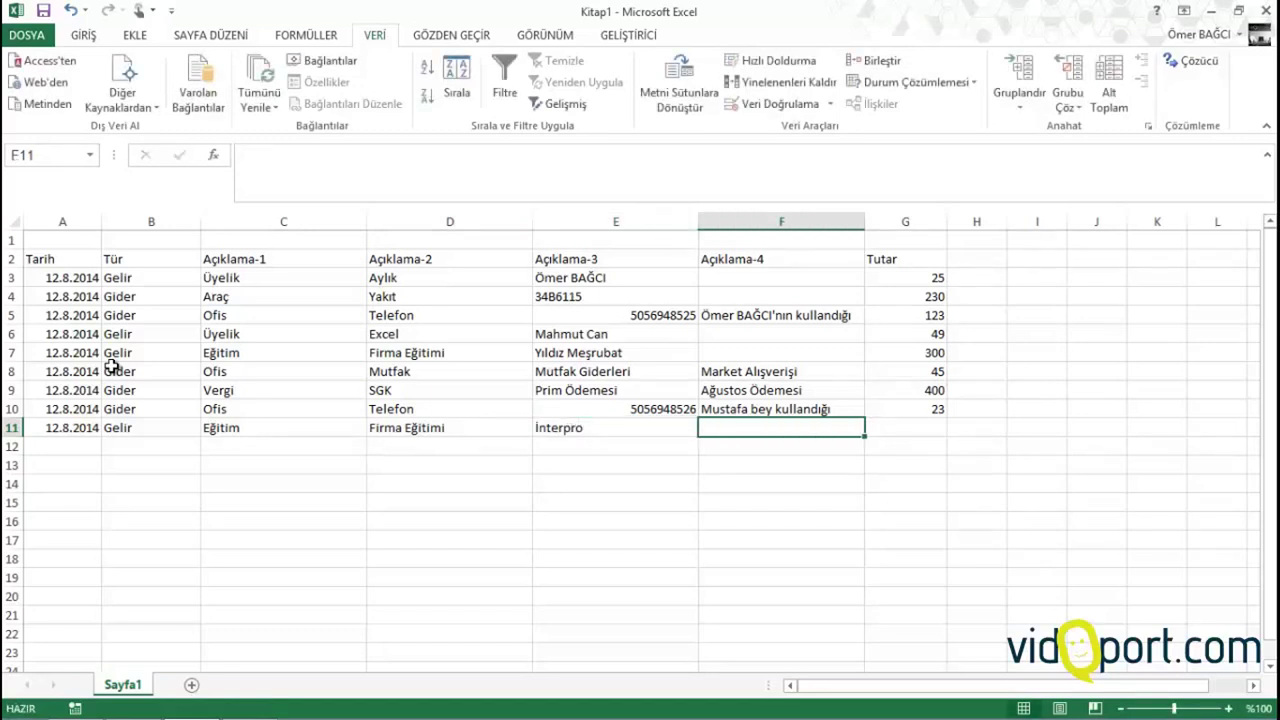
type("İleri E")
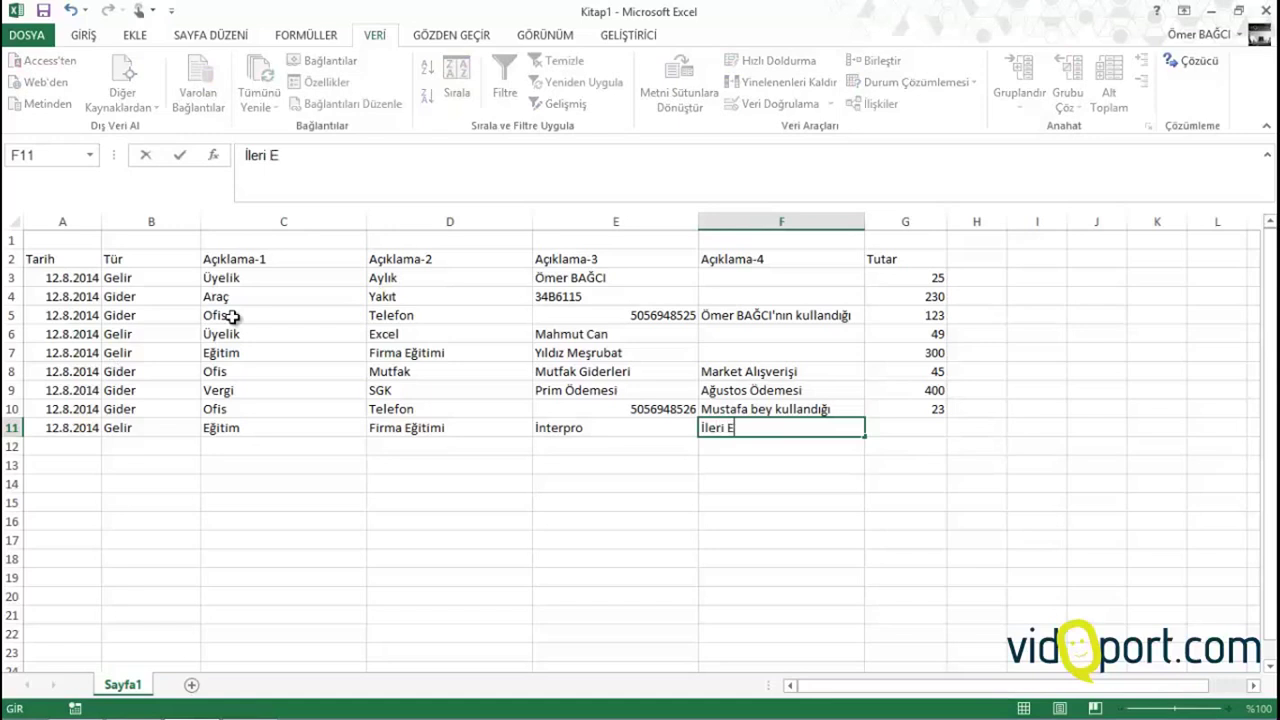
type("xcel")
key("Tab")
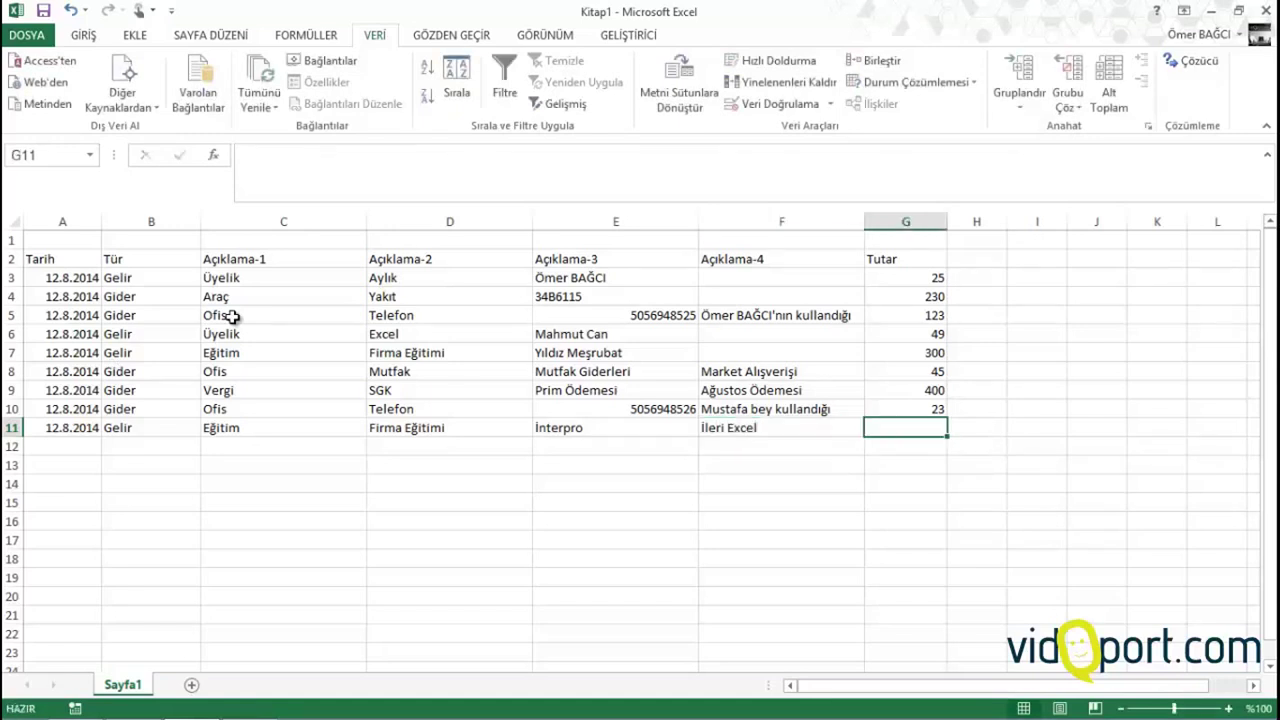
type("450")
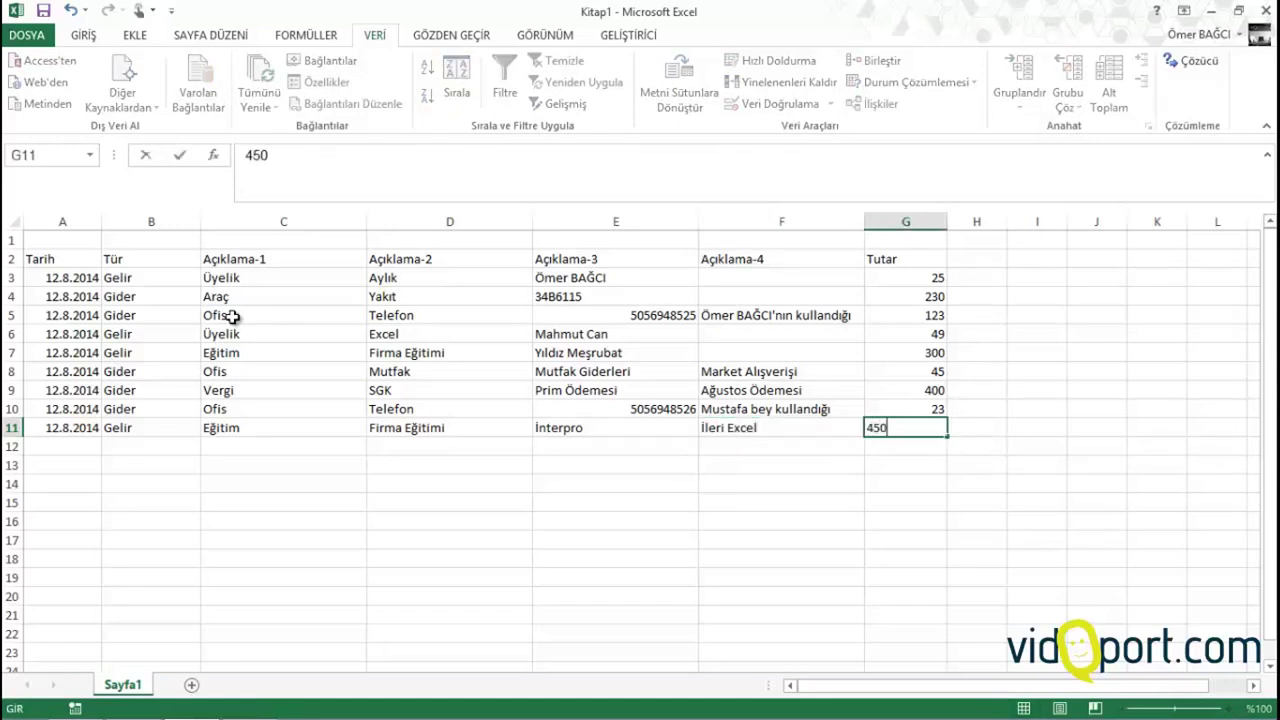
key("Return")
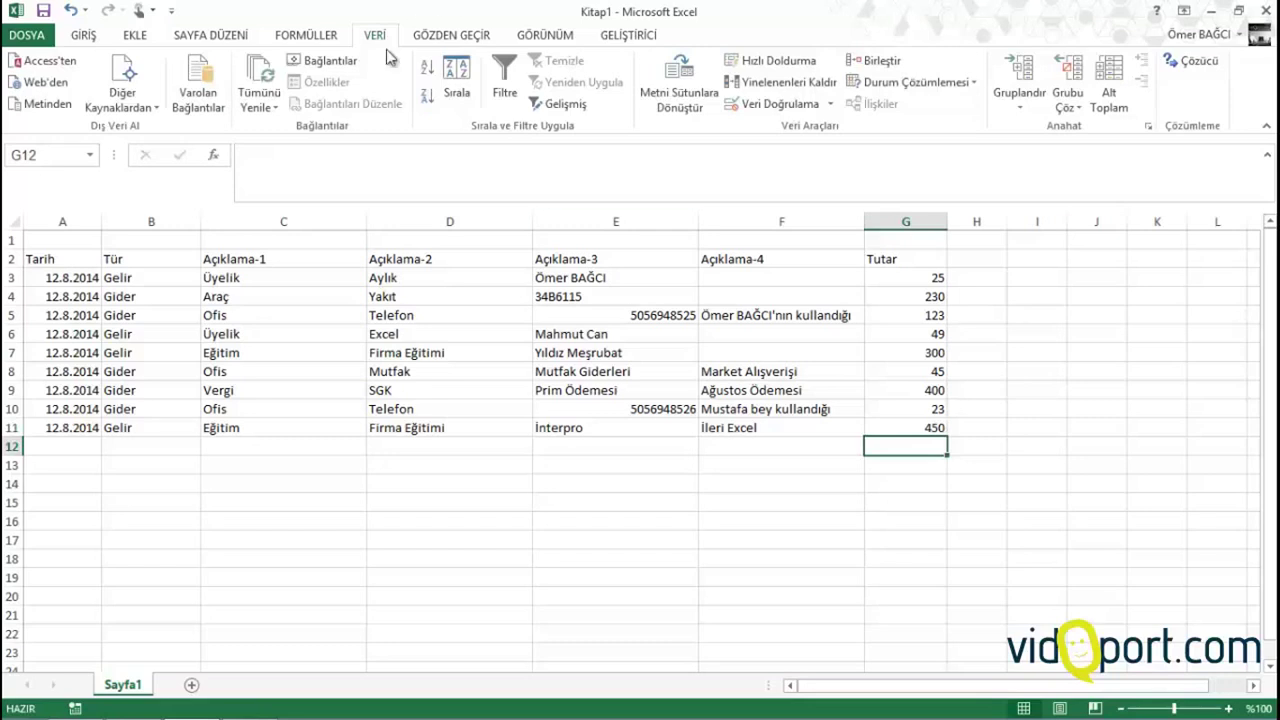
Step: Insert two empty columns before the data at column A
left_click(266, 317)
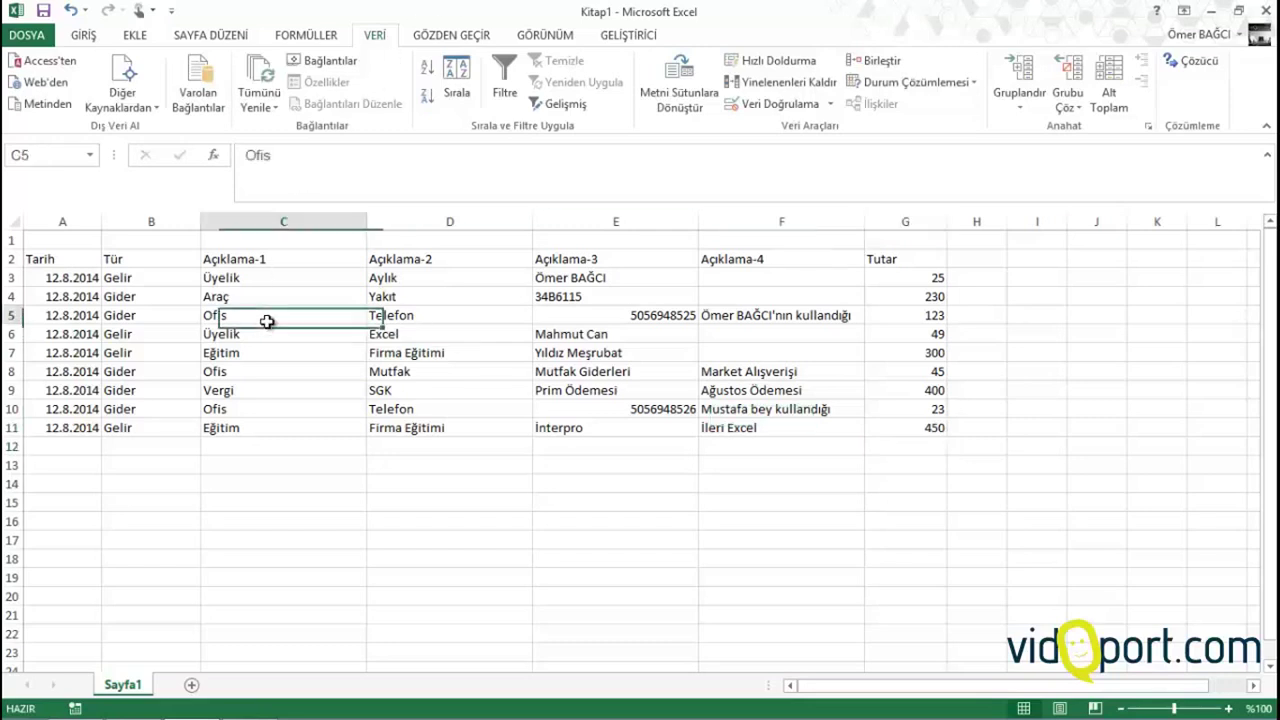
left_click(232, 389)
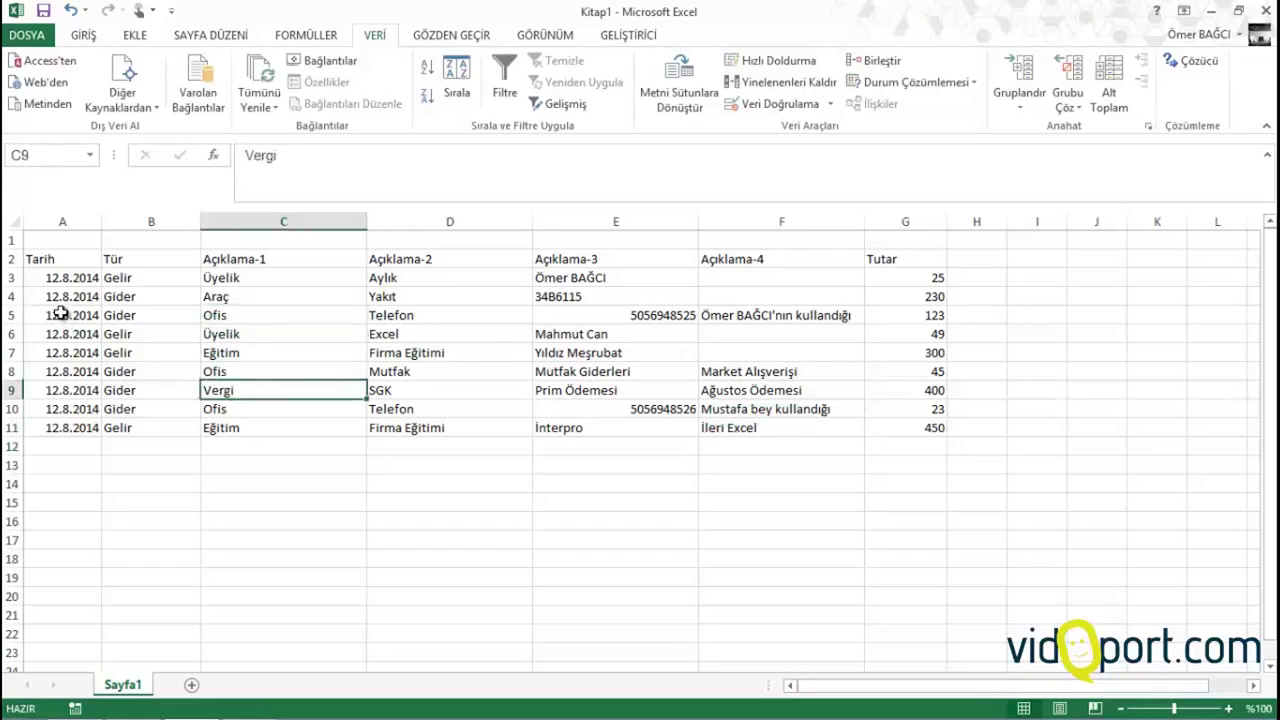
left_click(54, 219)
right_click(56, 222)
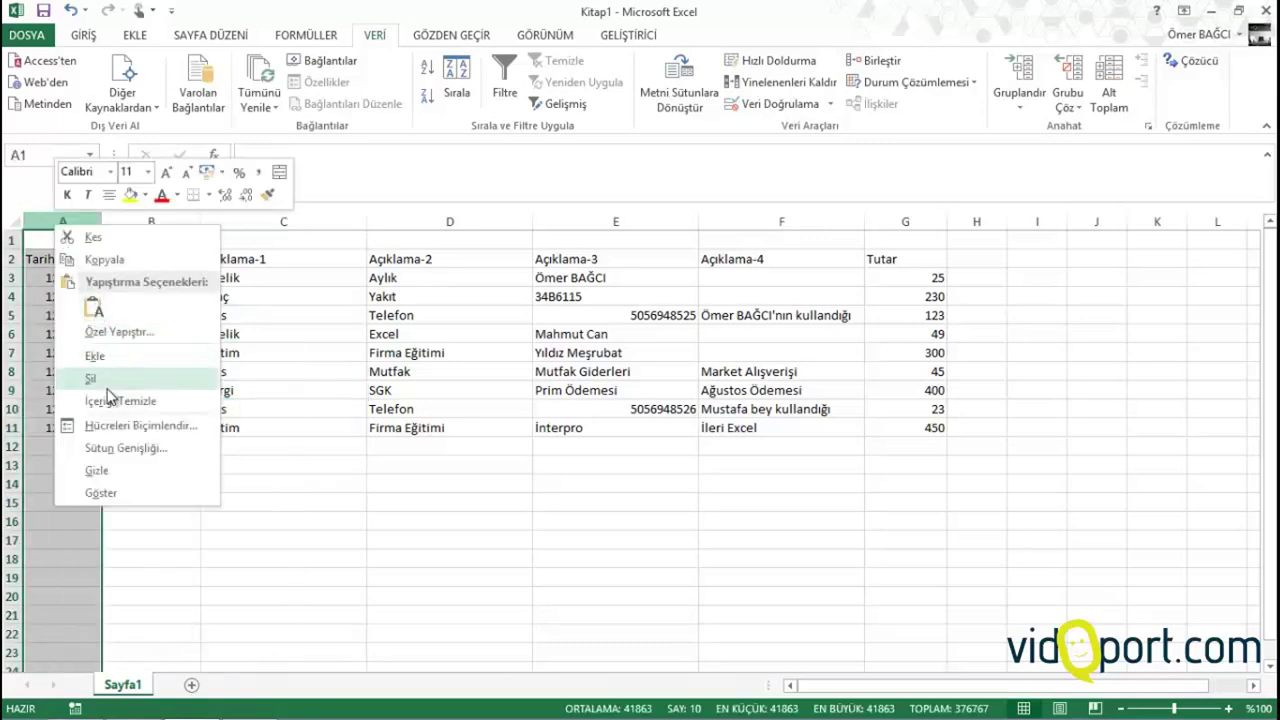
left_click(95, 356)
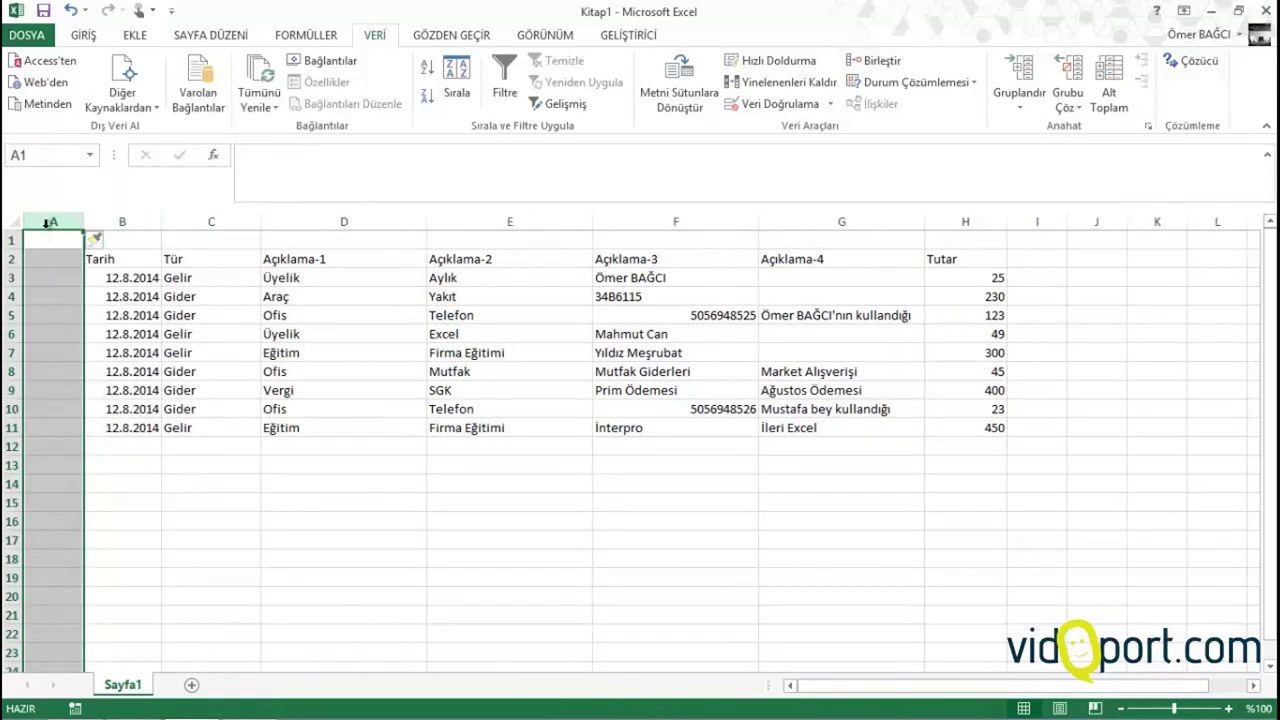
right_click(46, 222)
left_click(95, 356)
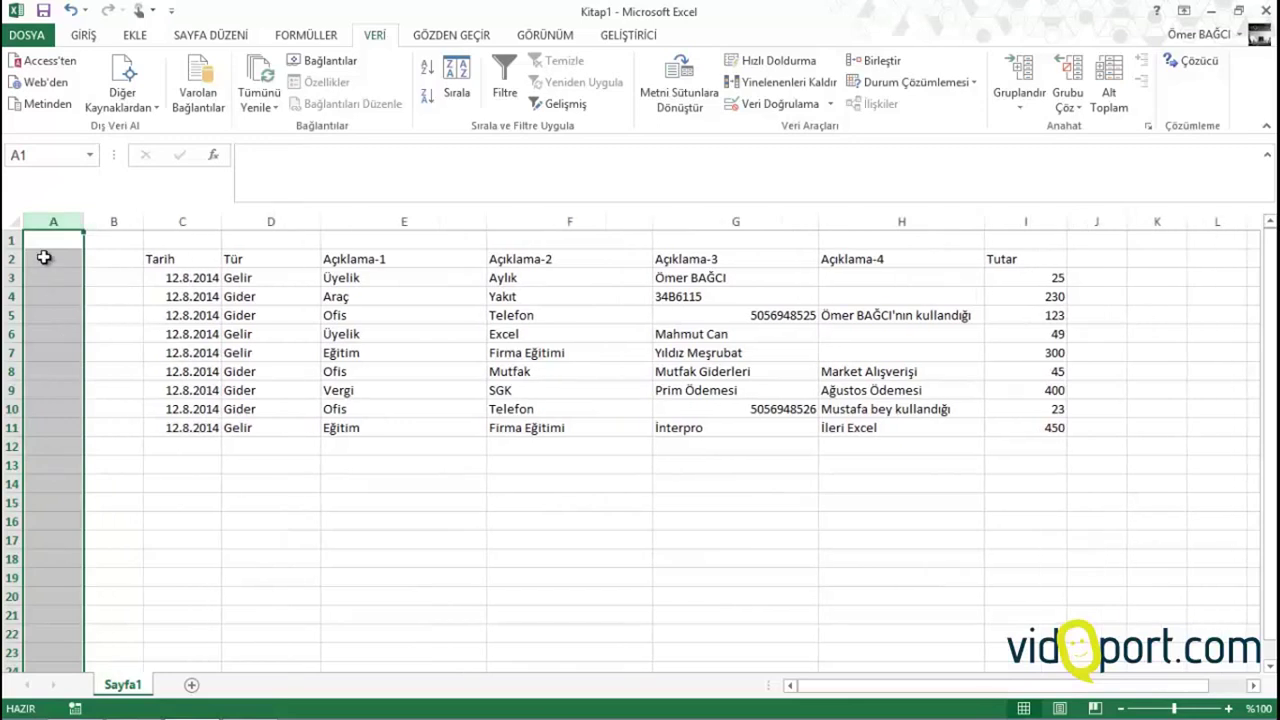
Step: Add the headers YIL and AY in A2 and B2
left_click(46, 256)
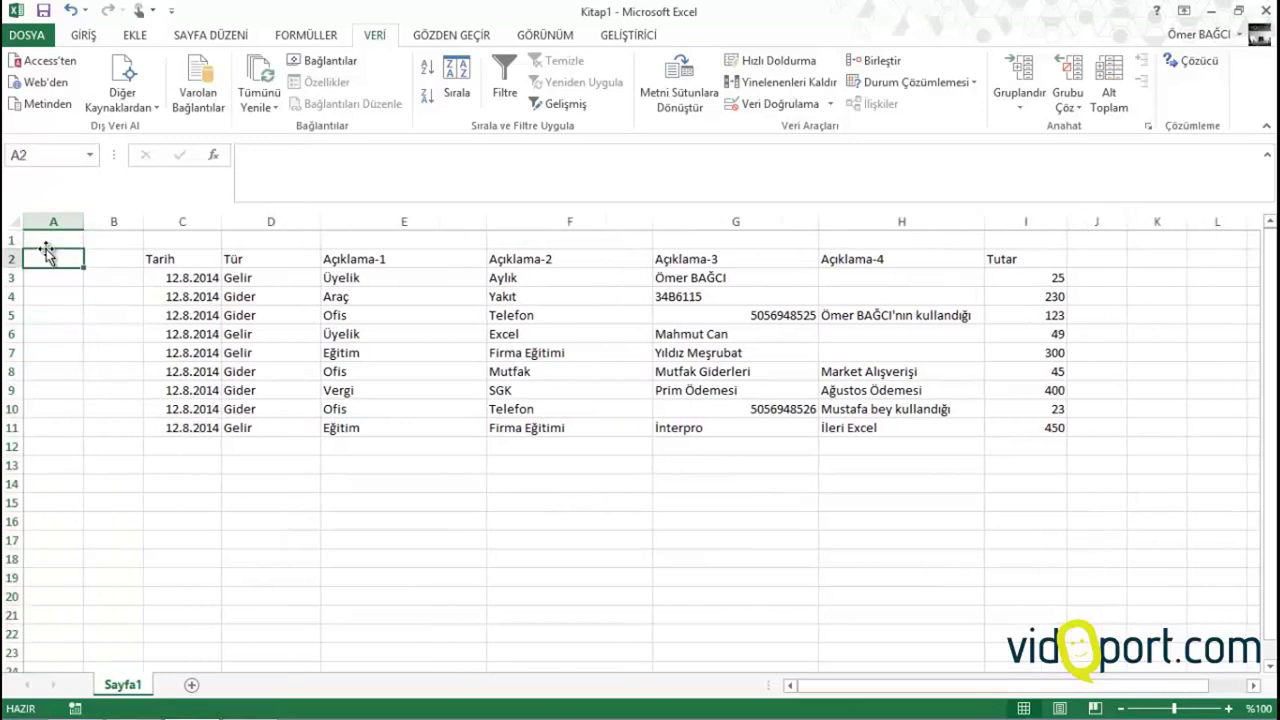
type("Yı")
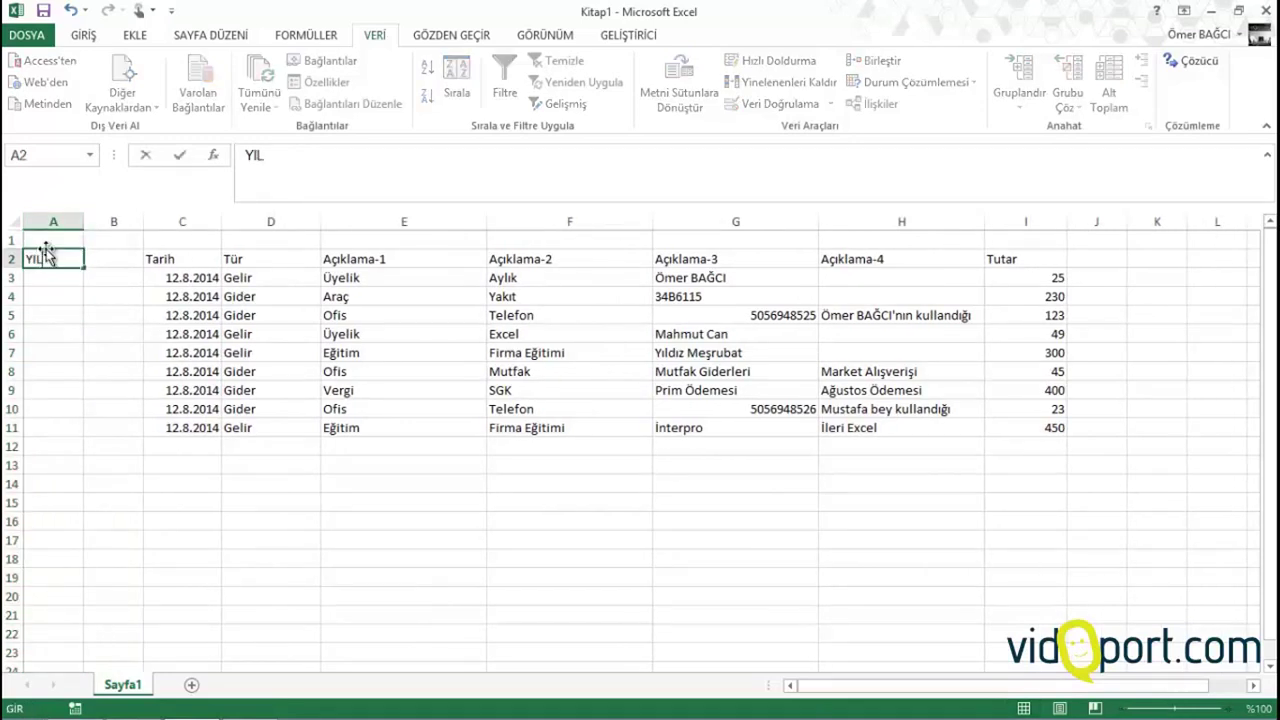
key("Tab")
type("AY")
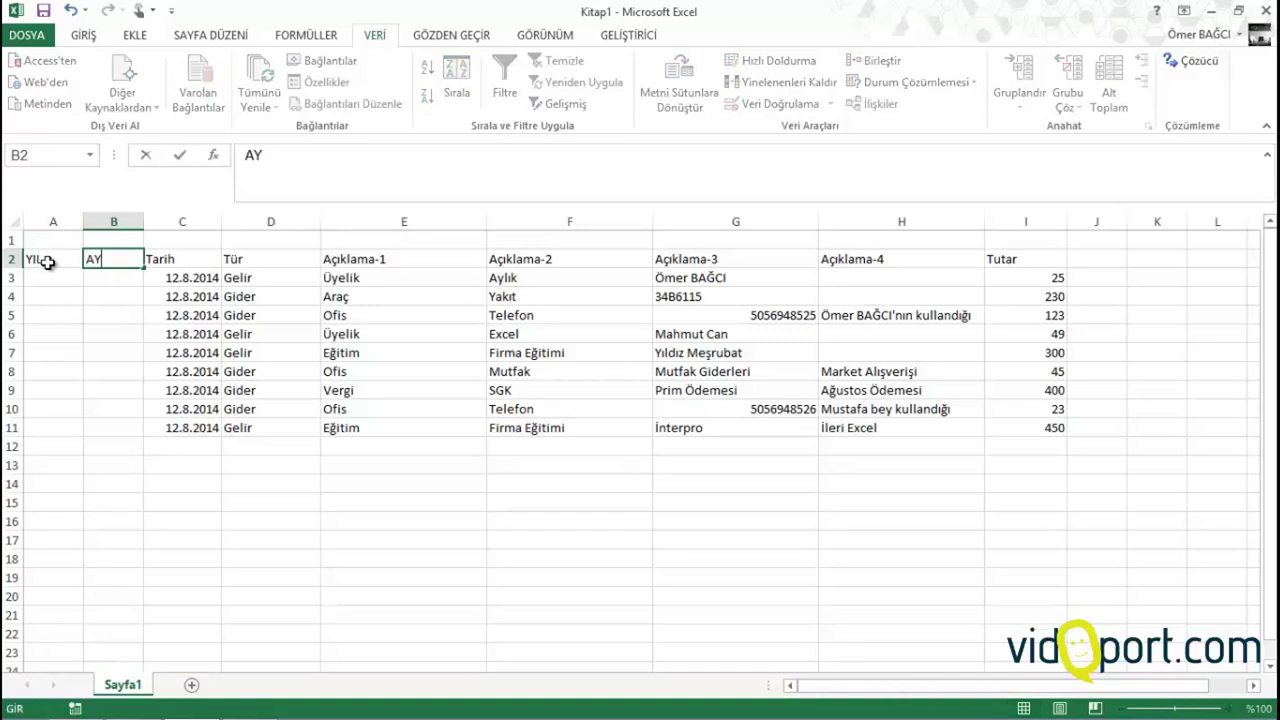
key("Return")
Step: Enter =YIL(C3) in A3 to extract the year
key("Left")
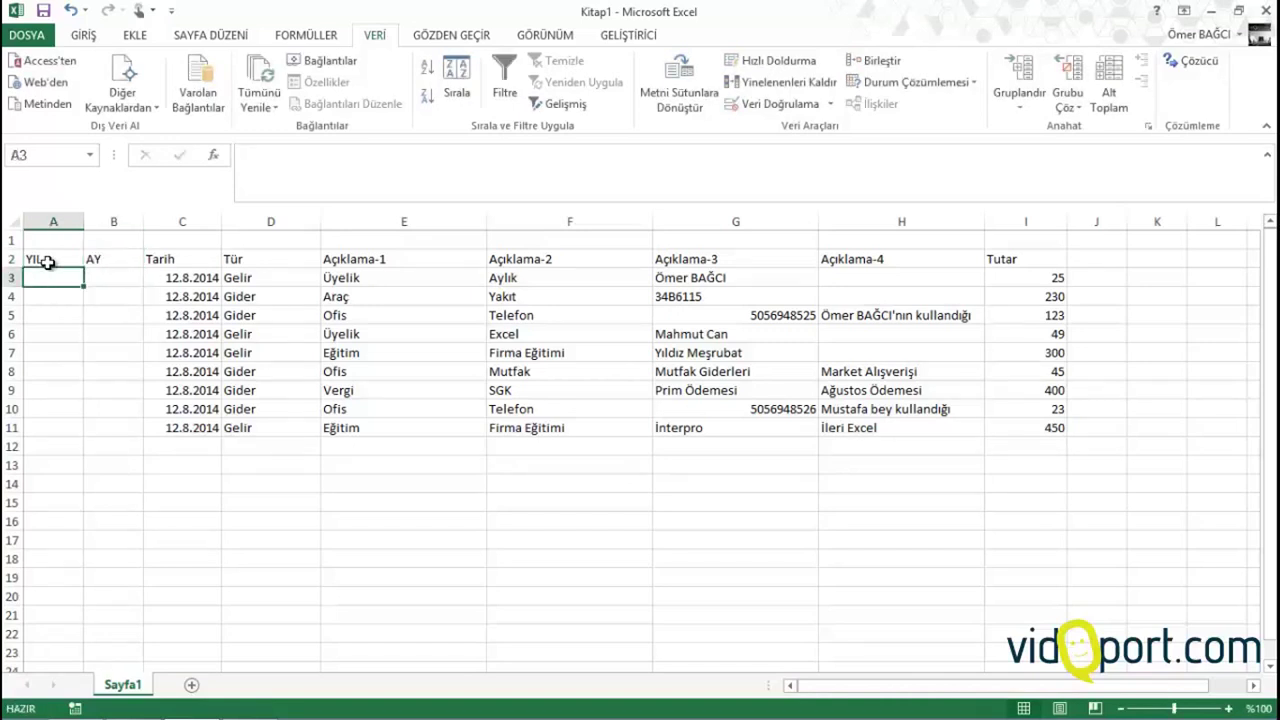
type("=")
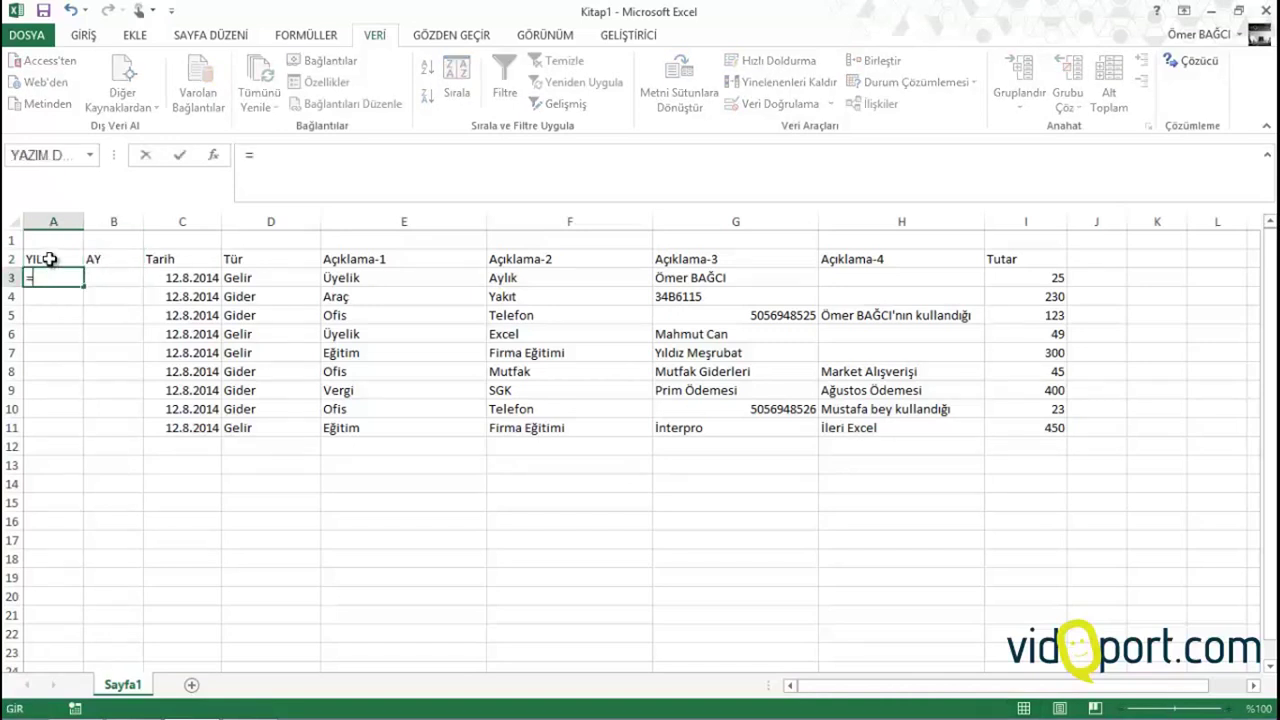
type("YIL(")
key("Right")
key("Right")
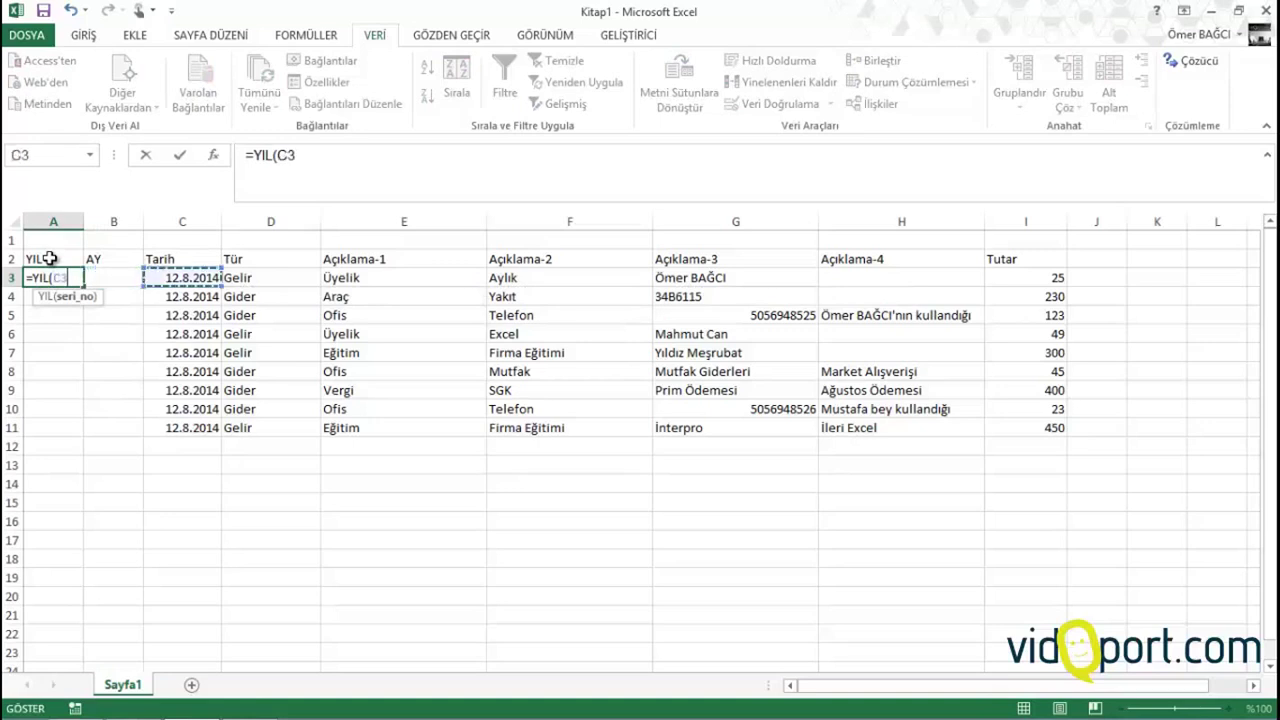
type(")")
key("Return")
key("Up")
Step: Enter =AY(C3) in B3 to extract the month
key("Right")
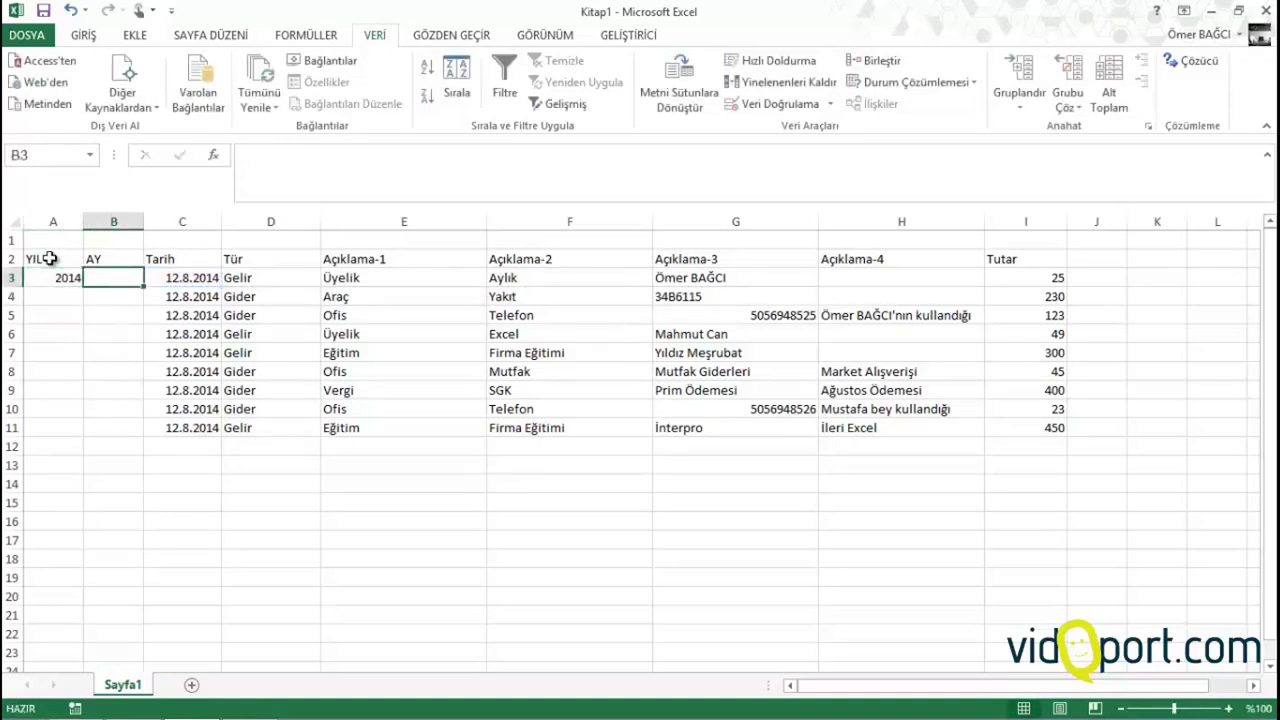
type("=ay")
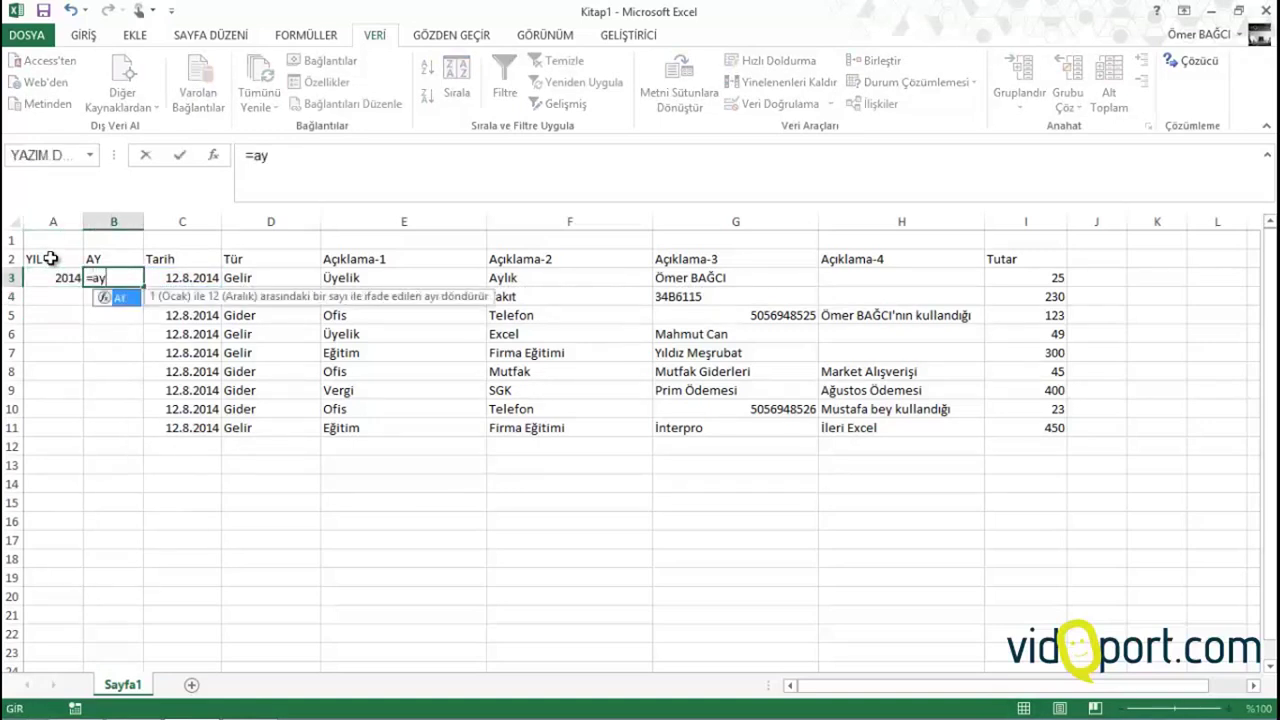
key("Tab")
key("Right")
type(")")
key("Return")
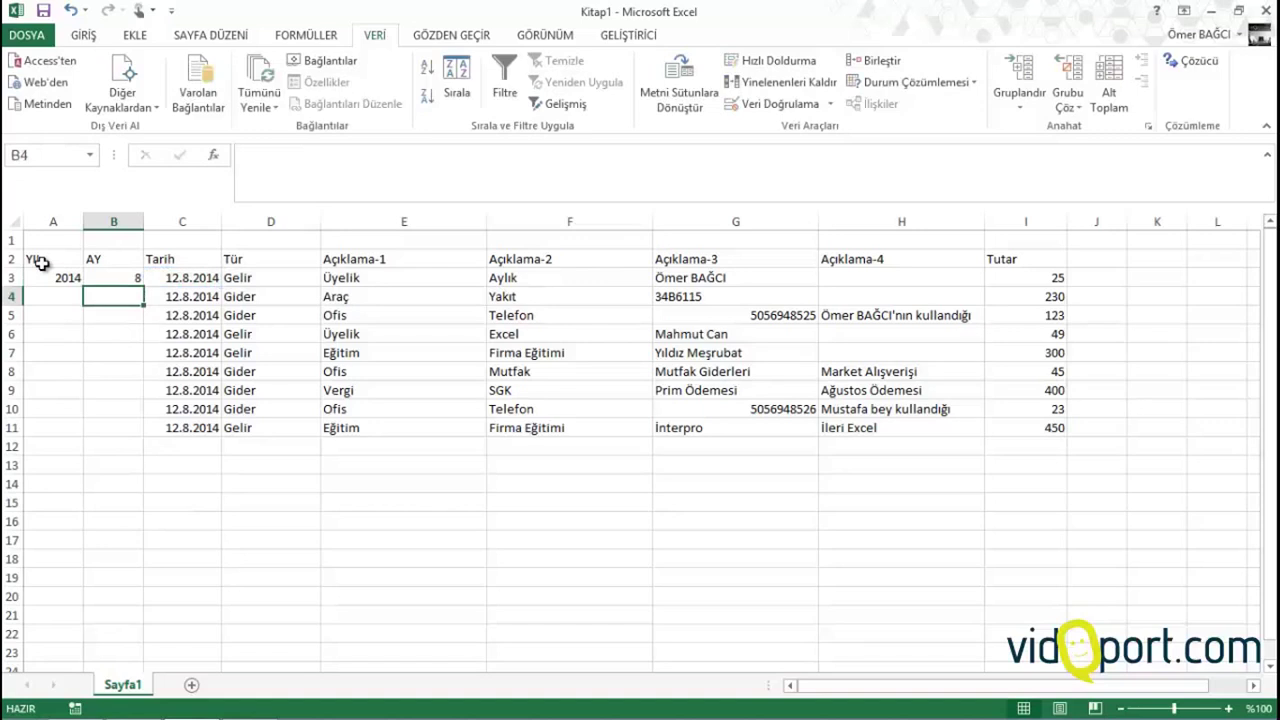
left_click_drag(44, 279, 117, 449)
Step: Fill the A3:B3 year and month formulas down to row 100
left_click(106, 277)
scroll(65, 427, "up", 1)
scroll(94, 371, "up", 20)
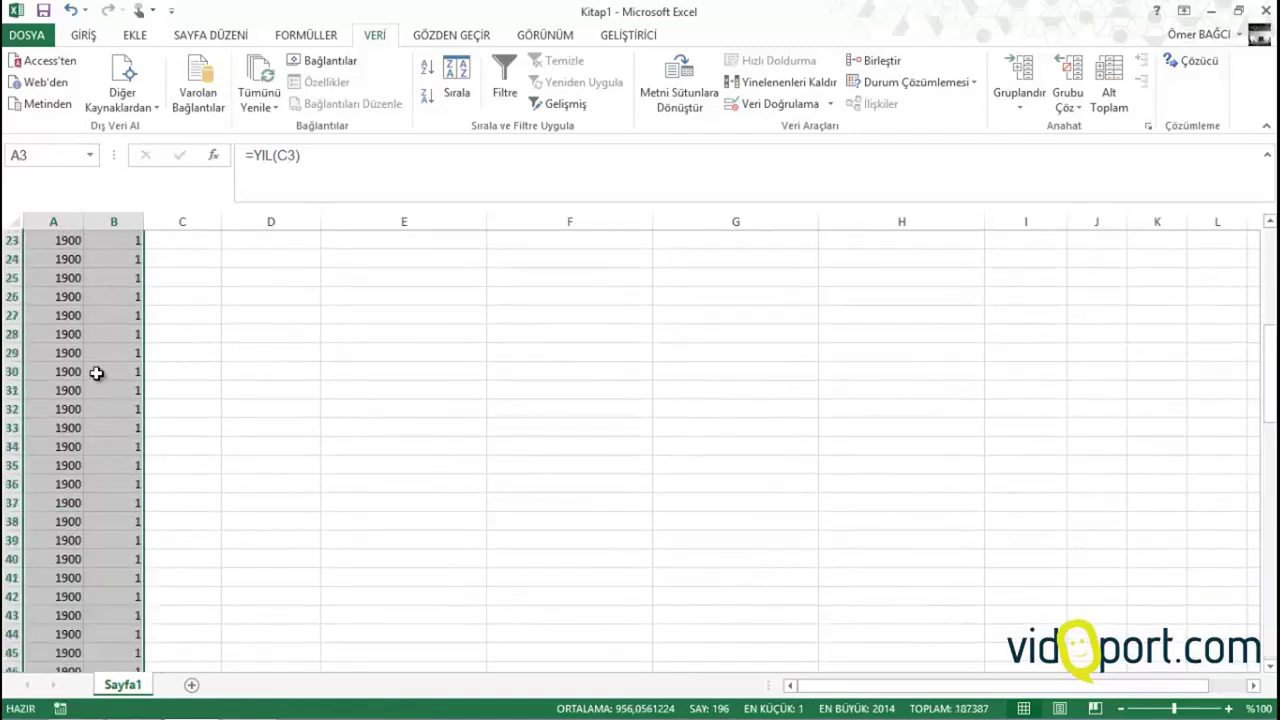
scroll(231, 414, "up", 1)
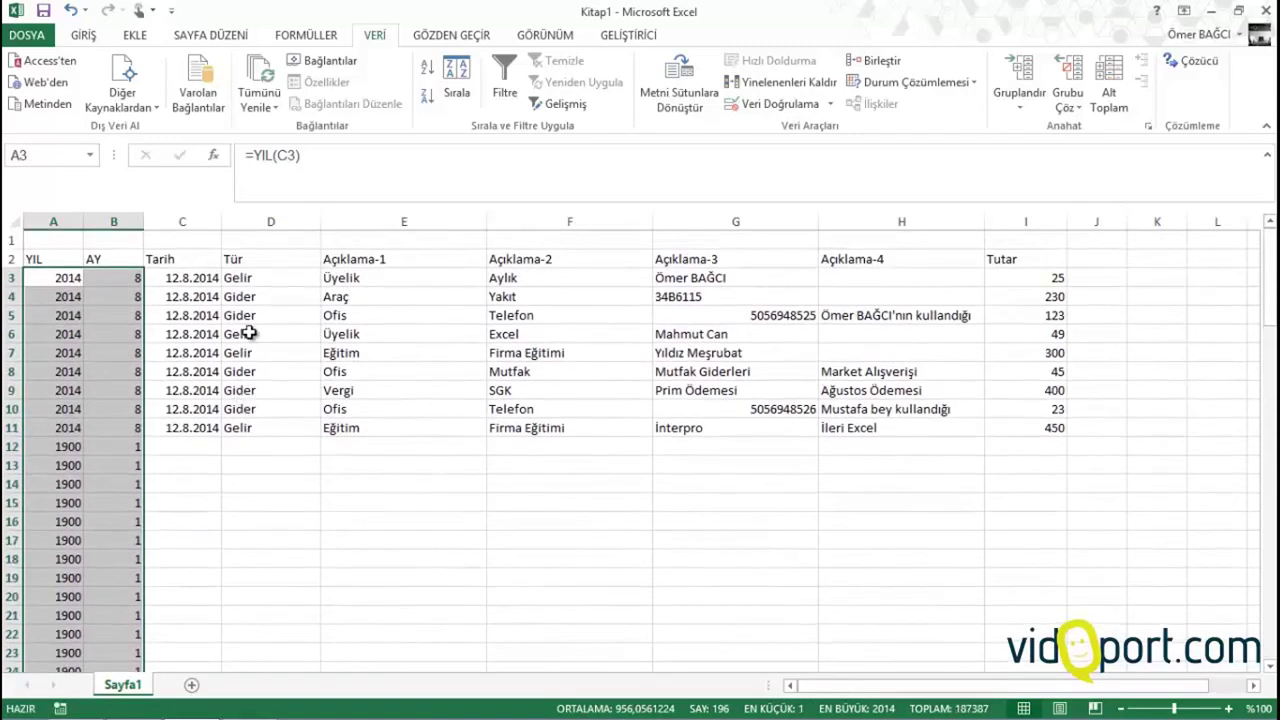
left_click(245, 280)
left_click(263, 446)
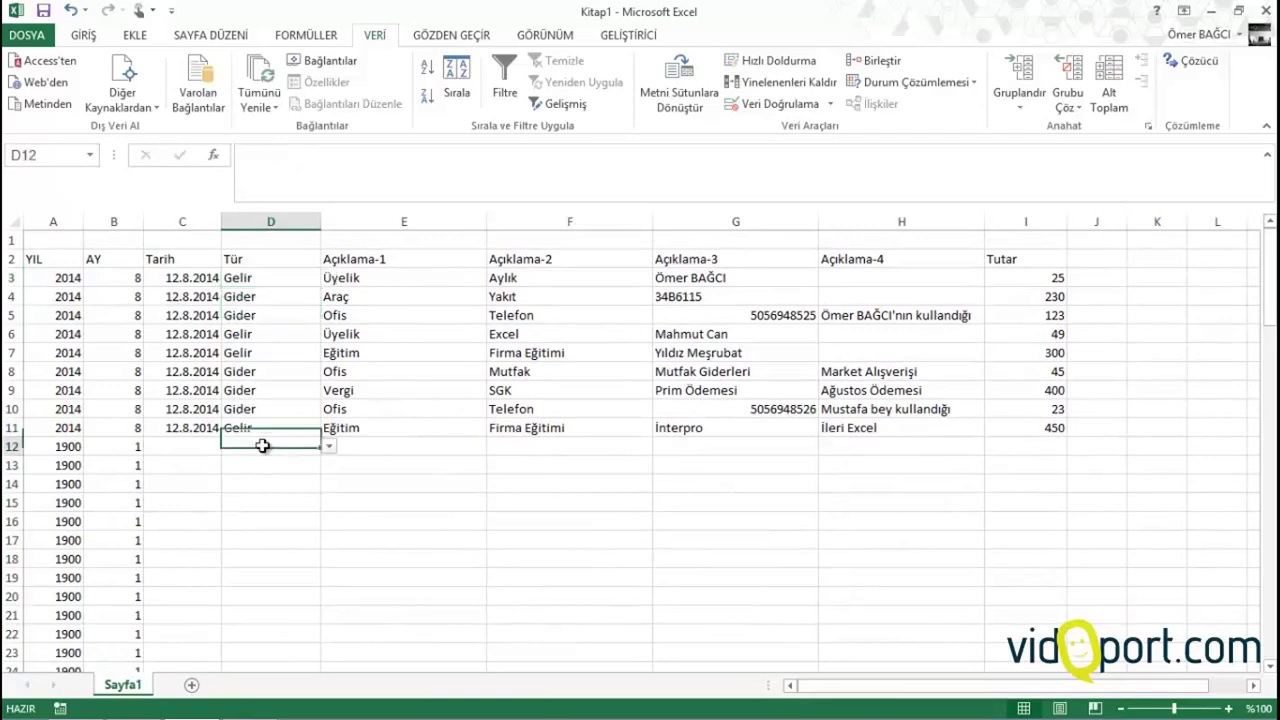
left_click(1094, 259)
Step: Enter the Kasa Durumu header in J2 and widen columns J and I
type("Kasa Durumu")
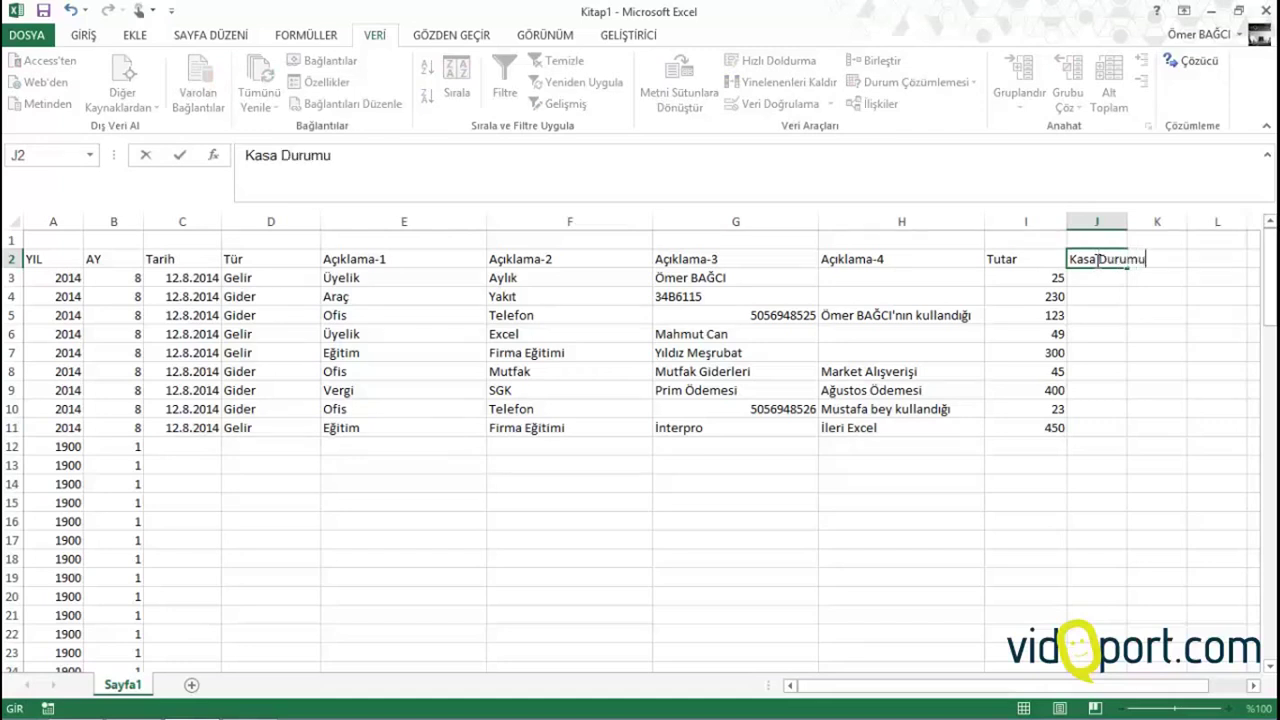
key("Return")
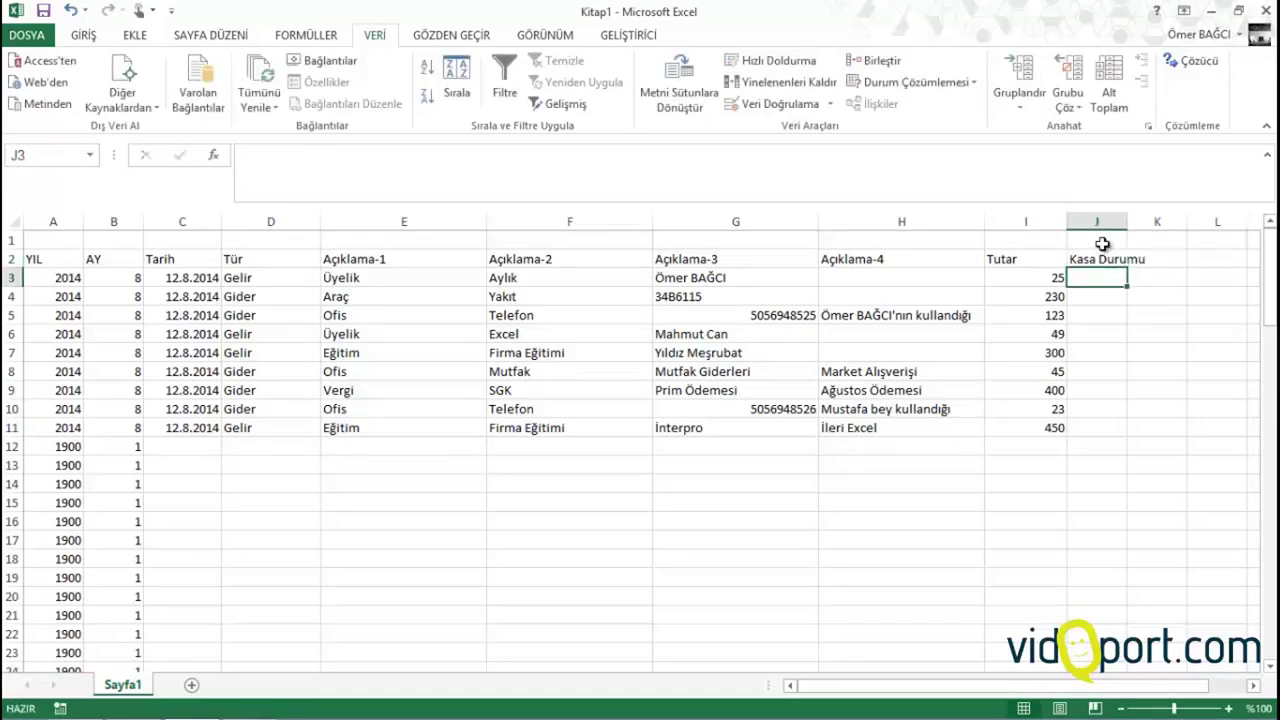
left_click_drag(1131, 220, 1077, 220)
left_click_drag(985, 220, 997, 222)
Step: Make header row A2:J2 bold with yellow fill and all borders
left_click_drag(35, 258, 1104, 258)
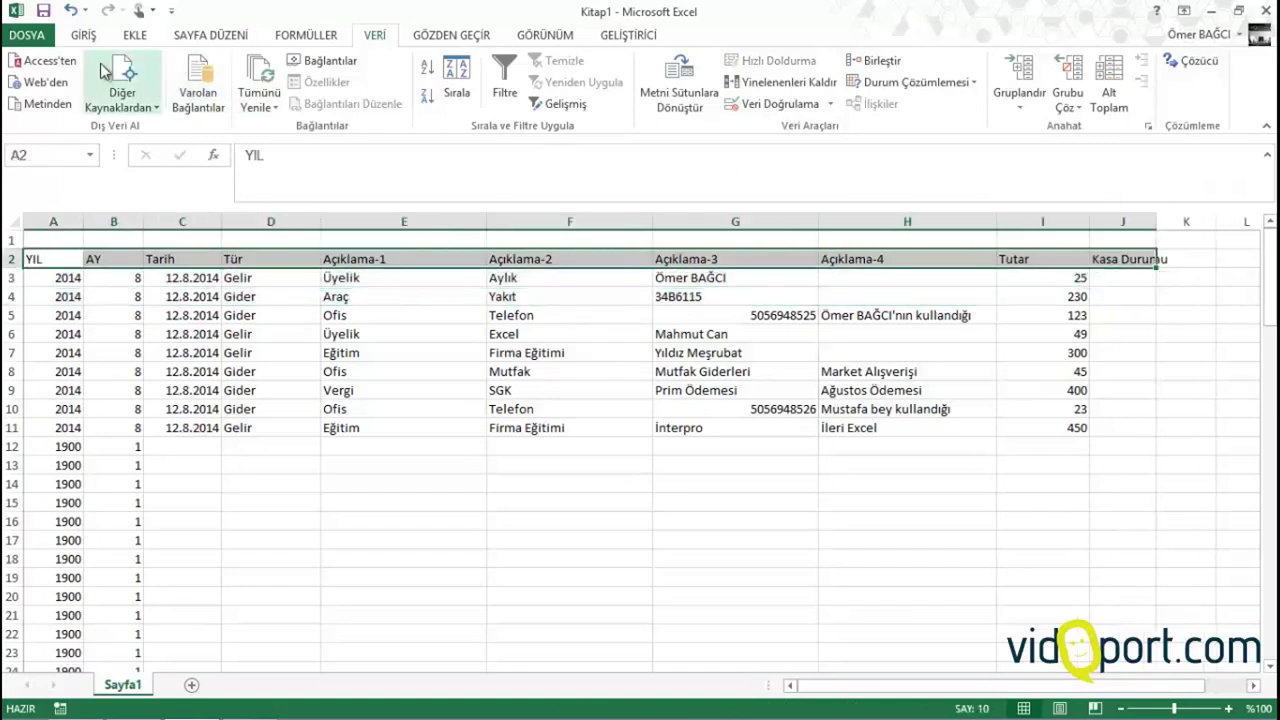
left_click(83, 35)
left_click(95, 96)
left_click(216, 97)
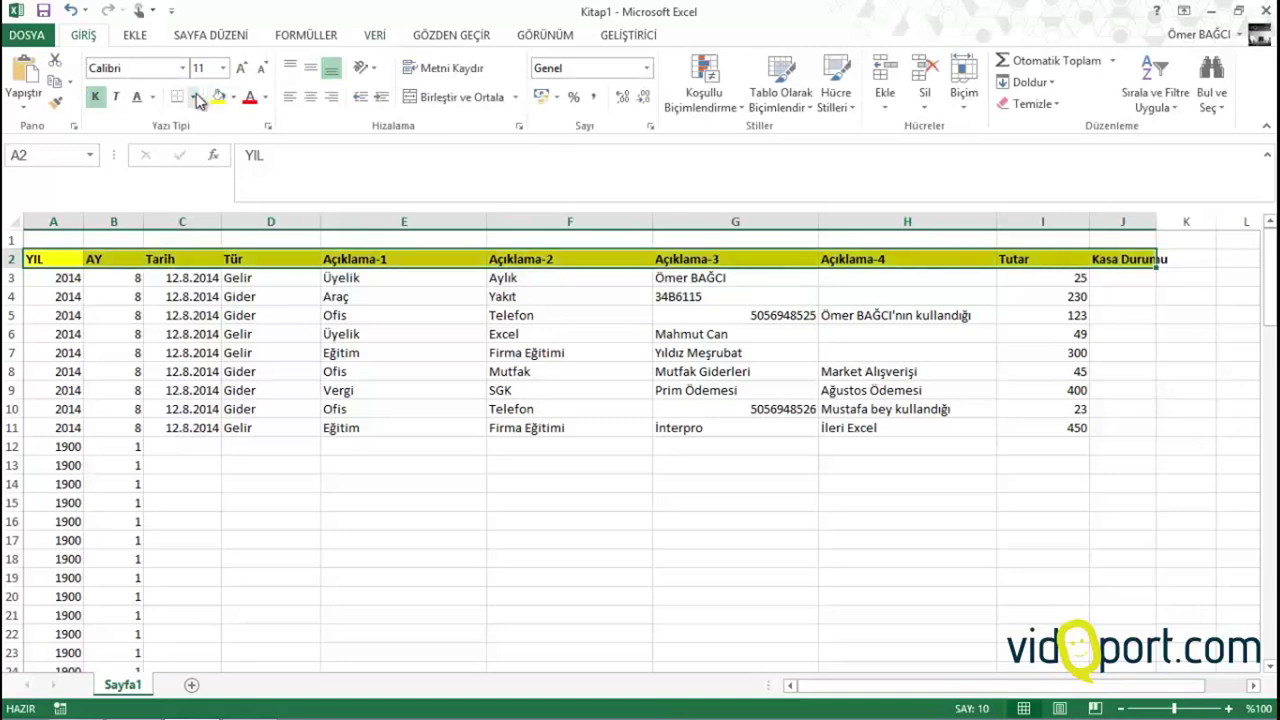
left_click(195, 97)
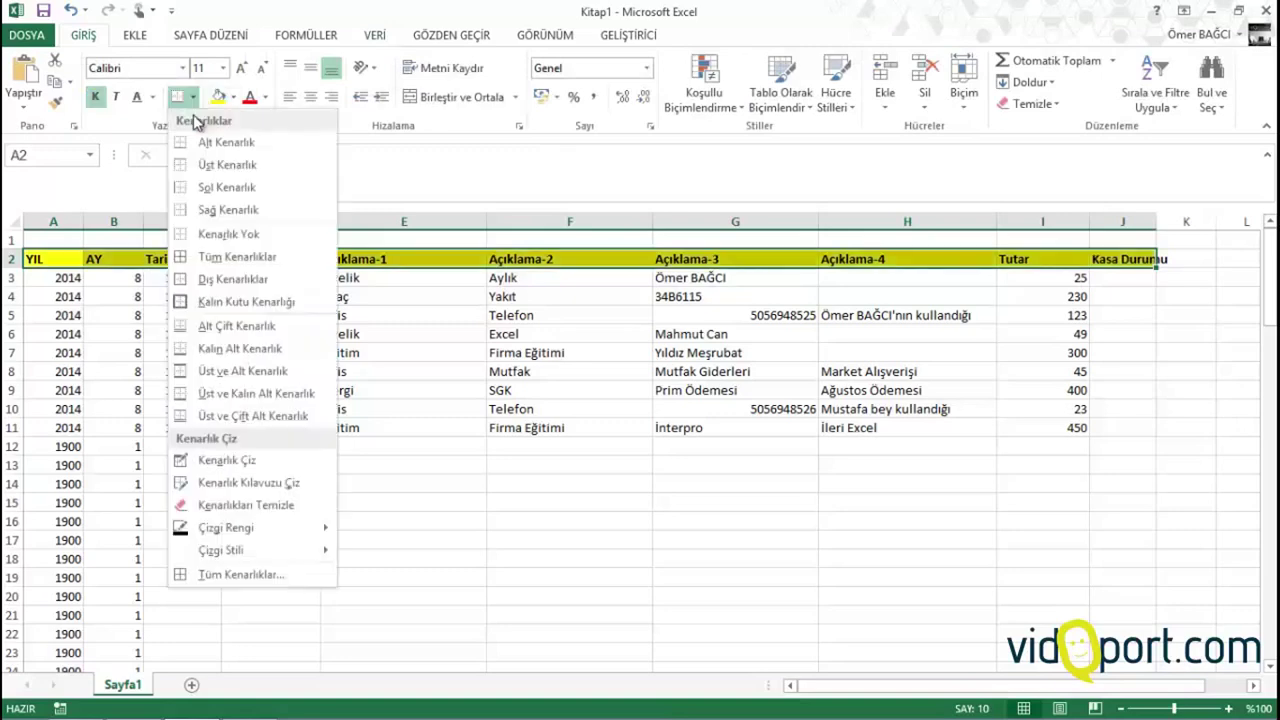
left_click(228, 258)
left_click(243, 371)
Step: Narrow columns E, F and G and widen J to fit Kasa Durumu
left_click_drag(492, 221, 414, 221)
left_click_drag(578, 221, 552, 221)
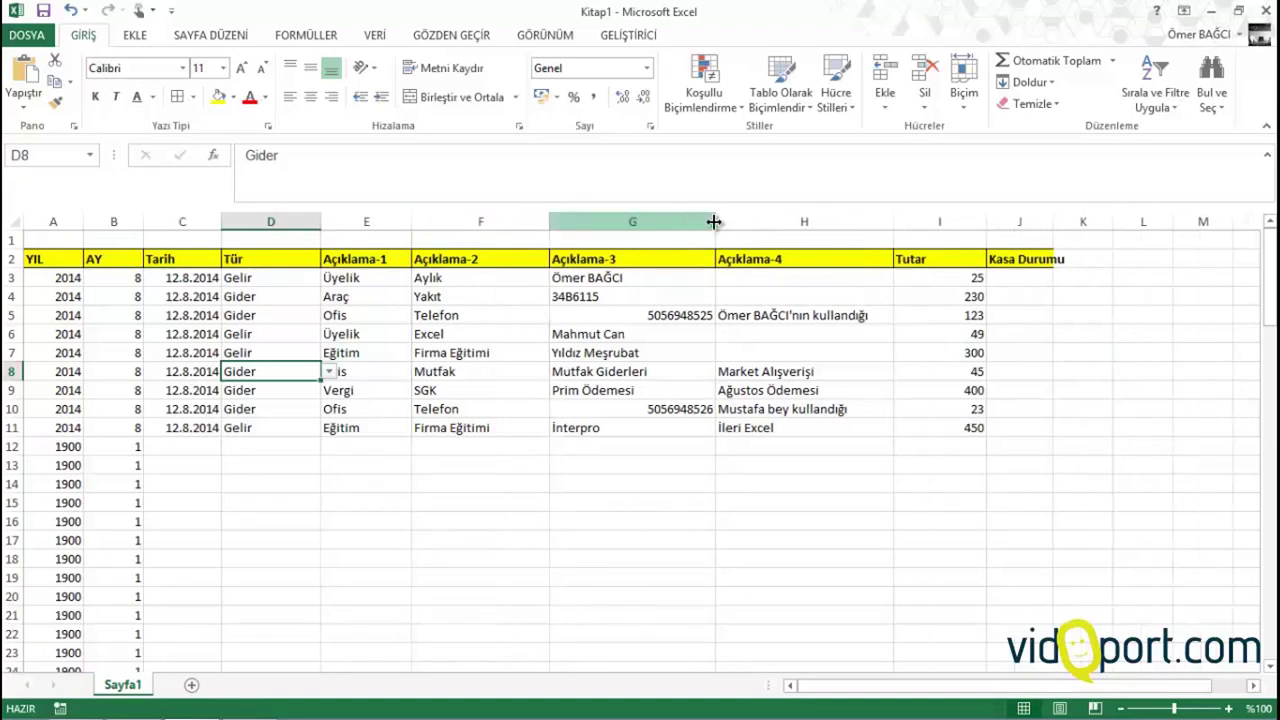
left_click_drag(714, 221, 706, 222)
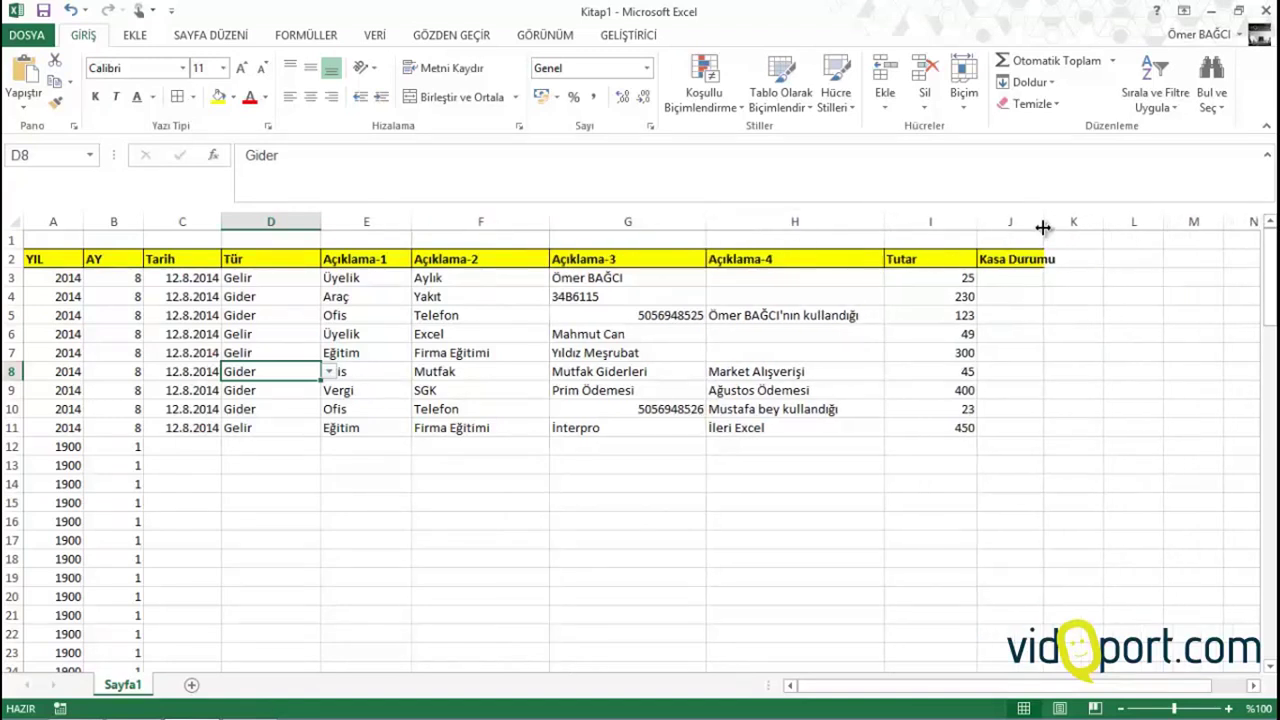
left_click_drag(1043, 222, 1067, 222)
left_click(1025, 277)
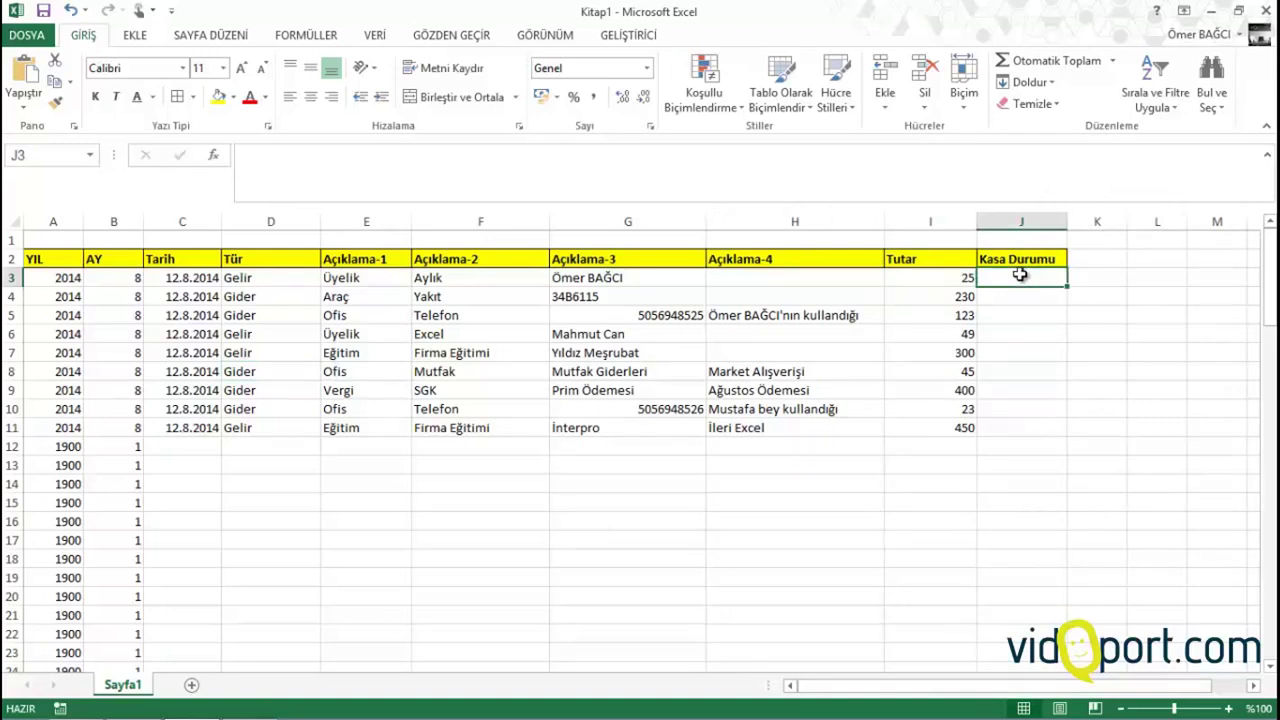
type("=e")
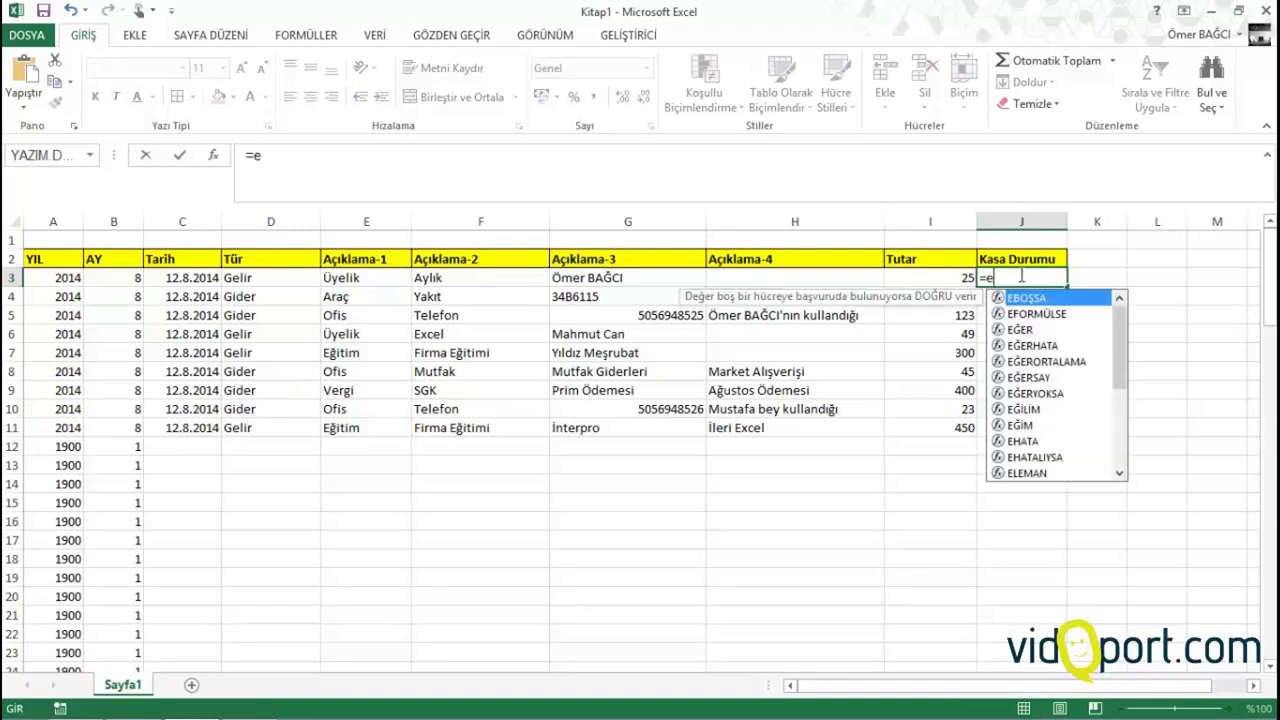
key("BackSpace")
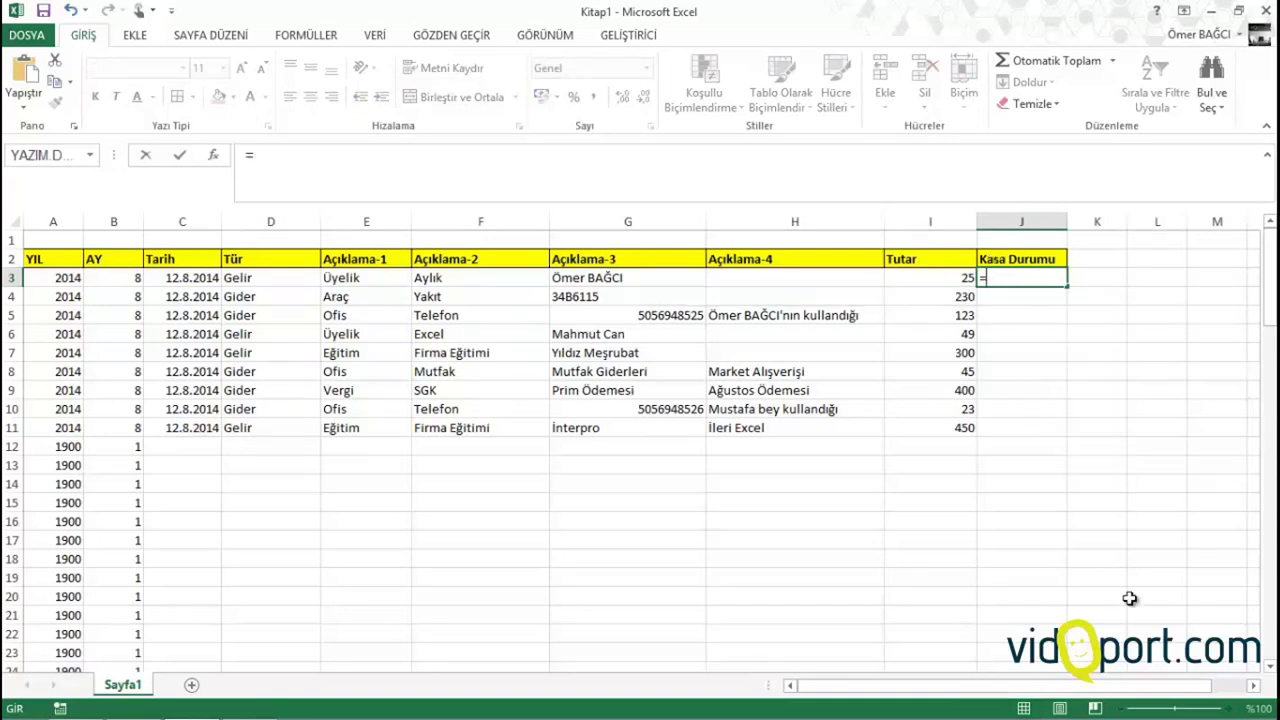
Step: Begin =ETOPLA in J3 with the anchored criteria range $D$3:D3
key("Escape")
left_click(1252, 686)
left_click(1252, 686)
left_click(1252, 686)
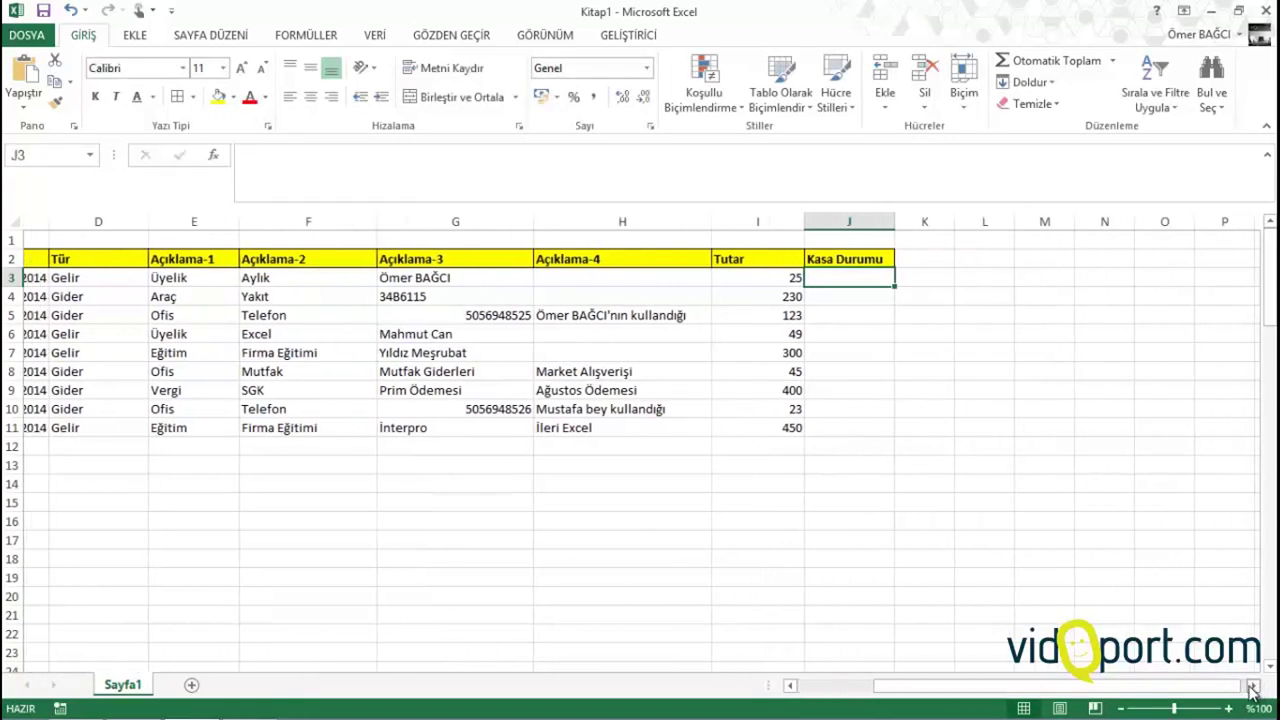
left_click(1252, 686)
left_click(1252, 686)
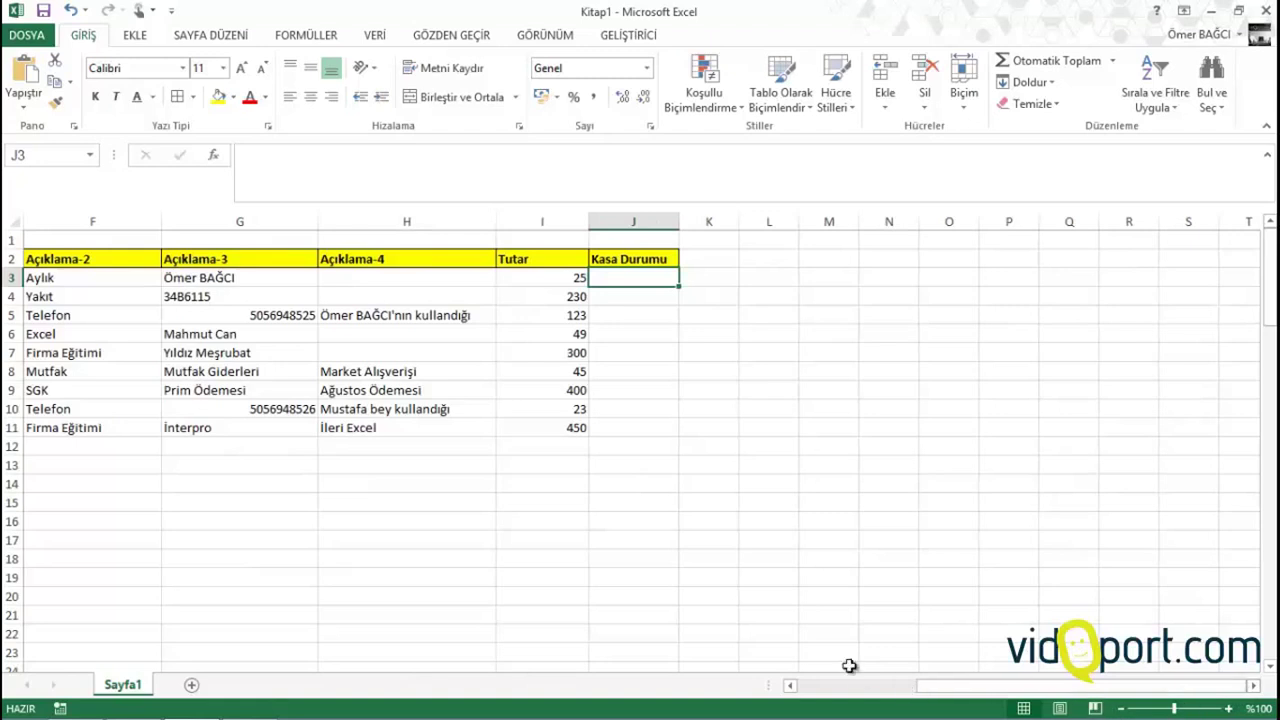
left_click(790, 686)
left_click(790, 686)
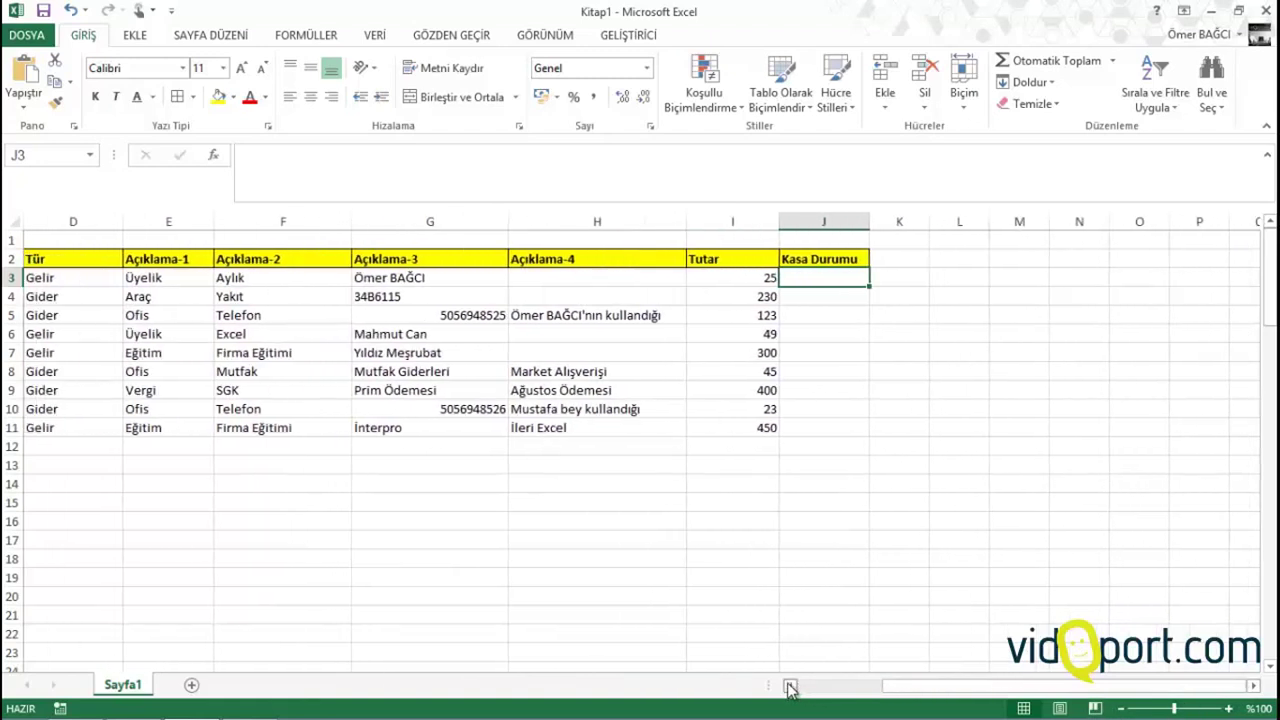
type("=e")
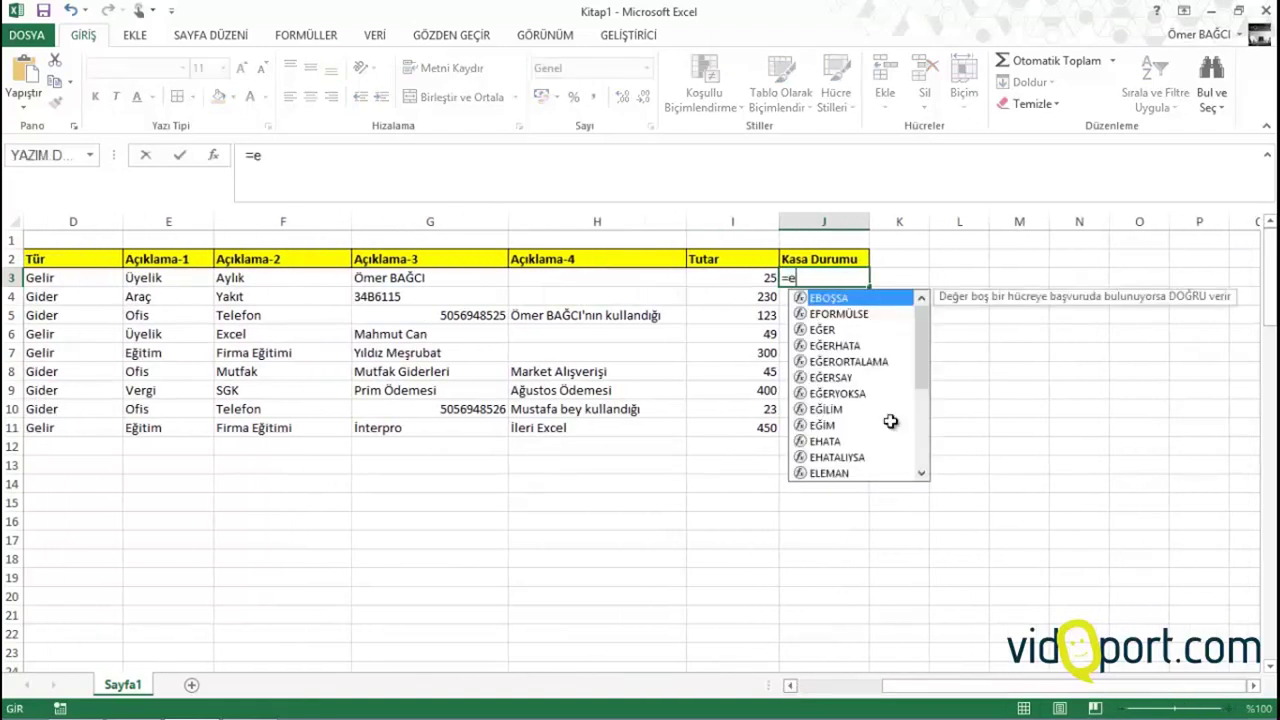
type("topla")
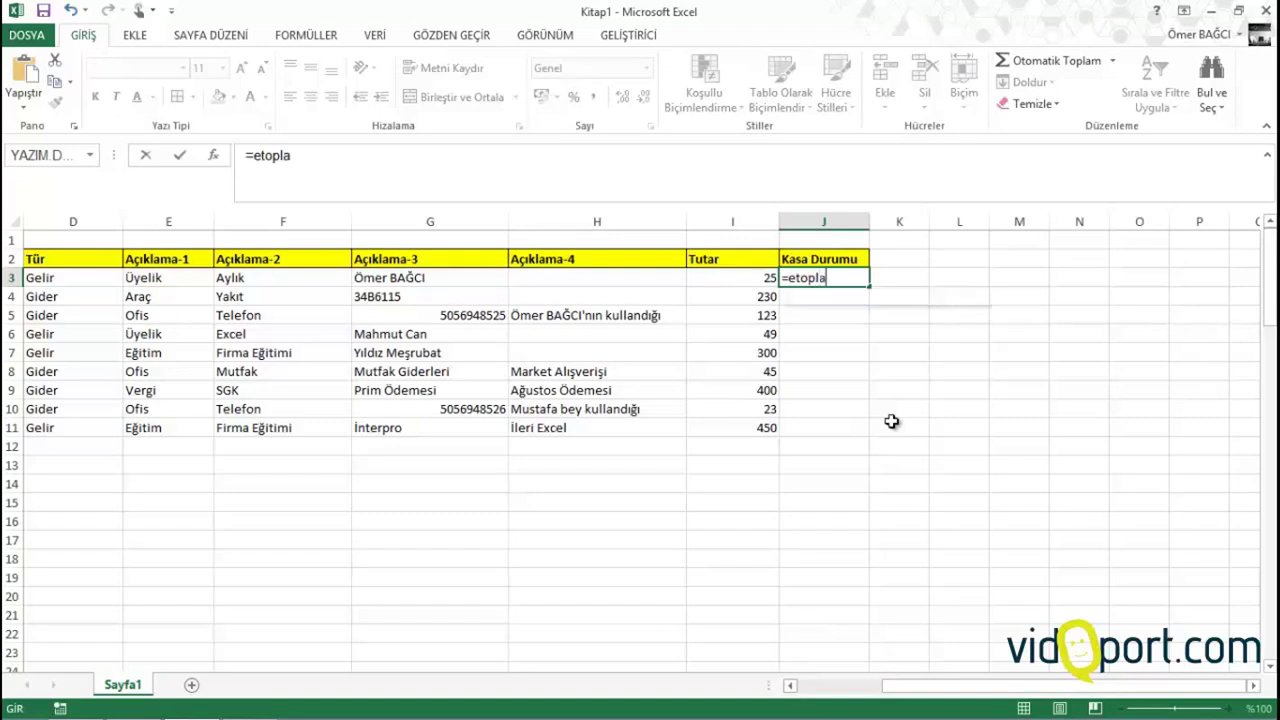
key("Tab")
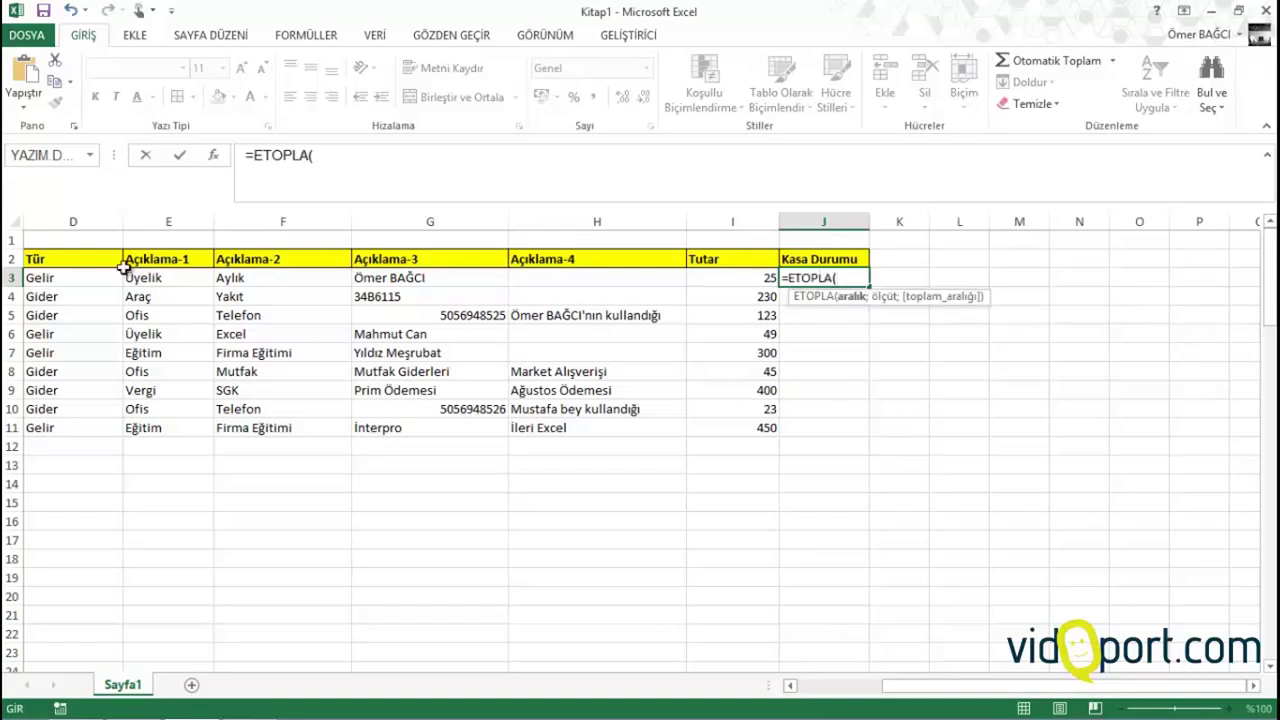
type("s")
key("BackSpace")
left_click(48, 276)
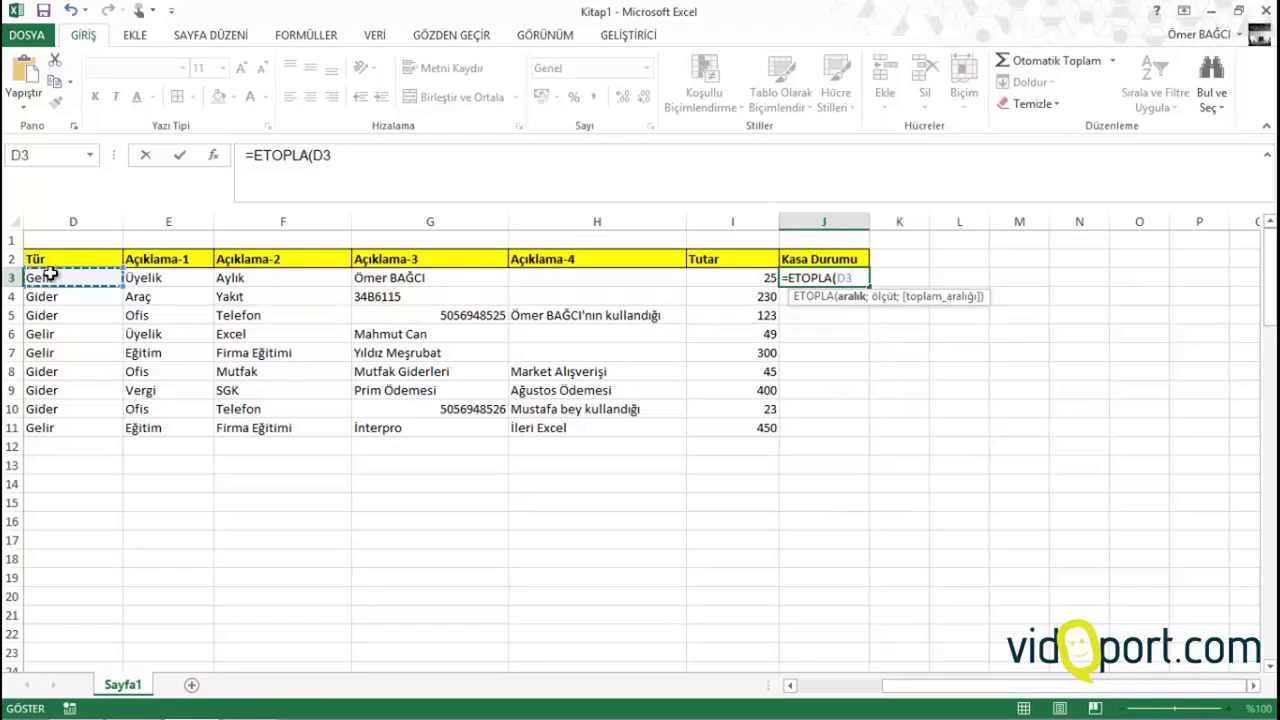
key("F8")
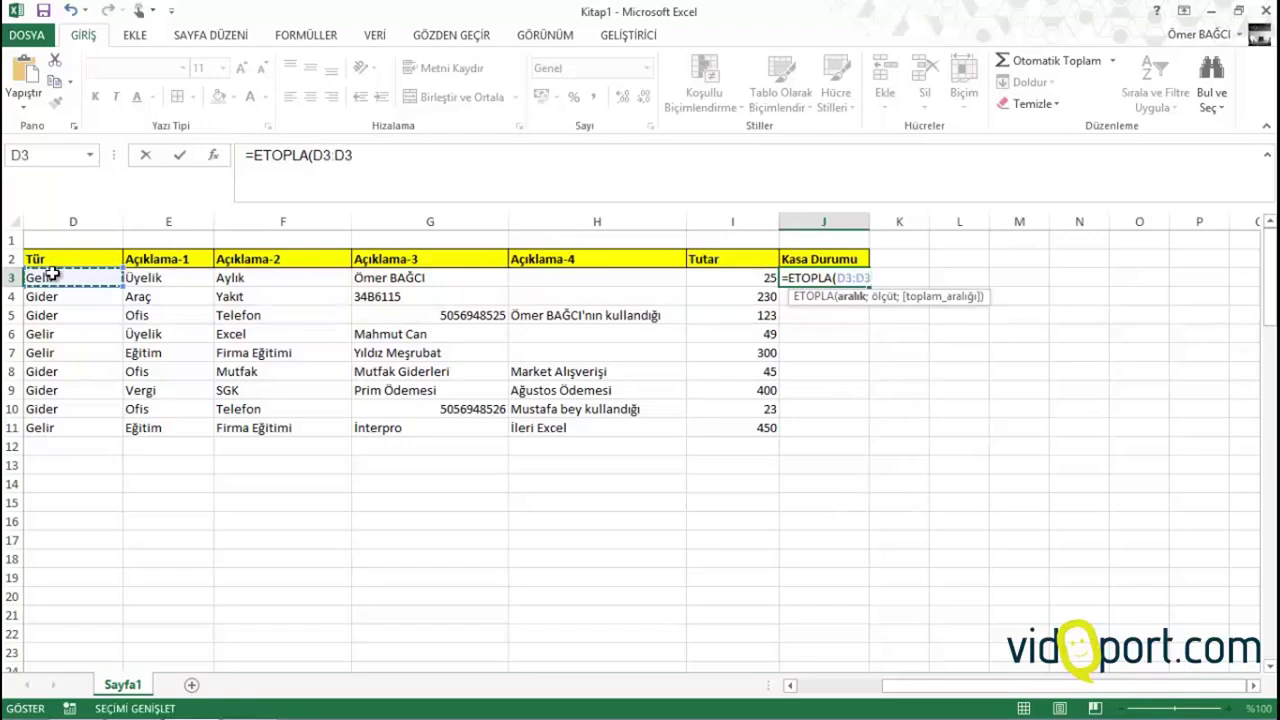
left_click(323, 155)
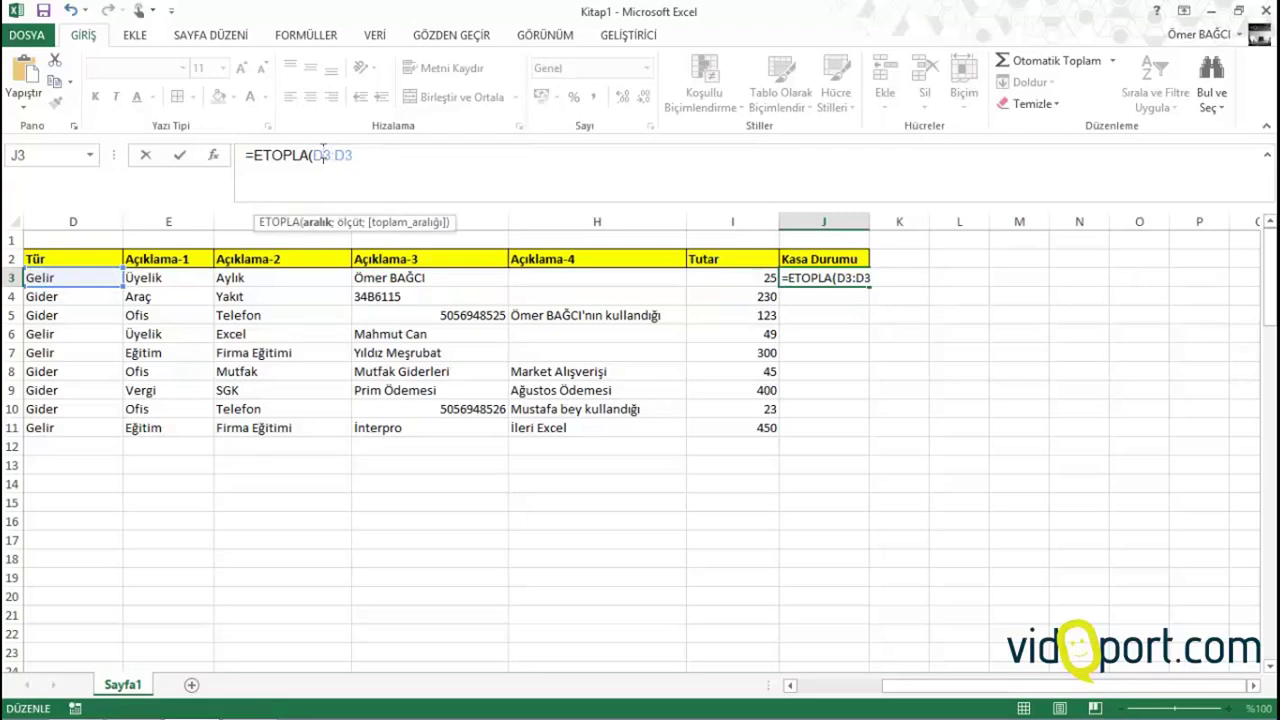
key("F4")
left_click(388, 156)
type(";")
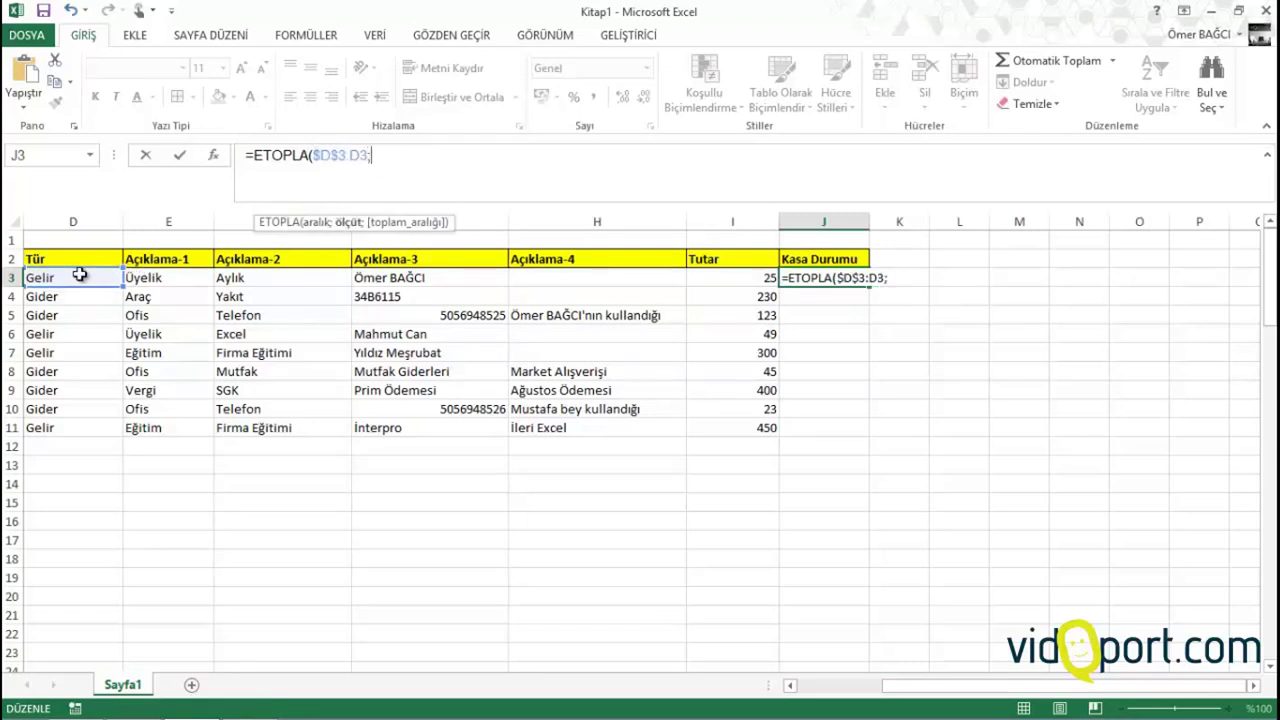
Step: Add criterion D3 and the anchored sum range $I$3:I3 to the formula
left_click(78, 275)
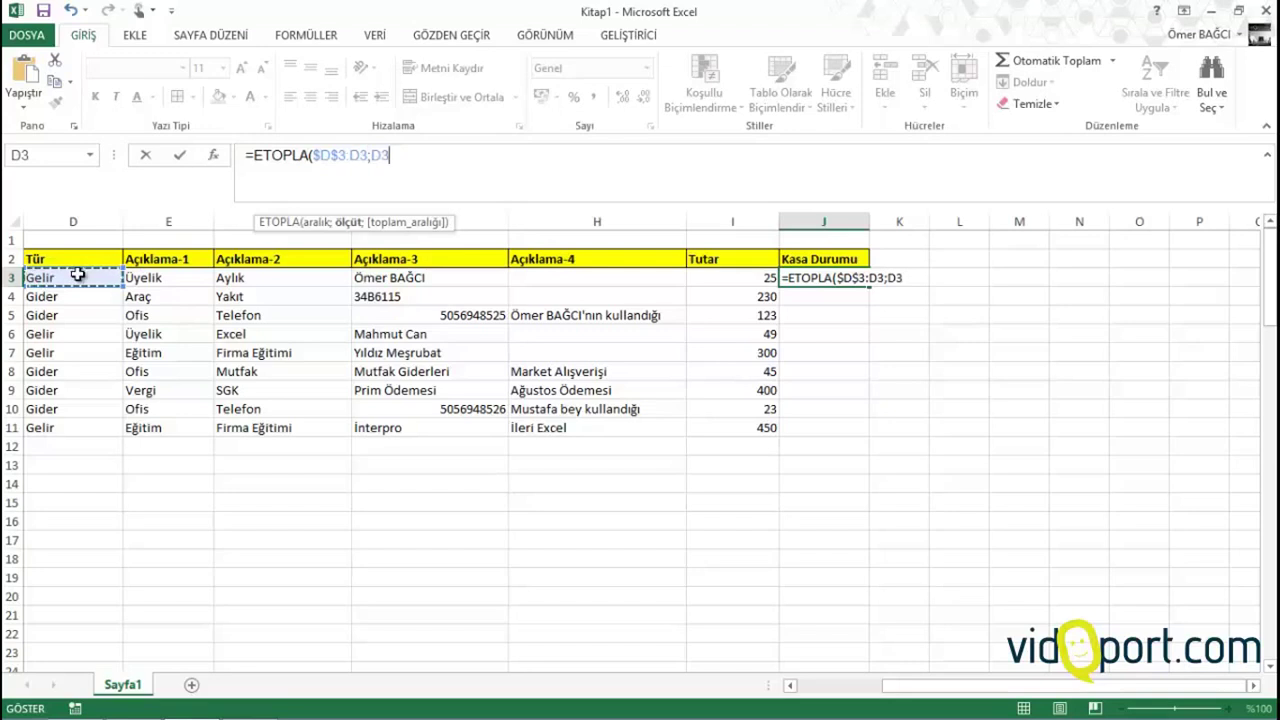
type(";")
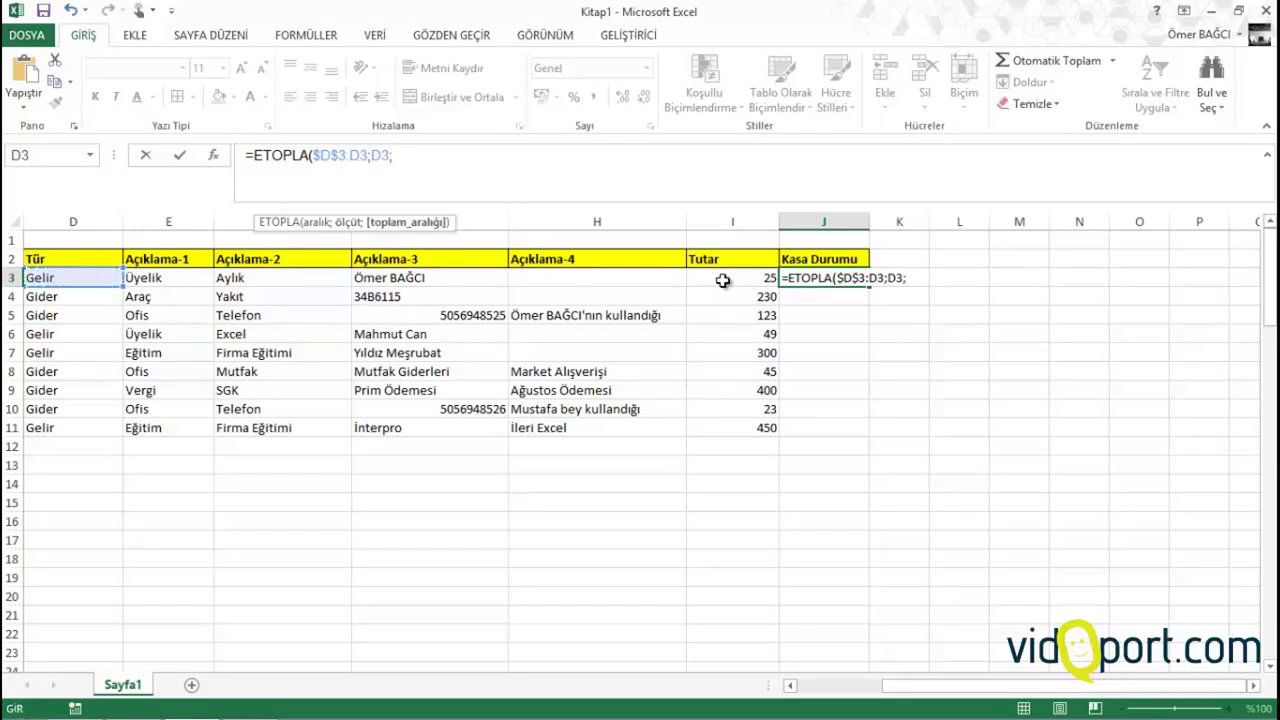
left_click(722, 281)
key("F8")
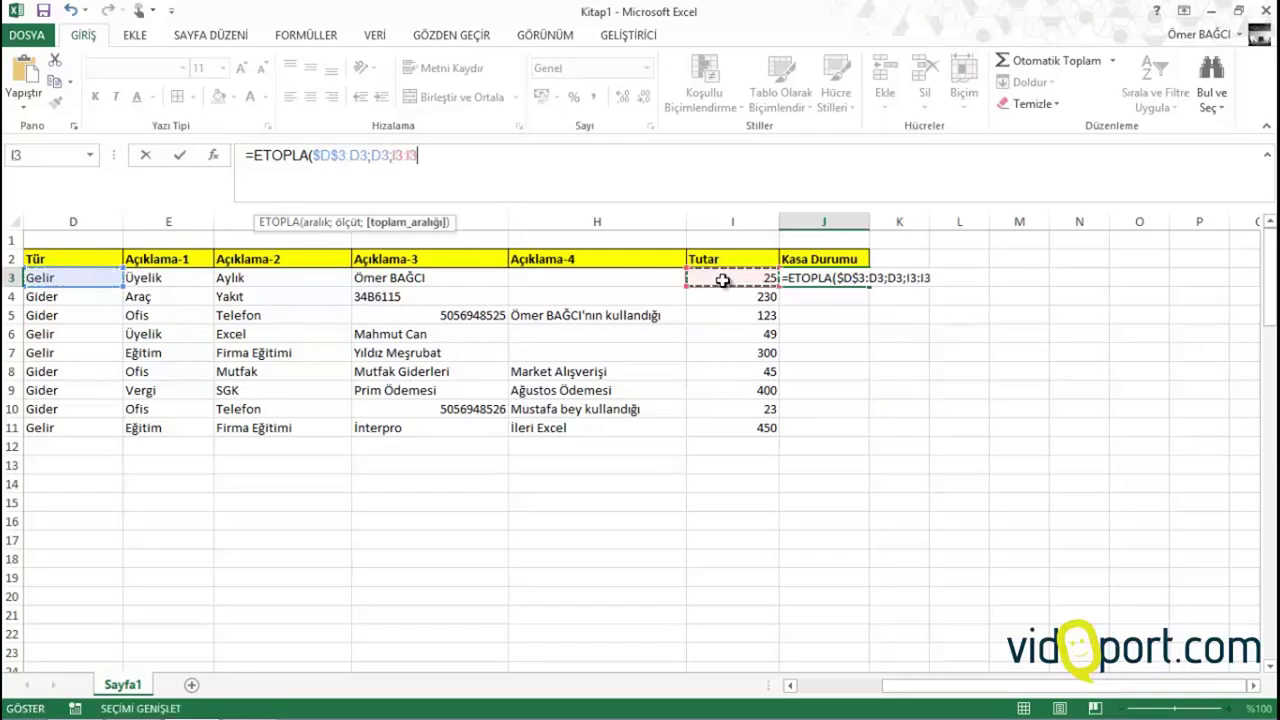
double_click(398, 157)
left_click(399, 153)
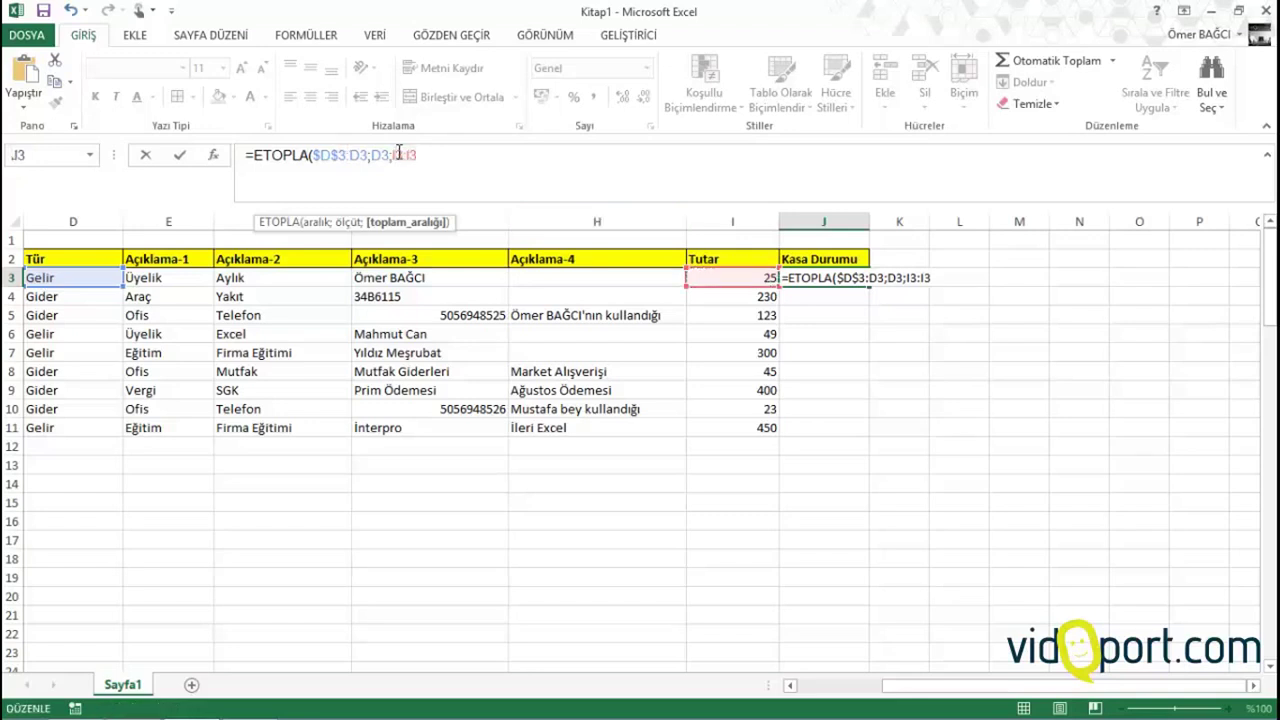
key("F4")
left_click(472, 153)
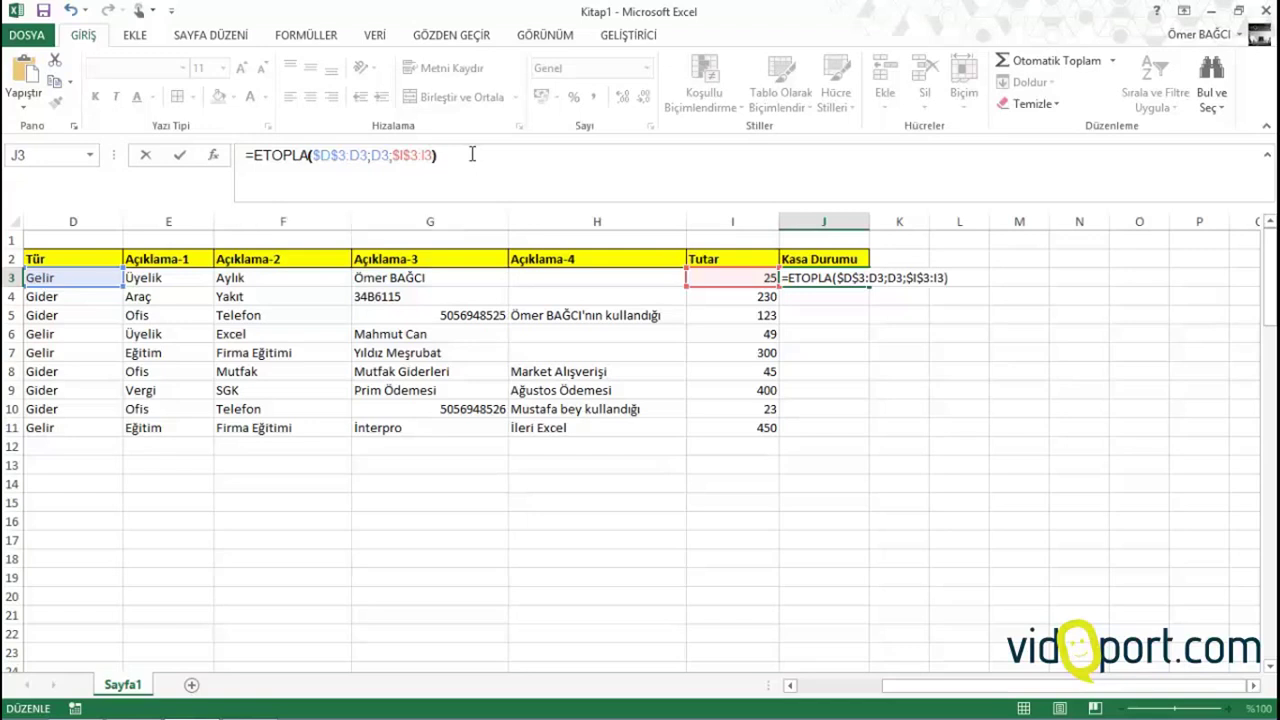
Step: Append a minus and a copy of the ETOPLA expression in J3
type("-e")
key("BackSpace")
left_click_drag(251, 154, 481, 166)
key("ctrl+c")
left_click(531, 157)
key("ctrl+v")
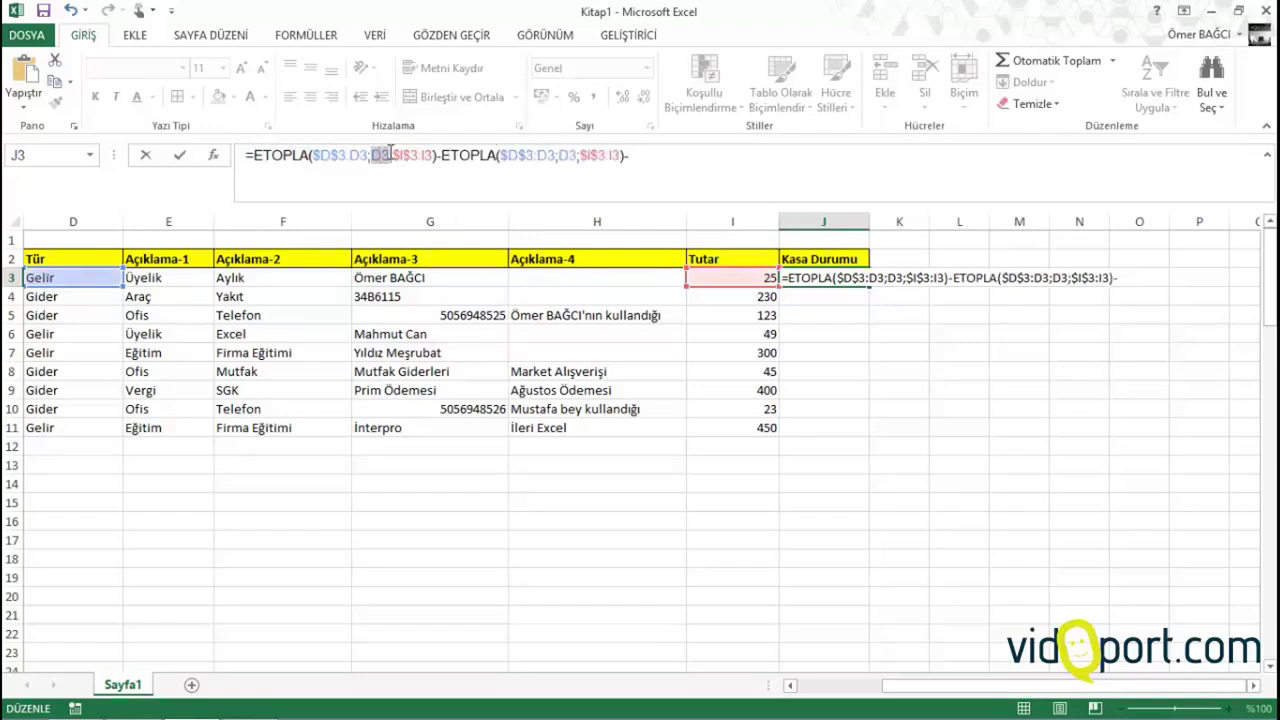
Step: Change the criteria to "Gelir" and "Gider", drop the trailing minus and commit
left_click_drag(390, 153, 390, 156)
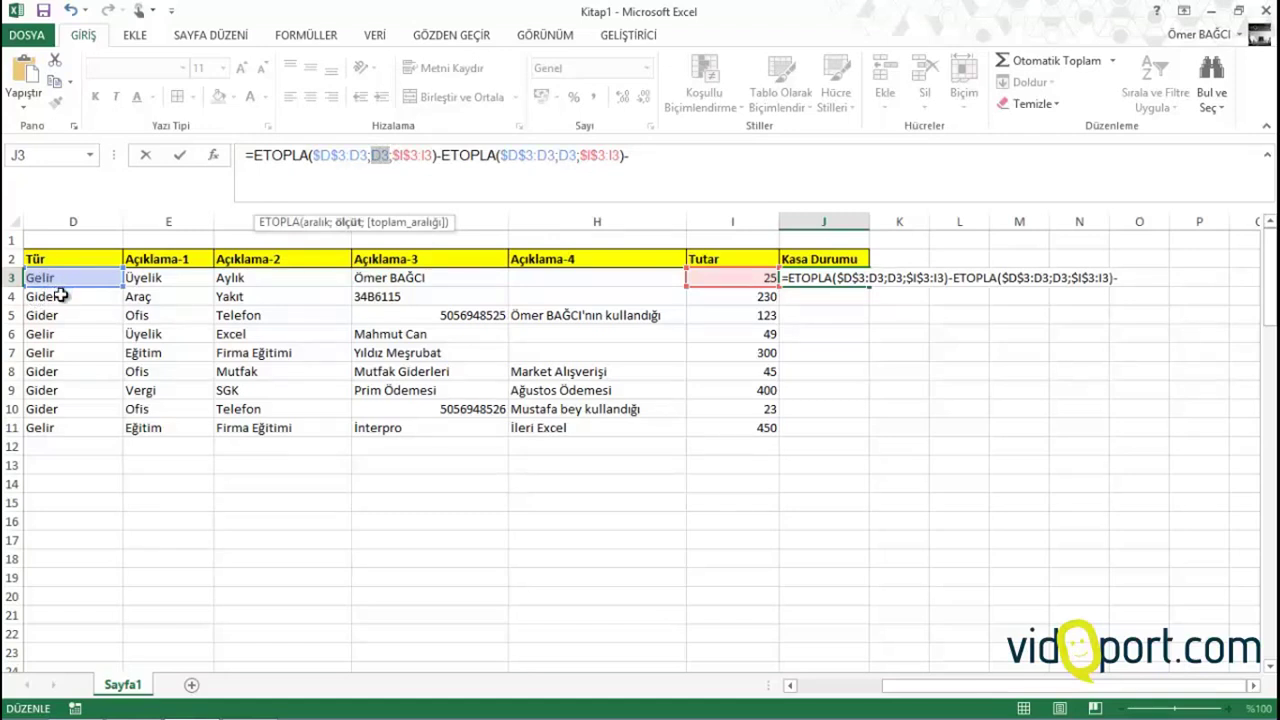
type("\"")
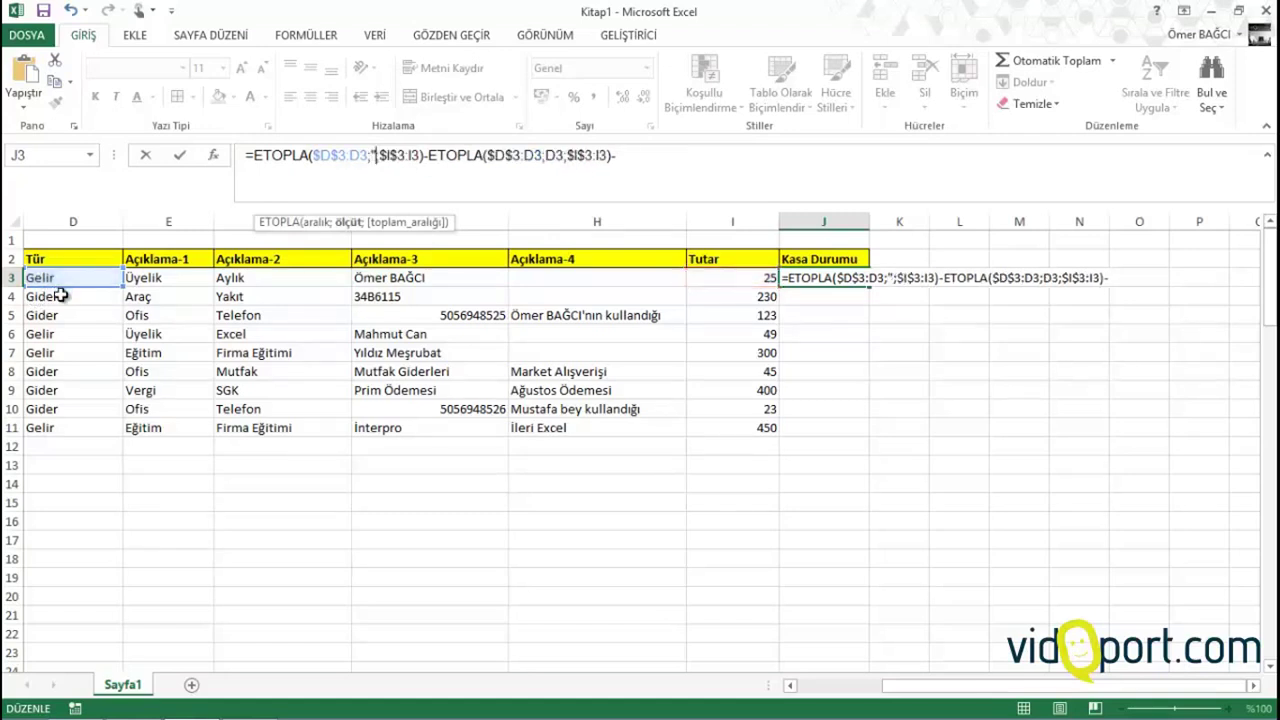
type("Gelir")
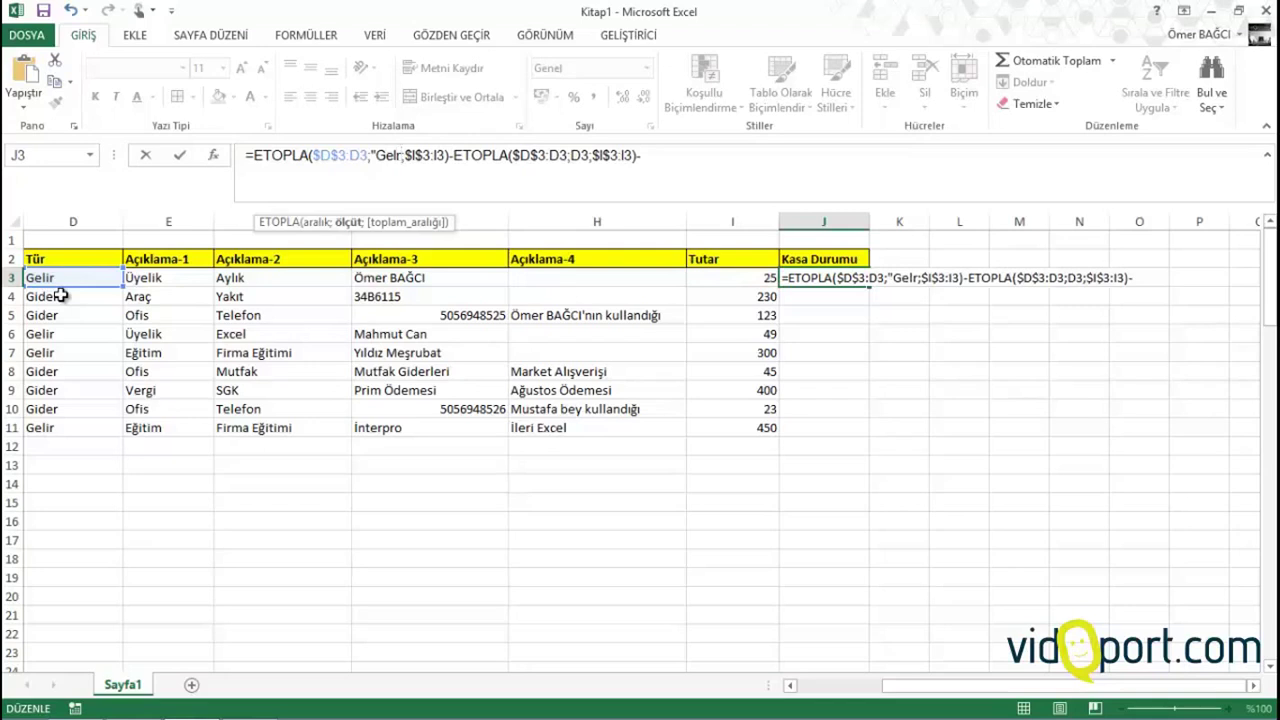
type("\"")
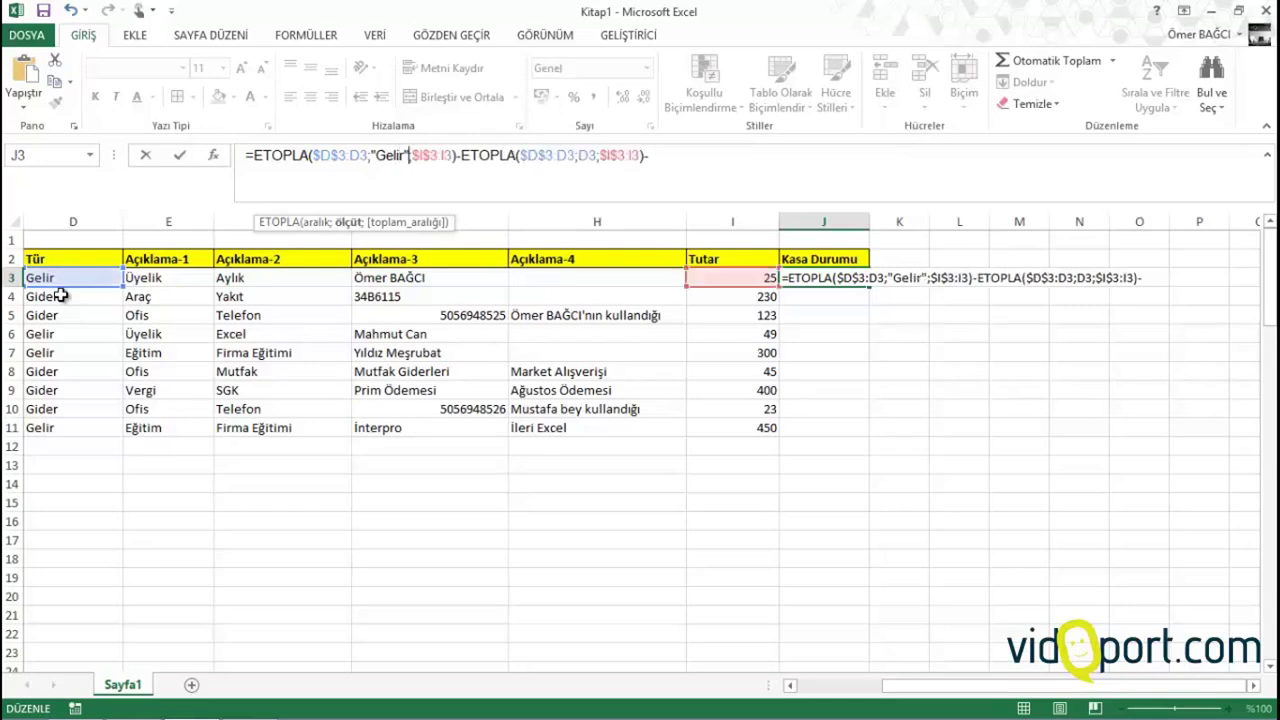
left_click(580, 155)
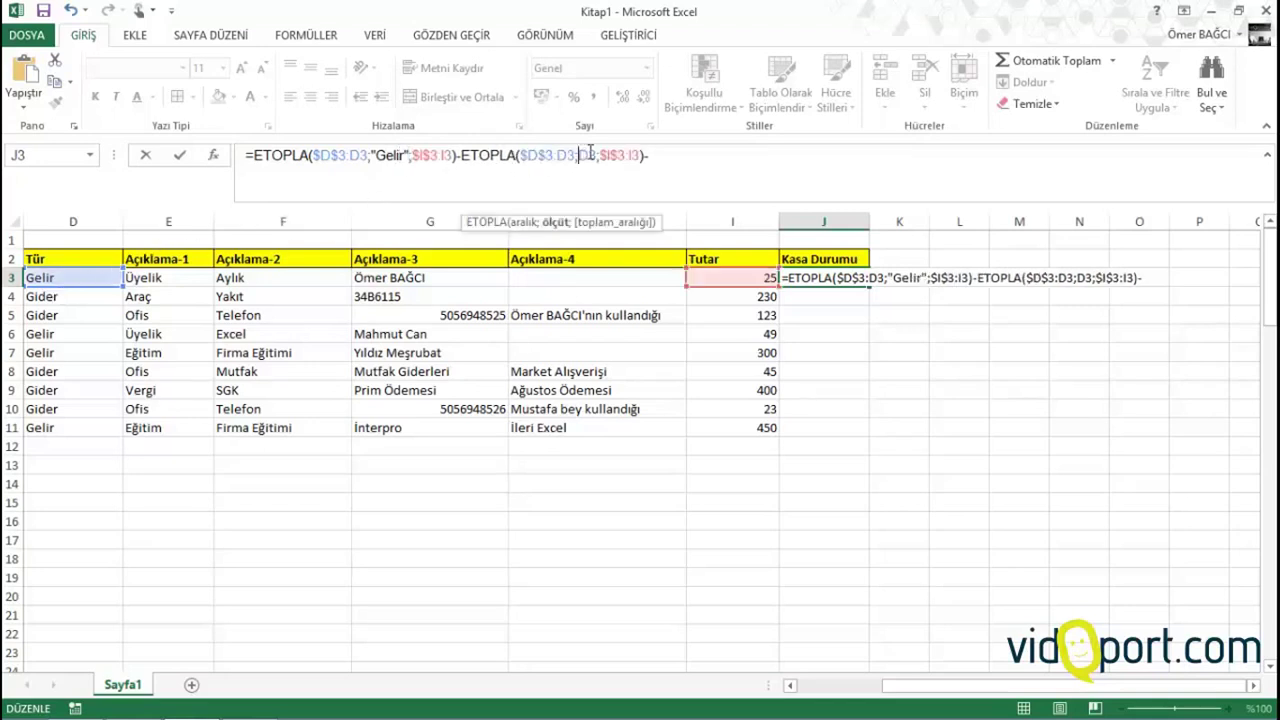
type("\"")
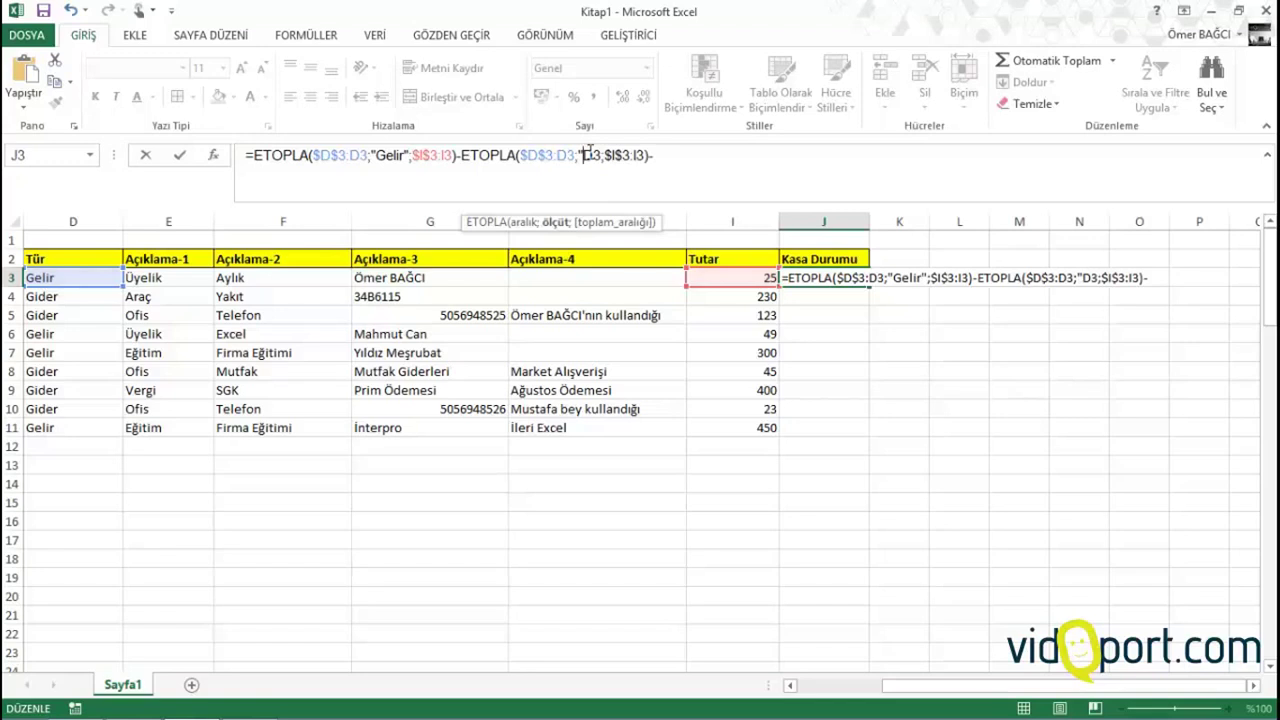
type("Gider\"")
key("Delete")
key("Delete")
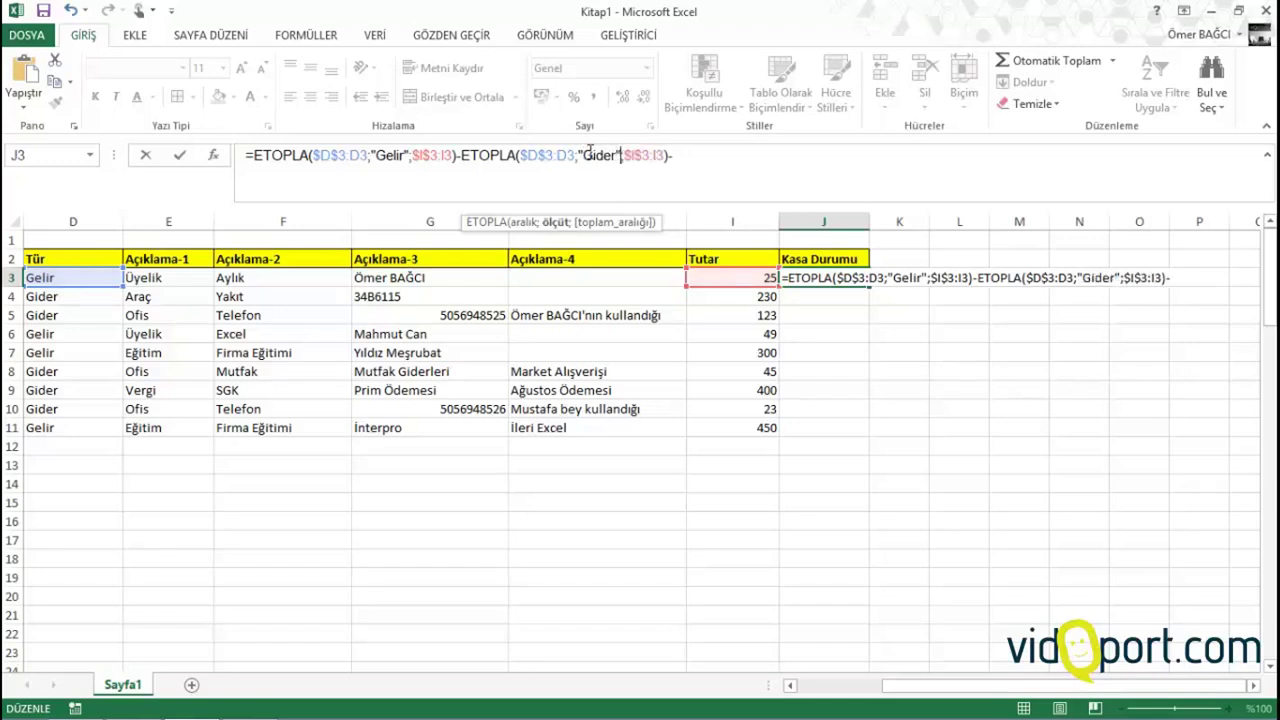
left_click(721, 156)
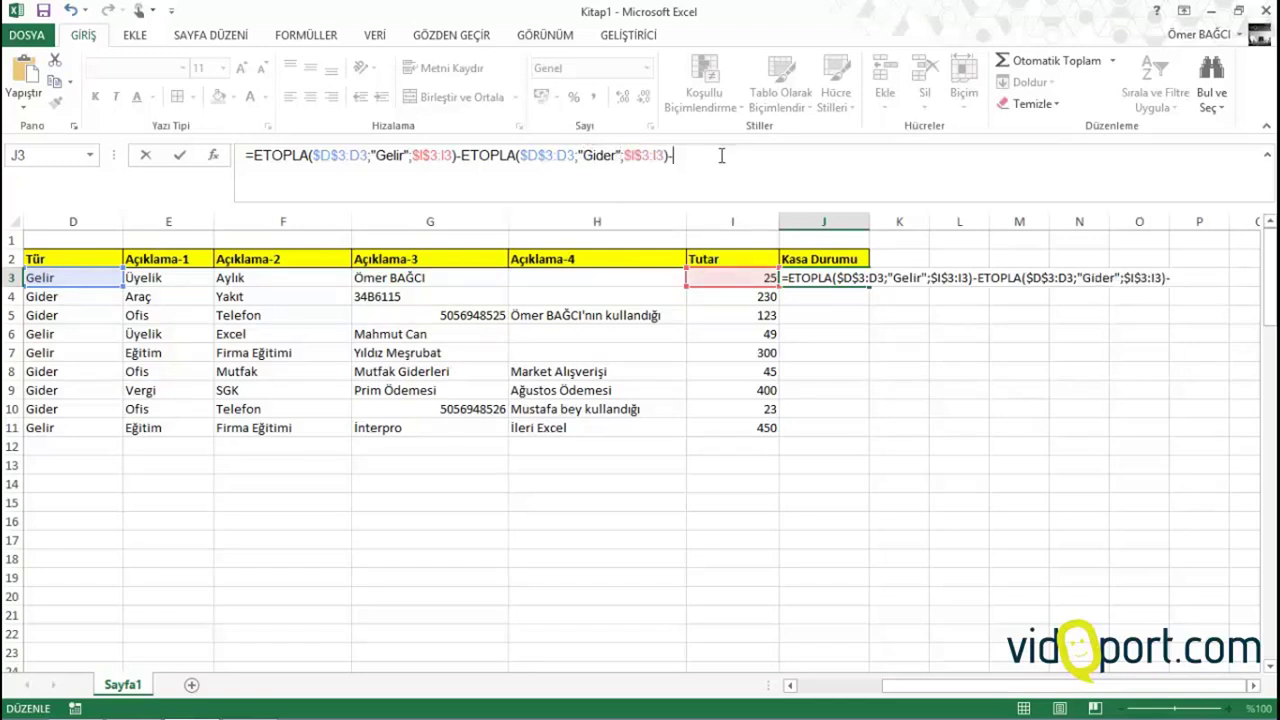
key("BackSpace")
key("Return")
Step: Fill the J3 balance formula down column J to row 100
left_click(814, 277)
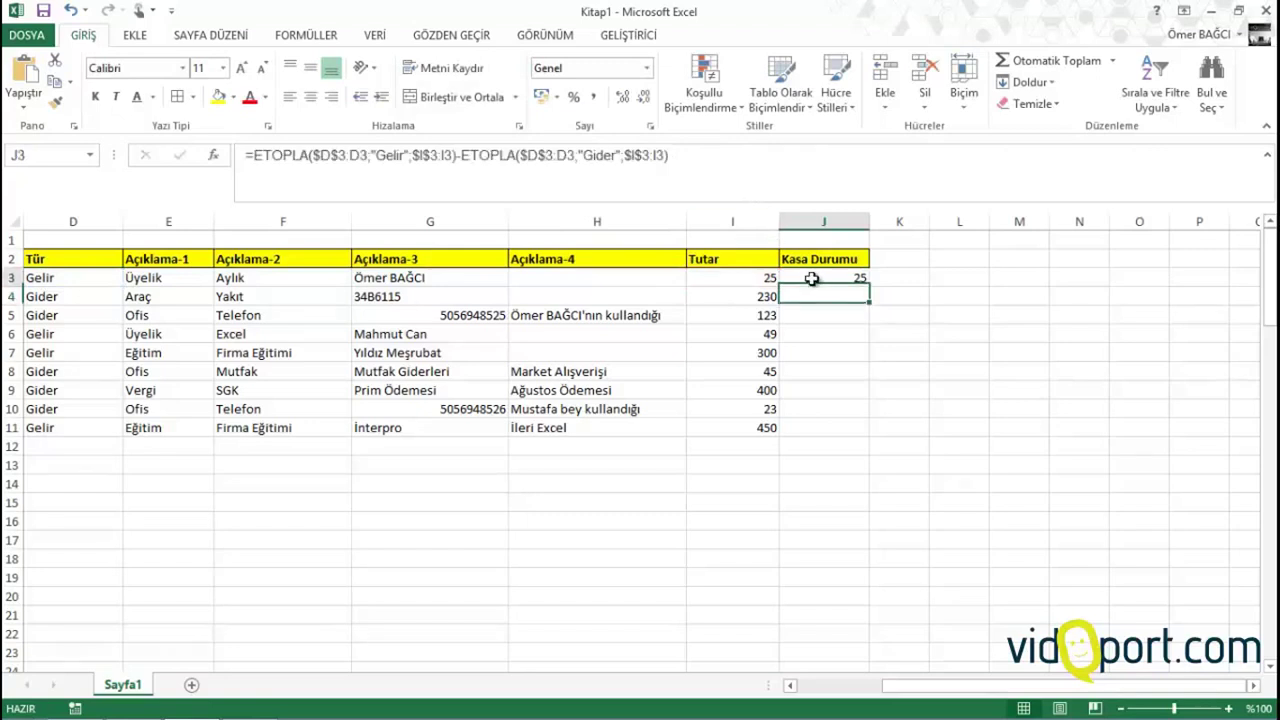
left_click_drag(870, 288, 881, 648)
scroll(767, 508, "up", 20)
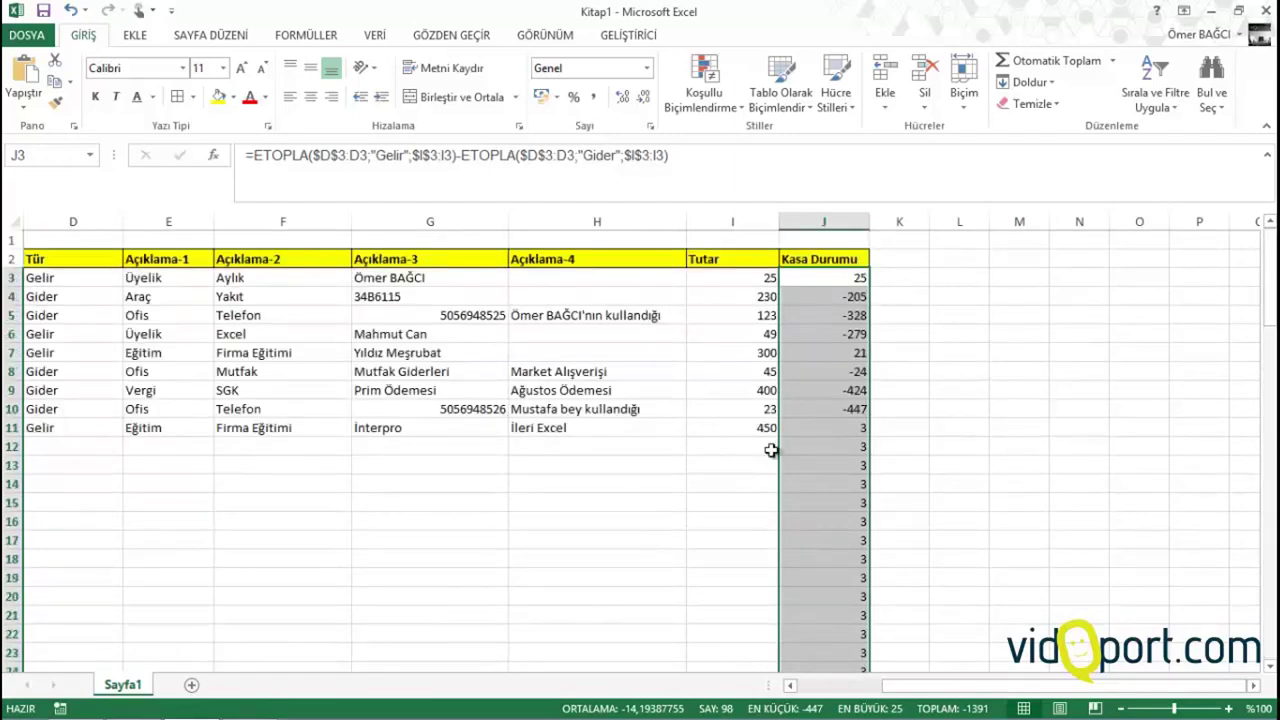
Step: Format column J as Number with 2 decimals and red negatives
left_click(593, 97)
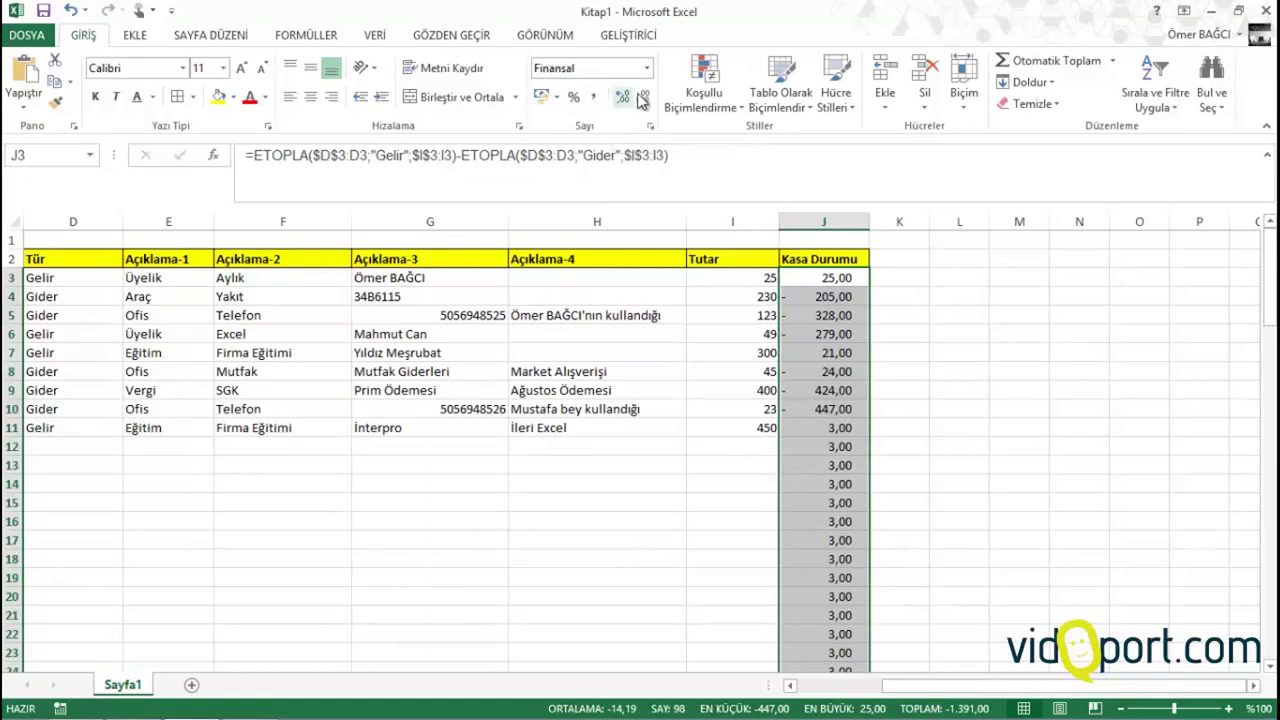
left_click(652, 126)
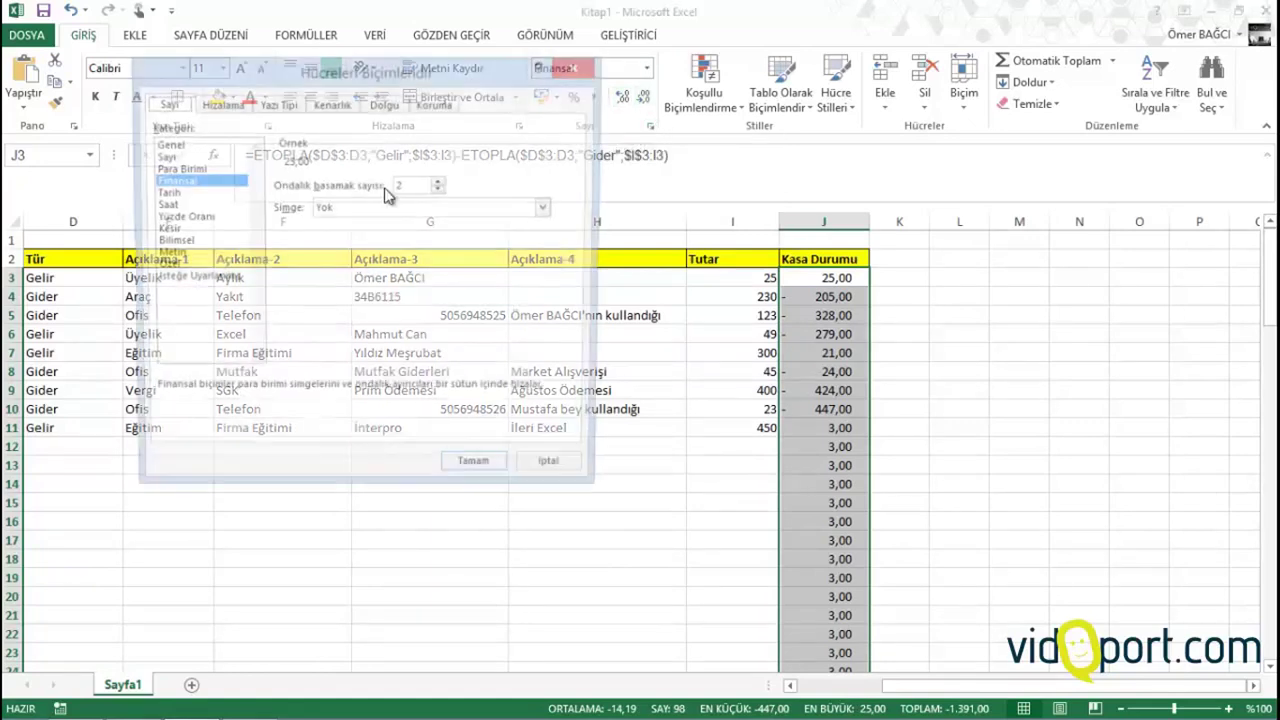
left_click(165, 157)
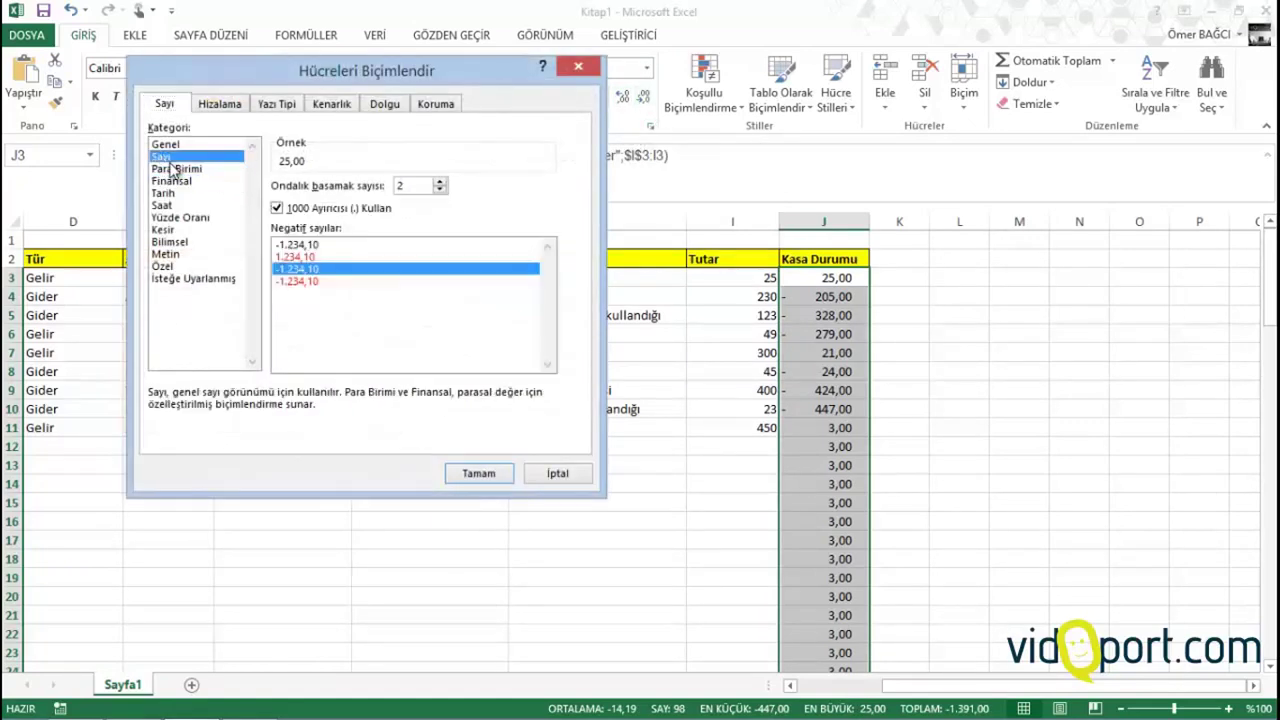
left_click(300, 282)
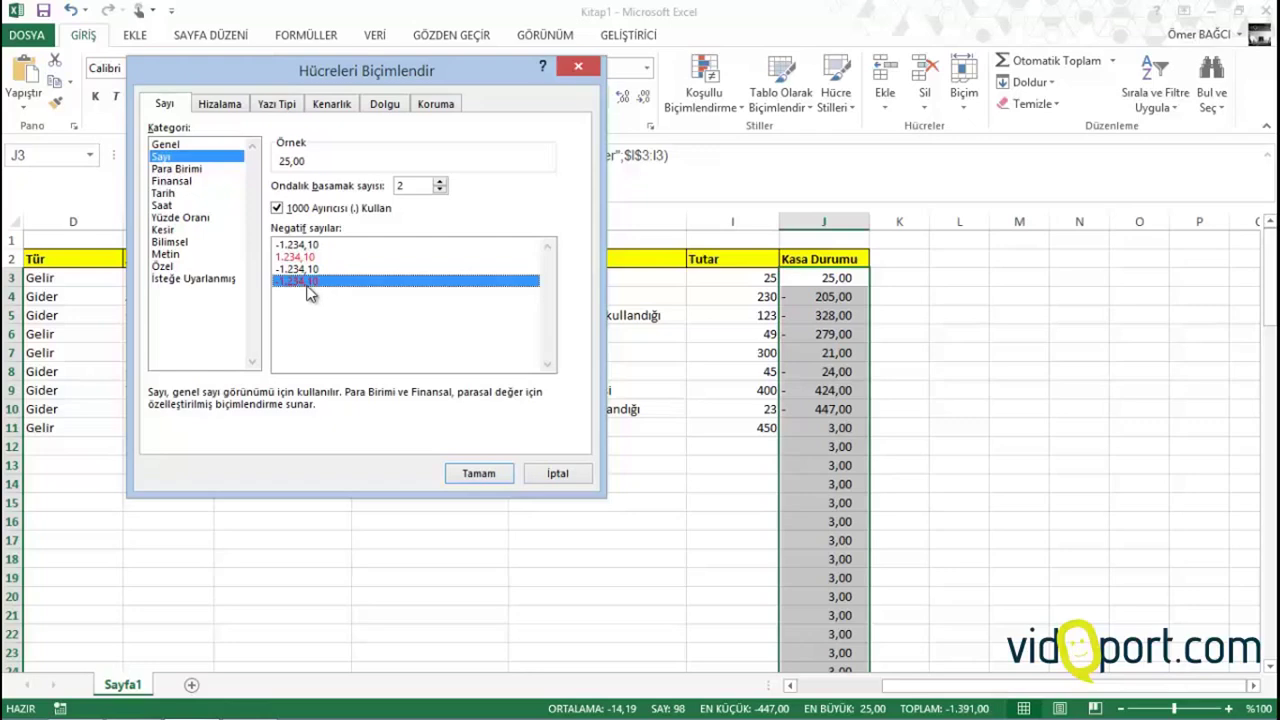
left_click(480, 474)
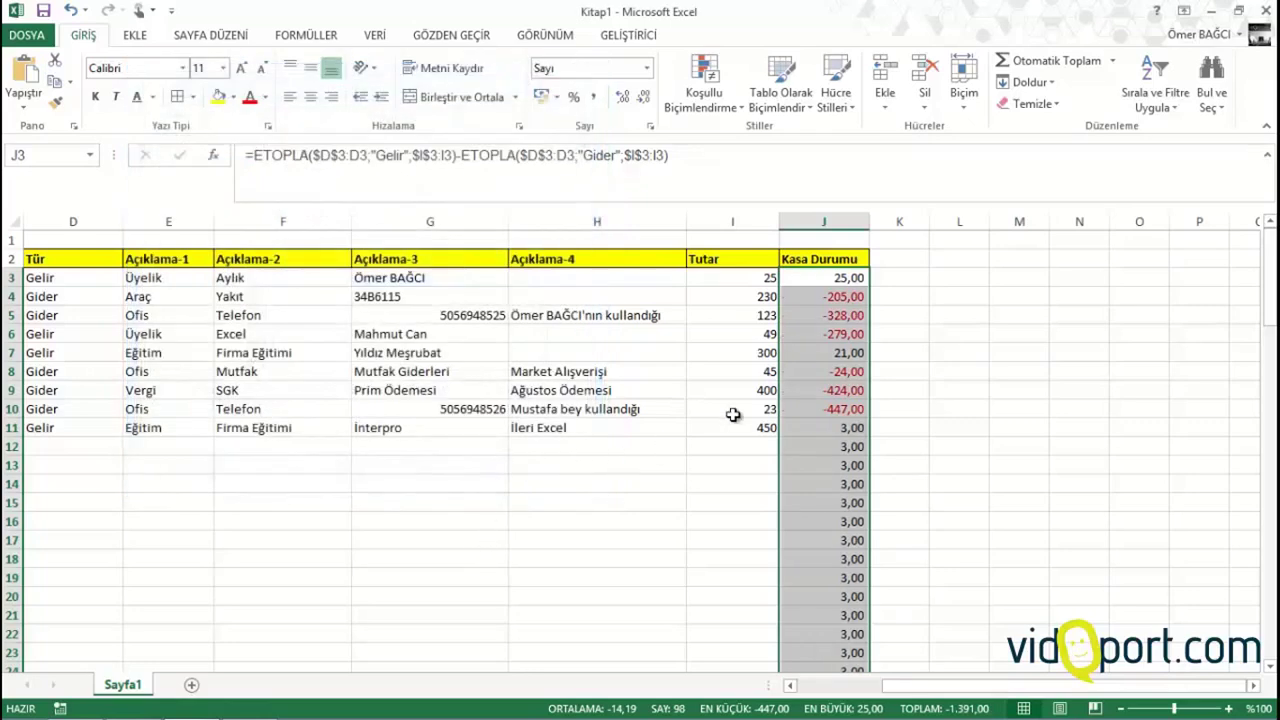
left_click_drag(873, 217, 863, 216)
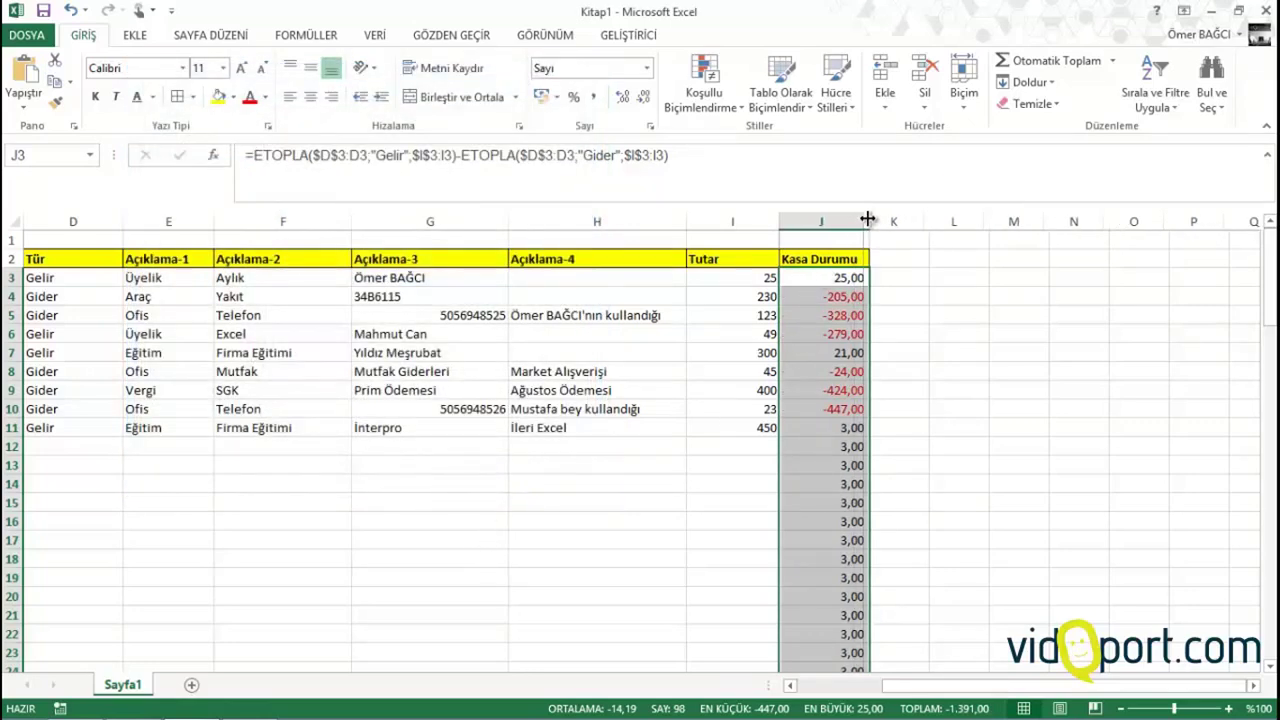
Step: Check the copied Kasa Durumu balance formulas in J12, J14 and J16 and the YIL/AY columns
left_click(818, 524)
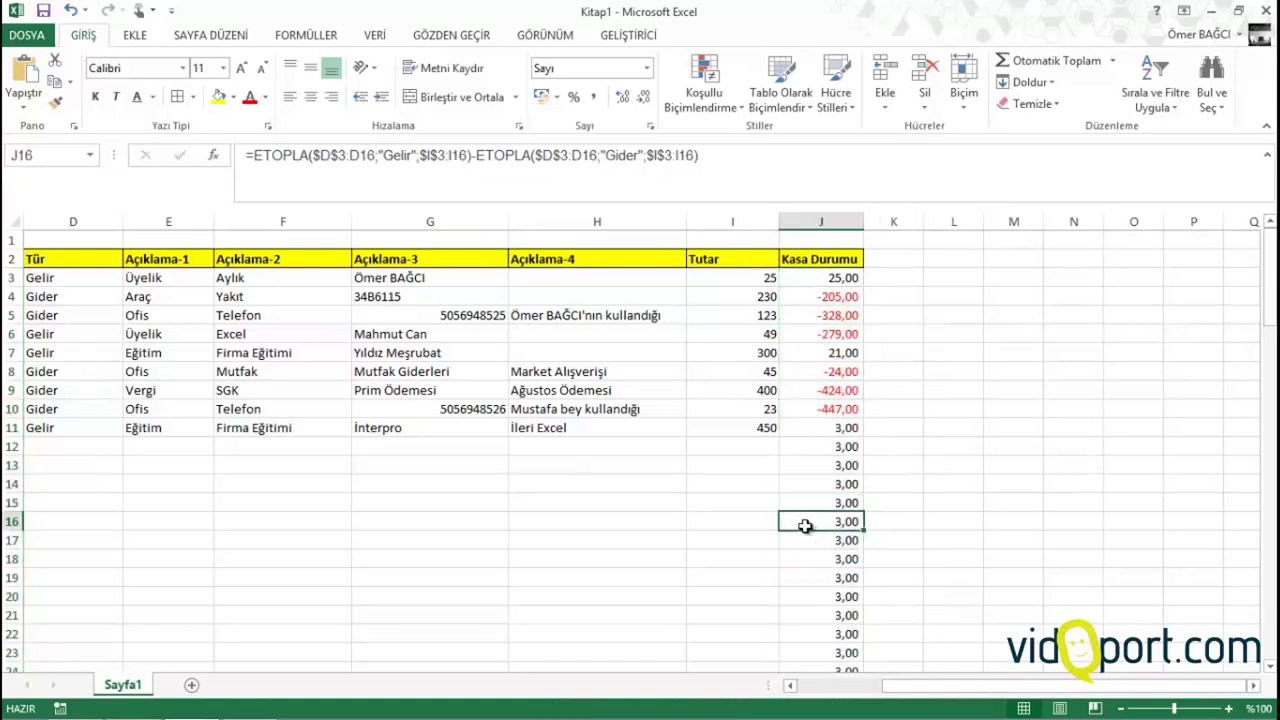
left_click(203, 535)
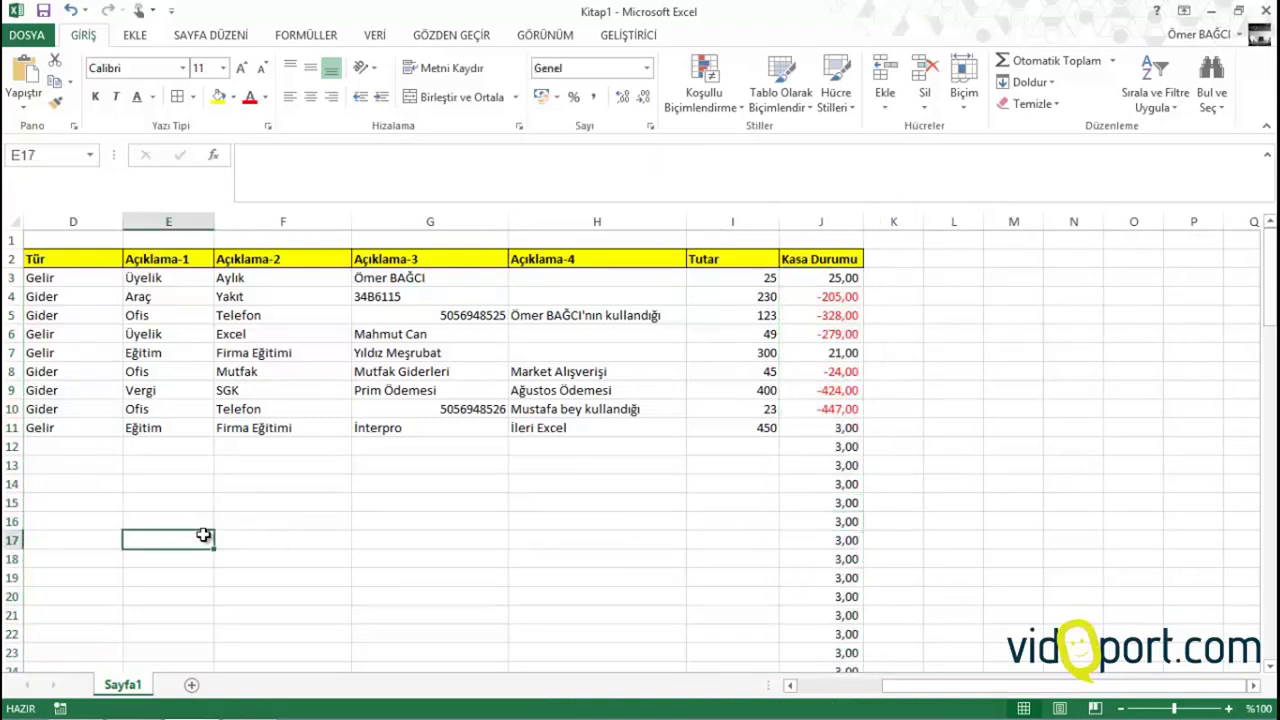
key("Left")
key("Left")
key("Left")
key("Left")
key("Right")
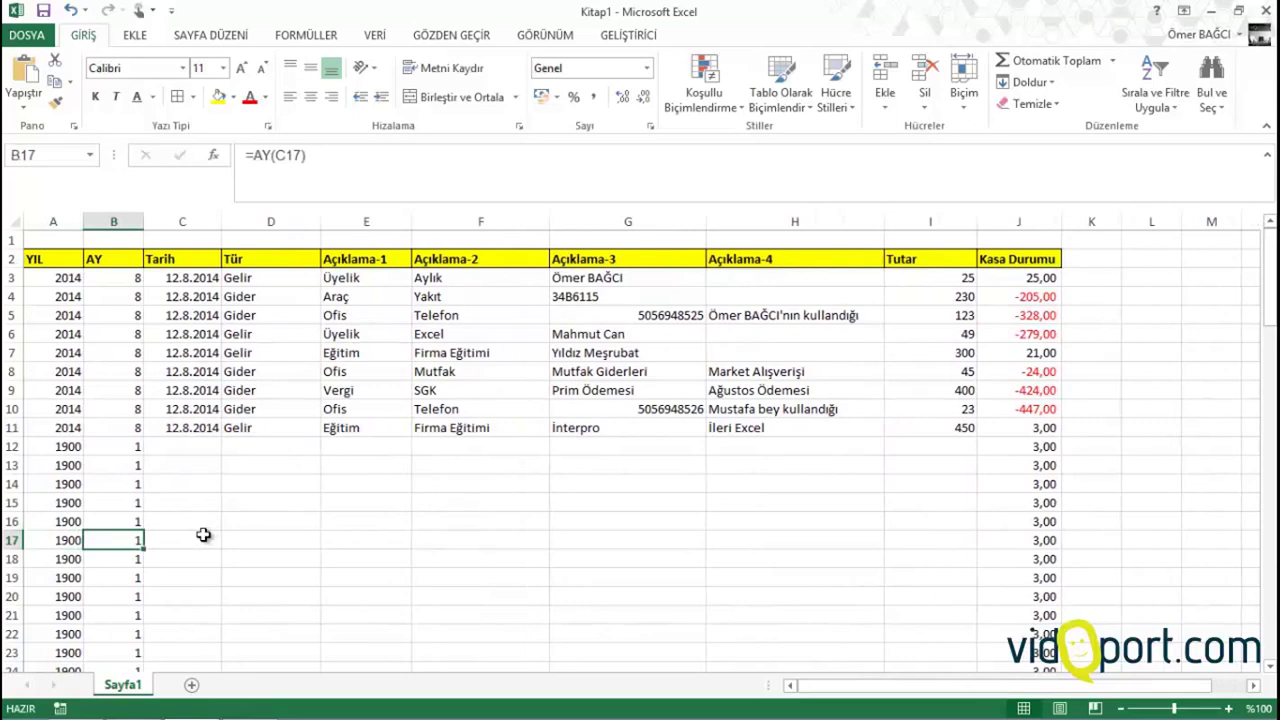
key("Left")
key("Up")
key("Up")
key("Up")
key("Up")
key("Up")
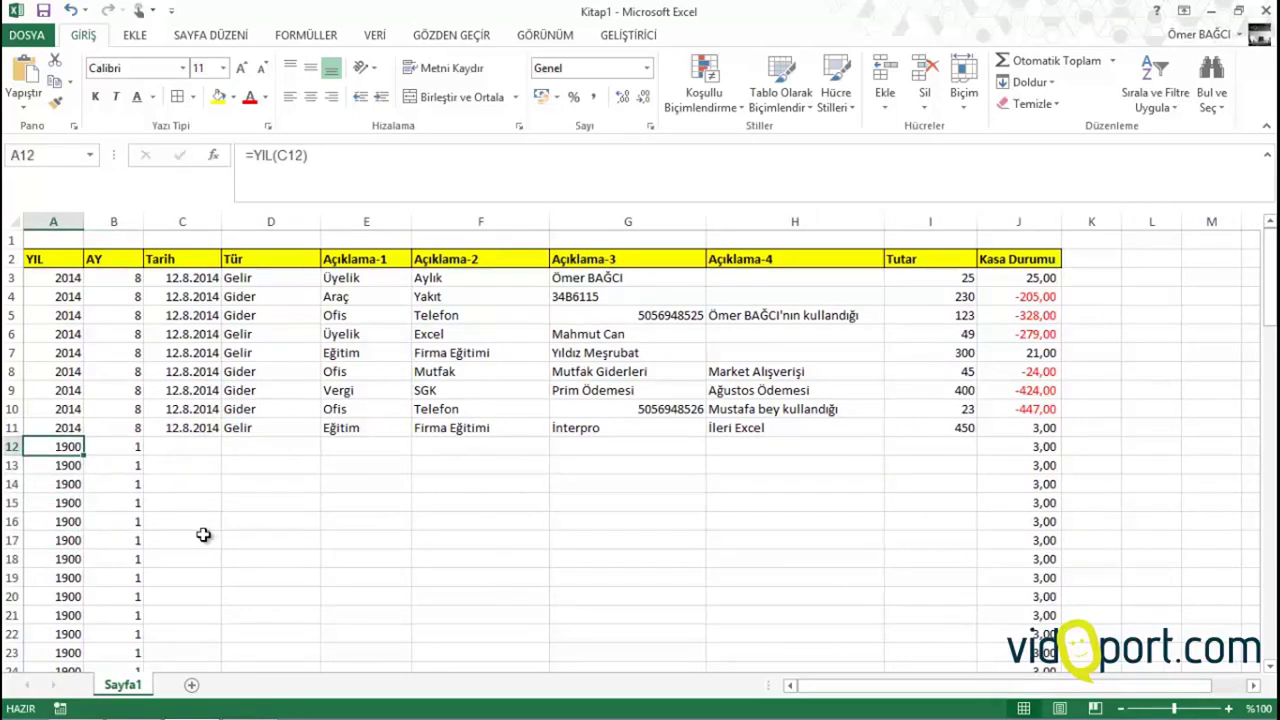
left_click(1054, 445)
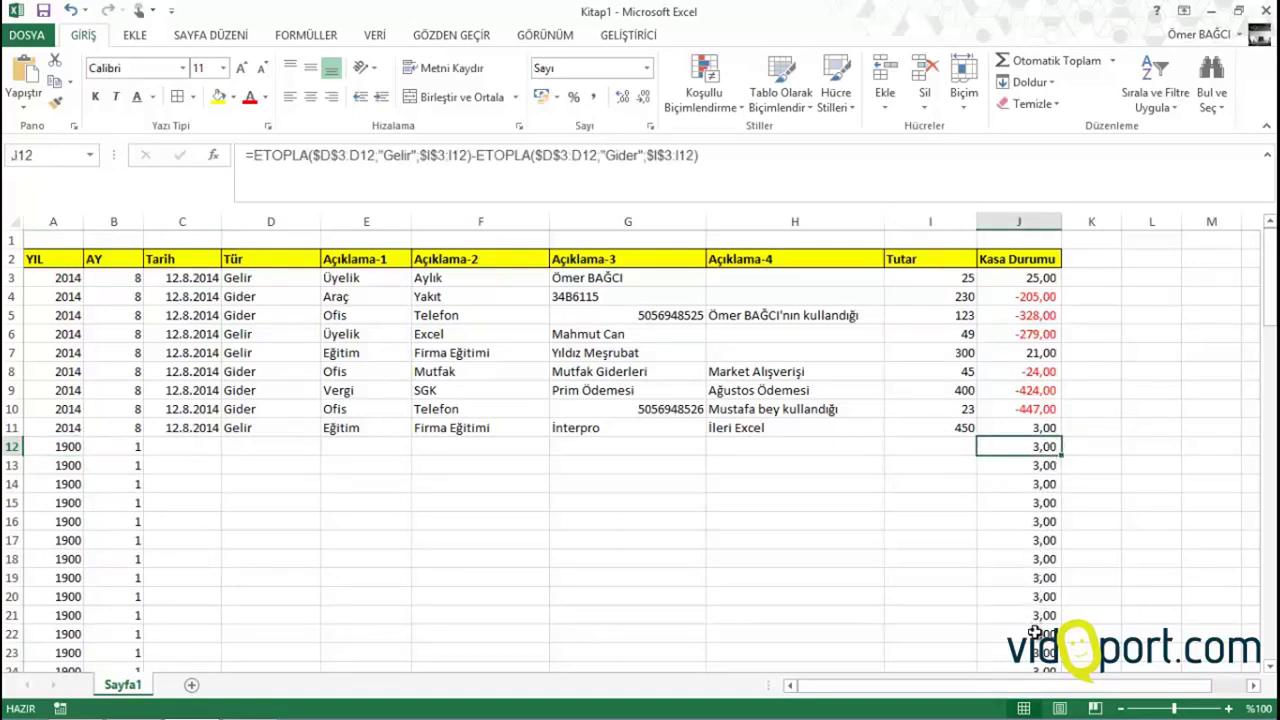
scroll(1044, 625, "down", 3)
scroll(1044, 625, "down", 1)
scroll(1046, 600, "up", 4)
left_click(1051, 486)
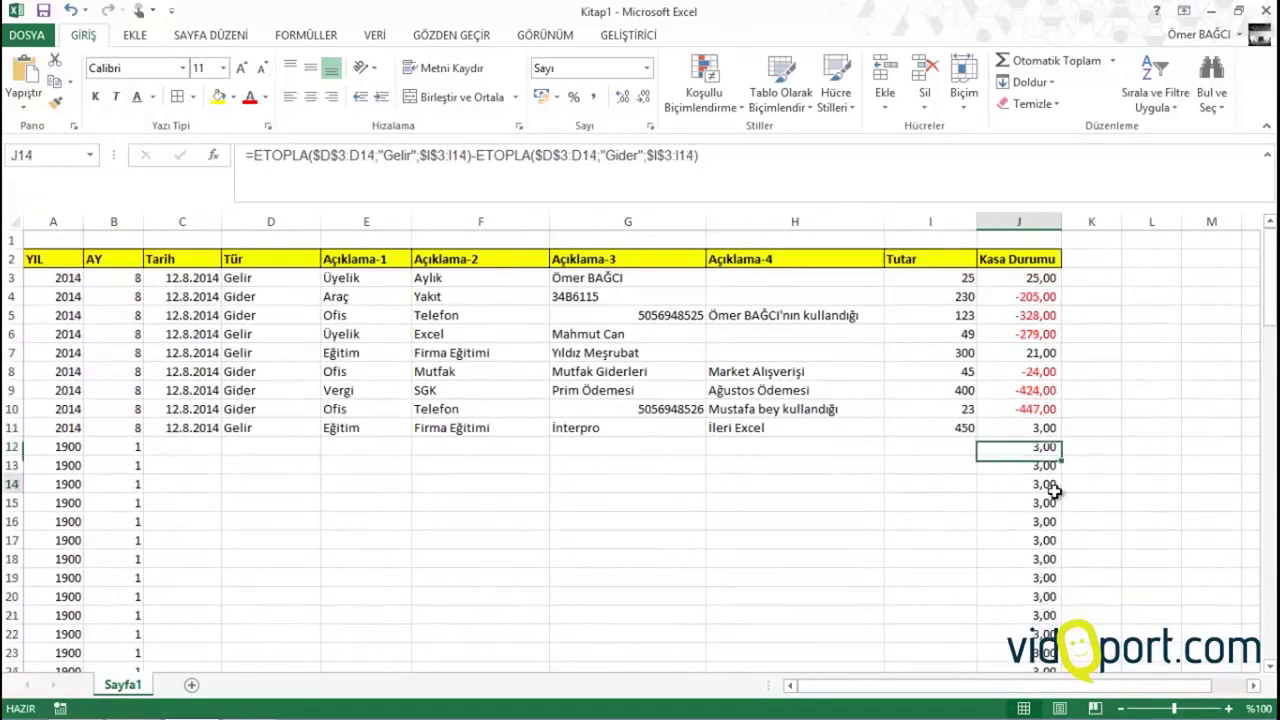
left_click(920, 446)
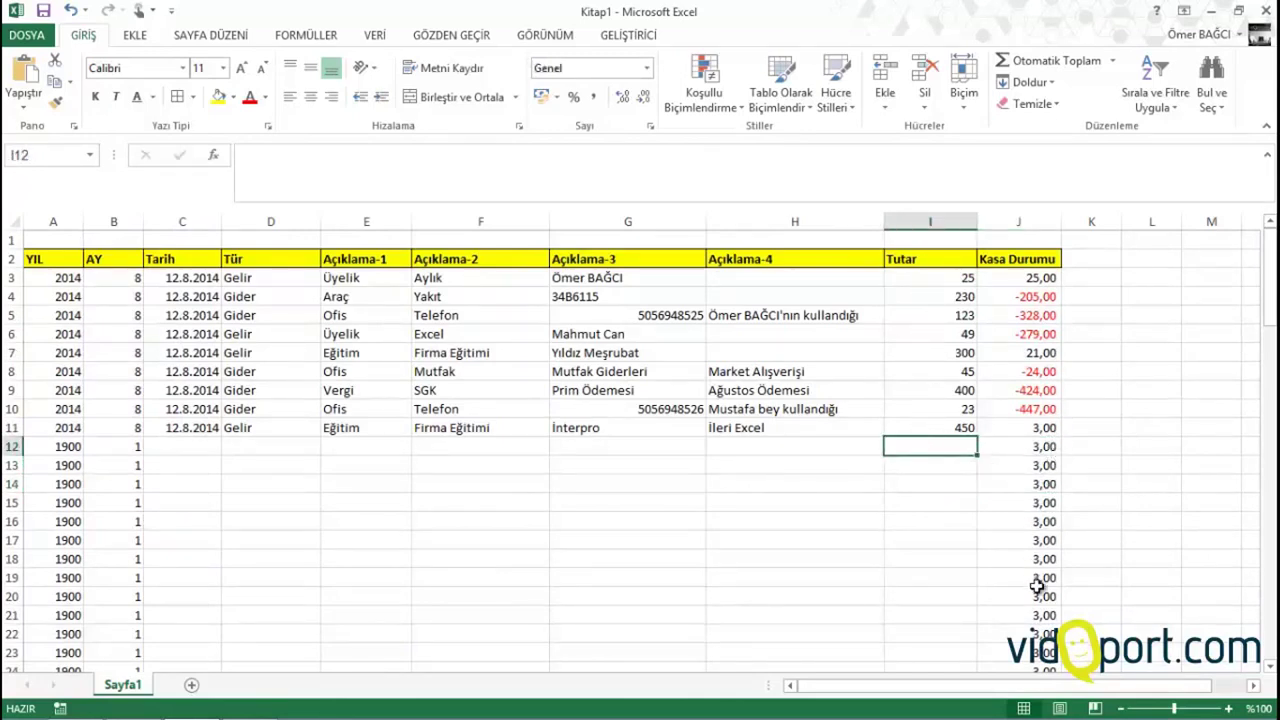
Step: Select the data range A3:J100 and return to the top of the sheet
left_click(40, 279)
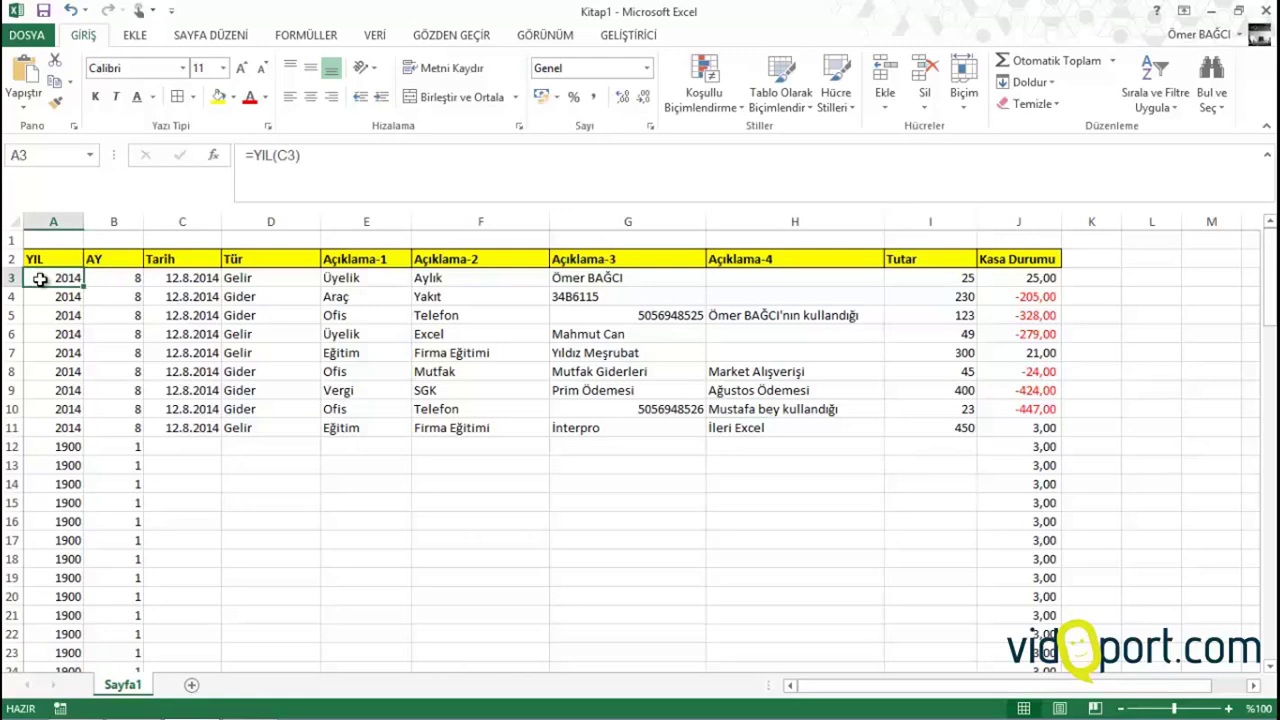
key("shift+Right")
key("shift+Right")
key("shift+Right")
key("shift+Right")
key("shift+Right")
key("shift+Right")
key("shift+Right")
key("shift+Right")
key("shift+Right")
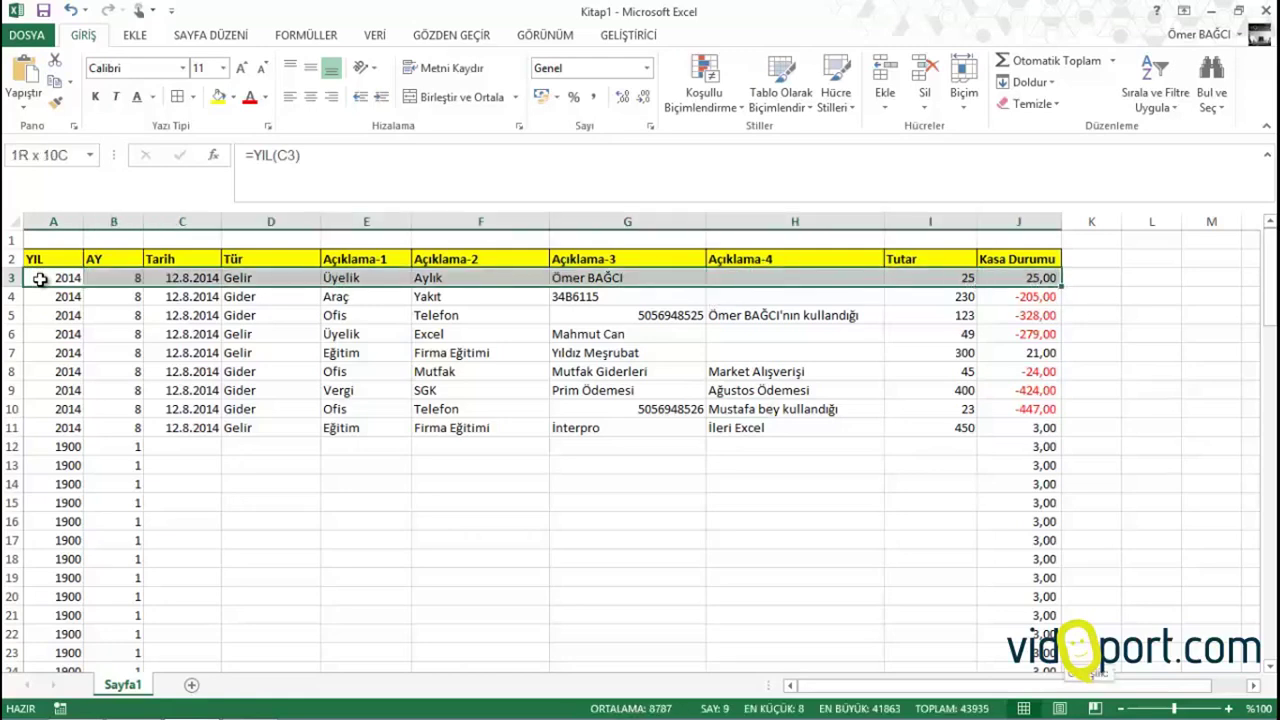
key("ctrl+shift+Down")
scroll(40, 279, "up", 20)
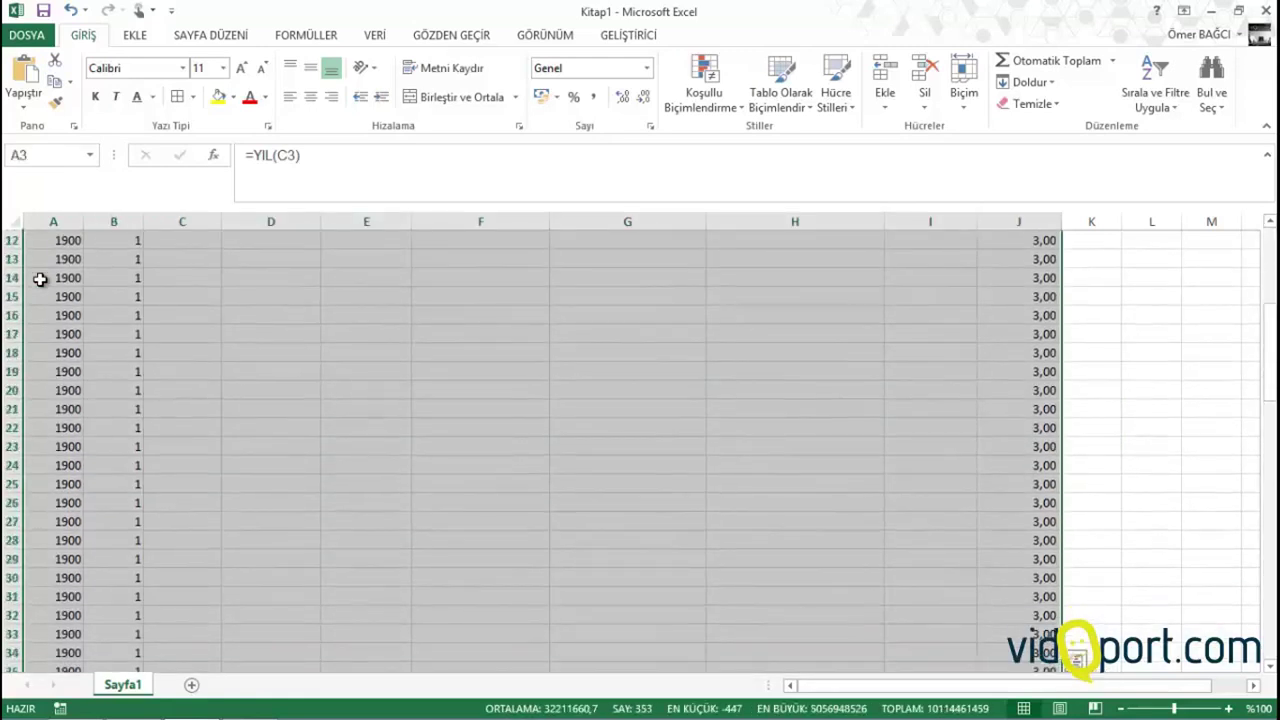
Step: Add a conditional formatting rule =$I3="" with white font to hide filler values
left_click(683, 87)
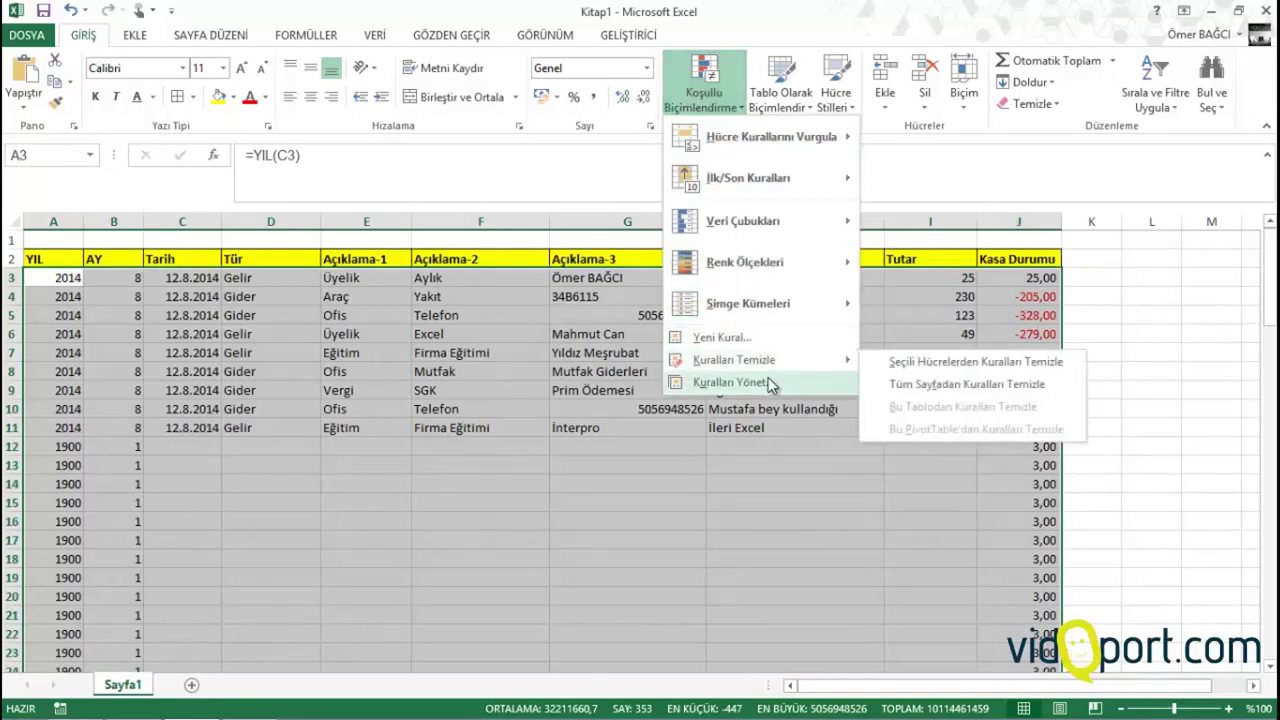
left_click(757, 340)
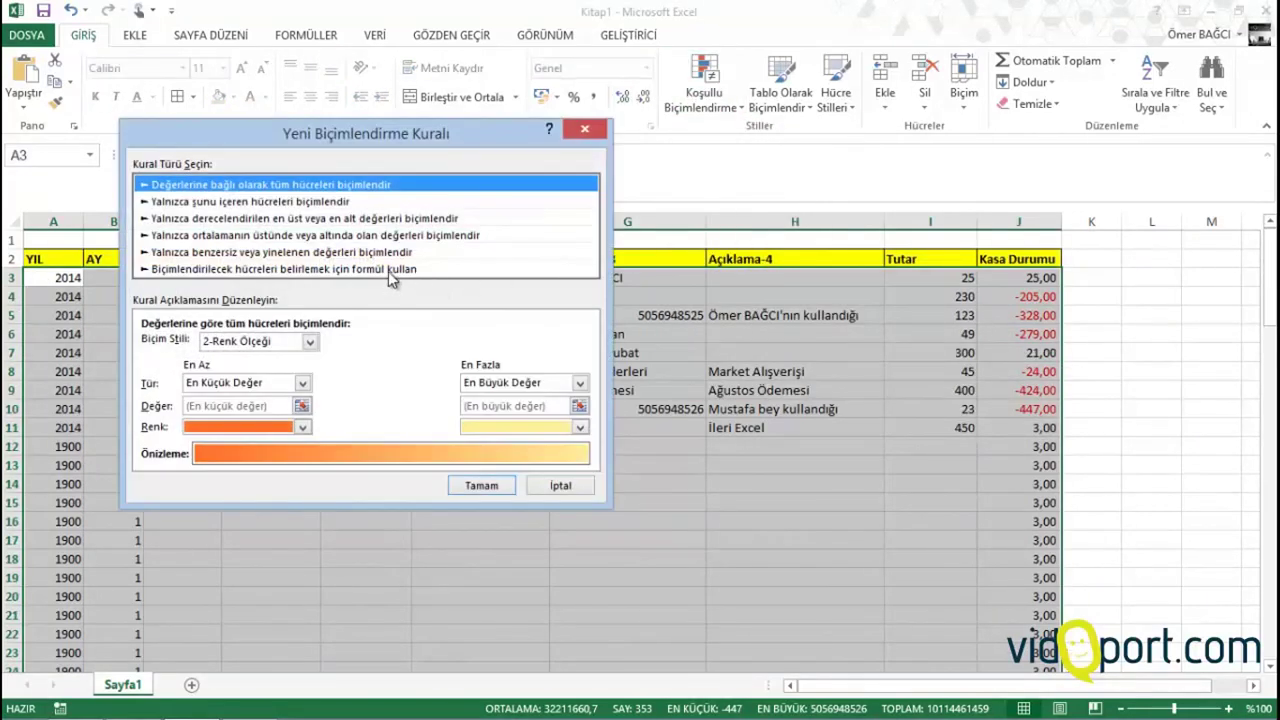
left_click(388, 269)
left_click_drag(402, 140, 684, 71)
left_click(628, 276)
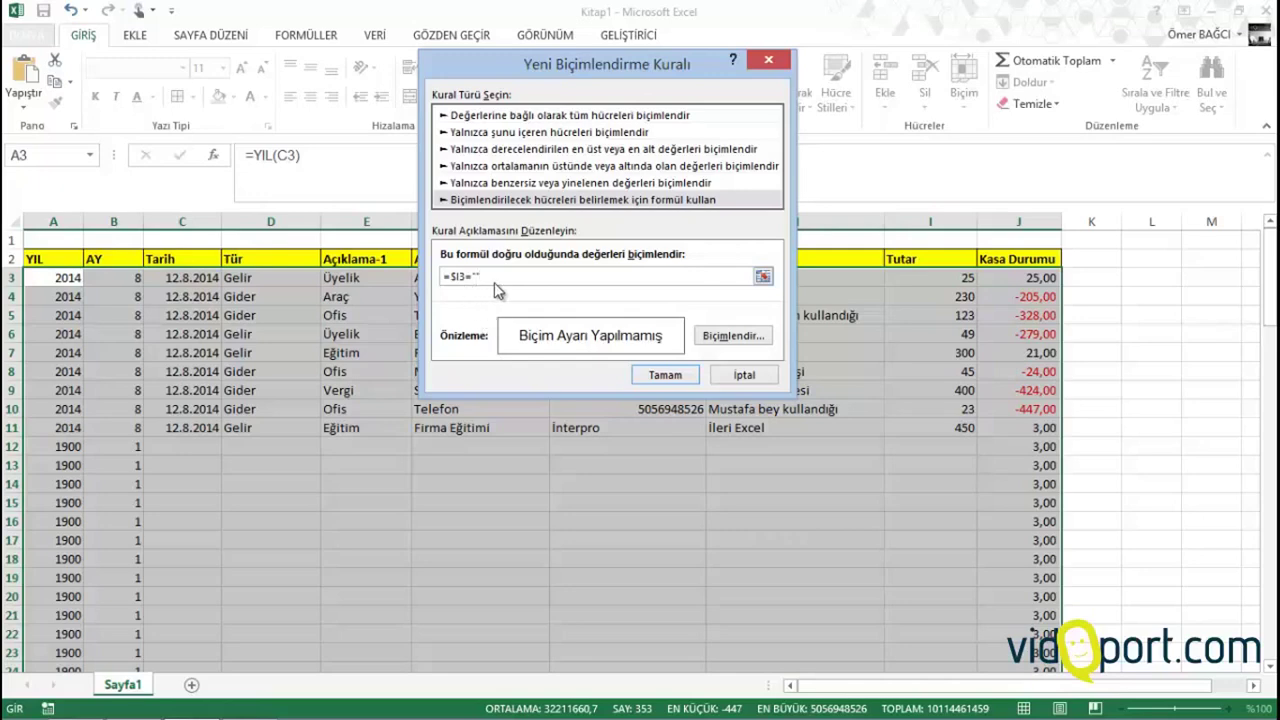
left_click(743, 336)
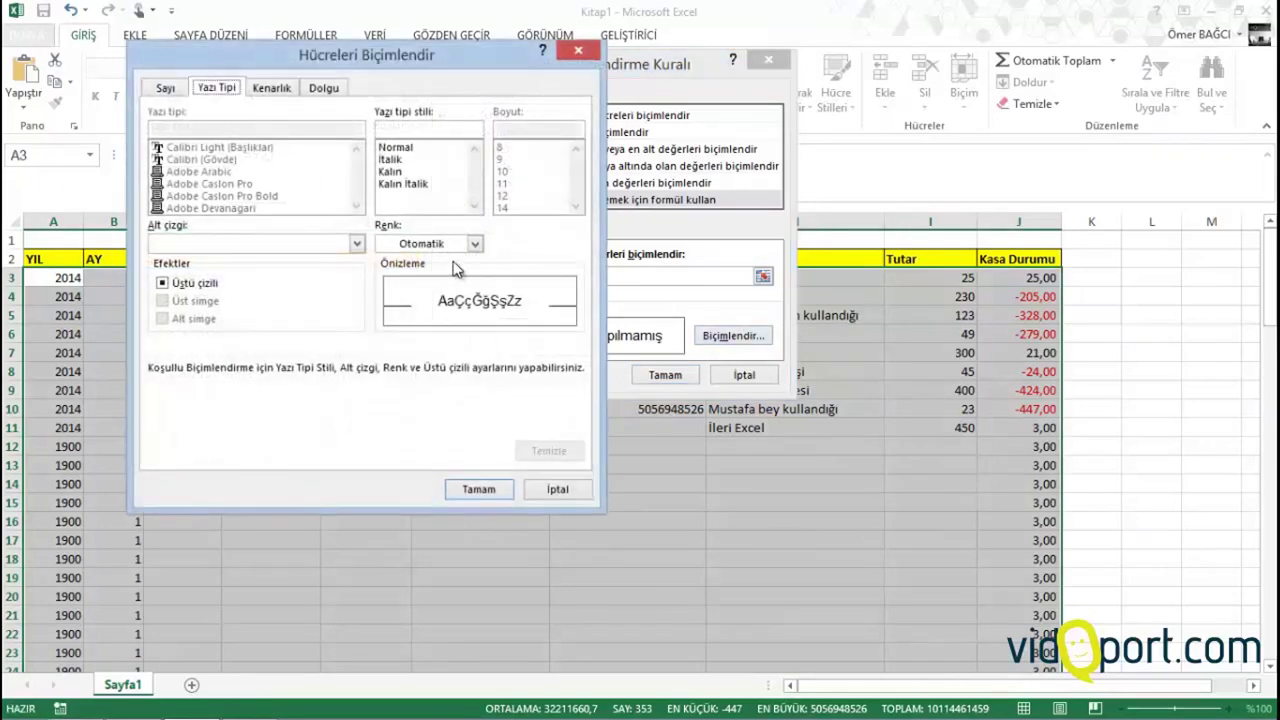
left_click(430, 243)
left_click(385, 312)
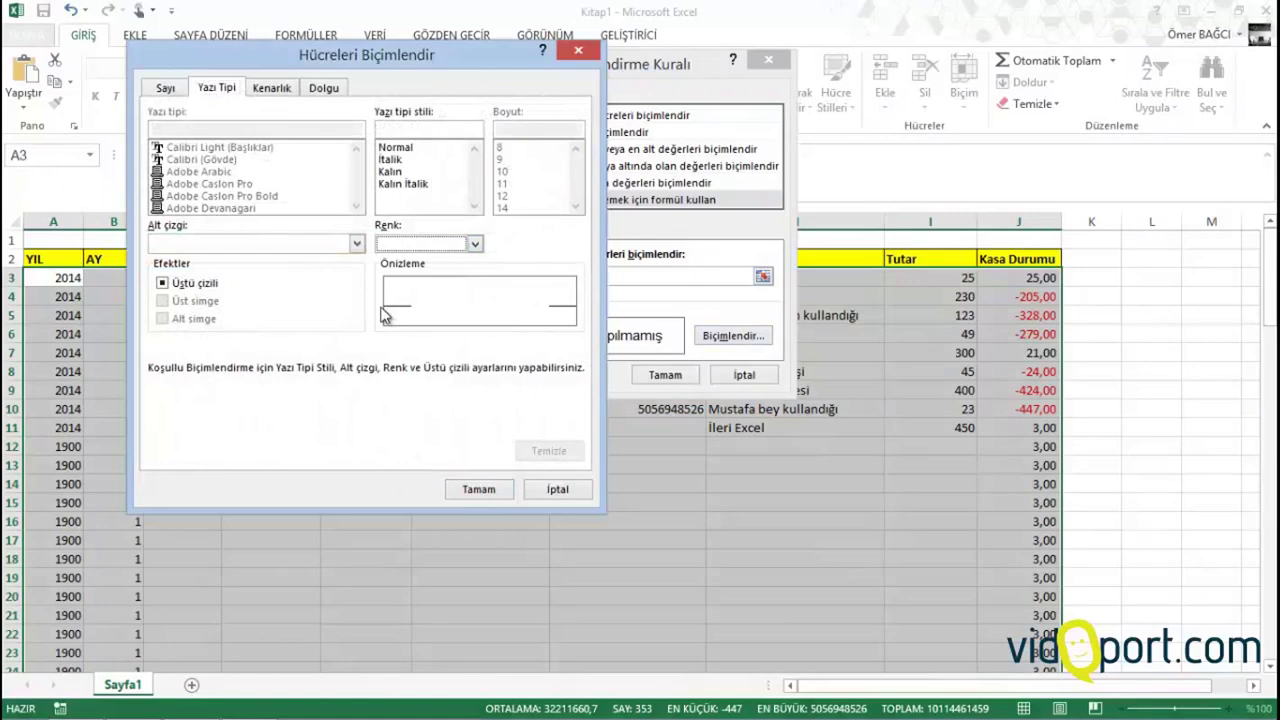
left_click(476, 488)
left_click(659, 375)
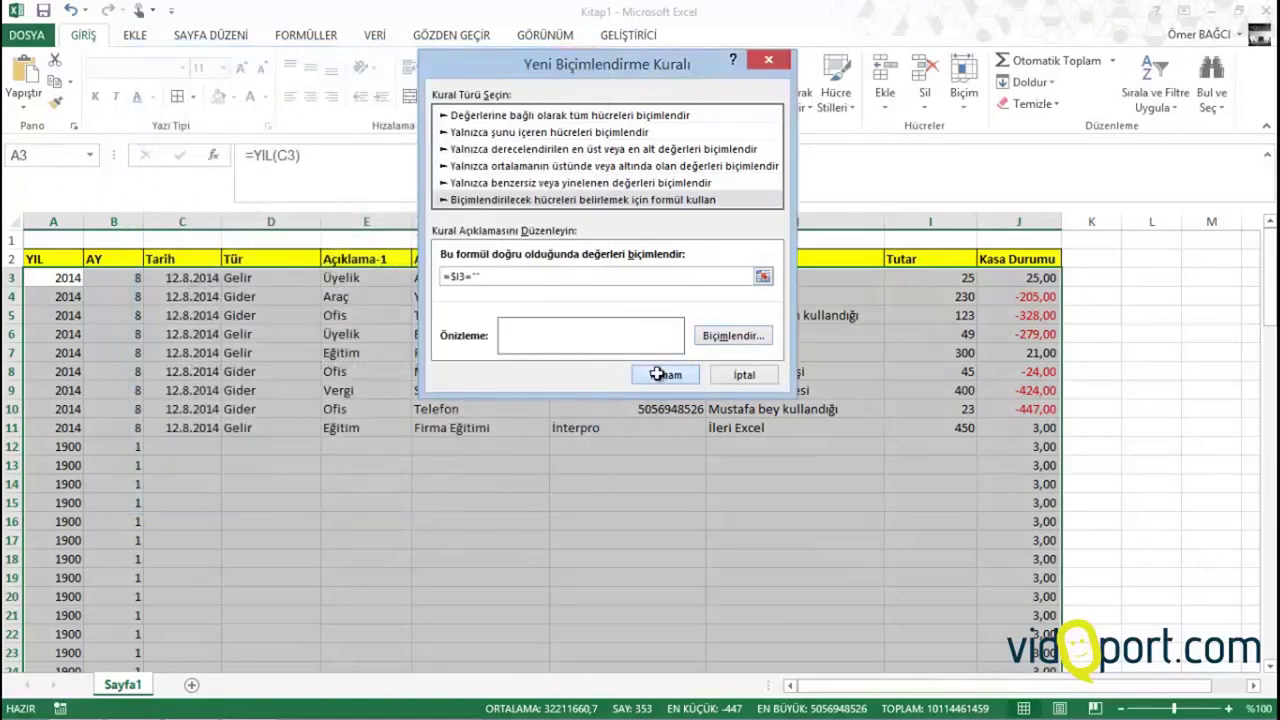
left_click(300, 486)
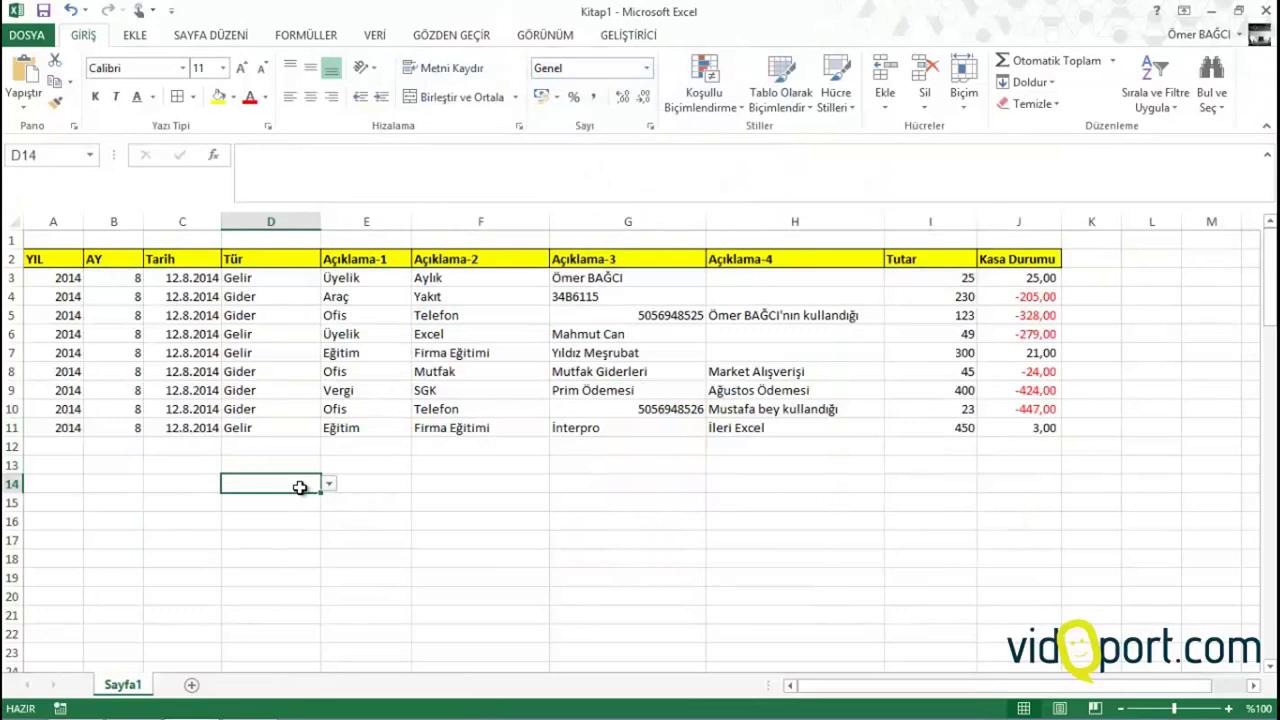
key("Up")
key("Right")
key("Right")
key("Right")
key("Right")
key("Right")
key("Up")
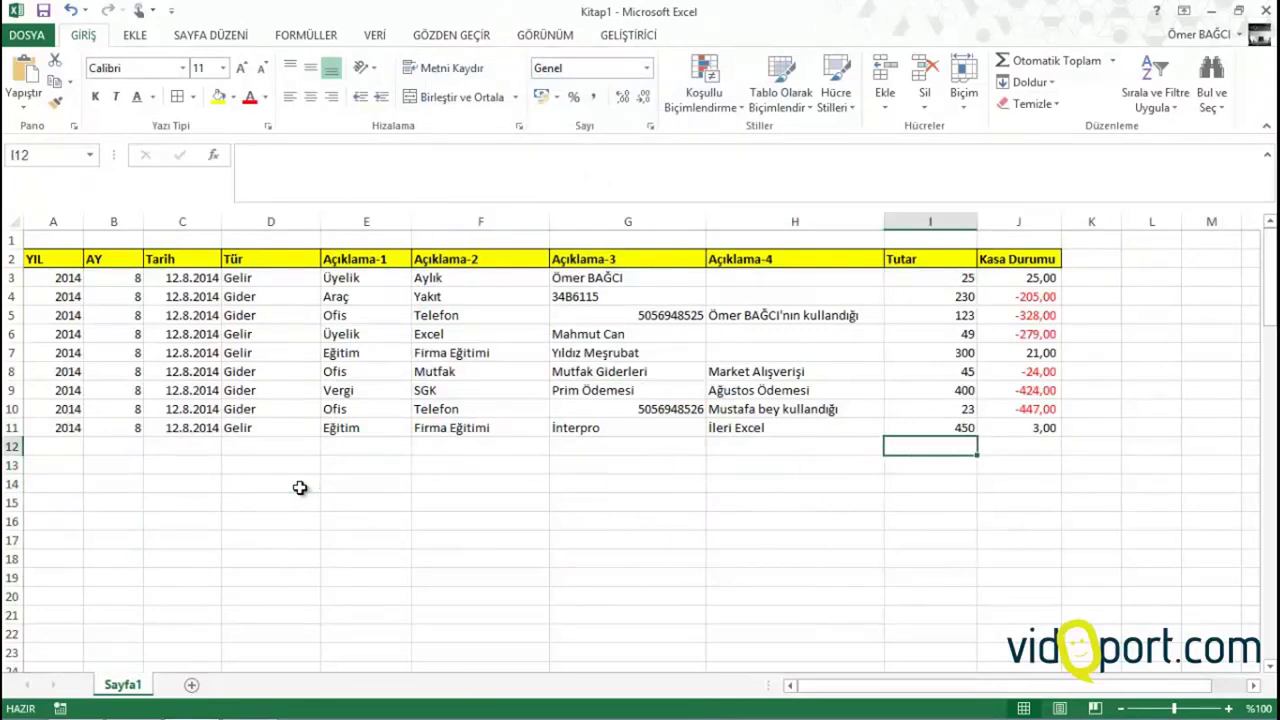
type("34")
key("Return")
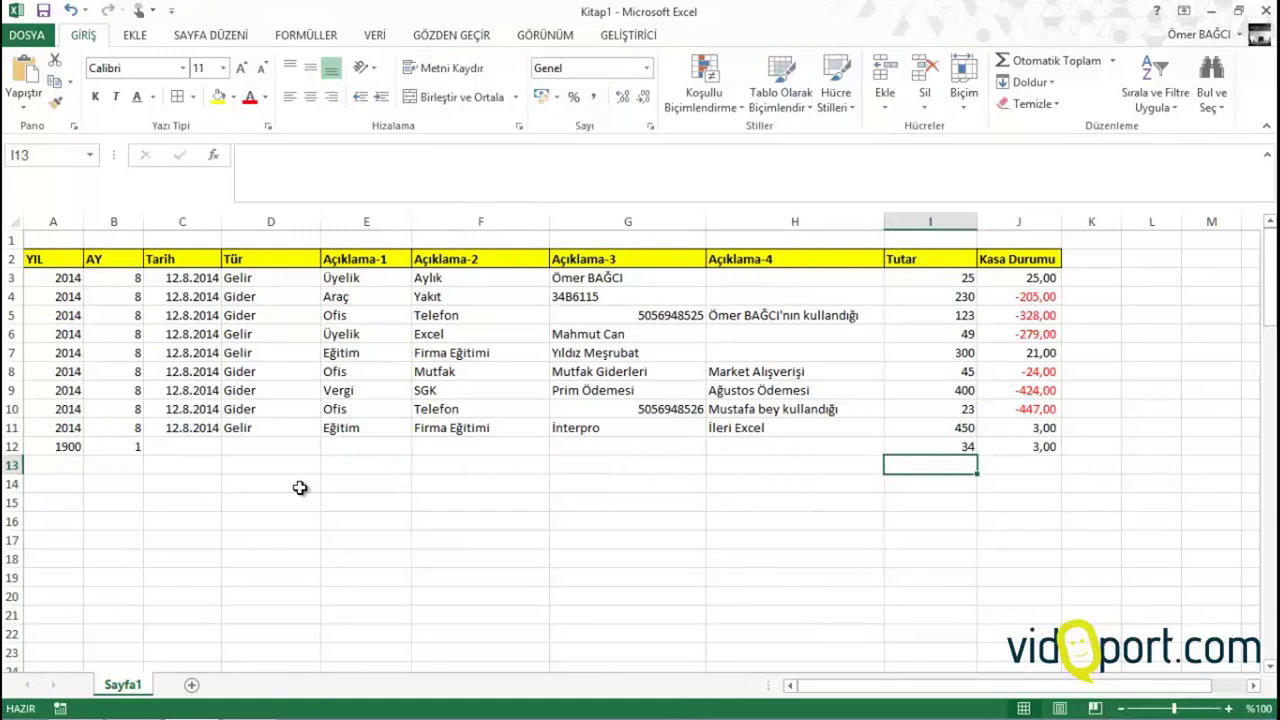
key("Up")
key("Delete")
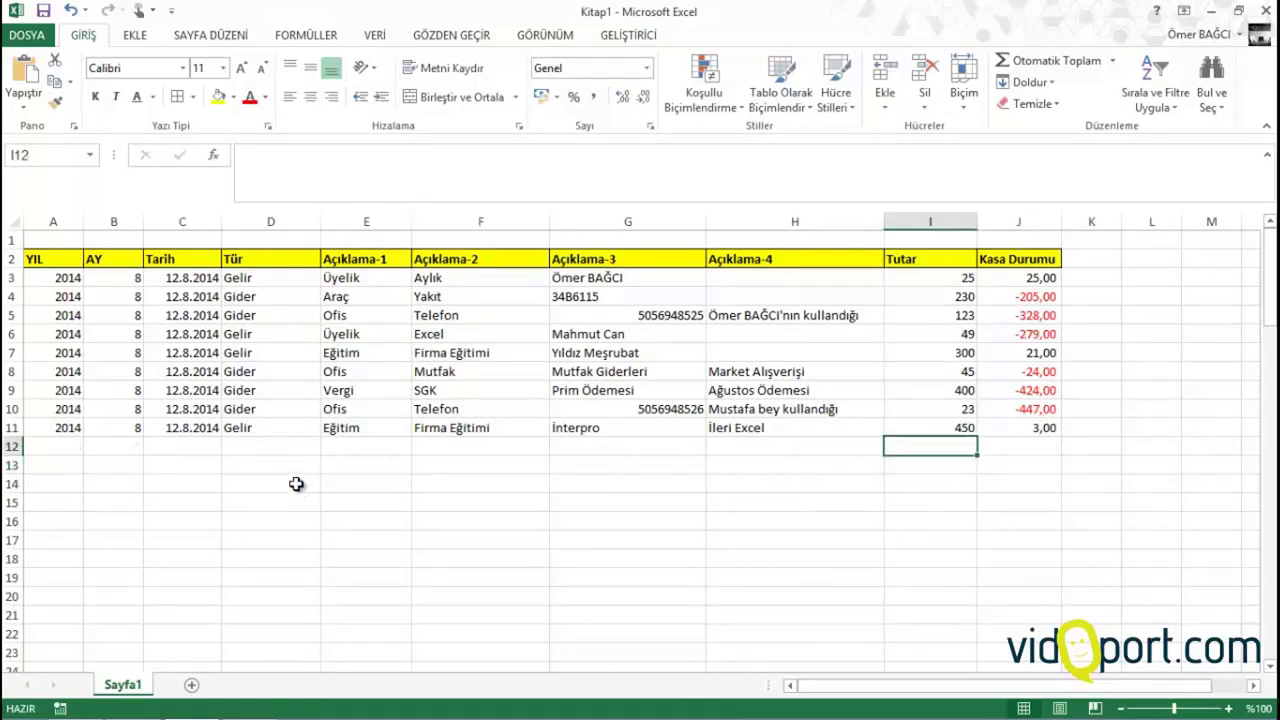
key("Up")
key("Up")
key("Up")
key("Up")
key("Up")
key("Up")
key("Up")
key("Up")
key("Up")
key("Up")
key("Up")
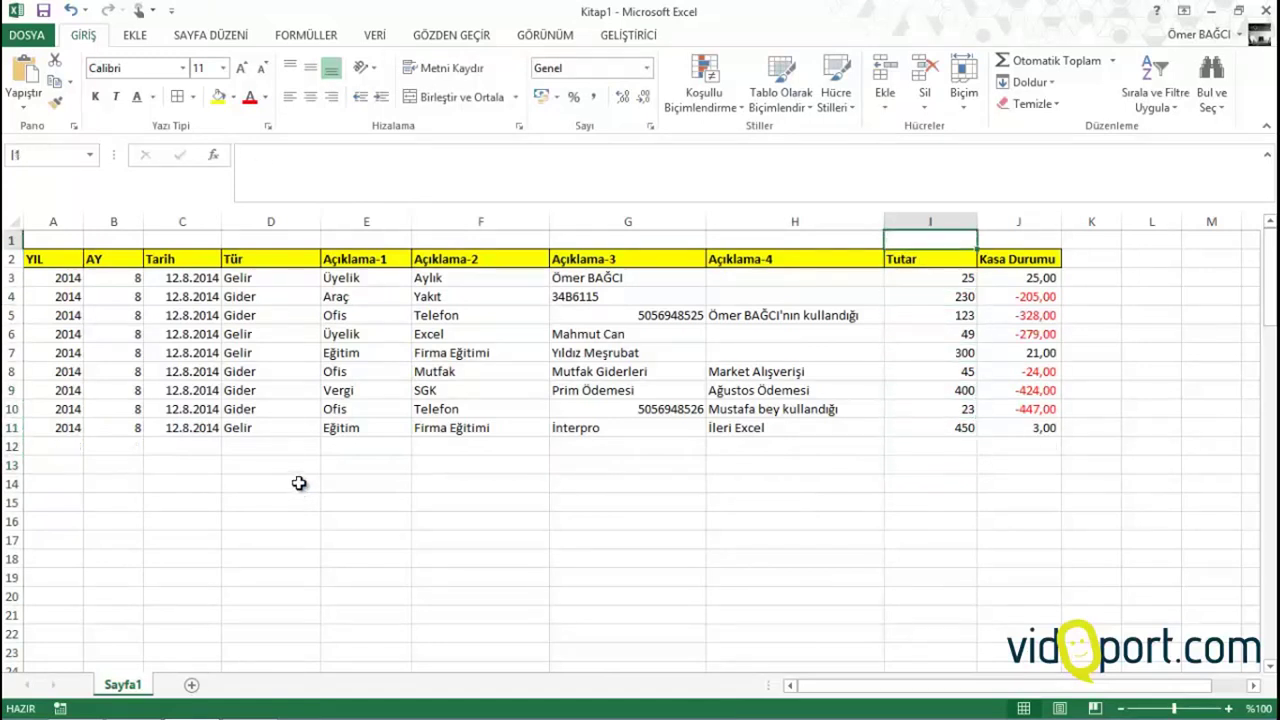
key("Left")
key("Right")
key("Left")
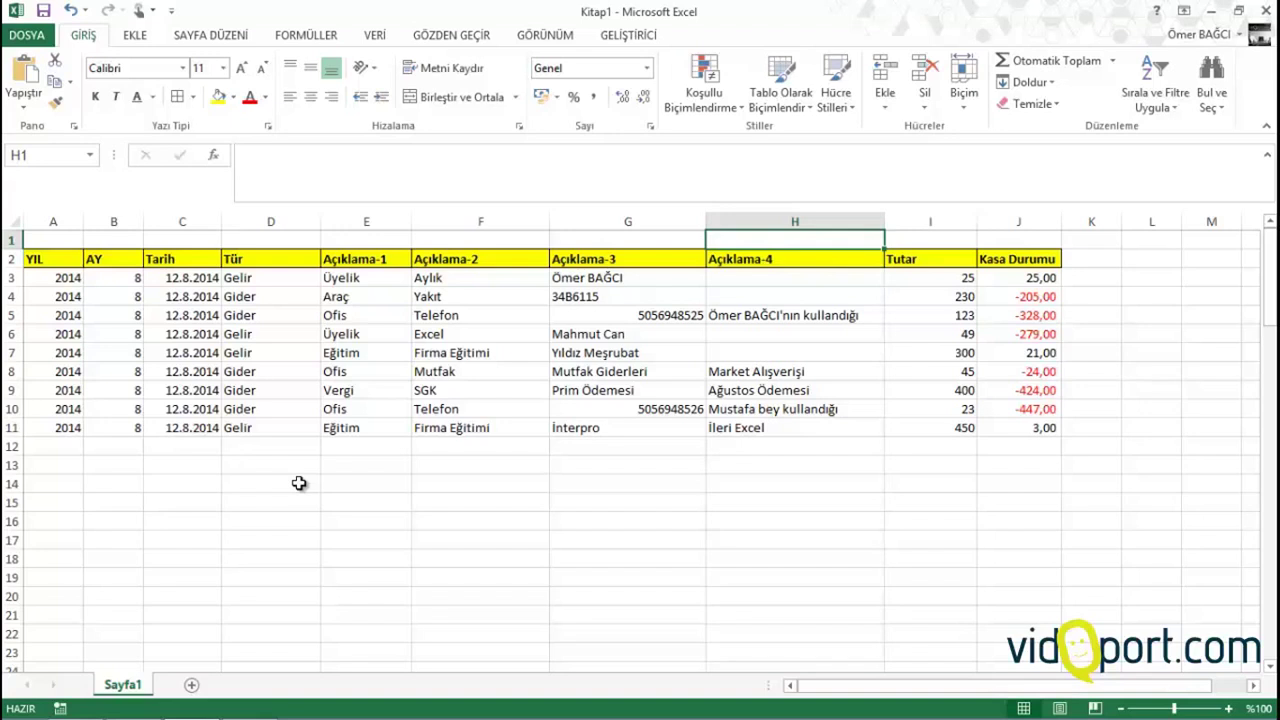
key("Down")
key("Down")
key("Left")
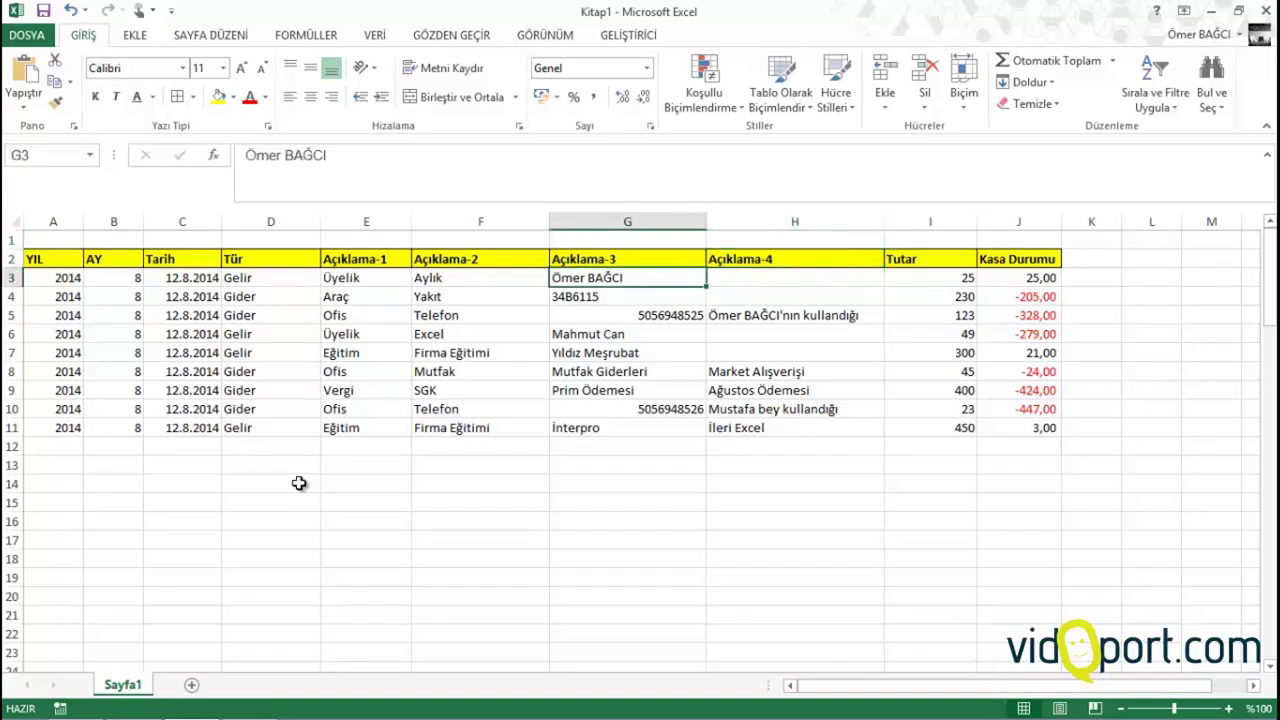
key("Down")
key("Left")
key("Left")
key("Left")
key("Left")
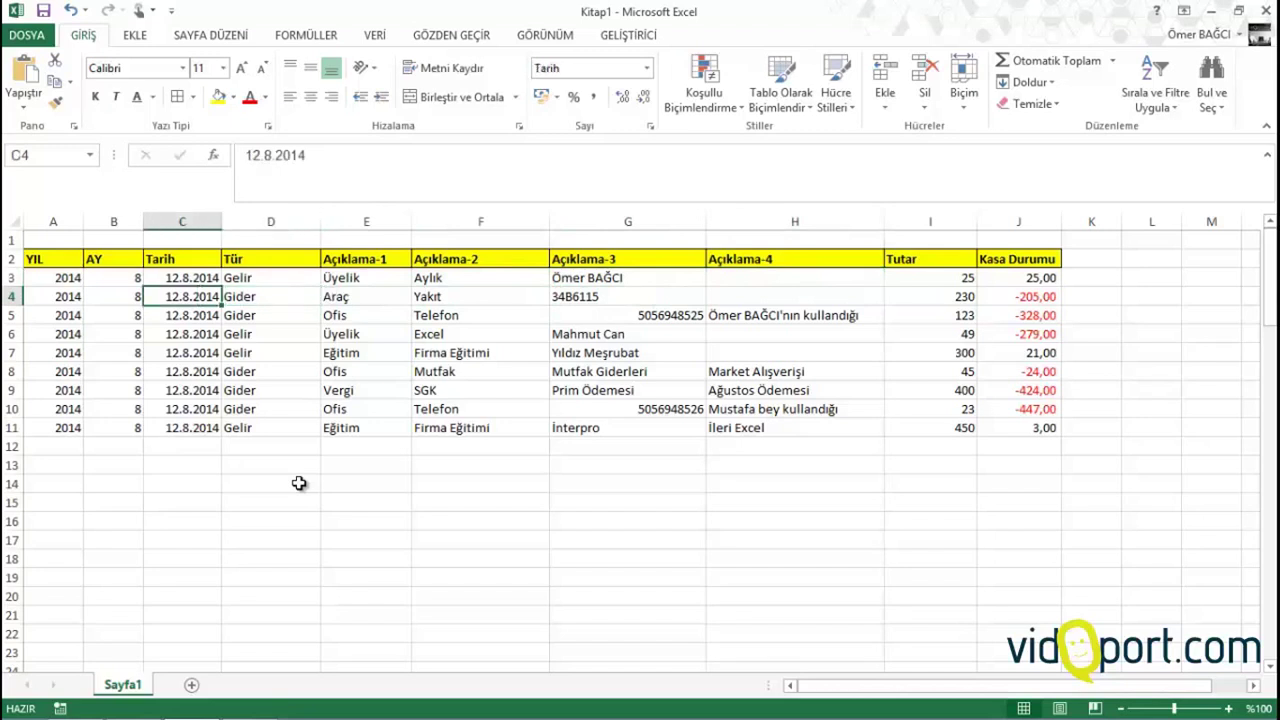
key("Down")
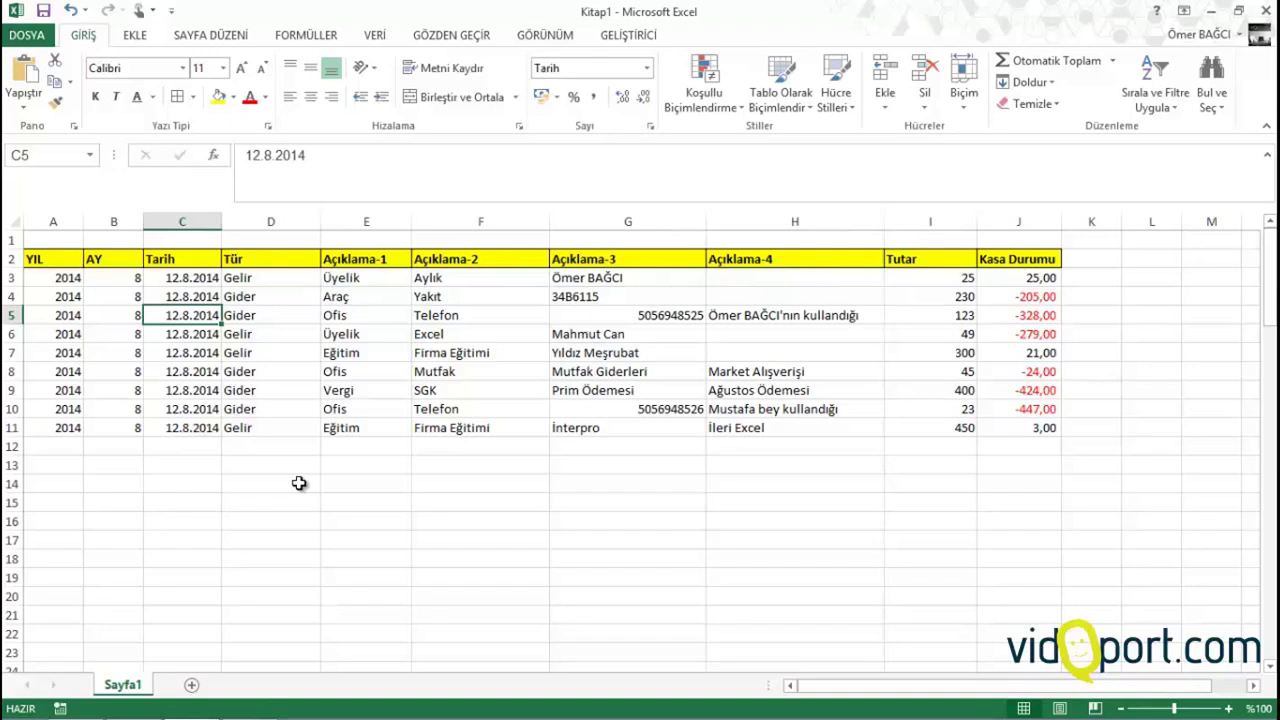
key("Left")
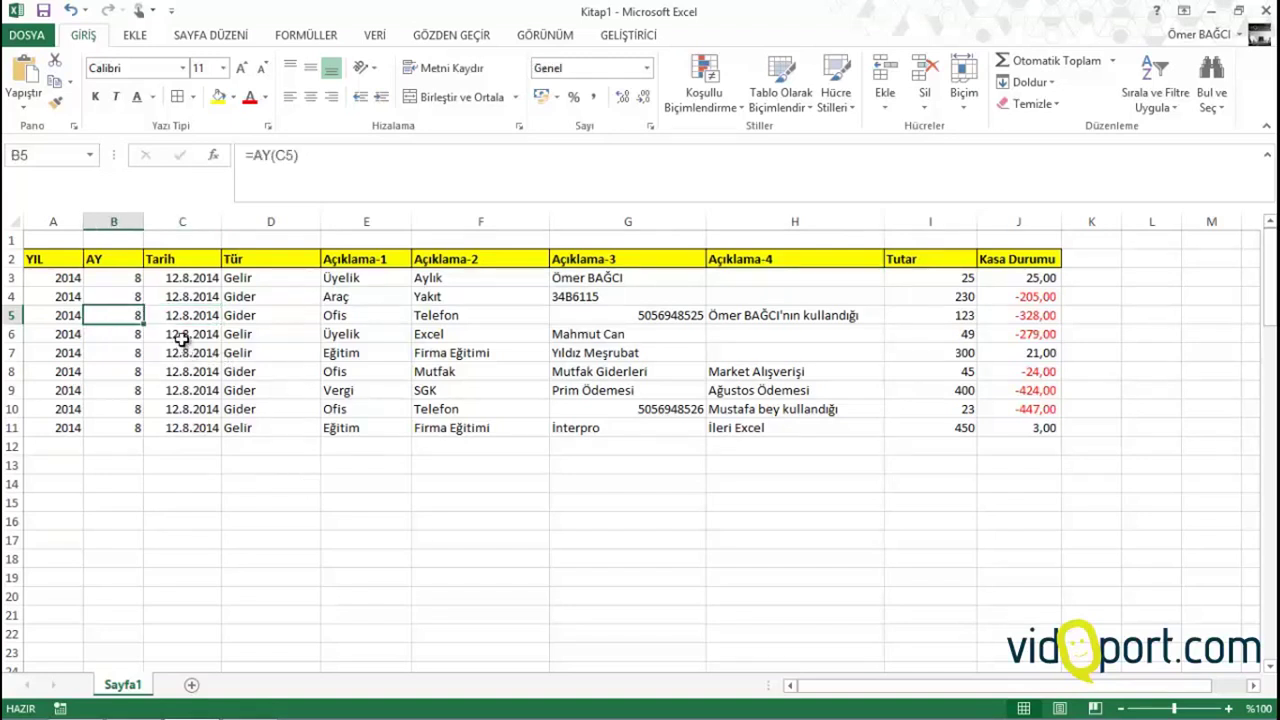
left_click_drag(177, 331, 184, 368)
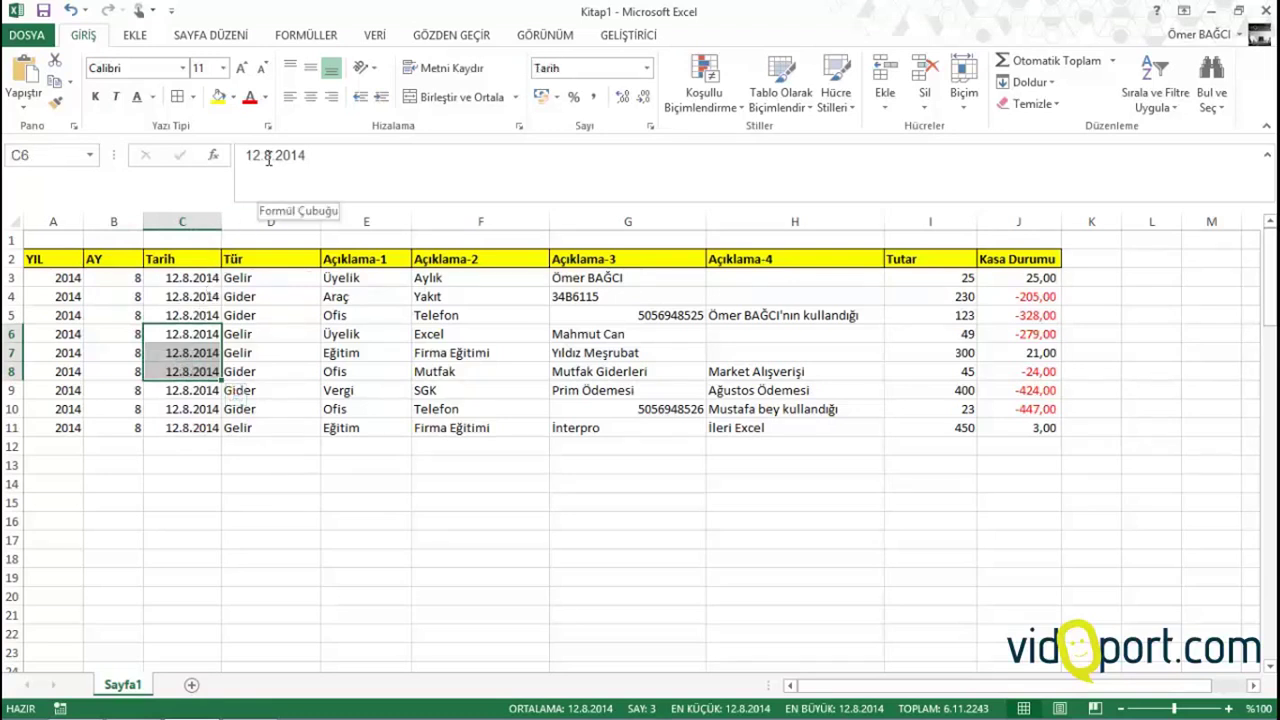
Step: Replace .8. with .7. in the selected dates C6:C8
key("ctrl+h")
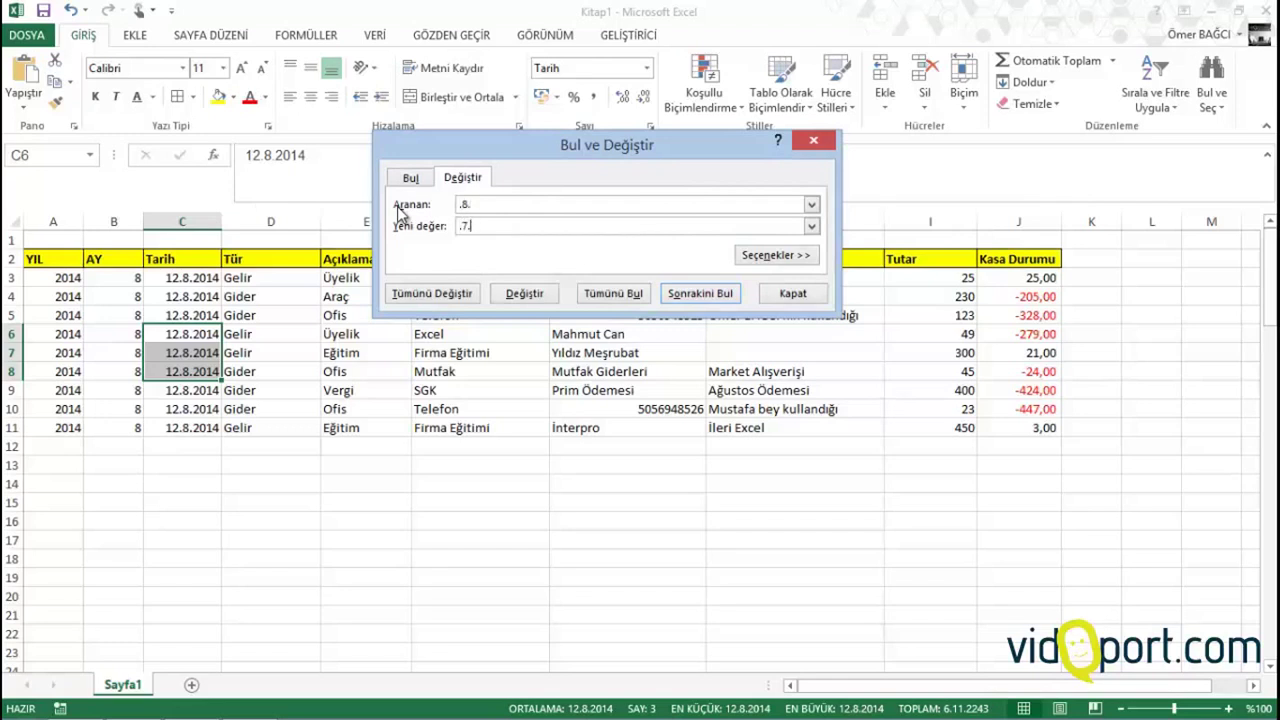
left_click(437, 293)
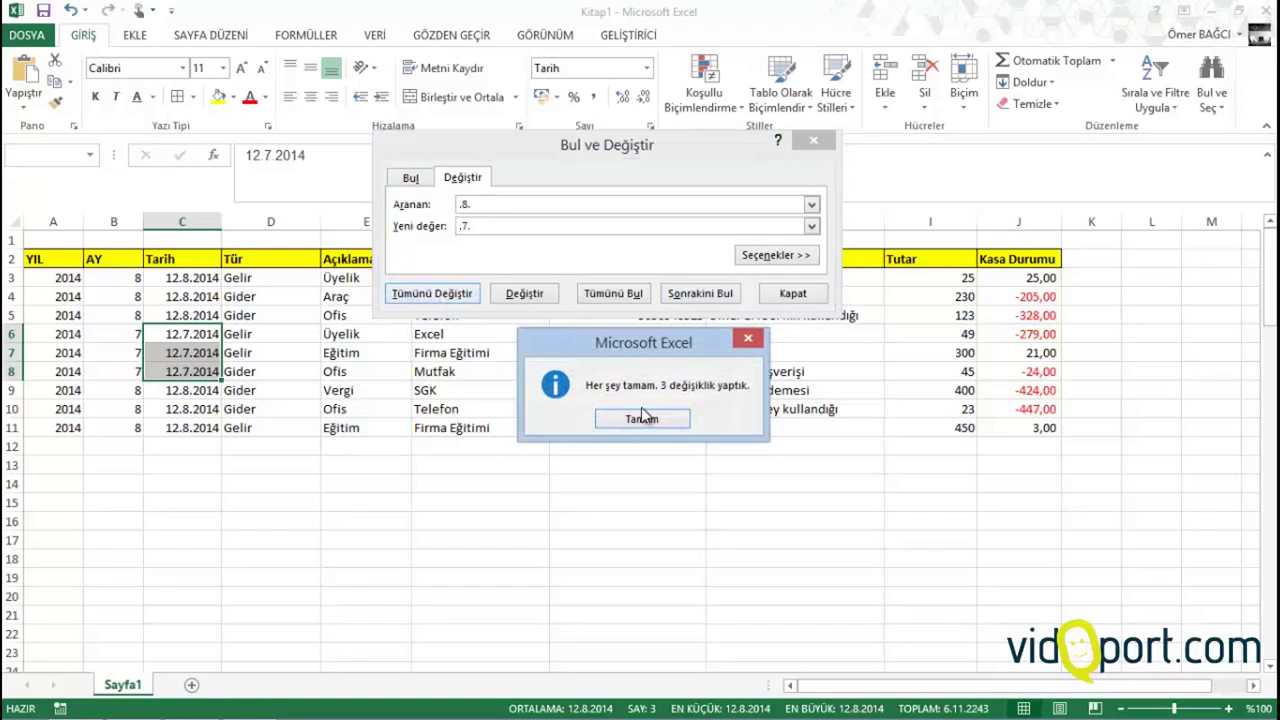
left_click(642, 418)
left_click(792, 293)
Step: Verify row 7 now shows 12.7.2014 with month 7
left_click(152, 354)
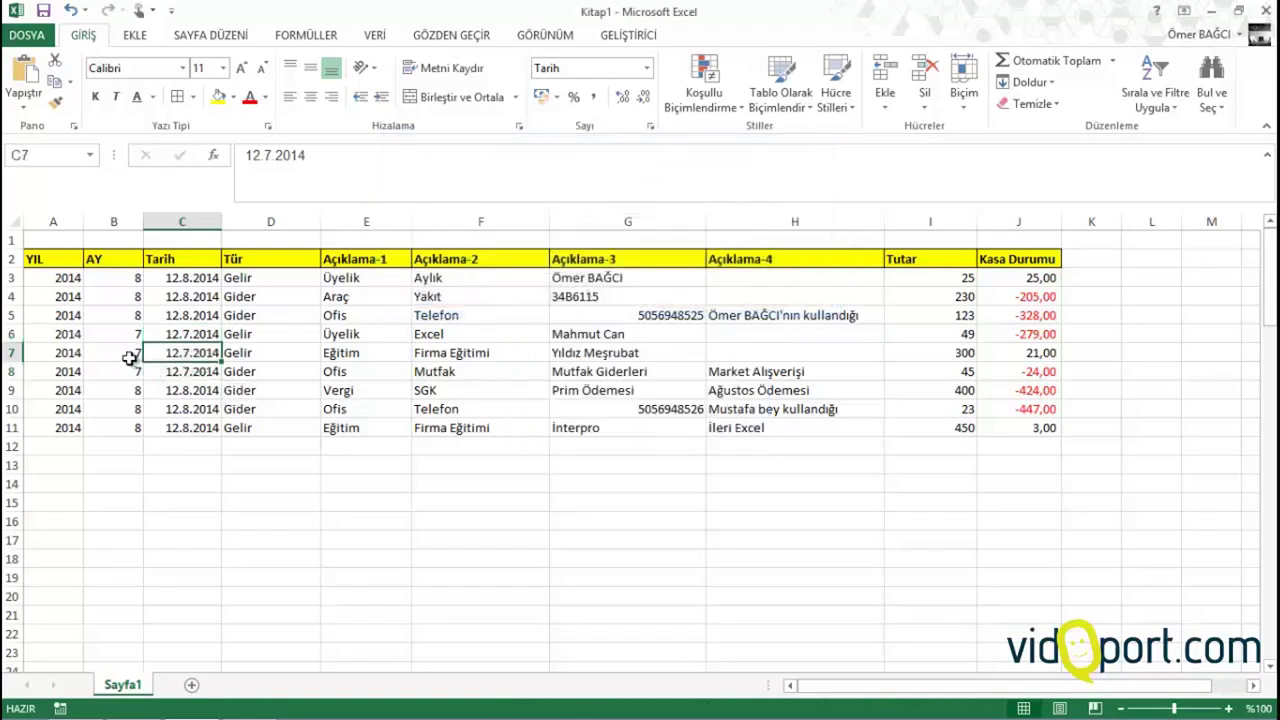
left_click(129, 358)
left_click(308, 357)
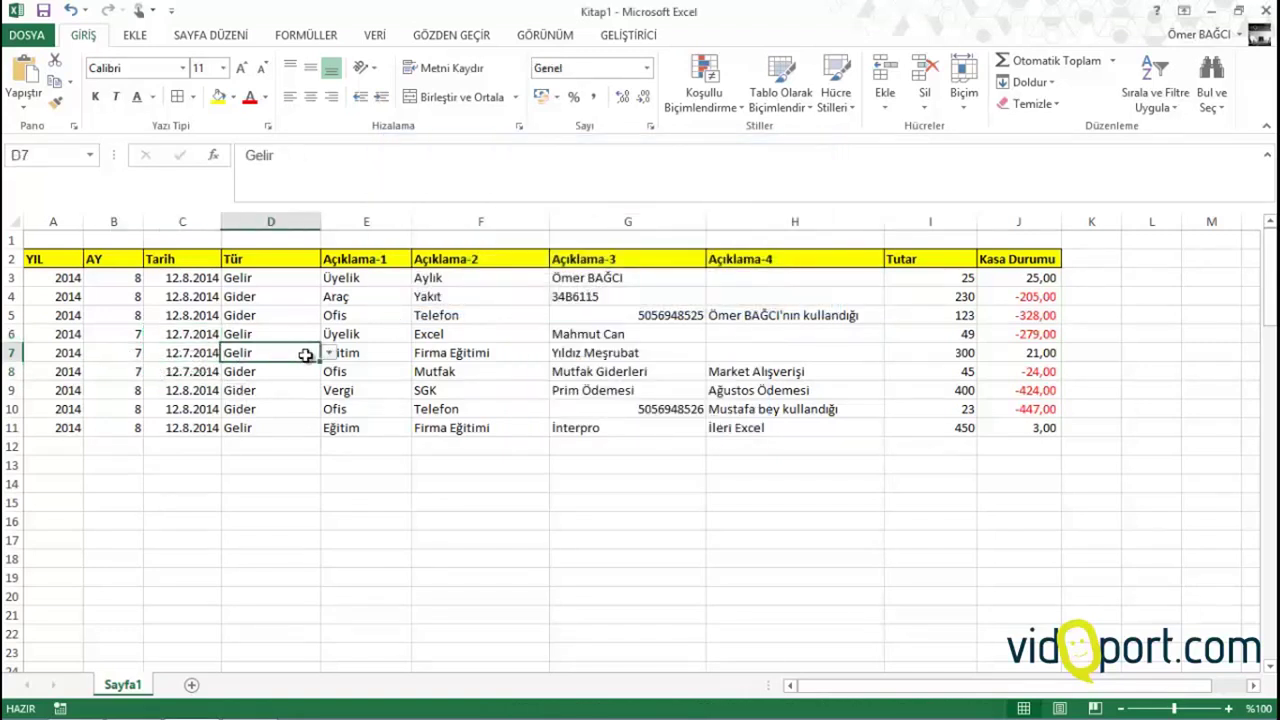
left_click(343, 356)
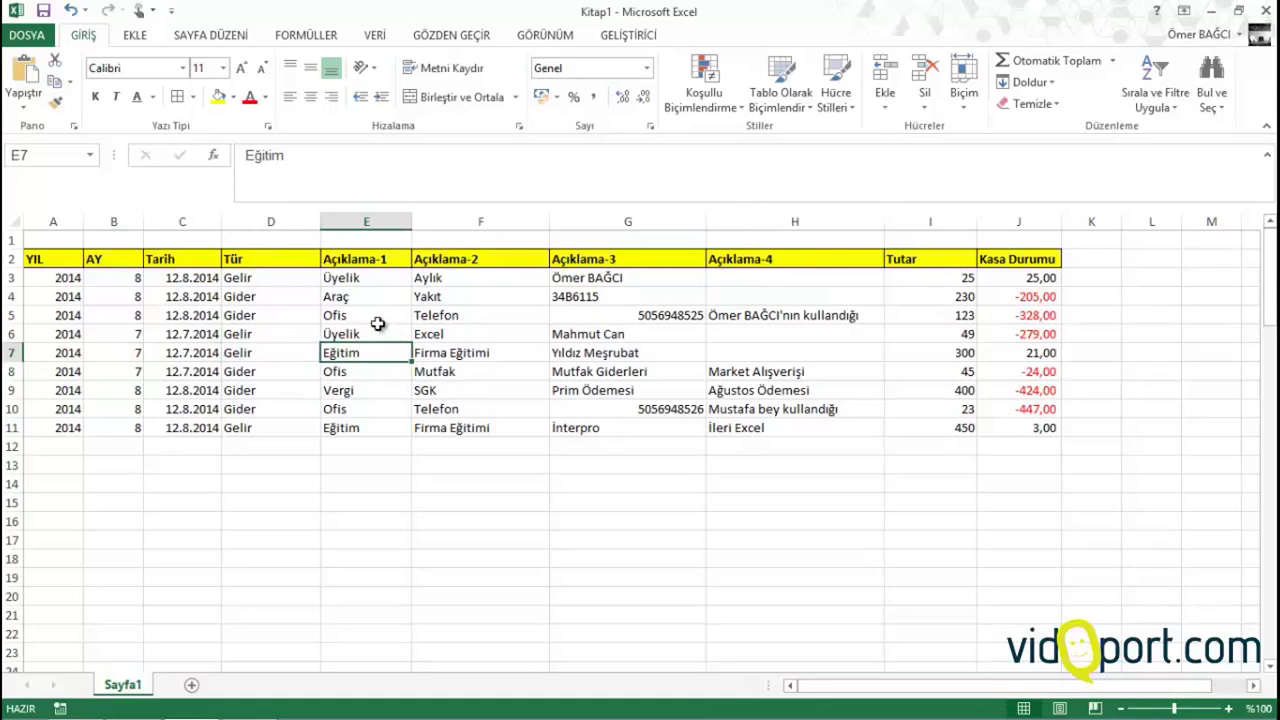
left_click(134, 38)
Step: Insert a new-sheet PivotTable with YIL and Tür filters, Açıklama rows and a count of Tutar
left_click(44, 97)
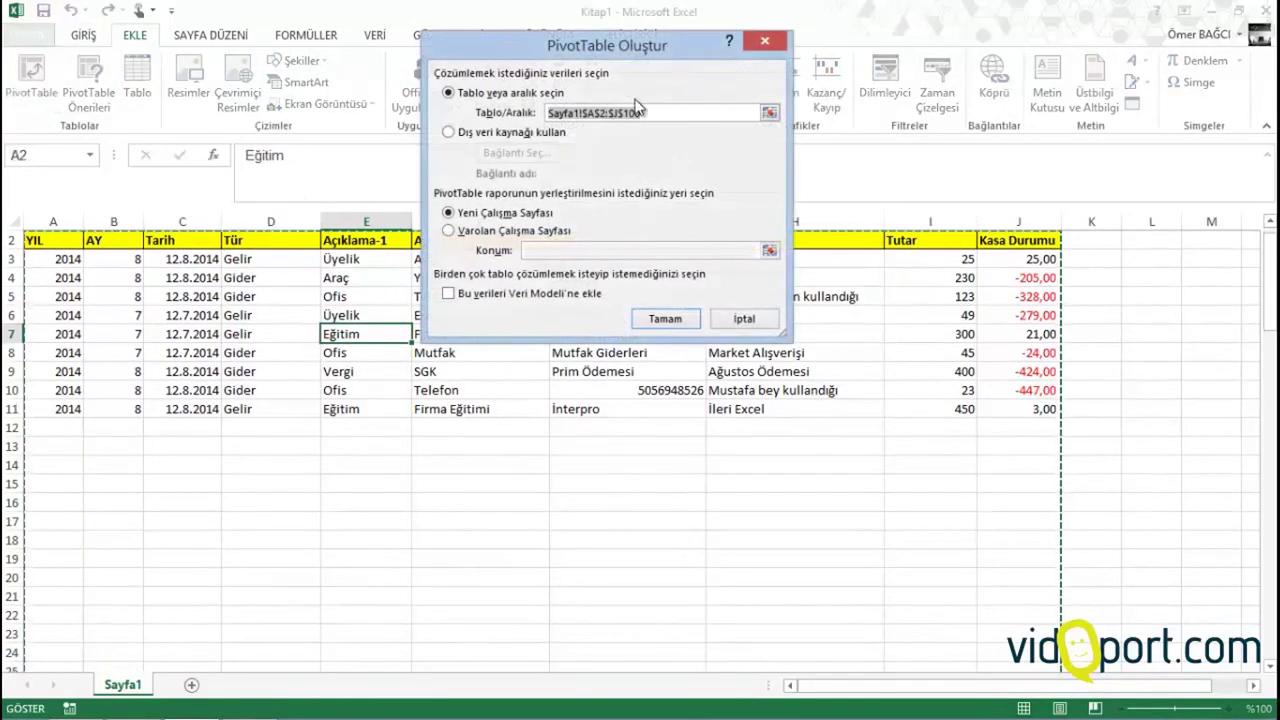
left_click(535, 215)
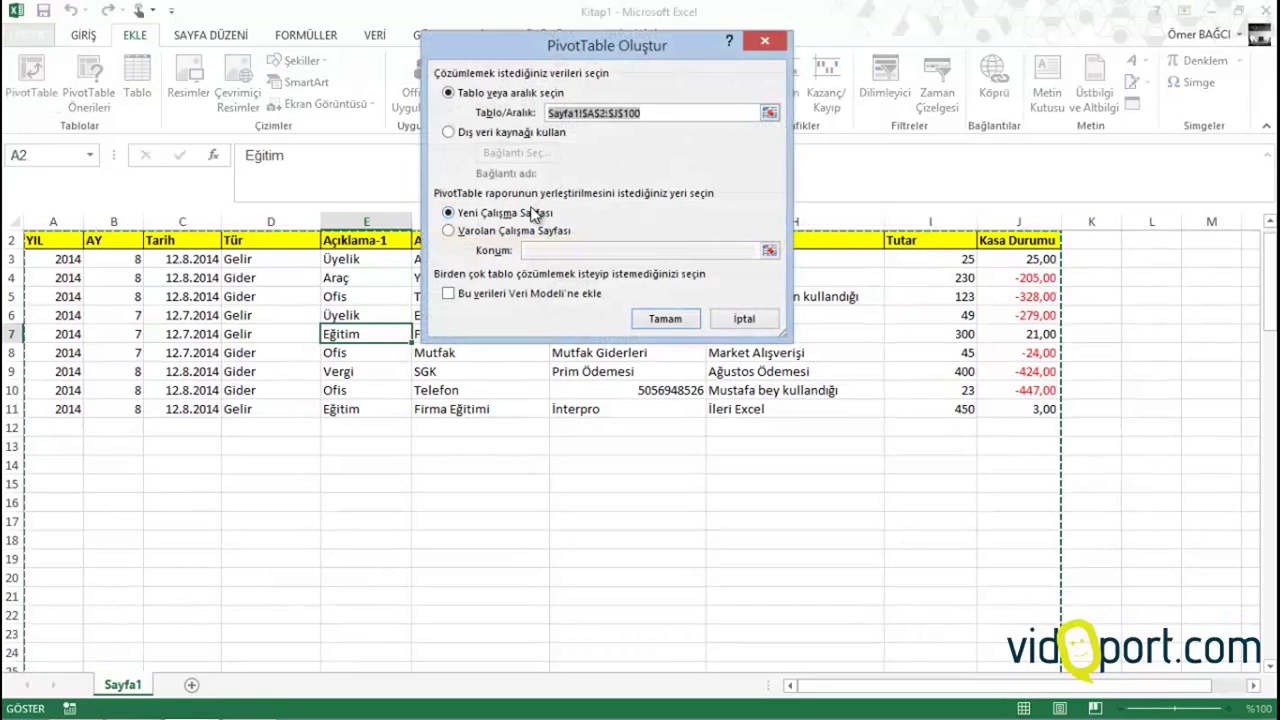
left_click(665, 319)
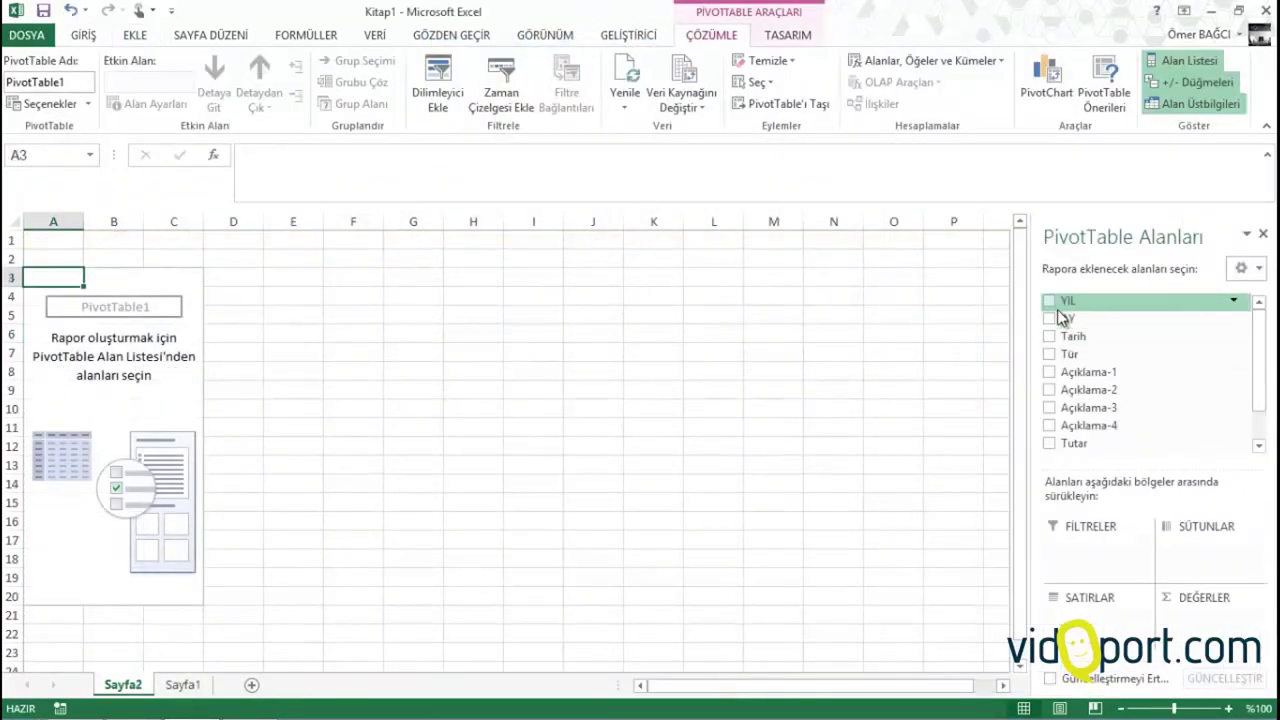
left_click_drag(1057, 309, 1088, 540)
left_click_drag(1060, 320, 1203, 558)
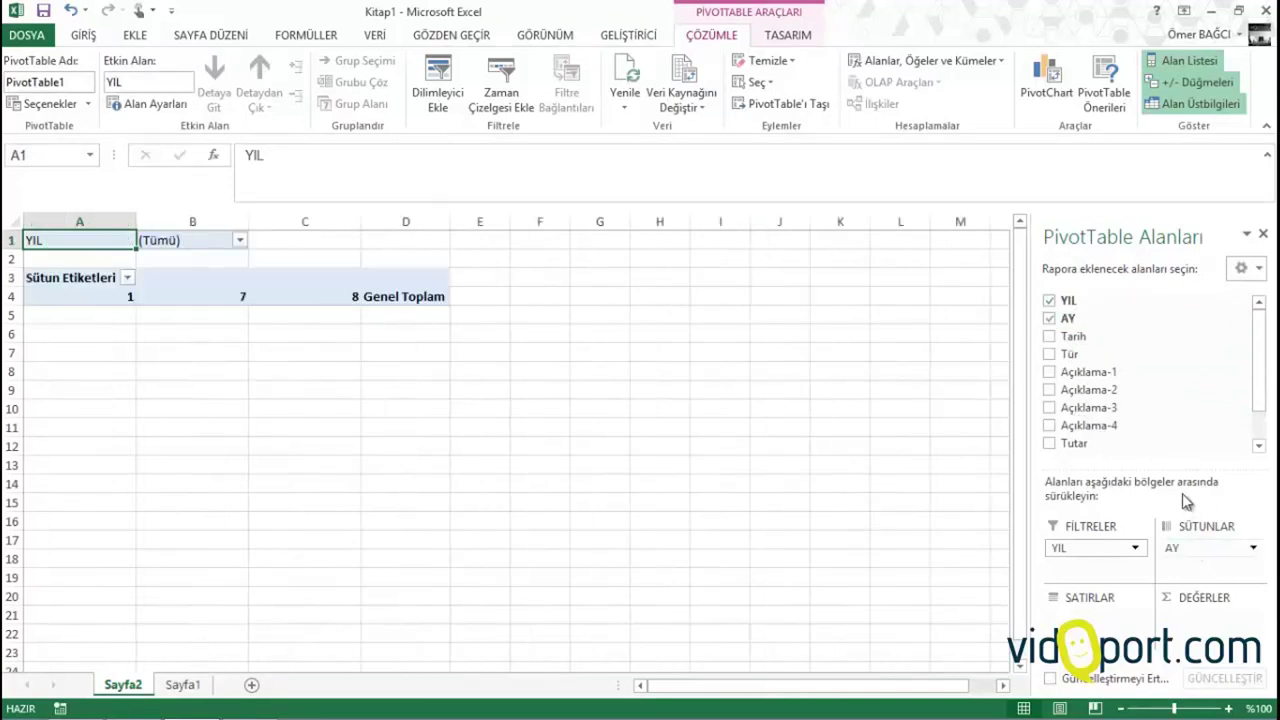
left_click_drag(1070, 355, 1098, 568)
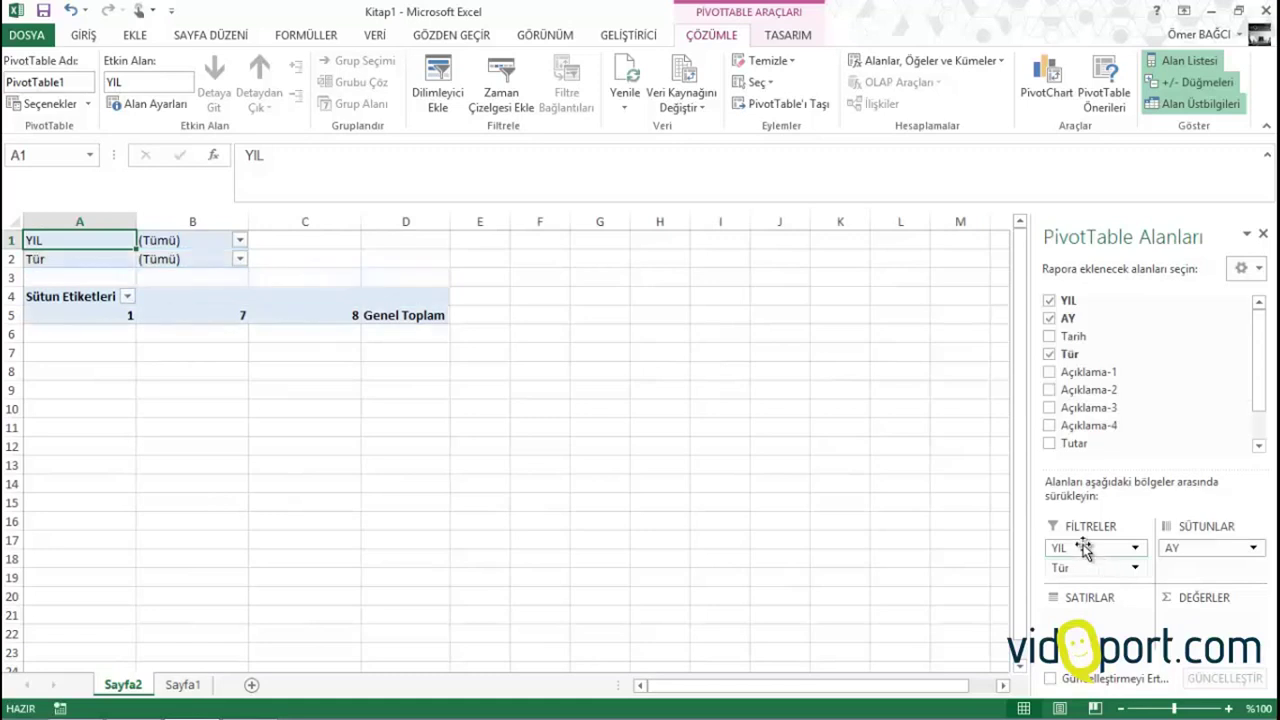
left_click_drag(1088, 372, 1100, 614)
left_click_drag(1088, 375, 1105, 645)
left_click_drag(1075, 432, 1218, 625)
Step: Summarize the Tutar values as a sum instead of a count
left_click(1218, 622)
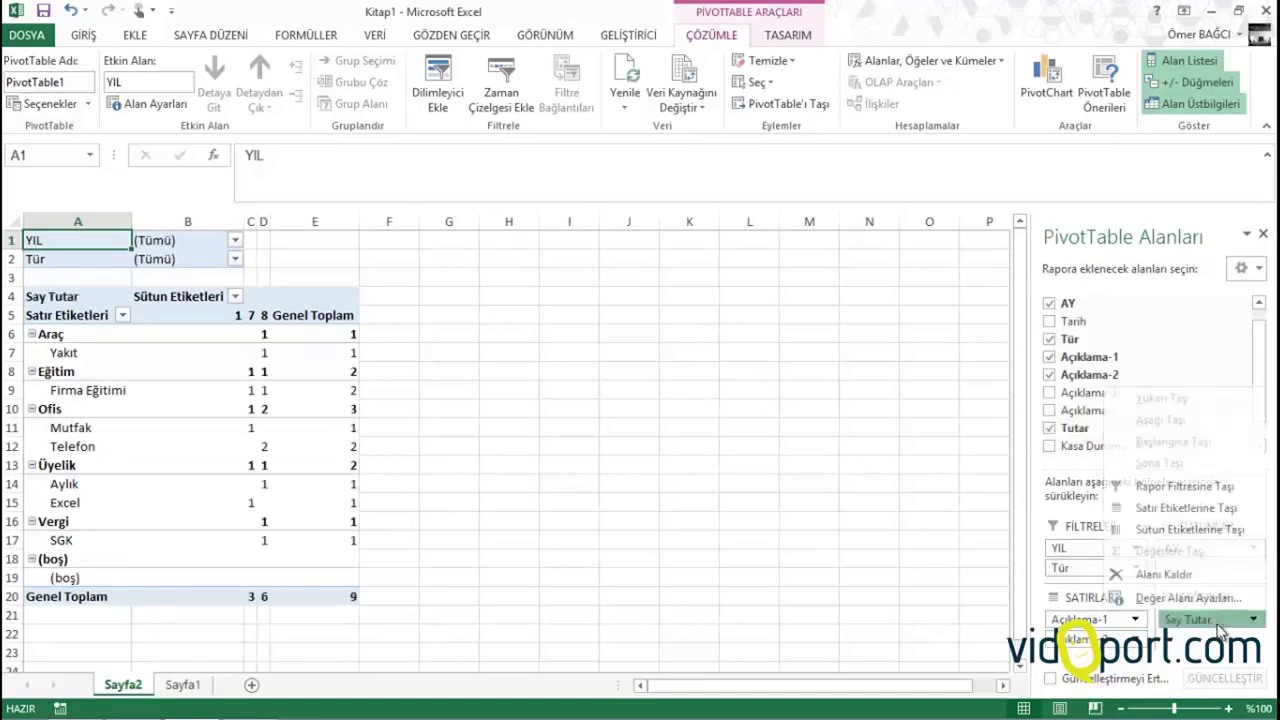
left_click(257, 370)
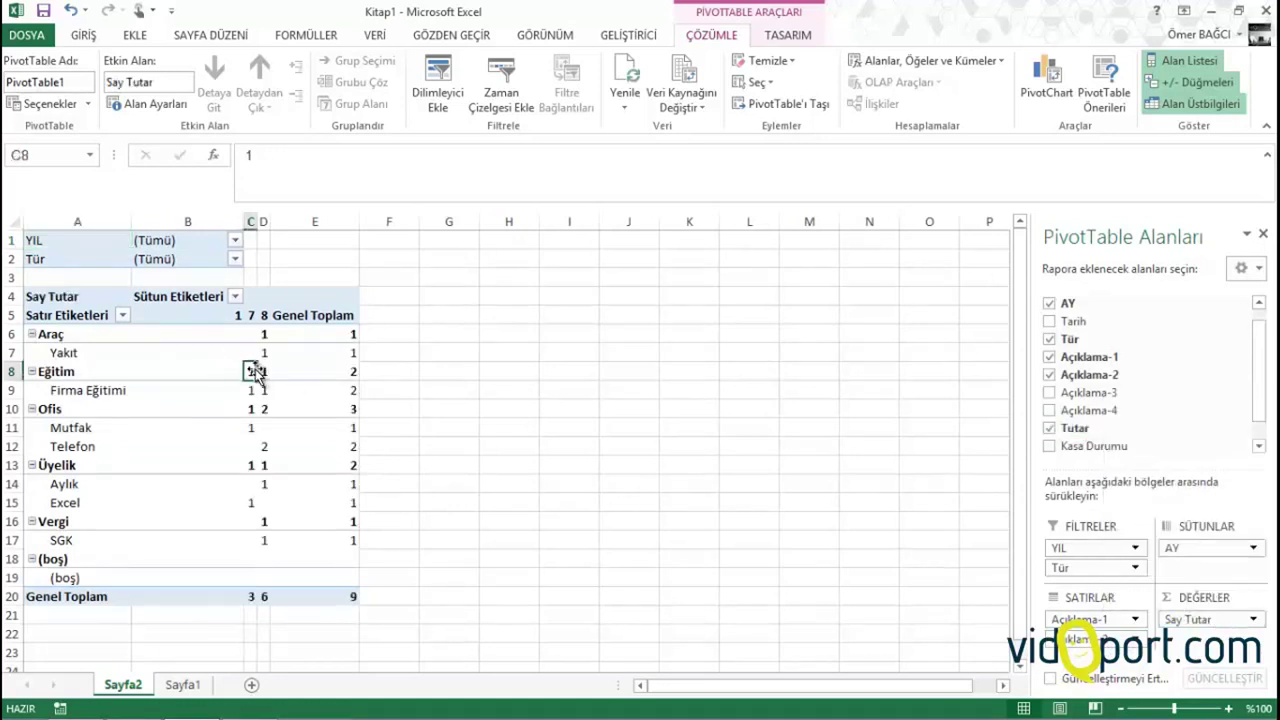
right_click(250, 371)
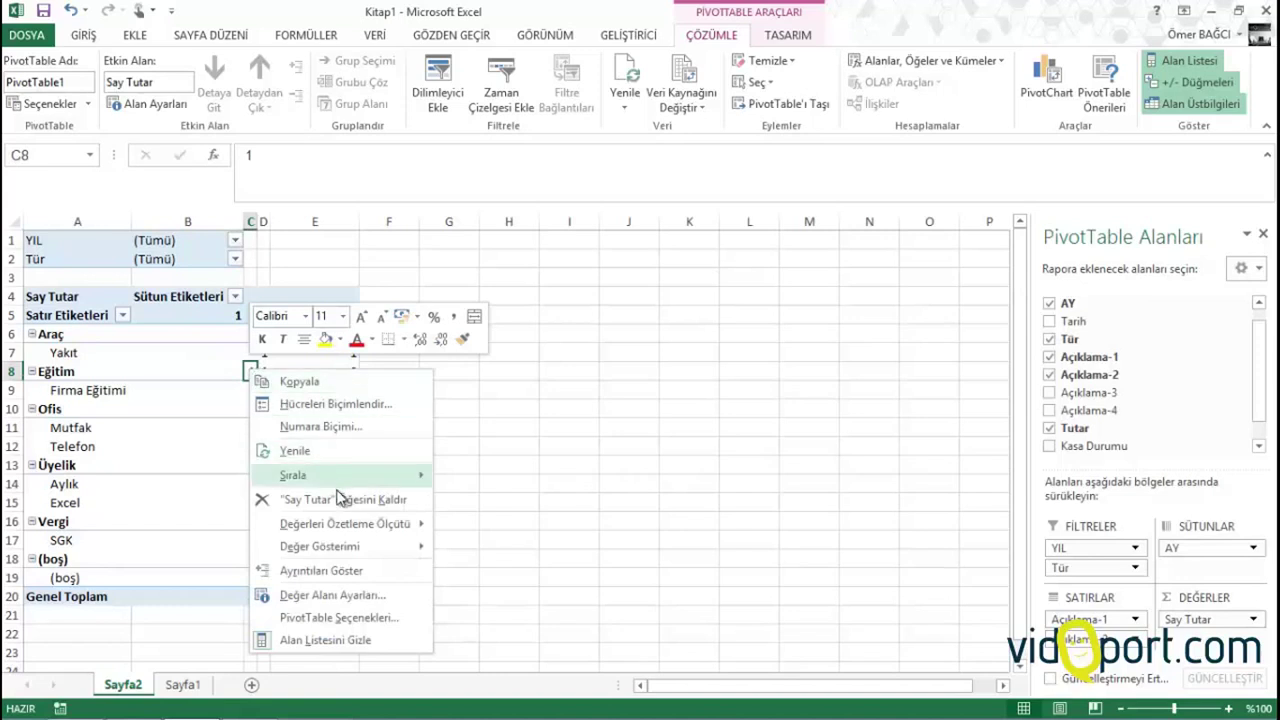
mouse_move(354, 519)
left_click(450, 518)
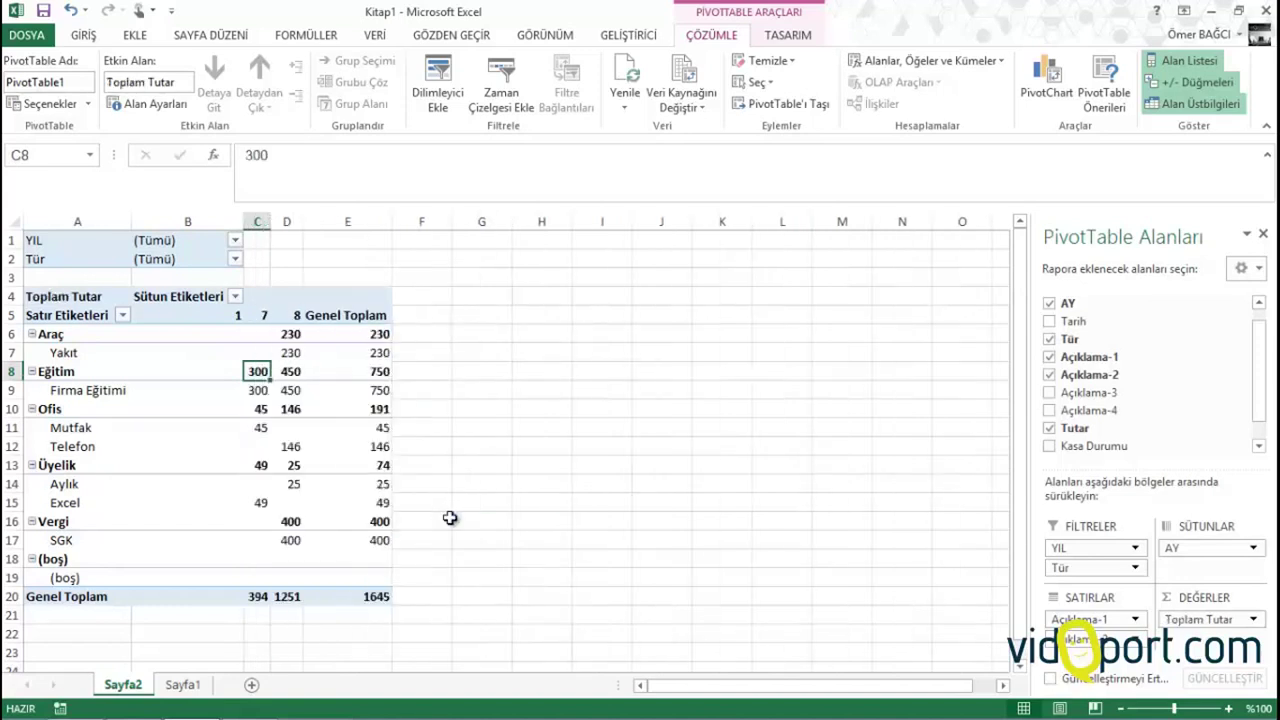
Step: Filter the Tür field to show only Gelir
mouse_move(271, 392)
left_click(235, 259)
left_click(52, 317)
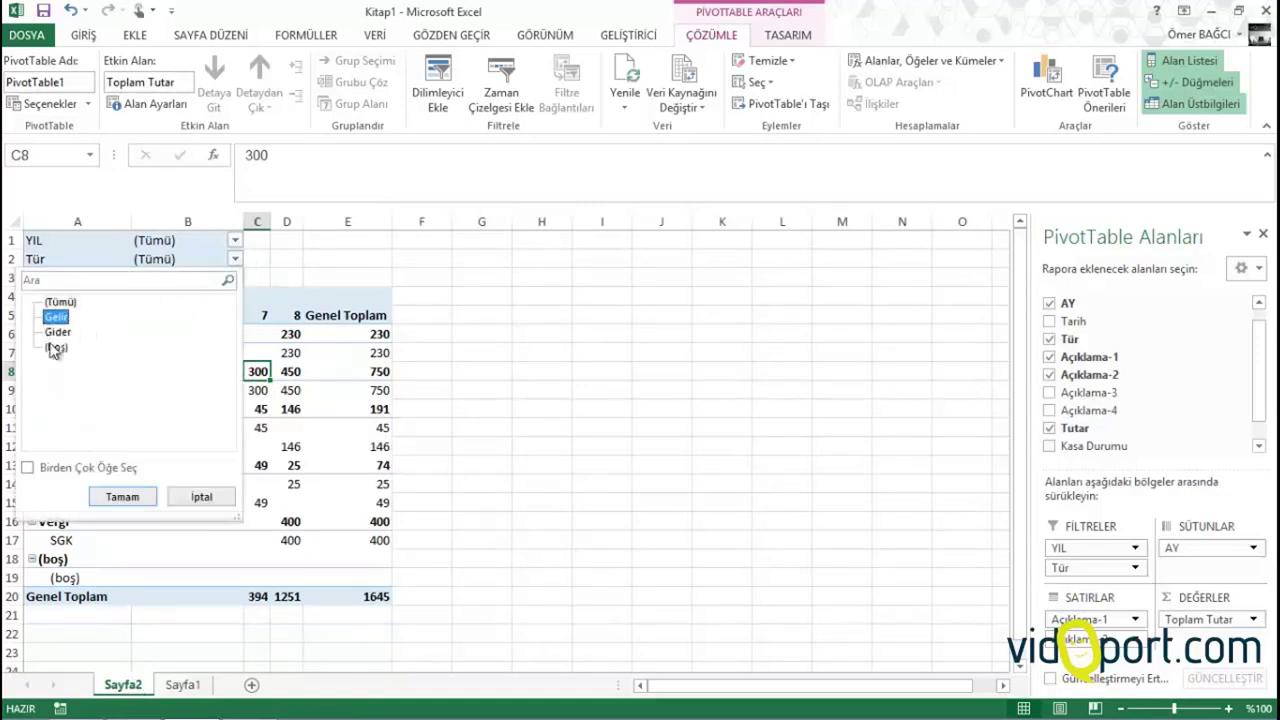
left_click(121, 497)
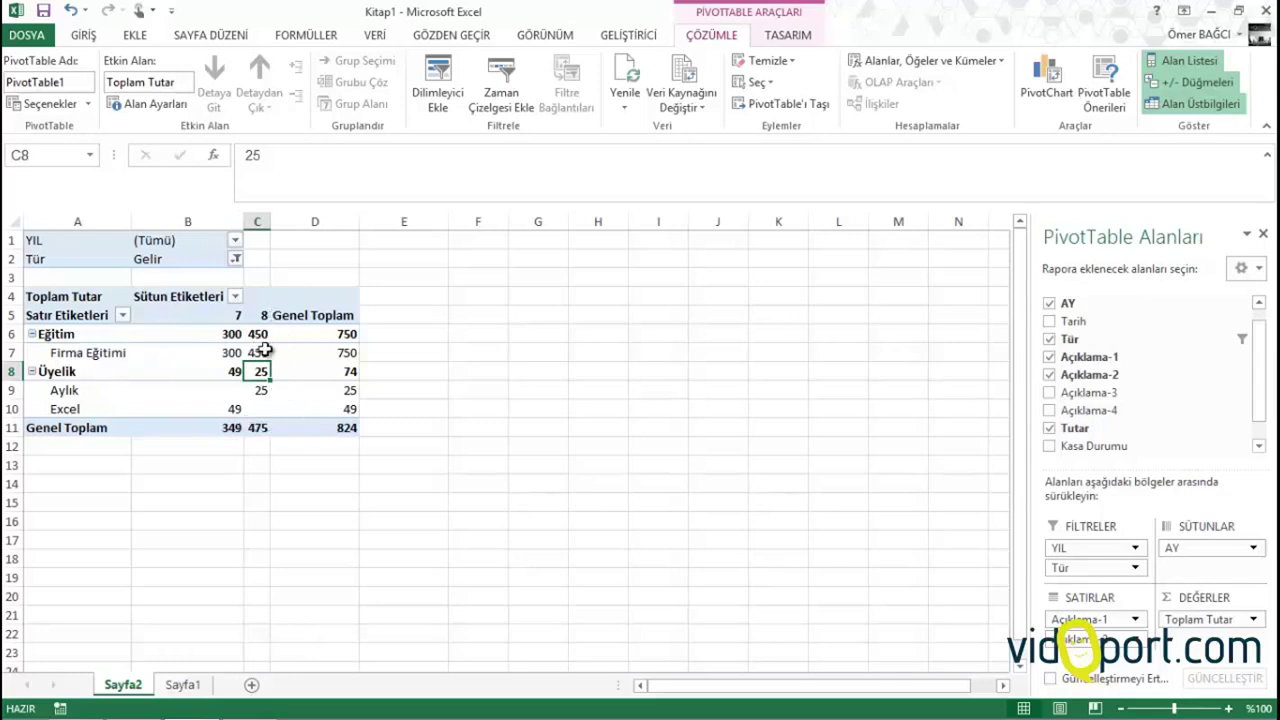
Step: Format the pivot values as Sayı with thousand separators
left_click(261, 353)
right_click(263, 354)
left_click(343, 405)
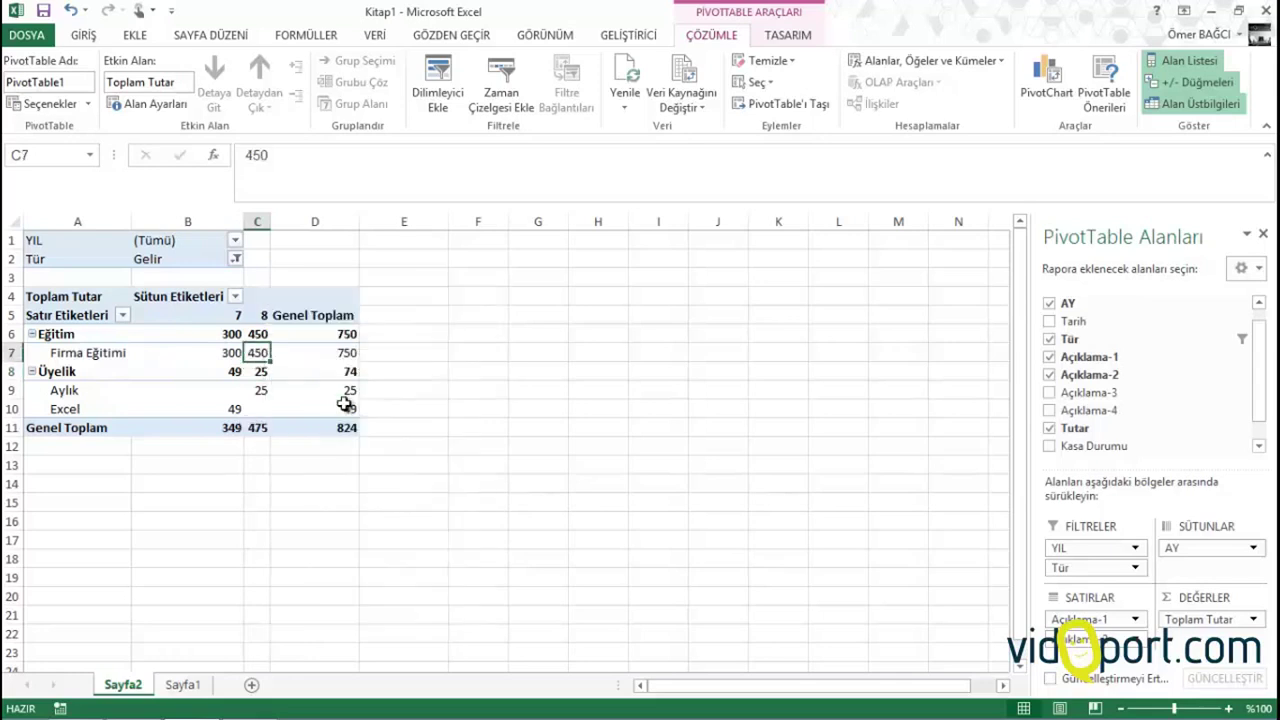
left_click(140, 271)
left_click(274, 318)
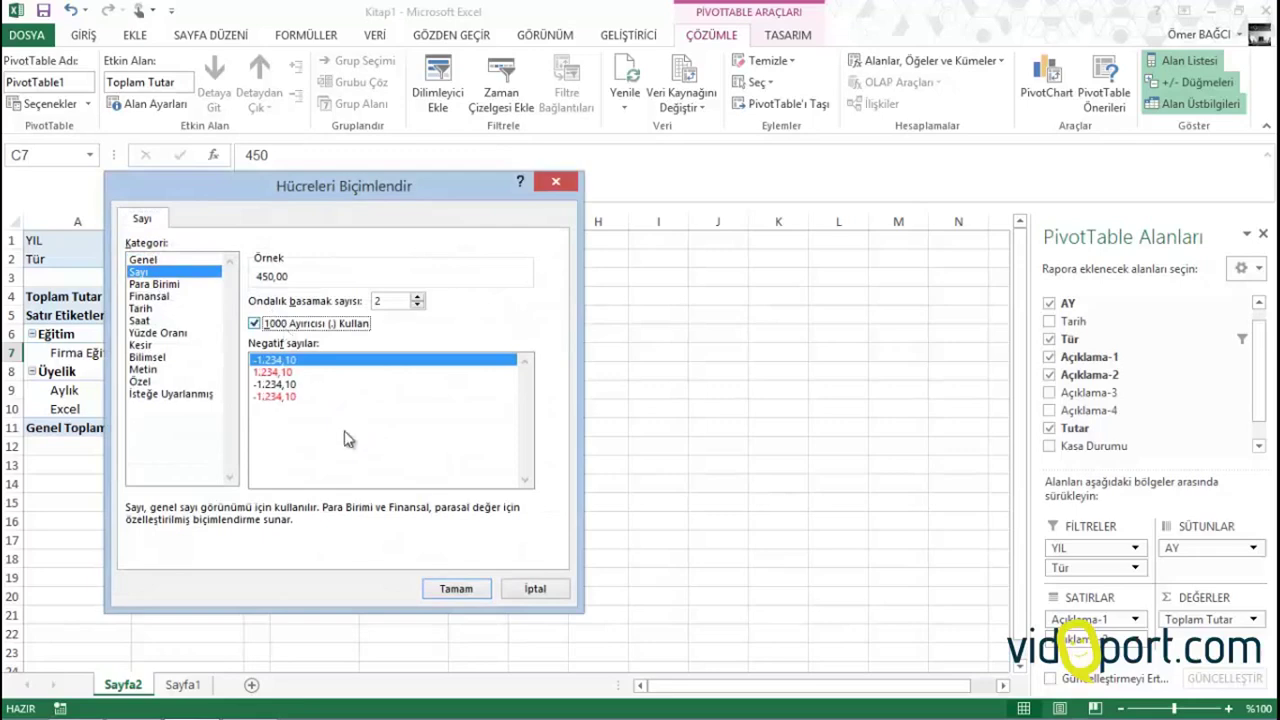
left_click(474, 588)
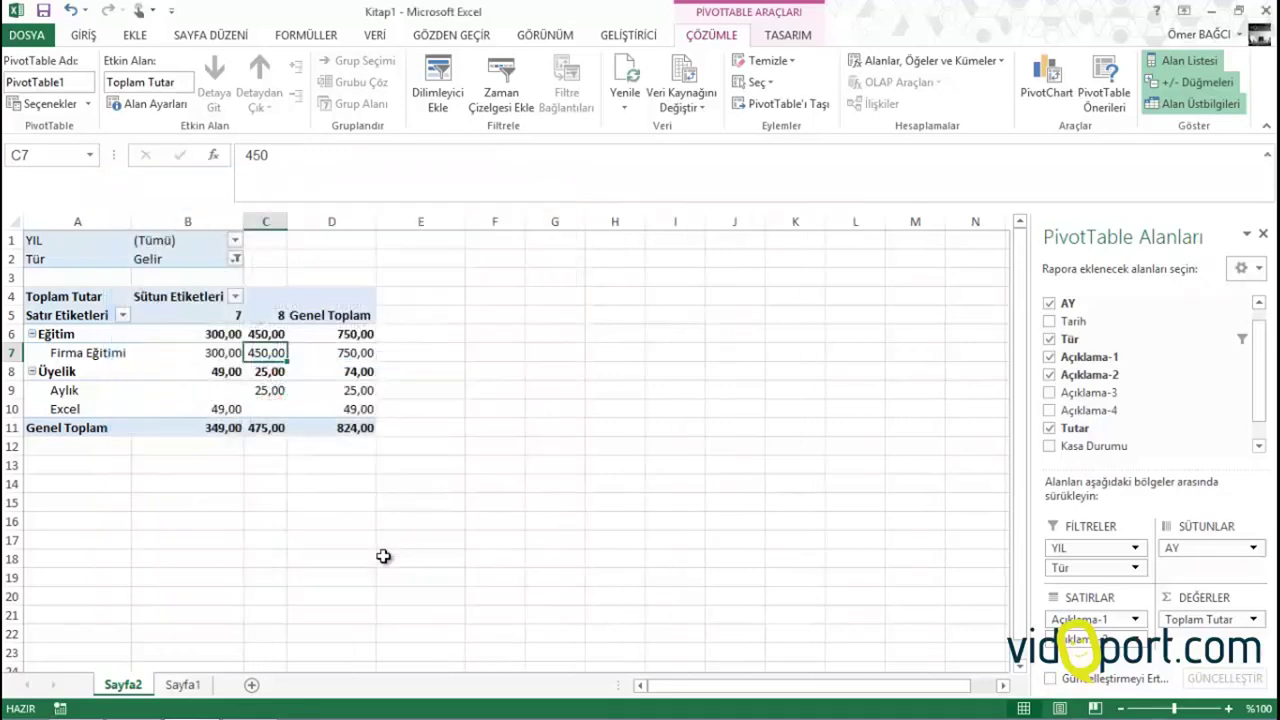
Step: Rename the column header to Aylar and the row header to Tür
left_click(155, 297)
type("Aylar")
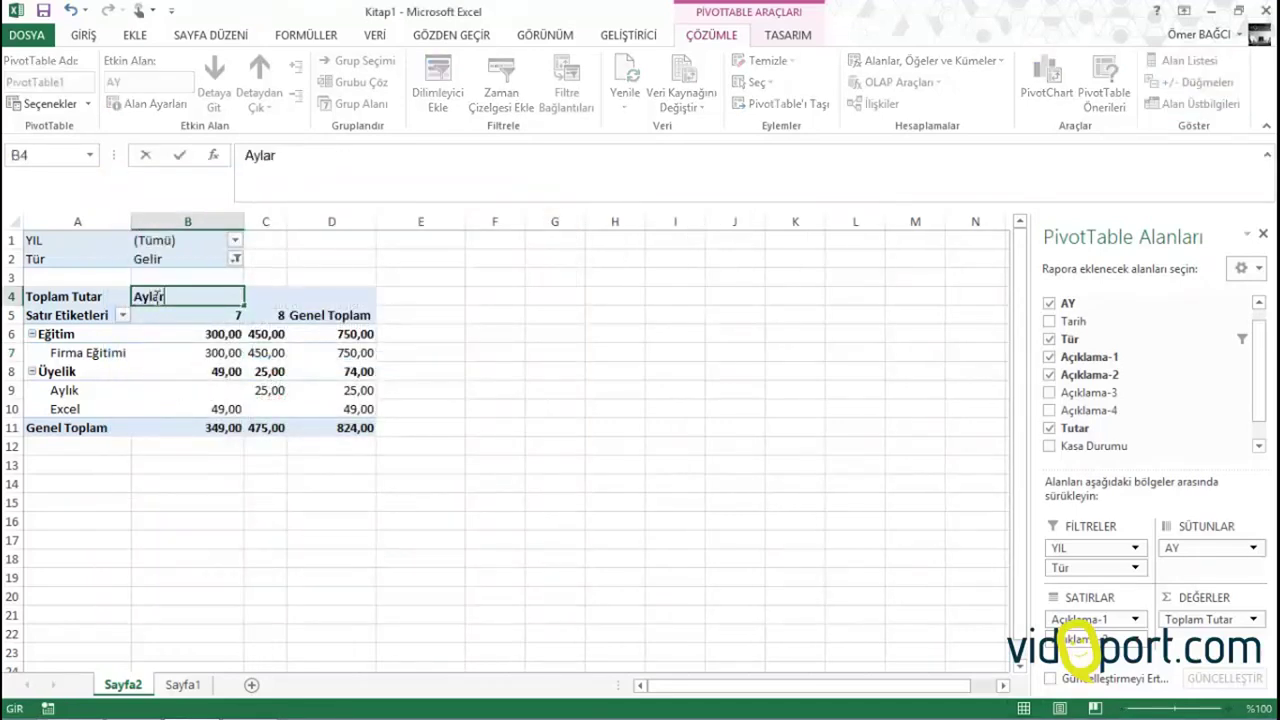
key("Return")
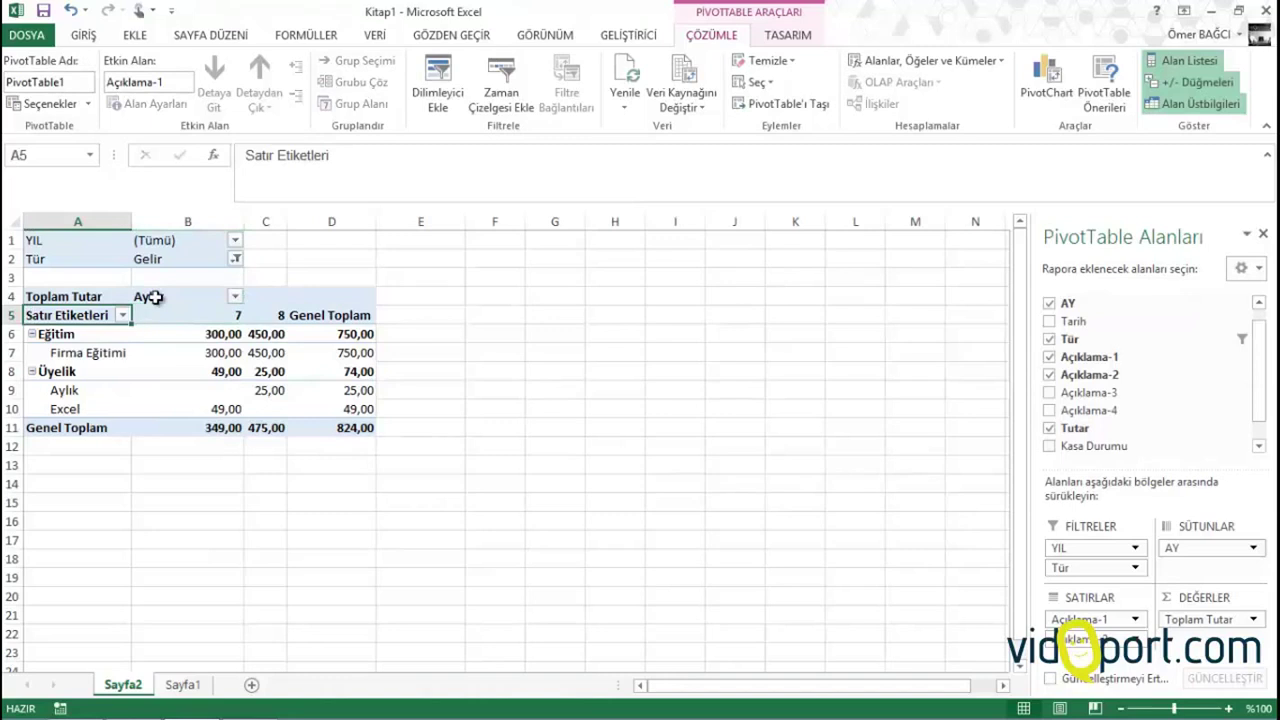
type("Tğ")
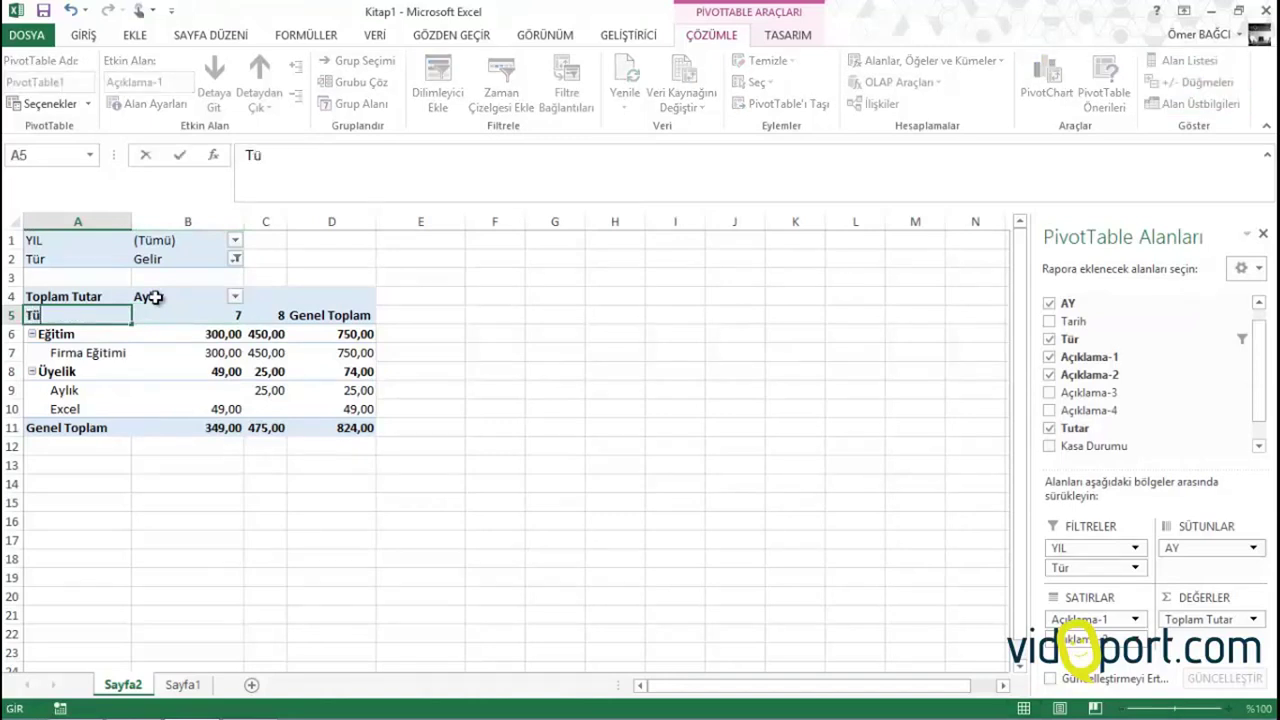
key("Up")
Step: Clear the Toplam Tutar caption so it is blank
left_click(156, 297)
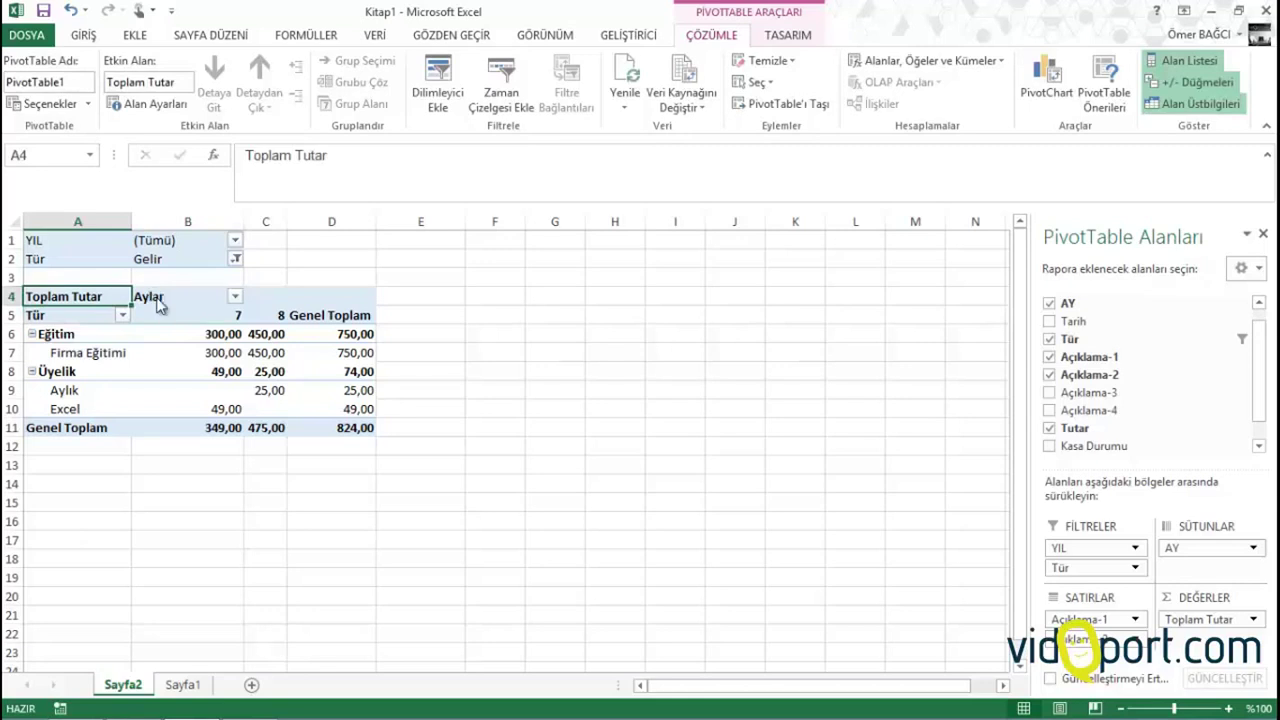
key("Return")
left_click(156, 300)
key("Return")
key("BackSpace")
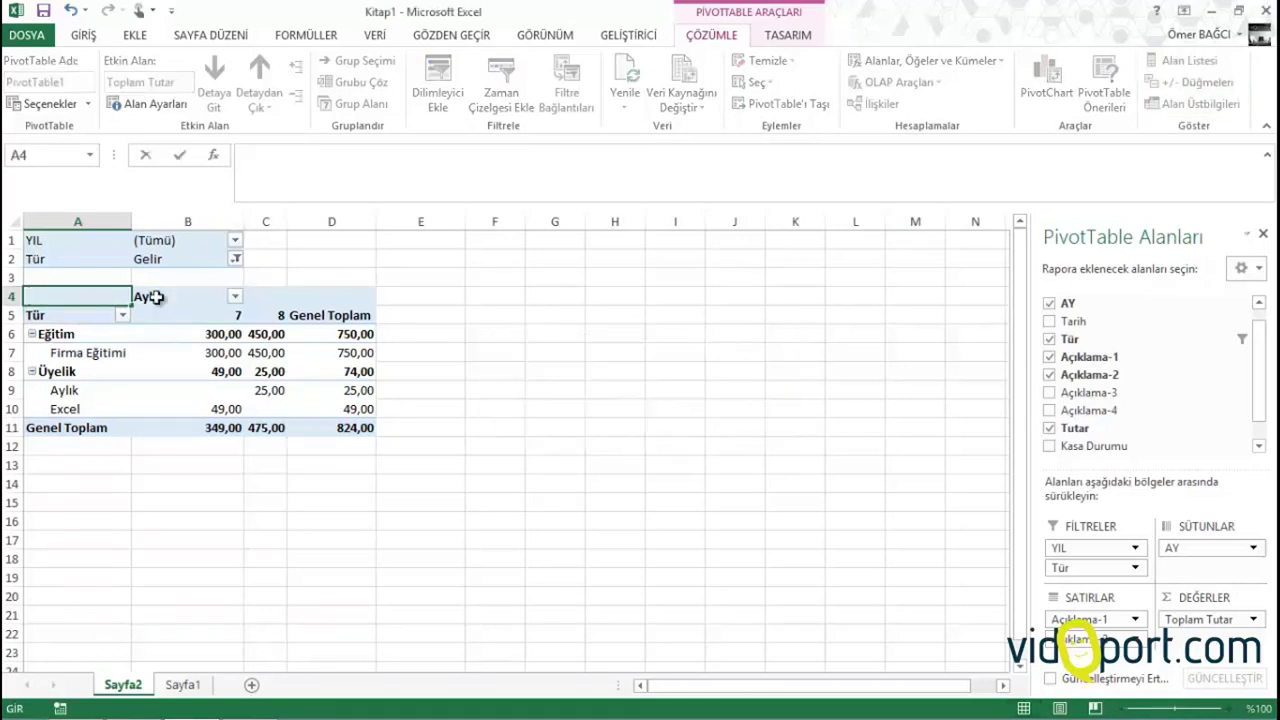
key("Return")
key("Down")
key("Down")
key("Down")
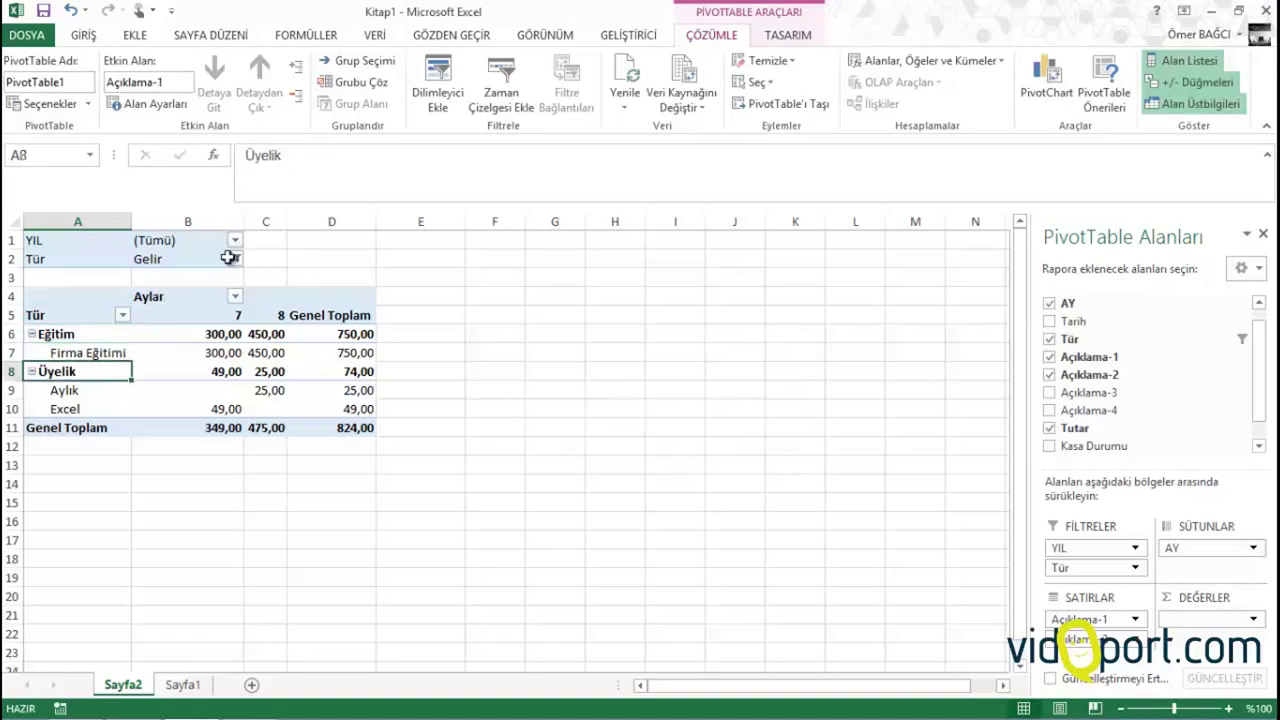
left_click(160, 243)
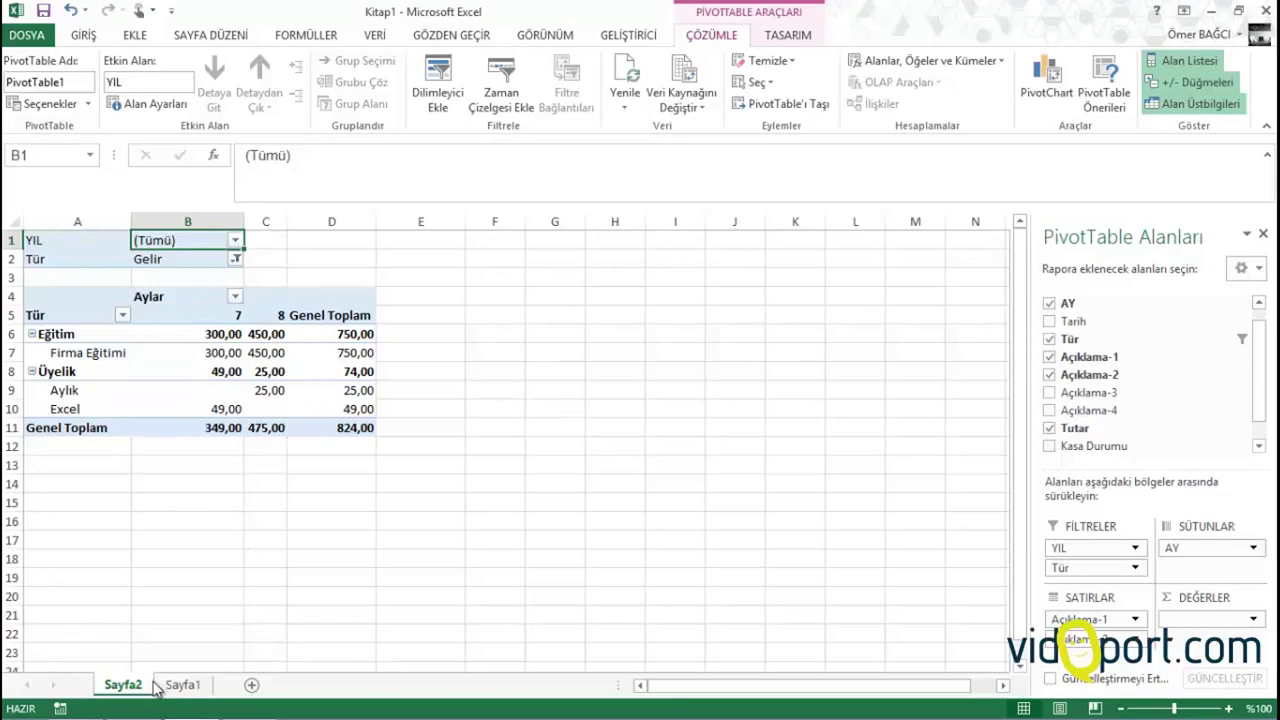
Step: Rename the pivot sheet Sayfa2 to Gelir Raporu
double_click(123, 684)
type("Gelir-Ta")
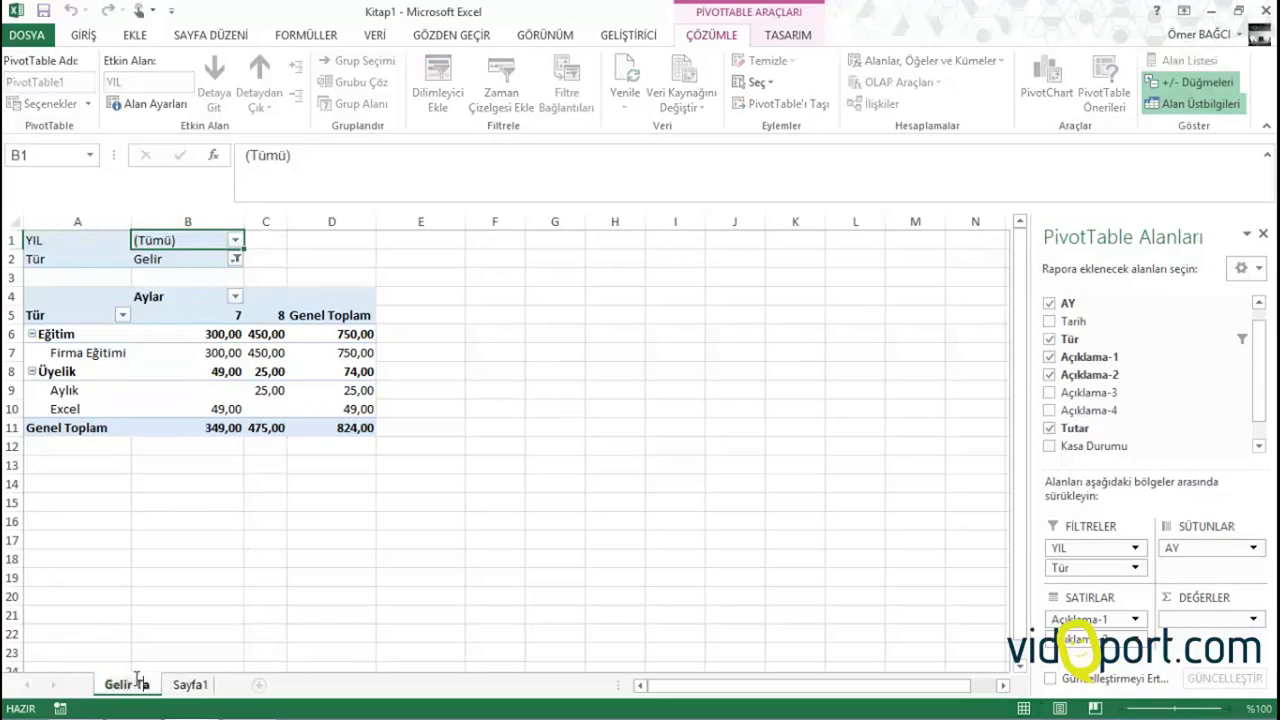
type("poru")
key("Return")
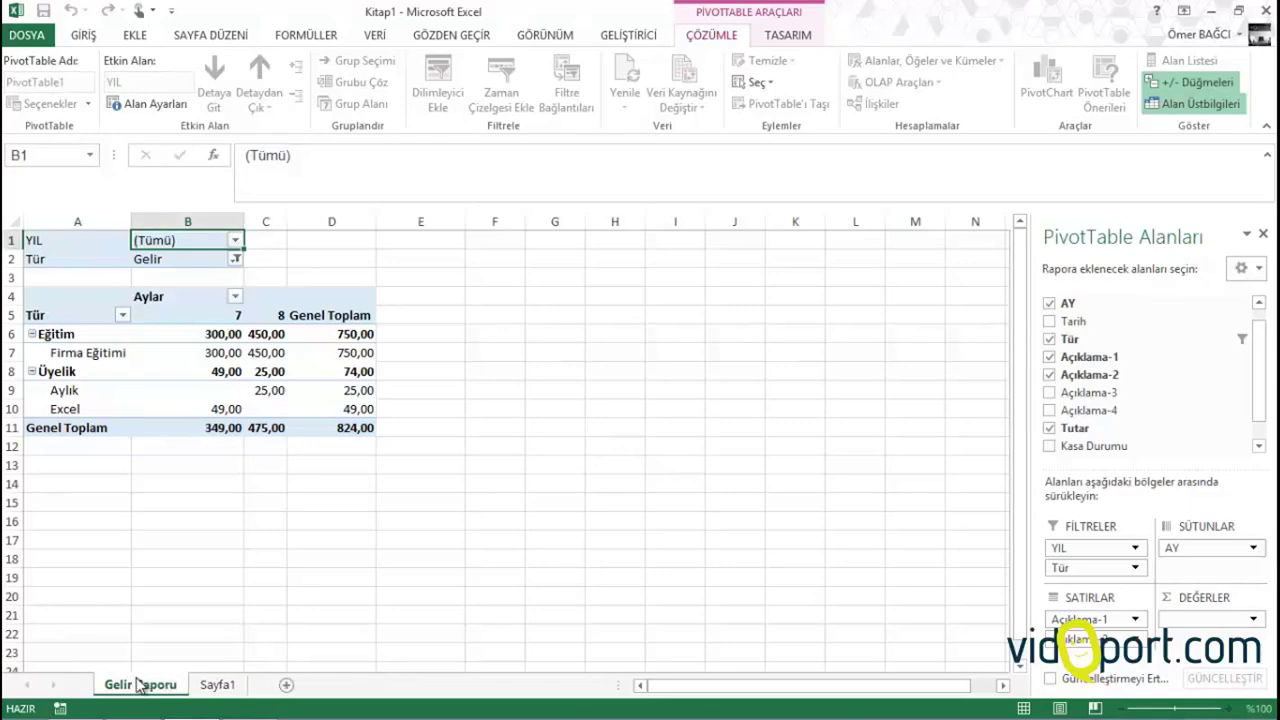
Step: Rename the data sheet Sayfa1 to Veri Girişi
left_click(218, 684)
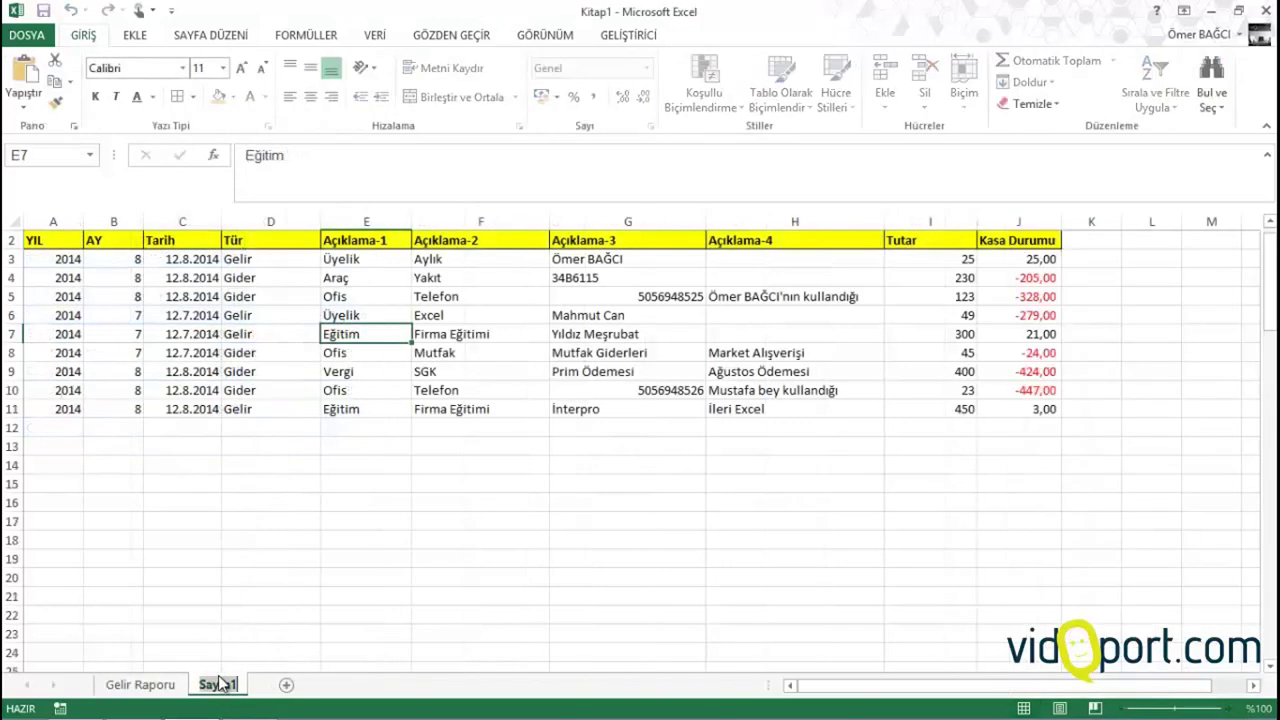
type("Veri Girişi")
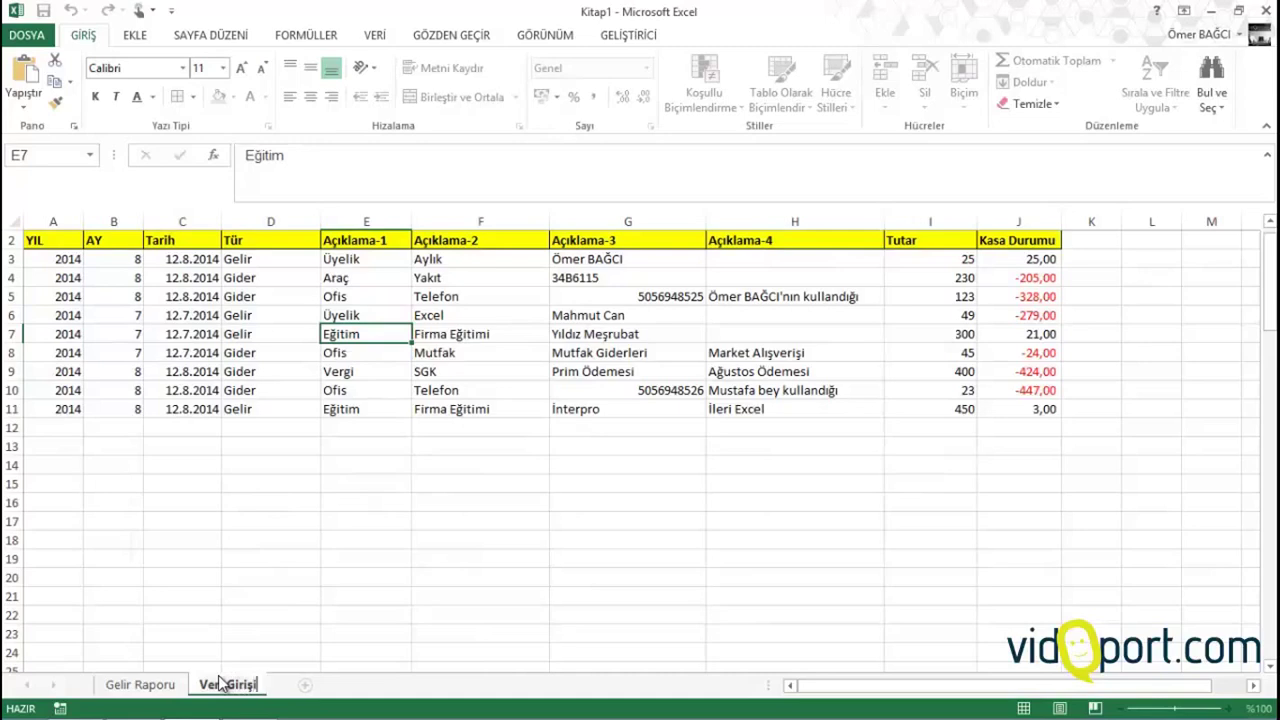
key("Return")
left_click(312, 335)
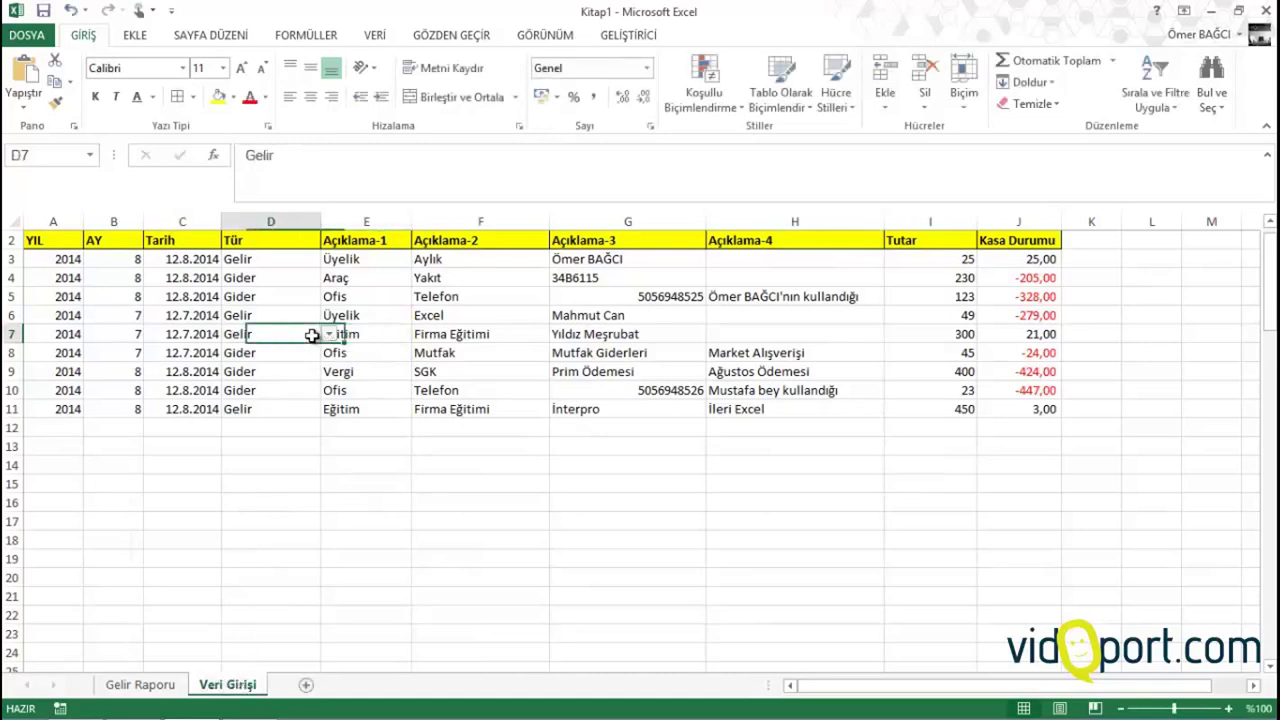
left_click(140, 37)
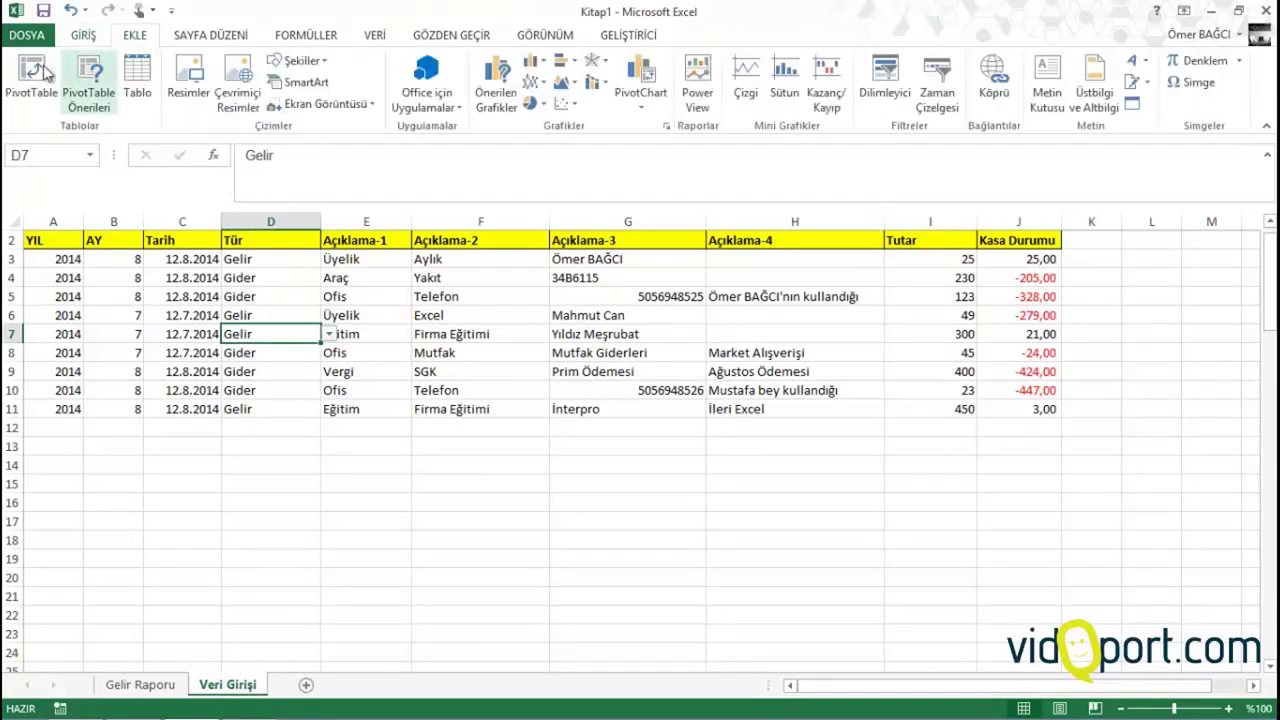
Step: Create a new-sheet PivotTable with YIL and Tür filters, Açıklama-1 rows and Tutar values
left_click(45, 72)
left_click(648, 315)
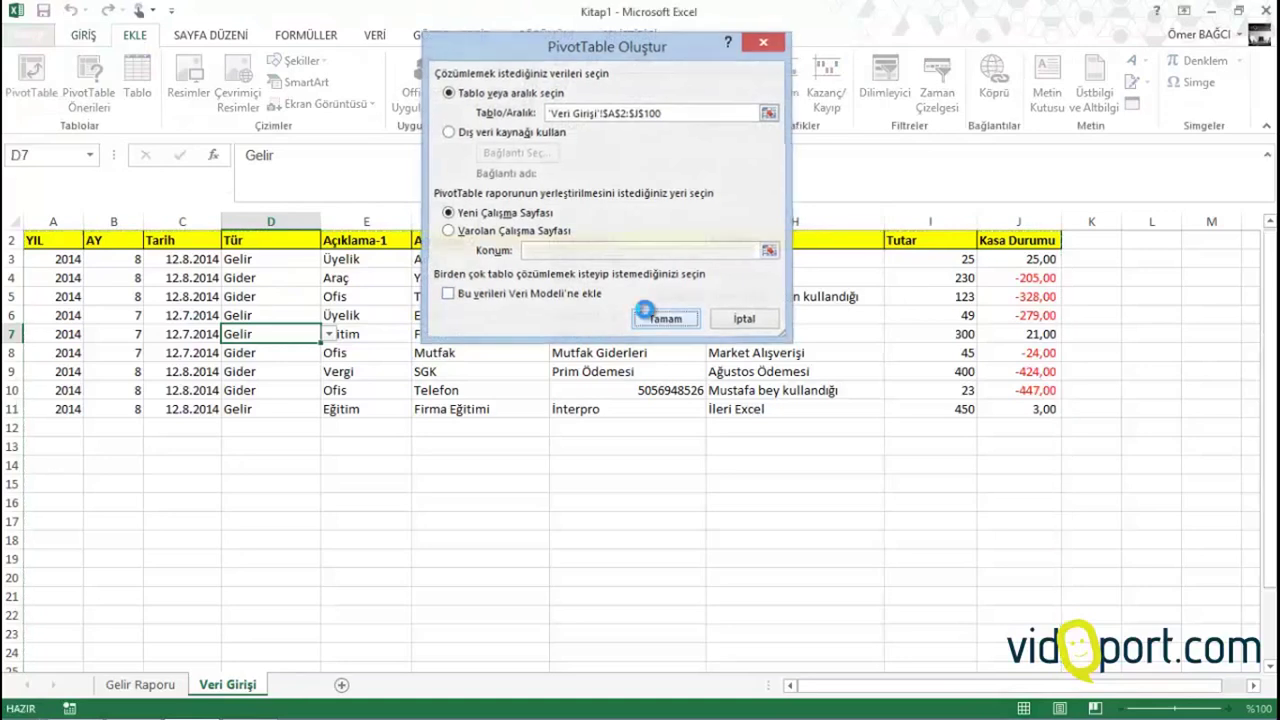
left_click_drag(1063, 302, 1092, 548)
left_click_drag(1077, 354, 1089, 567)
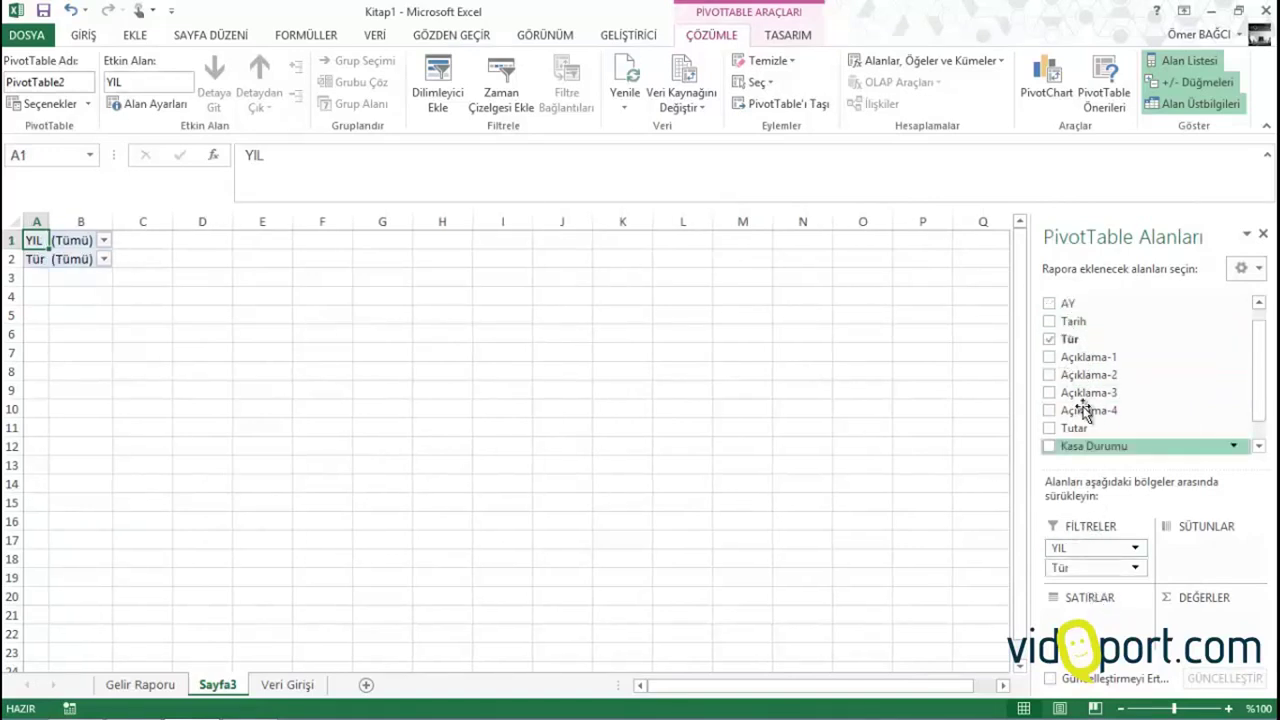
left_click_drag(1080, 357, 1100, 638)
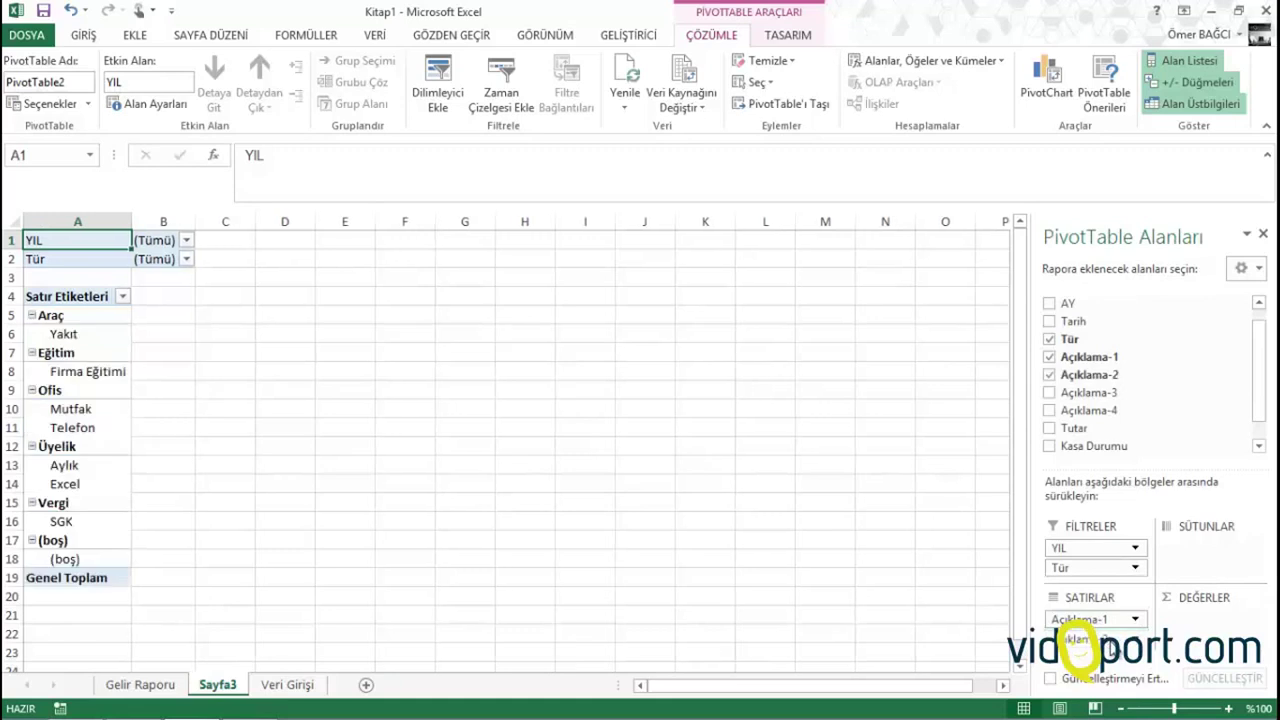
left_click_drag(1078, 430, 1203, 630)
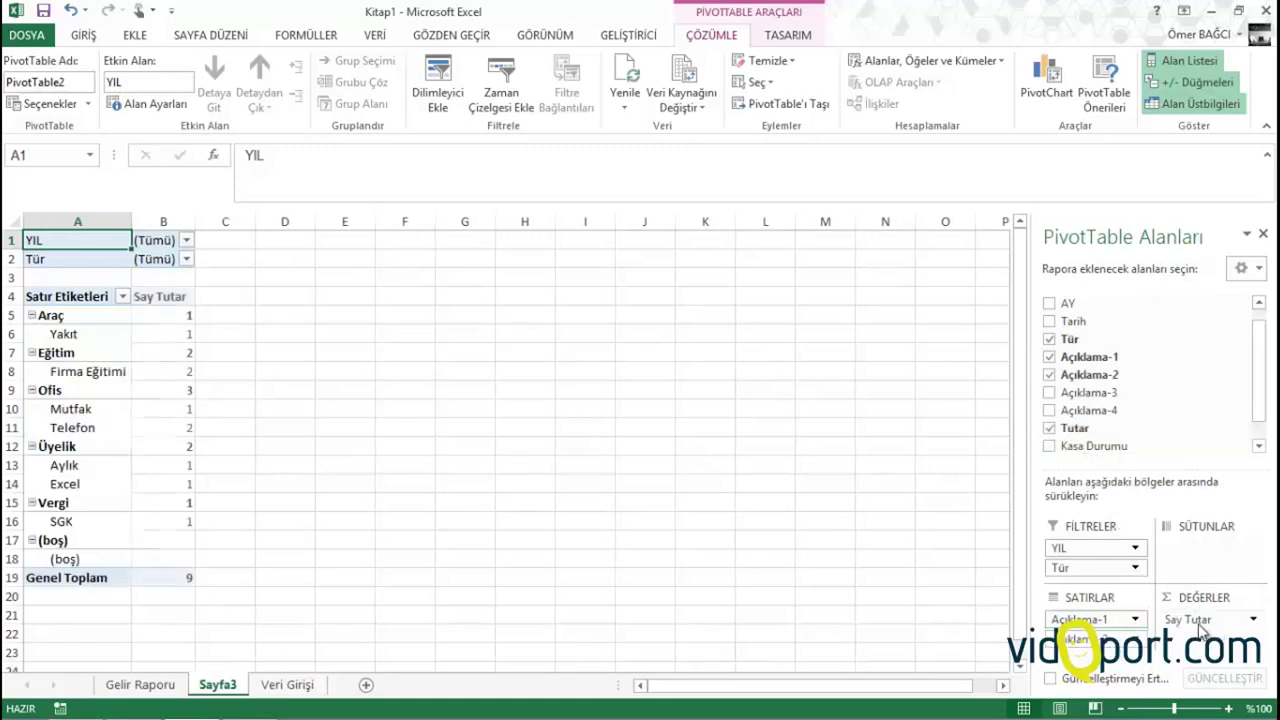
Step: Sum Tutar, filter Tür to Gider, and add AY as columns
right_click(189, 355)
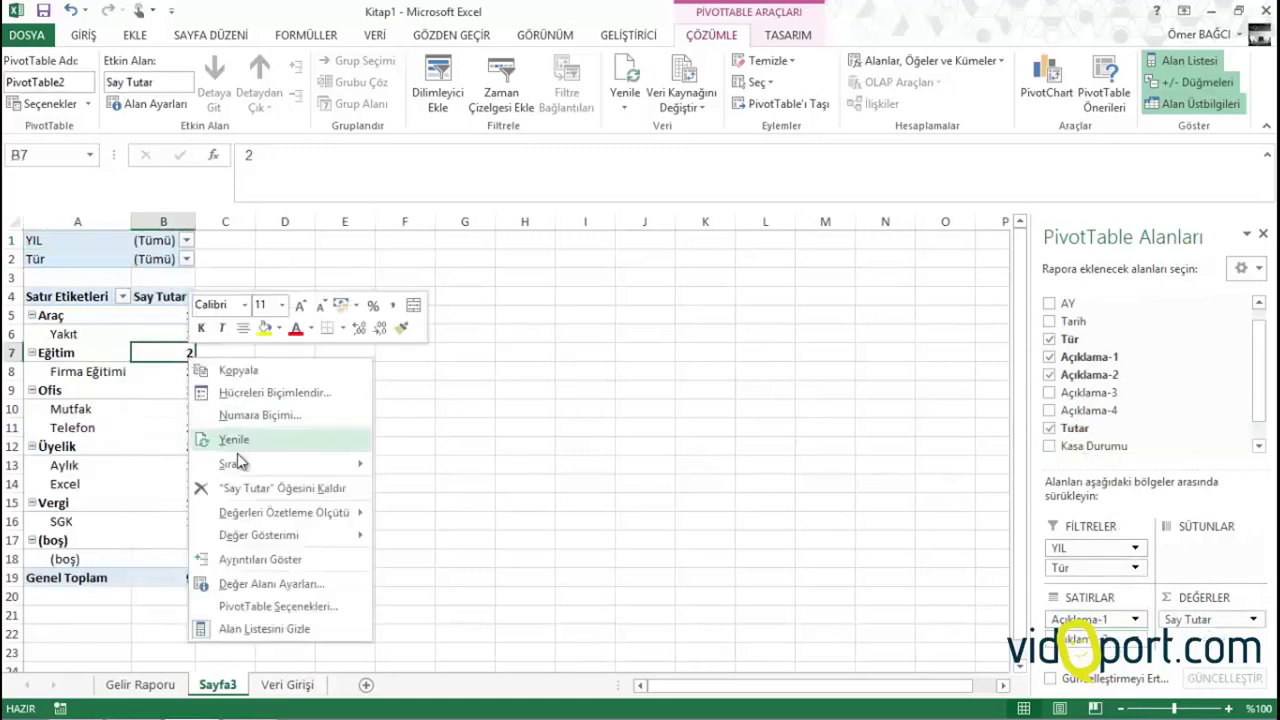
mouse_move(296, 512)
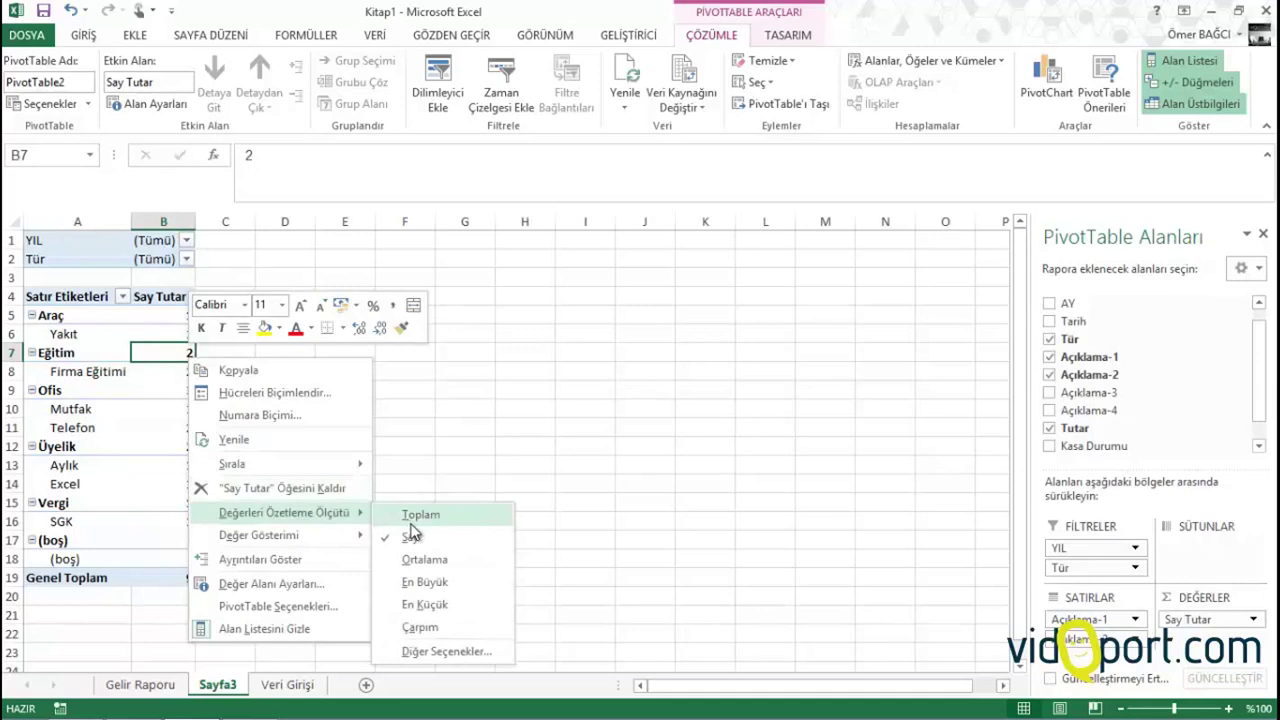
left_click(411, 516)
left_click(205, 259)
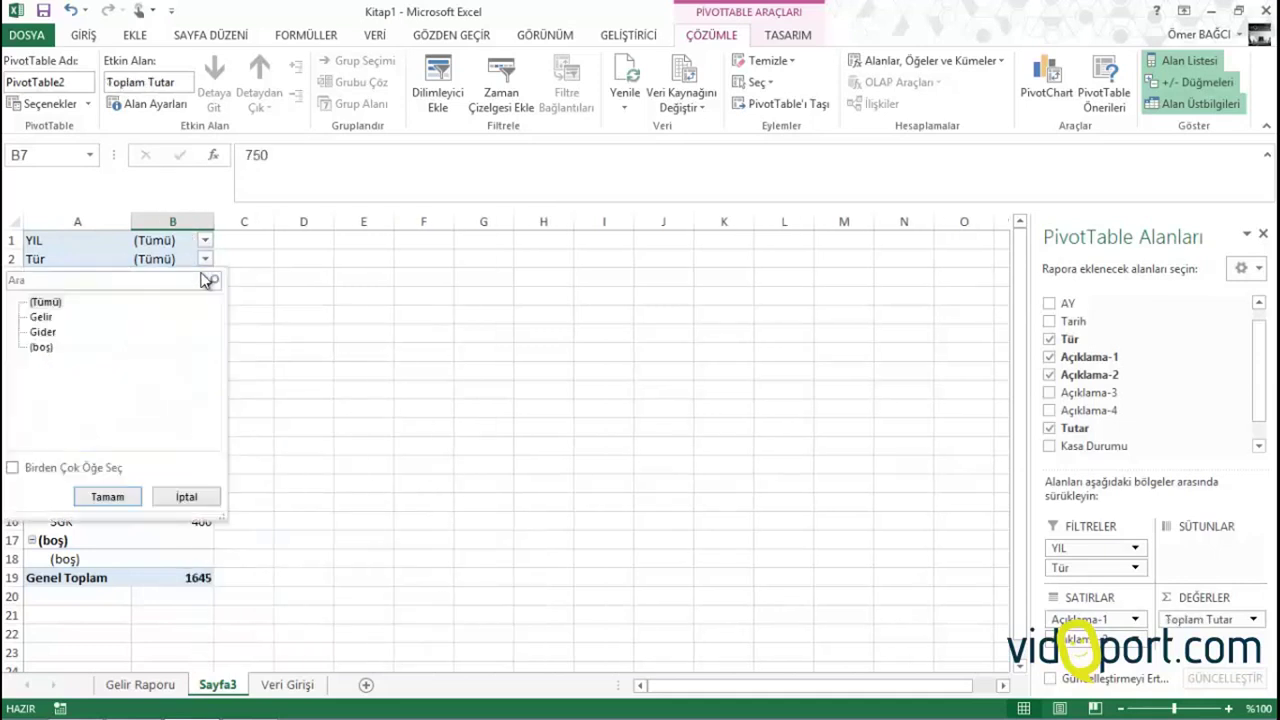
left_click(106, 492)
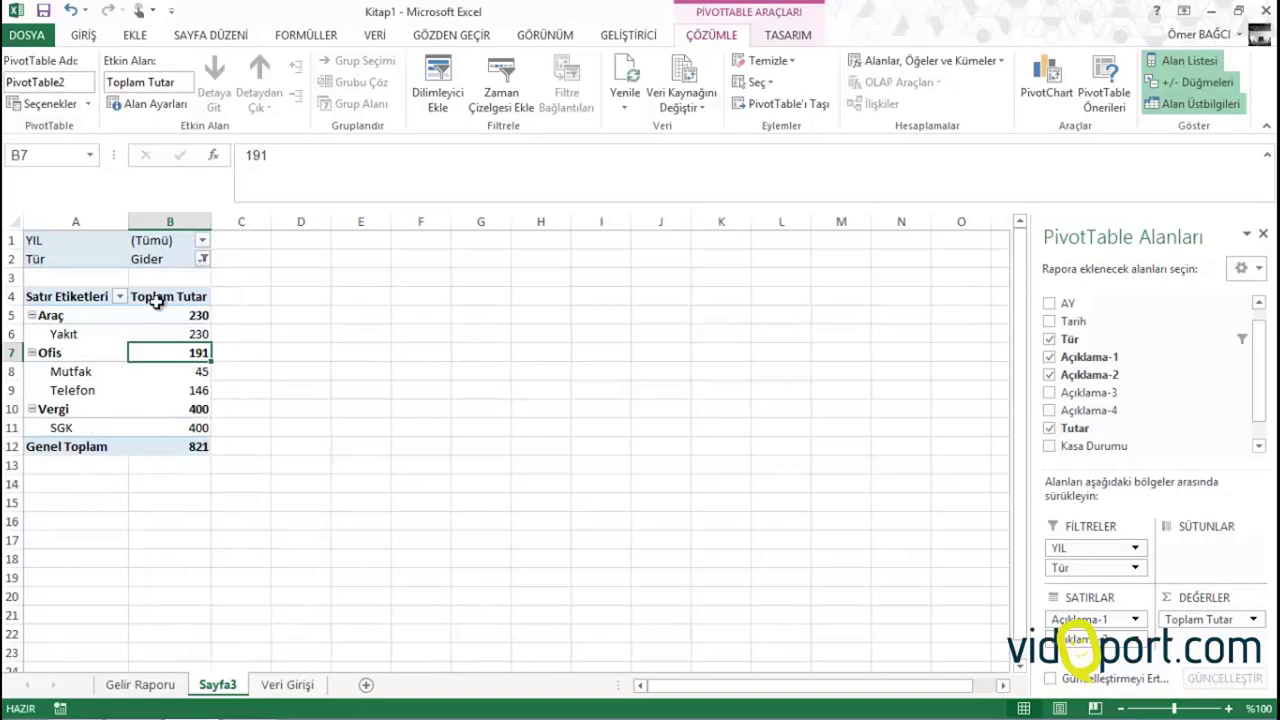
left_click_drag(1065, 305, 1210, 552)
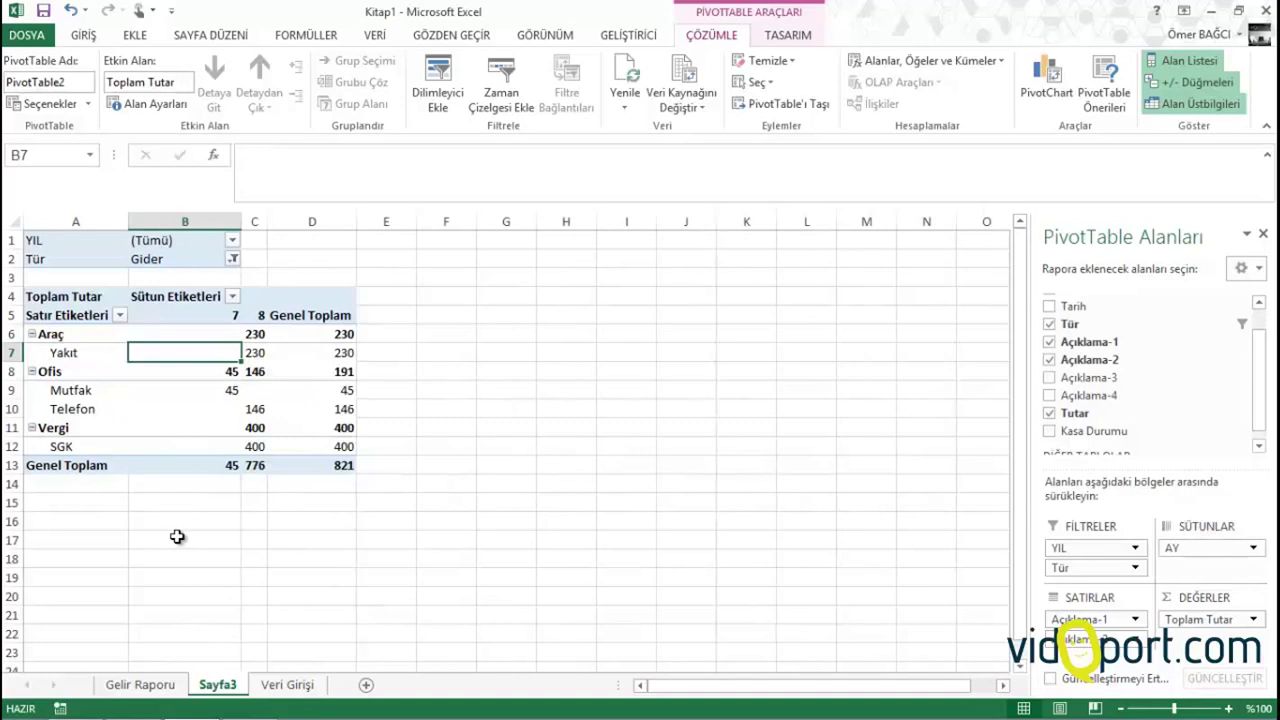
Step: Rename the Sayfa3 sheet to Gider Raporu
double_click(219, 684)
type("Gider")
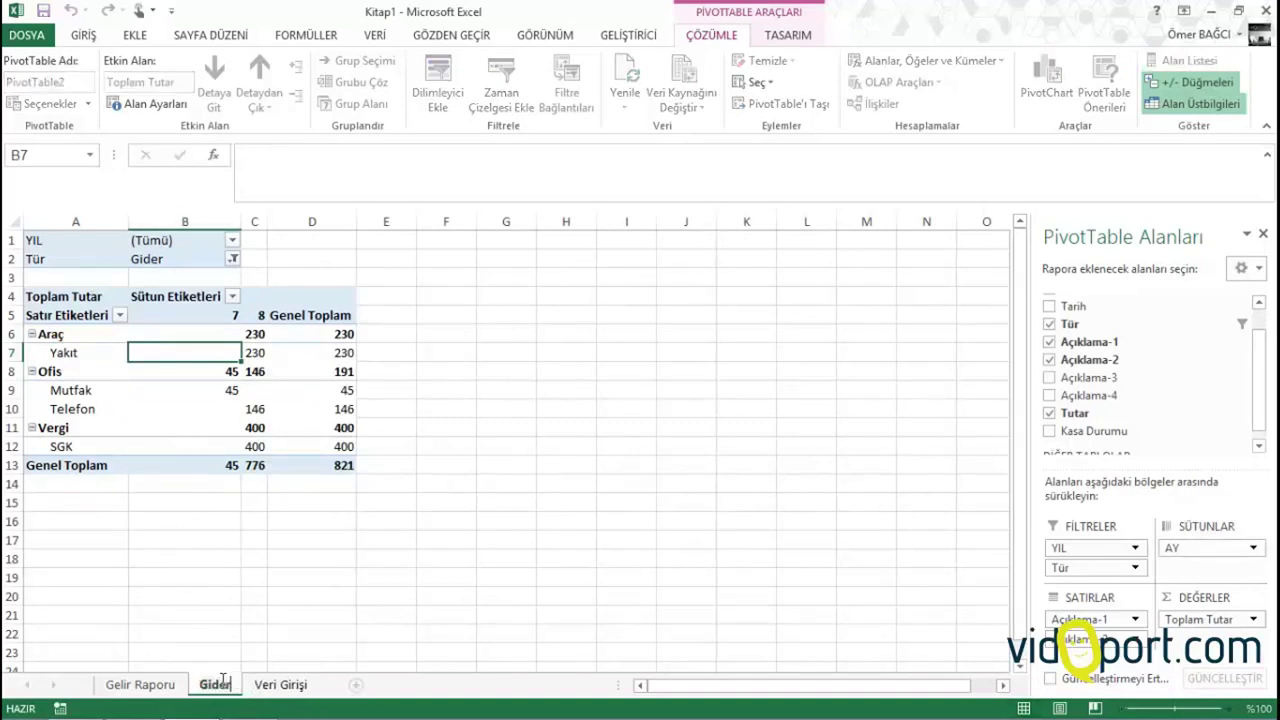
type(" Rapo")
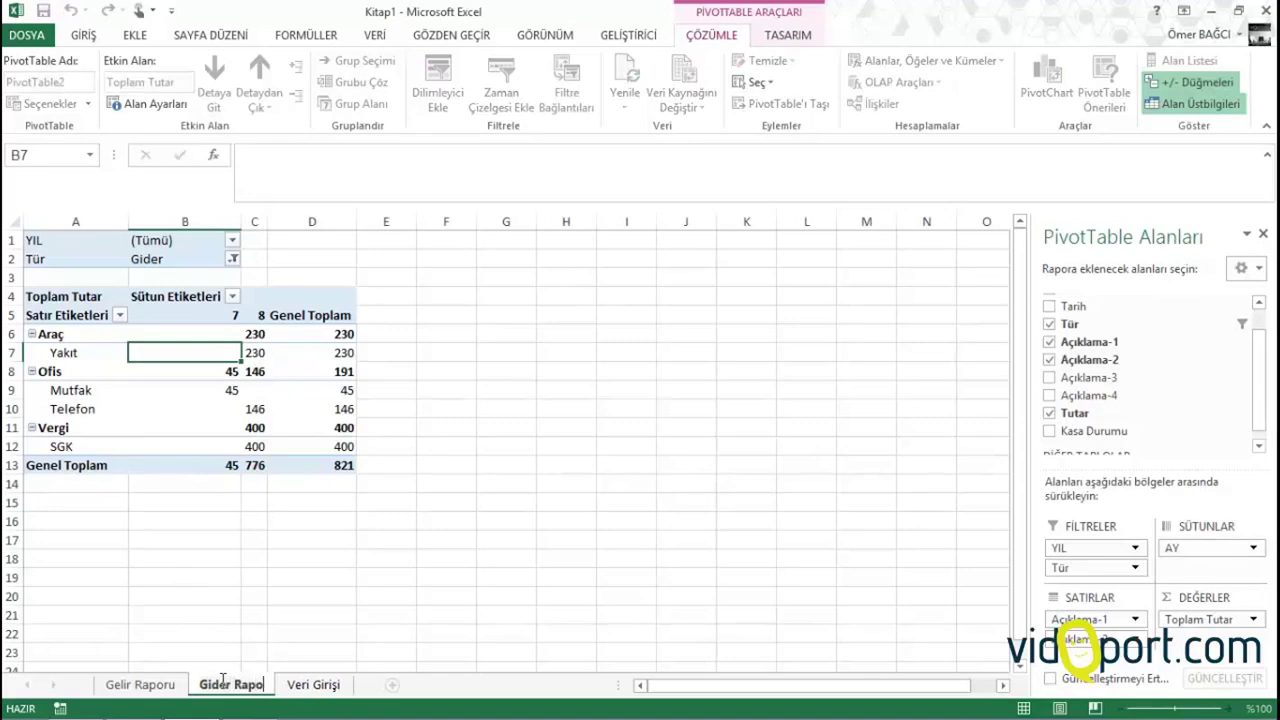
type("ru")
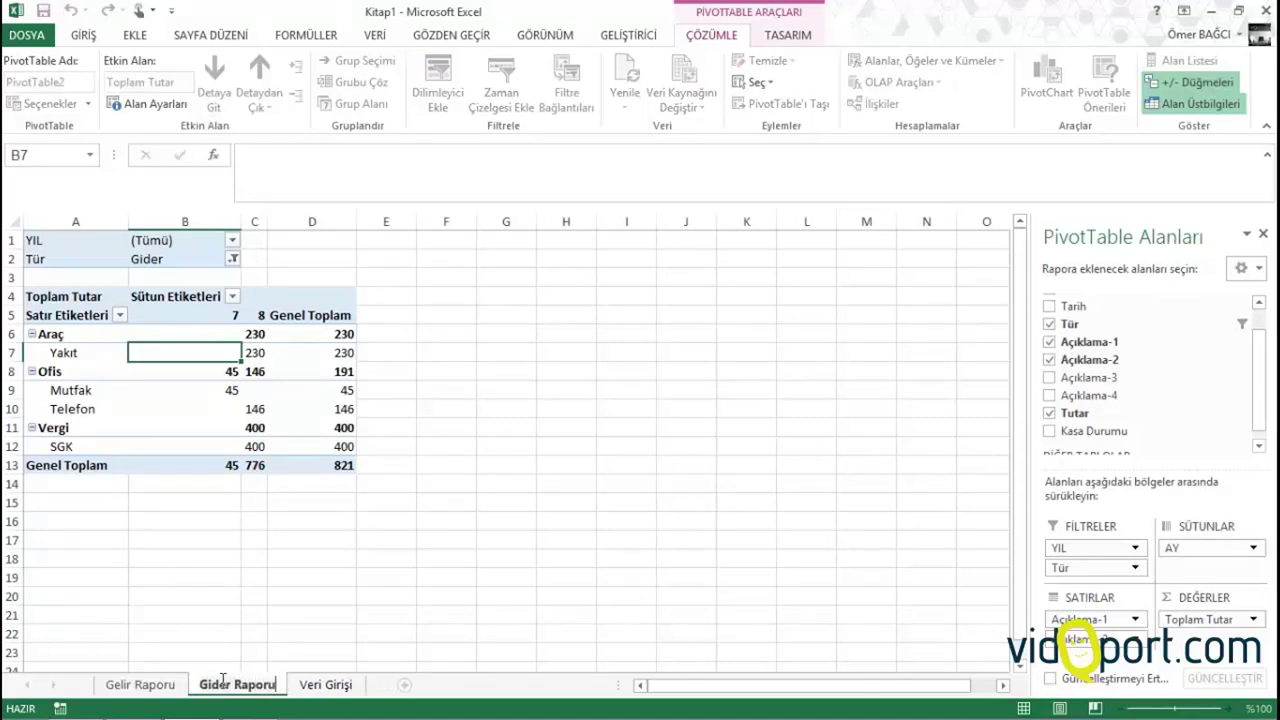
key("Return")
left_click(233, 655)
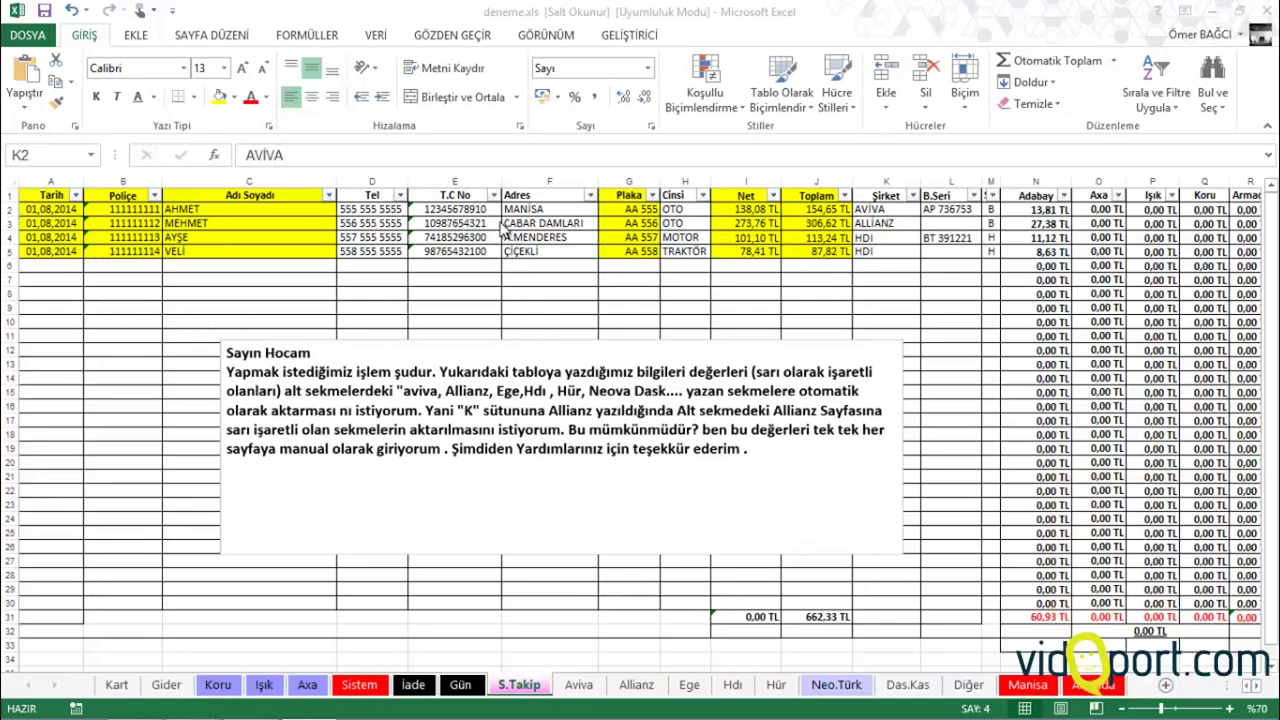
Step: Inspect the company names in K2:K5 and the empty rows below the S.Takip records
left_click_drag(897, 211, 895, 258)
left_click(887, 220)
left_click_drag(60, 268, 940, 278)
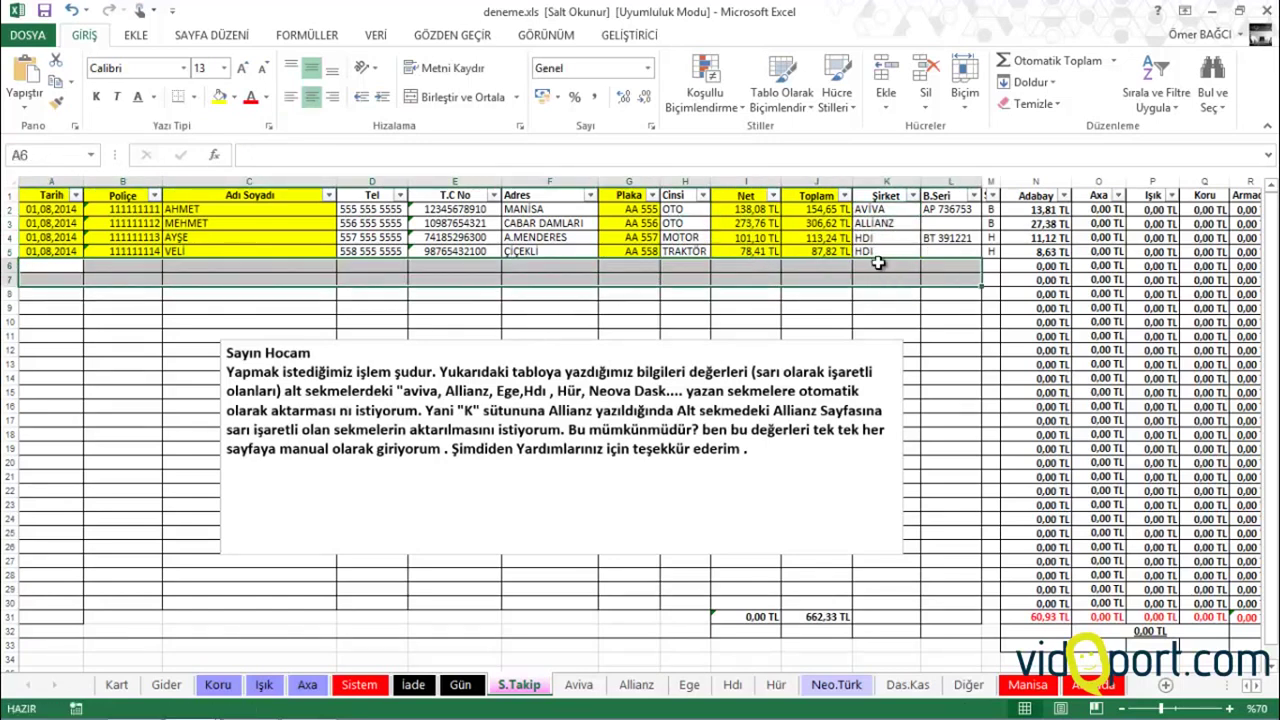
left_click(876, 265)
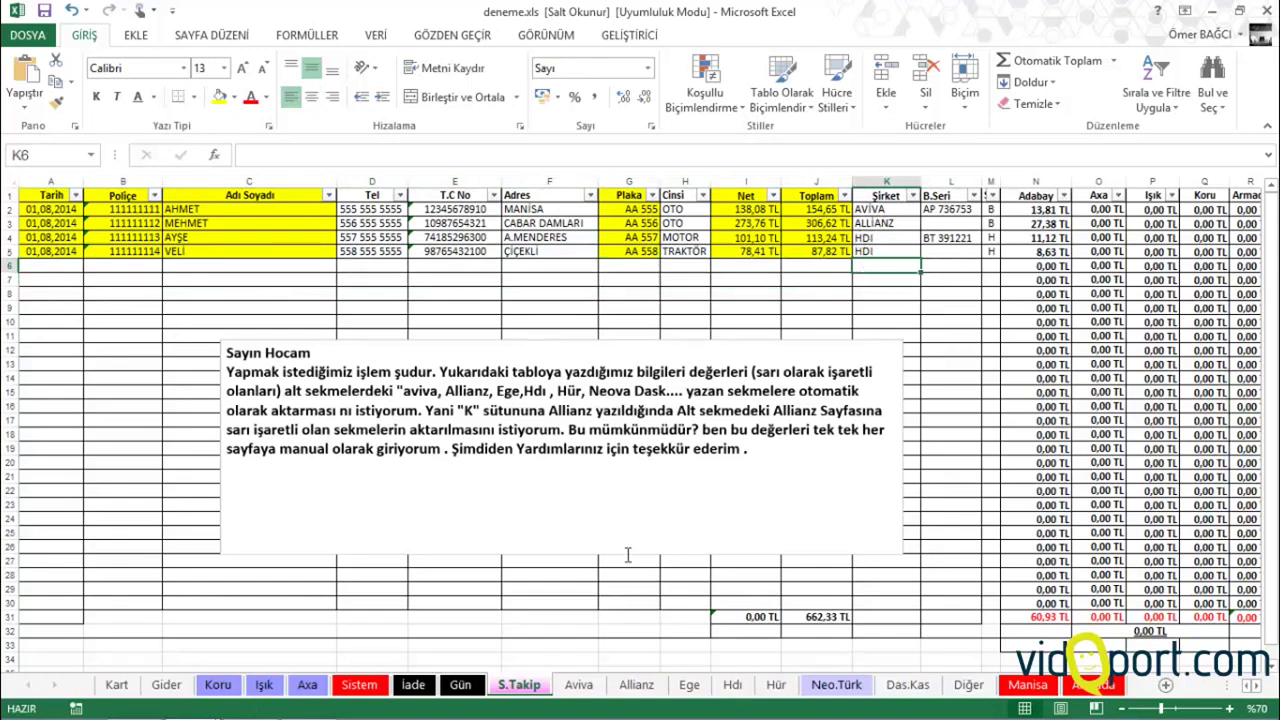
Step: Browse the Aviva, Allianz, Ege and Hdı company sheets, checking S.Takip rows 6–7 between
left_click(584, 685)
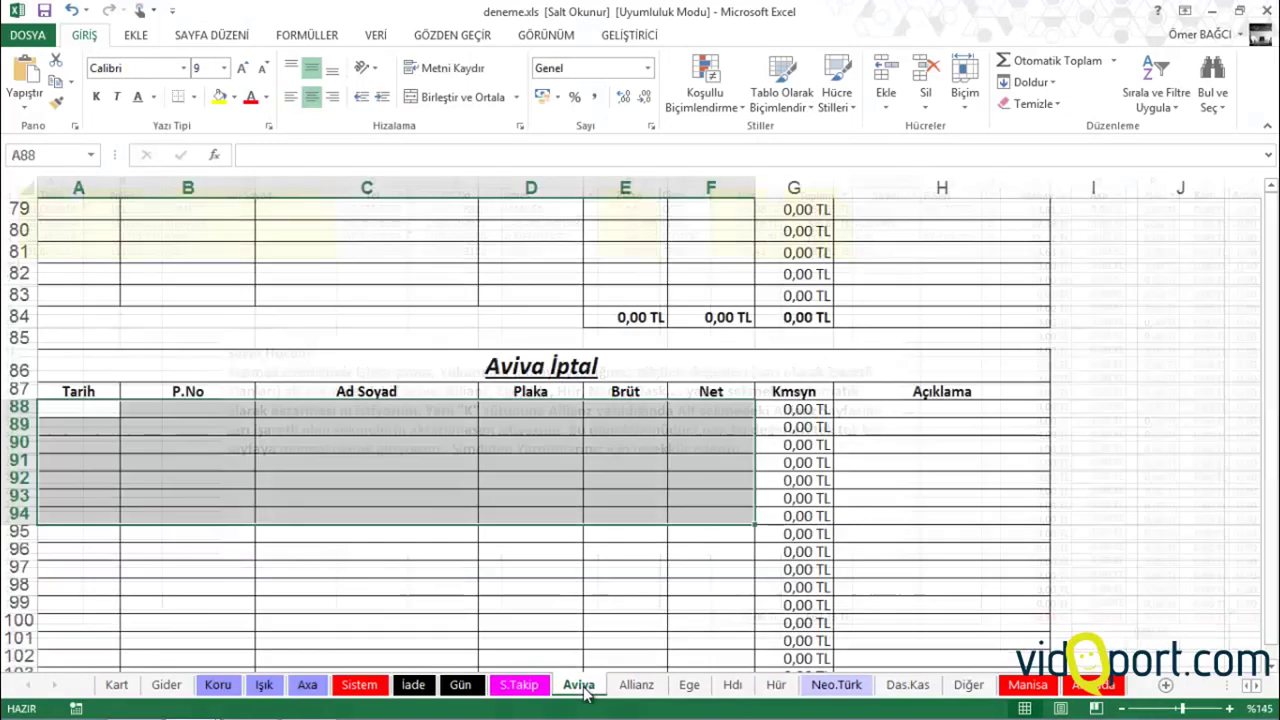
left_click(640, 688)
left_click(733, 688)
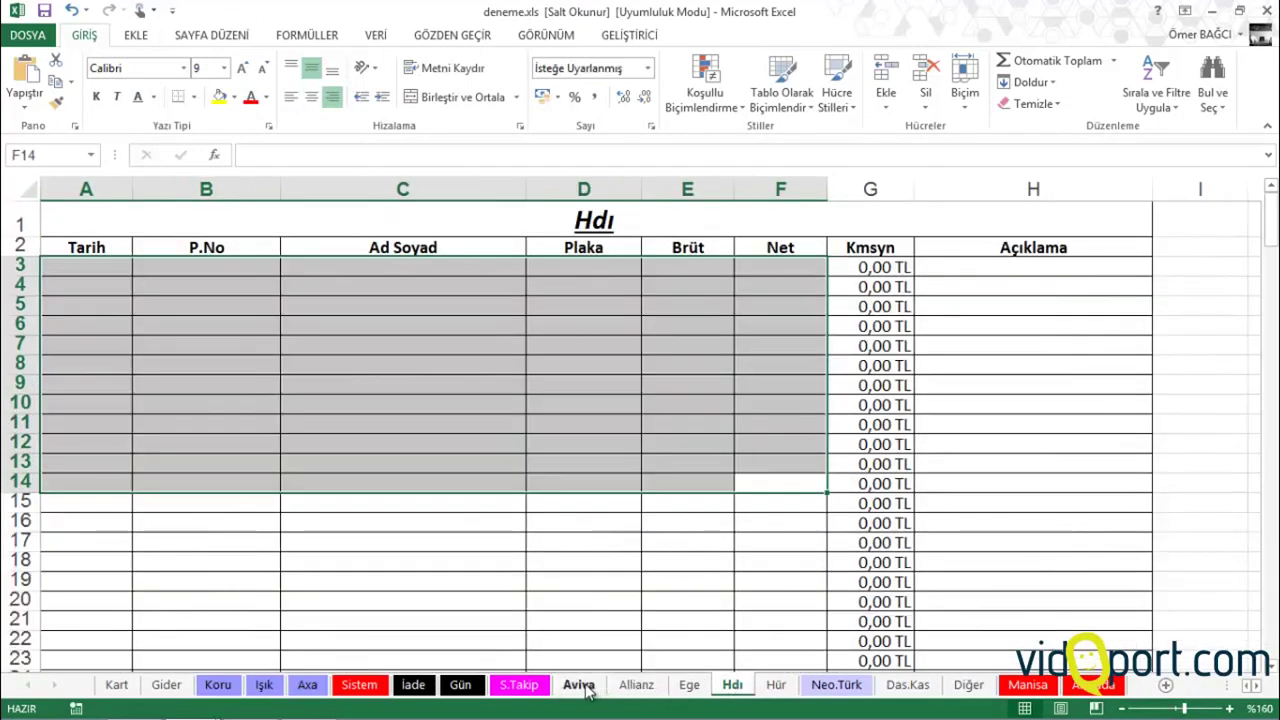
left_click(519, 685)
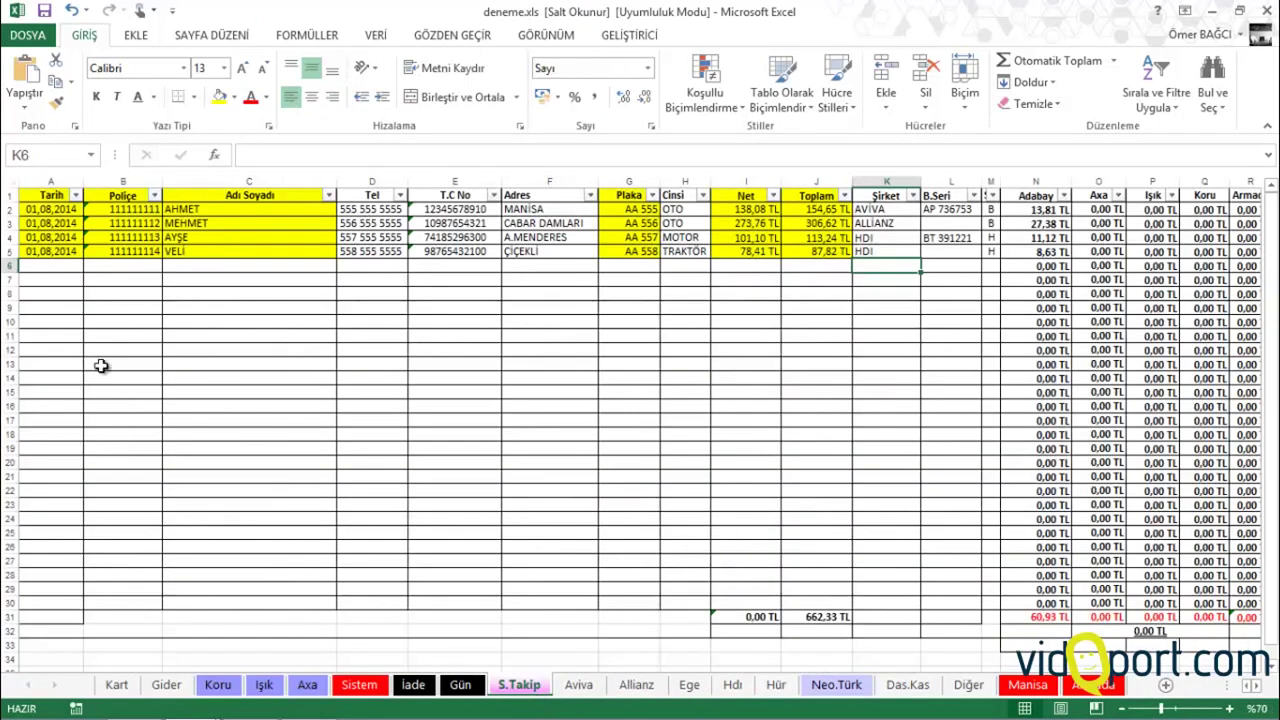
left_click_drag(55, 279, 60, 262)
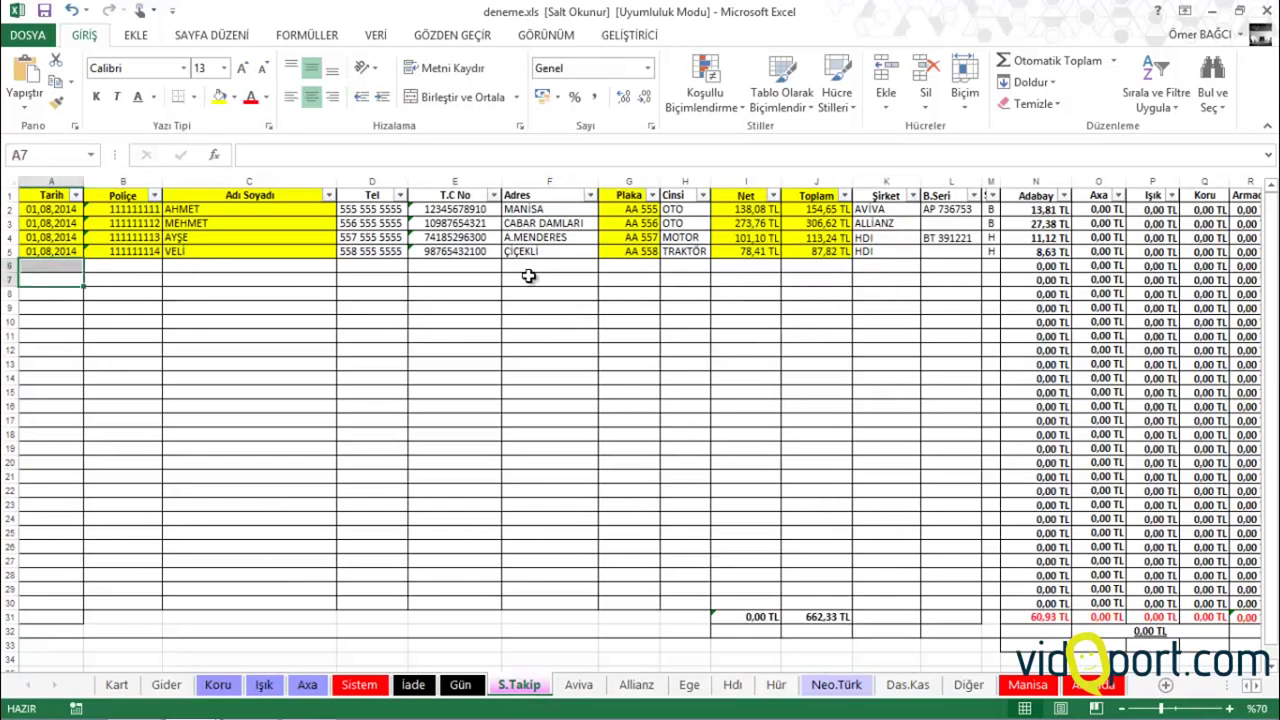
left_click(880, 278)
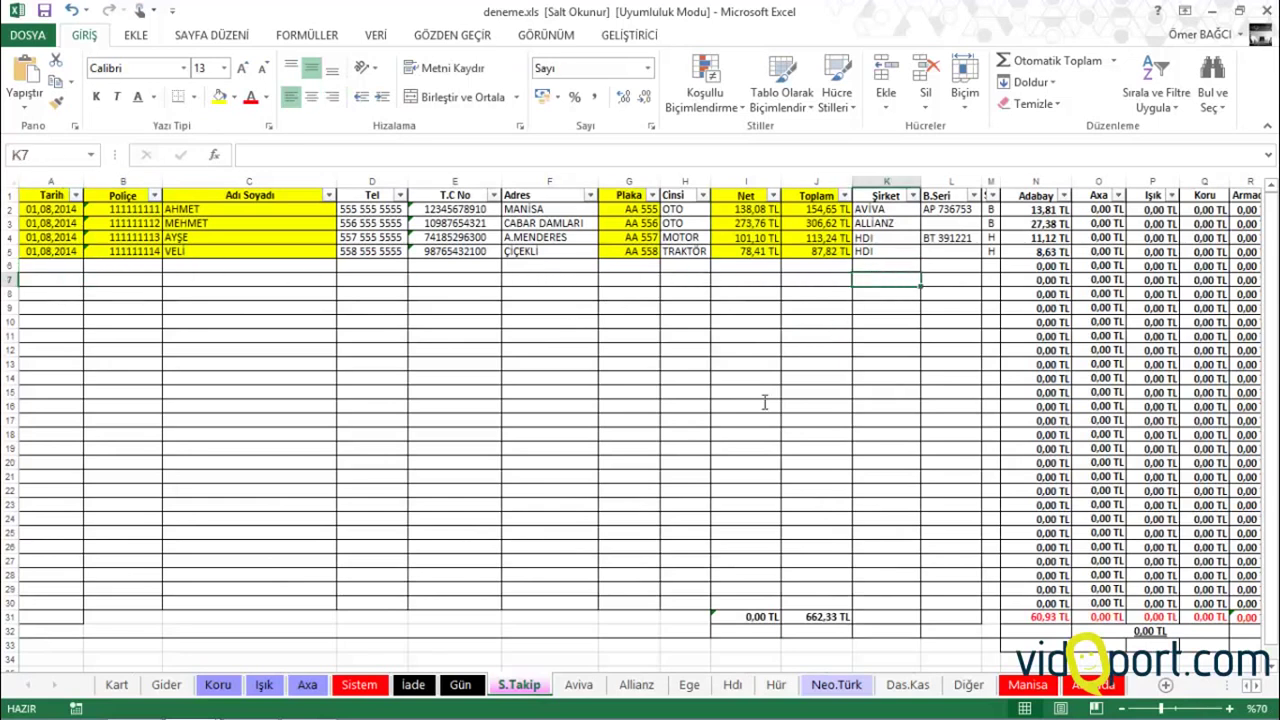
left_click(580, 685)
left_click(645, 685)
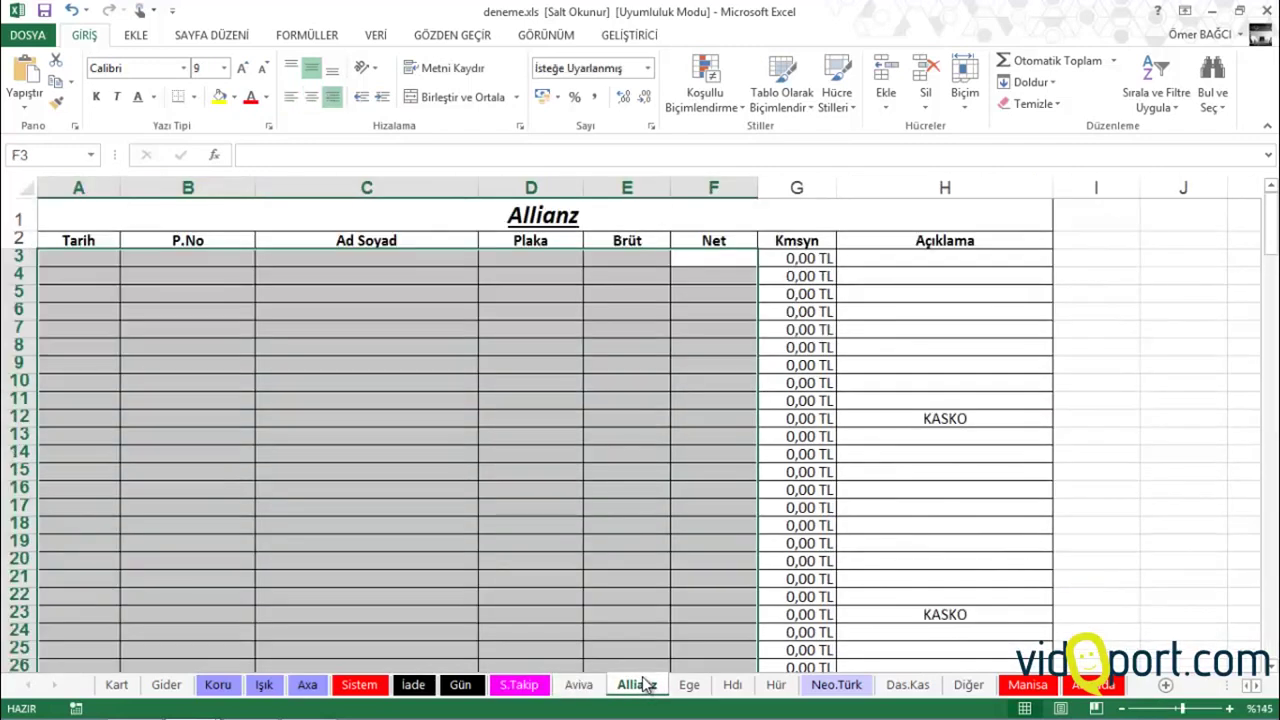
left_click(689, 686)
left_click(734, 686)
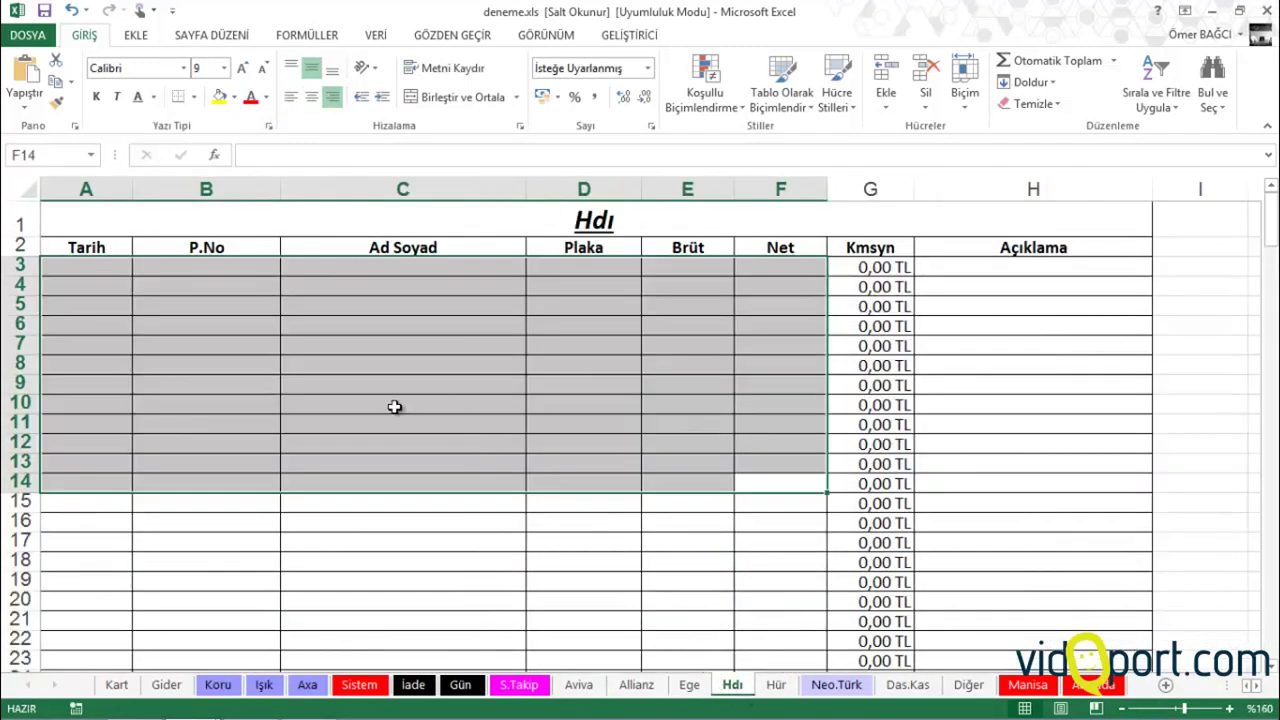
Step: Group S.Takip with the Aviva, Ege and Allianz sheets
left_click(539, 690)
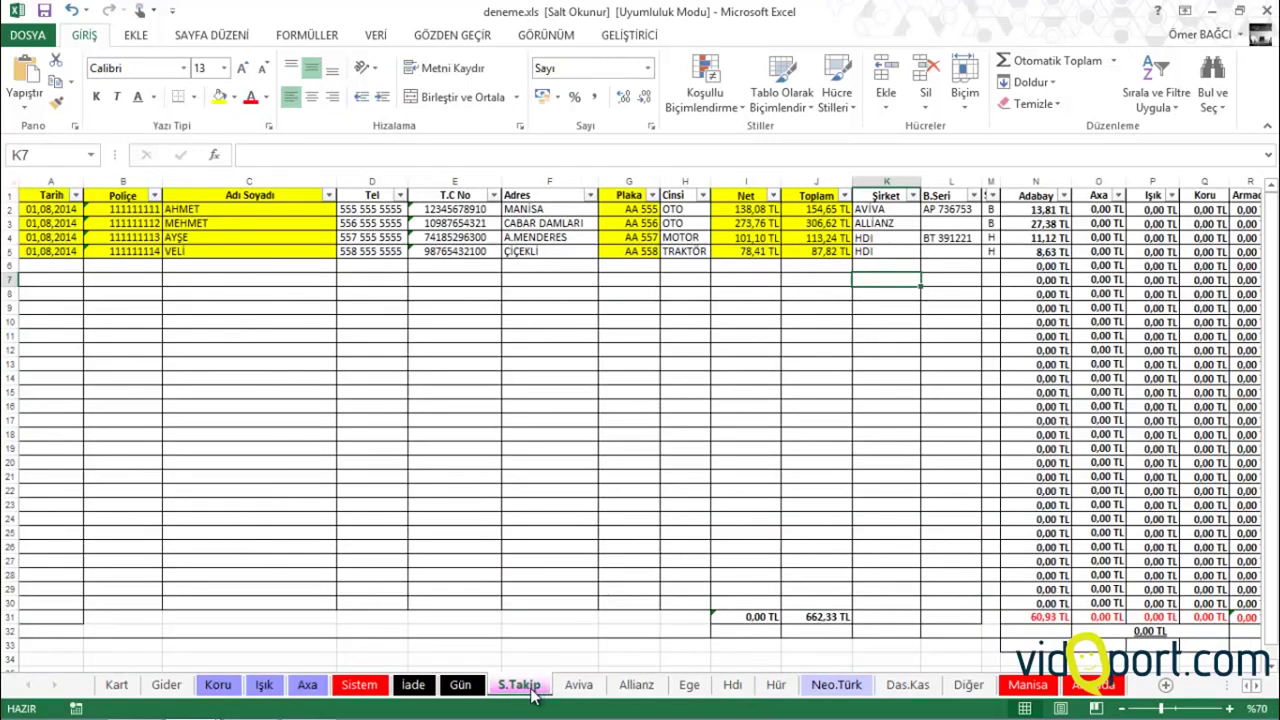
left_click(580, 687, "ctrl")
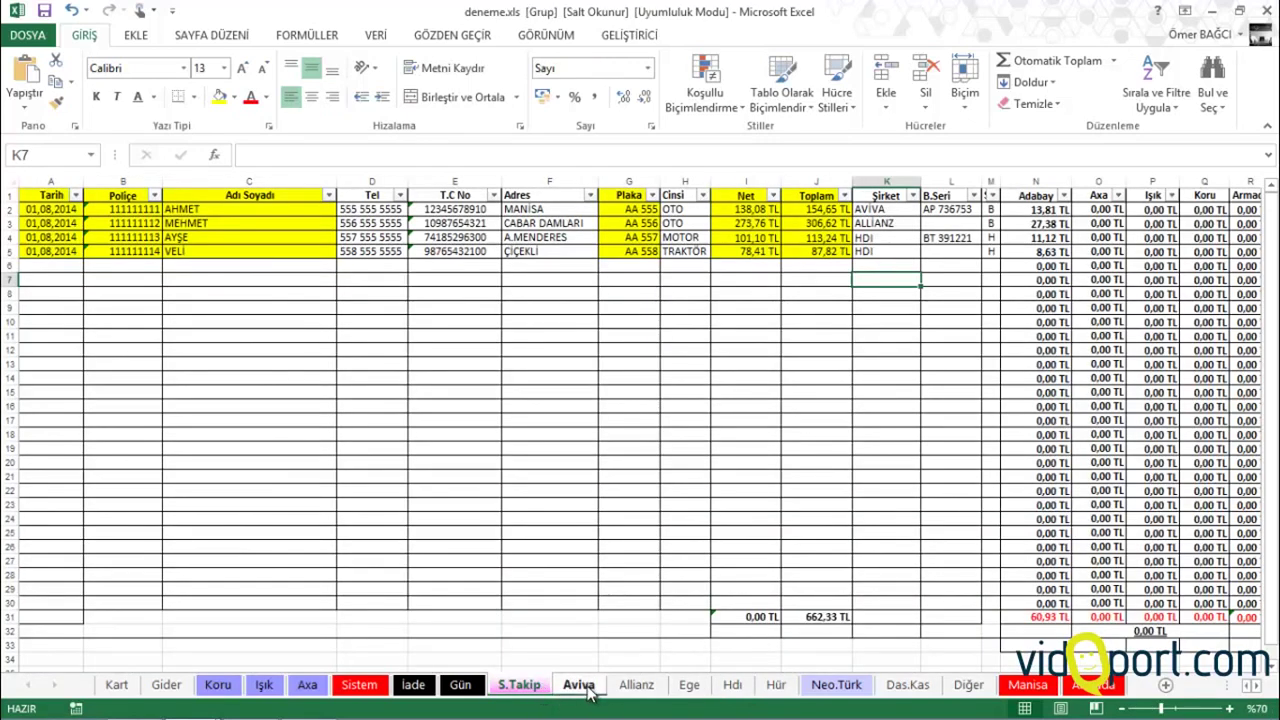
left_click(689, 689, "ctrl")
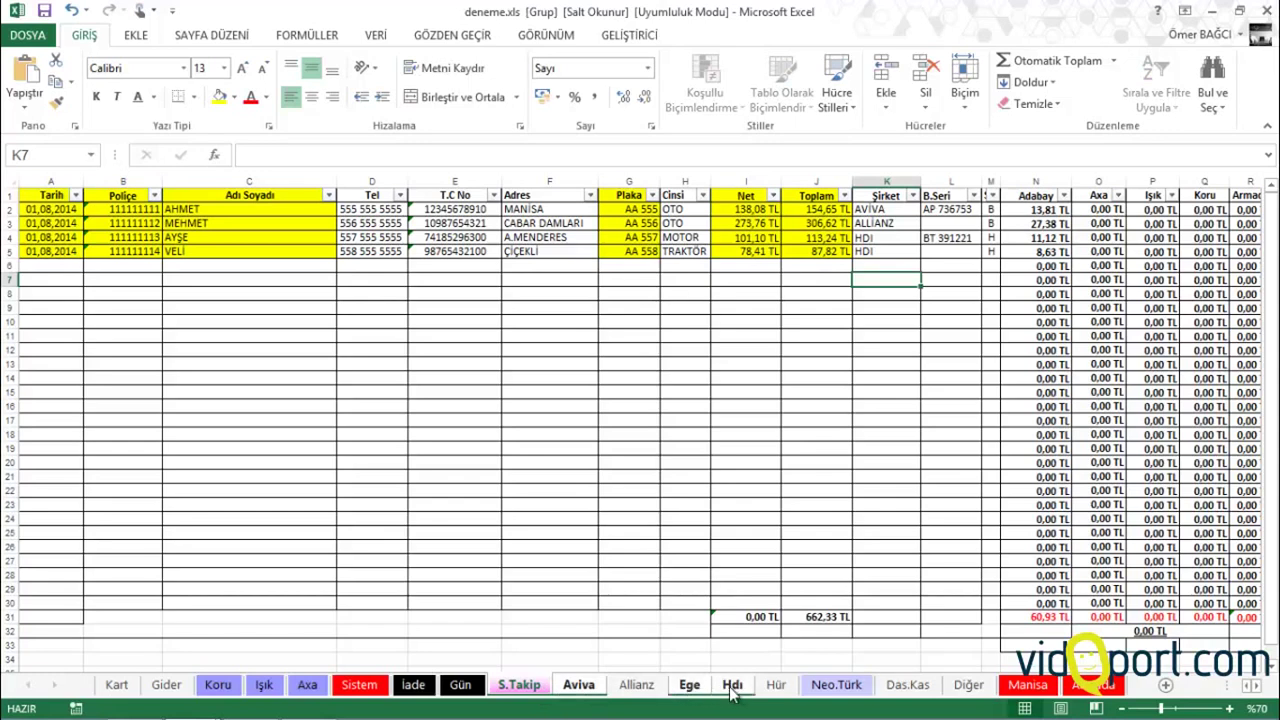
left_click(650, 690, "ctrl")
Step: Copy the grouped S.Takip, Aviva, Allianz, Ege and Hdı sheets into a new workbook with Kopya oluştur ticked
right_click(566, 688)
left_click(616, 508)
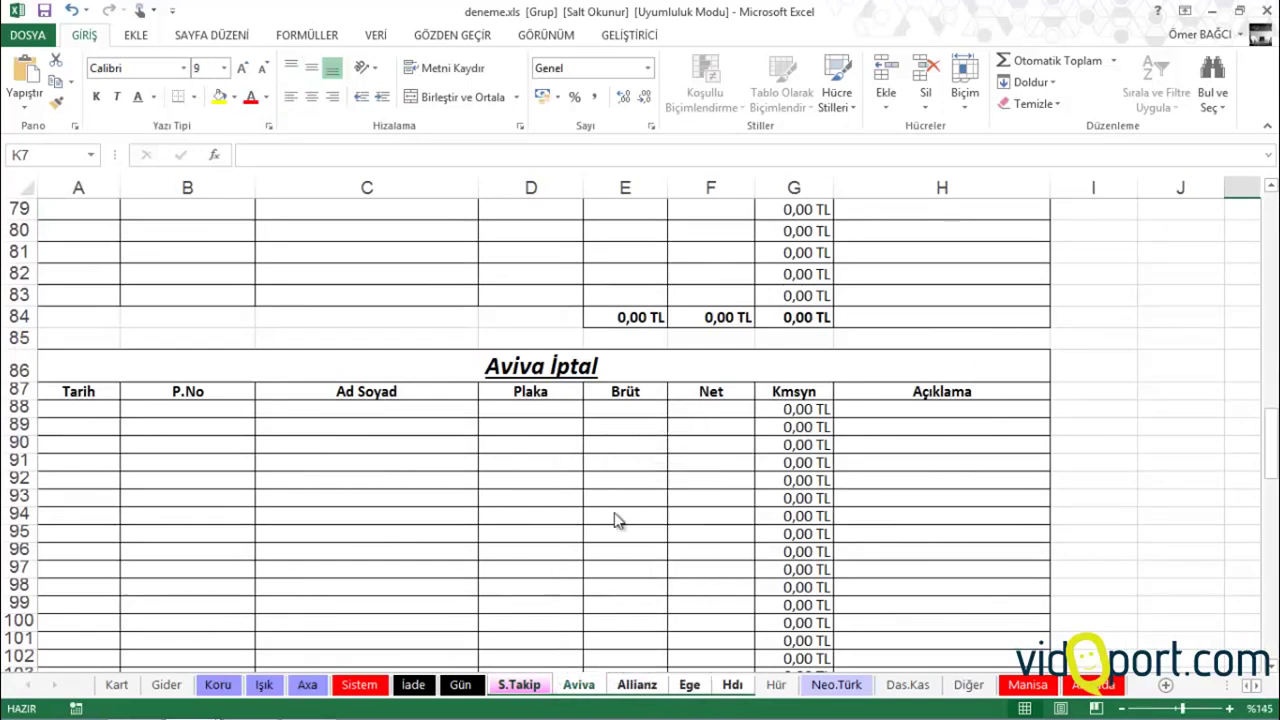
left_click(530, 444)
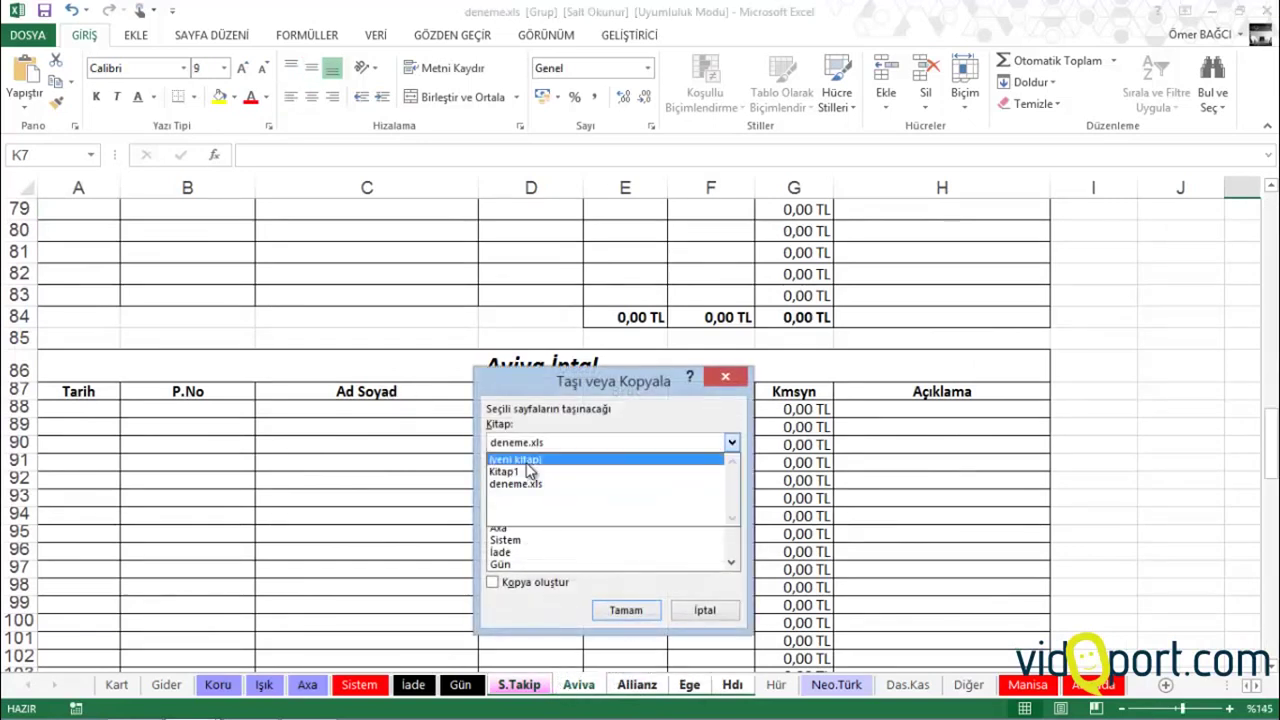
left_click(520, 460)
left_click(535, 583)
left_click(630, 614)
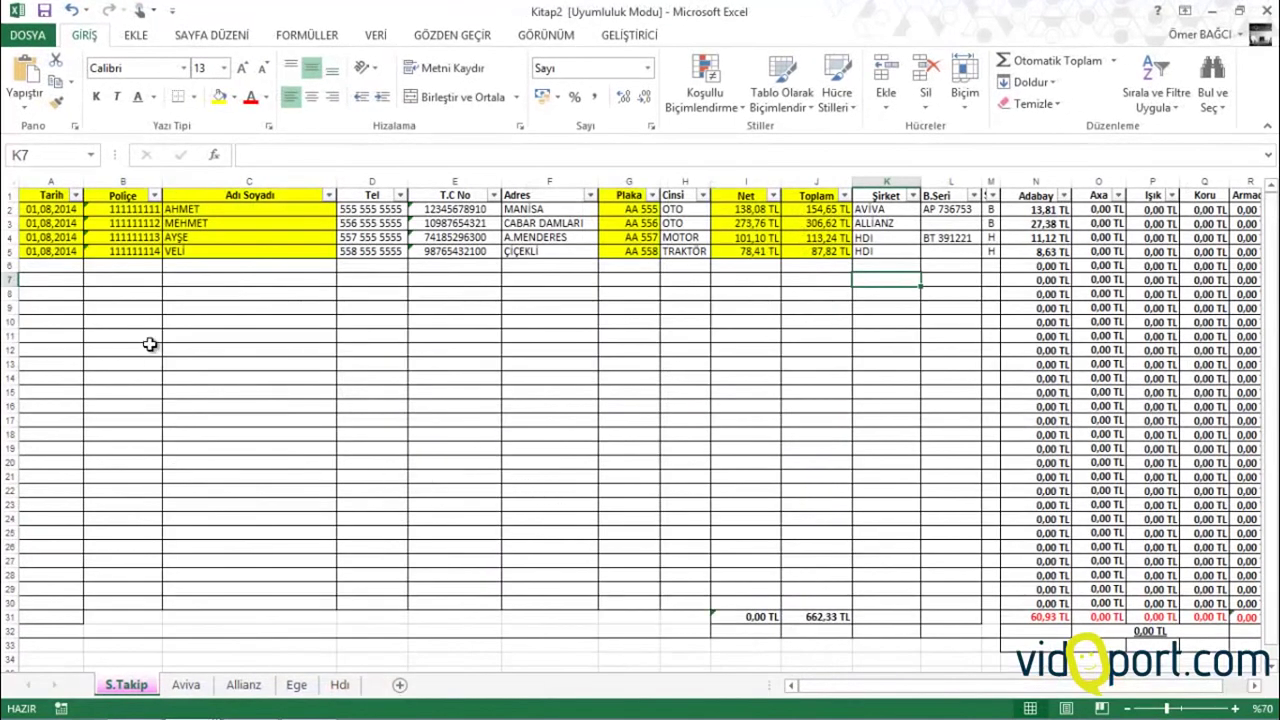
left_click(150, 346)
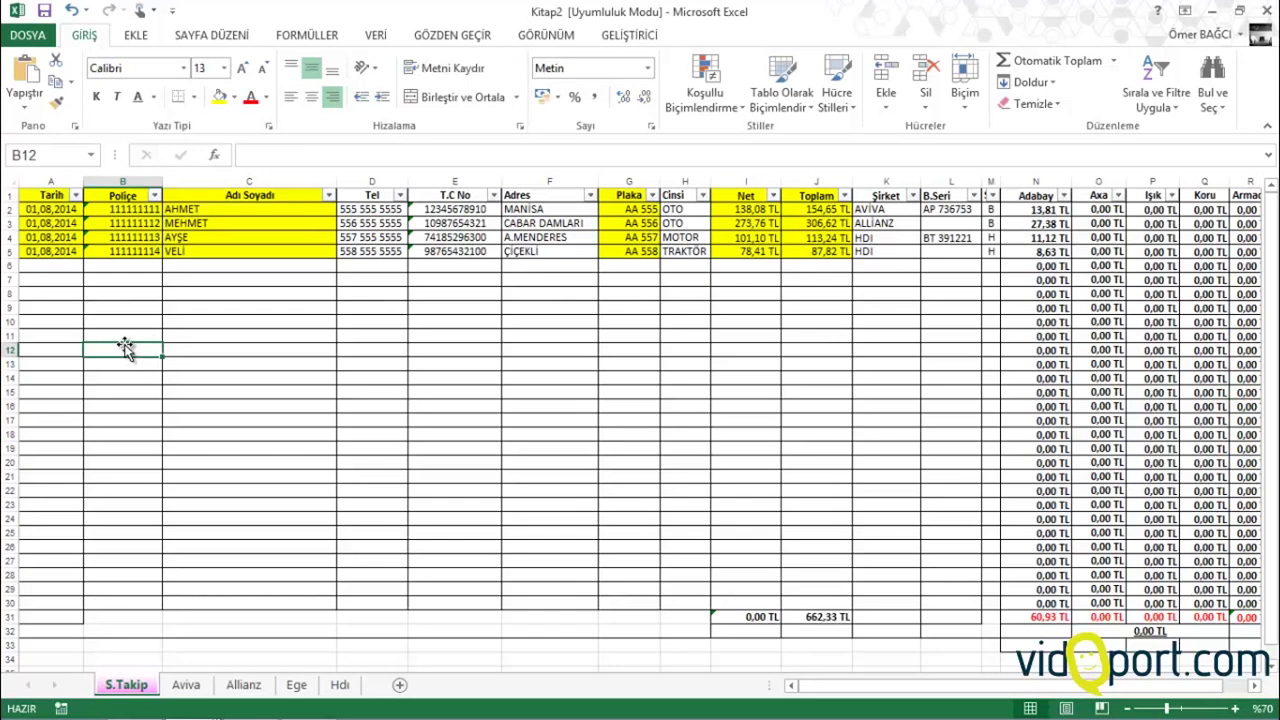
Step: Review the copied Aviva, Allianz, Ege and Hdı sheets, then return to S.Takip
left_click(63, 268)
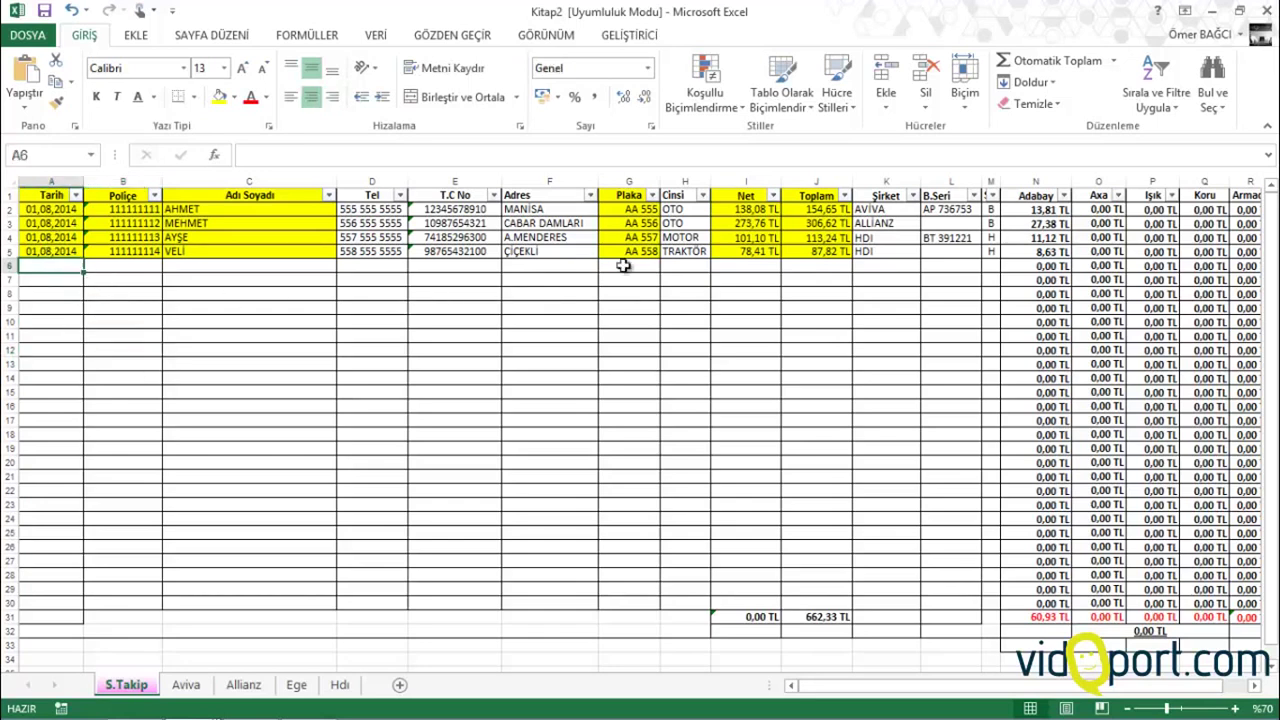
mouse_move(884, 208)
left_mouse_down()
mouse_move(880, 254)
mouse_move(868, 224)
left_mouse_up()
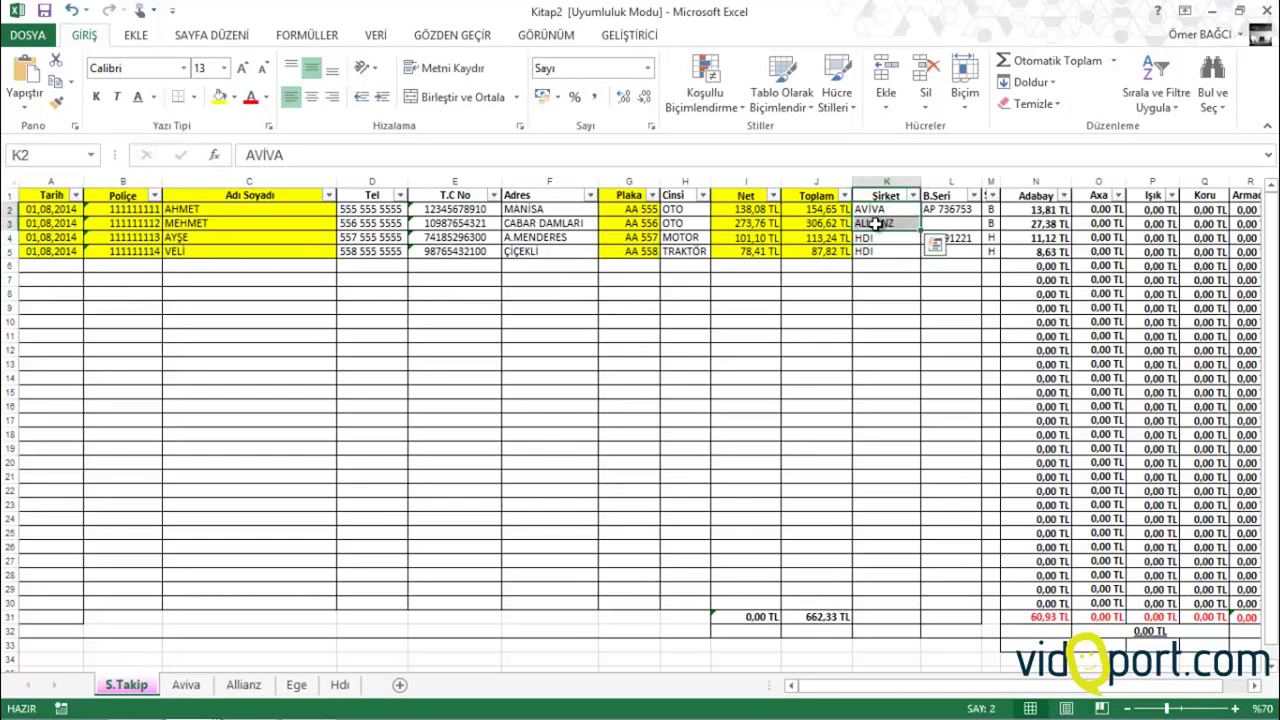
left_click(186, 685)
left_click(243, 685)
left_click(297, 685)
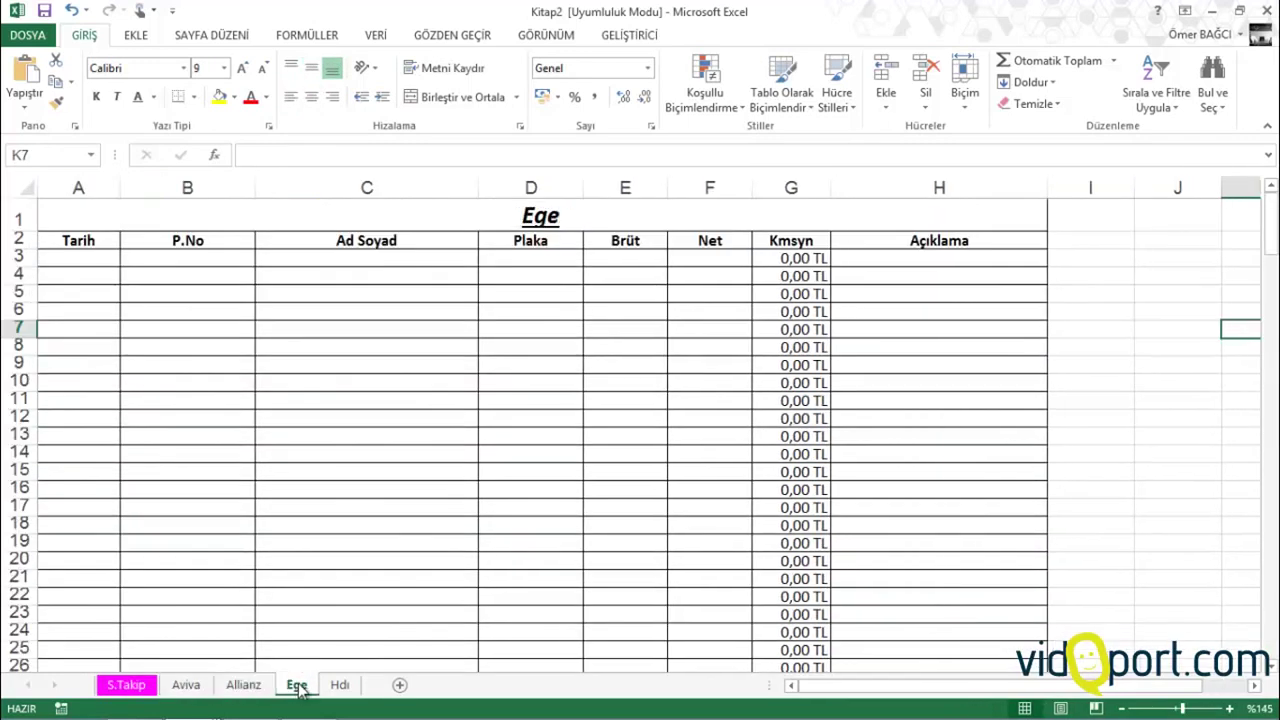
left_click(339, 685)
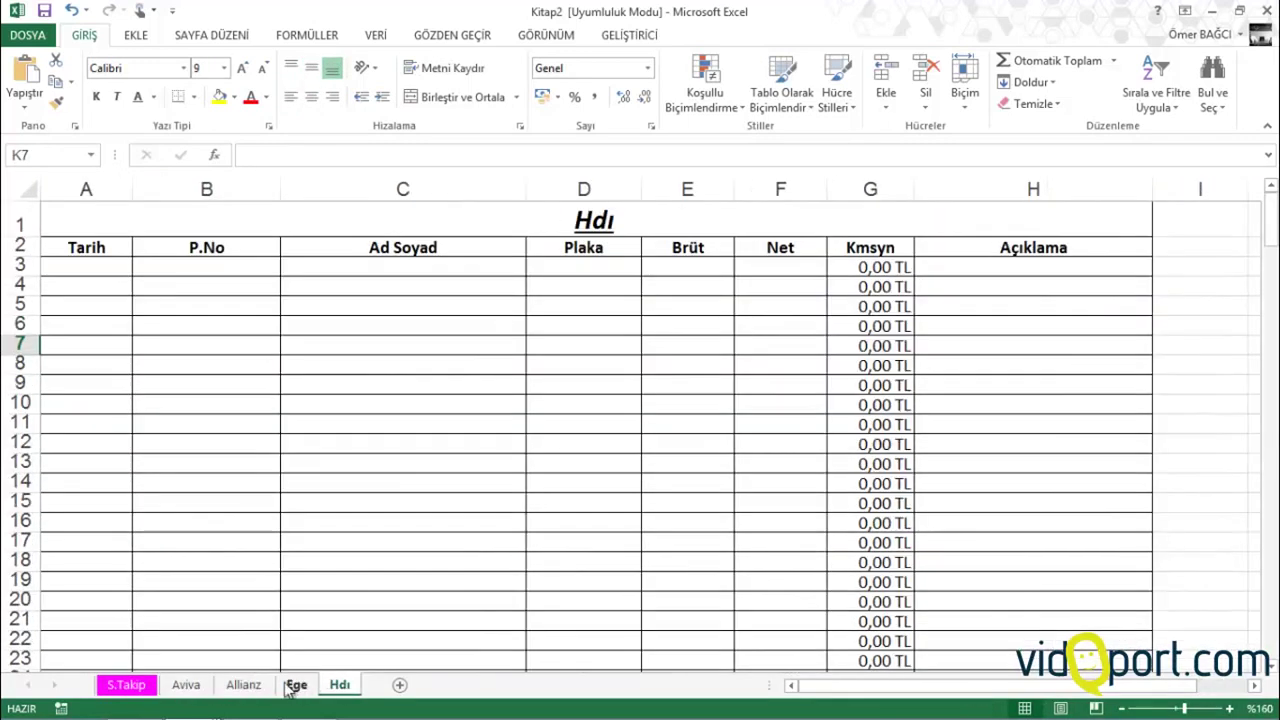
left_click(190, 687)
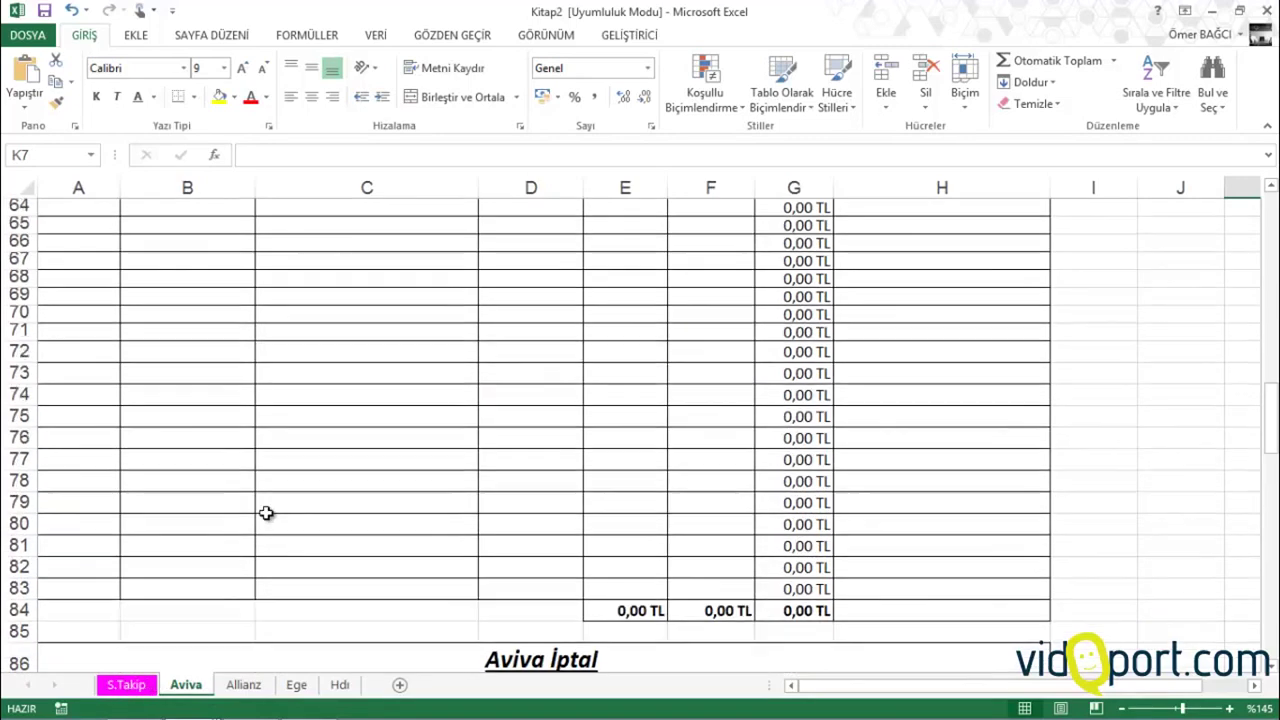
scroll(263, 514, "up", 14)
left_click(153, 684)
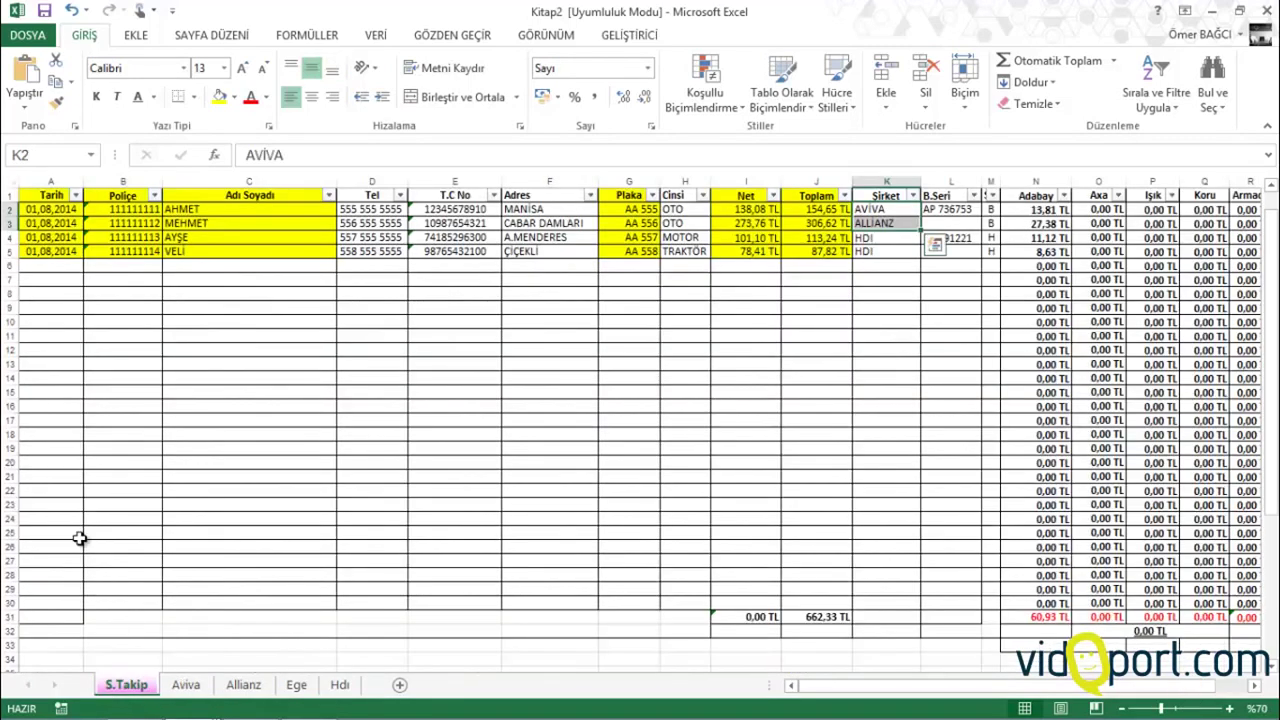
Step: Insert an empty column A before the S.Takip table
right_click(49, 173)
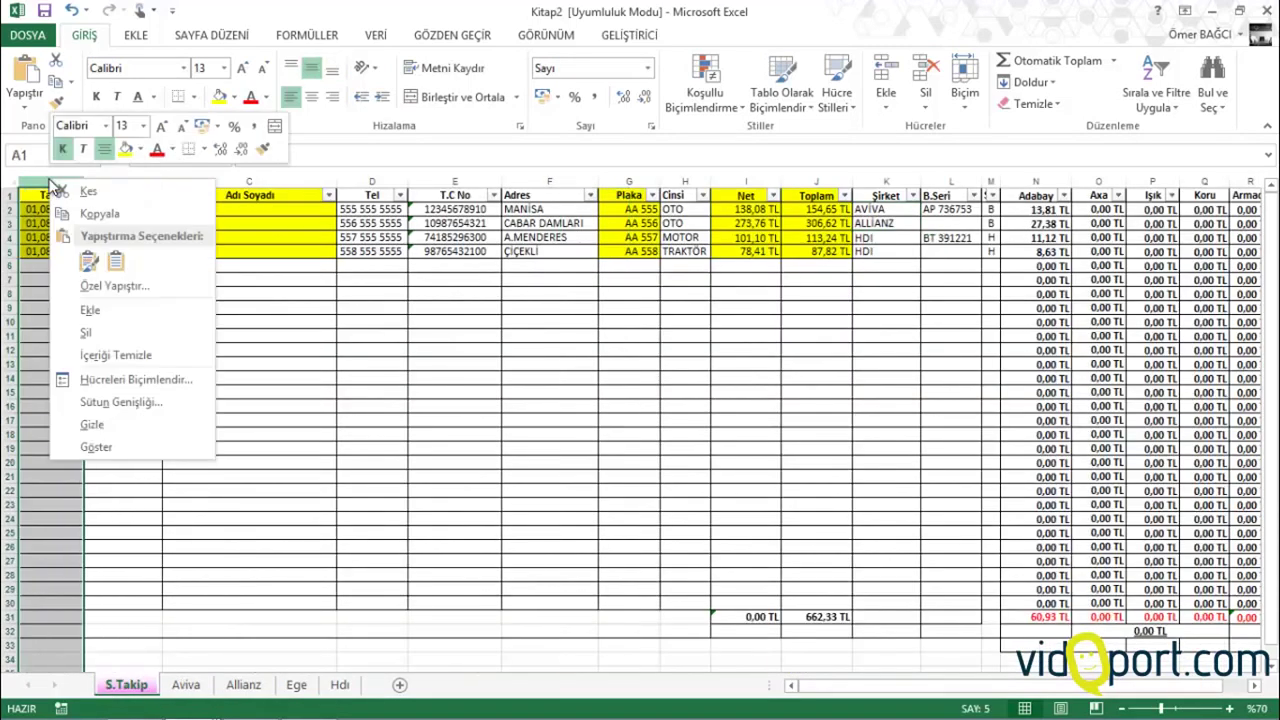
left_click(93, 315)
left_click(40, 209)
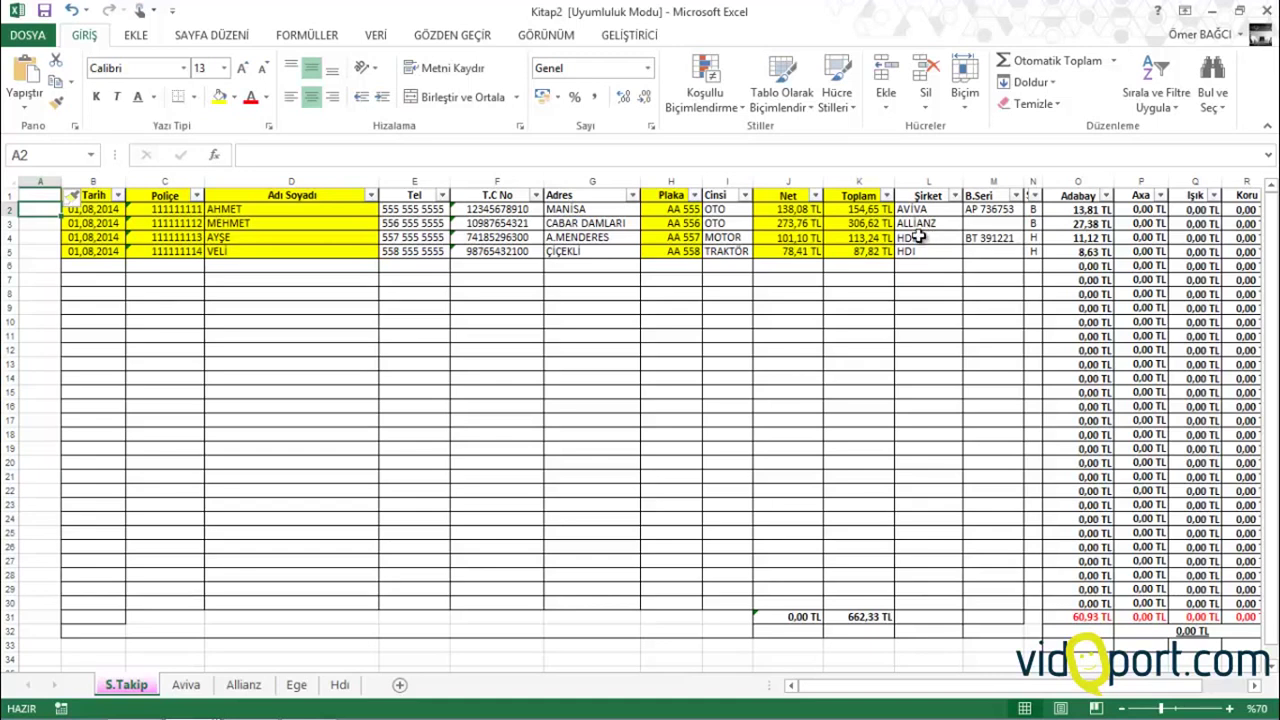
Step: Start an EĞERSAY formula in A2, correcting the misspelled function name
type("=")
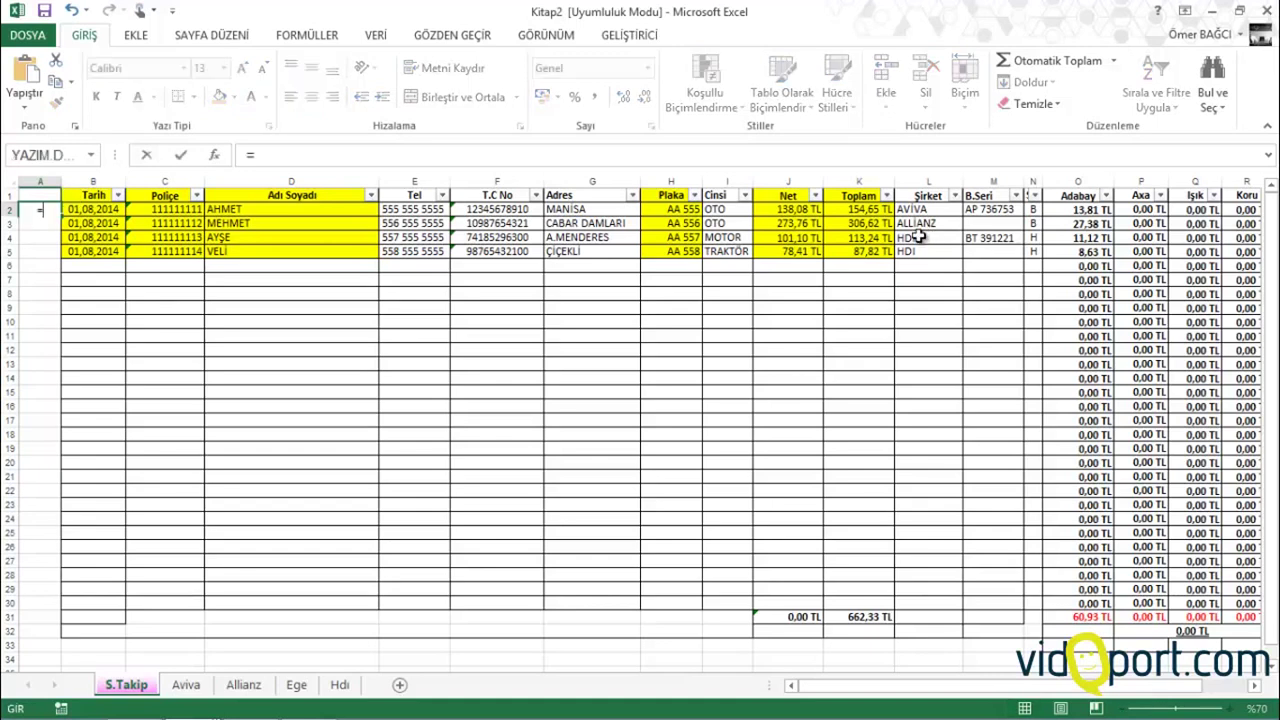
left_click(918, 238)
type("ğe")
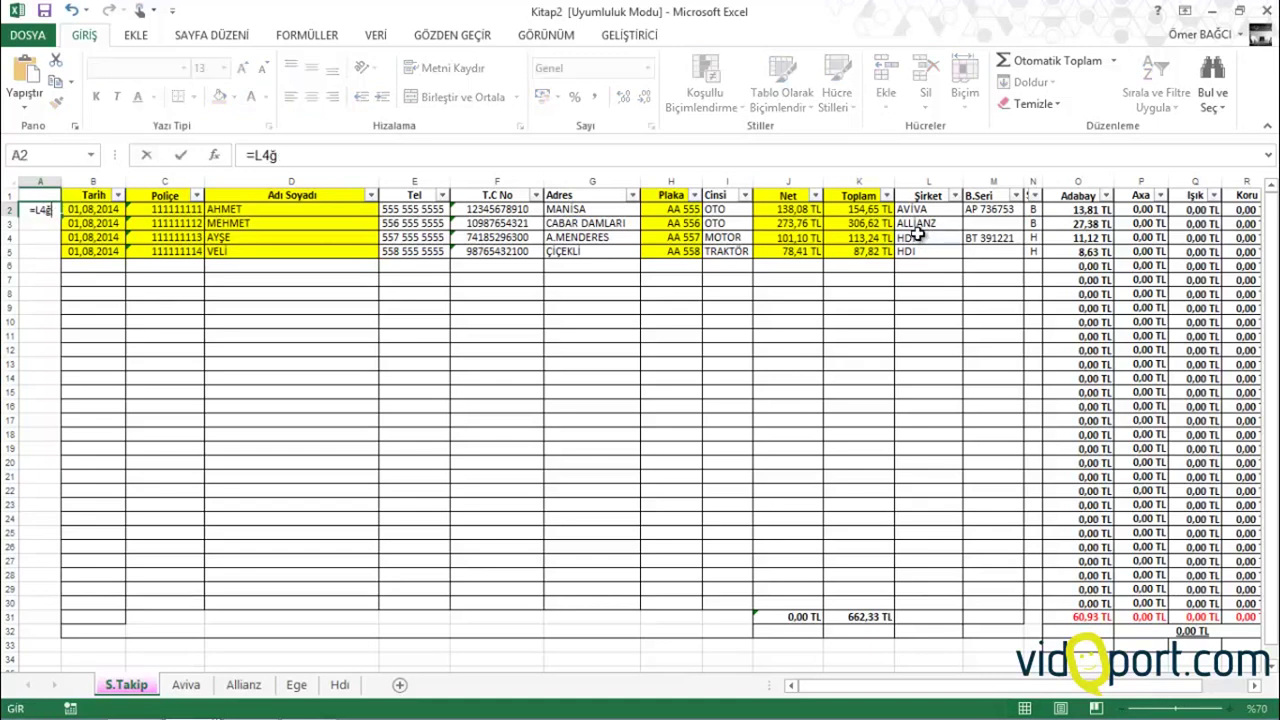
key("Escape")
scroll(916, 272, "up", 1)
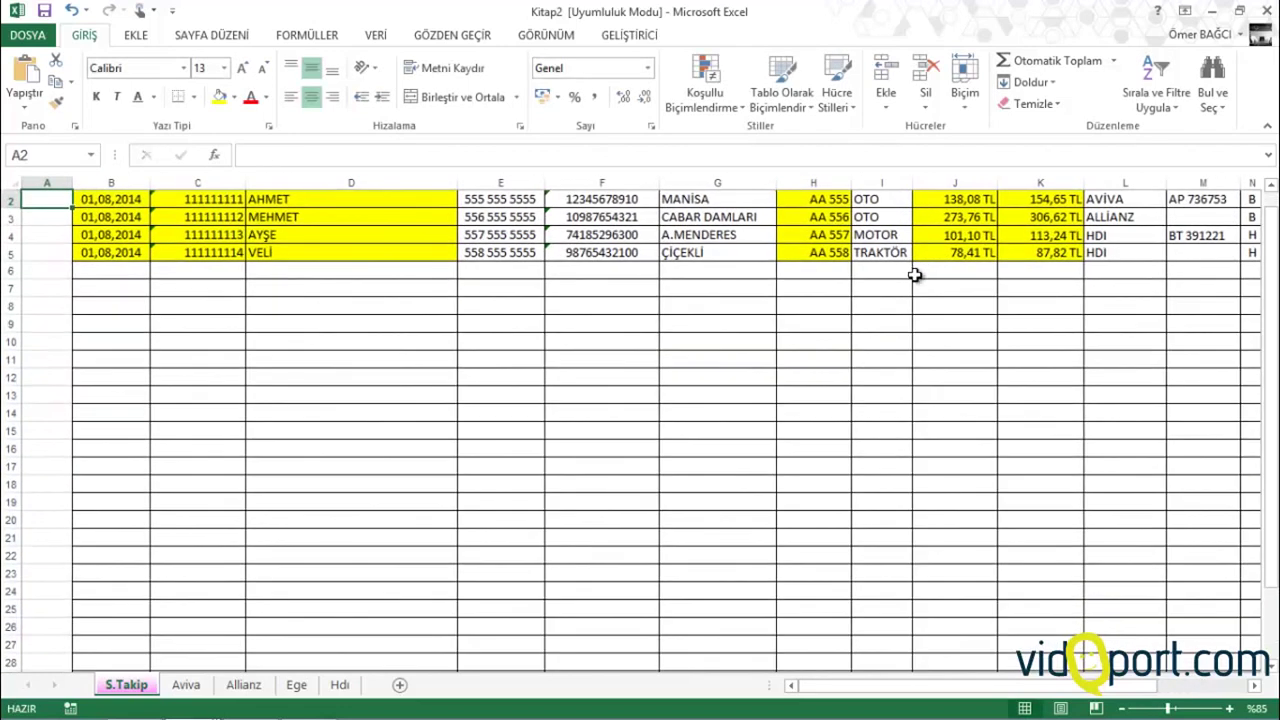
scroll(914, 275, "up", 1)
type("=eğesay")
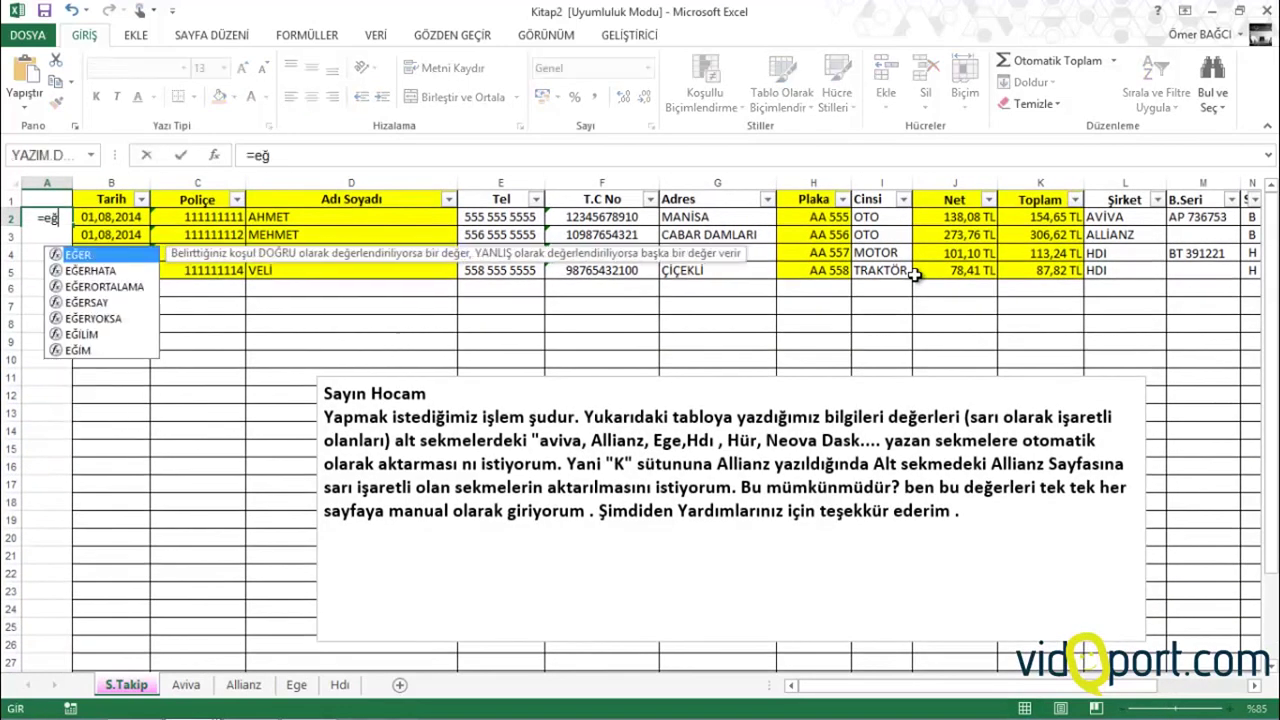
key("Tab")
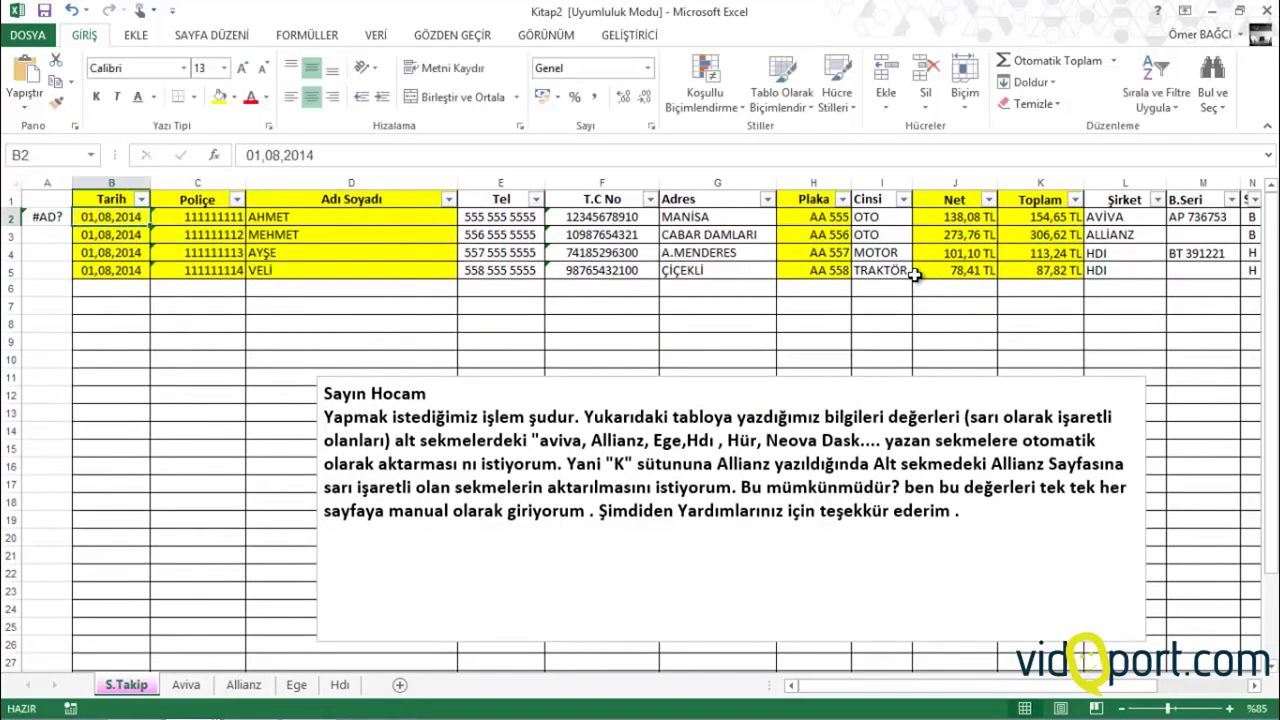
double_click(47, 217)
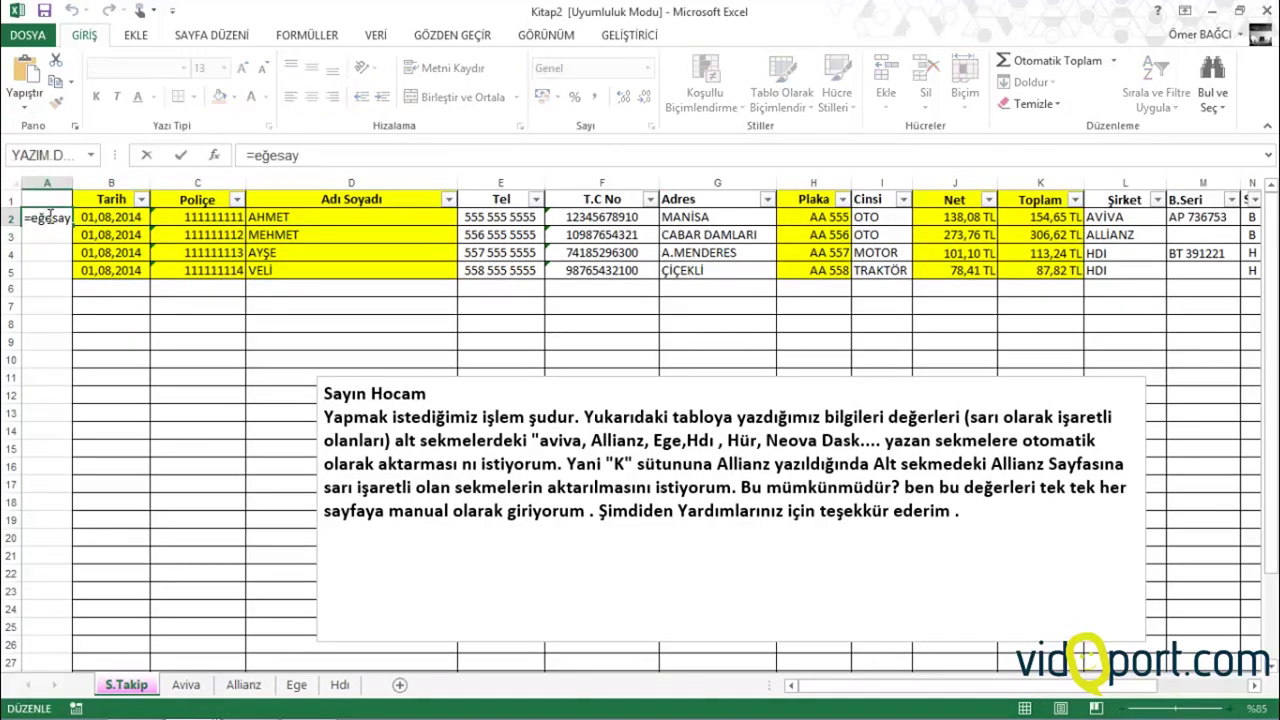
type("r")
key("Tab")
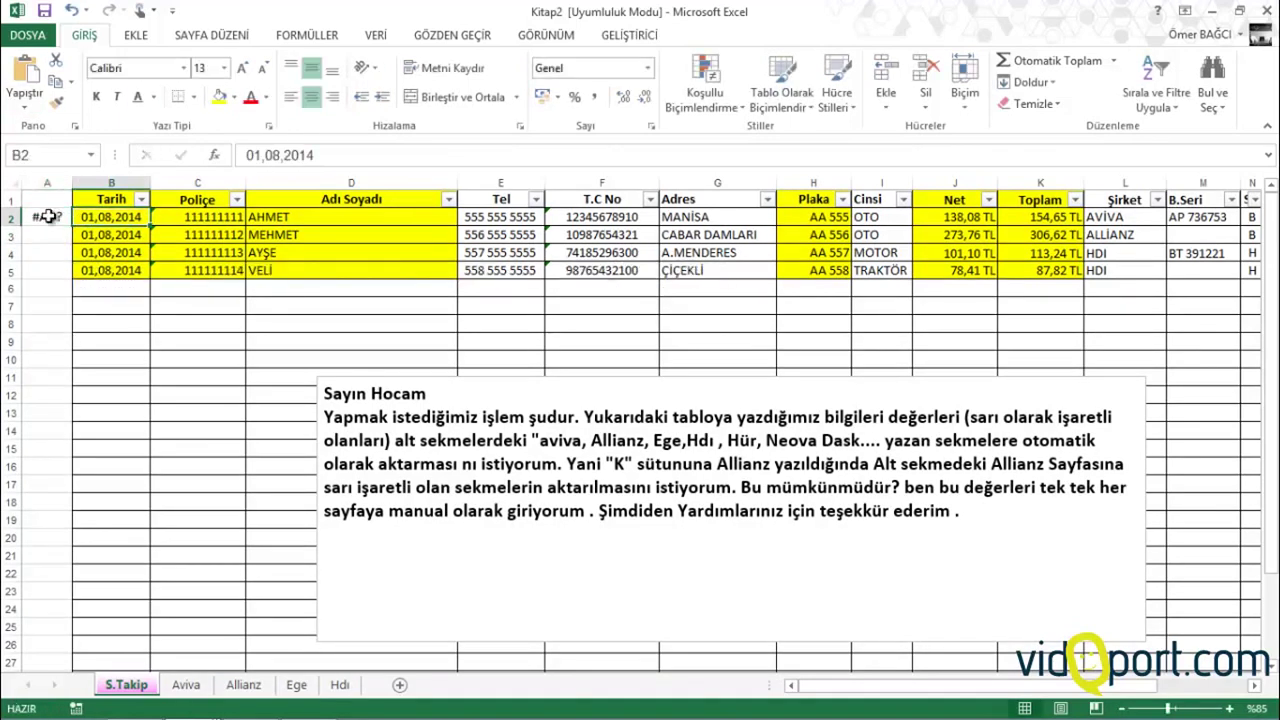
Step: Complete A2's formula as =EĞERSAY($L$2:L2;L2) with the range start anchored
double_click(55, 216)
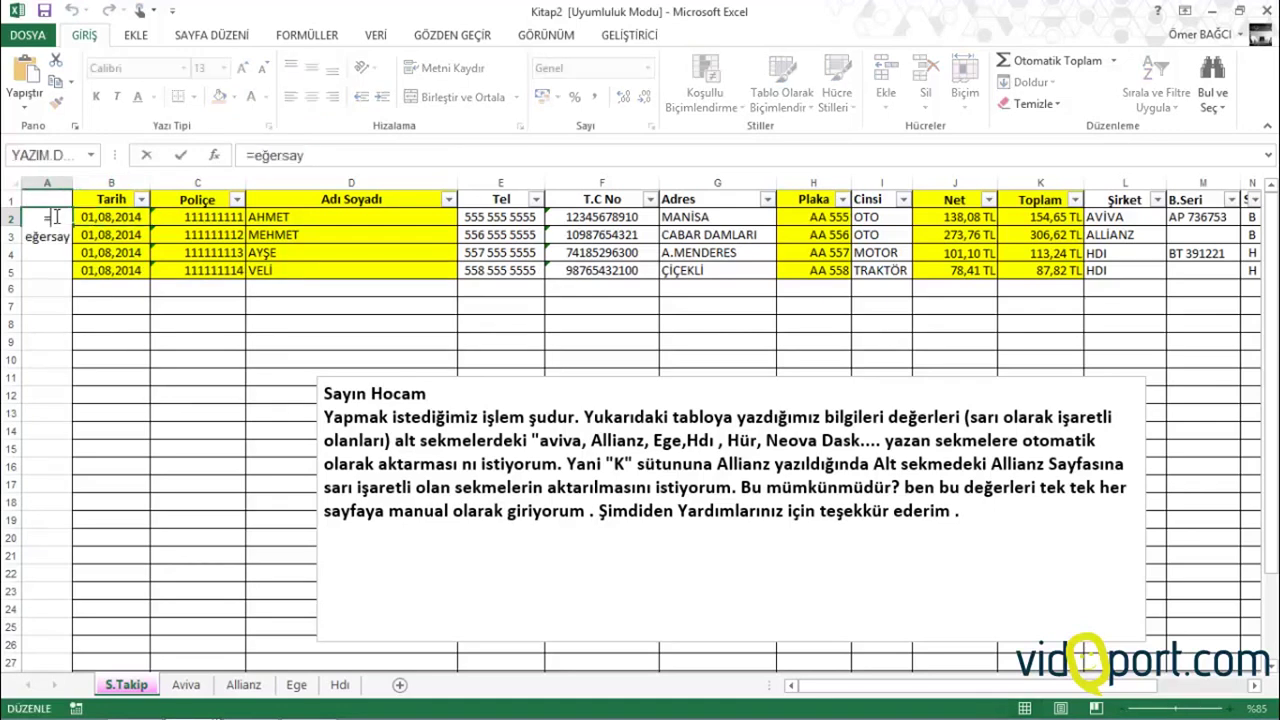
left_click(318, 157)
type("(")
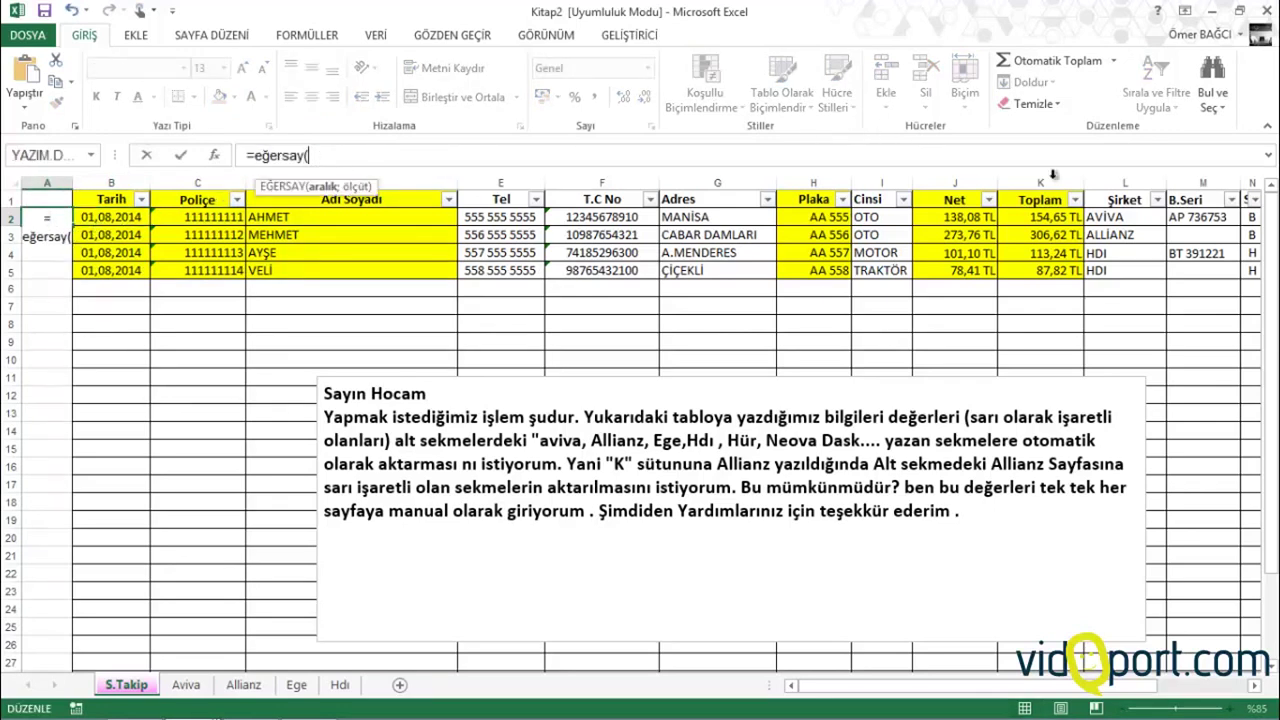
left_click_drag(1112, 213, 1116, 213)
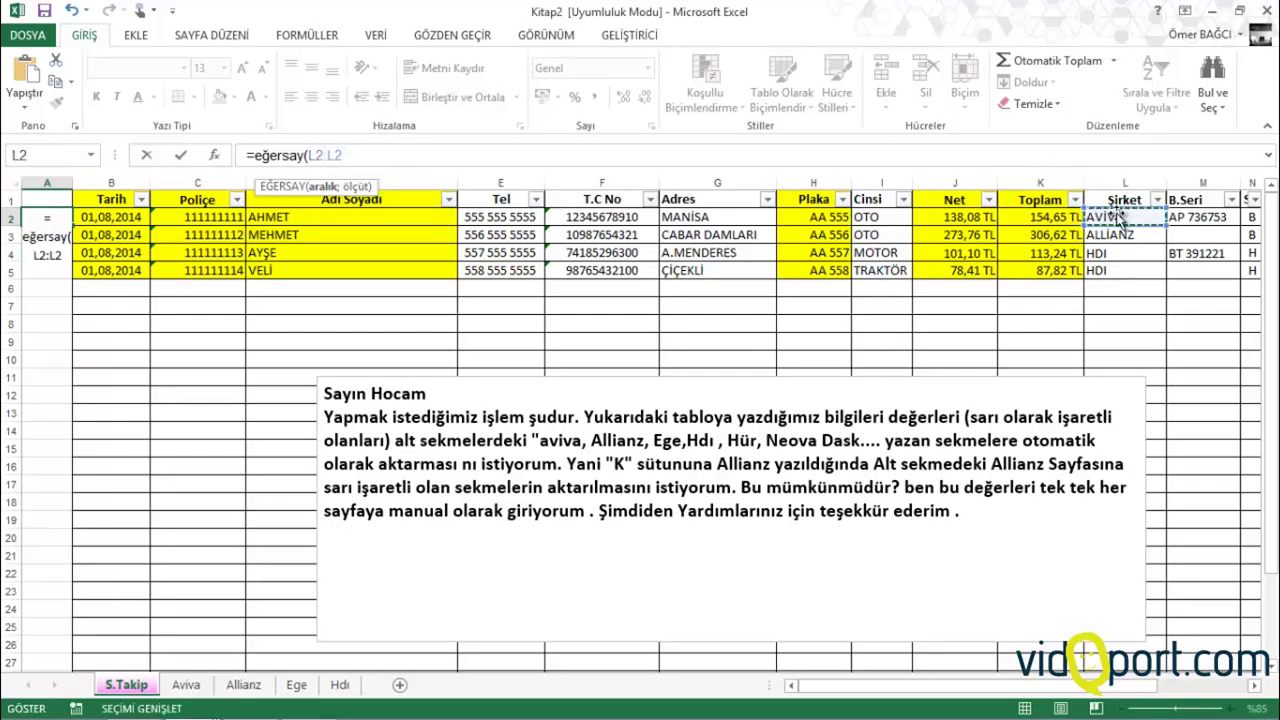
left_click(315, 152)
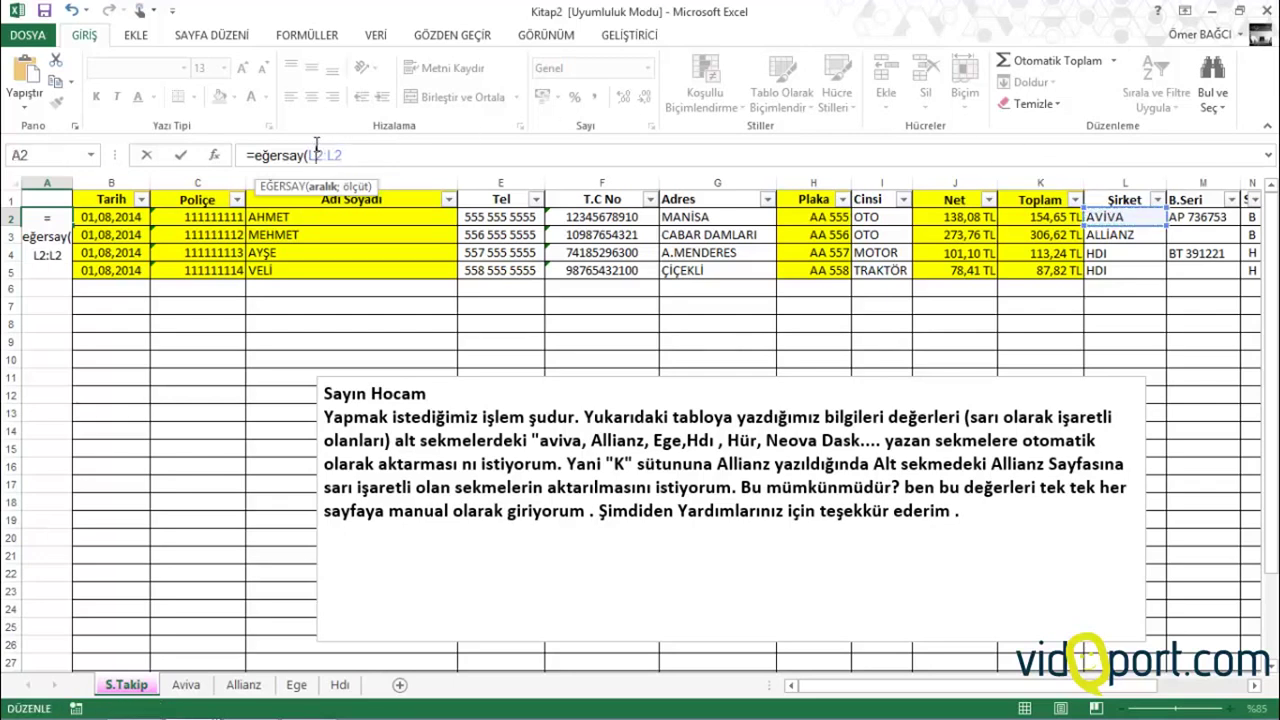
key("F4")
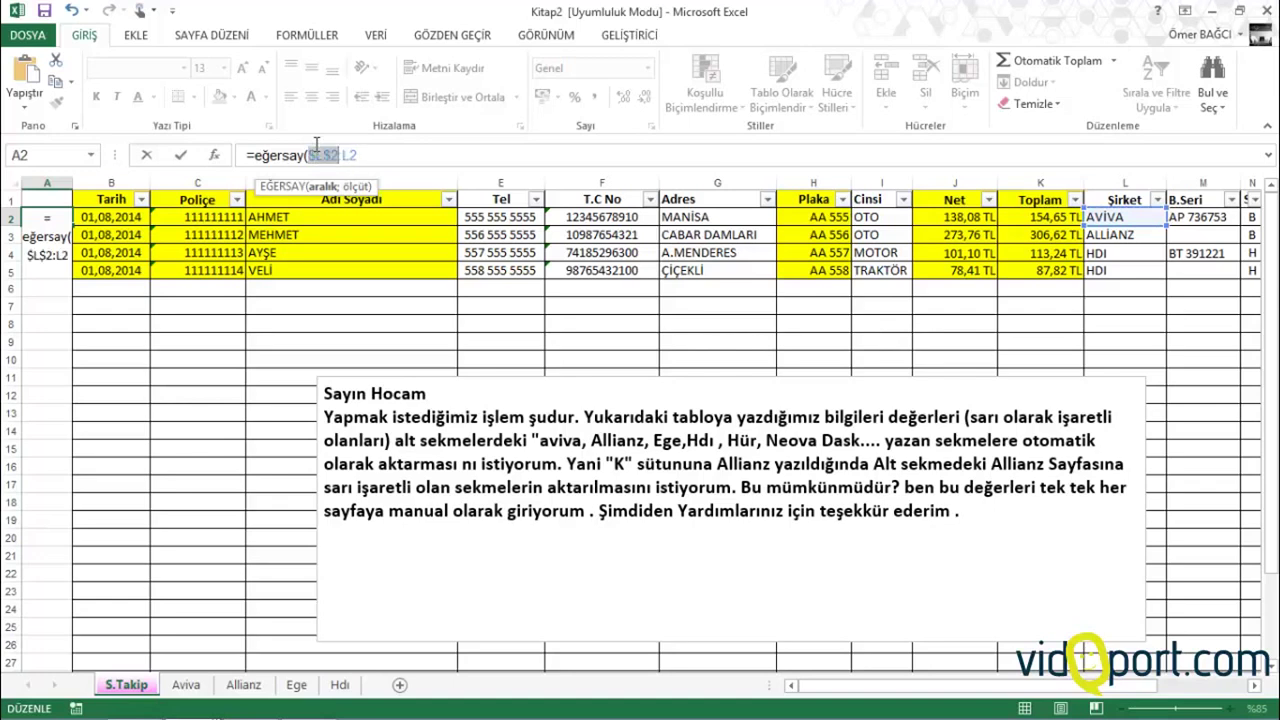
left_click(371, 153)
type(";")
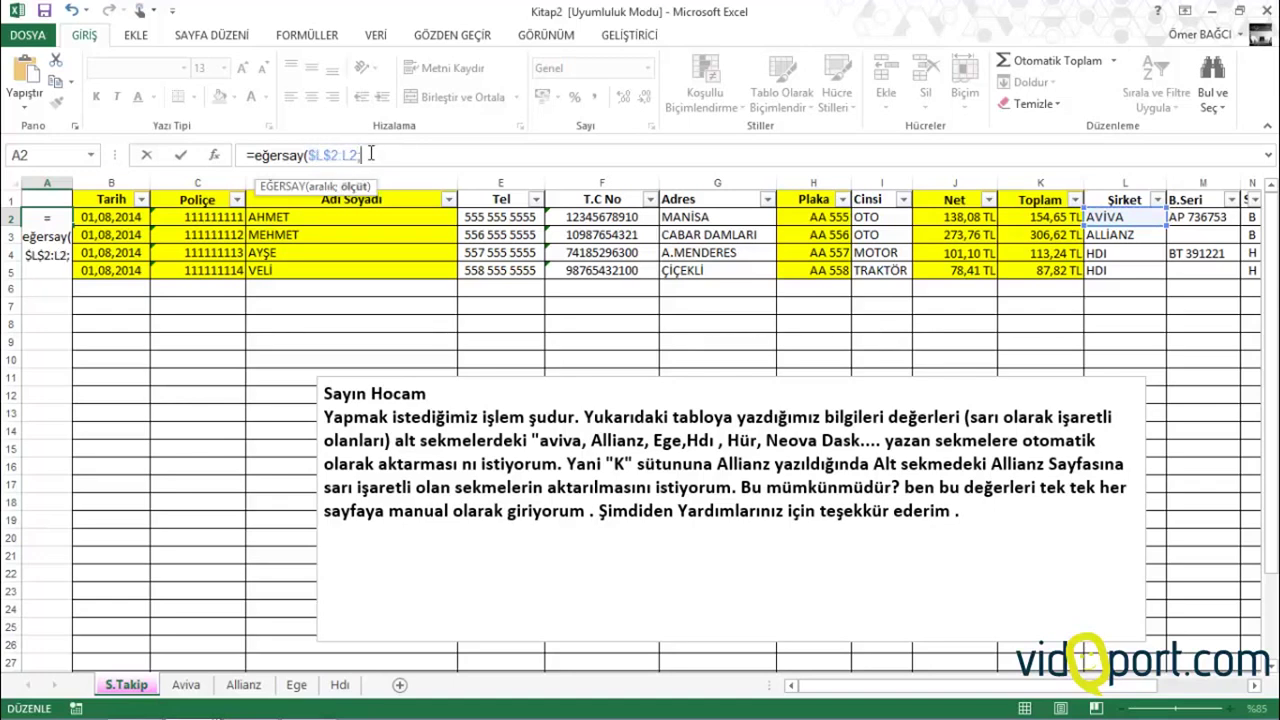
left_click(1108, 216)
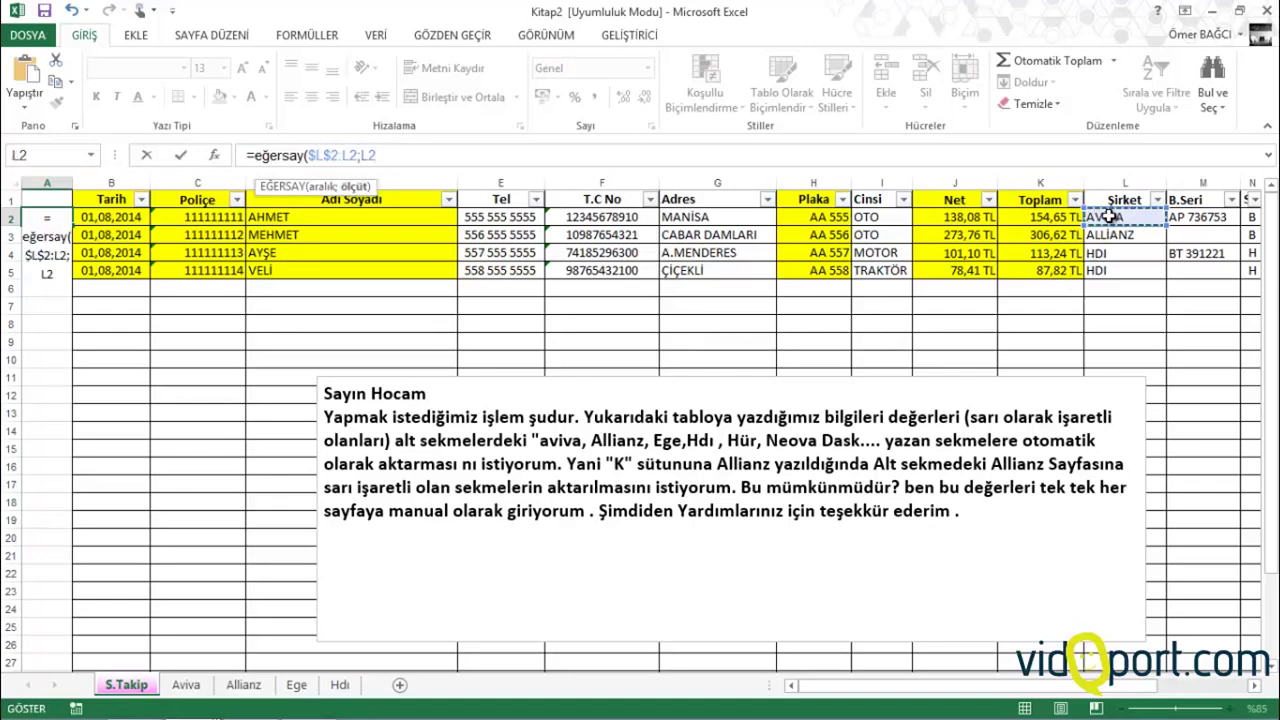
type(")")
key("Return")
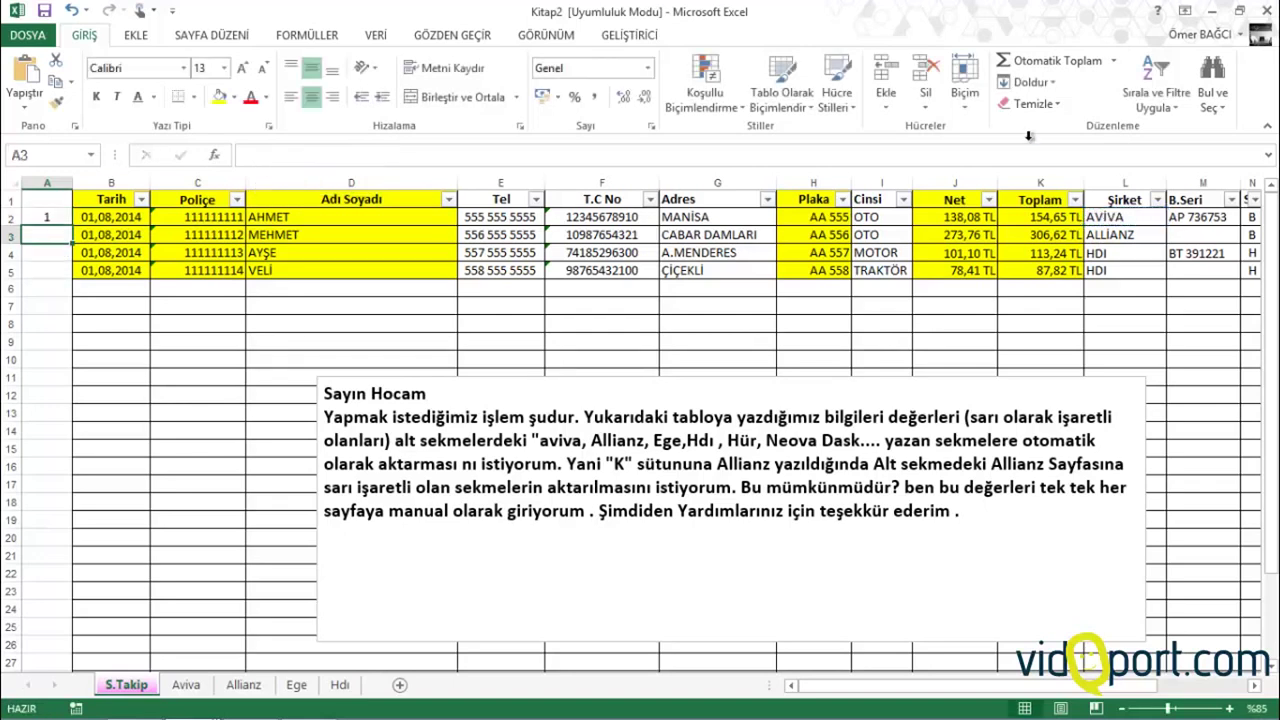
Step: Fill the count formula down to A18 and check the company names in L4 and L5
left_click(54, 217)
left_click_drag(72, 226, 61, 519)
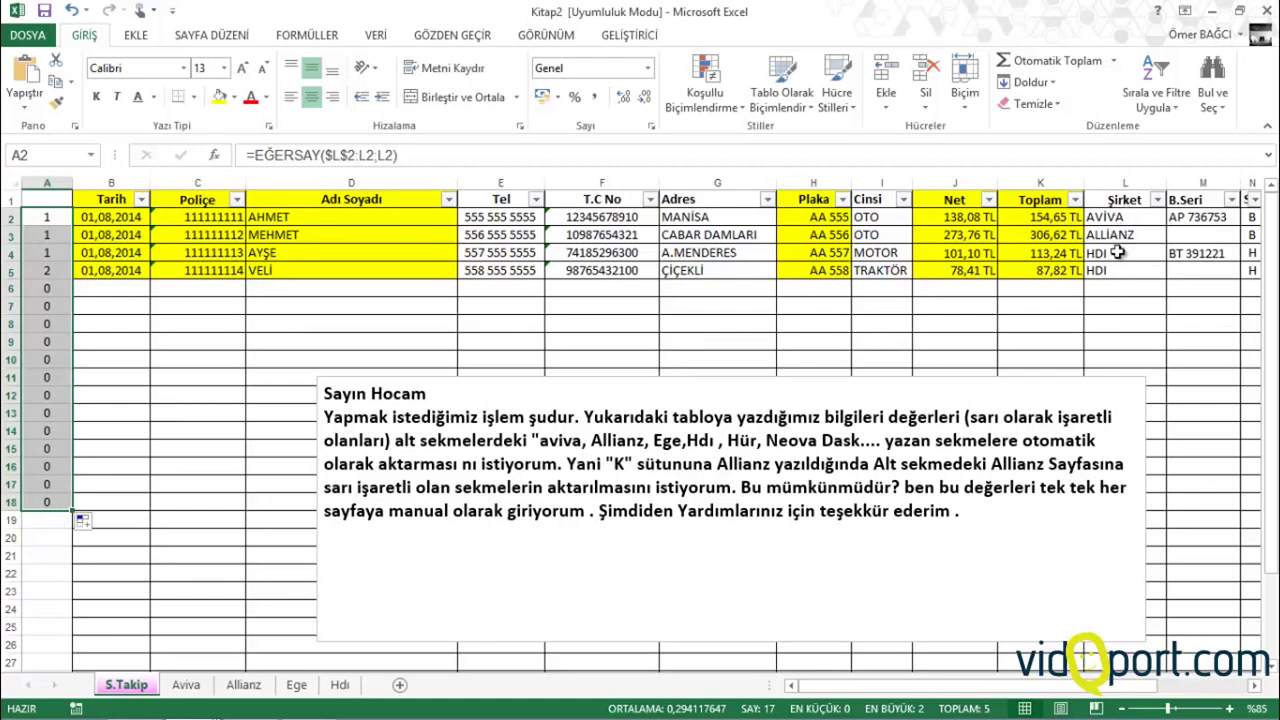
left_click(1117, 253)
left_click(1114, 266)
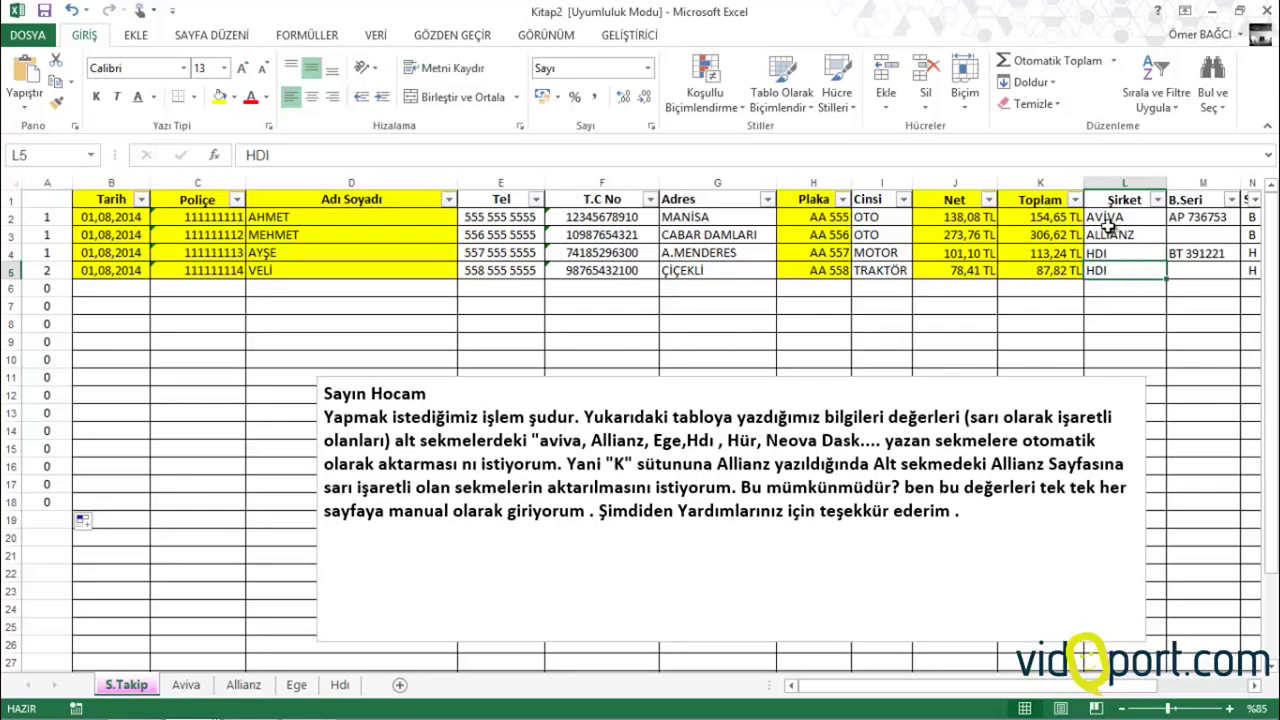
Step: Extend A2's formula to =EĞERSAY($L$2:L2;L2)&L2 to append the company name
left_click(186, 686)
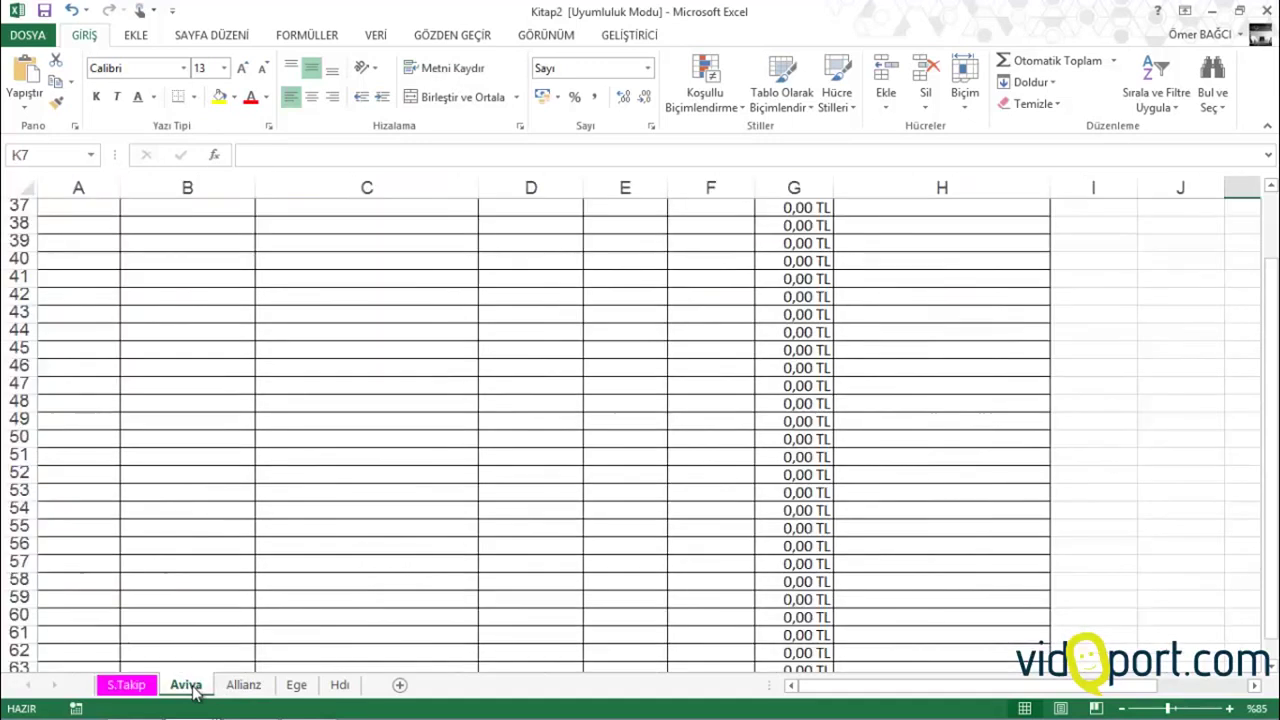
scroll(217, 437, "up", 12)
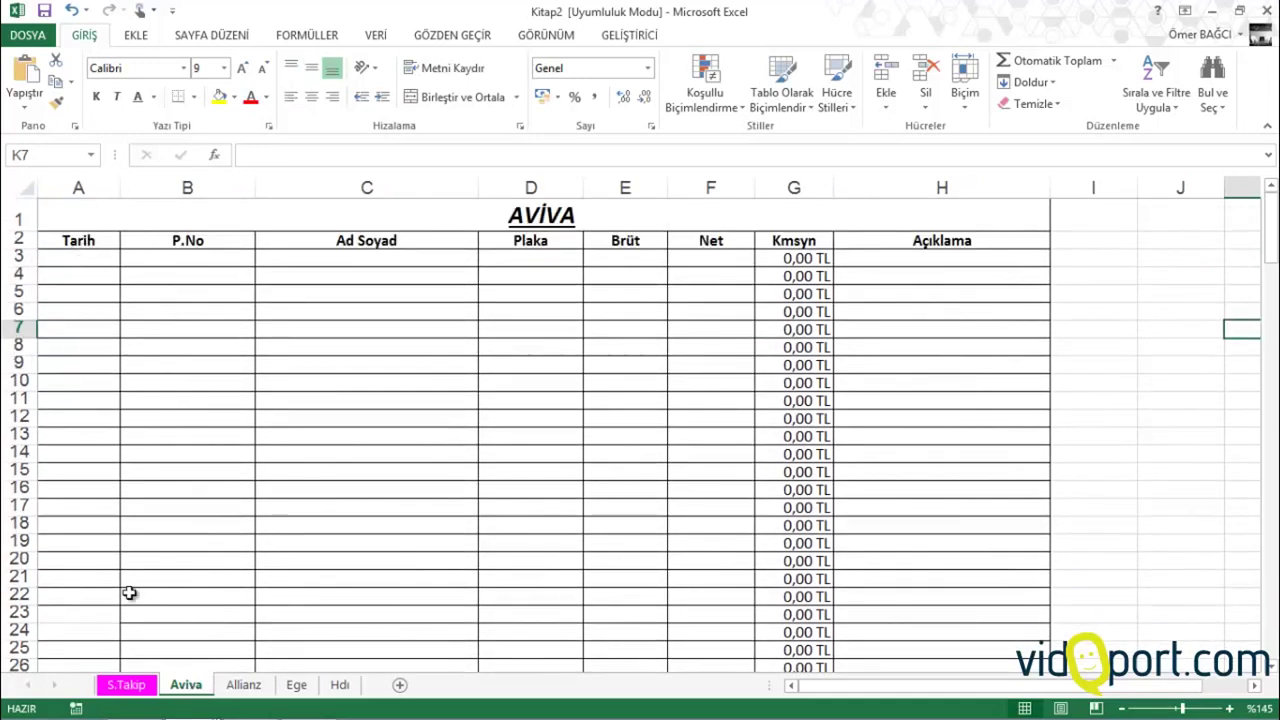
left_click(150, 683)
left_click(47, 224)
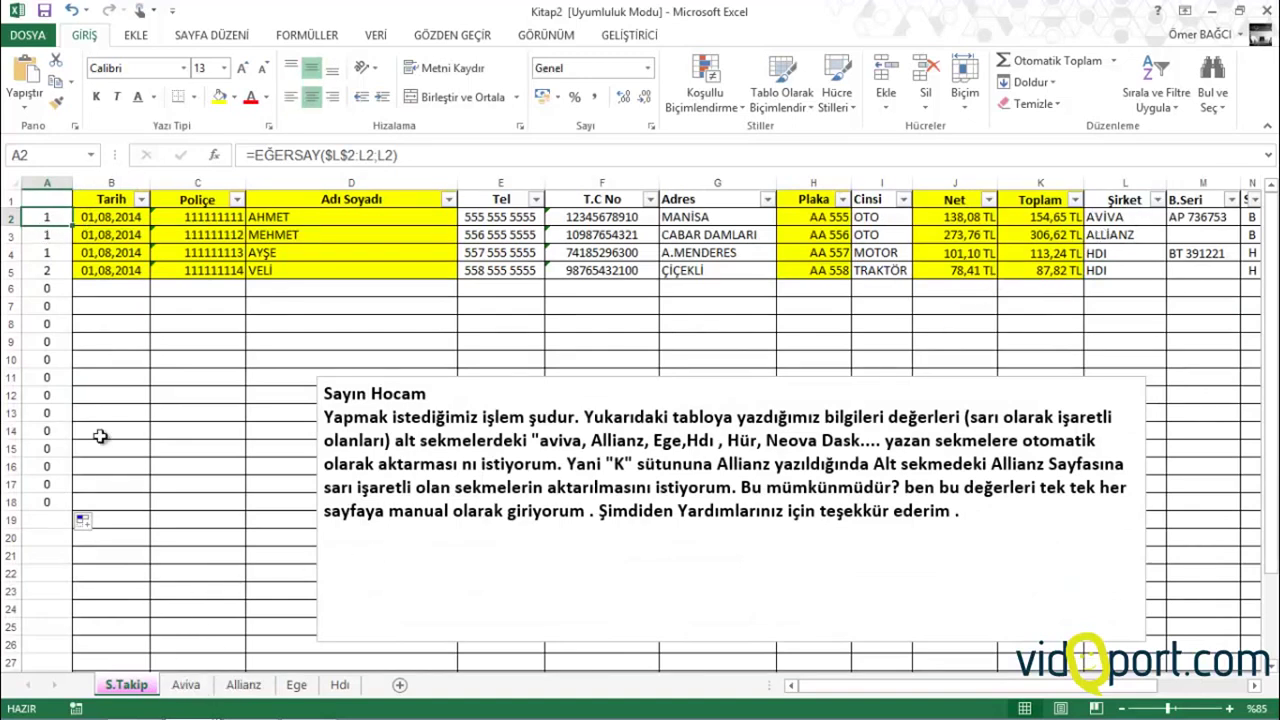
left_click(428, 160)
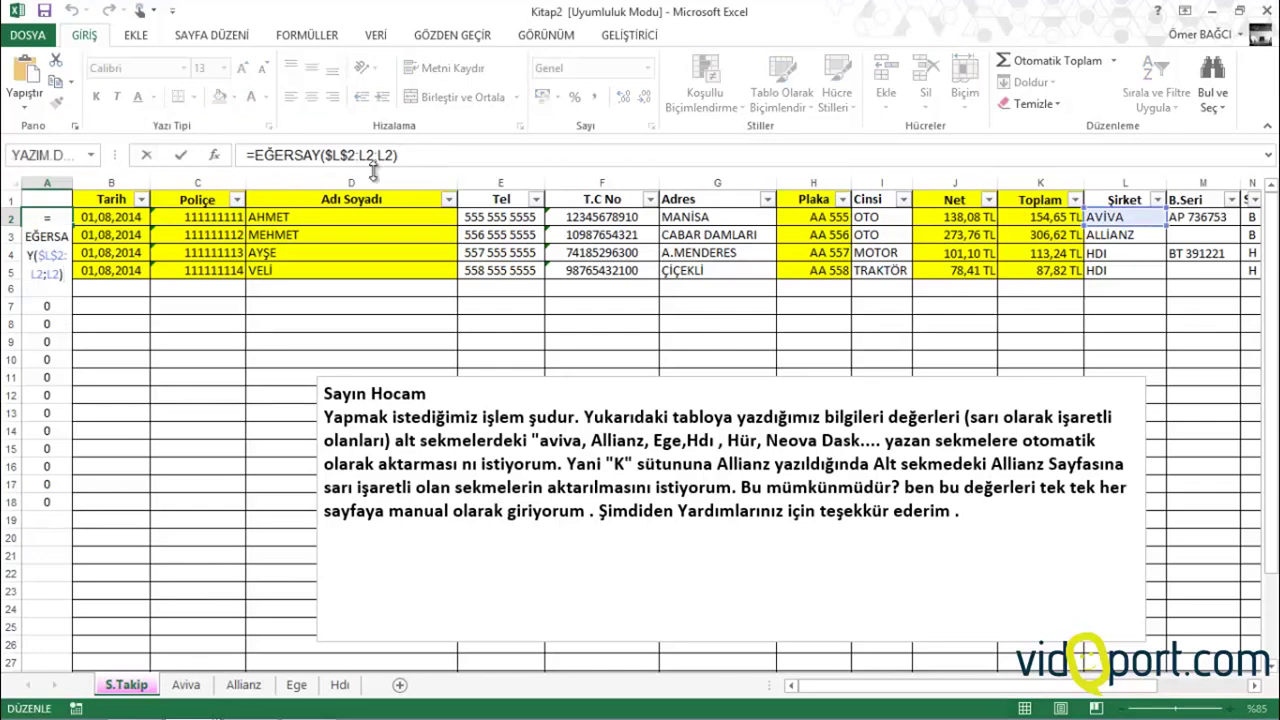
left_click(450, 152)
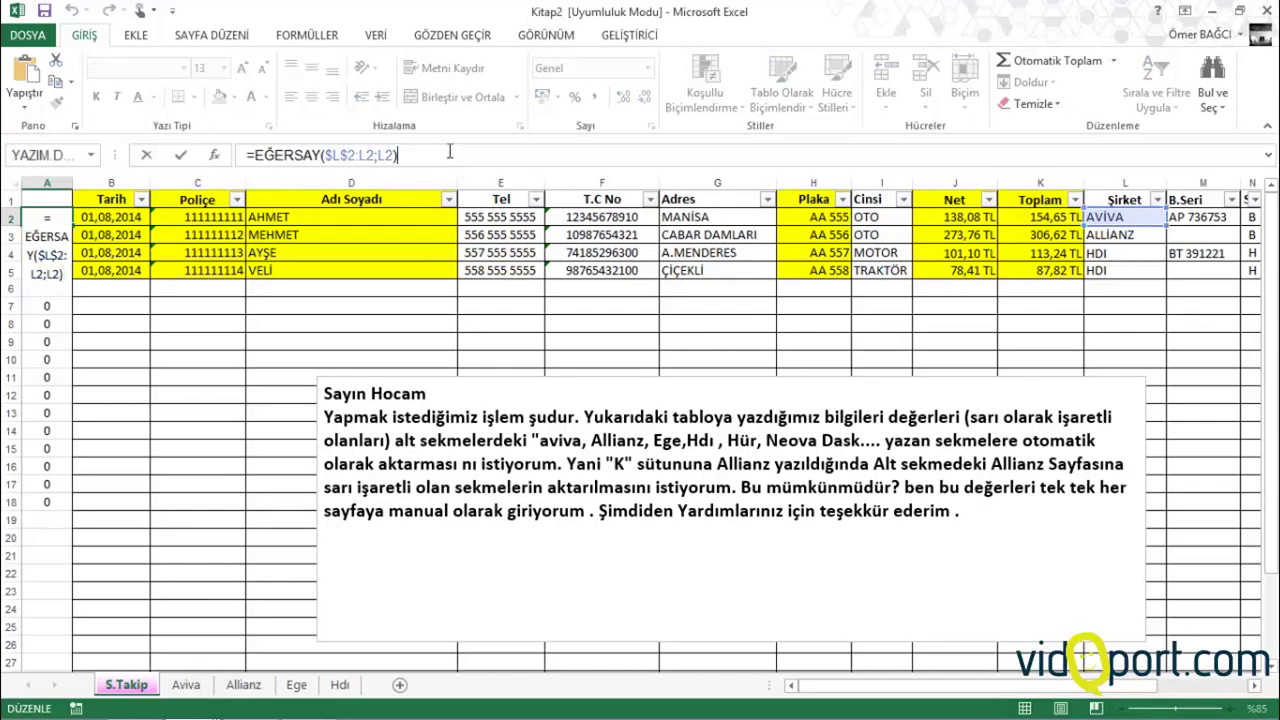
type("&")
left_click(1126, 217)
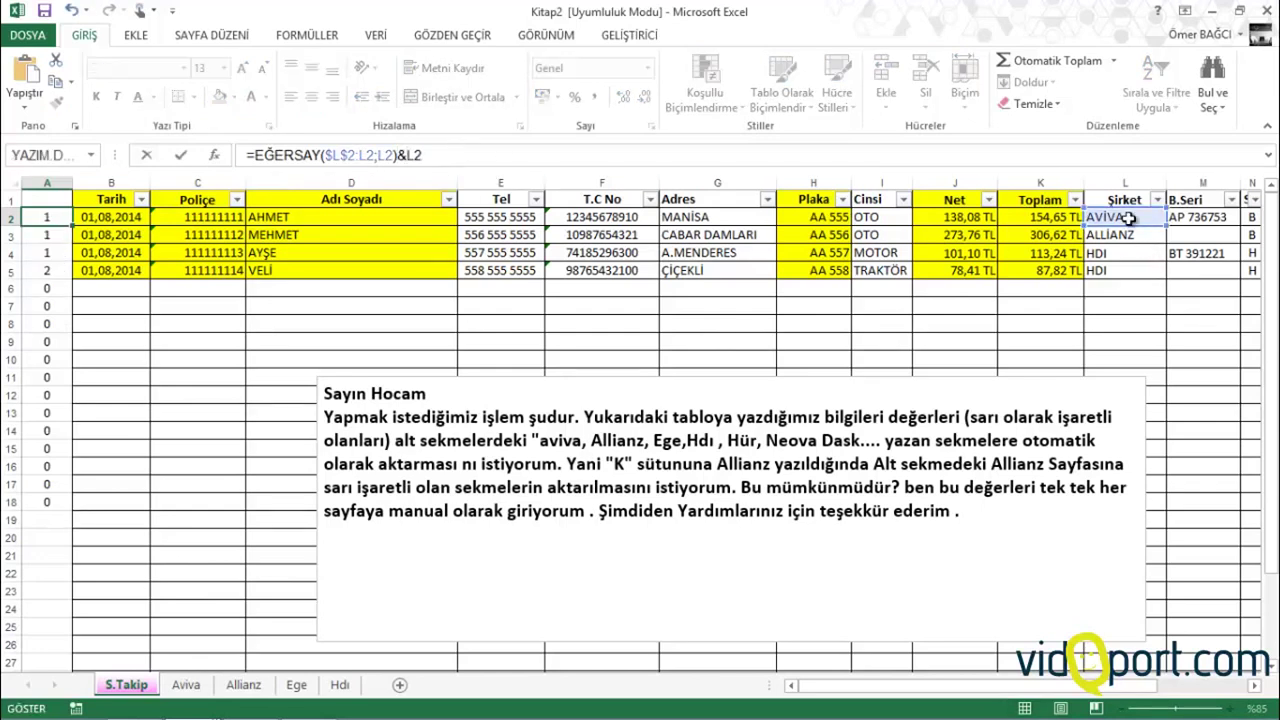
key("Return")
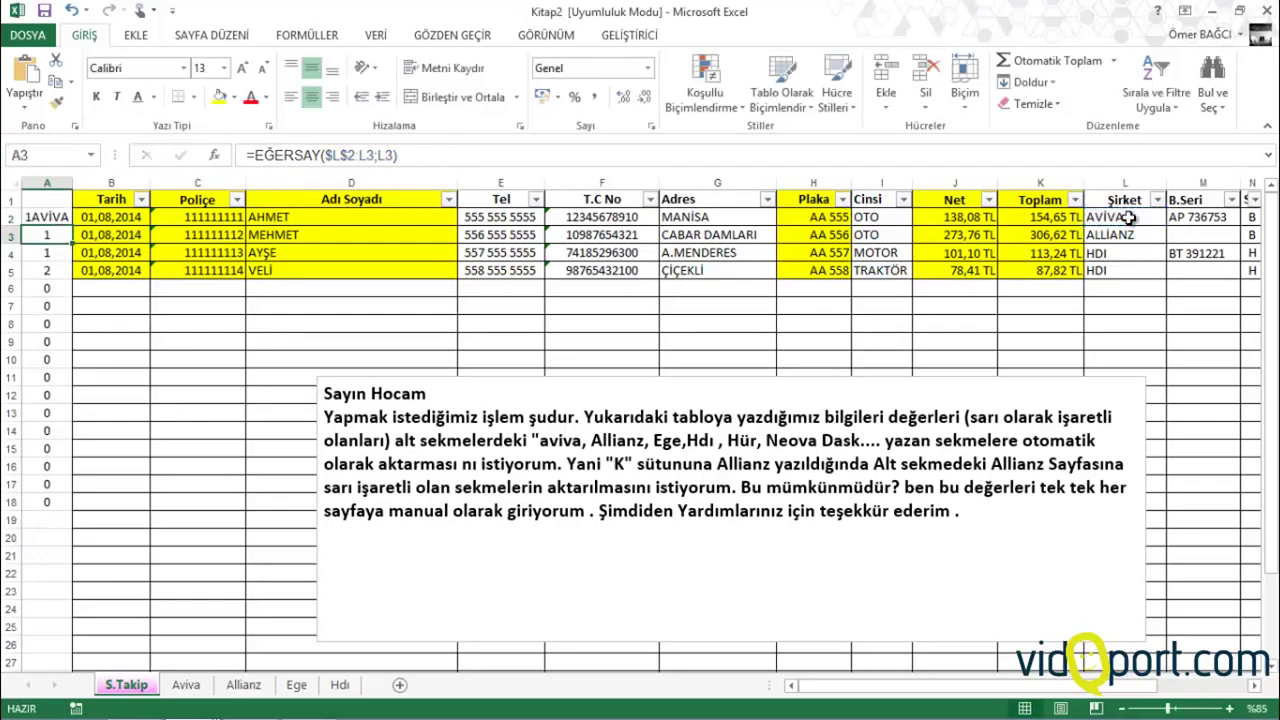
Step: Fill the key formula down to row 27 and widen column A
left_click(65, 217)
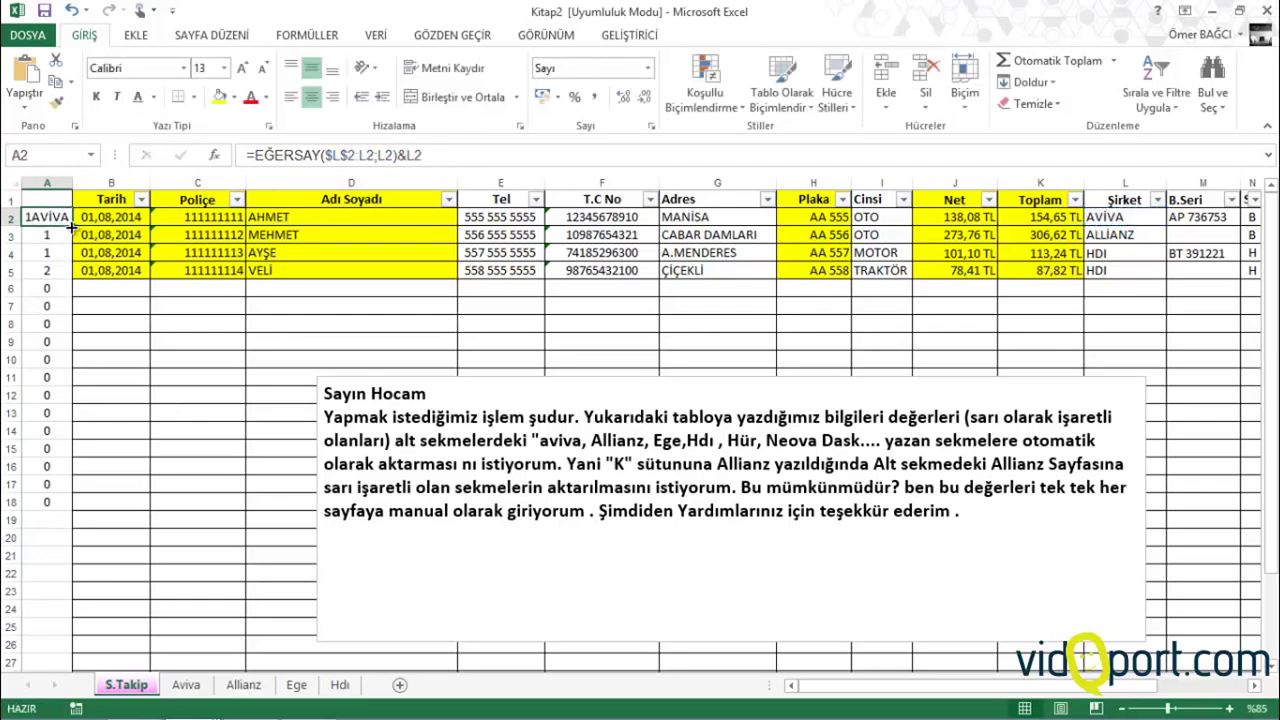
left_click_drag(72, 227, 30, 667)
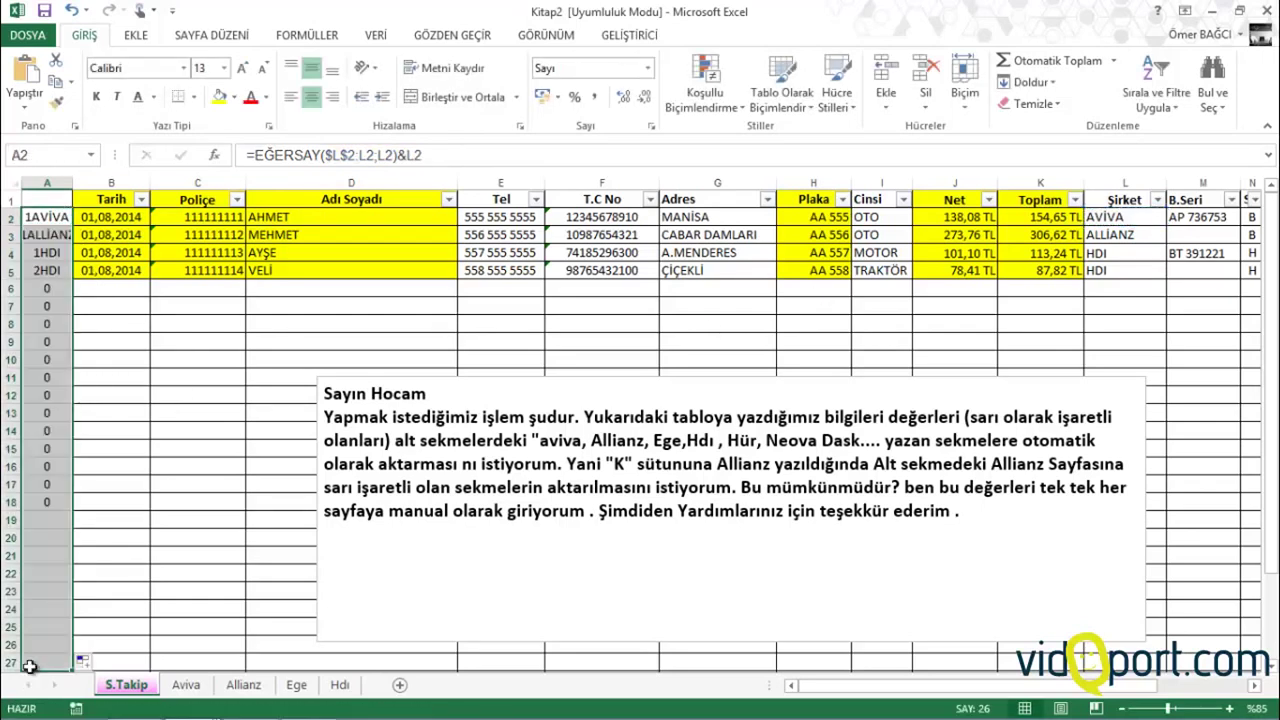
left_click_drag(73, 181, 88, 180)
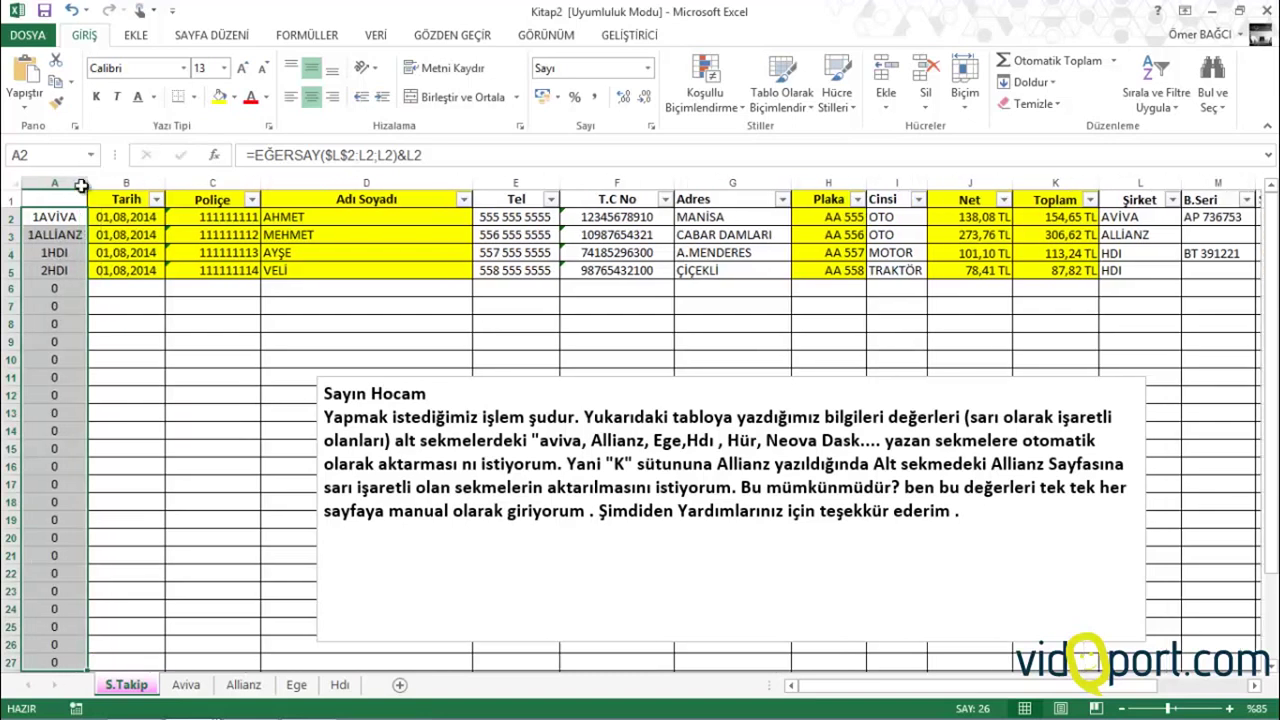
Step: Unmerge and delete the AVİVA title in A1 on the Aviva sheet
left_click(190, 687)
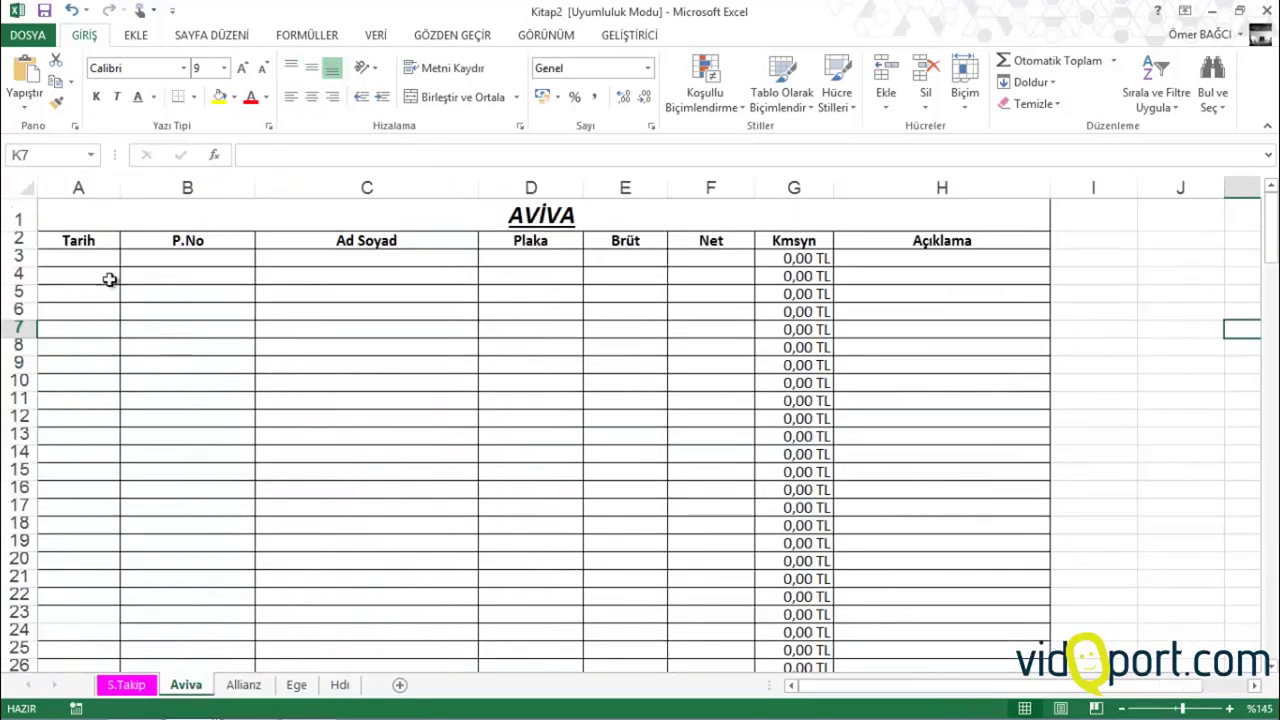
left_click(178, 210)
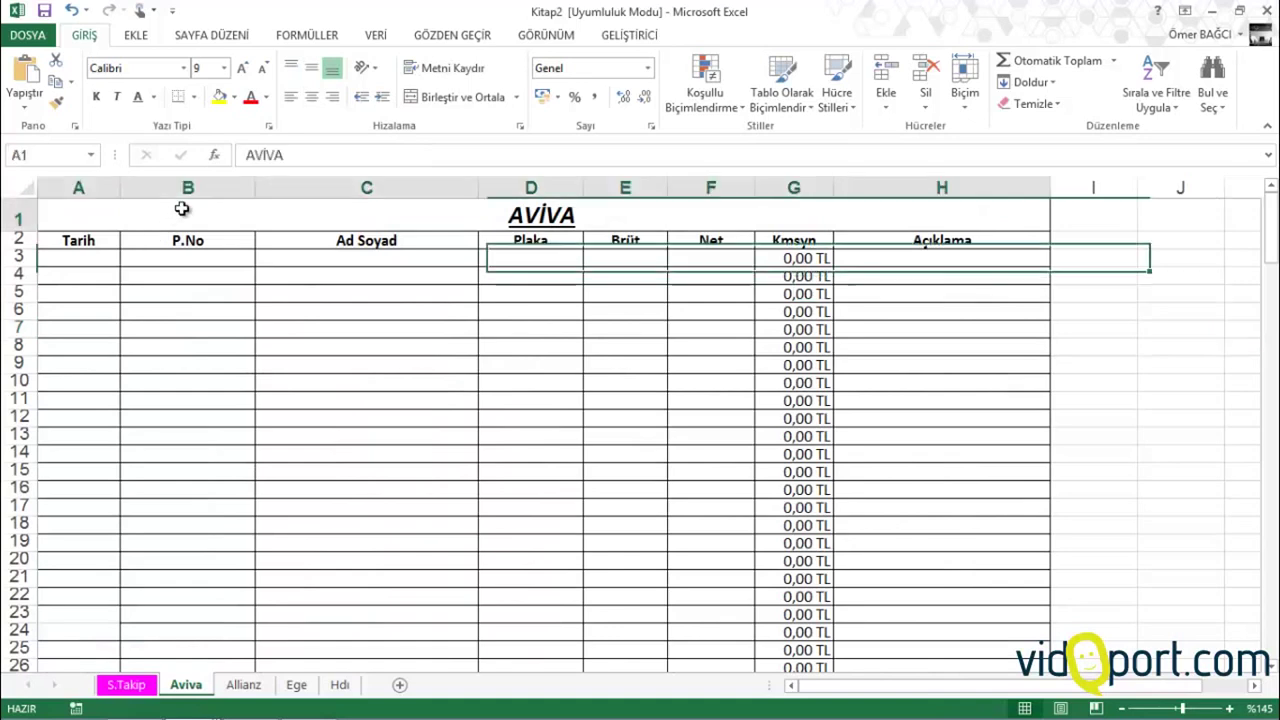
left_click(430, 97)
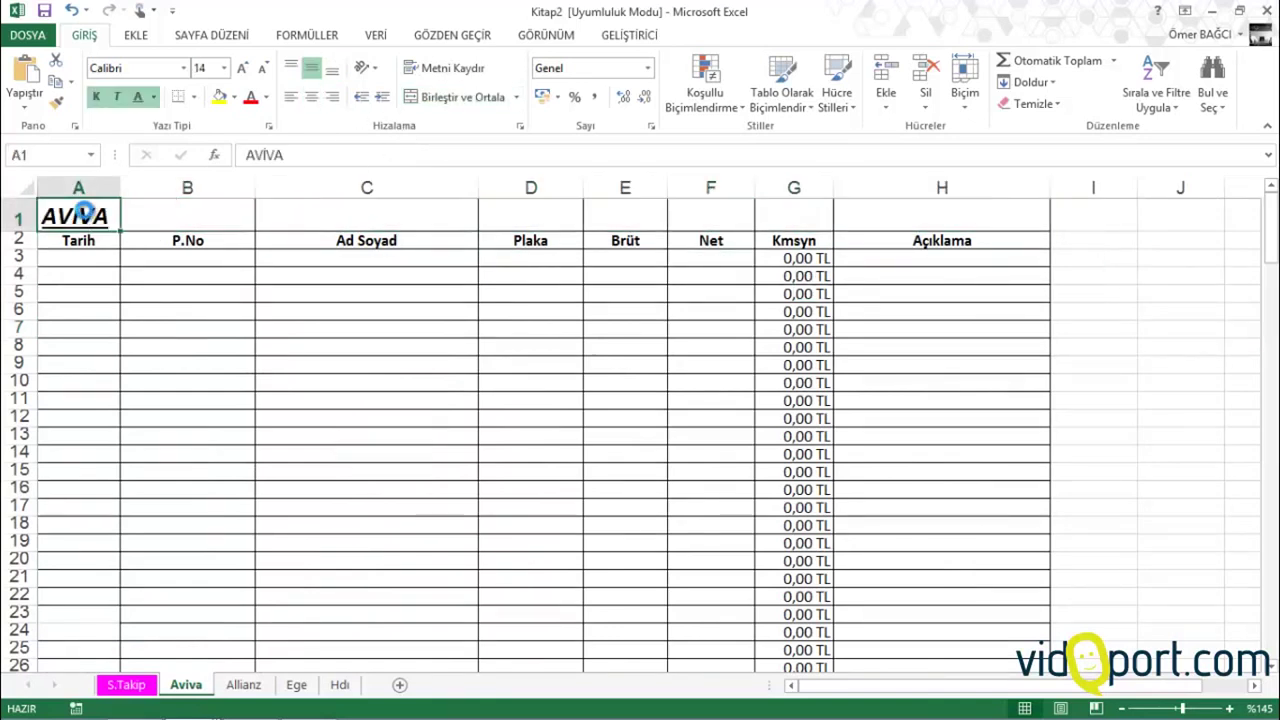
key("Delete")
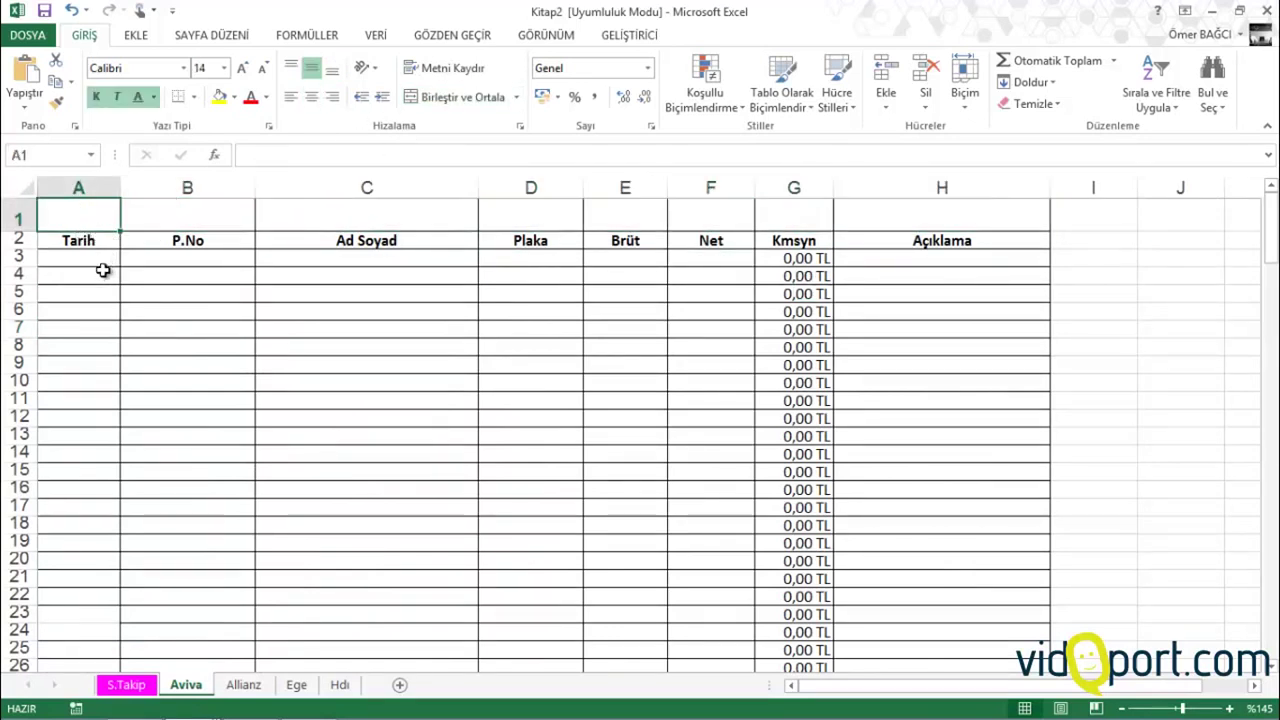
Step: Copy the Aviva table from Tarih down to row 30 and add a new blank sheet
left_click_drag(87, 242, 1009, 614)
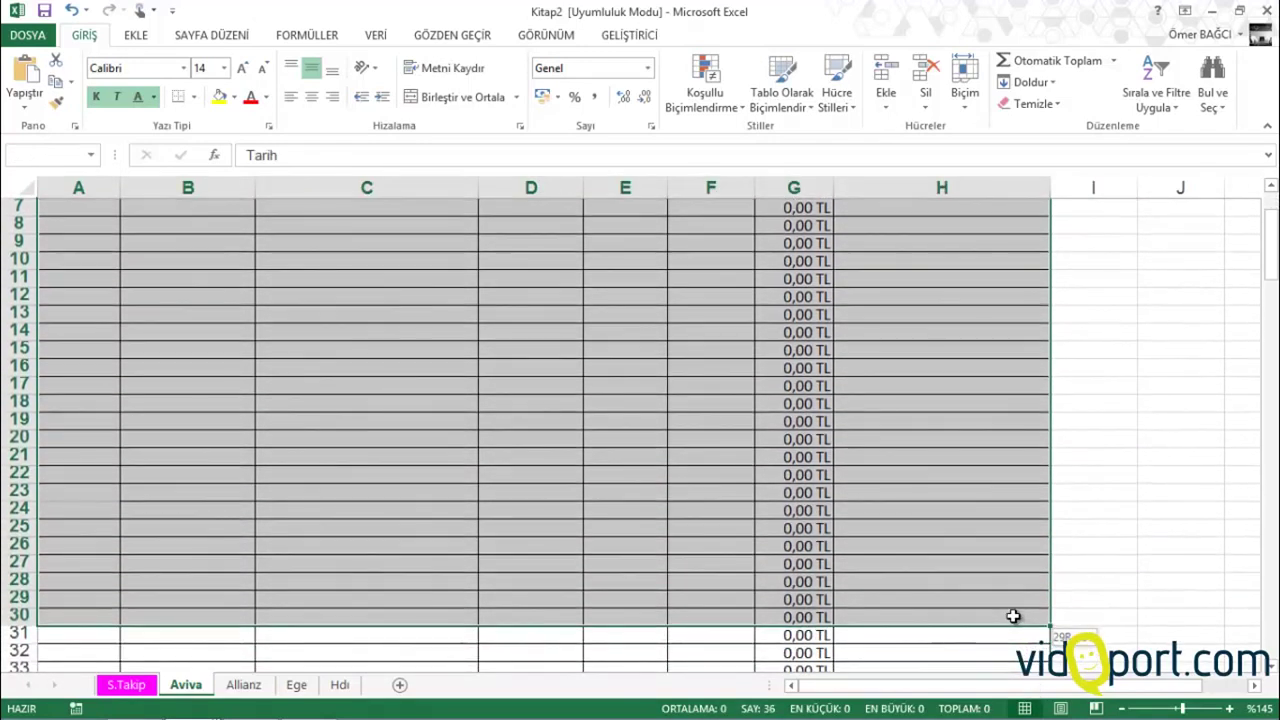
right_click(772, 360)
left_click(826, 387)
scroll(666, 463, "up", 2)
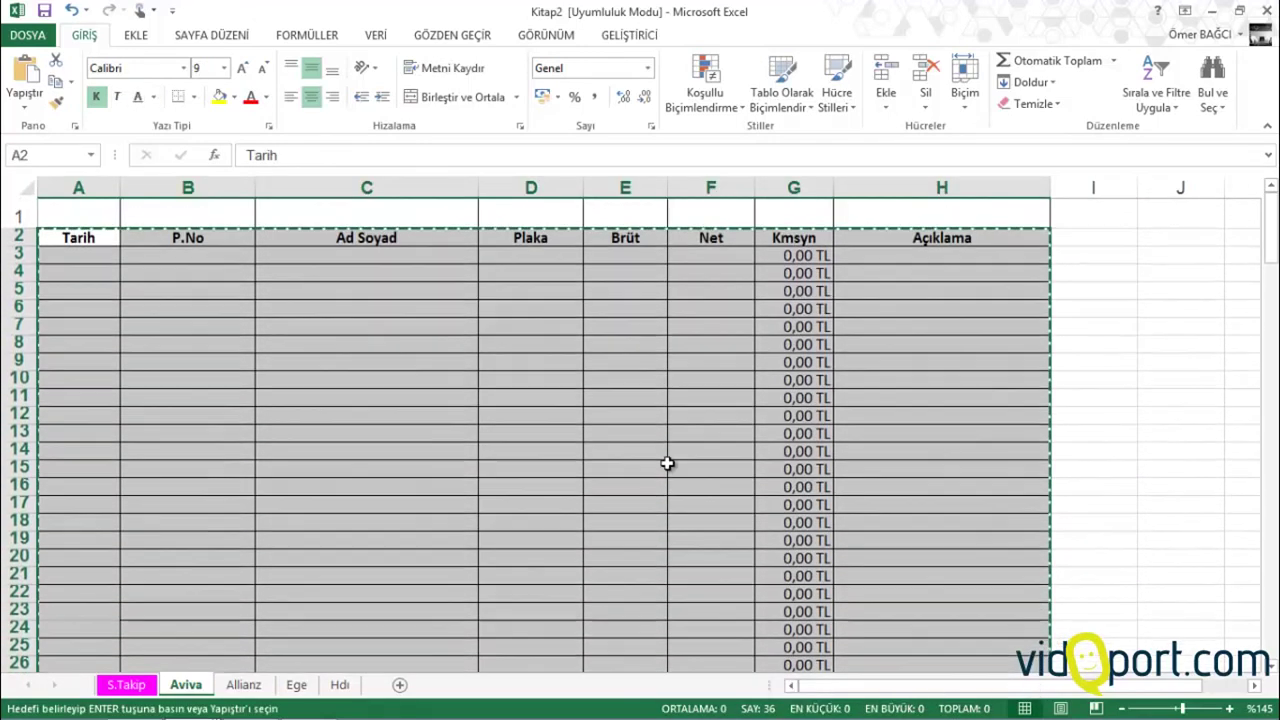
left_click(399, 684)
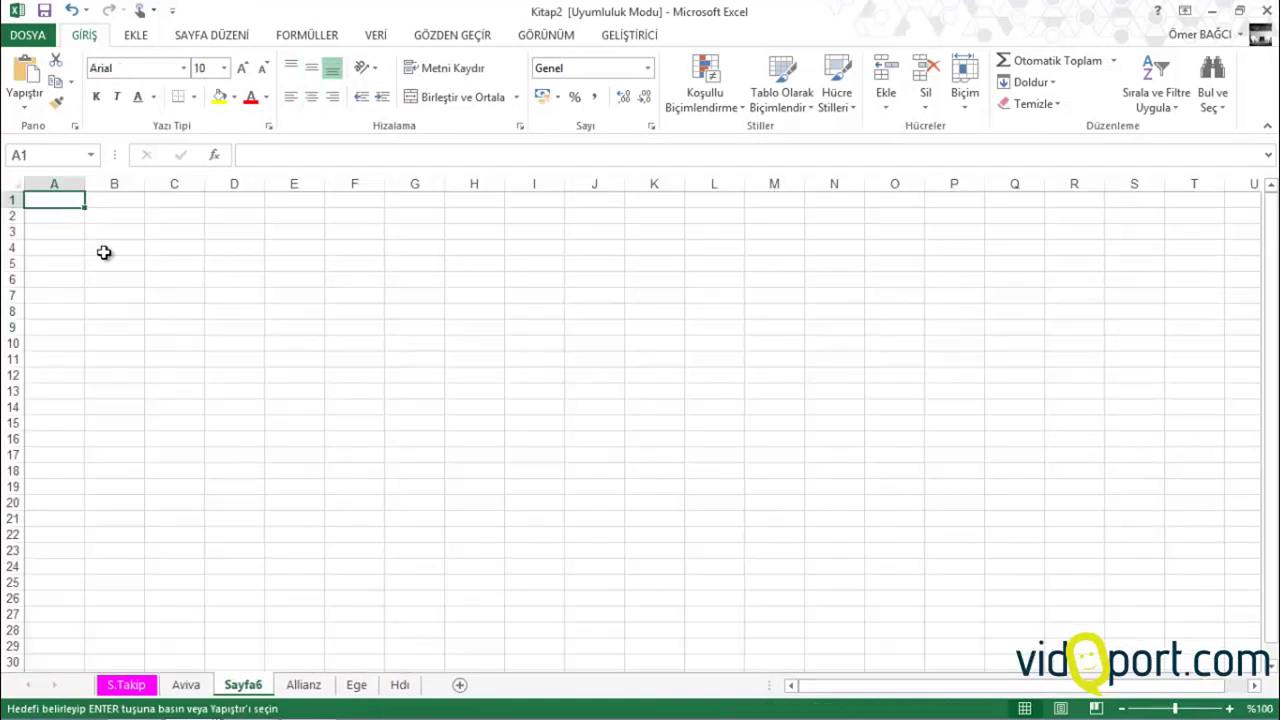
Step: Special-paste the copied table into A2 with 'Kaynak temayı kullananların tümünü'
right_click(62, 214)
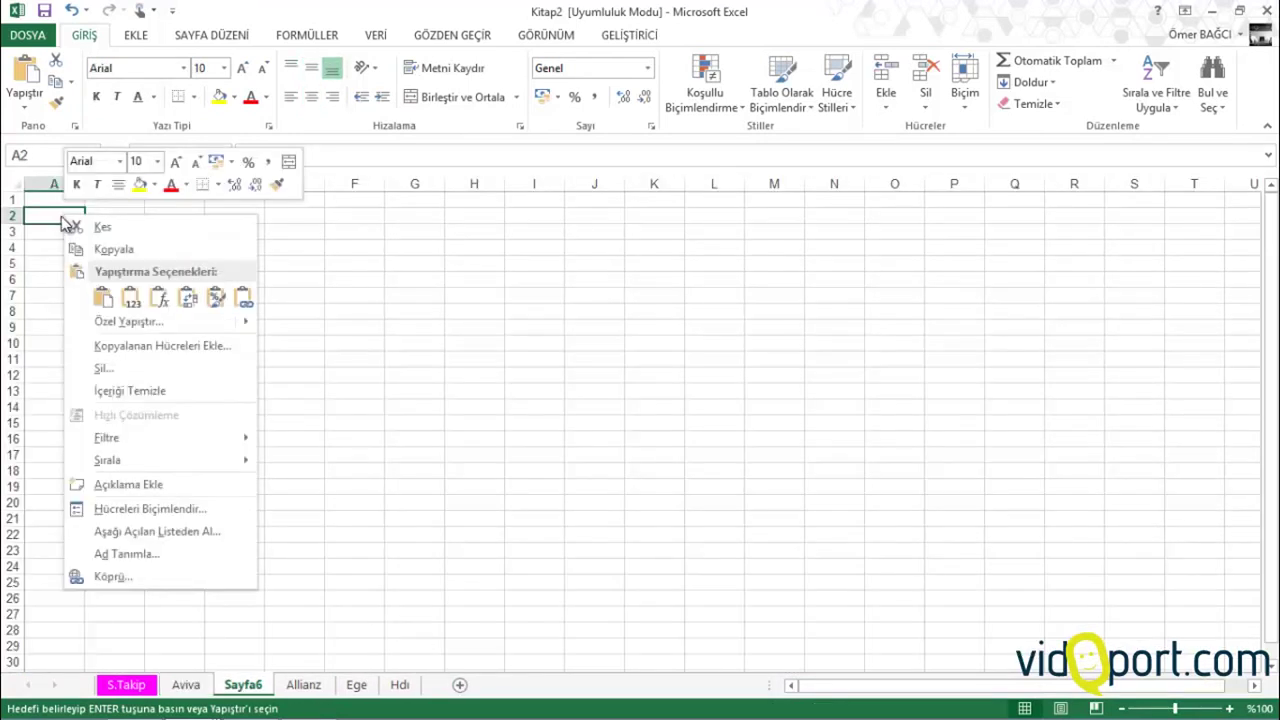
left_click(134, 320)
left_click(297, 215)
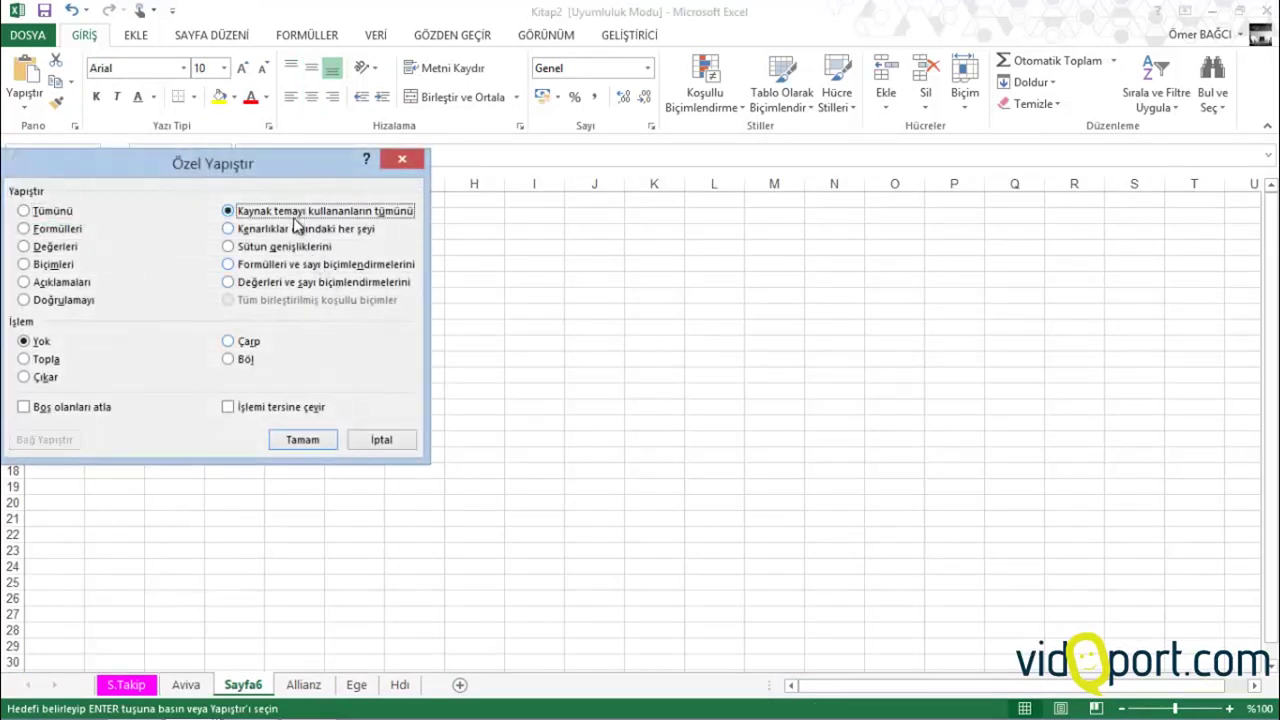
left_click(306, 443)
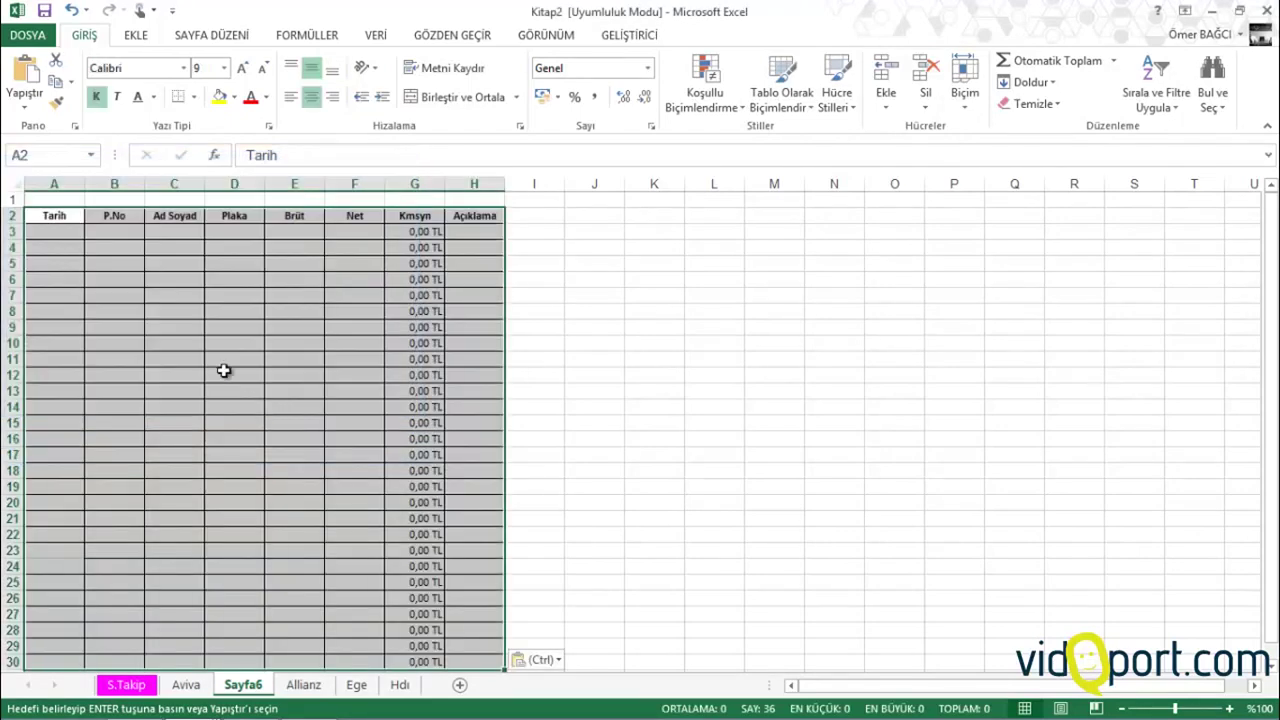
Step: Widen the Ad Soyad column and select cell A1 above the table
scroll(115, 208, "up", 2)
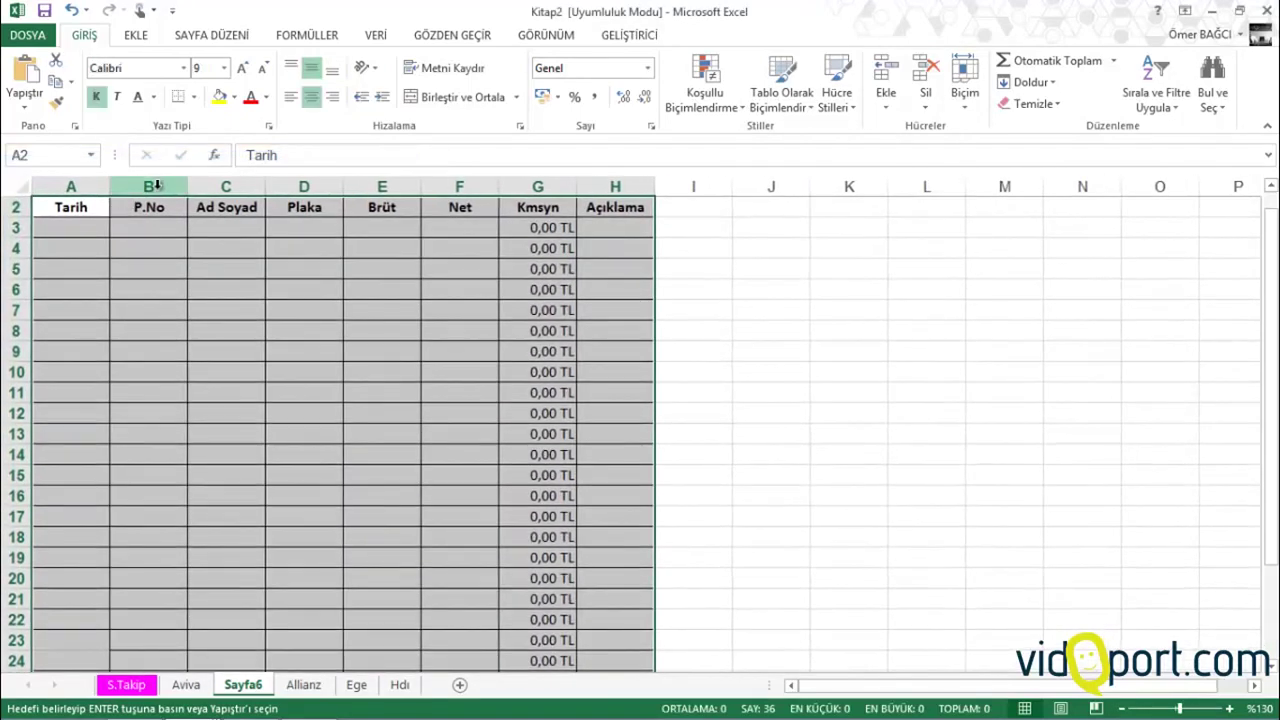
left_click_drag(266, 180, 288, 178)
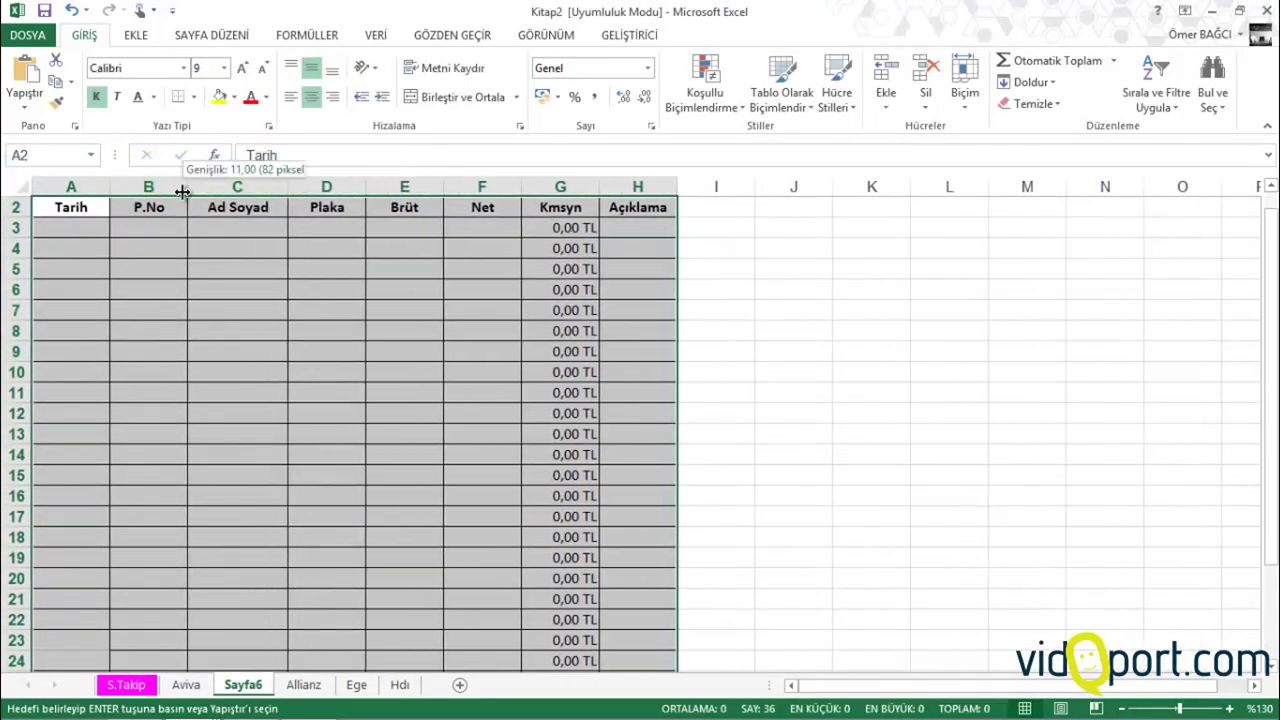
left_click_drag(102, 190, 94, 254)
scroll(94, 254, "up", 1)
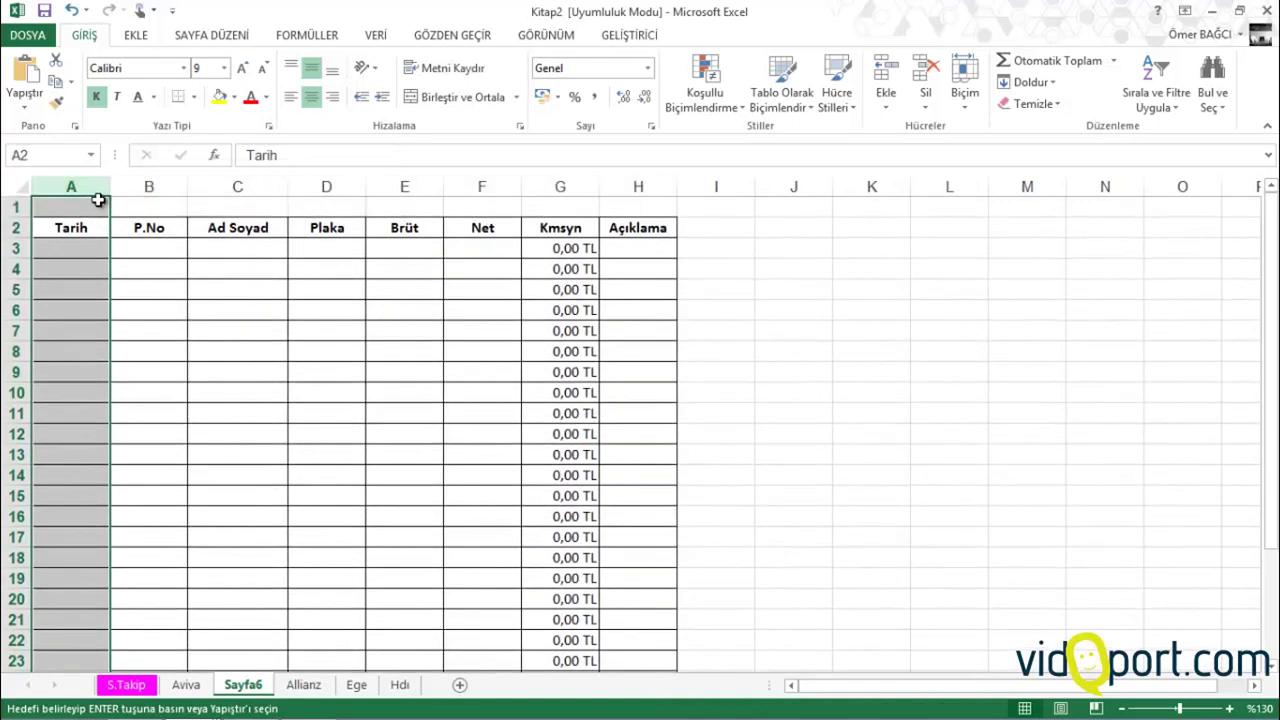
left_click(100, 204)
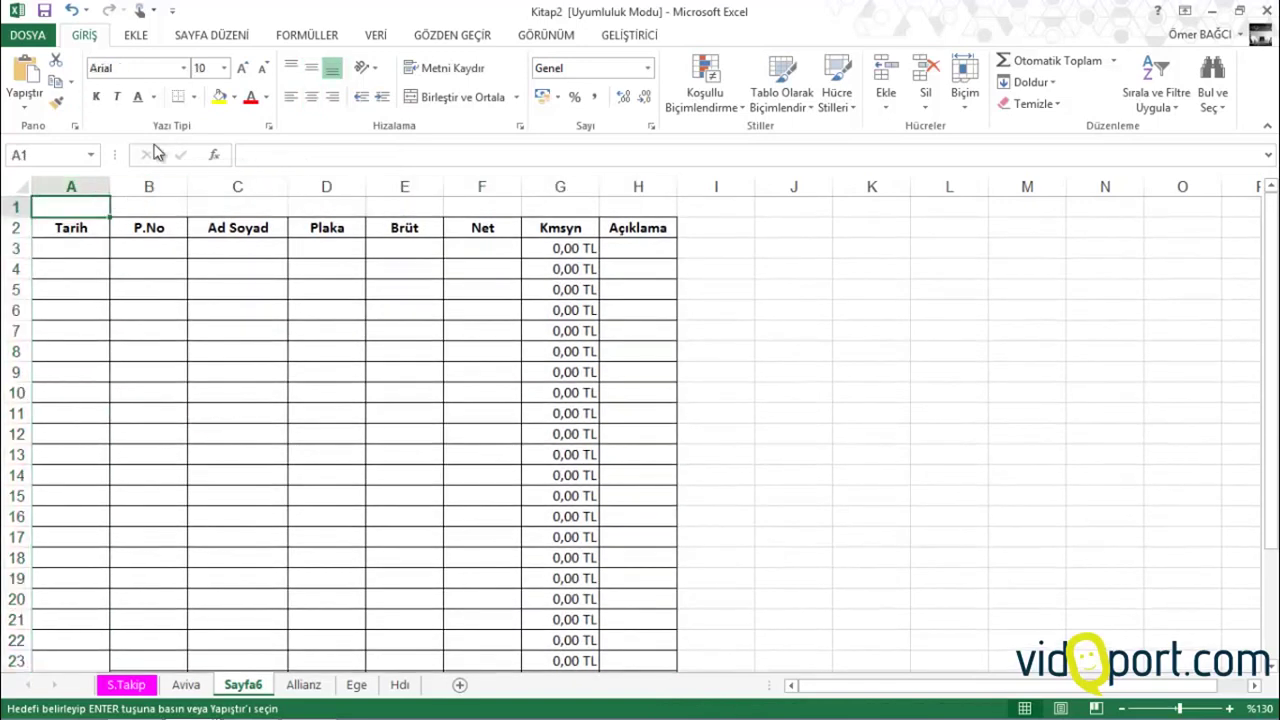
Step: Put Firma in A1 and the company name AVİVA, copied from S.Takip's L2, in B1
type("Firma")
key("Tab")
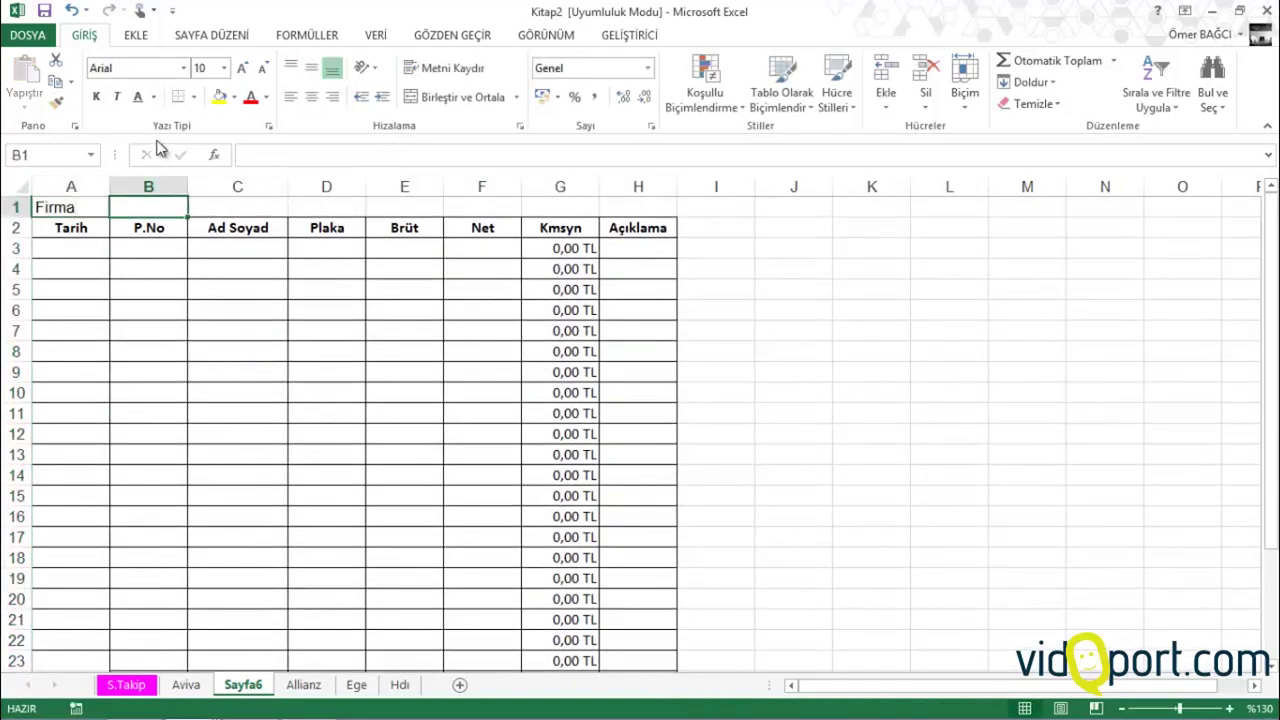
left_click(127, 686)
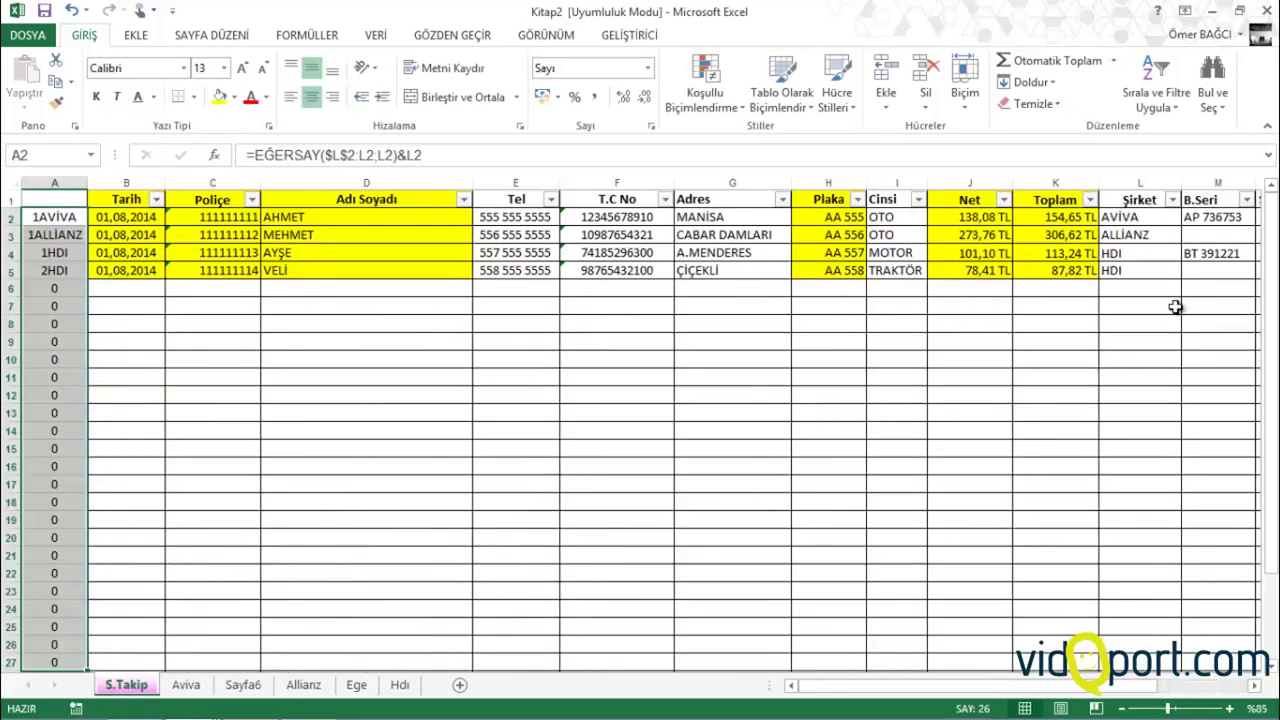
left_click(1158, 220)
key("ctrl+c")
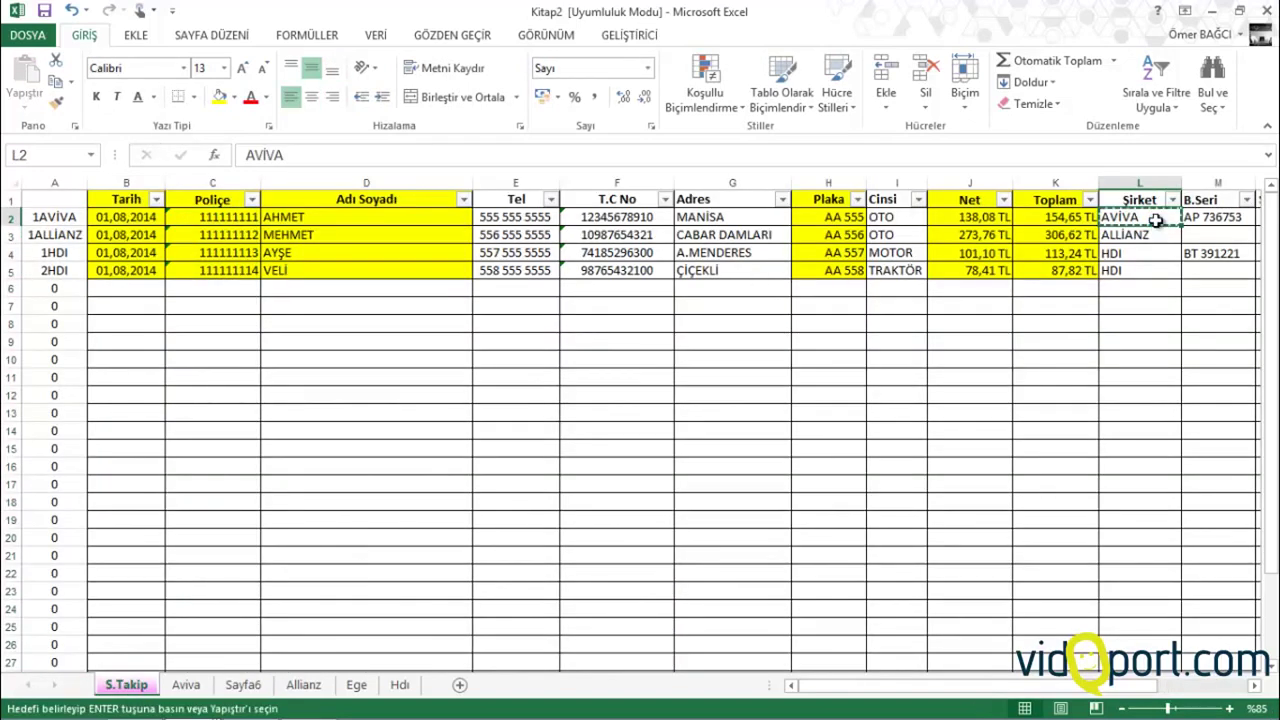
left_click(244, 686)
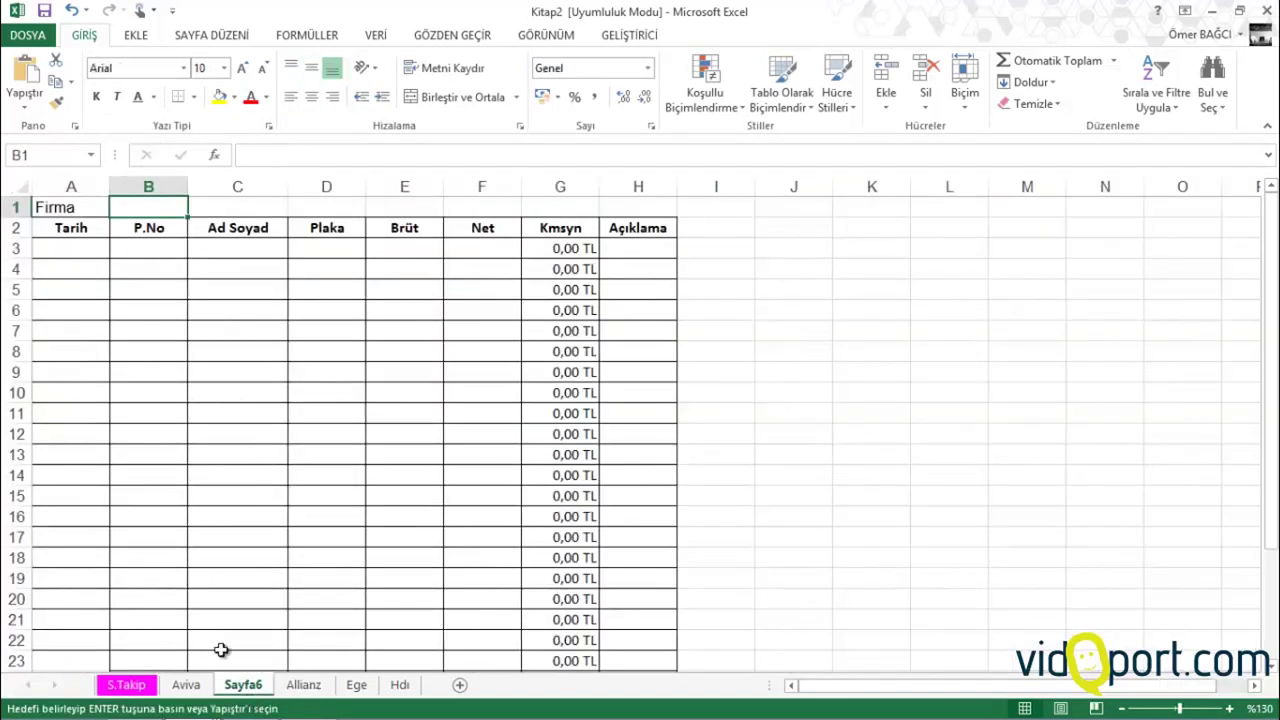
key("ctrl+v")
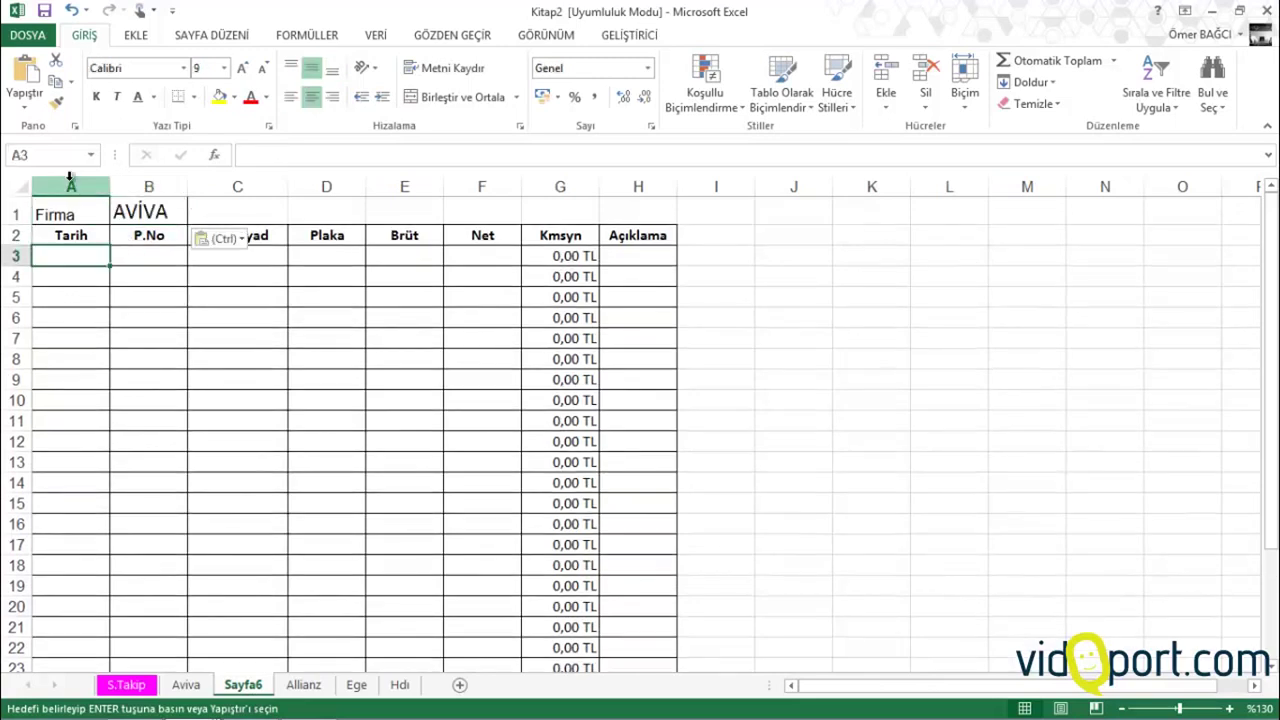
Step: Insert an empty column A before the Sayfa6 table
right_click(70, 186)
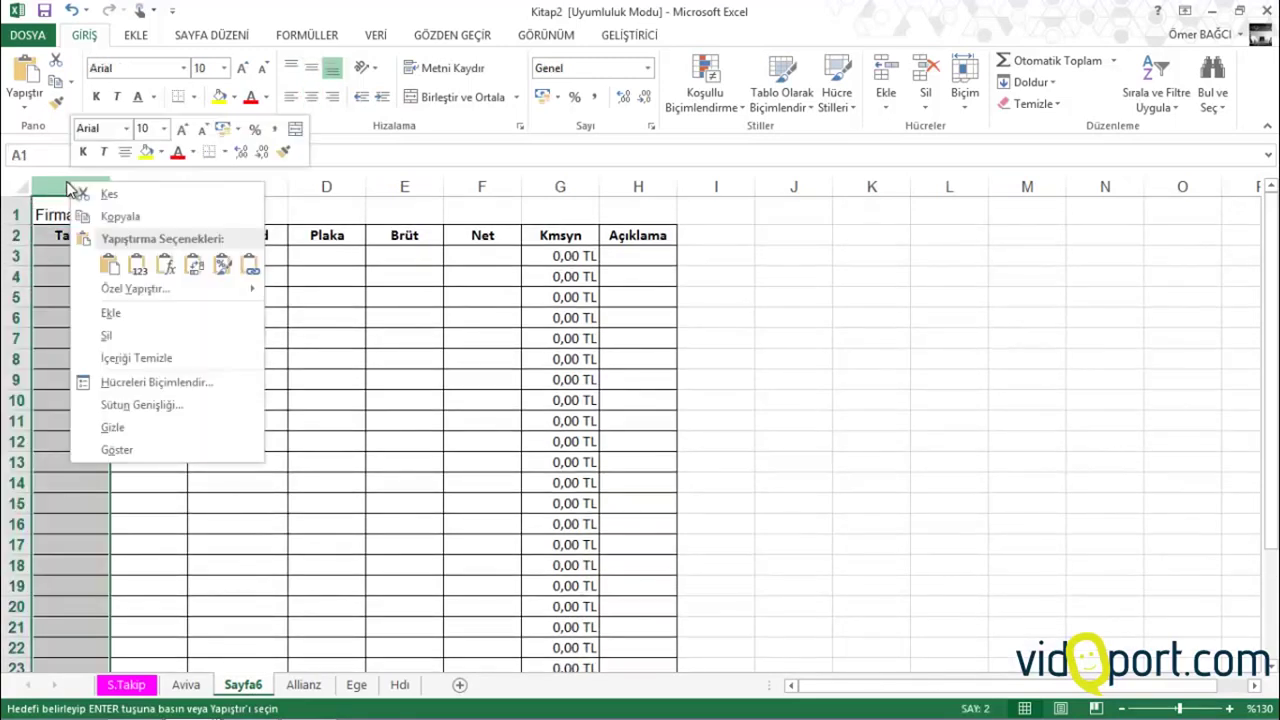
left_click(114, 312)
left_click(85, 255)
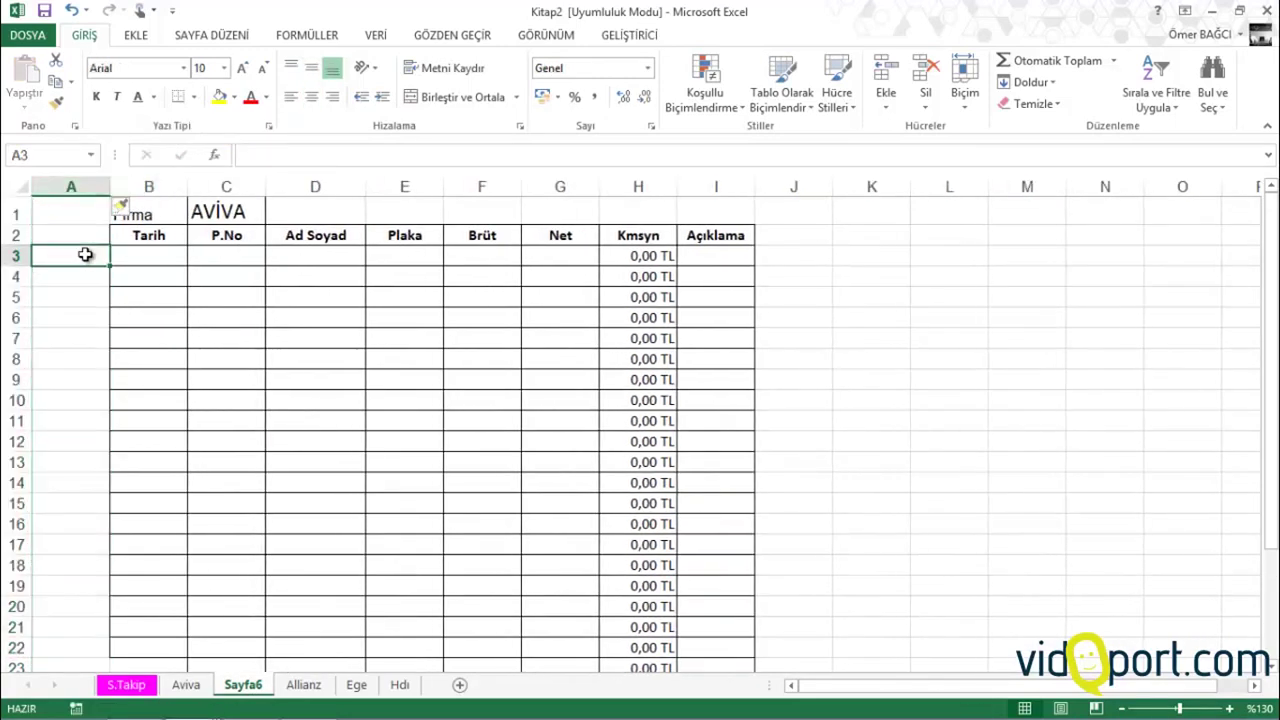
left_click(127, 685)
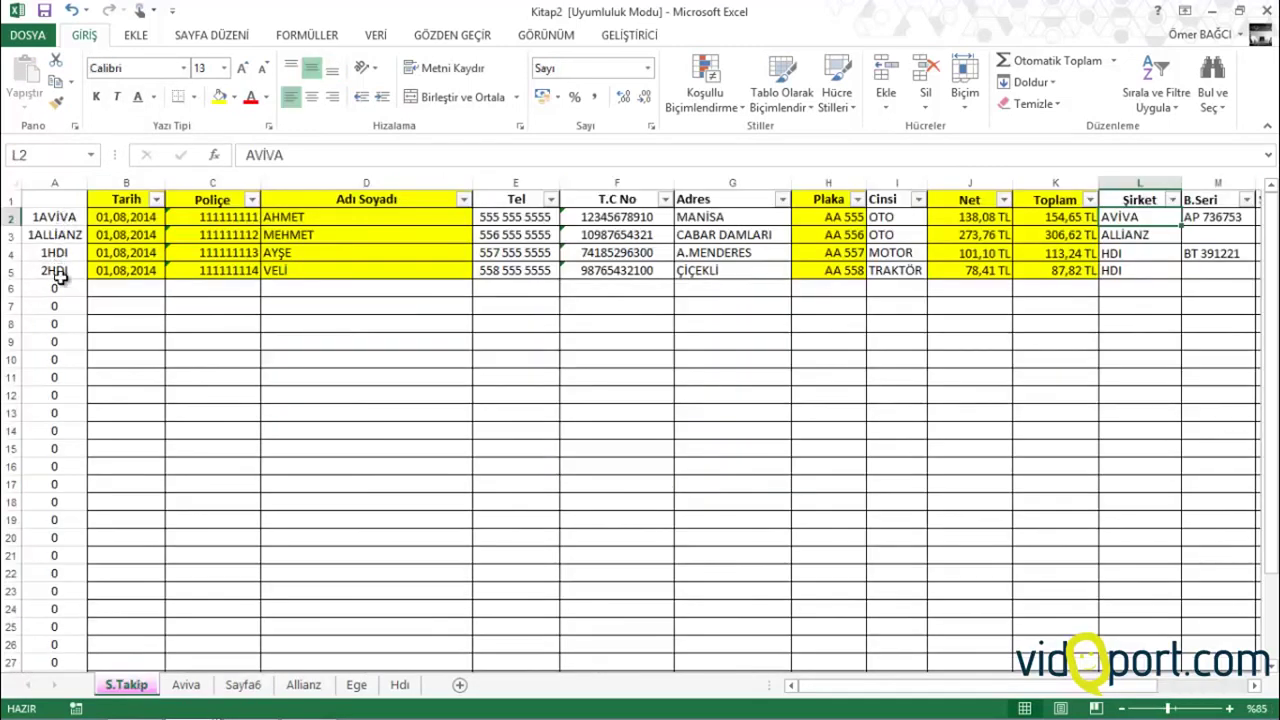
Step: Enter =1&C1 in A3 on Sayfa6, showing 1AVİVA, and fill it down to A6
left_click(208, 688)
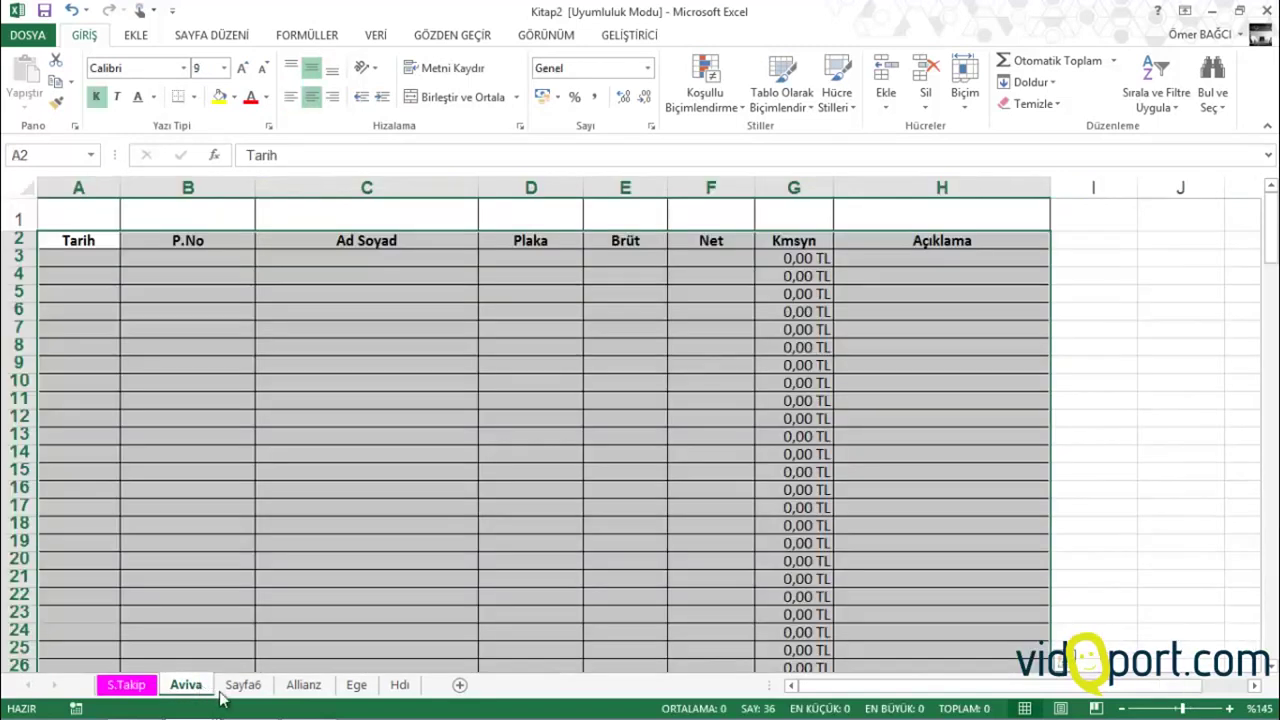
left_click(245, 690)
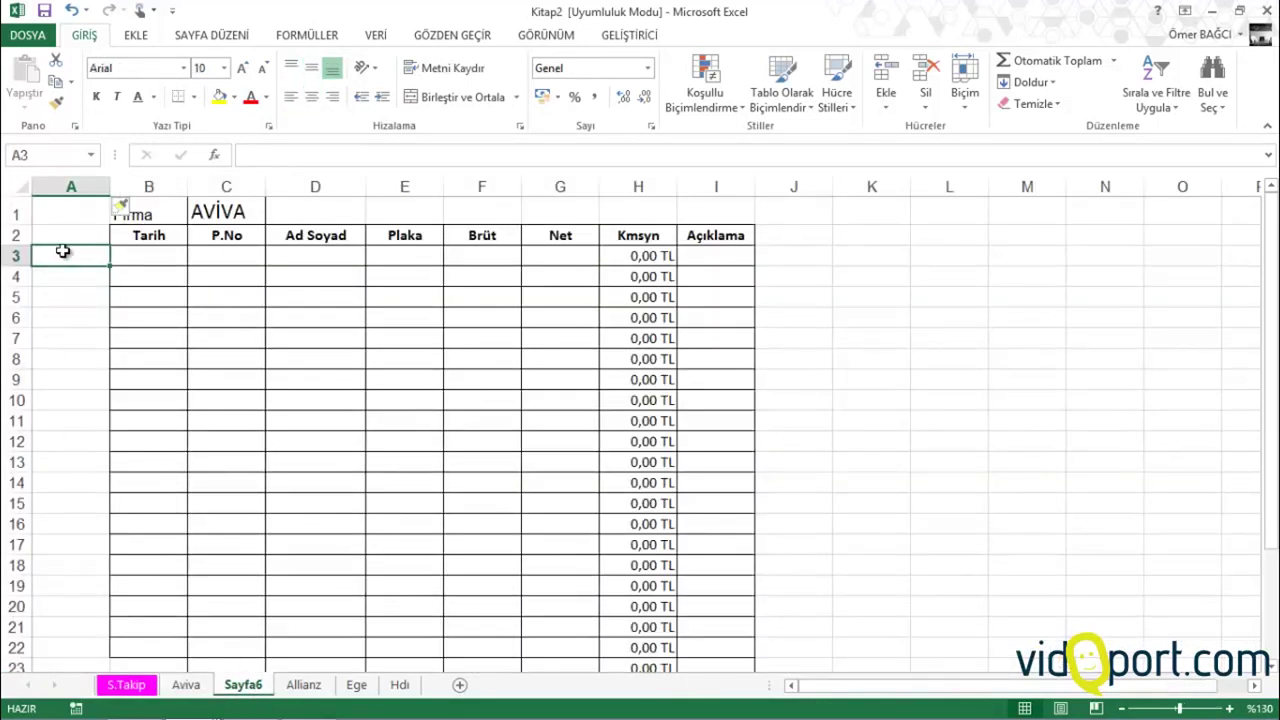
type("=")
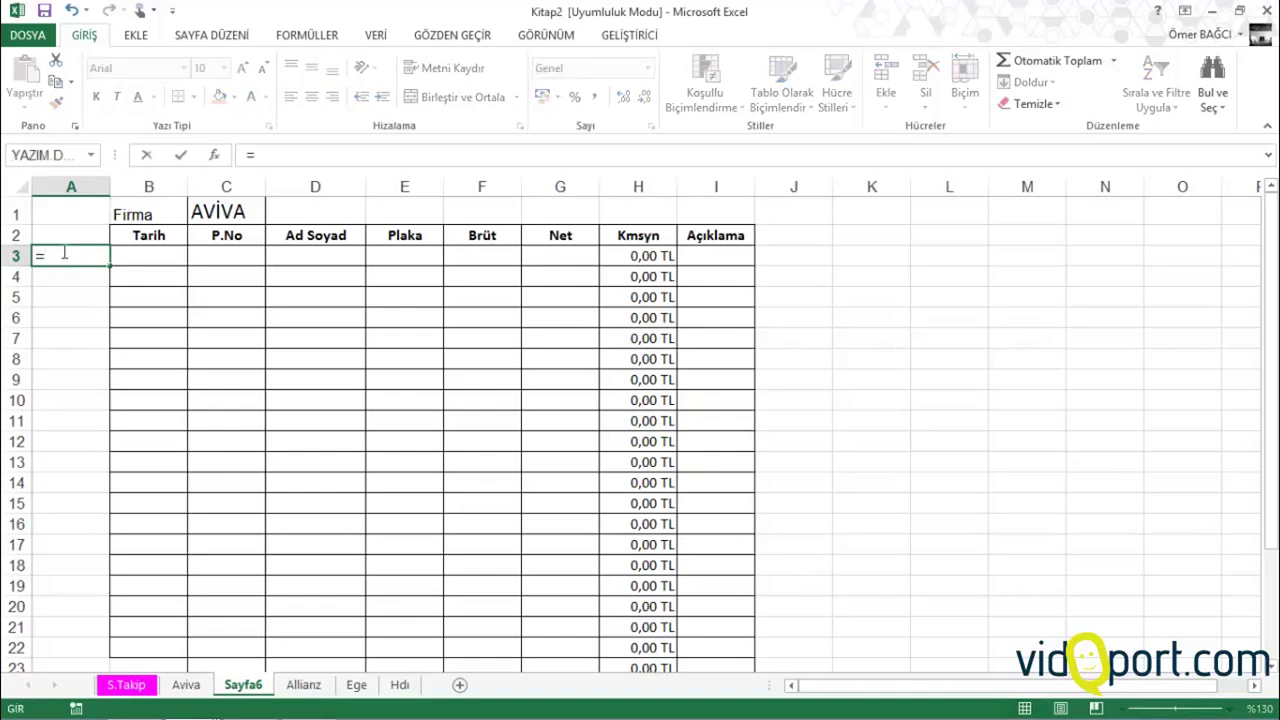
type("1&")
left_click(230, 213)
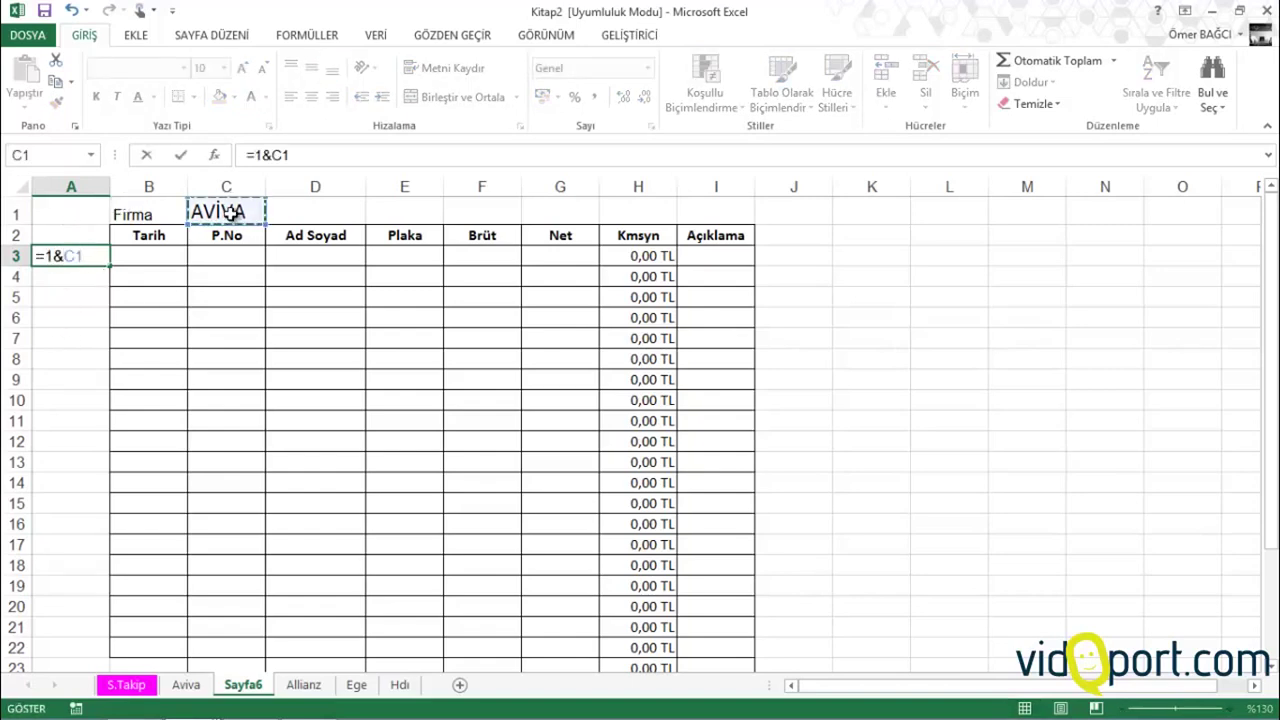
key("Return")
left_click(88, 240)
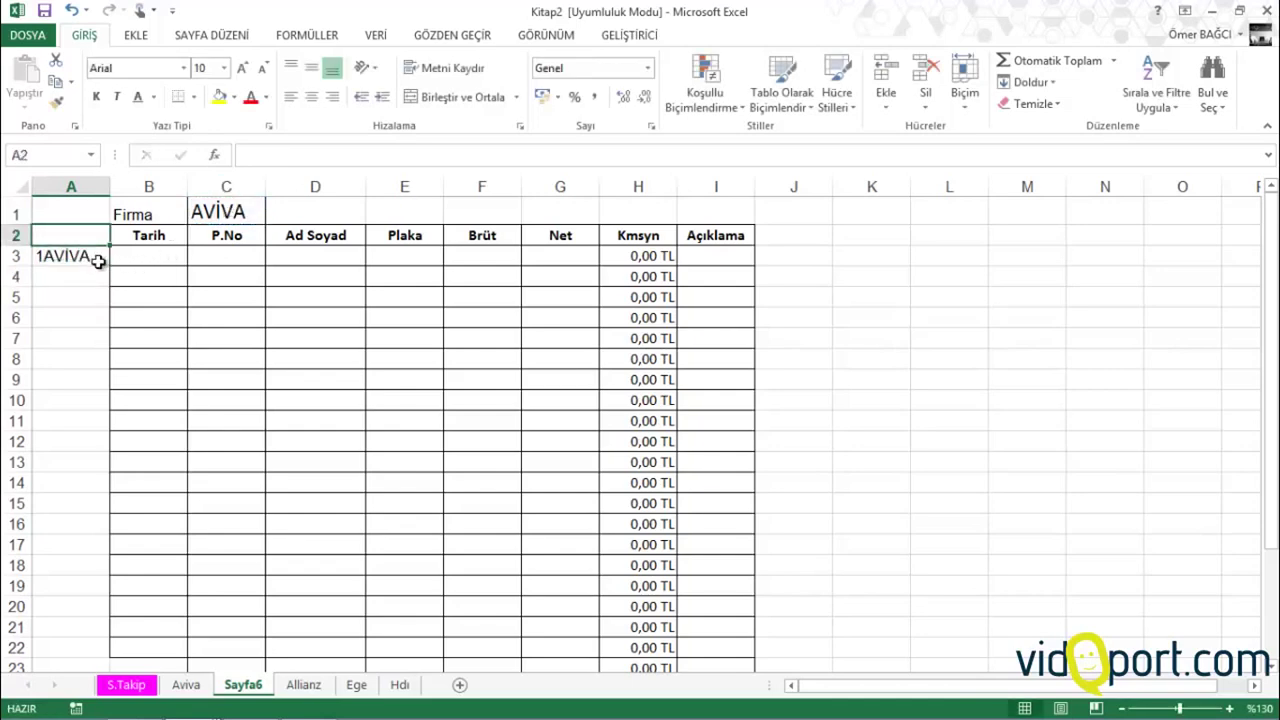
left_click(98, 261)
left_click_drag(108, 266, 108, 326)
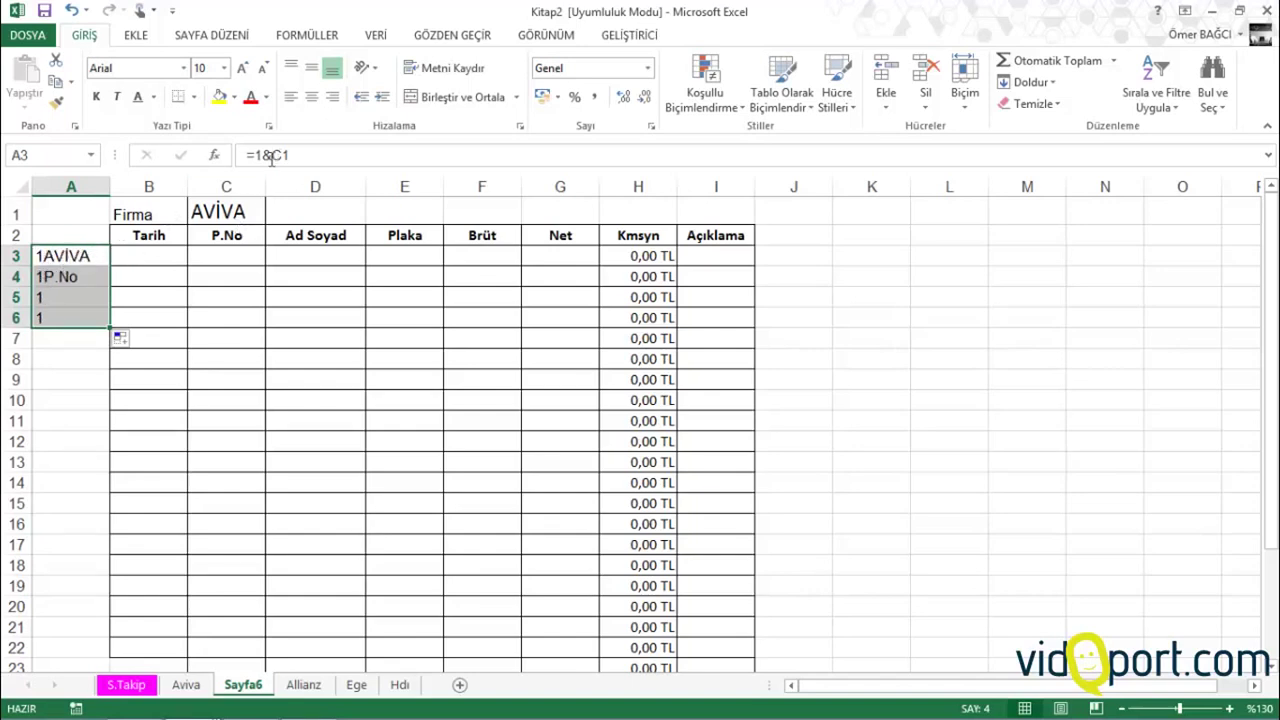
Step: Clear the old numbering in A3:A6 and try =SATIR() in A3
double_click(65, 257)
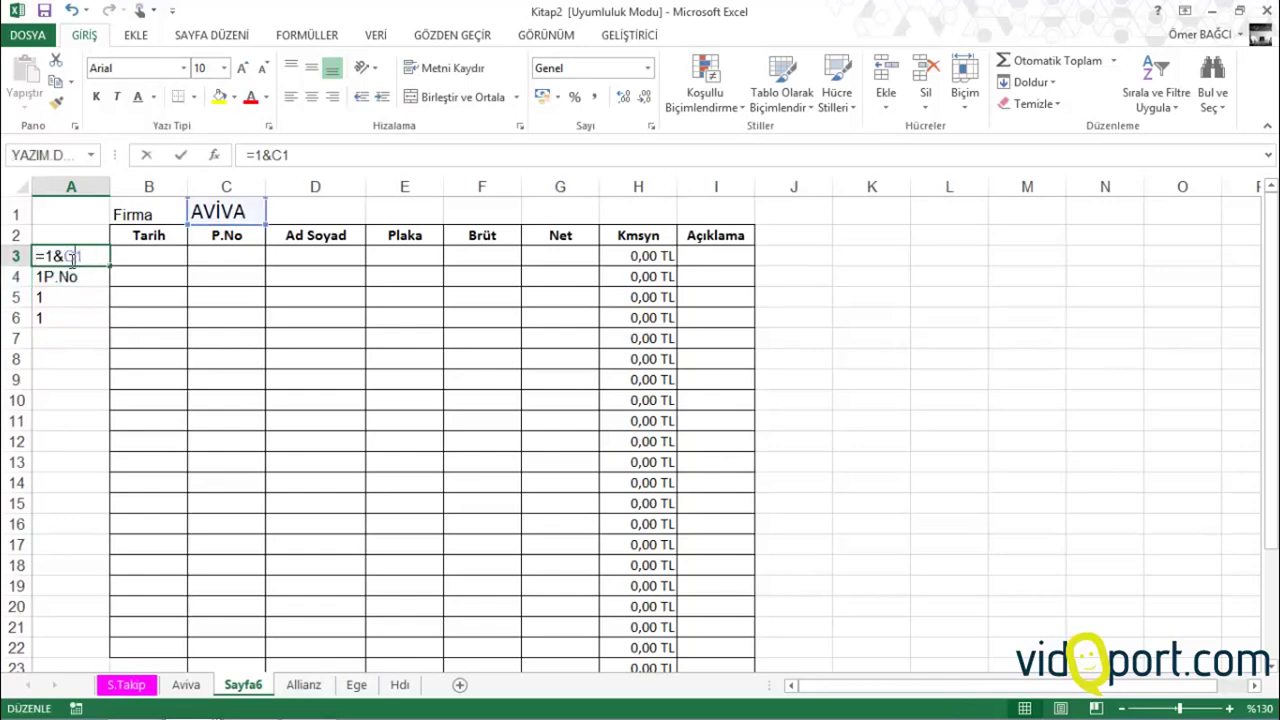
left_click_drag(47, 257, 203, 257)
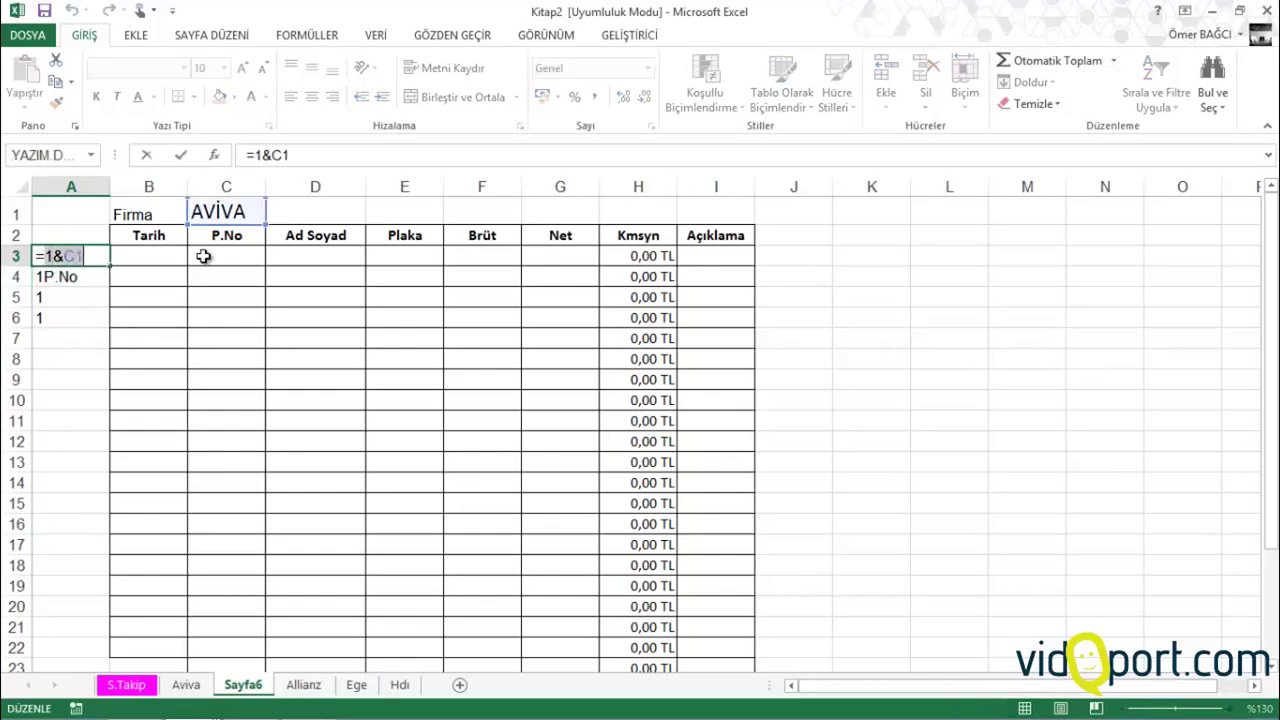
key("BackSpace")
key("Escape")
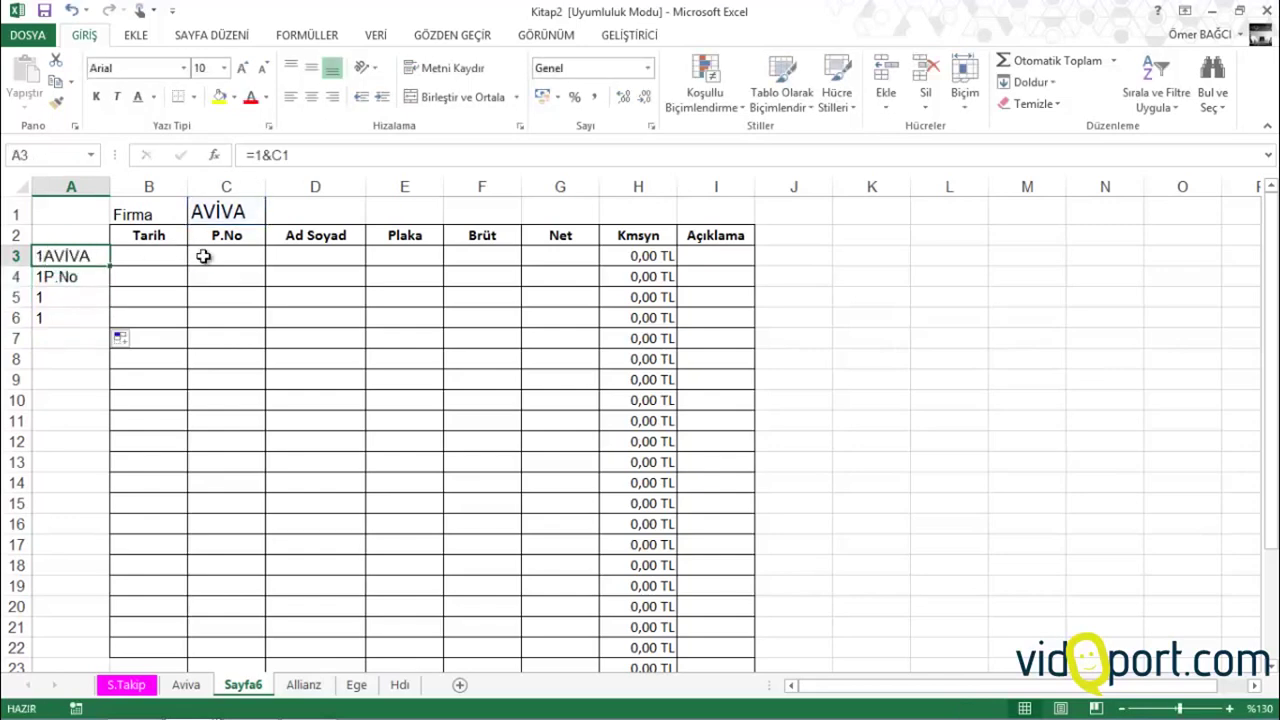
key("Delete")
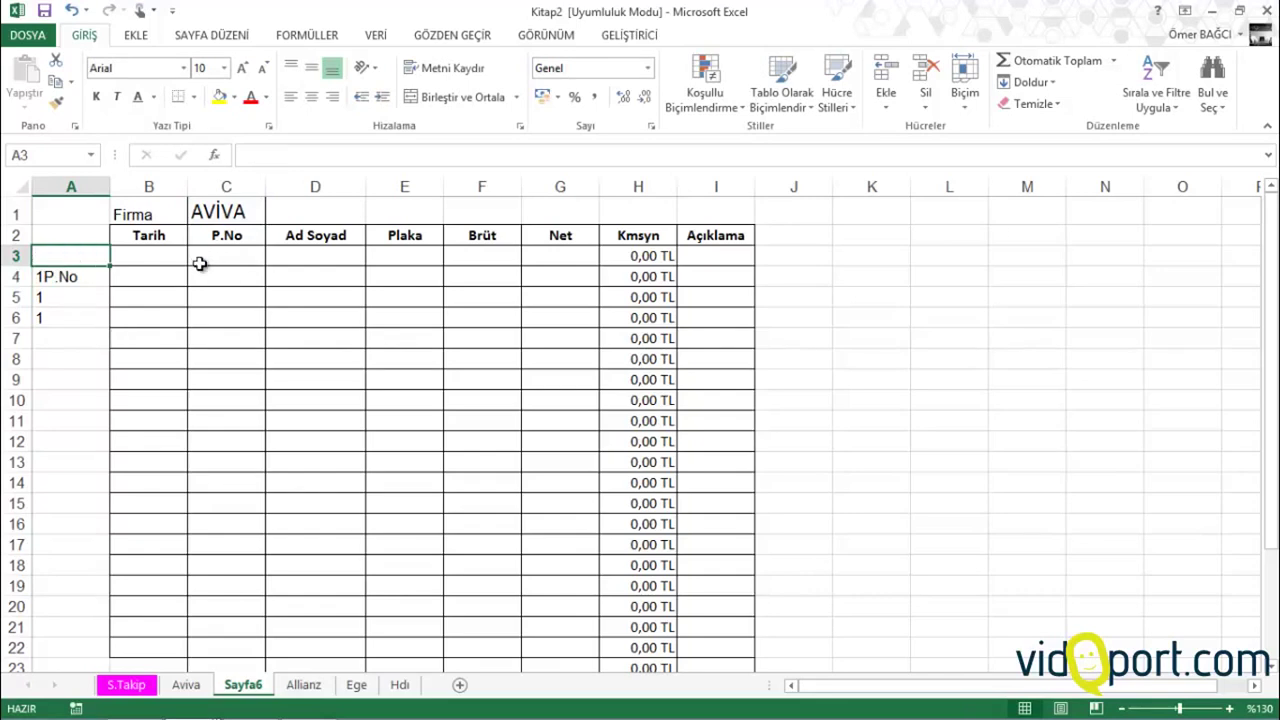
type("=satır")
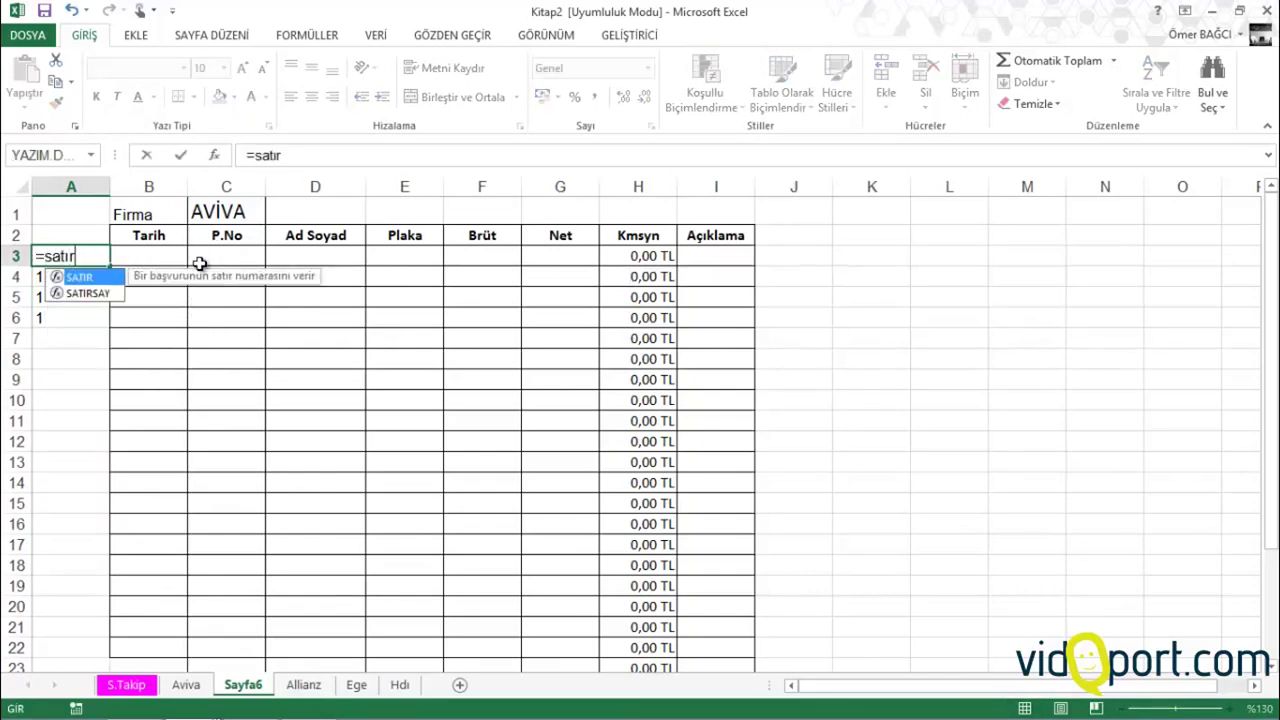
type("()")
key("Return")
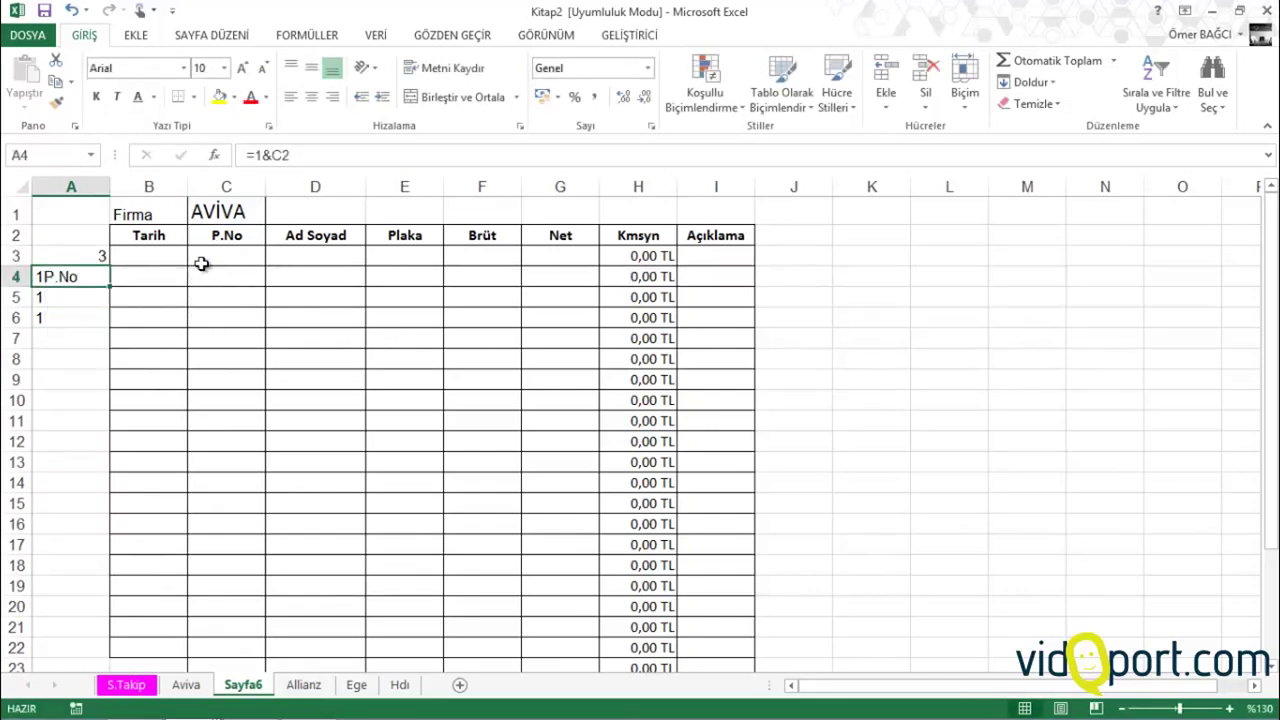
key("shift+Down")
key("shift+Down")
key("shift+Down")
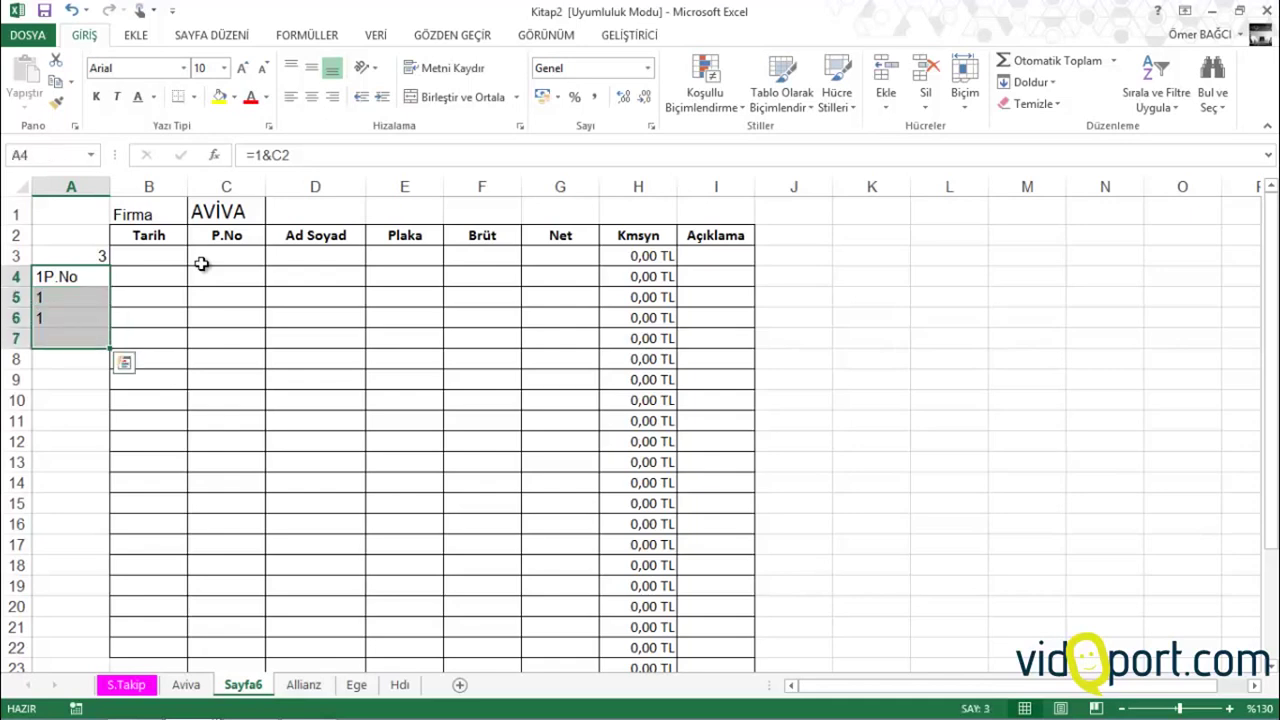
key("Delete")
key("Up")
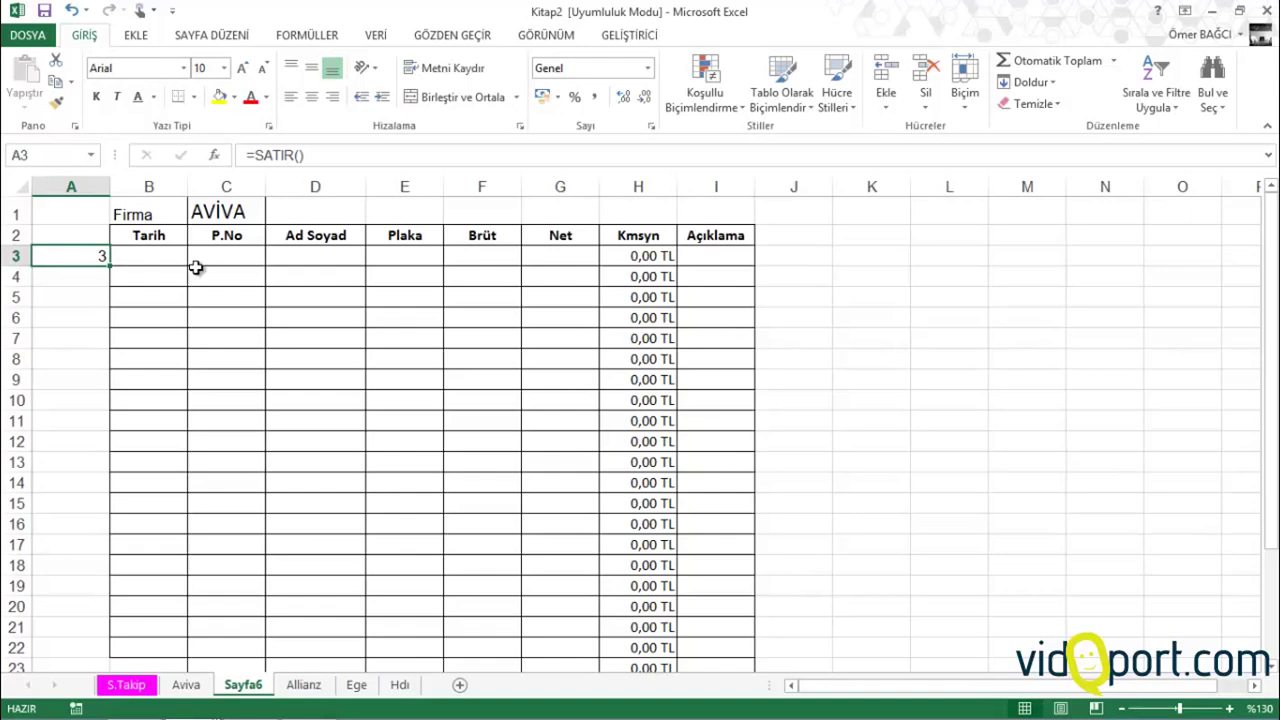
Step: Enter =(SATIR()-2)&$C$1 in A3 and fill it down to A22
type("=")
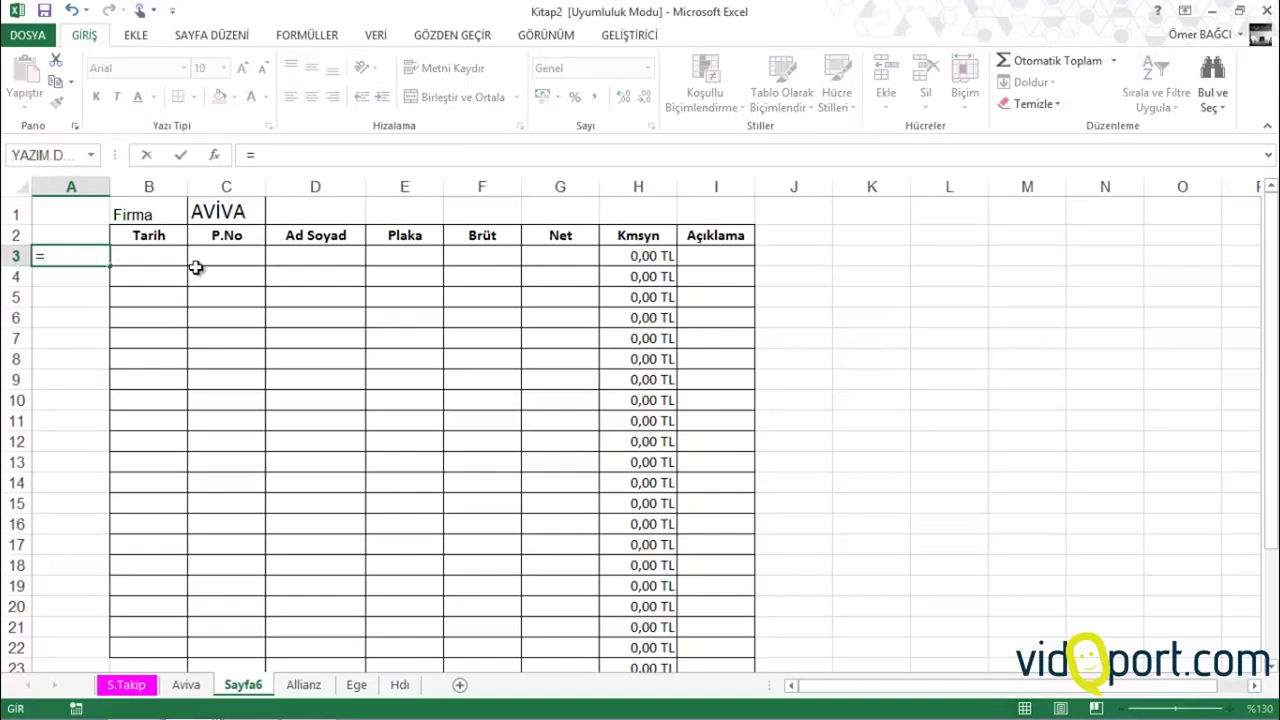
type("(satır")
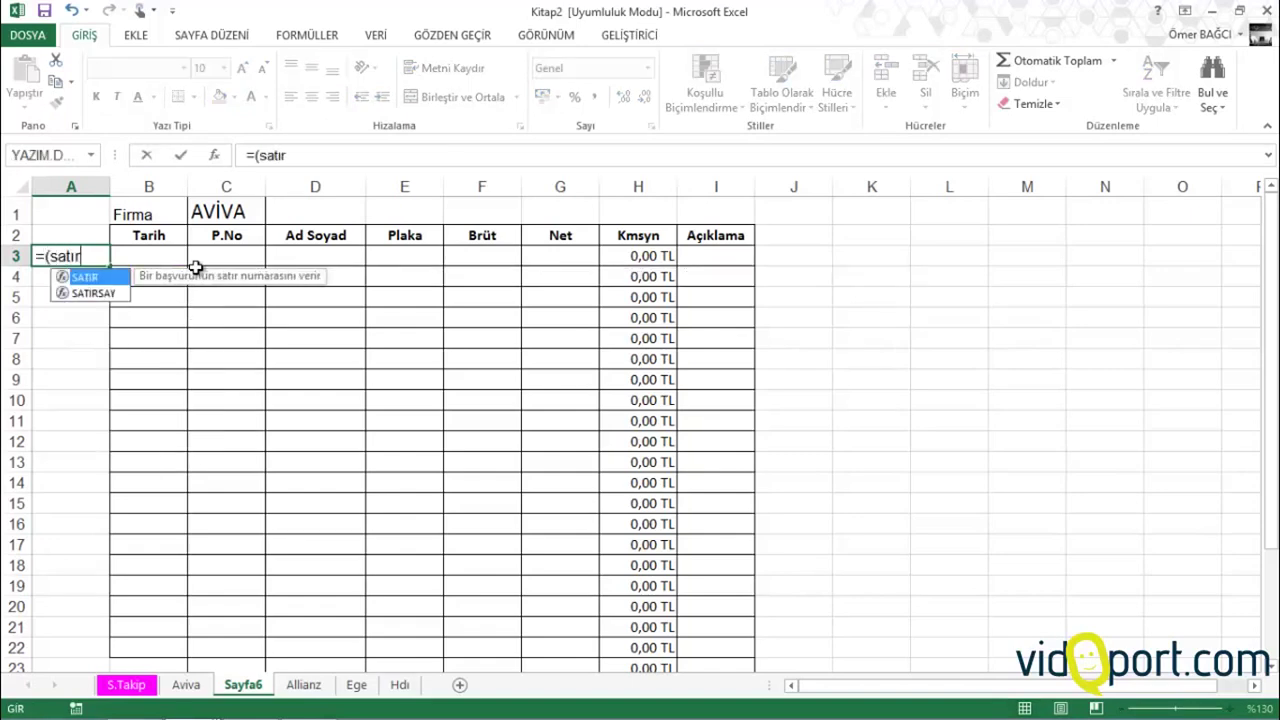
type("()-")
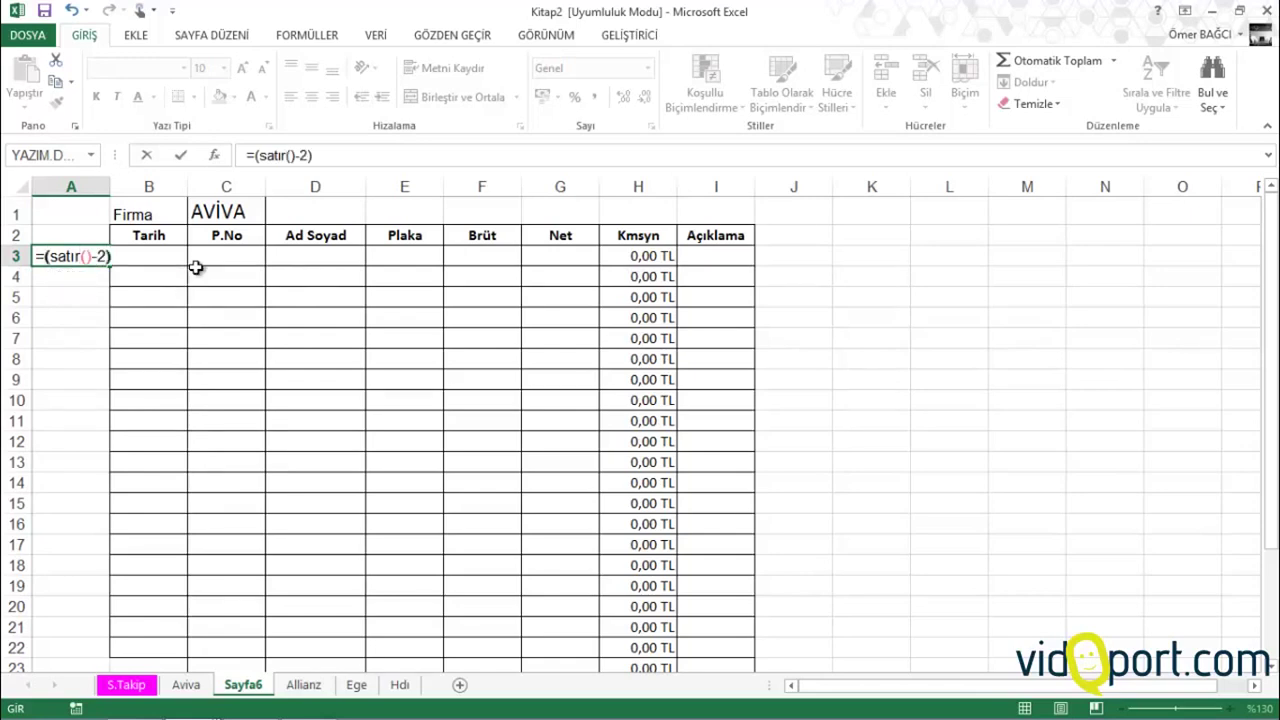
type("2)&")
left_click(228, 210)
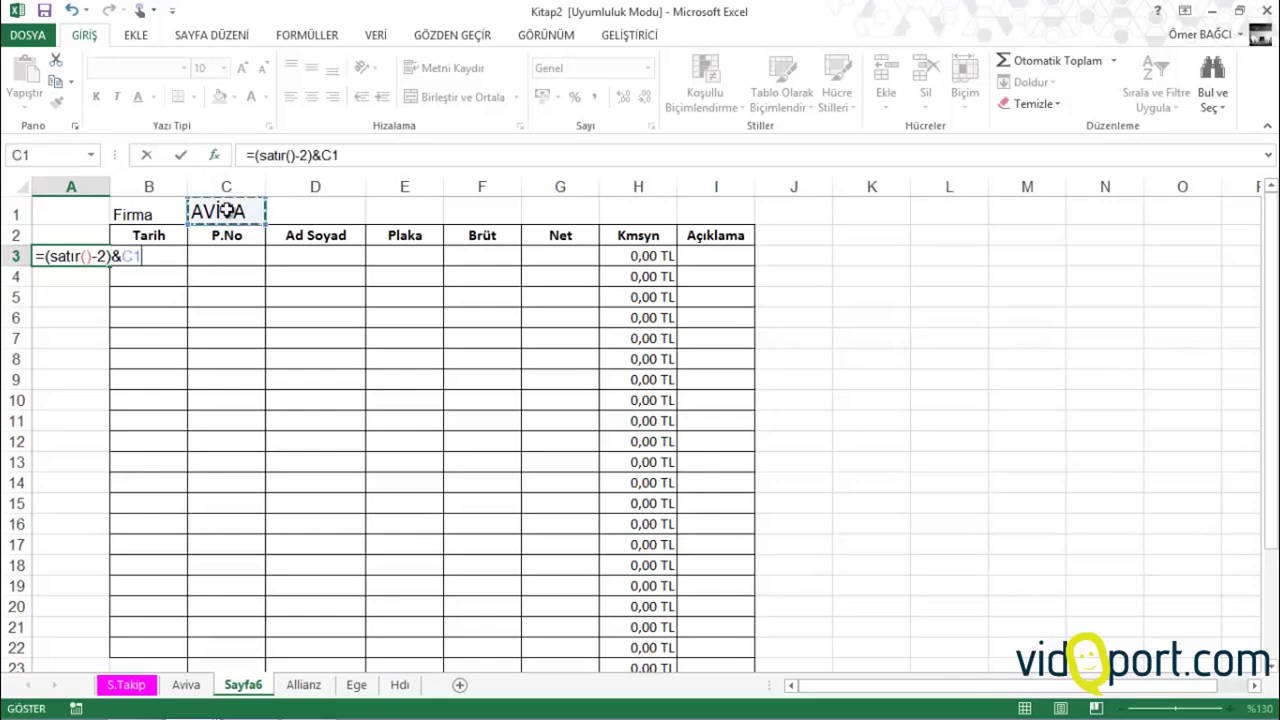
key("F4")
key("Return")
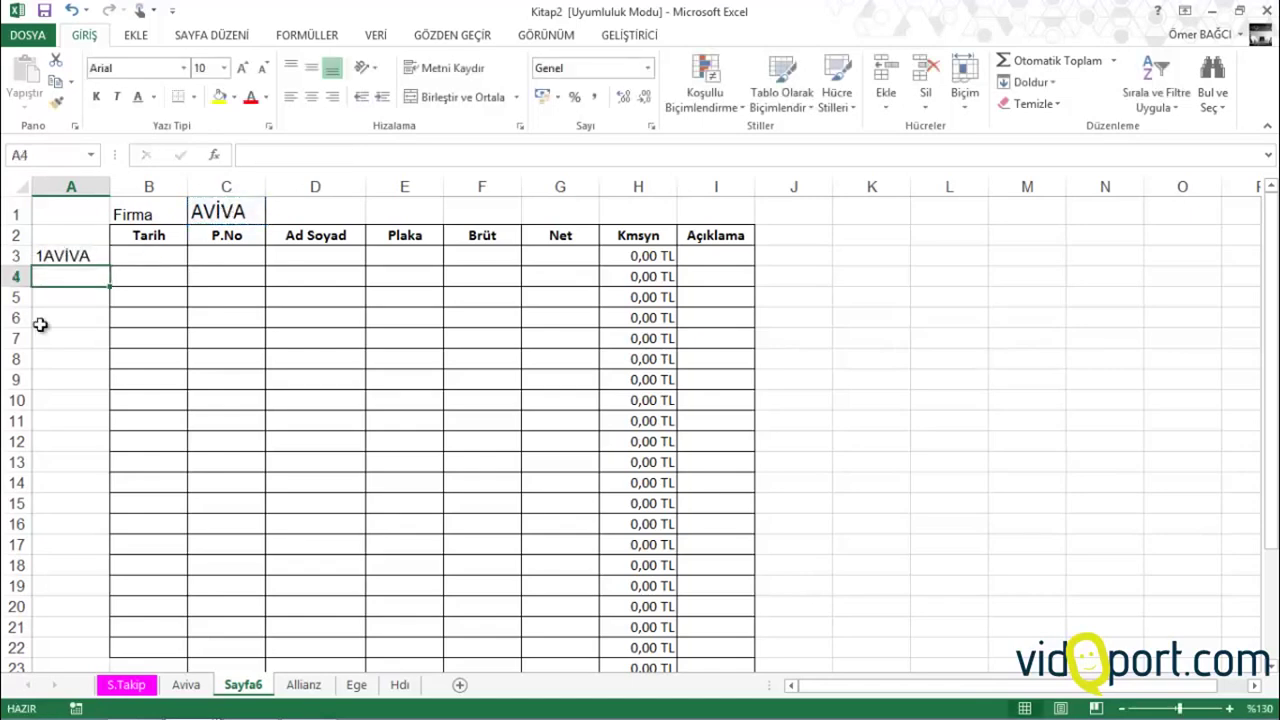
left_click(85, 256)
left_click_drag(110, 266, 108, 652)
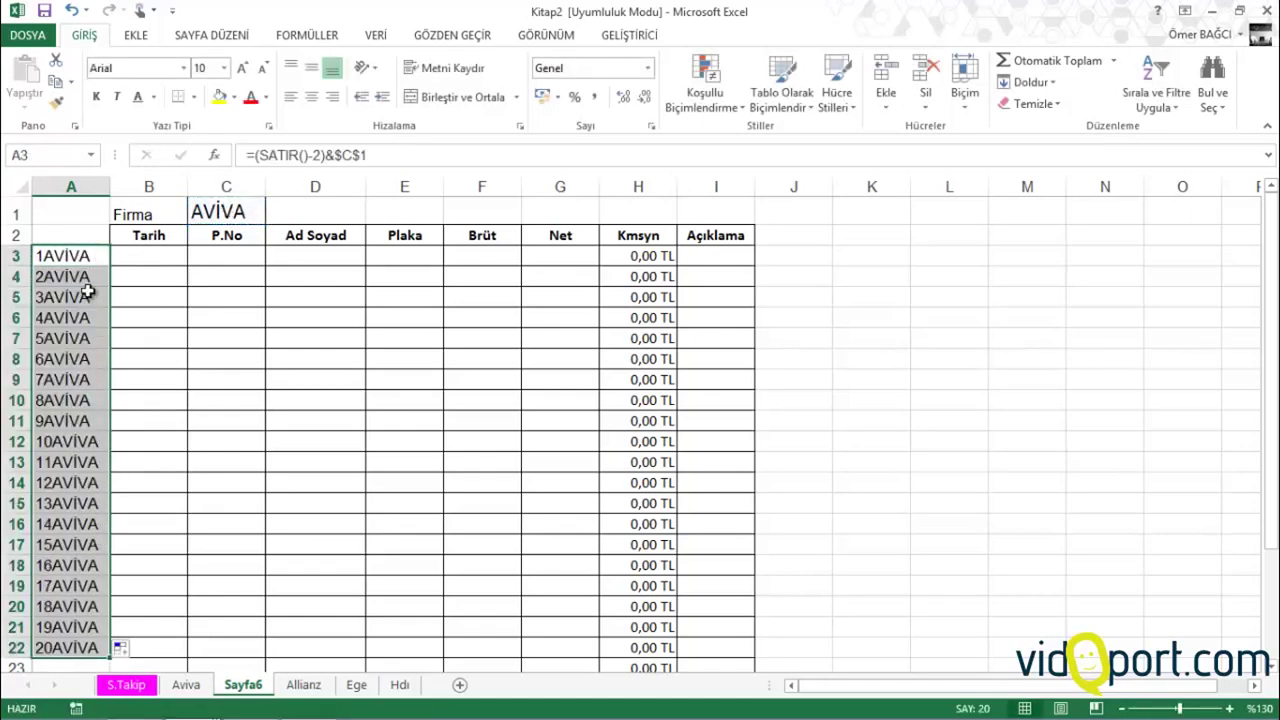
left_click(126, 685)
Step: Start a DÜŞEYARA lookup in B3 keyed on cell A3
left_click(1114, 290)
left_click(167, 251)
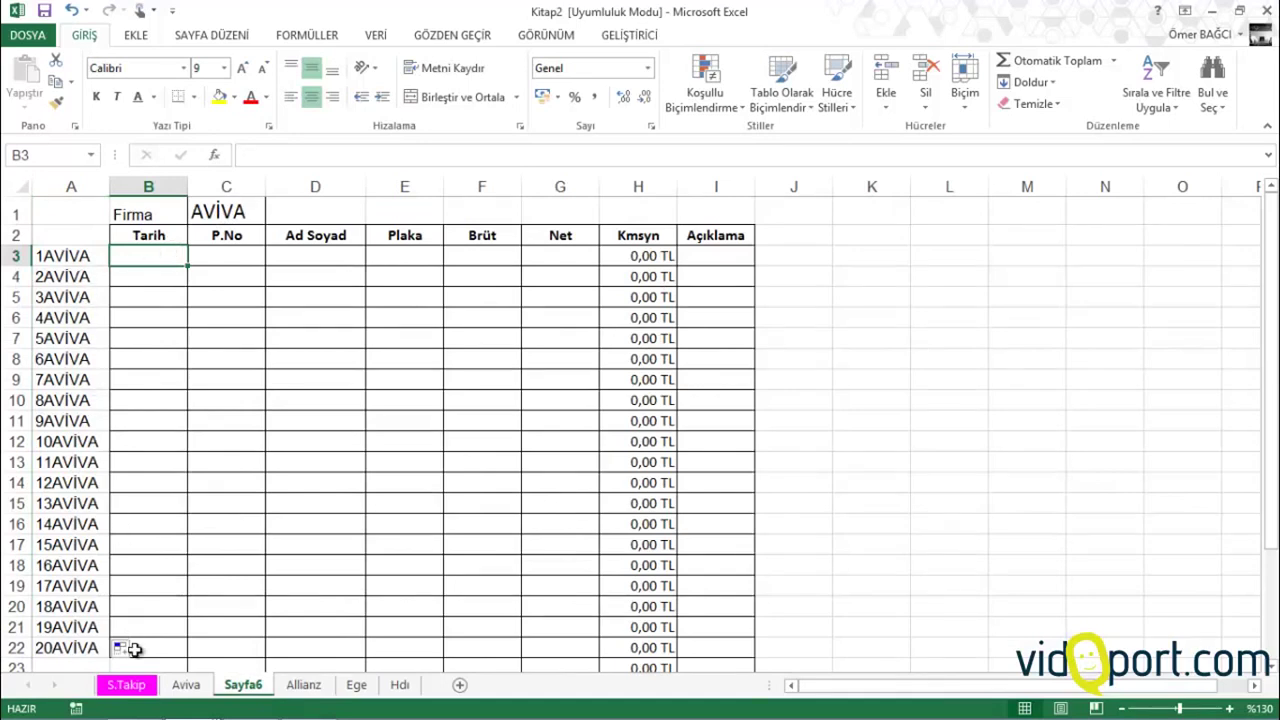
left_click(126, 685)
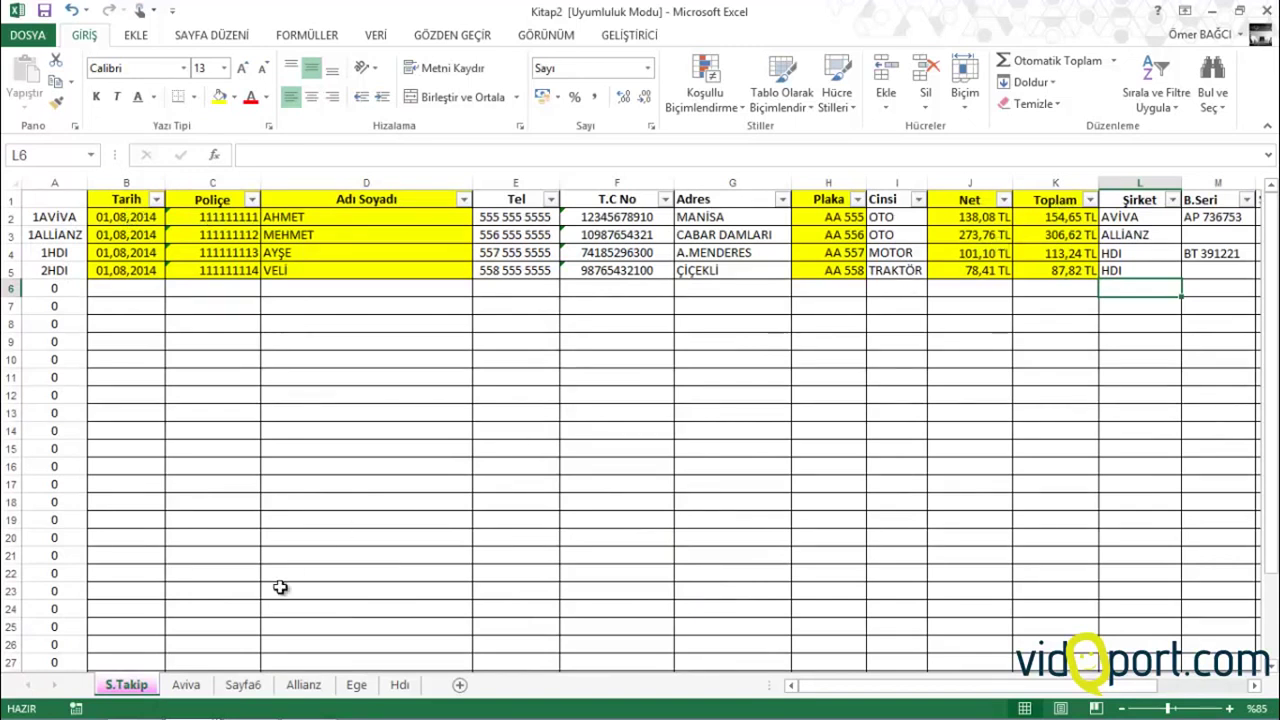
left_click(228, 686)
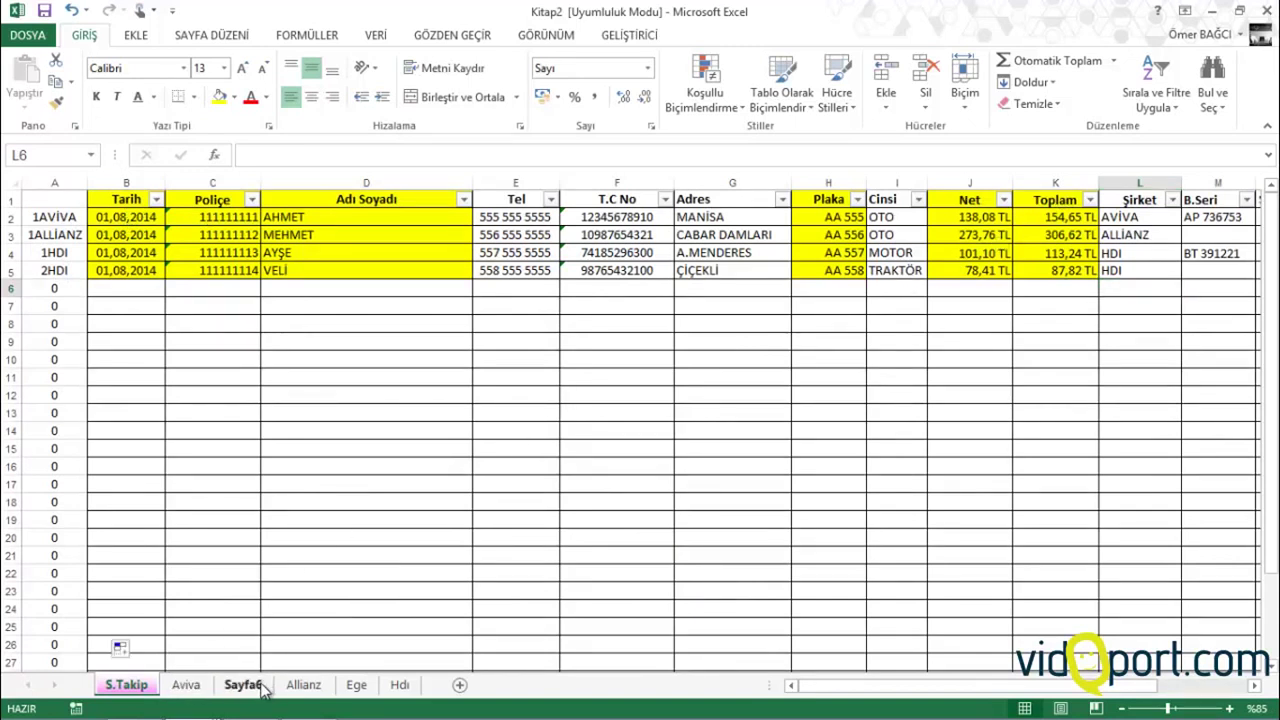
type("=dü")
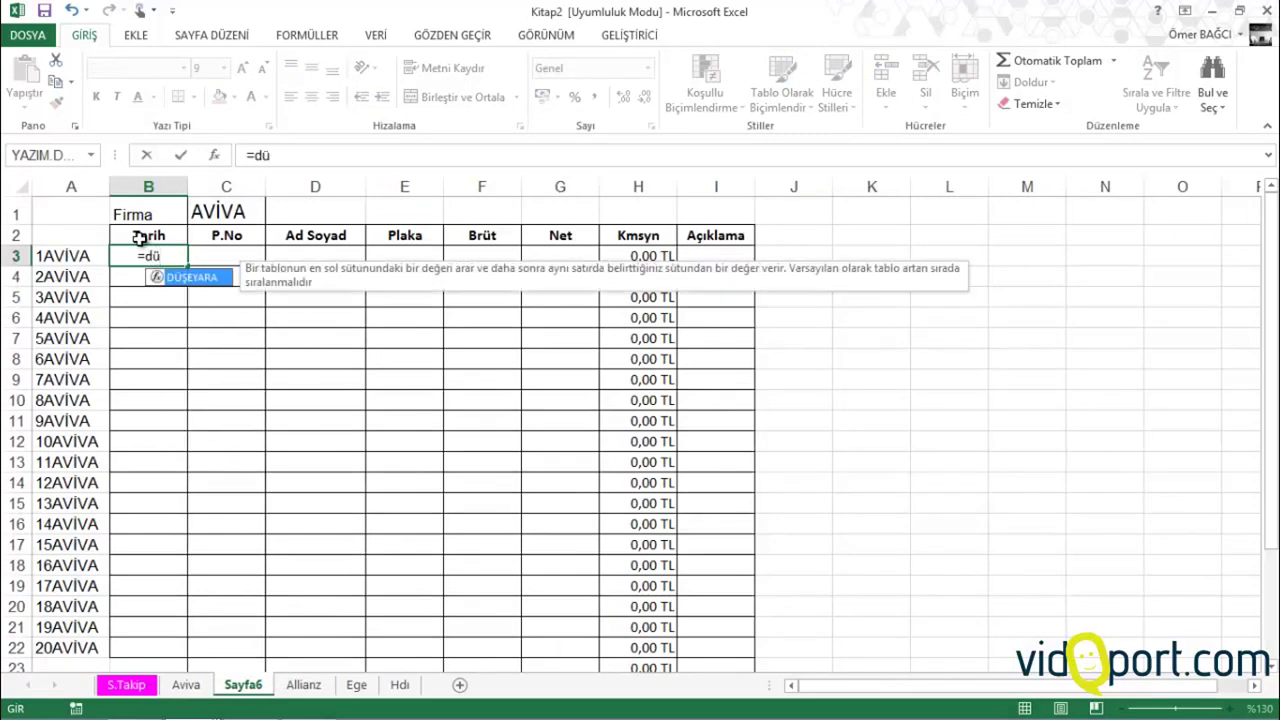
key("Tab")
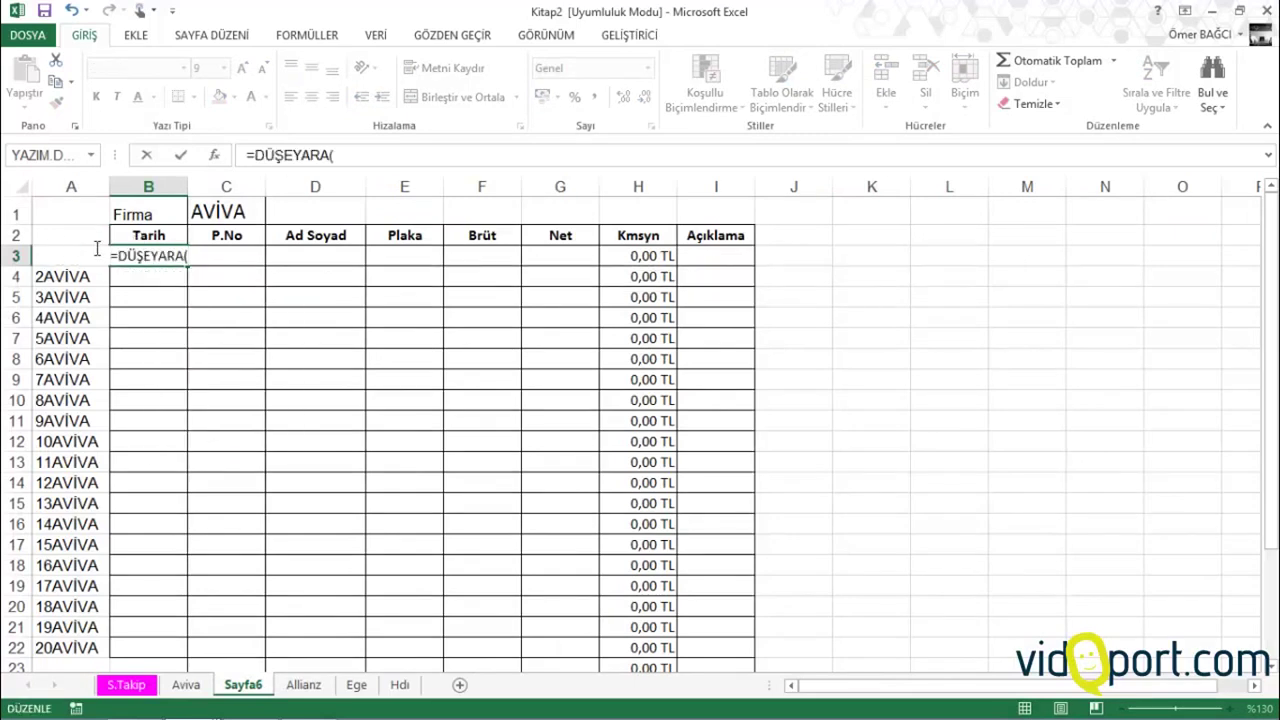
type("a3;")
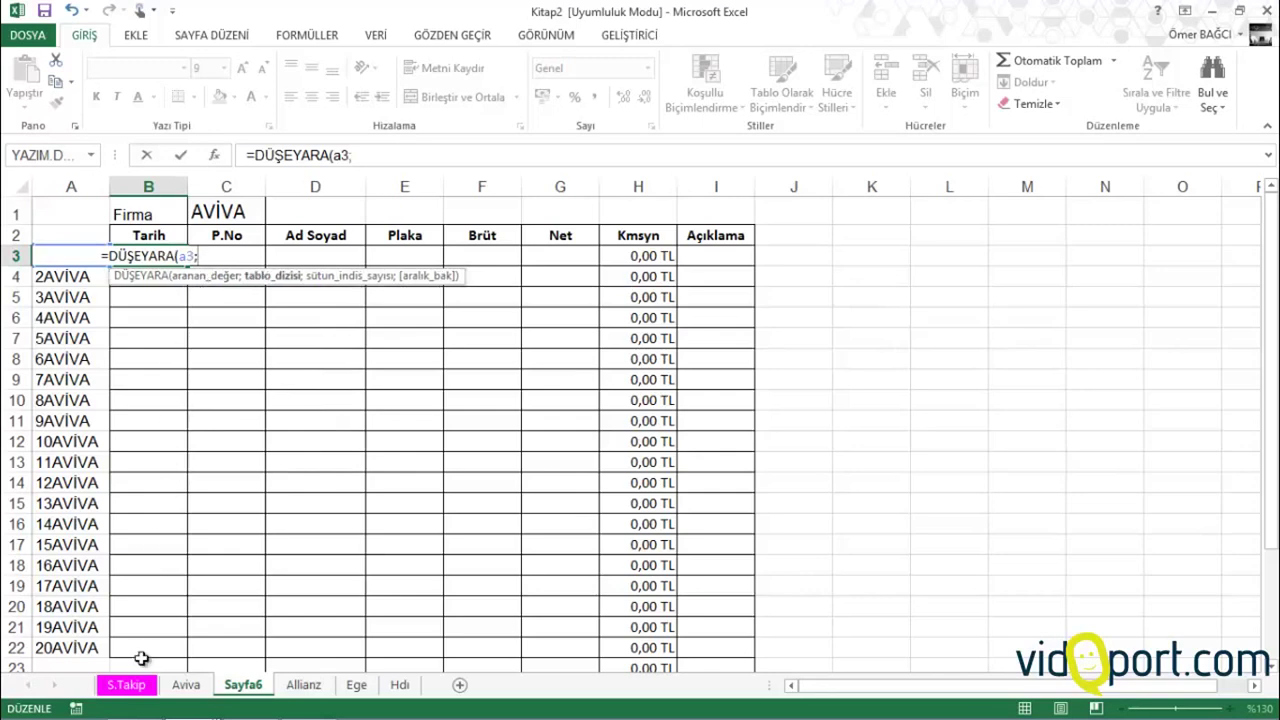
Step: Complete the lookup with absolute range S.Takip!A2:Q31, column 2, exact match
left_click(125, 685)
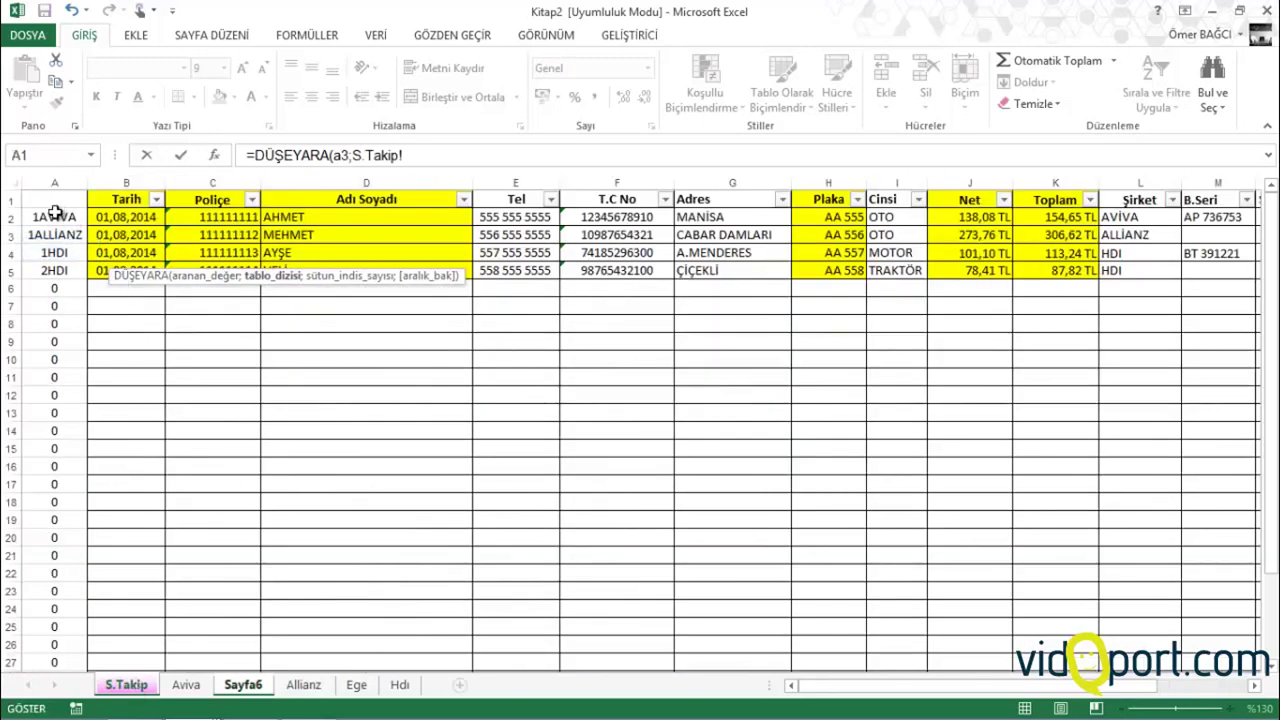
left_click_drag(54, 213, 1218, 625)
key("F4")
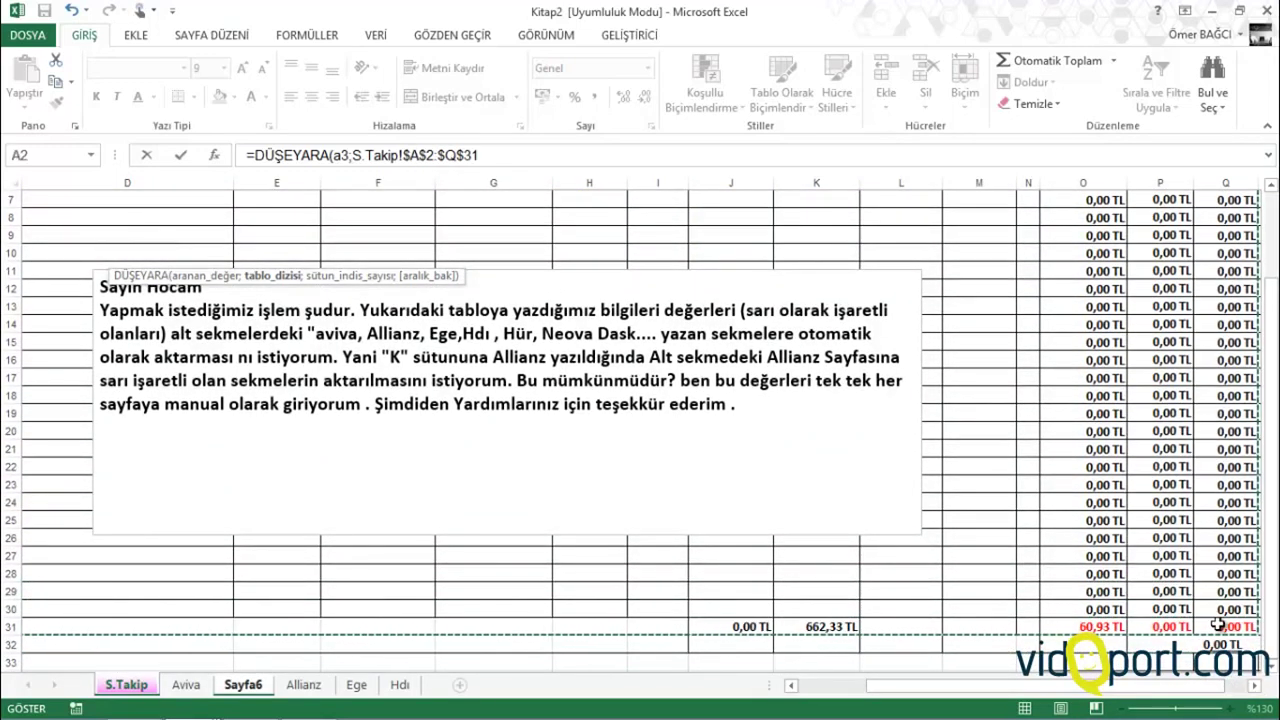
type(";")
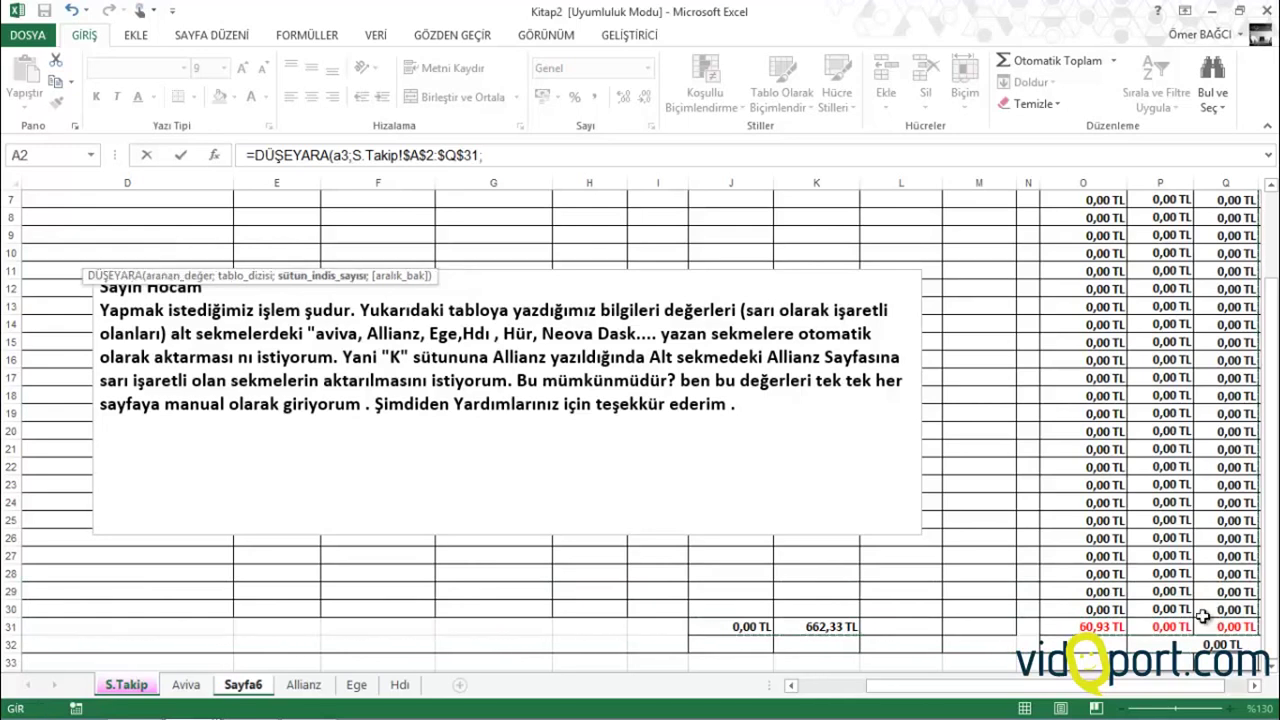
left_click_drag(1100, 686, 875, 681)
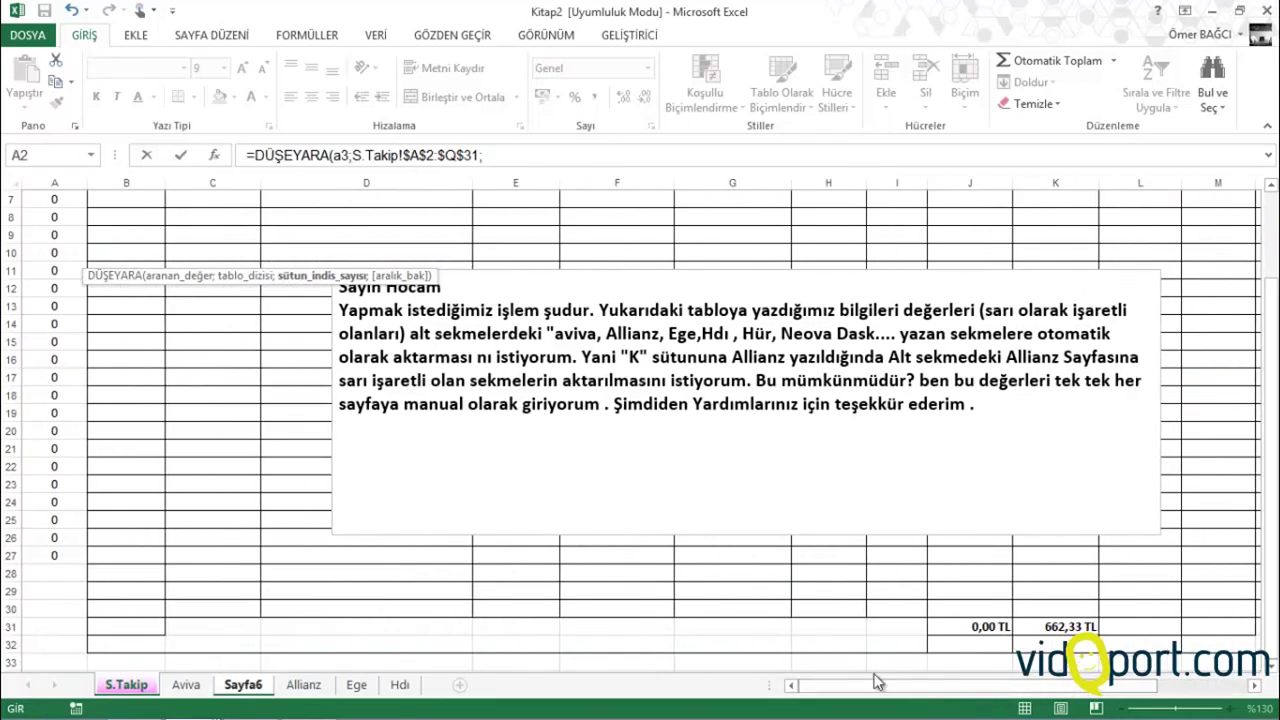
scroll(333, 428, "up", 2)
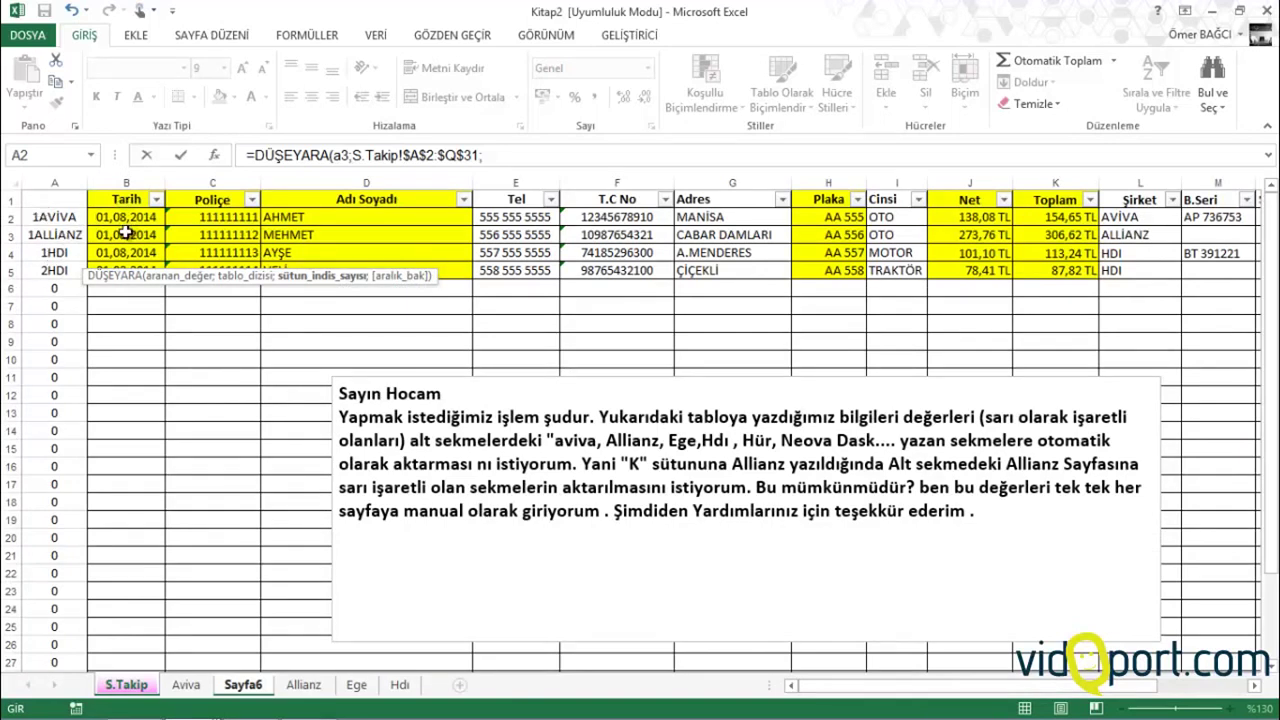
type("2;")
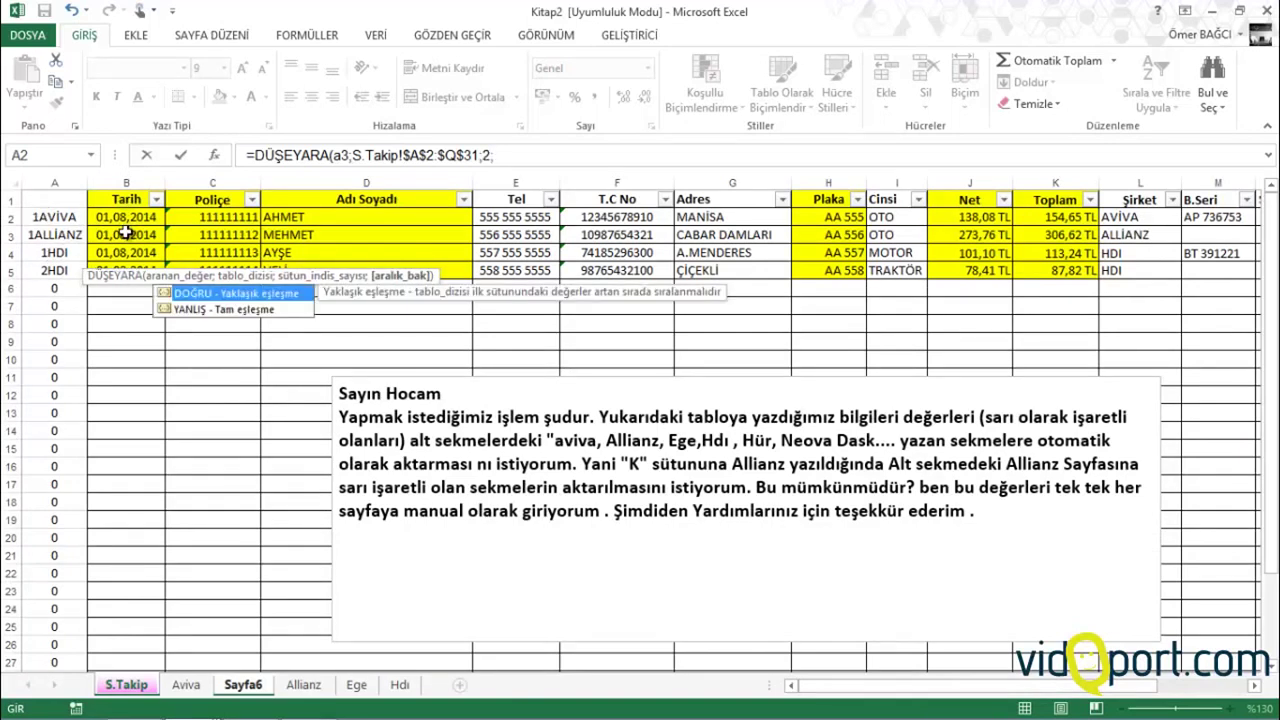
type("0")
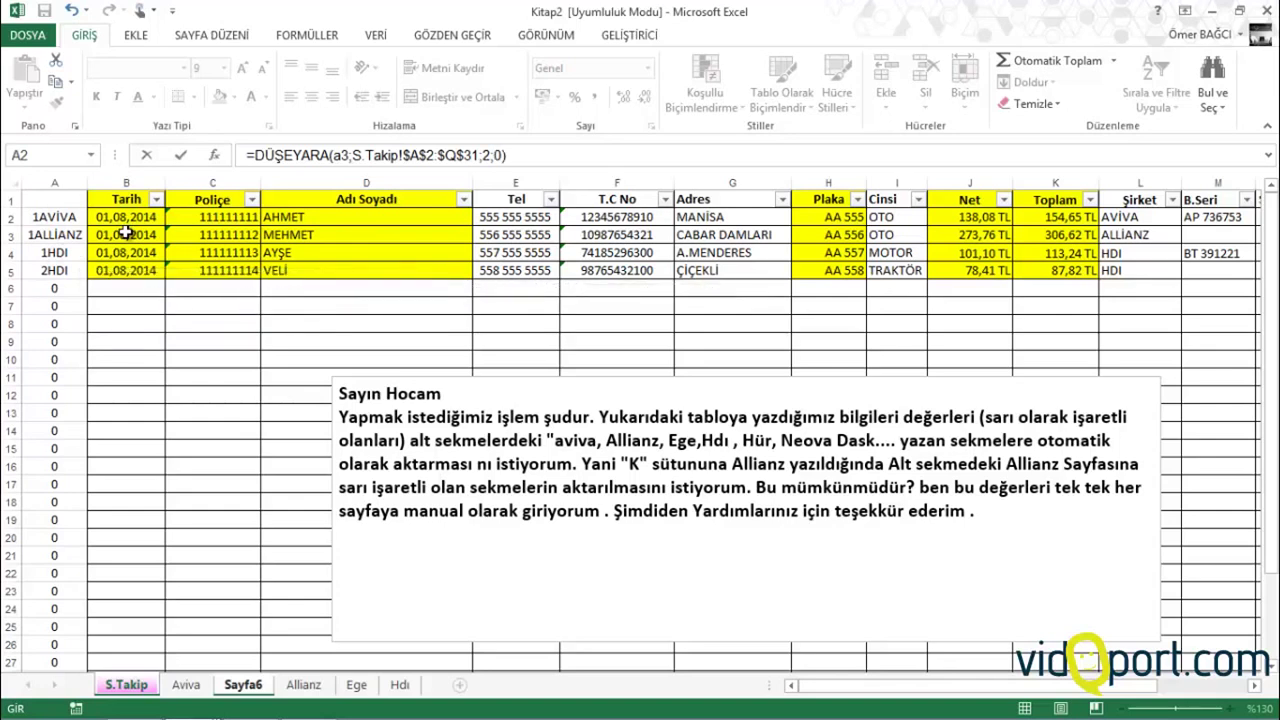
key("Return")
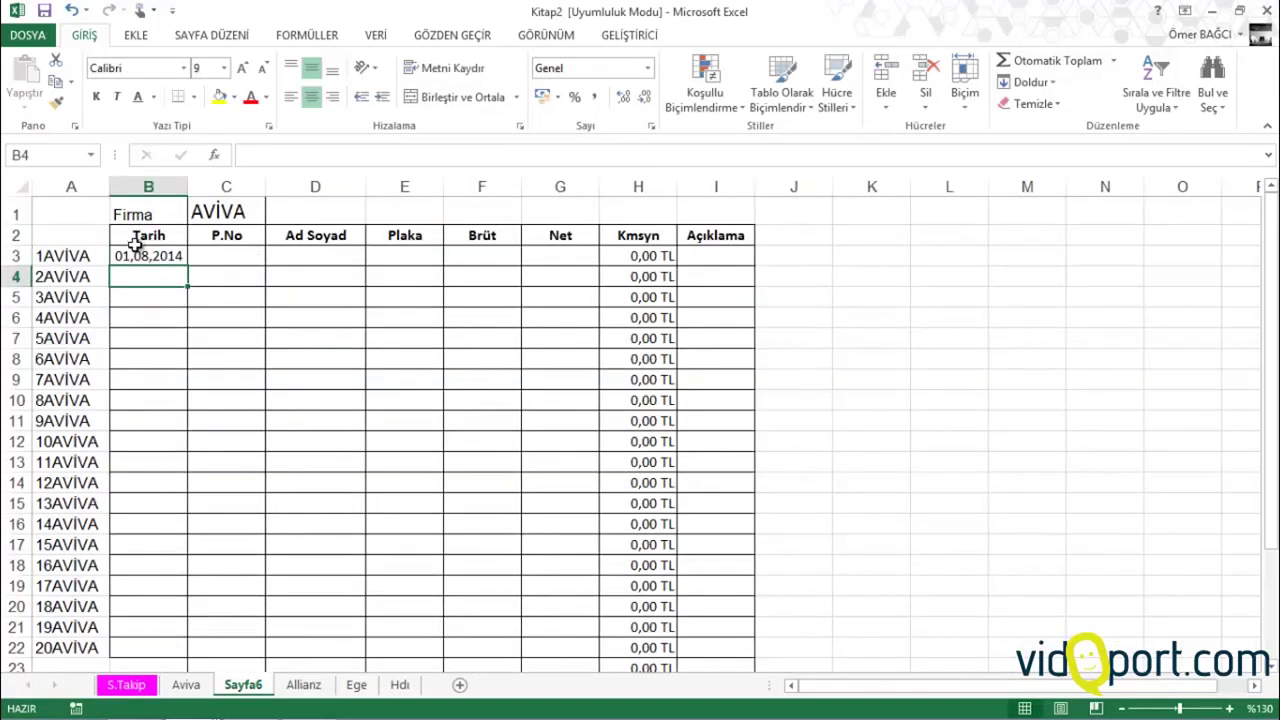
Step: Copy B3's lookup across row 3 and check the shifted references
left_click(135, 253)
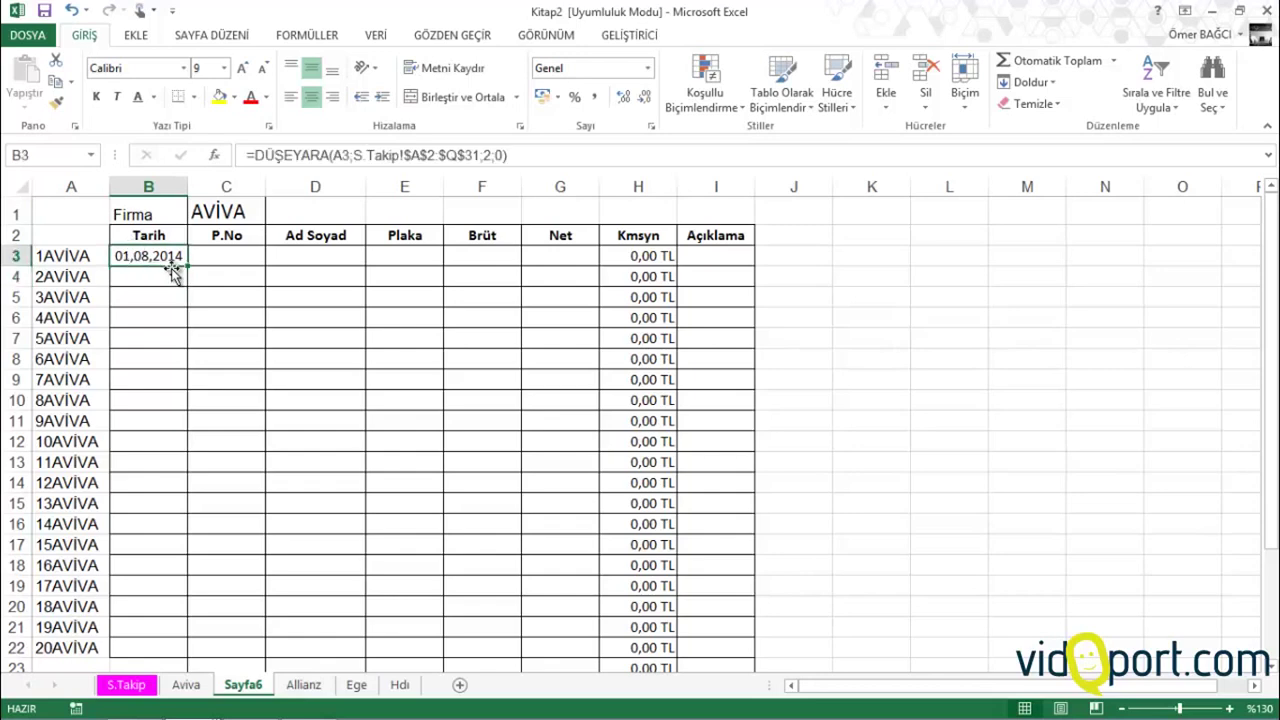
left_click_drag(186, 265, 594, 290)
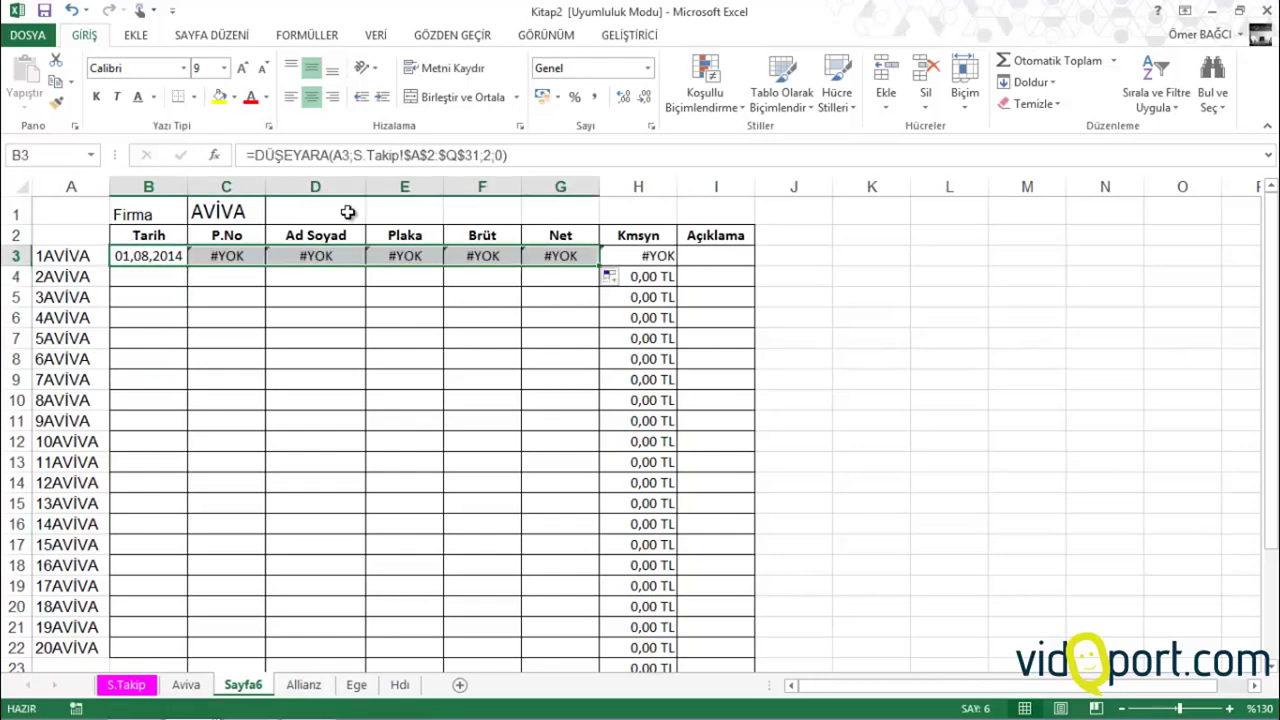
left_click(157, 256)
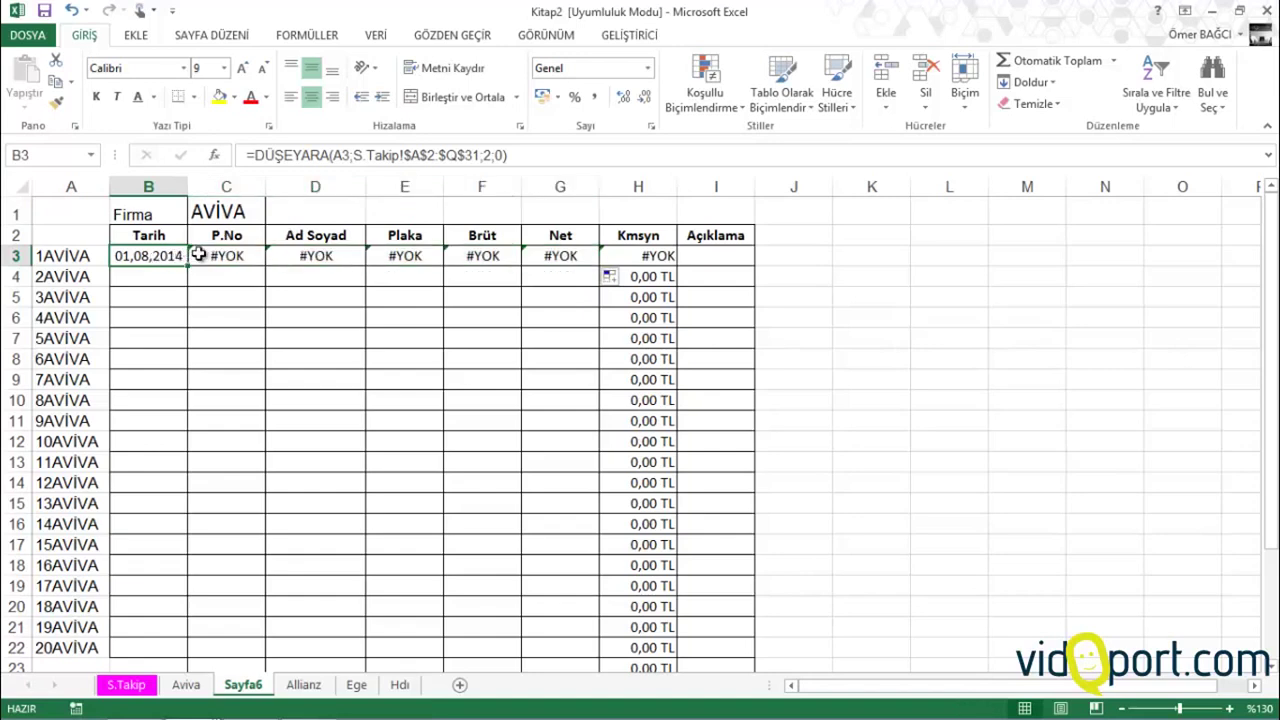
left_click(200, 256)
left_click(340, 158)
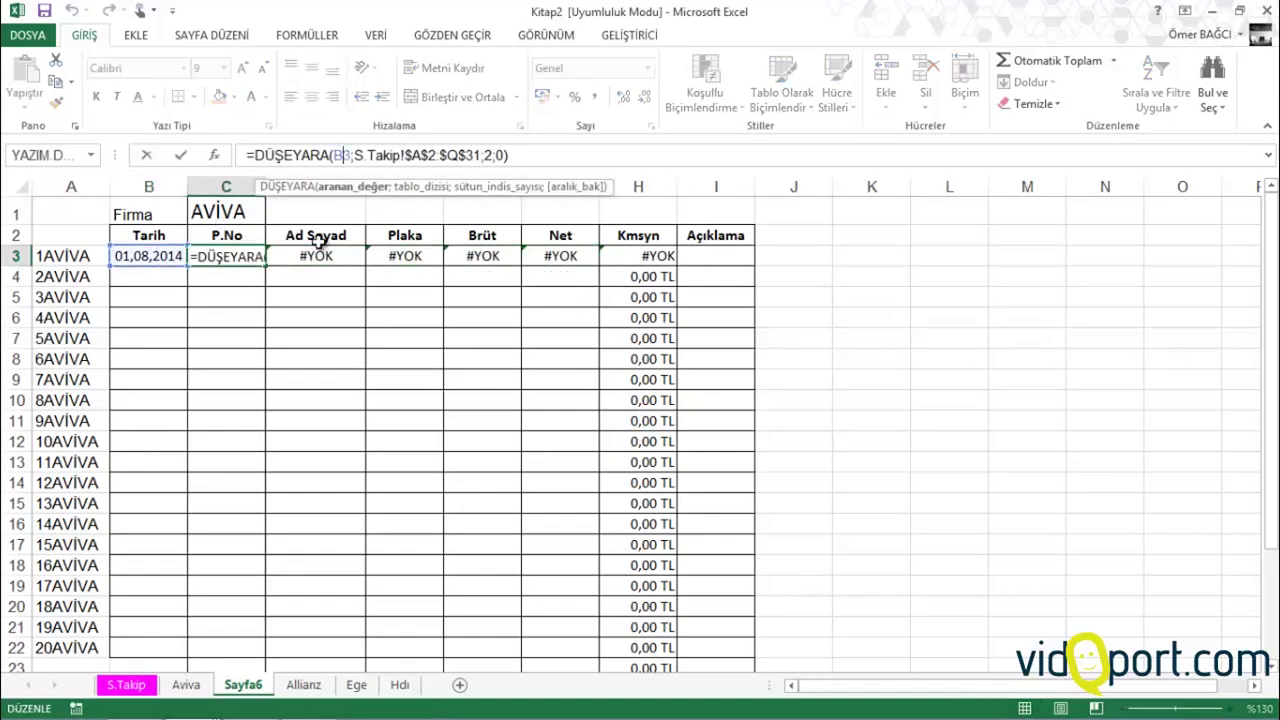
left_click(316, 256)
left_click(386, 262)
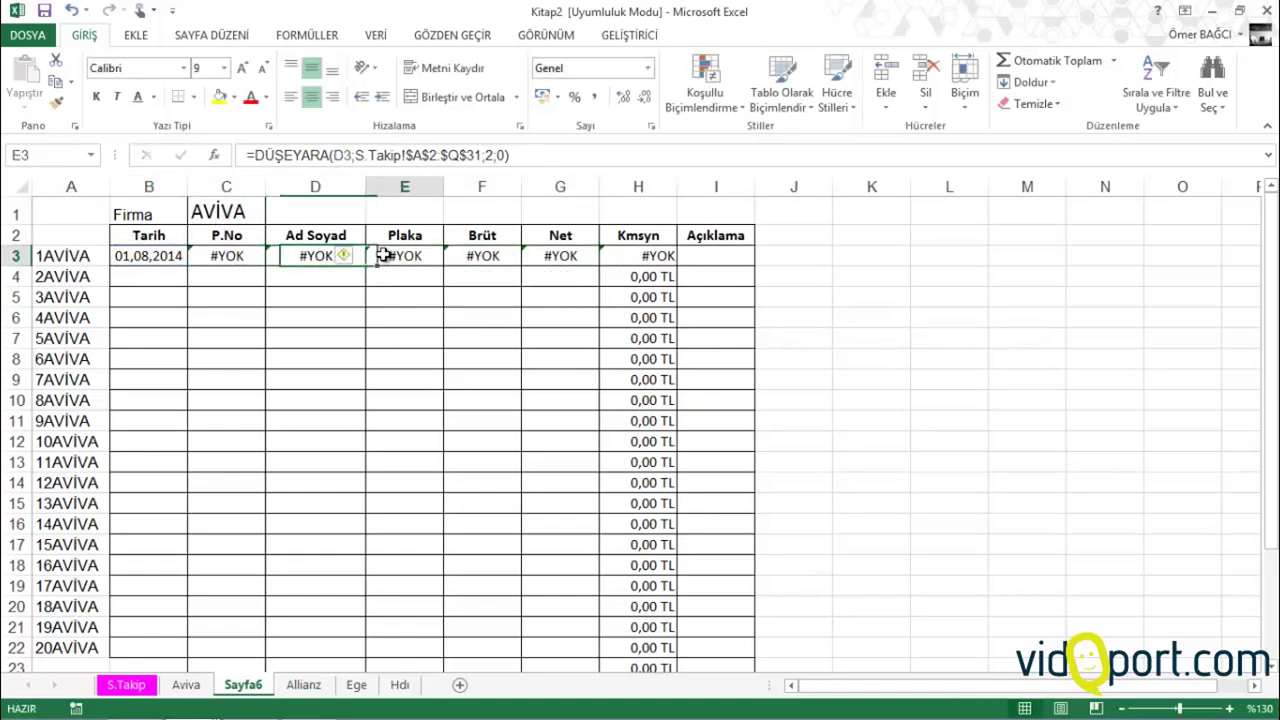
left_click(160, 256)
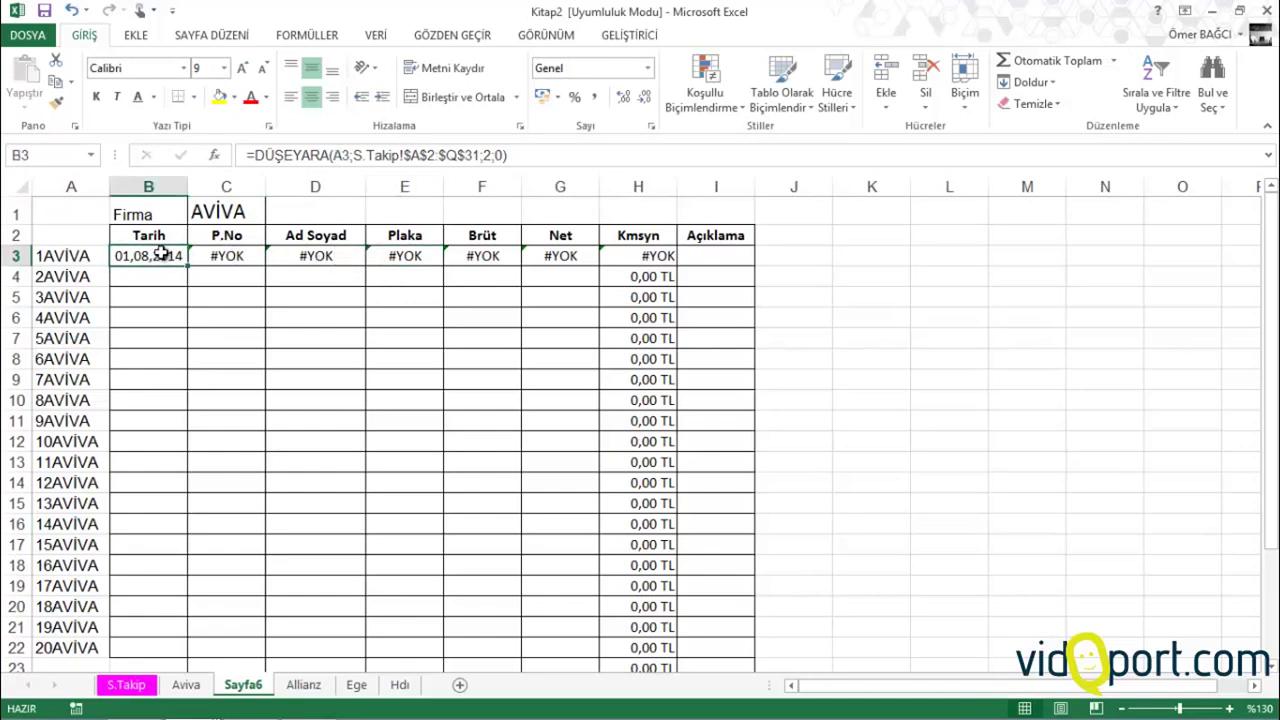
Step: Anchor B3's key as $A3 and copy the lookup across to G3
left_click(341, 156)
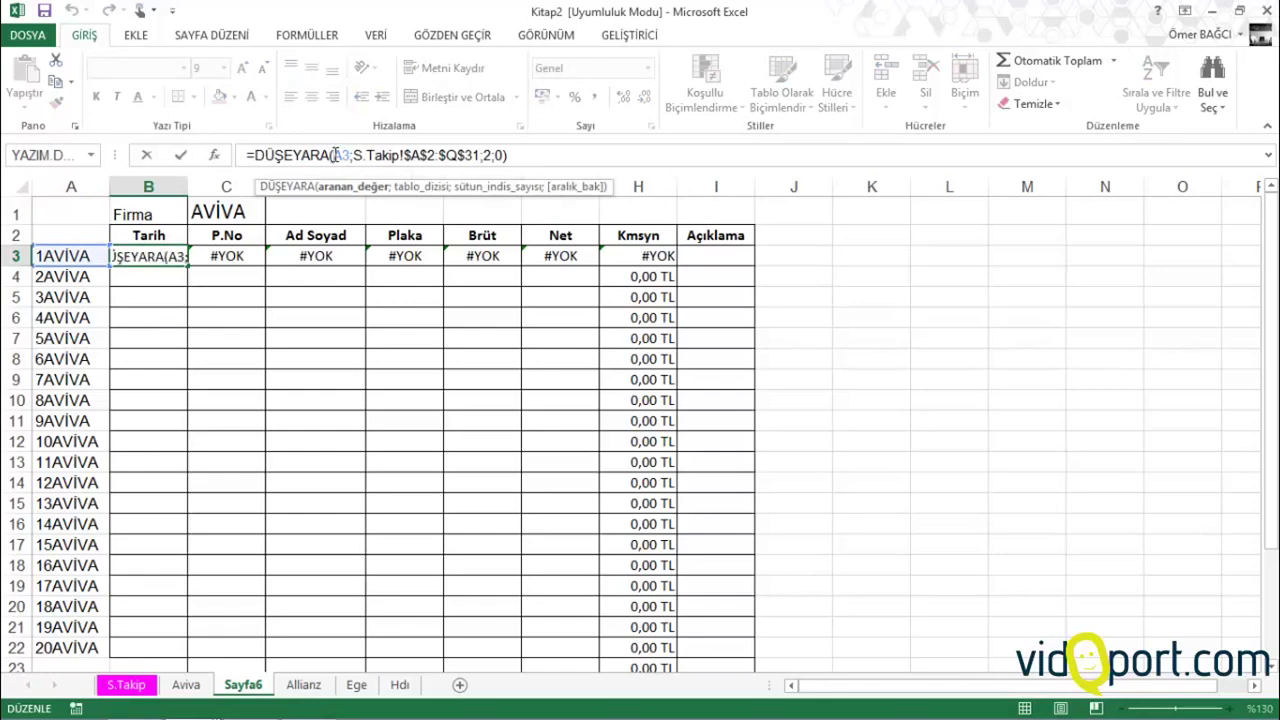
key("alt")
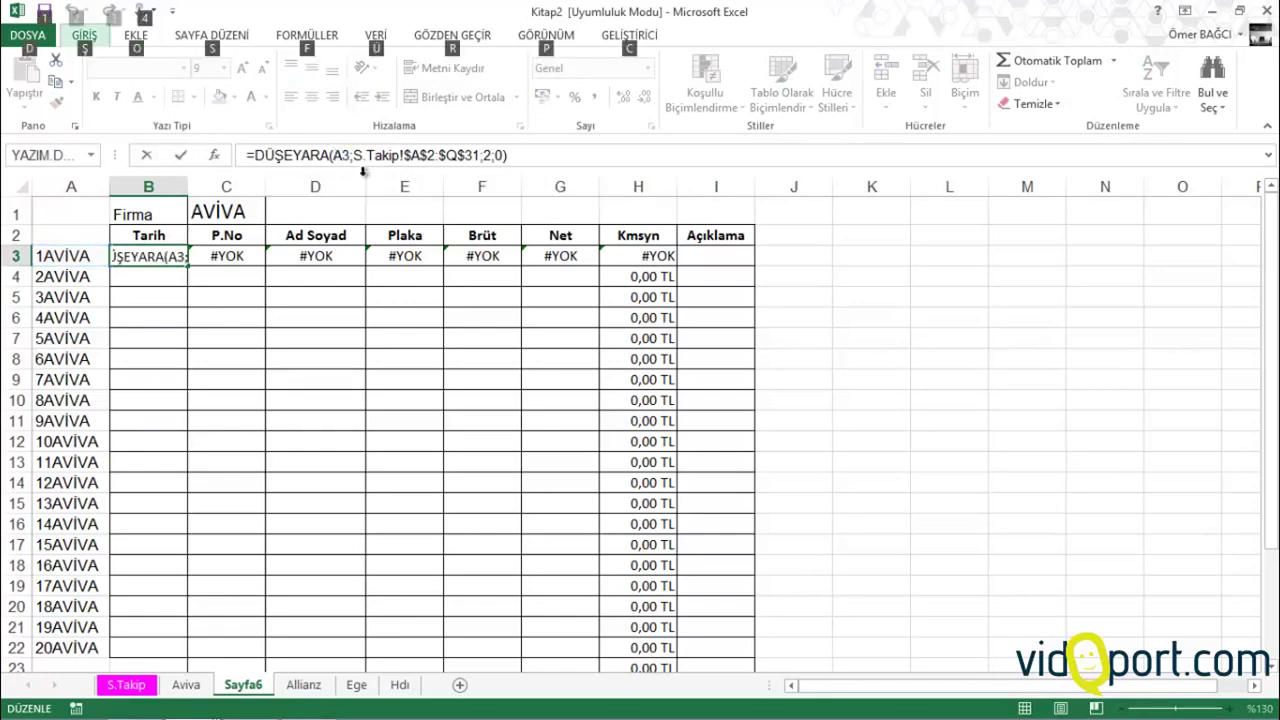
left_click(335, 157)
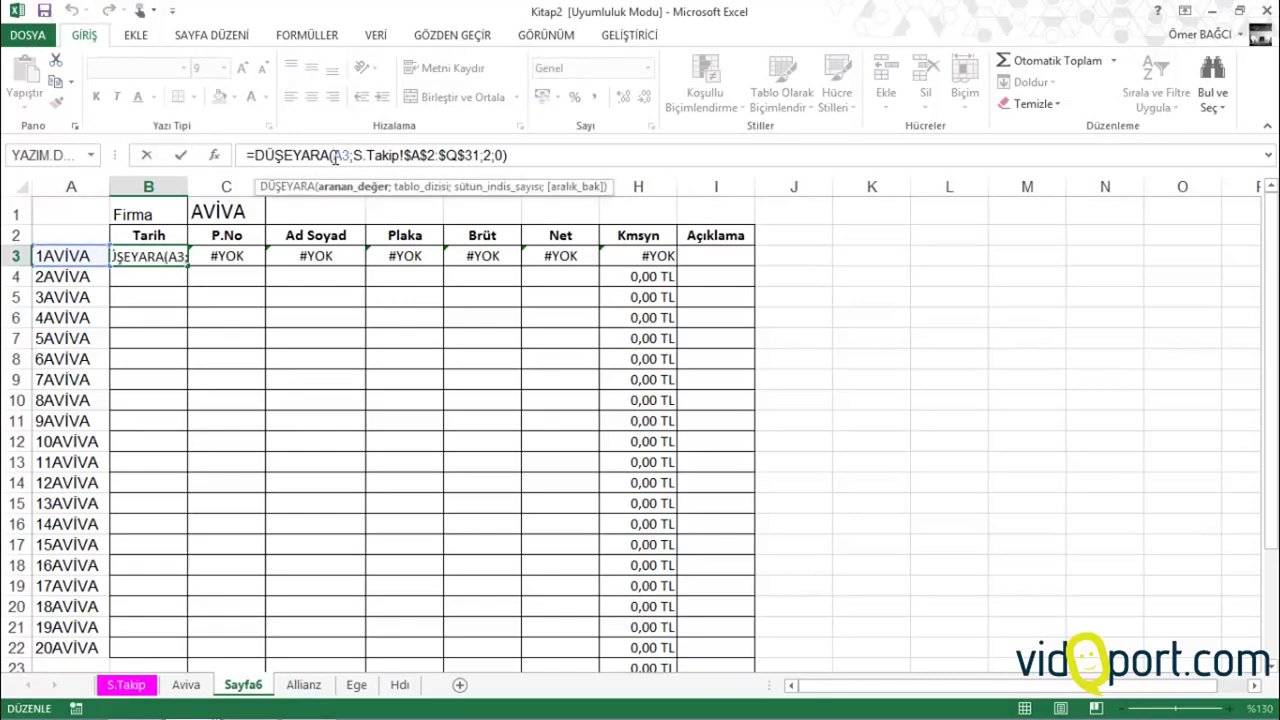
type("$")
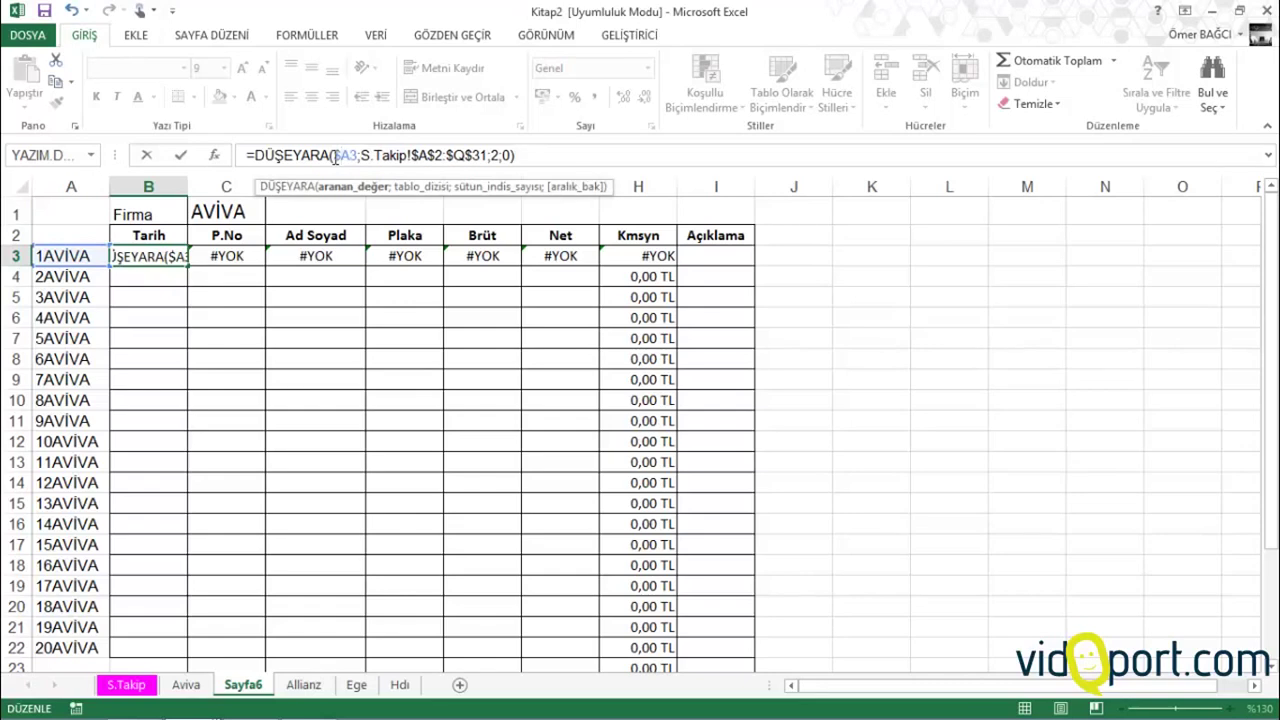
key("Return")
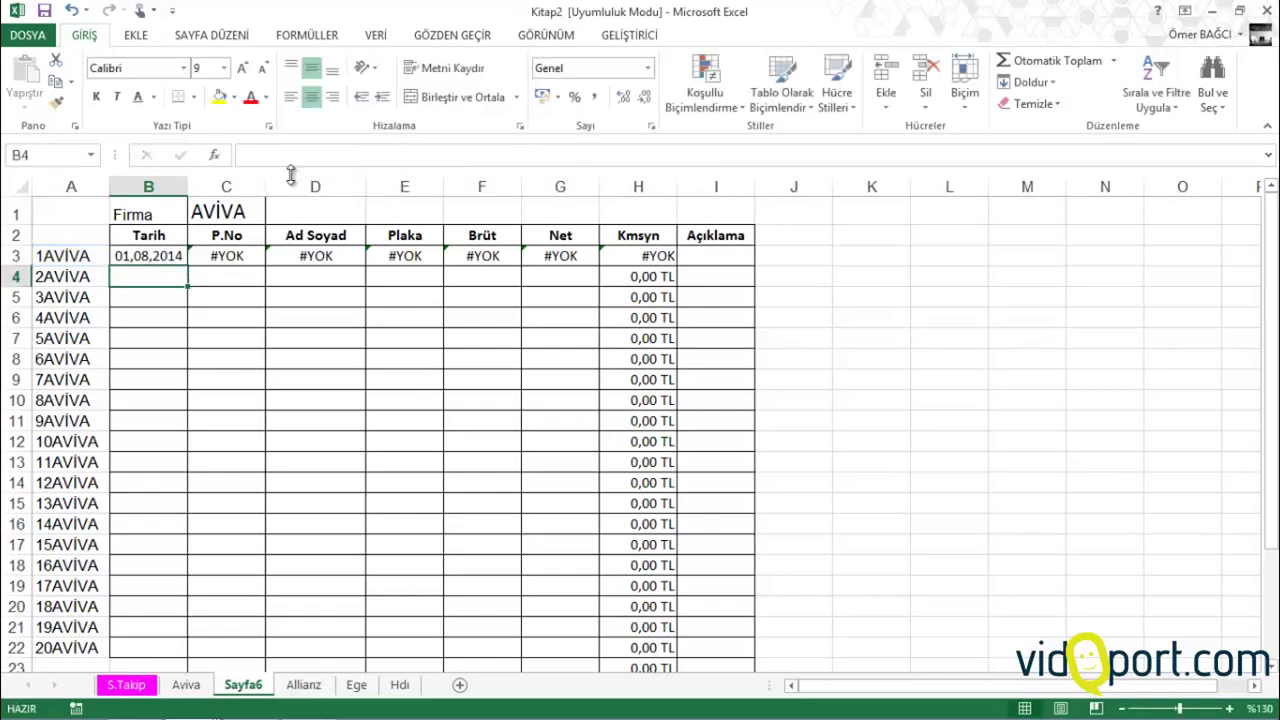
left_click(173, 257)
left_click_drag(186, 265, 570, 268)
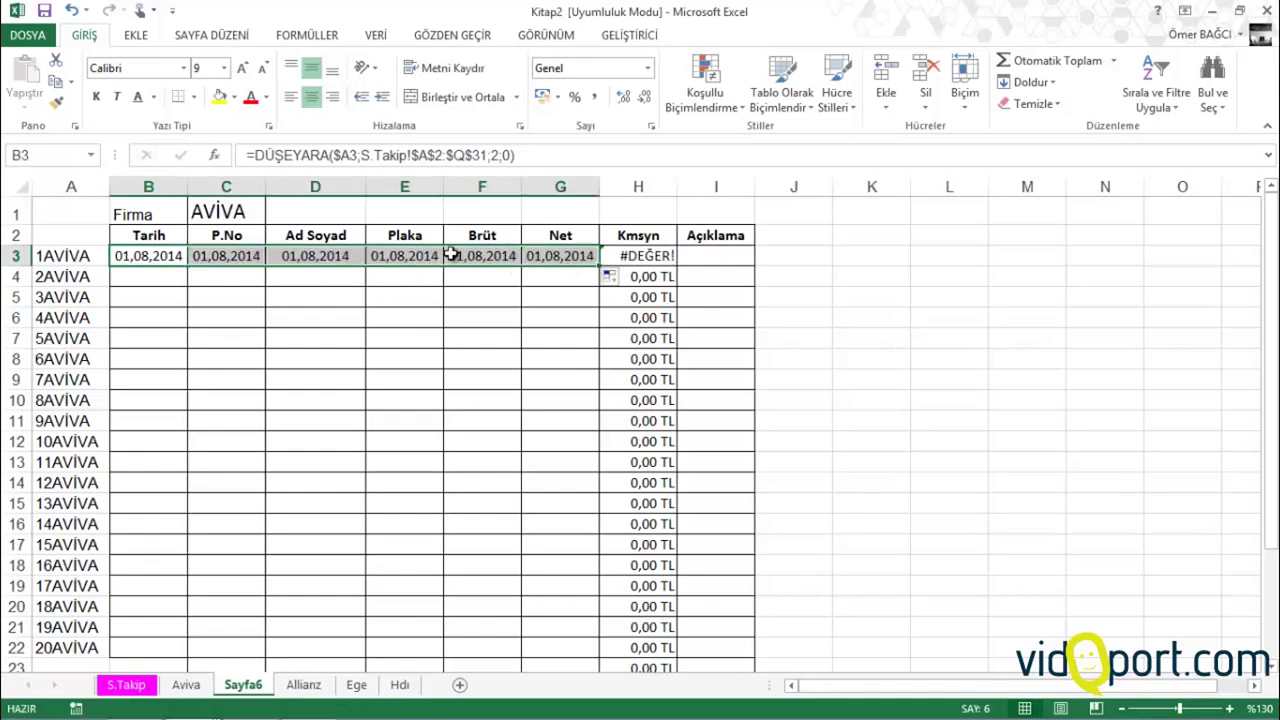
Step: Set the column index to 3 in C3 and 4 in D3, showing AHMET
left_click(226, 254)
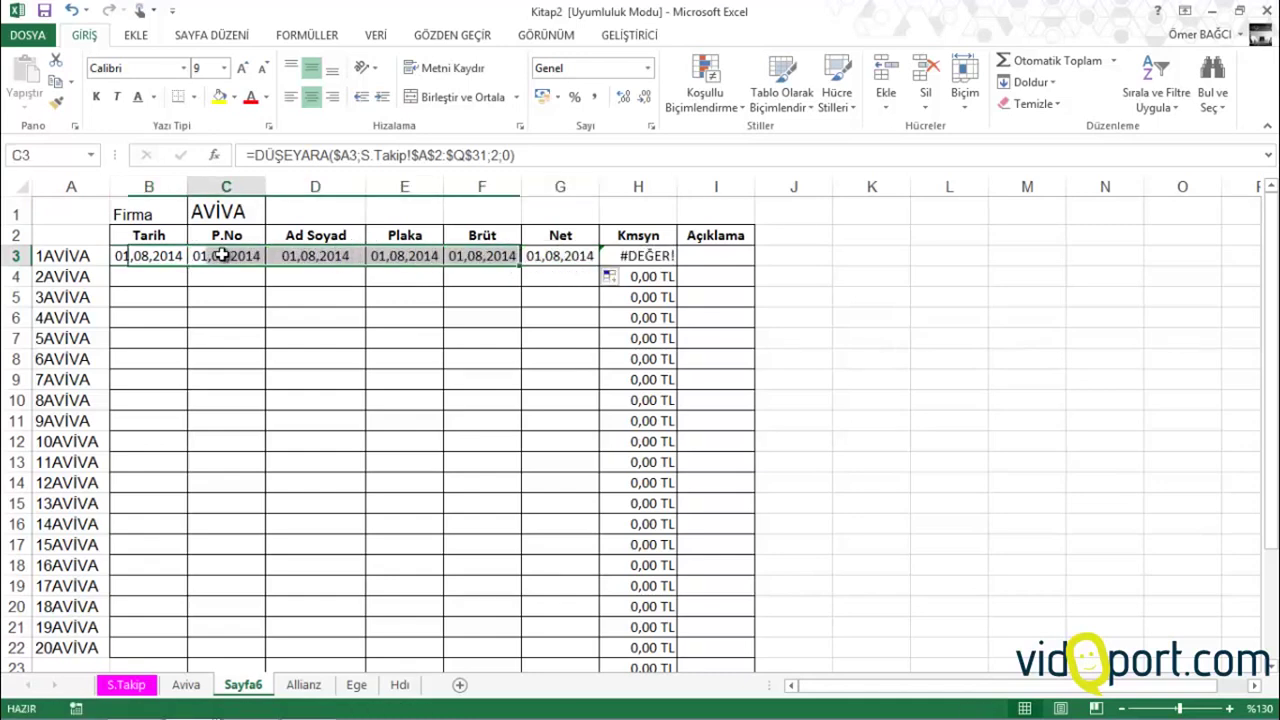
left_click(491, 155)
key("Escape")
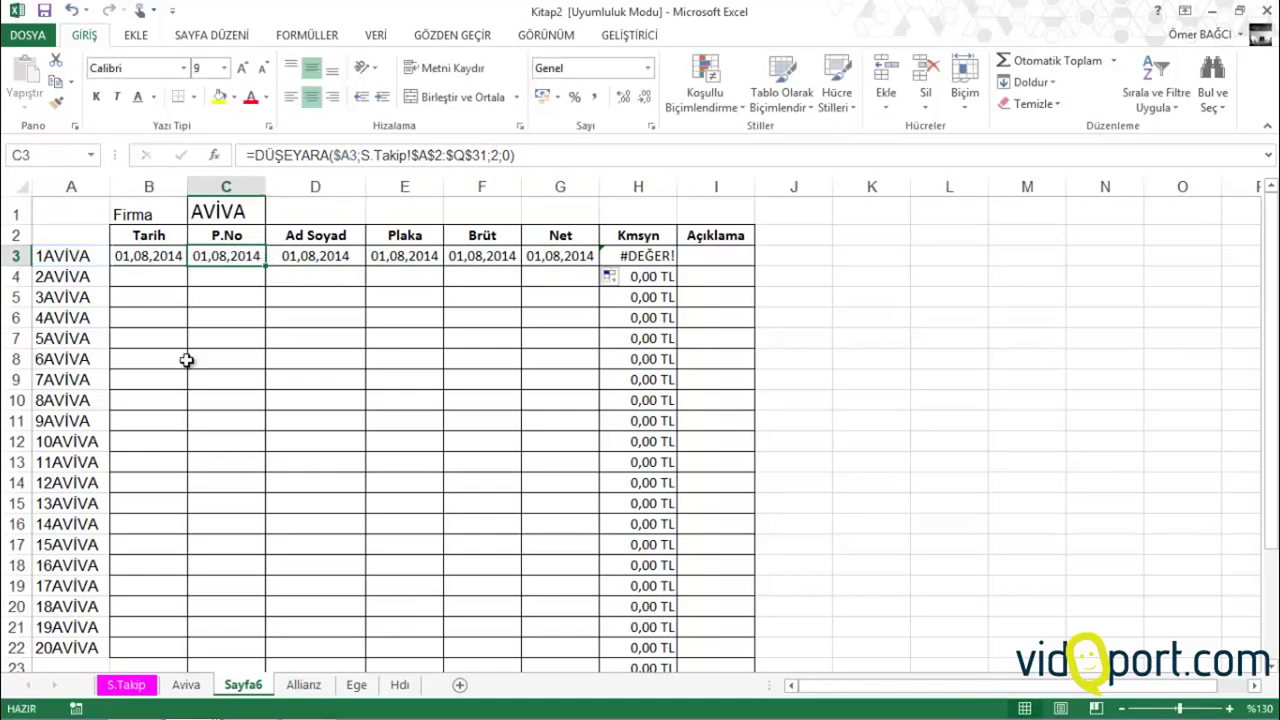
left_click(126, 685)
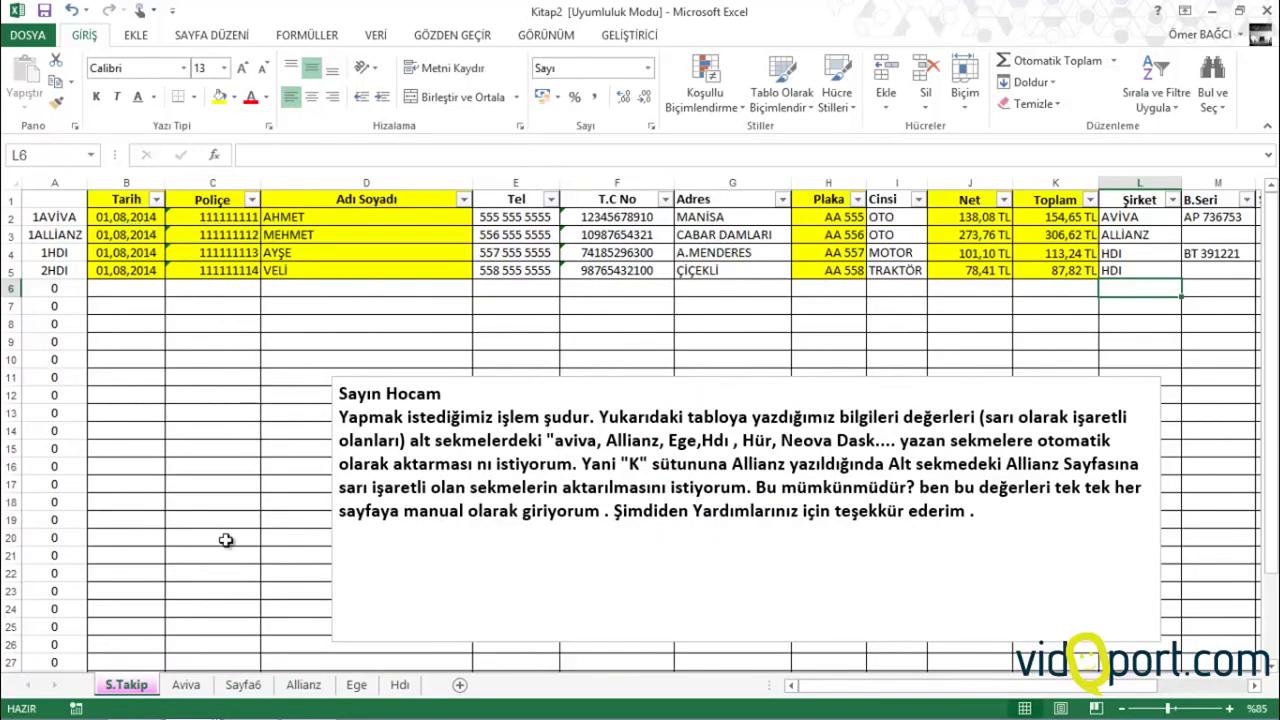
left_click(243, 685)
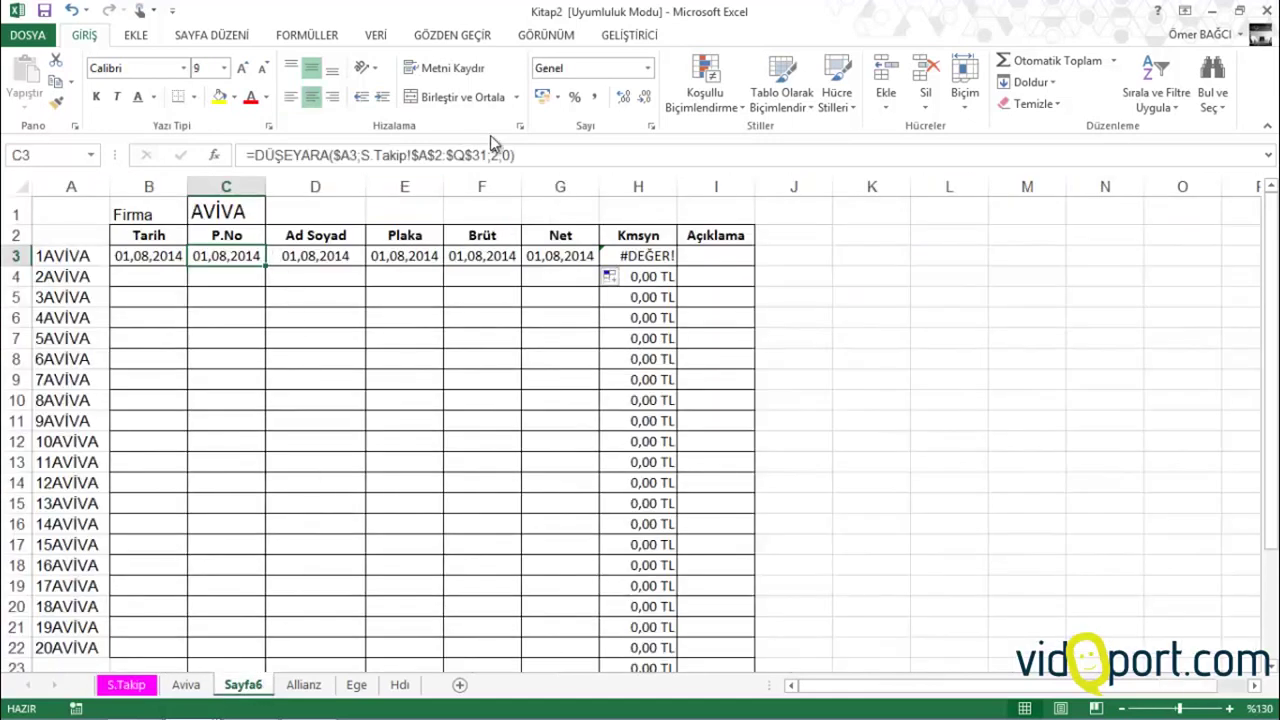
left_click(494, 155)
double_click(494, 155)
type("3")
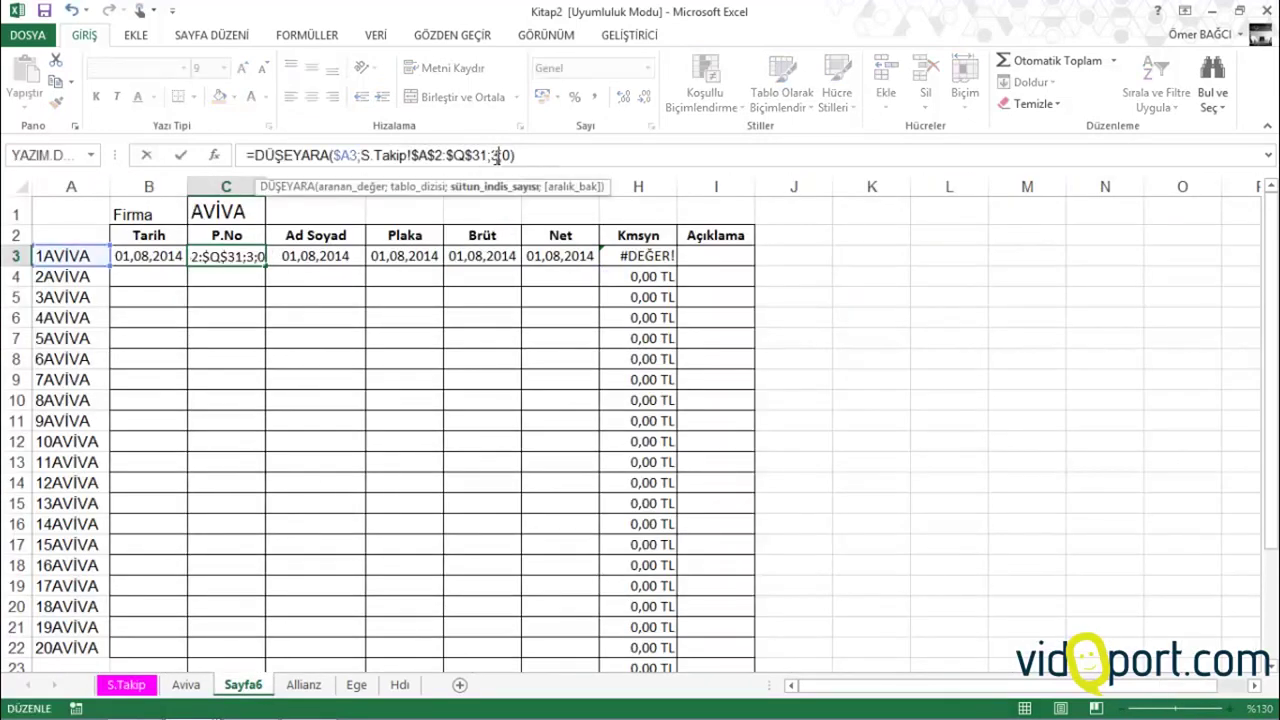
key("Return")
left_click(334, 256)
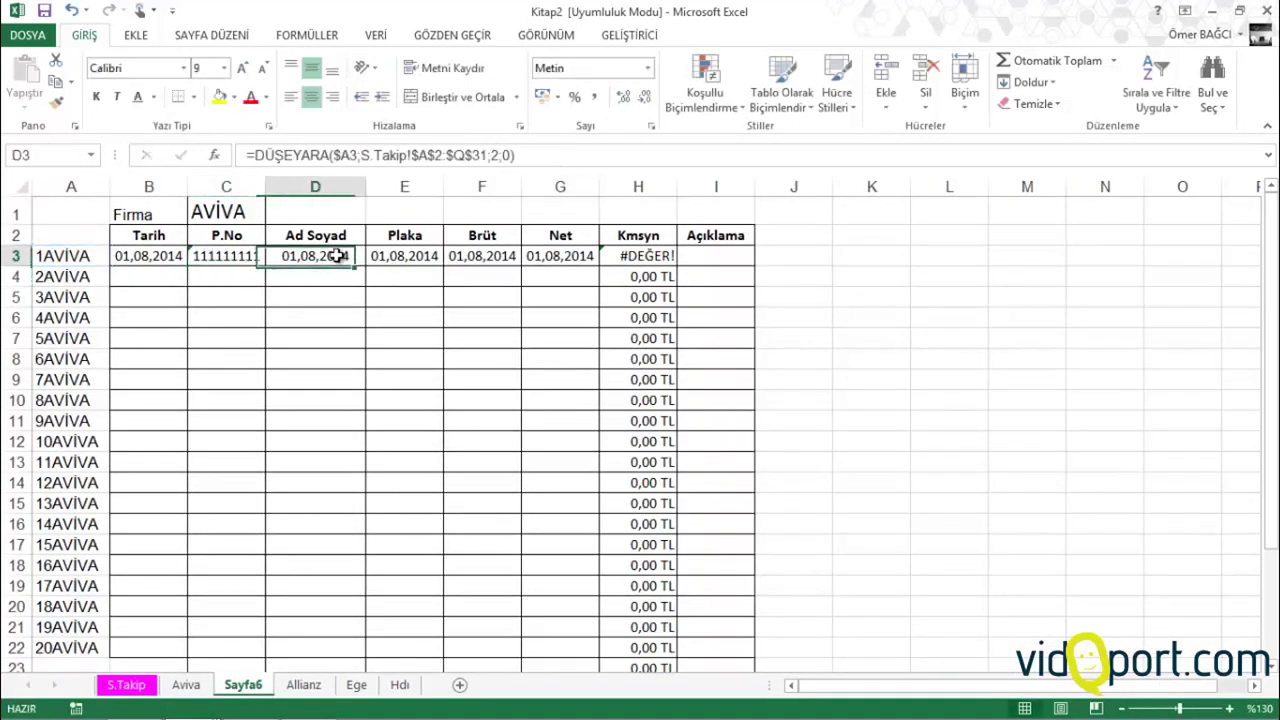
left_click(494, 155)
double_click(494, 155)
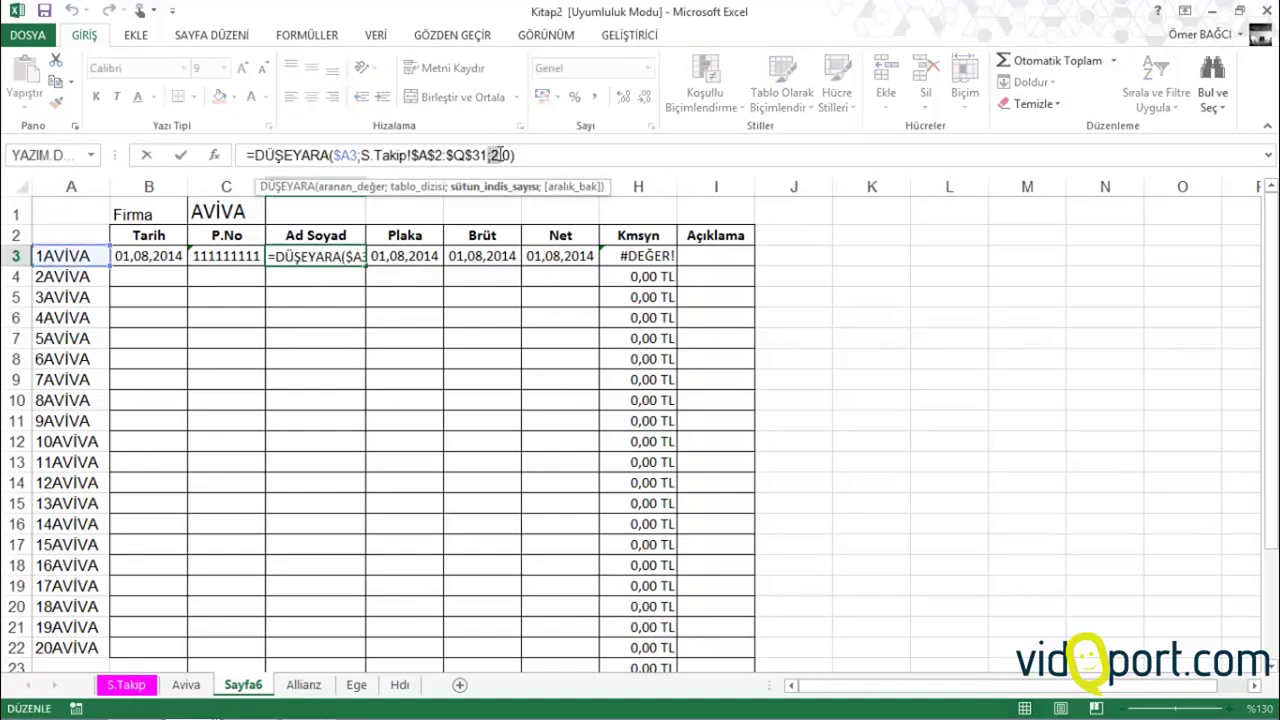
type("4")
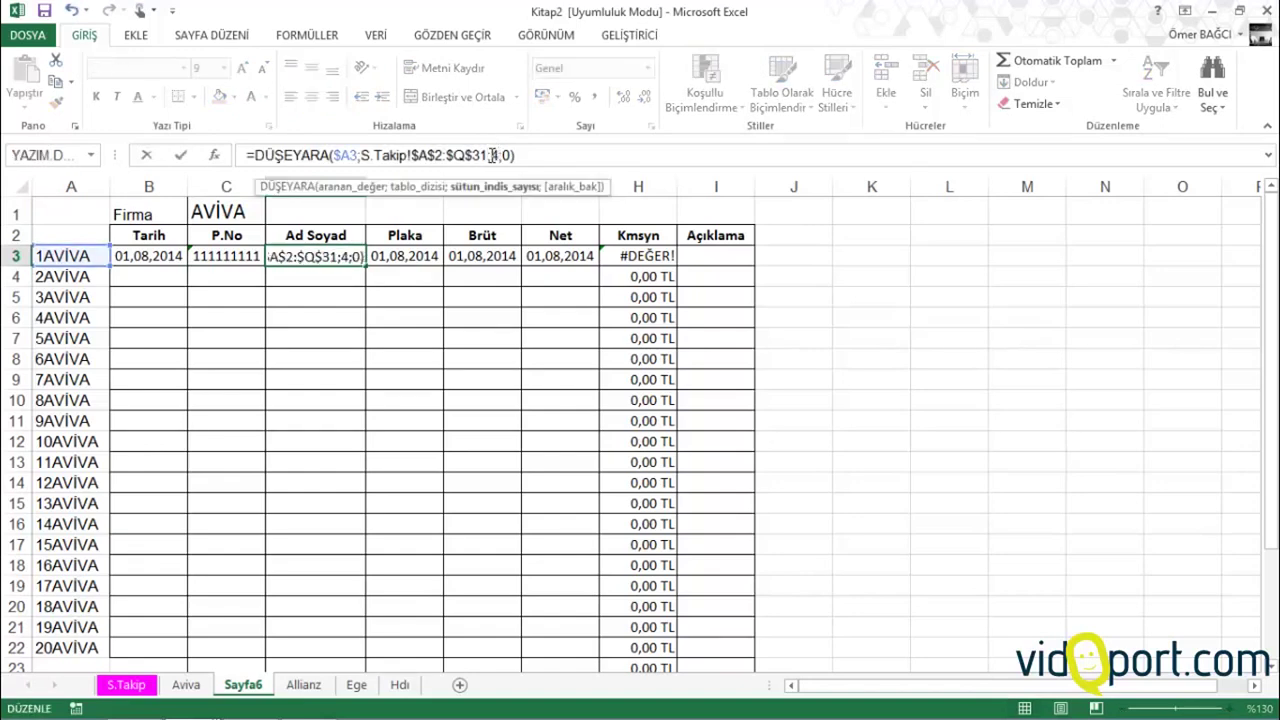
key("Return")
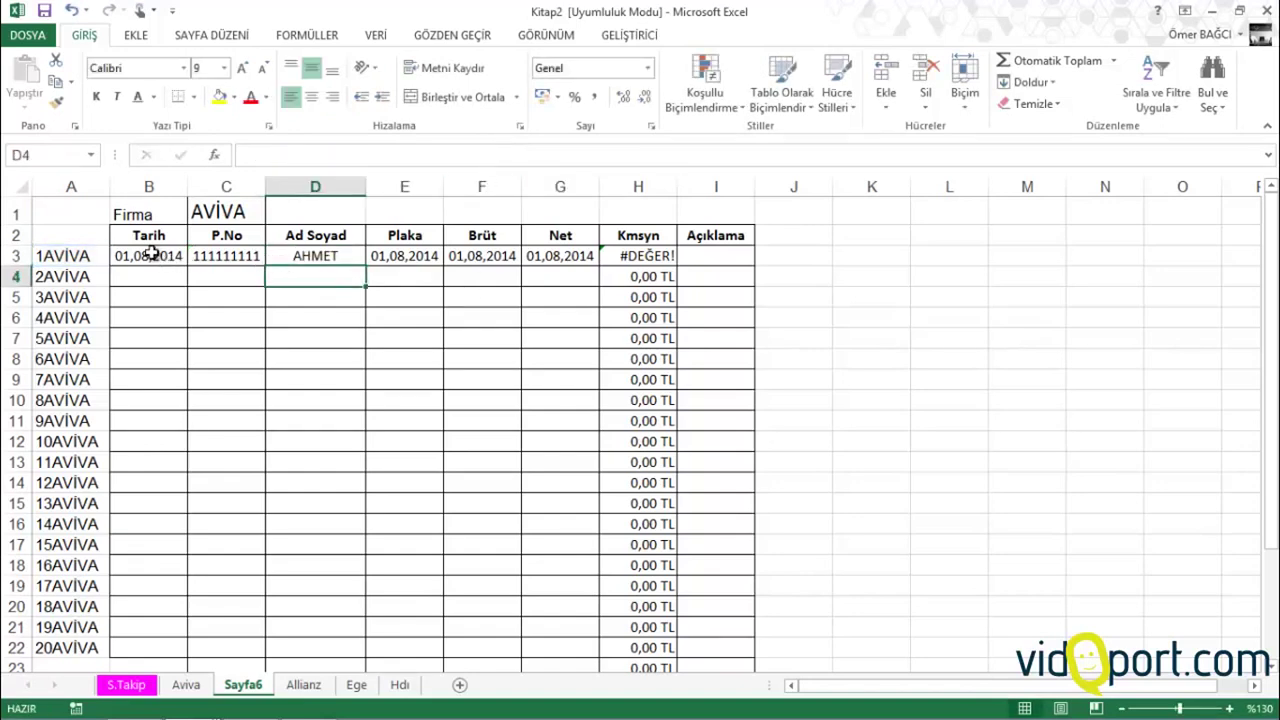
Step: Copy the B3 Tarih lookup down to row 22
left_click(150, 256)
left_click_drag(187, 266, 192, 650)
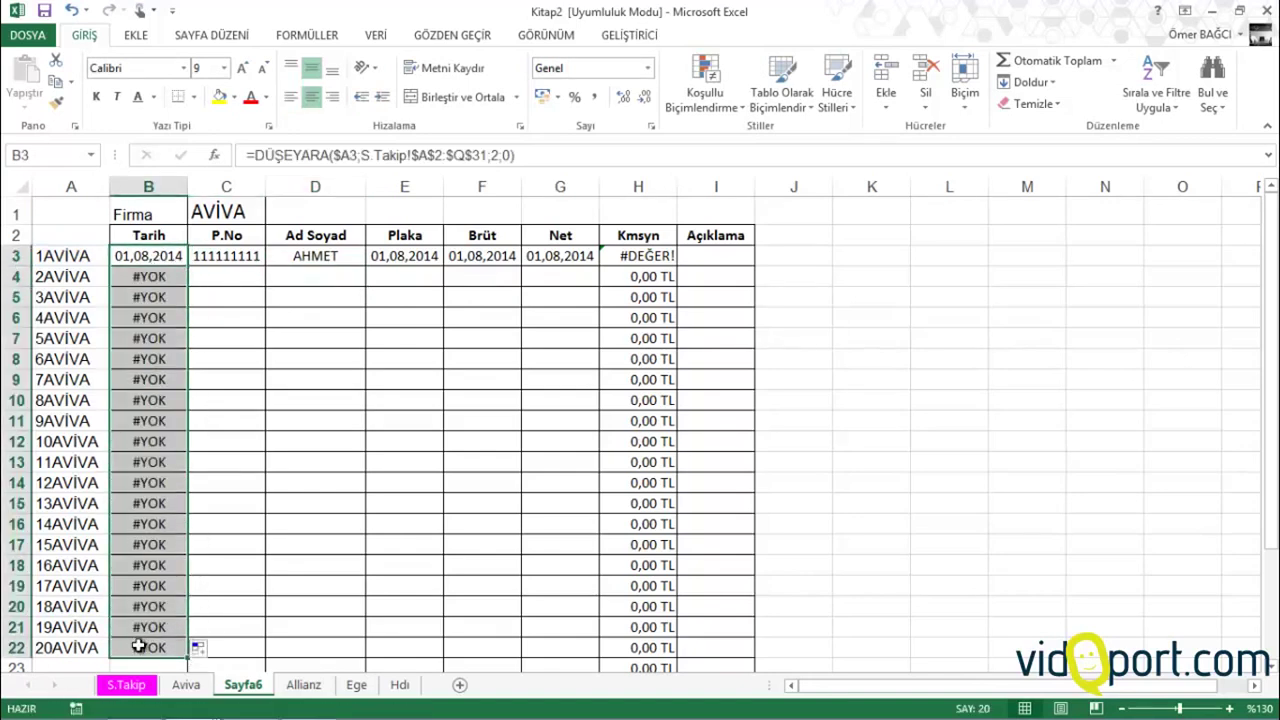
left_click(158, 256)
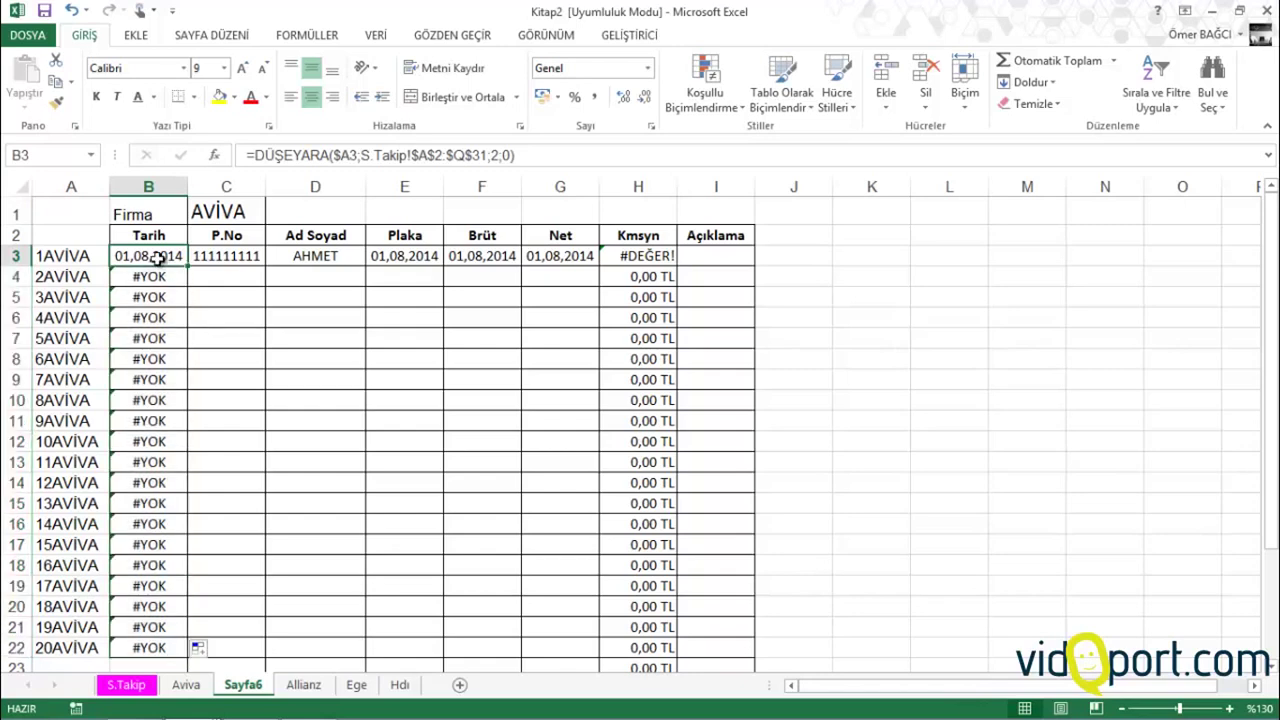
Step: Wrap B3's DÜŞEYARA in EĞERHATA with a blank fallback and fill it down to B22
left_click(256, 157)
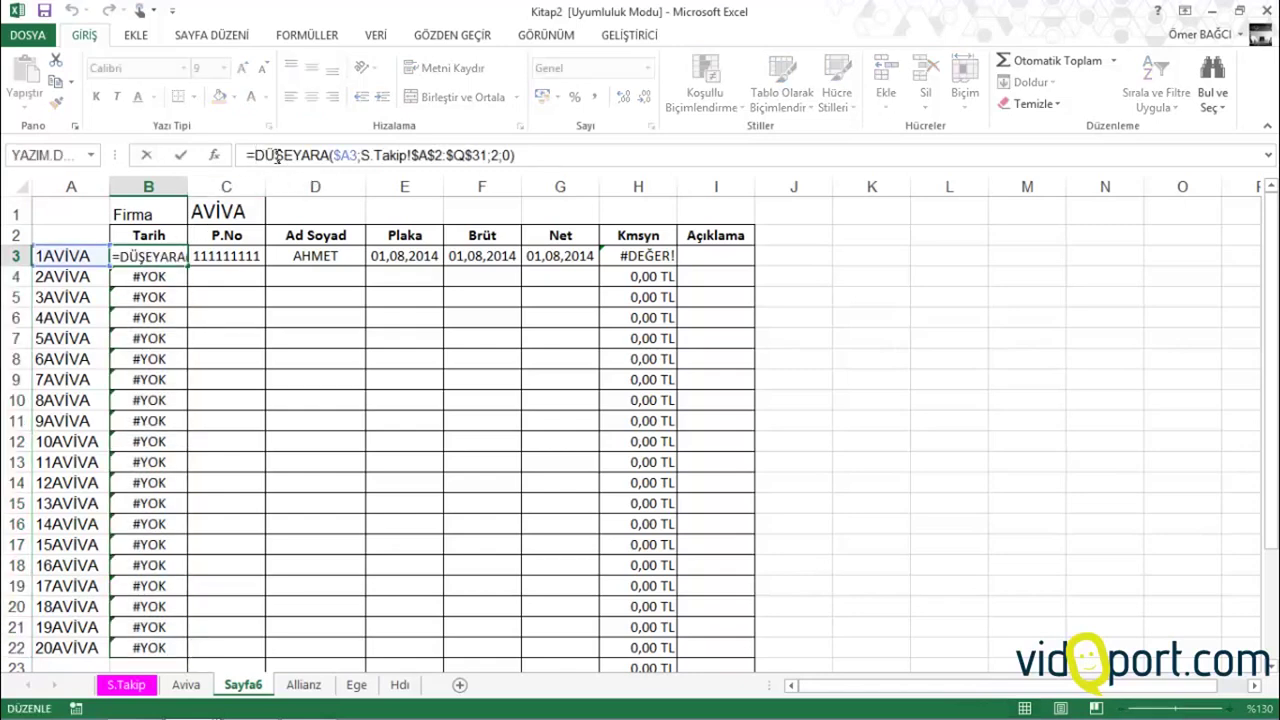
type("Eğer")
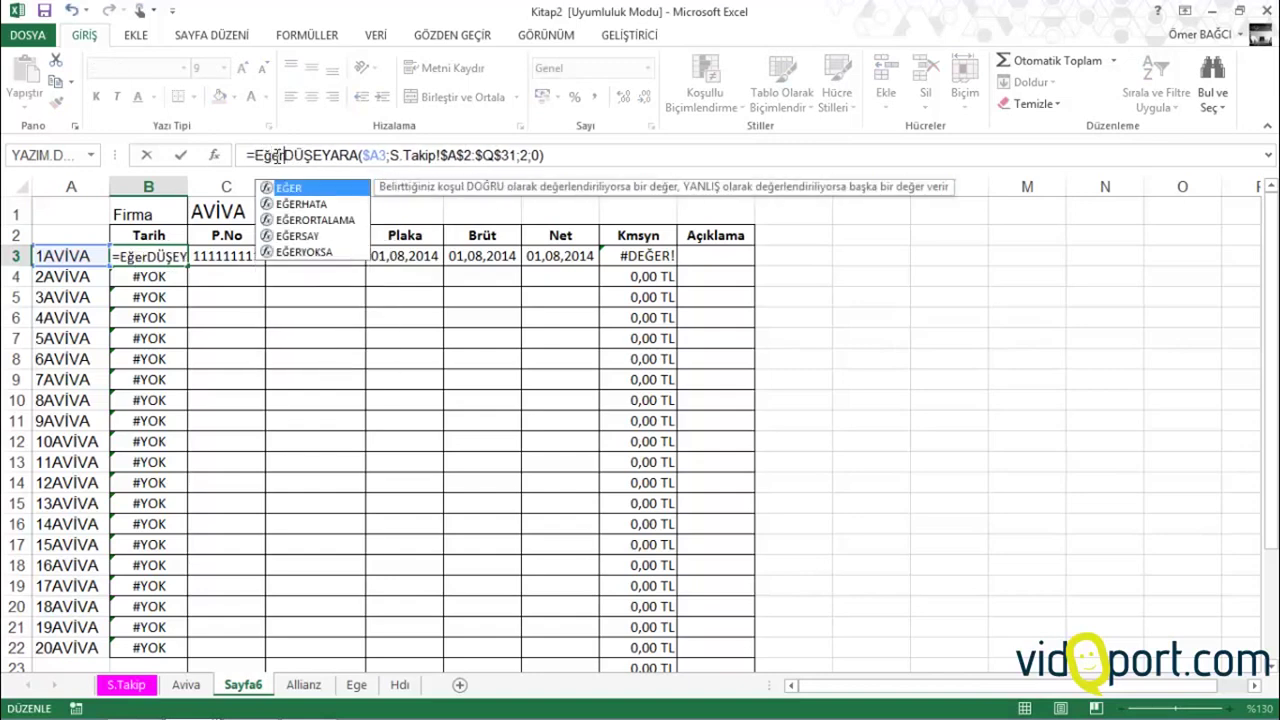
type("hata")
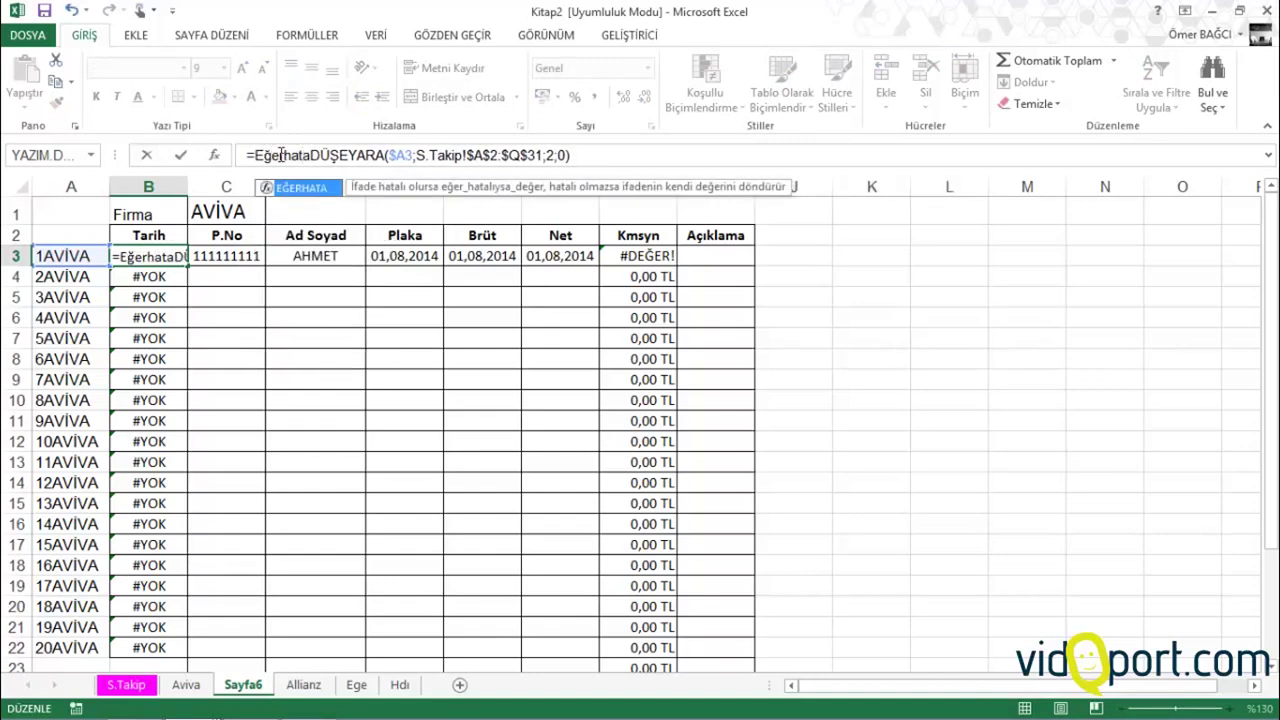
key("Tab")
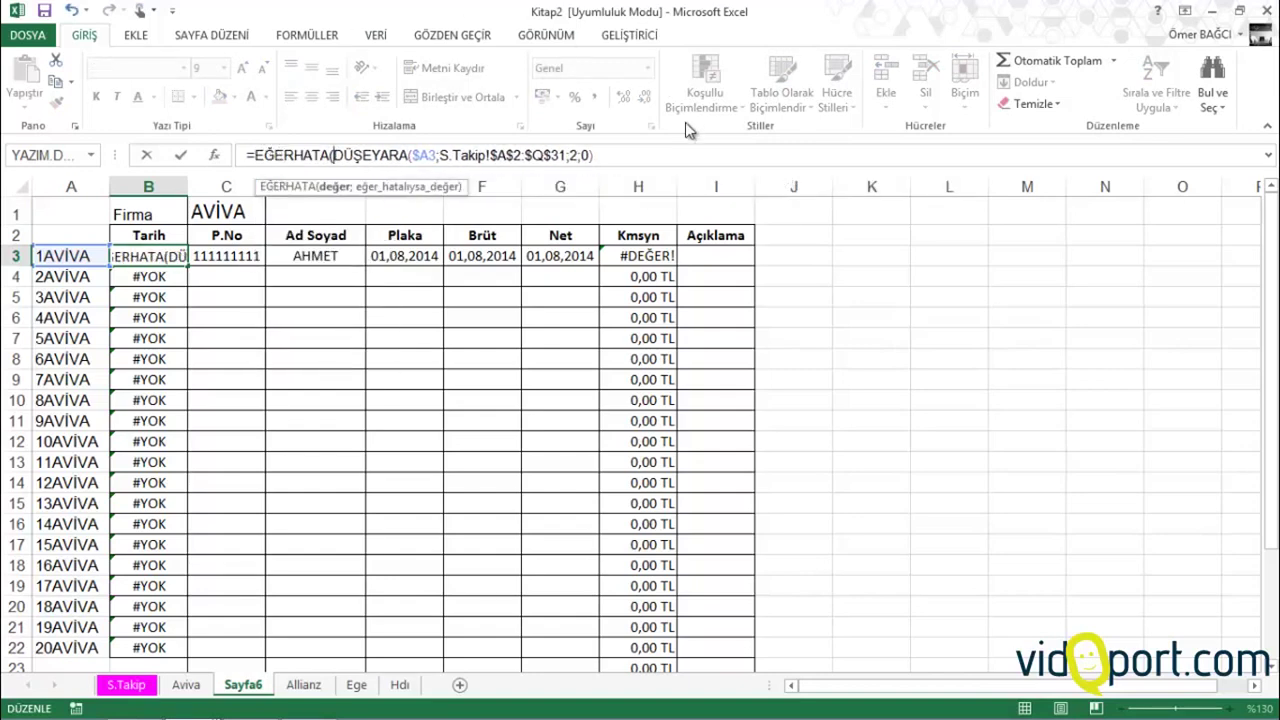
type(";")
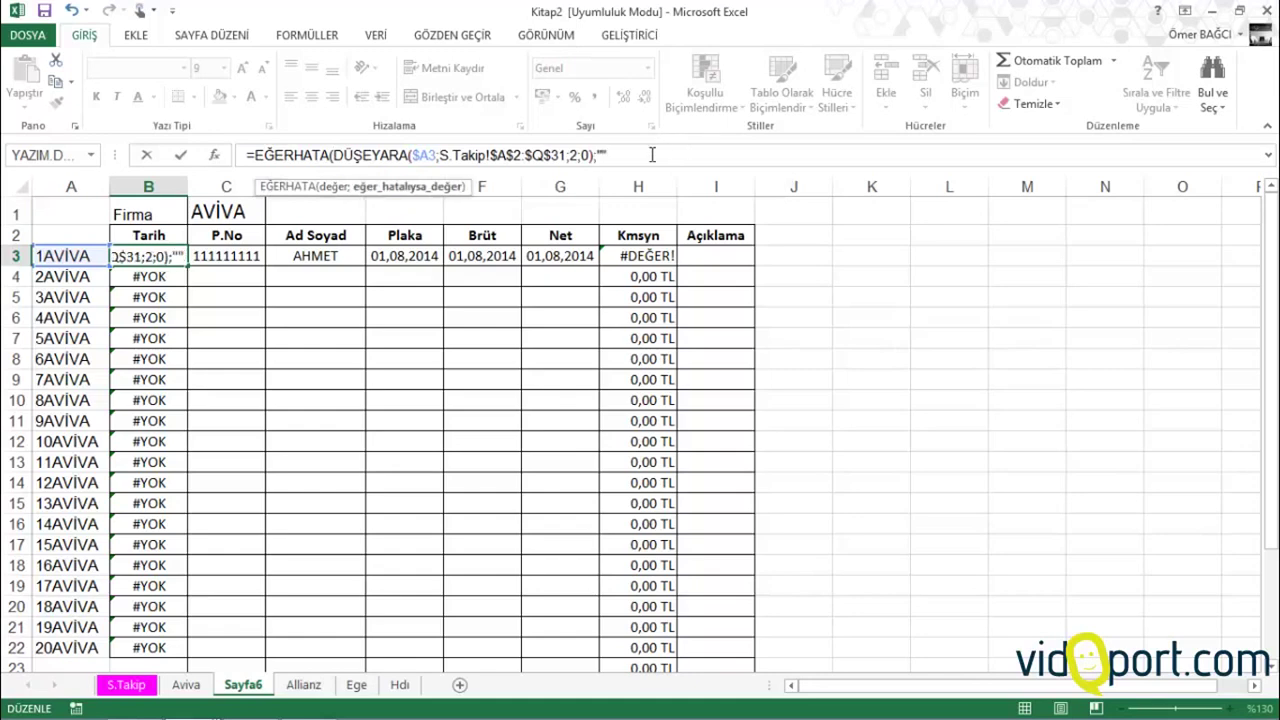
type("\"\")")
key("Return")
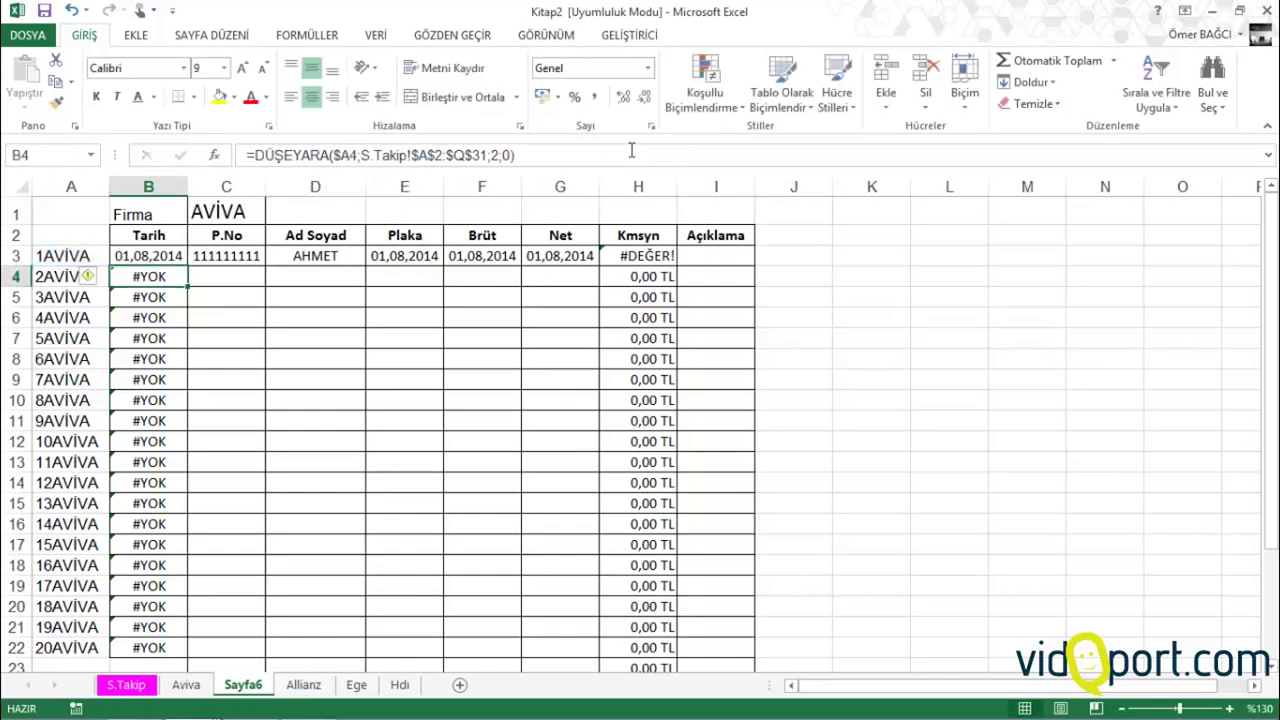
left_click(176, 256)
double_click(188, 267)
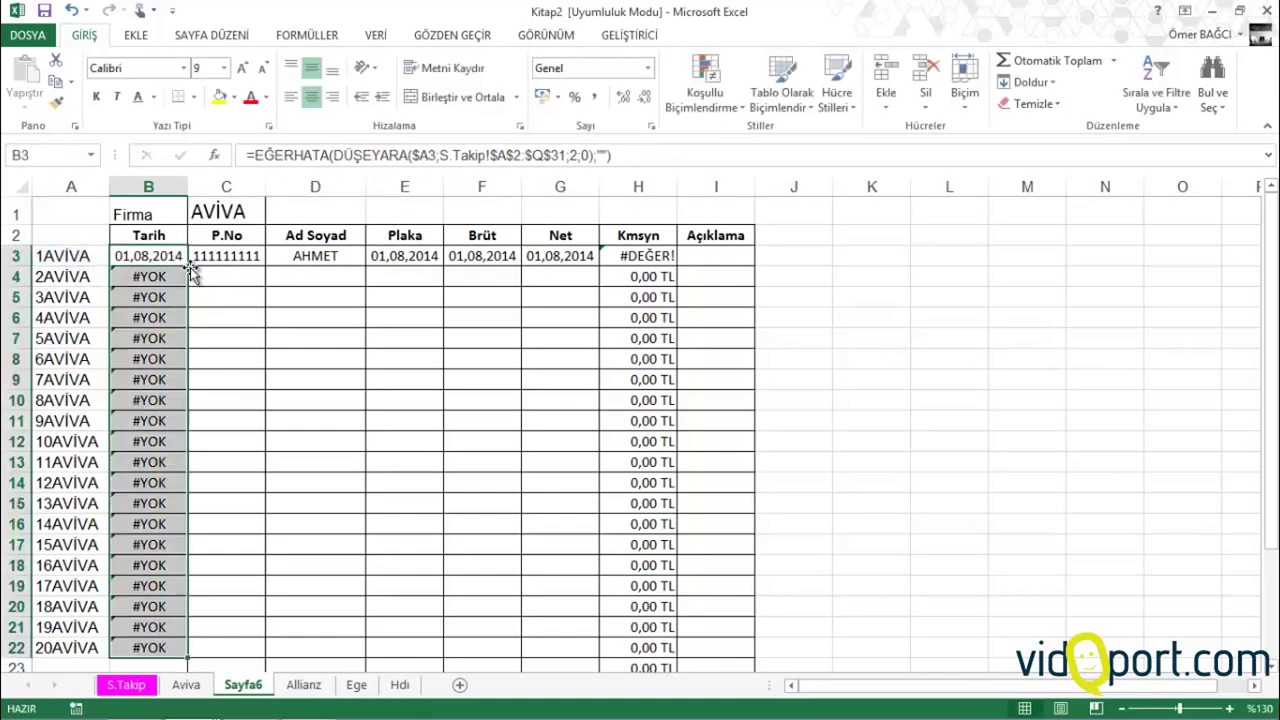
left_click(175, 263)
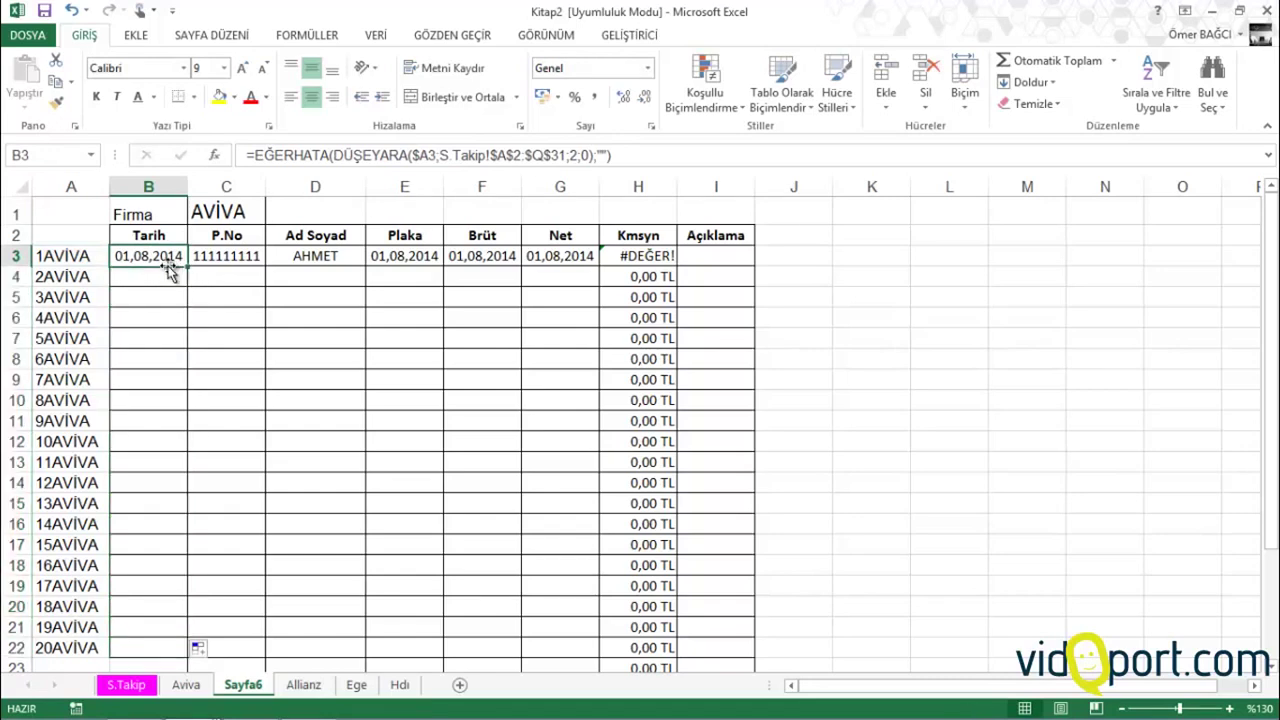
Step: Copy B3's formula to G3, adjusting C3 and D3 to show 111111111 and AHMET
left_click_drag(190, 266, 585, 266)
left_click(264, 257)
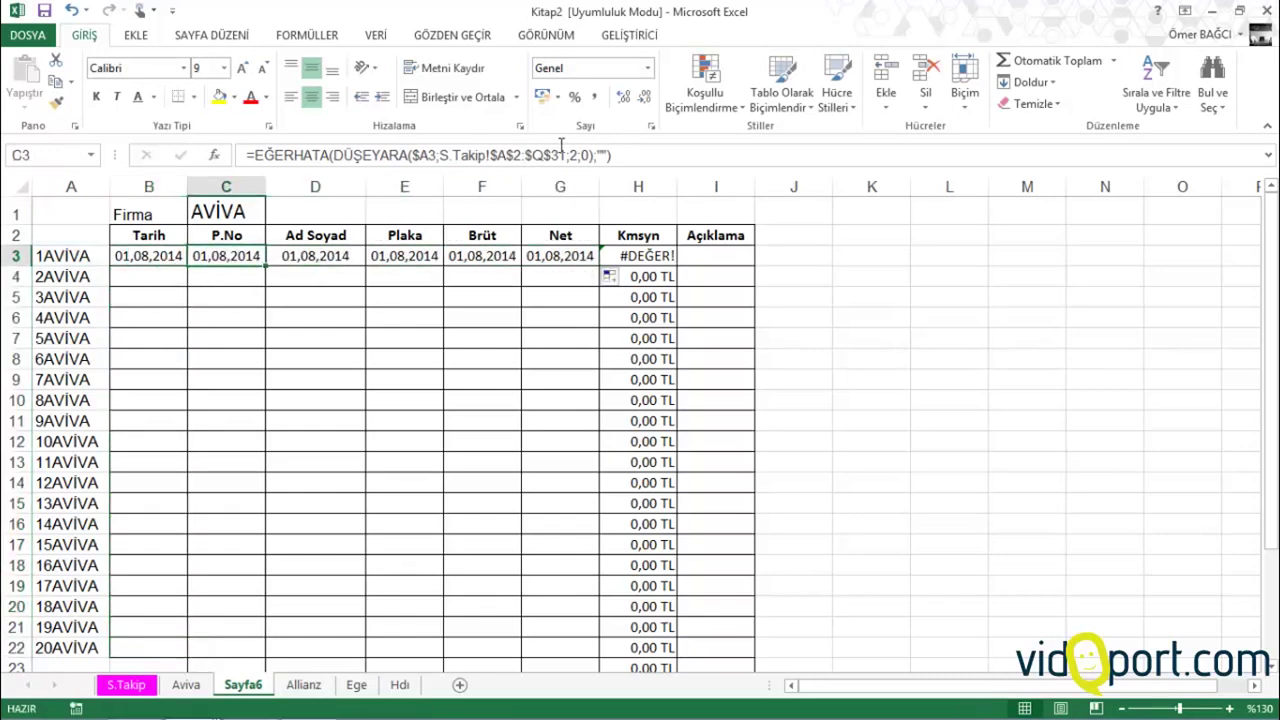
double_click(569, 155)
type("3")
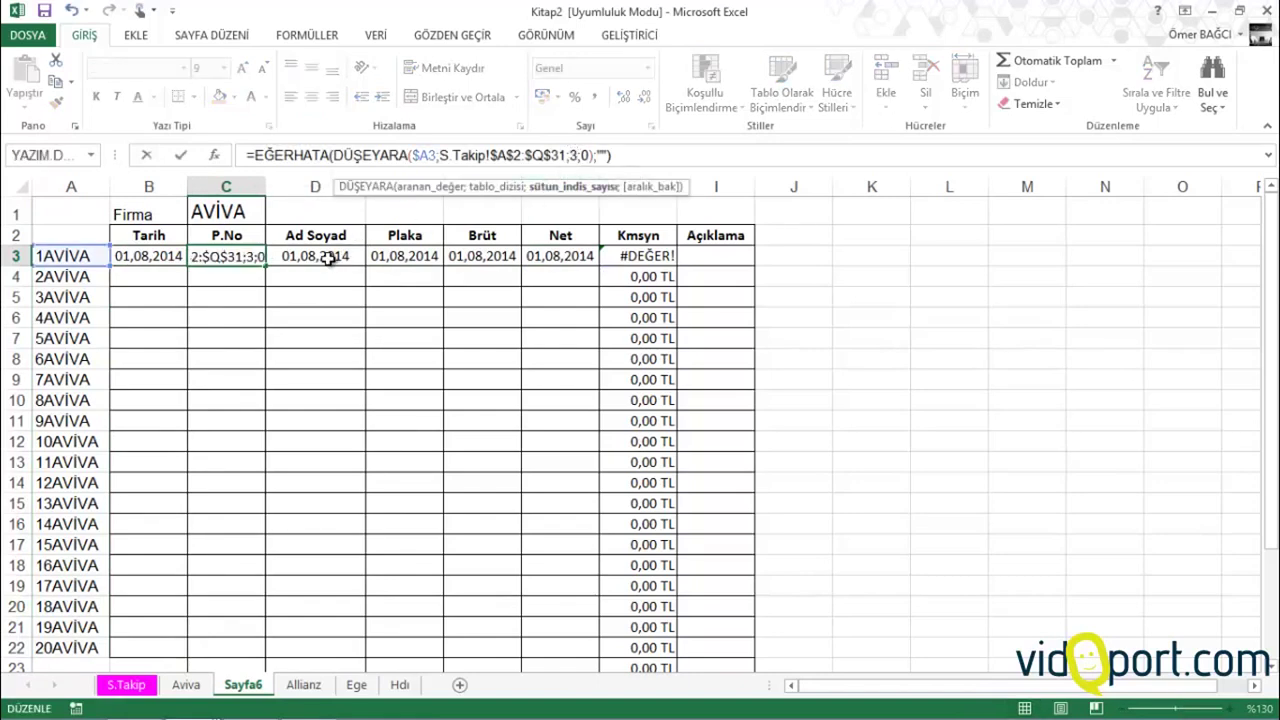
left_click(329, 258)
double_click(572, 155)
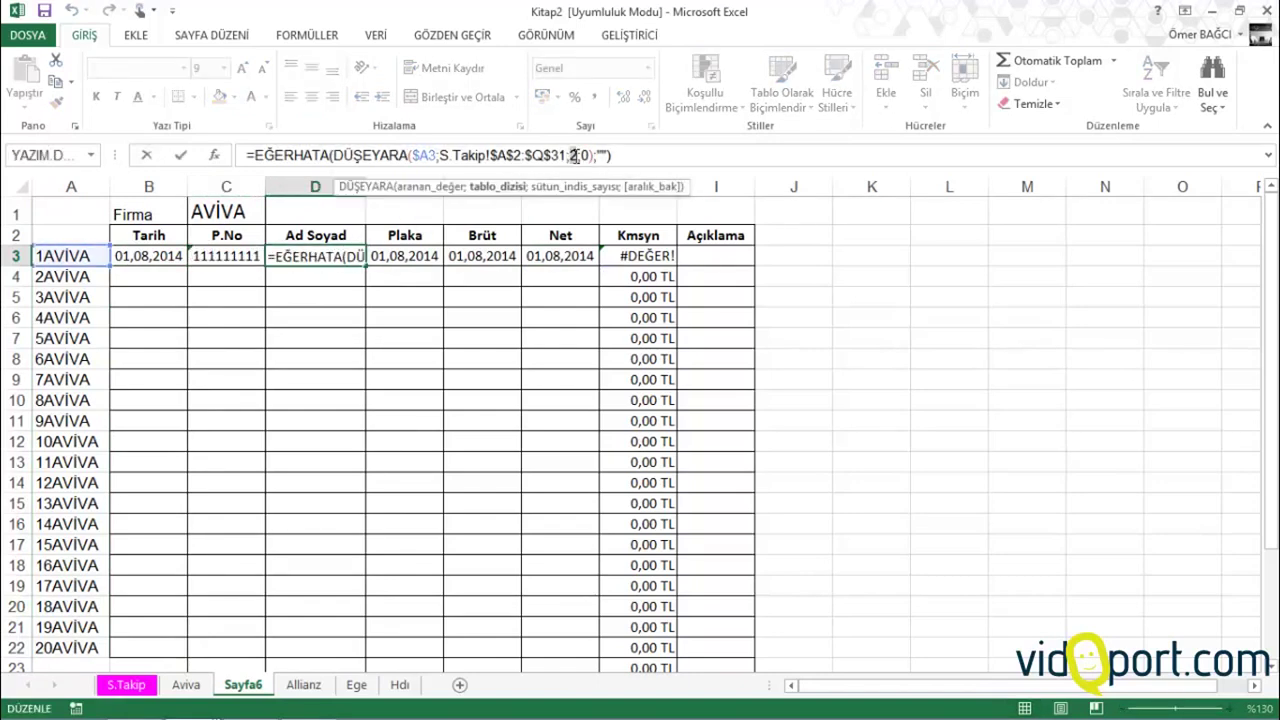
type("3")
key("Return")
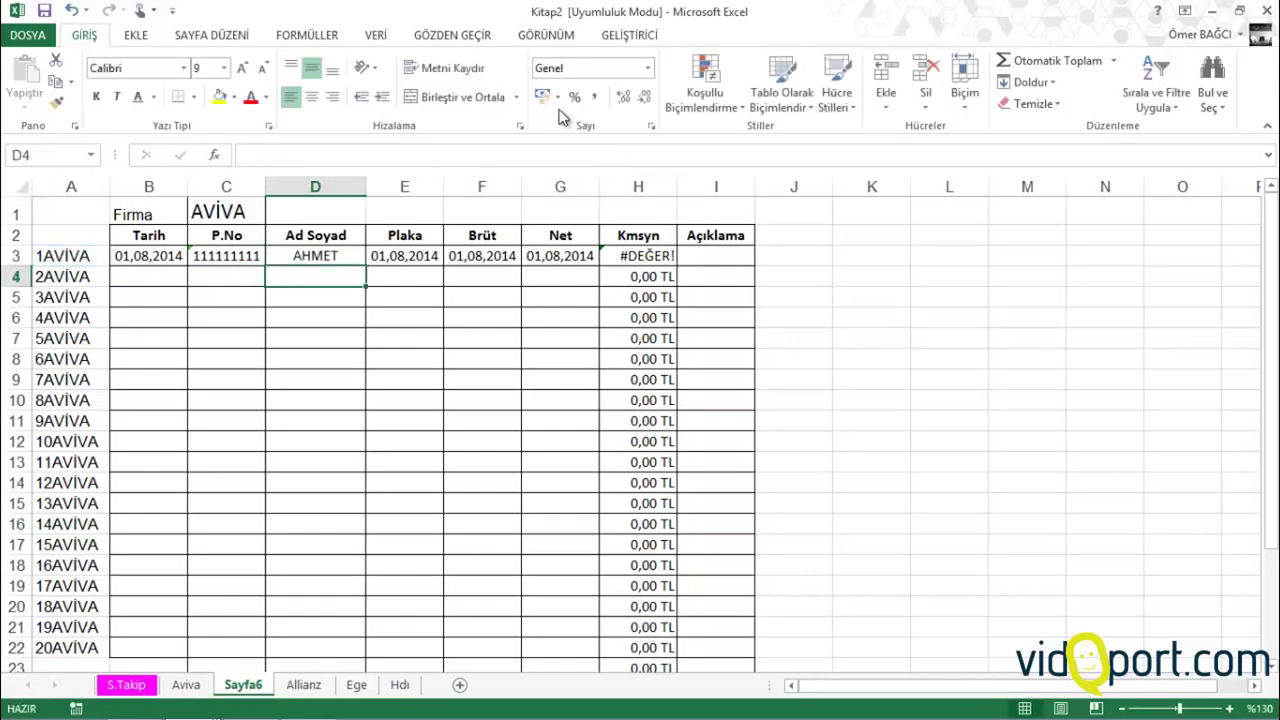
left_click(140, 684)
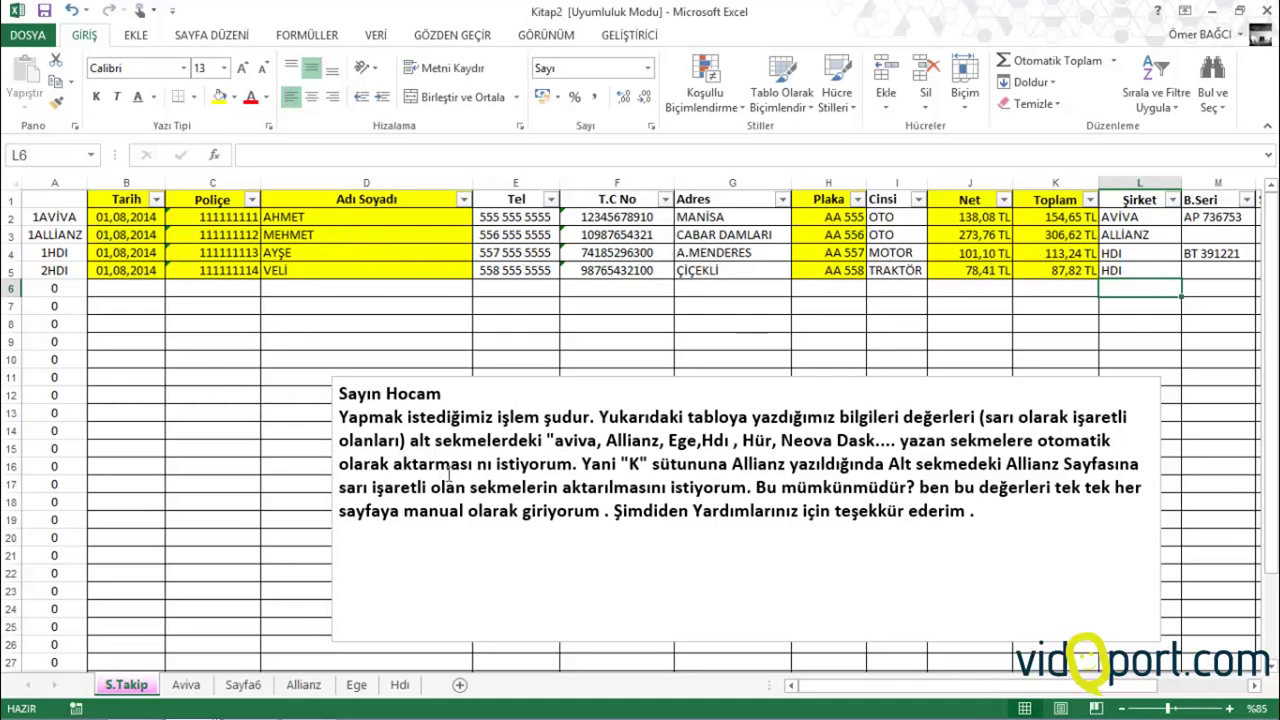
left_click(245, 686)
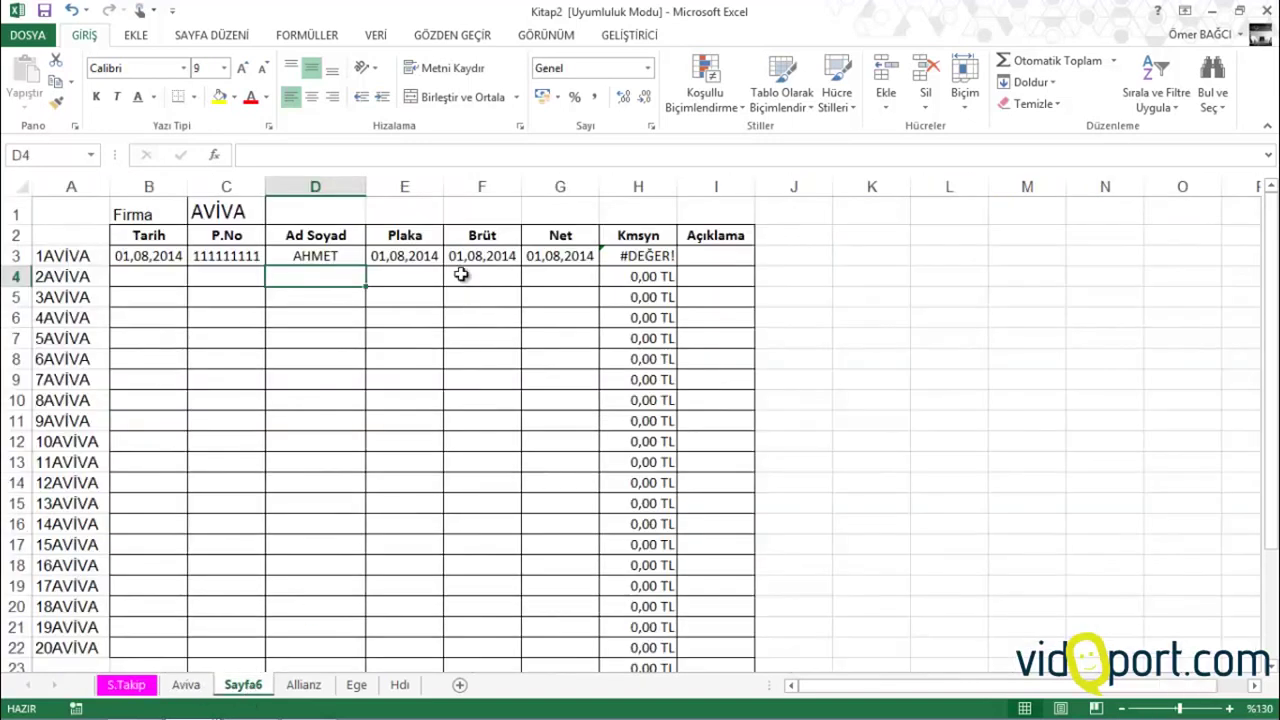
Step: Set the lookup column index to 8 in E3 and 10 in F3
left_click(418, 254)
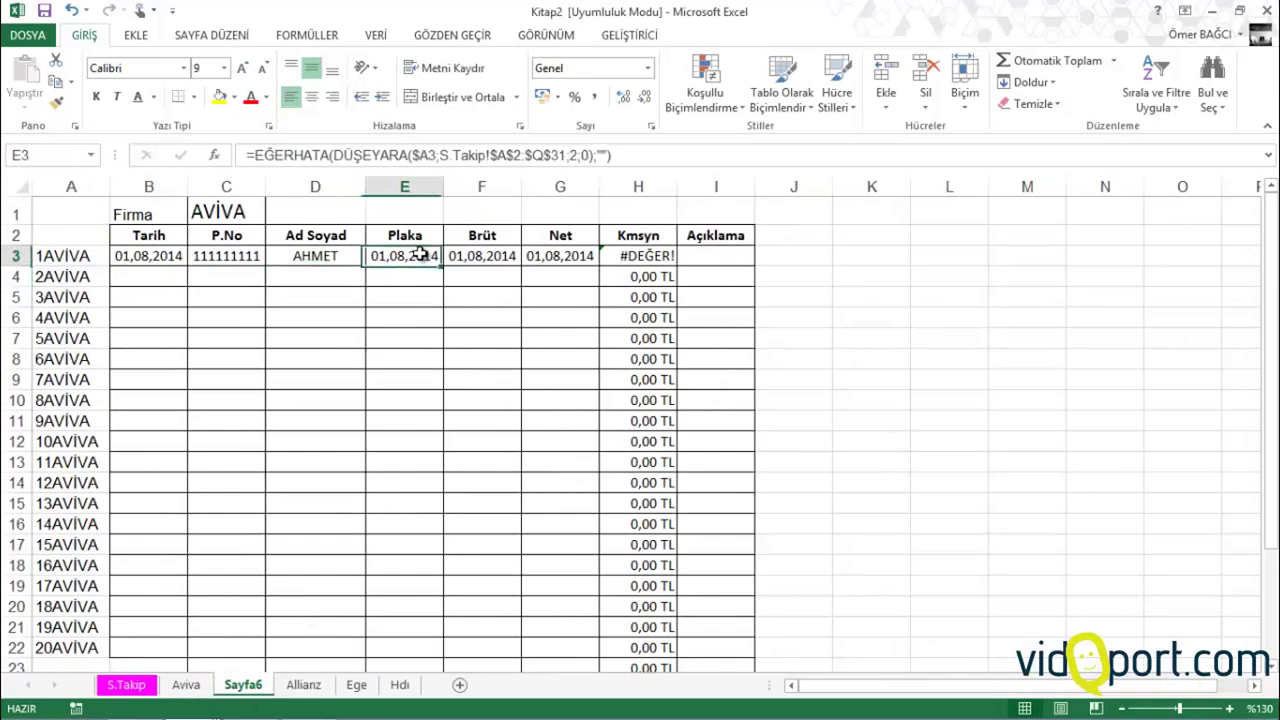
left_click(574, 155)
key("BackSpace")
type("8")
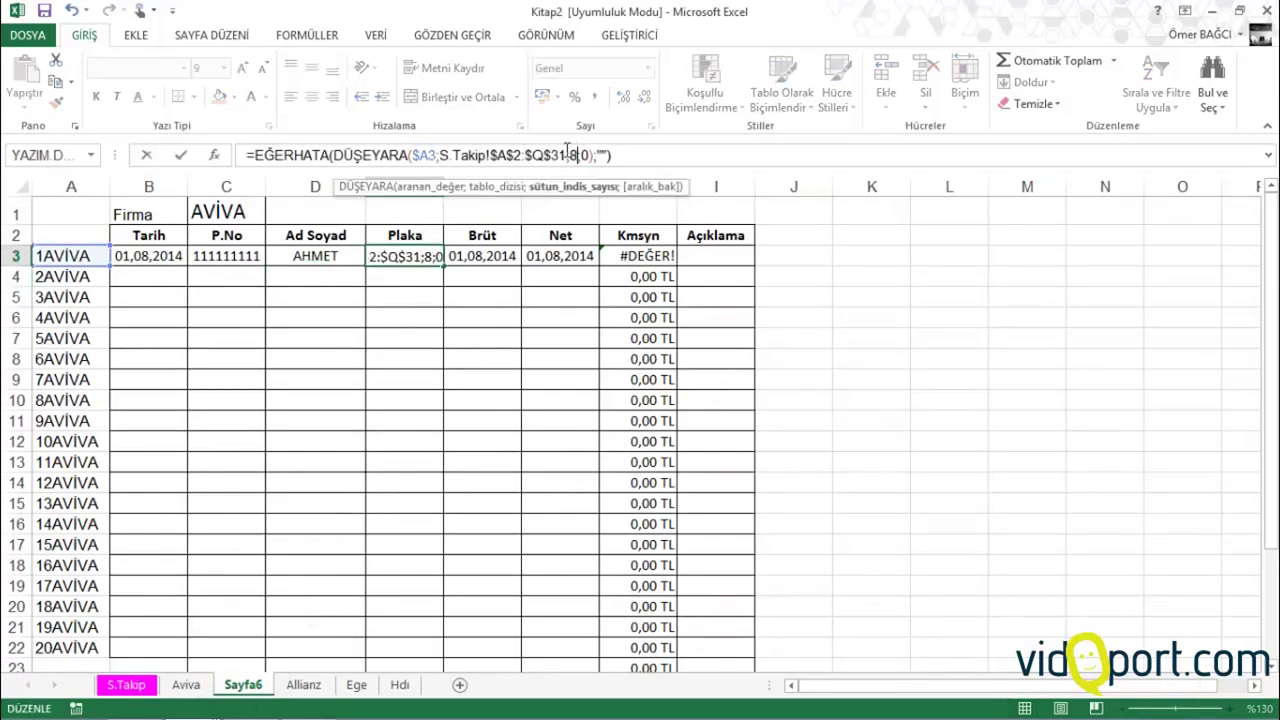
left_click(503, 260)
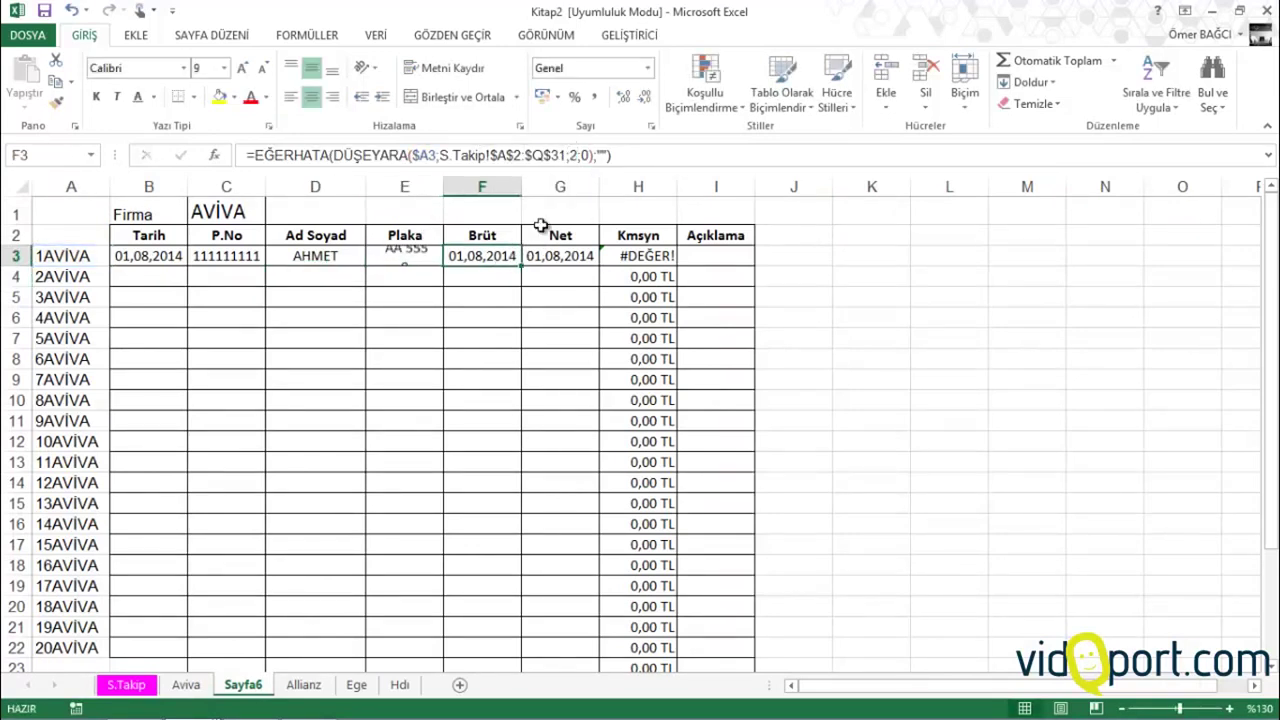
left_click(574, 155)
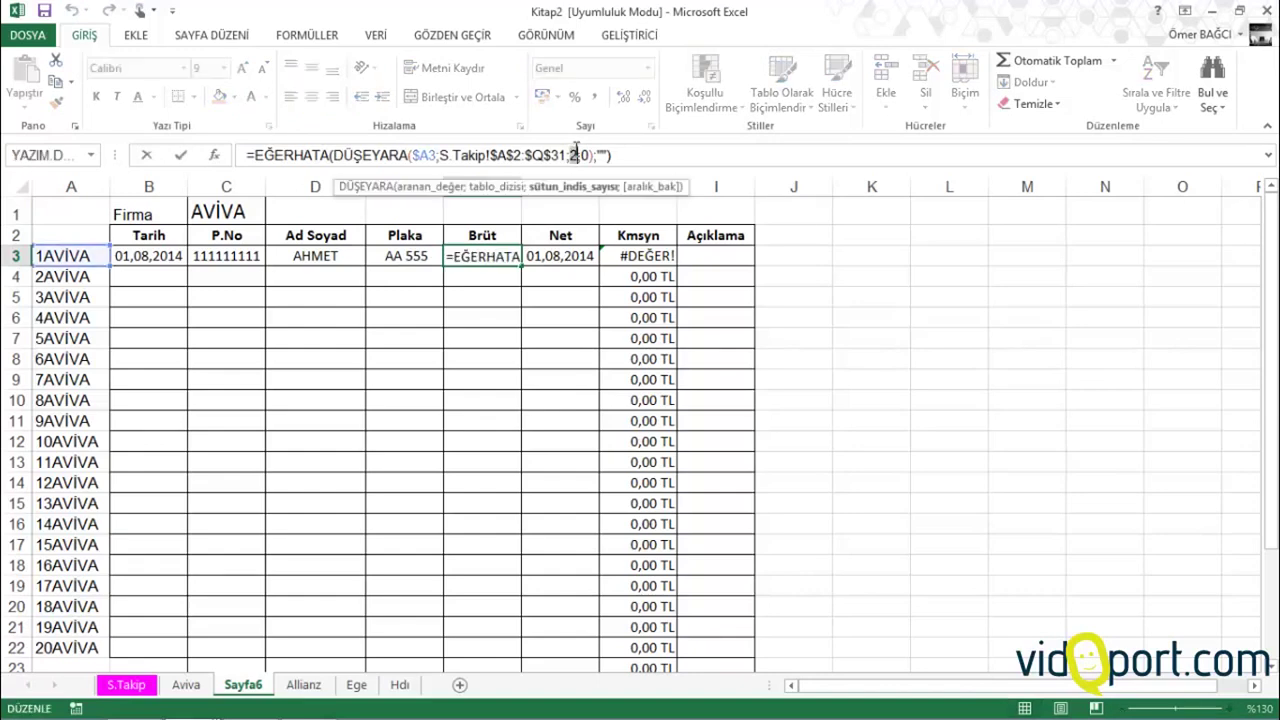
key("BackSpace")
type("10")
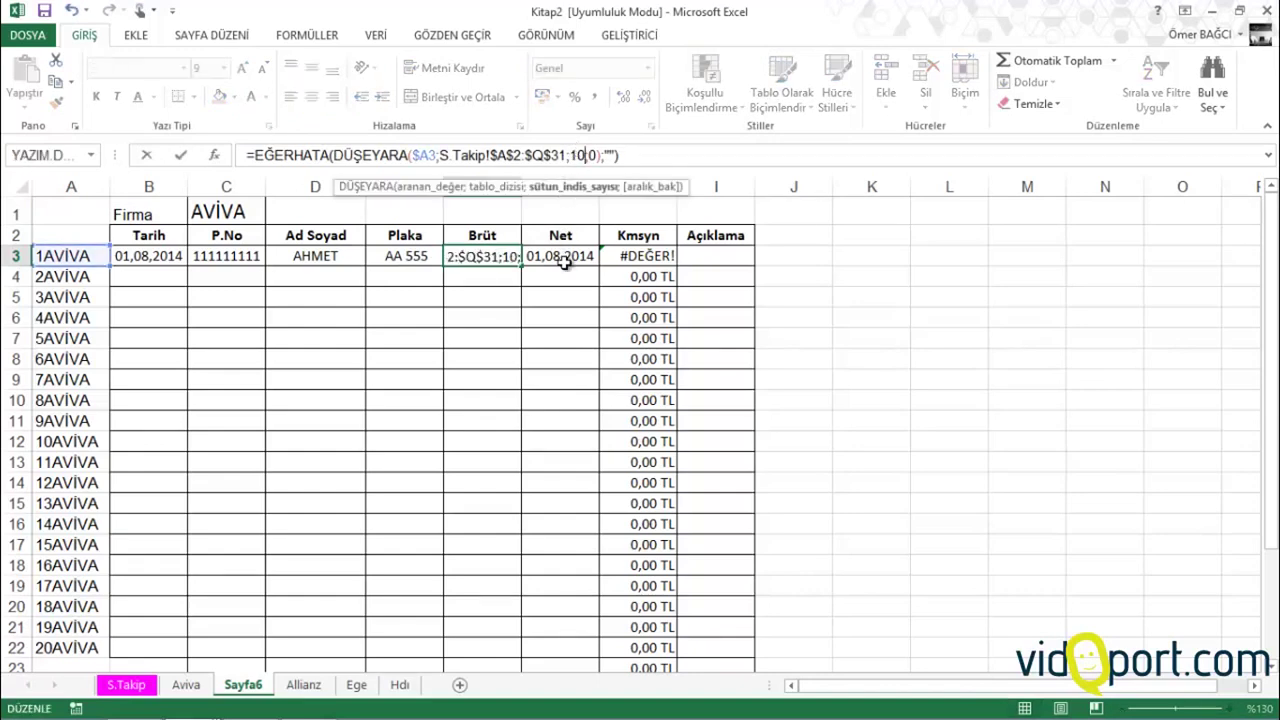
left_click(566, 260)
Step: Set G3's column index to 11 and fill B3:G3 down to row 22
left_click(573, 155)
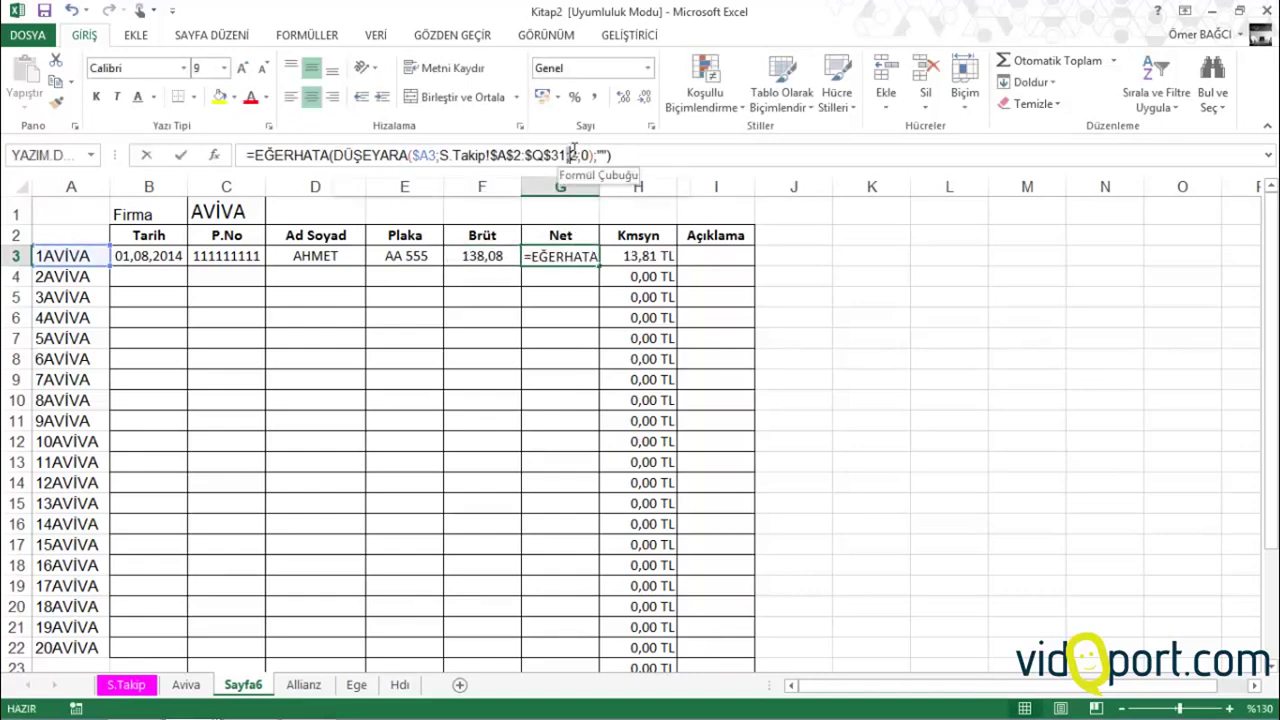
key("BackSpace")
type("11")
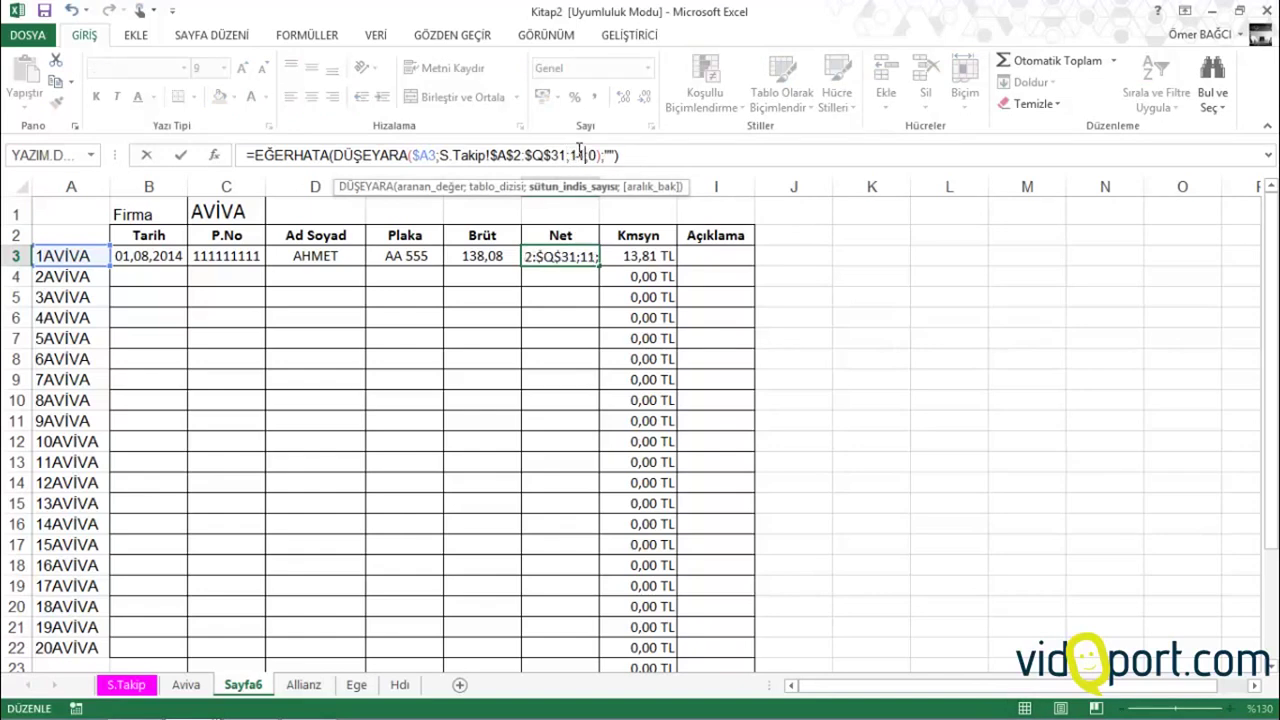
key("Return")
left_click_drag(149, 256, 531, 545)
scroll(115, 505, "up", 2)
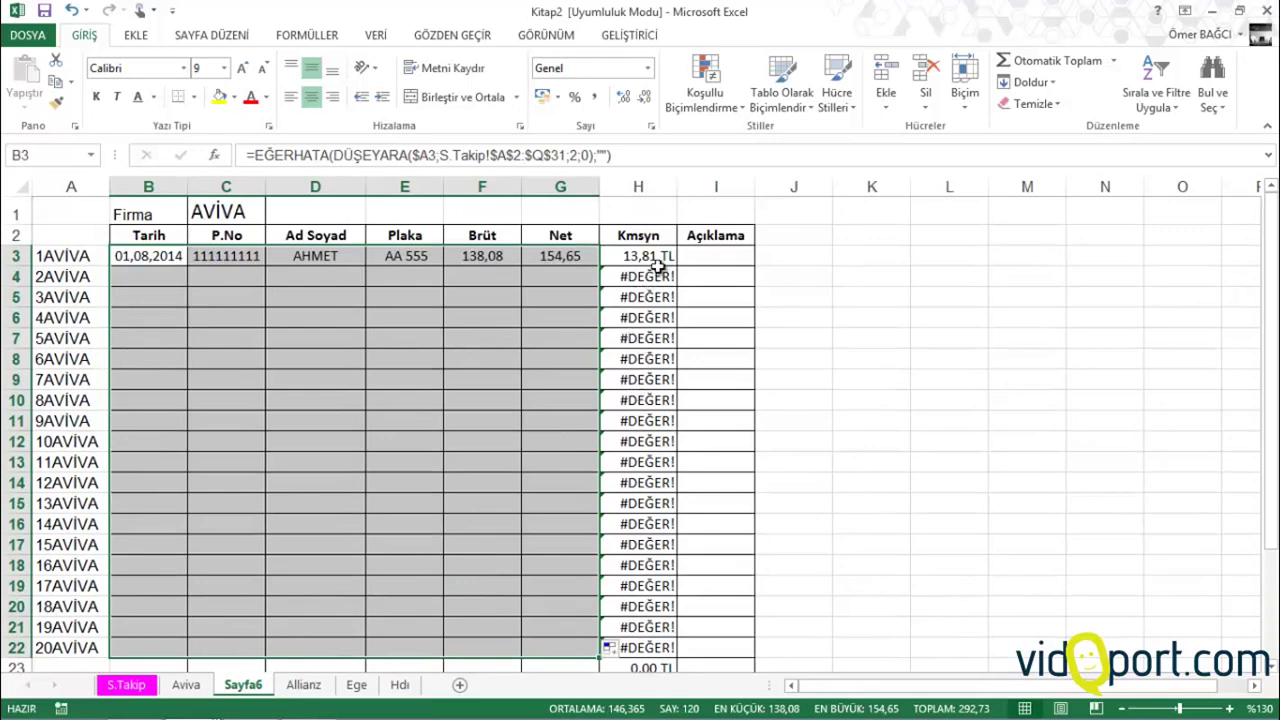
Step: Wrap H3's commission formula in EĞERHATA with a blank fallback and fill it to H22
left_click(638, 277)
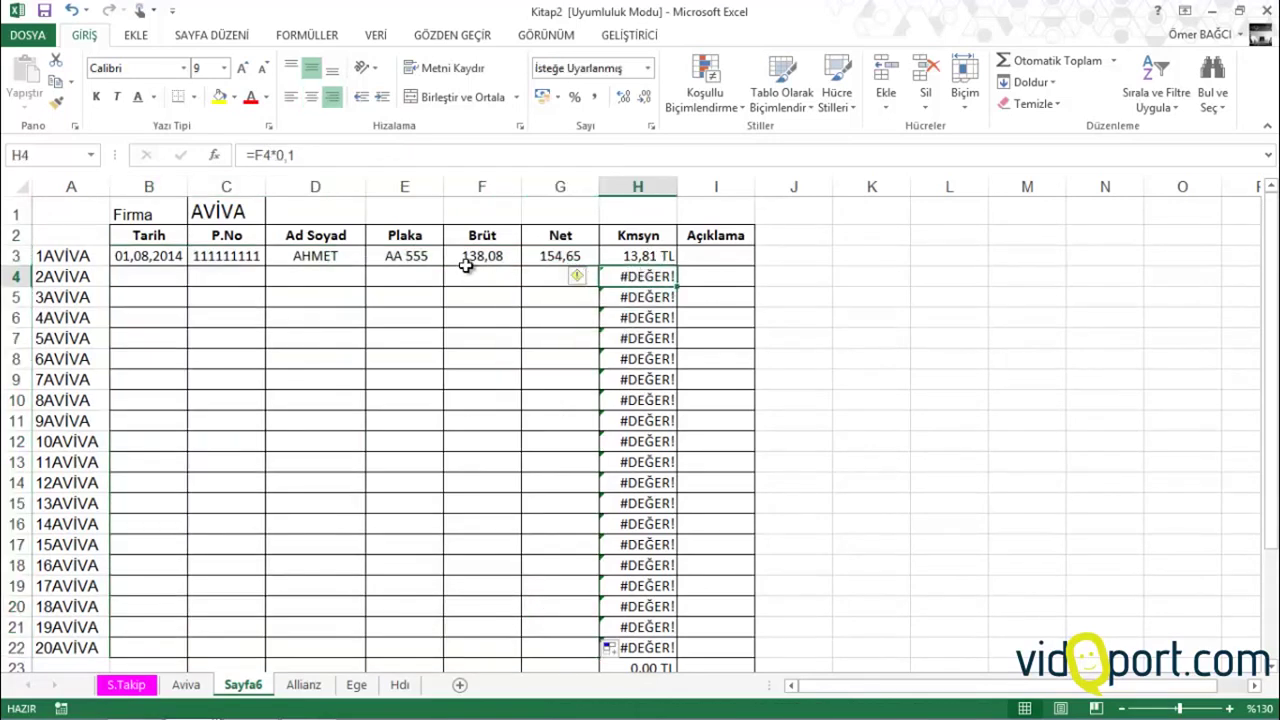
left_click(472, 277)
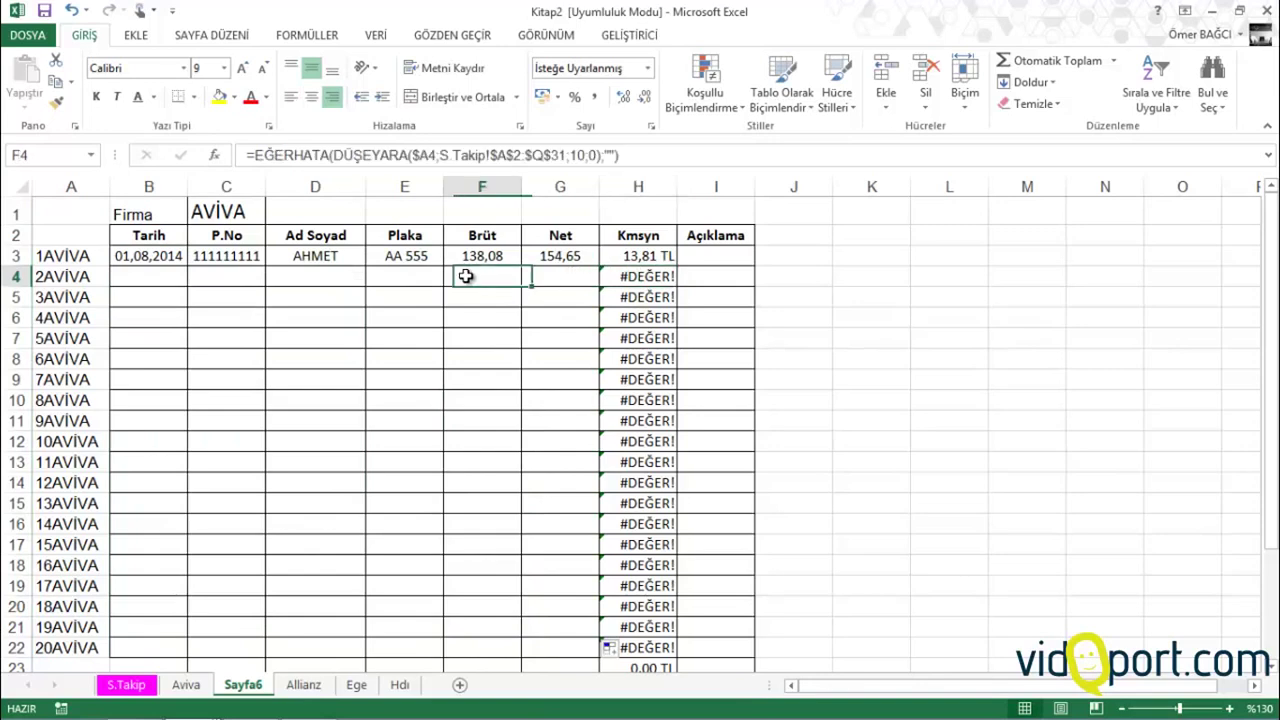
left_click(658, 262)
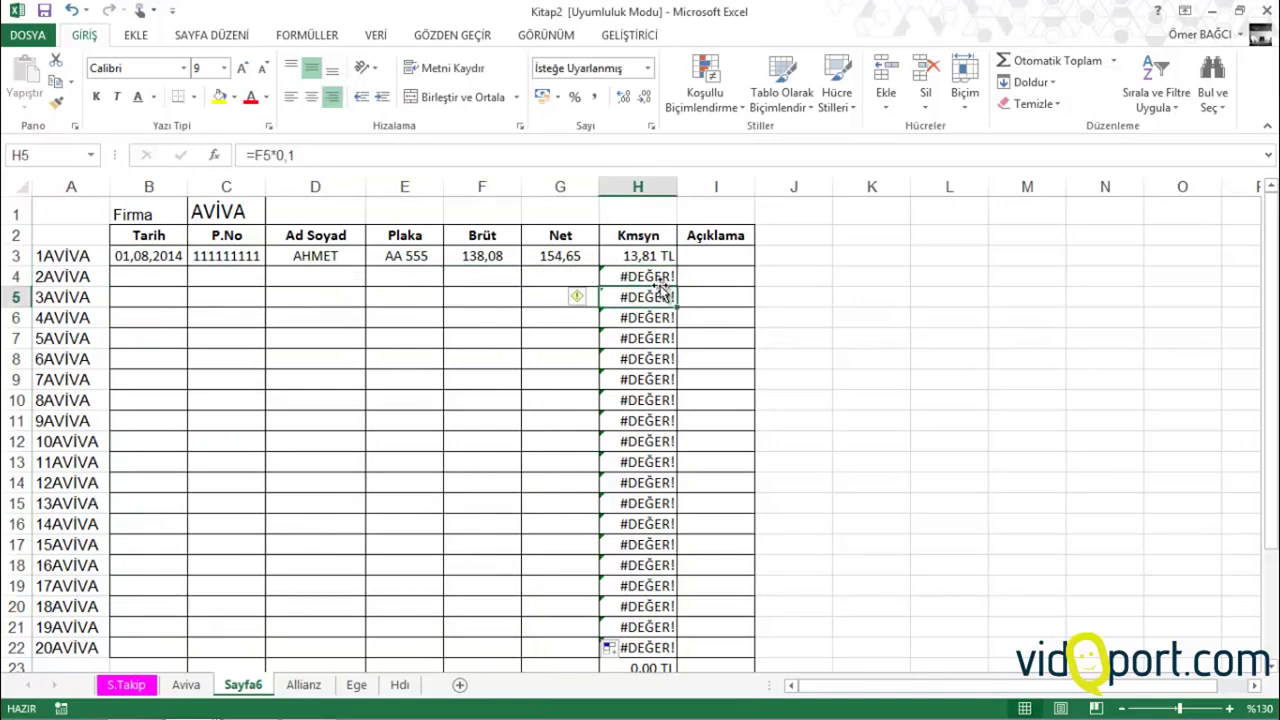
left_click(252, 155)
type("eğer")
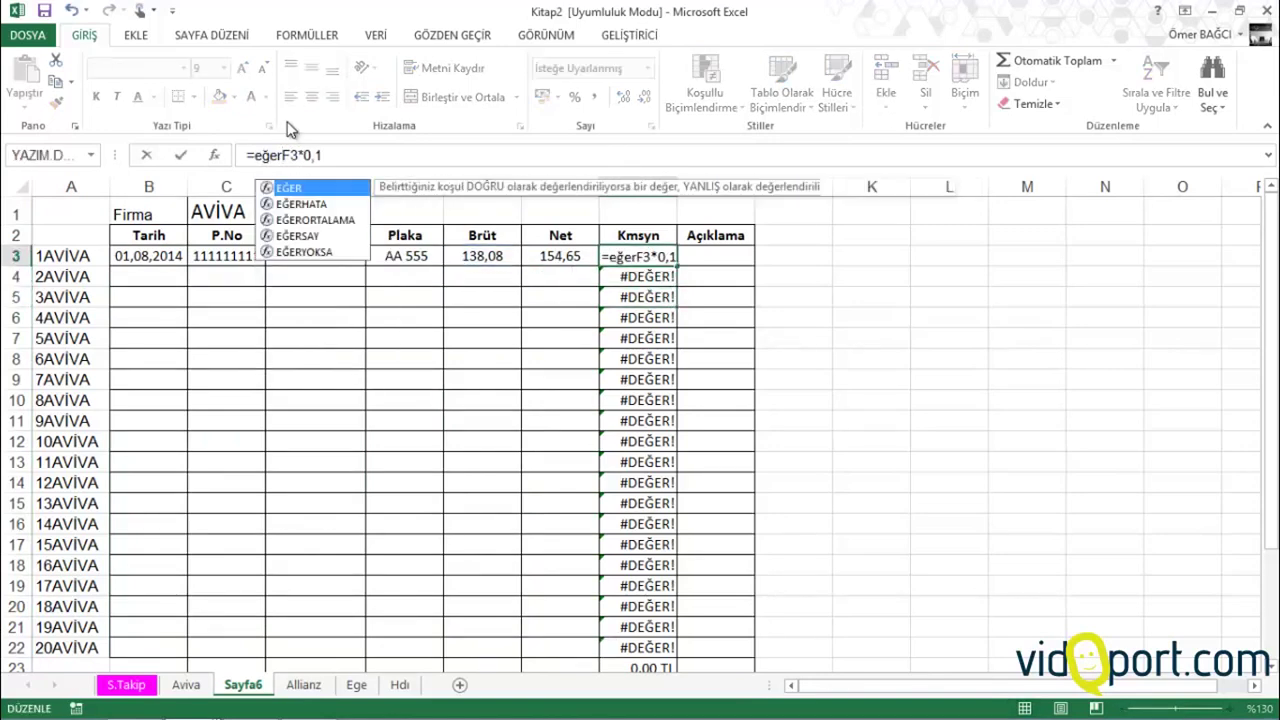
type("hata(")
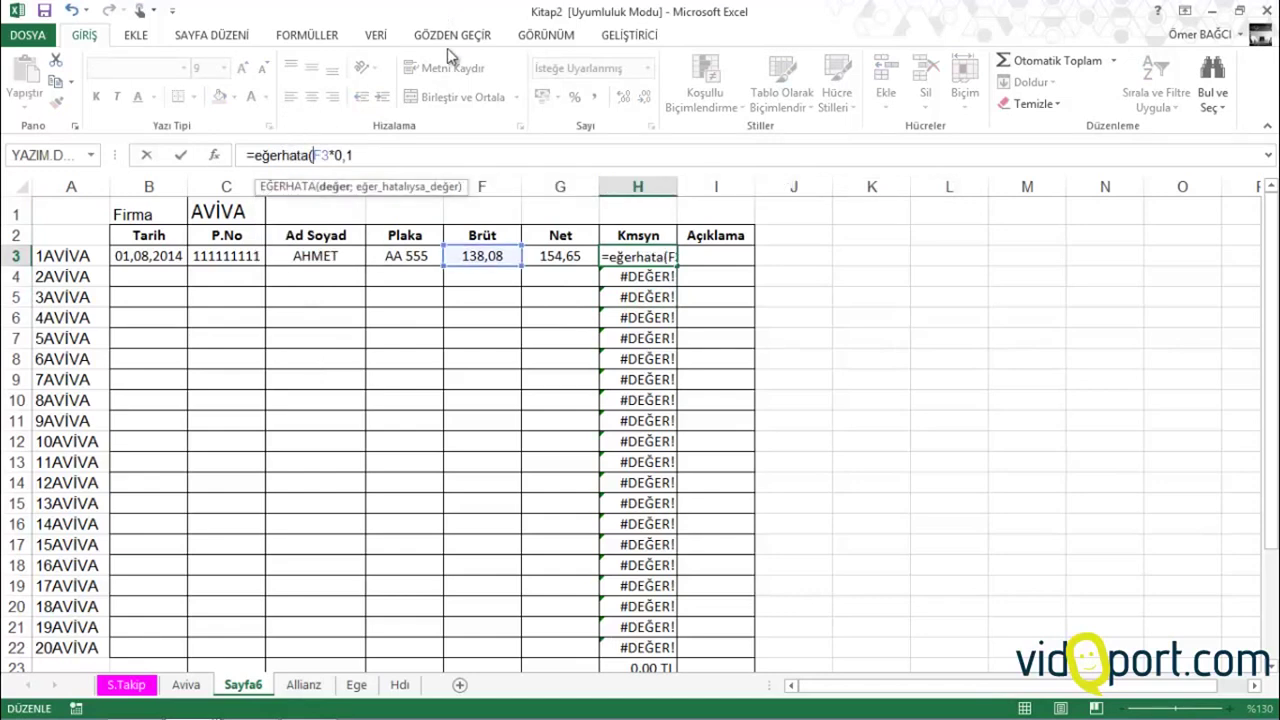
type(";\"")
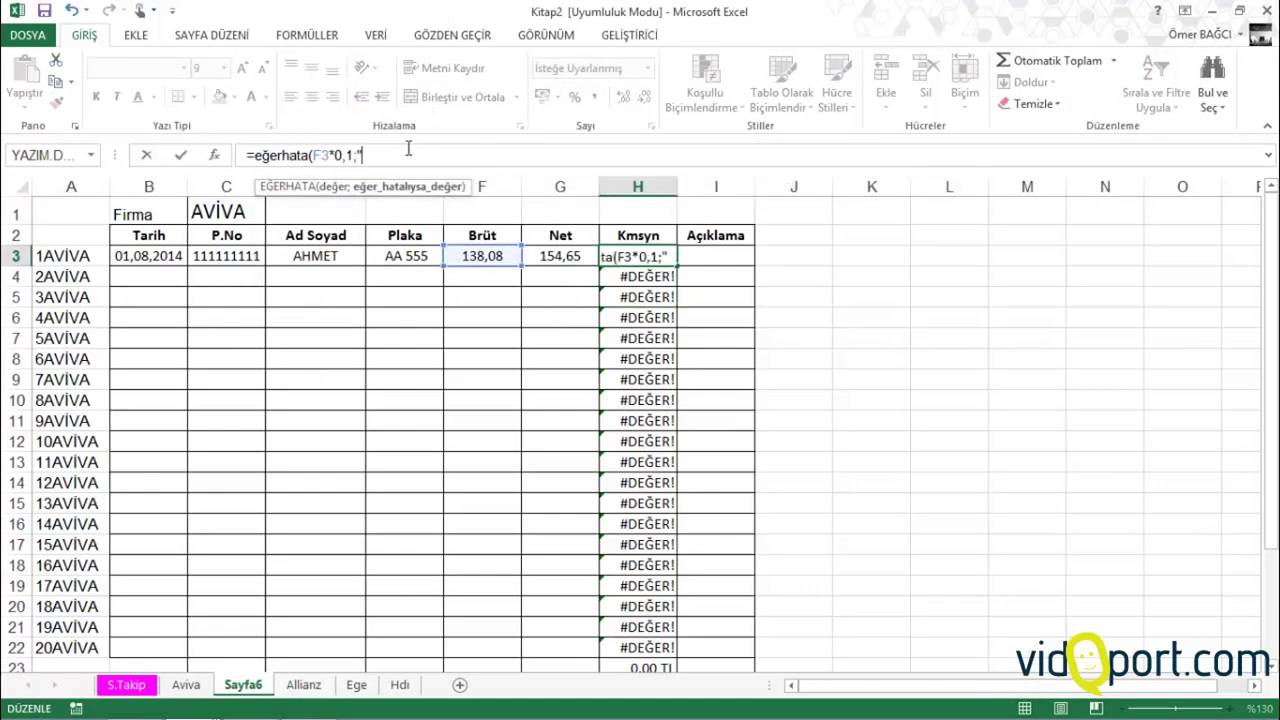
type("\")")
key("Return")
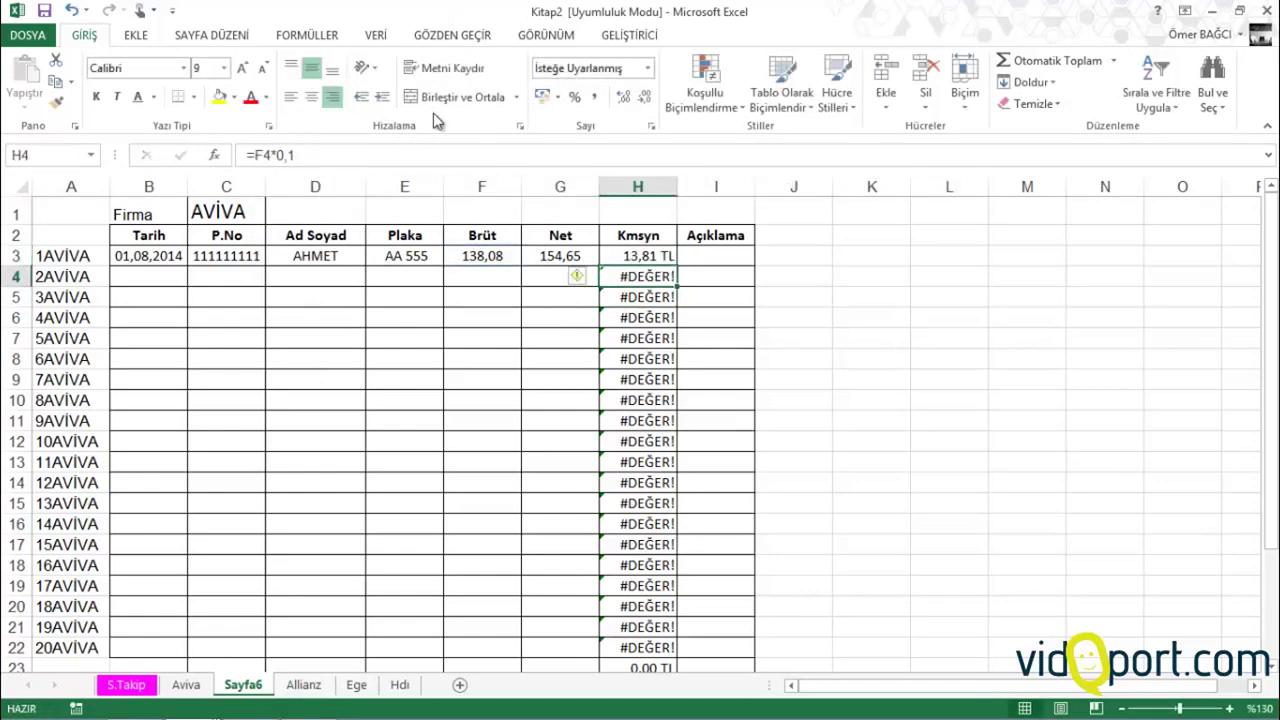
left_click(668, 262)
double_click(676, 266)
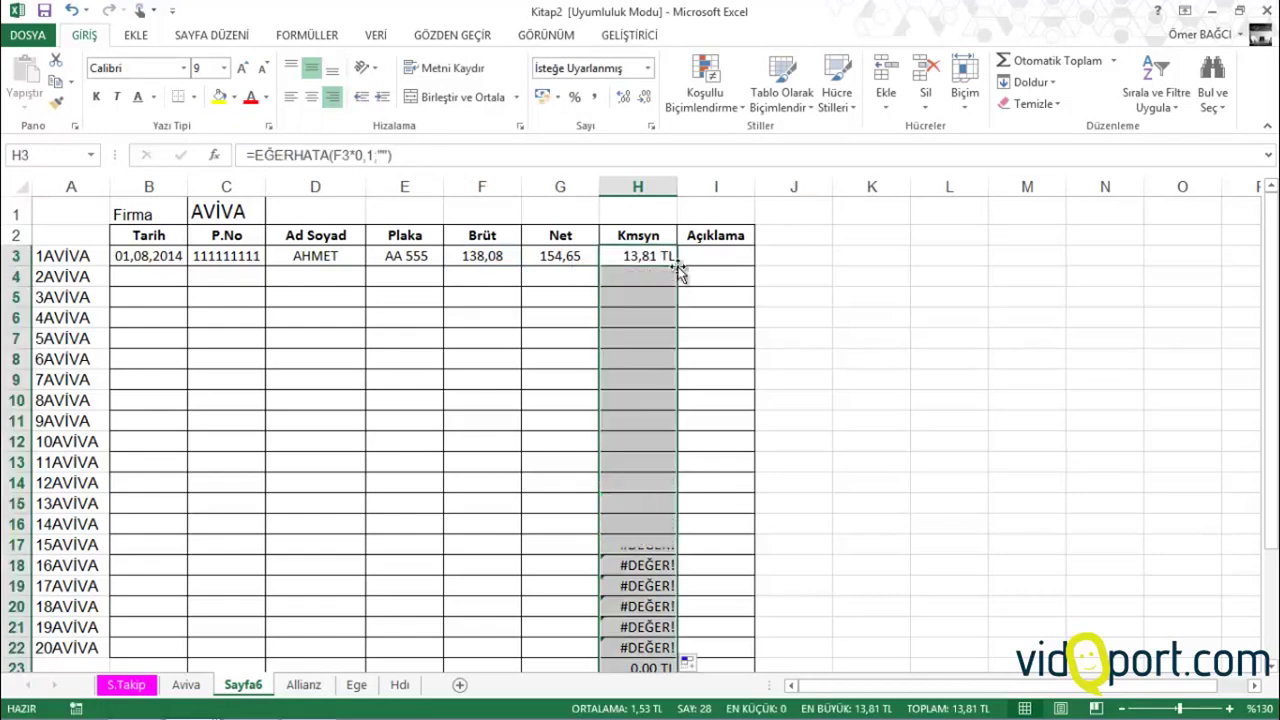
Step: Copy ALLIANZ from S.Takip's L3 into Sayfa6's company cell C1
left_click(163, 257)
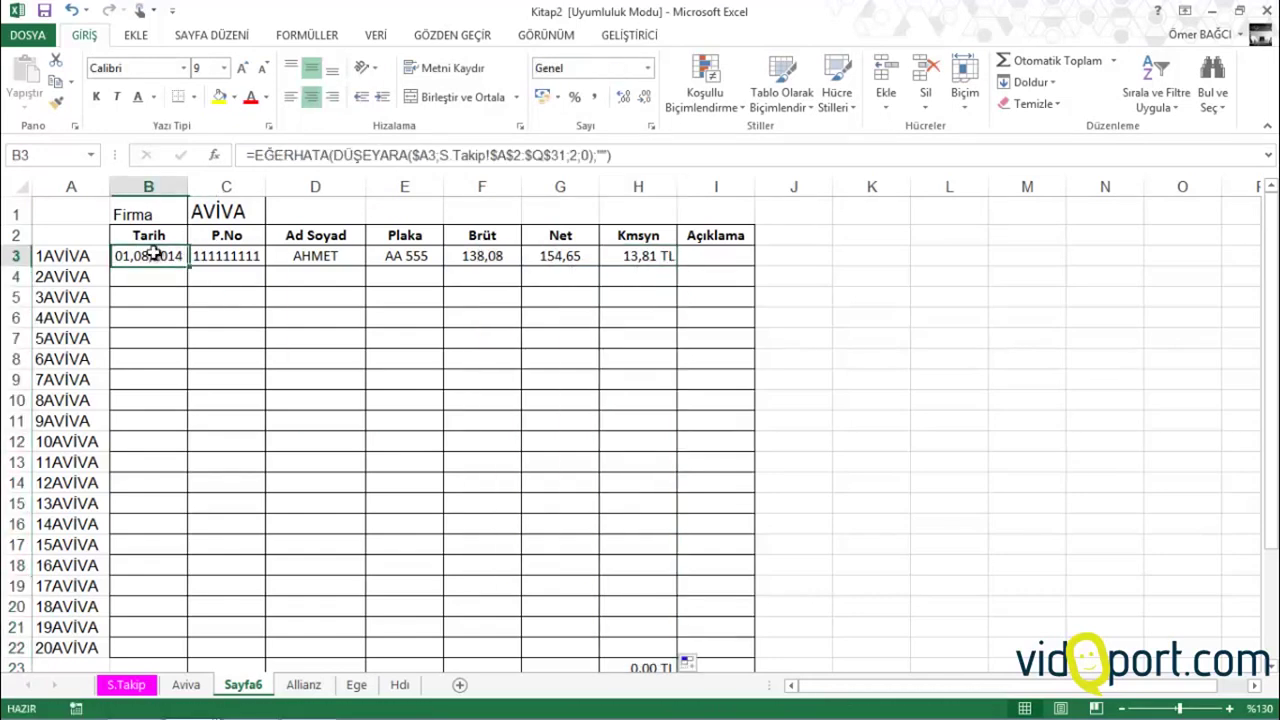
left_click(220, 209)
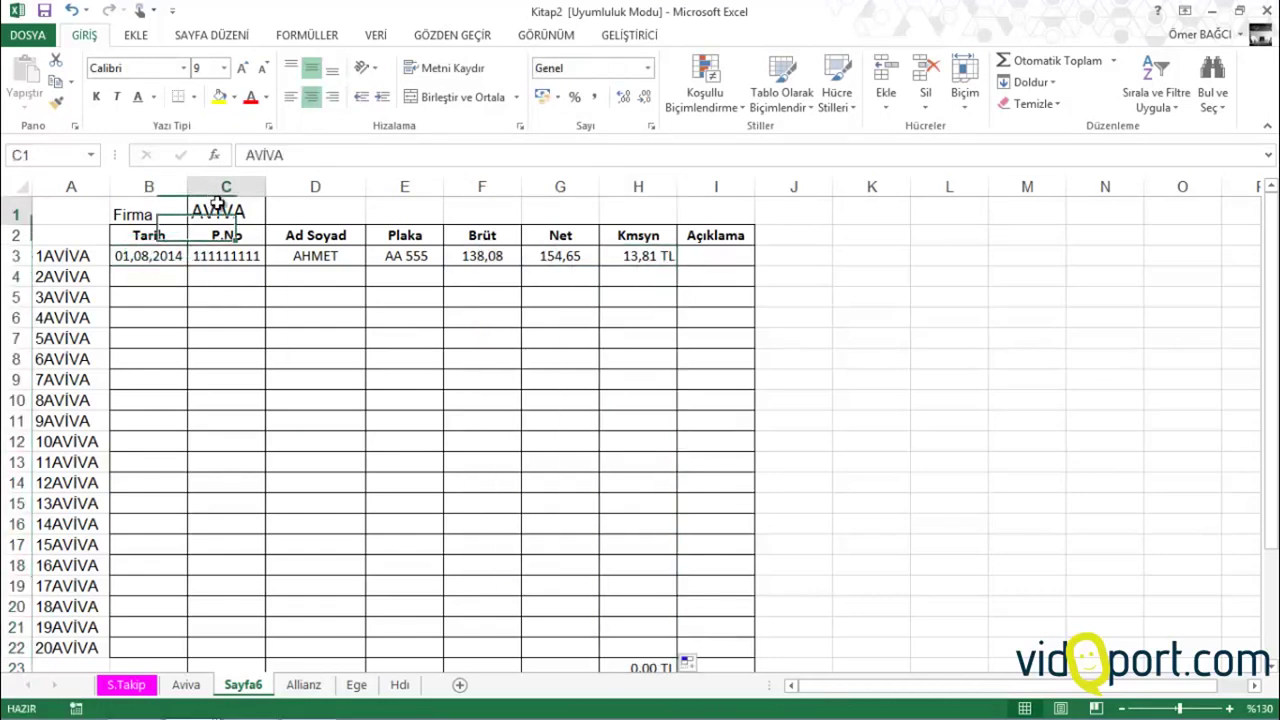
left_click(127, 684)
left_click(1115, 233)
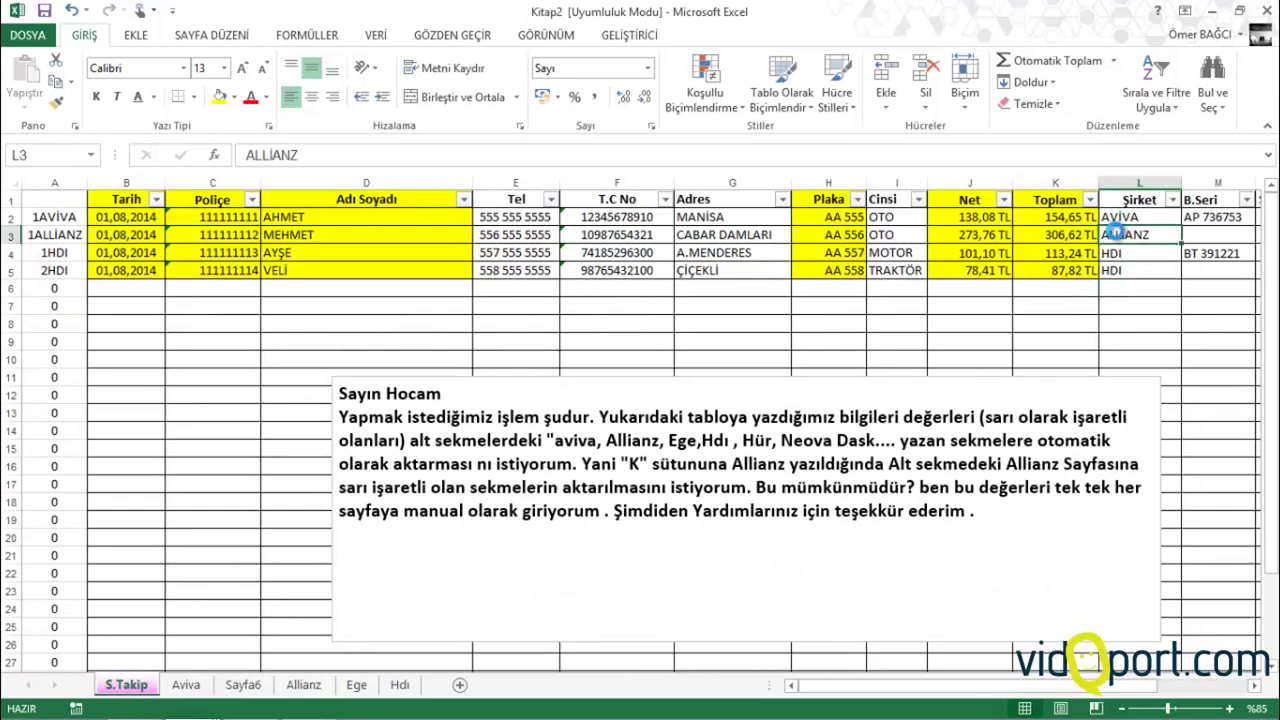
key("ctrl+c")
left_click(262, 690)
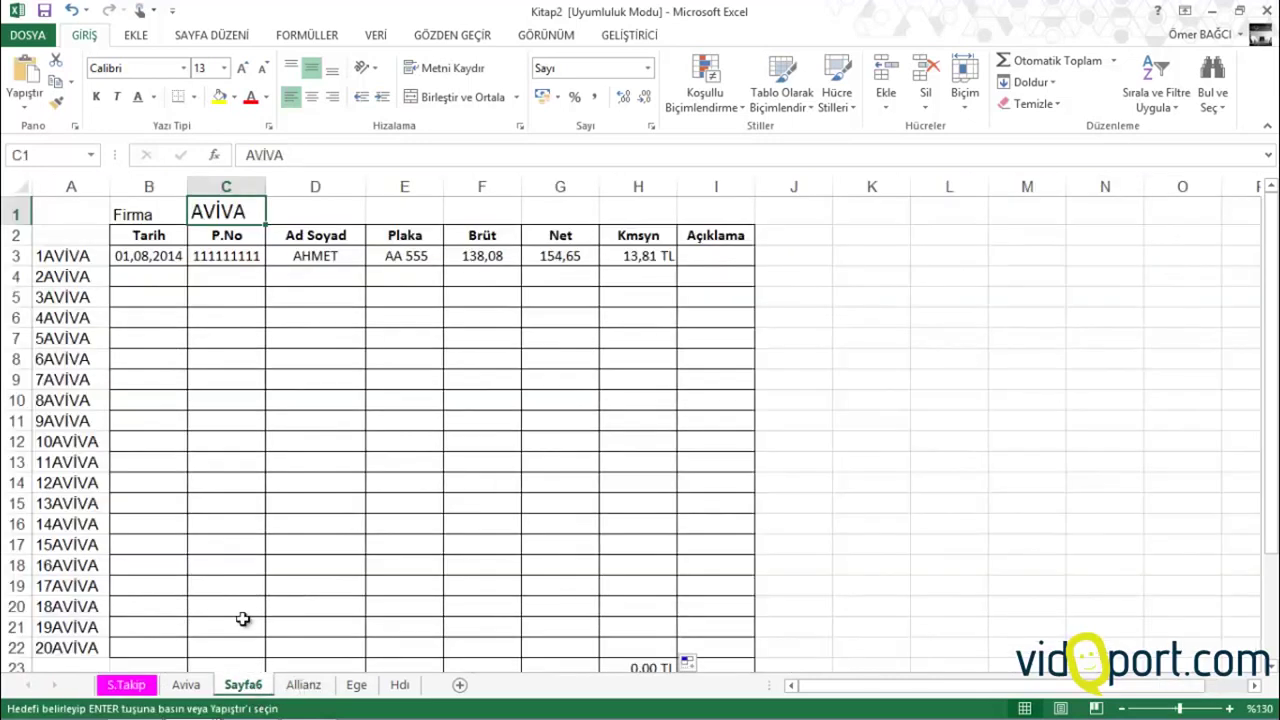
key("ctrl+v")
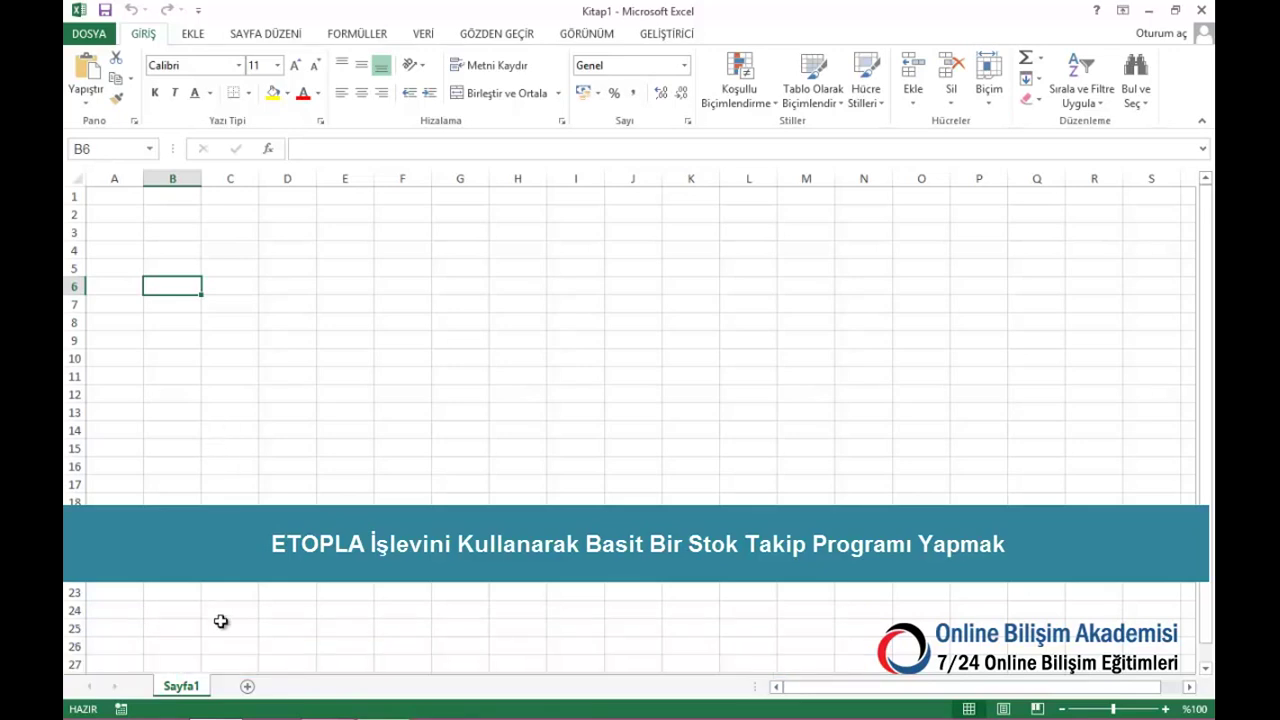
Step: Add sheets Sayfa2 and Sayfa3, then group Sayfa1 with Sayfa2
left_click(249, 688)
left_click(306, 688)
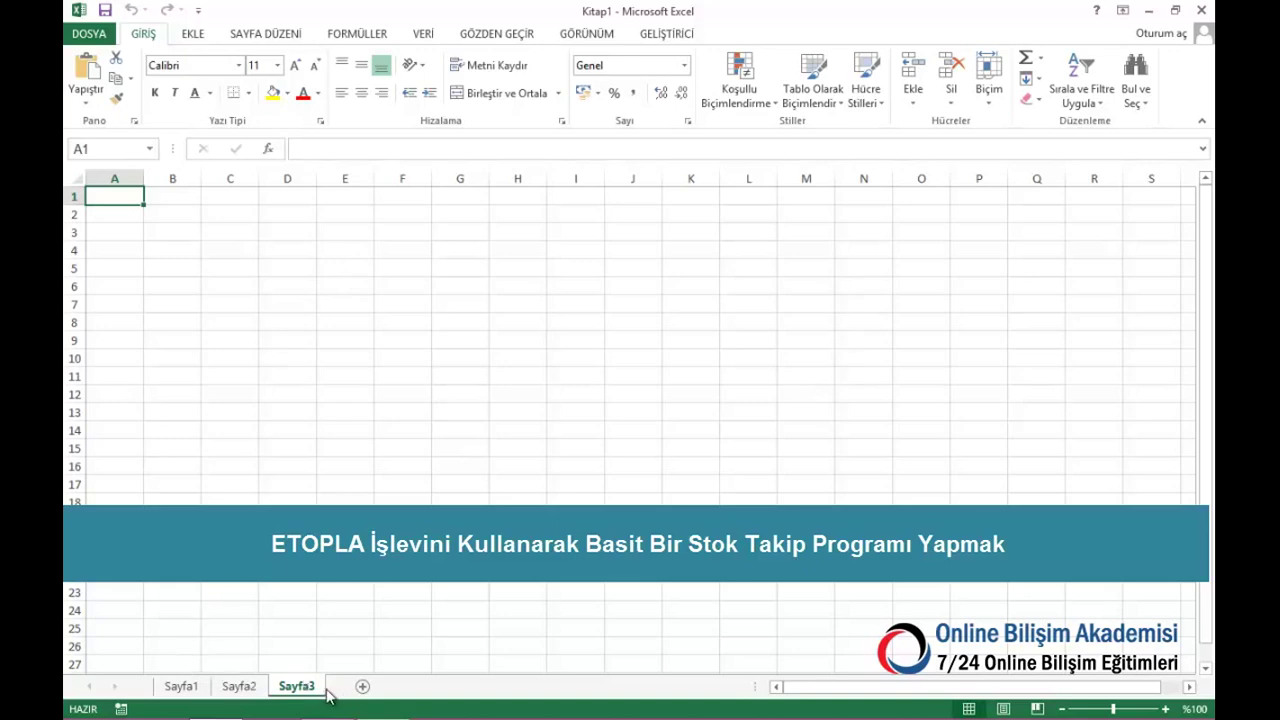
left_click(185, 687)
left_click(238, 687, "ctrl")
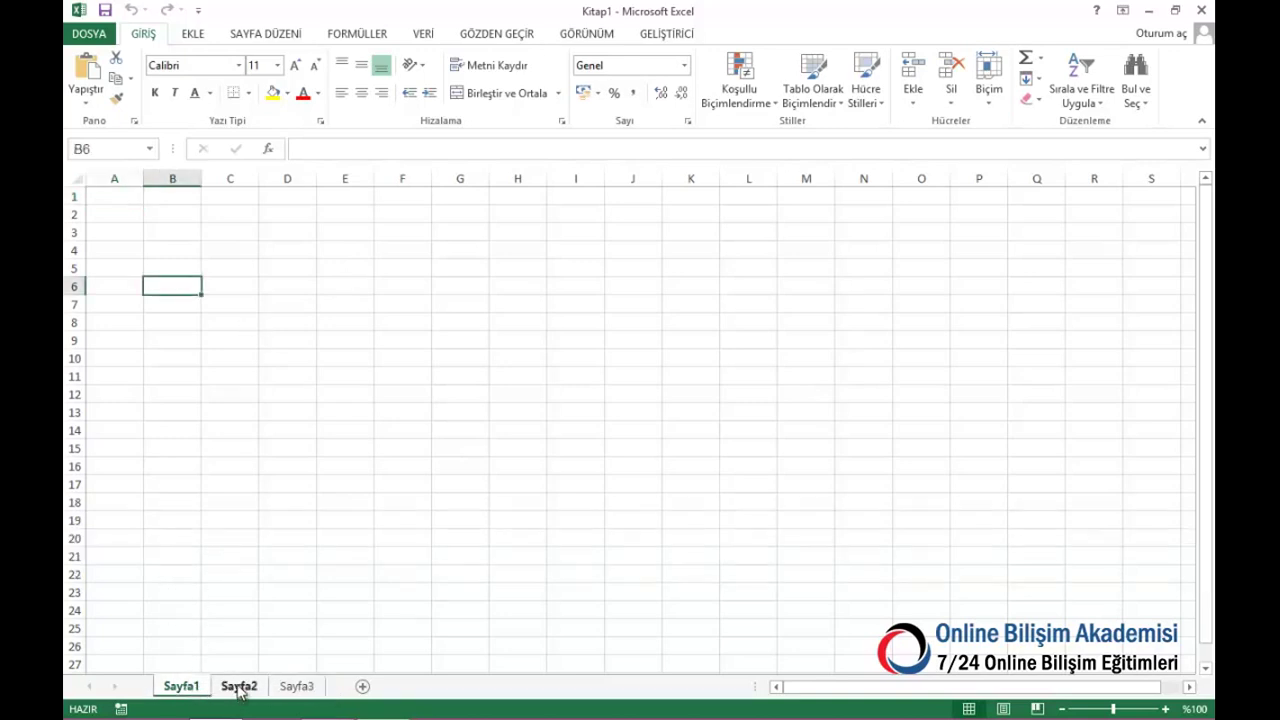
Step: Enter headers Gün, Ay, Yıl, TARih, Ürün, Adet in A1:F1, then select A1:F25
left_click(108, 200)
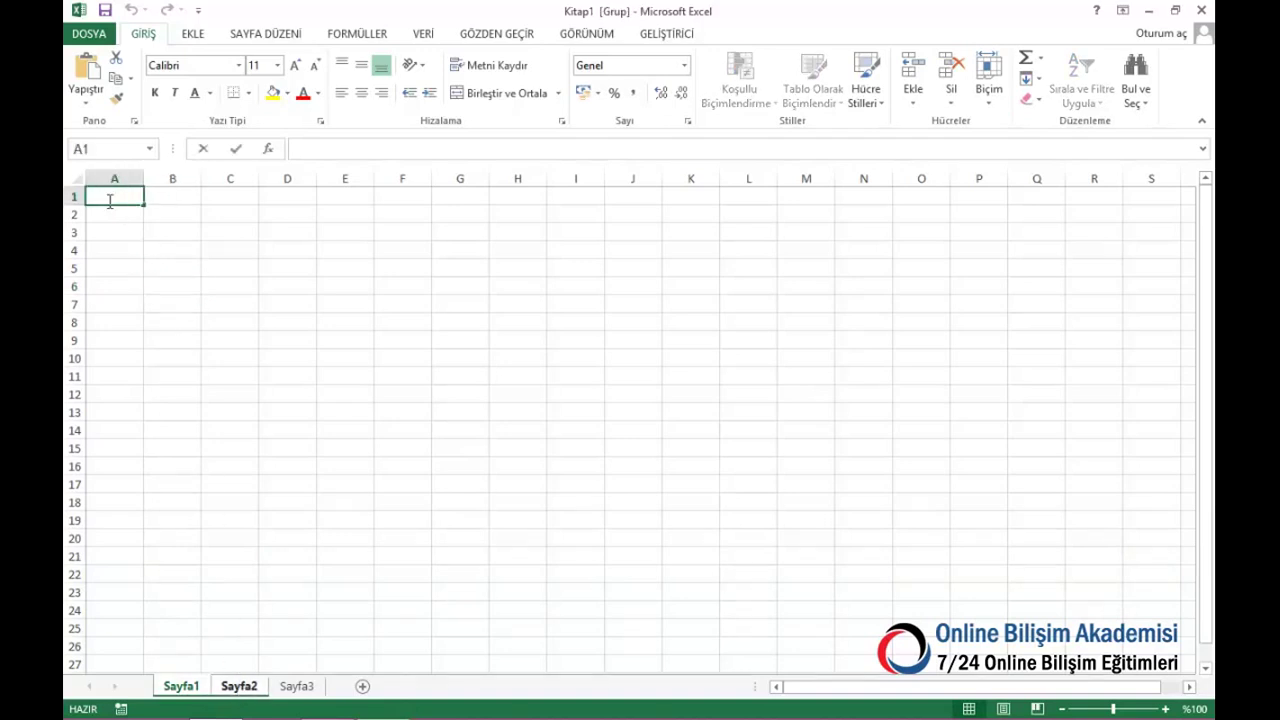
type("Gün")
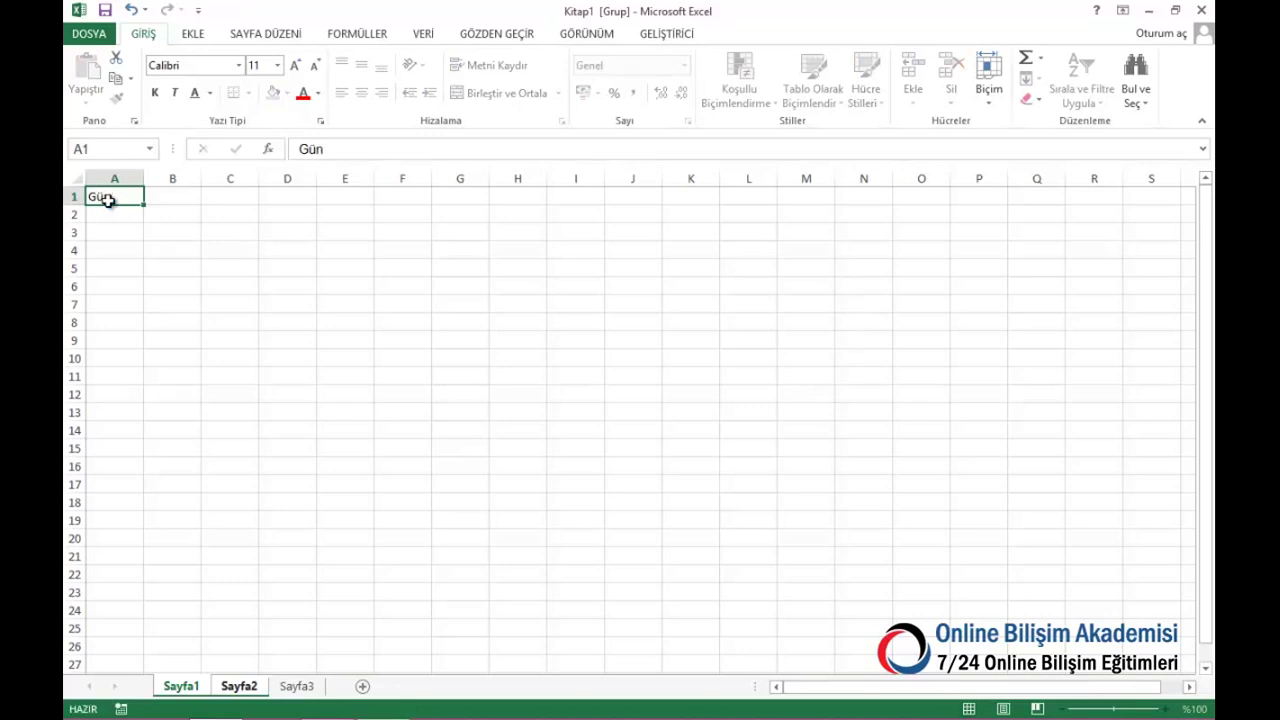
key("Tab")
type("Ay")
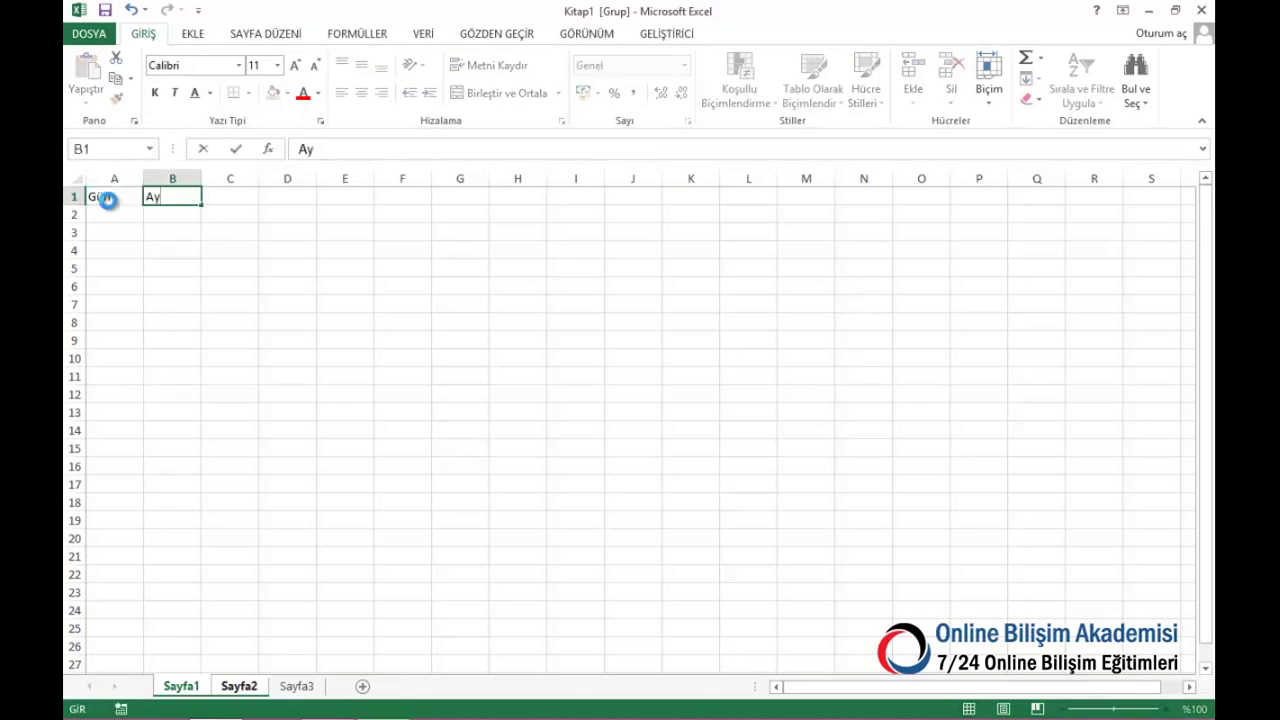
key("Tab")
type("Y")
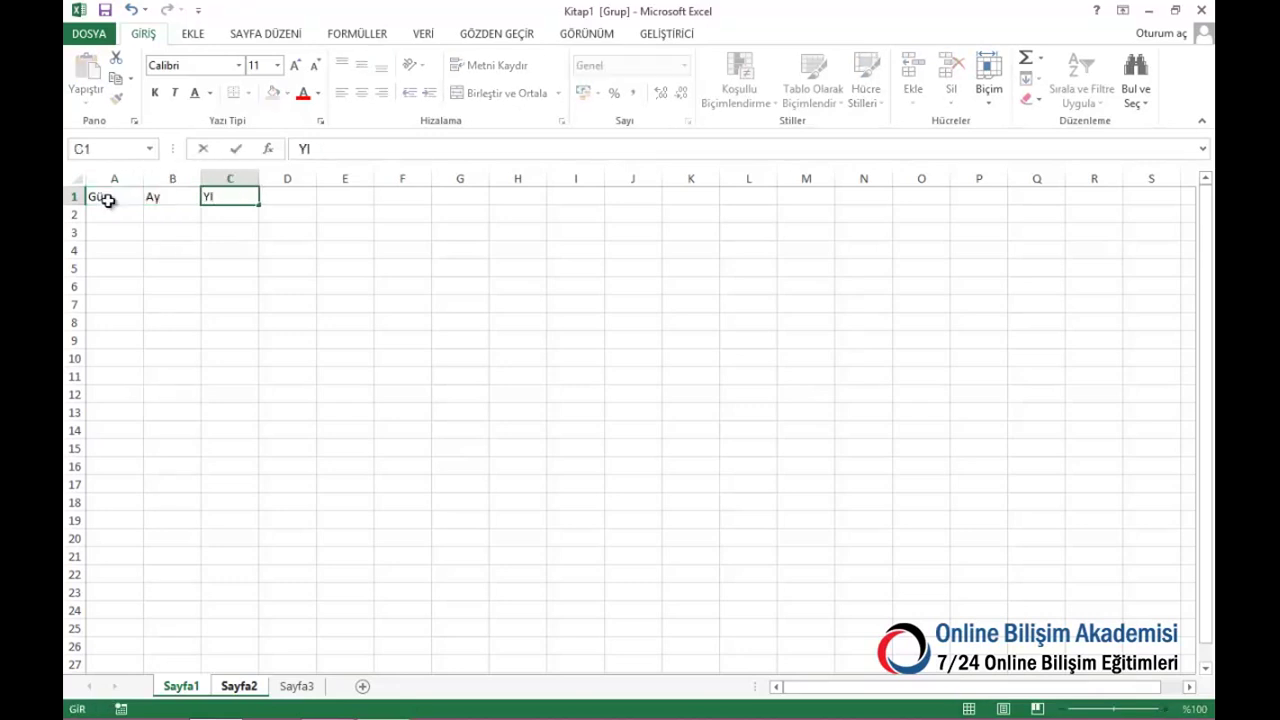
type("ıl")
key("Tab")
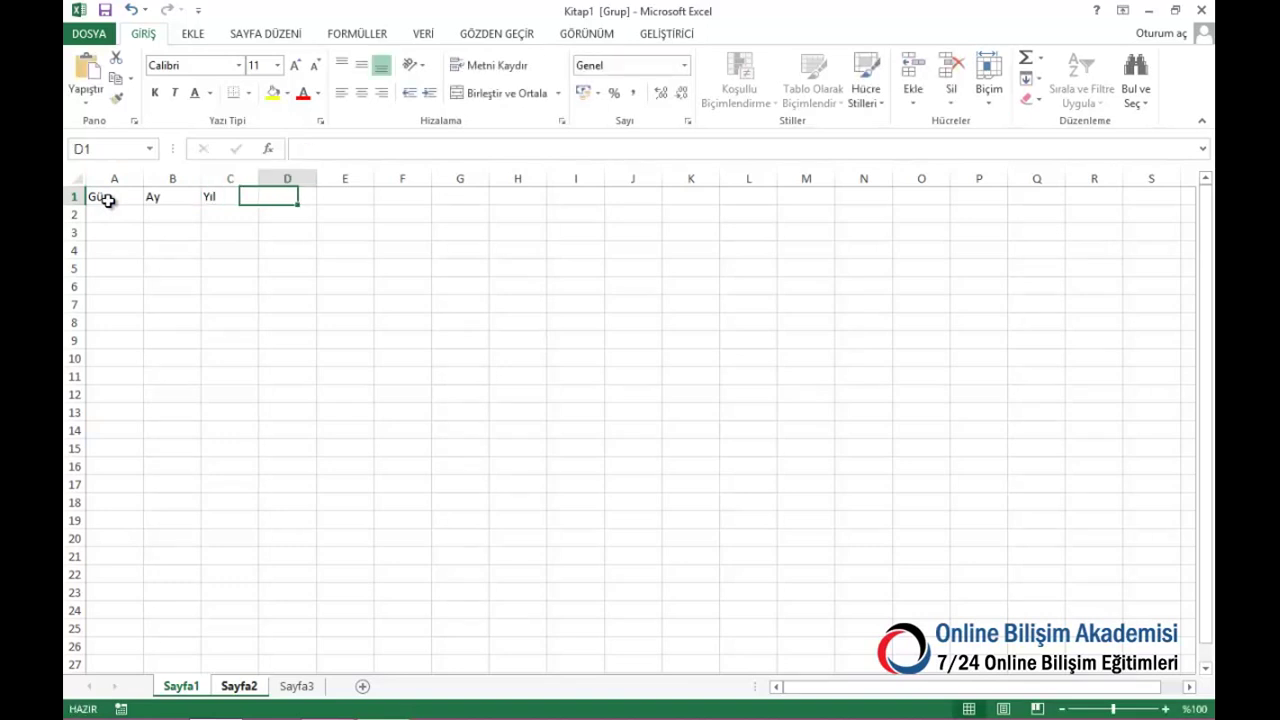
type("TAR")
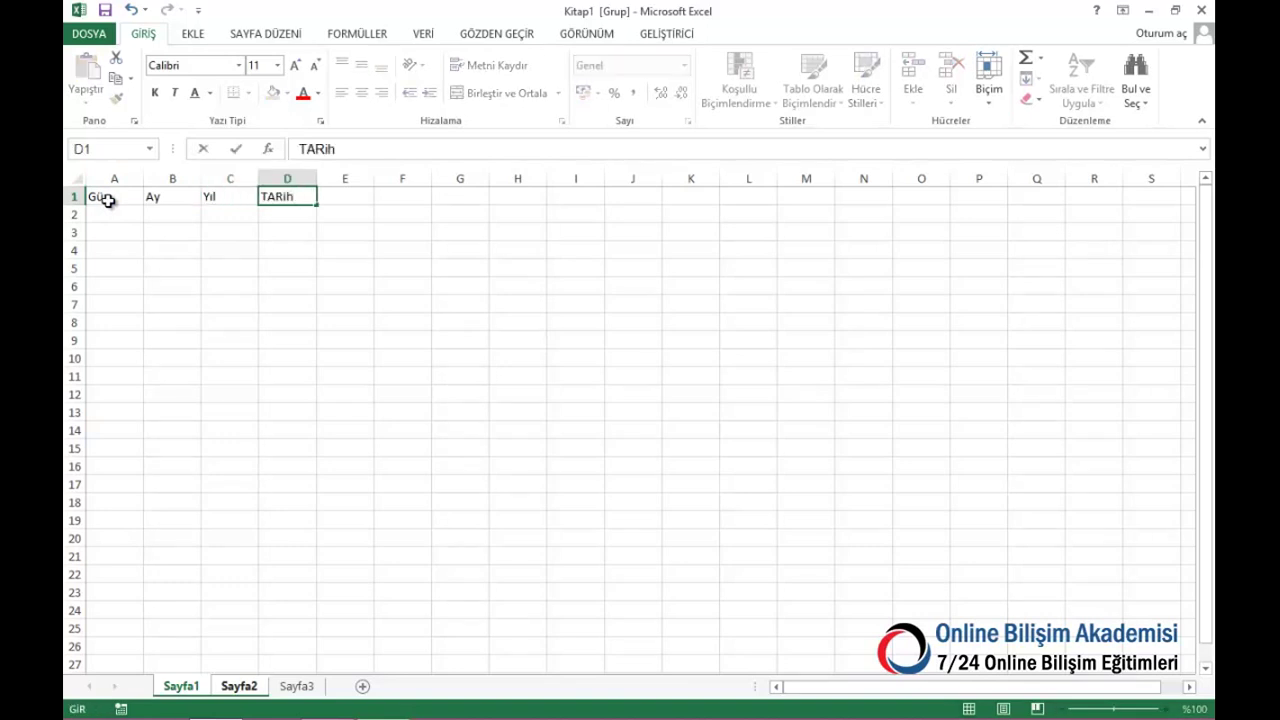
type("ih")
key("Tab")
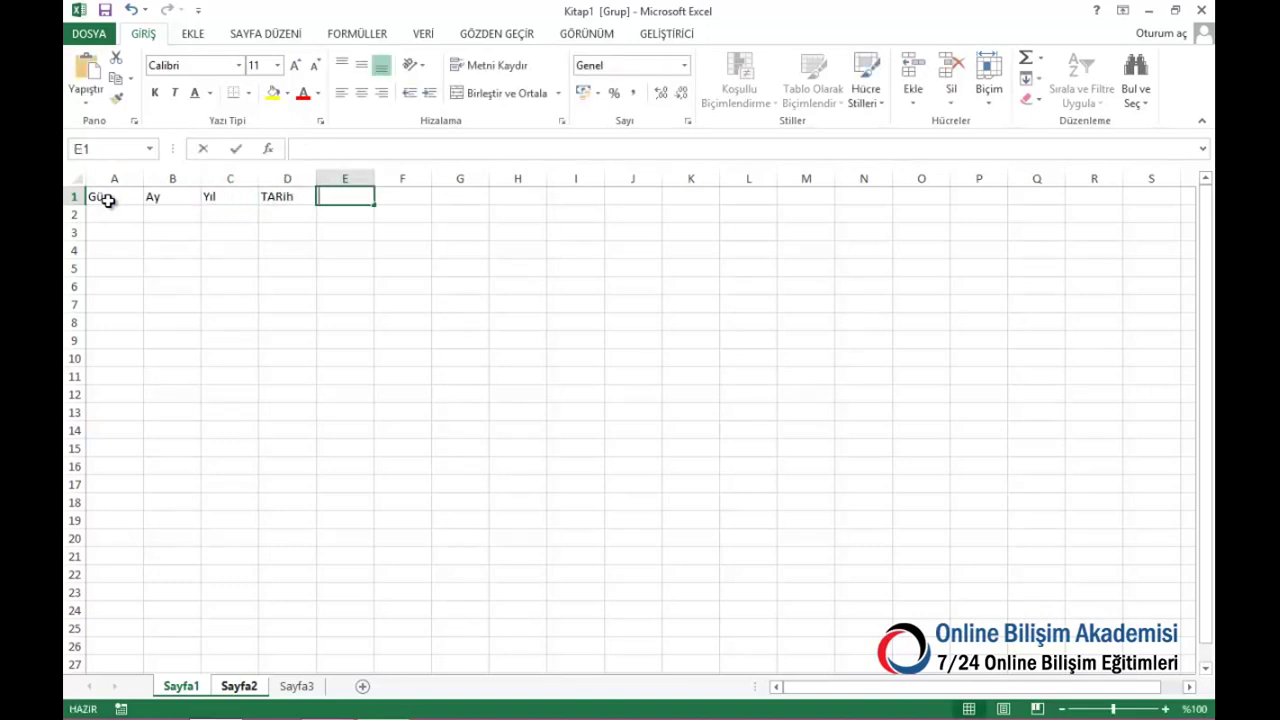
type("Ürün")
key("Tab")
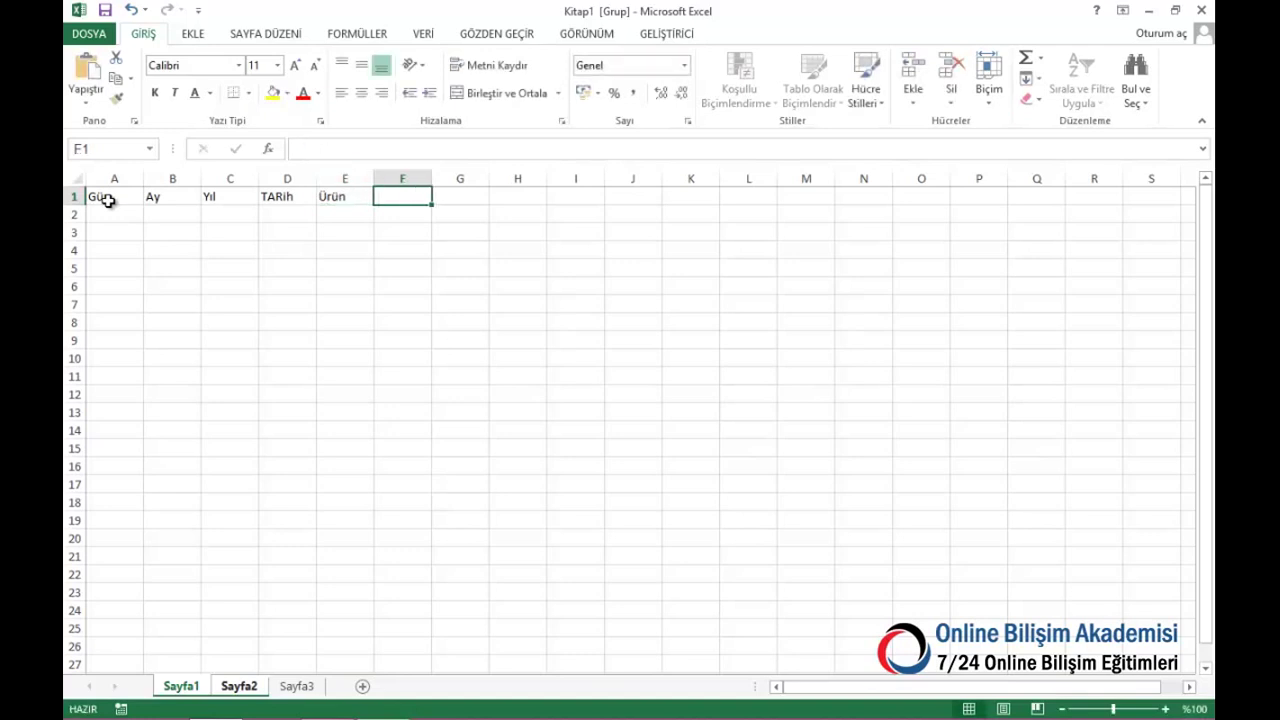
type("Adet")
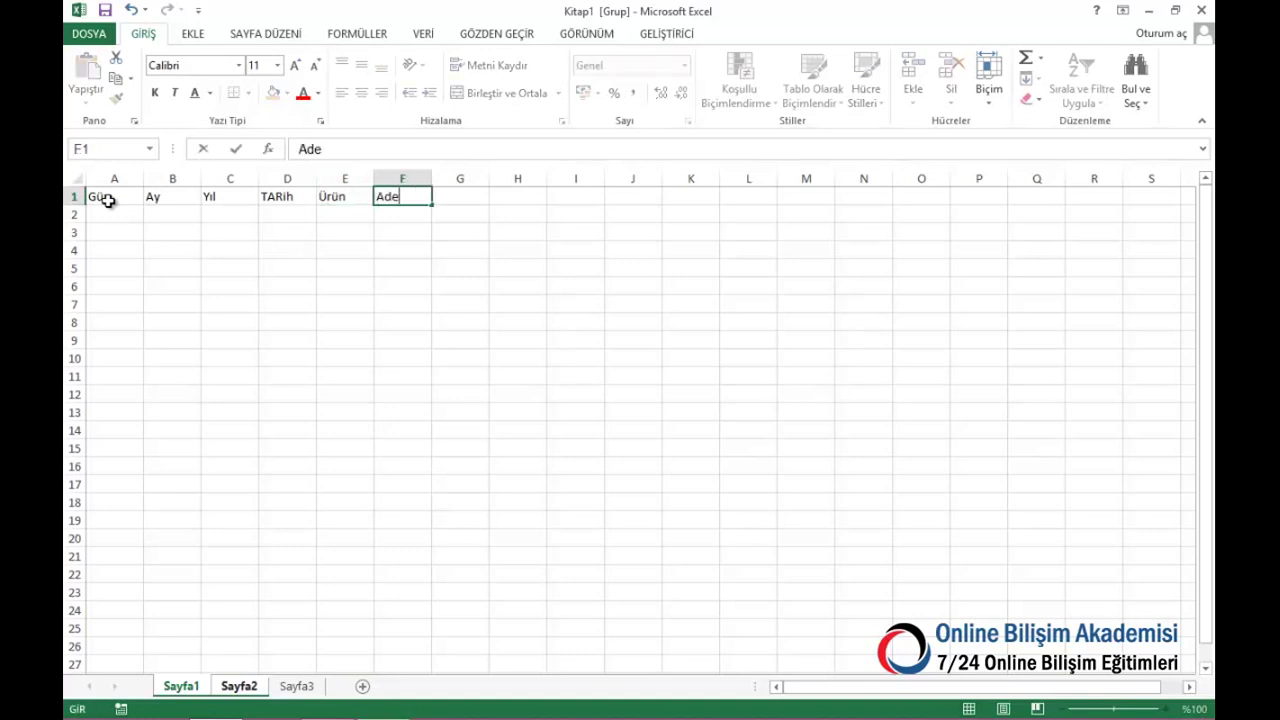
key("Return")
left_click_drag(118, 190, 390, 632)
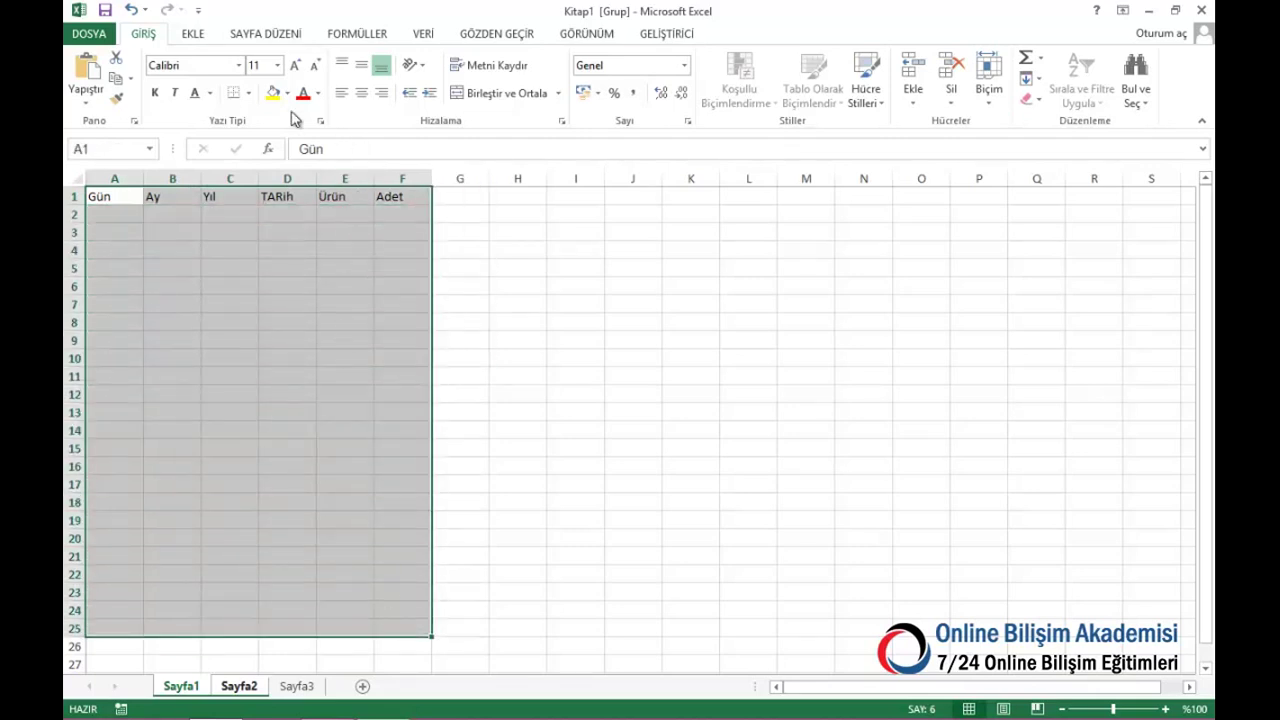
Step: Give A1:F25 all borders and bold the header row A1:F1
left_click(248, 93)
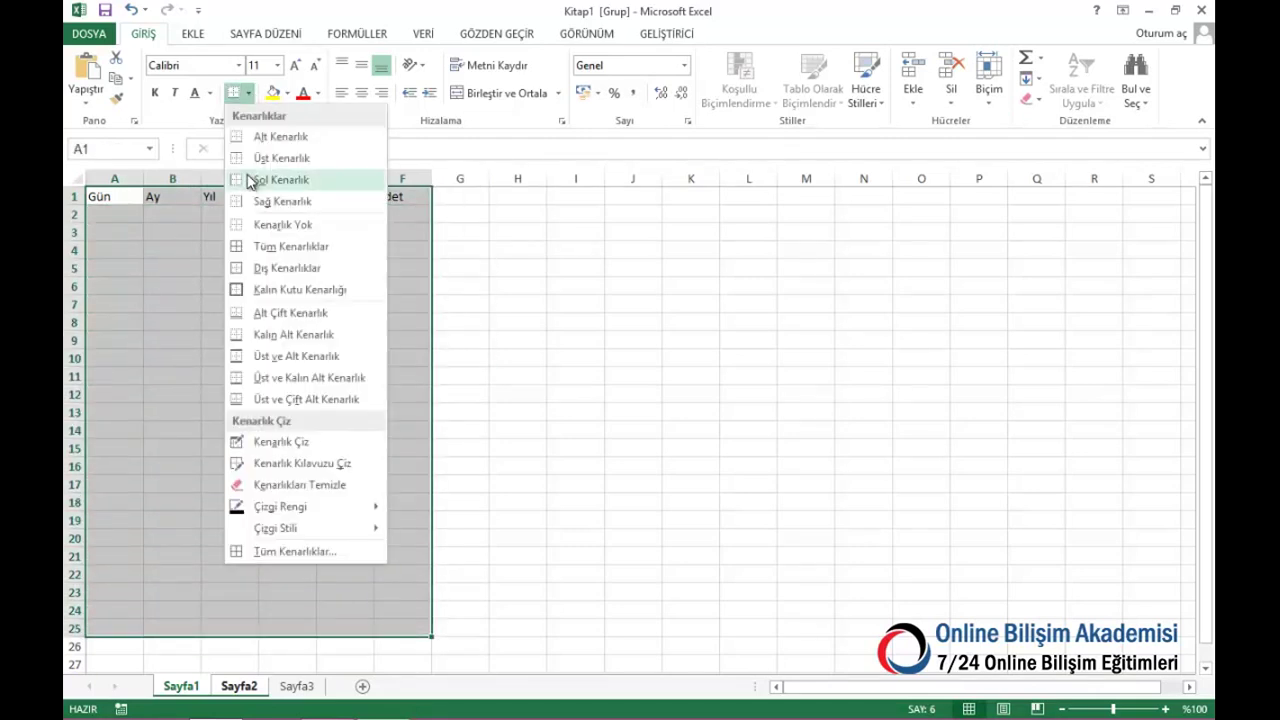
left_click(268, 249)
left_click_drag(115, 196, 390, 196)
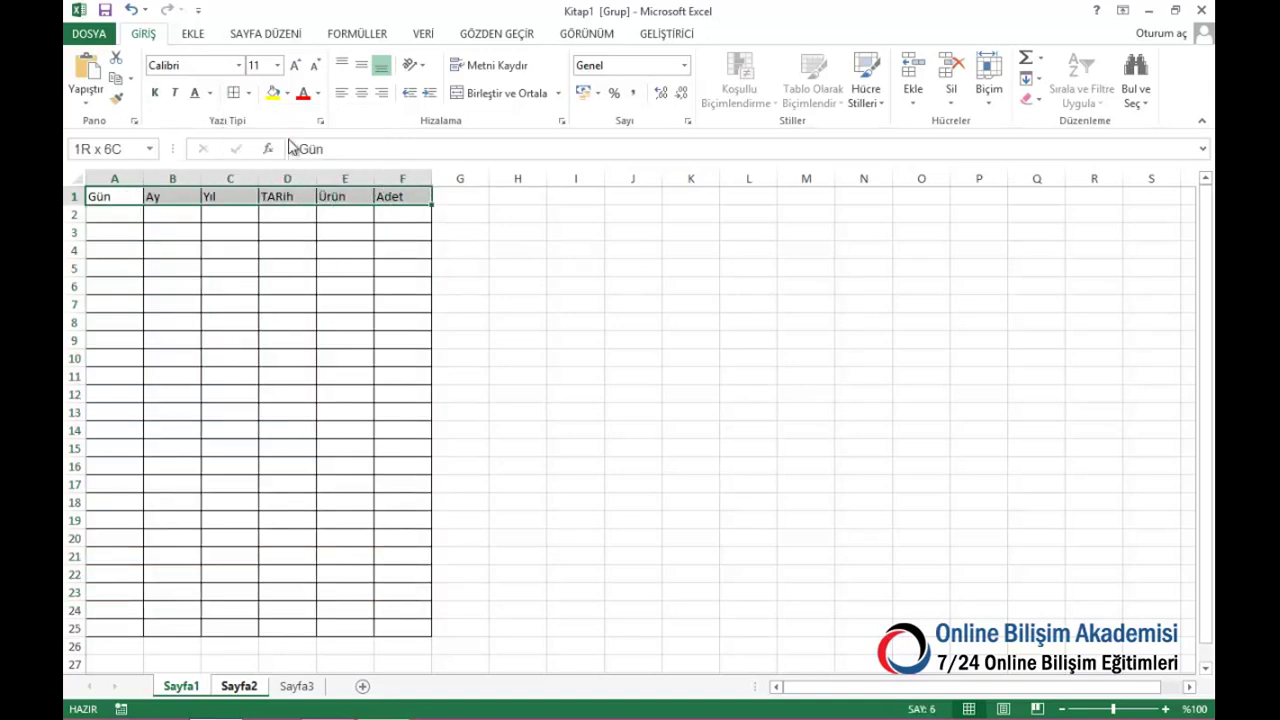
left_click(155, 92)
Step: Widen columns D and E, then go to the blank Sayfa3 sheet
left_click_drag(311, 177, 650, 190)
left_click(534, 410)
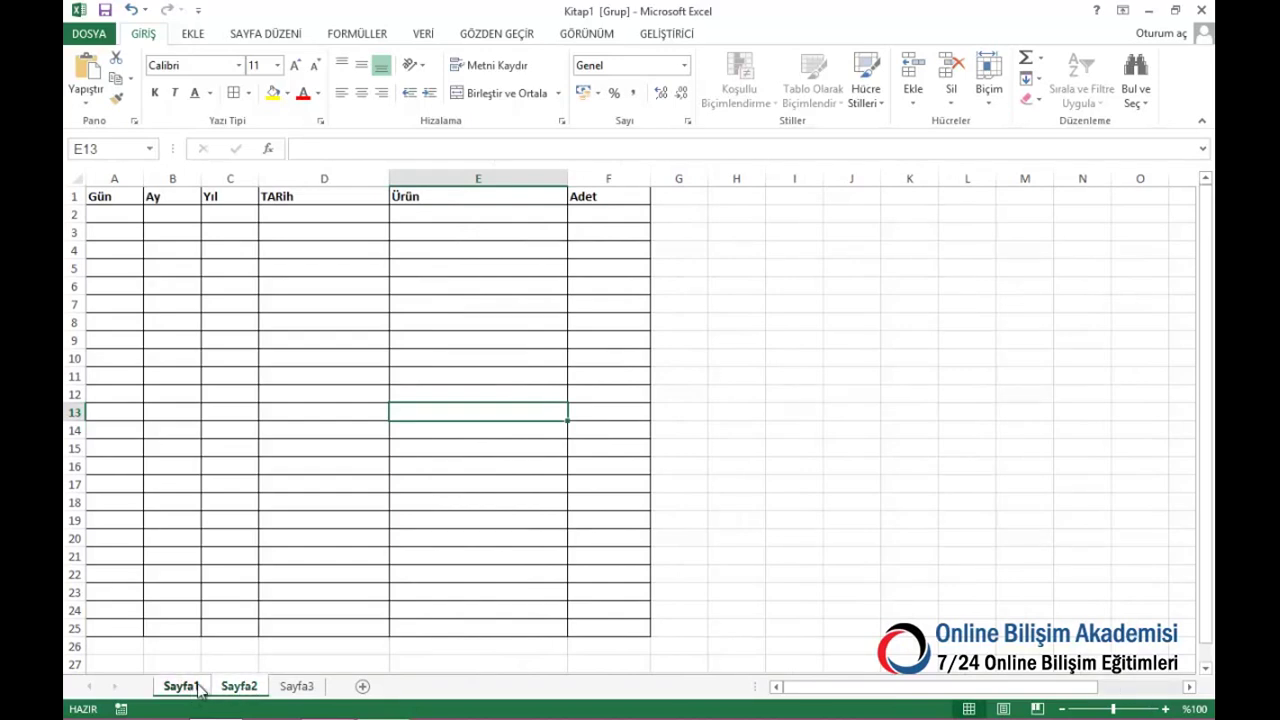
left_click(296, 686)
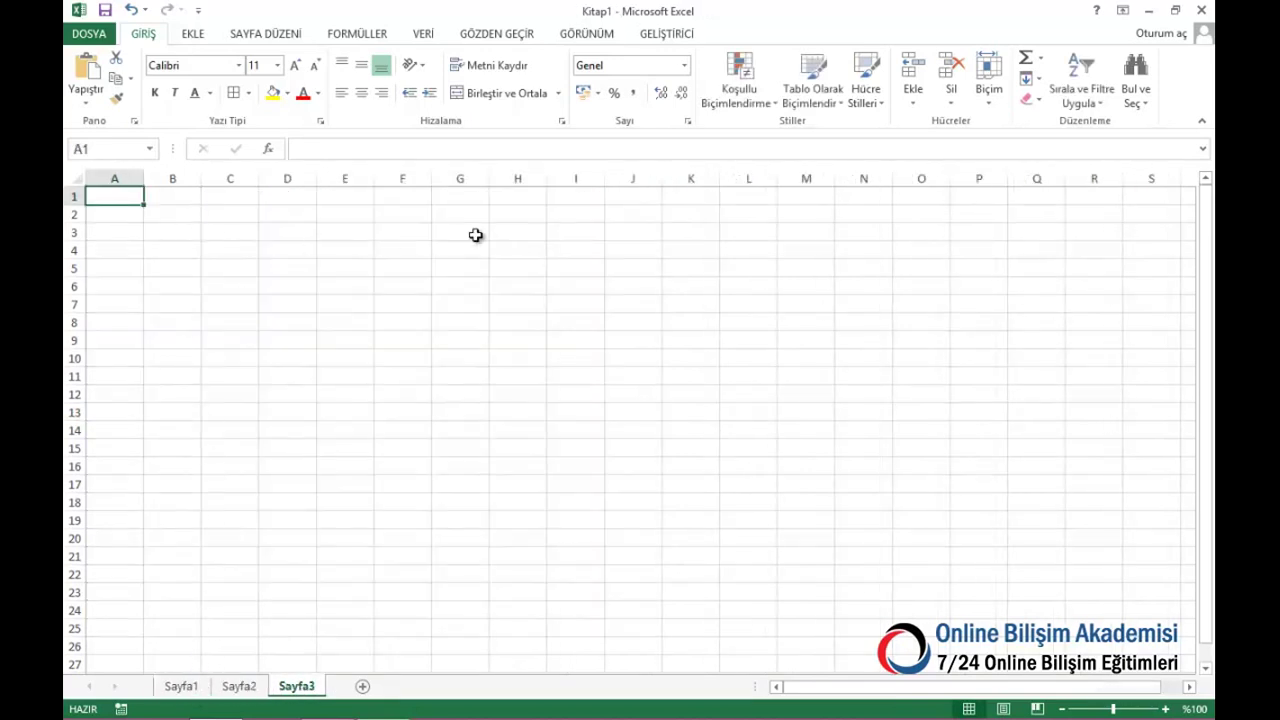
Step: Enter the heading 'Ürünler' in cell K1 of Sayfa3
left_click(708, 198)
type("Ürü")
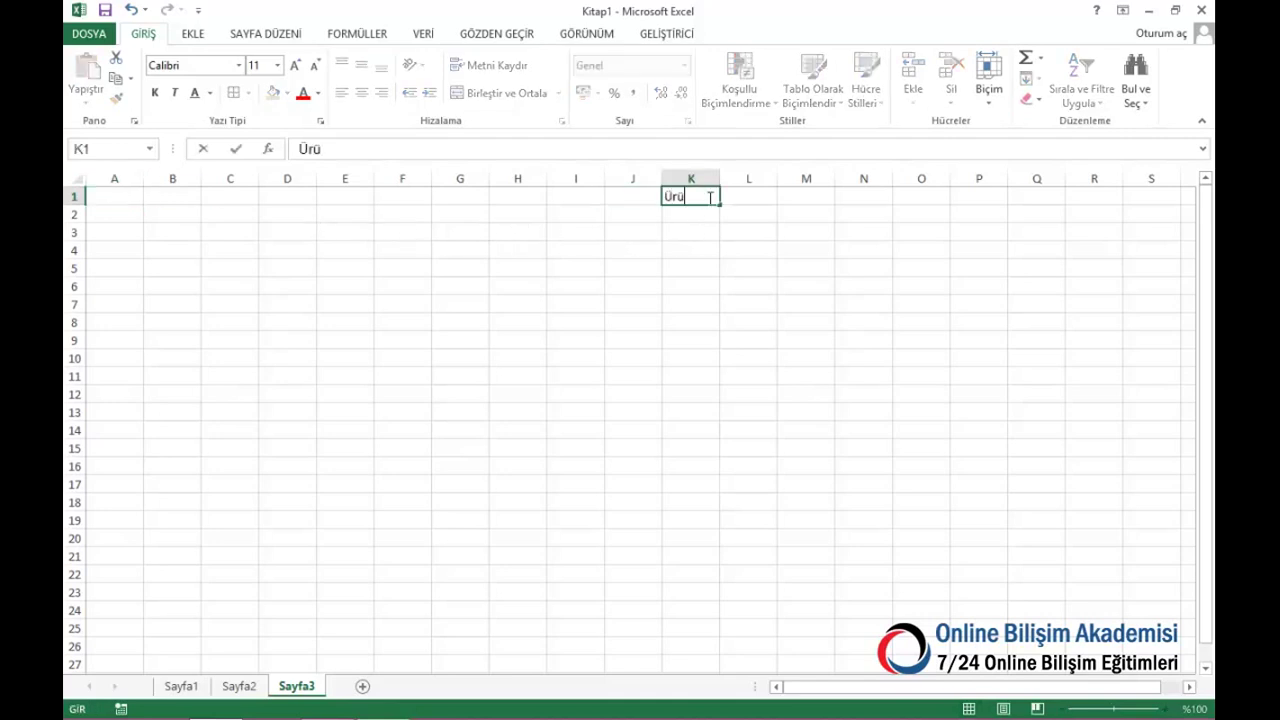
type("nler")
key("ctrl+Return")
left_click(707, 218)
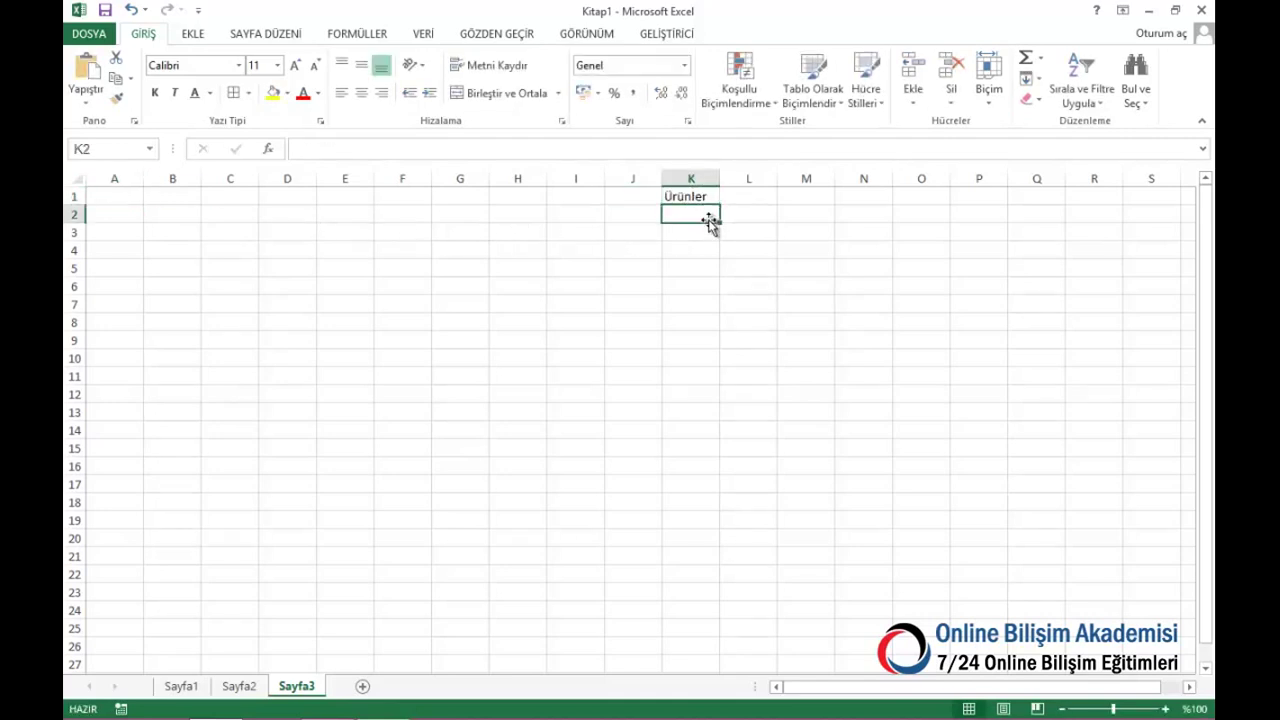
Step: Correct Sayfa1's D1 header to 'Tarih'
left_click(180, 686)
left_click(128, 217)
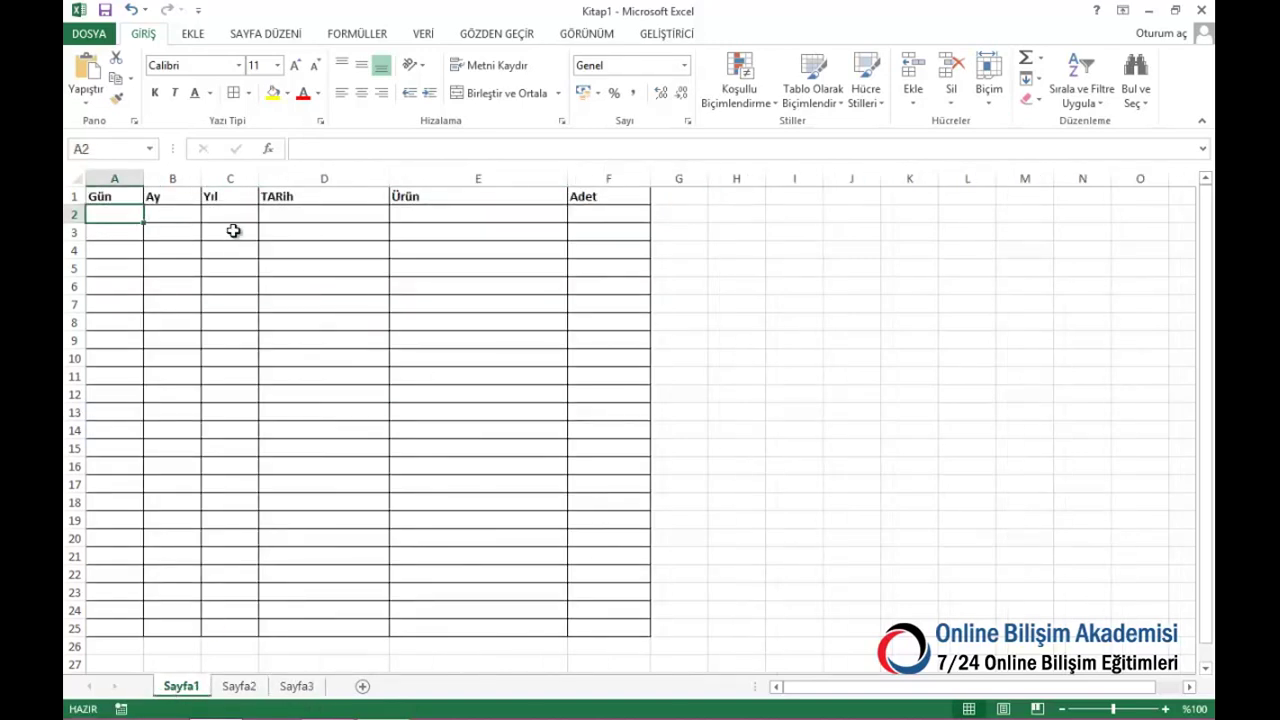
left_click(275, 212)
left_click(300, 197)
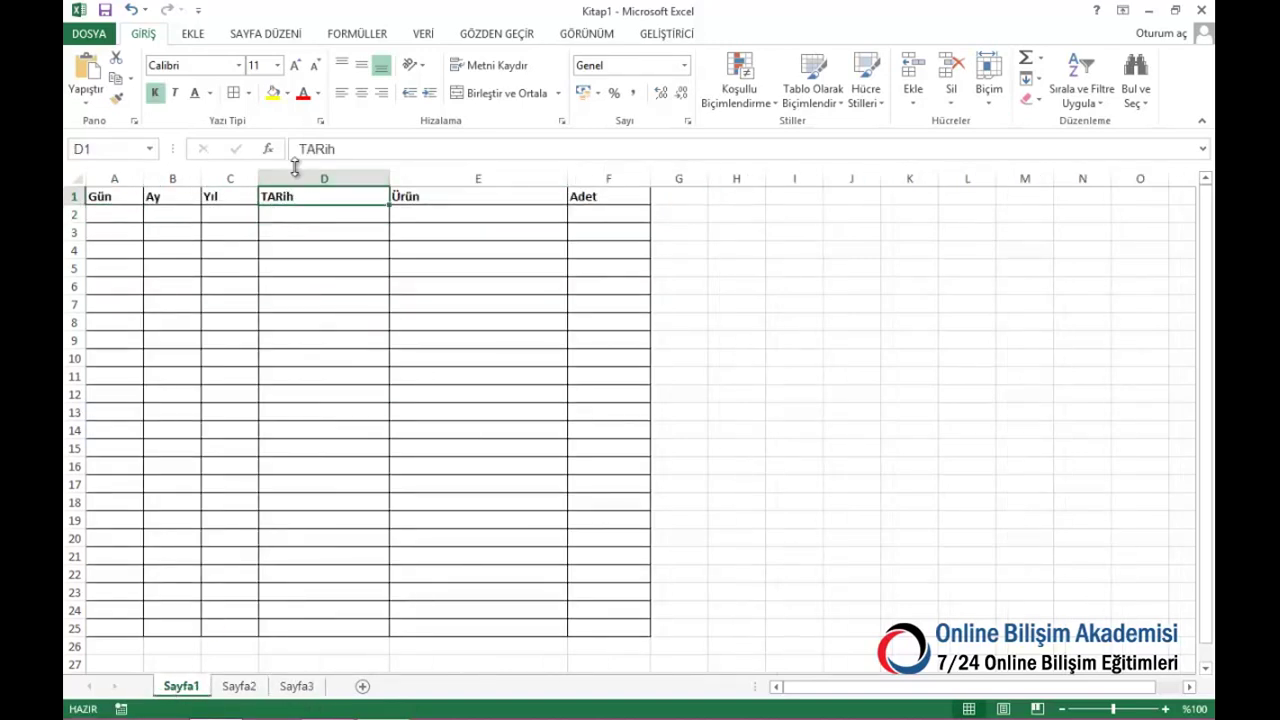
type("Tarih")
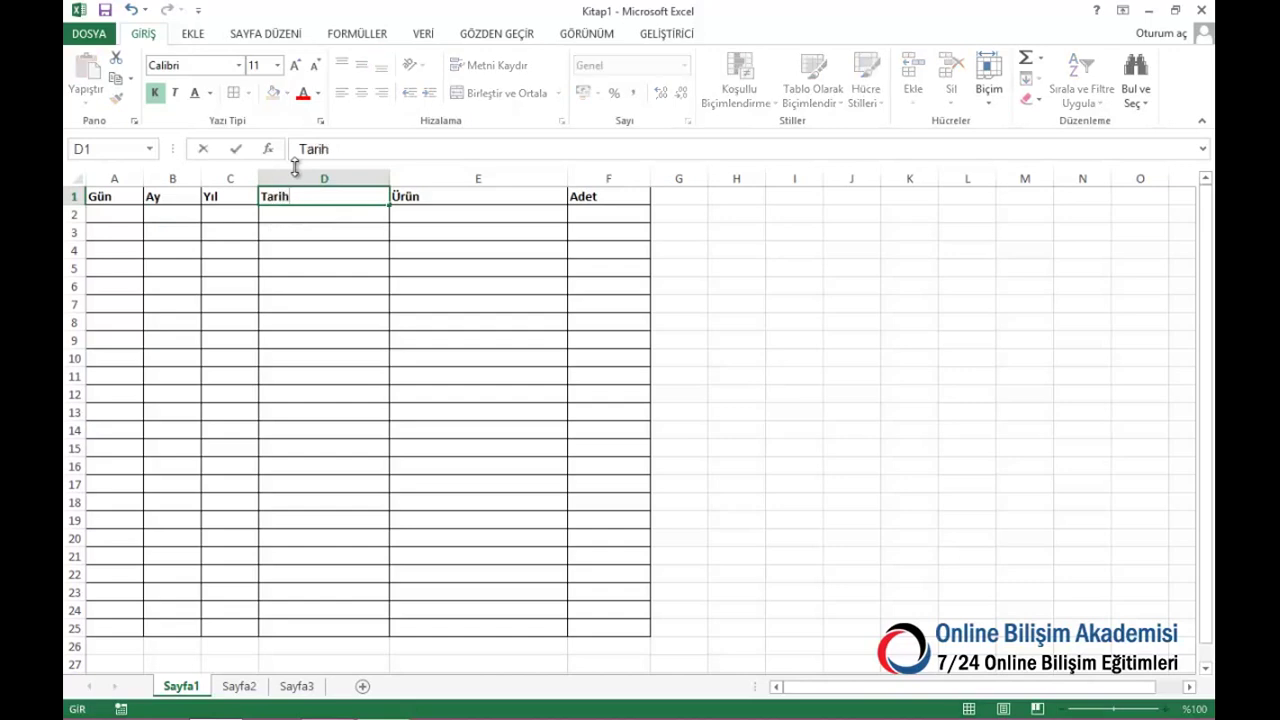
key("ctrl+Return")
key("Right")
key("Down")
key("Down")
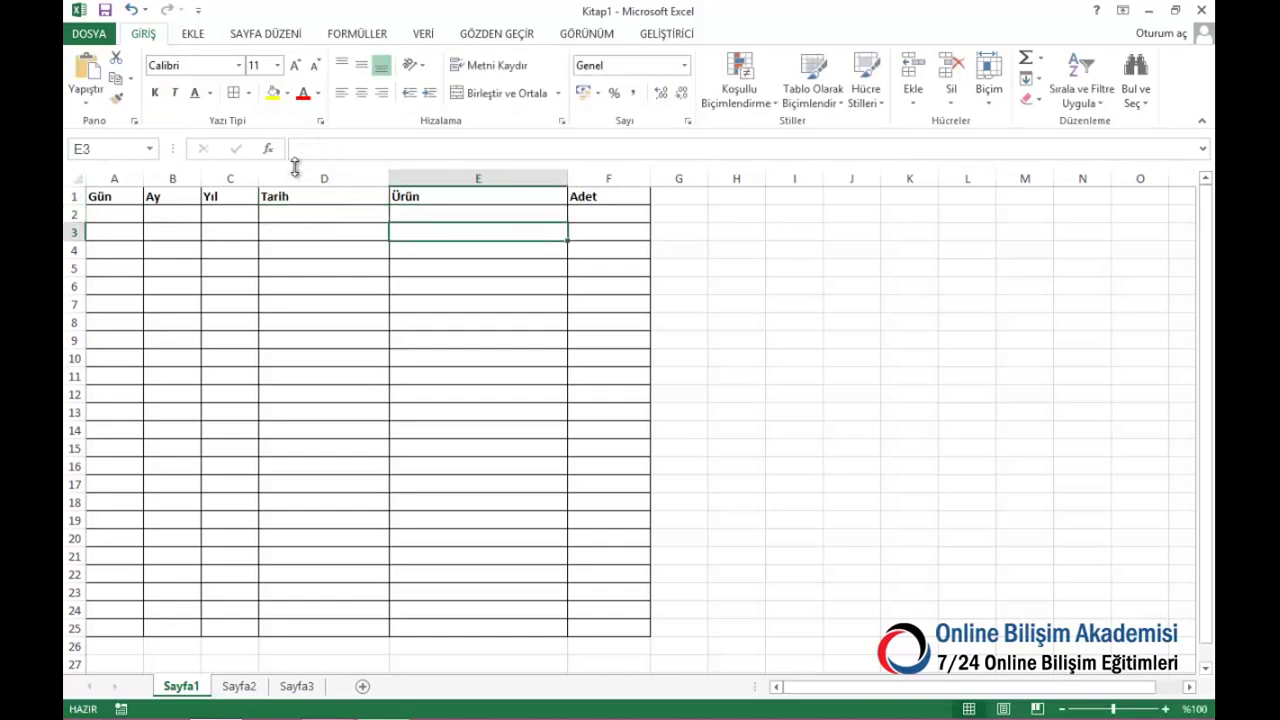
Step: On Sayfa2, correct D1 to 'Tarih' and rename F1 to 'Çıkan Adet'
mouse_move(262, 705)
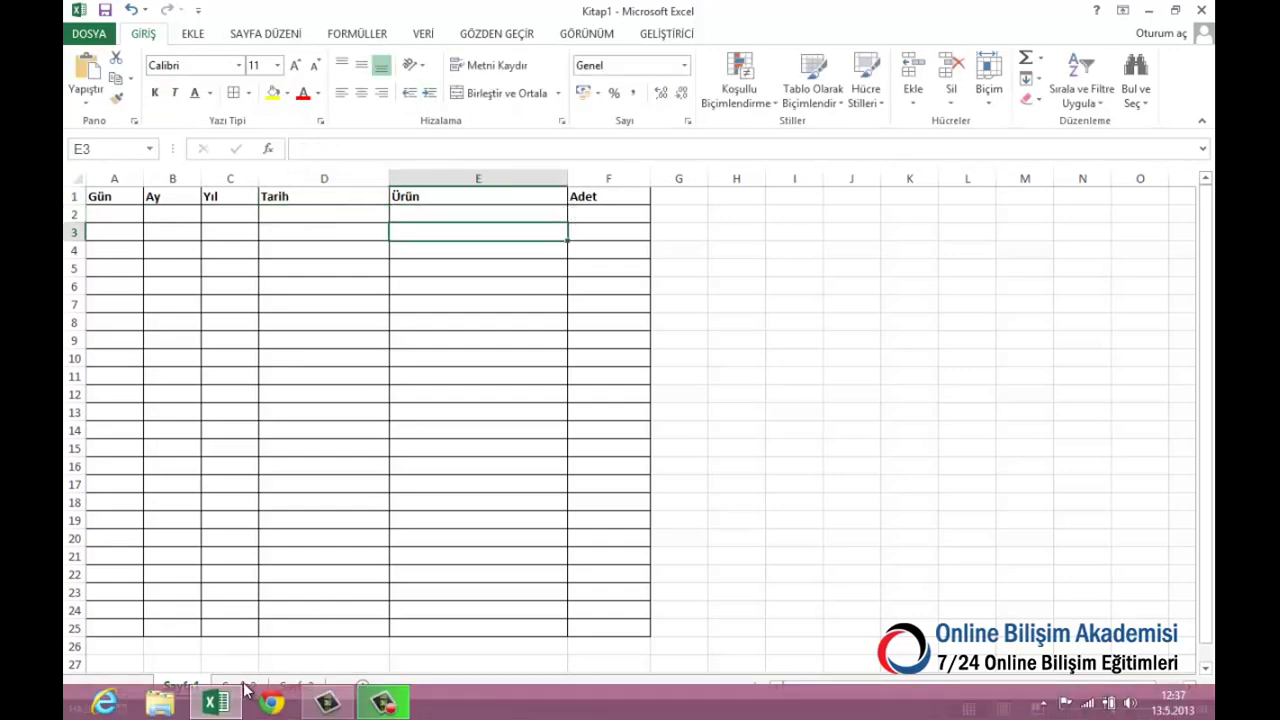
left_click(240, 686)
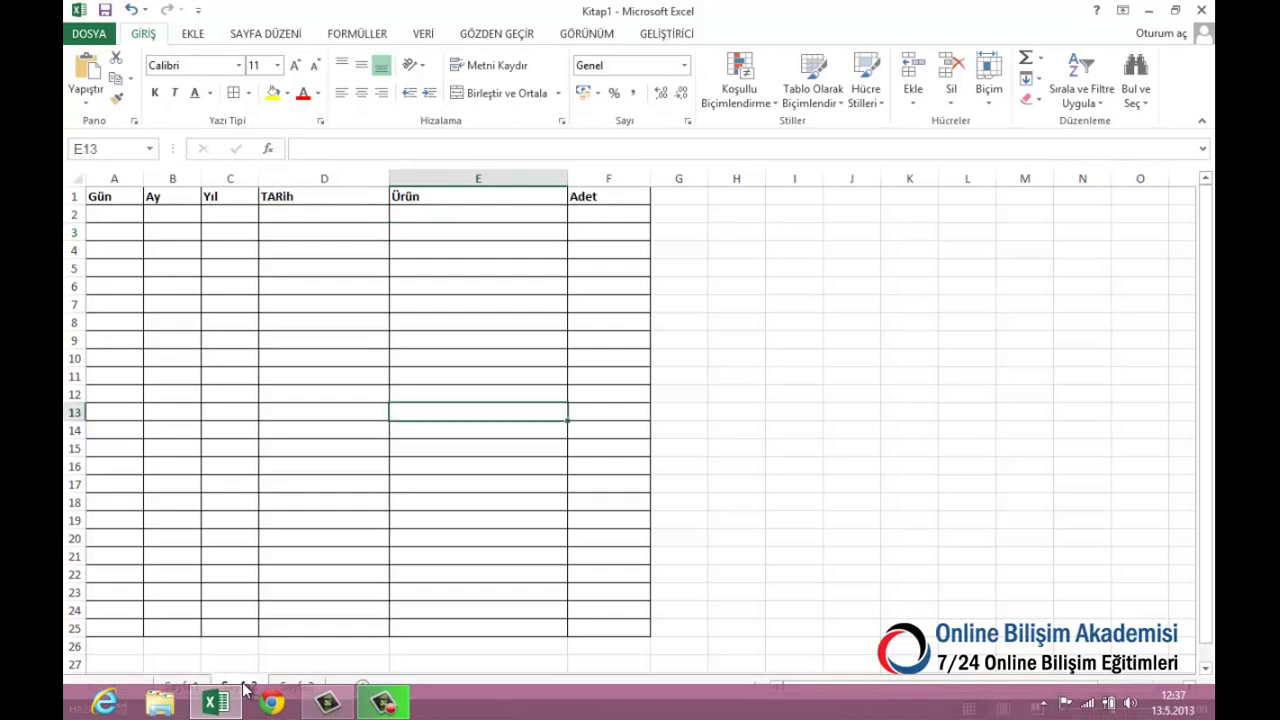
left_click(291, 195)
type("Tar")
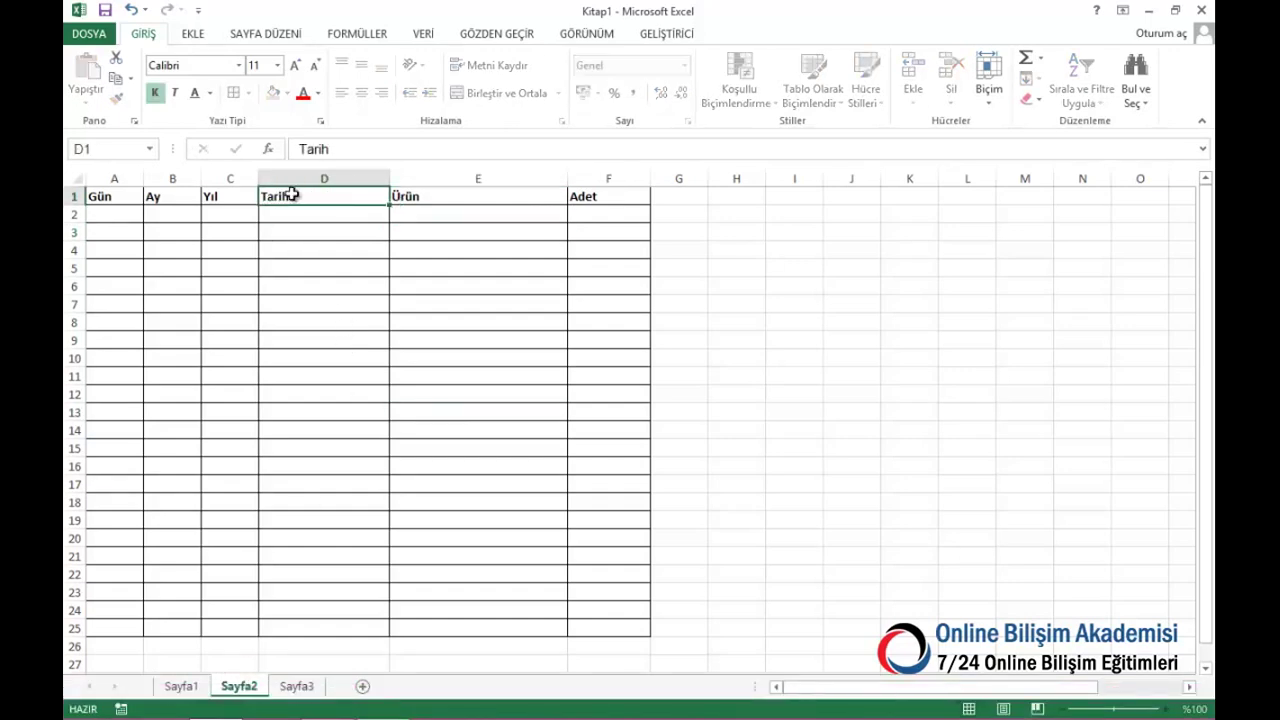
key("Return")
left_click(580, 195)
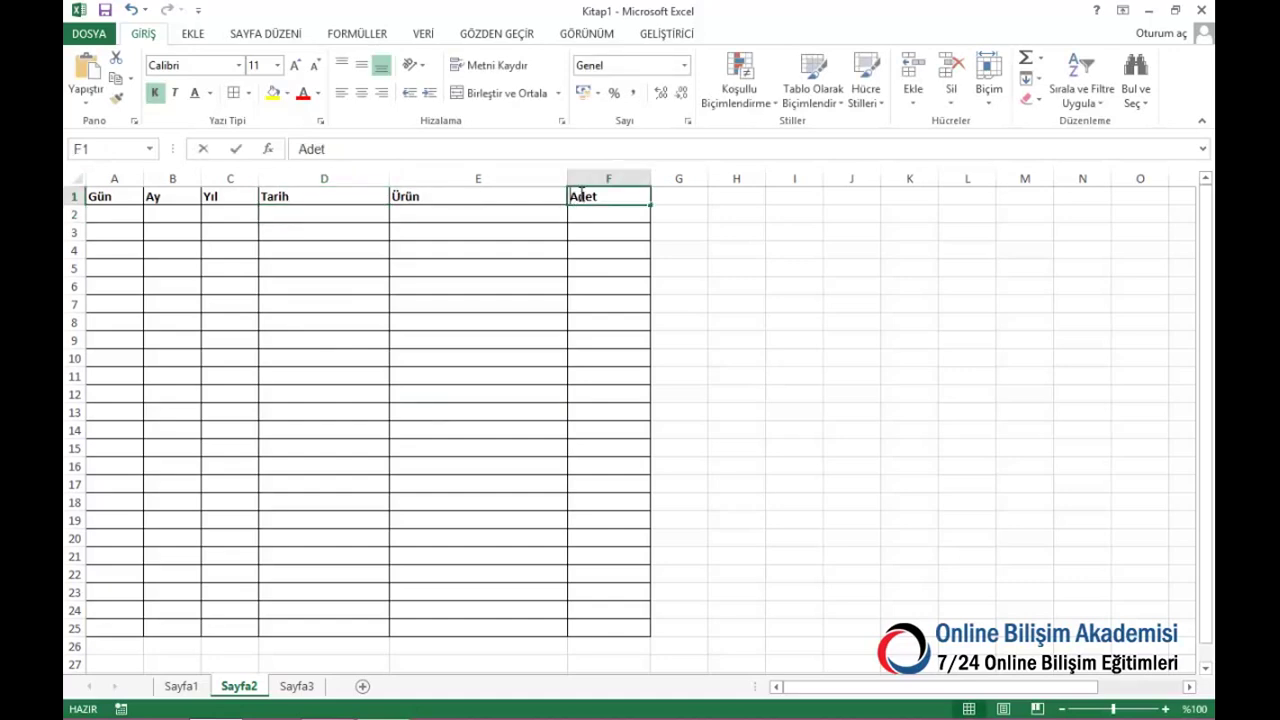
type("Çıkan")
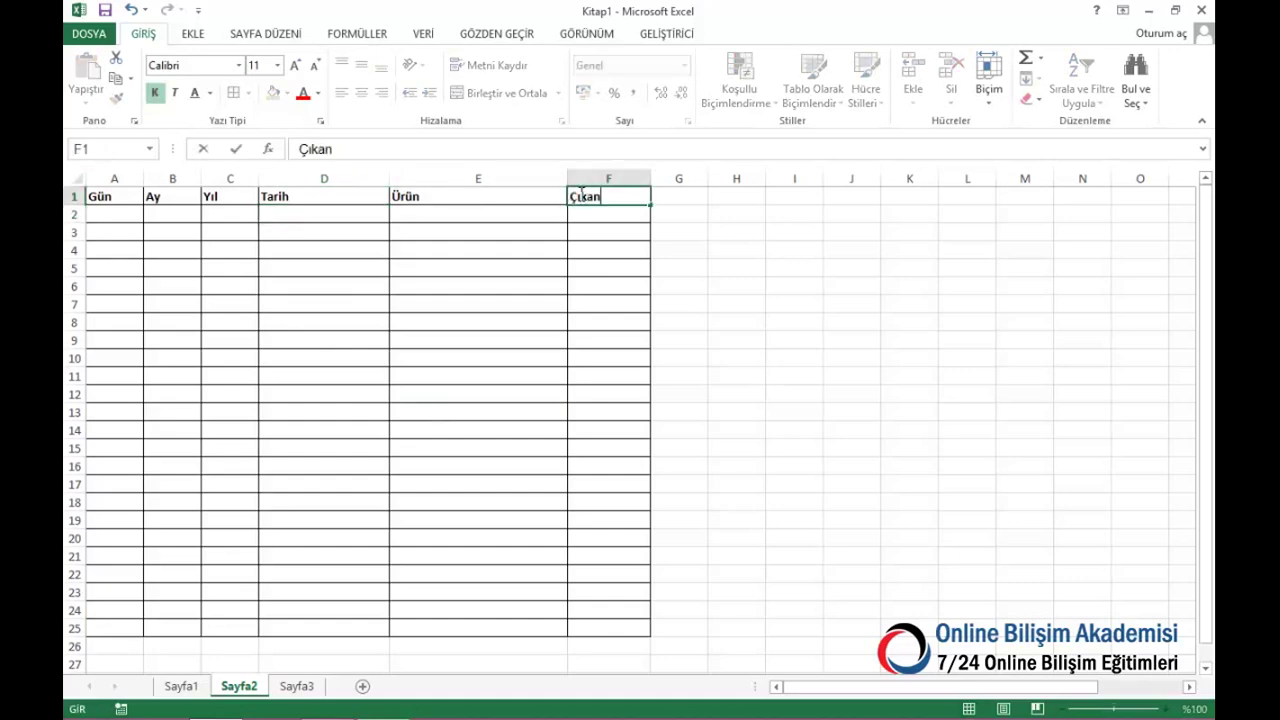
type(" Adet")
key("Return")
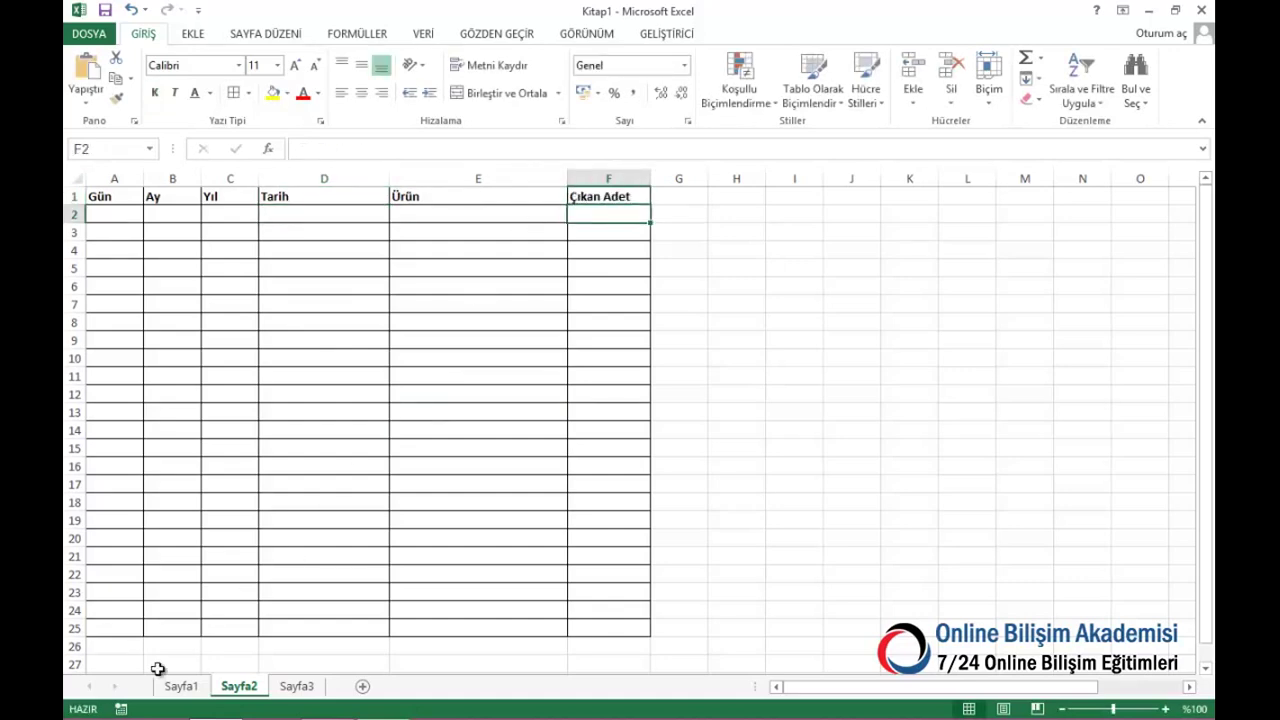
Step: On Sayfa1, rename F1 to 'Giren Adet' and narrow the Tarih column D
left_click(186, 687)
left_click(600, 194)
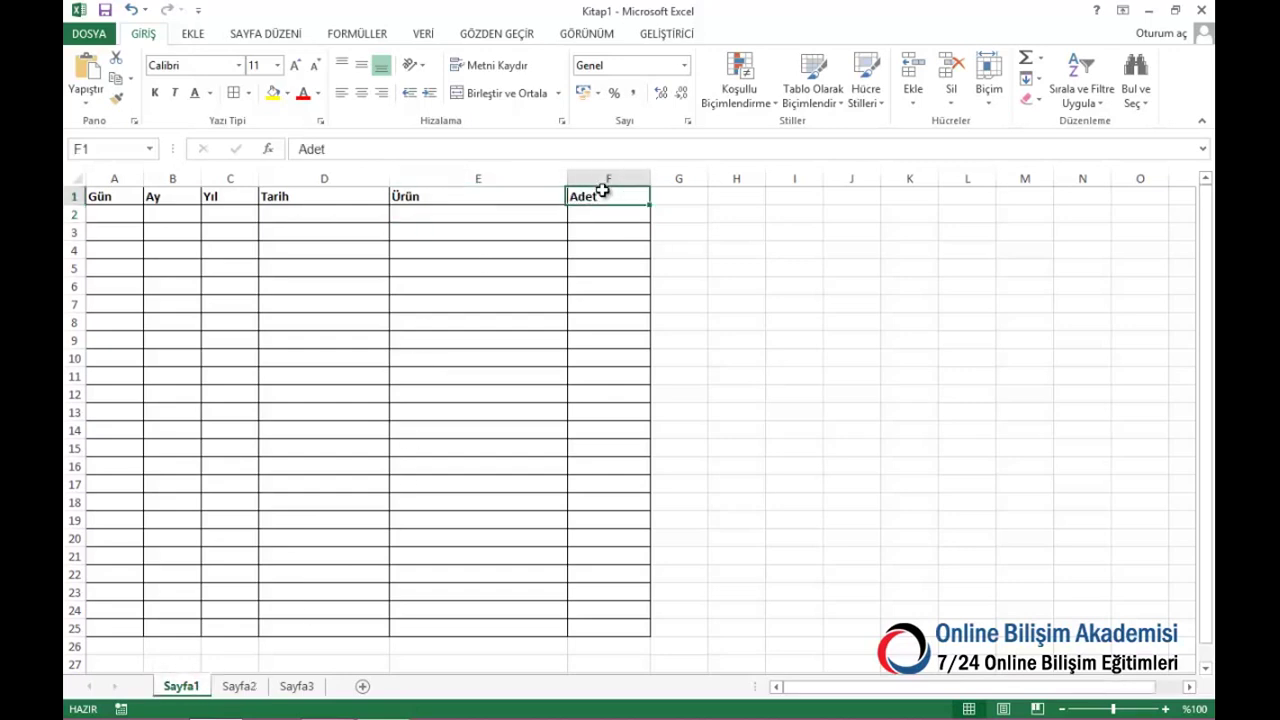
type("Giren")
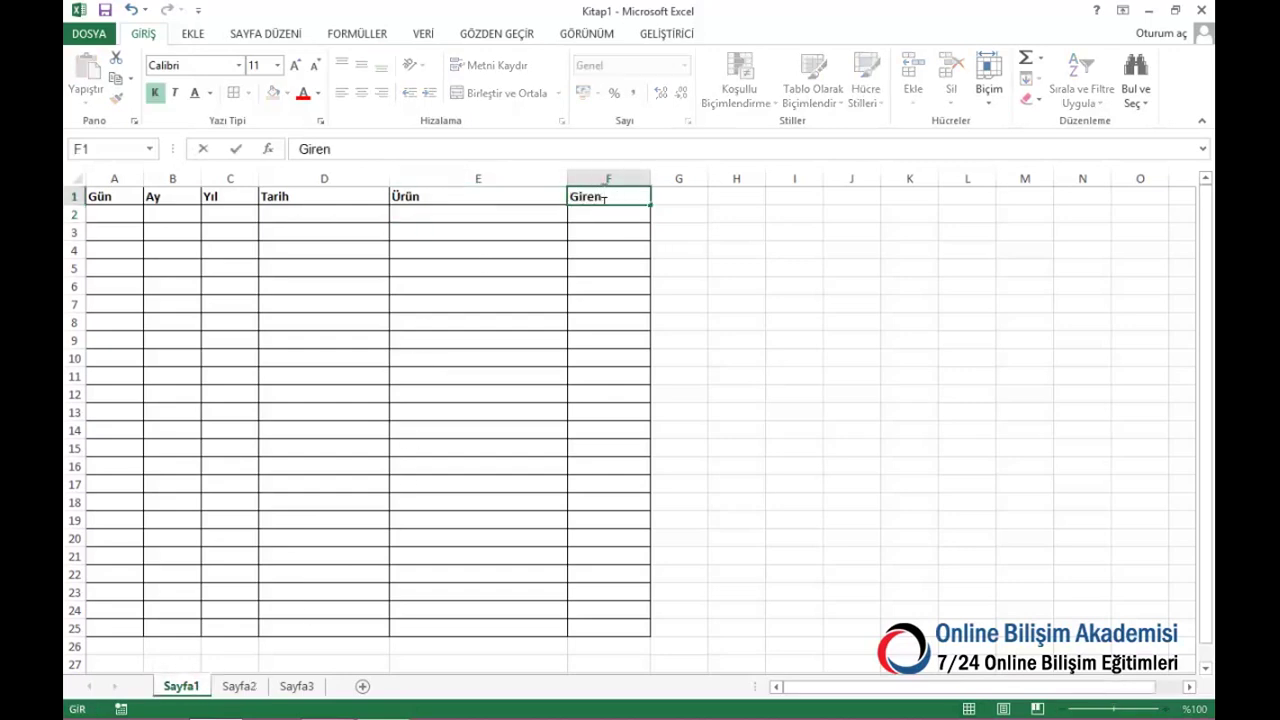
type(" Adet")
key("Return")
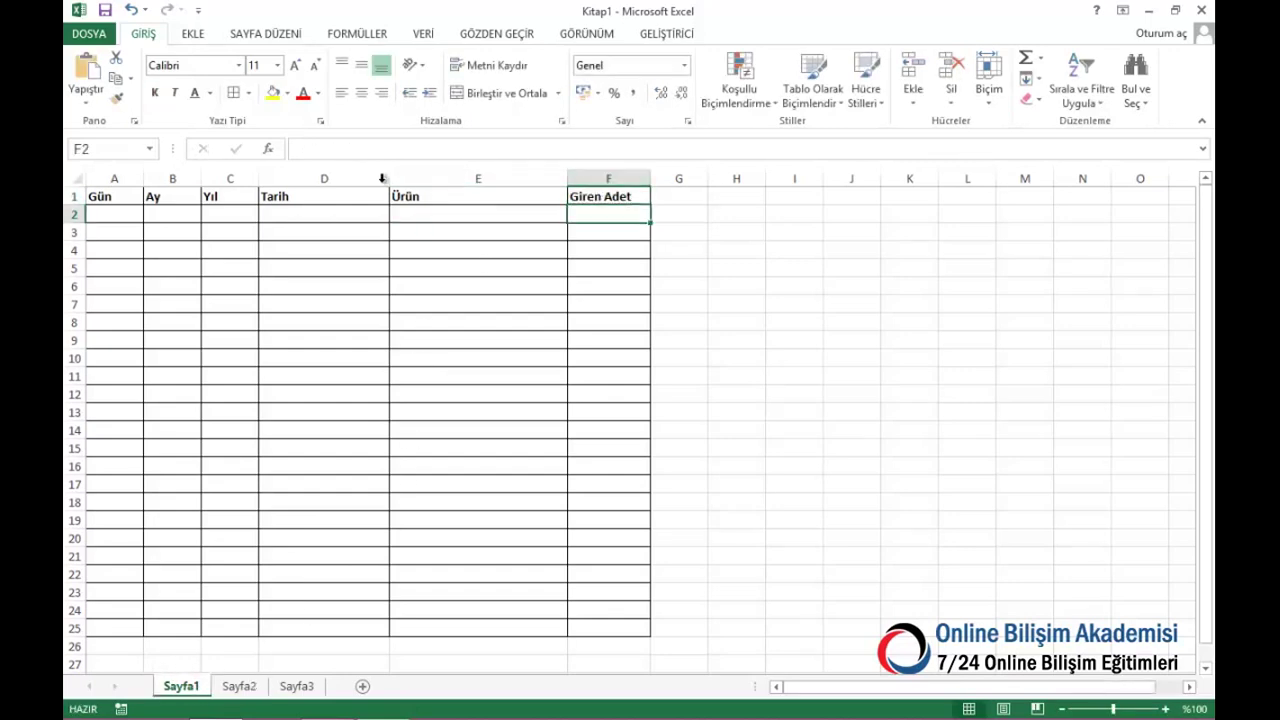
left_click_drag(385, 177, 397, 551)
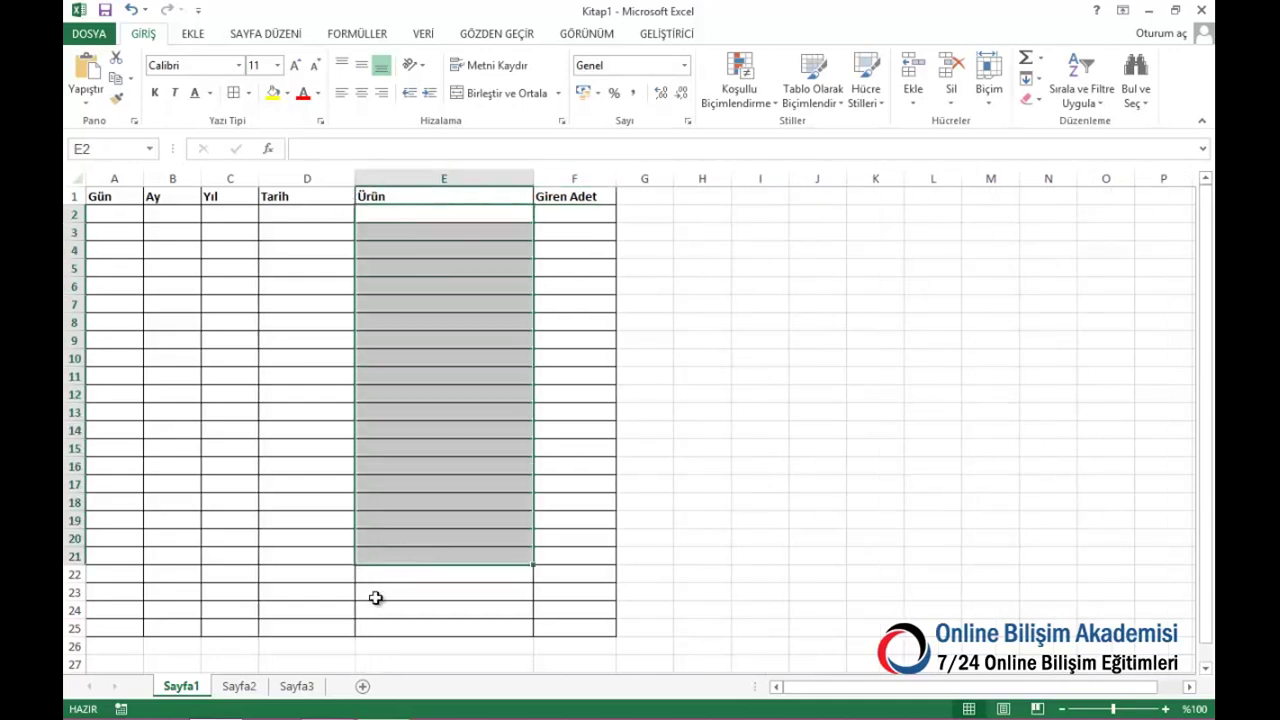
Step: Move the Ürünler heading on Sayfa3 from K1 to cell A2
left_click(300, 687)
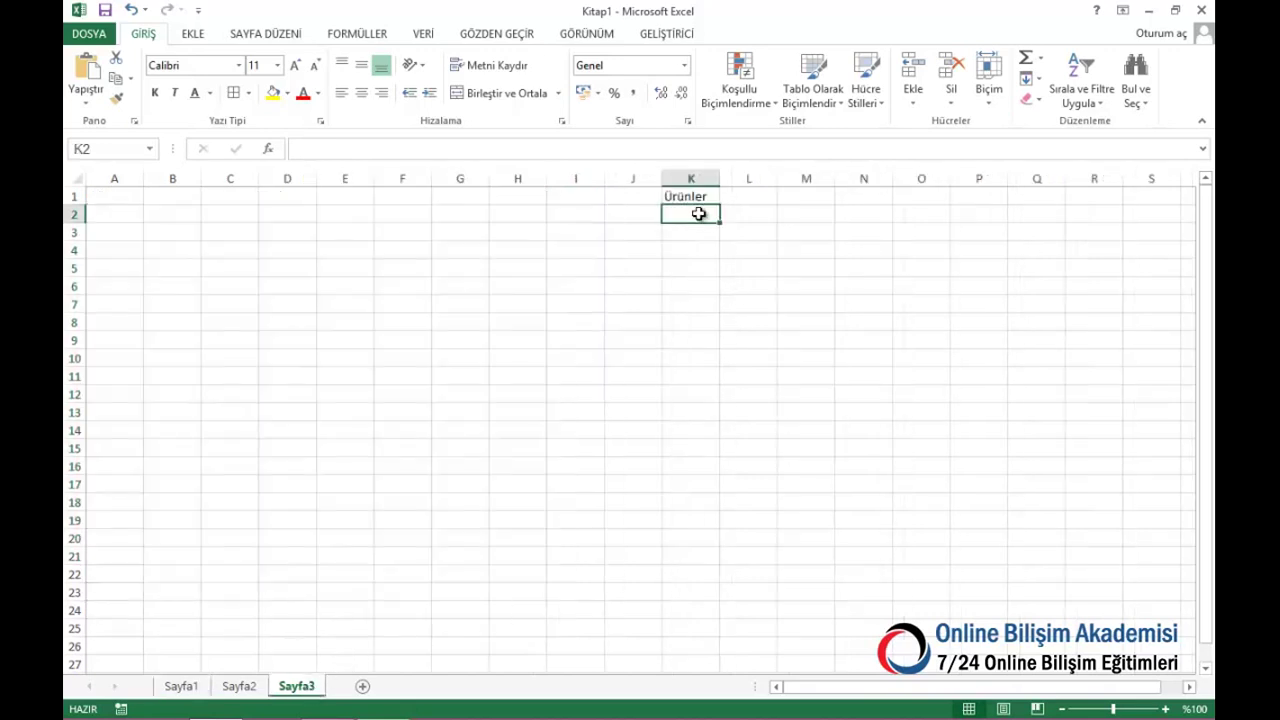
left_click_drag(698, 214, 715, 452)
left_click(242, 688)
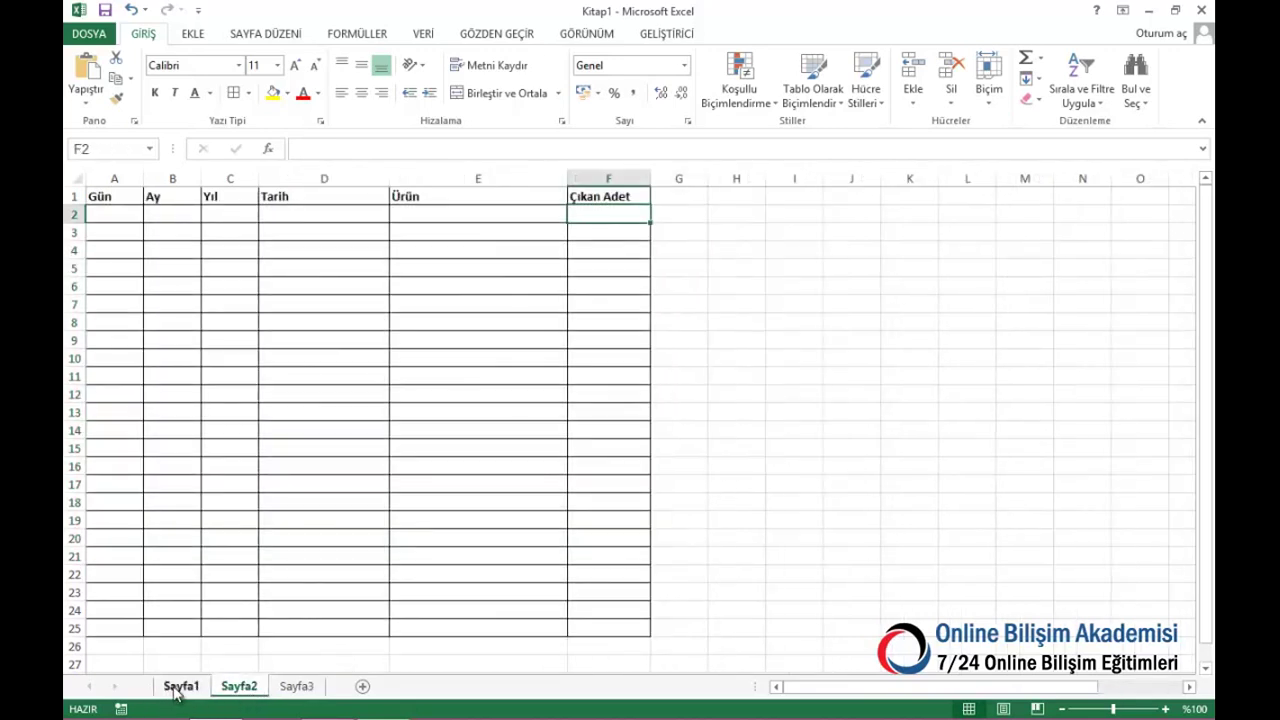
left_click(178, 688)
left_click(238, 687)
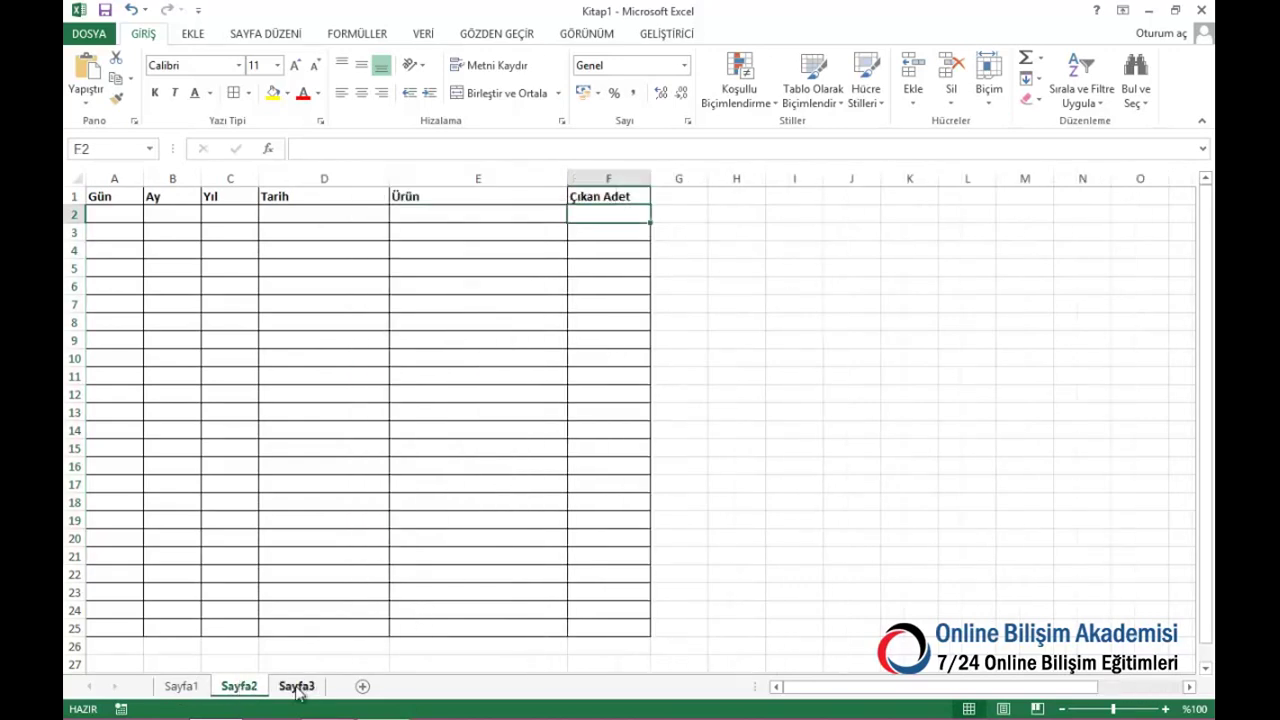
left_click(297, 687)
left_click(689, 215)
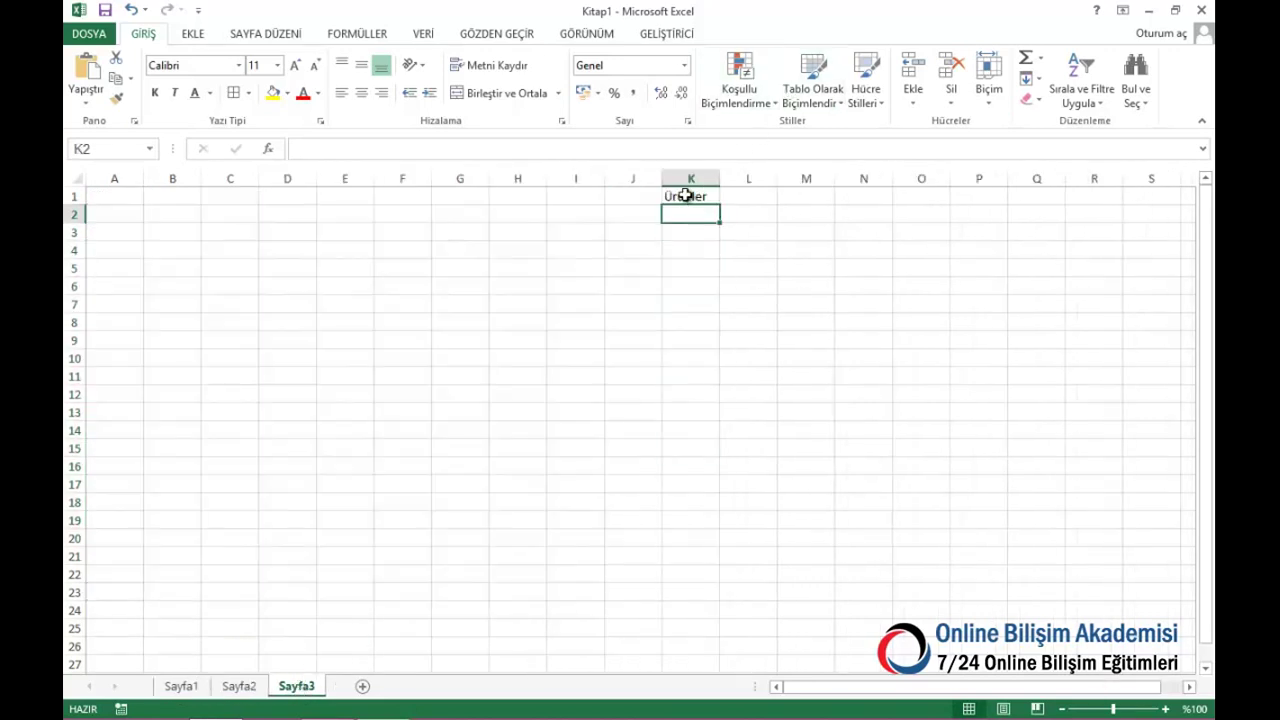
left_click(686, 196)
left_click_drag(696, 213, 116, 238)
Step: List A ürünü, B ürünü, c ürünü and d ürünü in A3:A6, fixing A3's leading space
left_click(109, 230)
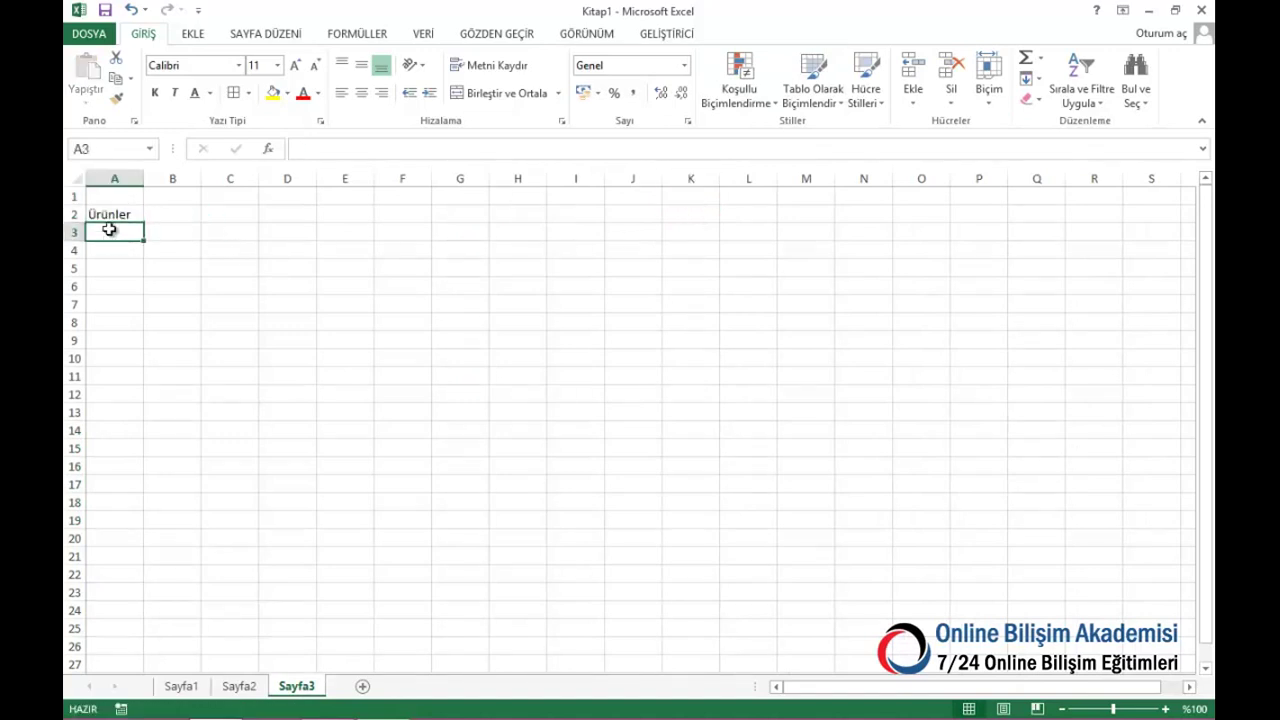
type("A")
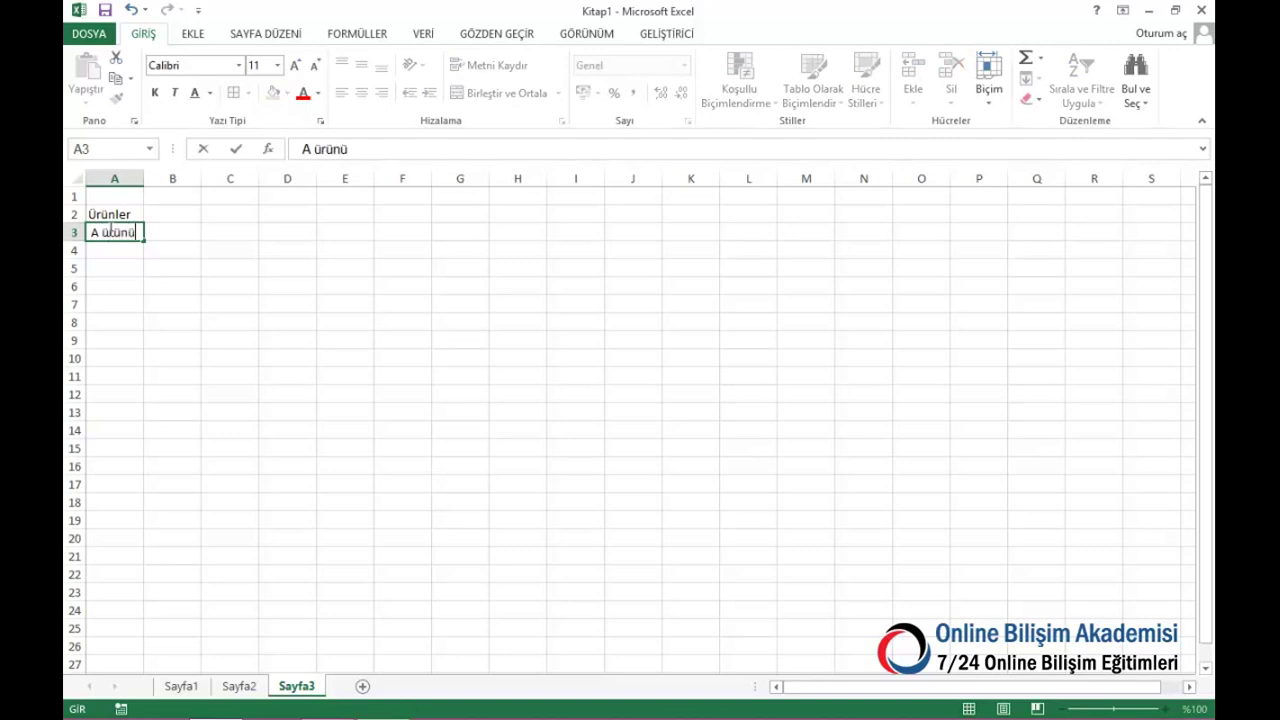
type(" ürünü")
key("Return")
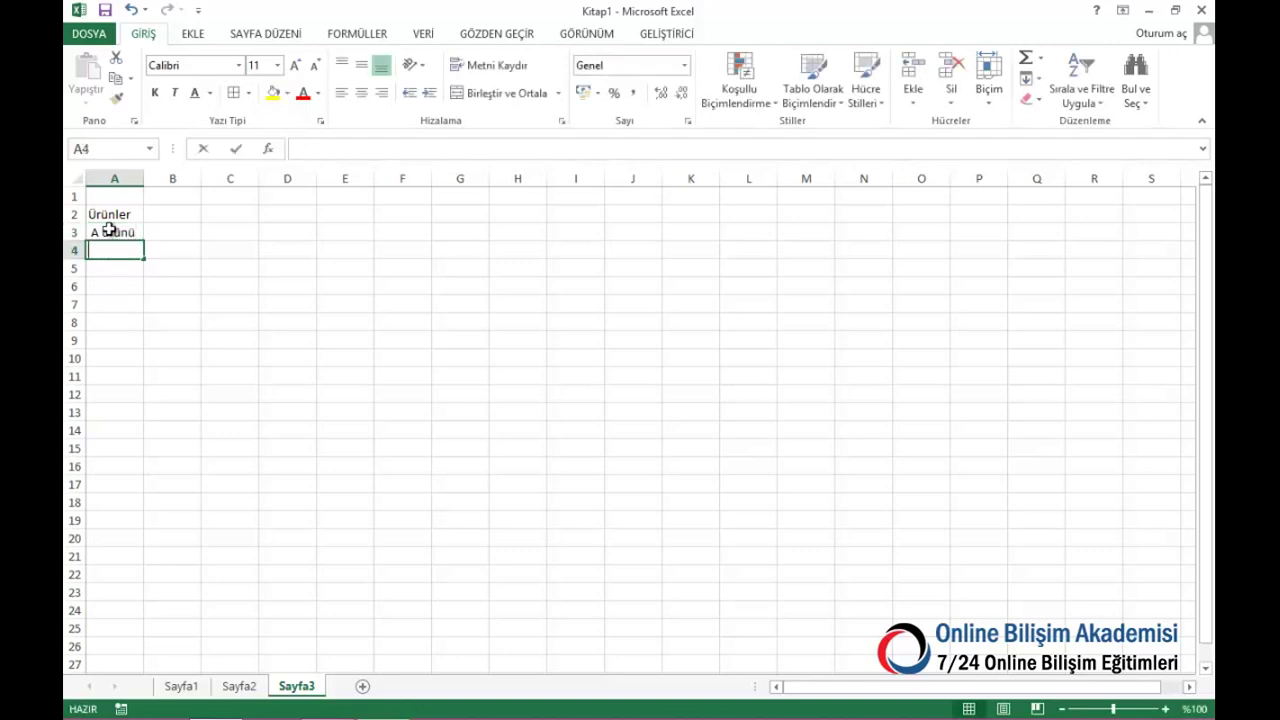
type("B ürünü")
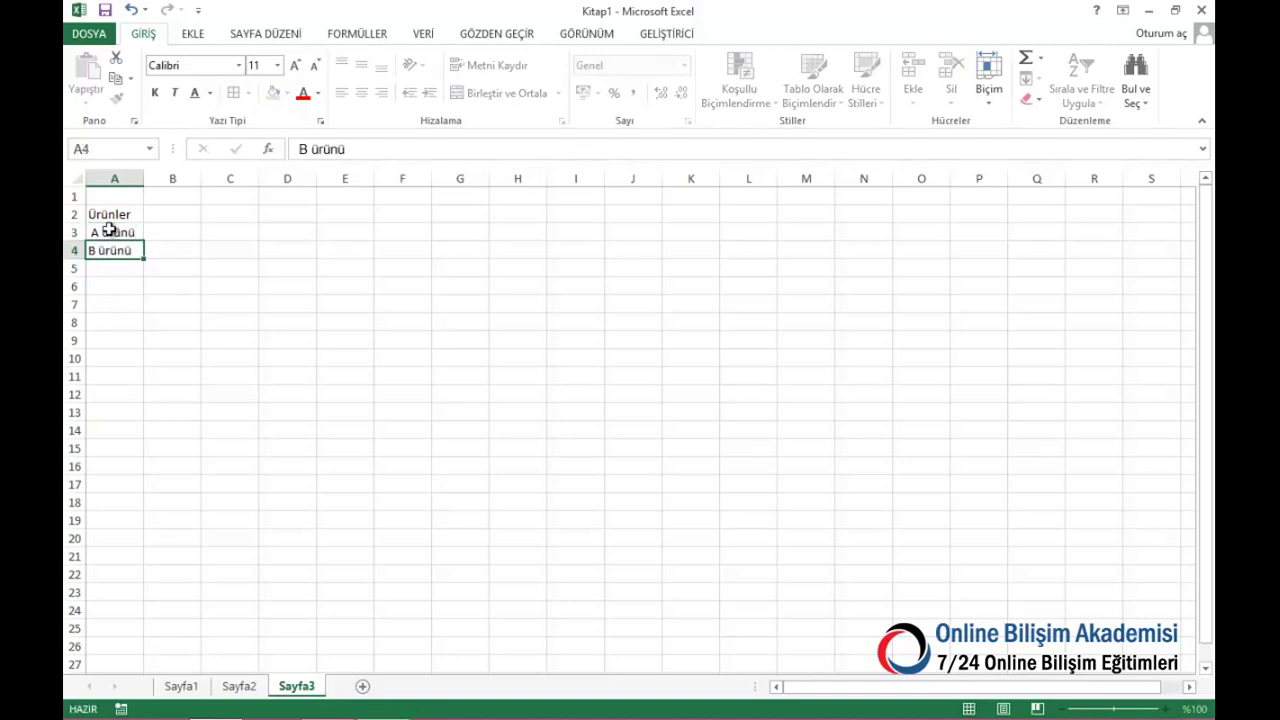
key("Return")
type("c Ürünü")
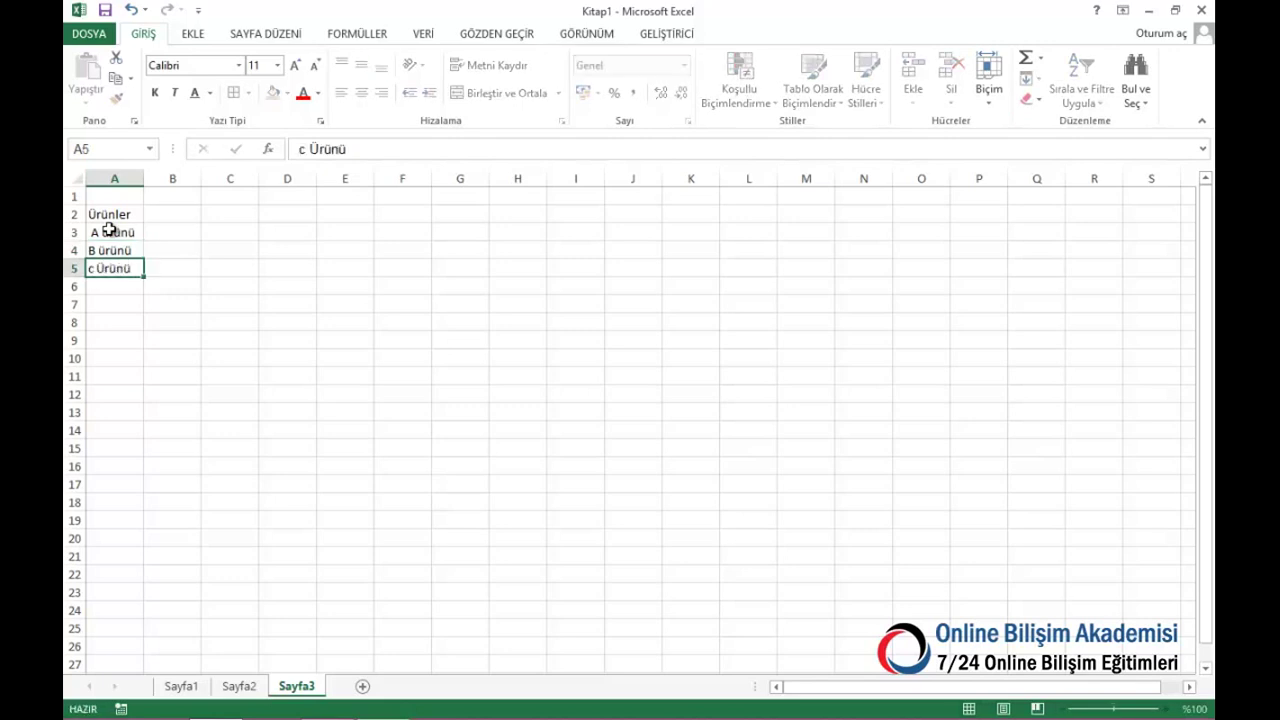
key("Return")
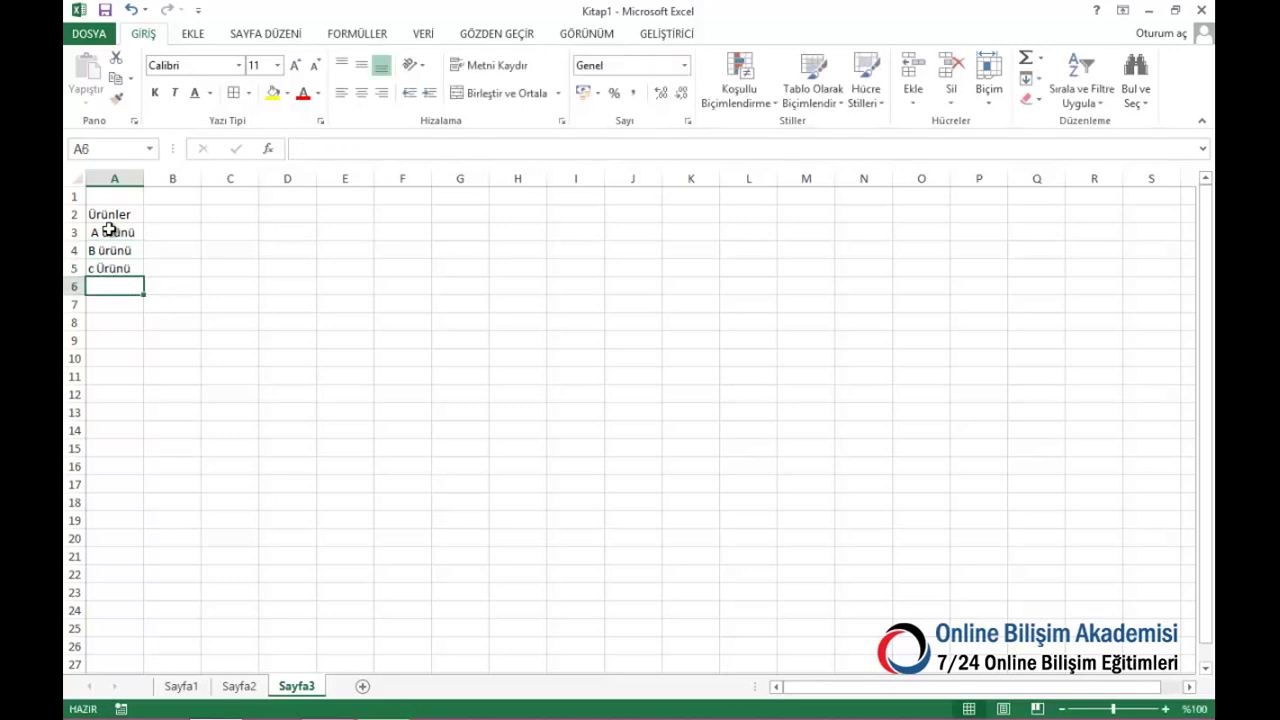
type("d")
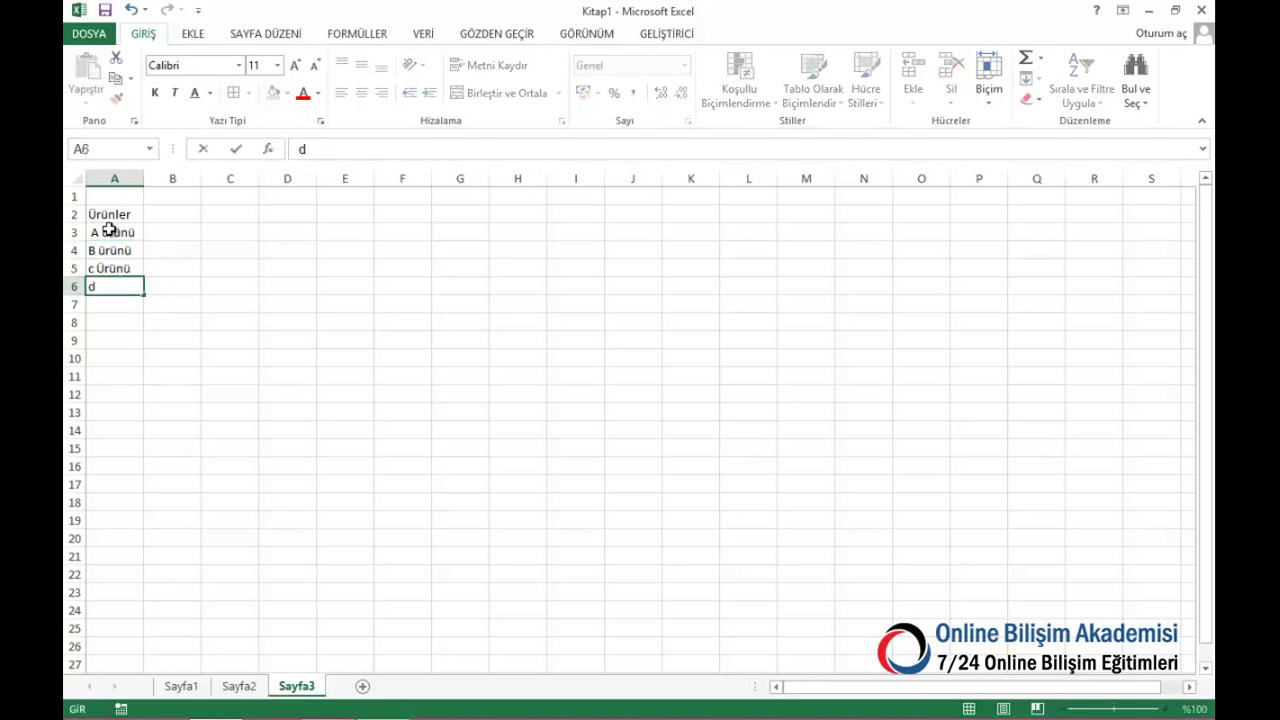
type(" ürünü")
key("Return")
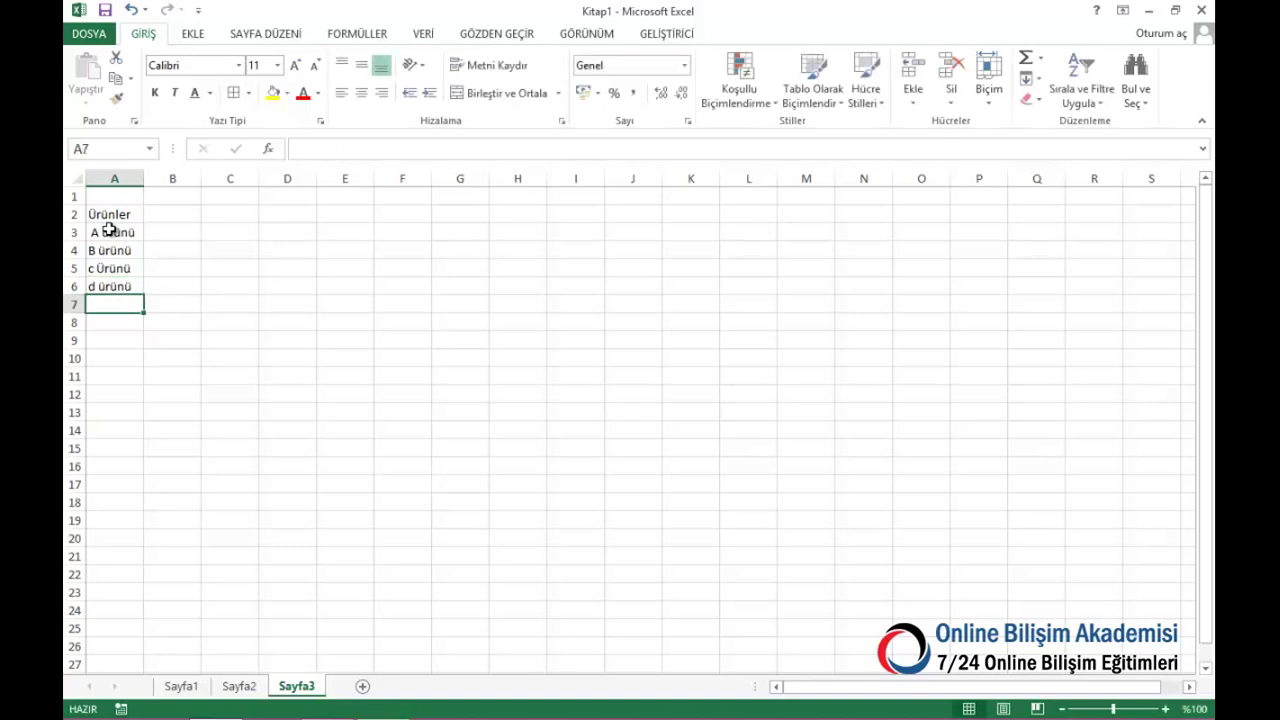
left_click(109, 230)
left_click(308, 148)
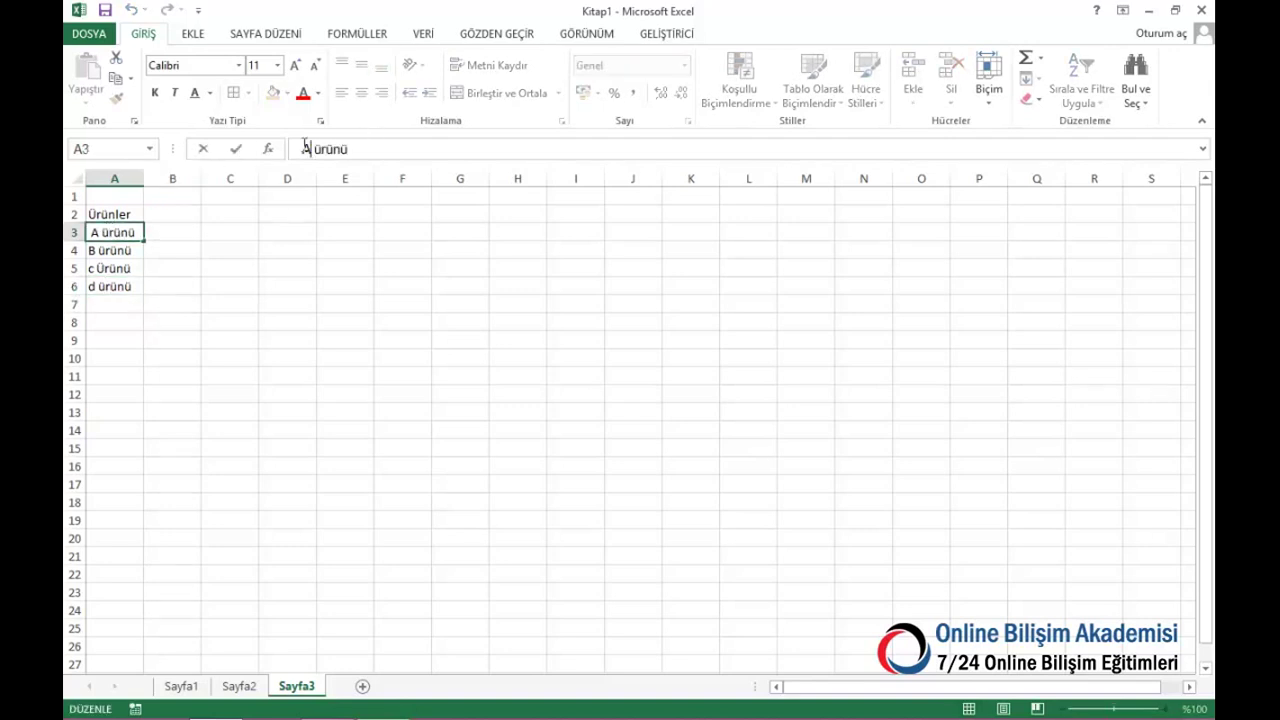
left_click(216, 234)
Step: Name the range A3:A22 'urun' via the Name Box
left_click_drag(140, 233, 113, 581)
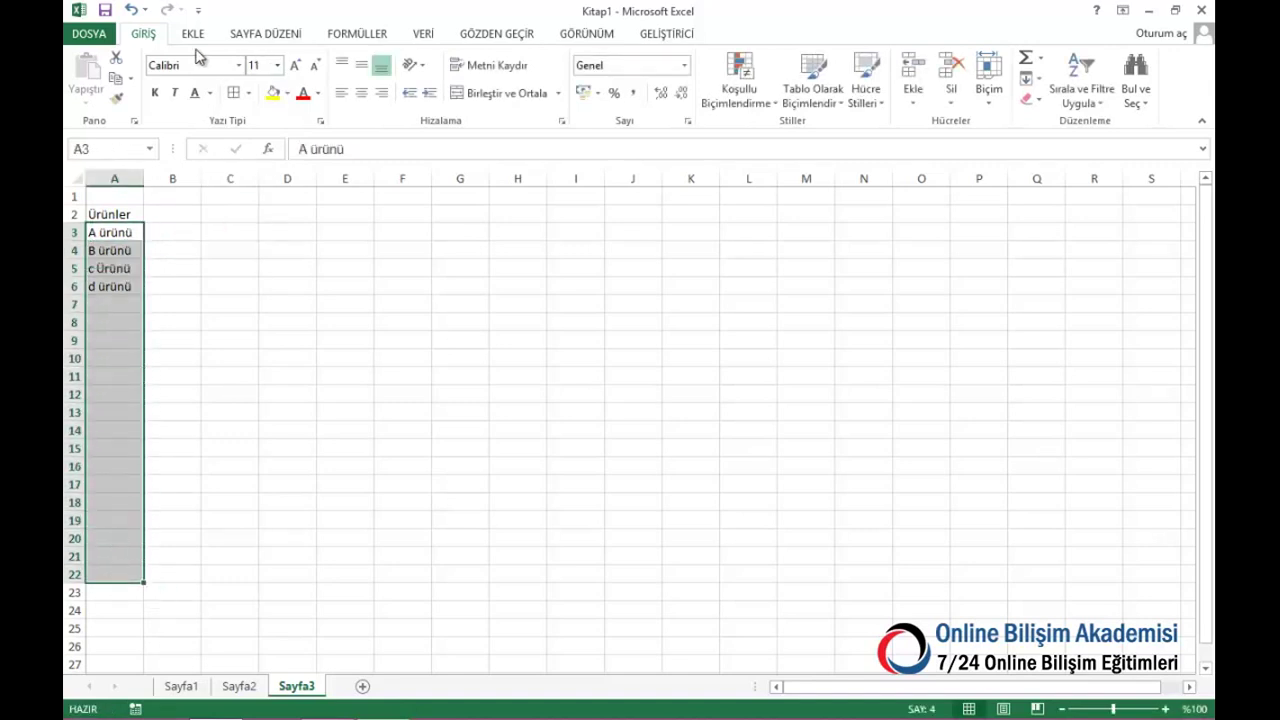
left_click(116, 153)
key("Return")
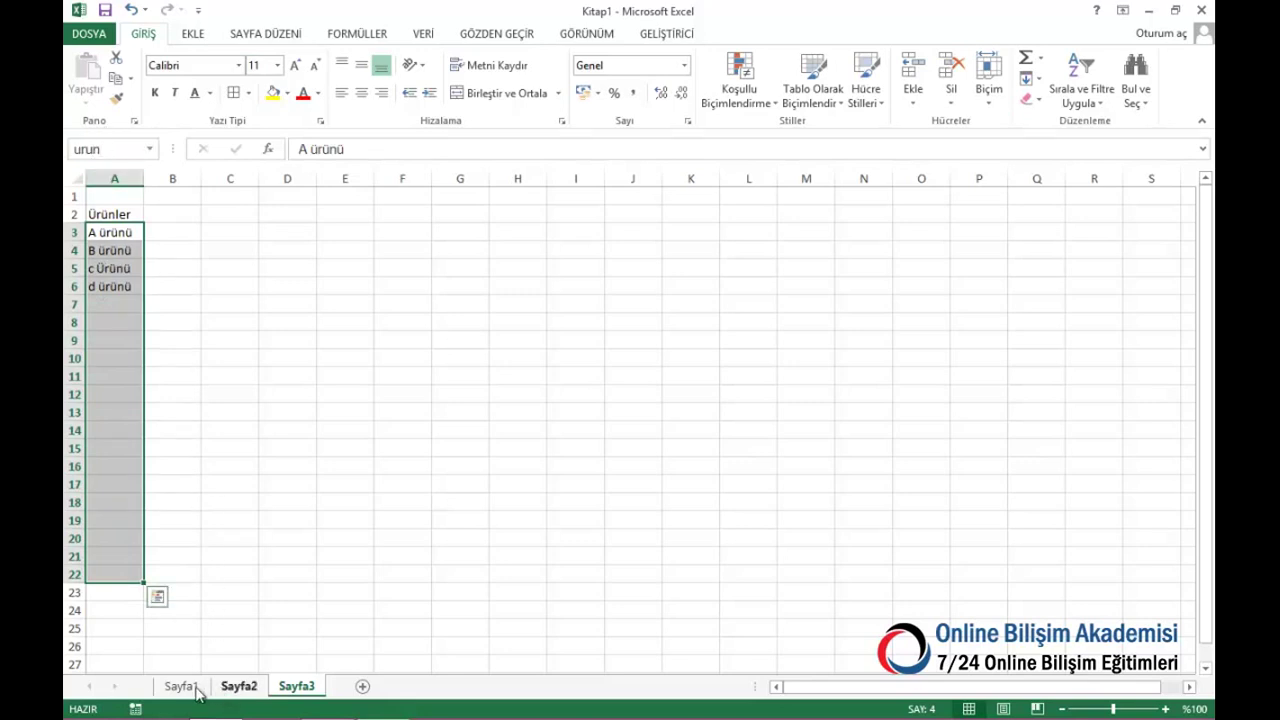
left_click(195, 688)
Step: Add a List validation sourced from urun to the Ürün cells E2:E25 on Sayfa1
left_click(463, 503)
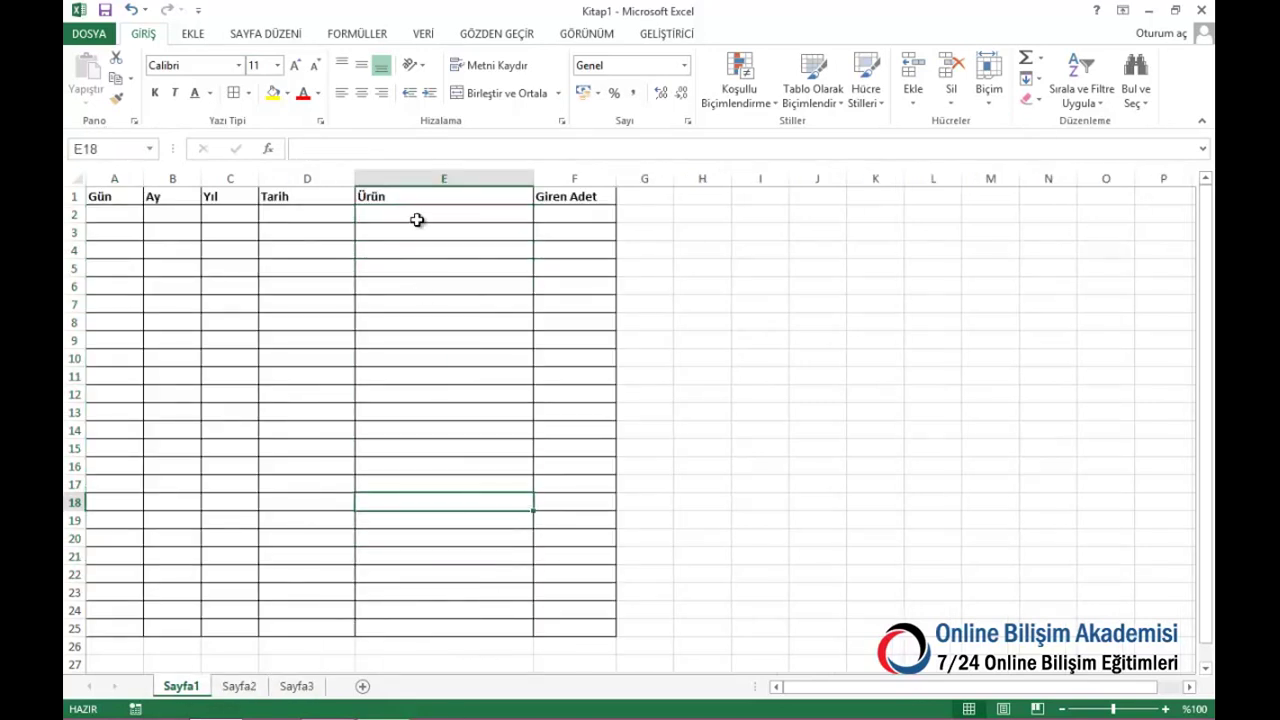
left_click_drag(417, 220, 425, 622)
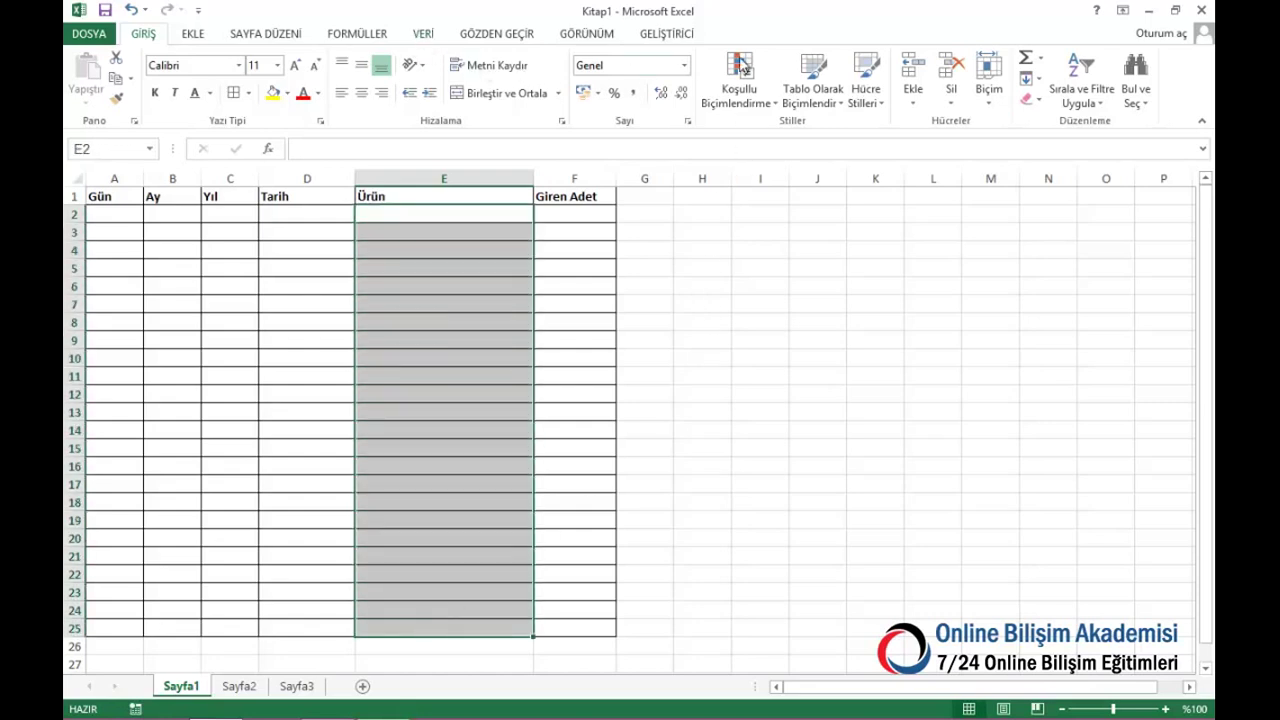
scroll(742, 68, "down", 4)
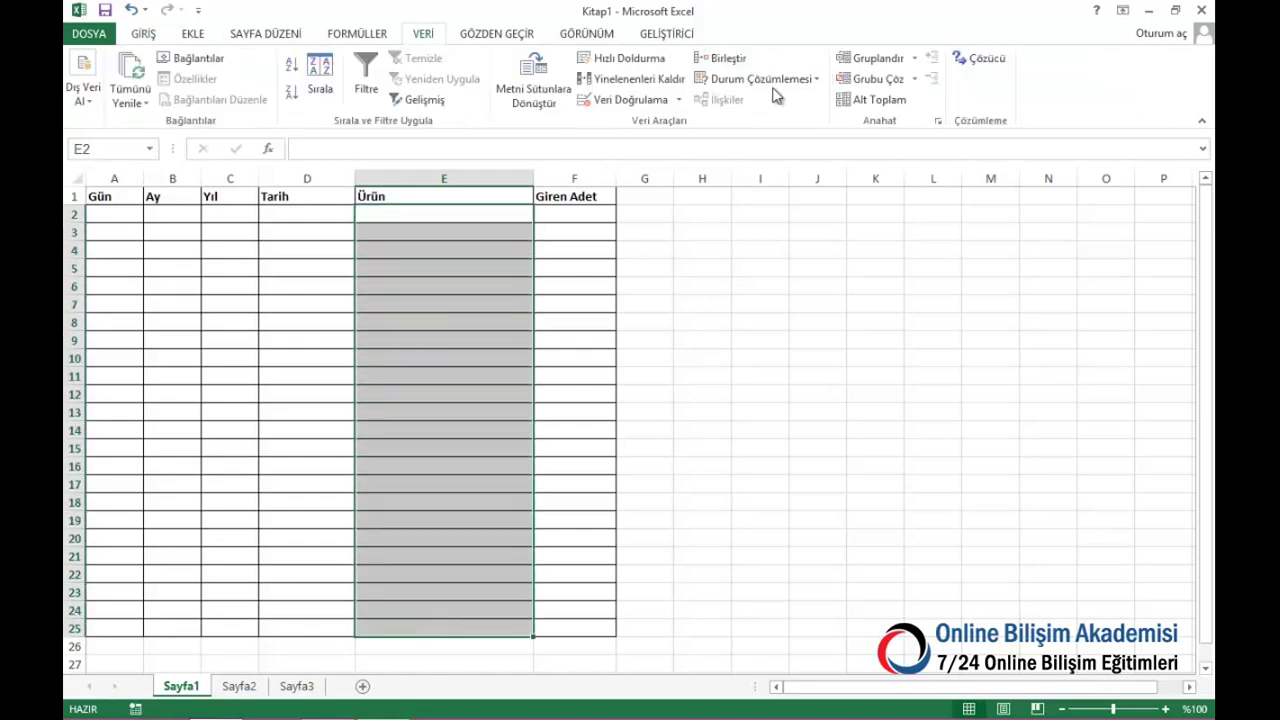
left_click(628, 99)
left_click(740, 251)
left_click(712, 298)
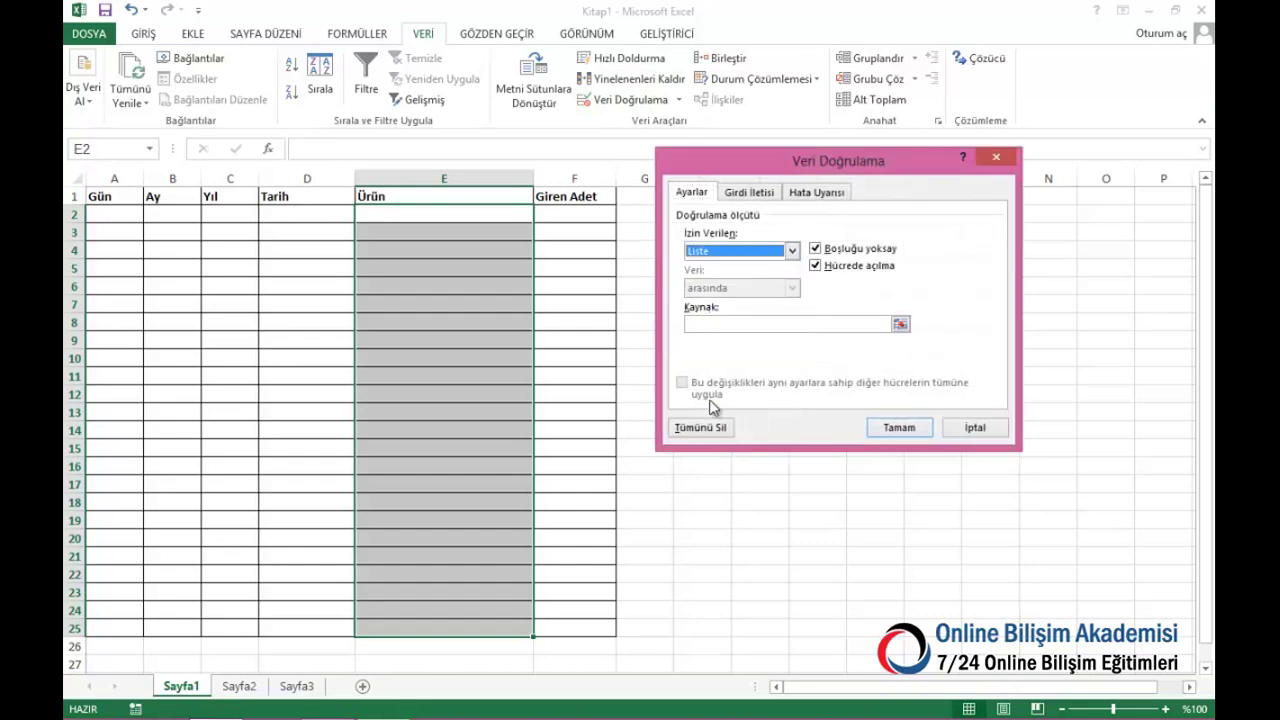
left_click(698, 325)
key("F3")
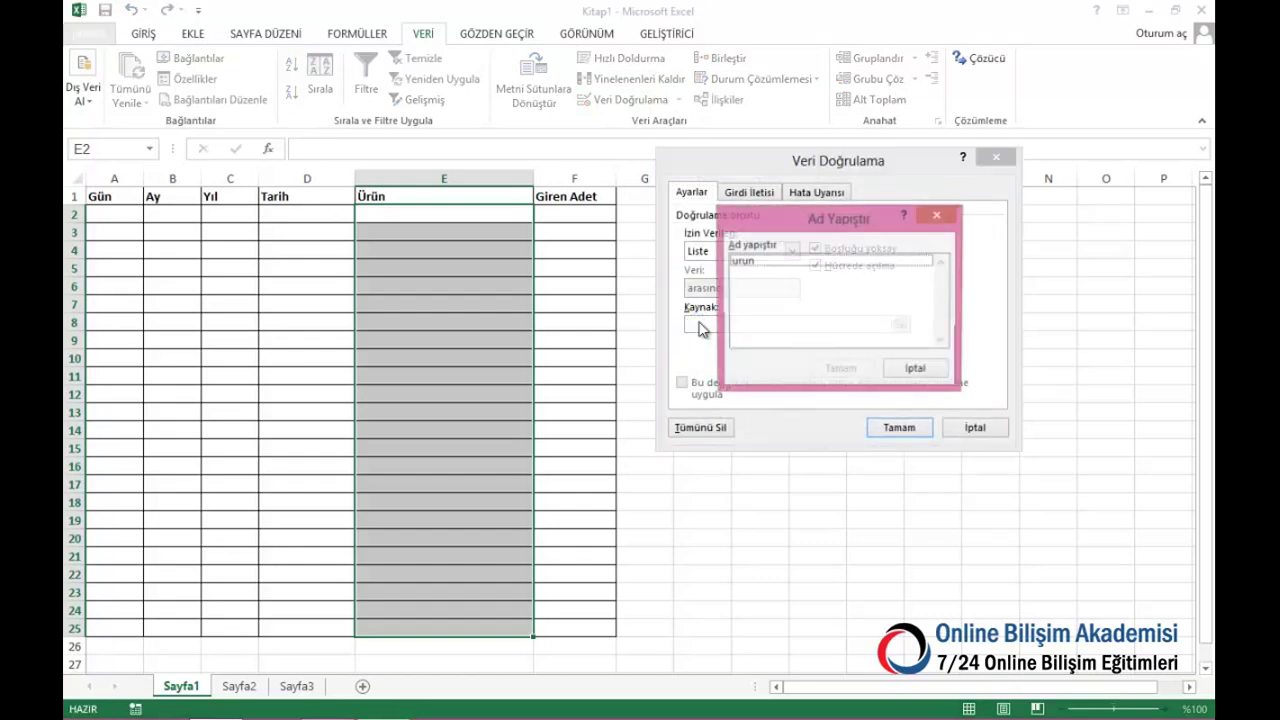
left_click(763, 262)
left_click(845, 368)
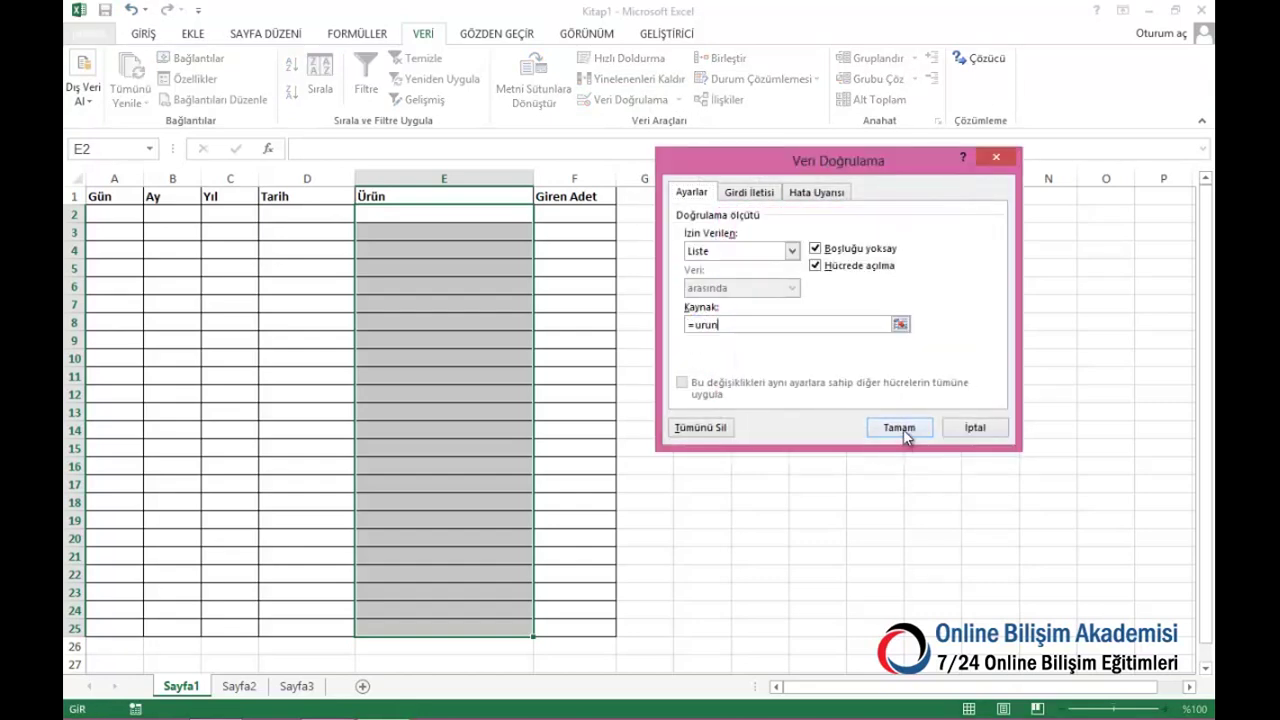
left_click(900, 428)
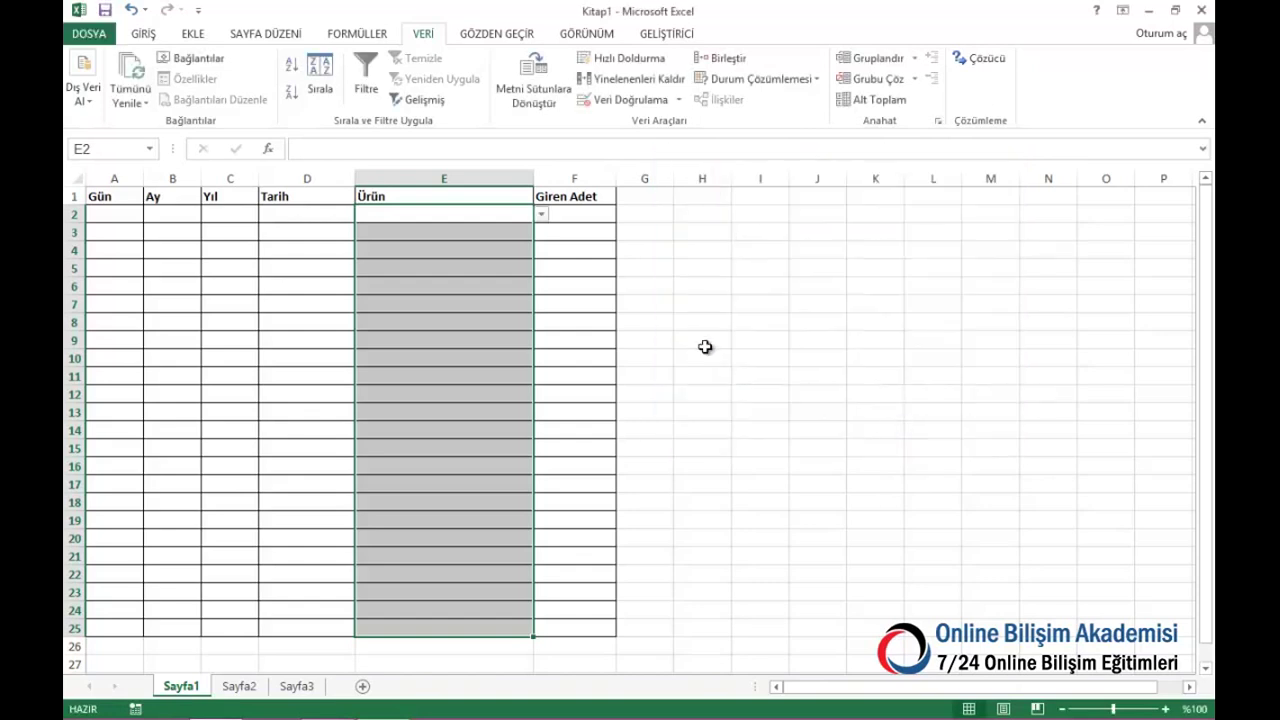
left_click(541, 215)
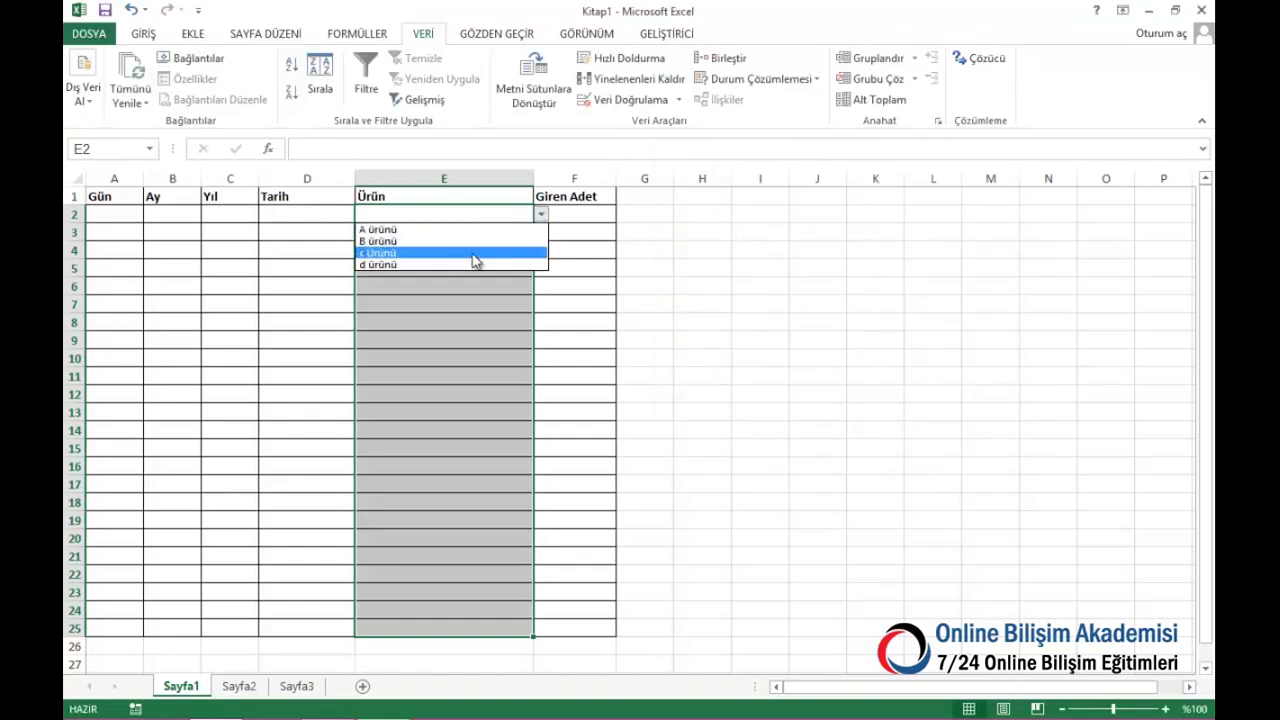
key("Escape")
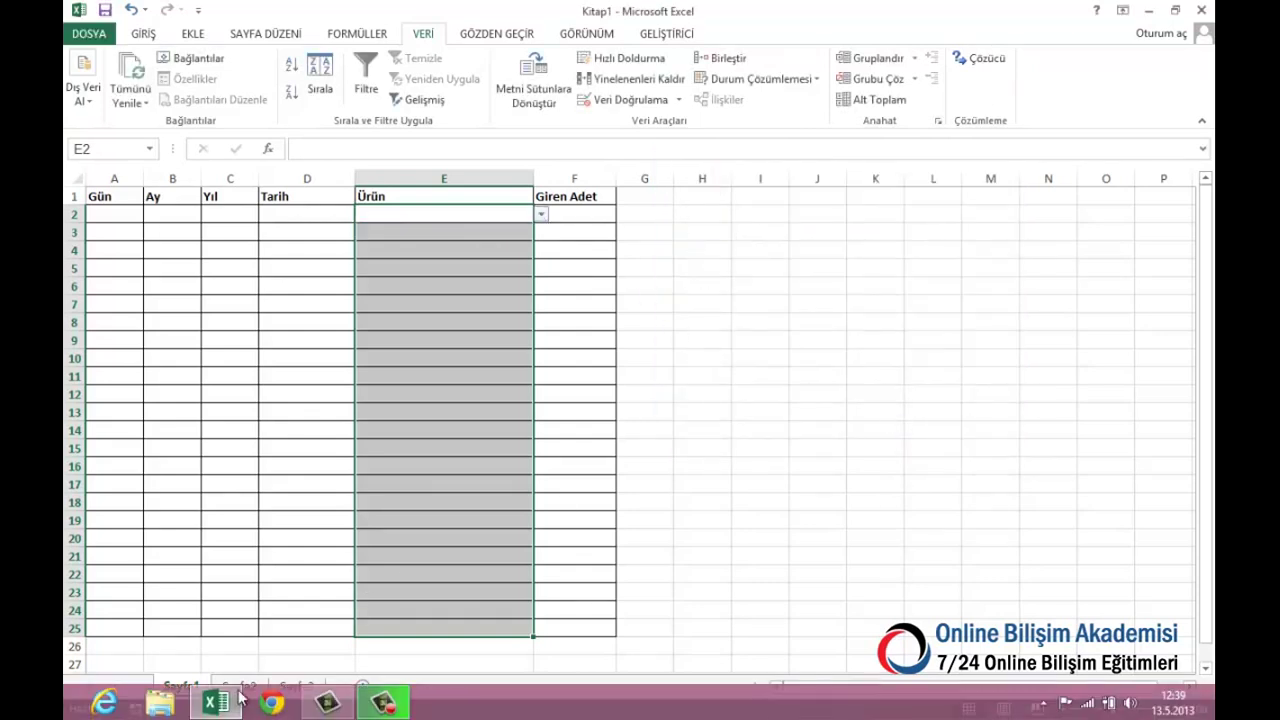
Step: Apply the same urun List validation to Sayfa2's Ürün cells E2:E25
left_click(239, 686)
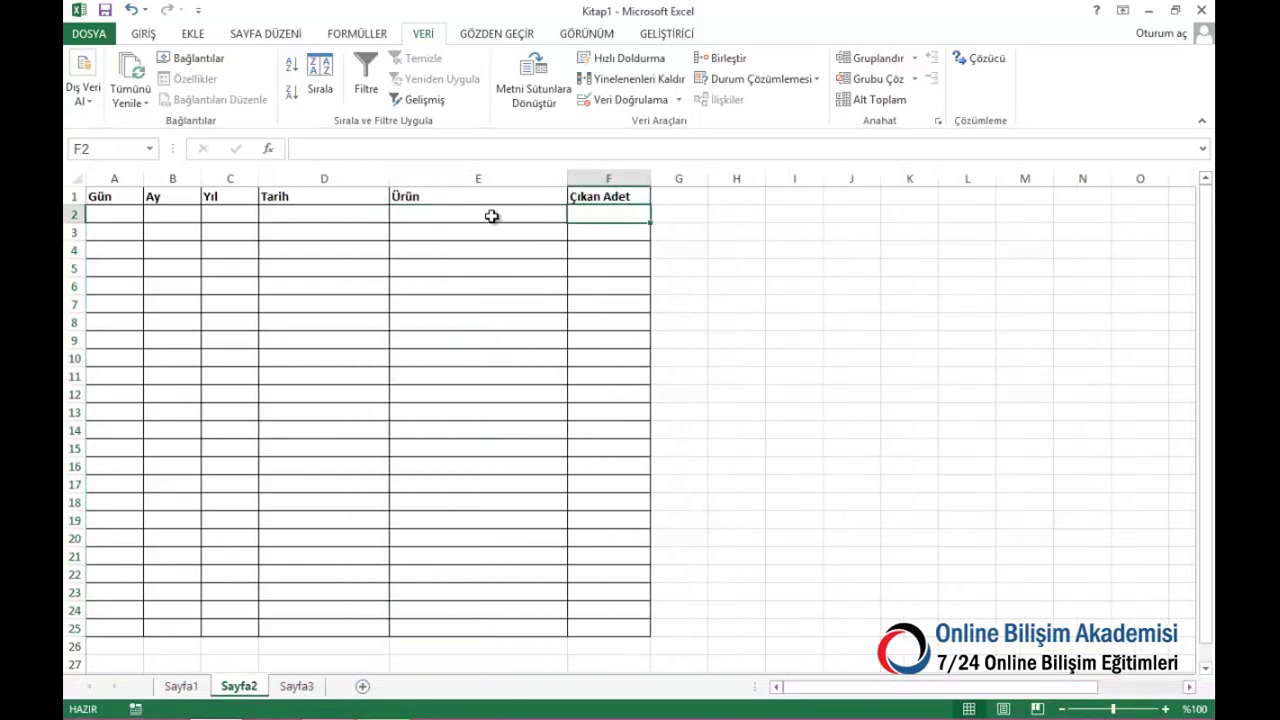
left_click_drag(491, 214, 468, 634)
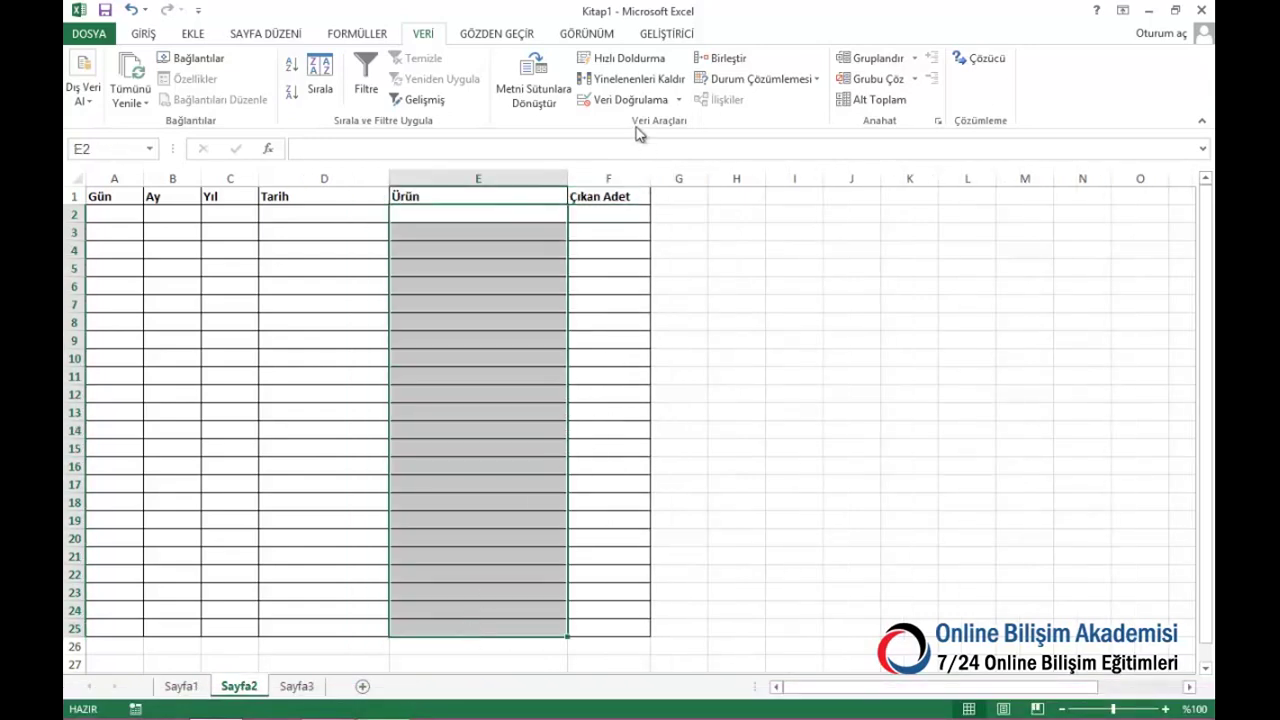
left_click(628, 100)
left_click(743, 251)
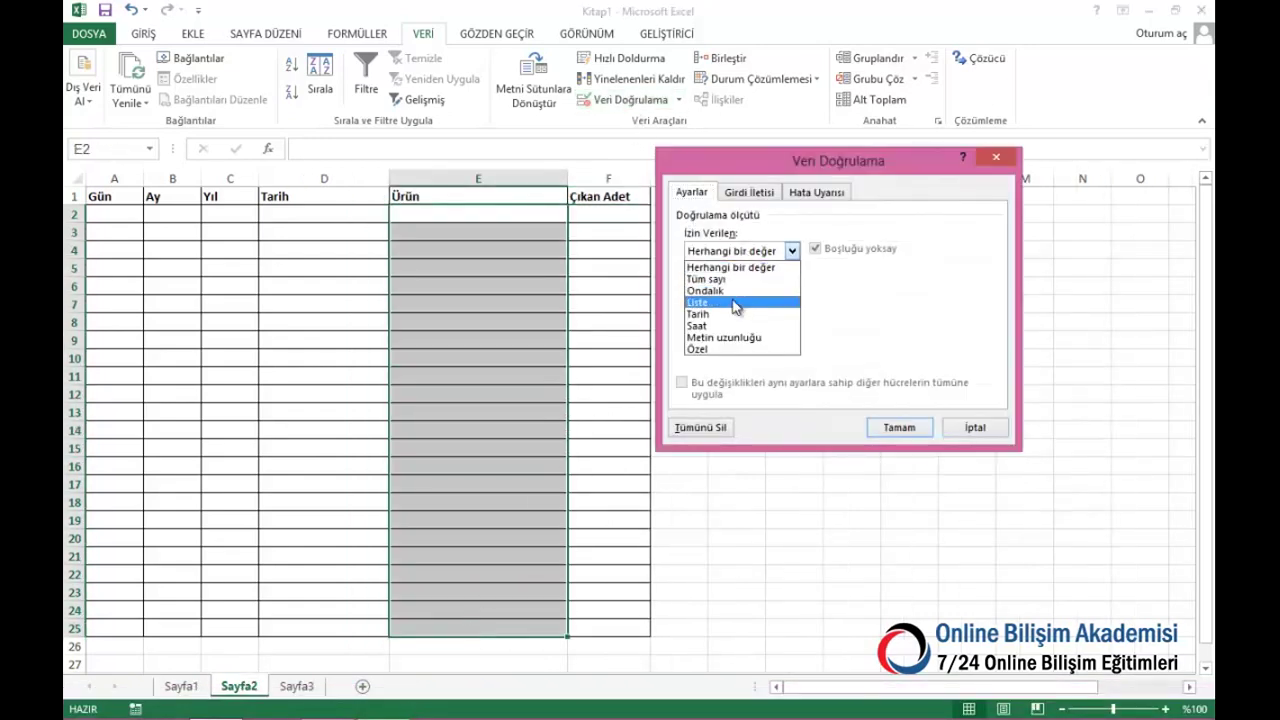
left_click(733, 305)
left_click(737, 325)
key("F3")
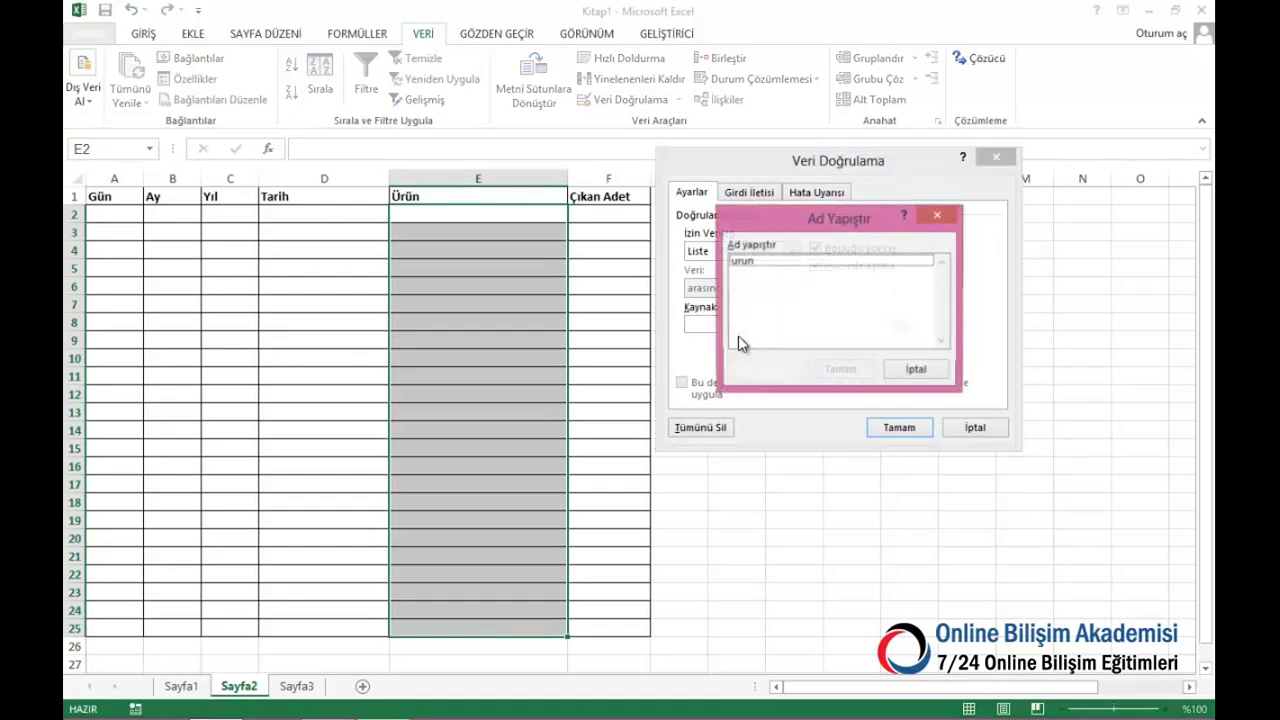
left_click(745, 260)
left_click(840, 370)
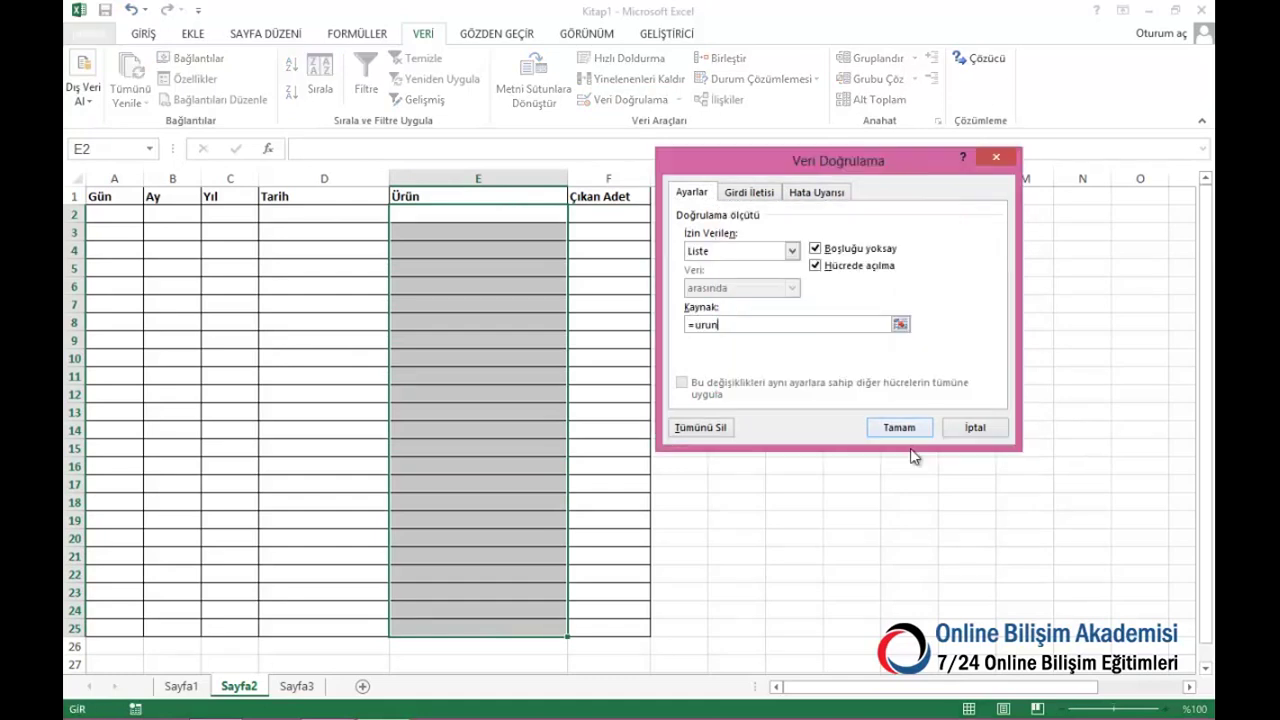
left_click(897, 426)
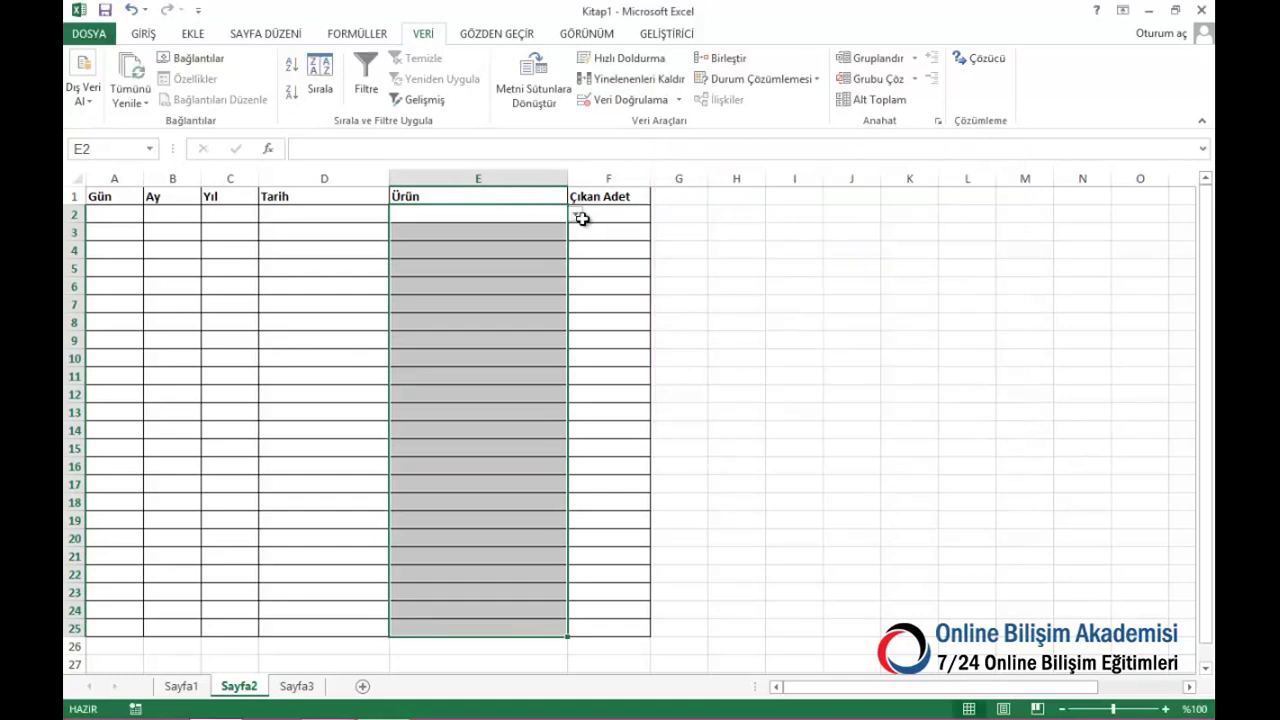
left_click(577, 216)
left_click(472, 212)
left_click(184, 686)
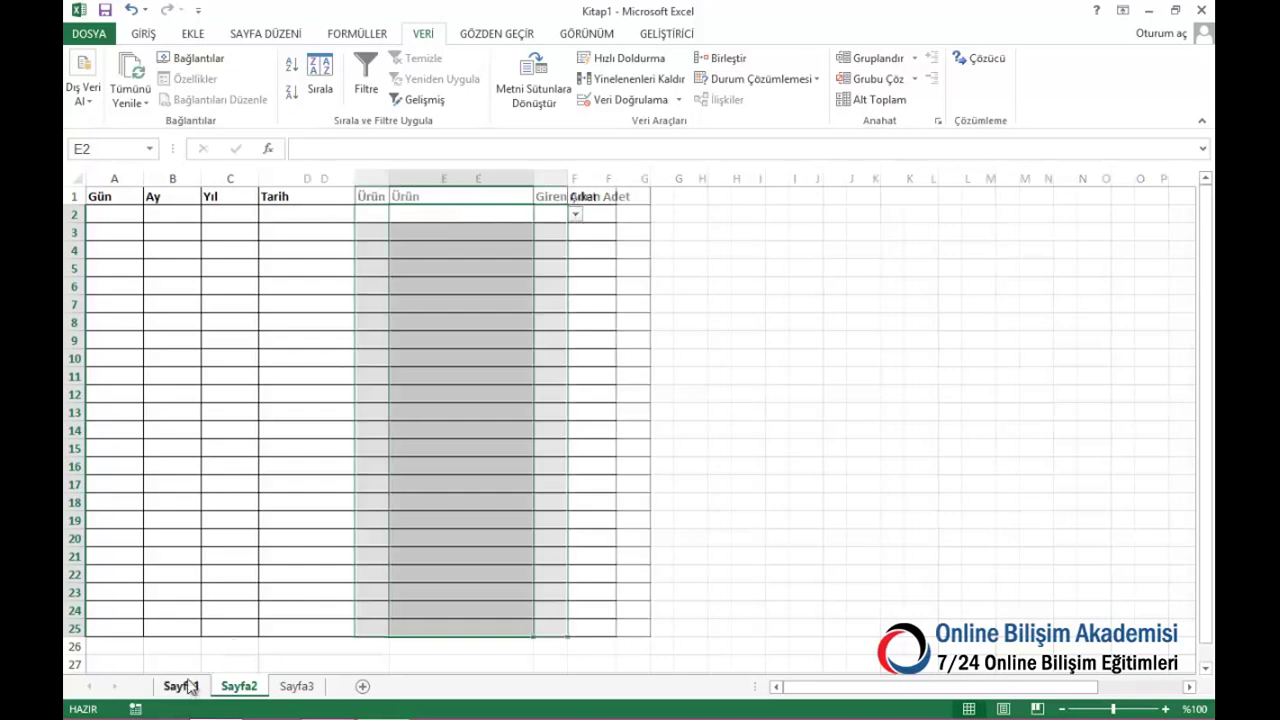
Step: Enter =GÜN(D2), =AY(D2) and =YIL(D2) in A2:C2 on Sayfa1
left_click(130, 215)
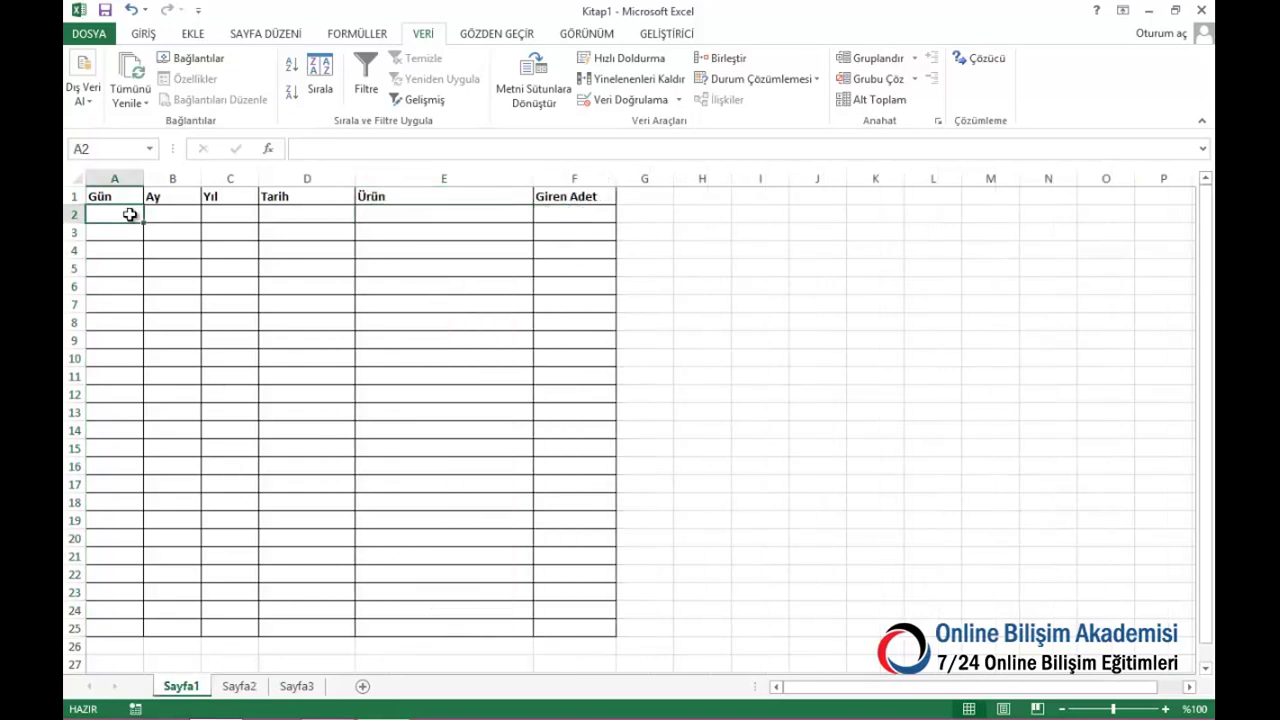
type("=")
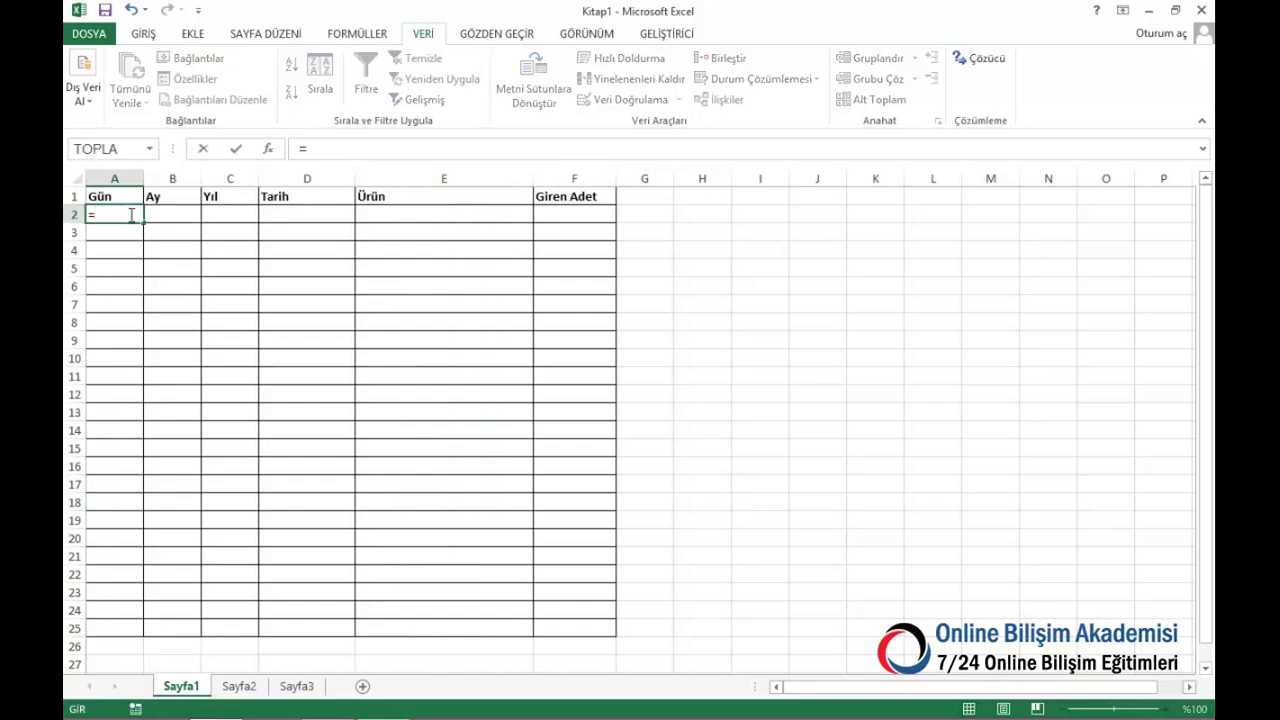
type("gün(")
key("Right")
key("Right")
key("Right")
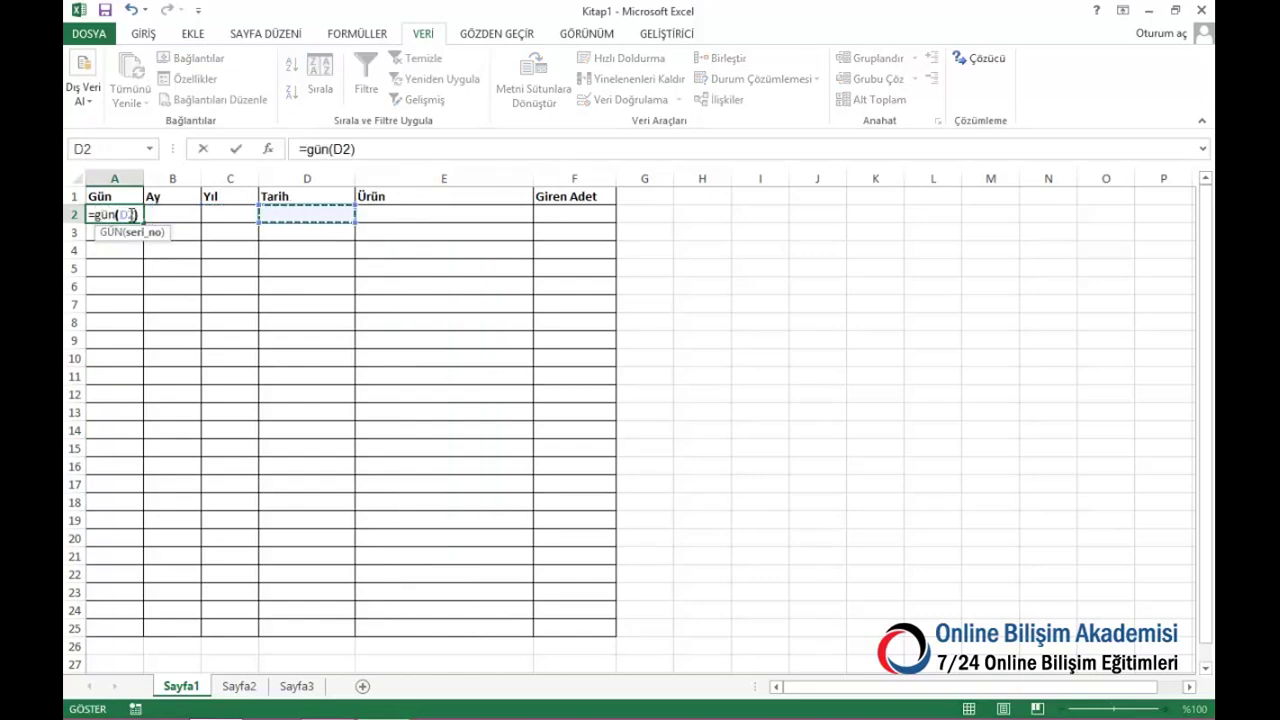
type(")")
key("Return")
key("Up")
key("Right")
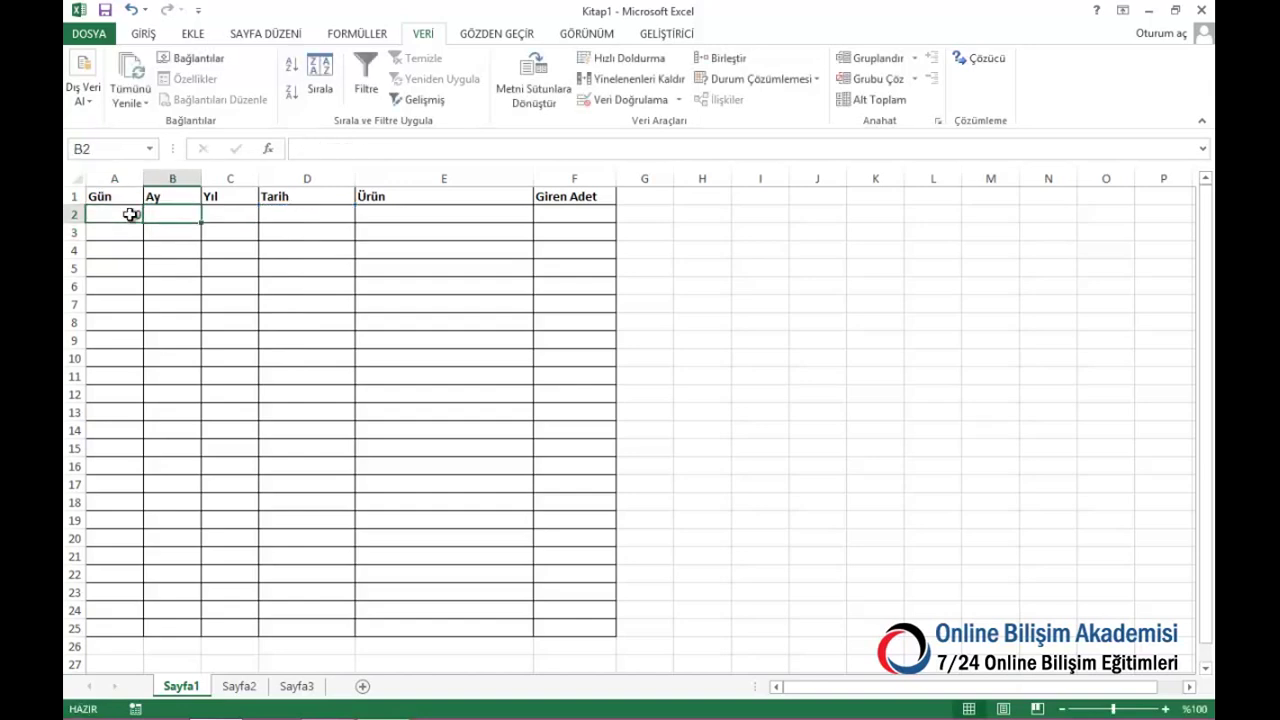
type("=ay(")
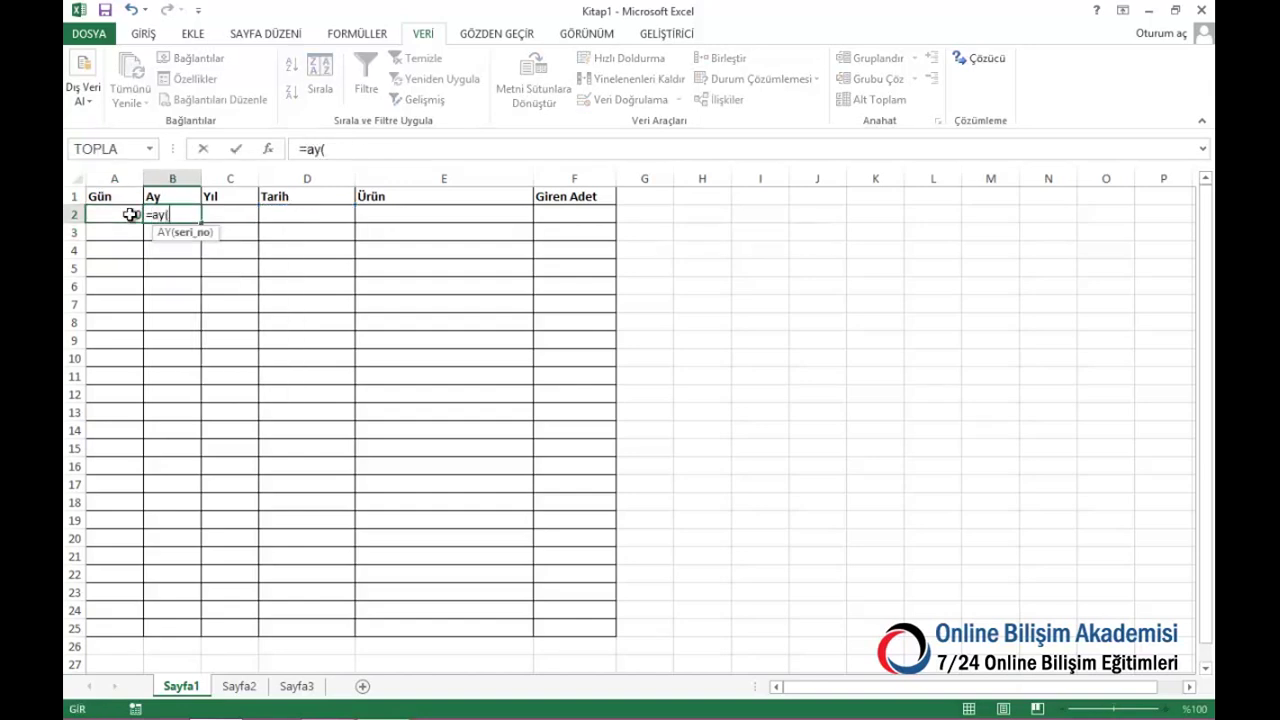
key("Right")
key("Right")
key("Return")
key("Right")
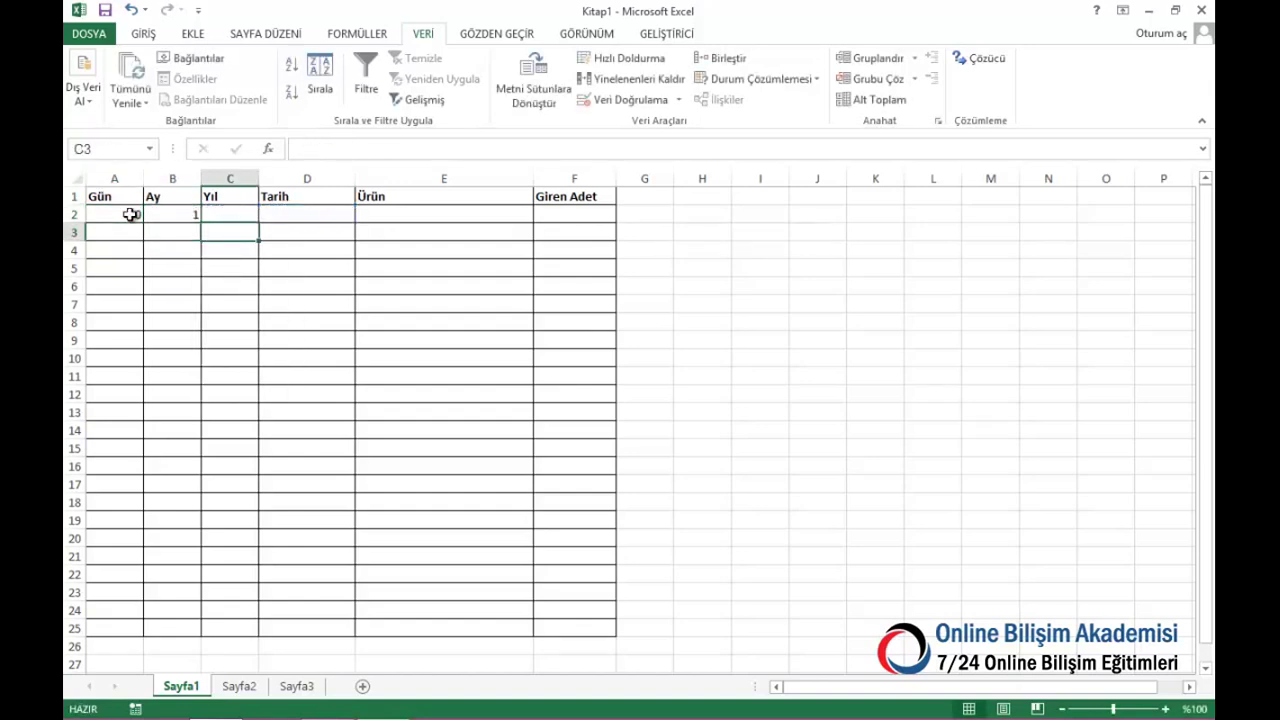
key("Up")
type("=")
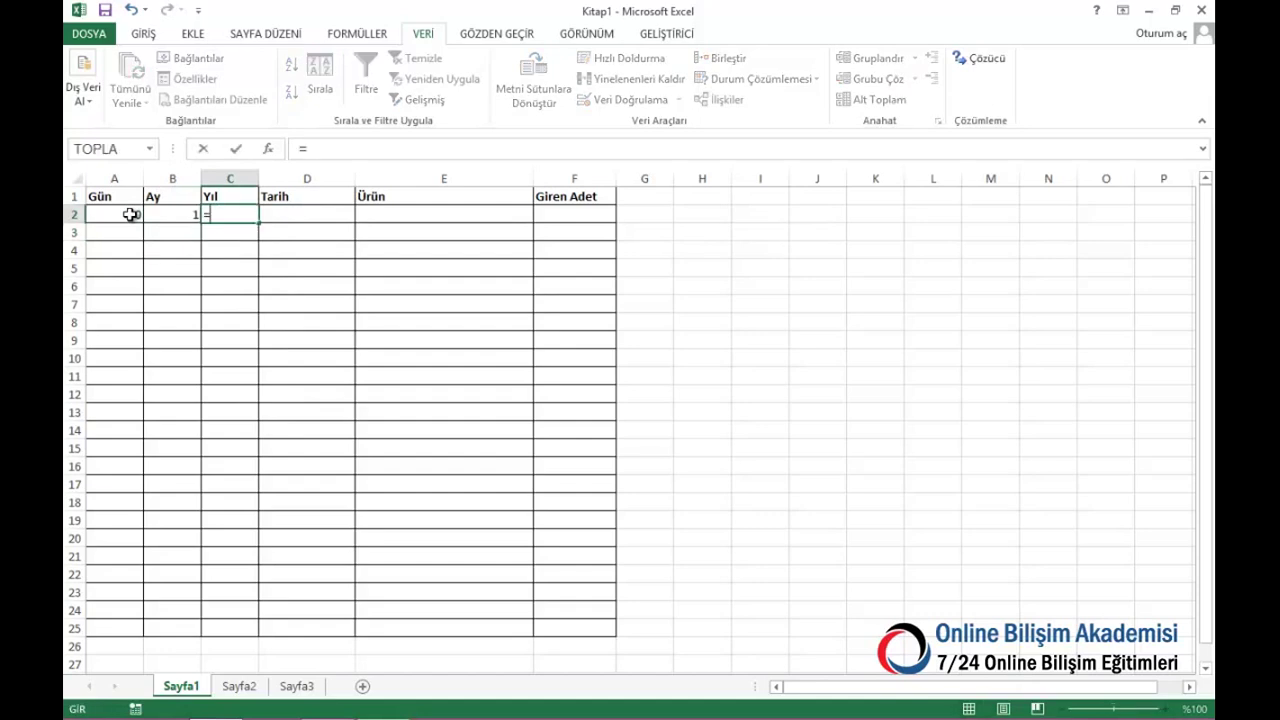
type("yıl(D2)")
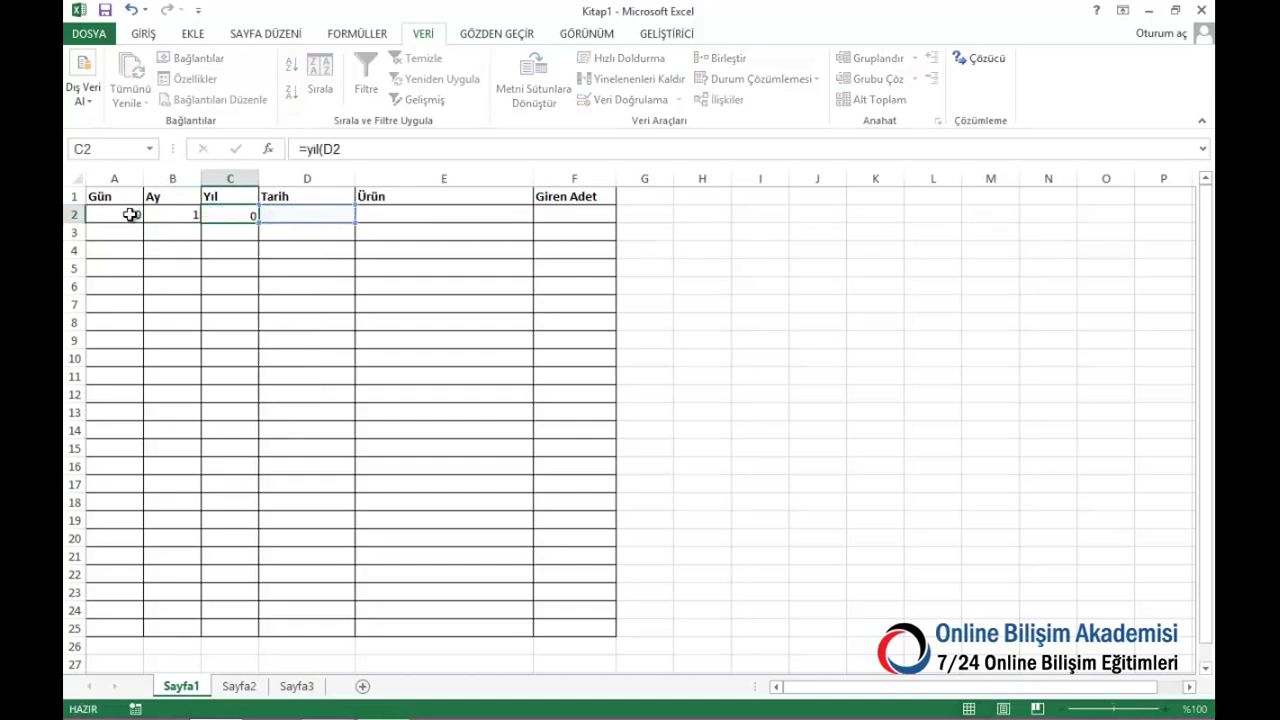
key("Return")
Step: Fill the date formulas down, then copy them to Sayfa2 rows 2–25
left_click_drag(129, 215, 238, 631)
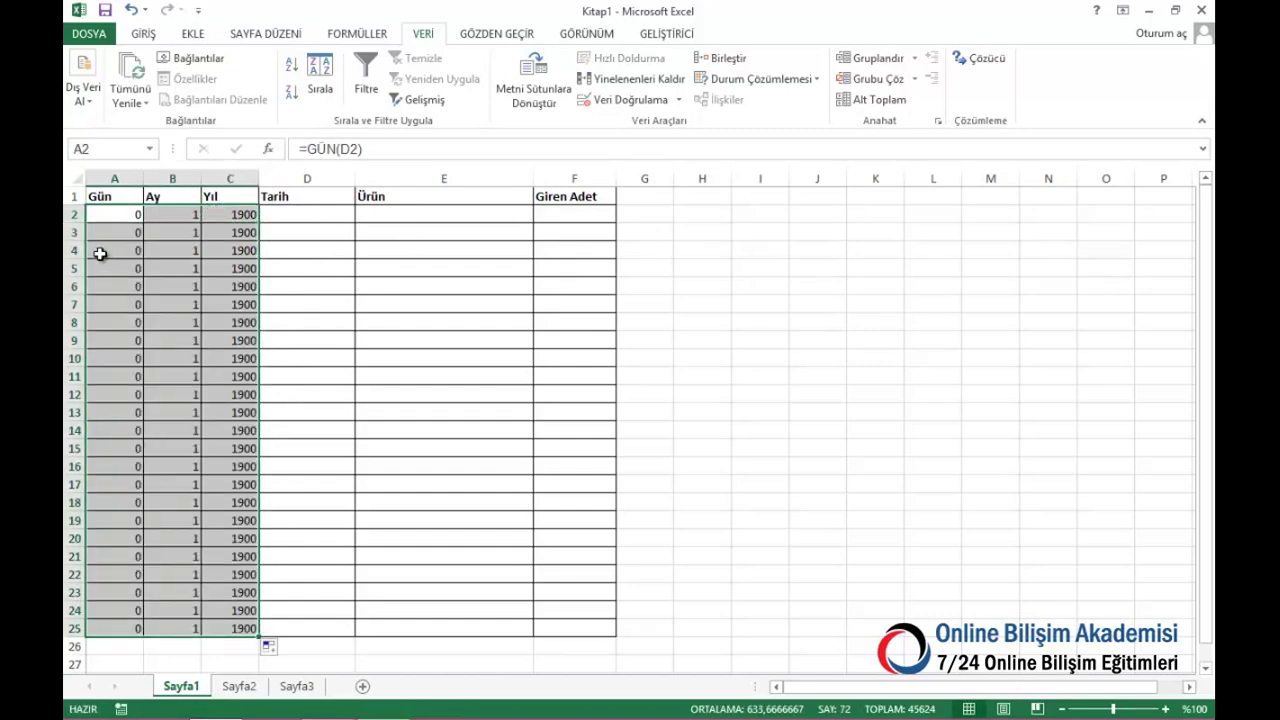
left_click_drag(112, 215, 223, 209)
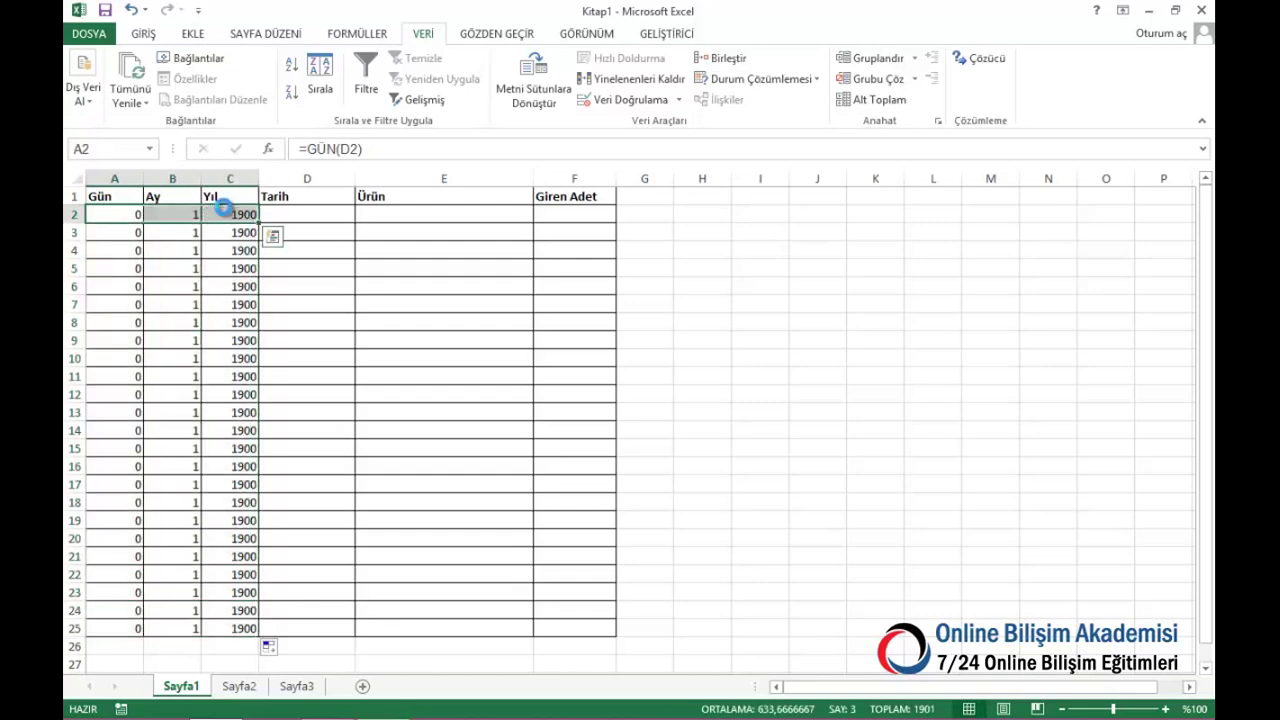
key("ctrl+c")
left_click(239, 686)
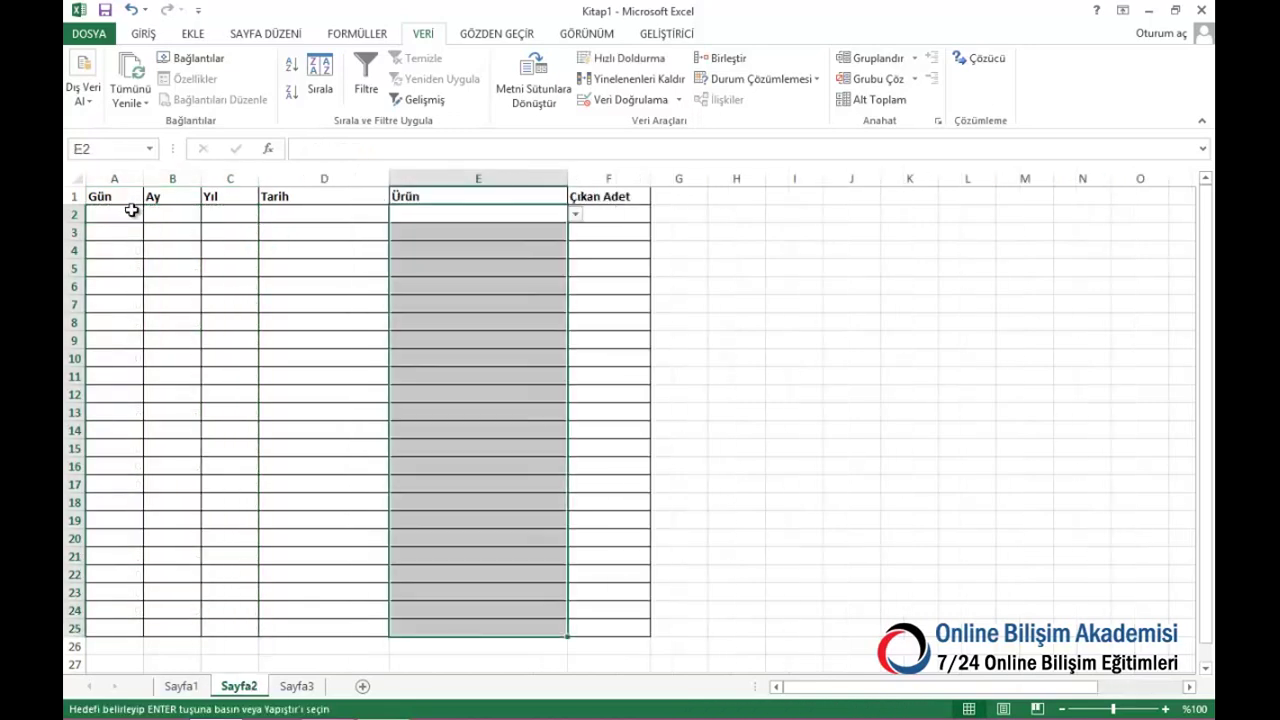
key("ctrl+v")
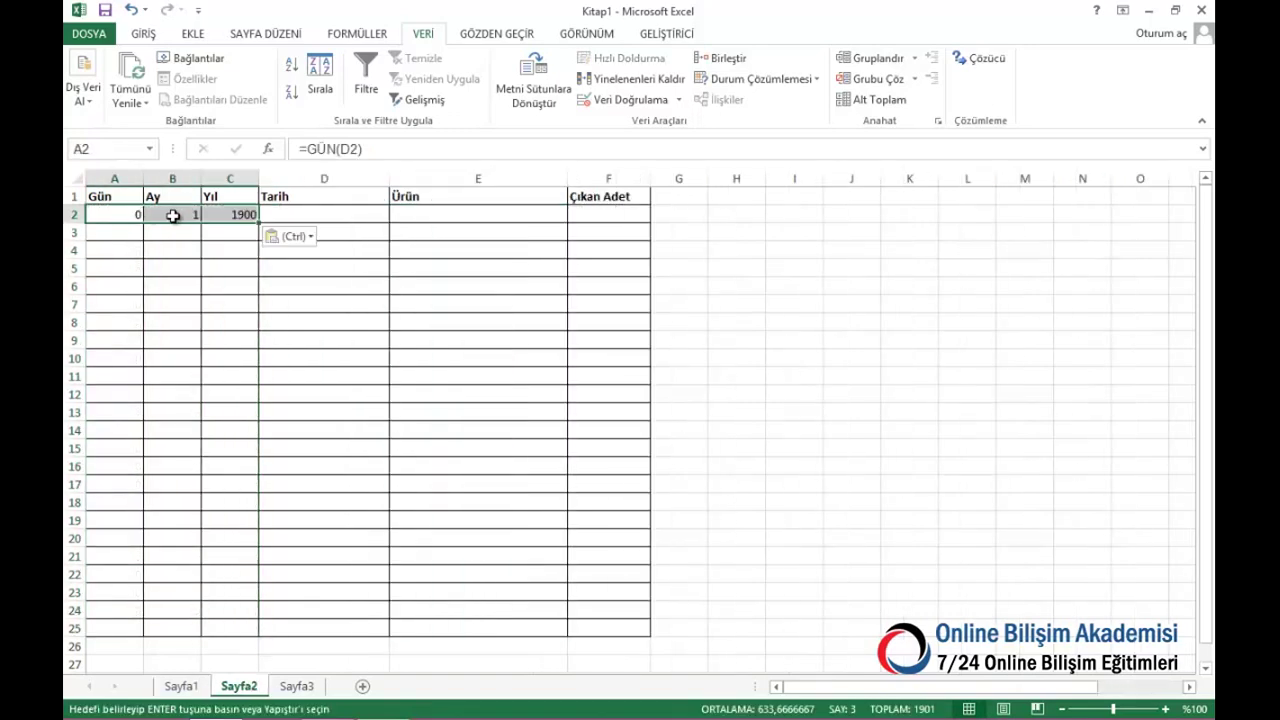
left_click_drag(257, 223, 263, 610)
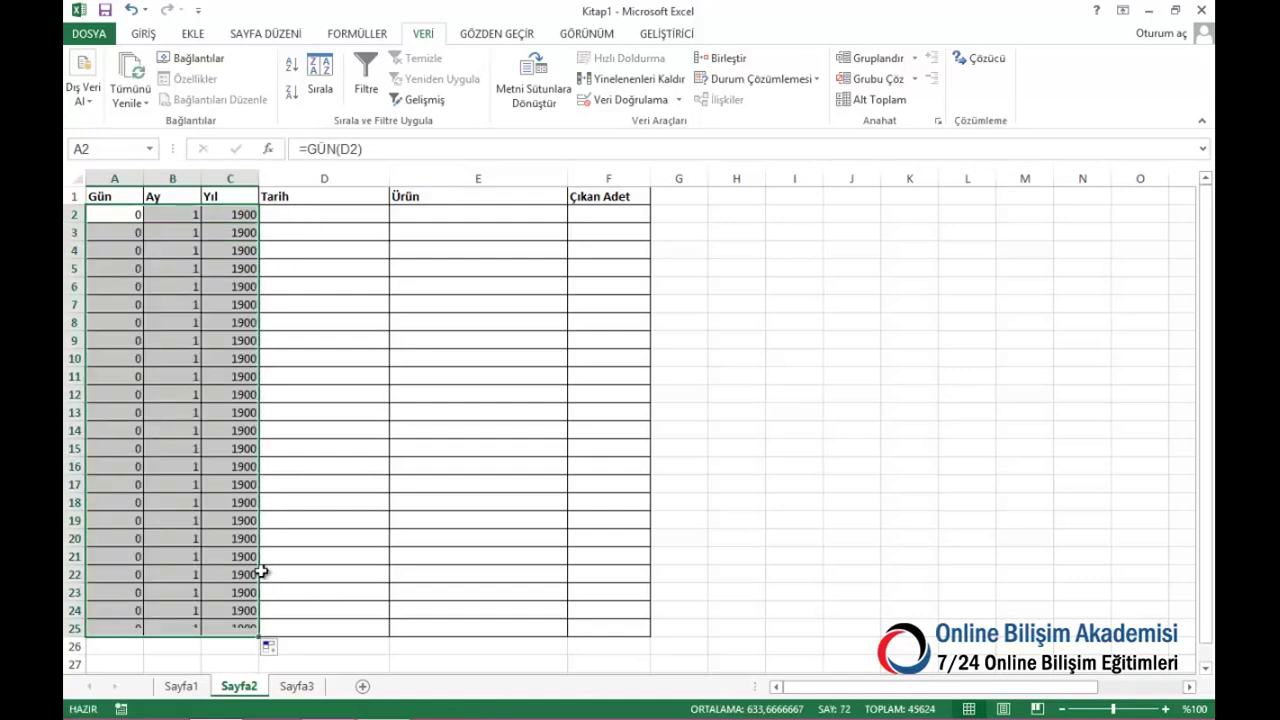
Step: On Sayfa1, log an entry dated 13.5.2013: B ürünü with Giren Adet 20
left_click(181, 686)
left_click(299, 223)
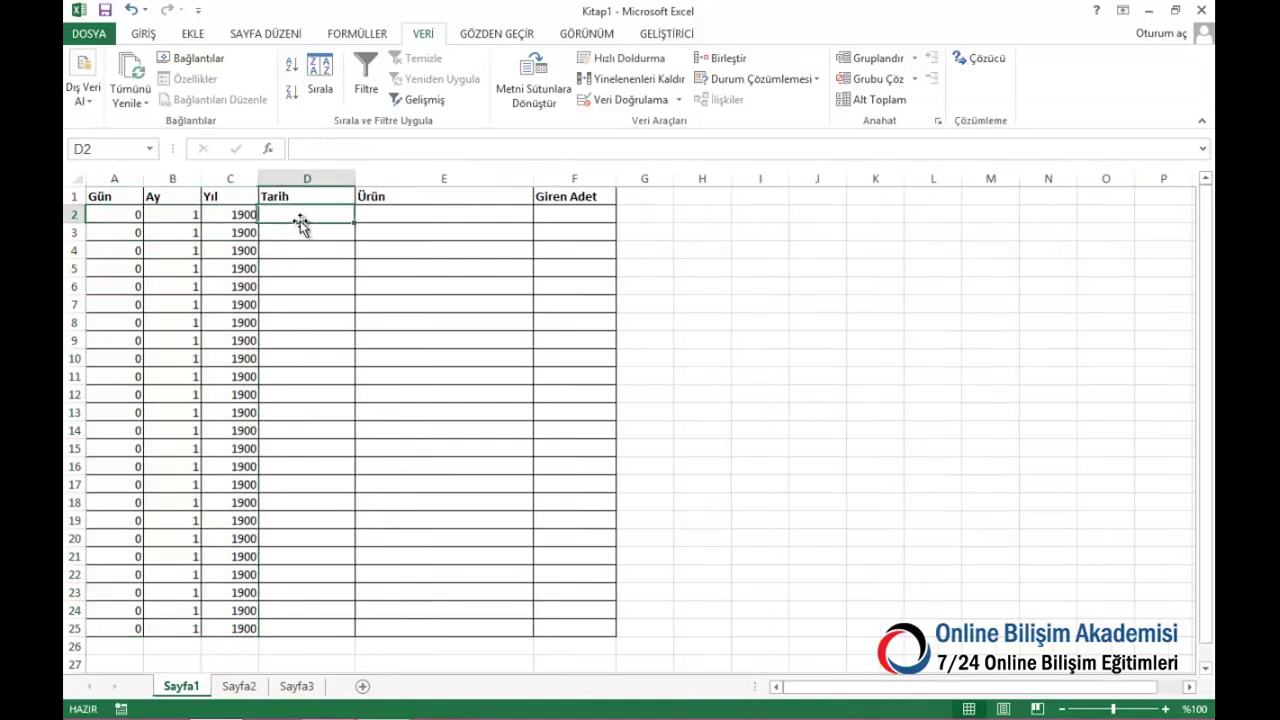
type("13.5.2013")
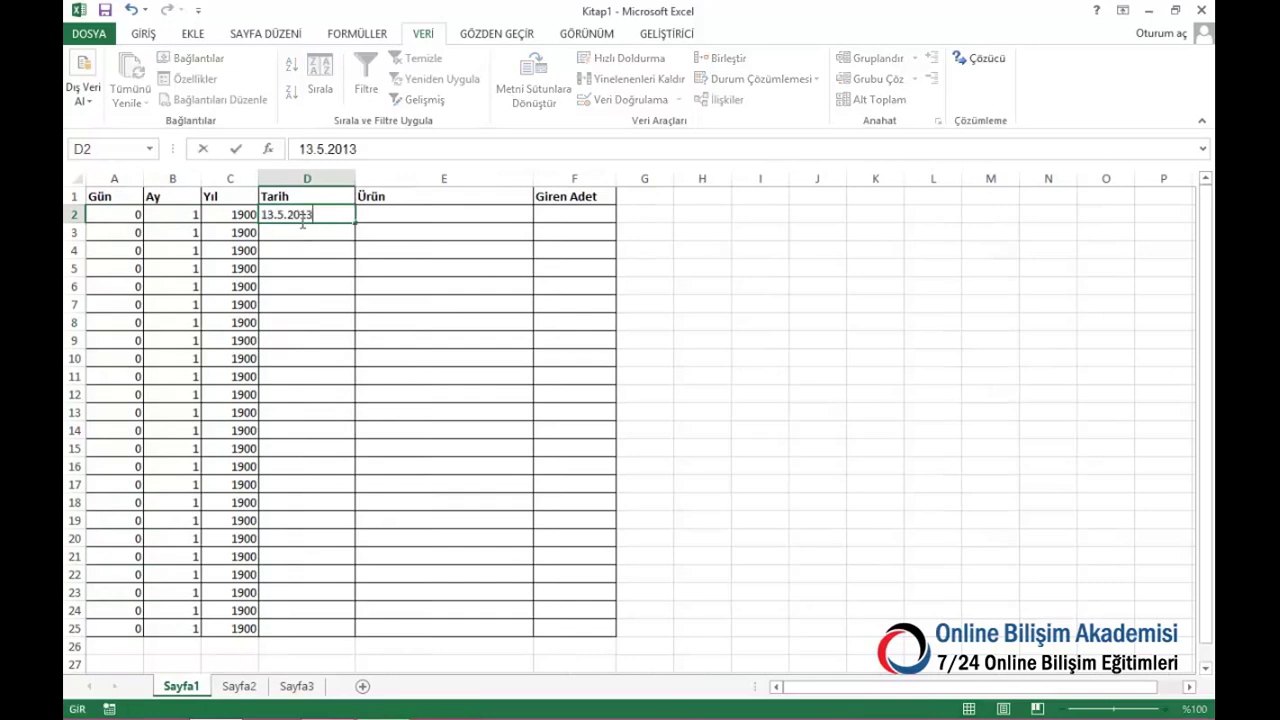
key("Tab")
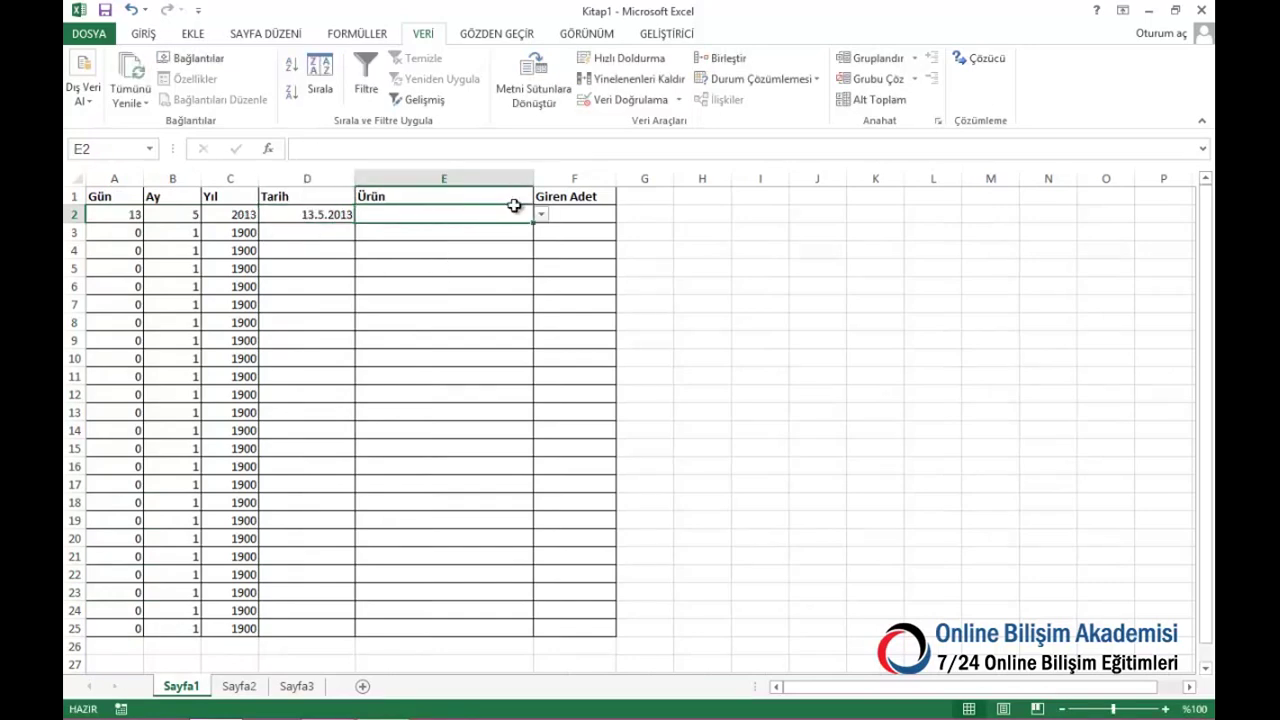
left_click(541, 216)
left_click(491, 244)
left_click(571, 213)
type("20")
key("ctrl+Return")
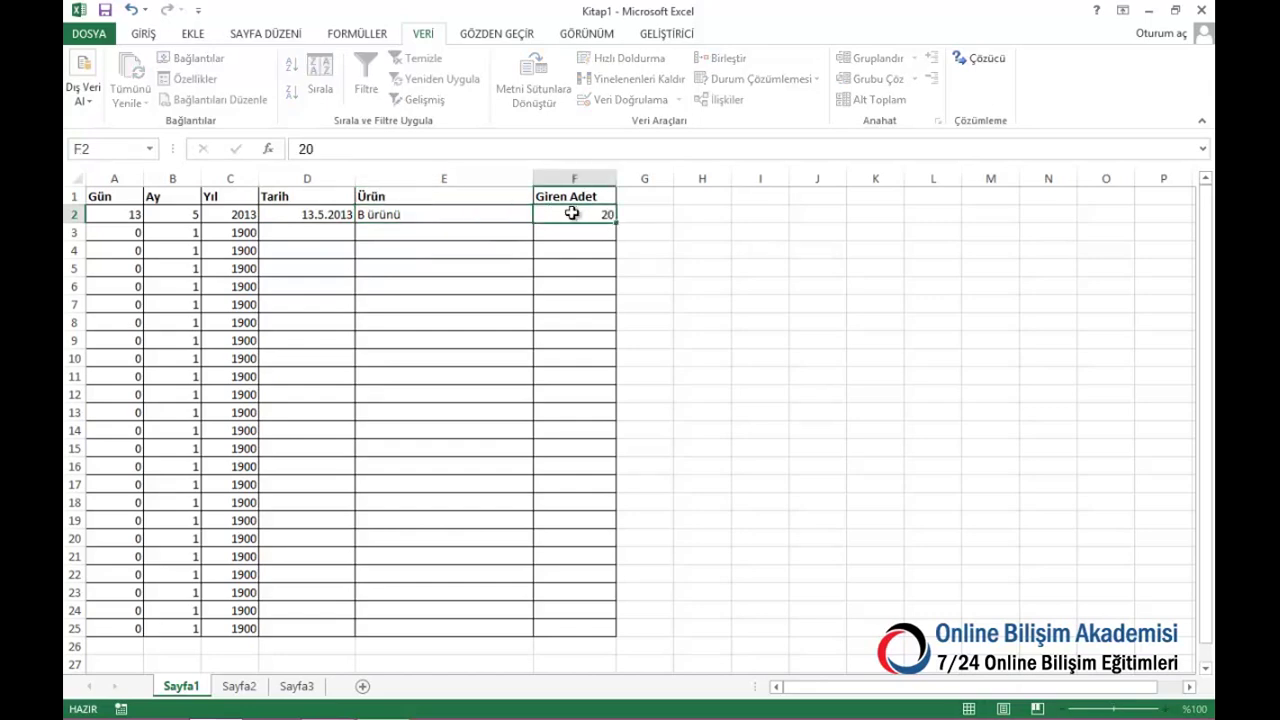
Step: Add a second Sayfa1 entry on the same date: A ürünü with Giren Adet 30
left_click(341, 232)
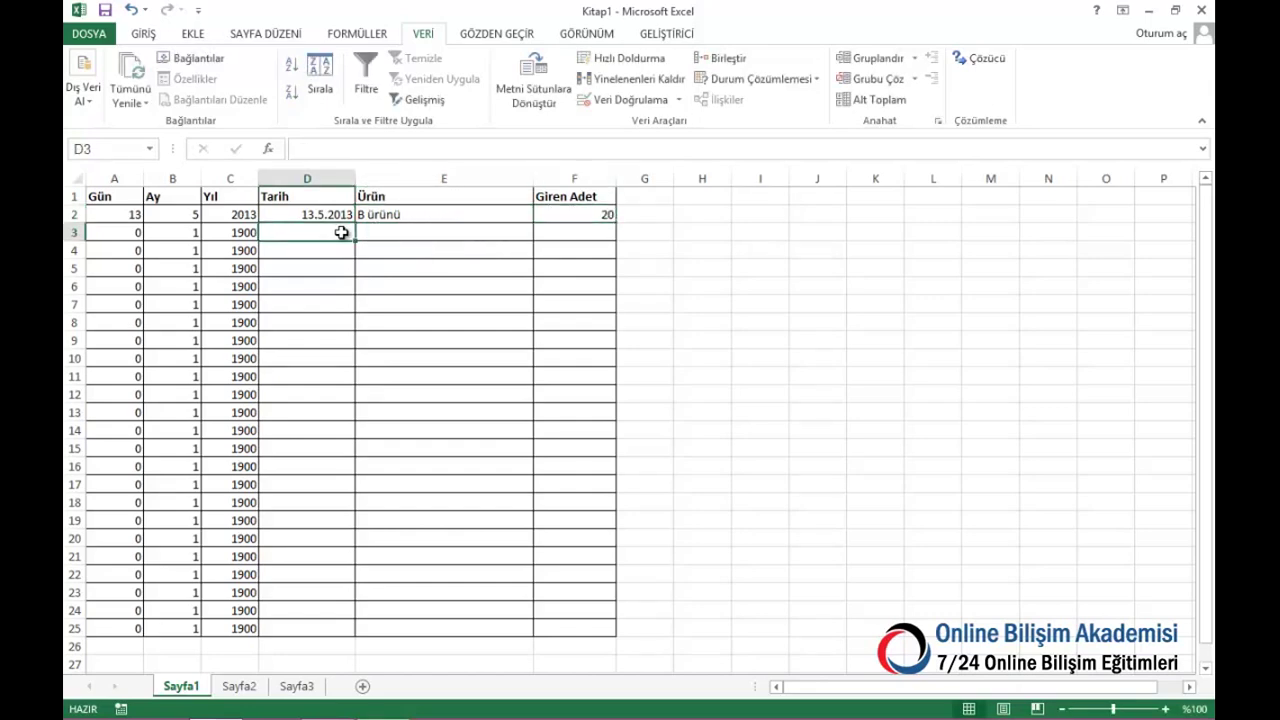
key("ctrl+apostrophe")
key("ctrl+Return")
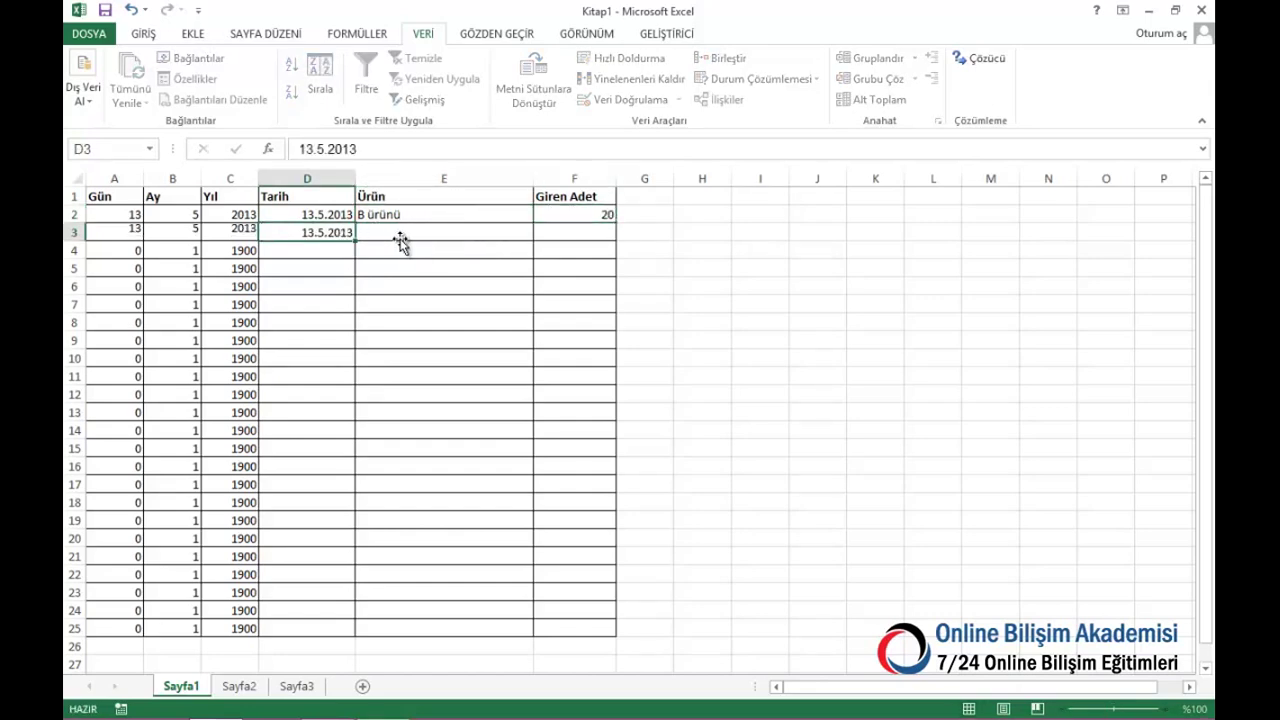
left_click(519, 230)
left_click(541, 232)
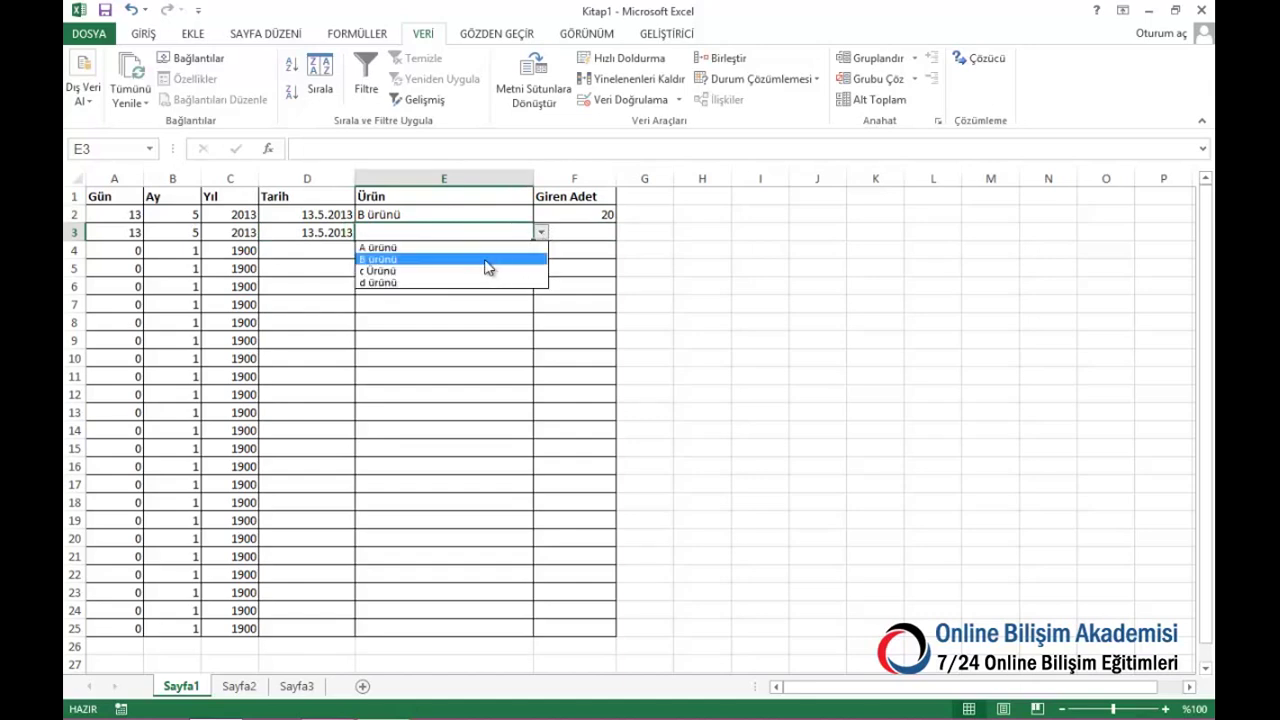
left_click(488, 262)
left_click(539, 233)
left_click(505, 247)
left_click(591, 230)
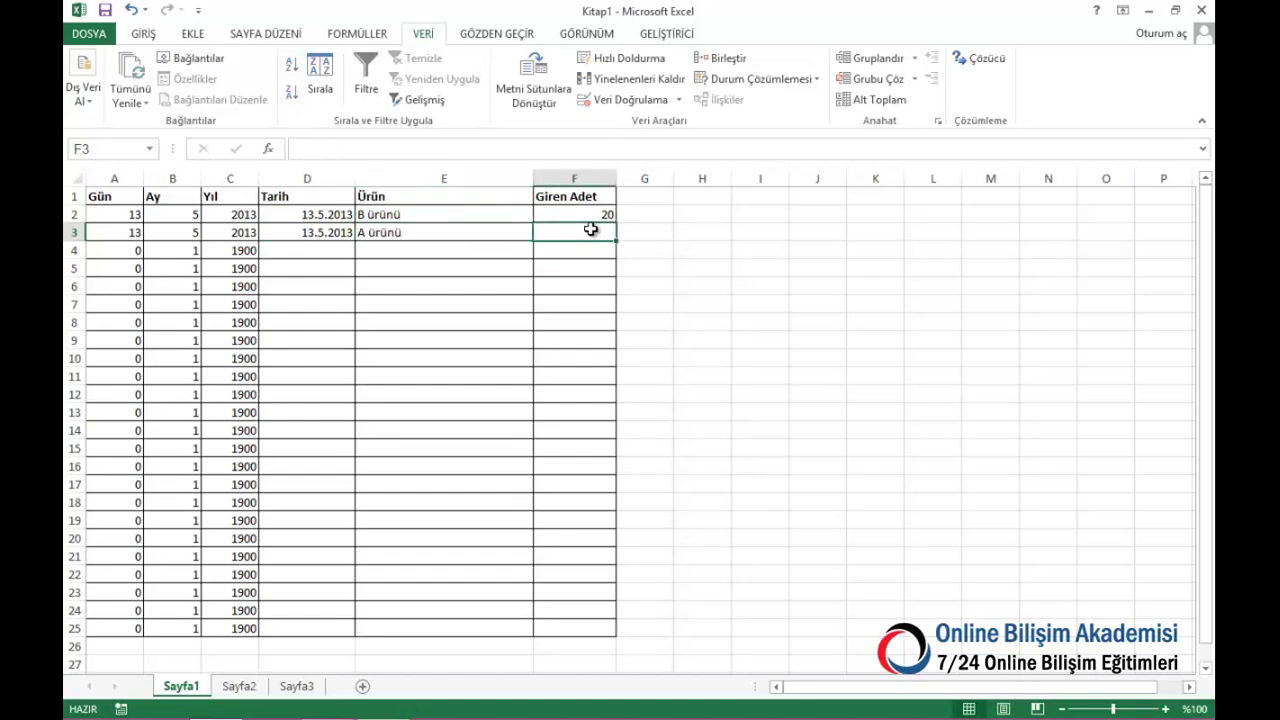
type("30")
key("Return")
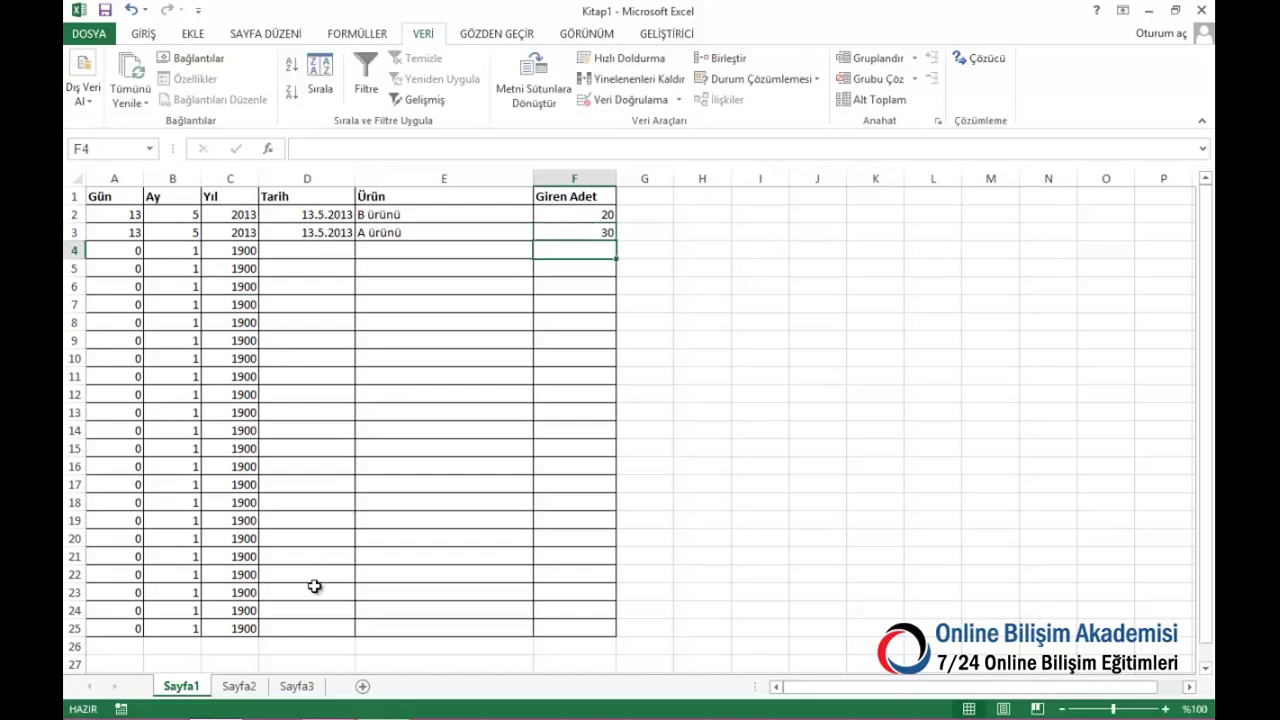
Step: On Sayfa2, log 13.5.2013, A ürünü, Çıkan Adet 2 in row 2
left_click(239, 686)
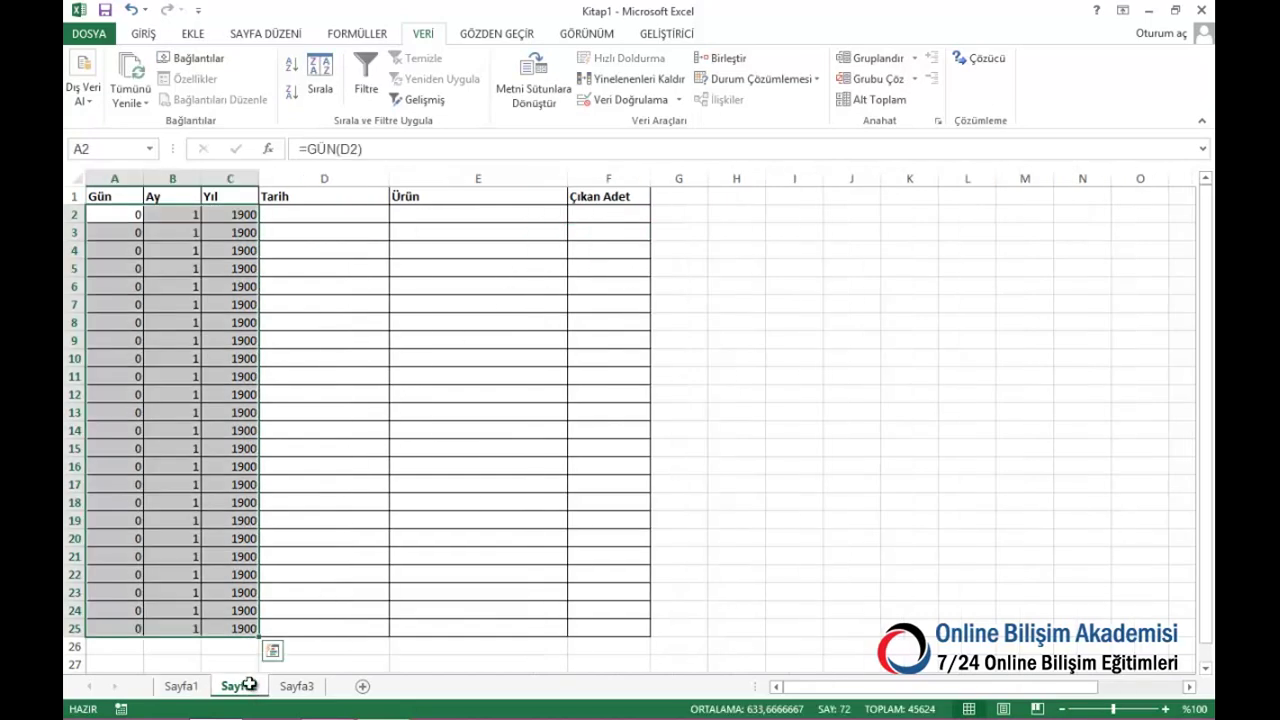
left_click(333, 212)
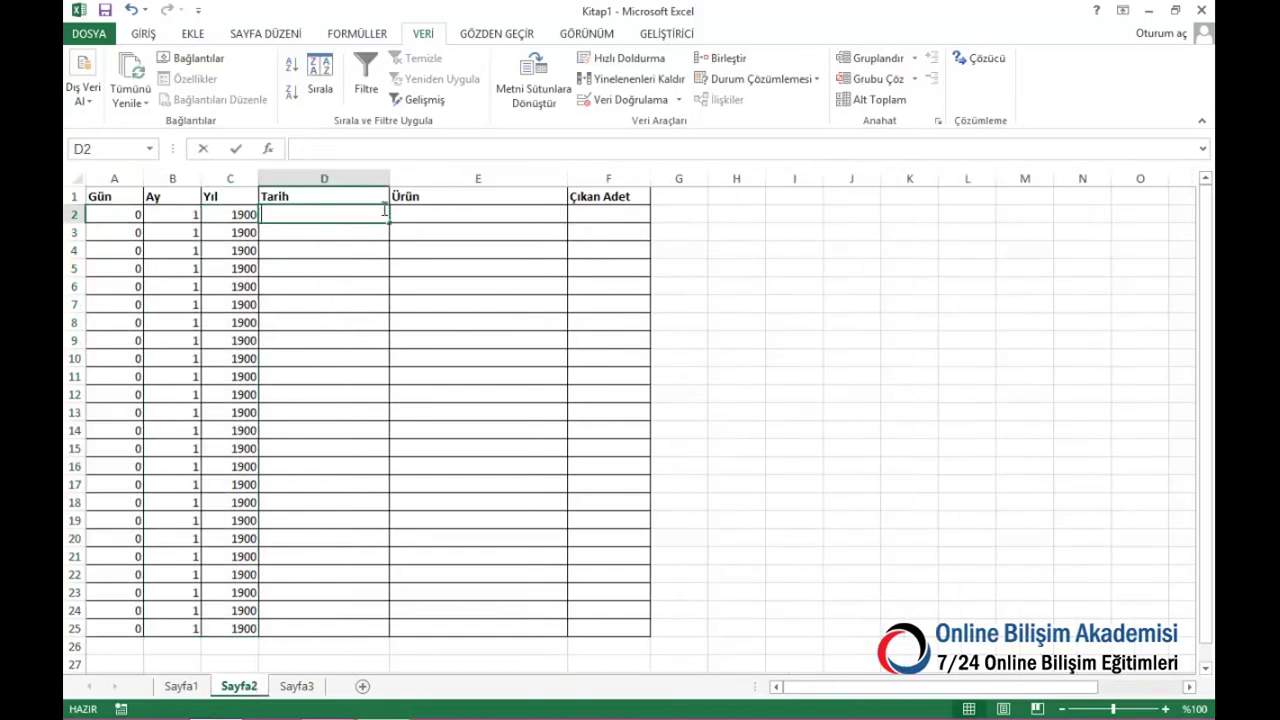
type("13.5.2013")
left_click(541, 216)
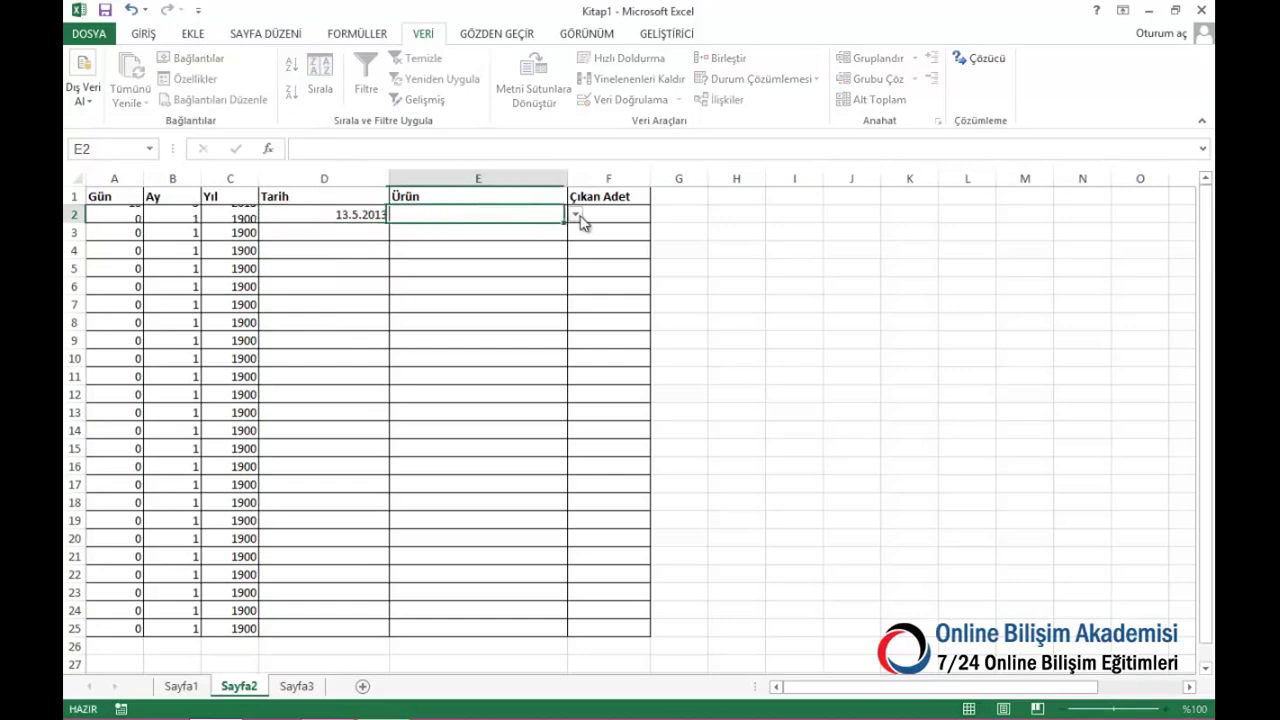
left_click(576, 214)
left_click(500, 229)
left_click(614, 216)
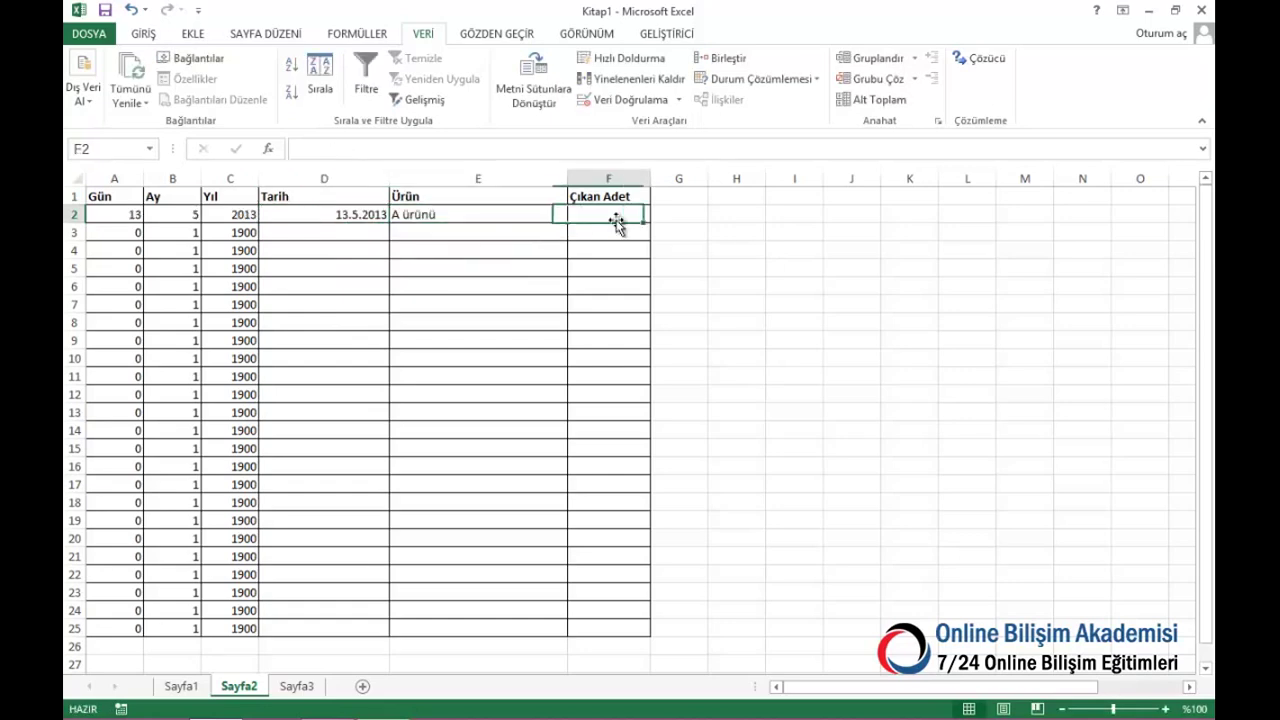
type("2")
key("Return")
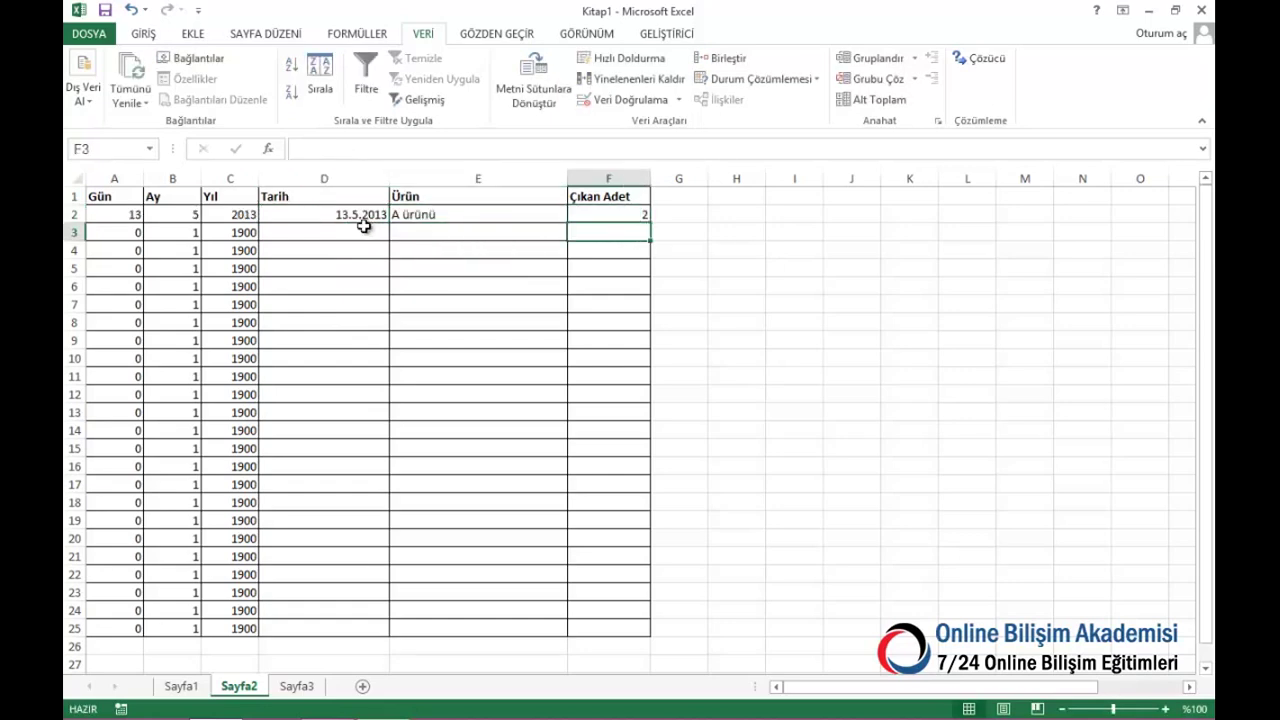
Step: Add row 3 on Sayfa2: 13.5.2013, B ürünü, Çıkan Adet 1
left_click(363, 226)
type("13.5.2013")
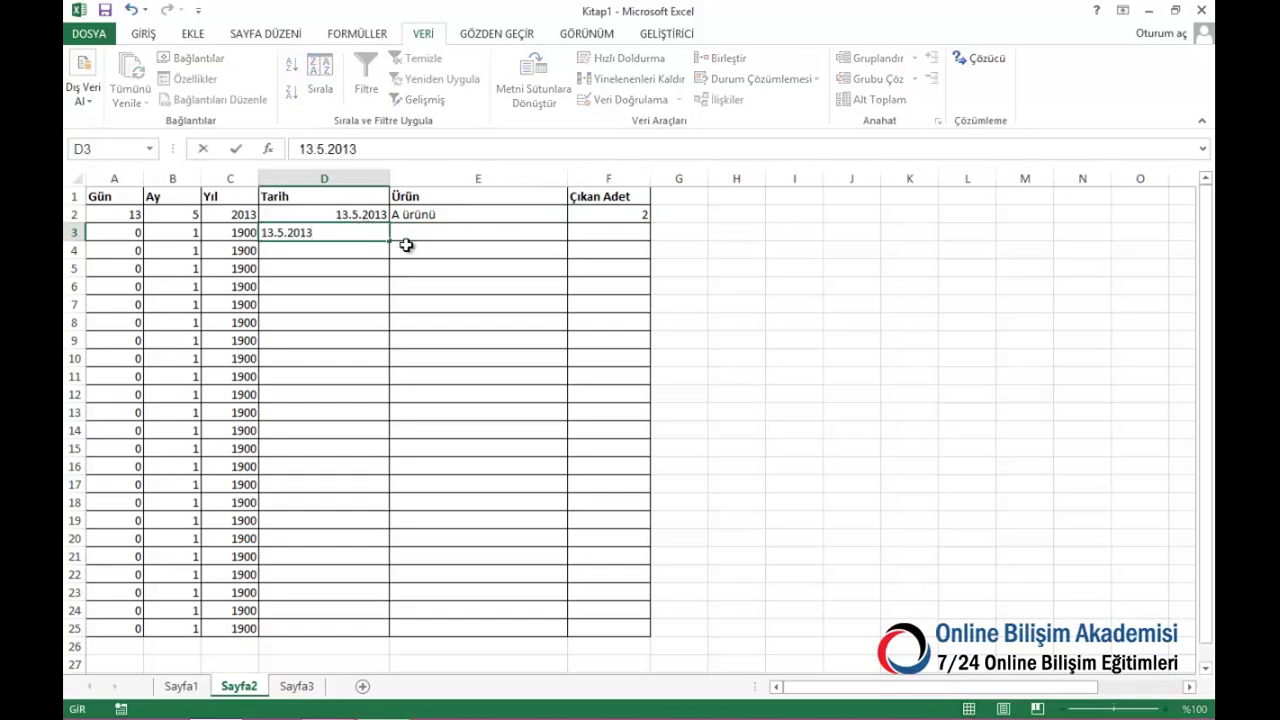
left_click(435, 237)
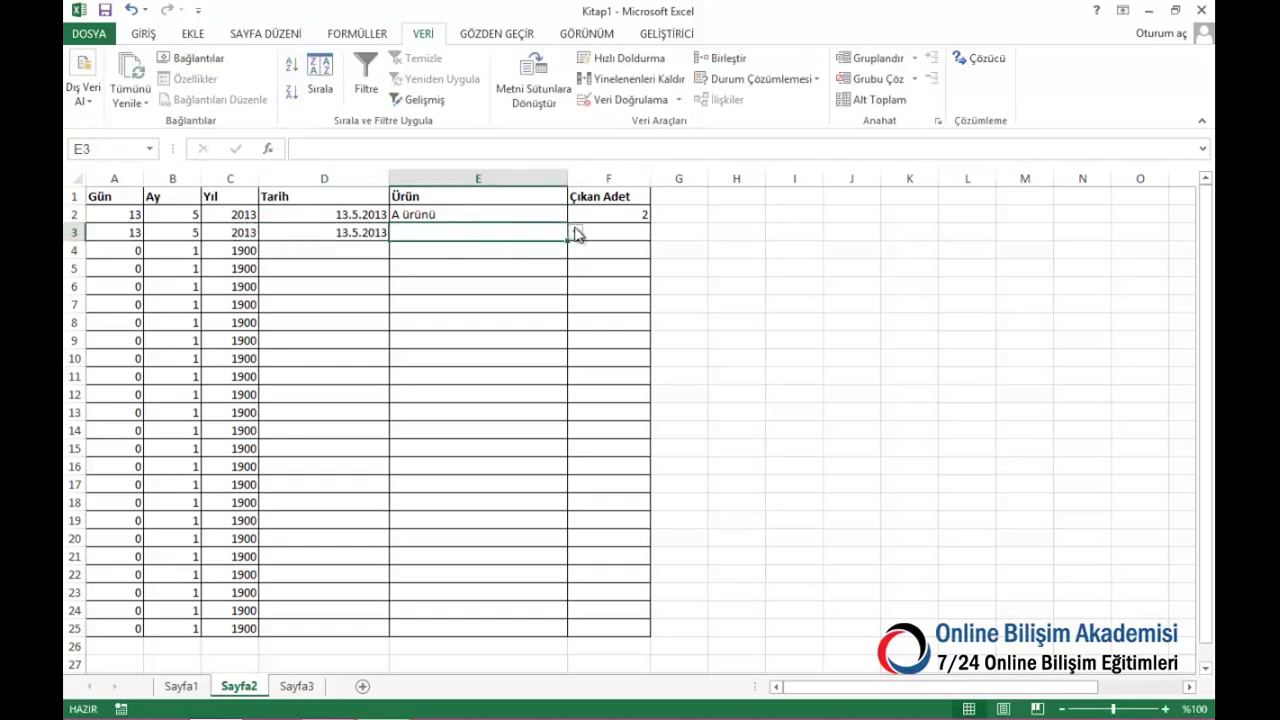
left_click(577, 233)
left_click(521, 258)
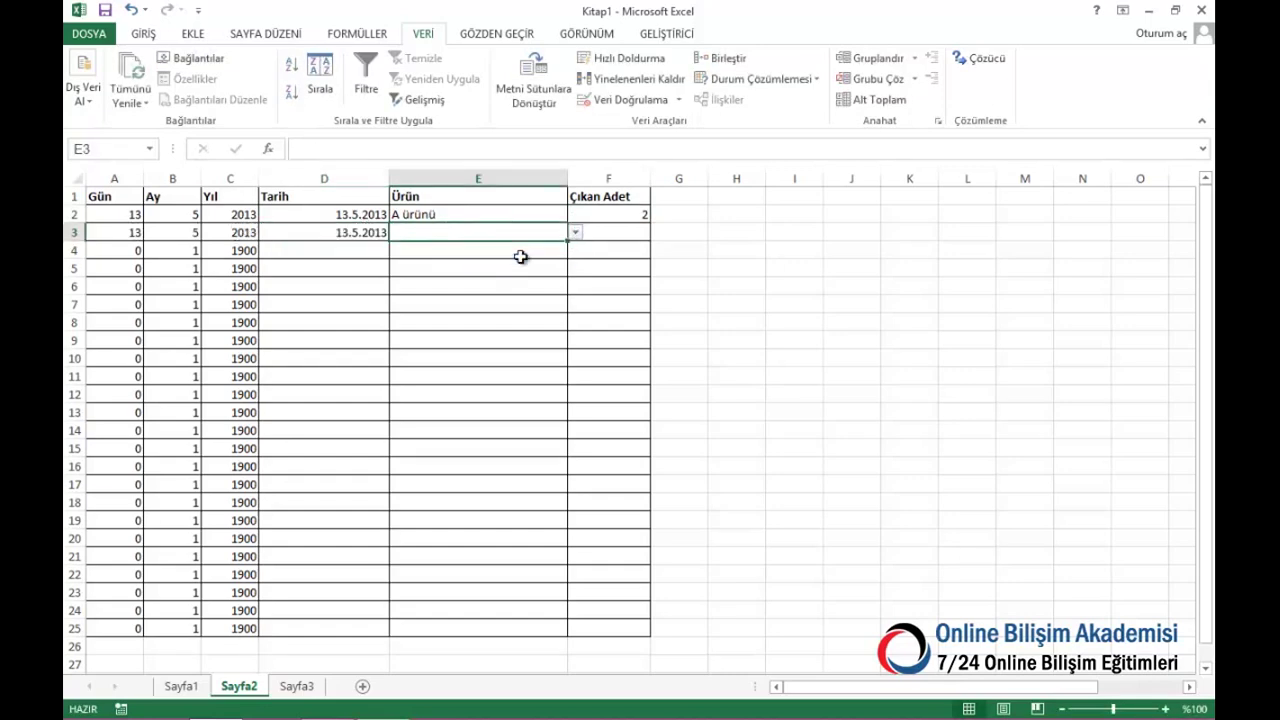
left_click(622, 233)
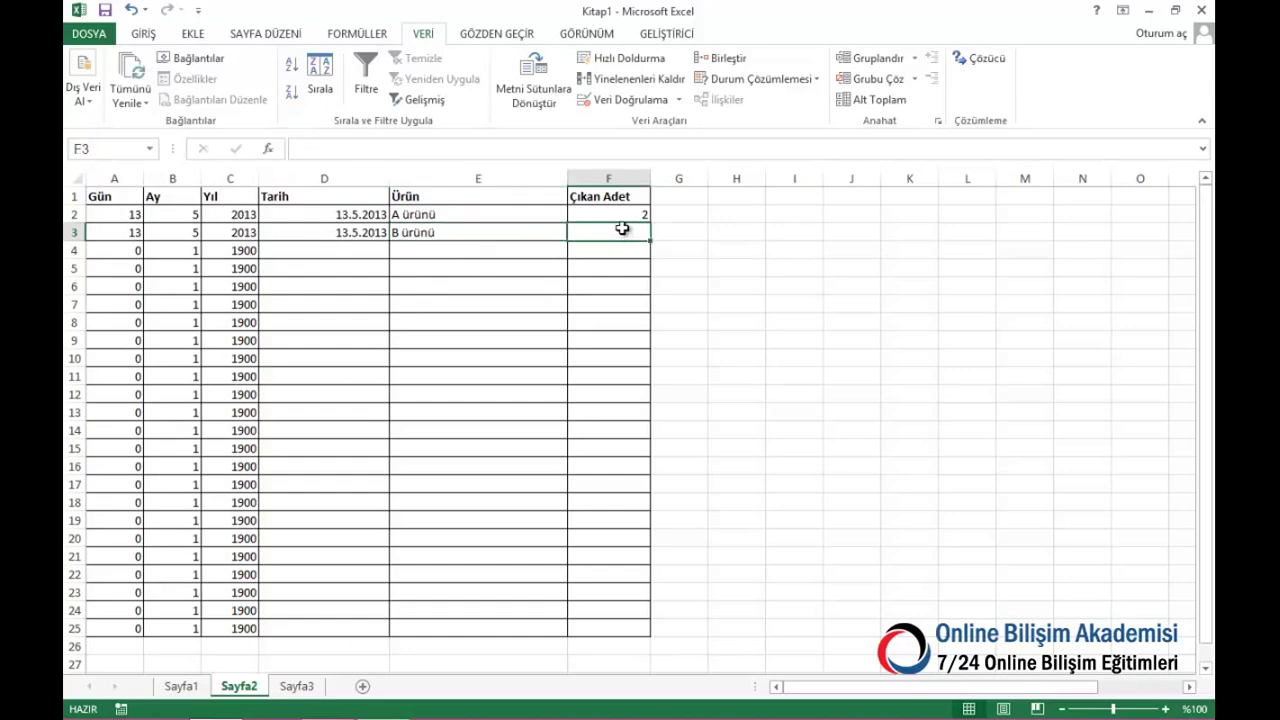
type("1")
key("Return")
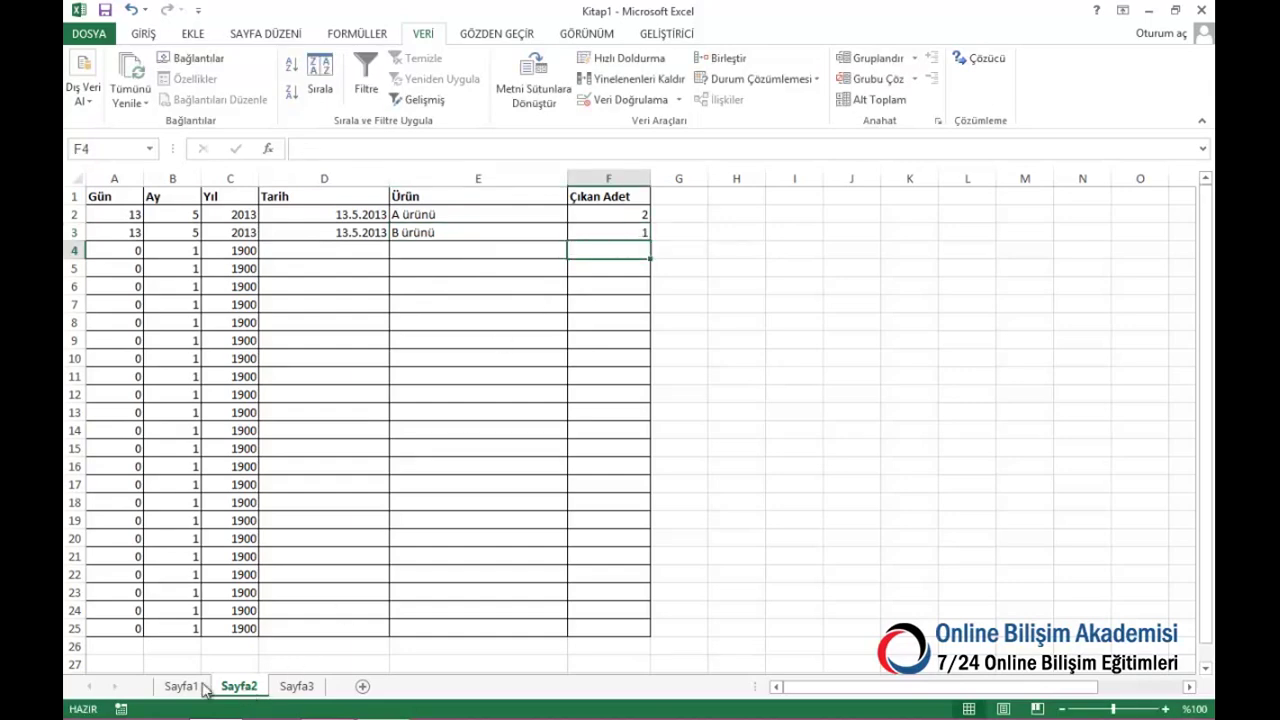
Step: Rename the sheet tabs: Sayfa1 to giren, Sayfa2 to çıkan, Sayfa3 to anlık Stok
left_click(195, 690)
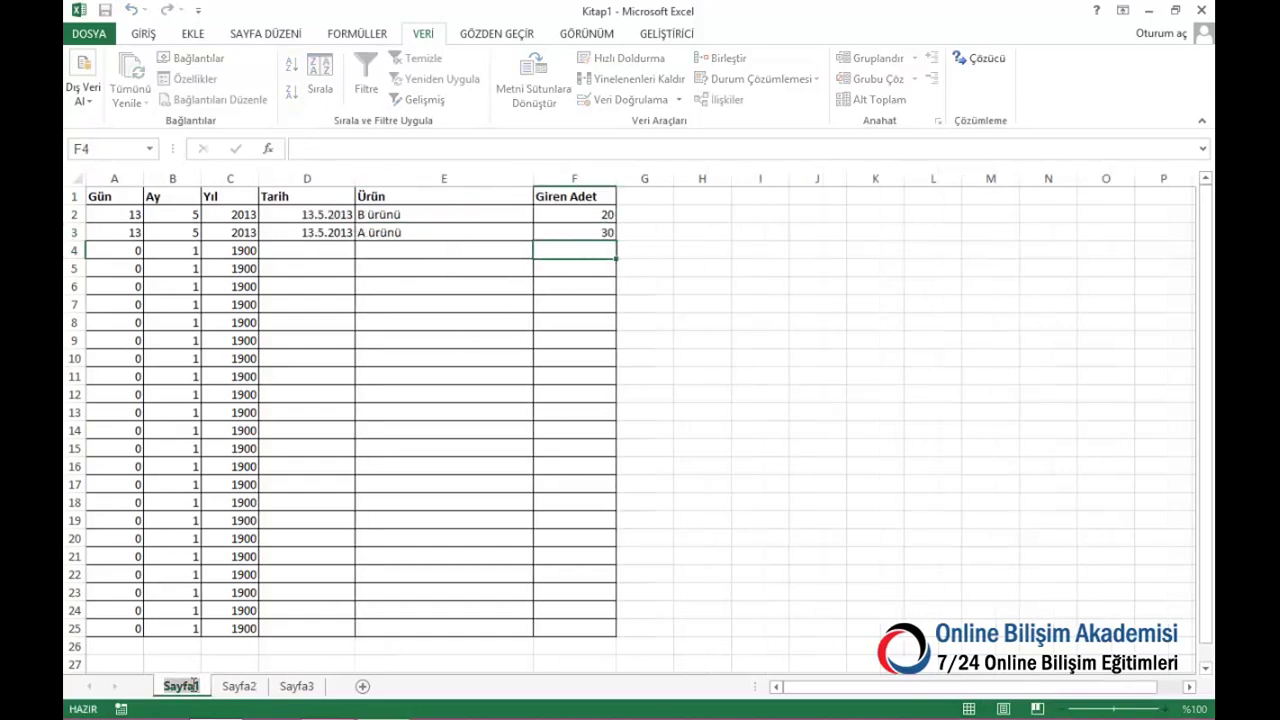
double_click(195, 690)
type("girin")
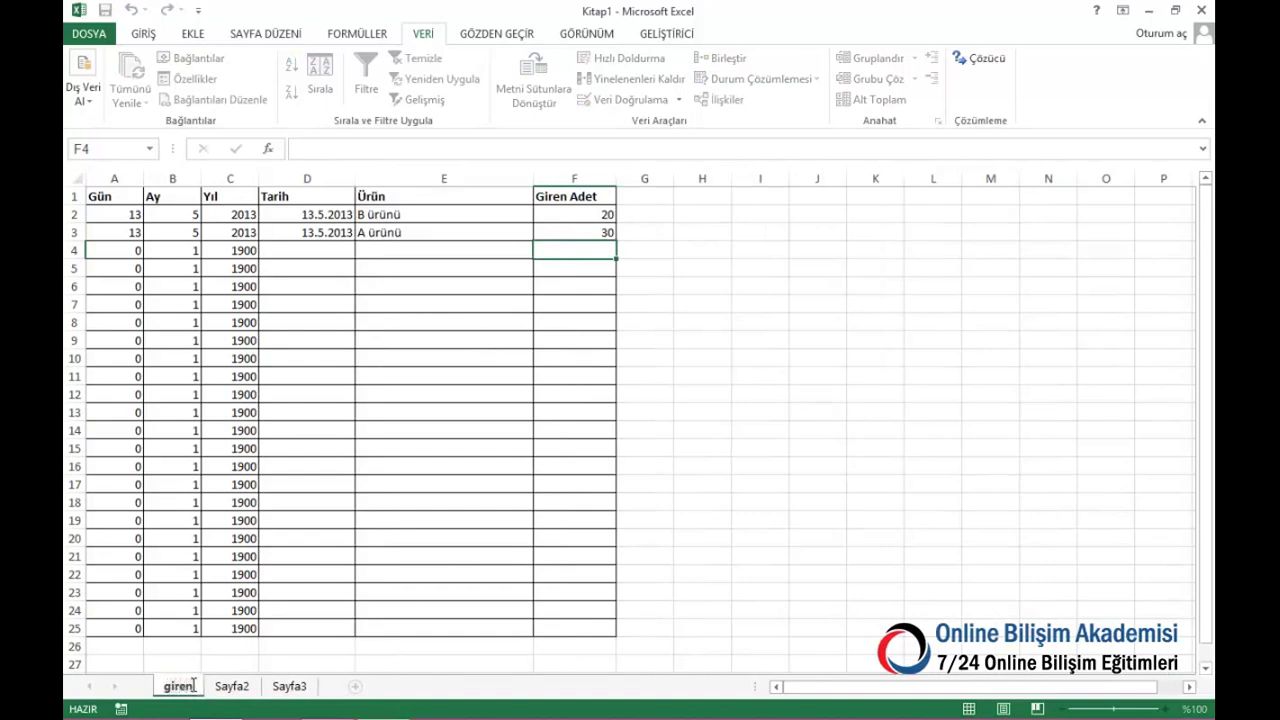
key("Return")
left_click(235, 687)
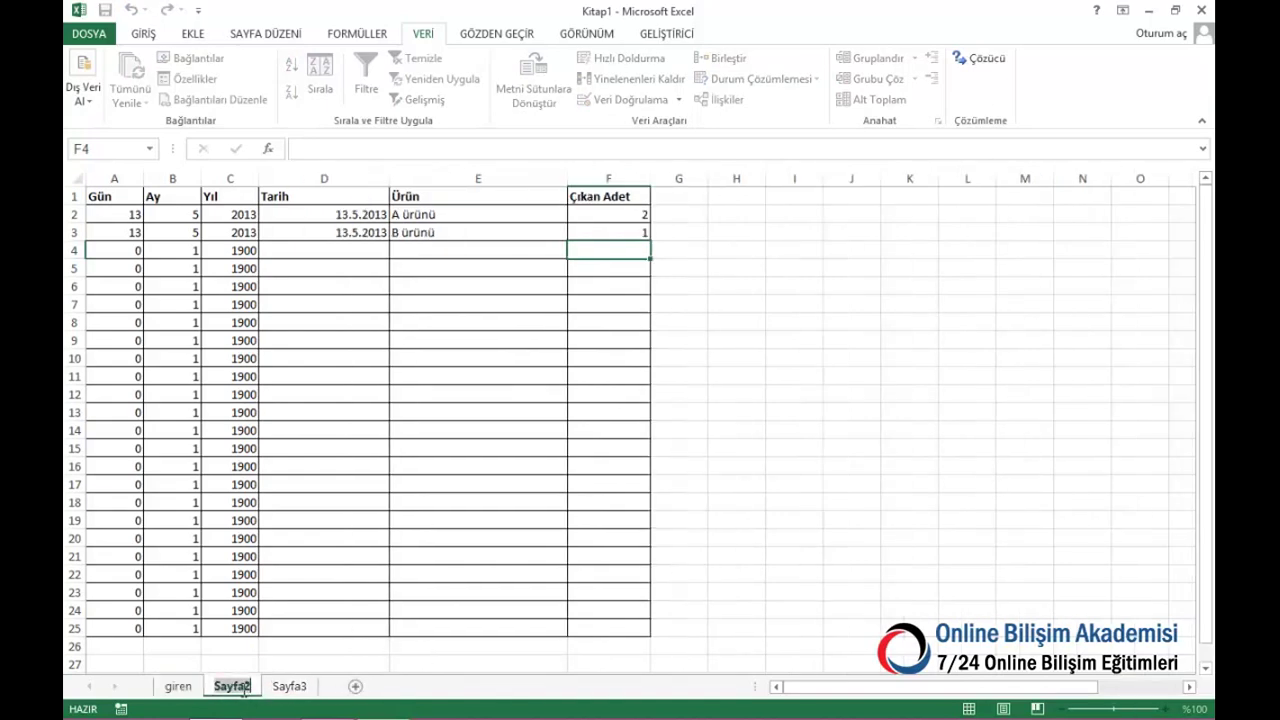
type("çıkan")
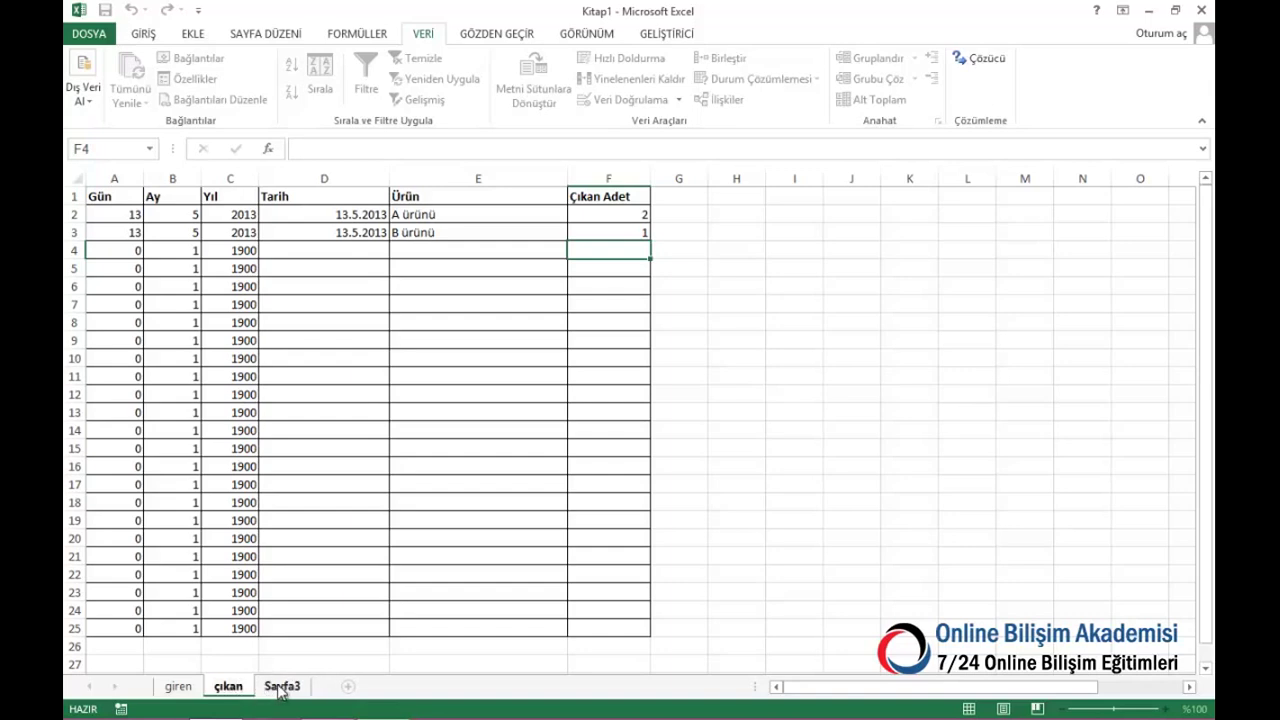
key("Return")
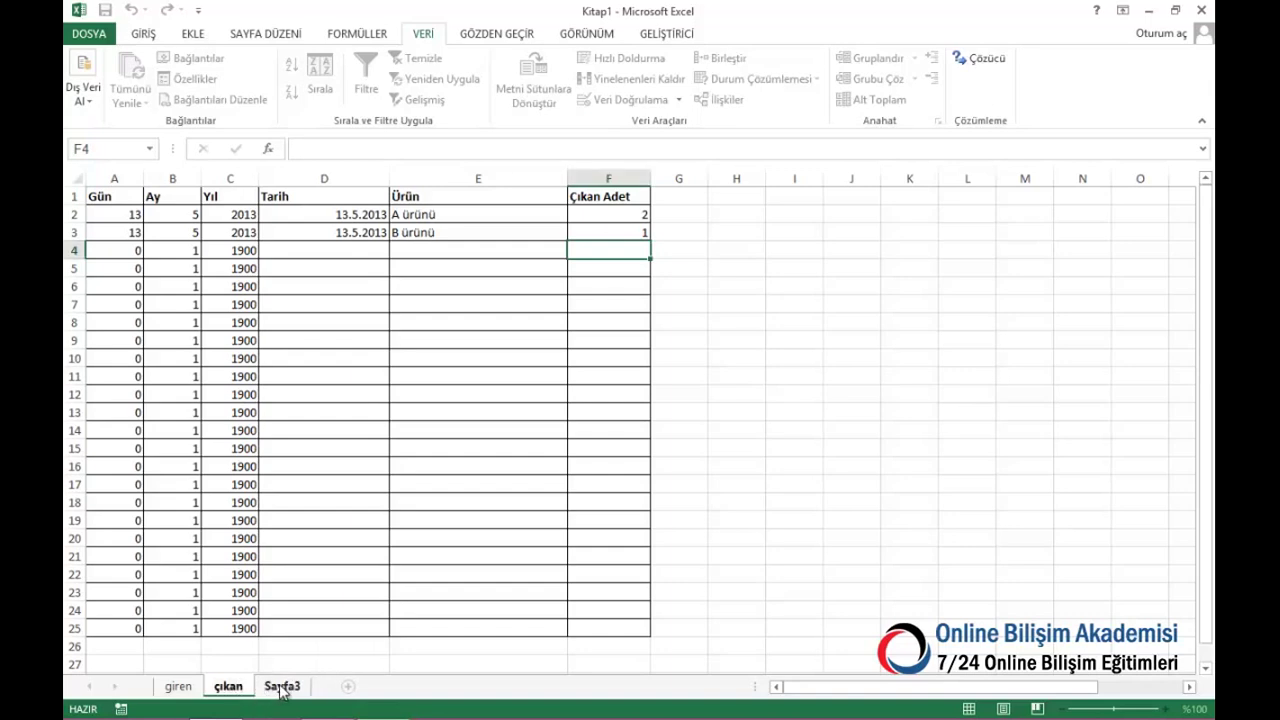
left_click(281, 686)
type("anlık")
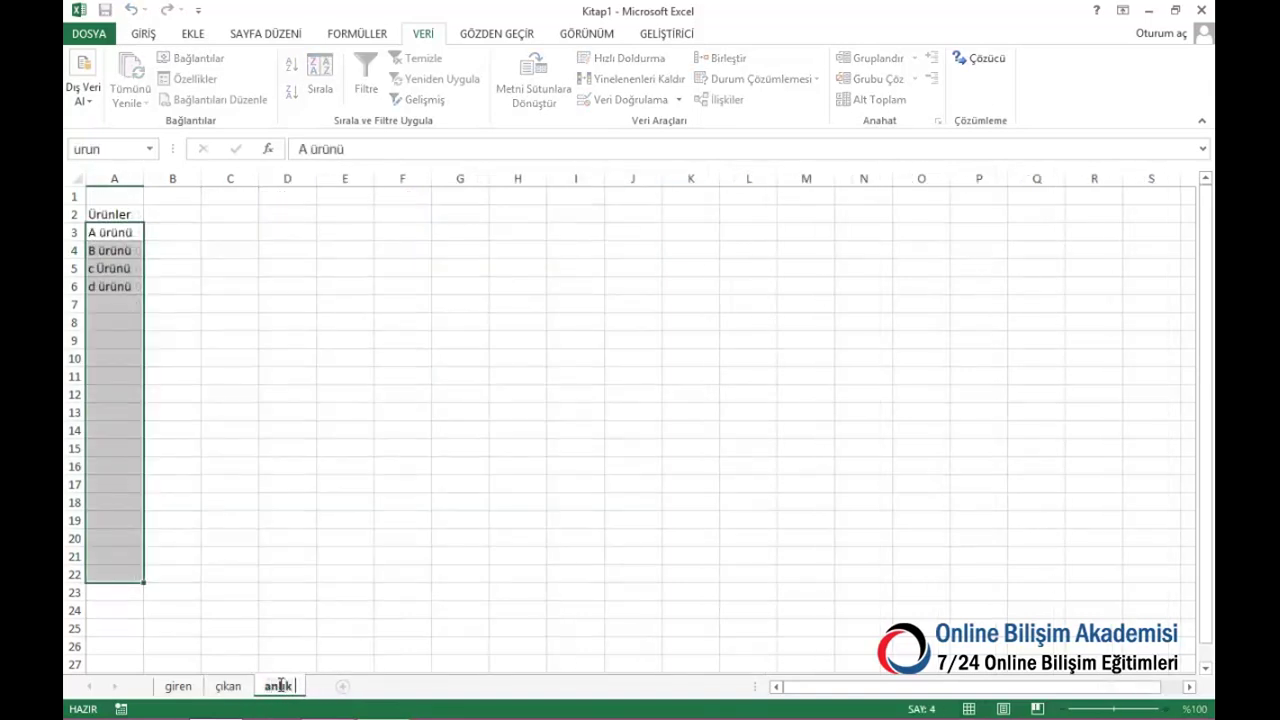
type(" Stok")
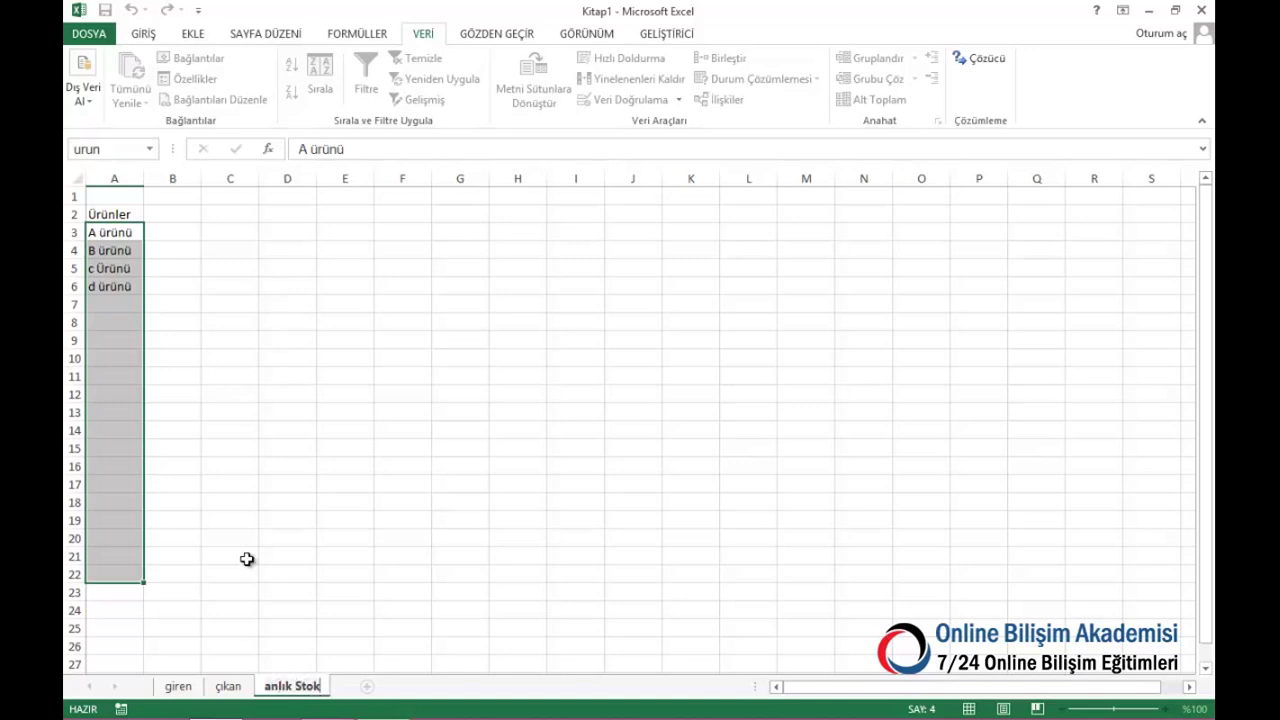
Step: Widen column A and make the Ürünler heading in A2 bold
left_click(104, 202)
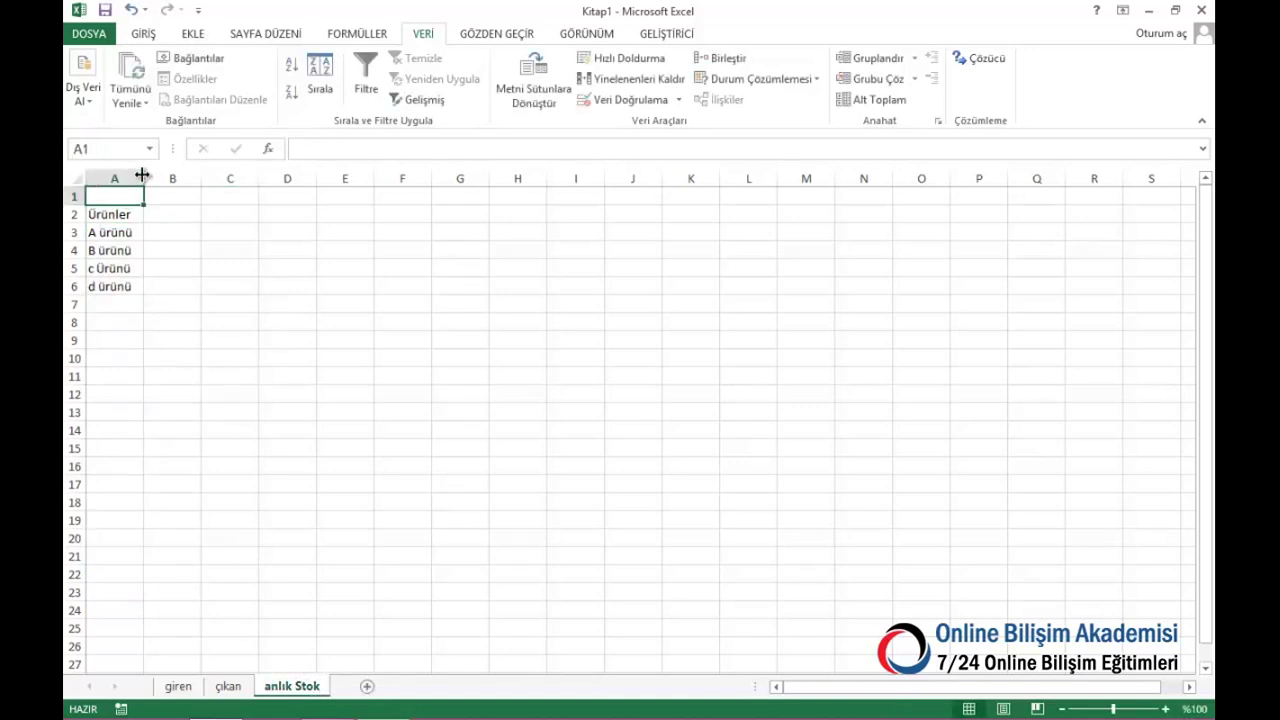
left_click_drag(143, 178, 160, 178)
left_click(110, 212)
left_click_drag(110, 212, 109, 412)
left_click(122, 214)
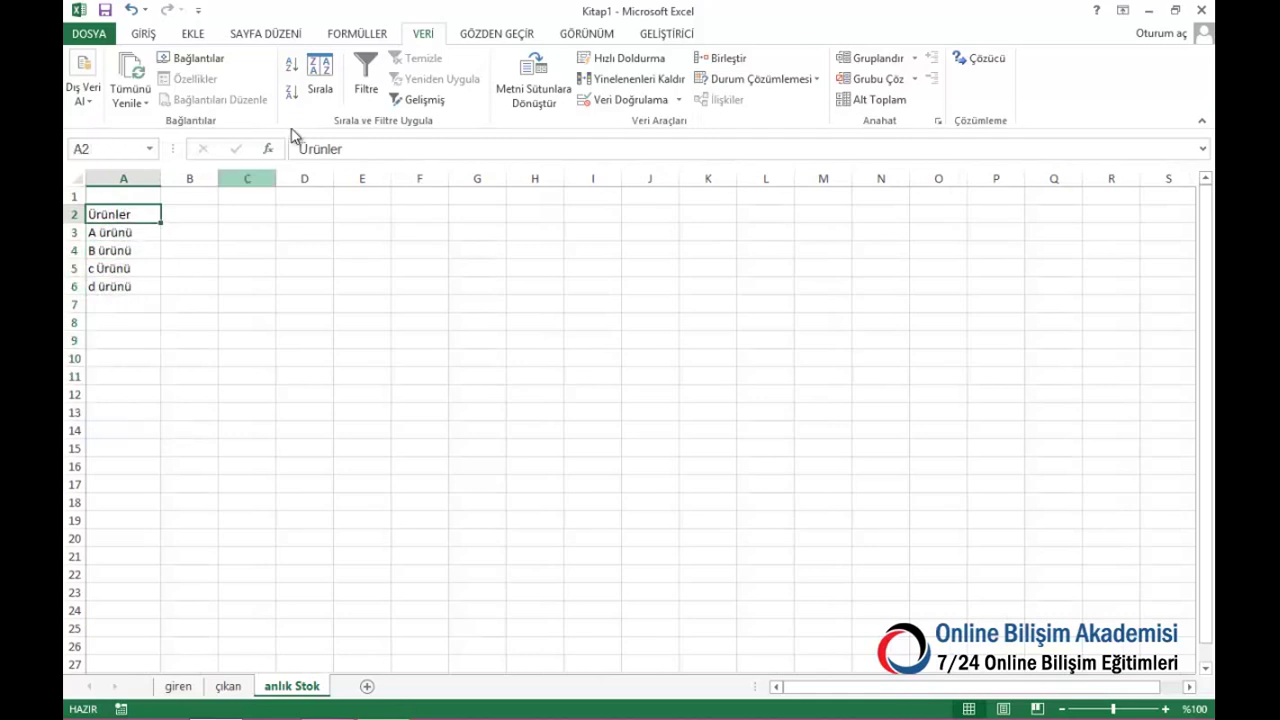
left_click(146, 33)
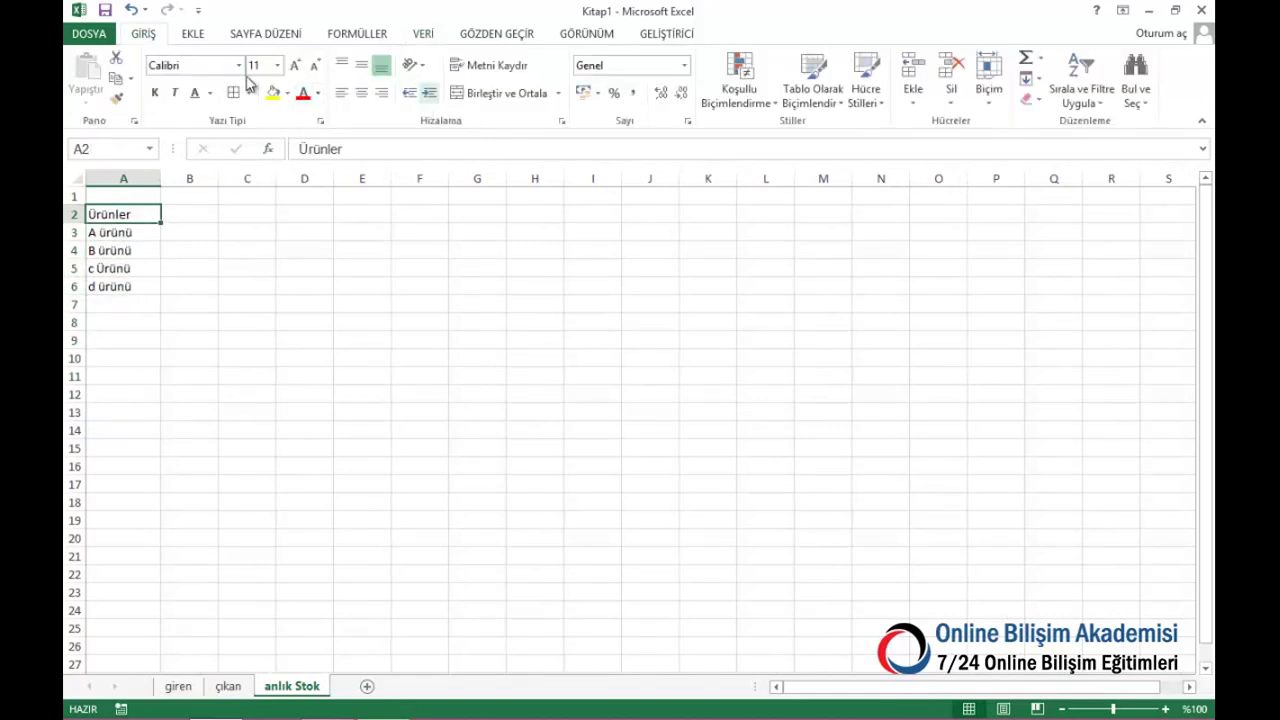
left_click(155, 92)
Step: Enter two-line headers Giren Miktar, Çıkan Mikat and Anlık Stok in B2:D2
left_click(188, 211)
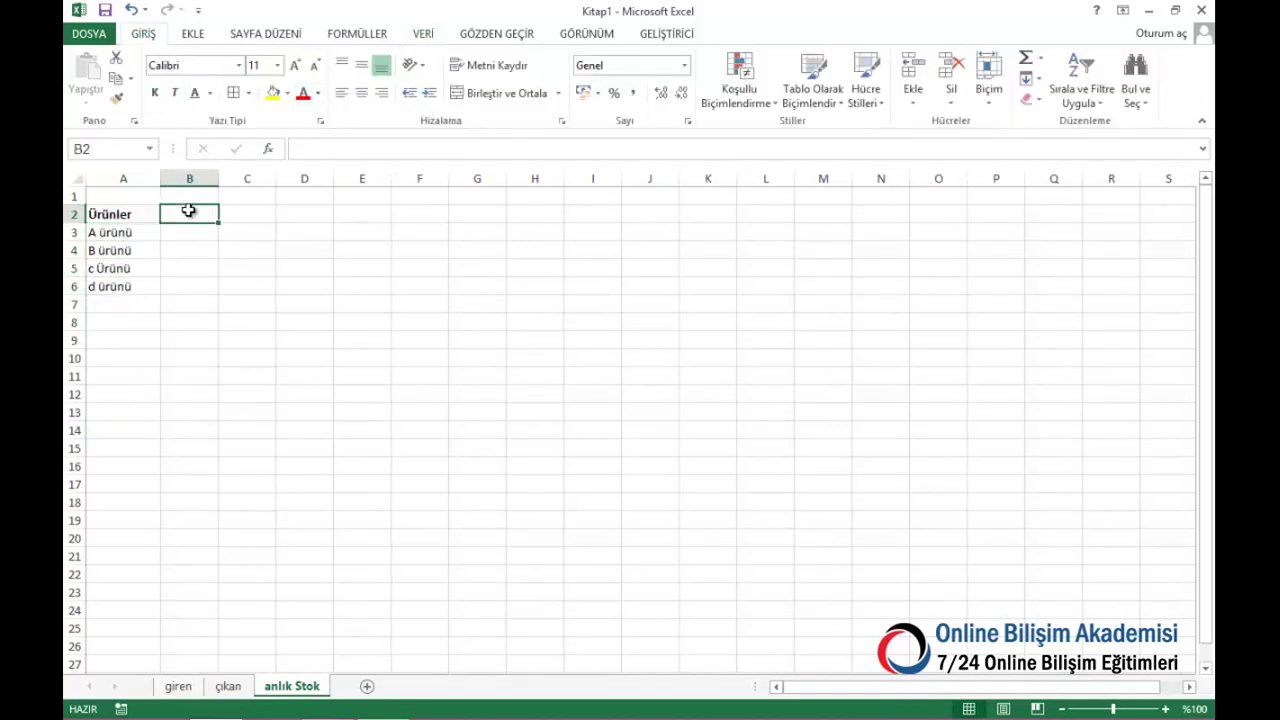
type("Giren")
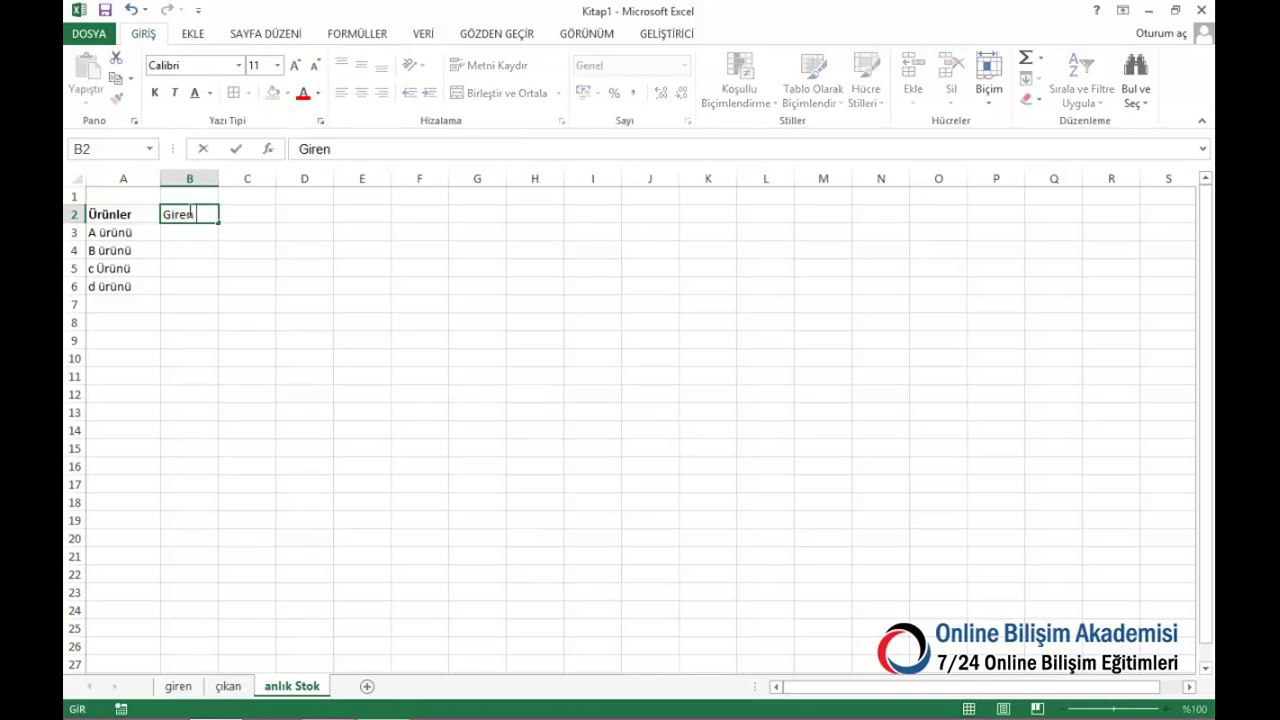
key("Return")
key("Return")
key("Up")
key("Right")
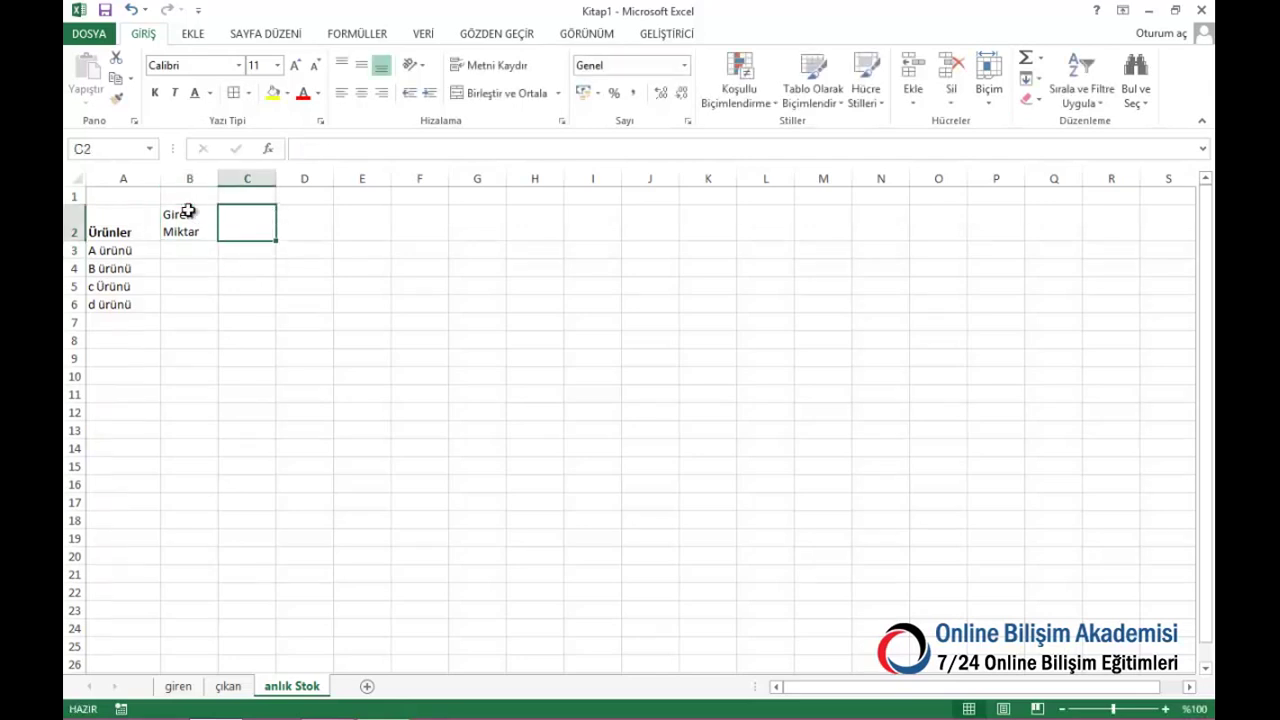
type("Çıkan")
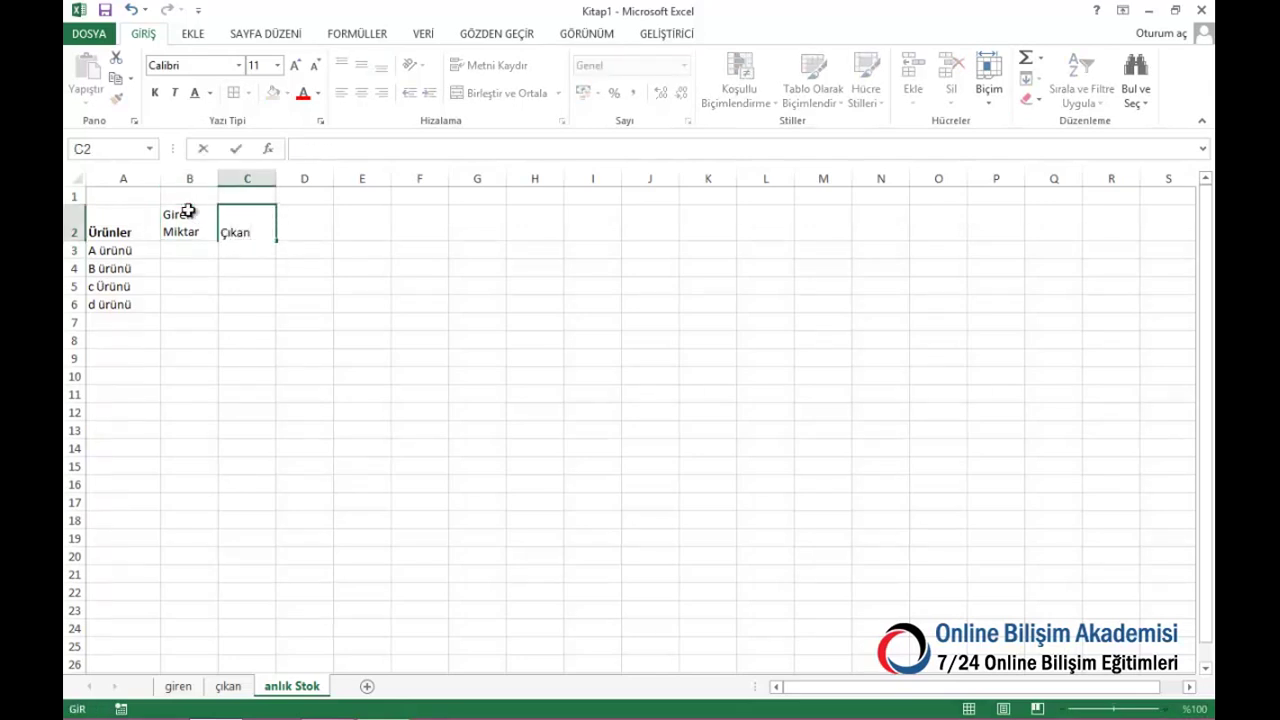
key("Right")
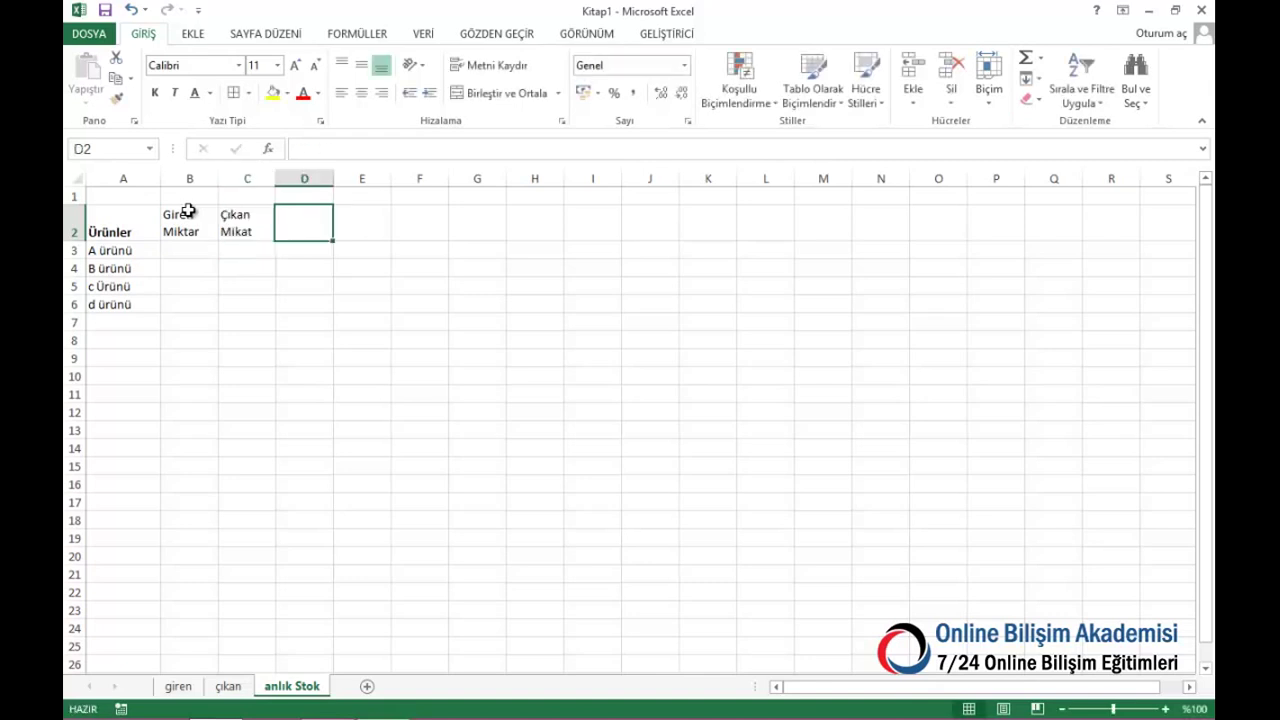
type("Mev")
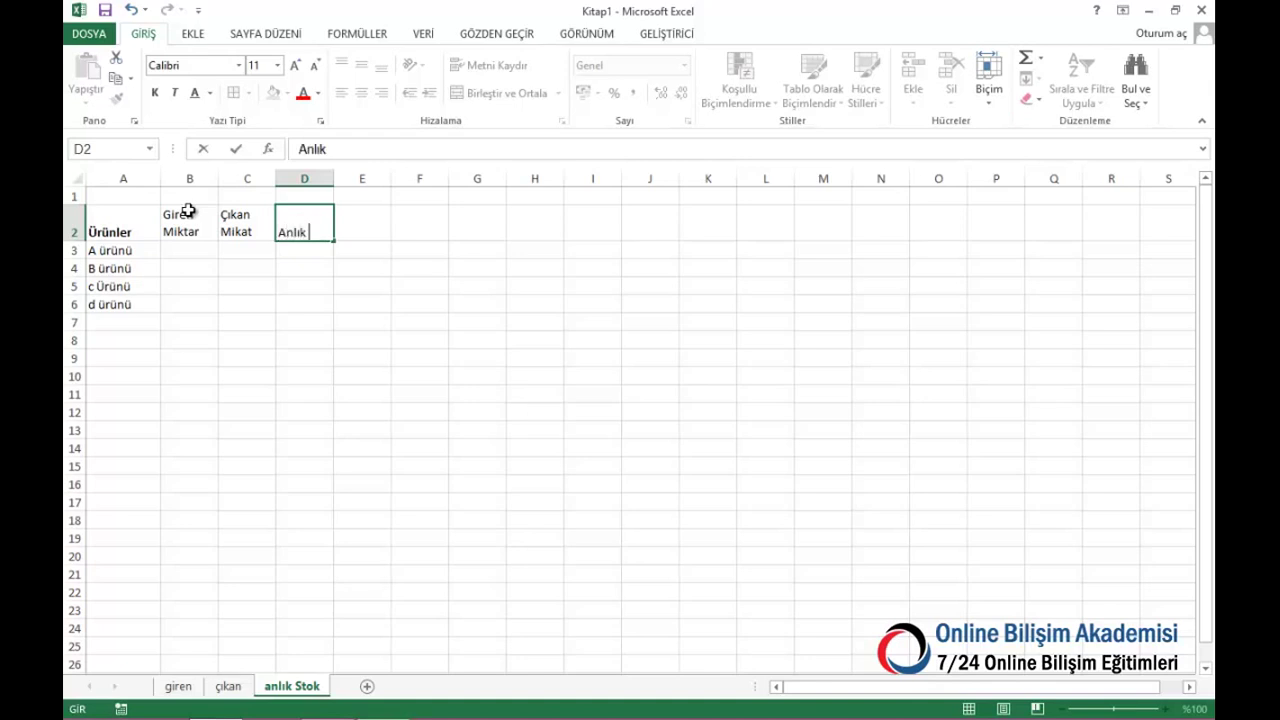
key("alt+Return")
key("Return")
Step: Apply All Borders to the table range A2:D13
left_click_drag(177, 212, 320, 248)
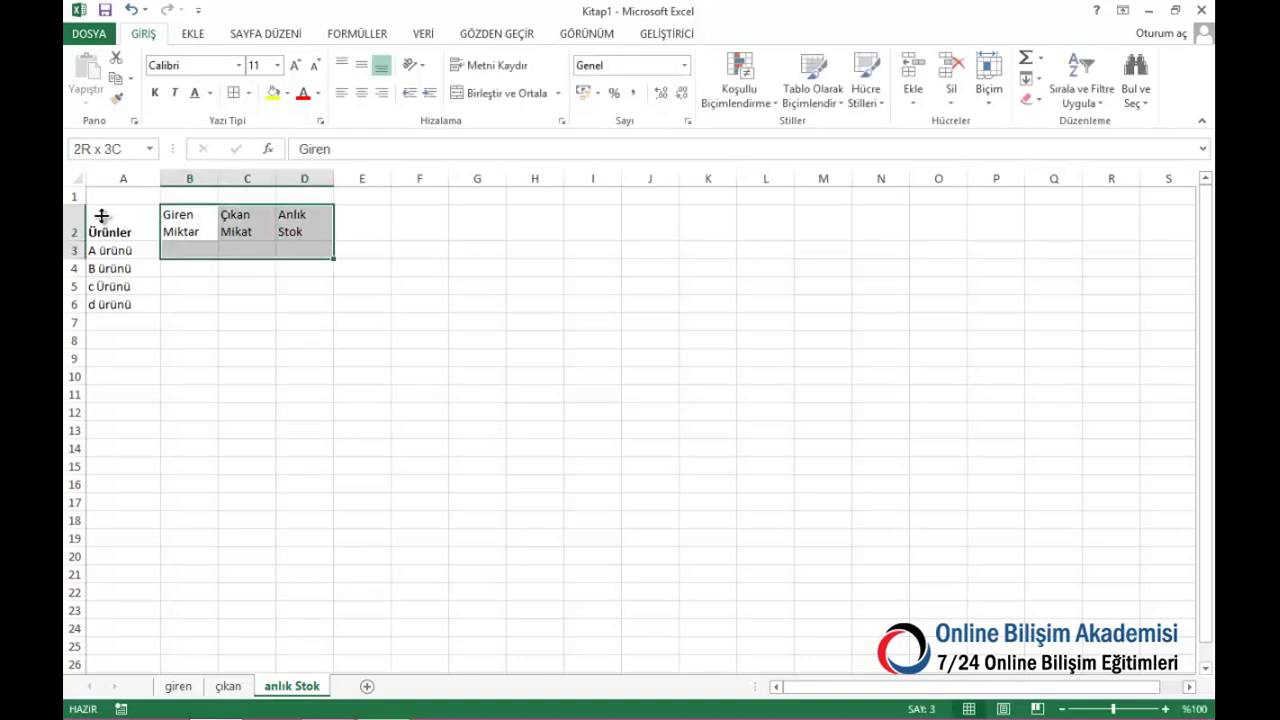
left_click_drag(114, 220, 312, 436)
left_click(233, 92)
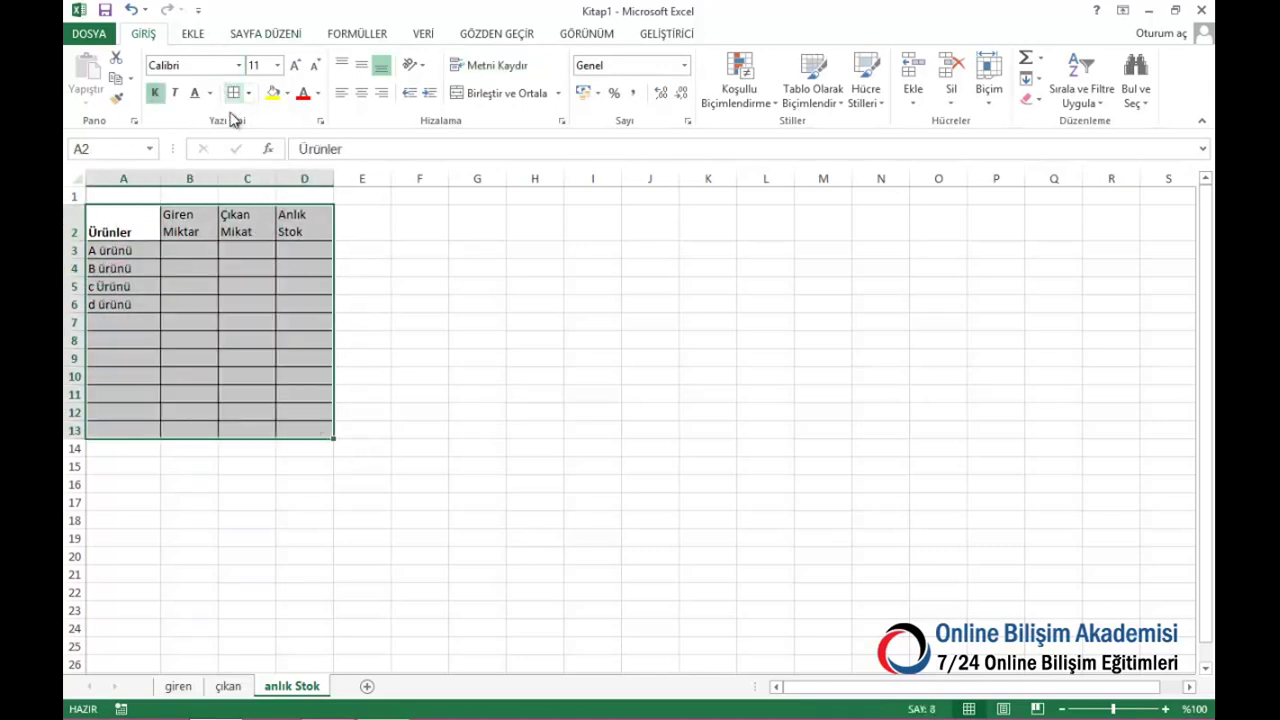
Step: Make the header row A2:D2 bold and centred both vertically and horizontally
left_click_drag(149, 226, 306, 218)
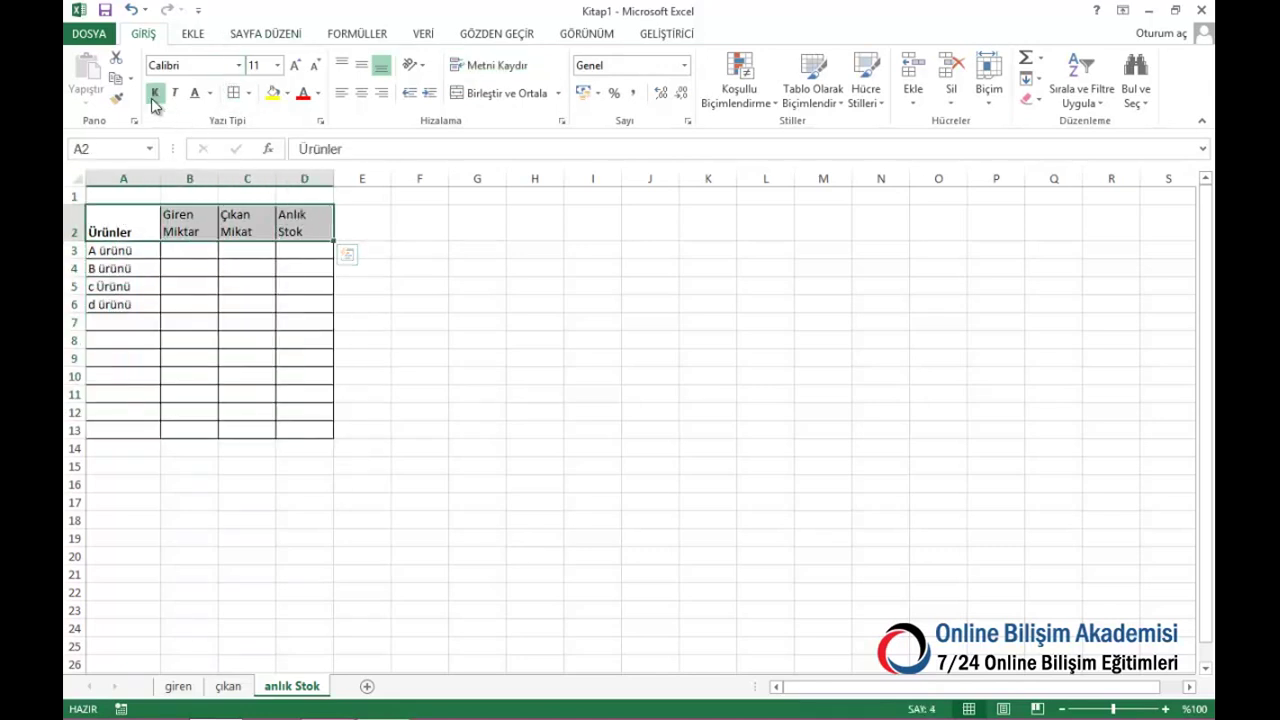
left_click(155, 100)
left_click(155, 100)
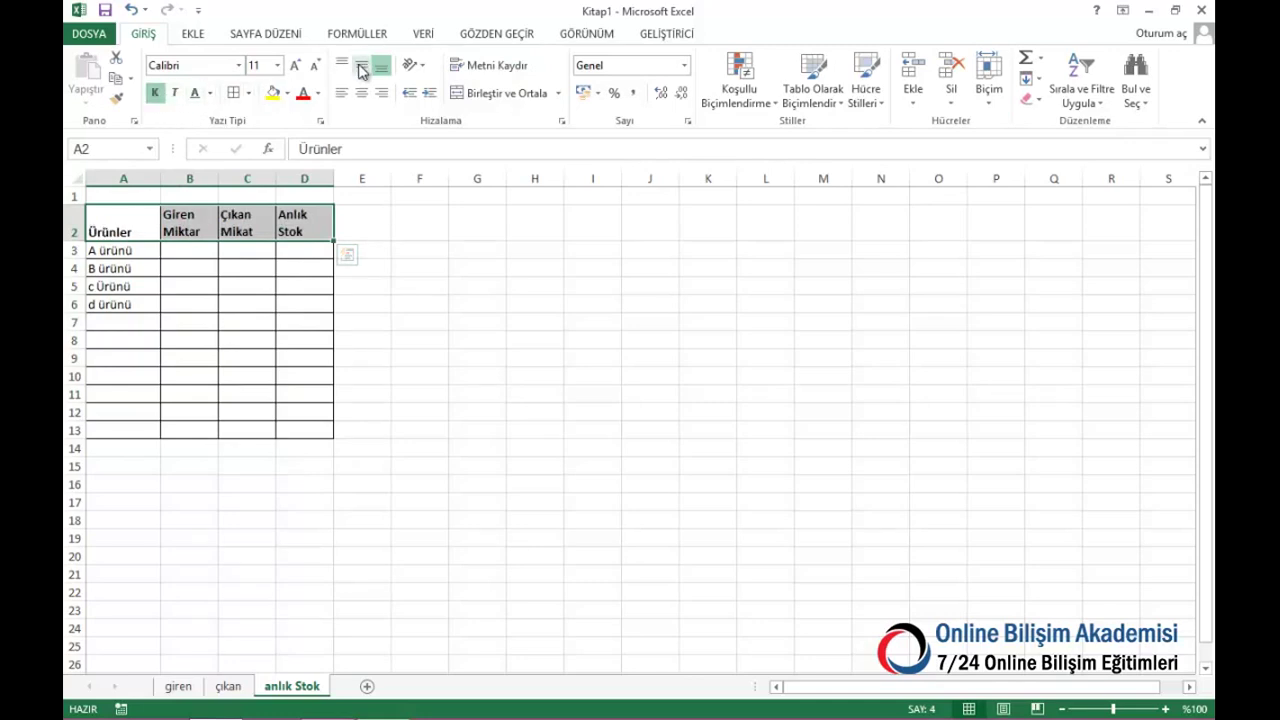
left_click(361, 66)
left_click(361, 92)
Step: Widen columns B and D to fit Giren Miktar and Anlık Stok
left_click_drag(221, 179, 379, 179)
left_click_drag(234, 179, 250, 179)
left_click(215, 250)
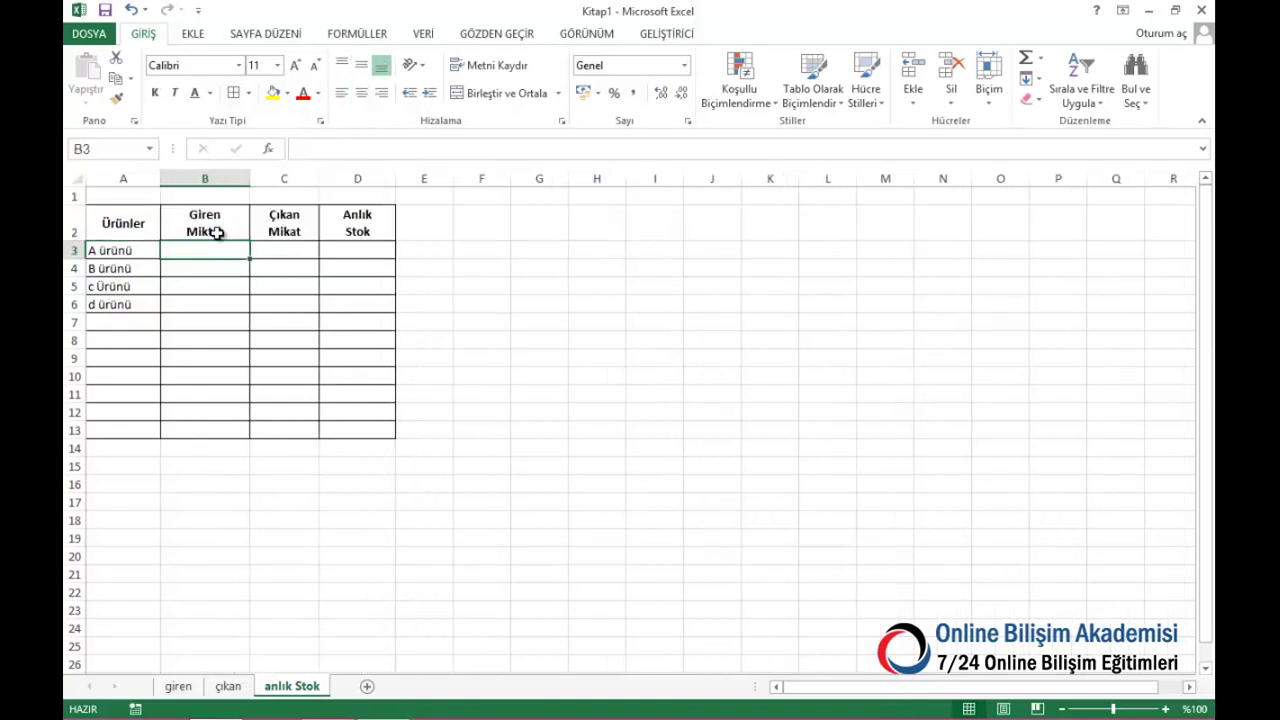
Step: Enter =ETOPLA(giren!E:E;'anlık Stok'!A3;giren!F:F) in B3, showing 30
type("=")
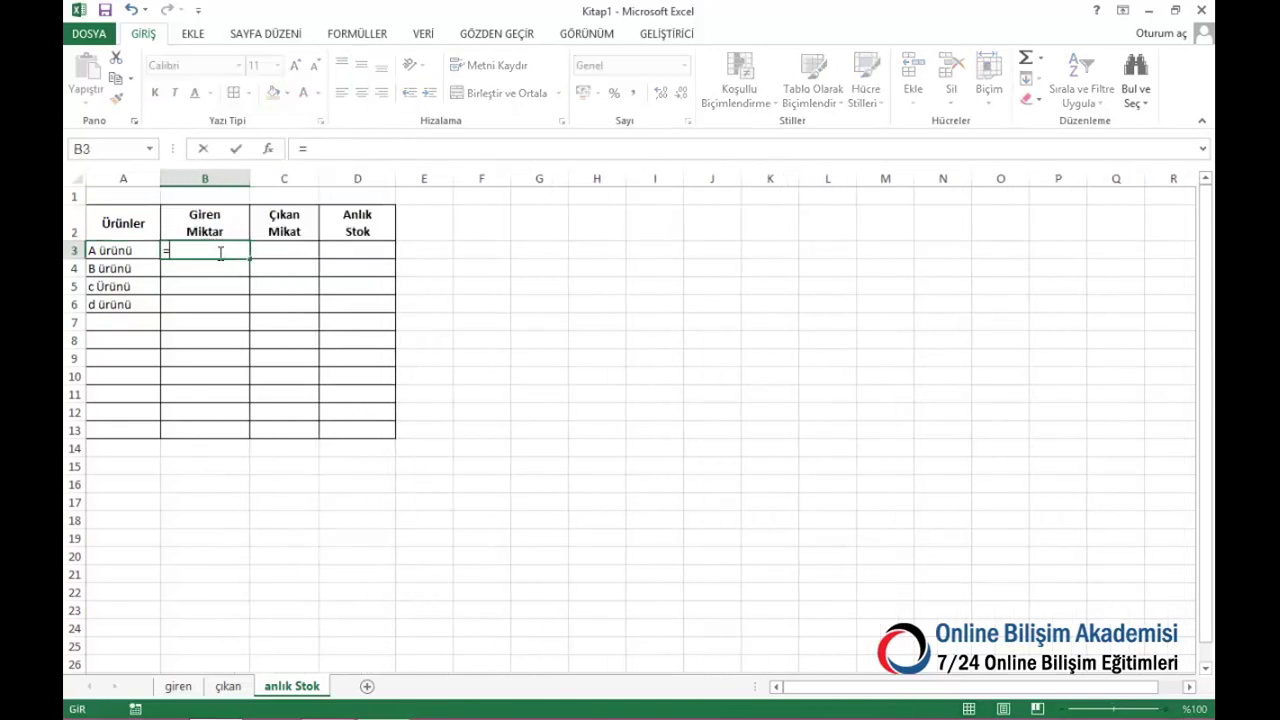
type("eto")
key("Tab")
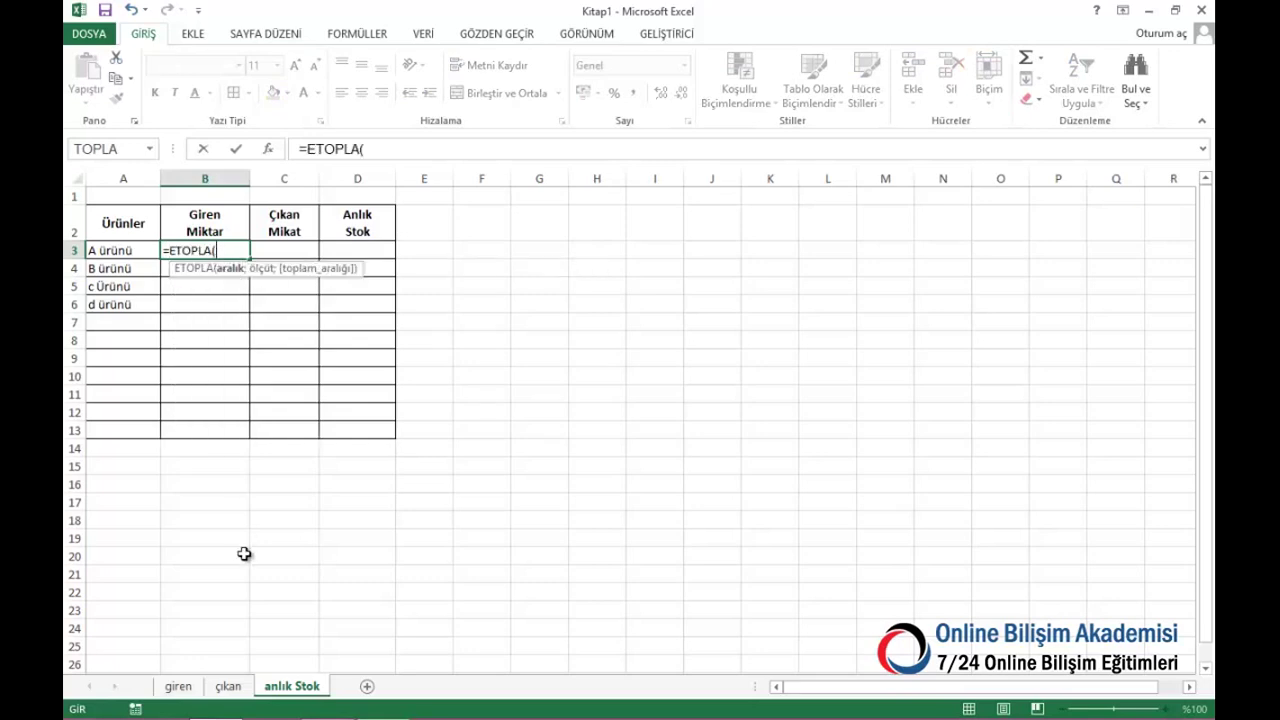
left_click(178, 686)
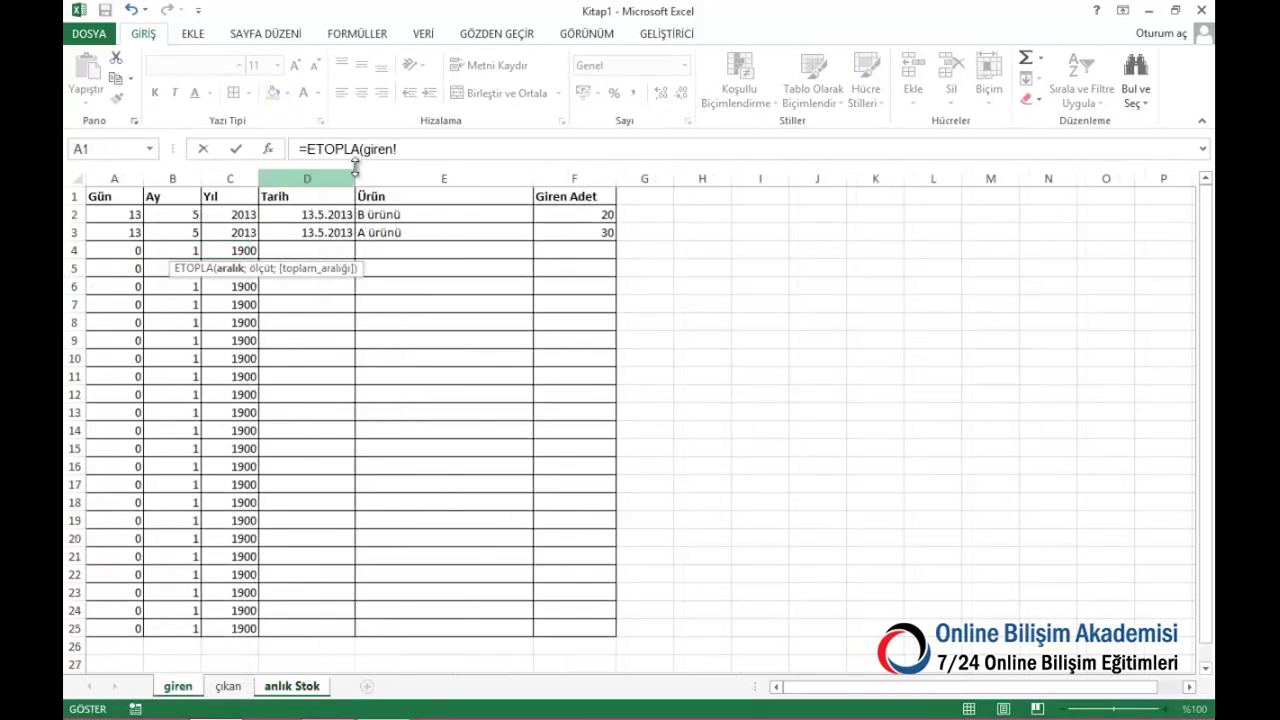
left_click(418, 175)
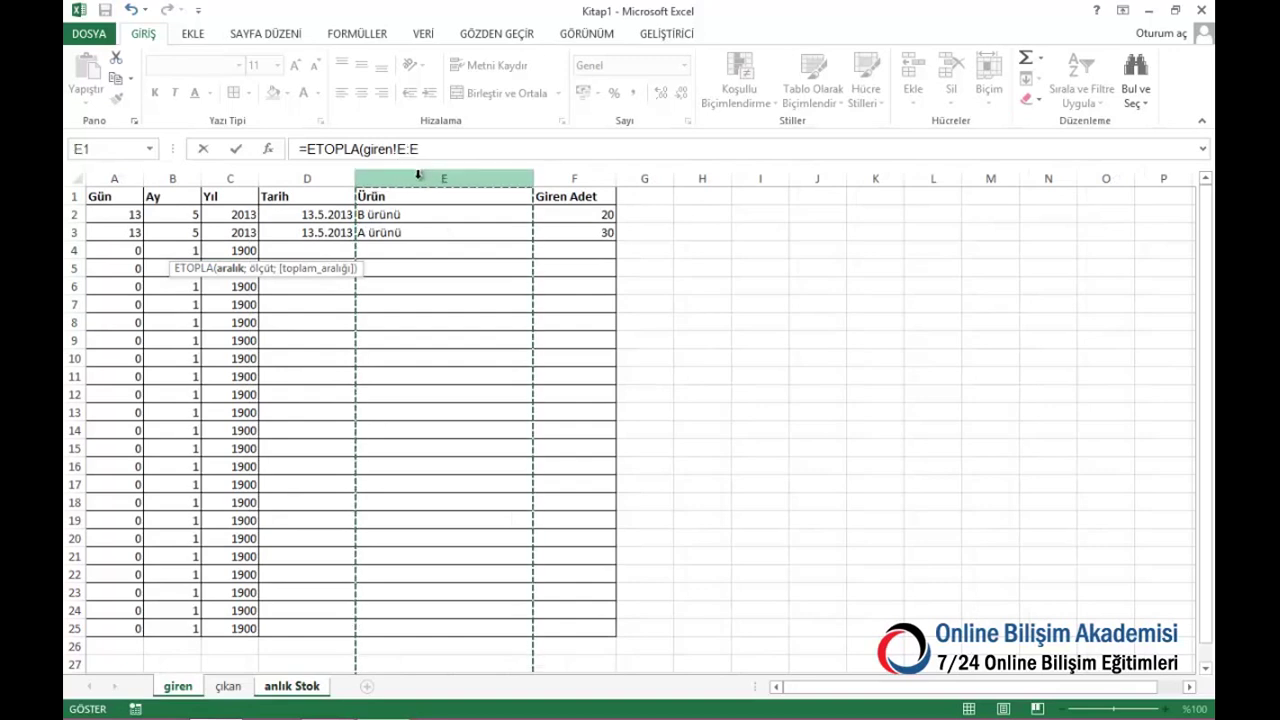
type(";")
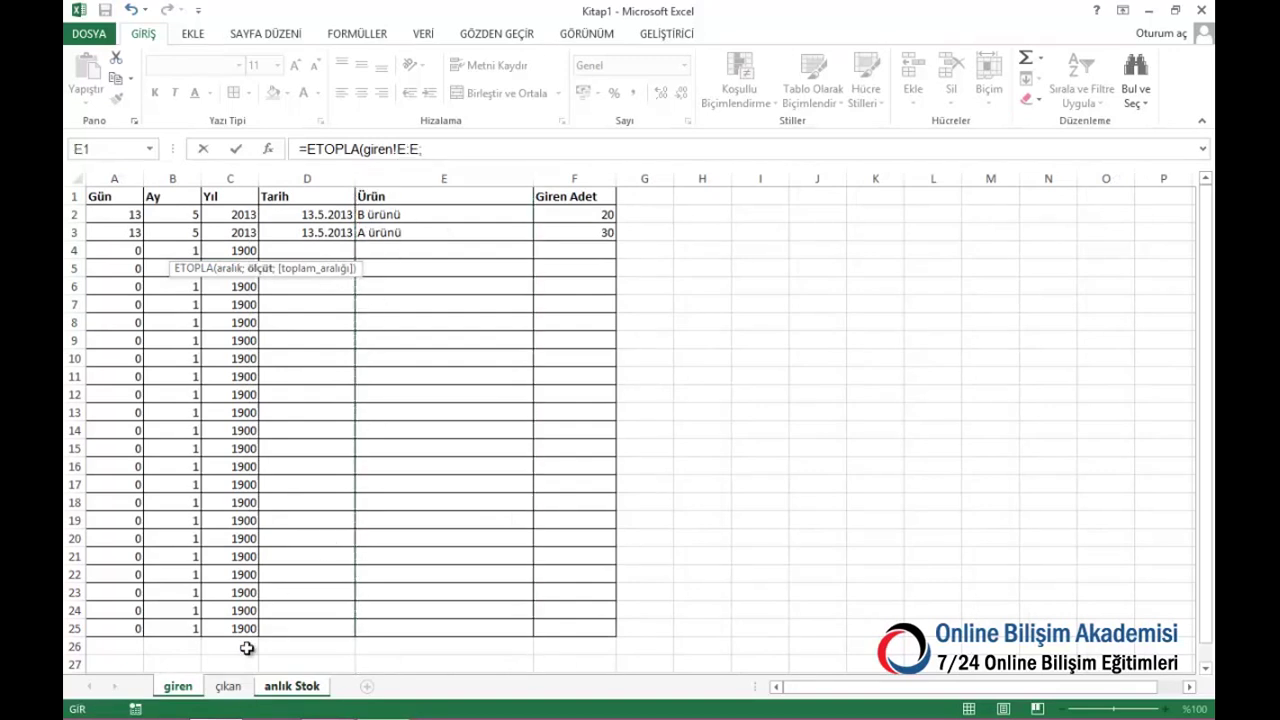
left_click(292, 686)
left_click(123, 251)
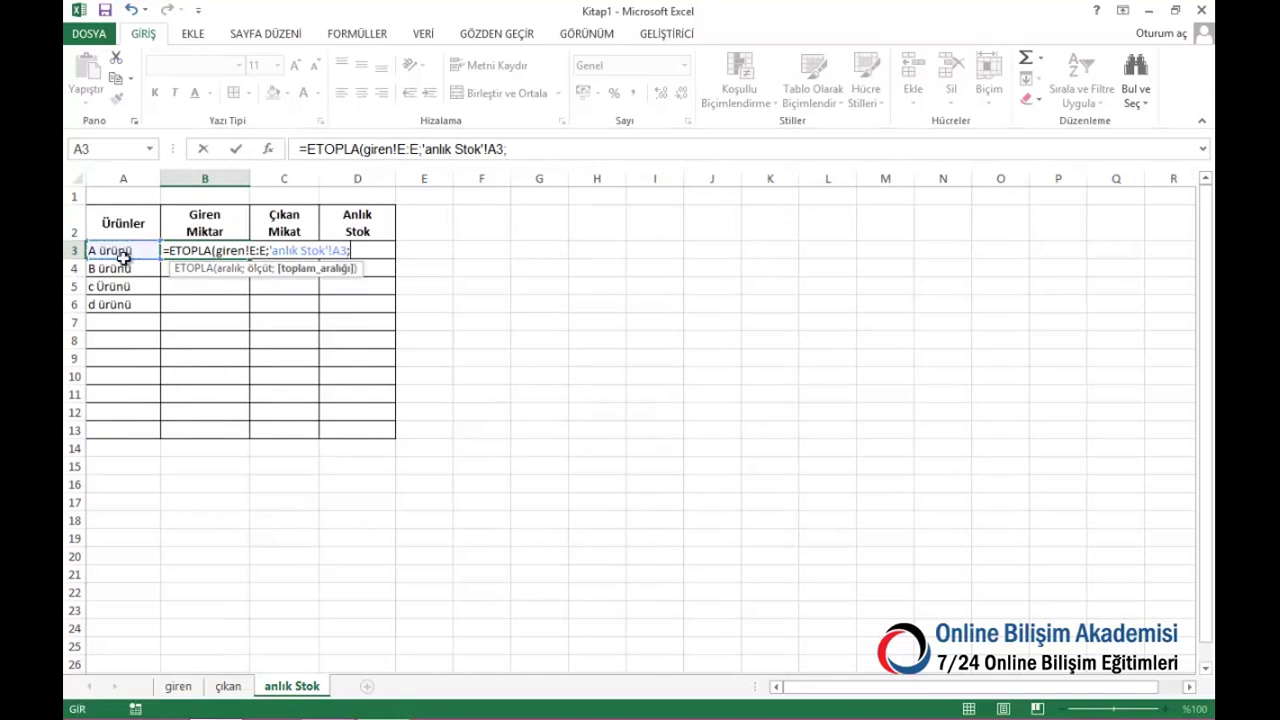
type(";")
left_click(180, 687)
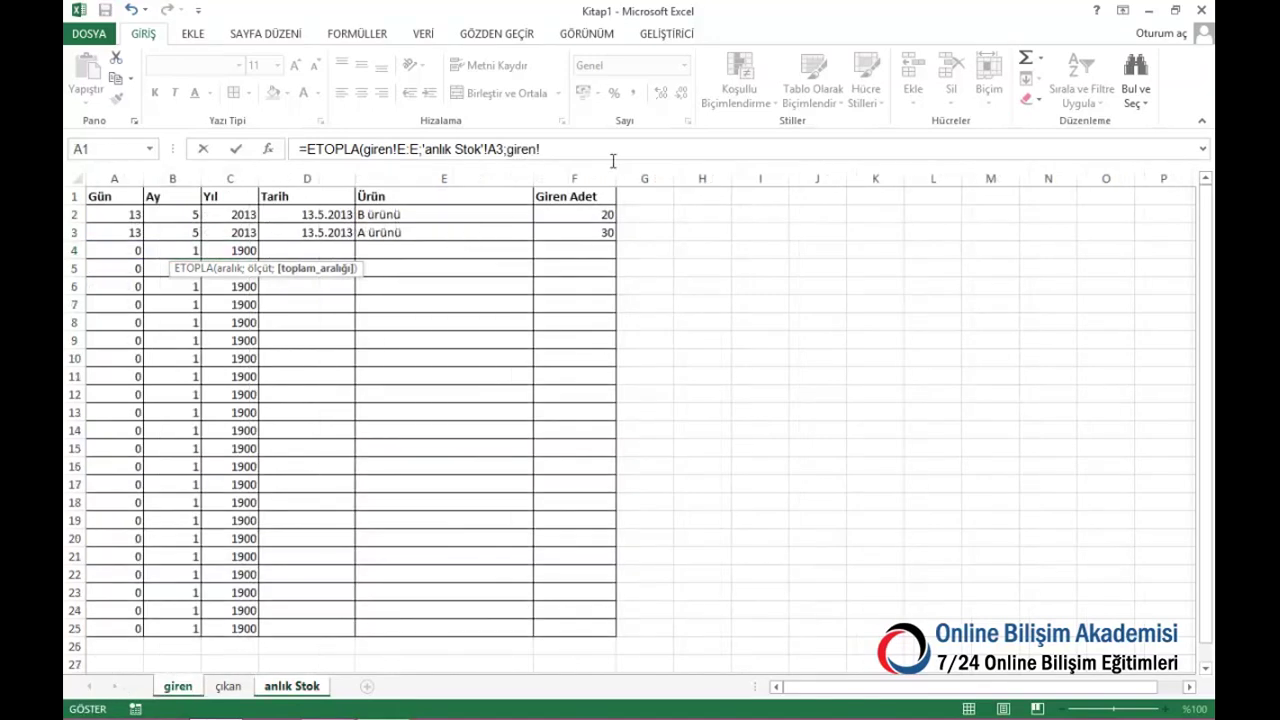
left_click(592, 178)
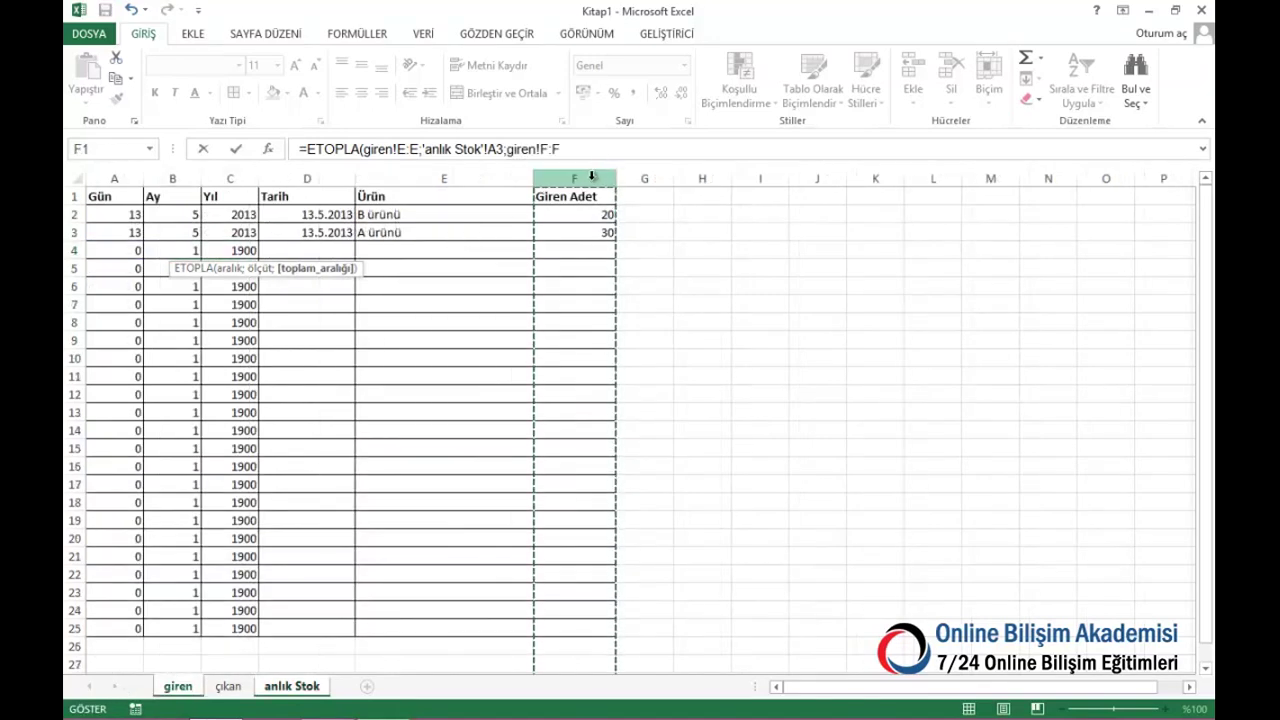
type(")")
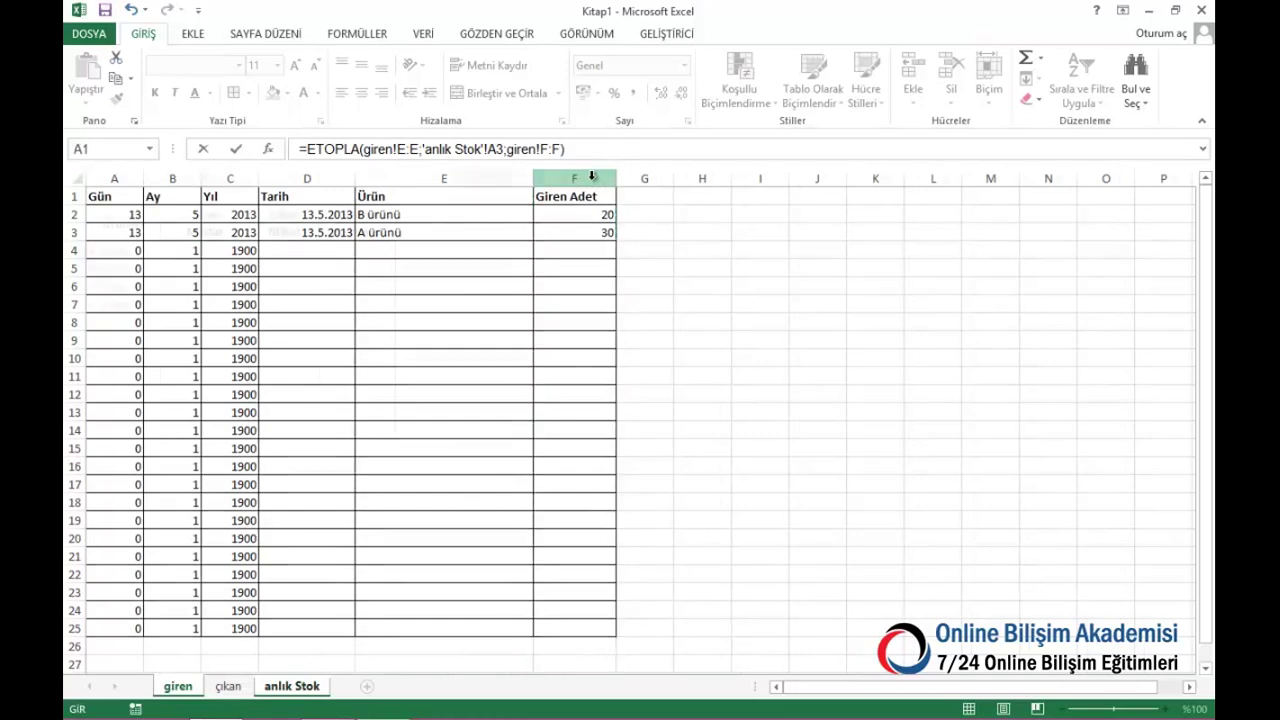
key("Return")
Step: Fill the B3 incoming-total formula down to B13
left_click(245, 252)
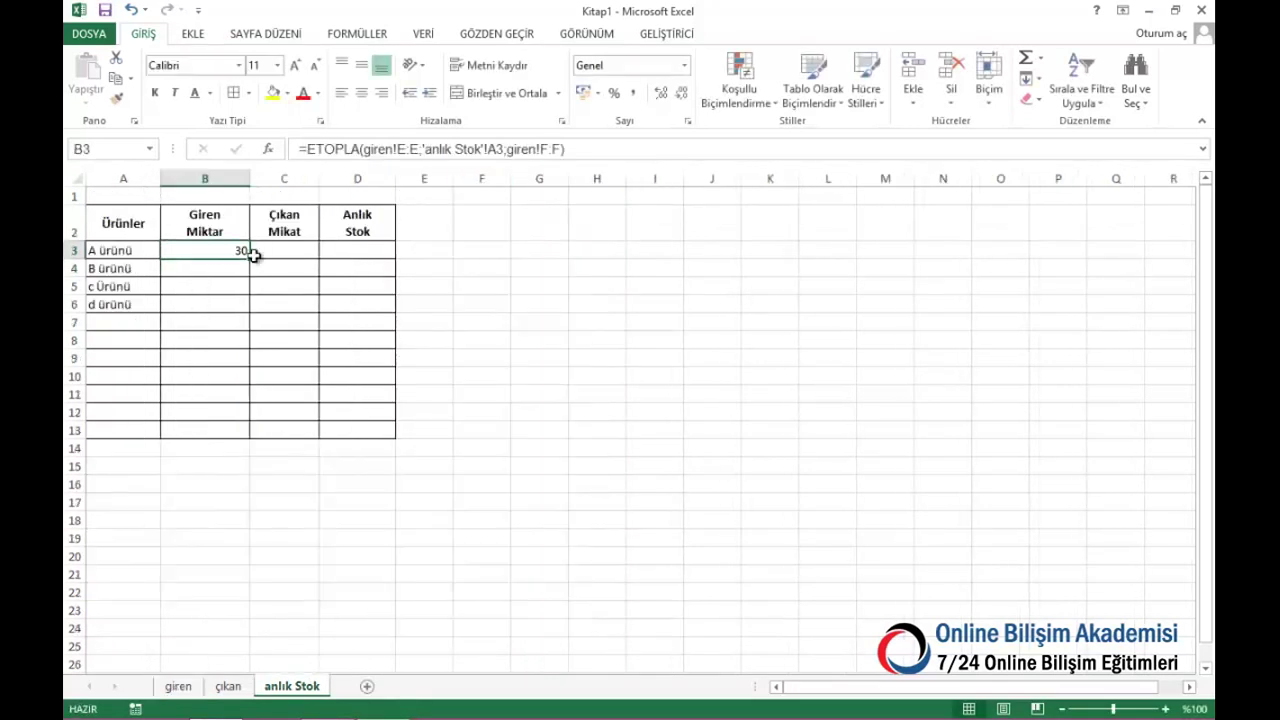
left_click_drag(249, 258, 239, 447)
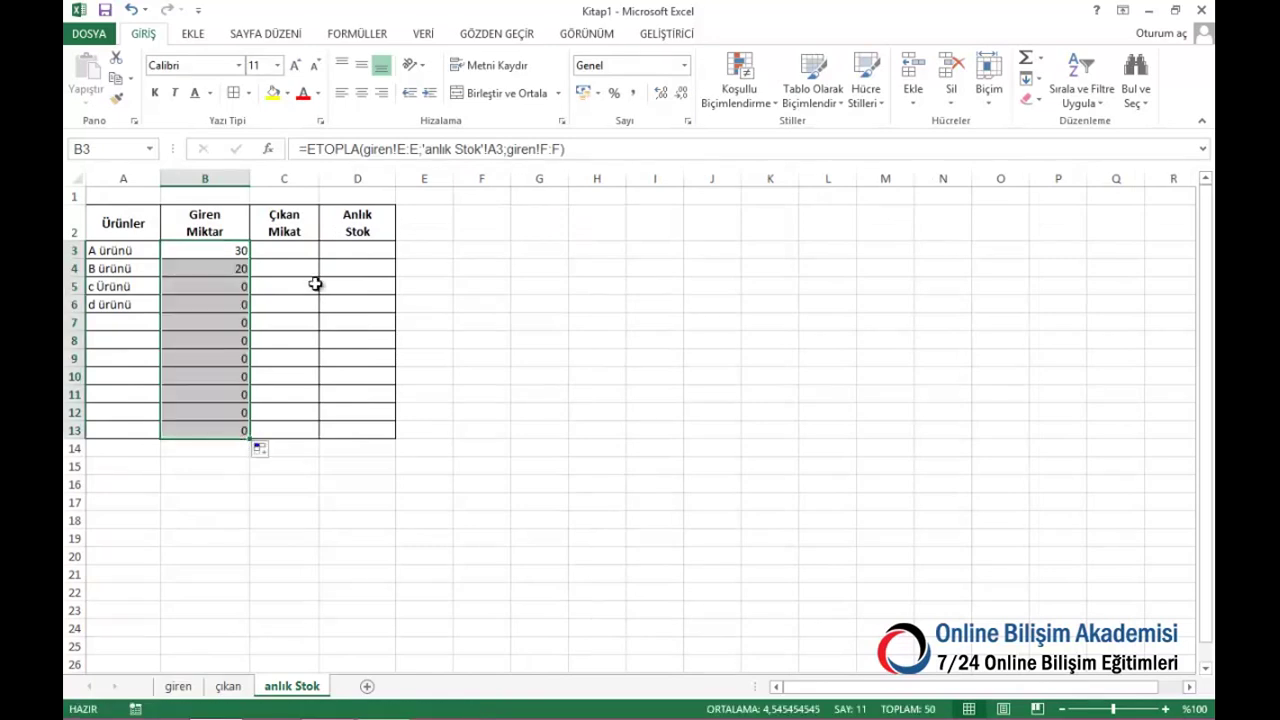
left_click(305, 251)
Step: Enter =ETOPLA(çıkan!E:E;'anlık Stok'!A3;çıkan!F:F) in C3 and fill it down to C13
type("=")
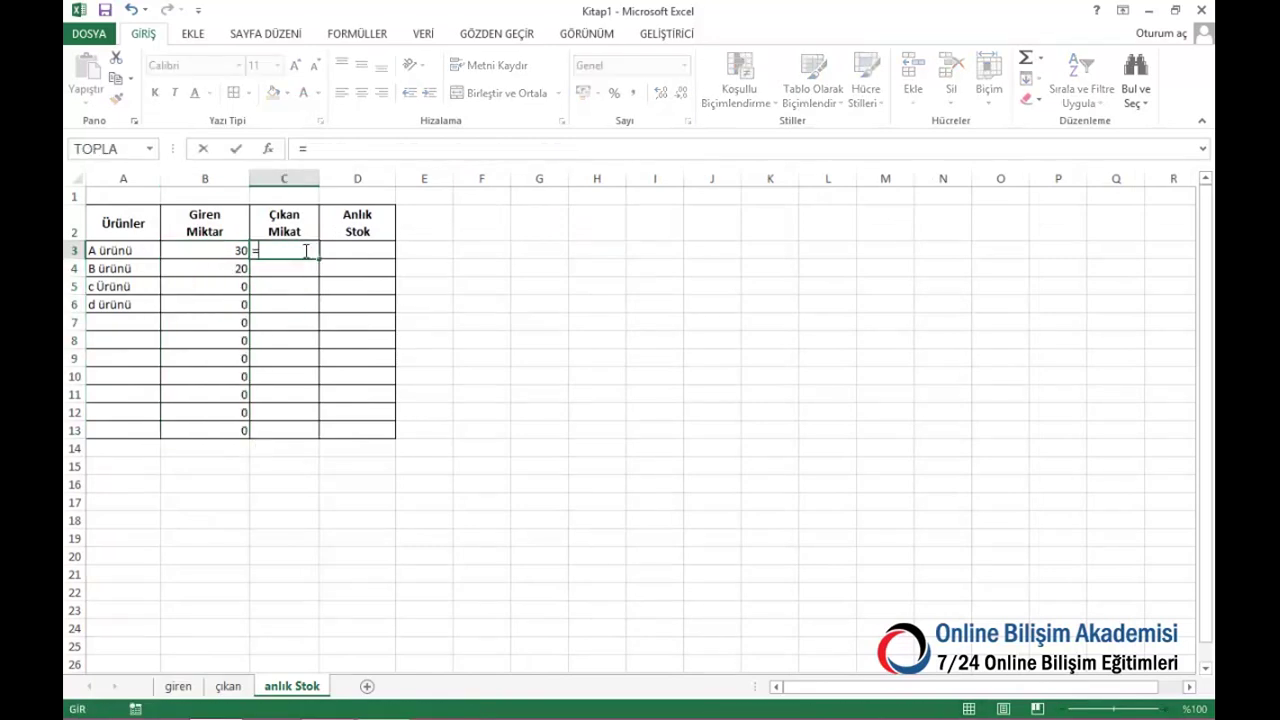
type("etopla(")
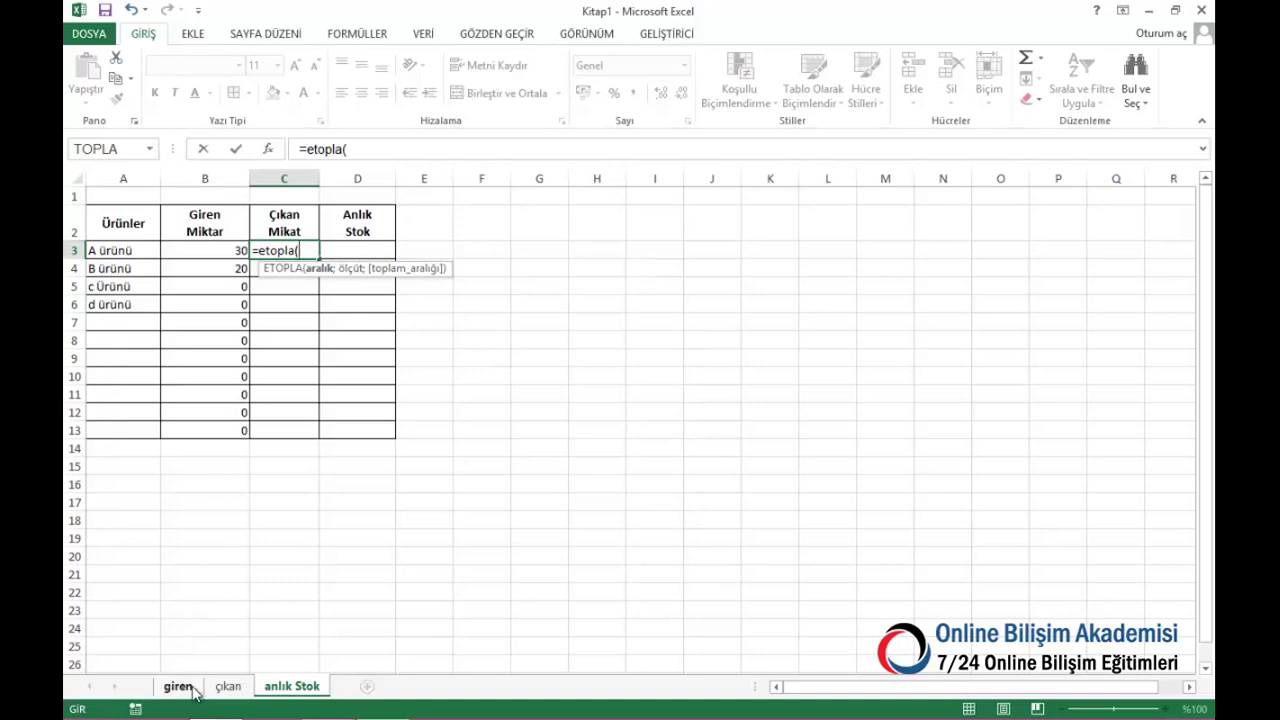
left_click(226, 687)
left_click(456, 180)
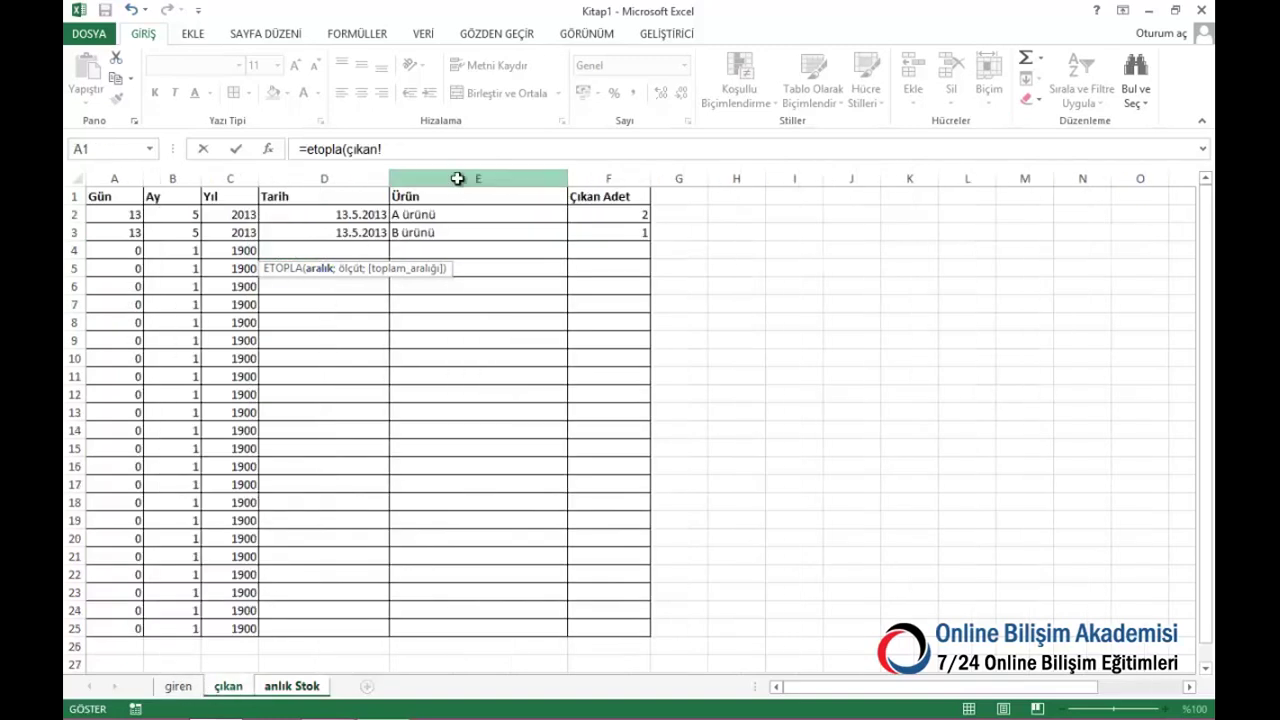
type(";")
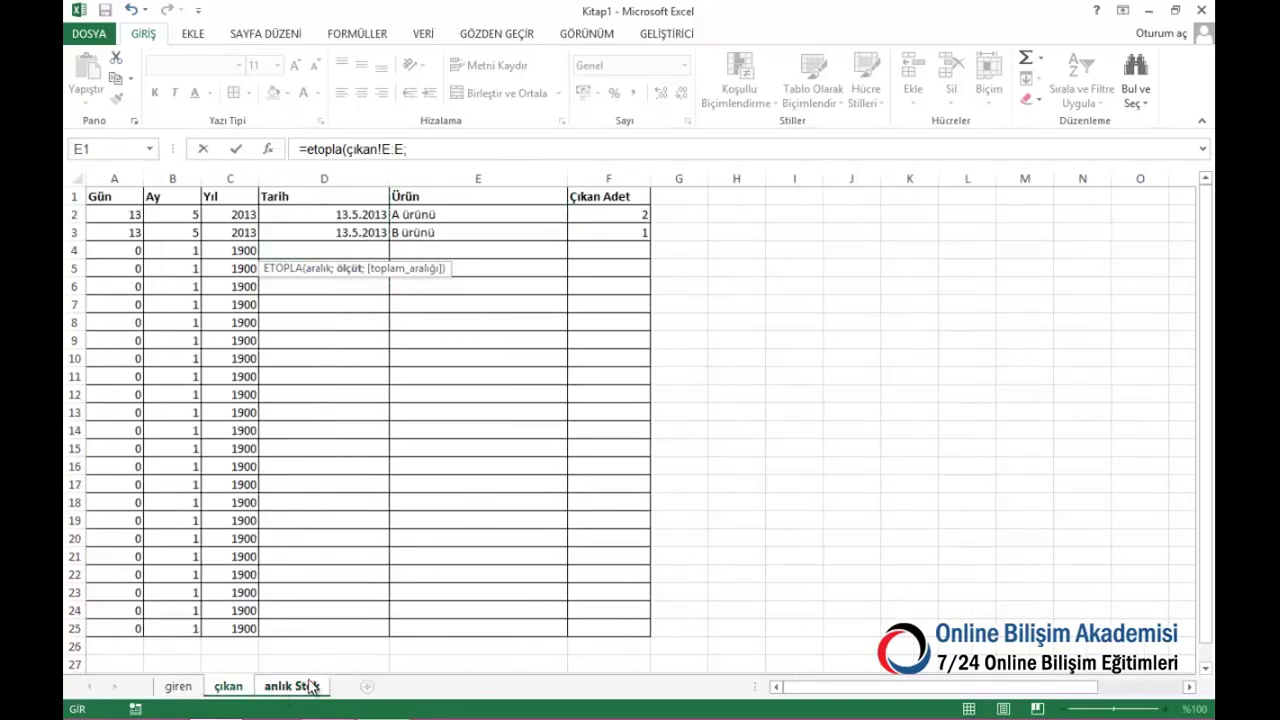
left_click(309, 686)
left_click(125, 251)
type(";")
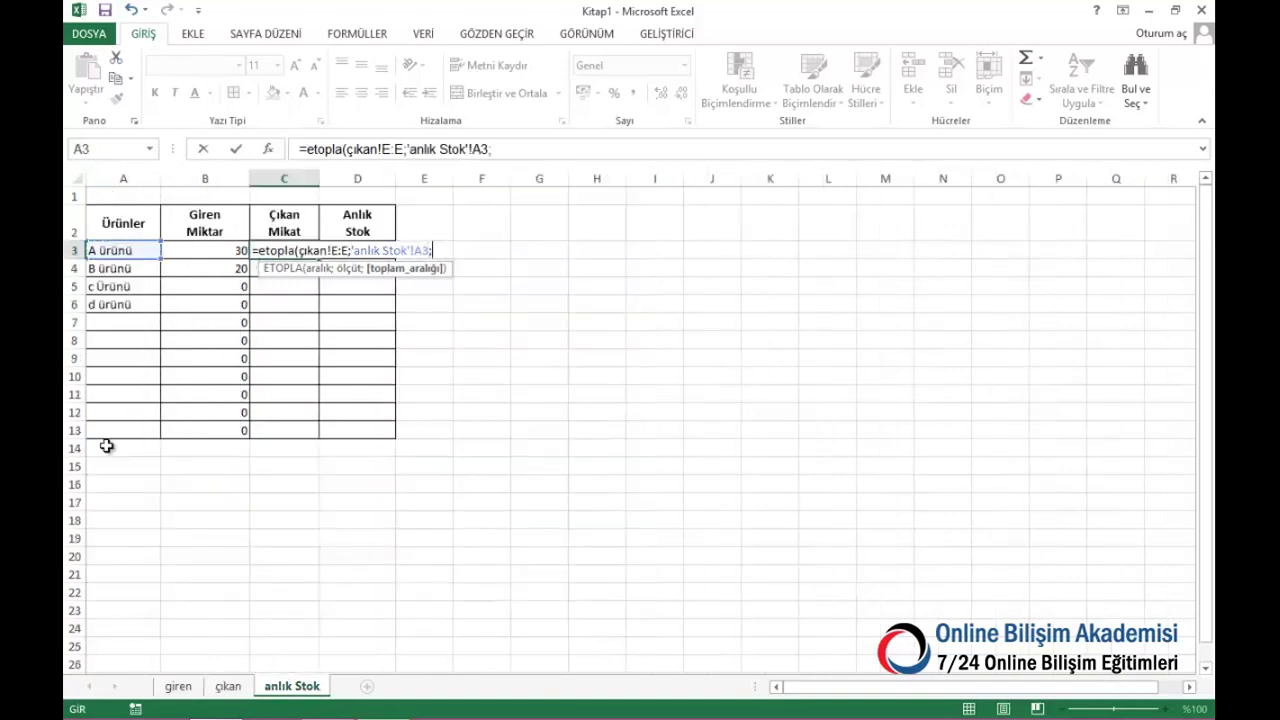
left_click(228, 686)
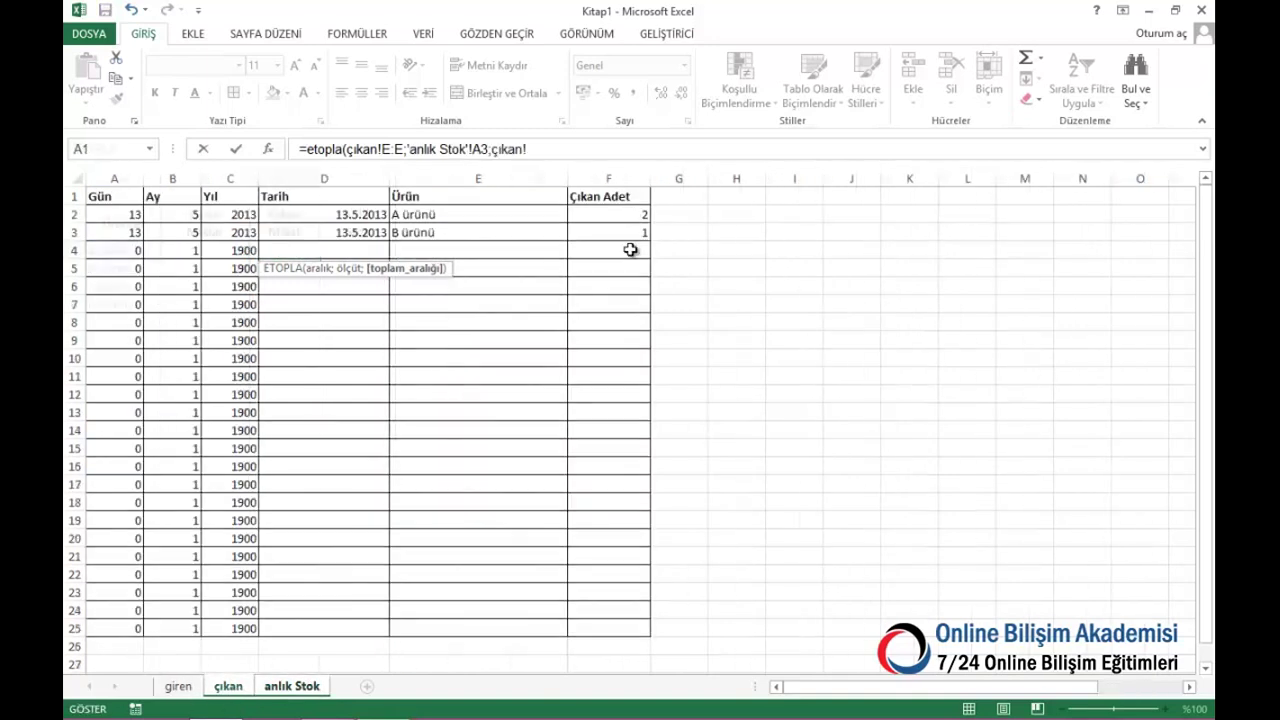
left_click(624, 172)
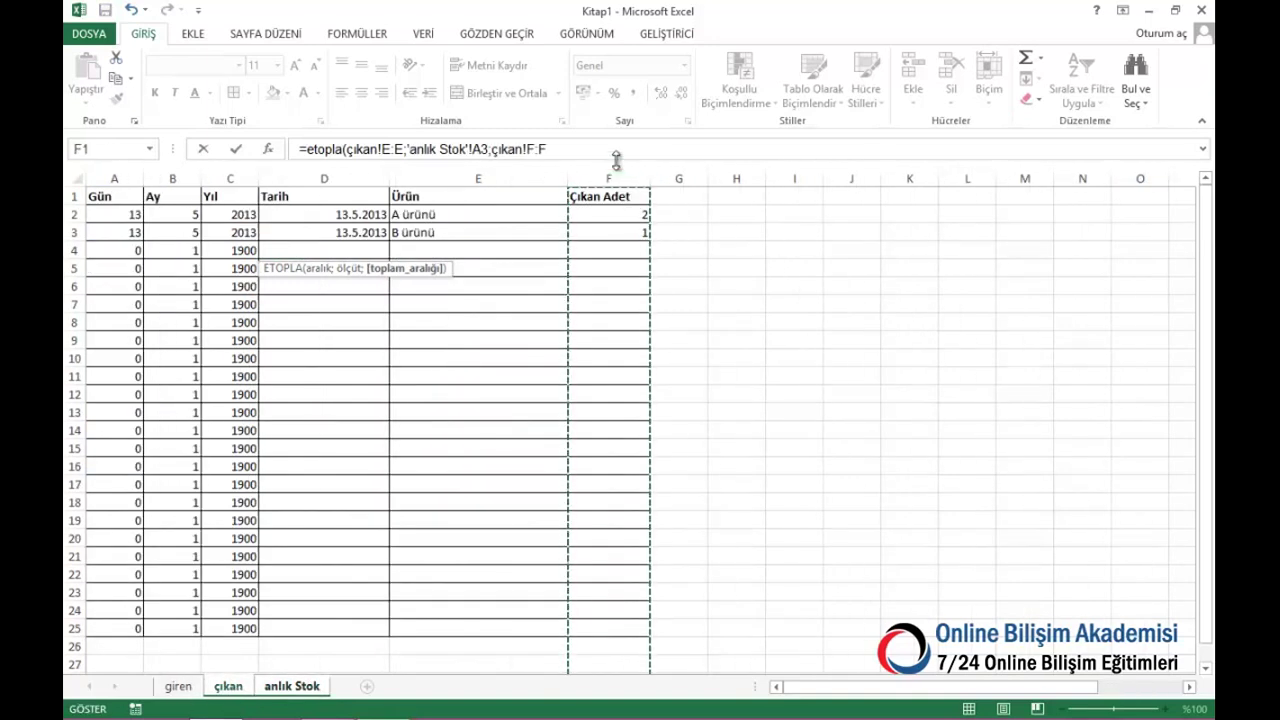
type(")")
key("Return")
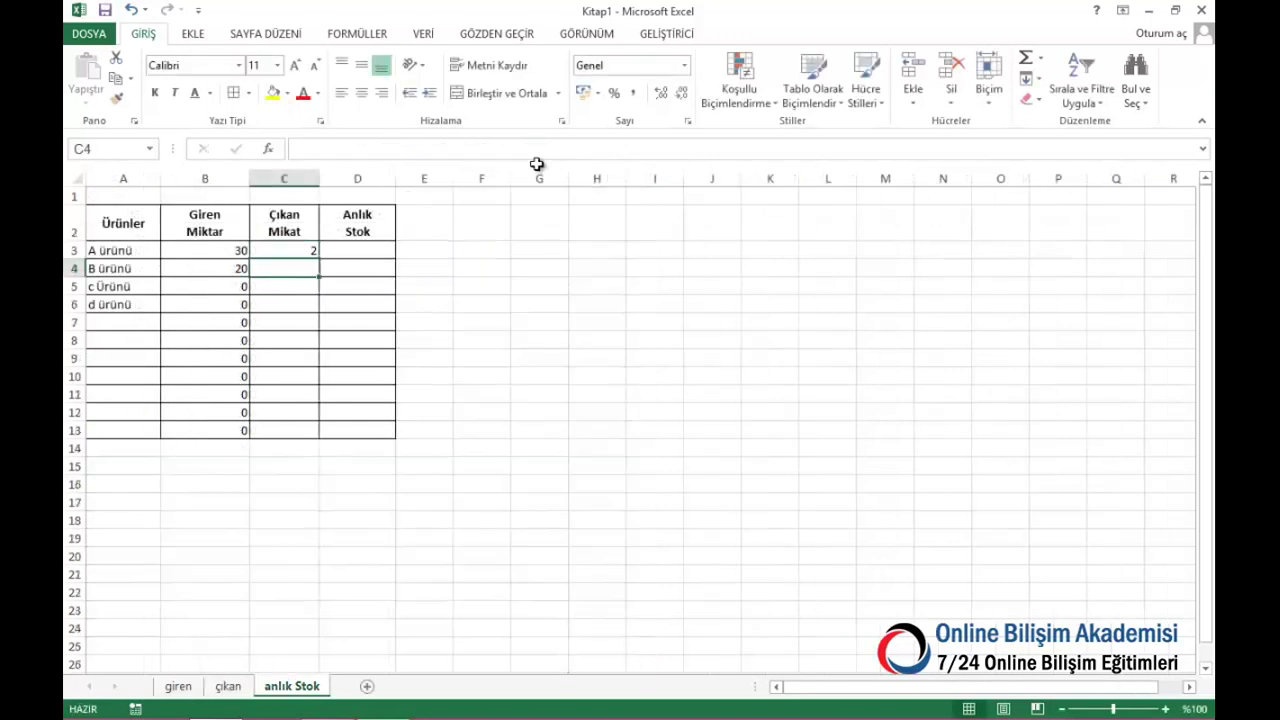
left_click(310, 251)
left_click_drag(319, 257, 329, 433)
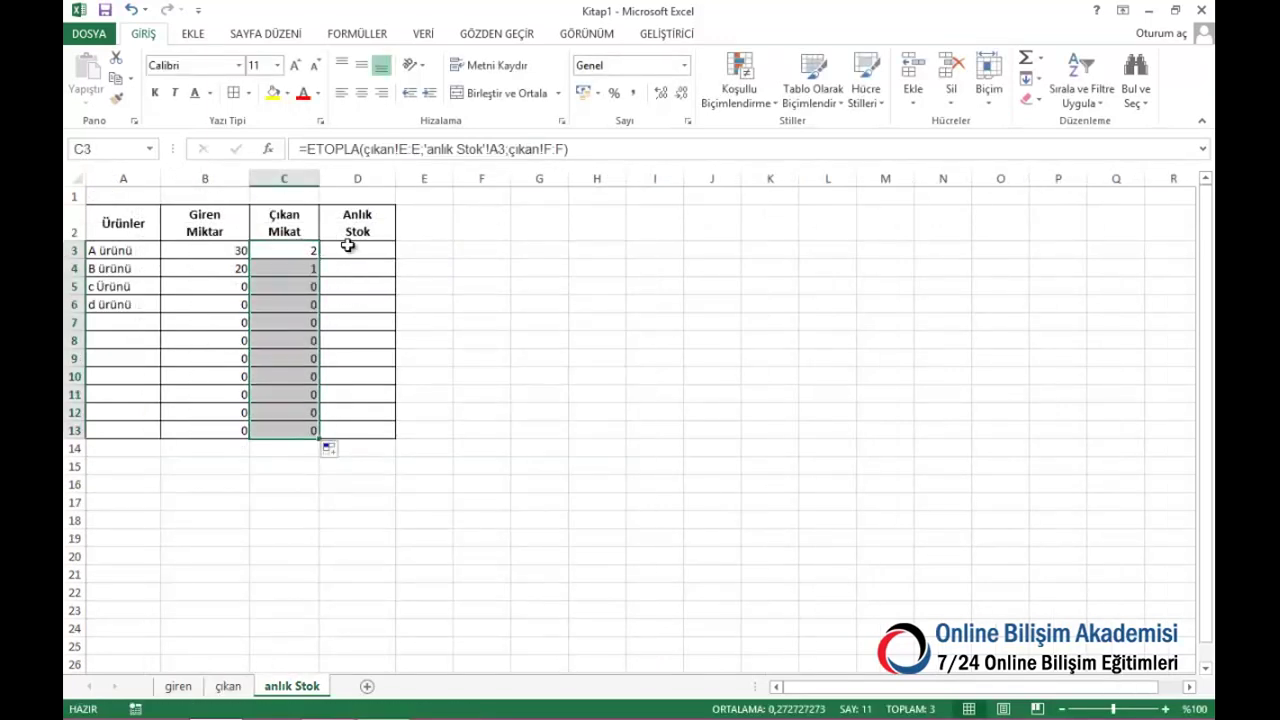
Step: Enter =B3-C3 in D3 (showing 28) and fill it down to D13
left_click(348, 246)
type("=")
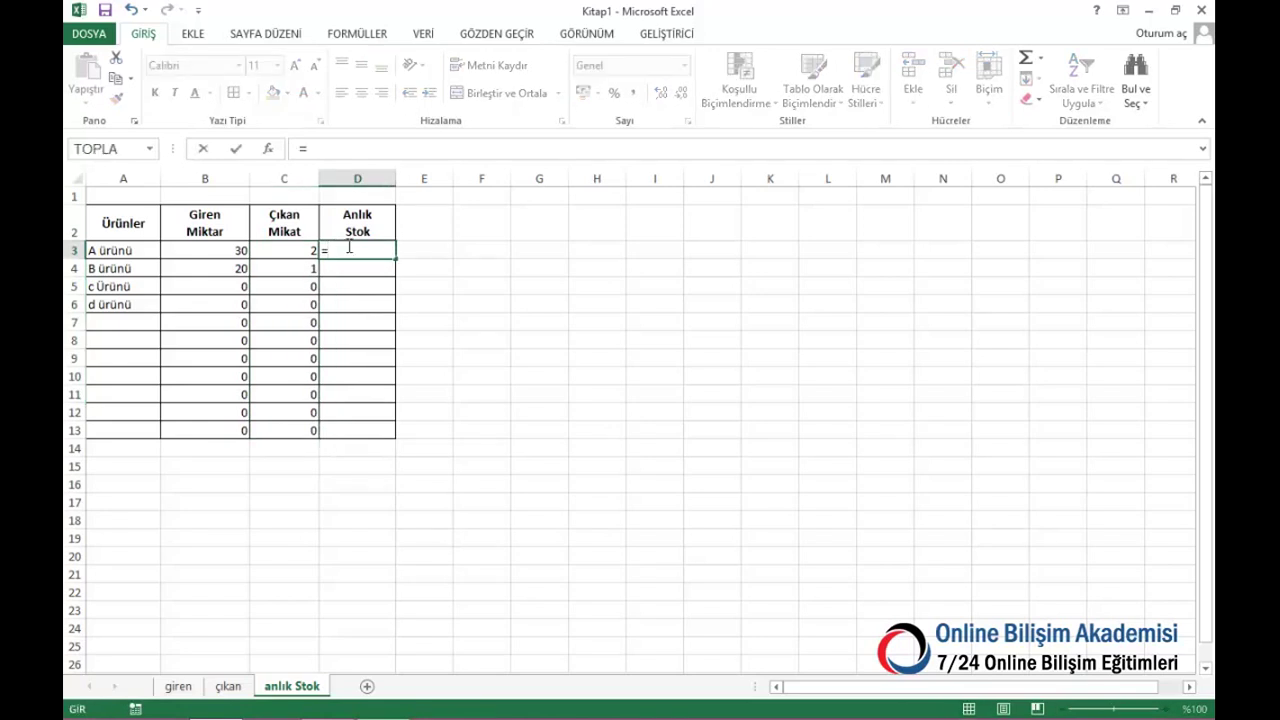
key("Left")
key("Left")
type("C3")
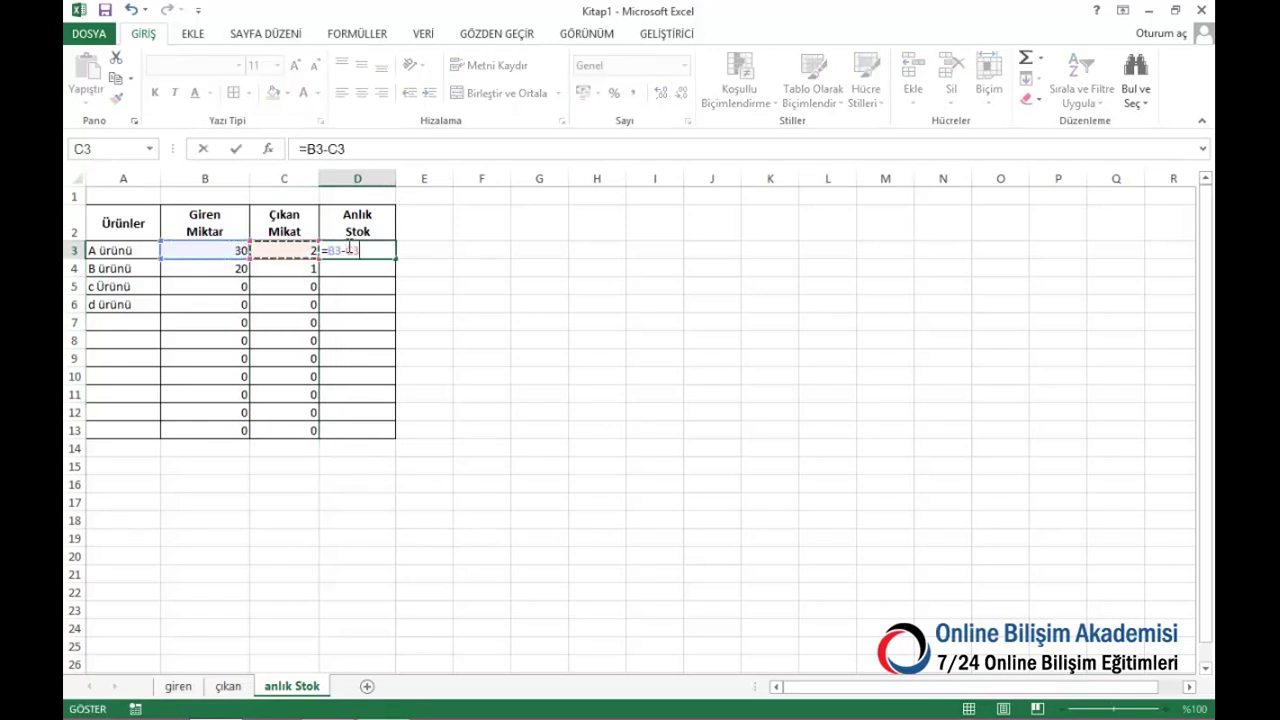
key("Return")
left_click(366, 252)
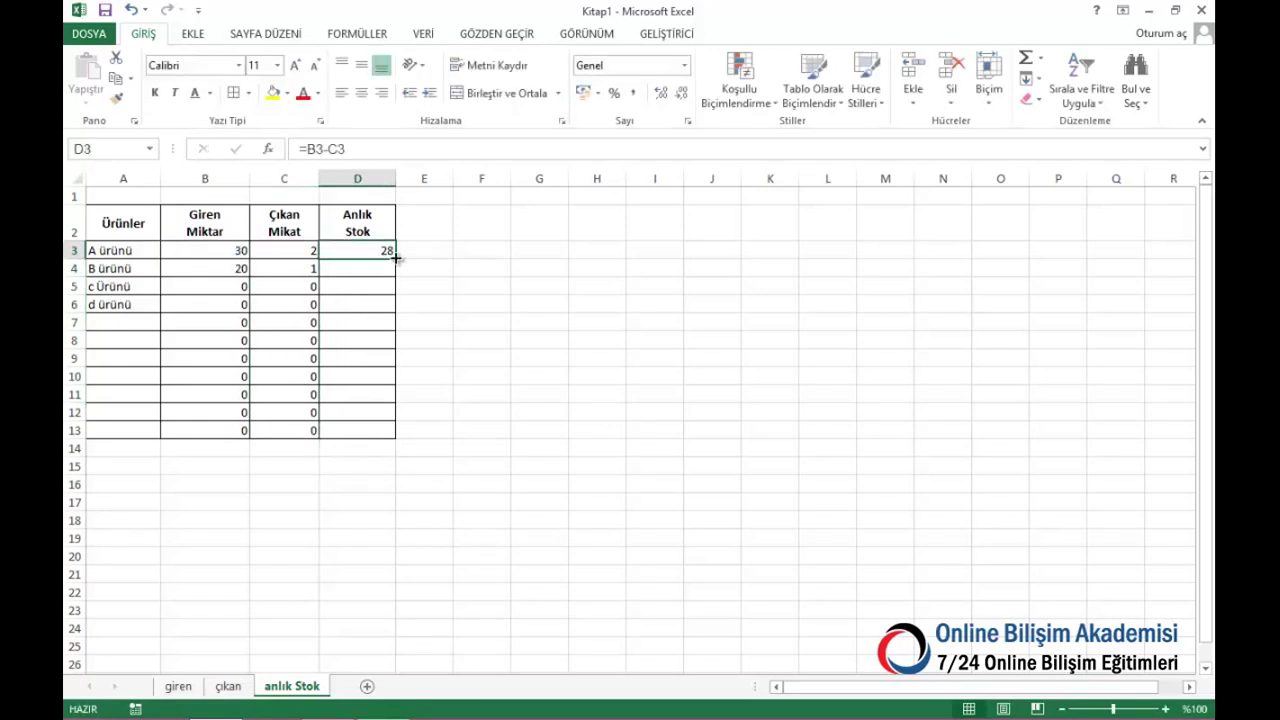
left_click_drag(396, 259, 398, 442)
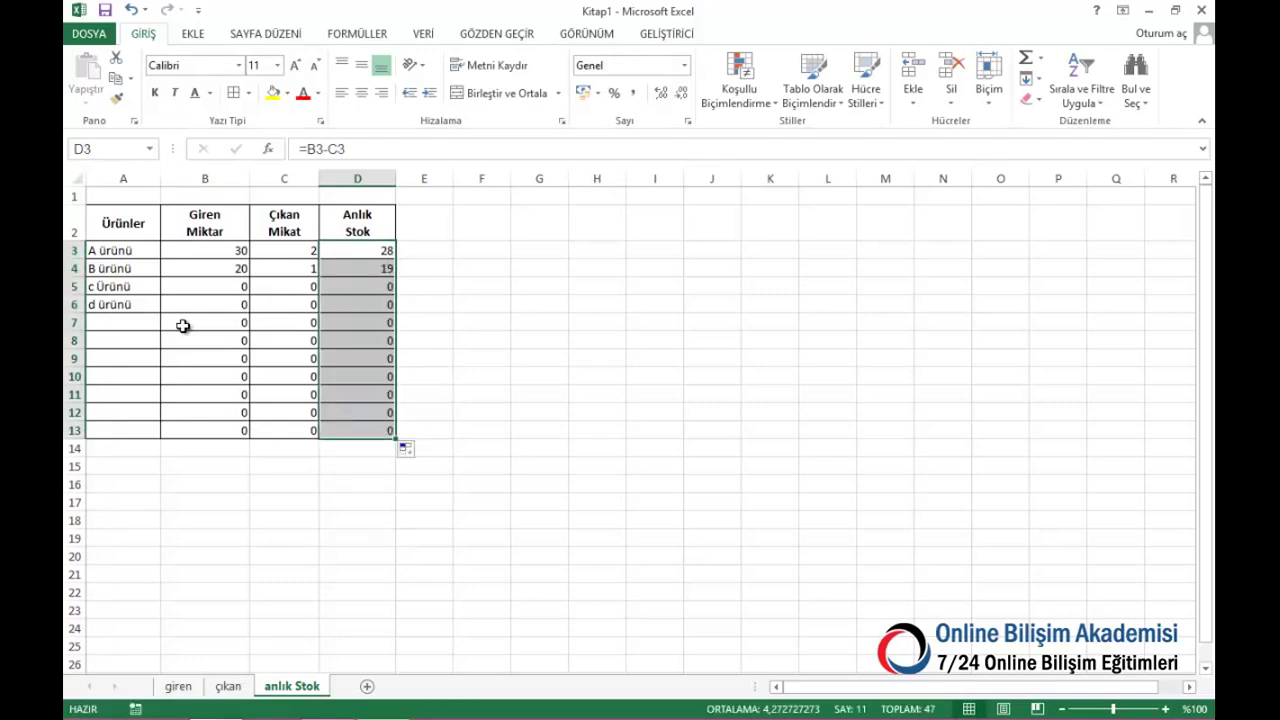
Step: On giren, add a 13.5.2013 entry of 100 c Ürünü in row 4
left_click(180, 687)
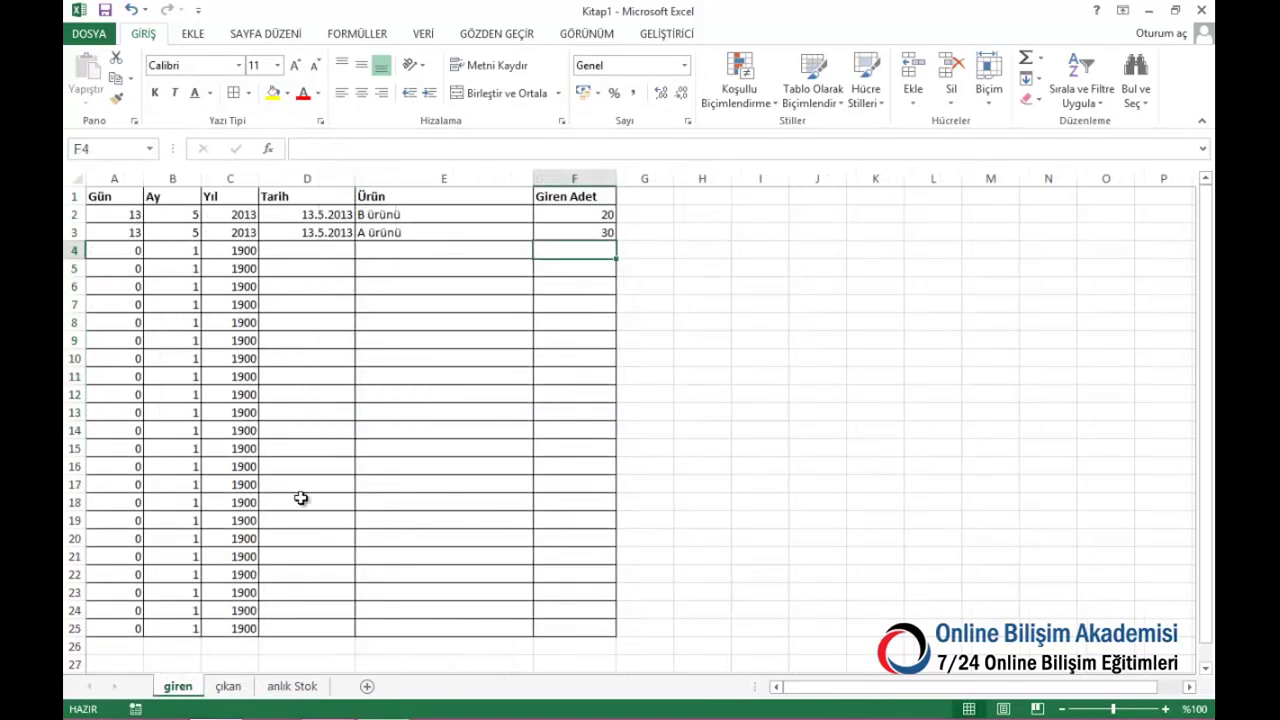
left_click(312, 249)
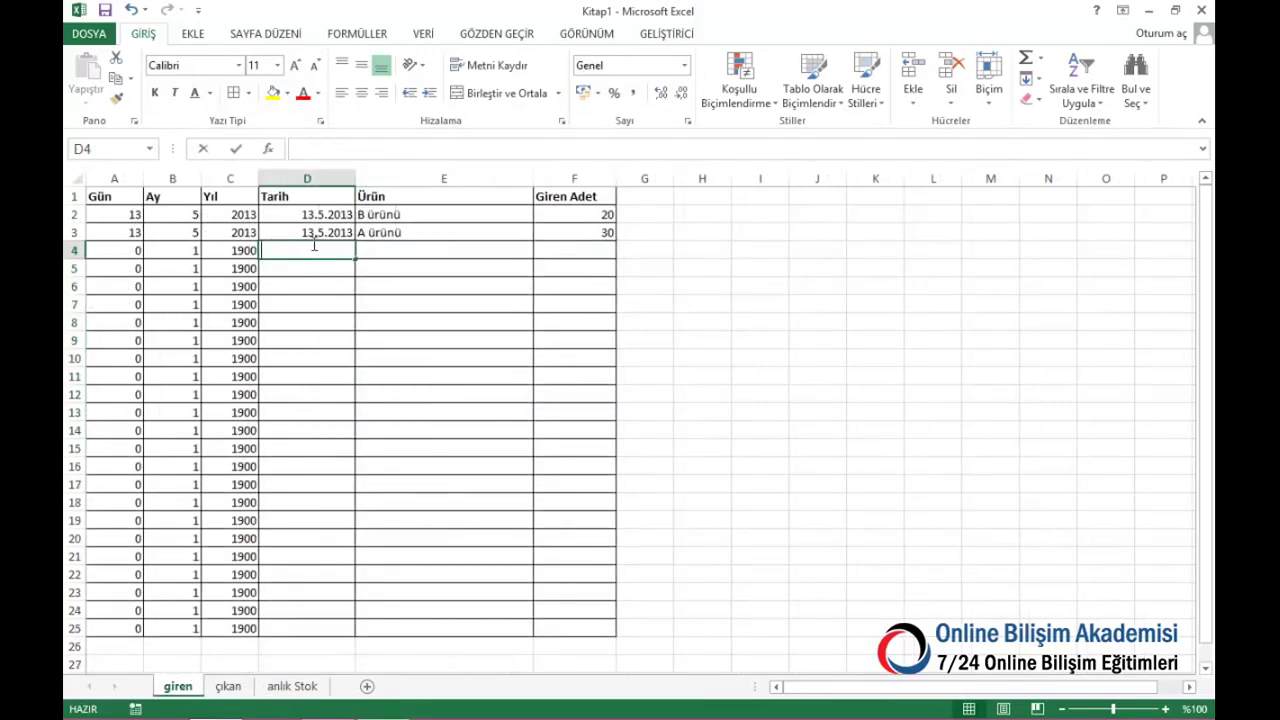
type("13.5.2013")
key("Tab")
type("c")
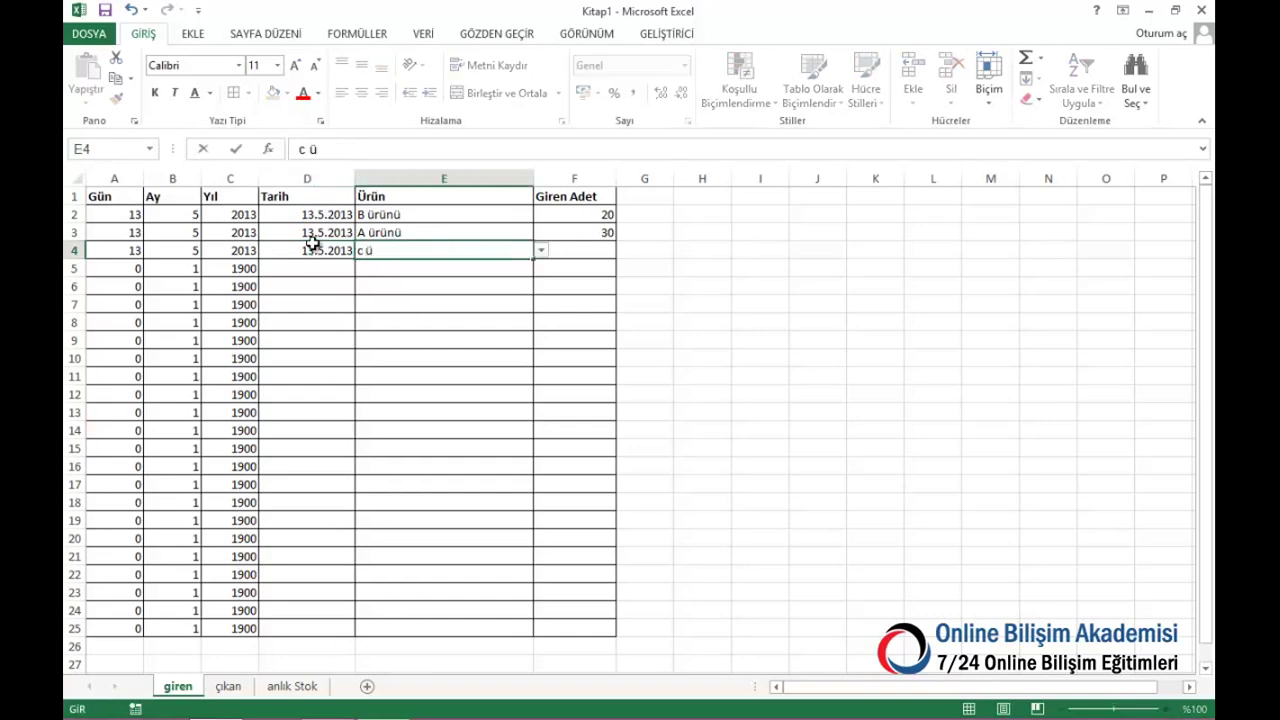
type(" ü")
left_click(541, 250)
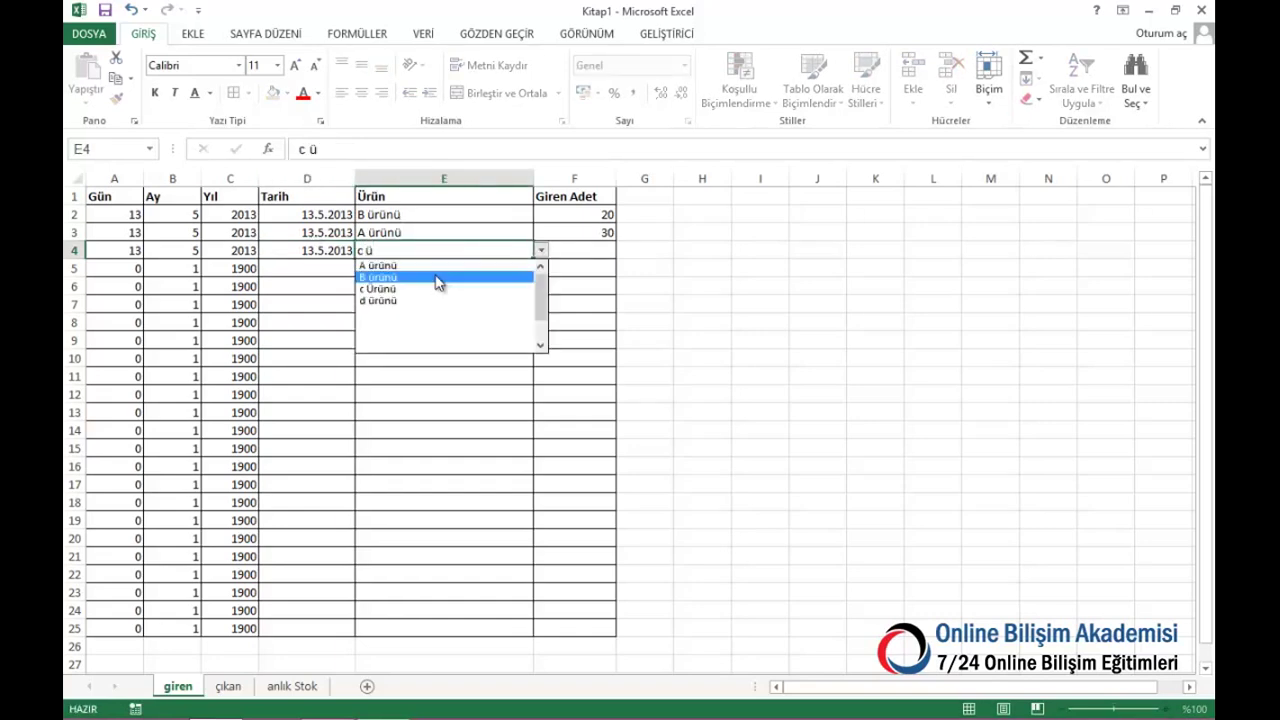
left_click(410, 288)
left_click(581, 253)
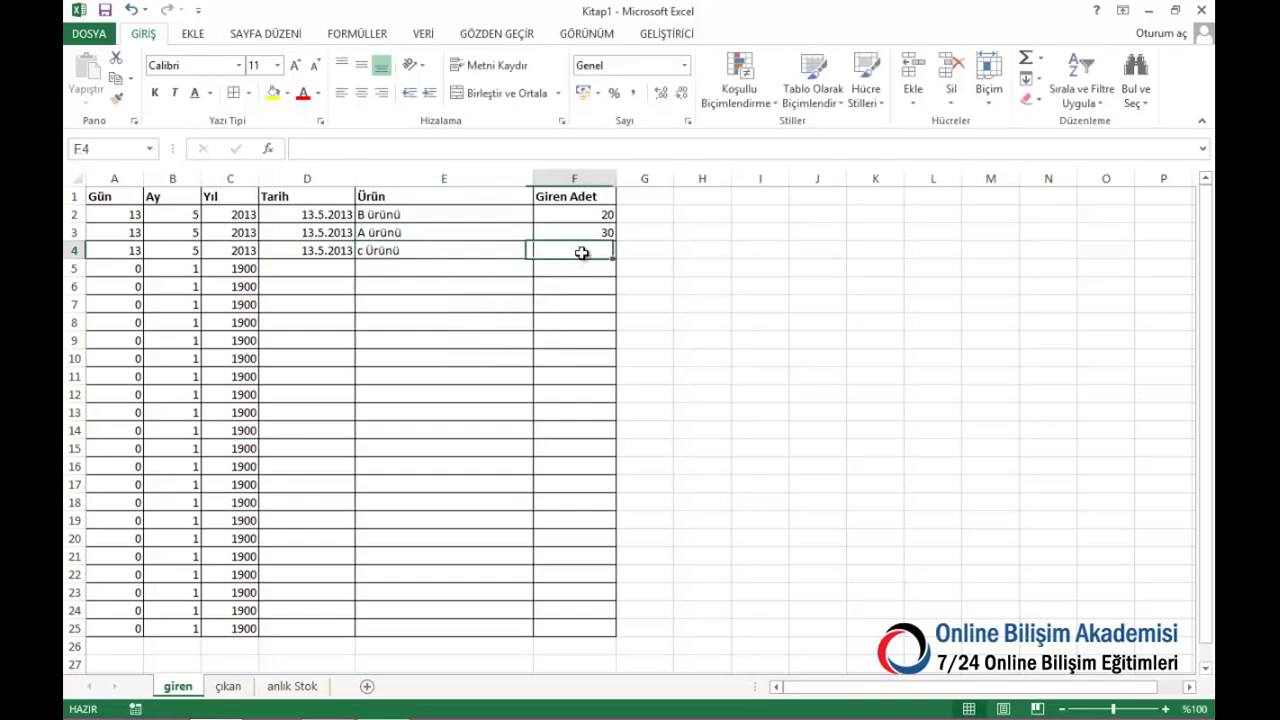
type("100")
key("Return")
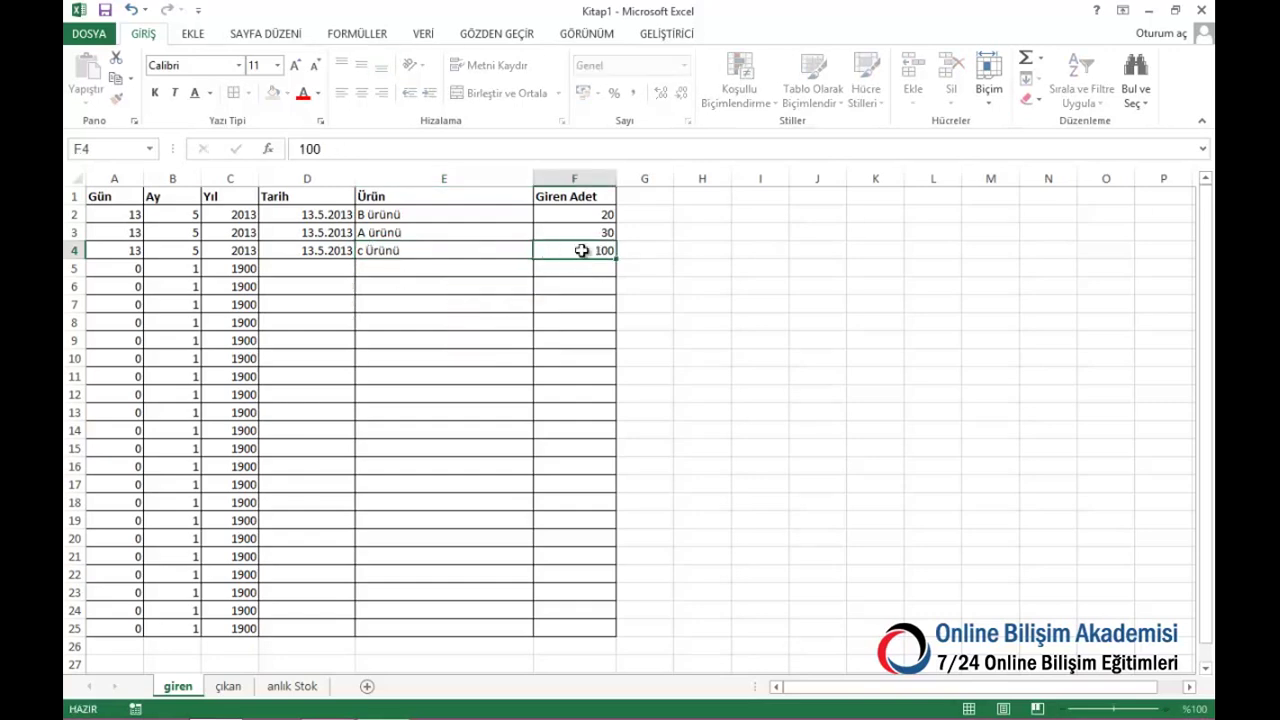
Step: Add a giren row 5 entry: 13.5.2013, d ürünü, quantity 125
left_click(295, 272)
type("13.5.2013")
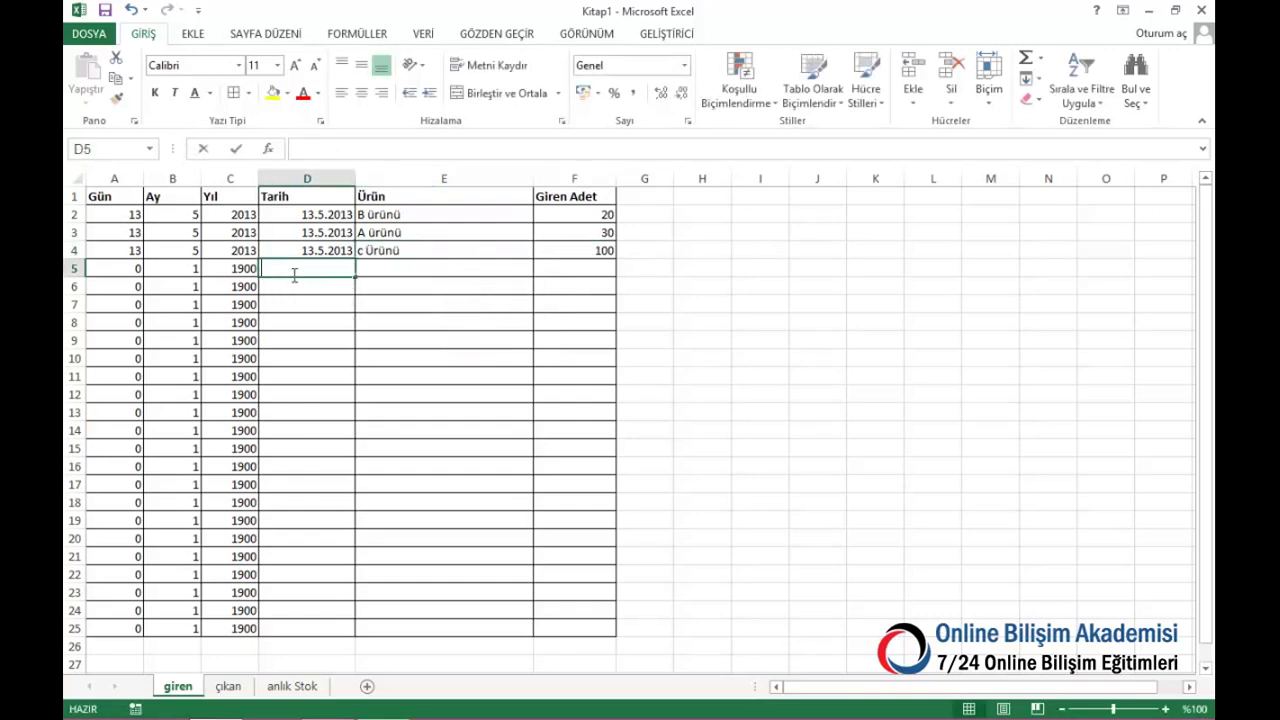
left_click(443, 264)
left_click(539, 269)
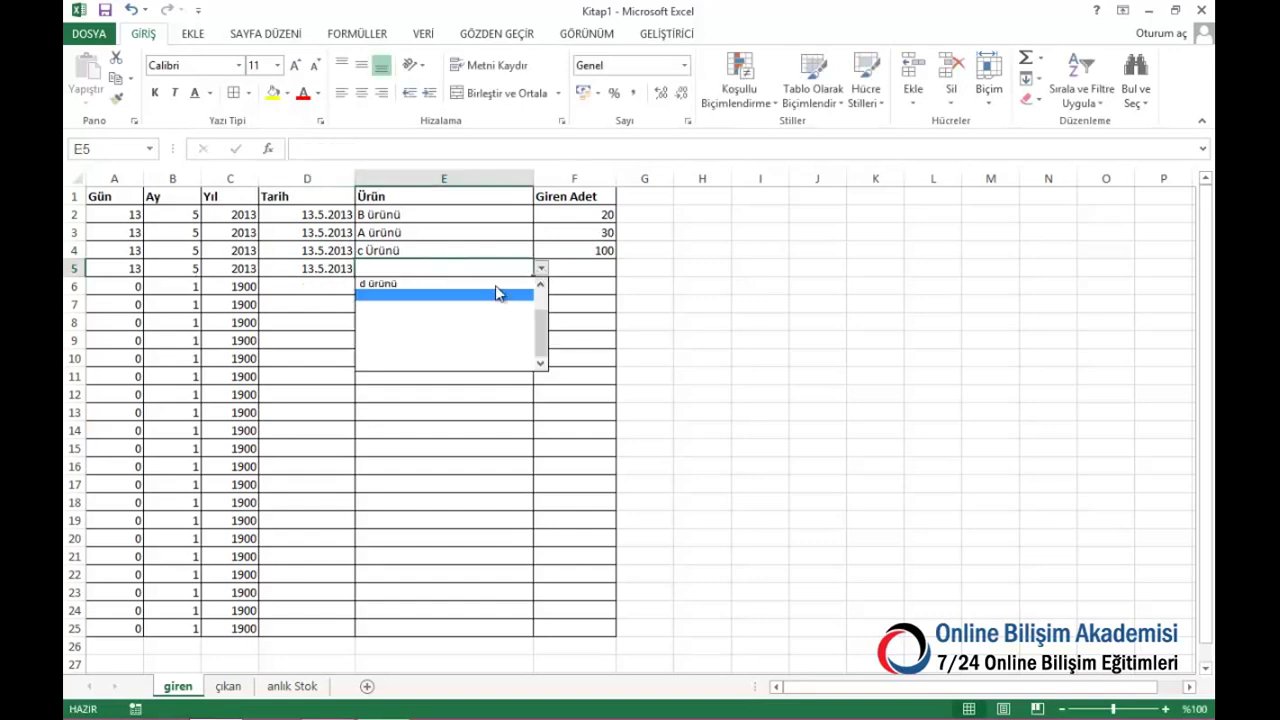
left_click(443, 285)
left_click(609, 276)
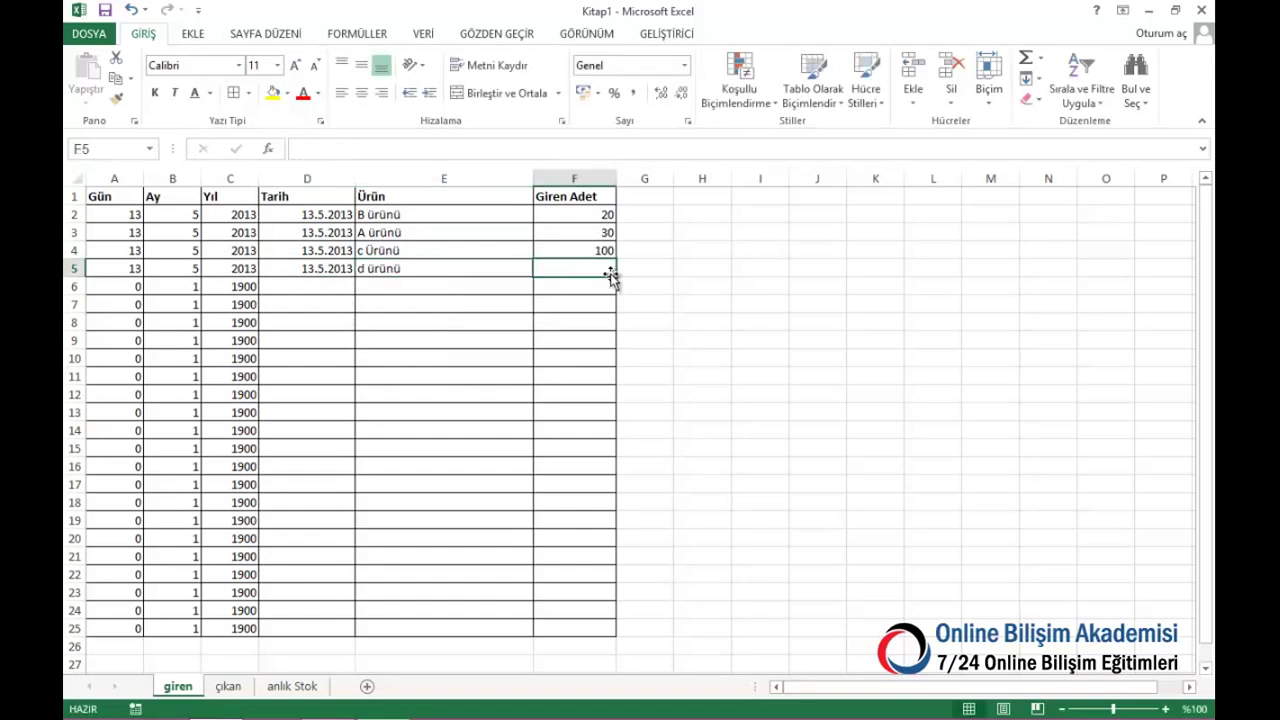
type("125")
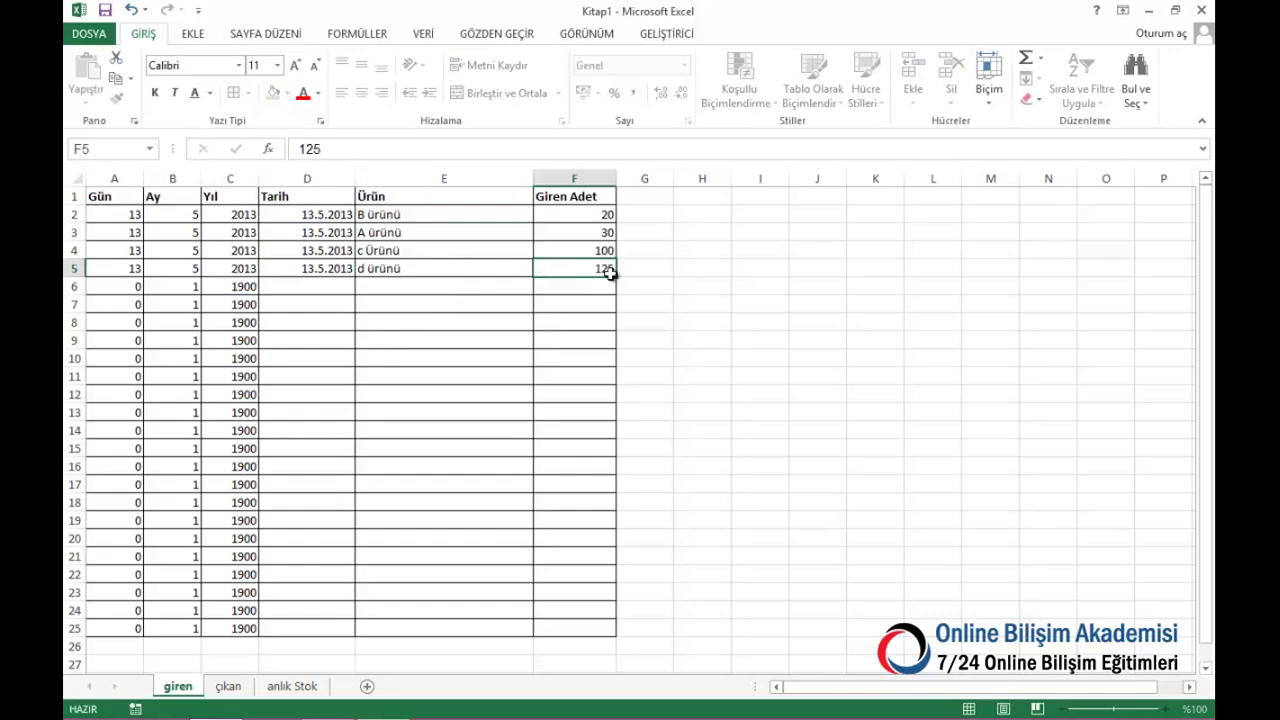
key("Return")
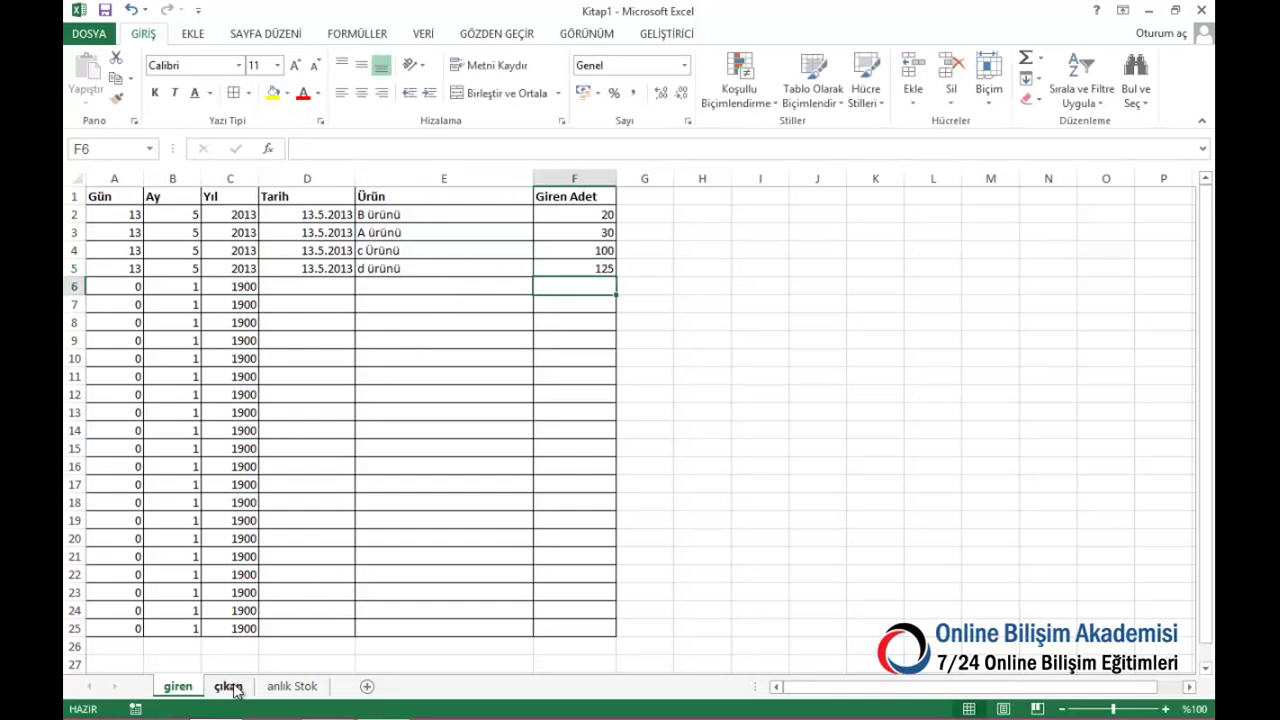
Step: On çıkan, record 5 c Ürünü going out on 13.5.2013 in row 4
left_click(228, 686)
left_click(370, 250)
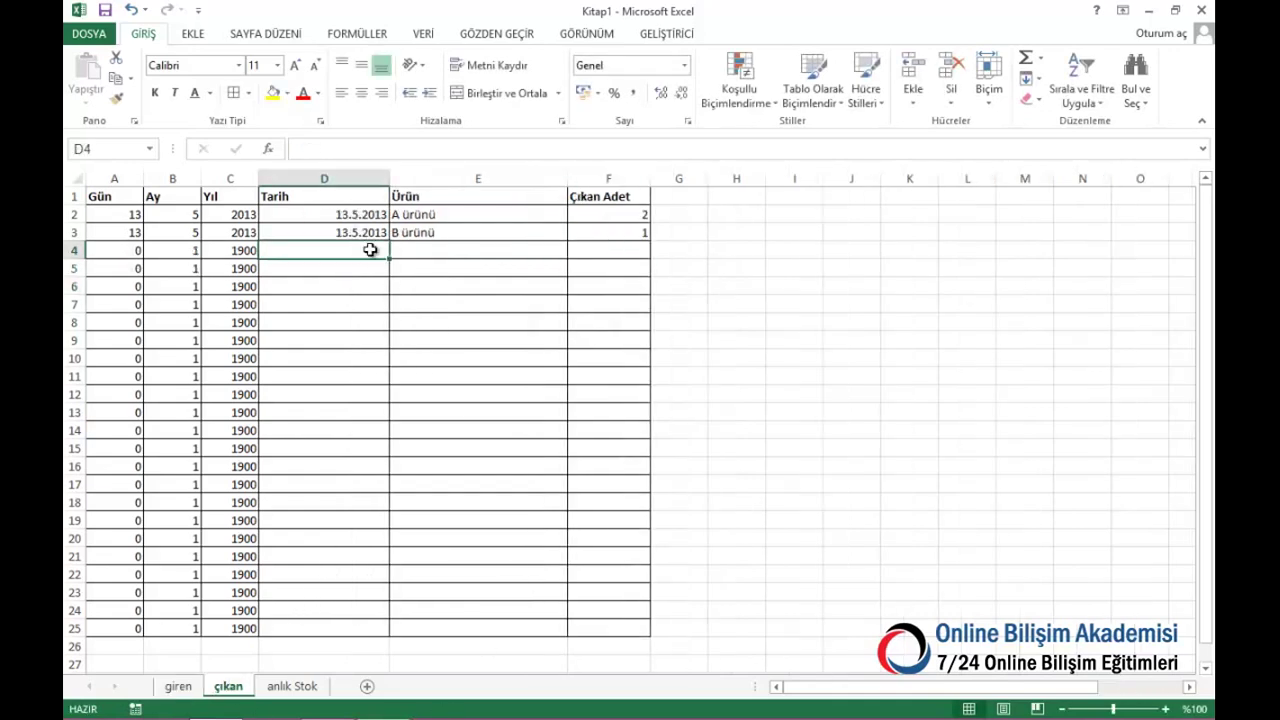
key("ctrl+apostrophe")
left_click(492, 268)
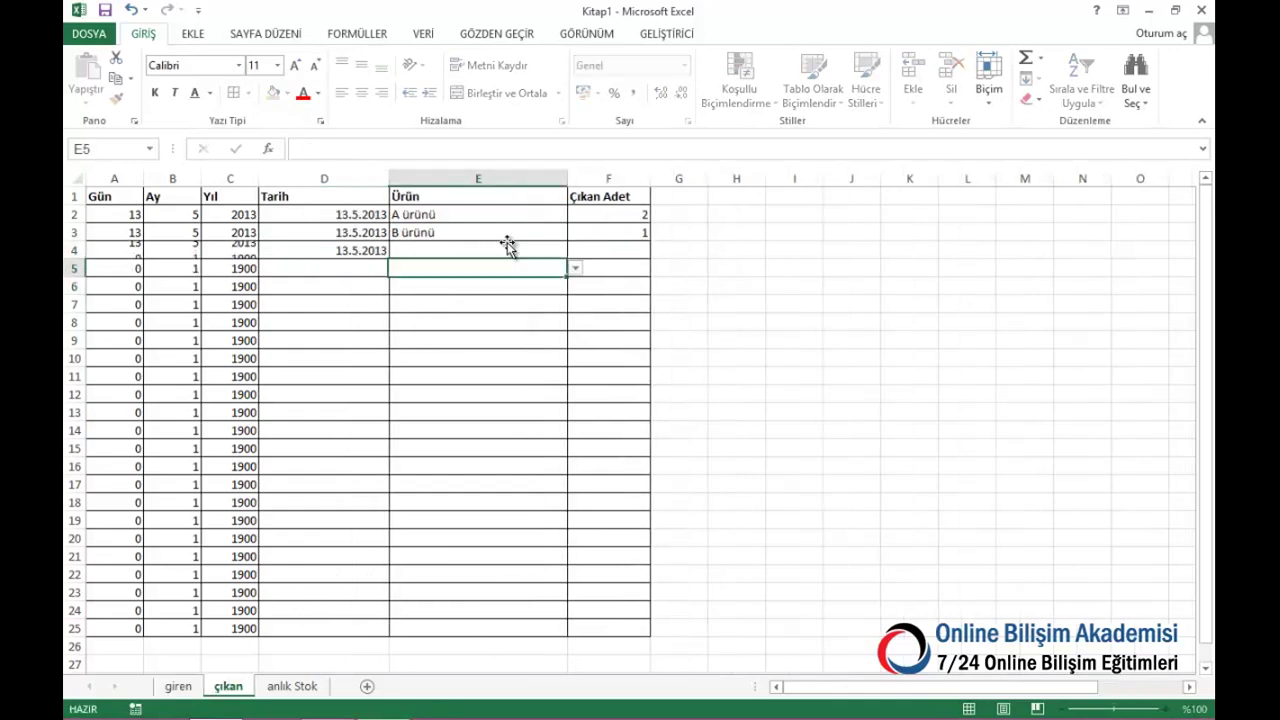
key("Up")
left_click(575, 250)
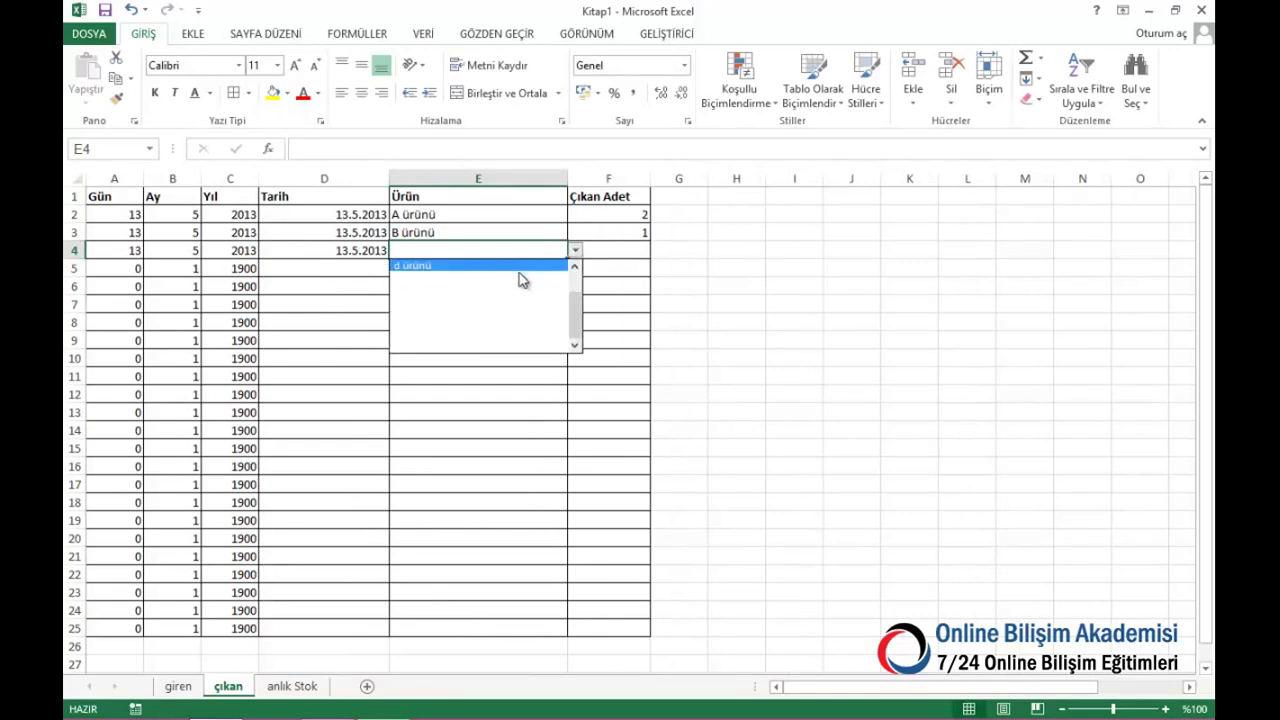
left_click_drag(582, 320, 577, 272)
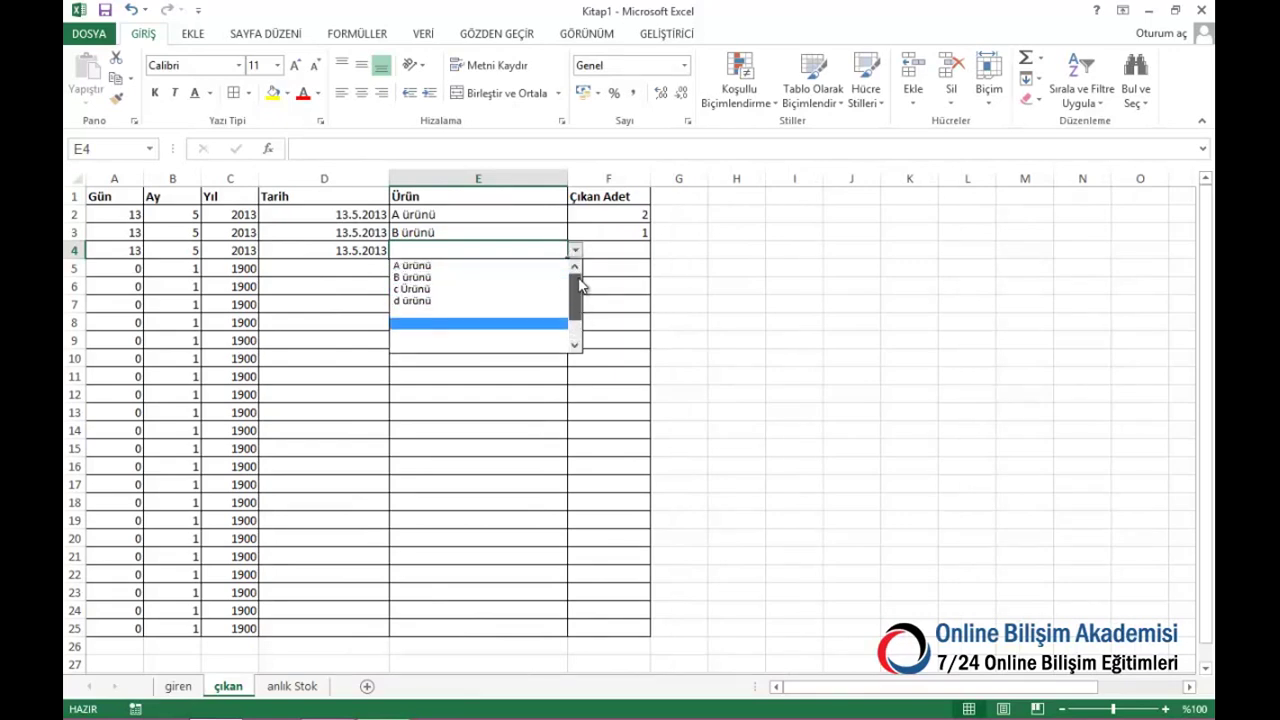
left_click(470, 289)
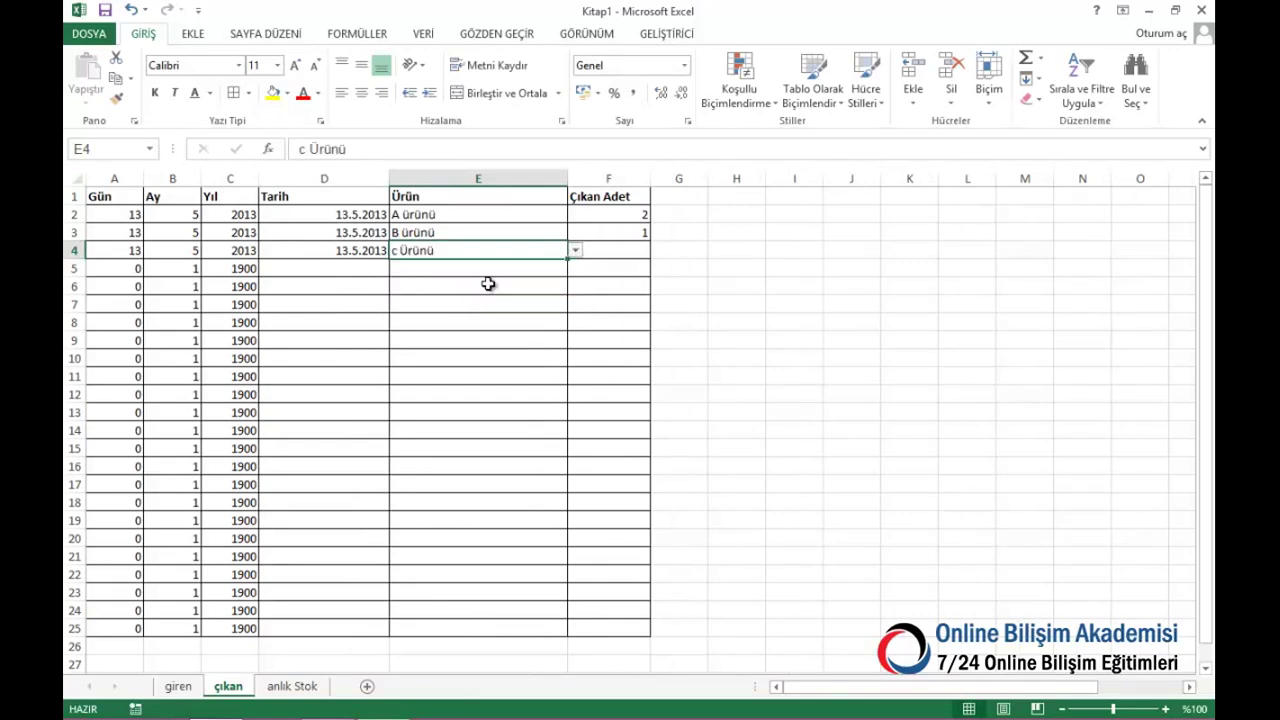
left_click(600, 249)
type("5")
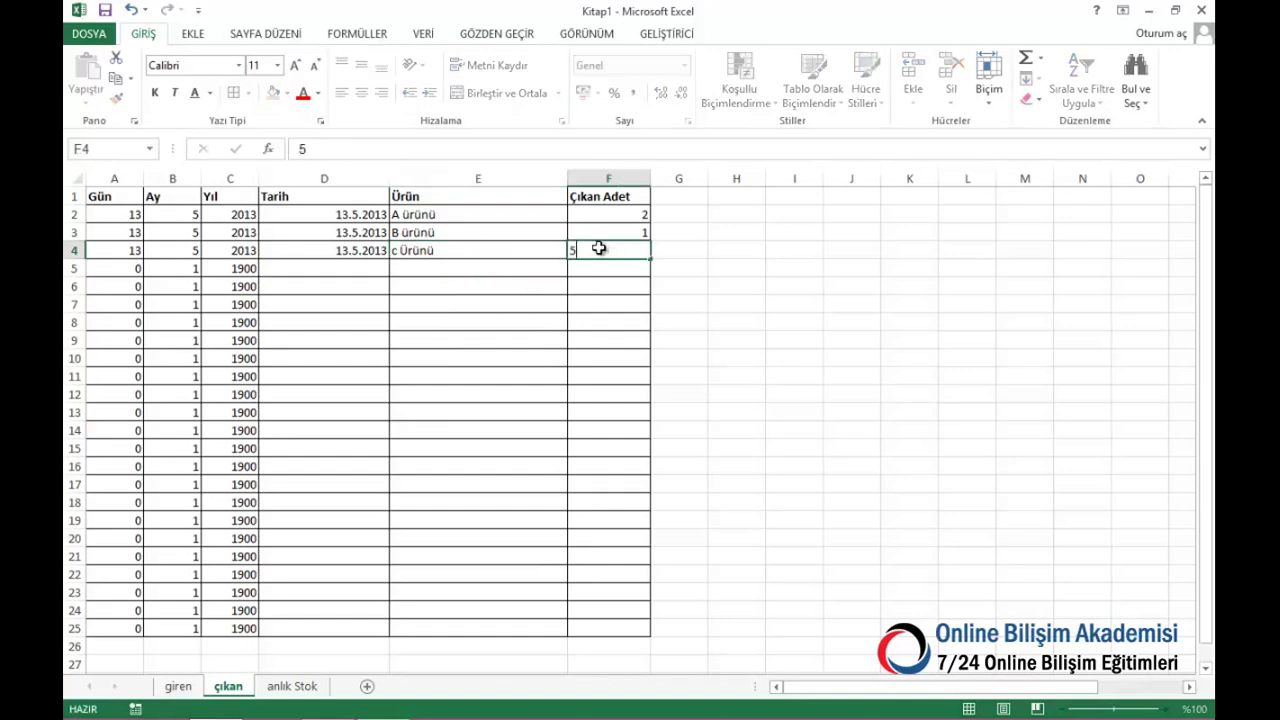
key("Return")
left_click(275, 690)
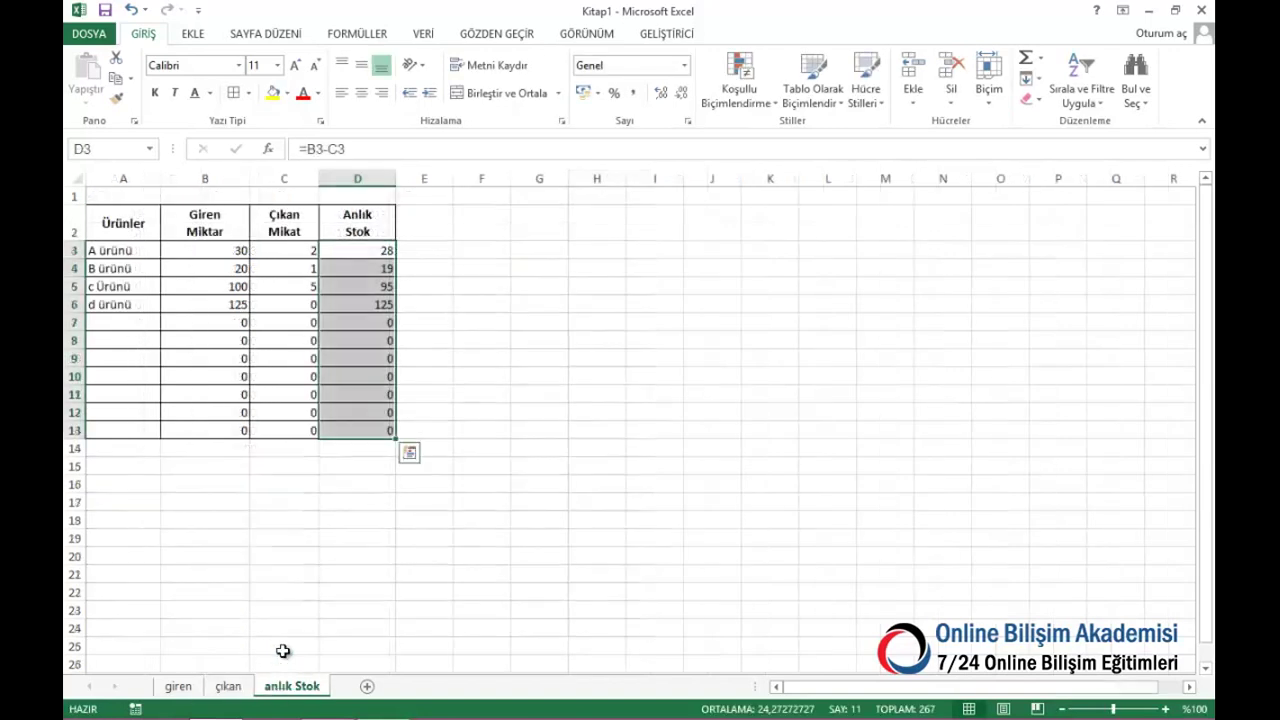
Step: Add the product name E ürünü in A7 of anlık Stok
left_click(145, 320)
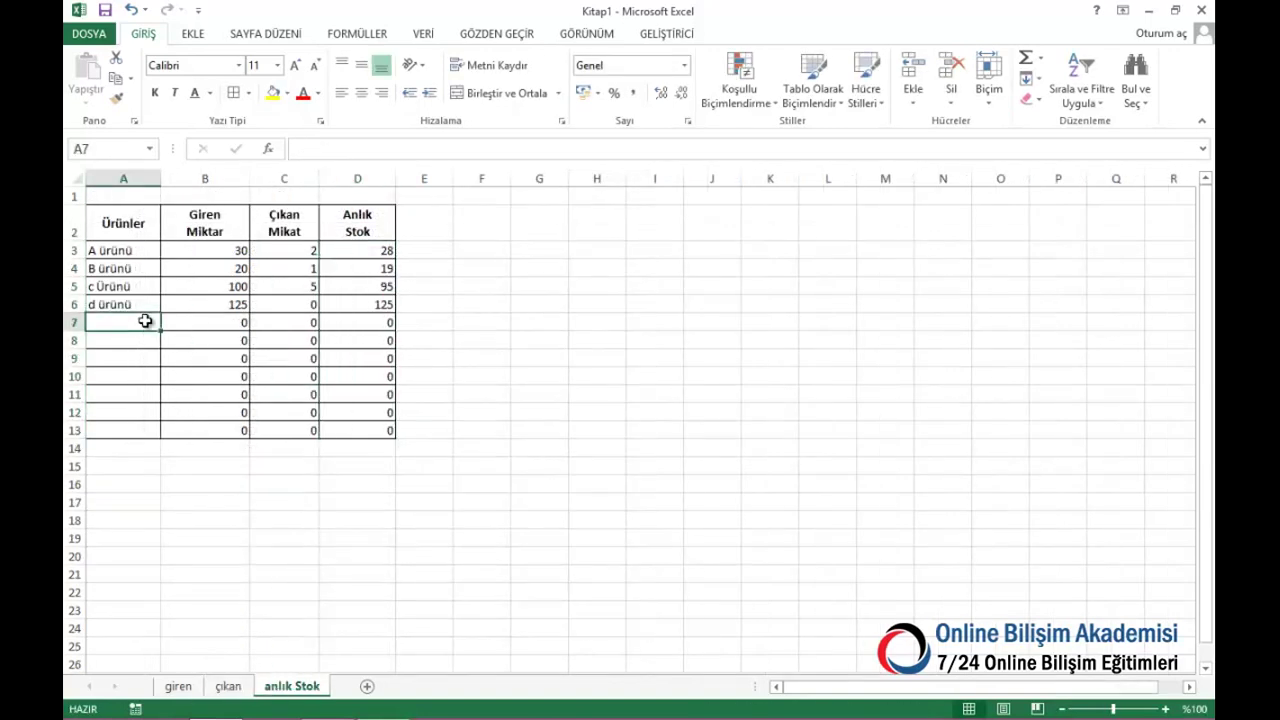
type("E")
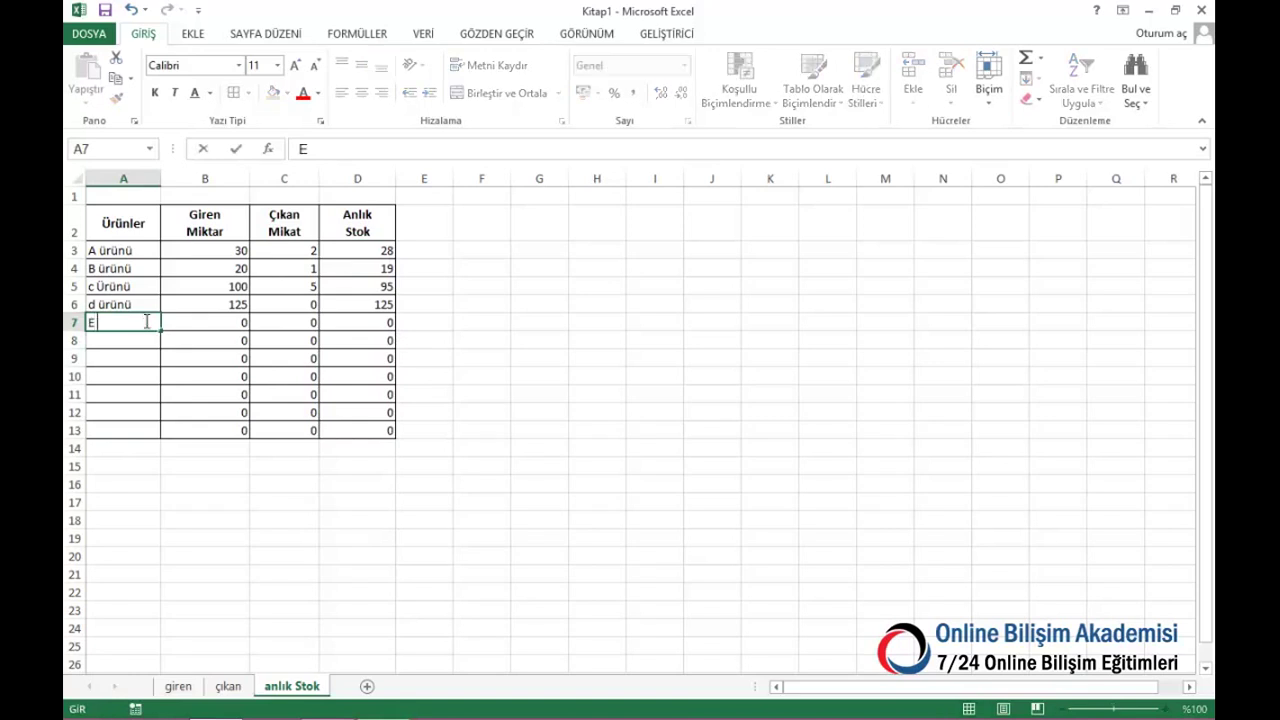
type(" ürünü")
key("ctrl+Return")
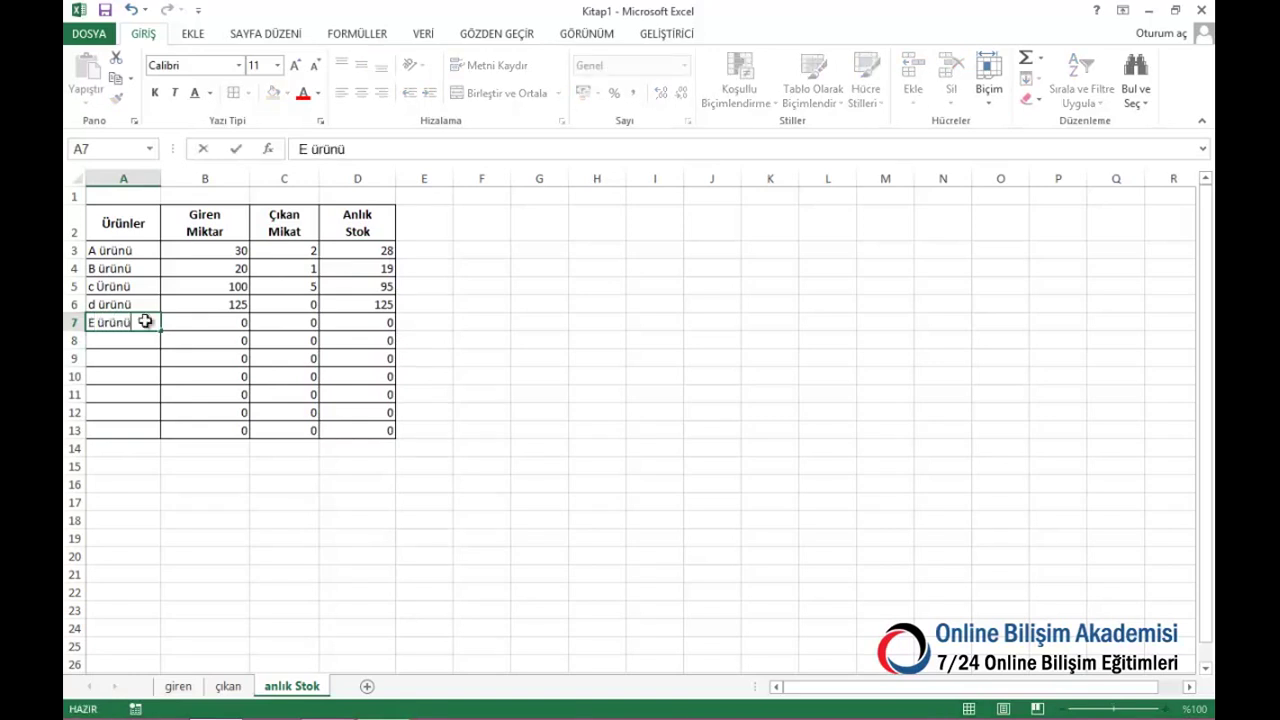
key("Return")
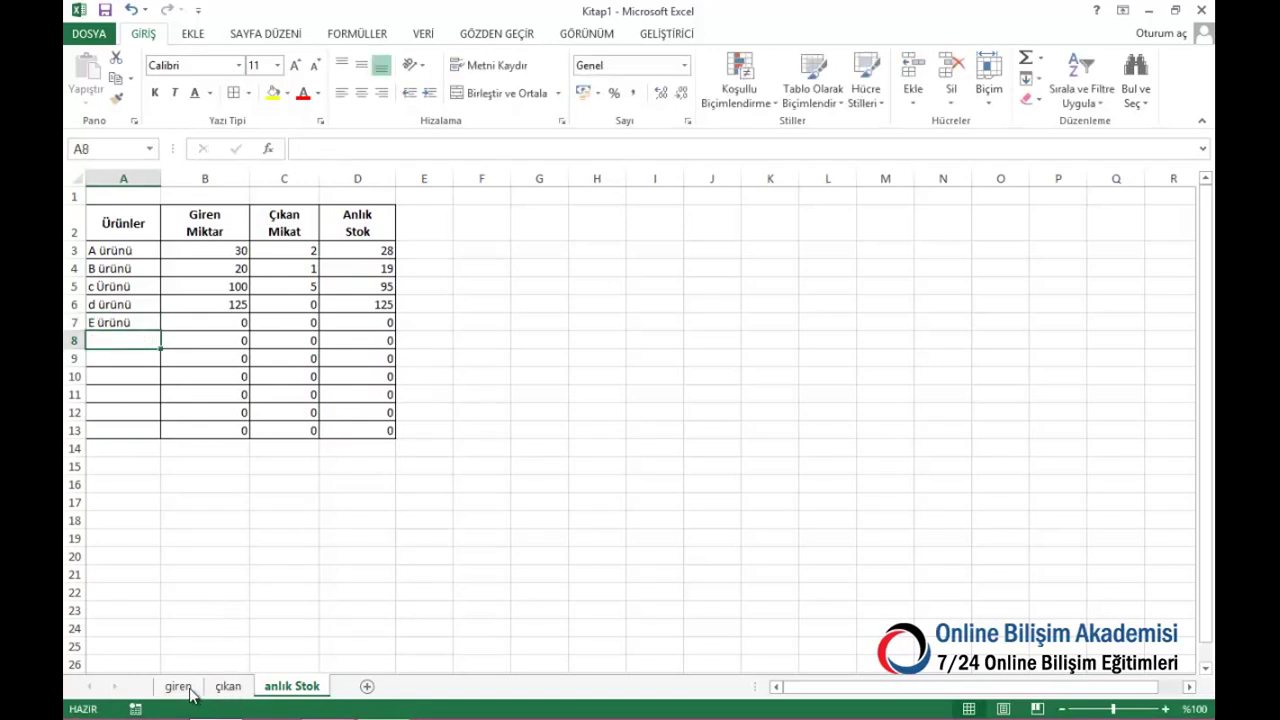
Step: On giren, add a row 6 entry: 13.5.2013, E ürünü, quantity 200
left_click(178, 687)
left_click(318, 284)
type("13.5.2013")
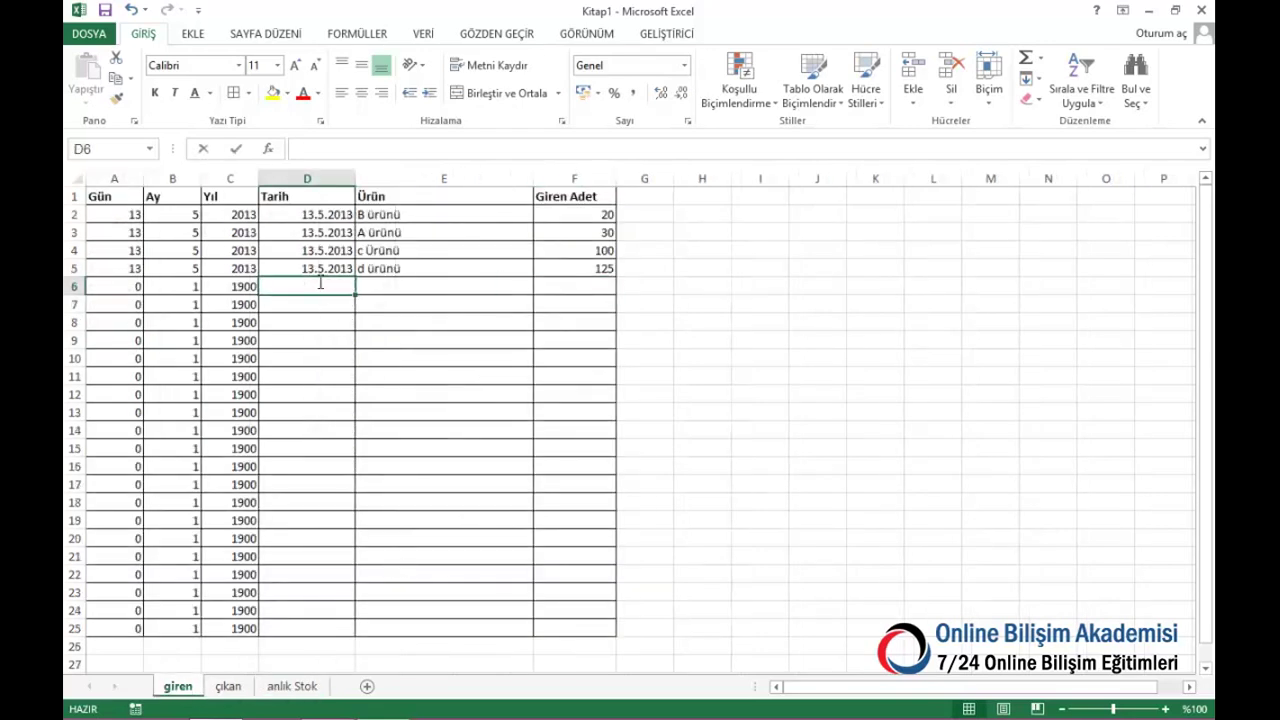
left_click(444, 281)
left_click(540, 286)
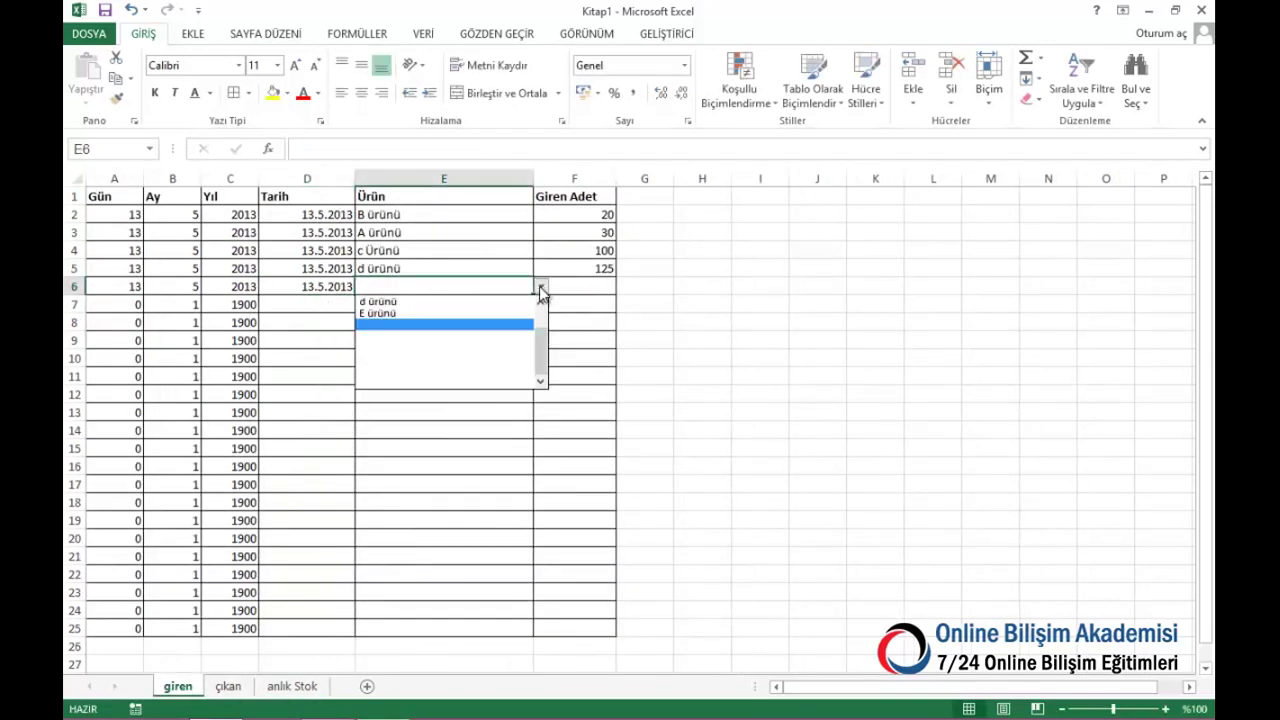
left_click(540, 301)
left_click(540, 301)
left_click(540, 301)
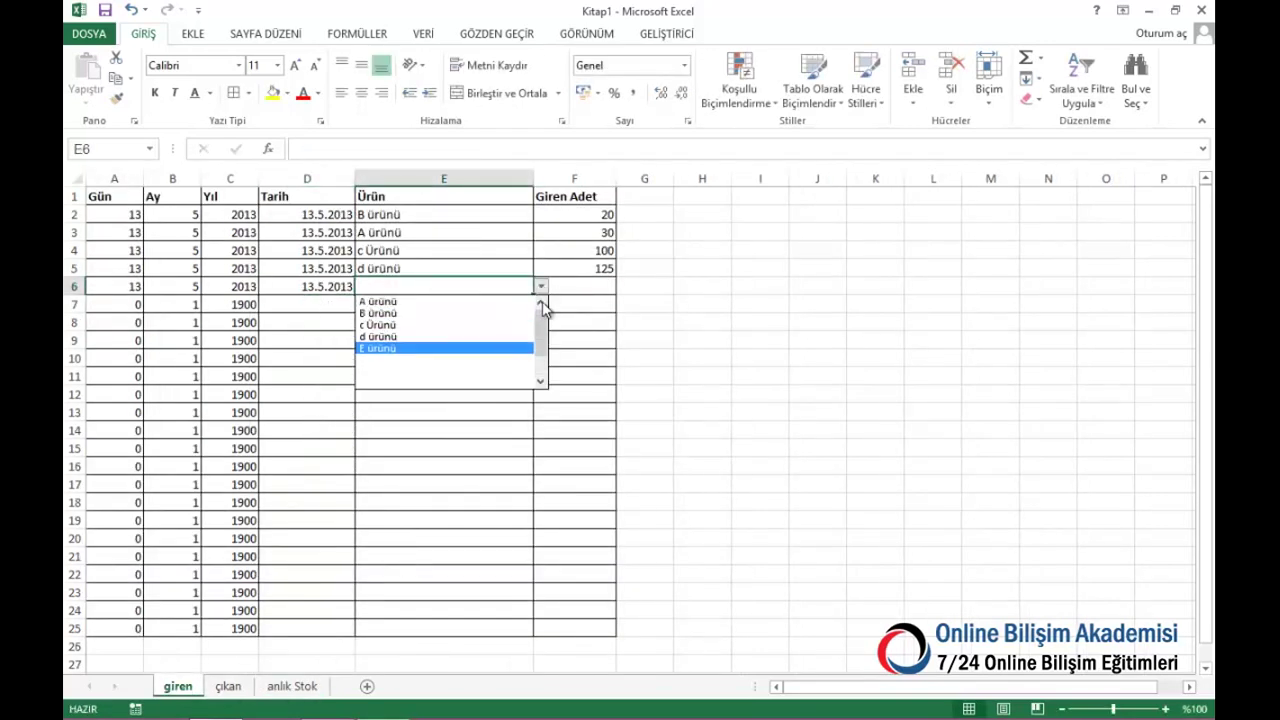
left_click(403, 357)
left_click(568, 290)
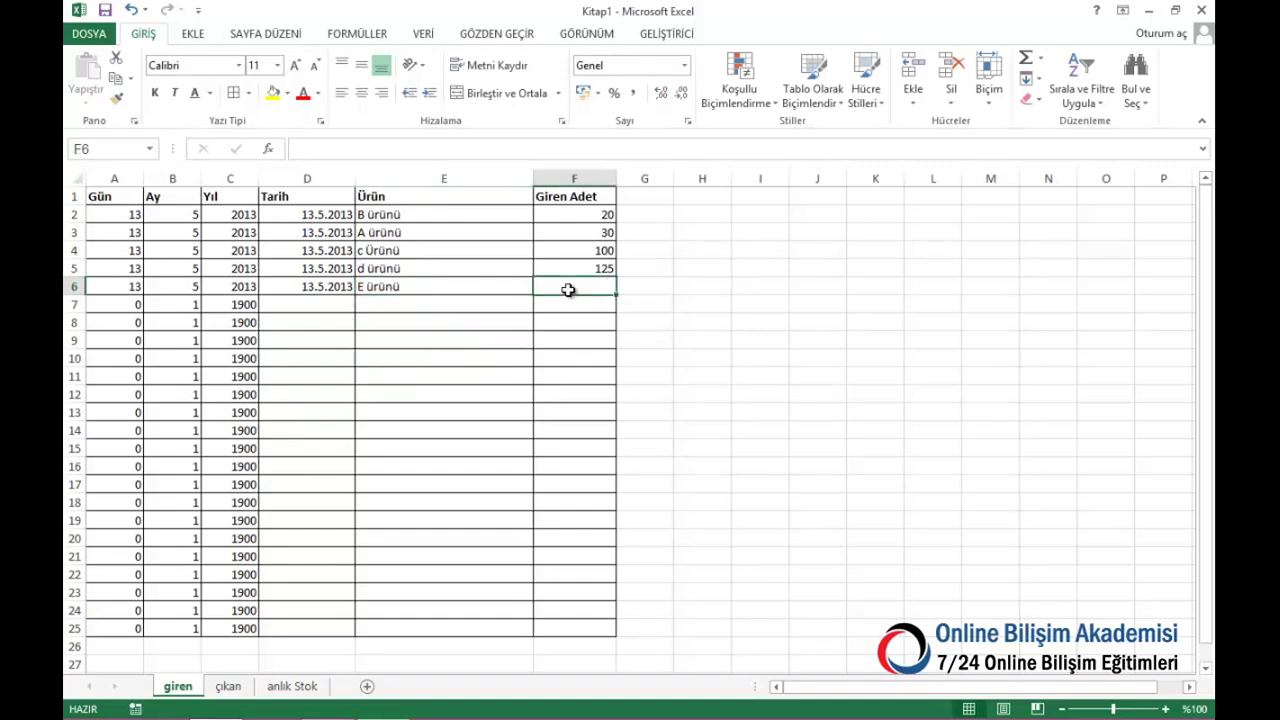
type("200")
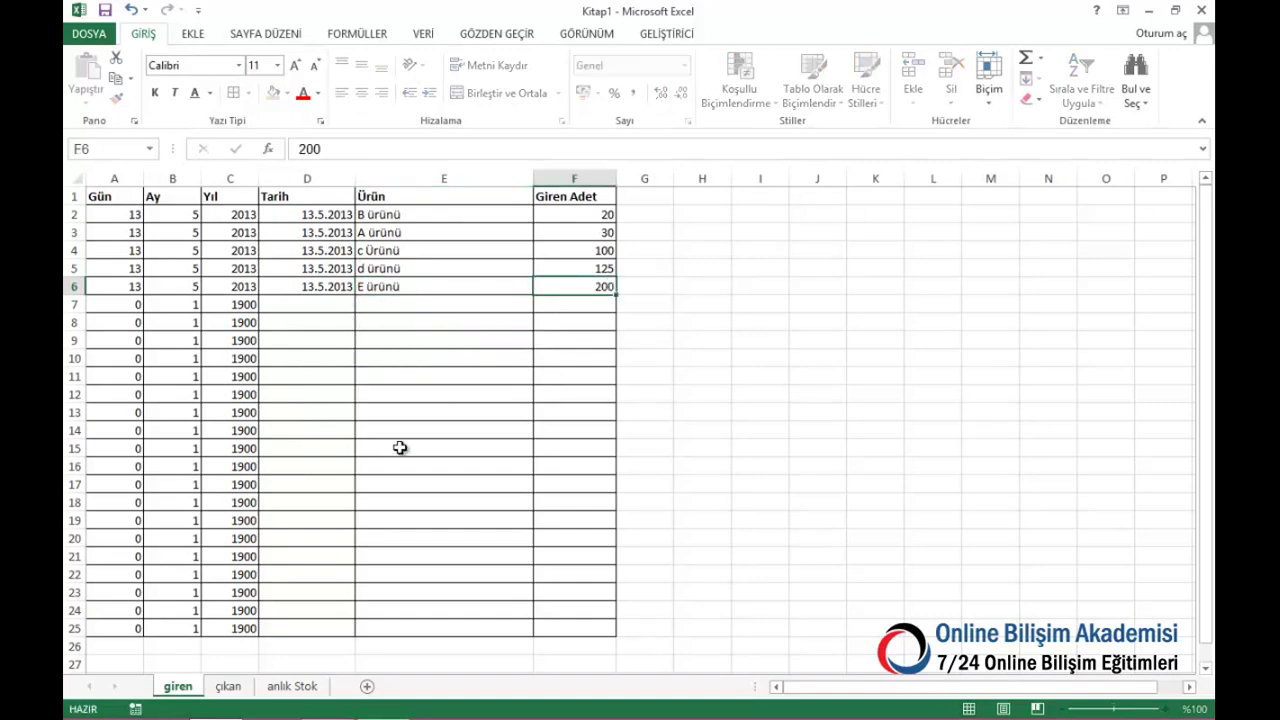
key("Return")
Step: On çıkan, record 50 E ürünü going out in row 5 with the same date
left_click(224, 688)
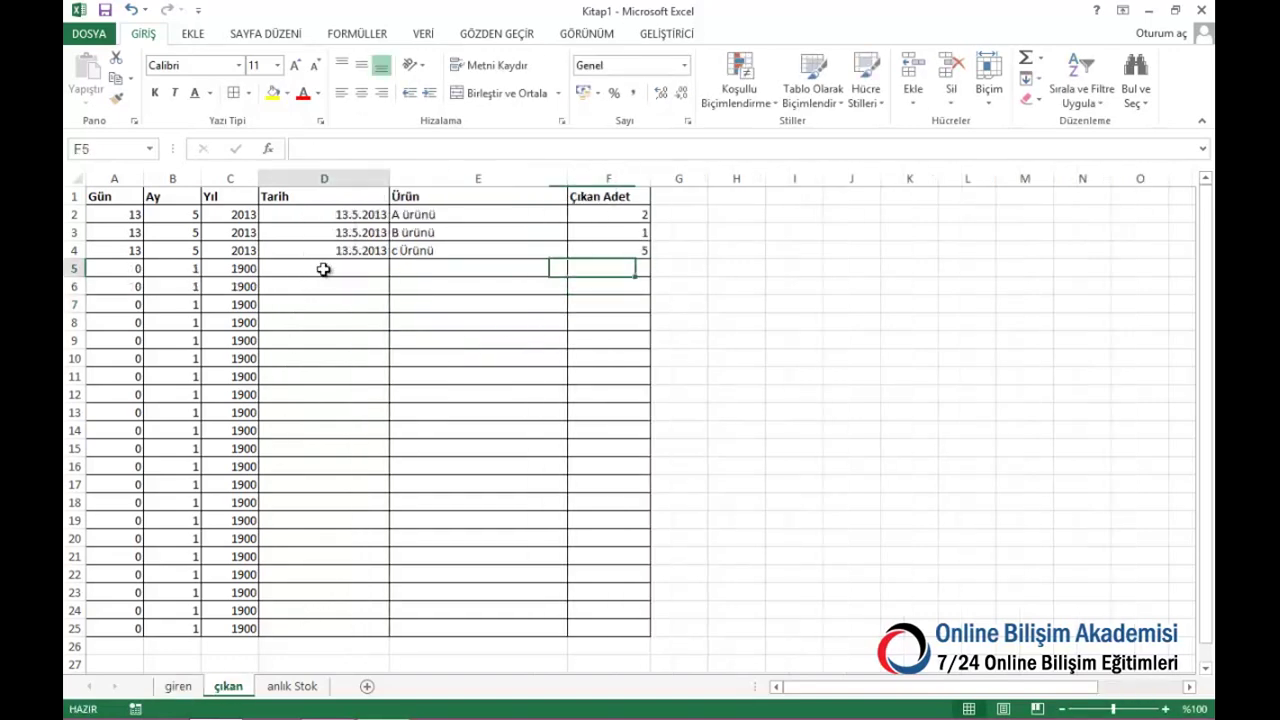
left_click(323, 269)
key("ctrl+apostrophe")
left_click(400, 268)
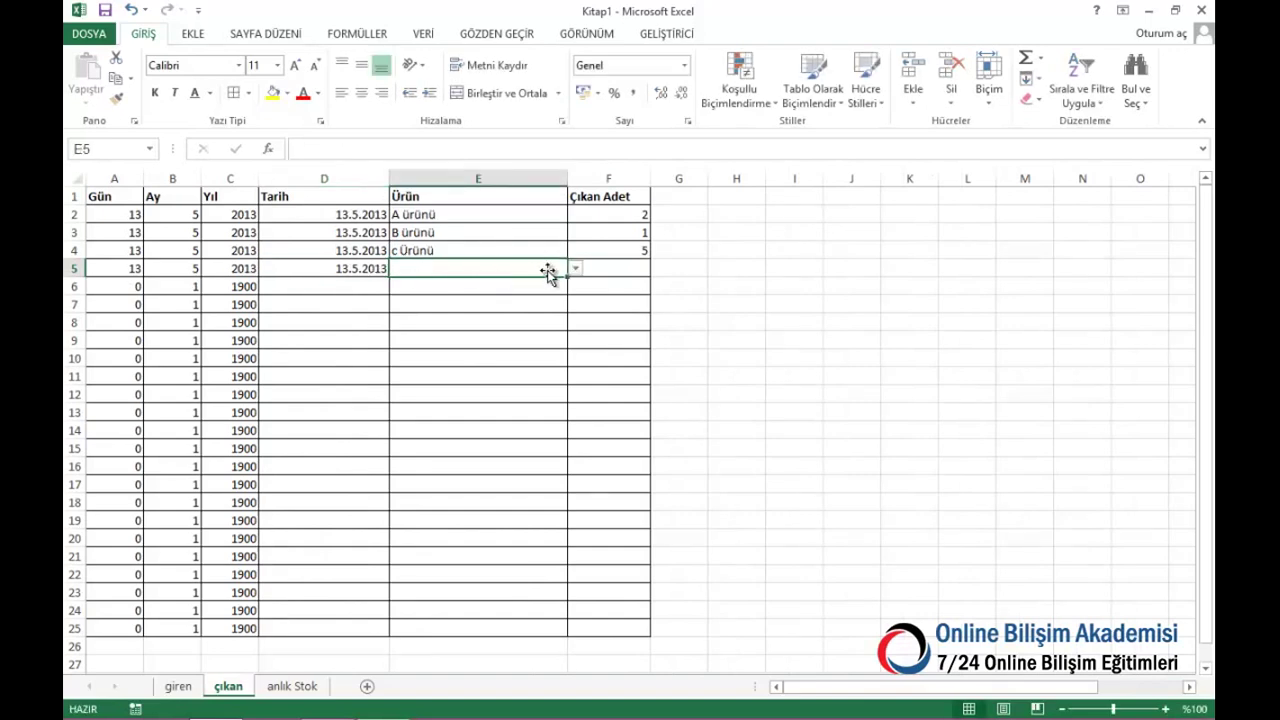
left_click(575, 269)
left_click(508, 300)
left_click(611, 272)
type("50")
key("Return")
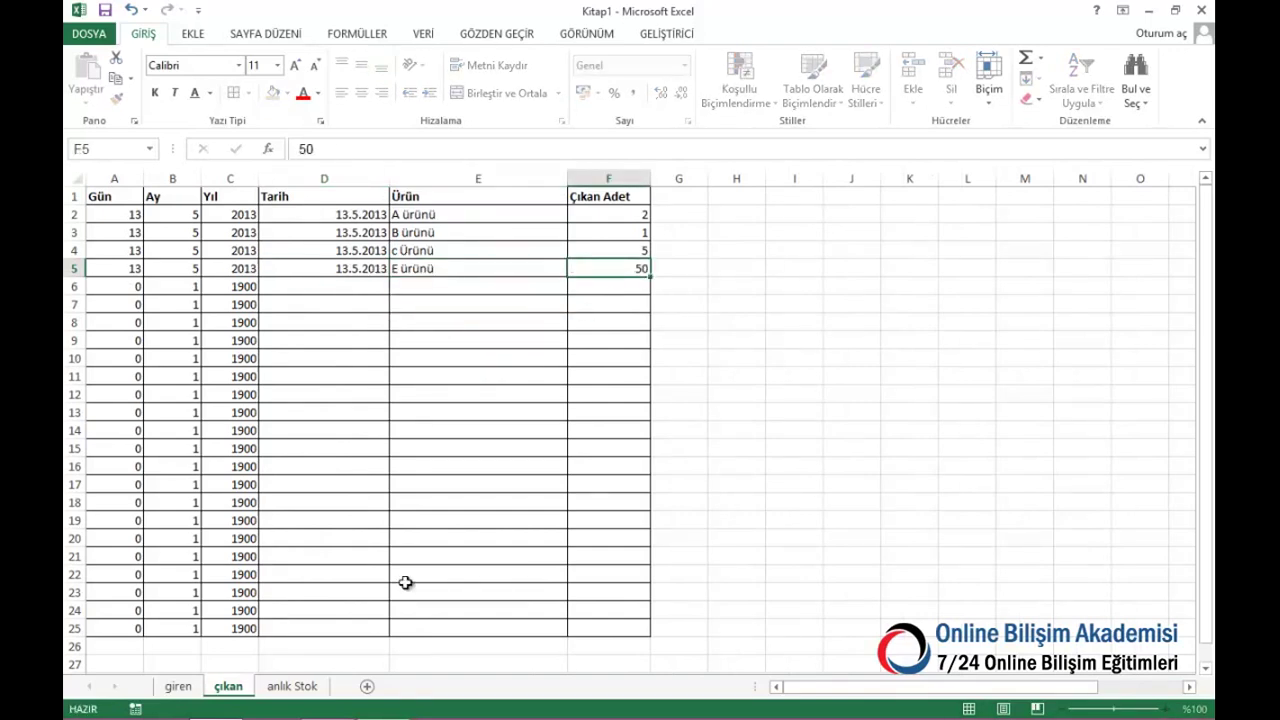
left_click(300, 688)
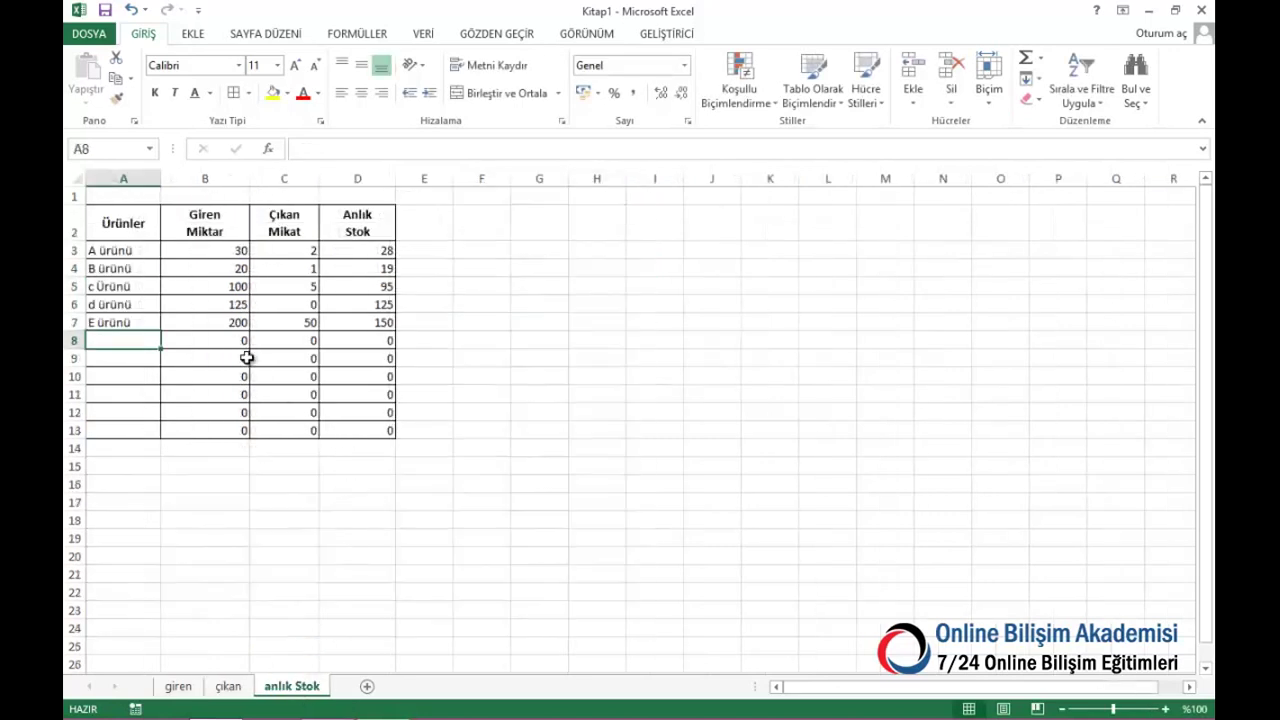
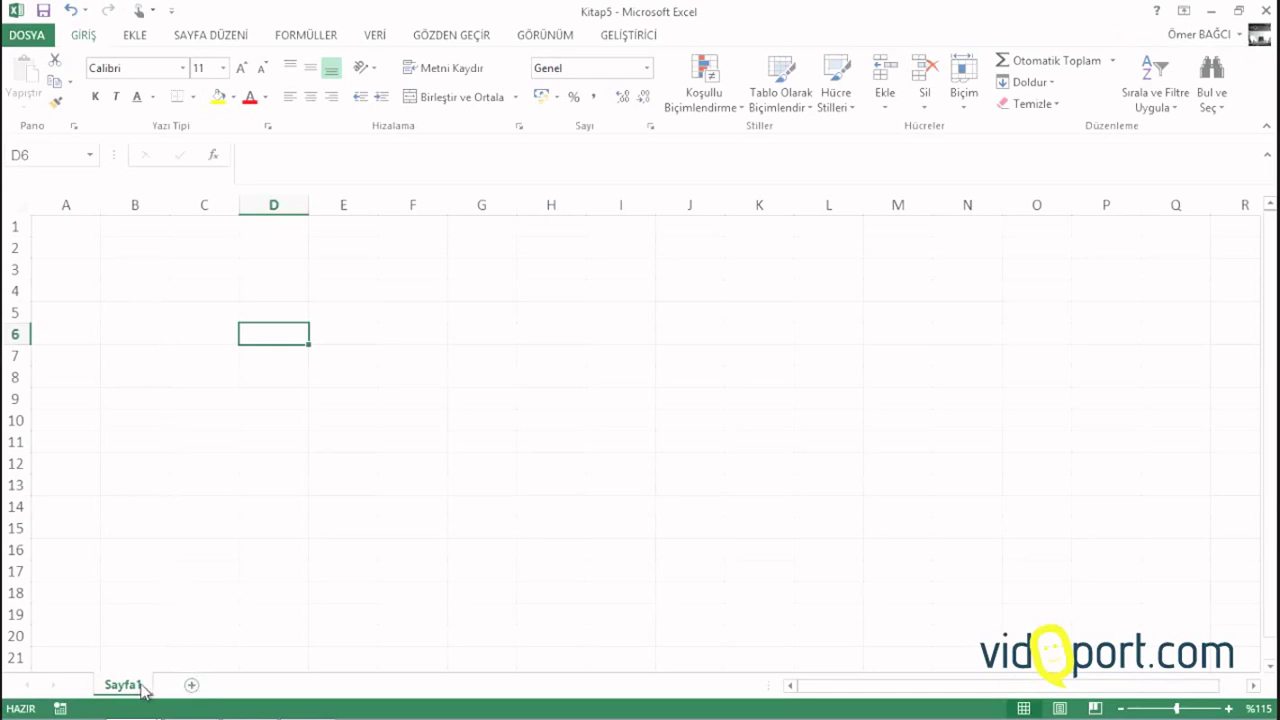
Step: Add a new sheet Sayfa2 and enter the heading Cariler in A2
left_click(191, 685)
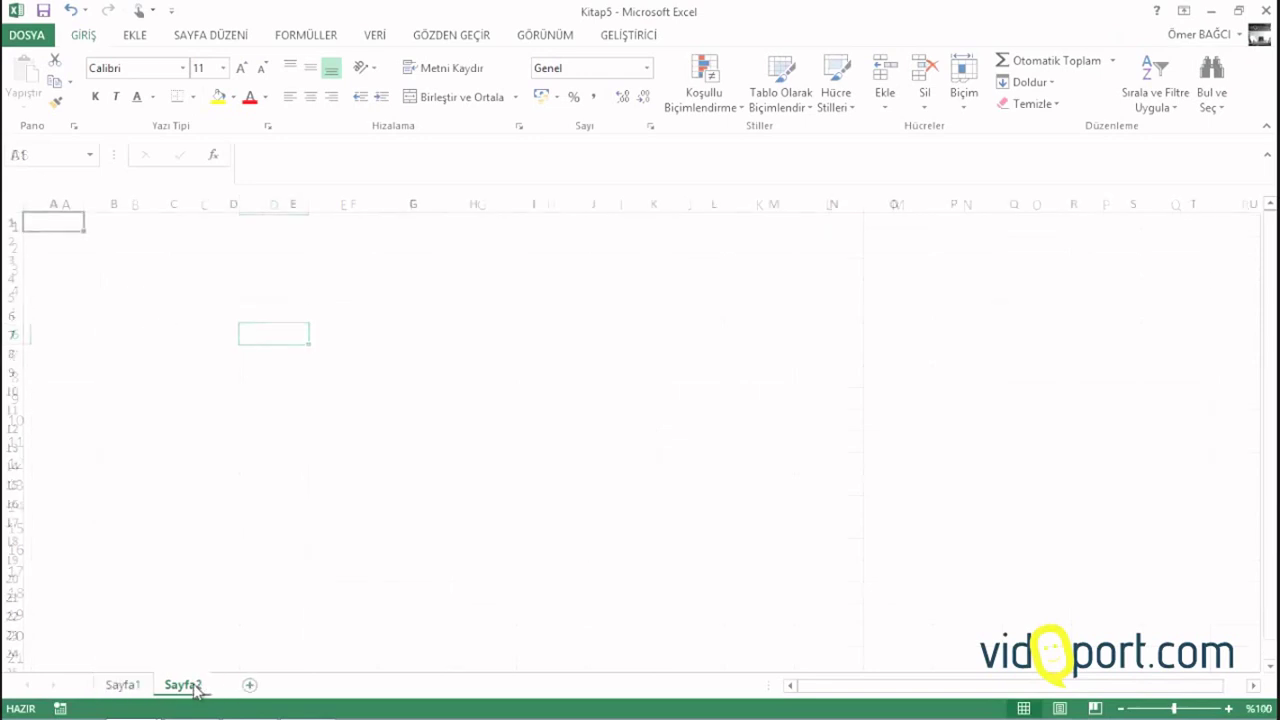
left_click(52, 241)
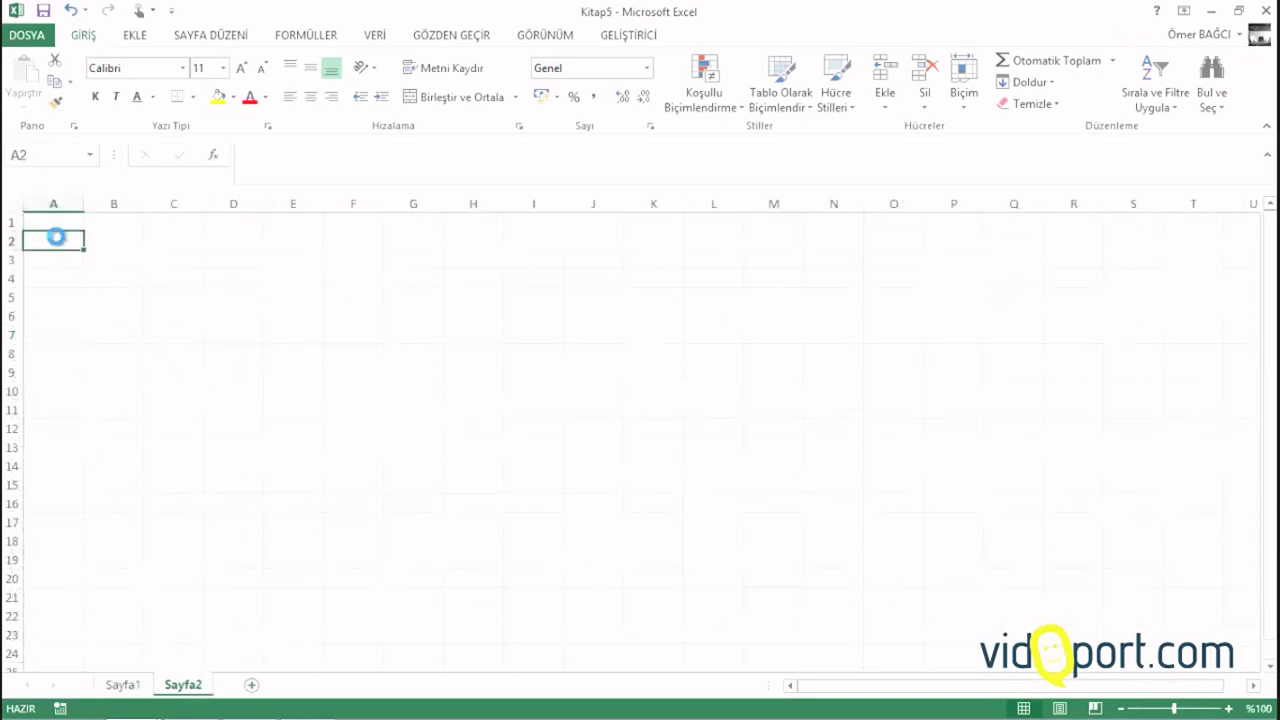
scroll(52, 236, "up", 8, "ctrl")
scroll(52, 236, "up", 1, "ctrl")
type("Cariler")
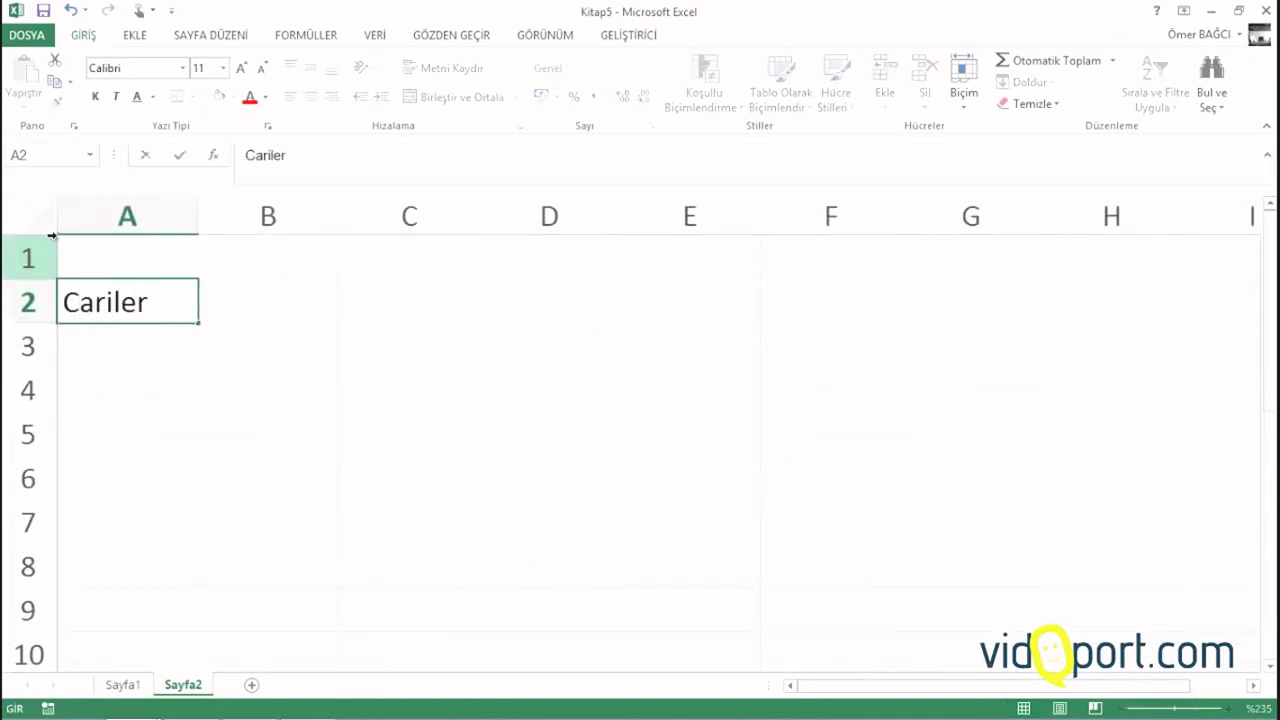
key("Return")
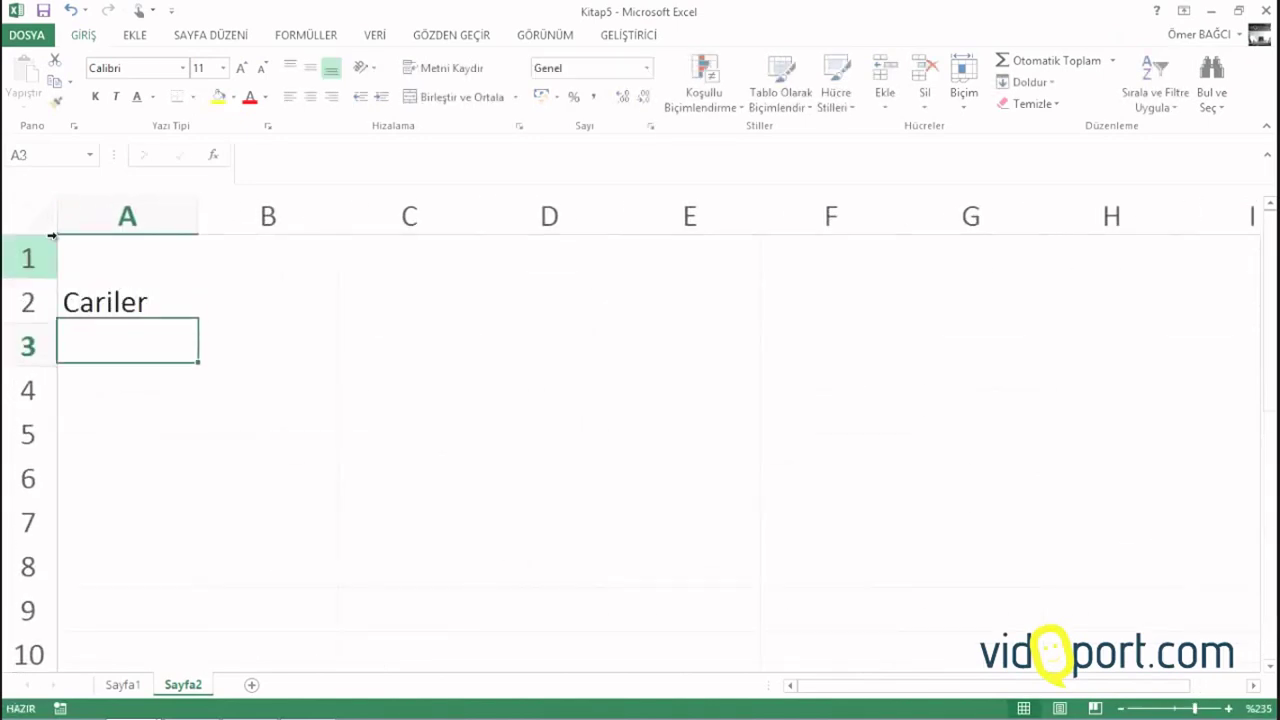
Step: List Presjtij, Afikir, Haşem Web, Erbakır and Denkim in A3:A7 below the heading
type("Pres")
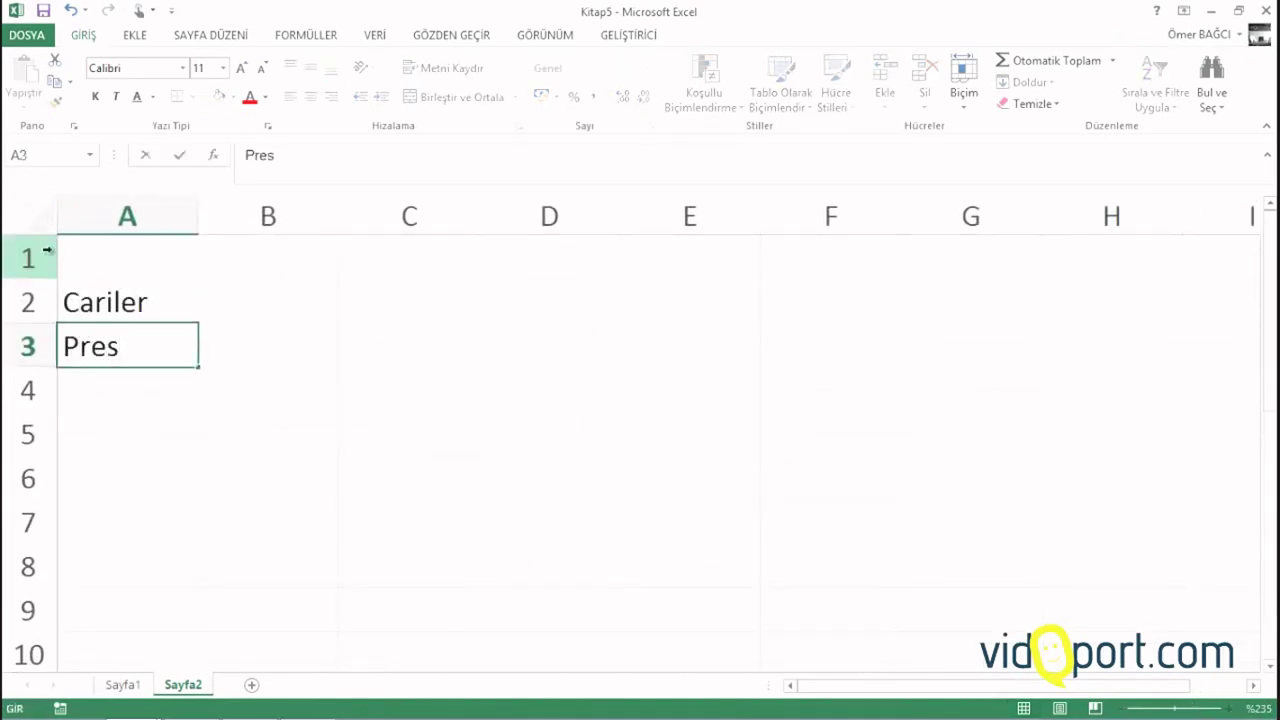
type("jtij")
key("Return")
type("A")
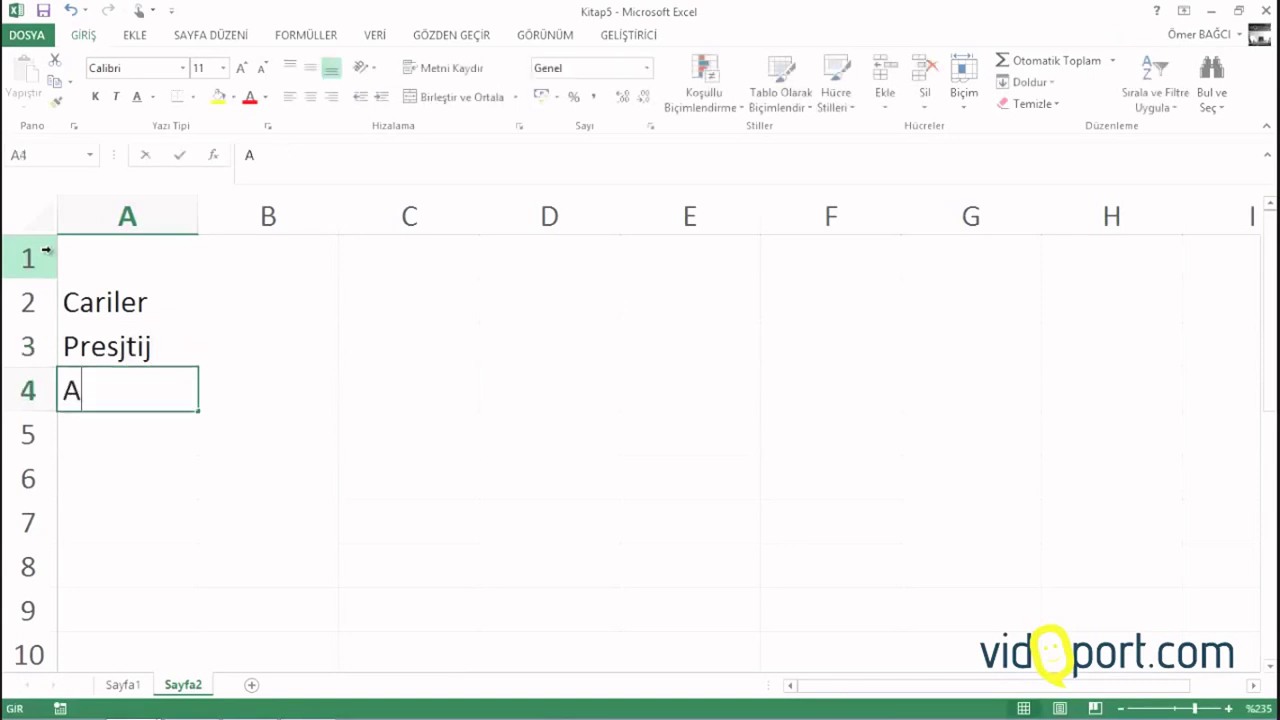
type("fikir")
key("Return")
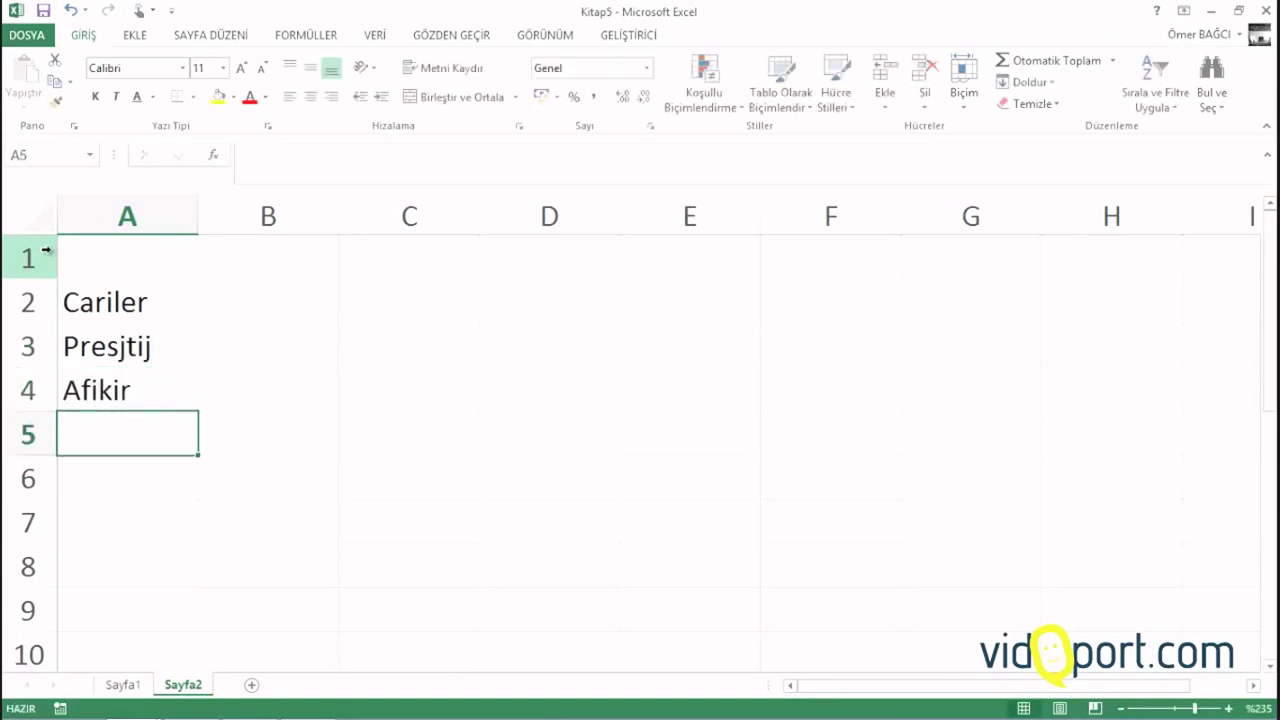
type("W")
key("BackSpace")
type("Haşem ")
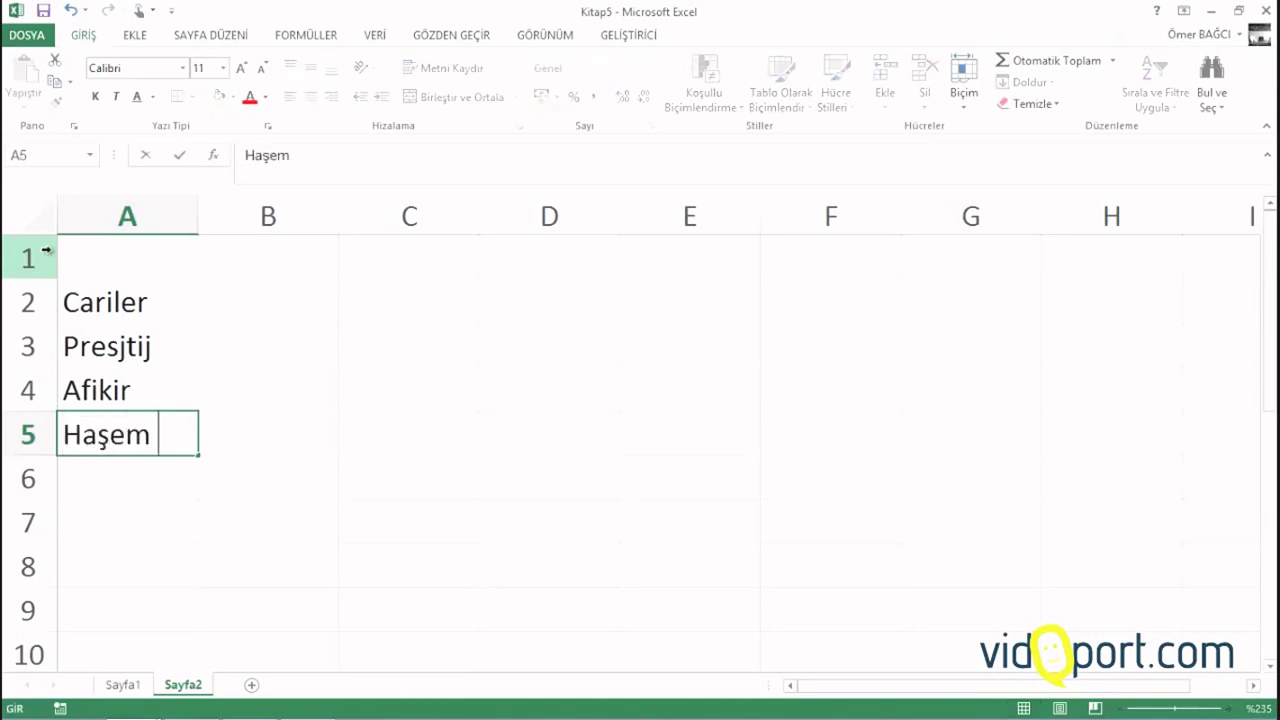
type("Web")
key("Return")
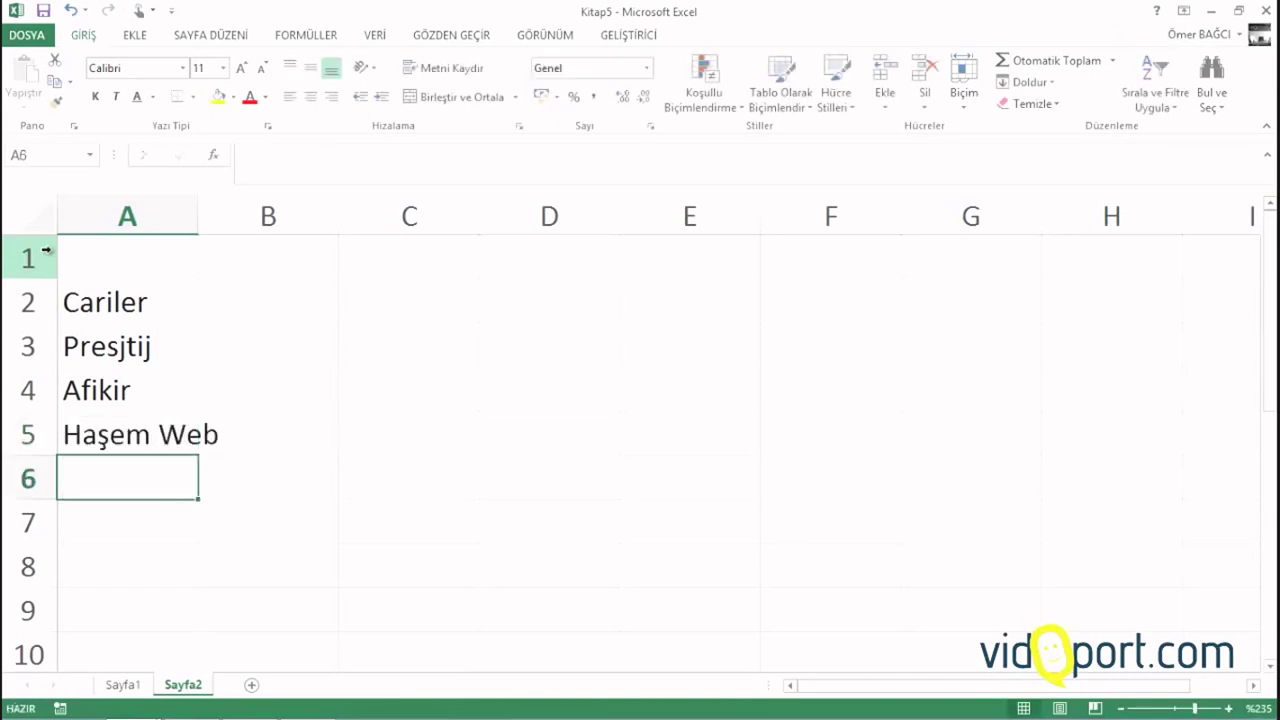
type("Erbakır")
key("Return")
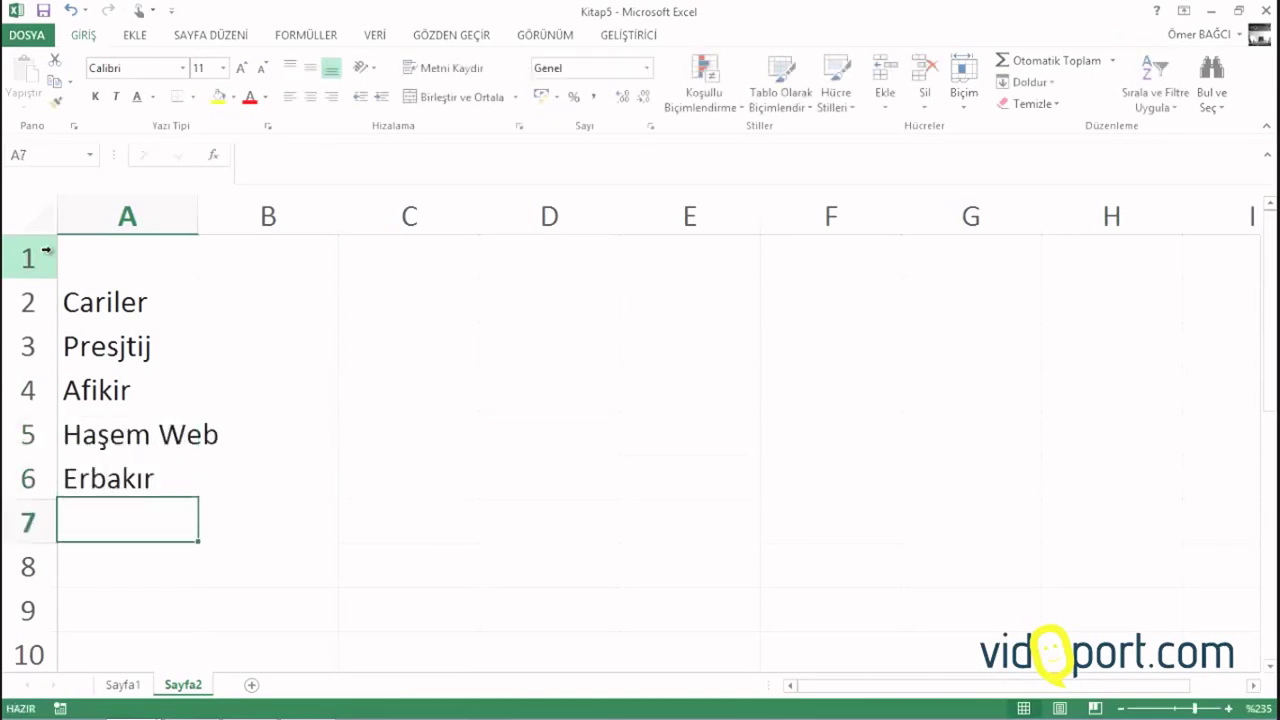
type("Denkim")
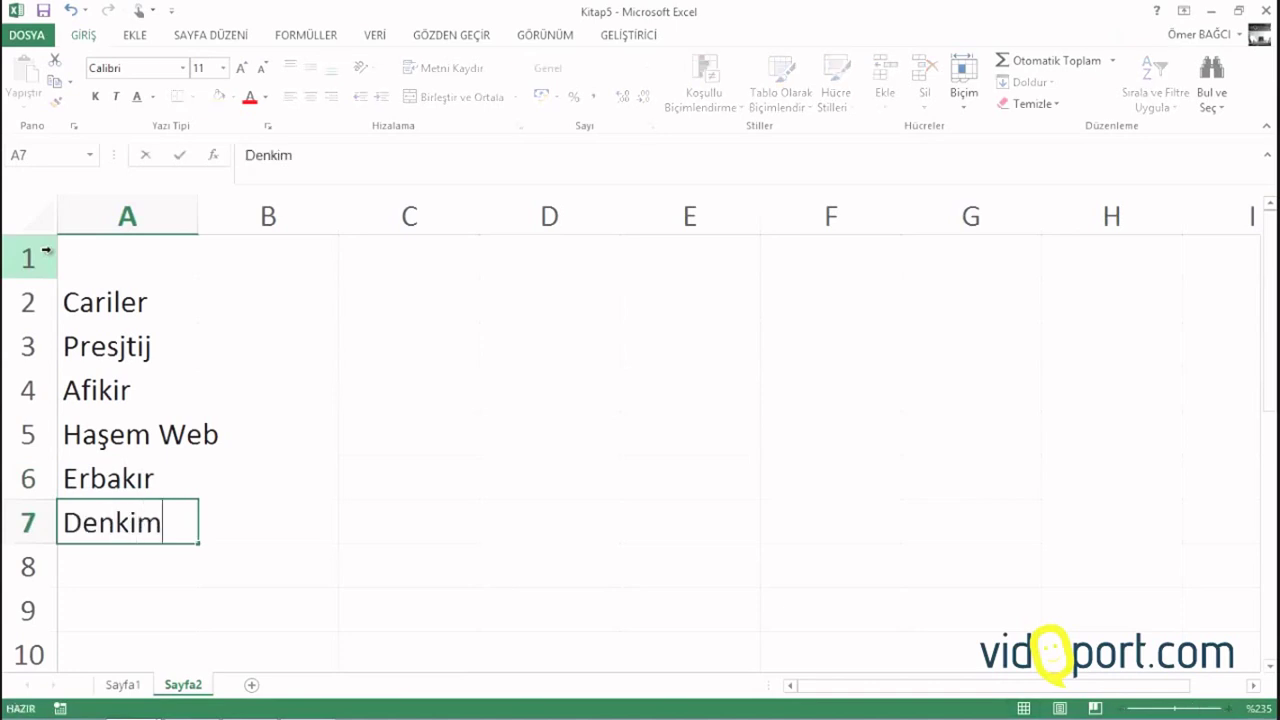
key("Return")
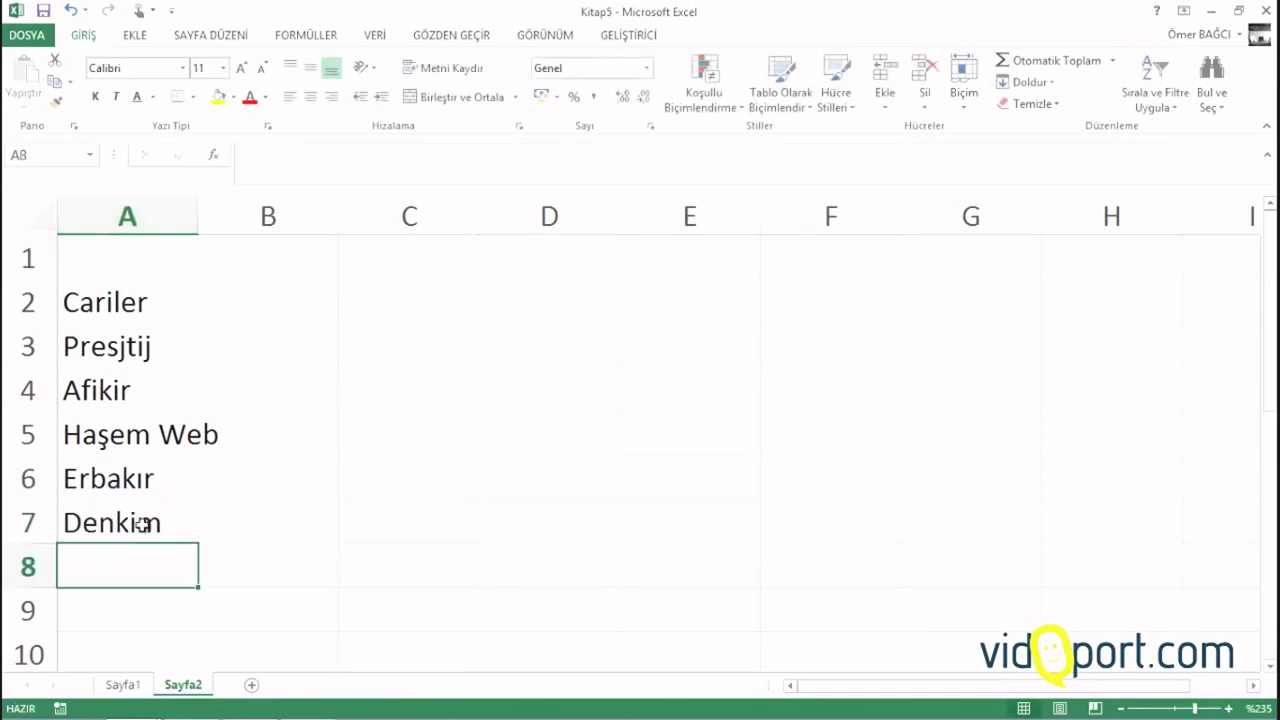
Step: On Sayfa1, enter headings YIL, AY, Tarih and Cari in A2:D2
left_click(122, 684)
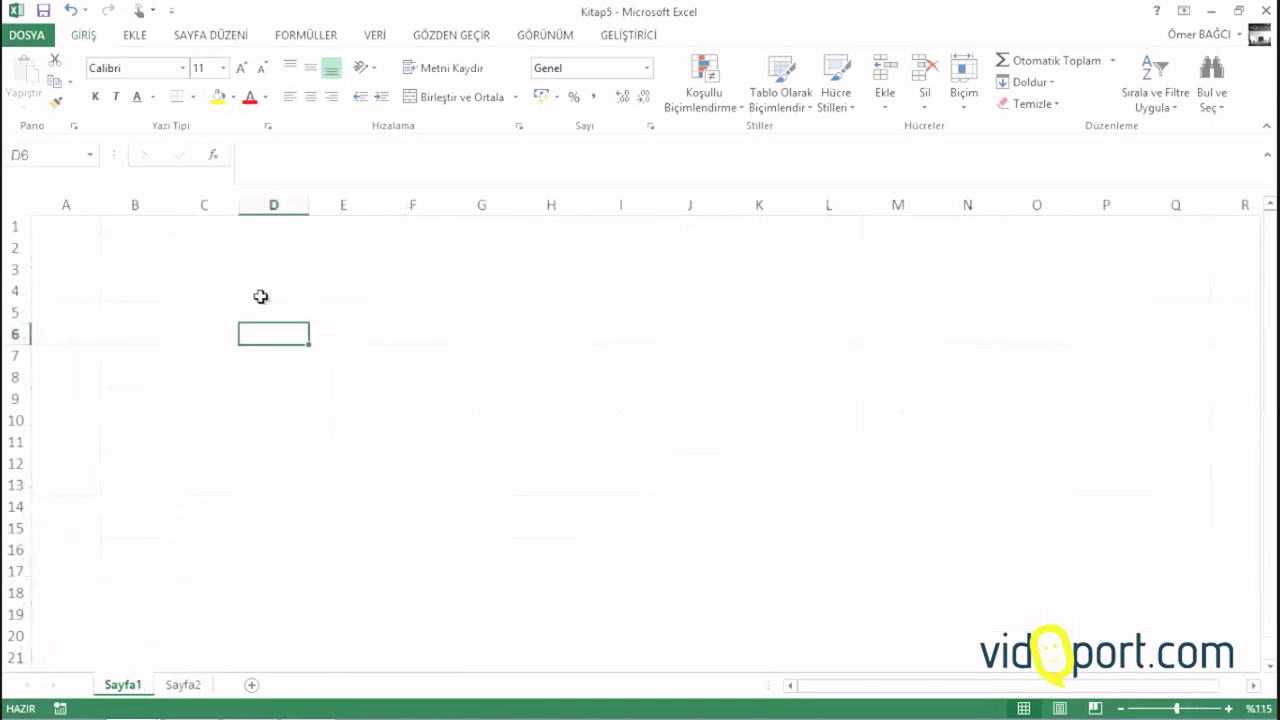
left_click(53, 253)
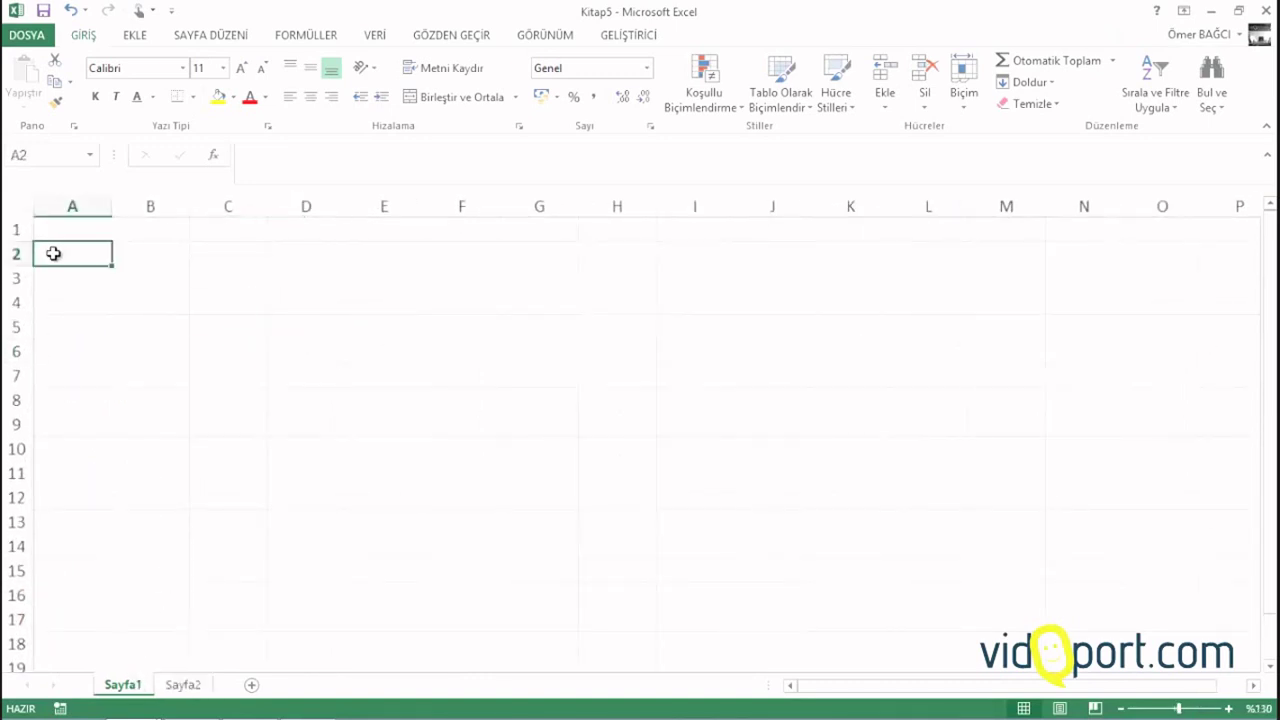
type("YIL")
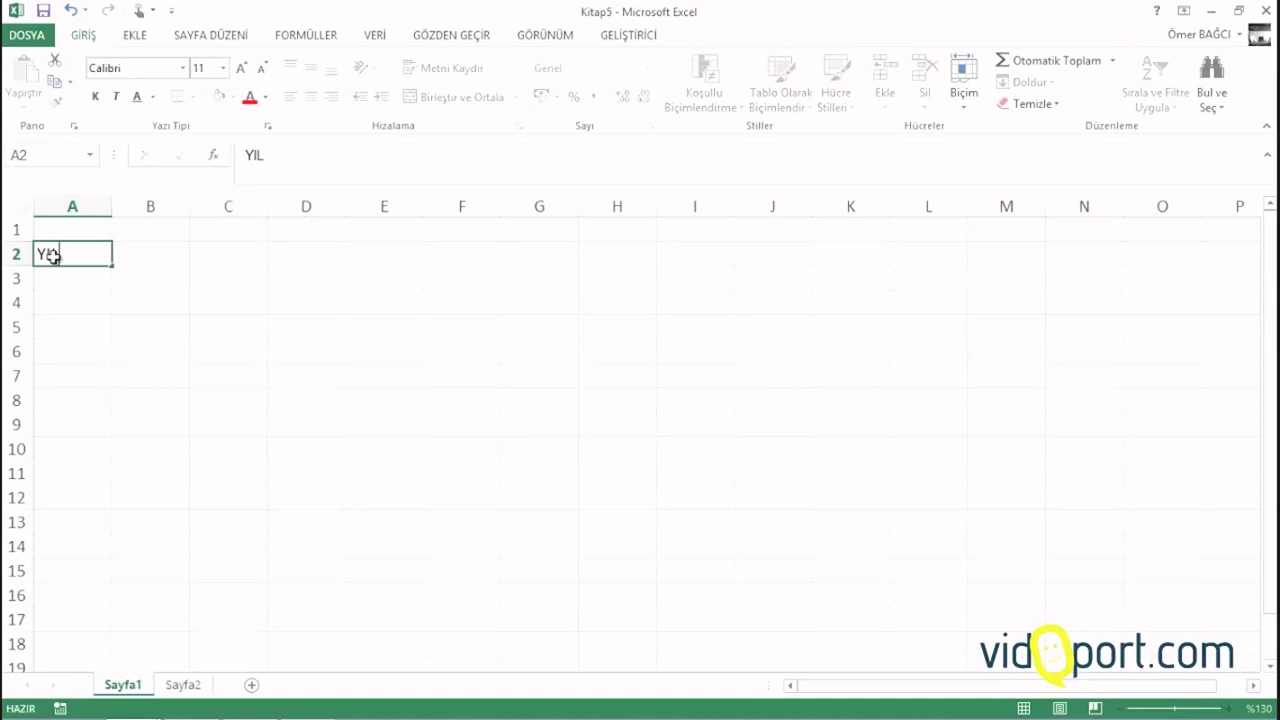
key("Tab")
type("AY")
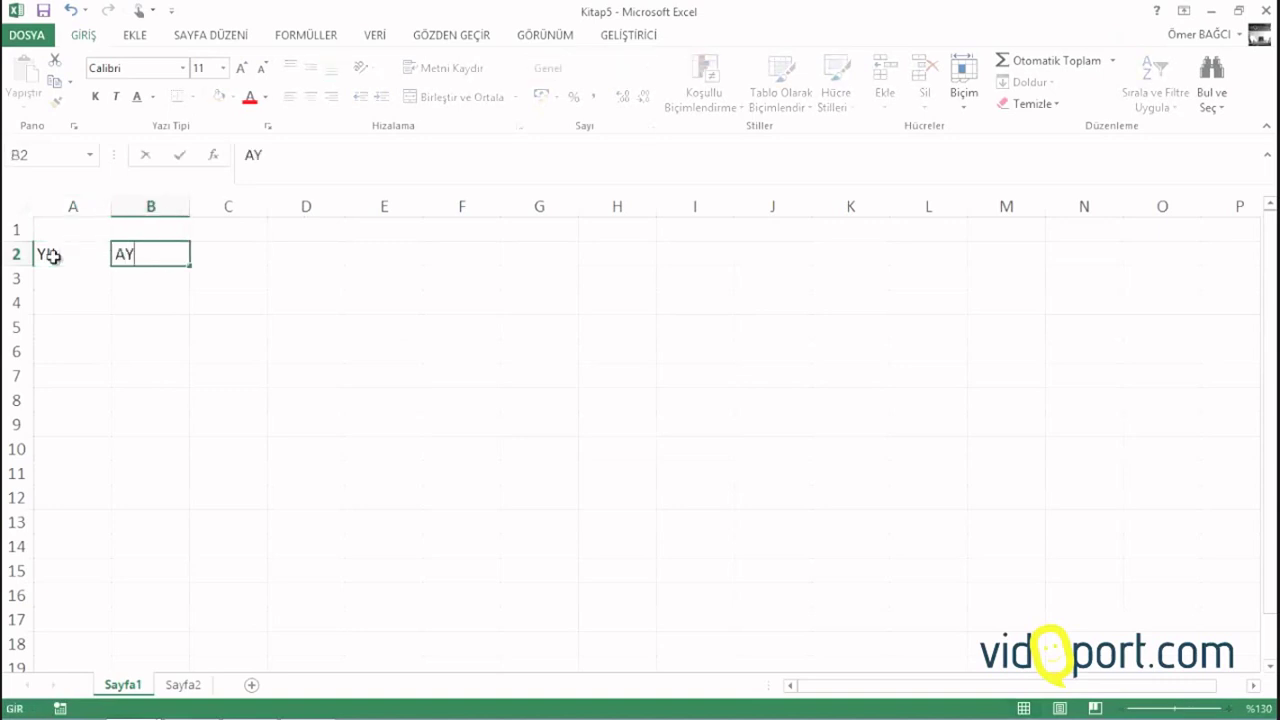
key("Tab")
type("Tarih")
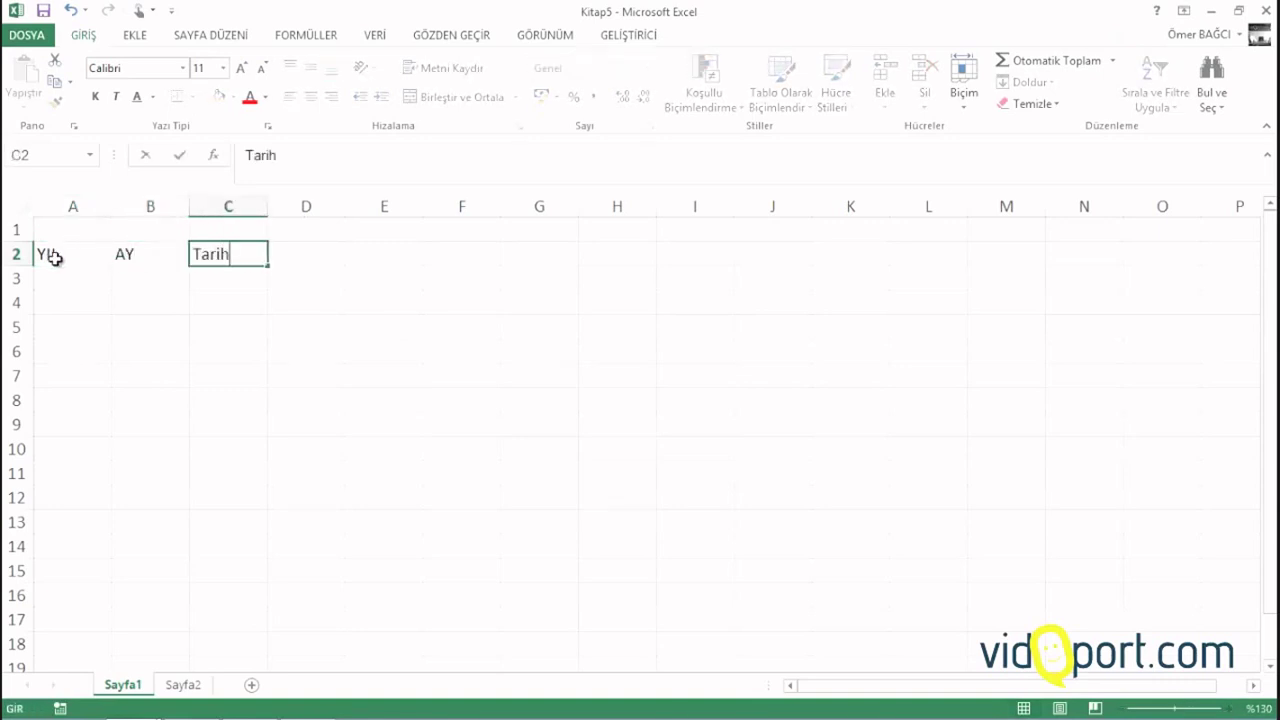
key("Tab")
type("Car")
key("Tab")
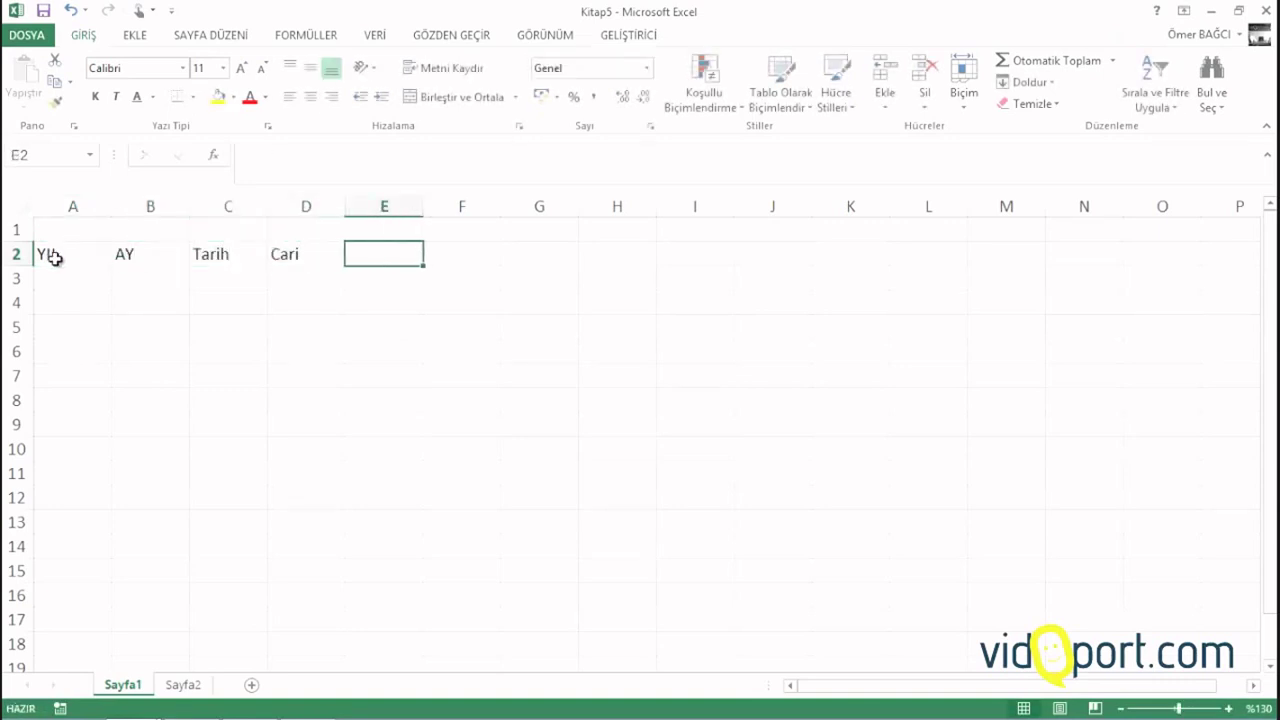
Step: Add headings Tür, Açıklama-1, Açıklama-2, Açıklama-3 and Tutar in E2:I2
scroll(55, 260, "up", 2)
scroll(55, 260, "up", 1)
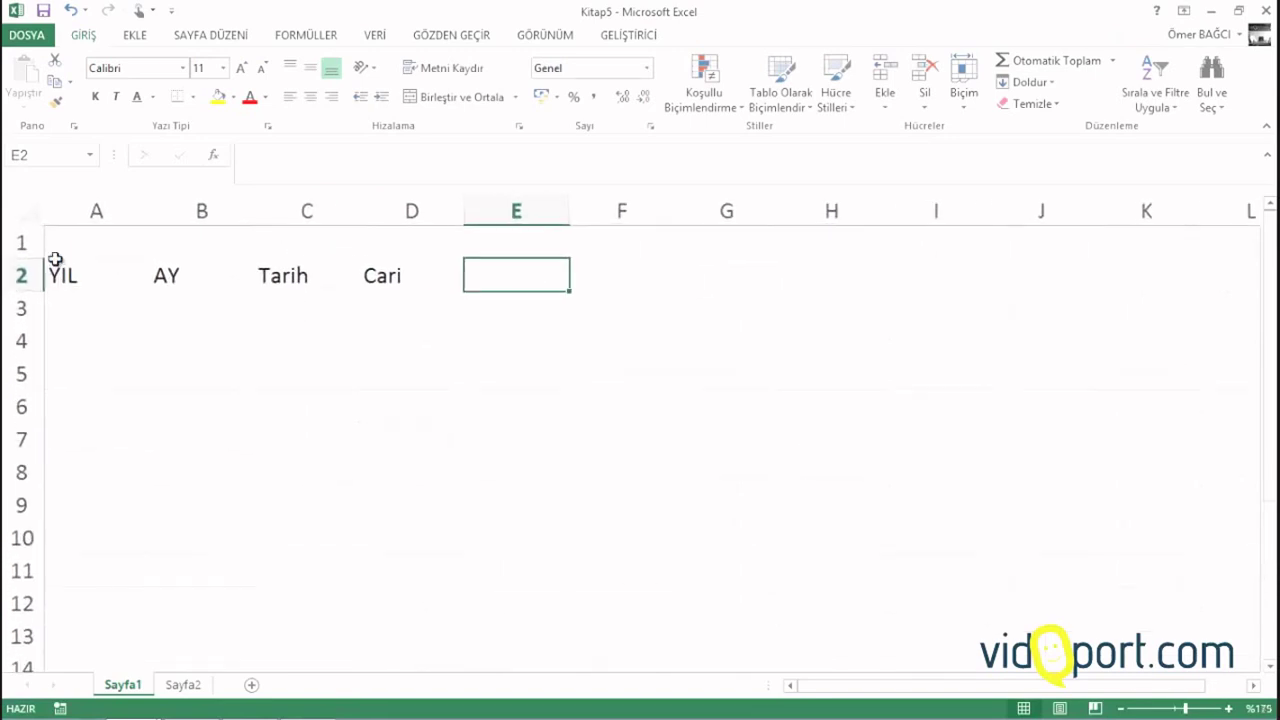
scroll(617, 272, "up", 1)
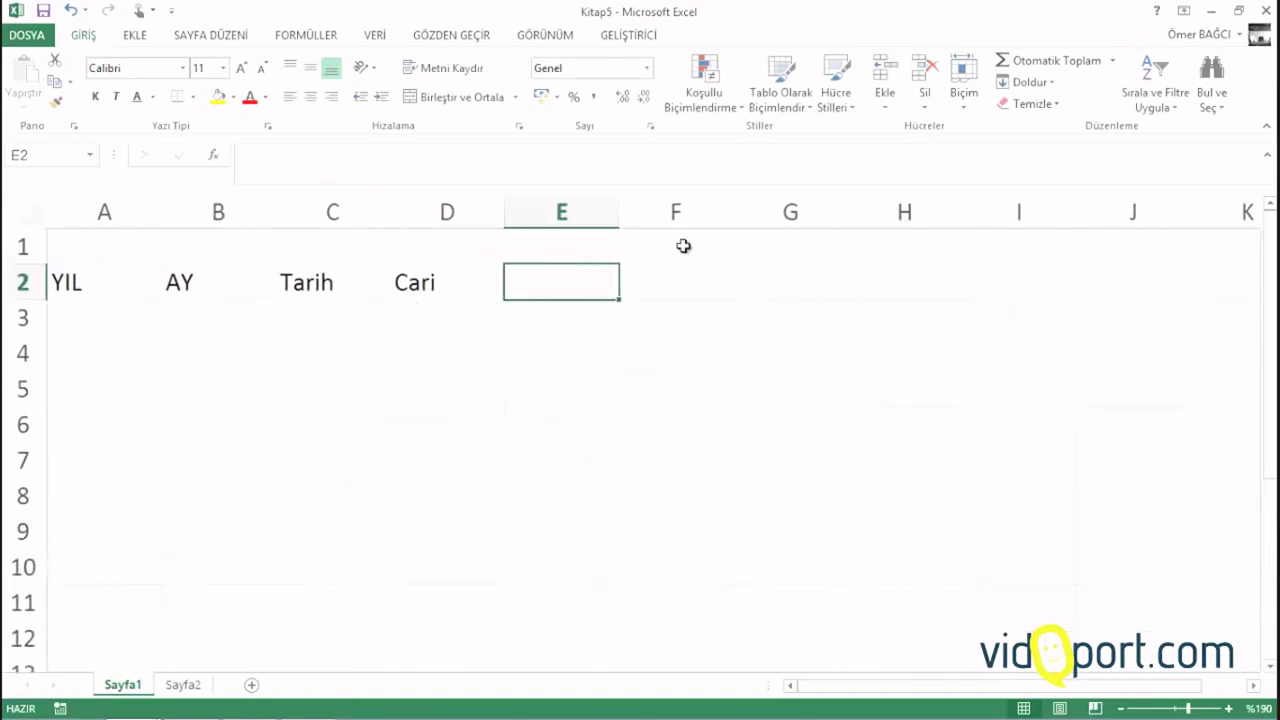
type("Tür")
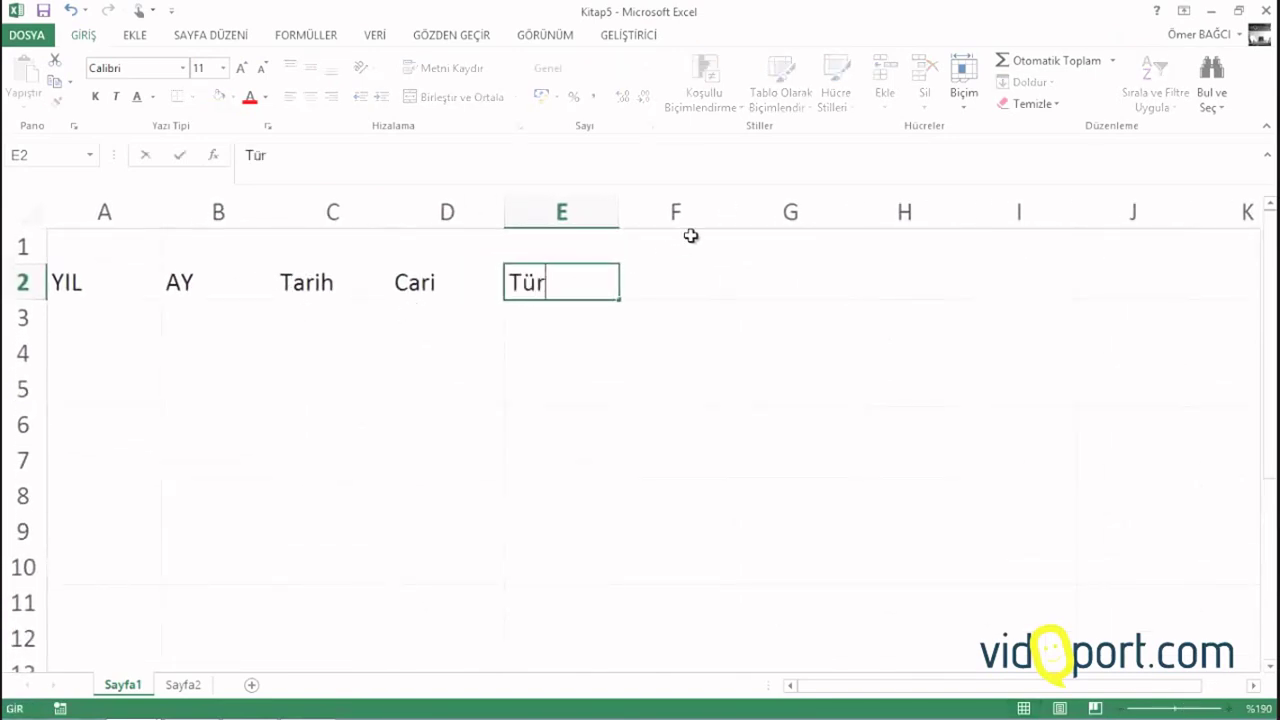
key("Tab")
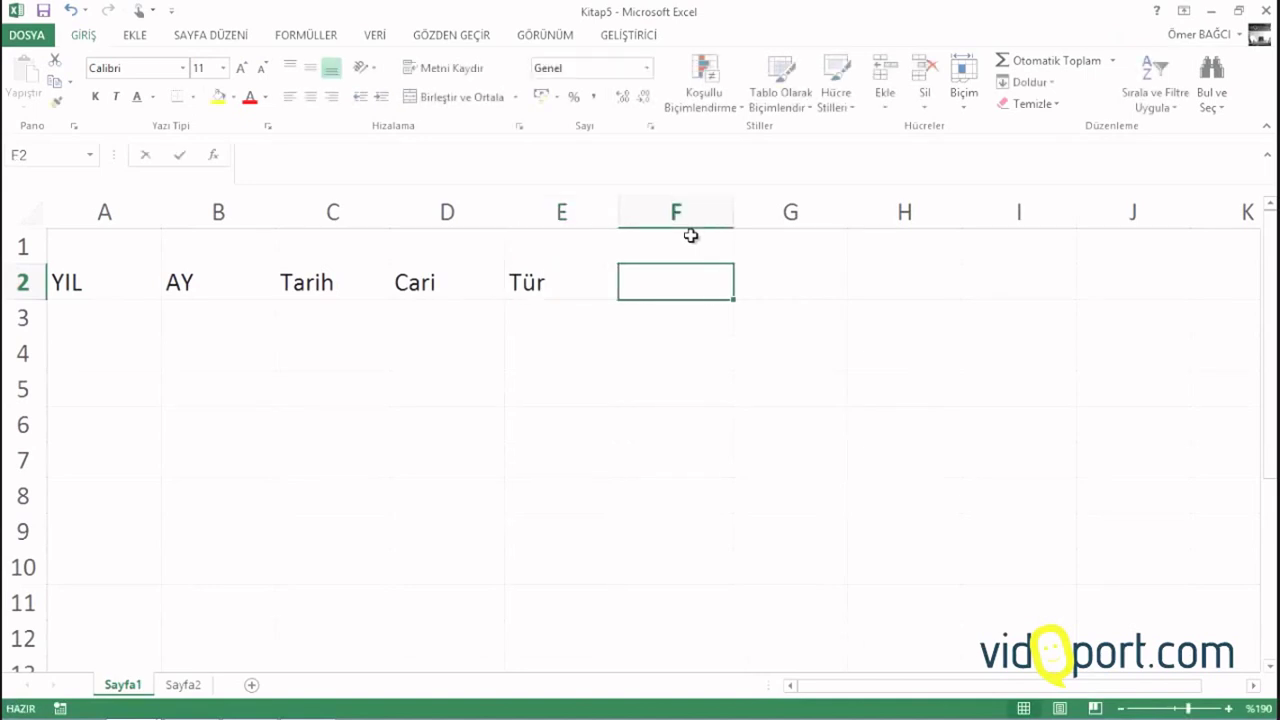
type("Açıklama")
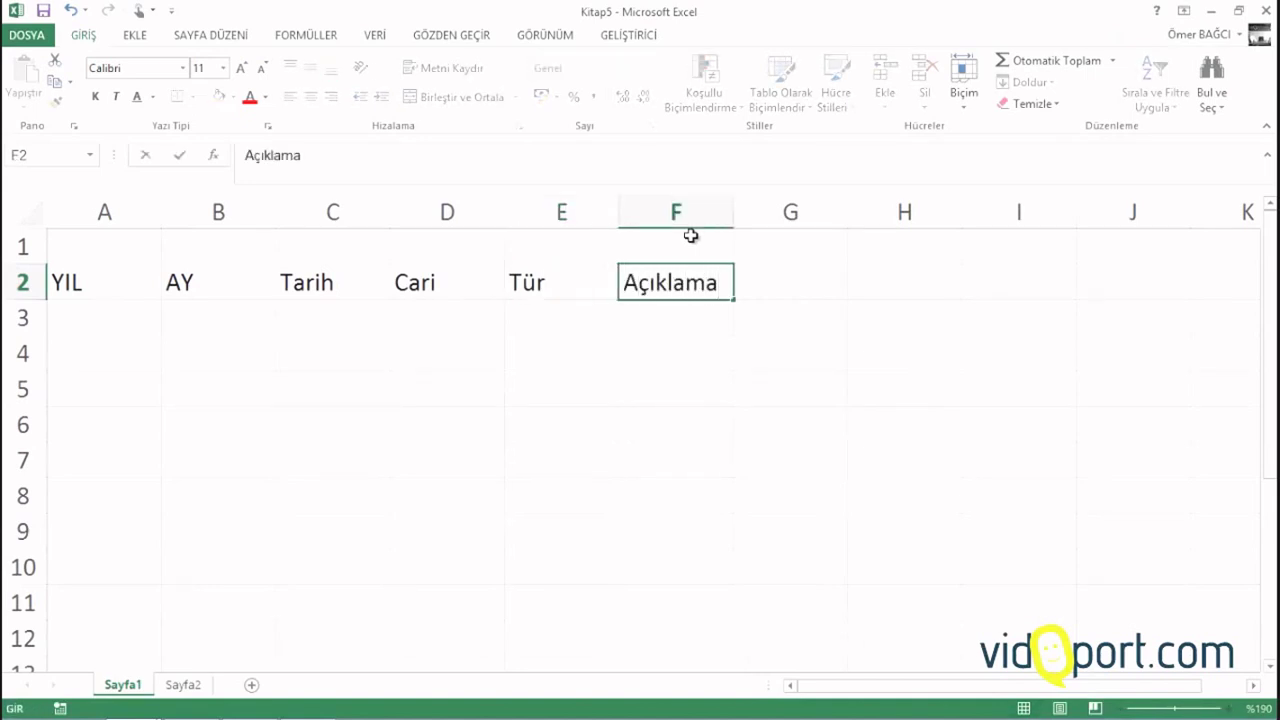
type("-1")
key("Tab")
type("Açıklm")
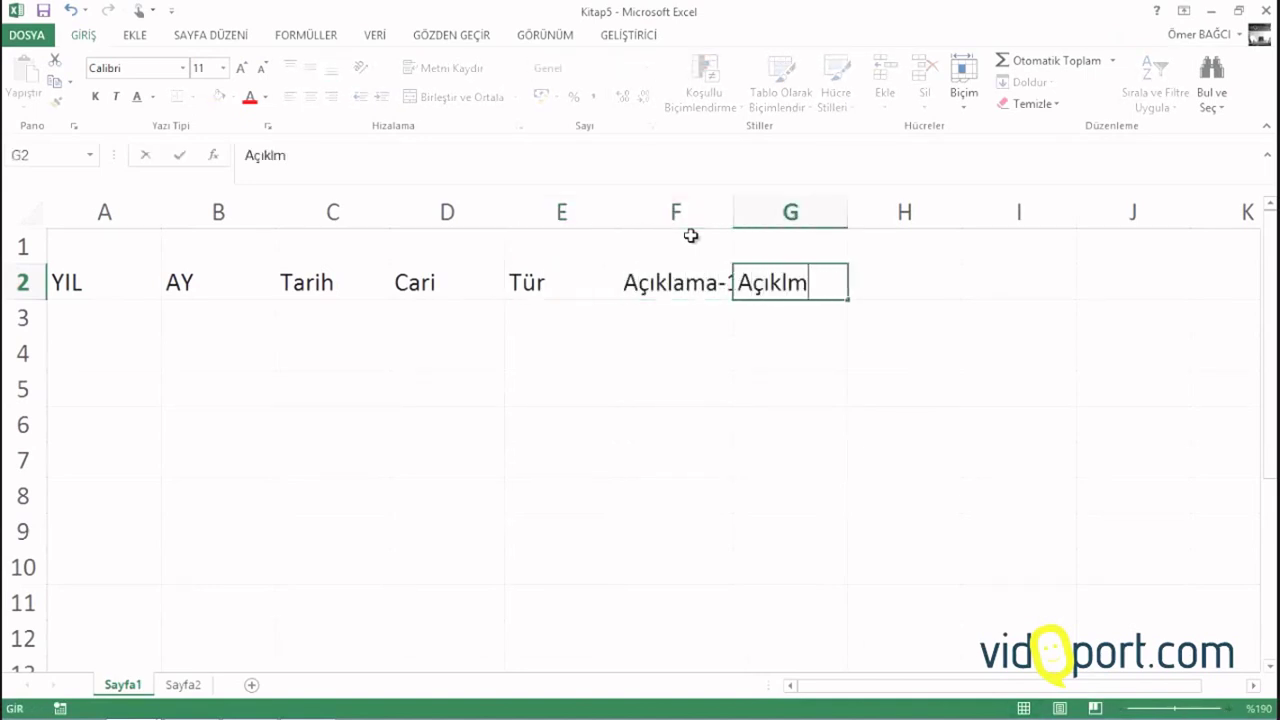
key("BackSpace")
type("ama-2")
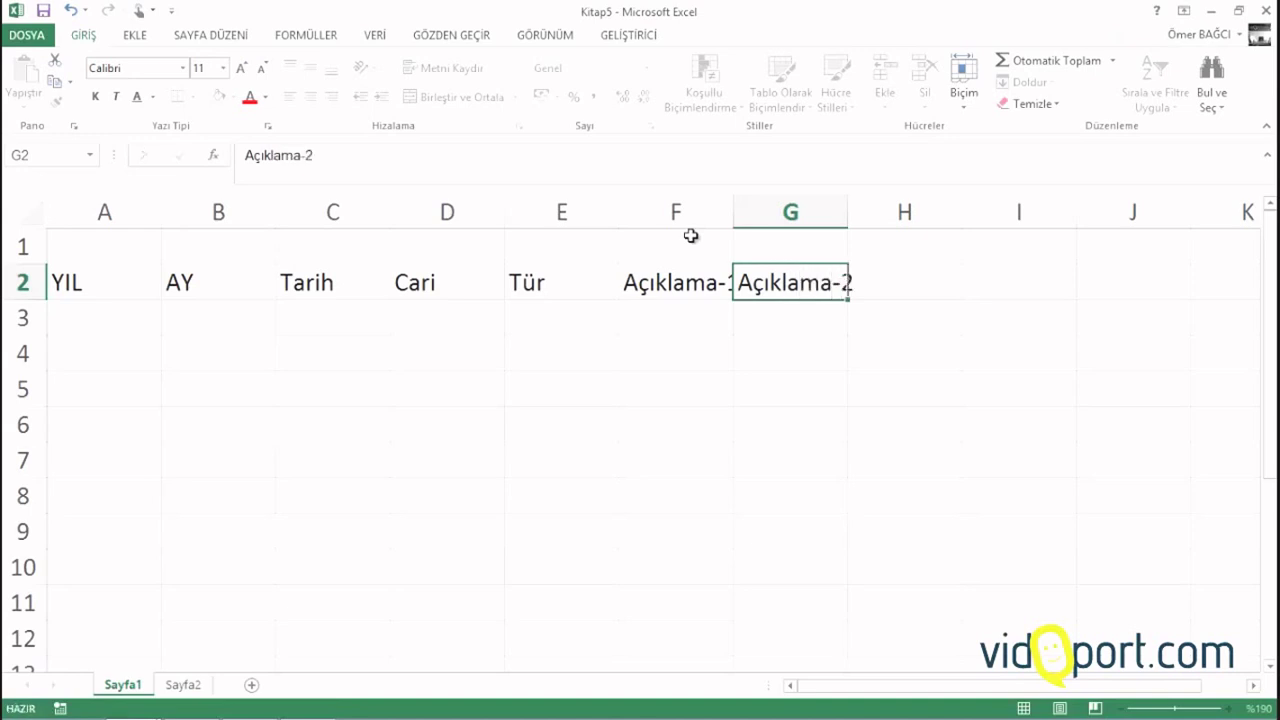
key("Tab")
type("Açıkl")
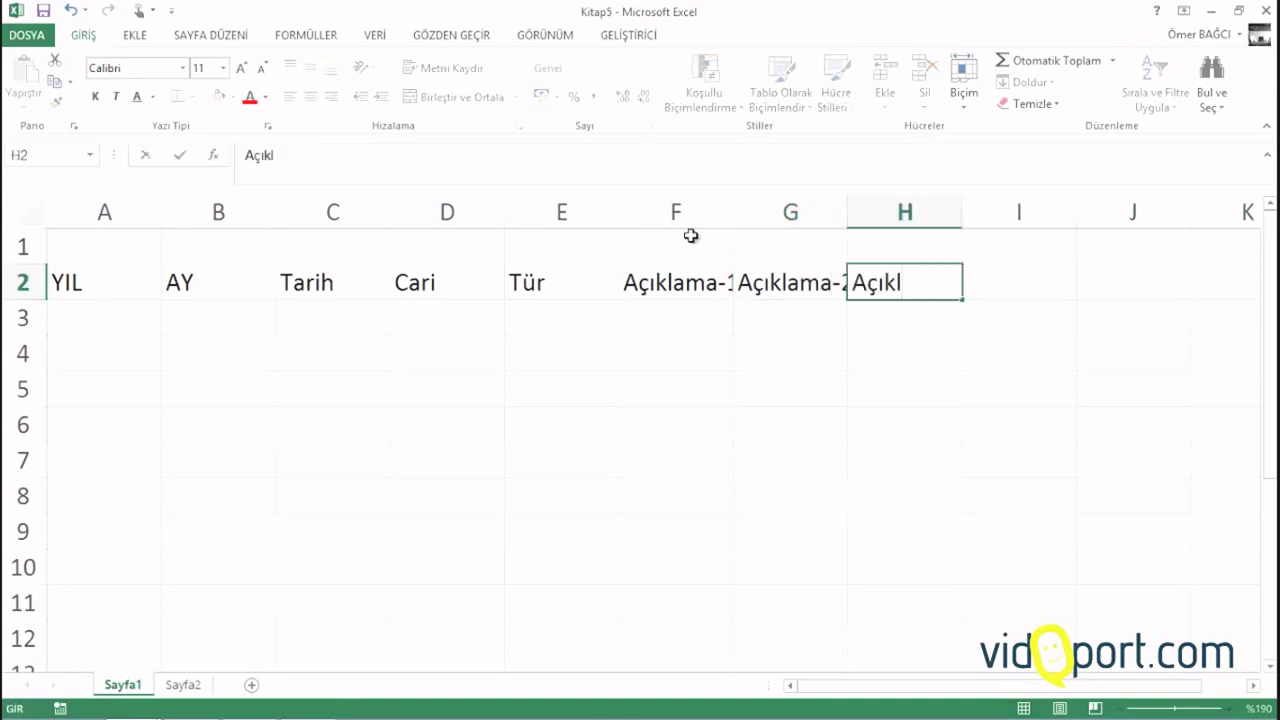
type("ama-3")
key("Tab")
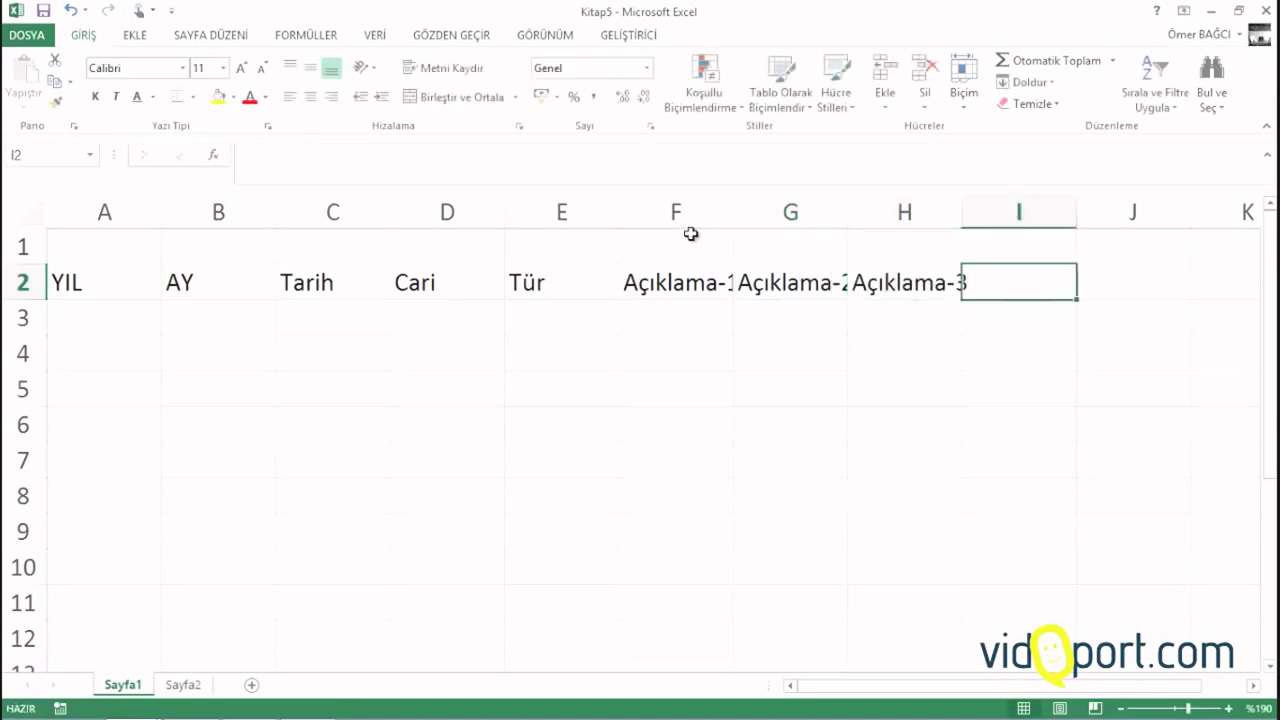
type("Tutar")
key("Return")
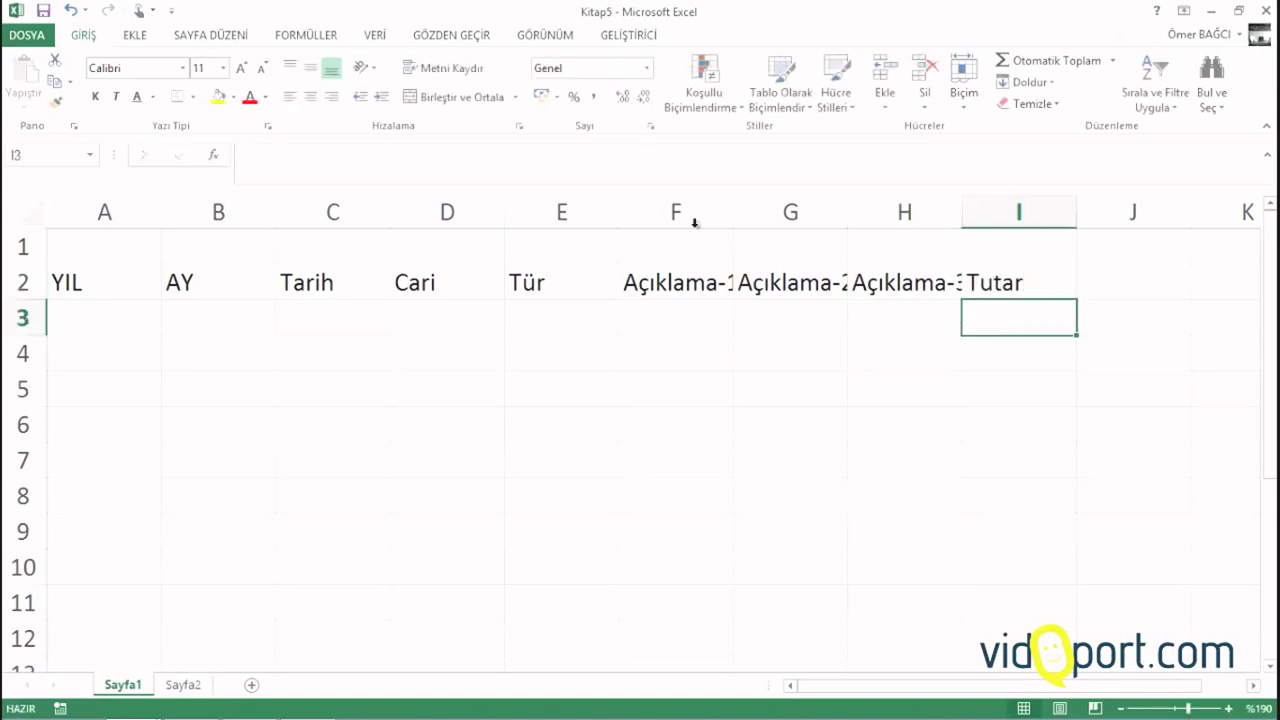
Step: Widen columns F–H and narrow columns A, B and E to fit their headings
left_click_drag(700, 212, 872, 219)
left_click_drag(963, 212, 1054, 195)
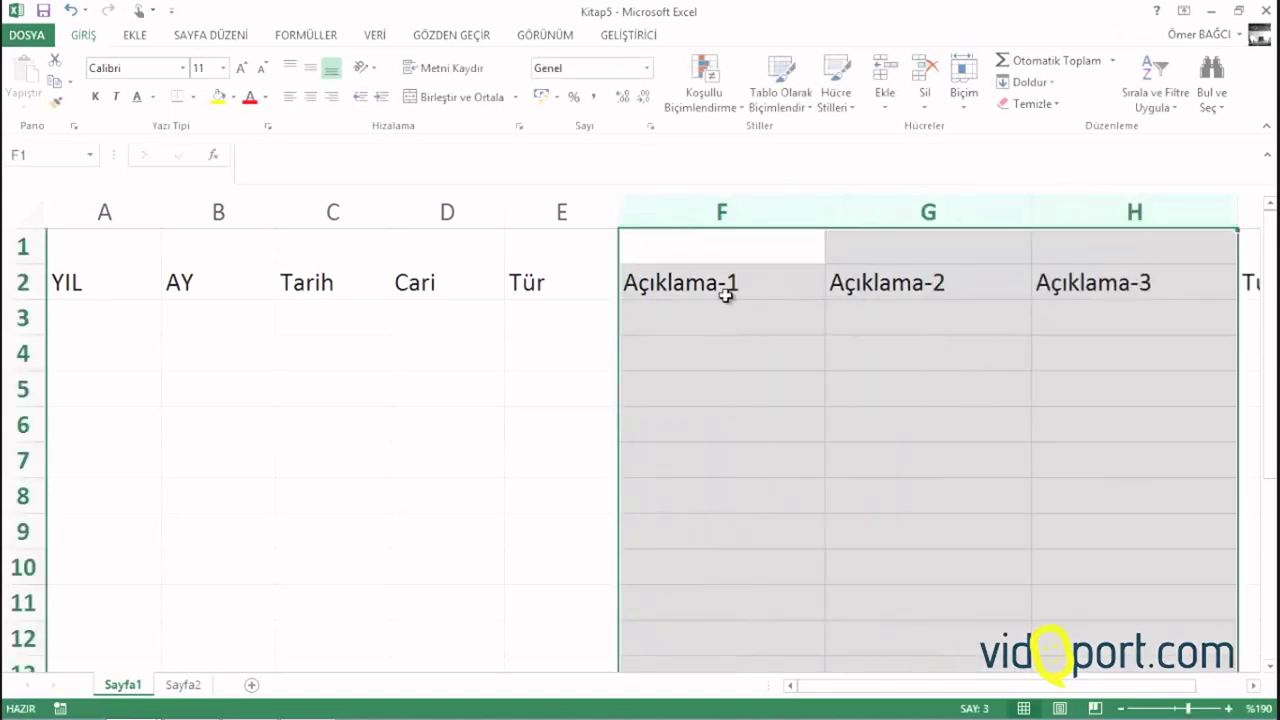
left_click_drag(620, 208, 608, 208)
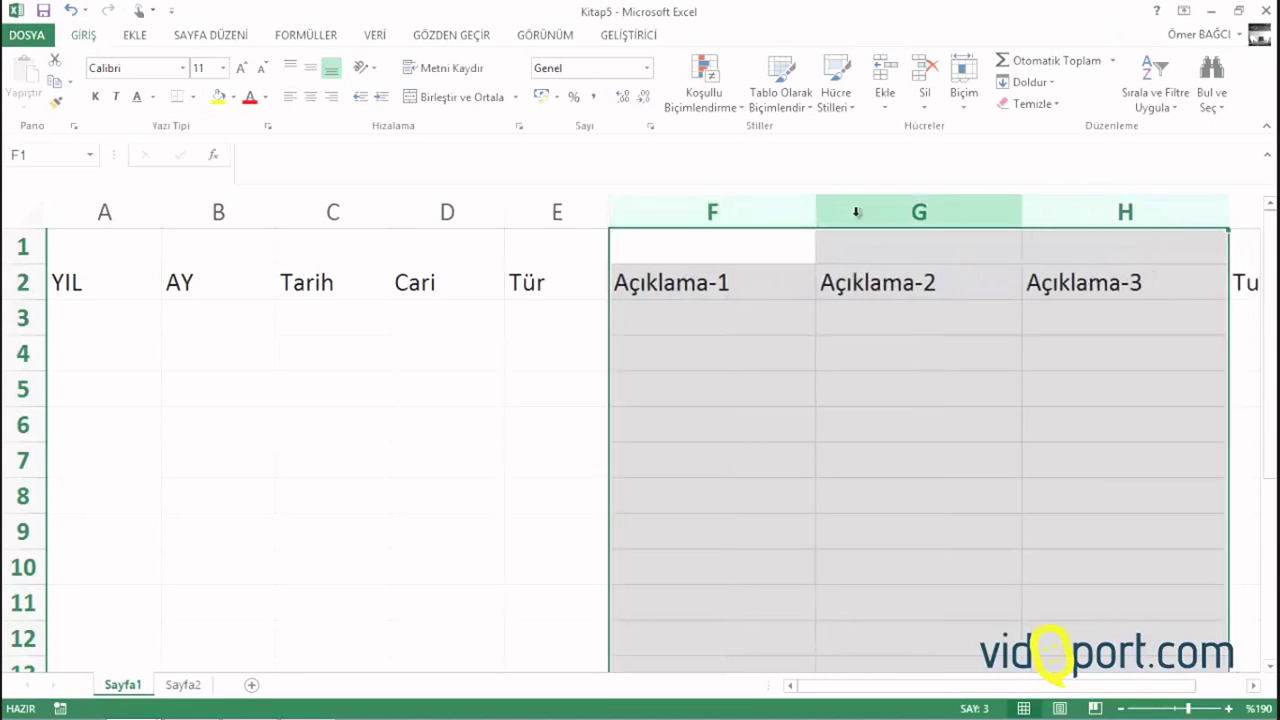
left_click_drag(161, 212, 126, 223)
left_click_drag(223, 210, 197, 223)
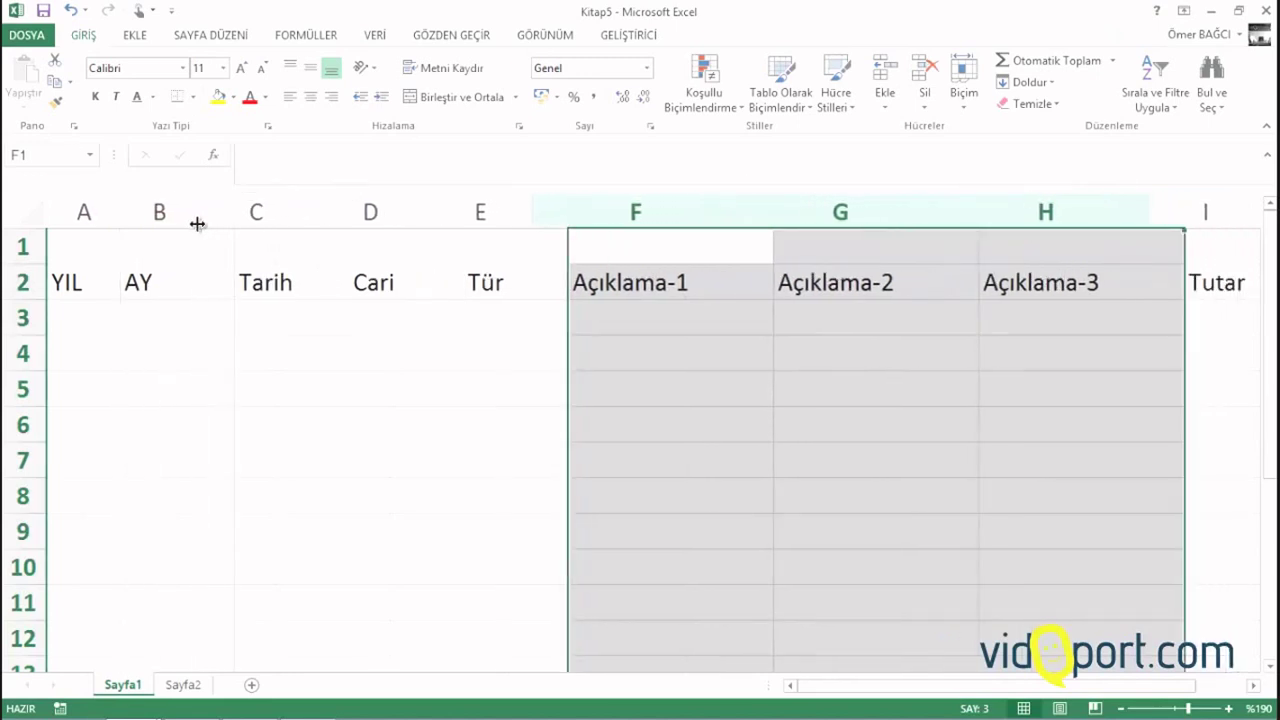
Step: Select the Cari cells from D3 down to row 103
scroll(204, 240, "down", 1)
left_click(232, 298)
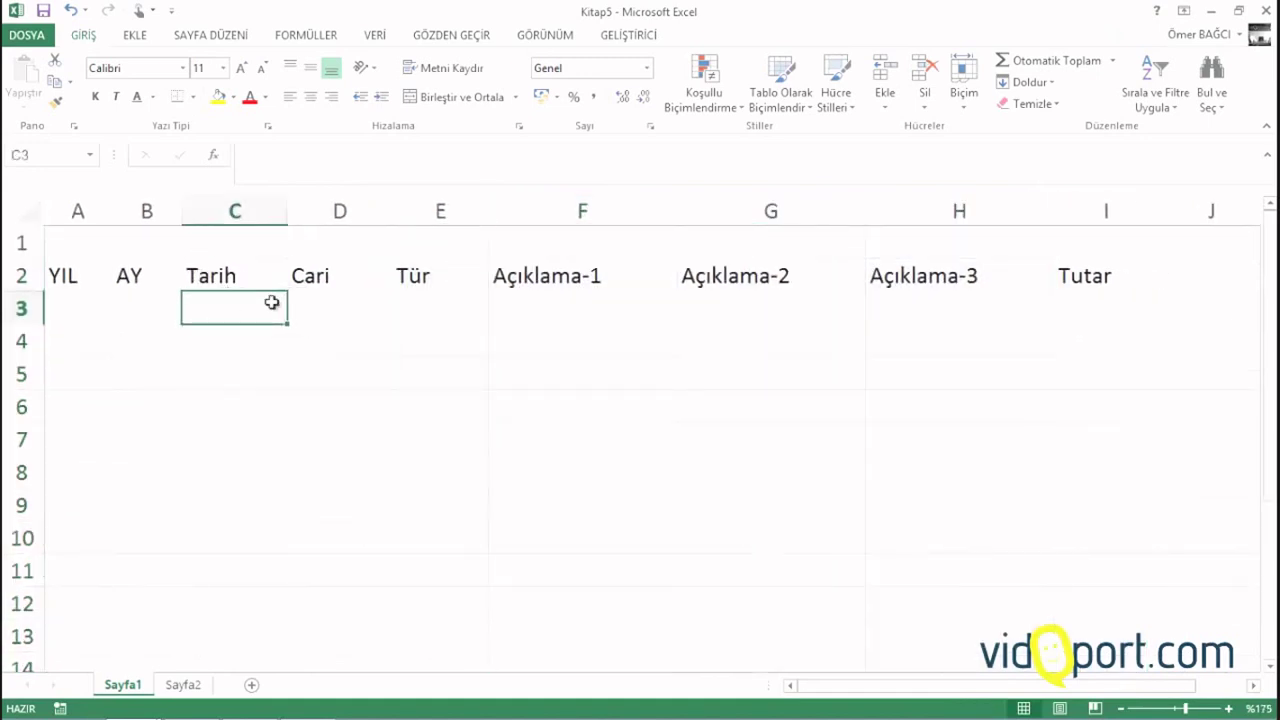
left_click_drag(342, 305, 320, 586)
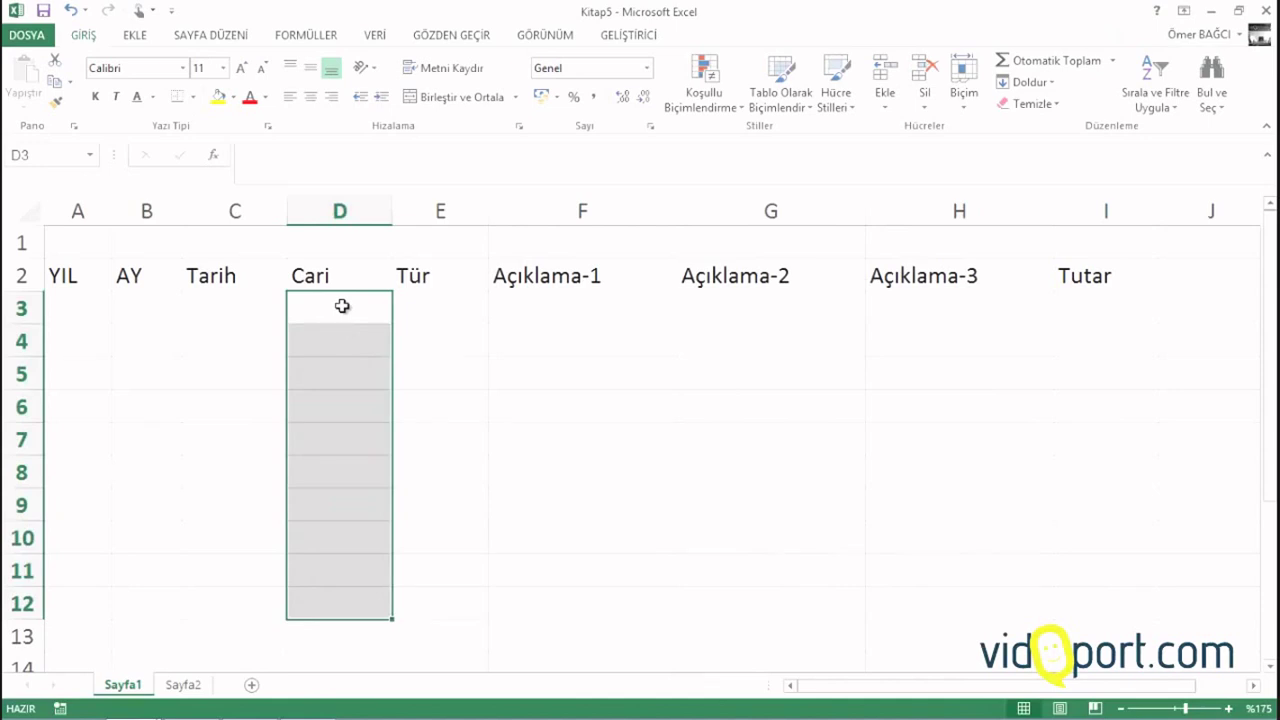
left_click(342, 306)
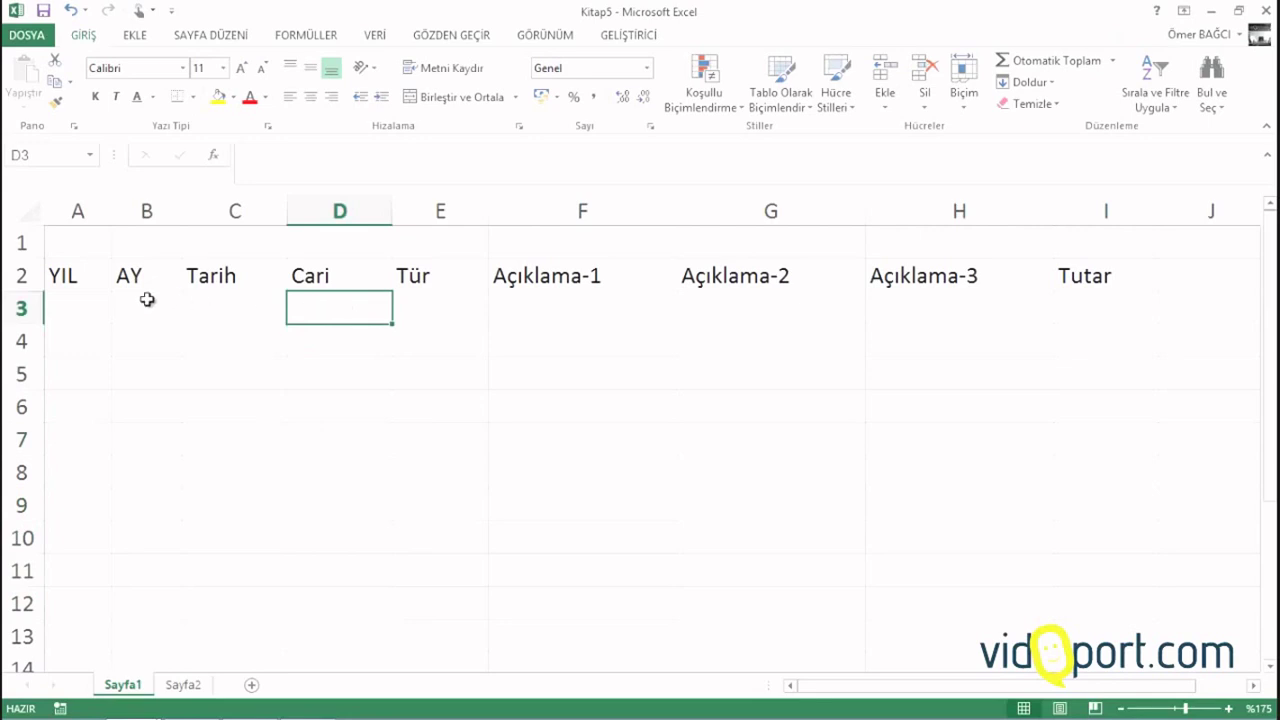
left_click_drag(374, 300, 340, 303)
Step: Apply List data validation to the Cari cells with source Sayfa2!$A$3:$A$53
left_click(376, 35)
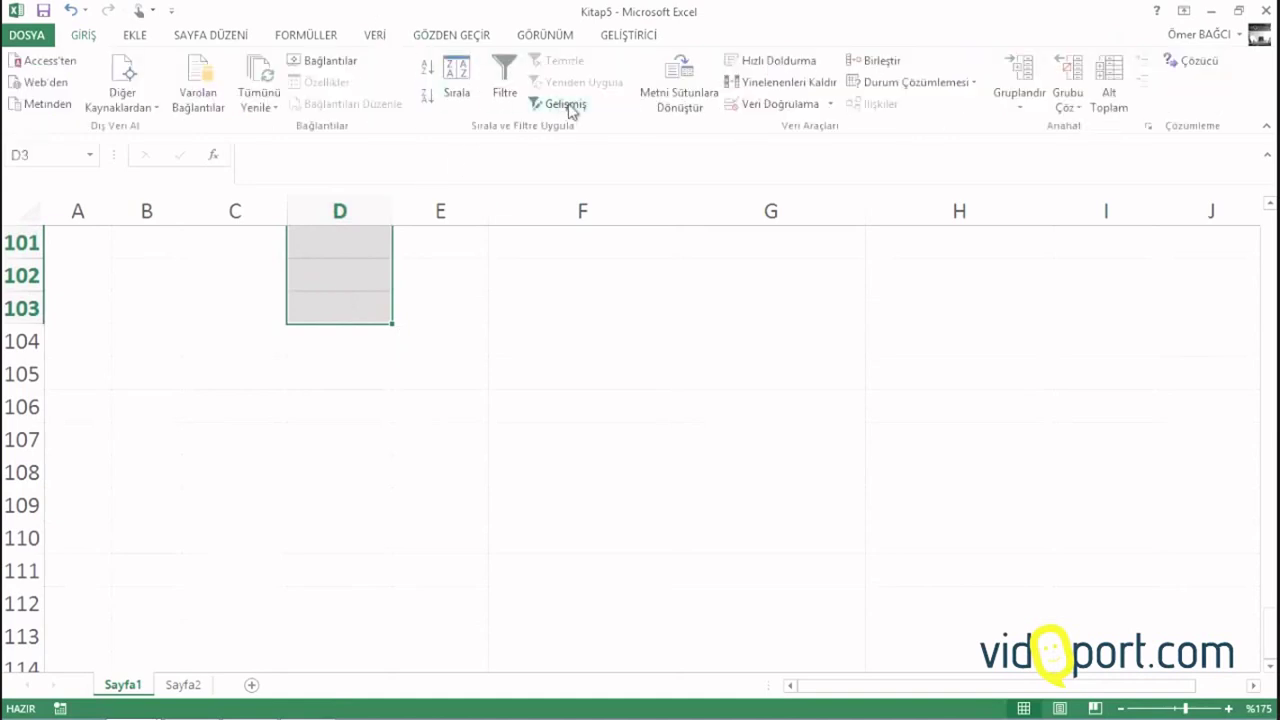
left_click(748, 102)
left_click(856, 201)
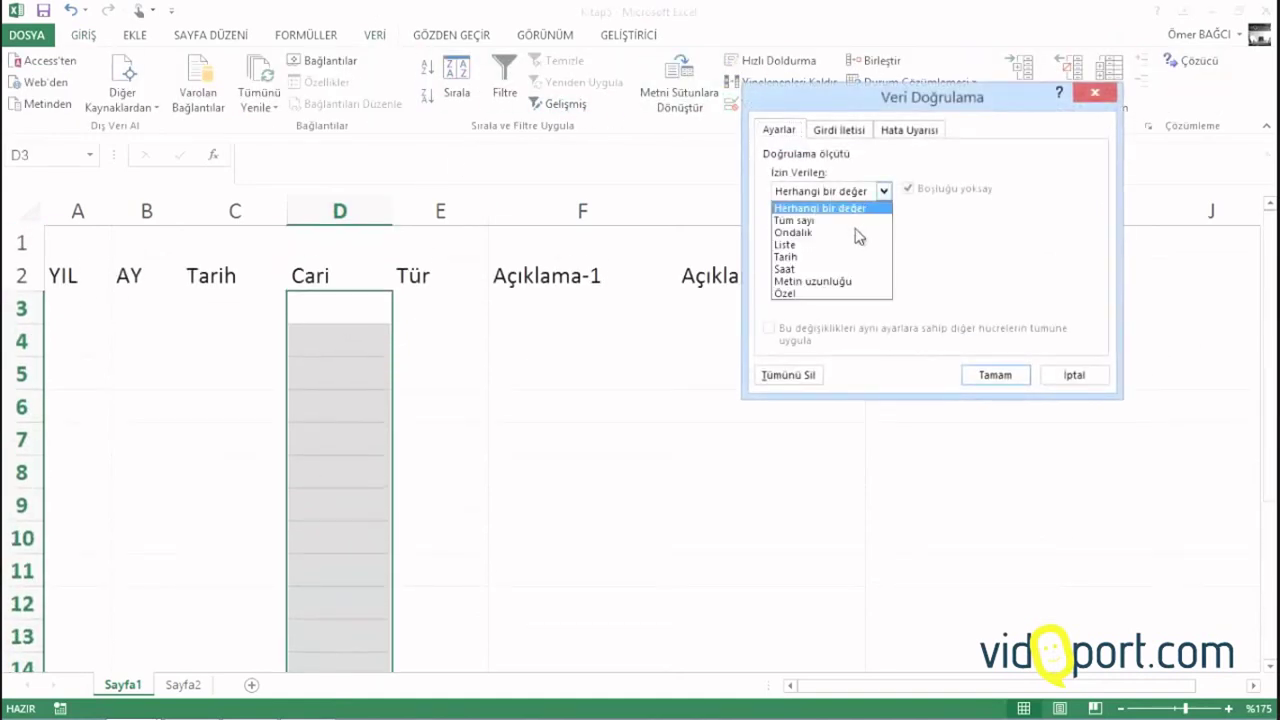
left_click(852, 246)
left_click(840, 266)
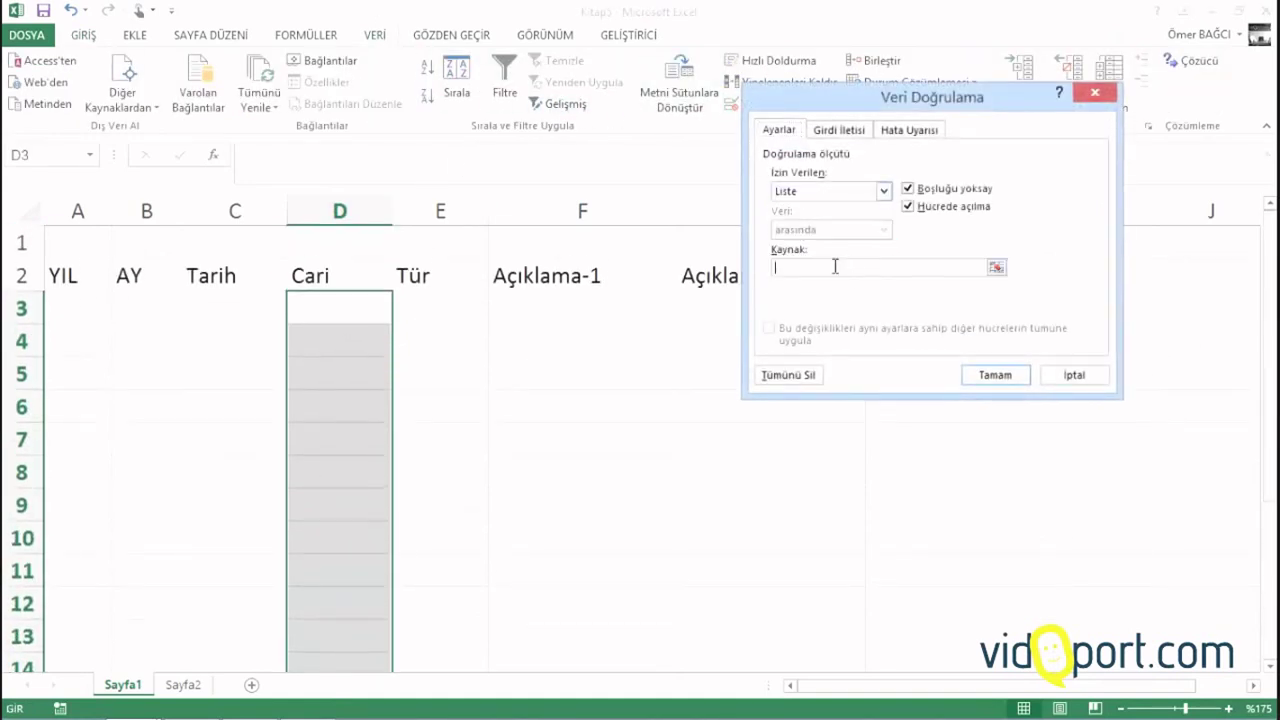
left_click(185, 685)
left_click(95, 348)
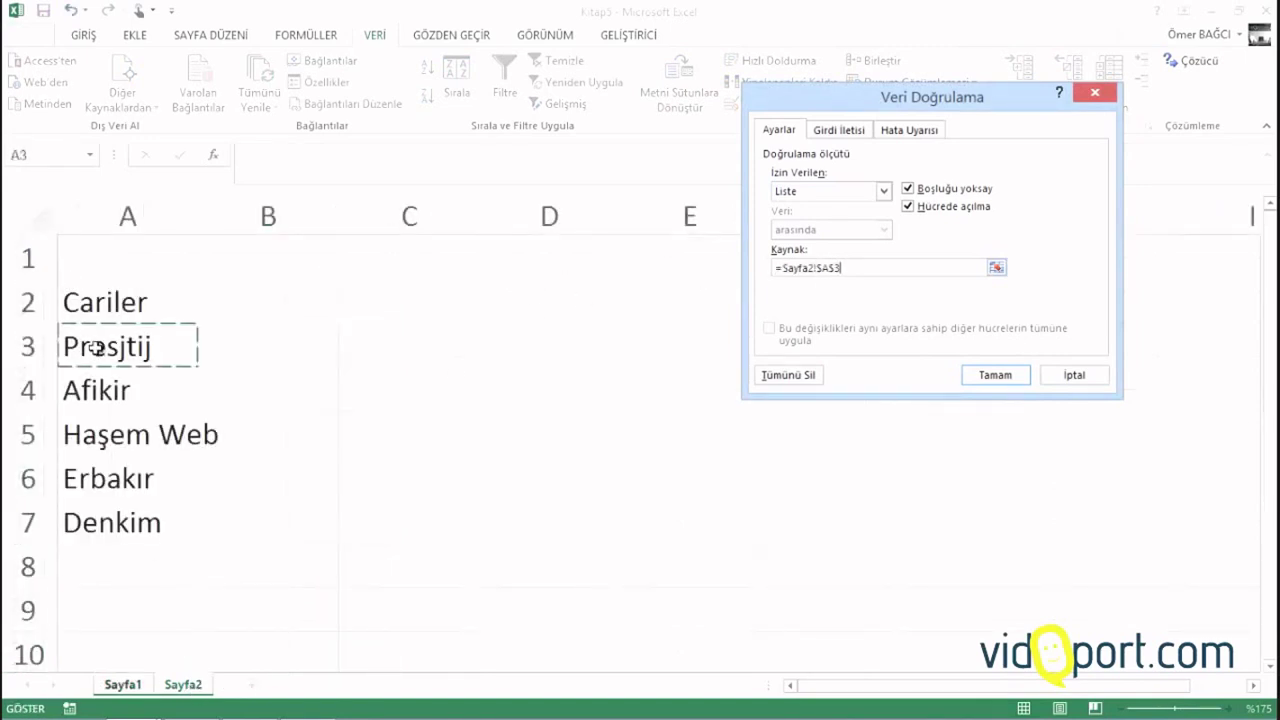
left_click_drag(95, 348, 150, 354)
scroll(172, 344, "up", 4)
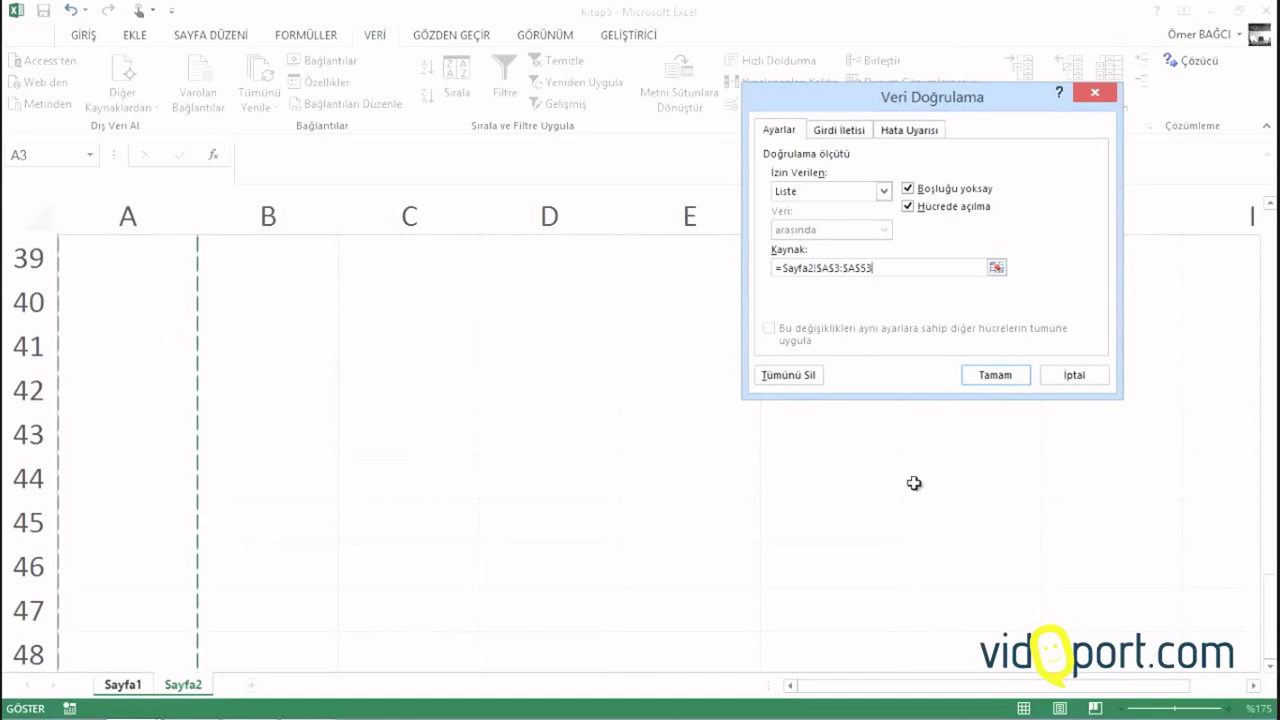
left_click(1010, 382)
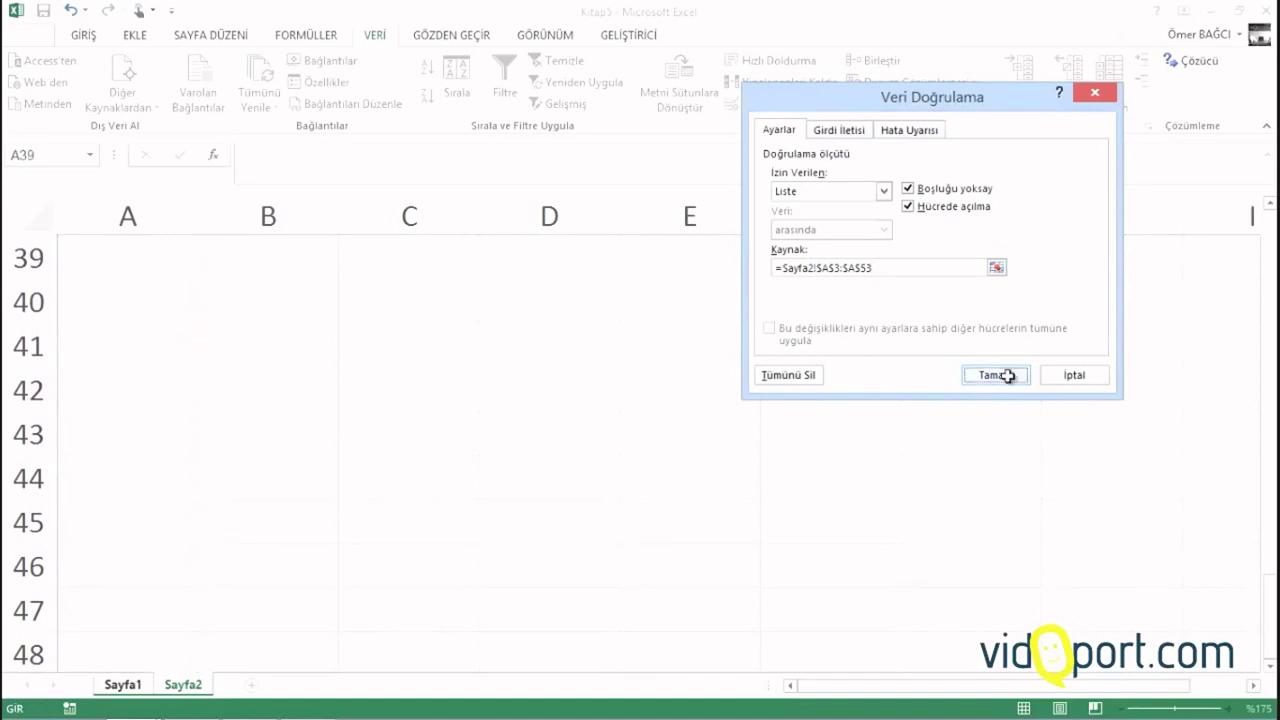
Step: Check the new drop-down in D3, then go back to Sayfa2
left_click(402, 317)
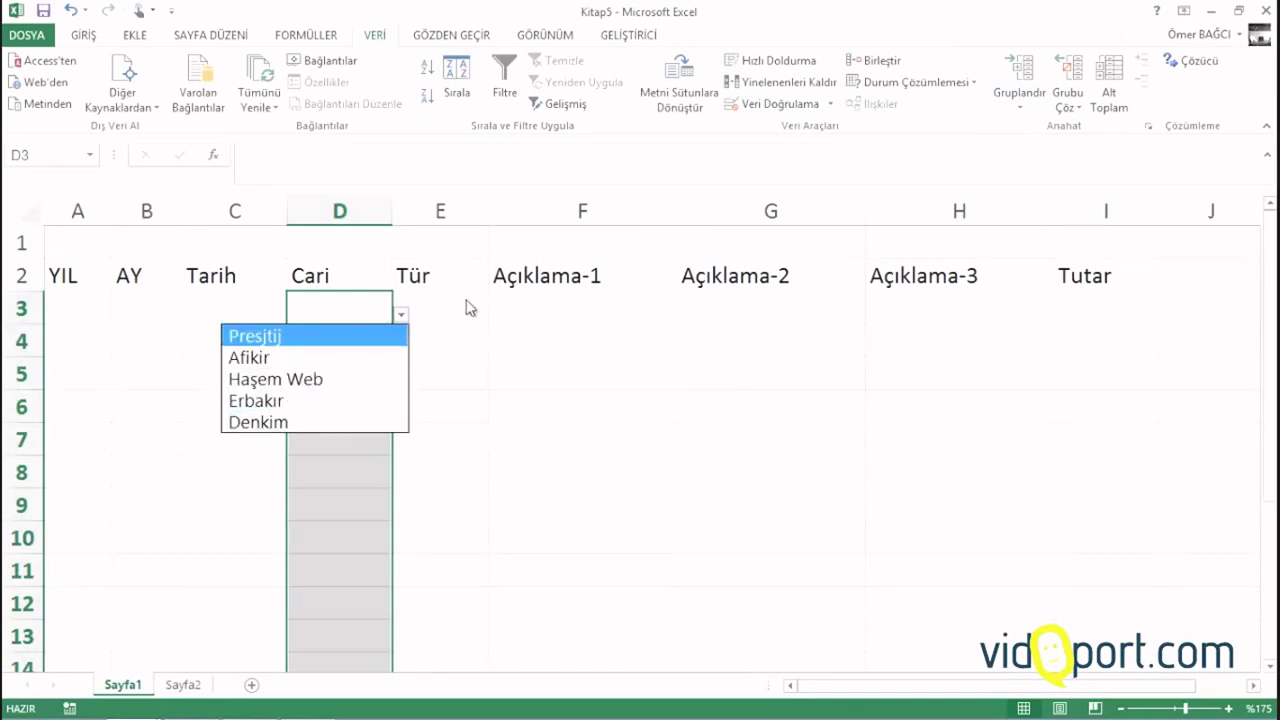
key("Escape")
left_click(186, 685)
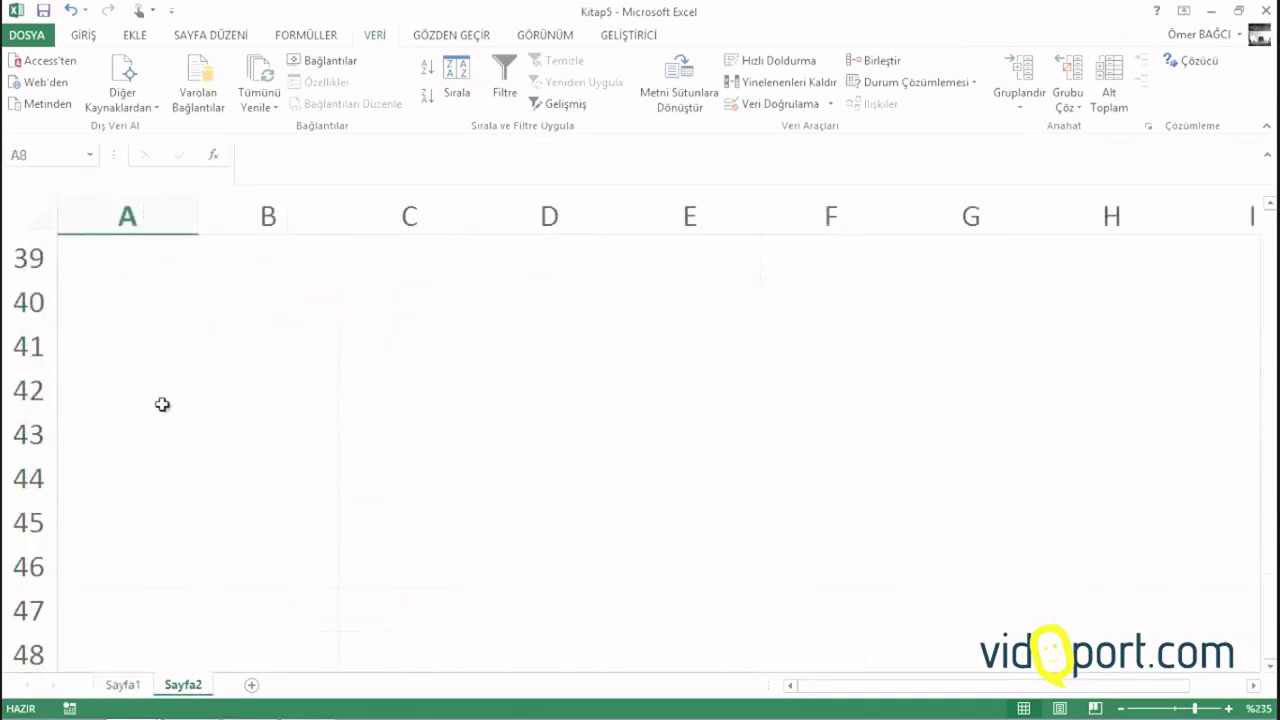
Step: Add vidoport in Sayfa2 A8 and confirm it appears in D3's Cari drop-down
scroll(162, 404, "up", 13)
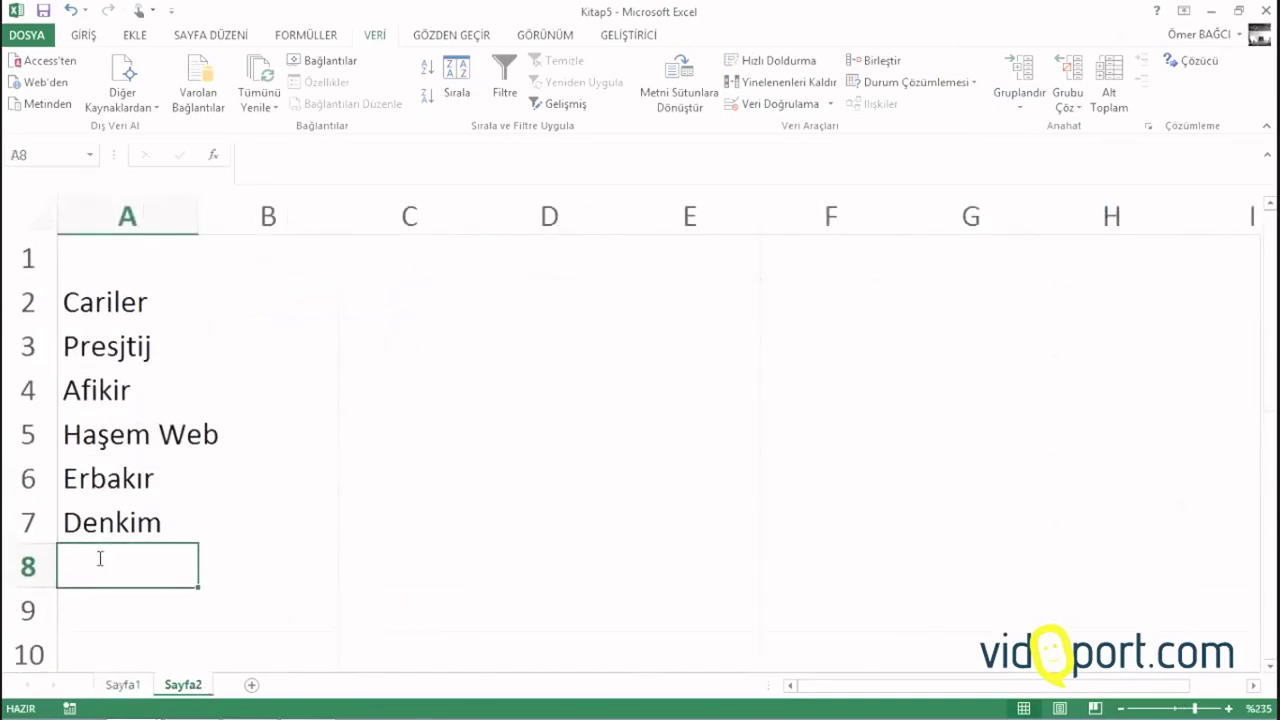
type("vidoport")
key("Return")
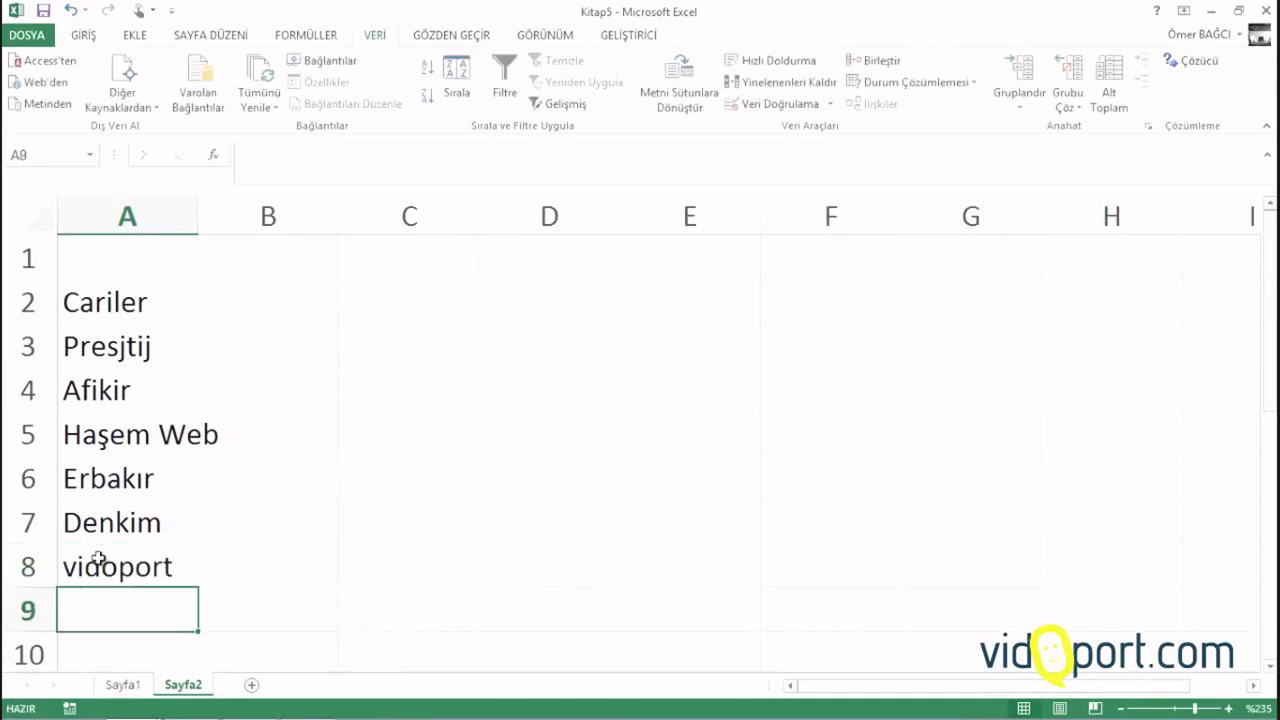
left_click(126, 686)
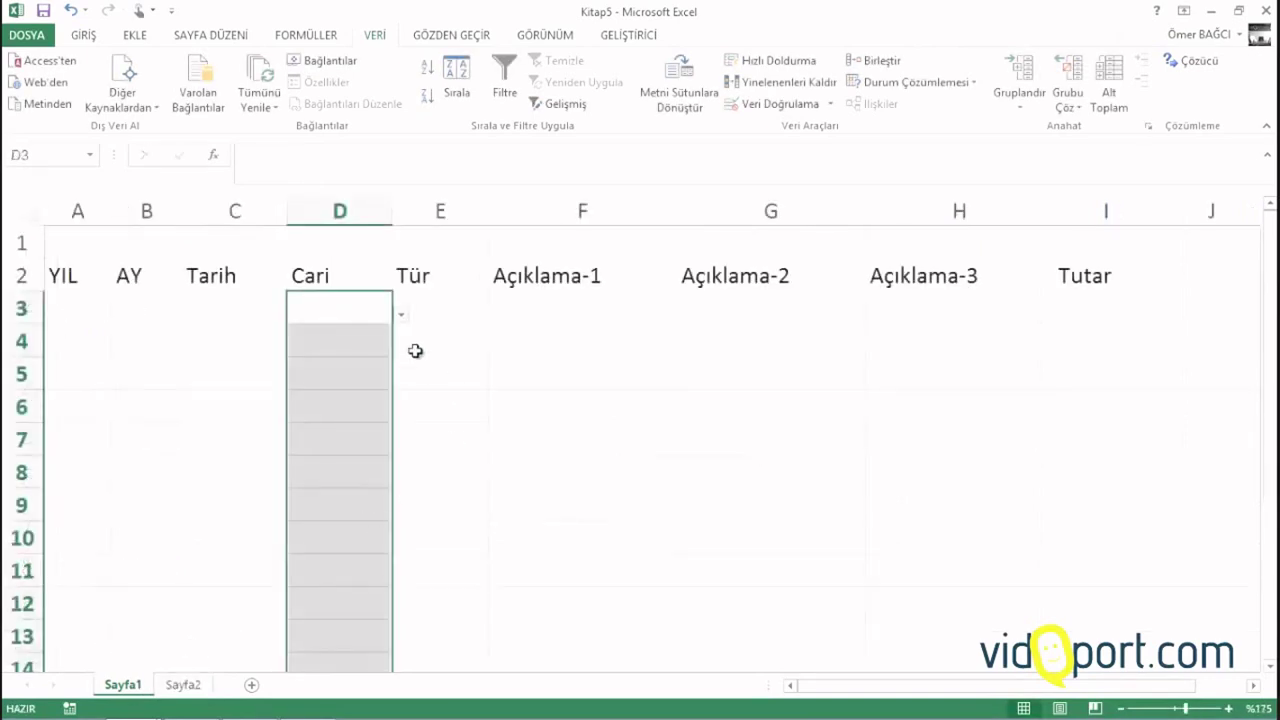
left_click(401, 319)
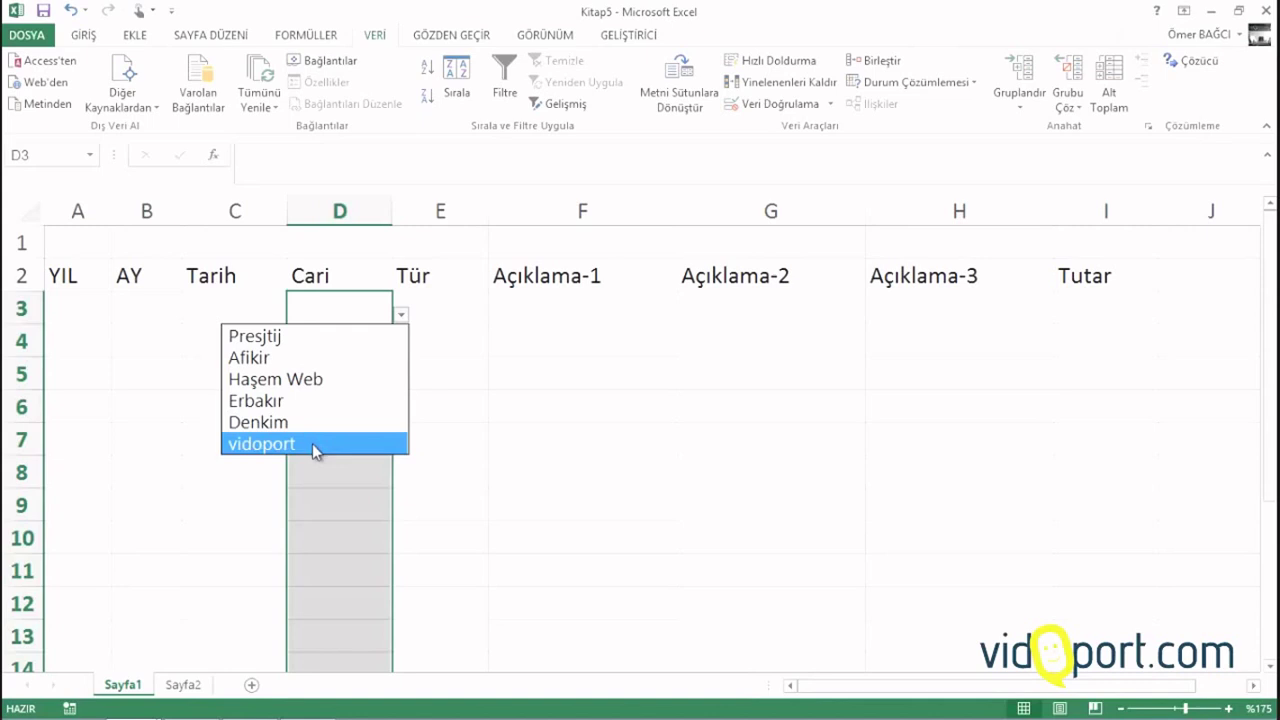
key("Escape")
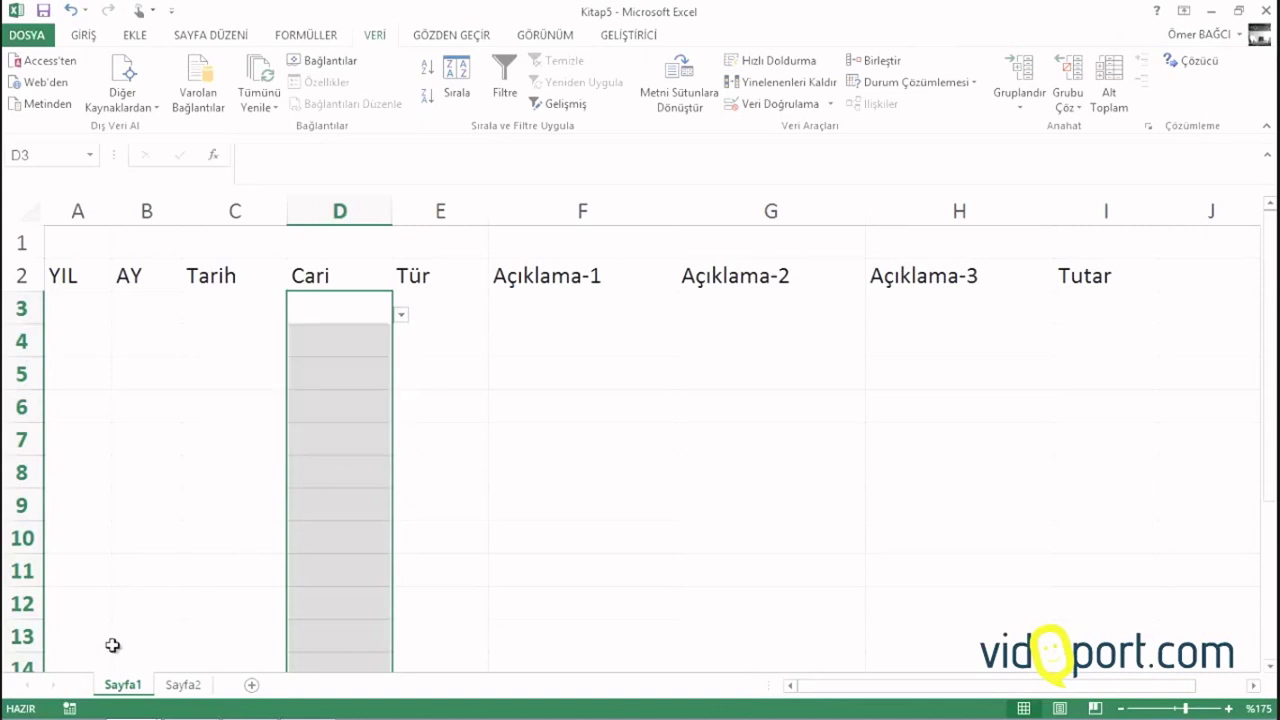
left_click(183, 685)
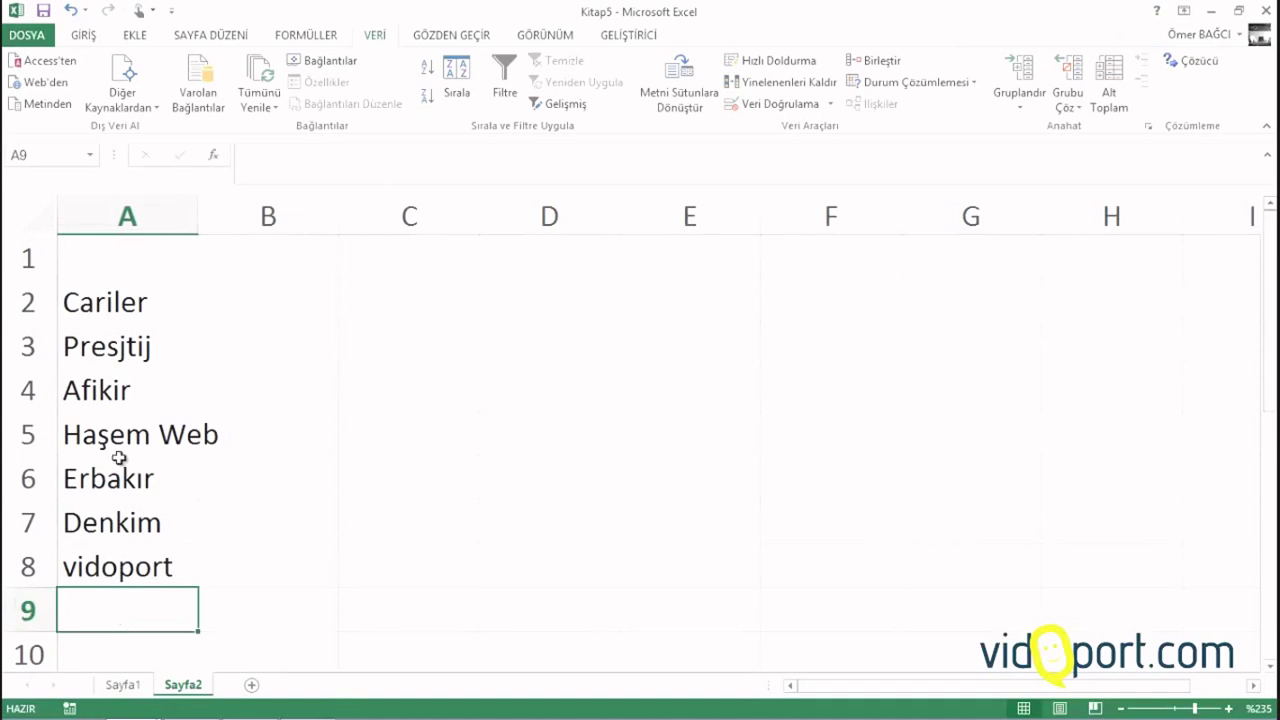
left_click(125, 685)
Step: Enter date 14.8.2014 in C3, widen column C and pick Presjtij in D3
left_click(234, 302)
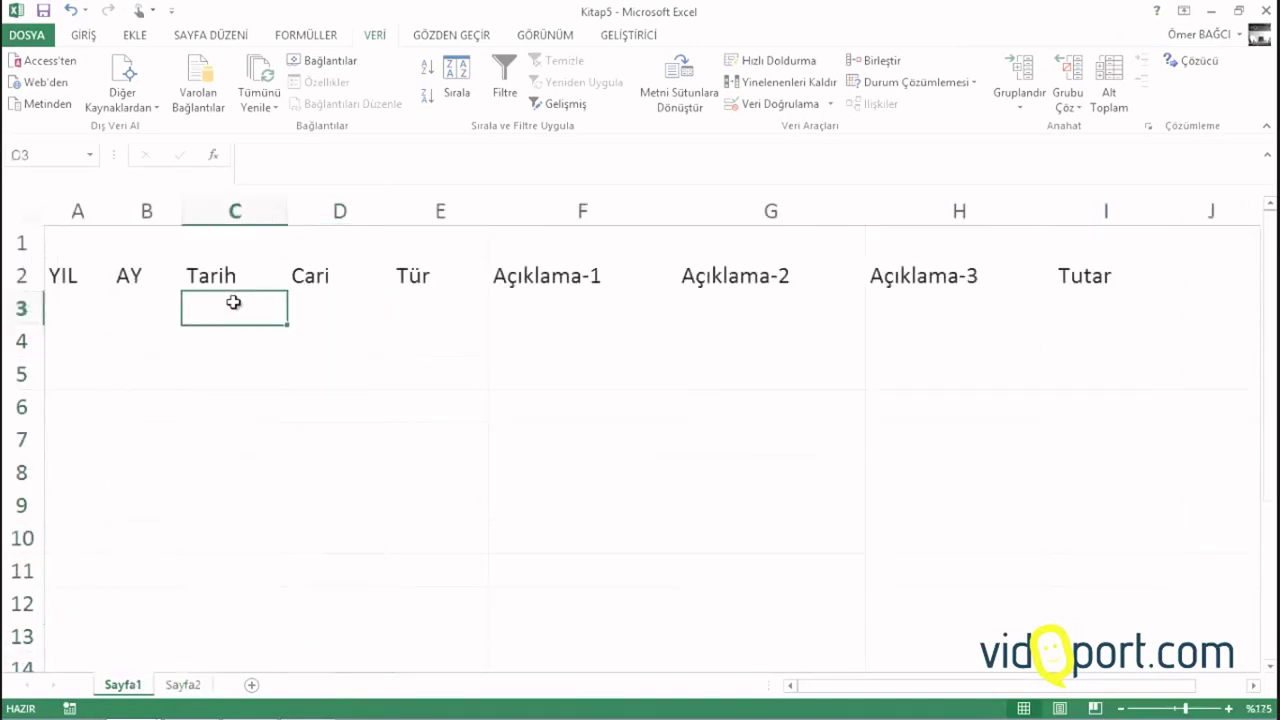
type("14.8.2014")
key("Tab")
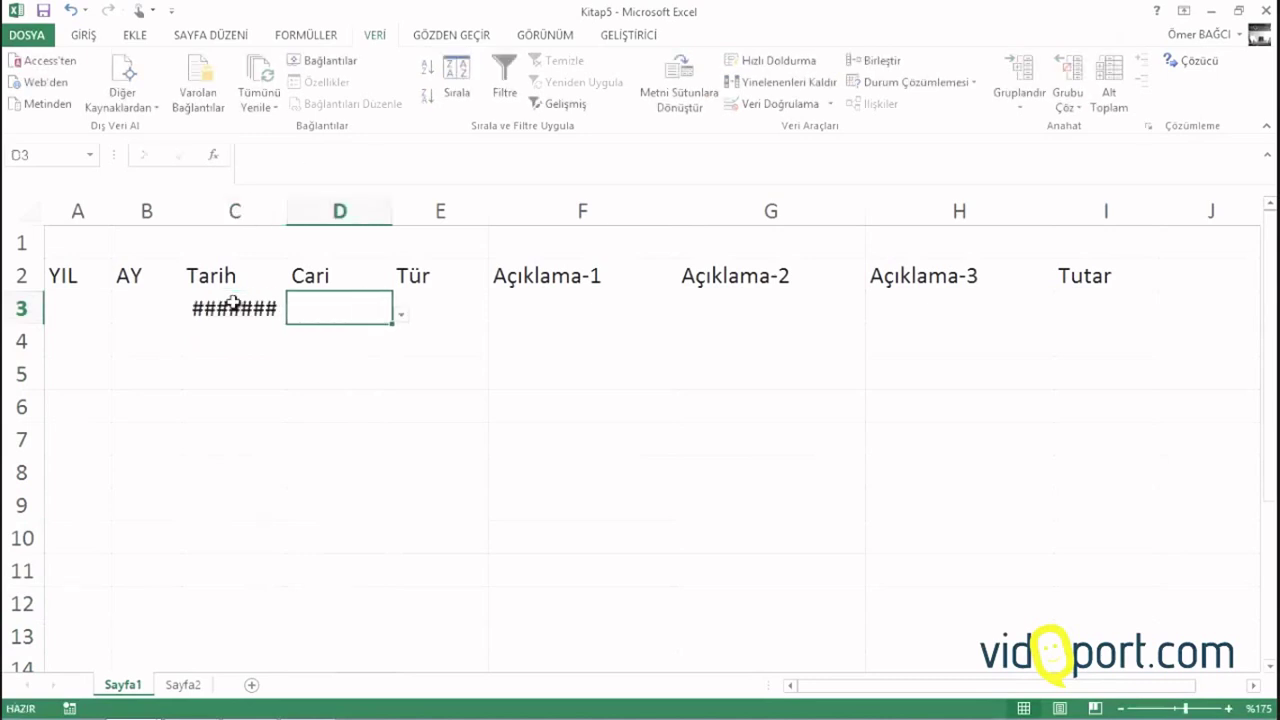
left_click_drag(287, 208, 320, 205)
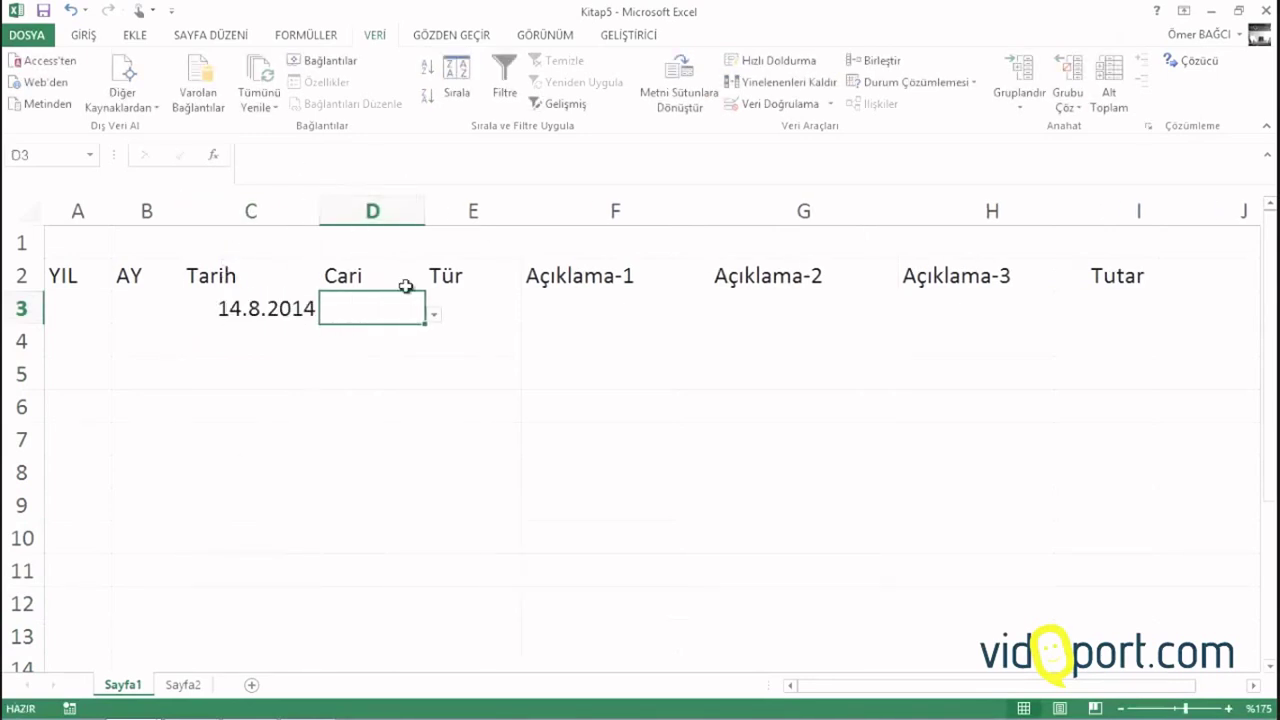
left_click(429, 309)
left_click(409, 311)
left_click(434, 315)
left_click(374, 337)
Step: Fill row 3 with Mal Alışı, 123 Nolu Fatura and Tutar 3400
left_click(493, 305)
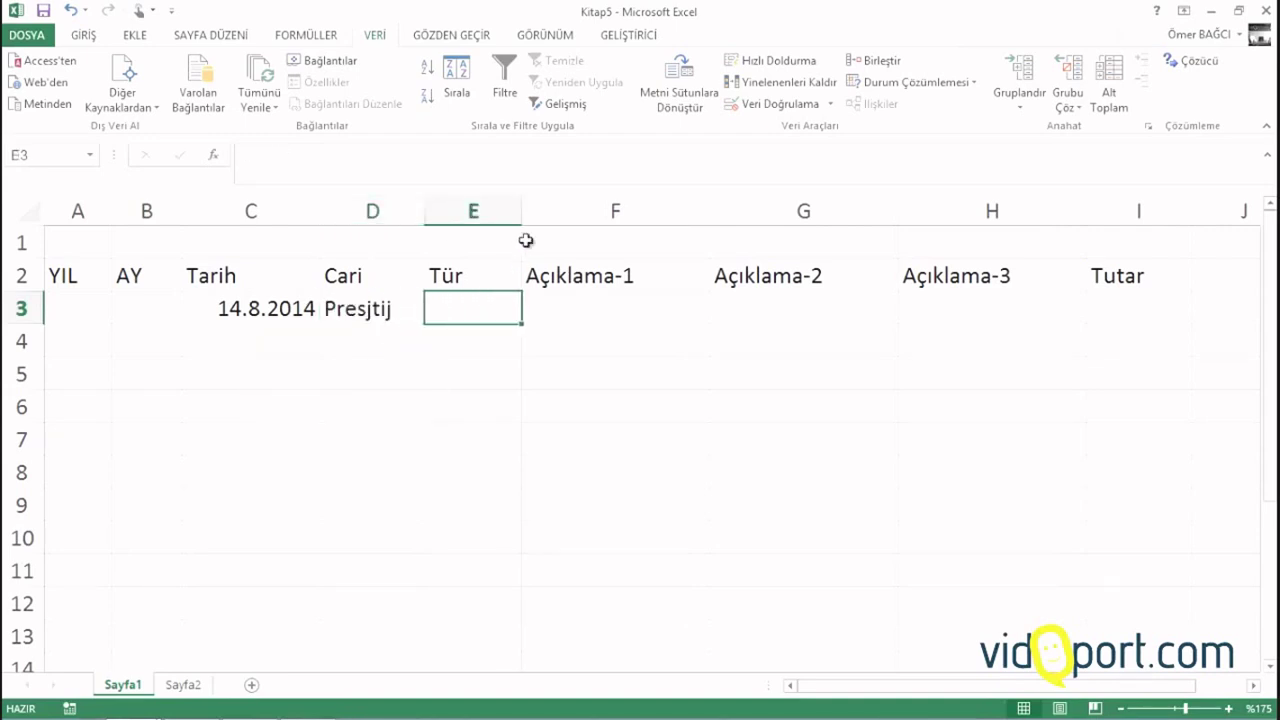
left_click_drag(520, 209, 537, 205)
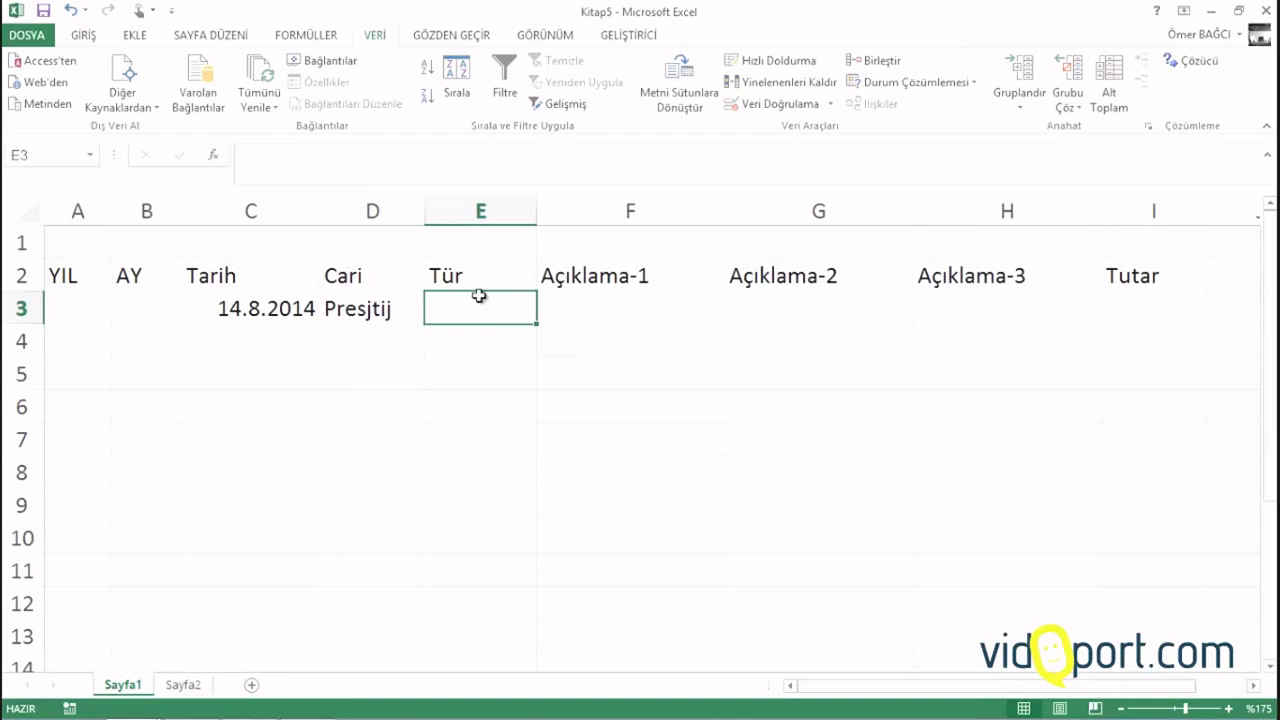
type("Mal ")
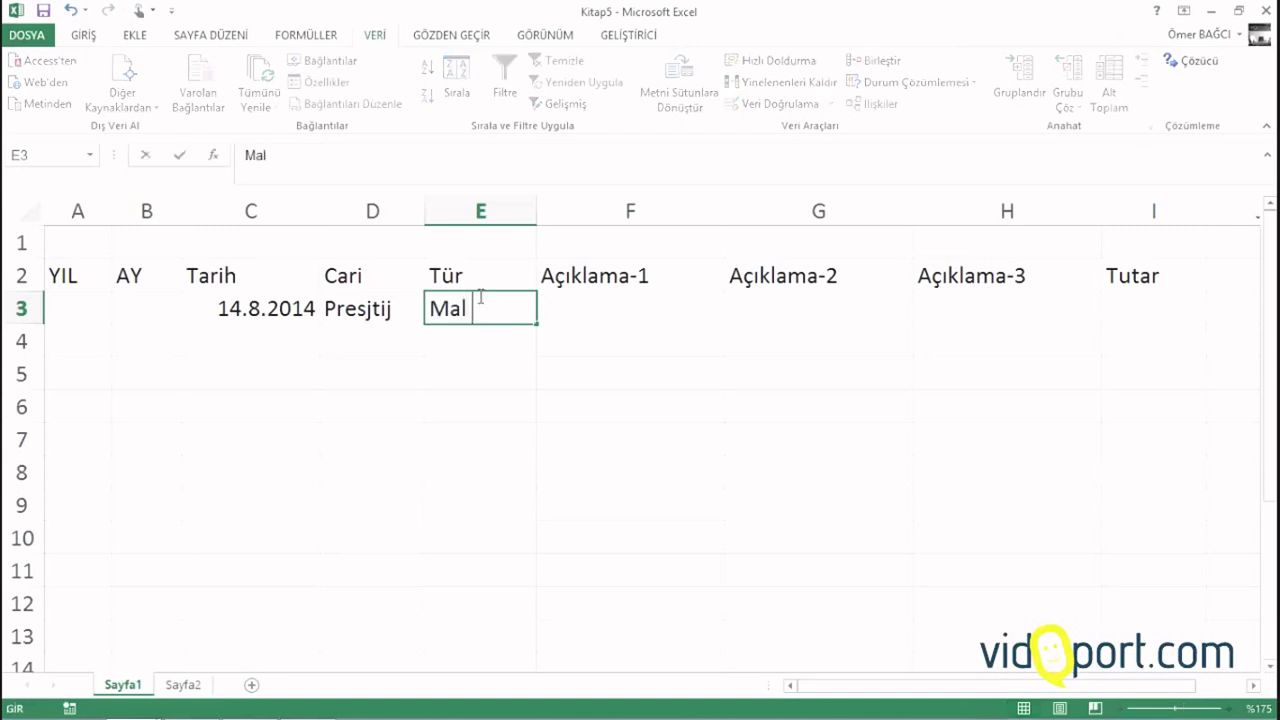
type("Alışı")
key("Tab")
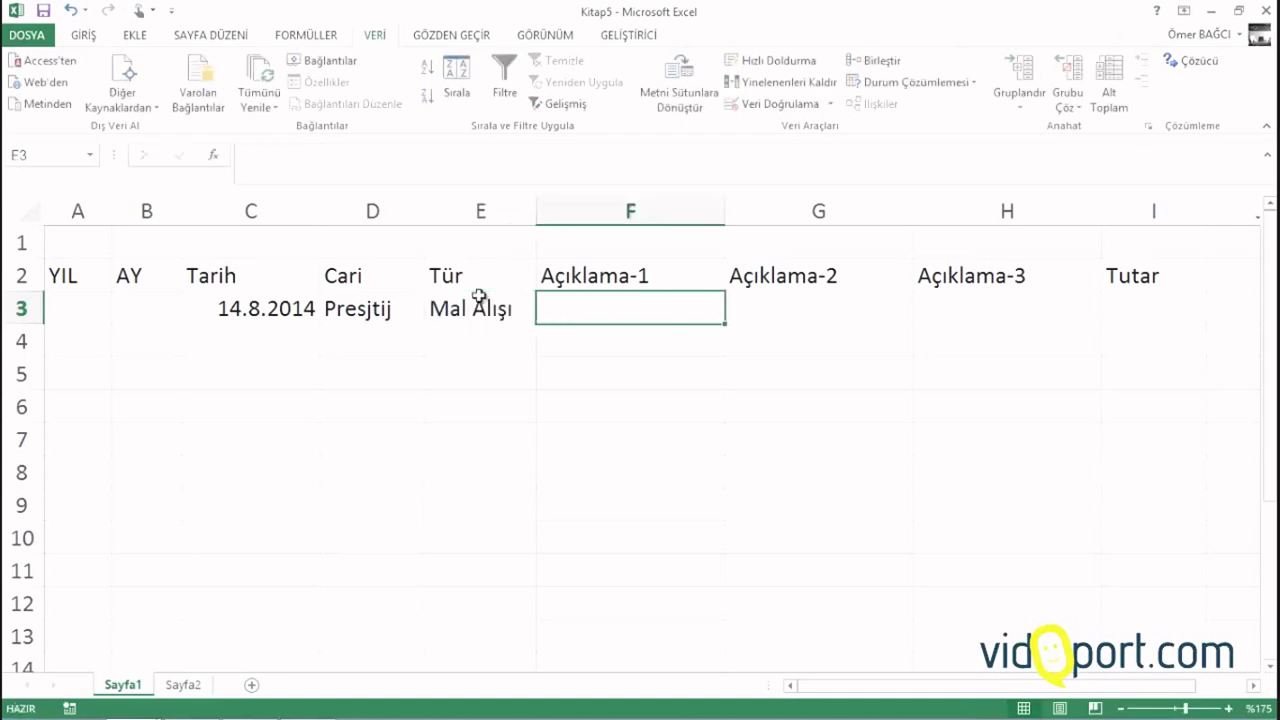
type("Fa")
key("BackSpace")
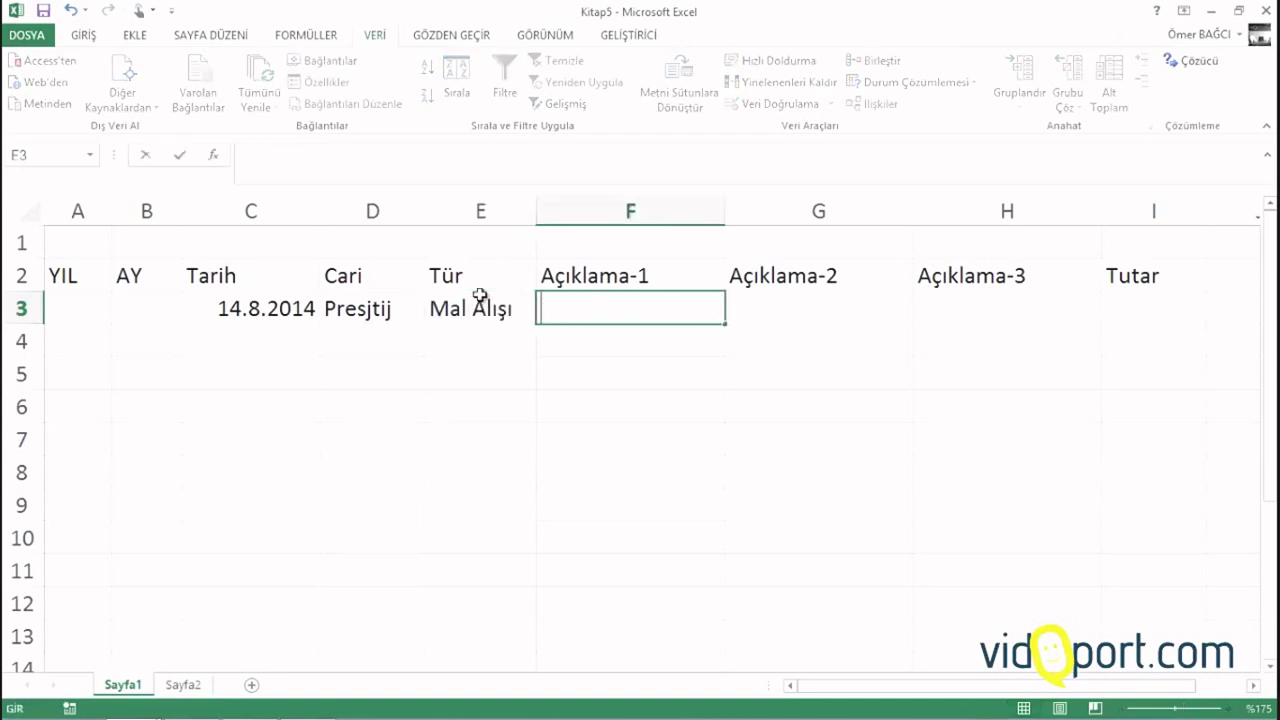
type("123 Nolu Fatura")
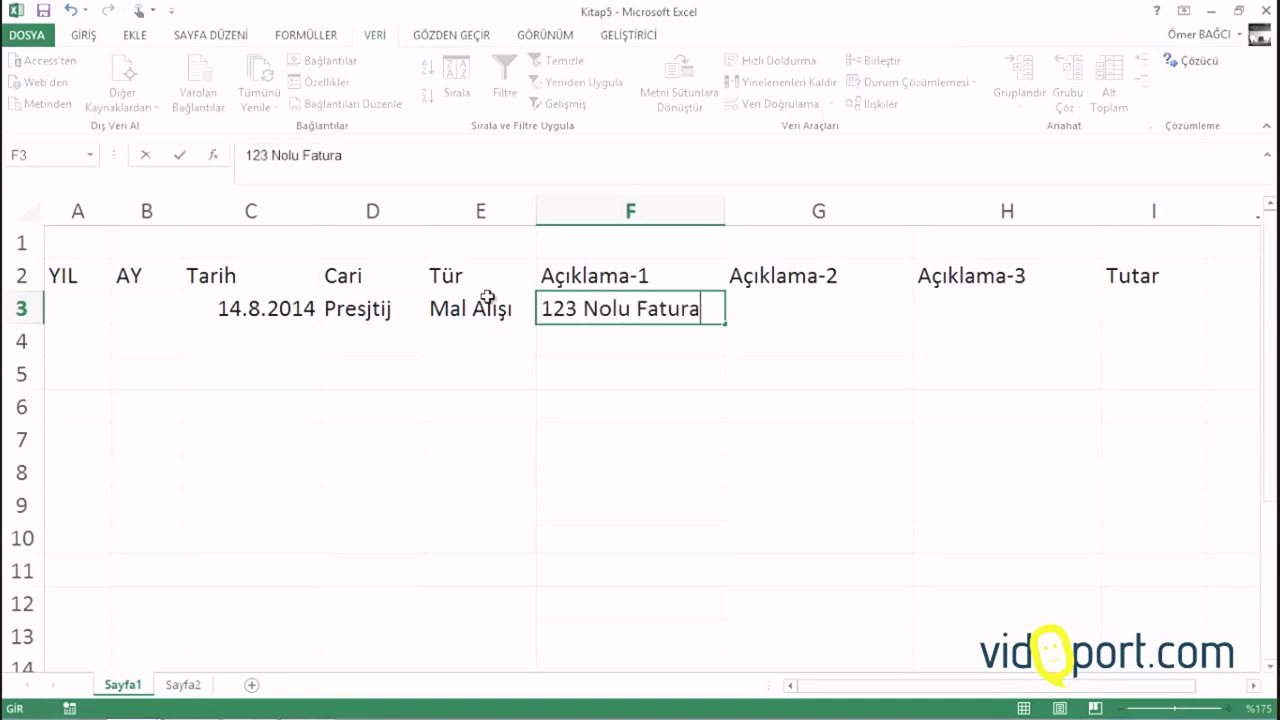
key("Tab")
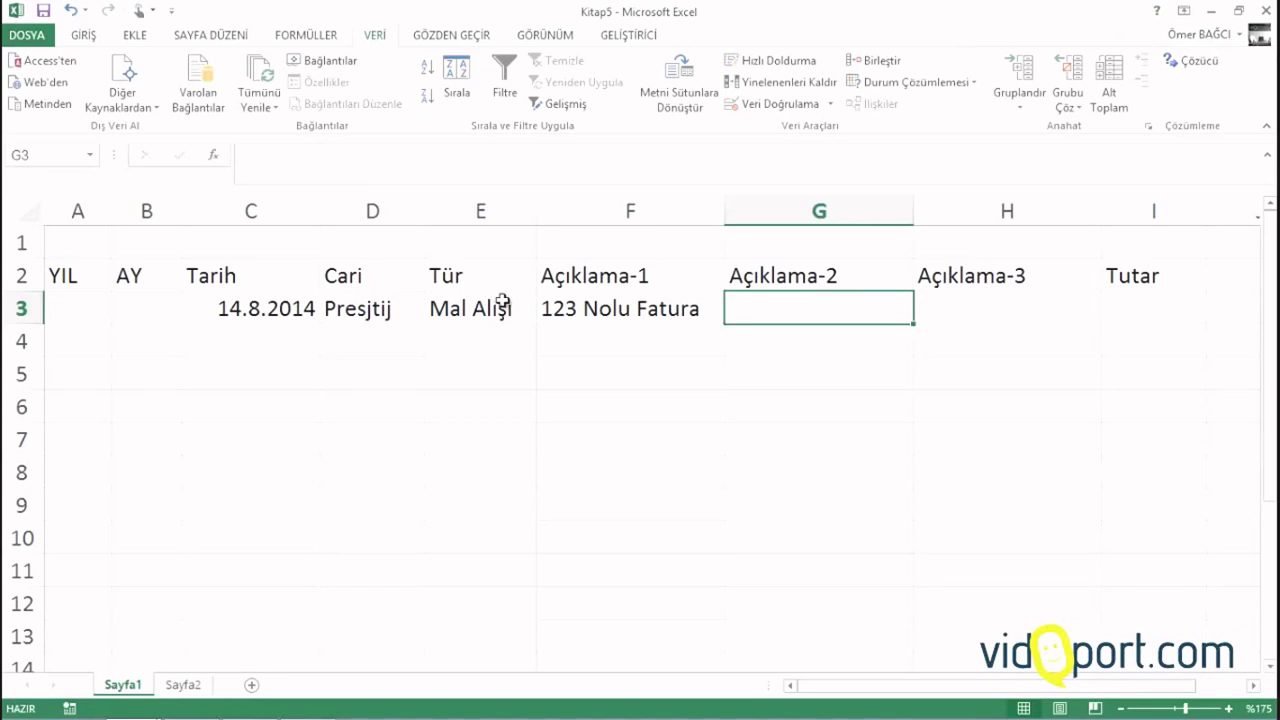
key("Tab")
key("Tab")
type("3400")
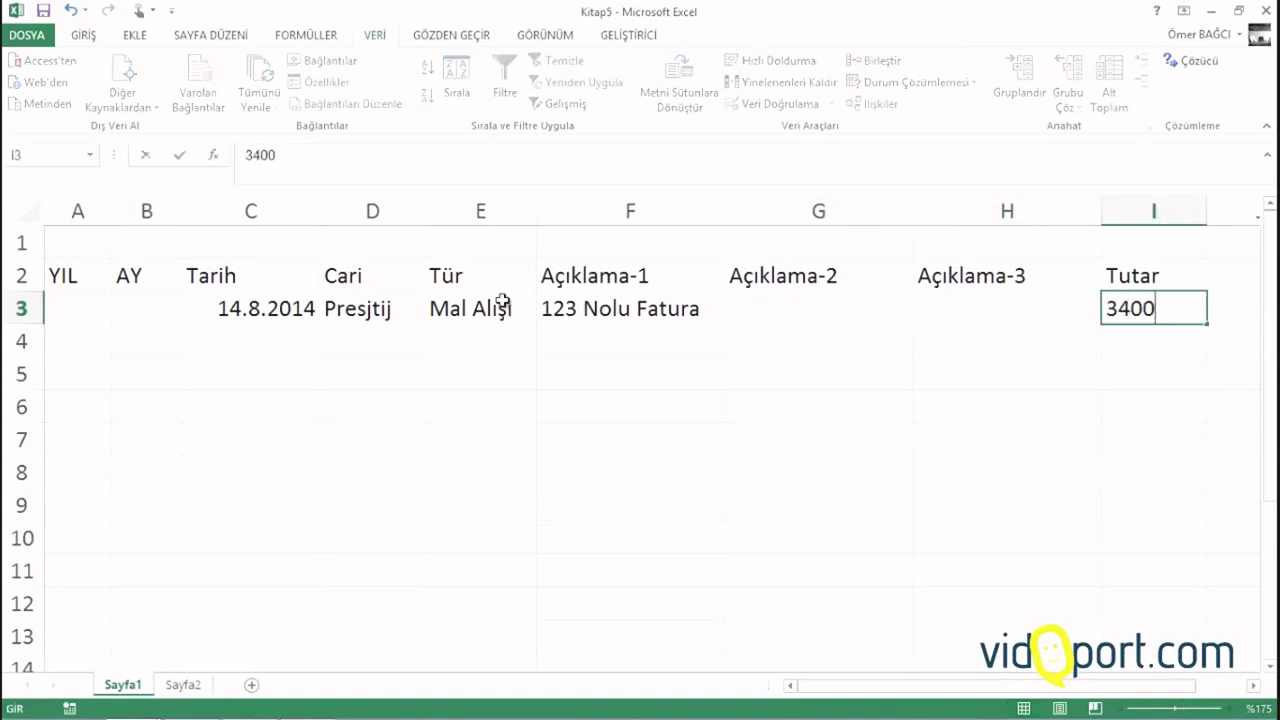
key("Return")
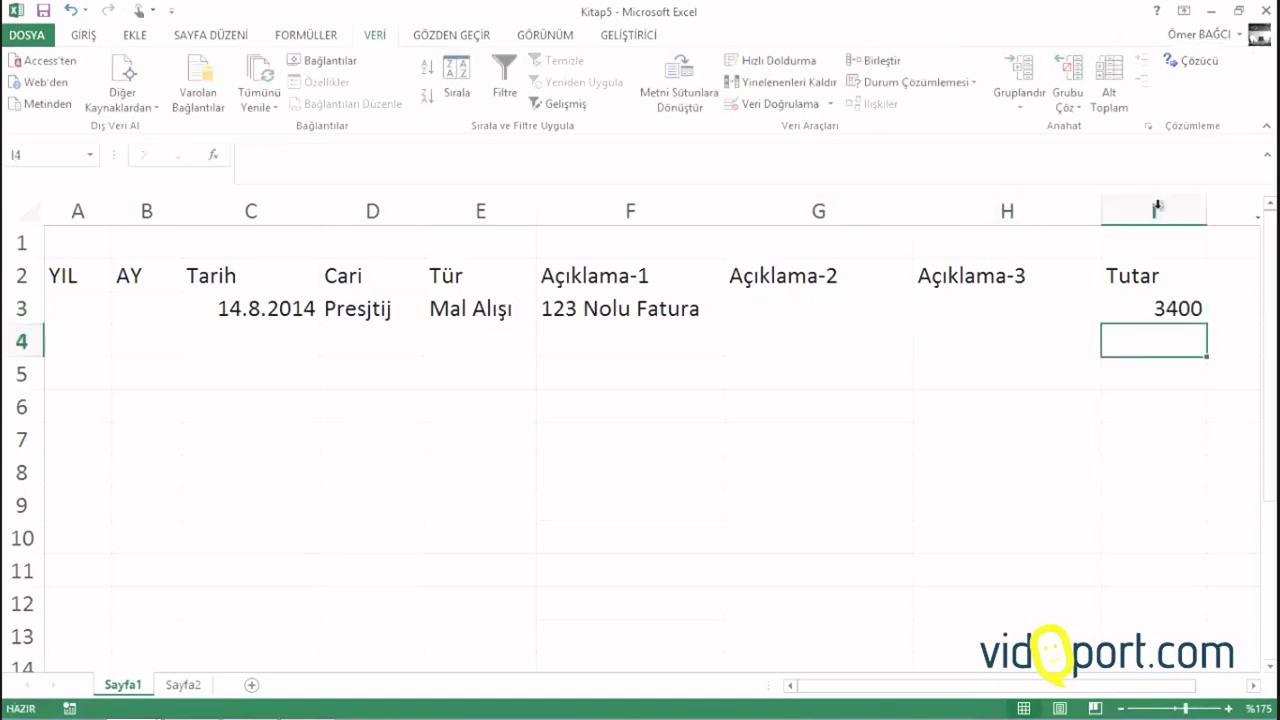
Step: Apply Finansal accounting format to the Tutar column I
left_click(1154, 210)
left_click(88, 37)
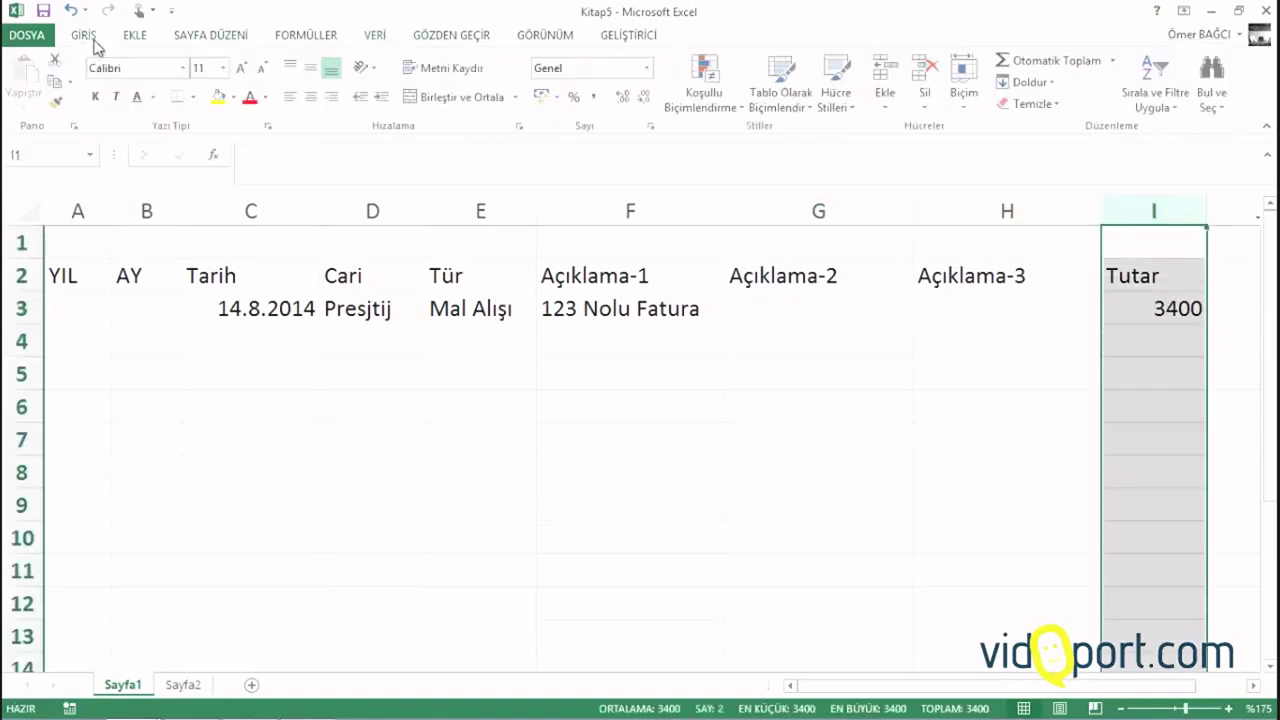
left_click(595, 97)
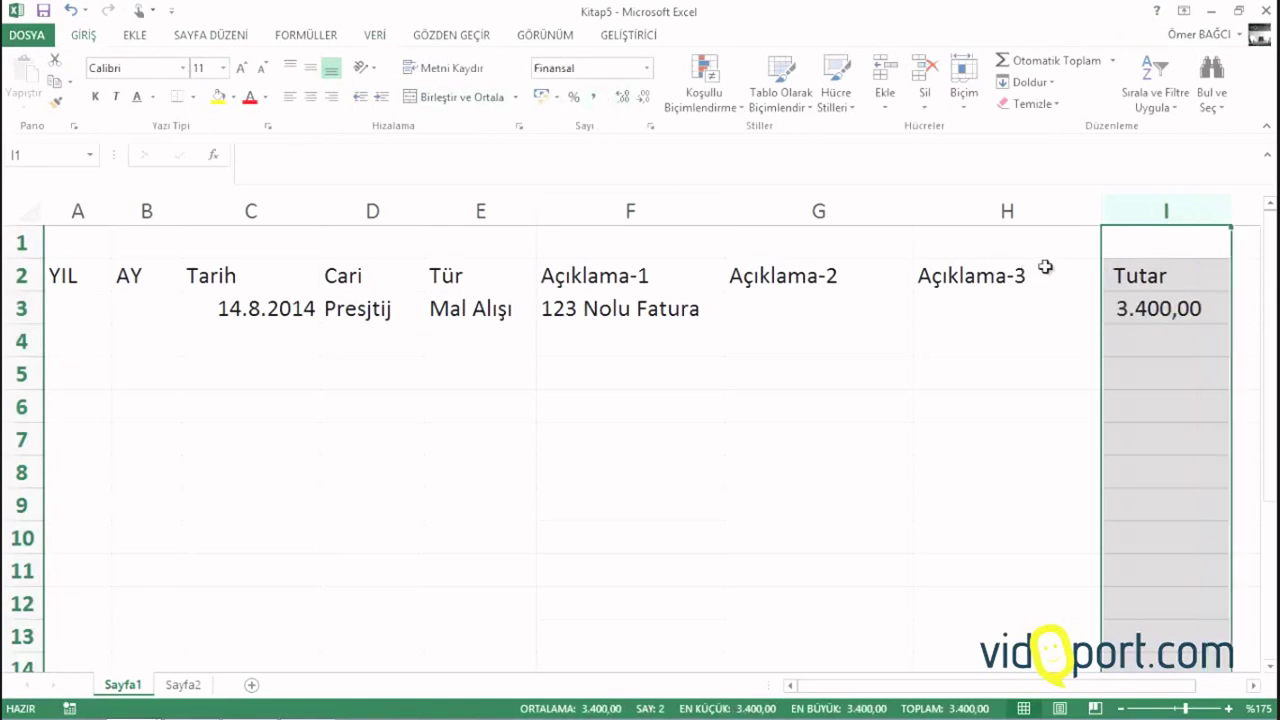
left_click(1143, 338)
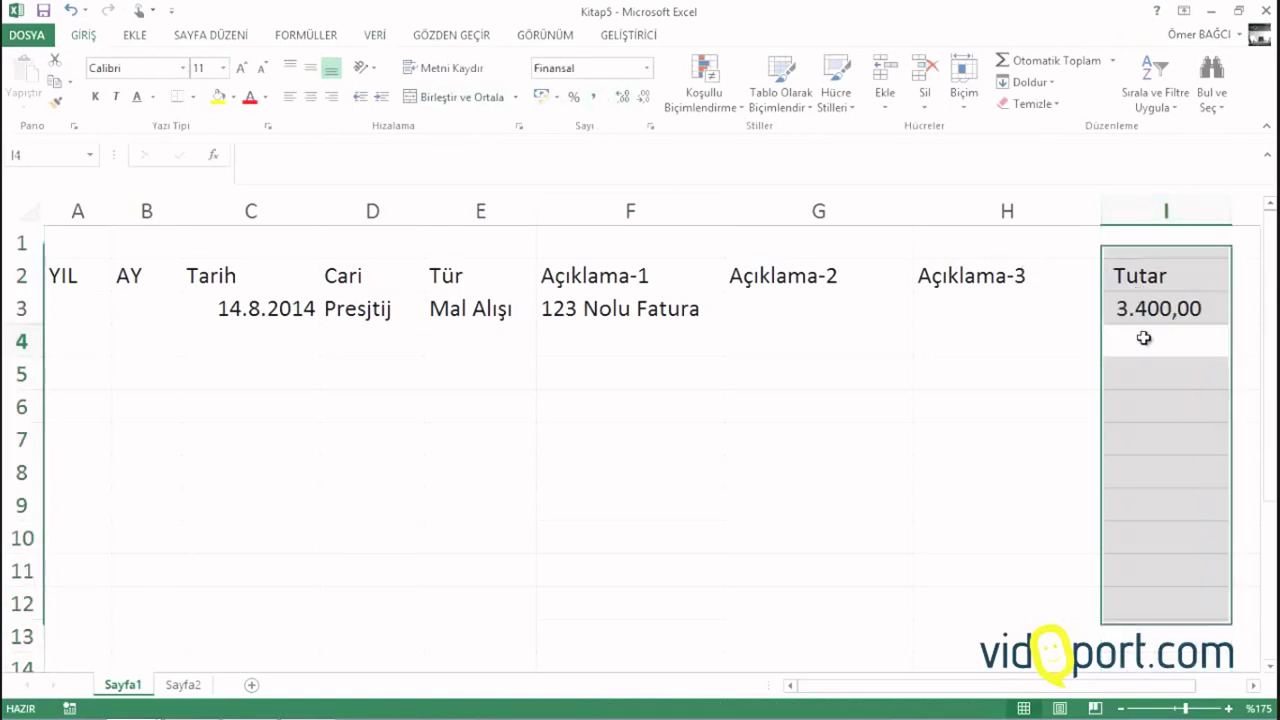
left_click(296, 341)
Step: Fill row 4 as a Presjtij Ödeme, Nakit, 345 Nolu Makbuz, amount 1.000,00, reusing the date above
key("ctrl+apostrophe")
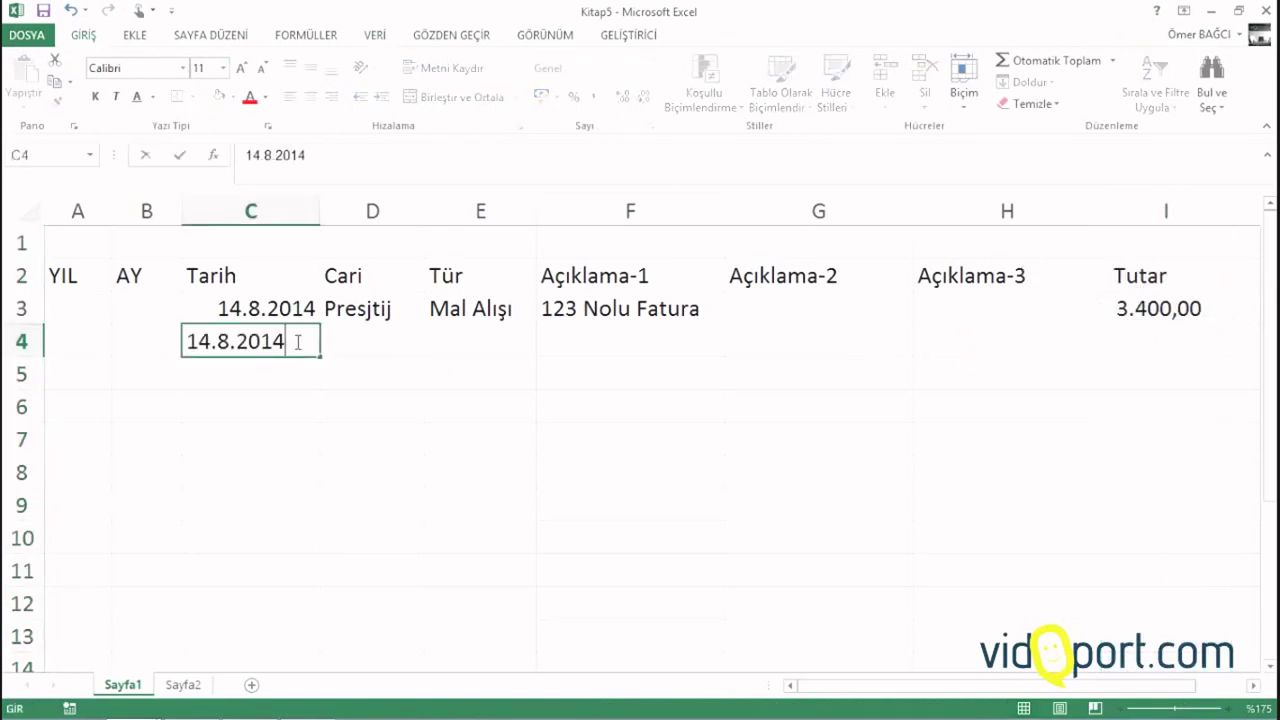
key("Tab")
type("p")
key("ctrl+Return")
key("Tab")
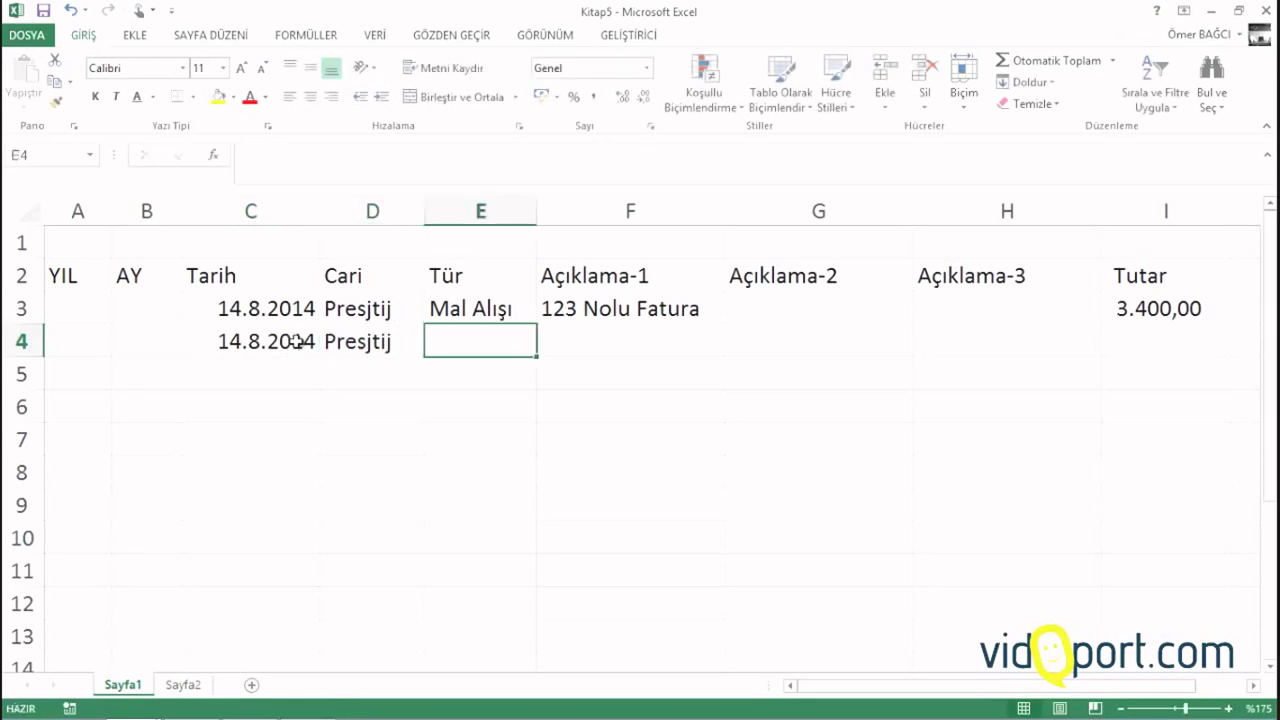
type("Ödeme")
key("Tab")
type("Nakit")
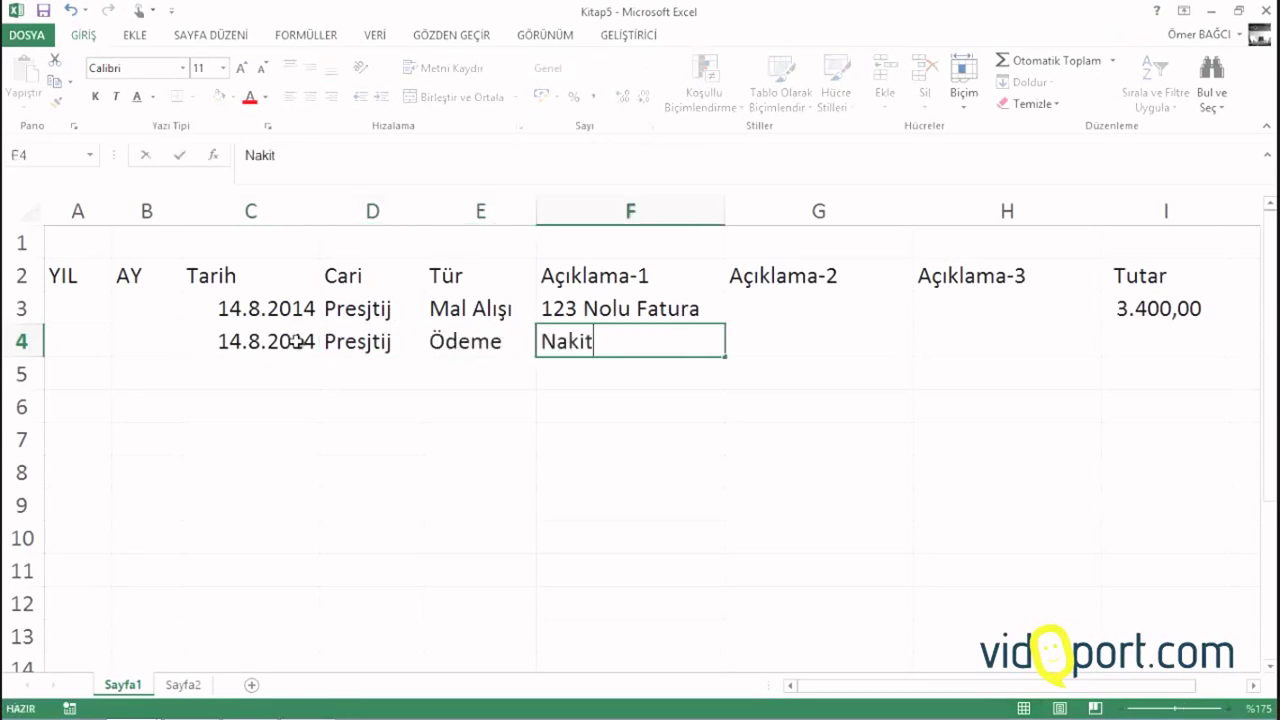
key("Tab")
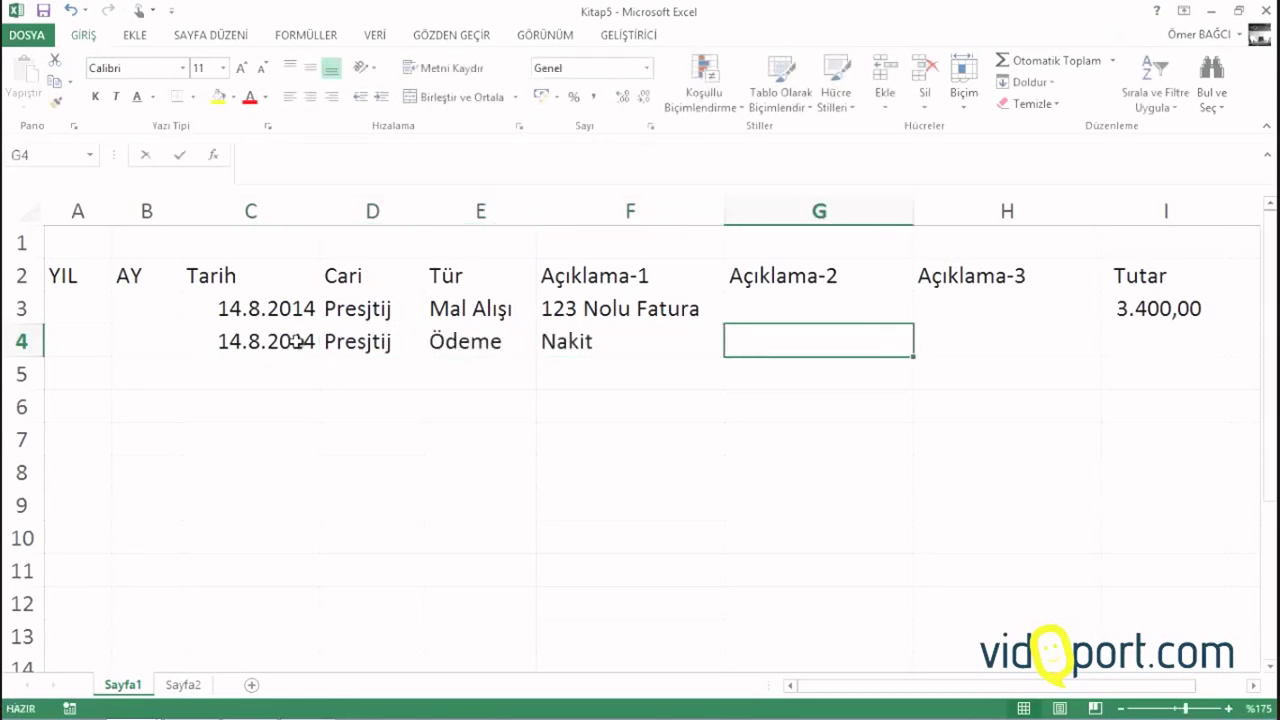
type("345 Nolu ")
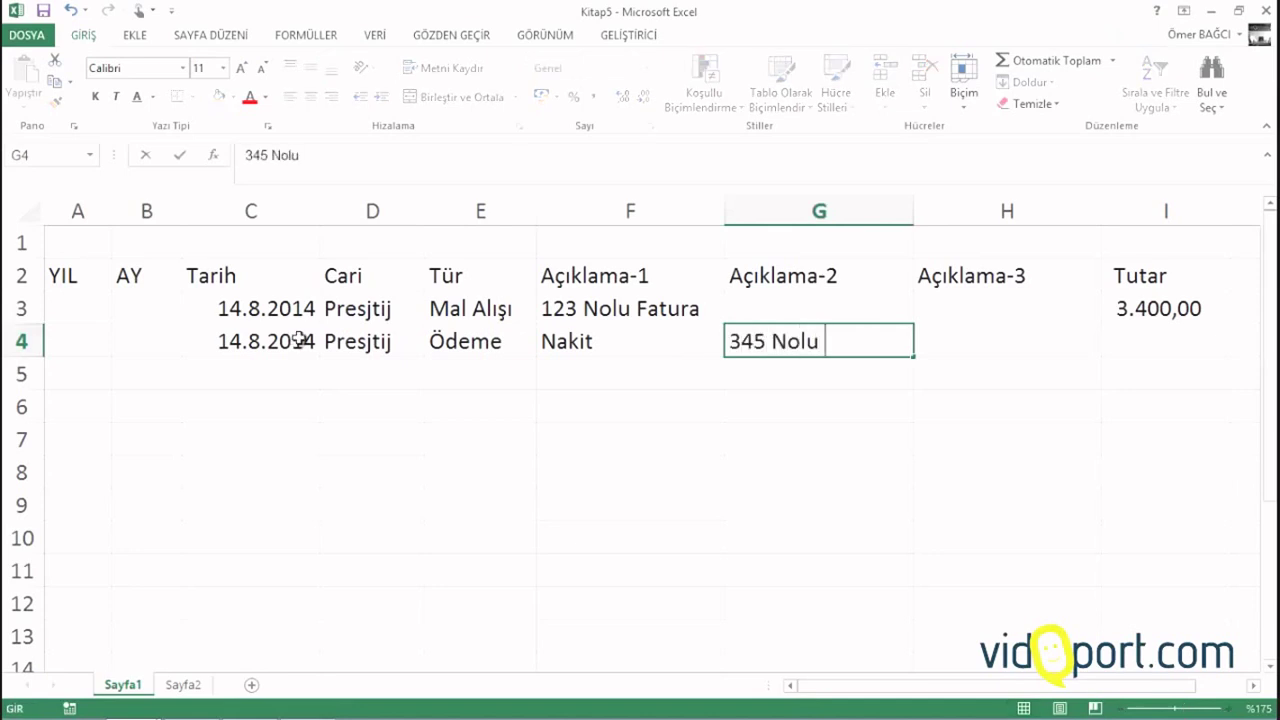
type("Makbuz")
key("Tab")
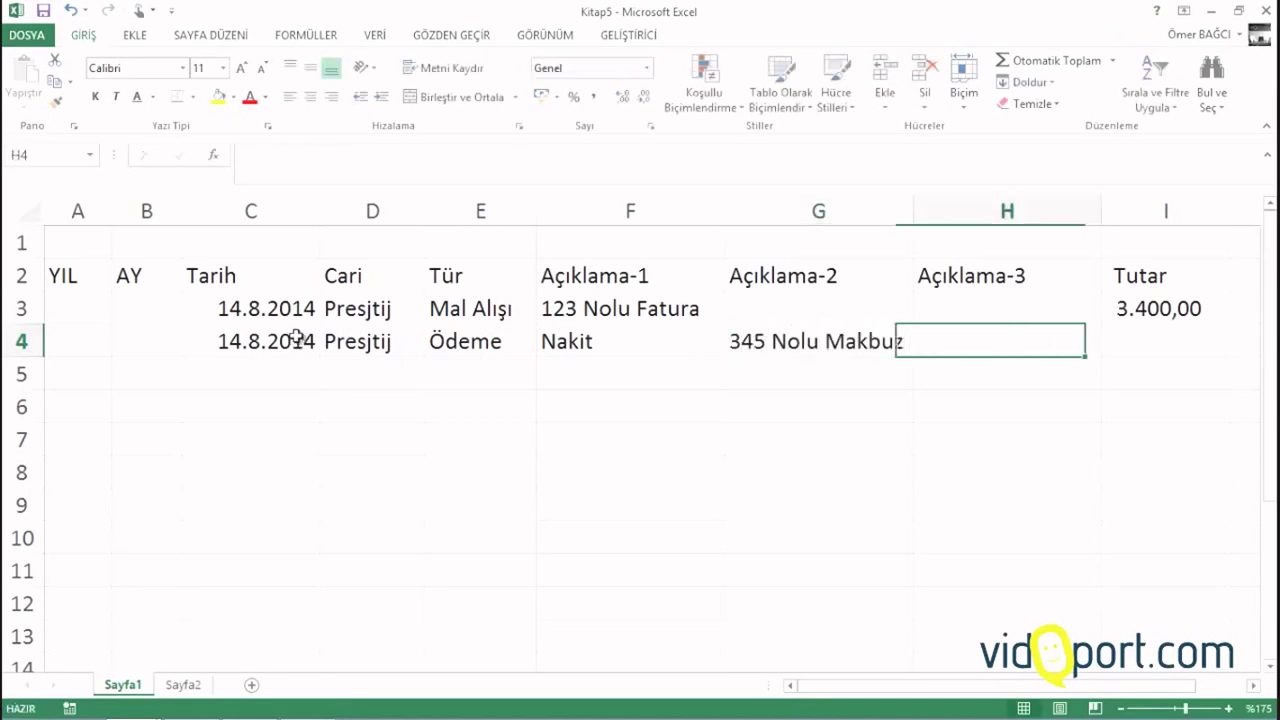
key("Tab")
type("1000")
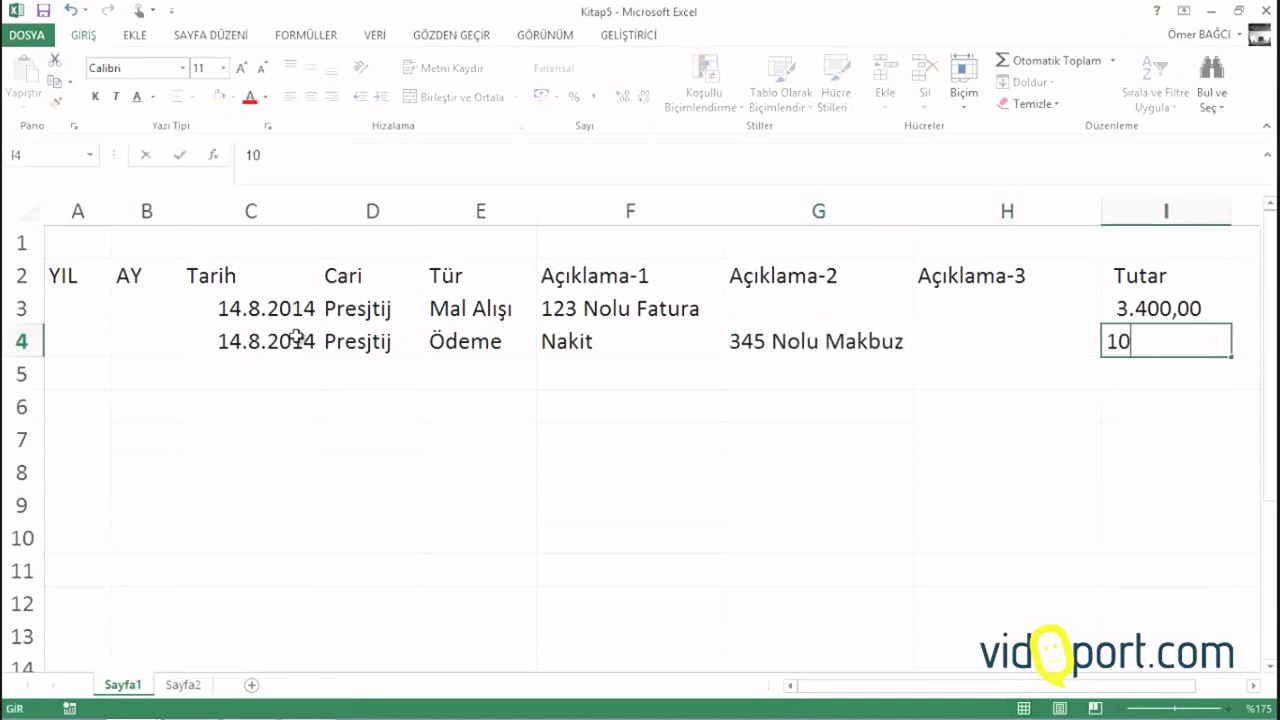
key("Return")
Step: Fill row 5 as a Presjtij Ödeme by Banka, Garanti Bankası, 234 nolu Hesap, amount 1.200,00
key("Left")
key("Left")
key("Left")
key("Left")
key("Left")
key("Left")
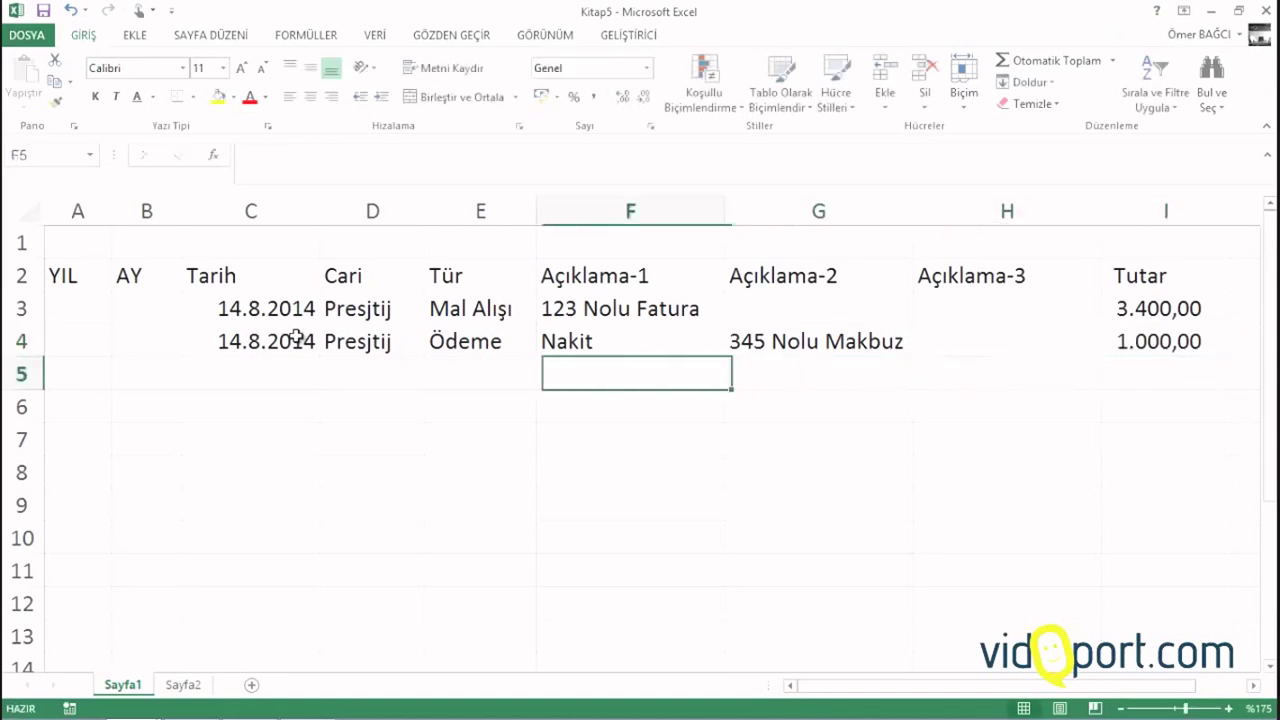
key("ctrl+semicolon")
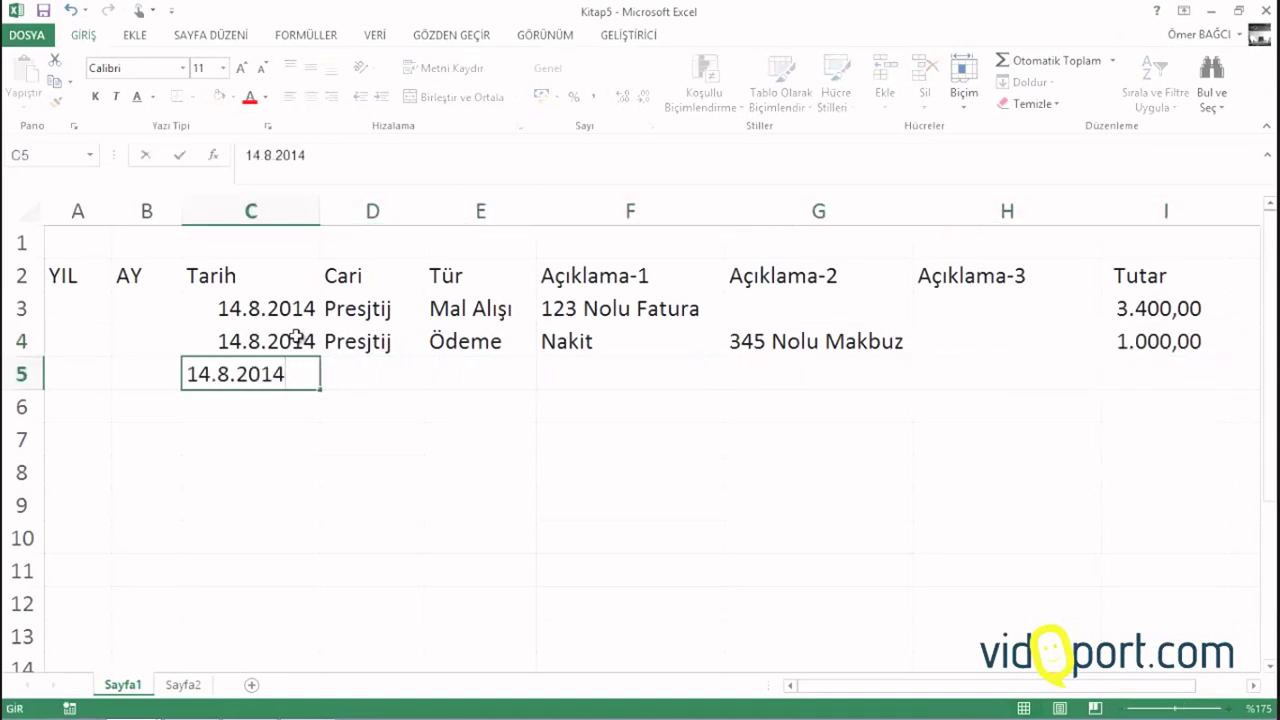
key("Tab")
type("p")
key("Tab")
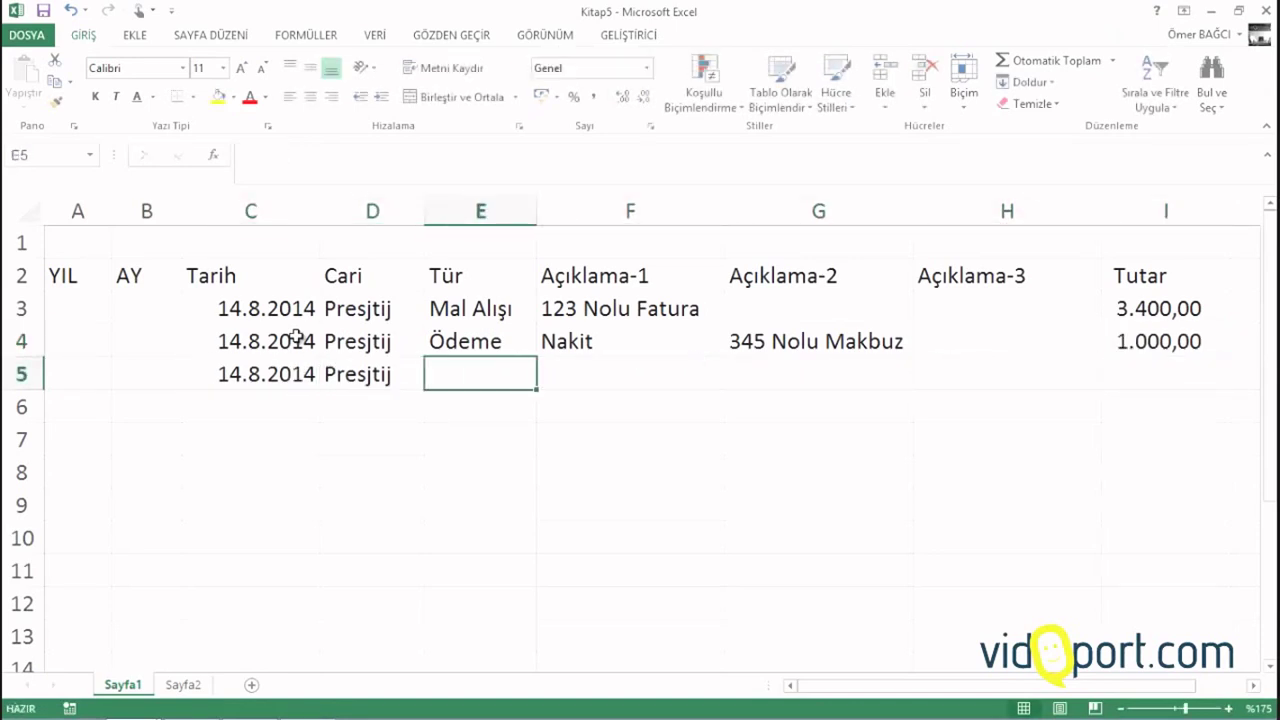
type("Ö")
key("Tab")
type("Banka")
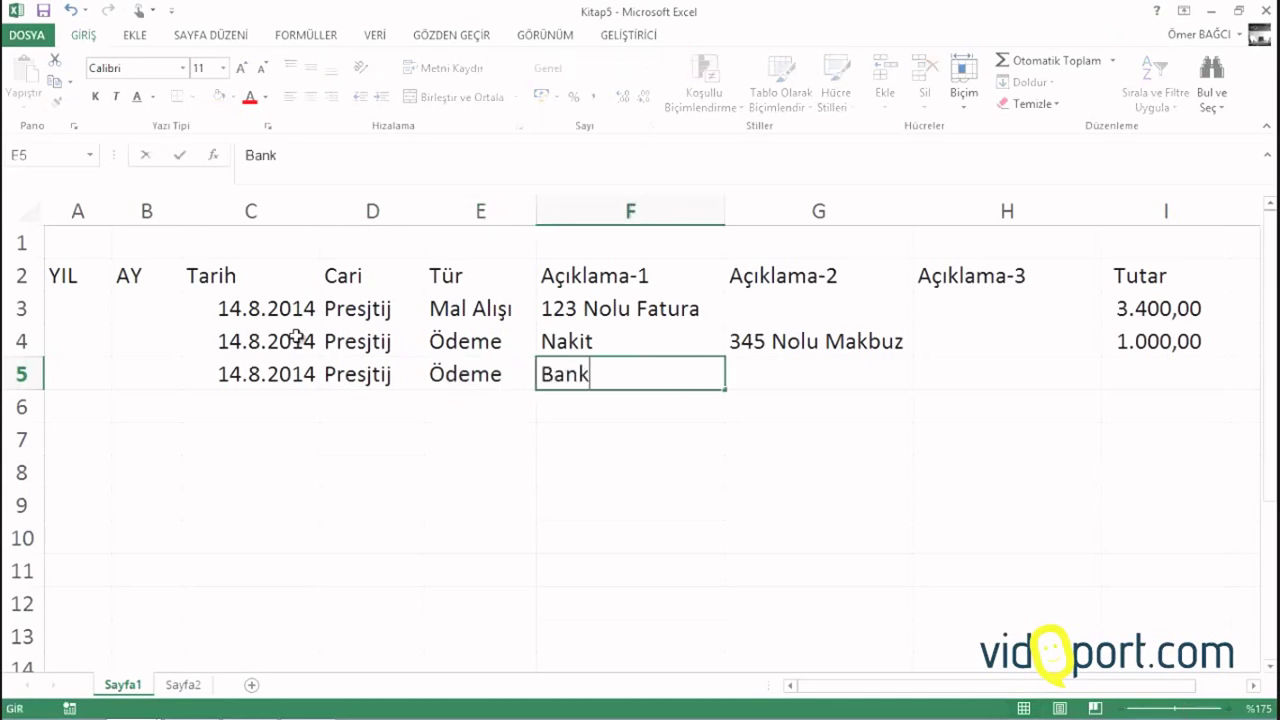
key("Tab")
type("Gara")
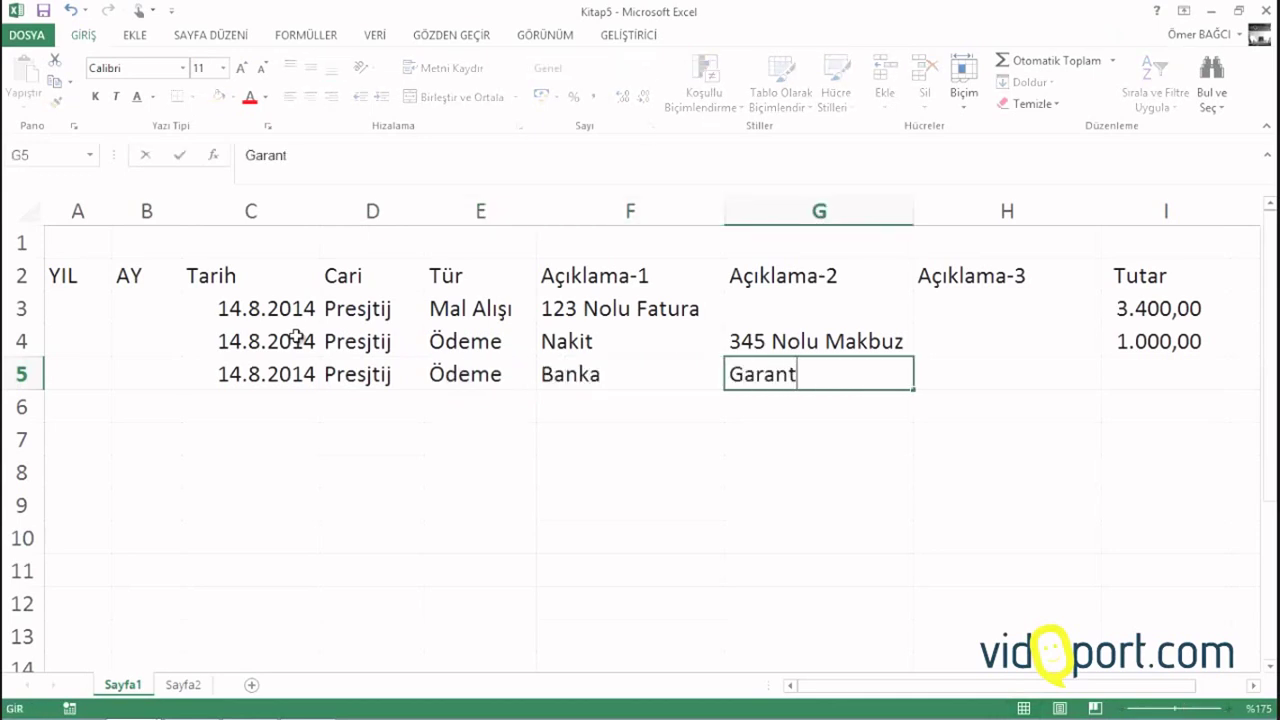
type("nti Bankası")
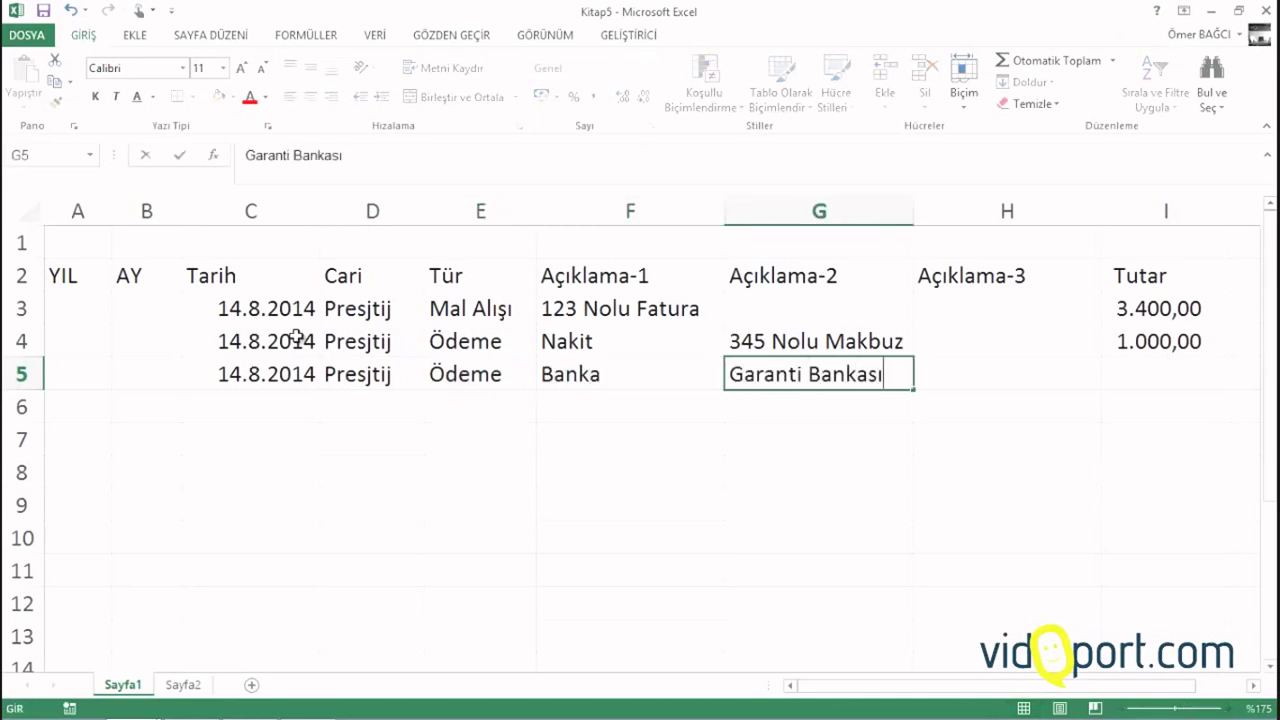
key("Tab")
type("234 nolu")
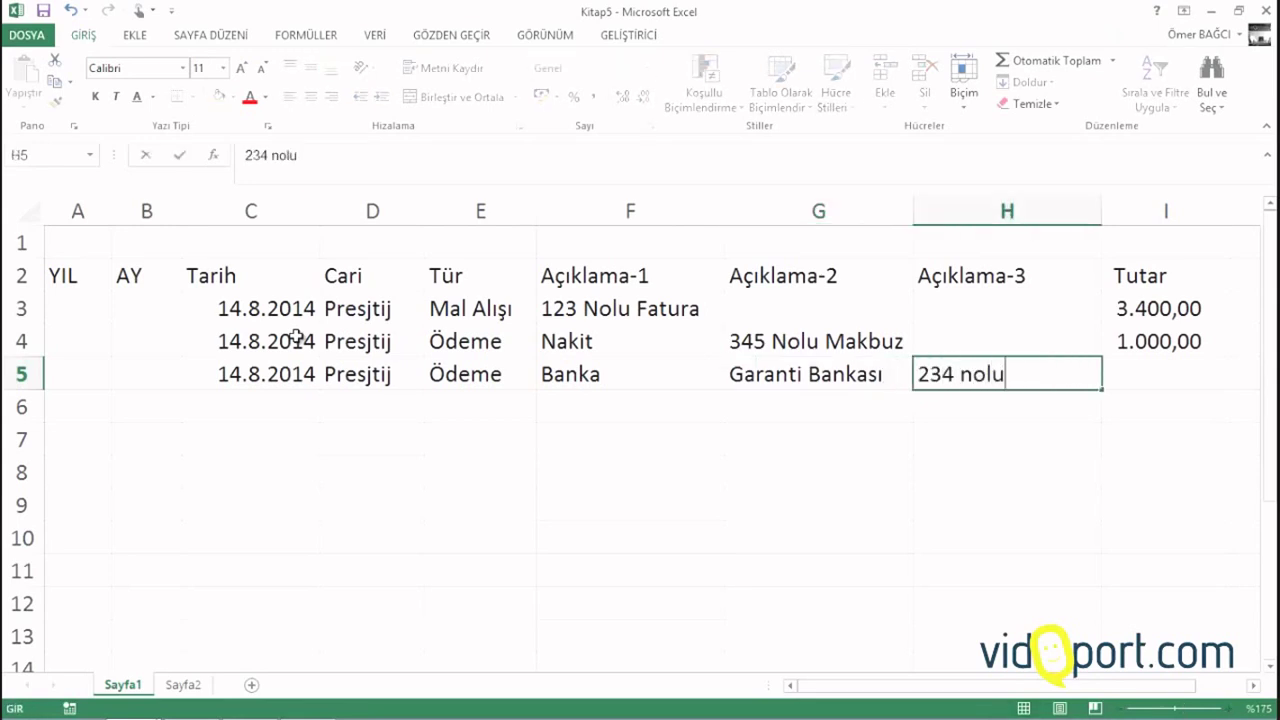
type(" Hesap")
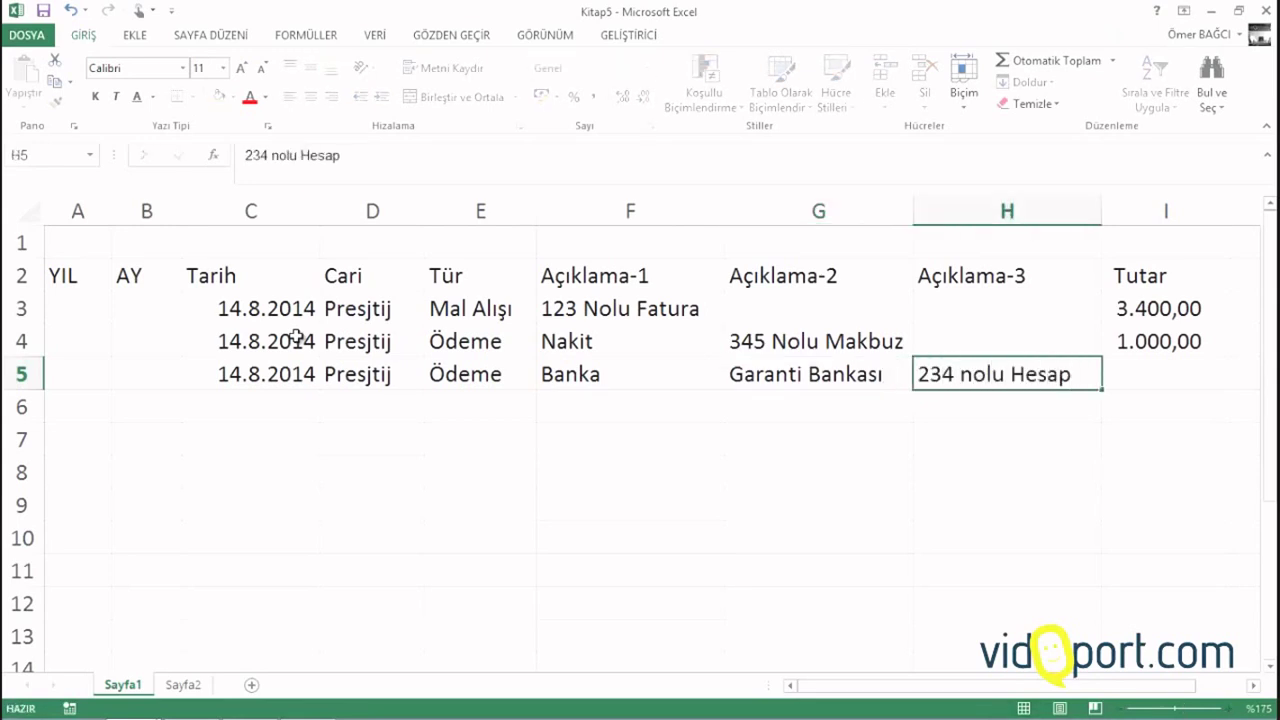
key("Tab")
type("1200")
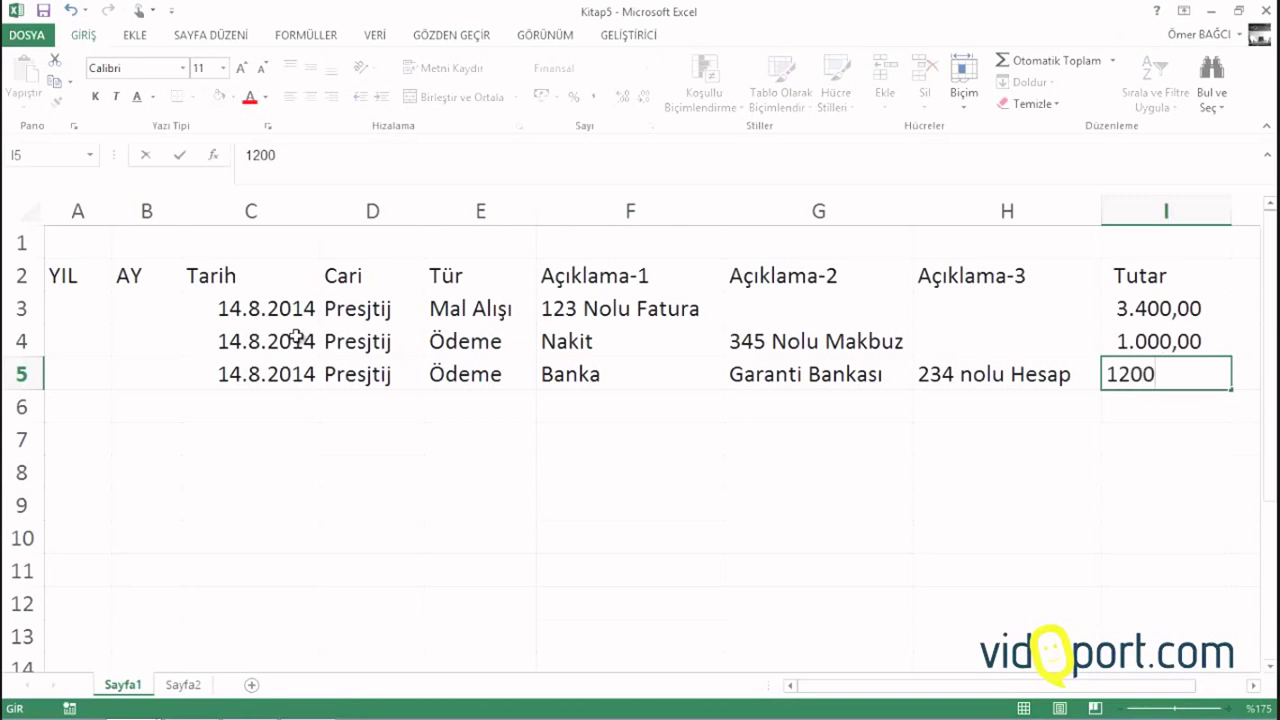
key("Return")
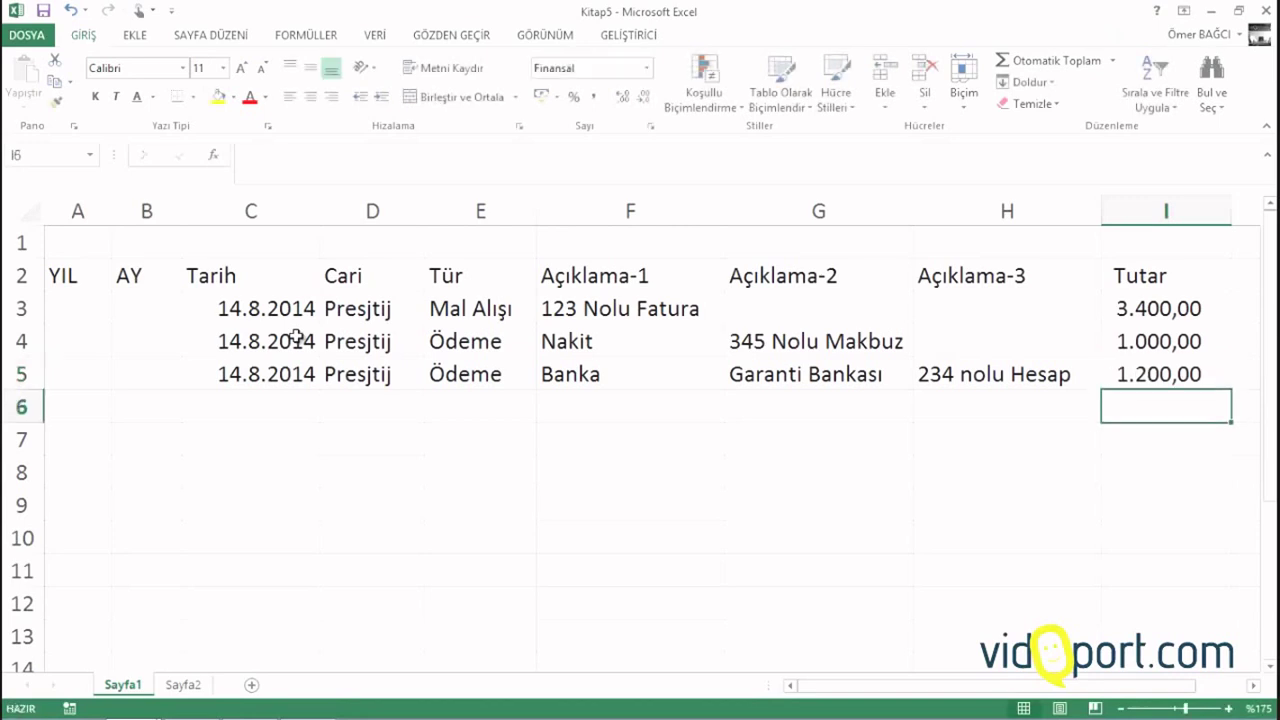
Step: Fill row 6 dated 14.8.2014 as a Presjtij Ödeme by Çek, 324 nolu Çek, amount 600,00
key("Left")
key("Left")
key("Left")
key("Left")
key("Left")
key("Left")
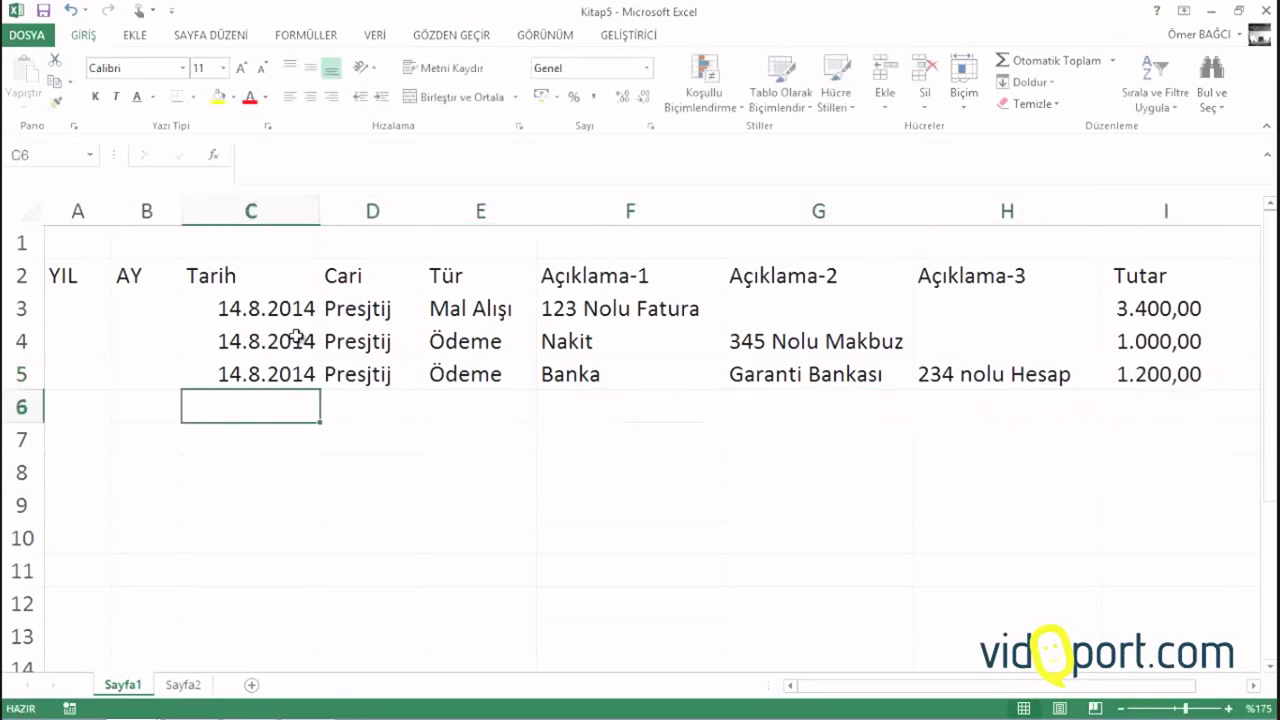
type("14.8.2014")
key("Tab")
type("presjtij")
key("Tab")
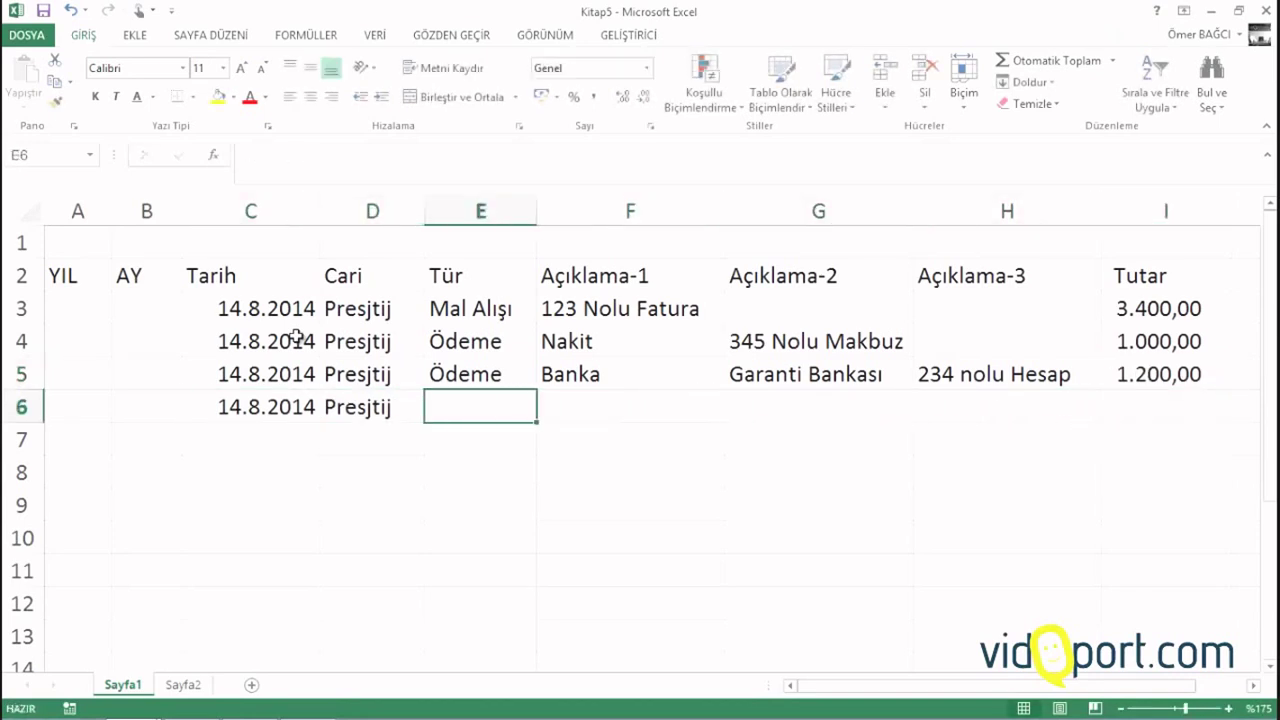
type("ödeme")
key("Tab")
type("Çek")
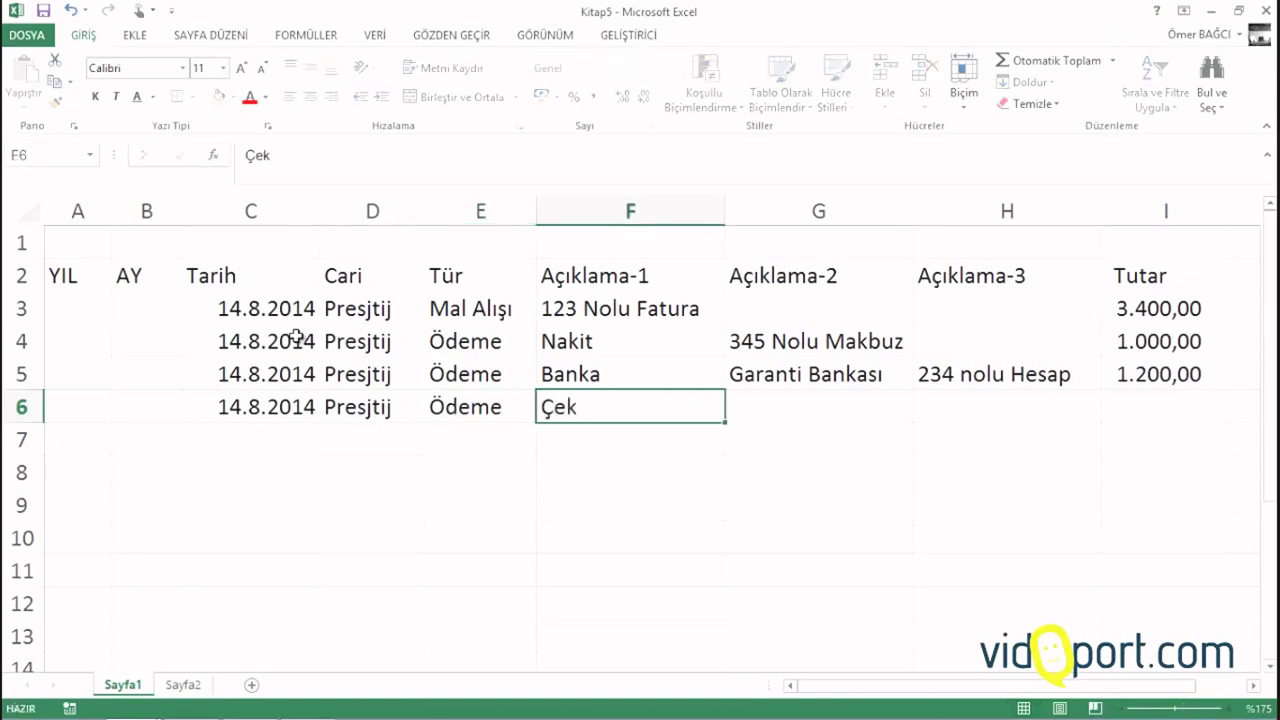
key("Tab")
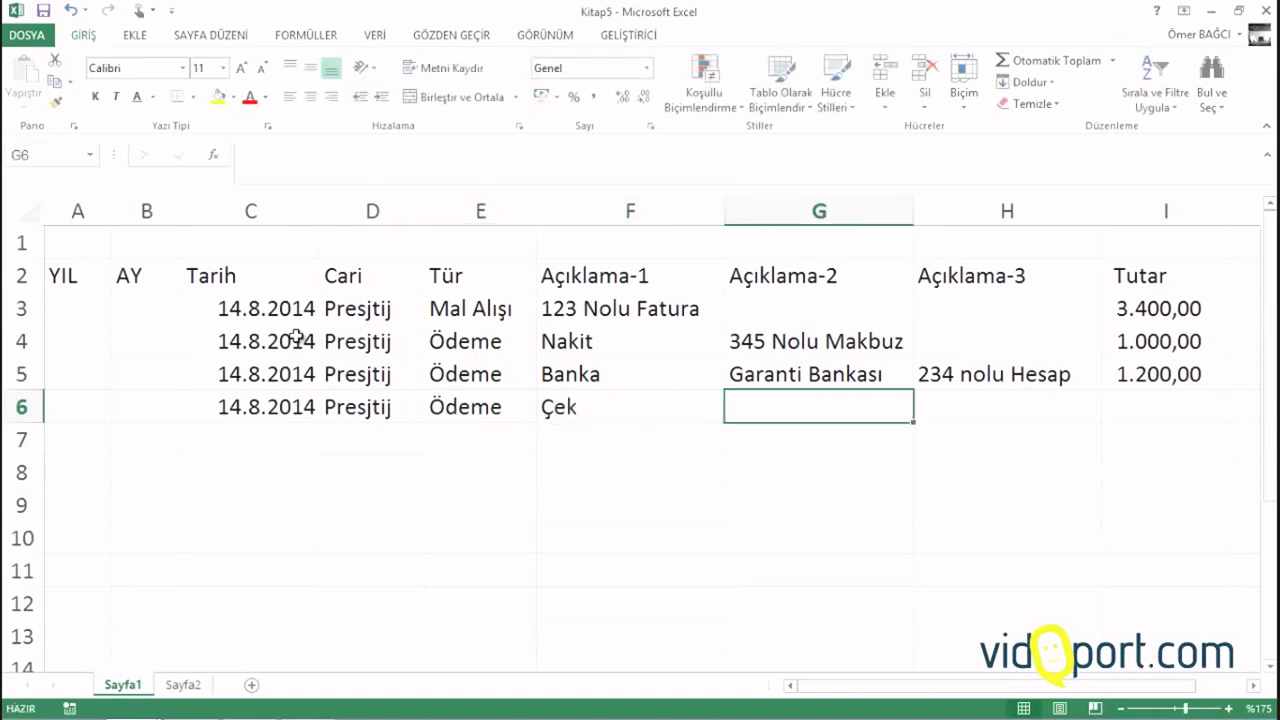
type("K")
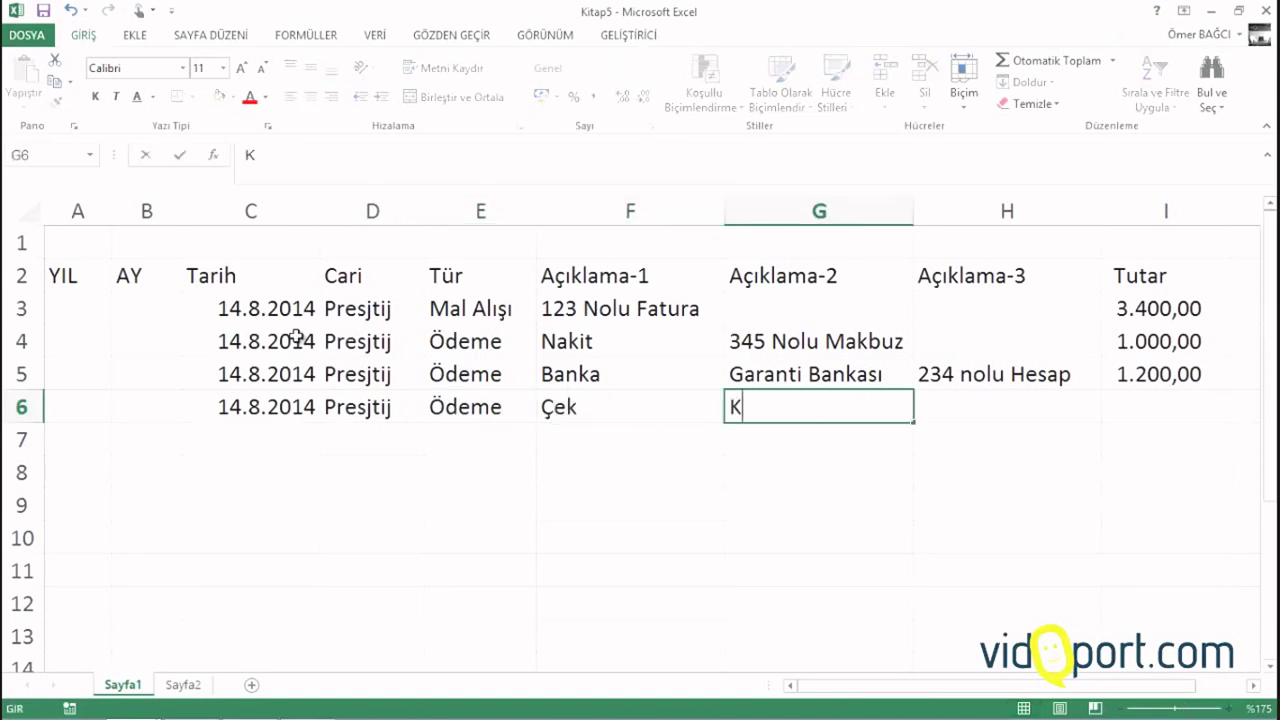
key("BackSpace")
type("324 nolu Çek")
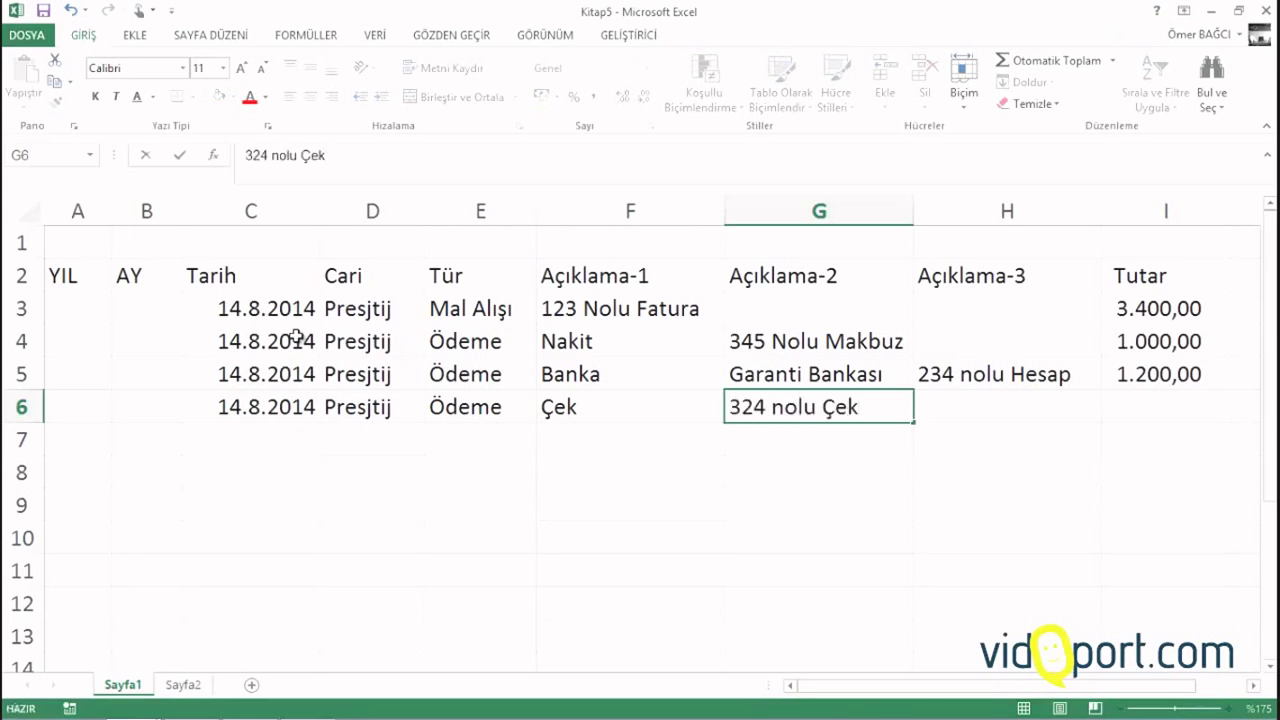
key("Tab")
key("Tab")
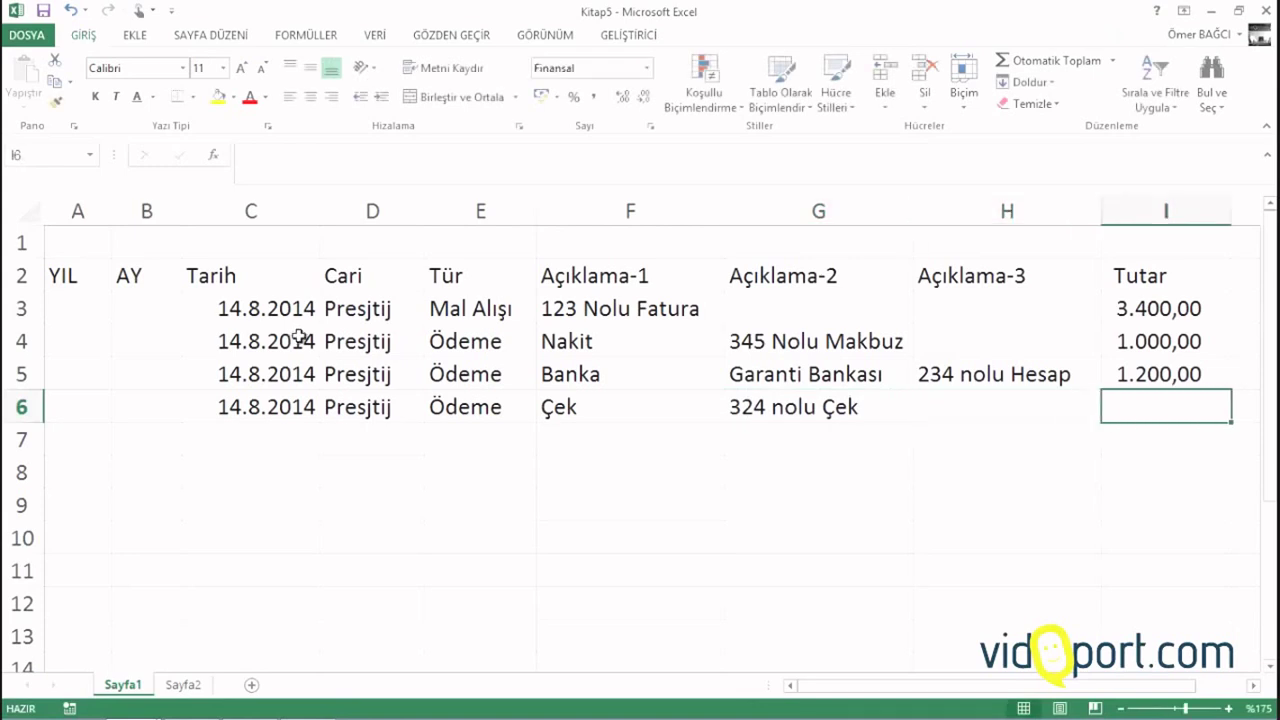
type("600")
key("Return")
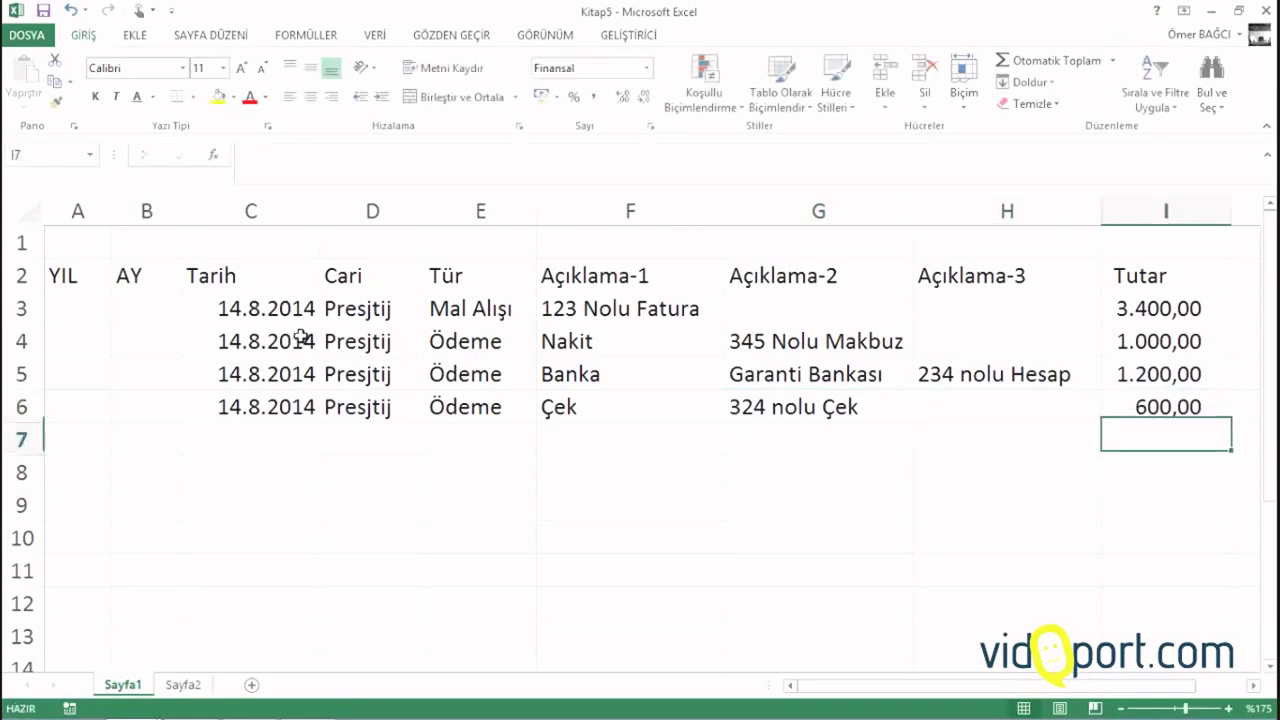
Step: Start row 7 with the date copied from above, Cari Afikir from the list and Tür Mal Alışı
key("Left")
key("Left")
key("Left")
key("Left")
key("Left")
key("Left")
key("Left")
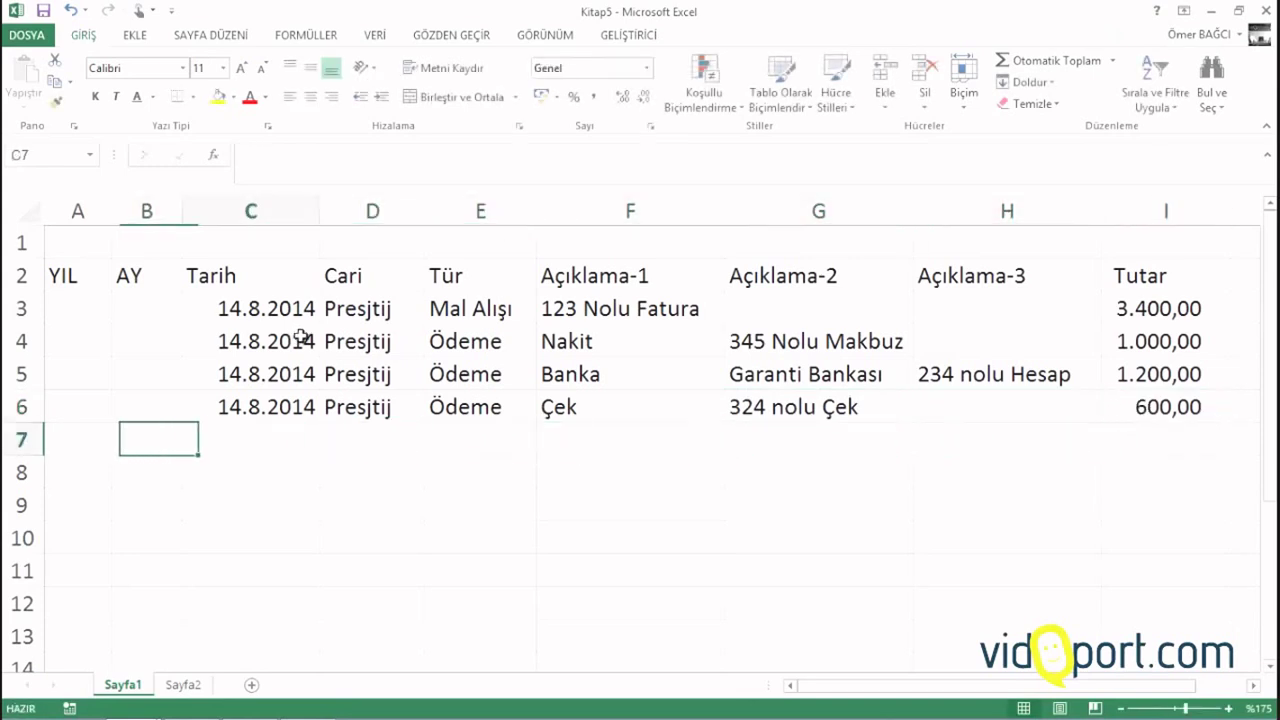
key("Right")
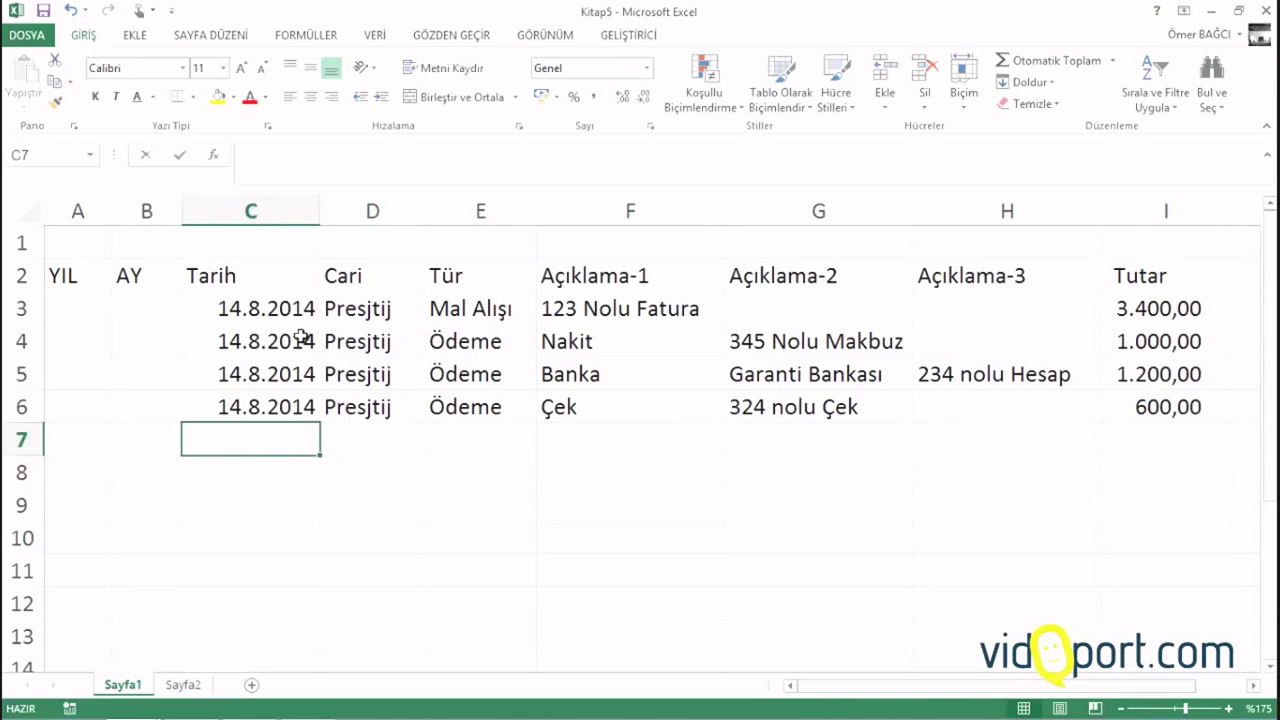
key("ctrl+semicolon")
key("Tab")
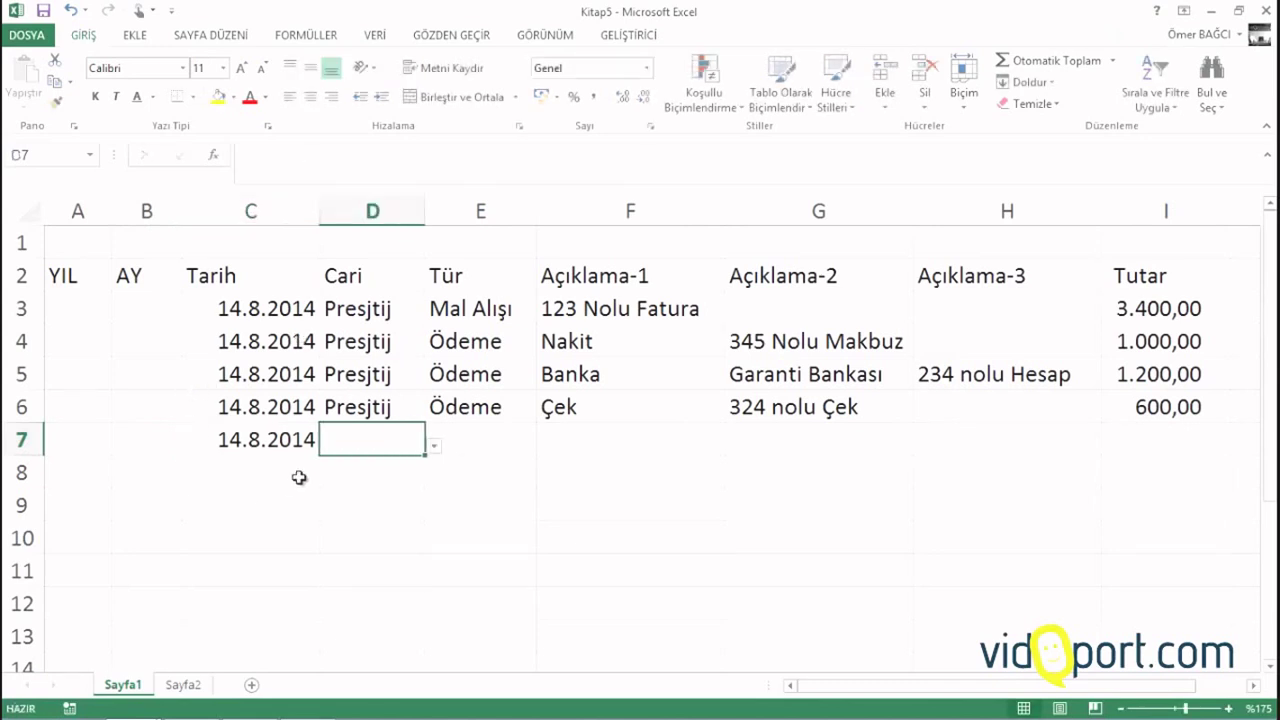
left_click(443, 451)
left_click(414, 438)
left_click(434, 447)
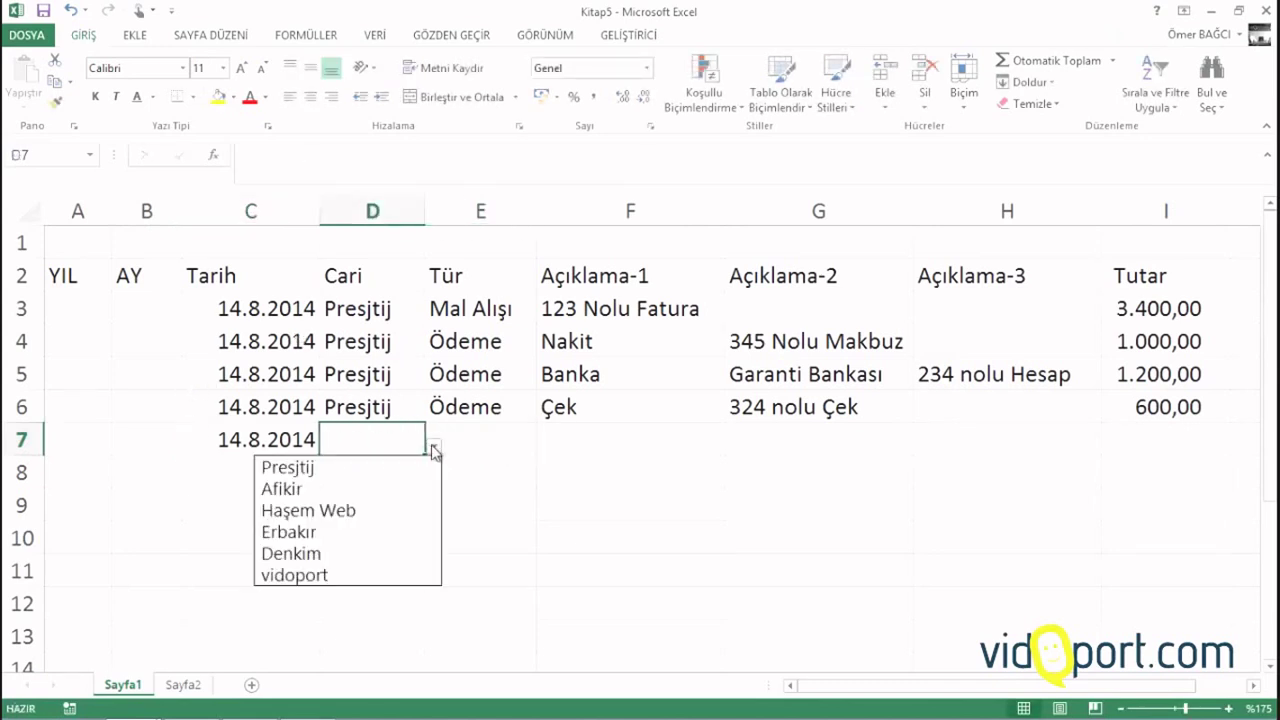
left_click(367, 489)
left_click(486, 438)
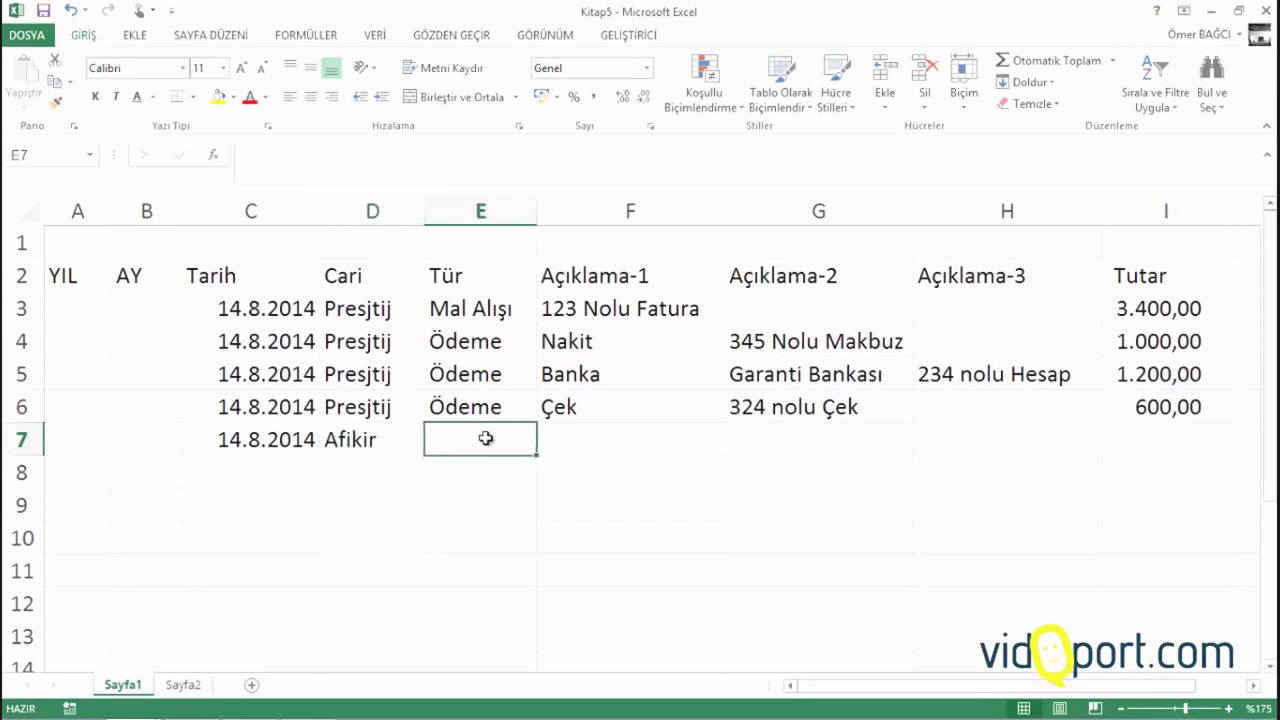
type("Mal Alışı")
key("Tab")
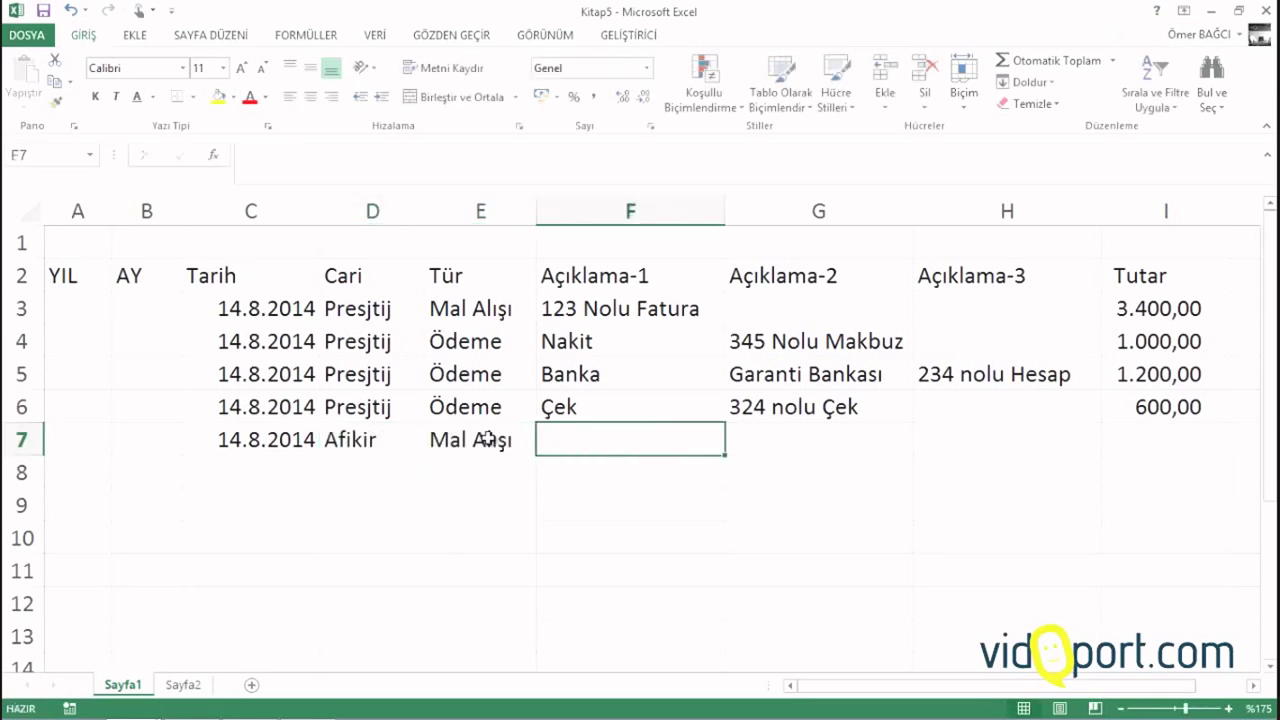
Step: Finish row 7 with 3344 Nolu Fatura, Kurumsal and an amount of 5.000,00
type("3344 Nolu")
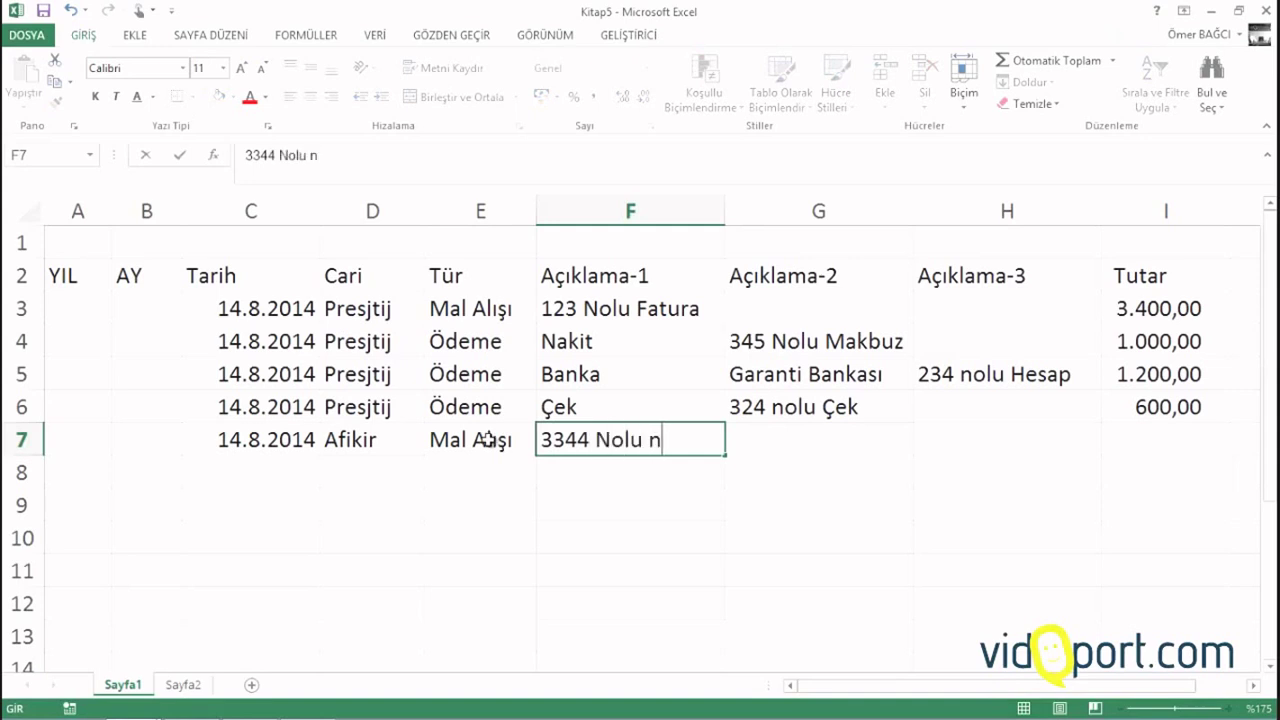
type(" Fatu")
key("BackSpace")
key("BackSpace")
type("tura")
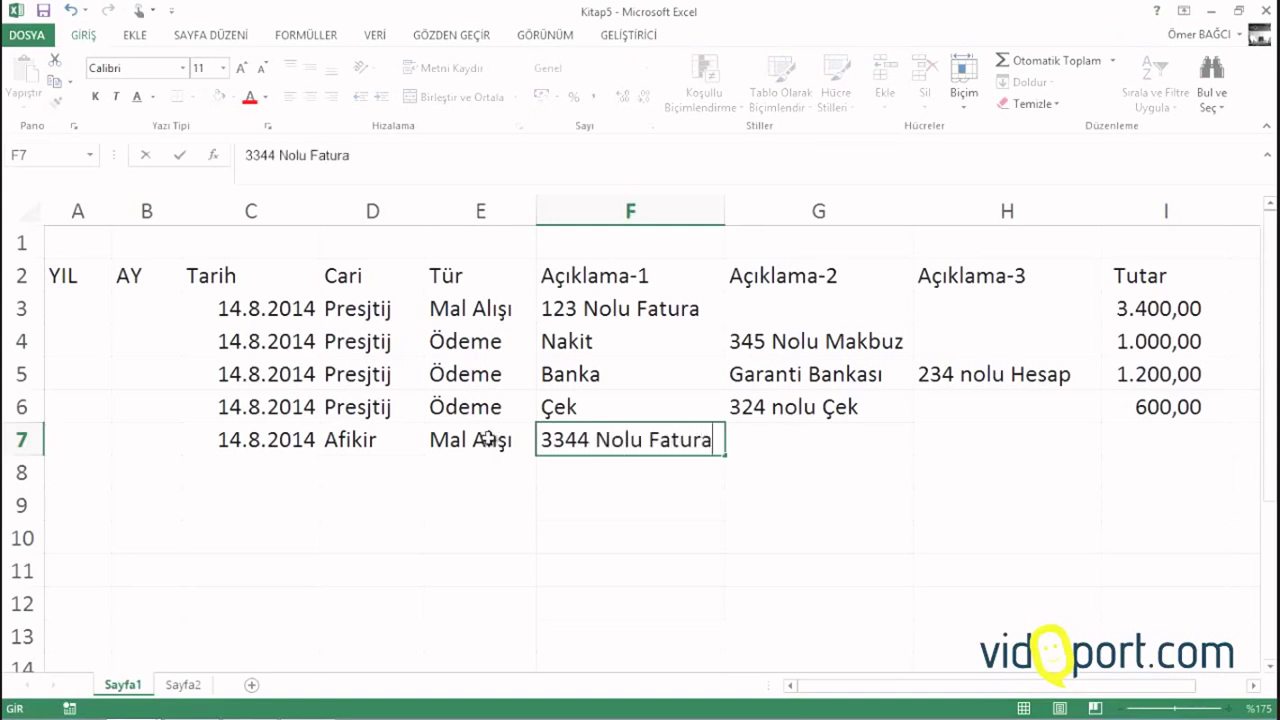
key("Tab")
type("Kurumsal")
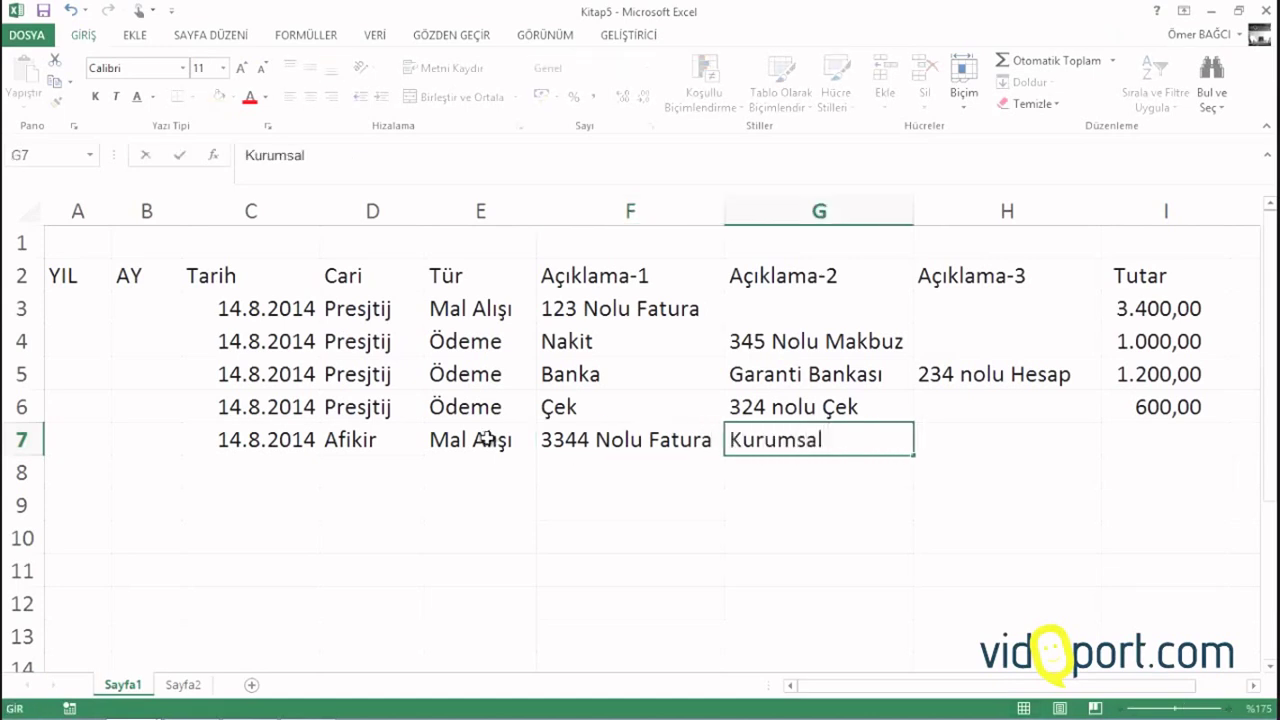
key("Tab")
key("Tab")
type("5000")
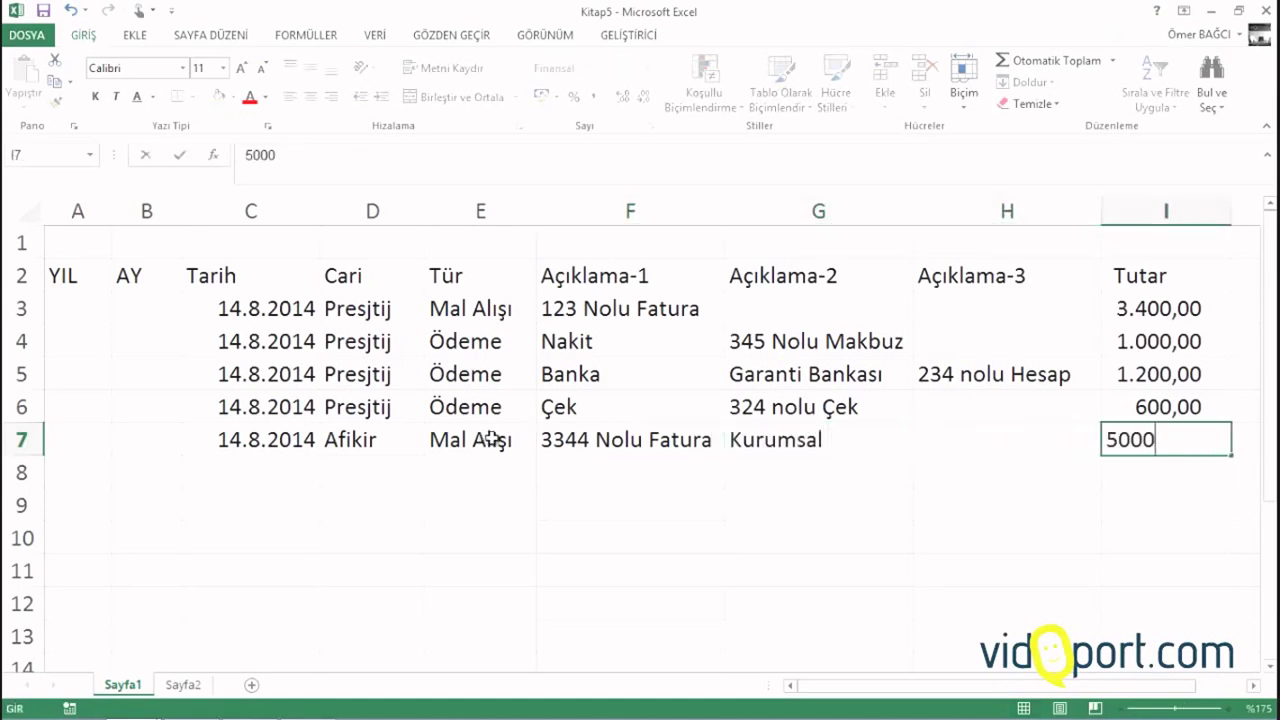
key("Return")
Step: Log row 8 as an Afikir Ödeme by Çek, 345 nolu Çek, amount 3.400,00, copying date and Cari from above
key("Left")
key("Left")
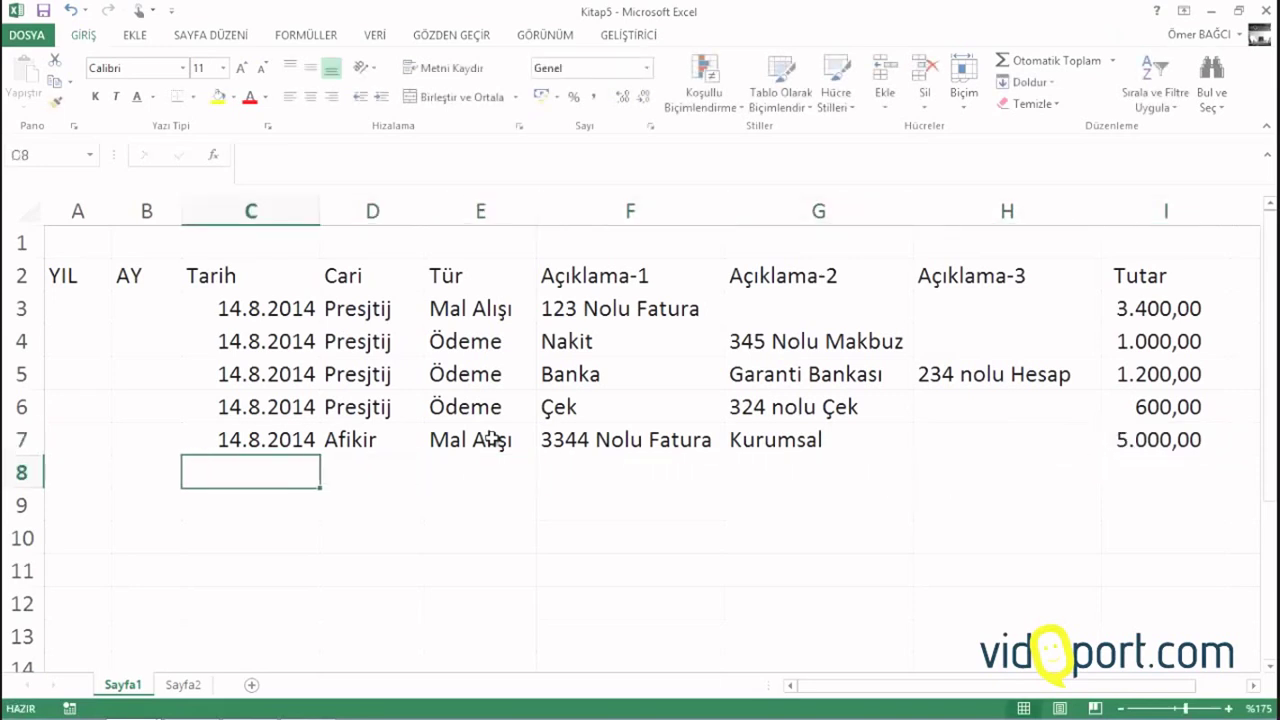
key("ctrl+apostrophe")
key("Tab")
key("ctrl+apostrophe")
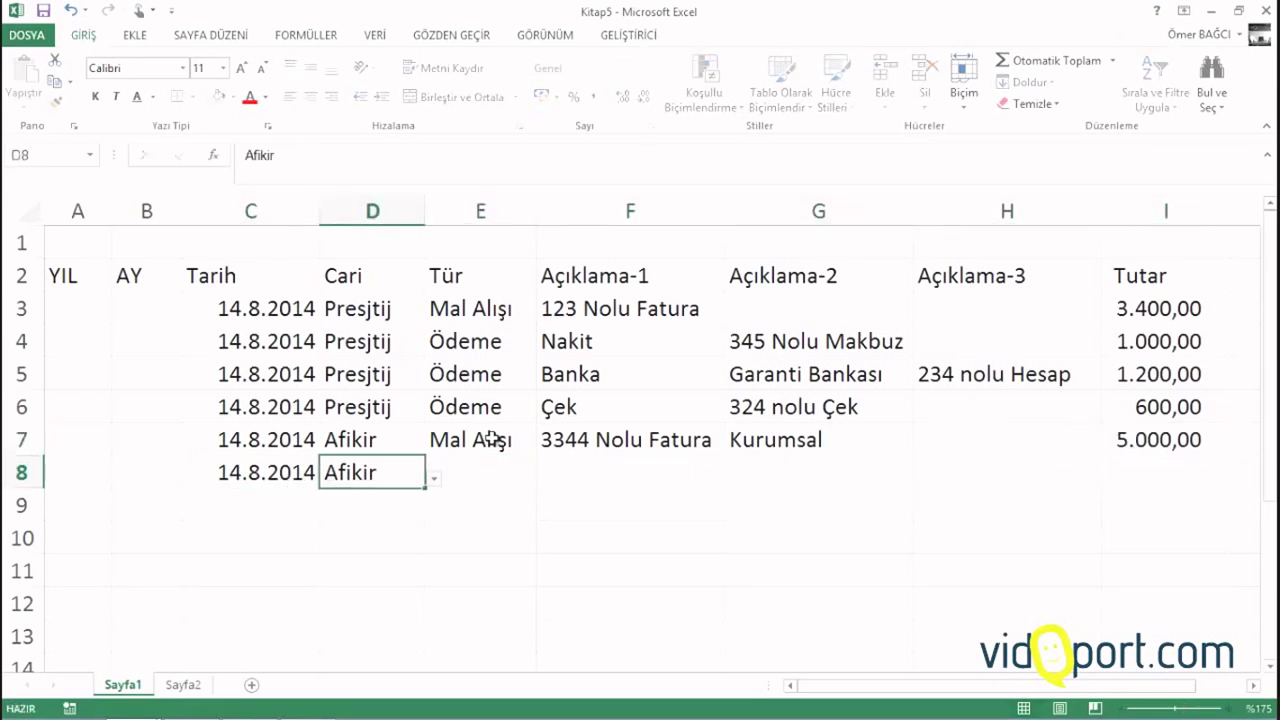
key("Tab")
type("ödeme")
key("Tab")
type("çek")
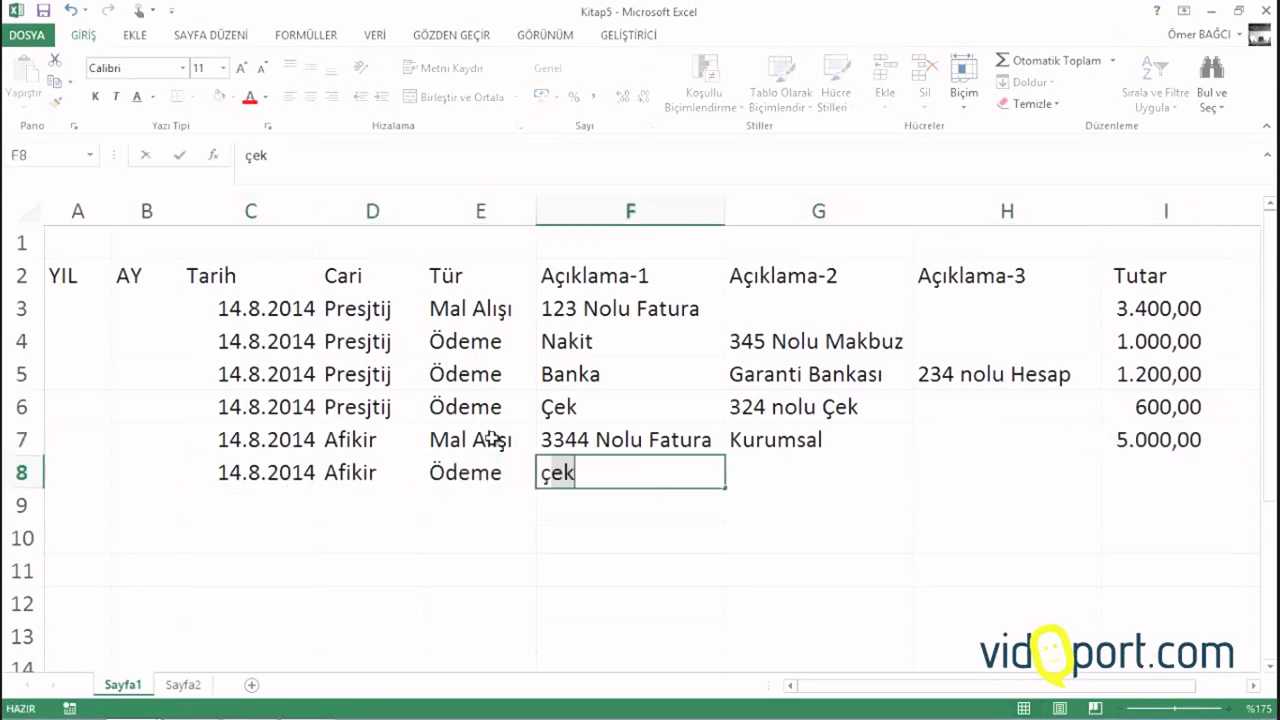
key("Tab")
type("345")
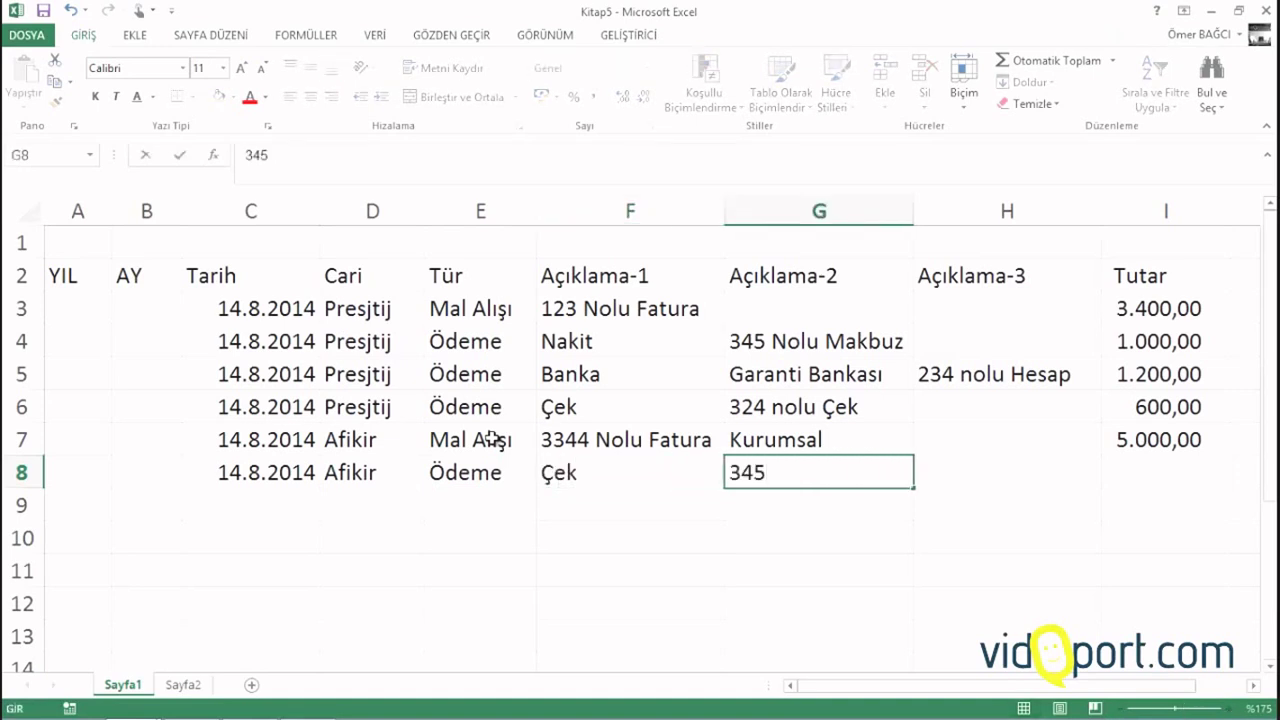
type(" nolu ")
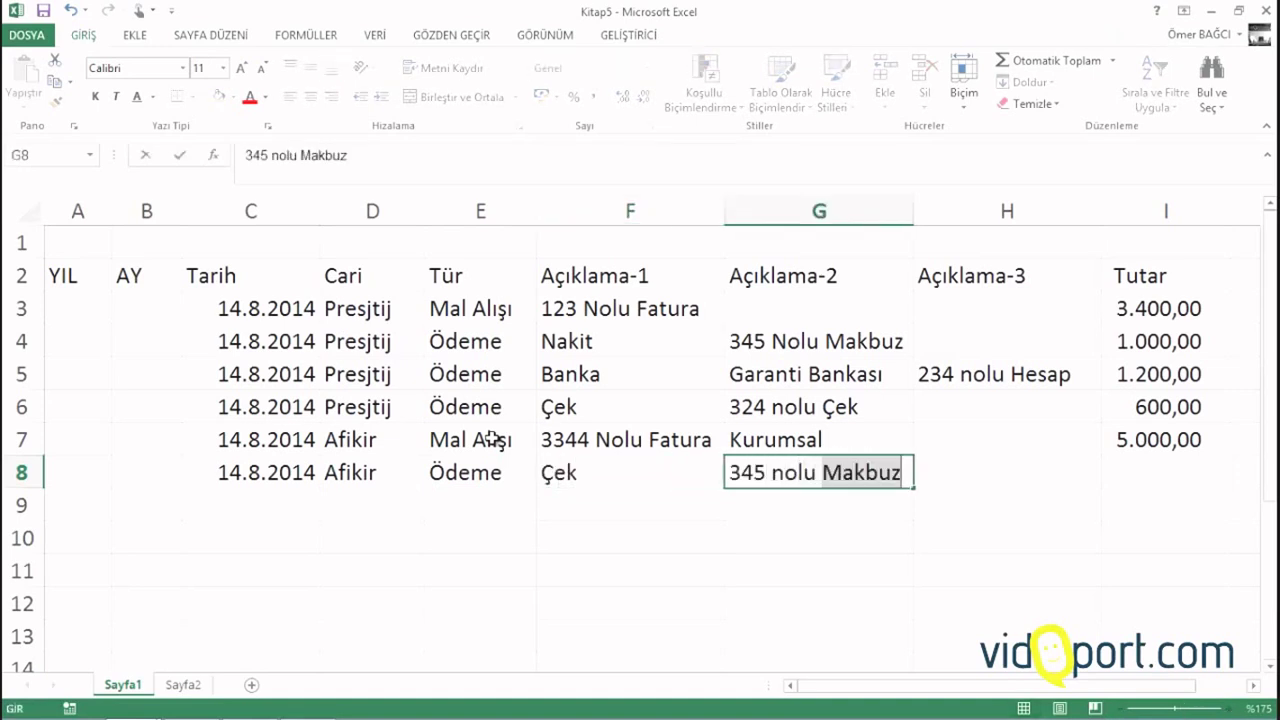
type("Çek")
key("Tab")
key("Tab")
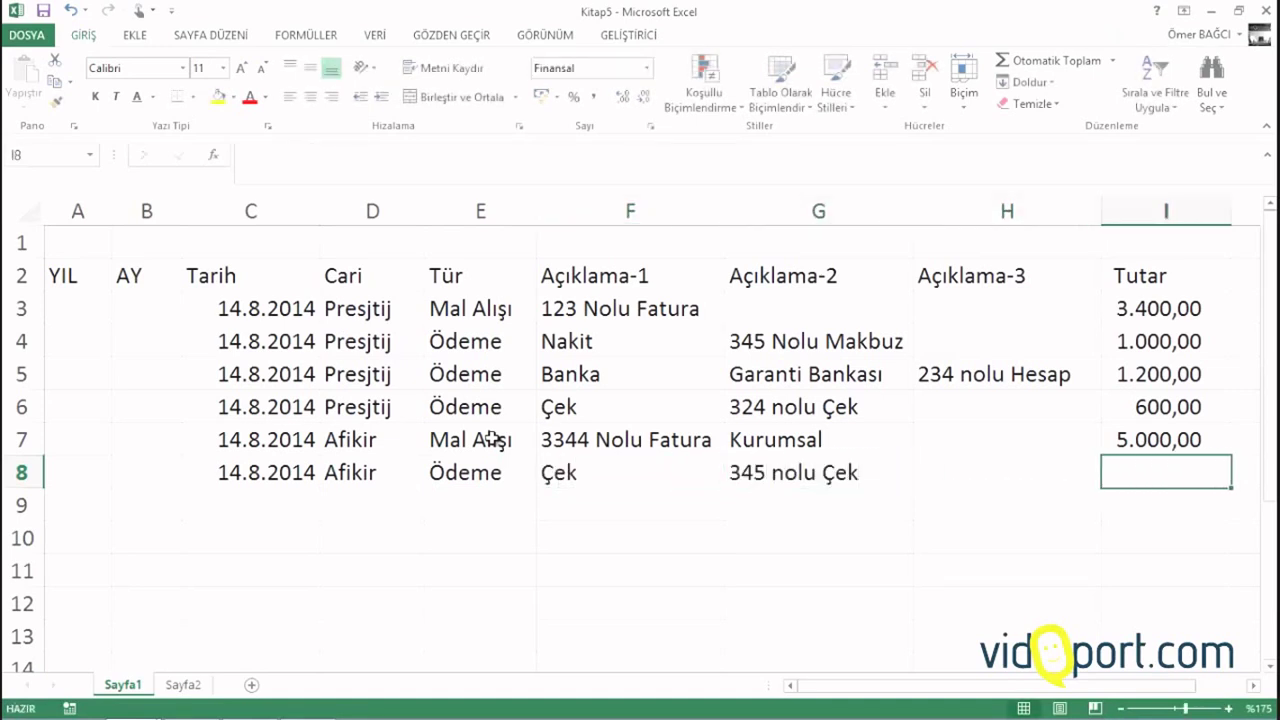
type("34")
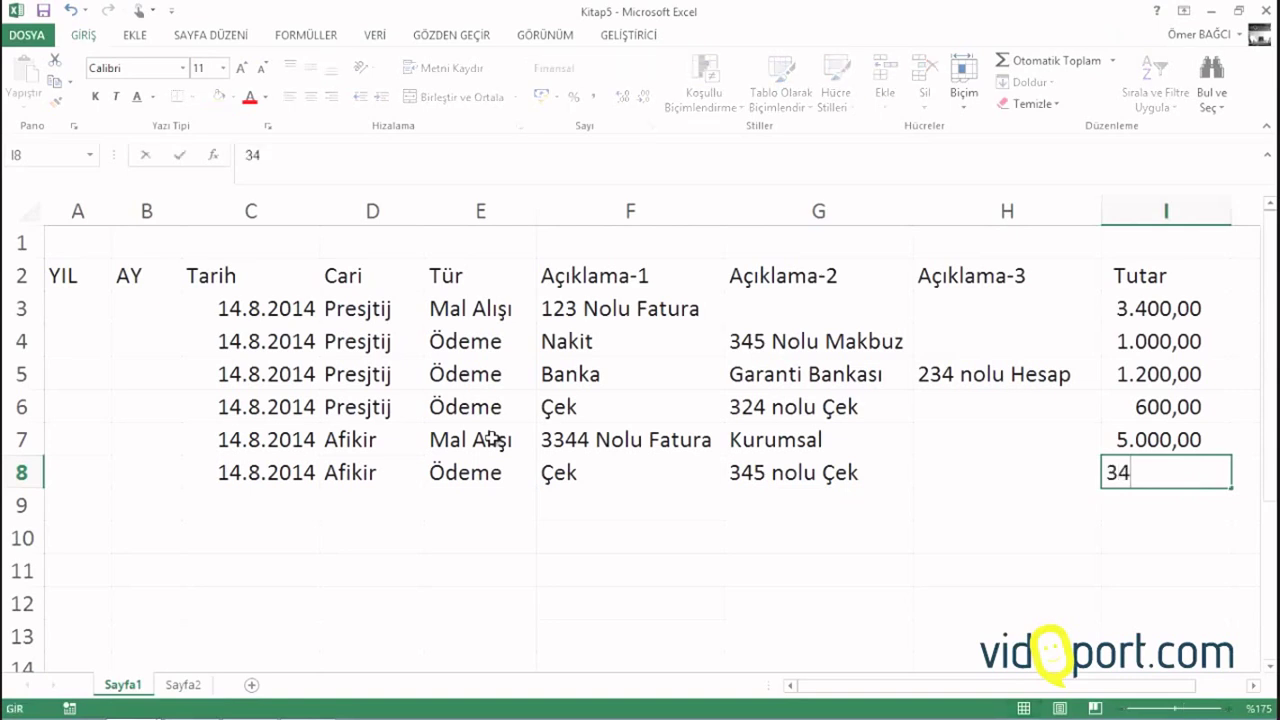
type("00")
key("Return")
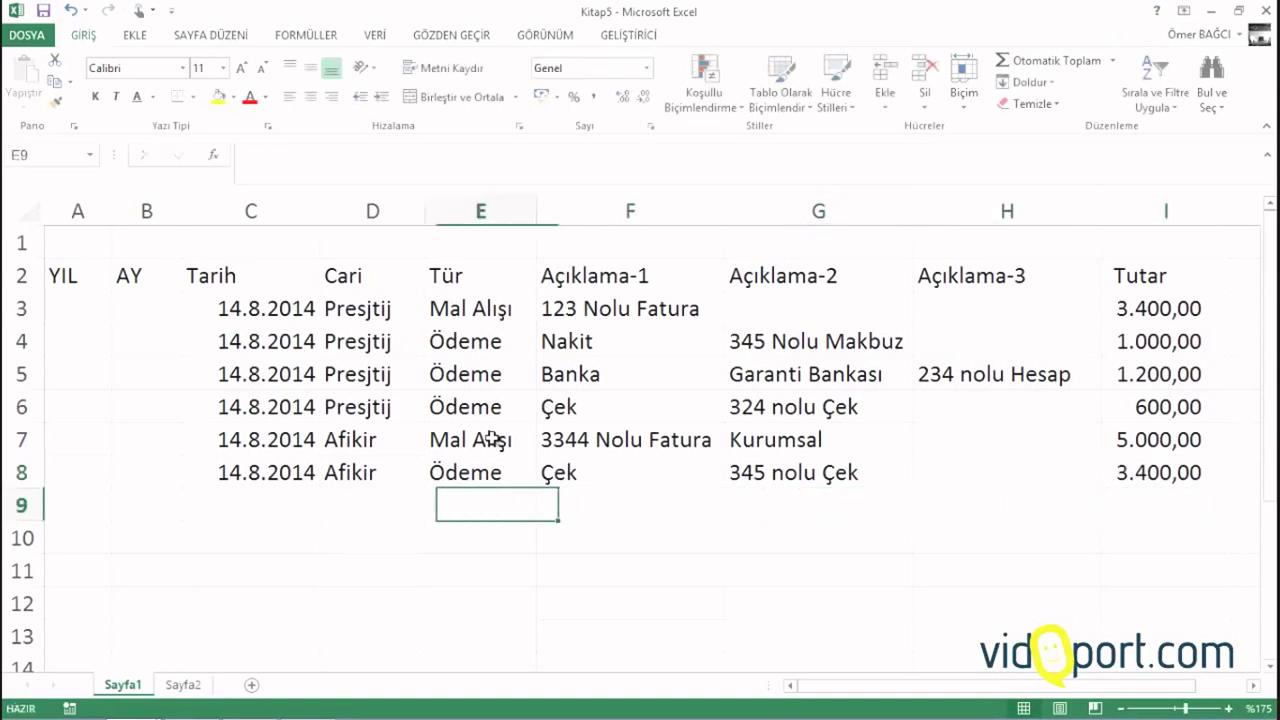
Step: Log row 9 dated 14.8.2014 as an Afikir Ödeme, Nakit, 909 nolu makbuz, amount 1.000,00
type("14.8.2014")
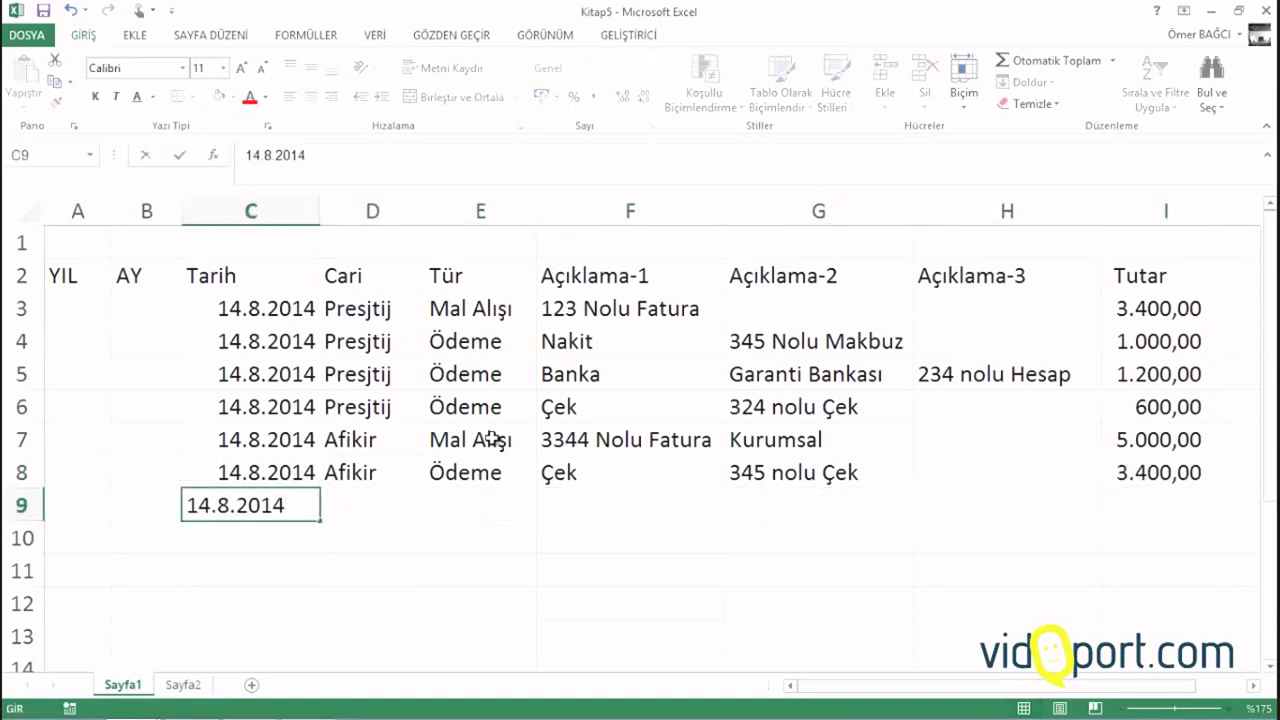
key("Tab")
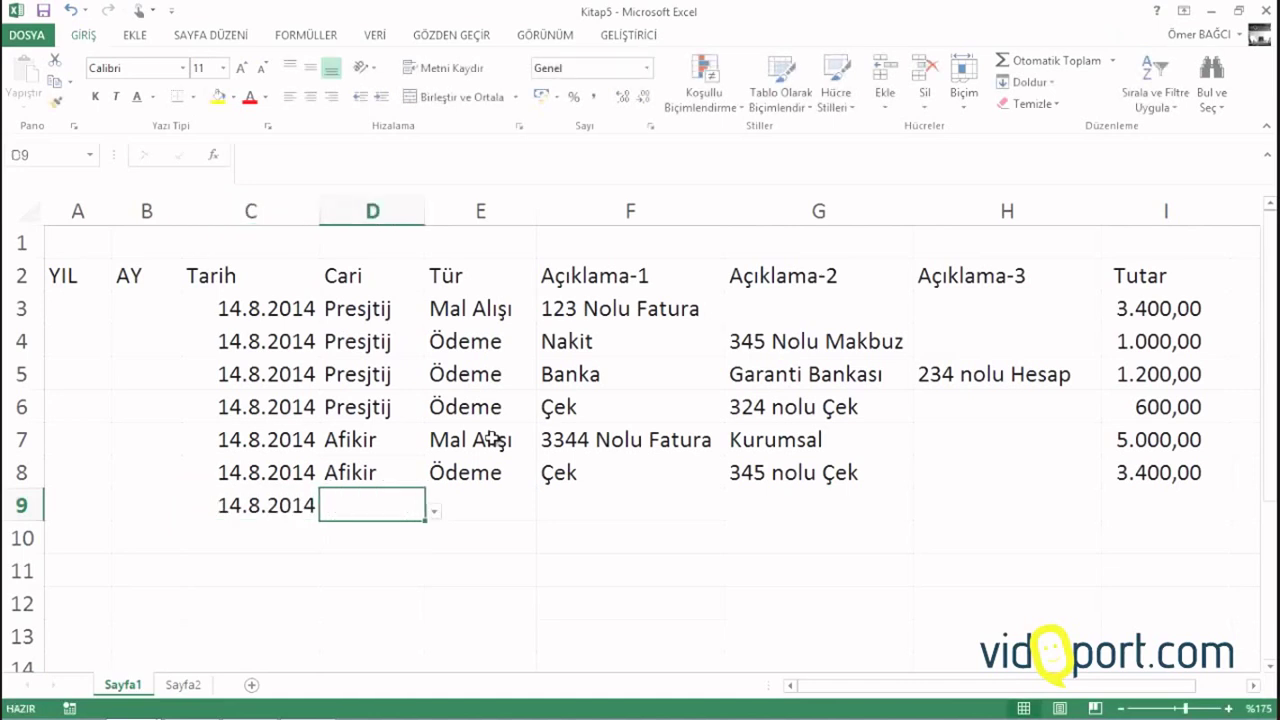
type("afikir")
key("Tab")
type("ö")
key("Tab")
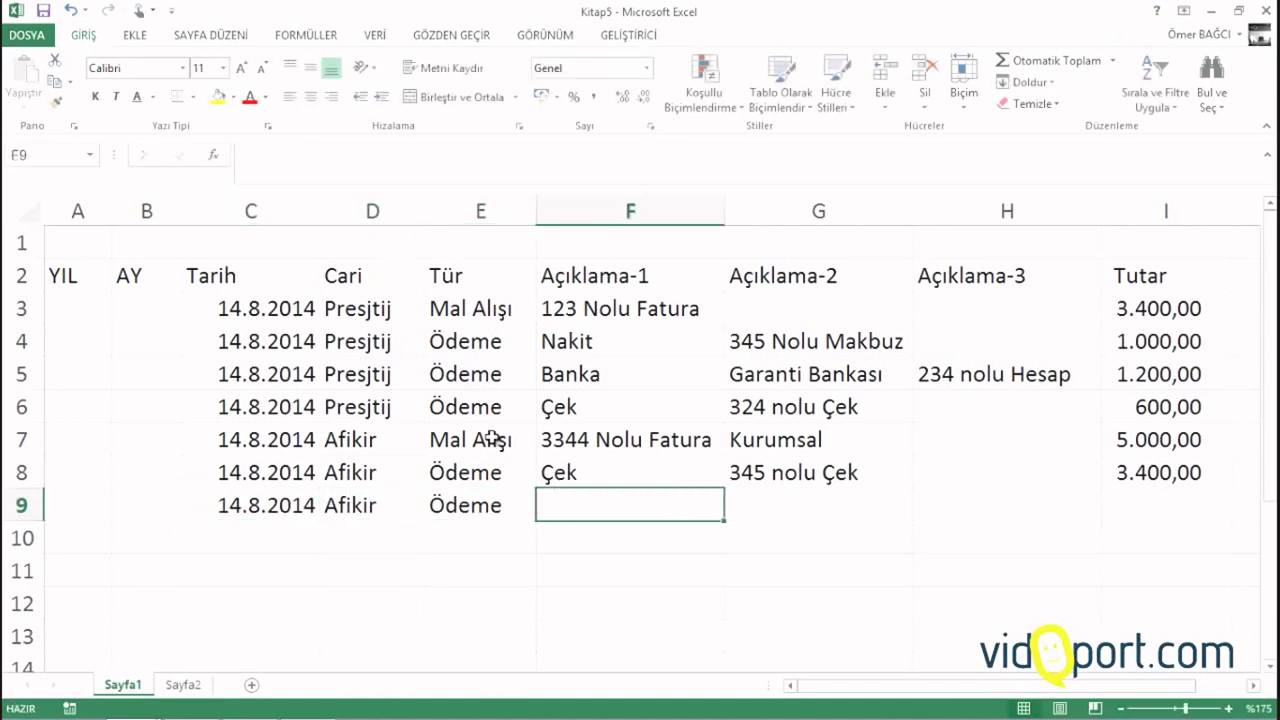
type("n")
key("Tab")
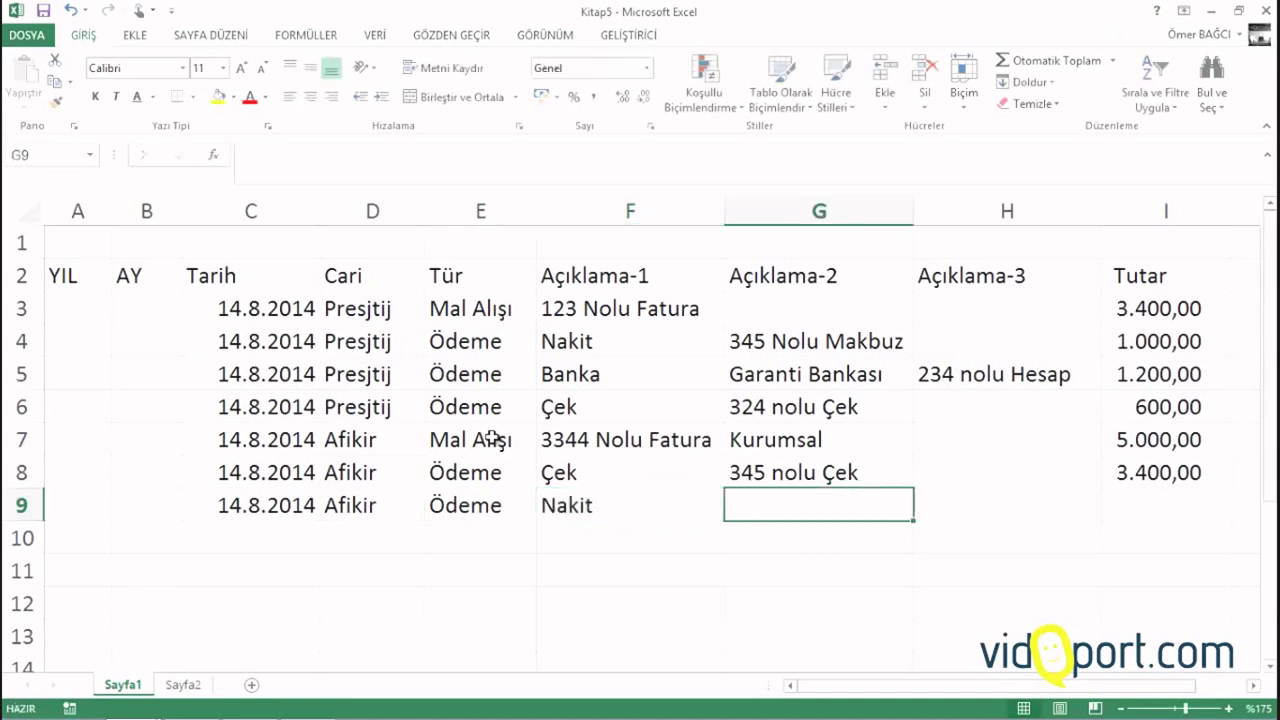
type("909")
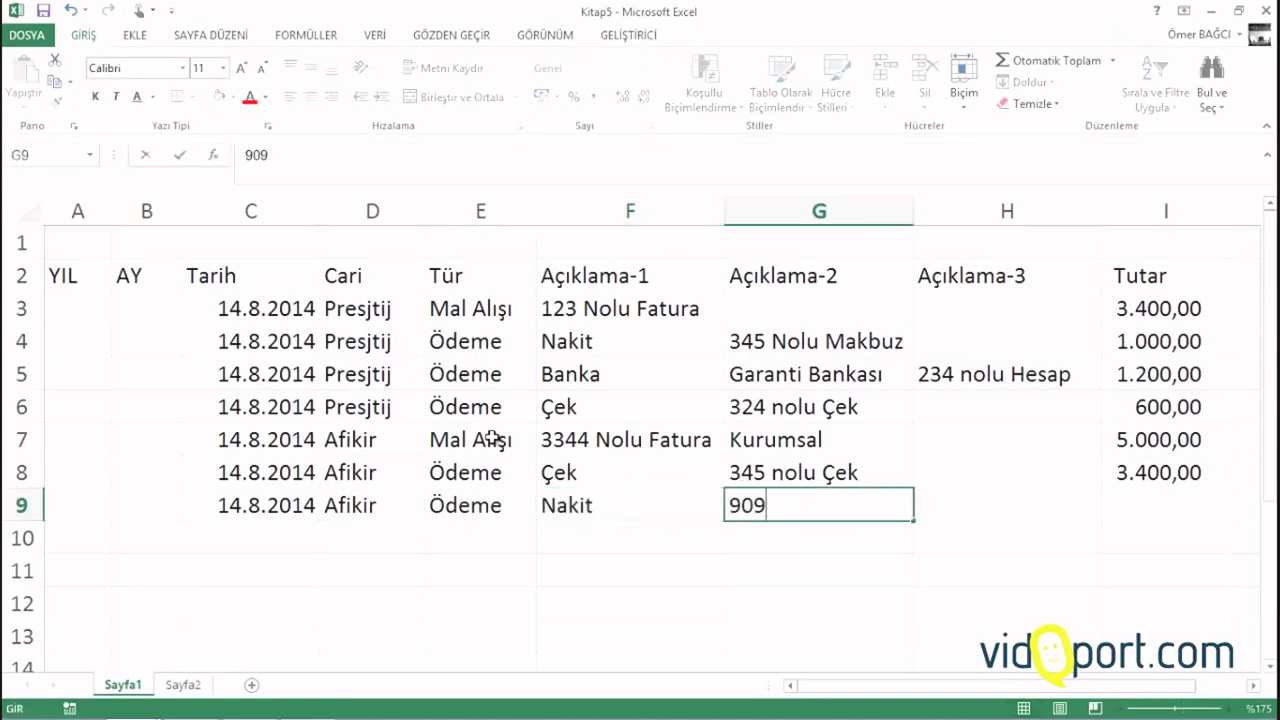
type(" nolu makbu")
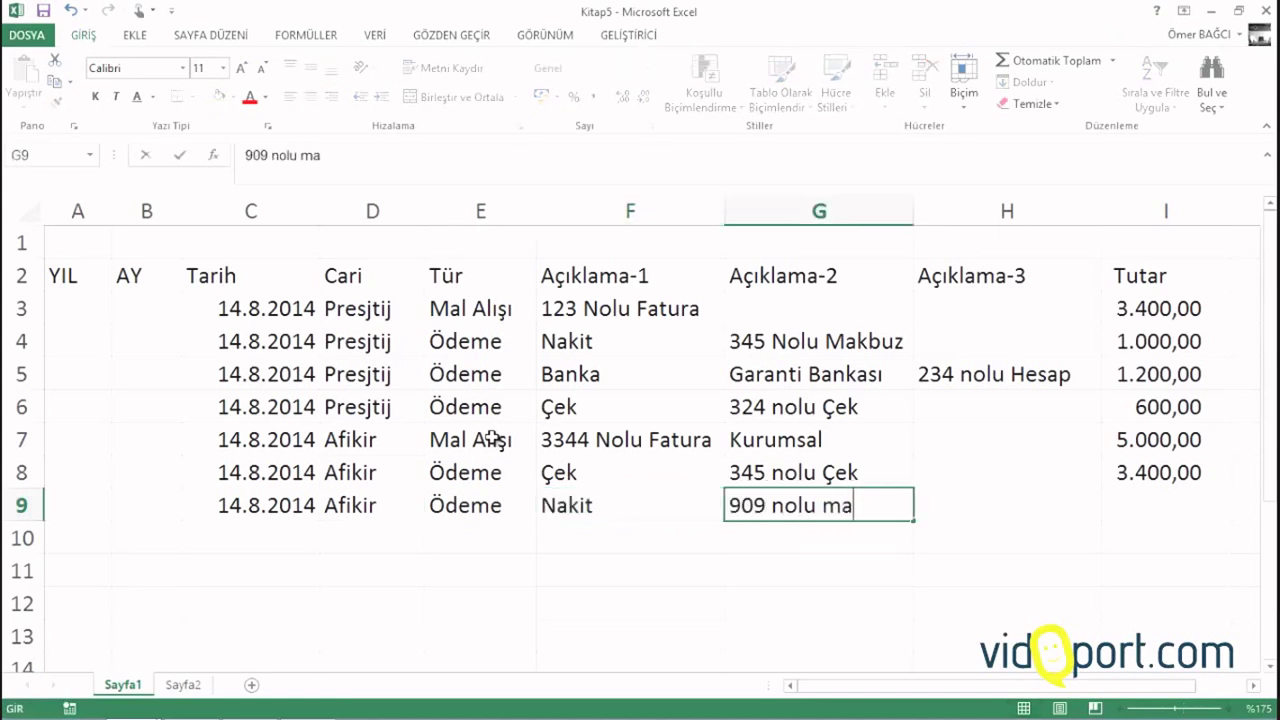
key("Tab")
key("Tab")
type("1000")
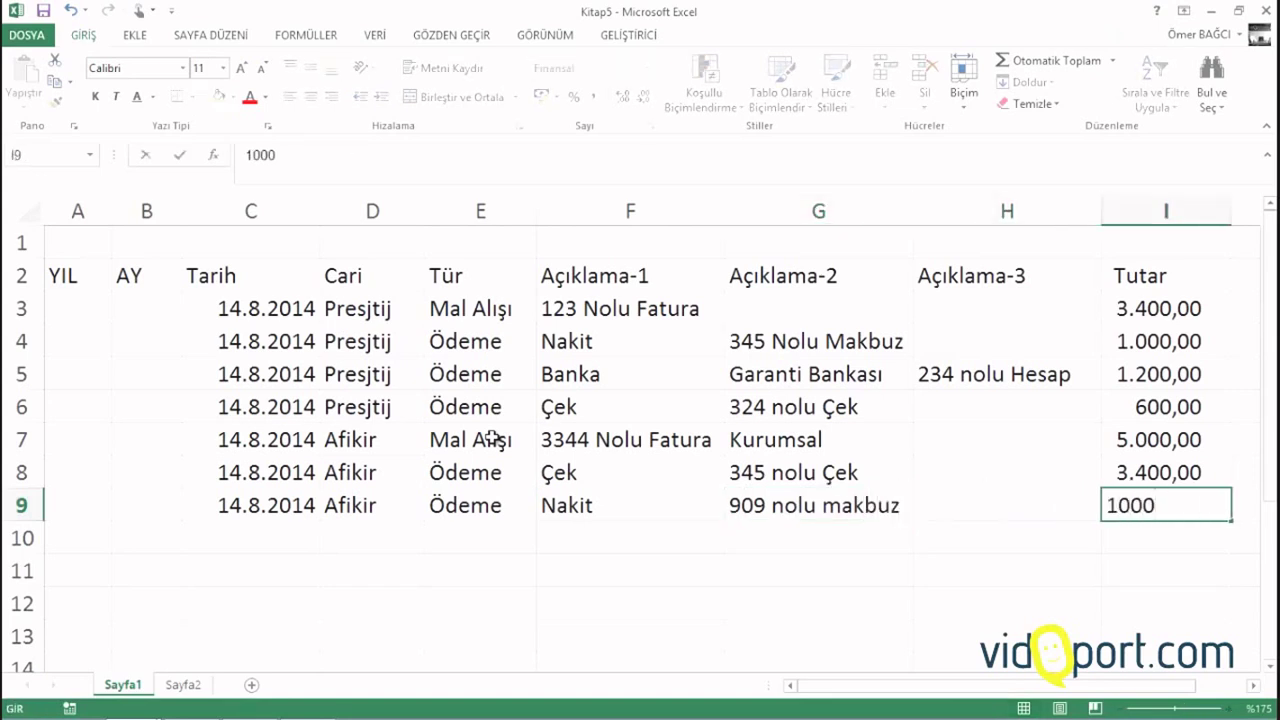
key("Return")
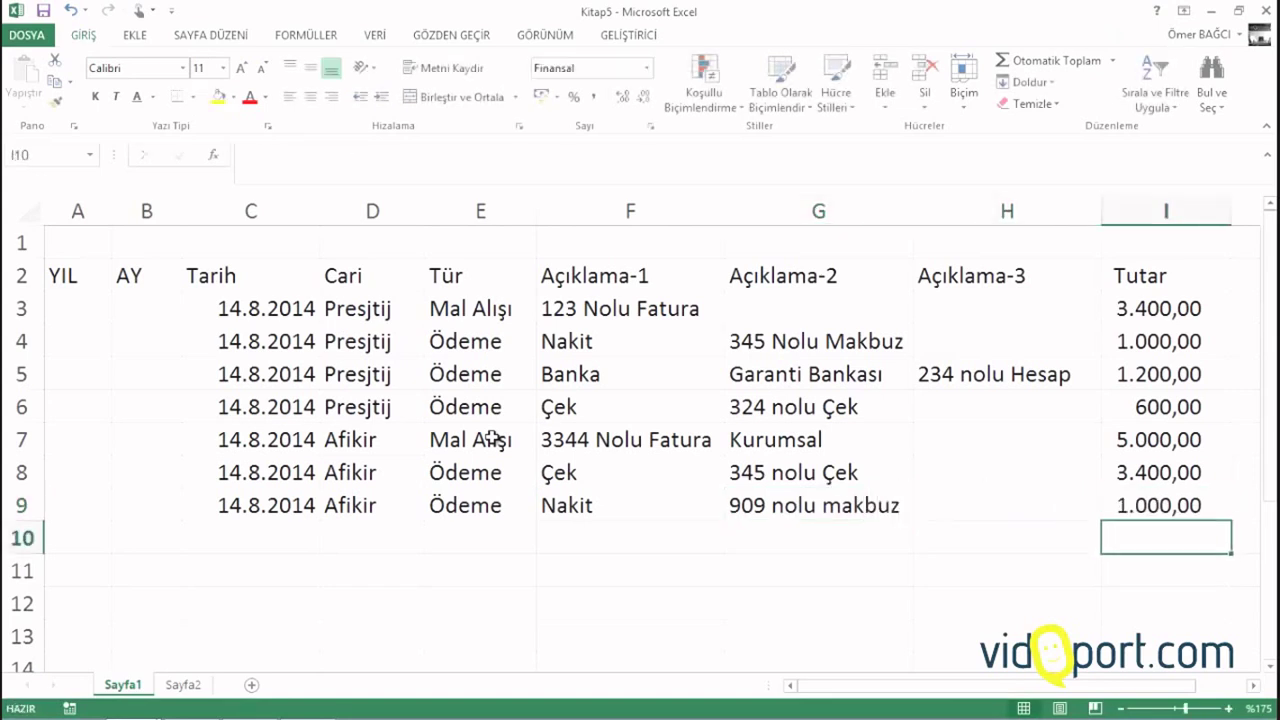
key("Left")
key("Left")
key("Left")
key("Left")
key("Left")
key("Left")
key("Left")
key("Left")
Step: Enter =YIL(C3) in A3 and =AY(C3) in B3 to derive year and month from Tarih
key("Up")
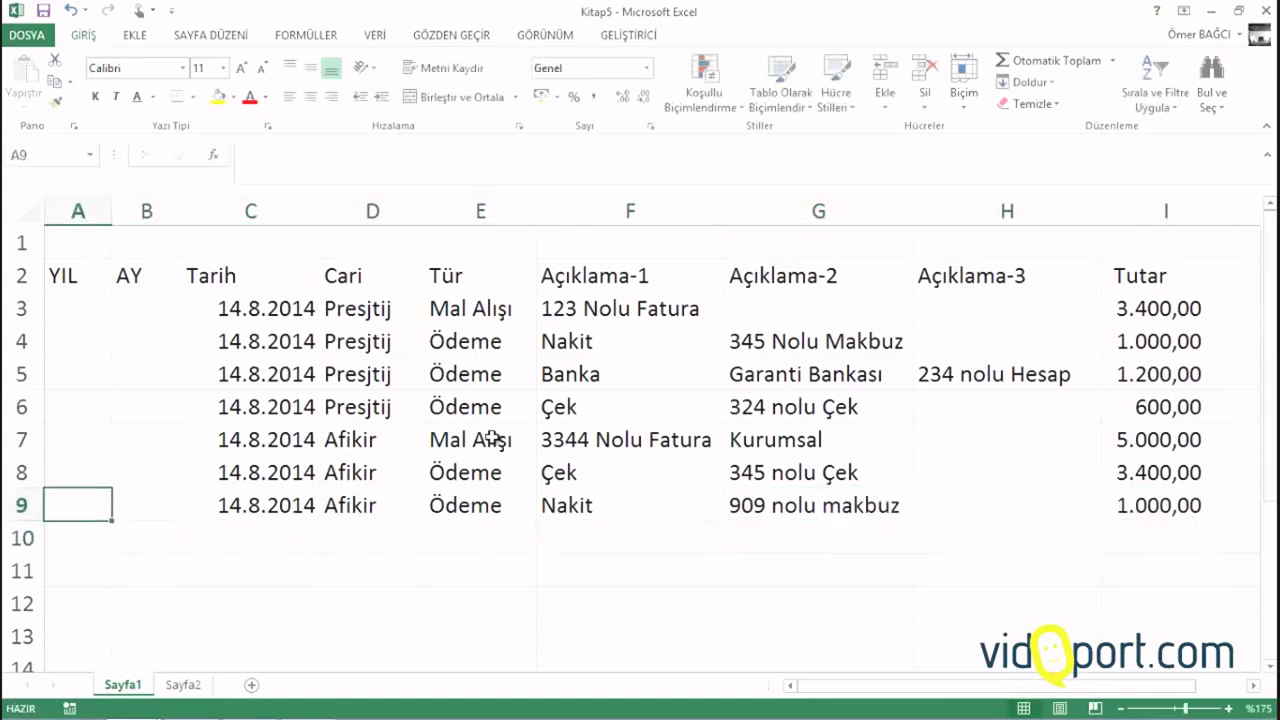
key("Up")
key("Up")
key("Up")
key("Up")
key("Up")
key("Up")
key("Up")
key("Up")
key("Down")
key("Down")
type("=")
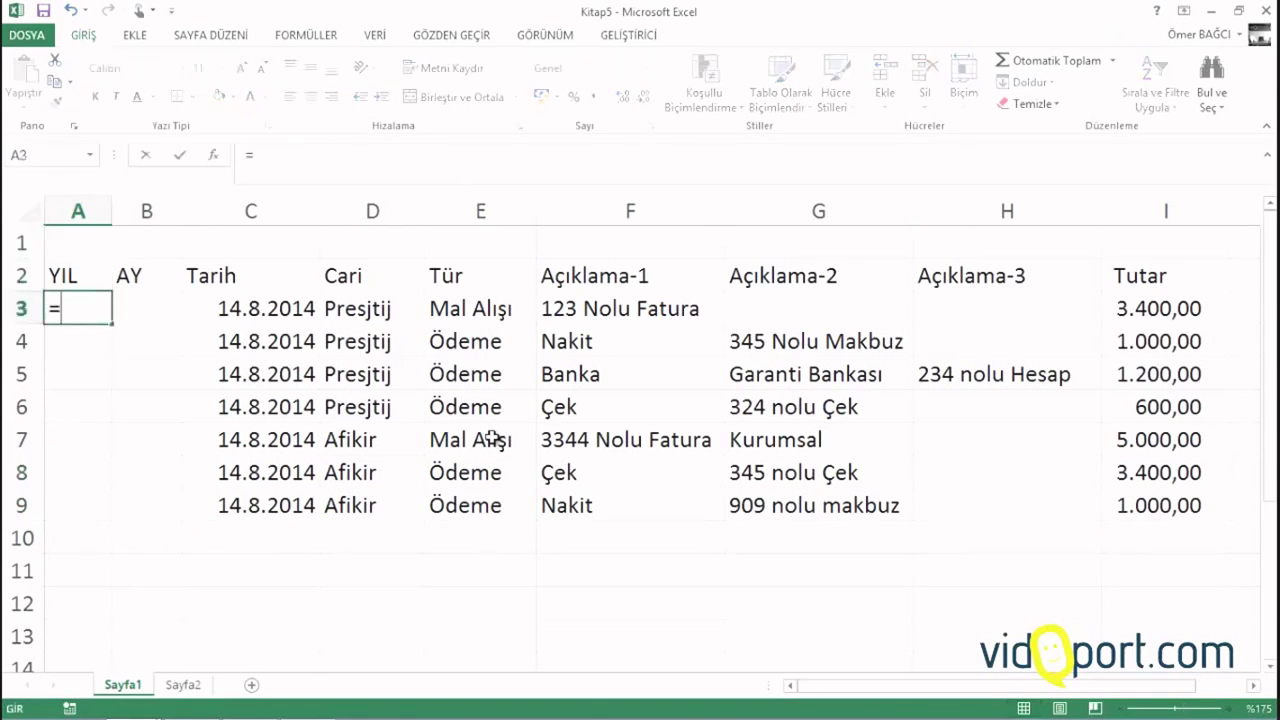
type("yıl(")
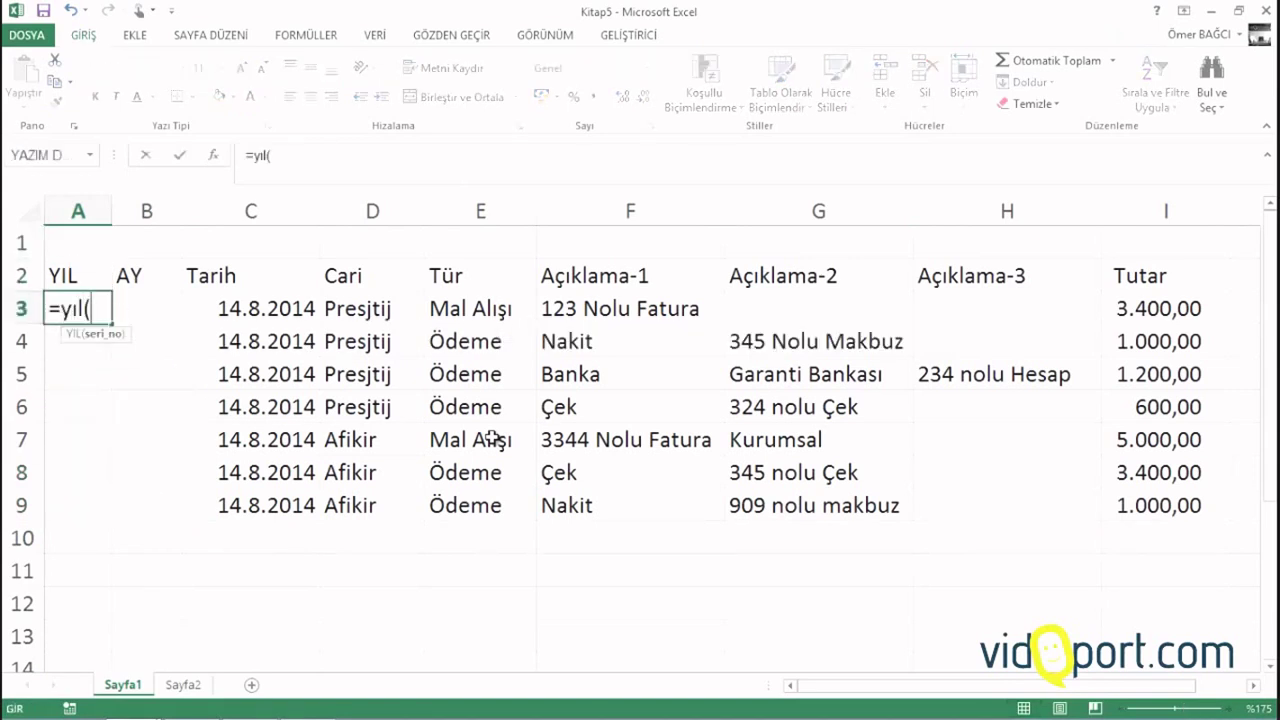
key("Right")
key("Right")
key("Return")
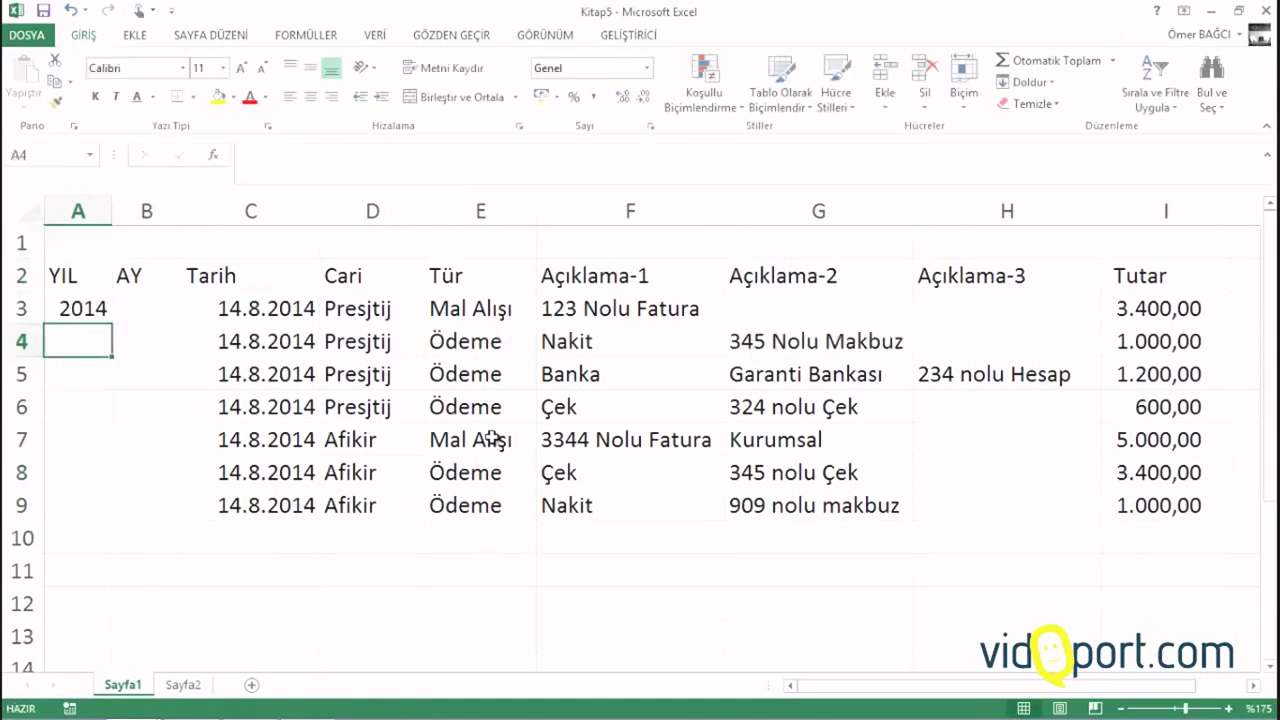
key("Up")
key("Right")
type("=ay(")
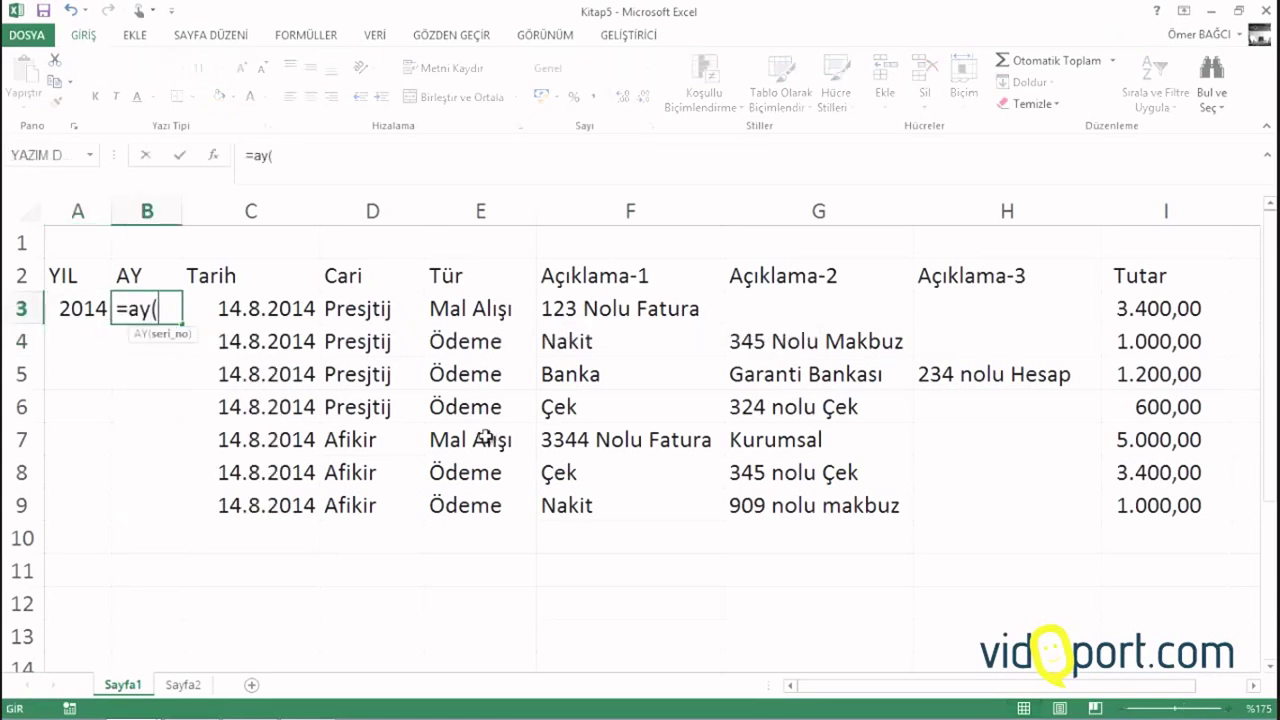
key("Right")
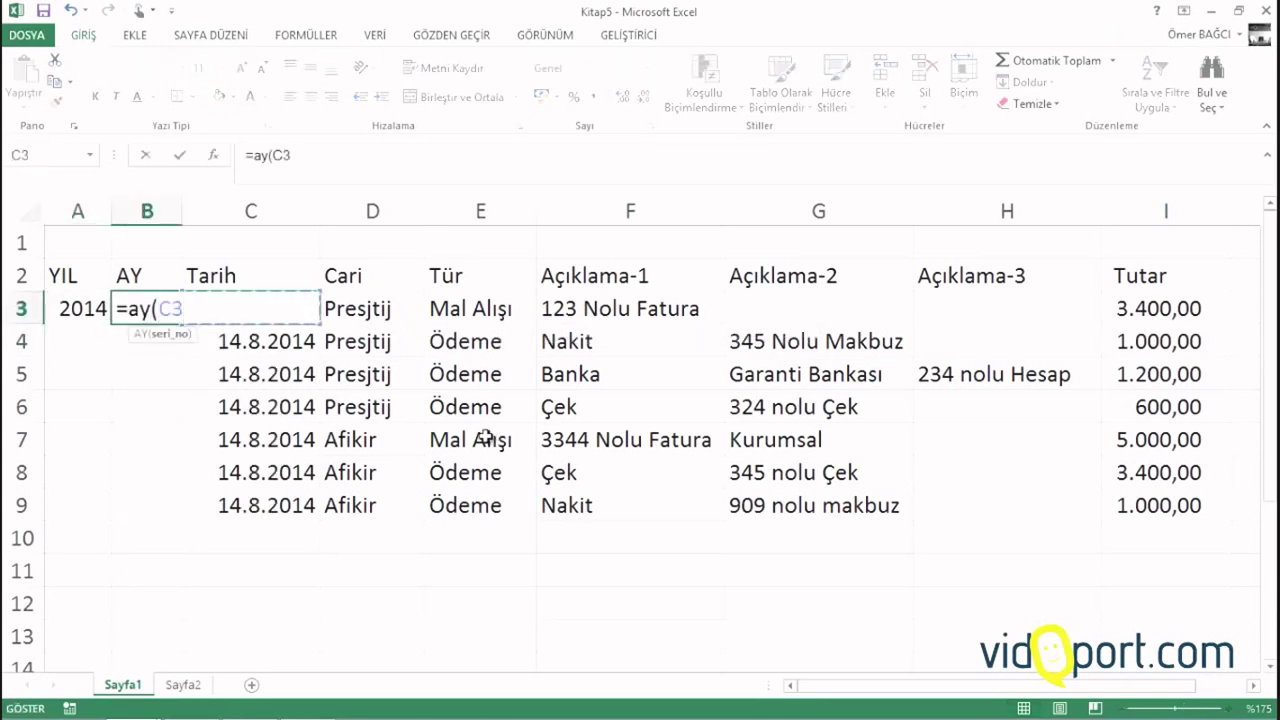
key("Return")
Step: Copy the YIL and AY formulas down through the data rows and beyond
left_click_drag(83, 302, 157, 315)
double_click(181, 324)
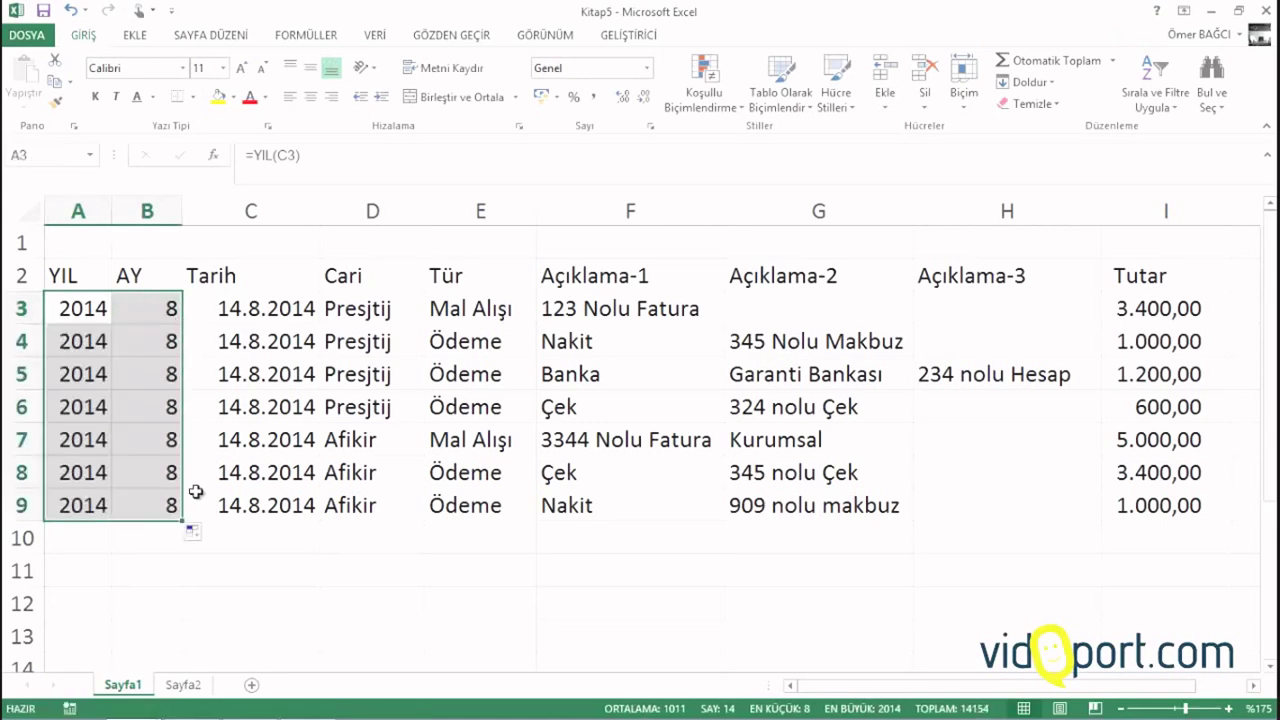
left_click_drag(165, 608, 149, 551)
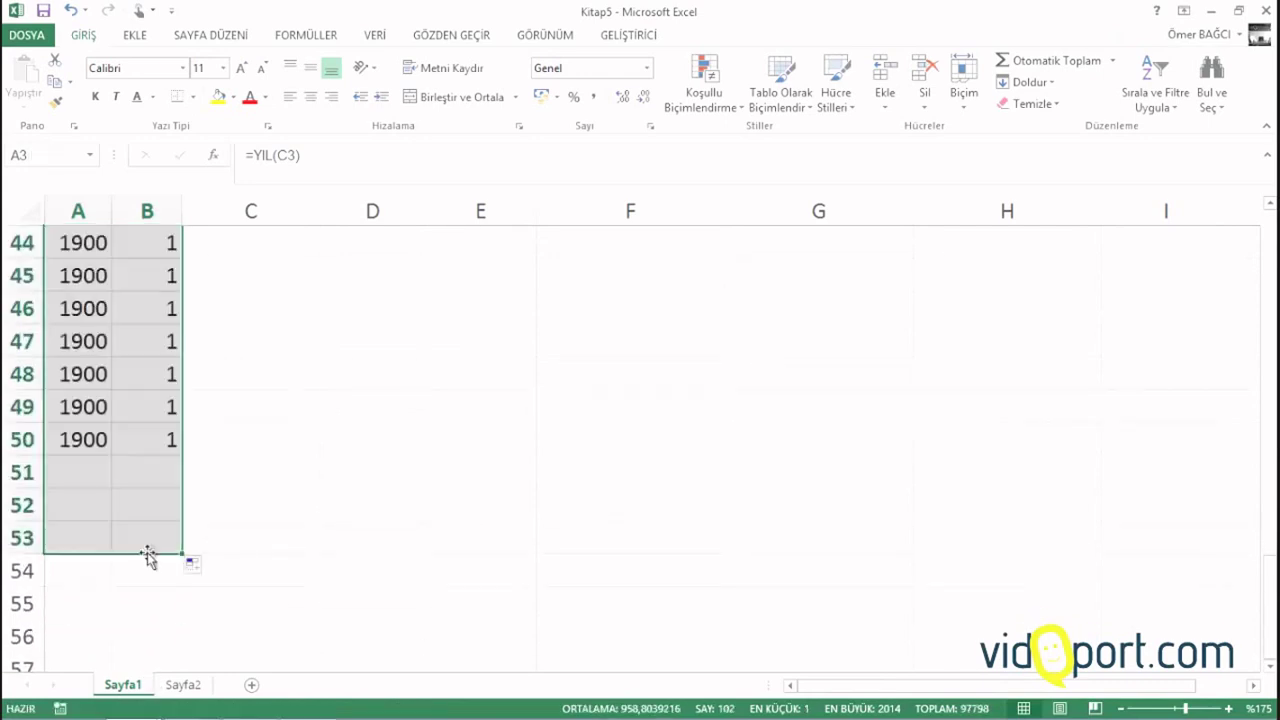
scroll(149, 523, "up", 14)
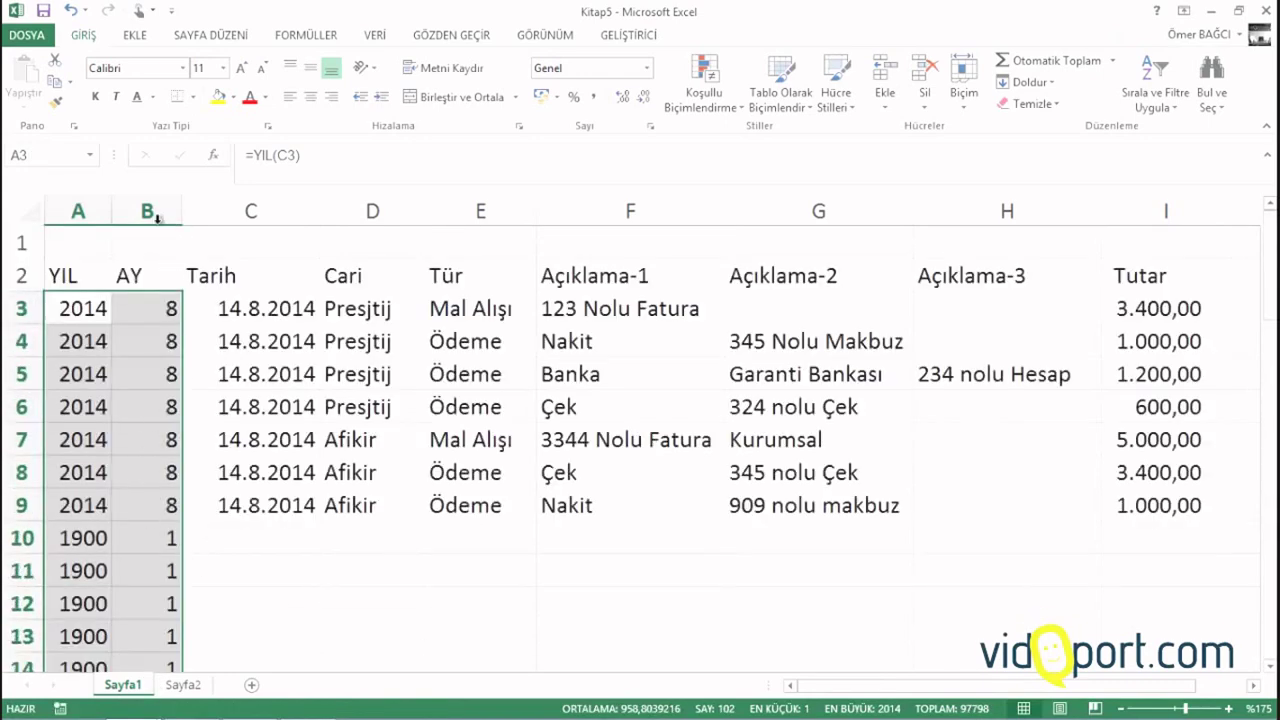
left_click(251, 373)
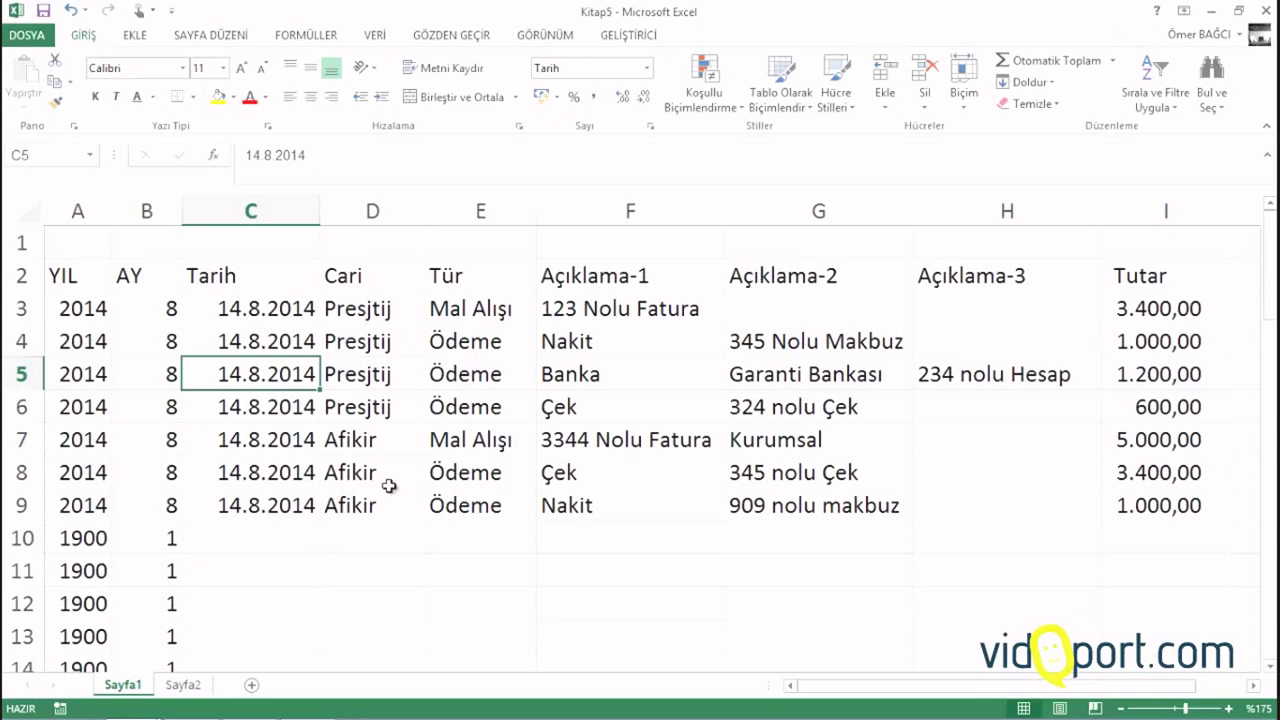
Step: Start row 10 by copying the 14.8.2014 date into C10
left_click(281, 536)
key("ctrl+apostrophe")
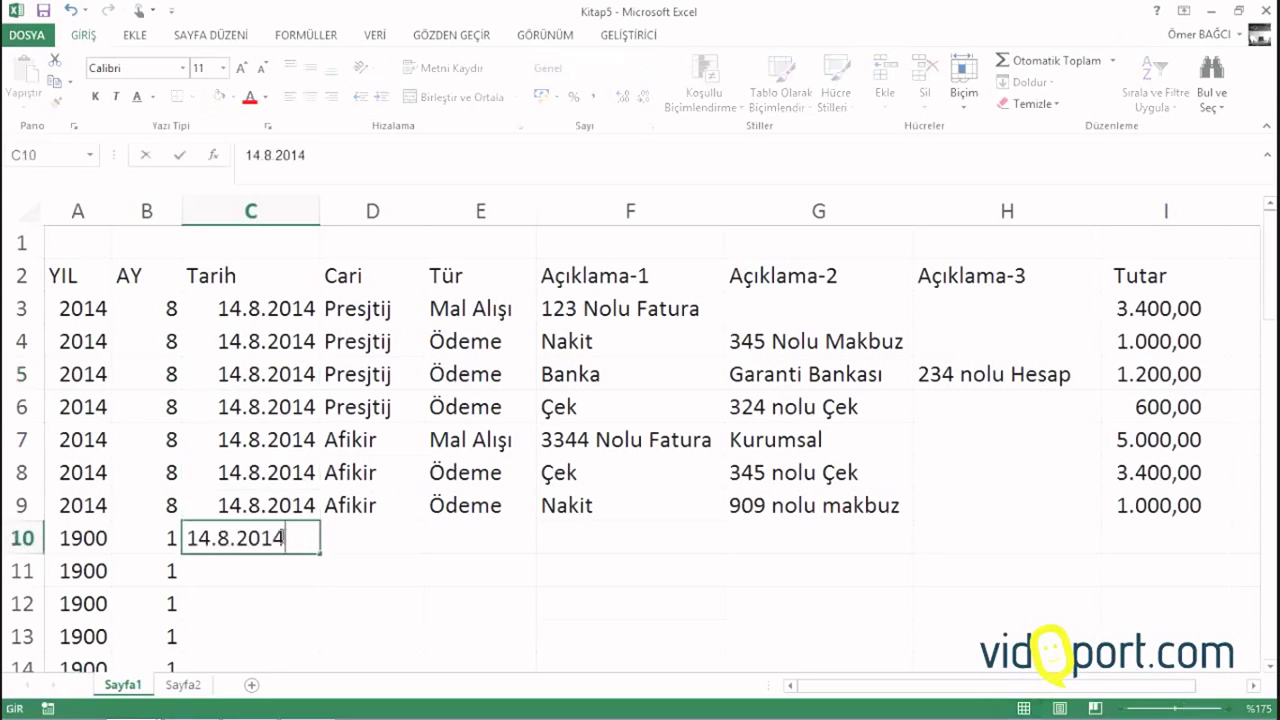
key("Tab")
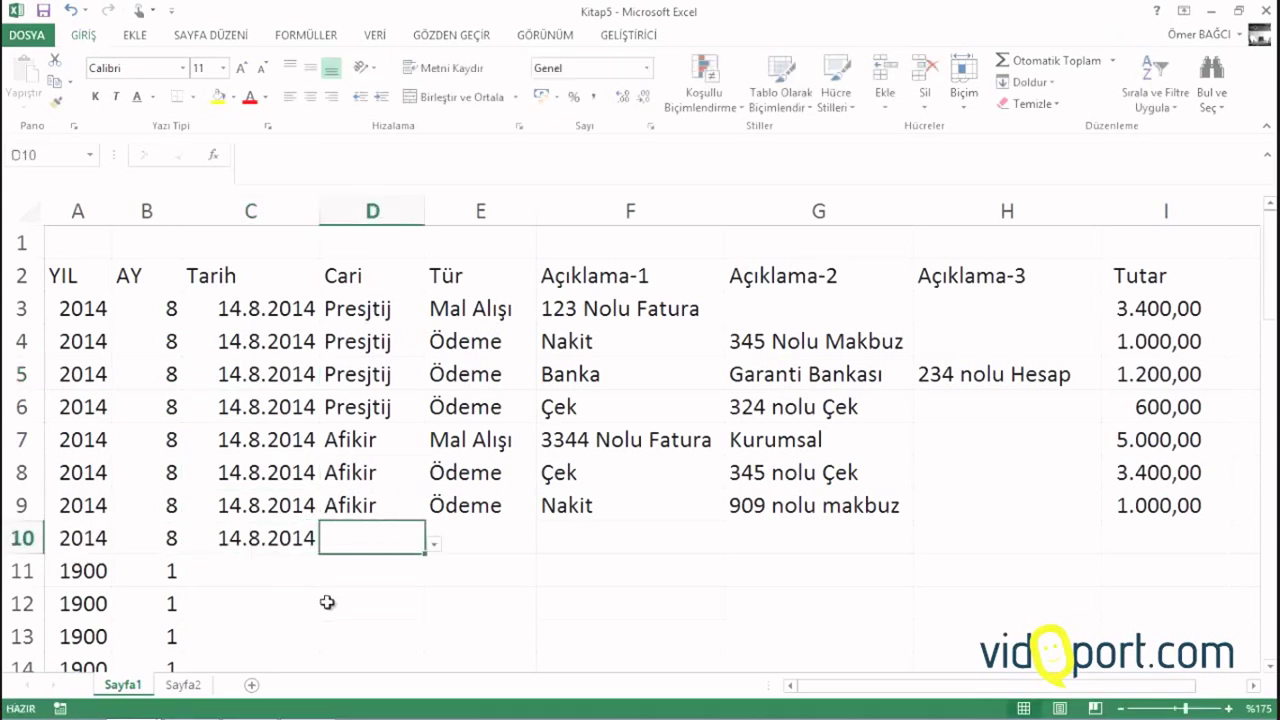
Step: Record row 10 as Denkim, Mal Alışı, 3133 Nolu Fatura with a Tutar of 5.600,00
left_click(435, 545)
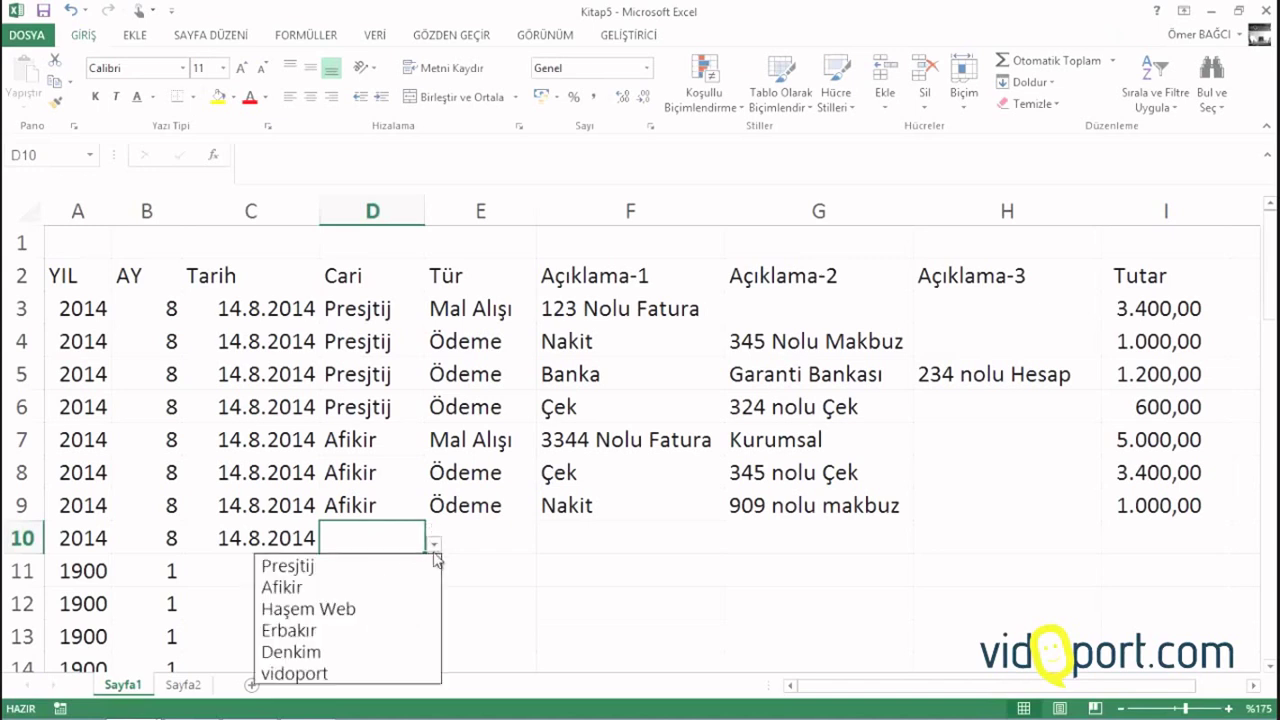
left_click(363, 650)
key("Tab")
type("Mal")
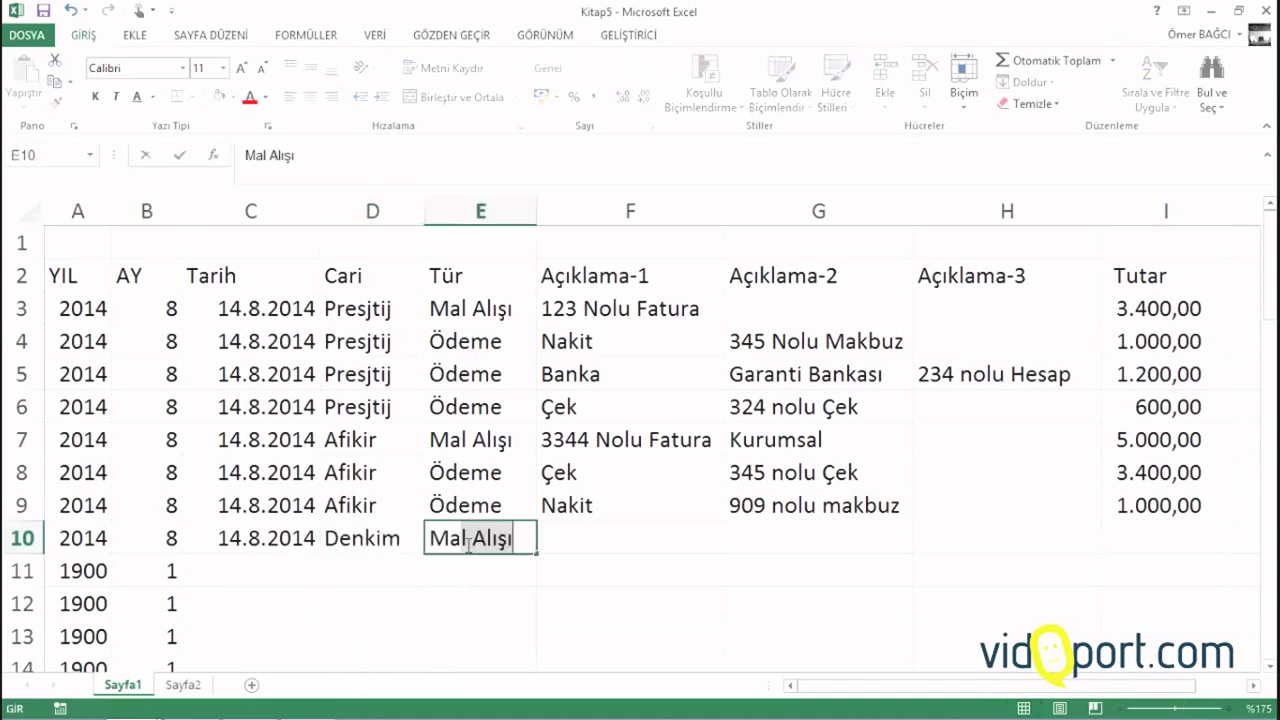
key("Tab")
type("31")
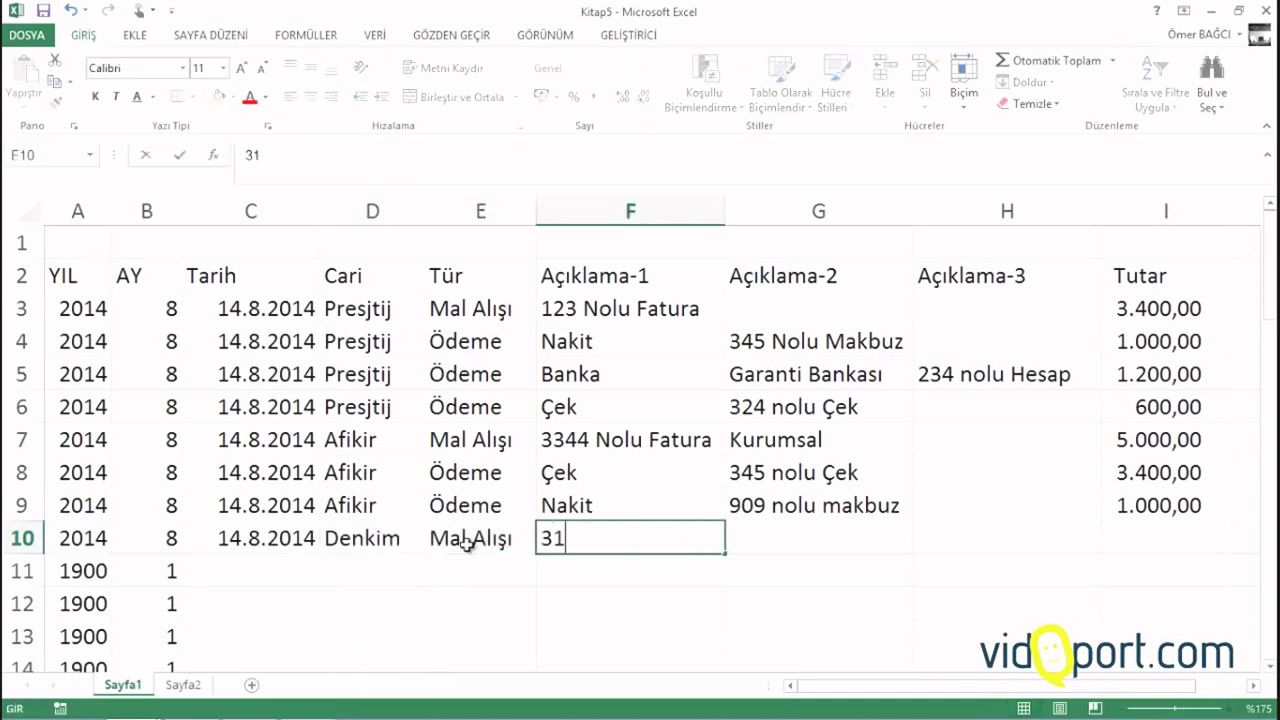
type("33 Nolu Fau")
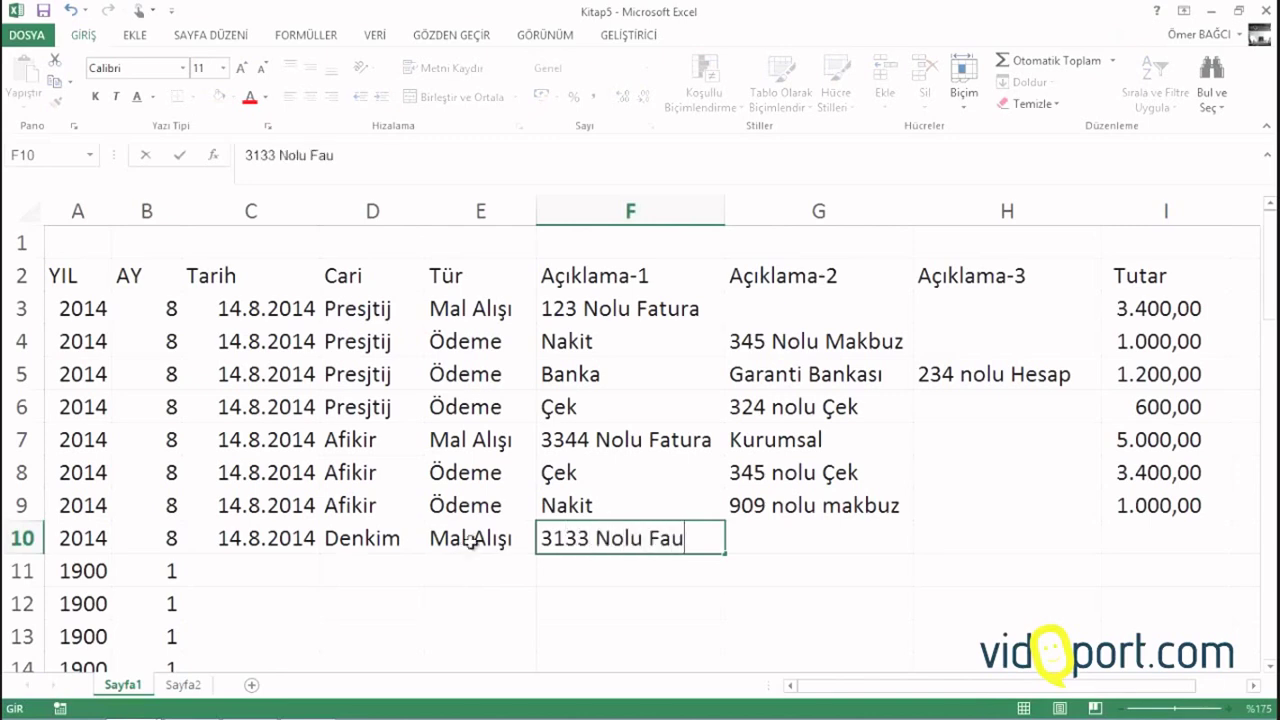
key("BackSpace")
type("tura")
key("Tab")
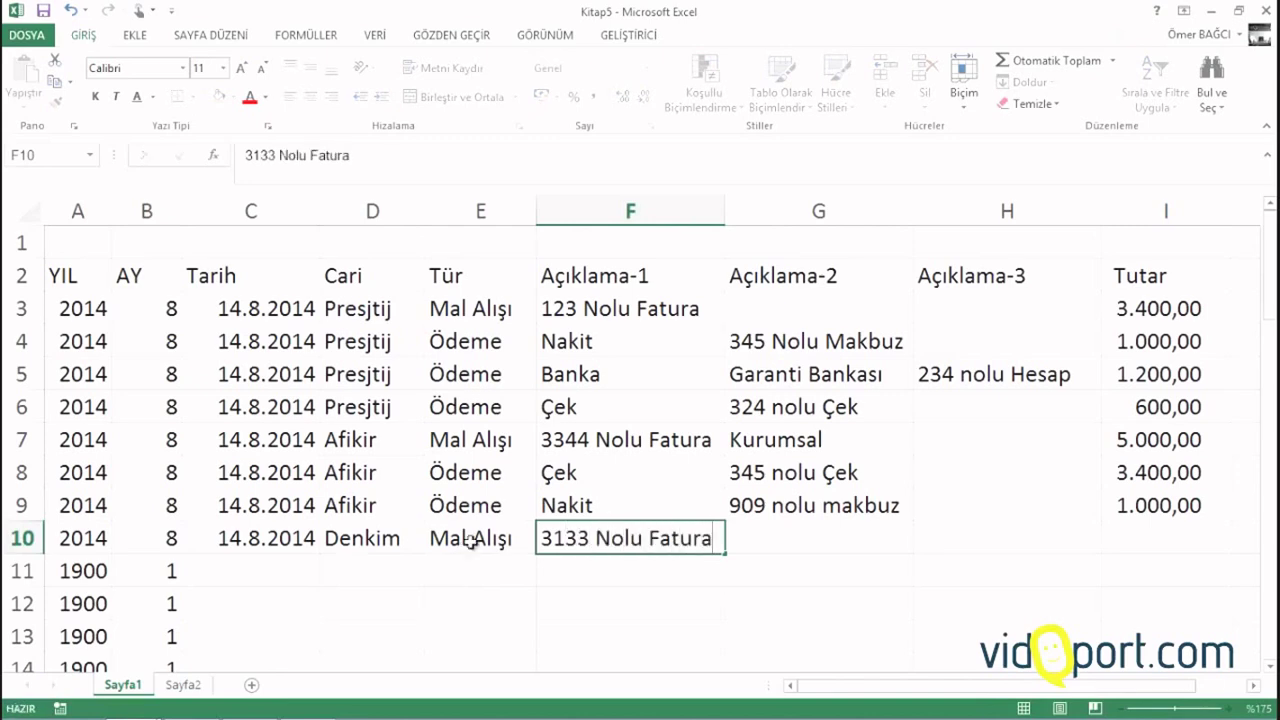
key("Tab")
key("Tab")
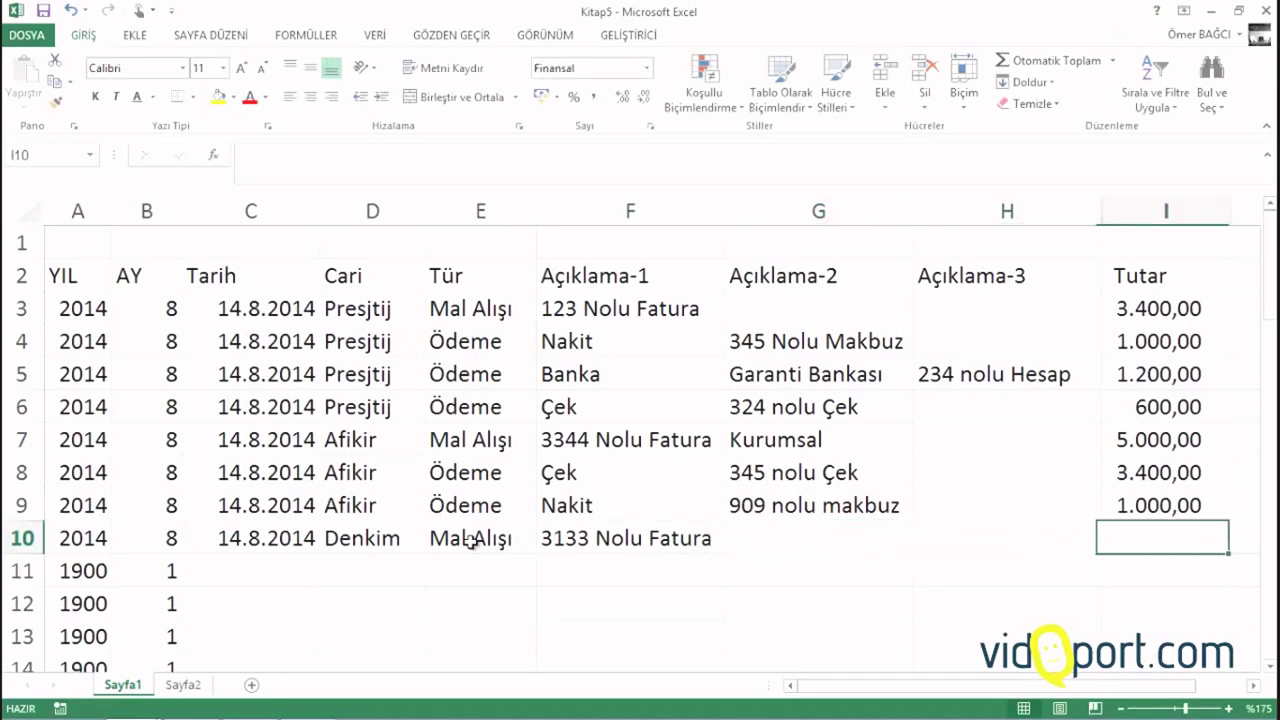
type("5600")
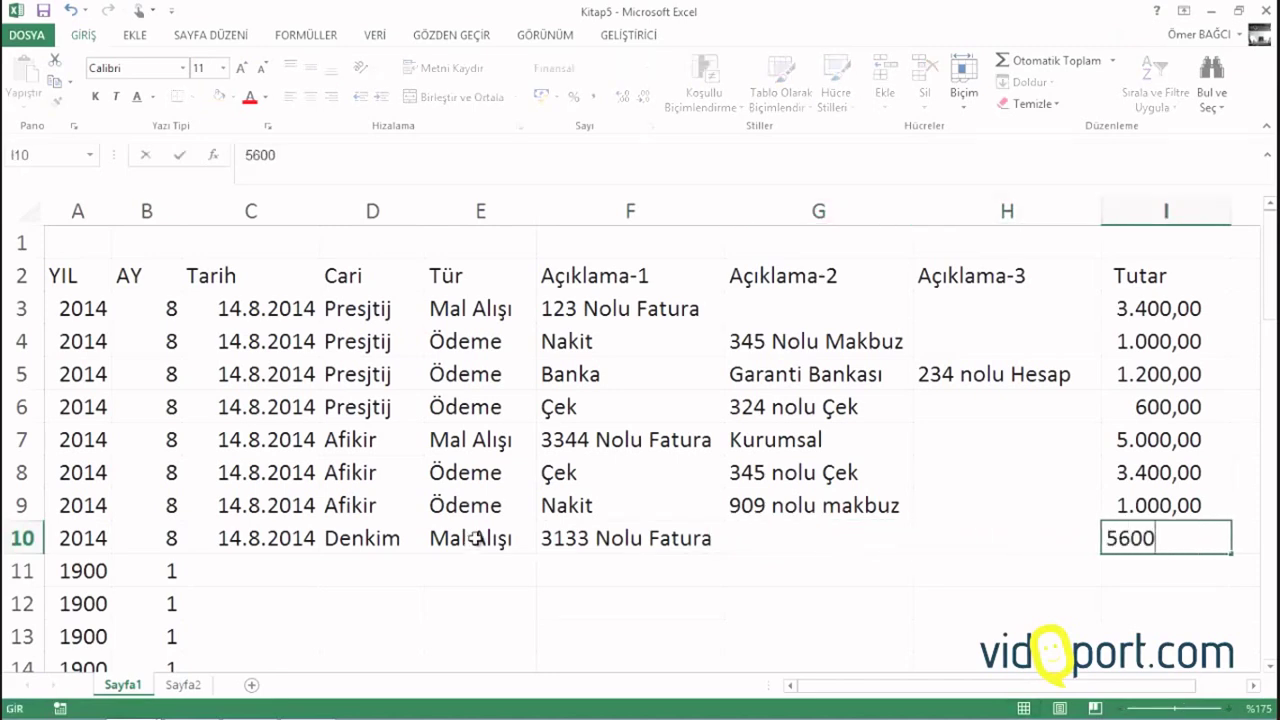
key("Down")
key("Left")
key("Left")
key("Left")
key("Left")
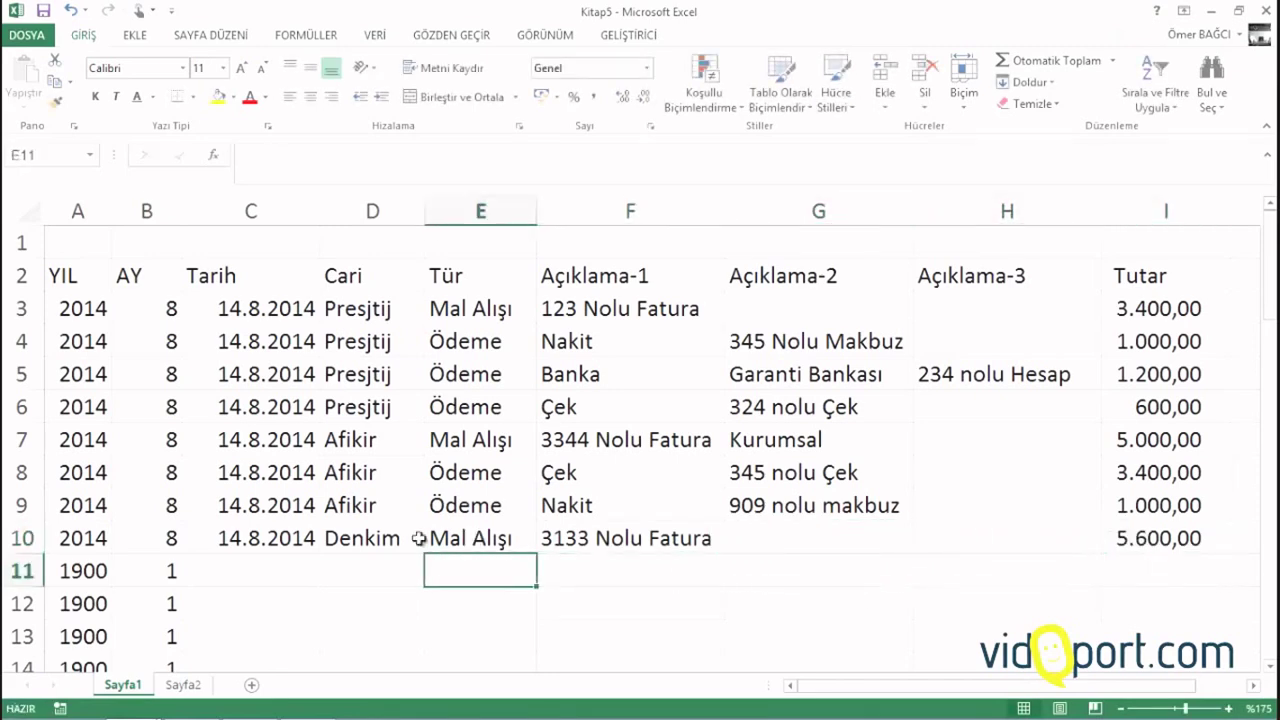
Step: Add a new worksheet next to Sayfa2 and name it Rapor
left_click(184, 686)
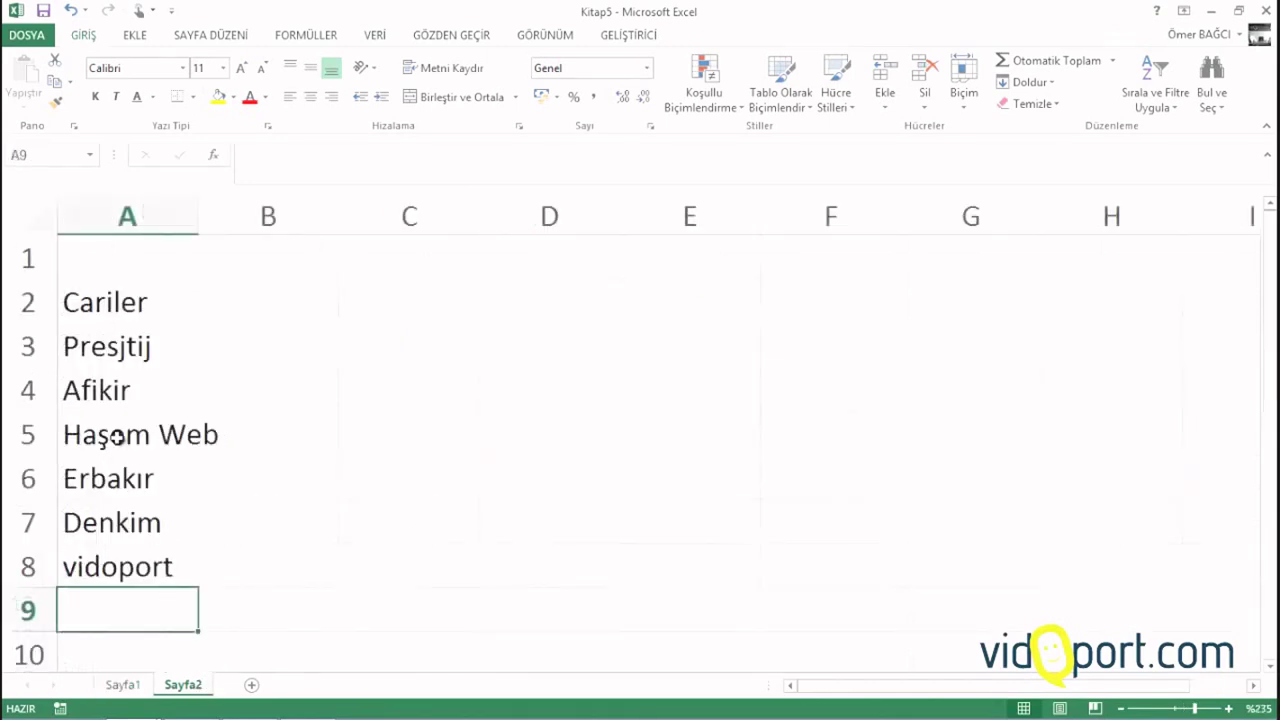
left_click(253, 686)
double_click(243, 685)
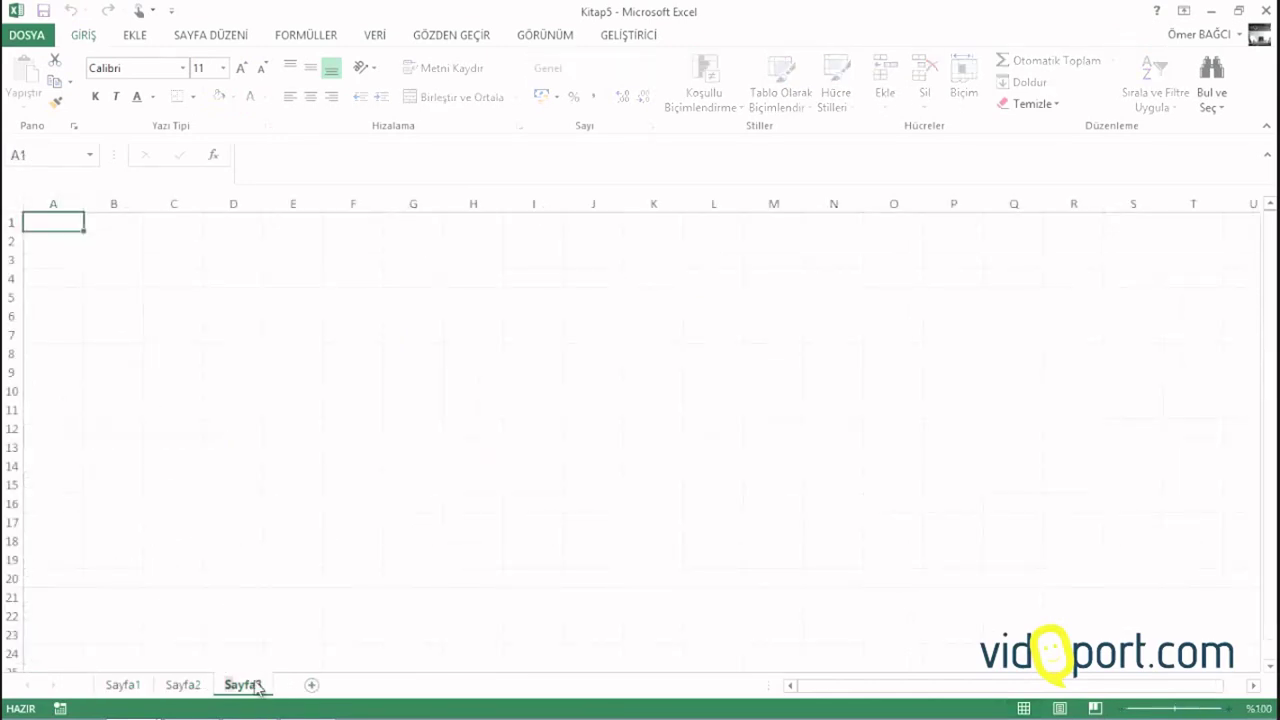
type("Rapor")
key("Return")
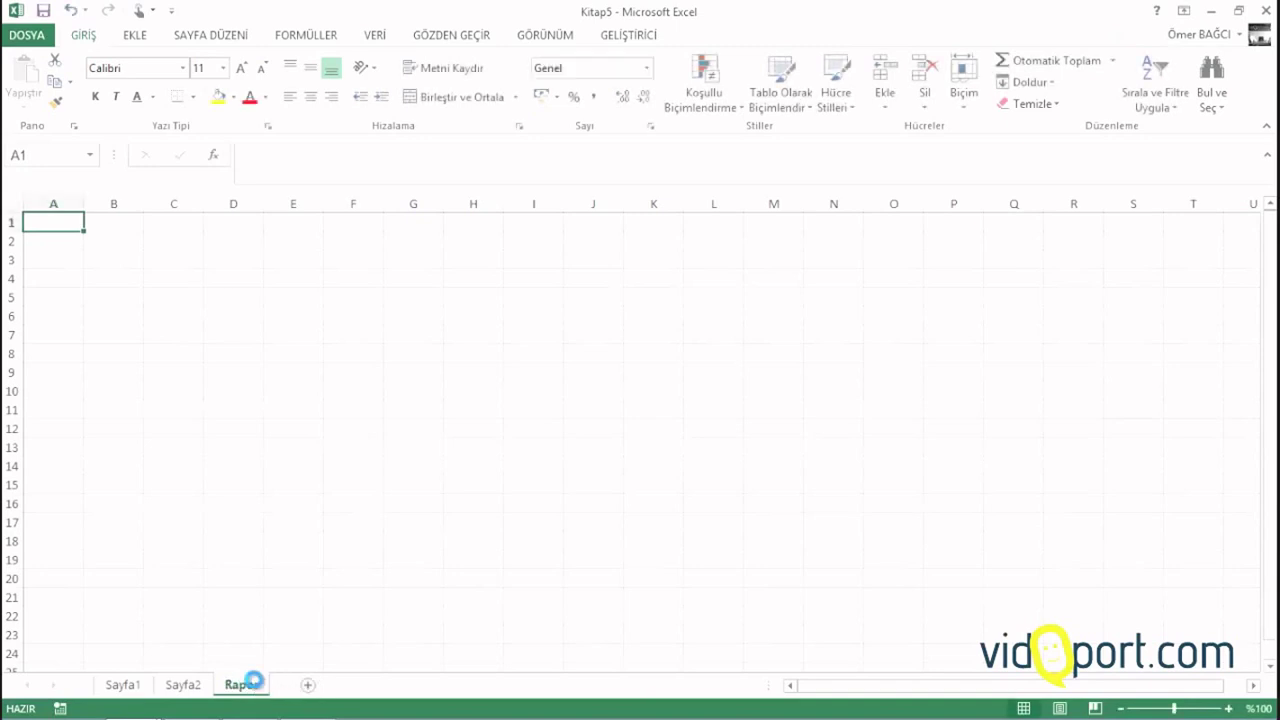
scroll(235, 688, "up", 5)
left_click(187, 692)
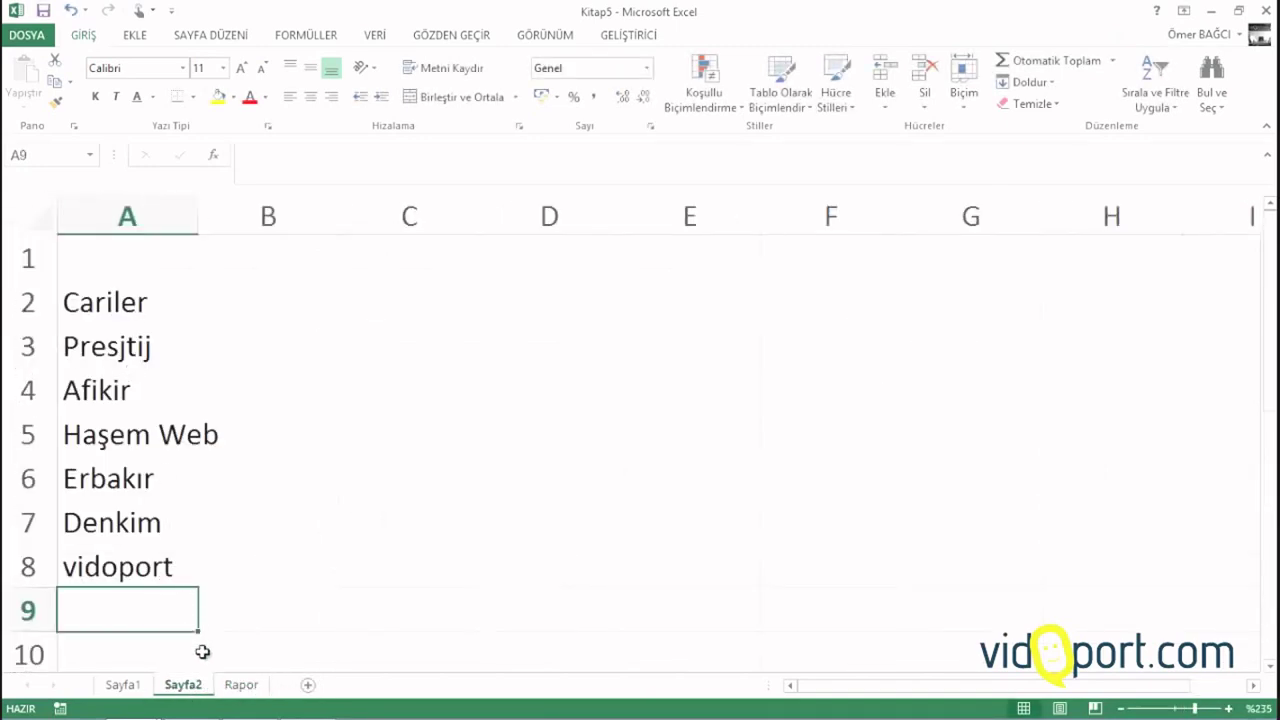
left_click(240, 690)
Step: Enter the headers Cariler in A1 and Borç in B1
left_click(119, 287)
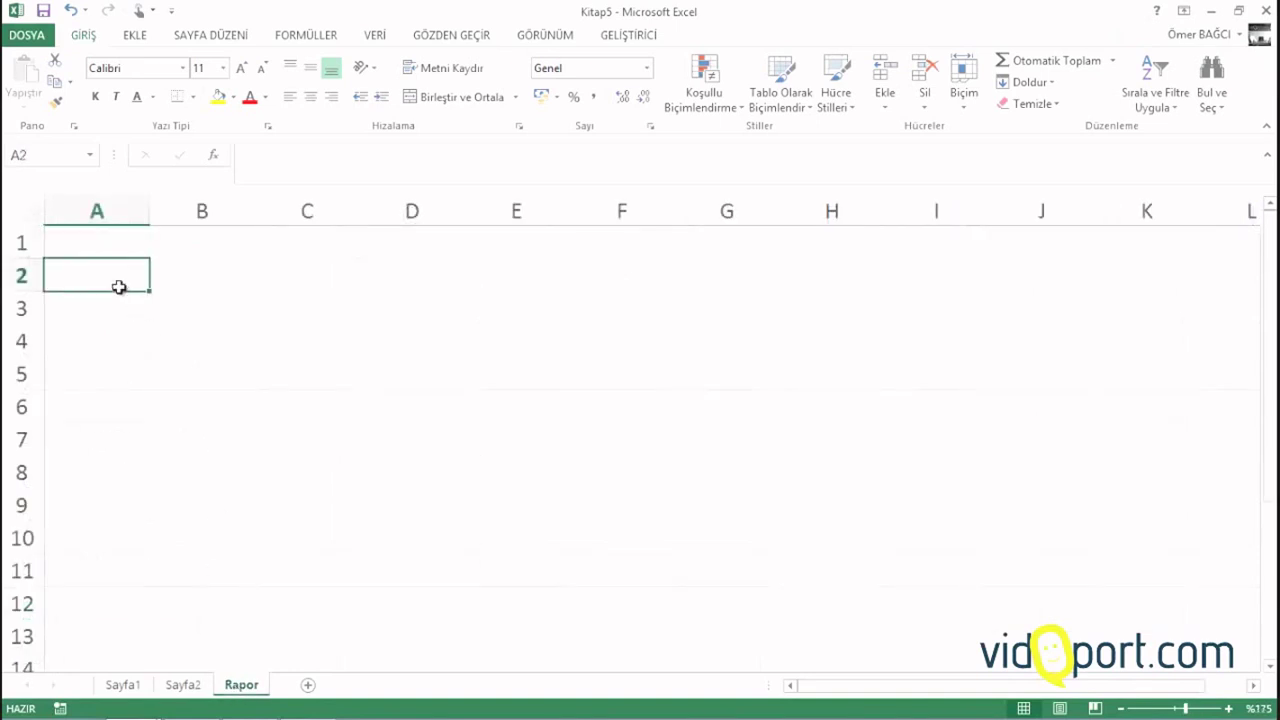
left_click(128, 251)
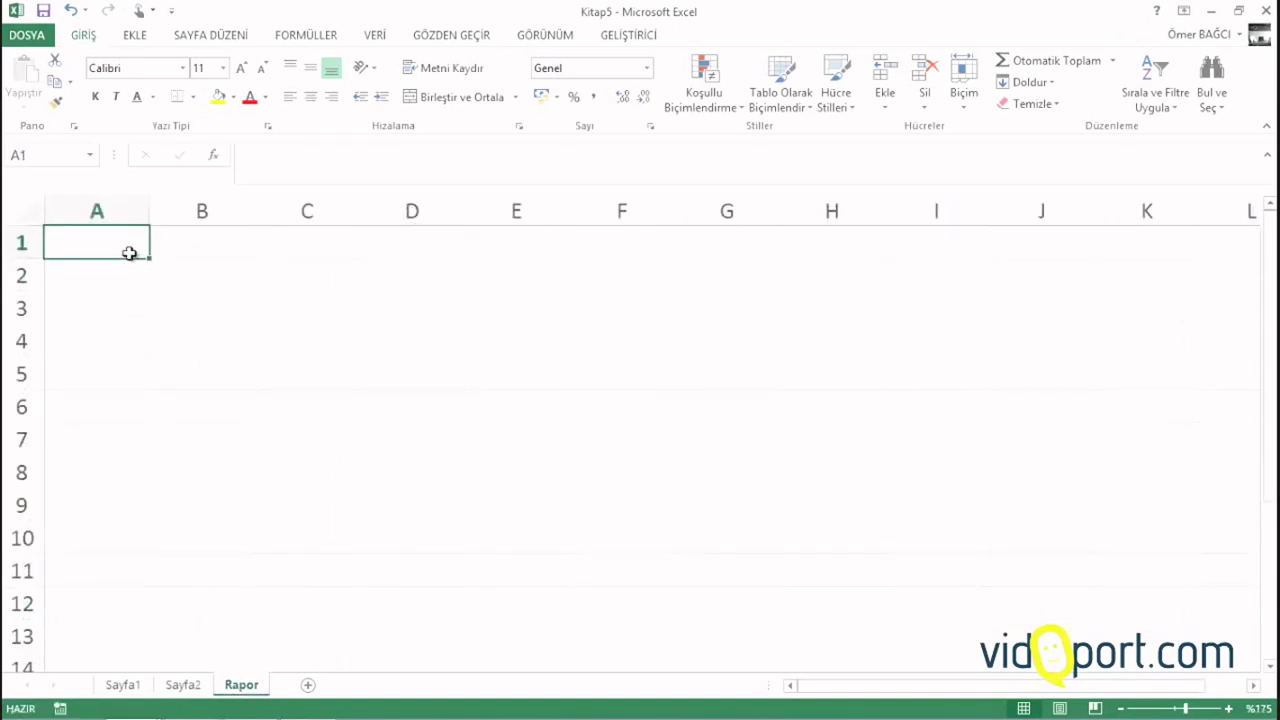
type("Cariler")
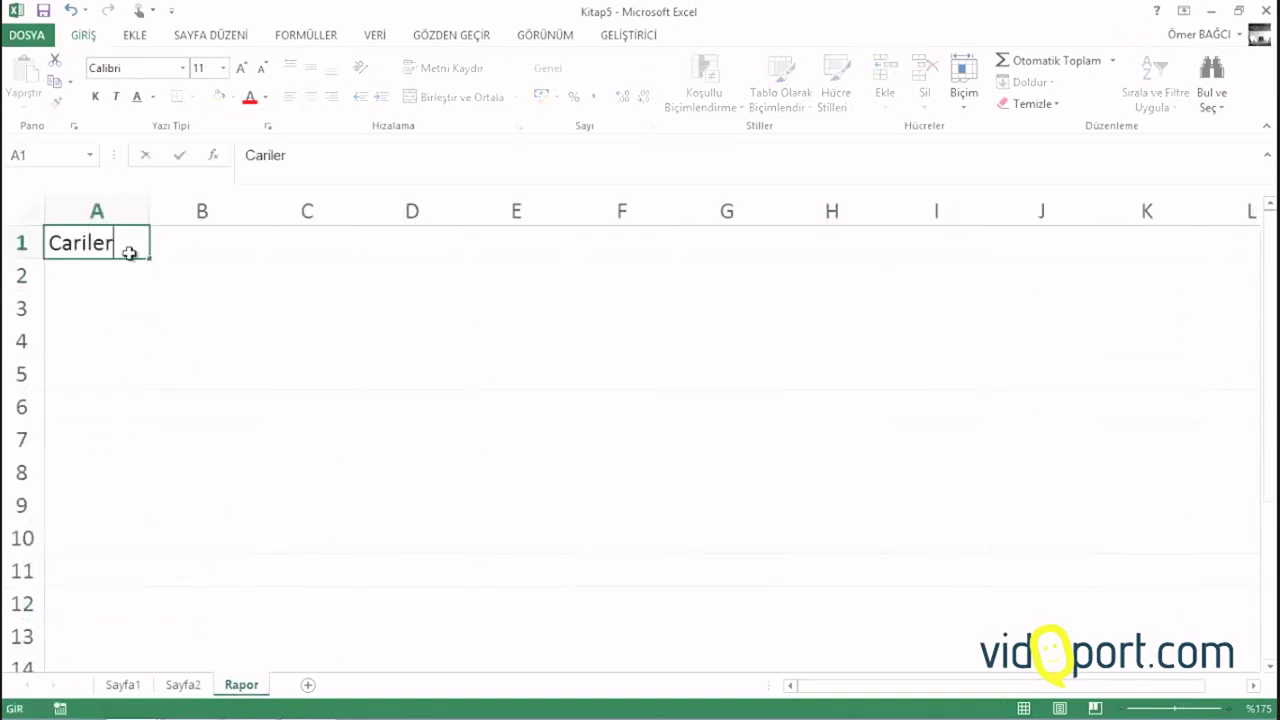
key("Tab")
type("borç")
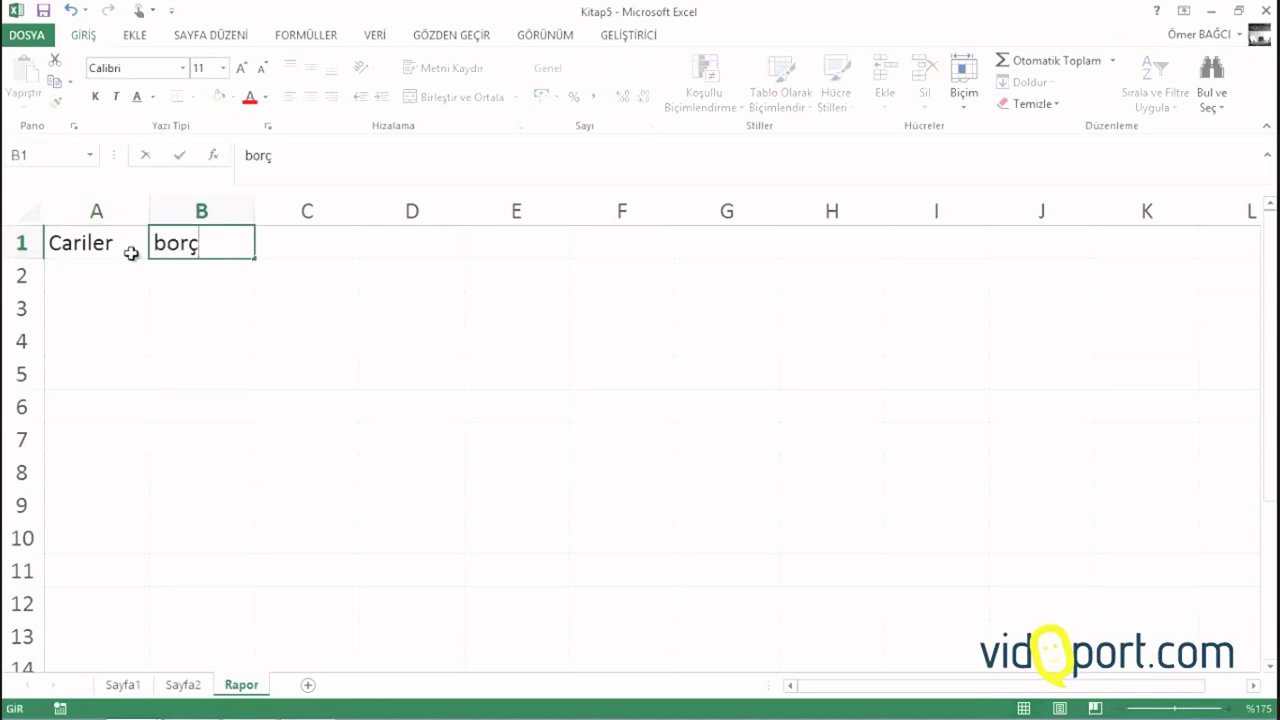
key("Return")
key("Up")
type("Bor")
key("Tab")
Step: Enter the headers Alacak in C1 and Bakiye in D1
type("Akal")
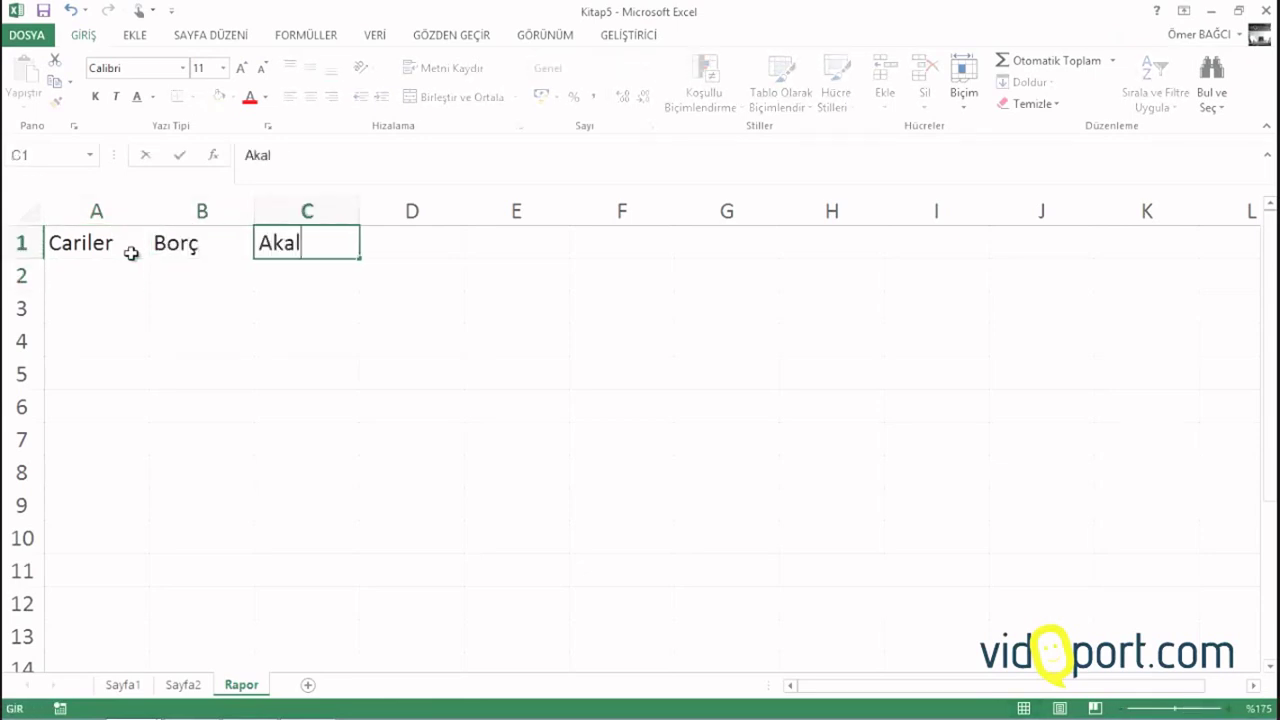
key("BackSpace")
key("BackSpace")
type("lacak")
key("Tab")
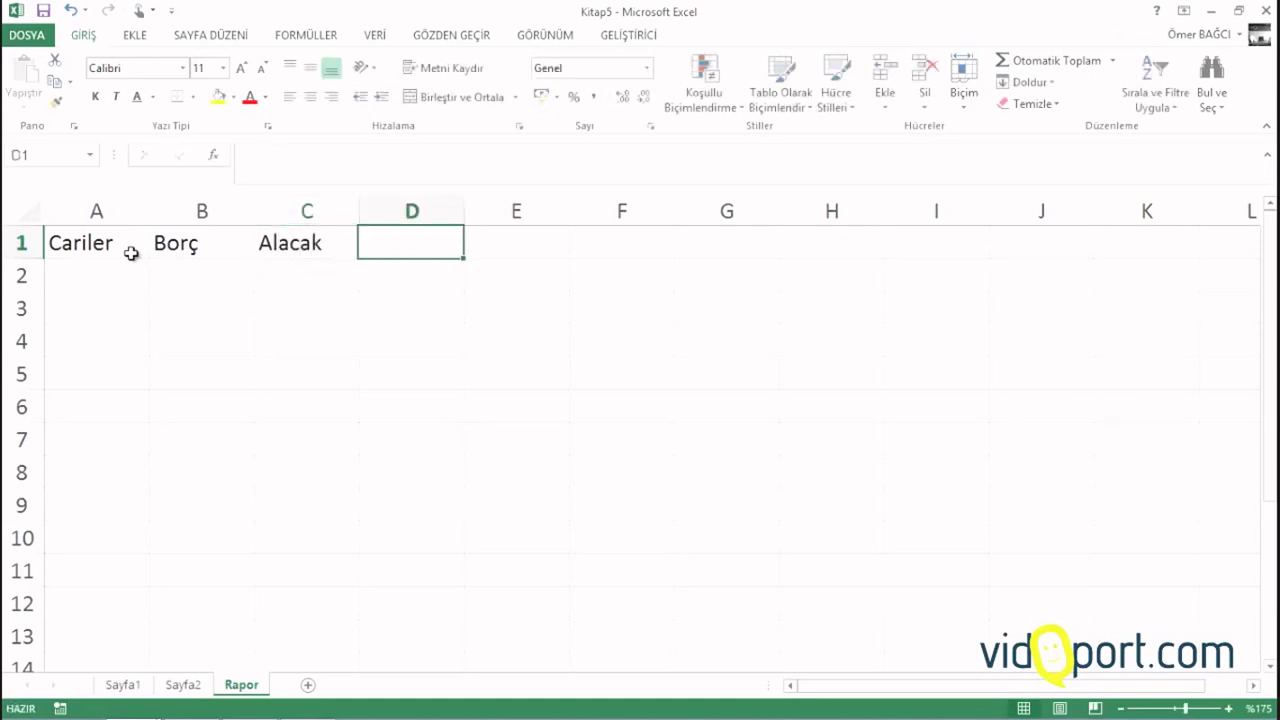
type("Bakiye")
key("Return")
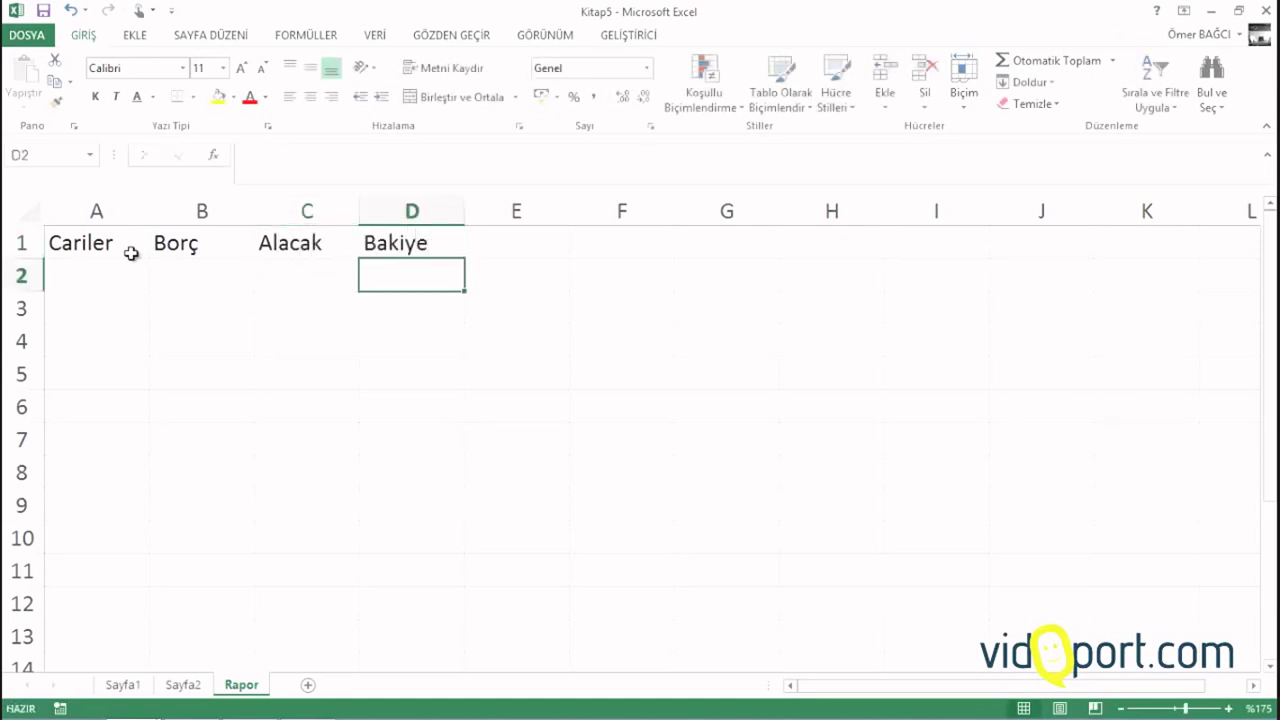
left_click_drag(117, 272, 116, 592)
Step: Copy the Sayfa2 cari names in A3:A53, then return to the Rapor sheet
left_click(116, 613)
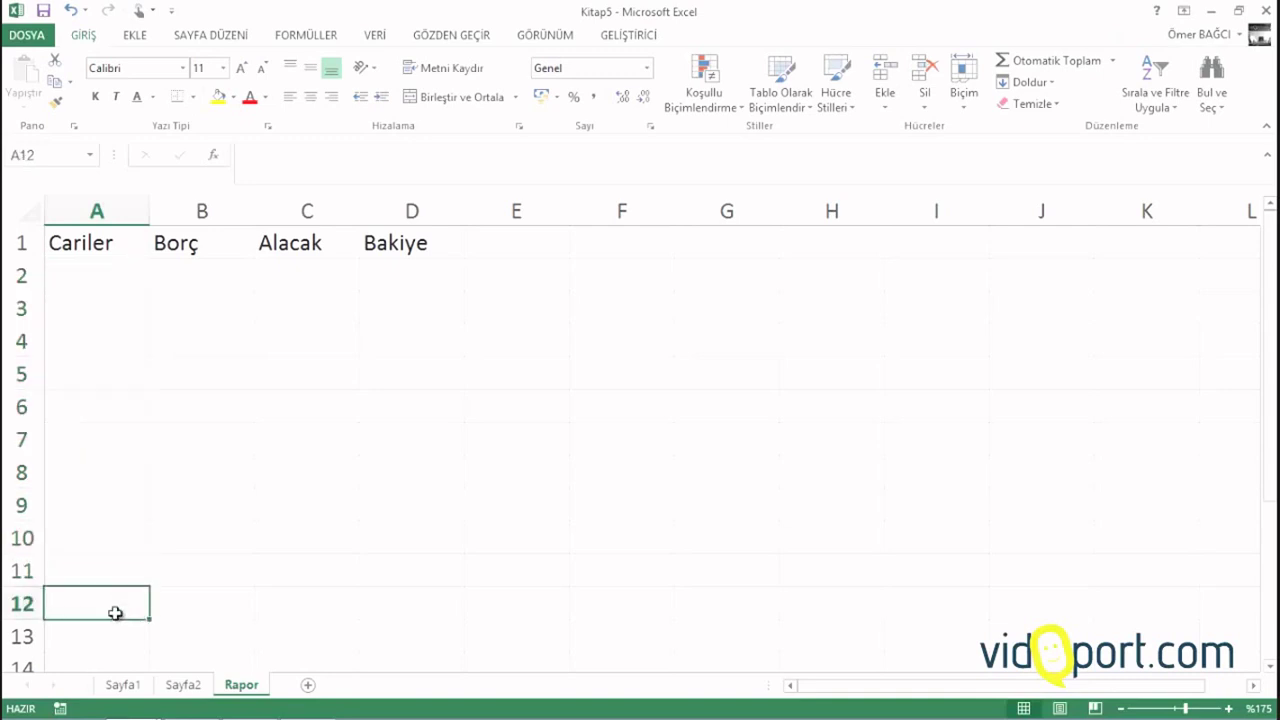
left_click(186, 684)
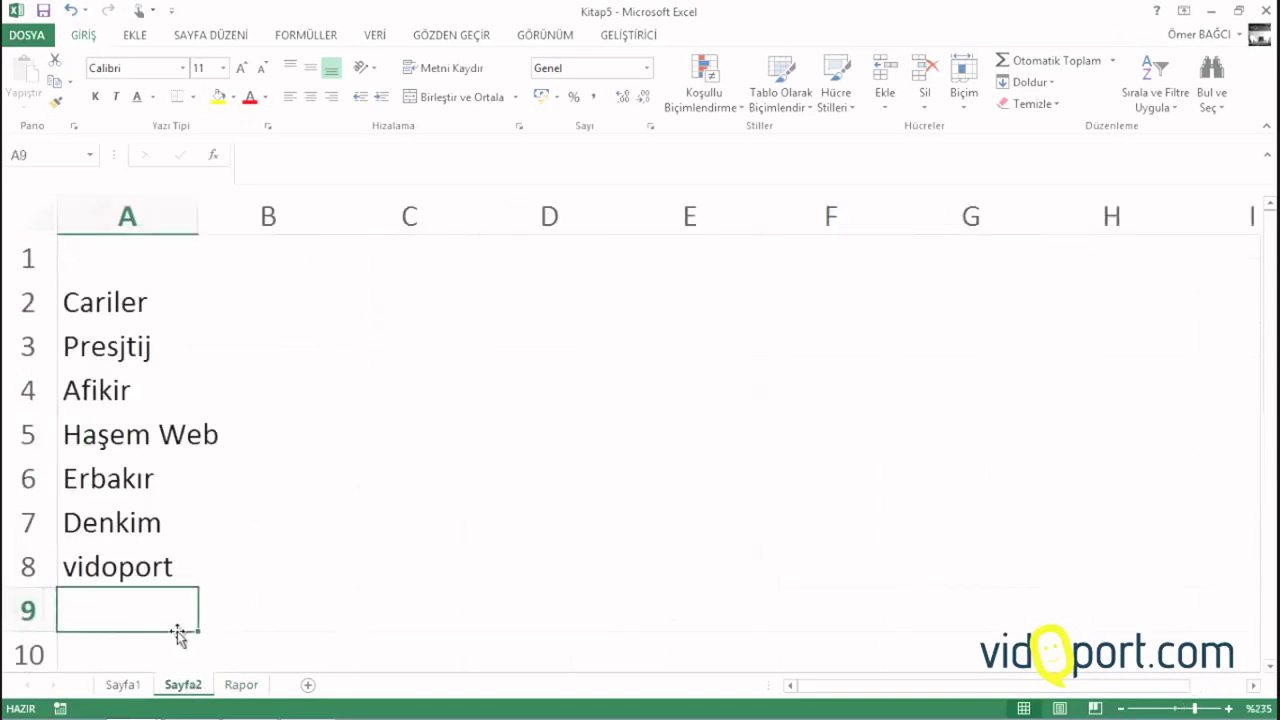
left_click(243, 685)
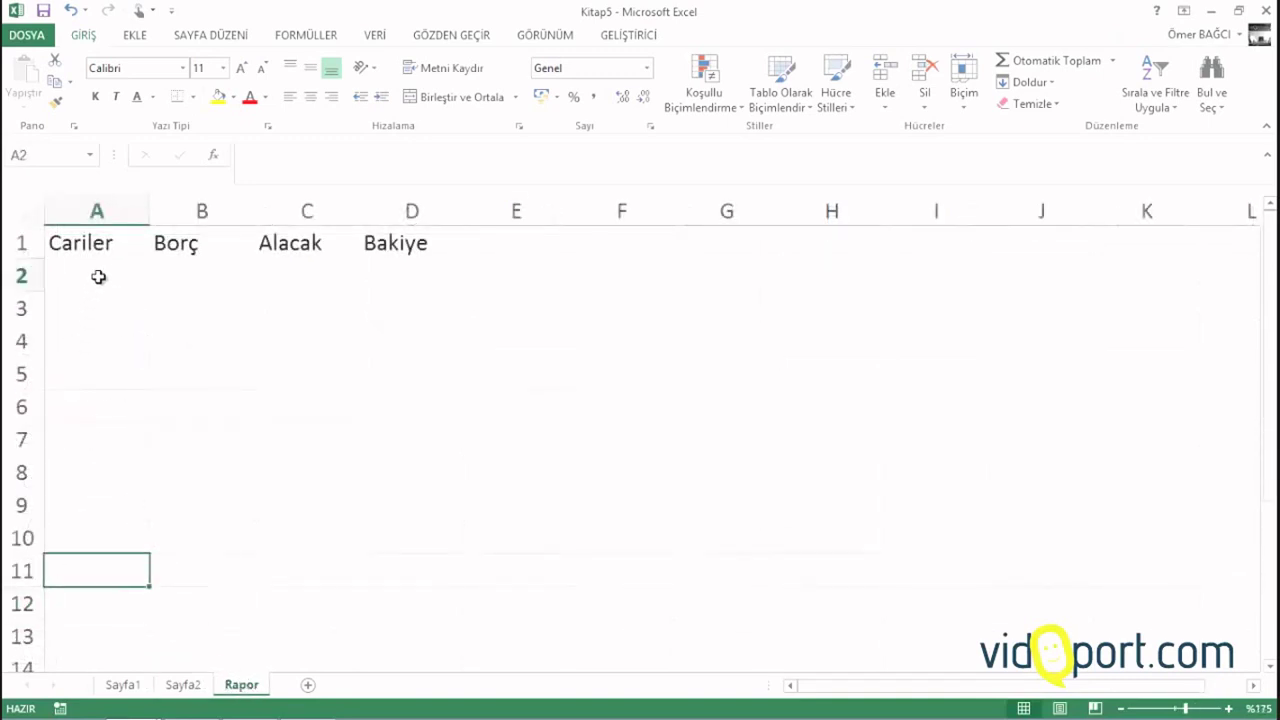
left_click(98, 283)
left_click(97, 471)
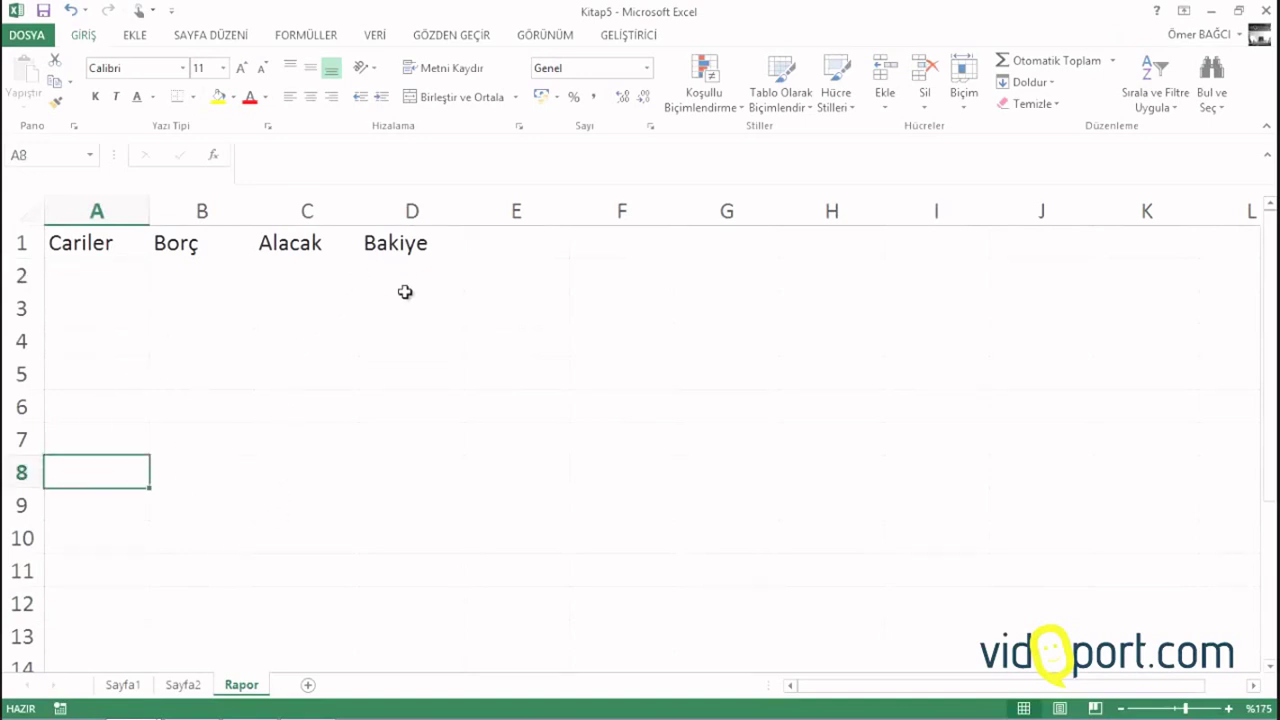
left_click(189, 682)
left_click(125, 352)
left_click_drag(124, 356, 123, 573)
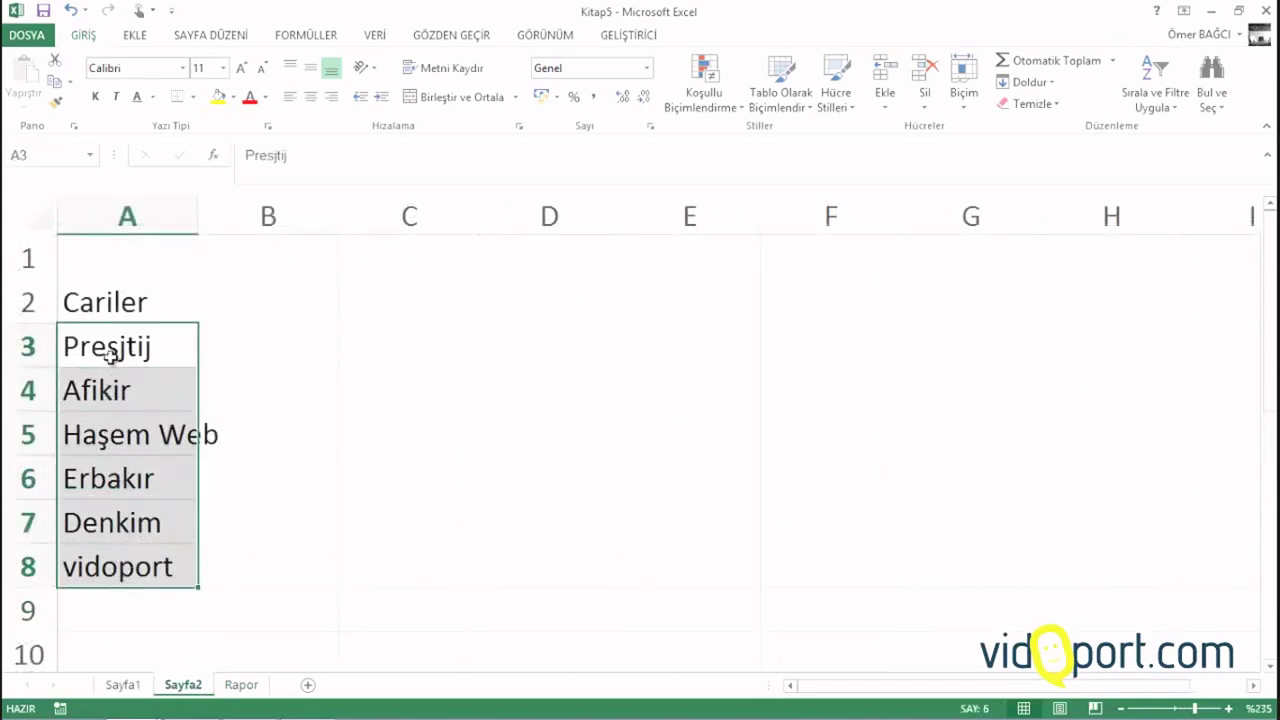
left_click_drag(114, 360, 126, 494)
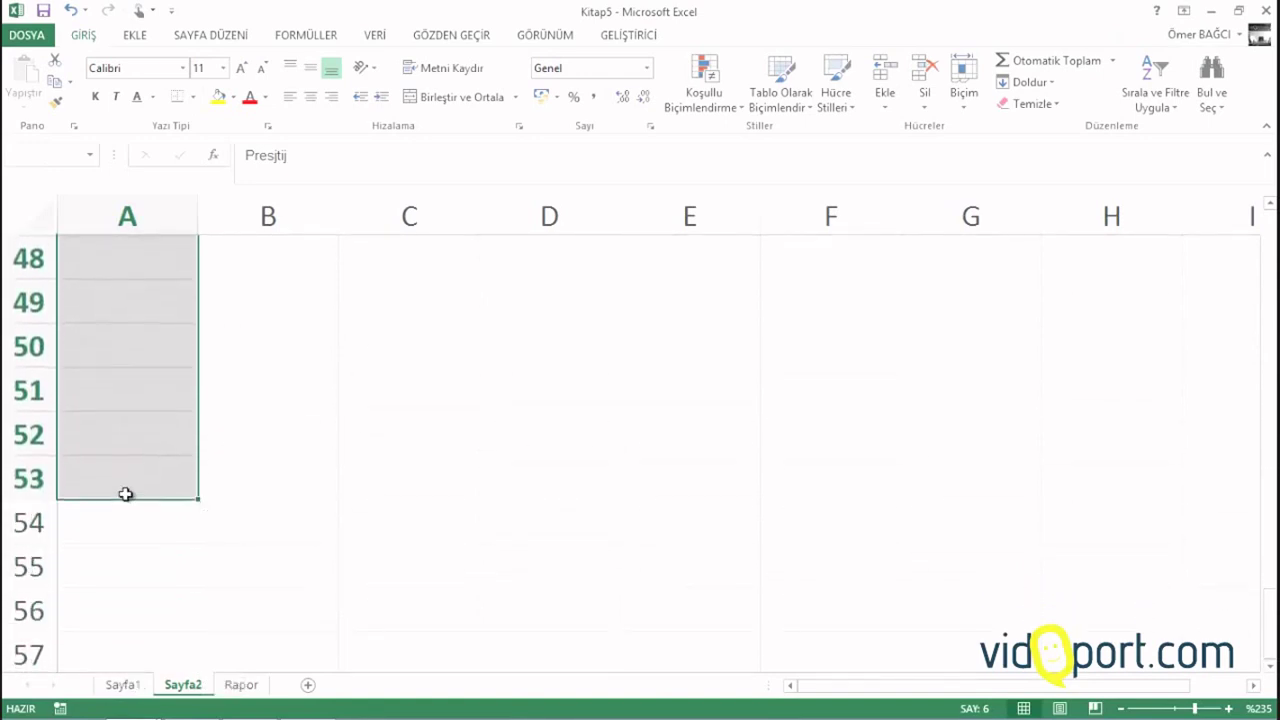
right_click(131, 369)
left_click(153, 368)
scroll(180, 460, "up", 16)
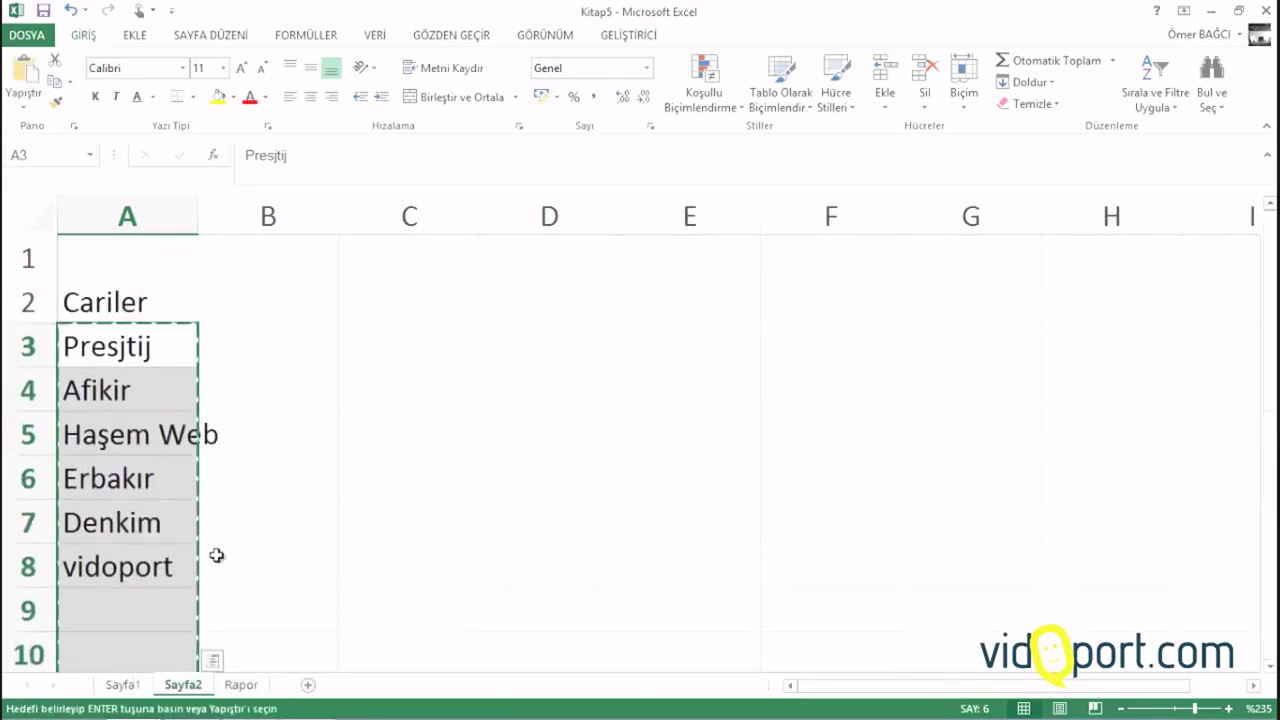
left_click(241, 685)
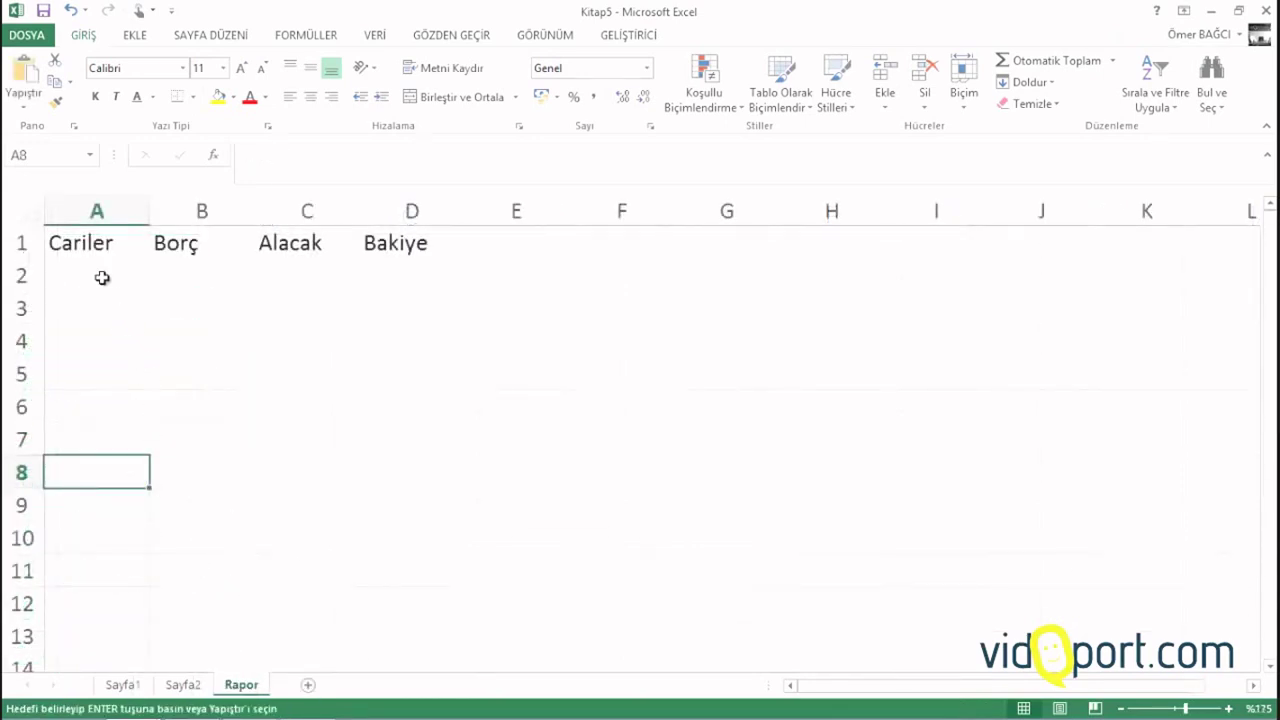
Step: Paste the names into Rapor!A2 as links (=Sayfa2!A3 onward) and widen column A
right_click(104, 280)
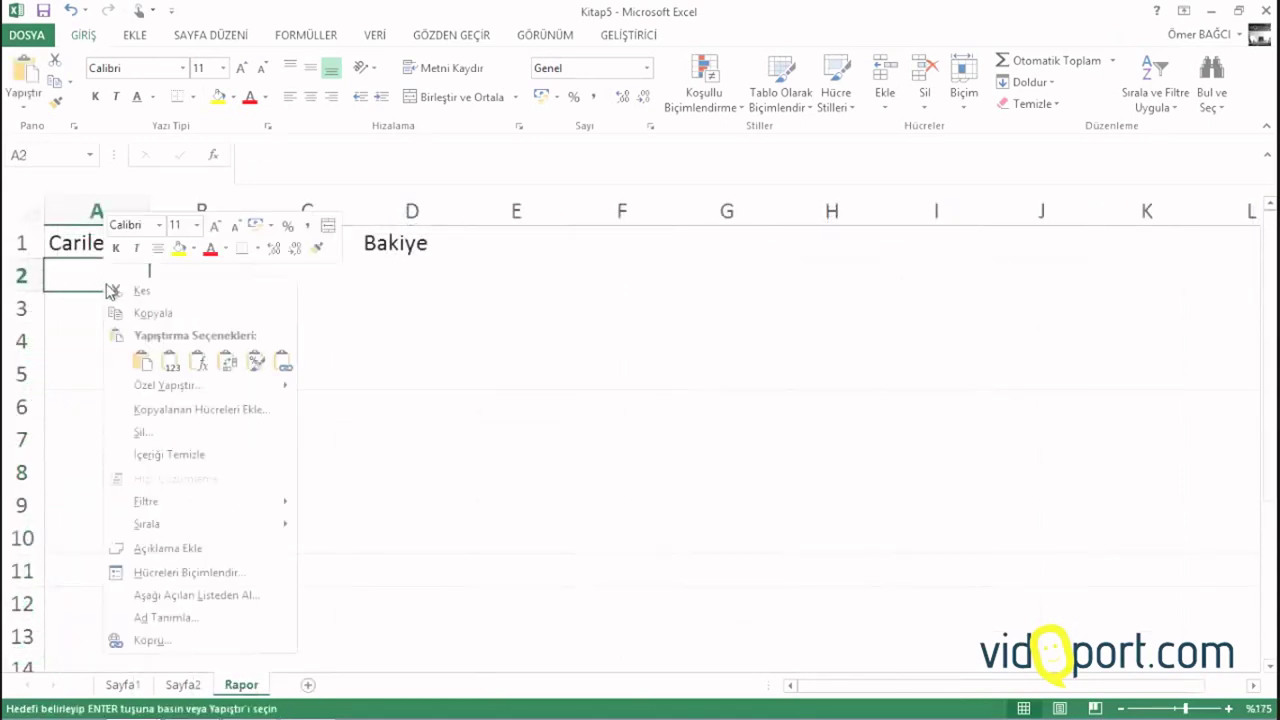
left_click(163, 385)
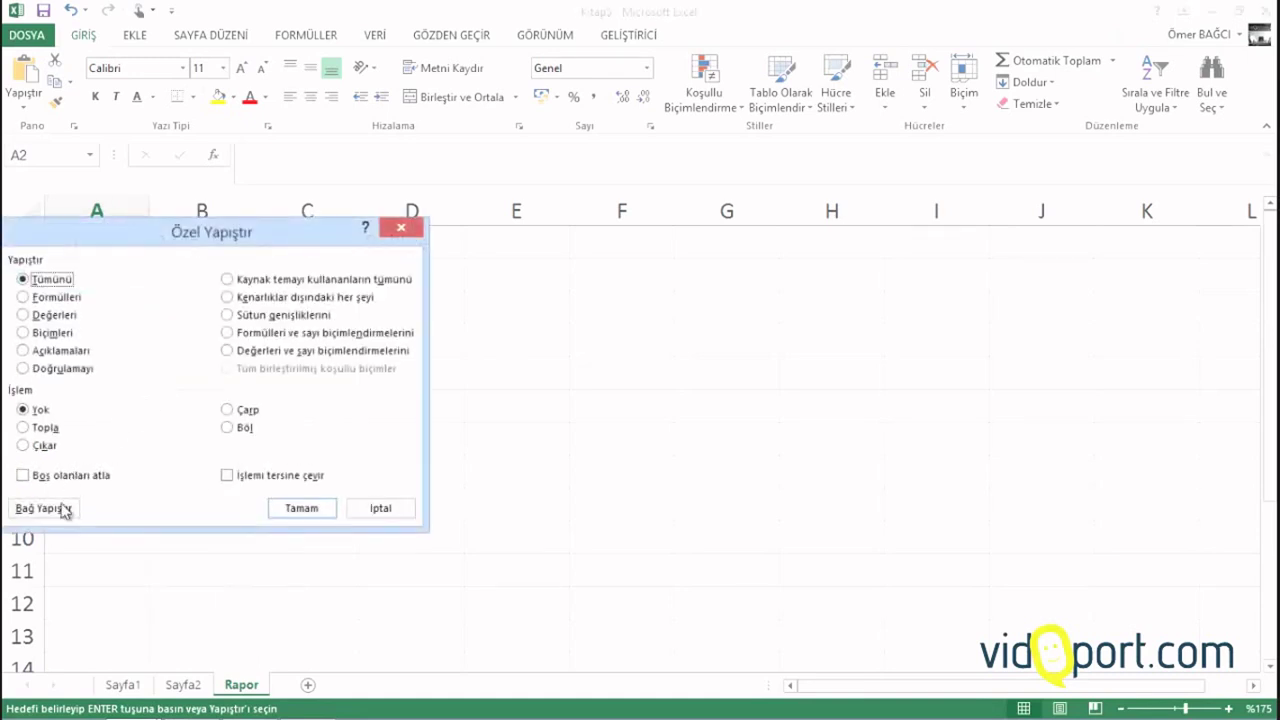
left_click(60, 509)
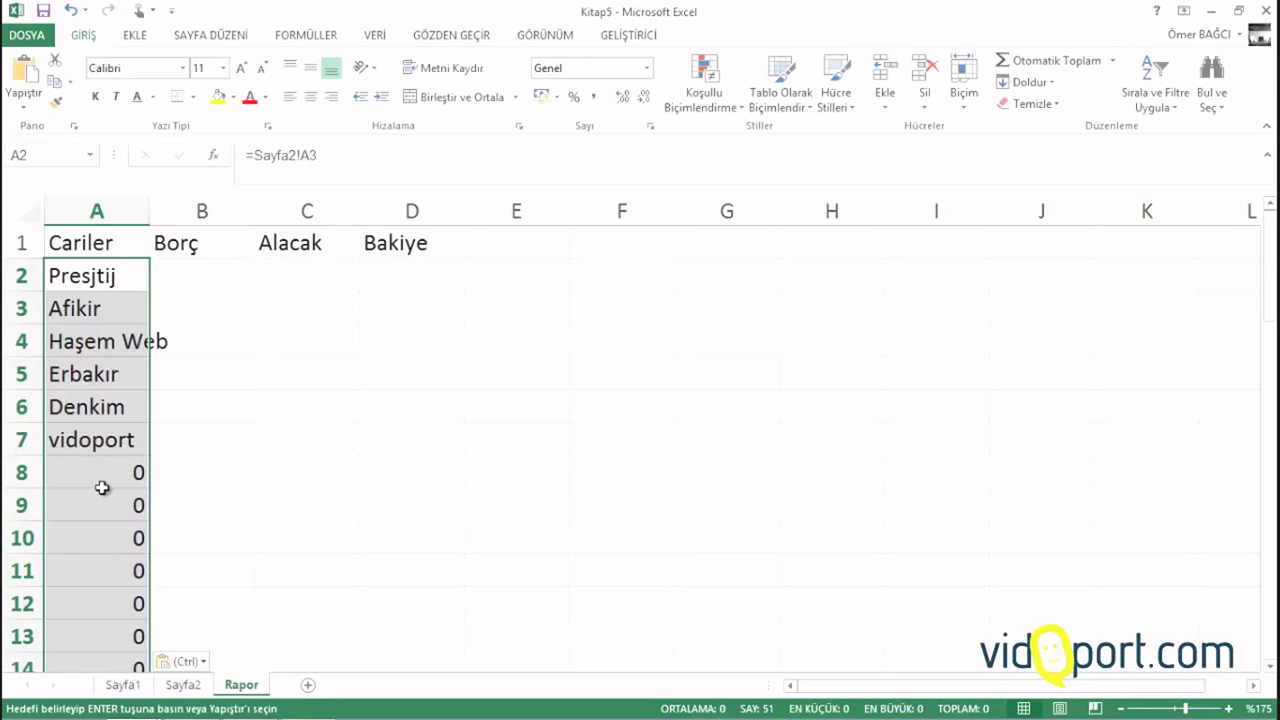
mouse_move(149, 211)
left_mouse_down()
mouse_move(169, 203)
mouse_move(165, 226)
left_mouse_up()
scroll(170, 420, "down", 8)
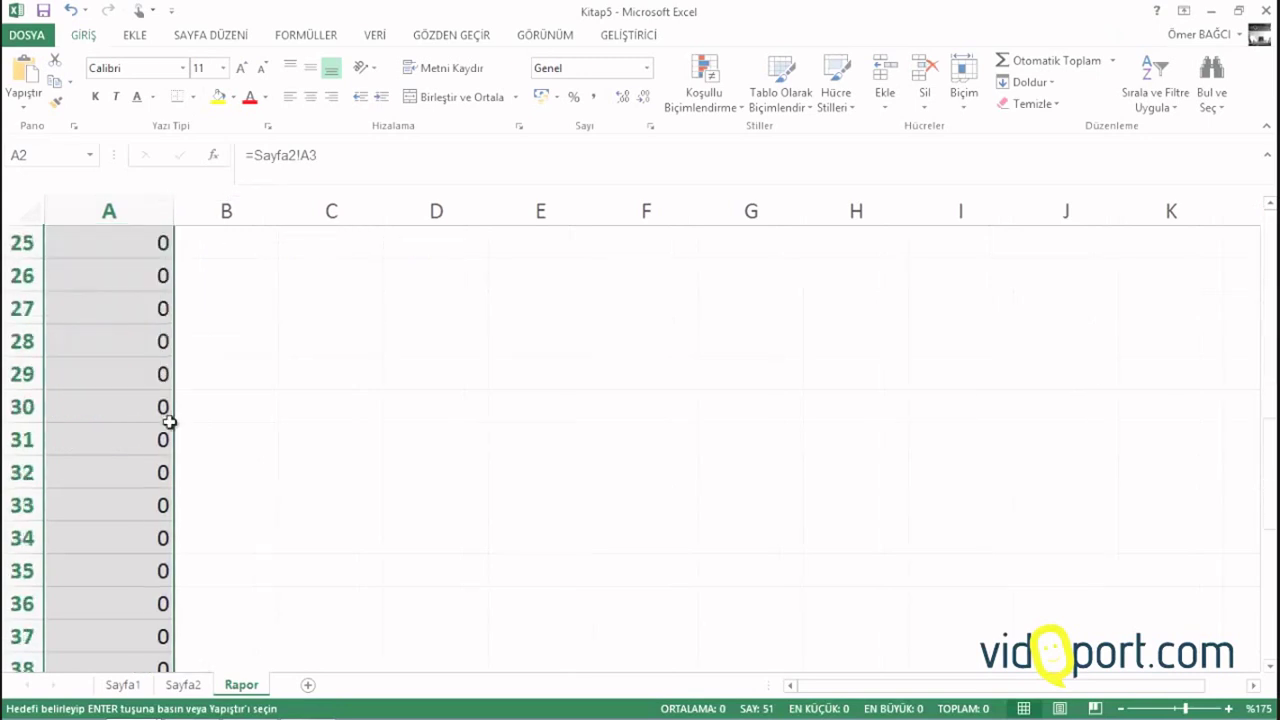
scroll(170, 421, "up", 8)
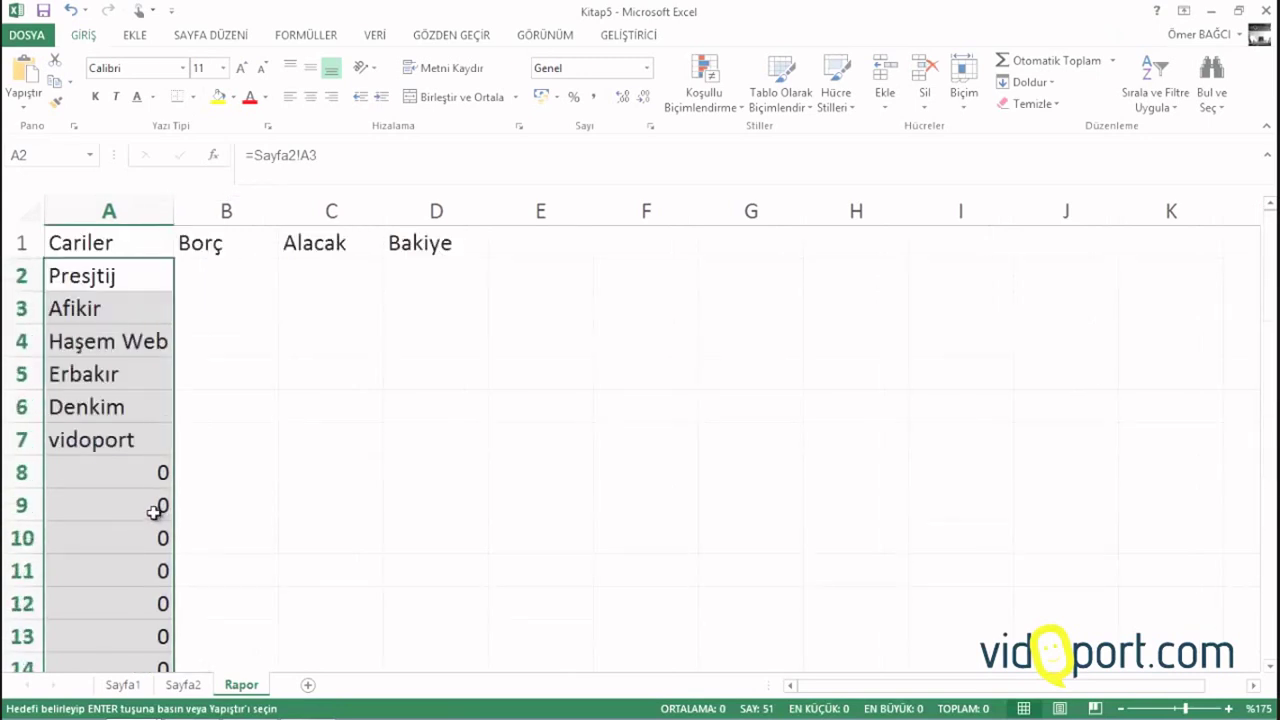
Step: Add an Equal To 0 conditional format with white font to column A
left_click(712, 107)
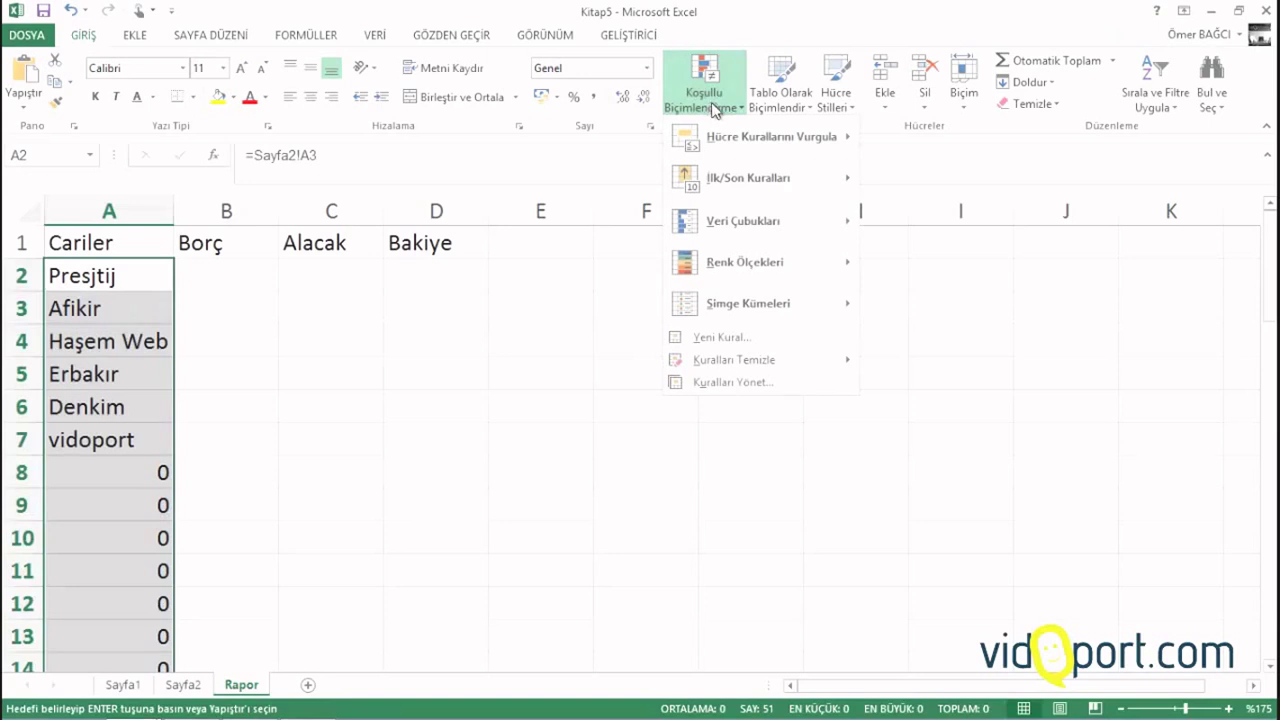
mouse_move(733, 139)
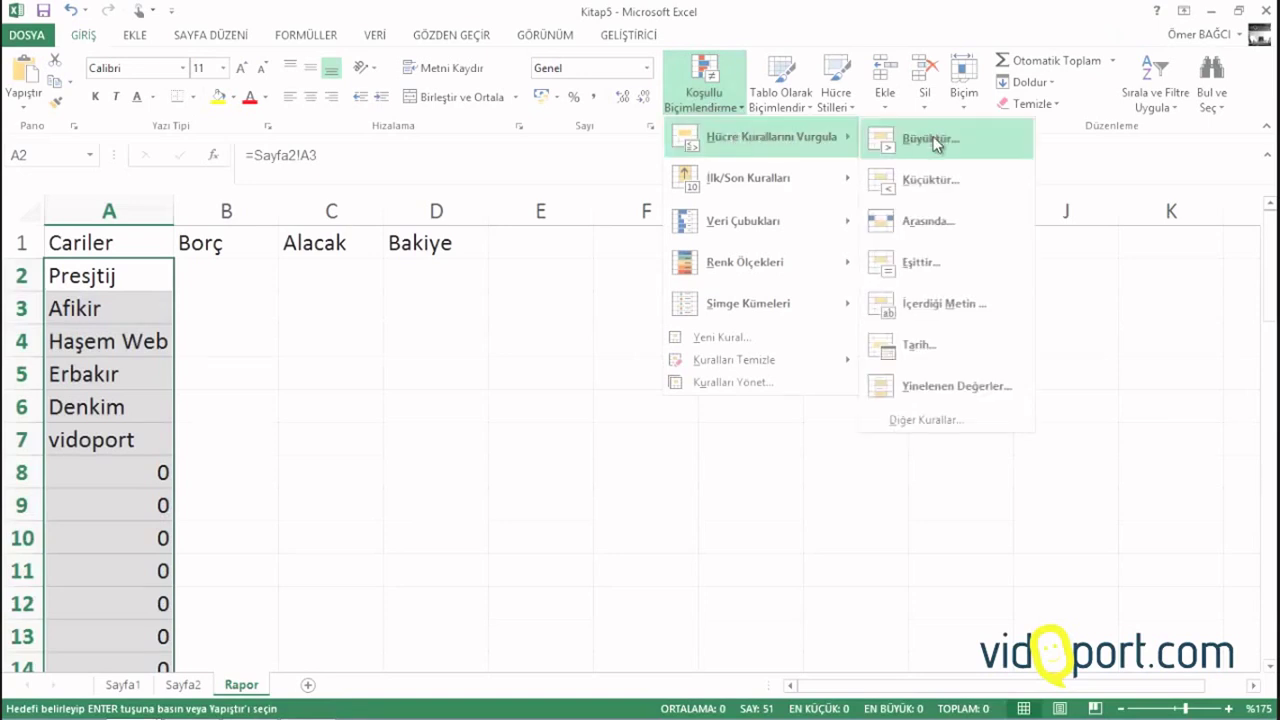
left_click(935, 264)
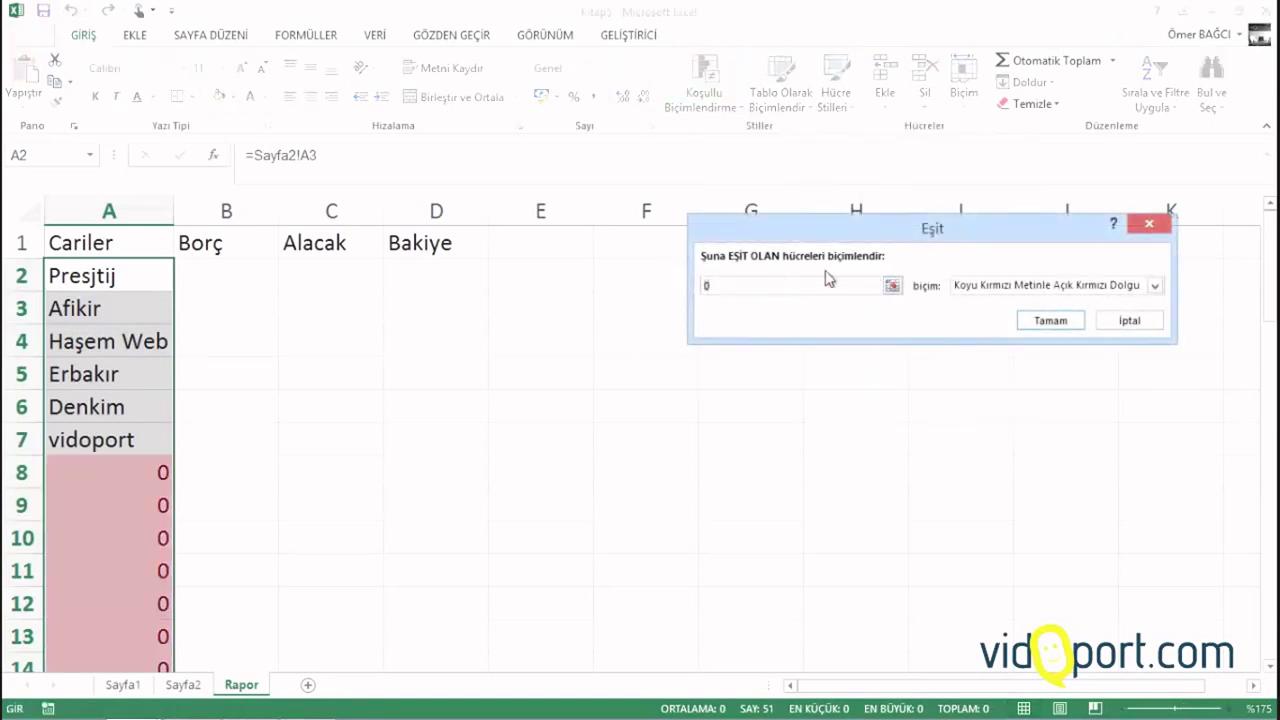
left_click(955, 289)
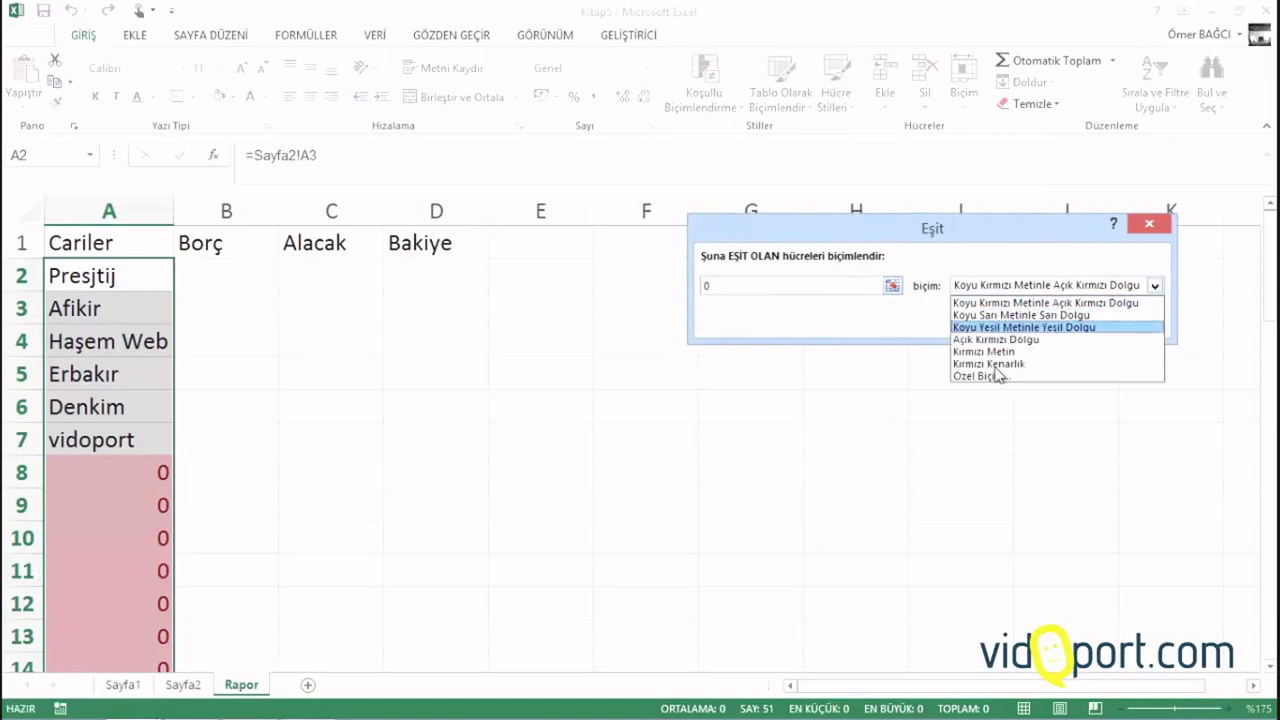
left_click(980, 376)
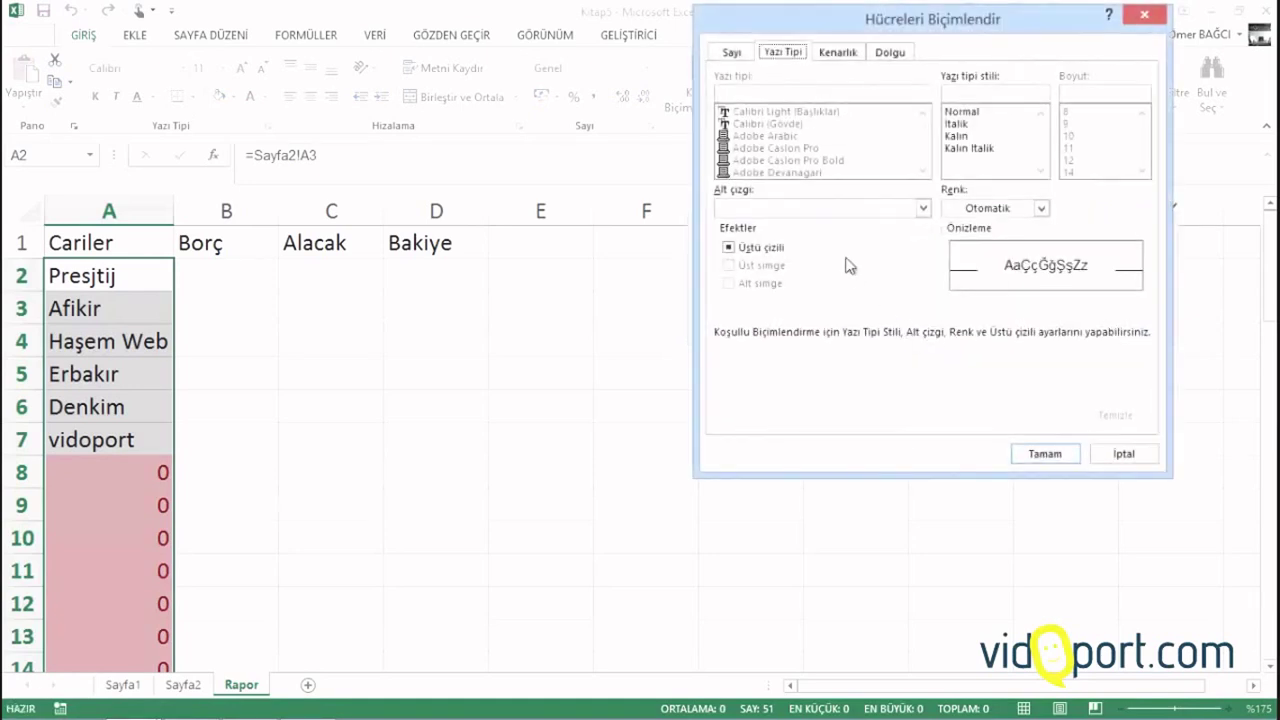
left_click(990, 208)
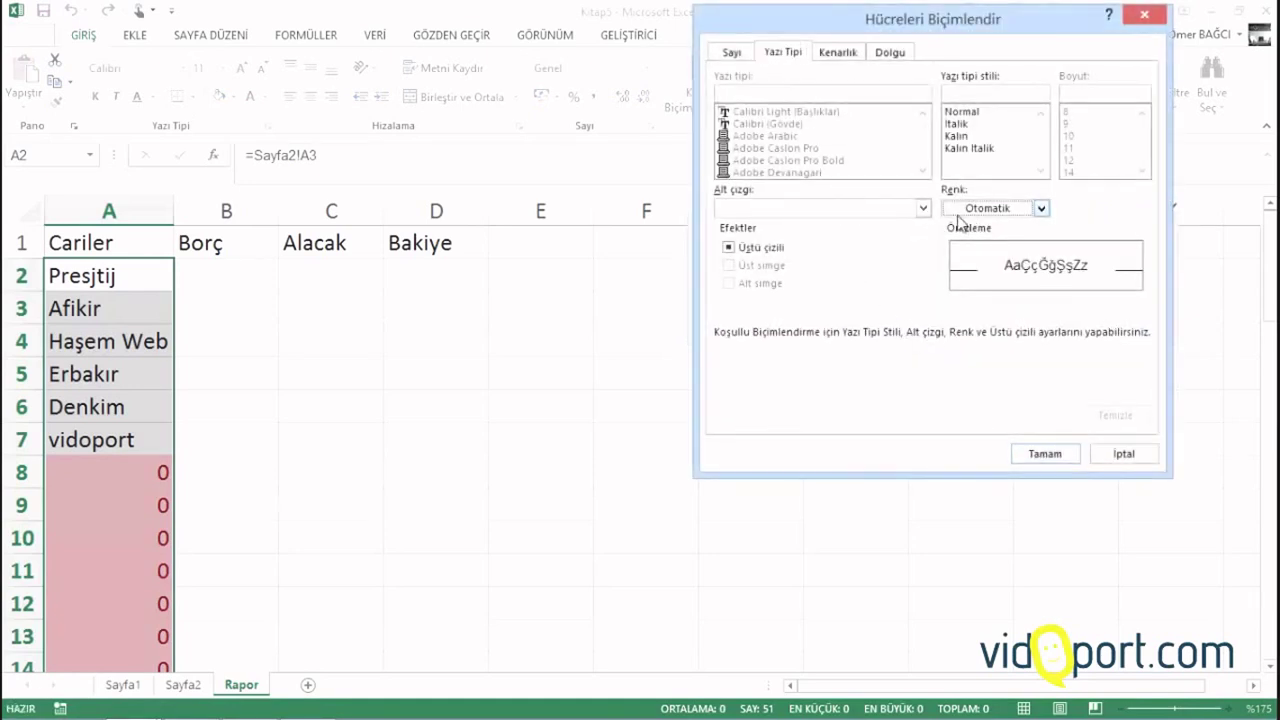
left_click(952, 271)
left_click(1041, 450)
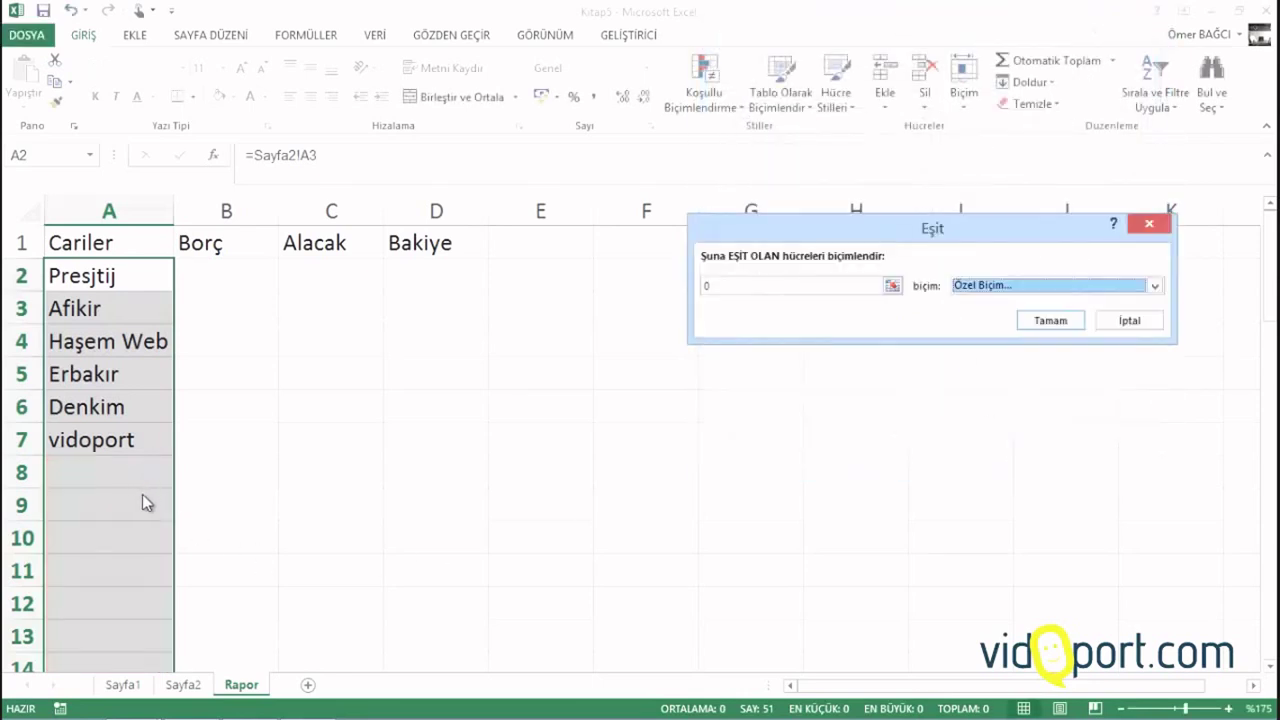
left_click(1049, 321)
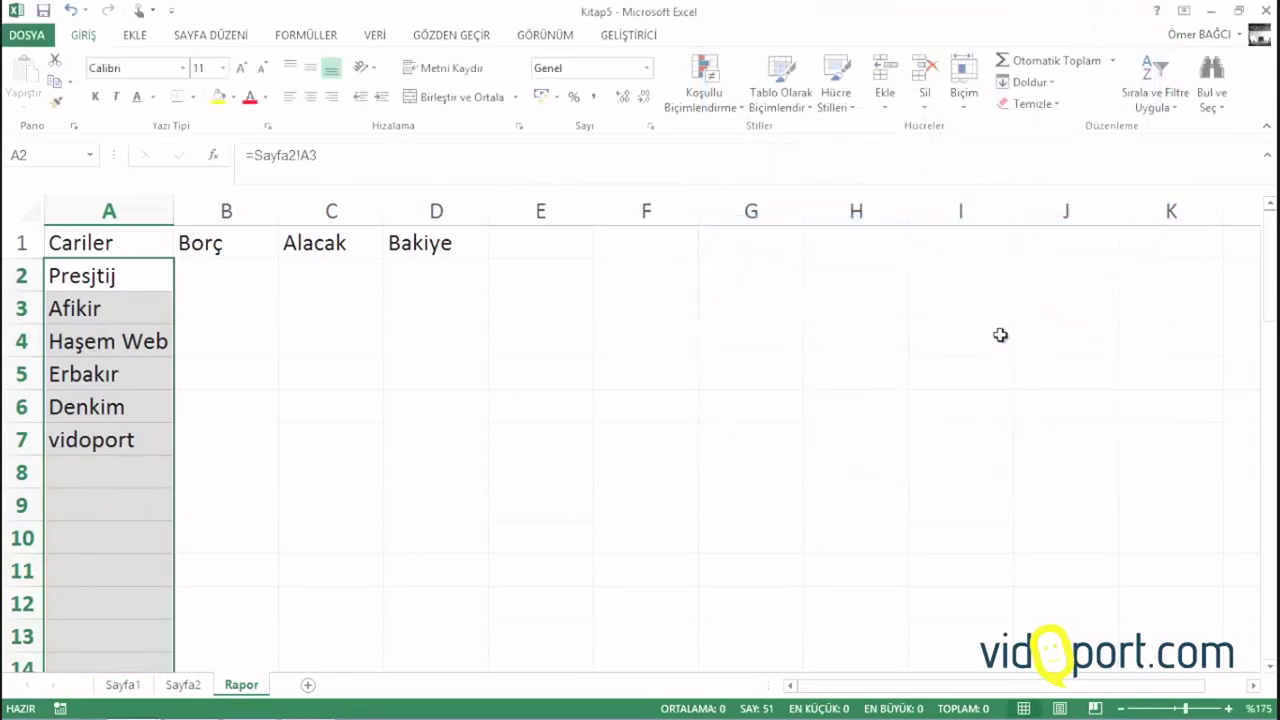
Step: Deselect column A and click through cells to confirm the zeros are hidden
left_click(199, 268)
left_click(321, 271)
left_click(440, 267)
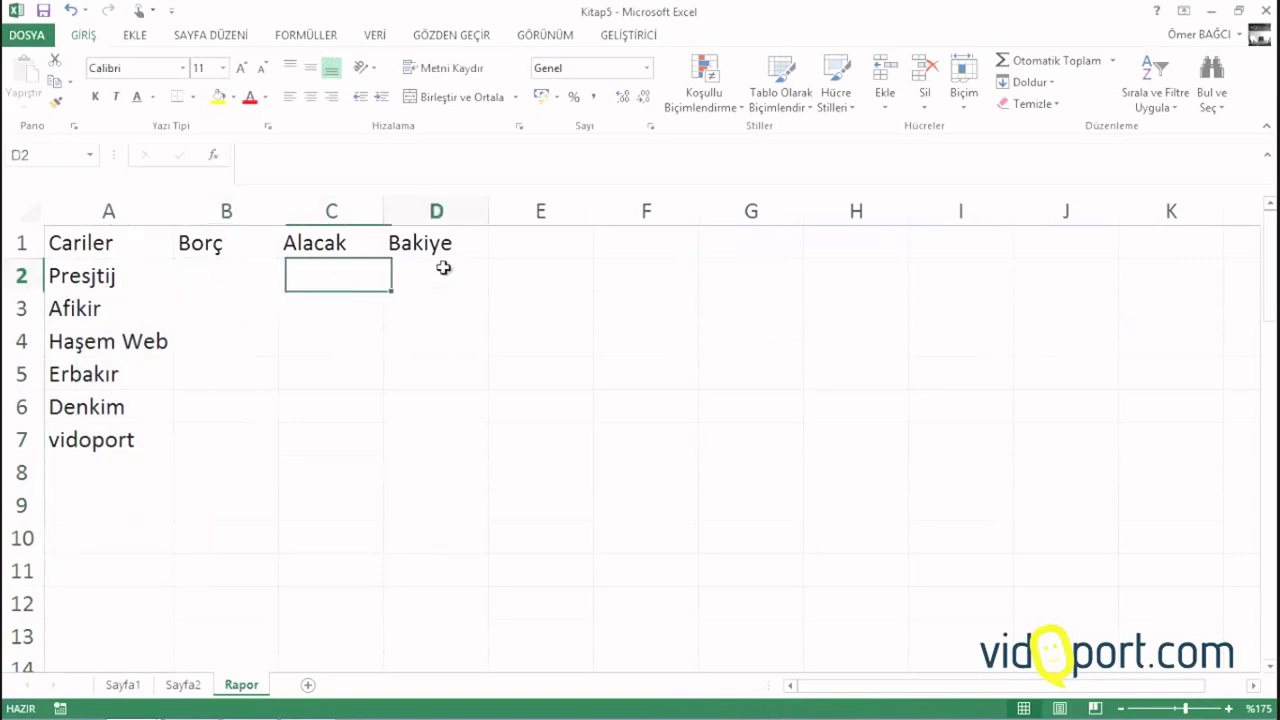
left_click(310, 264)
left_click(266, 274)
left_click(123, 685)
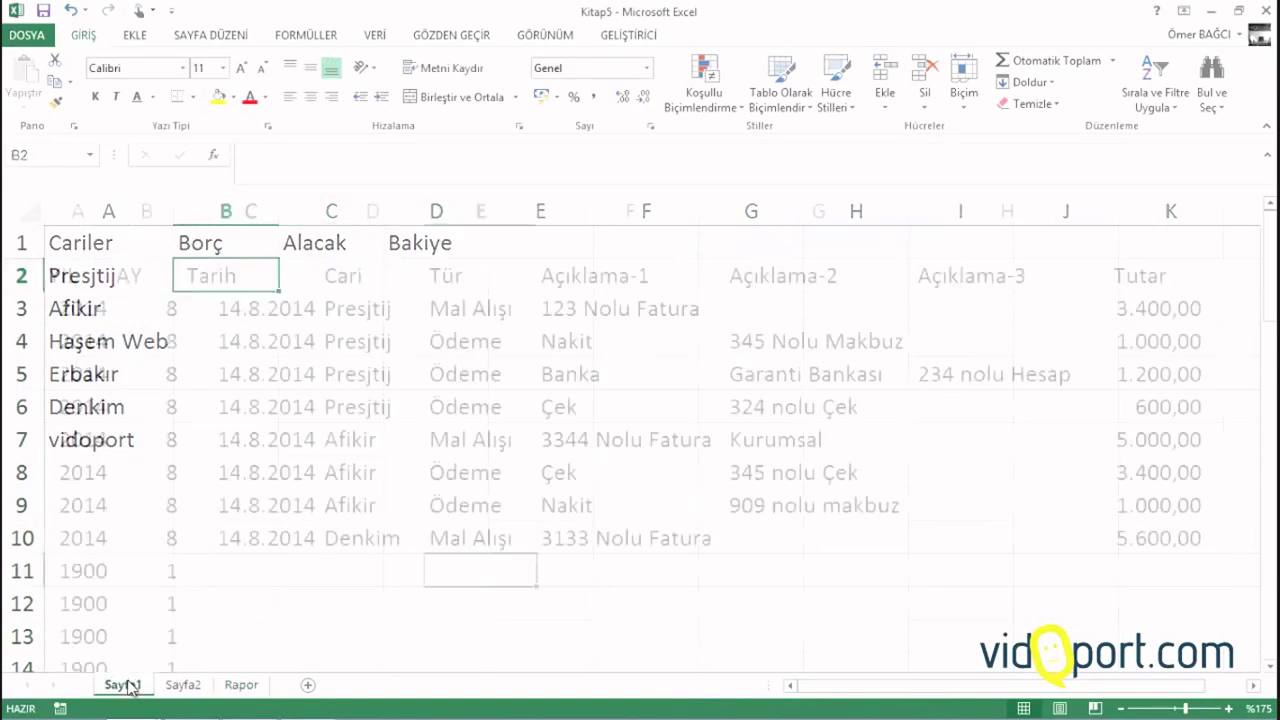
left_click(464, 310)
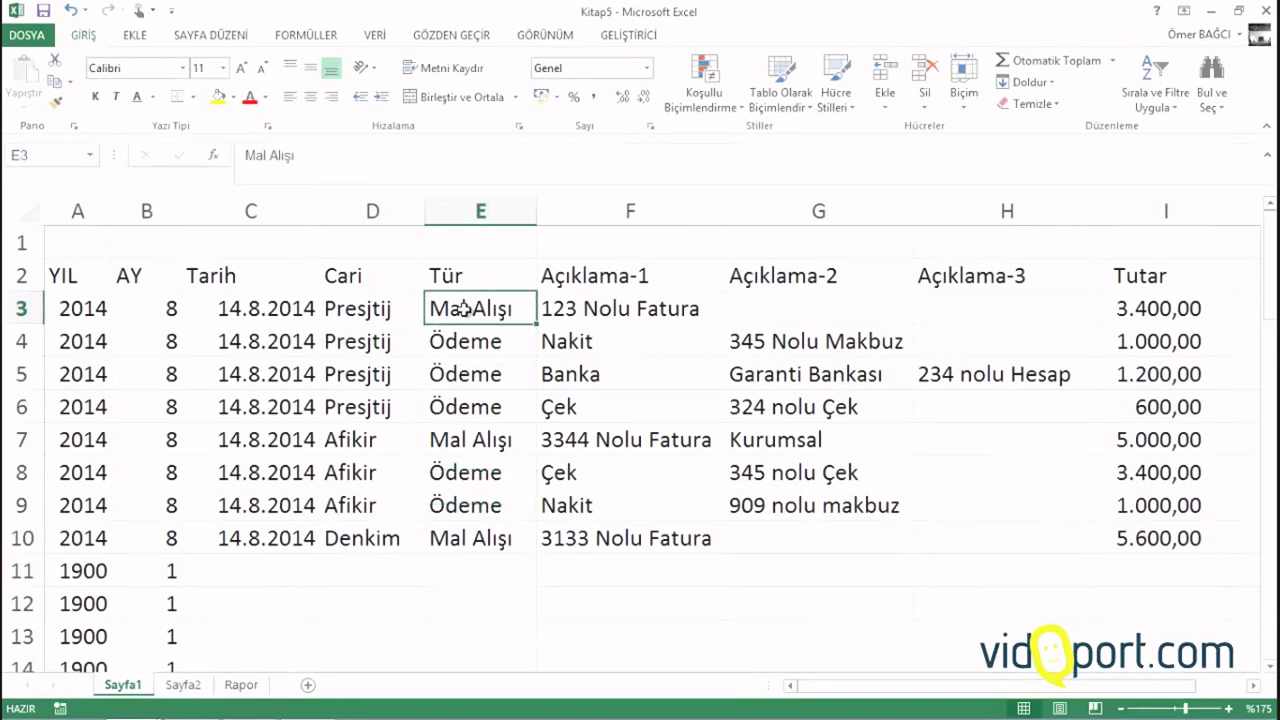
left_click(462, 345)
left_click(450, 372)
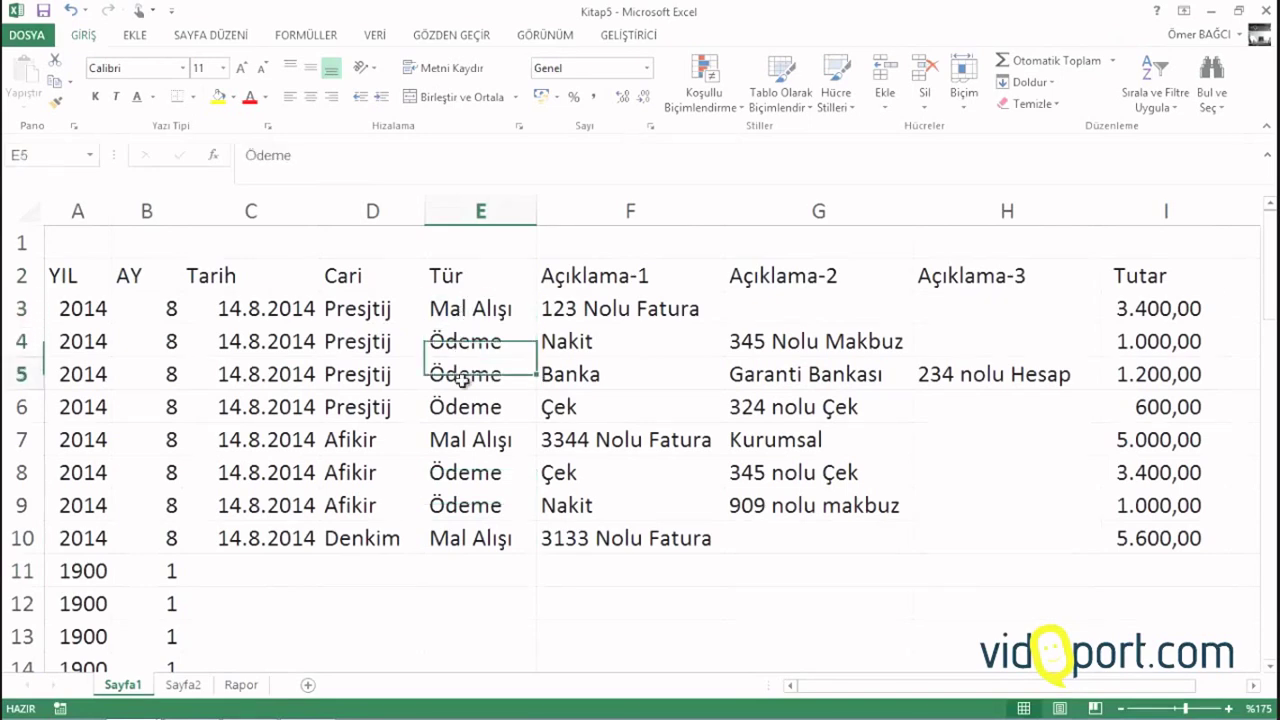
left_click(455, 440)
left_click(460, 500)
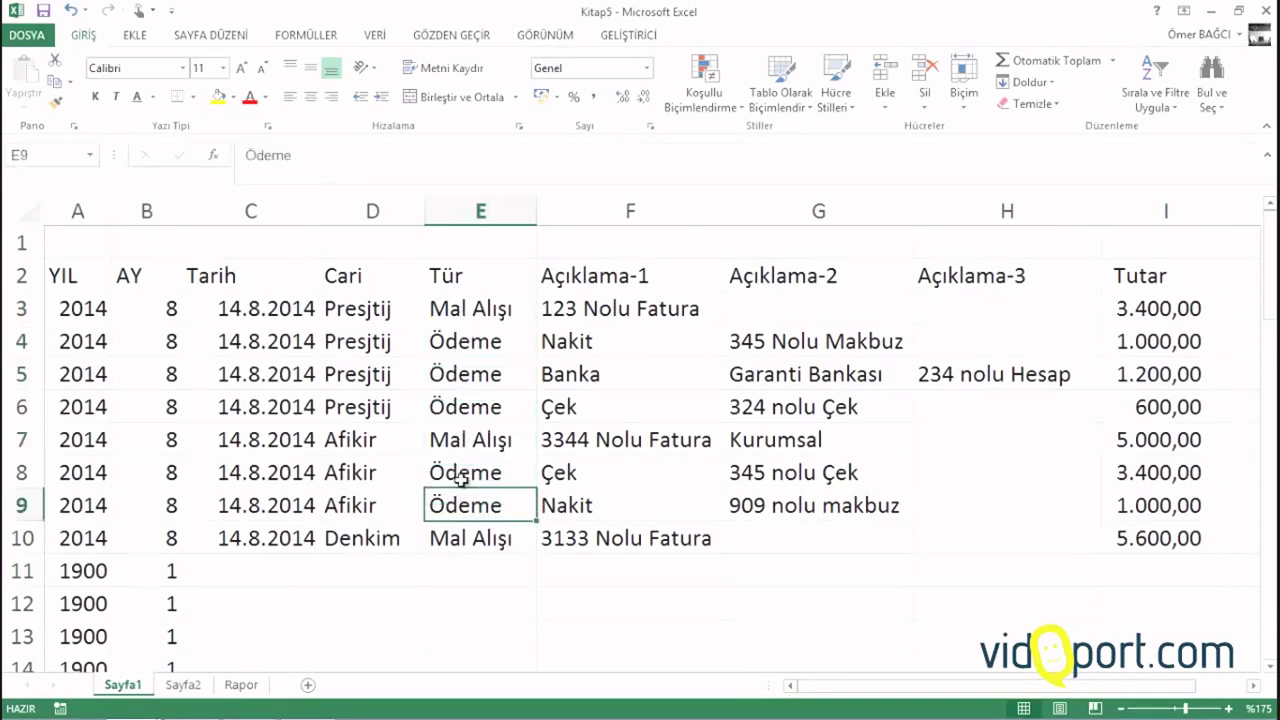
left_click(462, 476)
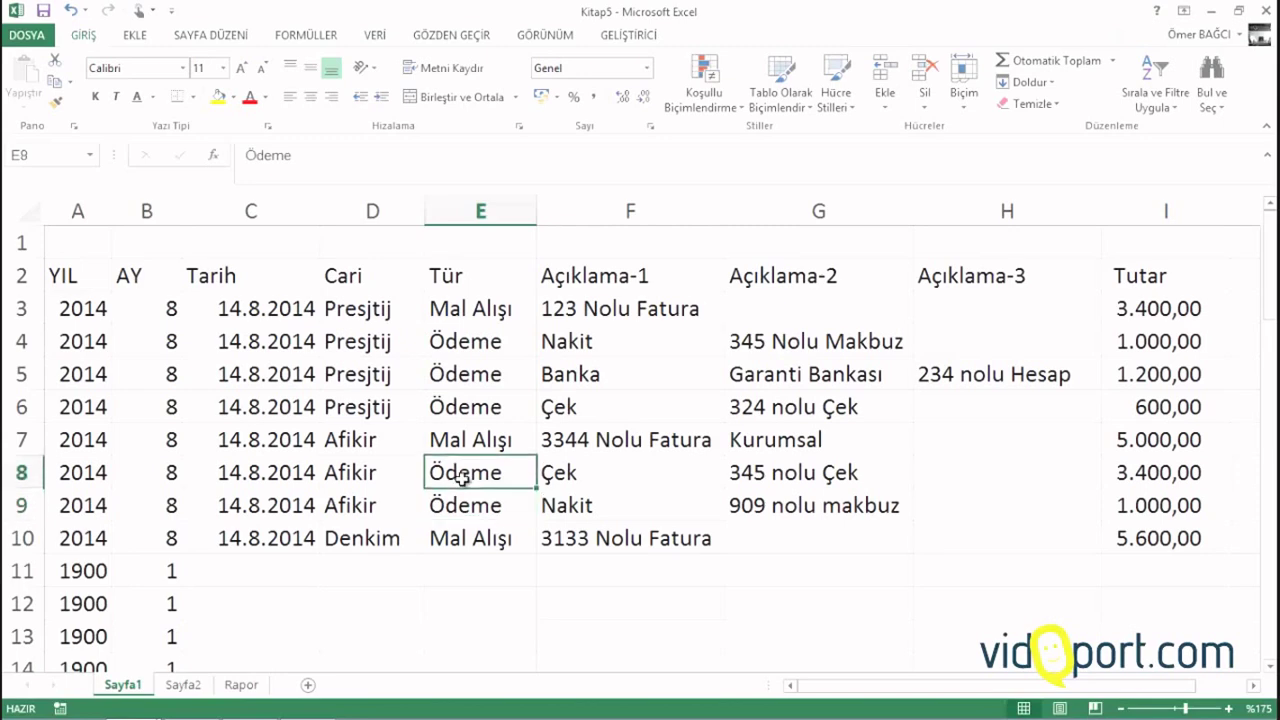
left_click(236, 685)
type("=")
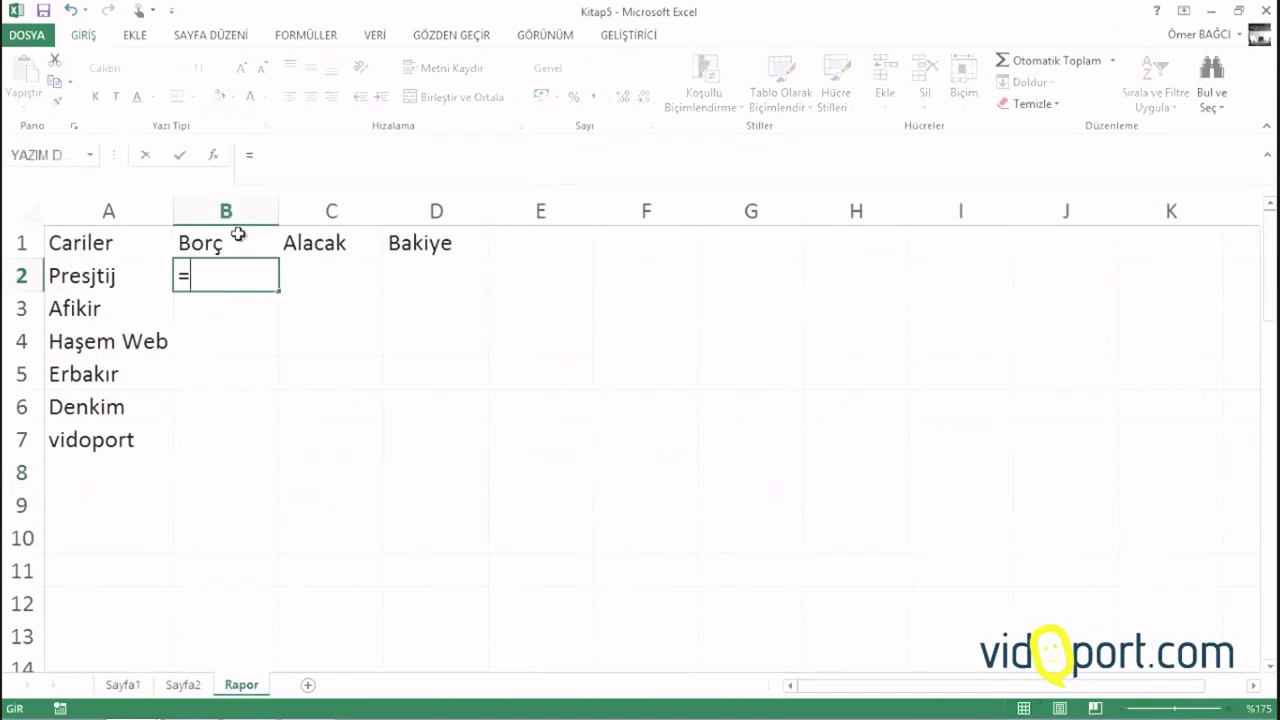
type("etop")
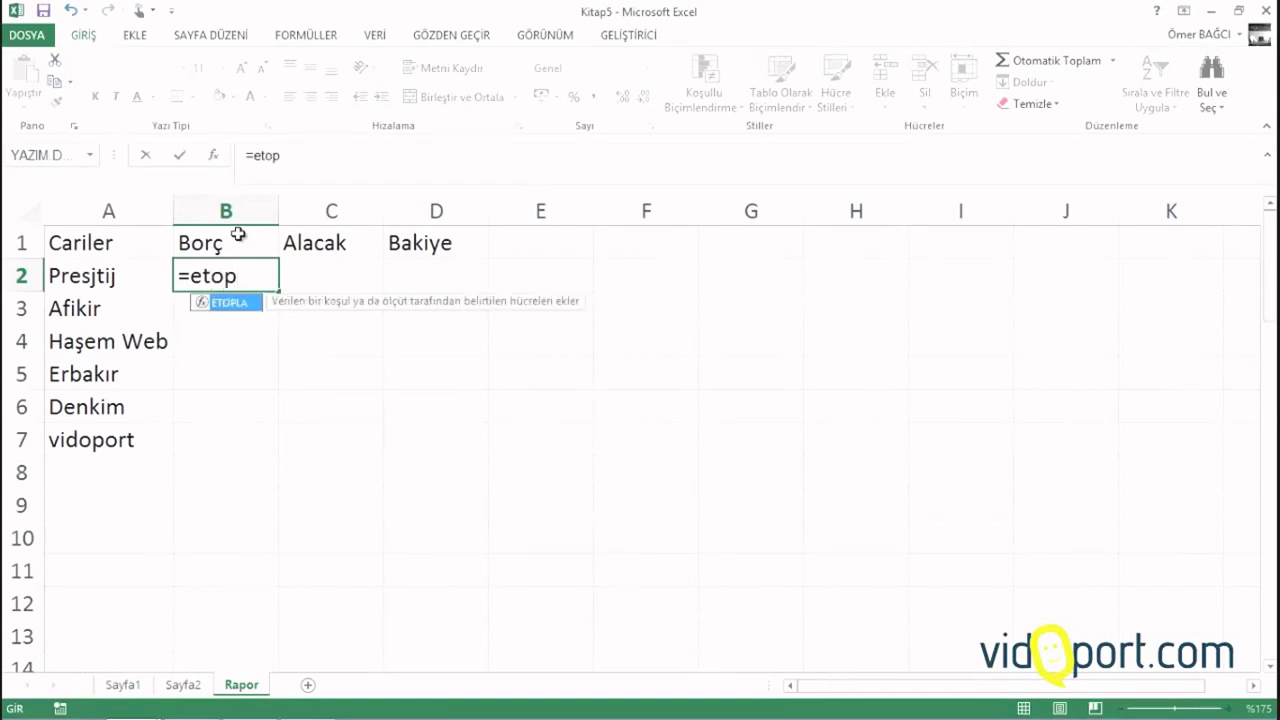
key("Tab")
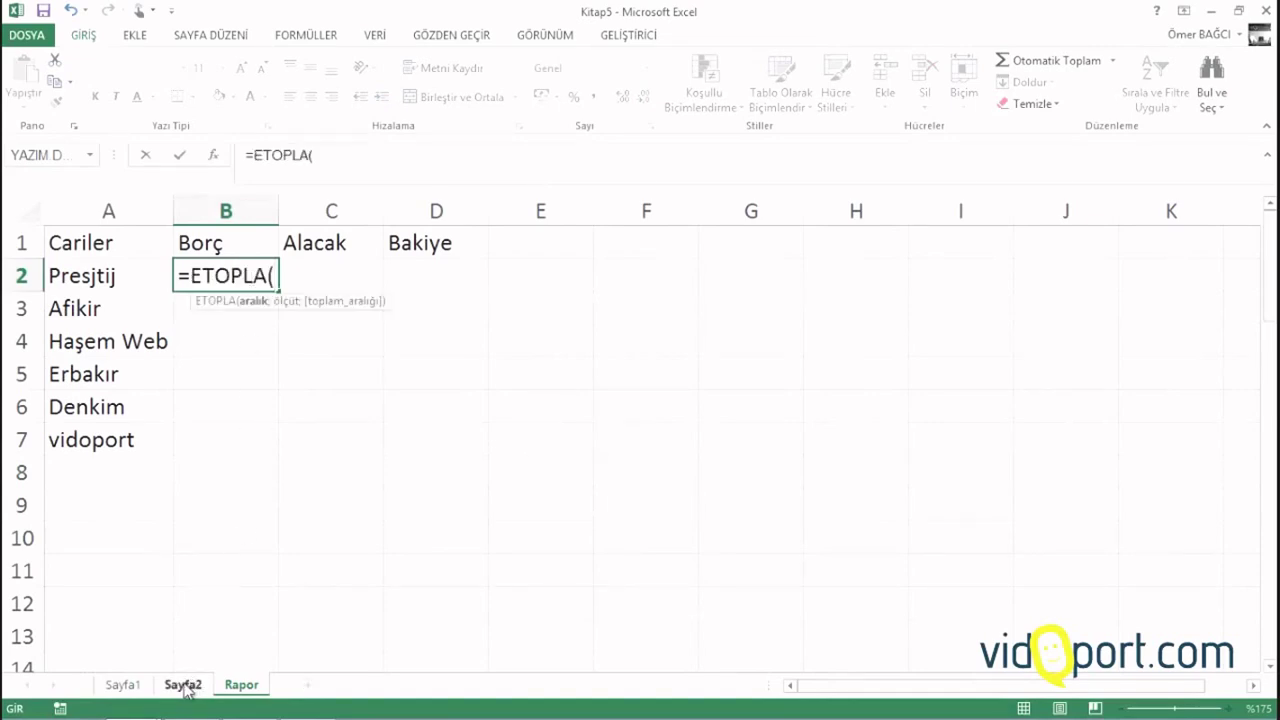
left_click(123, 685)
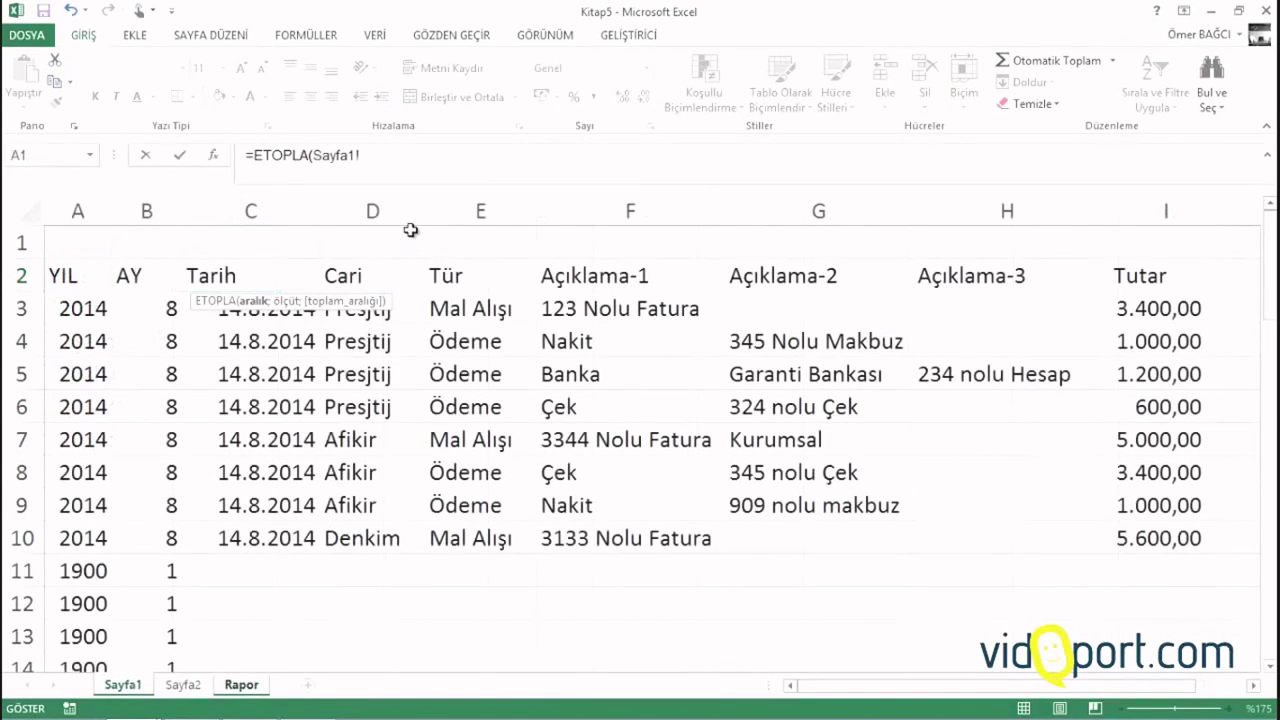
left_click(465, 212)
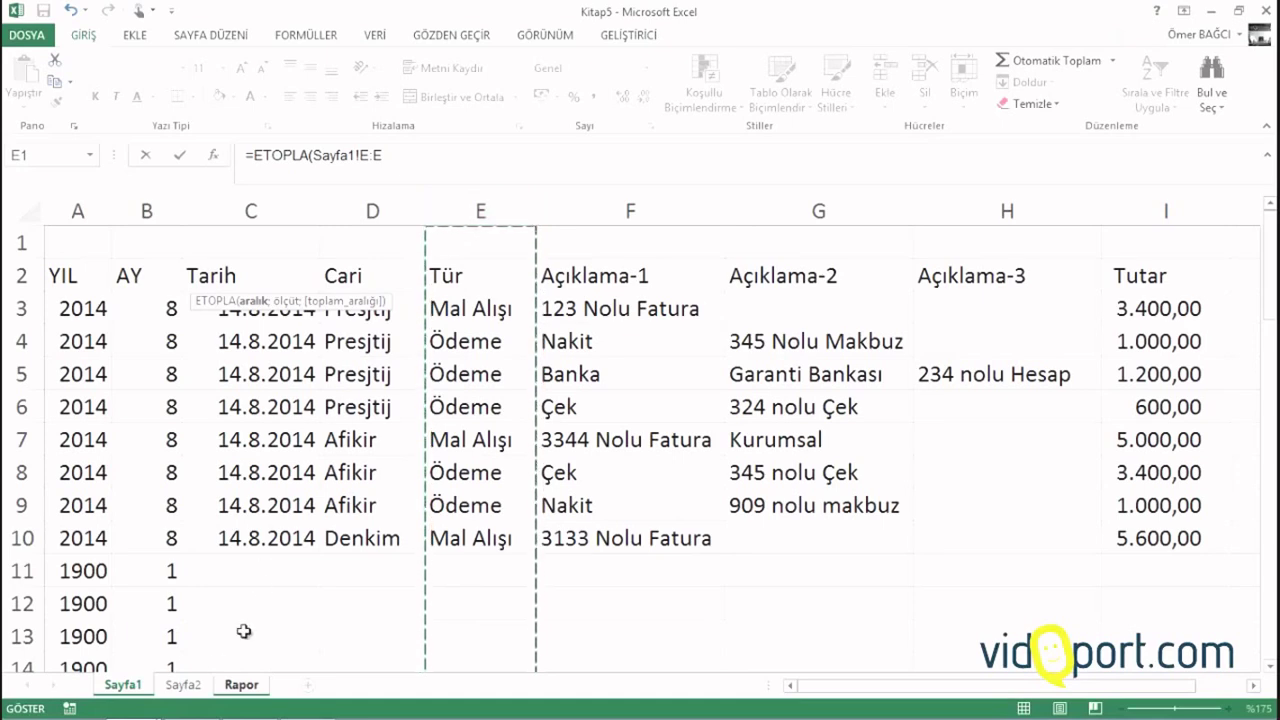
key("Escape")
left_click(240, 685)
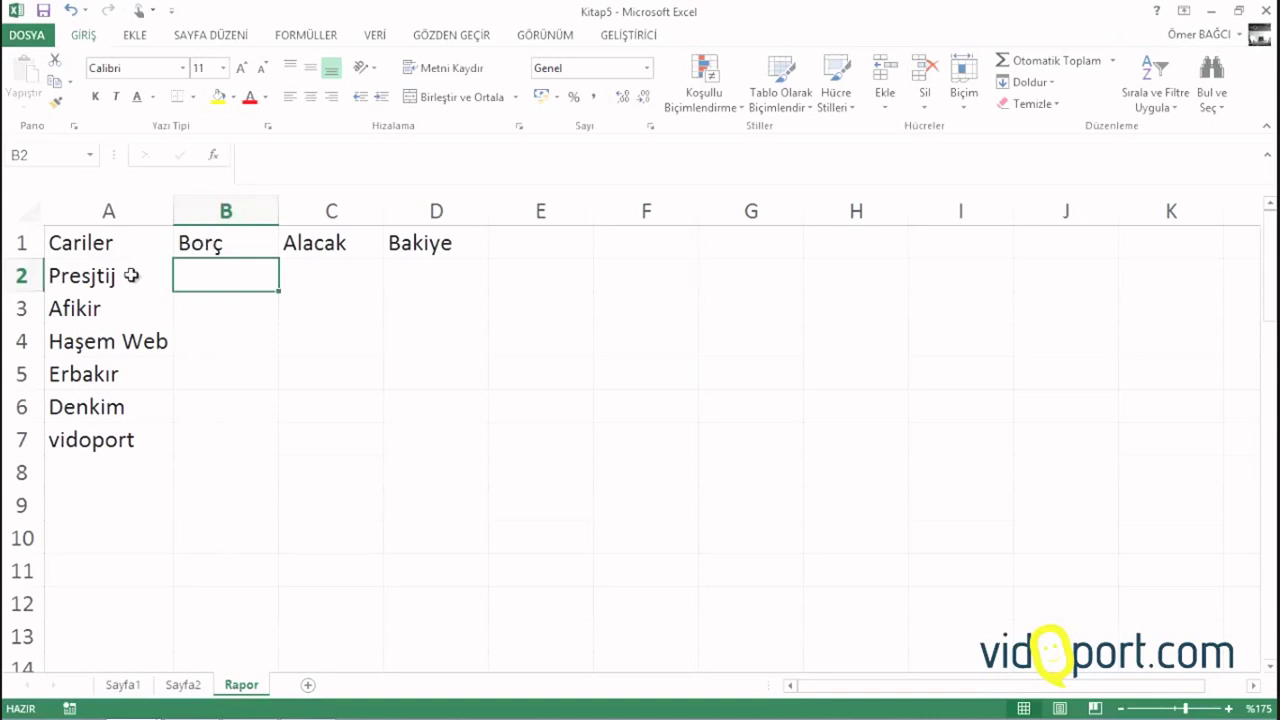
Step: Start a ÇOKETOPLA formula in B2 summing Sayfa1!I:I with Sayfa1!D:D as criteria range
type("=")
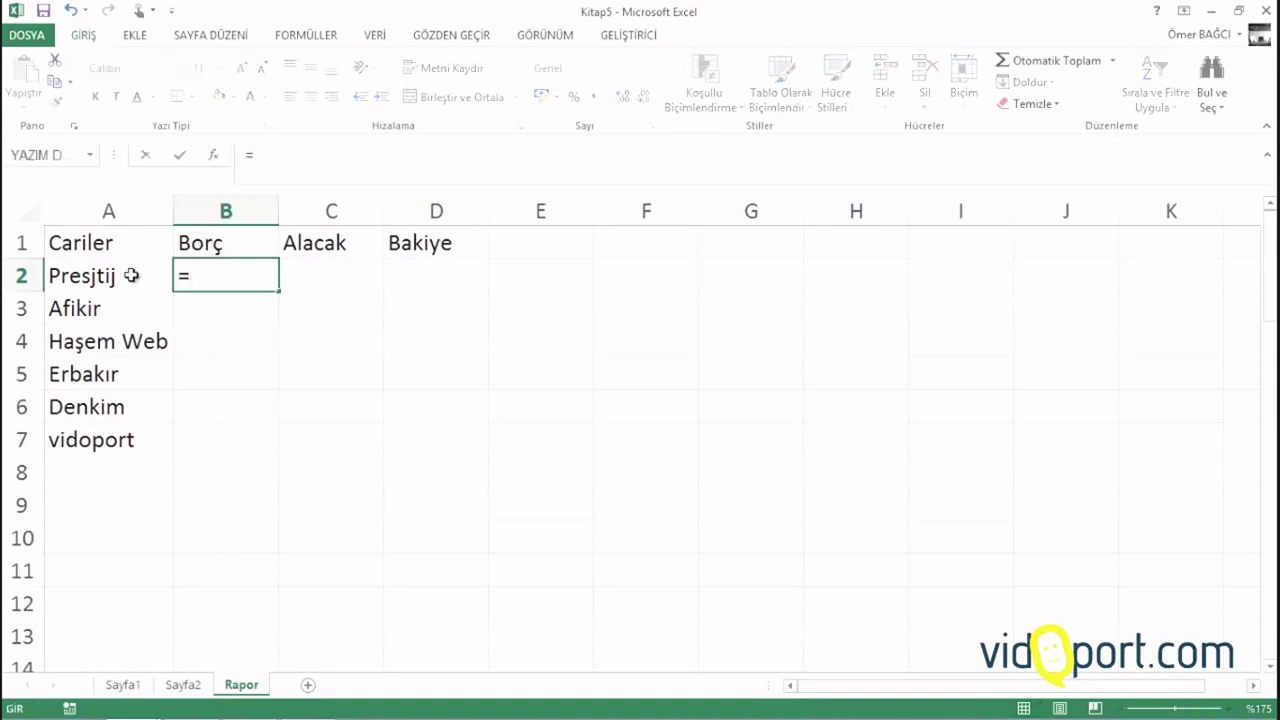
type("çok")
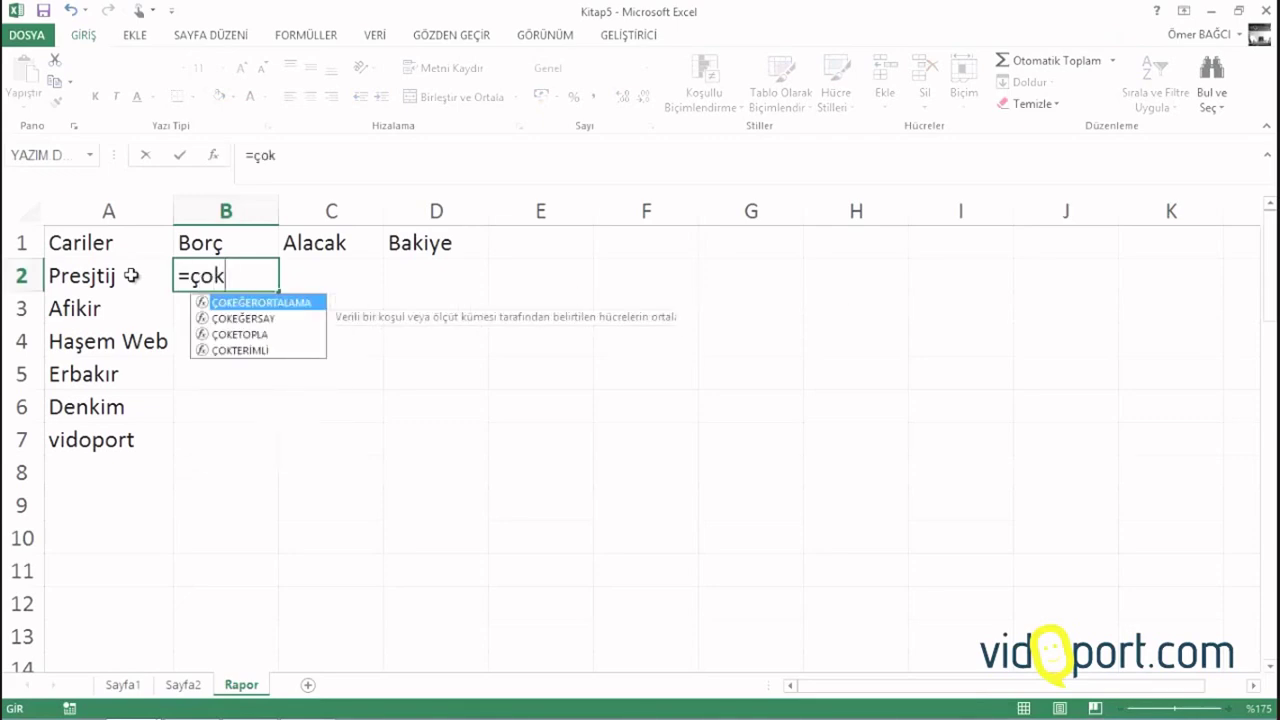
key("Down")
key("Down")
key("Tab")
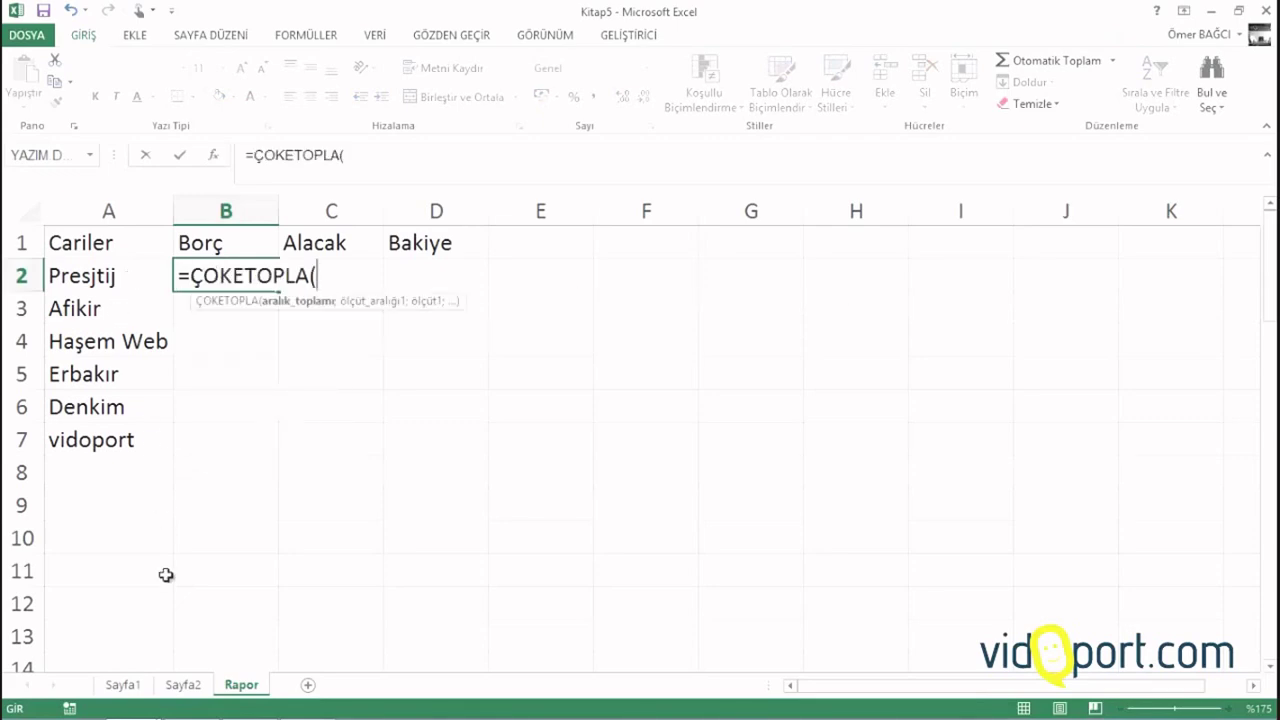
left_click(138, 686)
left_click(1172, 205)
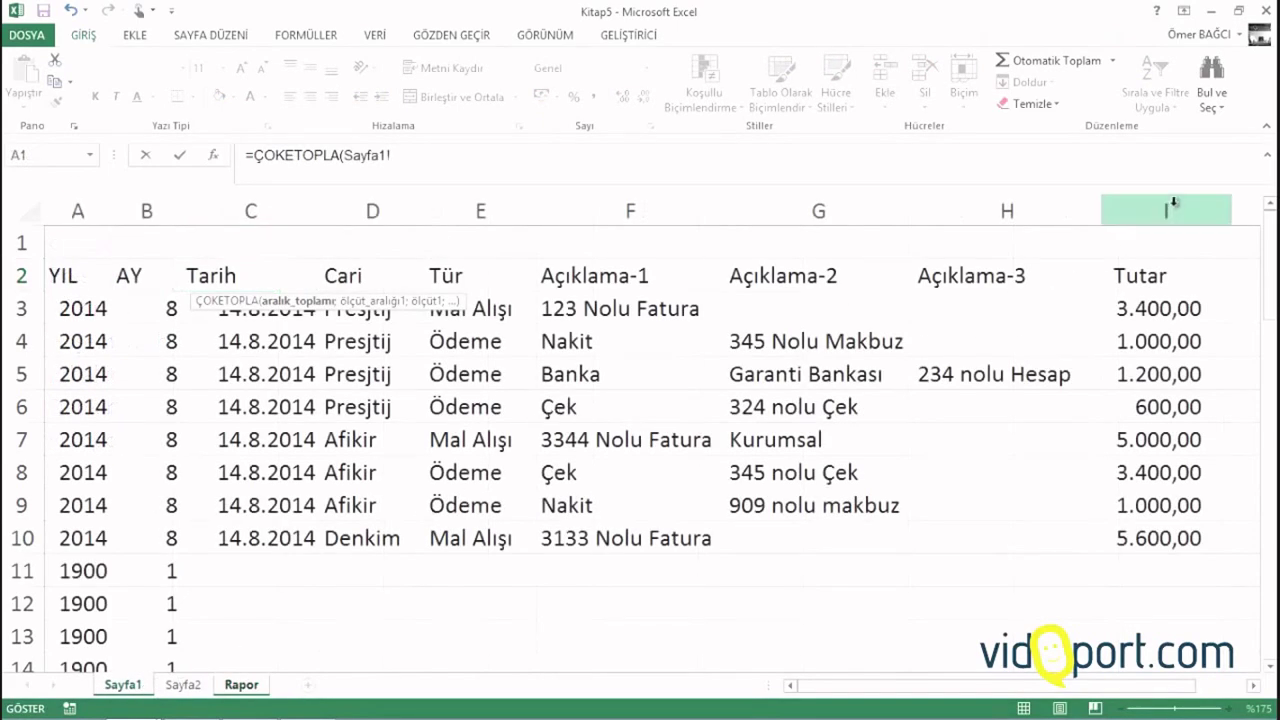
type(";")
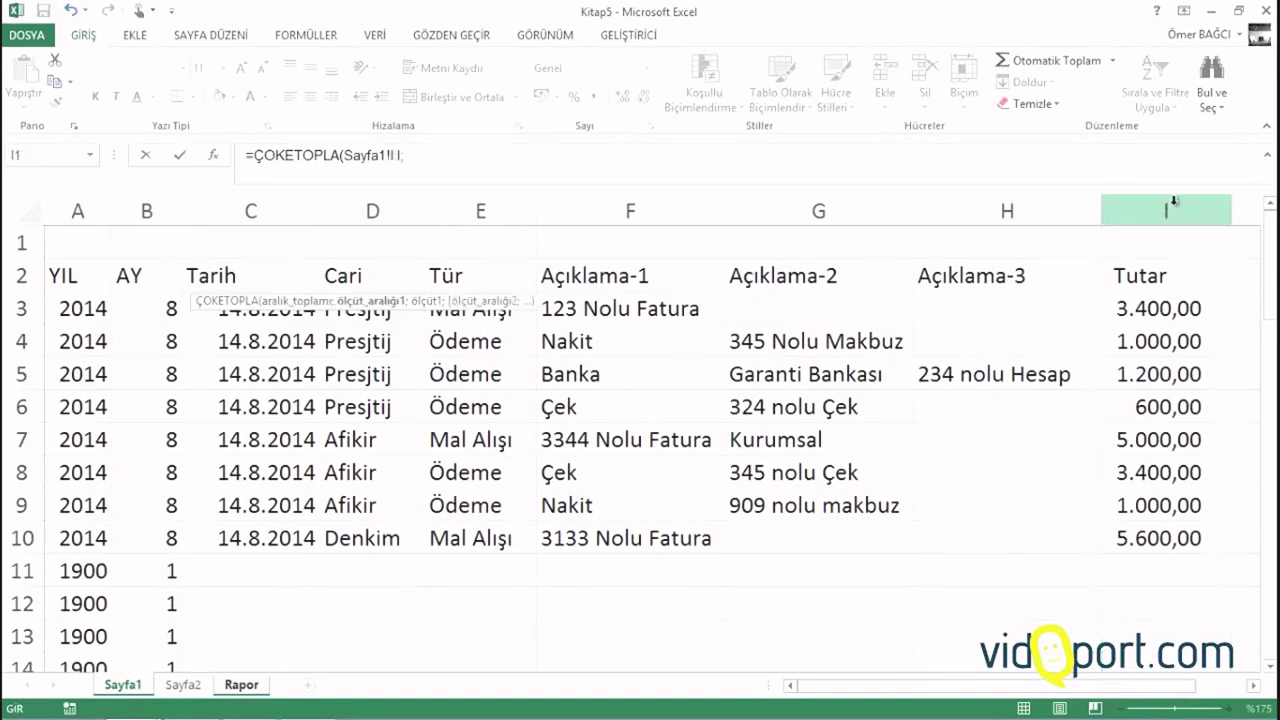
left_click(368, 212)
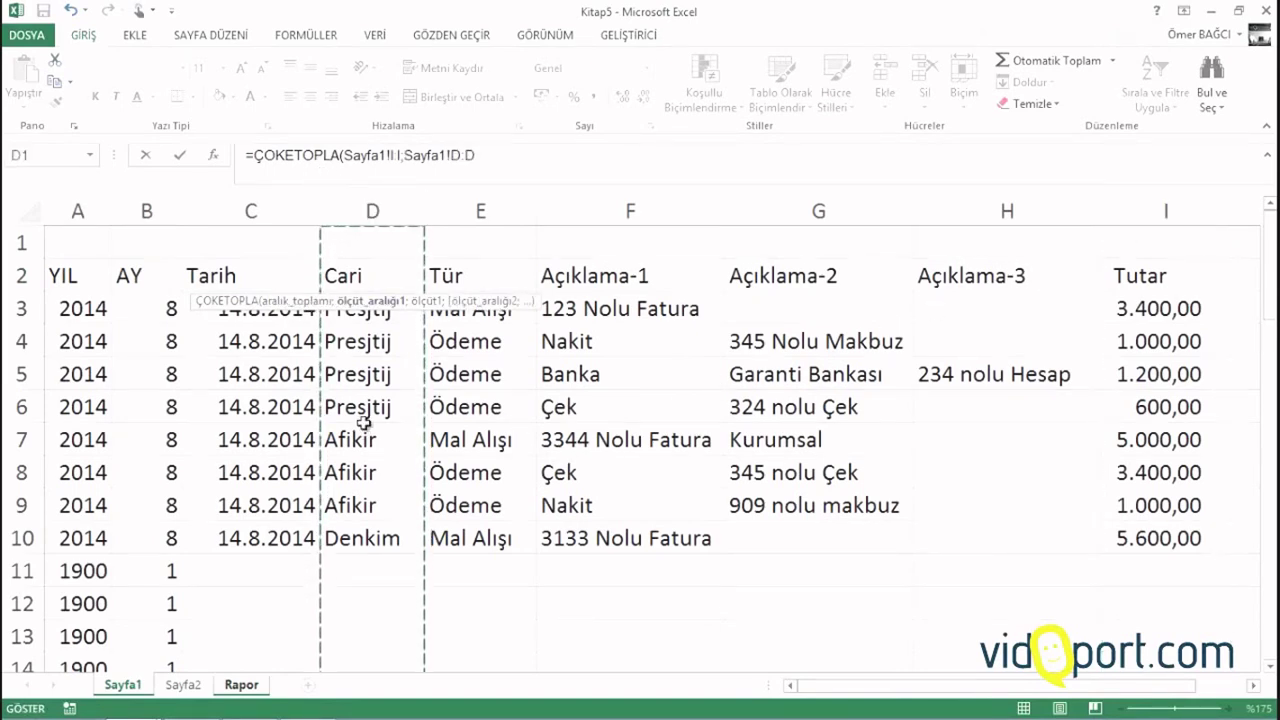
type(";")
Step: Add Rapor!A2 as the cari criterion and Sayfa1!E:E equal to "Mal Alışı"
left_click(245, 685)
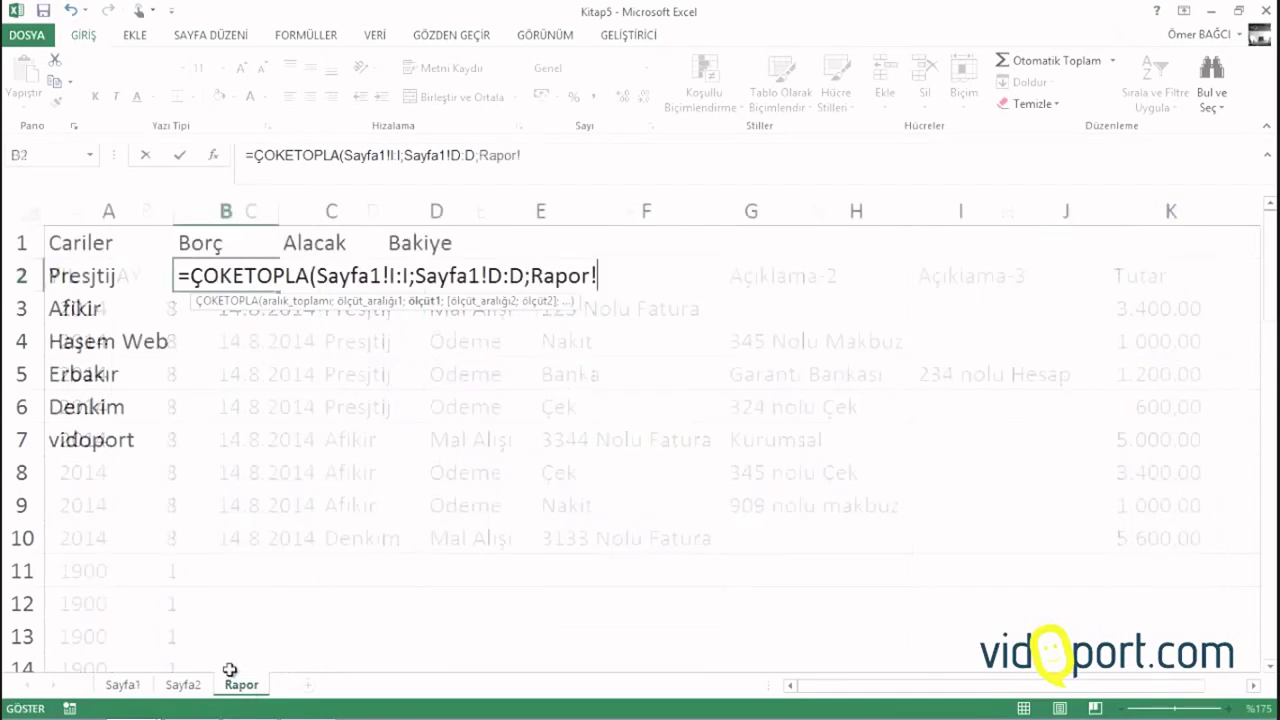
left_click(103, 277)
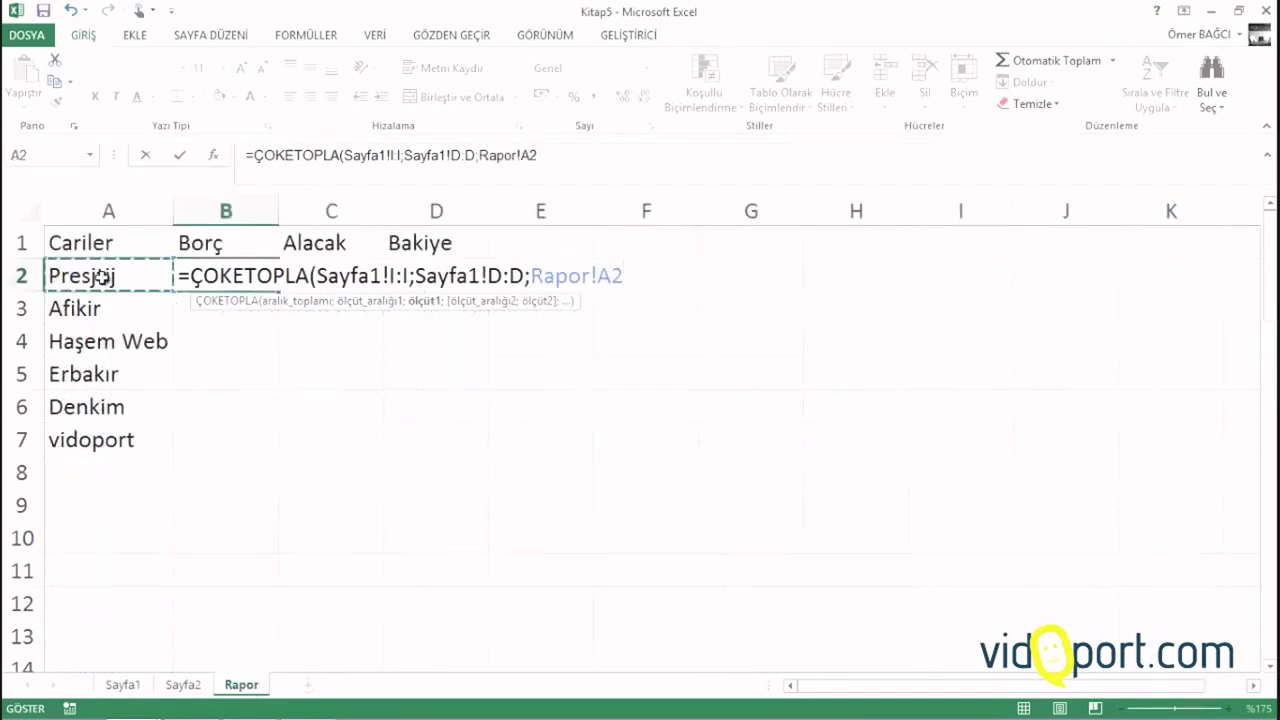
type(";")
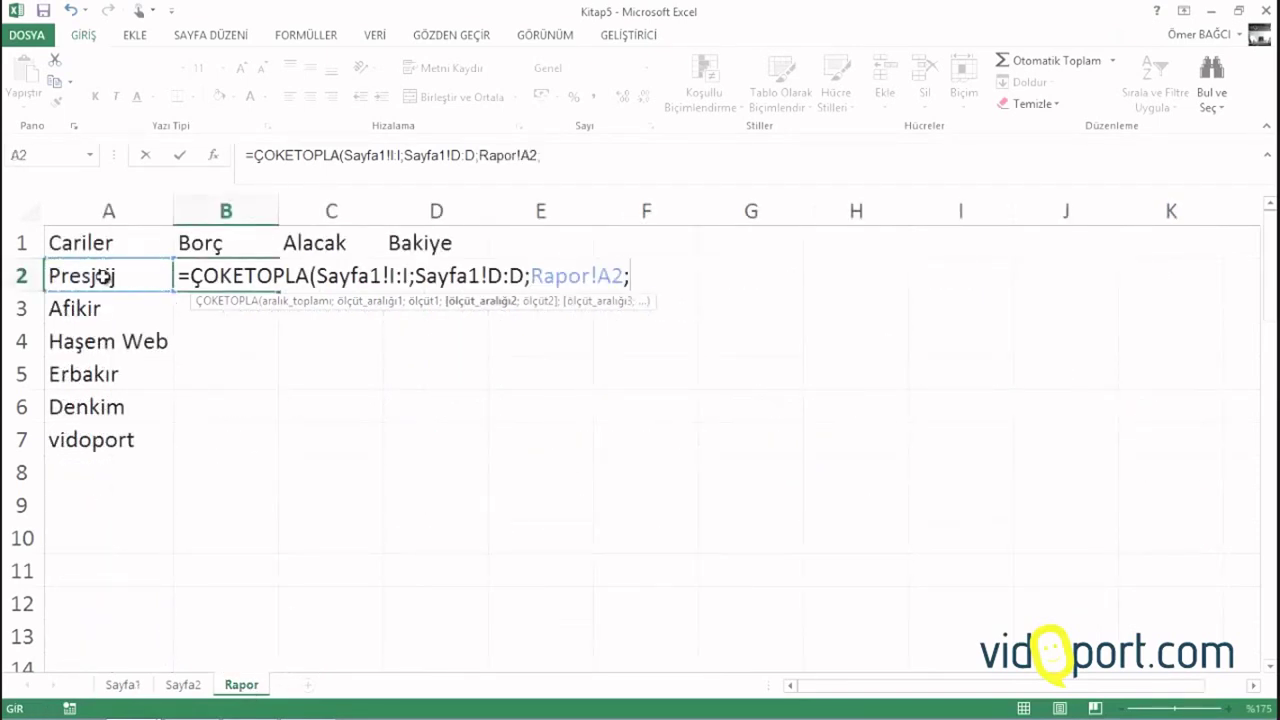
left_click(123, 685)
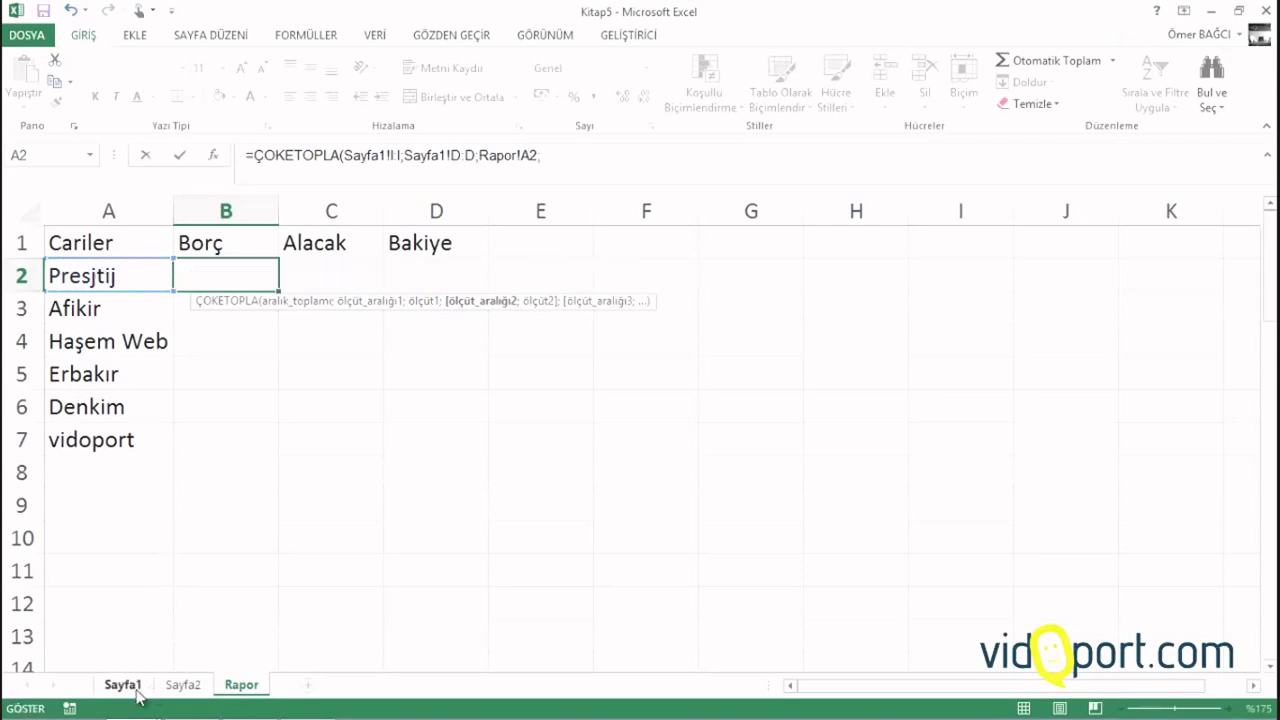
left_click(480, 210)
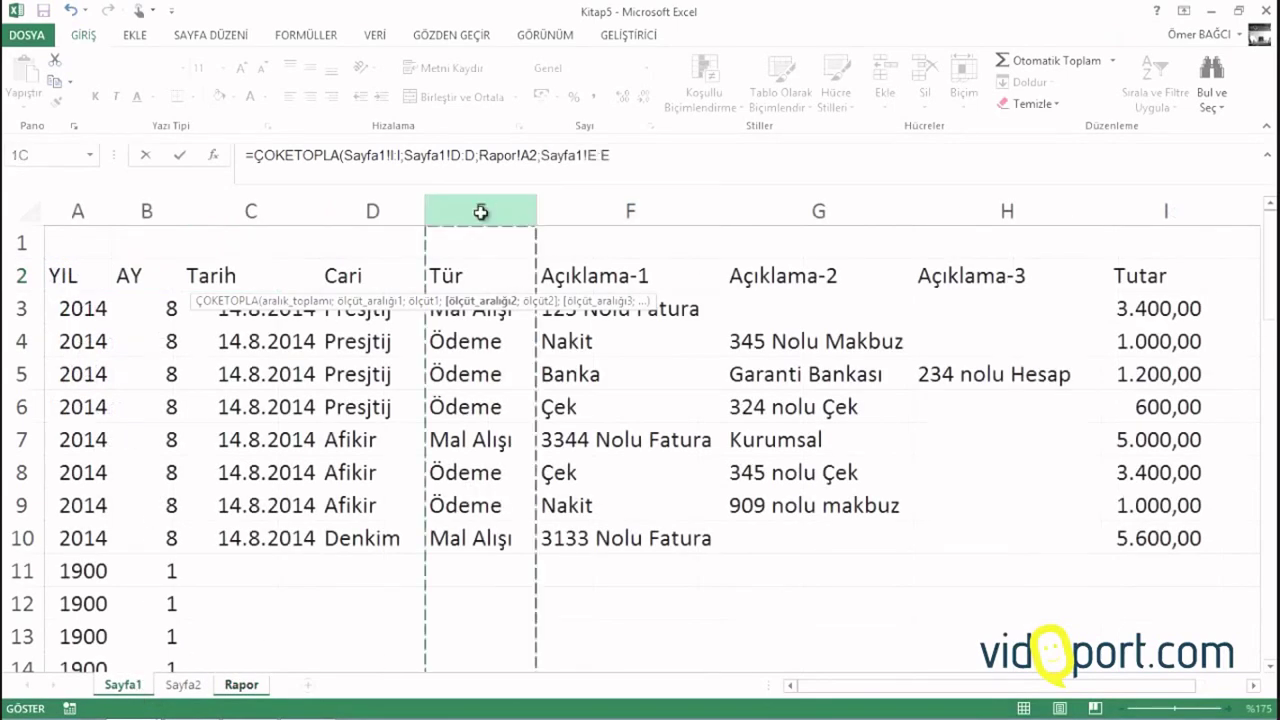
type(";")
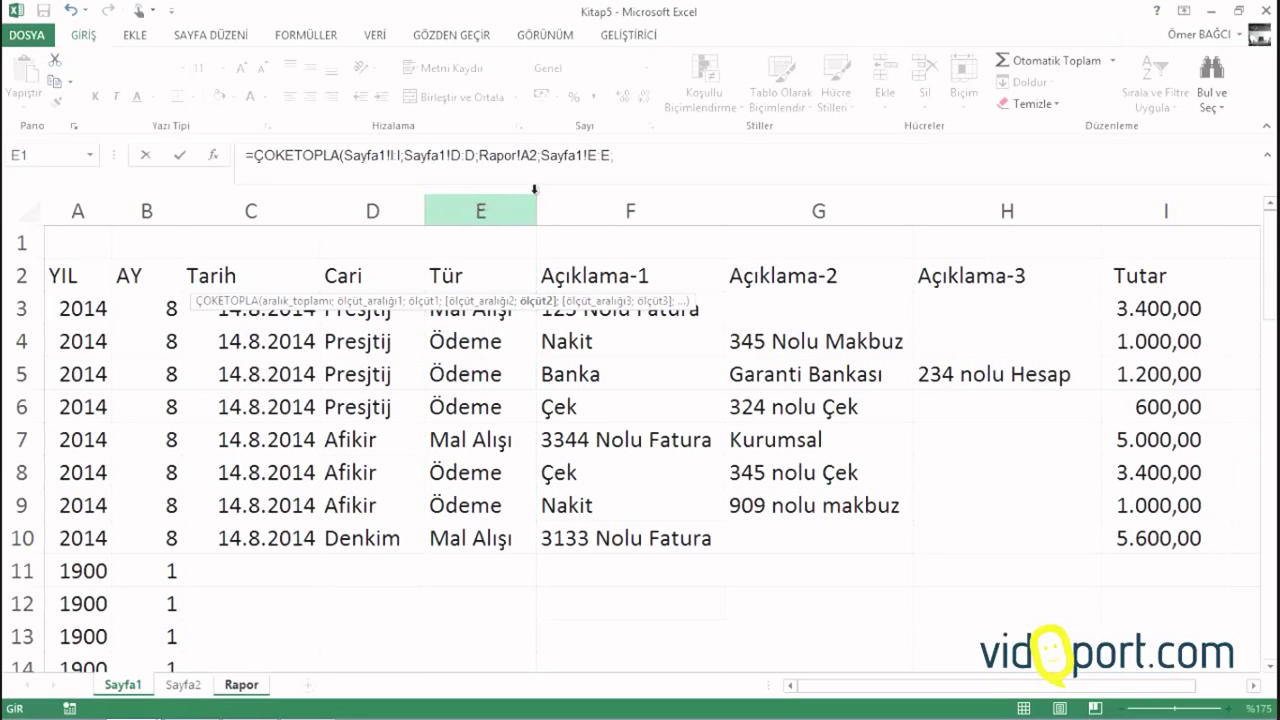
type("\"Mal Alışı")
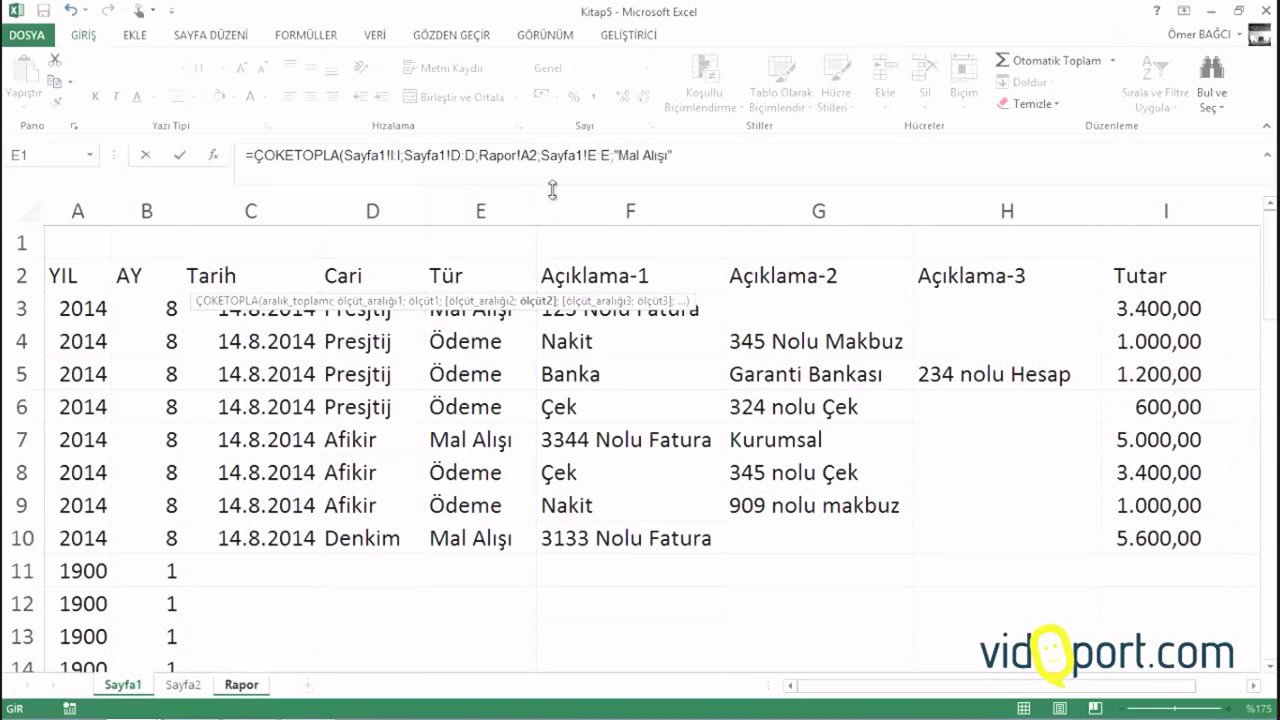
type("\")")
Step: Enter the Mal Alışı formula, fill it down to B53, and apply Comma Style (Finansal)
key("Return")
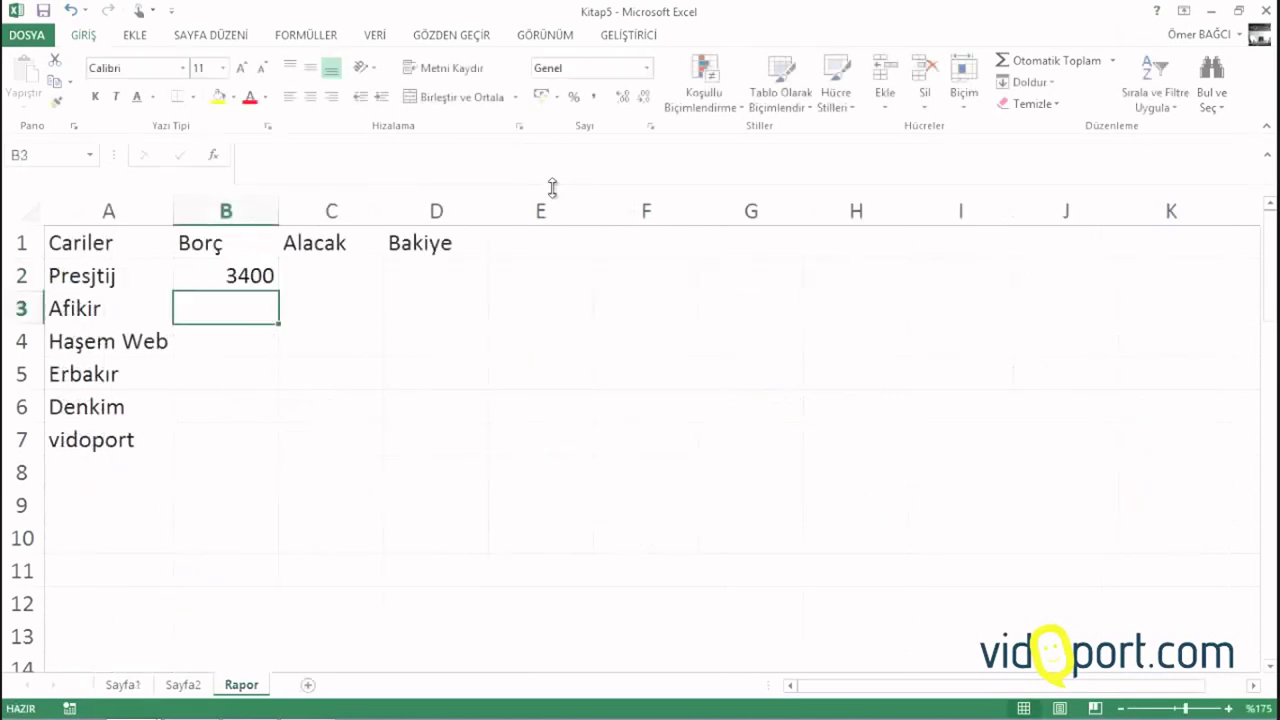
left_click(259, 275)
left_click_drag(278, 291, 262, 660)
scroll(254, 463, "up", 14)
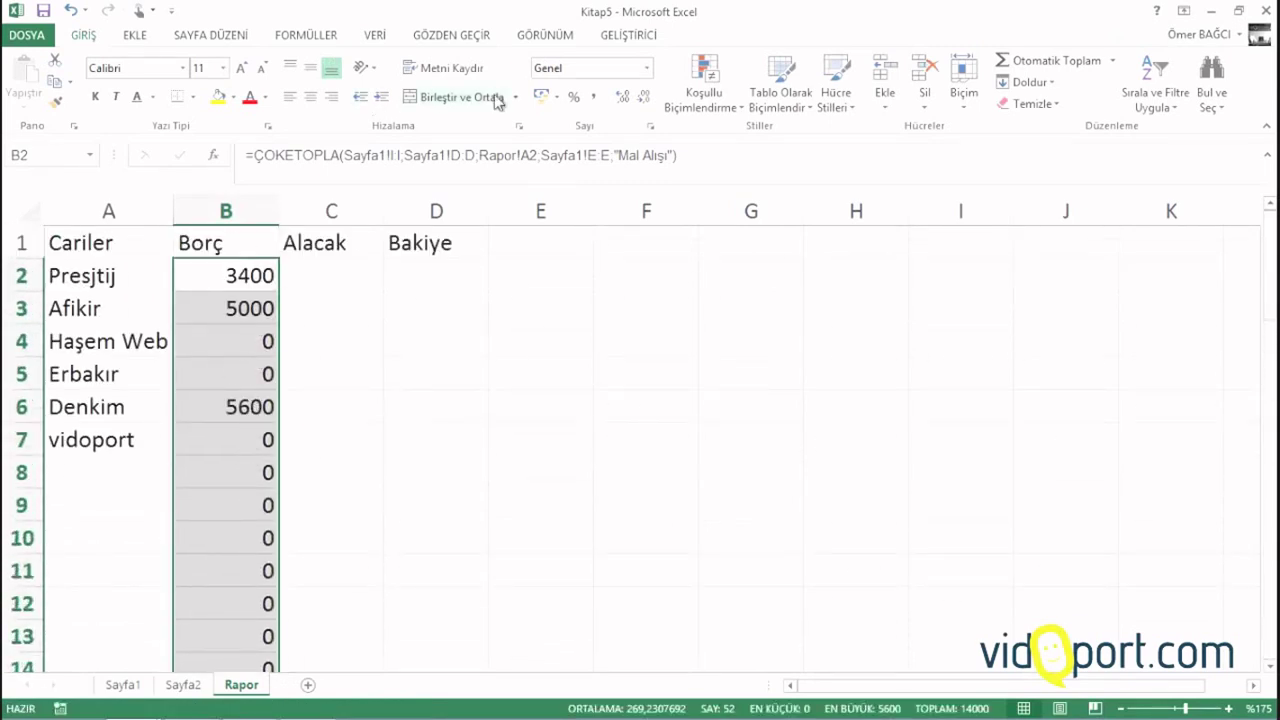
left_click(594, 97)
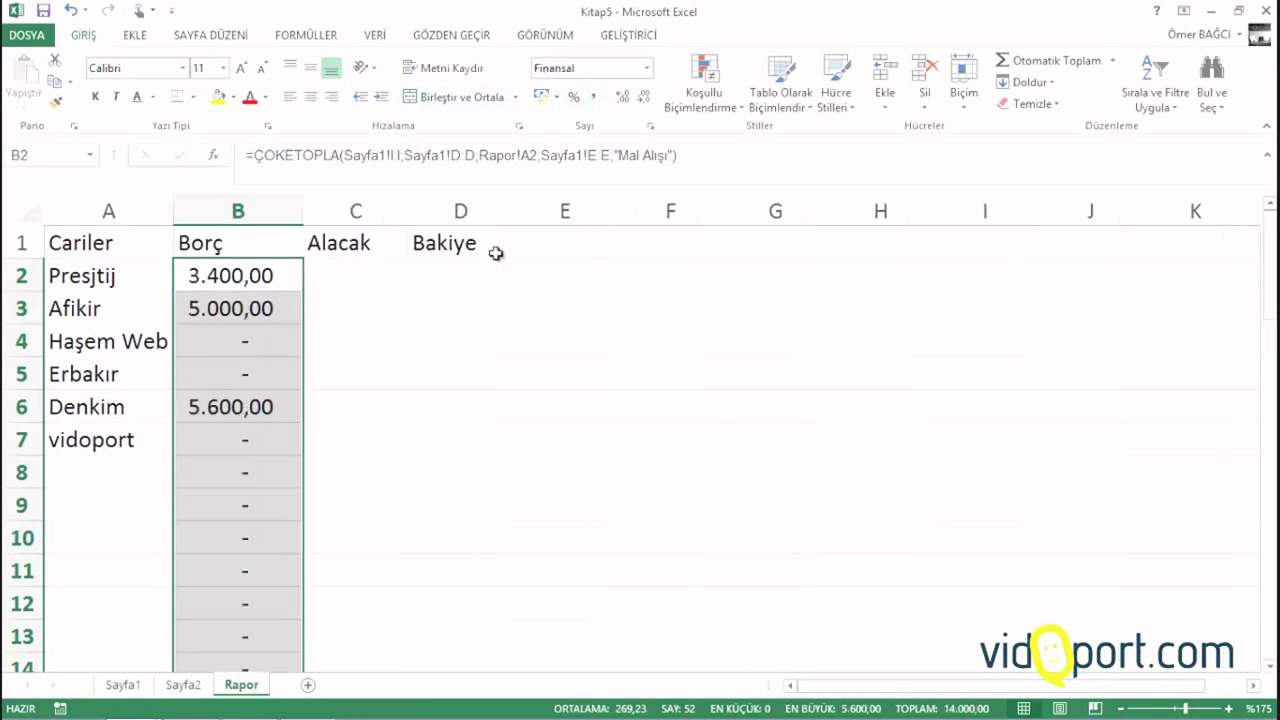
left_click(371, 443)
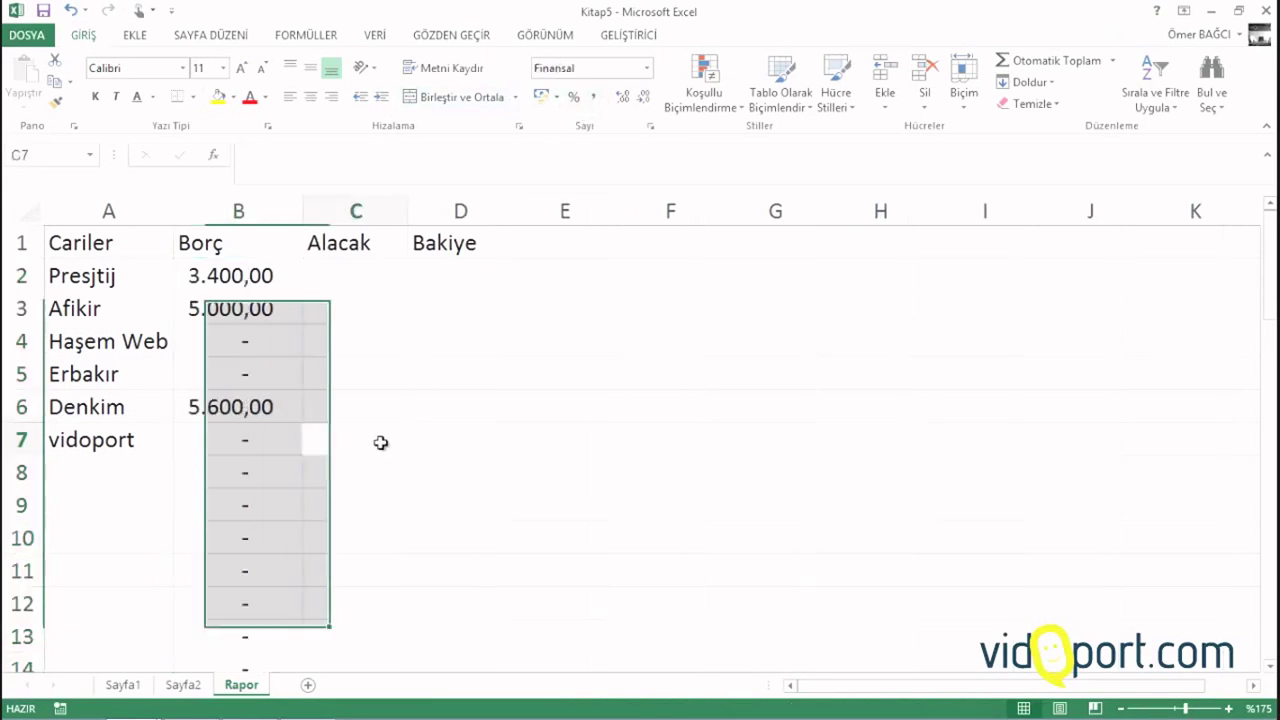
left_click(232, 275)
left_click(349, 278)
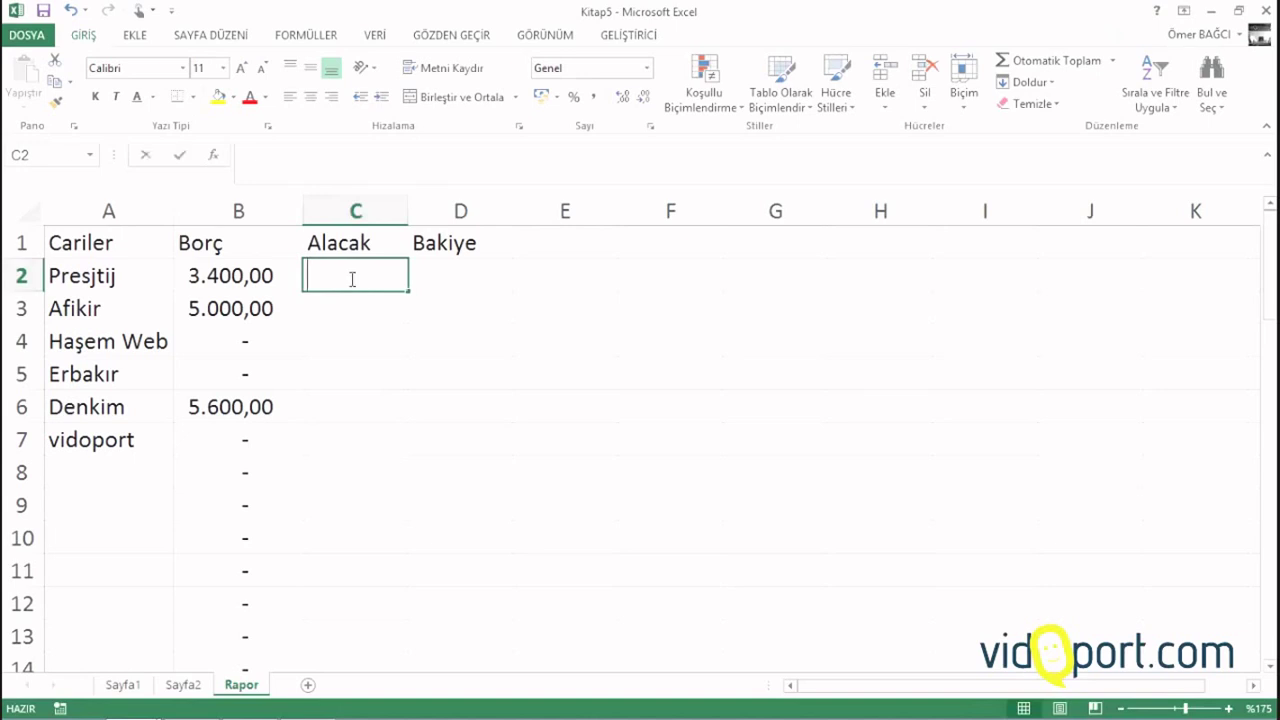
Step: Change the B1 and C1 headers to Mal Alışlarımız and Ödemelerimiz
type("=")
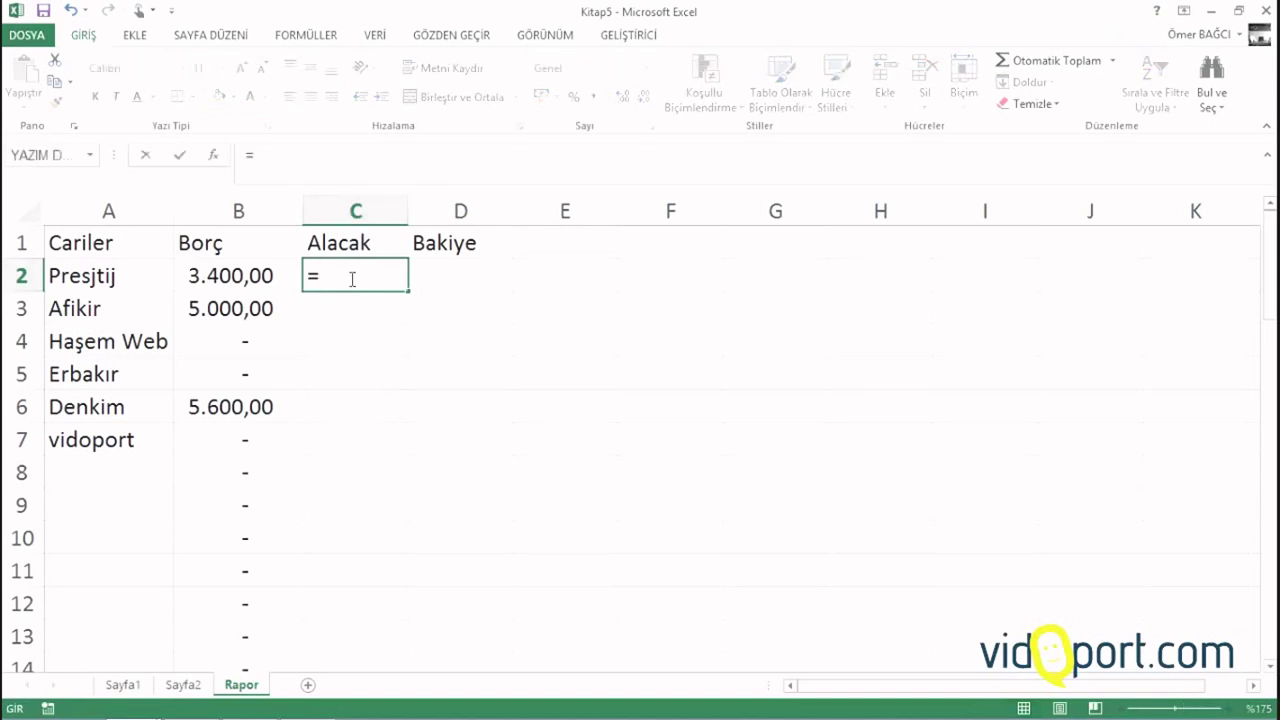
key("Escape")
key("Left")
key("Up")
type("M")
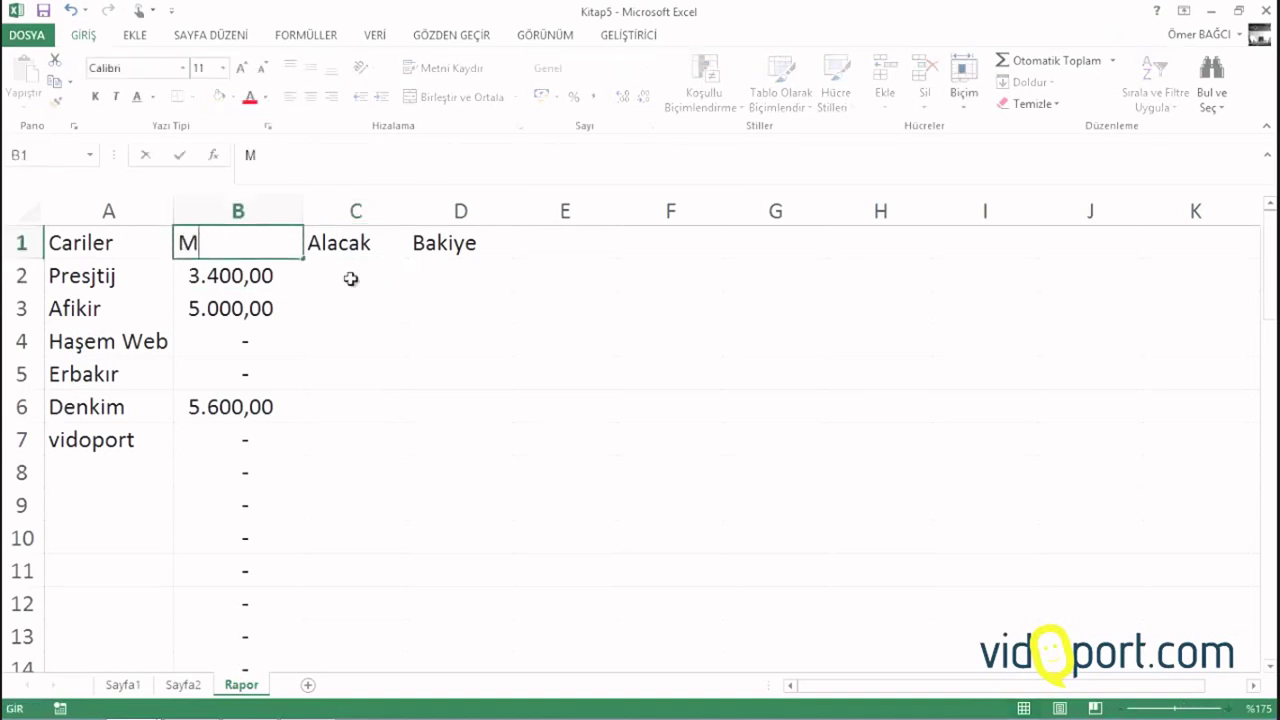
type("al Alışlarımız")
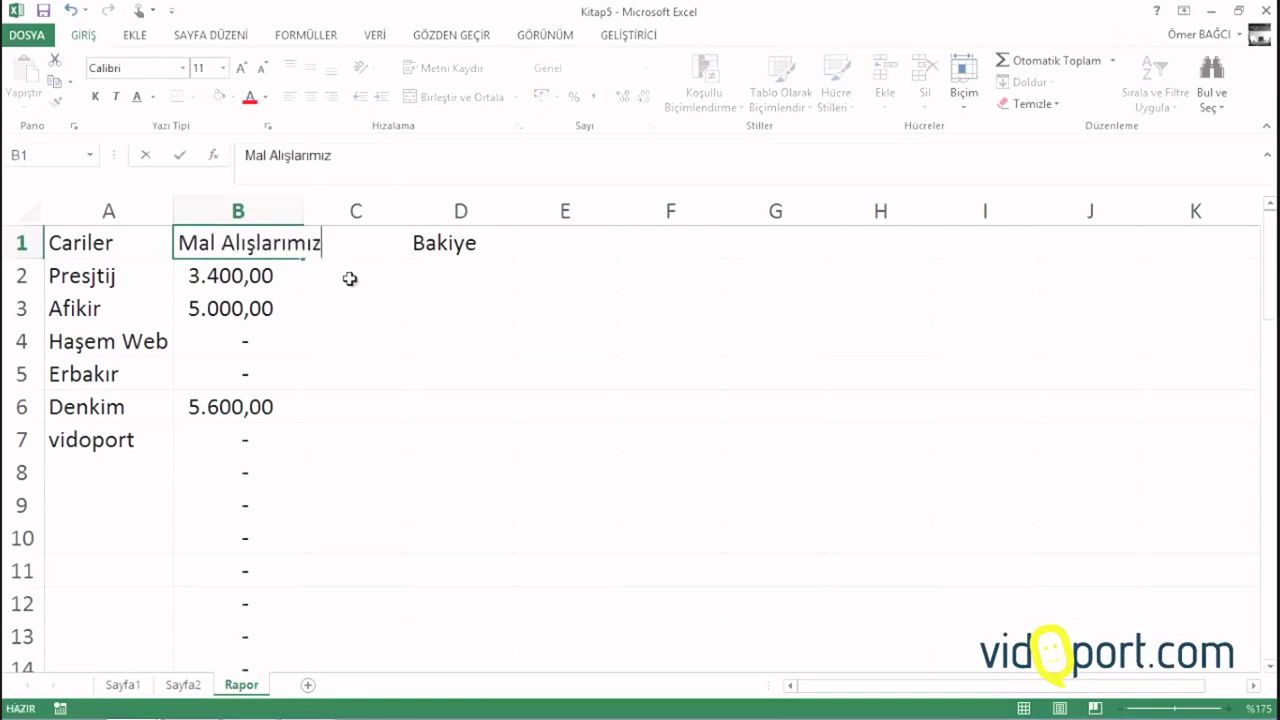
key("Tab")
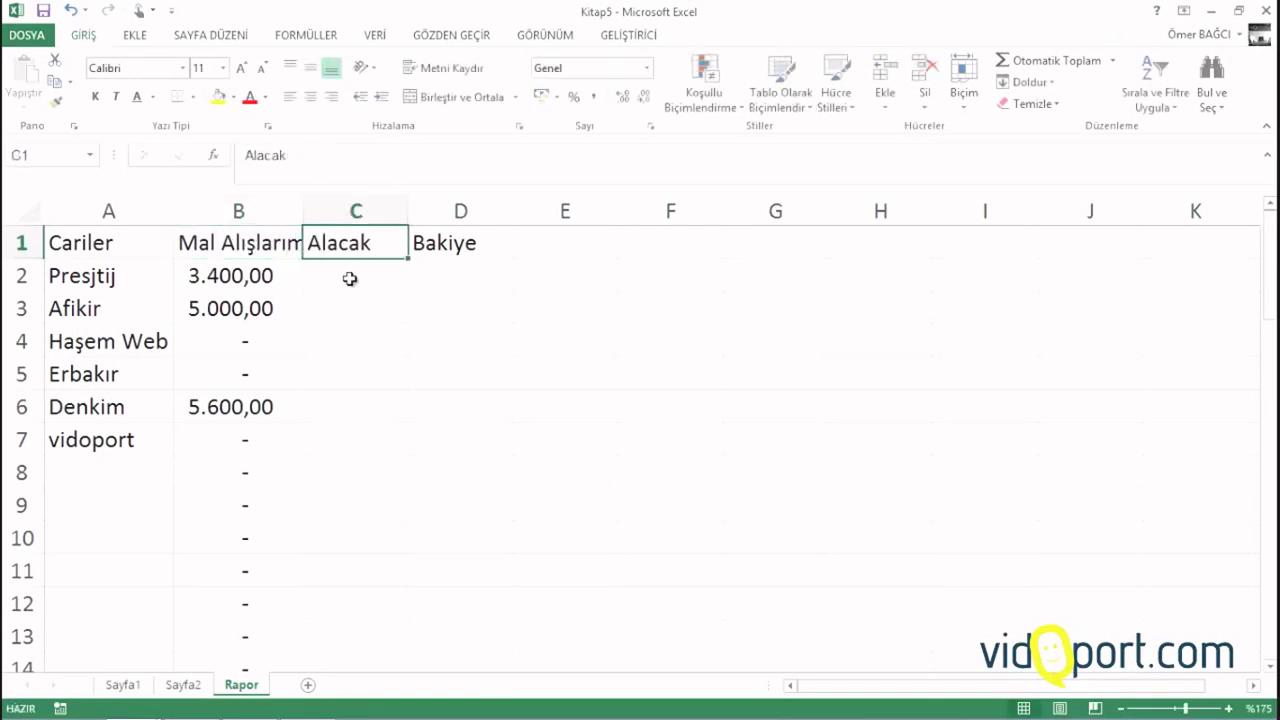
type("Ödemel")
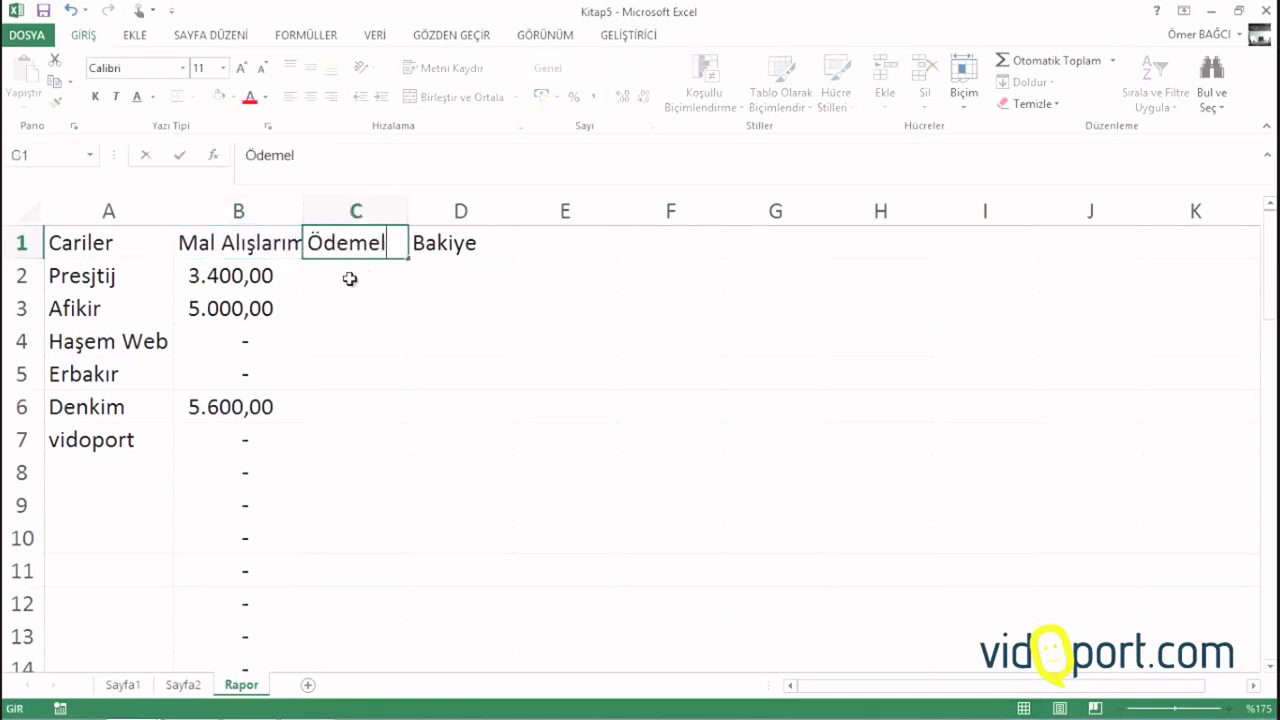
type("erin")
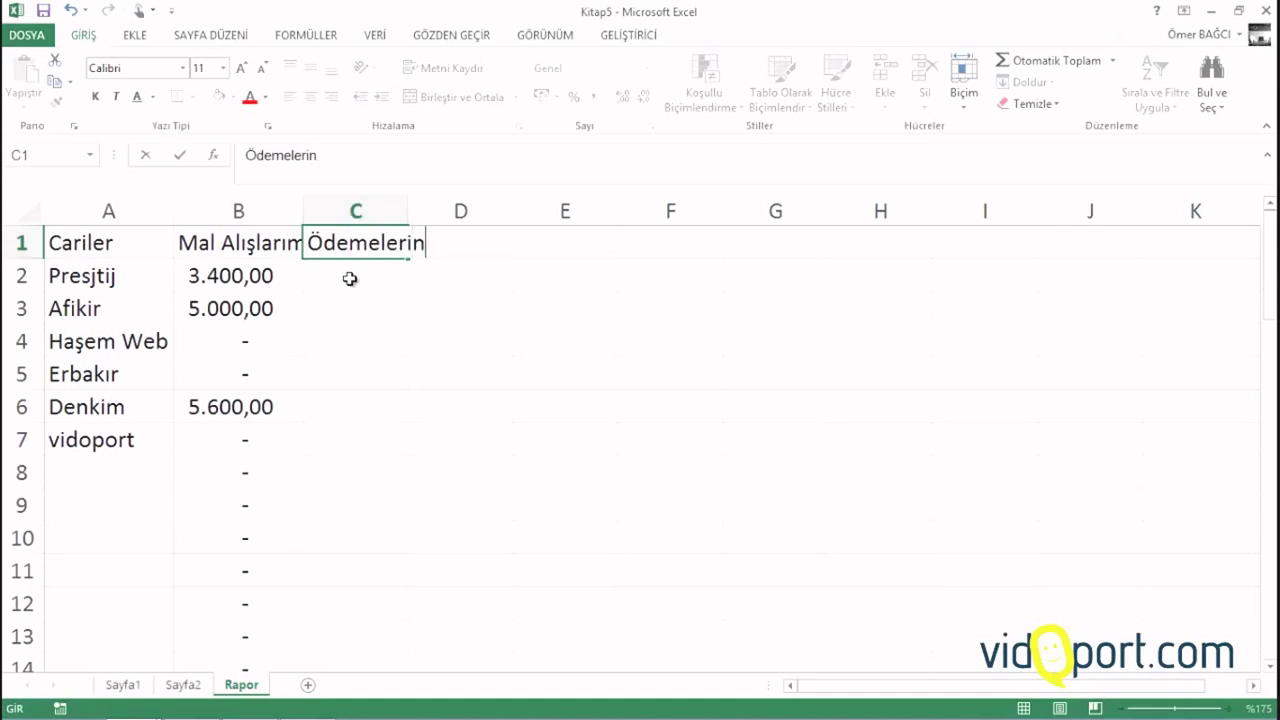
key("BackSpace")
type("mz")
type("iz")
key("Return")
Step: Widen columns B and C so the new headers fit
left_click_drag(410, 209, 449, 209)
left_click_drag(308, 202, 352, 202)
left_click_drag(506, 202, 510, 202)
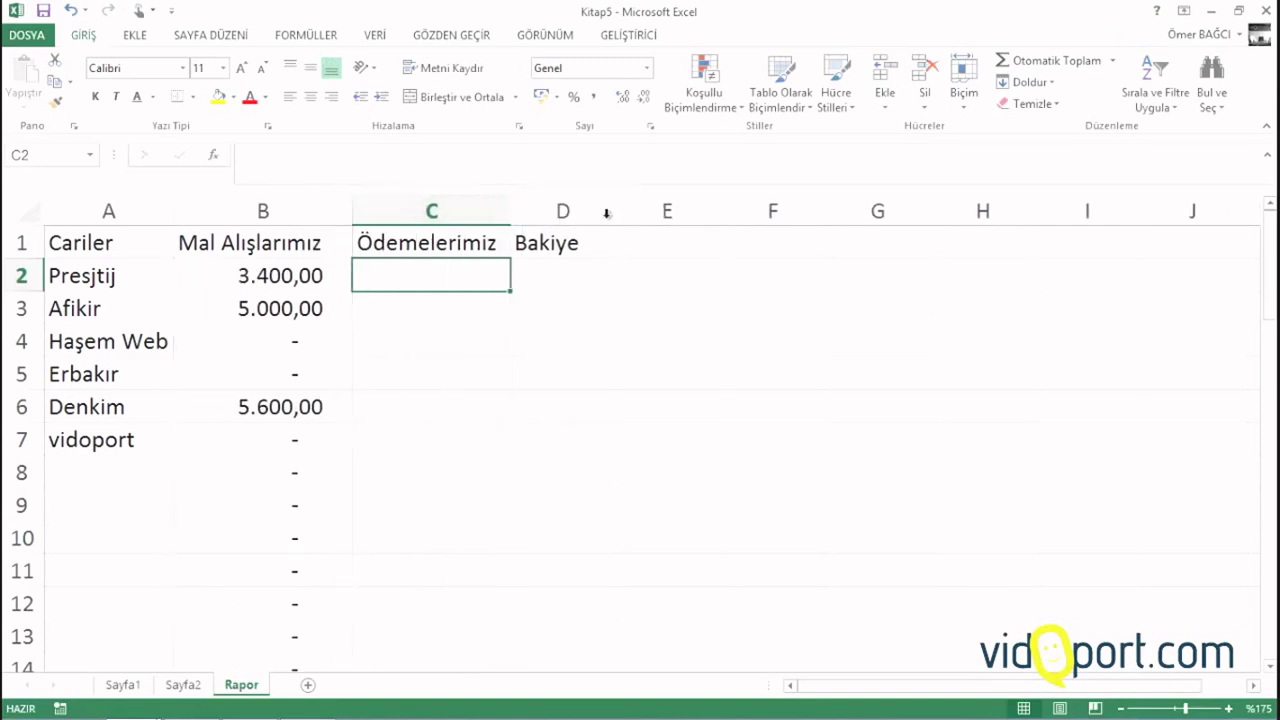
left_click_drag(606, 211, 620, 209)
left_click(464, 280)
Step: Start a ÇOKETOPLA formula in C2 summing Sayfa1!I:I with Sayfa1!D:D as criteria range
type("=çoket")
key("Tab")
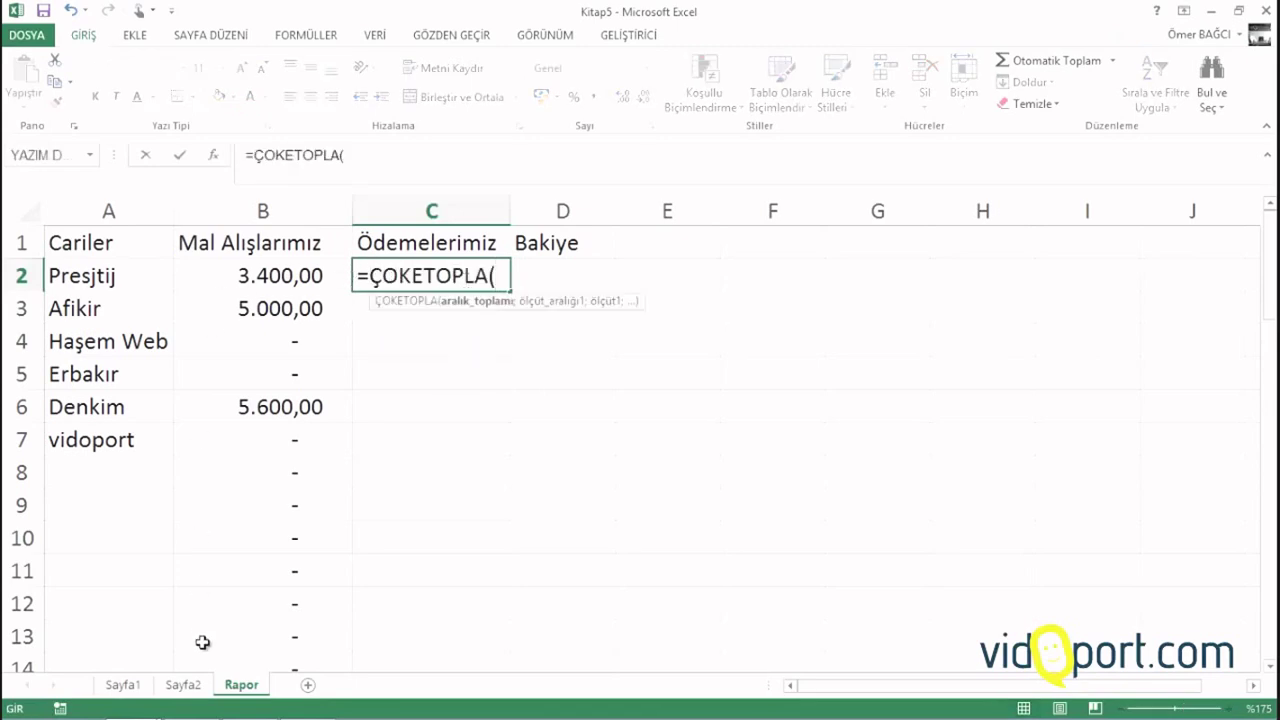
left_click(137, 686)
left_click(1160, 210)
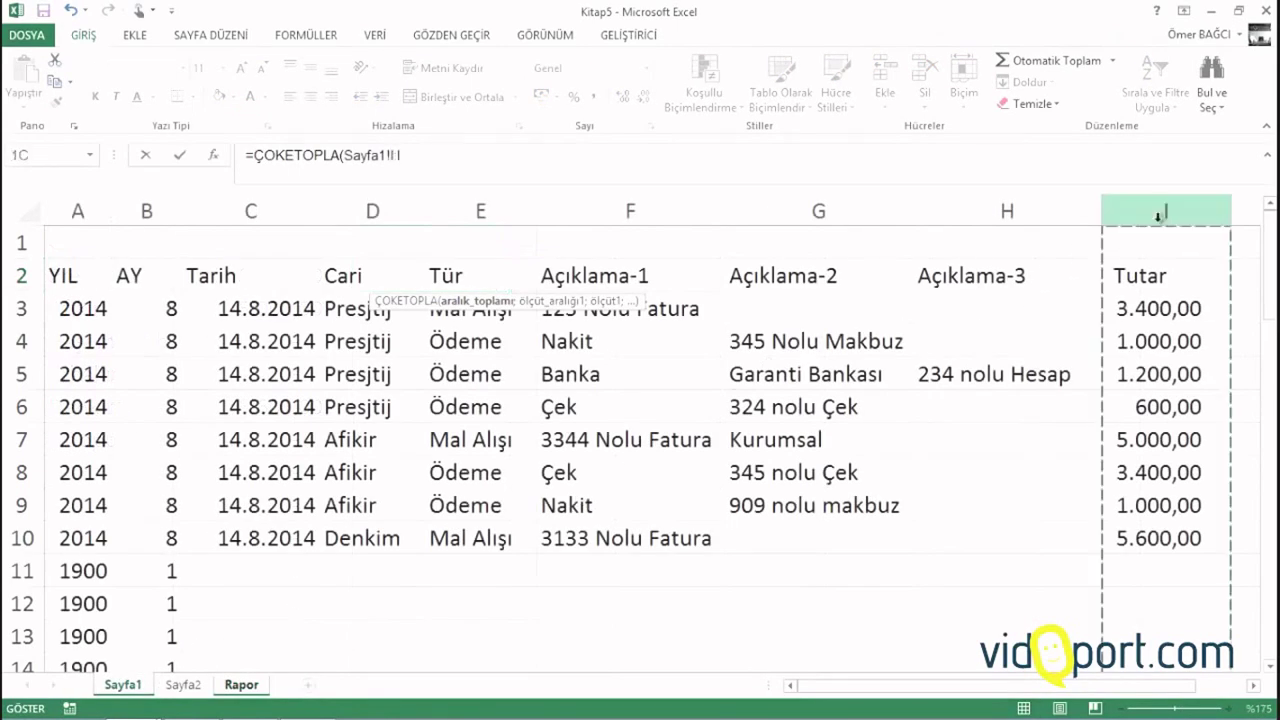
type(";")
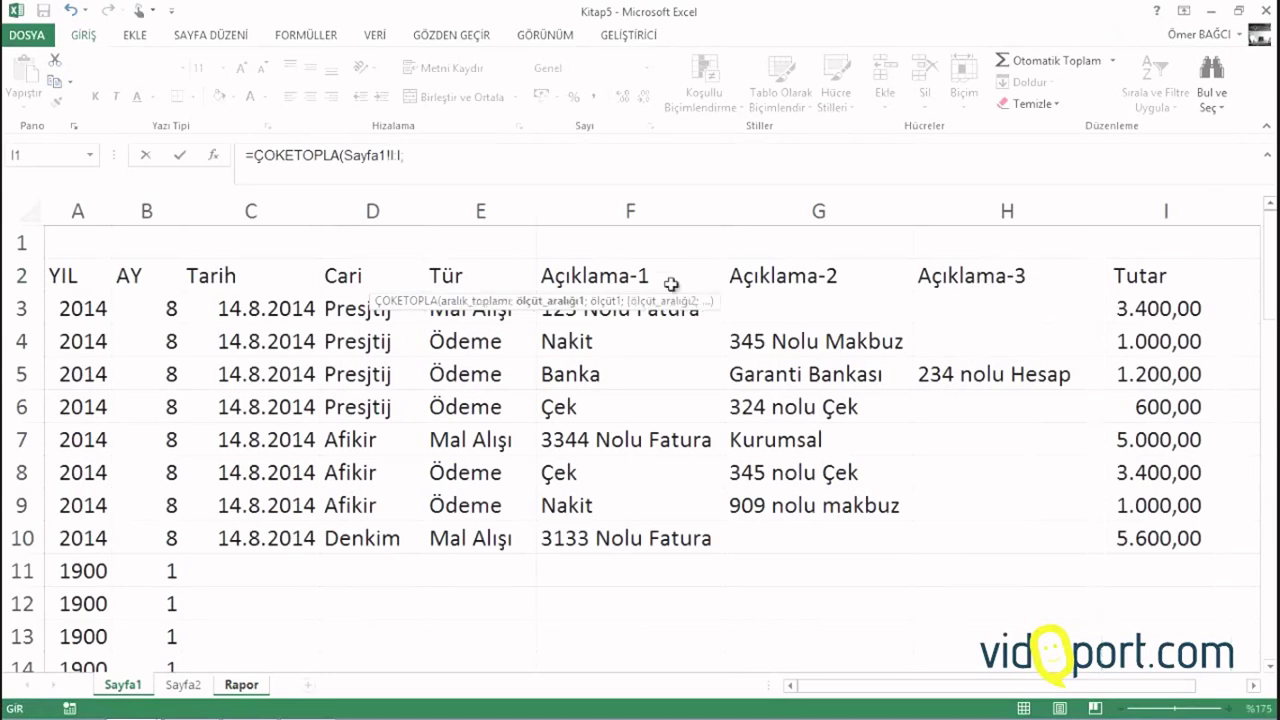
left_click(371, 210)
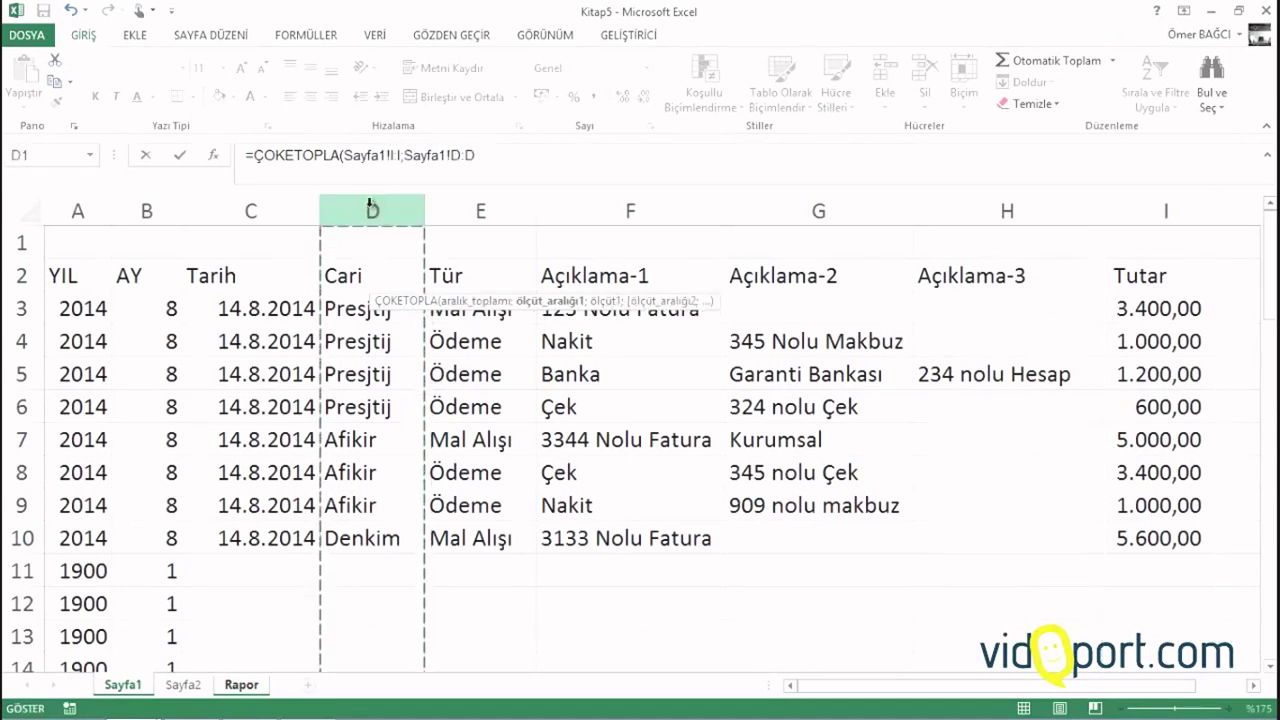
type(";")
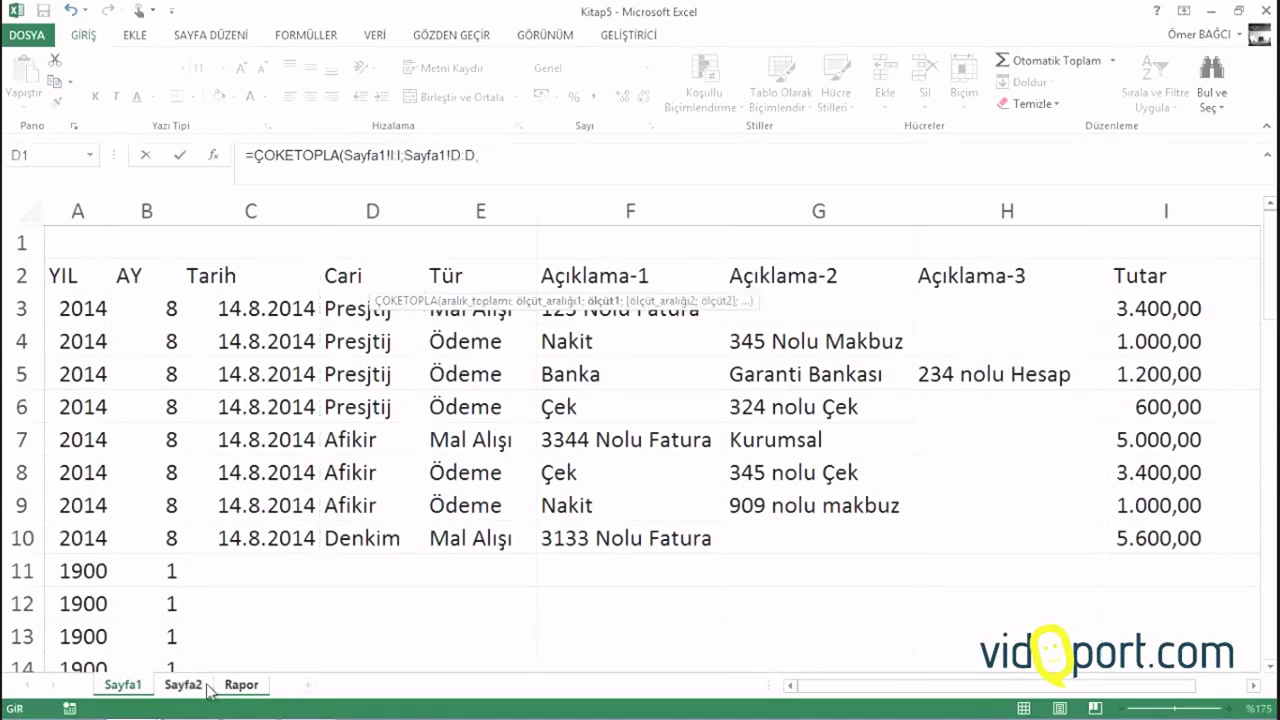
Step: Complete it with Rapor!A2 and Sayfa1!E:E equal to "Ödeme", and enter it
left_click(241, 684)
left_click(70, 266)
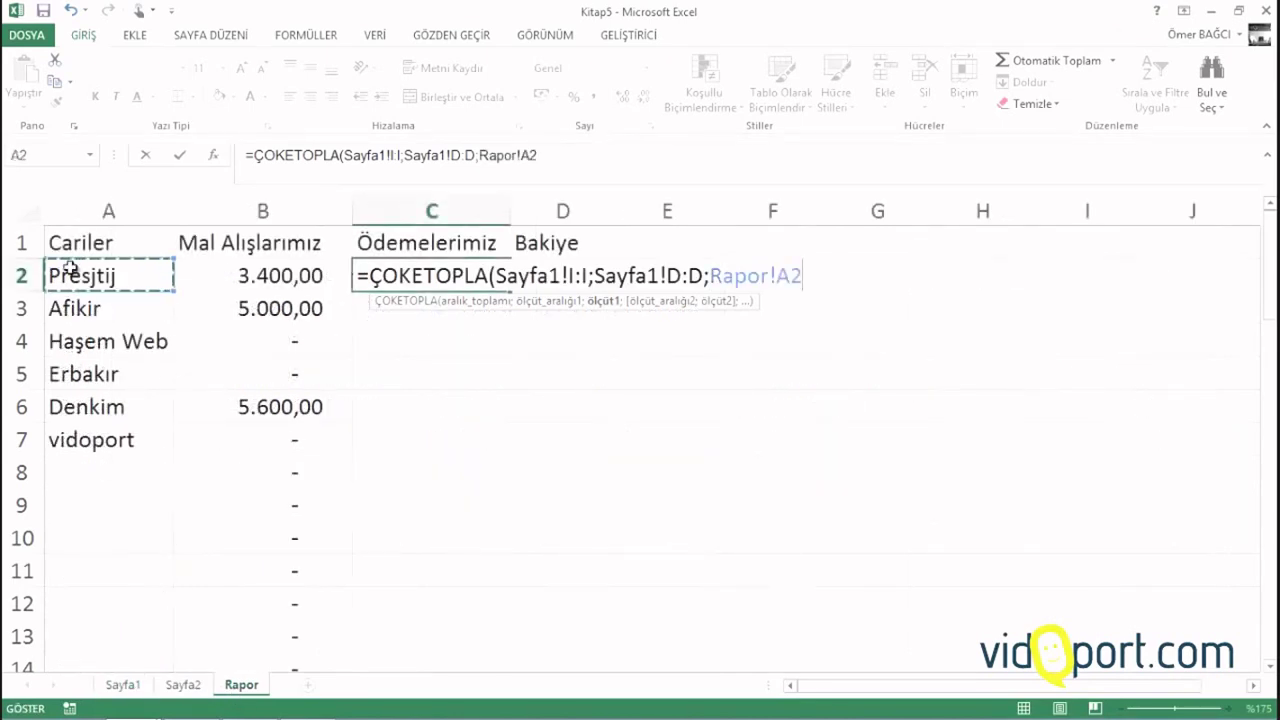
type(";")
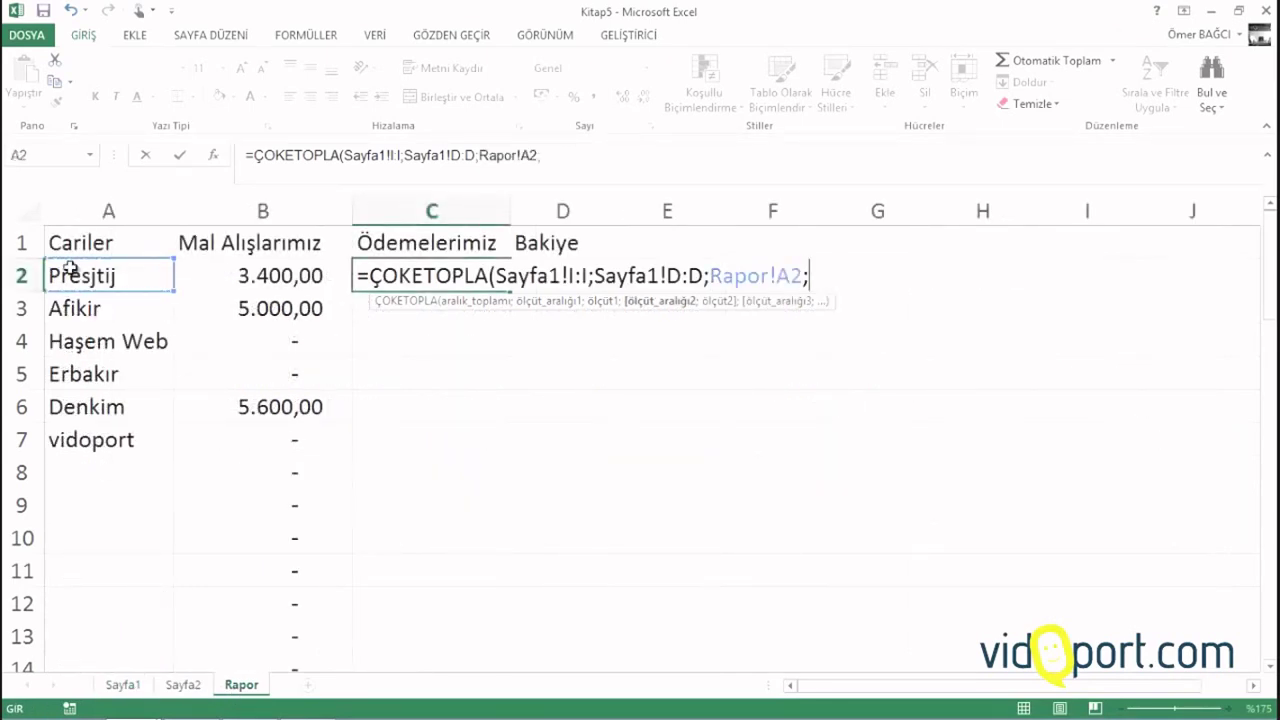
left_click(123, 684)
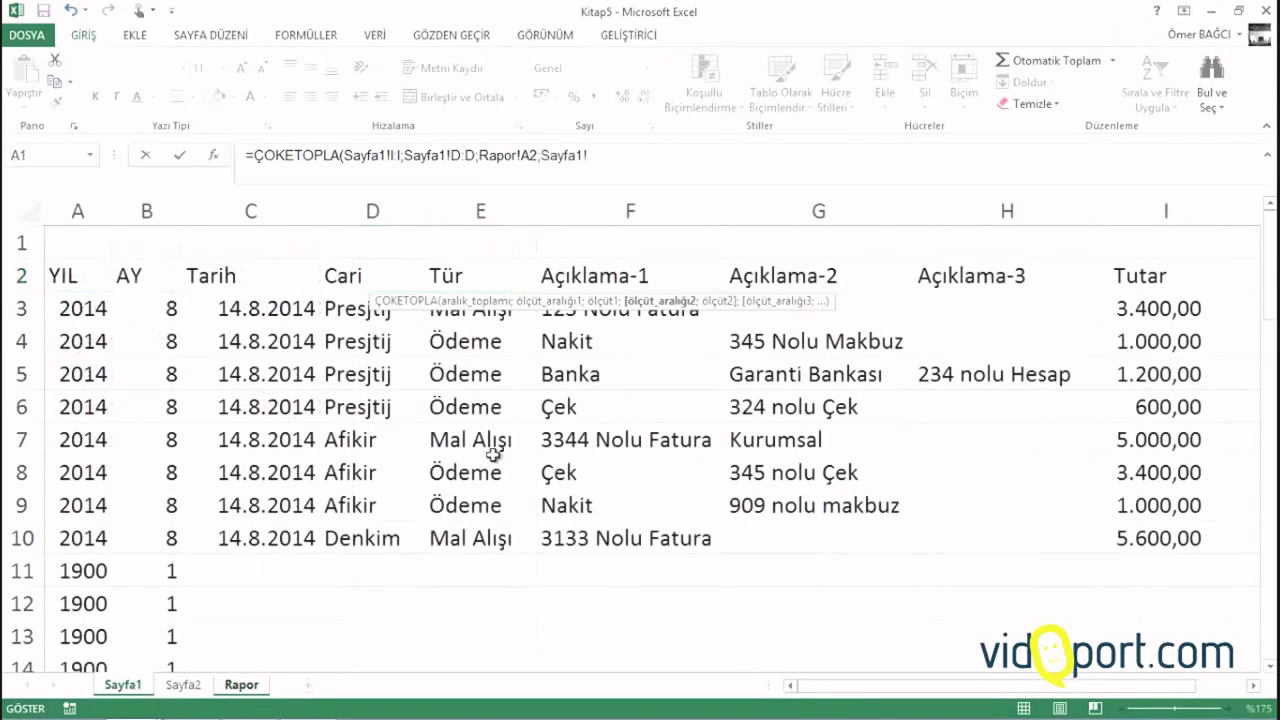
left_click(481, 211)
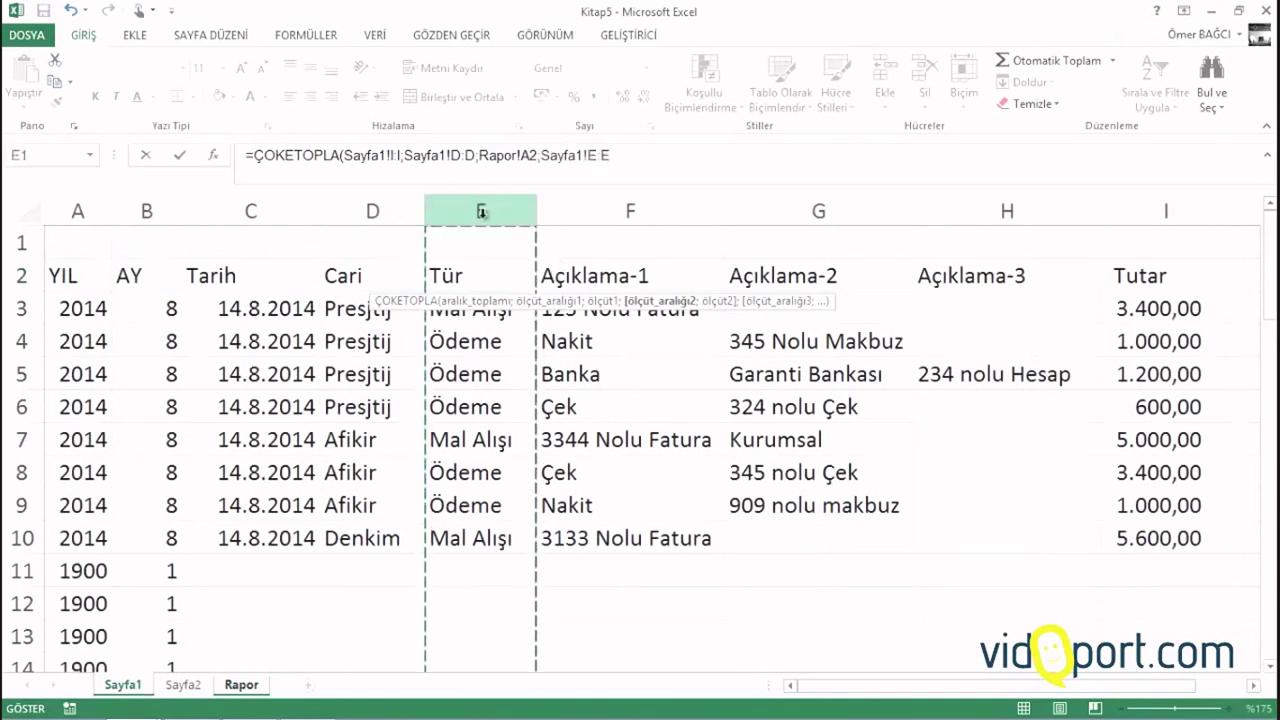
type(";\"Ödeme")
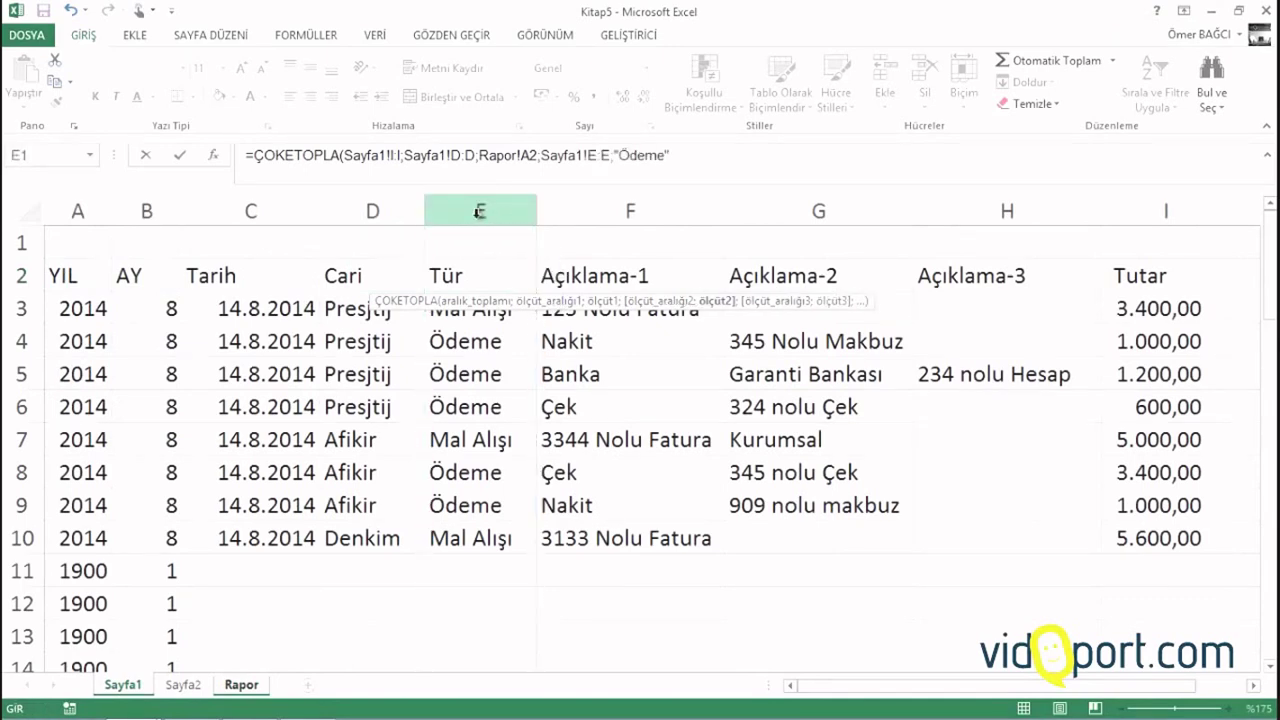
type("\")")
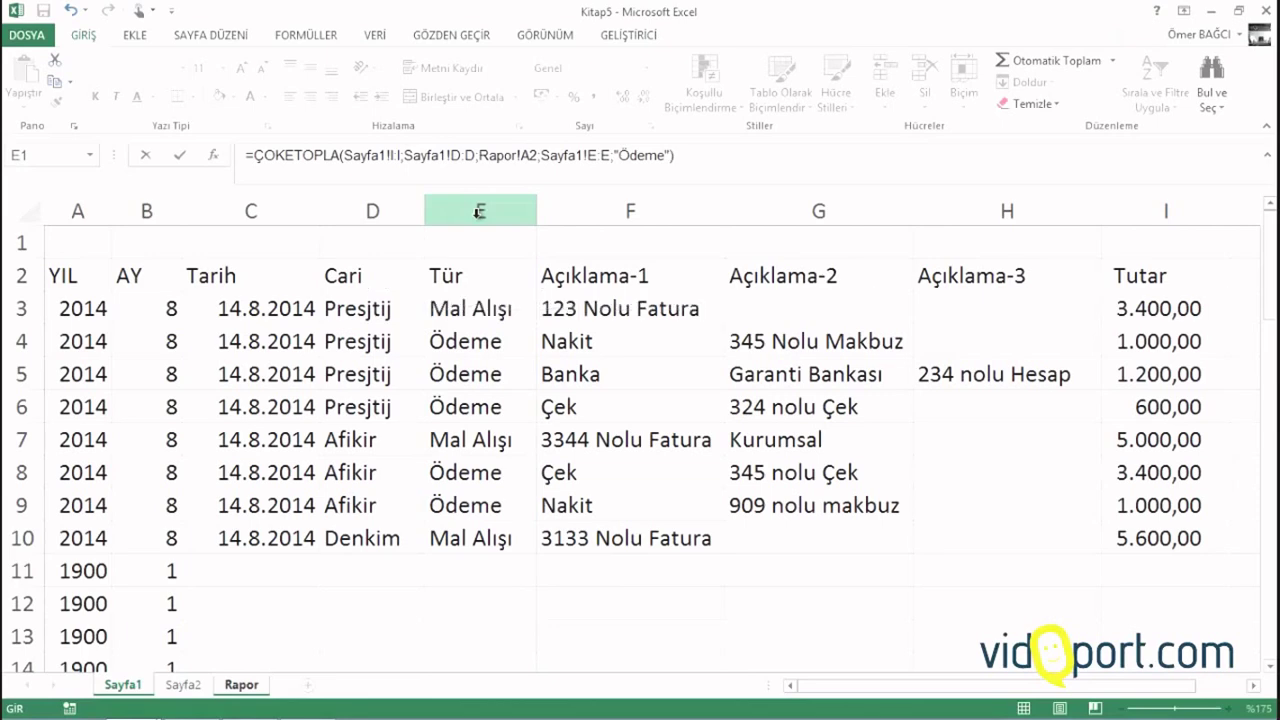
key("Return")
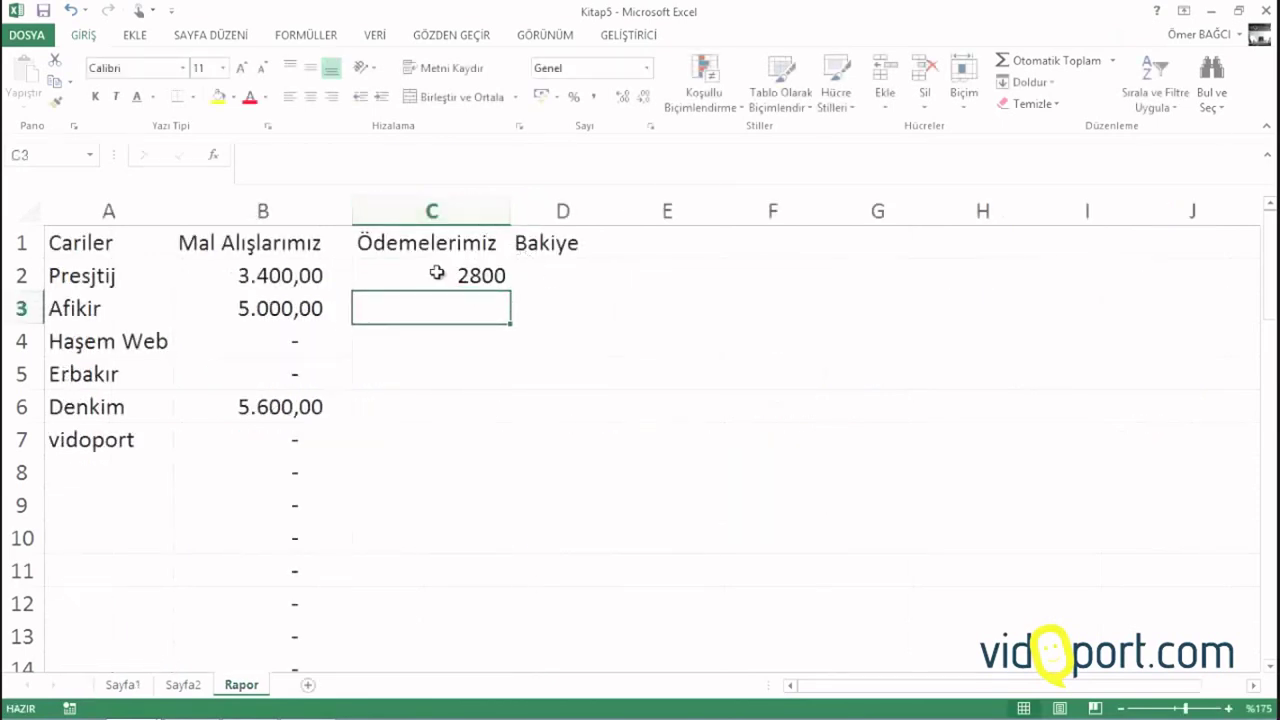
Step: Fill the Ödeme formula down to C53 and apply Comma Style (Finansal)
left_click(440, 278)
left_click_drag(511, 292, 494, 546)
scroll(418, 320, "up", 14)
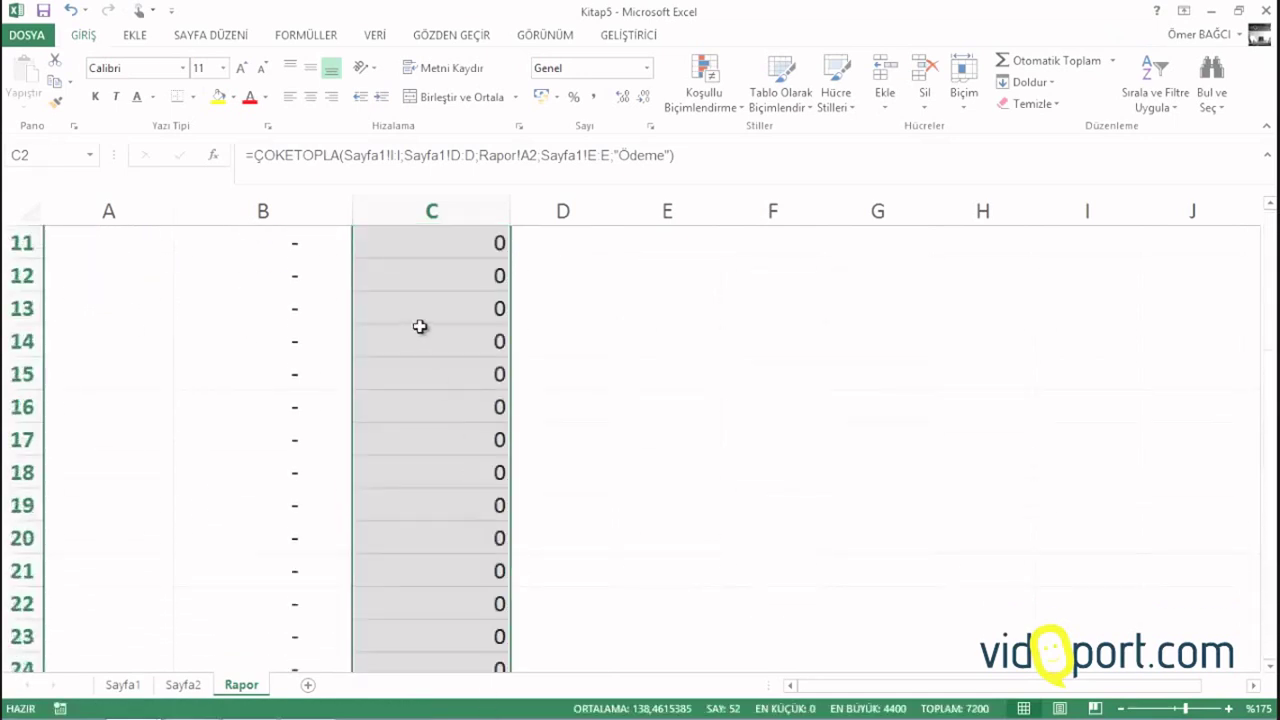
left_click(594, 98)
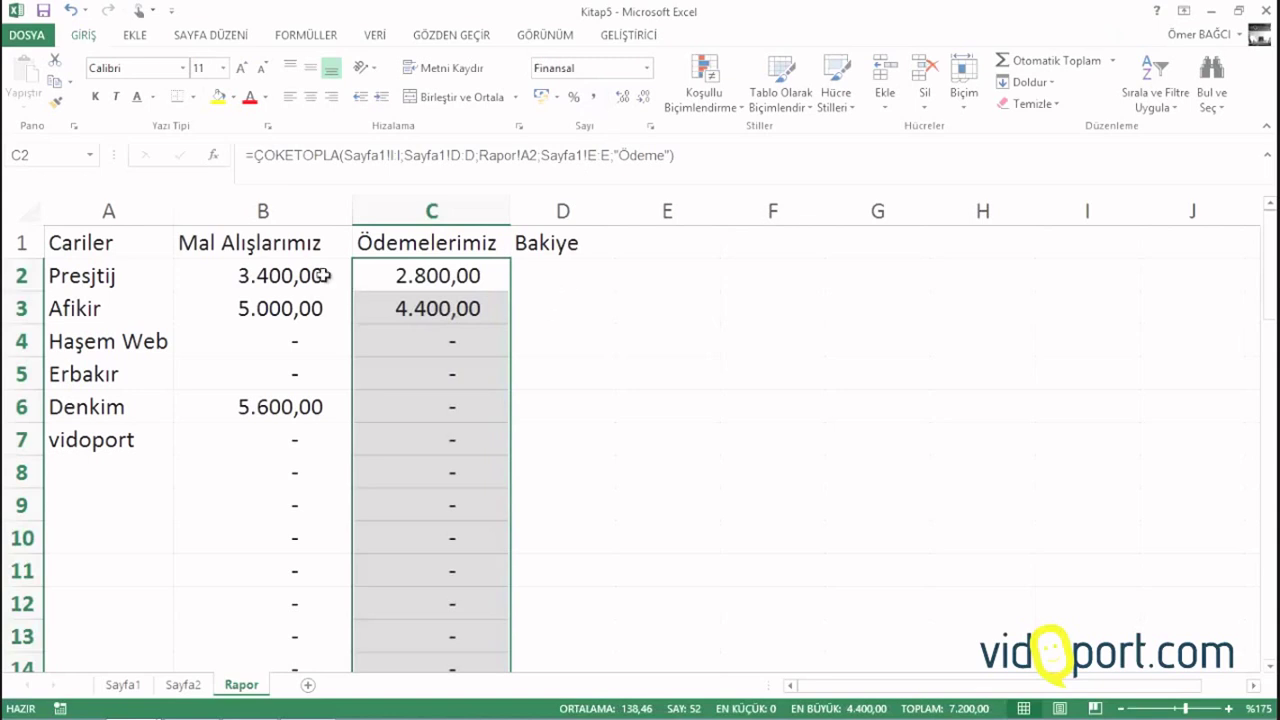
left_click(314, 407)
left_click(437, 300)
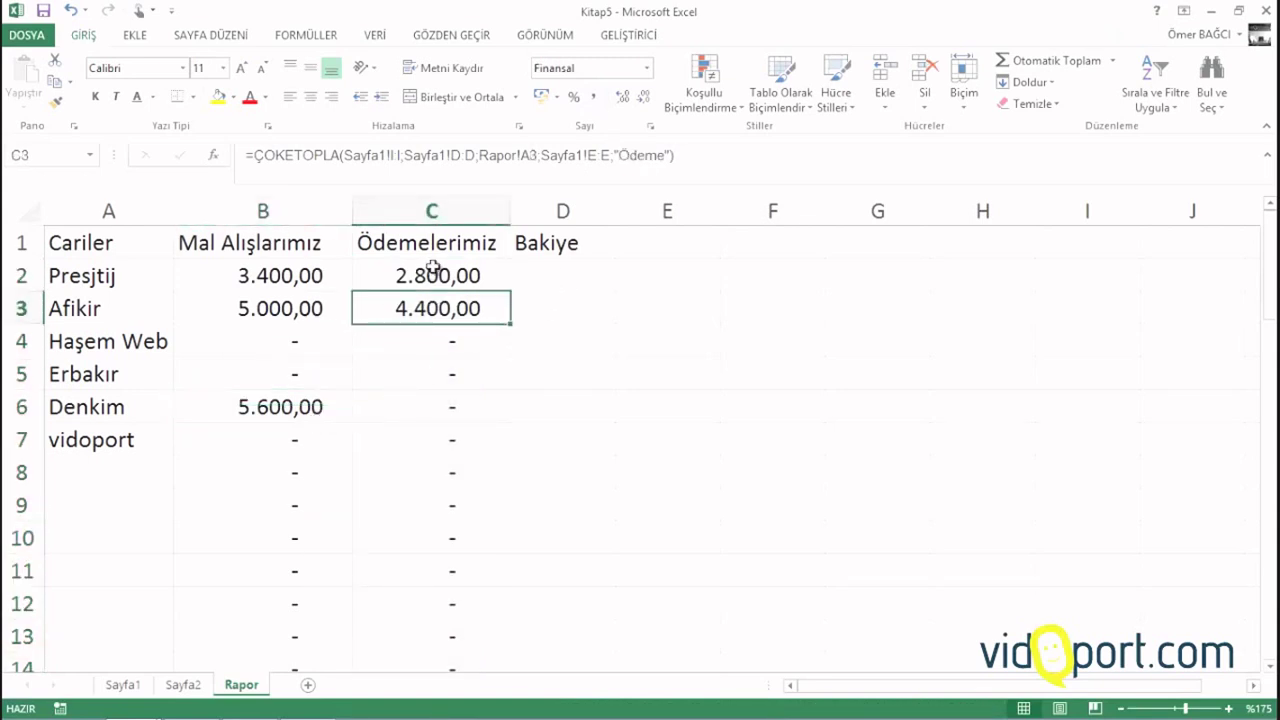
left_click(437, 272)
Step: Enter the balance formula =B2-C2 in D2
left_click(549, 275)
type("=")
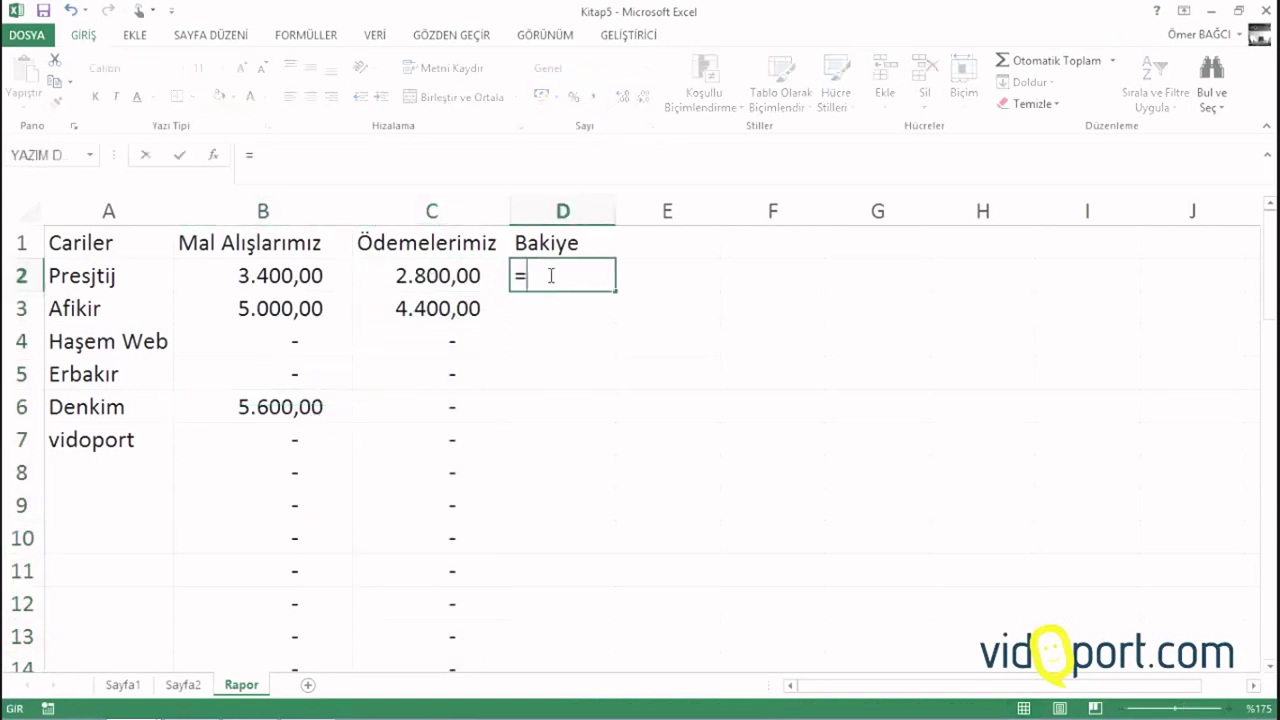
key("Left")
key("Left")
type("-")
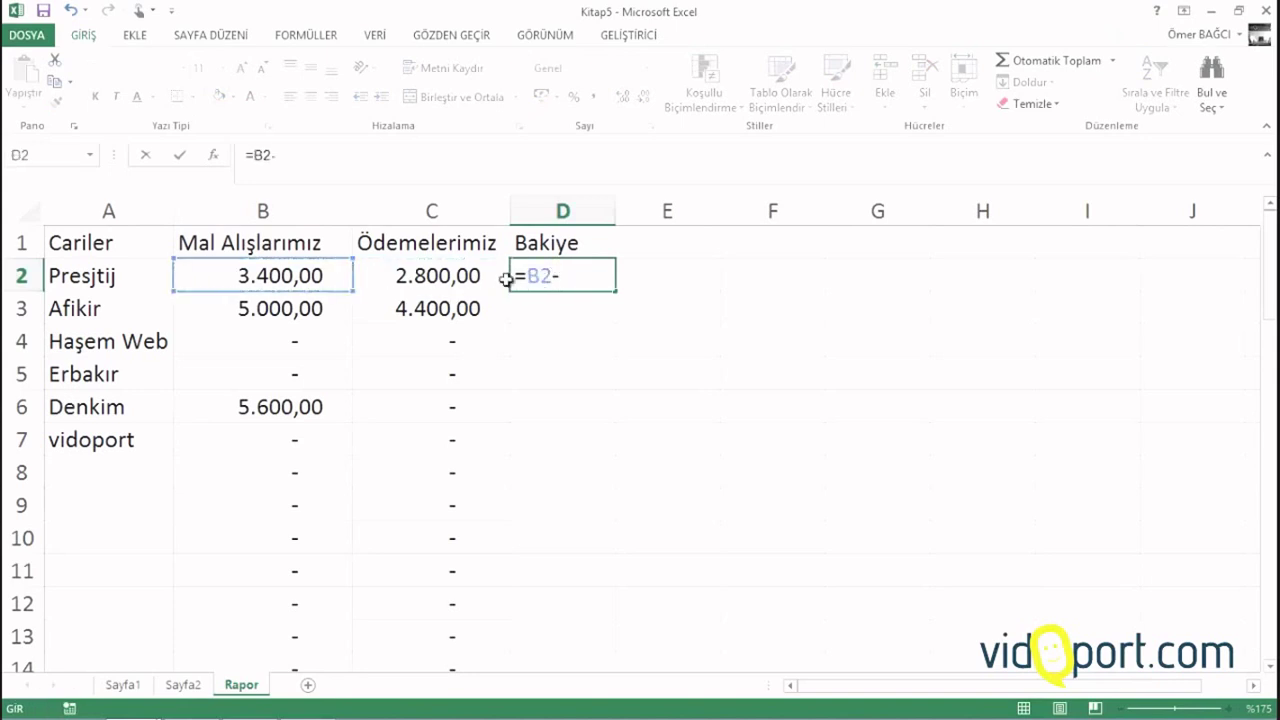
left_click(495, 279)
key("Return")
Step: Copy the balance formula down column D and autofit it so 5.600,00 shows
left_click(598, 279)
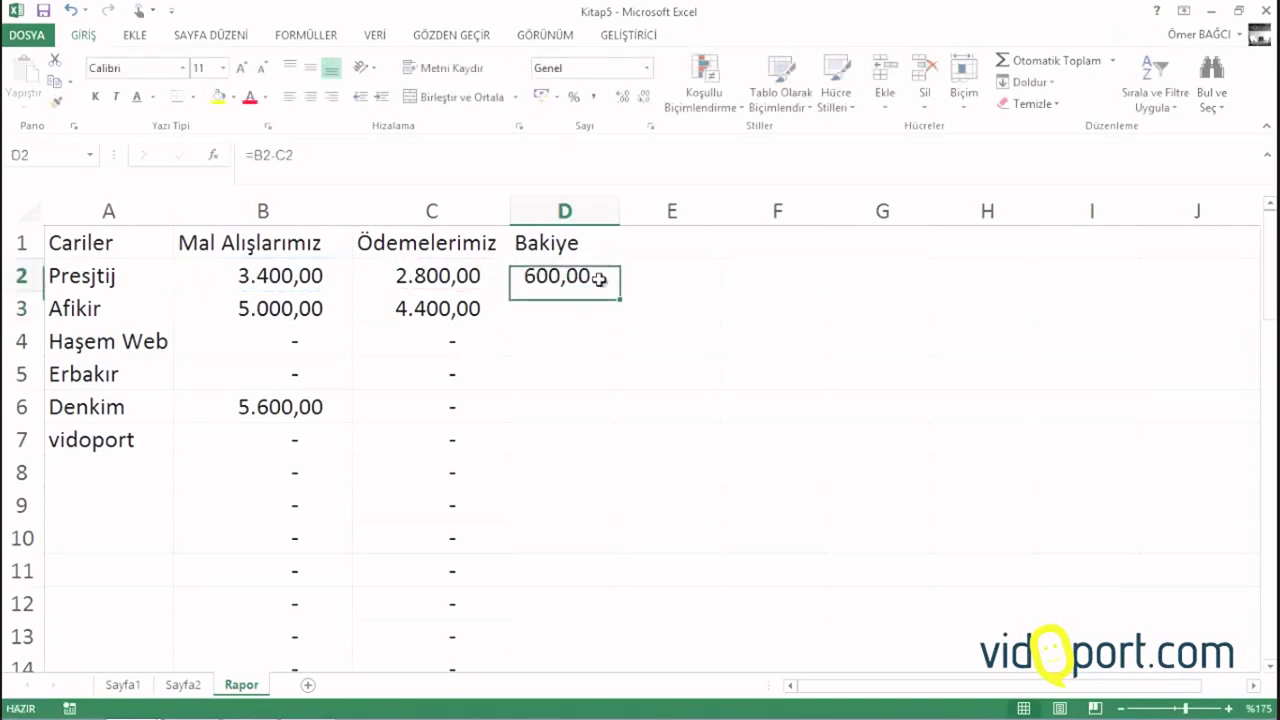
double_click(620, 297)
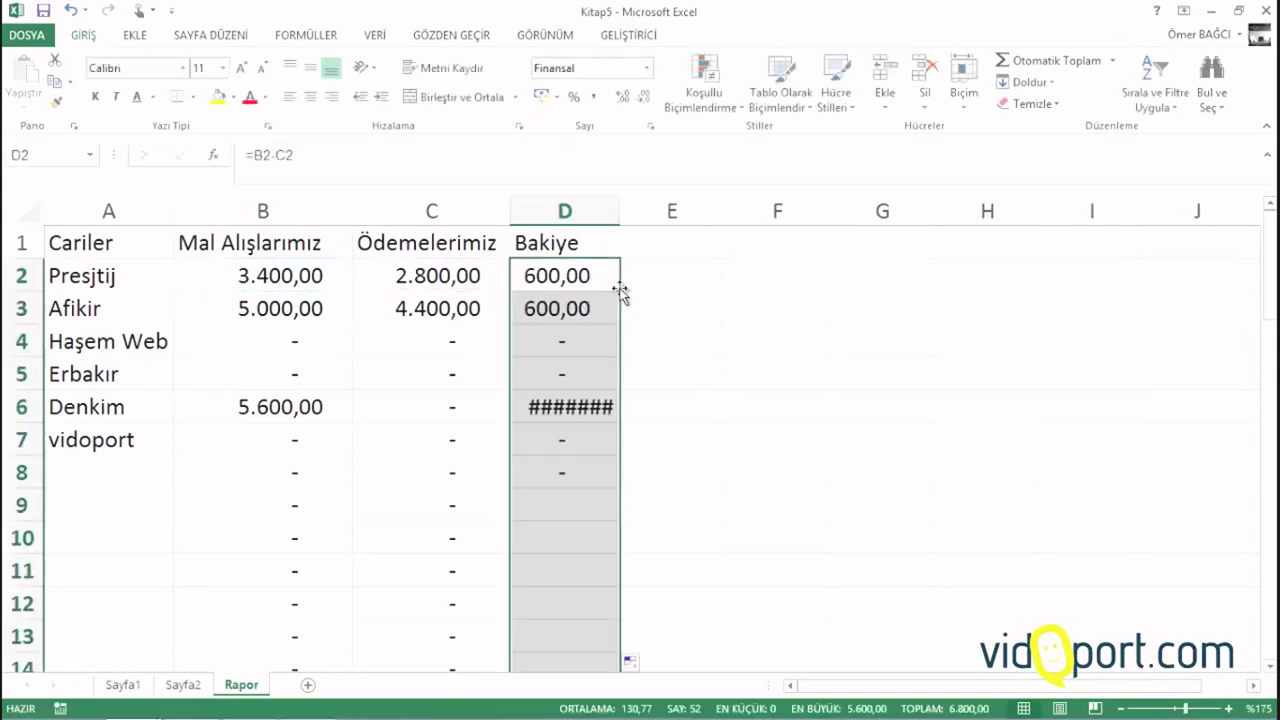
double_click(621, 204)
left_click(428, 300)
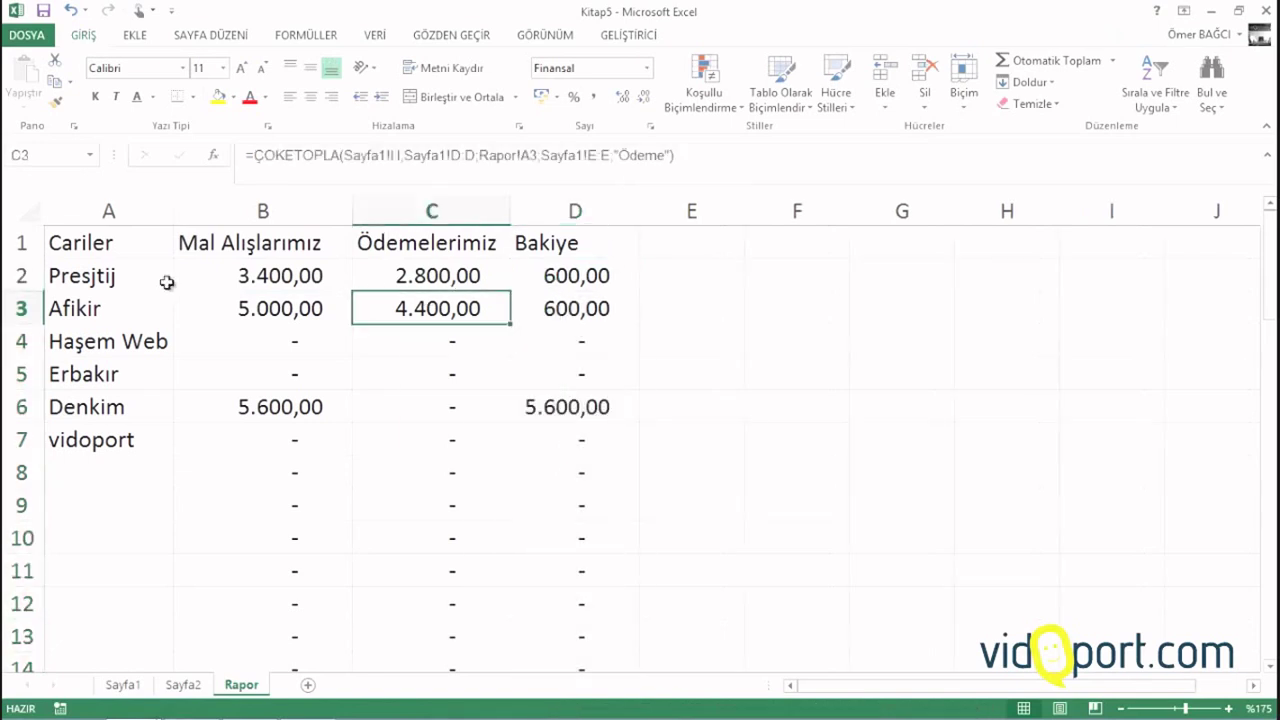
left_click_drag(190, 279, 265, 308)
left_click_drag(445, 353, 543, 471)
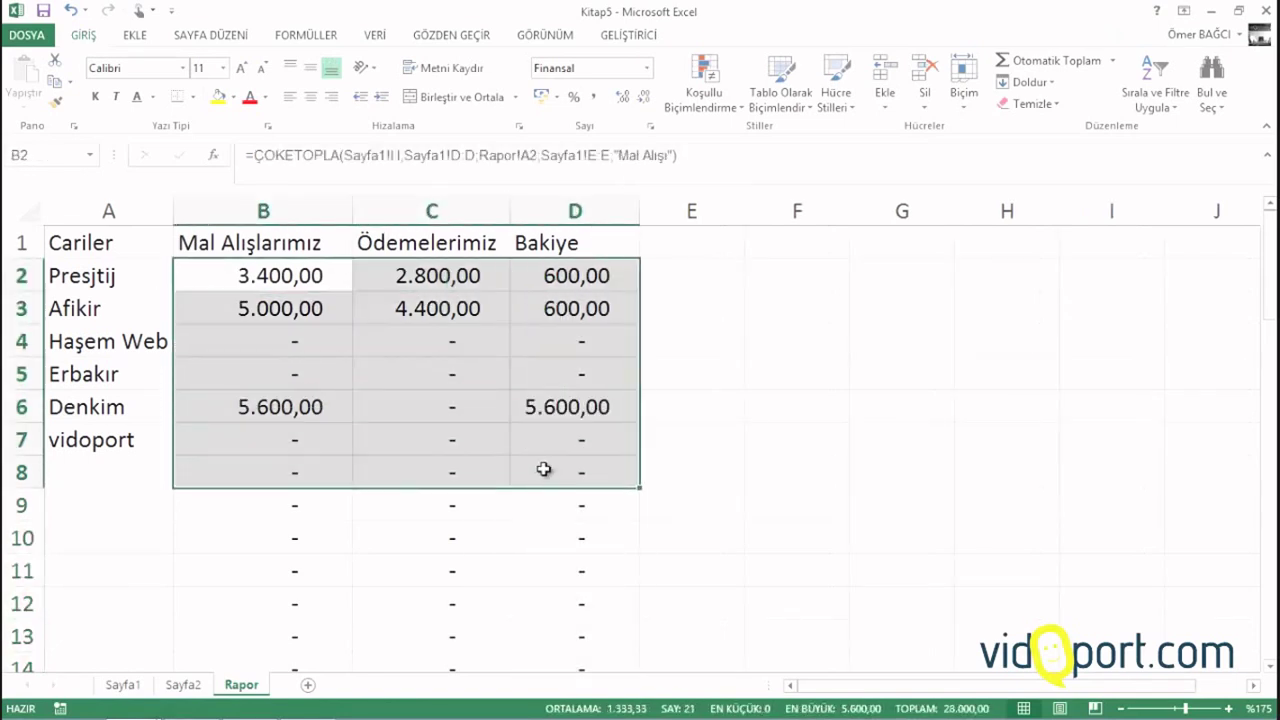
Step: Select the Rapor totals range B2:D53
key("ctrl+shift+Down")
scroll(550, 455, "up", 13)
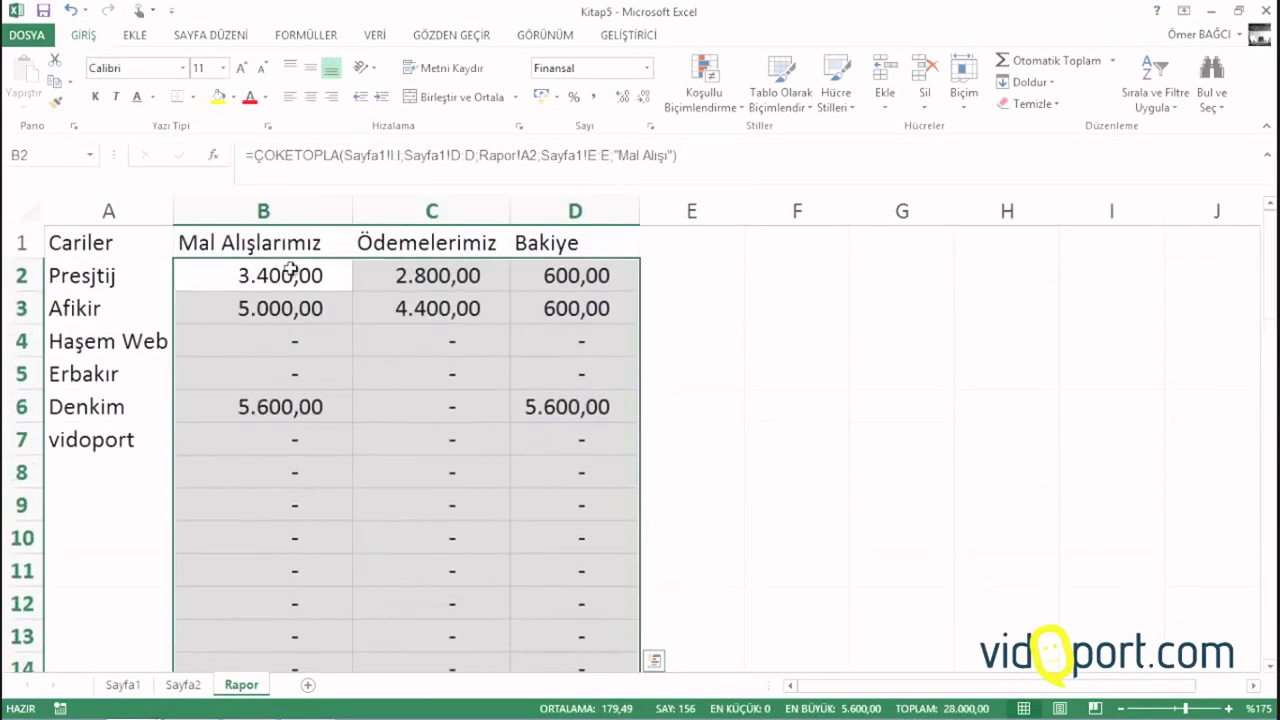
left_click(288, 270)
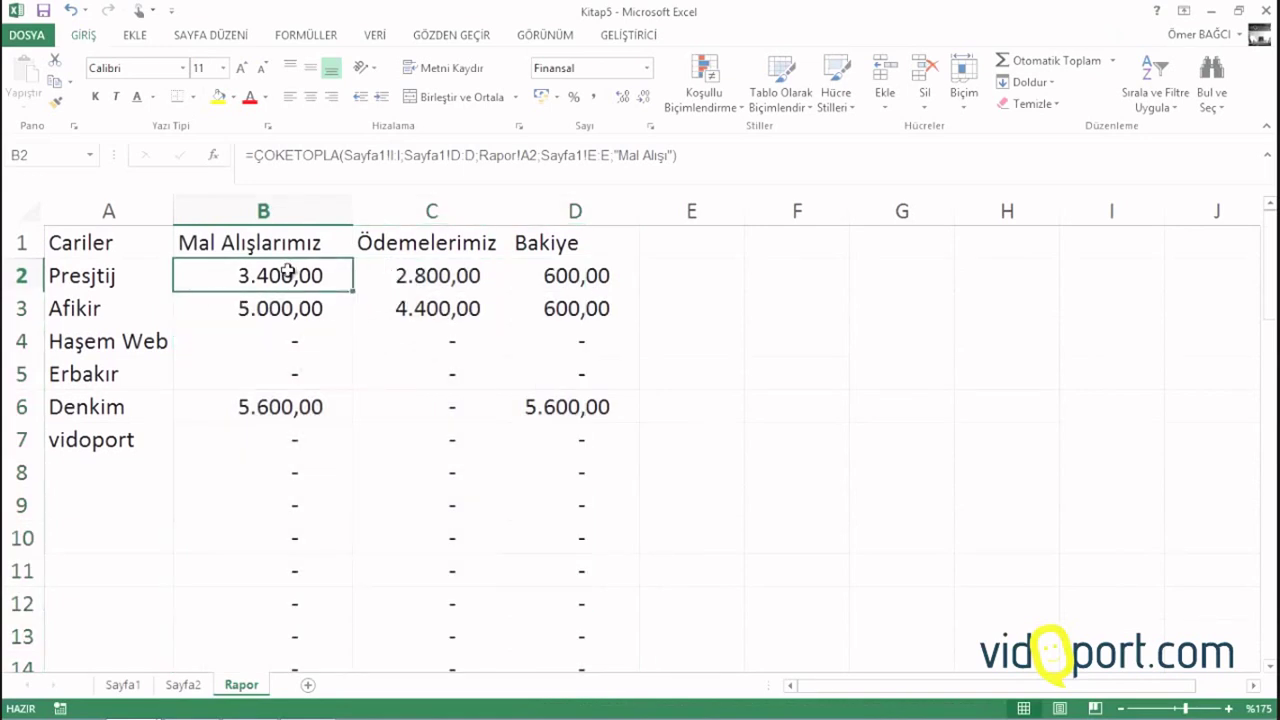
key("shift+Right")
key("shift+Right")
key("ctrl+shift+Down")
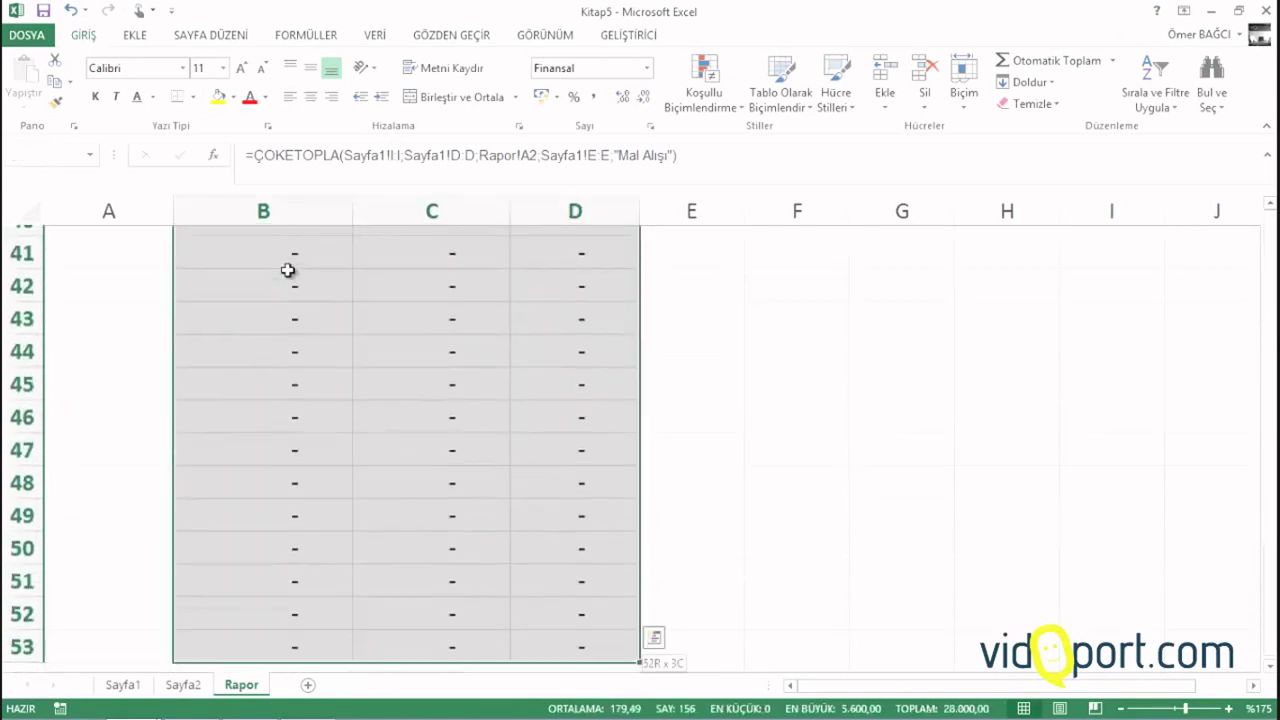
Step: Add an Equal To 0 conditional formatting rule with a custom white font colour
left_click(694, 104)
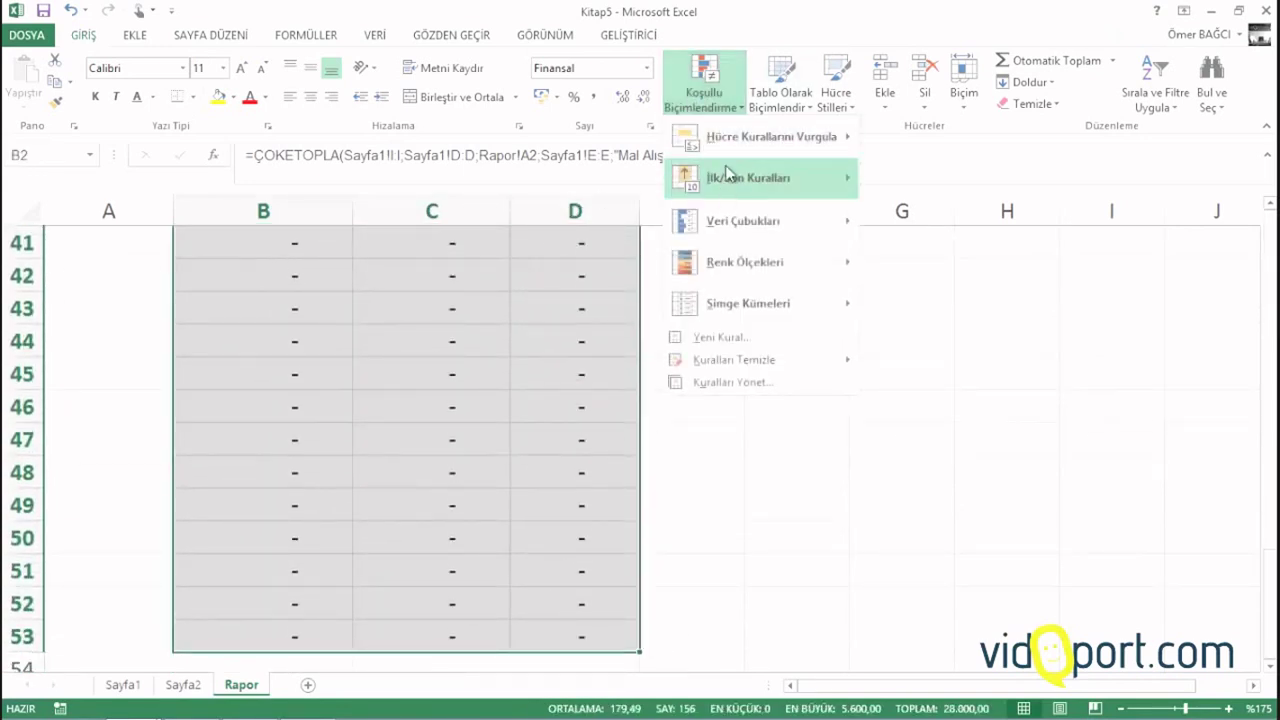
mouse_move(740, 140)
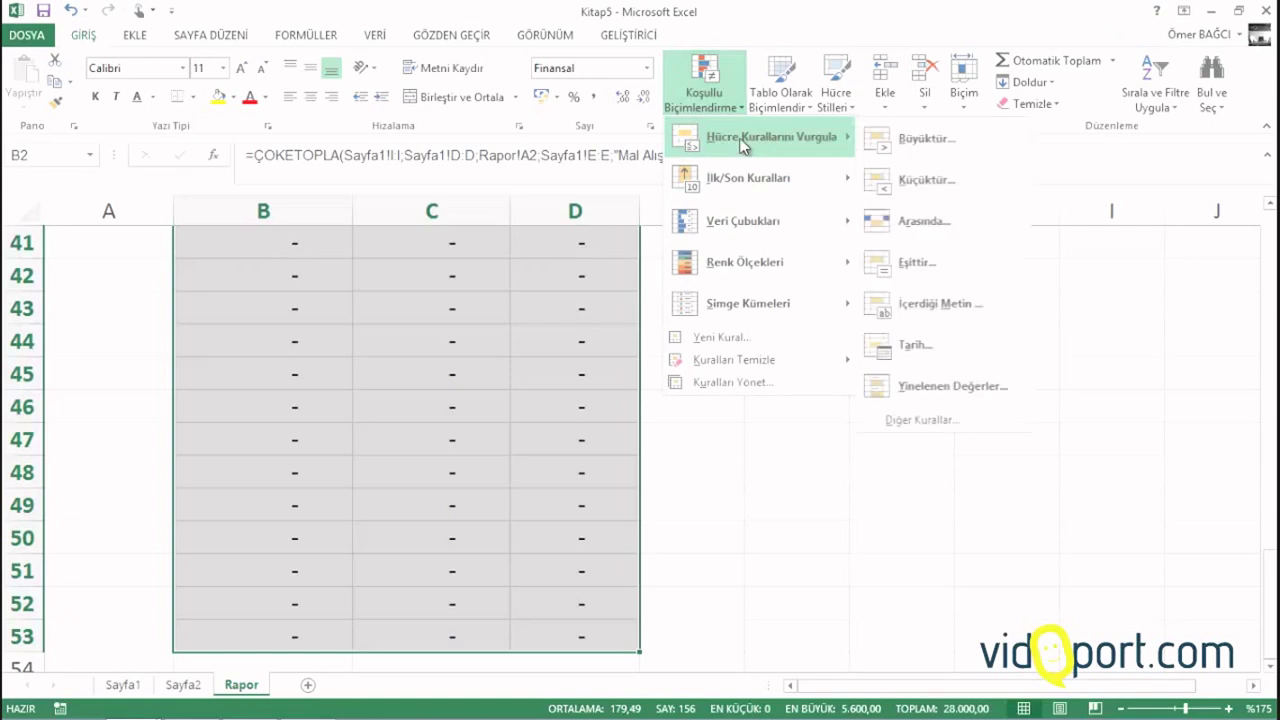
left_click(943, 260)
type("0")
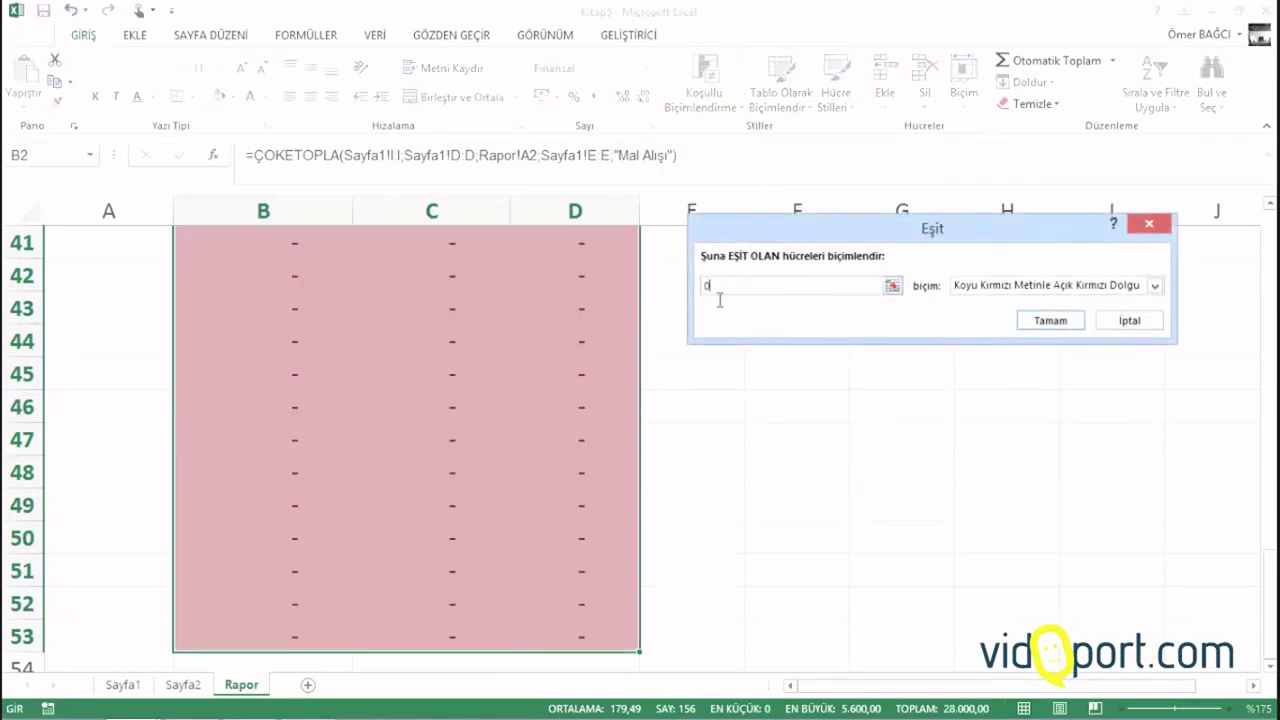
left_click(1010, 288)
left_click(995, 377)
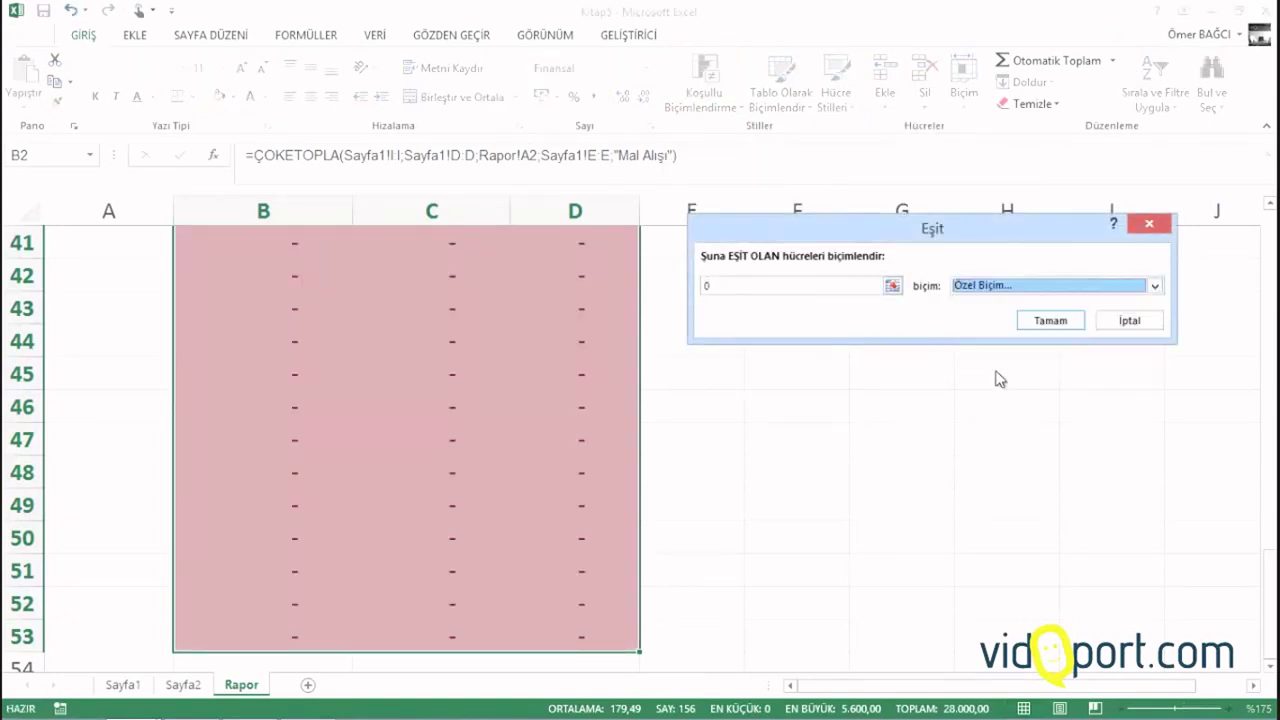
left_click(993, 208)
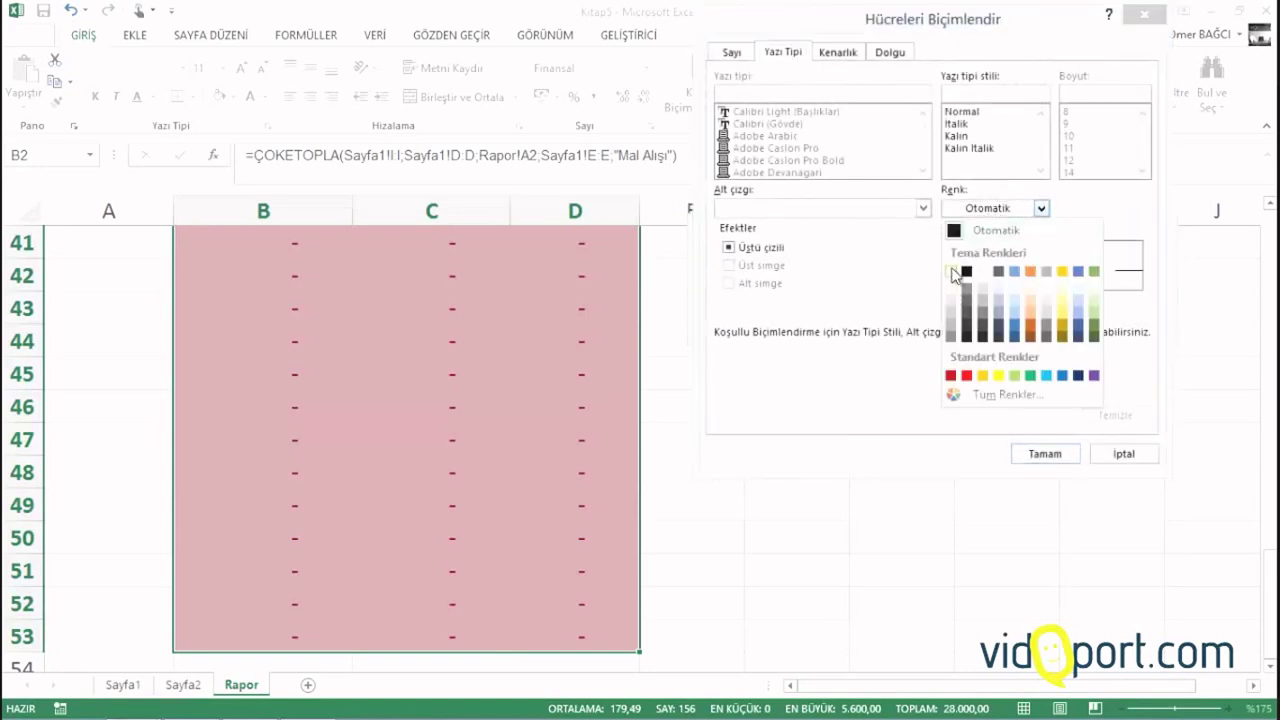
left_click(951, 268)
left_click(1045, 455)
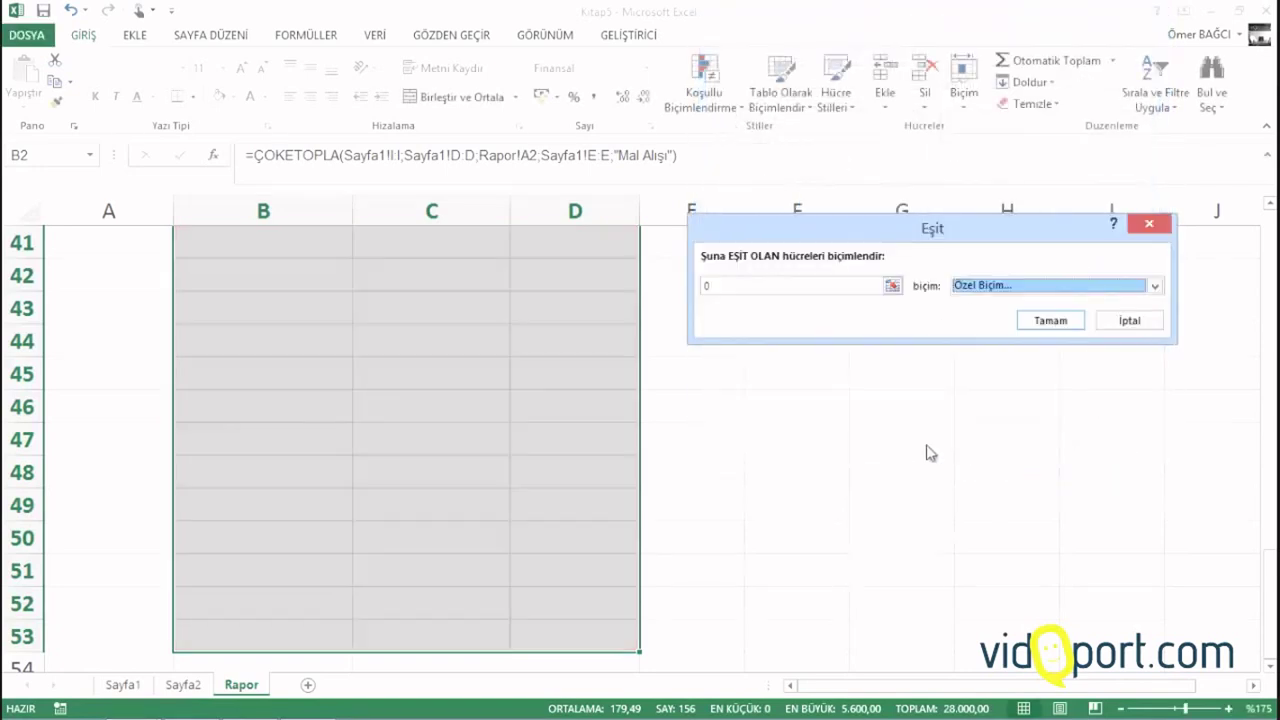
left_click(1051, 320)
left_click(500, 360)
scroll(500, 360, "up", 7)
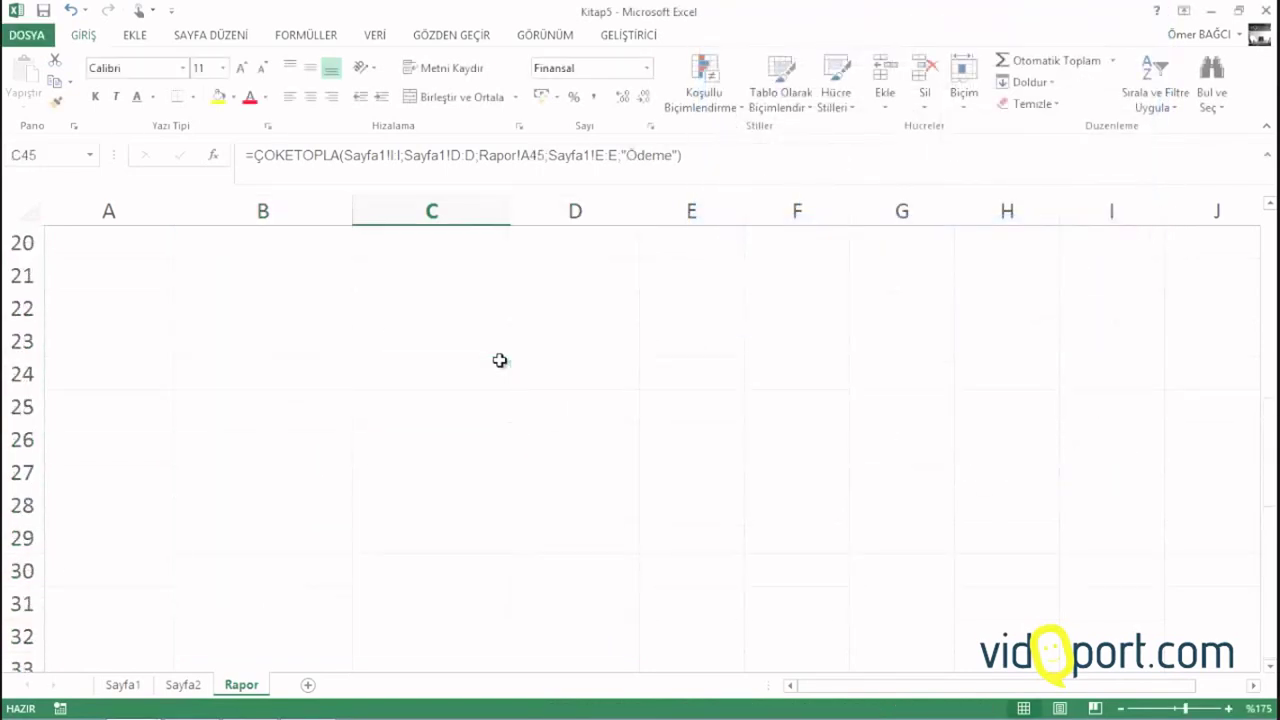
scroll(500, 360, "up", 6)
Step: Make header row A1:D1 bold with a yellow fill and cell borders
left_click(294, 313)
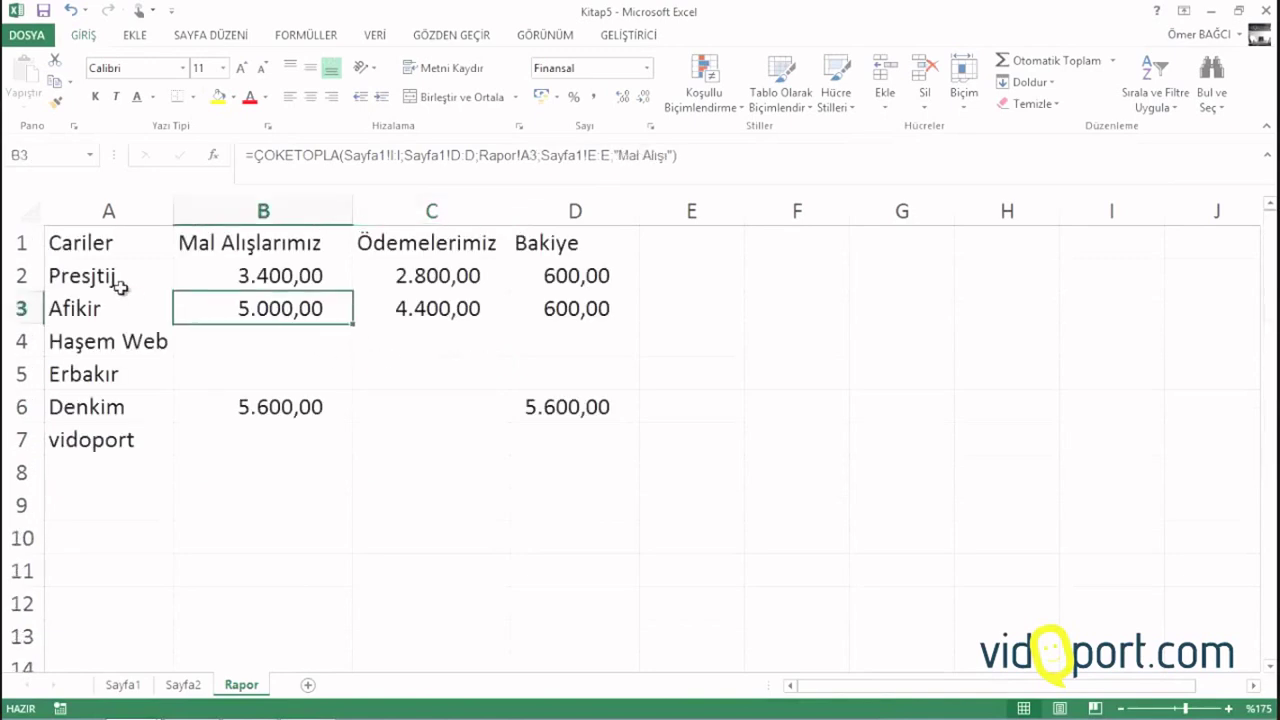
left_click_drag(114, 248, 547, 248)
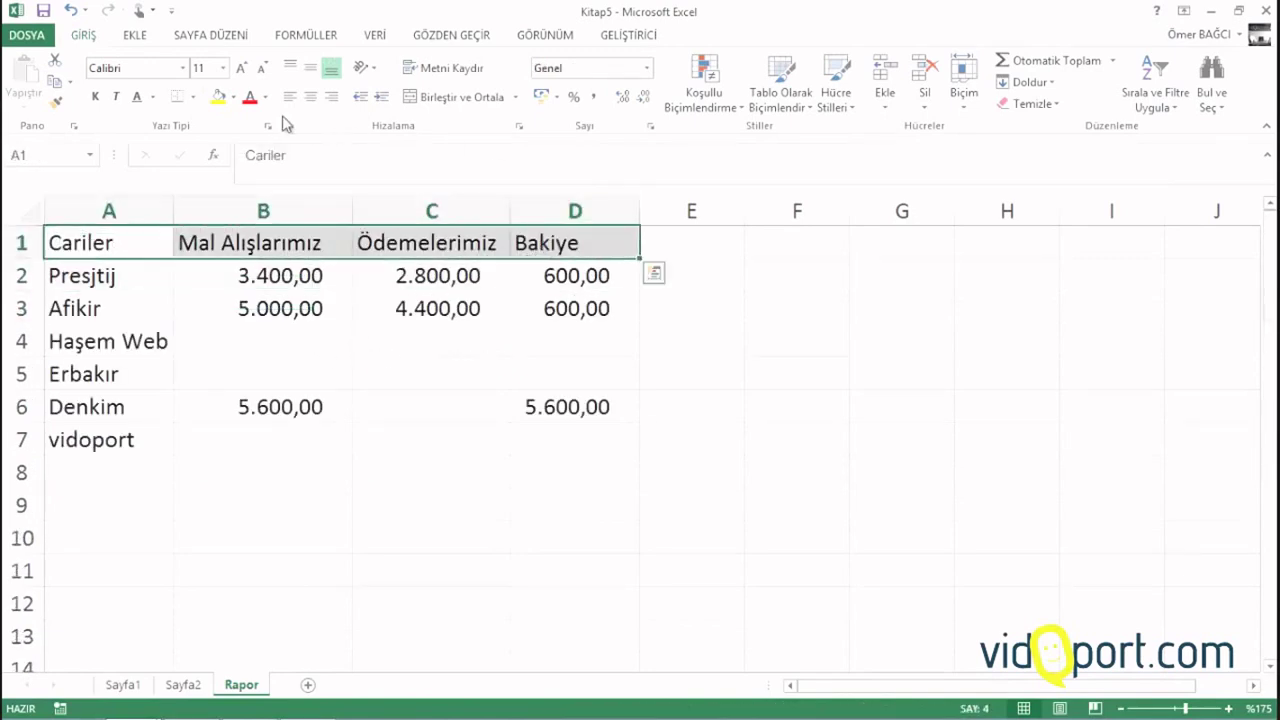
left_click(96, 97)
left_click(220, 100)
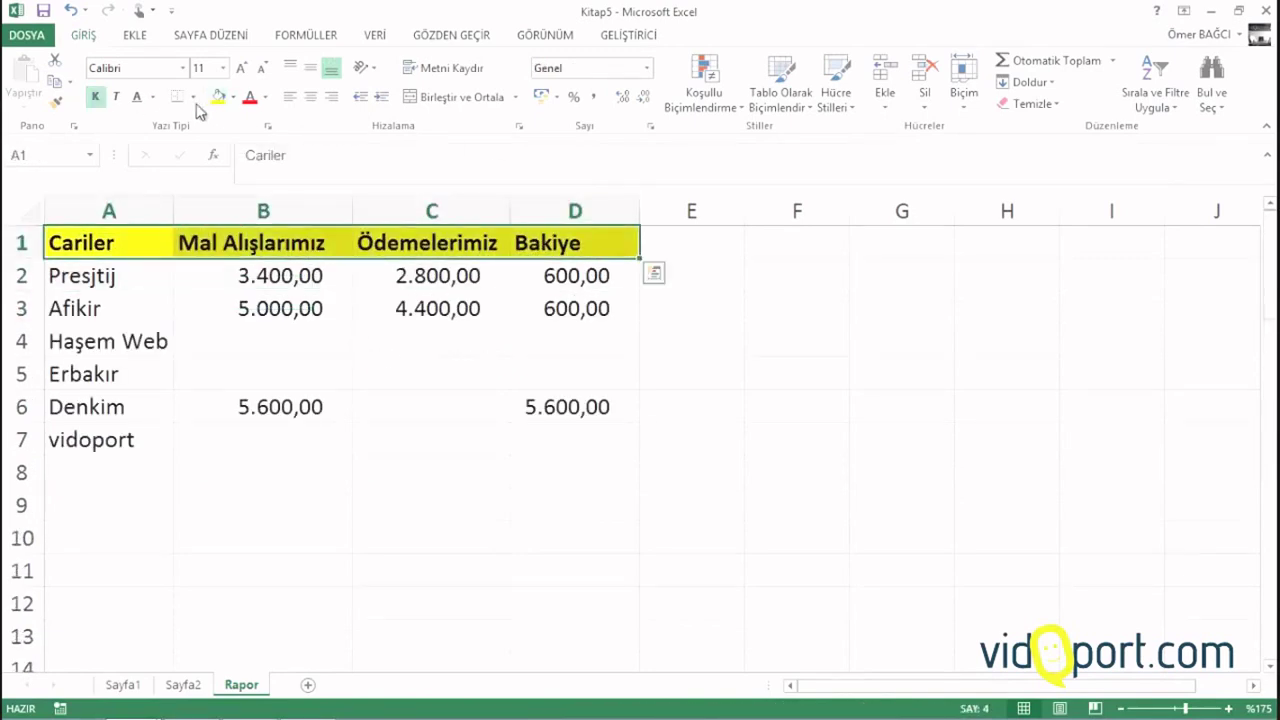
left_click(193, 97)
left_click(221, 240)
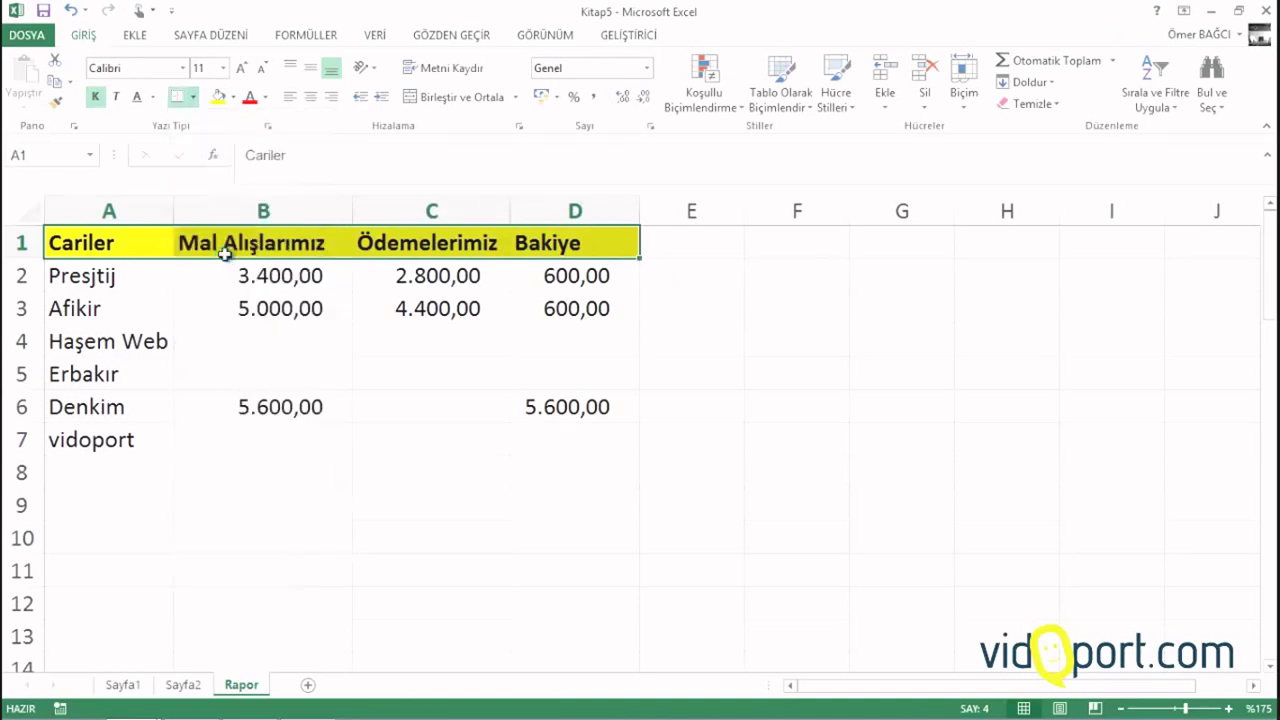
left_click(234, 371)
Step: Widen column B and check vidoport's Mal Alışı formula in B7
left_click(420, 470)
left_click_drag(345, 217, 354, 215)
left_click(93, 440)
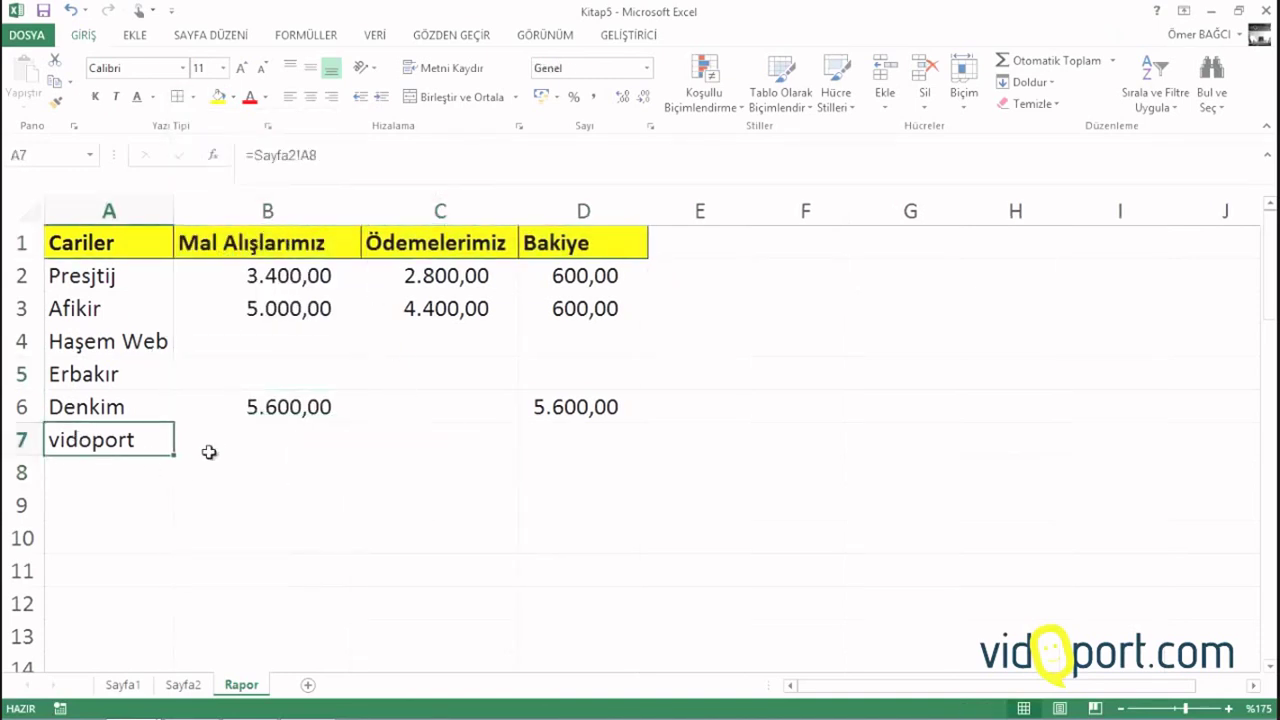
left_click(243, 442)
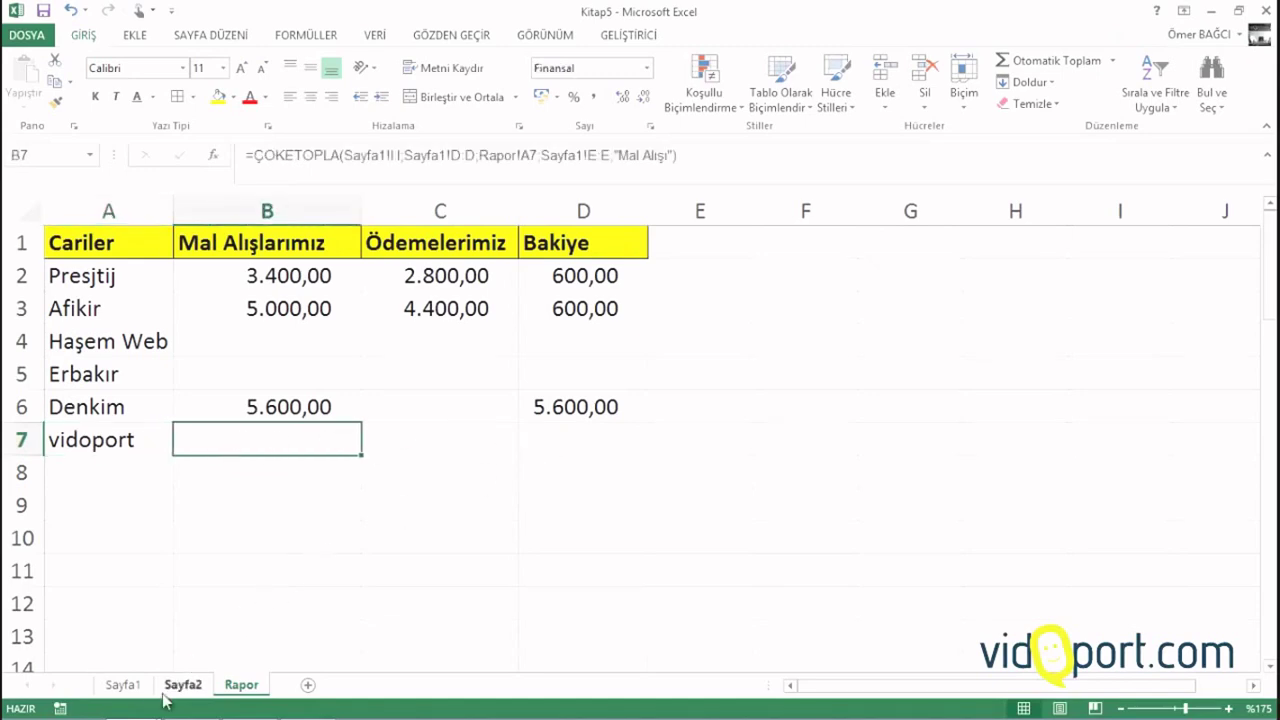
Step: On Sayfa1, fill row 11 with the date copied from above and cari vidoport
left_click(123, 685)
left_click(250, 567)
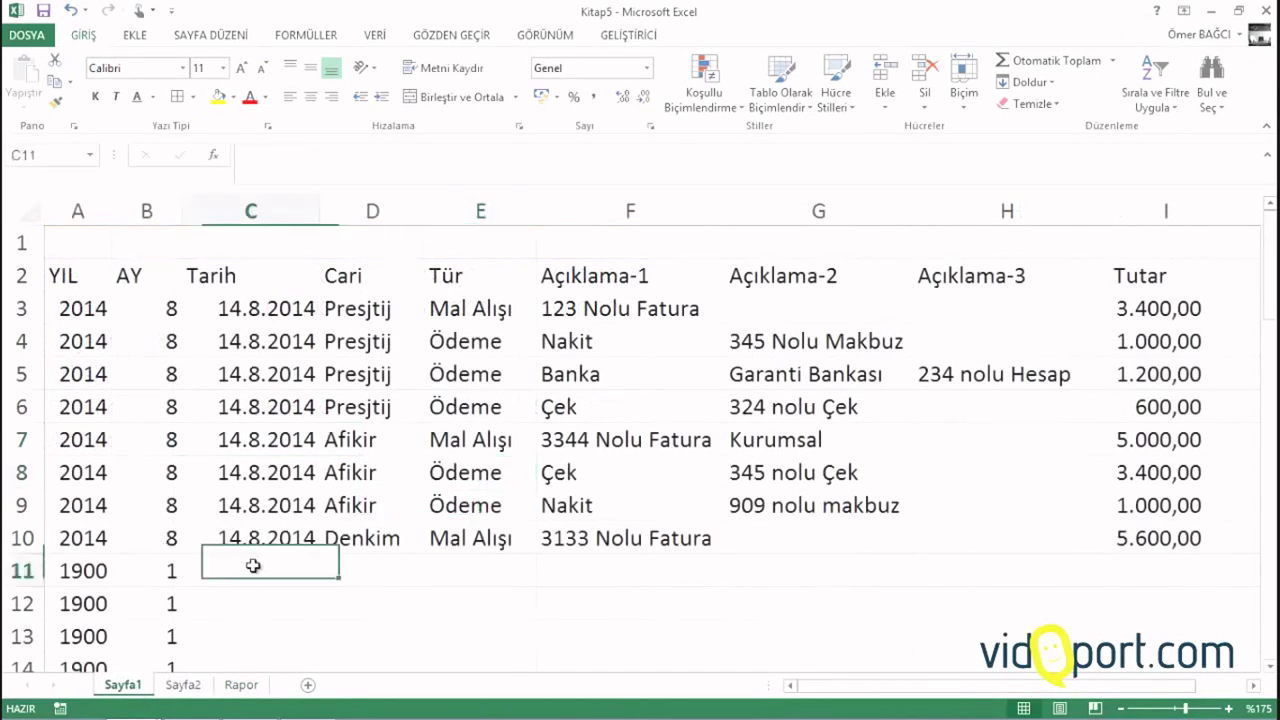
key("ctrl+apostrophe")
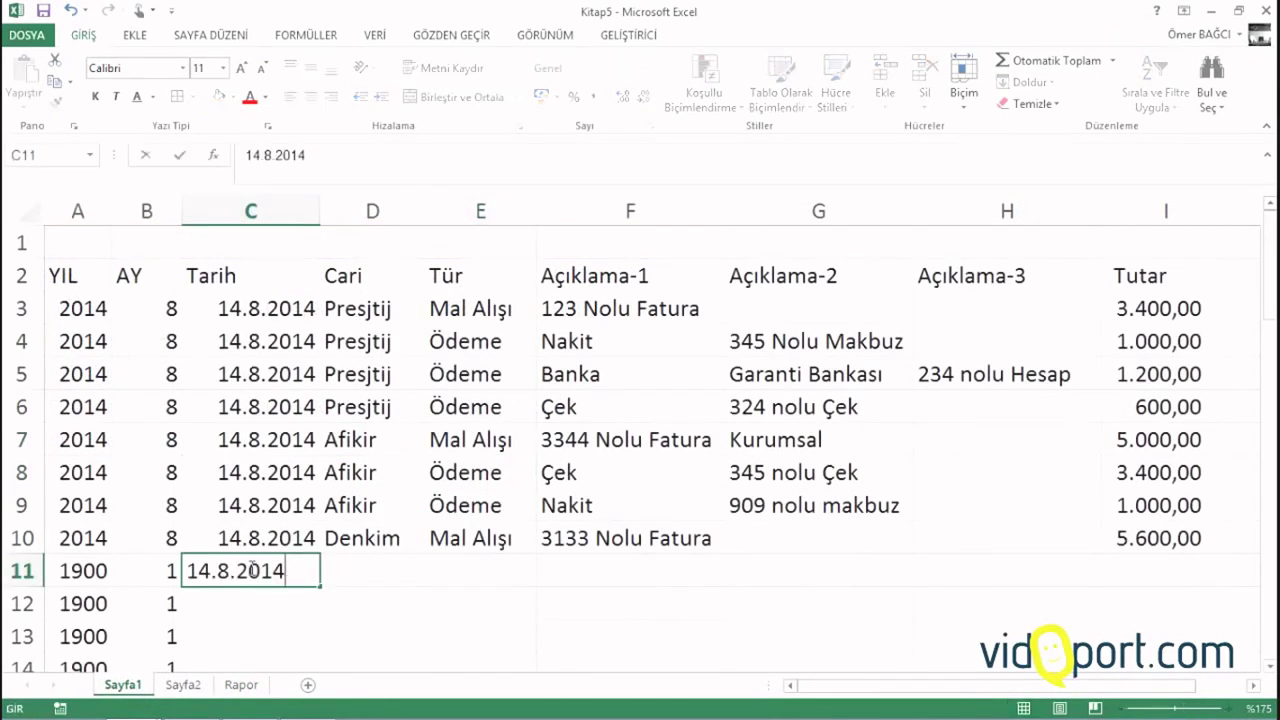
key("Tab")
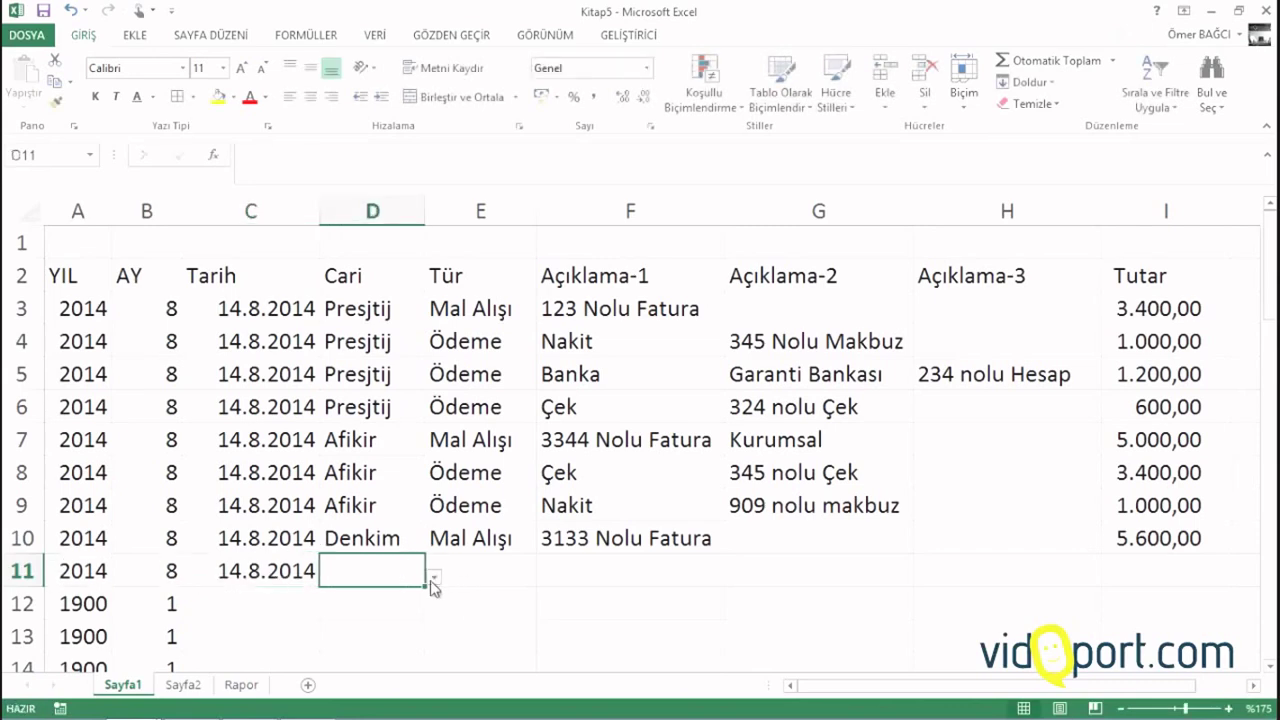
left_click(434, 578)
left_click(363, 705)
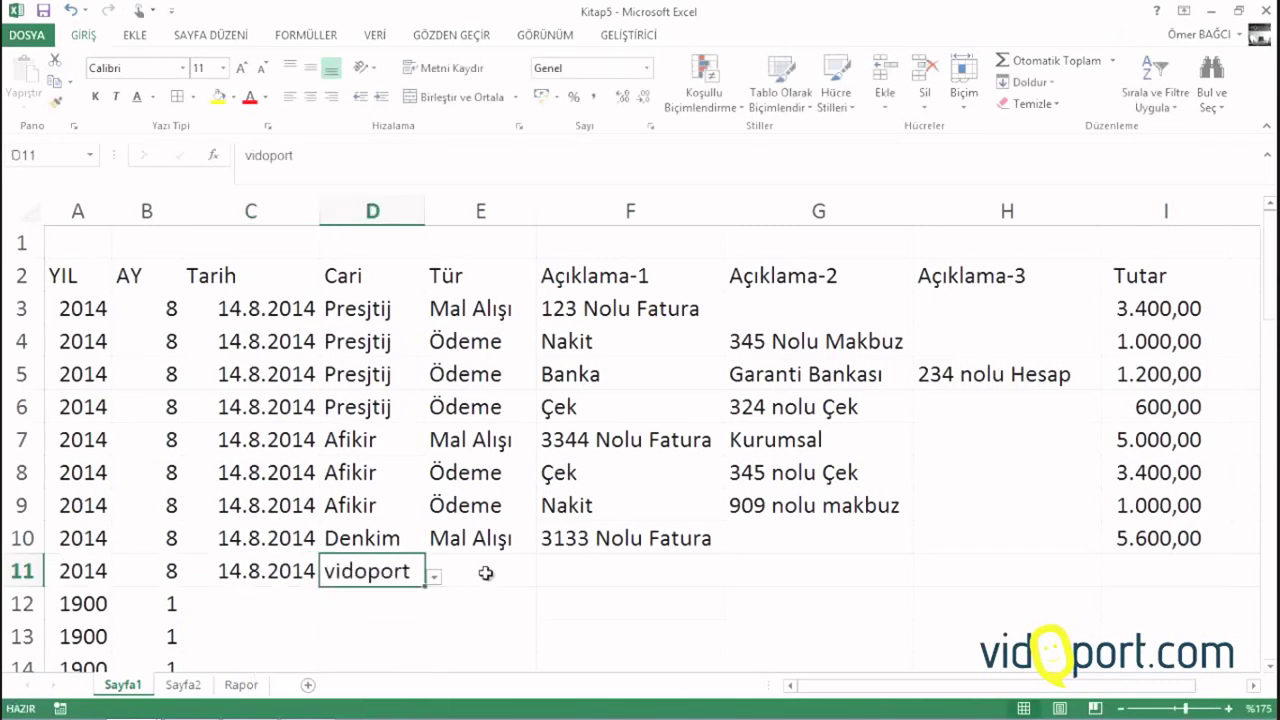
left_click(487, 567)
Step: Enter Tür 'mal Alışı', description '45 nolu fatura' and amount 3300, then check Rapor
type("mal Alışı")
left_click(577, 557)
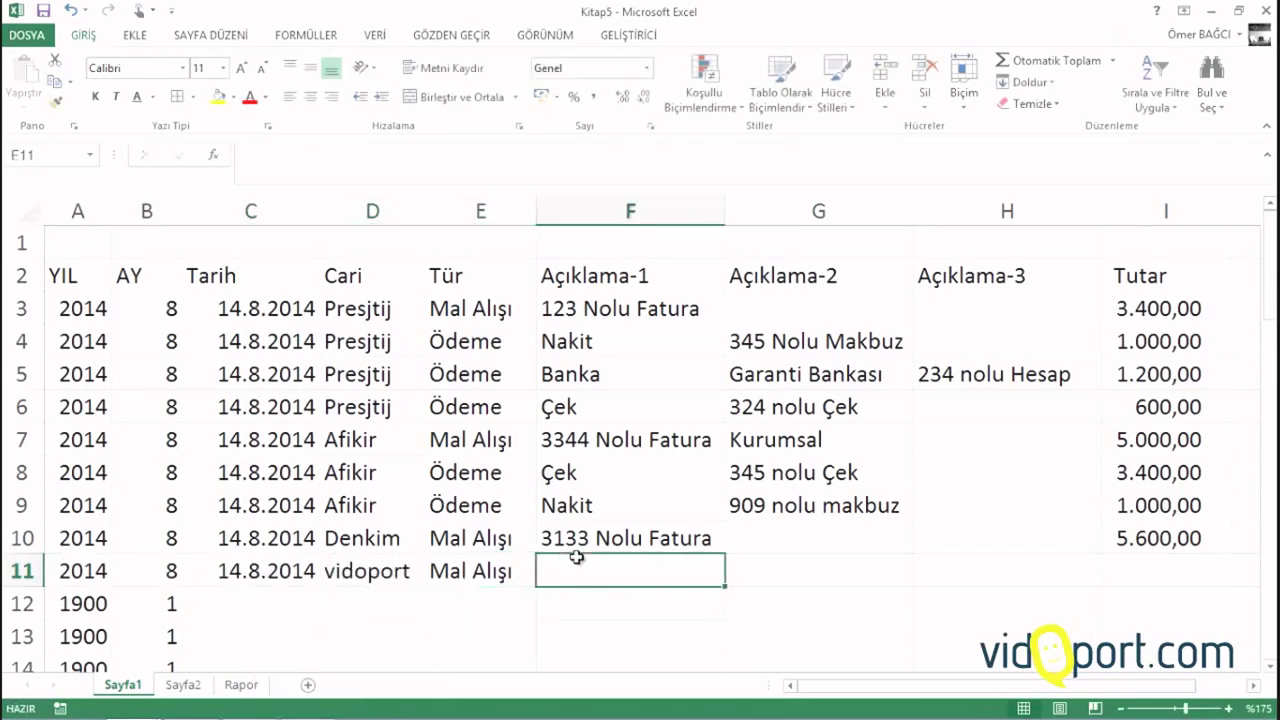
type("45 nolu ")
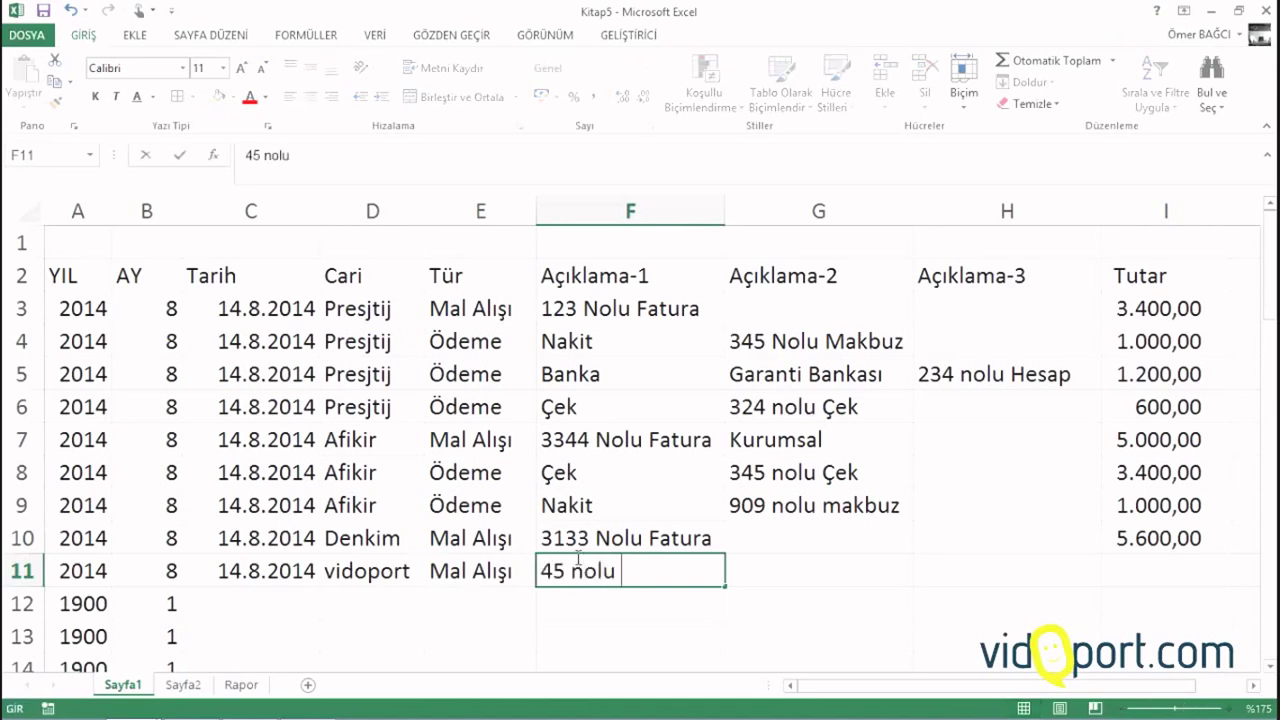
type("fatura")
key("Tab")
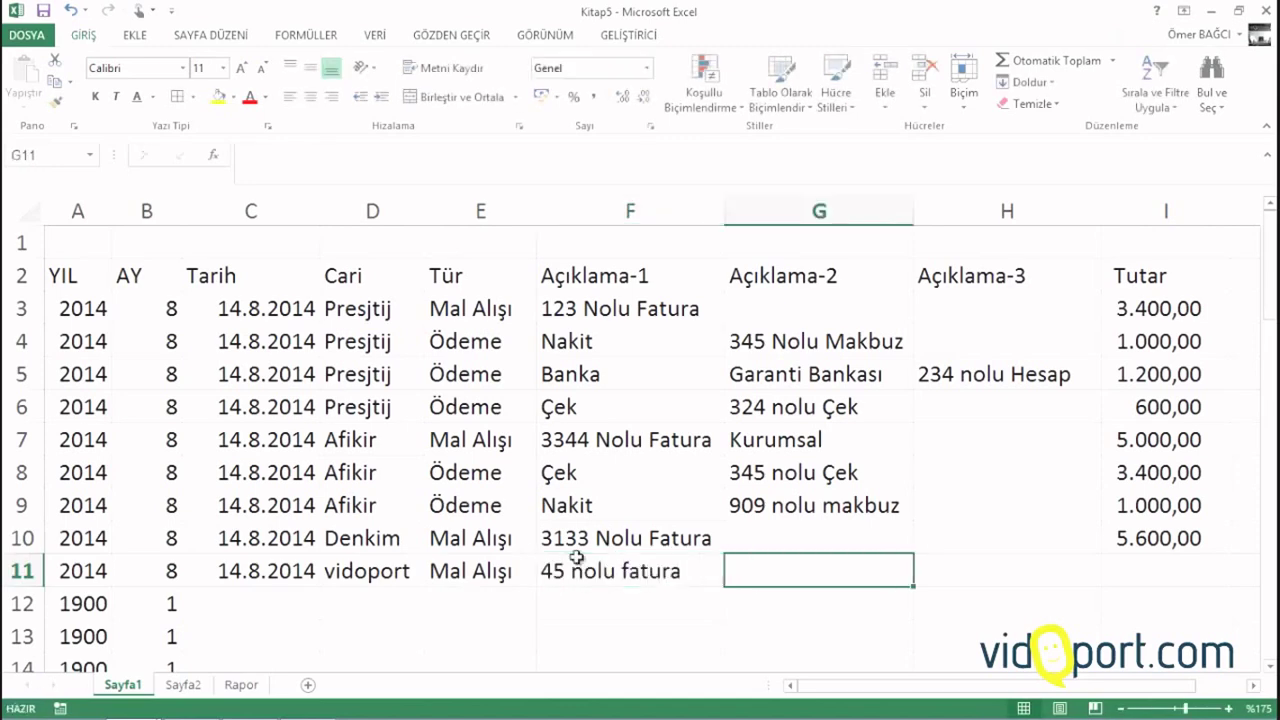
key("Tab")
key("Tab")
type("3300")
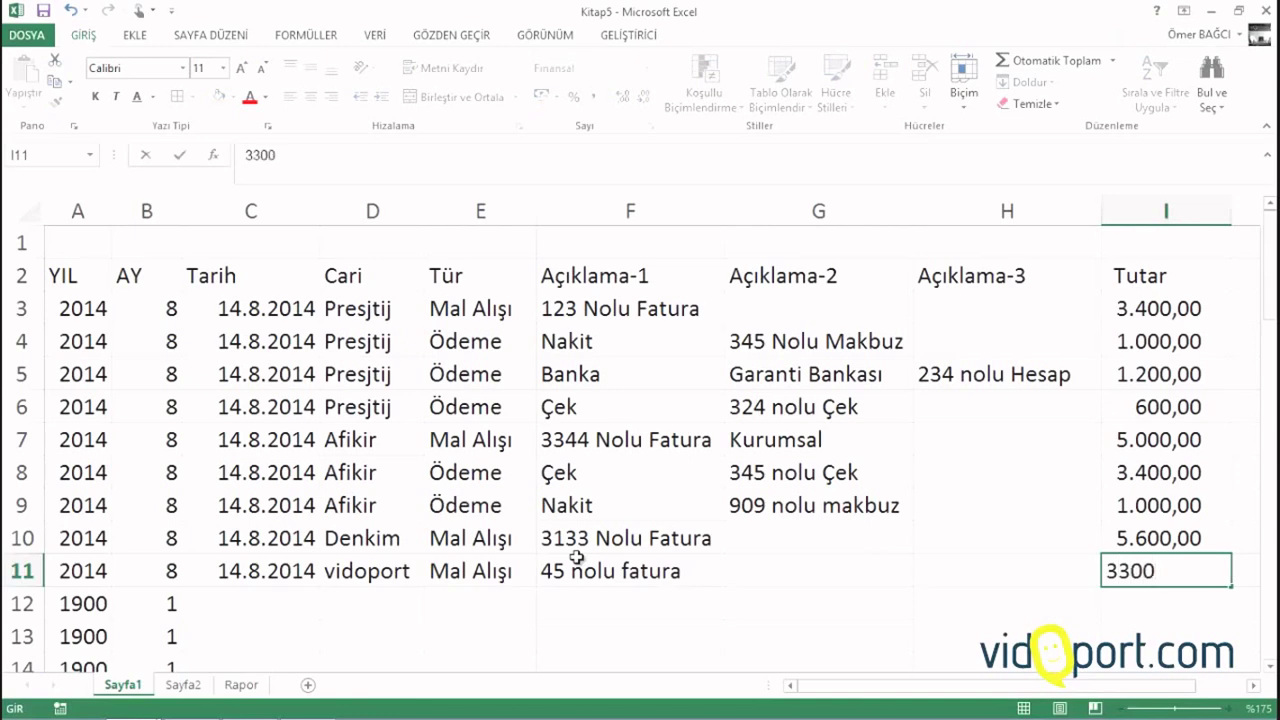
key("Return")
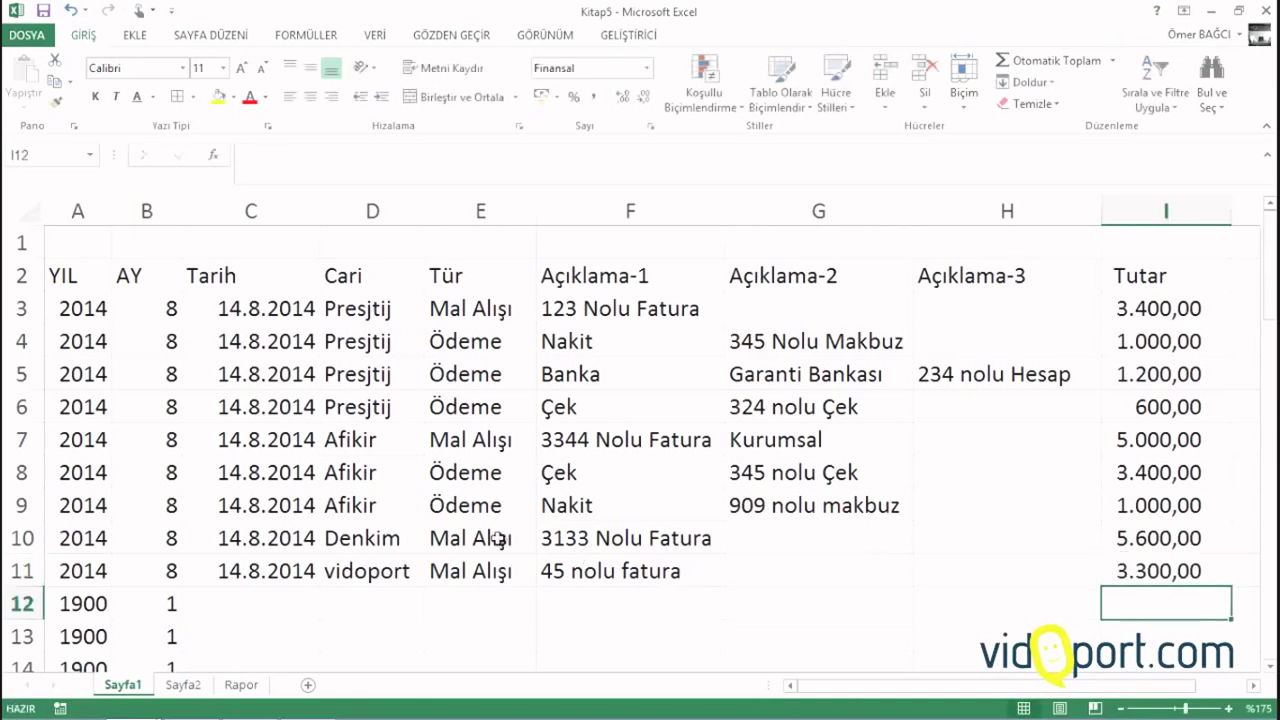
left_click(255, 686)
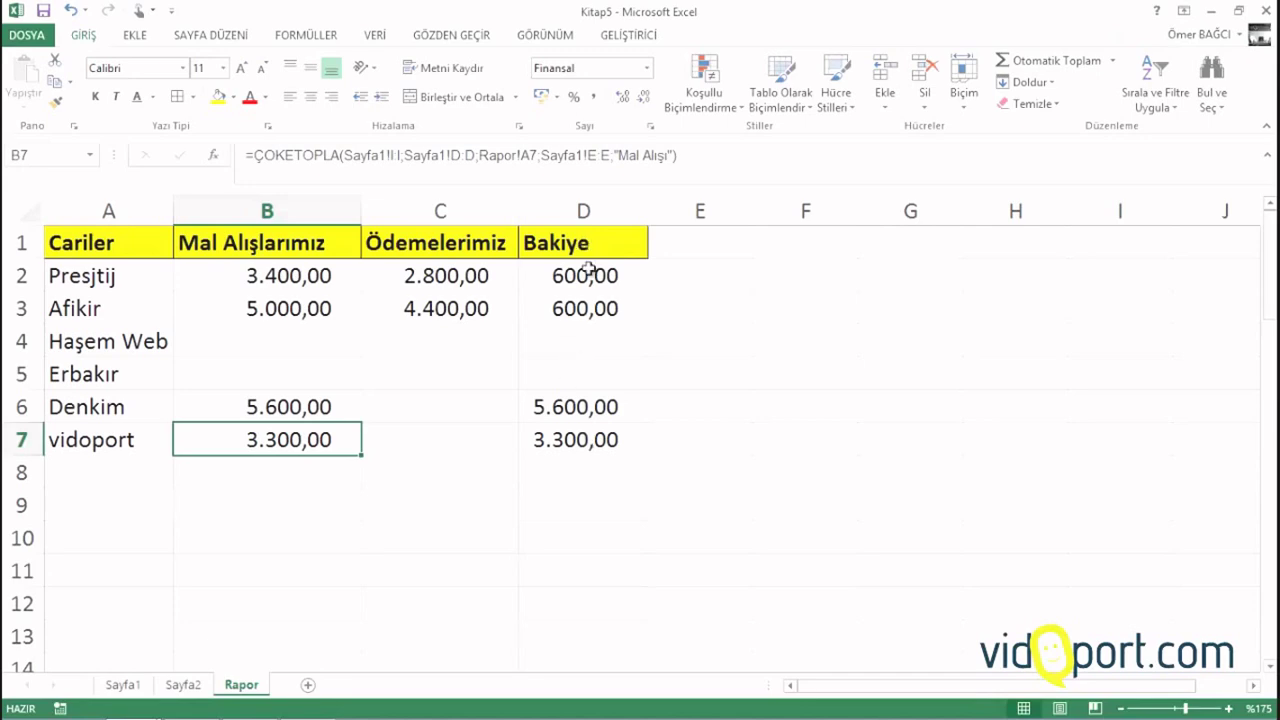
Step: On Sayfa1, enter row 12: date 1.9, cari vidoport, Ödeme, Çek, amount 2300
left_click(152, 684)
left_click(240, 606)
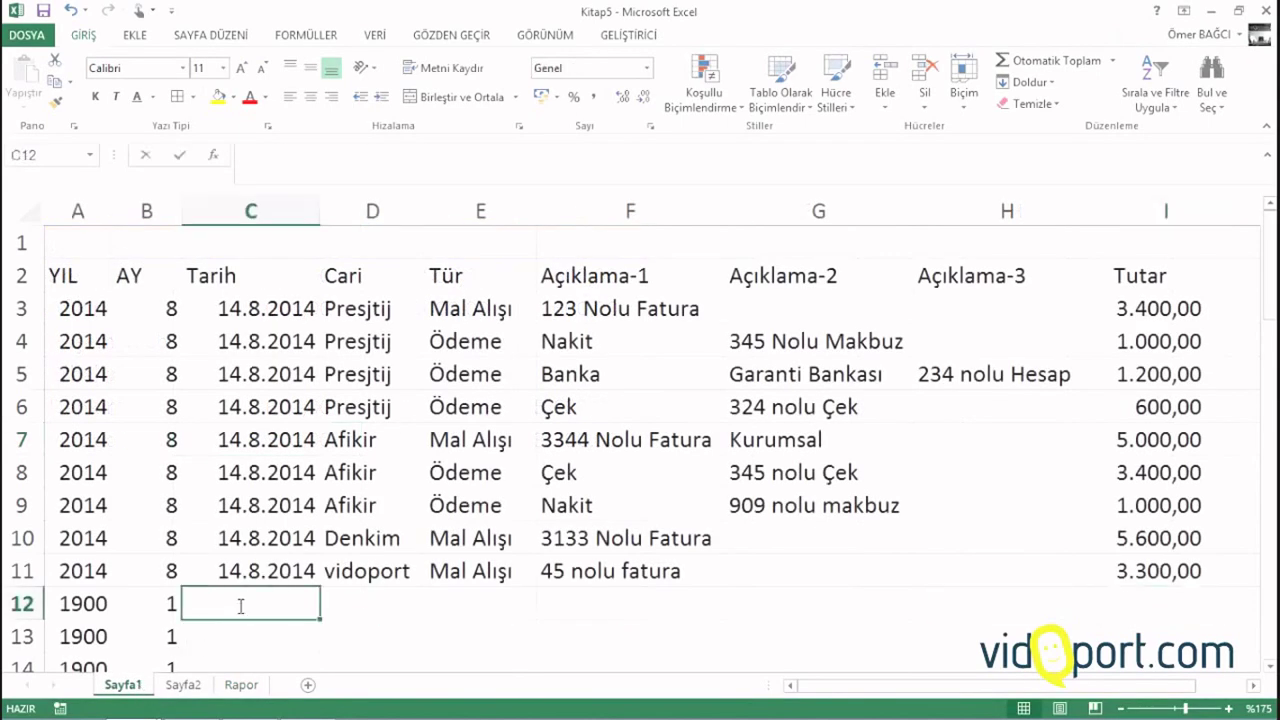
type("1")
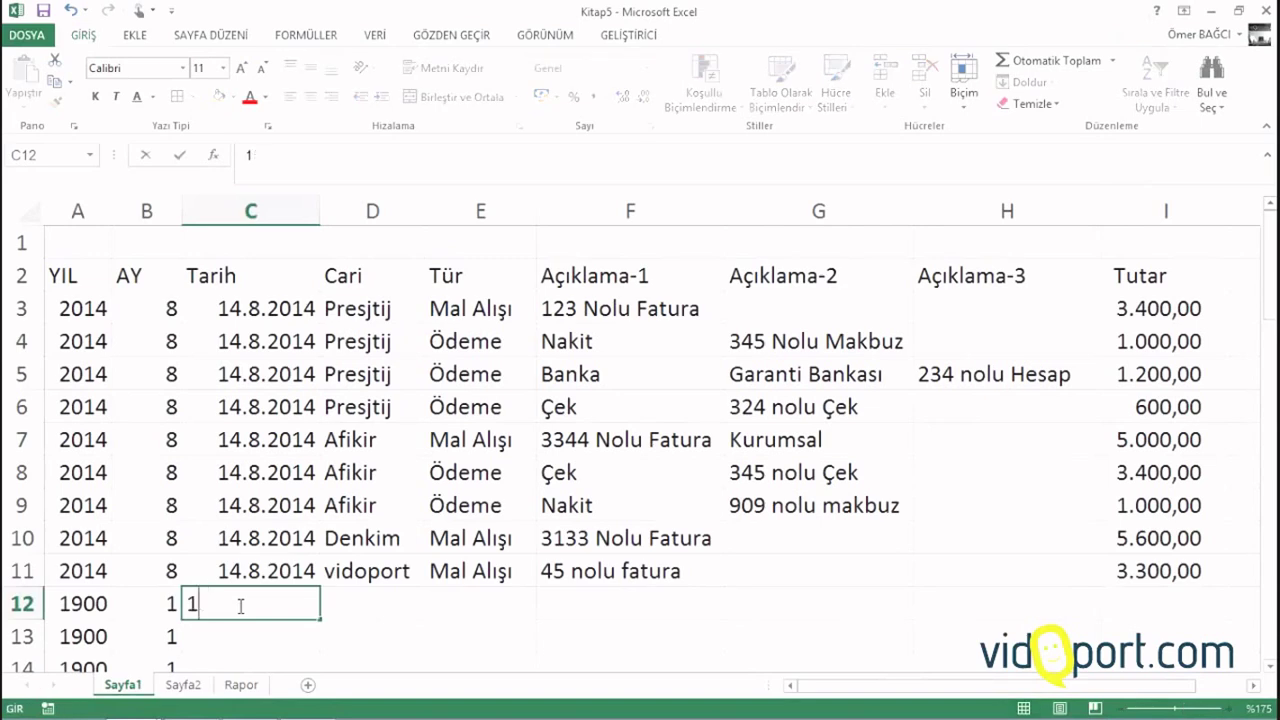
type(".9")
key("Tab")
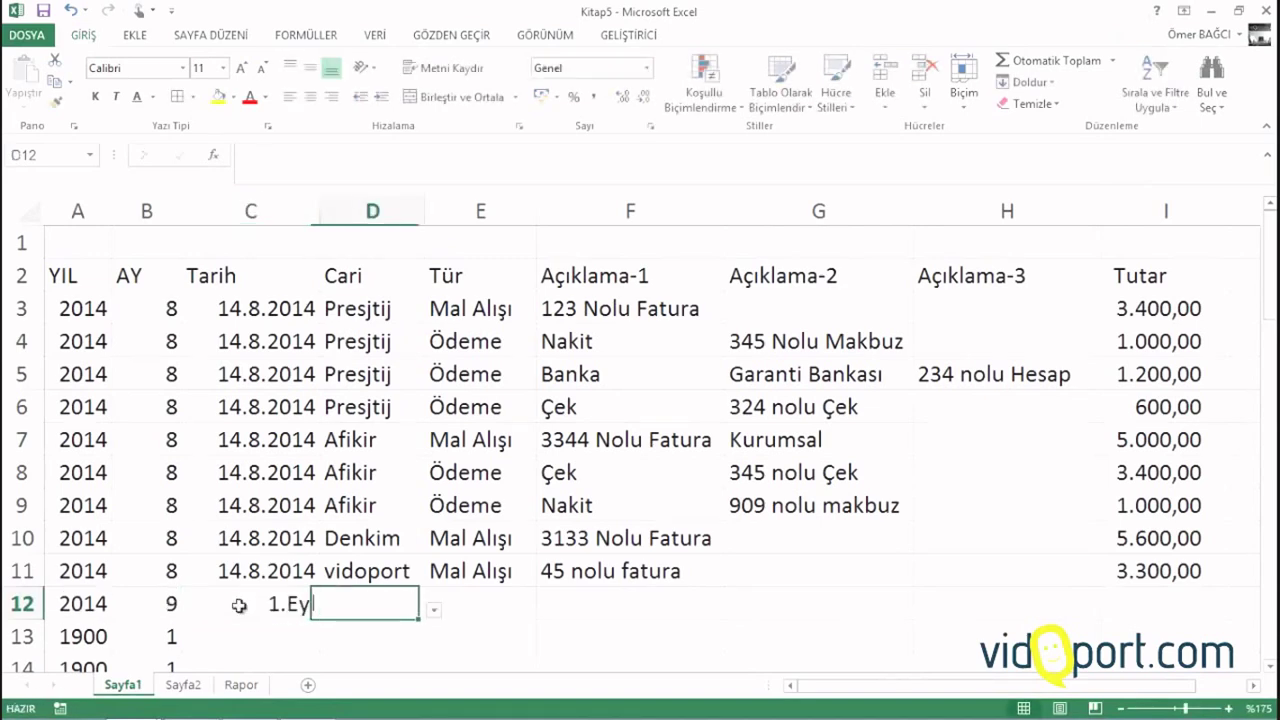
type("vidoport")
key("Tab")
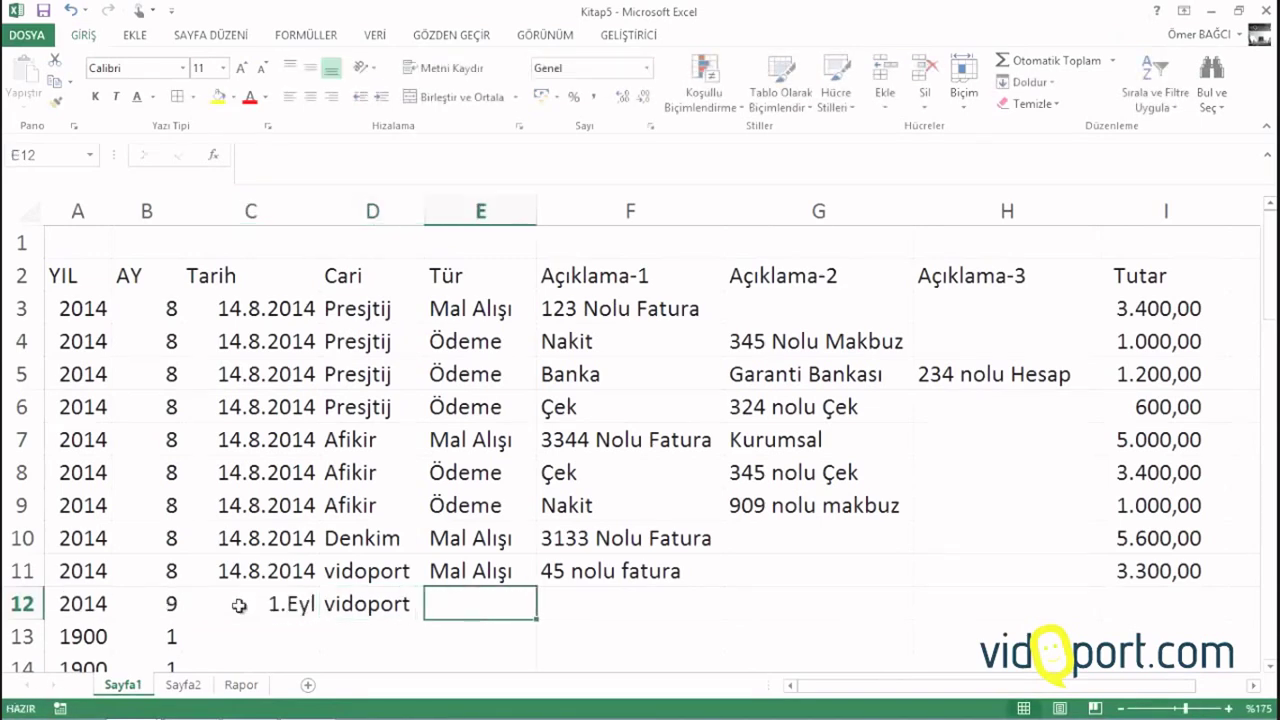
type("ödeme")
key("Tab")
type("çek")
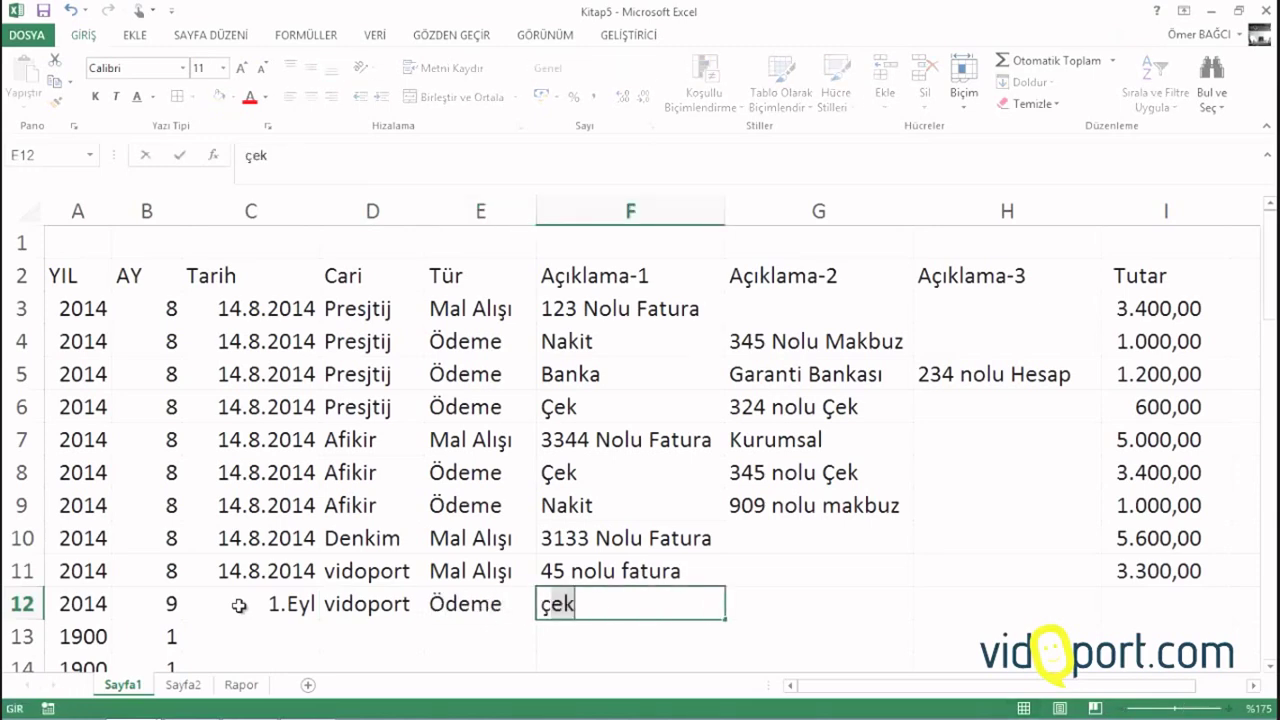
key("Tab")
key("Tab")
key("Tab")
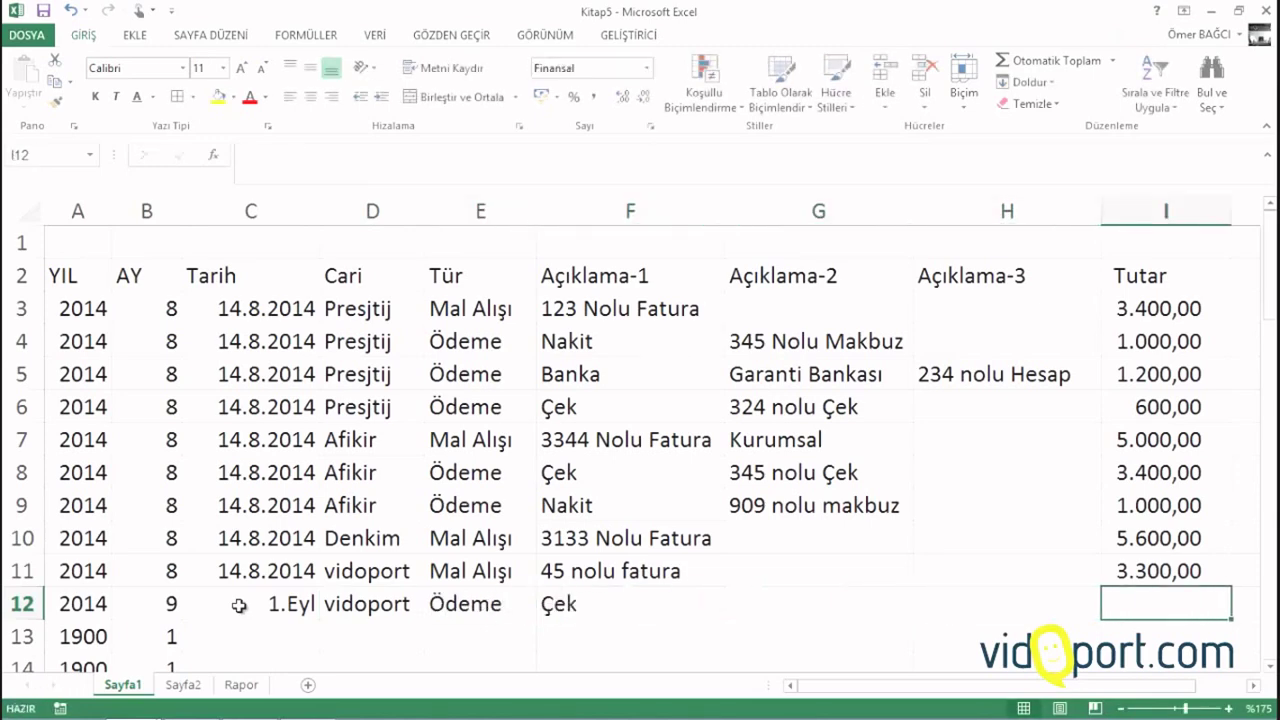
type("2300")
key("Return")
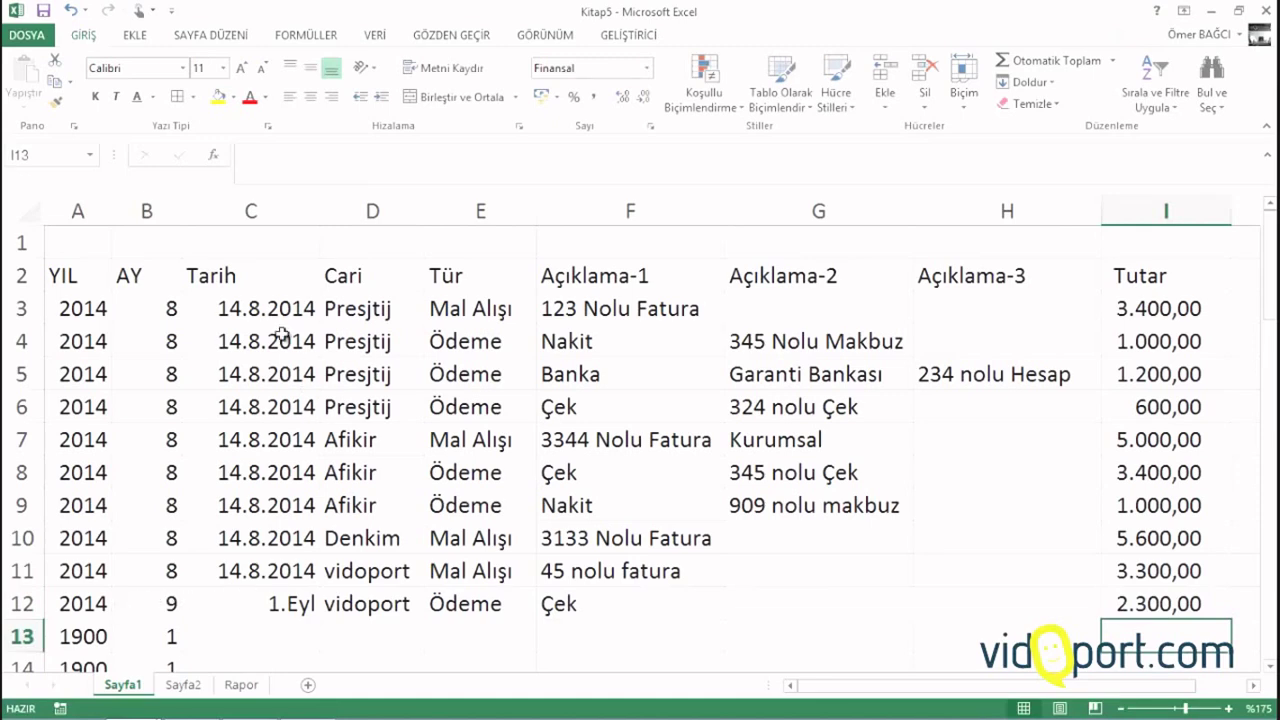
Step: Format the Tarih column C as Kısa Tarih, then check vidoport's balance on Rapor
left_click(272, 602)
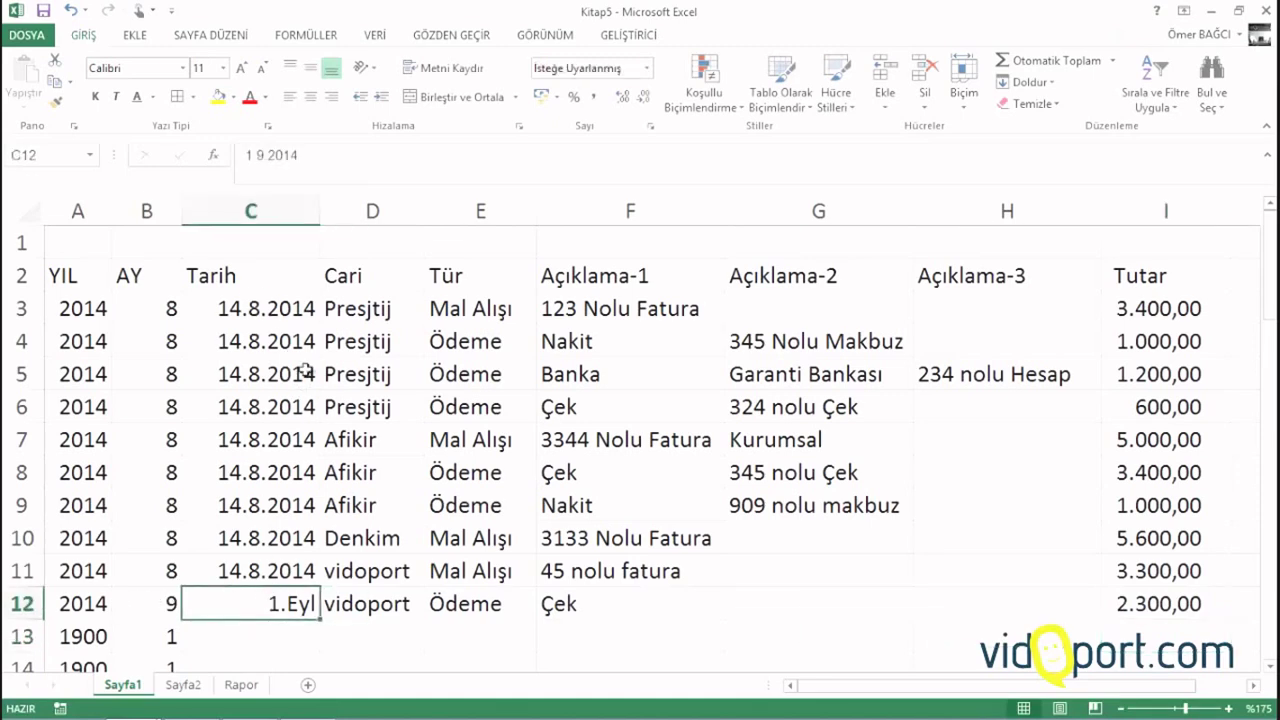
left_click(303, 211)
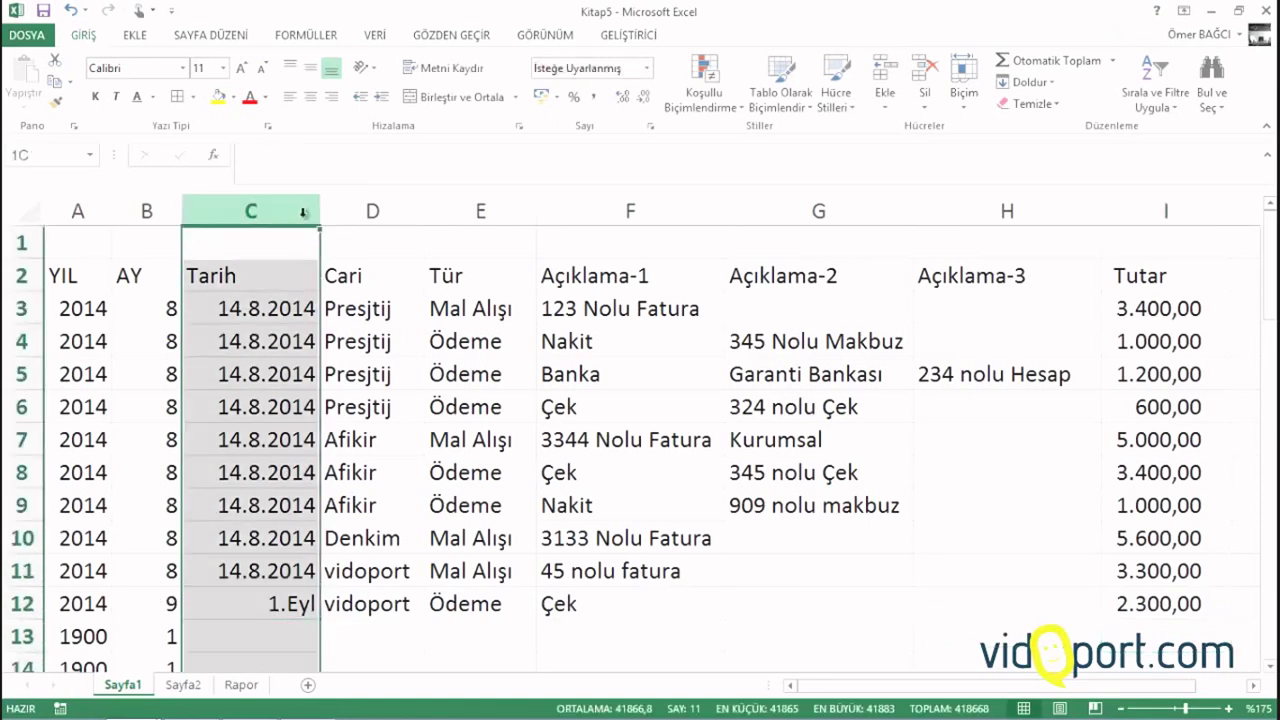
left_click(646, 68)
left_click(631, 260)
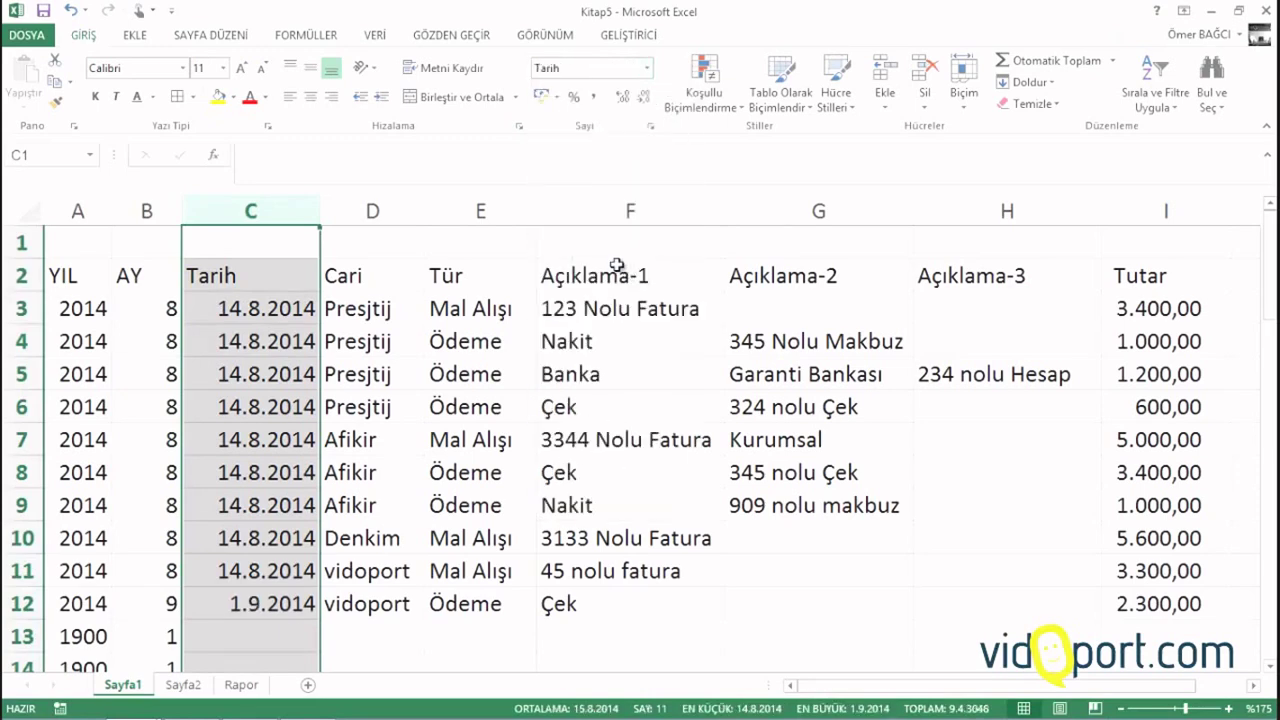
left_click(263, 476)
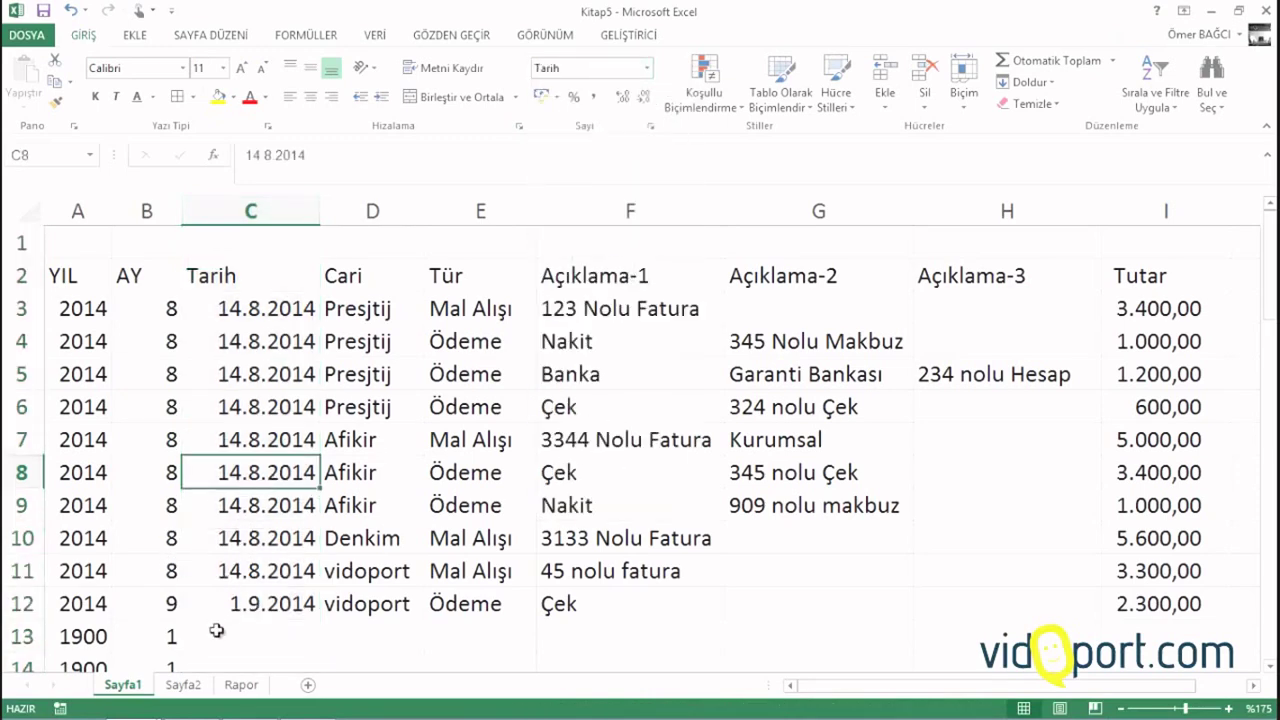
left_click(241, 685)
left_click(606, 449)
Step: After checking vidoport's 1.000,00 Bakiye, type headers Cariler, Nakit, Çek, Banka, Toplam into F1:J1
left_click(585, 497)
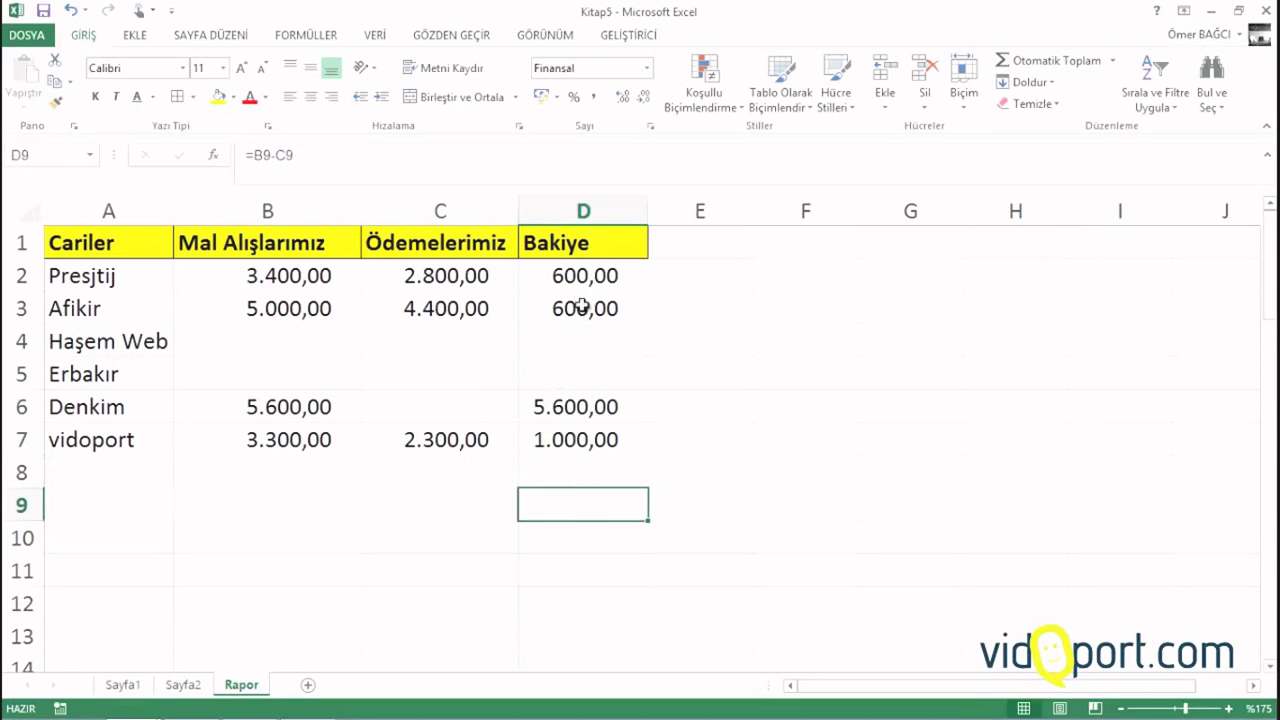
left_click(597, 441)
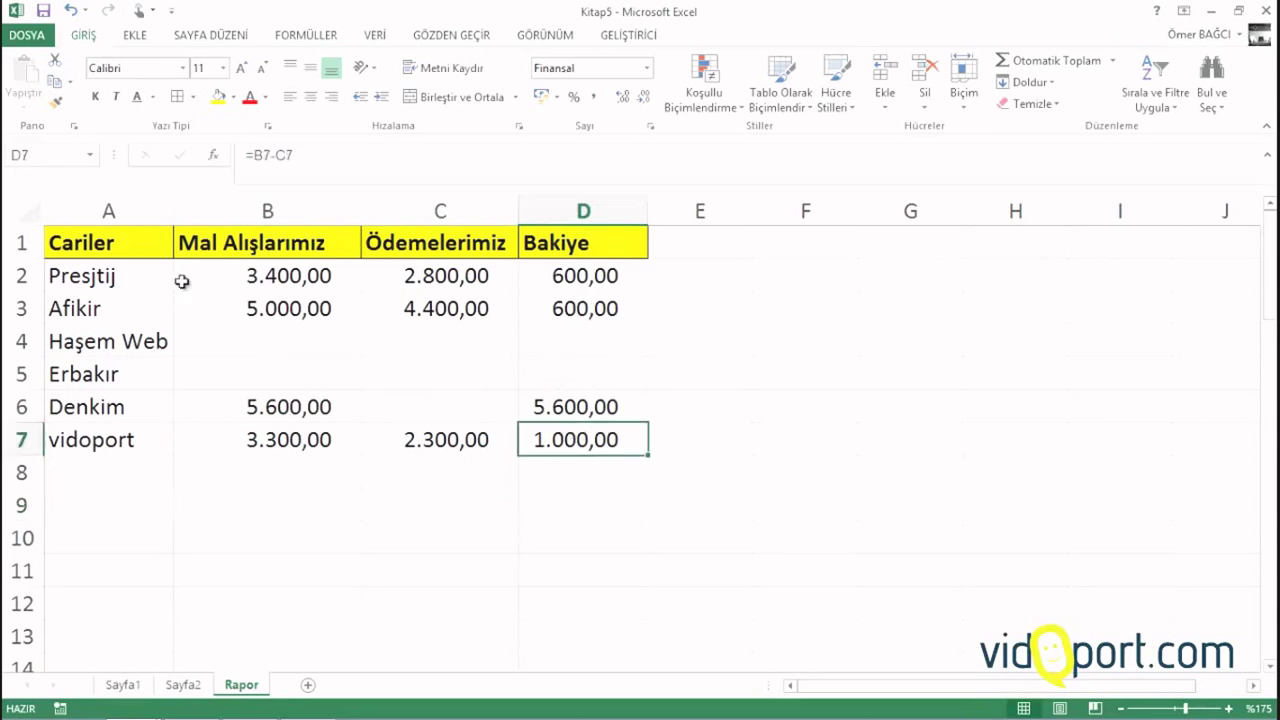
left_click(68, 243)
left_click(806, 243)
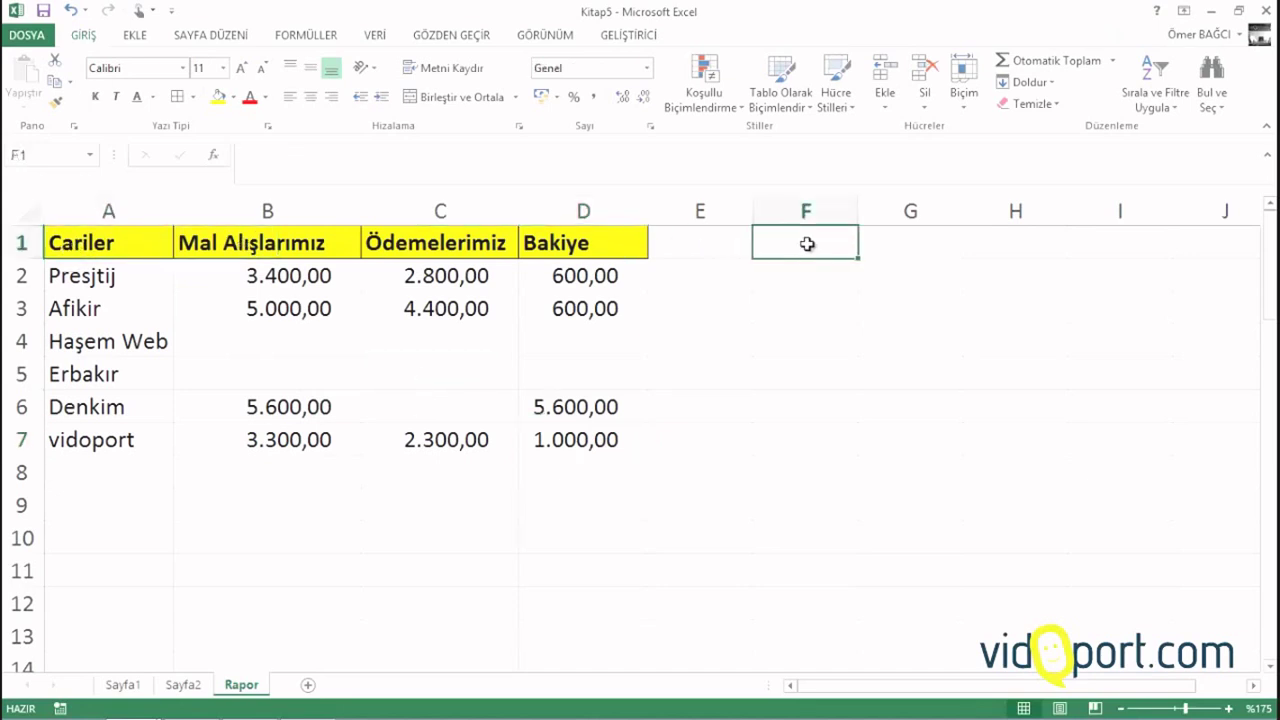
type("Ca")
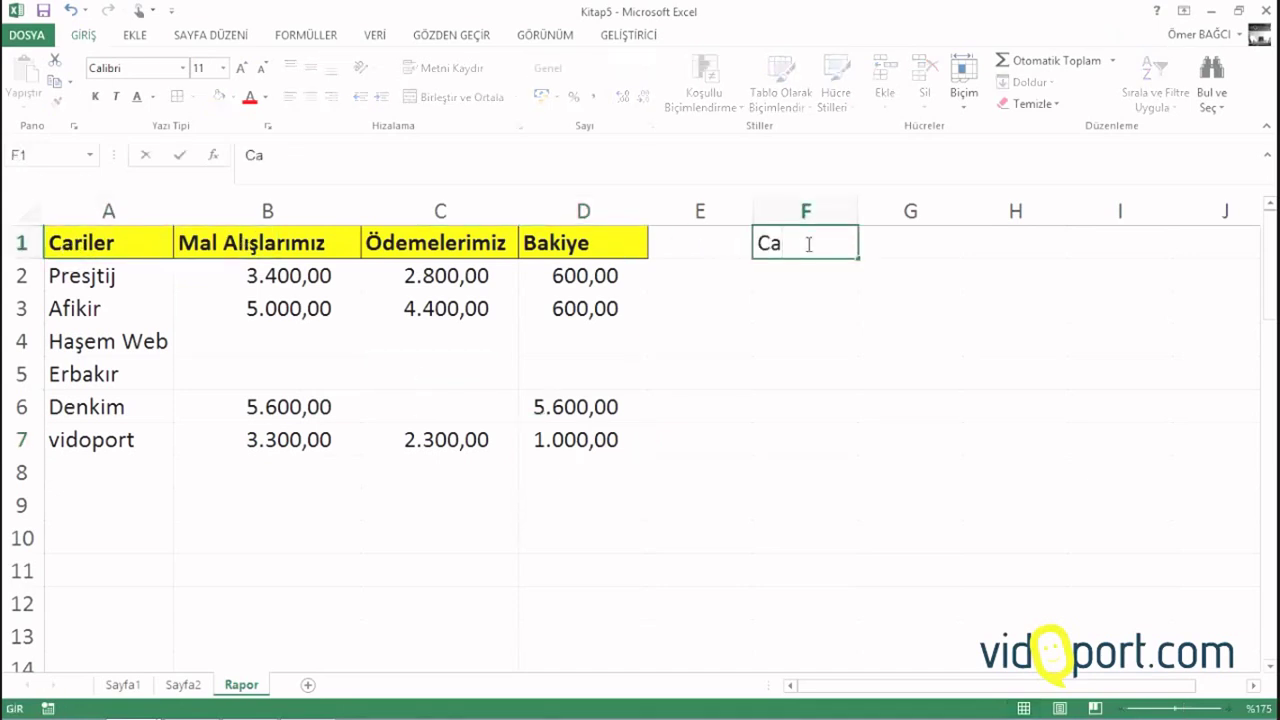
type("riler")
key("Tab")
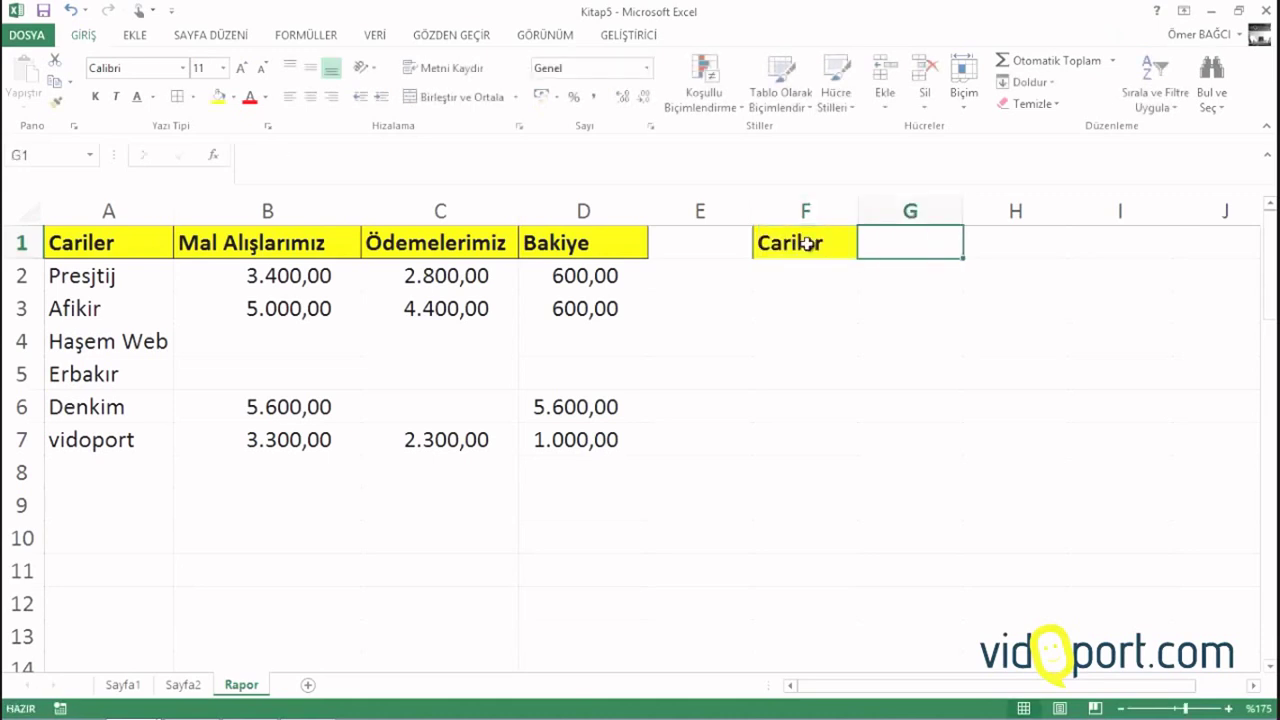
type("Nakit")
key("Tab")
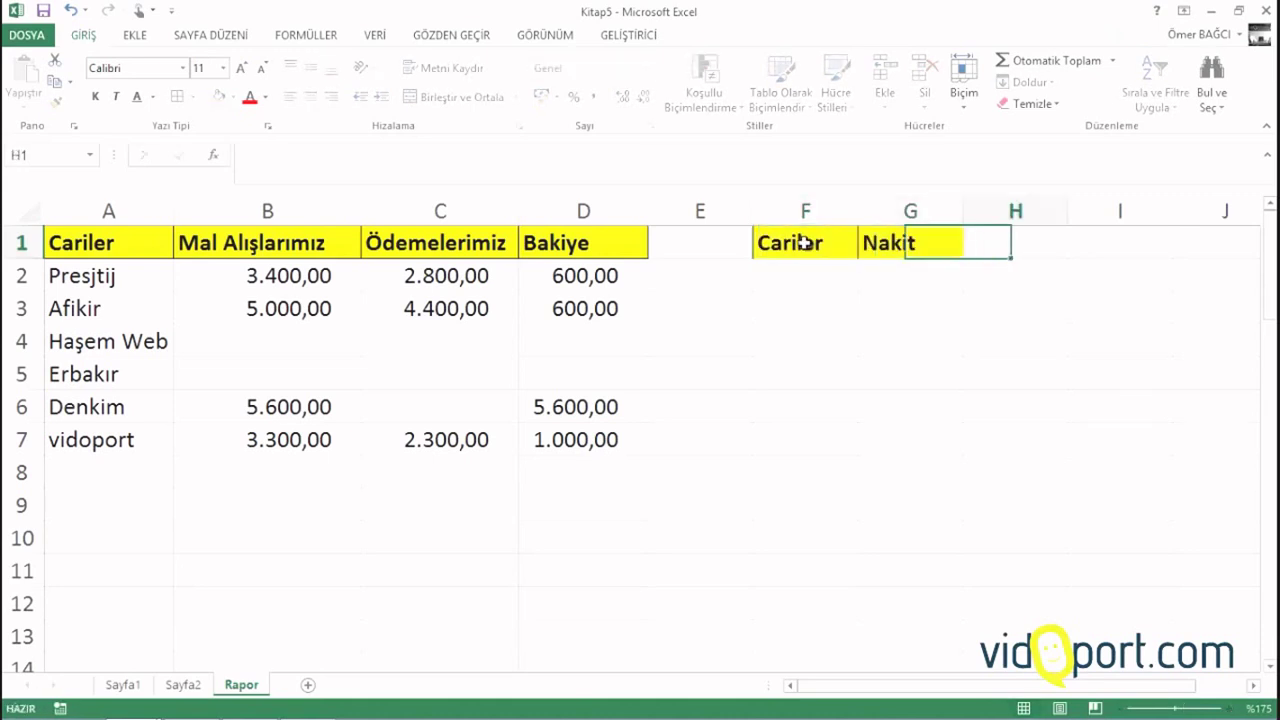
type("Çek")
key("Tab")
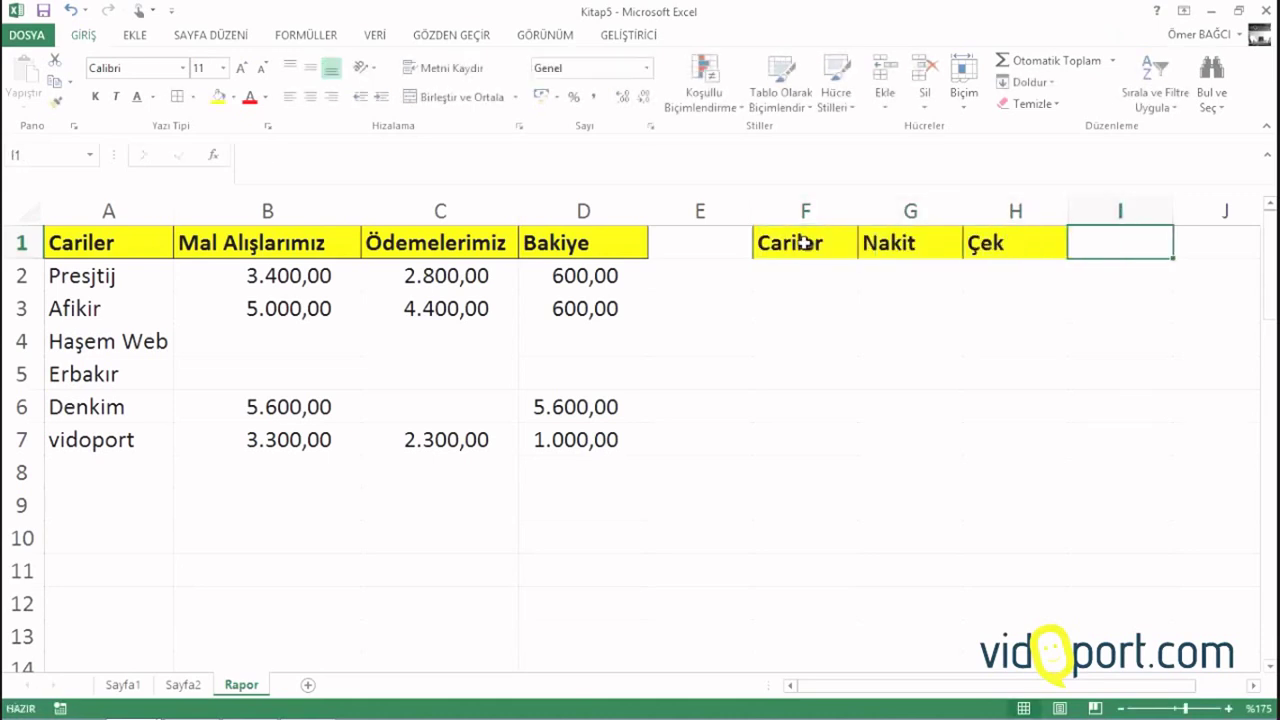
type("Banka")
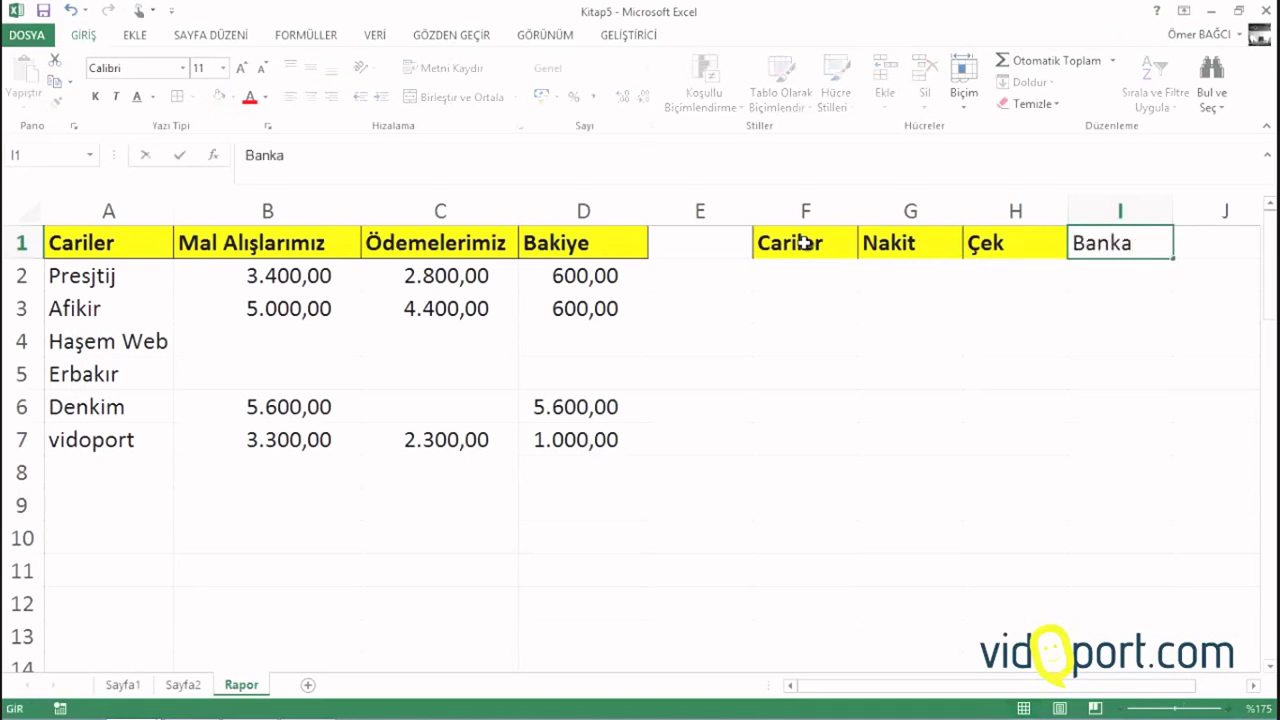
key("Tab")
type("T")
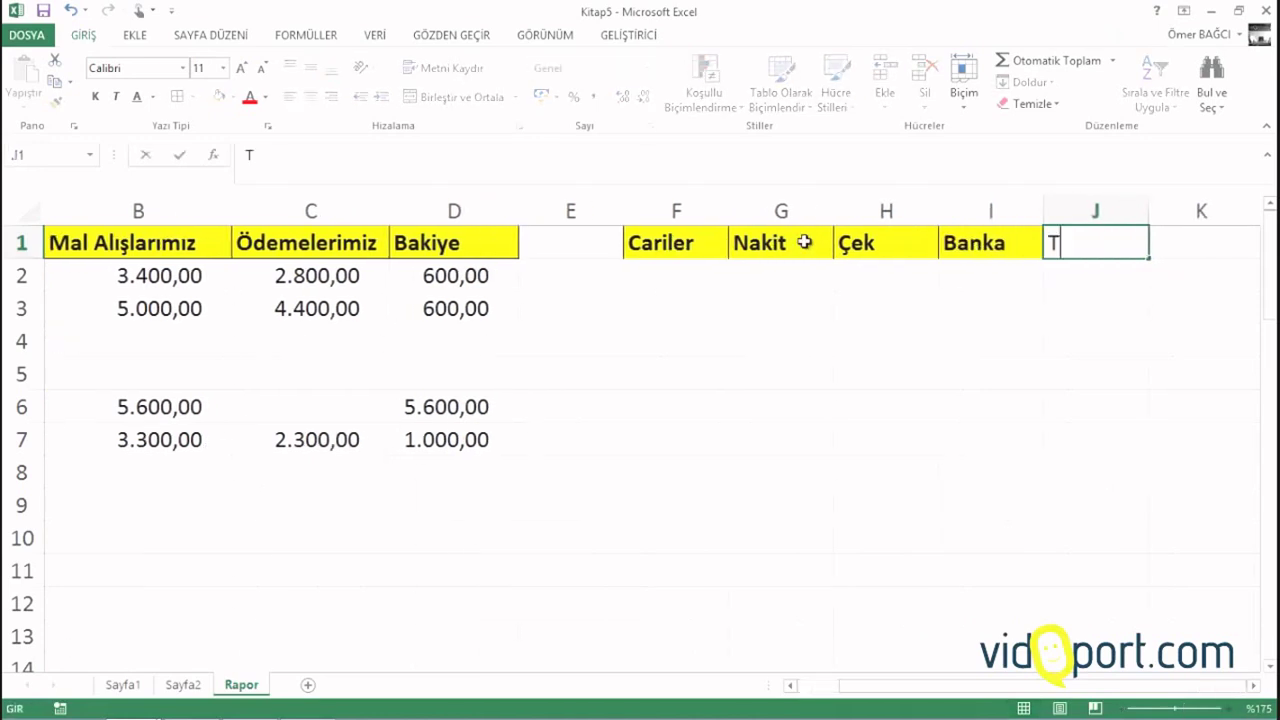
type("oplam")
key("Return")
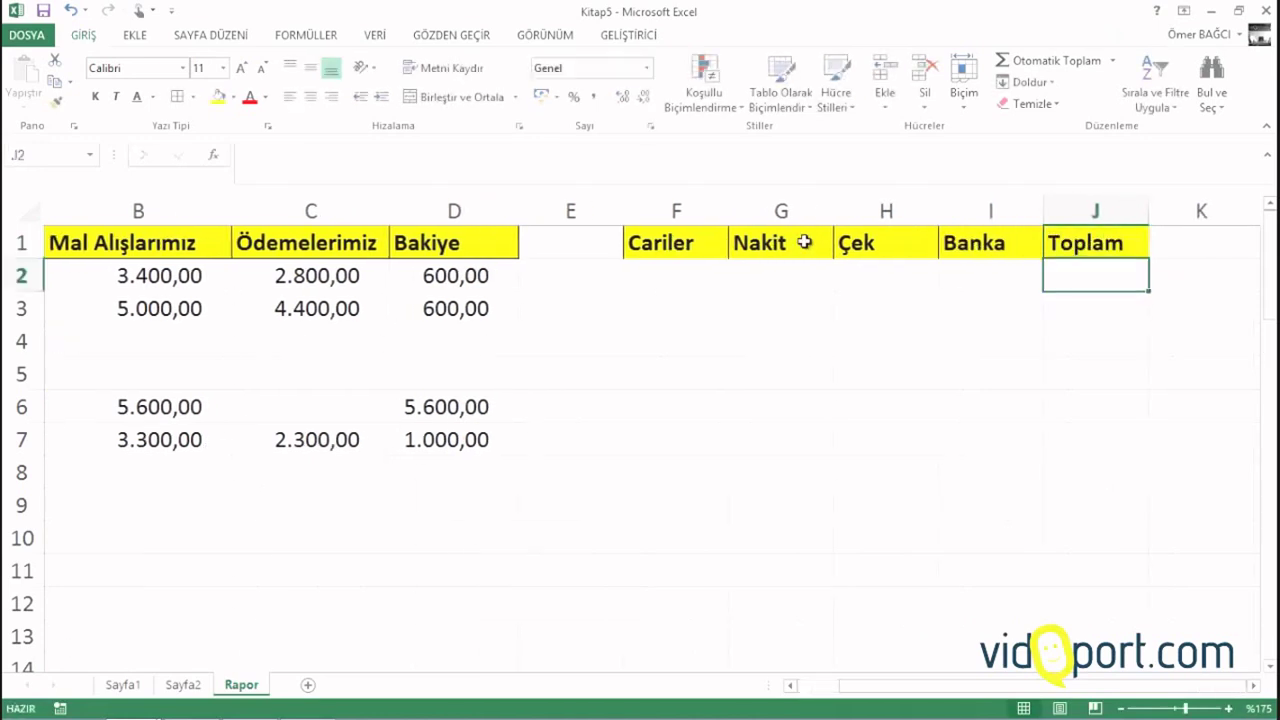
Step: Widen columns F and G, then copy the customer names from column A of Sayfa2
left_click_drag(727, 210, 741, 210)
left_click_drag(838, 204, 847, 202)
left_click(685, 276)
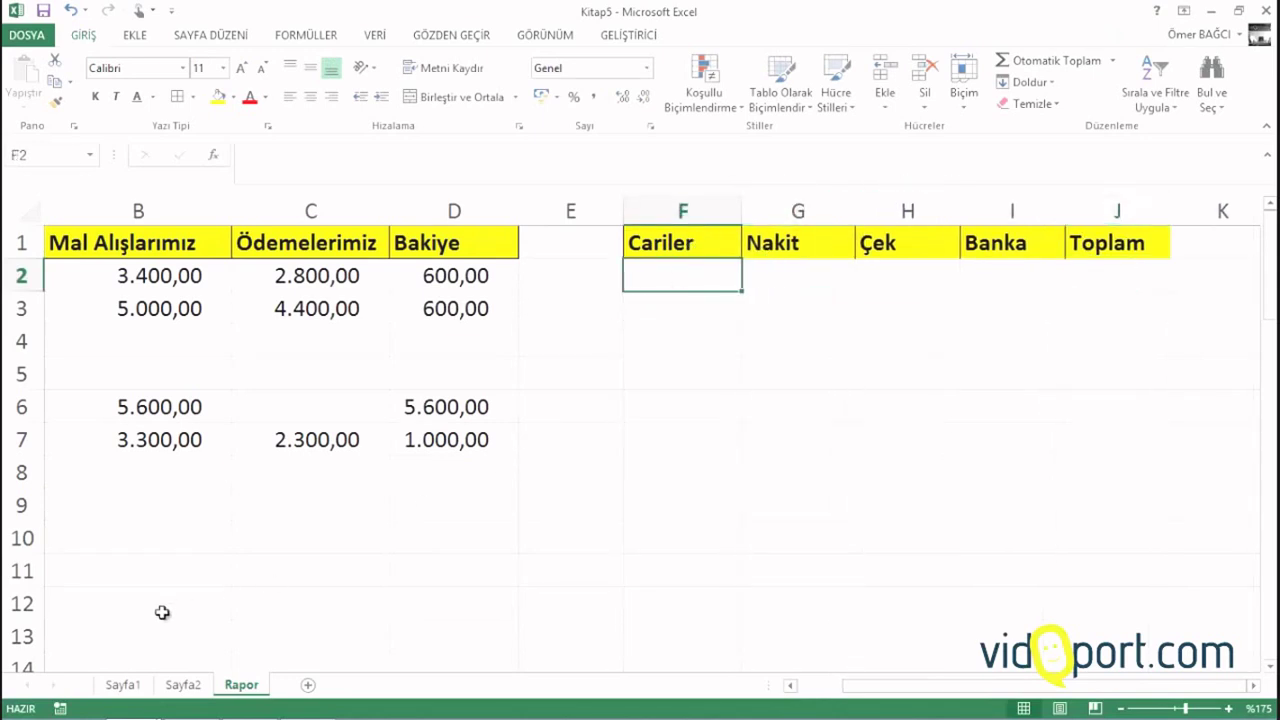
left_click(183, 688)
left_click_drag(109, 391, 154, 269)
right_click(154, 270)
key("Escape")
key("ctrl+c")
scroll(240, 450, "up", 17)
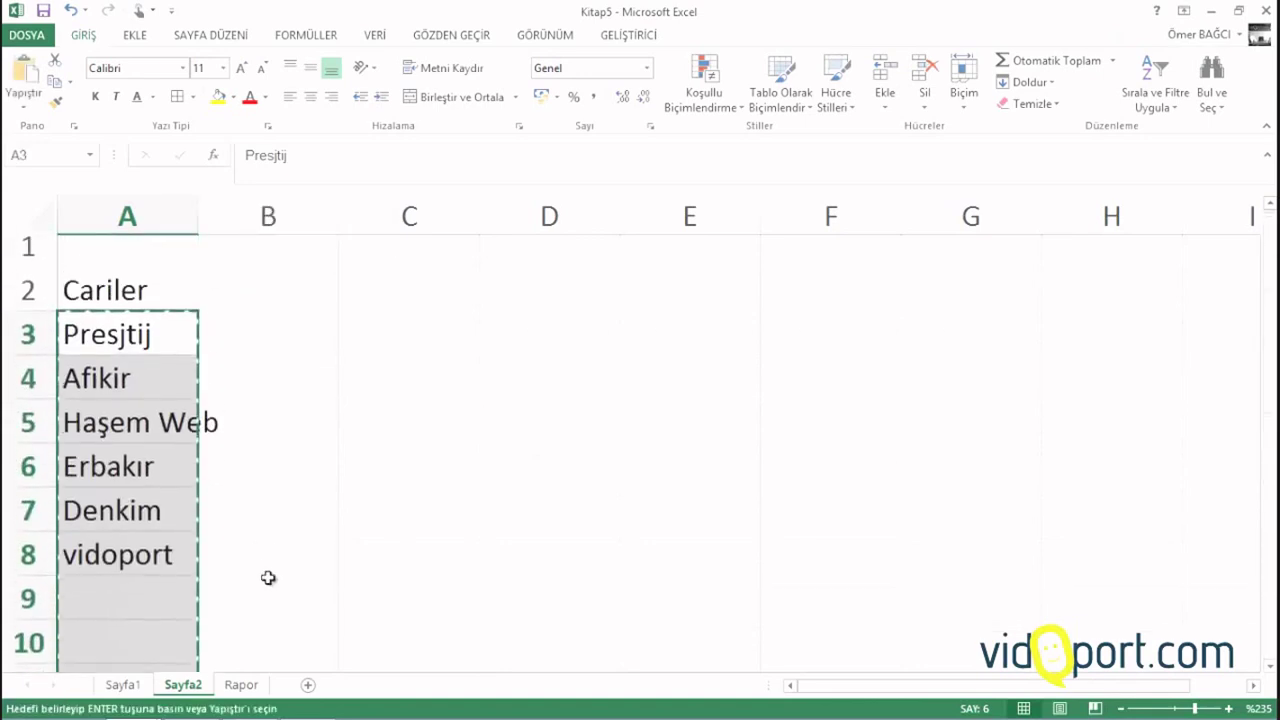
left_click(245, 684)
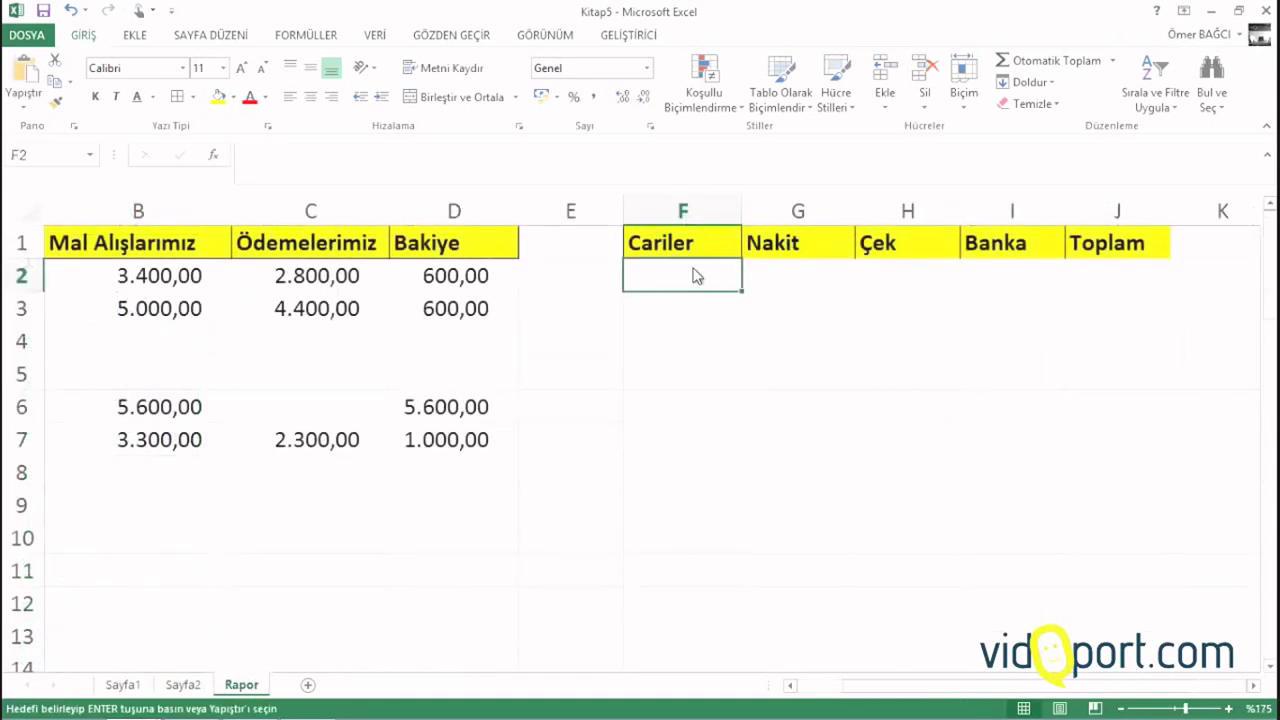
Step: Paste the names into Rapor F2 with Bağ Yapıştır and autofit column F
right_click(694, 274)
left_click(766, 374)
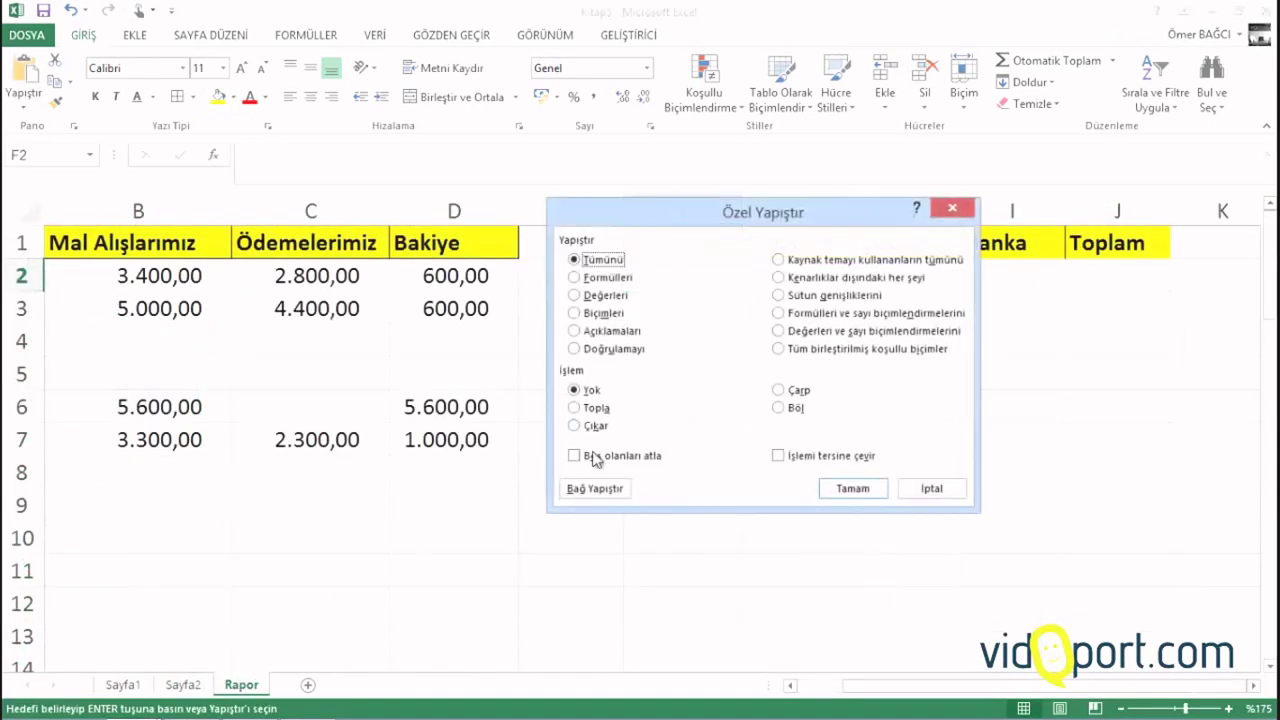
left_click(595, 488)
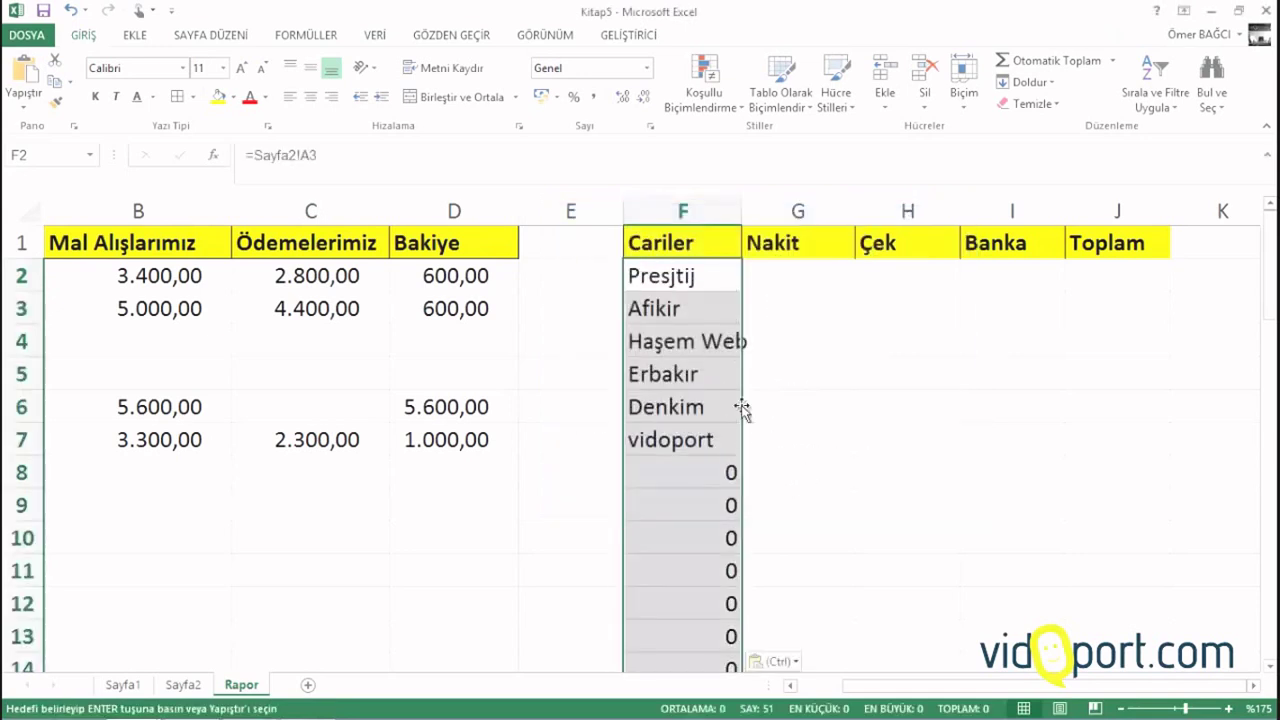
left_click(700, 530)
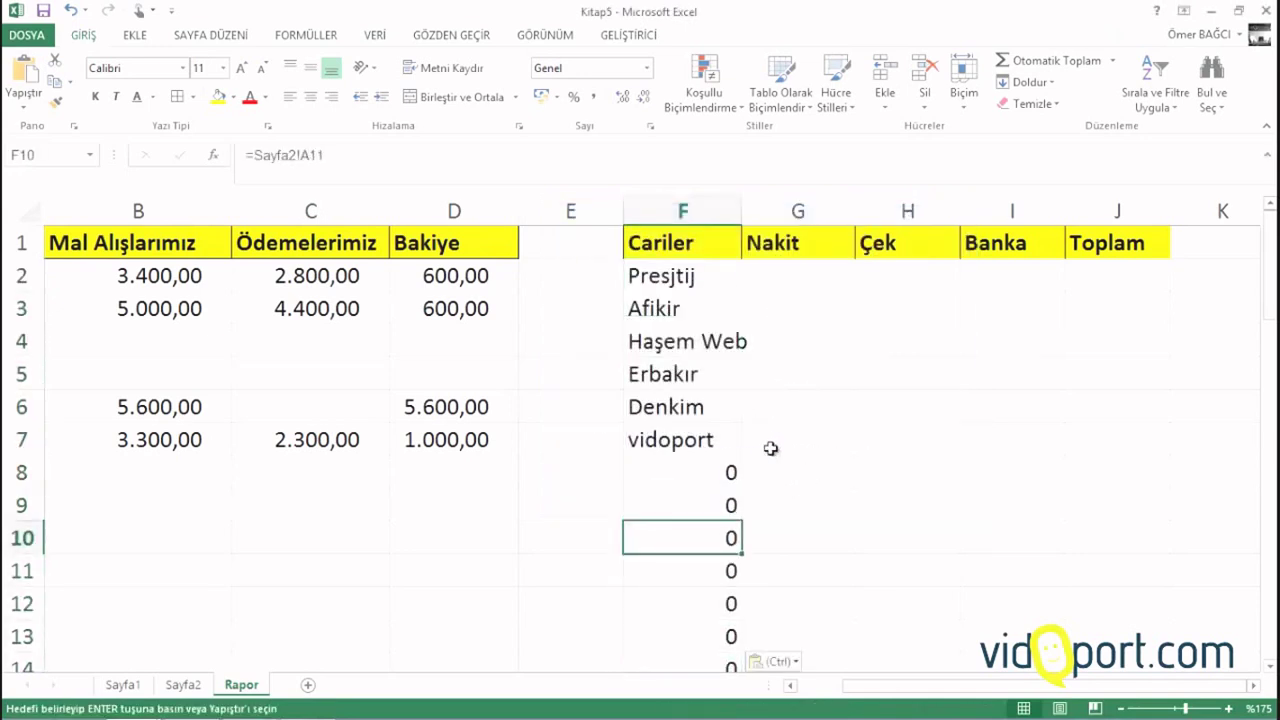
double_click(752, 206)
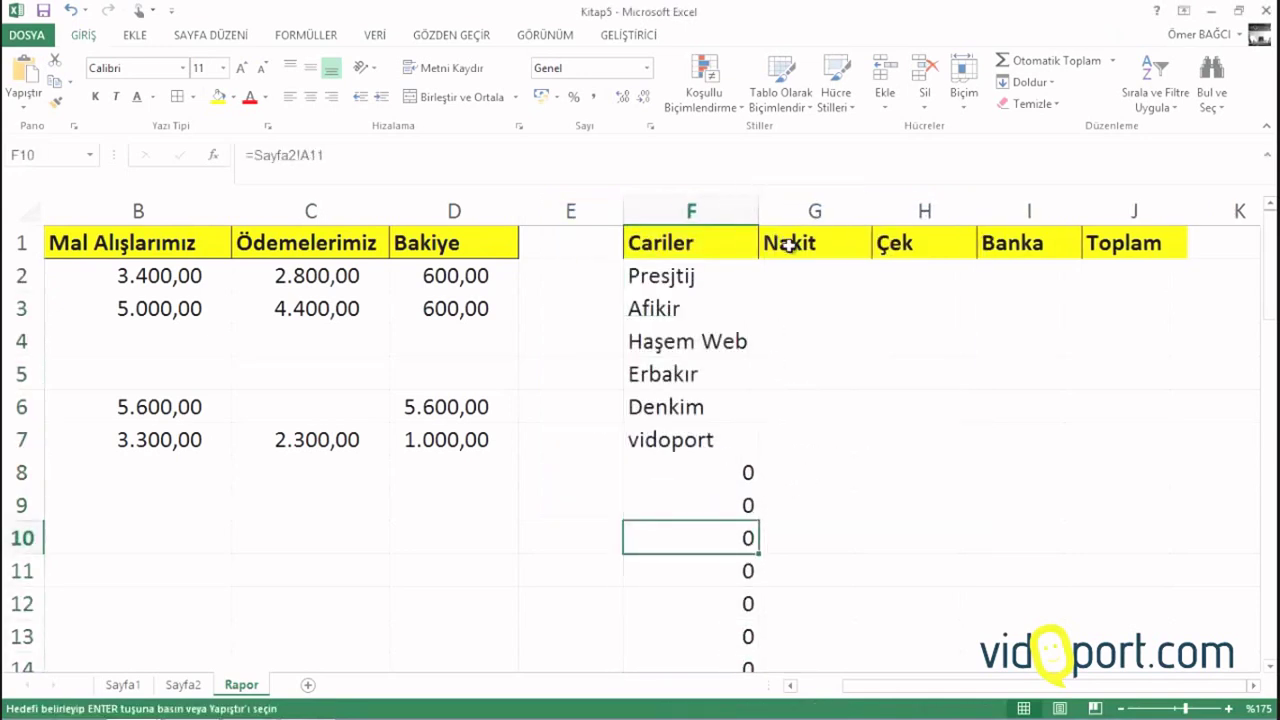
left_click(794, 282)
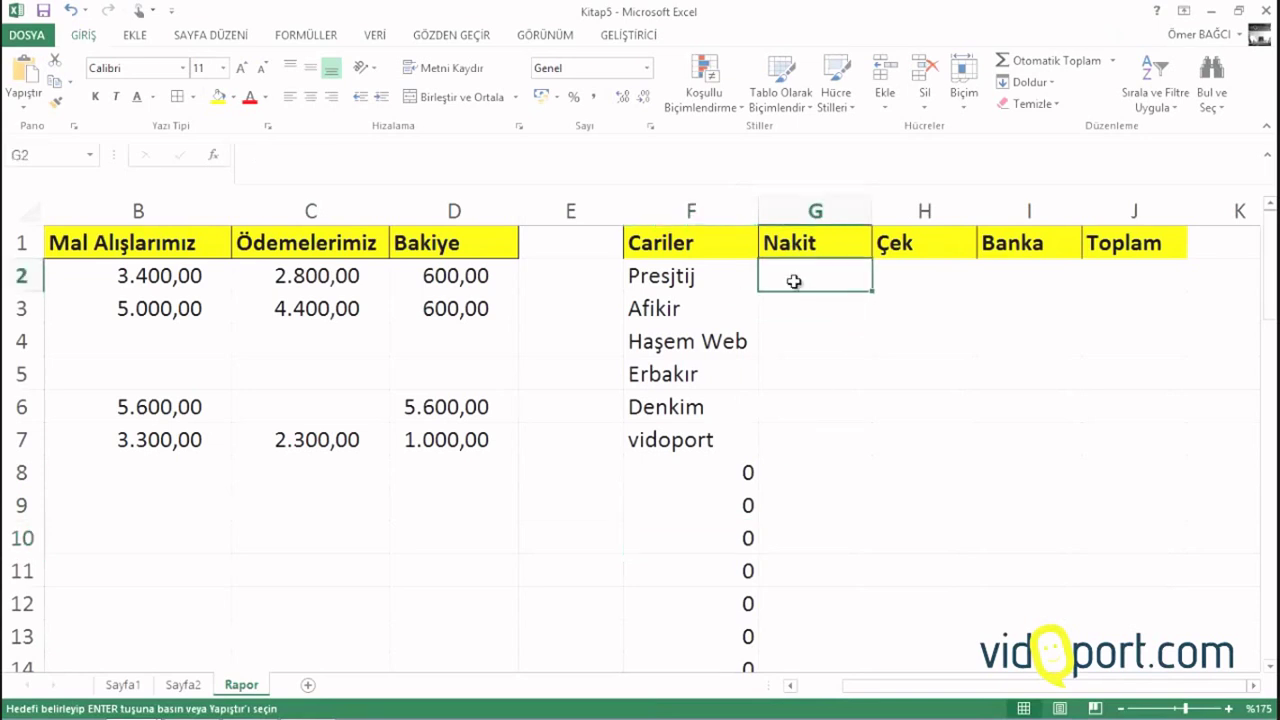
Step: Start a ÇOKETOPLA in G2 summing Sayfa1 Tutar (I:I) with Cari (D:D) as the criteria range
type("=")
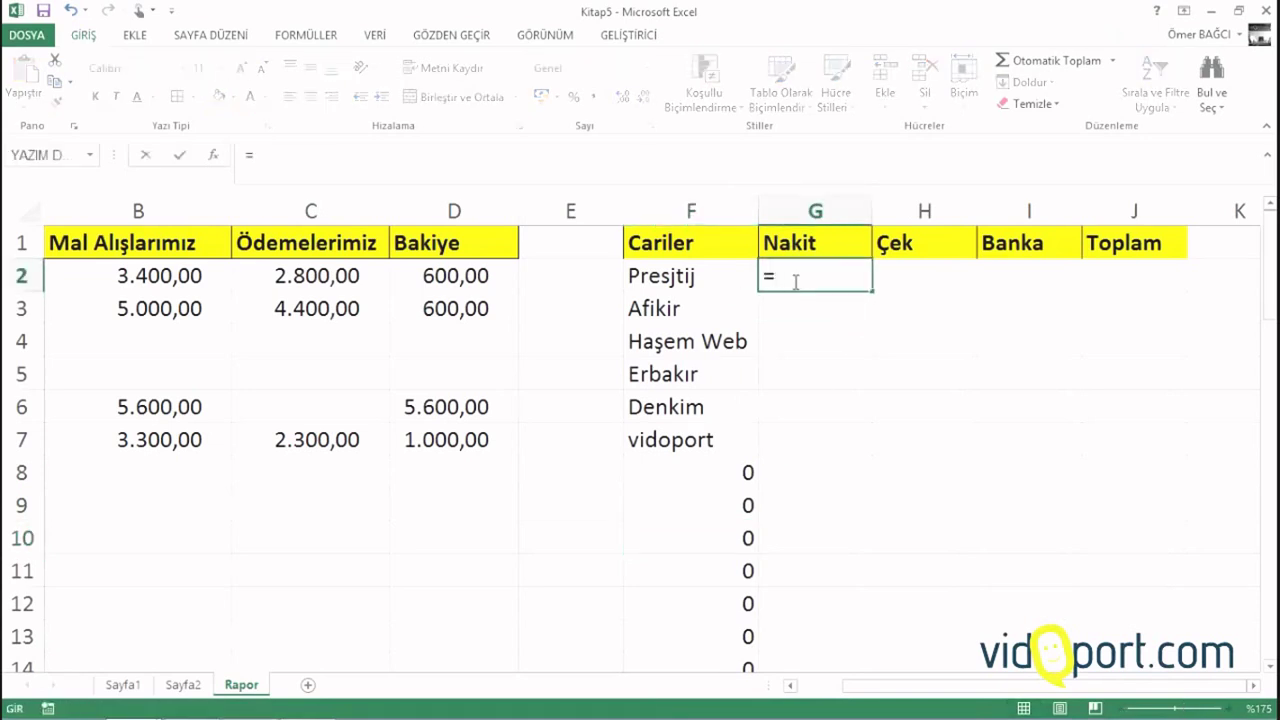
type("e")
type("ç")
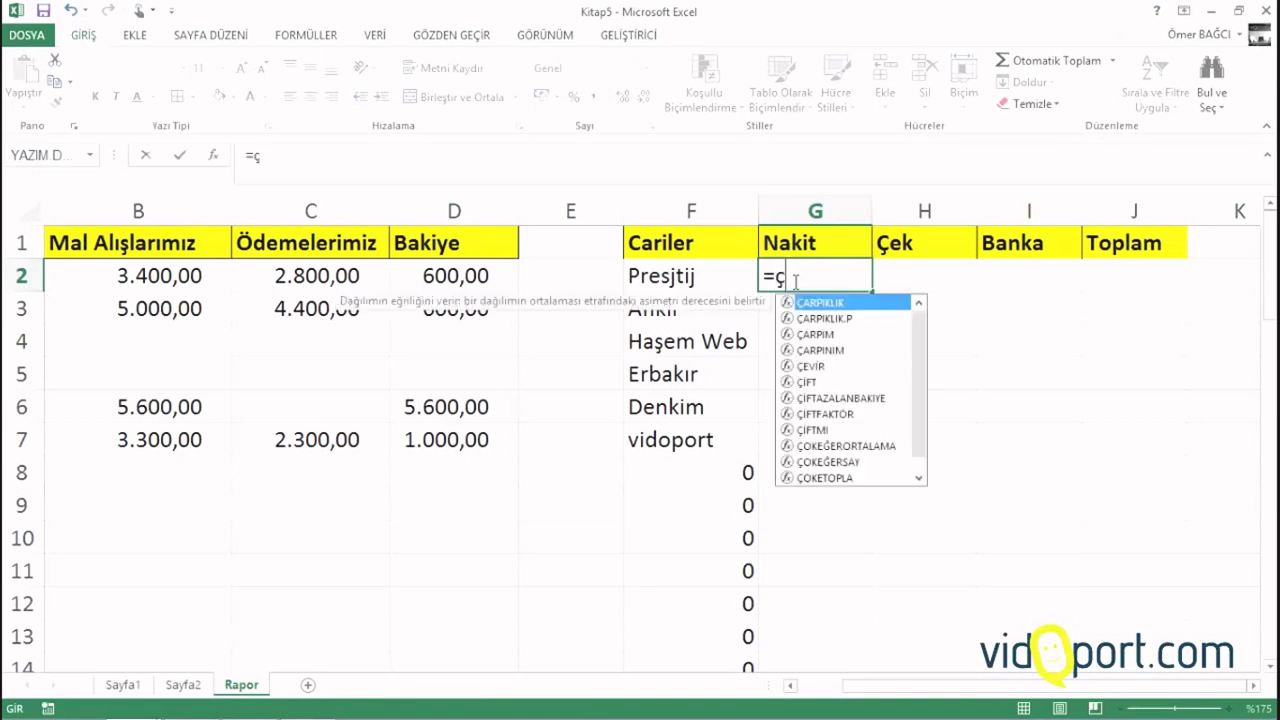
type("ok")
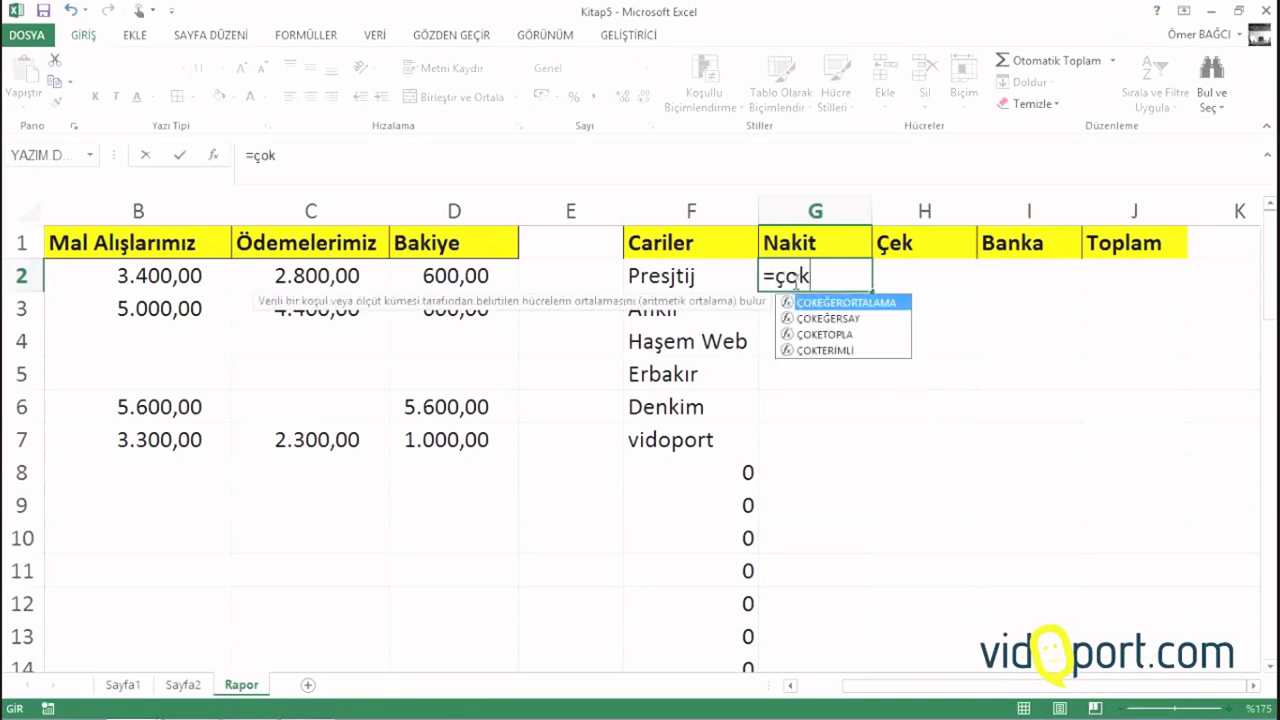
key("Down")
key("Down")
key("Tab")
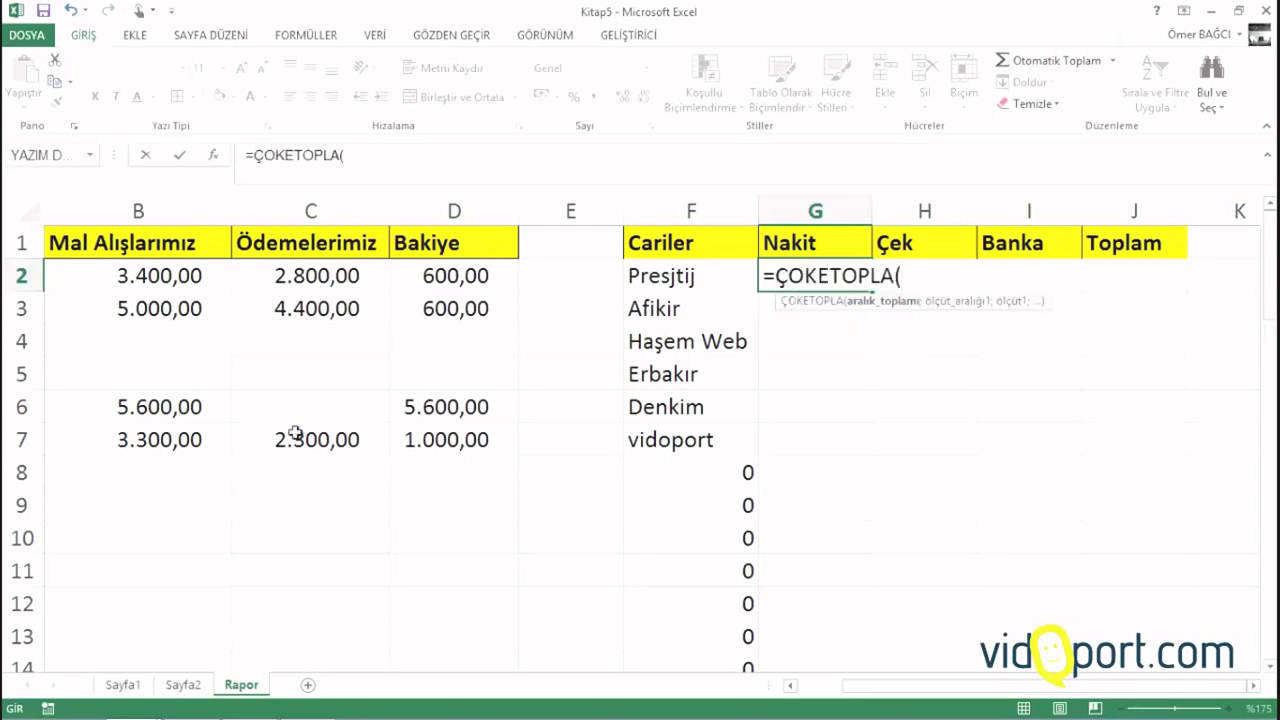
left_click(123, 685)
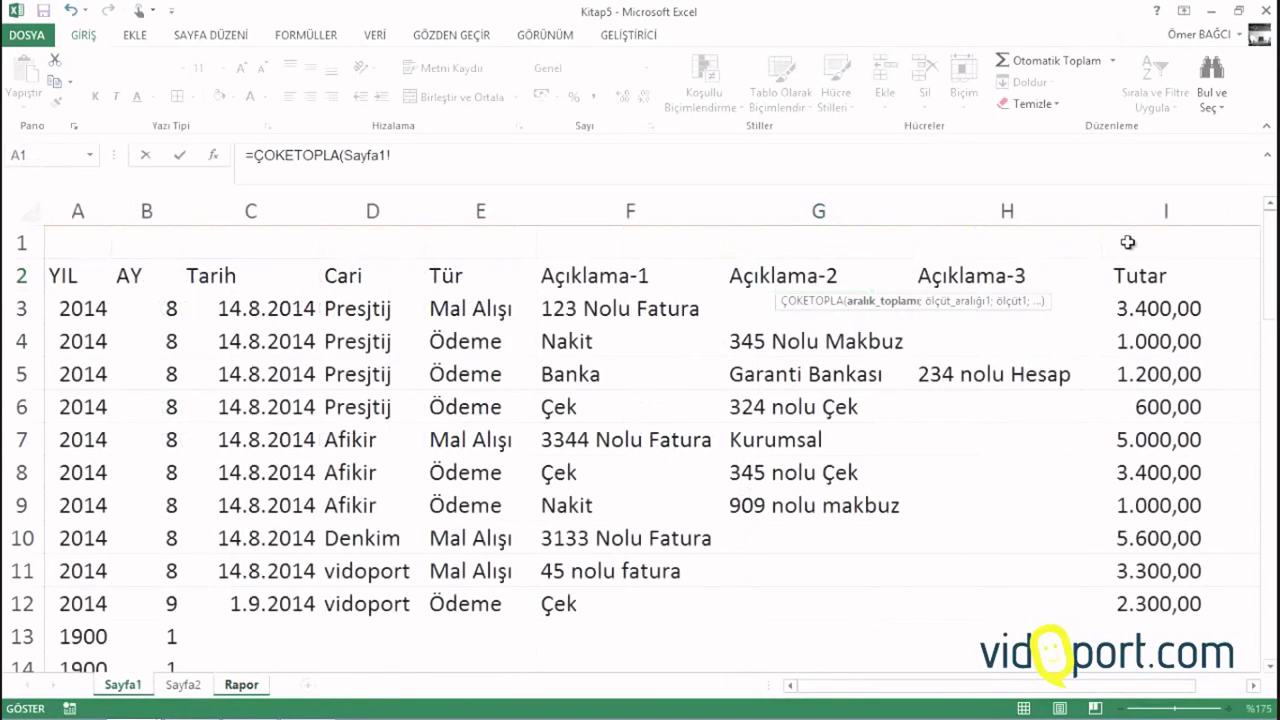
left_click(1190, 210)
type(";")
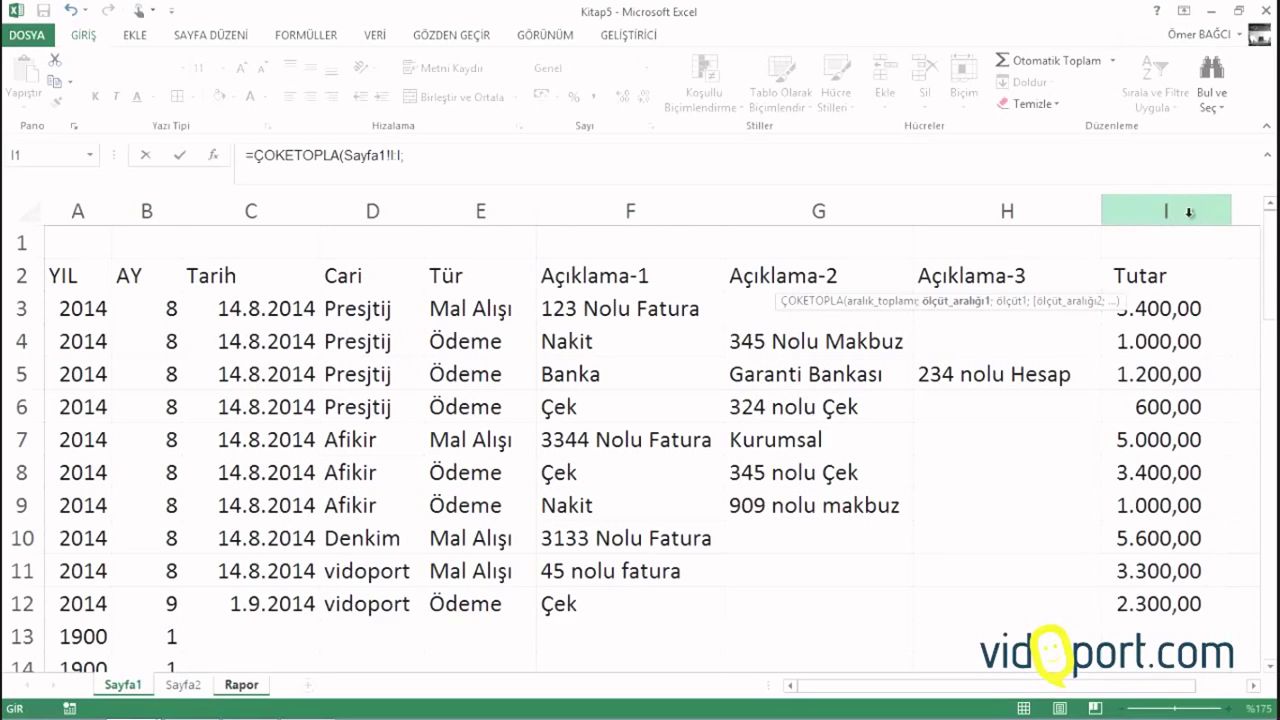
left_click(358, 211)
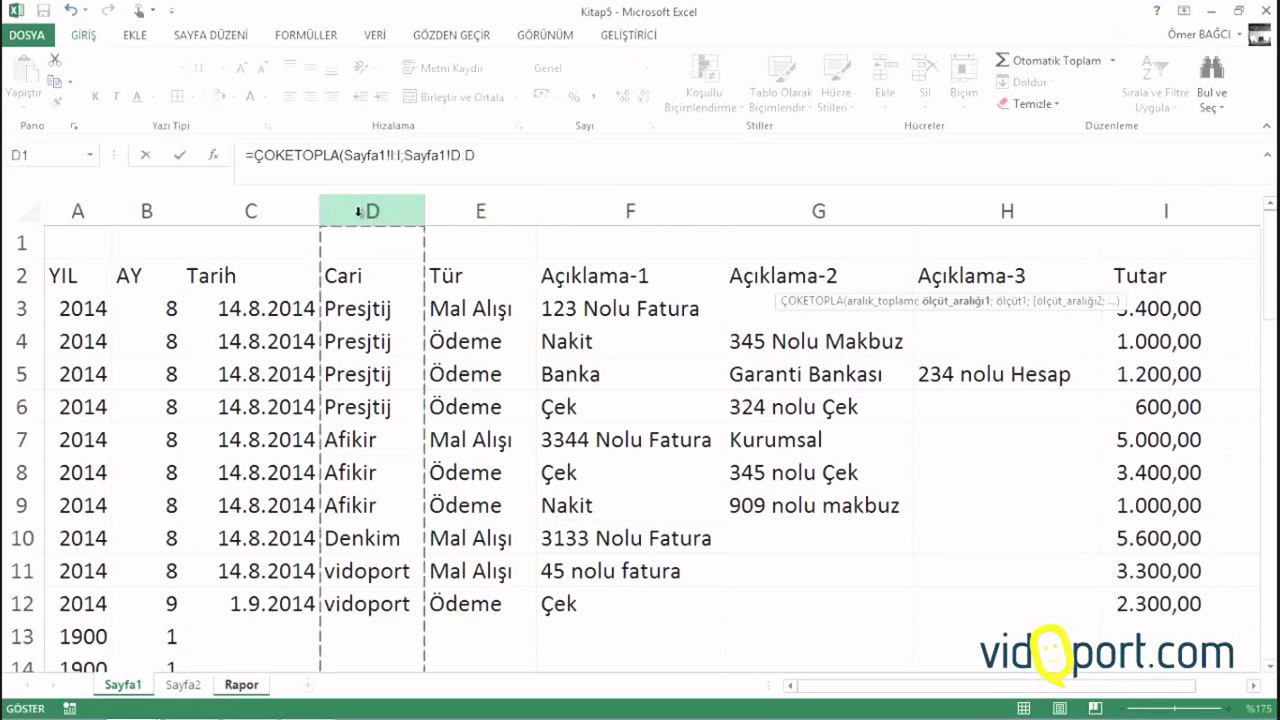
type(";")
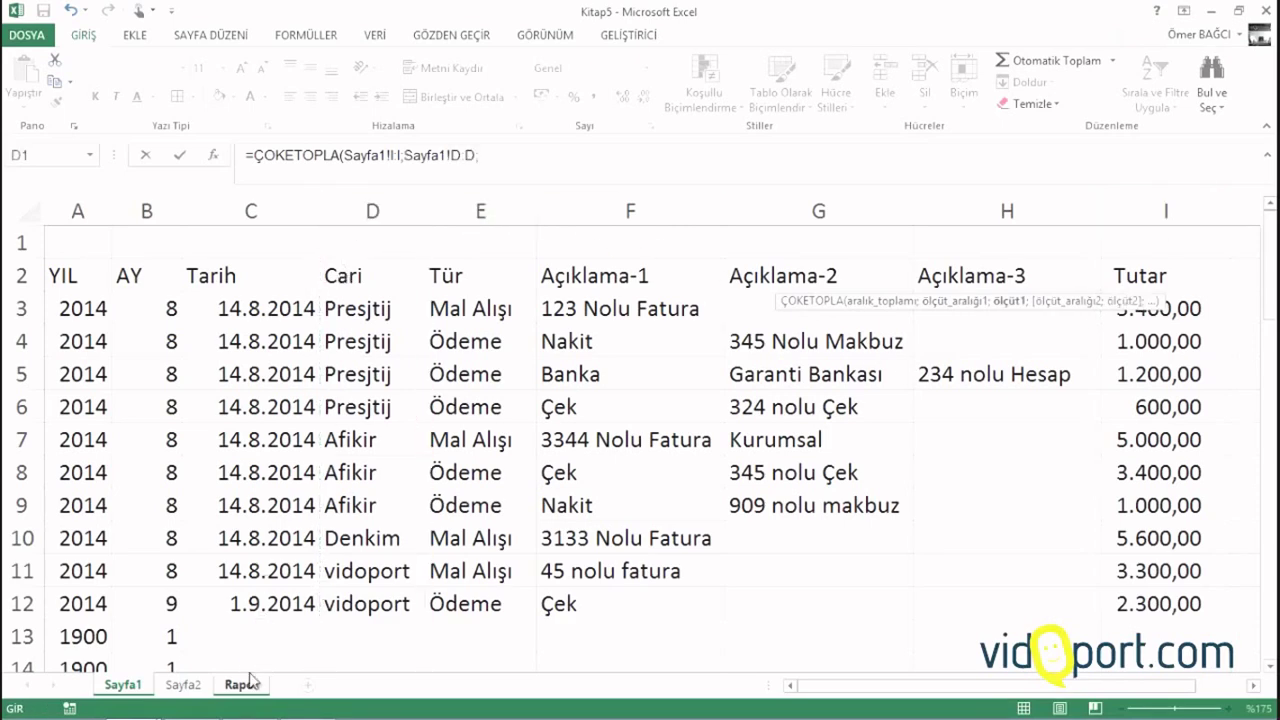
Step: Complete the formula with criterion Rapor!F2 and Sayfa1 Açıklama-1 (F:F) equal to "Nakit"
left_click(248, 683)
left_click(650, 280)
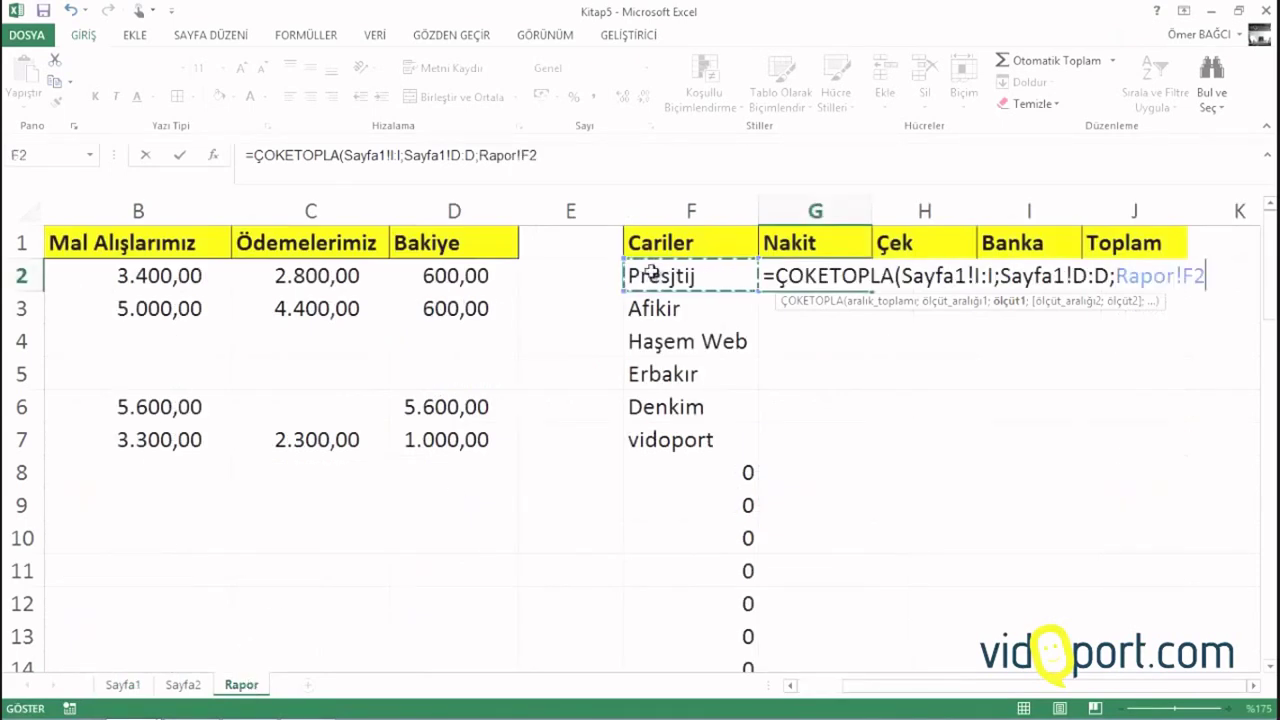
type(";")
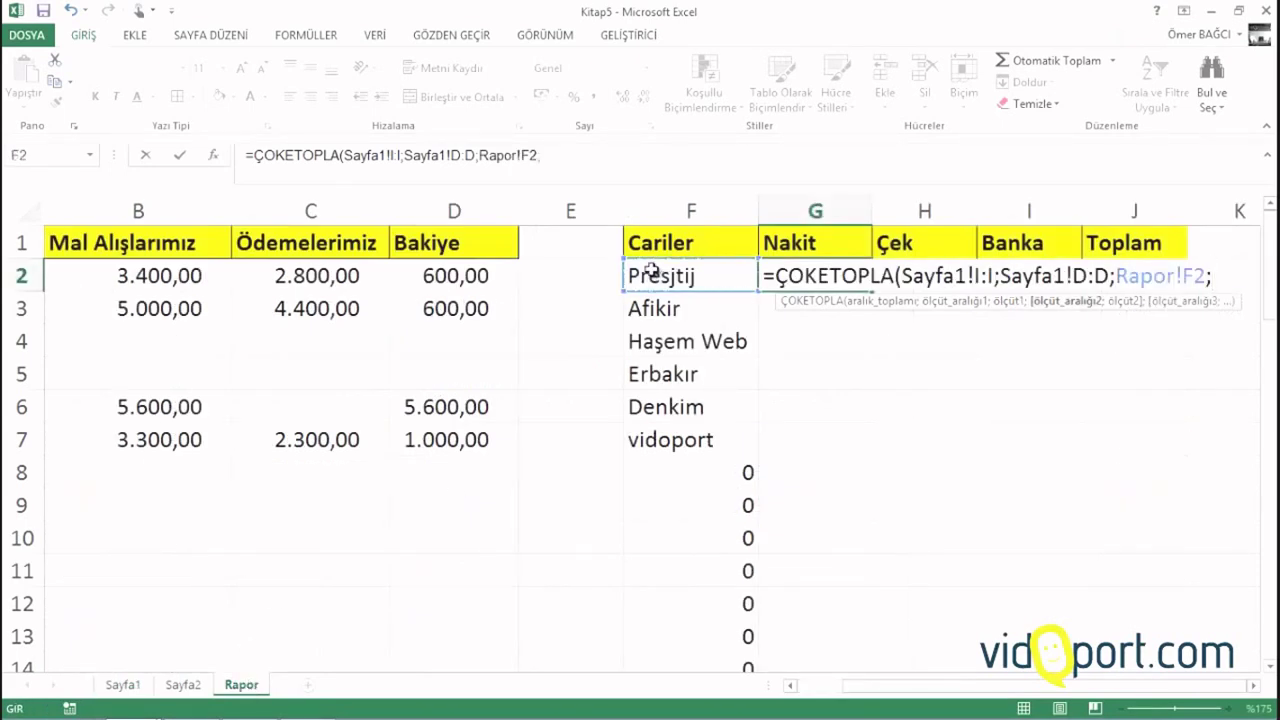
left_click(123, 685)
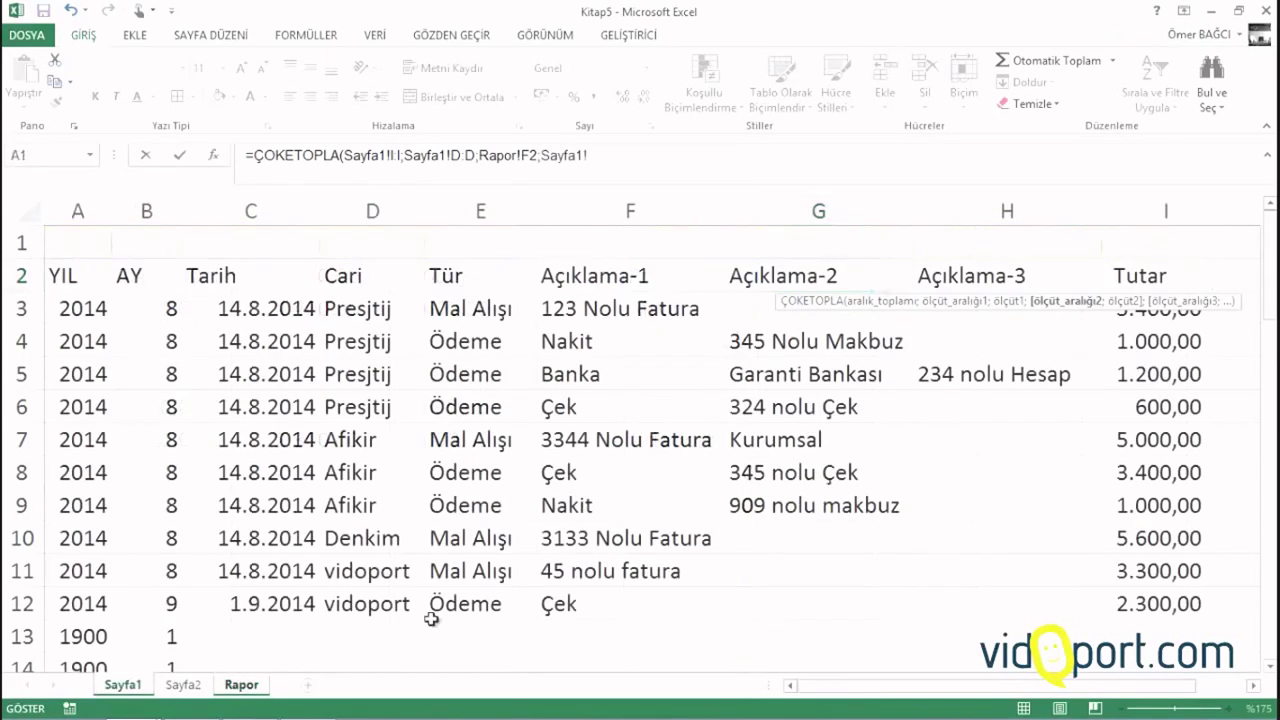
left_click(640, 210)
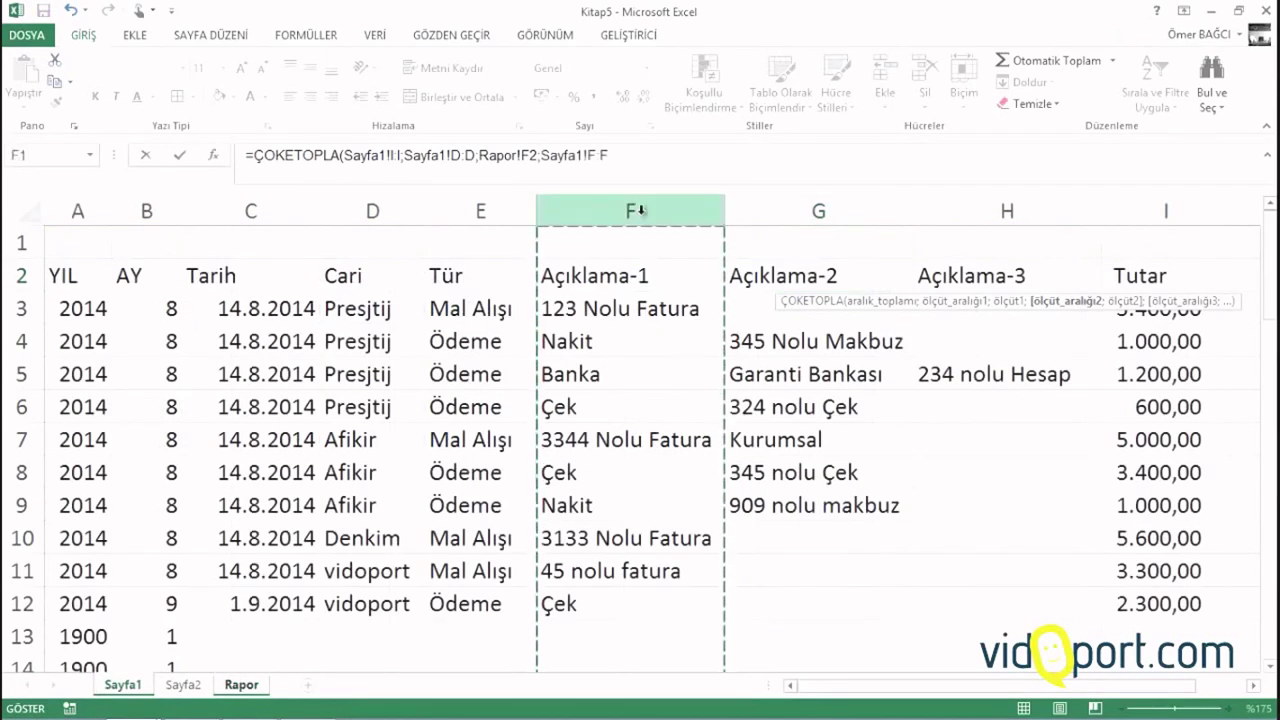
type(";")
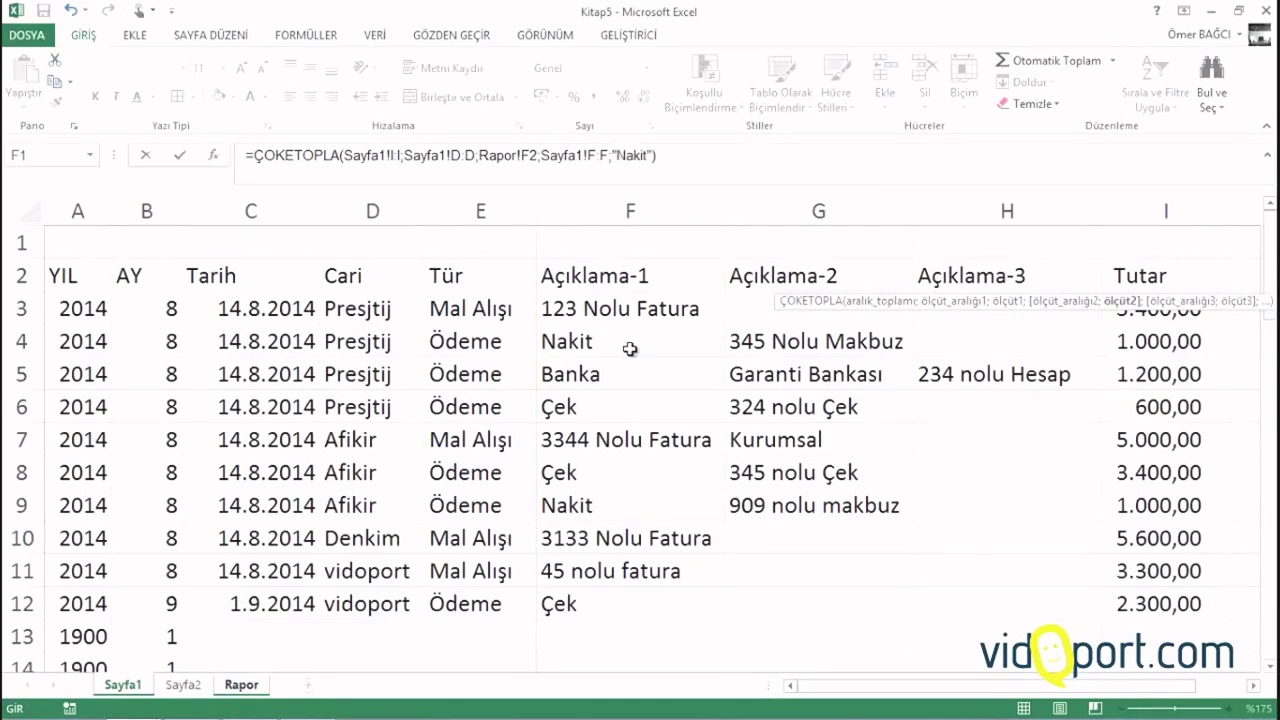
type("\"Nakit\")")
key("Return")
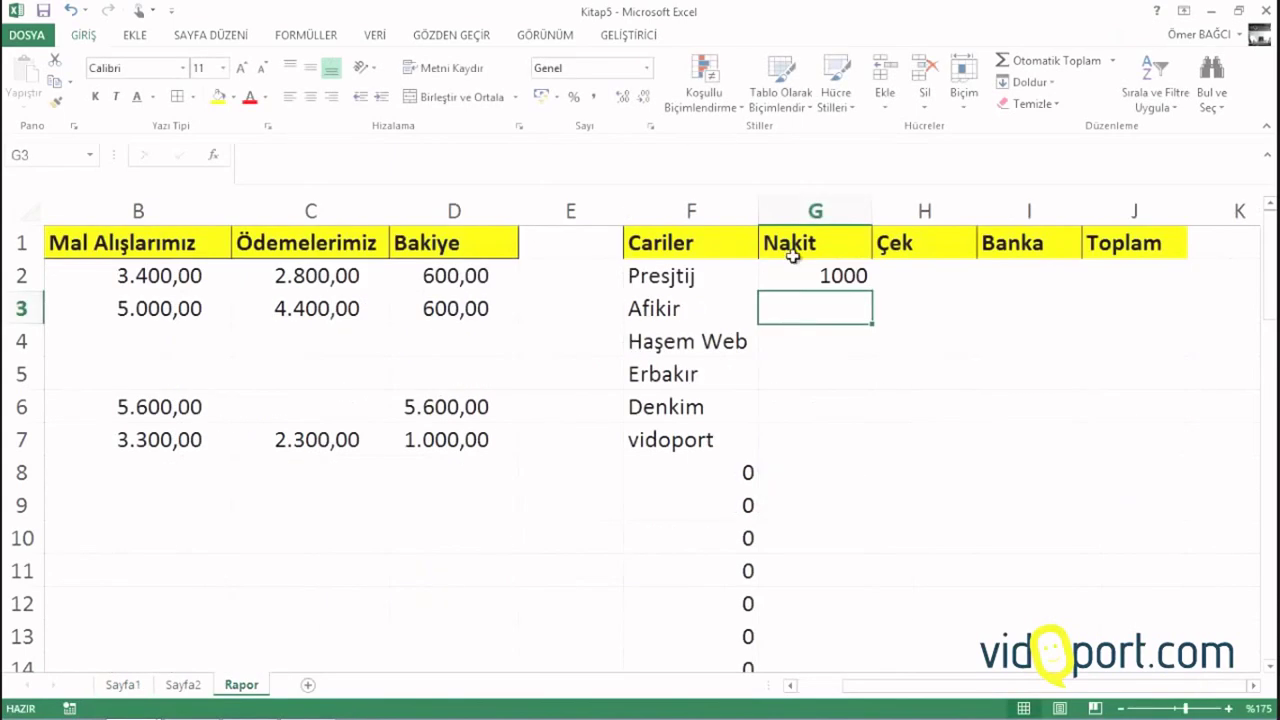
Step: Copy the Nakit formula down for every cari
left_click(808, 262)
double_click(872, 292)
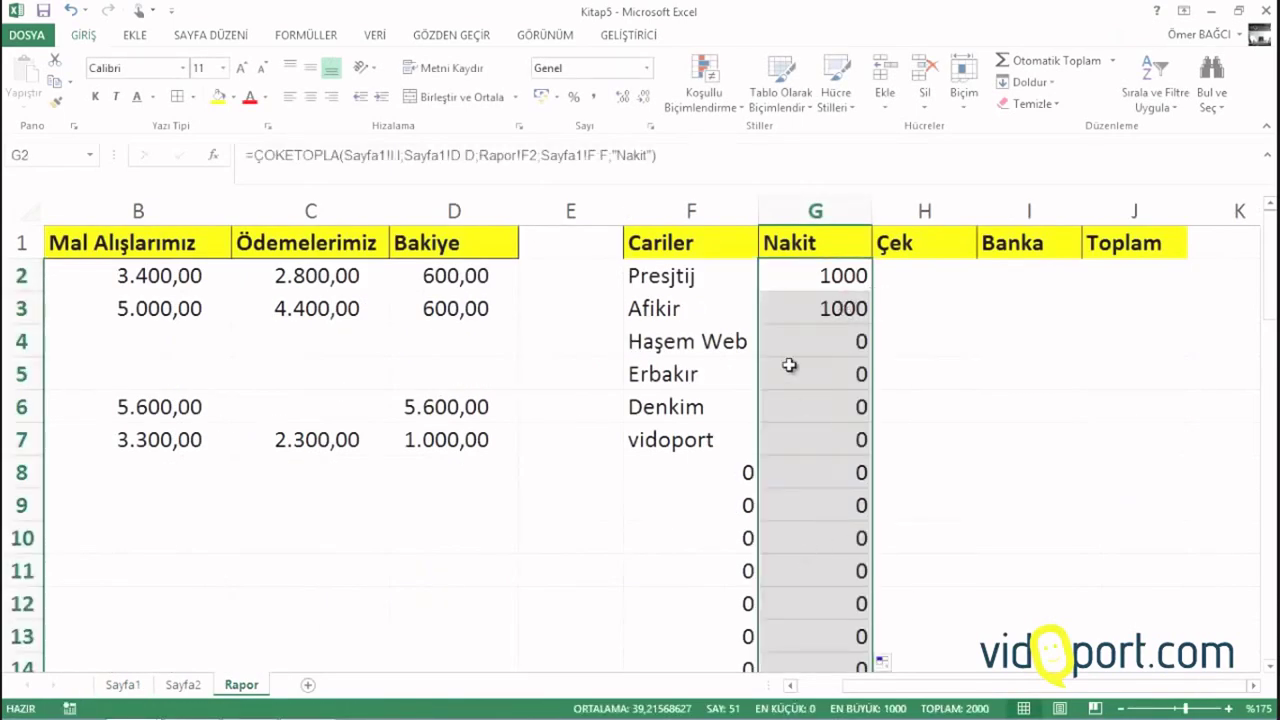
left_click(808, 283)
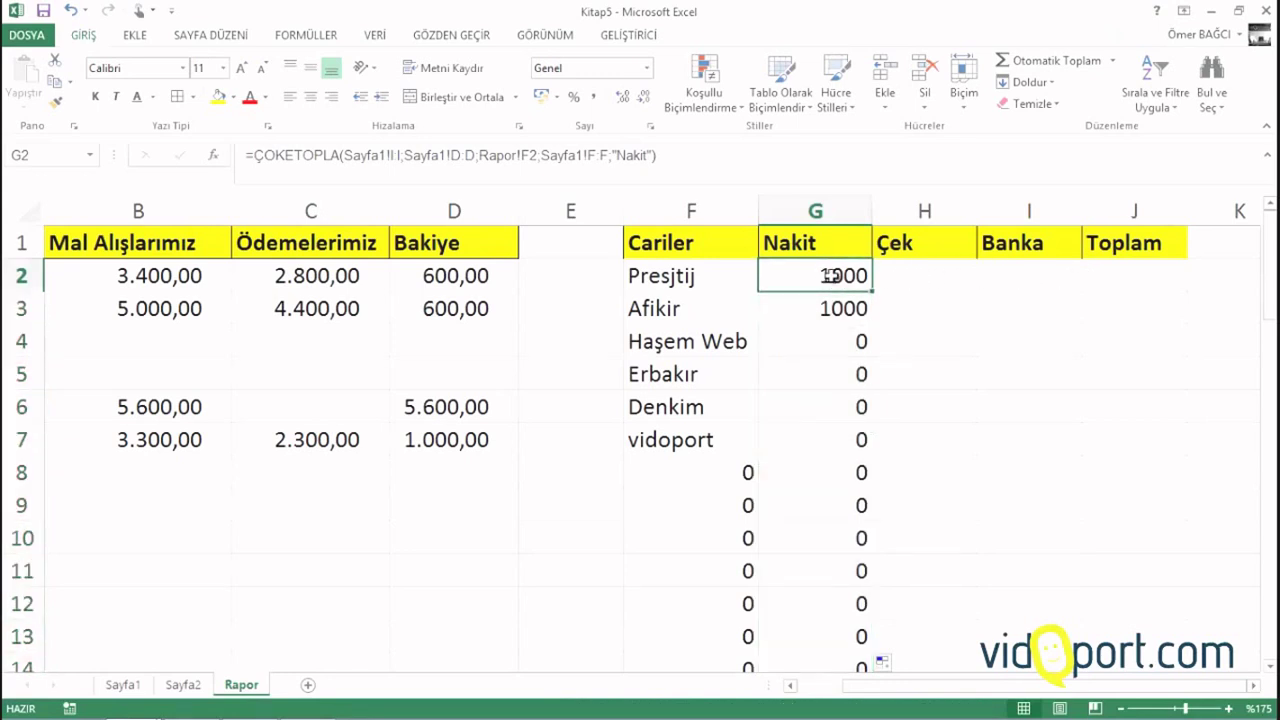
left_click(908, 273)
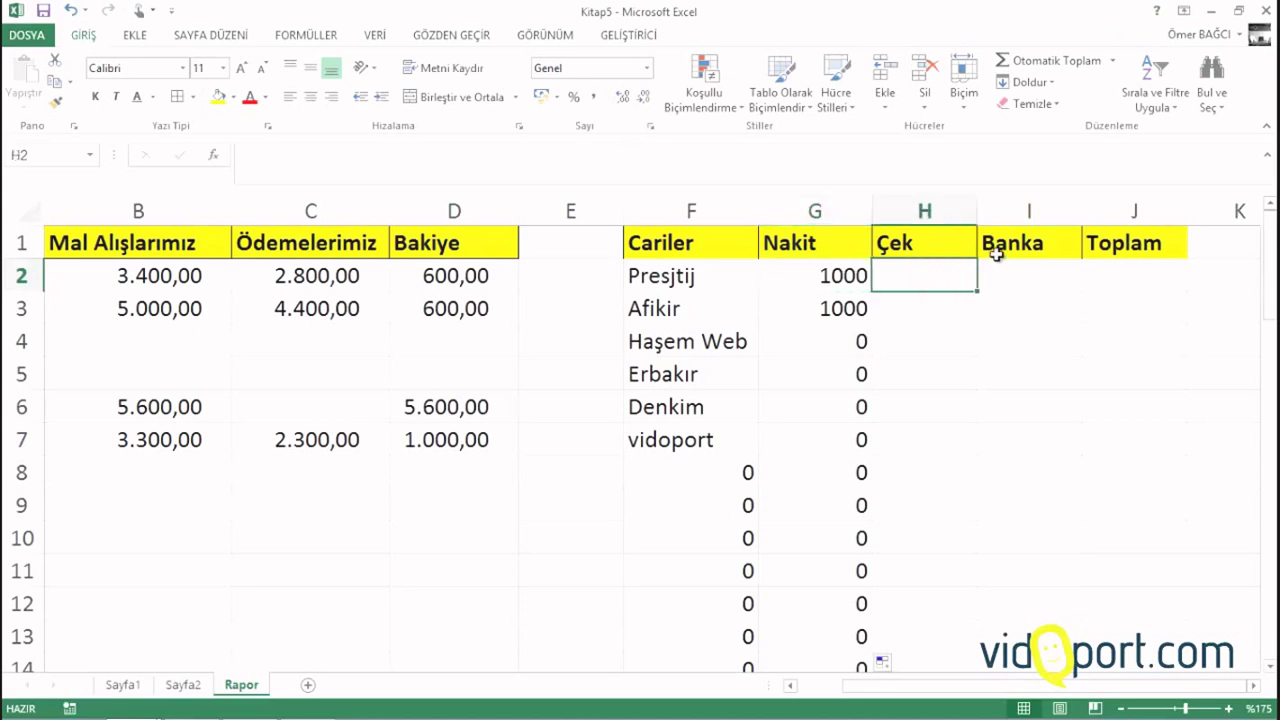
Step: Start a ÇOKETOPLA in H2 summing Sayfa1 Tutar (I:I) by Cari (D:D)
type("=")
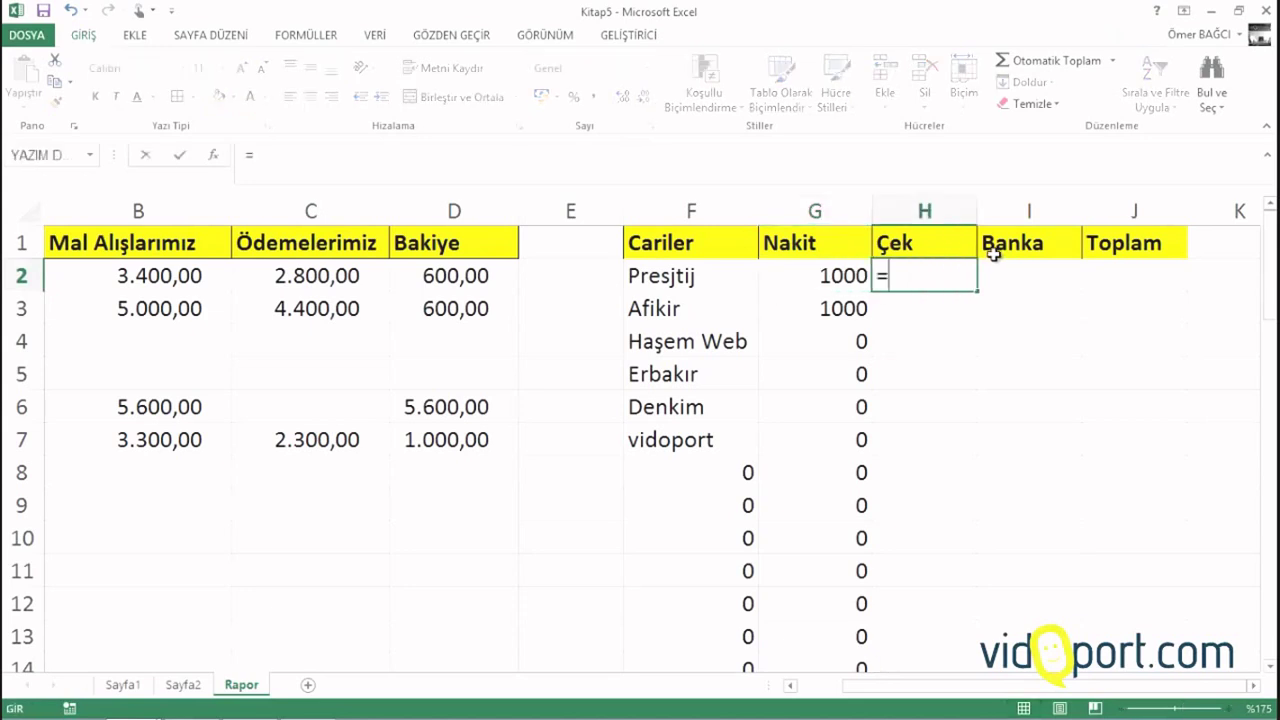
type("çok")
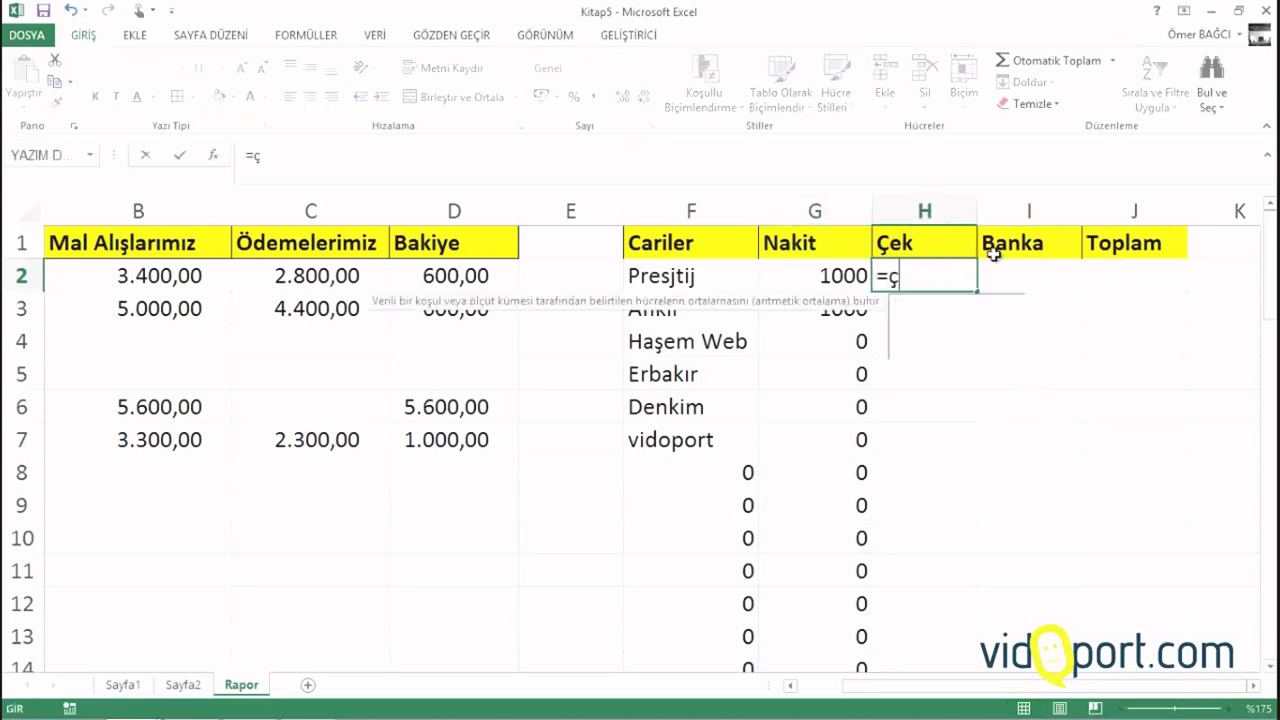
key("Down")
key("Down")
key("Tab")
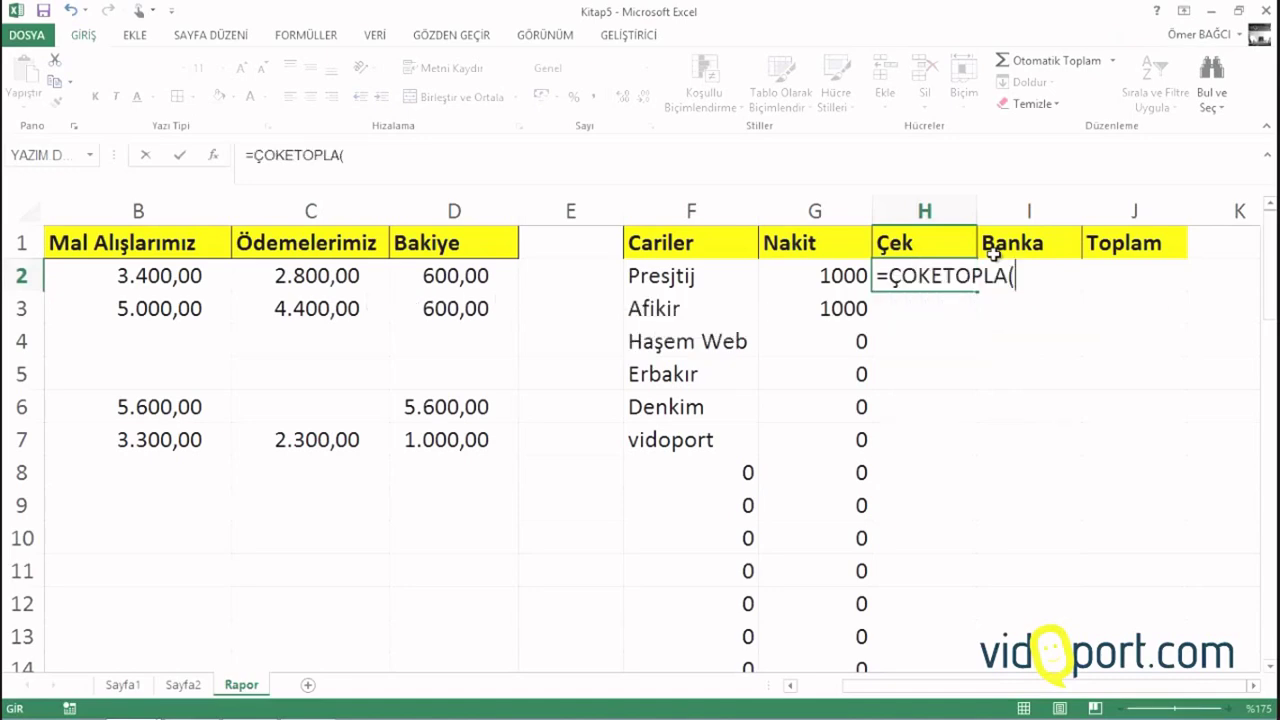
left_click(143, 686)
left_click(1193, 210)
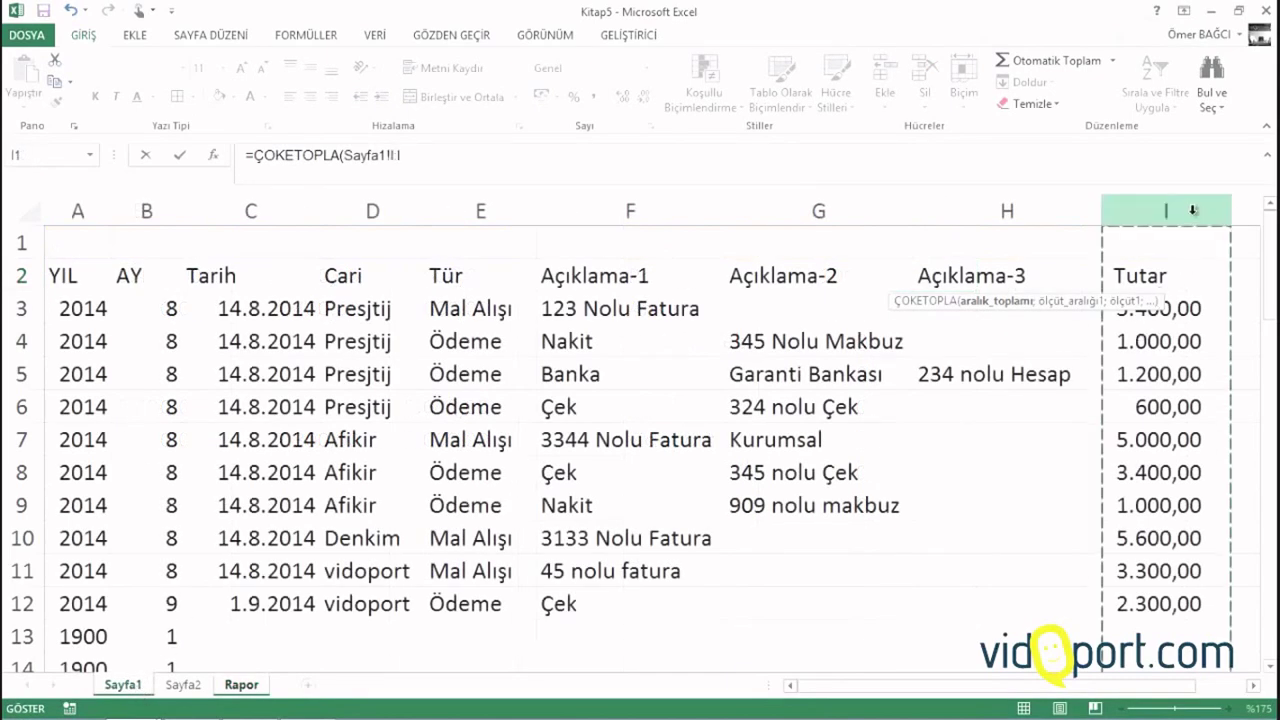
type(";")
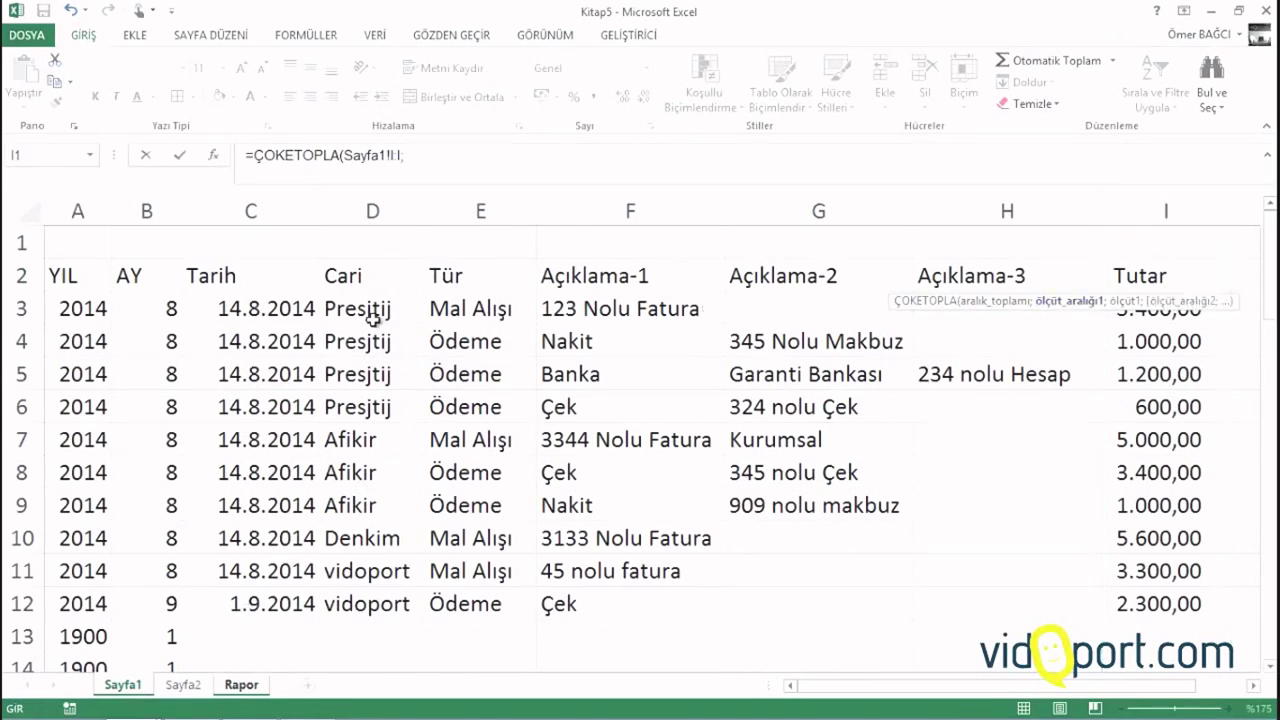
left_click(365, 210)
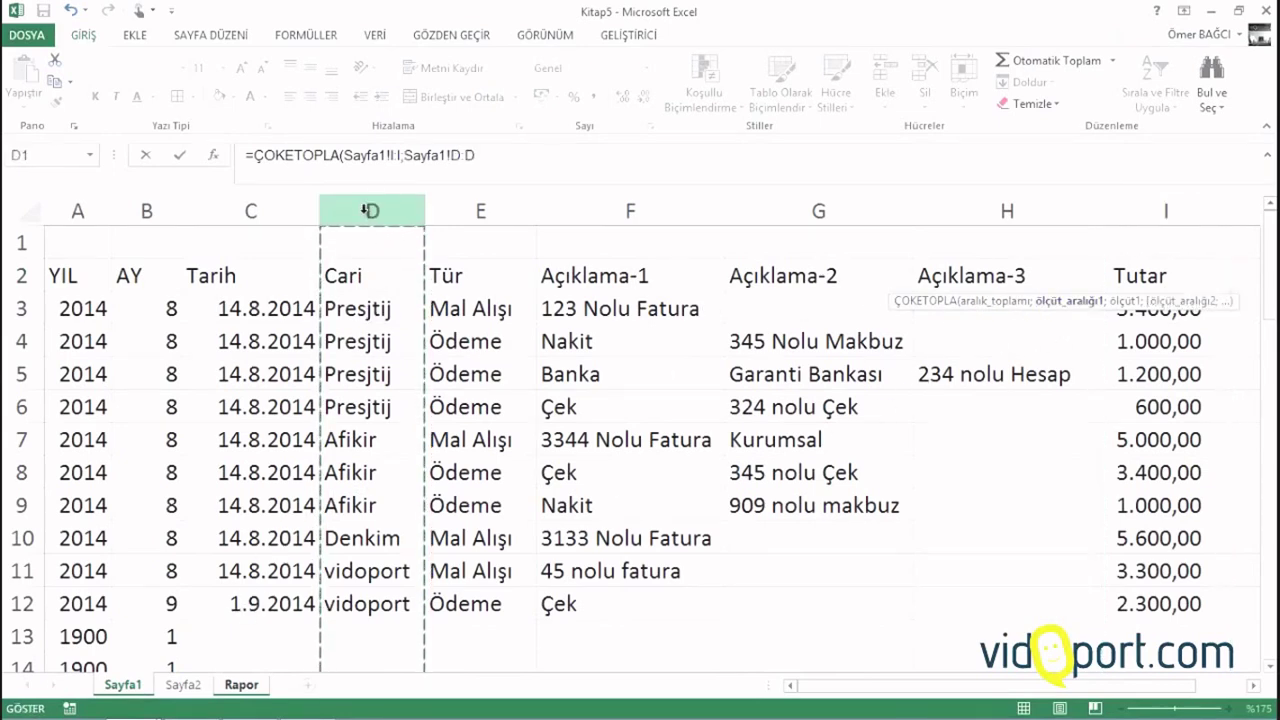
type(";")
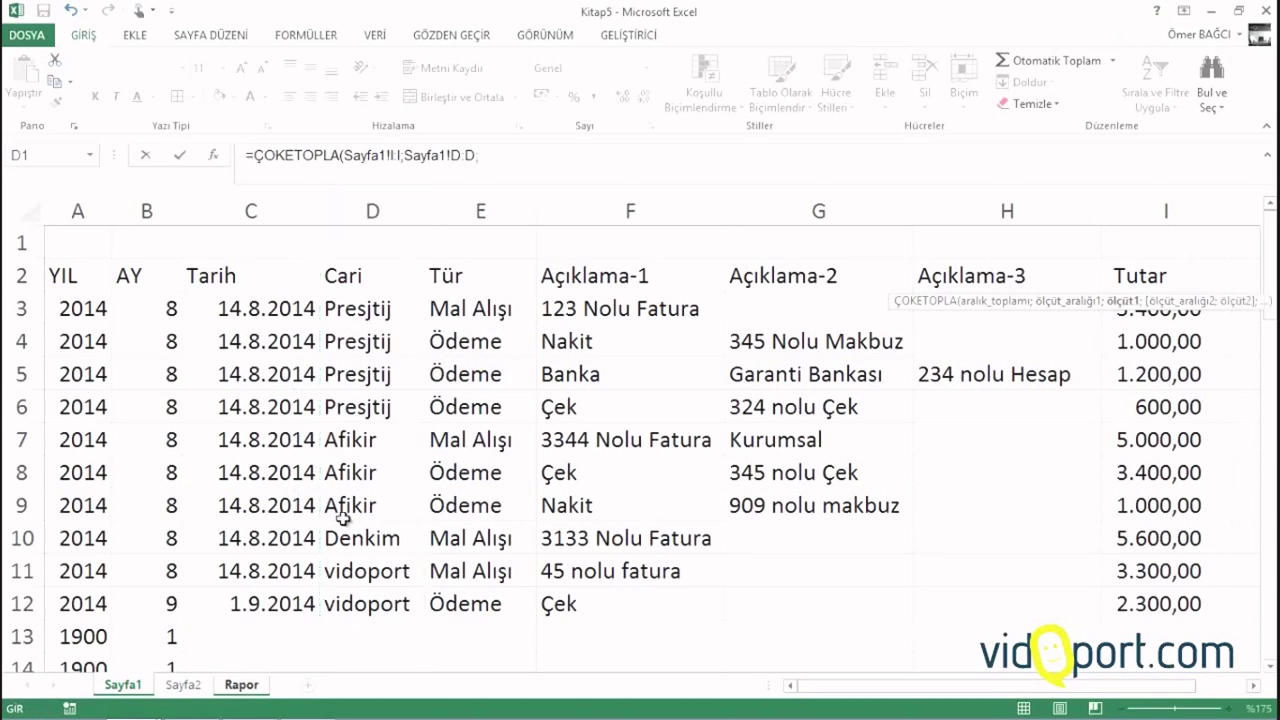
Step: Add Rapor!F2 and the Açıklama-1 column (F:F) as criteria and commit the formula
left_click(238, 687)
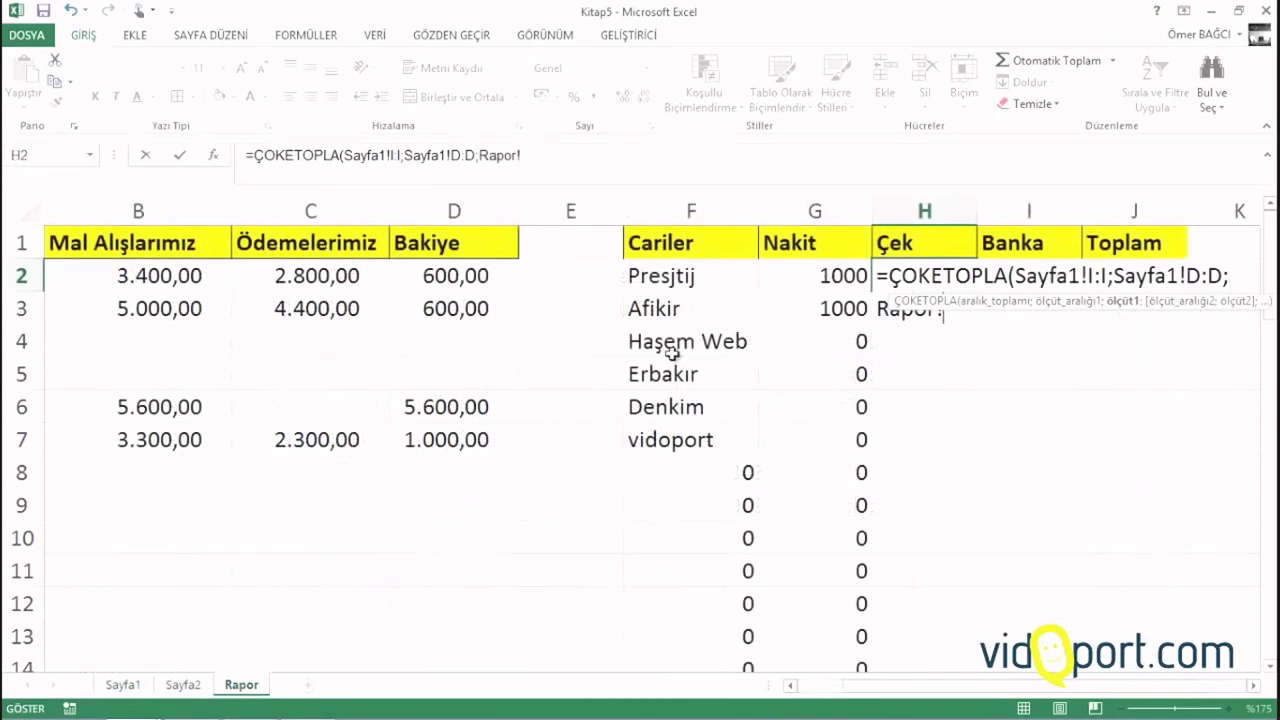
left_click(668, 275)
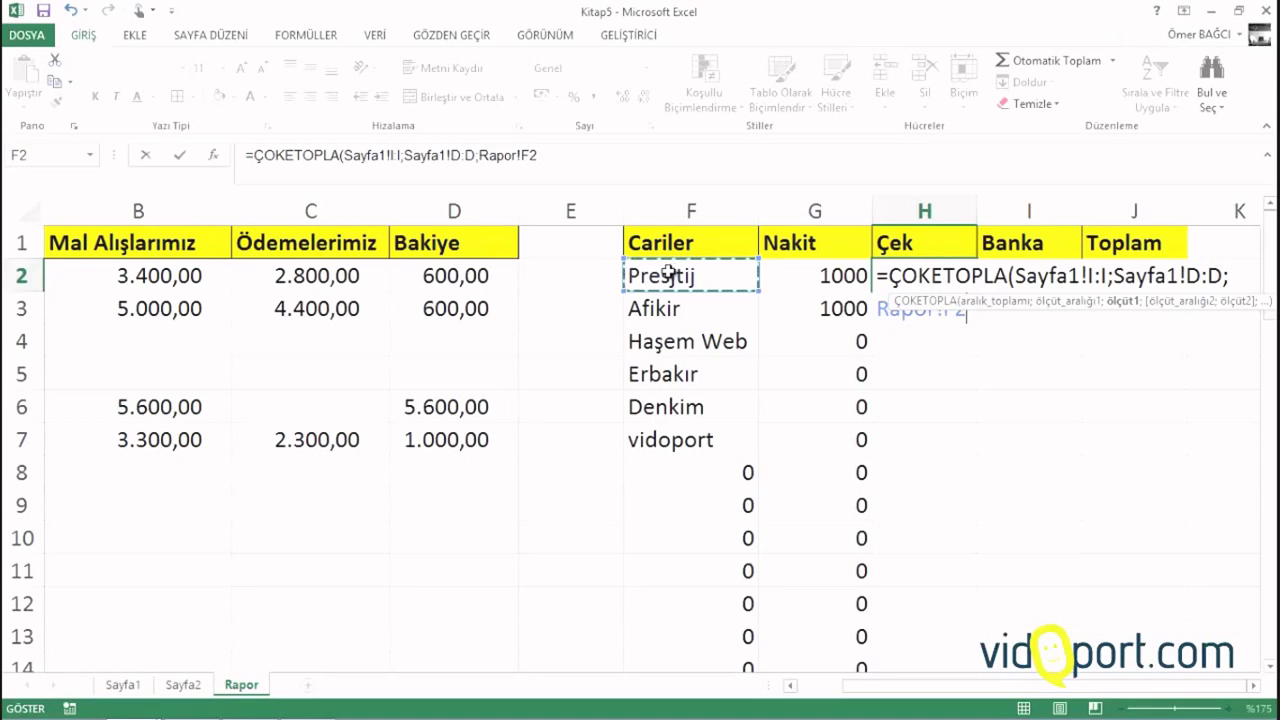
type(";")
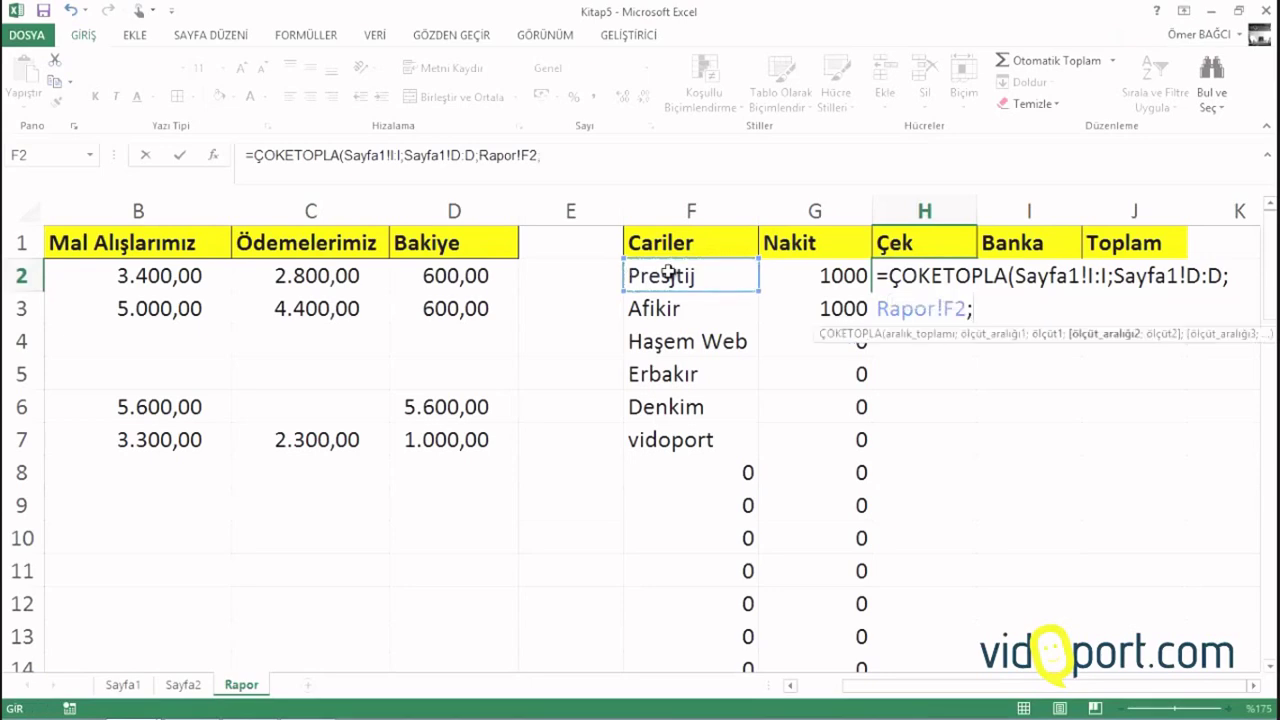
left_click(123, 685)
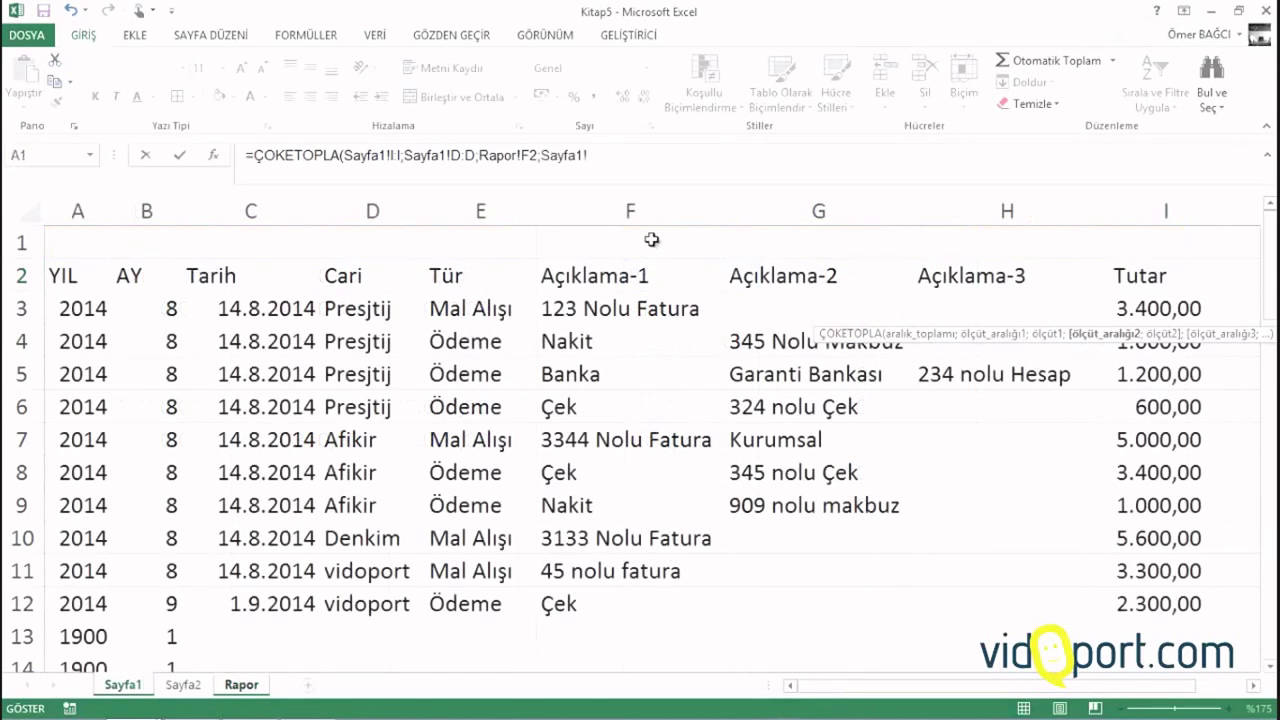
left_click(631, 208)
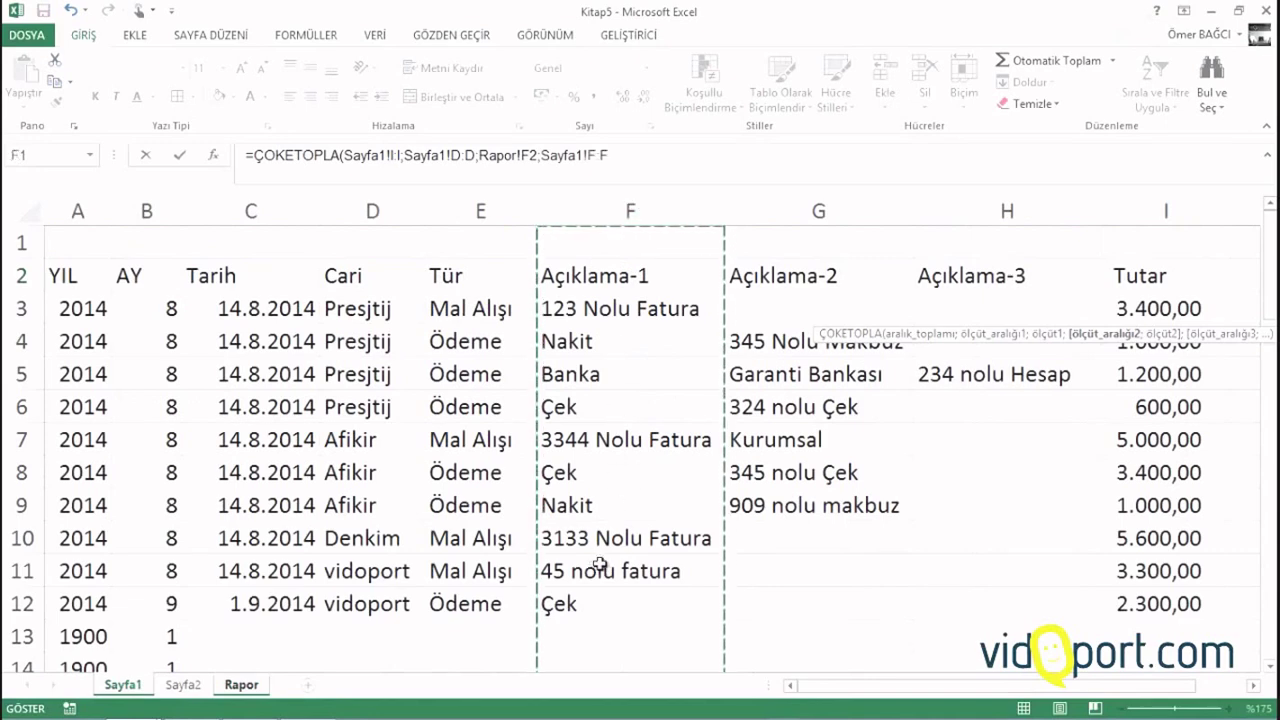
type(";\"Banka")
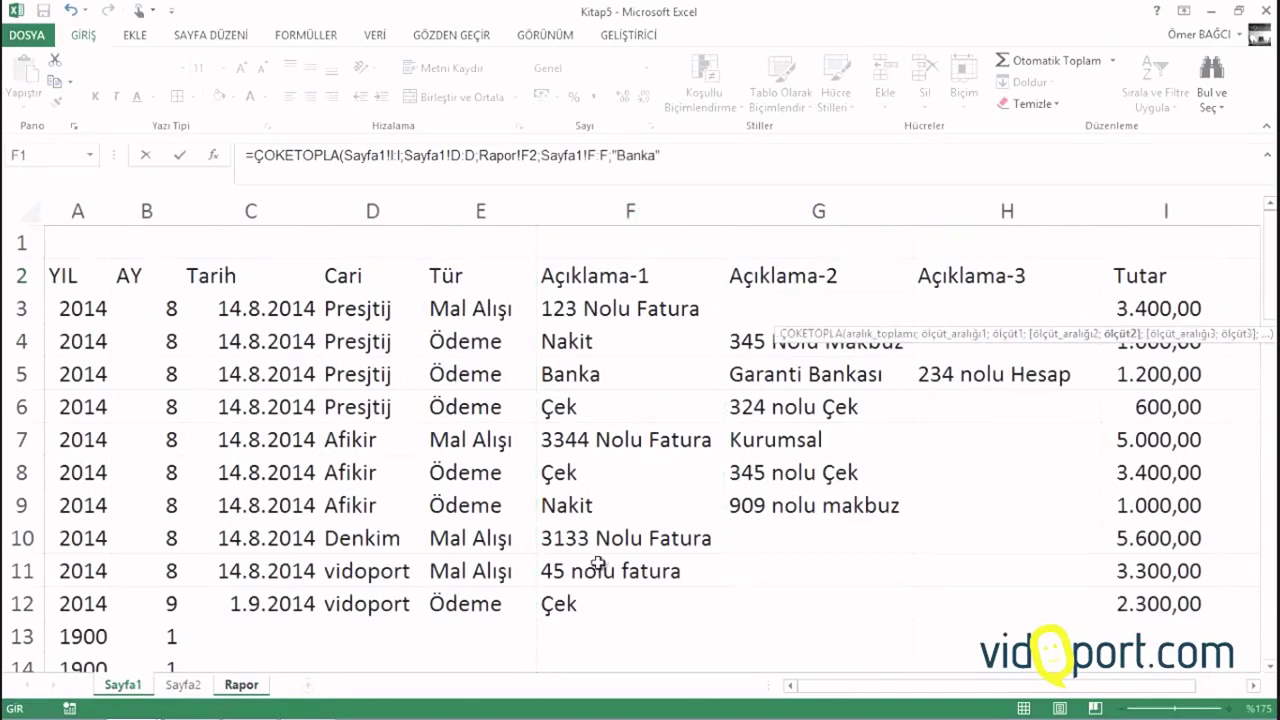
key("Return")
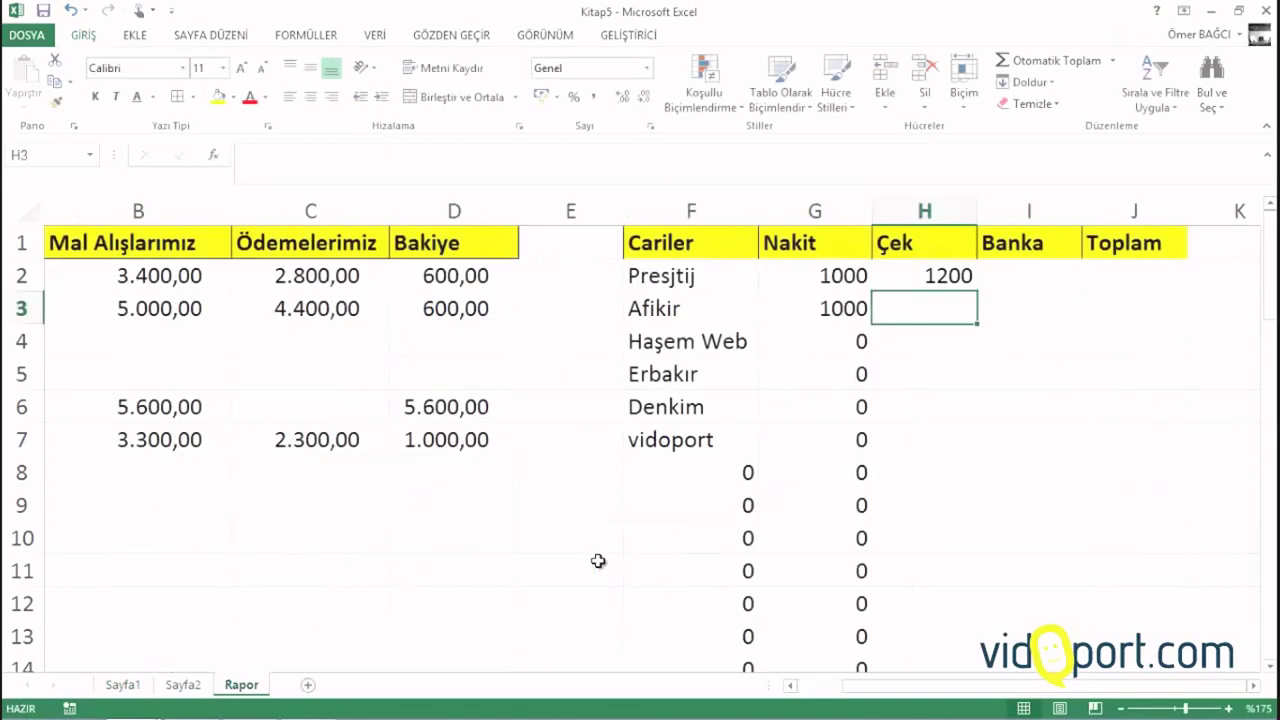
Step: Change H2's "Banka" criterion to "Çek" and fill the formula down the Çek column
left_click(927, 281)
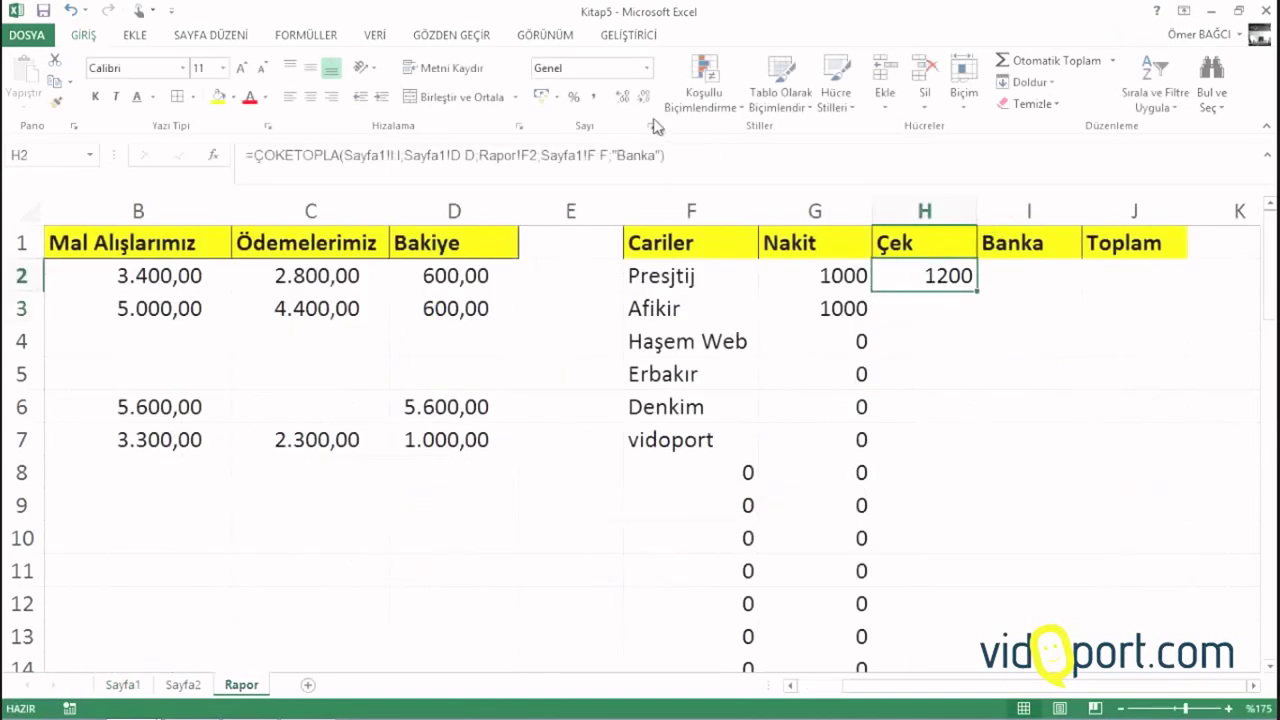
double_click(886, 264)
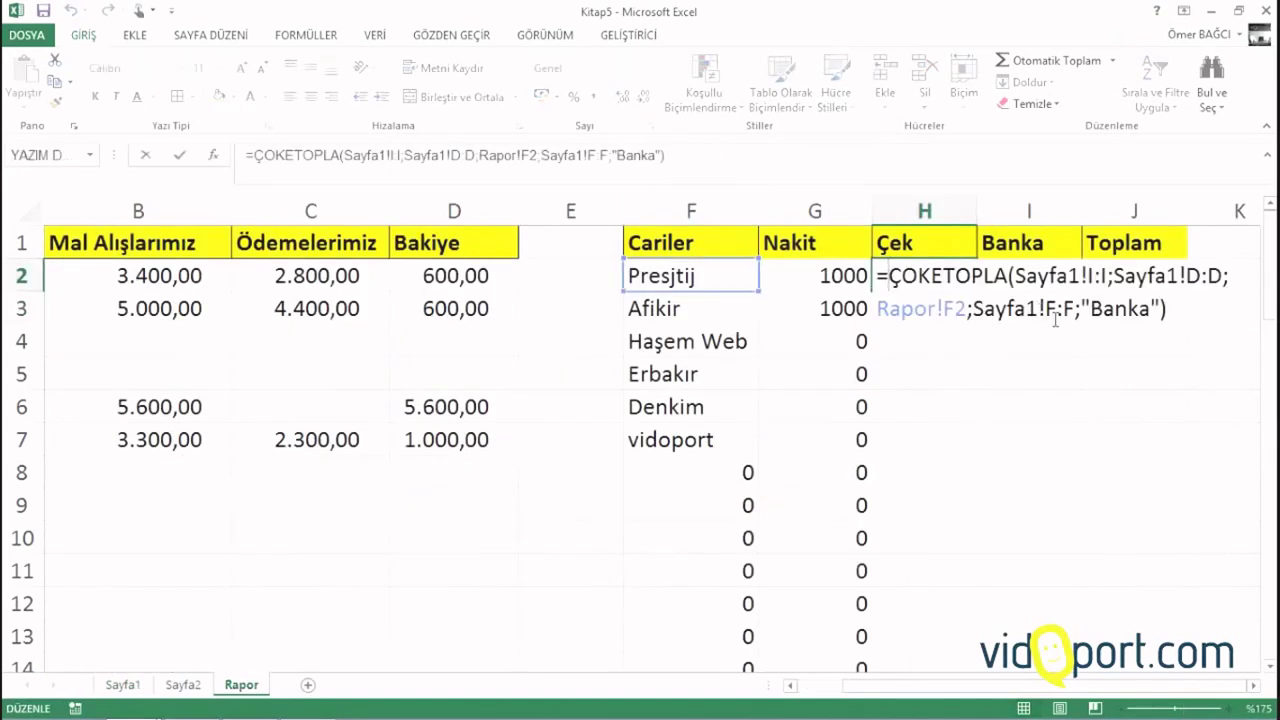
double_click(1125, 308)
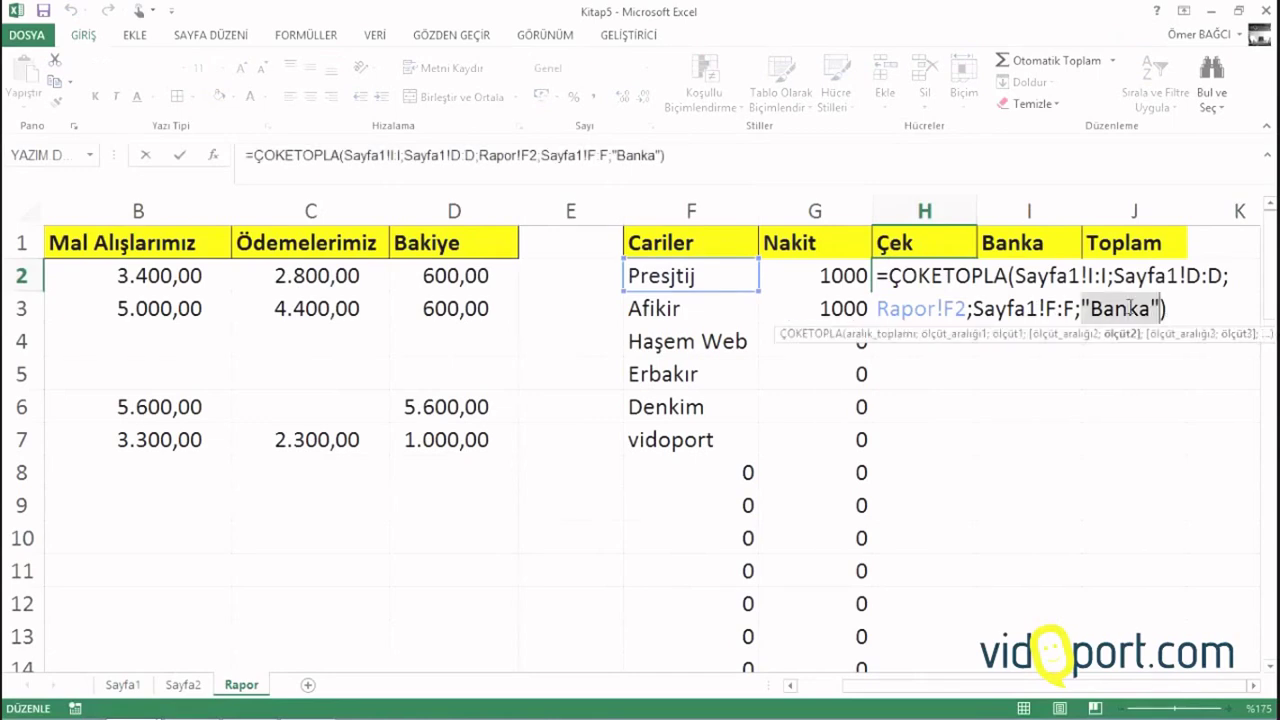
key("Delete")
type("Çek\"")
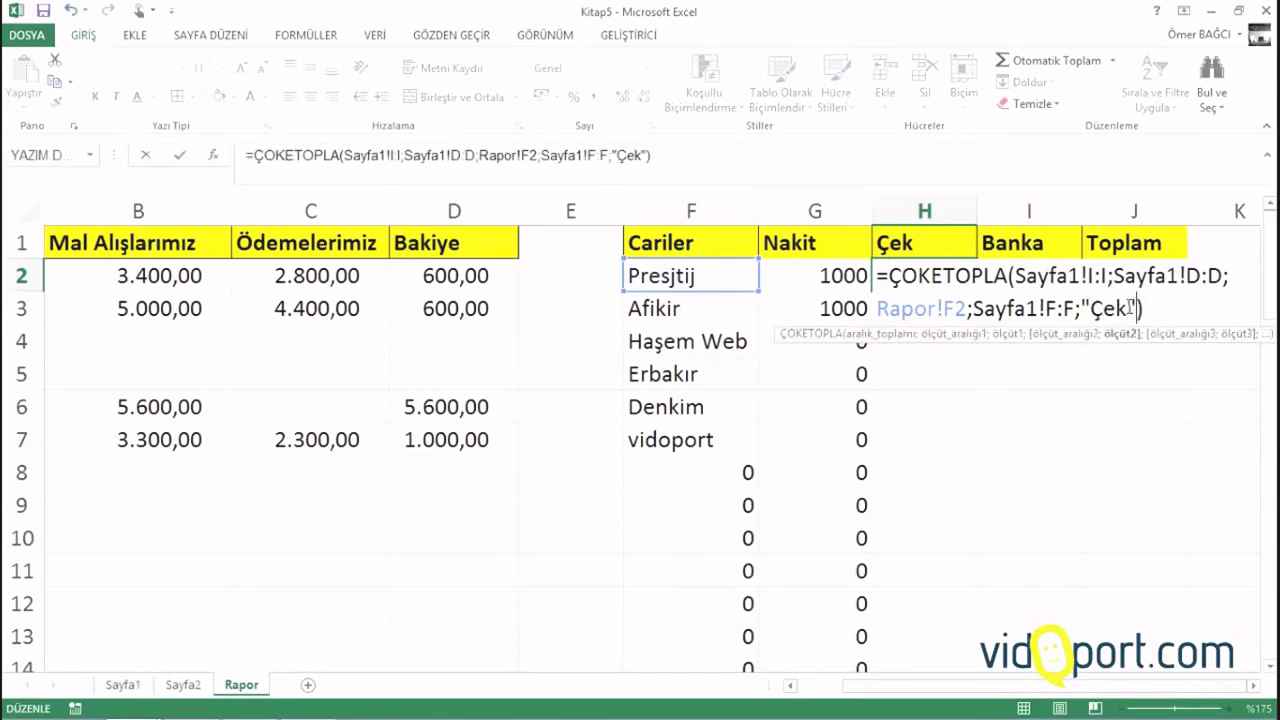
key("Return")
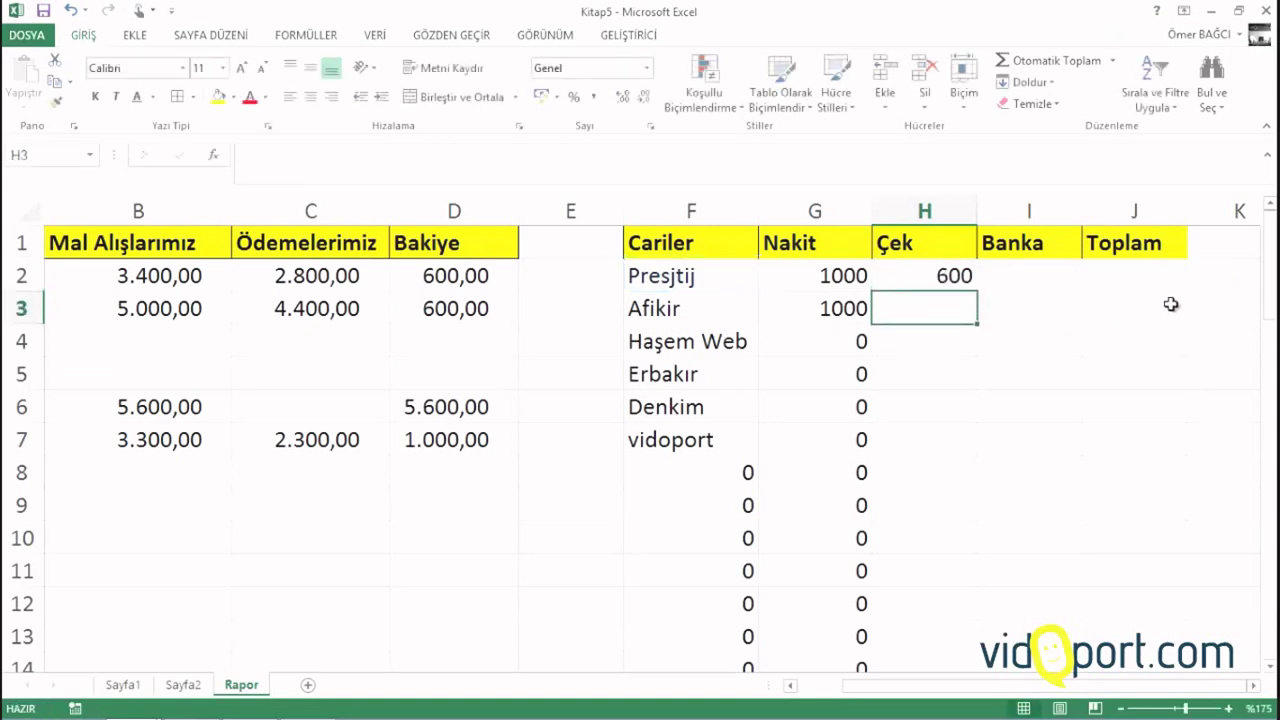
left_click(950, 277)
double_click(977, 294)
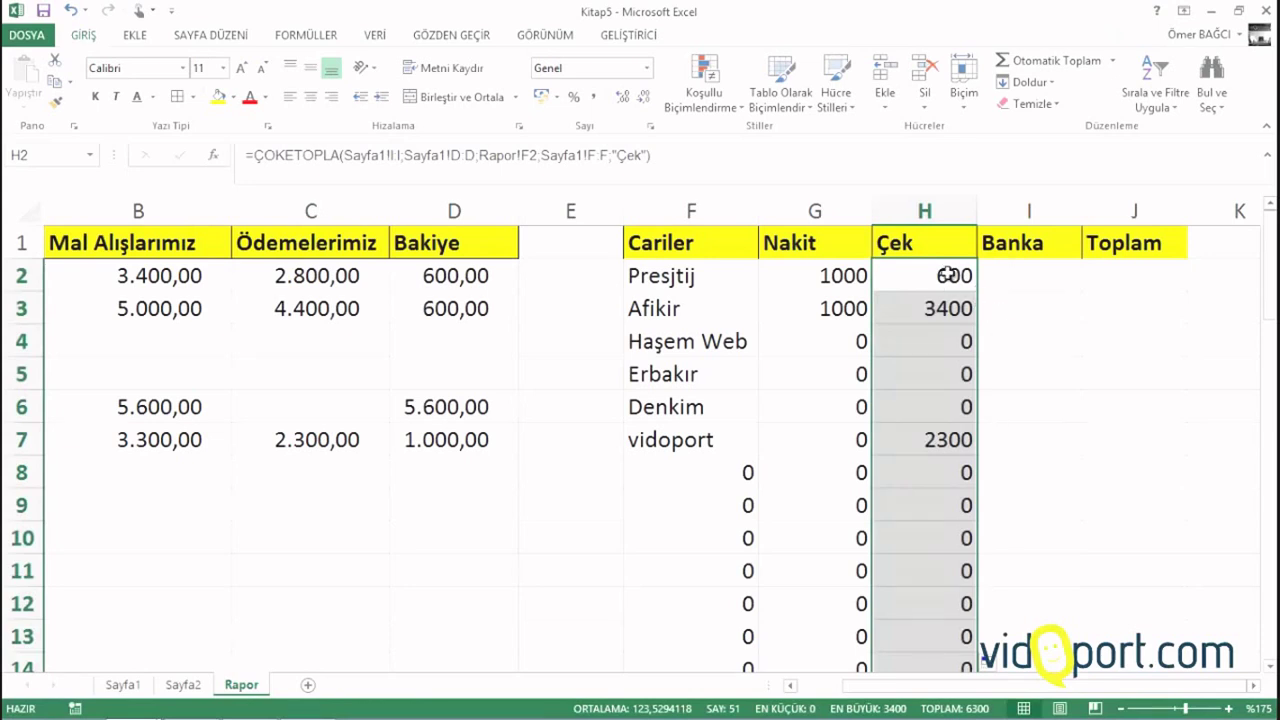
Step: In I2 start a ÇOKETOPLA summing Sayfa1 Tutar (I:I) by Cari (D:D)
left_click(1012, 273)
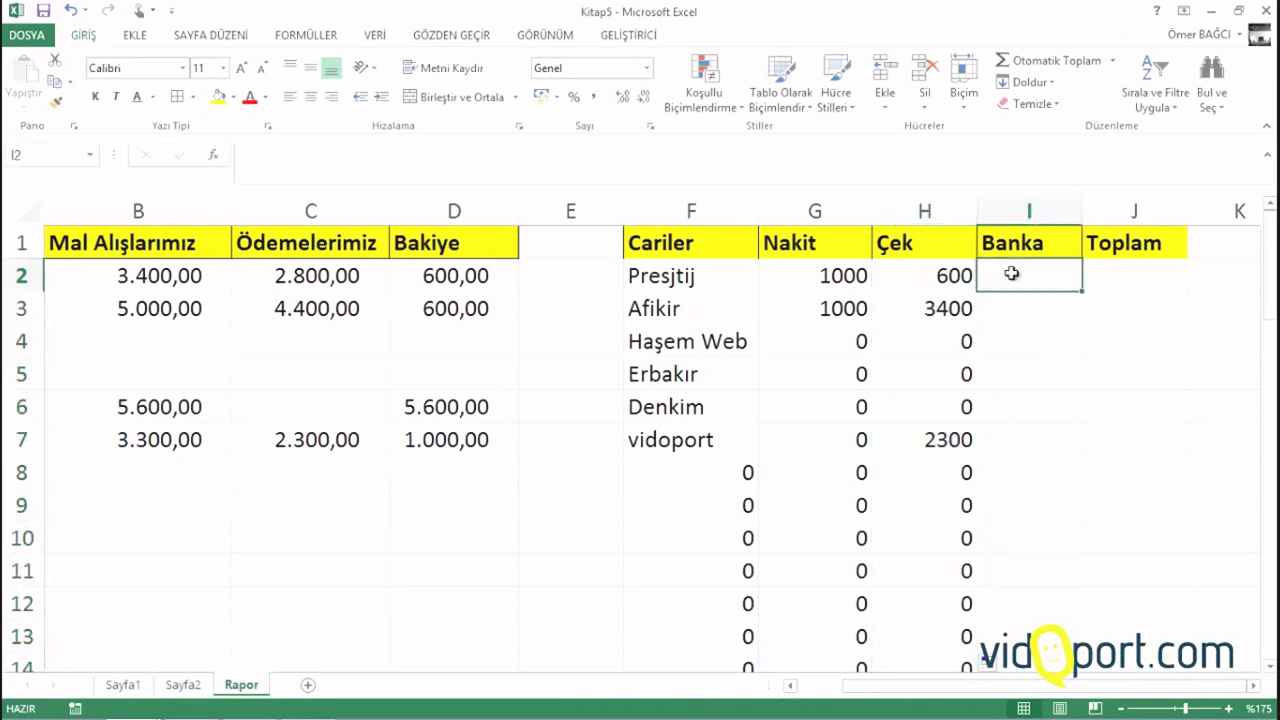
type("=")
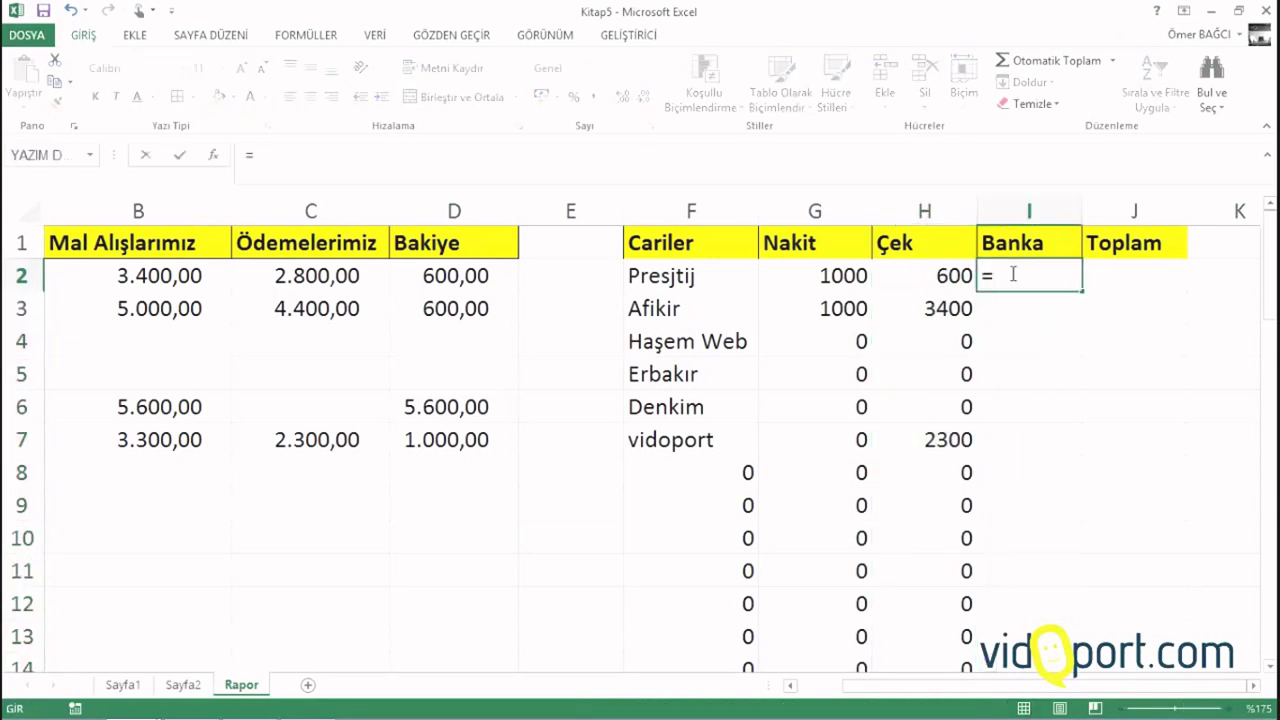
type("ç")
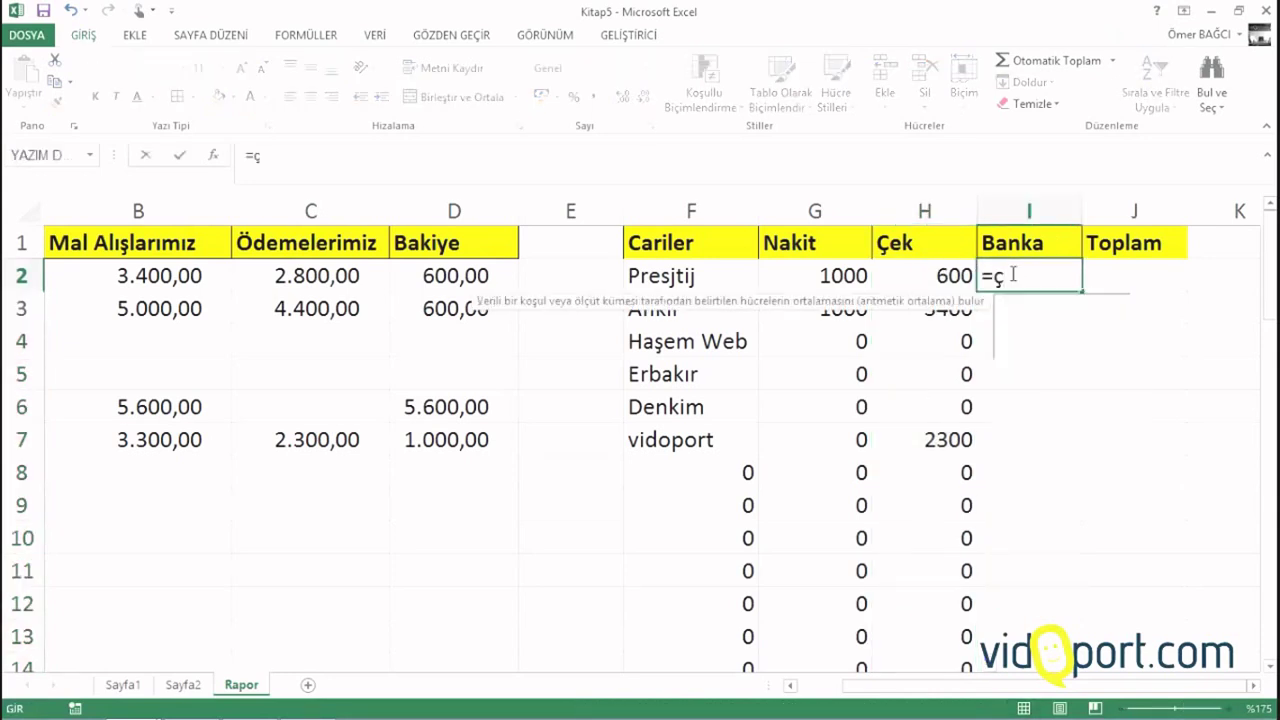
type("oketo")
key("Tab")
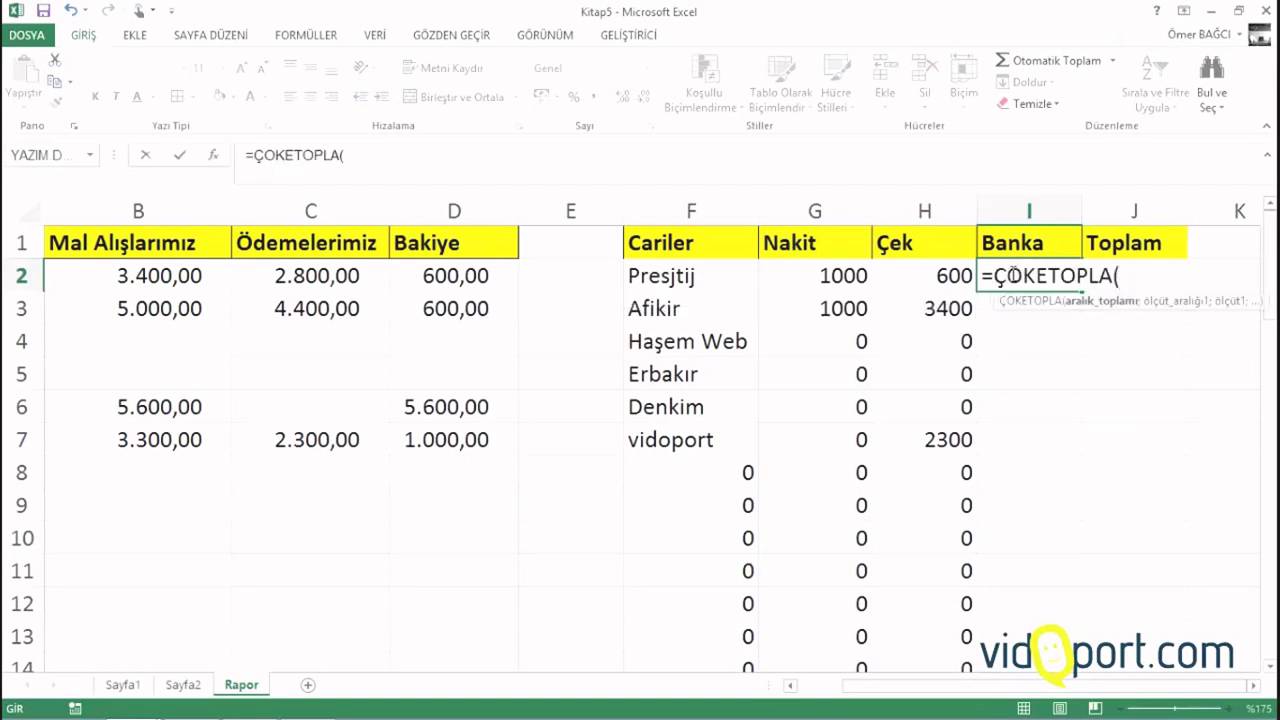
left_click(122, 685)
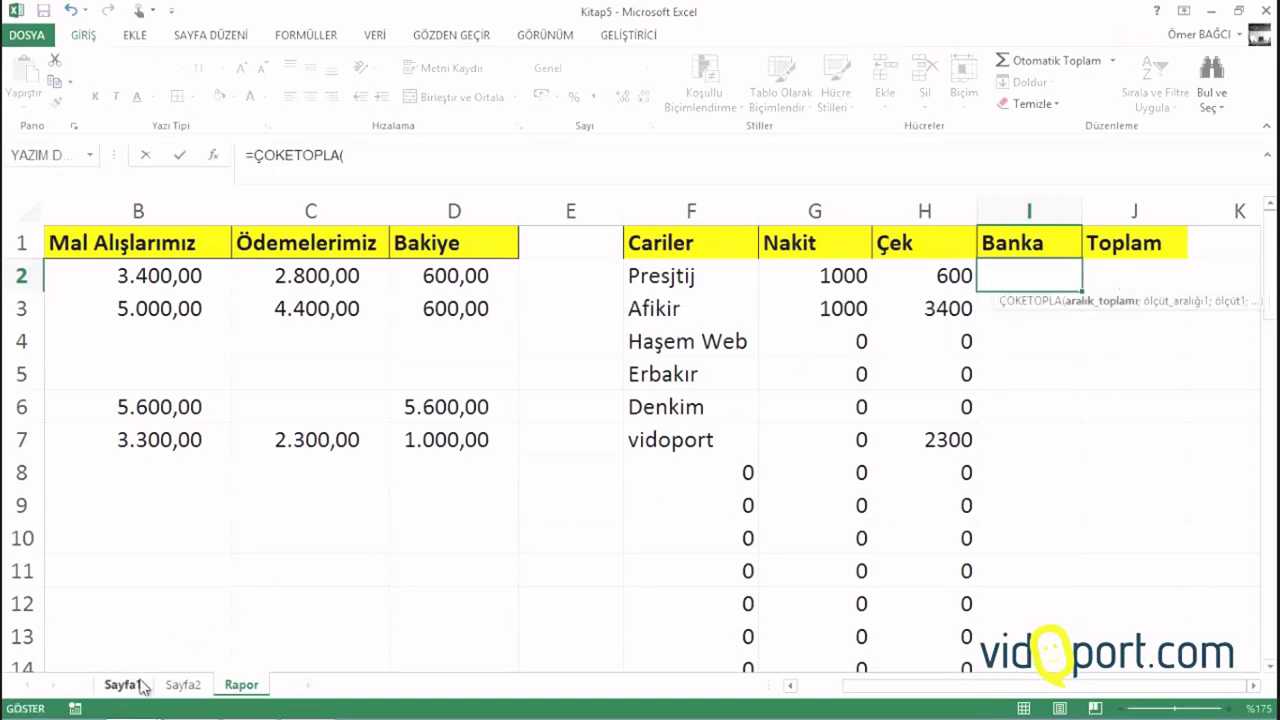
left_click(1138, 203)
type(";")
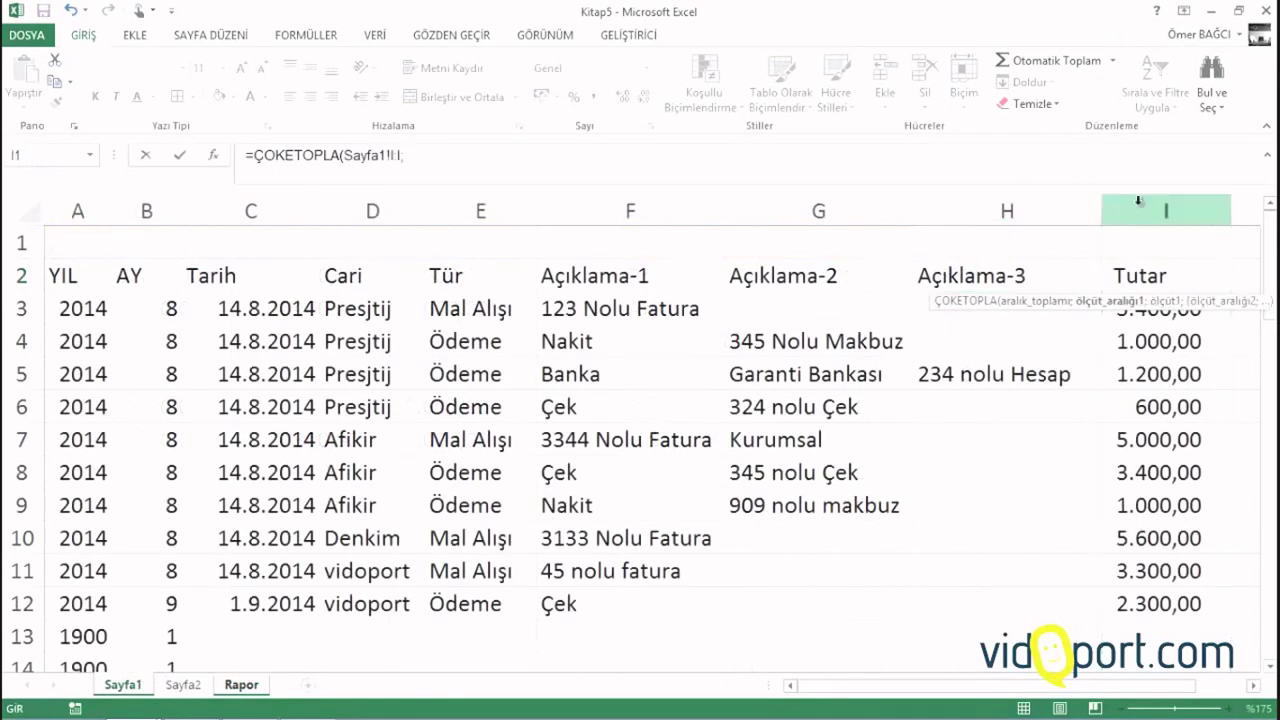
left_click(405, 208)
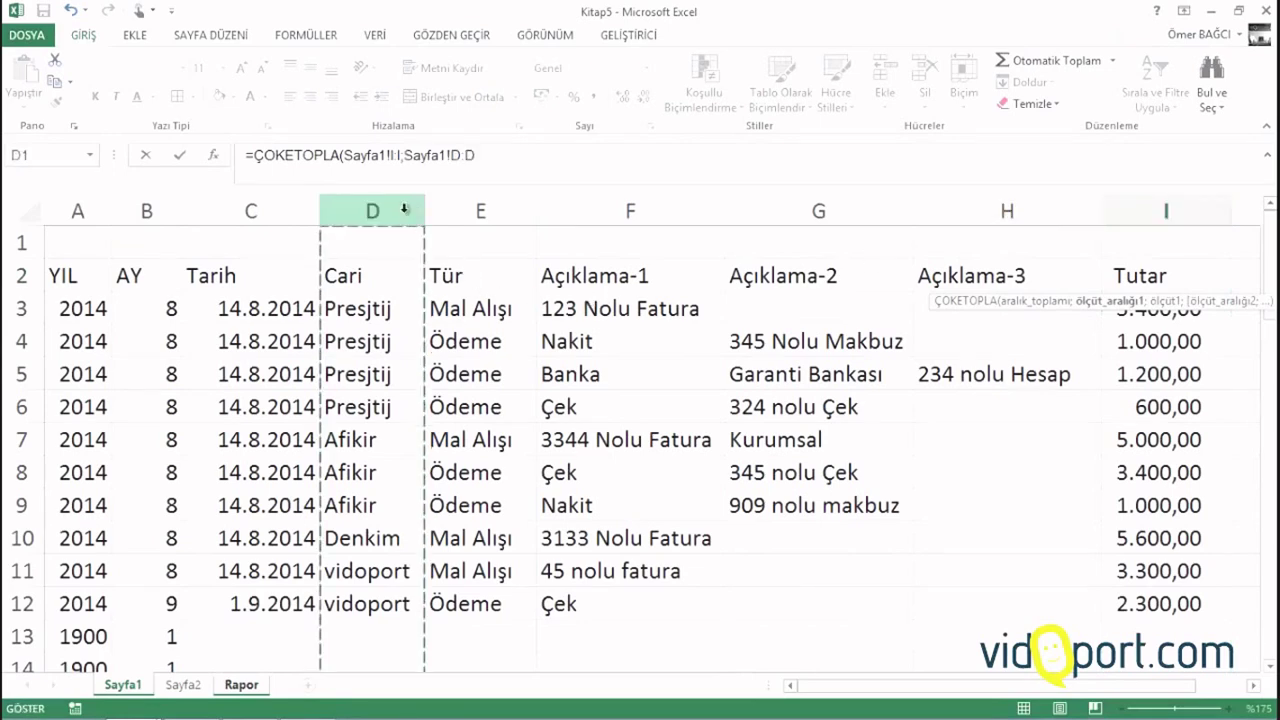
type(";")
Step: Finish it with Rapor!F2 and Açıklama-1 (F:F) equal to "çek", then fill it down the Banka column
left_click(241, 684)
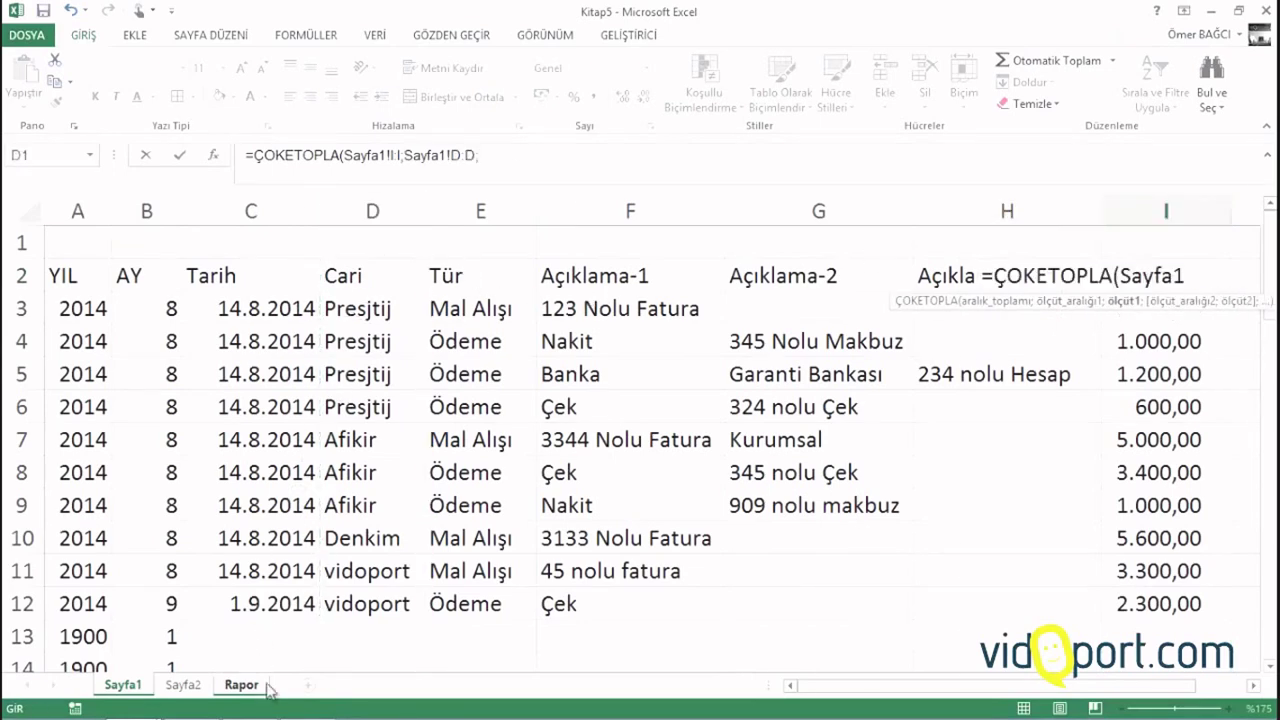
left_click(722, 280)
type(";")
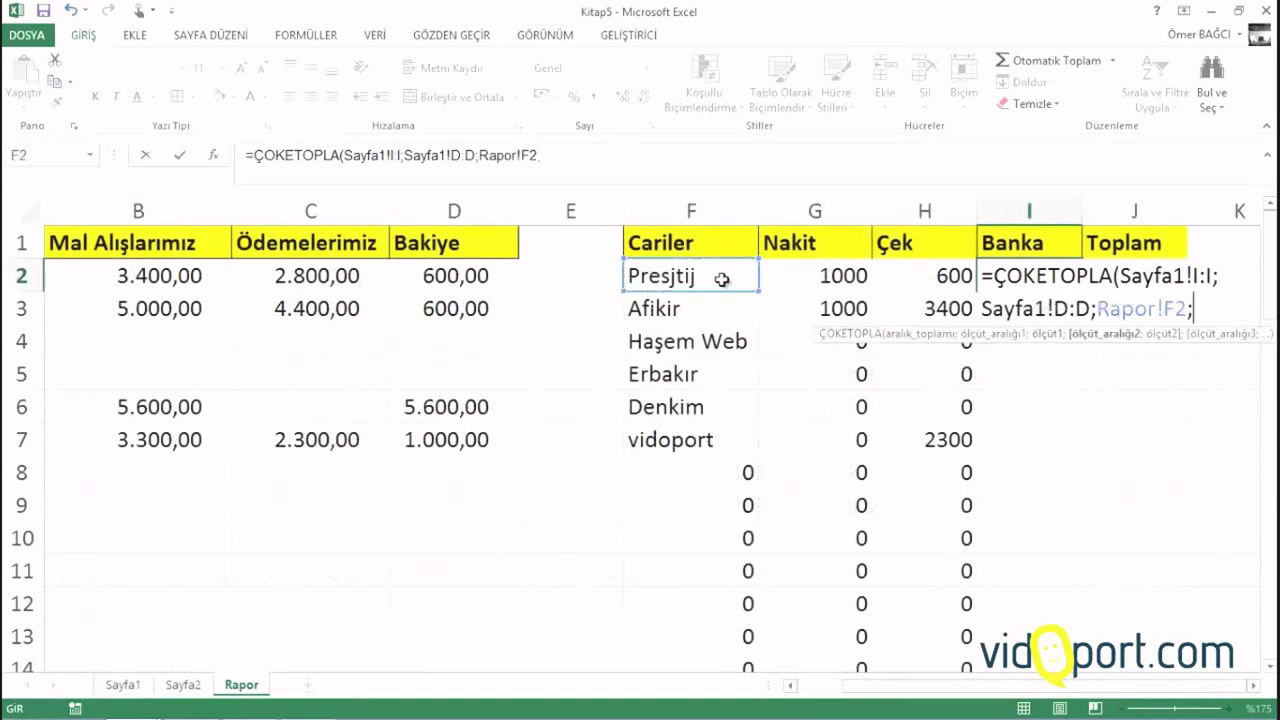
left_click(124, 685)
left_click(583, 211)
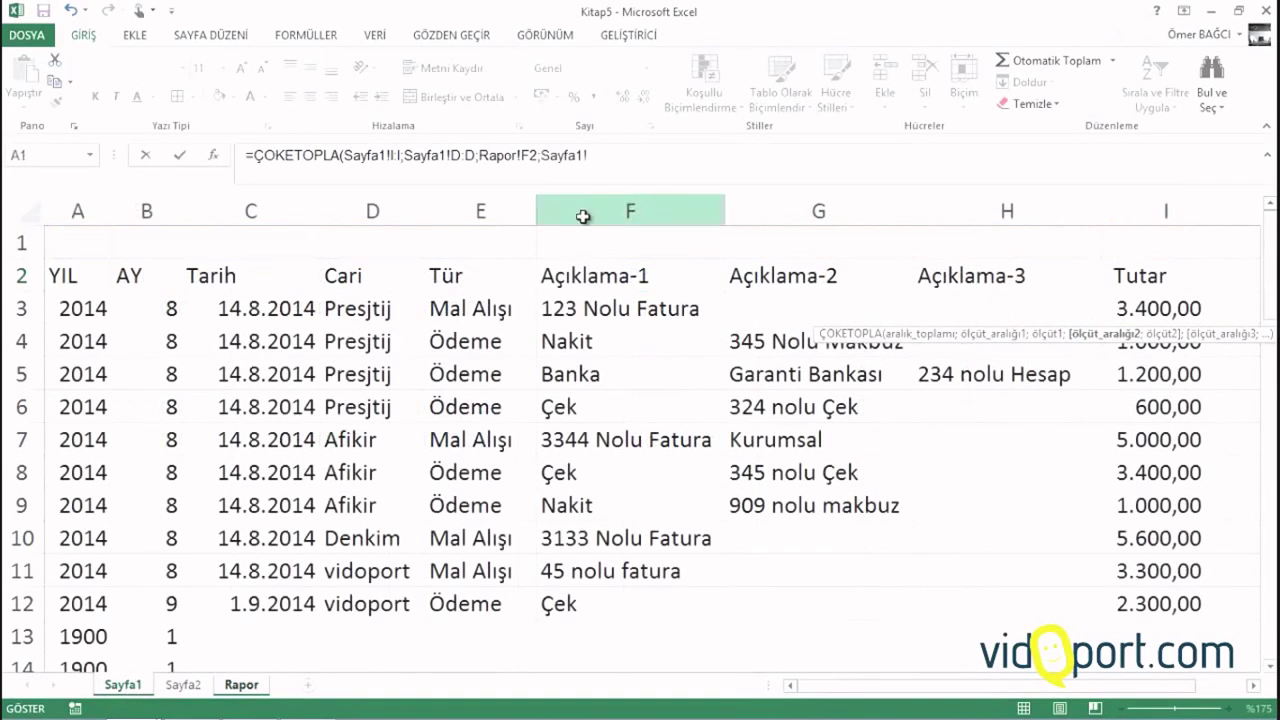
type(";\"ç")
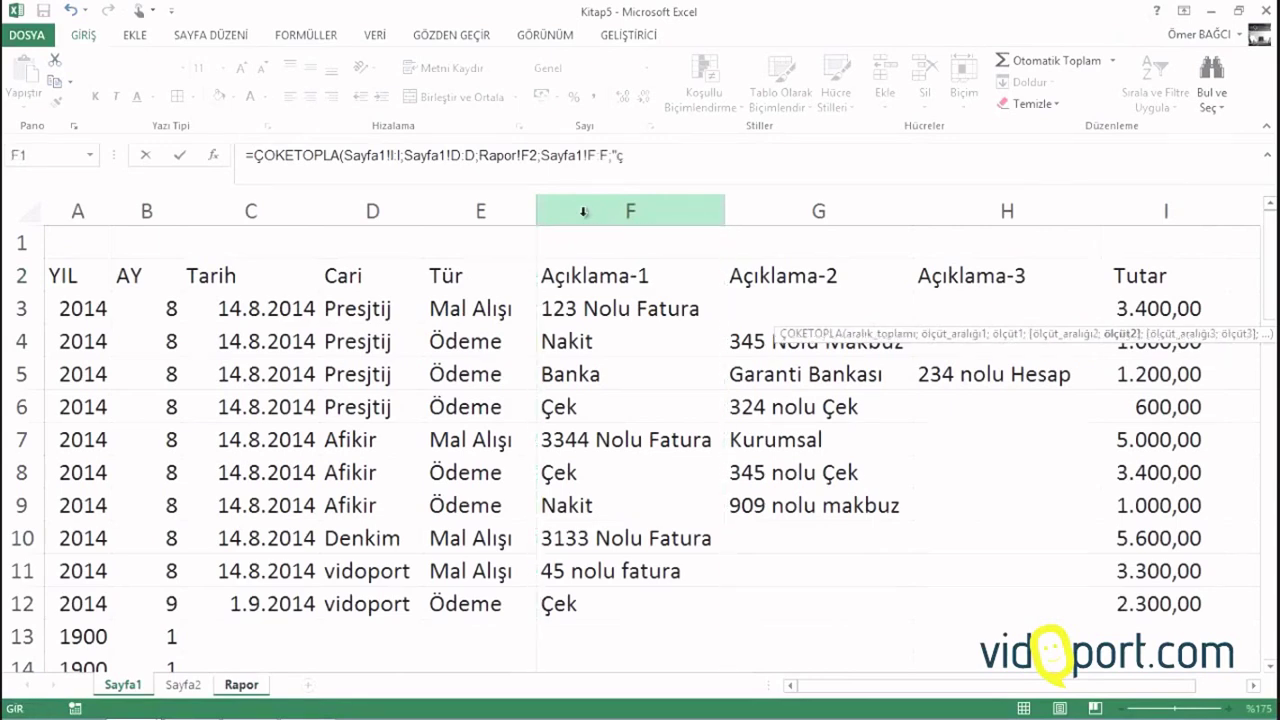
type("ek\")")
key("Return")
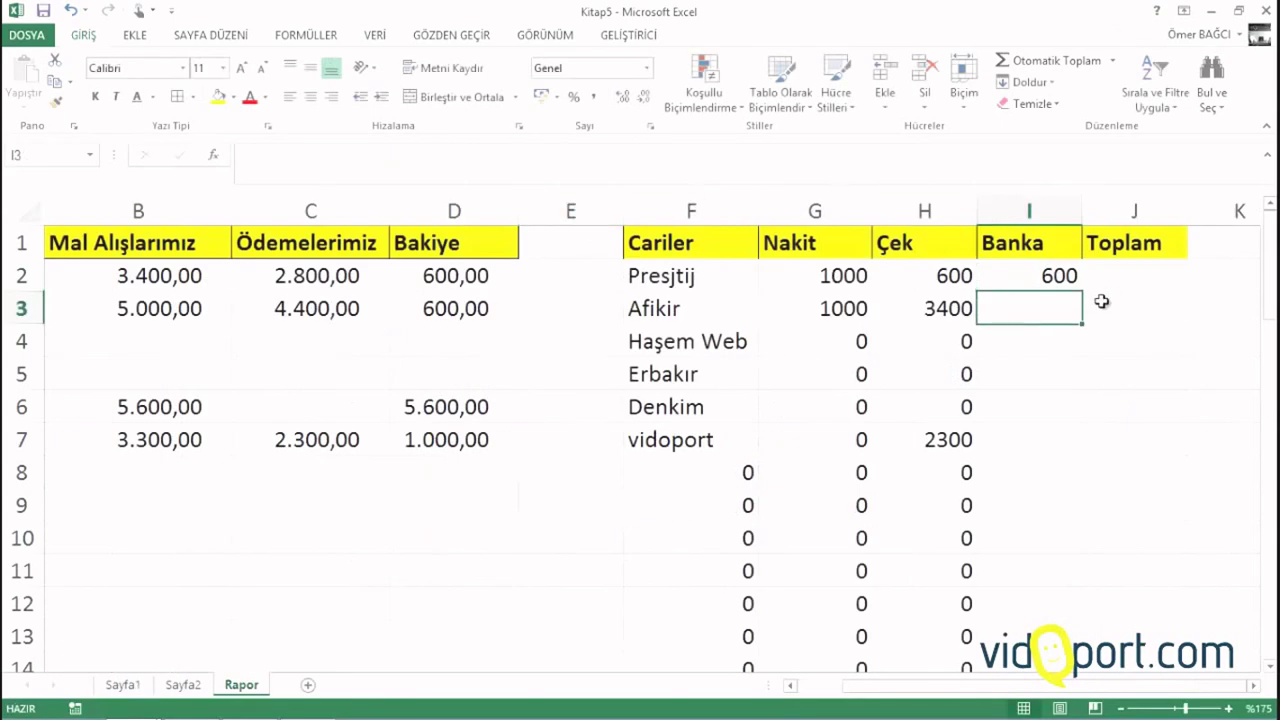
left_click(1039, 281)
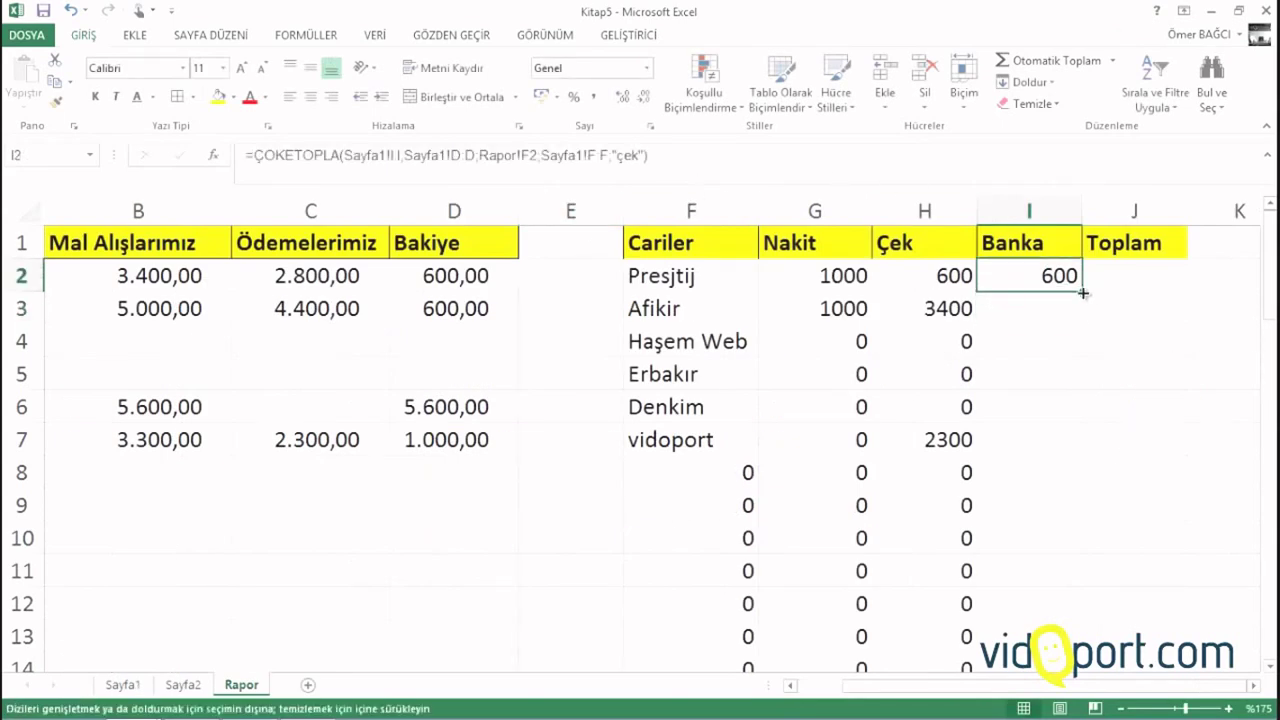
double_click(1086, 289)
left_click(1102, 284)
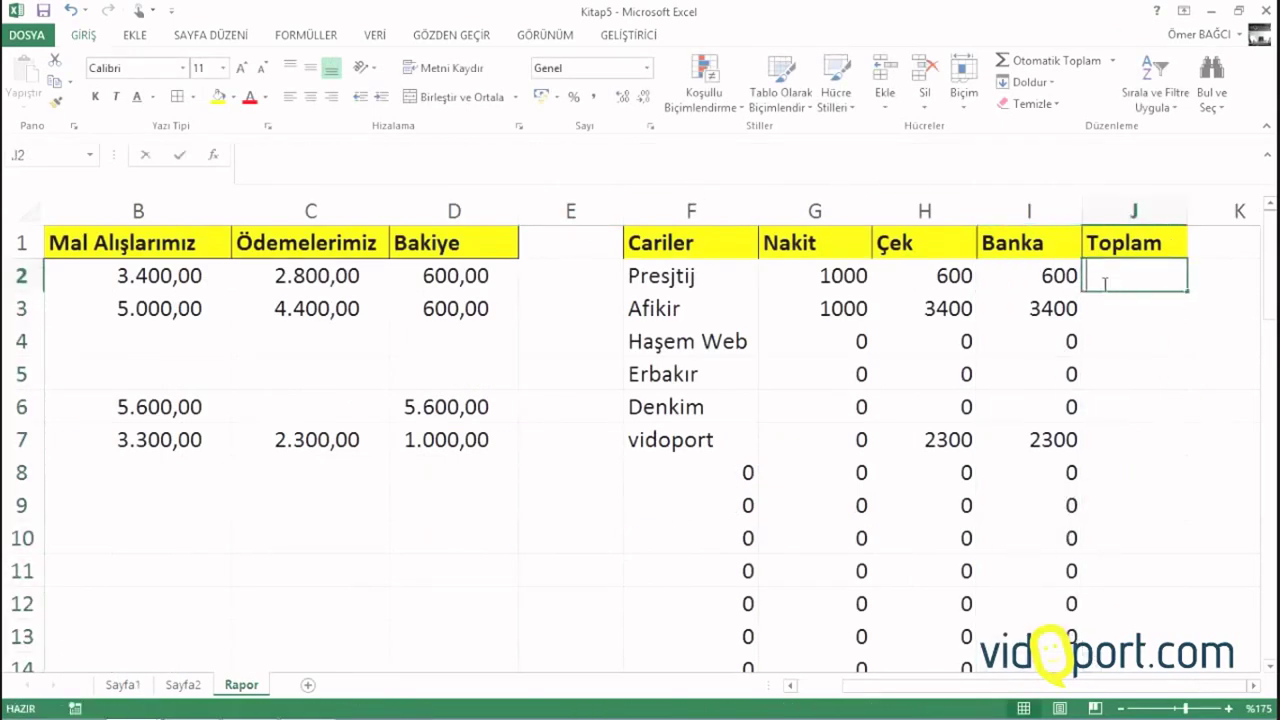
Step: Enter =TOPLA(G2:I2) in J2 and fill it down, giving totals 2200, 7800 and 4600
type("=topla(")
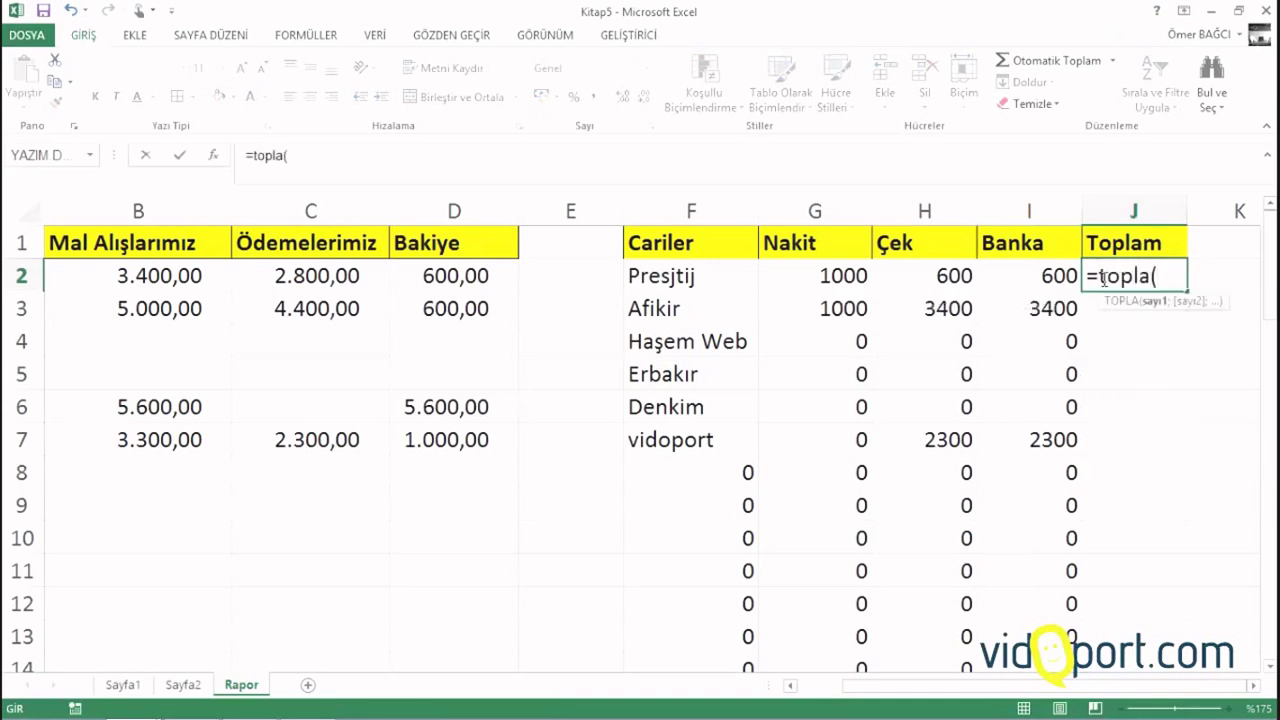
left_click_drag(845, 278, 1008, 280)
key("Return")
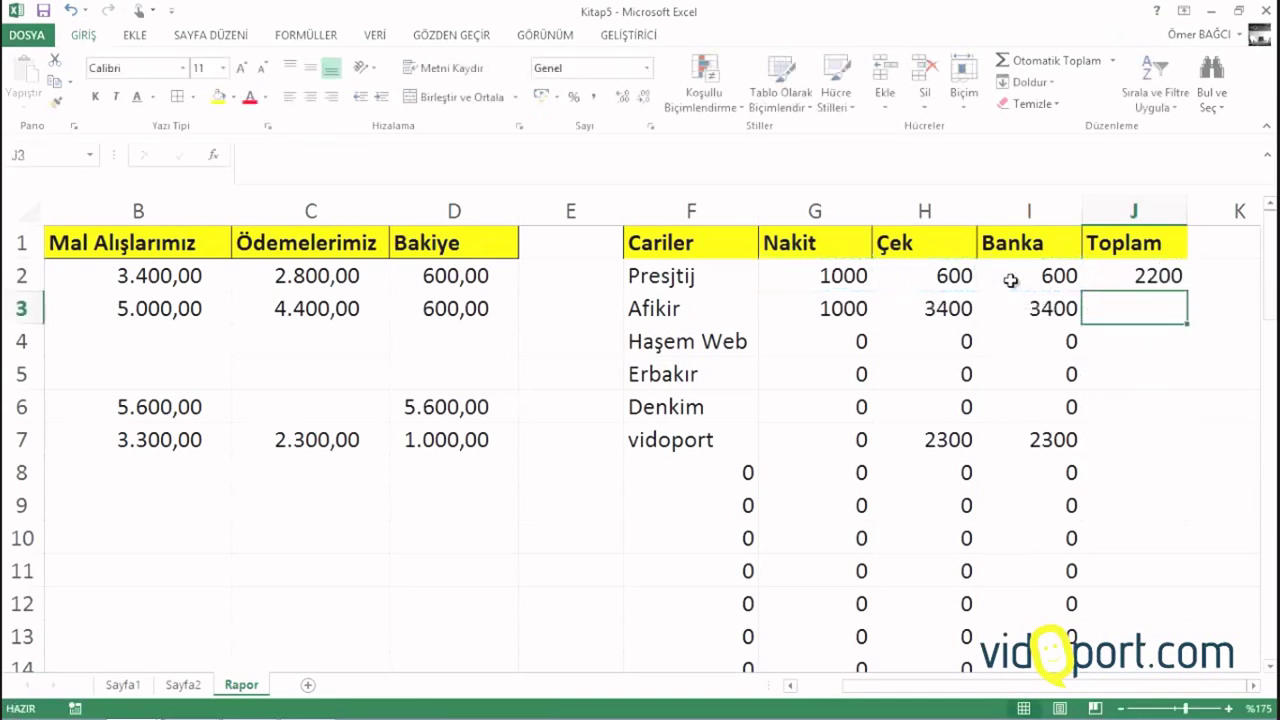
left_click(1160, 280)
left_click(1192, 293)
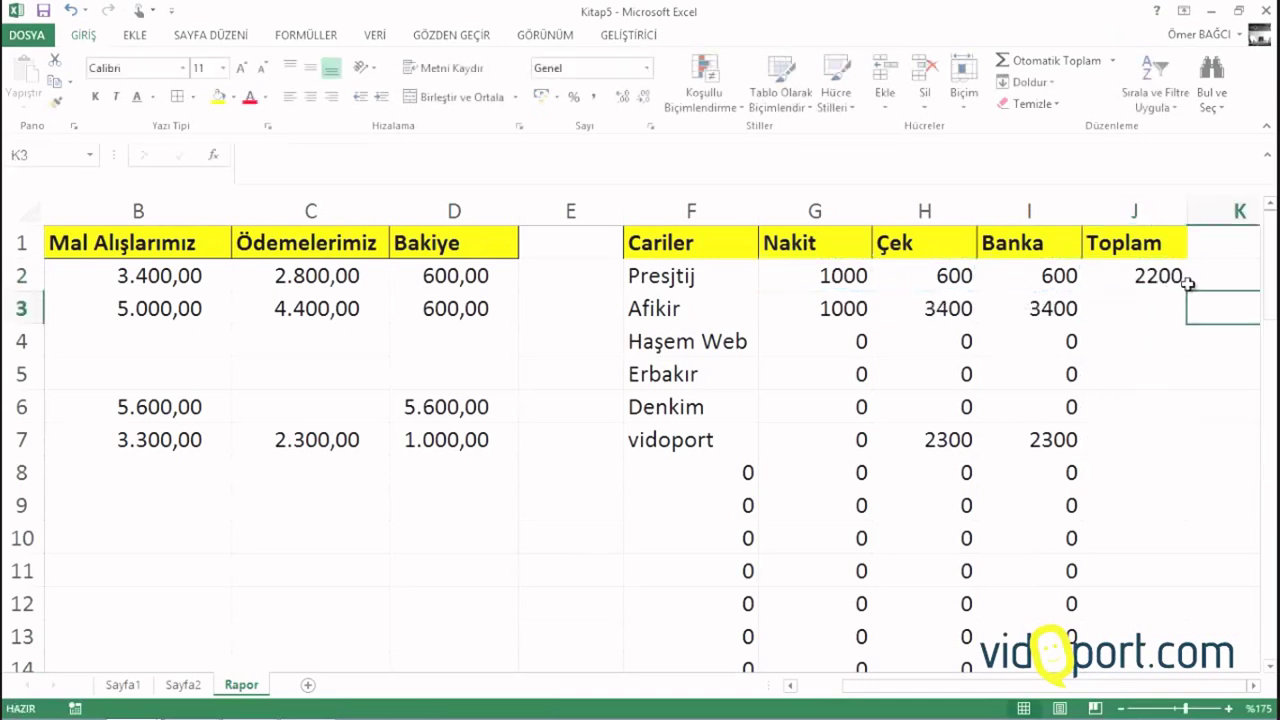
left_click(1180, 280)
double_click(1187, 292)
key("Return")
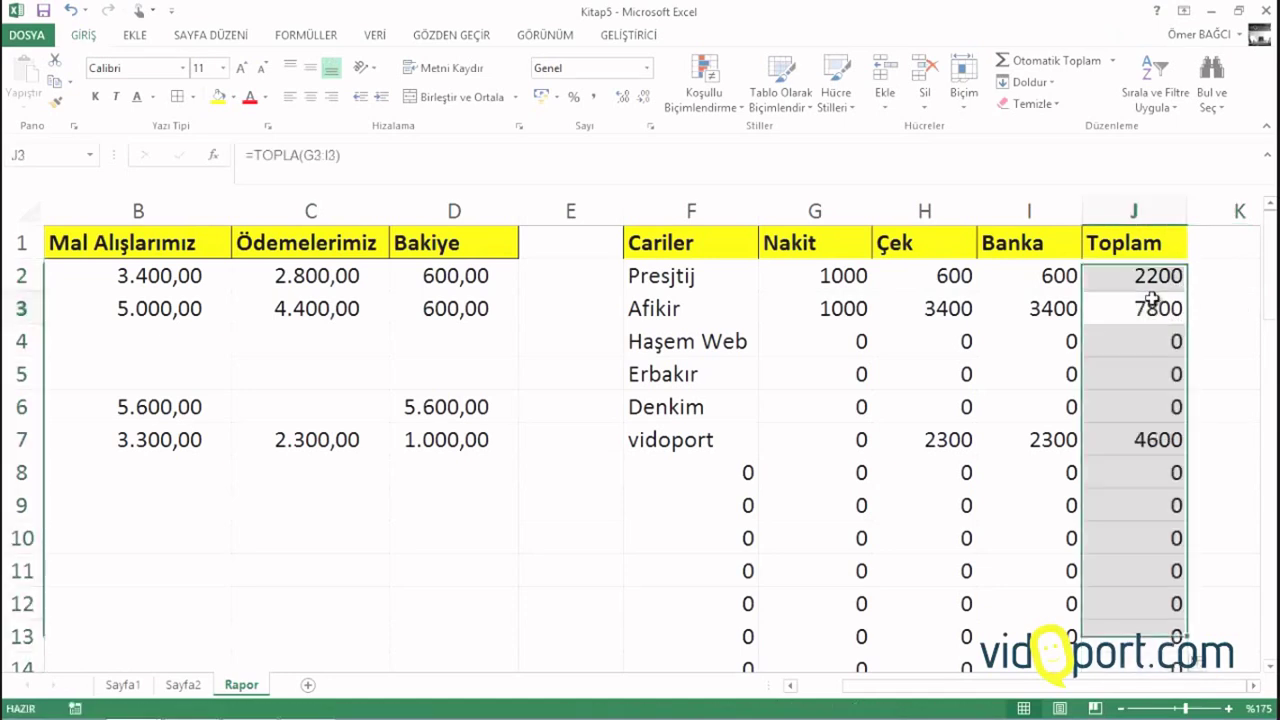
left_click(1152, 300)
key("Left")
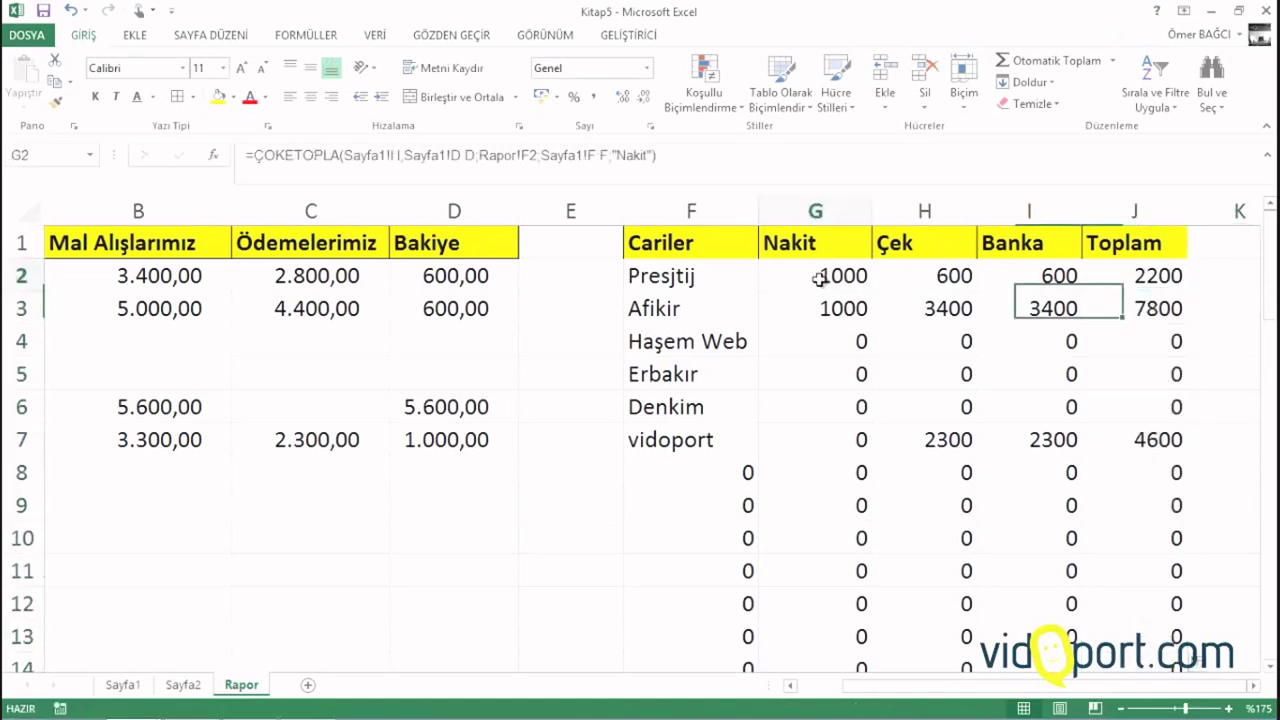
left_click_drag(818, 279, 923, 320)
Step: Add an Equal To 0 conditional format with white font to the F2:J52 report block
left_click(694, 279)
left_click(1111, 531, "shift")
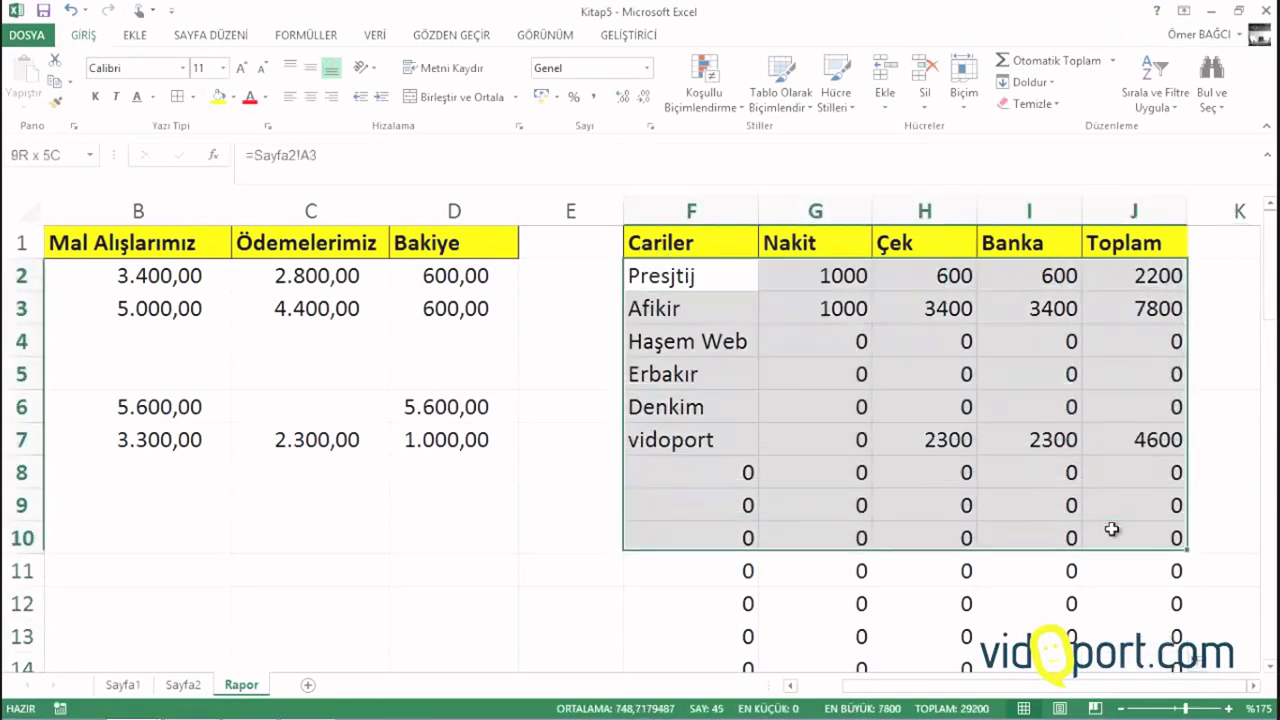
key("ctrl+shift+Down")
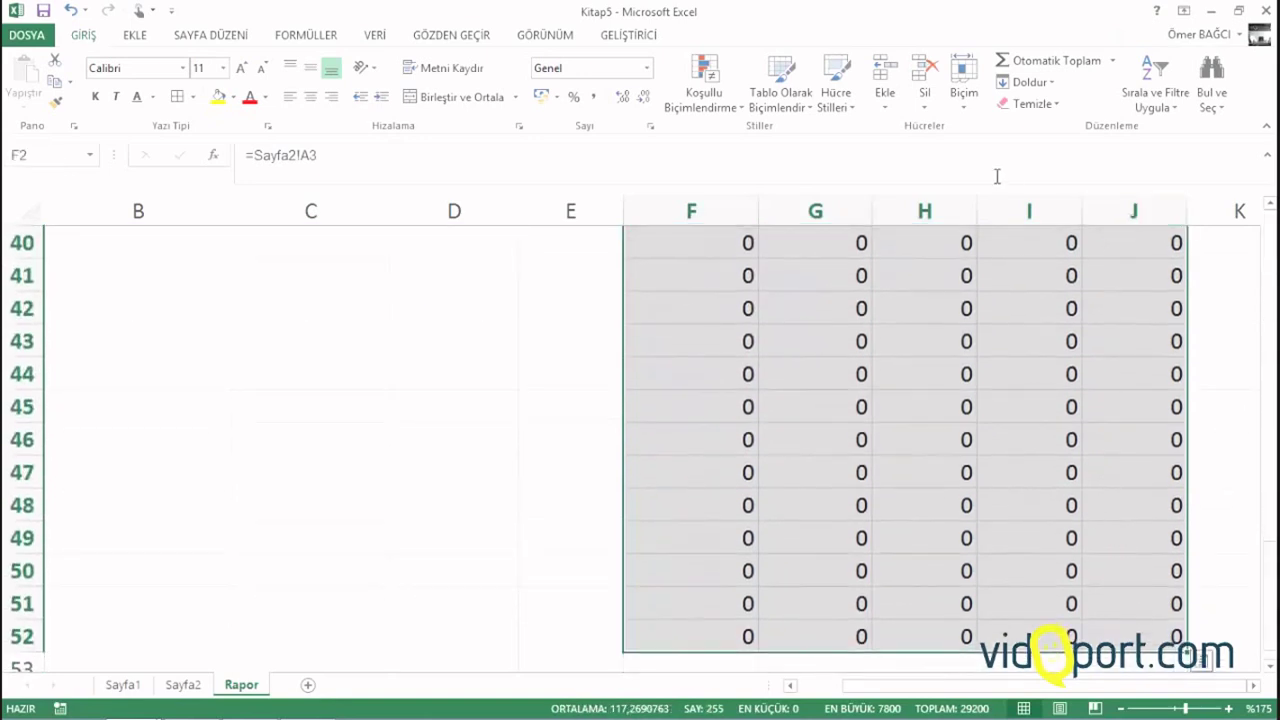
left_click(705, 110)
mouse_move(702, 148)
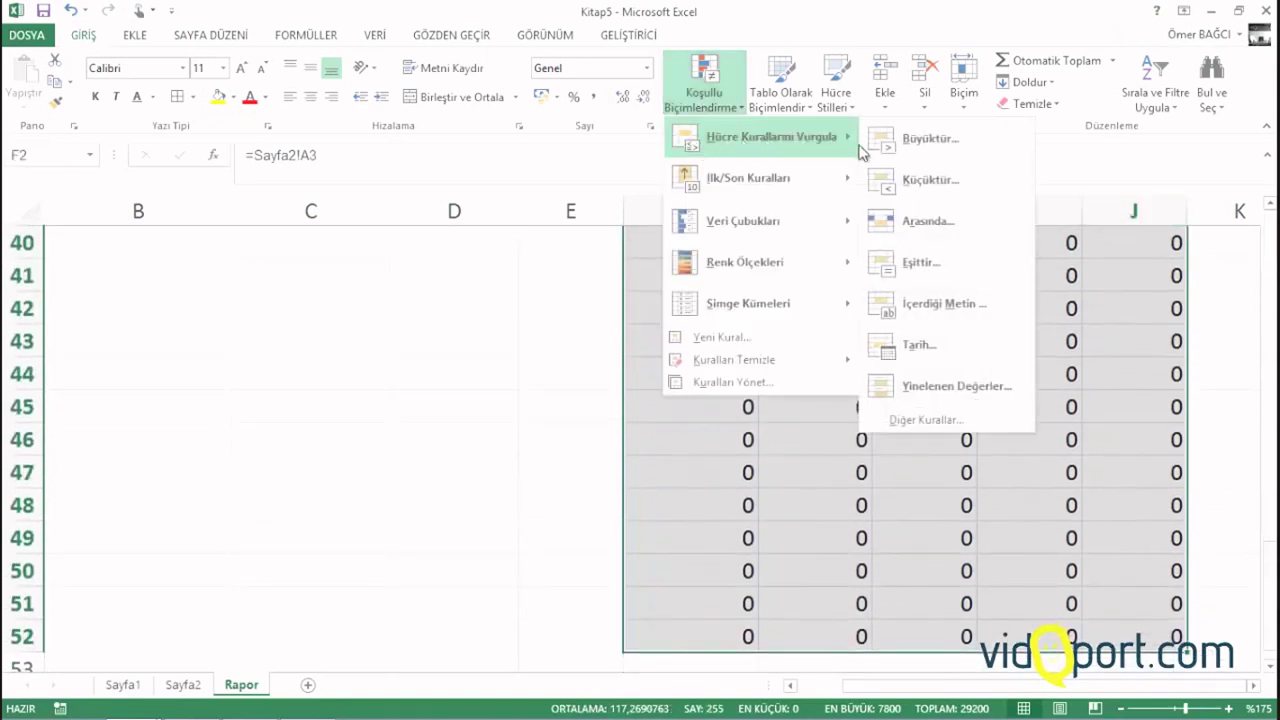
left_click(925, 277)
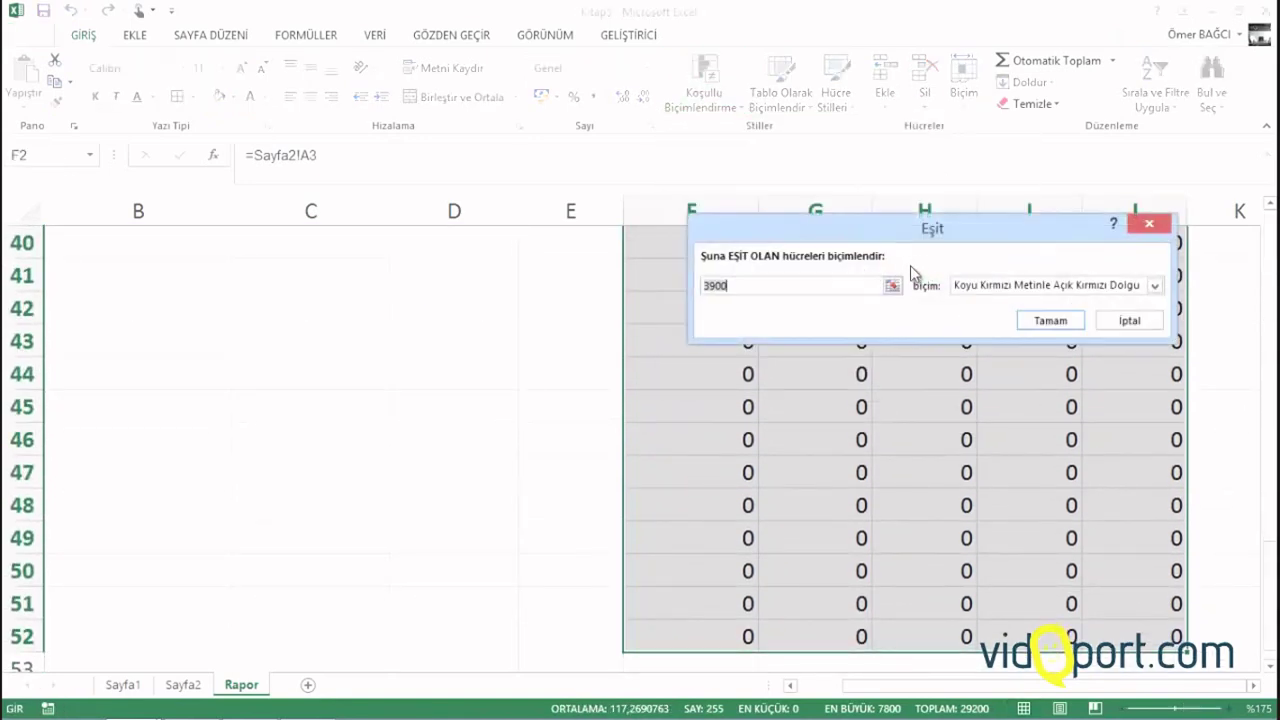
type("0")
left_click(953, 286)
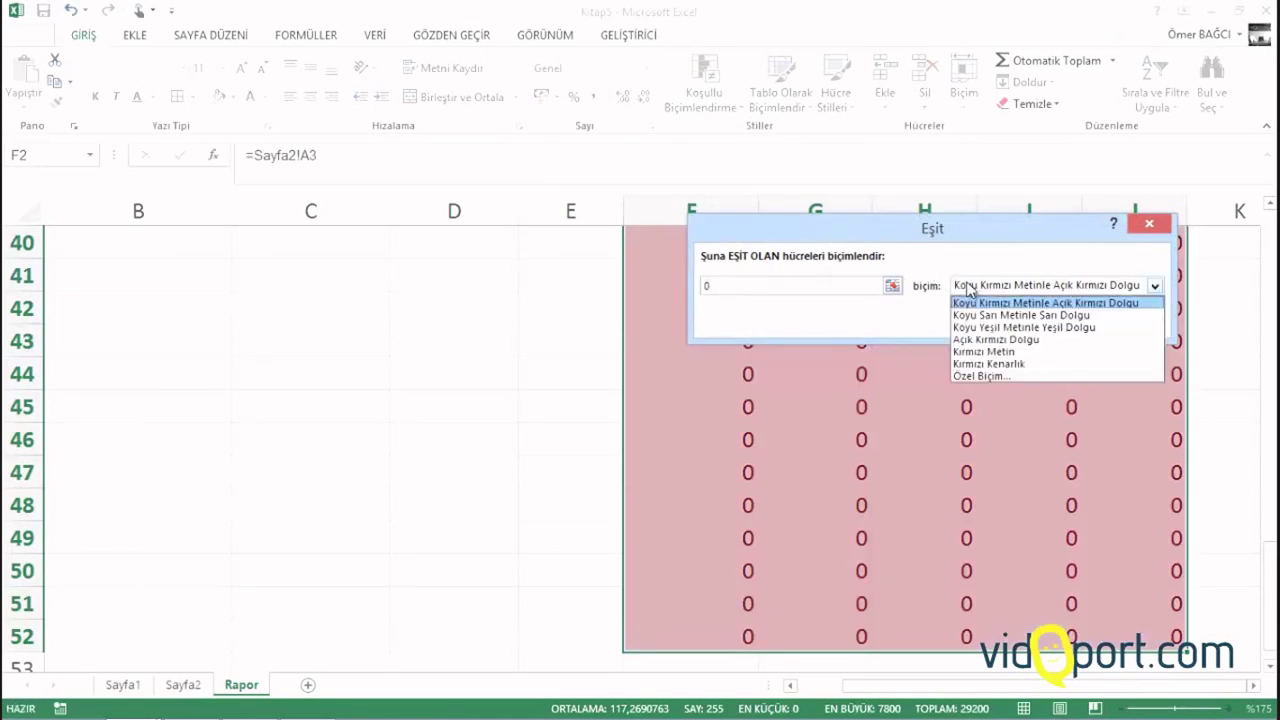
left_click(972, 376)
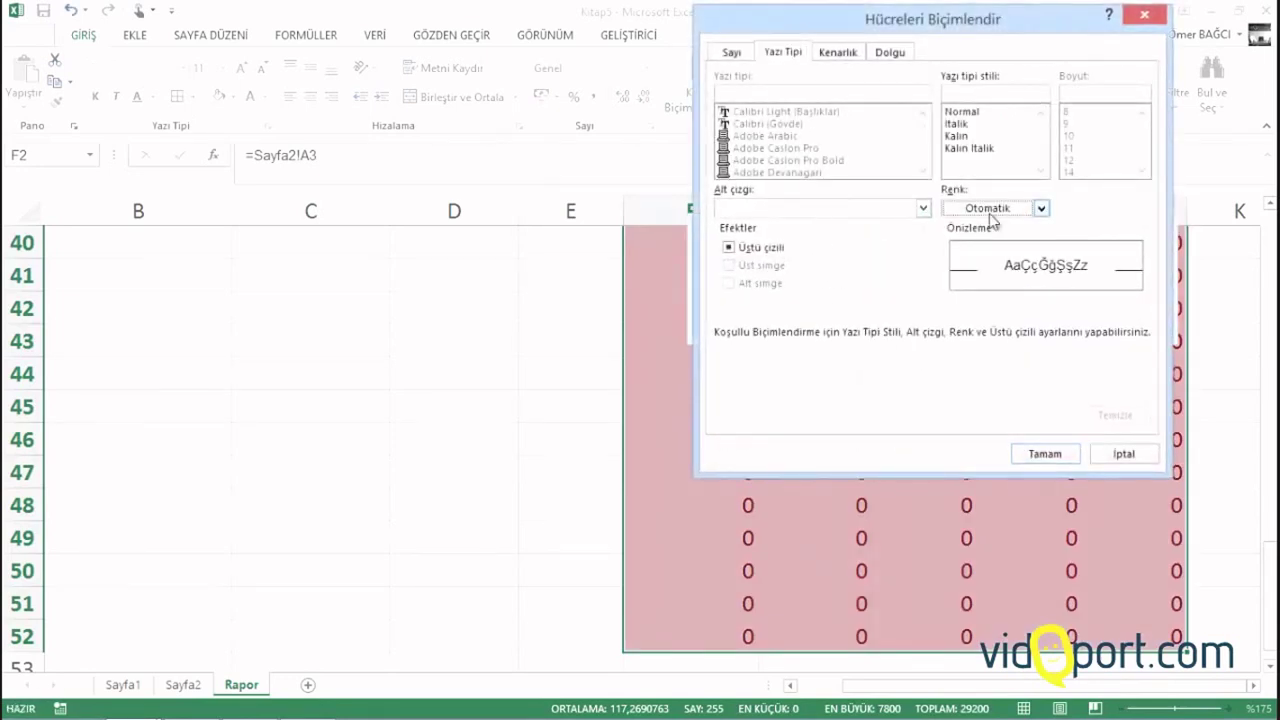
left_click(992, 210)
left_click(958, 273)
left_click(1045, 453)
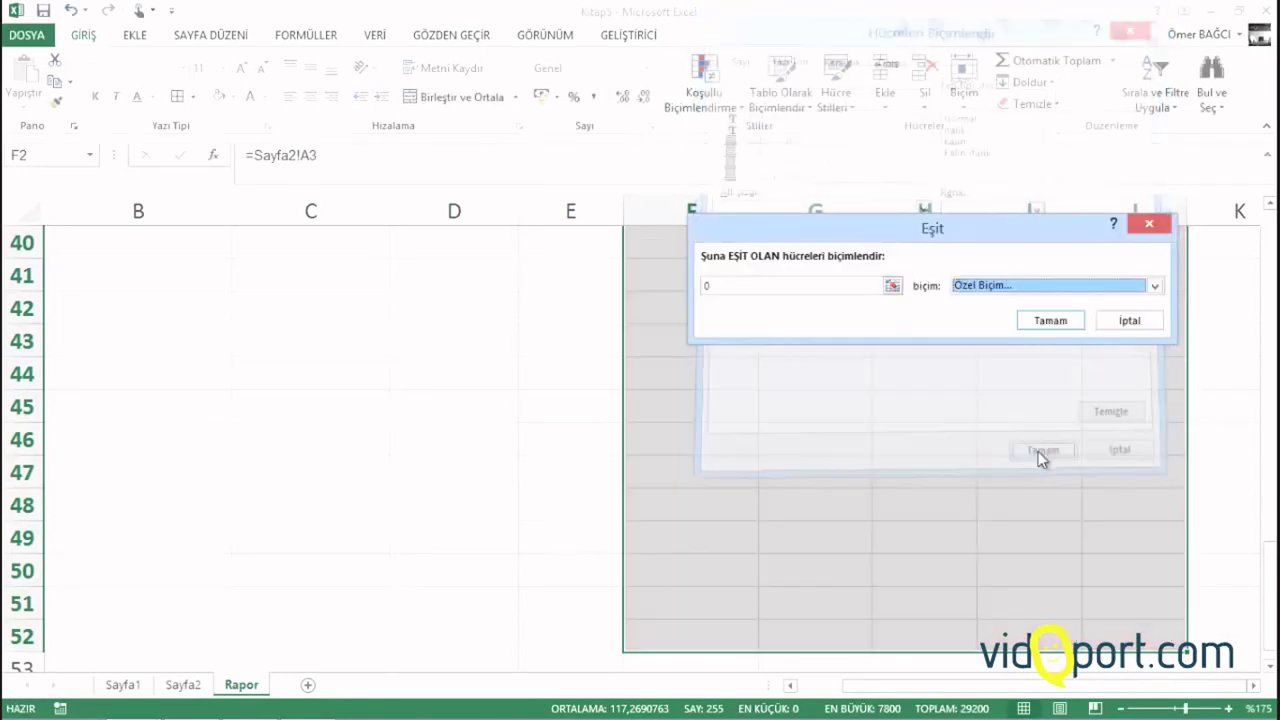
left_click(1055, 320)
left_click(900, 369)
Step: Apply thousands-separator style with two decimals to G2:J7 and autofit column G
scroll(890, 365, "up", 13)
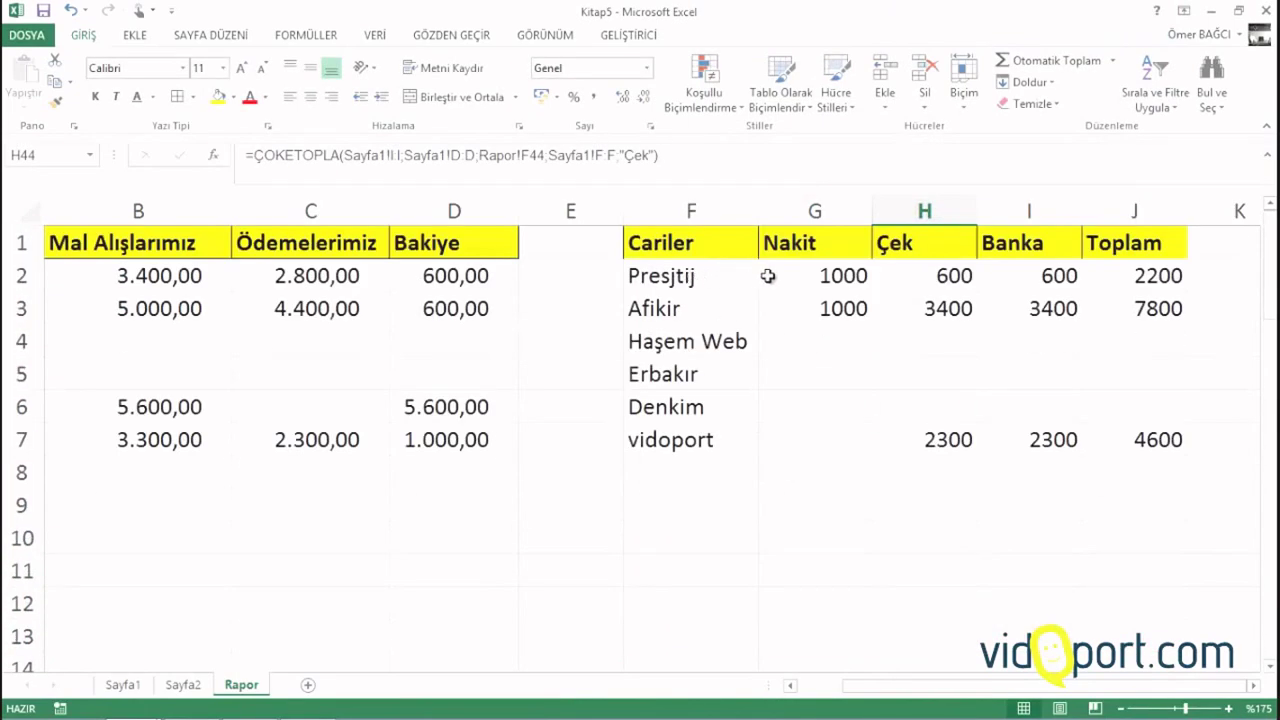
left_click_drag(766, 277, 1140, 457)
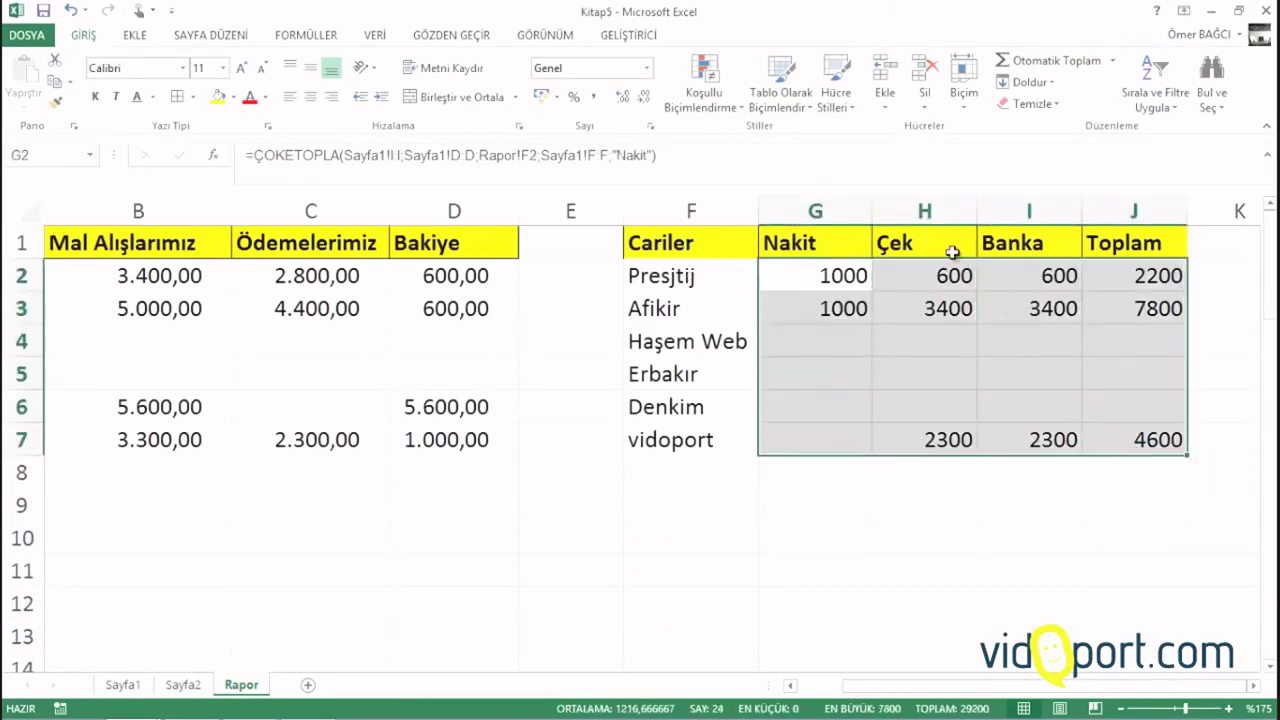
left_click(594, 99)
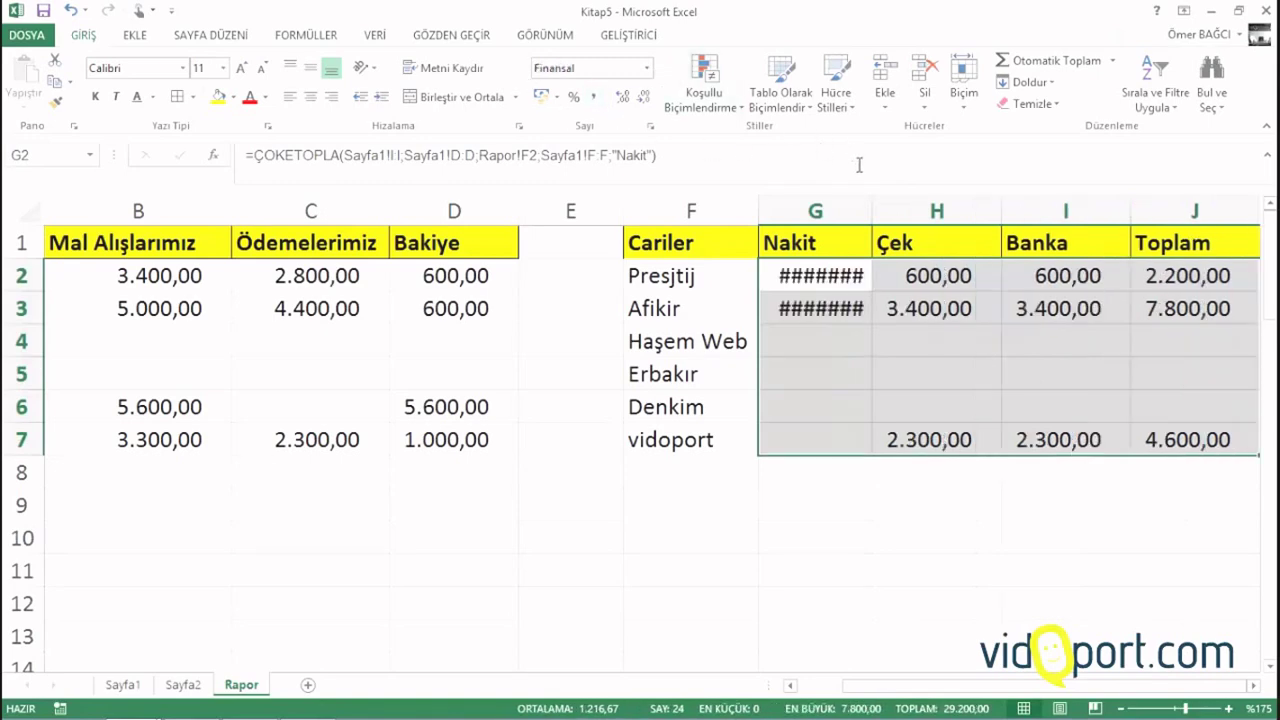
double_click(872, 210)
left_click(563, 345)
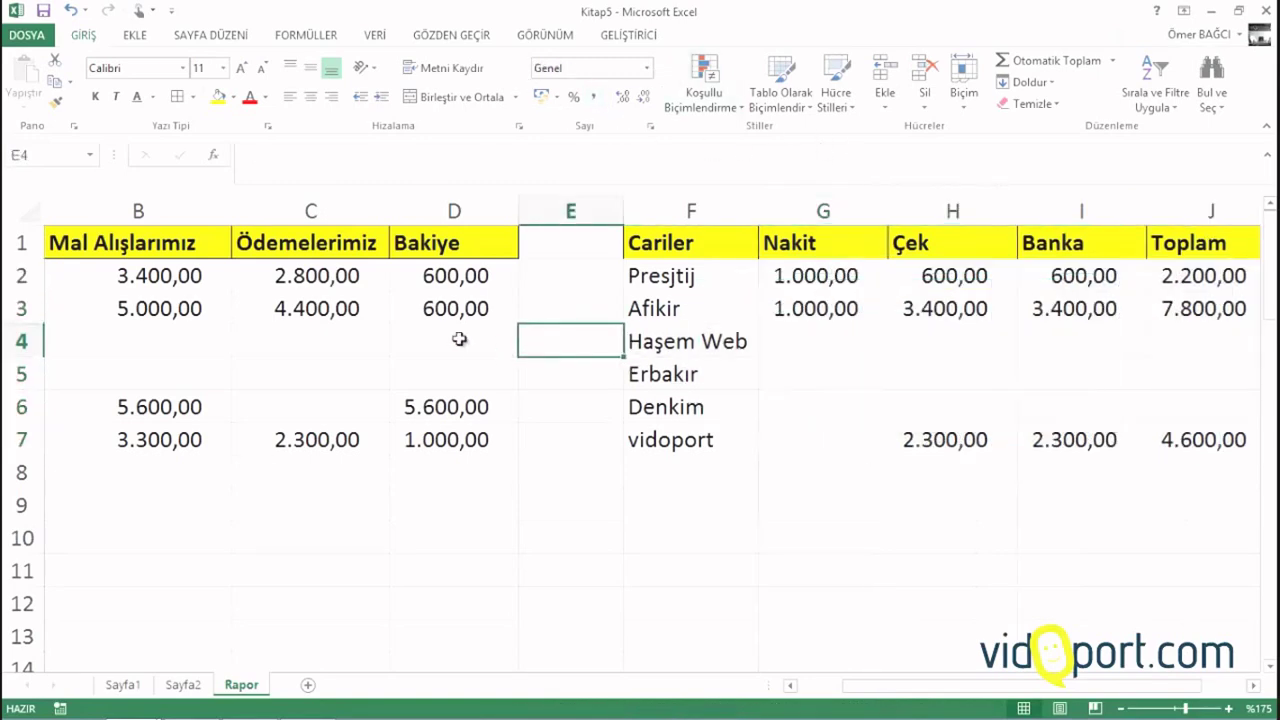
Step: Review the J7 total formula and the ÇOKETOPLA formula in B2 on the Rapor sheet
scroll(295, 322, "down", 3)
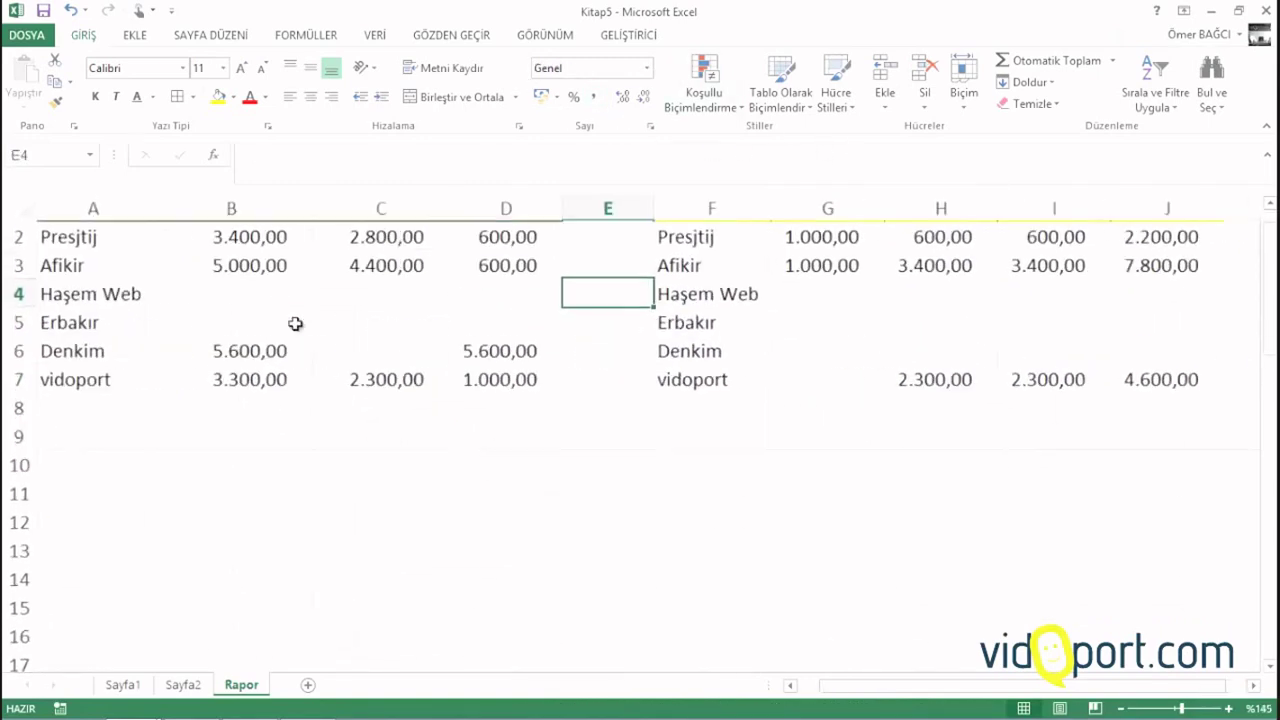
scroll(100, 360, "up", 1)
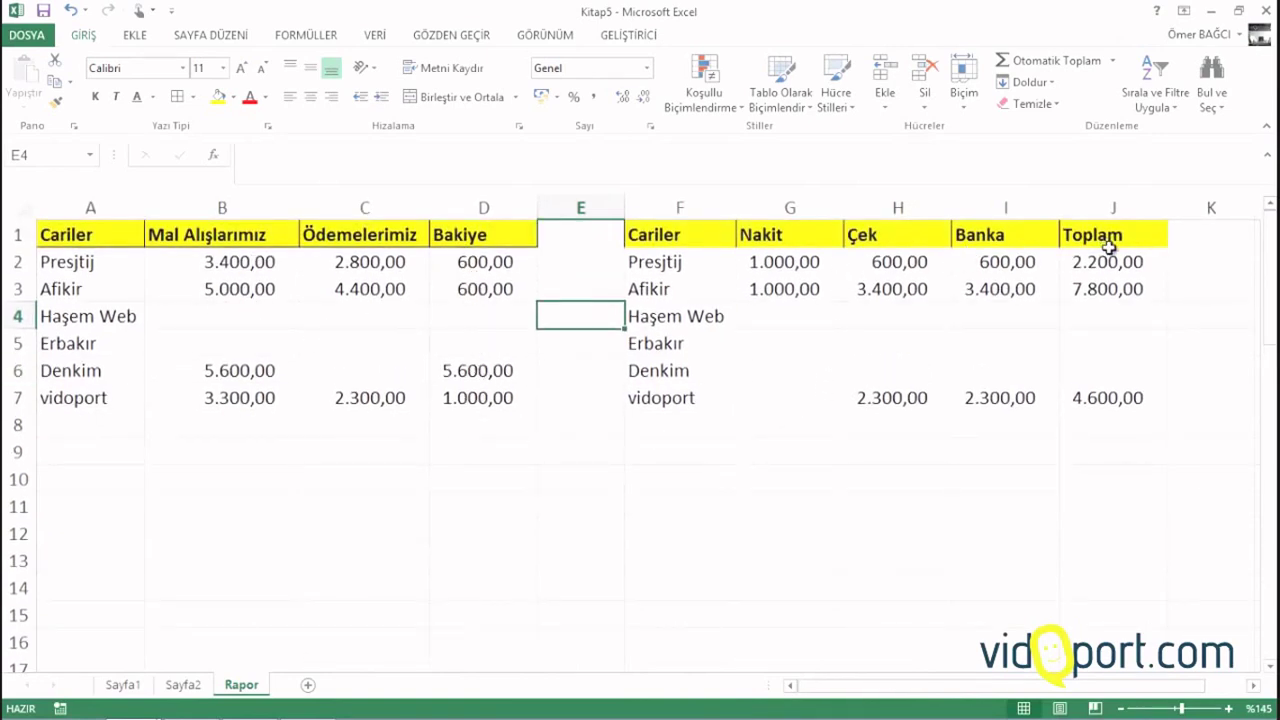
left_click(1124, 386)
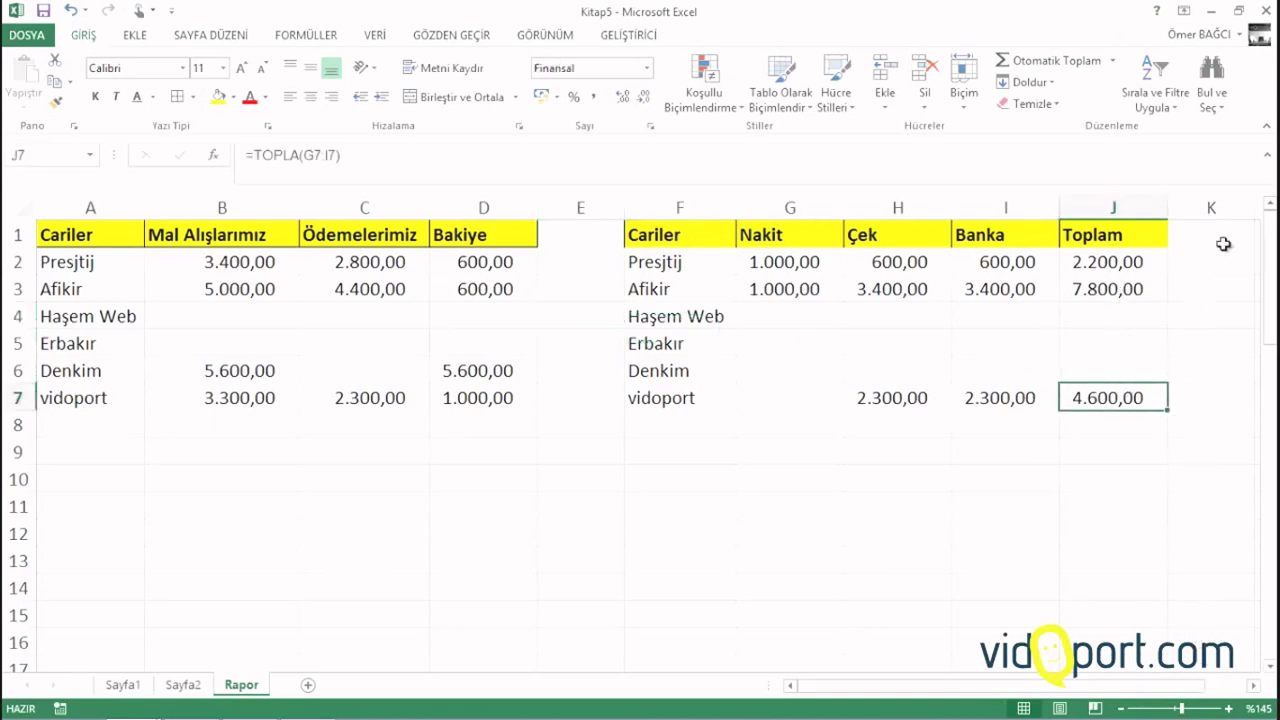
left_click(238, 263)
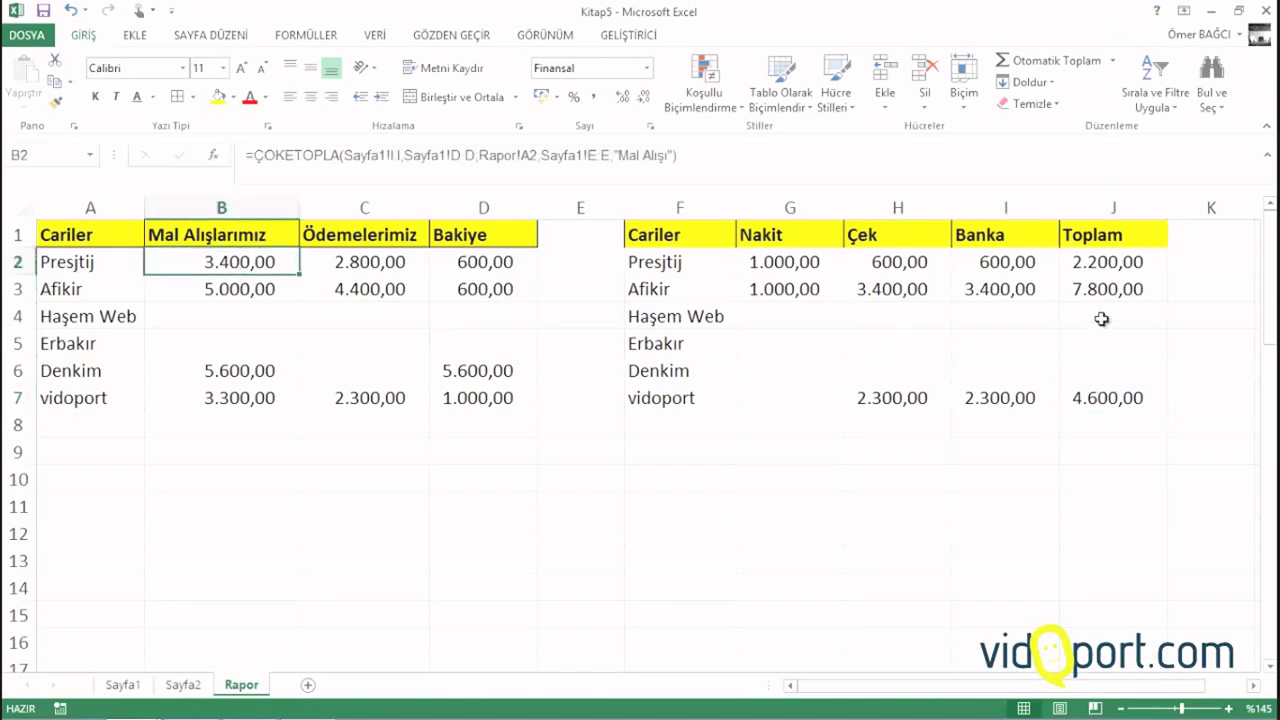
left_click_drag(1226, 240, 1223, 349)
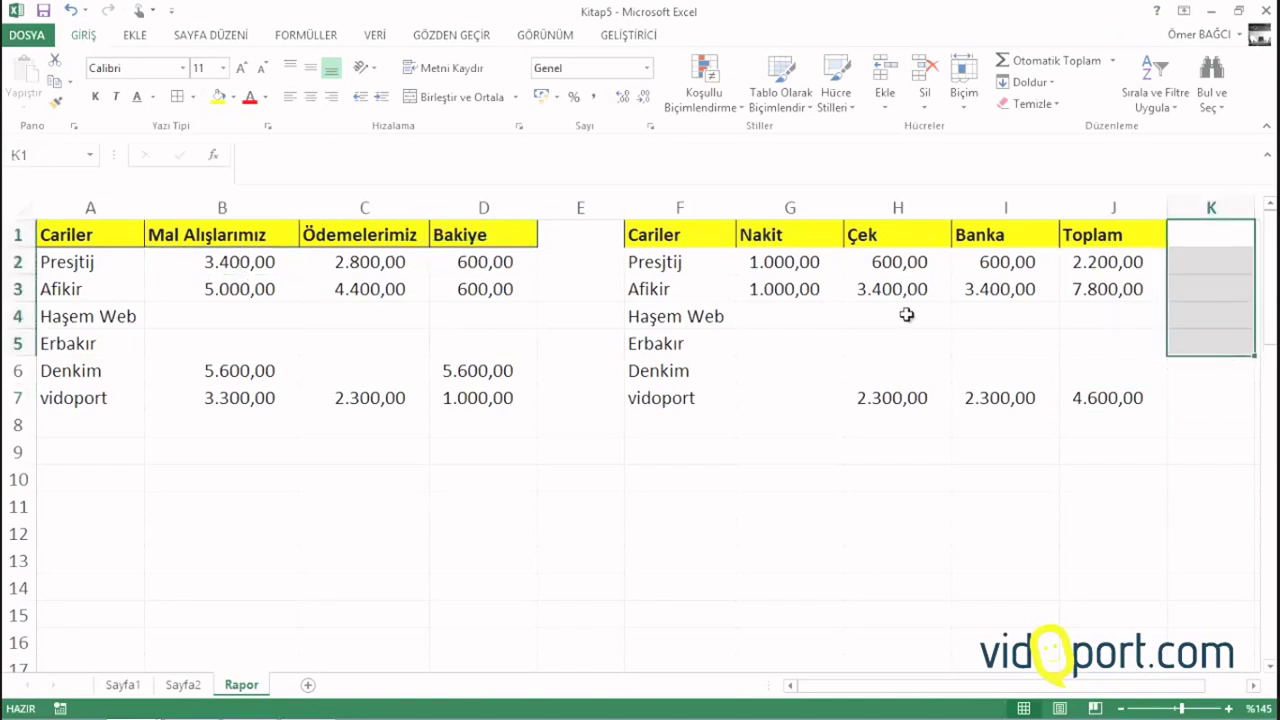
Step: Trace B2's formula to the column B purchase amounts, then move to the empty Sayfa1 sheet
left_click(690, 286)
left_click(261, 262)
left_click_drag(261, 262, 257, 369)
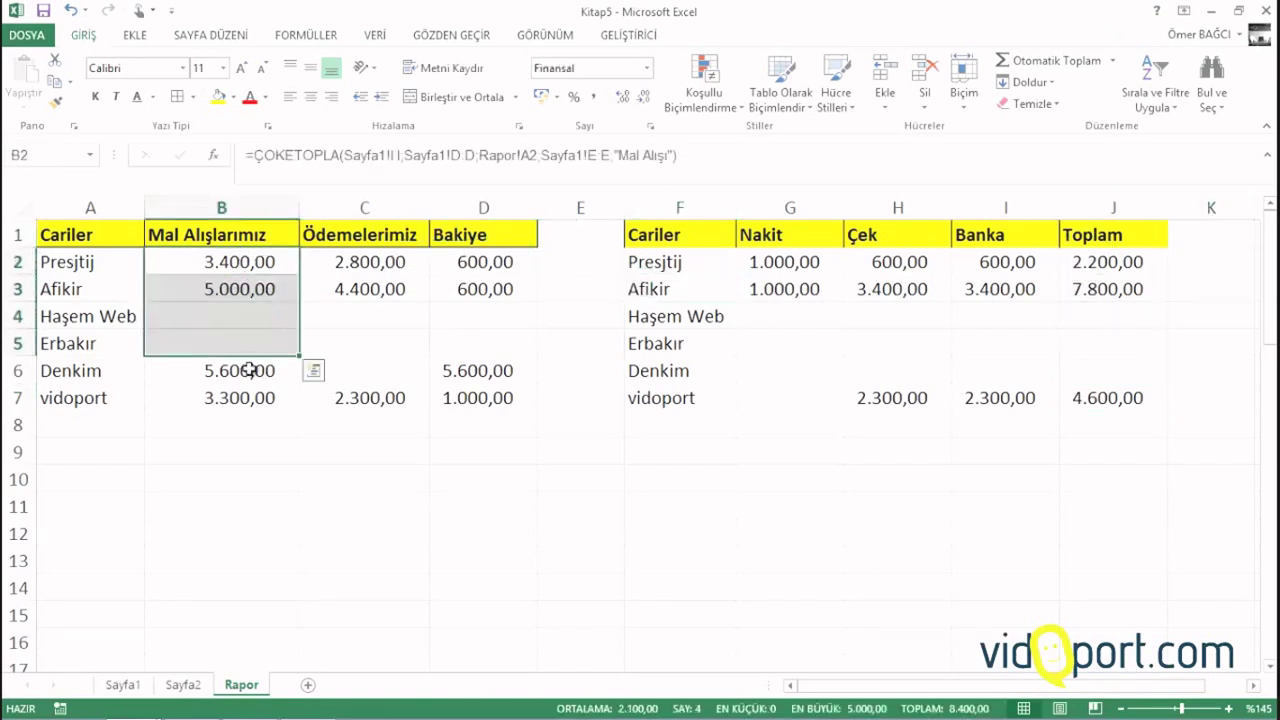
left_click(257, 369)
left_click(120, 684)
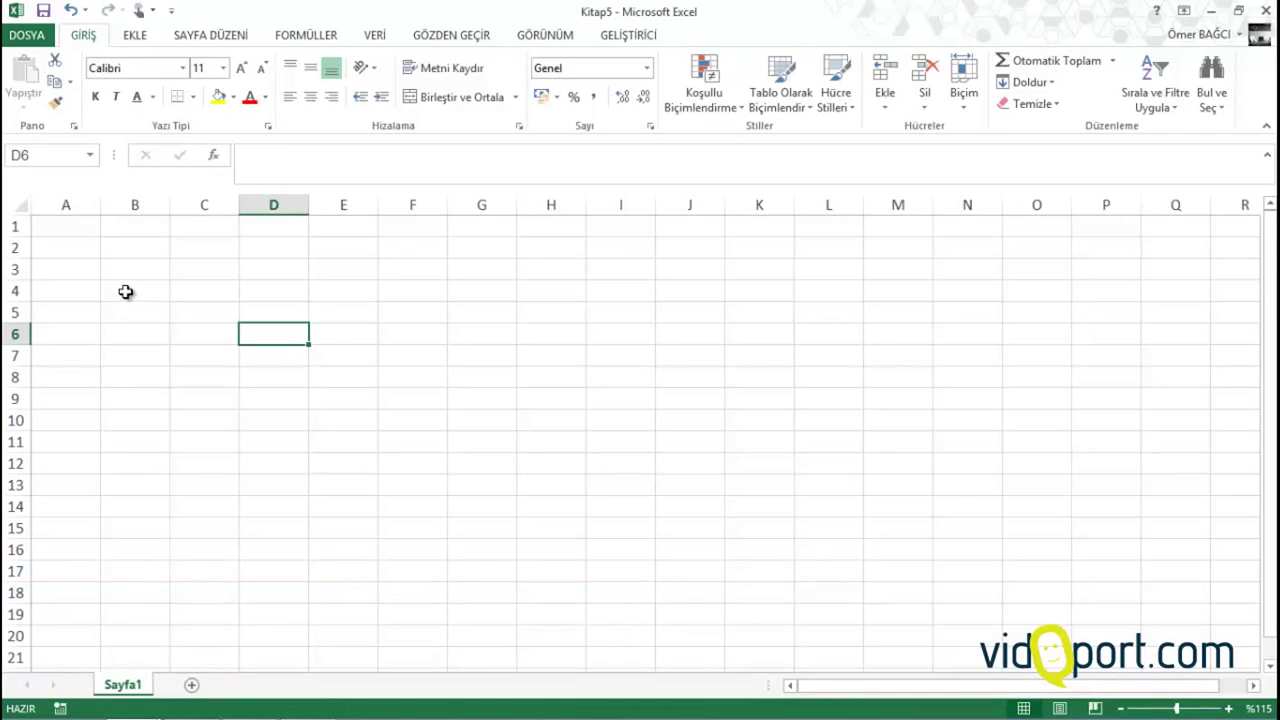
Step: Add a Sayfa2 sheet and enter the header Cariler in A2
left_click(192, 686)
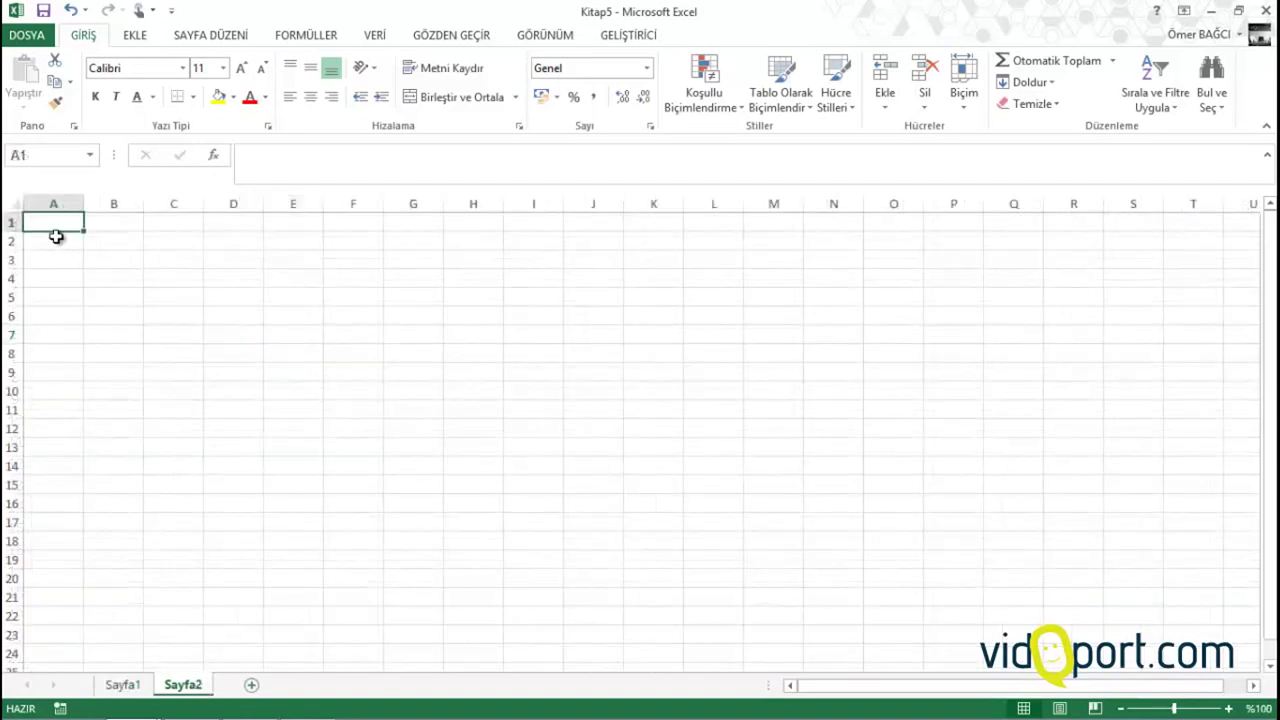
left_click(54, 239)
scroll(57, 236, "up", 5)
scroll(57, 236, "up", 4)
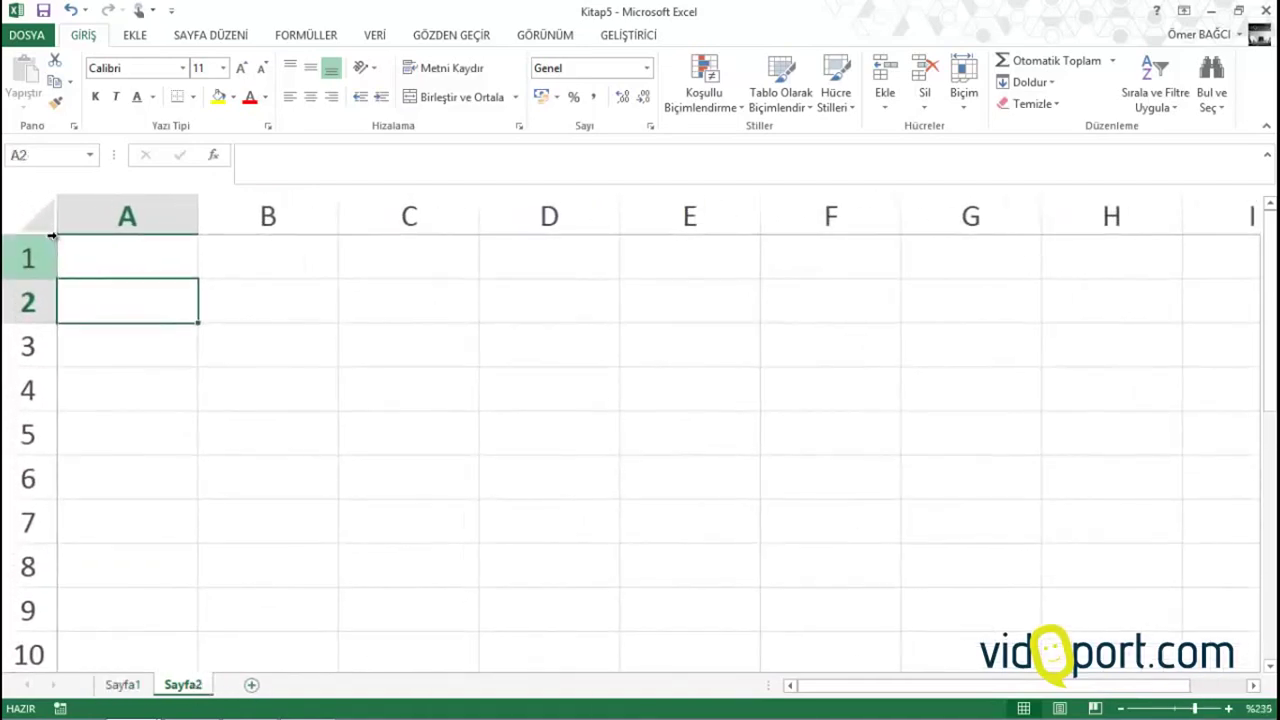
type("Cariler")
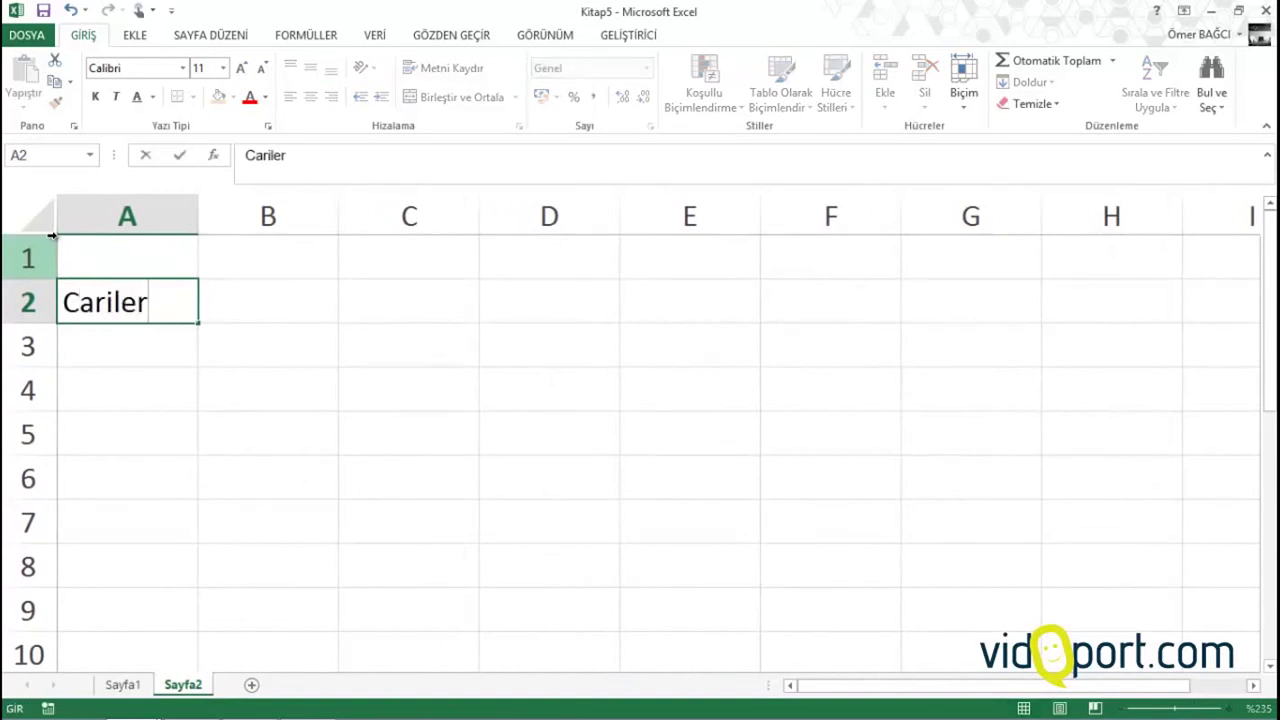
key("Return")
Step: List Presjtij, Afikir, Haşem Web, Erbakır and Denkim in A3:A7 below Cariler
type("Pres")
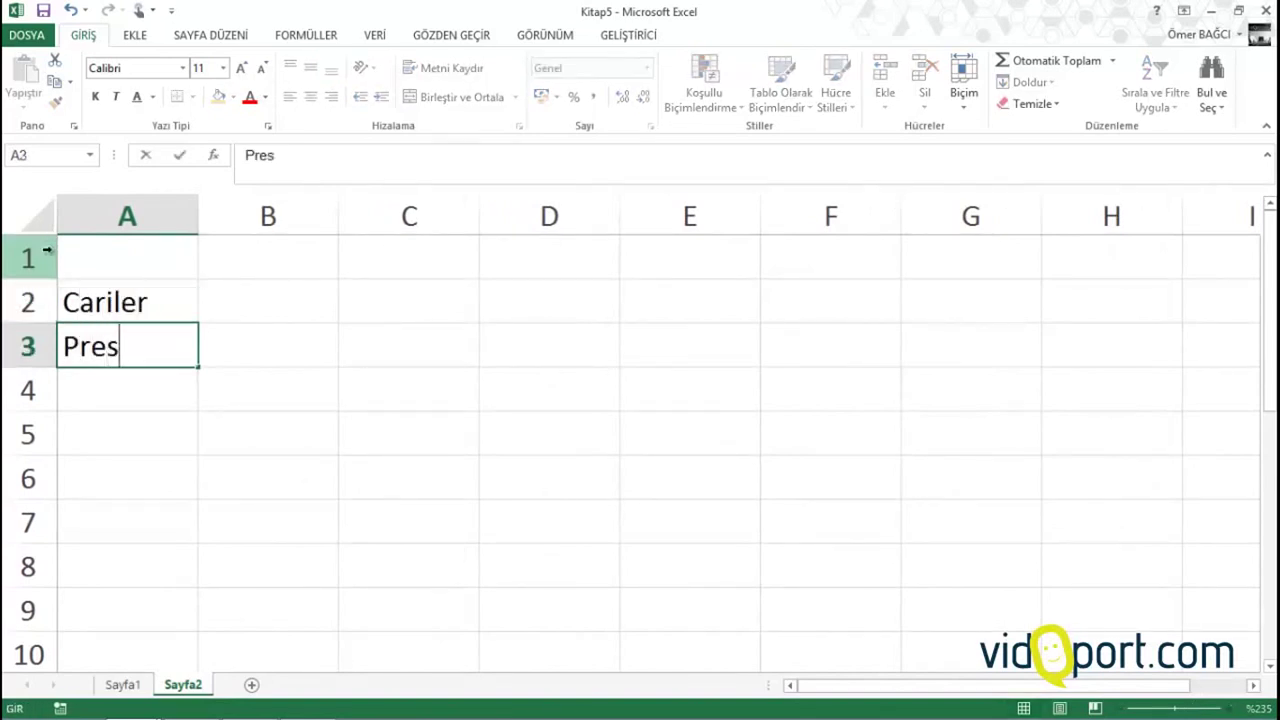
type("jtij")
key("Return")
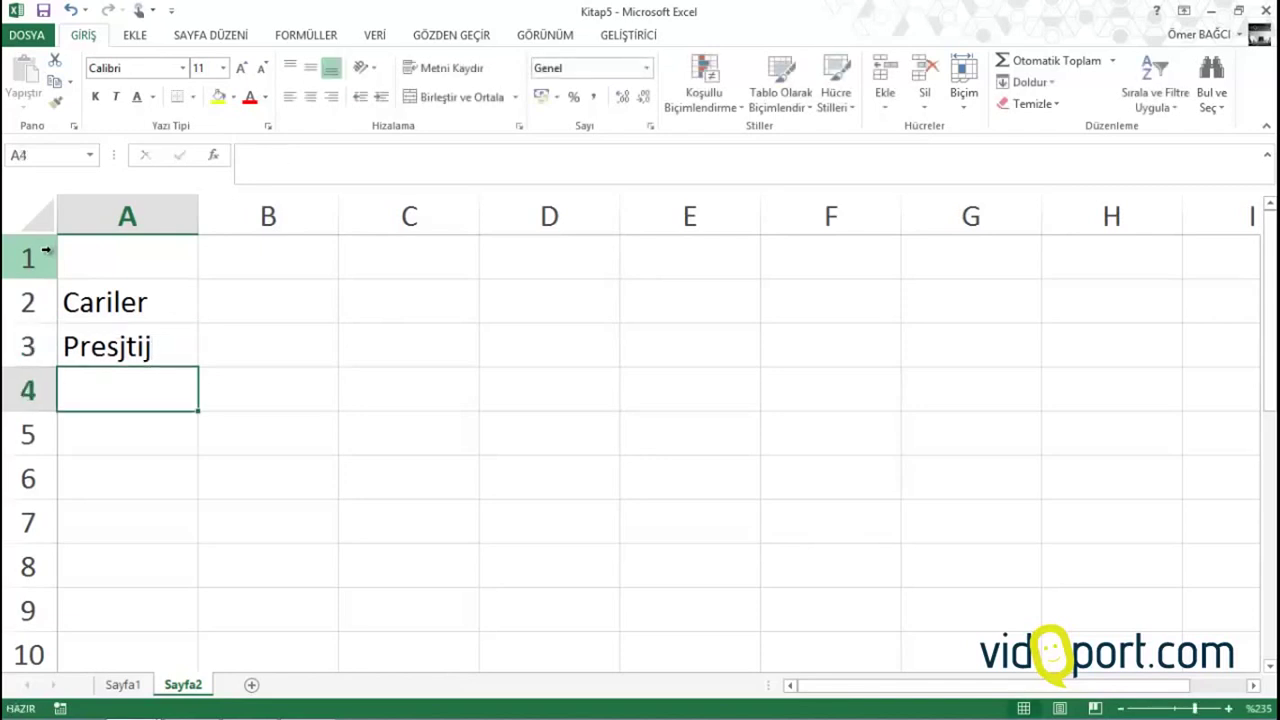
type("Afikir")
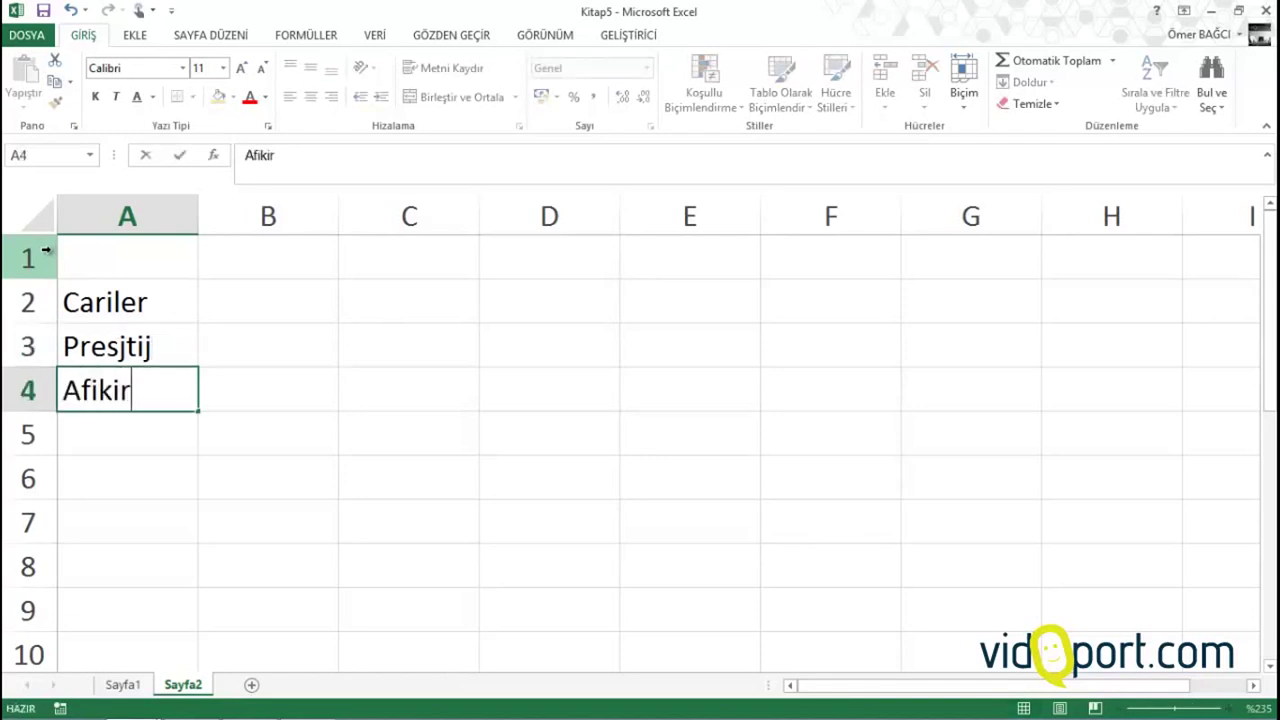
key("Return")
type("W")
key("BackSpace")
type("Haş")
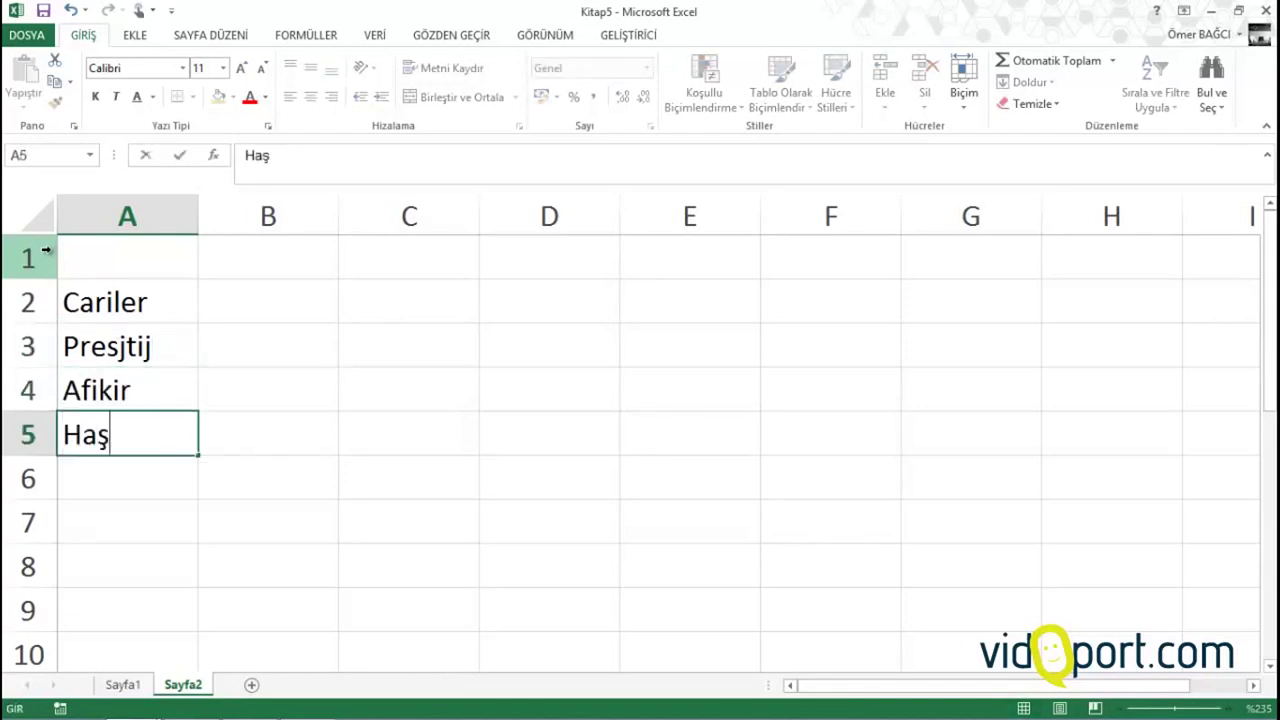
type("em Web")
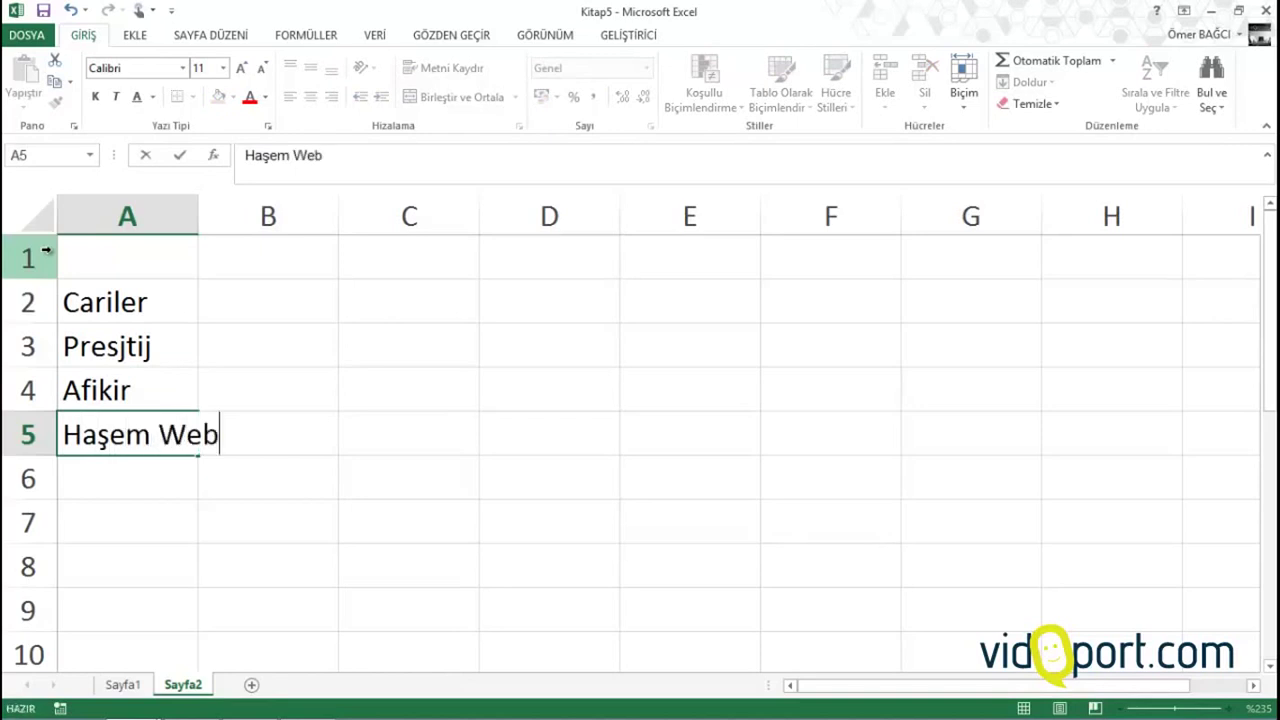
key("Return")
type("Erbakır")
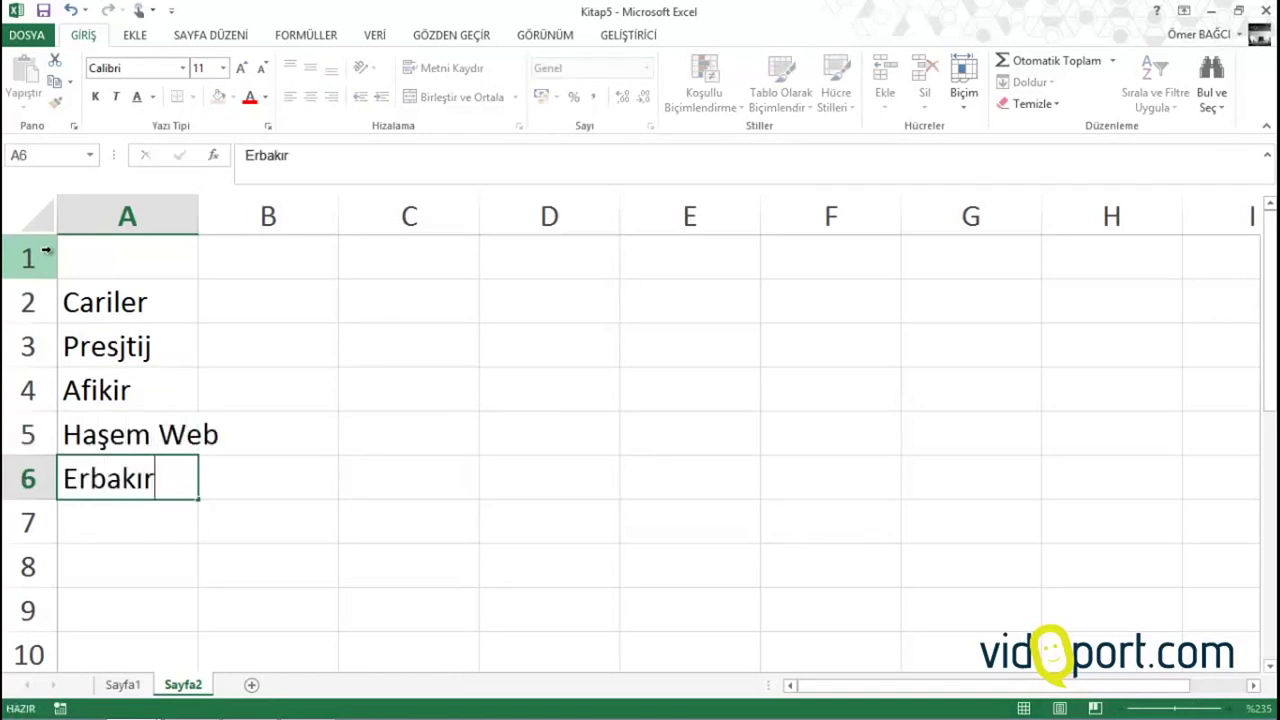
key("Return")
type("Denki")
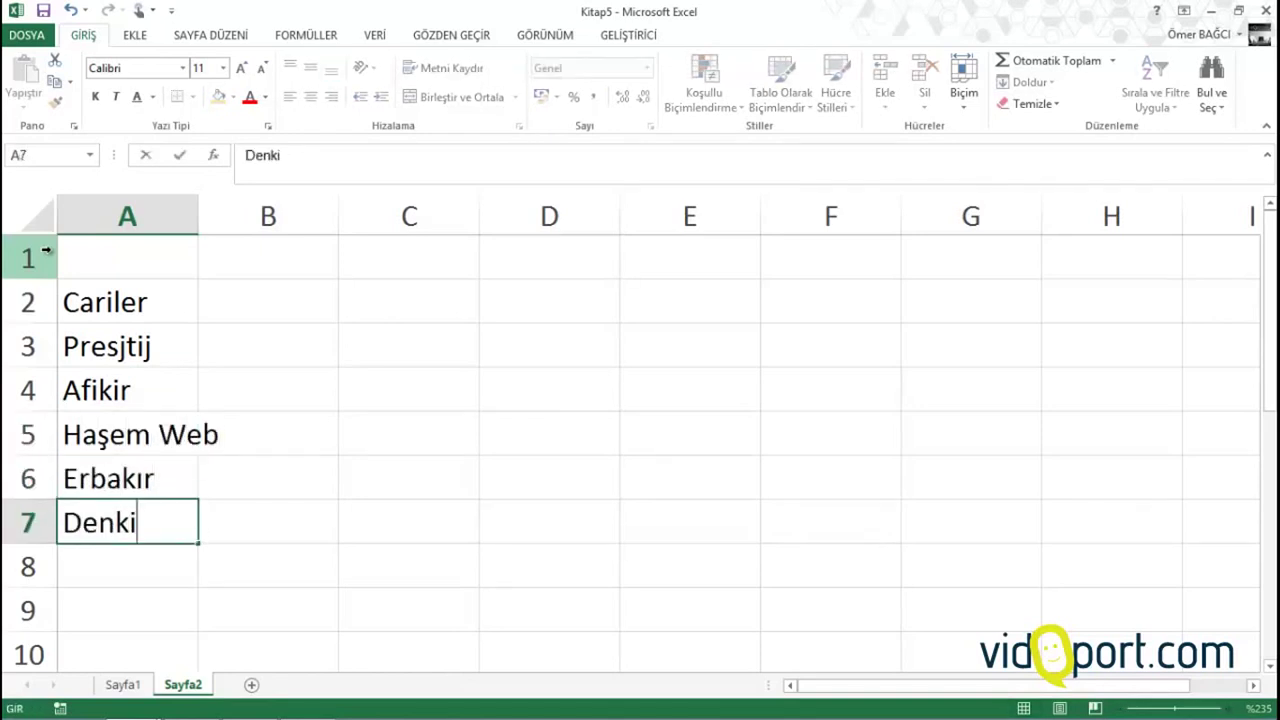
type("m")
key("Return")
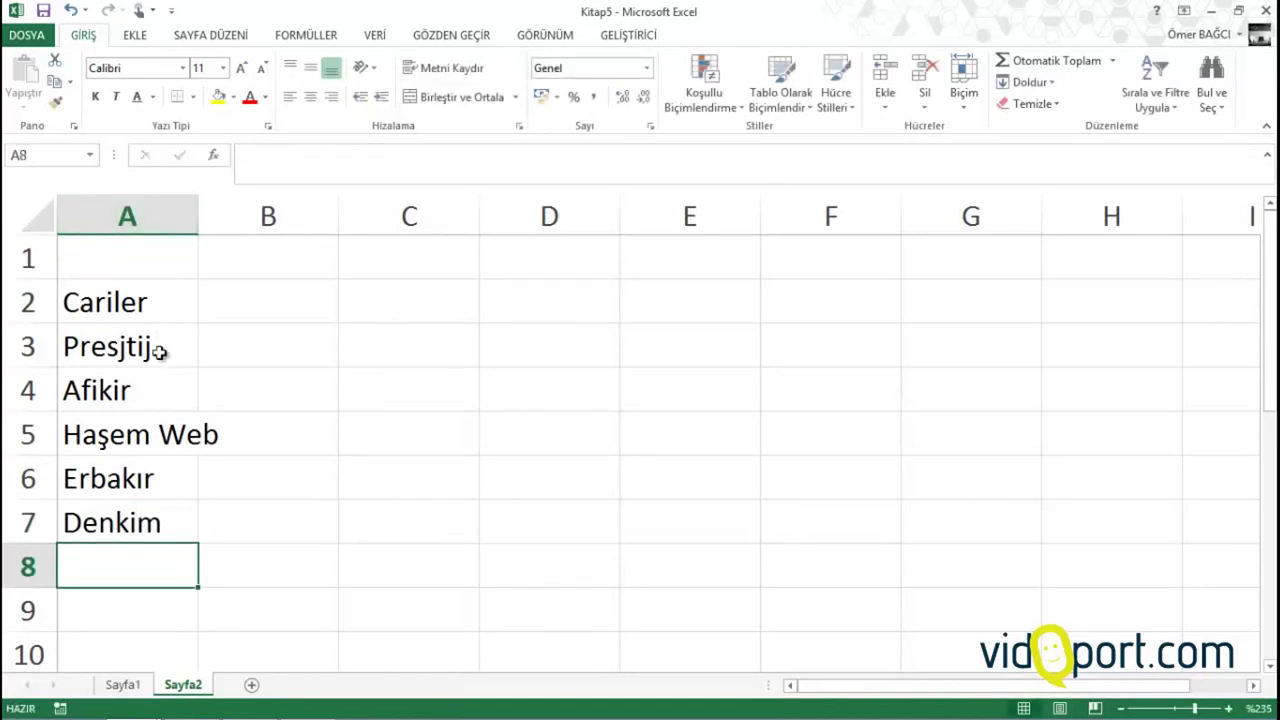
Step: On Sayfa1, enter headers YIL, AY, Tarih and Cari in A2:D2
left_click(123, 684)
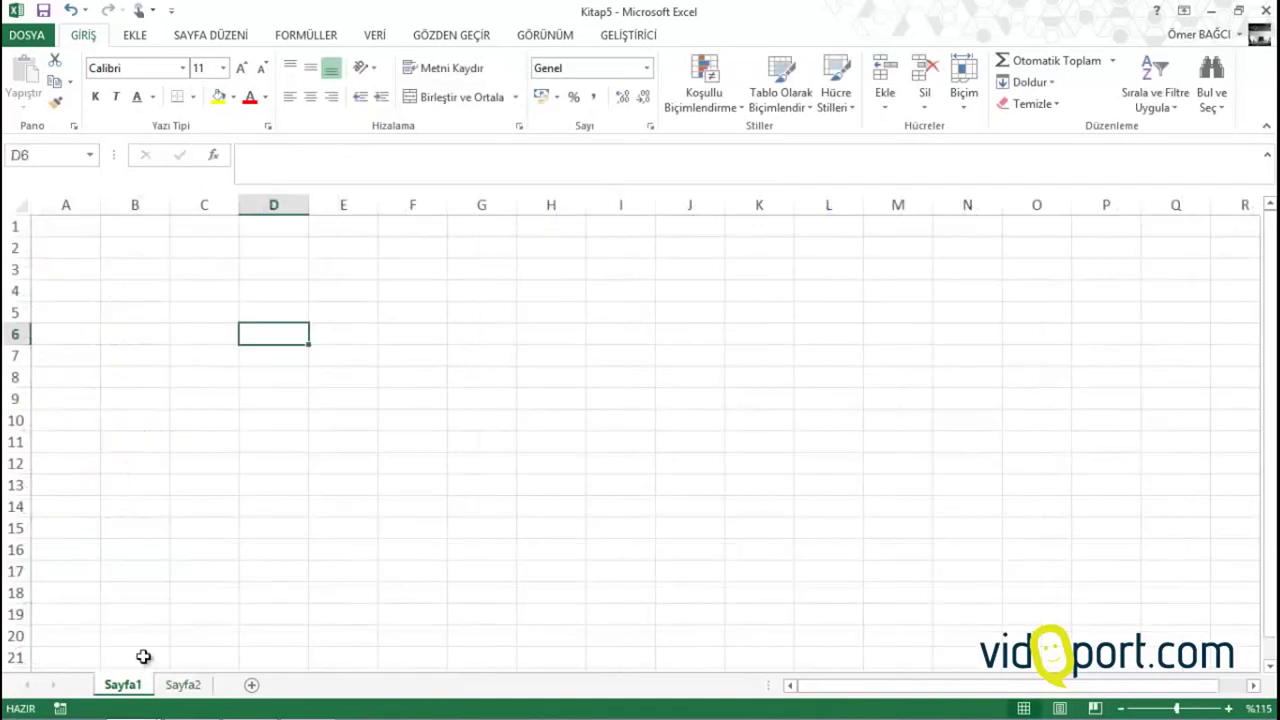
scroll(260, 296, "up", 1)
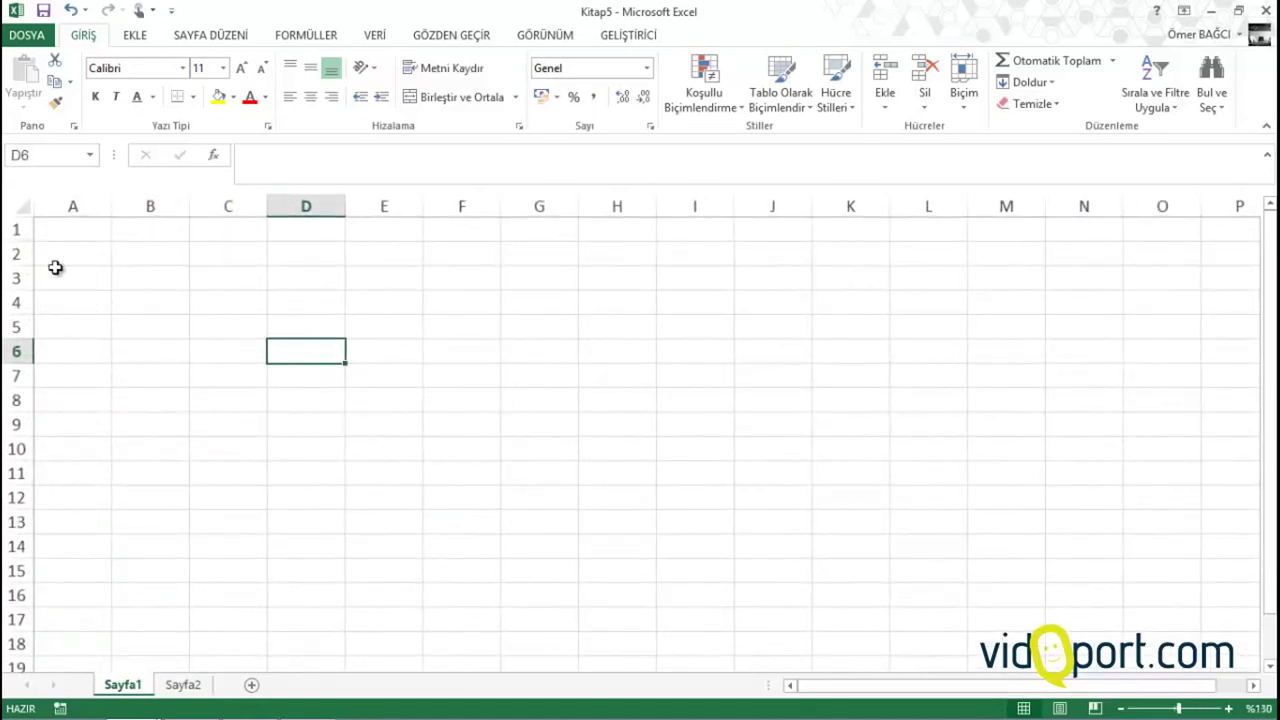
left_click(53, 254)
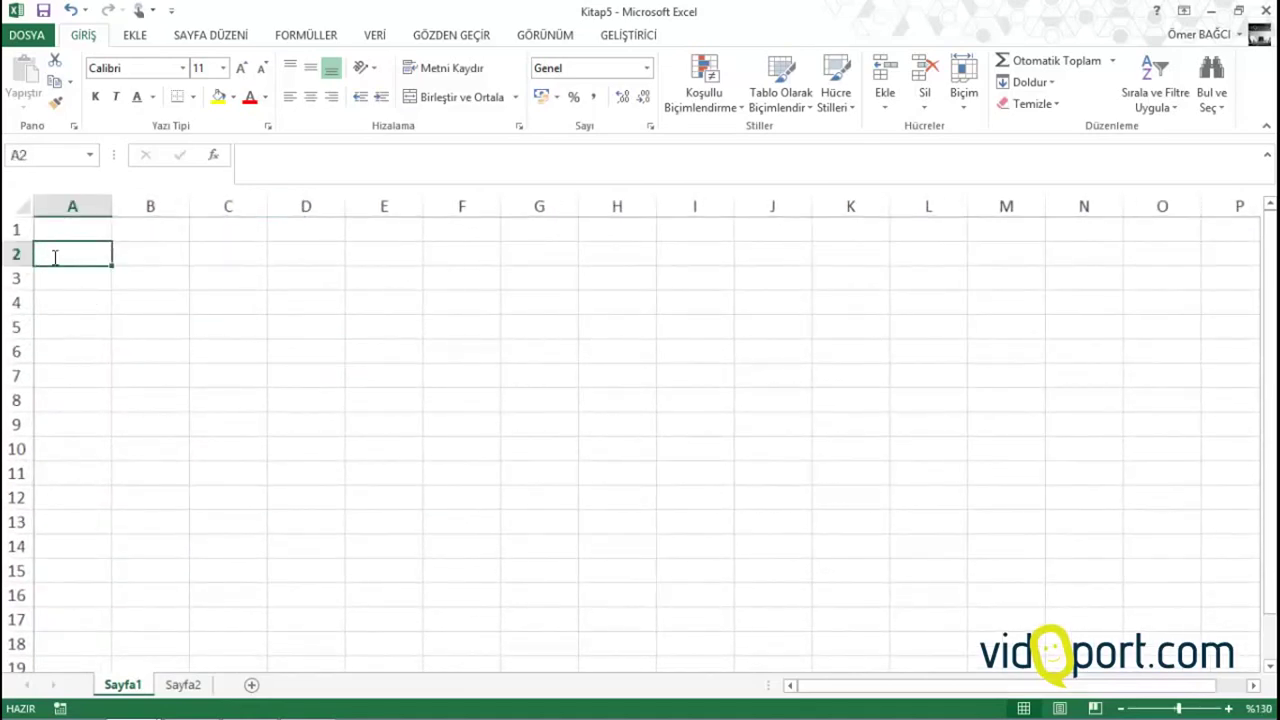
type("Yıl")
key("Tab")
type("A")
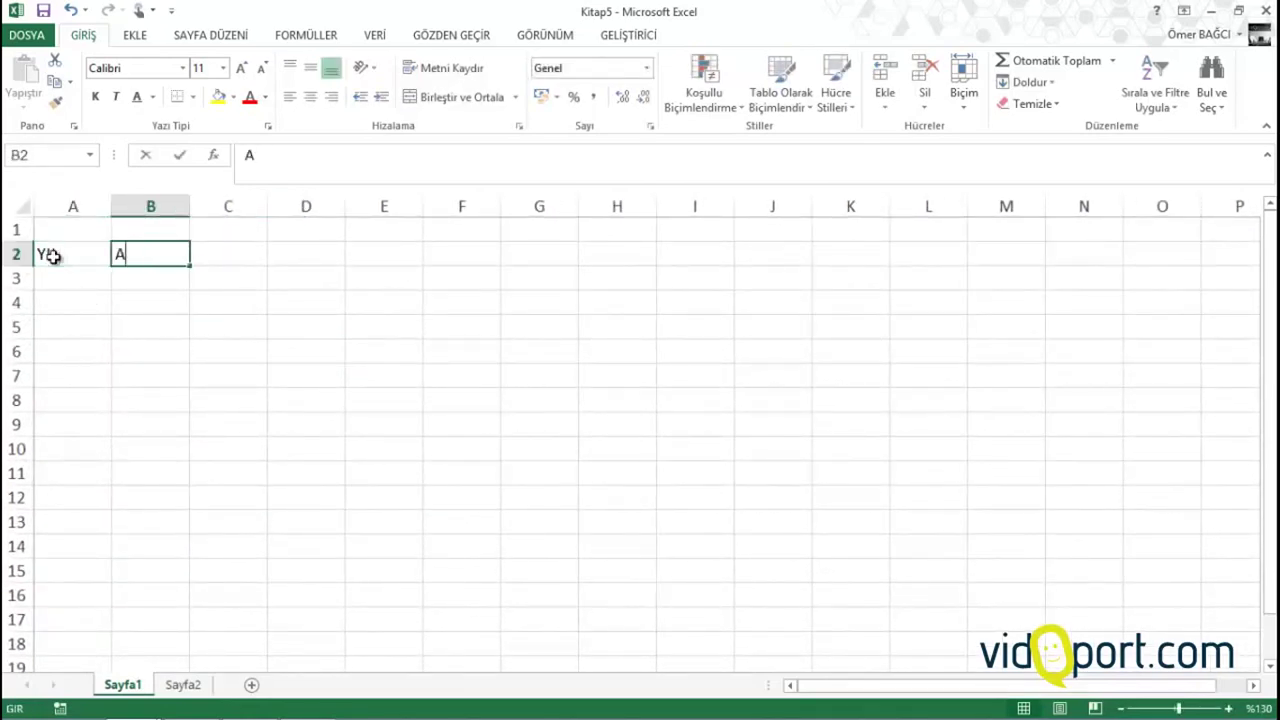
type("Y")
key("Tab")
type("Tari")
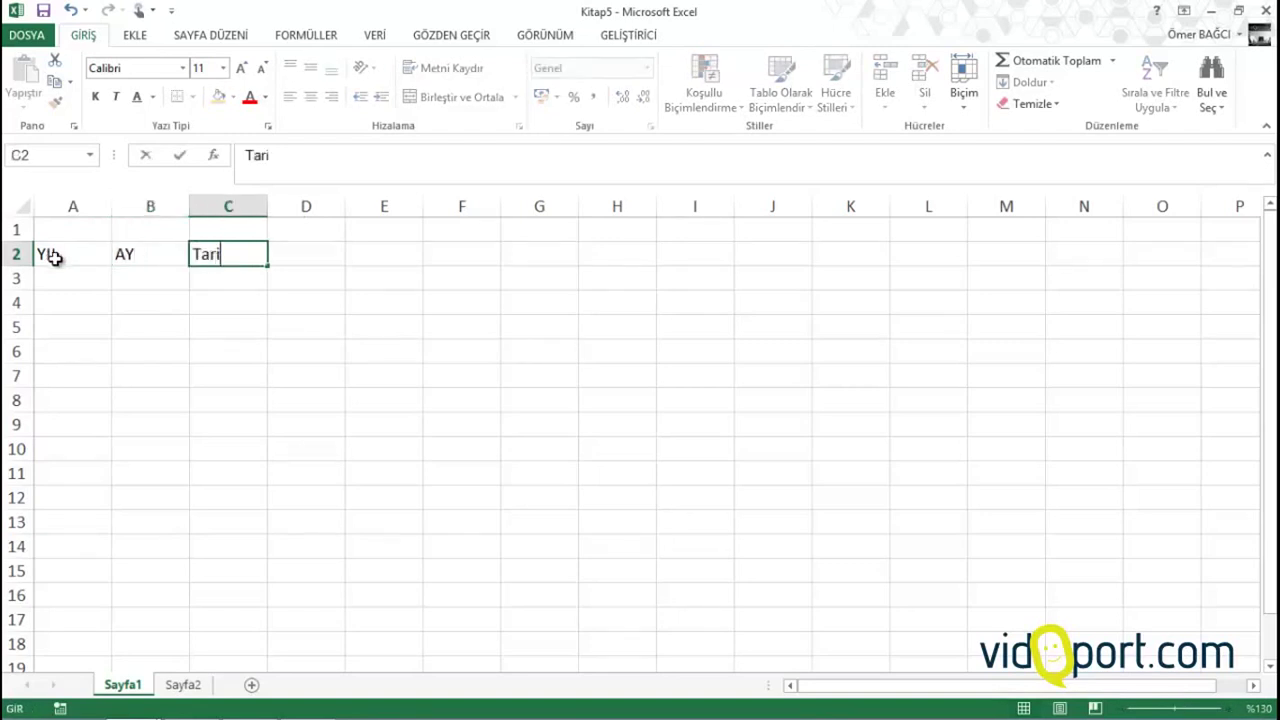
type("h")
key("Tab")
type("Cari")
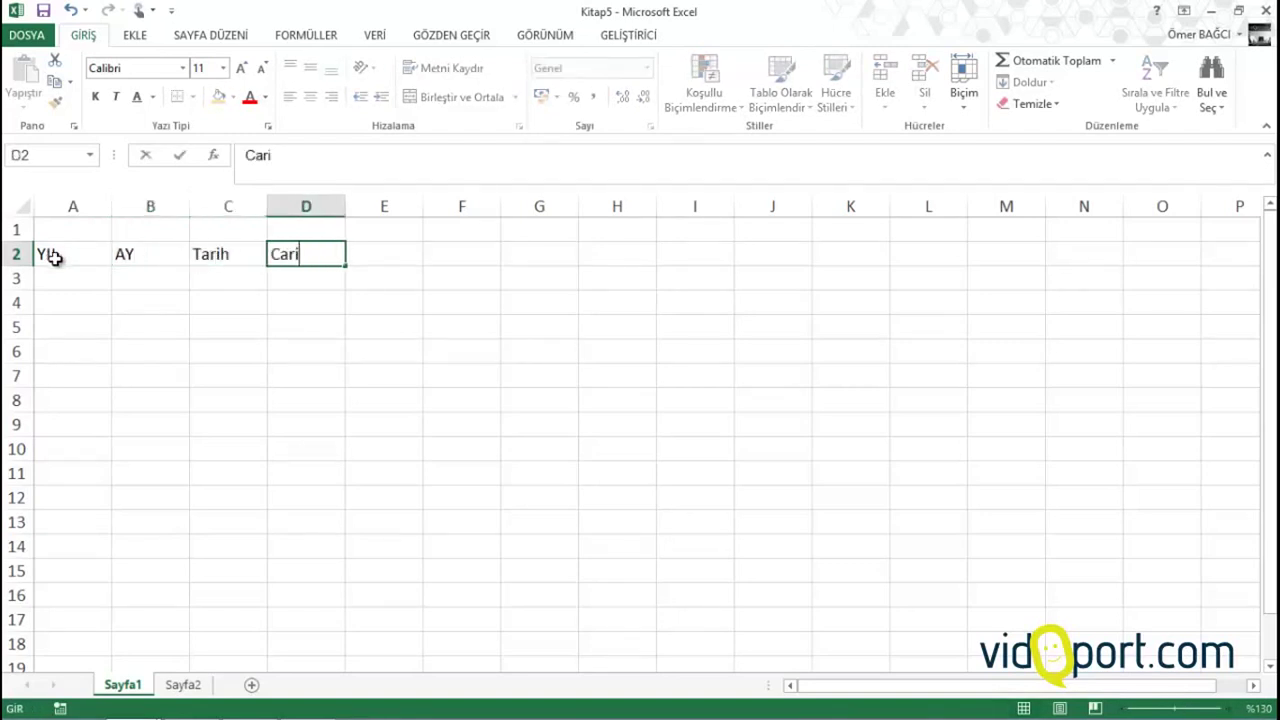
key("Tab")
Step: Continue the header row with Tür, Açıklama-1, Açıklama-2, Açıklama-3 and Tutar in E2:I2
scroll(55, 258, "up", 3)
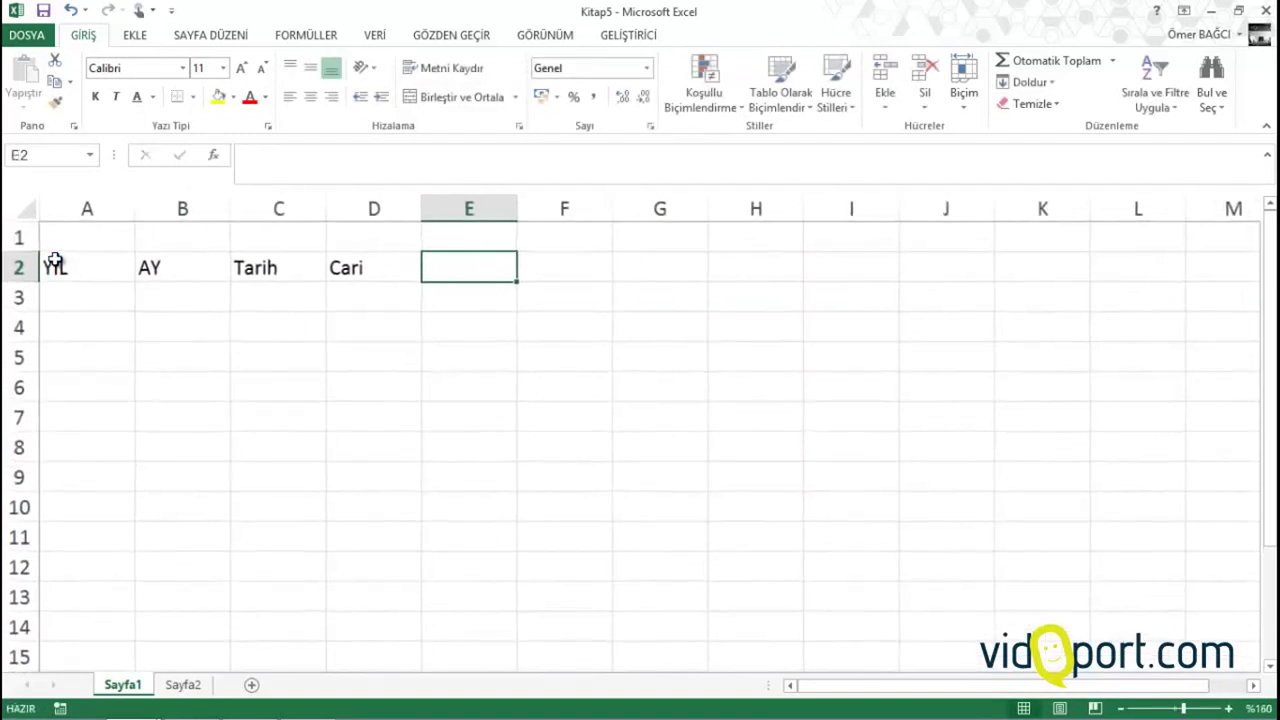
scroll(409, 309, "up", 1)
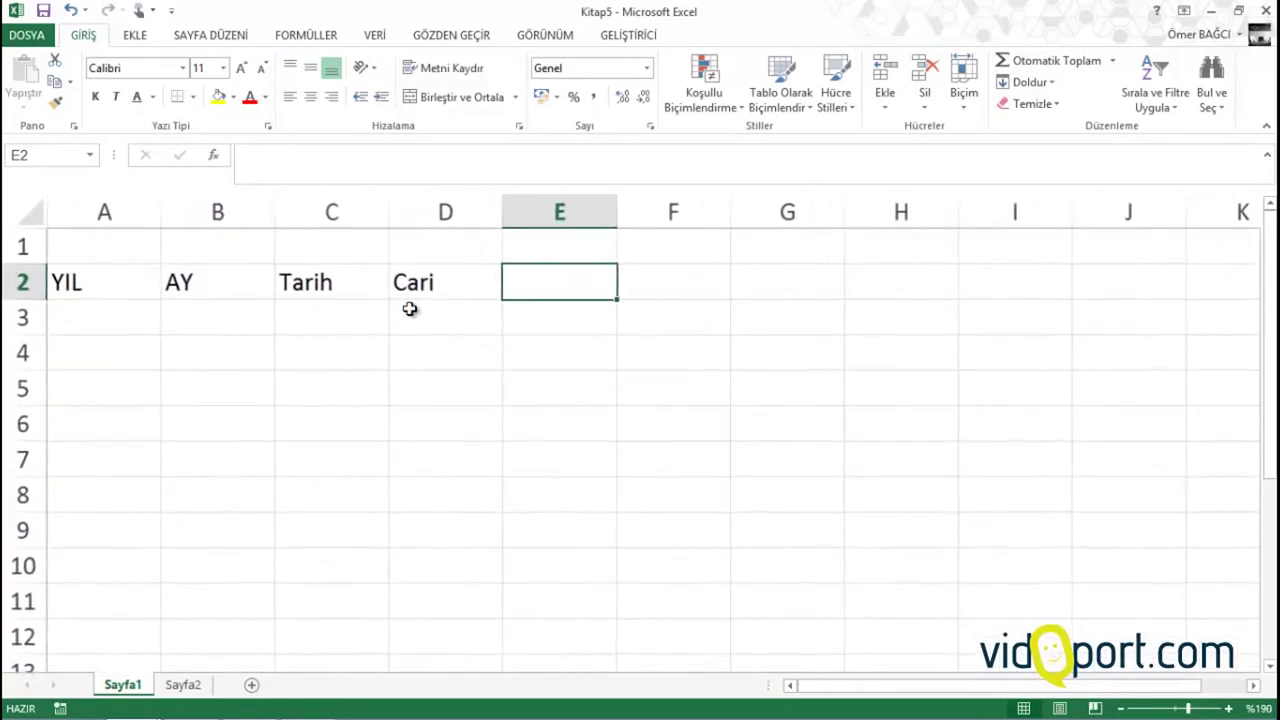
type("Tür")
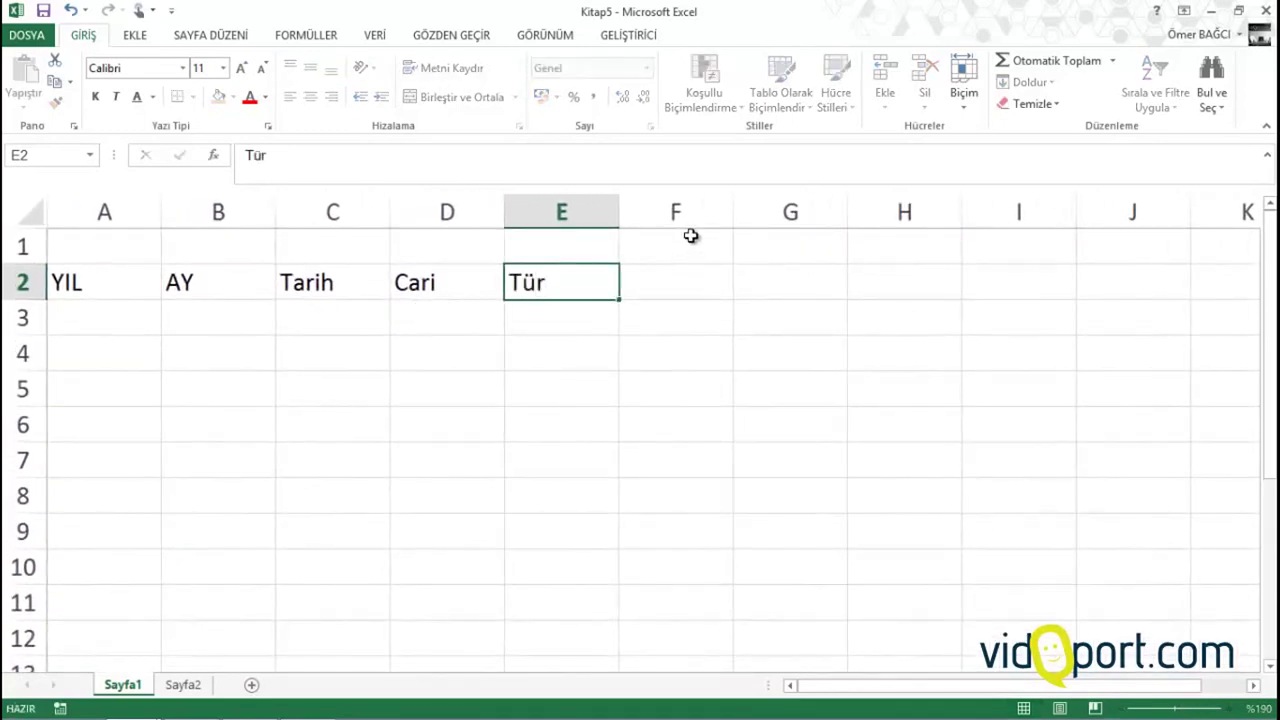
key("Tab")
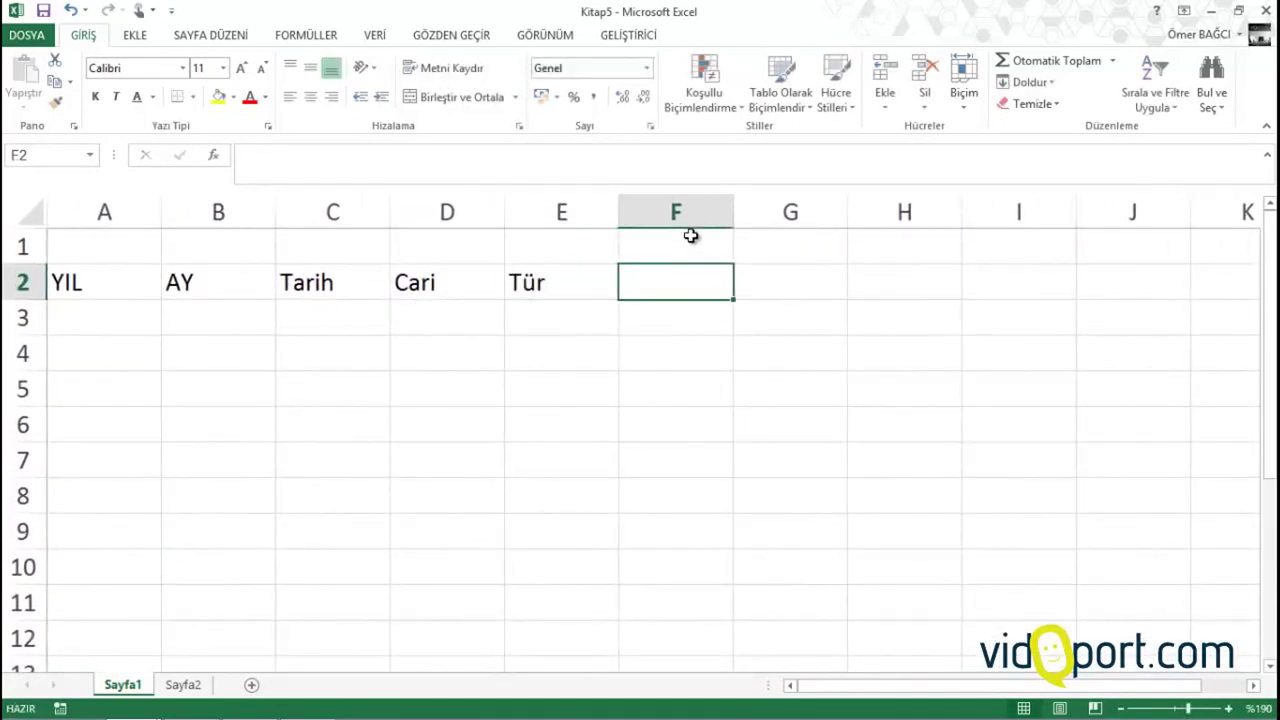
type("Açıklama")
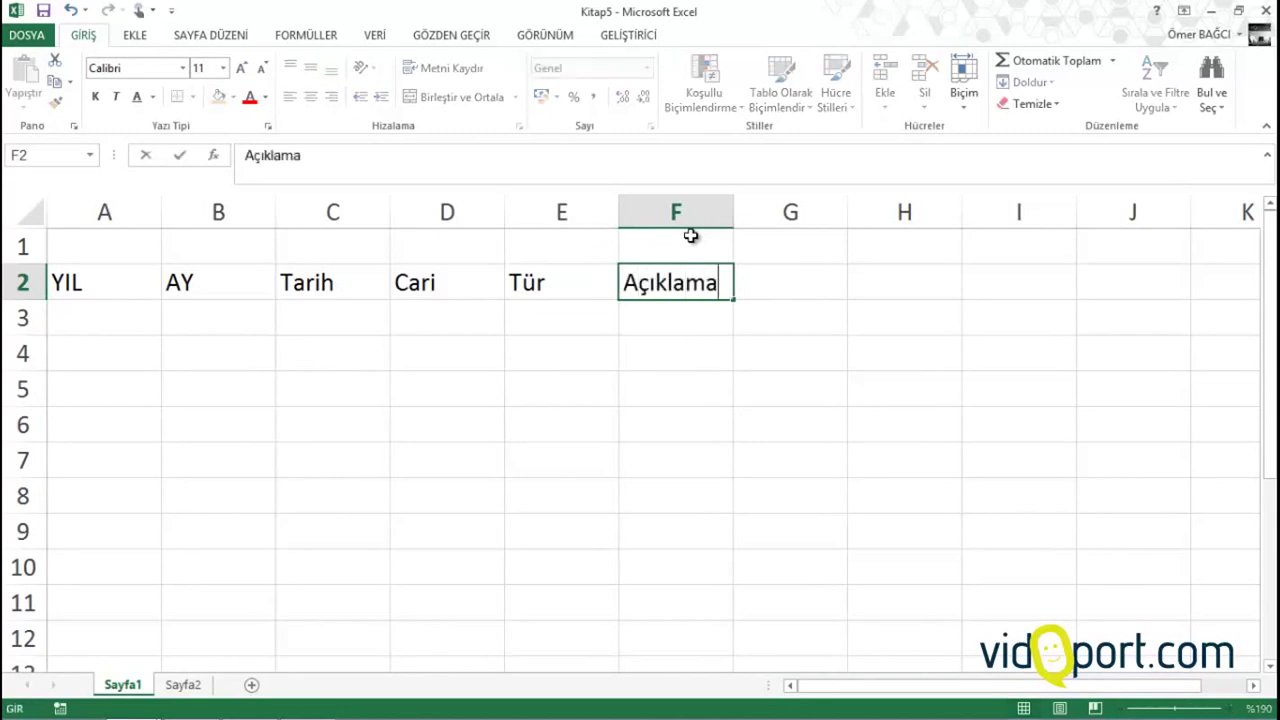
type("-1")
key("Tab")
type("Açıklm")
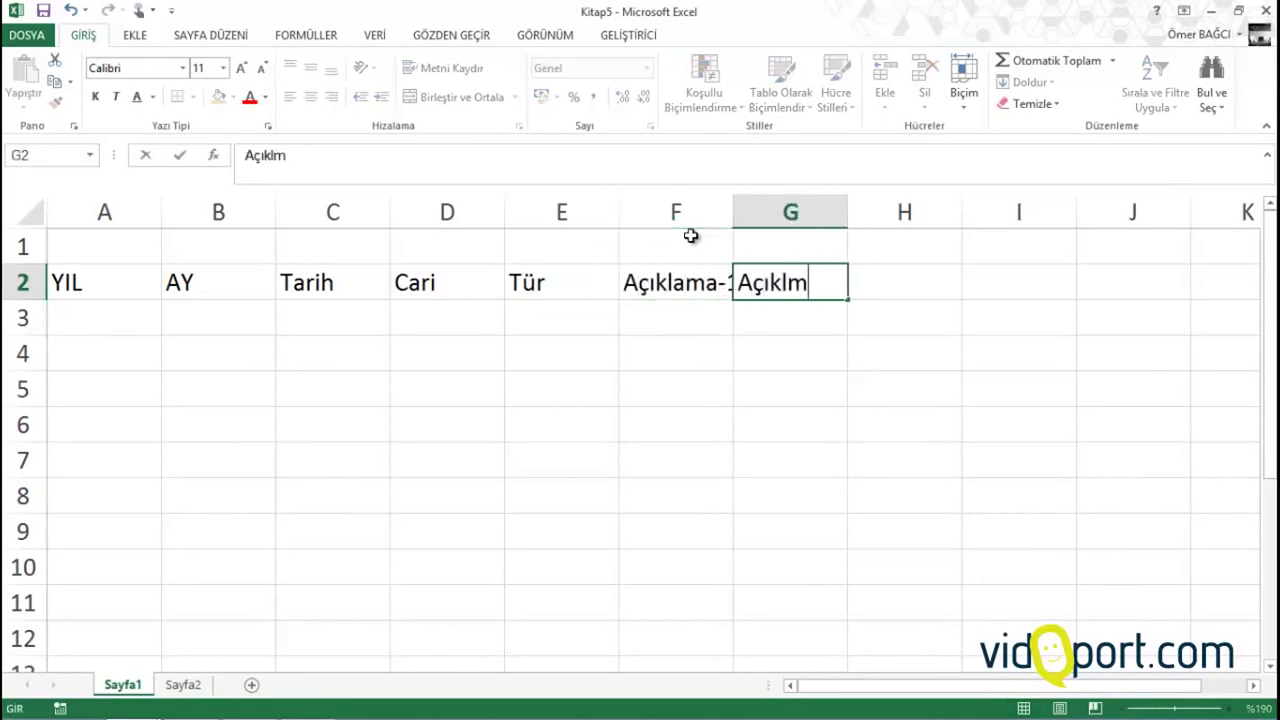
key("BackSpace")
type("ama-2")
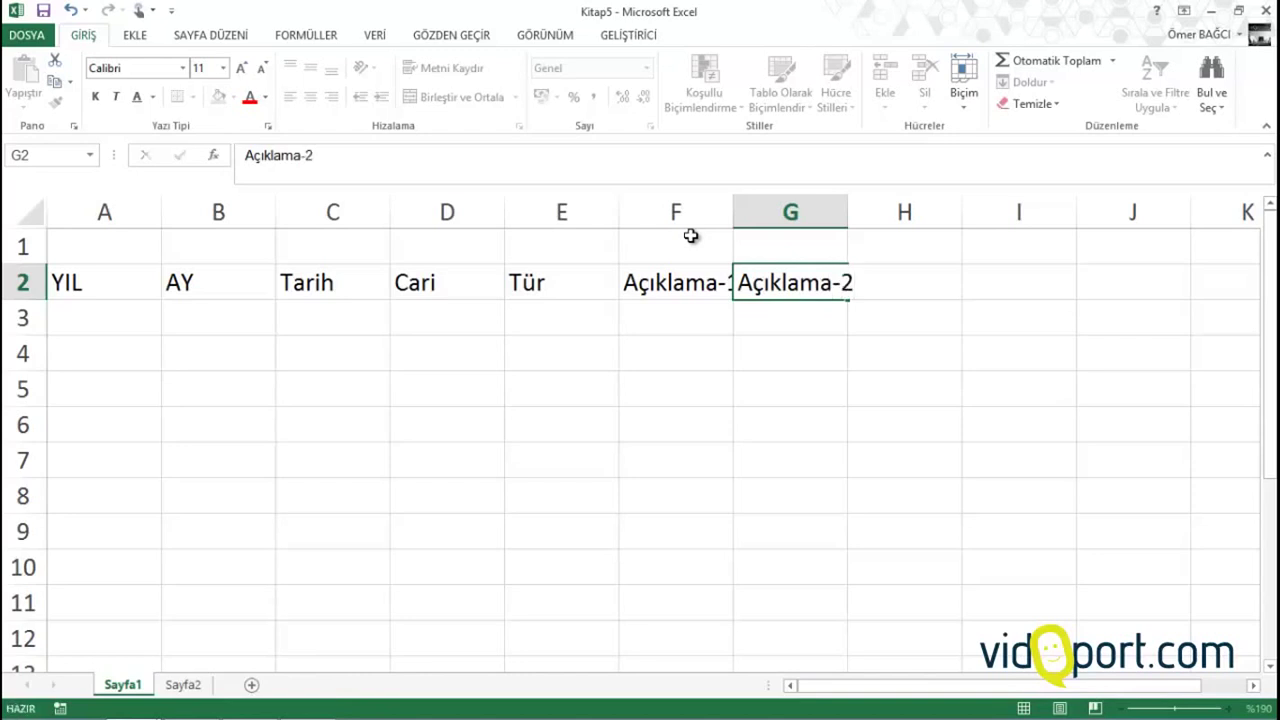
key("Tab")
type("Açıkl")
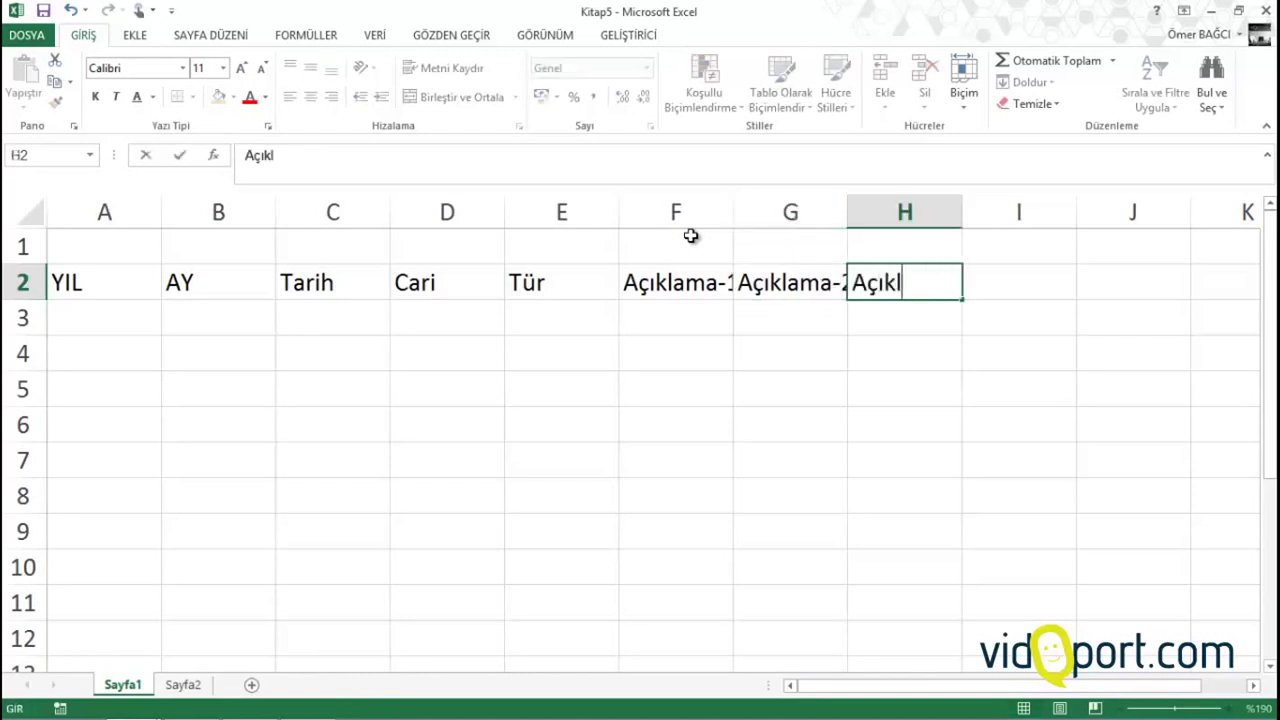
type("ama-")
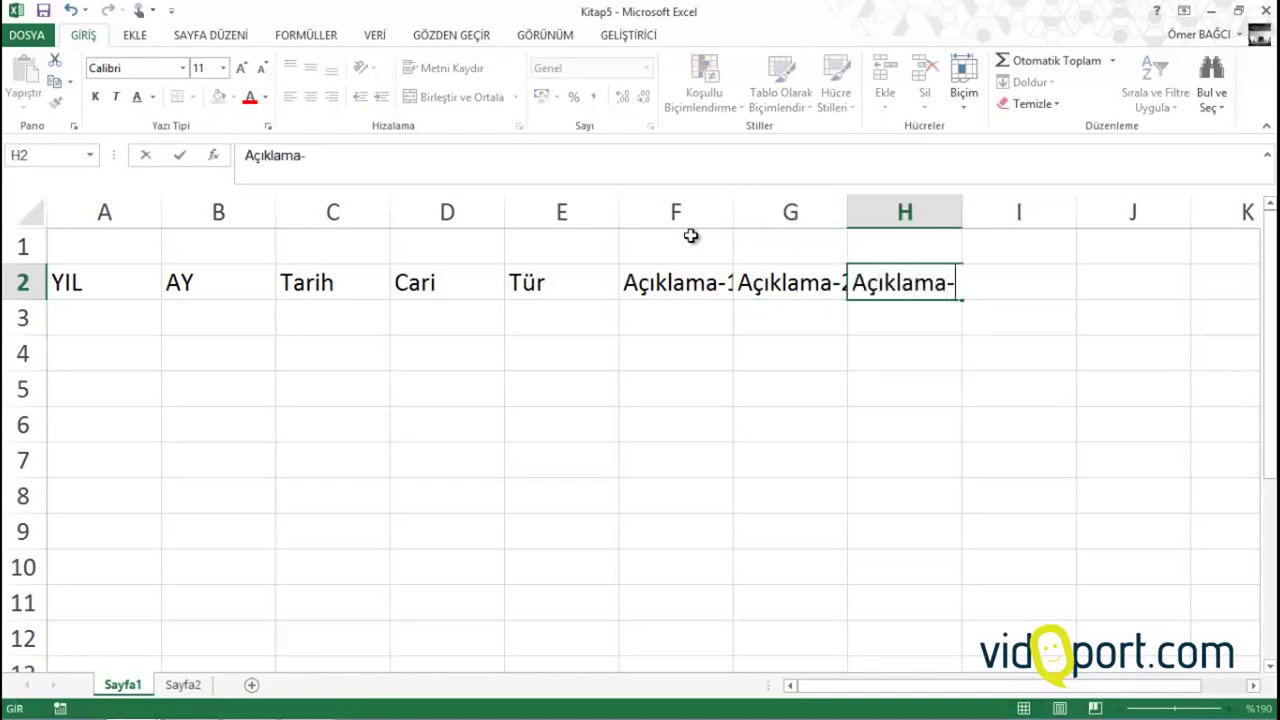
type("3")
key("Tab")
type("Tutar")
key("Return")
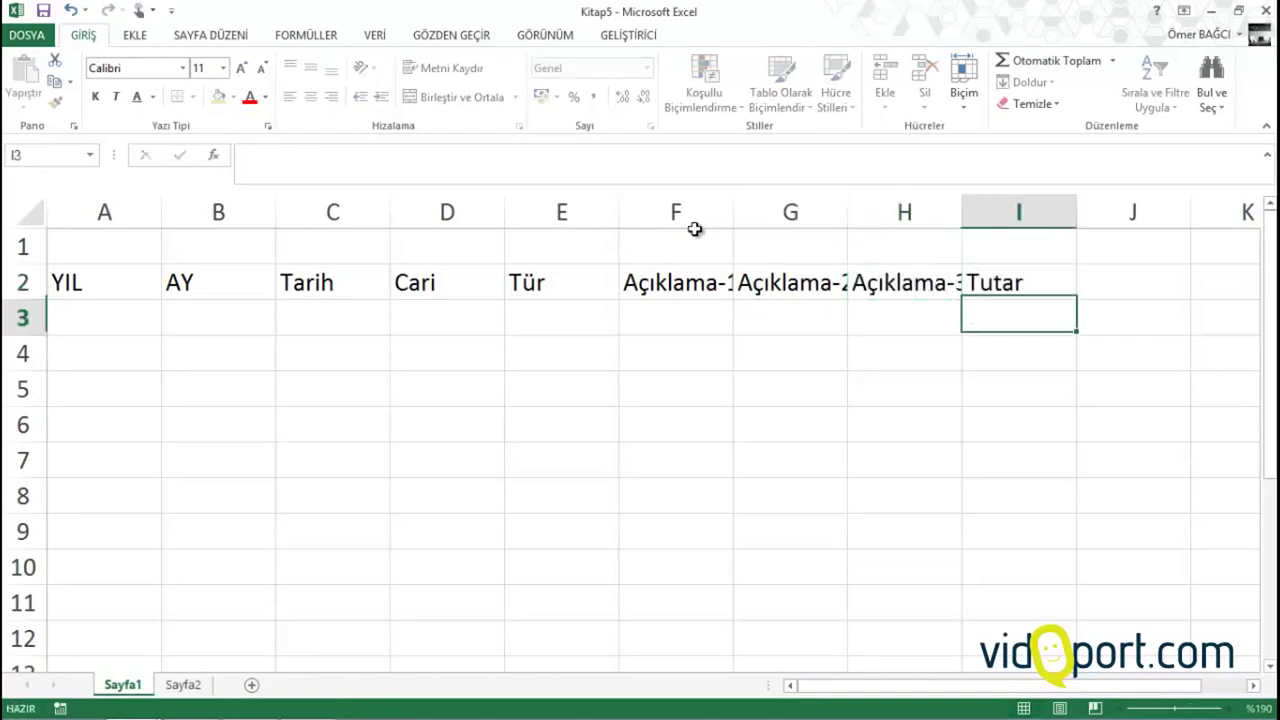
Step: Widen the Açıklama columns F–H, narrow column E slightly, and narrow columns A and B
left_click_drag(700, 212, 1053, 205)
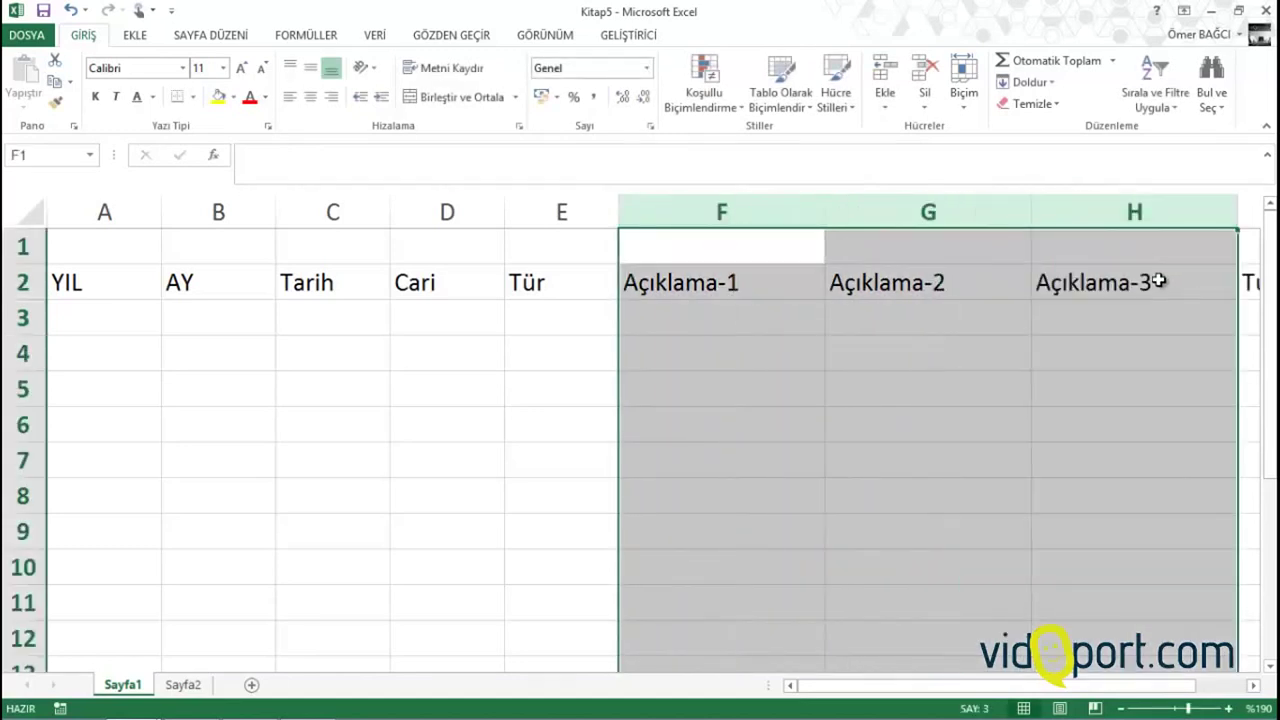
left_click_drag(620, 211, 610, 209)
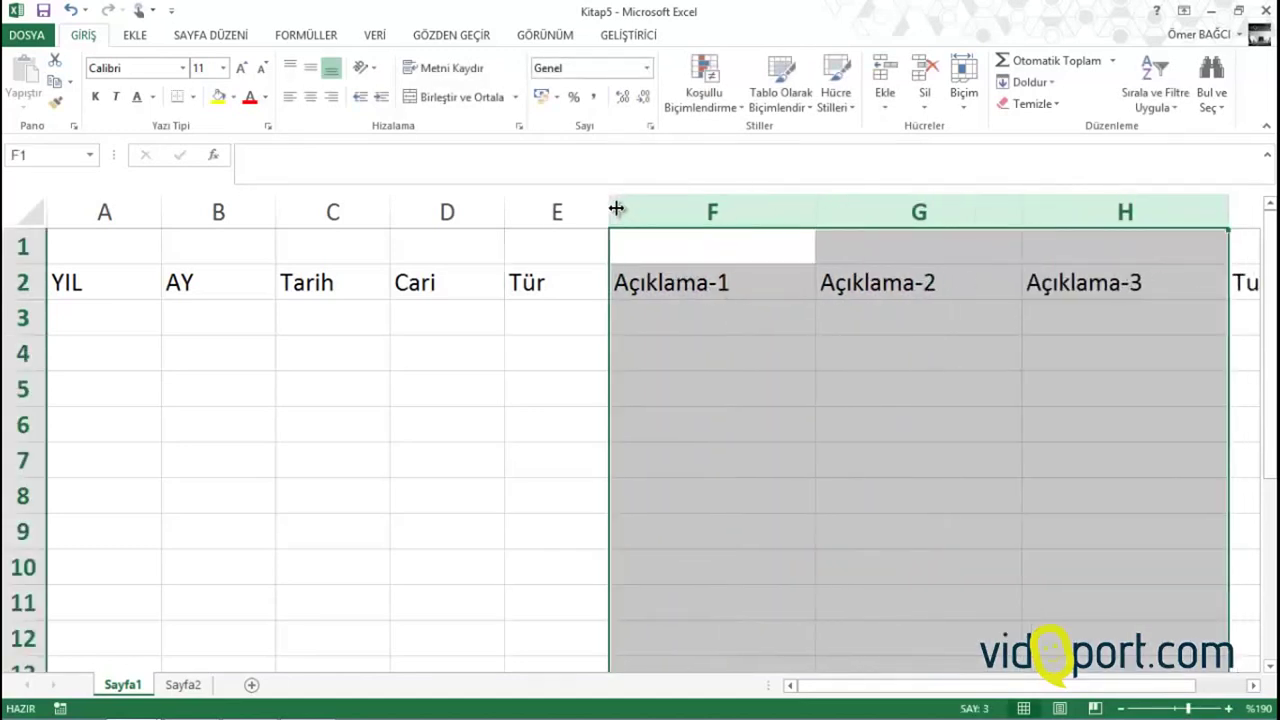
mouse_move(815, 216)
left_mouse_down()
mouse_move(829, 213)
mouse_move(814, 216)
left_mouse_up()
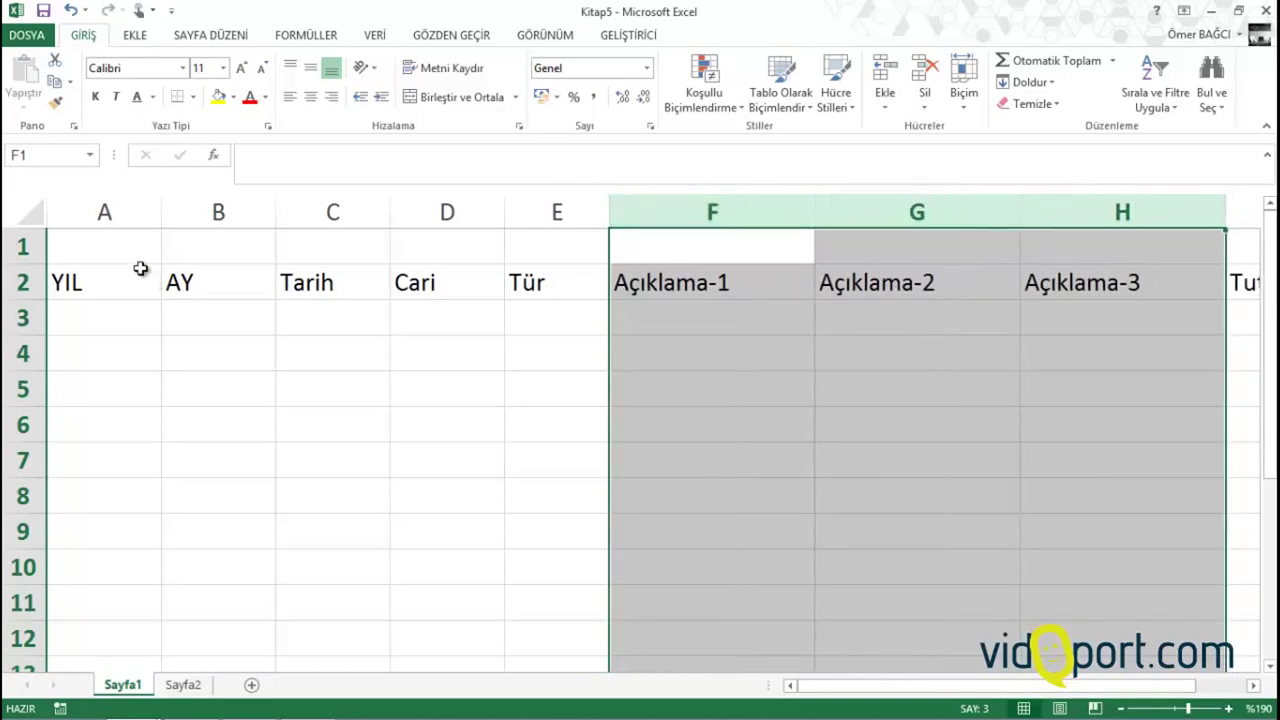
left_click_drag(169, 215, 120, 218)
left_click_drag(234, 214, 199, 224)
Step: Select the Cari cells D3:D103 and bring up the Veri data tools
scroll(200, 237, "down", 1, "ctrl")
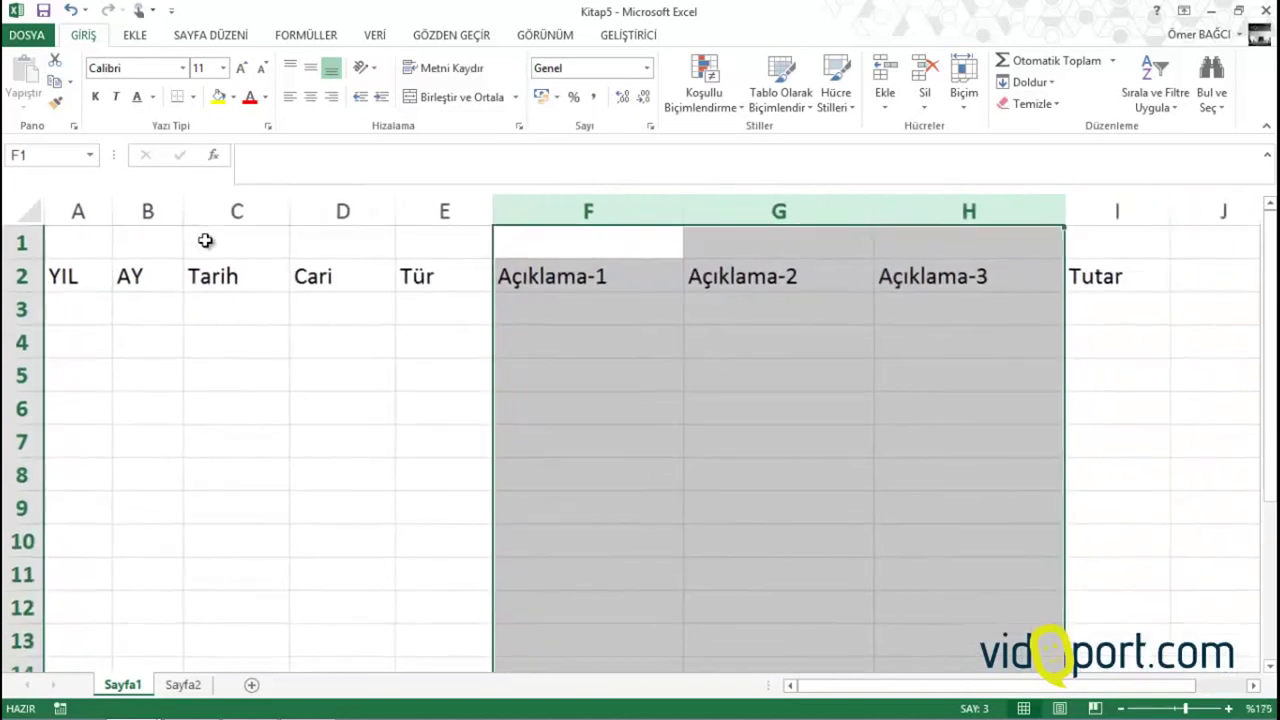
left_click(228, 300)
left_click_drag(330, 304, 323, 589)
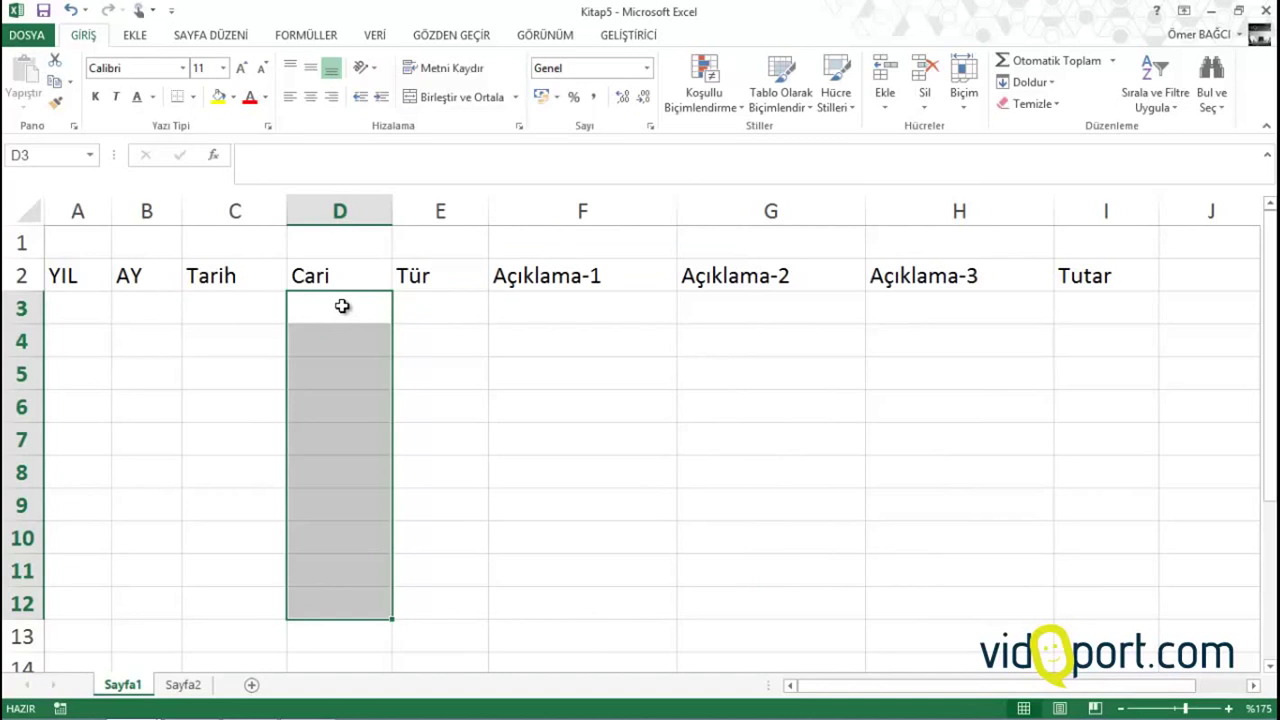
left_click(342, 306)
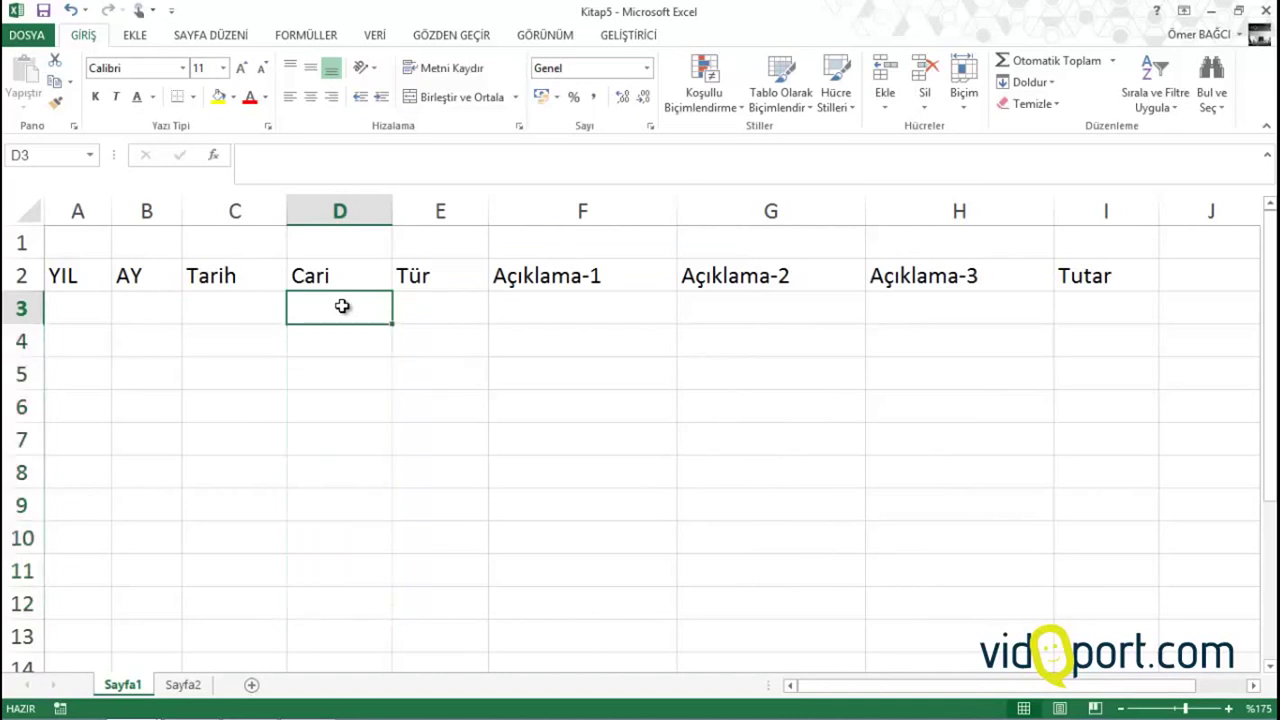
left_click_drag(376, 301, 340, 303)
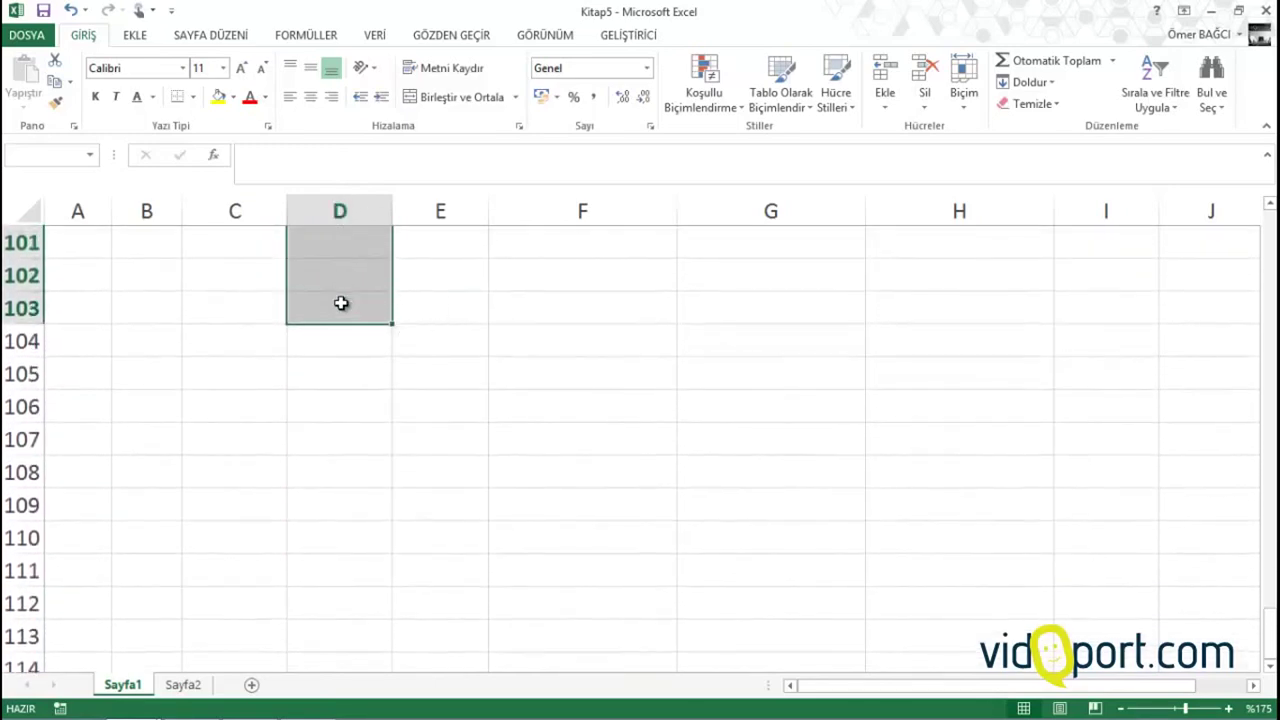
left_click(373, 36)
Step: Give the Cari cells a Liste validation sourced from =Sayfa2!$A$3:$A$53
left_click(755, 106)
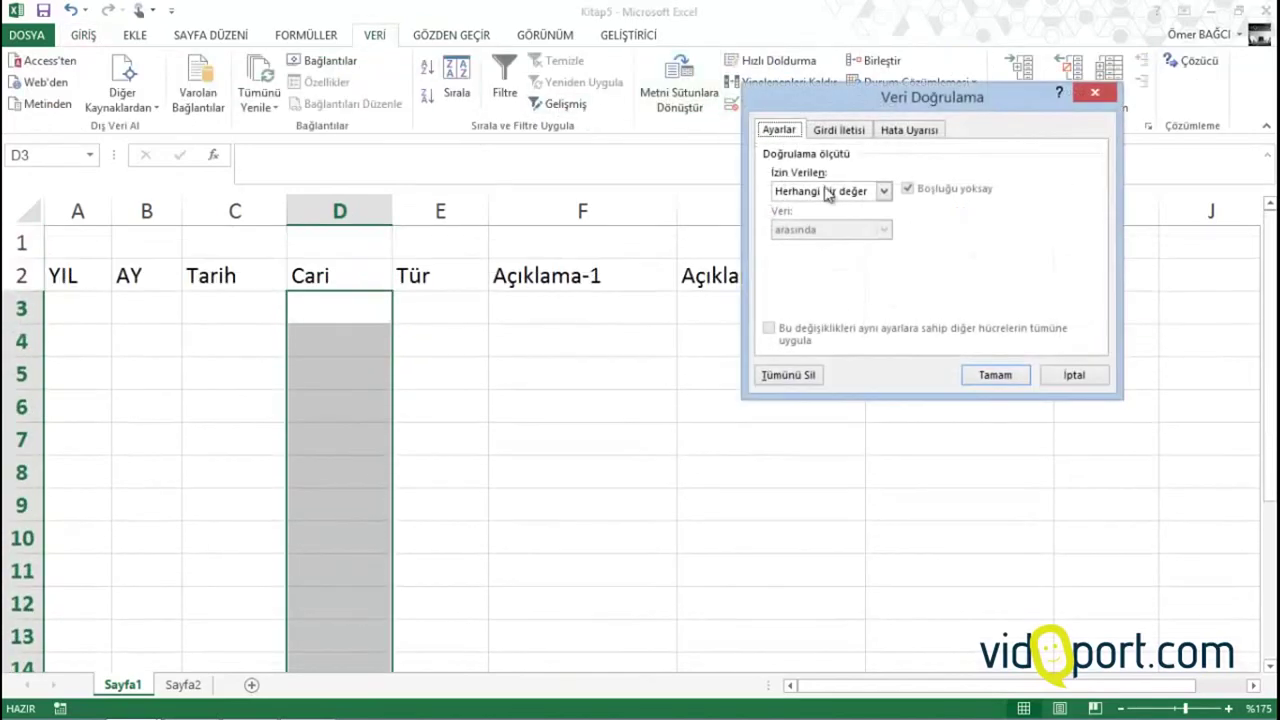
left_click(829, 190)
left_click(854, 254)
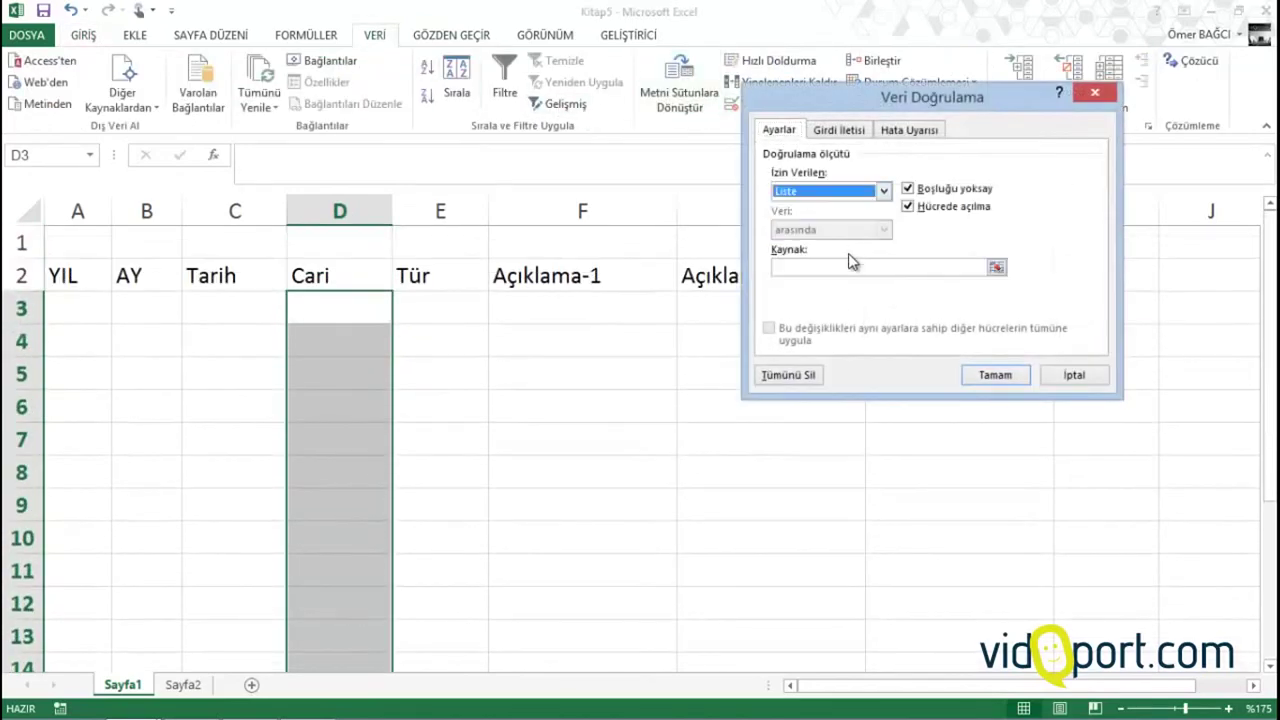
left_click(834, 266)
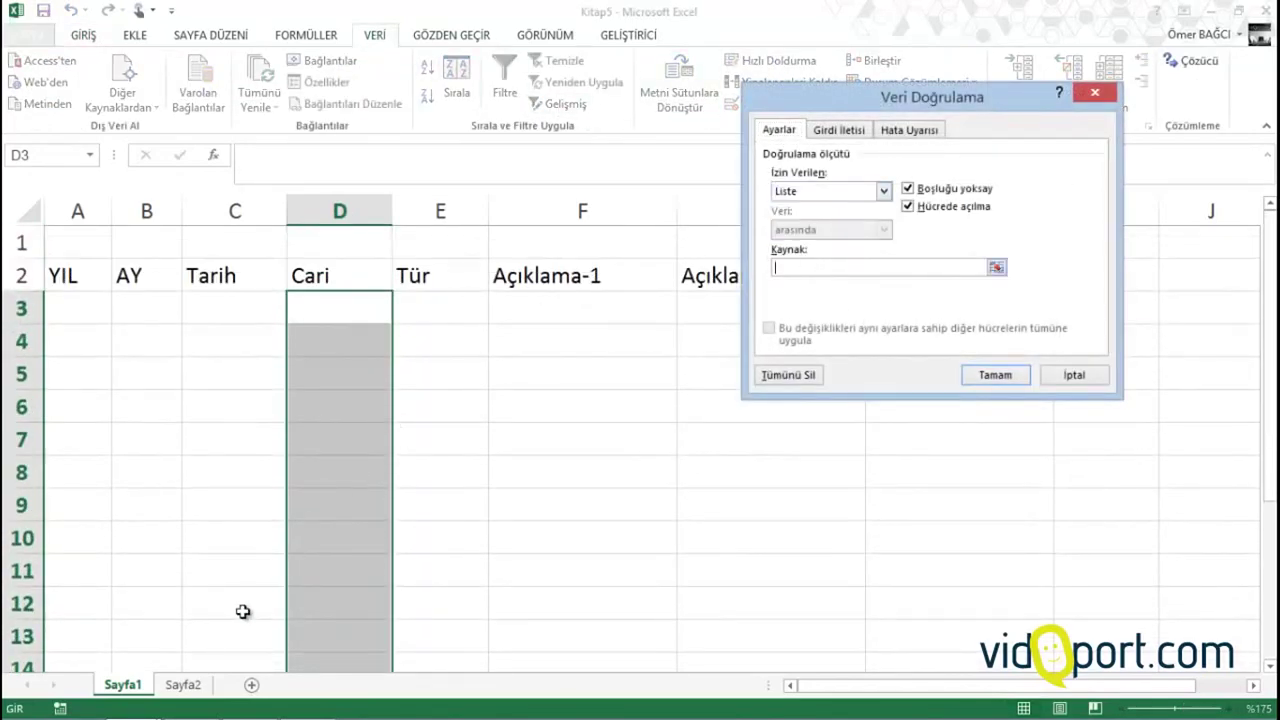
left_click(183, 684)
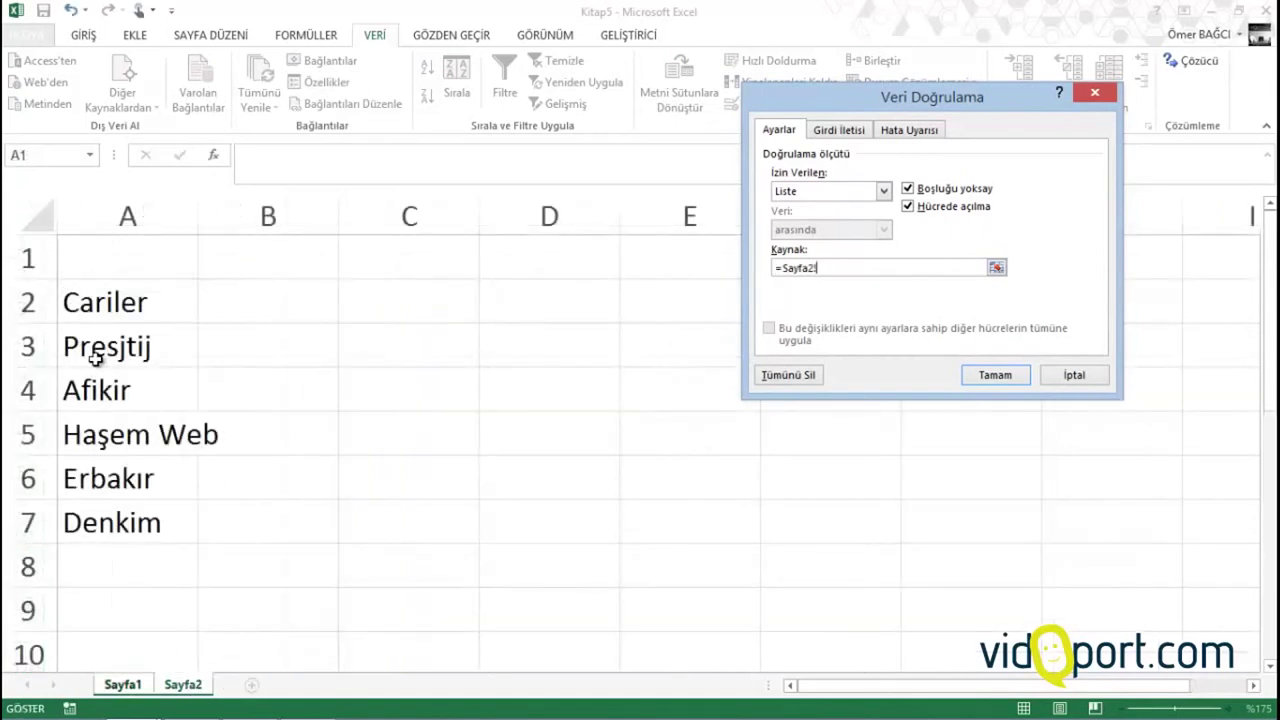
left_click_drag(95, 347, 171, 343)
scroll(168, 343, "up", 4)
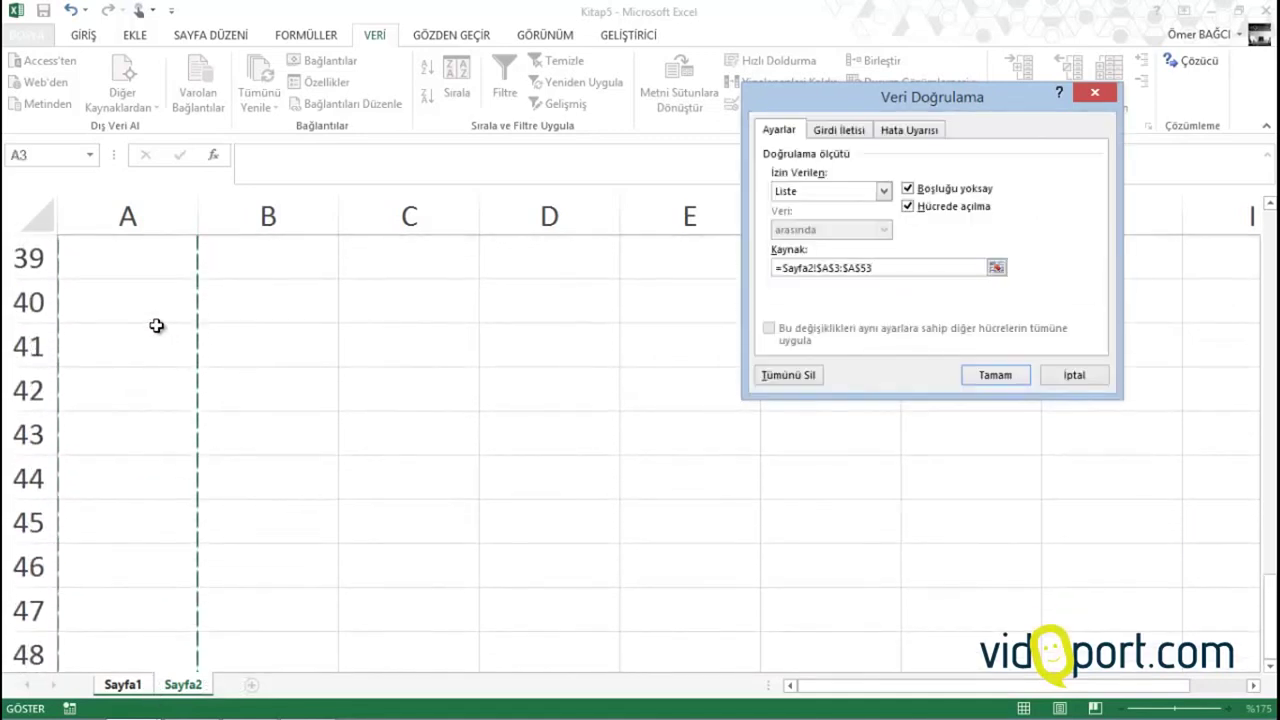
left_click(1011, 376)
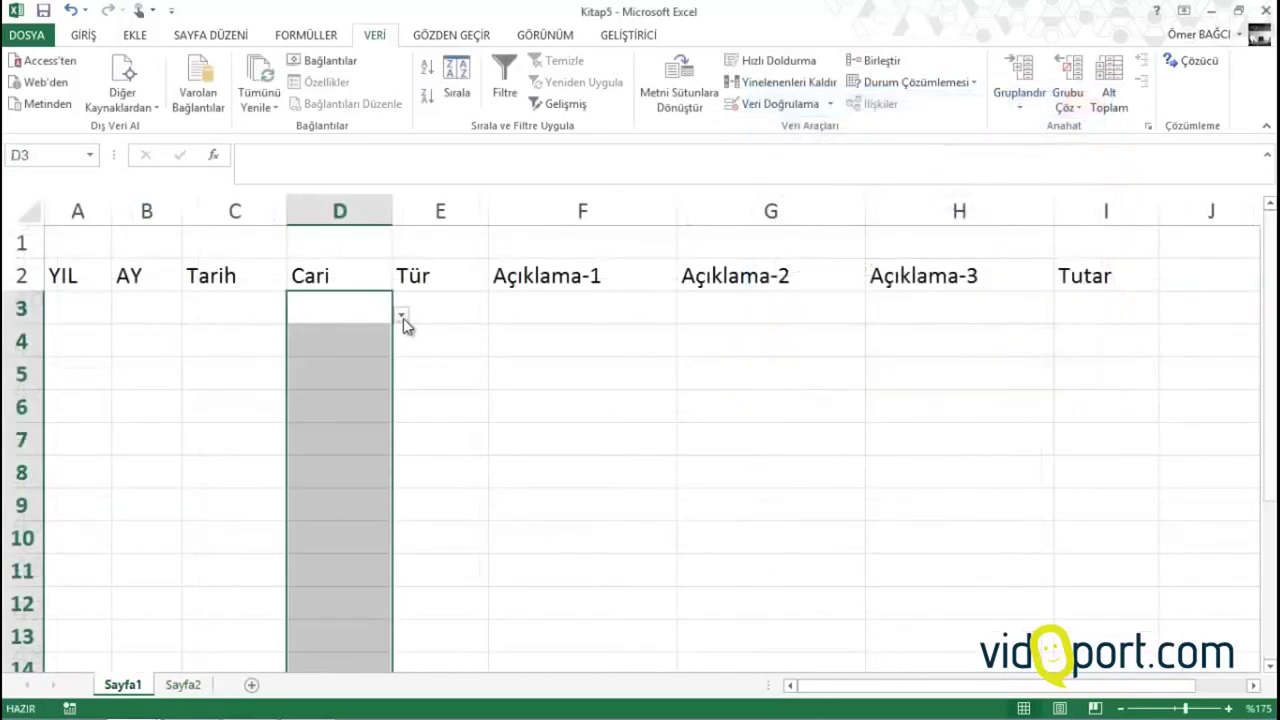
Step: Check D3's Cari dropdown, then add vidoport in Sayfa2 A8 under the Cariler list
left_click(401, 316)
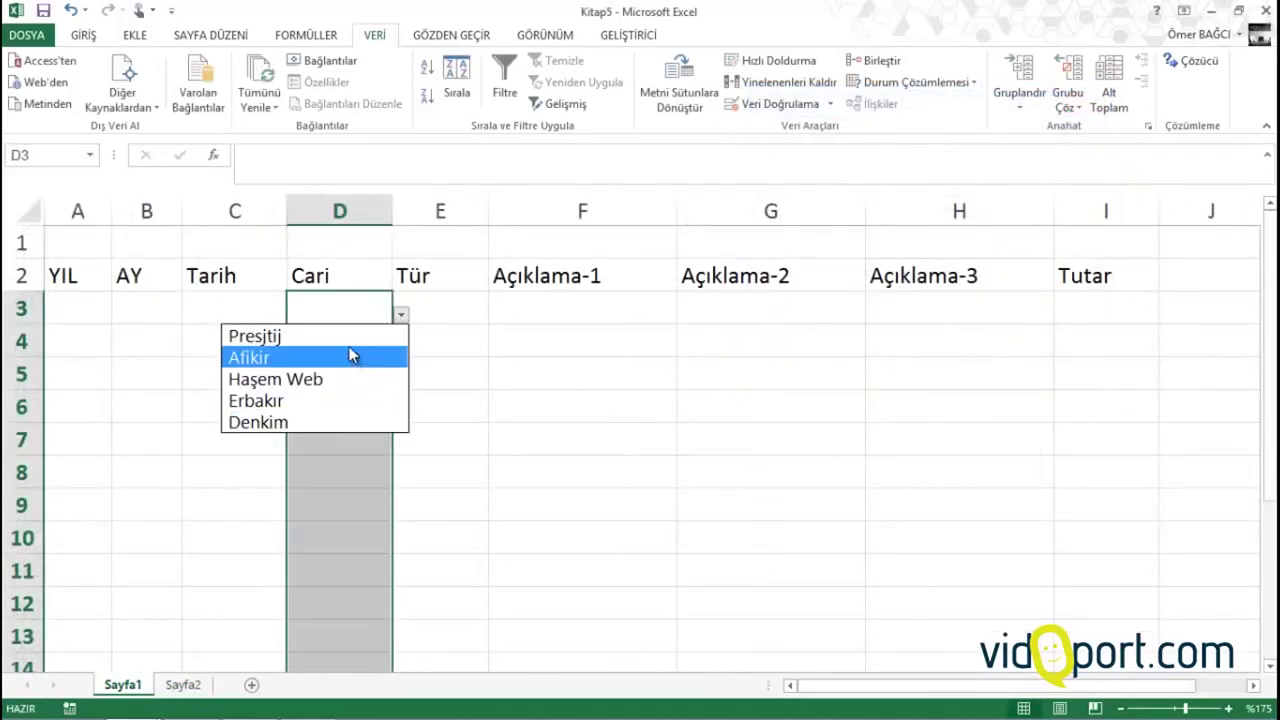
key("Escape")
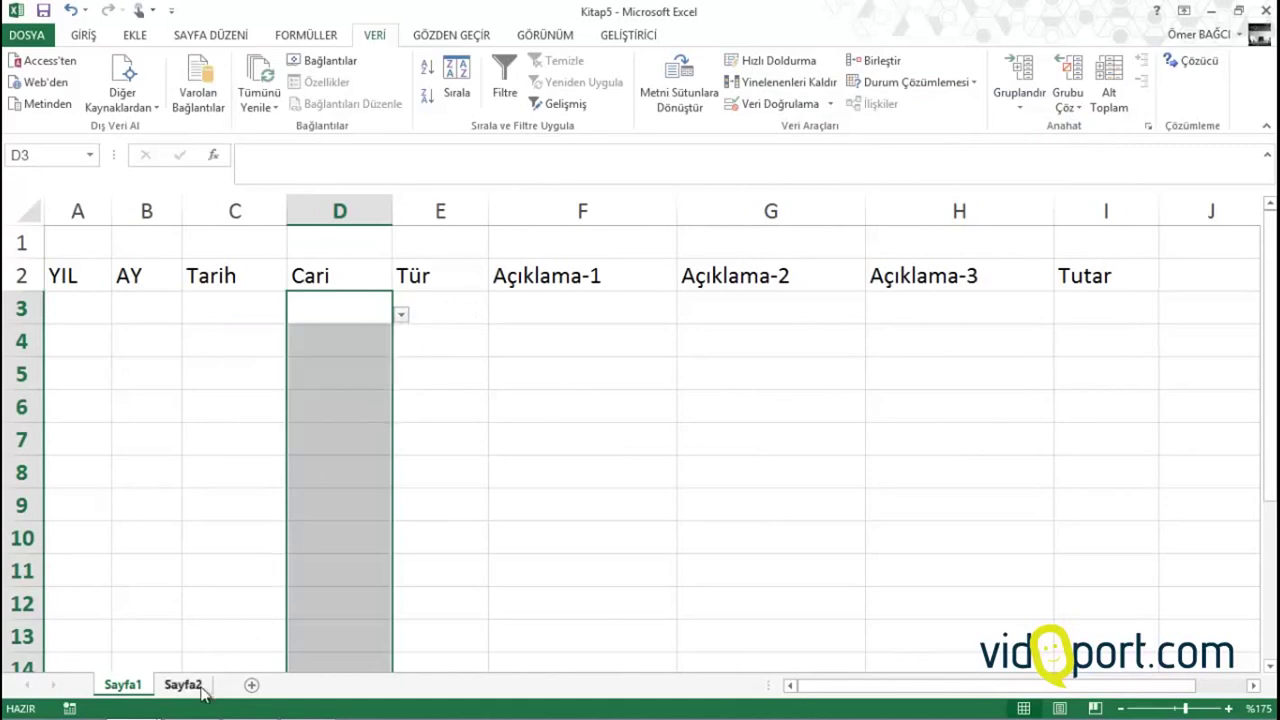
left_click(183, 685)
scroll(150, 450, "up", 13)
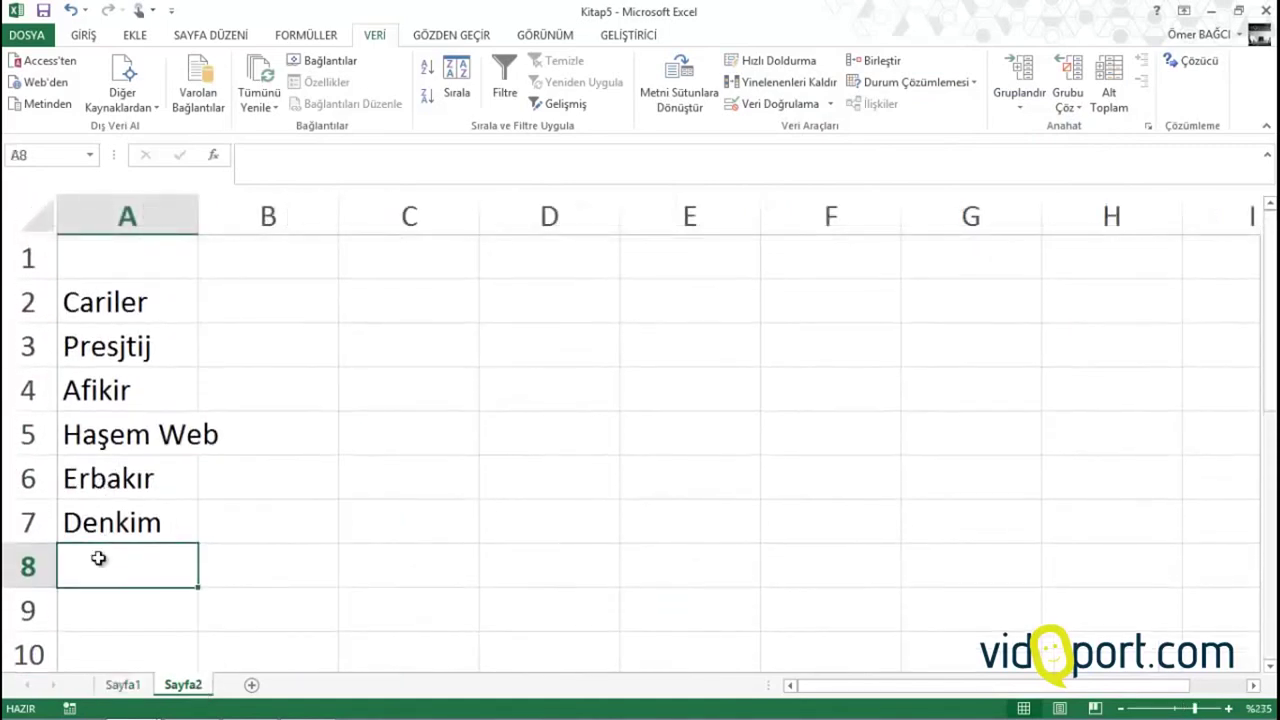
type("vidoport")
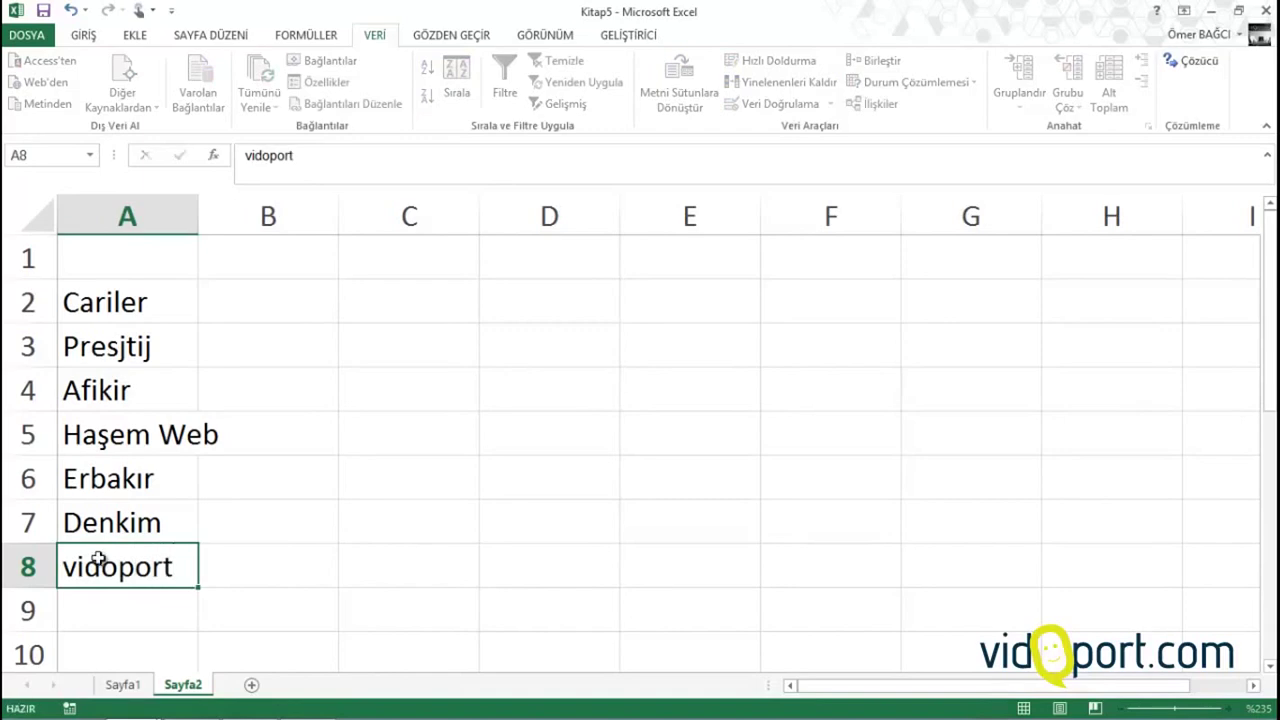
key("Return")
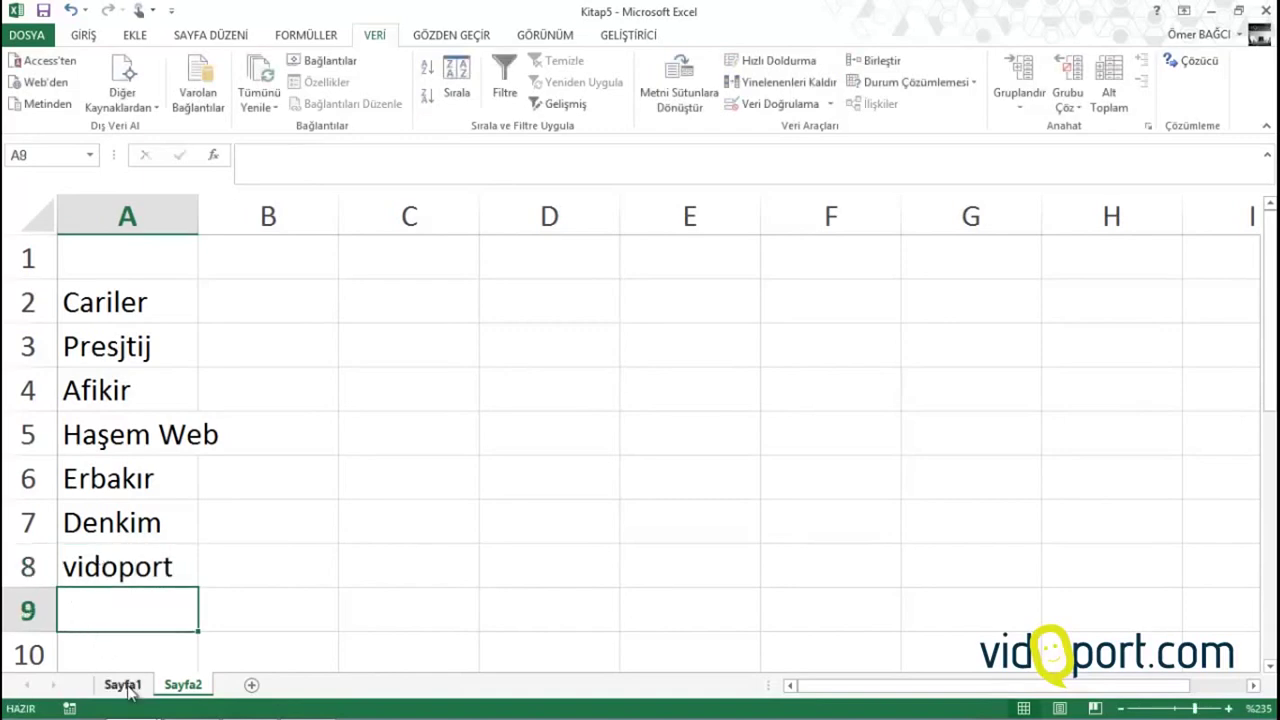
Step: Confirm D3's Cari dropdown on Sayfa1 now offers vidoport
left_click(125, 685)
left_click(401, 316)
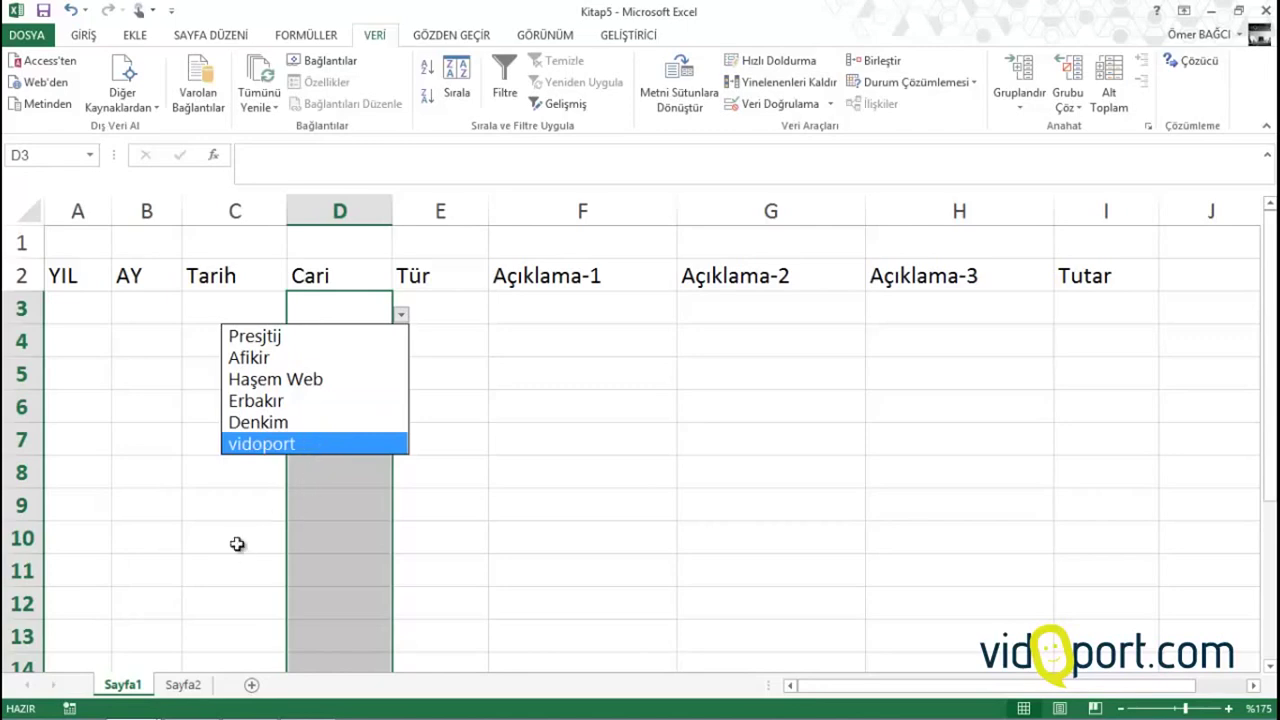
key("Escape")
left_click(180, 685)
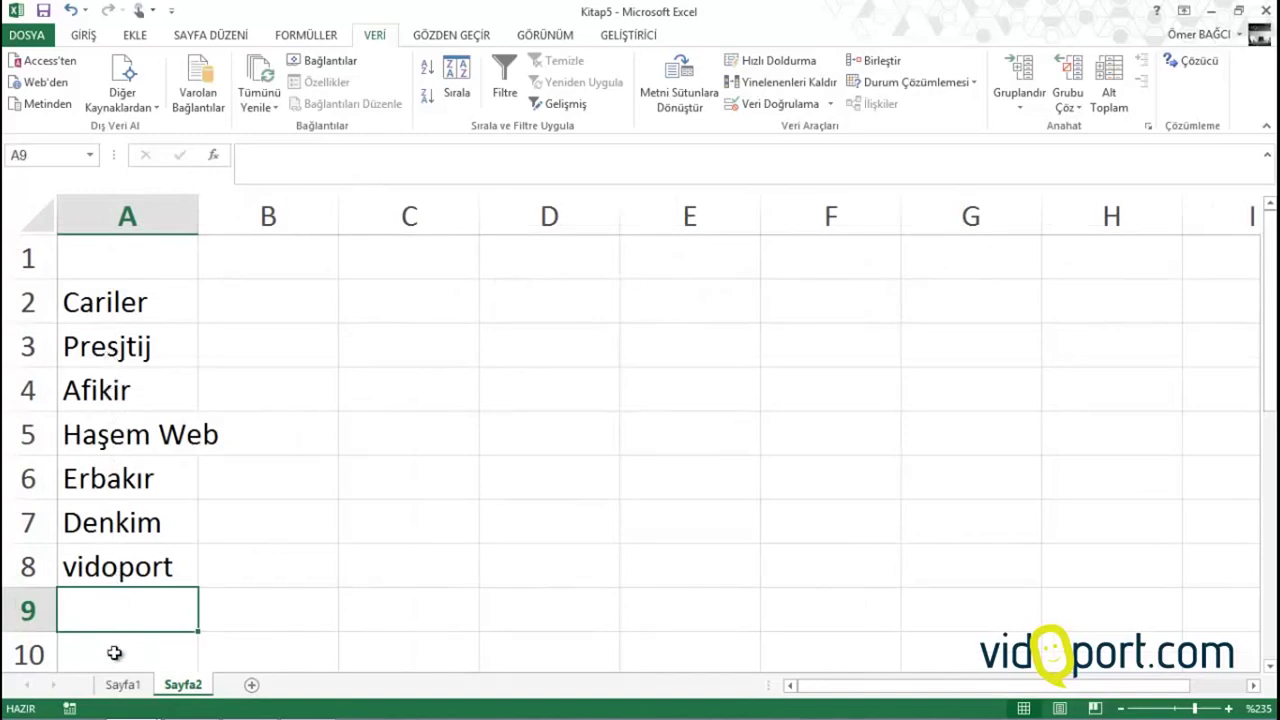
left_click(124, 685)
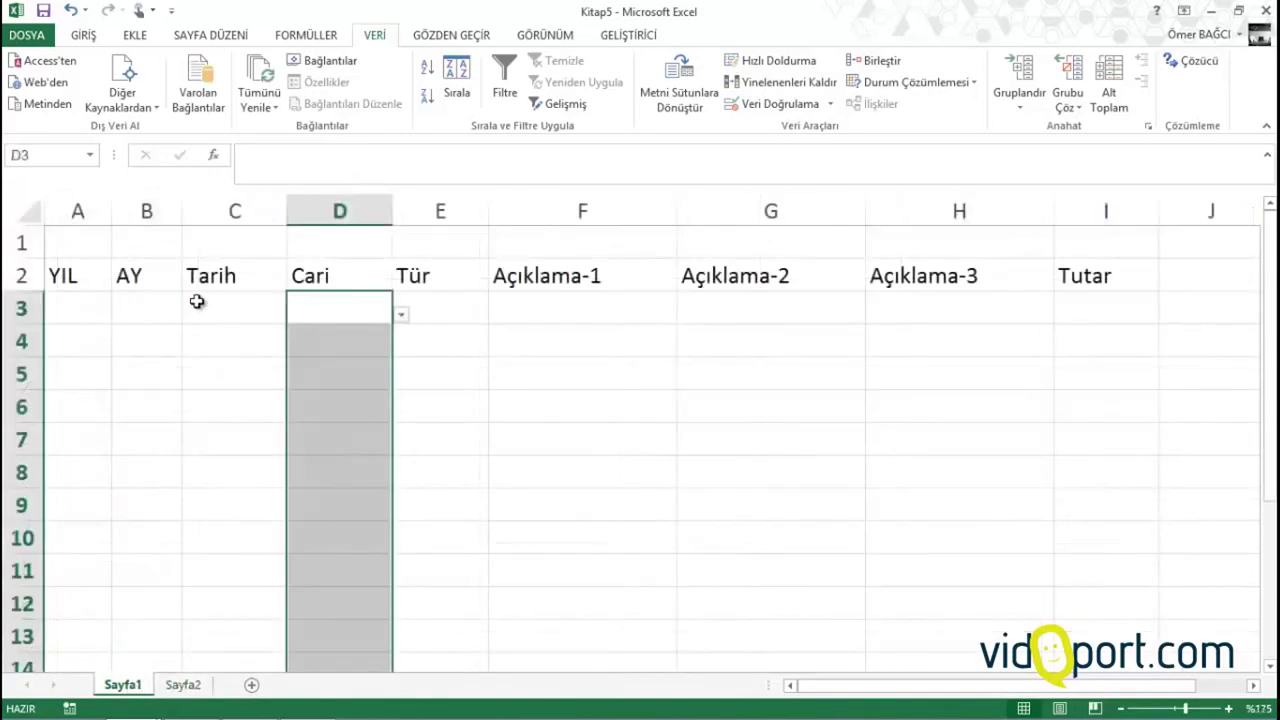
Step: Enter date 14.8.2014 in C3, widen column C, and pick Presjtij as D3's Cari
left_click(233, 302)
type("14.8.2014")
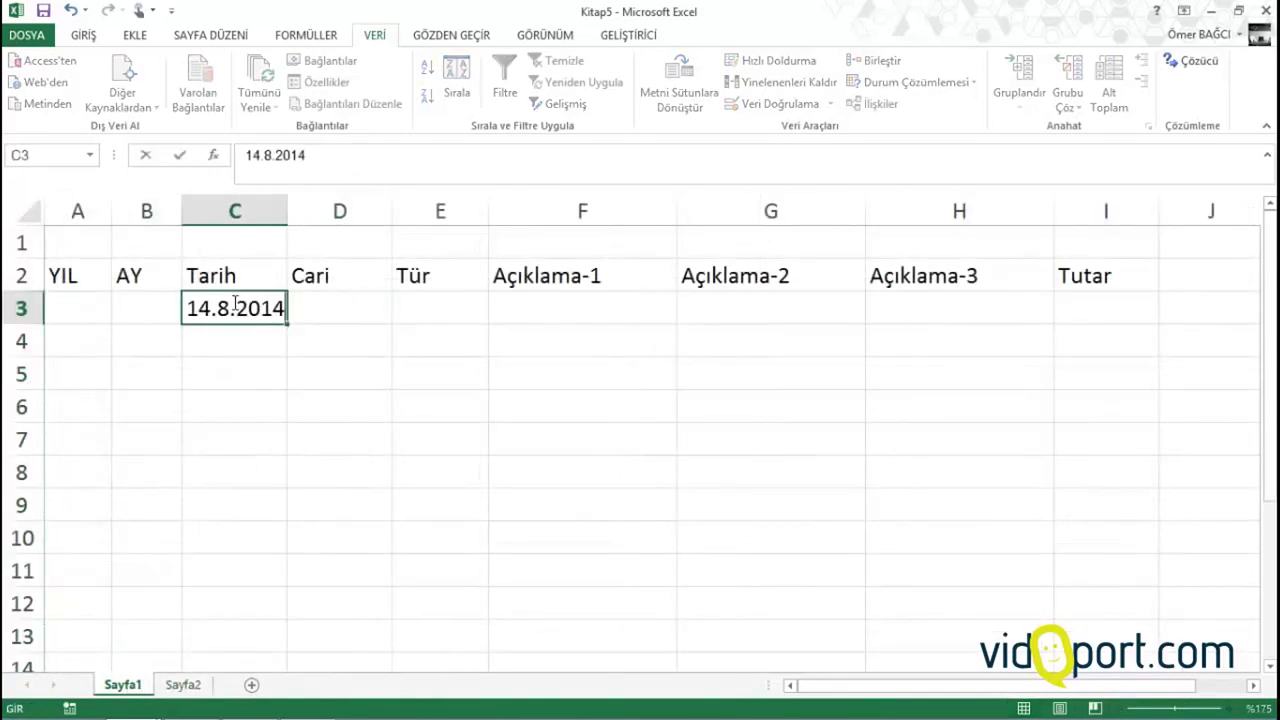
key("Tab")
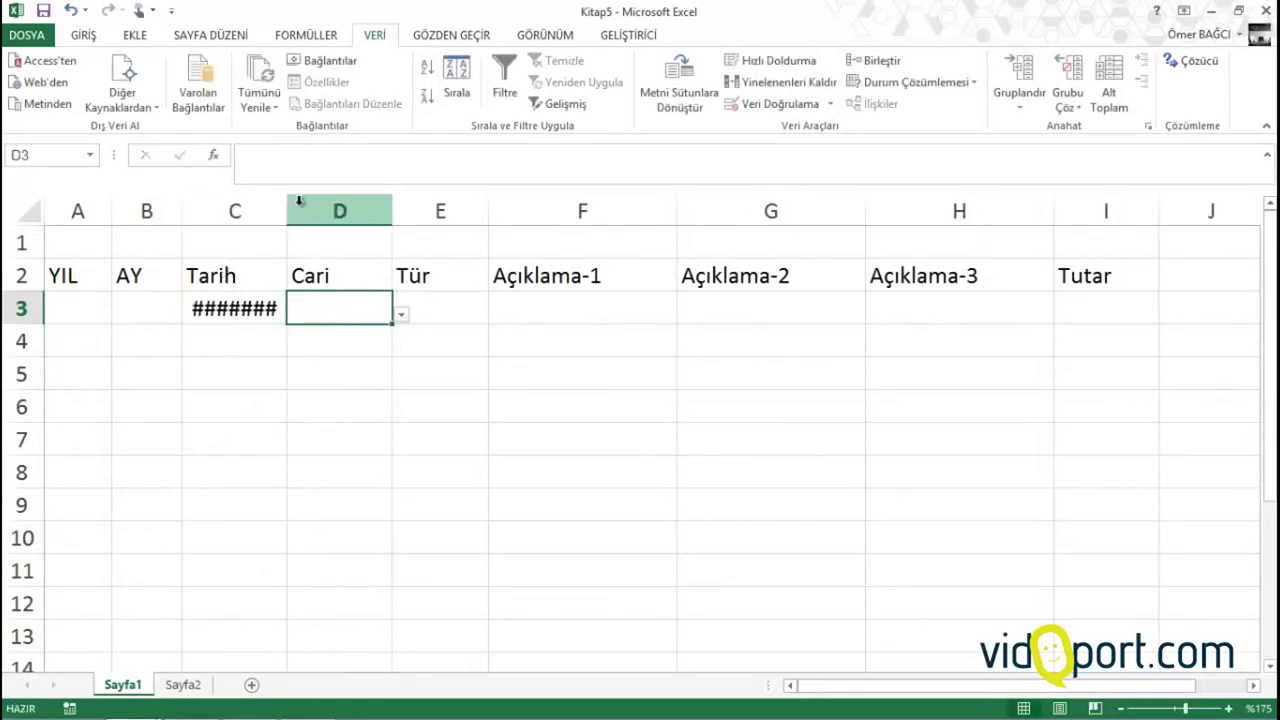
left_click_drag(287, 210, 319, 203)
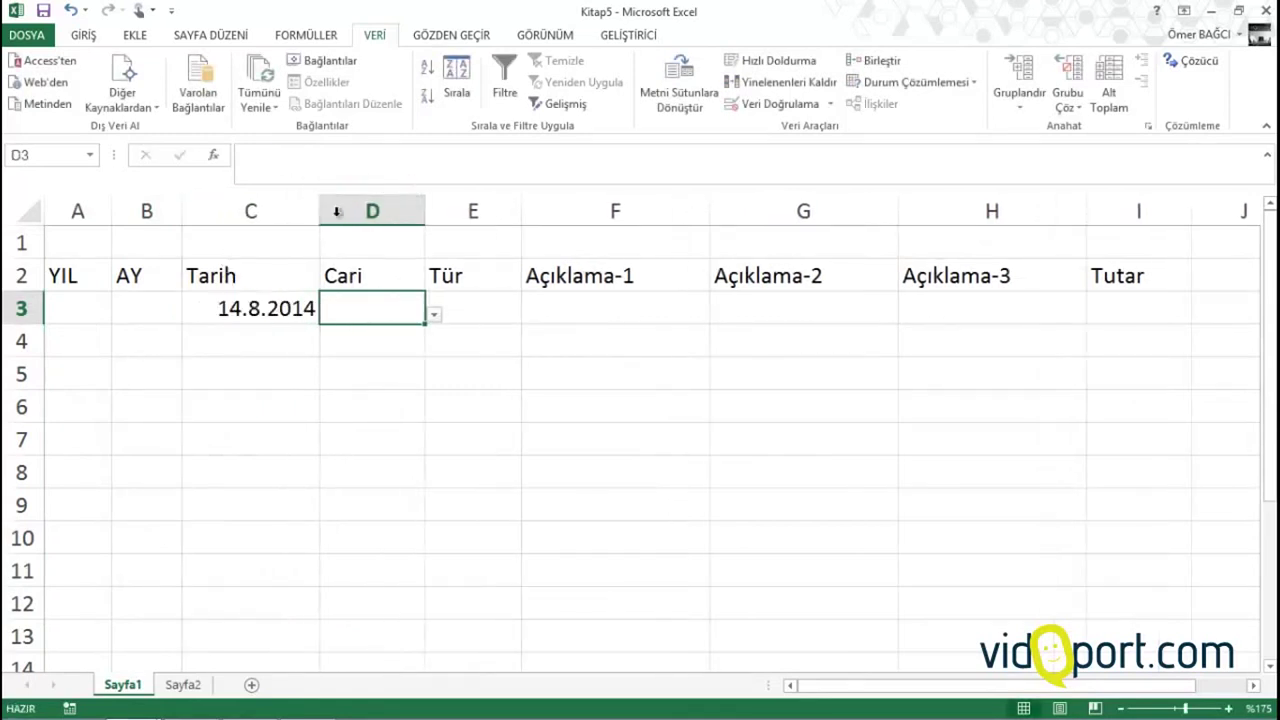
left_click(429, 303)
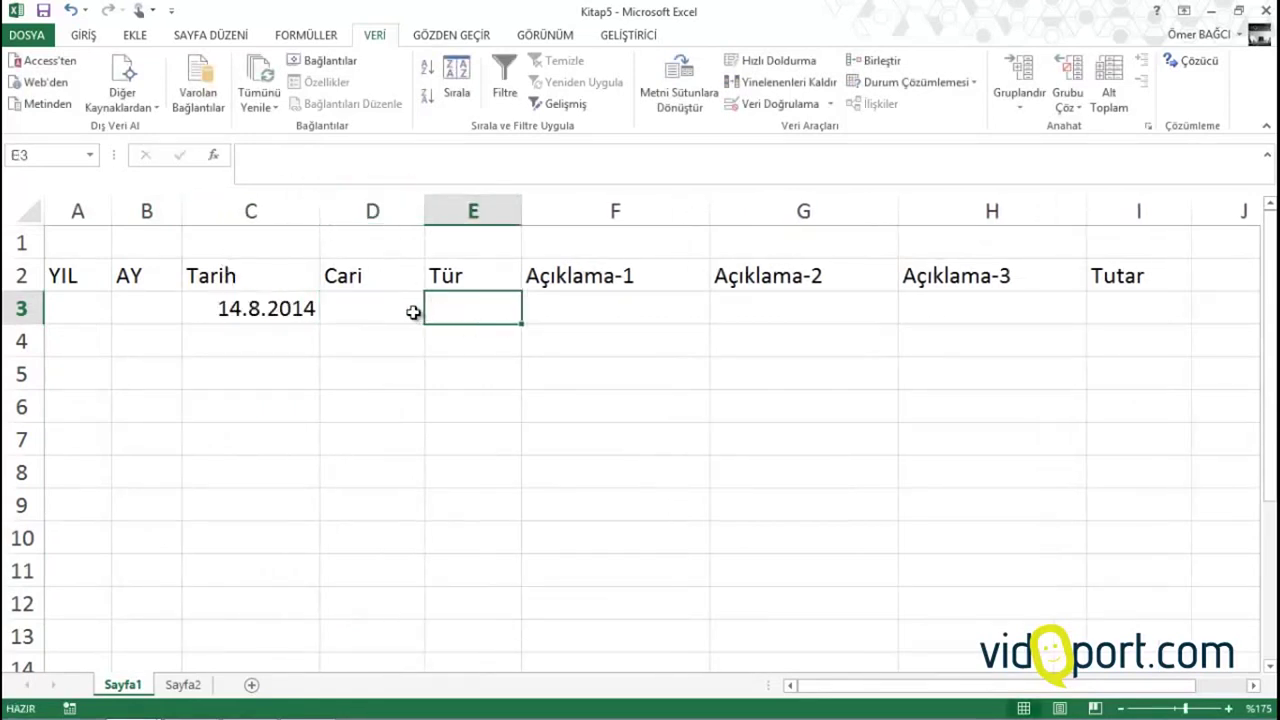
left_click(414, 311)
left_click(435, 318)
left_click(380, 335)
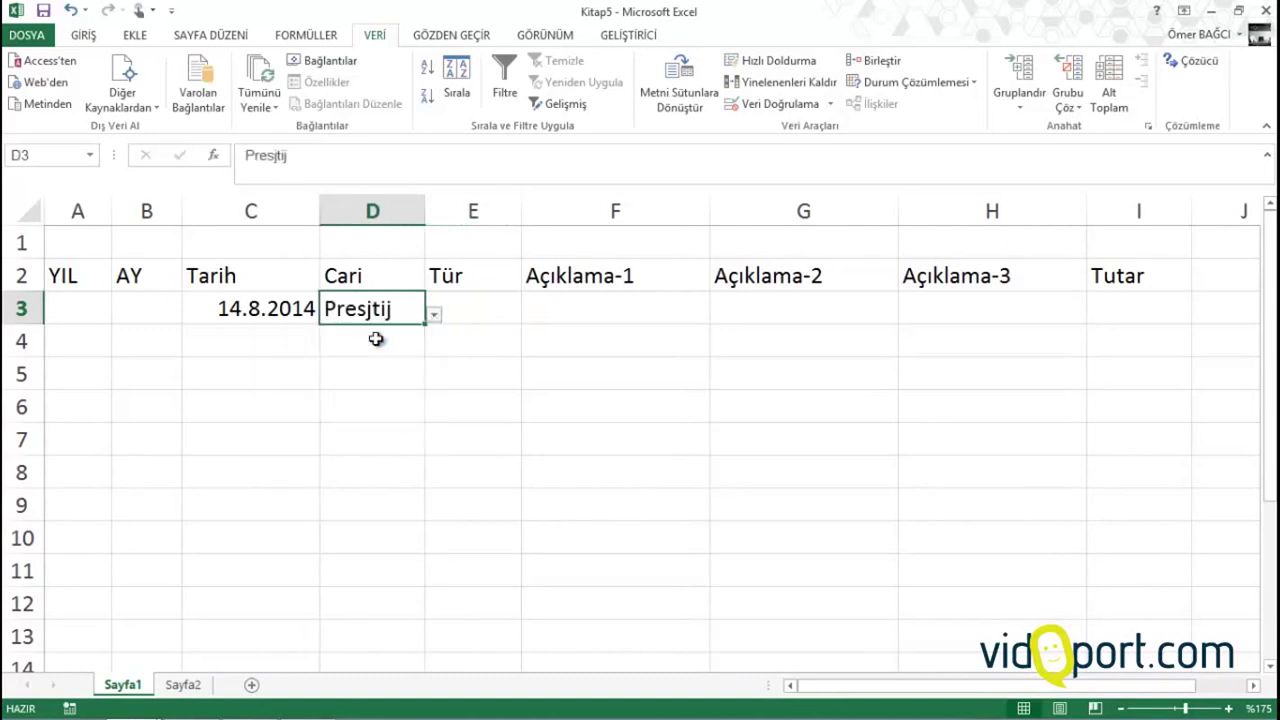
Step: Widen column E and fill row 3 with Mal Alışı, 123 Nolu Fatura and Tutar 3400
left_click(496, 305)
left_click_drag(521, 208, 536, 202)
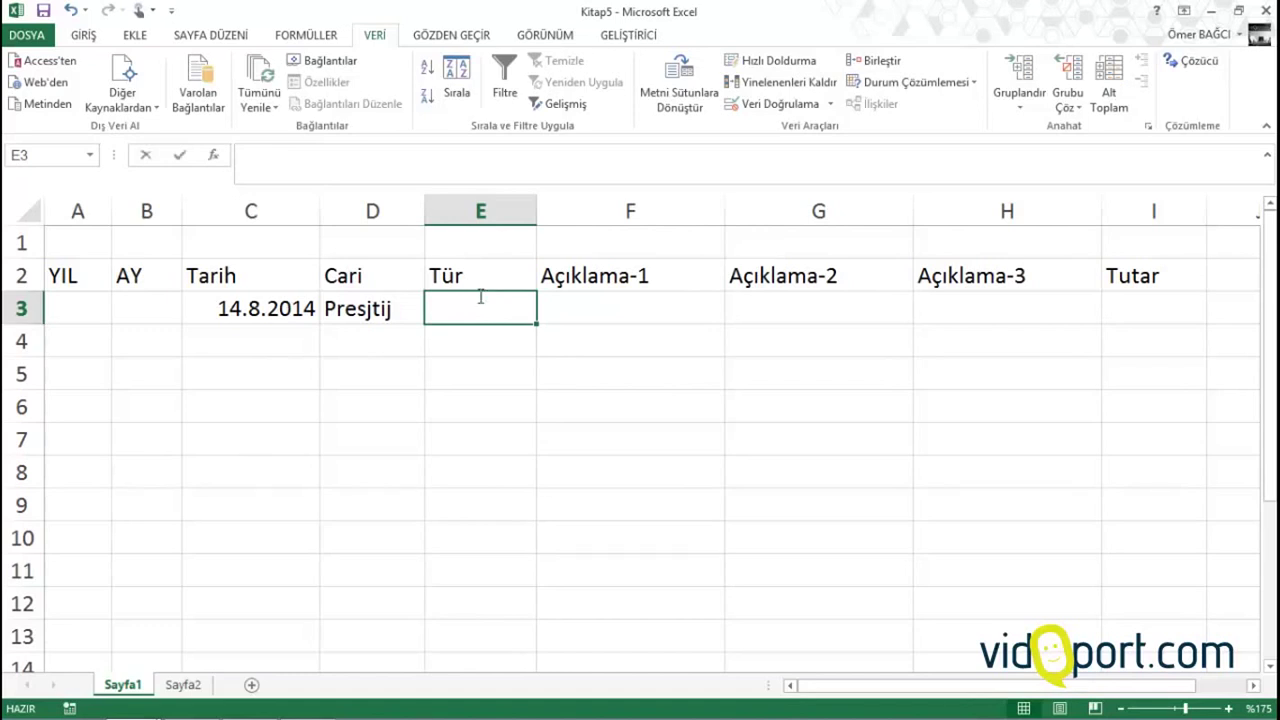
type("Mal Alışı")
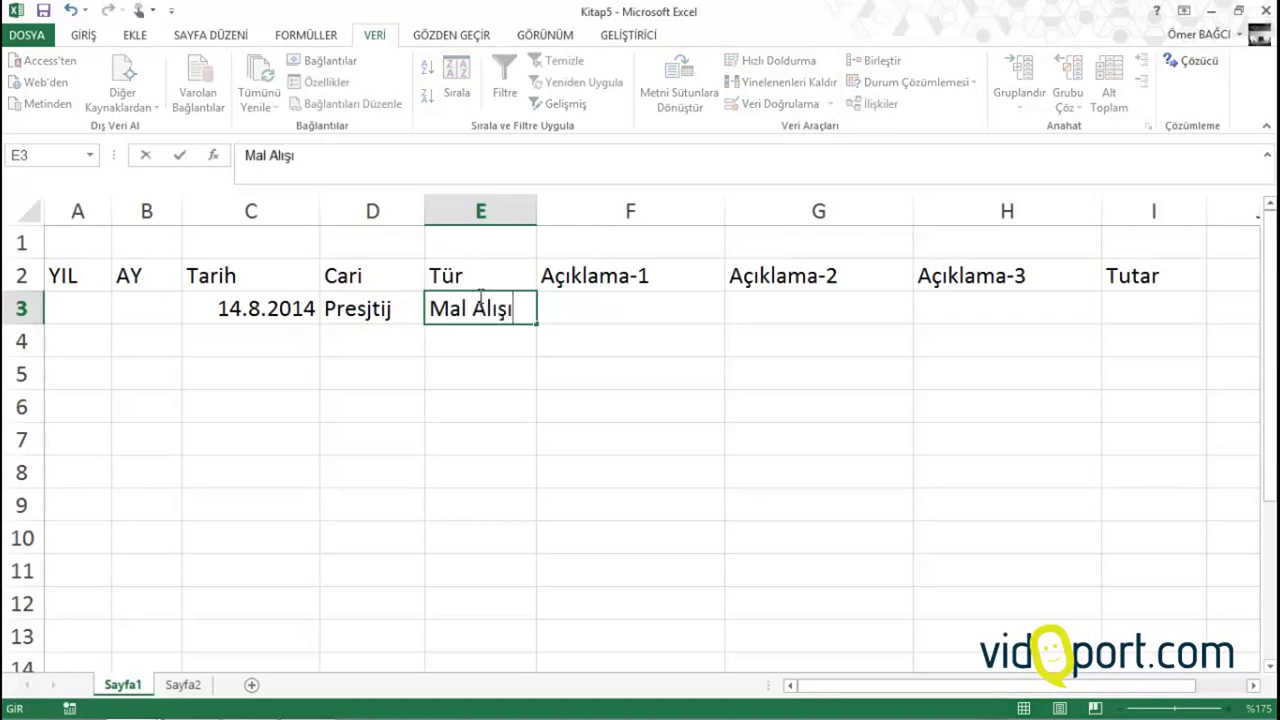
key("Tab")
type("Fa")
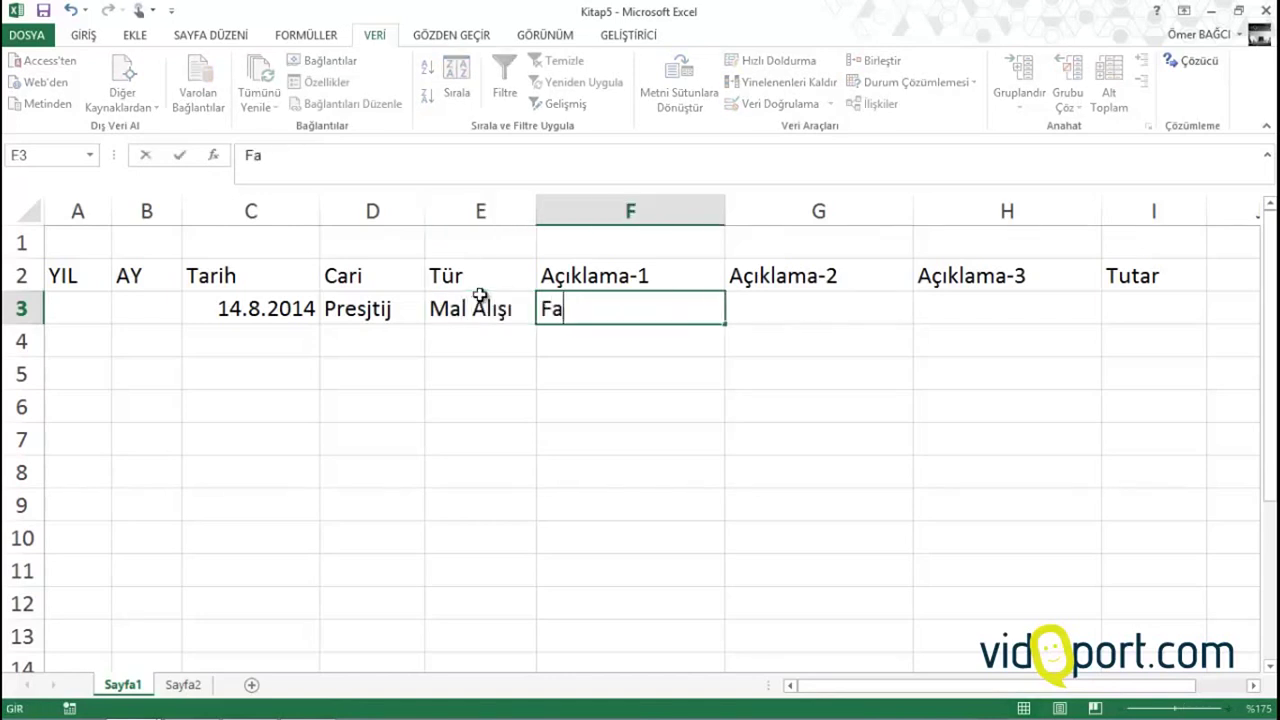
type("123")
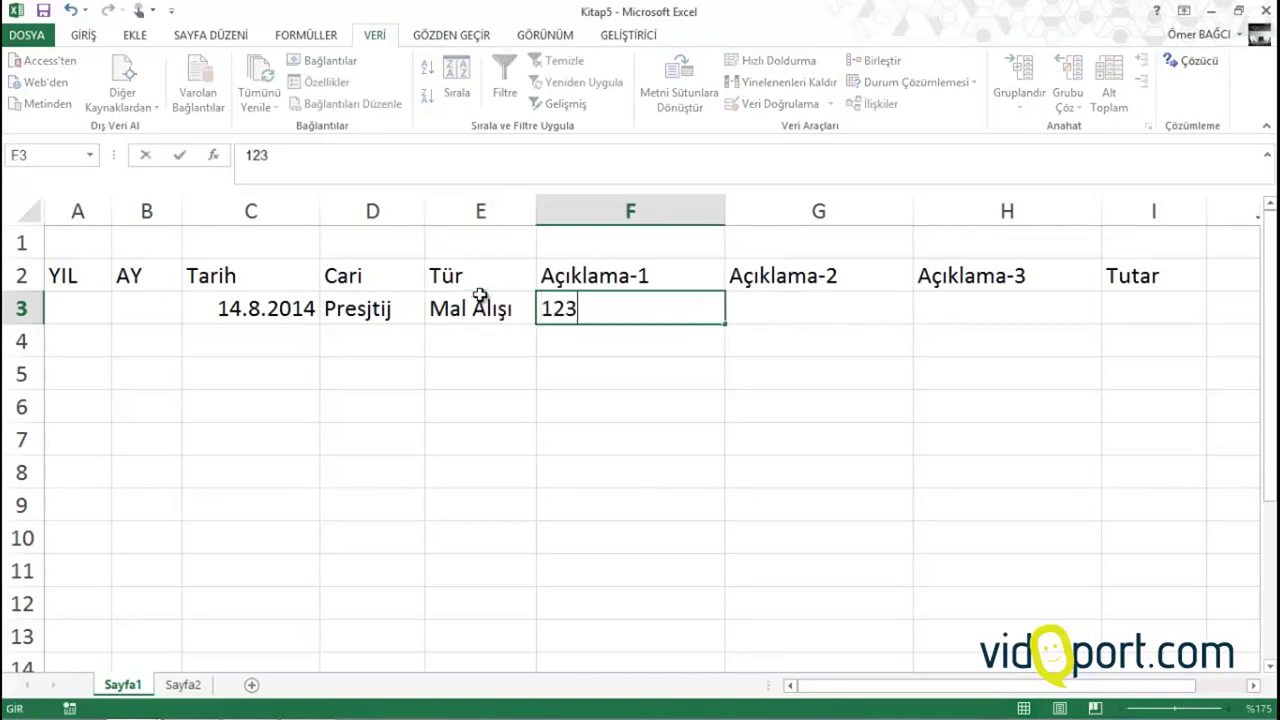
type(" Nolu ")
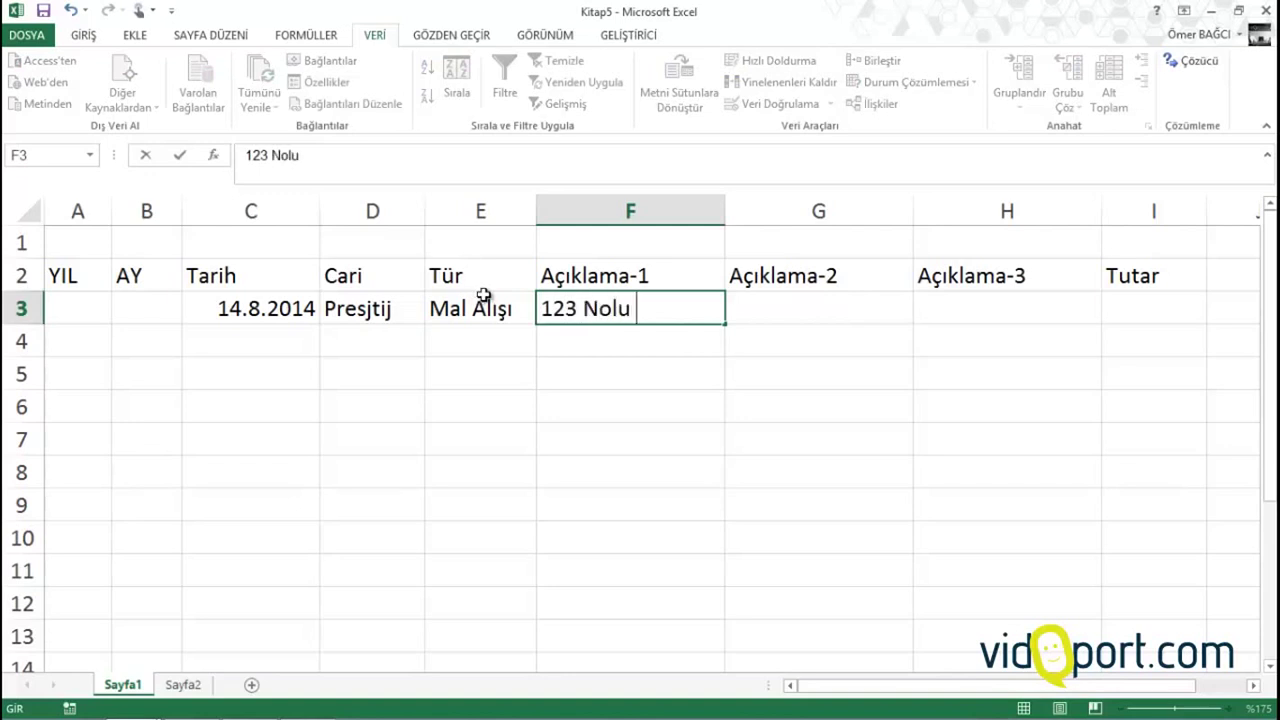
type("Fatura")
key("Tab")
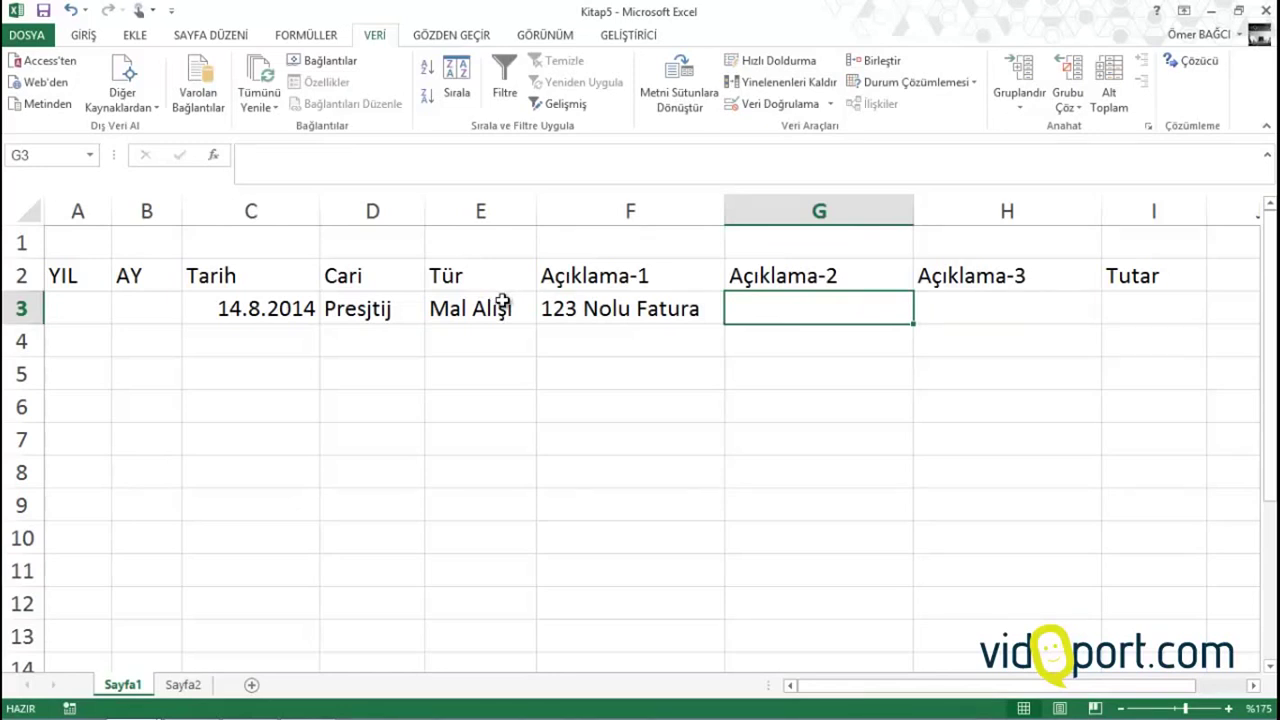
key("Tab")
key("Tab")
type("34")
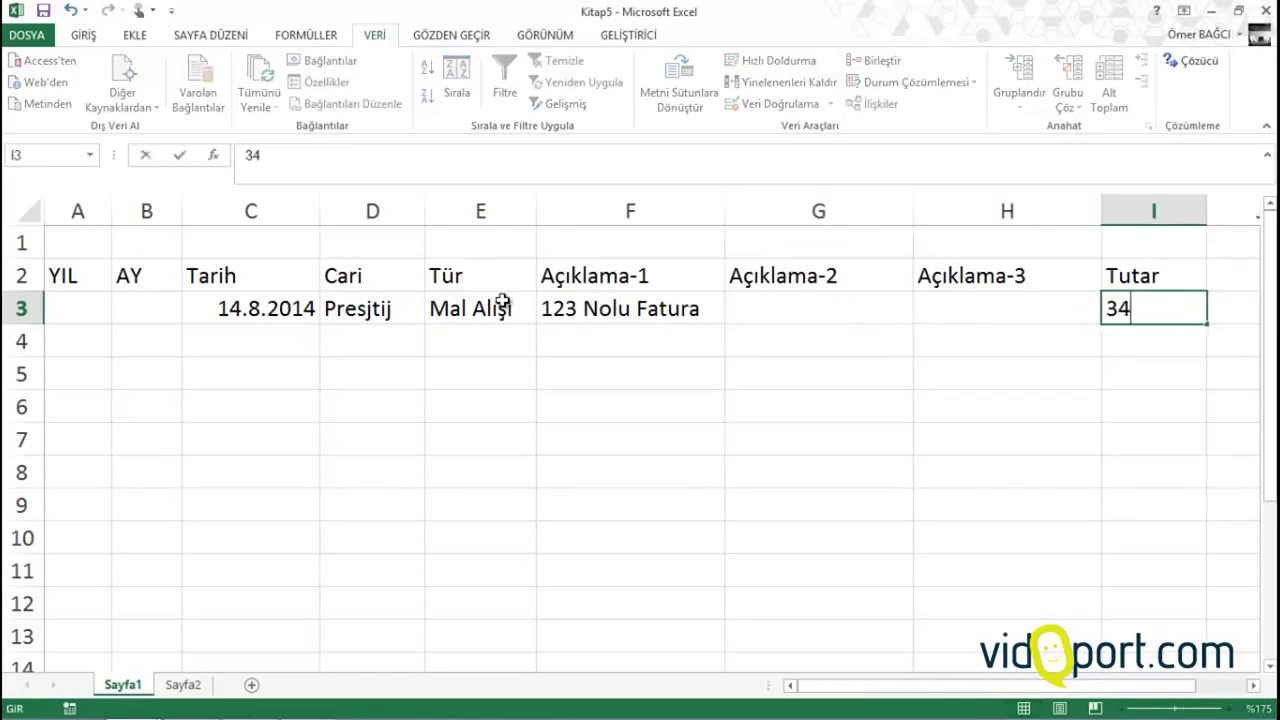
key("Return")
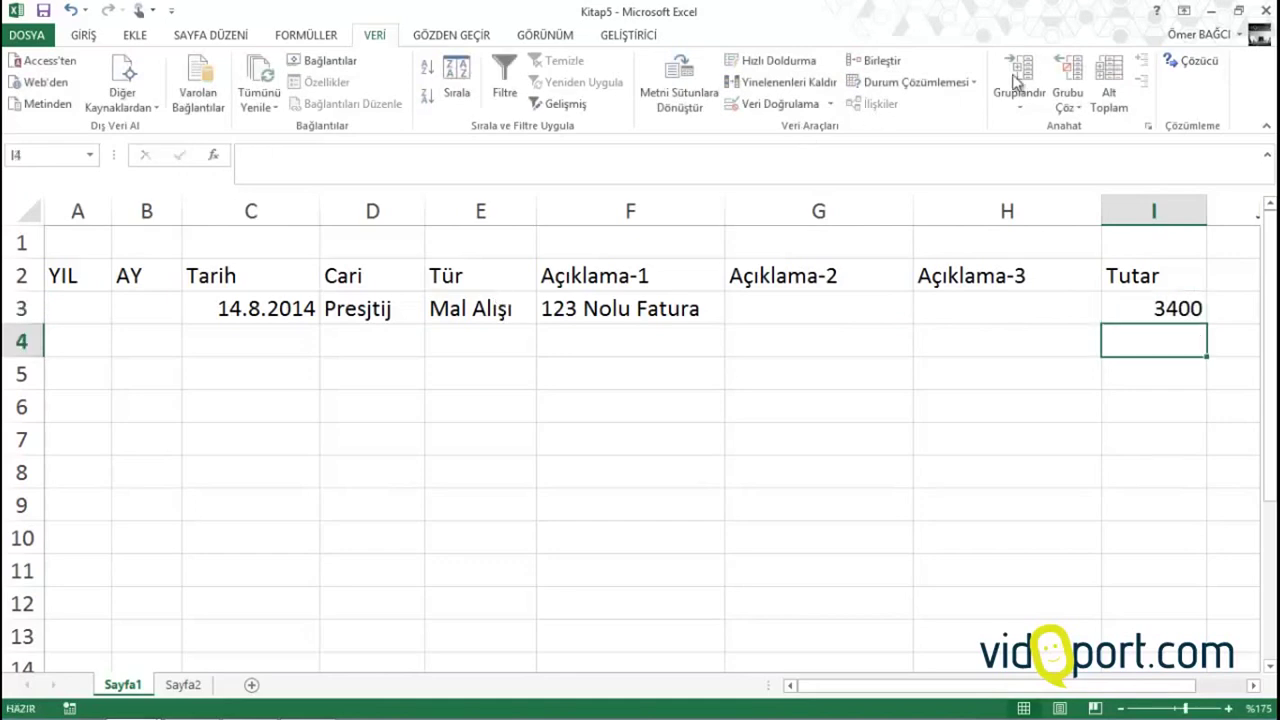
Step: Format the Tutar column I with thousands separators and decimals
left_click(1148, 212)
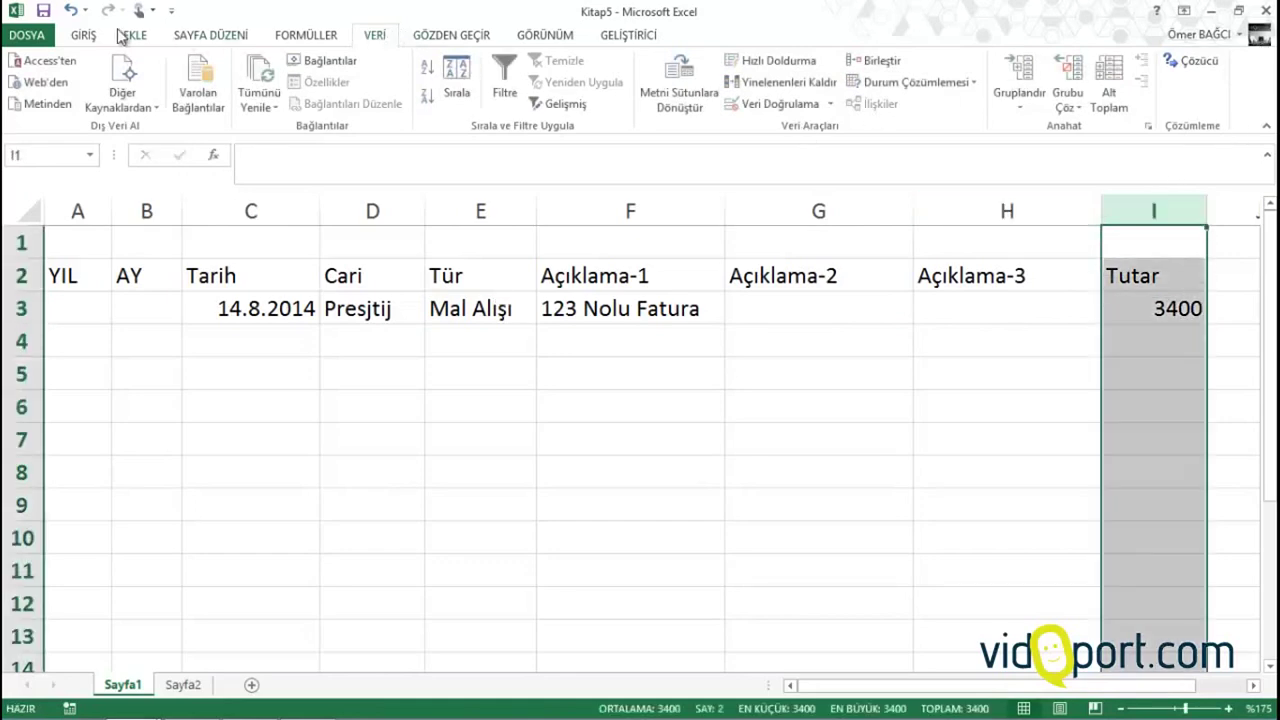
left_click(84, 36)
left_click(594, 97)
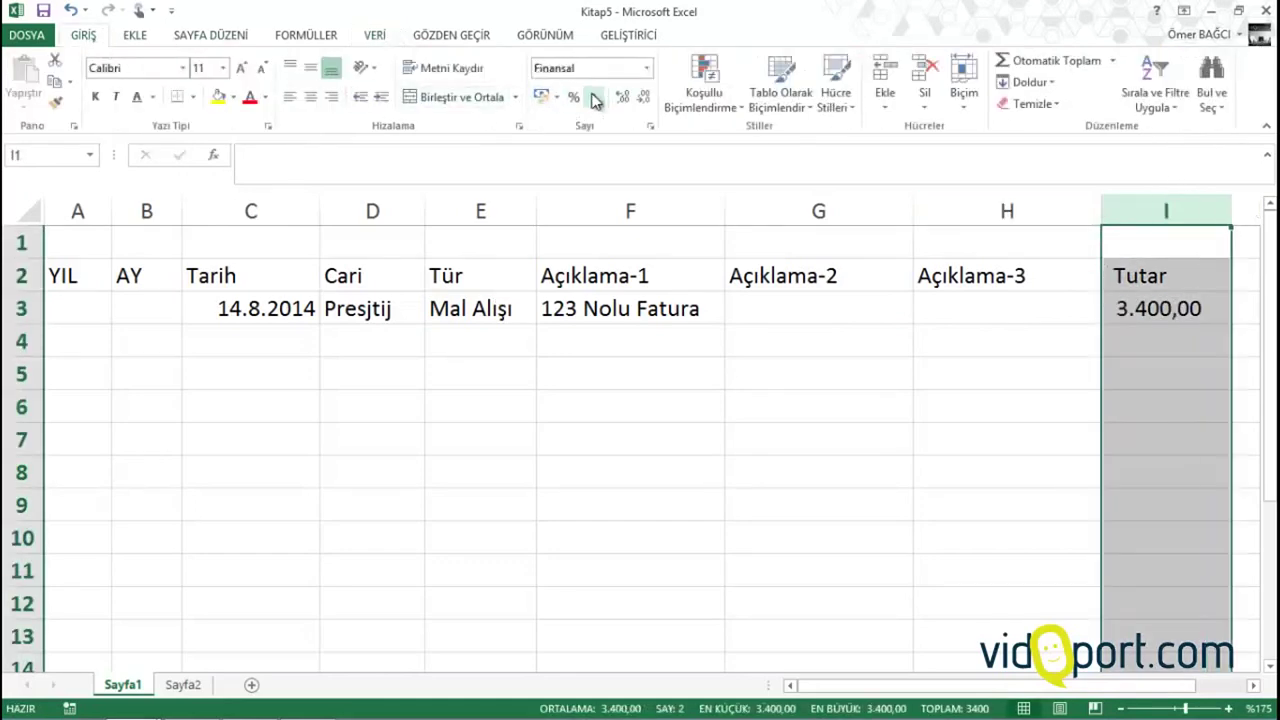
left_click(1143, 336)
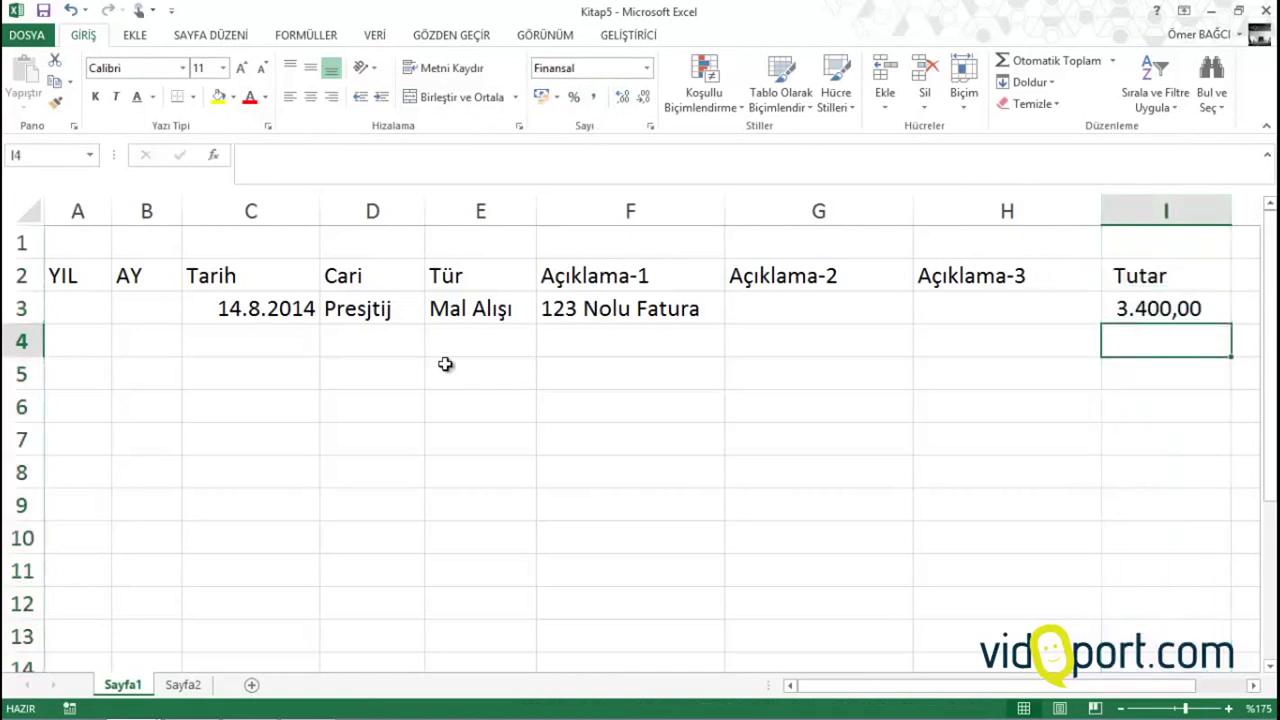
Step: Fill row 4 with the copied date: Presjtij, Ödeme, Nakit, '345 Nolu Makbuz', 1000
left_click(296, 341)
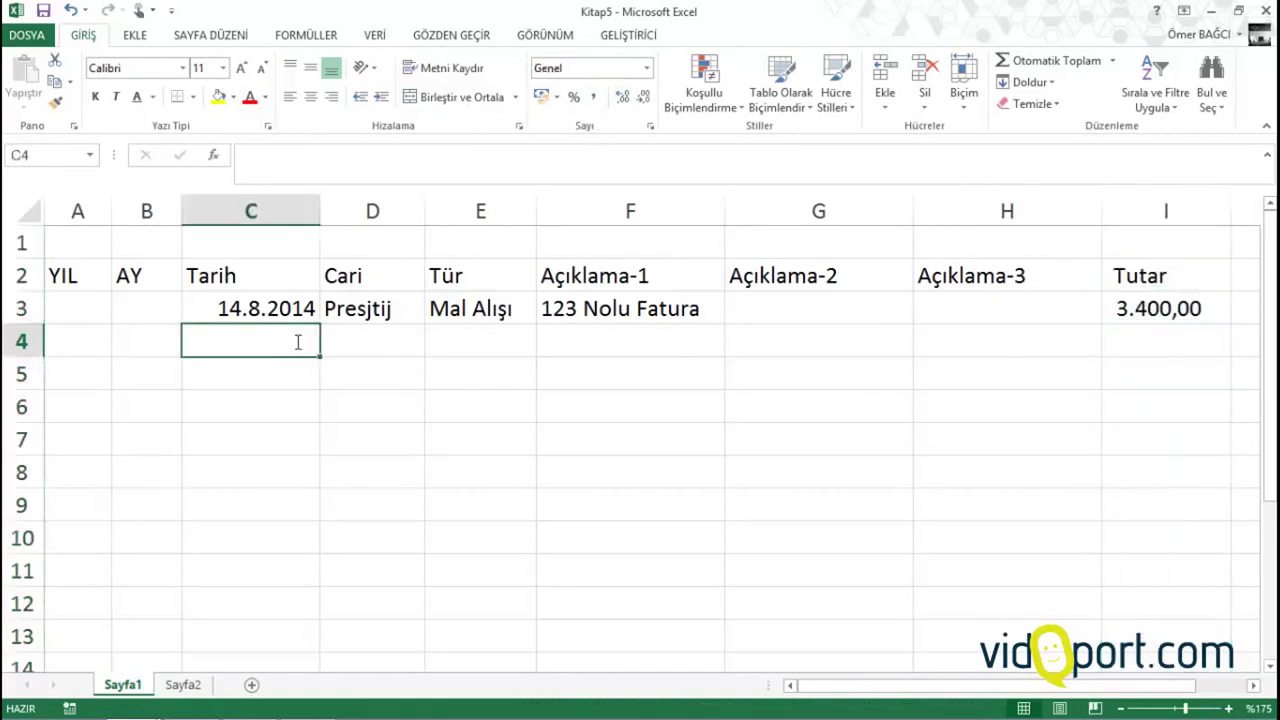
key("ctrl+apostrophe")
key("Tab")
type("p")
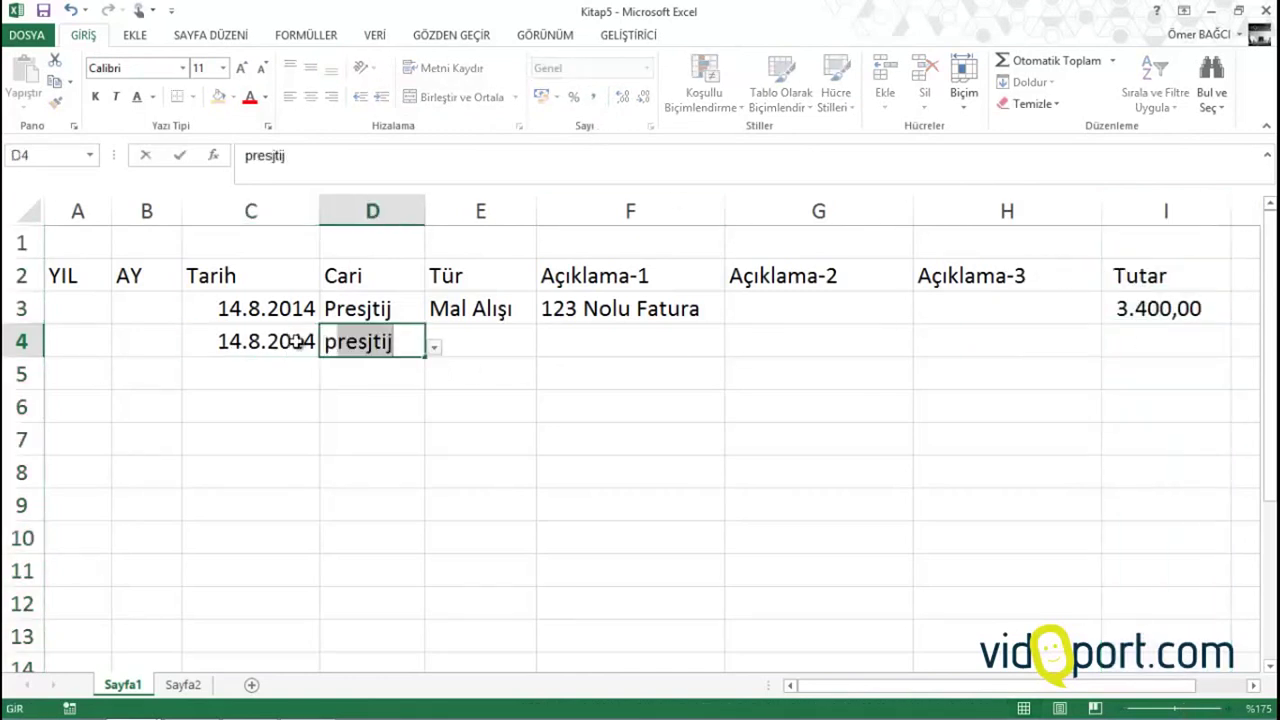
key("Tab")
type("Ödeme")
key("Tab")
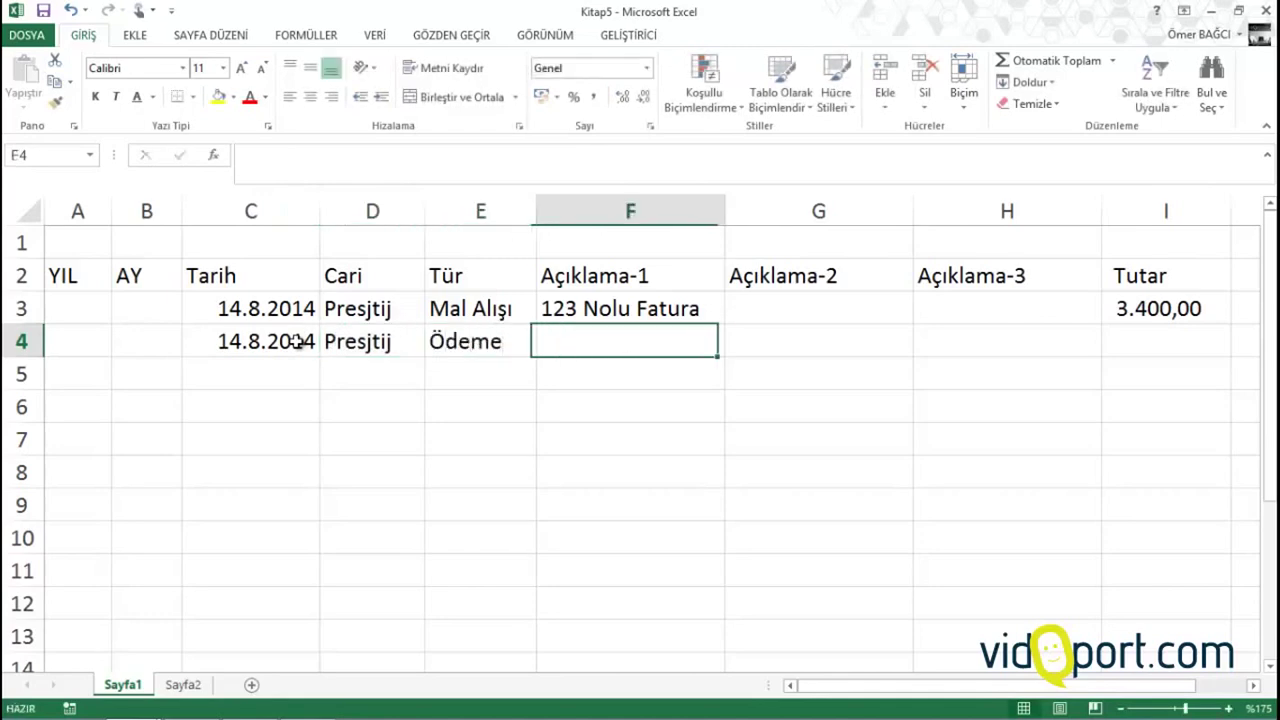
type("Nakit")
key("Tab")
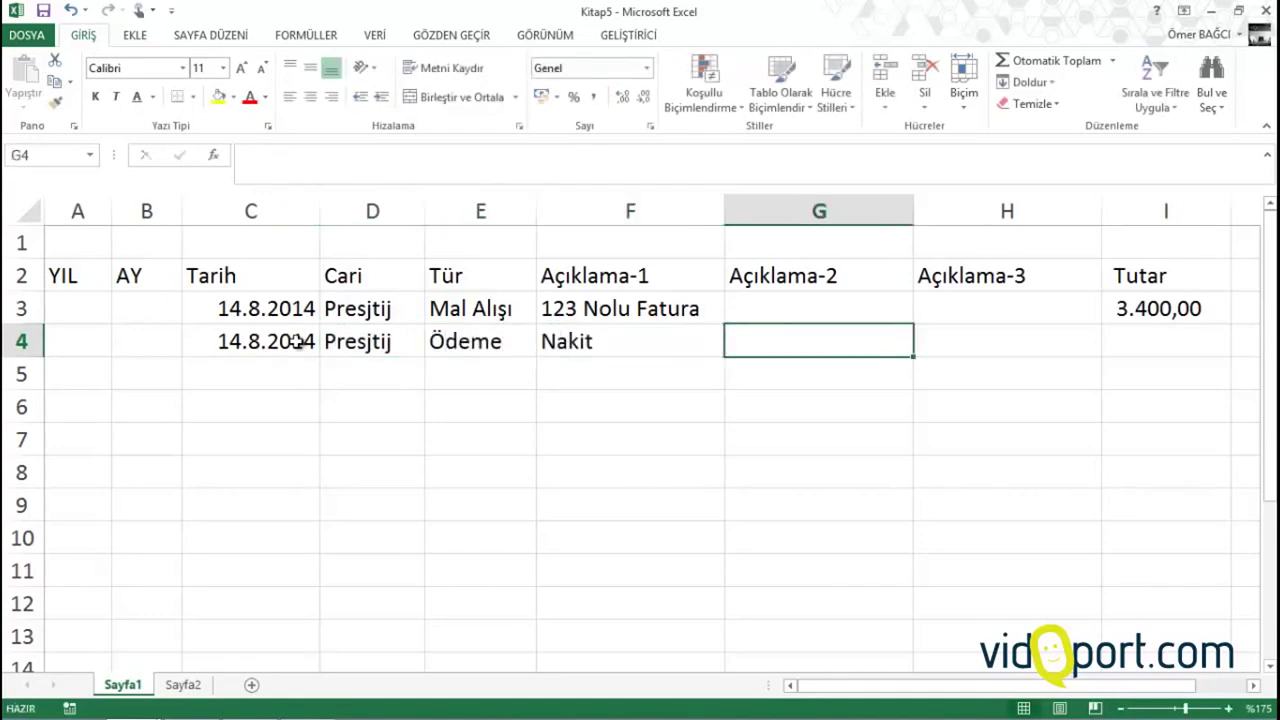
type("345")
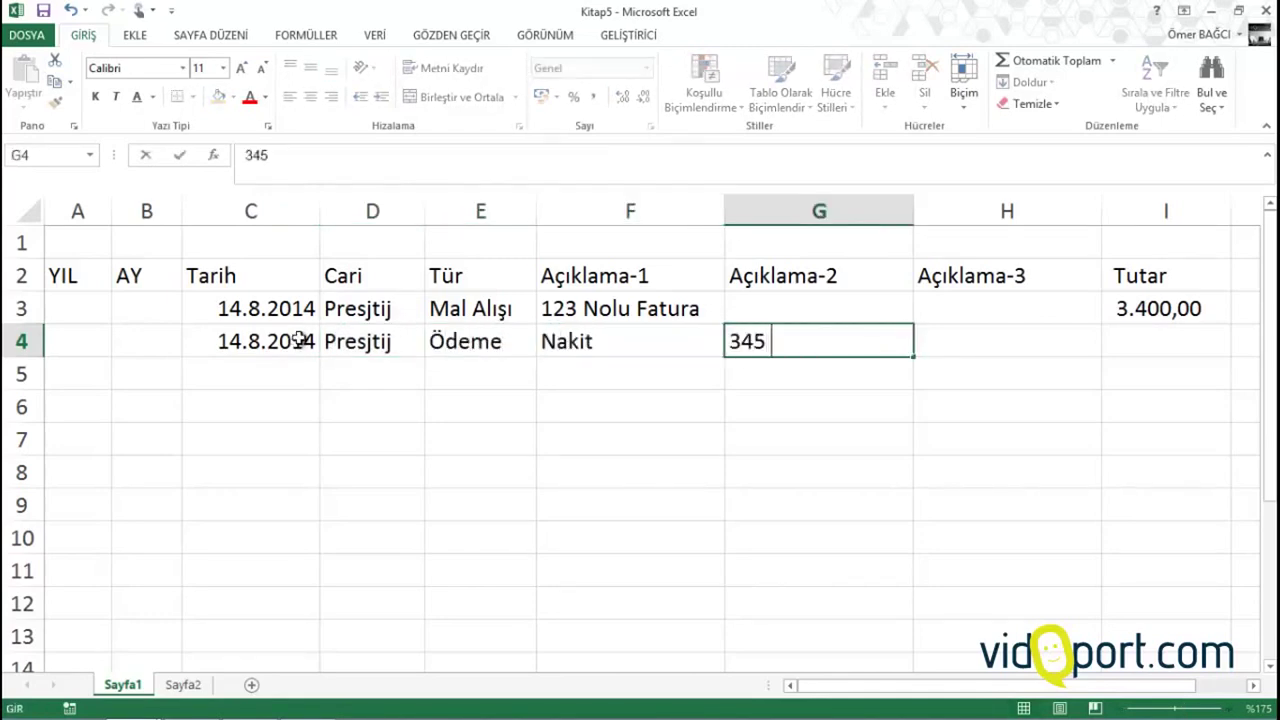
type(" Nolu Makbuz")
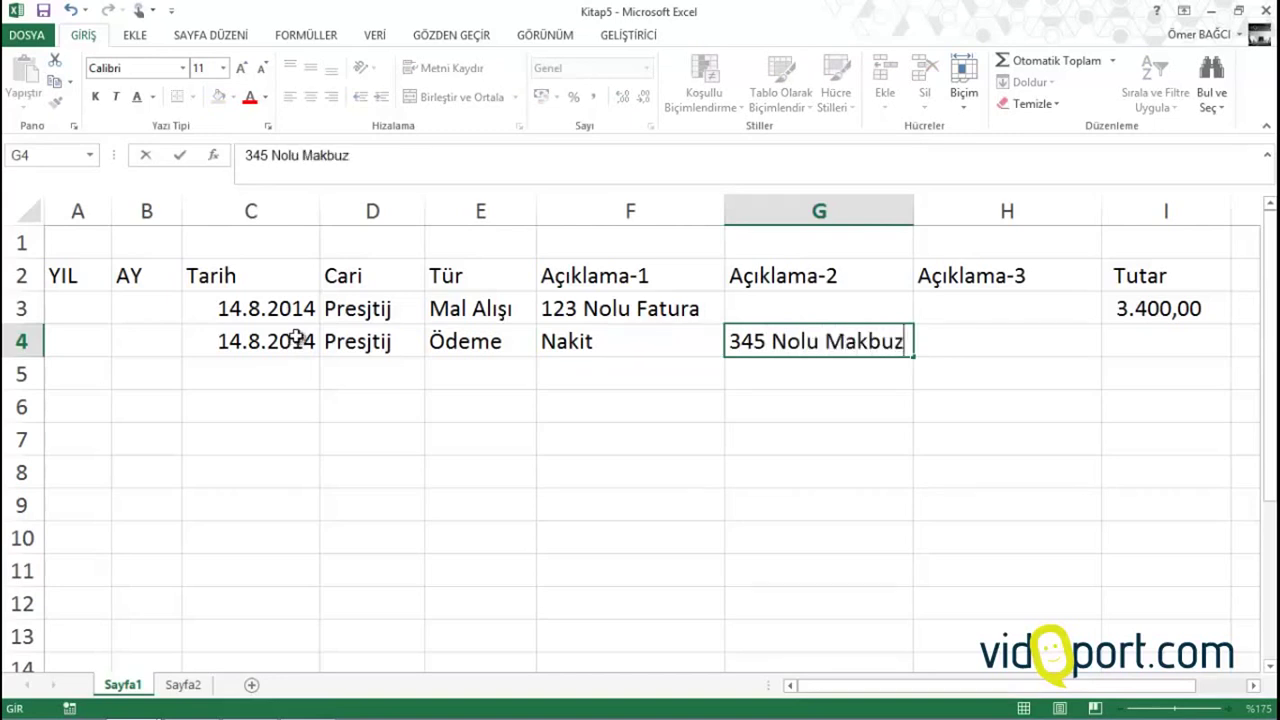
key("Tab")
key("Tab")
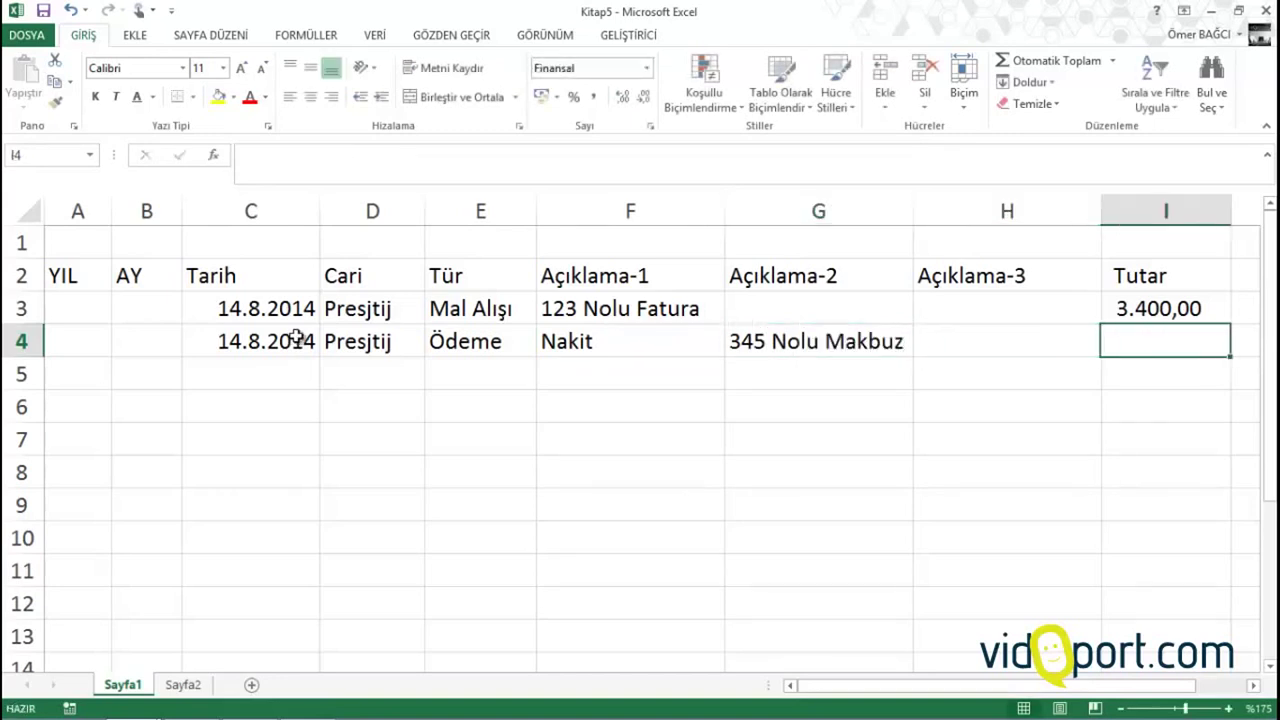
type("1000")
key("Return")
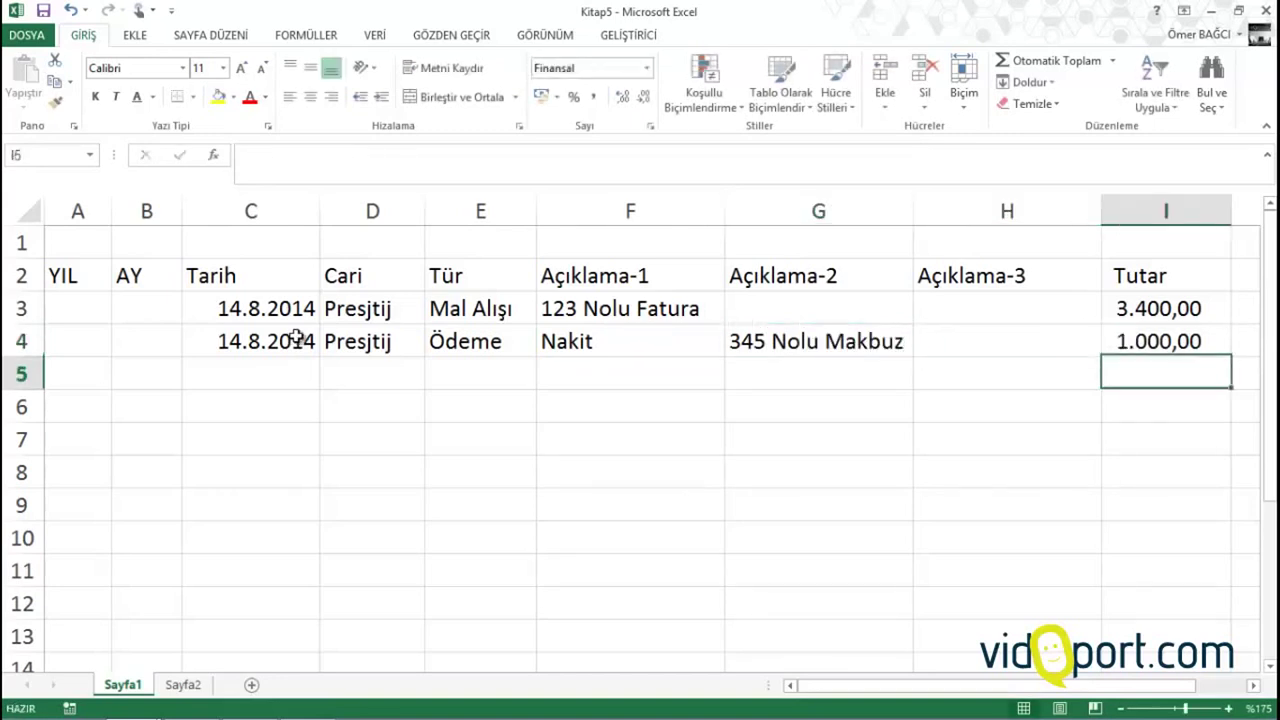
Step: Fill row 5: Presjtij, Ödeme, Banka, Garanti Bankası, '234 nolu Hesap', 1.200
key("Left")
key("Left")
key("Left")
key("Left")
key("Left")
key("Left")
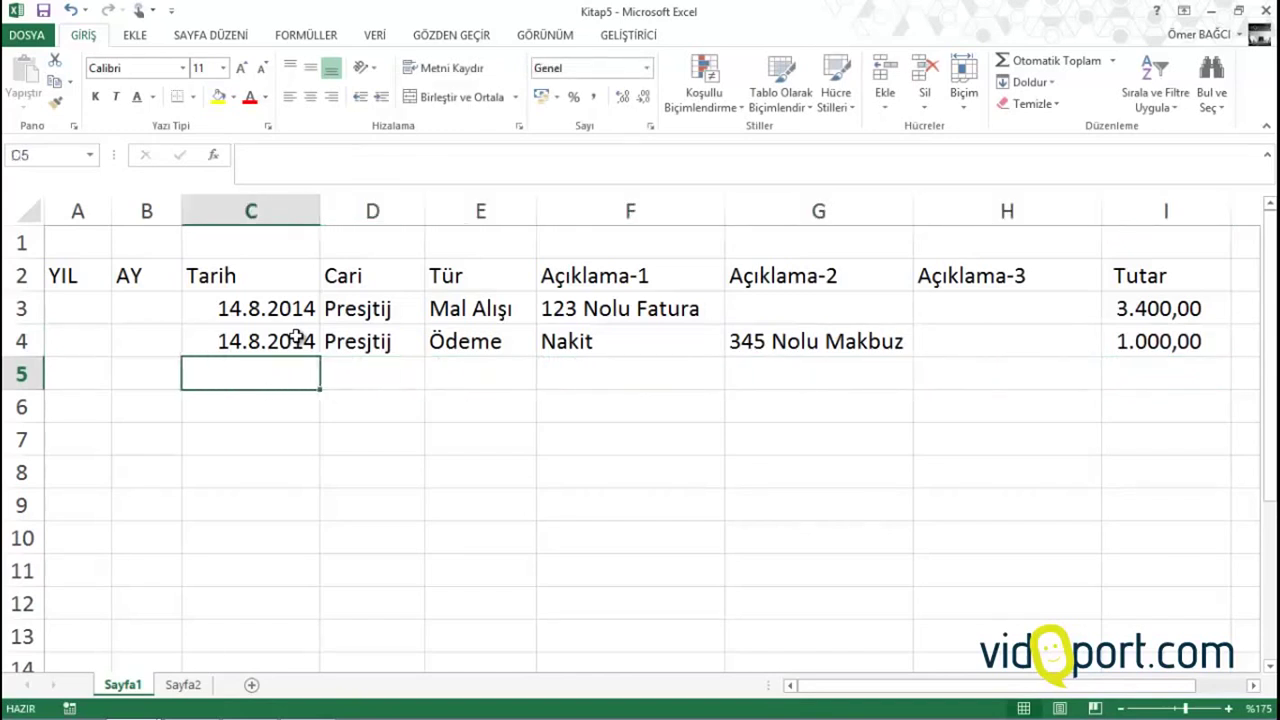
key("ctrl+semicolon")
key("Tab")
type("presjtij")
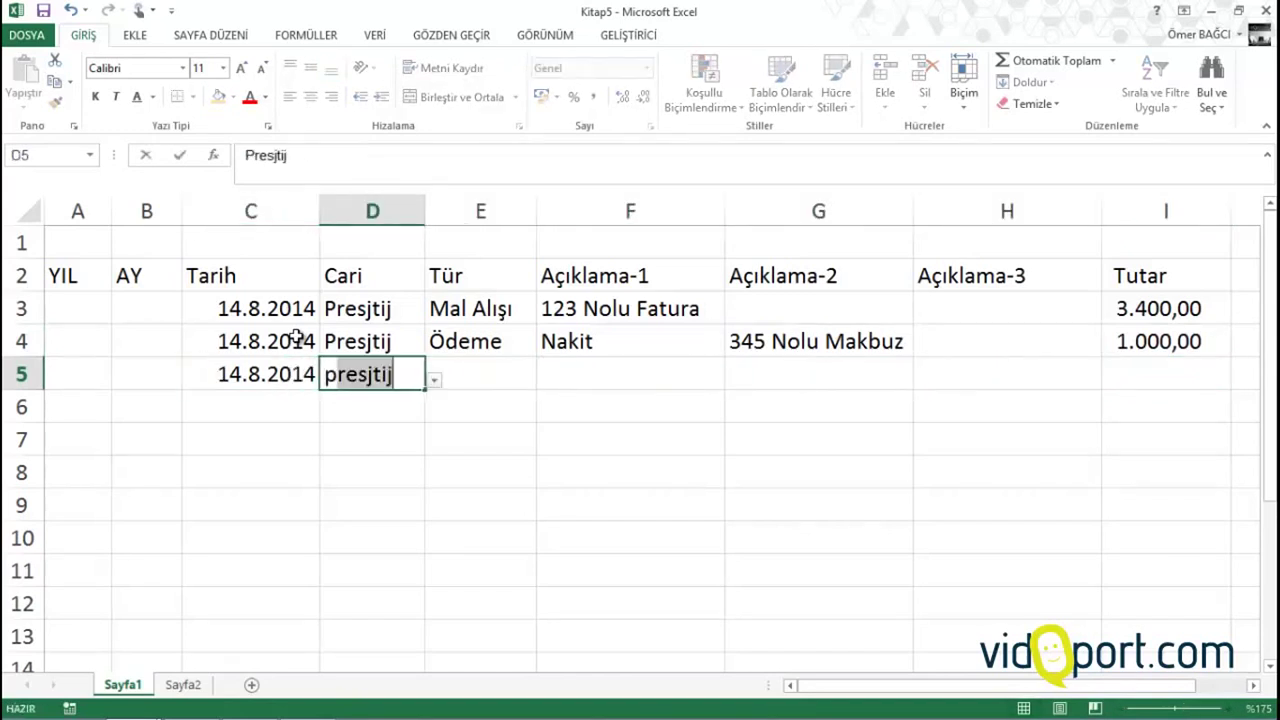
key("Tab")
type("Ödeme")
key("Tab")
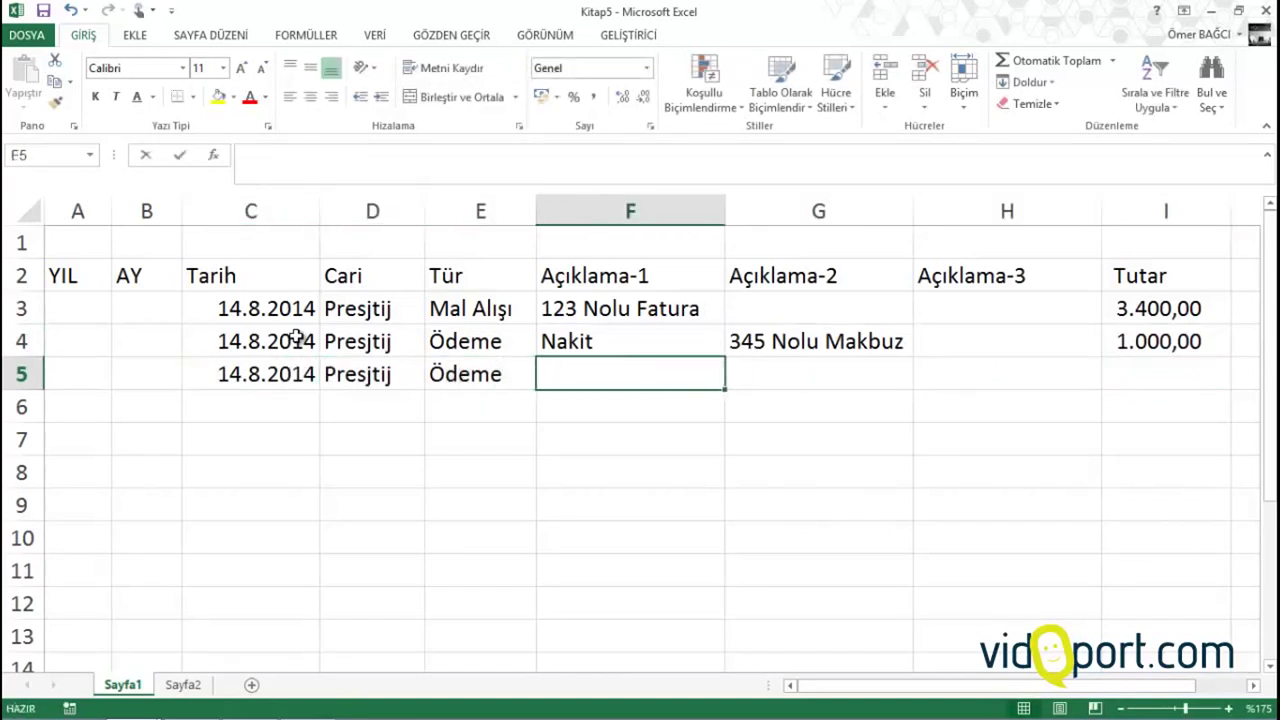
type("Banka")
key("Tab")
type("Gar")
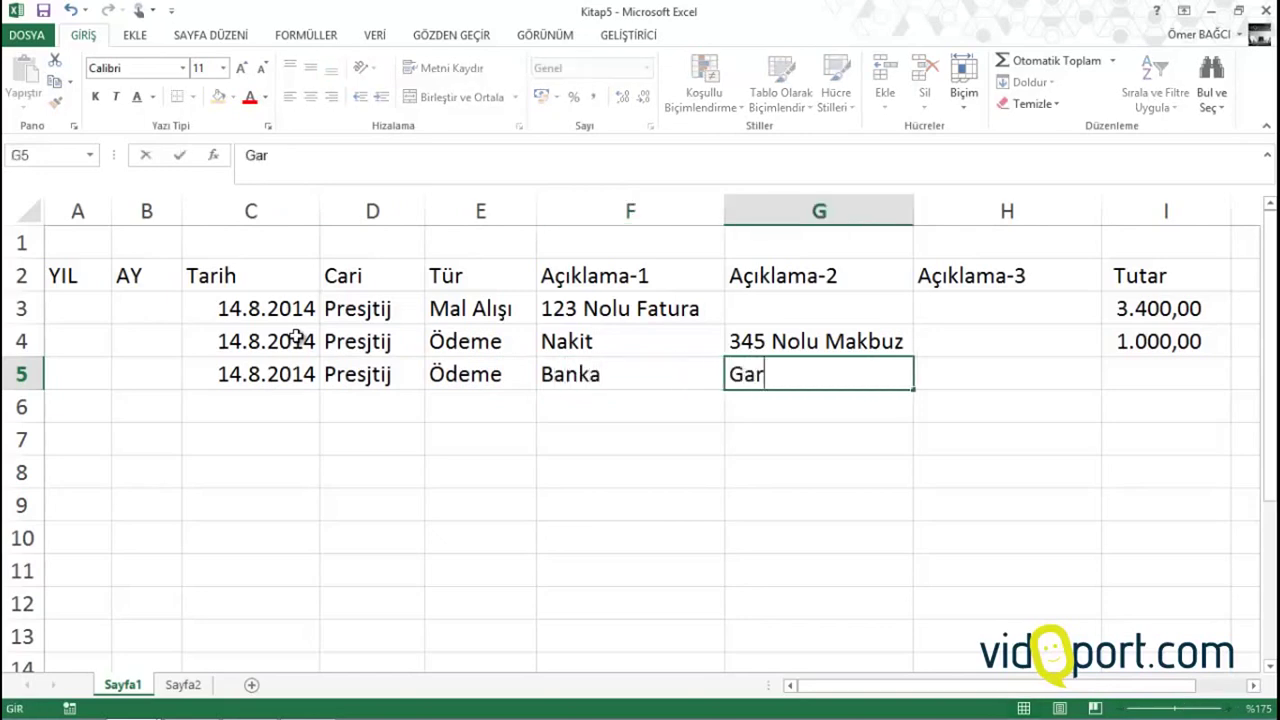
type("anti Bankası")
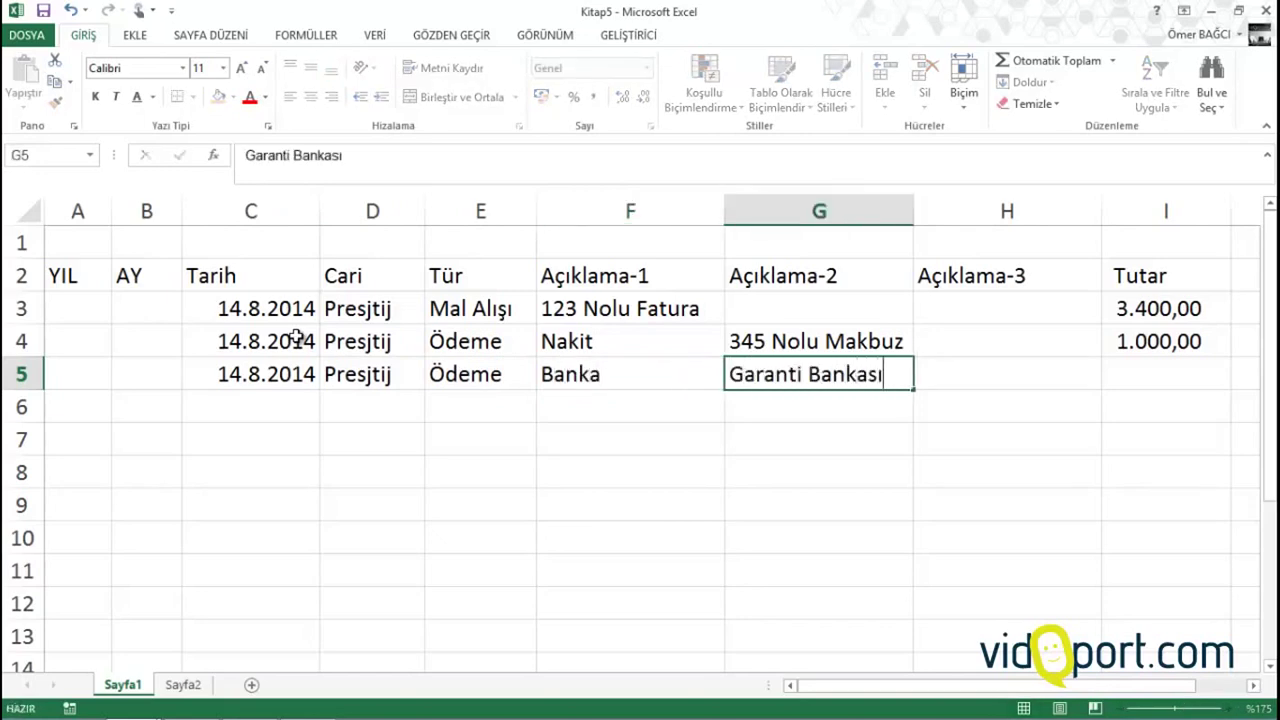
key("Tab")
type("234 ")
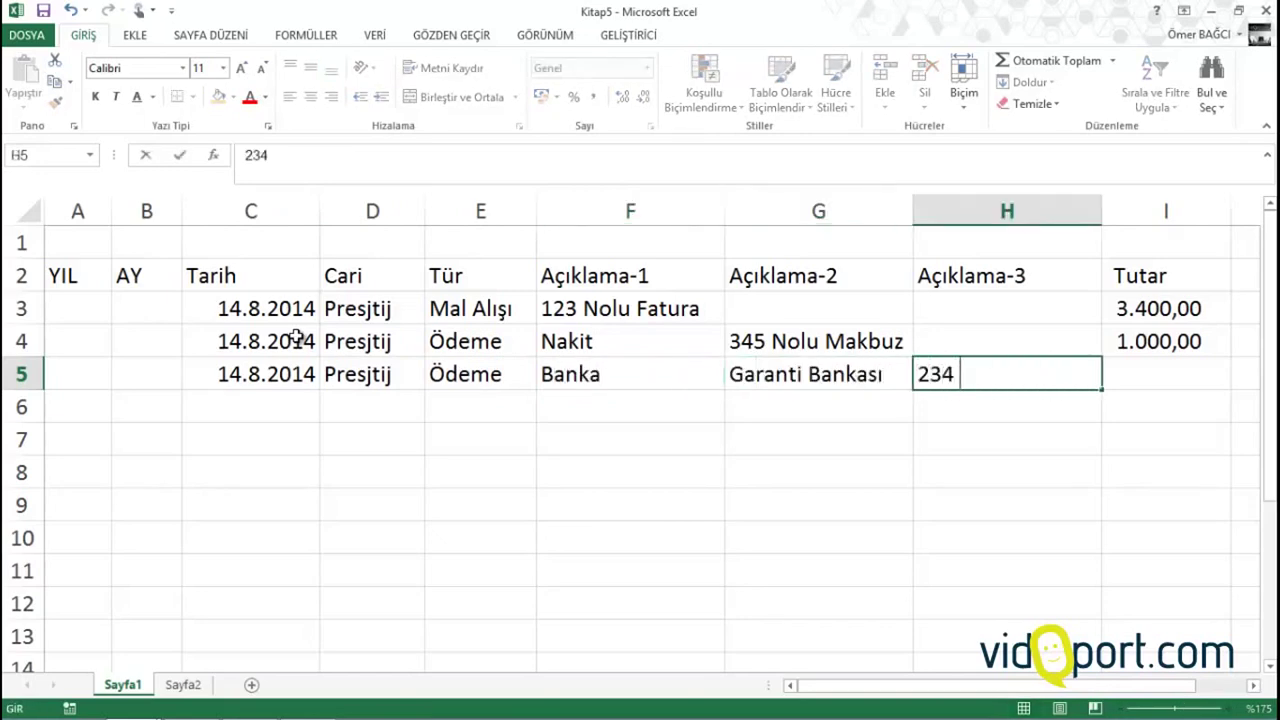
type("nolu Hesap")
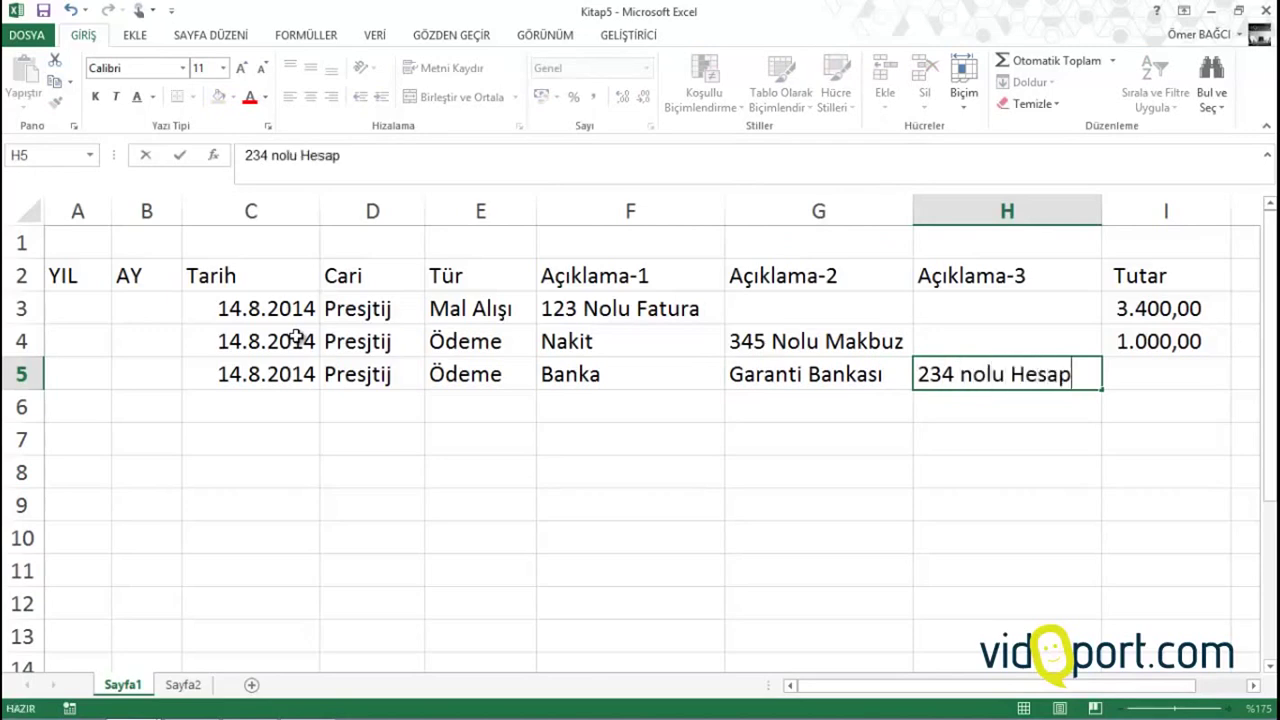
key("Tab")
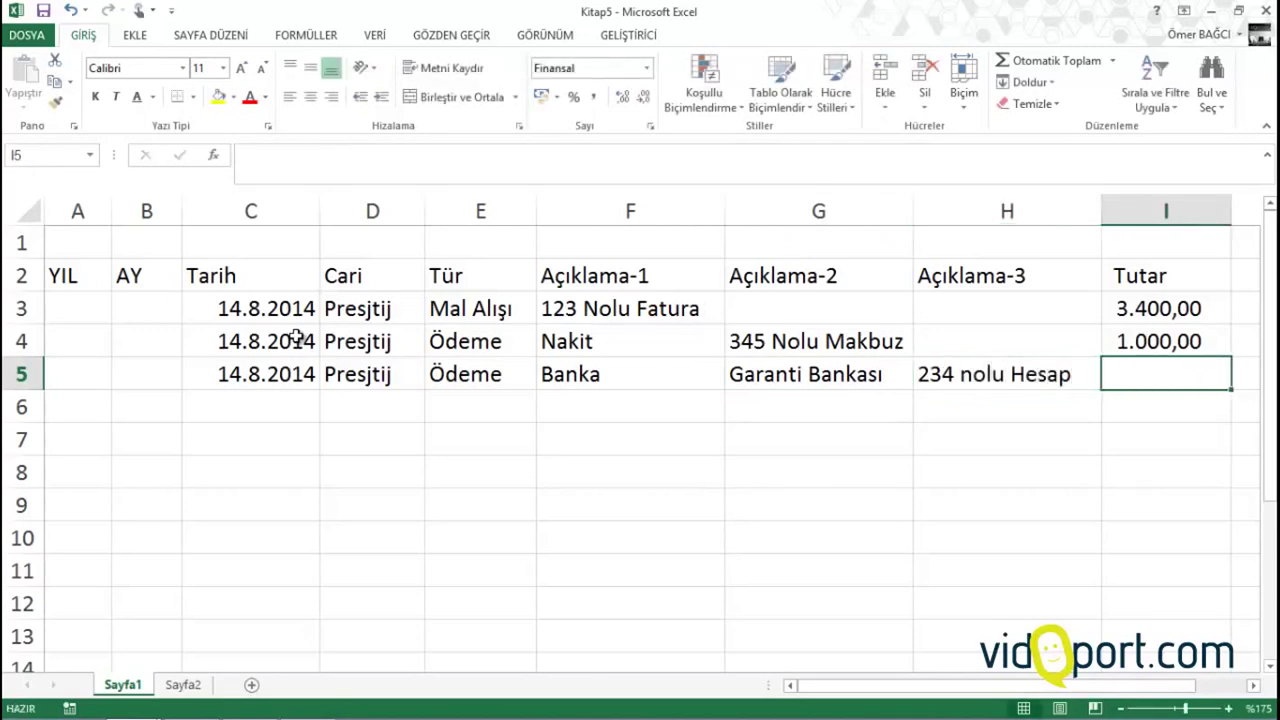
type("1200")
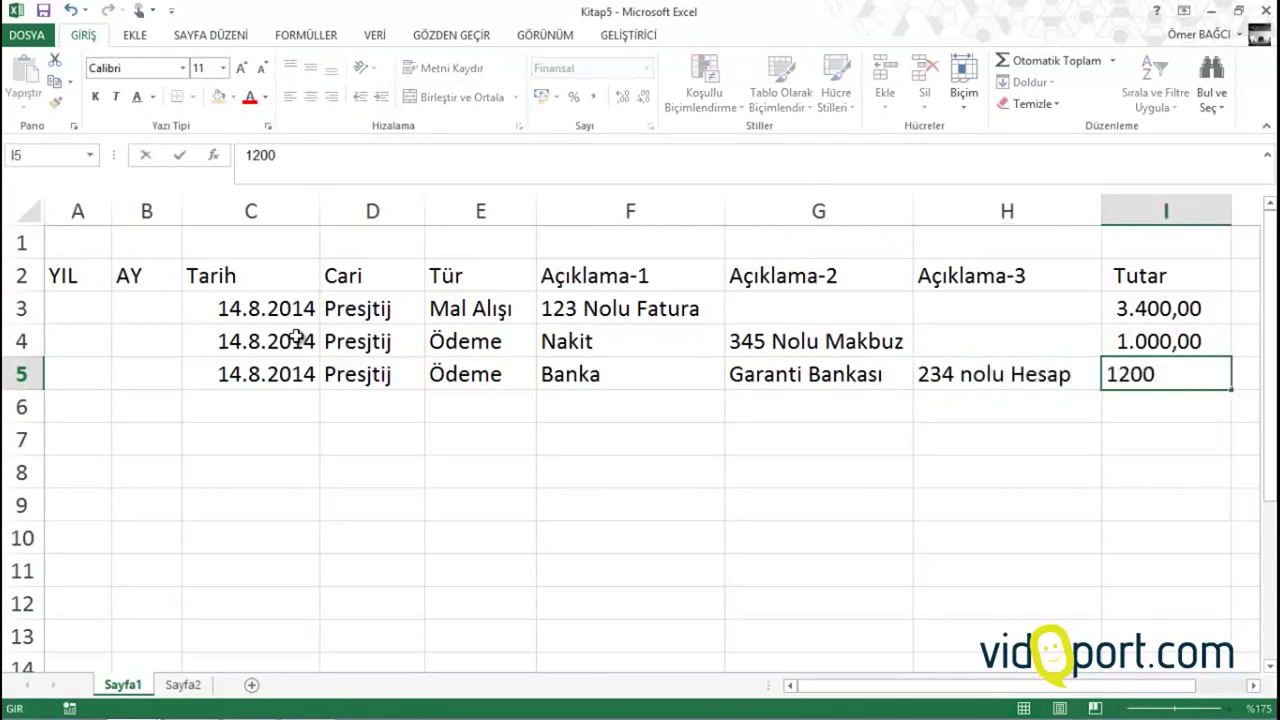
key("Return")
Step: Fill row 6: Presjtij, Ödeme, Çek, '324 nolu Çek', 600
key("Left")
key("Left")
key("Left")
key("Left")
key("Left")
key("Left")
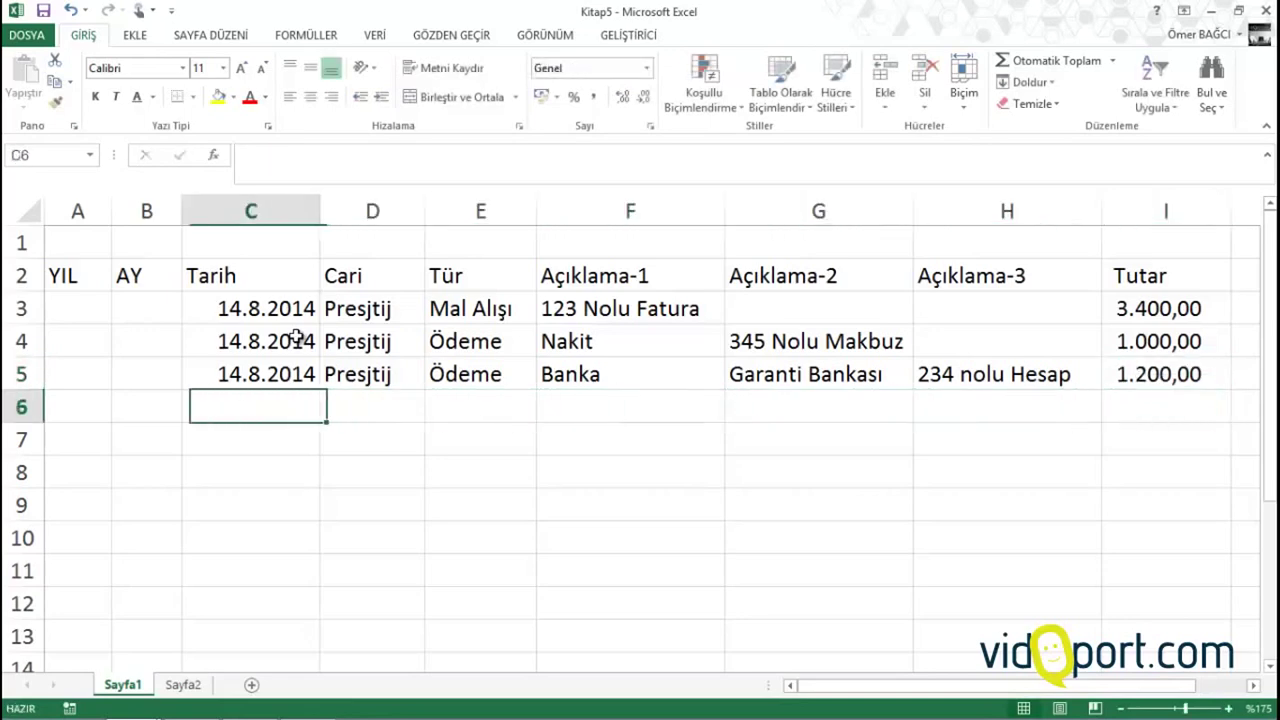
key("ctrl+semicolon")
key("Tab")
type("presjtij")
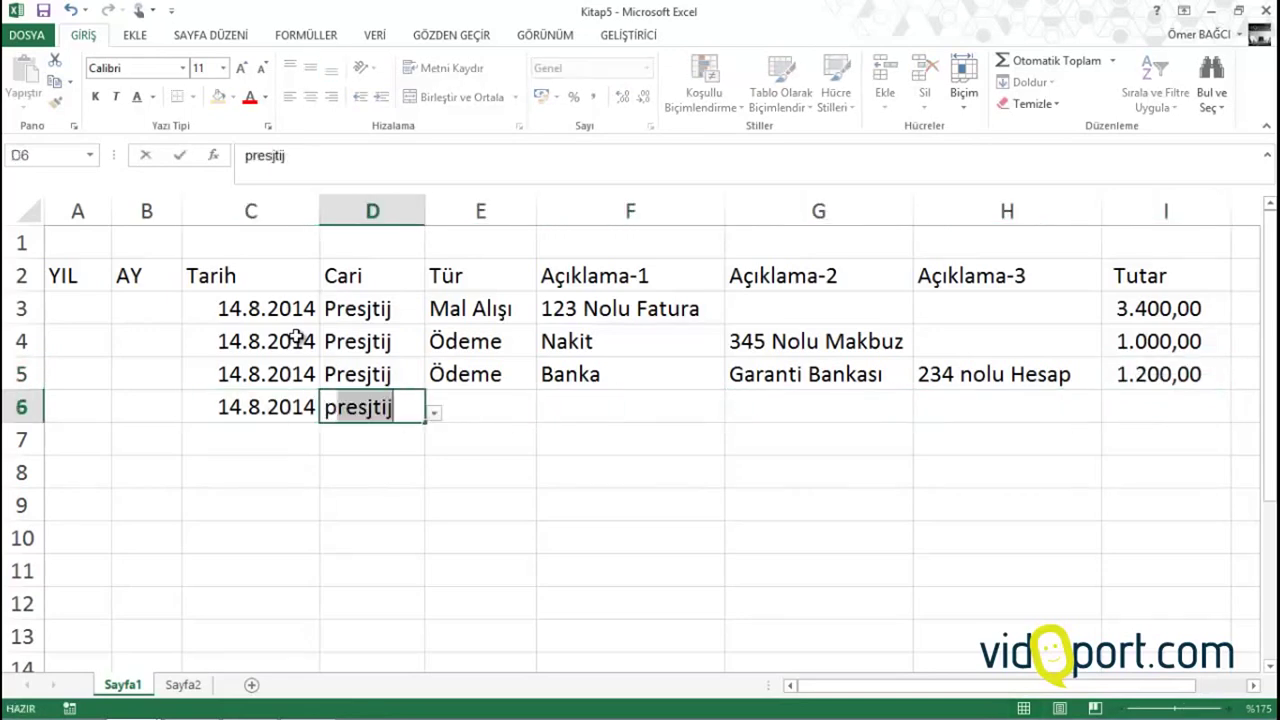
key("Tab")
type("ödeme")
key("Tab")
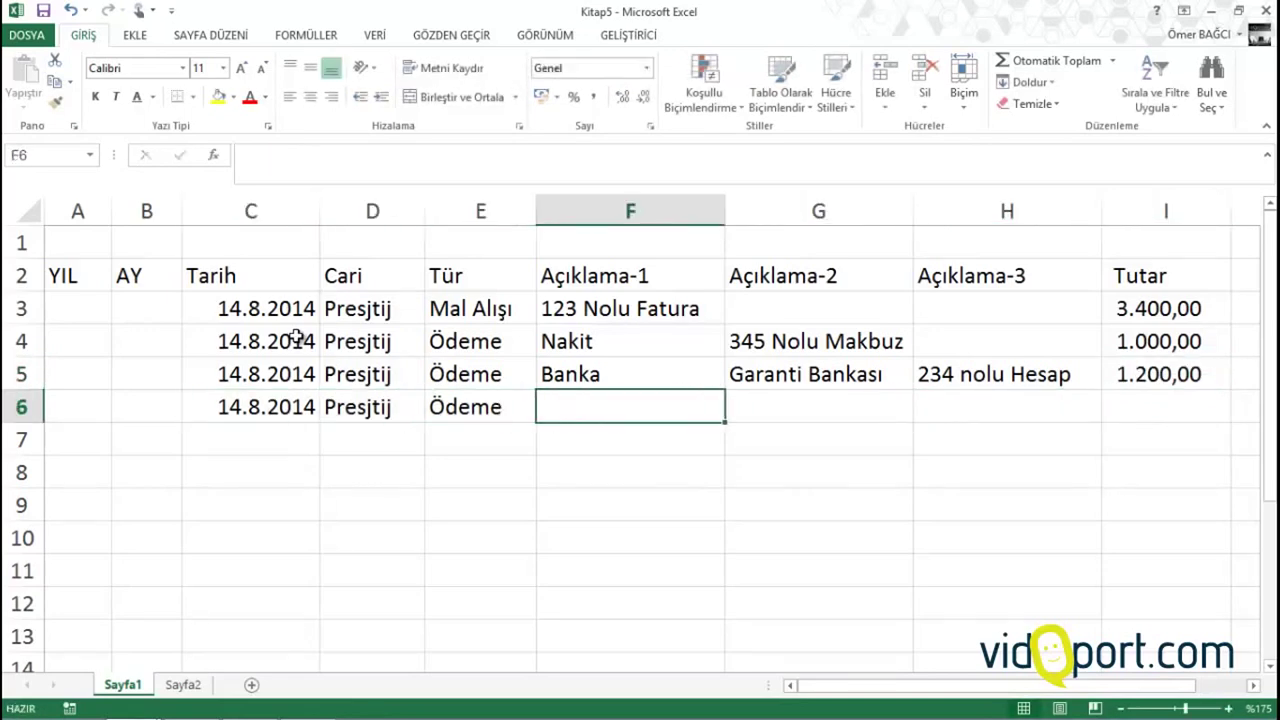
type("Çek")
key("Tab")
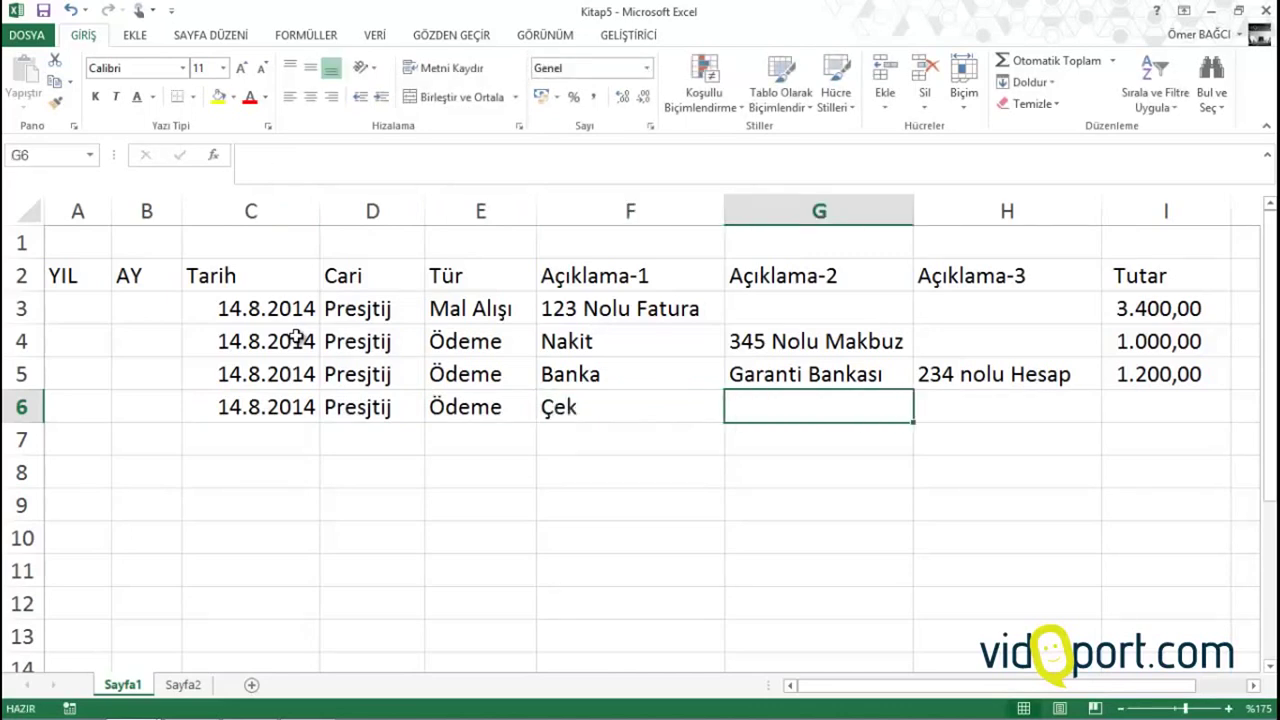
type("K")
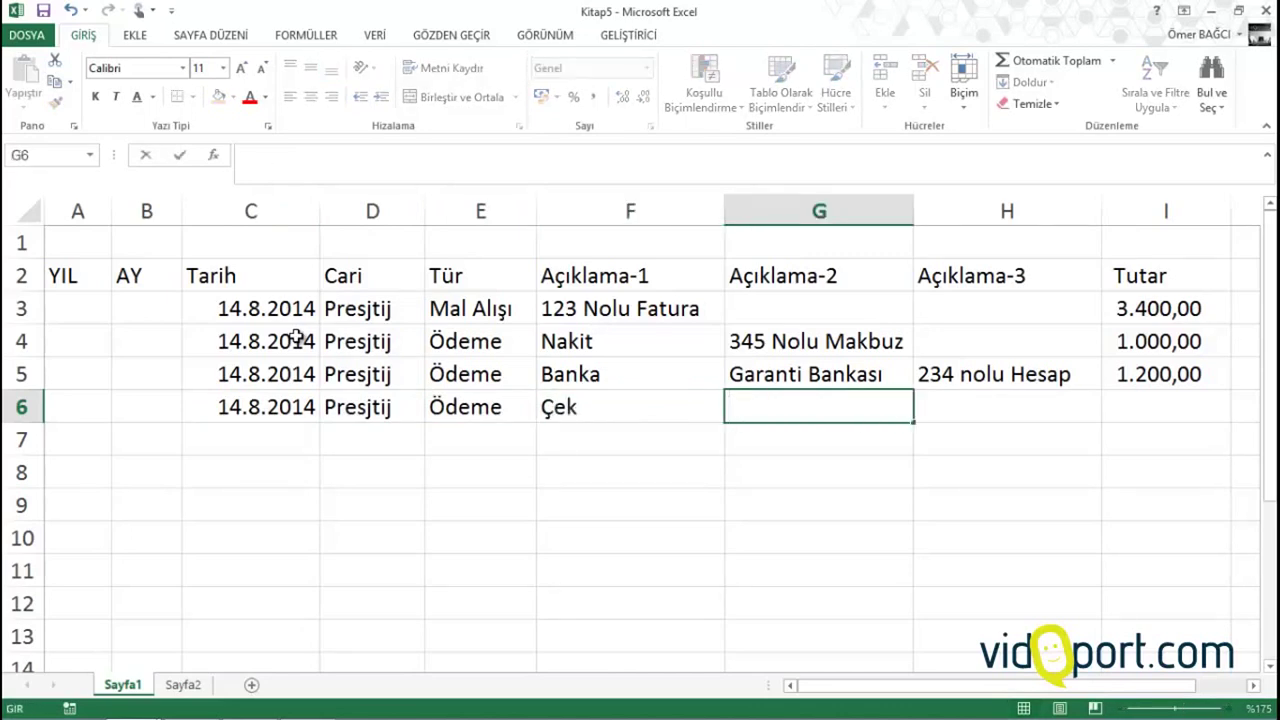
type("324 nolu Çek")
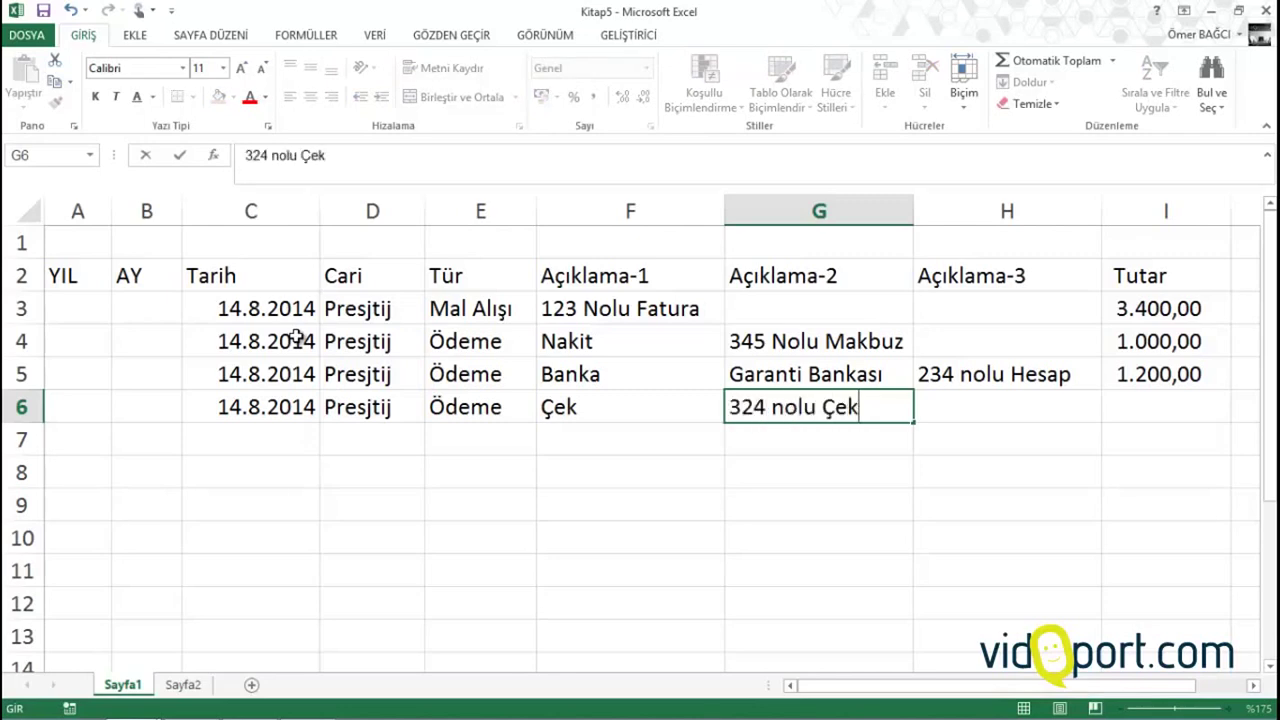
key("Tab")
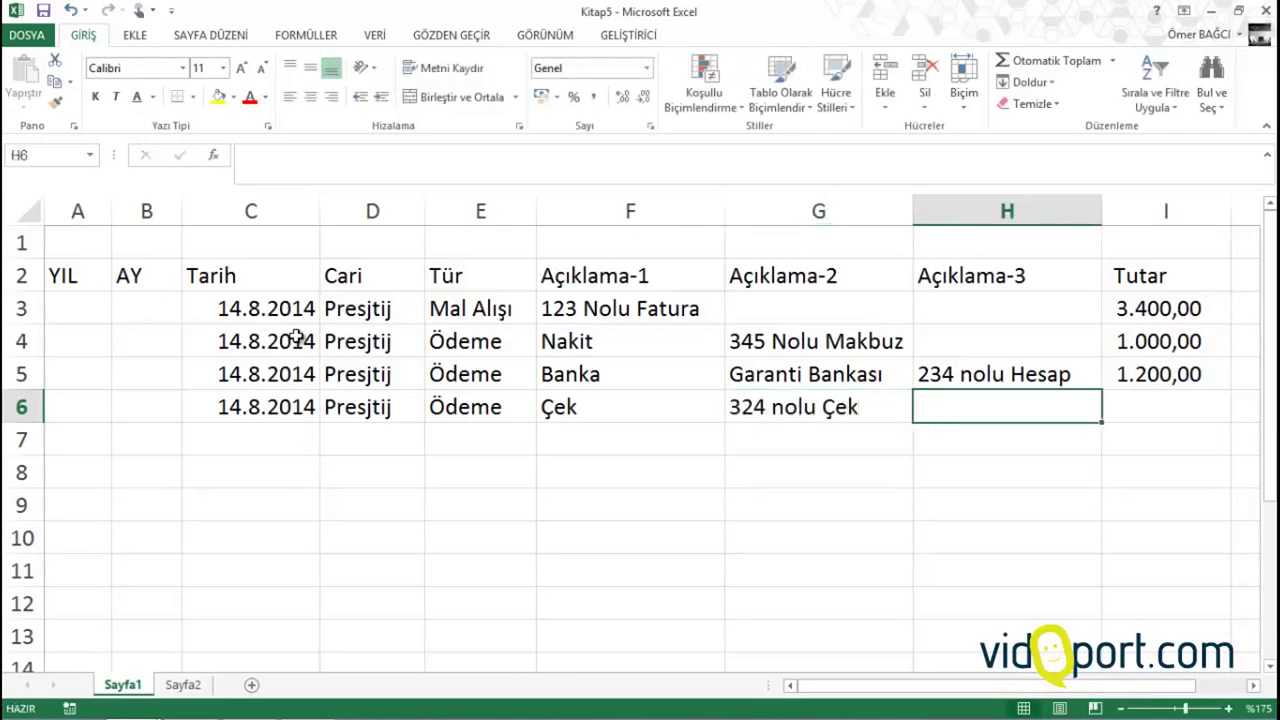
key("Tab")
type("60")
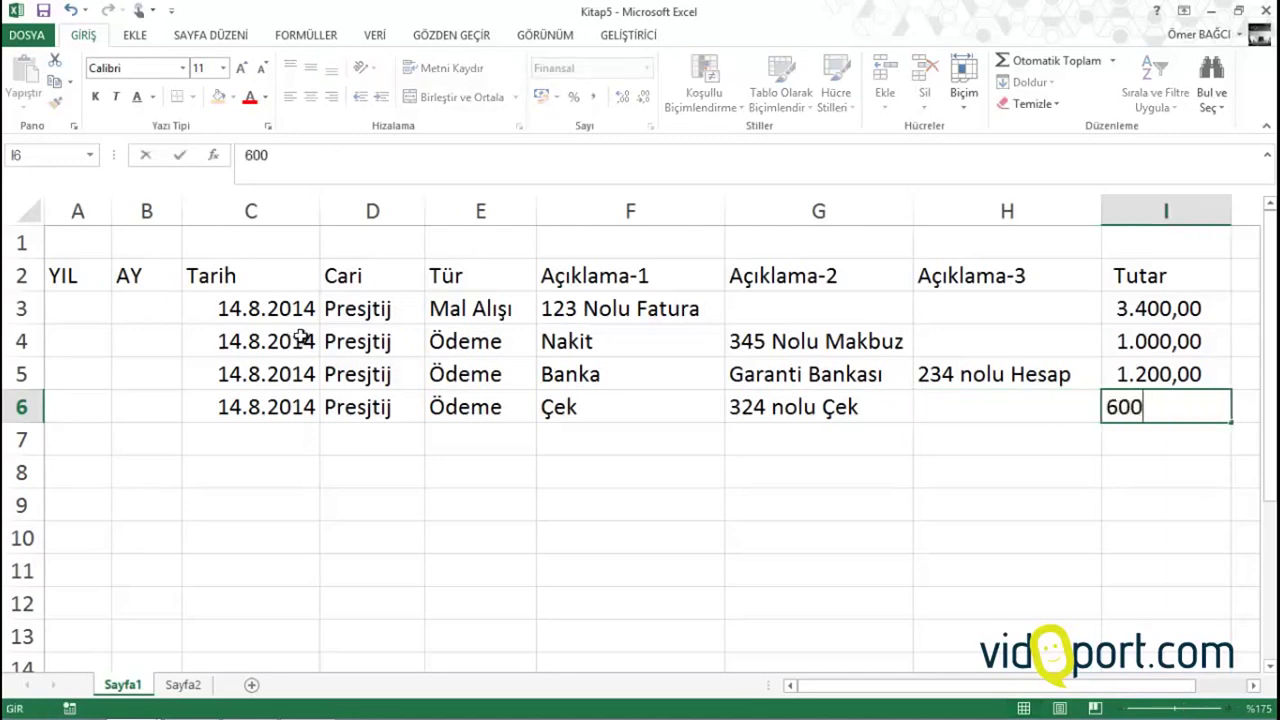
type("0")
key("Return")
Step: Copy the 14.8.2014 date into row 7's Tarih cell
key("Left")
key("Left")
key("Left")
key("Left")
key("Left")
key("Left")
key("Left")
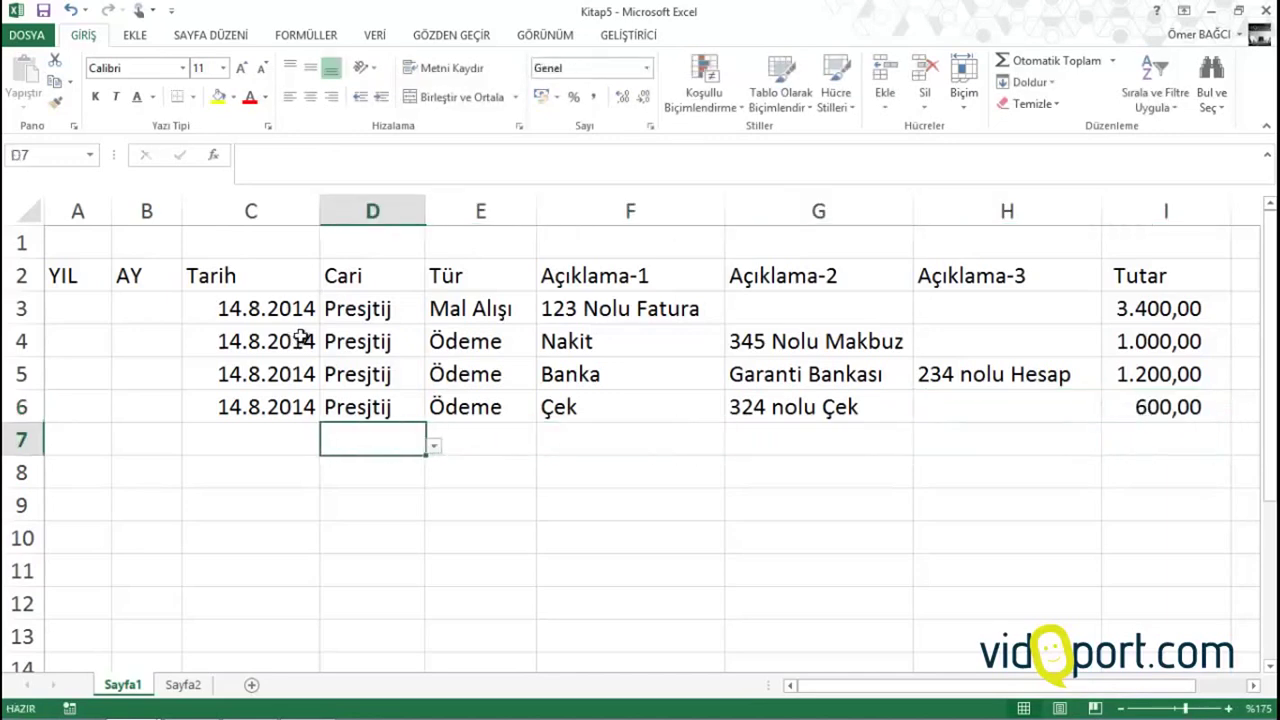
key("Right")
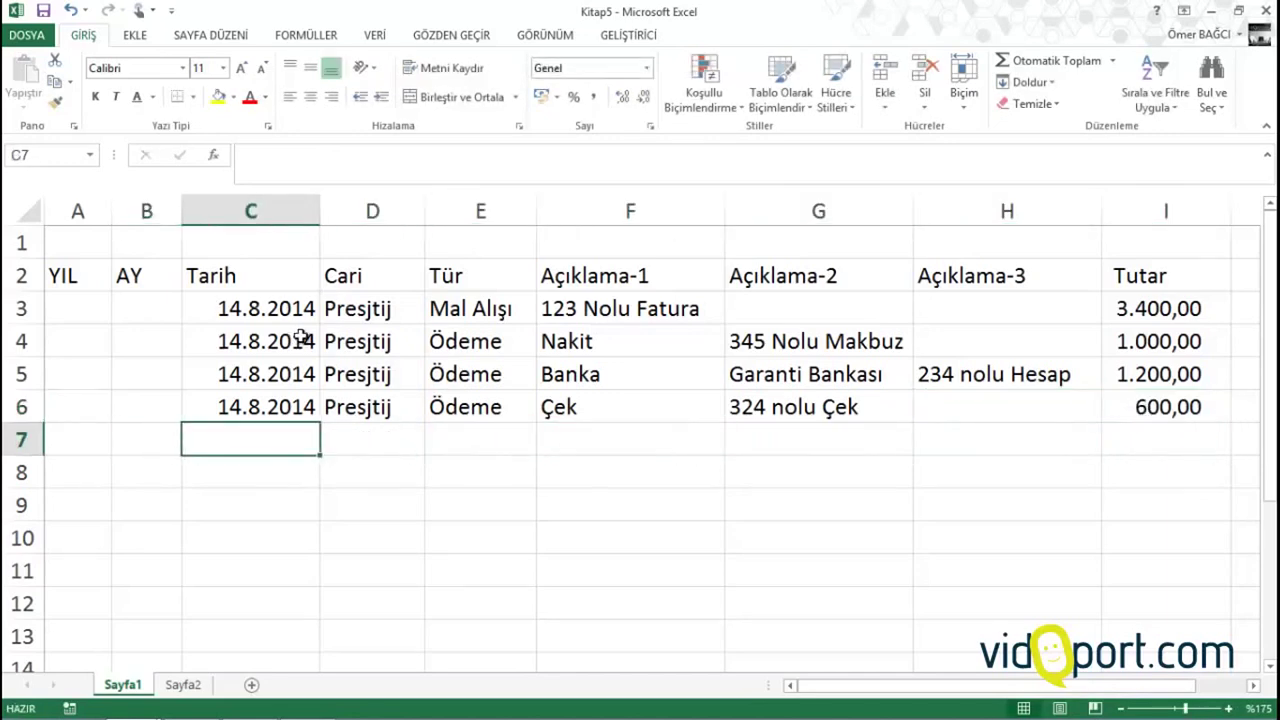
key("ctrl+semicolon")
key("Tab")
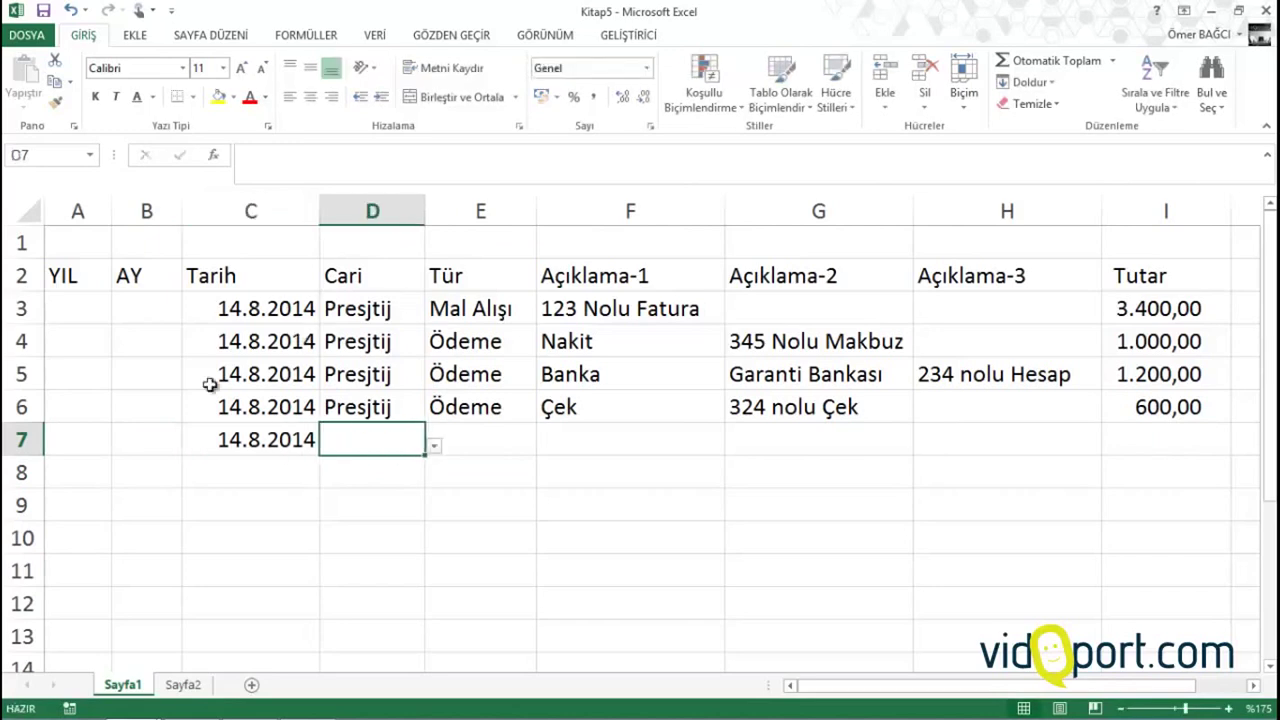
Step: Complete row 7 as Afikir, Mal Alışı, '3344 Nolu Fatura', Kurumsal, 5000
left_click(443, 450)
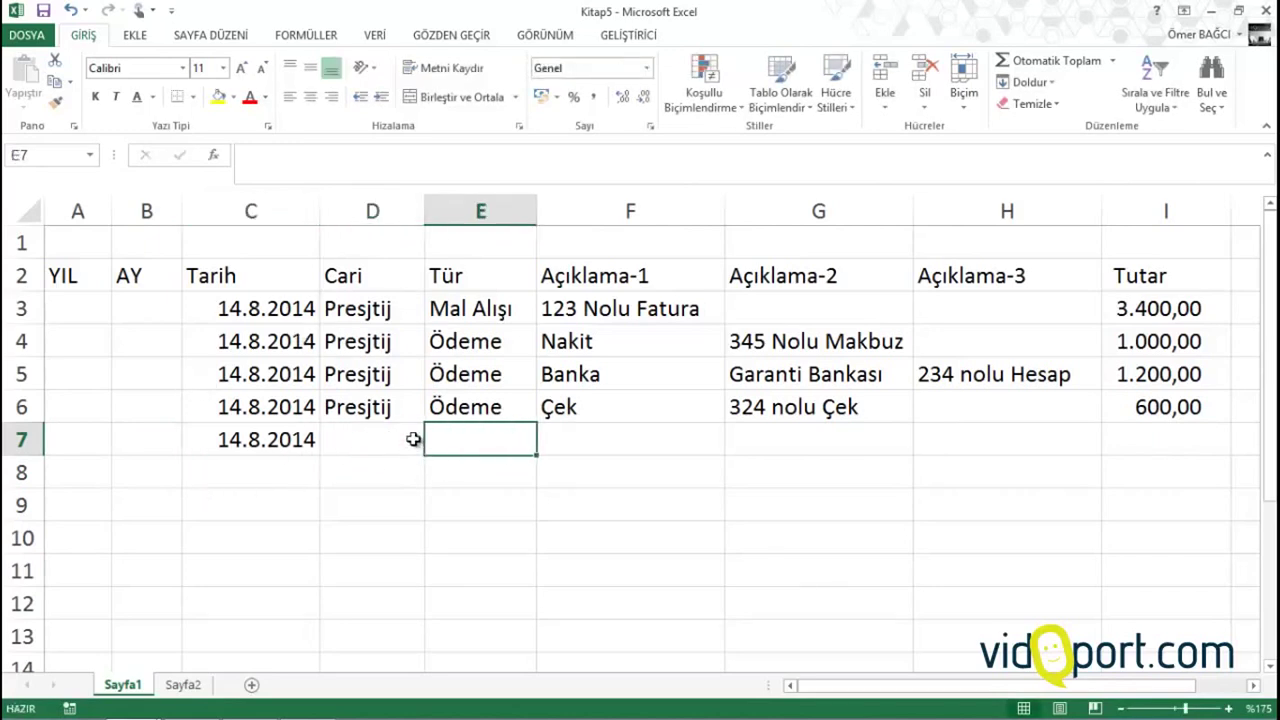
left_click(413, 440)
left_click(433, 446)
left_click(366, 489)
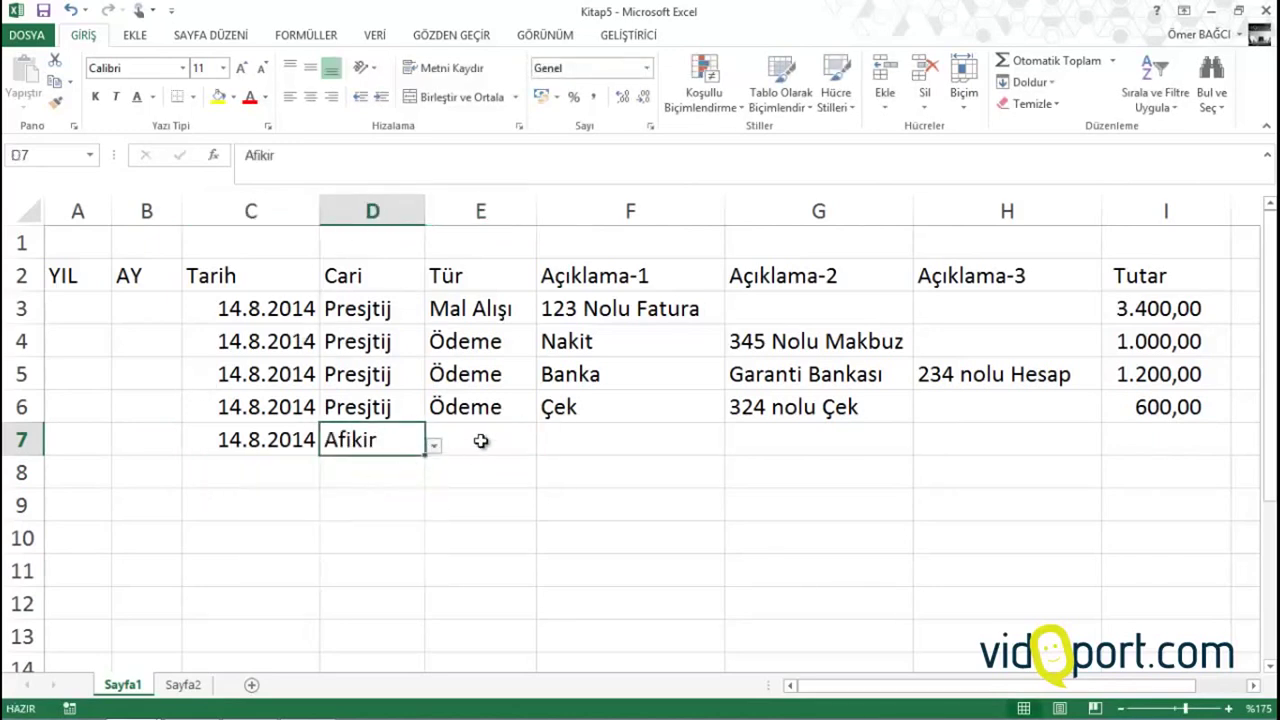
left_click(482, 440)
type("Mal Alışı")
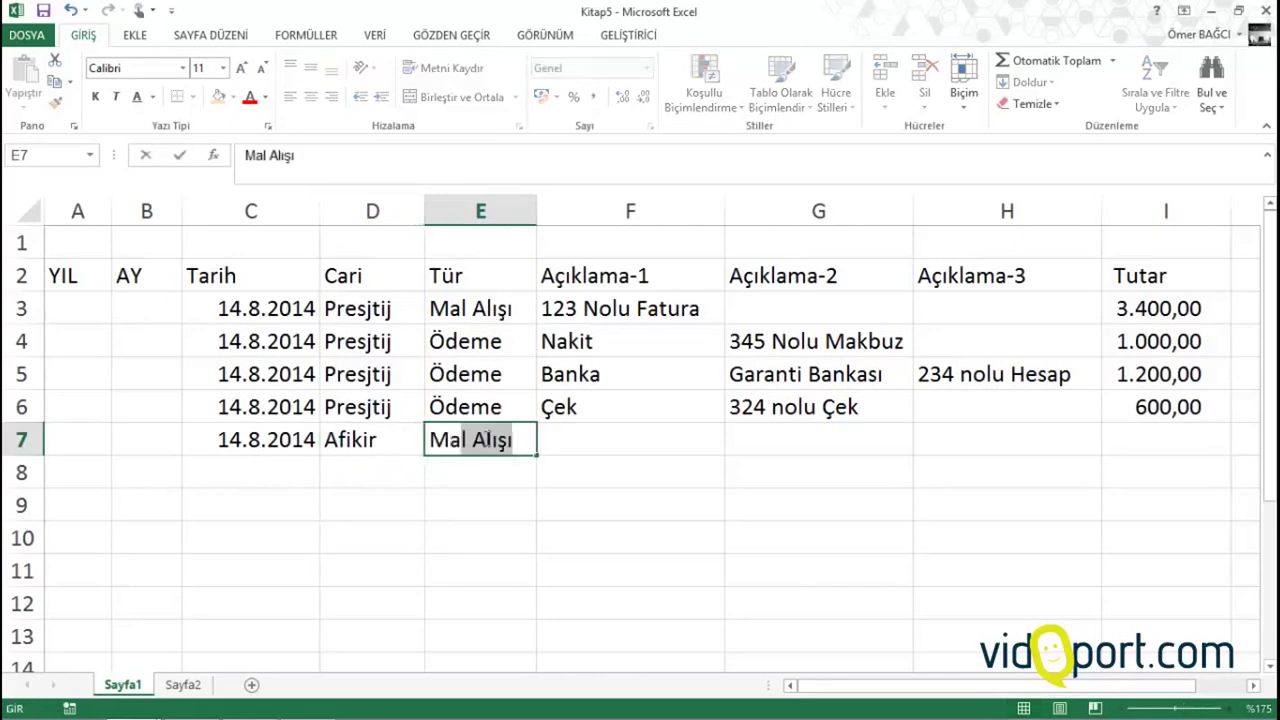
key("Tab")
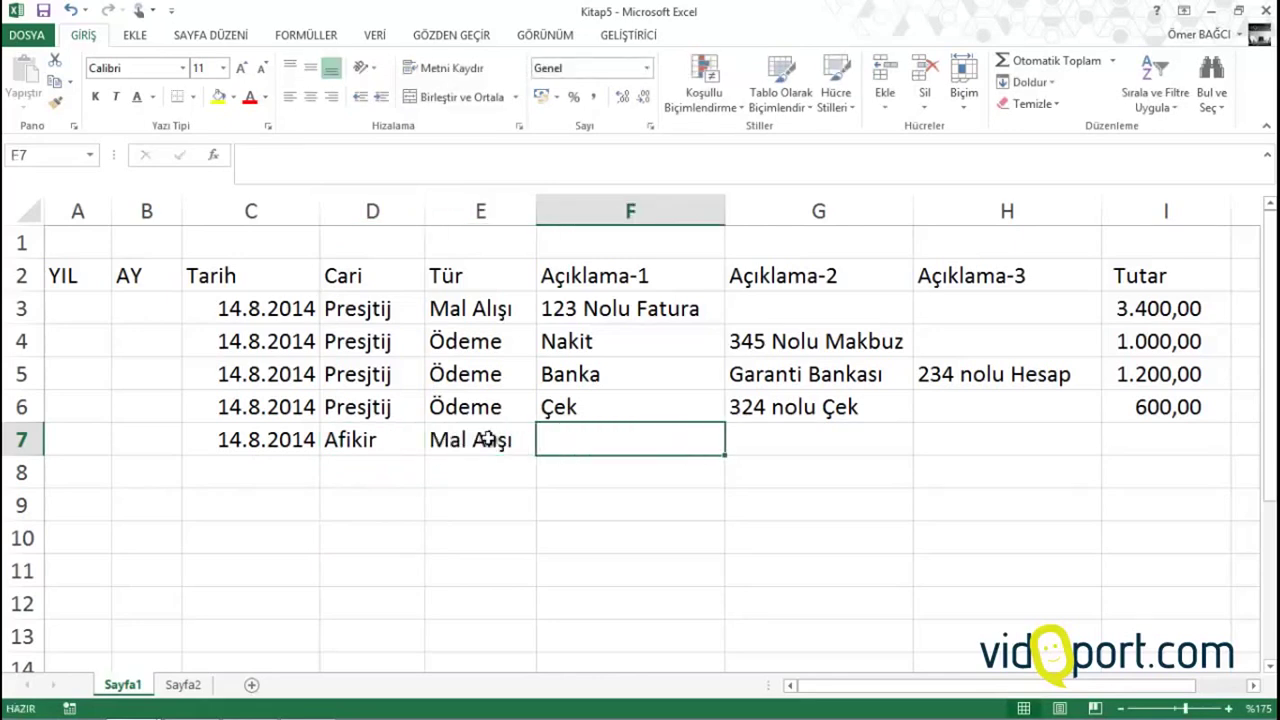
type("3344 Nolu Faut")
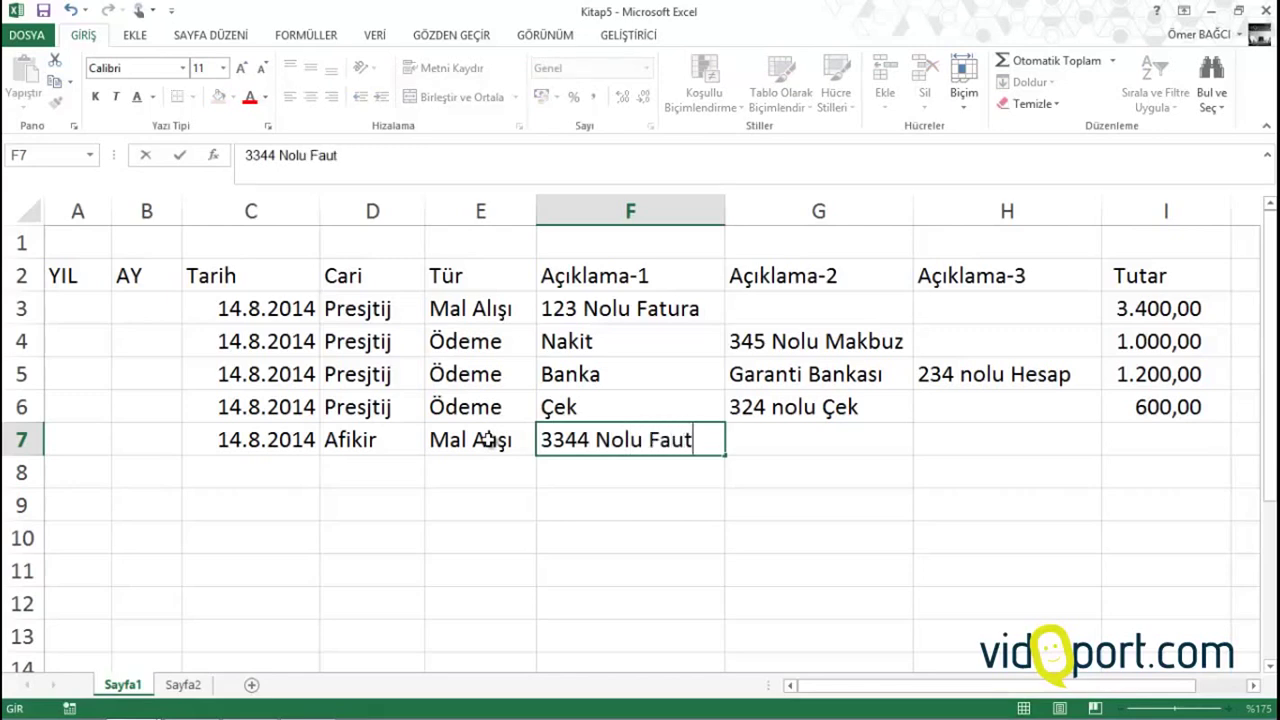
key("BackSpace")
key("BackSpace")
type("tura")
key("Tab")
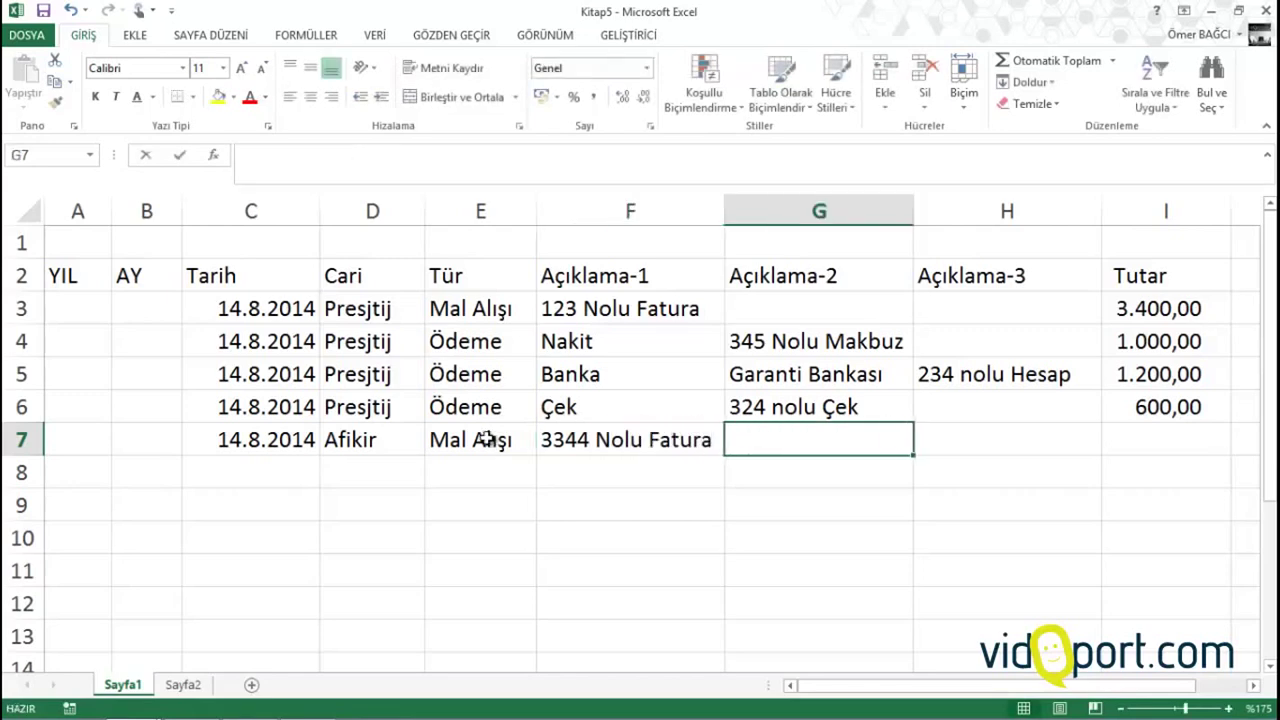
type("Kurumsal")
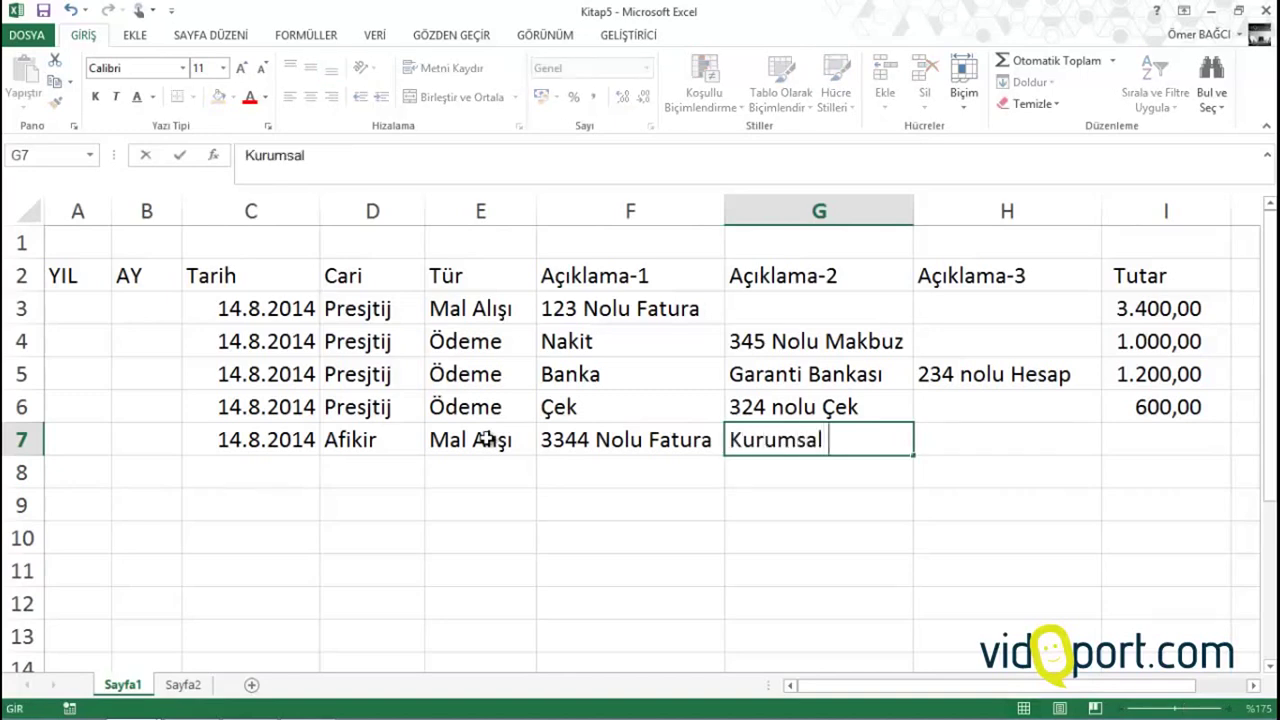
key("Tab")
key("Tab")
type("5000")
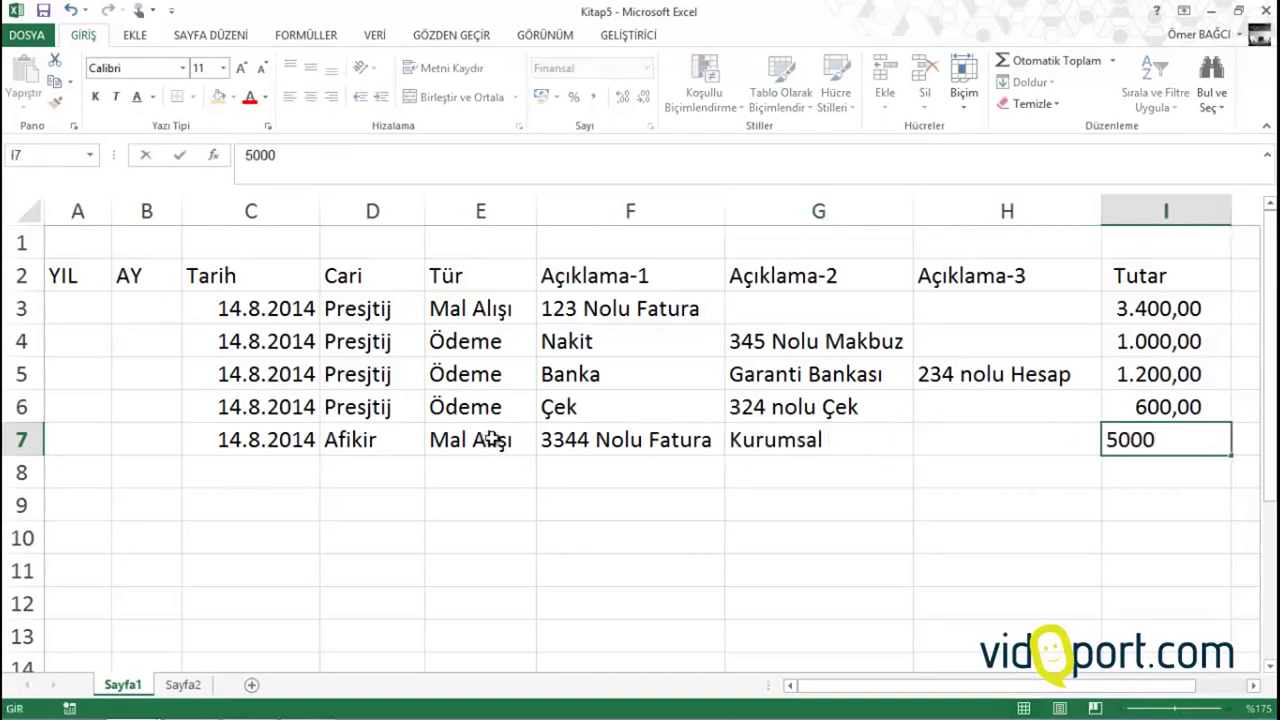
key("Return")
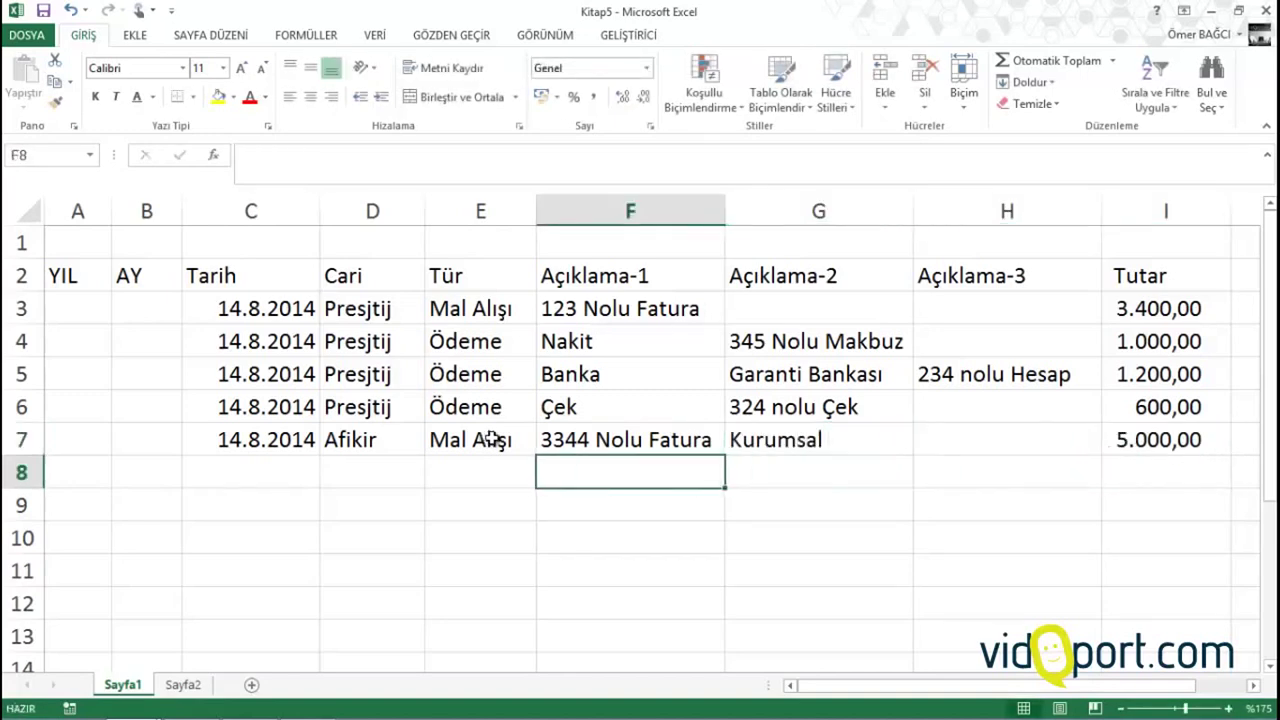
Step: Fill row 8 with the copied date: Afikir, Ödeme, Çek, '345 nolu Çek', 3.400
key("ctrl+apostrophe")
key("Tab")
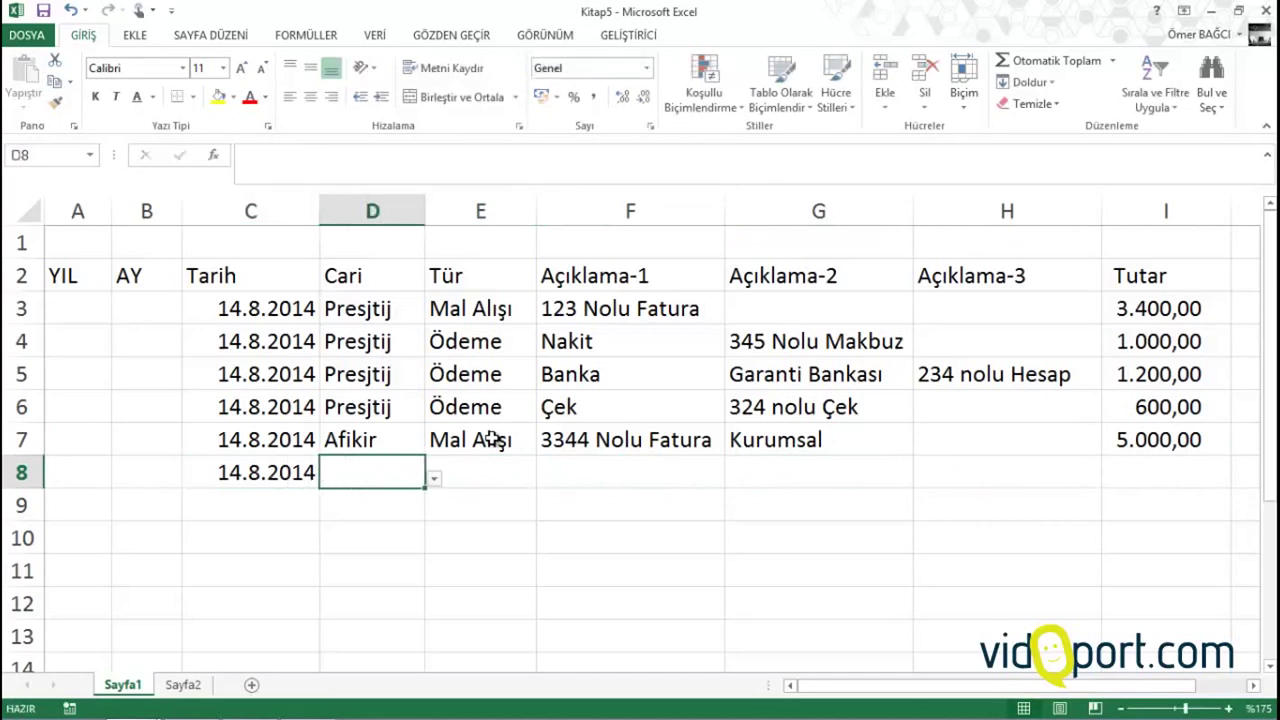
type("afikir")
key("Tab")
type("ödeme")
key("Tab")
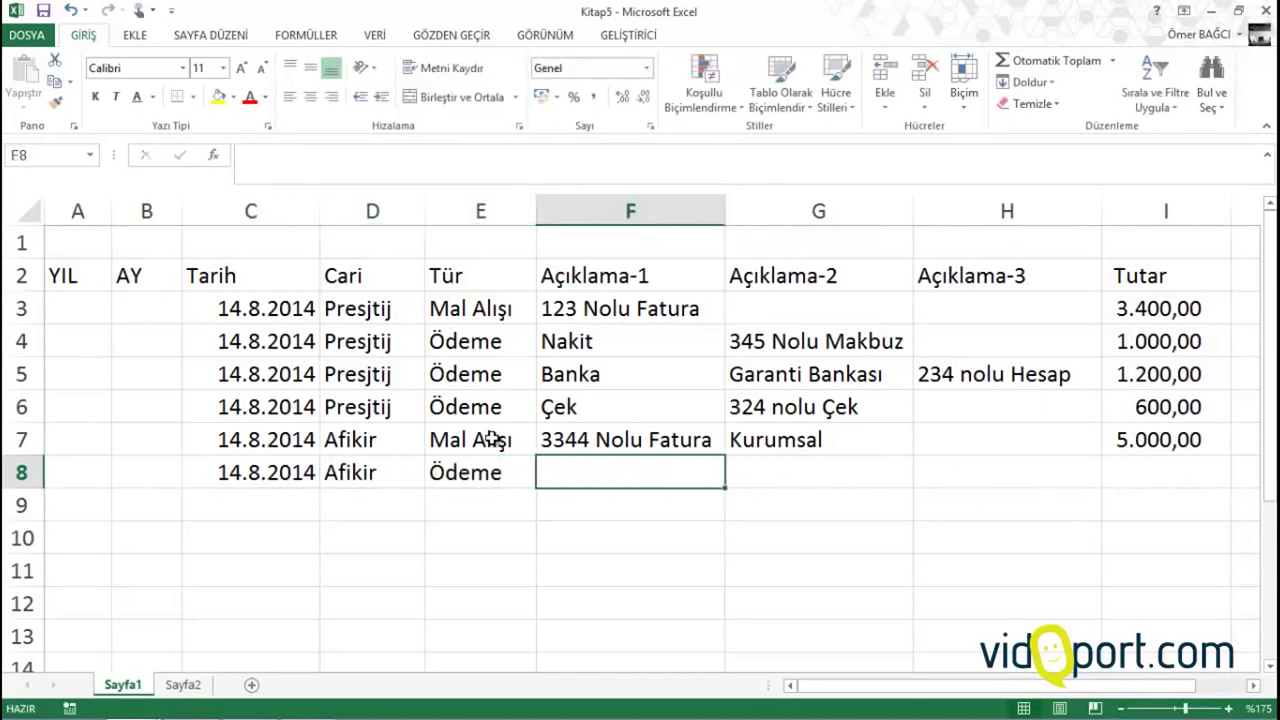
type("çek")
key("Tab")
type("34")
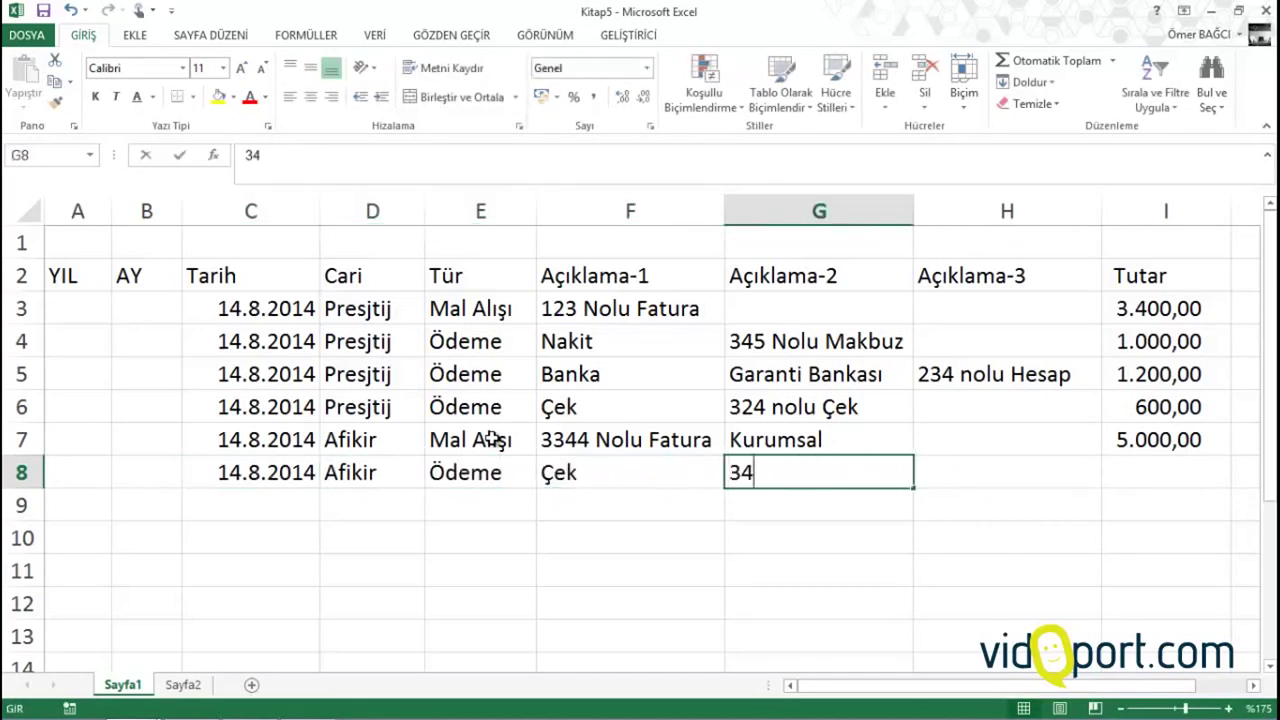
type("5 nolu ")
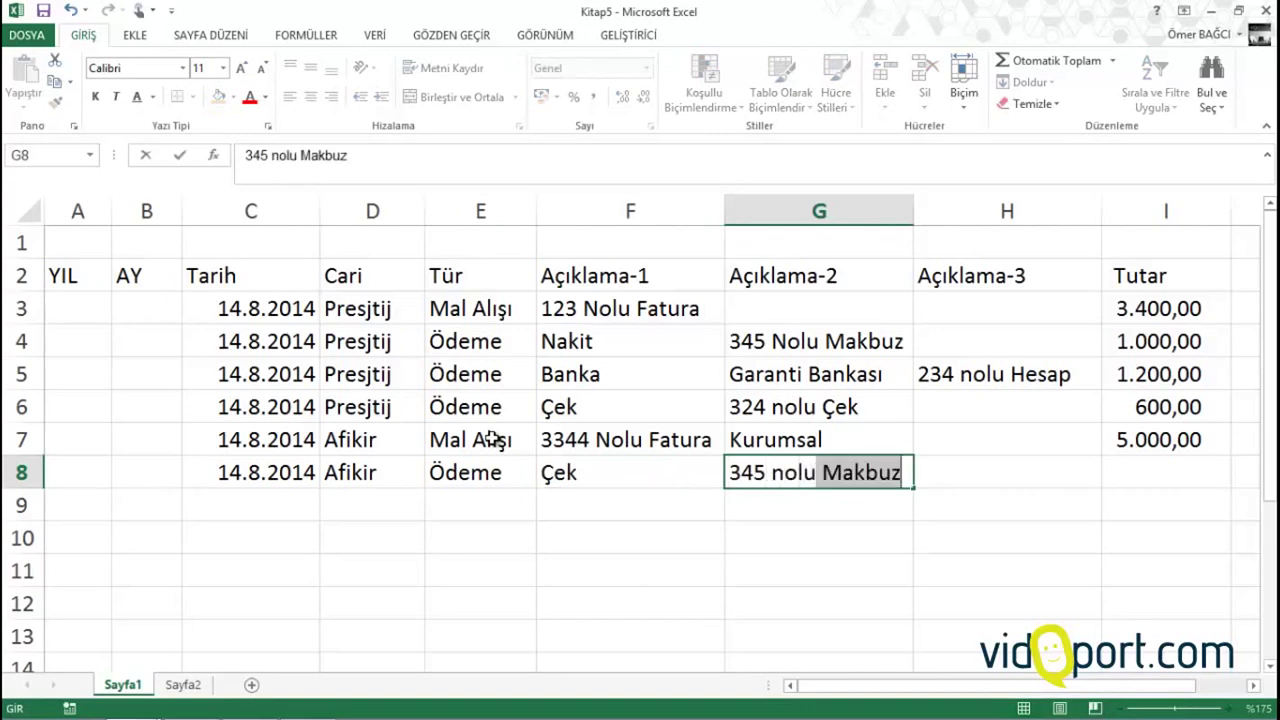
type("Çek")
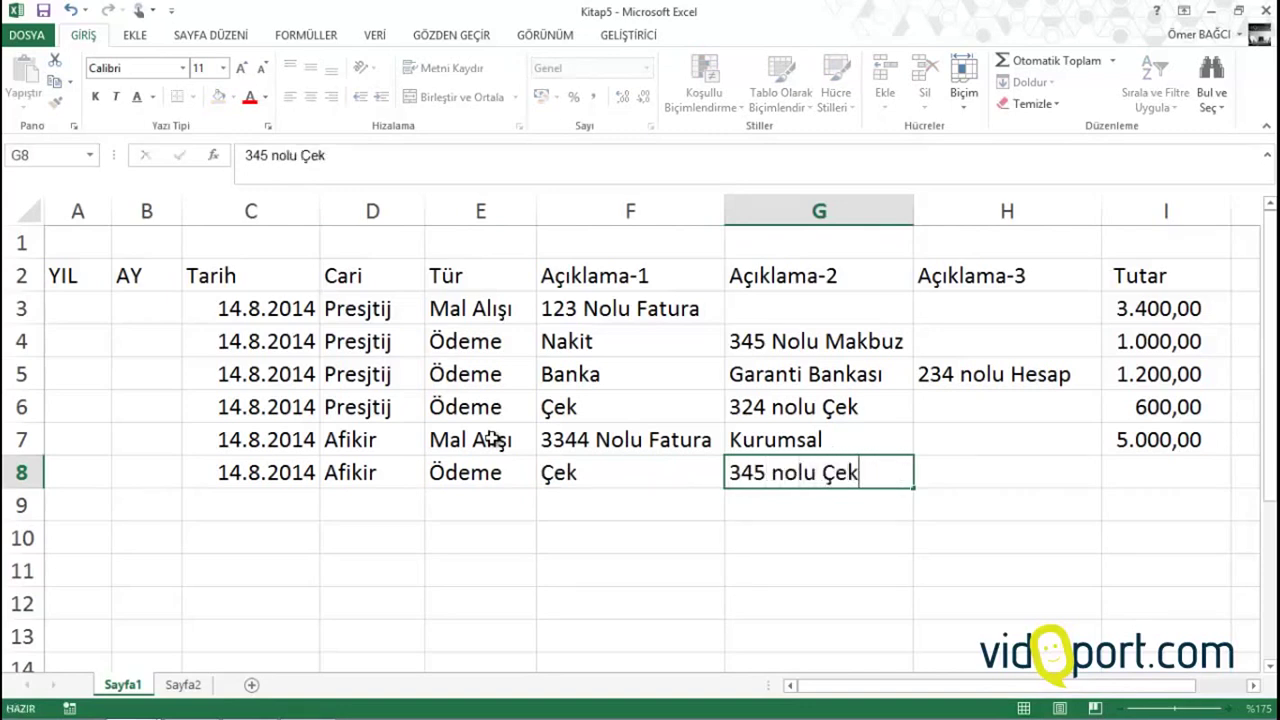
key("Tab")
key("Tab")
type("3")
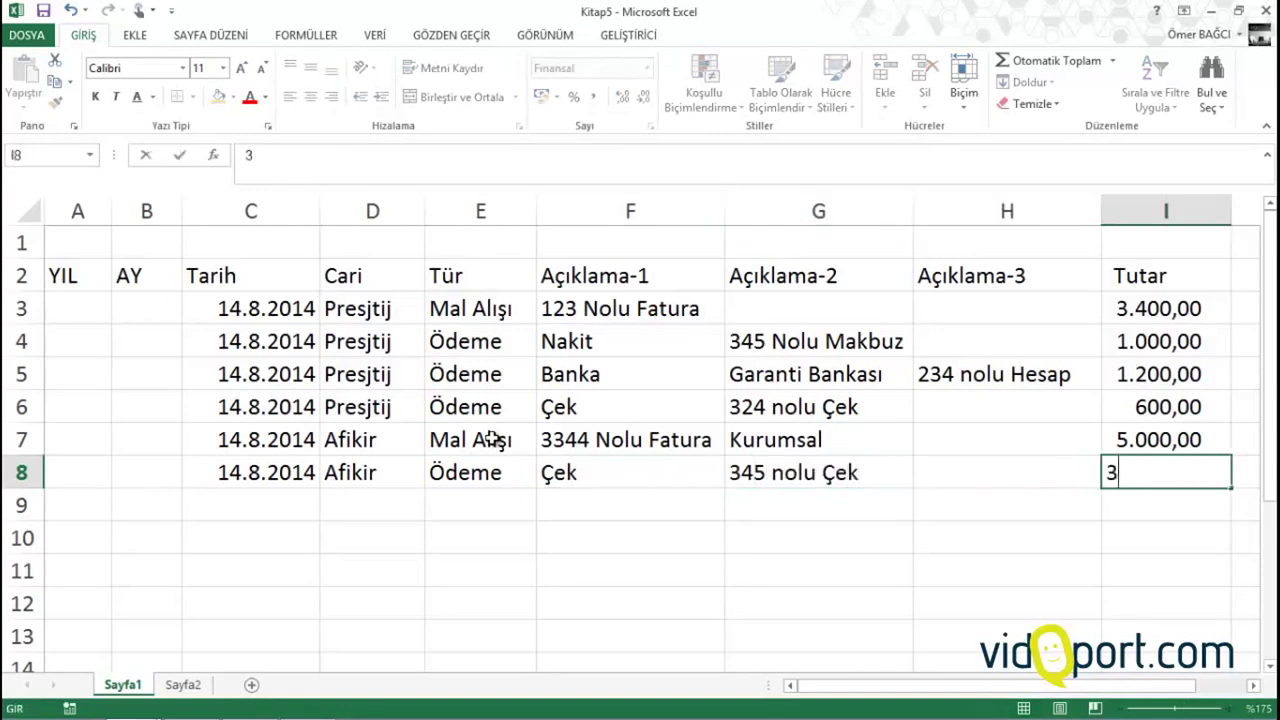
type(".400")
key("Return")
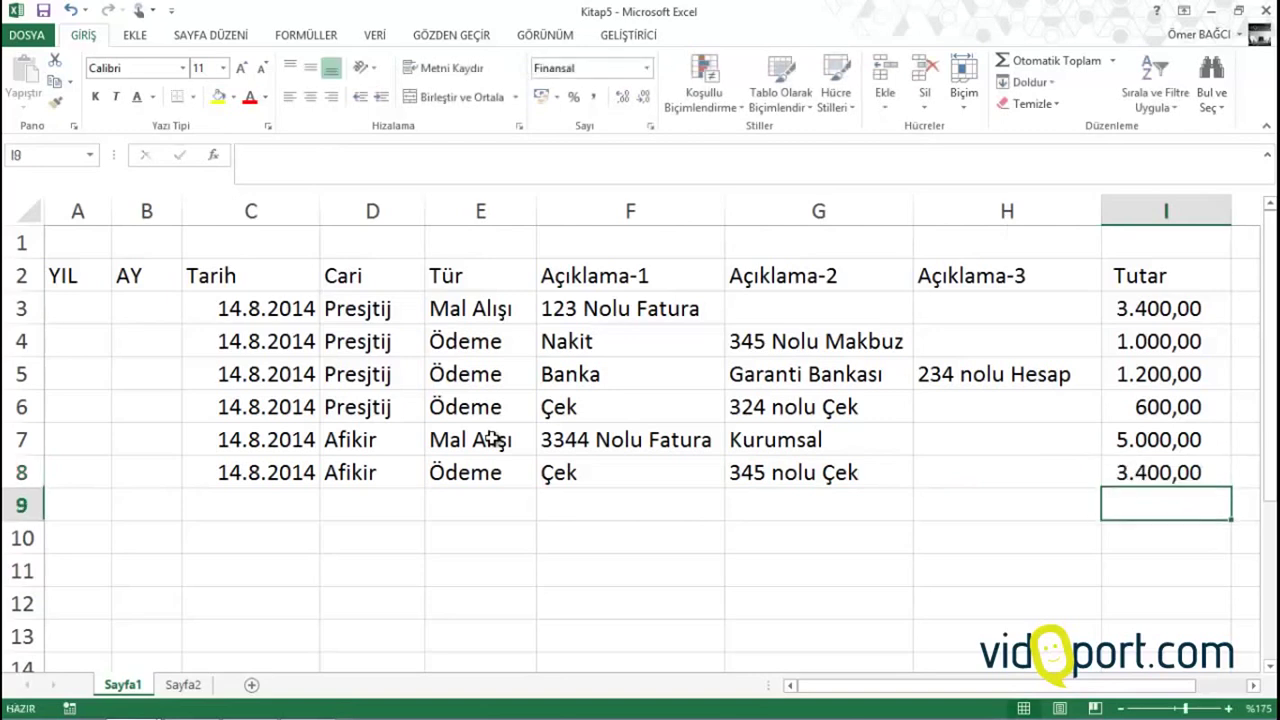
Step: Fill row 9 by copying date, Afikir and Ödeme from above, plus Nakit, '909 nolu makbuz', 1000
key("Left")
key("Left")
key("Left")
key("Left")
key("Left")
key("Left")
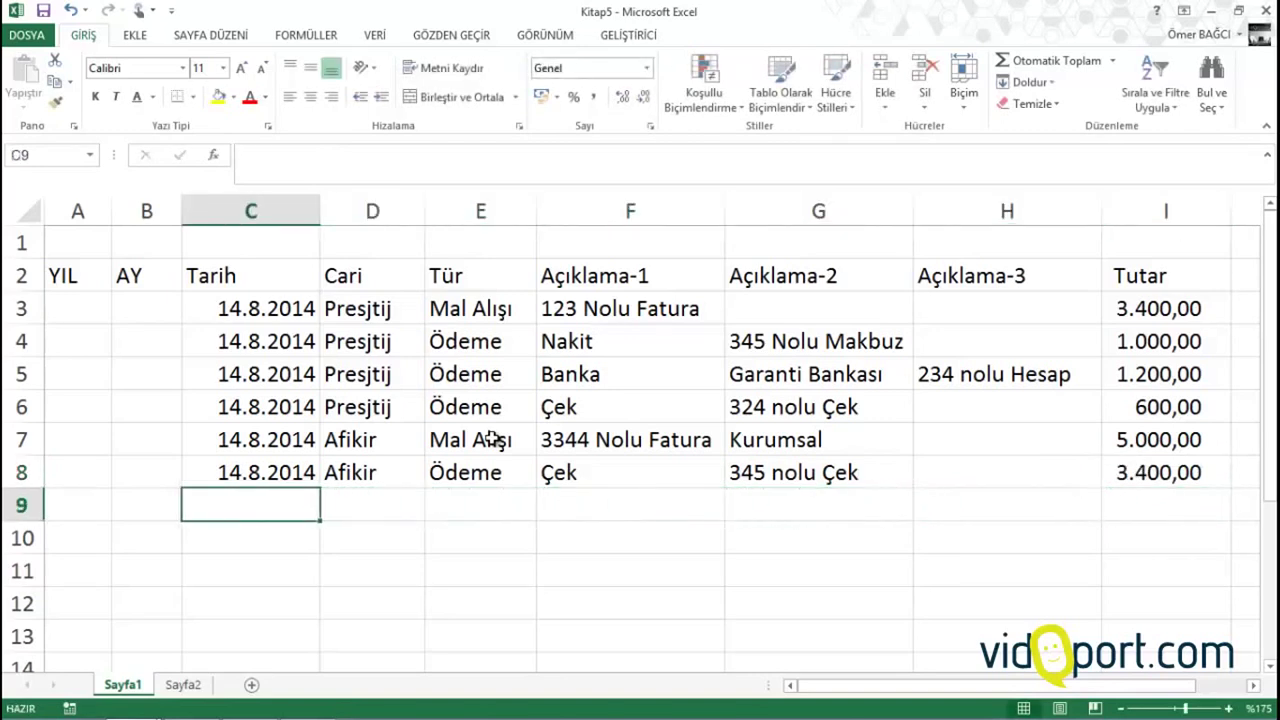
key("ctrl+apostrophe")
key("Tab")
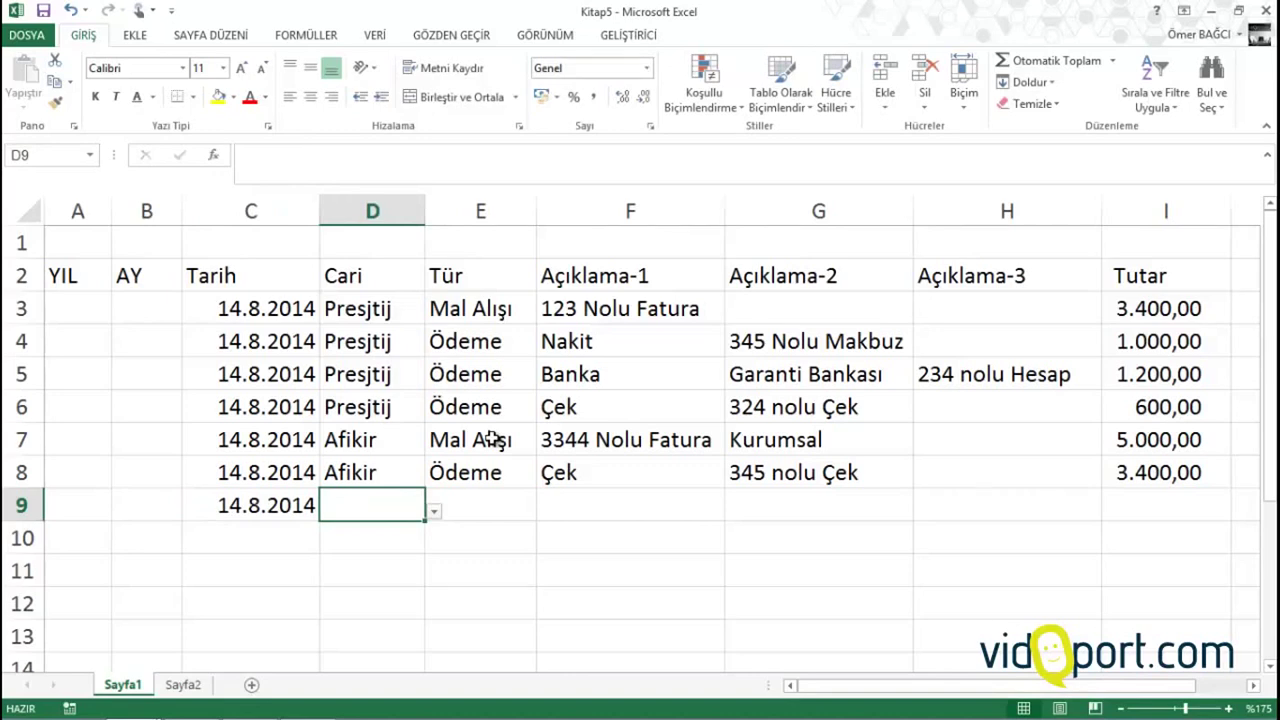
key("ctrl+apostrophe")
key("Tab")
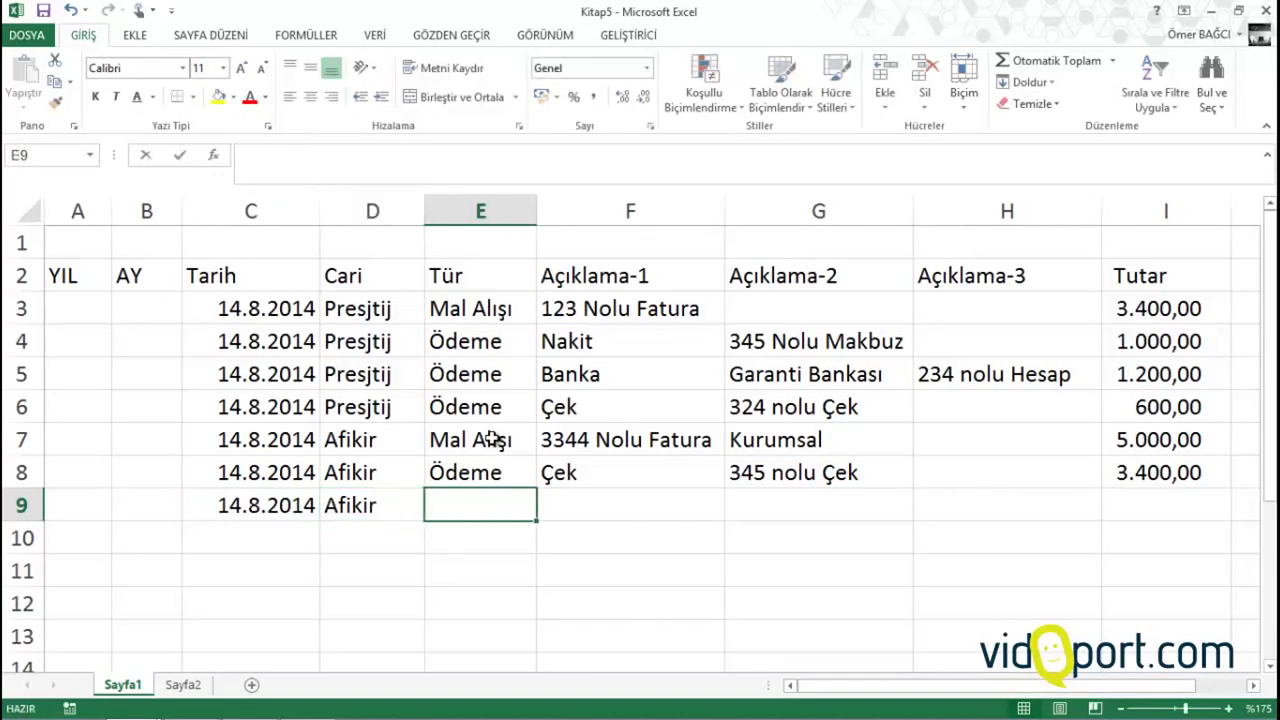
key("ctrl+apostrophe")
key("Tab")
type("Nakit")
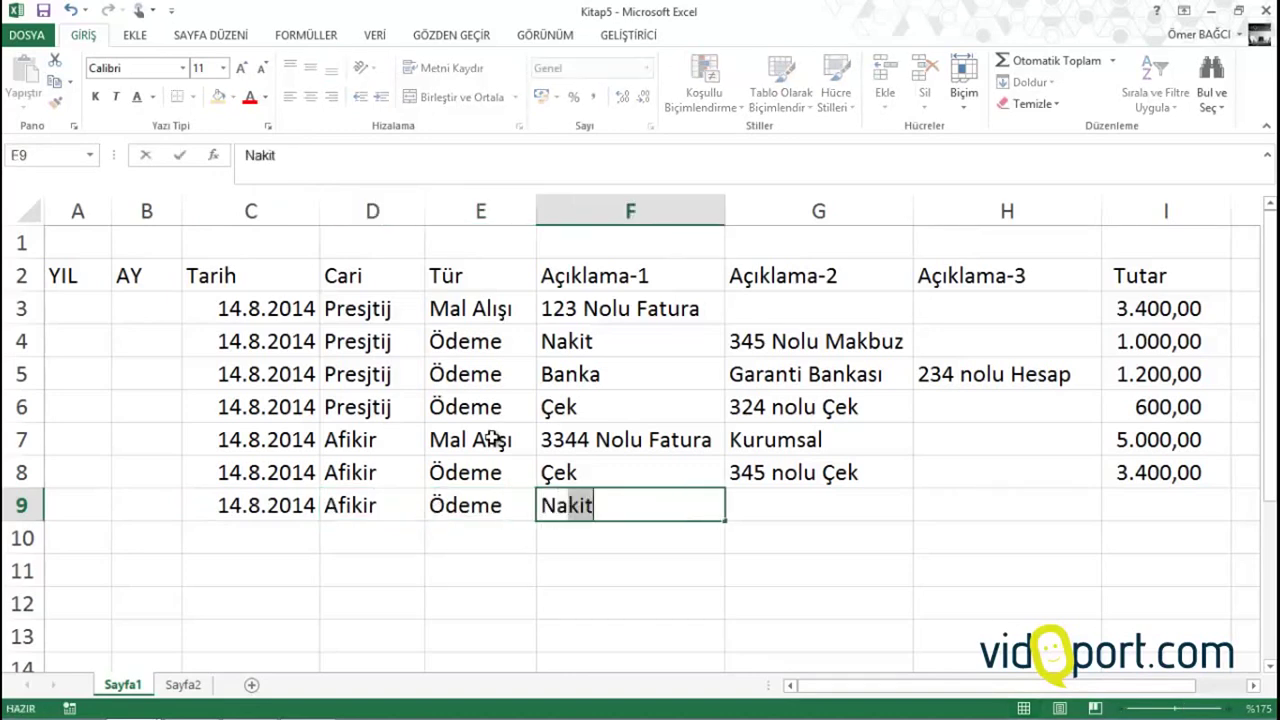
key("Tab")
type("9")
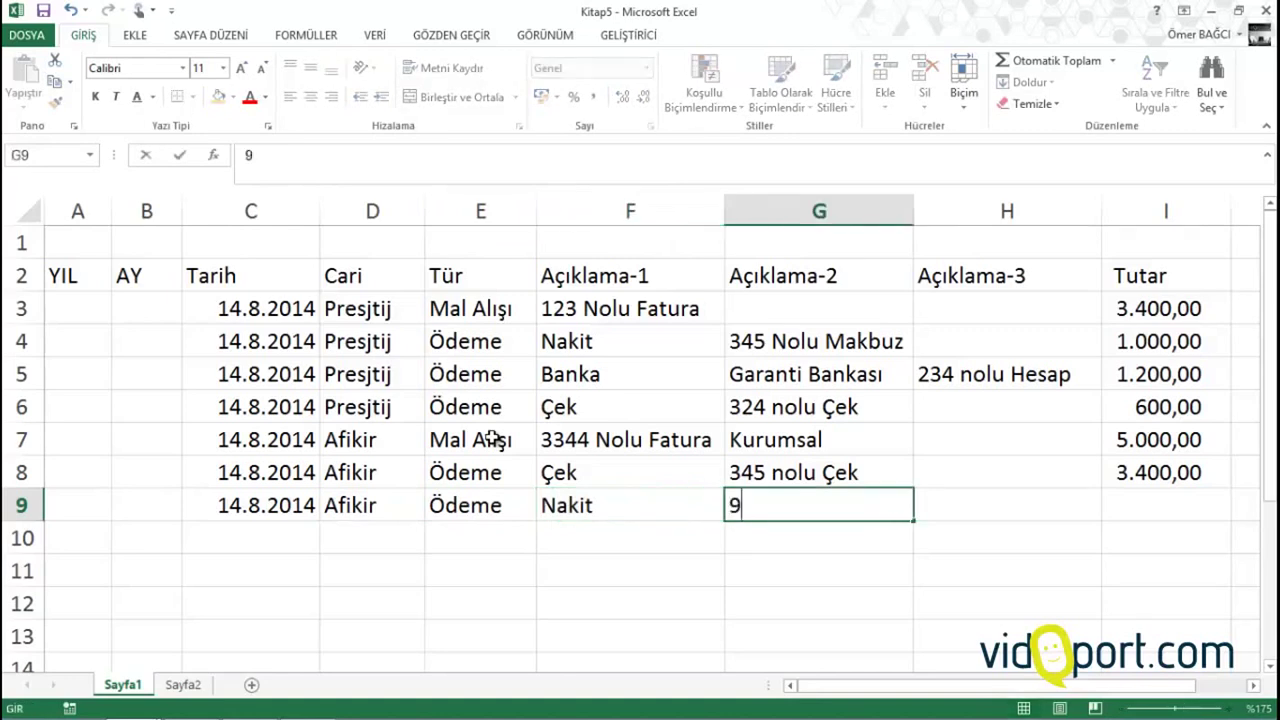
type("09 nolu makbuz")
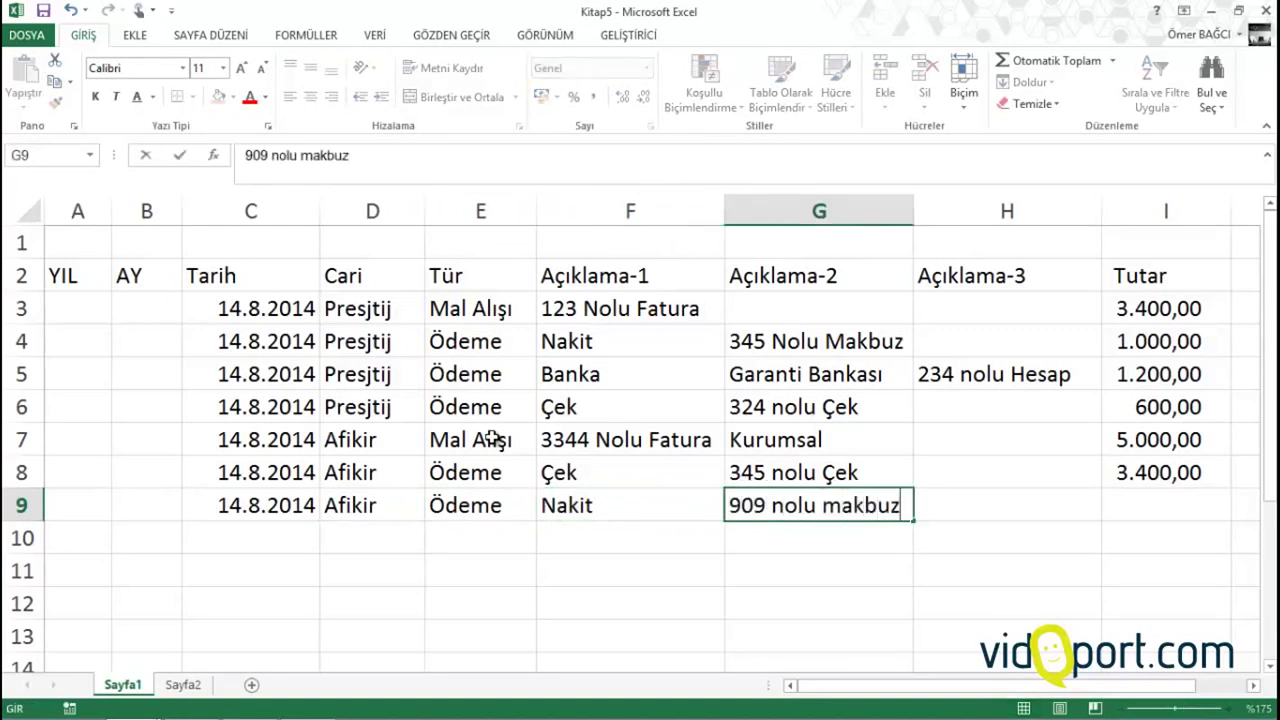
key("Tab")
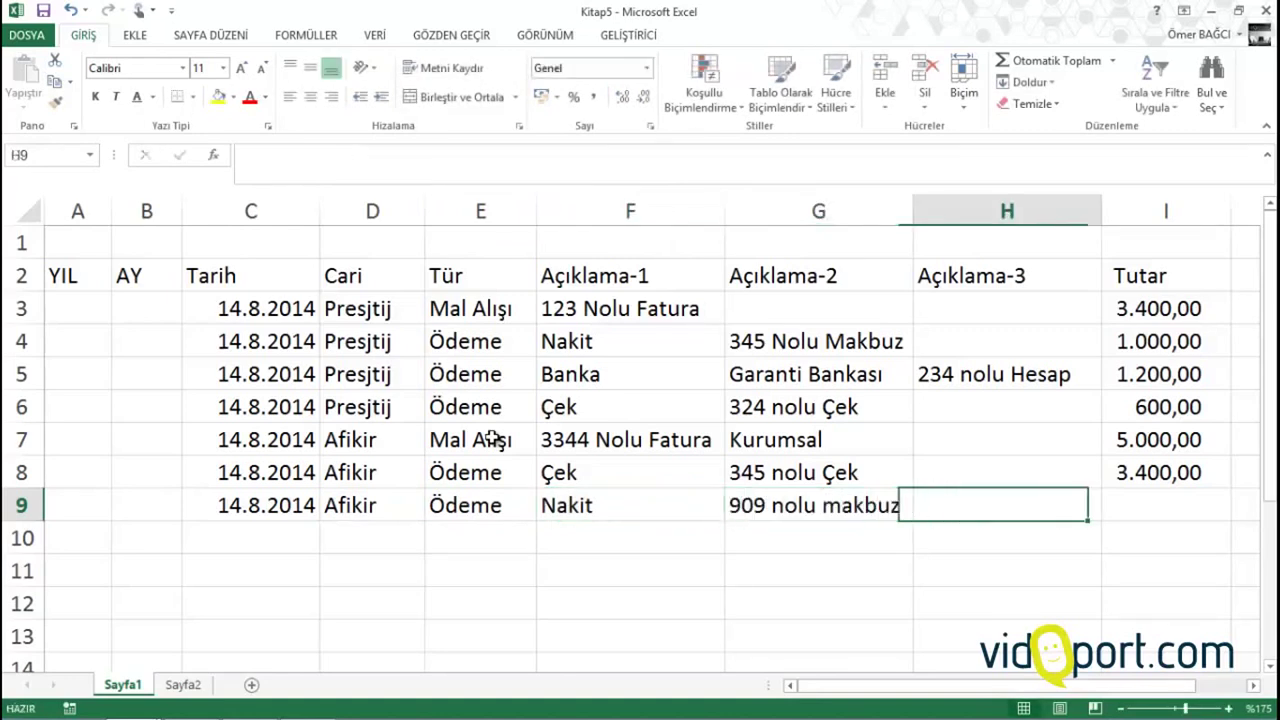
key("Tab")
type("1000")
key("Down")
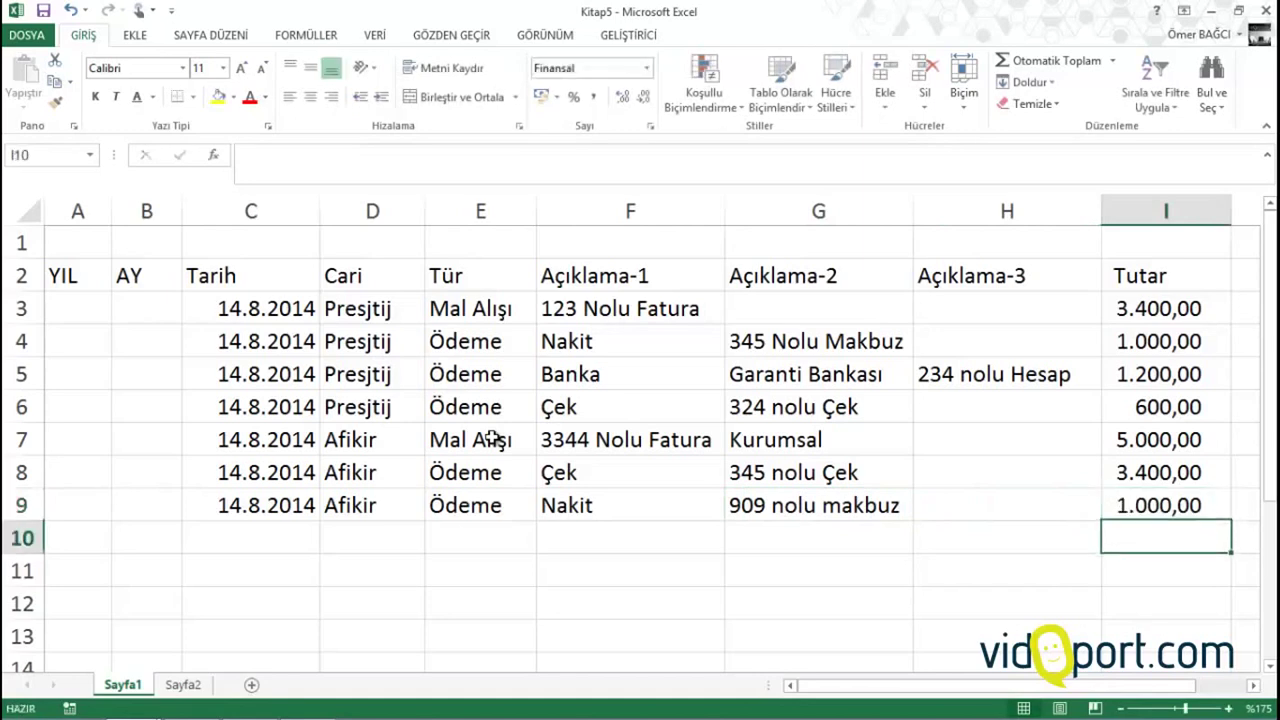
key("Left")
key("Left")
key("Left")
key("Left")
key("Left")
key("Left")
key("Left")
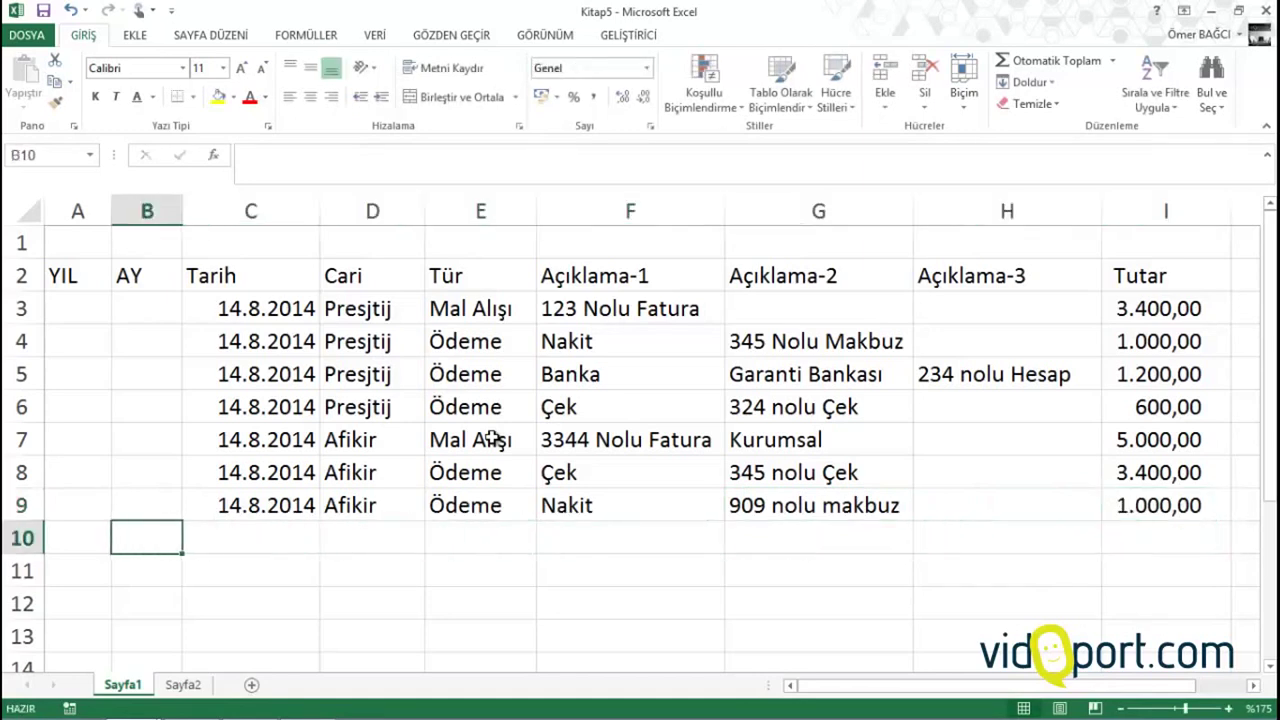
key("Left")
key("Up")
key("Up")
key("Up")
key("Up")
key("Up")
key("Up")
key("Up")
key("Up")
key("Up")
Step: Enter =YIL(C3) in A3 and =AY(C3) in B3, showing 2014 and 8
key("Down")
key("Down")
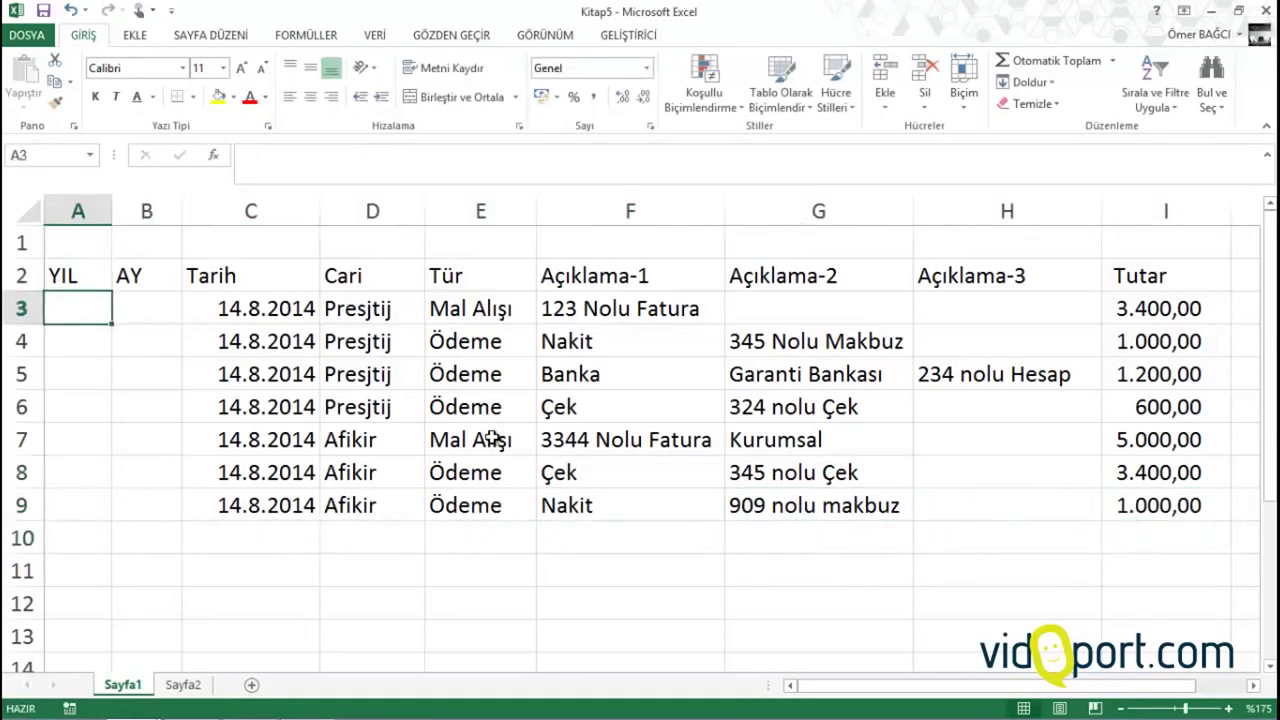
type("=yıl(")
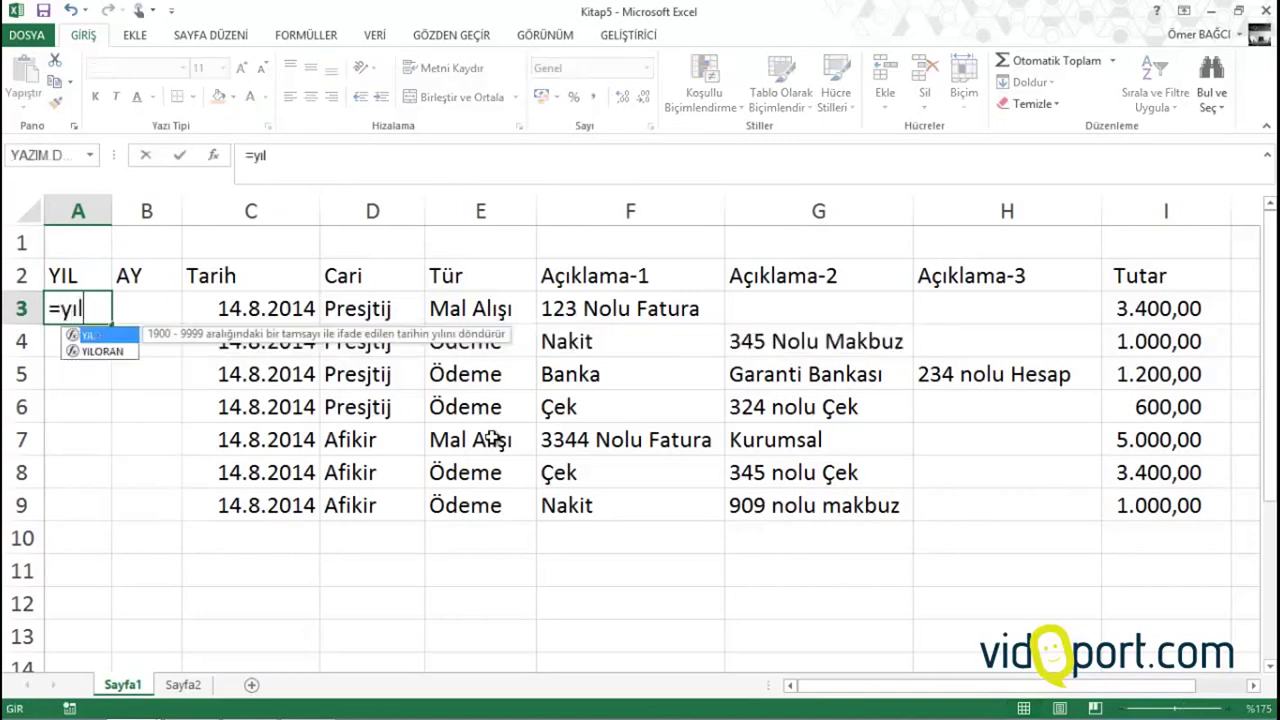
key("Right")
key("Right")
key("Return")
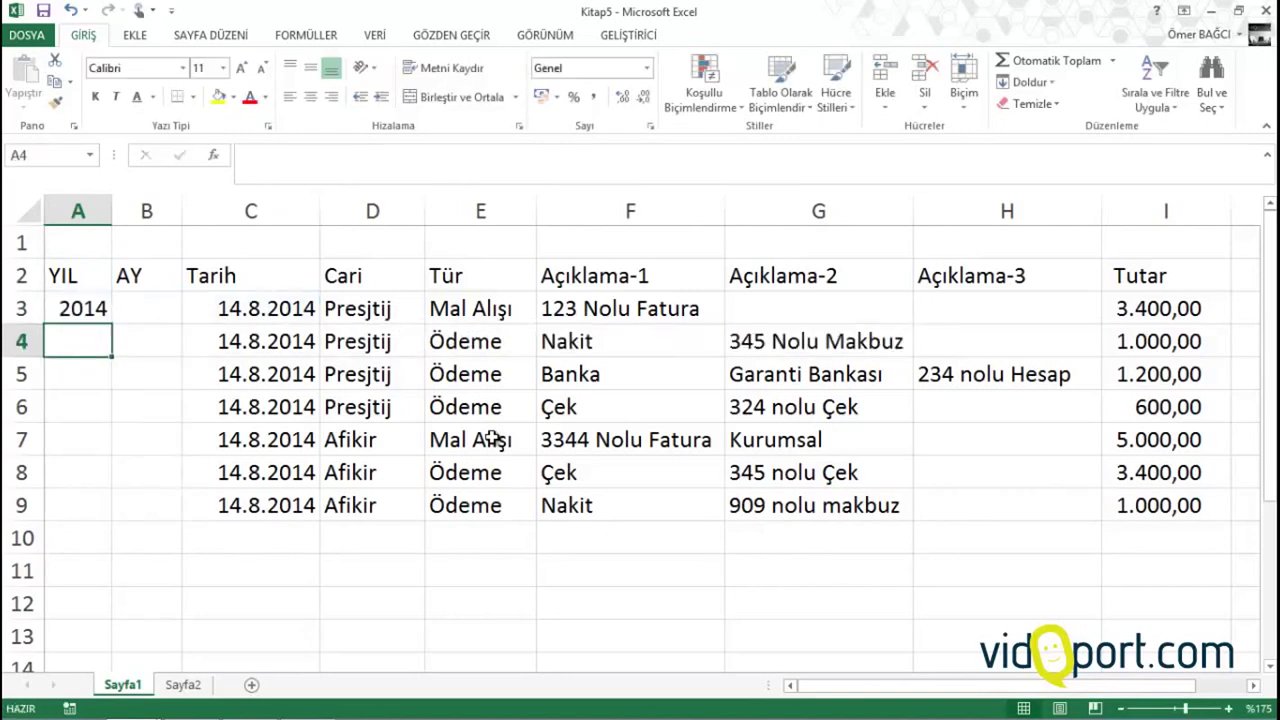
key("Up")
key("Right")
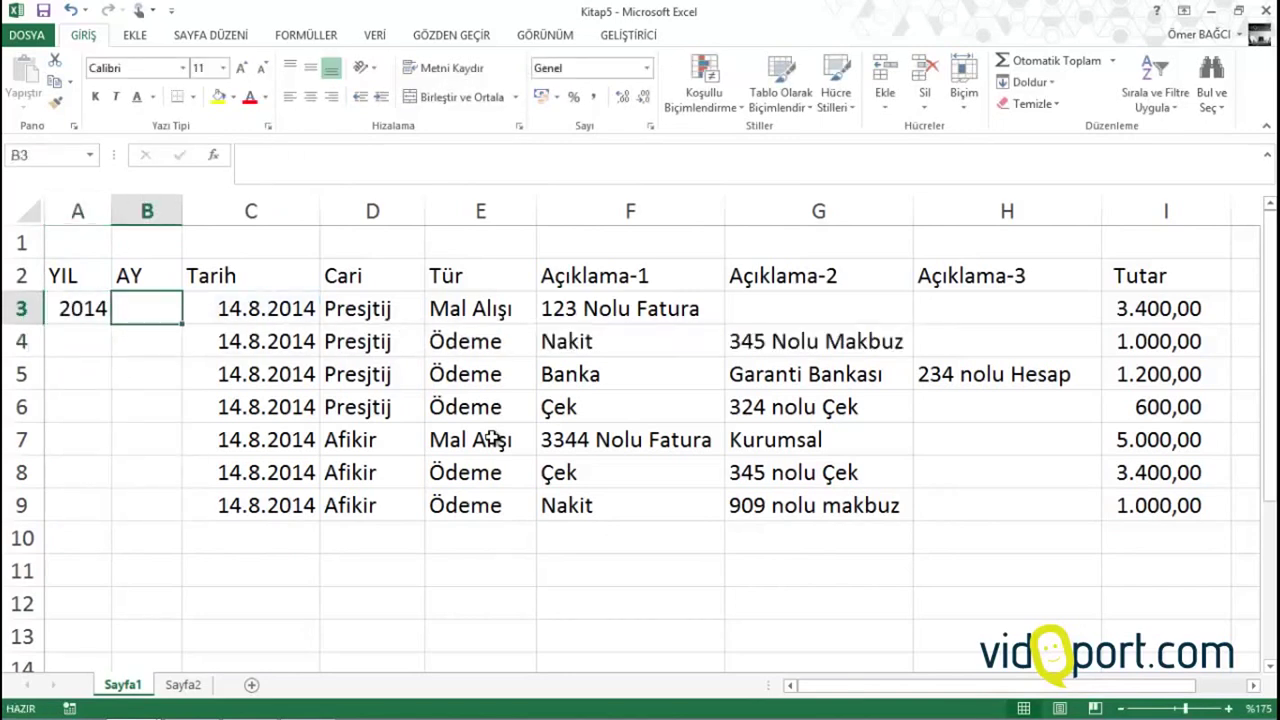
type("=ay(")
key("Right")
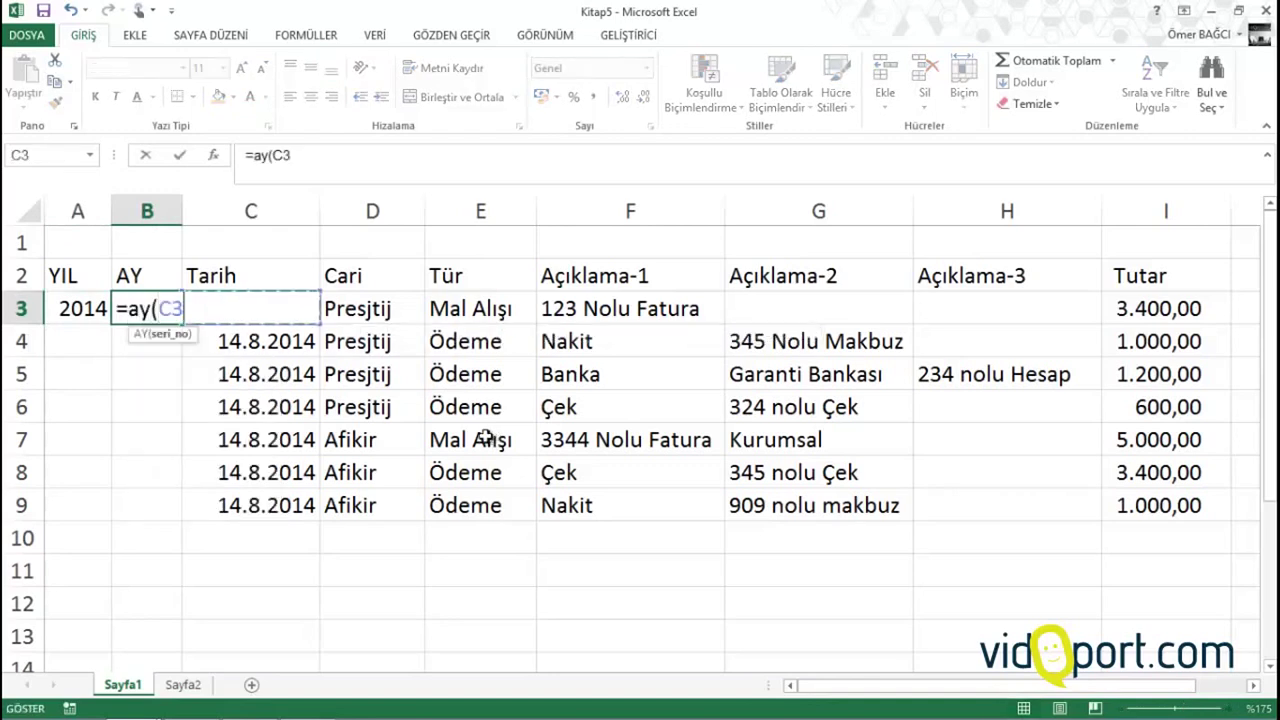
key("Return")
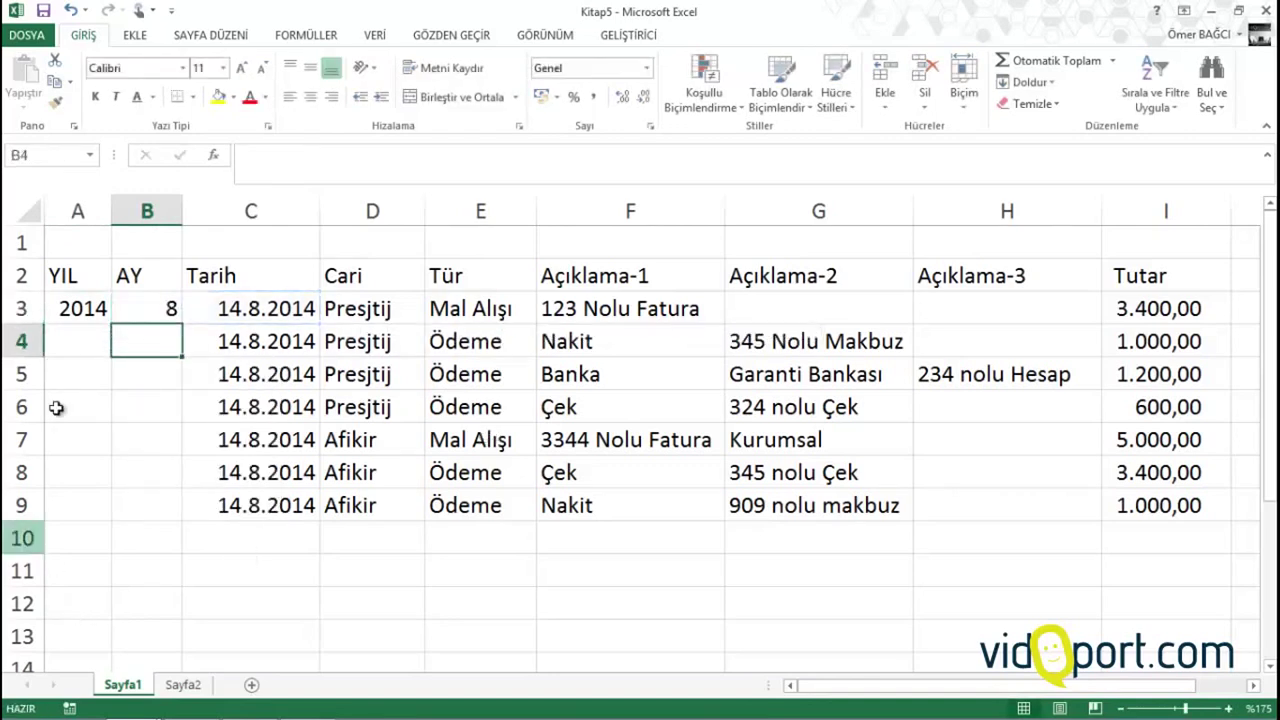
Step: Copy the YIL and AY formulas down through row 9, then extend them to row 53
left_click_drag(103, 300, 143, 311)
double_click(180, 324)
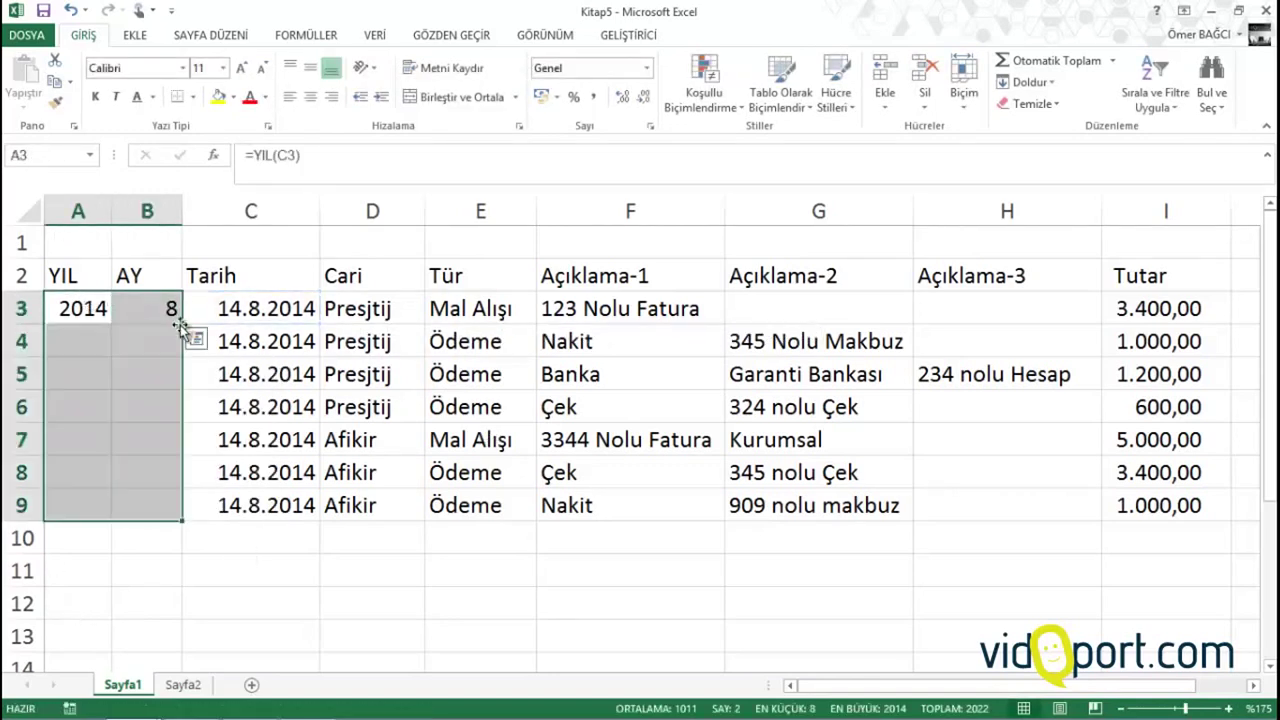
left_click_drag(178, 558, 149, 554)
scroll(146, 524, "up", 14)
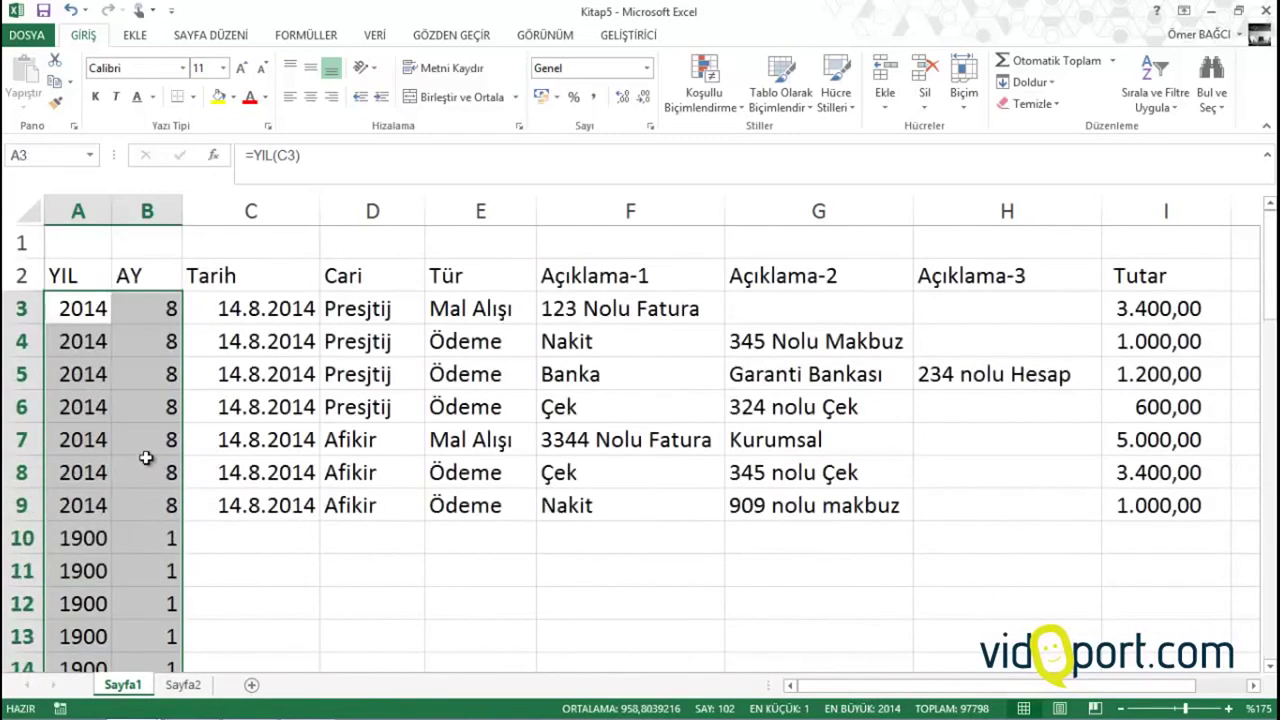
left_click(246, 365)
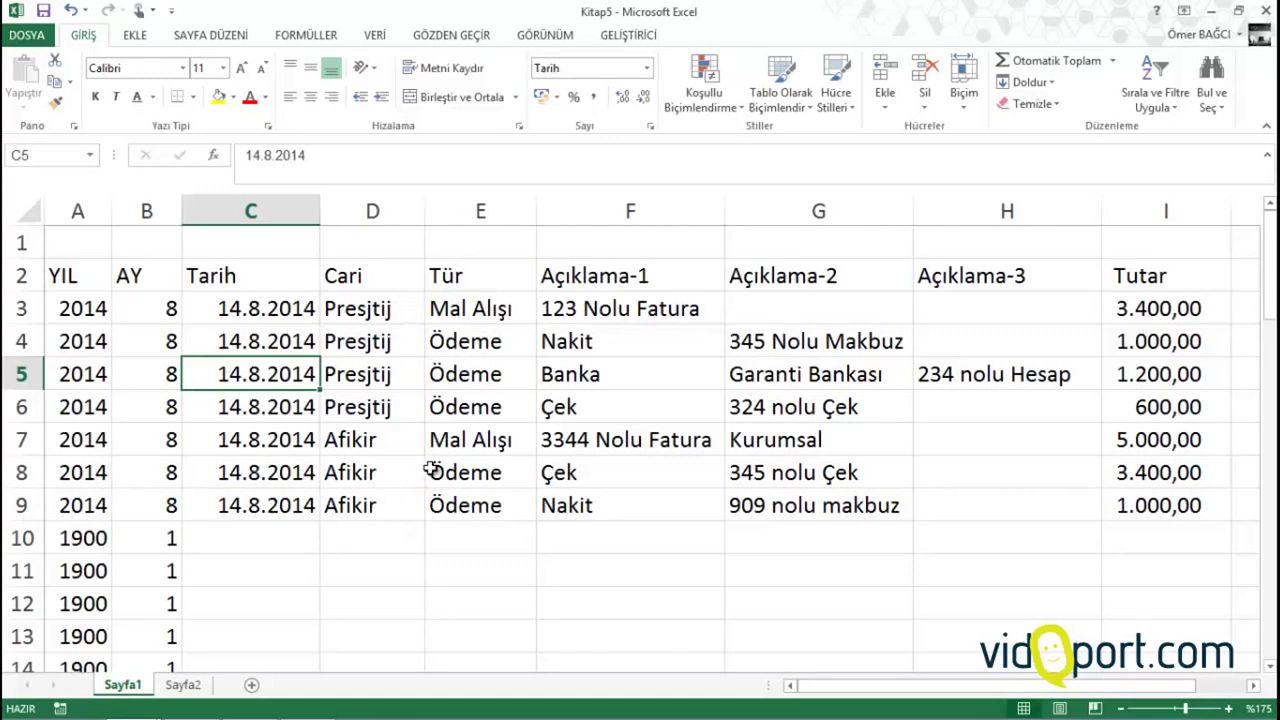
Step: Date row 10 as 14.8.2014 and choose Denkim as its cari from the dropdown
left_click(281, 537)
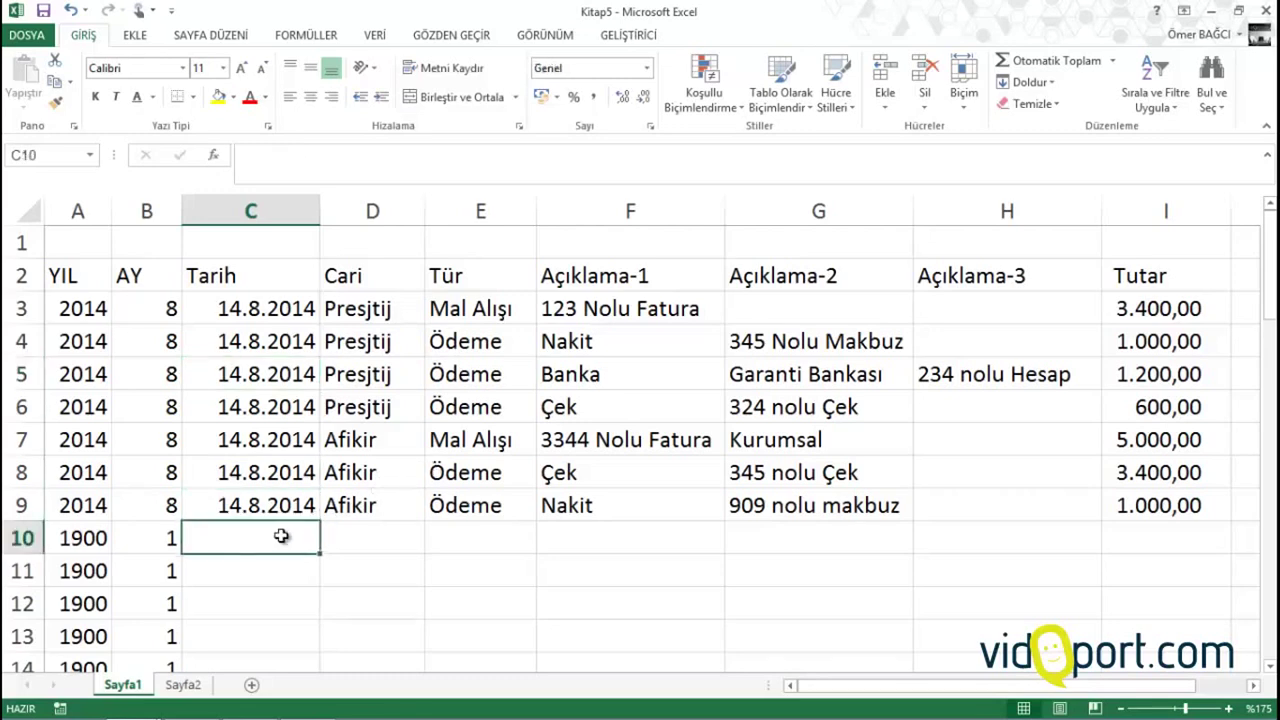
key("ctrl+semicolon")
key("Tab")
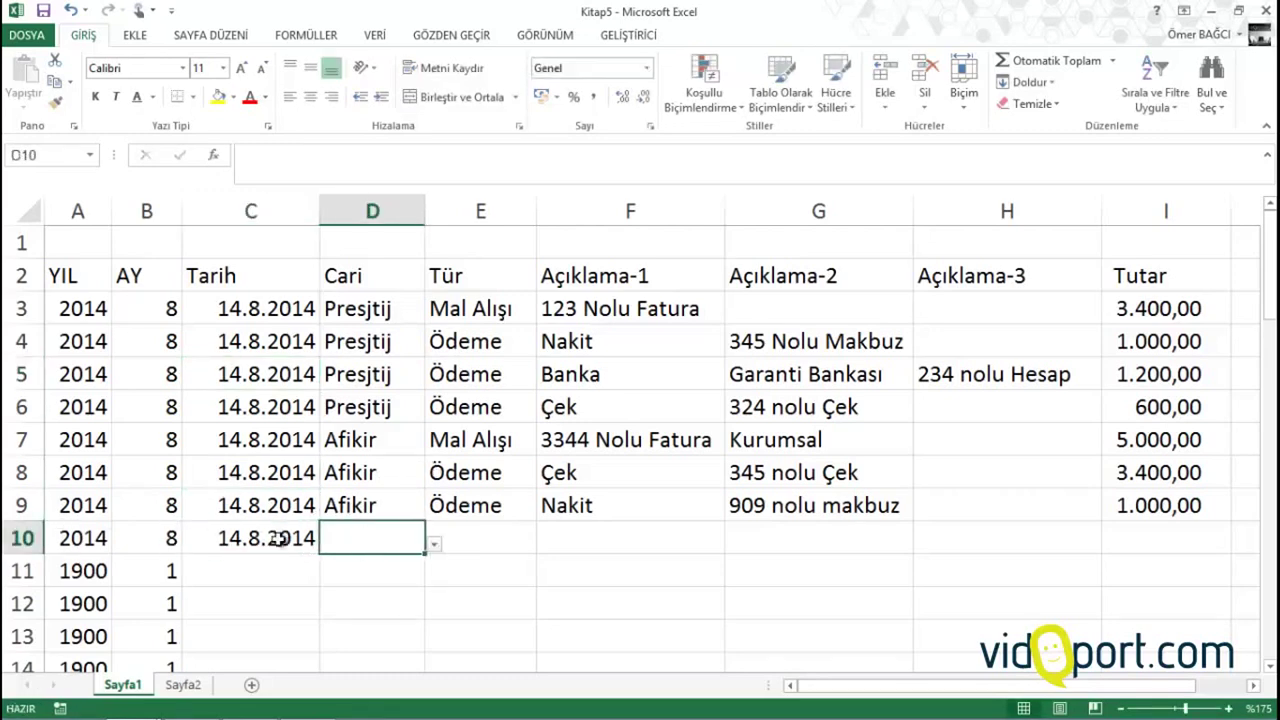
left_click(434, 543)
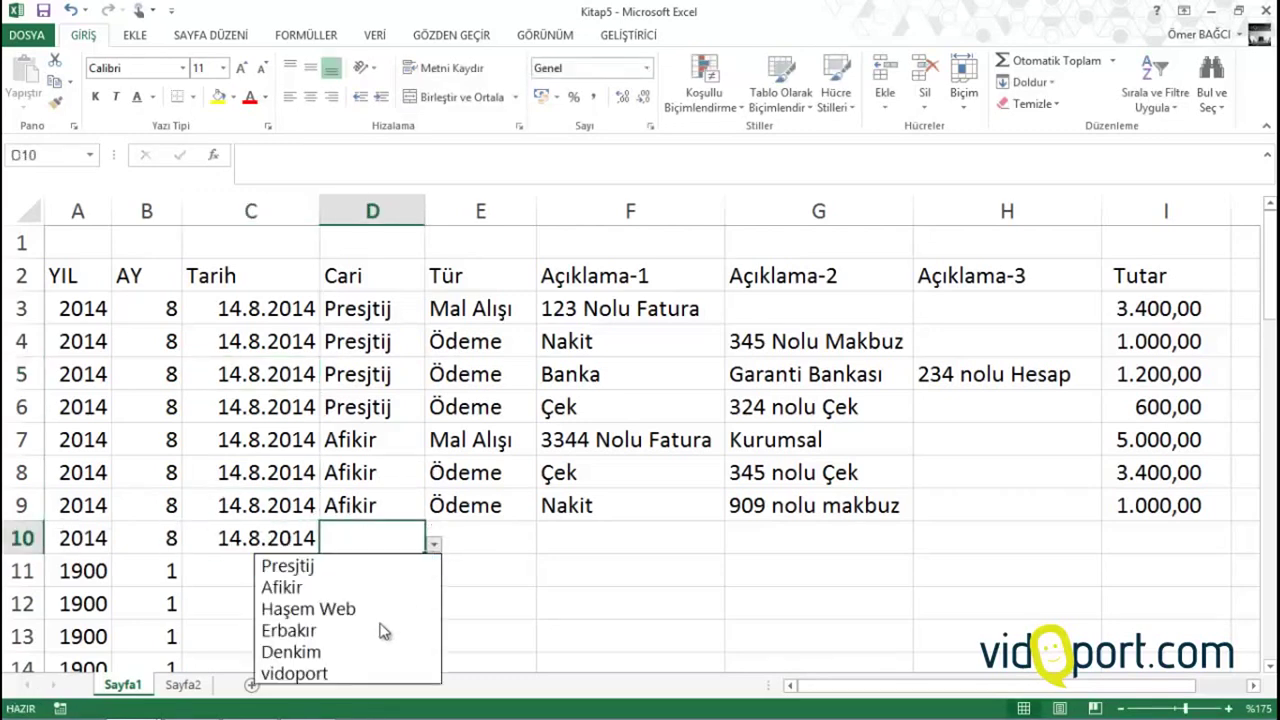
left_click(363, 650)
Step: Enter Mal Alışı, '3133 Nolu Fatura' and amount 5.600 in row 10
left_click(466, 543)
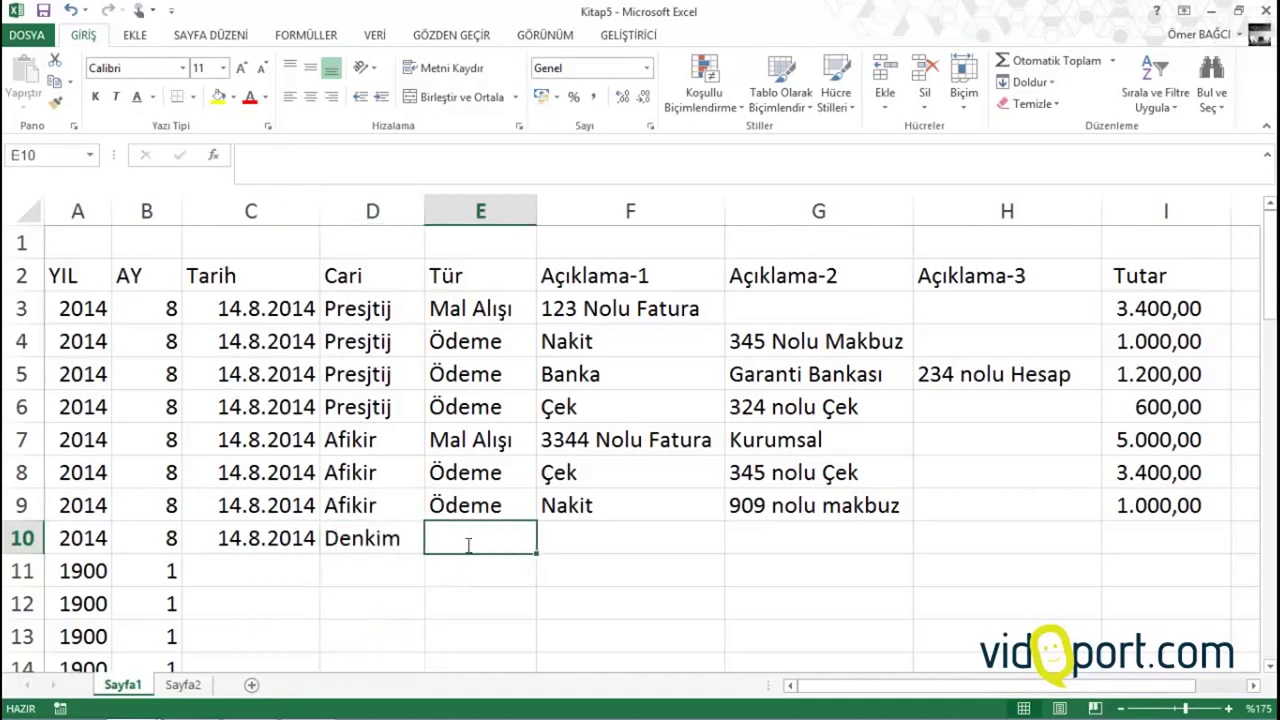
type("Mal")
key("Tab")
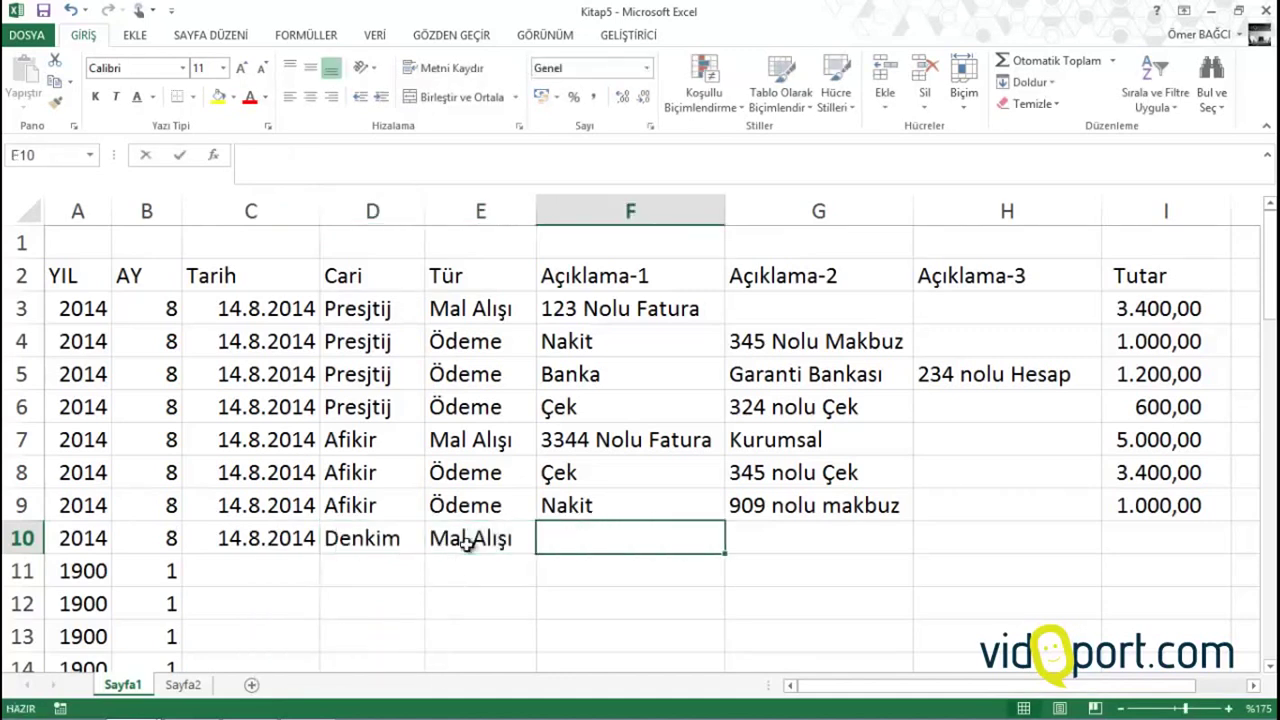
type("313")
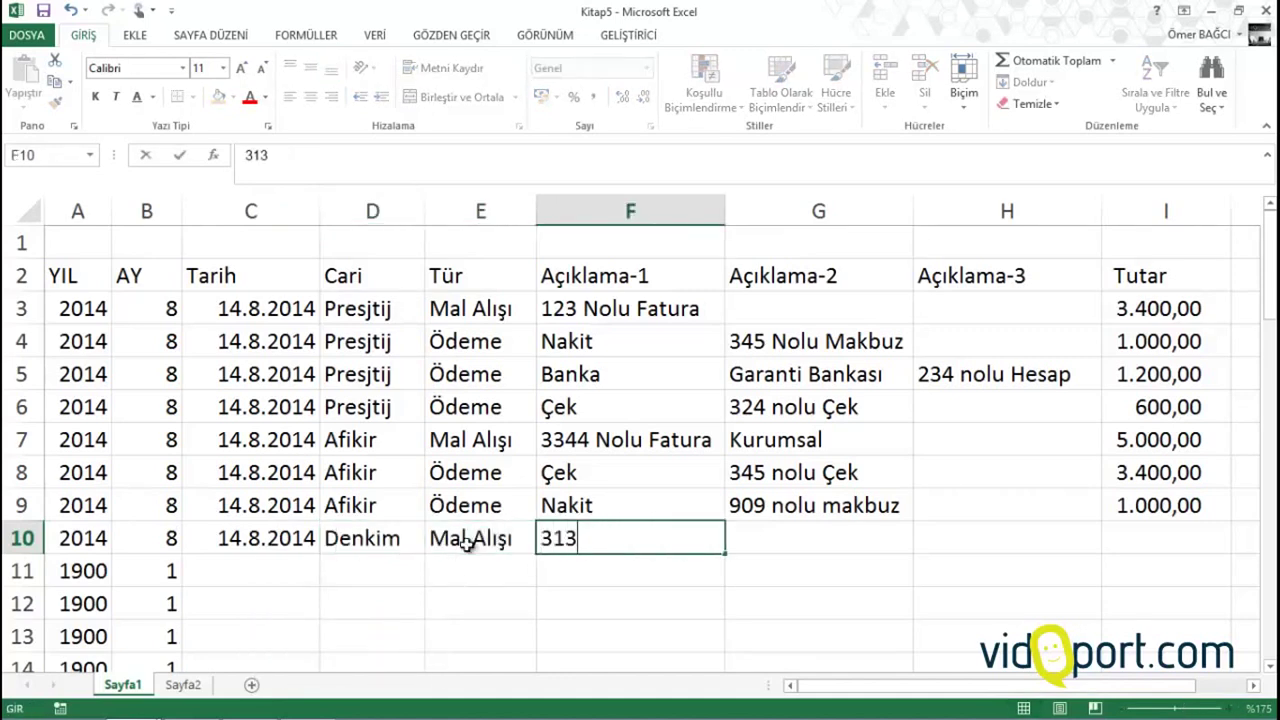
type("3 Nolu Fa")
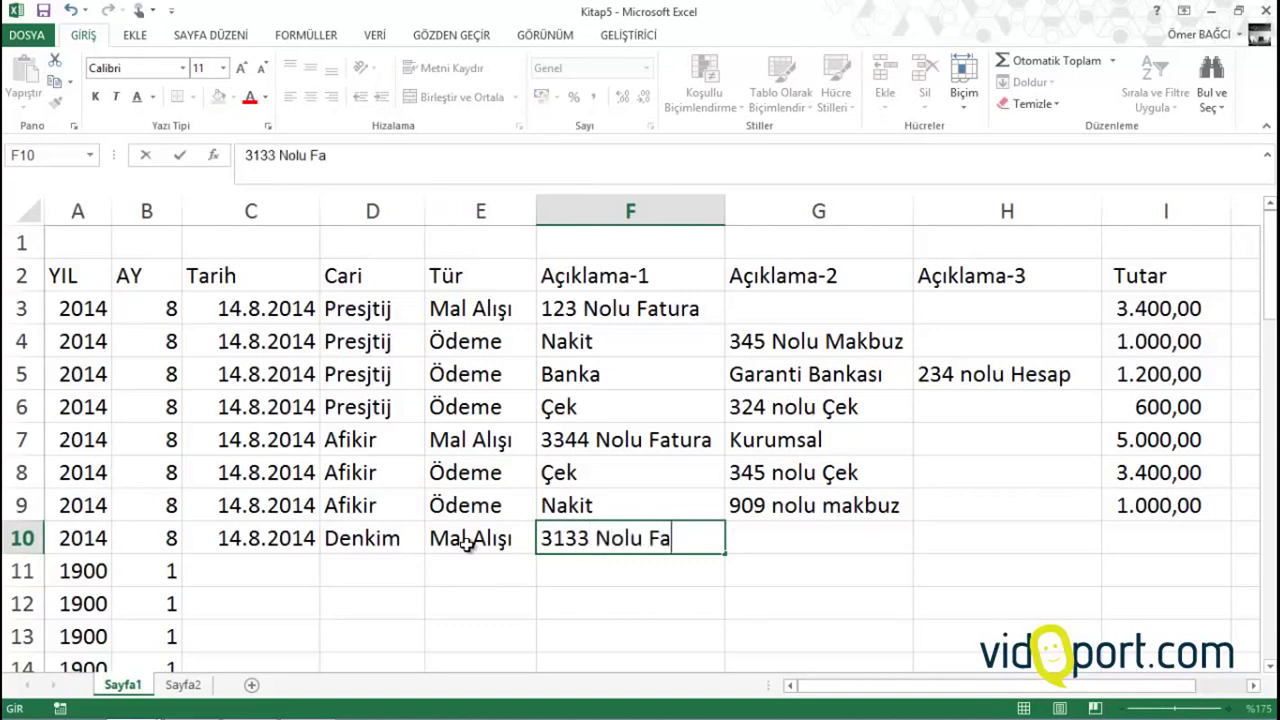
type("u")
type("ura")
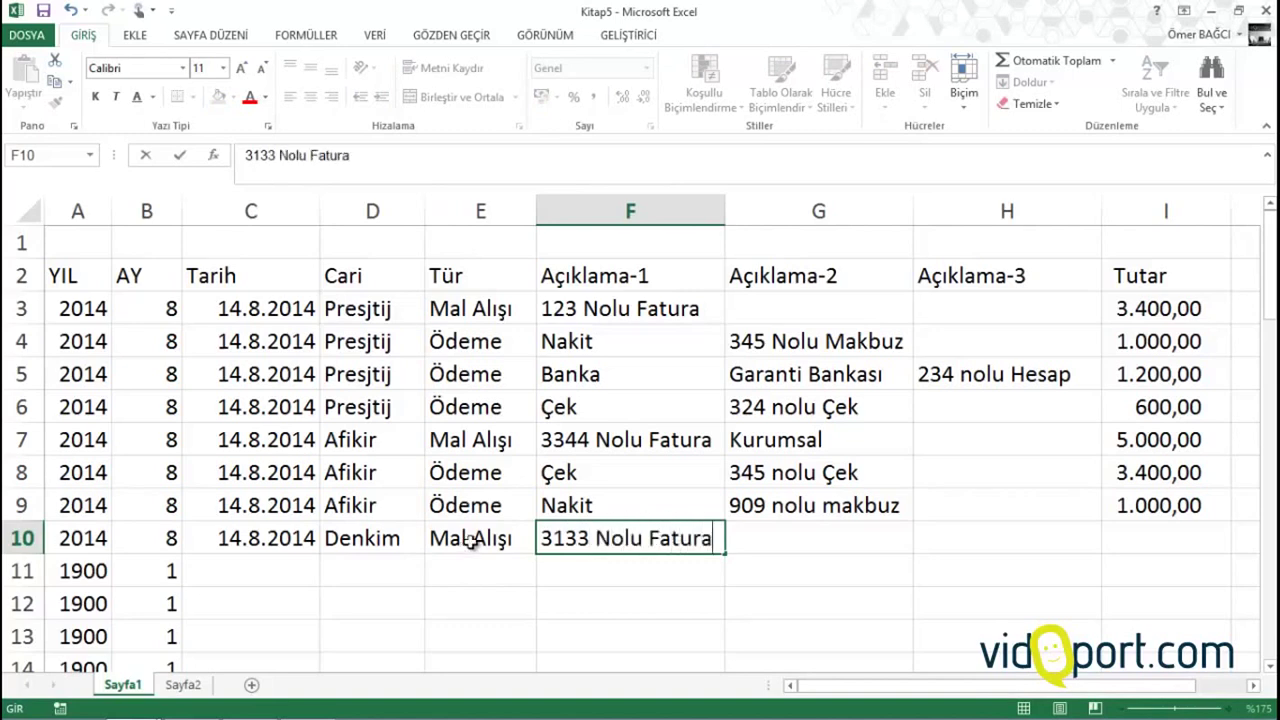
key("Tab")
key("Tab")
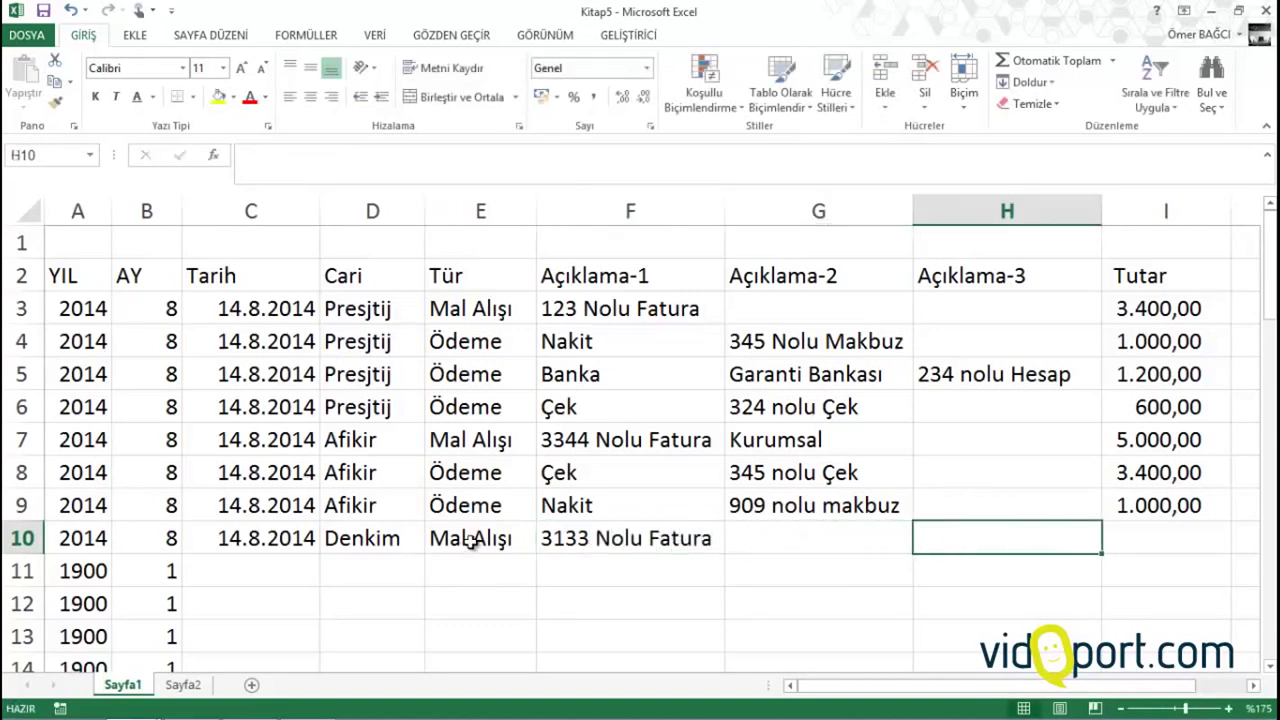
key("Tab")
type("5.6")
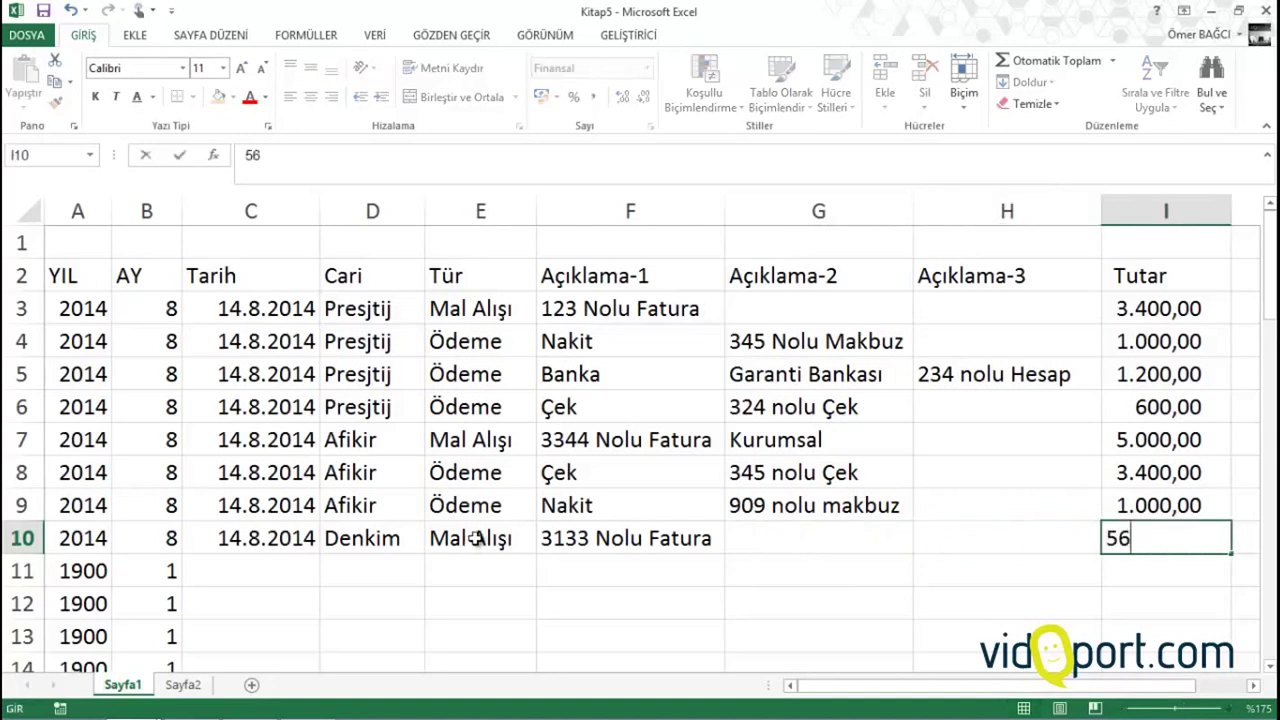
type("00")
key("Return")
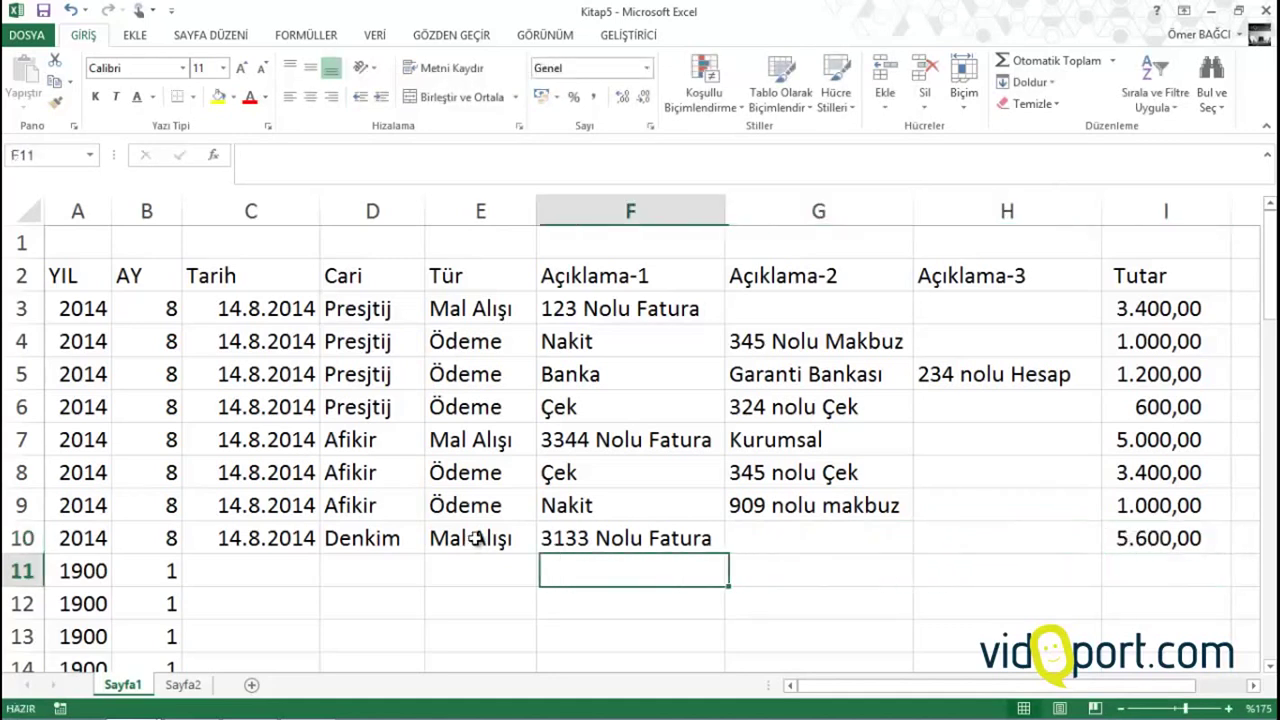
key("Left")
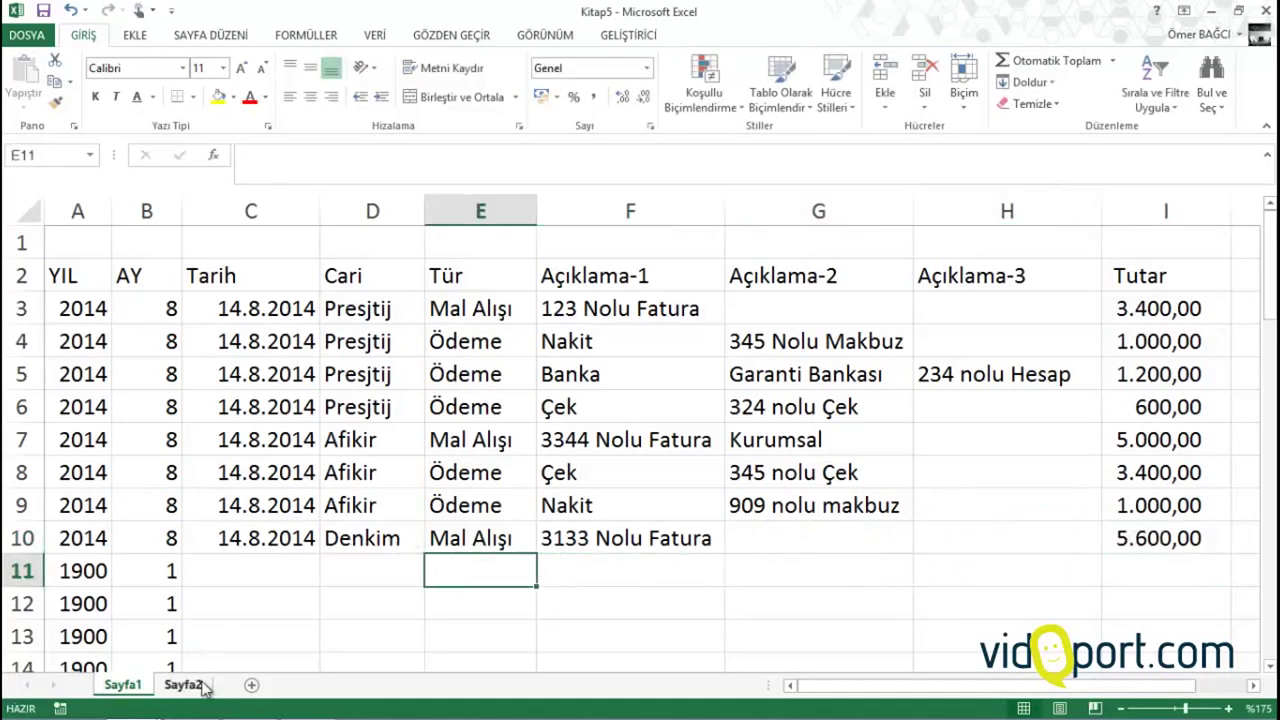
Step: Add a new worksheet named Rapor to the workbook
left_click(183, 685)
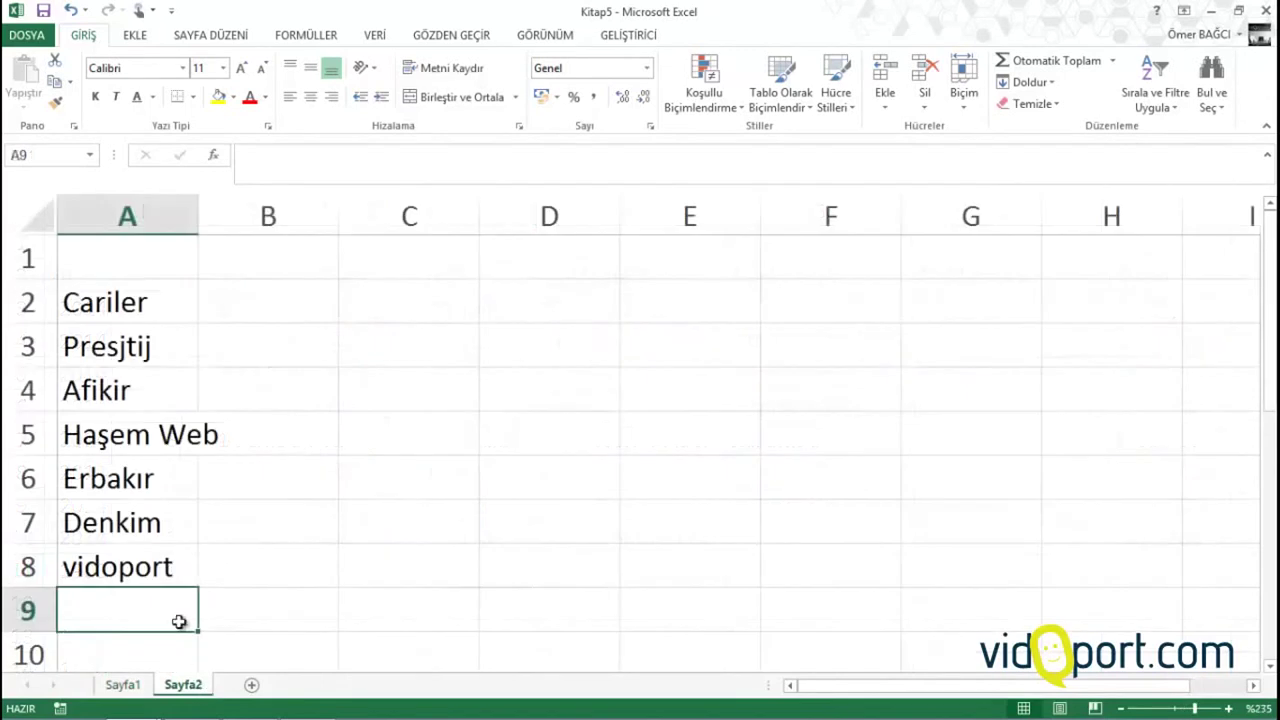
left_click(251, 686)
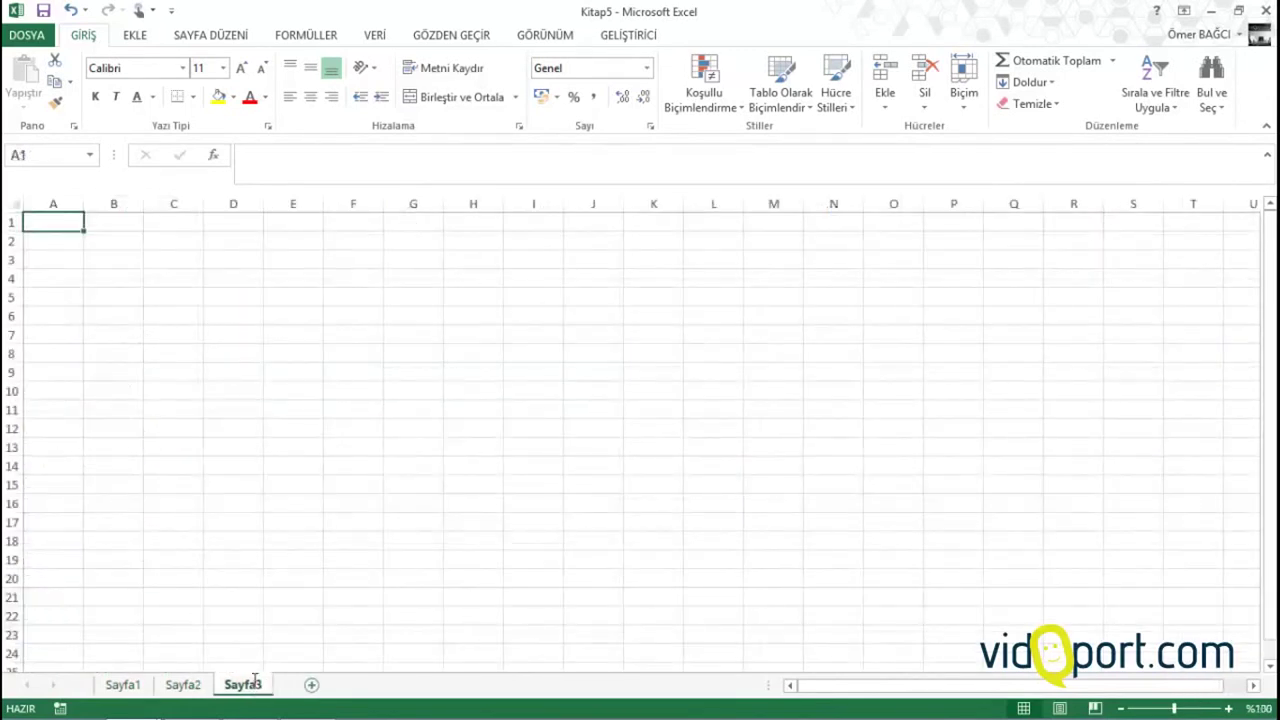
type("Rapo")
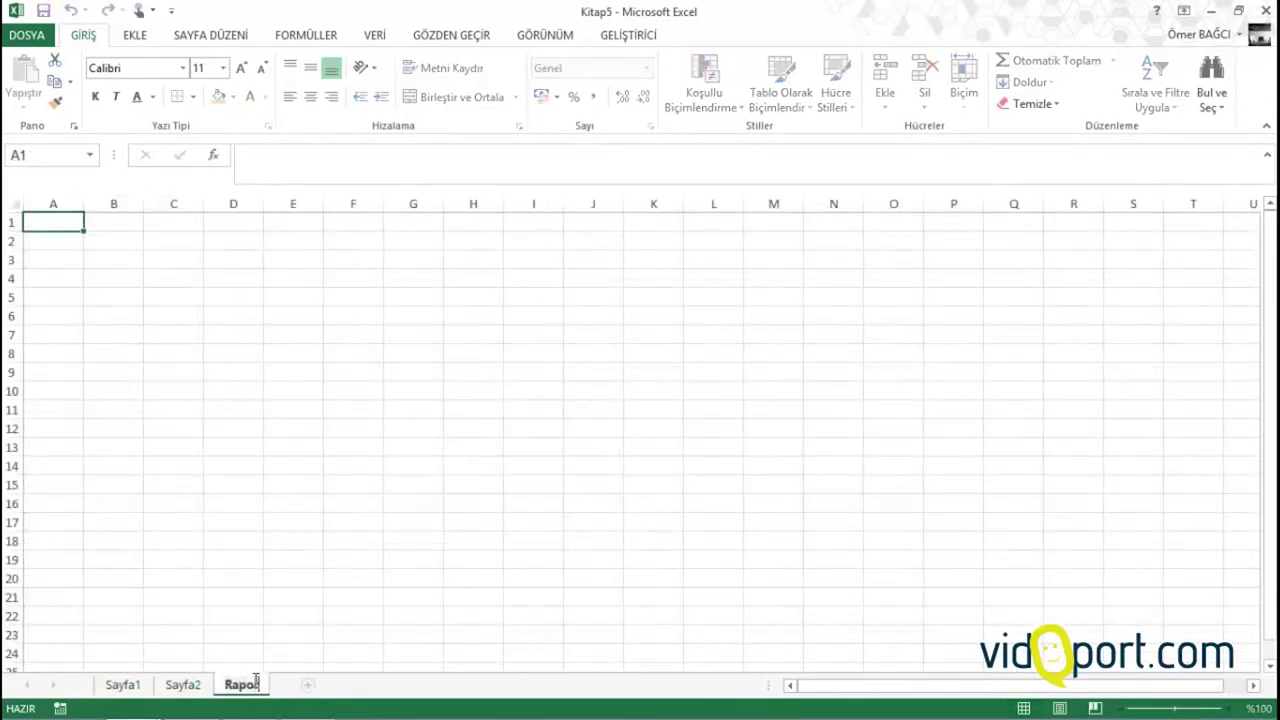
type("r")
key("Return")
scroll(252, 682, "up", 5, "ctrl")
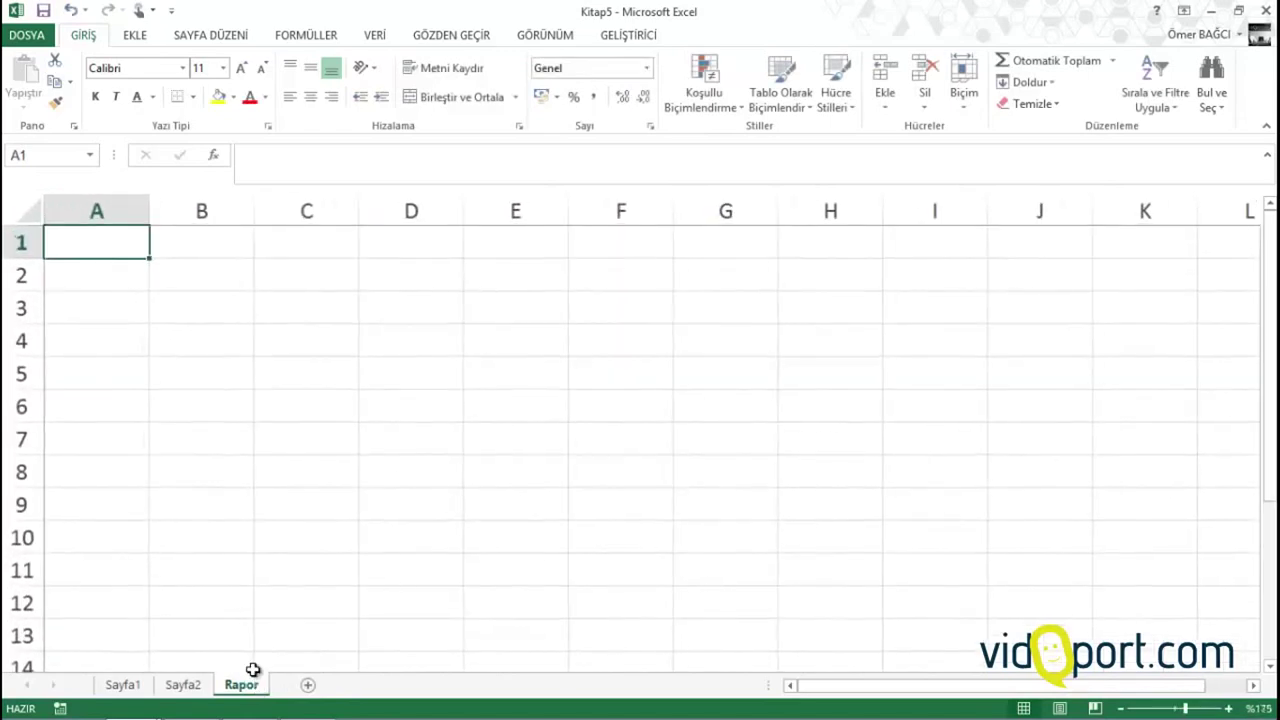
left_click(185, 689)
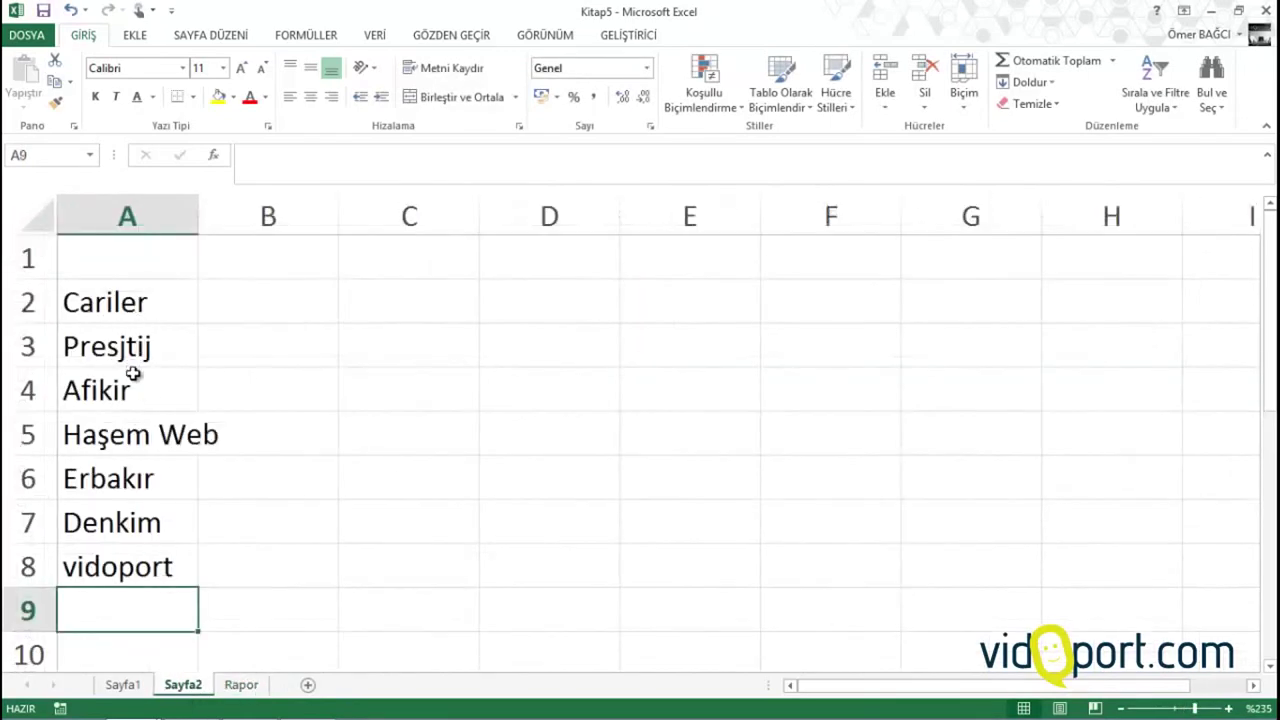
left_click(240, 686)
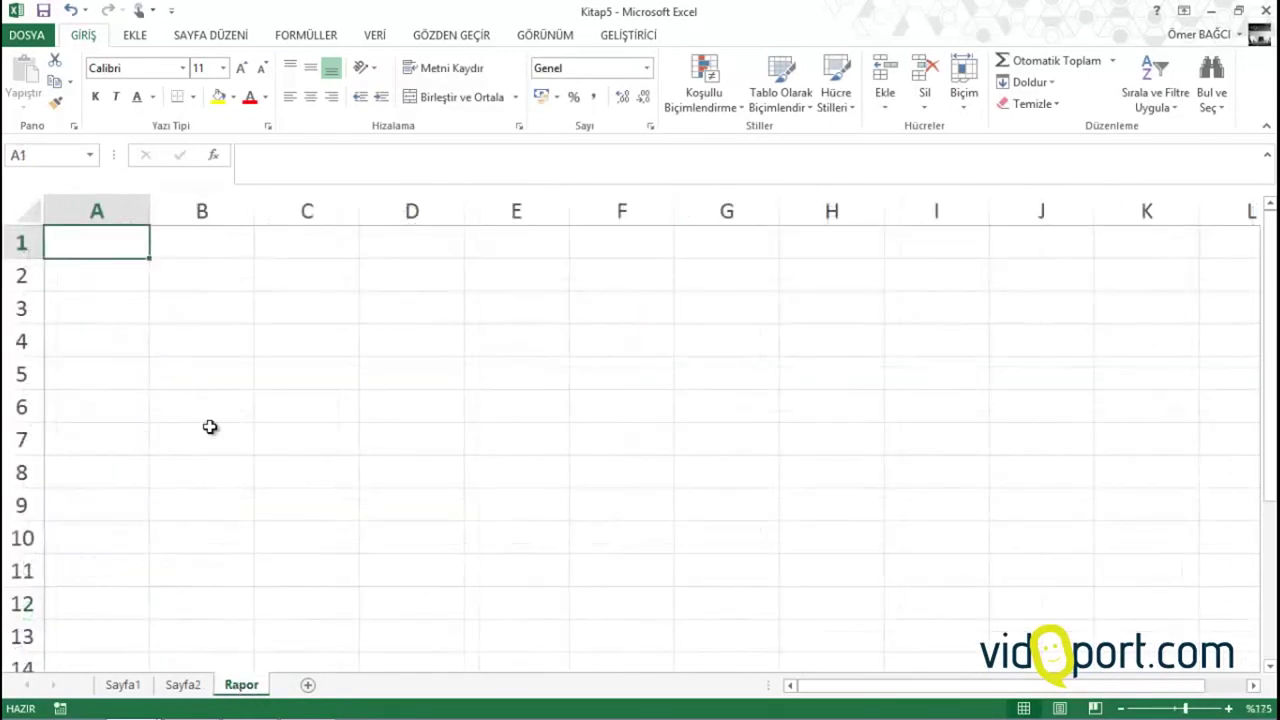
Step: Enter the headers Cariler in A1 and Borç in B1 on Rapor
left_click(119, 287)
left_click(129, 252)
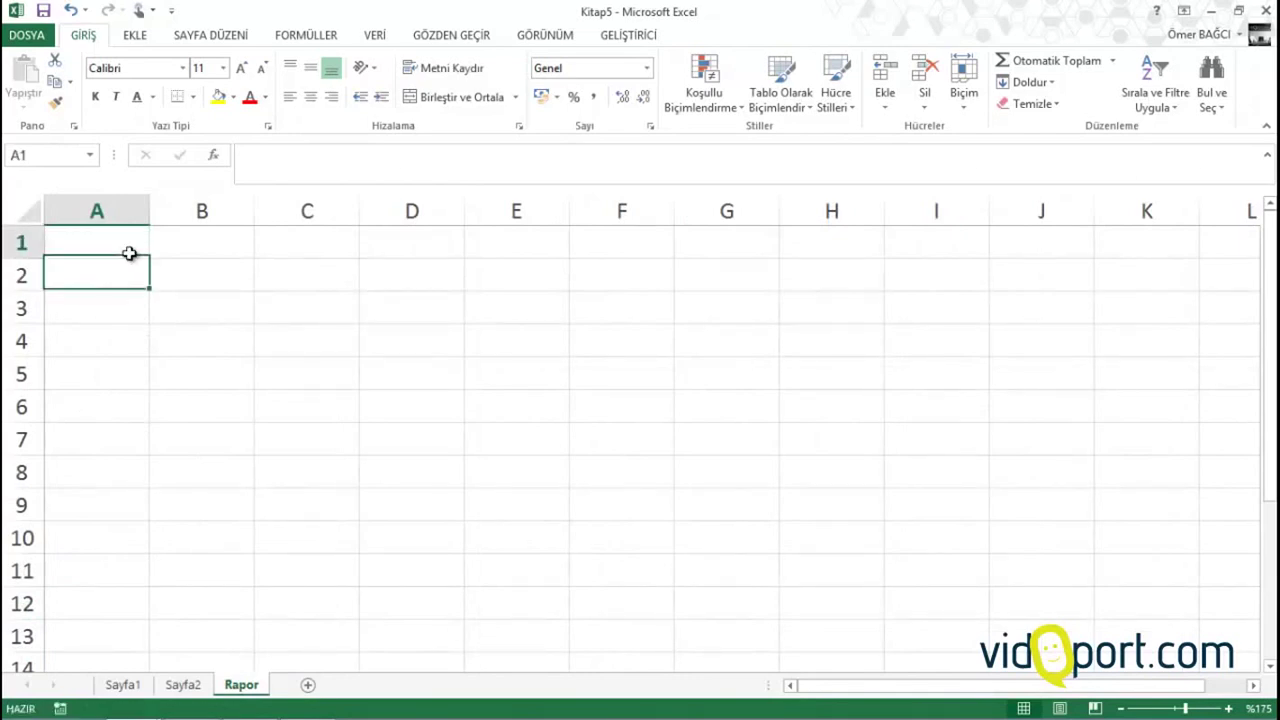
type("Cari")
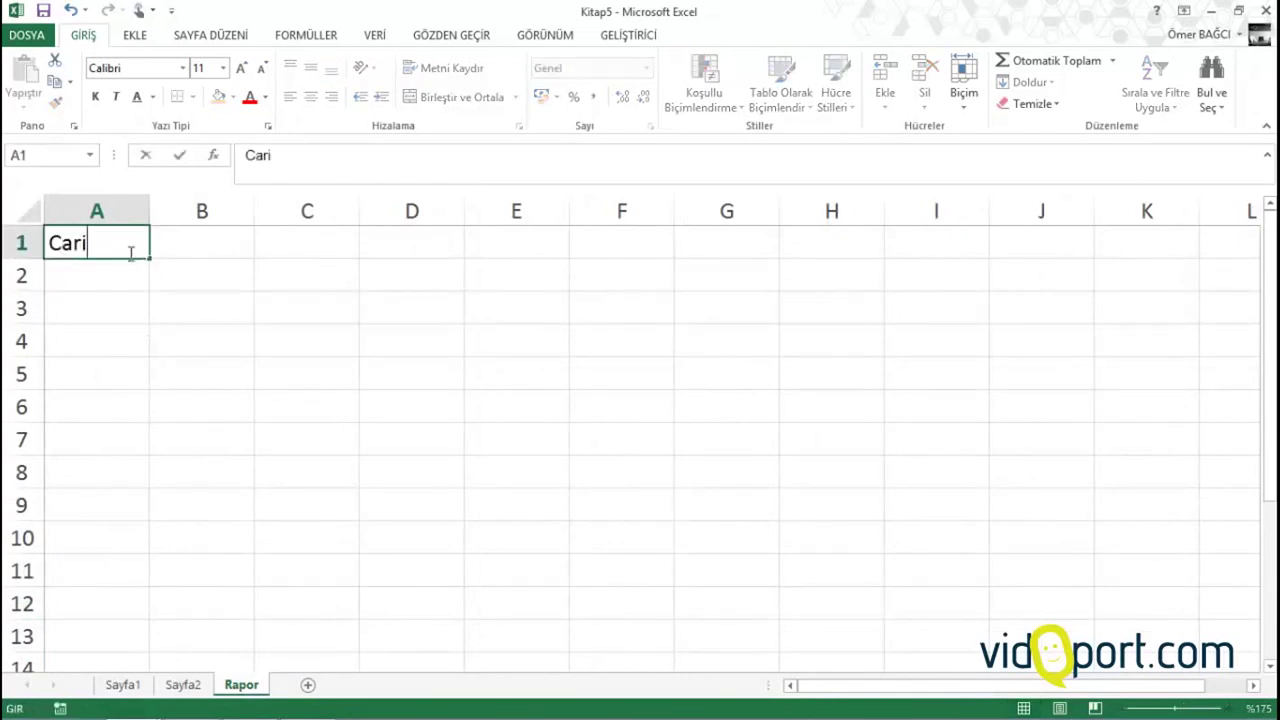
type("ler")
key("Tab")
type("bor")
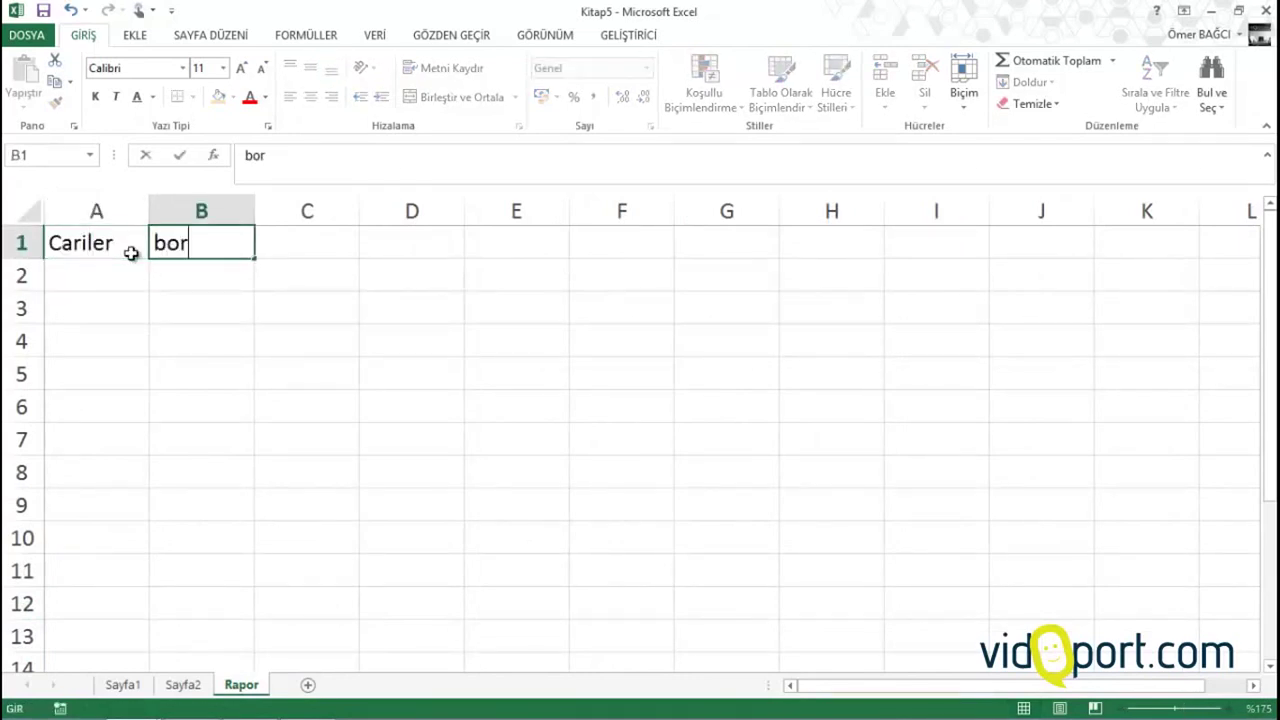
key("Return")
key("Up")
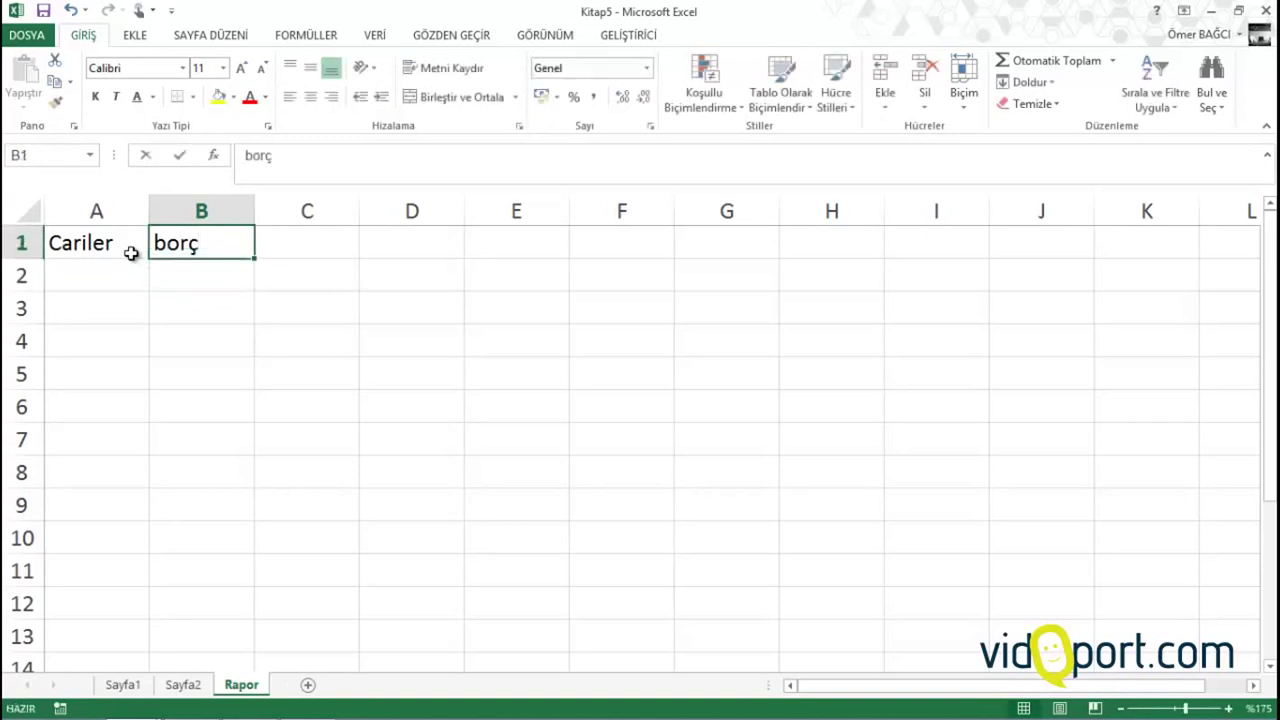
type("Bo")
key("Tab")
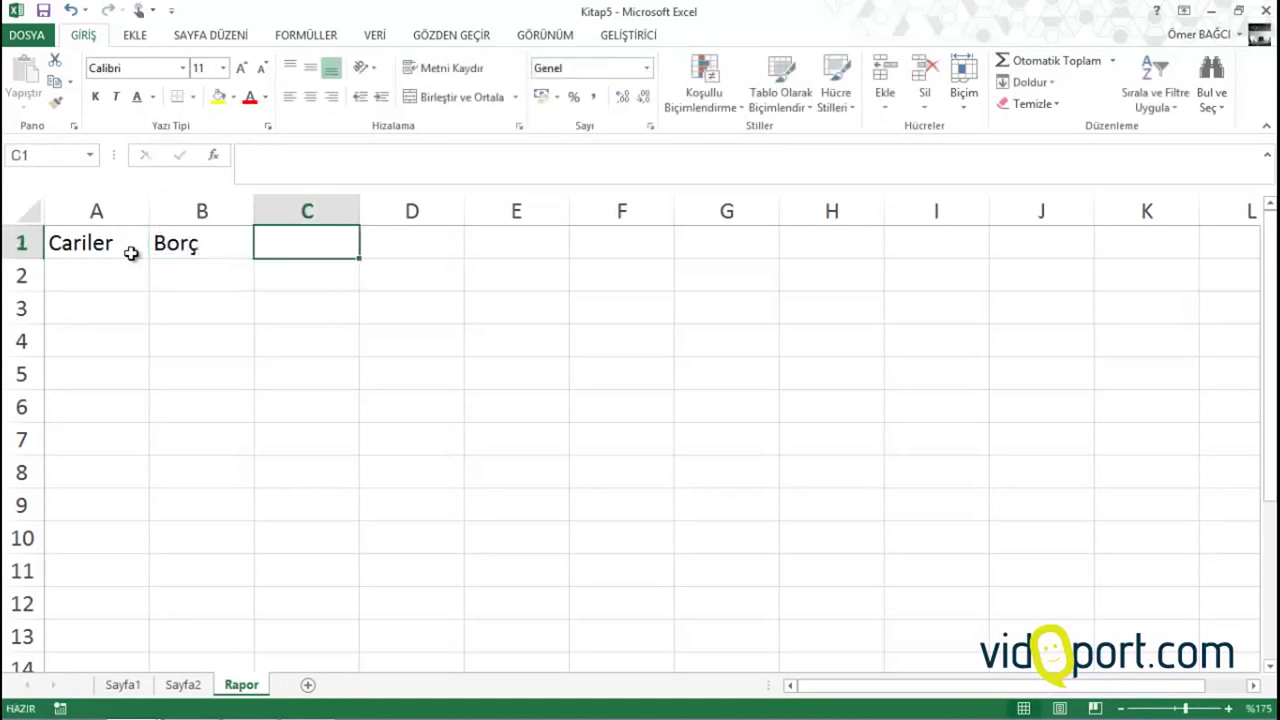
Step: Add the headers Alacak in C1 and Bakiye in D1
type("Alacak")
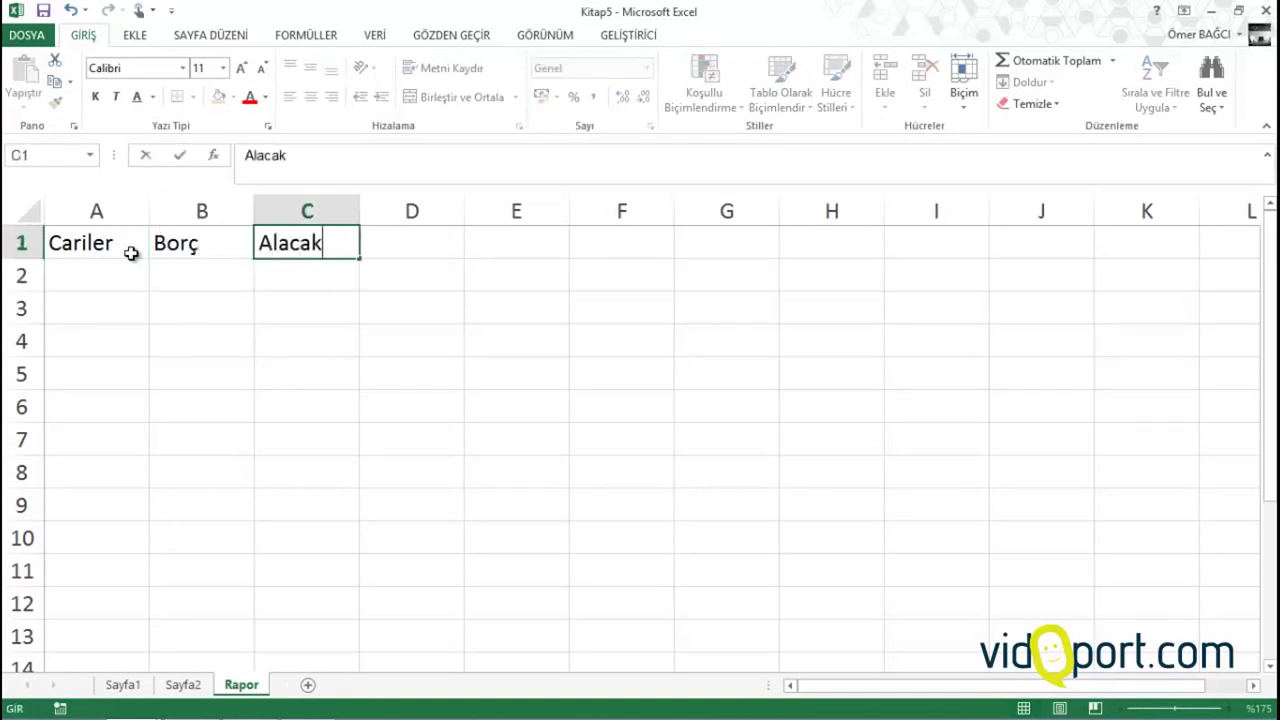
key("Tab")
type("Bakiye")
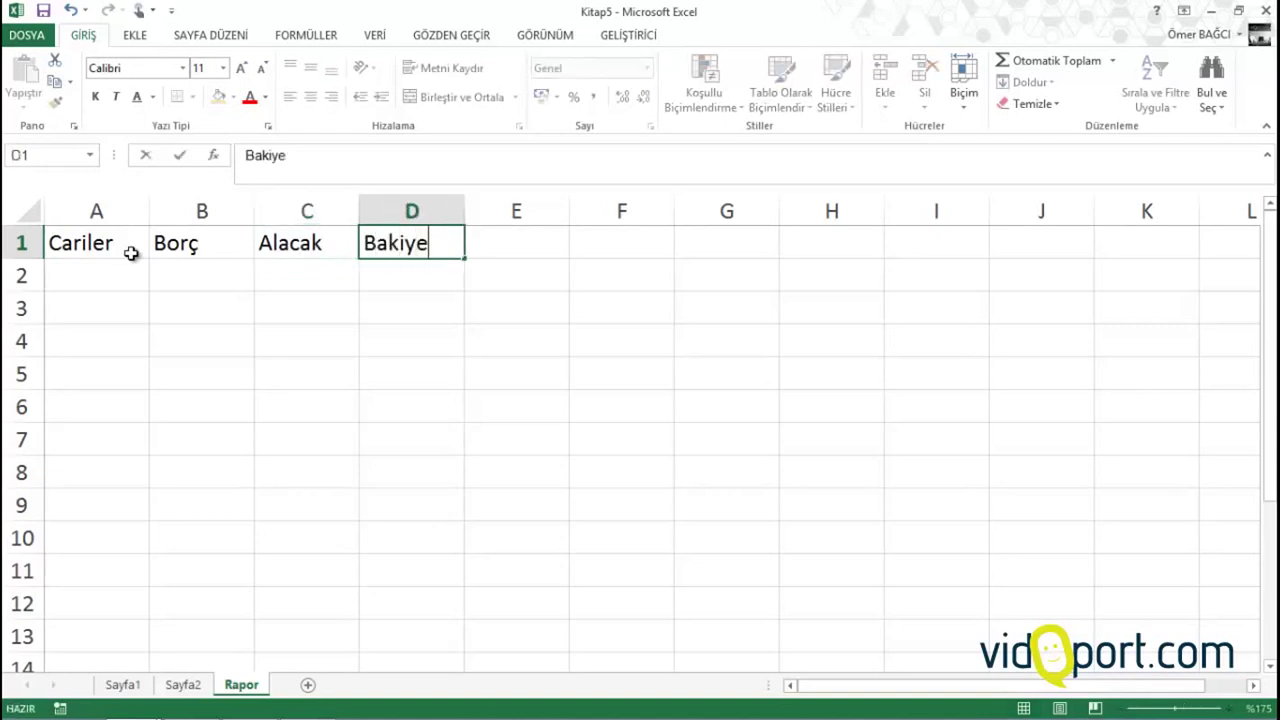
key("Return")
left_click_drag(117, 270, 115, 590)
left_click(115, 612)
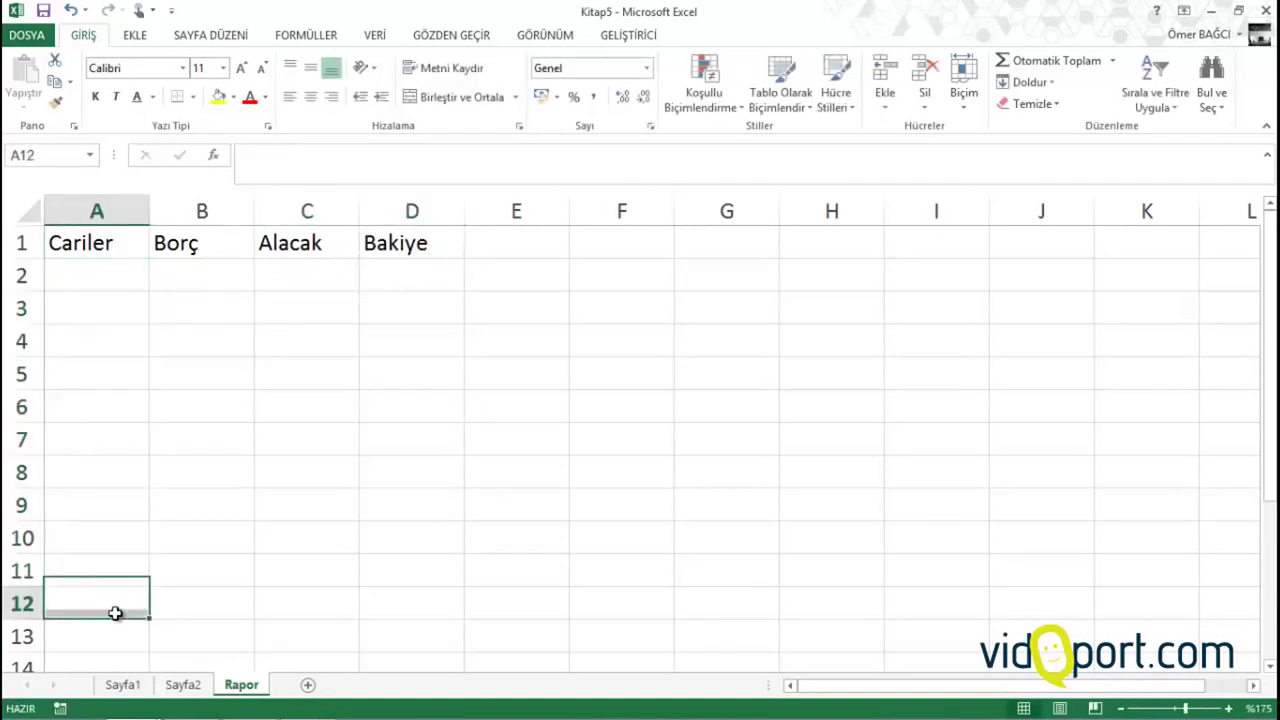
Step: Copy the customer names from Sayfa2's column A
left_click(183, 685)
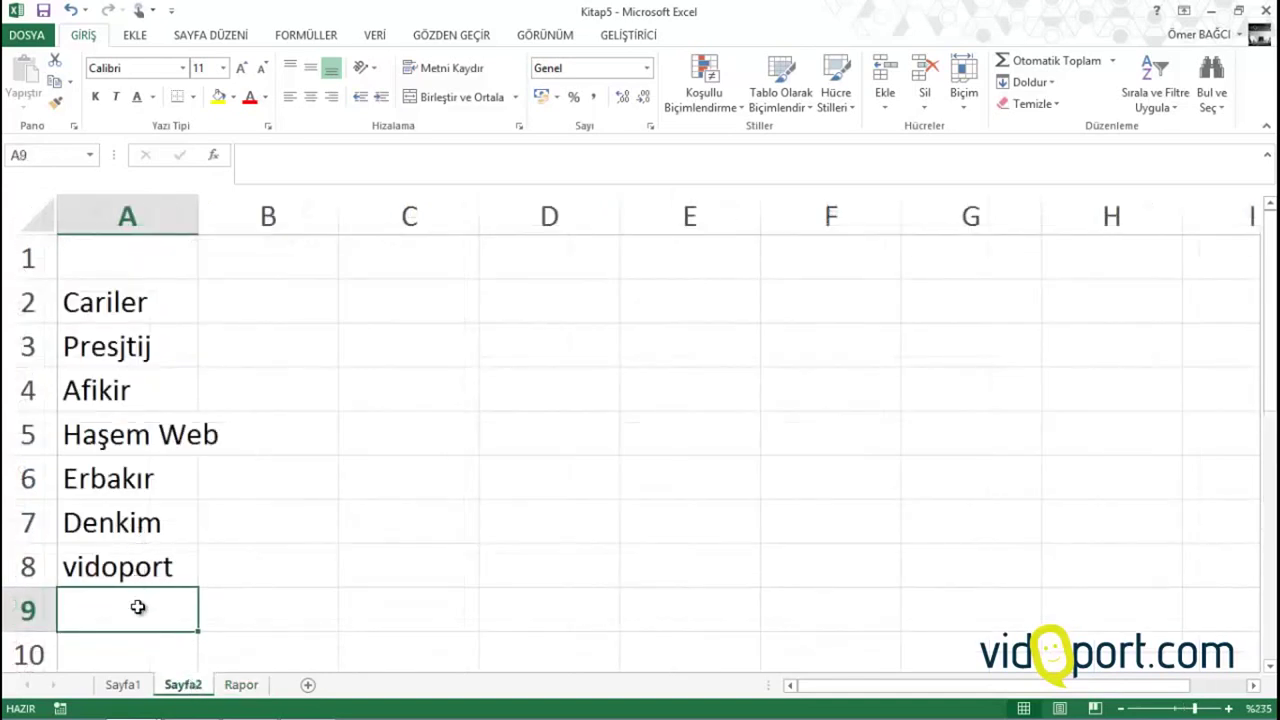
left_click(244, 688)
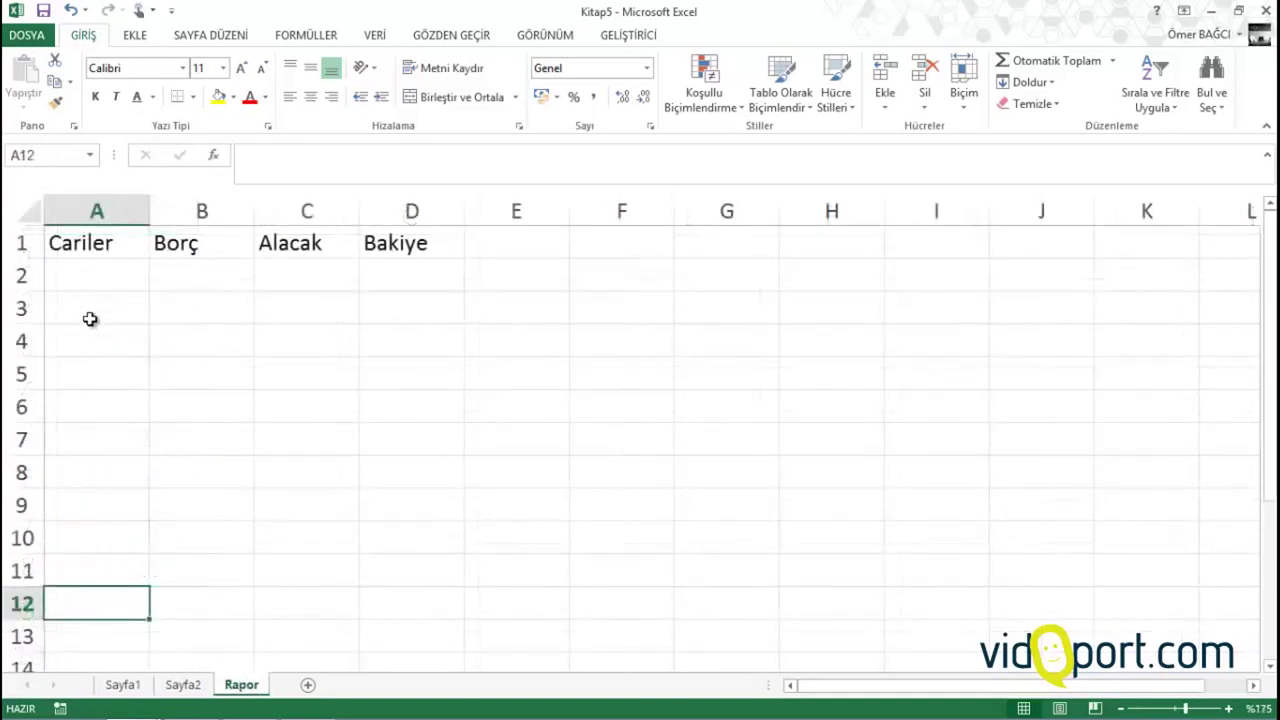
left_click(98, 277)
left_click(99, 473)
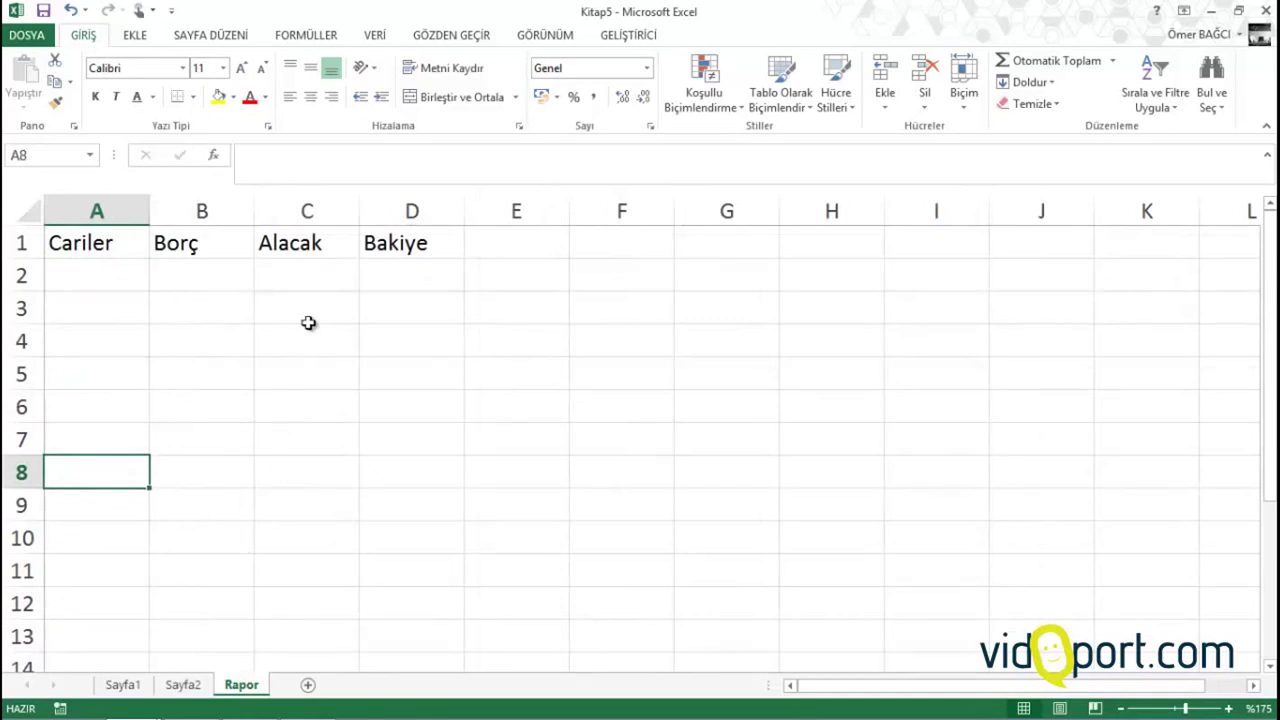
left_click(186, 688)
left_click_drag(126, 345, 121, 560)
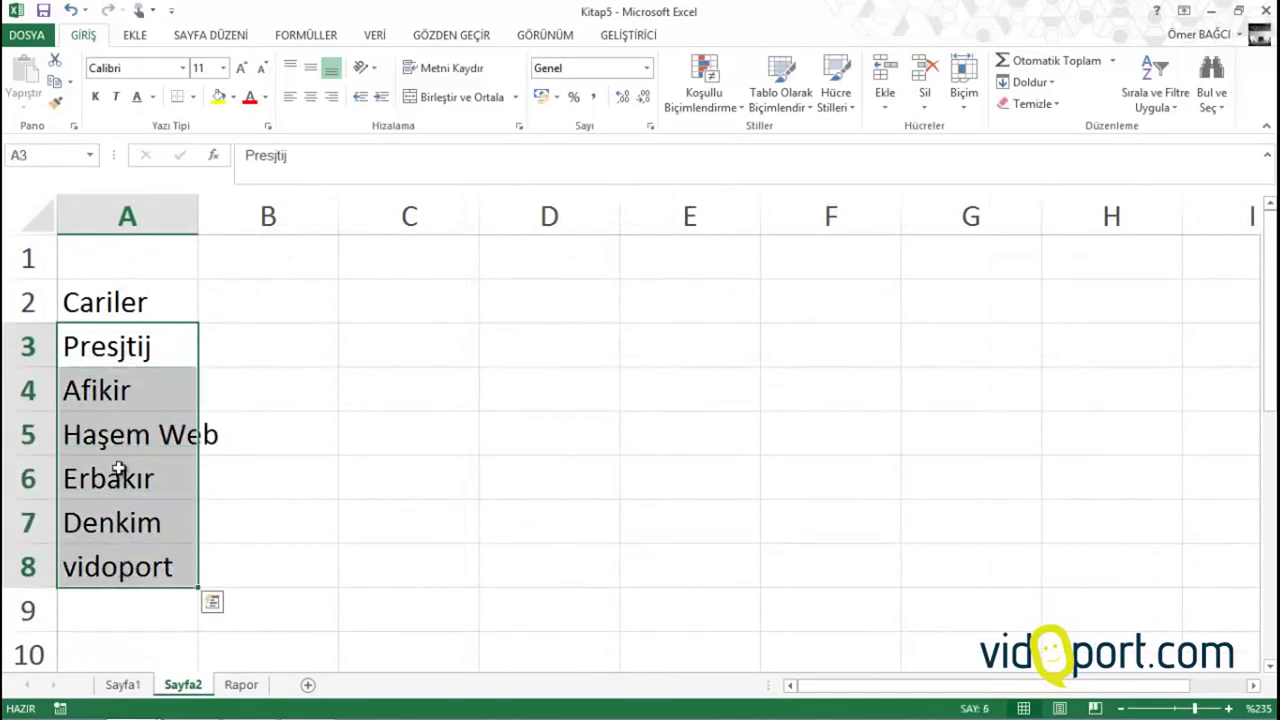
left_click_drag(110, 355, 125, 495)
right_click(133, 371)
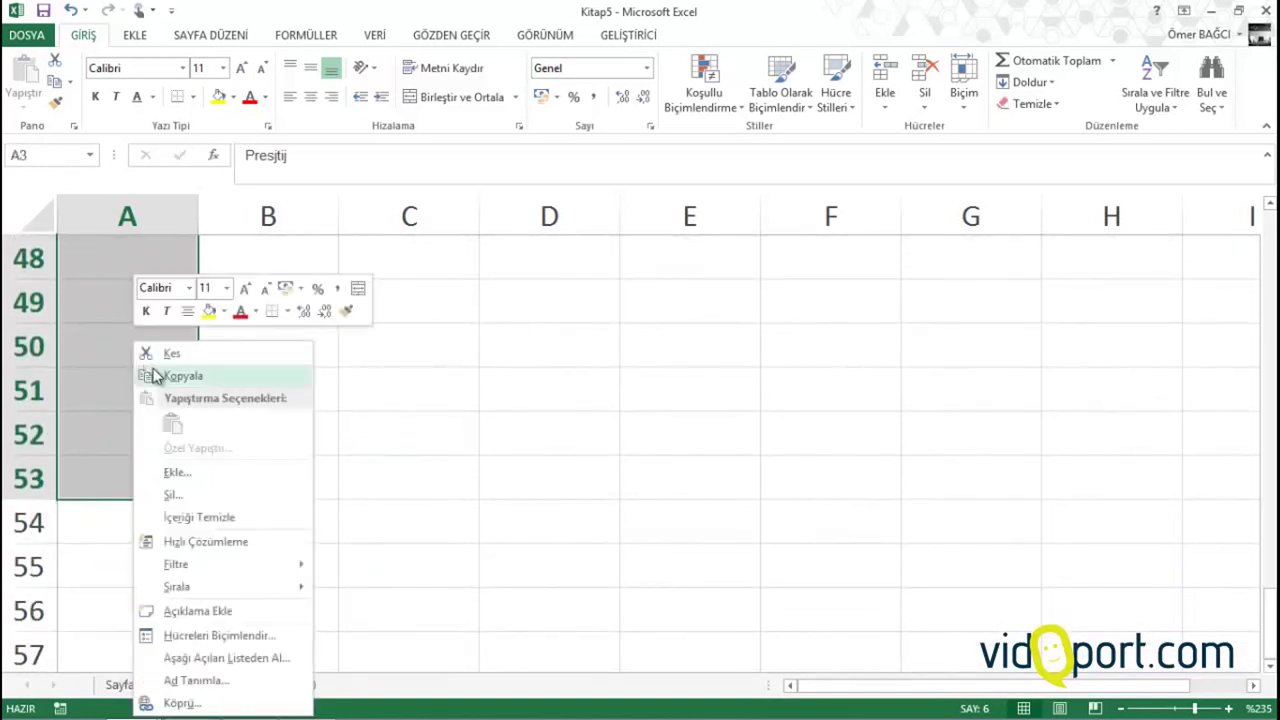
left_click(156, 374)
Step: Paste the names into Rapor A2 as links (Bağ Yapıştır) and widen column A
left_click(248, 686)
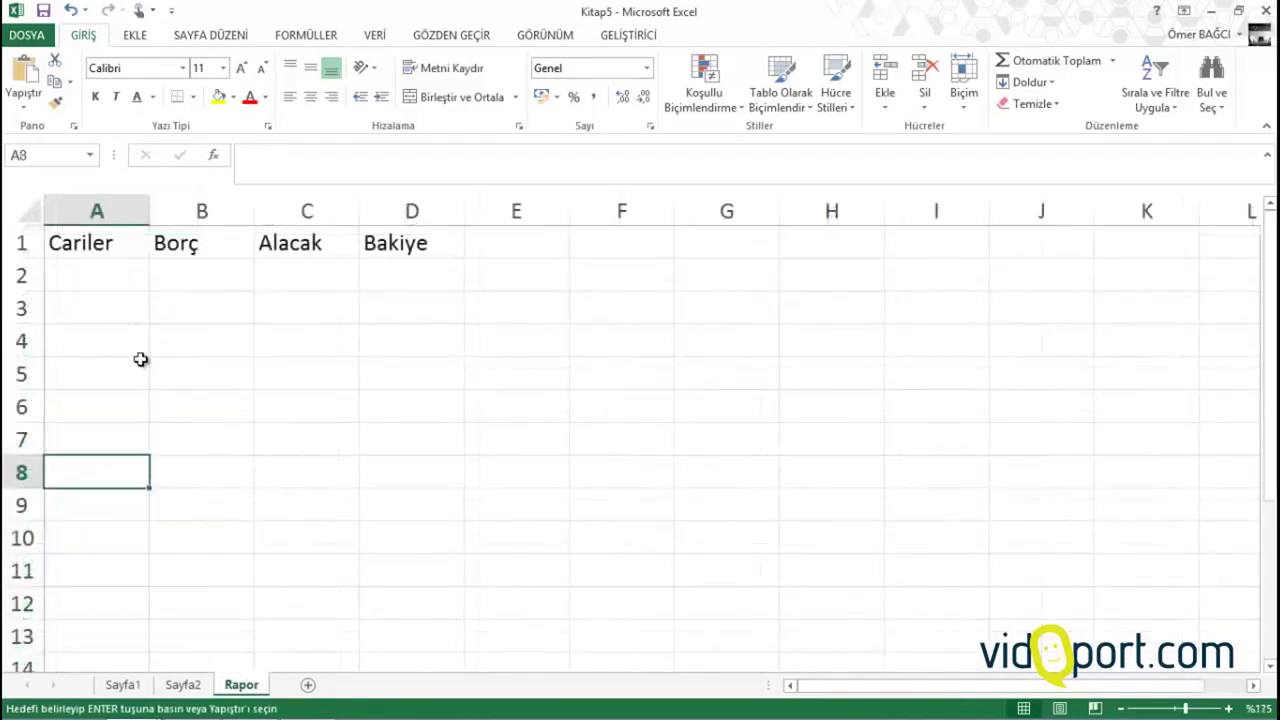
right_click(102, 278)
left_click(161, 386)
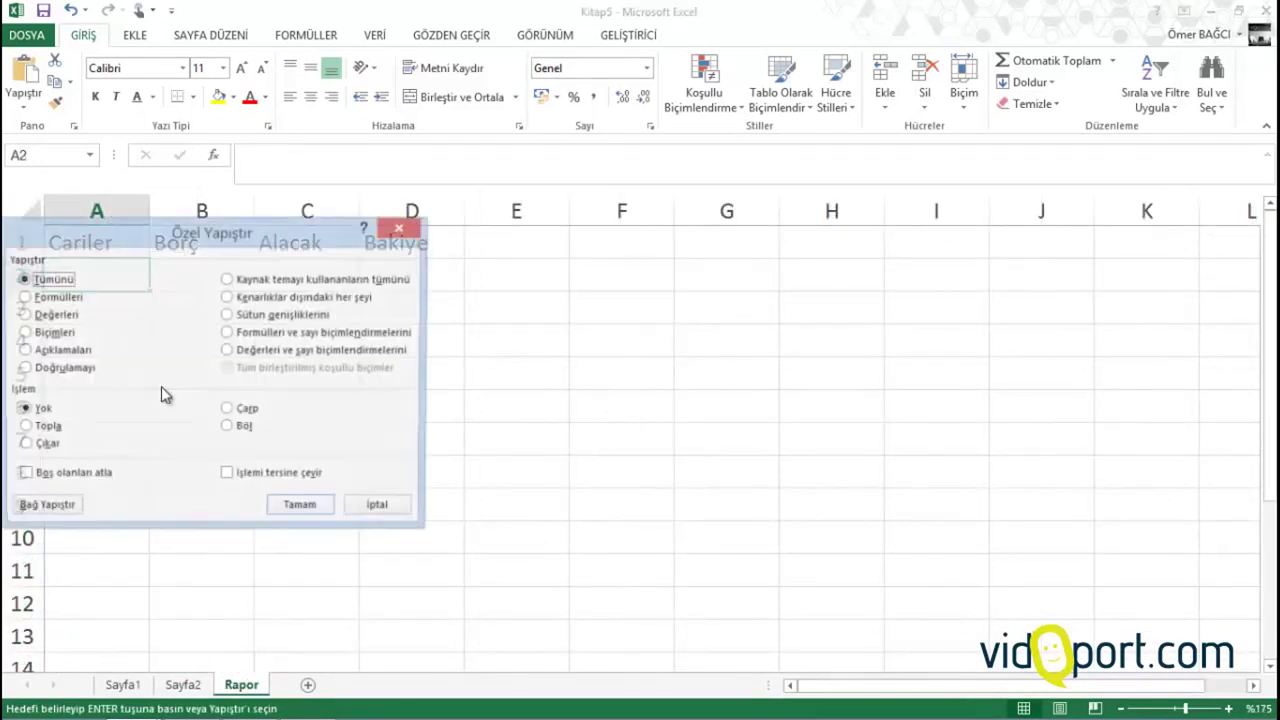
left_click(45, 509)
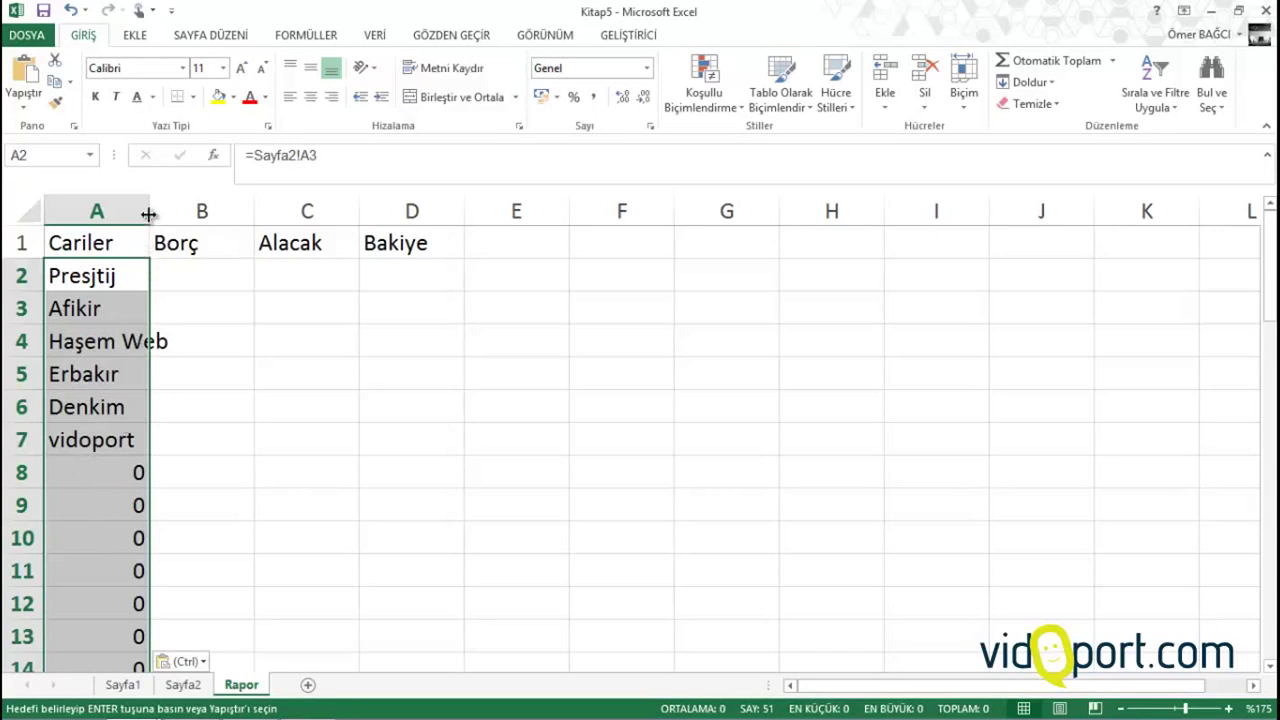
left_click_drag(150, 211, 173, 202)
Step: Add an 'Equal to 0' conditional format with white font to Rapor's column A
scroll(170, 422, "down", 8)
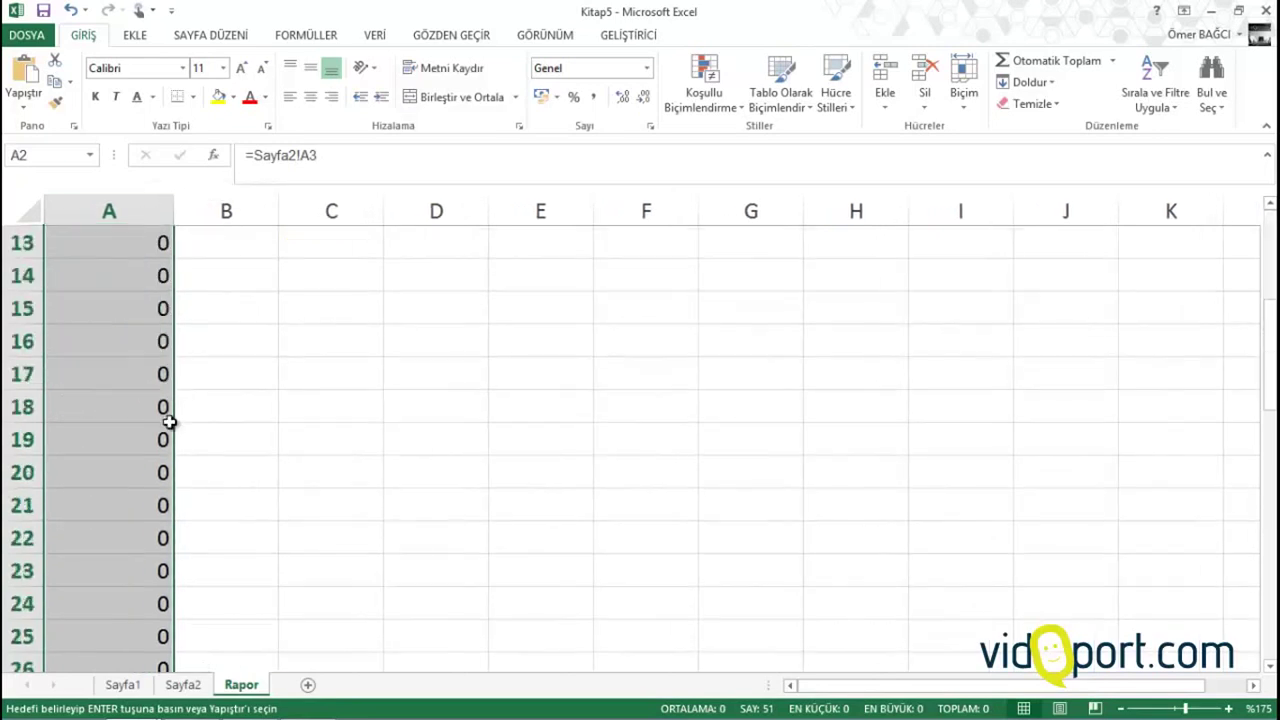
scroll(170, 422, "up", 8)
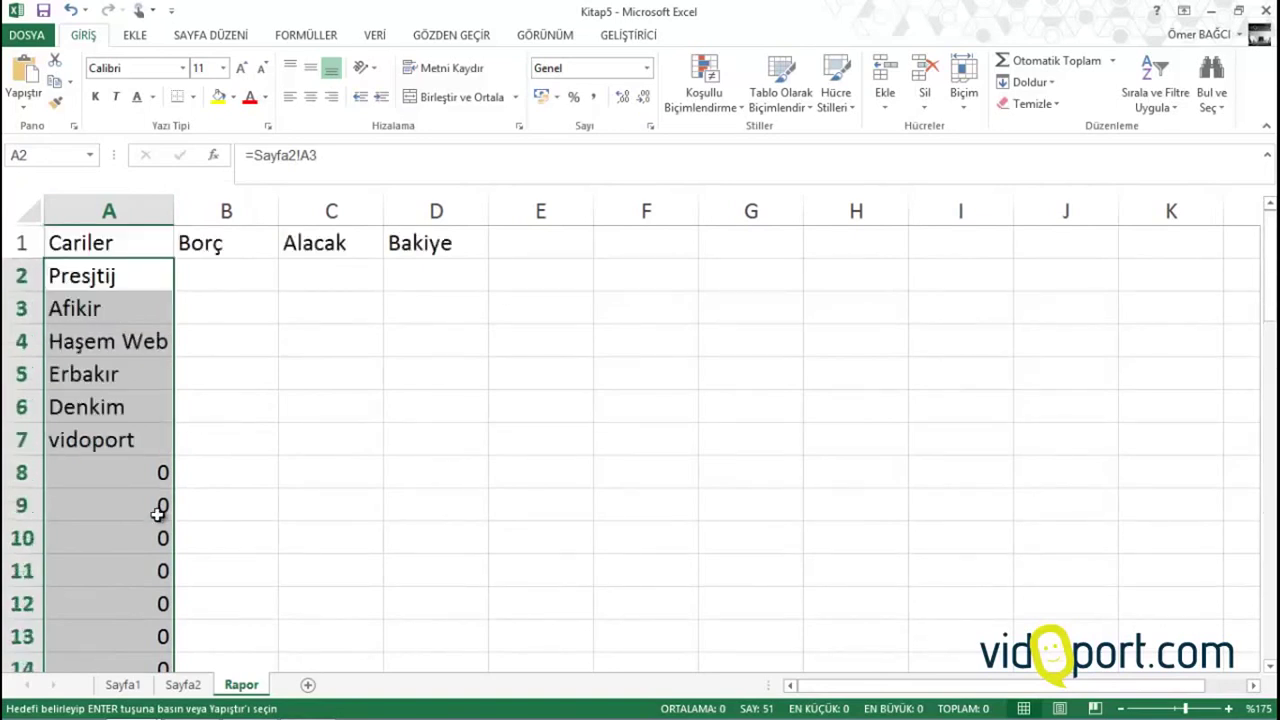
left_click(712, 100)
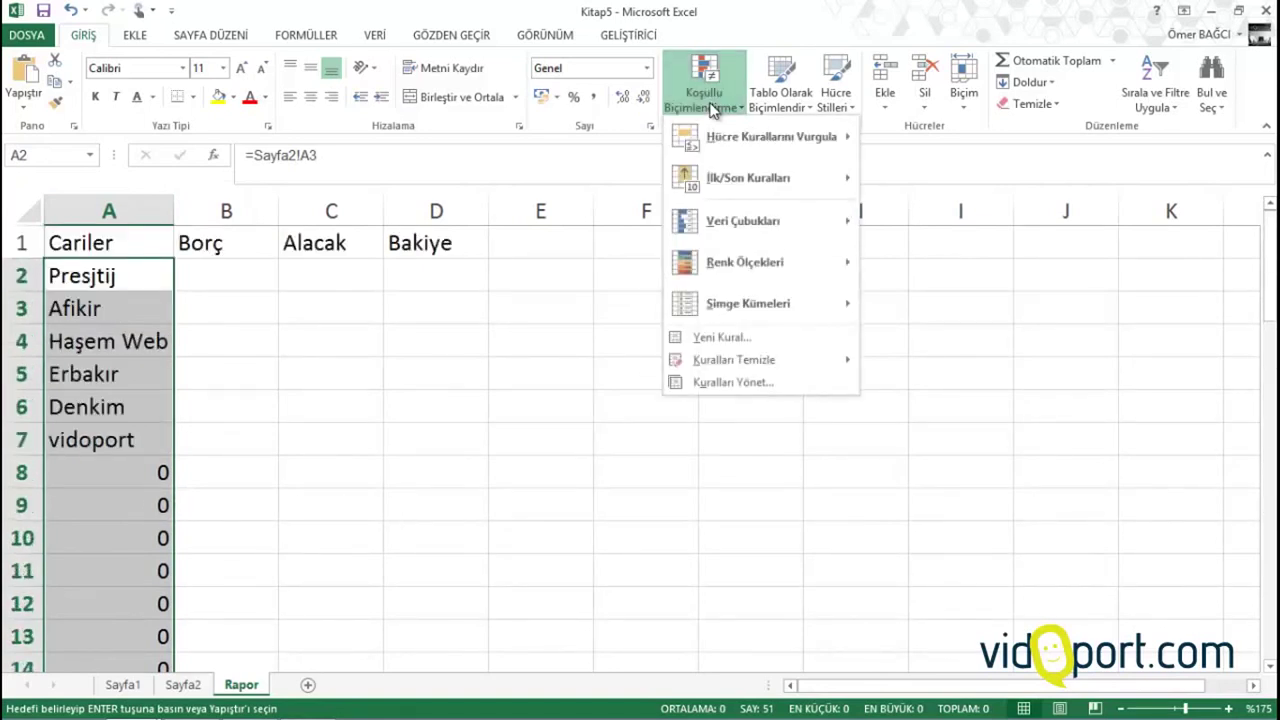
mouse_move(729, 132)
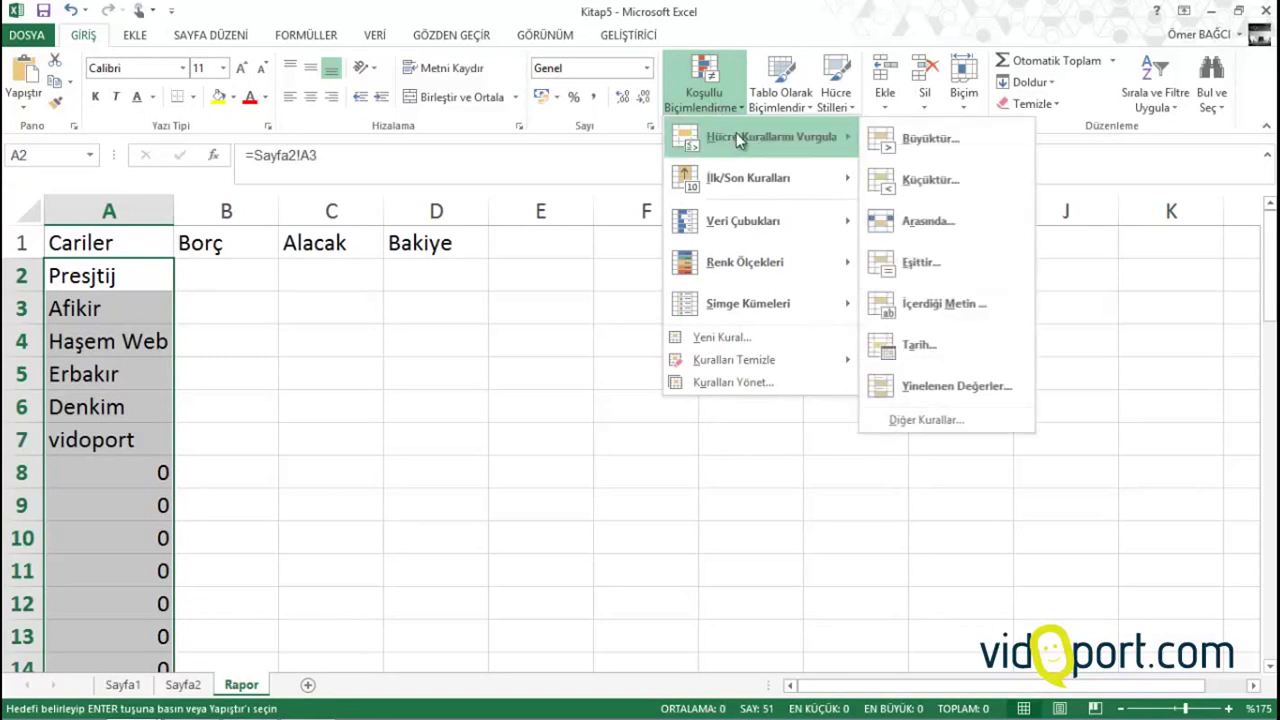
left_click(934, 259)
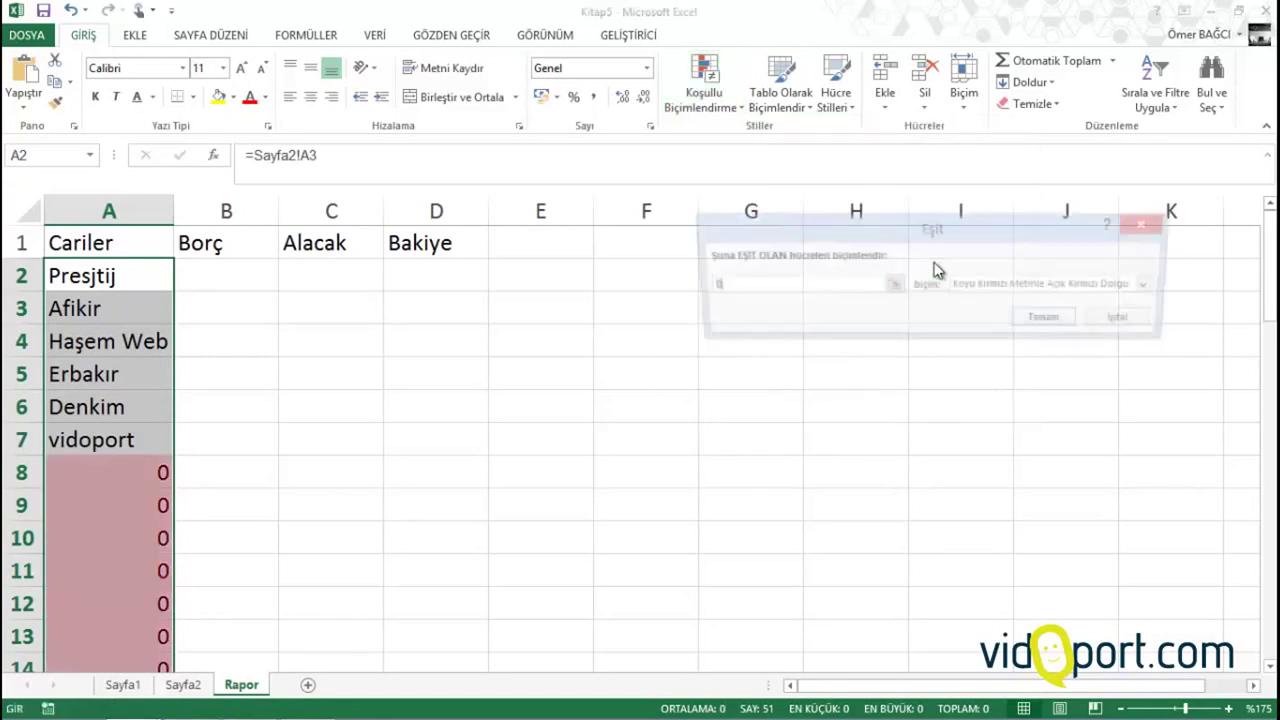
left_click(1013, 290)
left_click(995, 377)
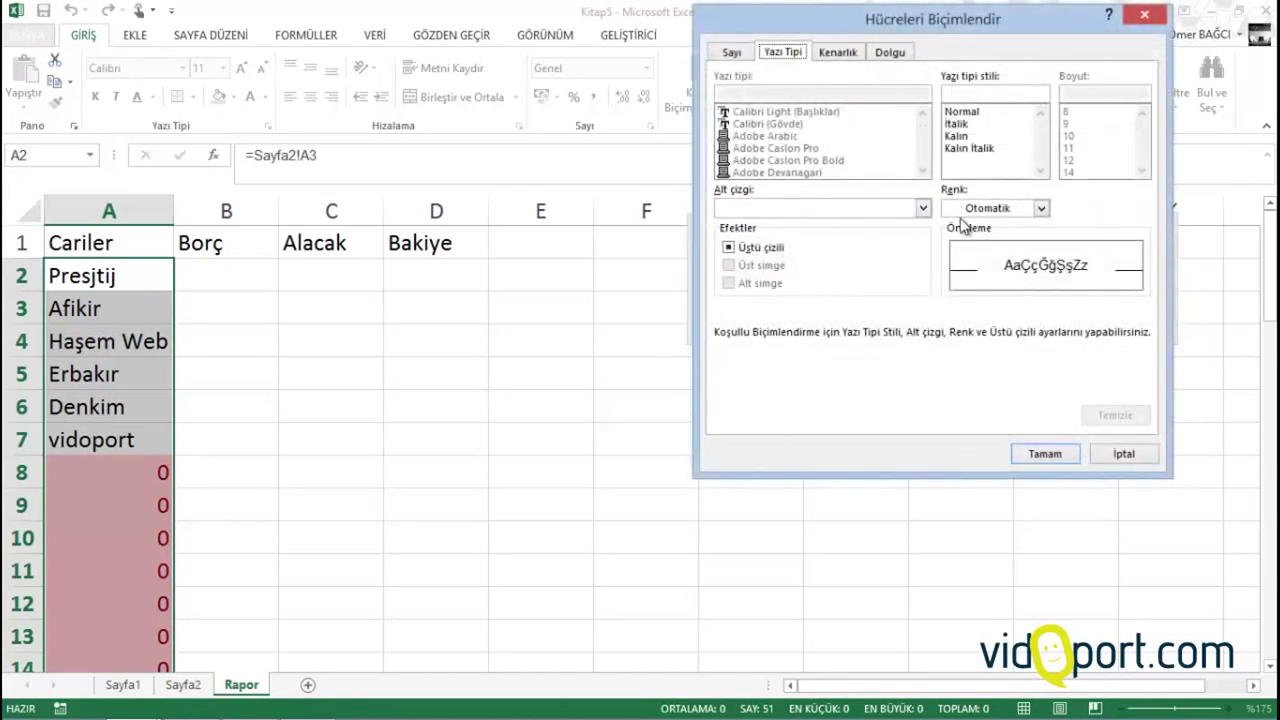
left_click(965, 208)
left_click(953, 268)
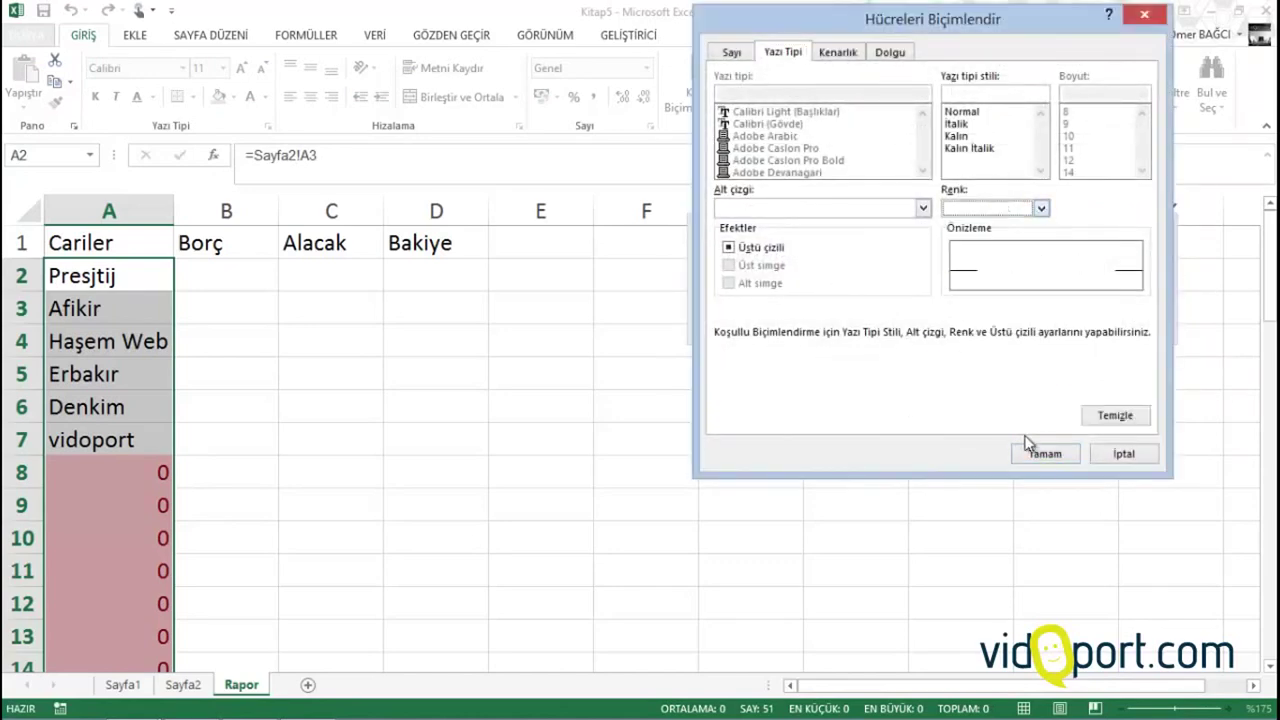
left_click(1045, 455)
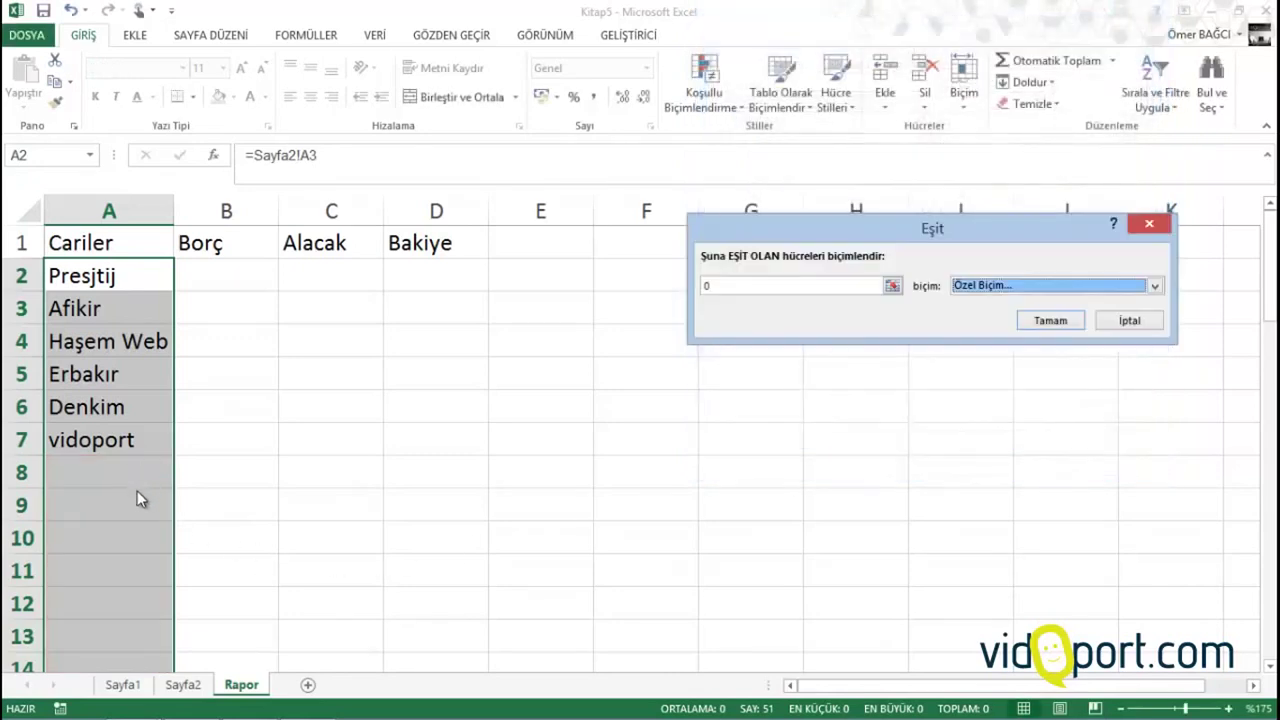
left_click(1045, 322)
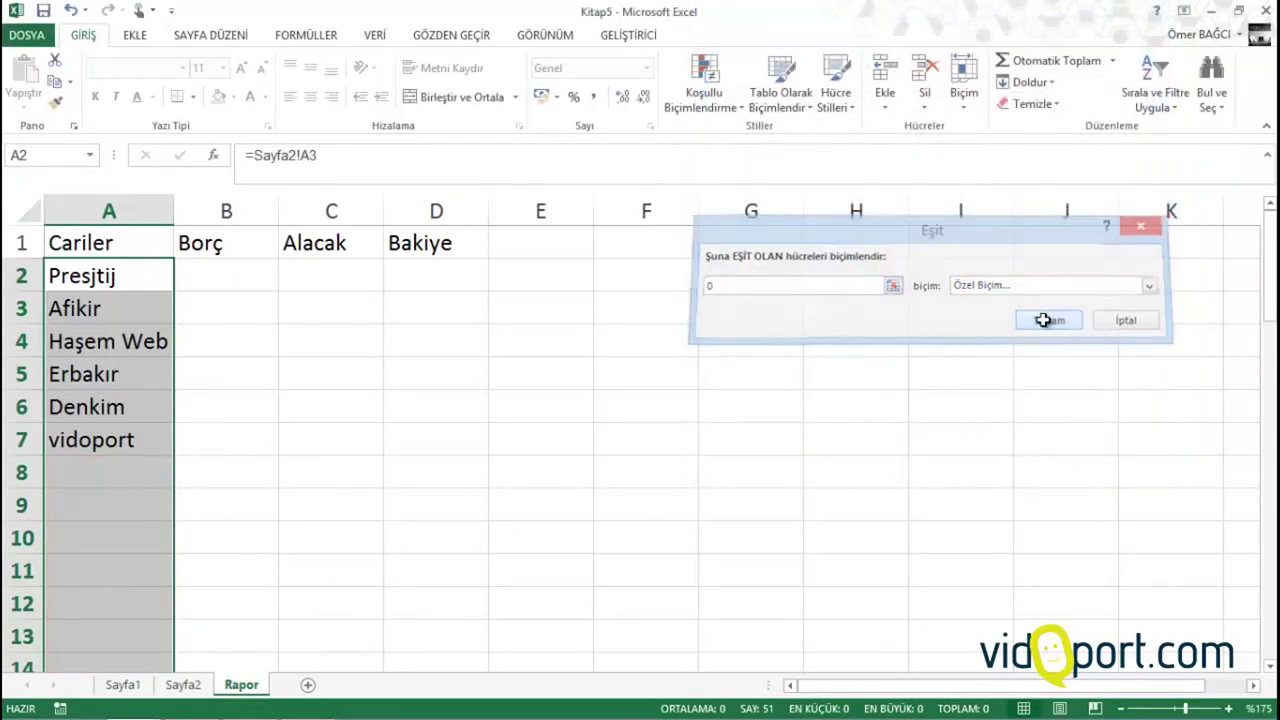
Step: Bring up the Sayfa1 ledger and check the Tür value in E3
left_click(194, 265)
left_click(323, 269)
left_click(440, 267)
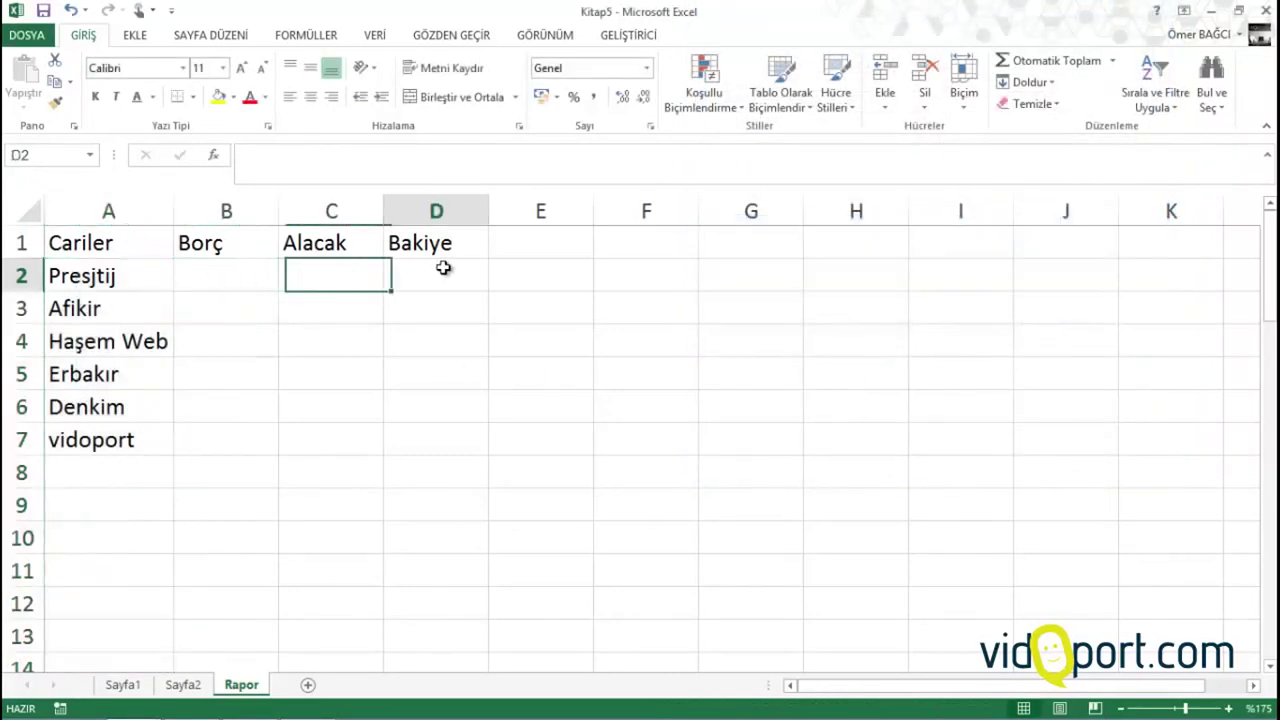
left_click(371, 271)
left_click(260, 285)
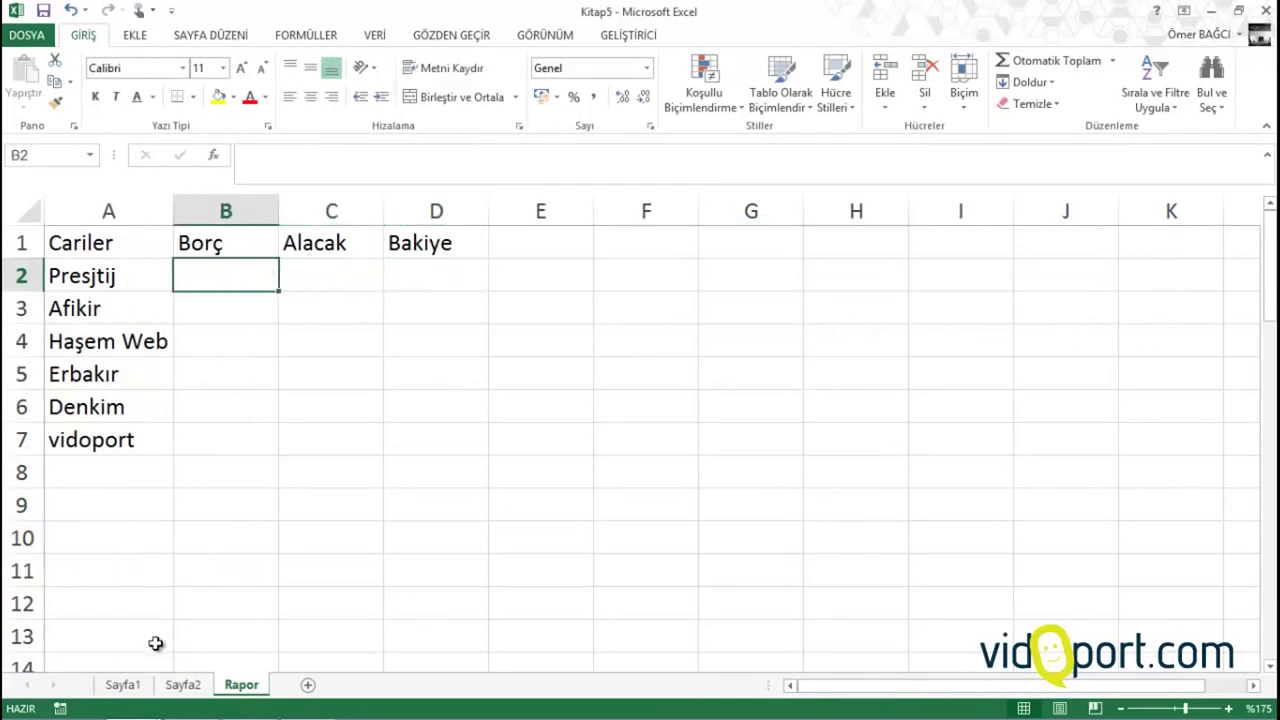
left_click(126, 686)
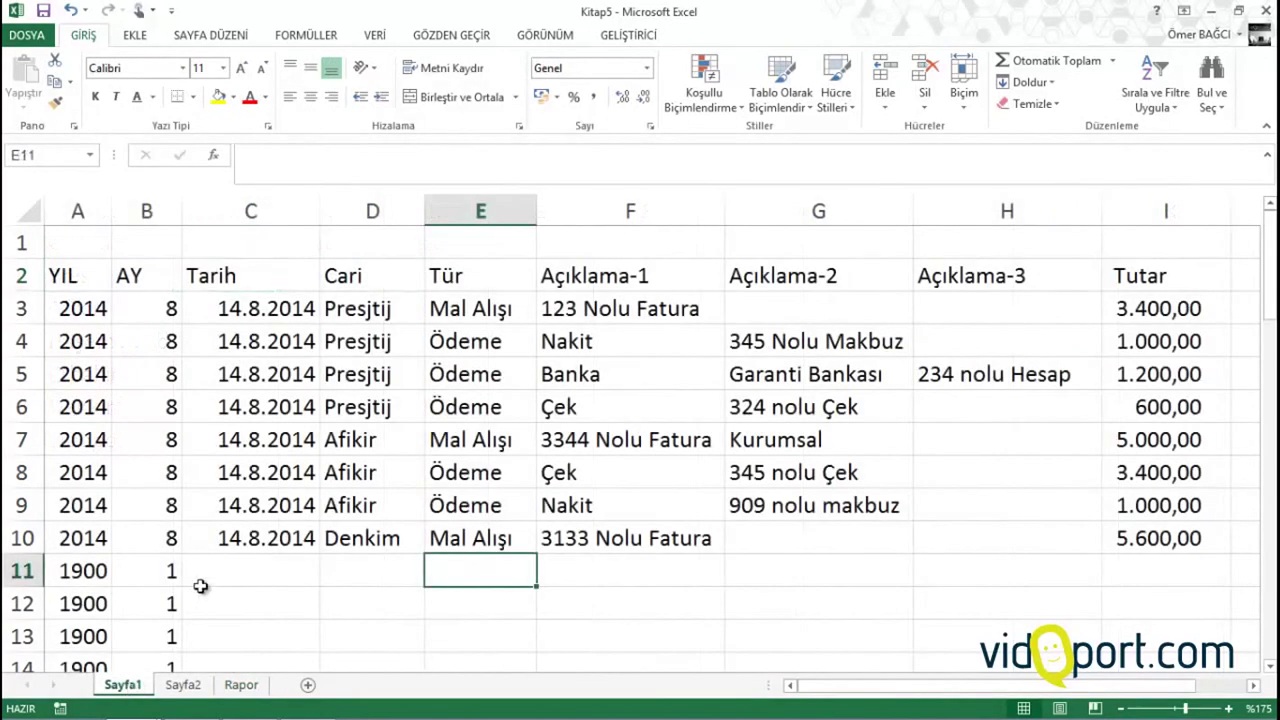
left_click(465, 311)
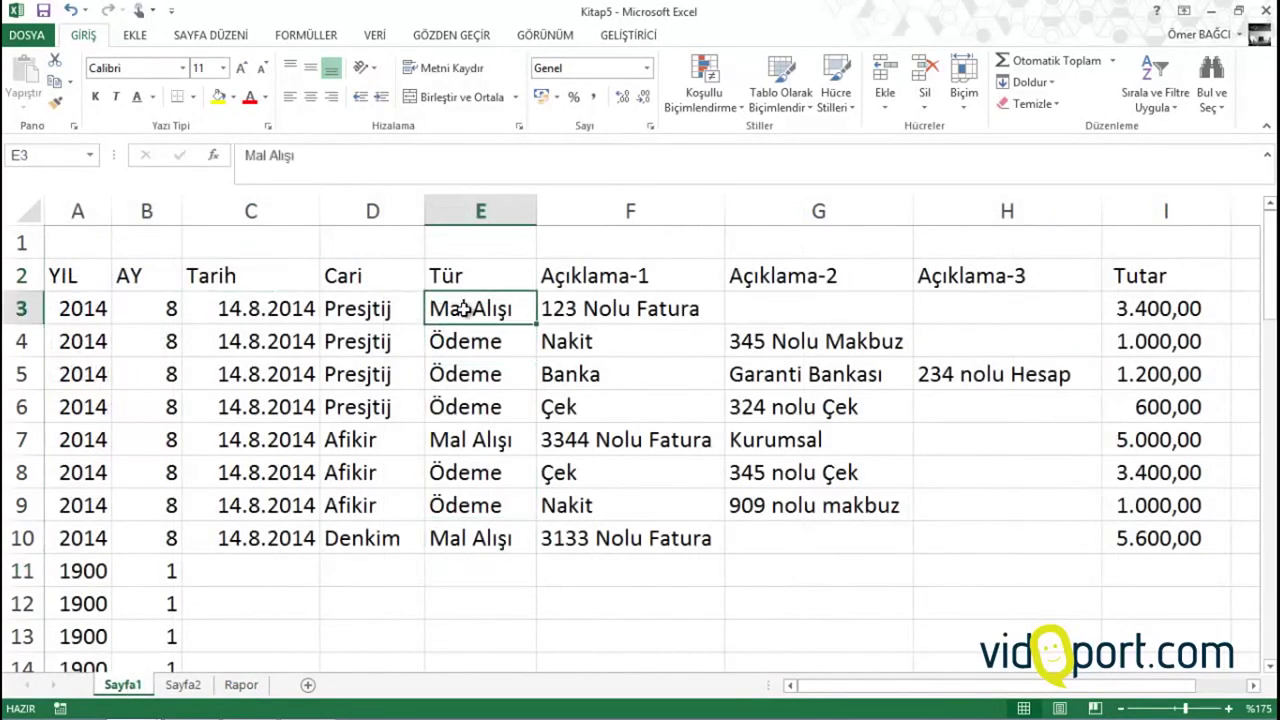
Step: Check the Tür values in Sayfa1 cells E4, E7, E9 and E8, then return to Rapor
left_click(462, 345)
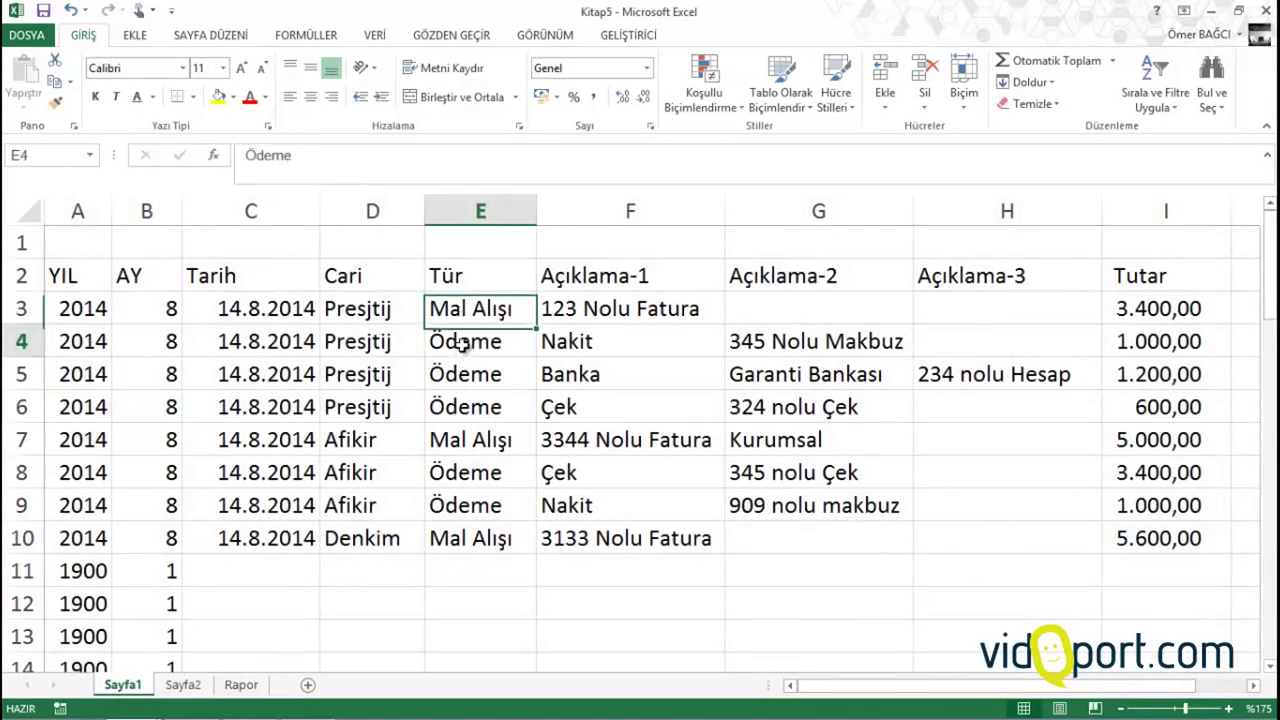
left_click(457, 437)
left_click(459, 499)
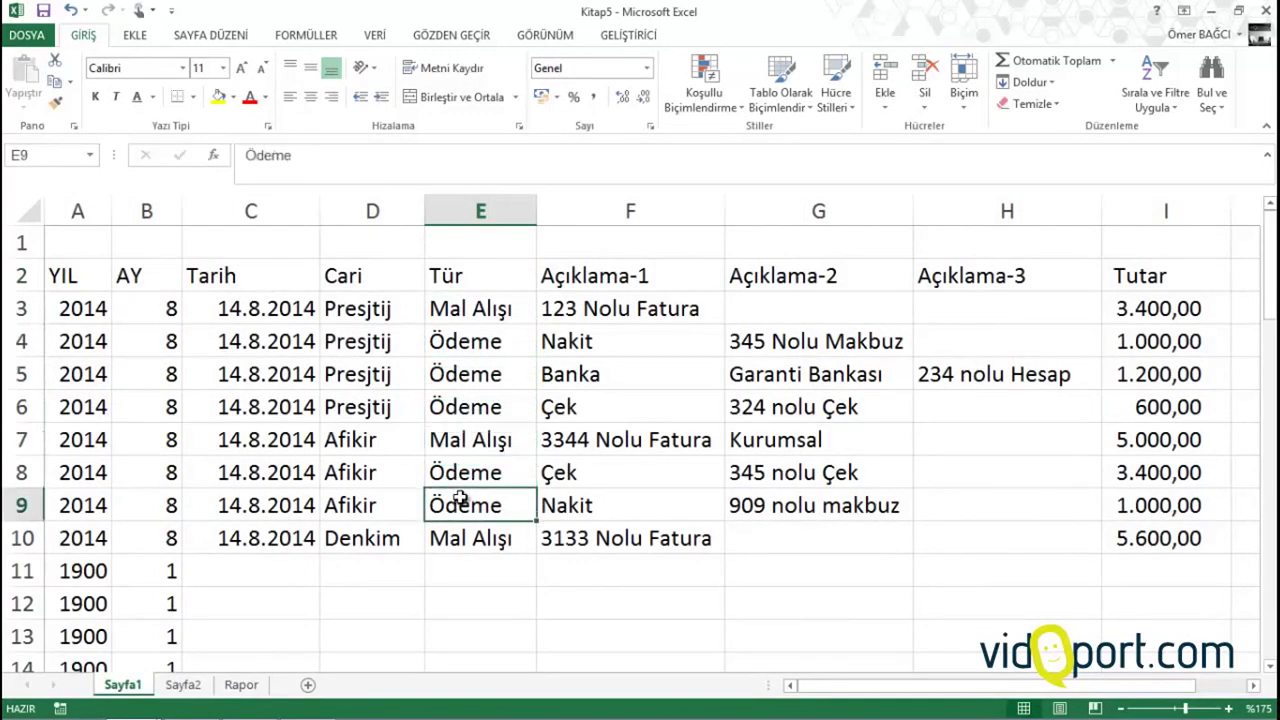
left_click(461, 480)
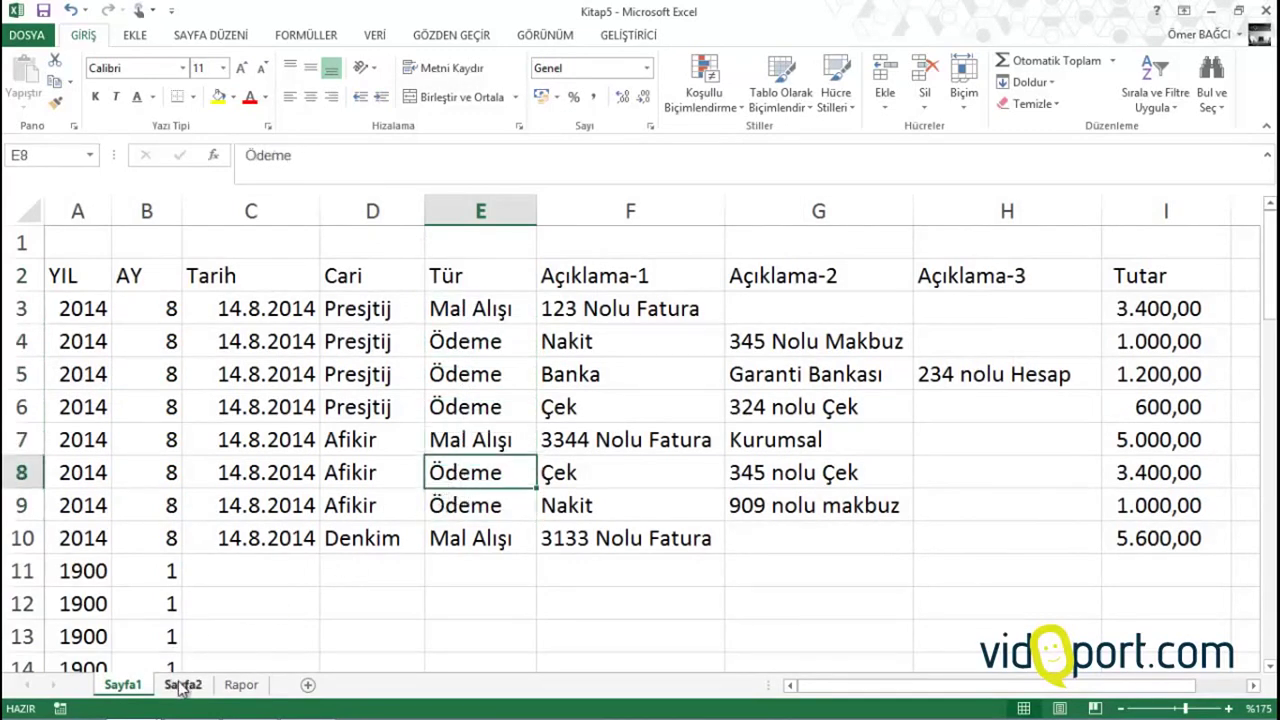
left_click(240, 685)
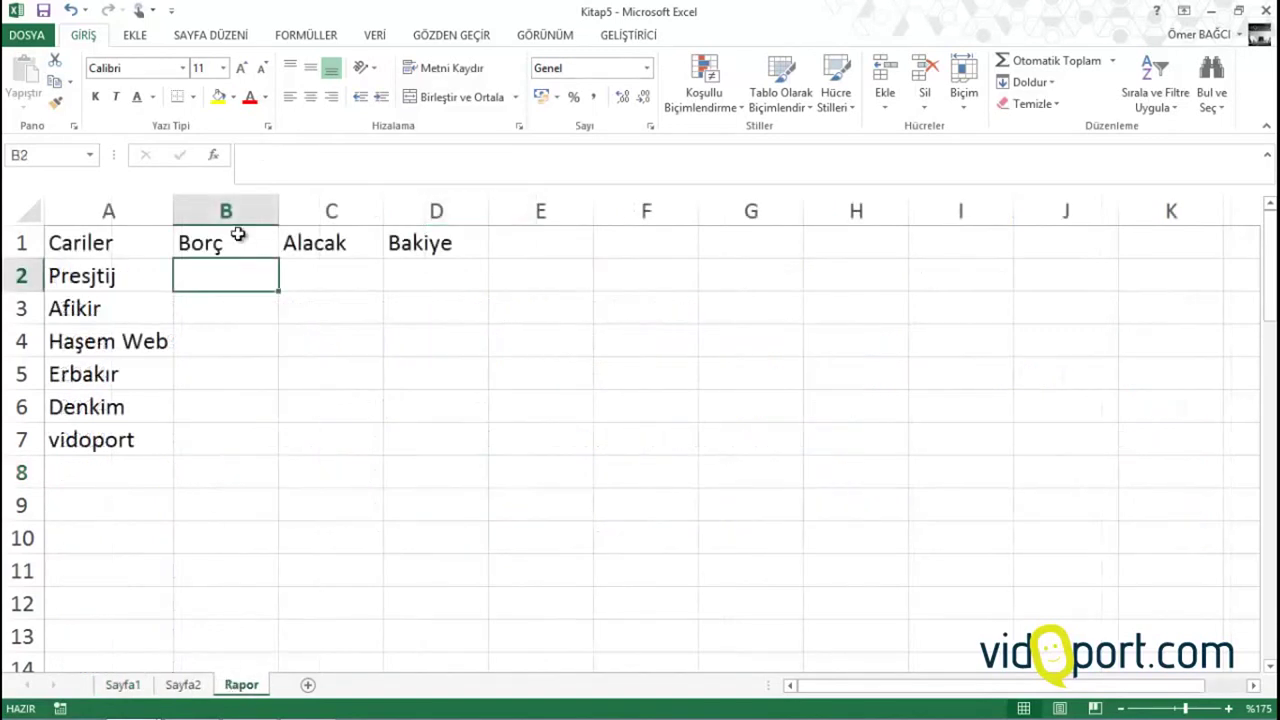
Step: Try an ETOPLA formula in Rapor B2 using Sayfa1's Tür column E, then abandon it
type("=e")
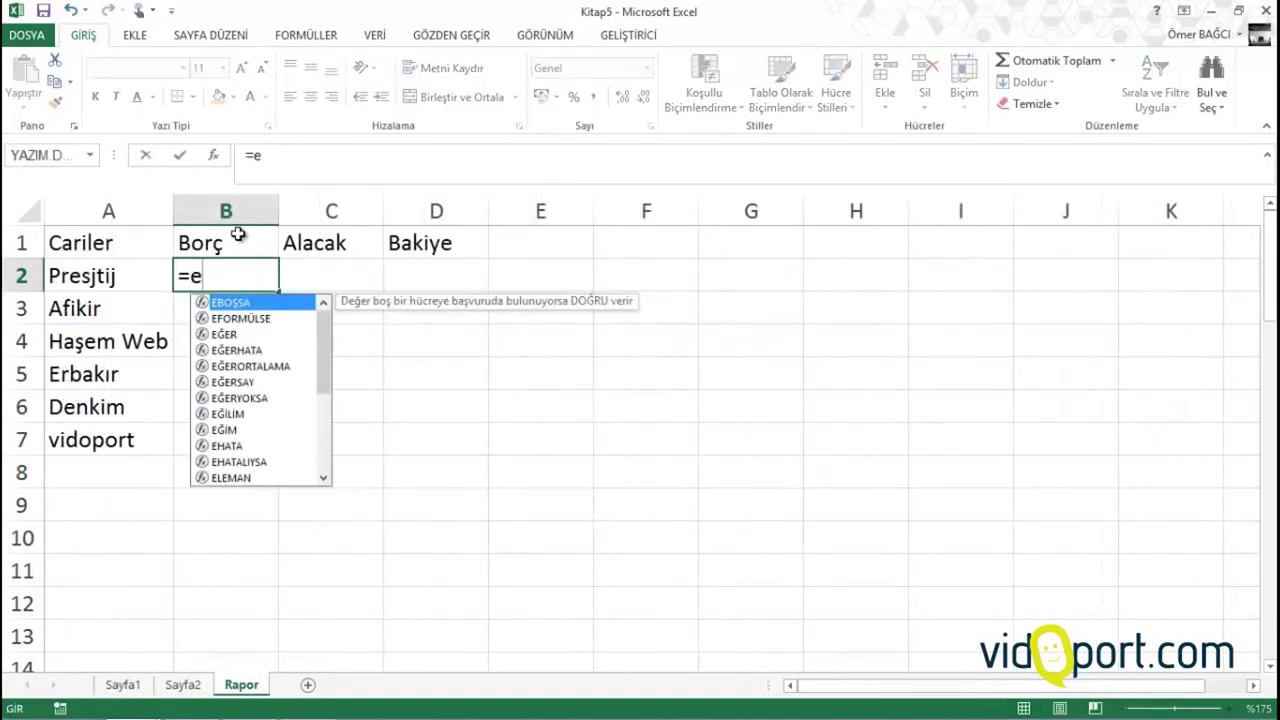
type("top")
key("Tab")
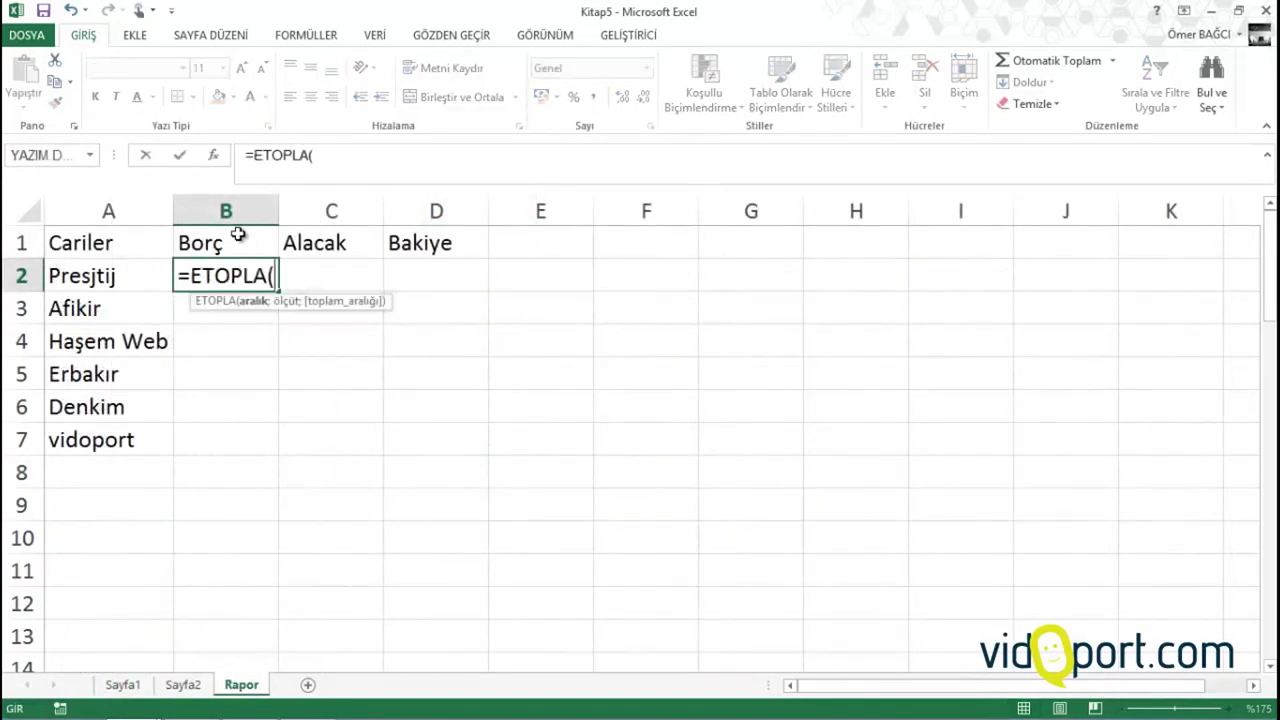
left_click(190, 685)
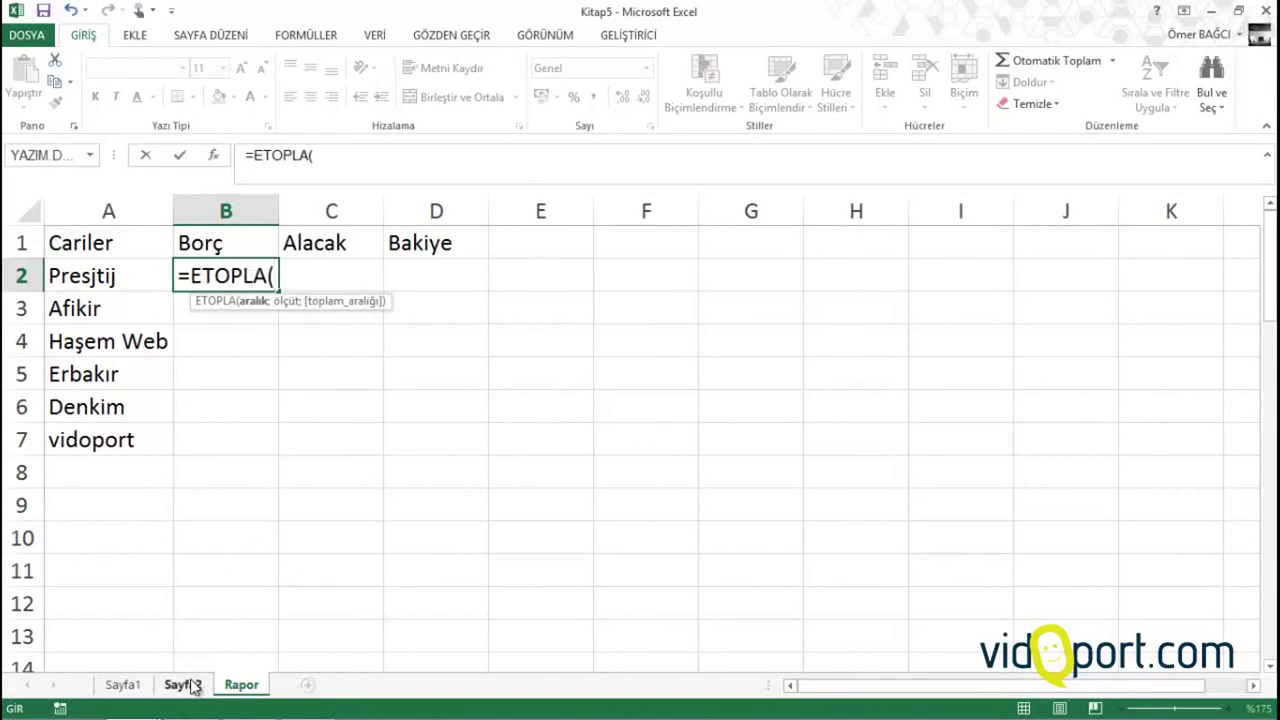
left_click(125, 686)
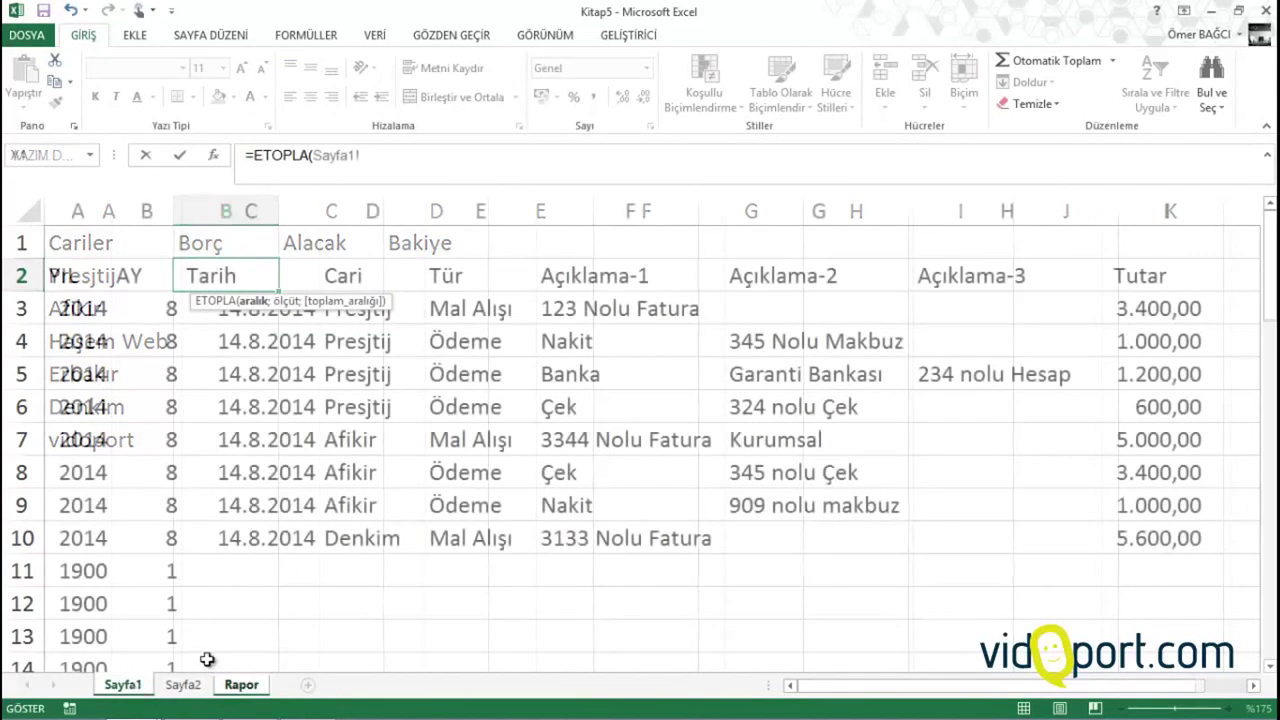
left_click(464, 213)
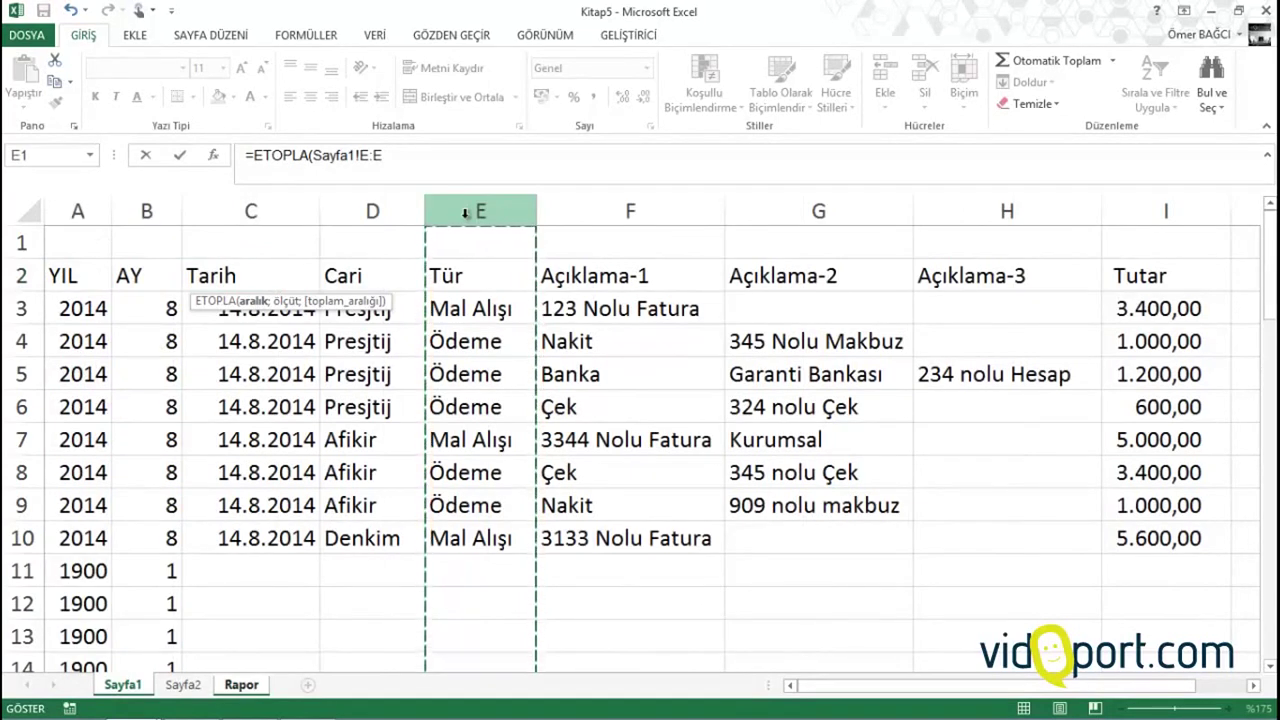
left_click(240, 686)
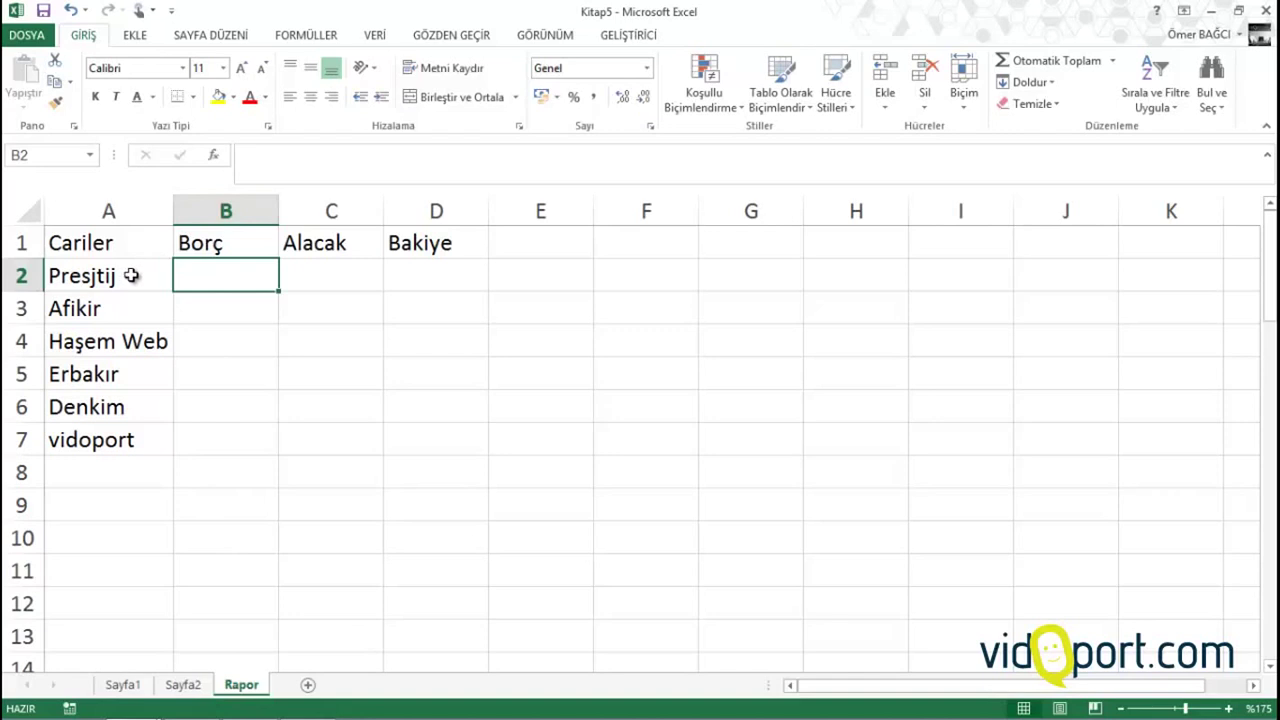
Step: Start a ÇOKETOPLA in B2 summing Sayfa1 Tutar column with Cari column as first criteria range
type("=çok")
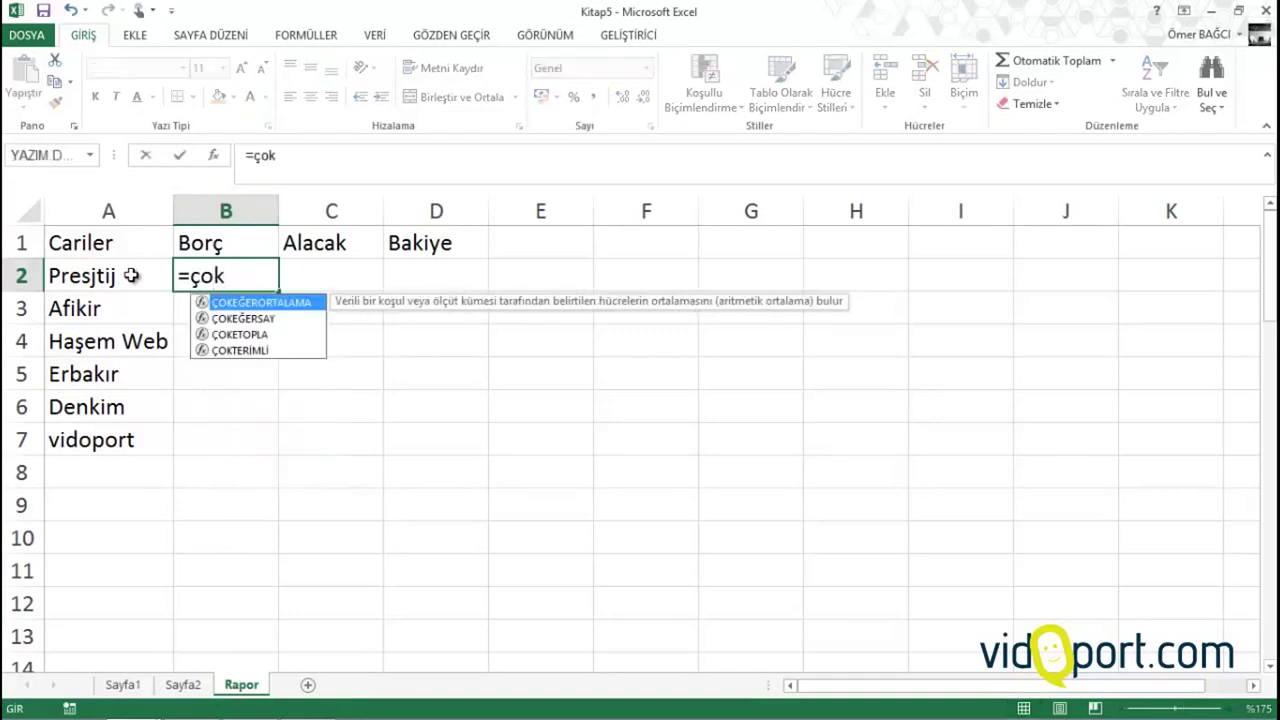
key("Down")
key("Down")
key("Tab")
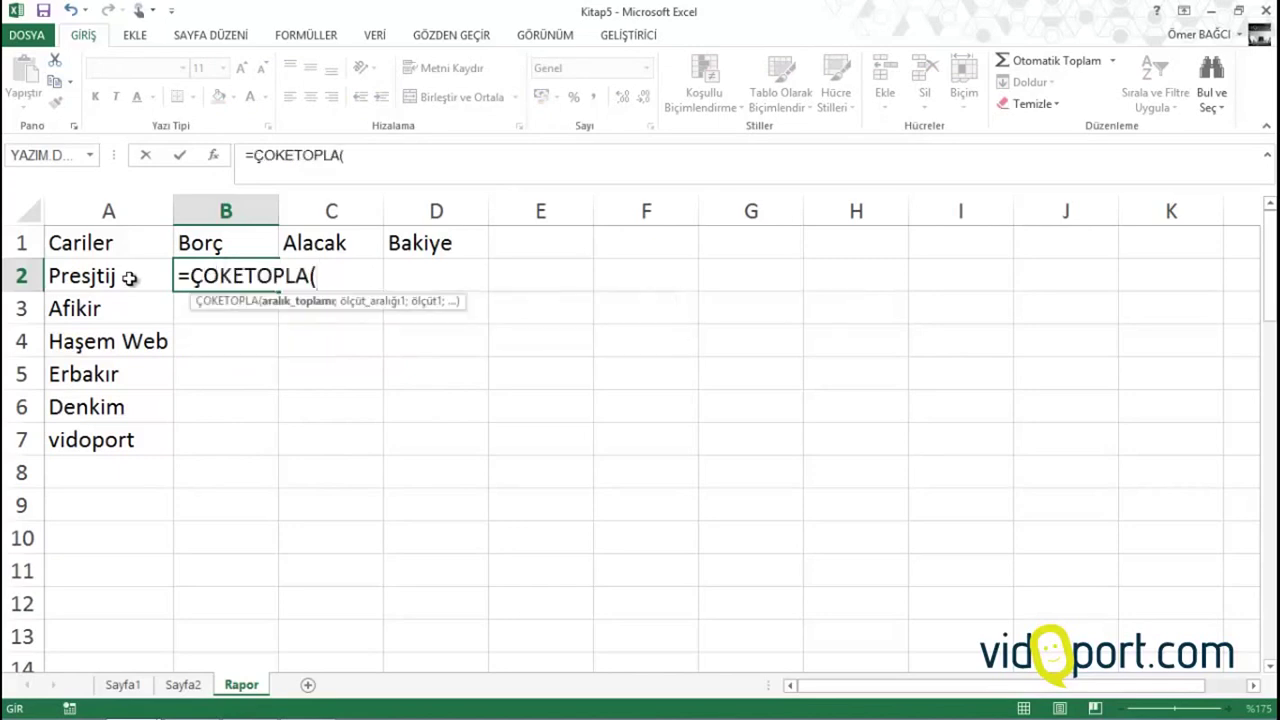
left_click(123, 685)
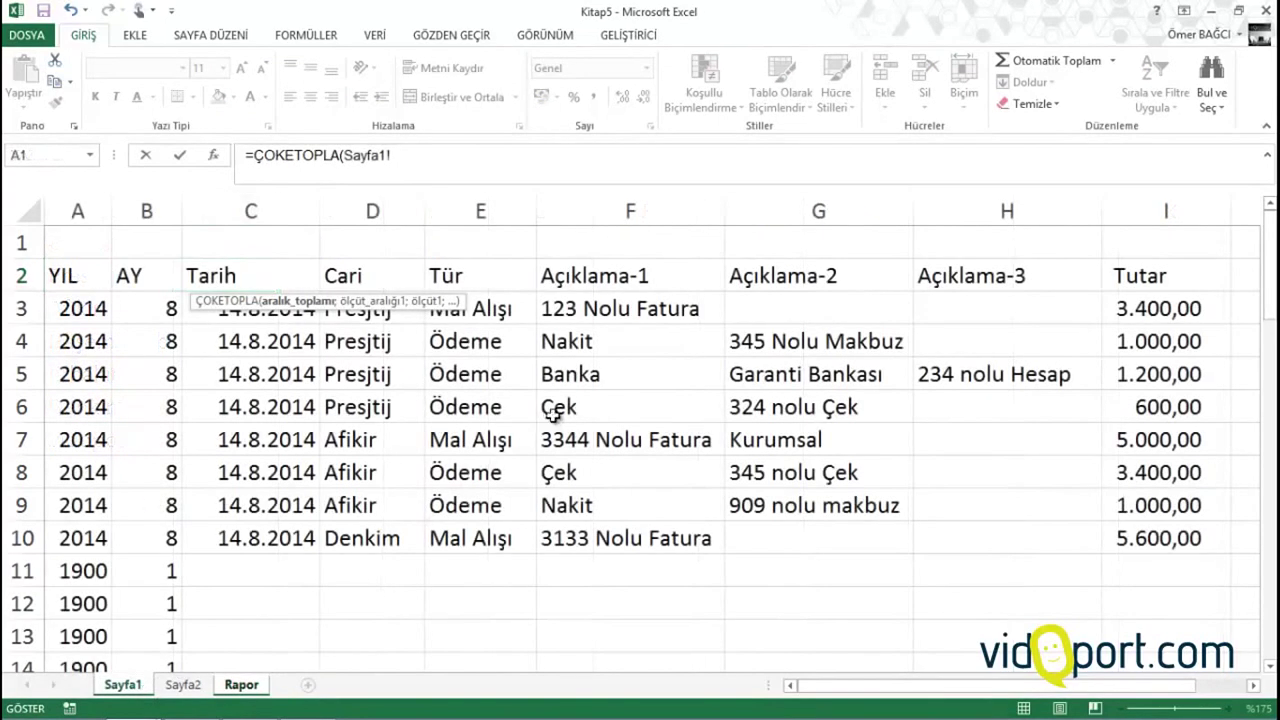
left_click(1160, 212)
type(";")
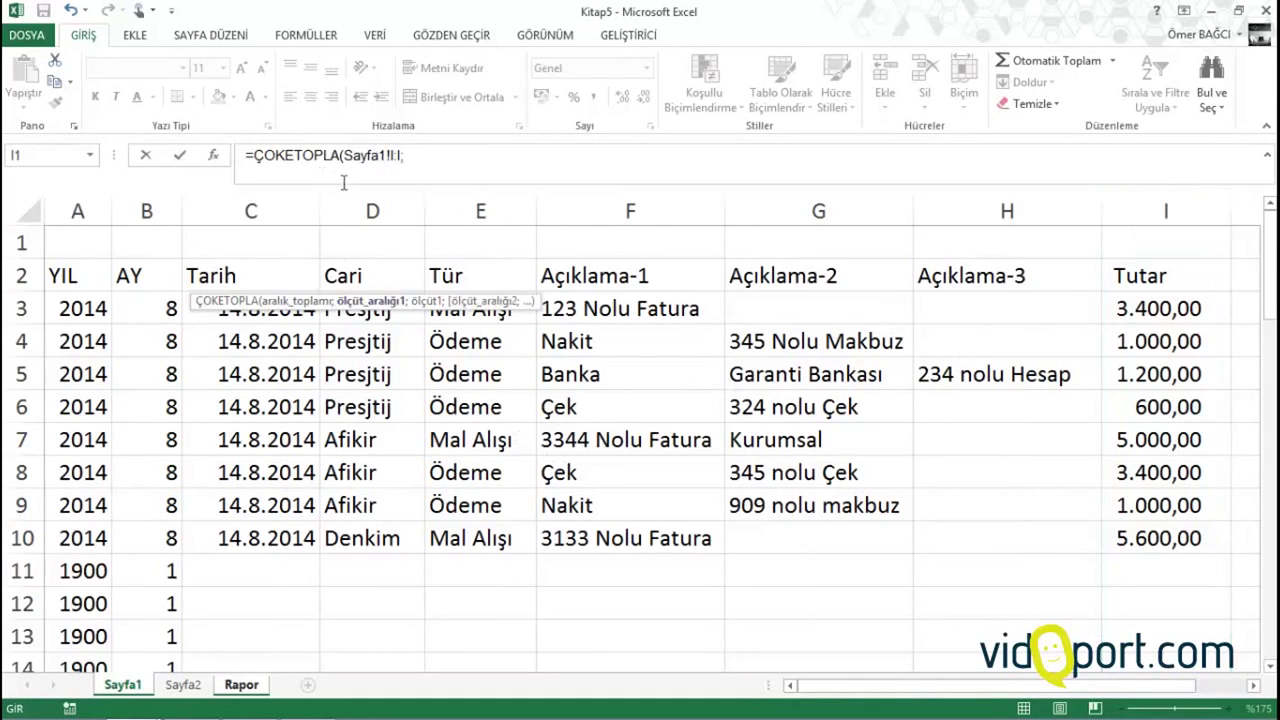
left_click(371, 211)
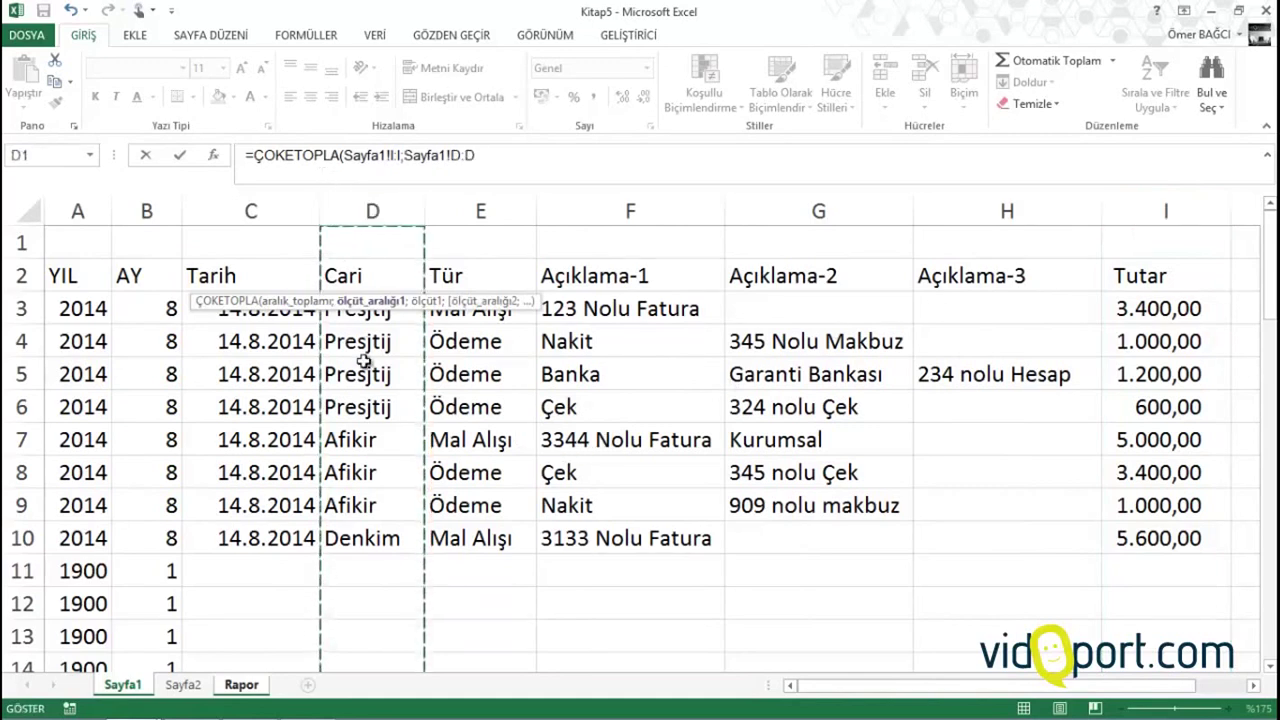
type(";")
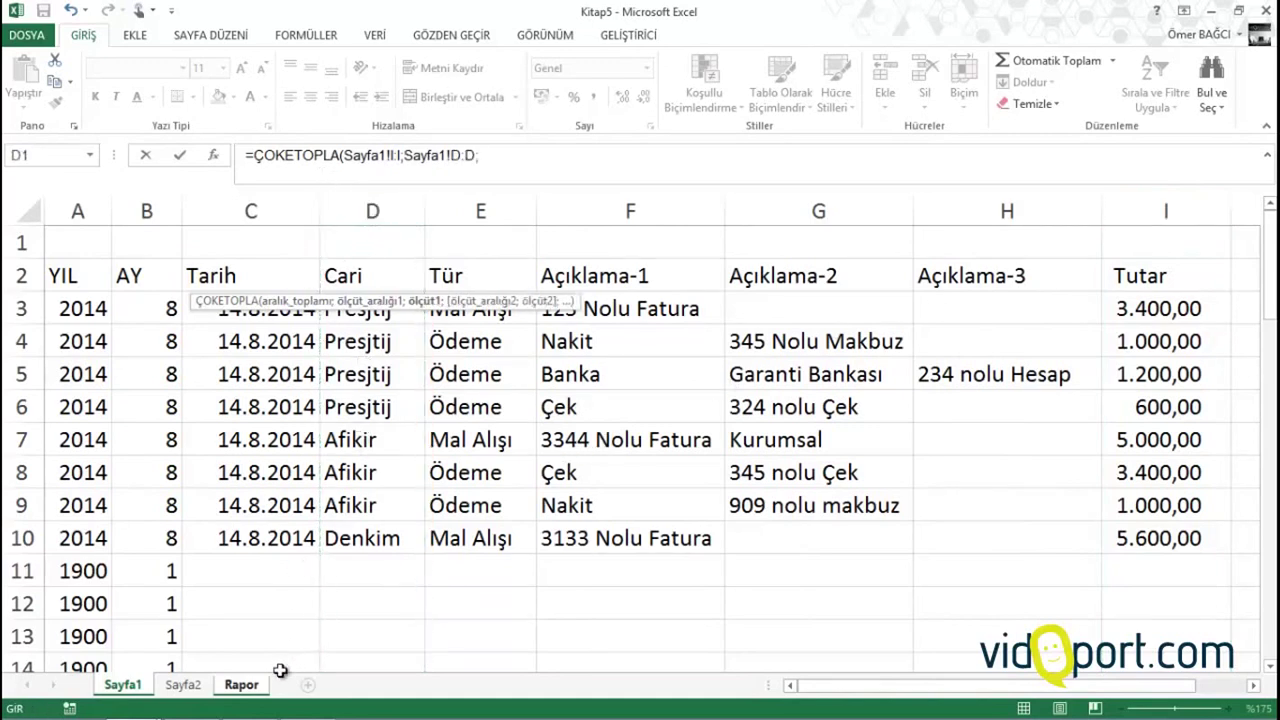
Step: Complete the criteria with Rapor!A2 and Sayfa1 Tür column equal to "Mal Alışı"
left_click(250, 688)
left_click(104, 277)
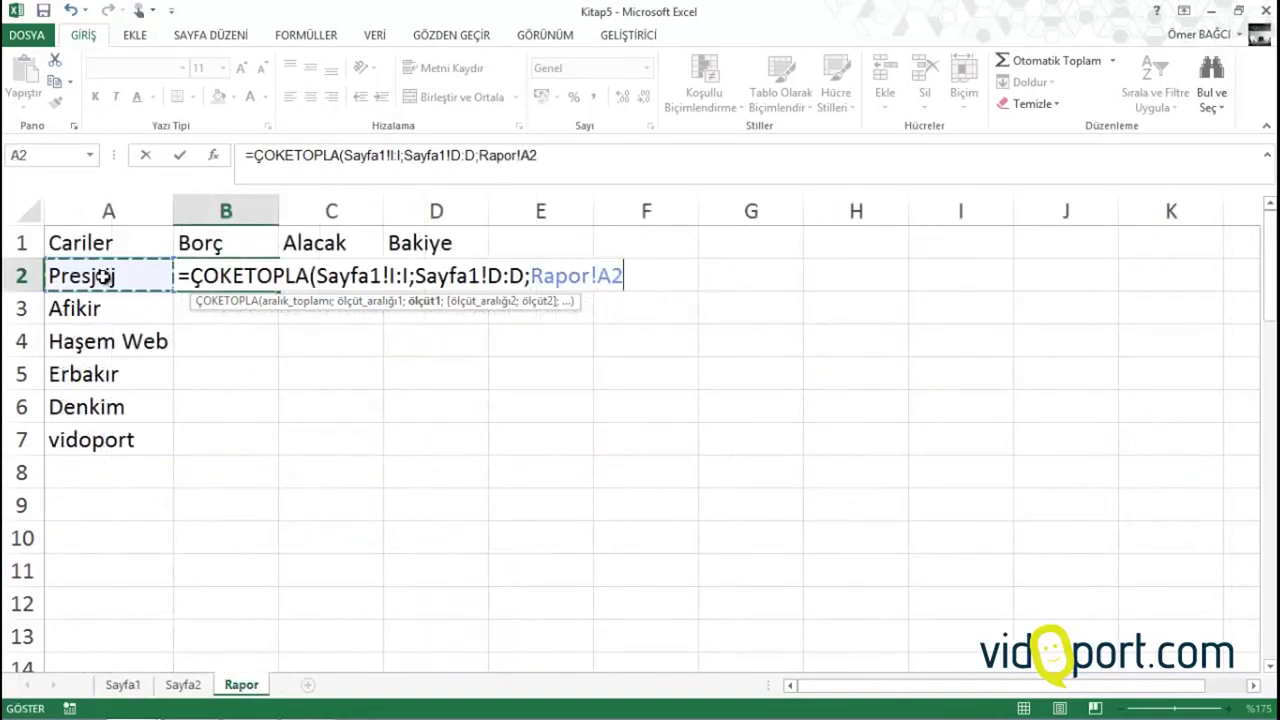
type(";")
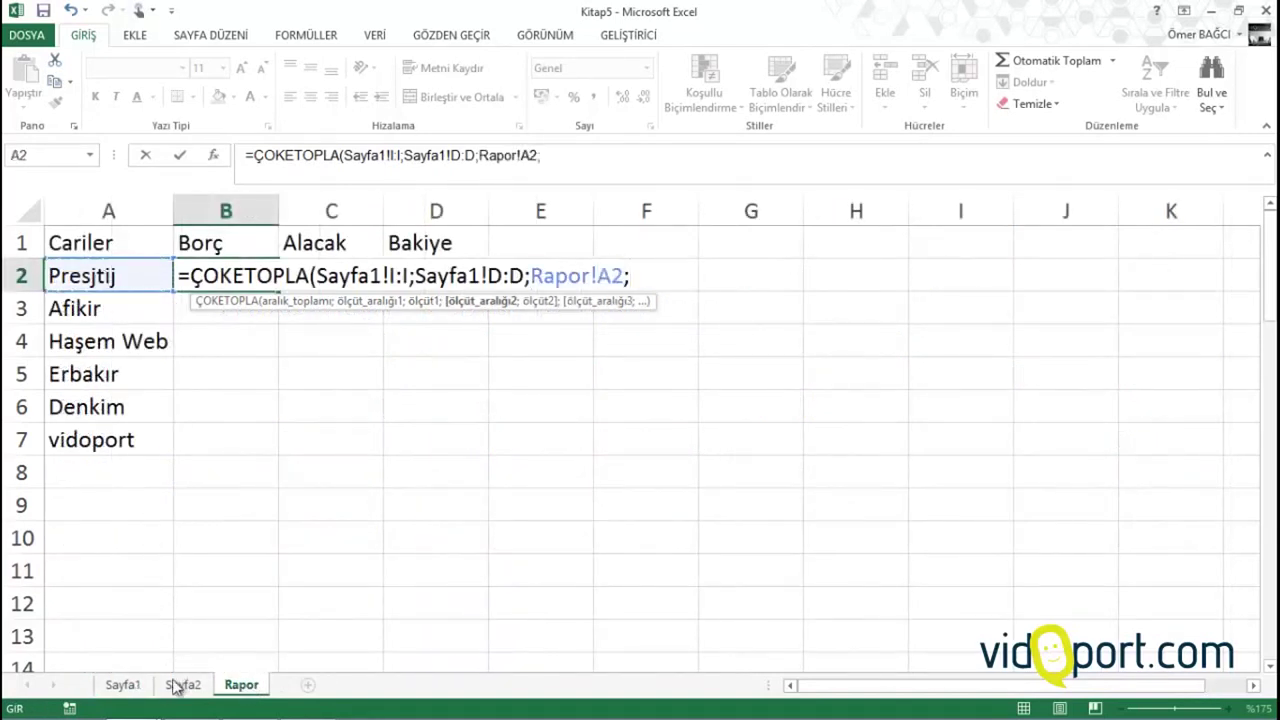
left_click(123, 685)
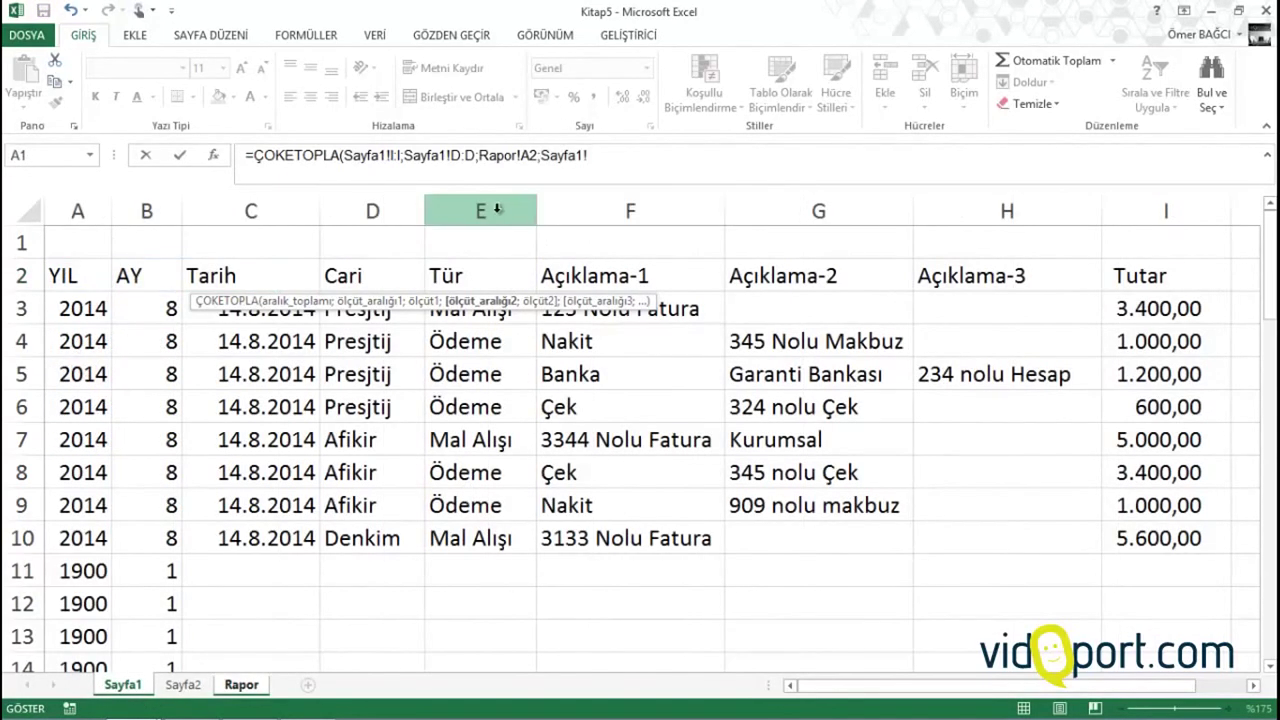
left_click(481, 212)
type(";")
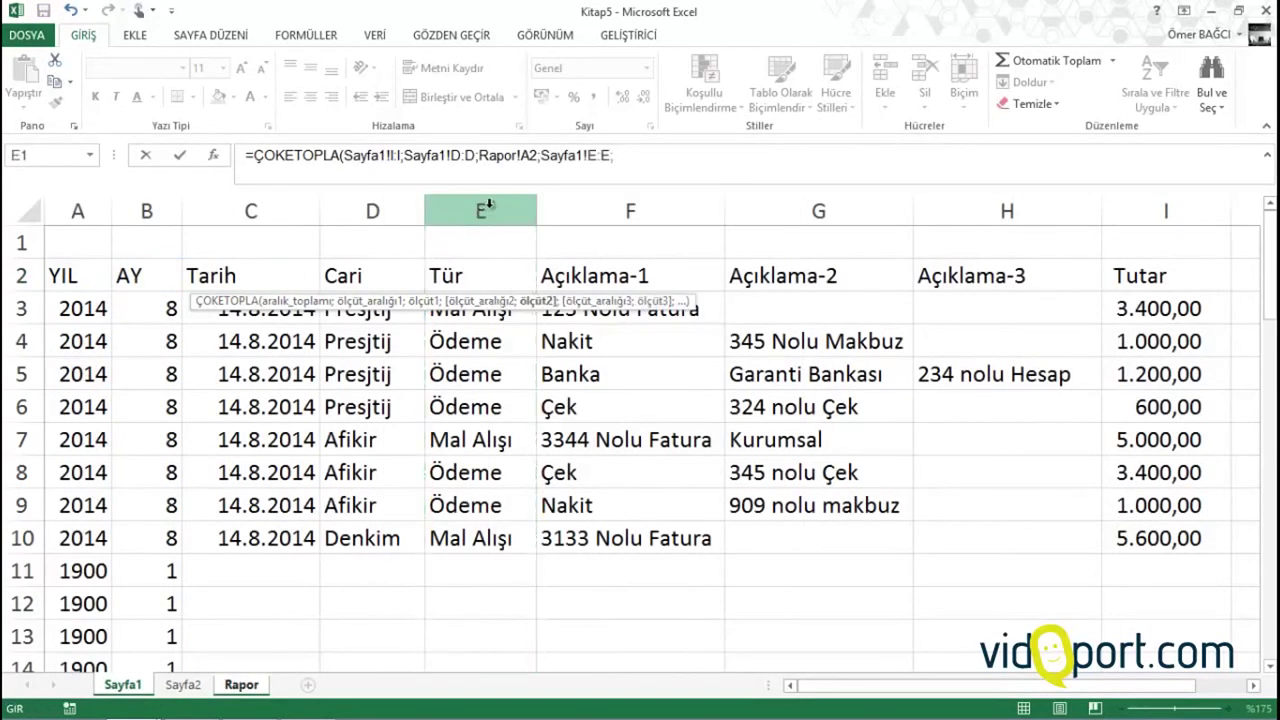
type("\"Mal Alışı")
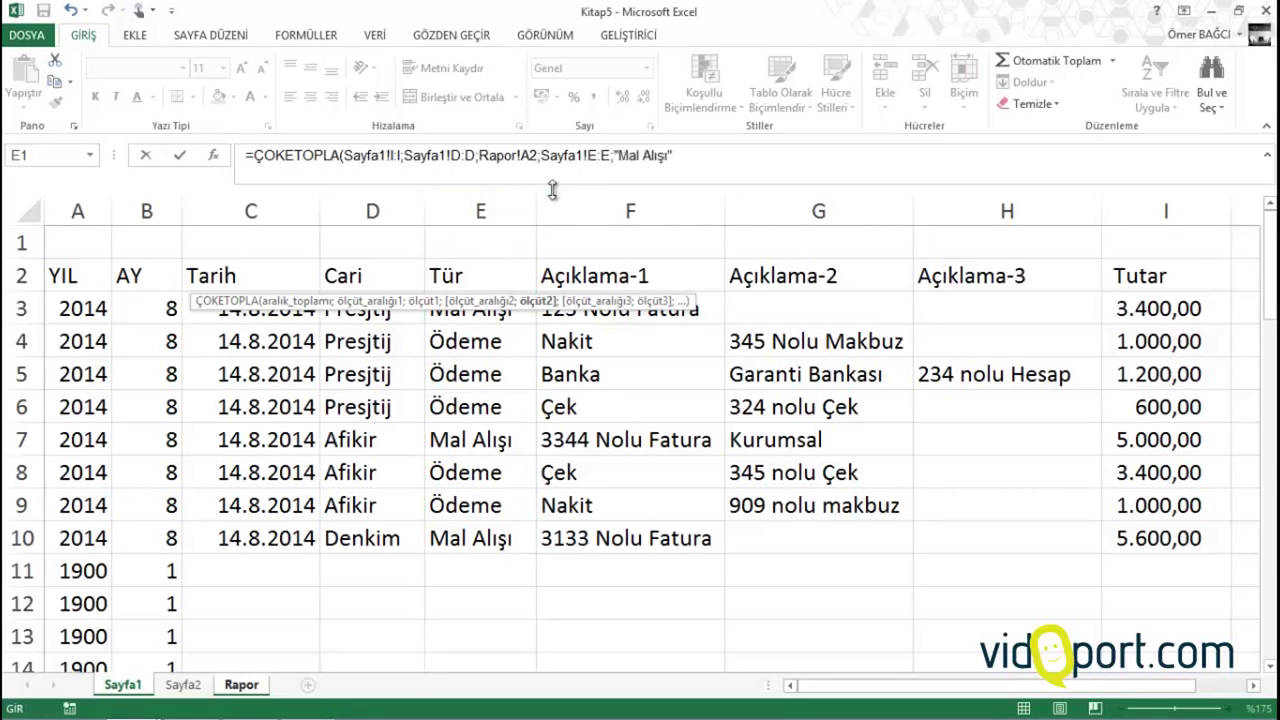
key("Return")
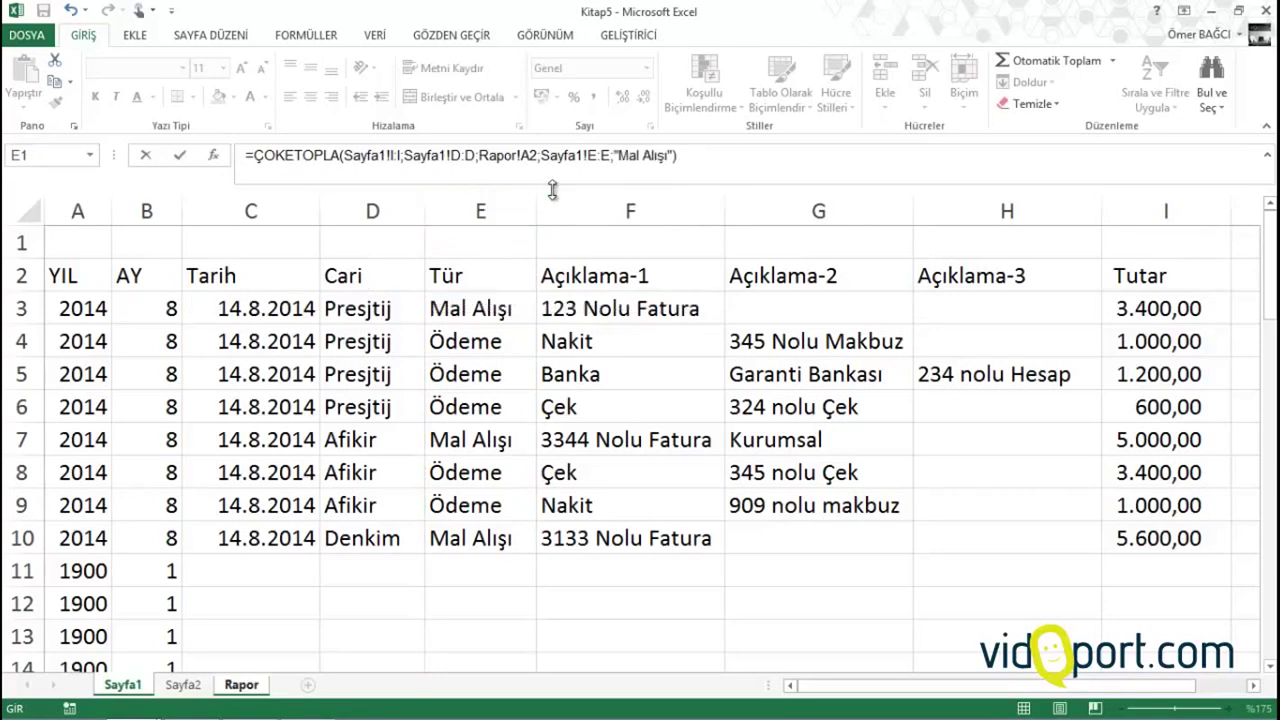
Step: Fill the Borç formula down column B and apply the Finansal number format
left_click(238, 276)
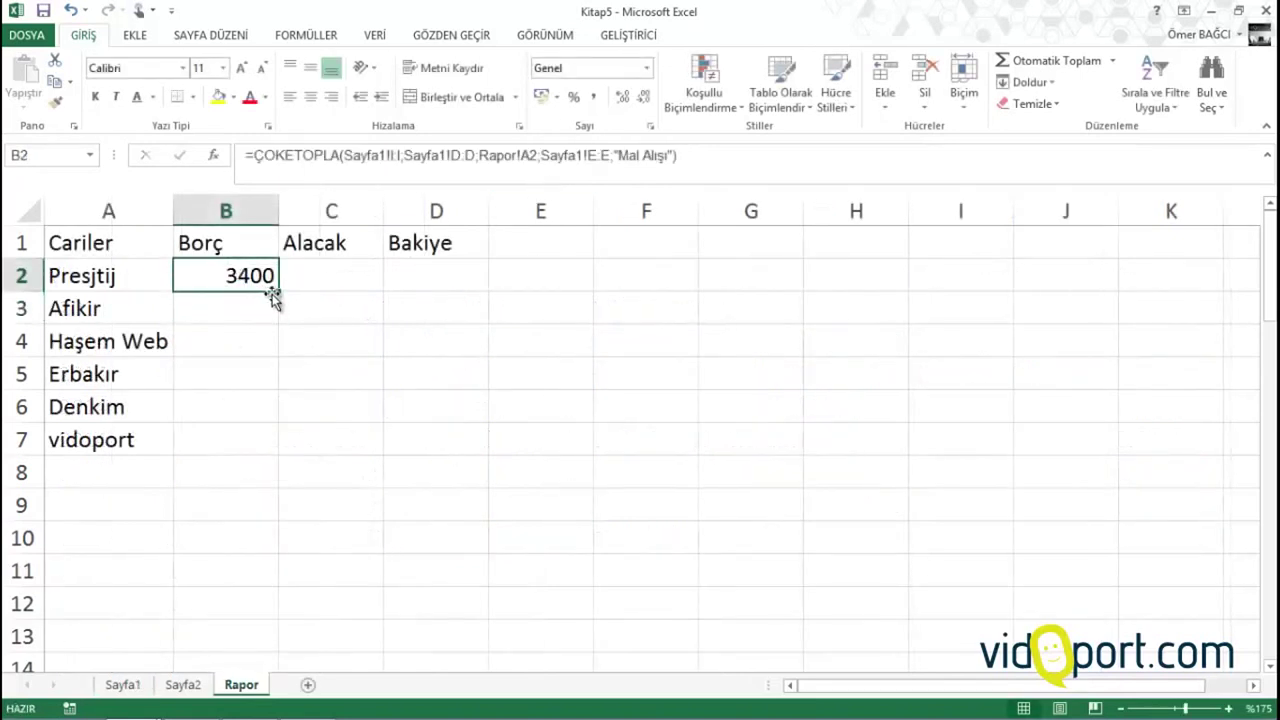
left_click_drag(277, 291, 259, 655)
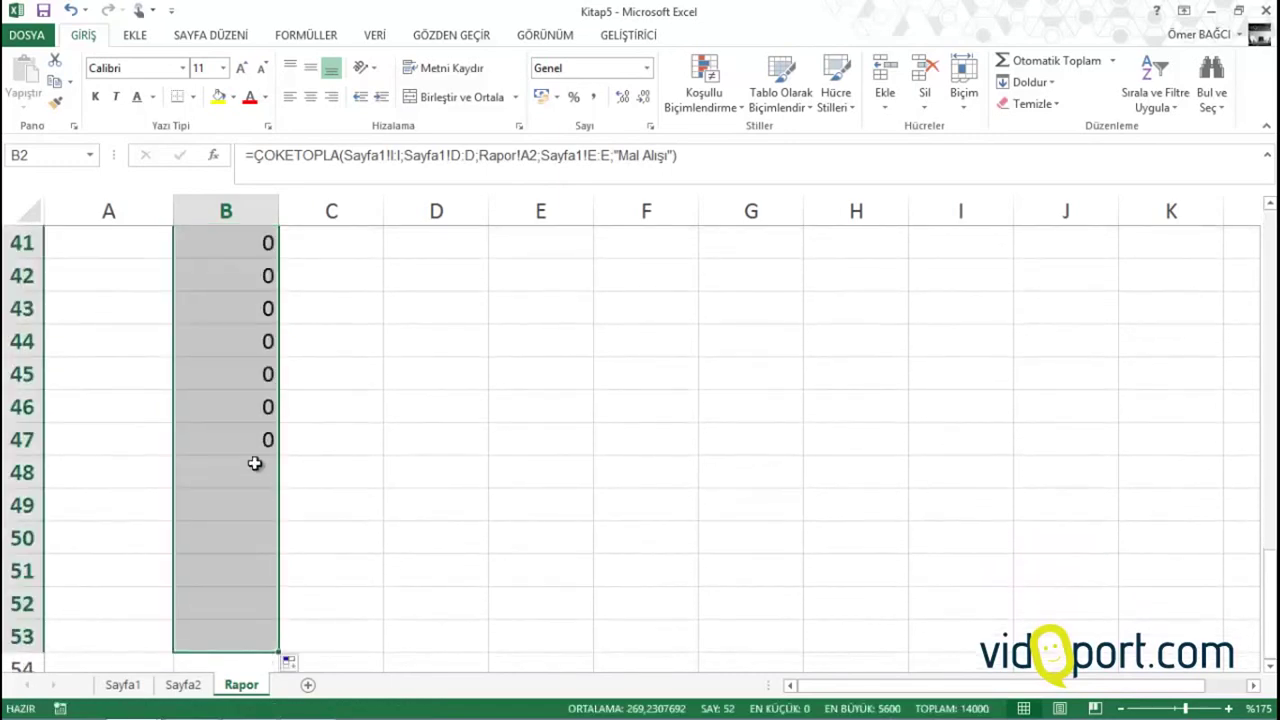
scroll(255, 463, "up", 7)
scroll(256, 460, "up", 6)
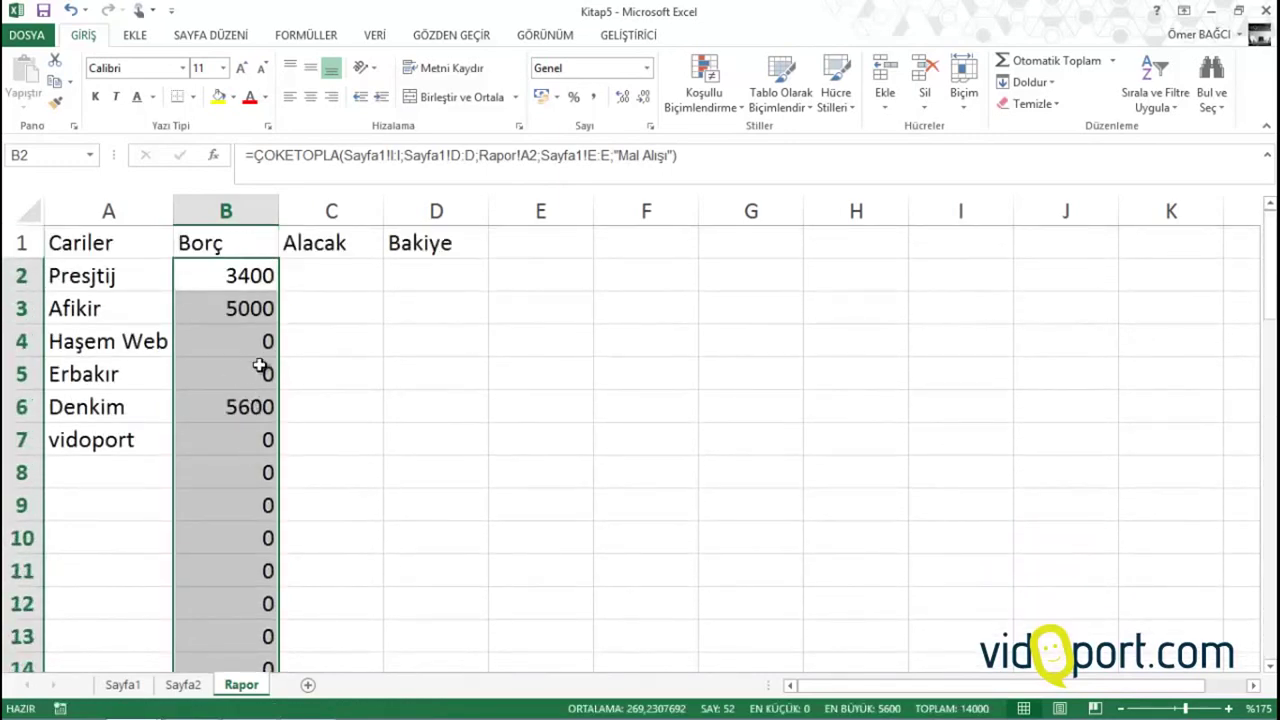
left_click(593, 97)
left_click(378, 442)
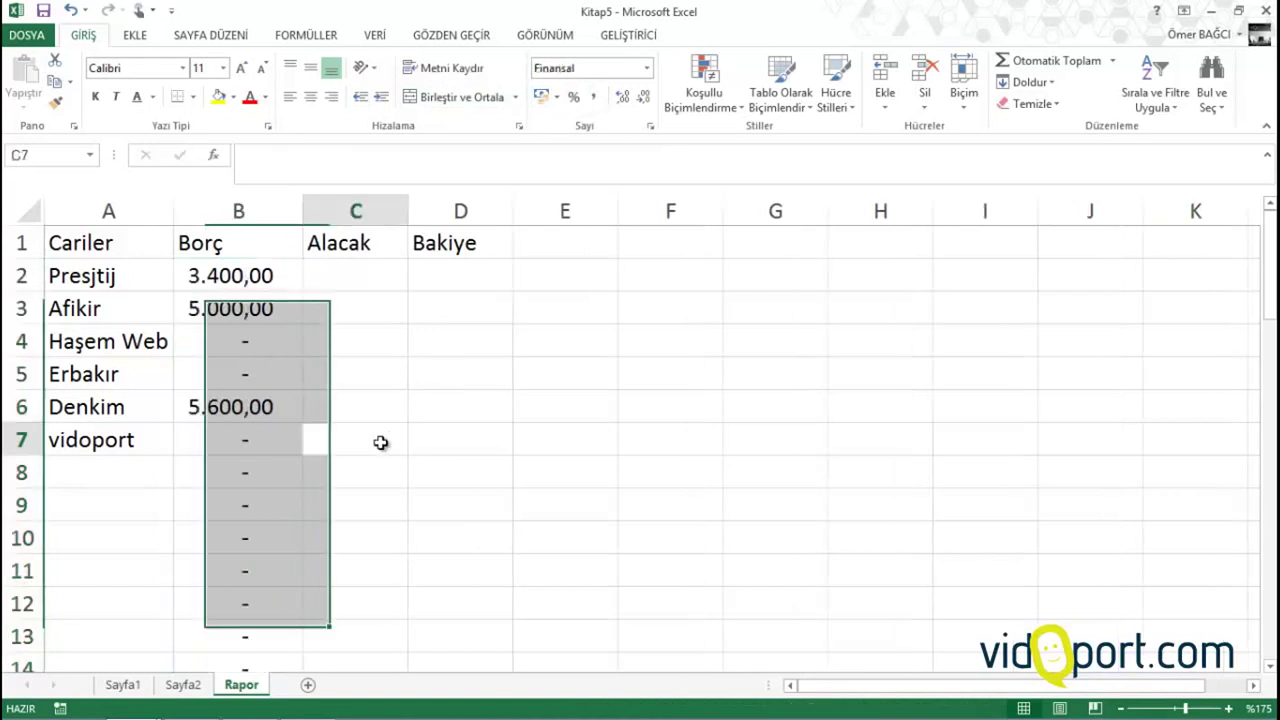
left_click(232, 276)
left_click(350, 278)
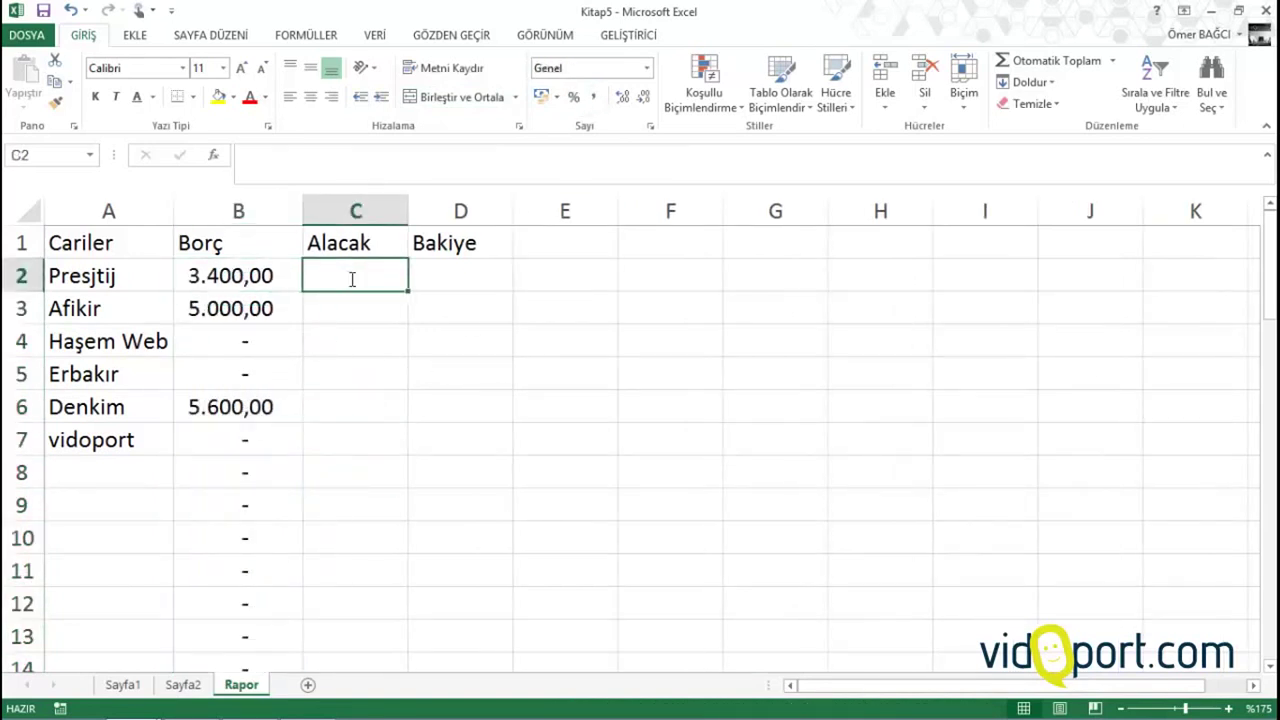
Step: Rename headers B1 to 'Mal Alışlarımız' and C1 to 'Ödemelerimiz'
type("=")
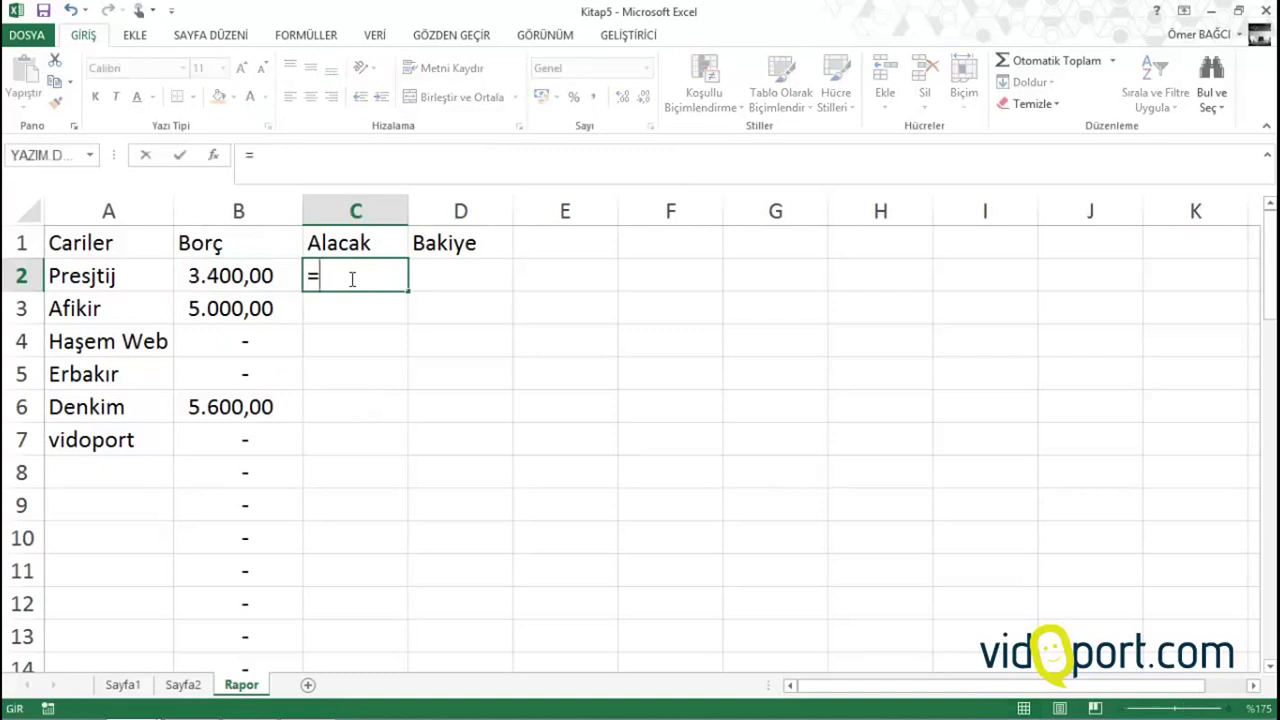
key("Escape")
key("Left")
key("Up")
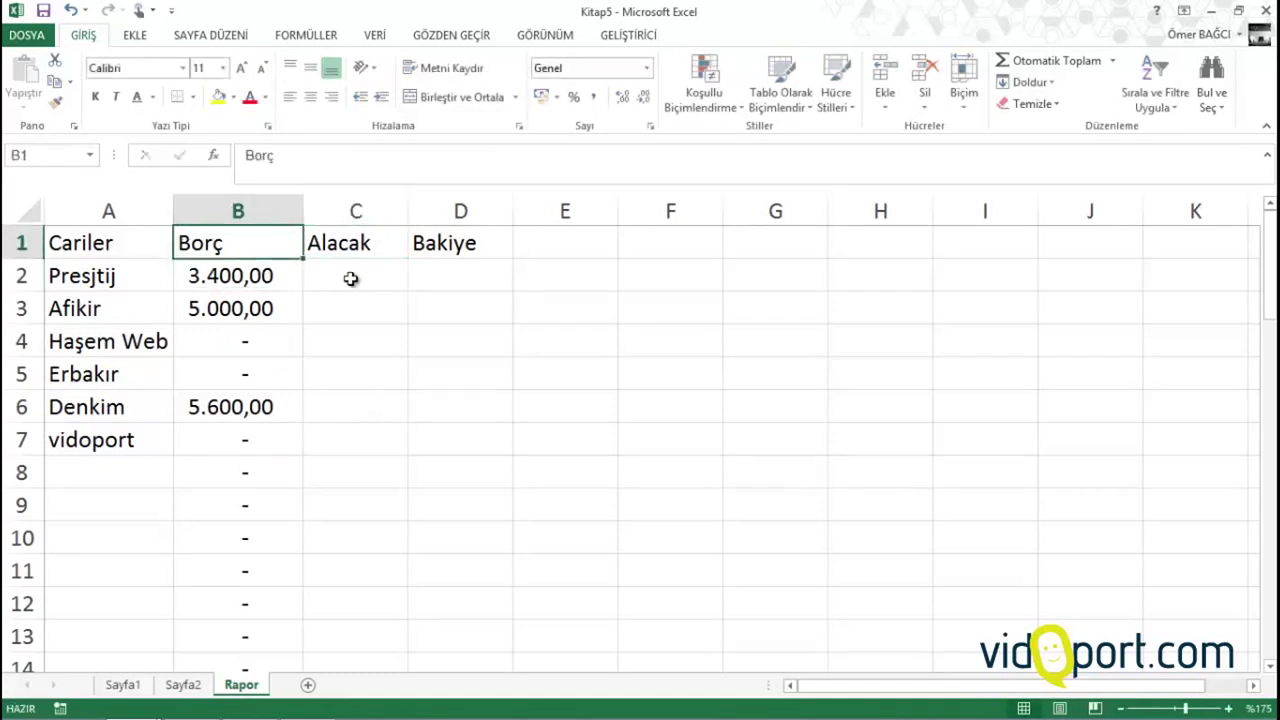
type("Mal ")
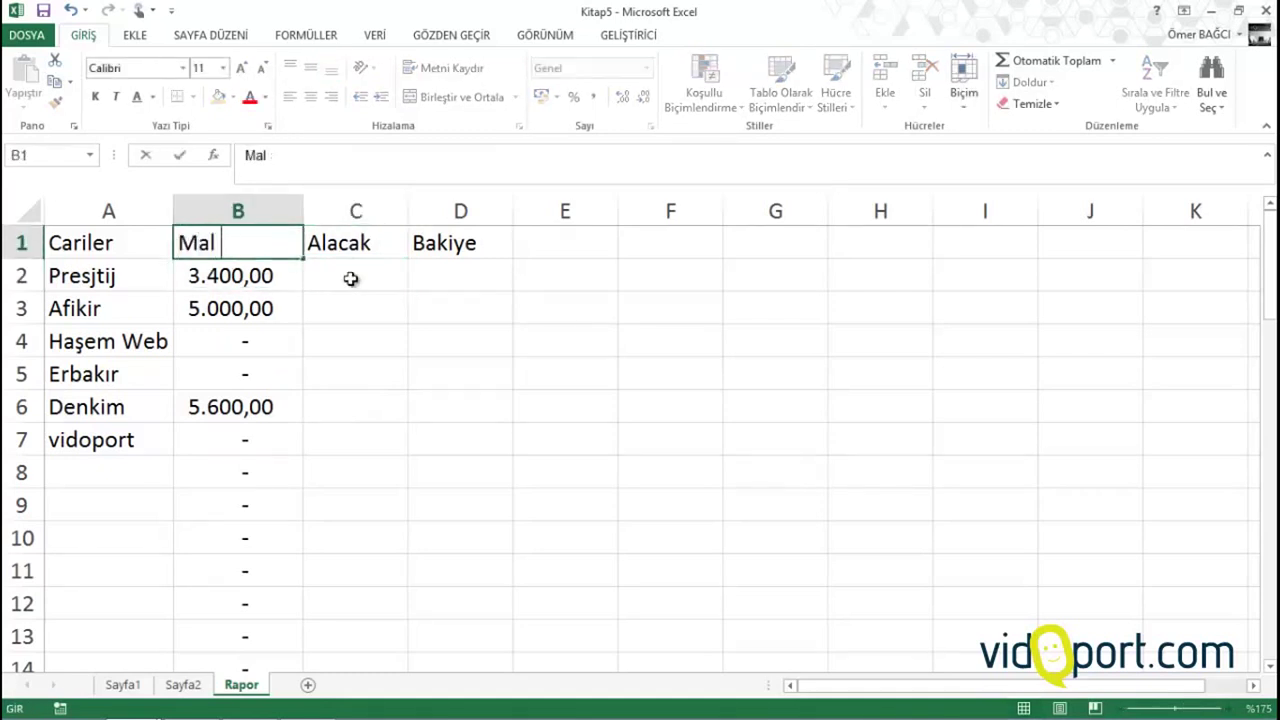
type("Alışlarımız")
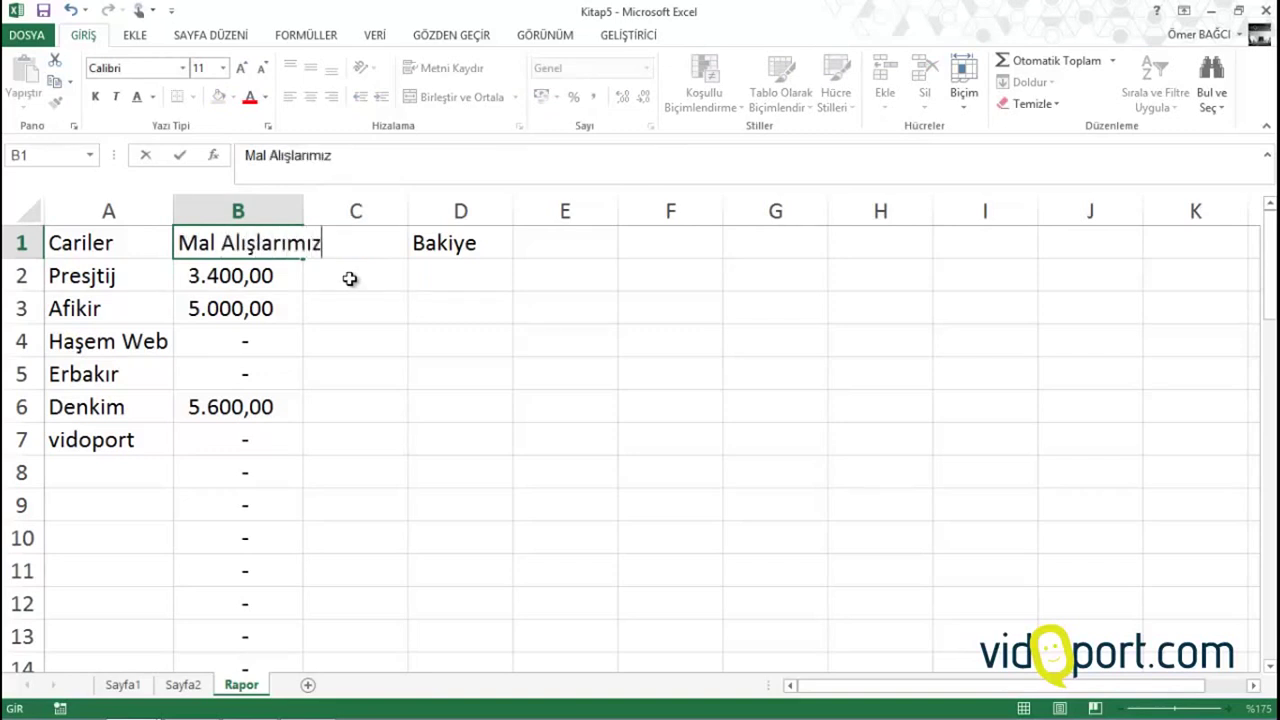
key("Tab")
type("d")
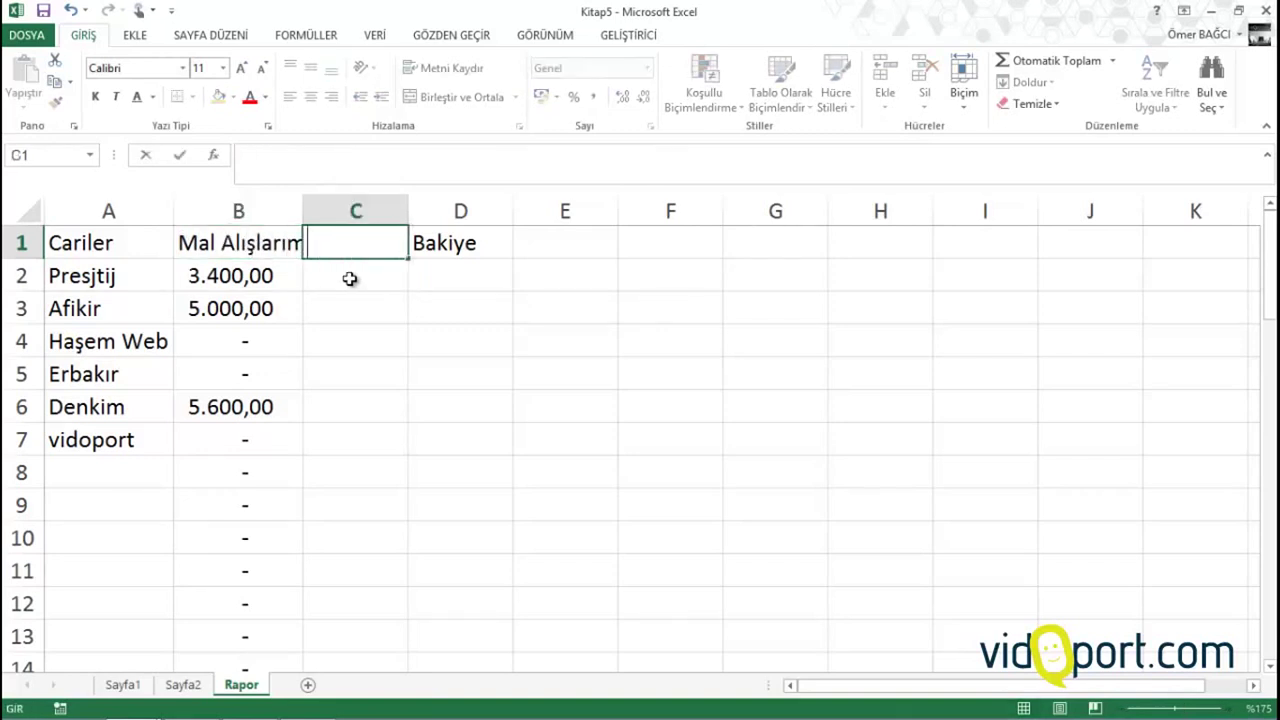
type("Ödemeleri")
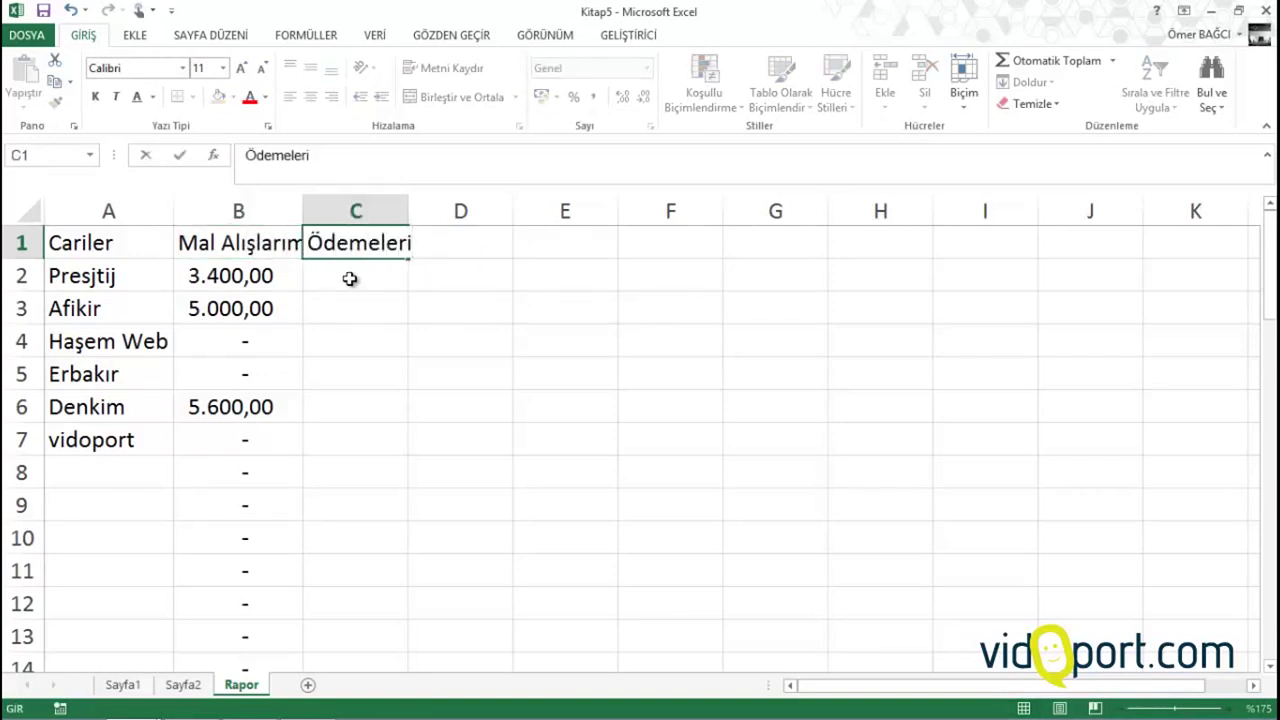
type("ni")
key("BackSpace")
key("BackSpace")
type("m")
key("Return")
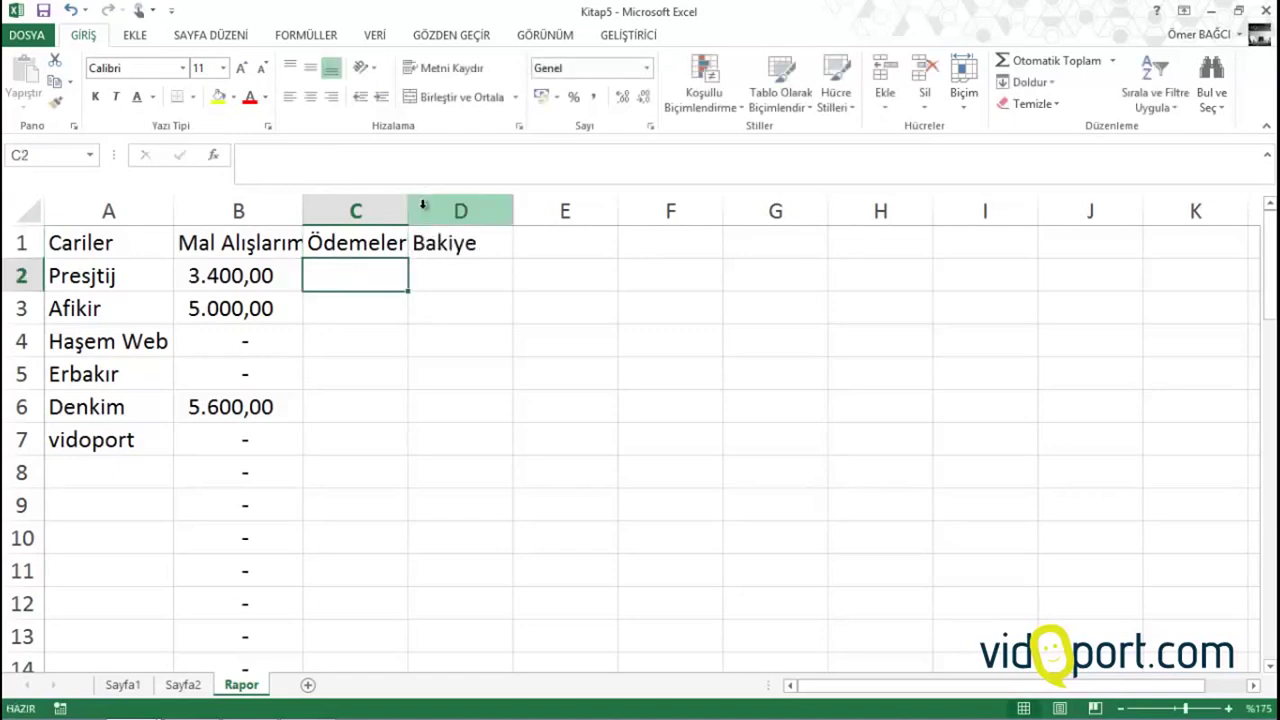
Step: Widen columns B and C so the new headings fit
left_click_drag(422, 211, 422, 211)
double_click(422, 211)
left_click_drag(304, 208, 352, 201)
left_click_drag(506, 203, 517, 203)
left_click_drag(610, 219, 667, 211)
Step: Start a ÇOKETOPLA in C2 summing Sayfa1 Tutar column with Cari column as criteria range
left_click(463, 279)
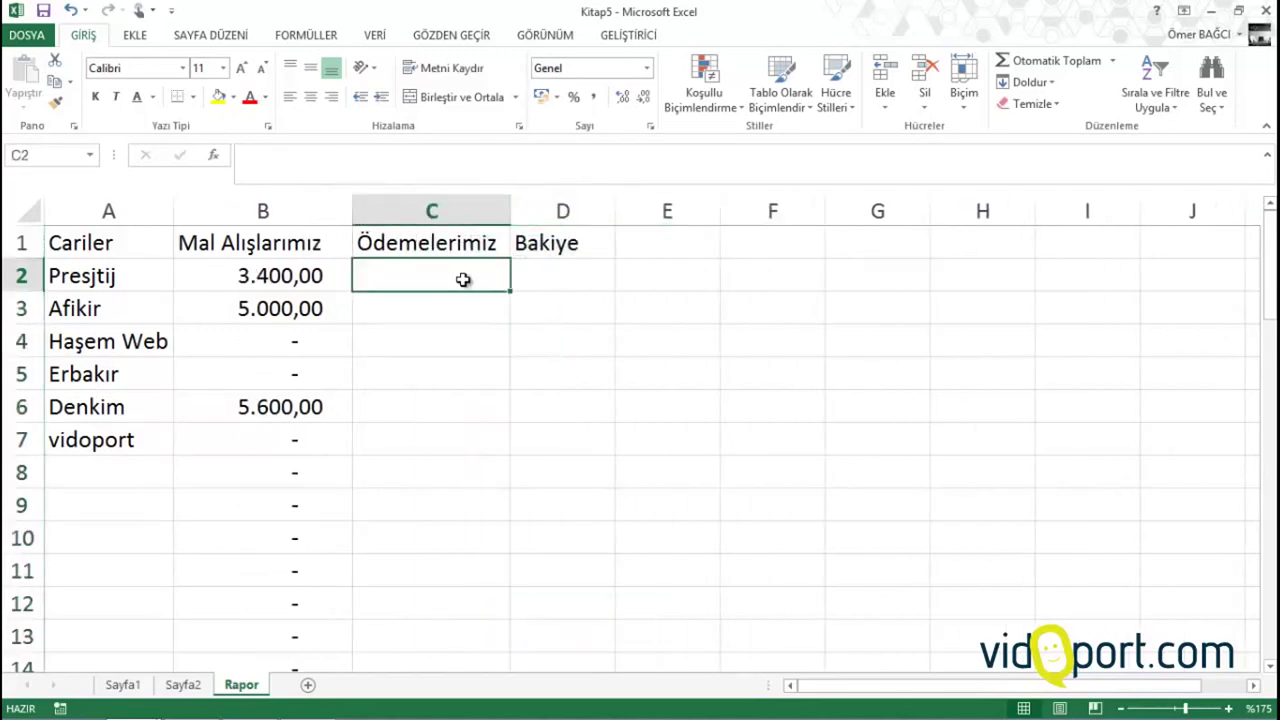
type("=çoketopl")
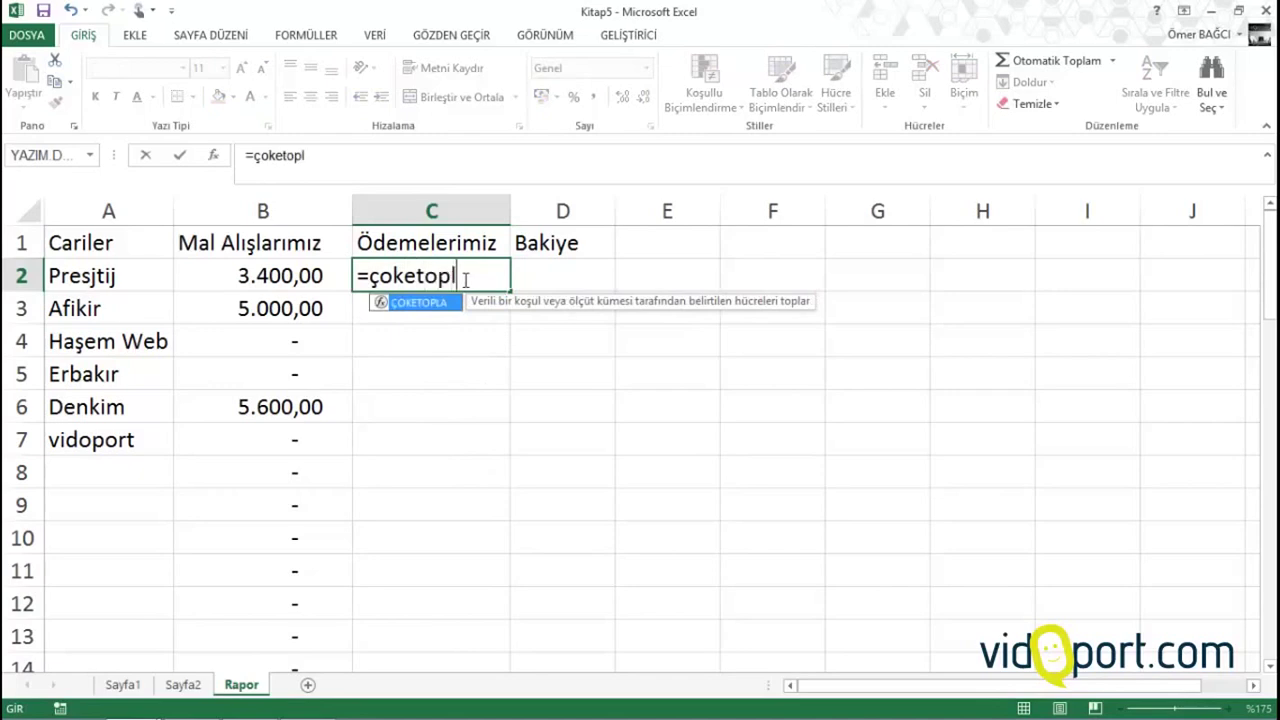
key("Tab")
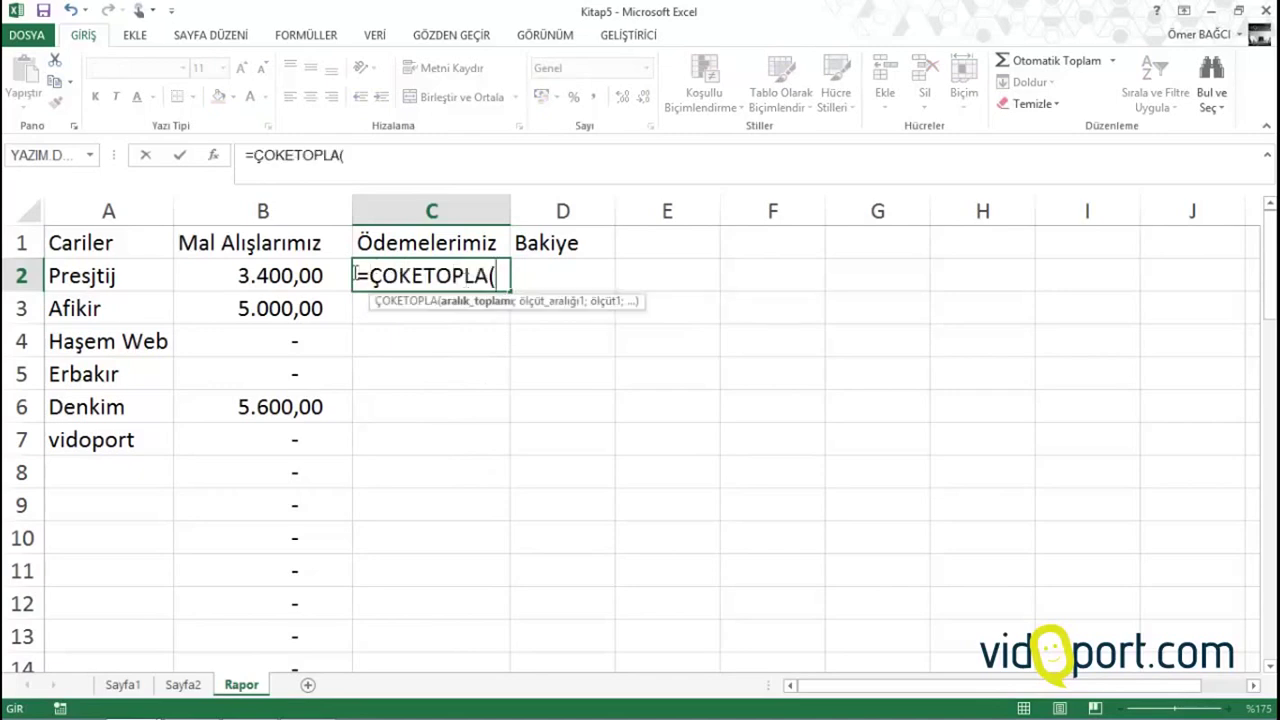
left_click(130, 685)
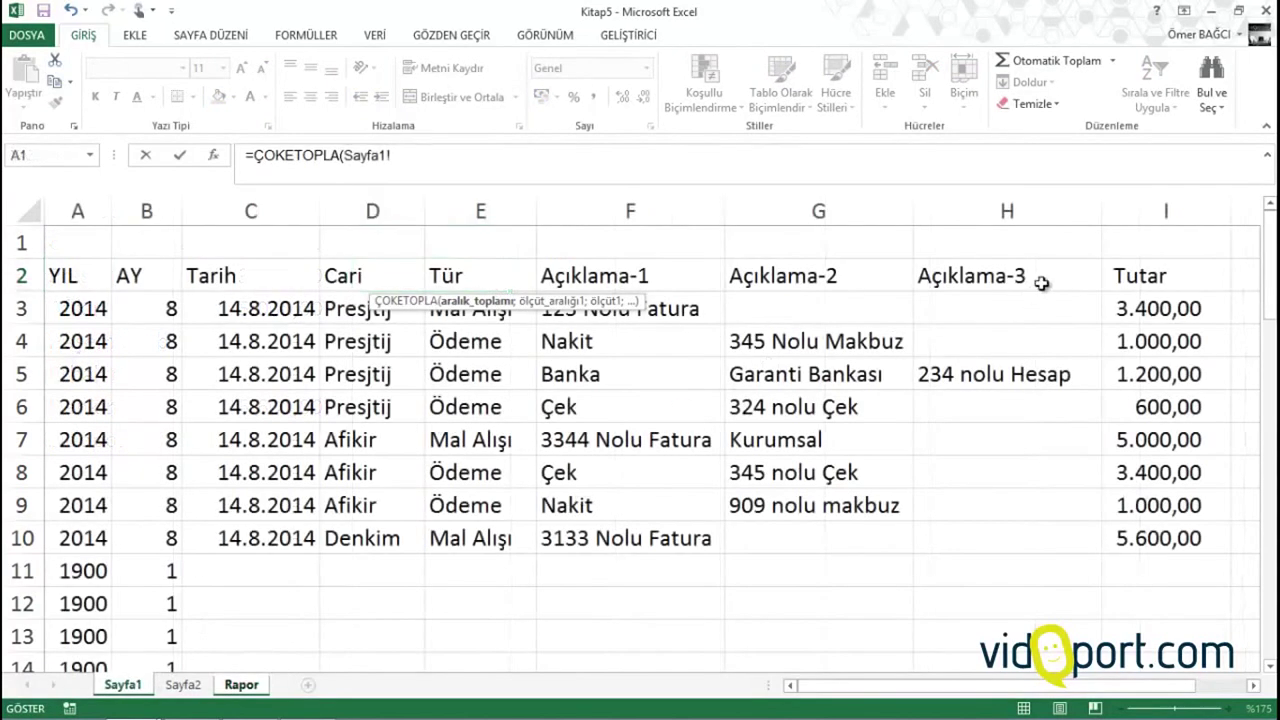
left_click(1160, 212)
type(";")
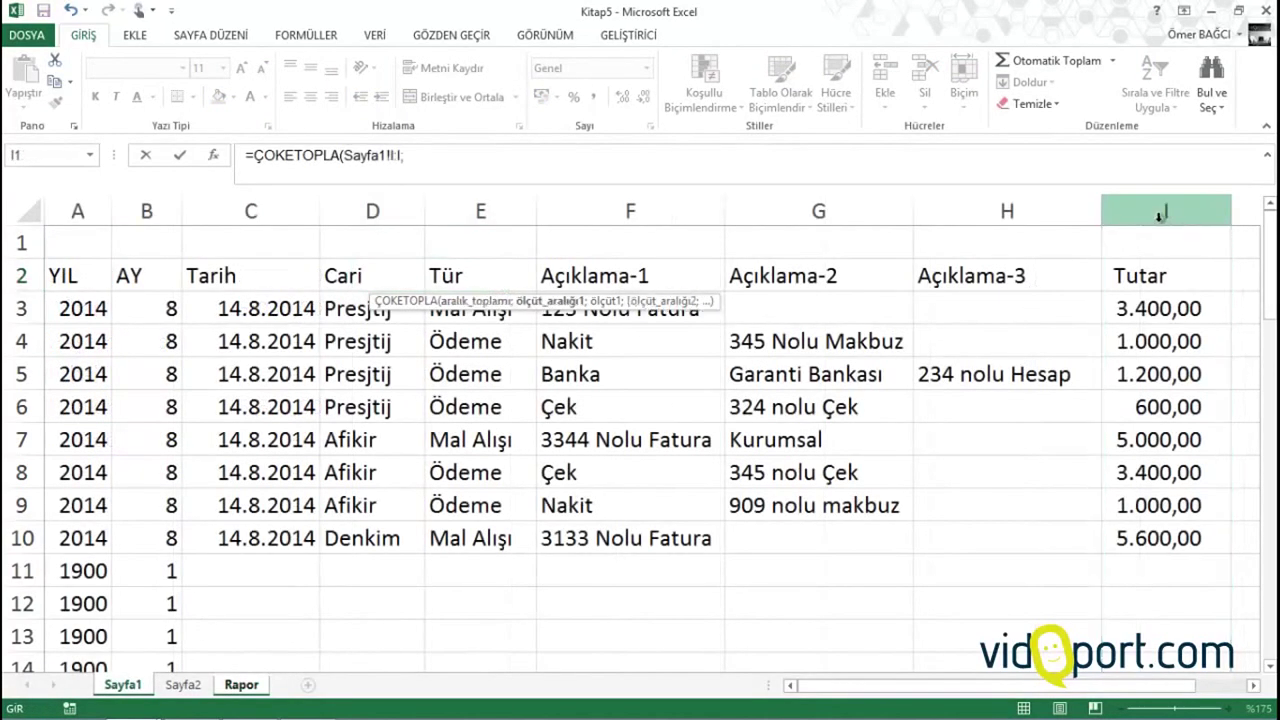
left_click(370, 208)
type(";")
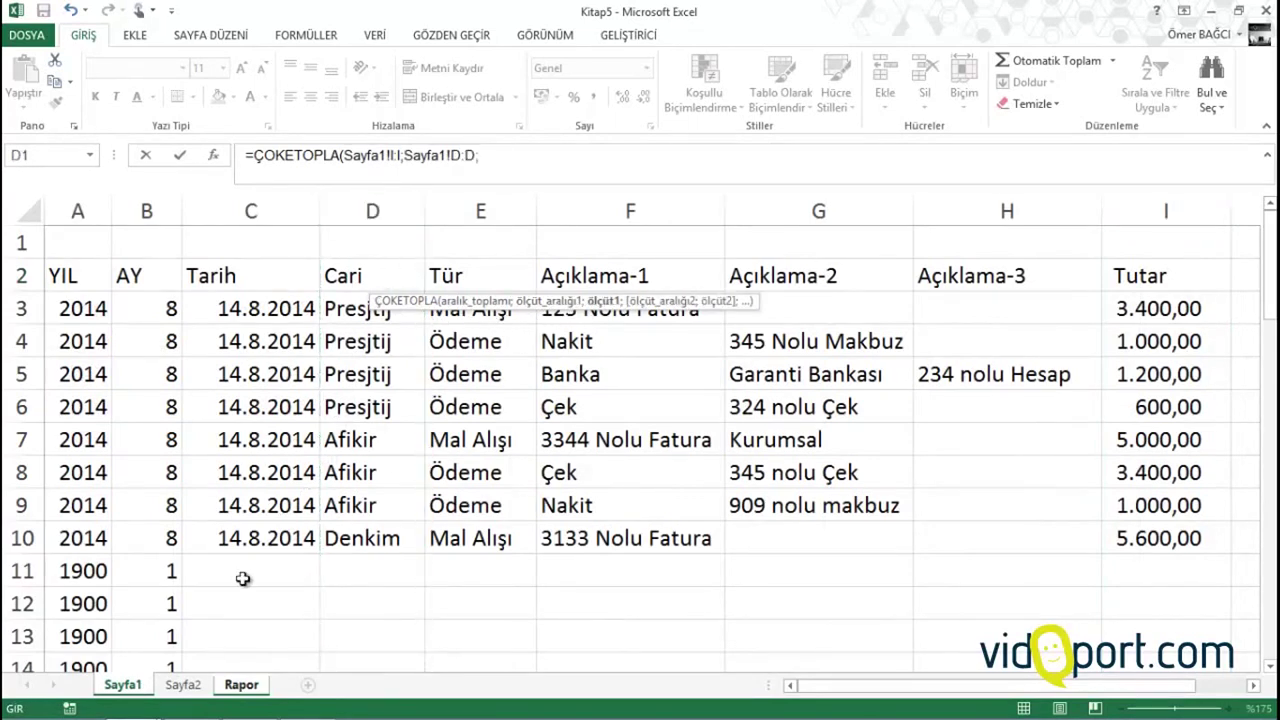
Step: Complete the criteria with Rapor!A2 and Sayfa1 Tür column for "Ödeme"
left_click(241, 685)
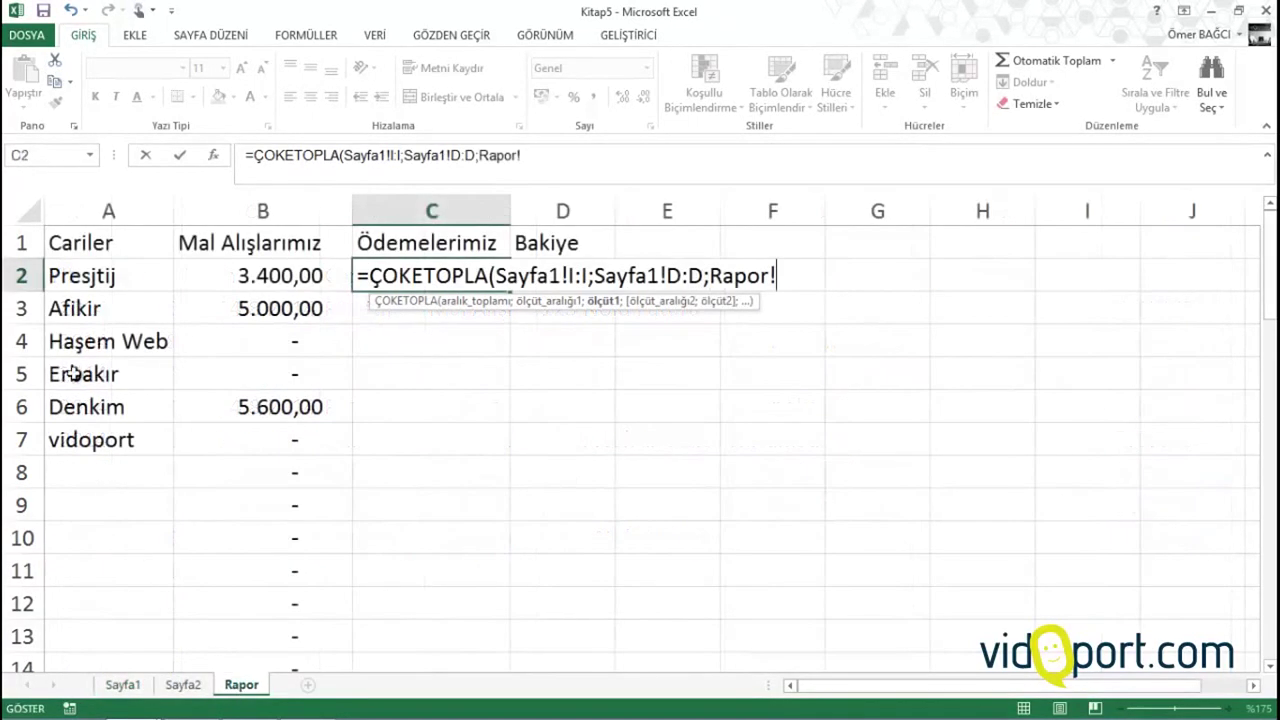
left_click(70, 268)
type(";")
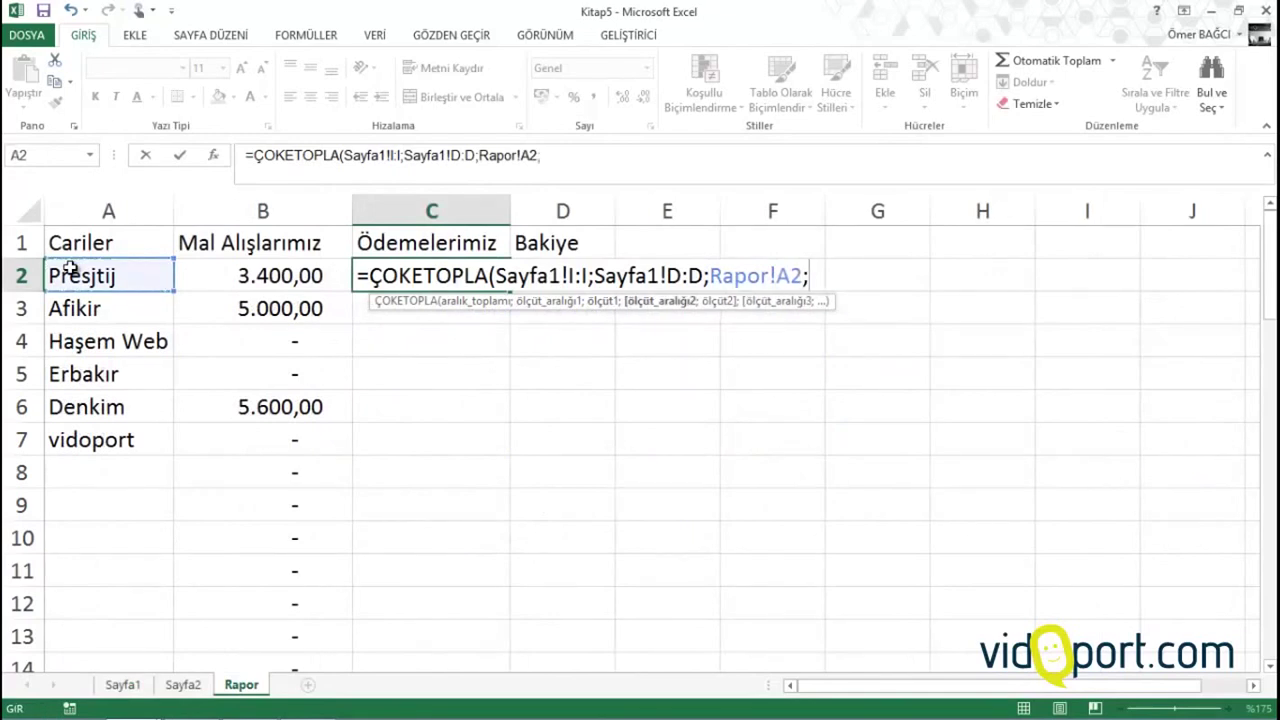
left_click(127, 685)
left_click(481, 211)
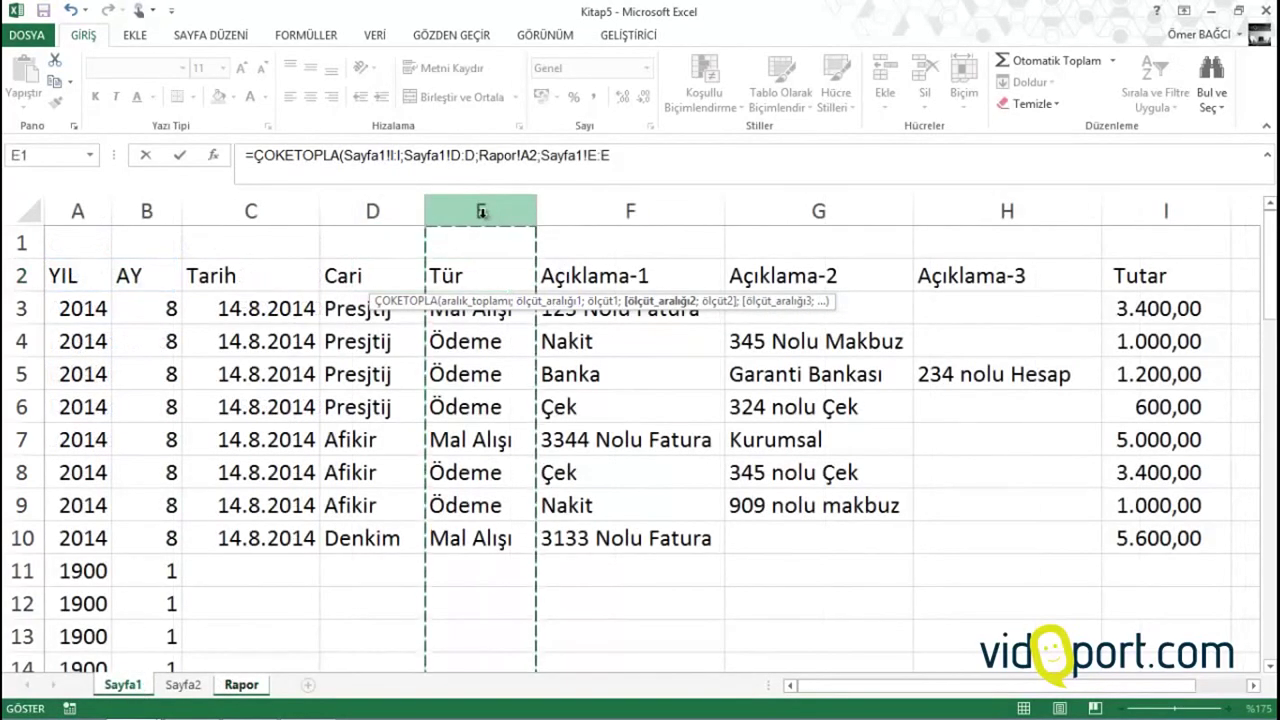
type(";\"Ödeme")
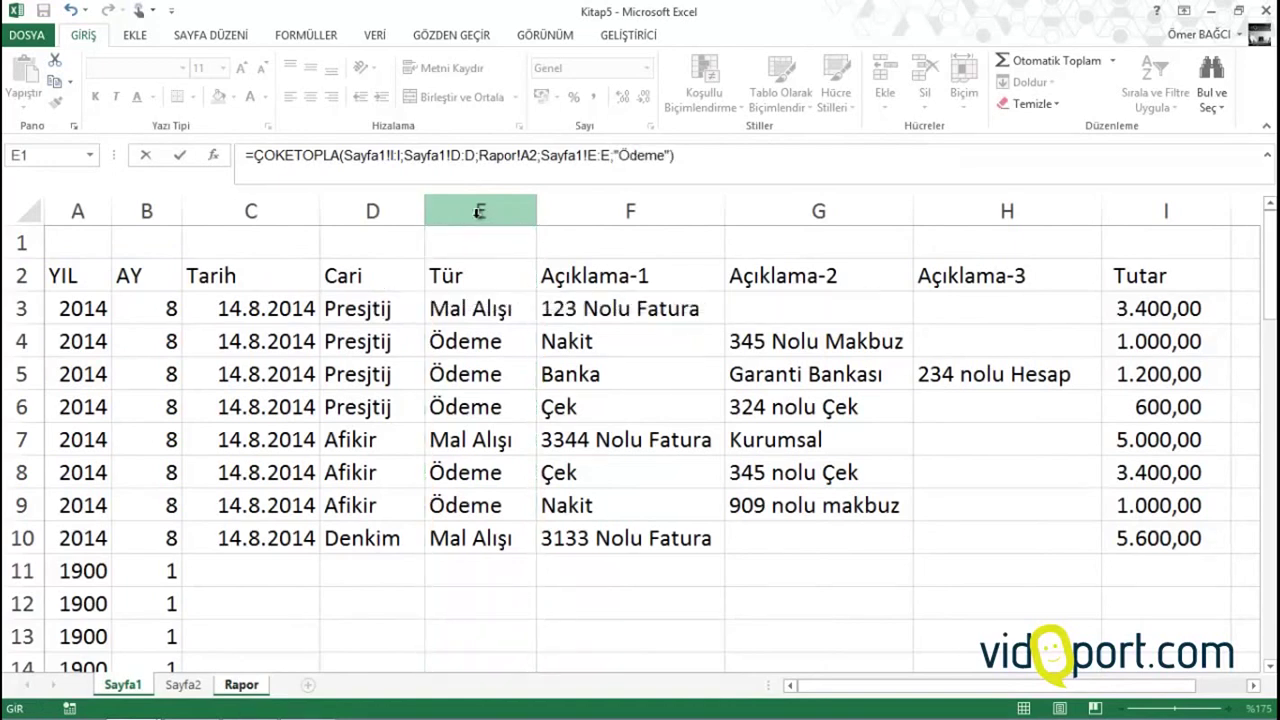
key("Return")
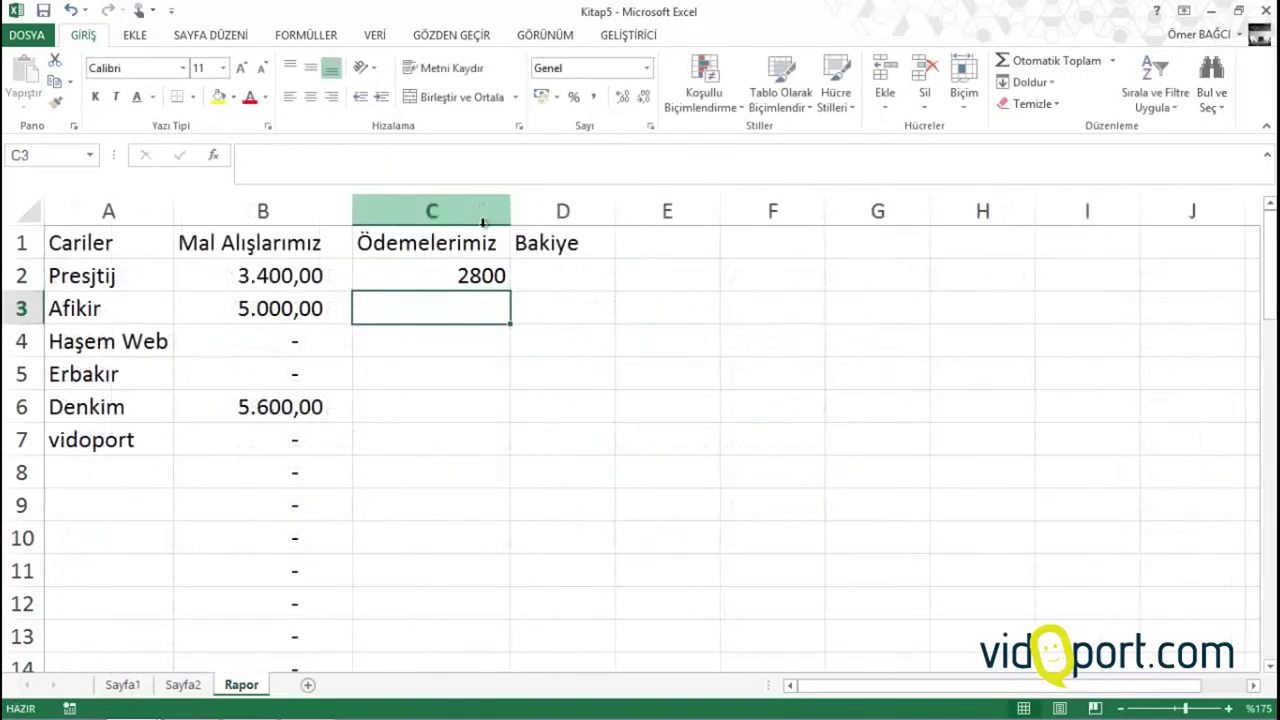
Step: Fill the payments formula down column C to row 53 in Finansal format
left_click(437, 272)
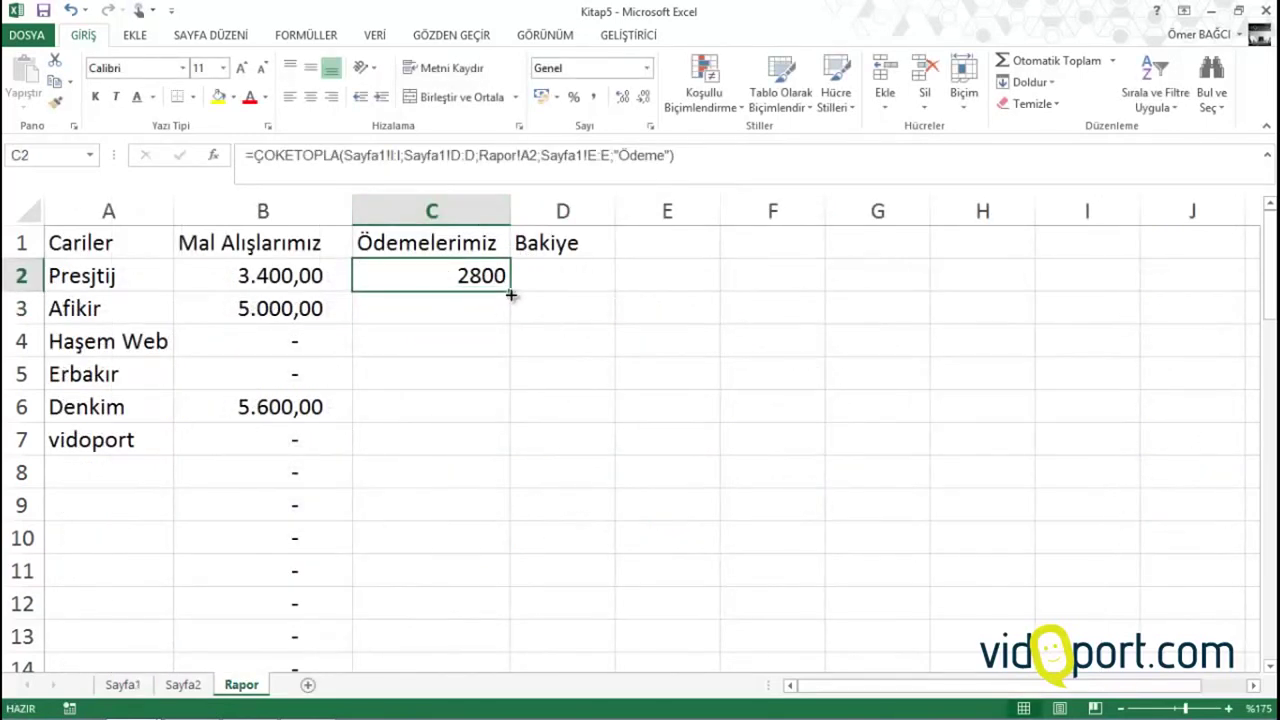
left_click_drag(511, 295, 510, 552)
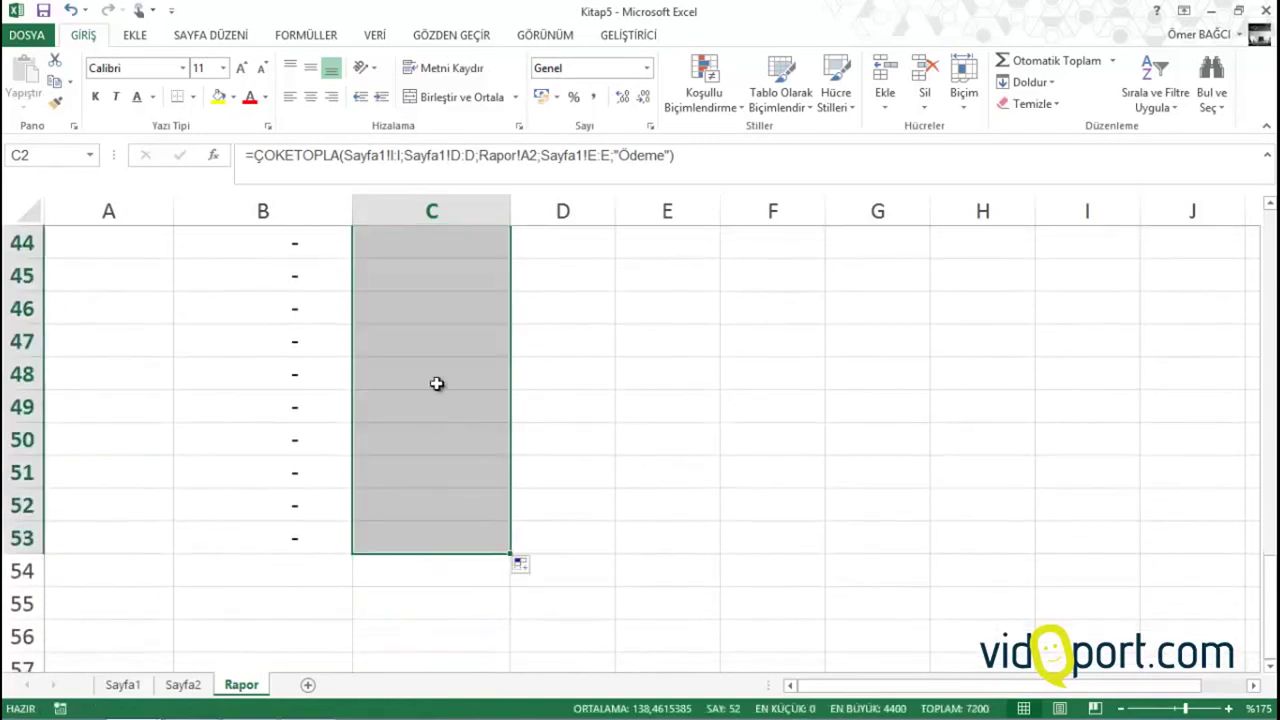
scroll(420, 326, "up", 14)
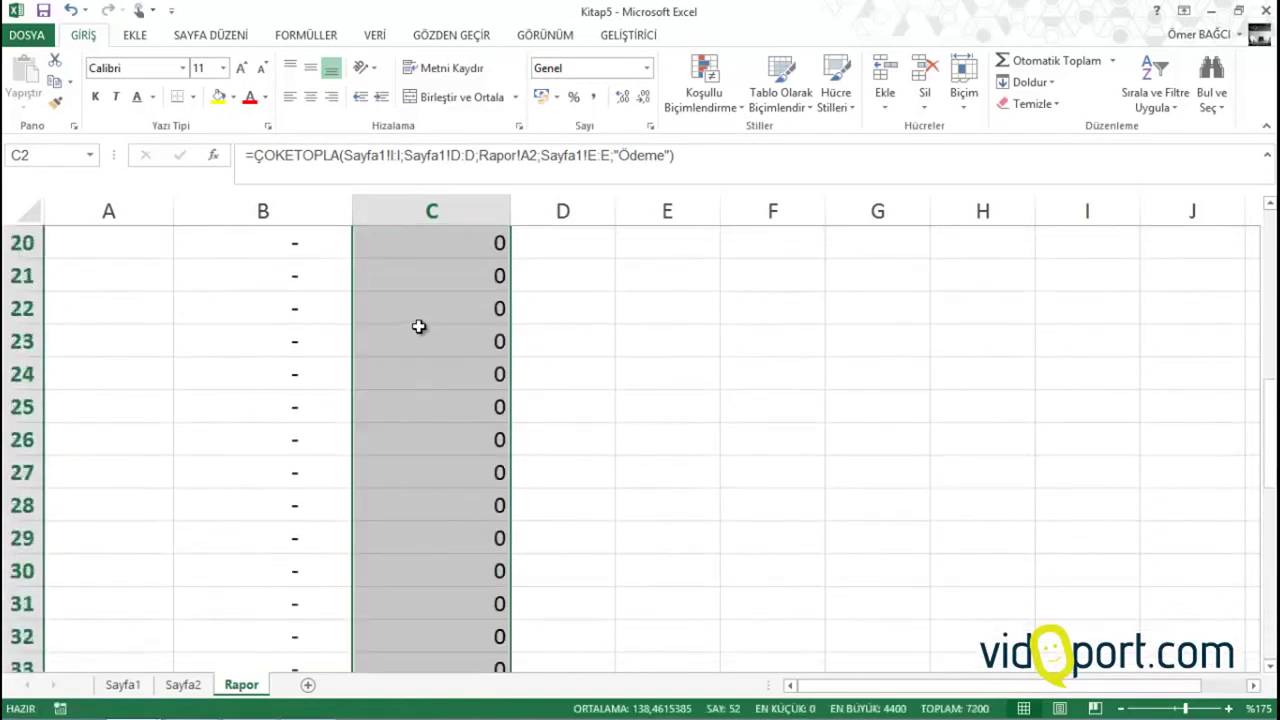
left_click(593, 97)
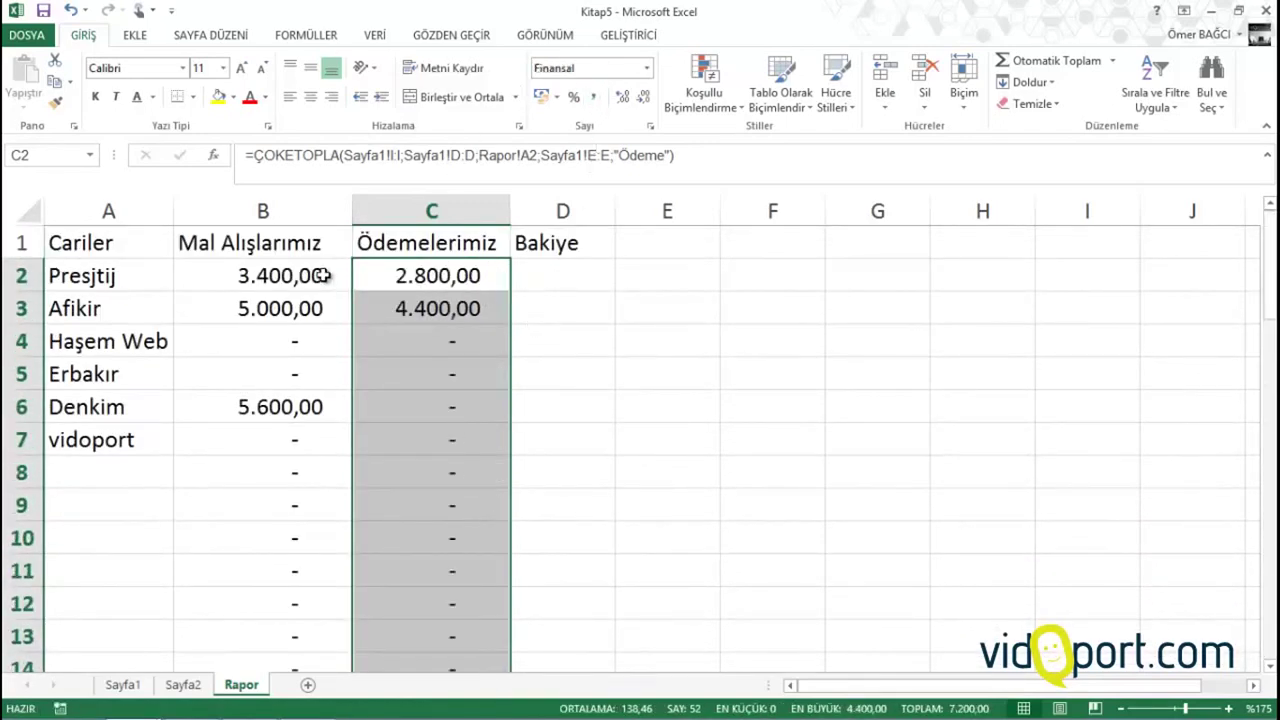
Step: Enter the balance formula =B2-C2 in D2 for Presjtij
left_click(316, 419)
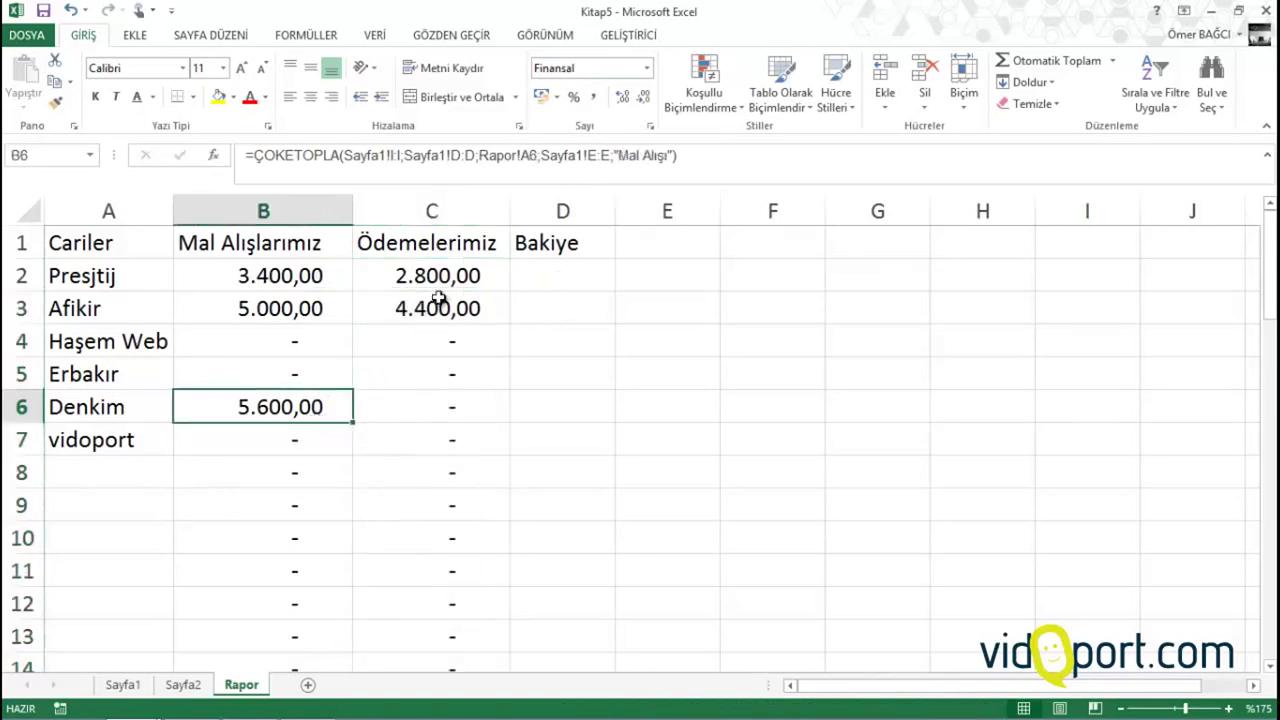
left_click(443, 295)
left_click(430, 268)
left_click(545, 276)
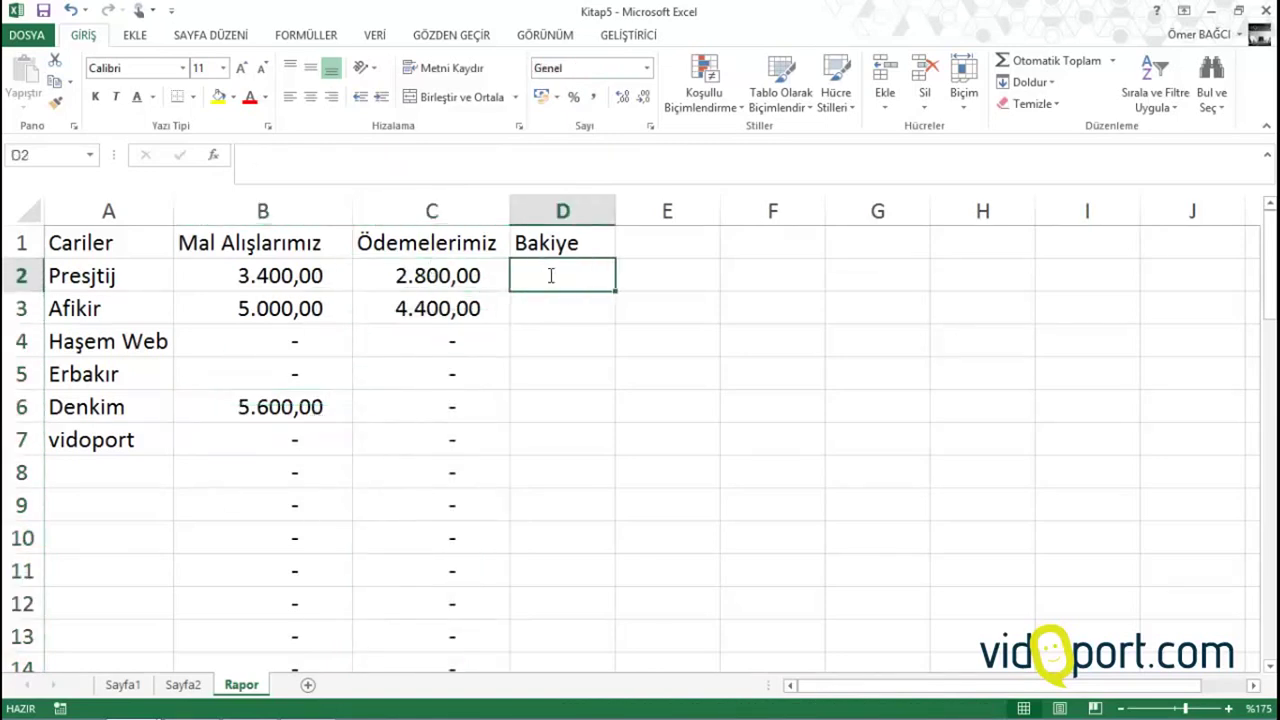
type("=")
key("Left")
key("Left")
type("-")
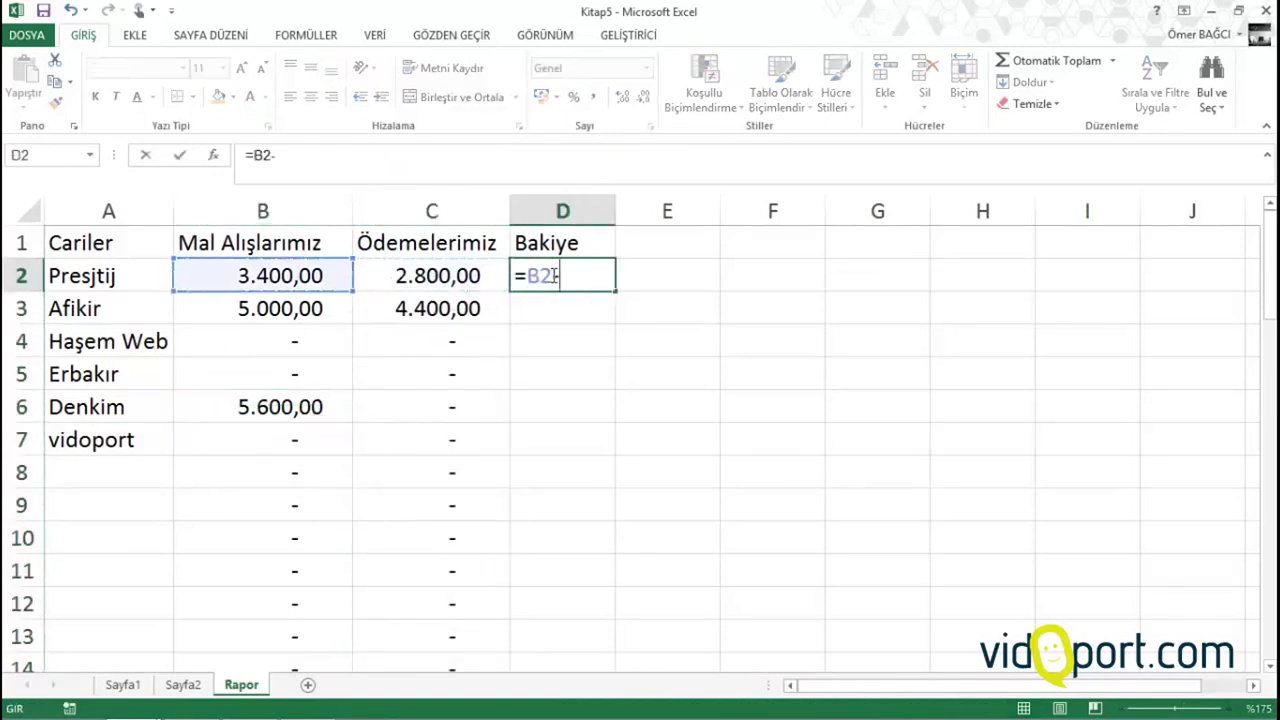
left_click(491, 278)
key("Return")
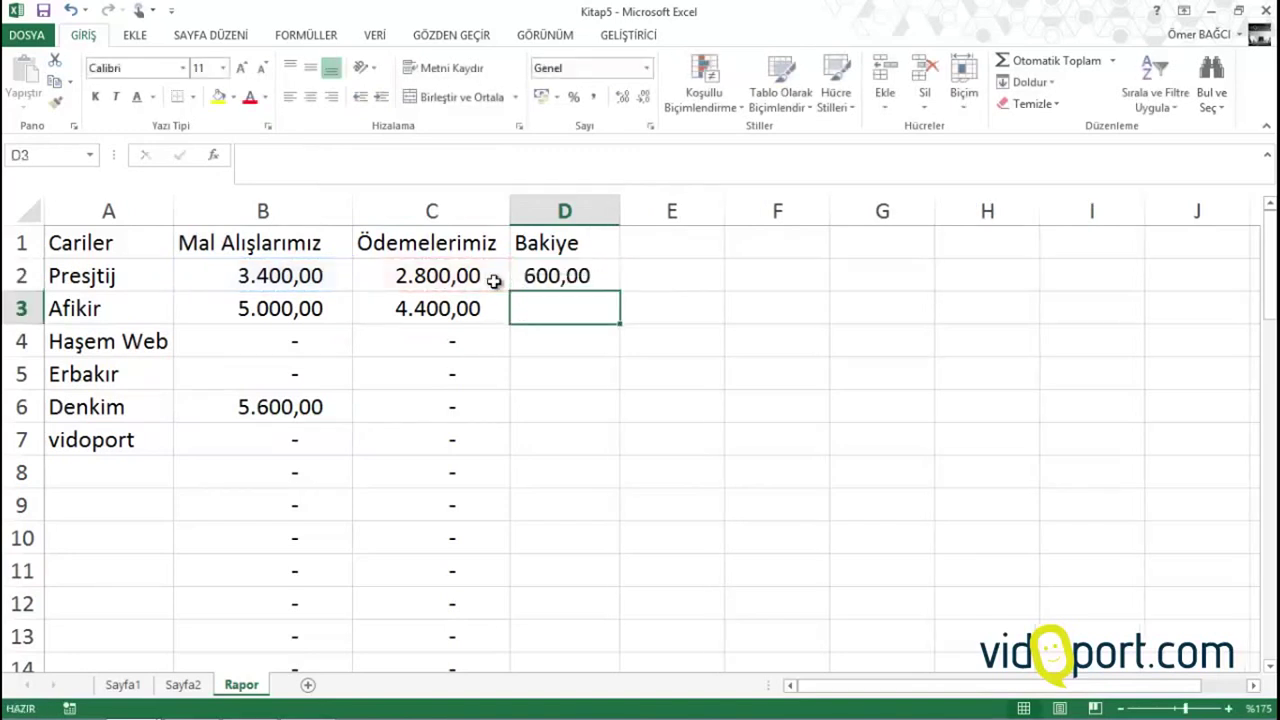
Step: Copy the balance formula down the Bakiye column and autofit column D
left_click(598, 280)
double_click(619, 291)
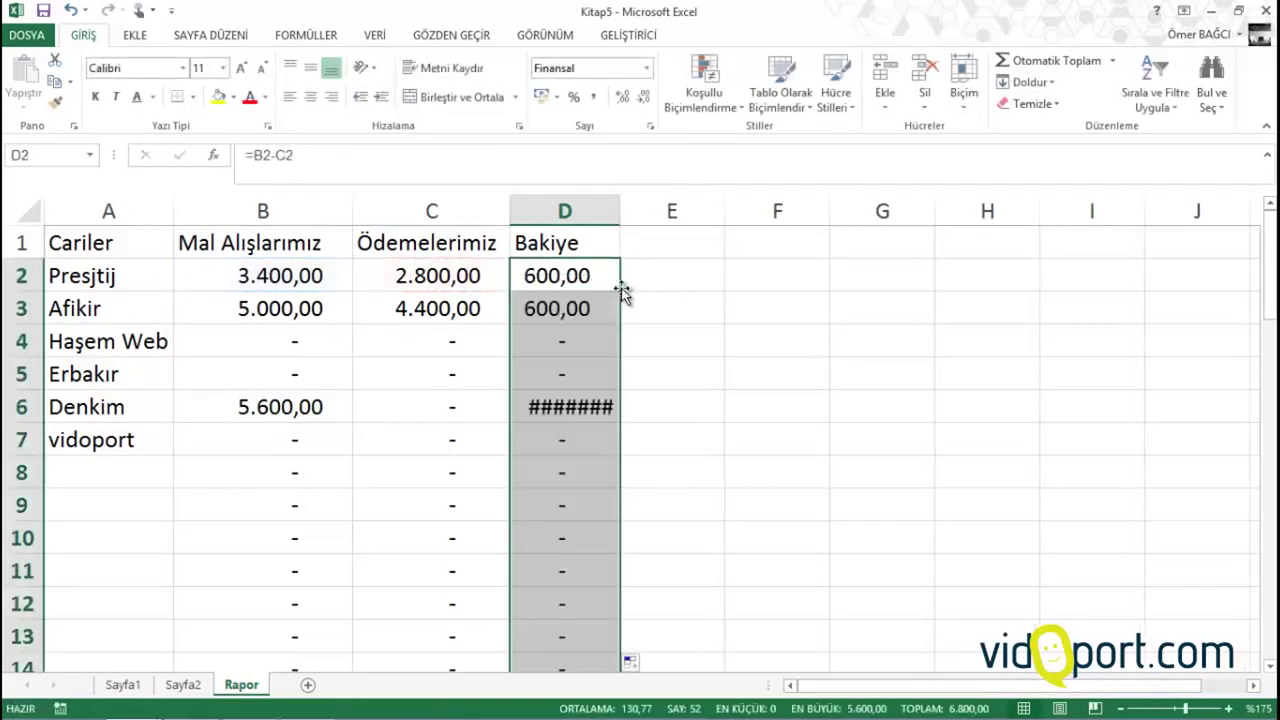
double_click(621, 202)
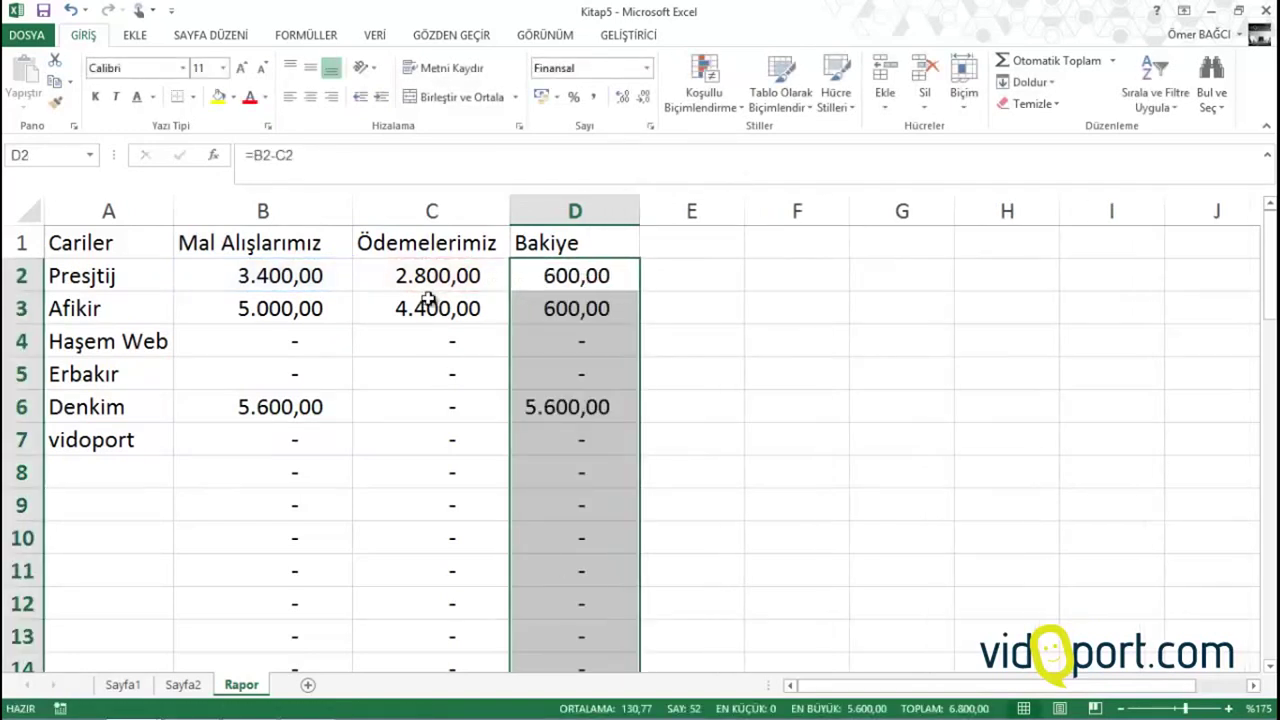
Step: Select the table's amount range from B2 down to row 53
left_click(430, 299)
left_click(195, 272)
left_click_drag(195, 272, 543, 469)
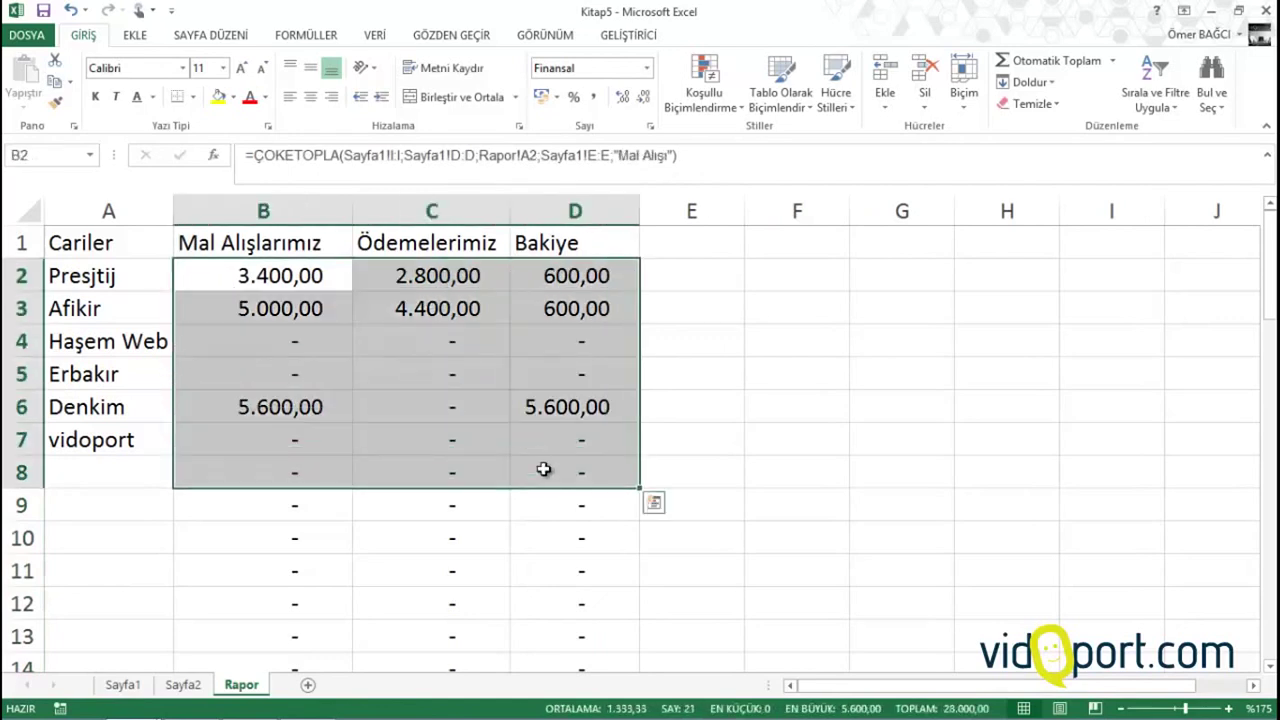
key("ctrl+shift+Down")
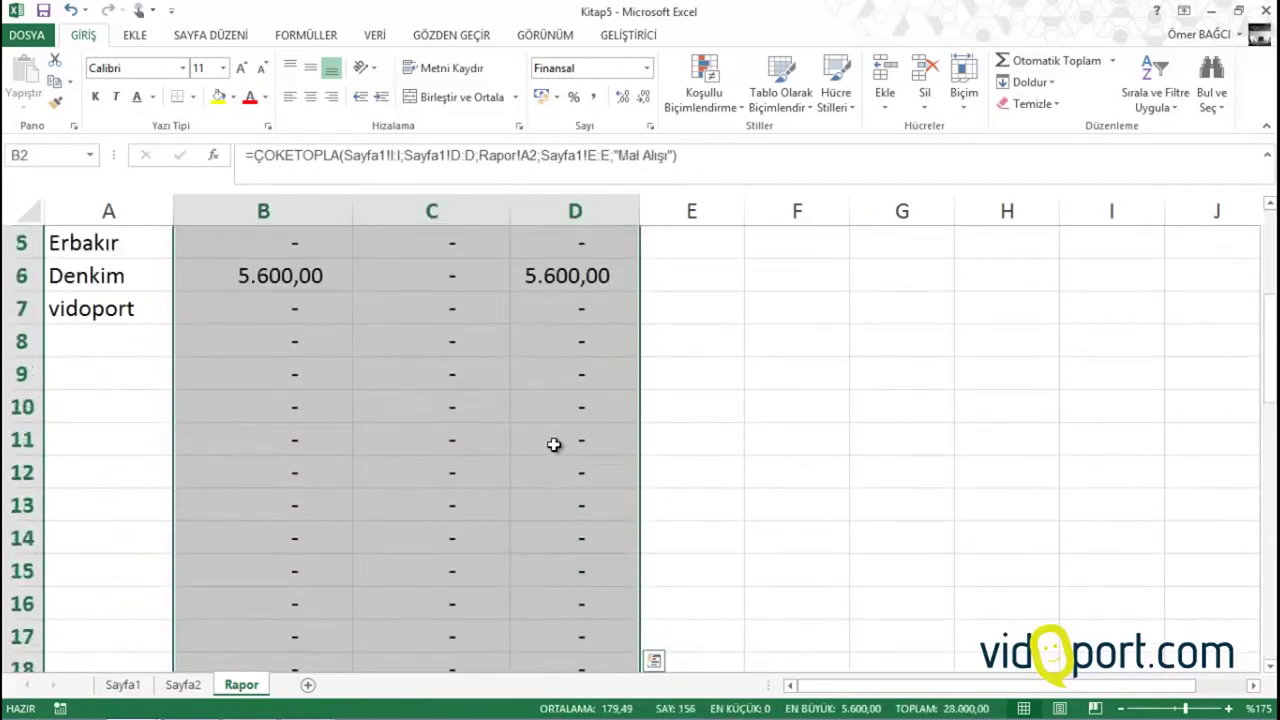
scroll(550, 450, "up", 13)
mouse_move(290, 276)
left_mouse_down()
mouse_move(296, 290)
mouse_move(287, 272)
left_mouse_up()
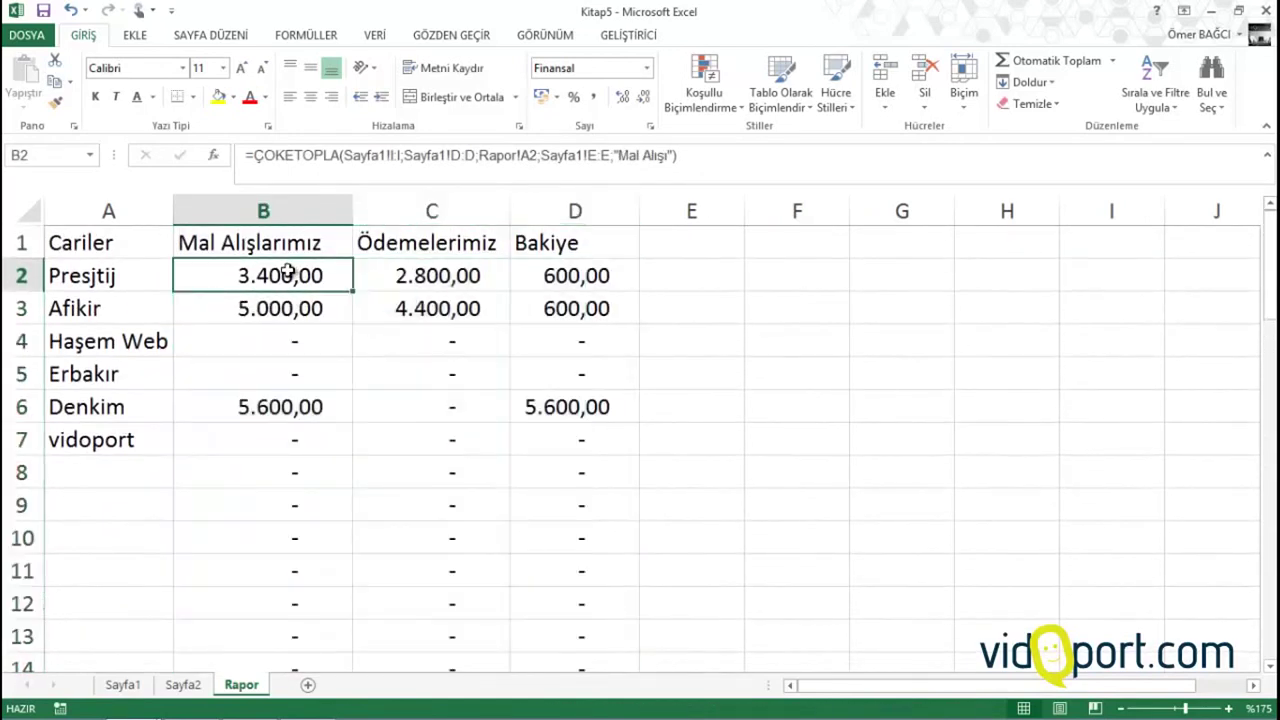
Step: Add a conditional format on B2:D53 giving cells equal to 0 a white font
key("ctrl+shift+Right")
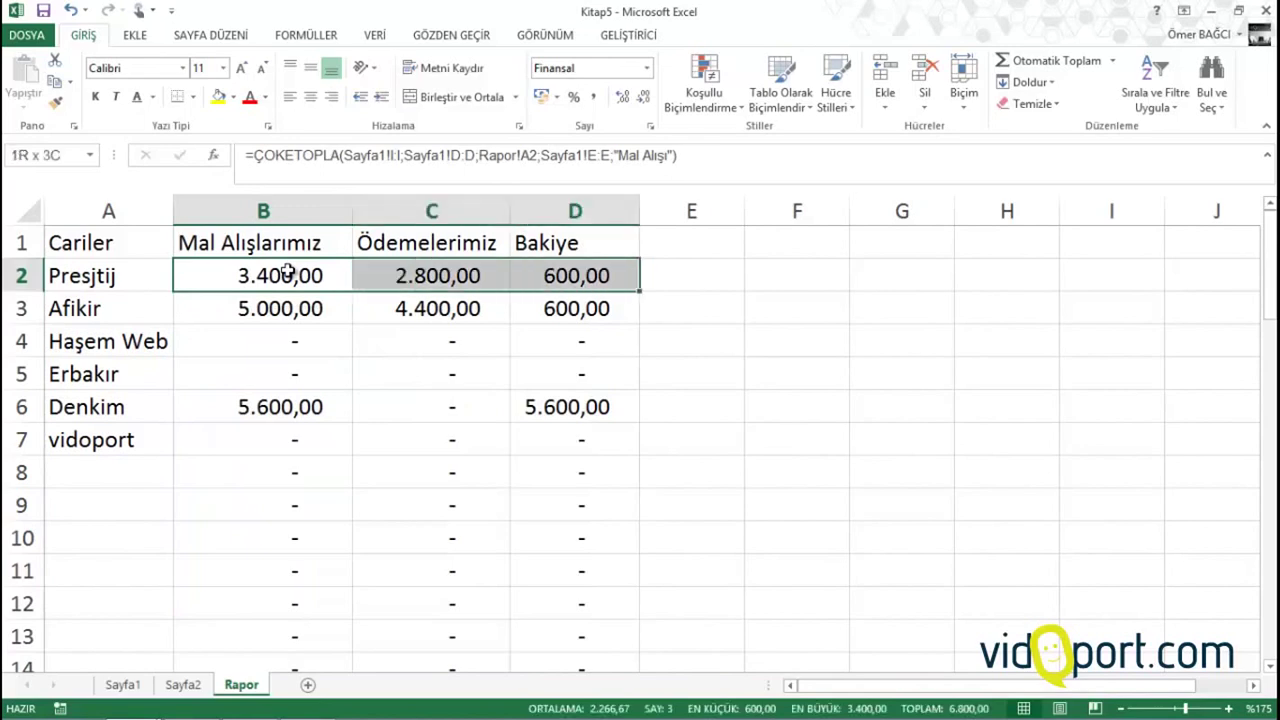
key("ctrl+shift+Down")
left_click(703, 95)
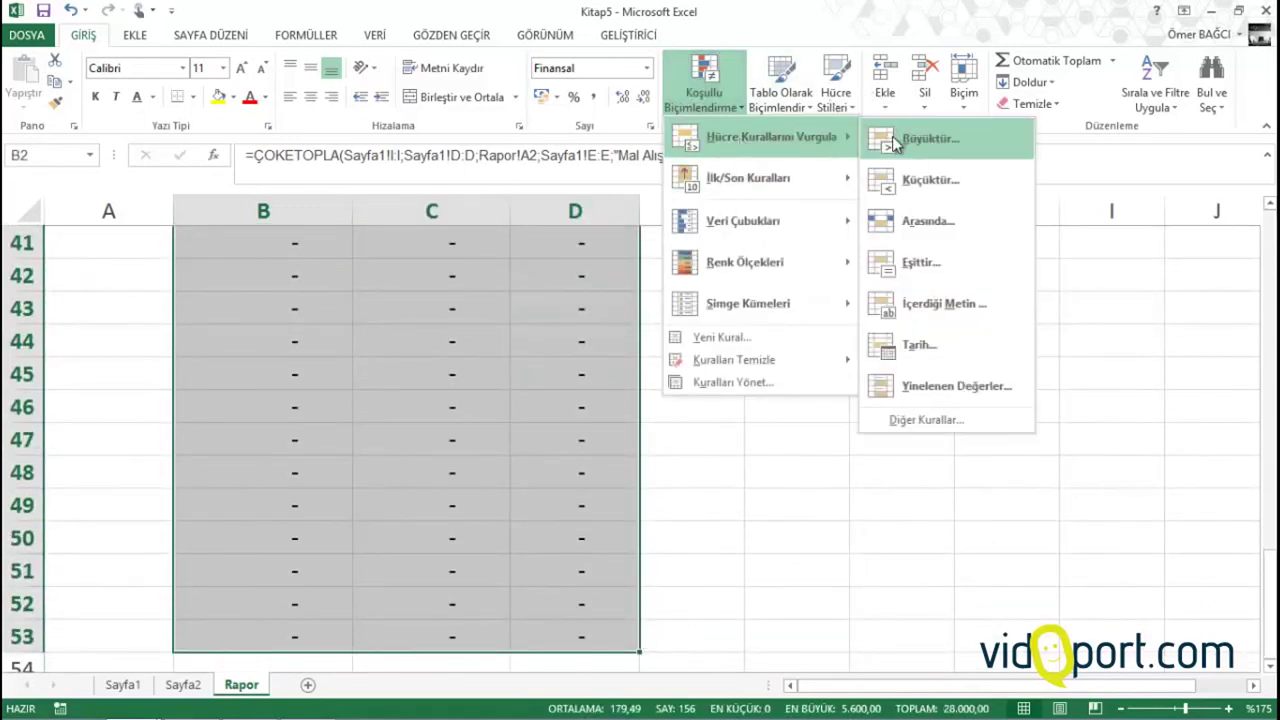
left_click(943, 262)
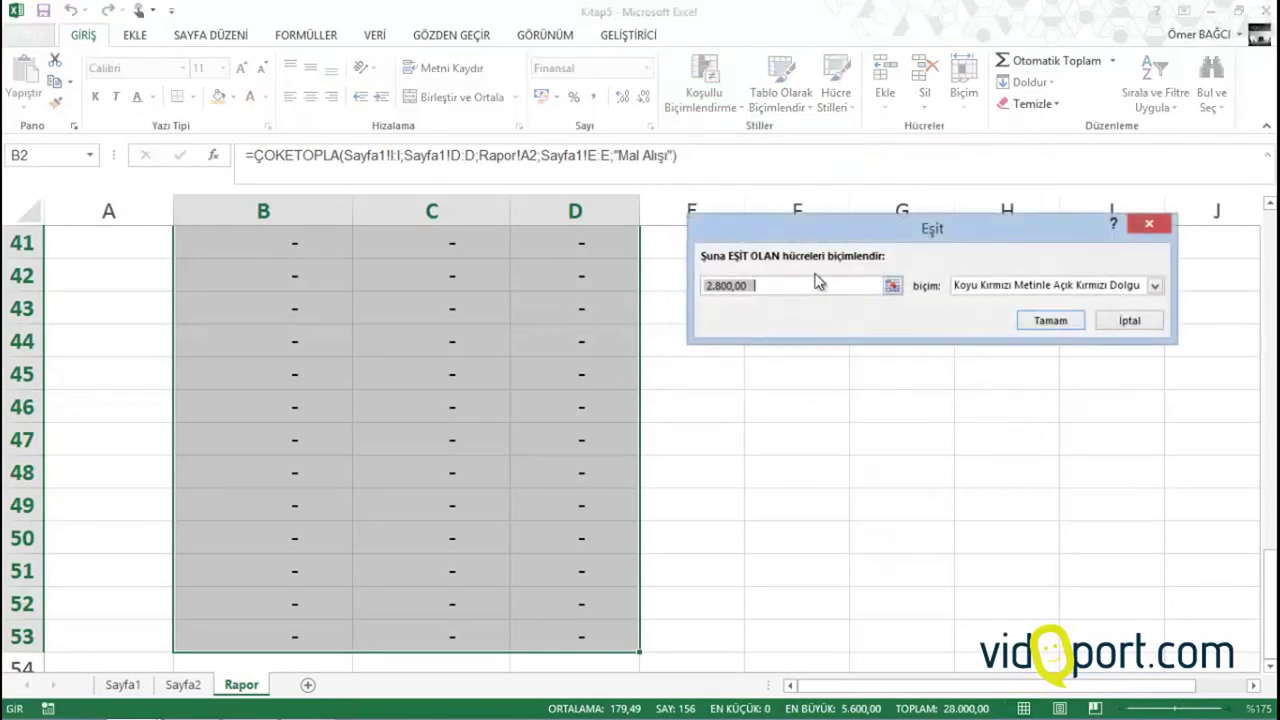
type("0")
left_click(1010, 288)
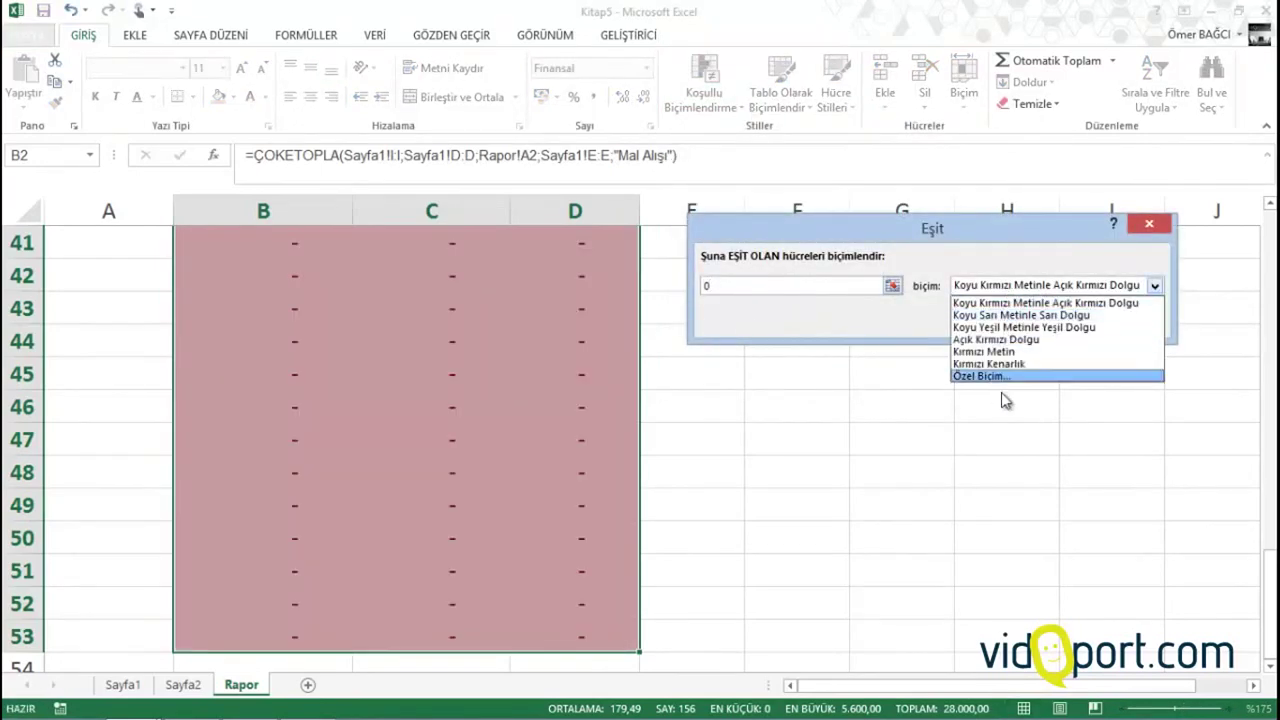
left_click(998, 376)
left_click(1041, 208)
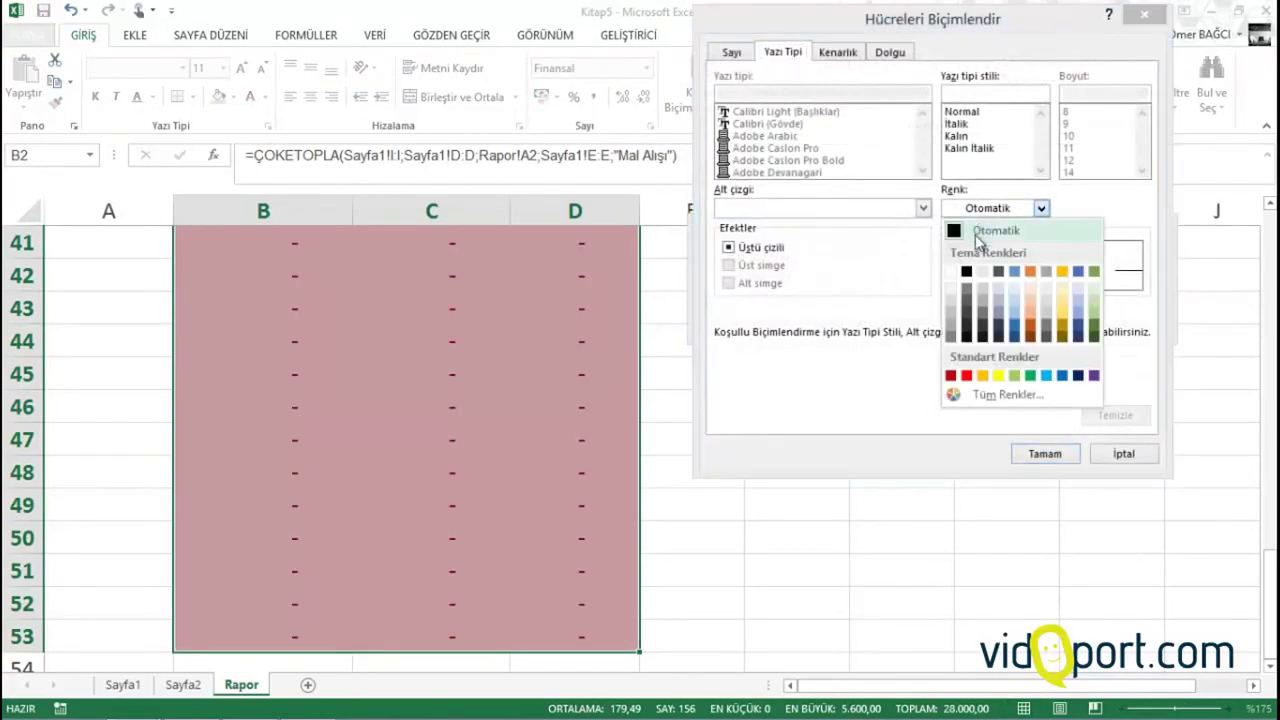
left_click(951, 272)
left_click(1045, 456)
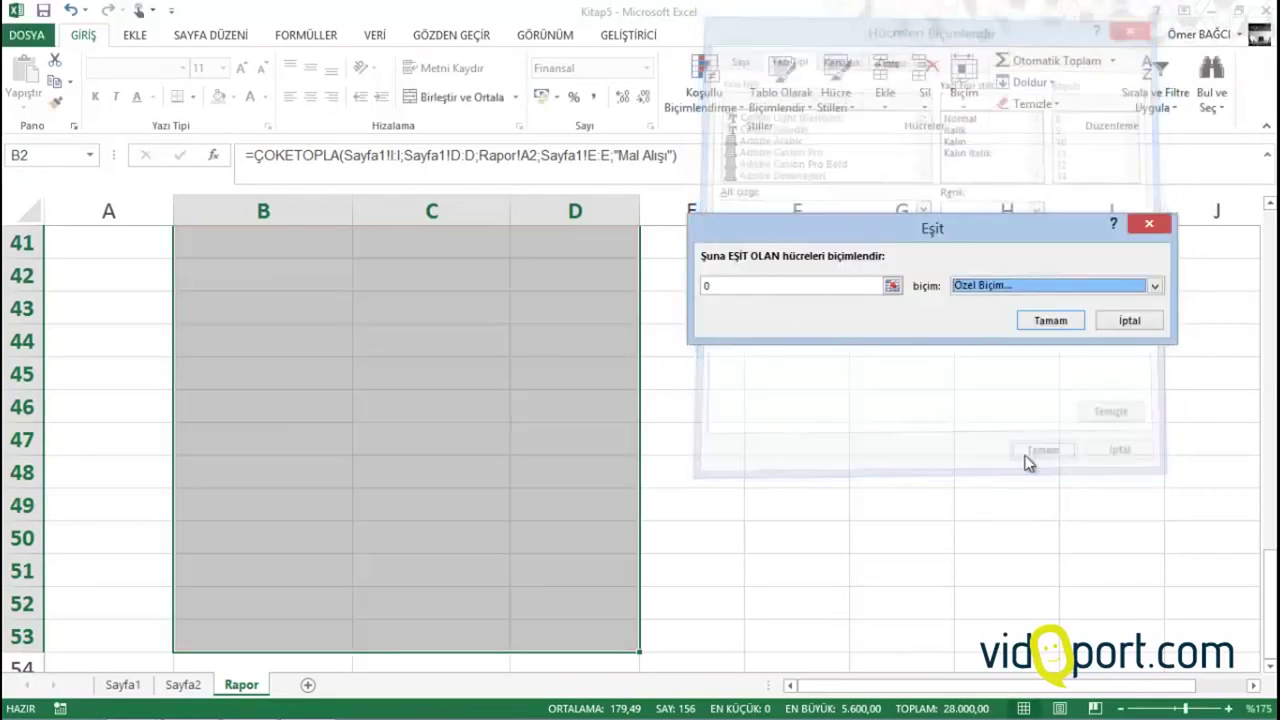
left_click(1036, 322)
Step: Make the header row A1:D1 bold with yellow fill and all borders
left_click(499, 372)
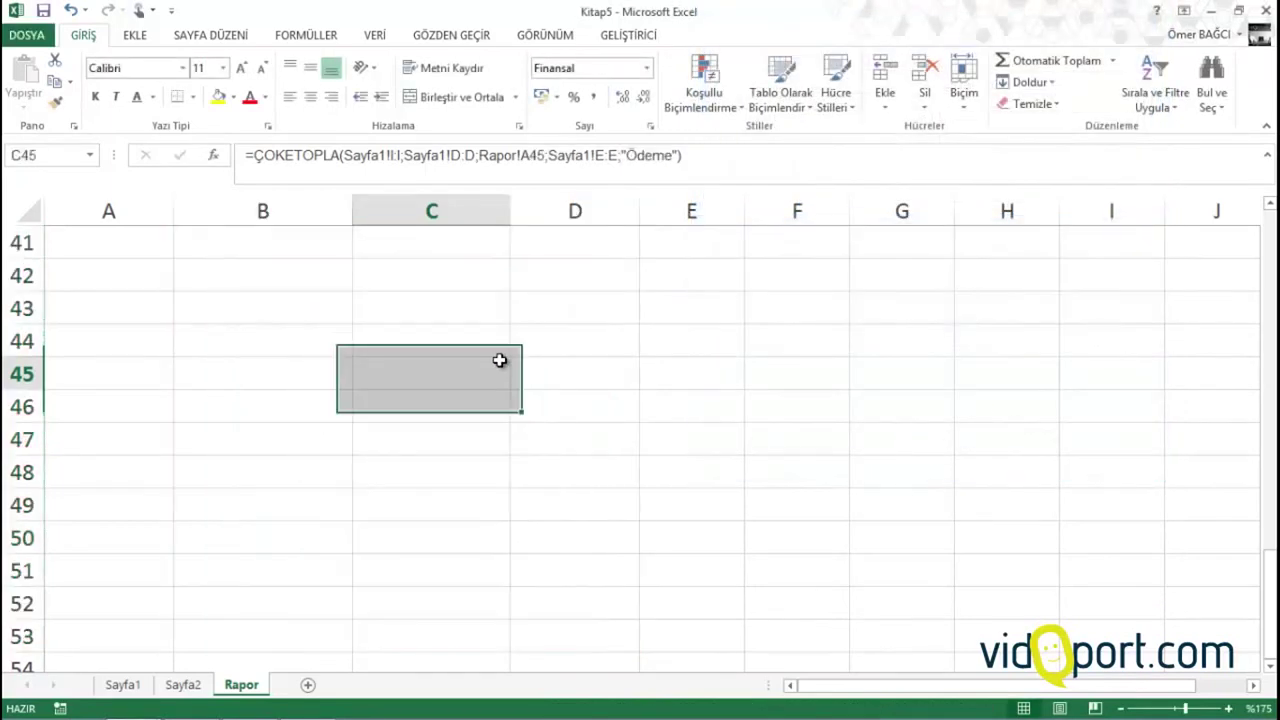
scroll(499, 360, "up", 13)
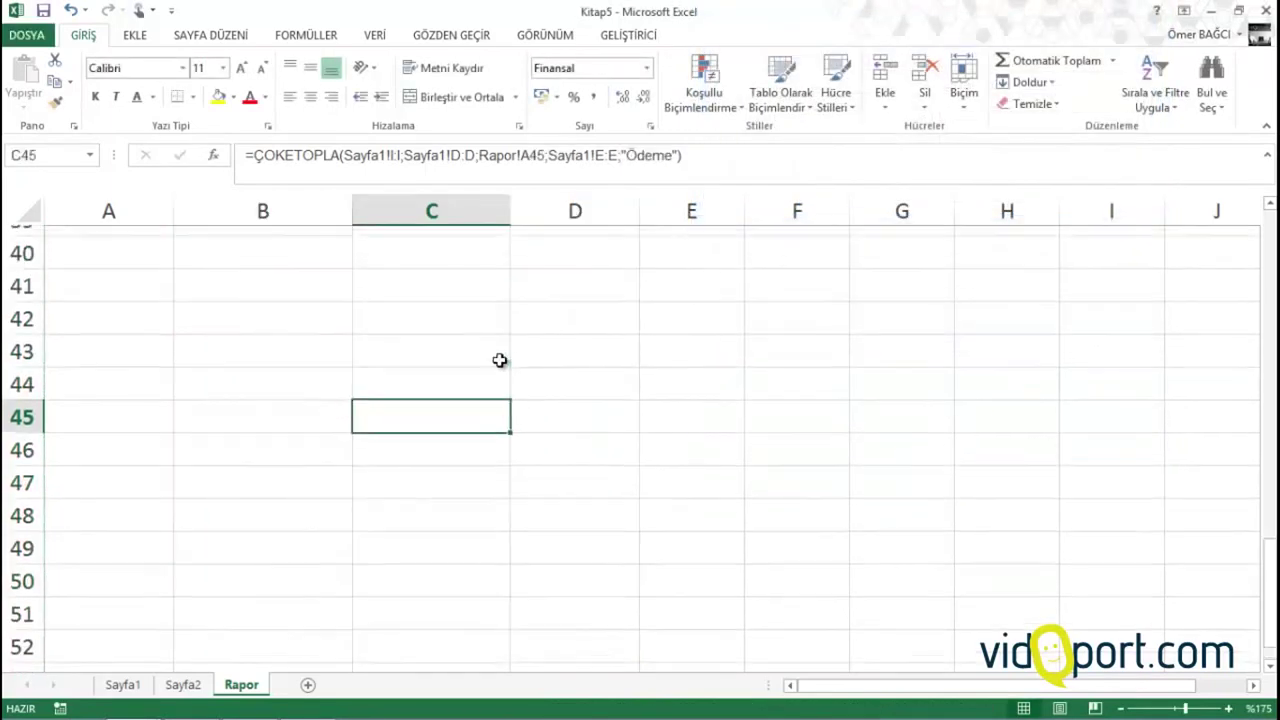
left_click(328, 360)
left_click(286, 309)
left_click_drag(126, 246, 340, 248)
left_click_drag(453, 256, 543, 243)
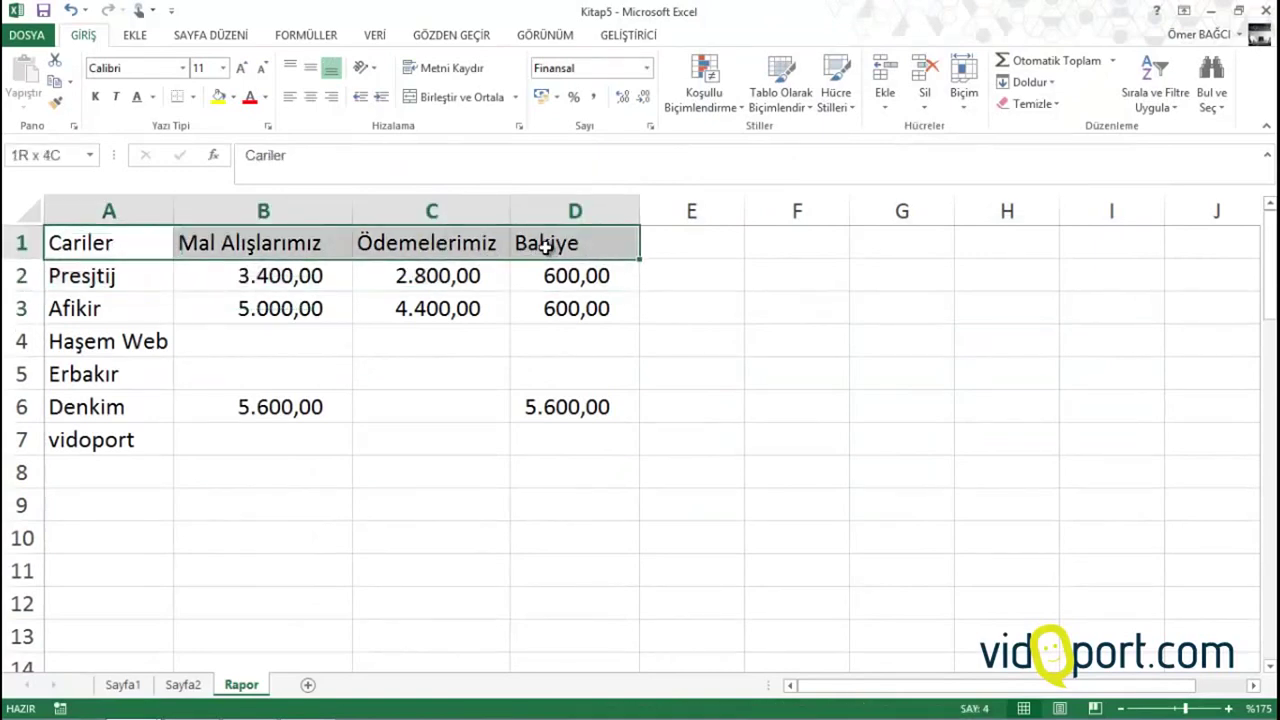
left_click(97, 97)
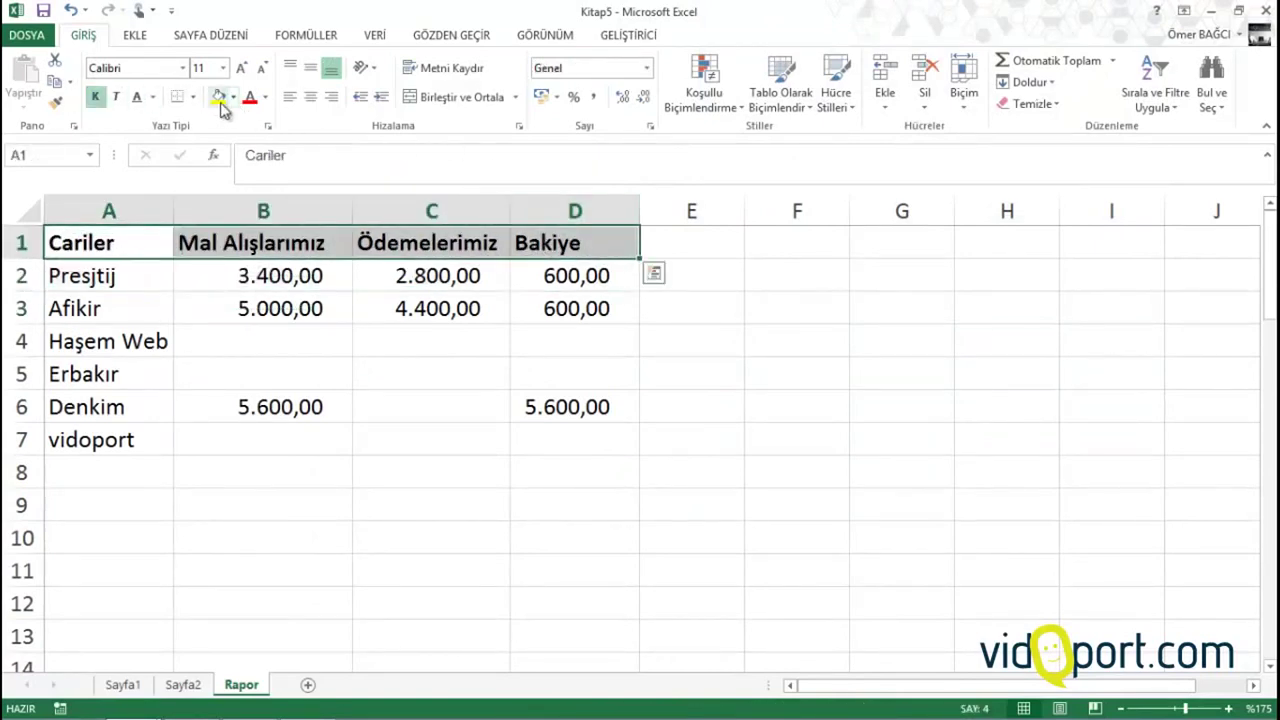
left_click(217, 96)
left_click(192, 97)
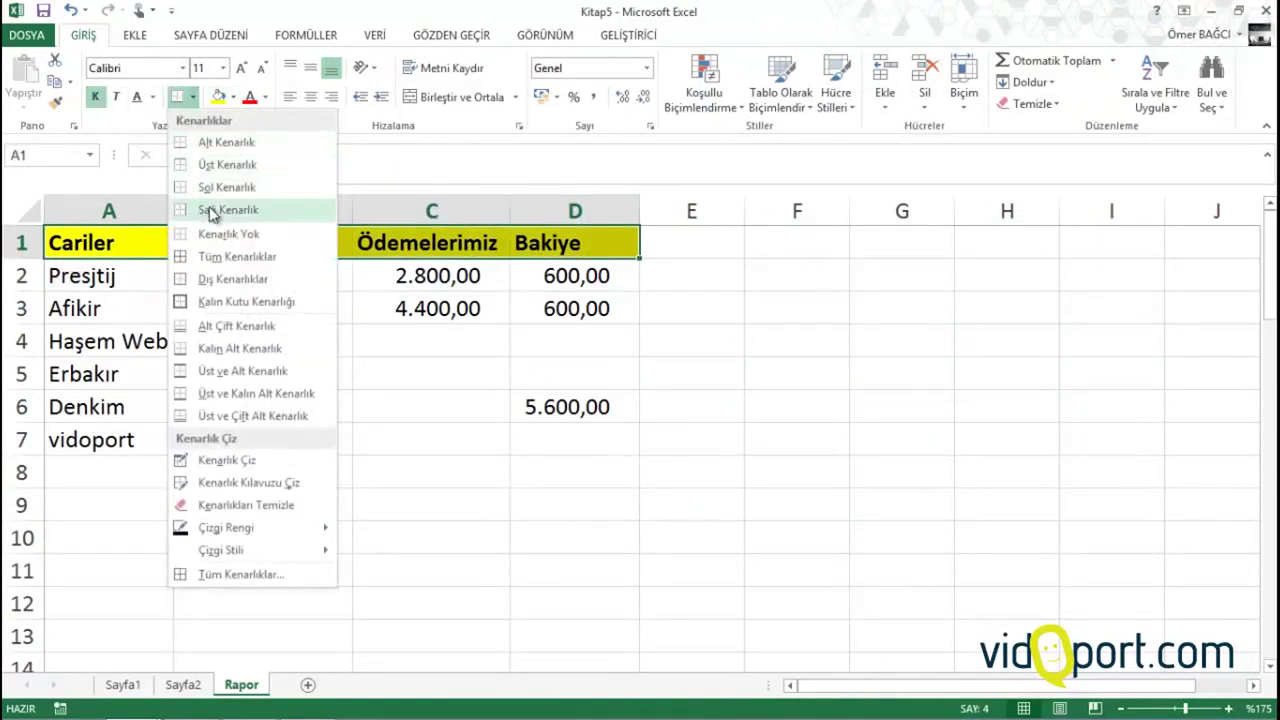
left_click(236, 256)
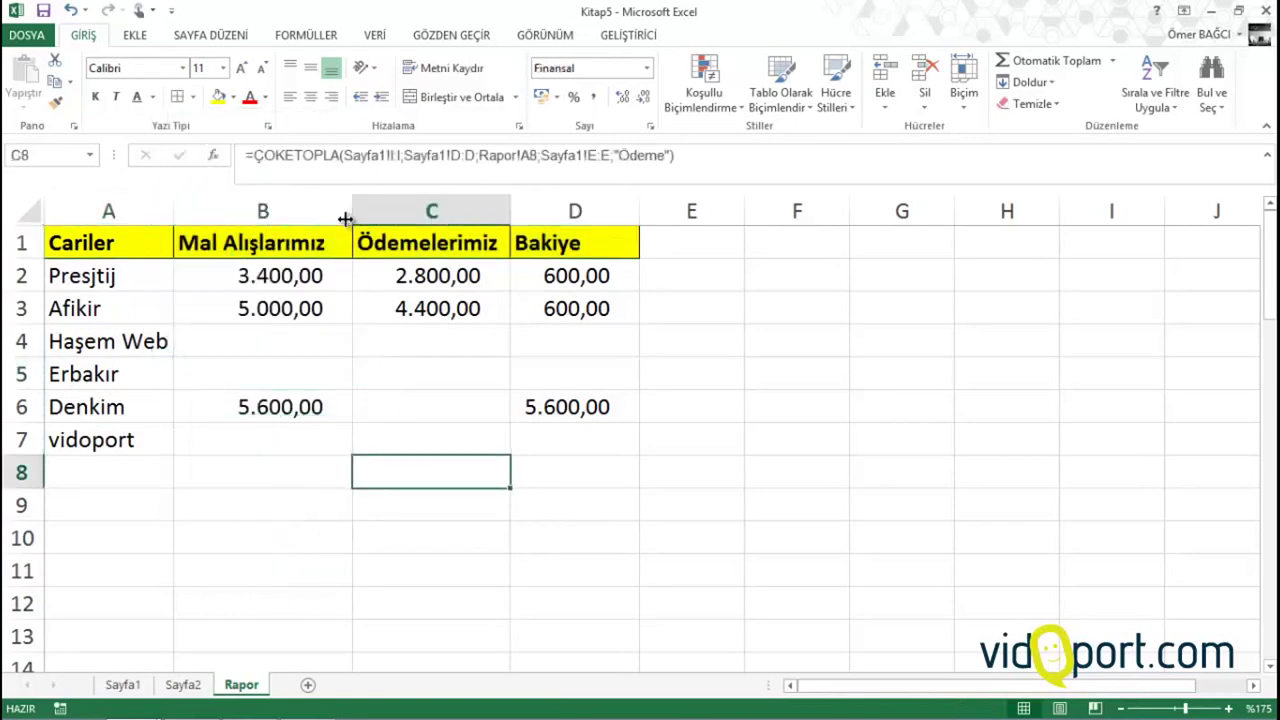
Step: Widen the Mal Alışlarımız column slightly and return to the Sayfa1 ledger
left_click_drag(352, 211, 361, 212)
left_click(114, 443)
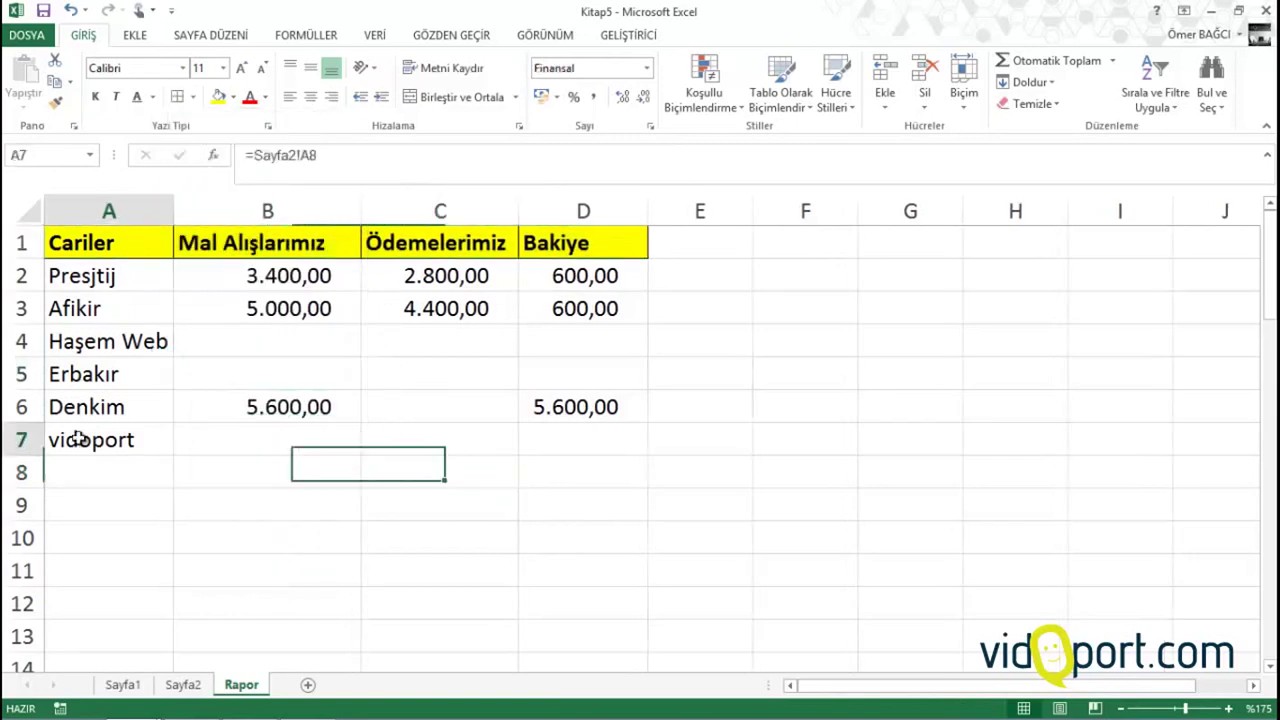
left_click(222, 446)
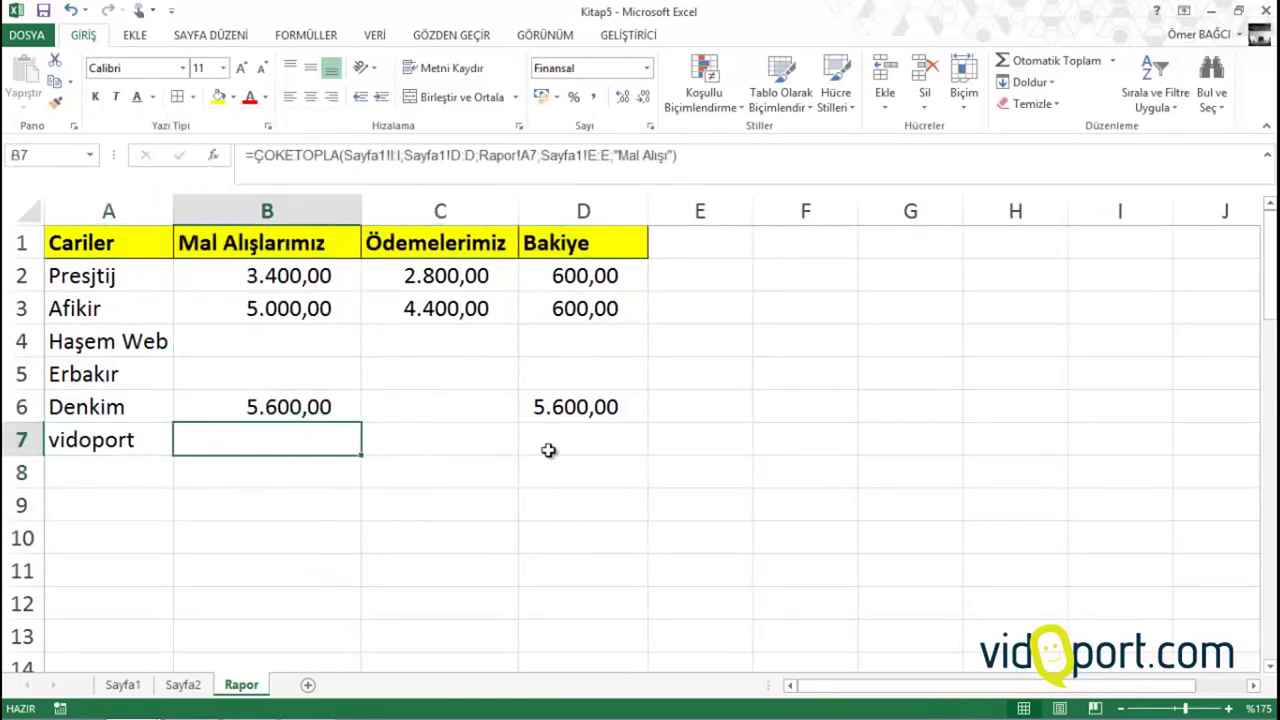
left_click(125, 686)
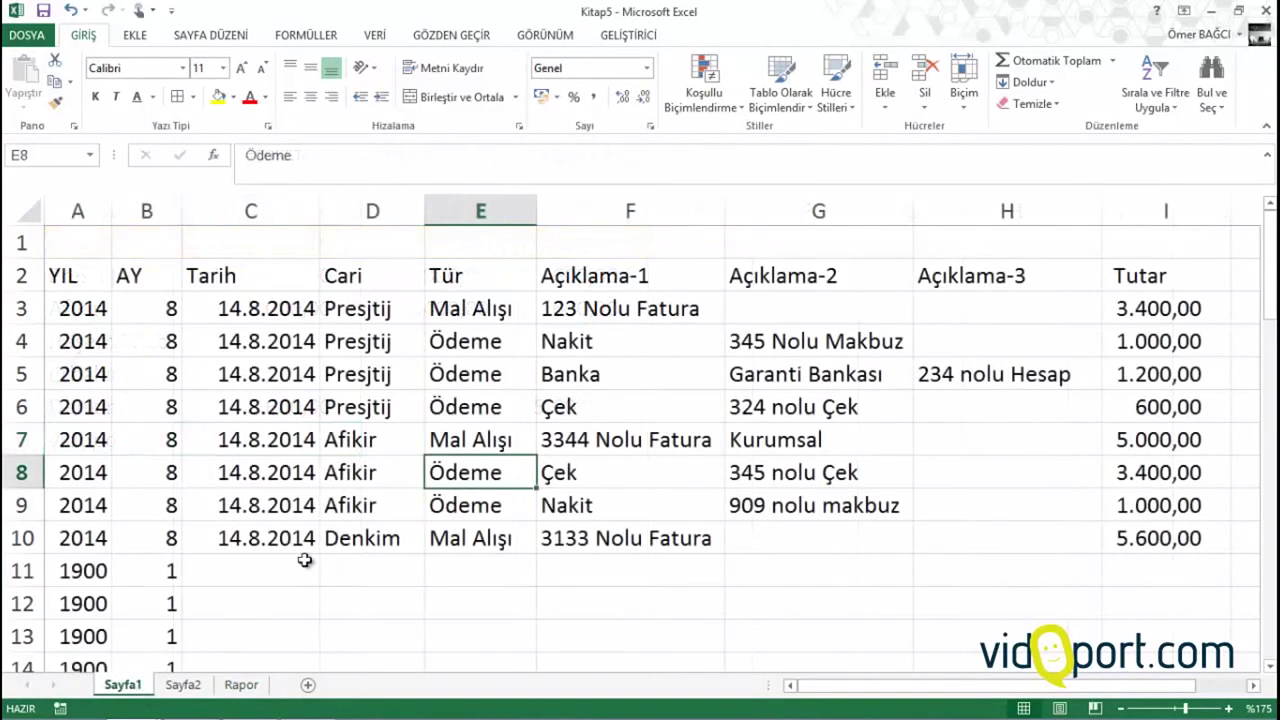
Step: Start row 11 with the date copied from above and vidoport as the Cari
left_click(250, 568)
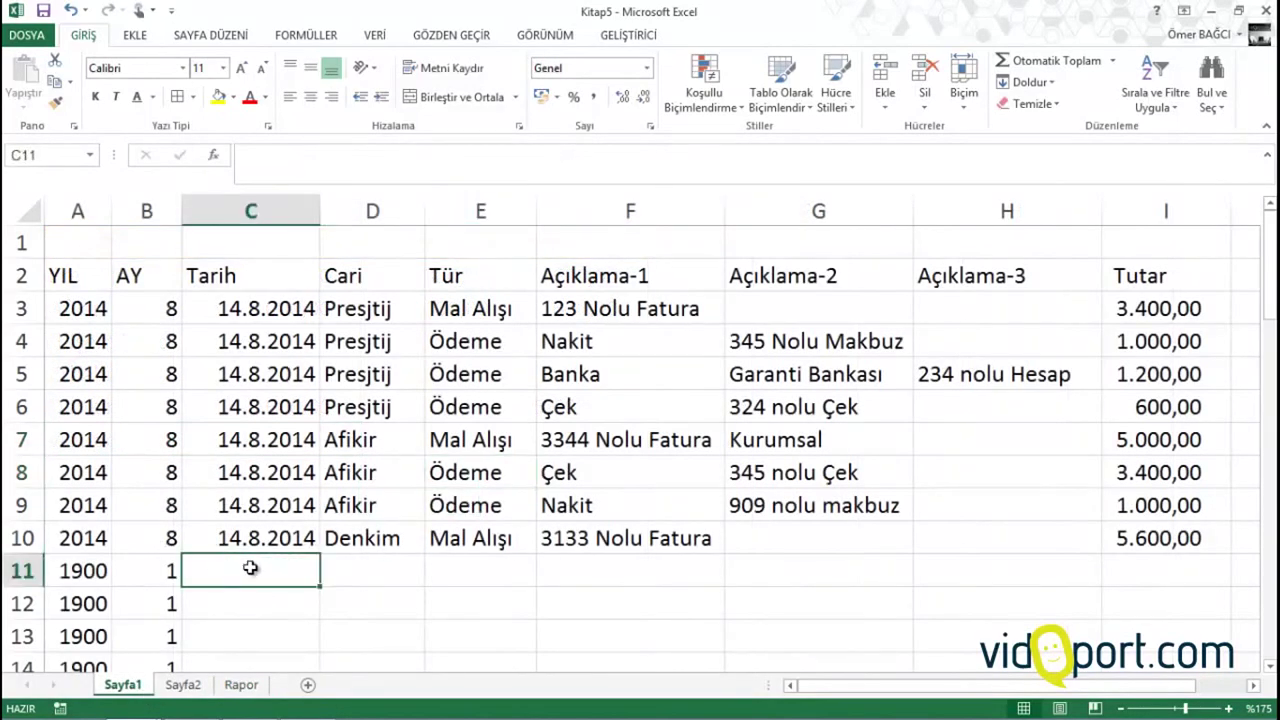
key("ctrl+apostrophe")
key("Tab")
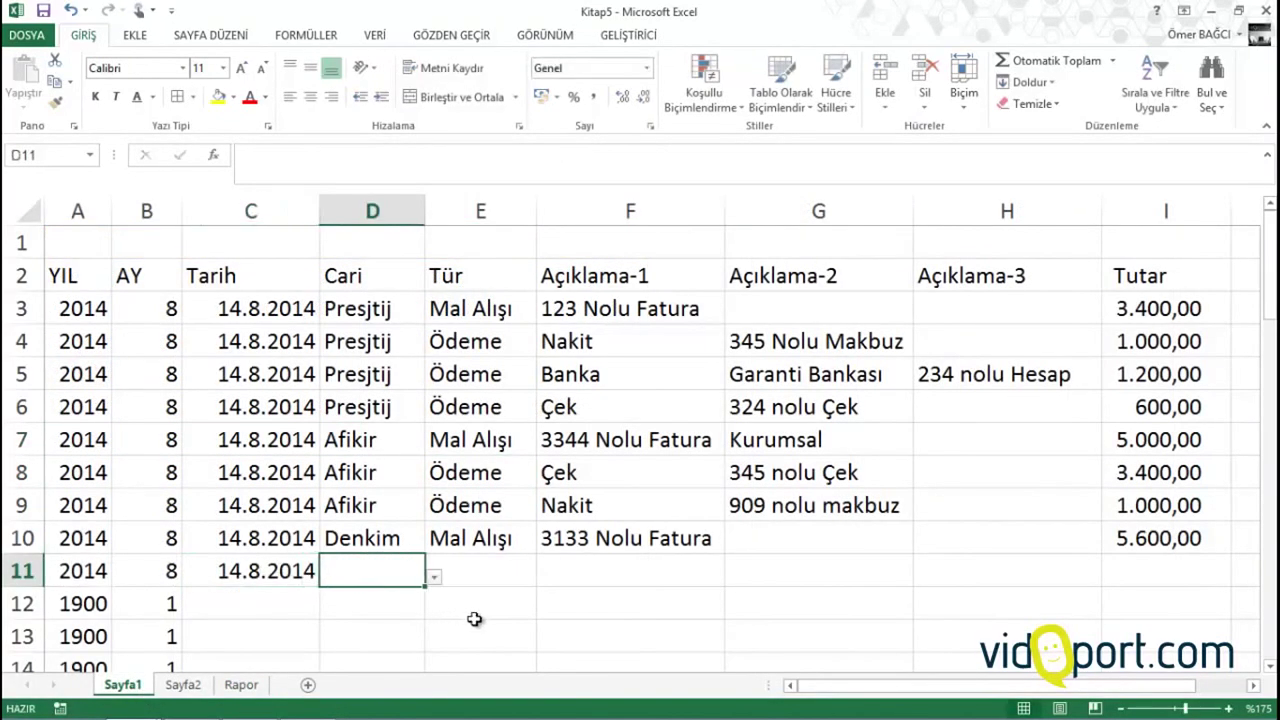
left_click(433, 578)
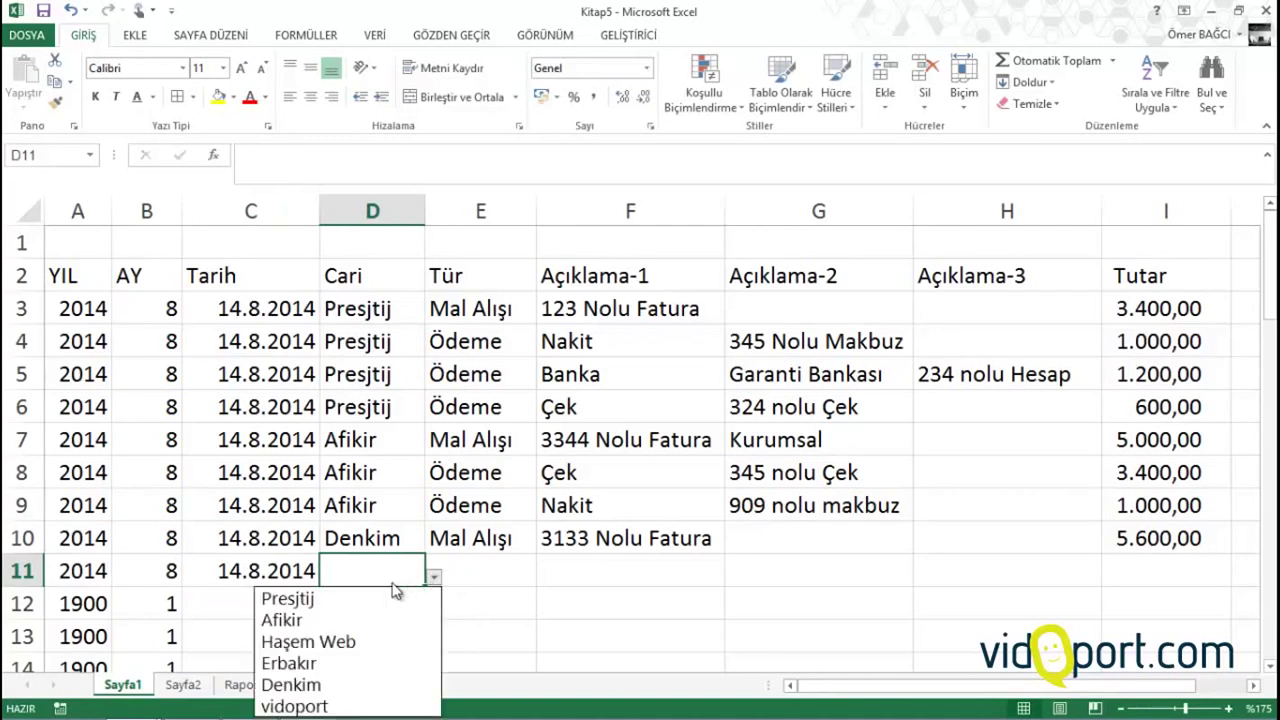
left_click(363, 703)
left_click(486, 560)
Step: Complete row 11 with Mal Alışı, '45 nolu fatura' and 3300, then view Rapor
type("mal Alışı")
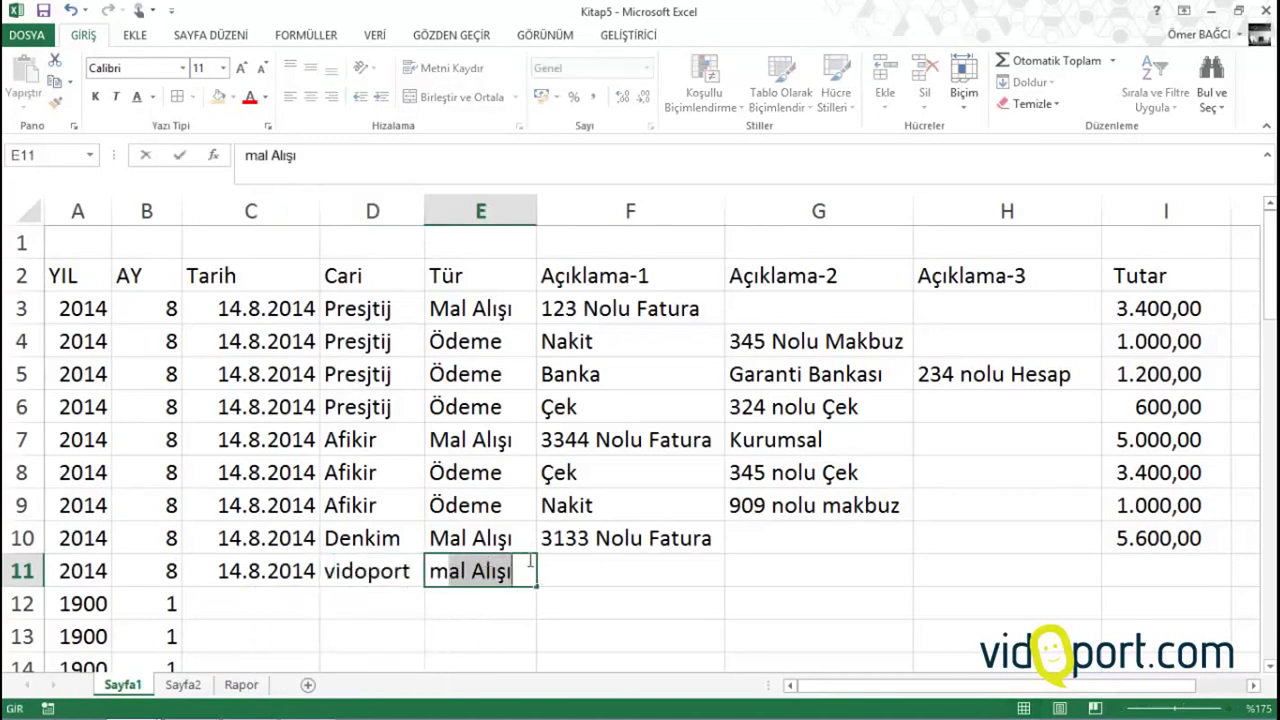
left_click(576, 558)
type("45 n")
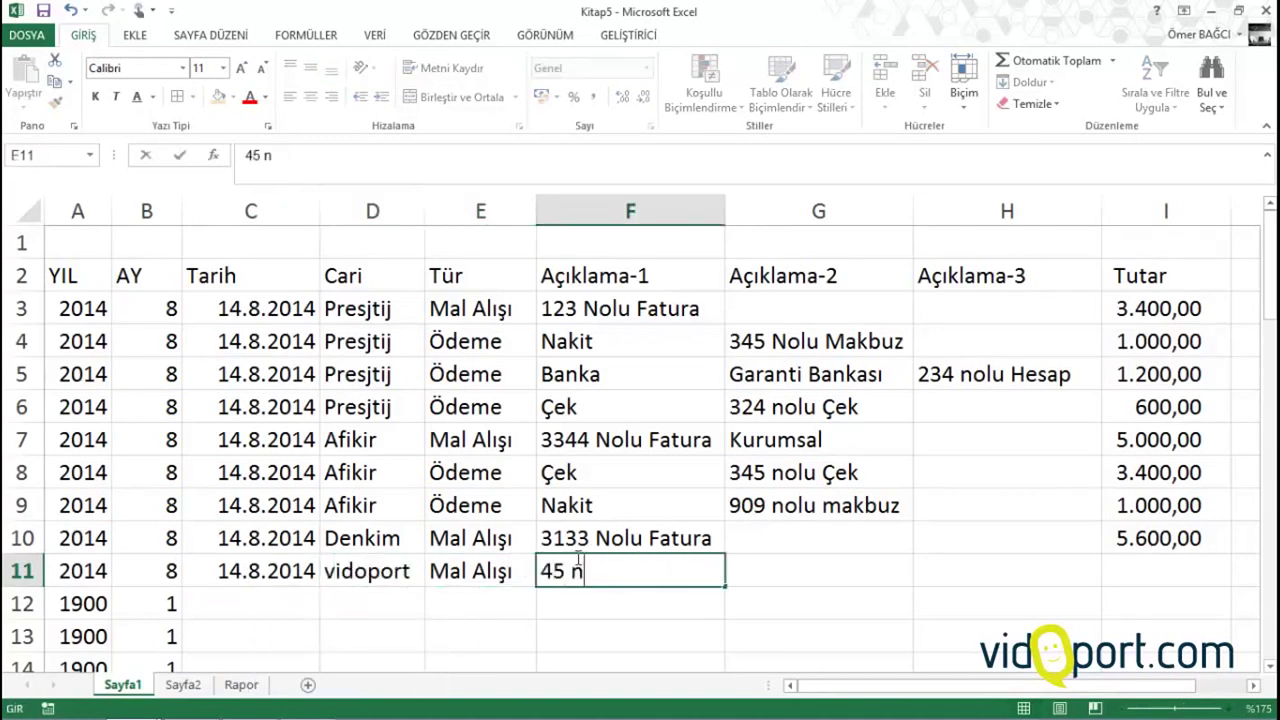
type("olu fatura")
key("Tab")
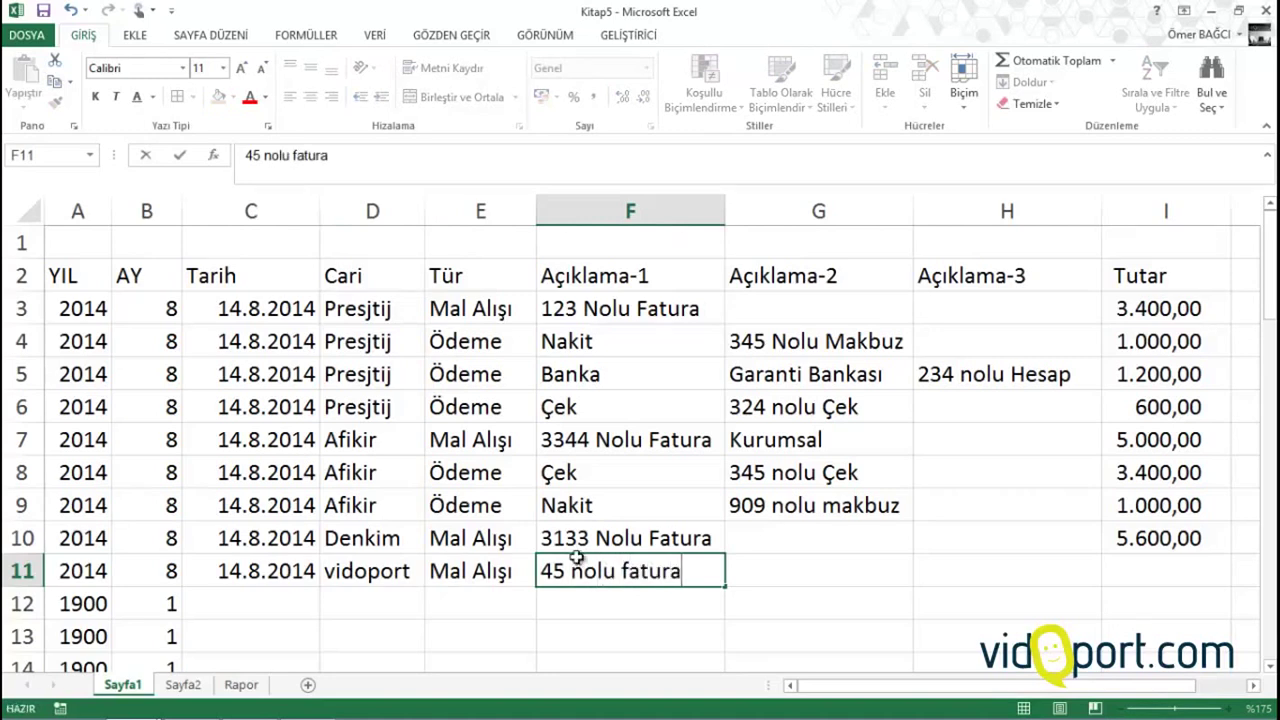
key("Tab")
key("Tab")
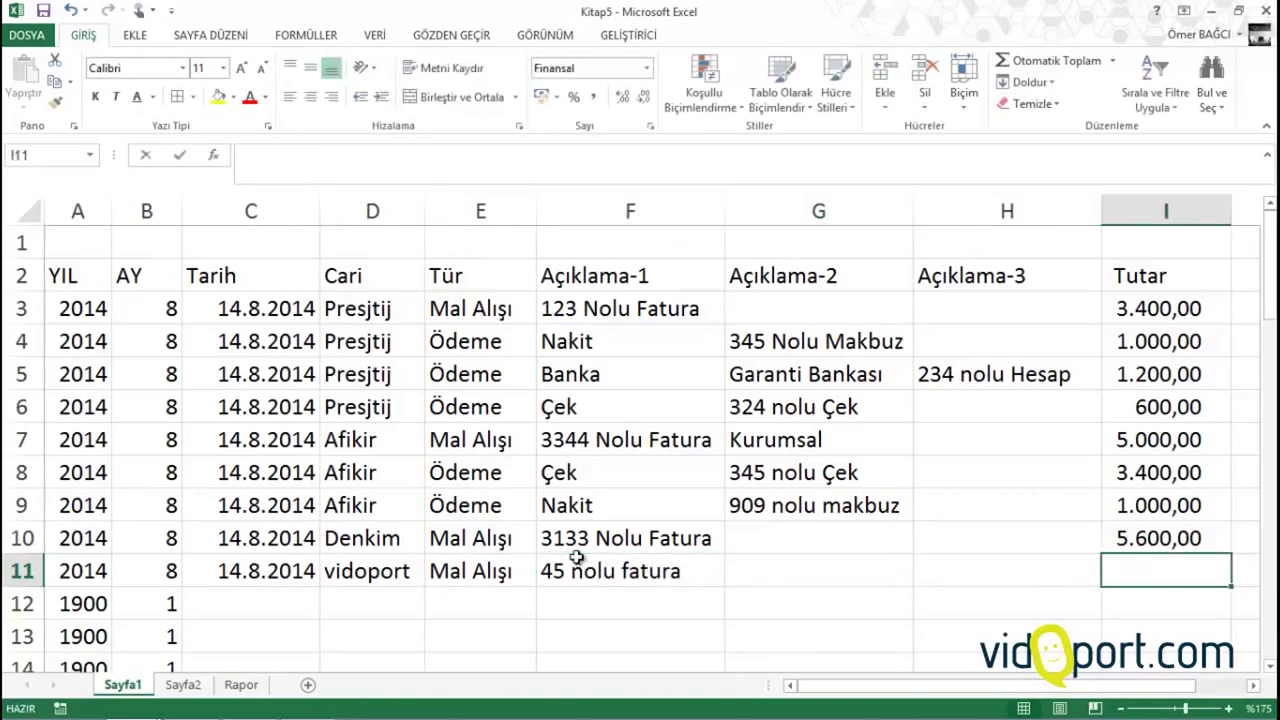
type("3300")
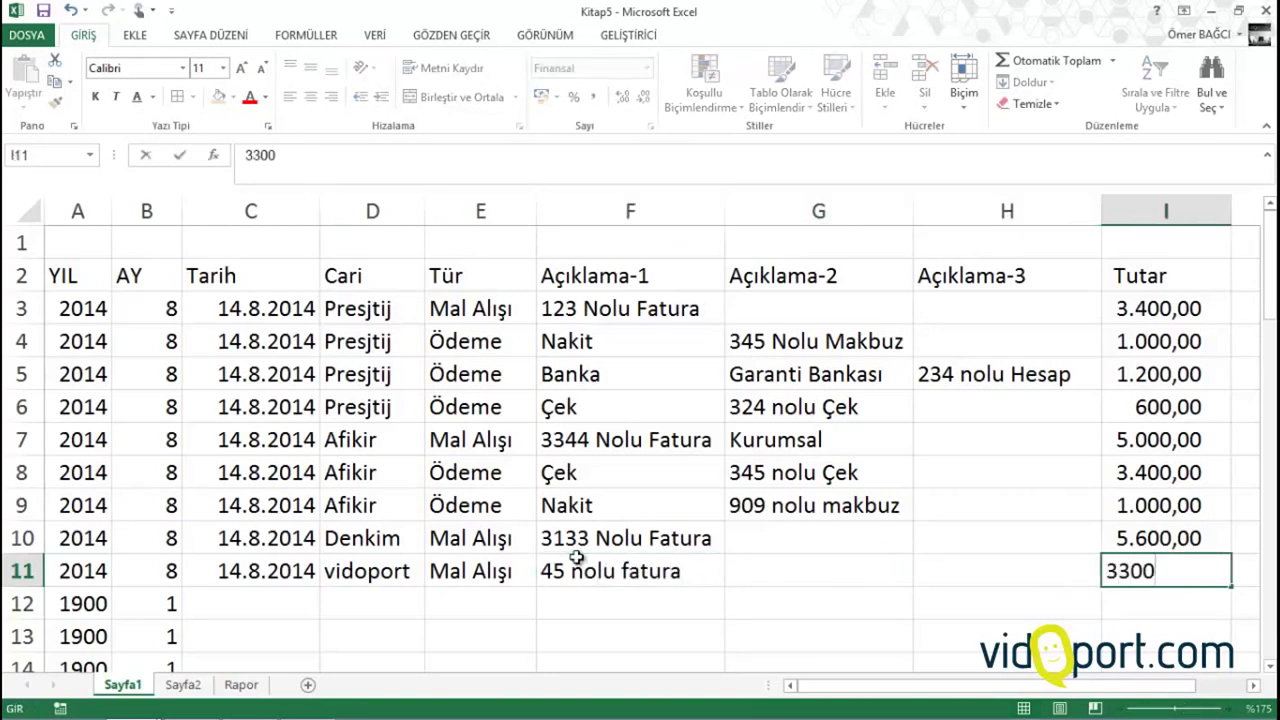
key("Return")
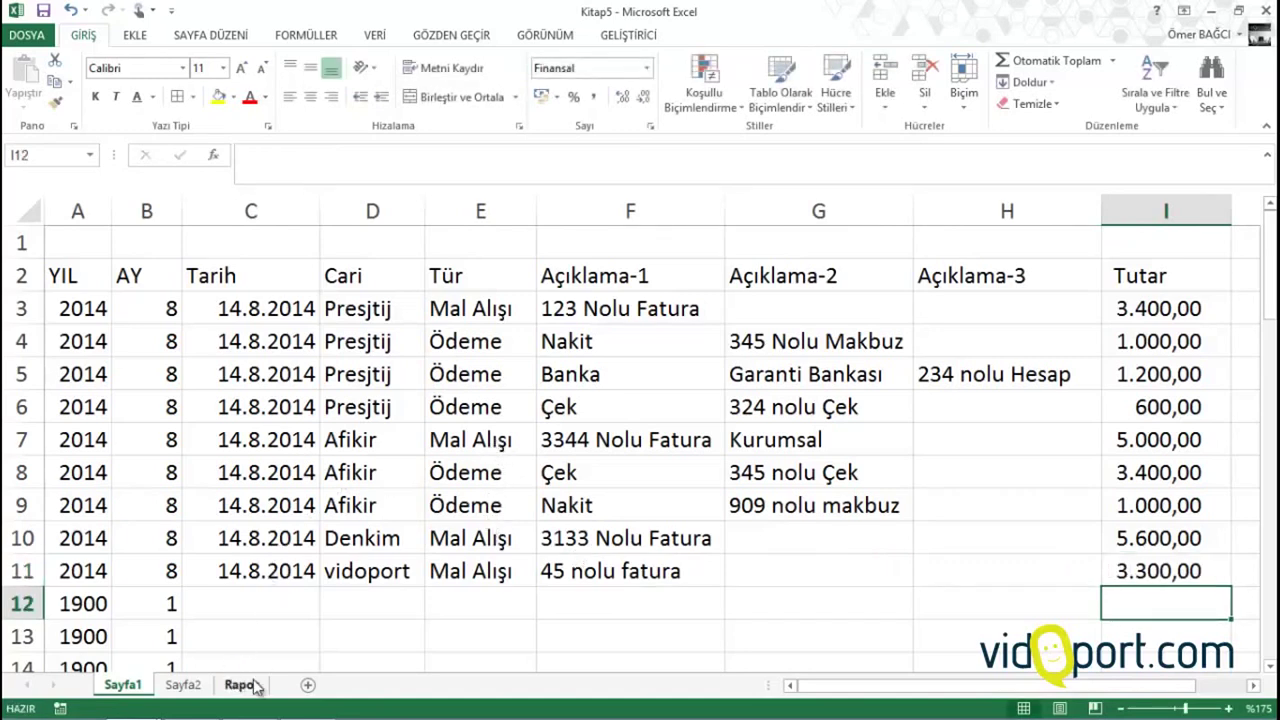
left_click(242, 685)
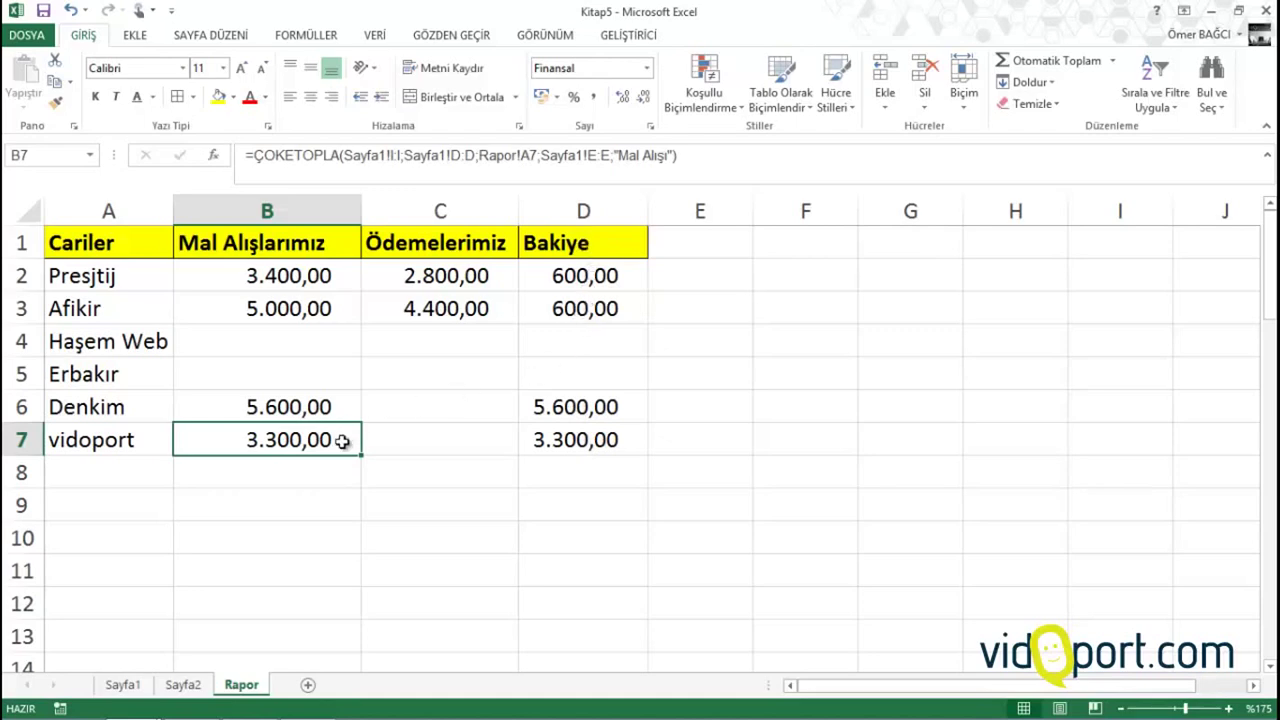
Step: Enter row 12 on Sayfa1: 1.9, vidoport, Ödeme, Çek, 2300
left_click(138, 685)
left_click(239, 605)
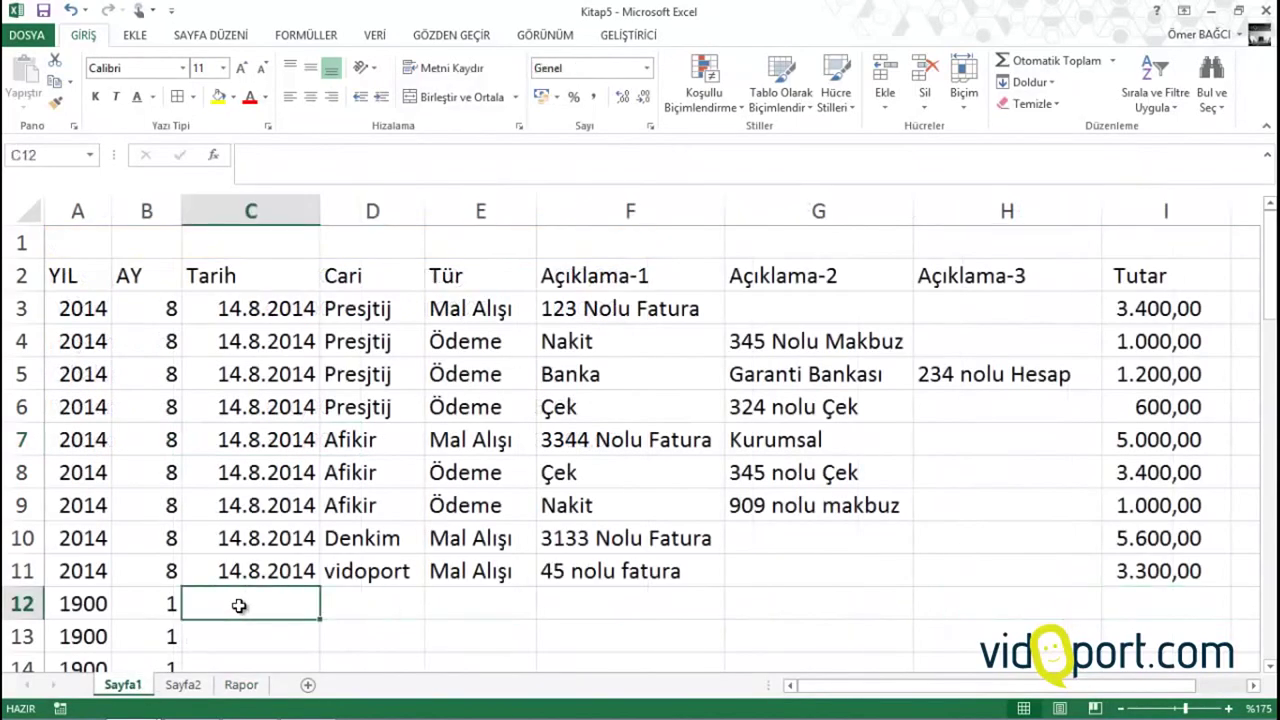
type("1")
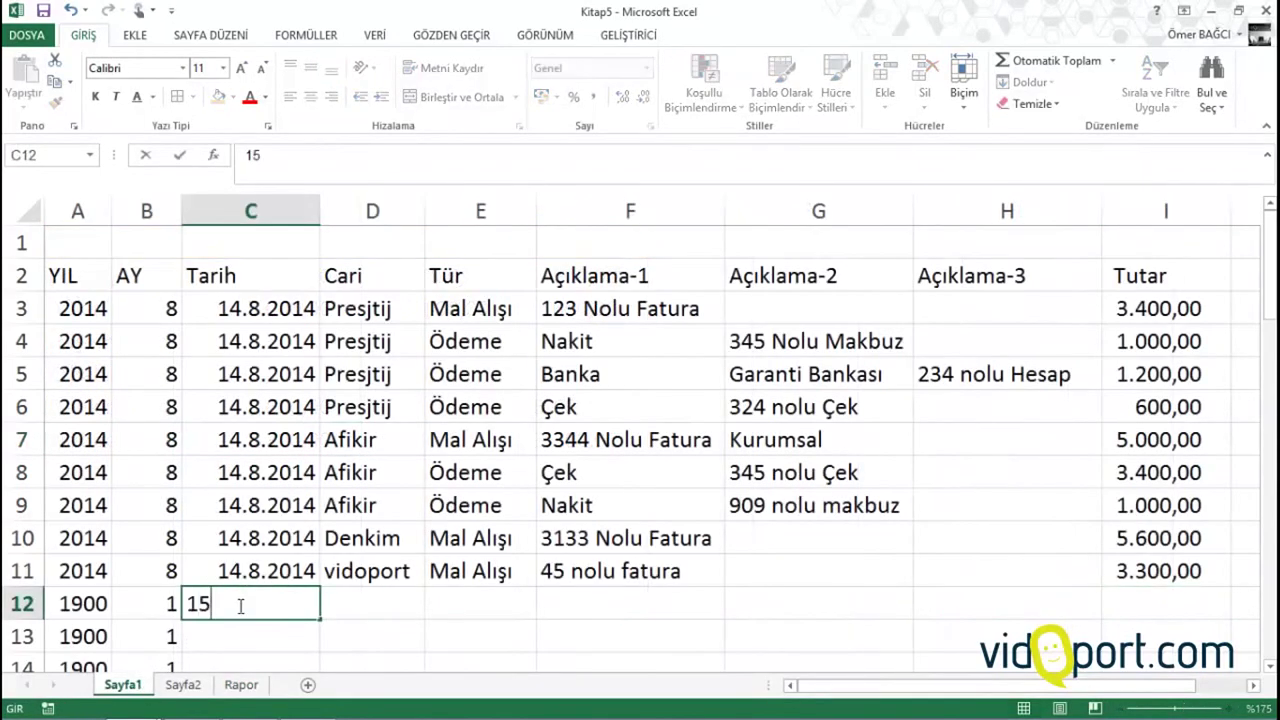
type(".9")
key("Tab")
type("v")
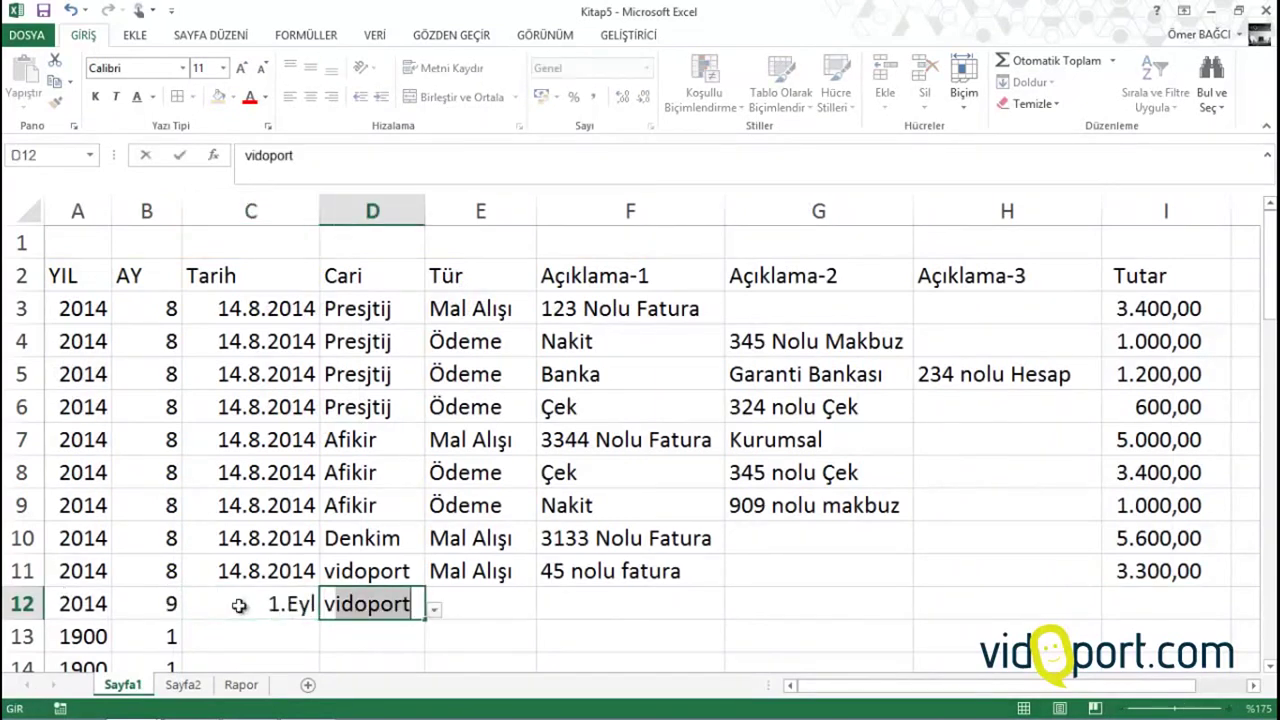
key("Tab")
type("Ö")
key("Tab")
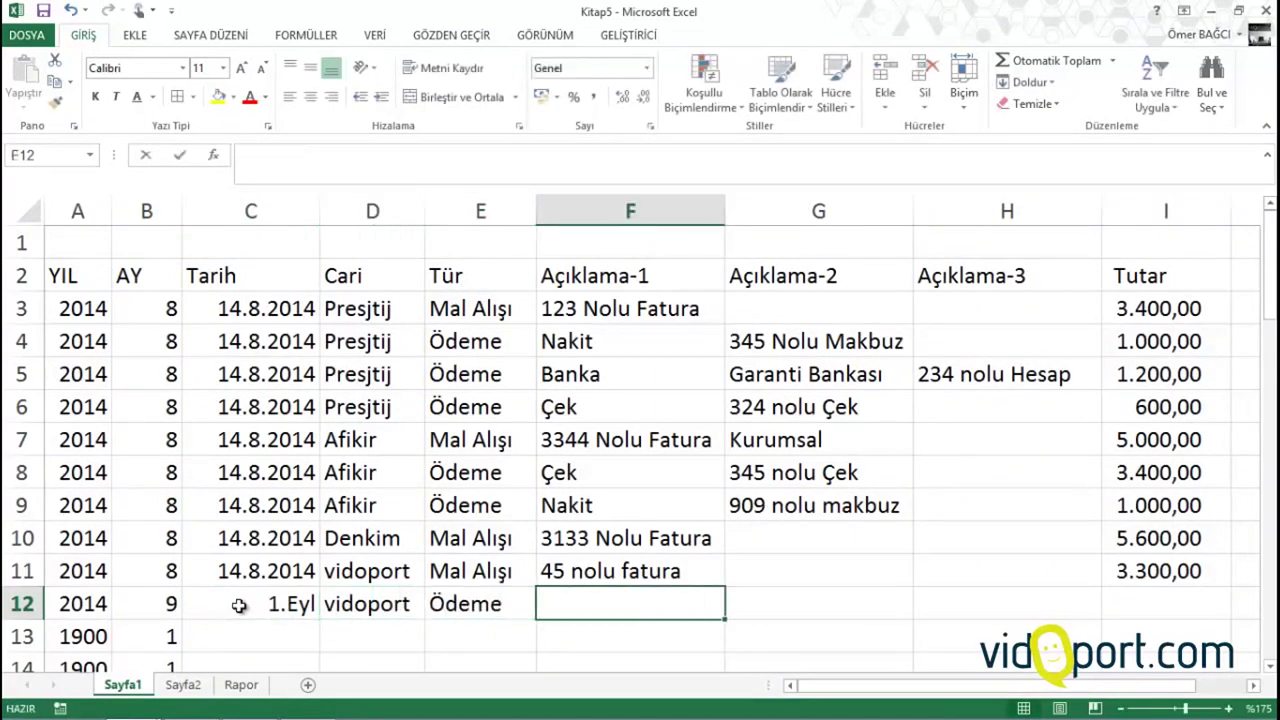
type("çek")
key("Tab")
key("Tab")
key("Tab")
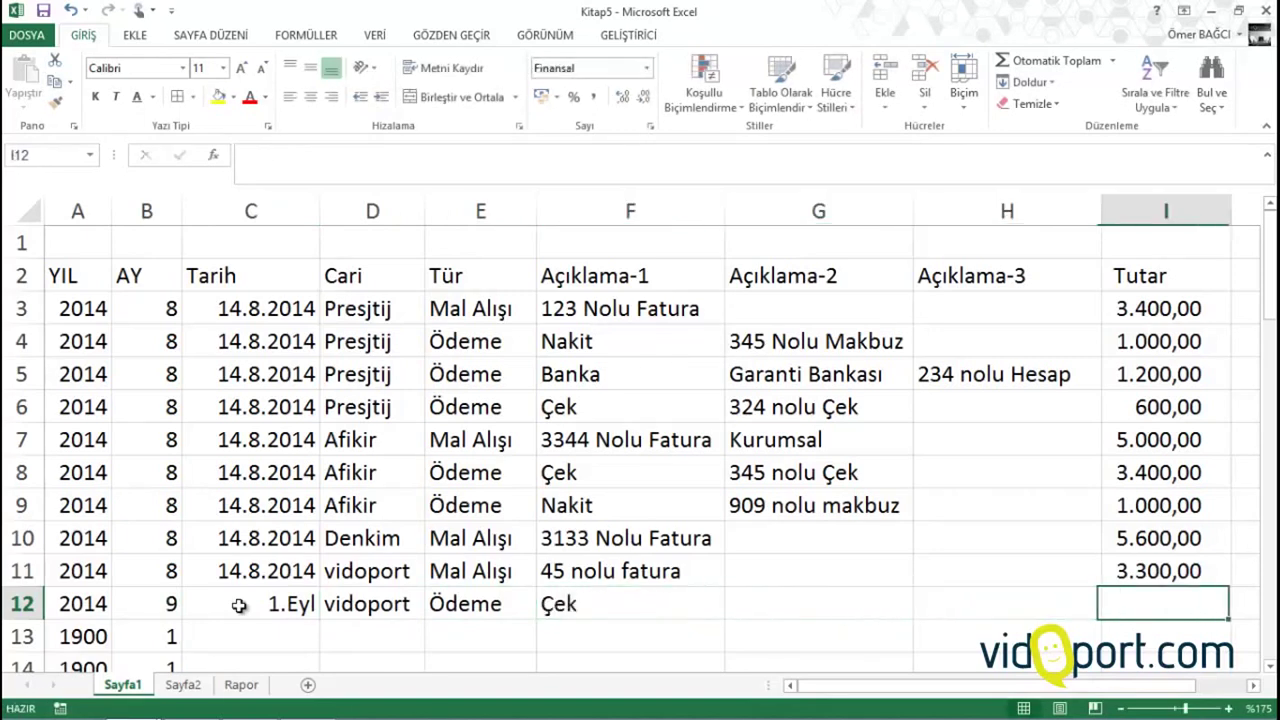
type("2300")
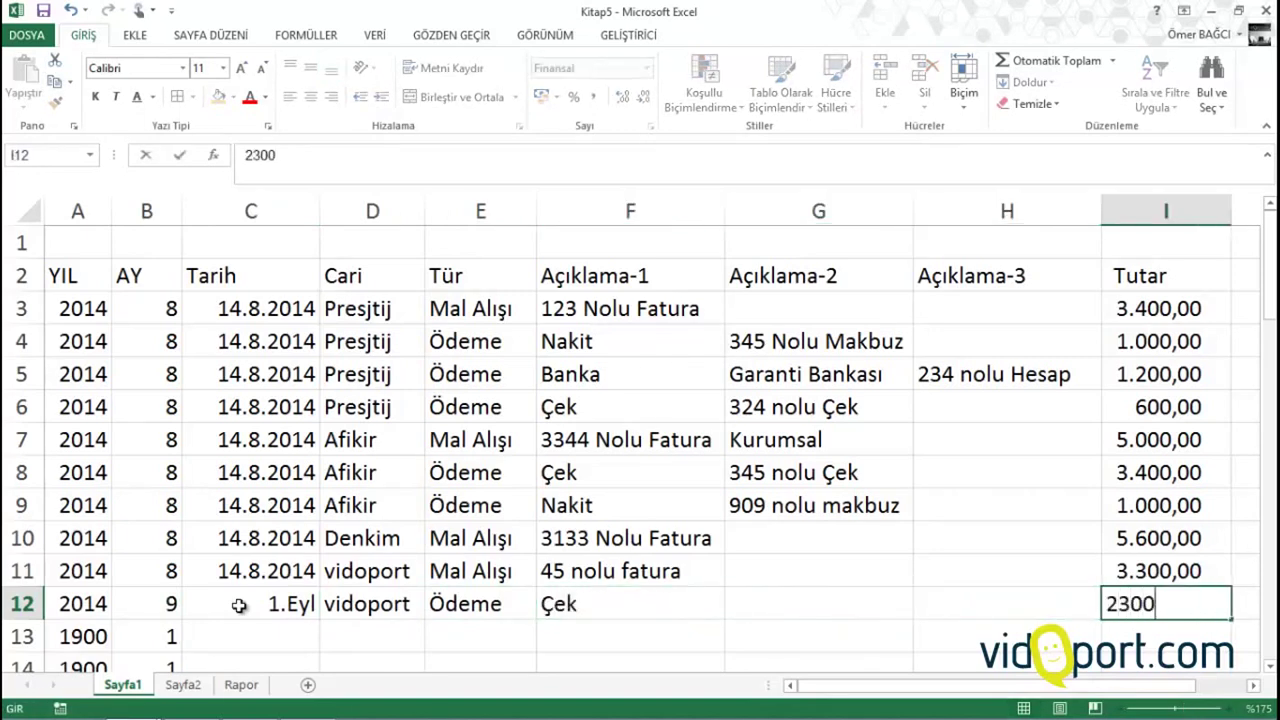
key("Return")
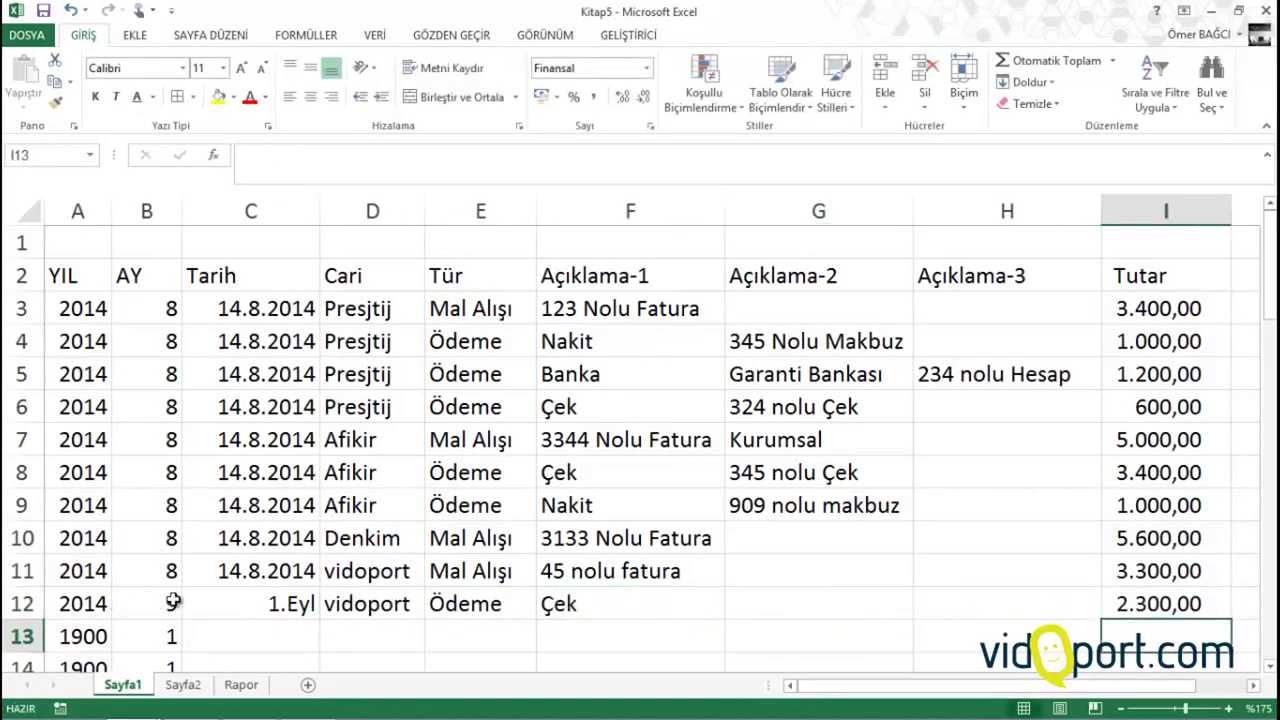
Step: Format the Tarih column C as Kısa Tarih and go back to Rapor
left_click(272, 601)
left_click(300, 212)
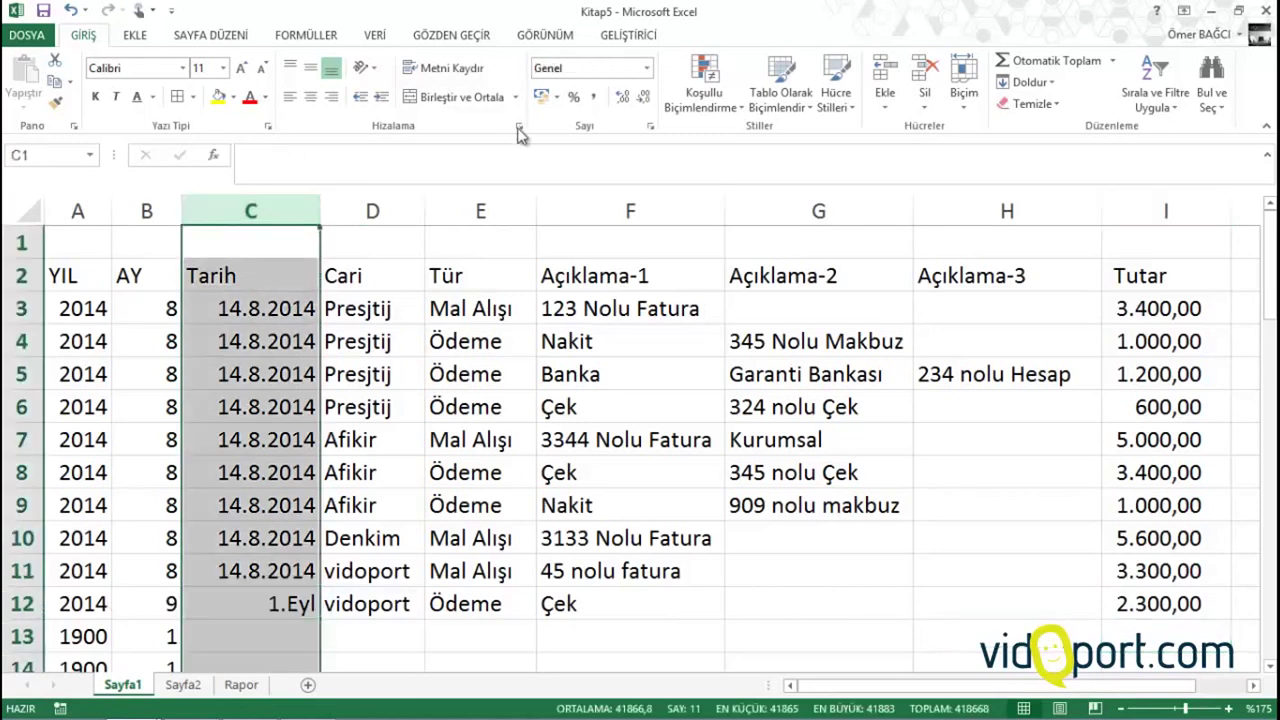
left_click(646, 68)
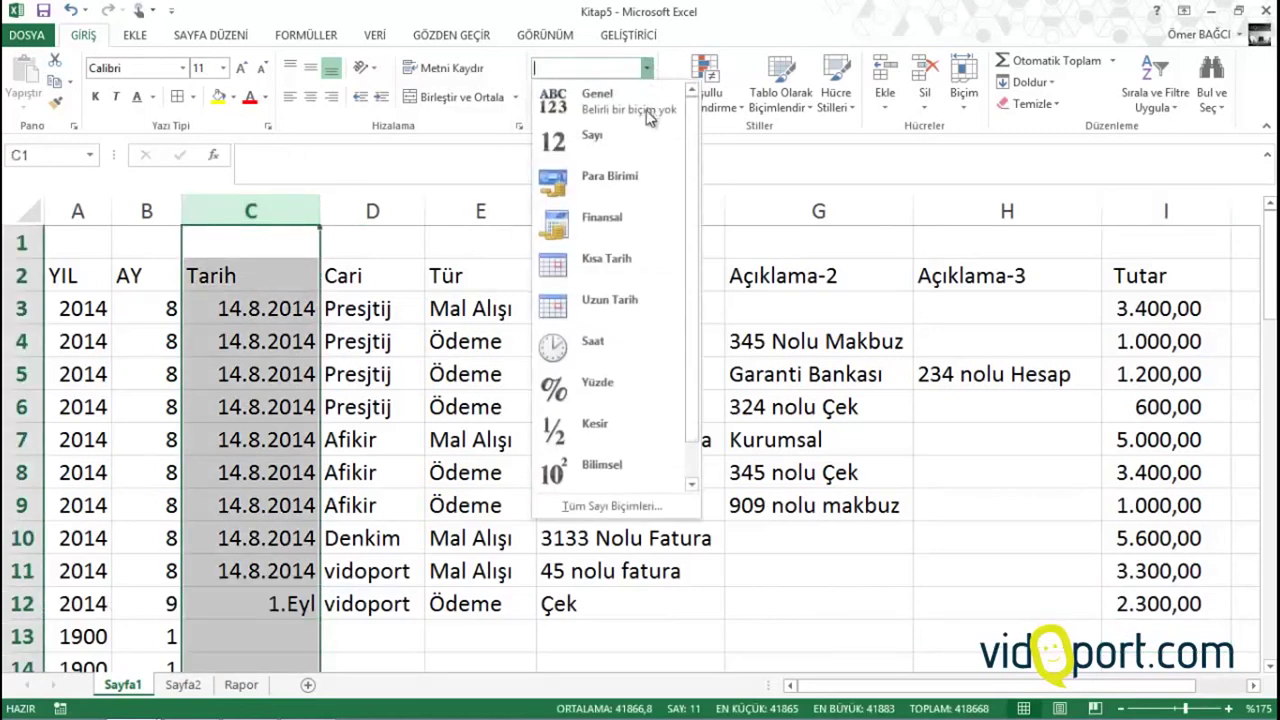
left_click(620, 263)
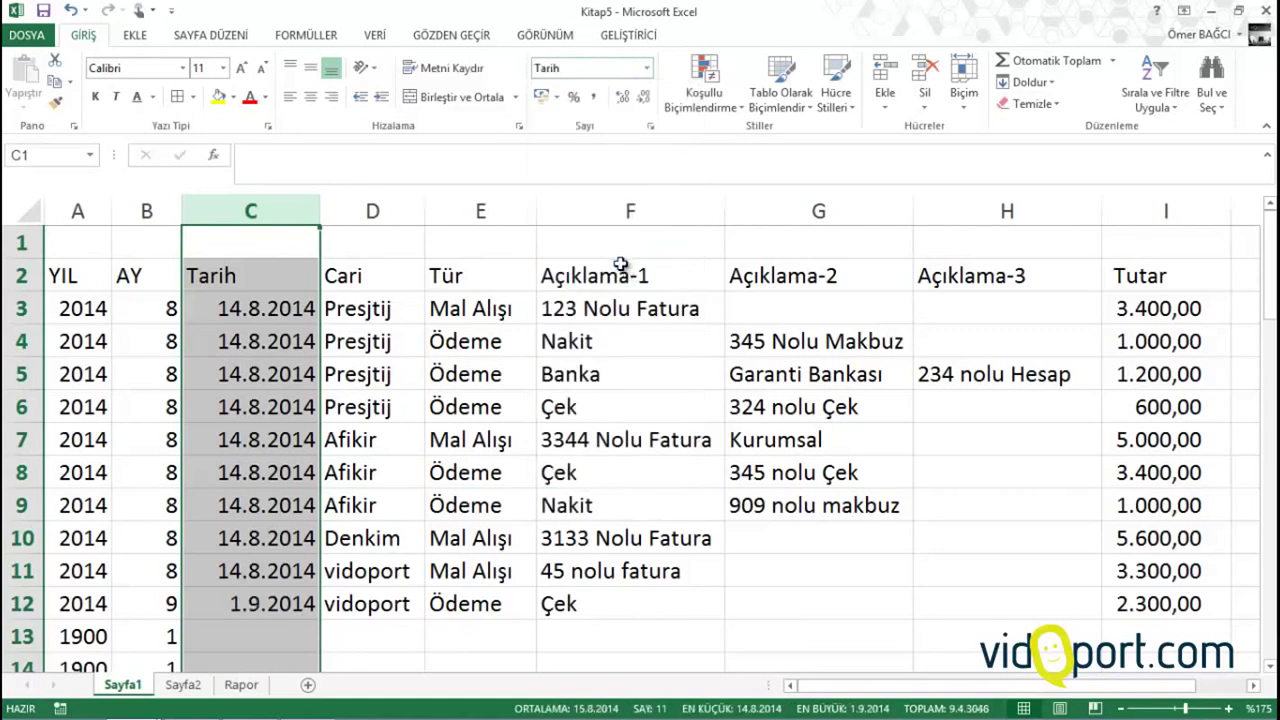
left_click(266, 476)
left_click(241, 685)
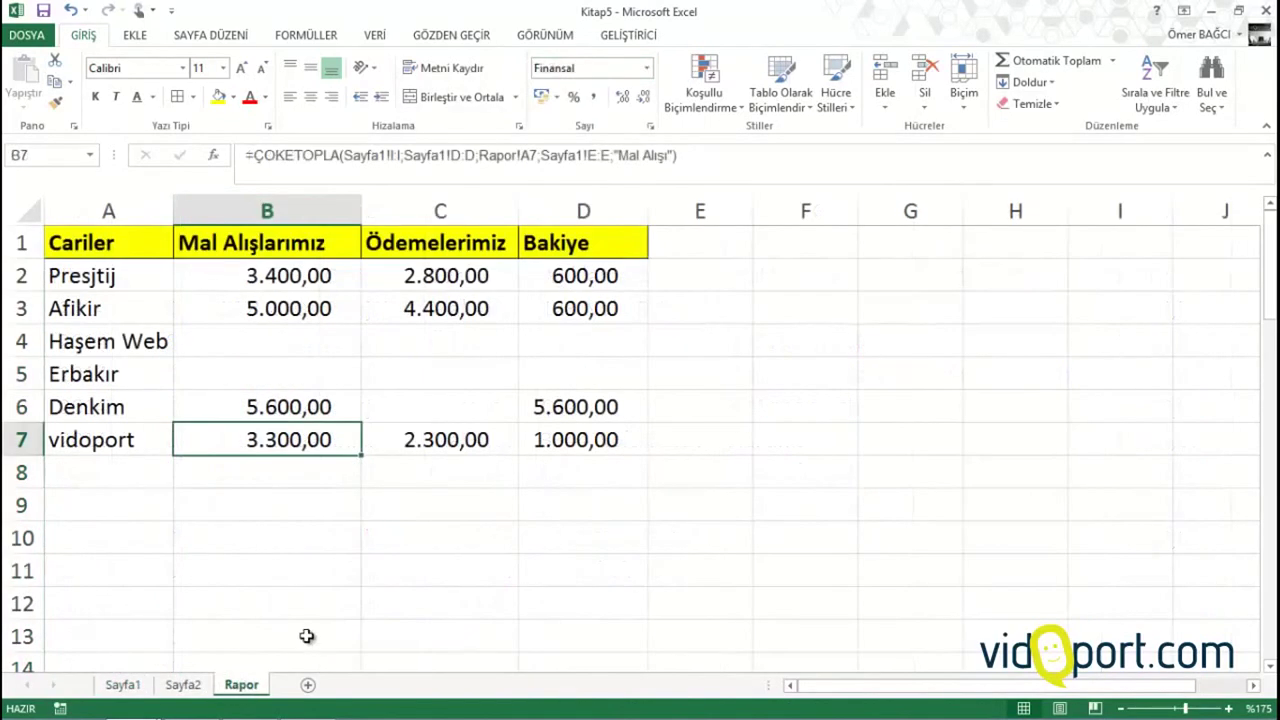
left_click(598, 447)
left_click(591, 489)
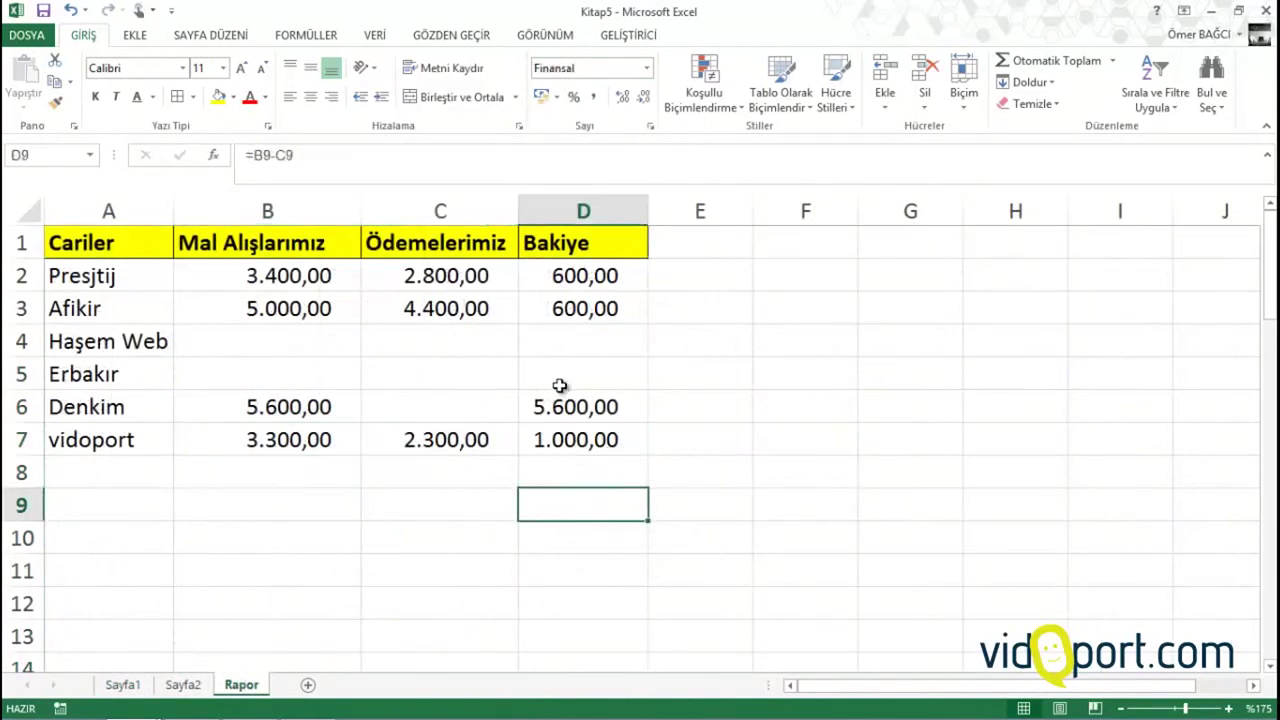
left_click(598, 442)
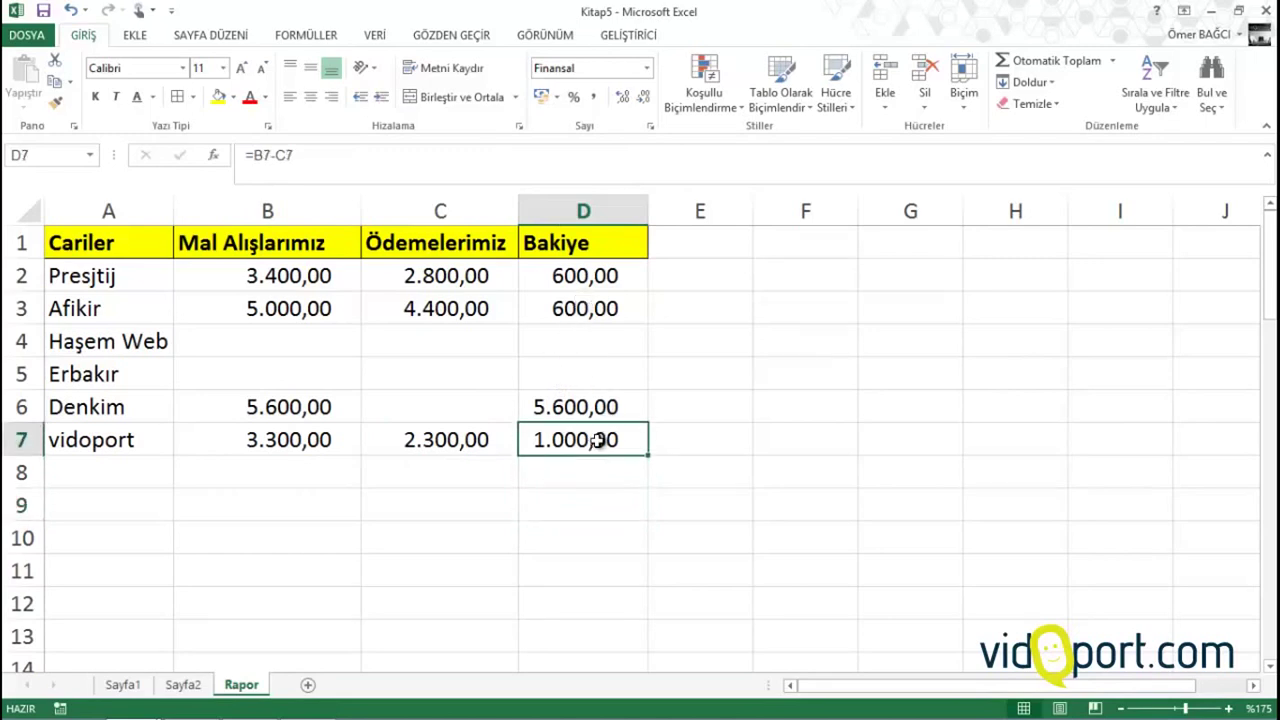
Step: Start a second table at F1 with headers Cariler, Nakit and Çek
left_click(76, 244)
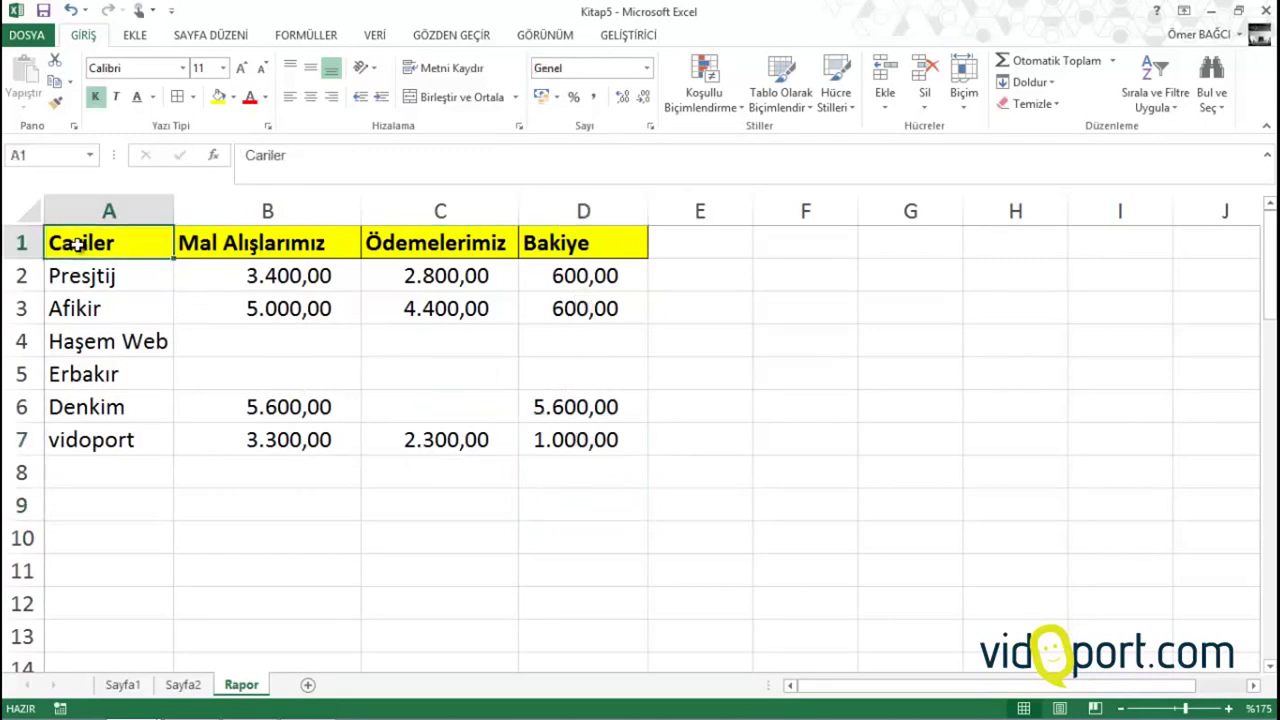
left_click(807, 244)
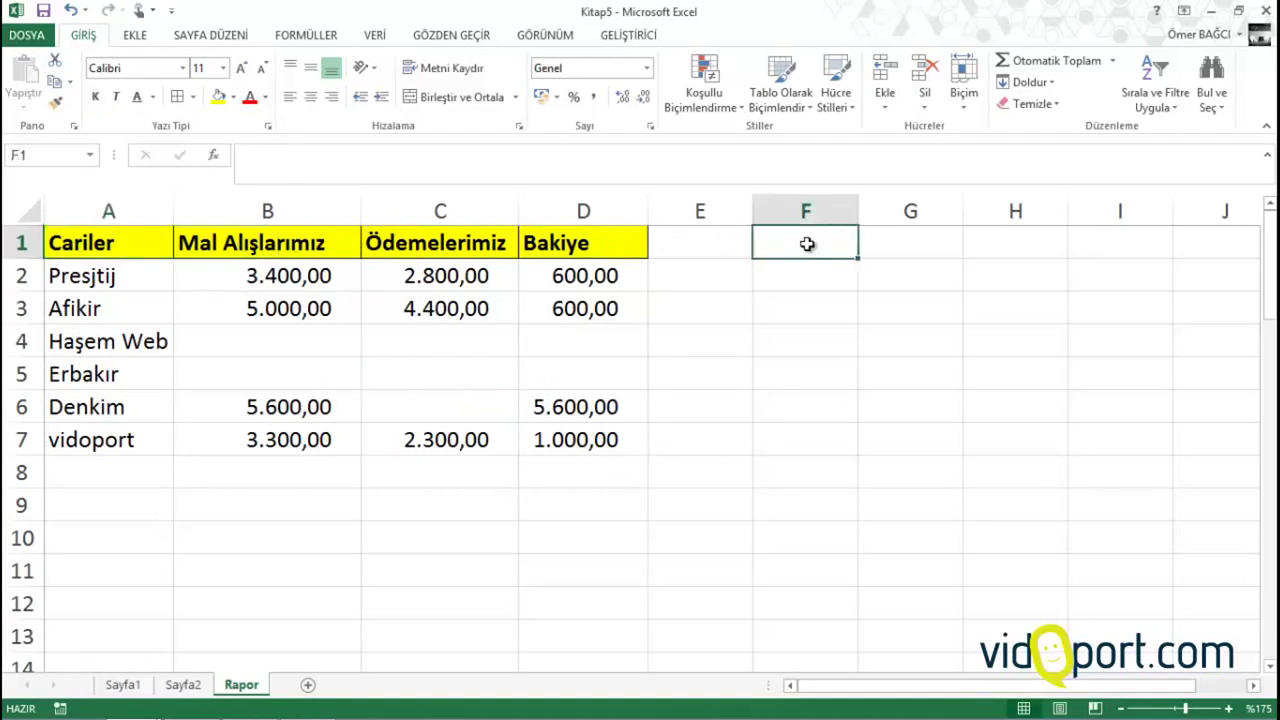
type("C")
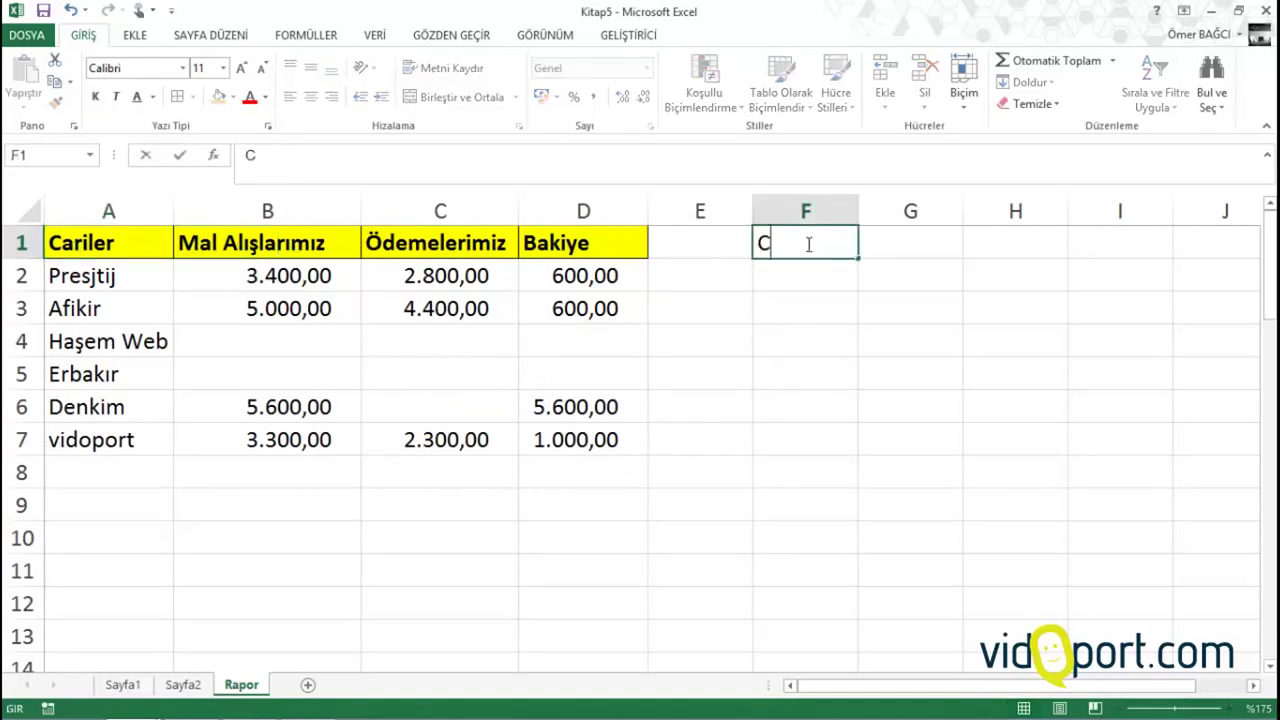
type("ariler")
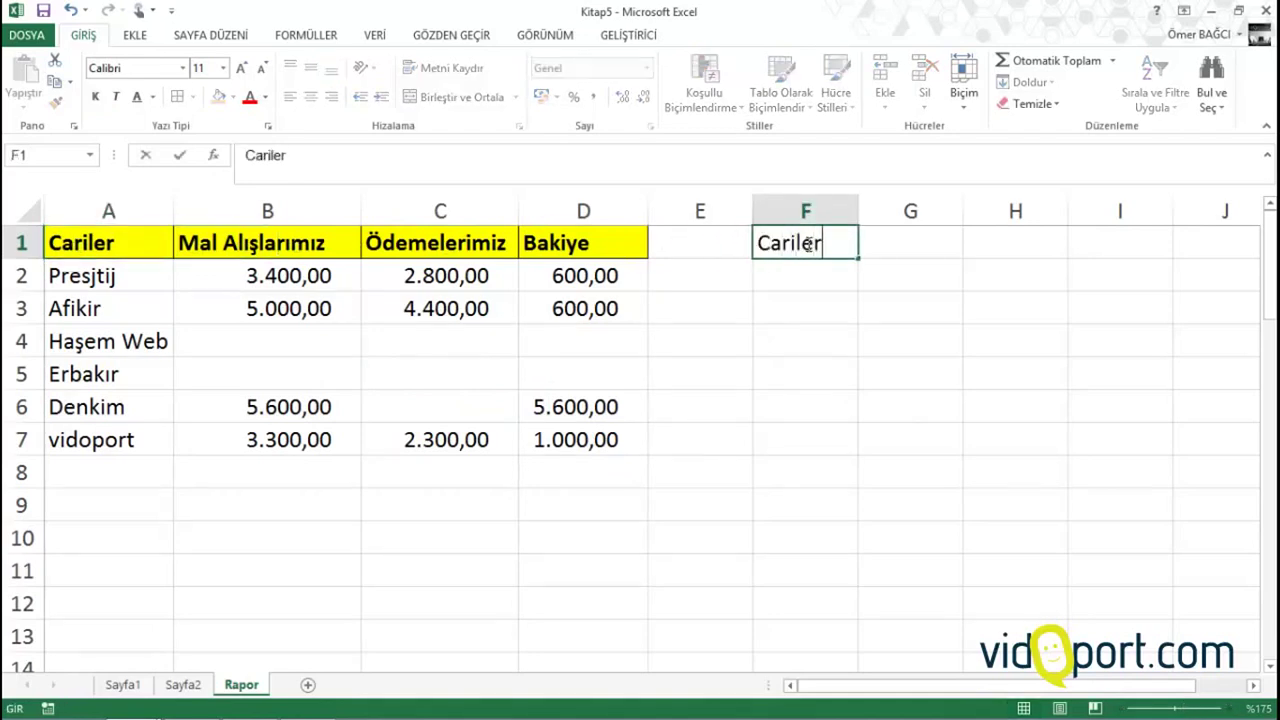
key("Tab")
type("Nakit")
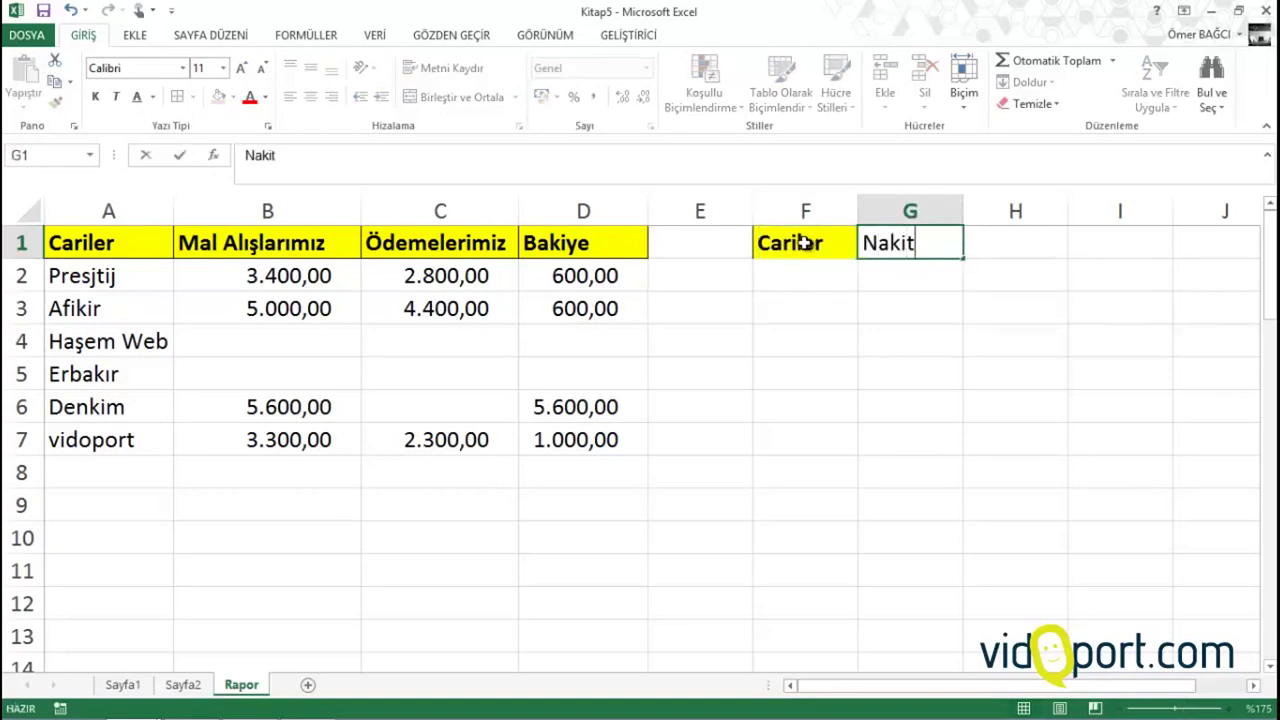
key("Tab")
type("Çe")
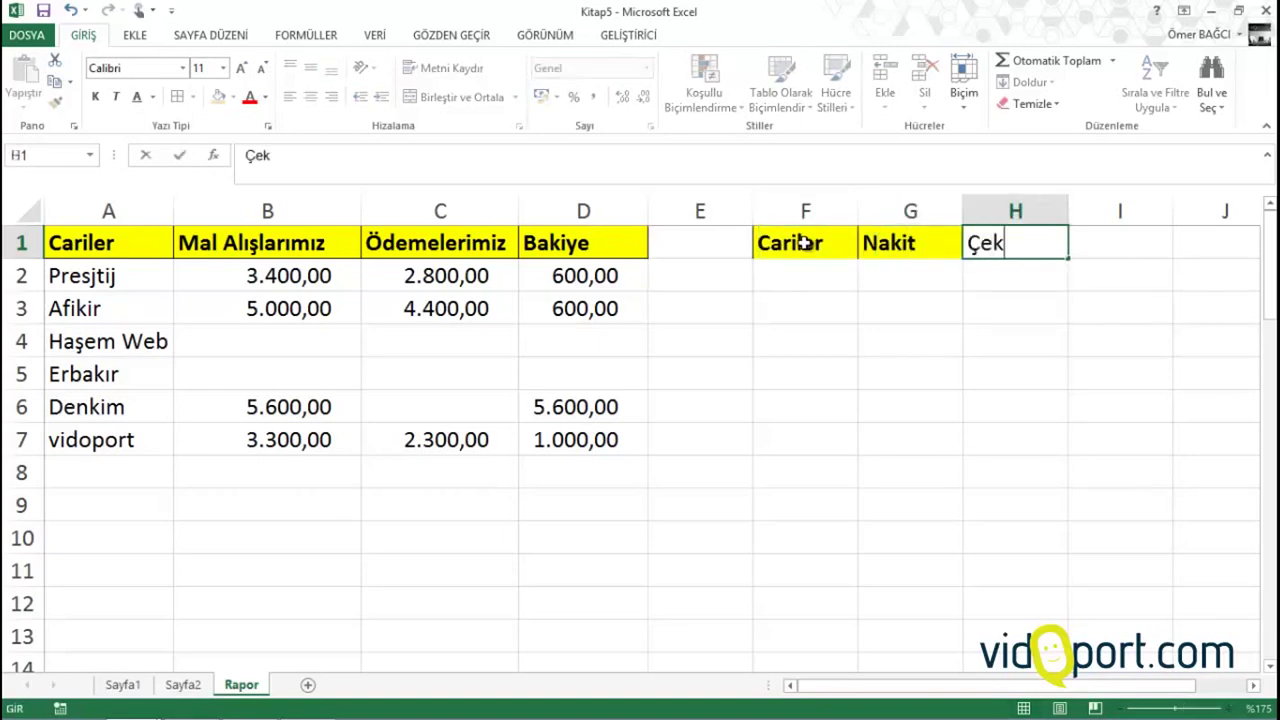
type("k")
key("Tab")
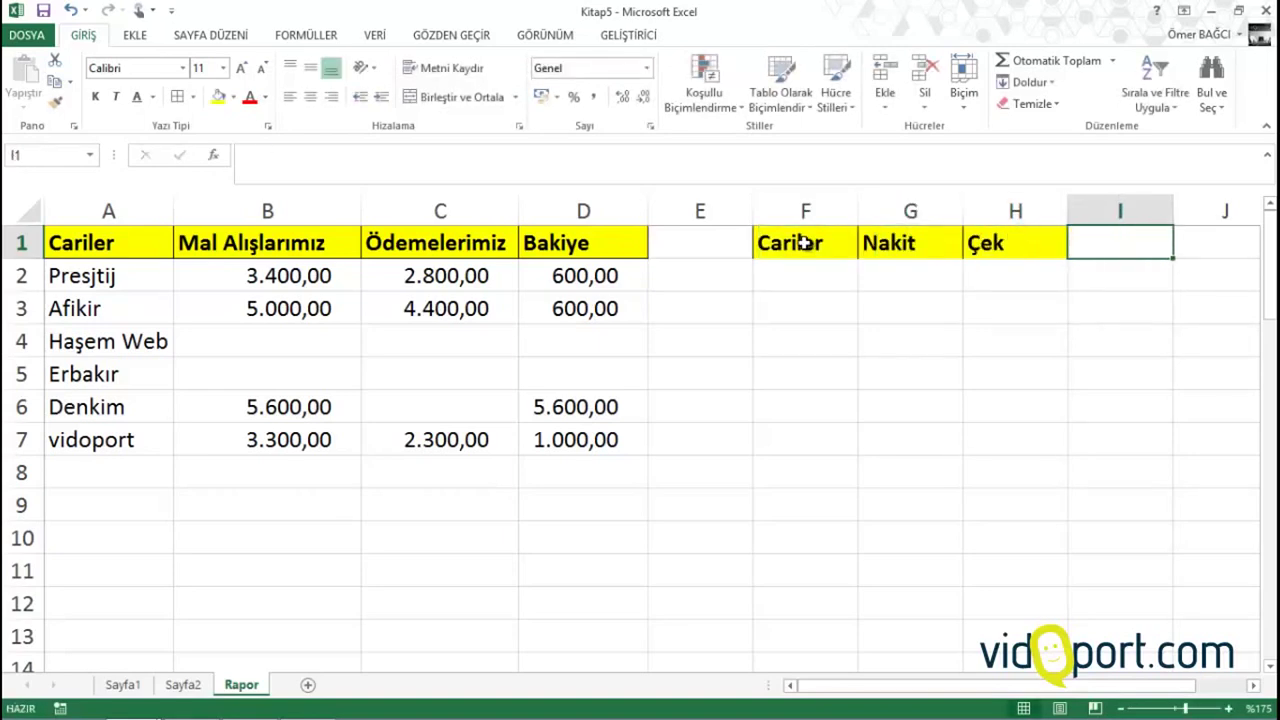
Step: Add Banka and Toplam headers in I1 and J1, and widen the Cariler and Nakit columns
type("Banka")
key("Tab")
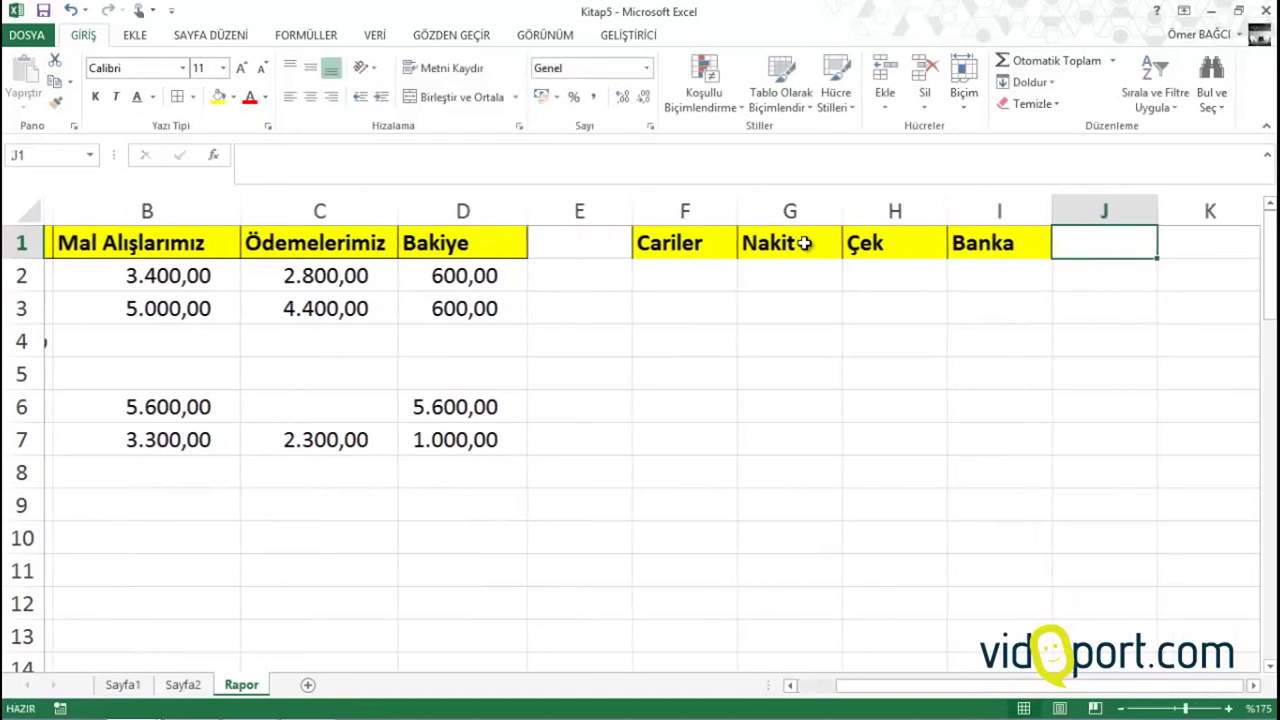
type("Topla")
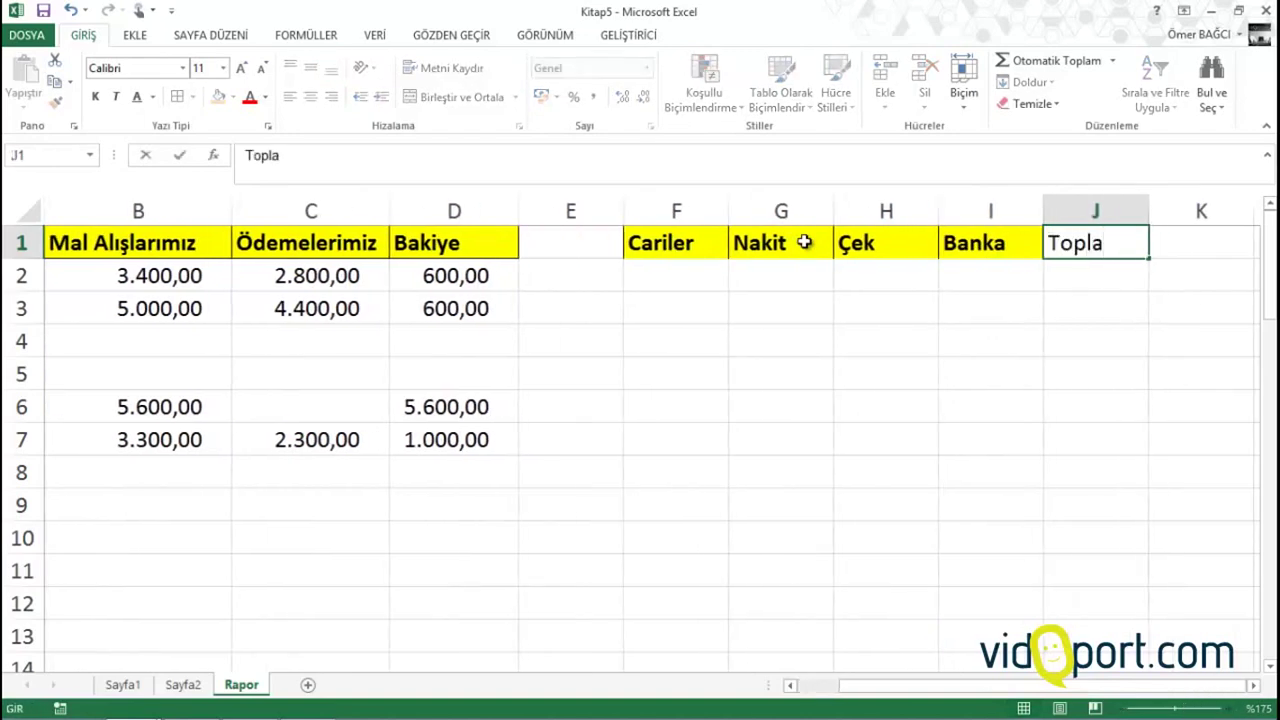
type("m")
key("Return")
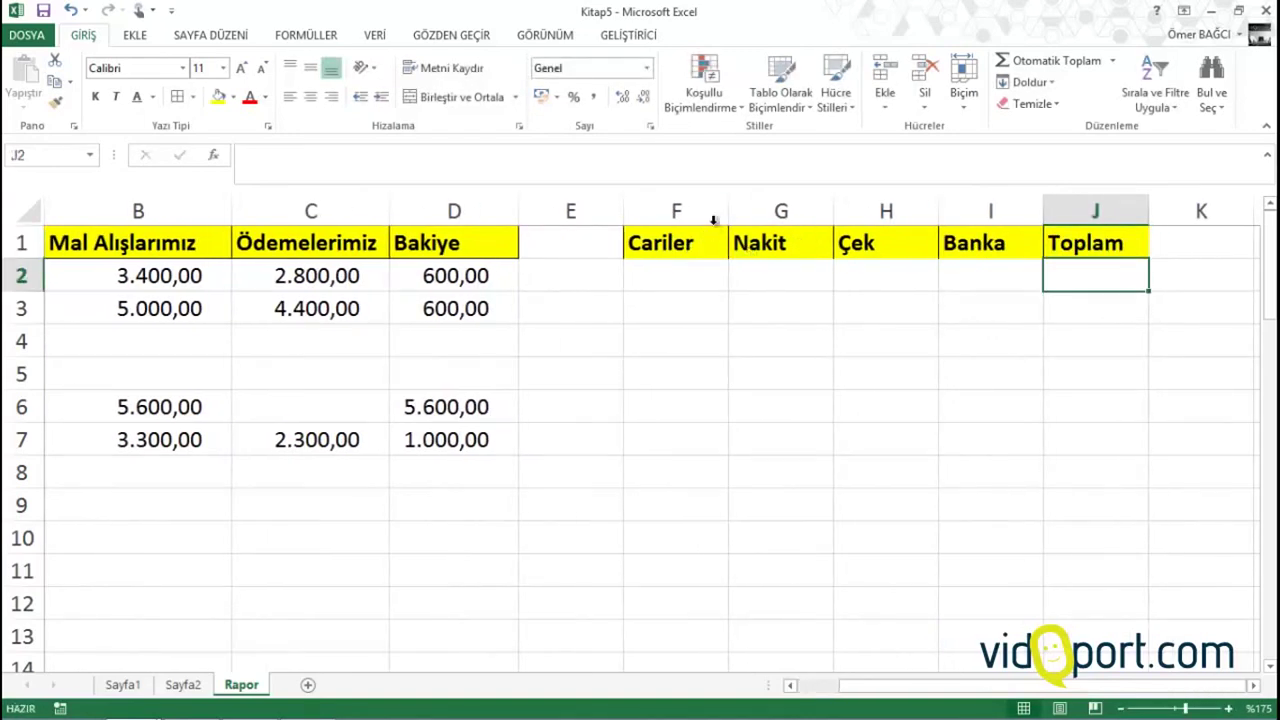
left_click_drag(728, 211, 740, 205)
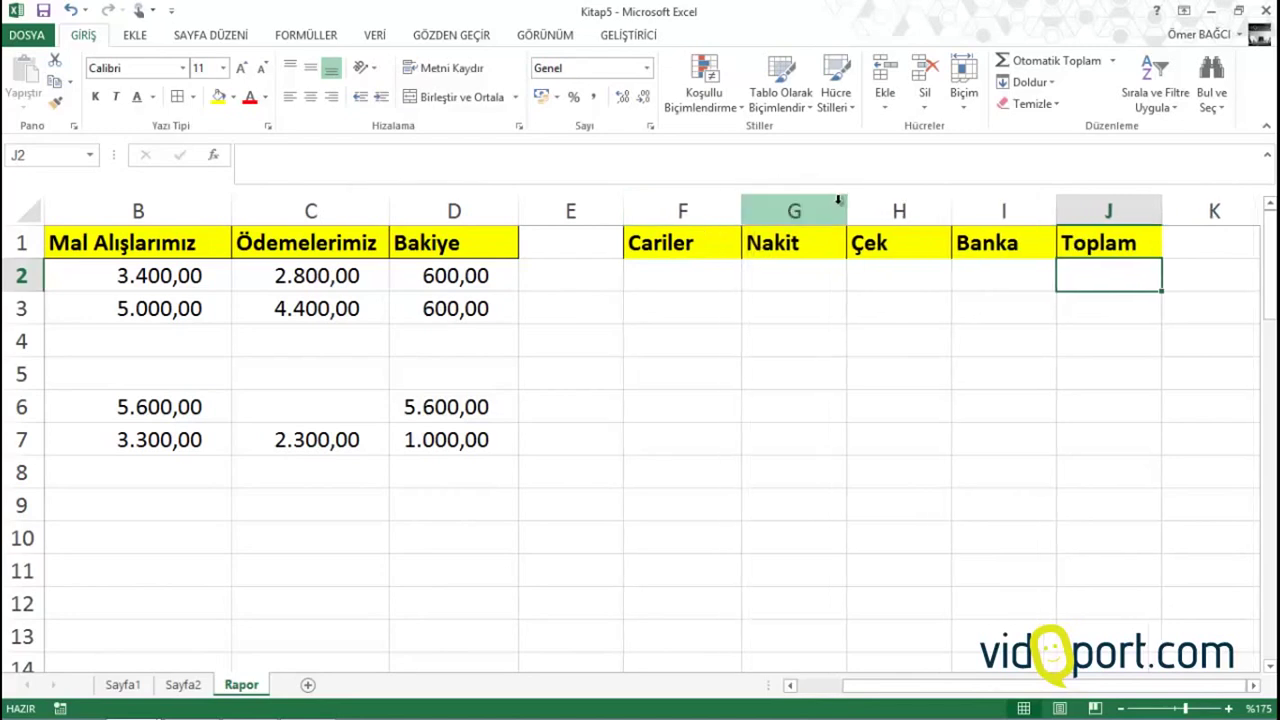
left_click_drag(846, 204, 855, 205)
Step: Copy the cari names A3:A53 from Sayfa2
left_click(689, 274)
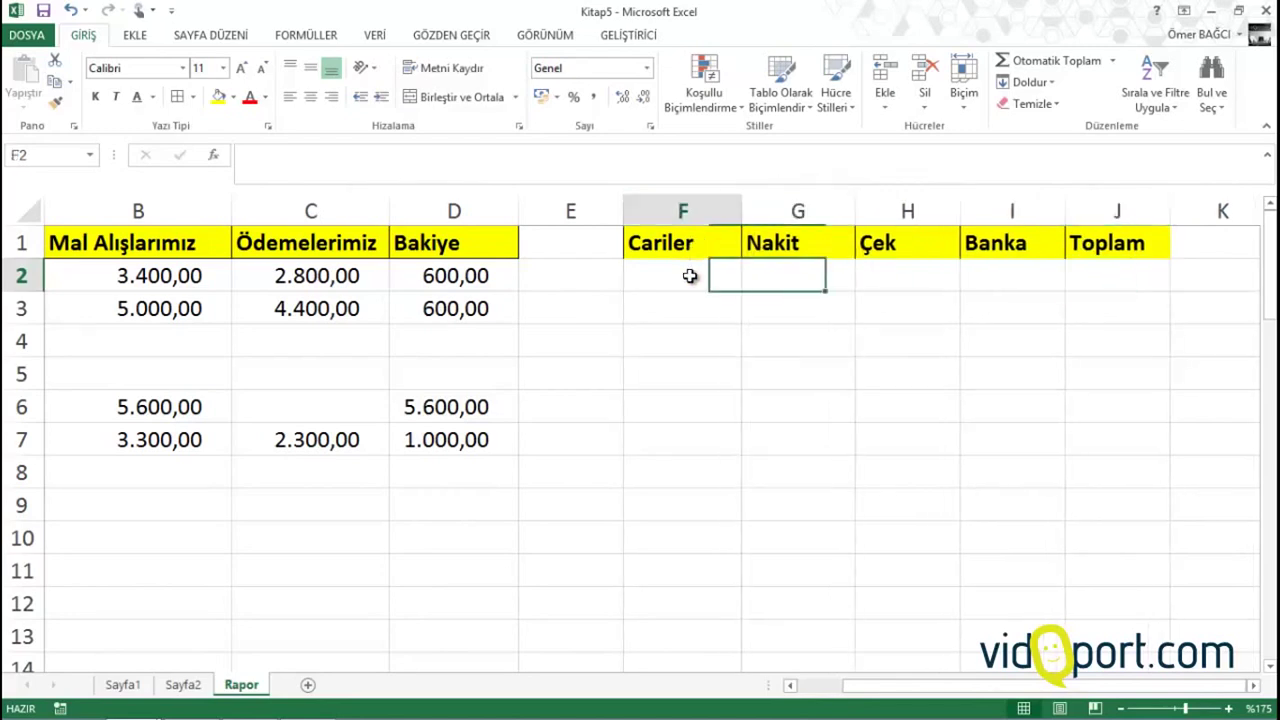
left_click(183, 684)
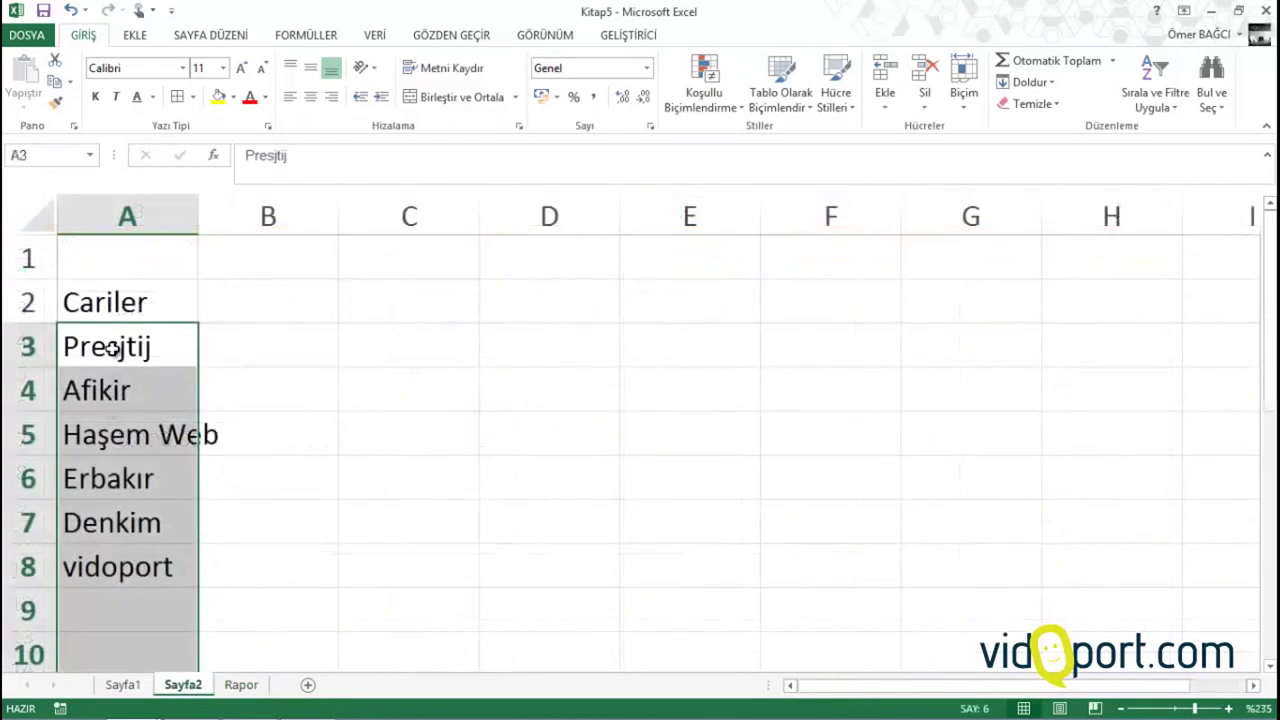
left_click_drag(108, 350, 151, 266)
right_click(151, 266)
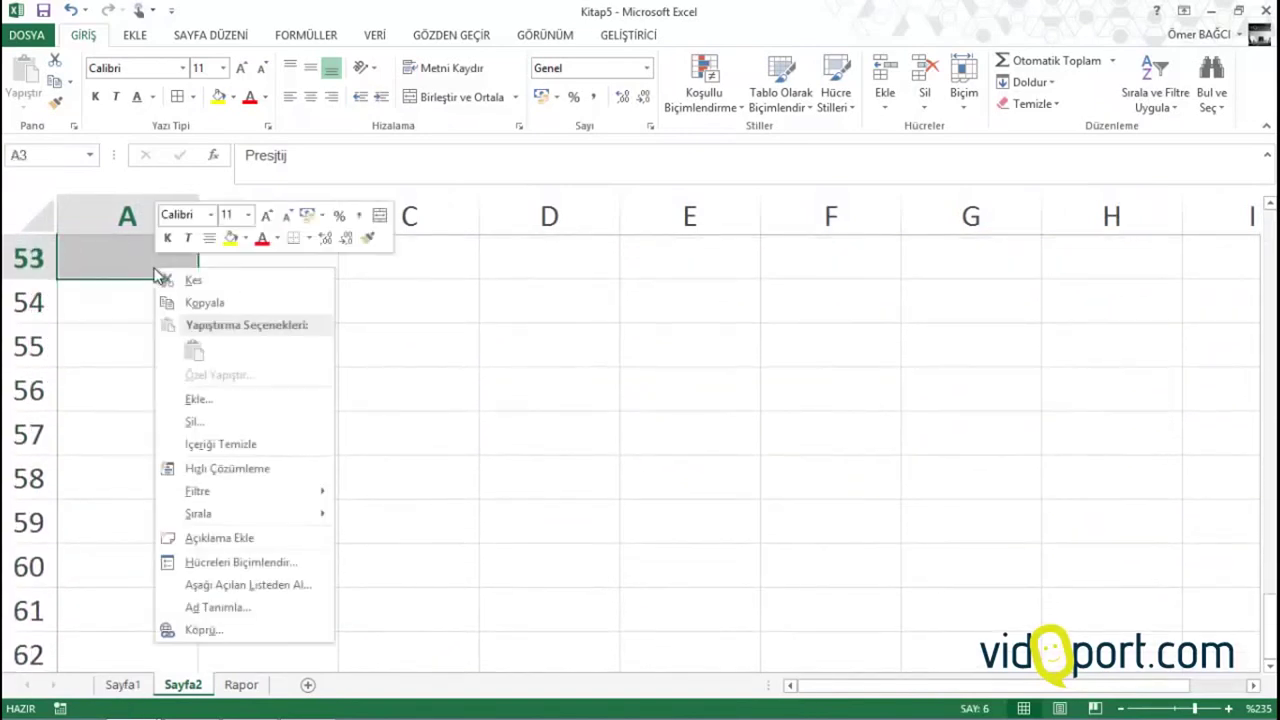
left_click(207, 303)
scroll(211, 383, "up", 16)
scroll(211, 383, "up", 1)
Step: Paste the names into Rapor F2 as links (Bağ Yapıştır) and widen column F
left_click(245, 684)
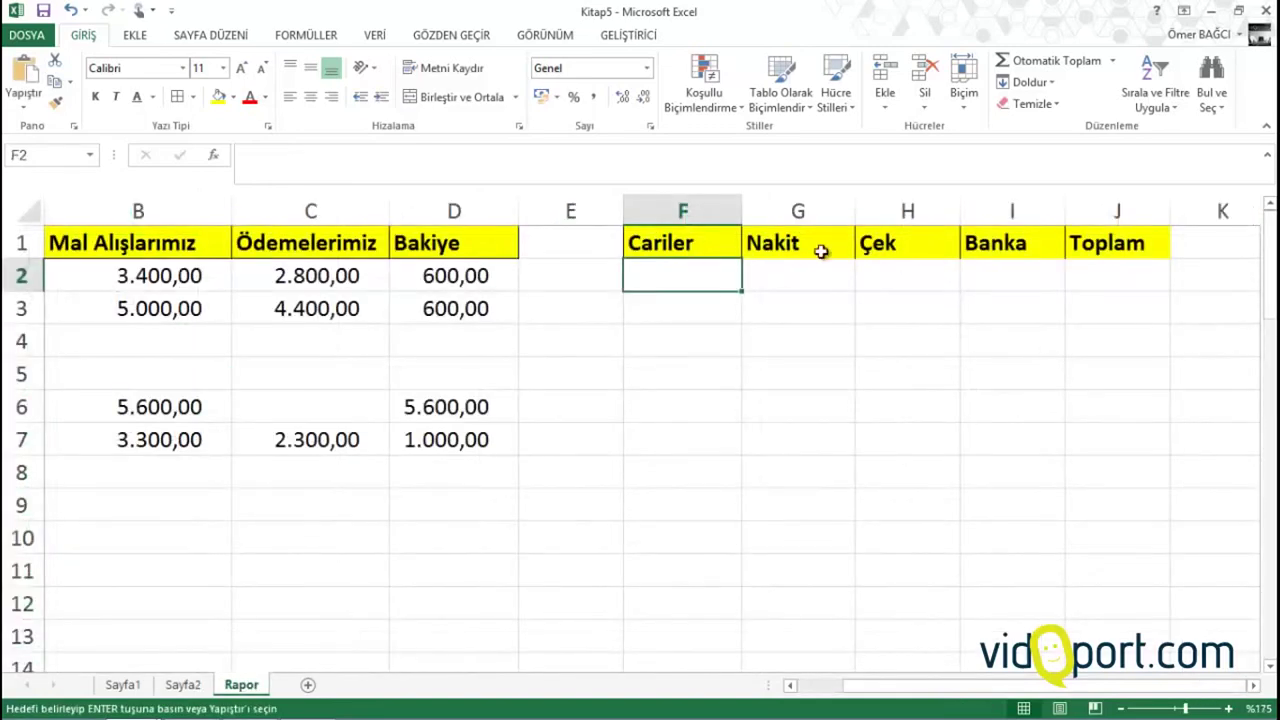
right_click(692, 268)
left_click(745, 372)
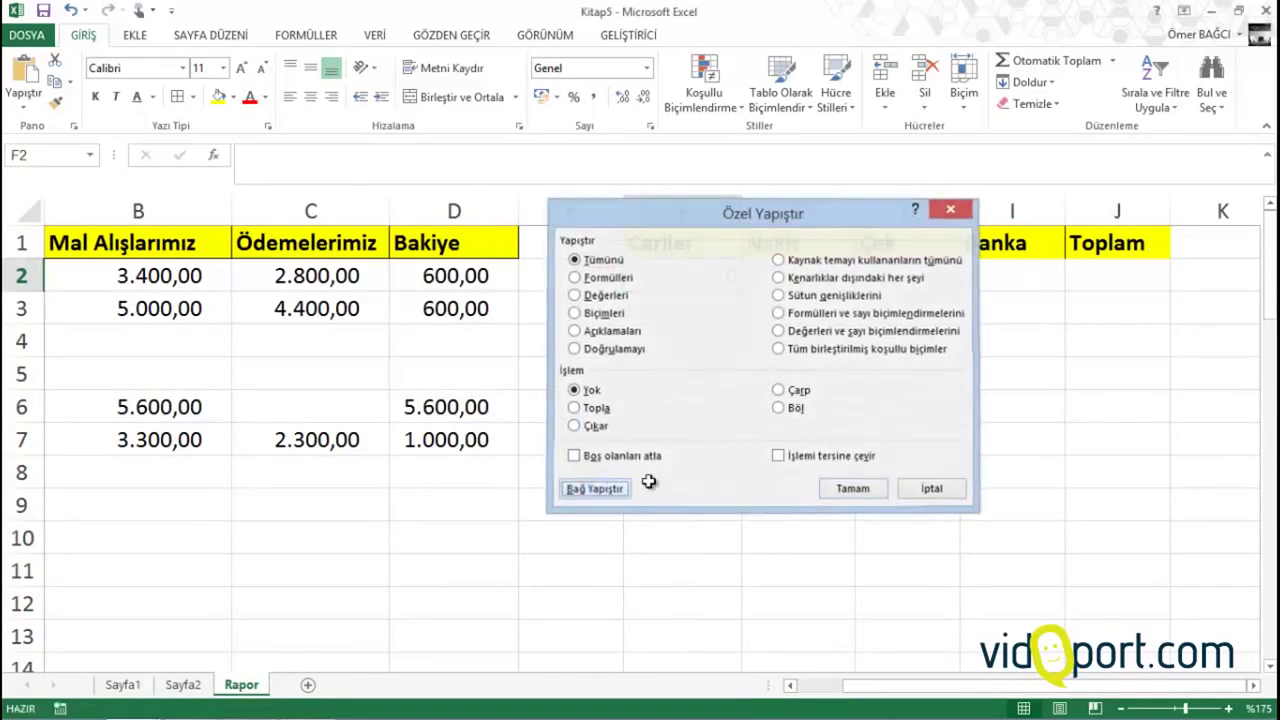
left_click(594, 489)
left_click(701, 531)
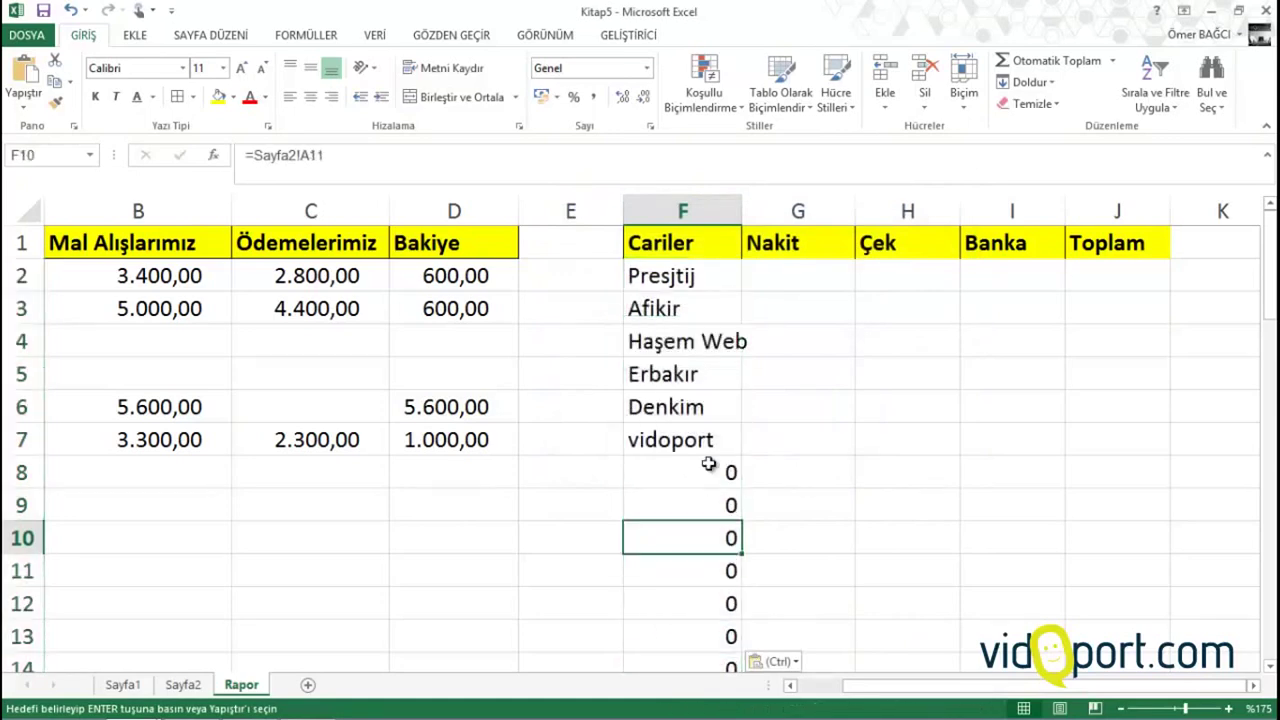
left_click_drag(738, 205, 759, 208)
left_click(793, 281)
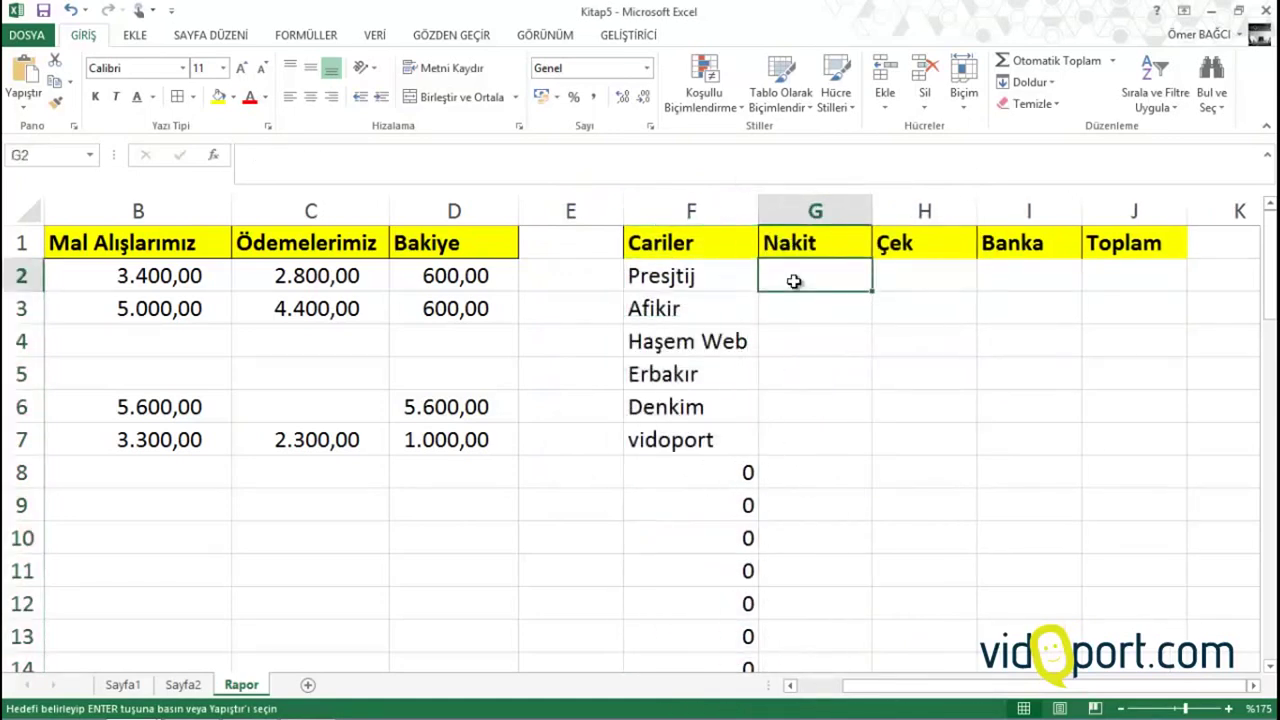
Step: Start a ÇOKETOPLA in G2 summing Sayfa1!I:I where Sayfa1!D:D matches Rapor!F2
type("=")
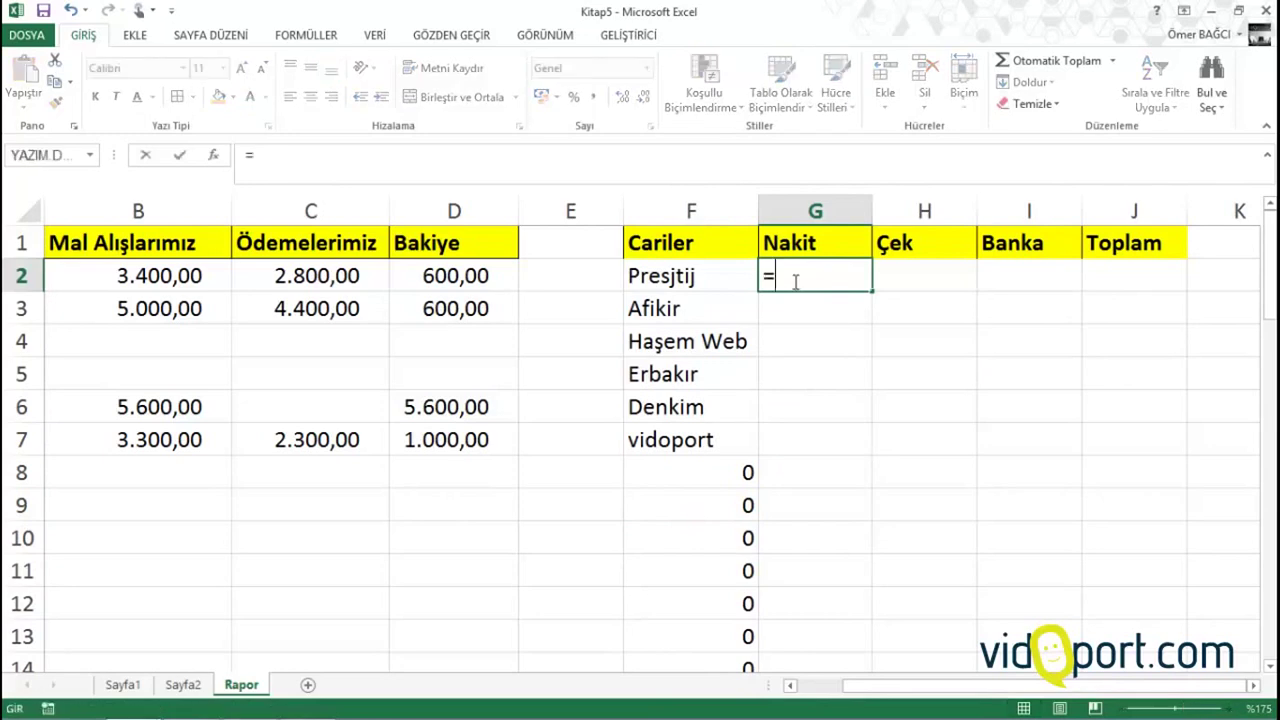
type("e")
type("çok")
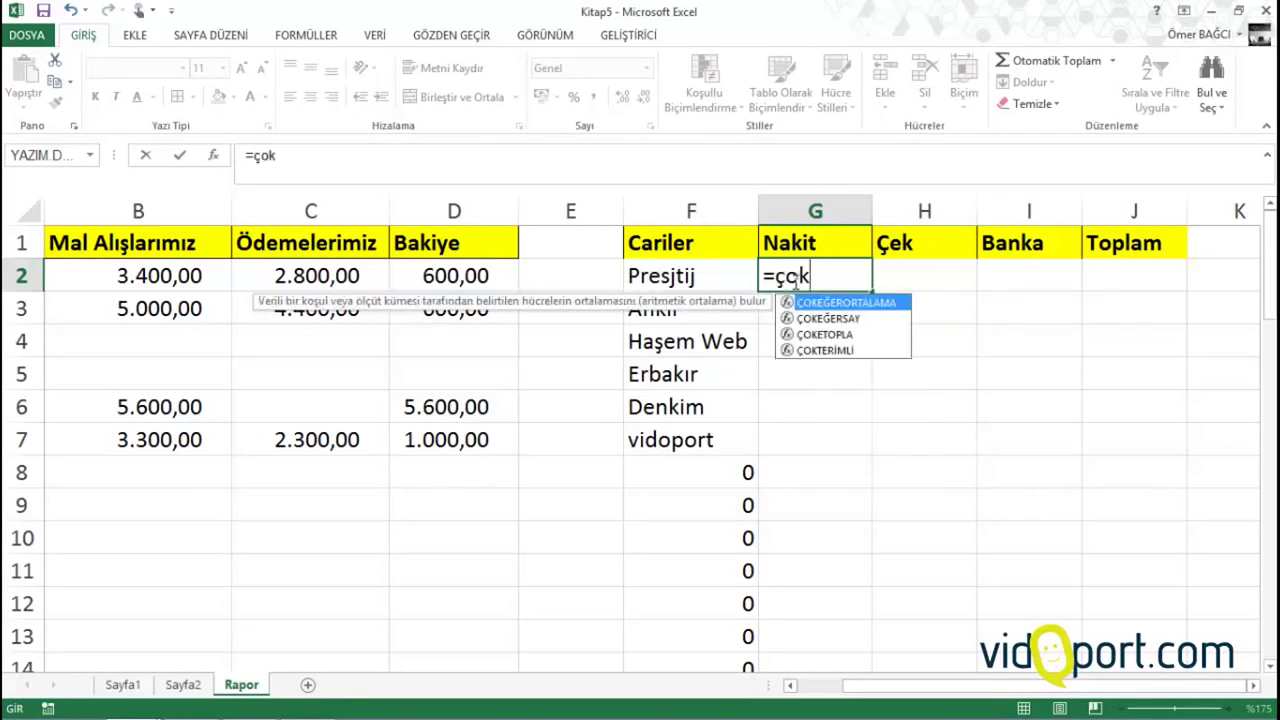
key("Down")
key("Down")
key("Tab")
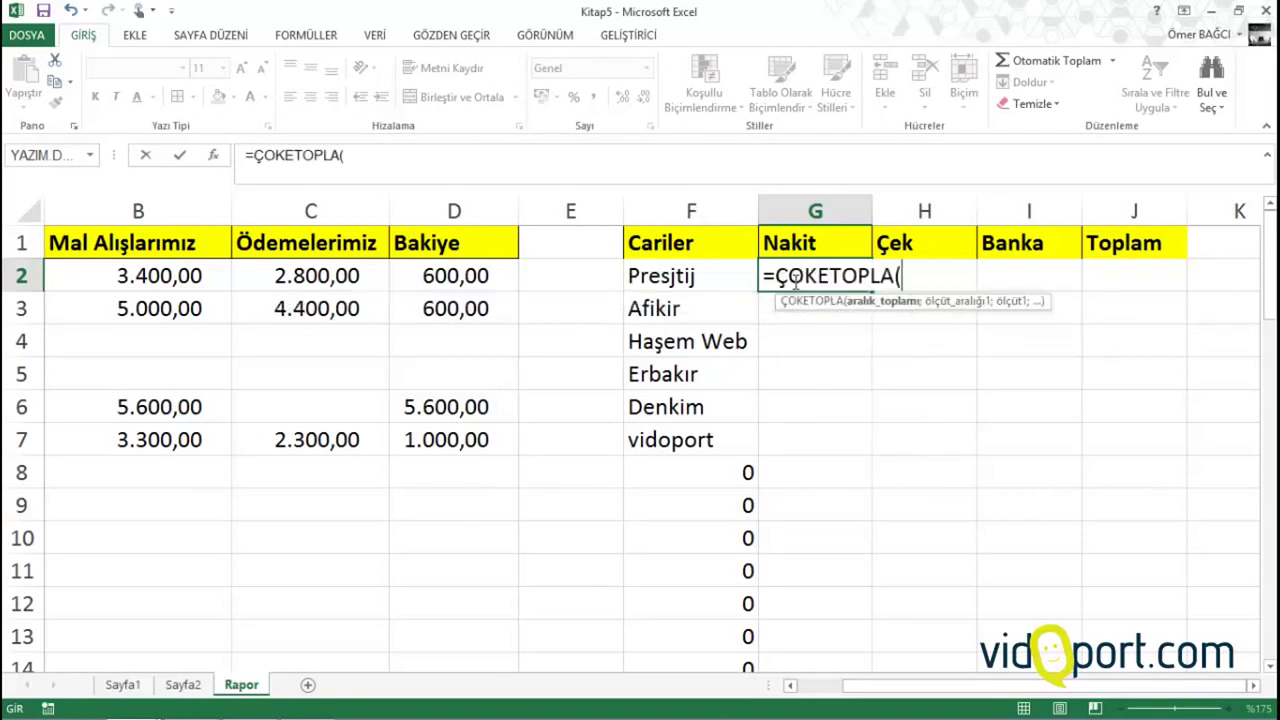
left_click(130, 686)
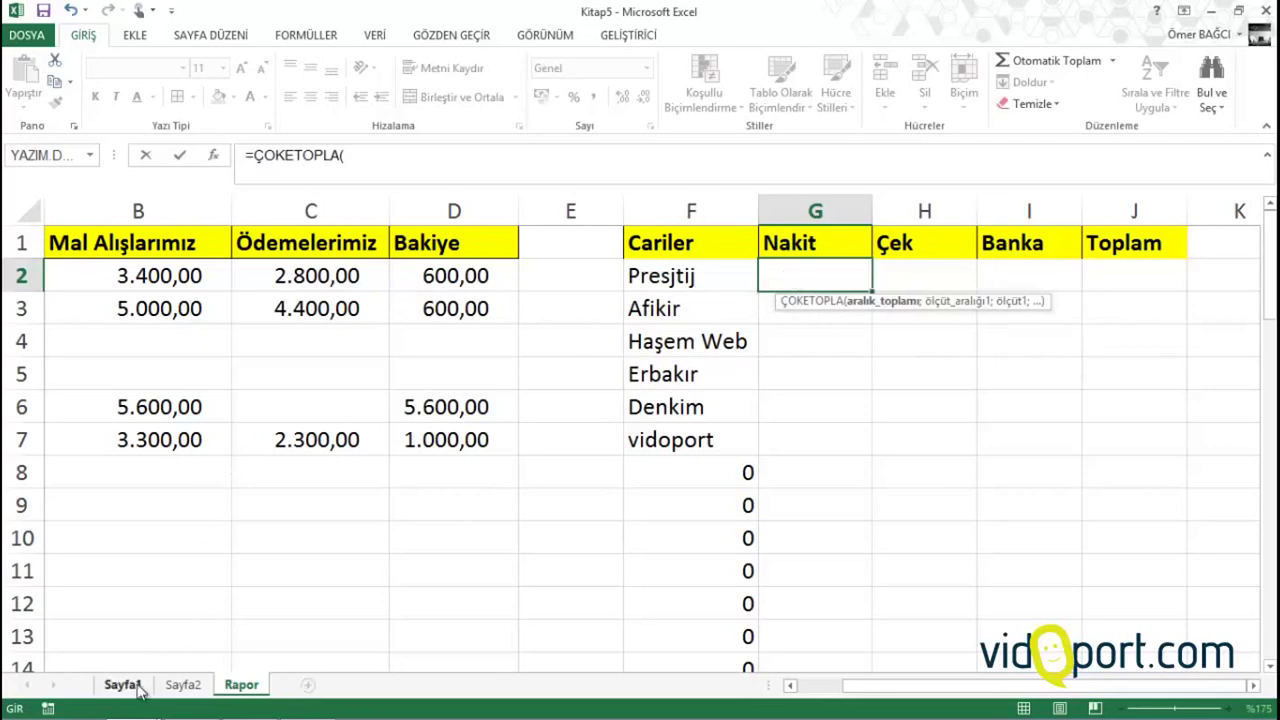
left_click(1193, 211)
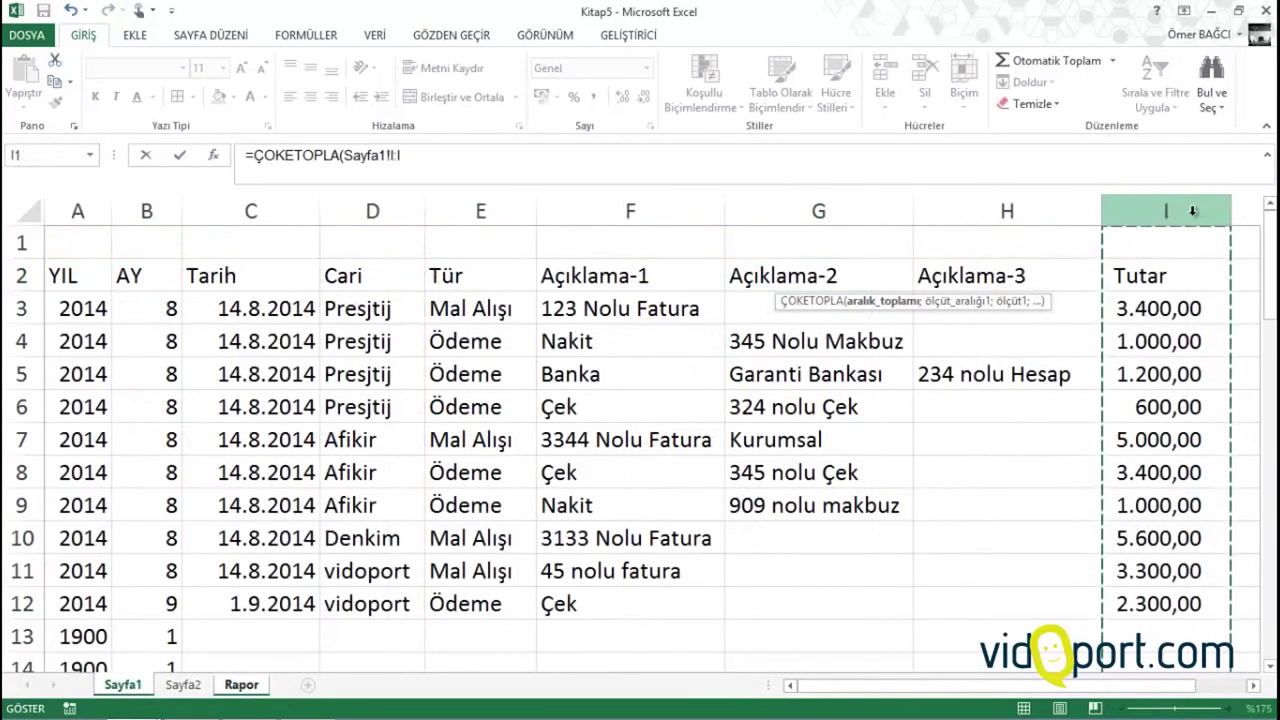
type(";")
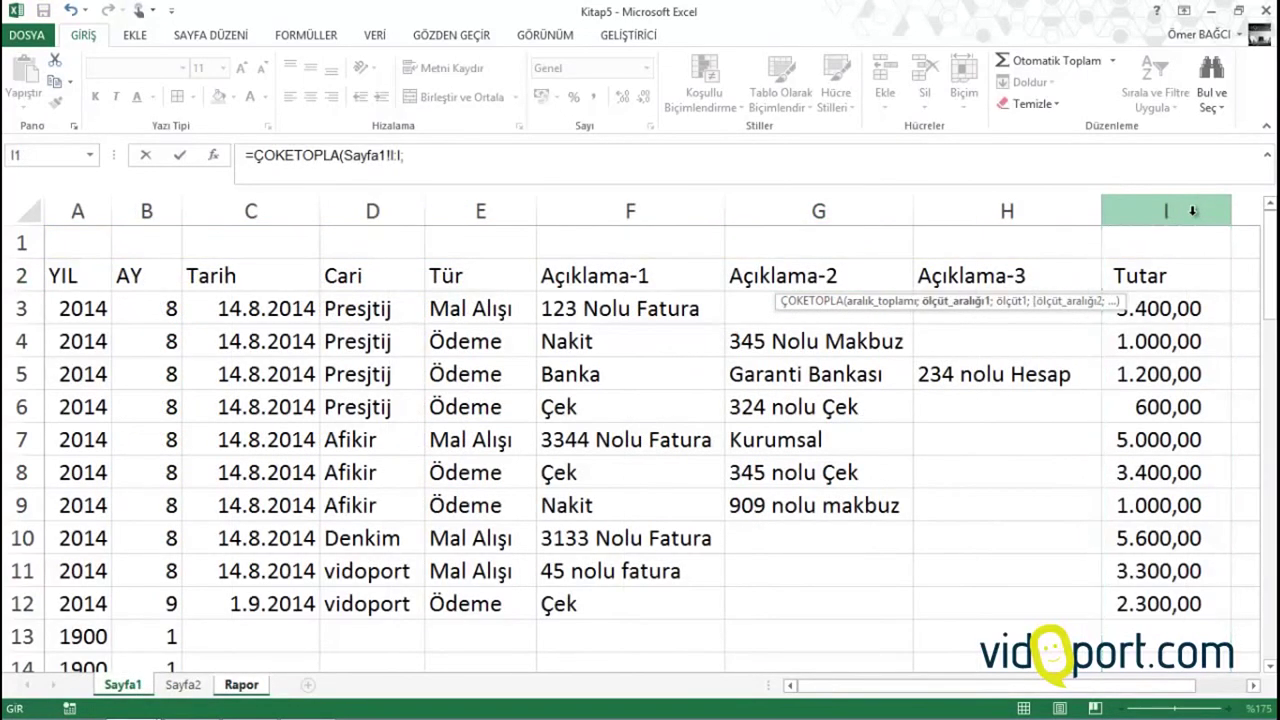
left_click(358, 211)
type(";")
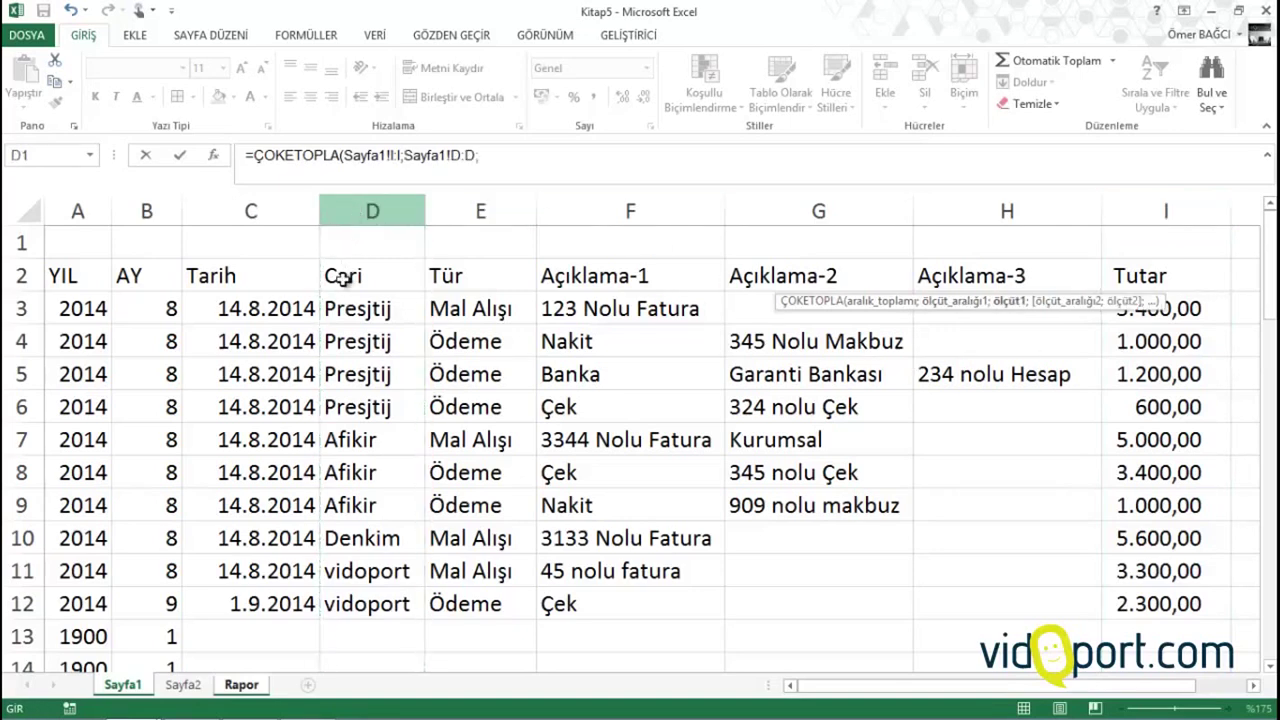
left_click(242, 684)
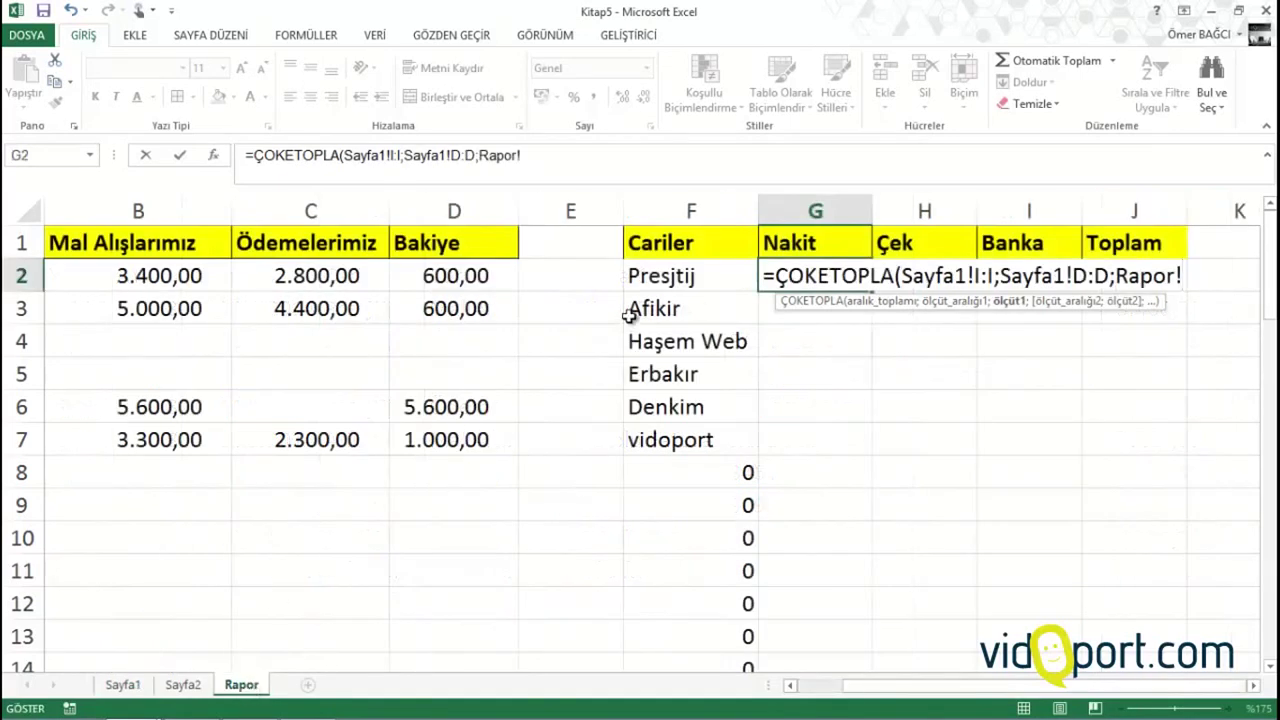
left_click(650, 278)
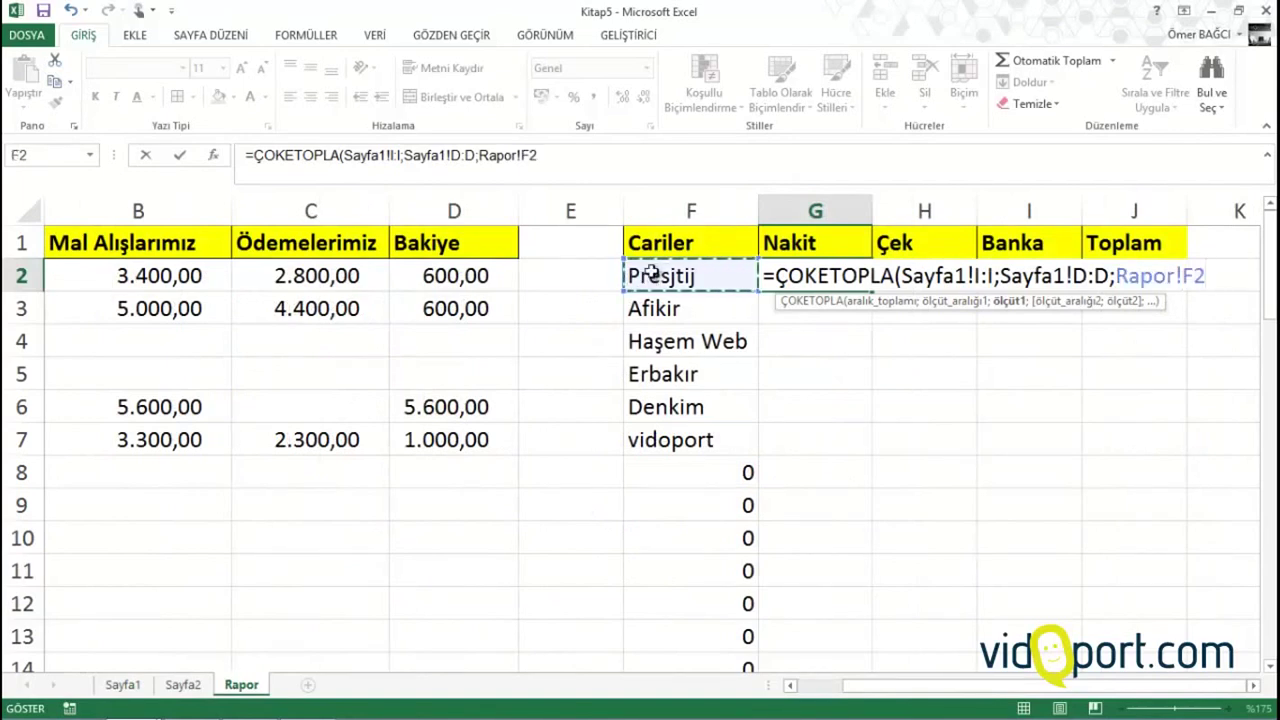
type(";")
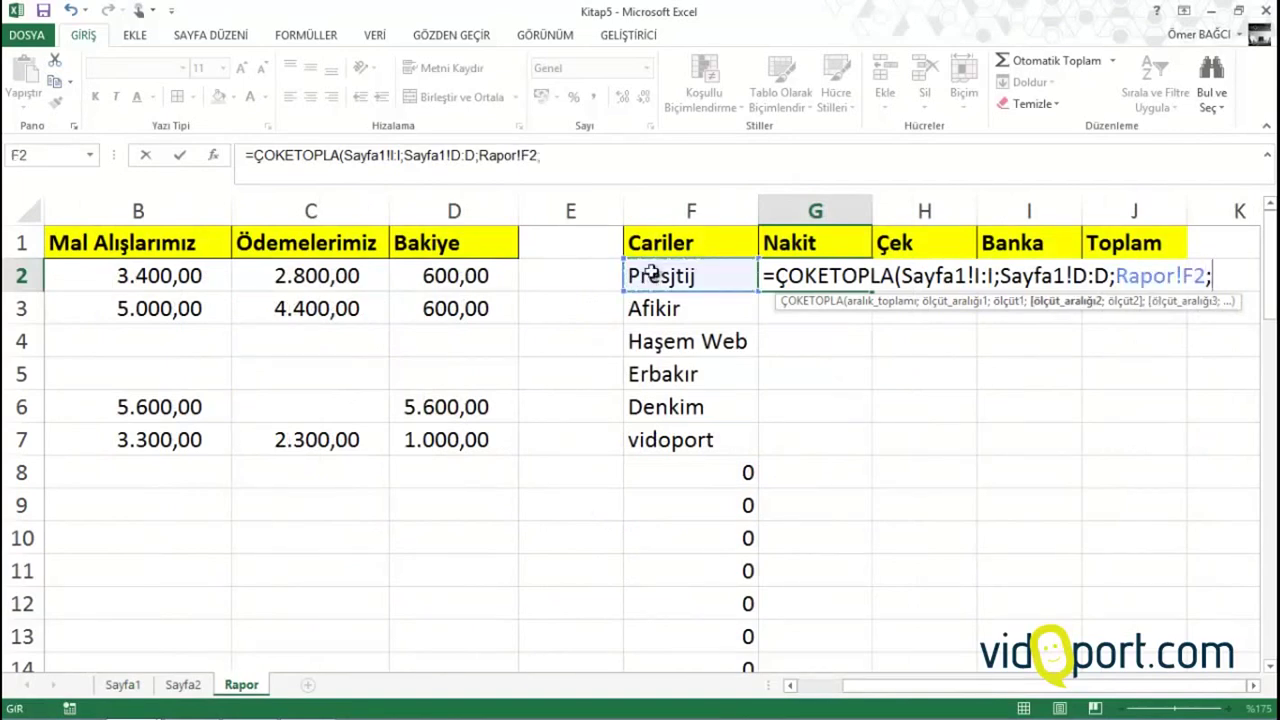
Step: Add the Sayfa1!F:F = "Nakit" criterion, then copy the formula down the Nakit column
left_click(124, 685)
left_click(630, 211)
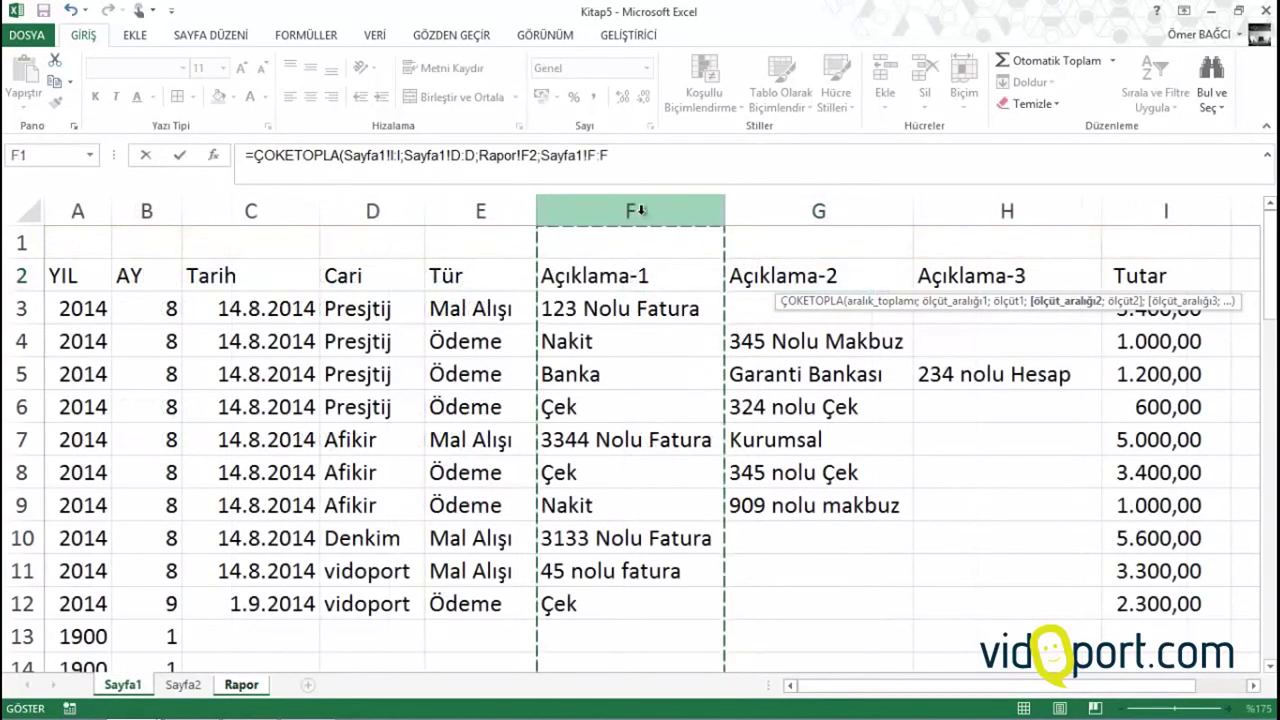
type(";")
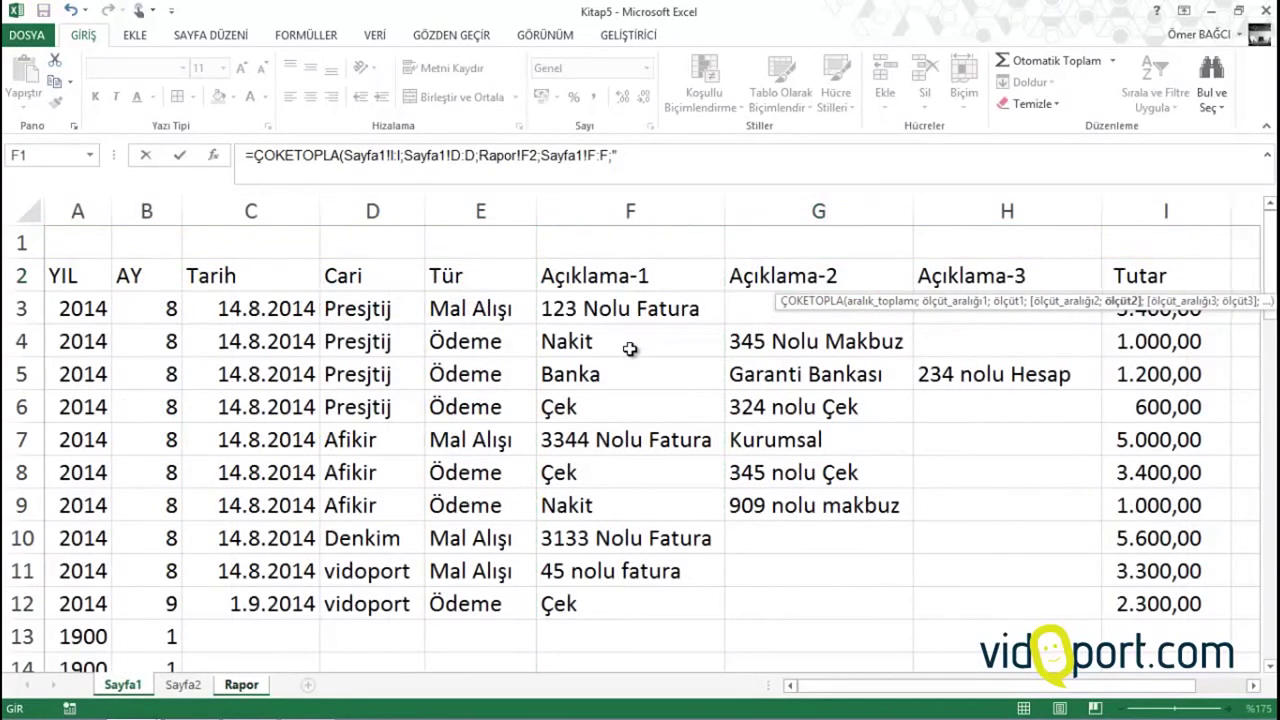
type("\"Nakit")
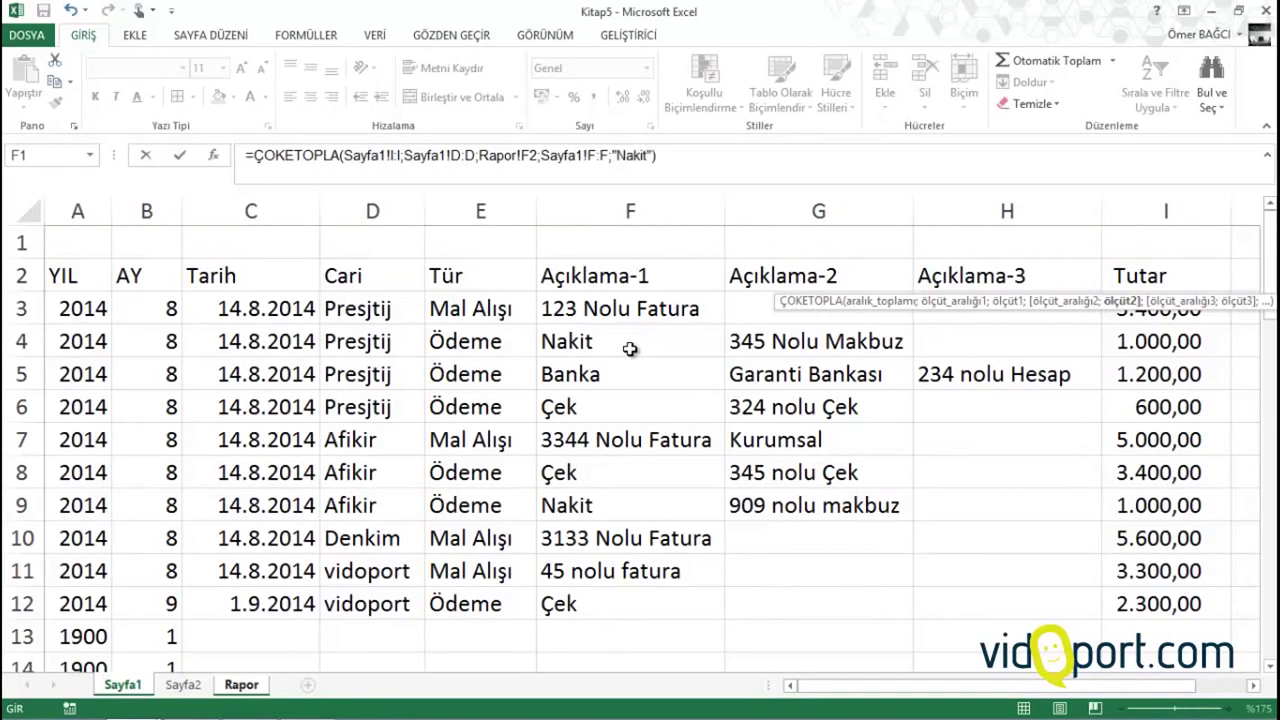
type("\")")
key("Return")
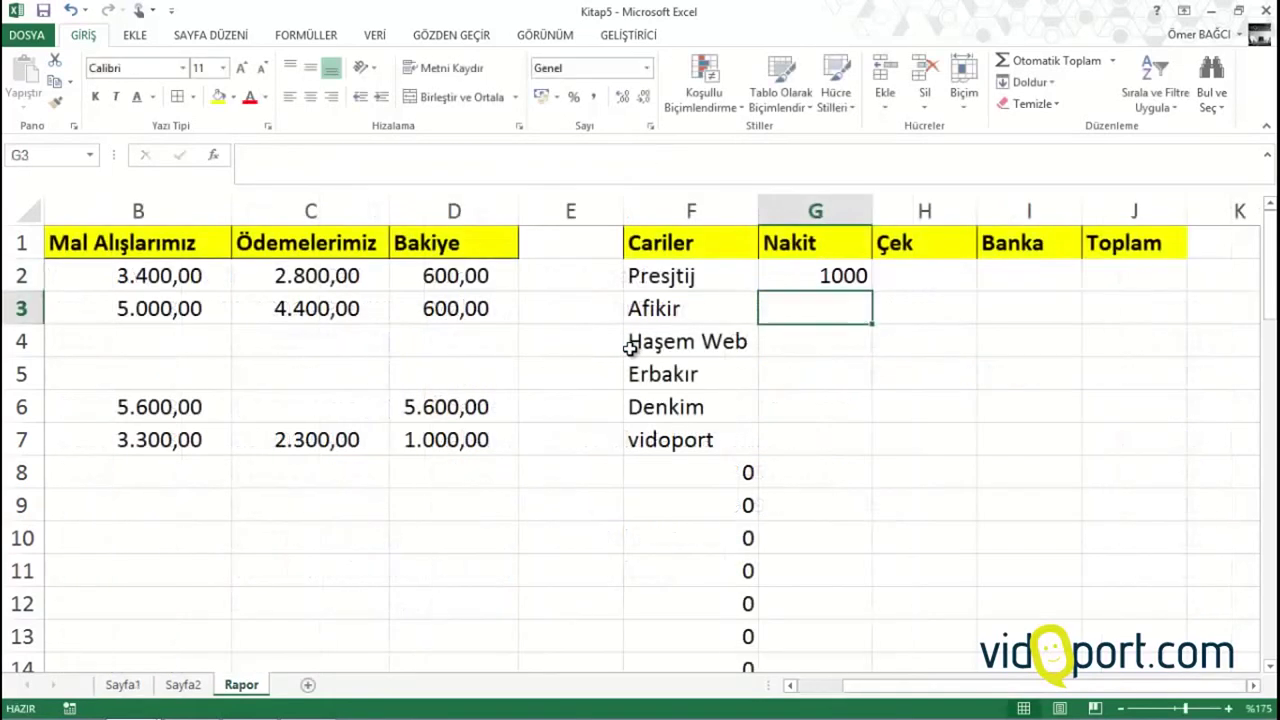
left_click(812, 268)
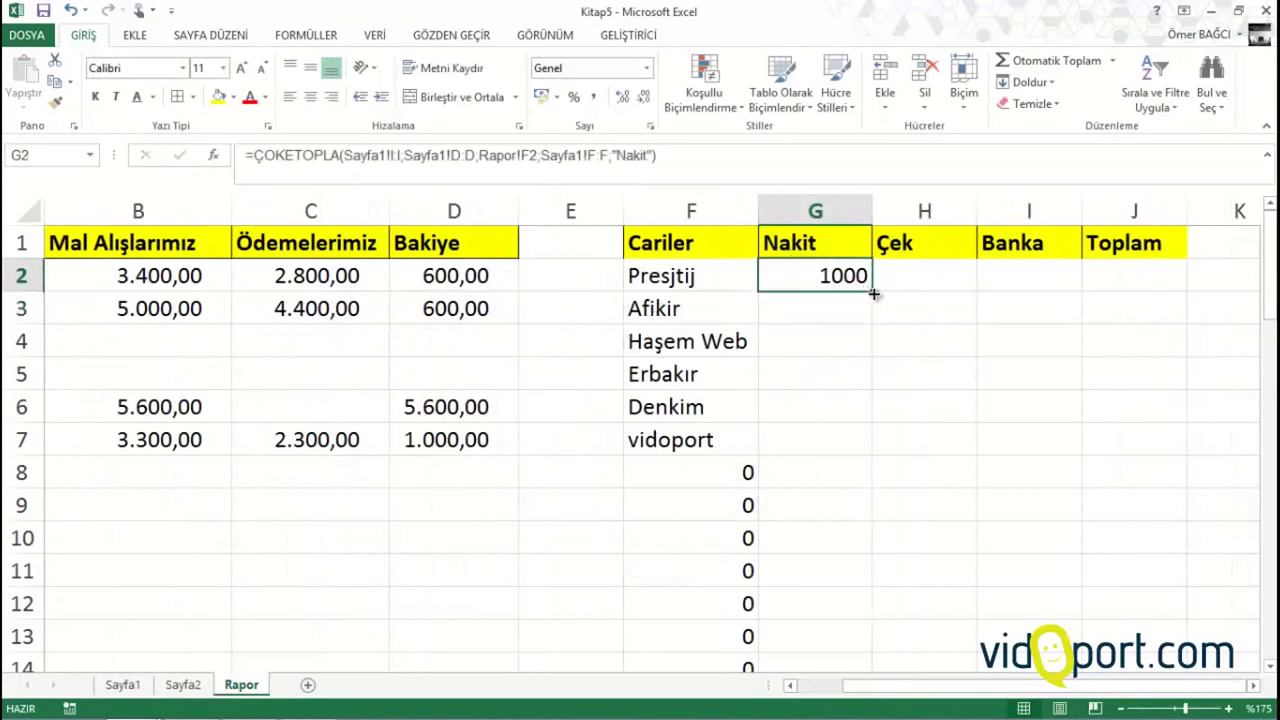
double_click(873, 294)
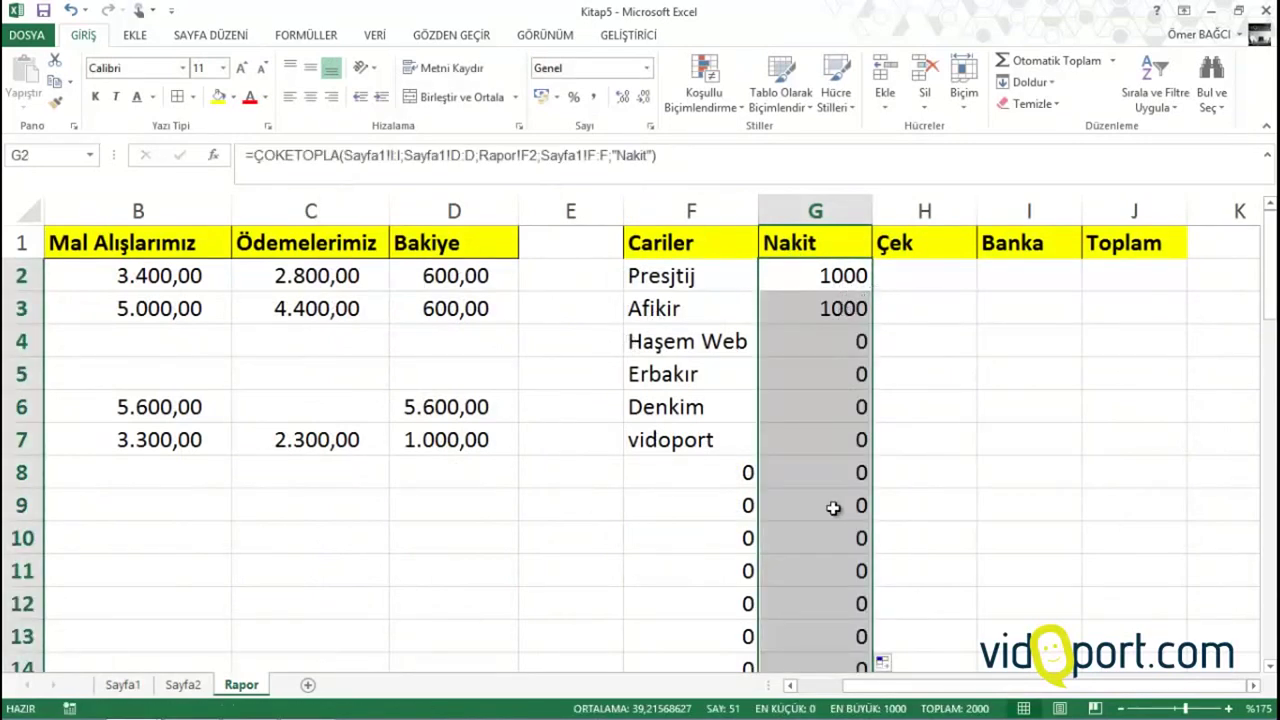
left_click(810, 283)
key("shift+Down")
key("shift+Down")
key("shift+Down")
key("shift+Down")
key("shift+Down")
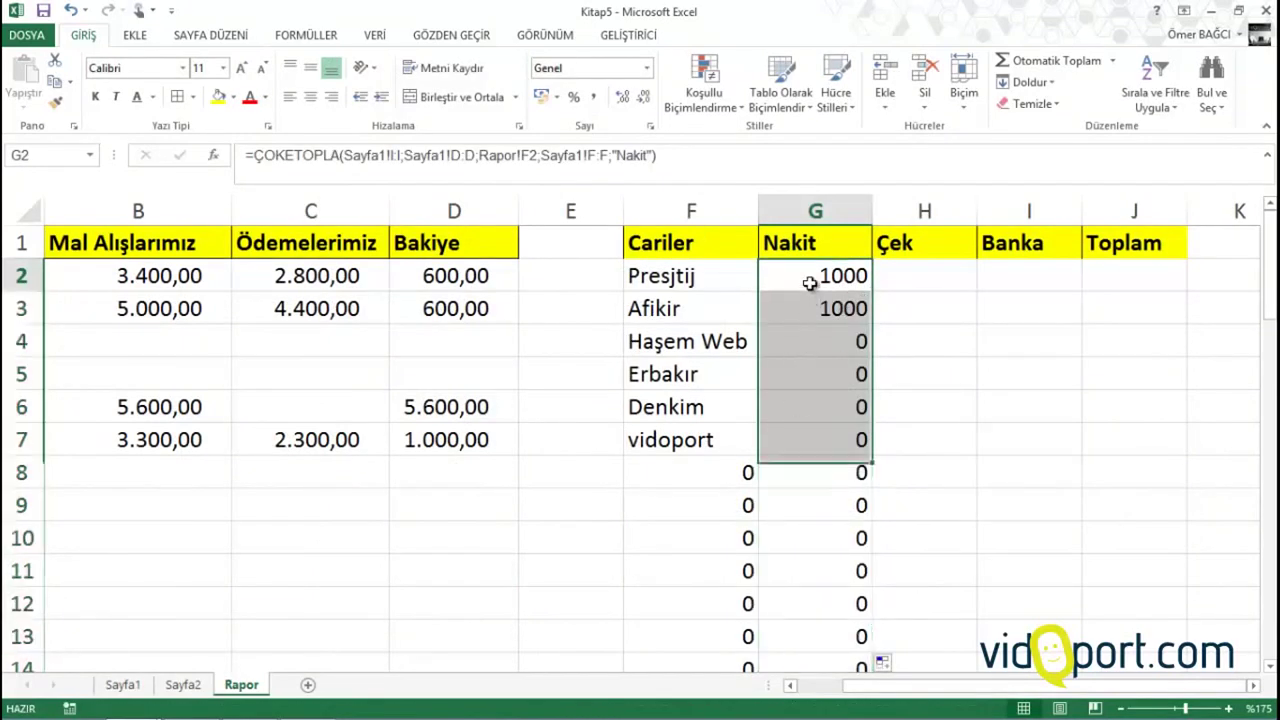
left_click(810, 283)
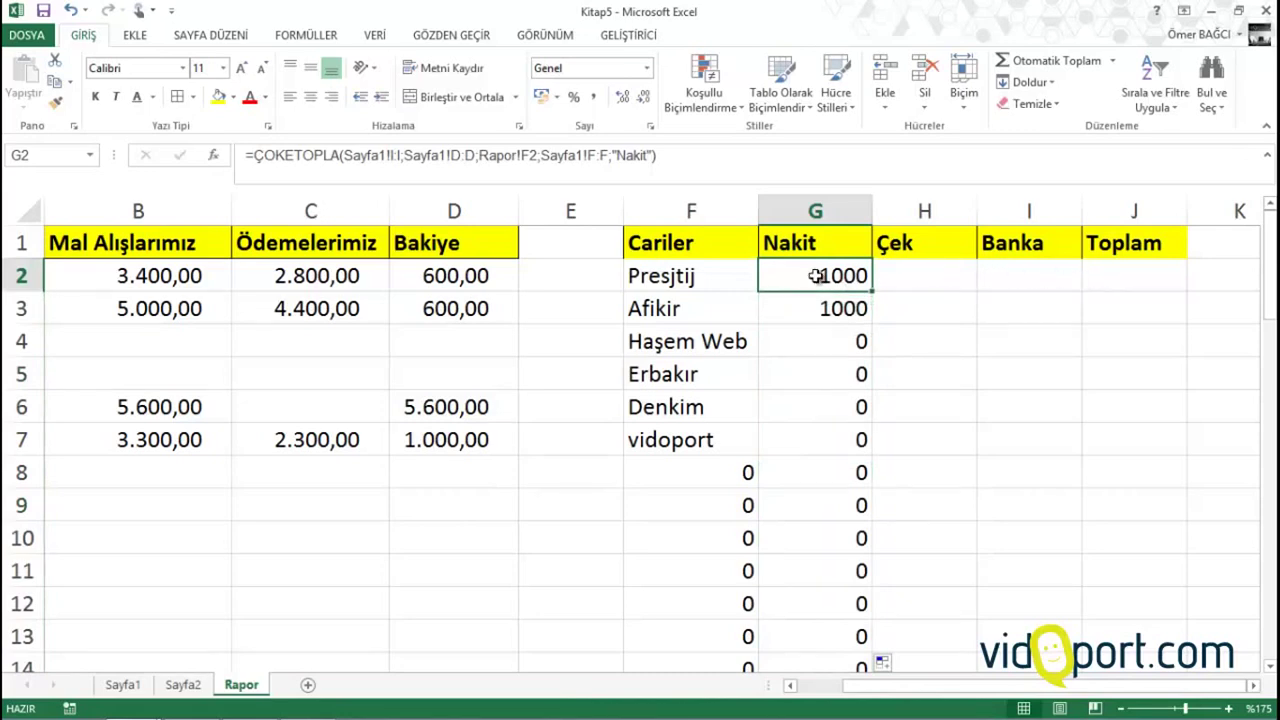
left_click(906, 276)
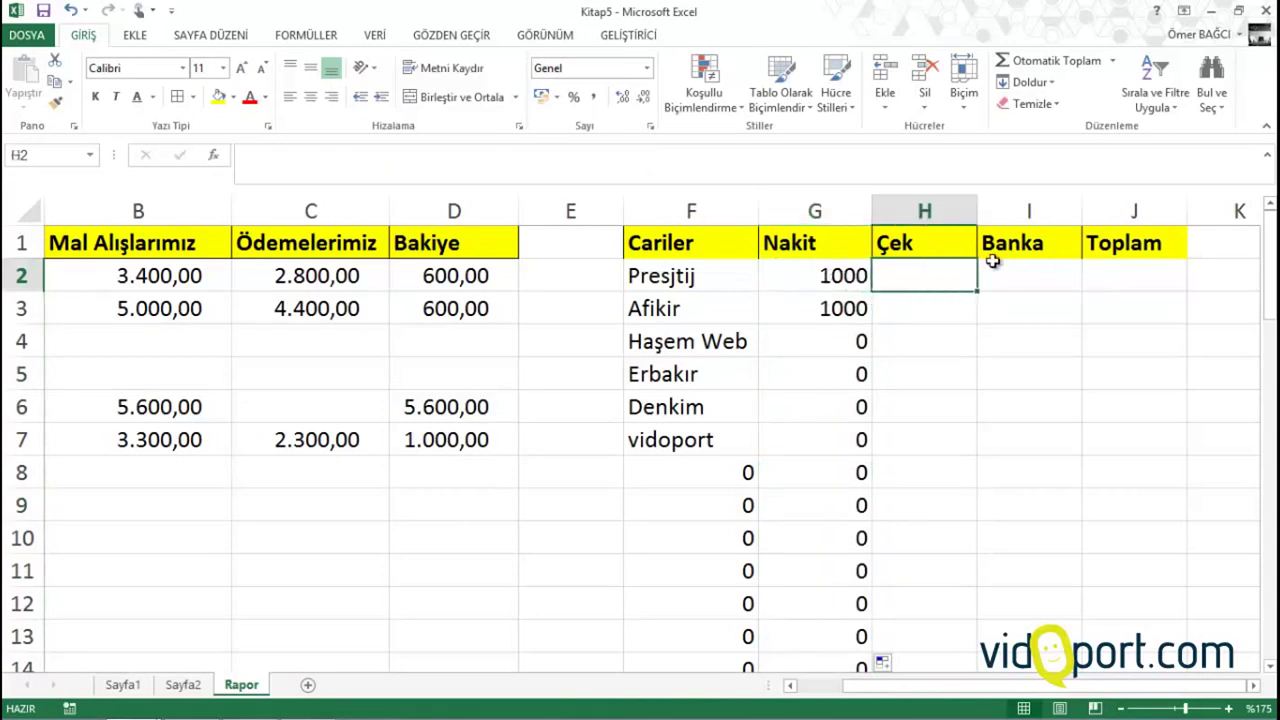
Step: Enter a ÇOKETOPLA in H2 summing Sayfa1 column I by cari (F2) and Açıklama-1 "Banka"
type("=")
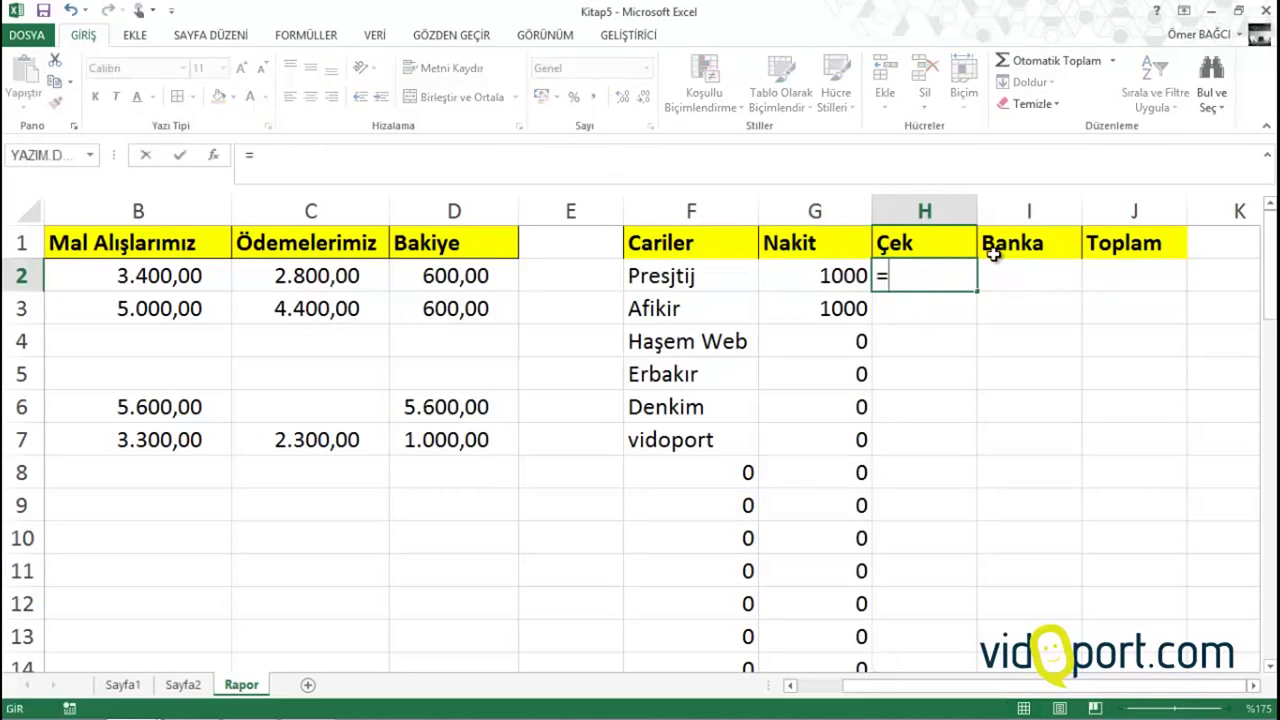
type("çok")
key("Down")
key("Down")
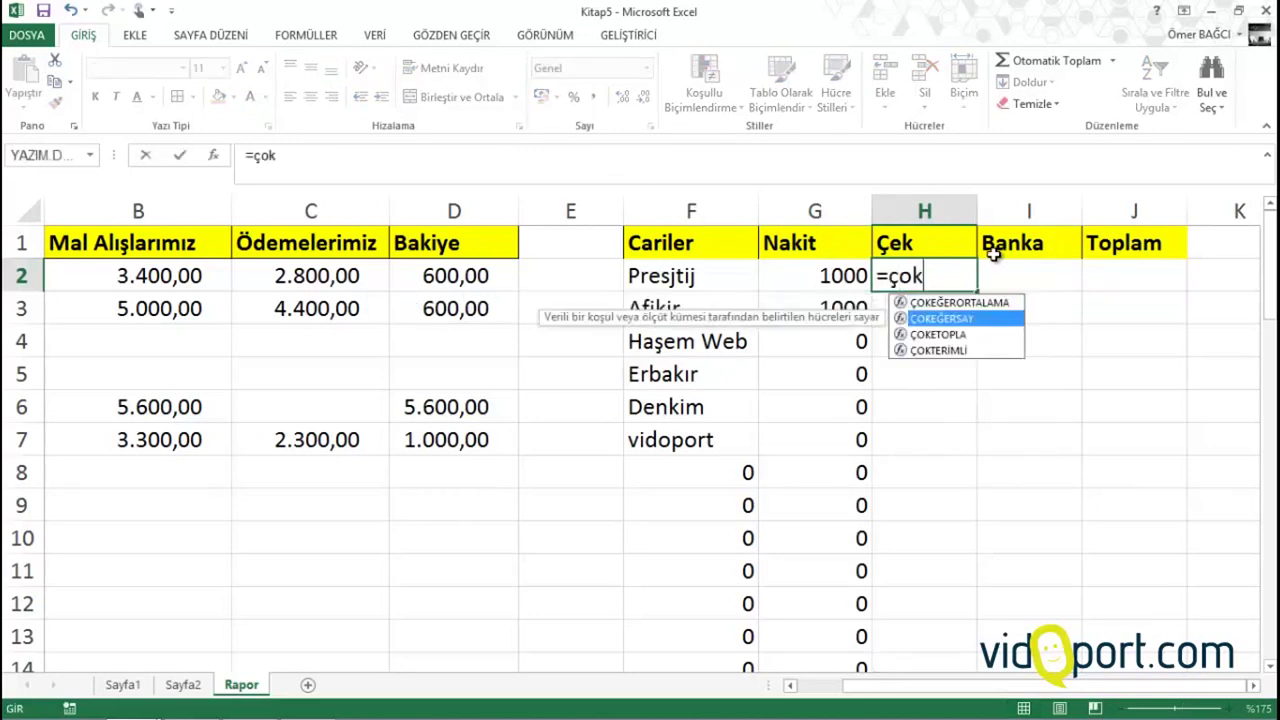
key("Tab")
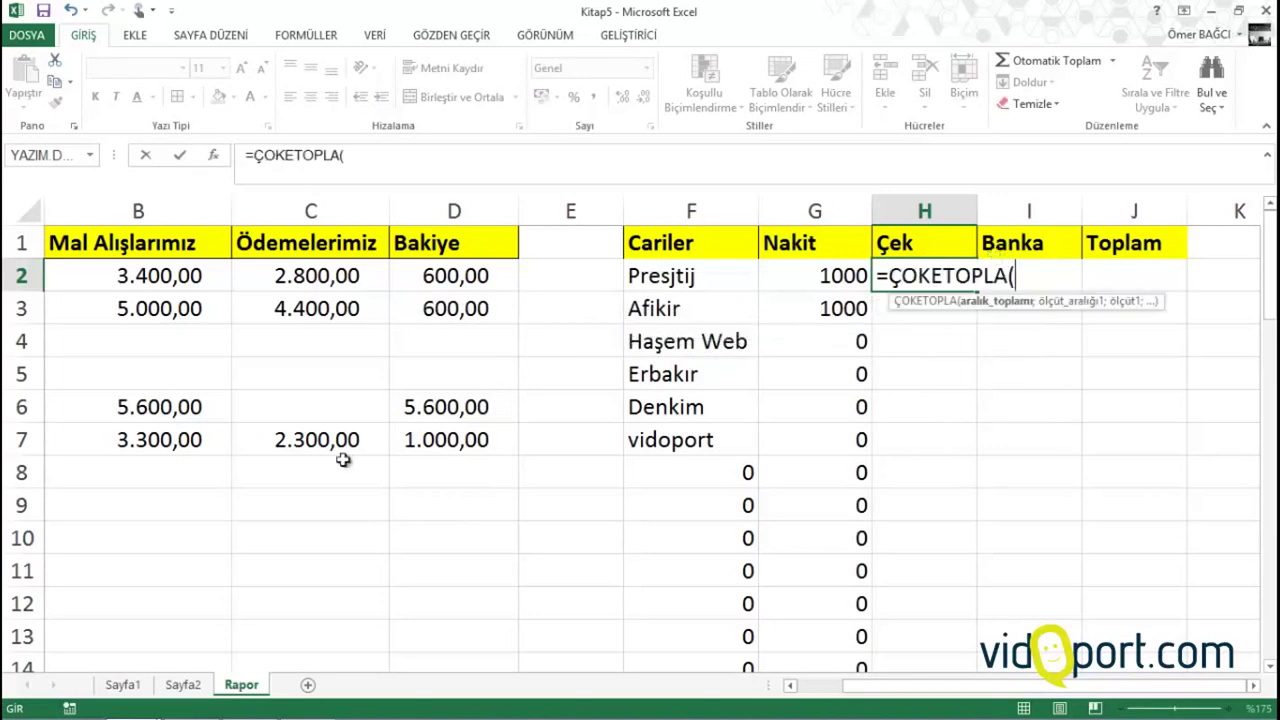
left_click(139, 690)
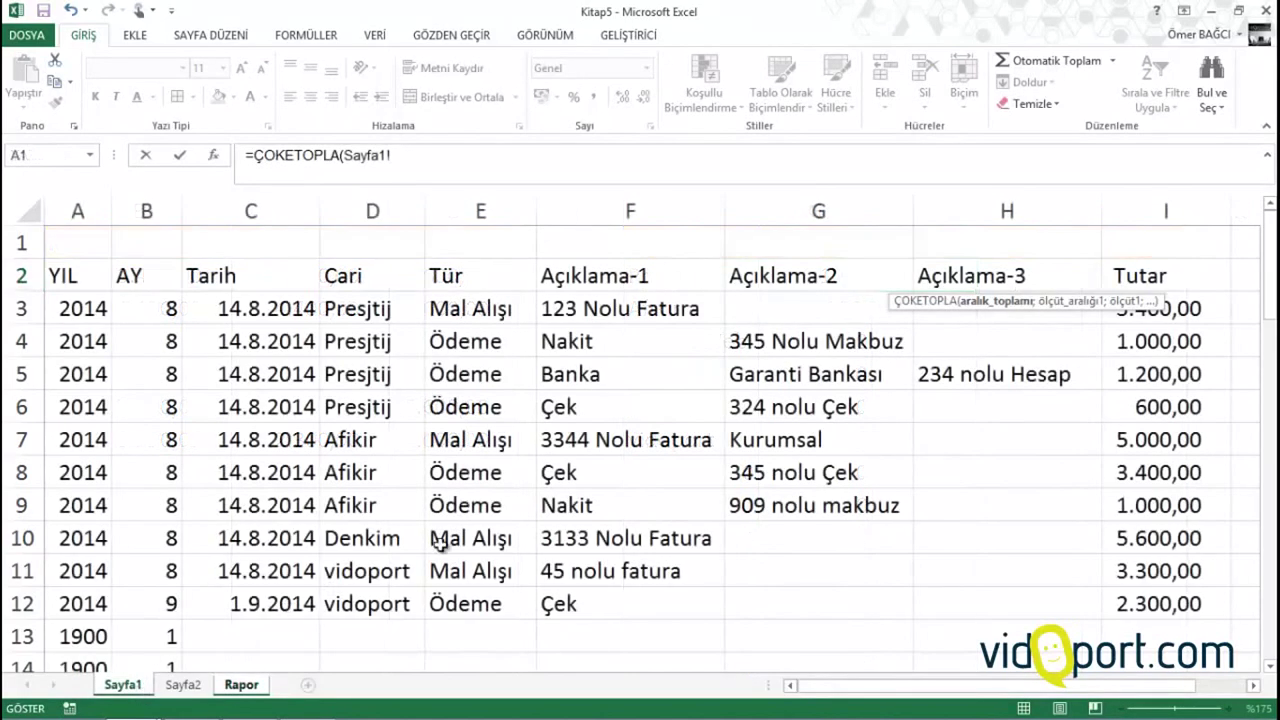
left_click(1193, 210)
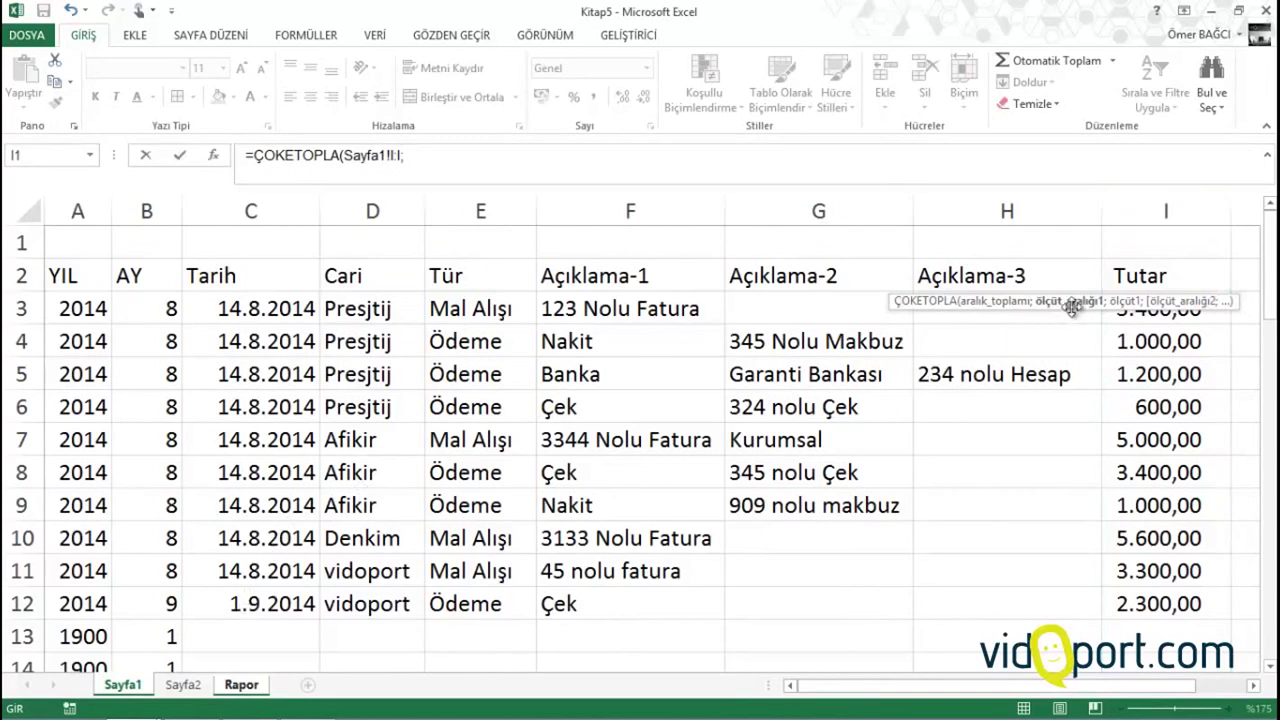
left_click(365, 210)
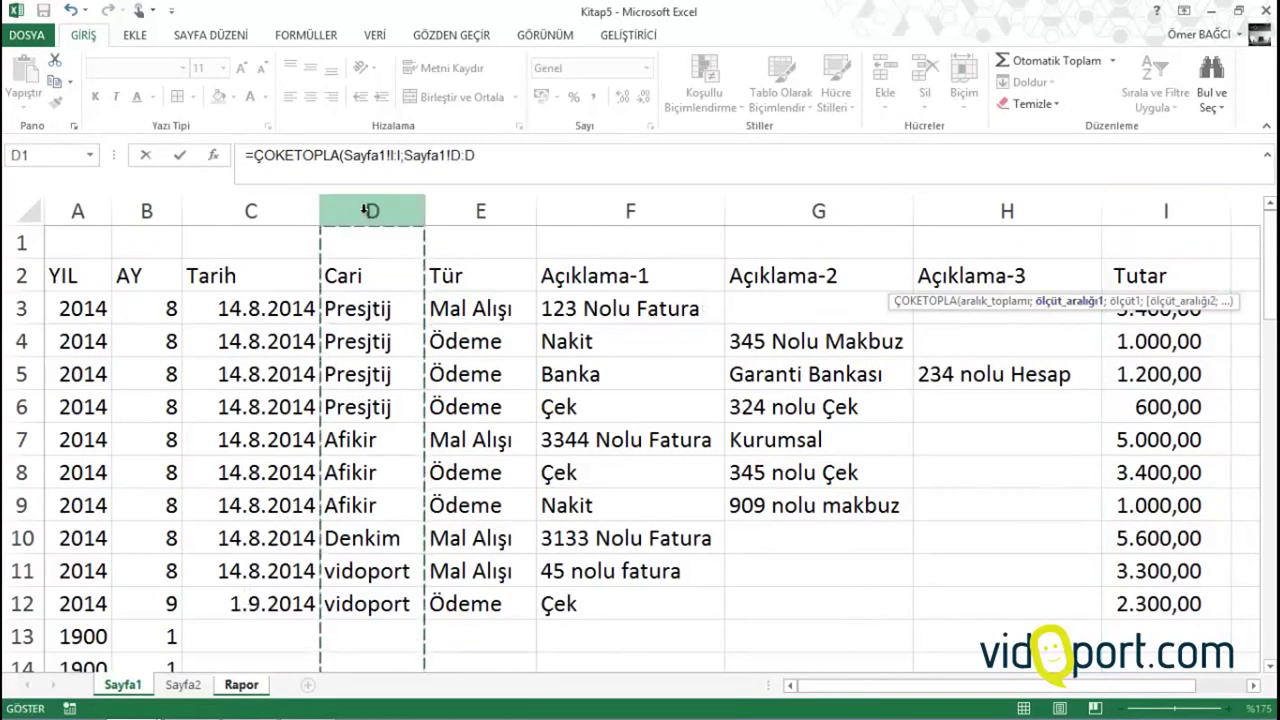
type(";")
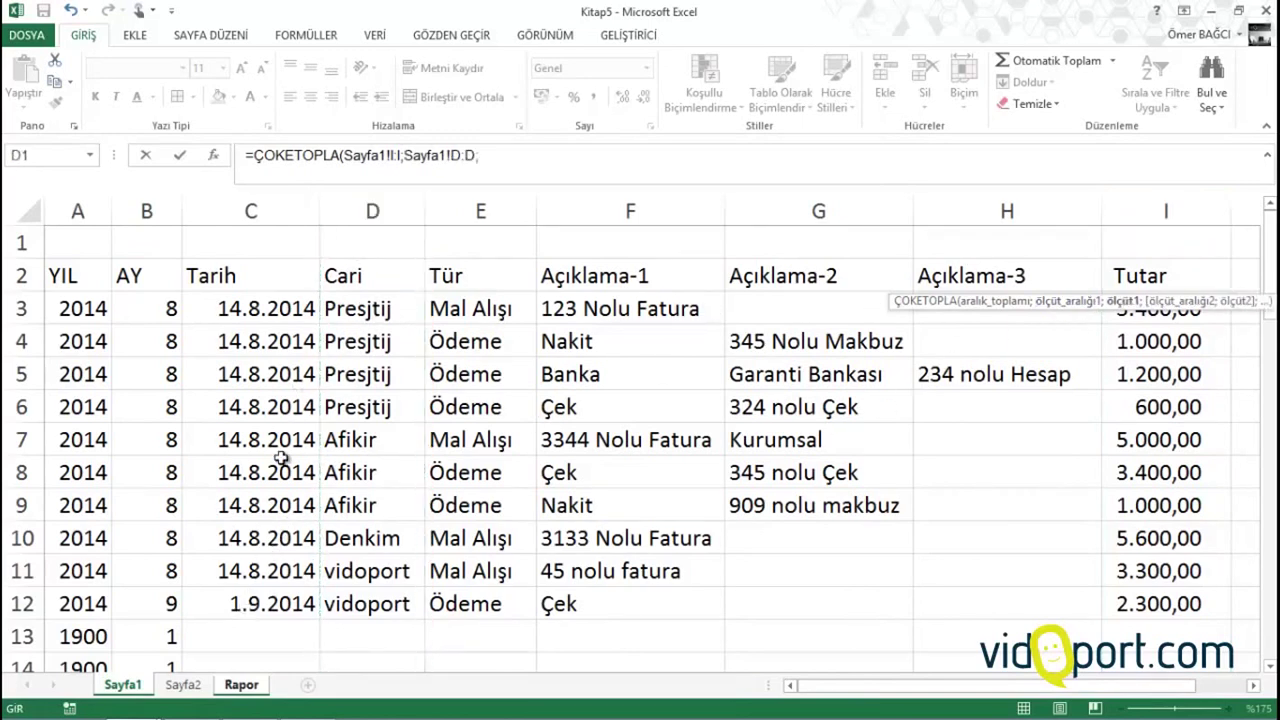
left_click(240, 686)
left_click(668, 273)
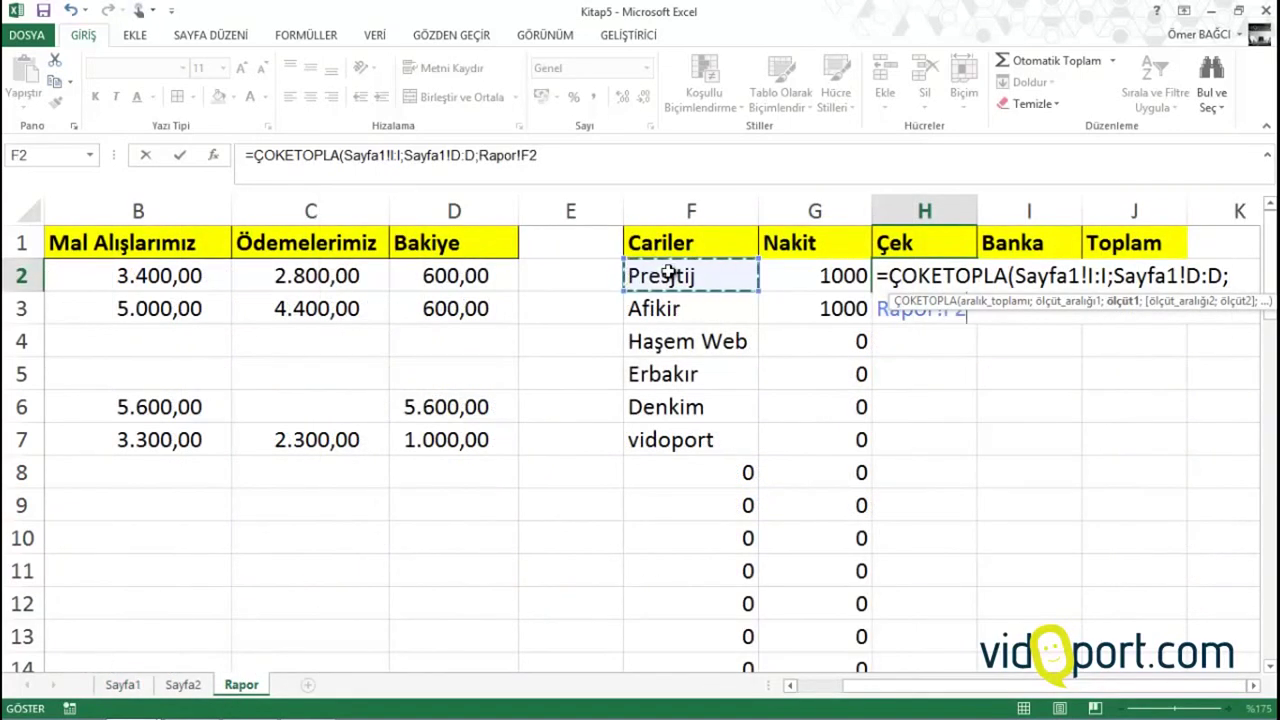
type(";")
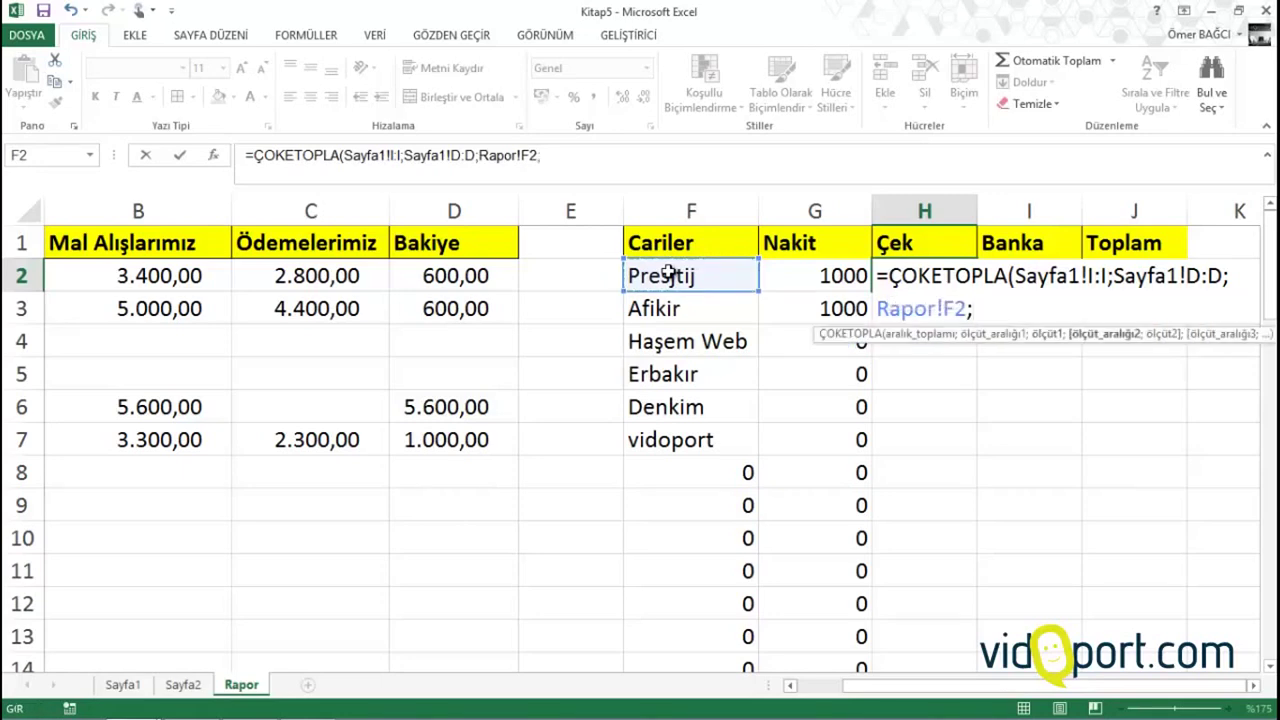
left_click(122, 686)
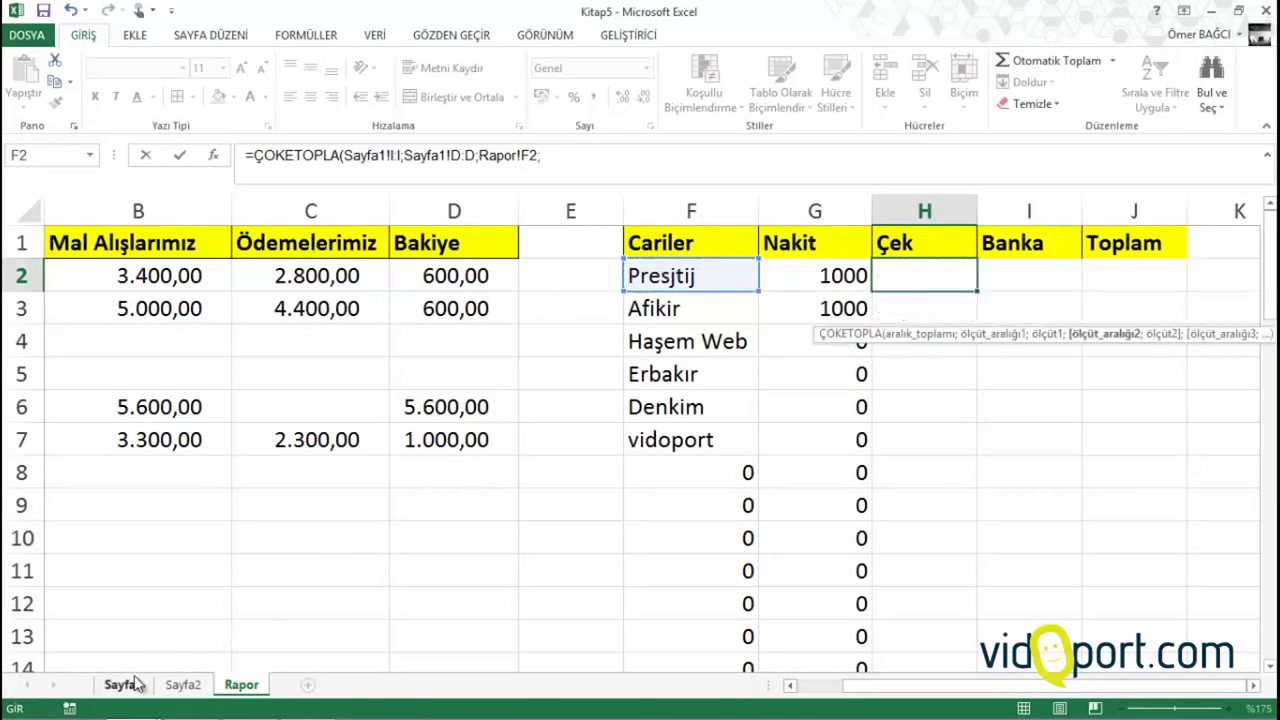
left_click(634, 210)
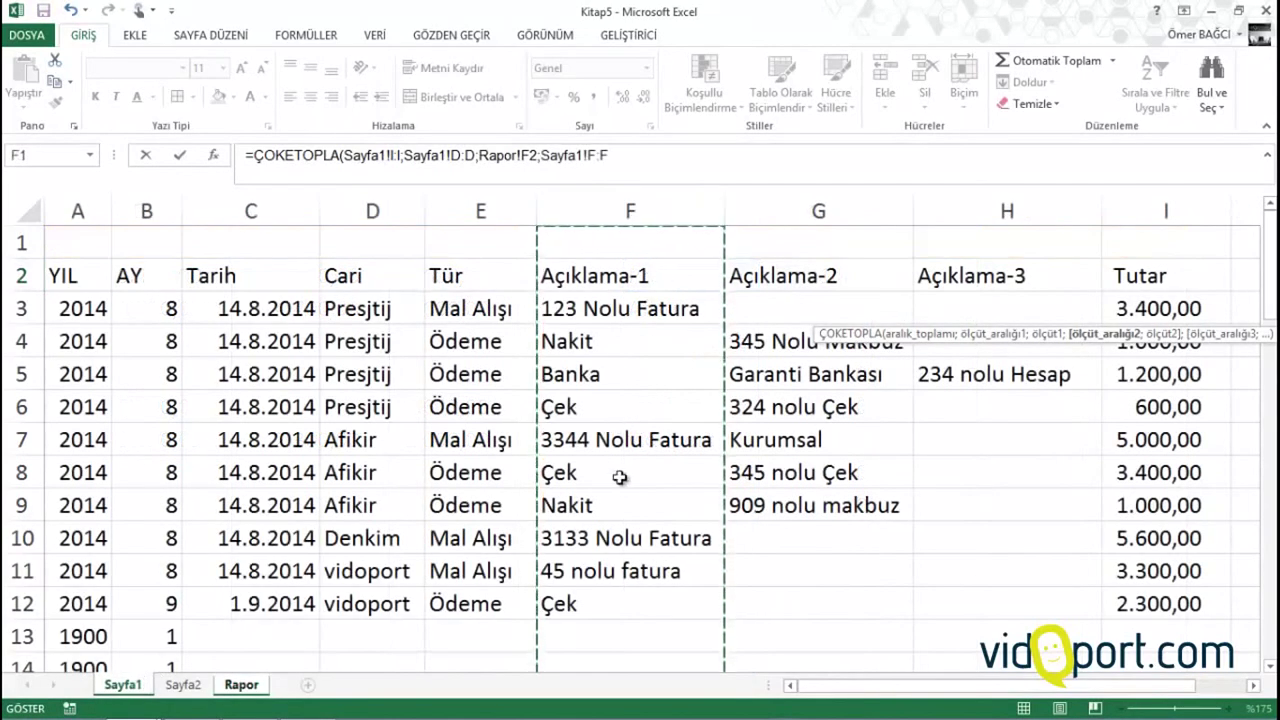
type(";")
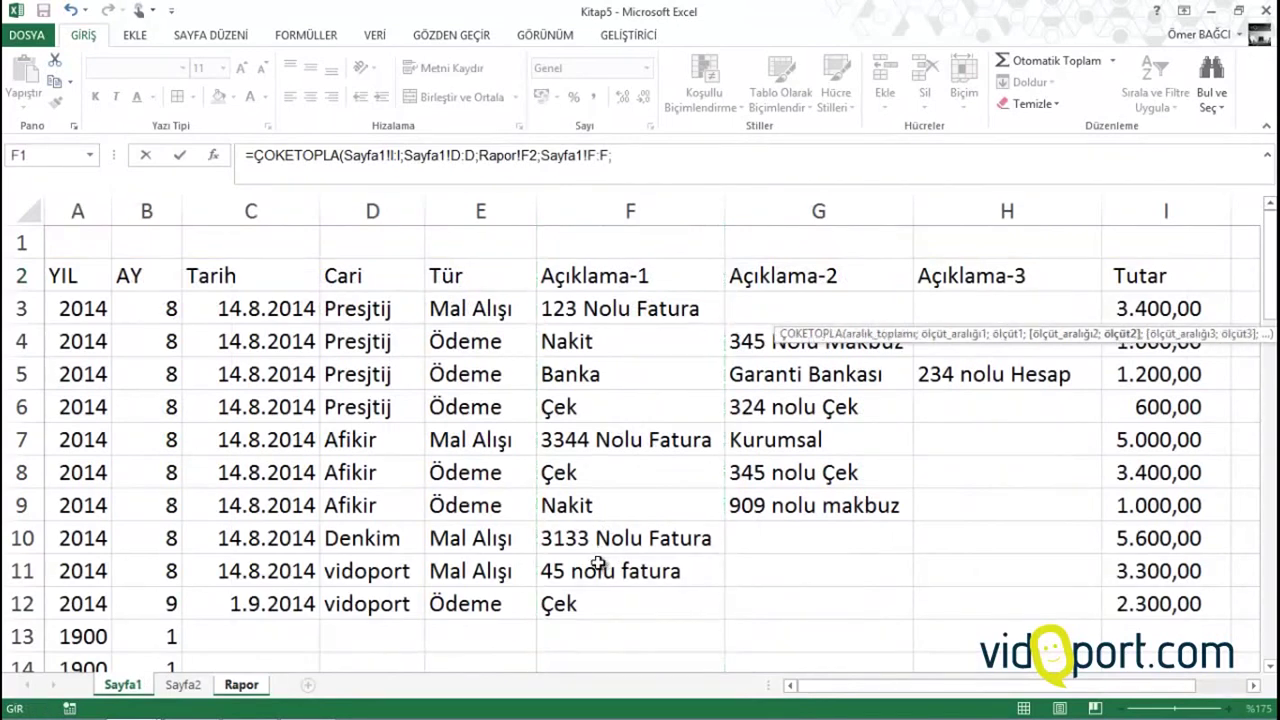
type("\"Banka")
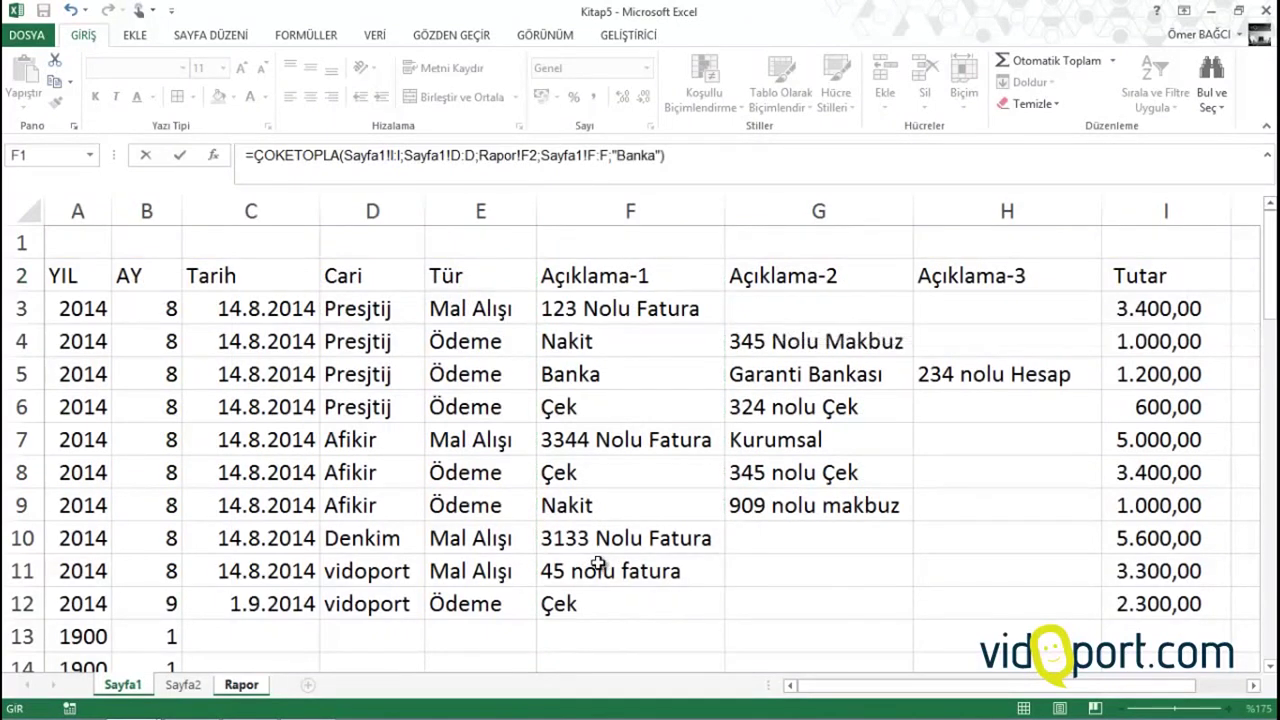
key("Return")
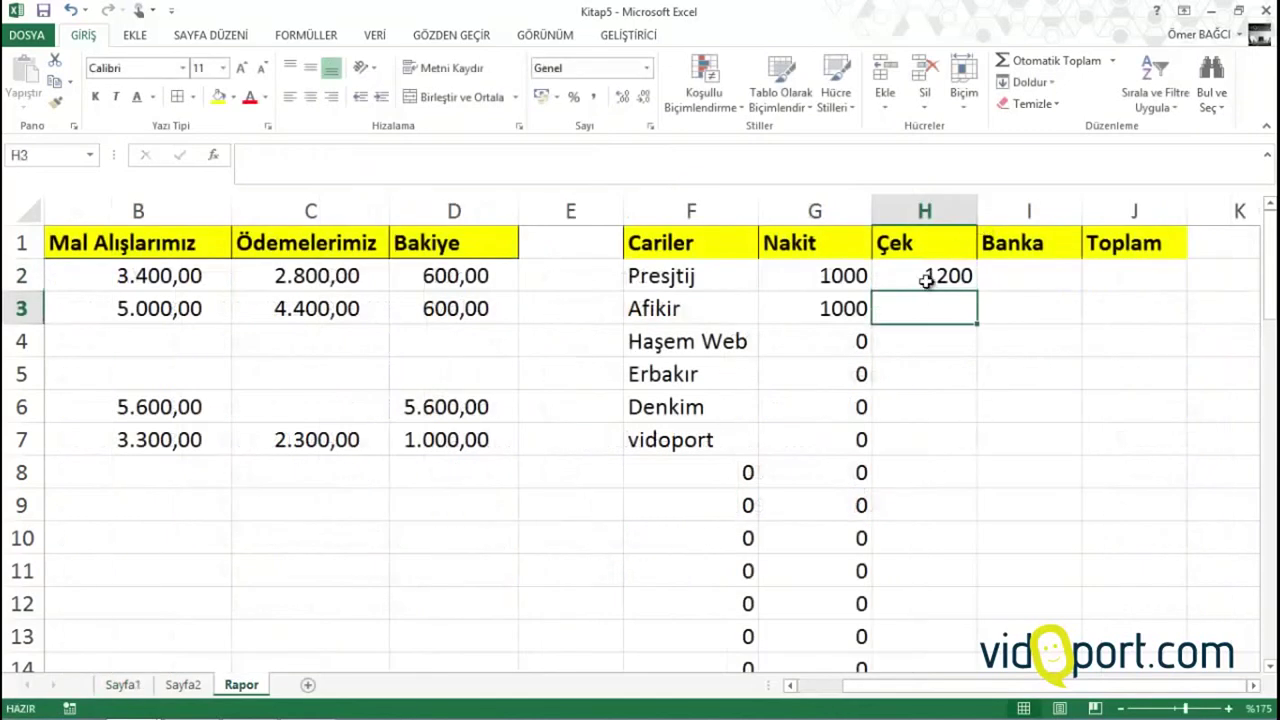
Step: Change the H2 criterion from "Banka" to "Çek" and copy the formula down the column
left_click(929, 277)
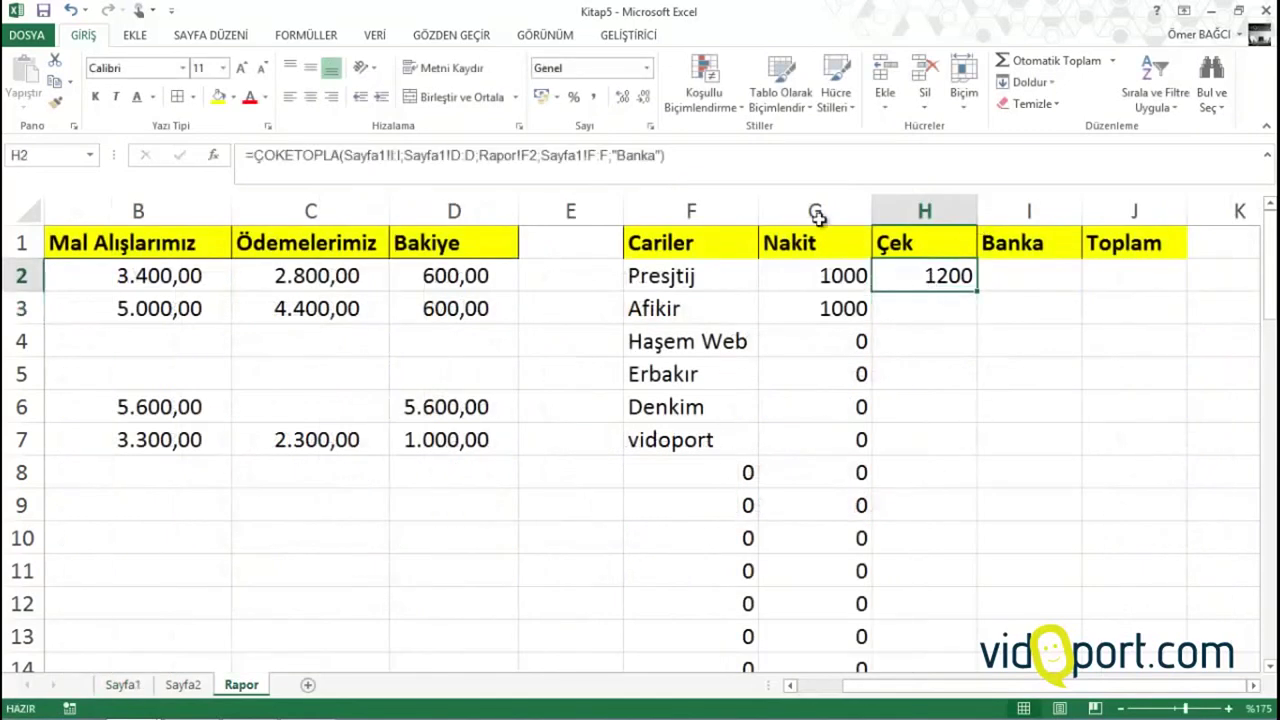
double_click(888, 266)
double_click(1134, 308)
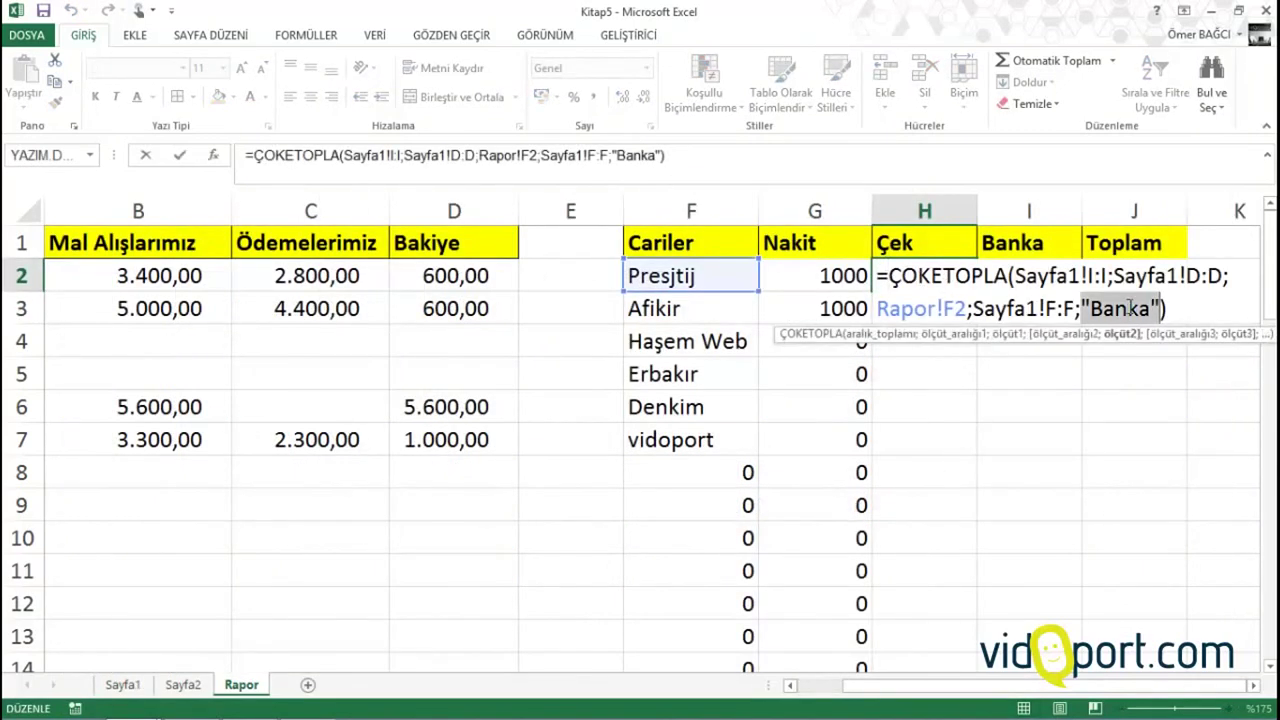
type("\"Çek\"")
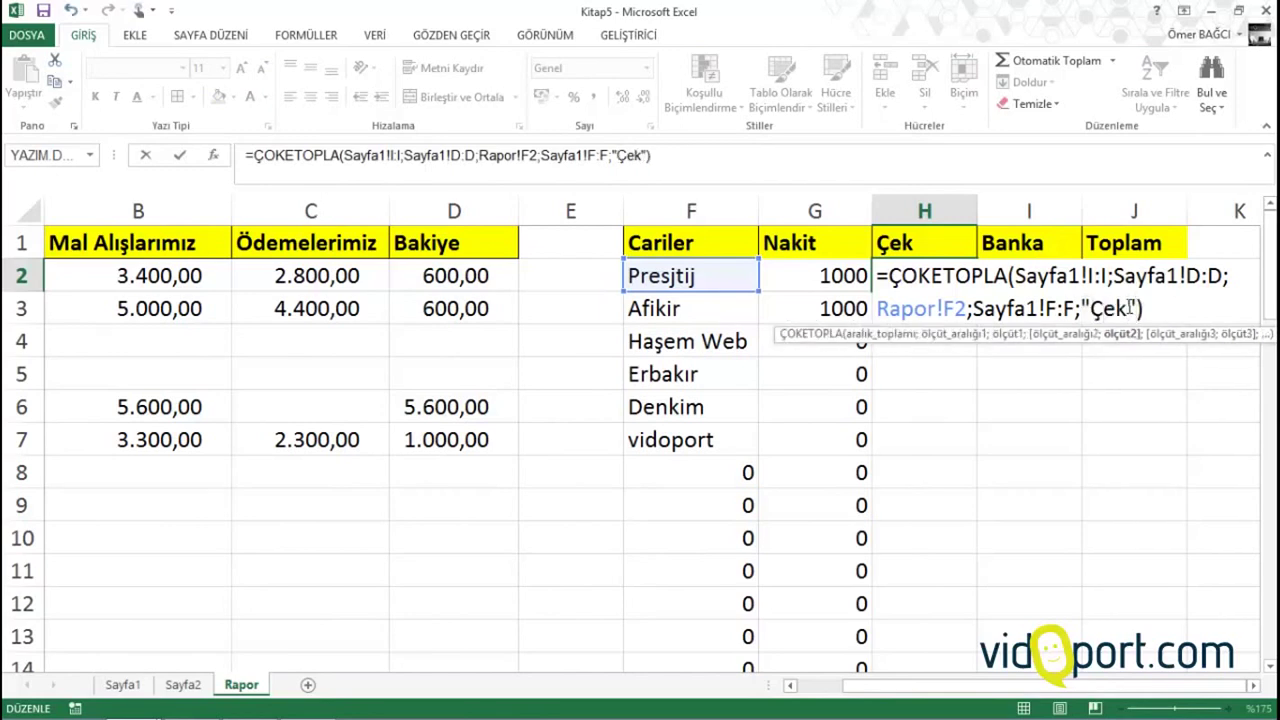
key("Return")
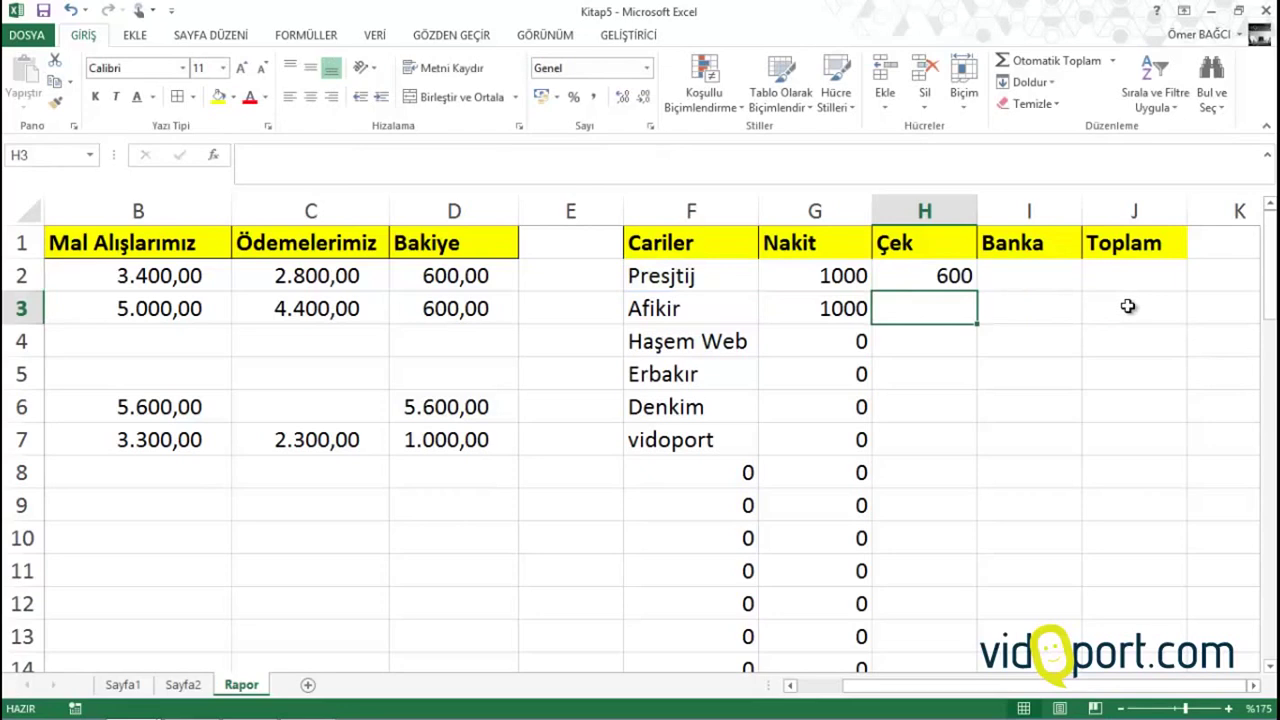
left_click(956, 280)
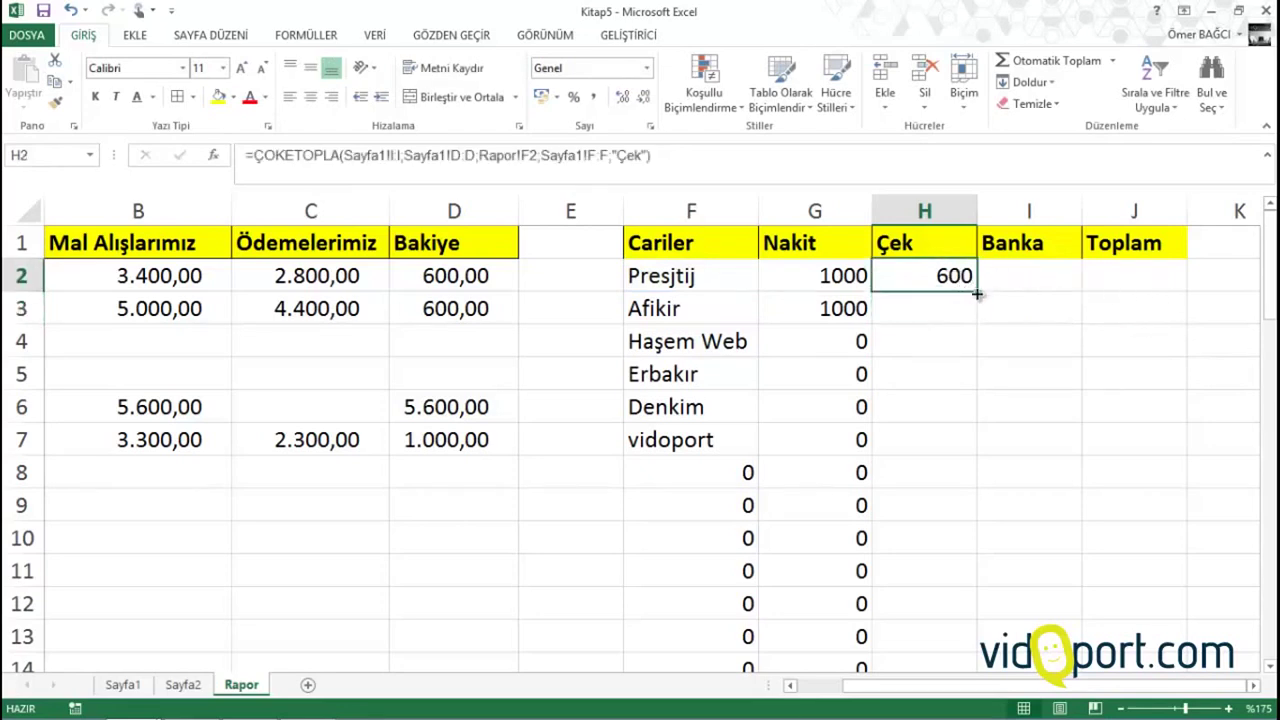
double_click(977, 293)
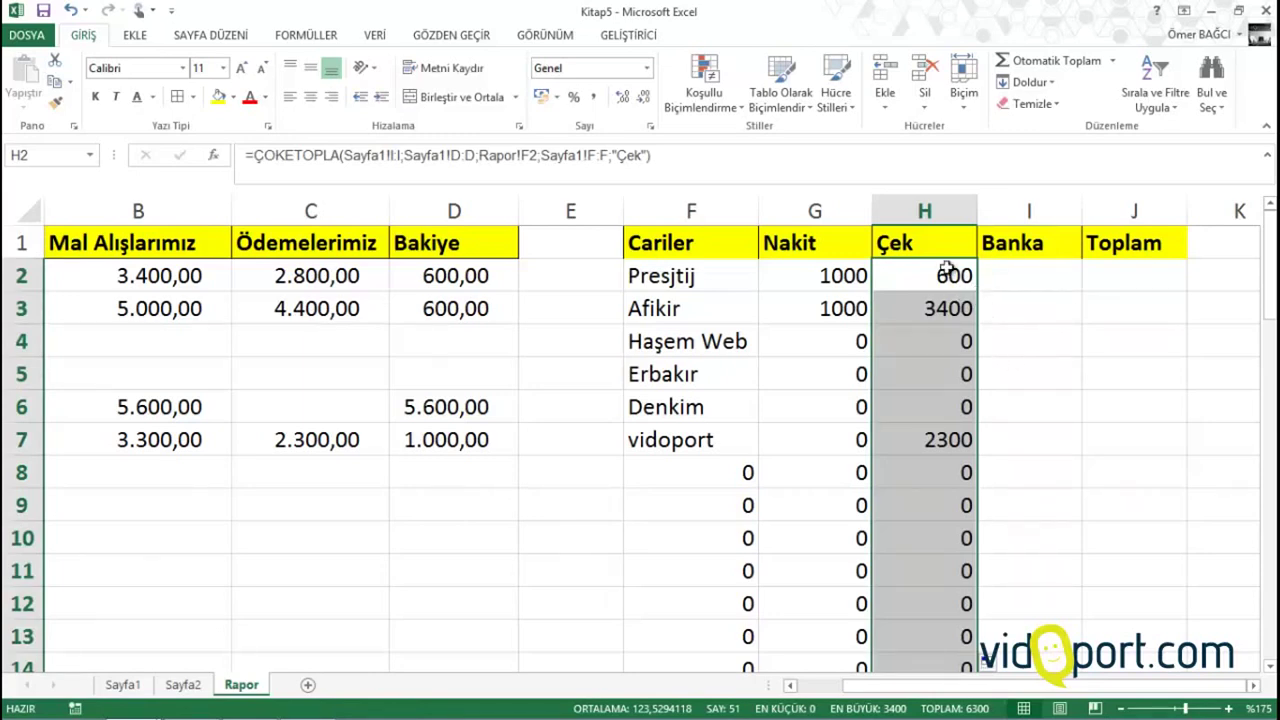
Step: Start a ÇOKETOPLA in I2 summing Sayfa1 column I where column D matches F2
left_click(1010, 274)
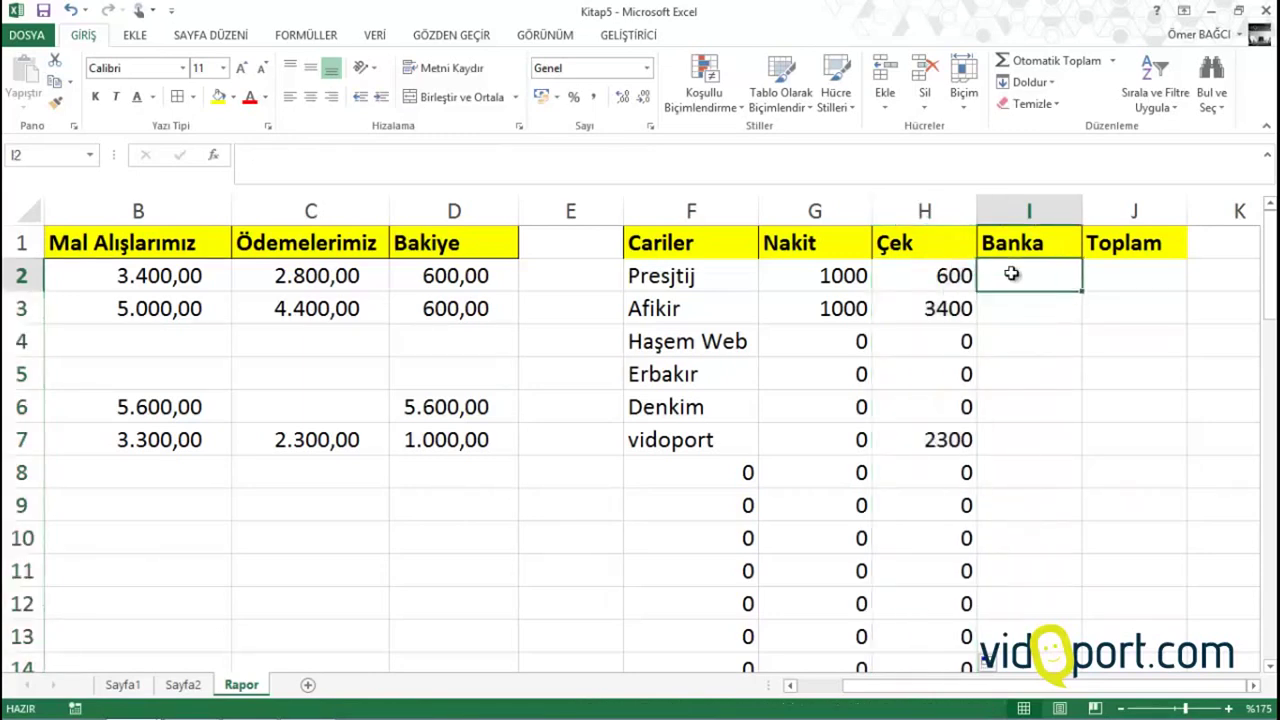
type("=")
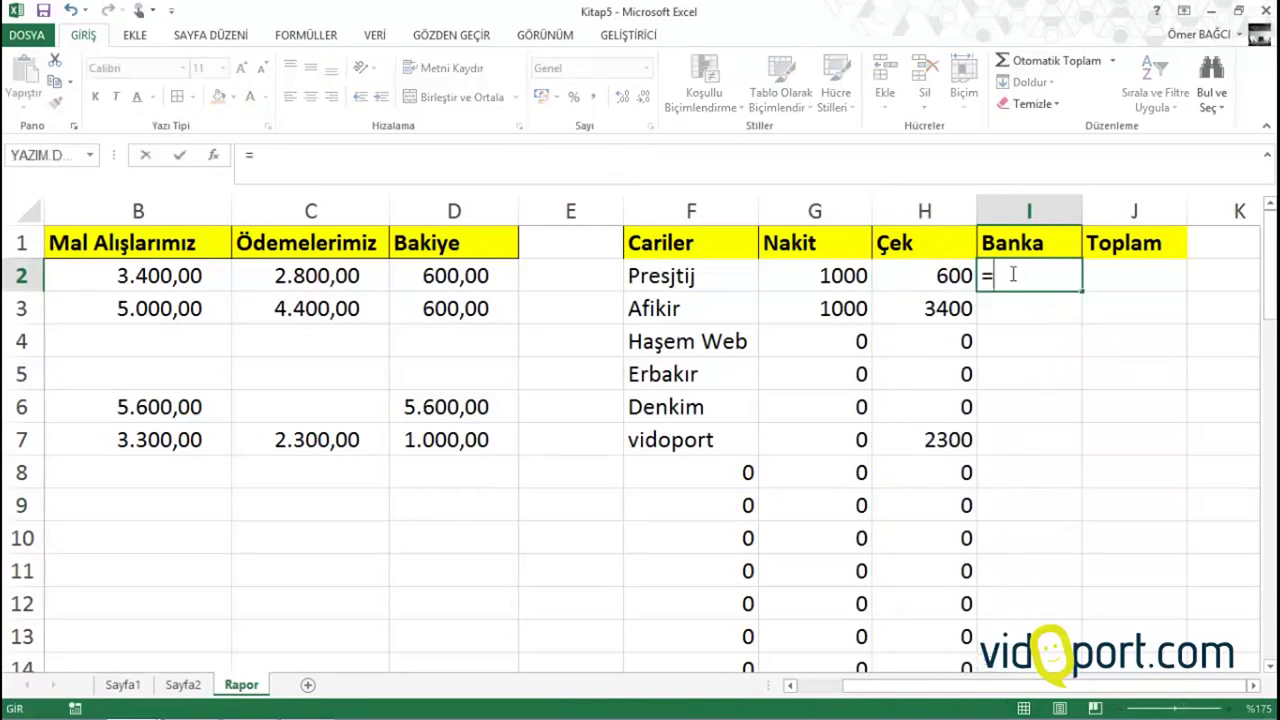
type("ç")
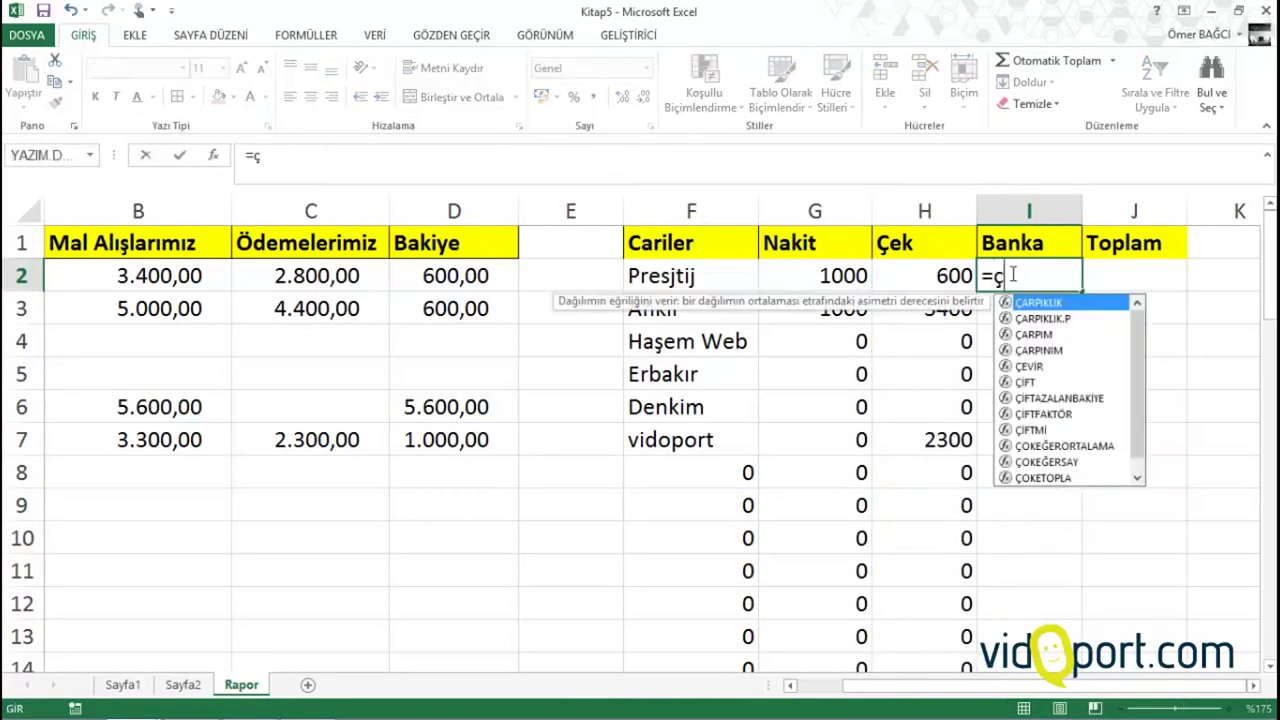
type("oket")
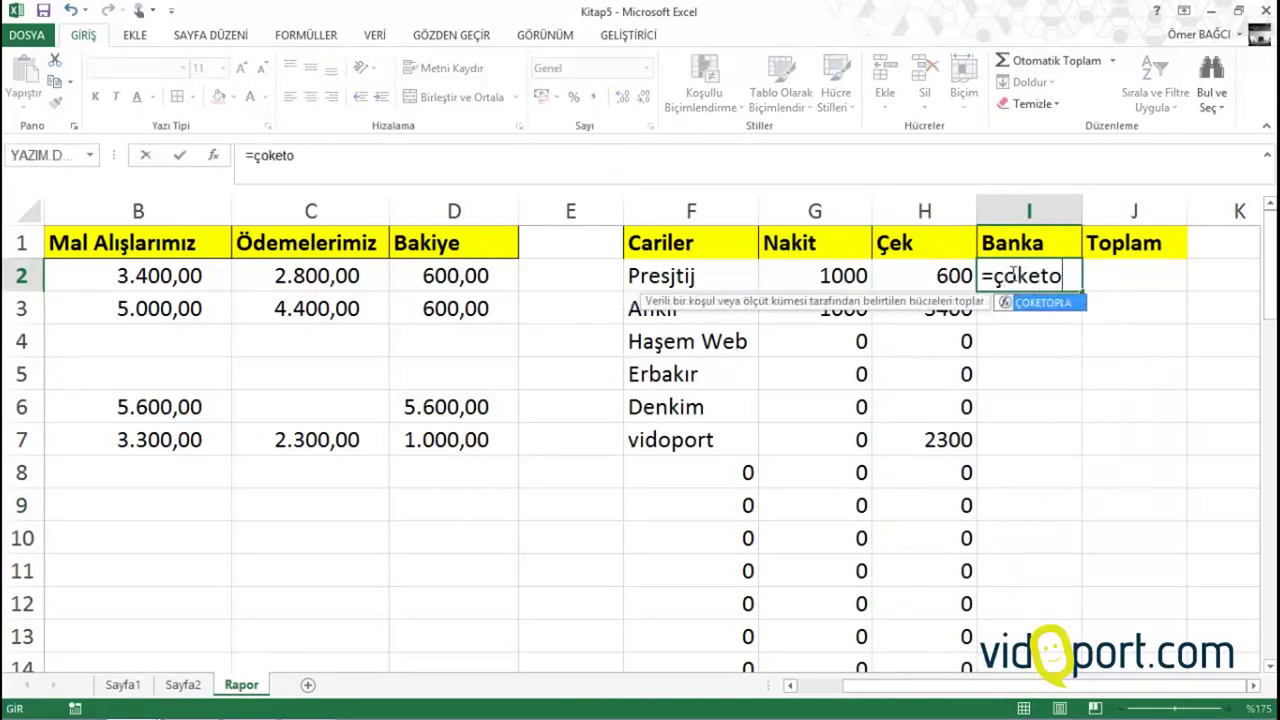
type("o")
key("Tab")
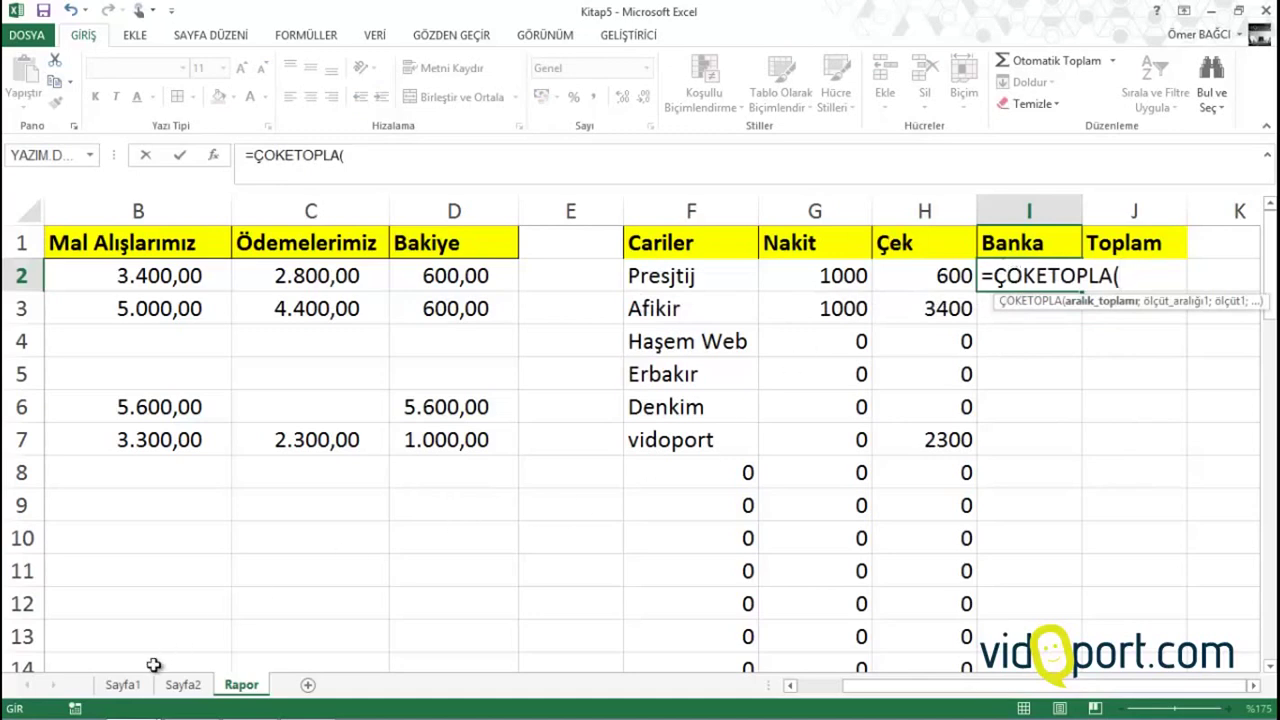
left_click(140, 686)
left_click(1106, 209)
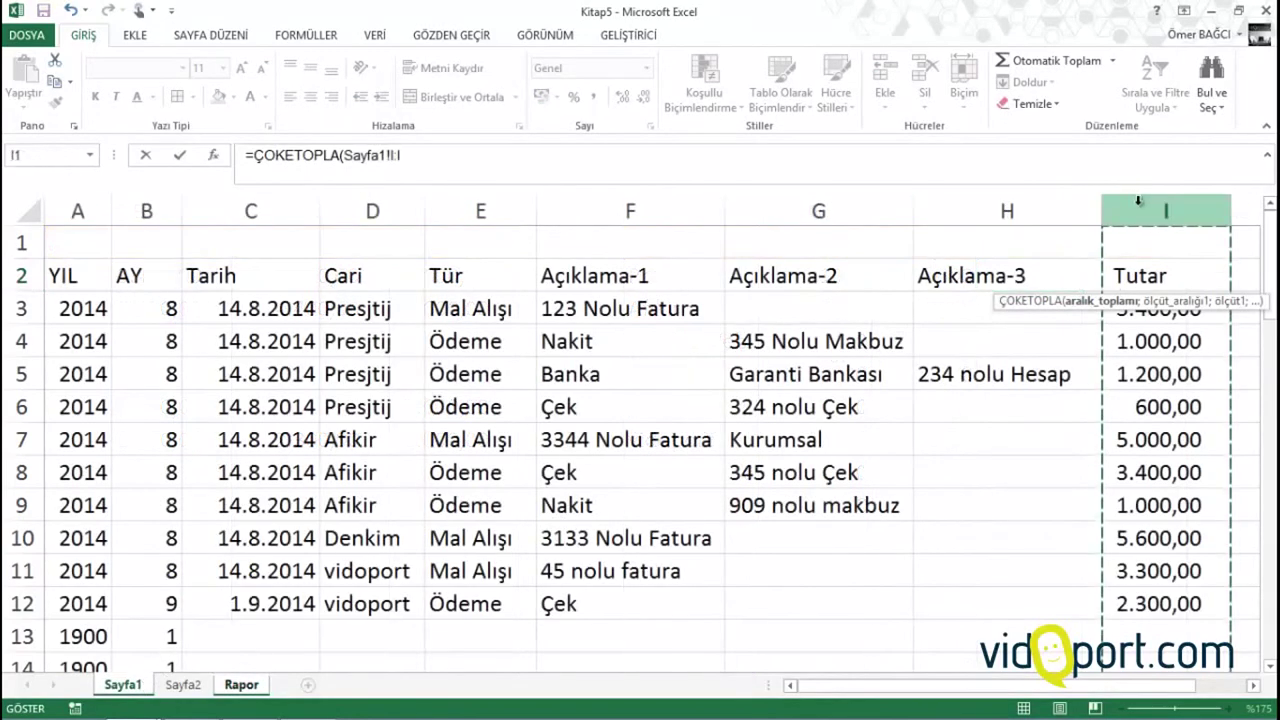
type(";")
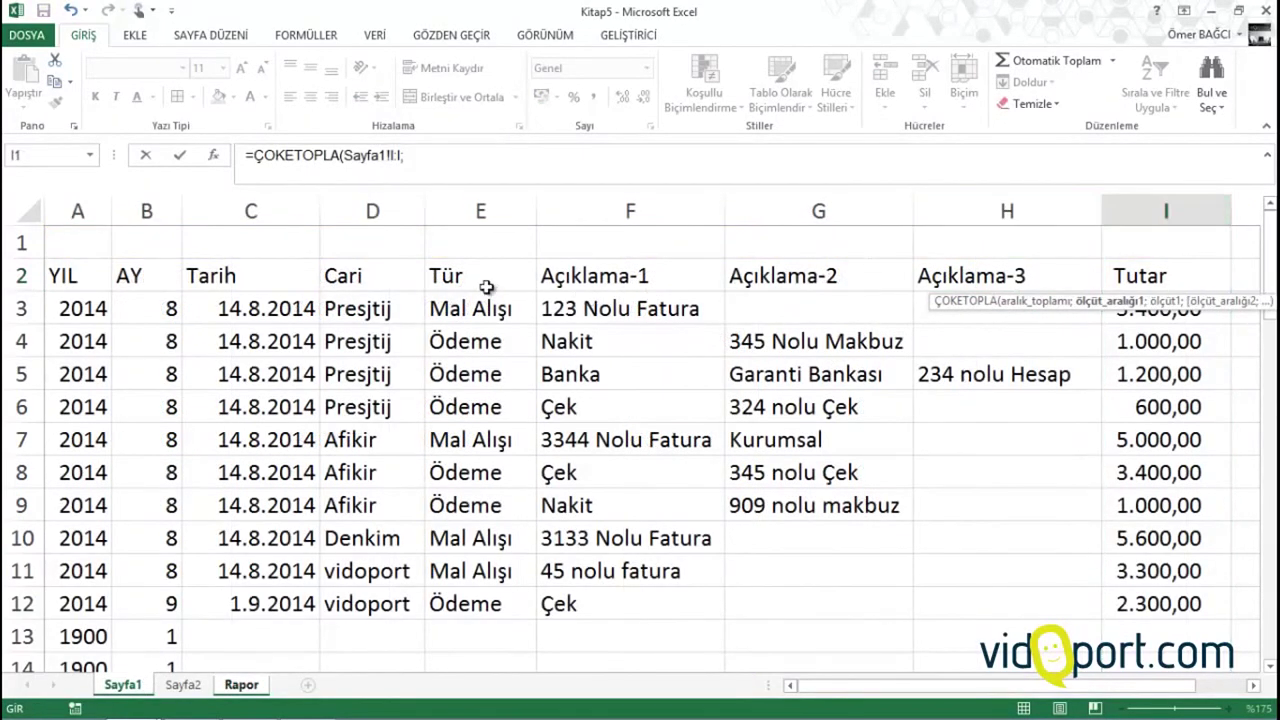
left_click(403, 212)
type(";")
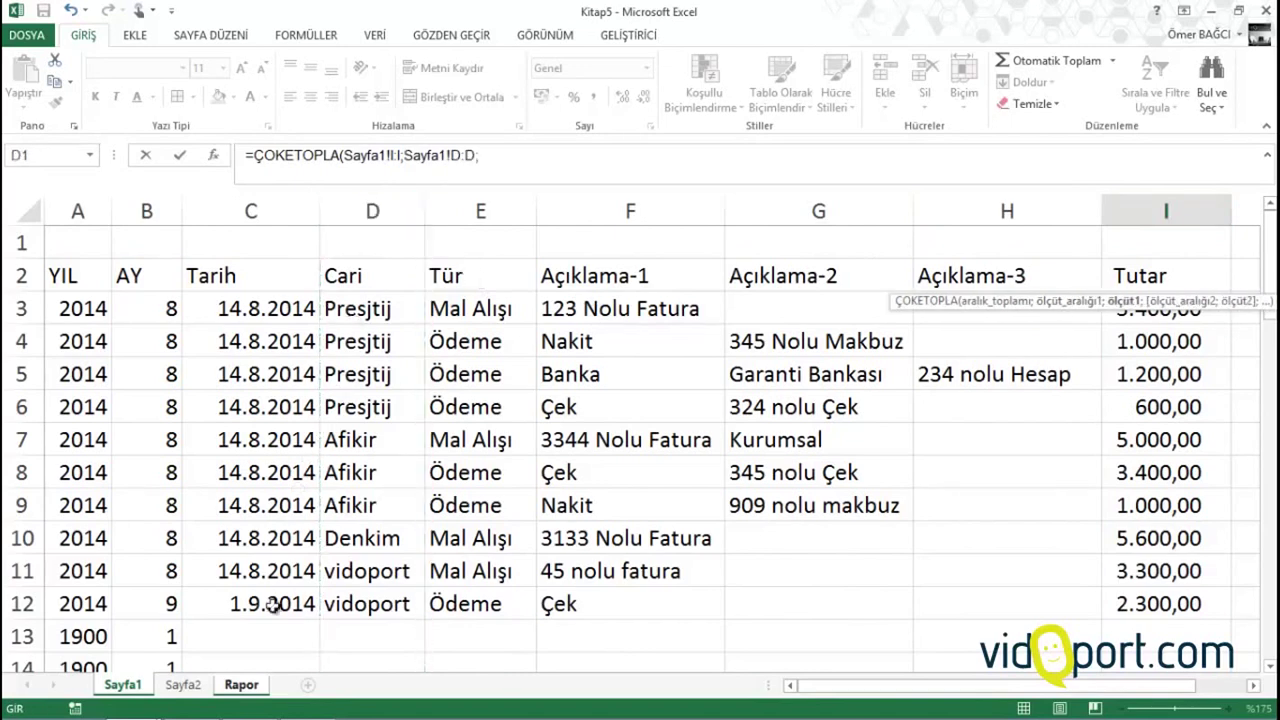
left_click(258, 690)
left_click(721, 280)
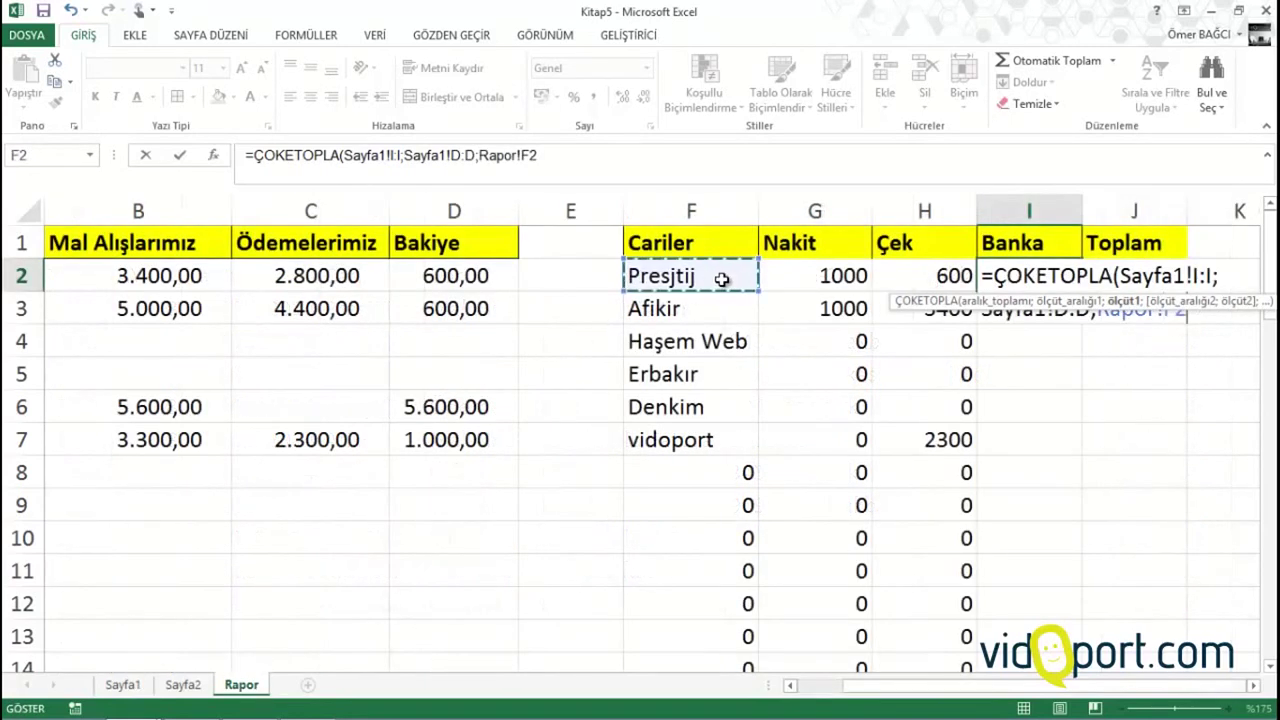
type(";")
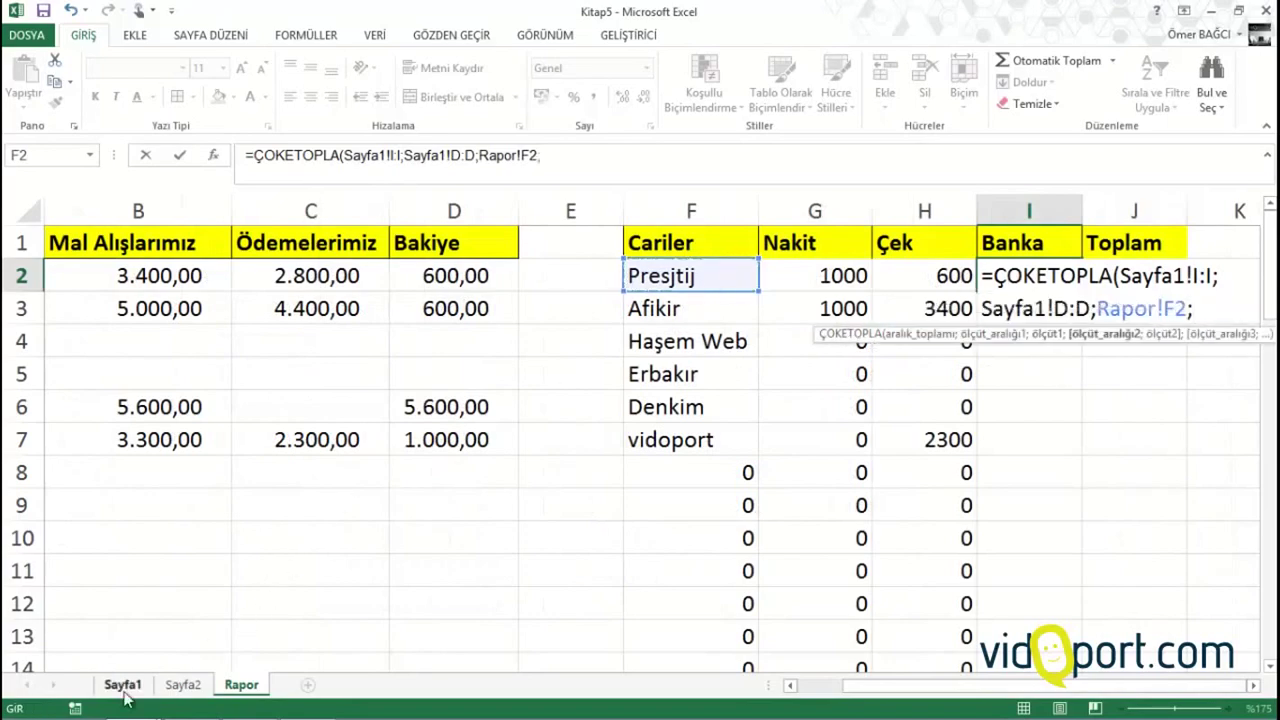
Step: Add the Açıklama-1 column F criterion "çek" and copy the I2 formula down the column
left_click(122, 686)
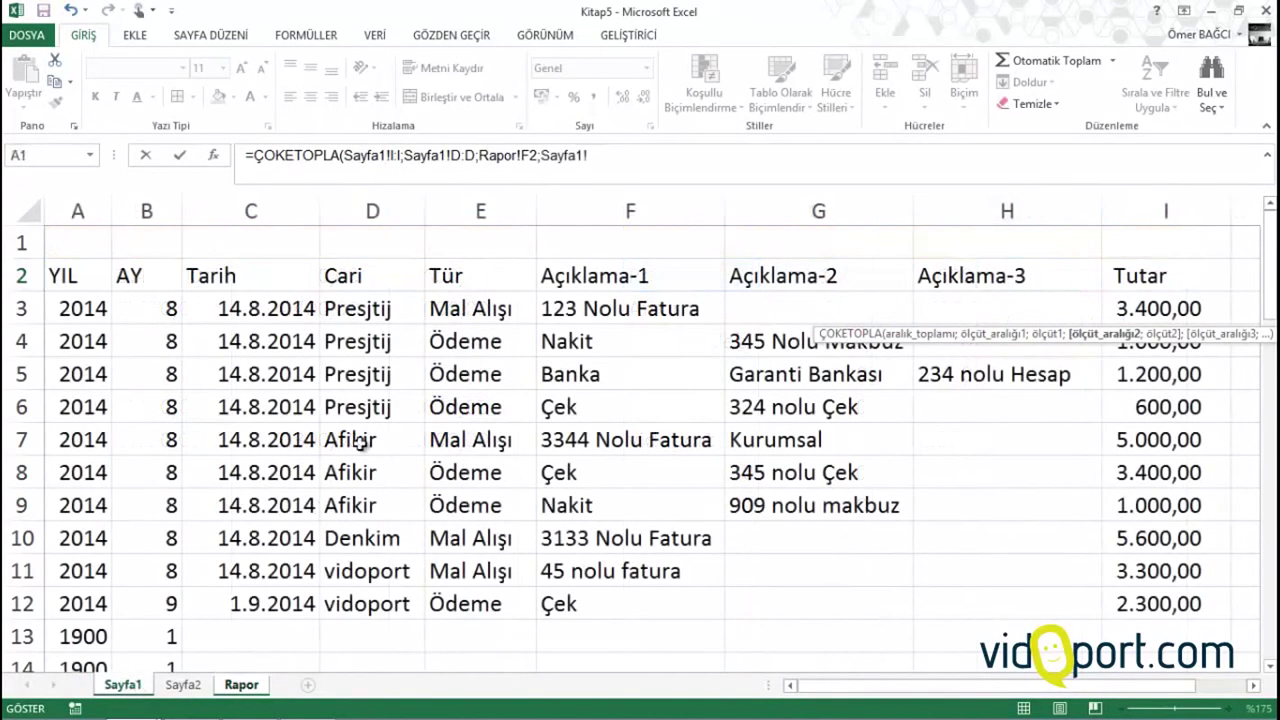
left_click(583, 212)
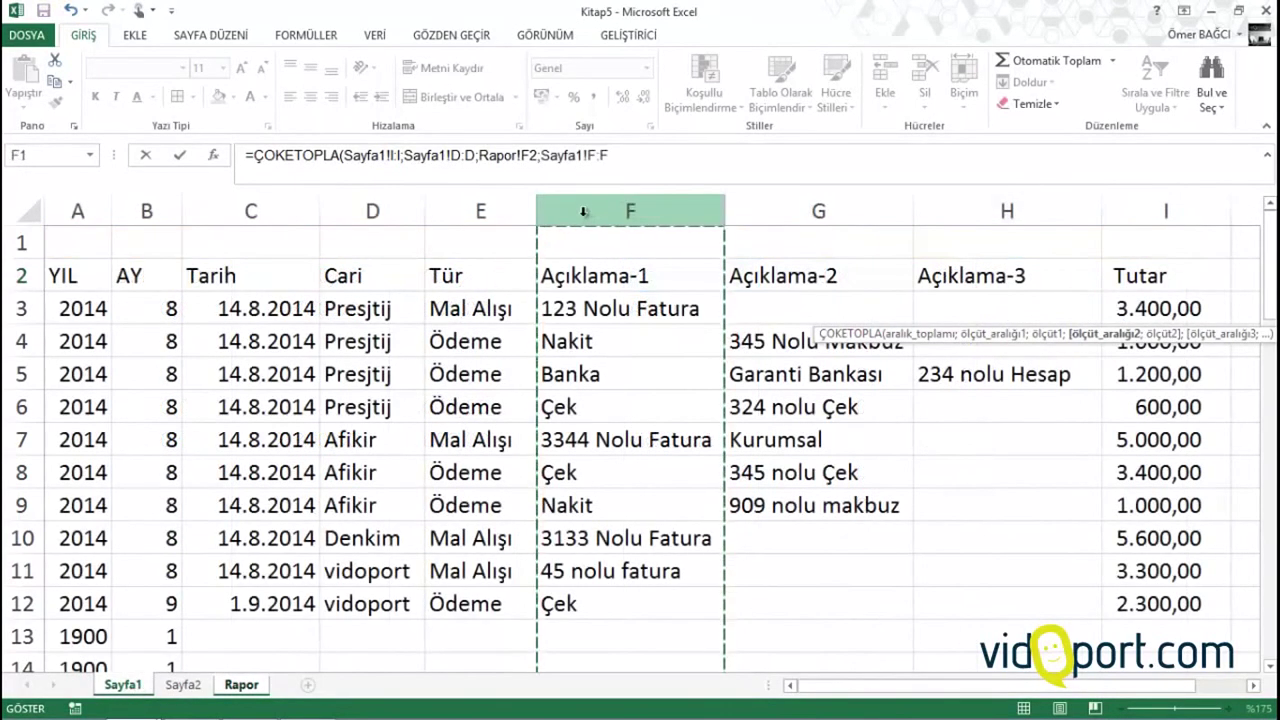
type(";\"çek")
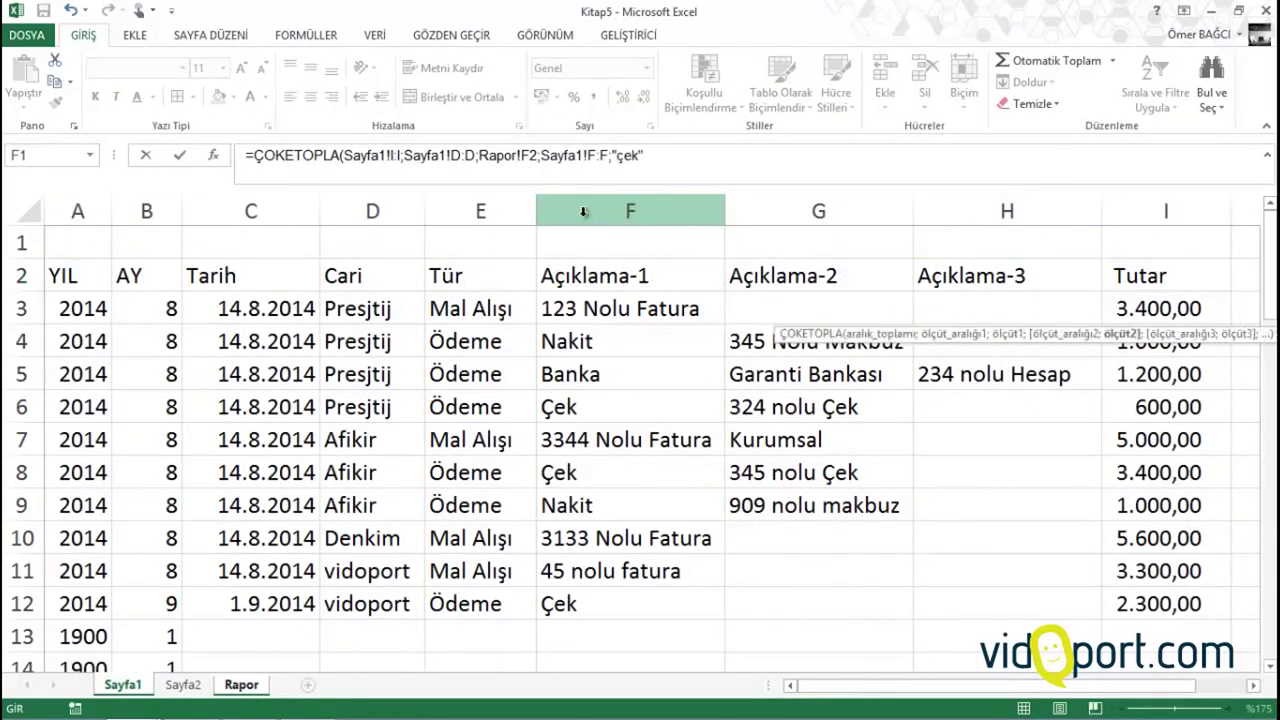
type("\")")
key("Return")
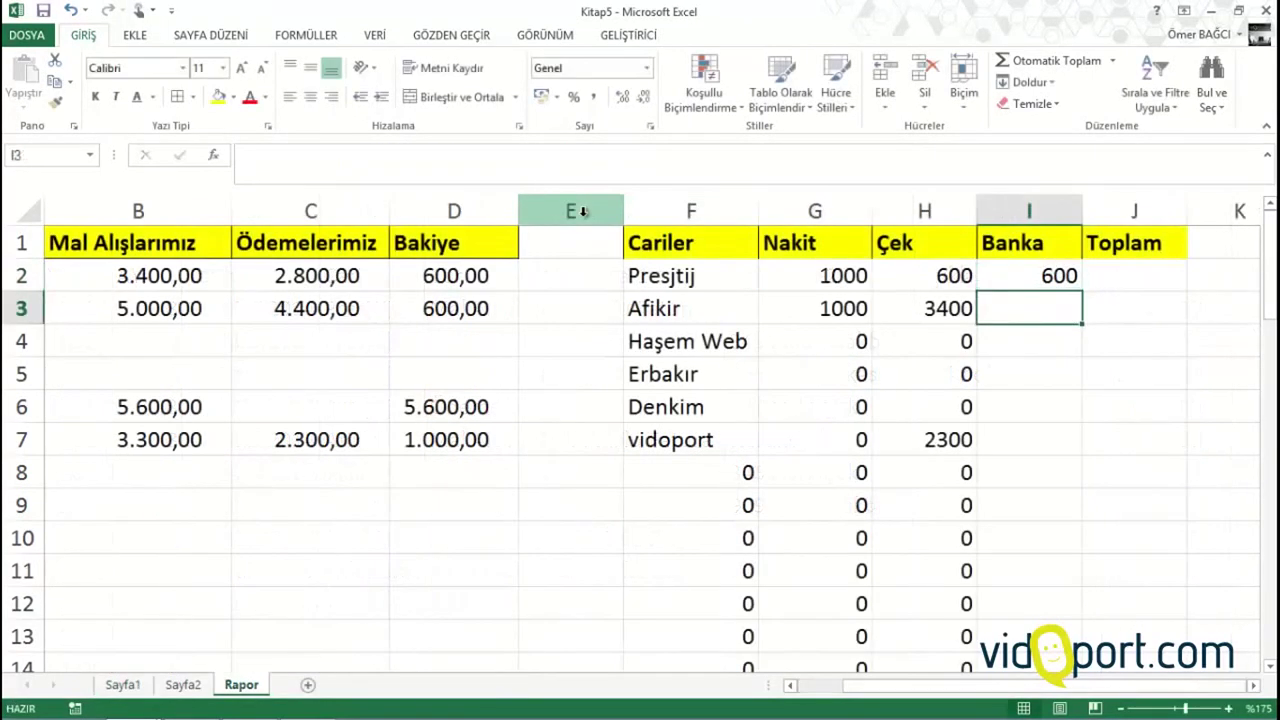
left_click(1040, 280)
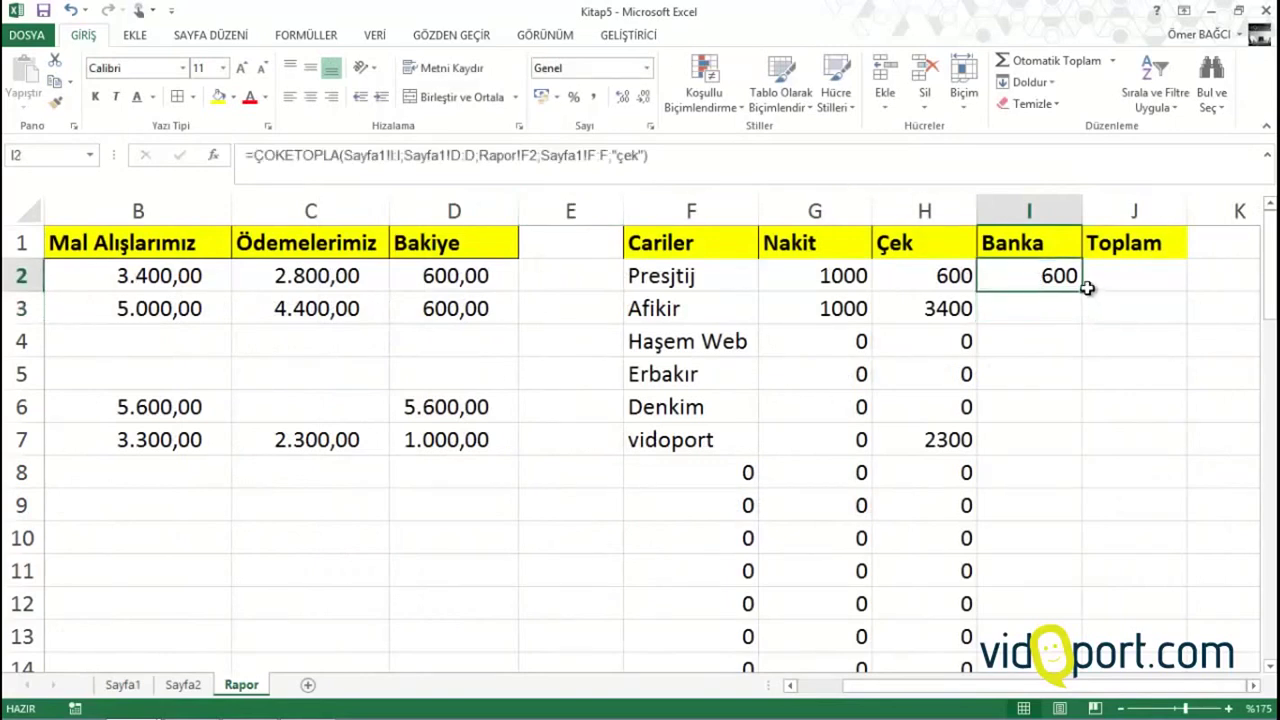
double_click(1083, 293)
Step: Enter =TOPLA(G2:I2) in J2 and copy it down to total Nakit, Çek and Banka per cari
left_click(1100, 284)
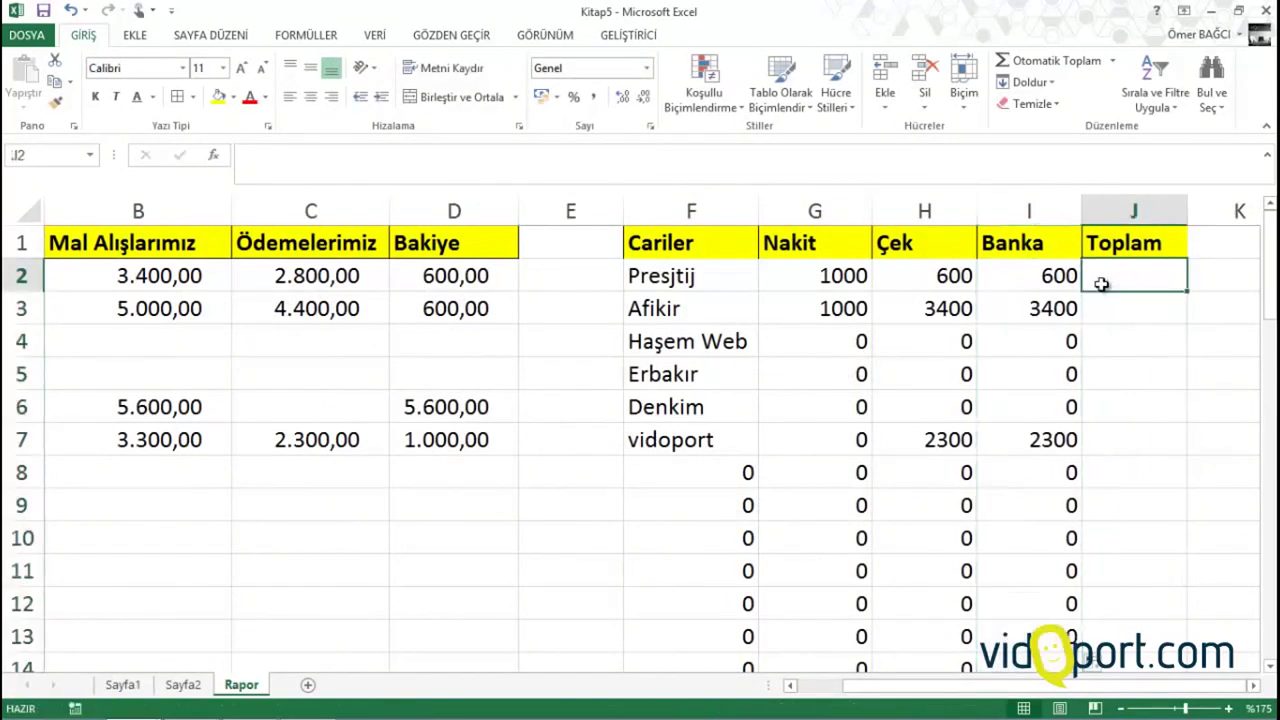
type("=topla(")
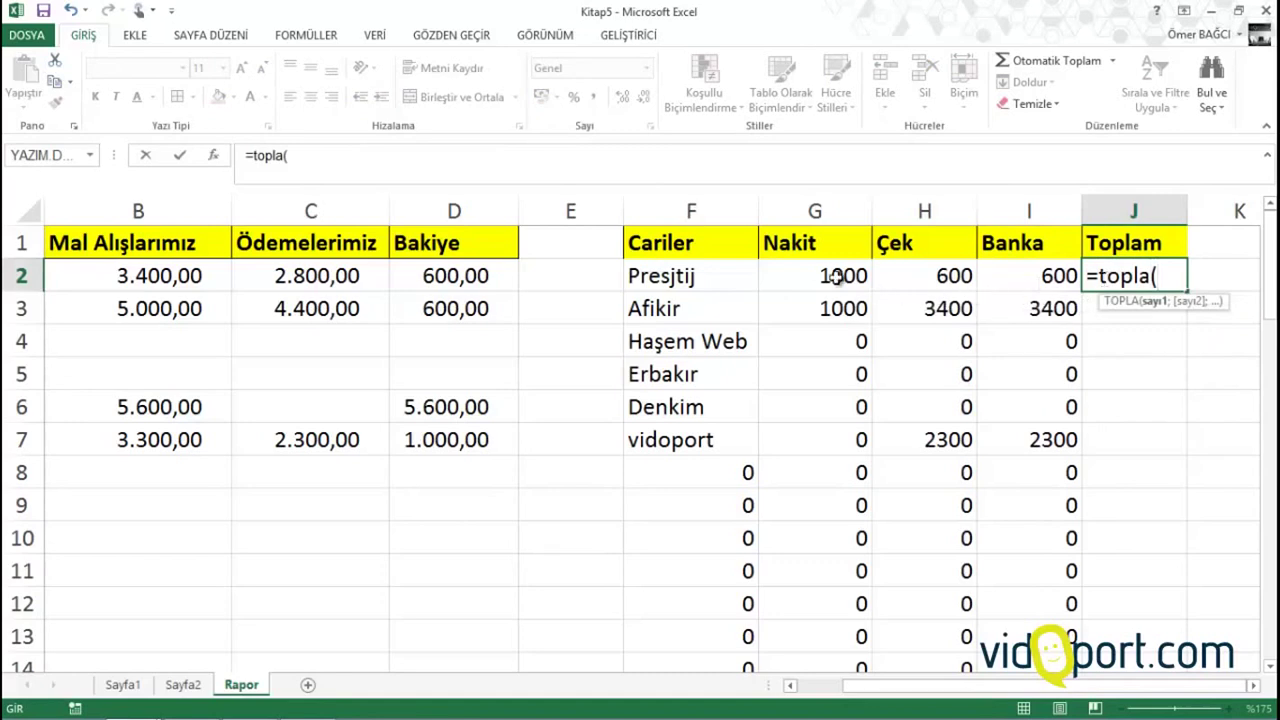
left_click_drag(836, 278, 1006, 277)
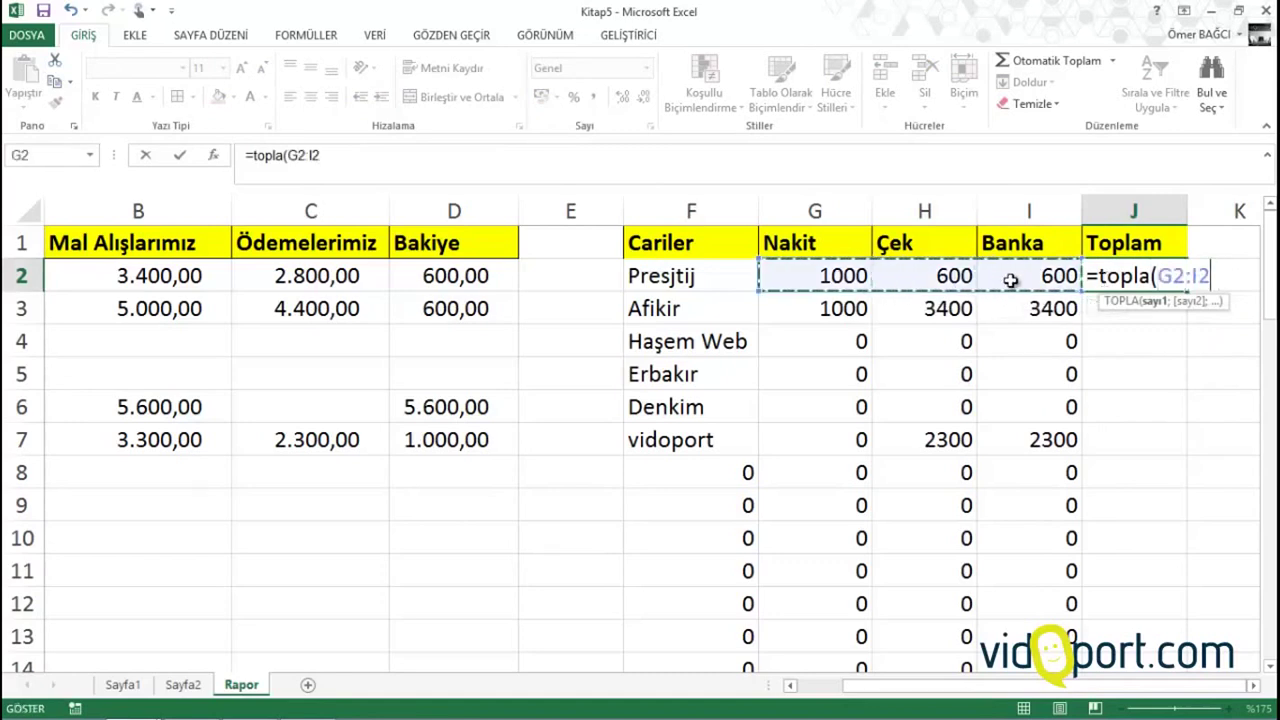
key("Return")
left_click(1157, 277)
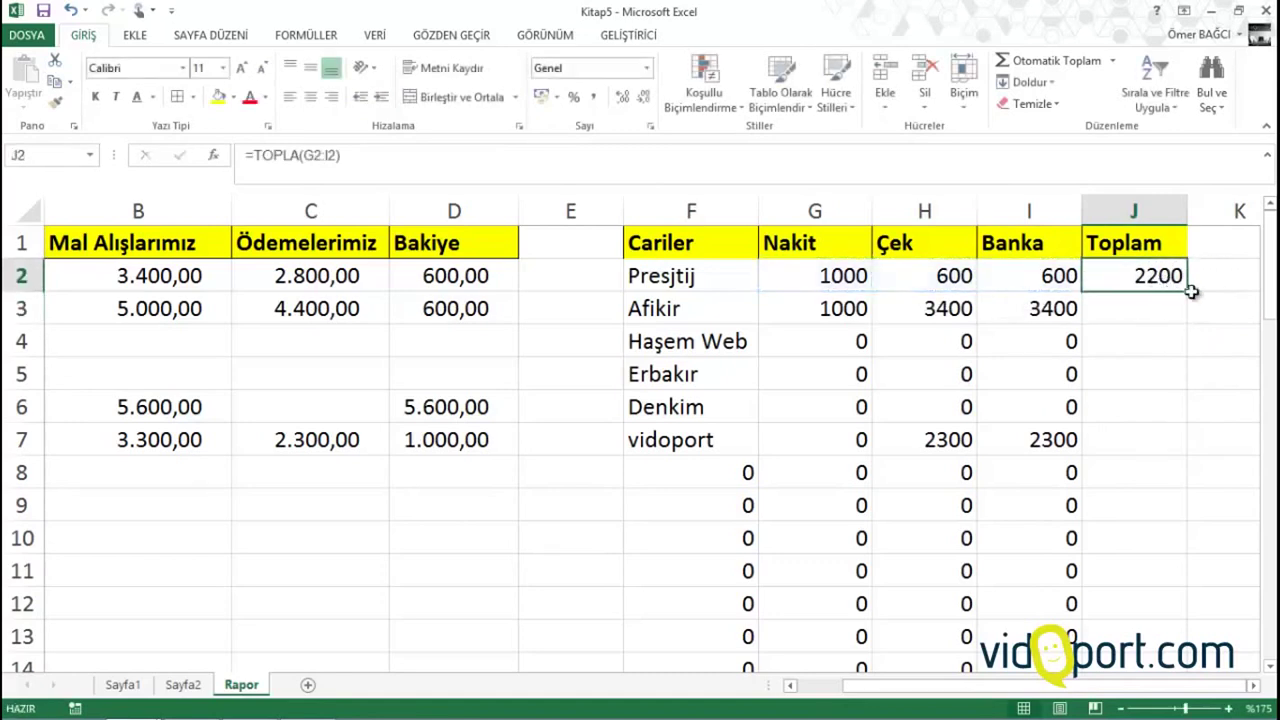
left_click(1192, 295)
left_click(1180, 280)
double_click(1180, 280)
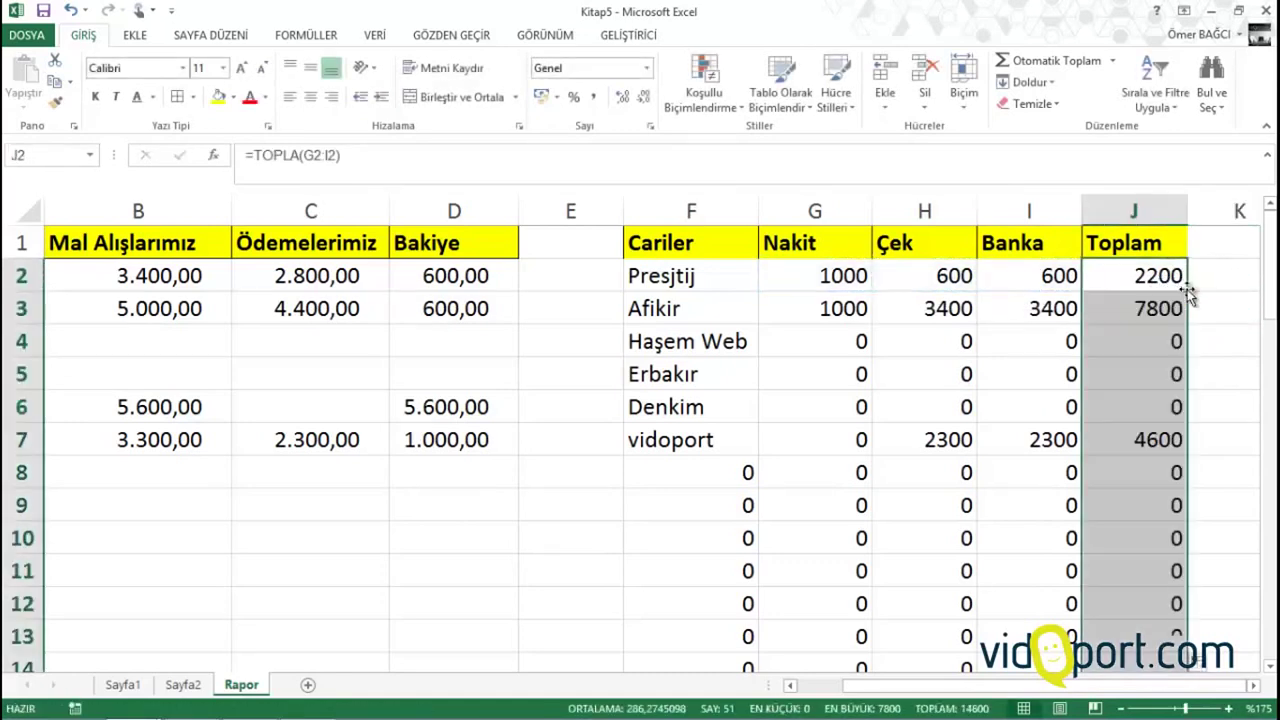
left_click(1152, 300)
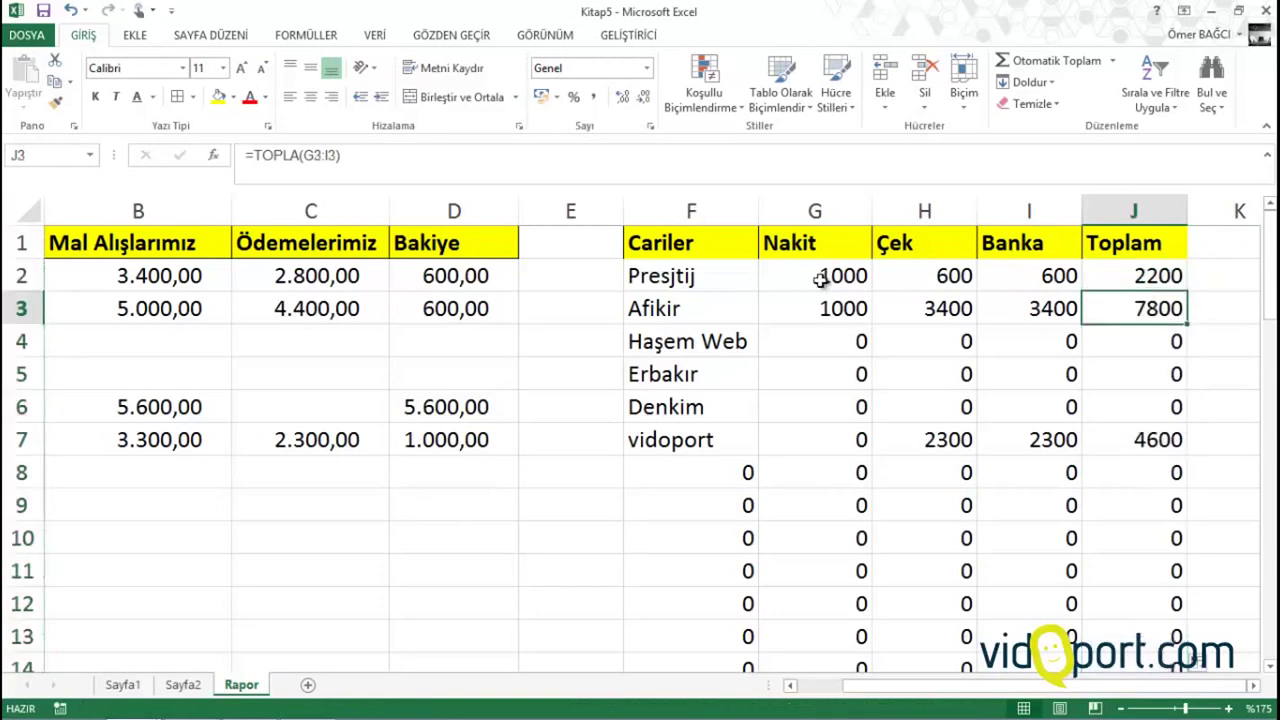
left_click_drag(818, 280, 923, 320)
Step: Add a conditional format to F2:J52 giving cells equal to 0 a white font
left_click(704, 278)
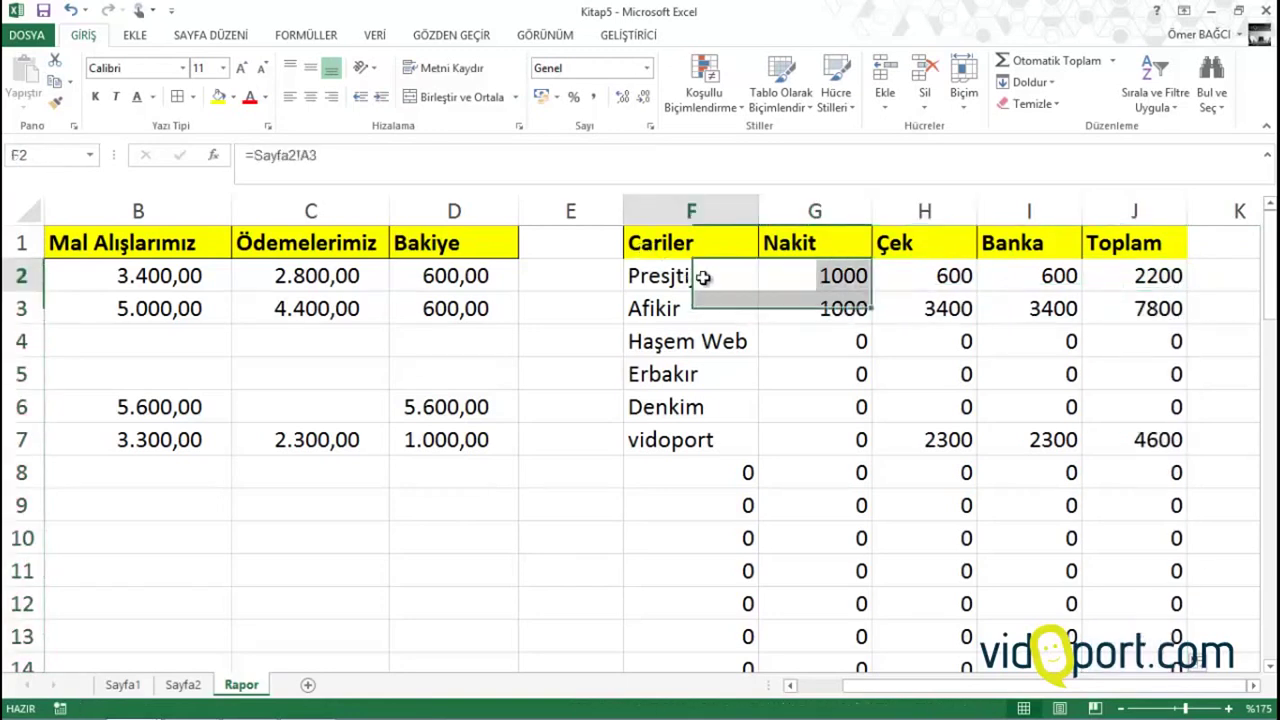
left_click_drag(704, 278, 1112, 218)
left_click(701, 104)
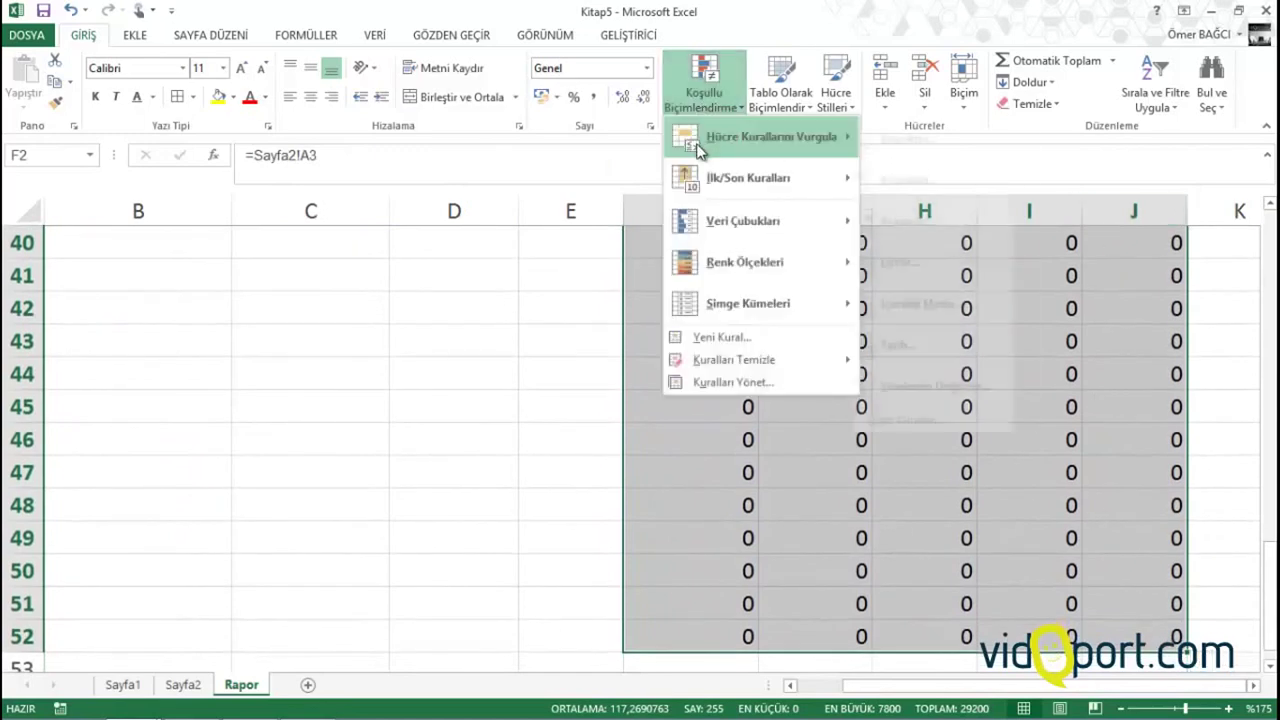
mouse_move(765, 139)
left_click(920, 266)
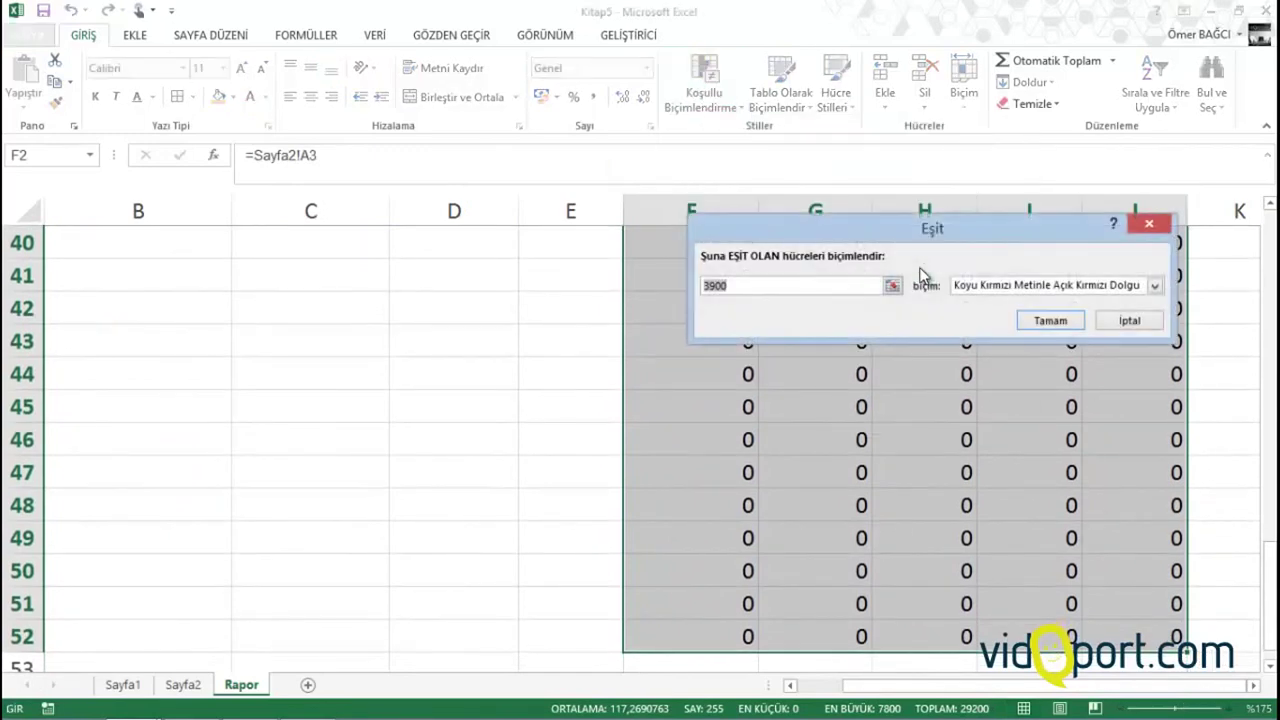
type("0")
left_click(965, 285)
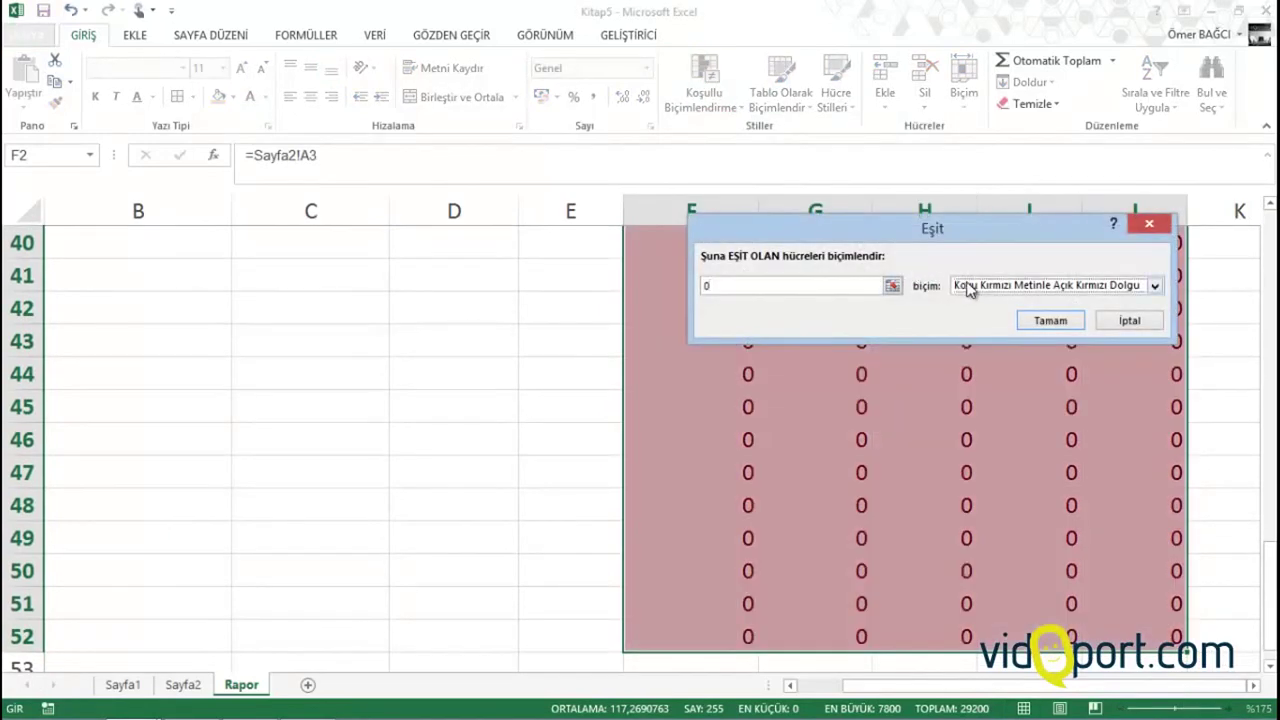
left_click(972, 376)
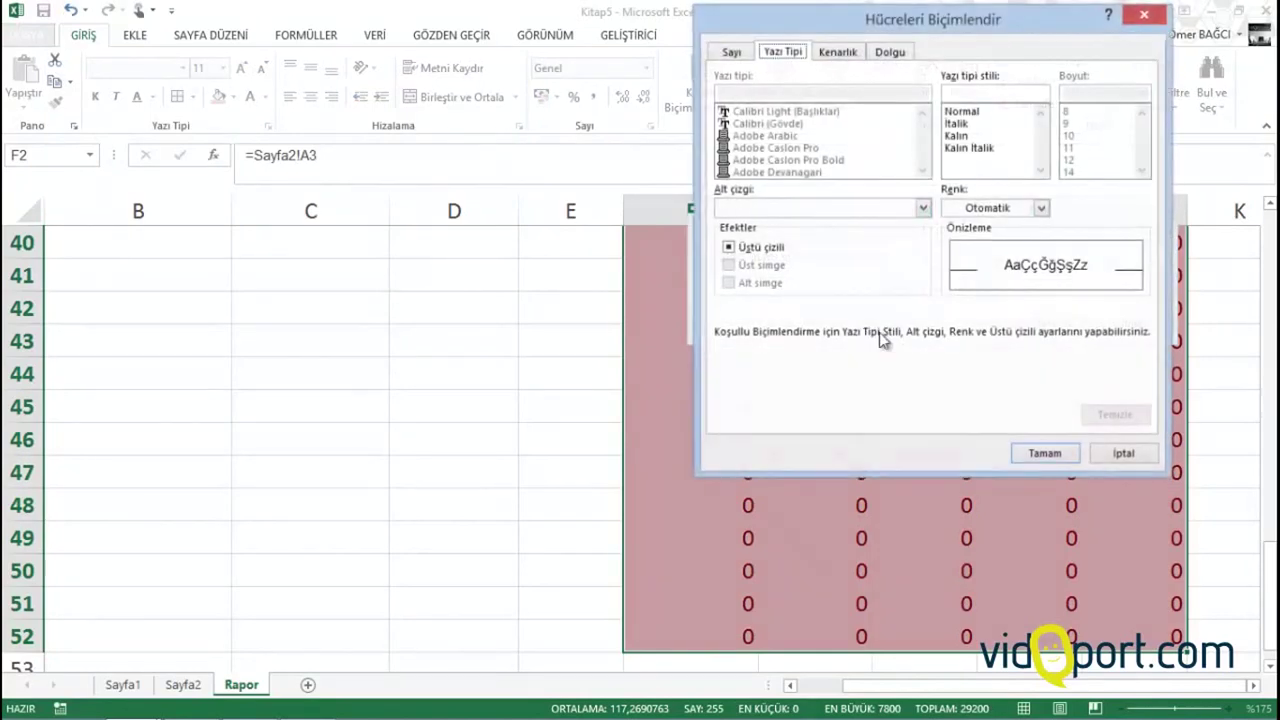
left_click(990, 212)
left_click(950, 250)
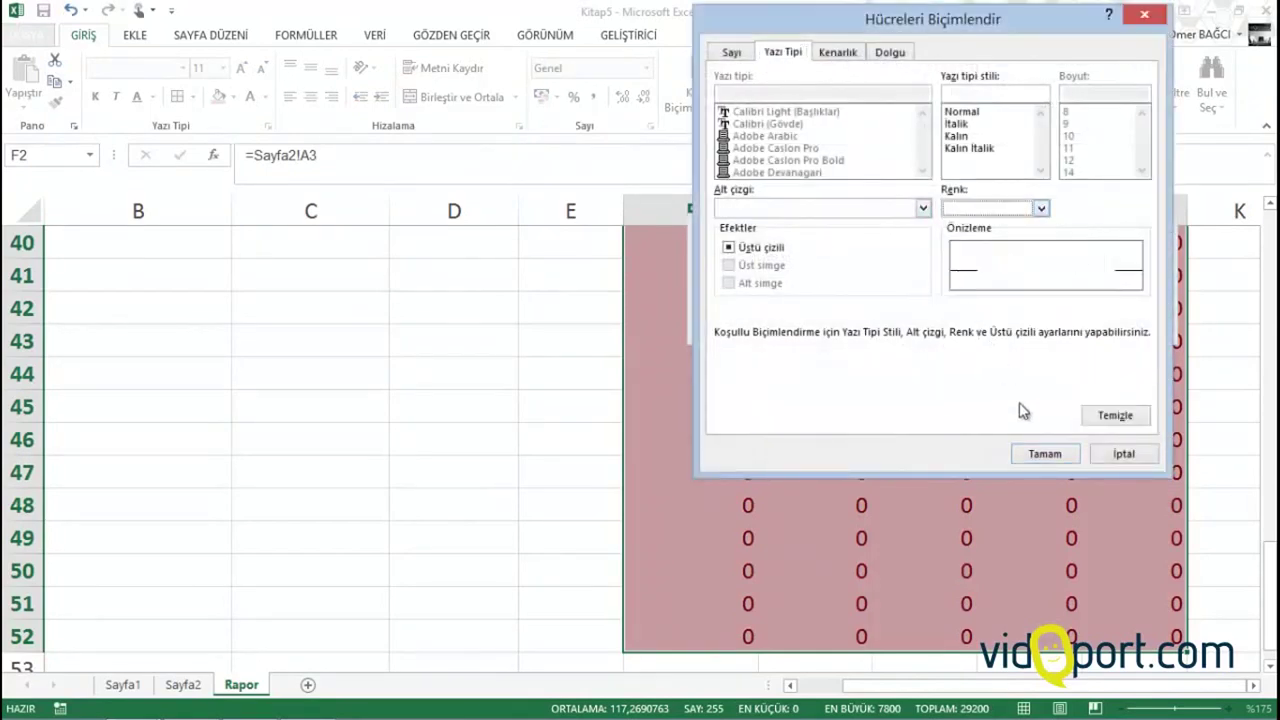
left_click(1045, 453)
left_click(1050, 320)
left_click(894, 370)
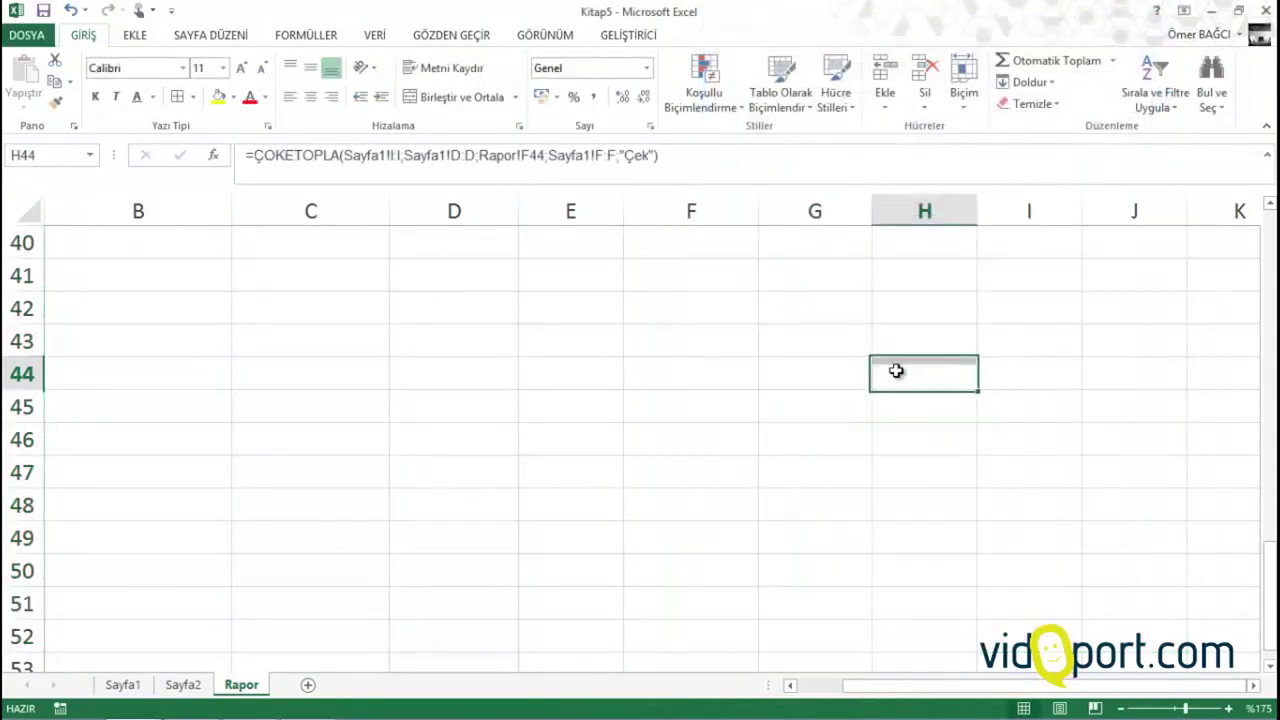
scroll(885, 363, "up", 5)
scroll(885, 363, "up", 8)
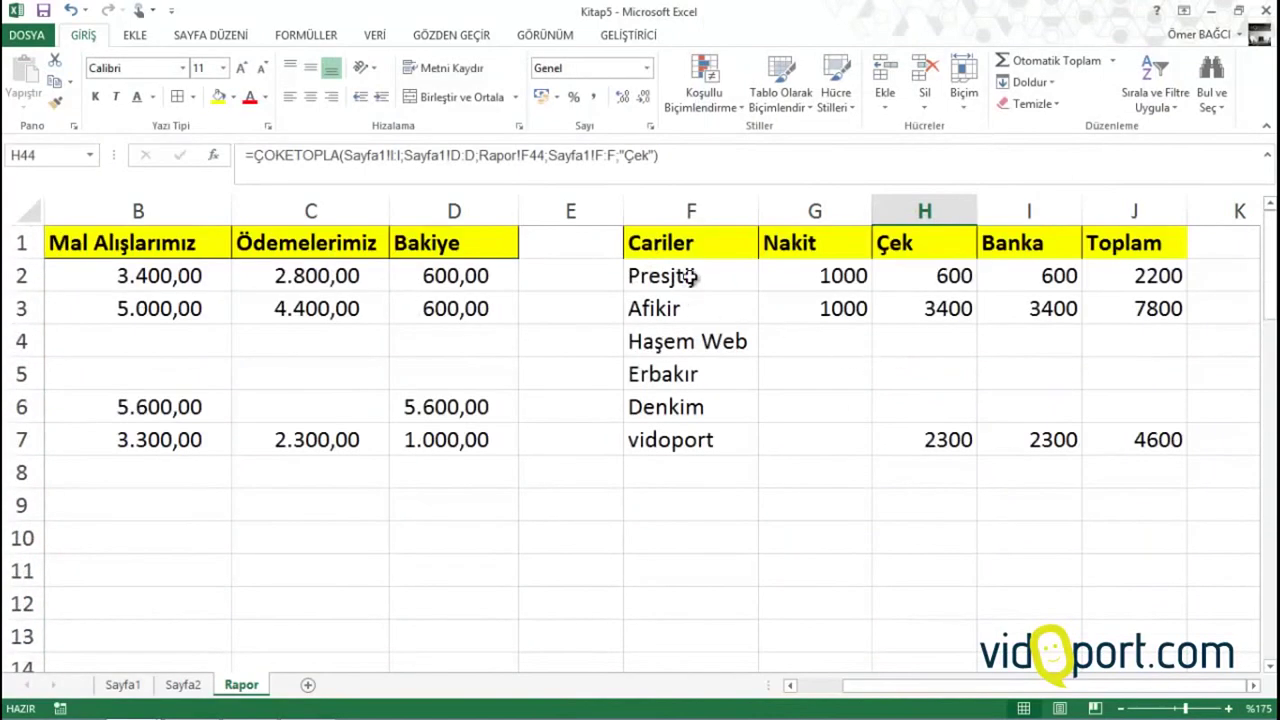
Step: Apply the Finansal number format to G2:J7 and autofit column G
left_click_drag(830, 278, 1134, 455)
left_click(593, 97)
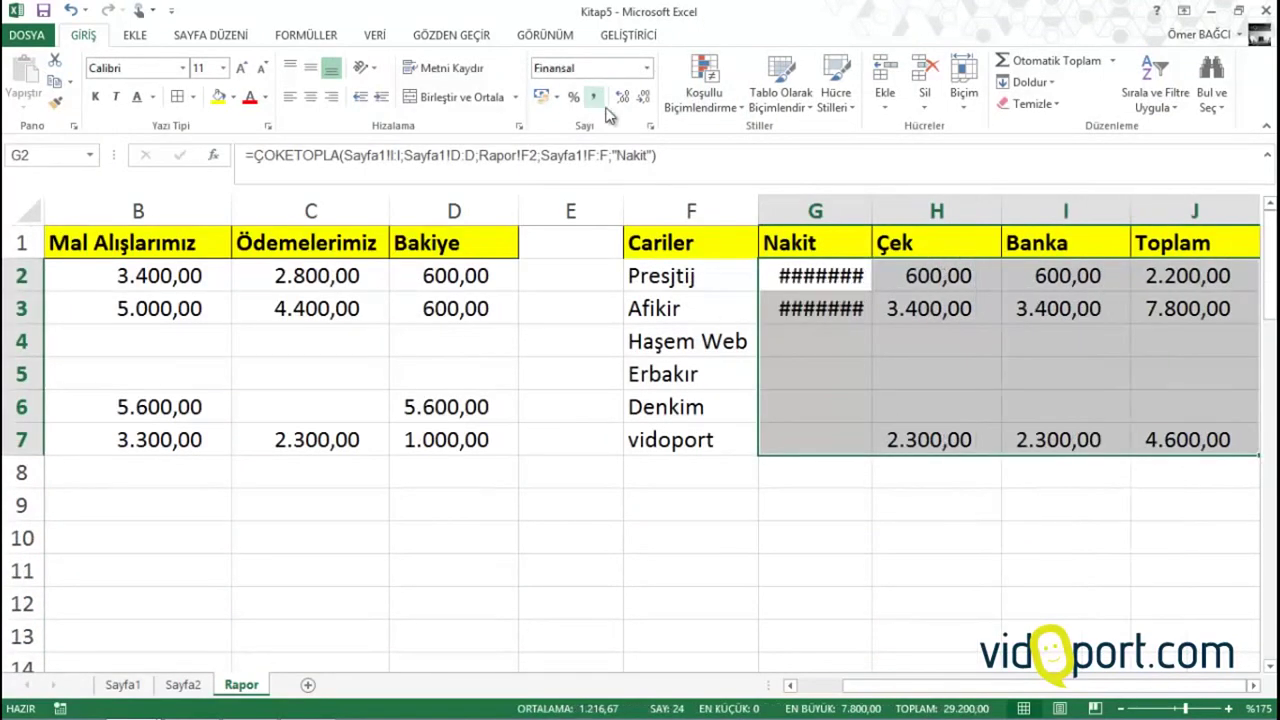
double_click(878, 204)
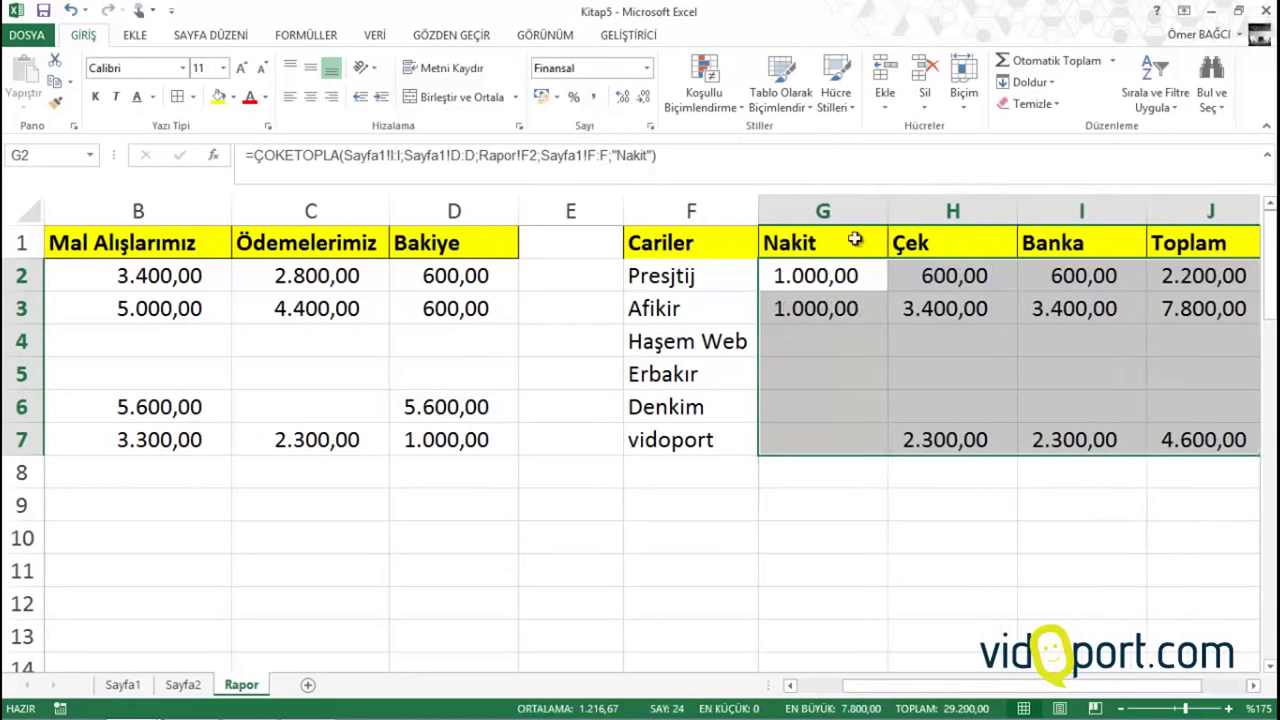
left_click(540, 352)
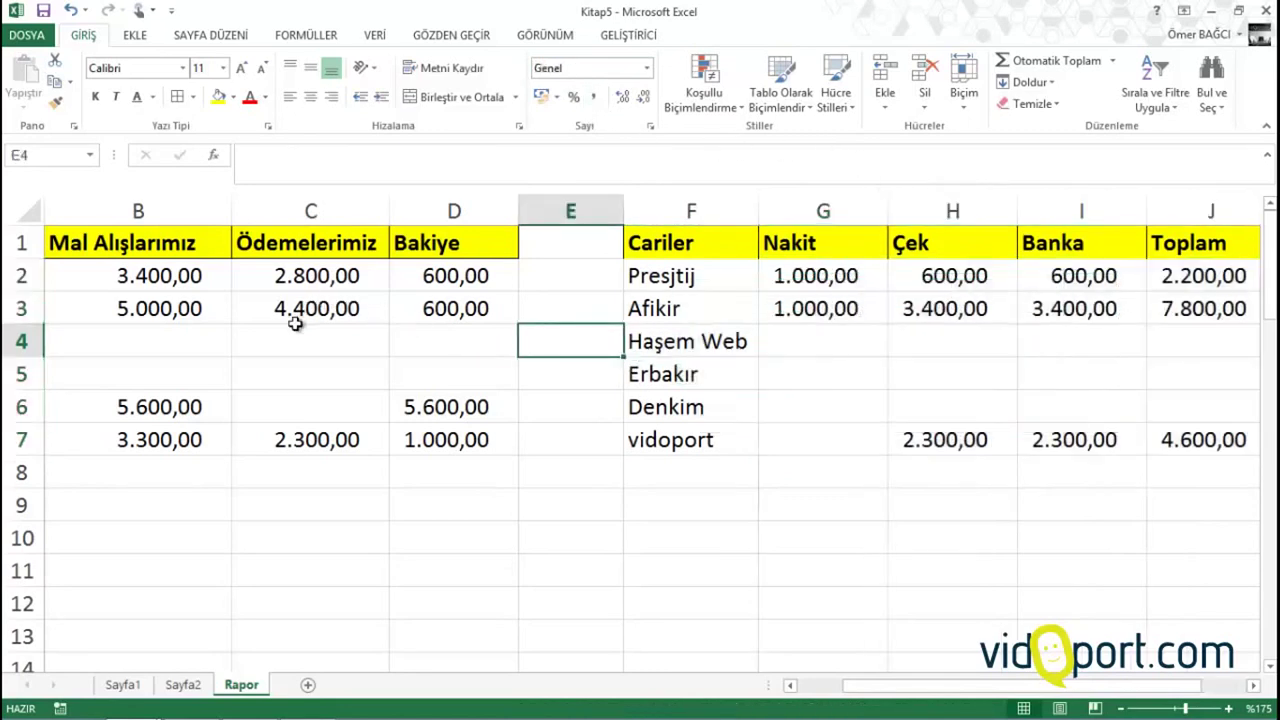
scroll(296, 322, "down", 2)
scroll(186, 363, "up", 2)
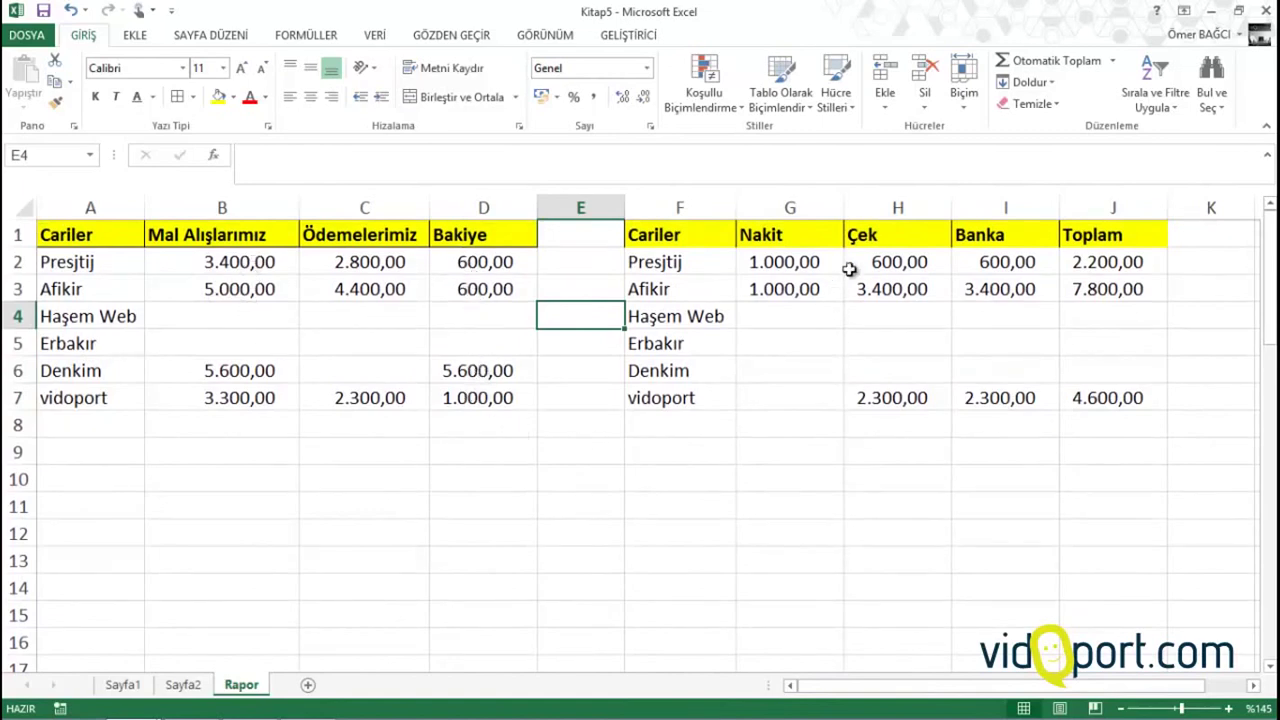
Step: Inspect vidoport's Toplam formula and Denkim's Mal Alışlarımız formula in the report
left_click(1123, 390)
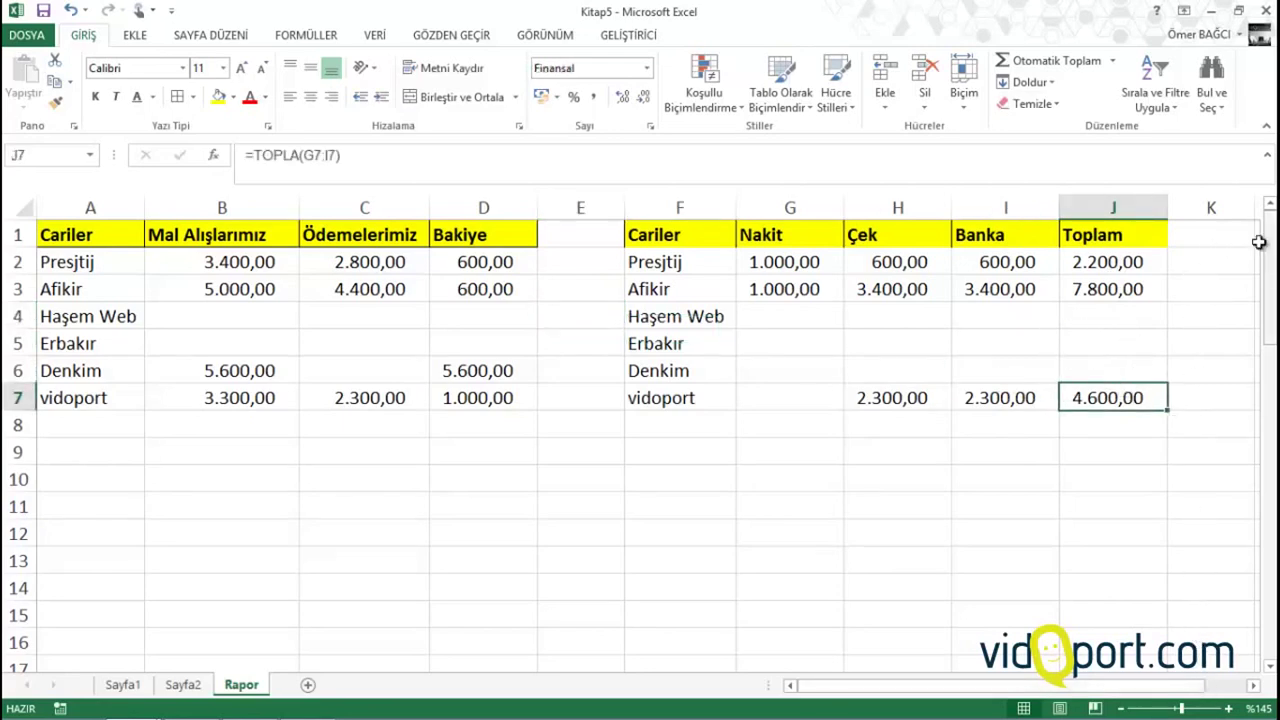
left_click(240, 255)
left_click_drag(1229, 236, 1225, 346)
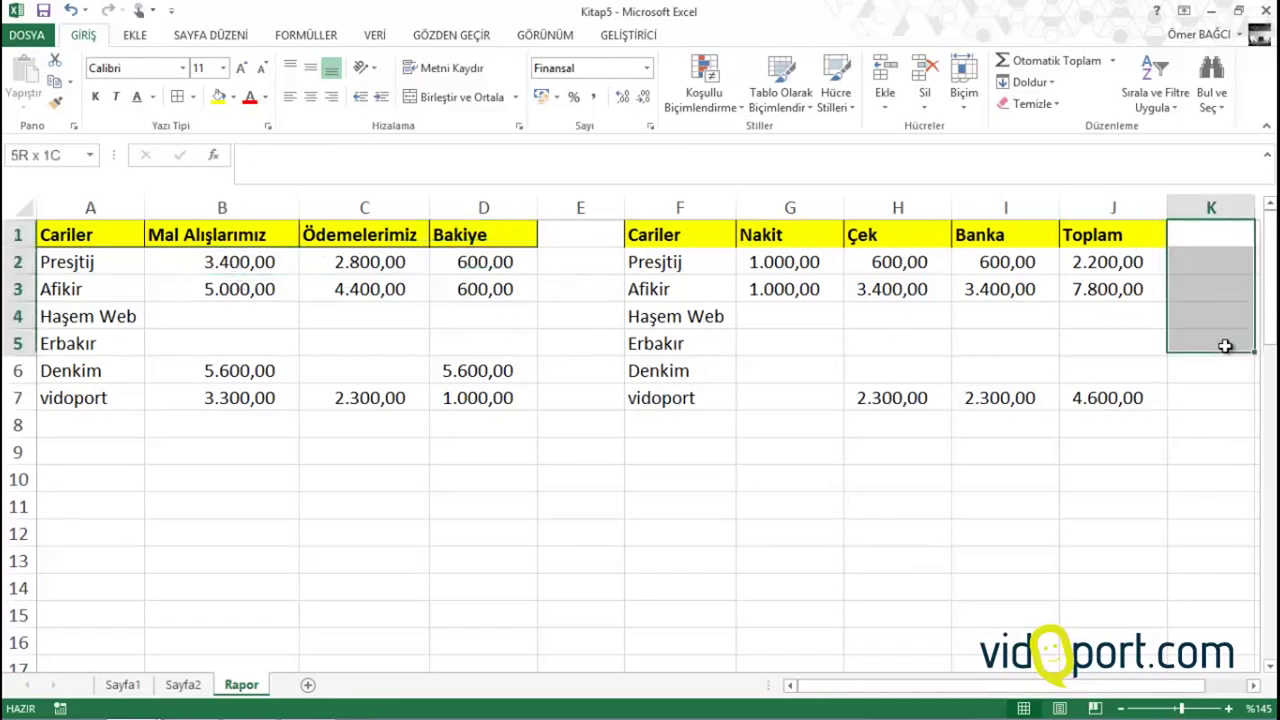
left_click(700, 289)
left_click_drag(260, 263, 263, 337)
left_click(257, 368)
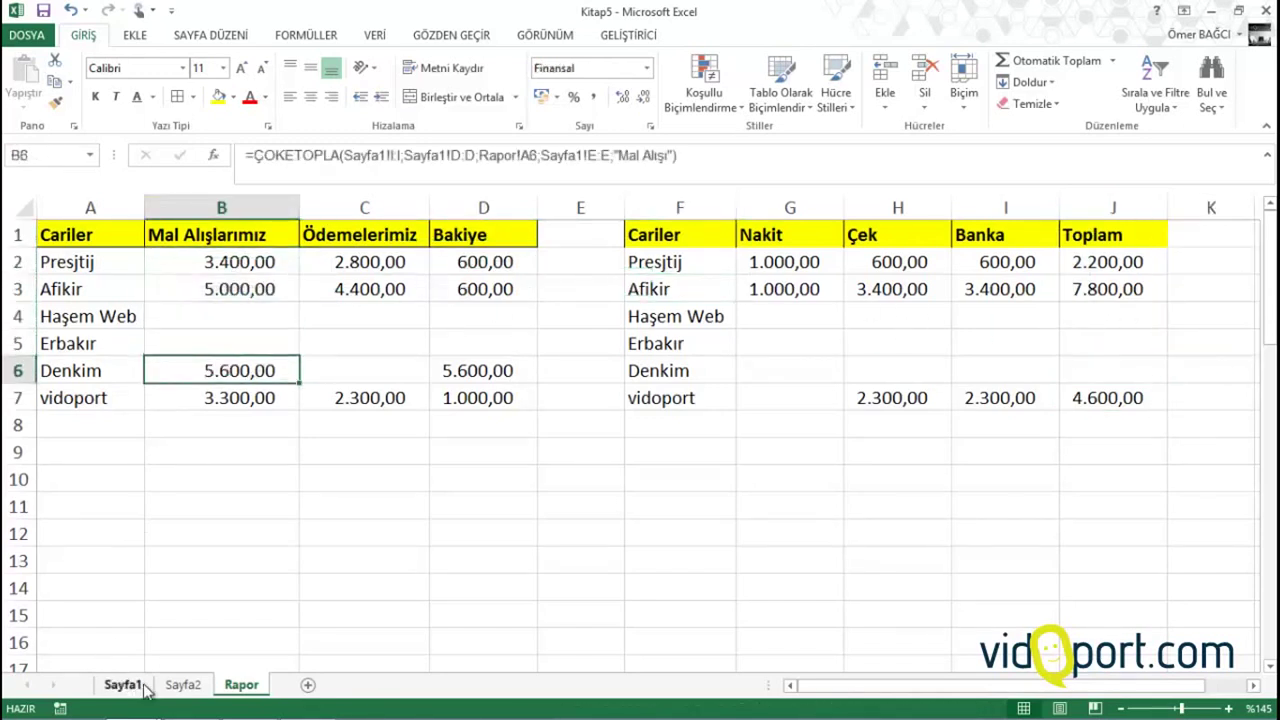
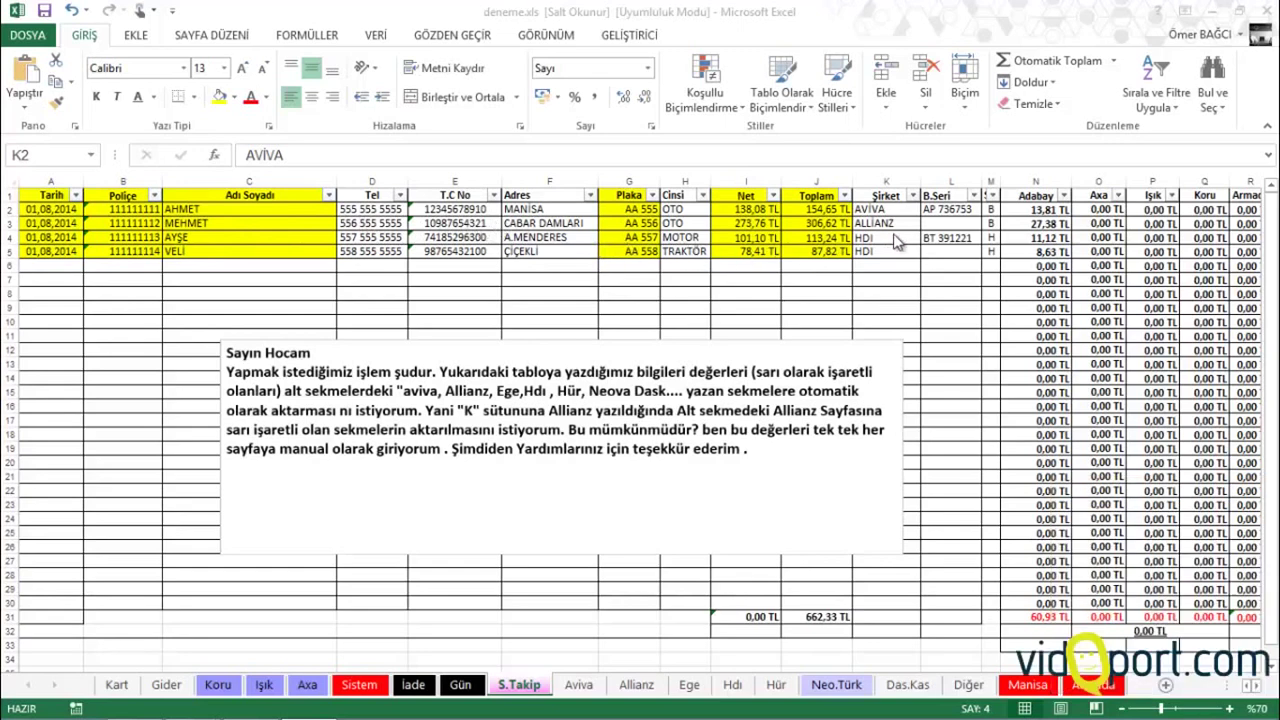
Step: Select the Şirket values K2:K5 and the empty row beneath the table on S.Takip
key("ctrl+shift+Down")
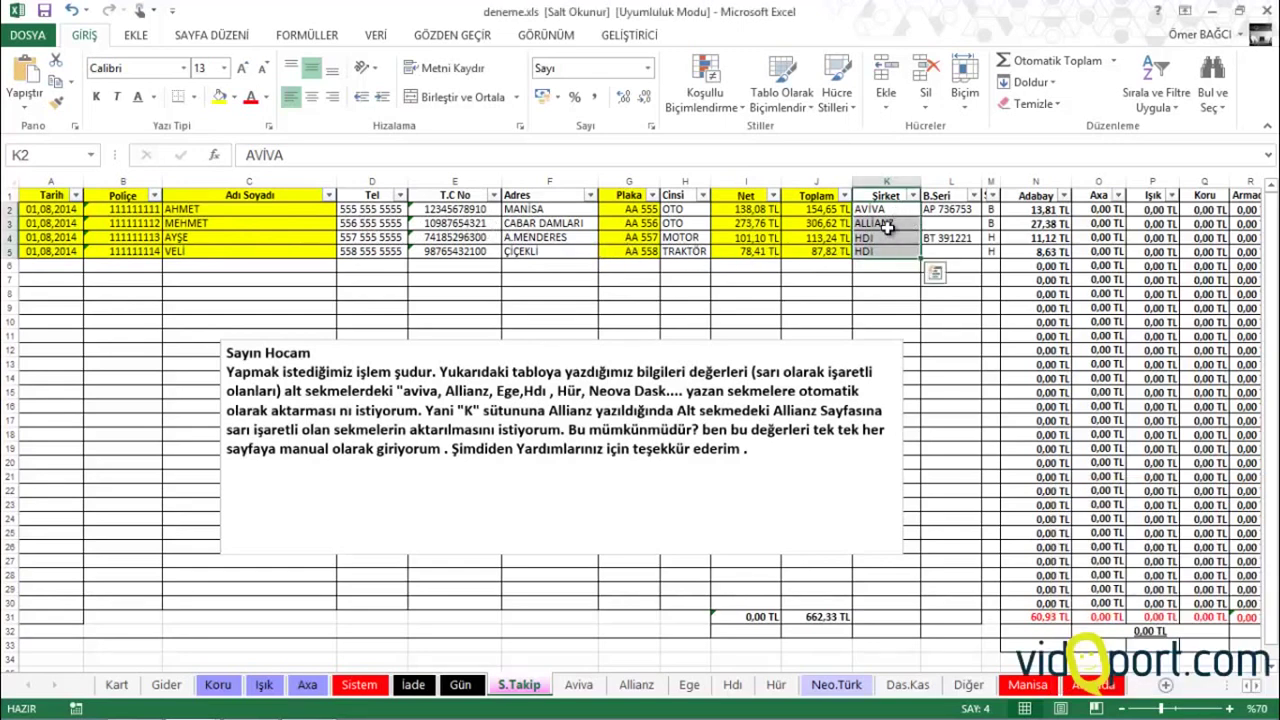
left_click(887, 227)
left_click_drag(888, 210, 897, 252)
left_click_drag(61, 273, 945, 276)
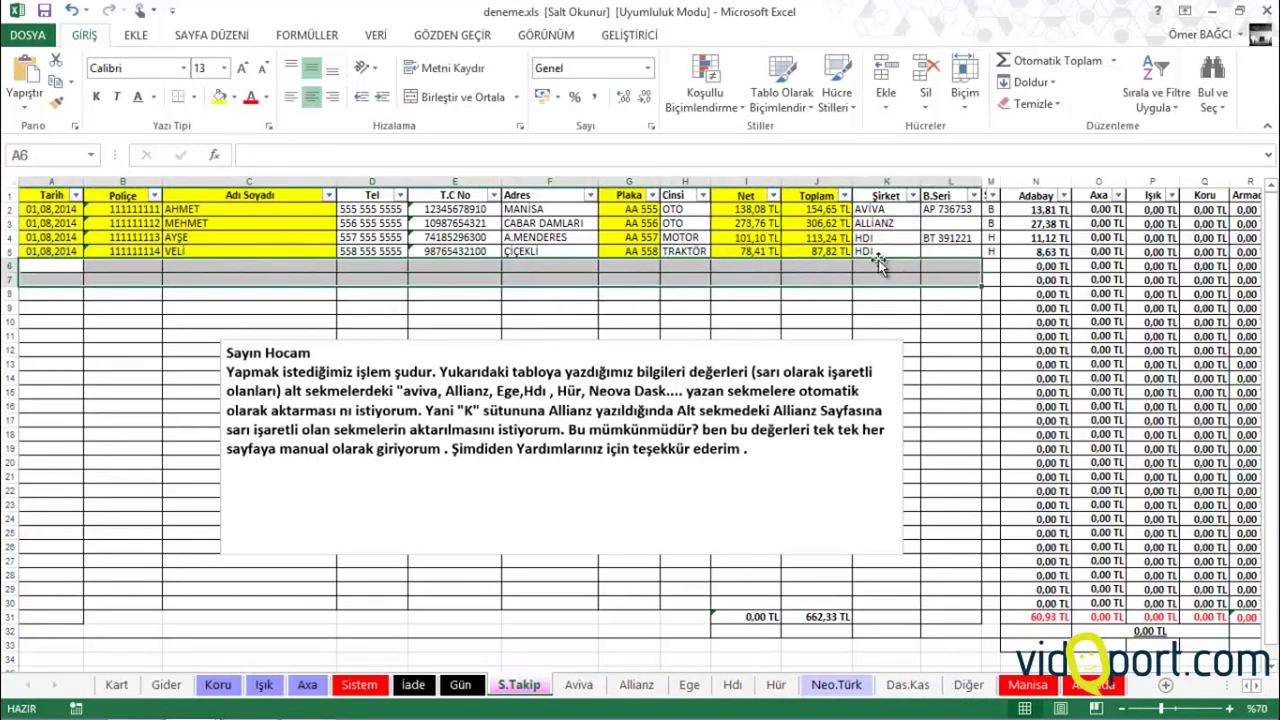
left_click(876, 265)
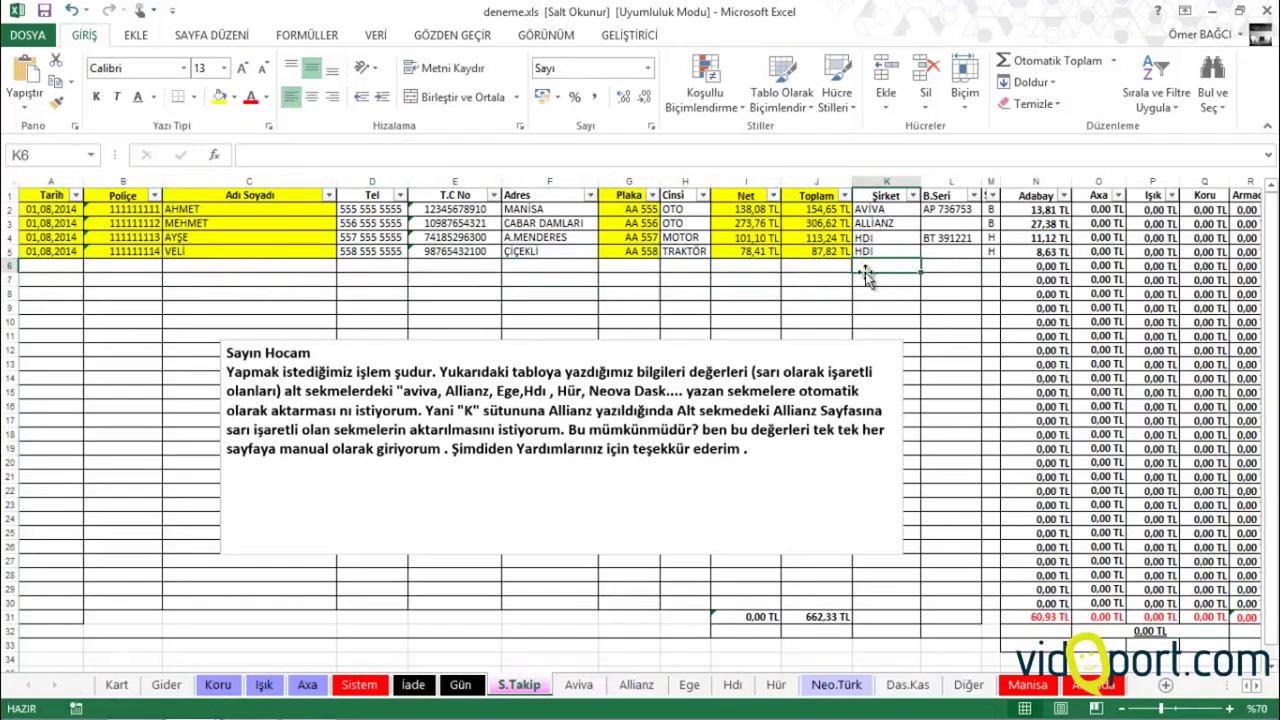
Step: Look through the Aviva, Allianz and Hdı sheets, then select K7 back on S.Takip
left_click(580, 688)
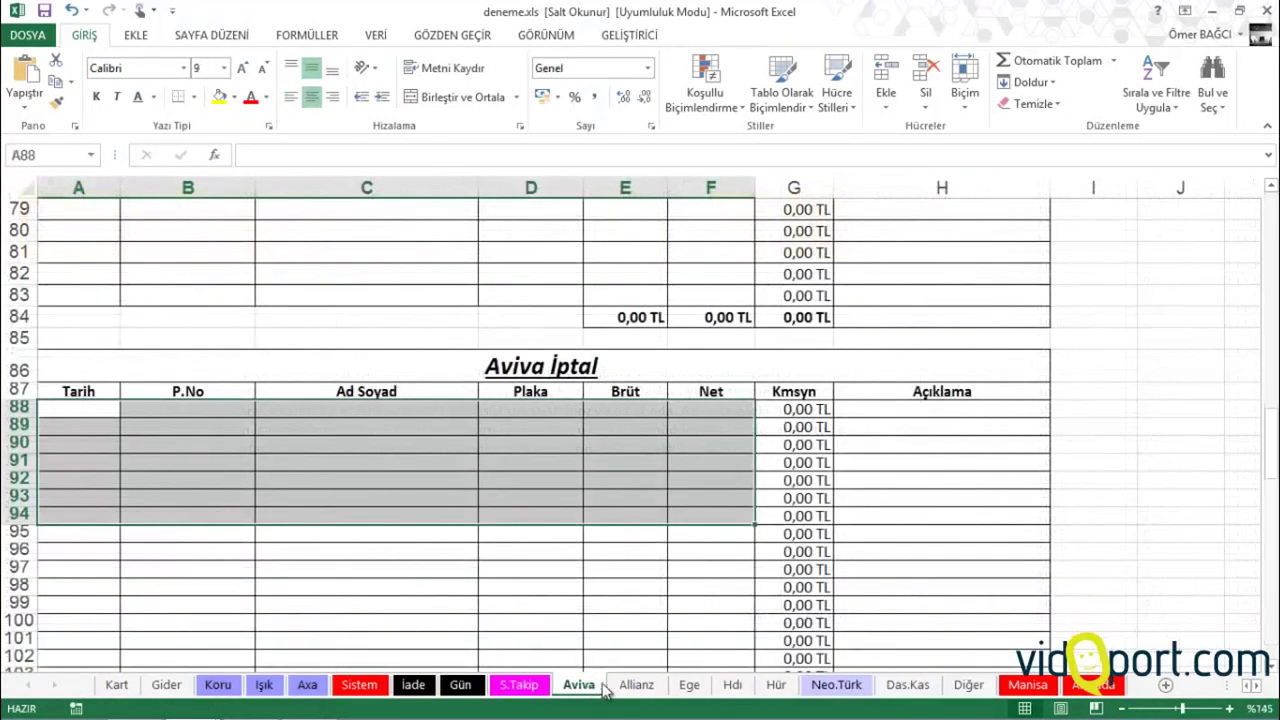
left_click(643, 688)
left_click(735, 686)
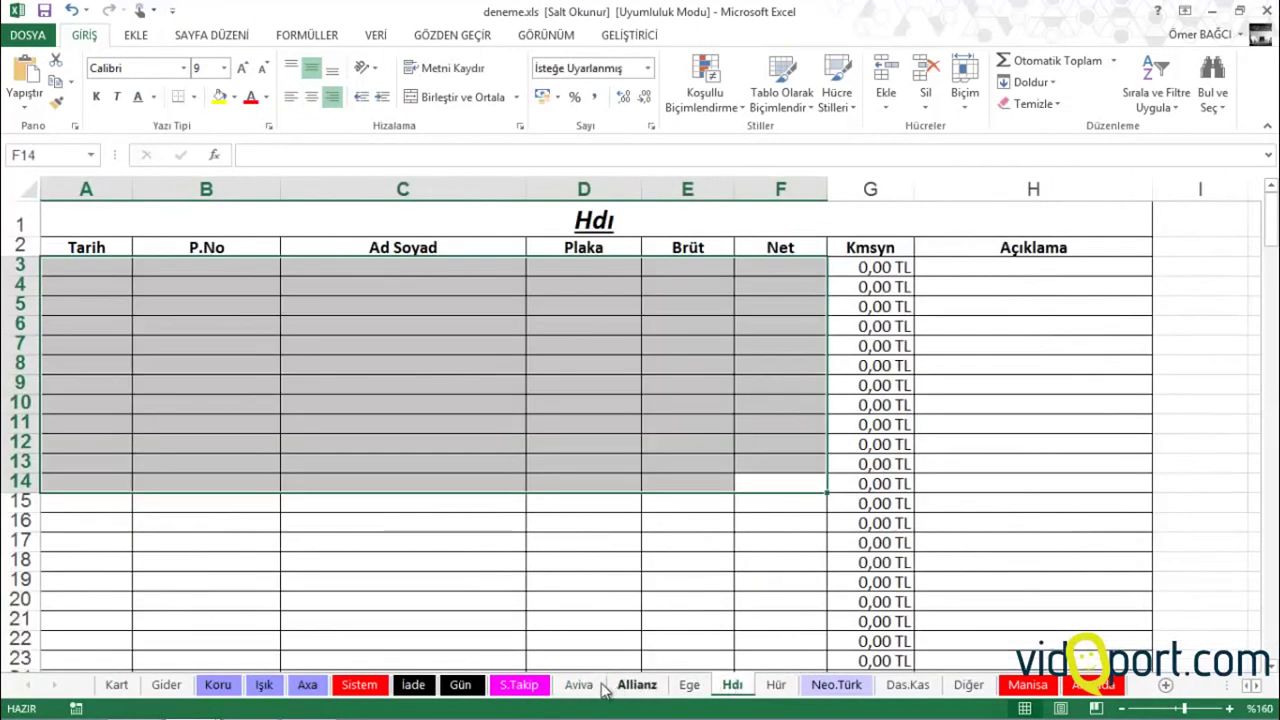
left_click(519, 686)
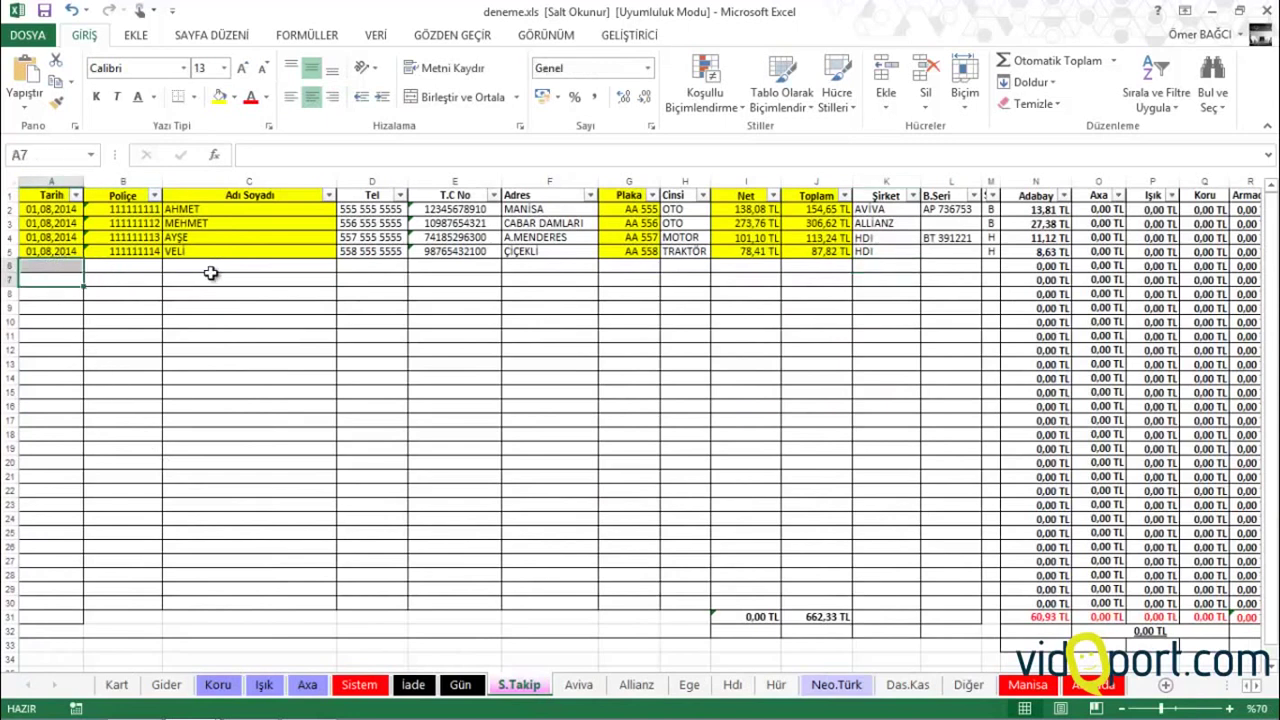
left_click(880, 277)
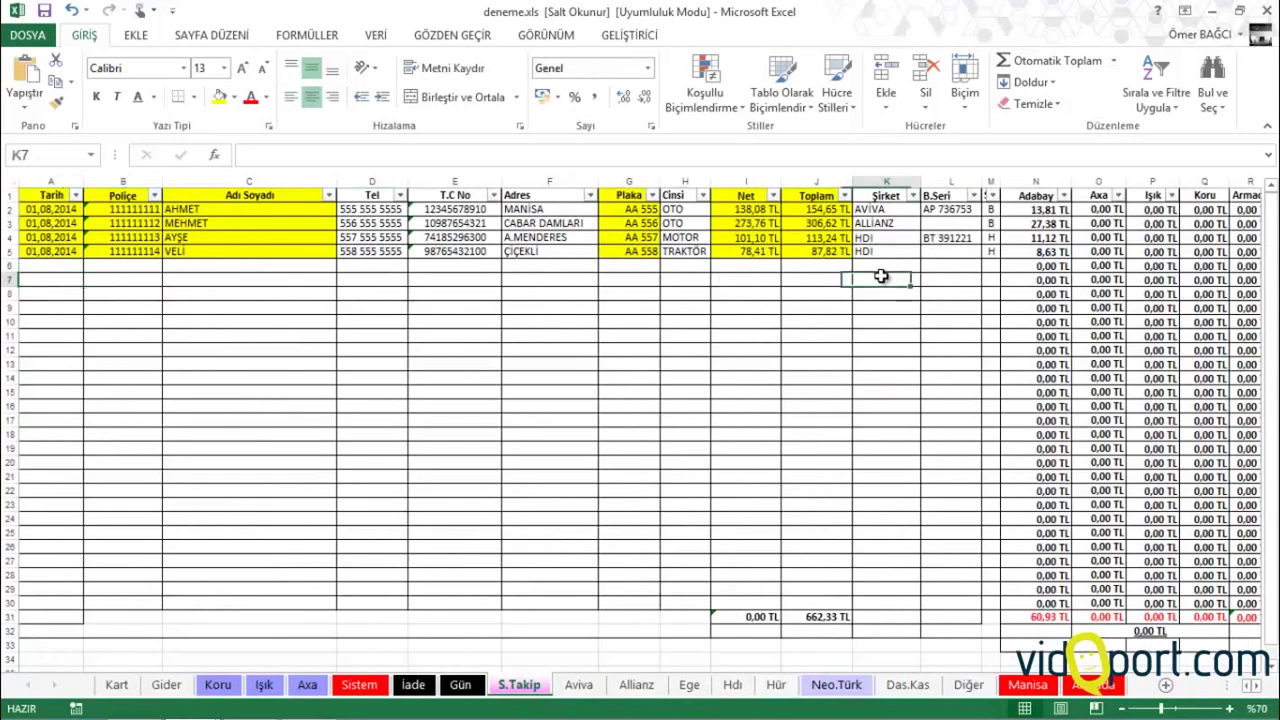
Step: Browse Aviva through Hdı, then group the Aviva–Hdı sheets with S.Takip
left_click(582, 686)
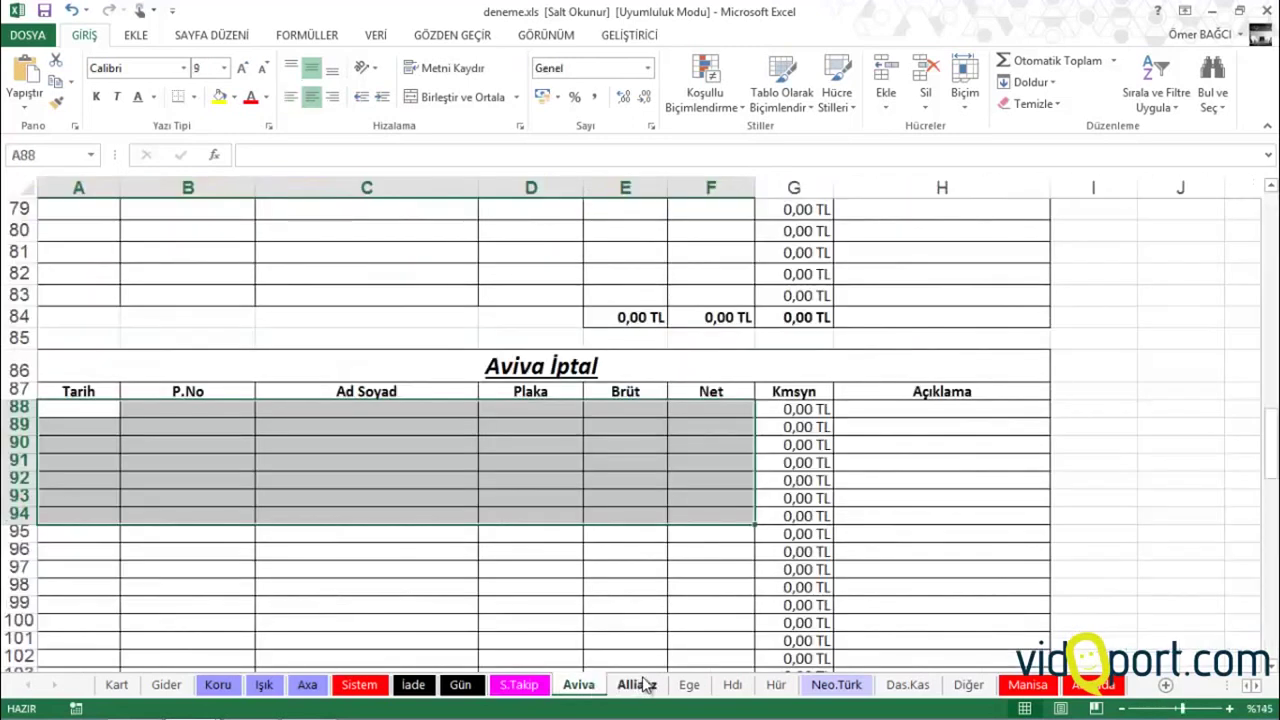
left_click(640, 685)
left_click(688, 686)
left_click(731, 686)
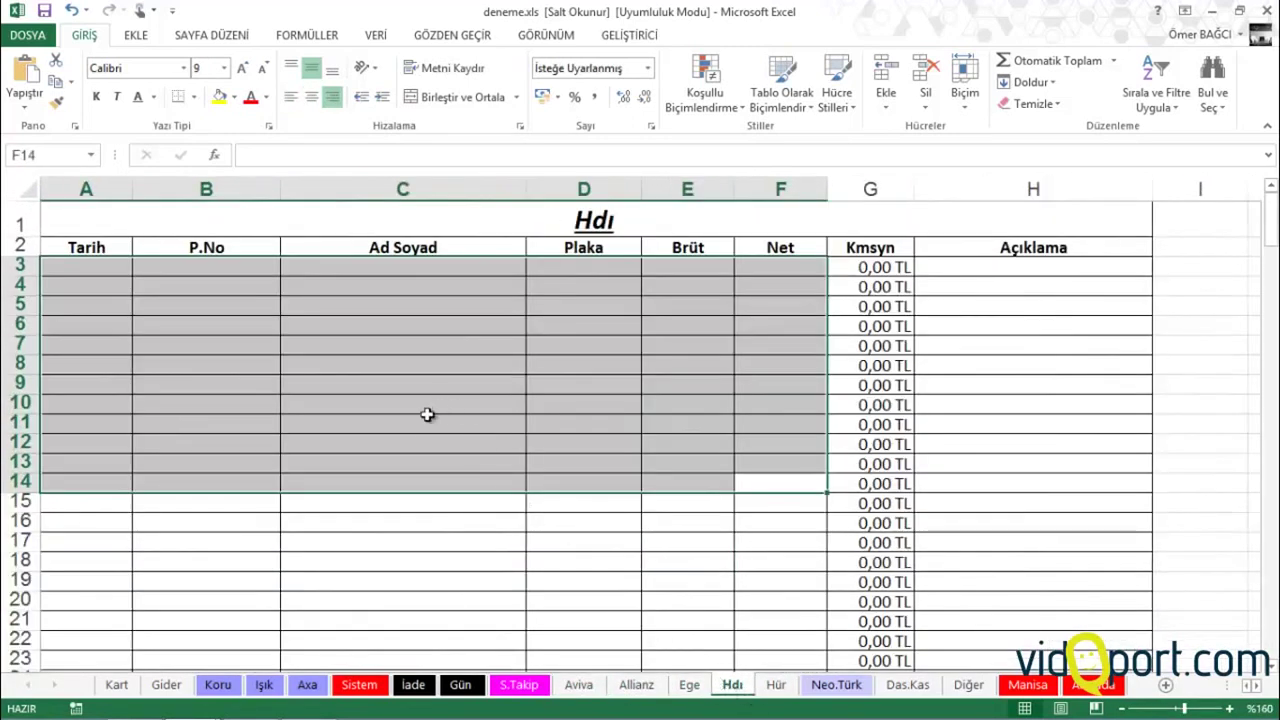
left_click(546, 688)
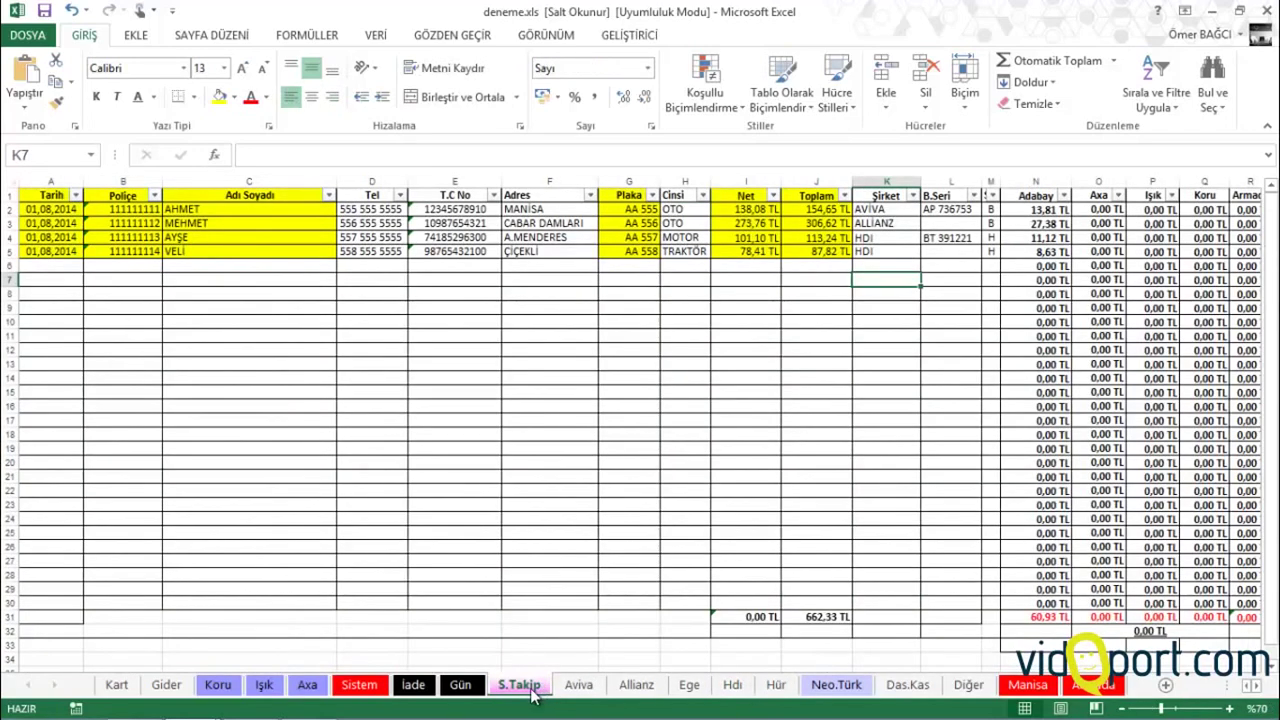
left_click(590, 686, "ctrl")
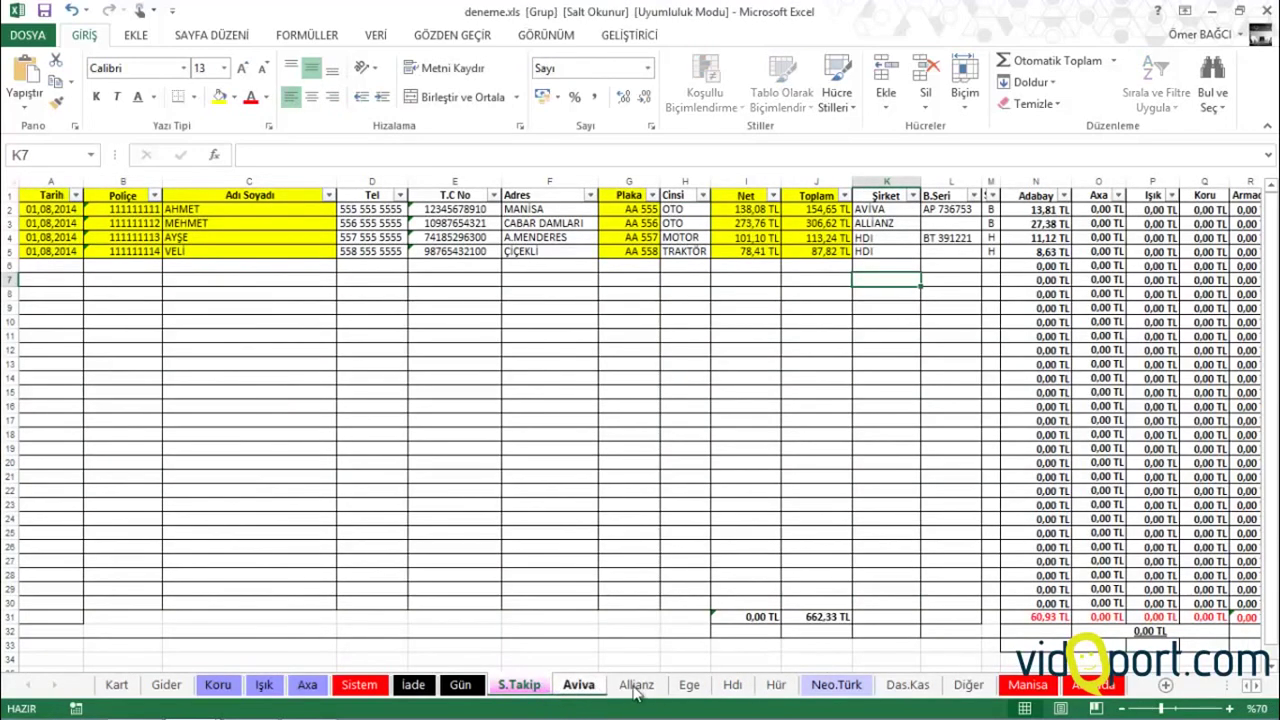
left_click(689, 690, "ctrl")
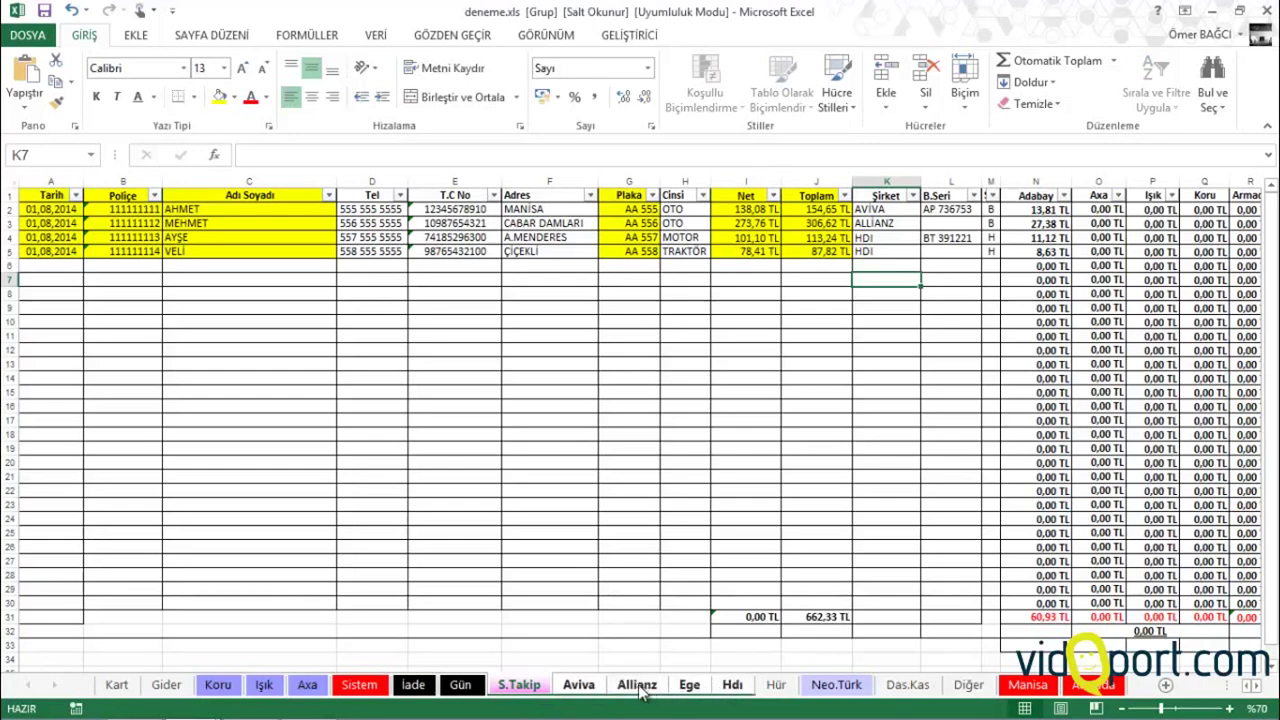
Step: Copy the grouped sheets to a new workbook via Taşı veya Kopyala with Kopya oluştur ticked
right_click(562, 686)
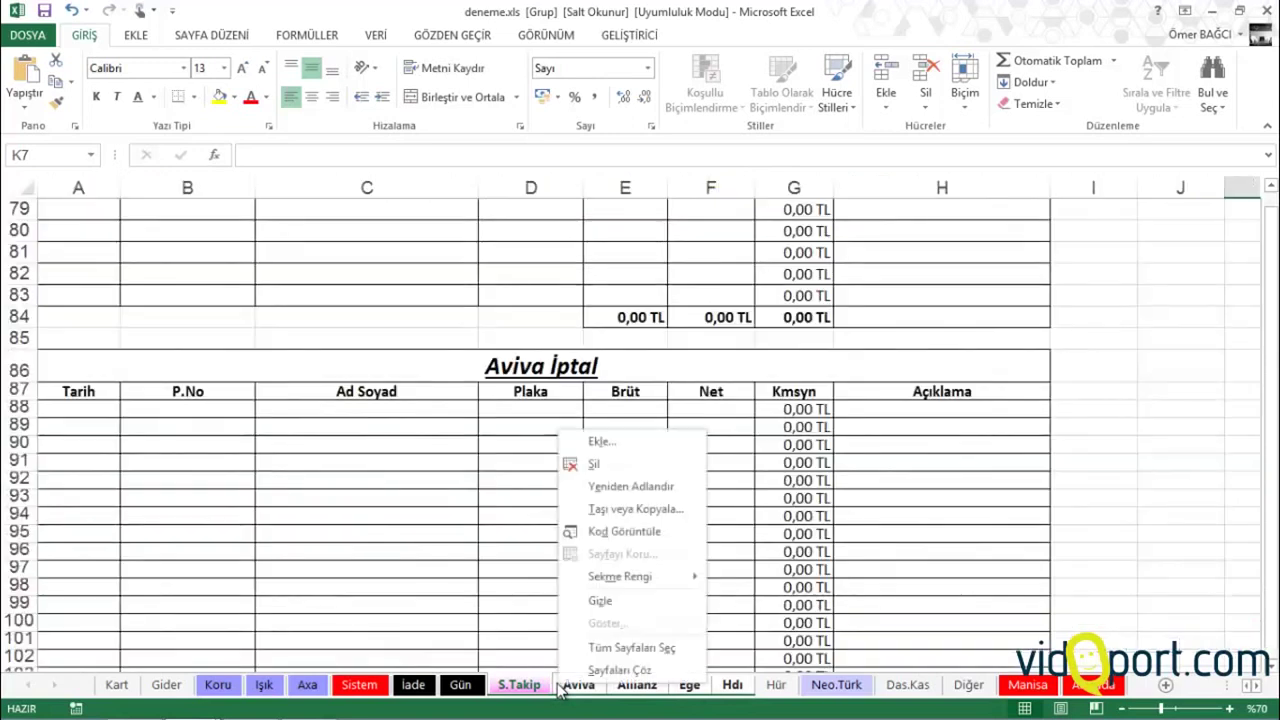
left_click(614, 510)
left_click(534, 446)
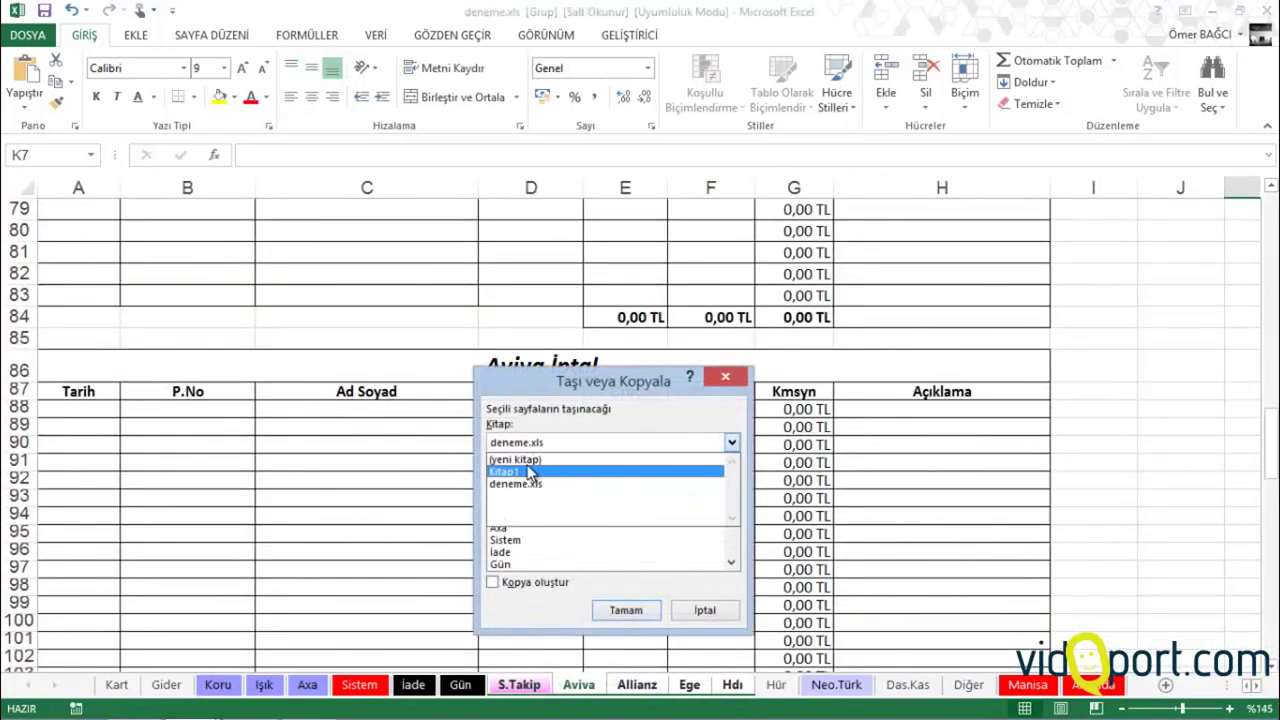
left_click(516, 459)
left_click(536, 584)
left_click(625, 612)
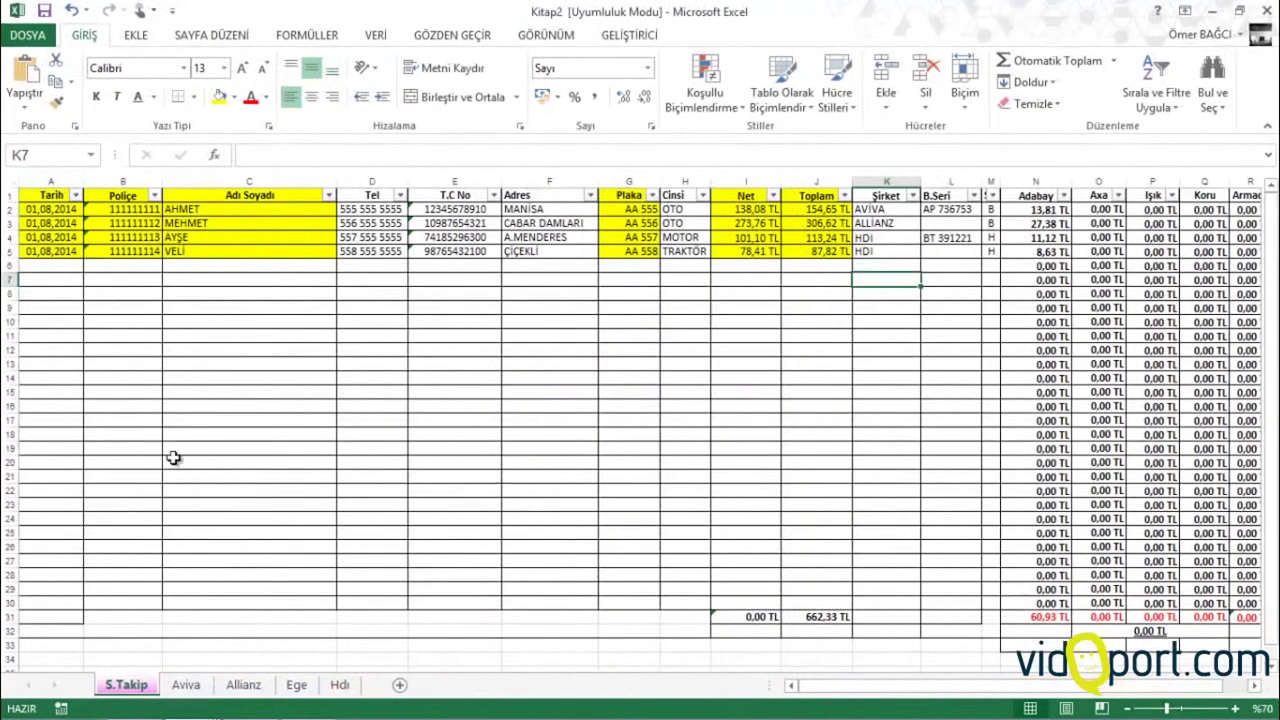
Step: Check cells on the copied S.Takip, then browse Aviva, Allianz, Ege and Hdı and return
left_click(150, 346)
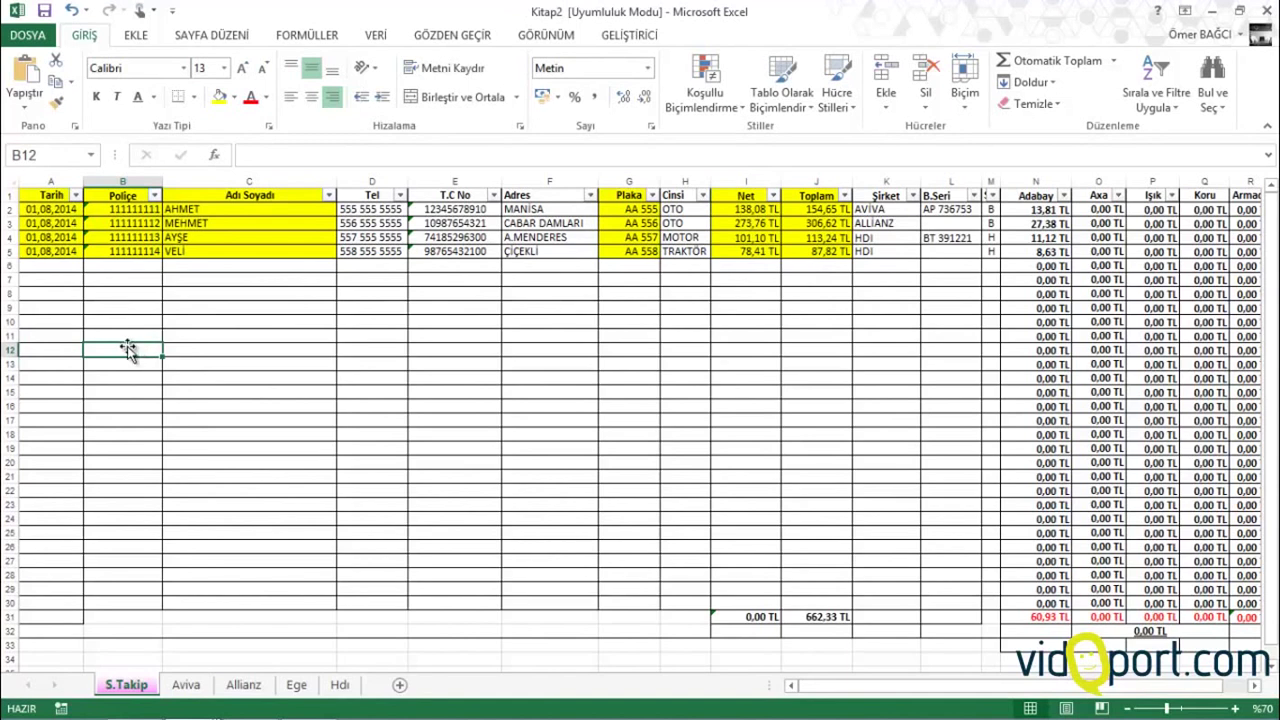
left_click(62, 266)
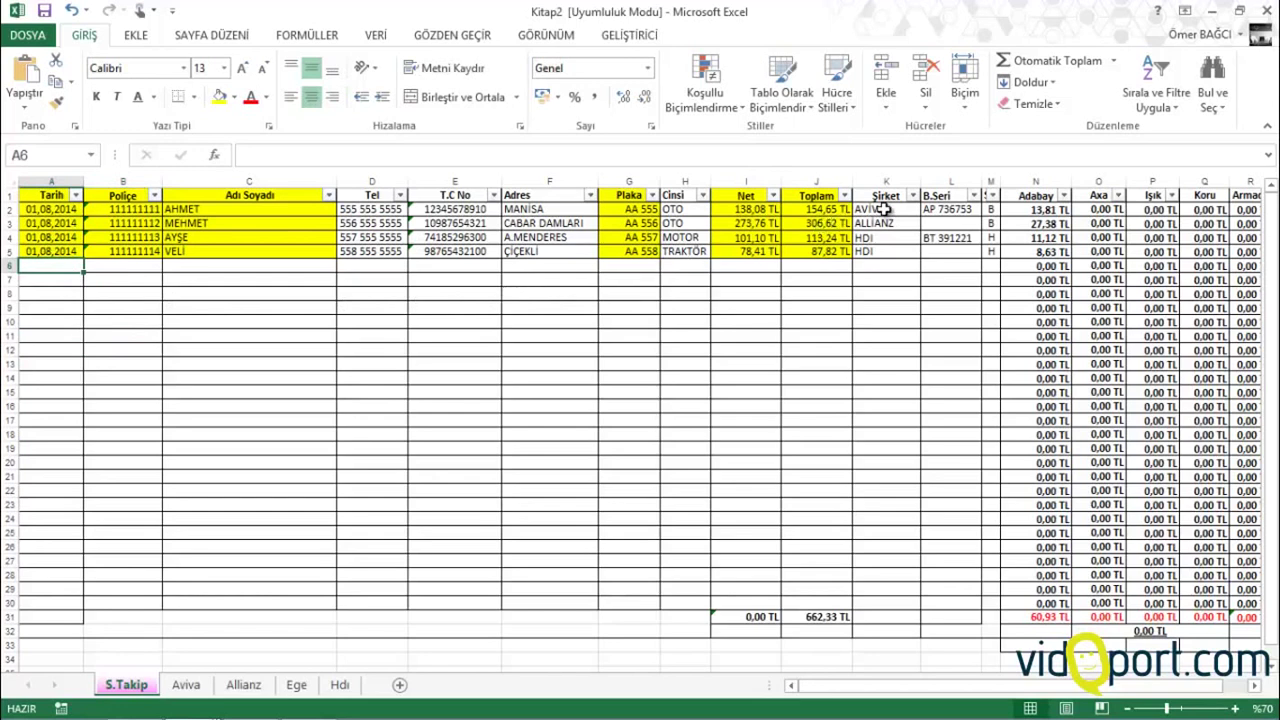
mouse_move(884, 208)
left_mouse_down()
mouse_move(880, 254)
mouse_move(877, 222)
left_mouse_up()
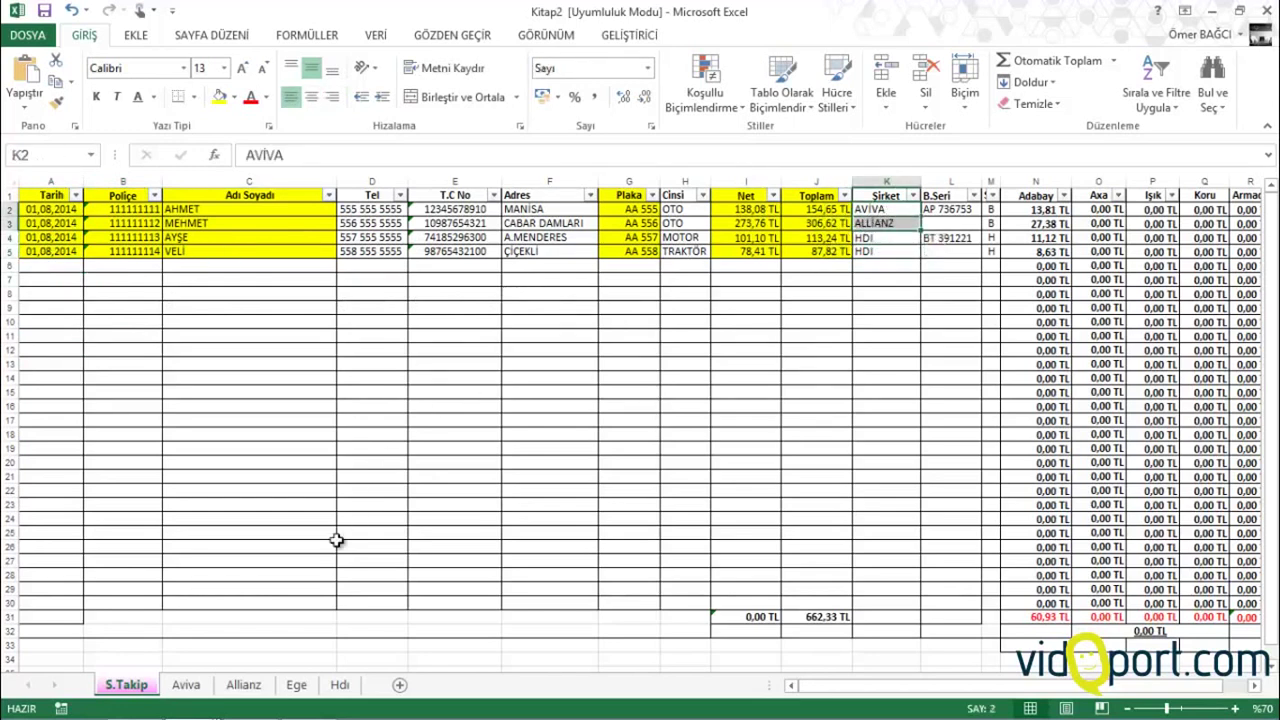
left_click(188, 686)
left_click(243, 686)
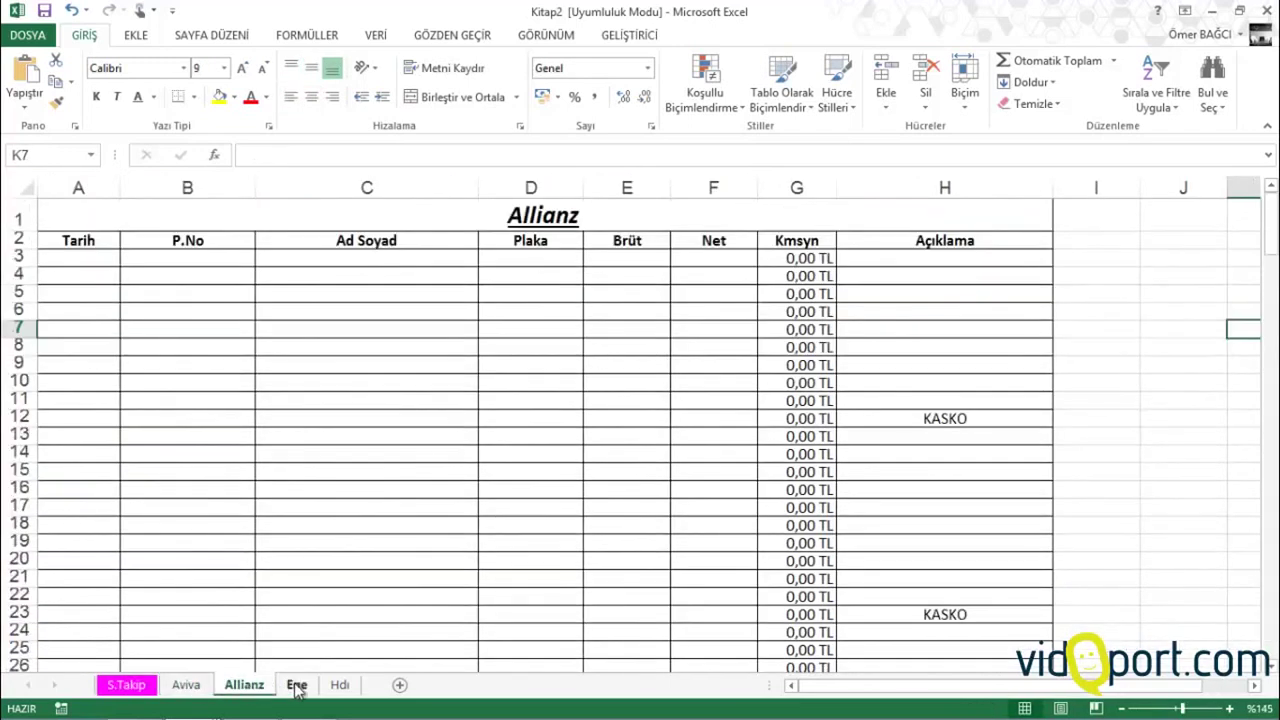
left_click(296, 686)
left_click(339, 686)
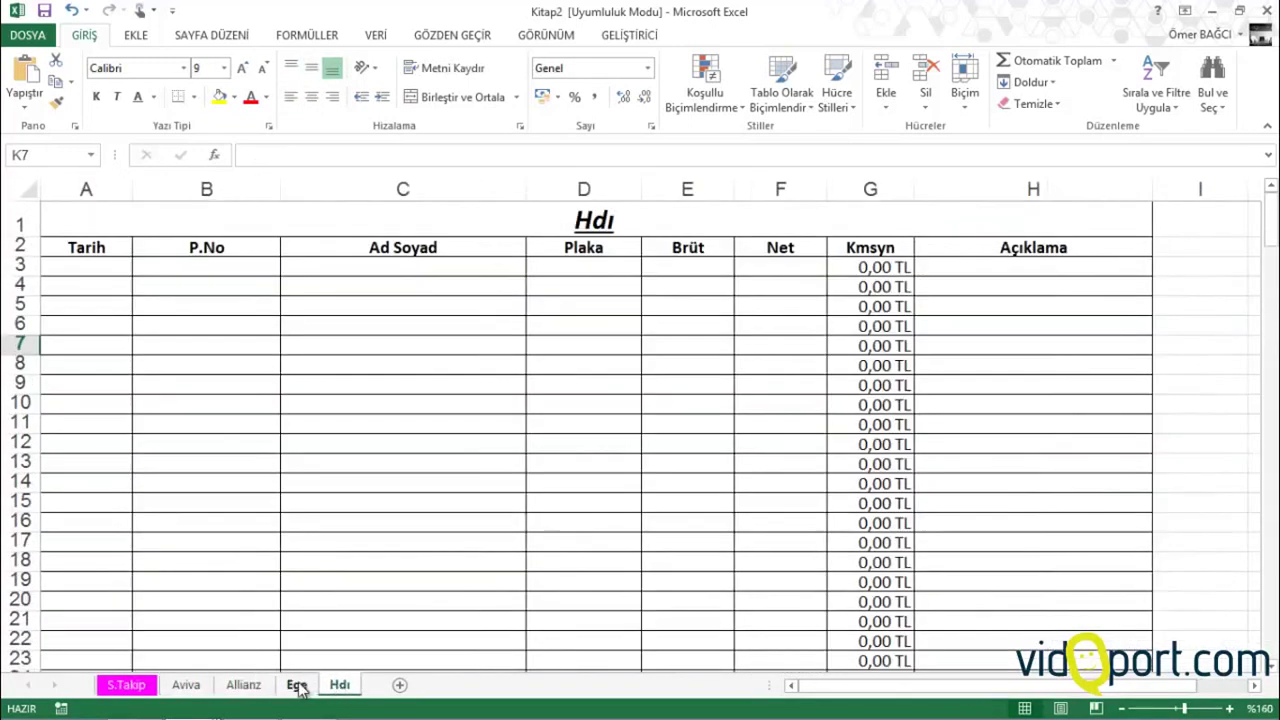
left_click(190, 686)
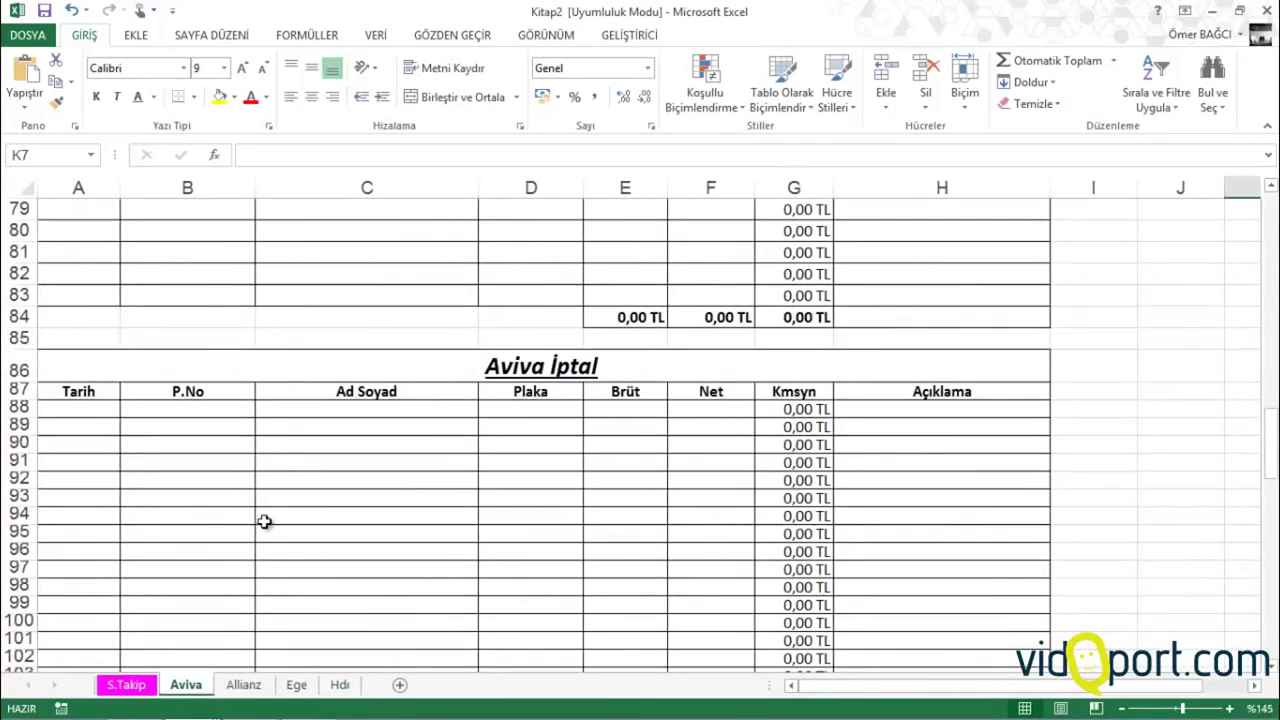
scroll(323, 497, "up", 14)
left_click(126, 685)
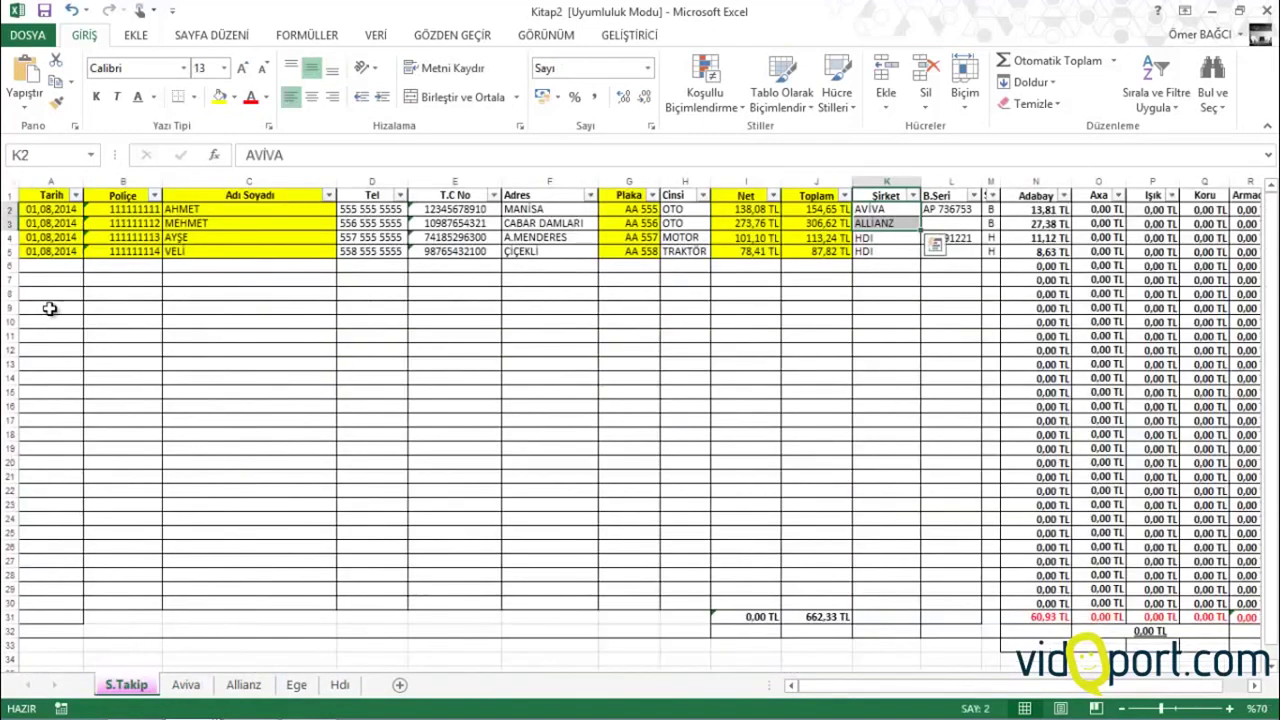
Step: Insert a new empty column A before Tarih
left_click(48, 186)
right_click(48, 185)
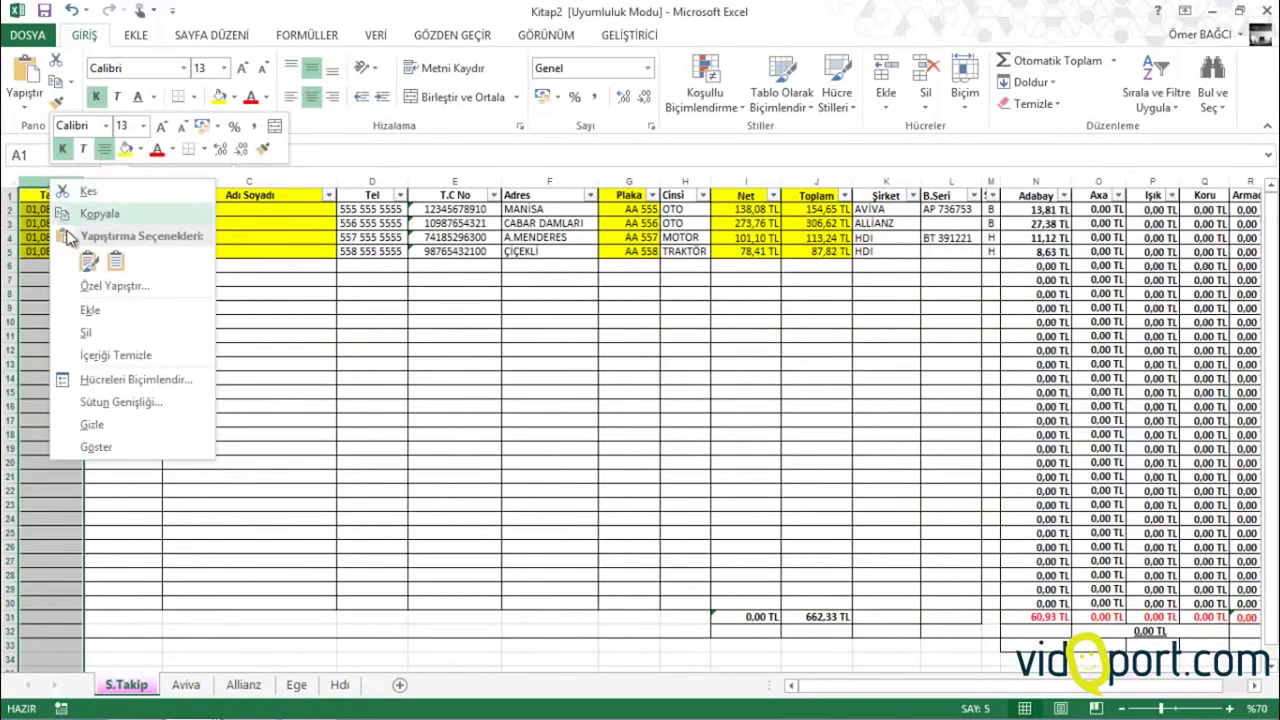
left_click(91, 310)
Step: Start a count formula in A2, correcting the misspelled EĞERSAY function name
left_click(38, 208)
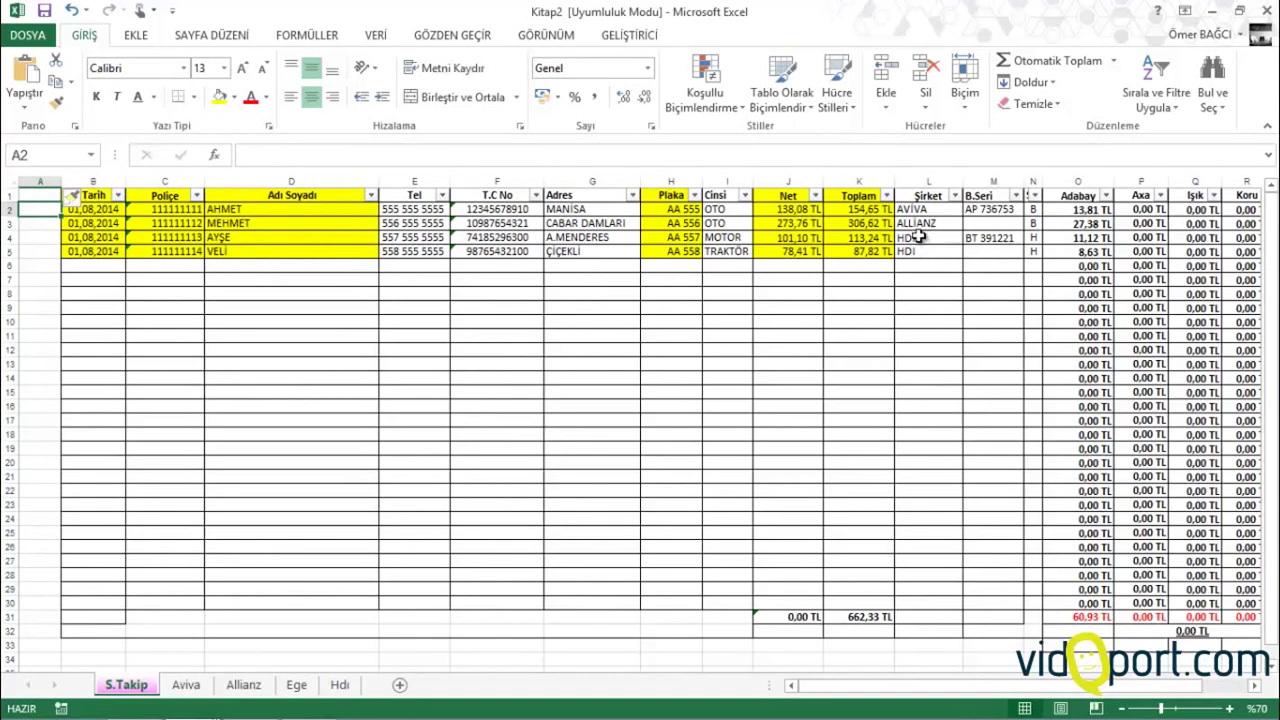
type("=")
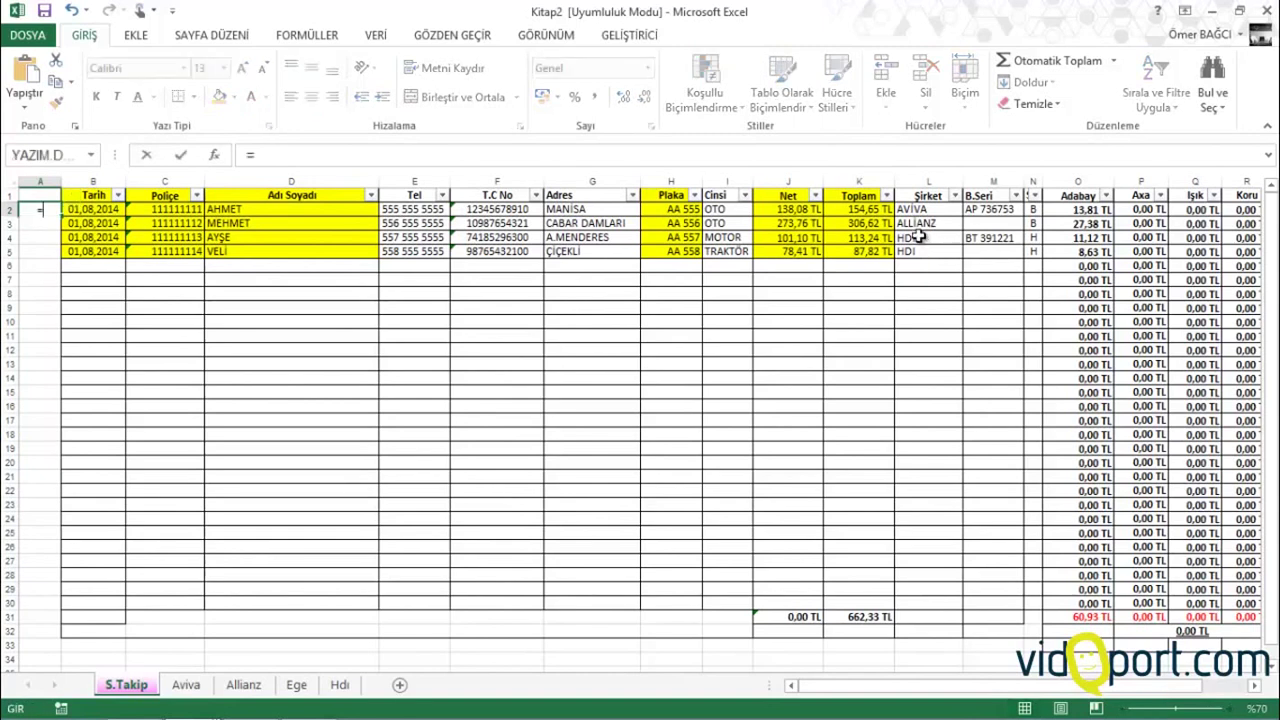
left_click(917, 237)
type("ğe")
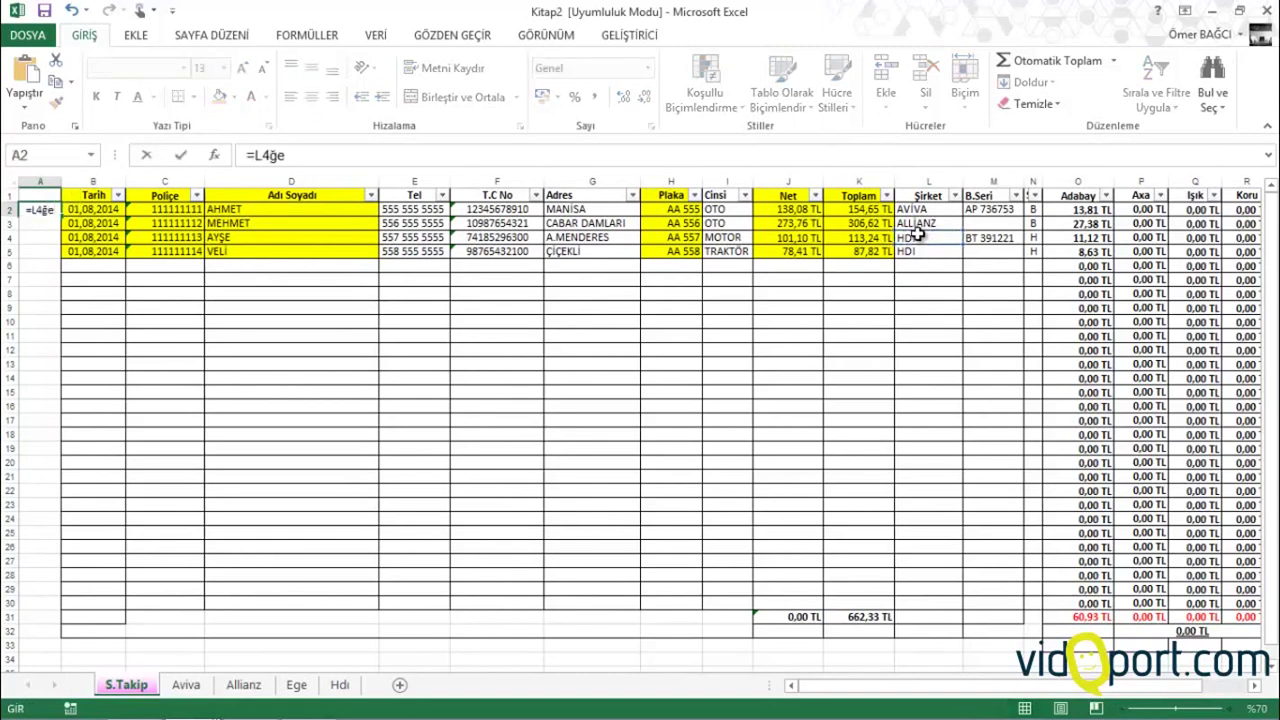
key("Escape")
scroll(928, 263, "up", 1)
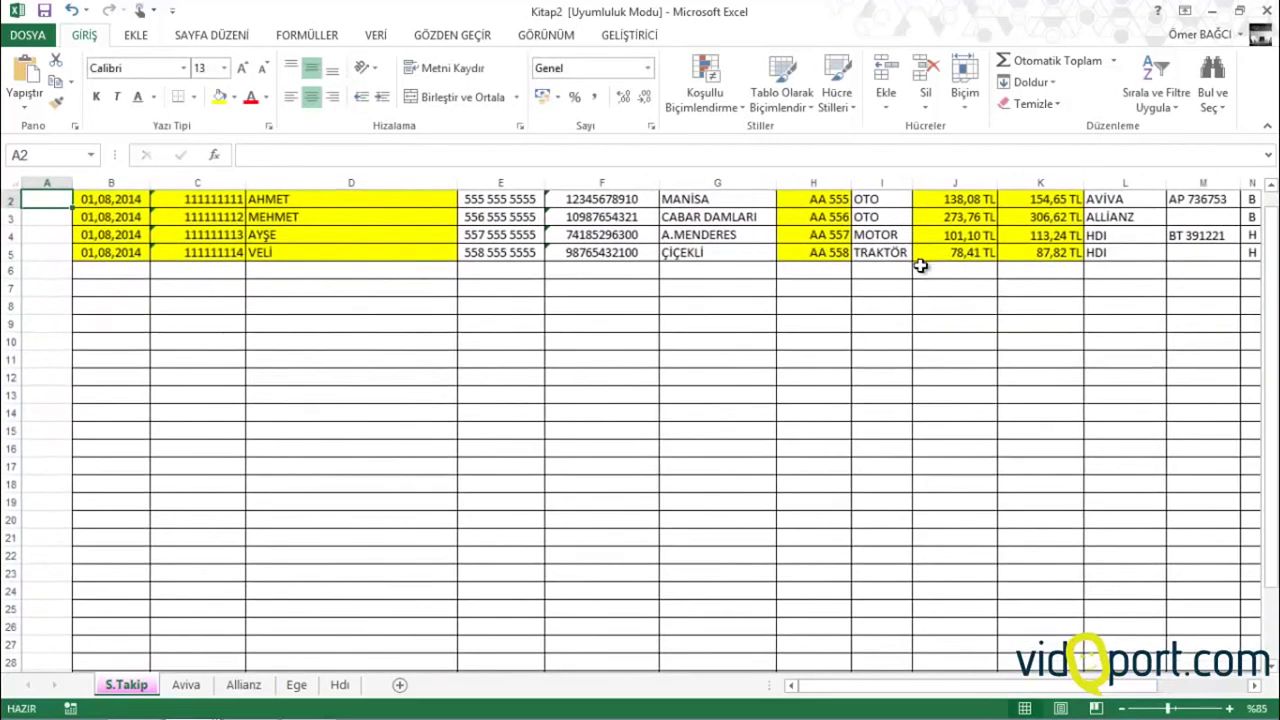
type("=e")
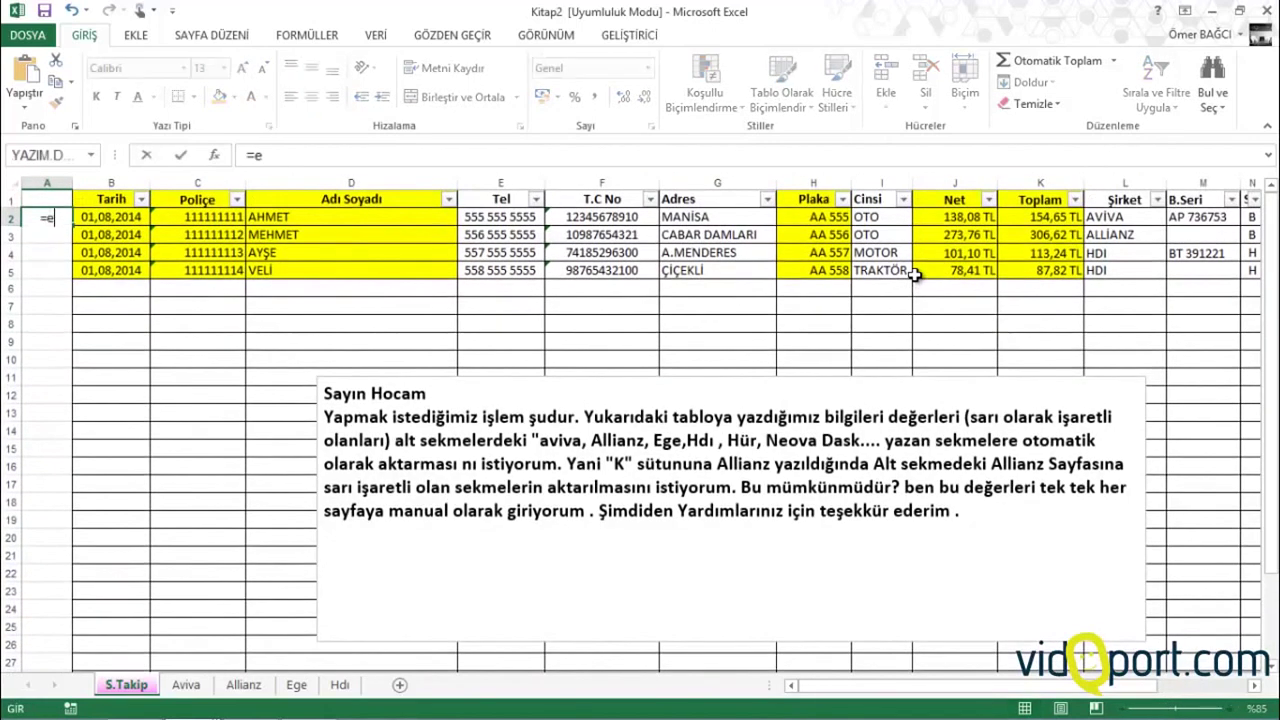
type("ğesay")
key("Tab")
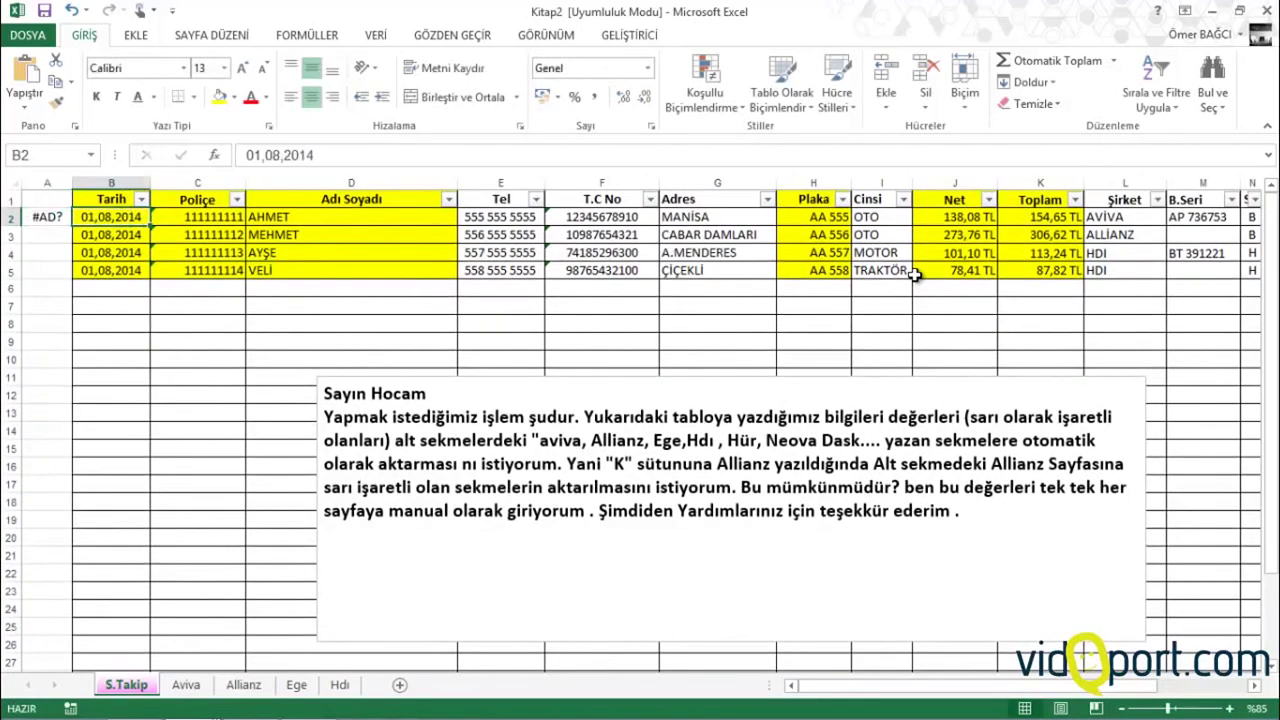
left_click(46, 215)
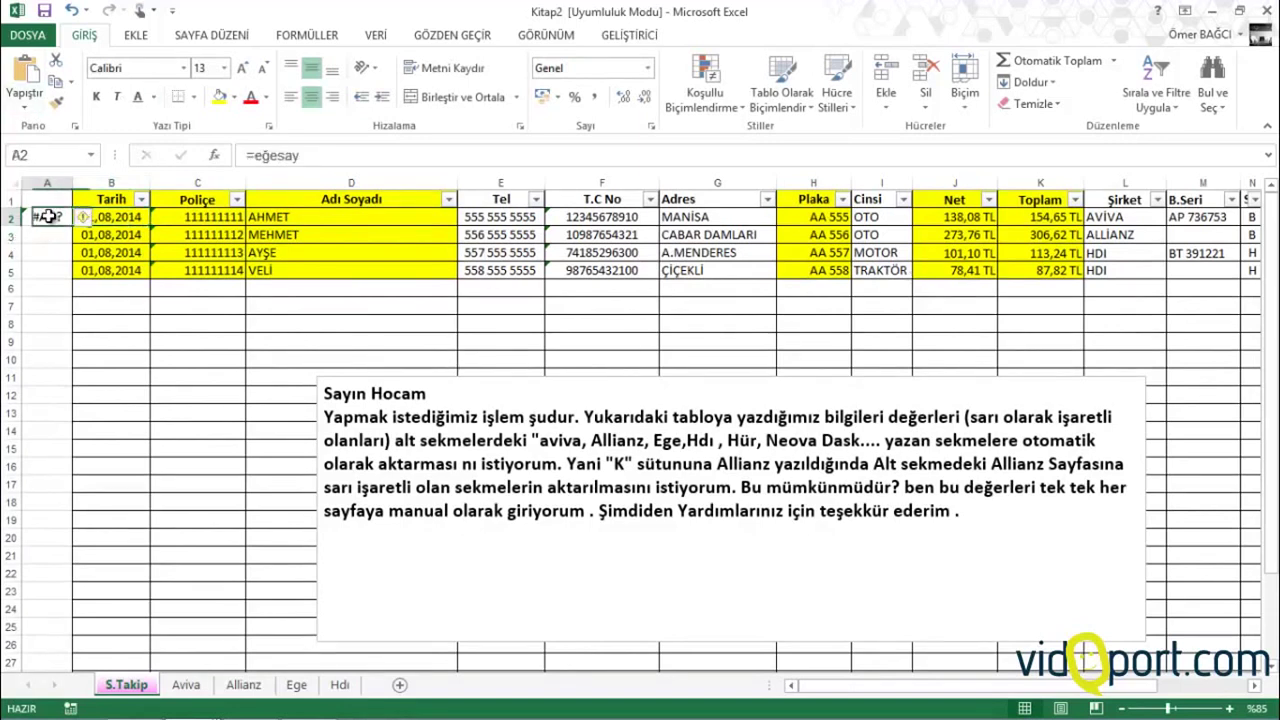
key("F2")
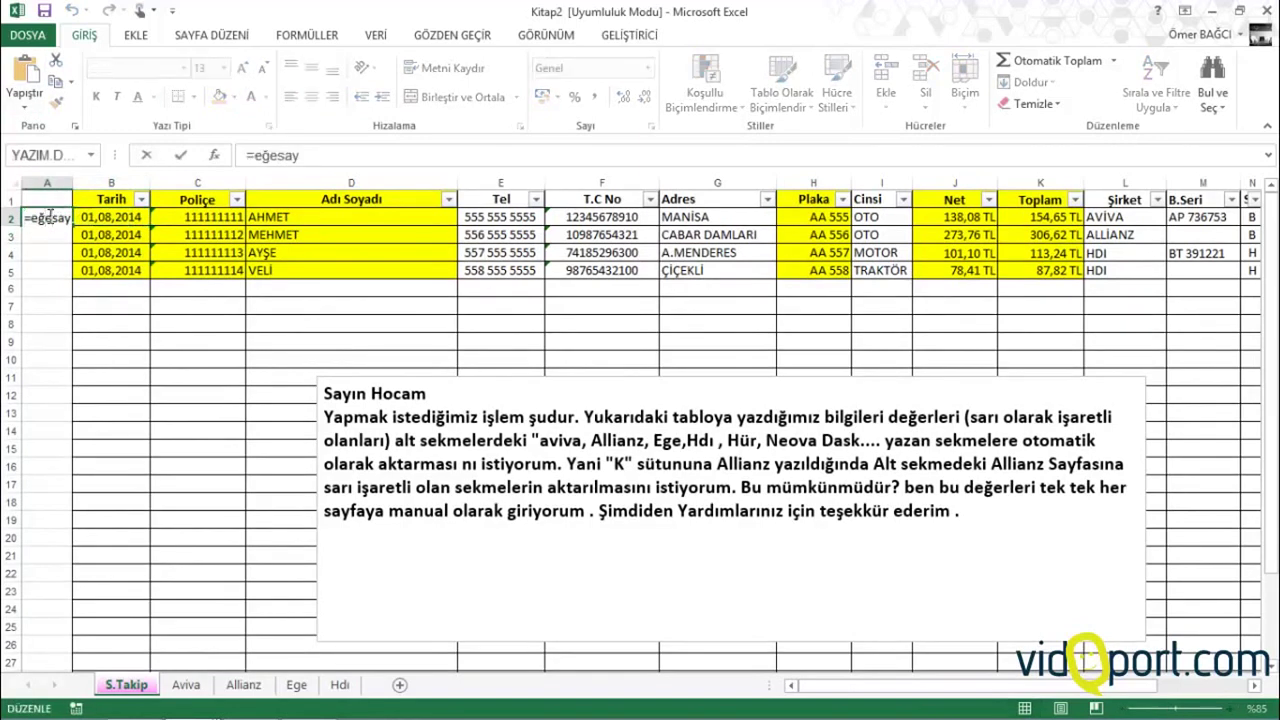
left_click(49, 215)
type("r")
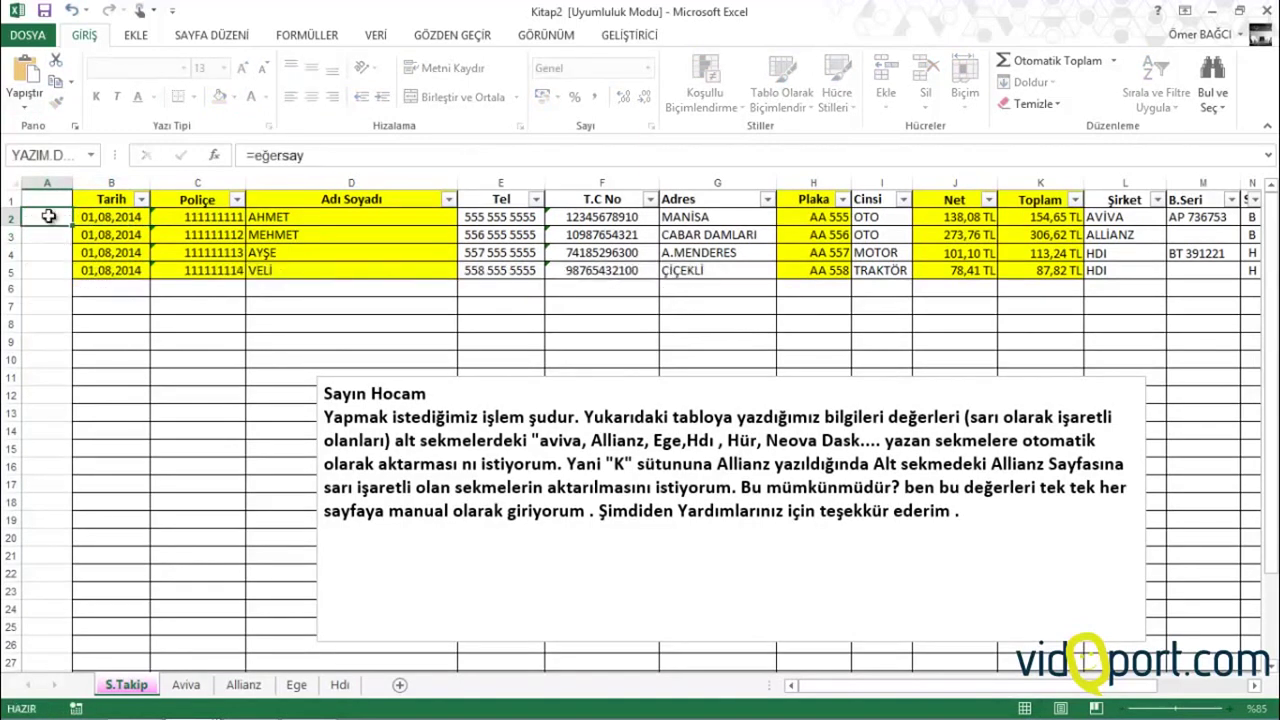
key("Tab")
Step: Complete A2 as =EĞERSAY($L$2:L2;L2) with the range start locked
double_click(55, 216)
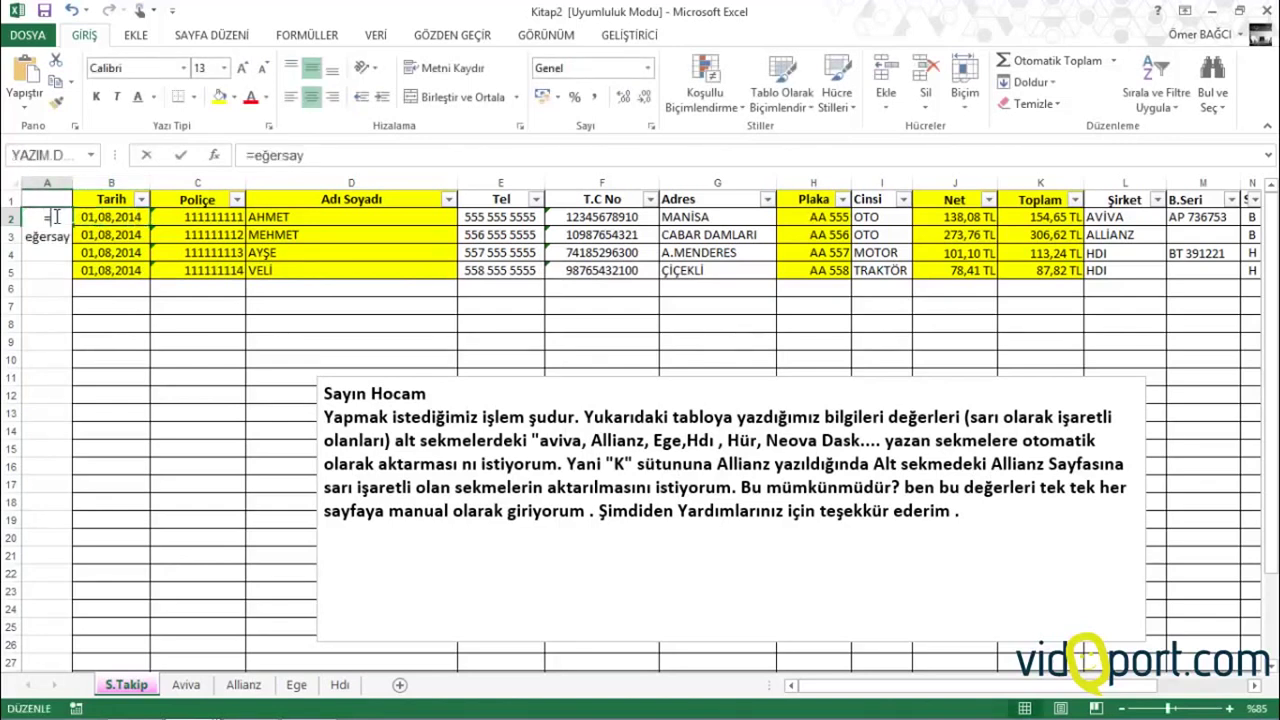
left_click(318, 156)
type("(")
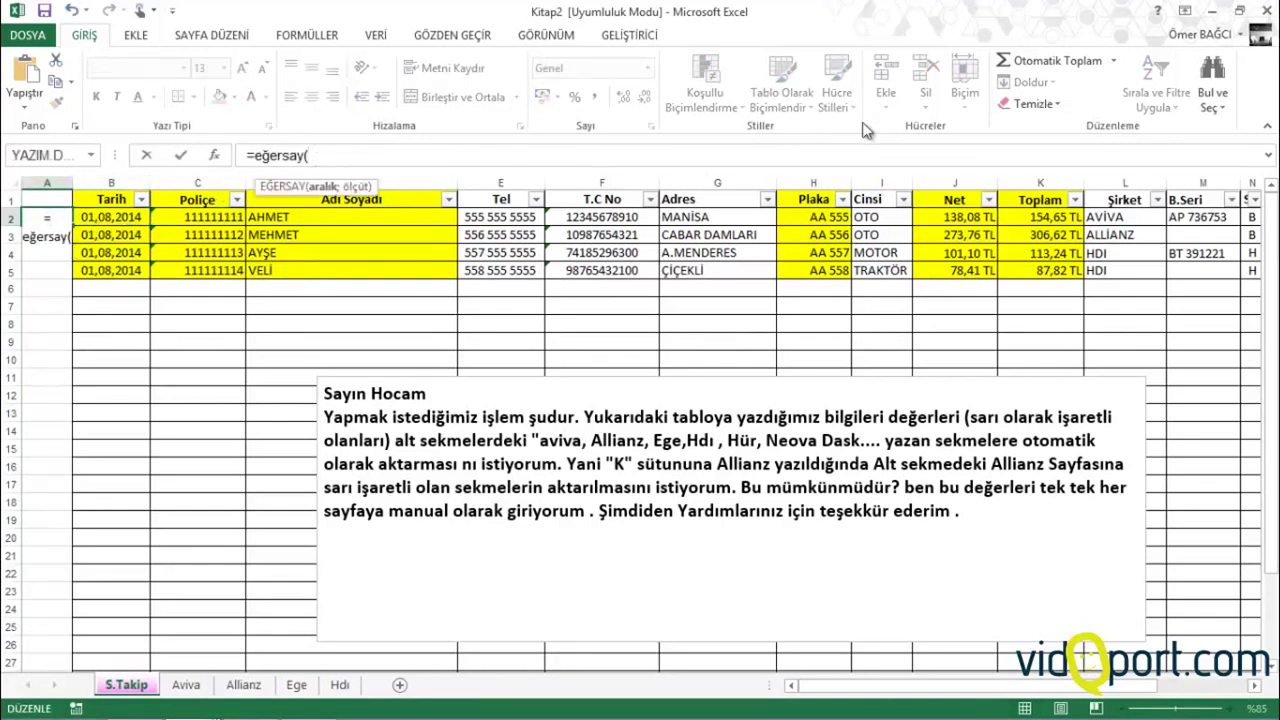
left_click(1113, 216)
key("F8")
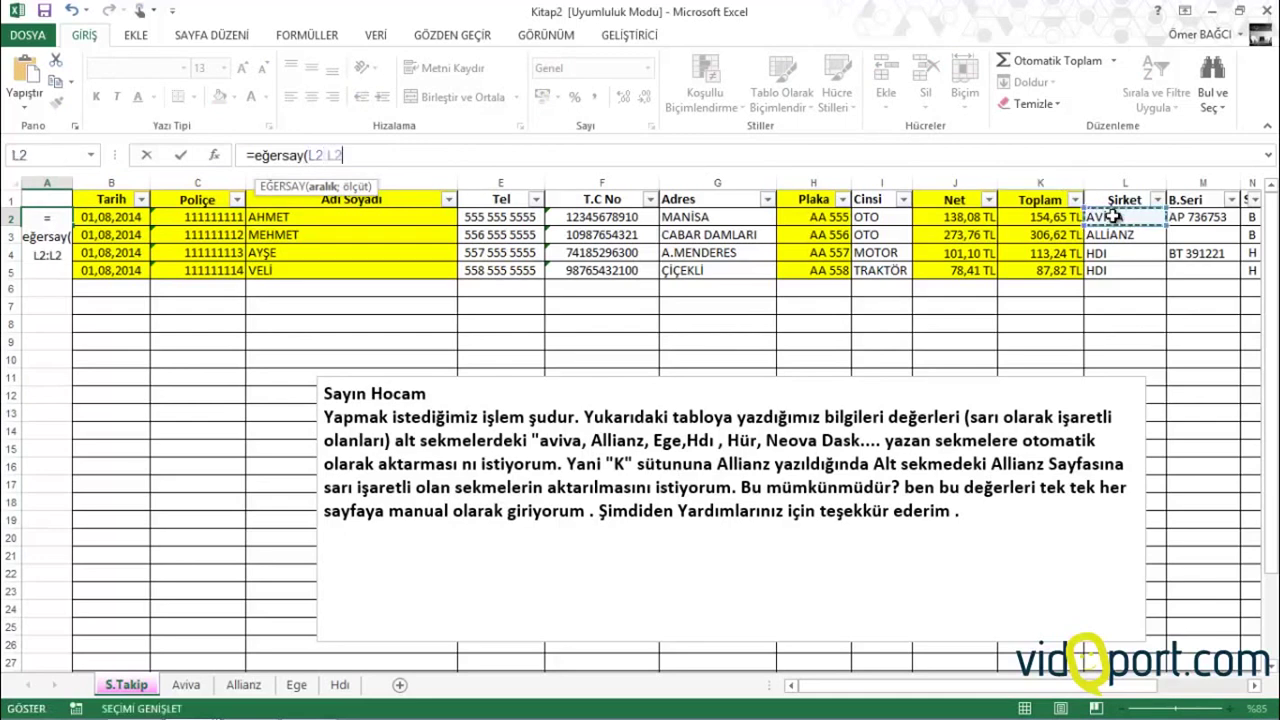
left_click(313, 155)
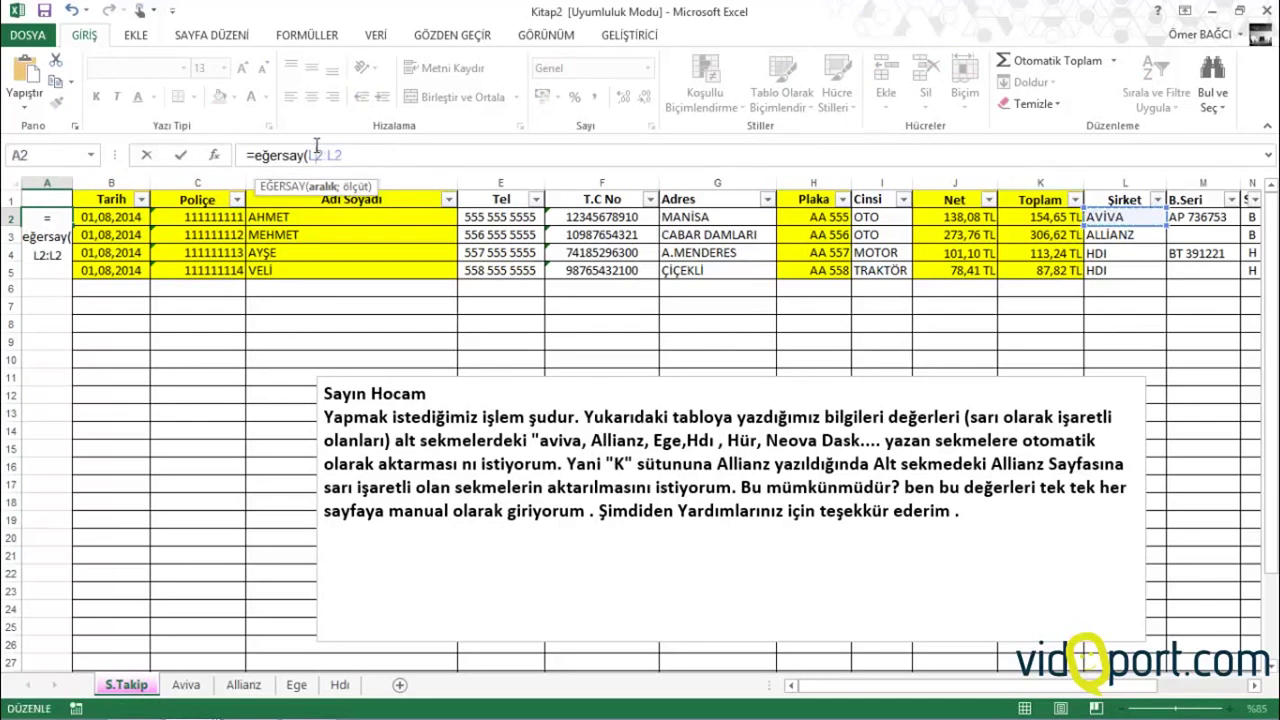
key("F4")
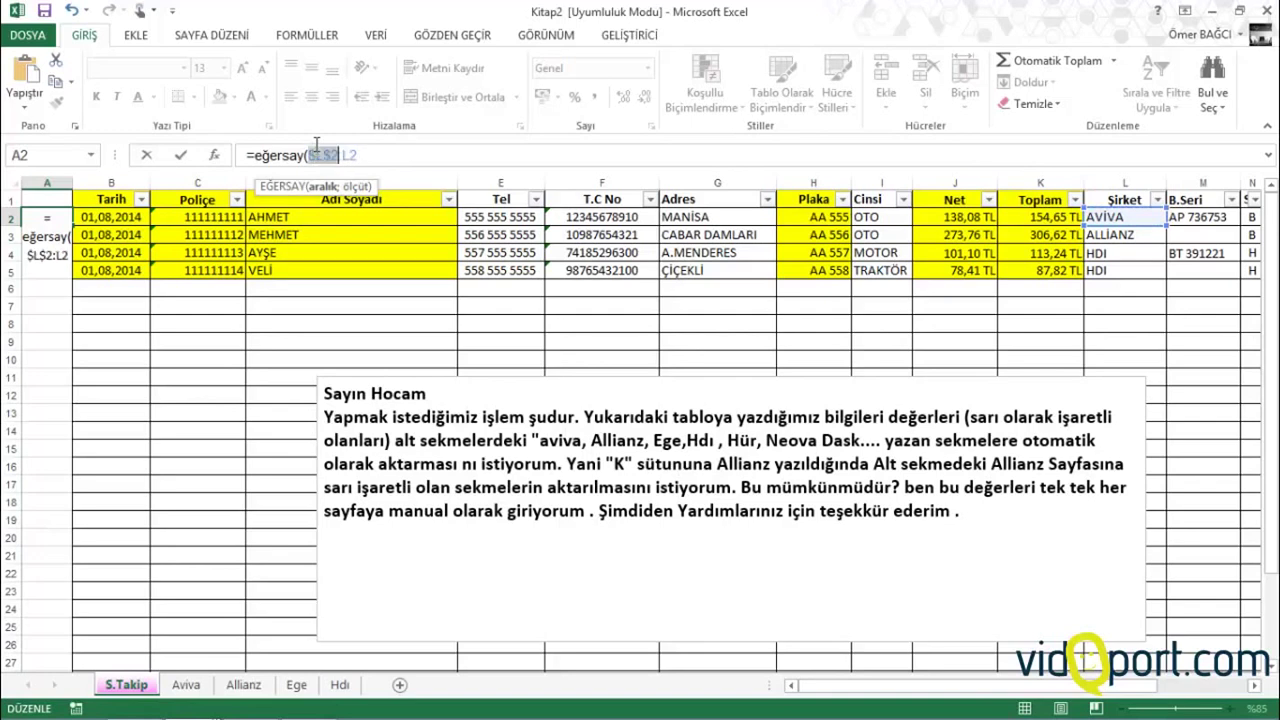
left_click(370, 154)
type(";")
left_click(1108, 216)
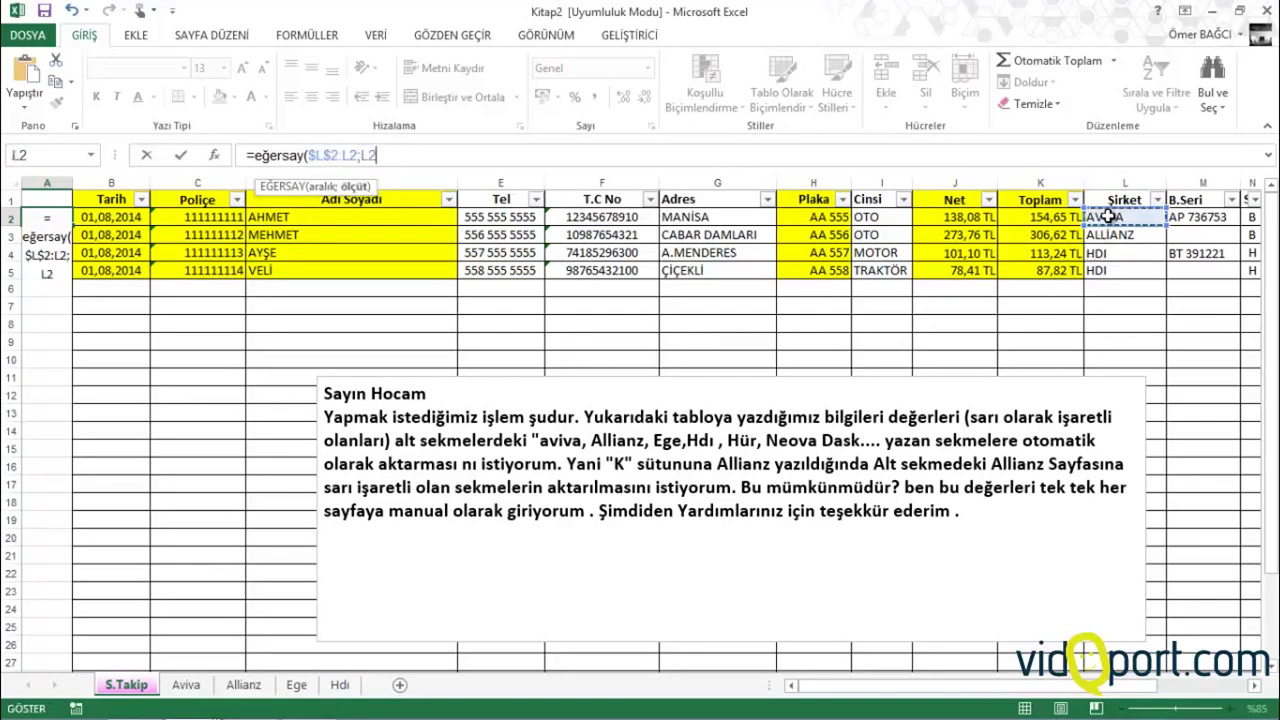
type(")")
key("Return")
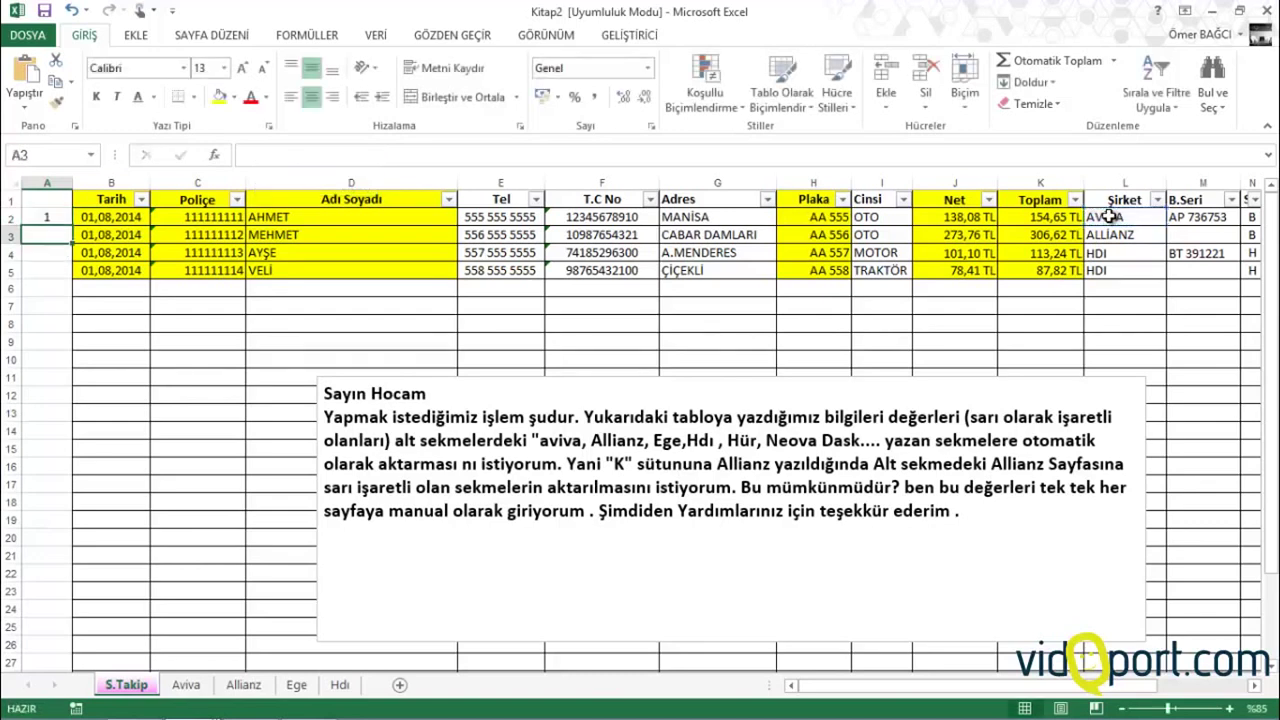
left_click(45, 217)
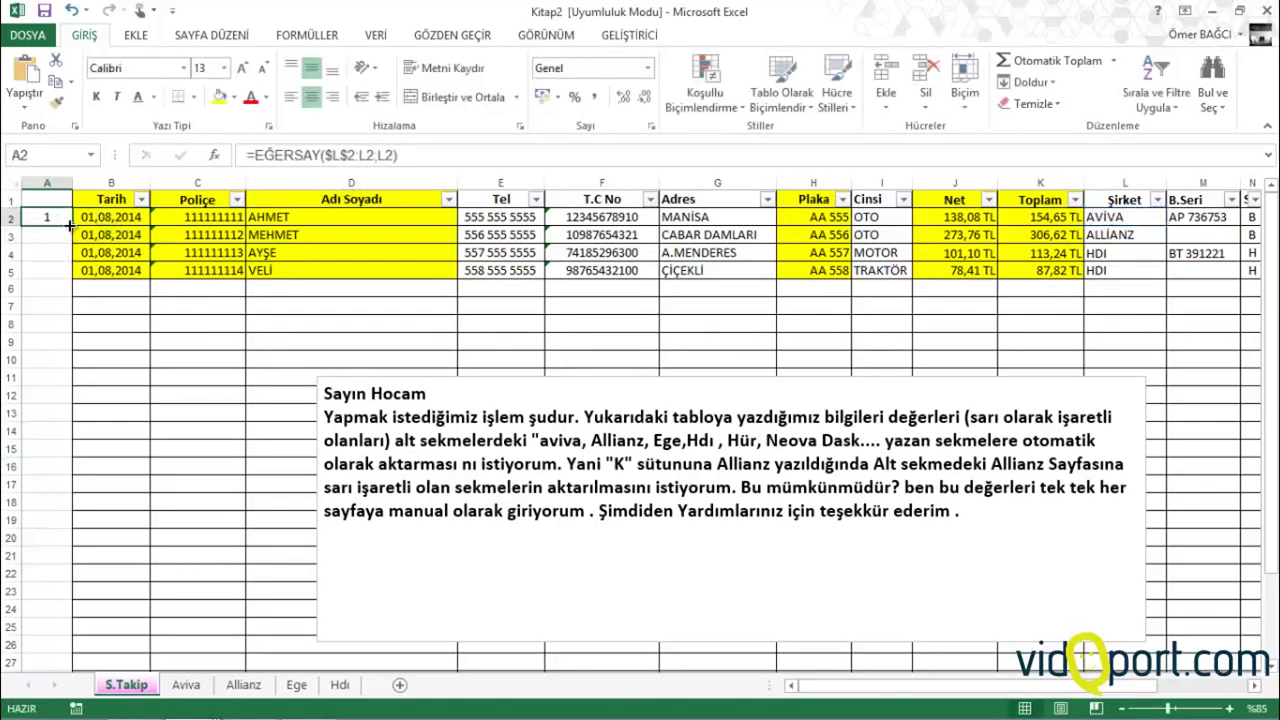
Step: Fill A2's count formula down to row 18 and check the company names in column L
left_click_drag(72, 226, 60, 519)
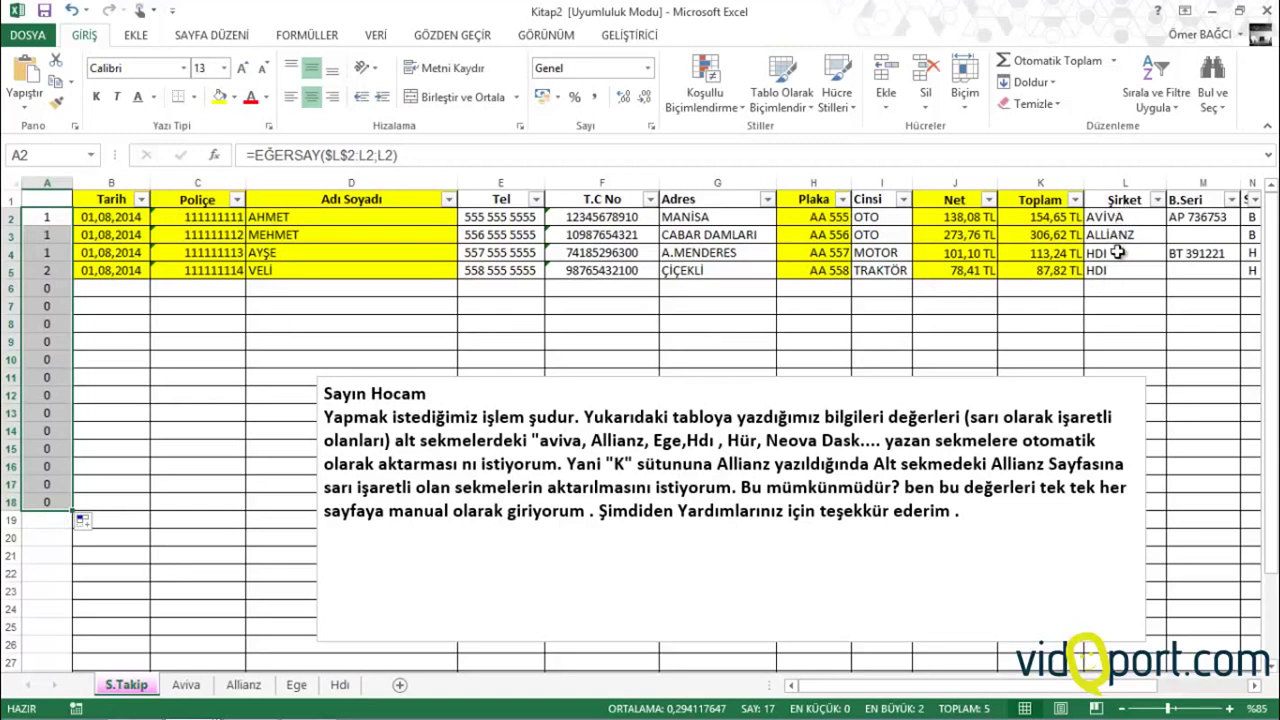
left_click(1117, 253)
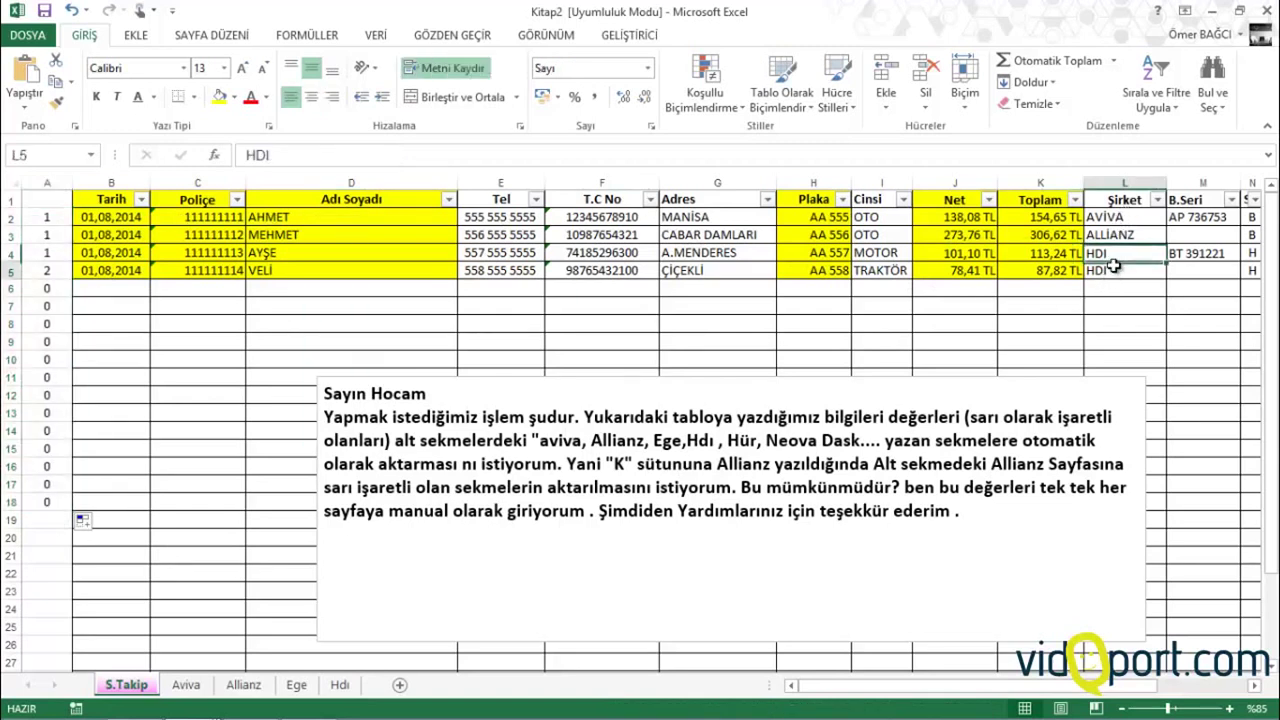
left_click(1113, 266)
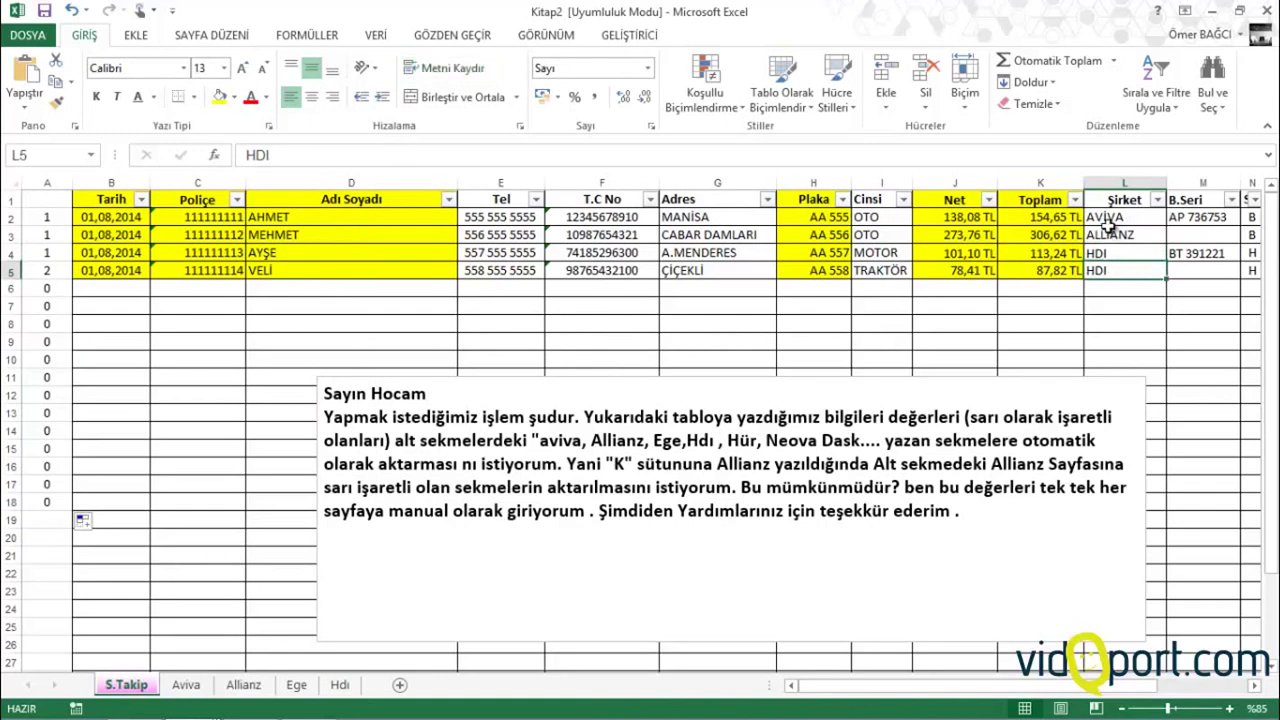
Step: Glance at the Aviva sheet, then reopen A2's formula on S.Takip for editing
left_click(186, 685)
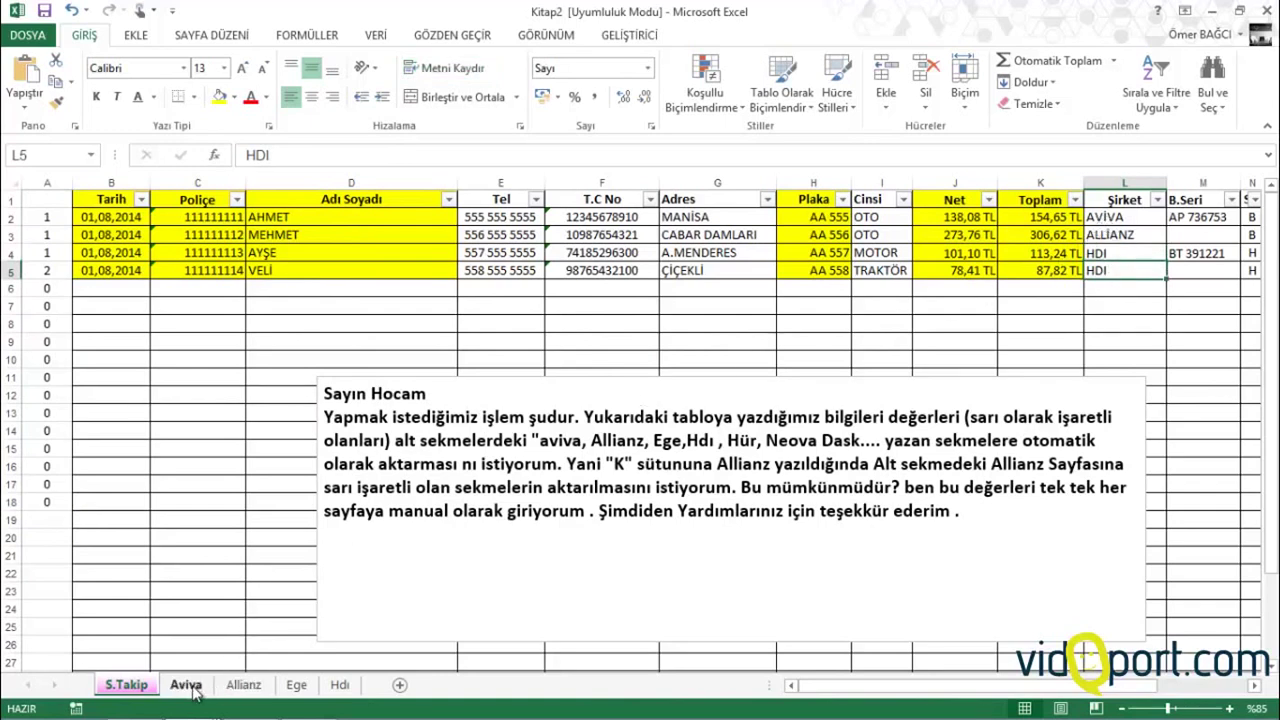
scroll(217, 437, "up", 12)
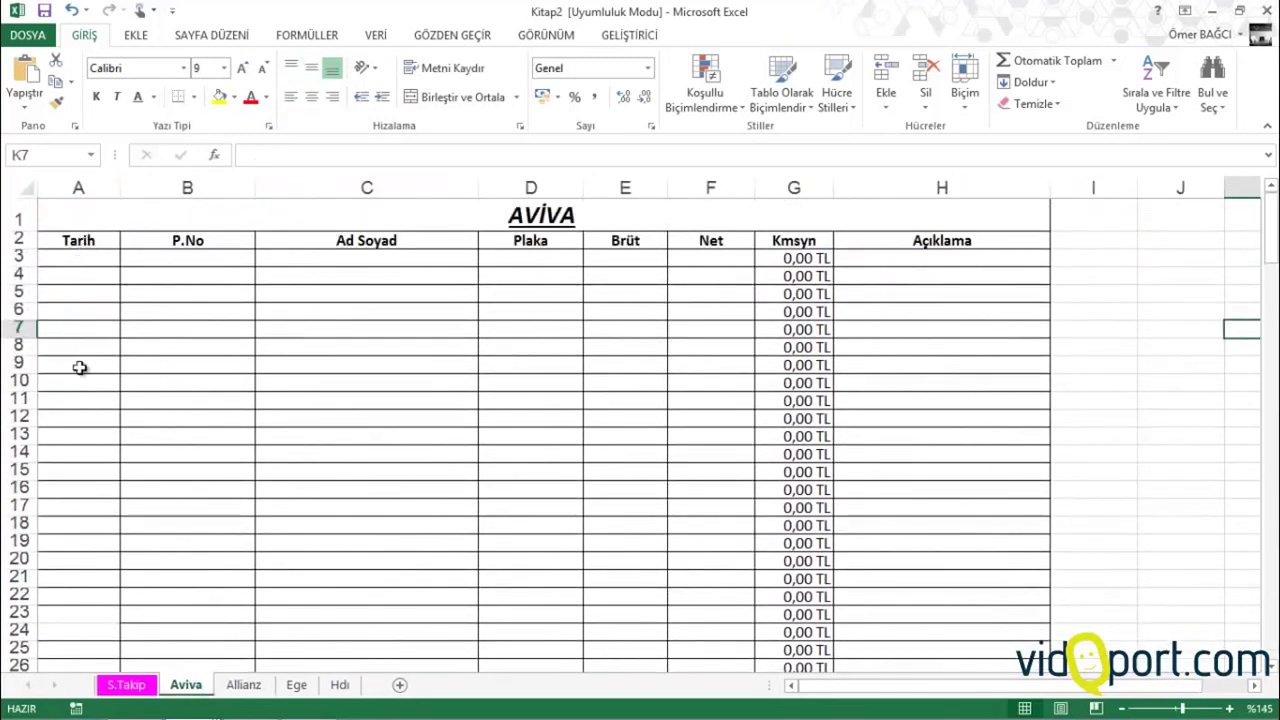
left_click(126, 685)
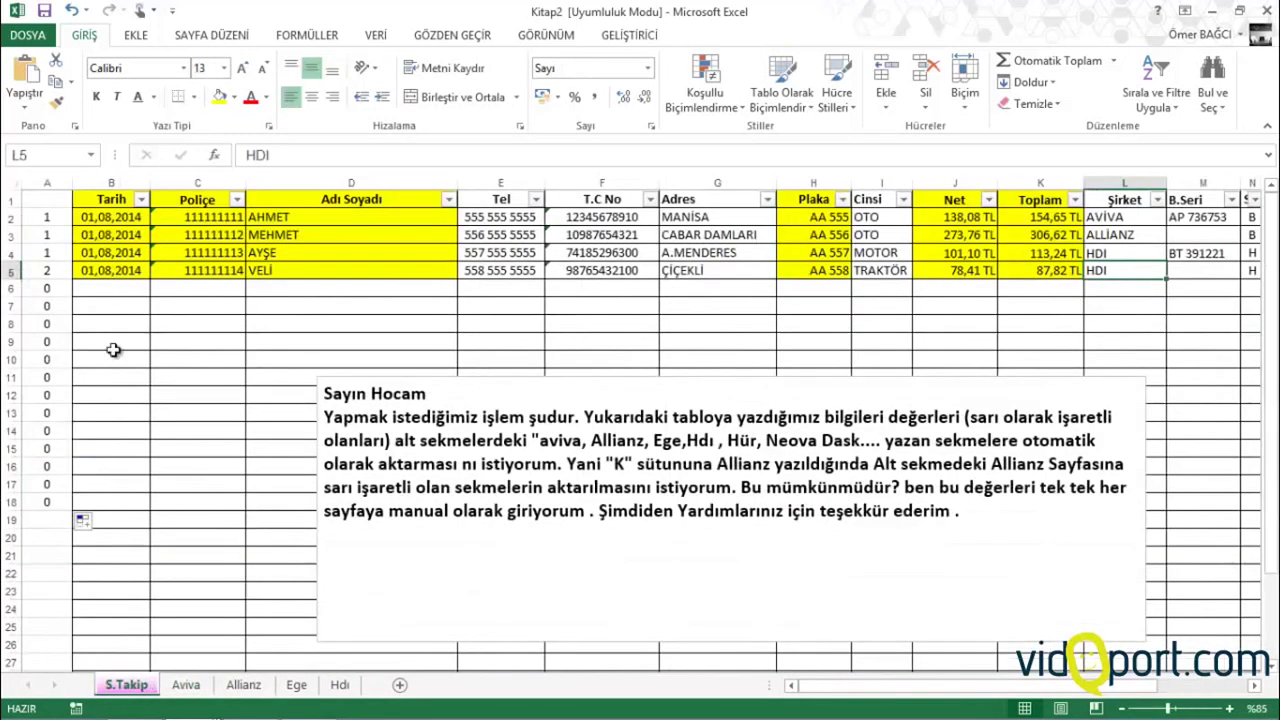
left_click(48, 224)
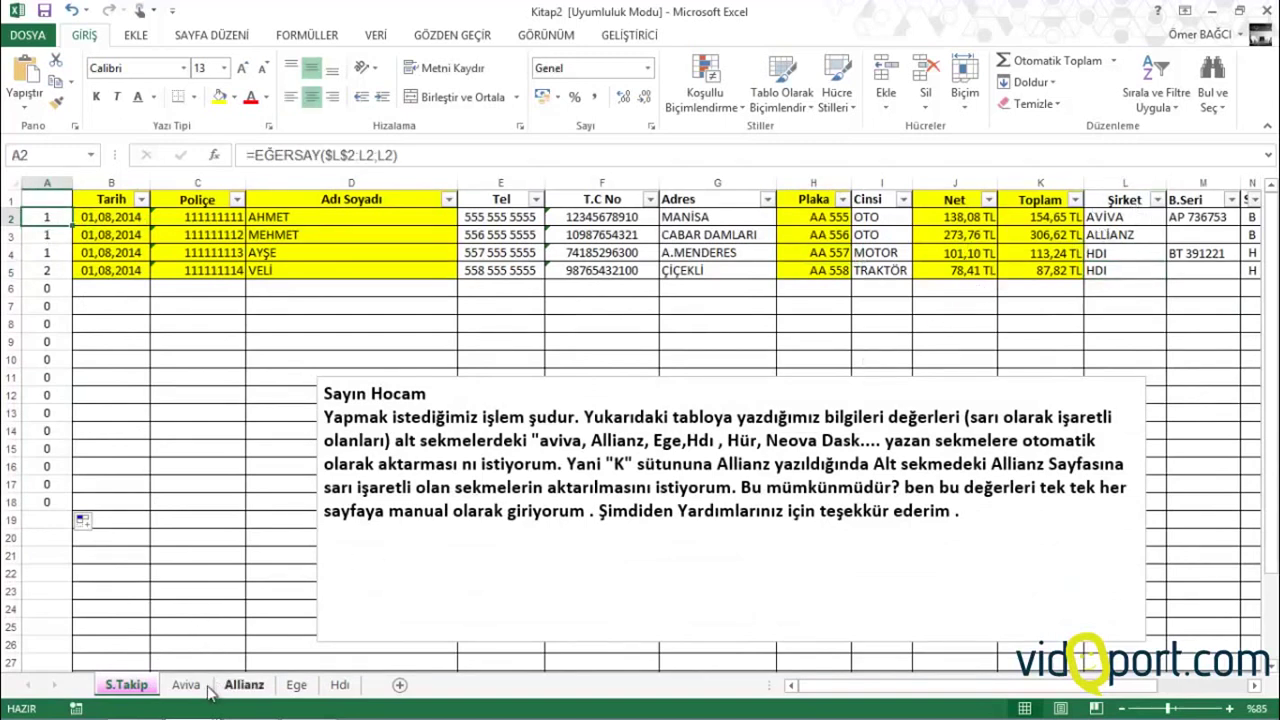
left_click(405, 159)
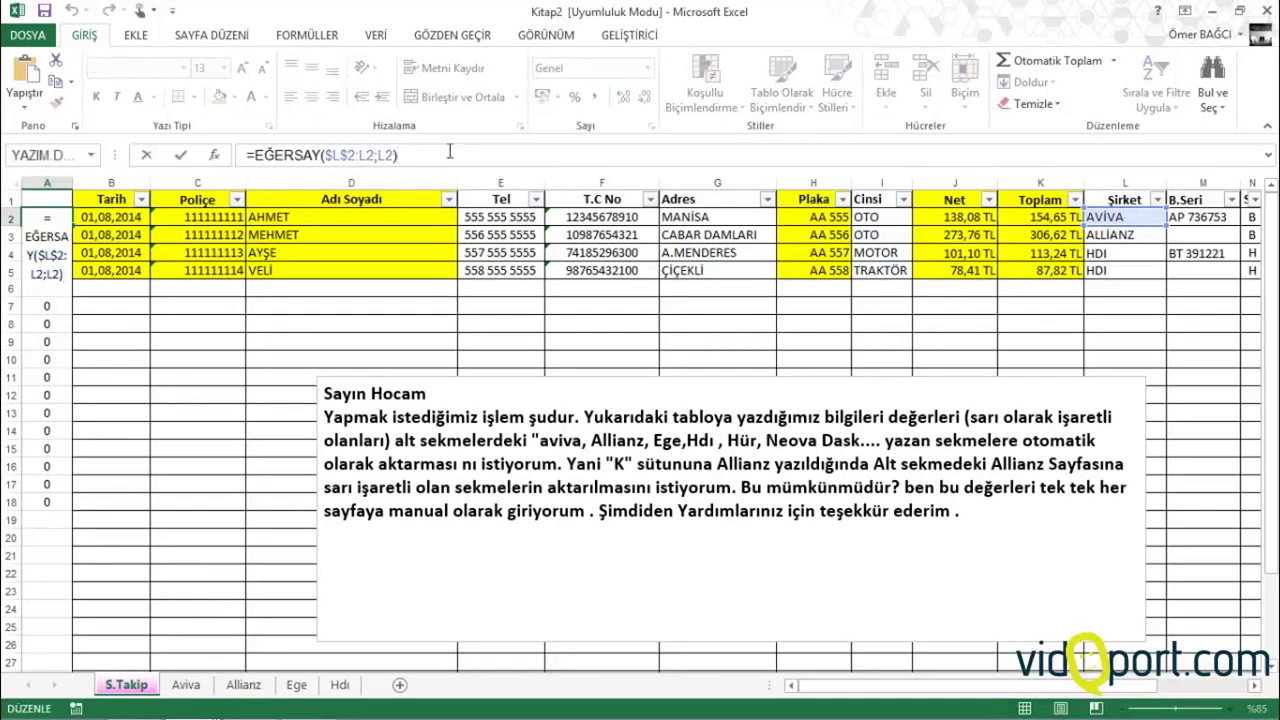
Step: Append &L2 to A2's formula so it joins the count with the company name
type("&")
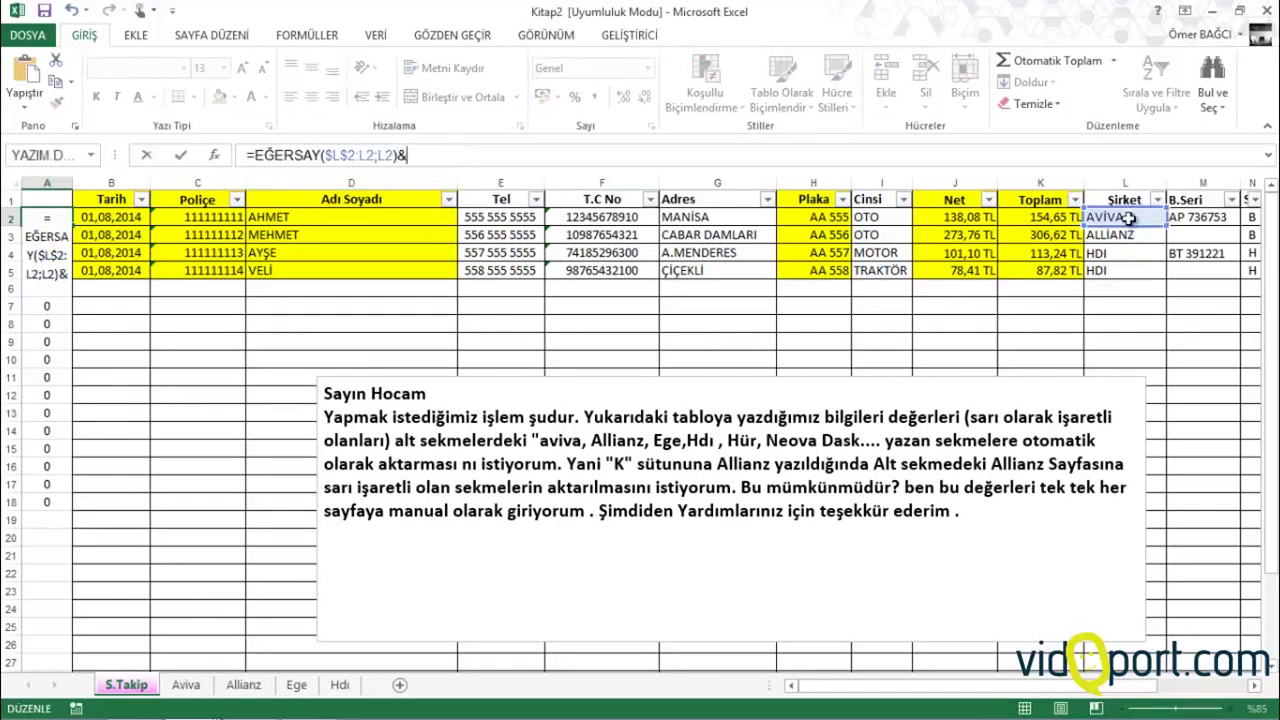
left_click(1126, 217)
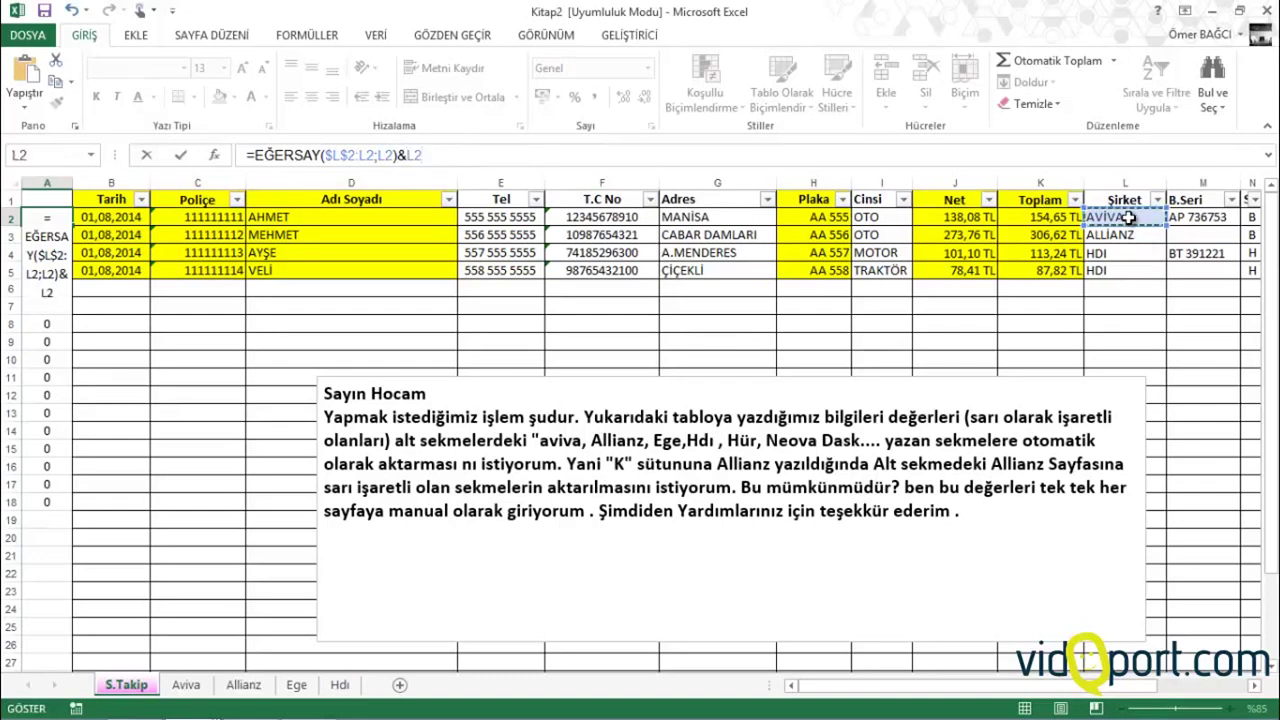
key("Return")
Step: Fill the combined formula down column A and widen the column to fit labels like 1ALLİANZ
left_click(60, 216)
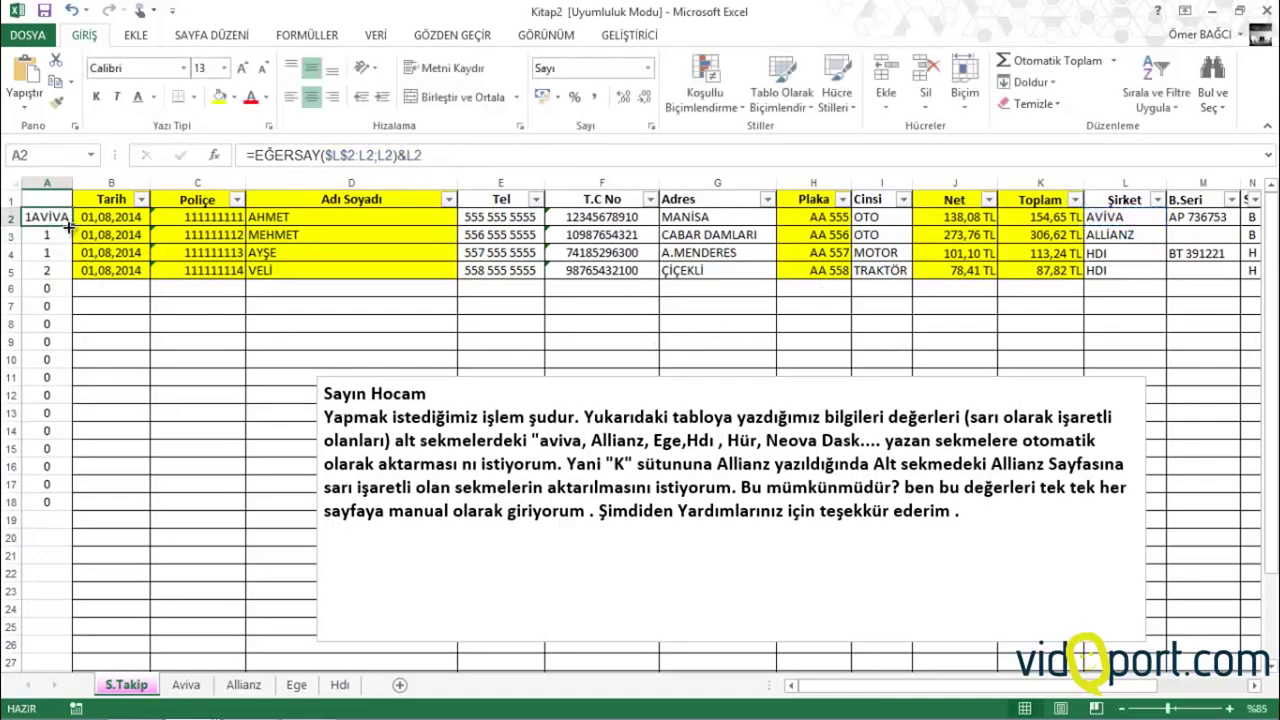
left_click_drag(72, 225, 42, 664)
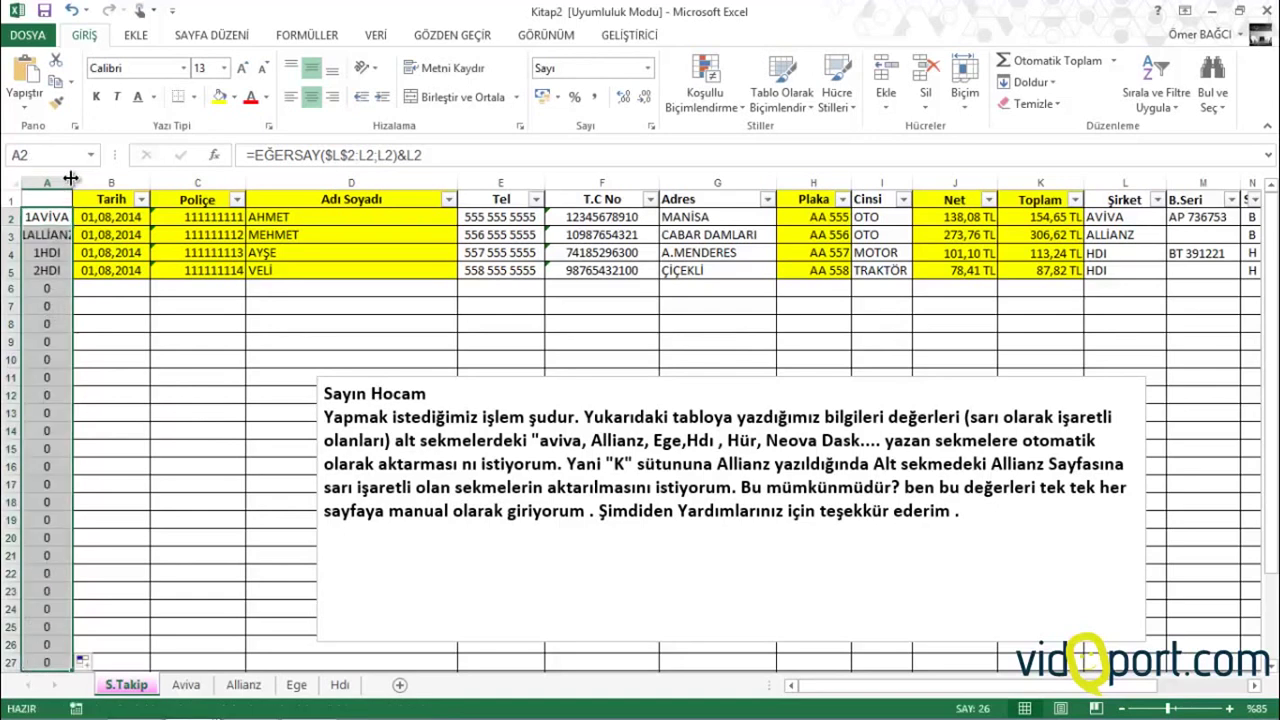
left_click_drag(72, 183, 87, 183)
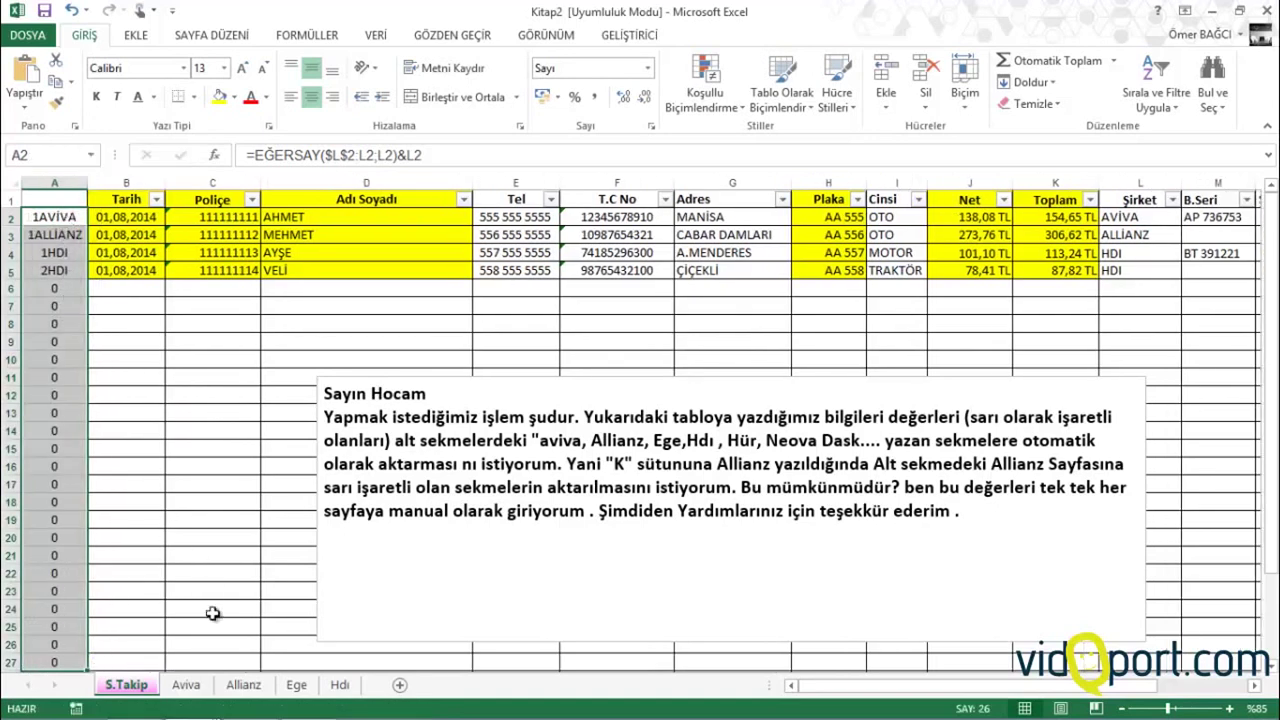
left_click(186, 686)
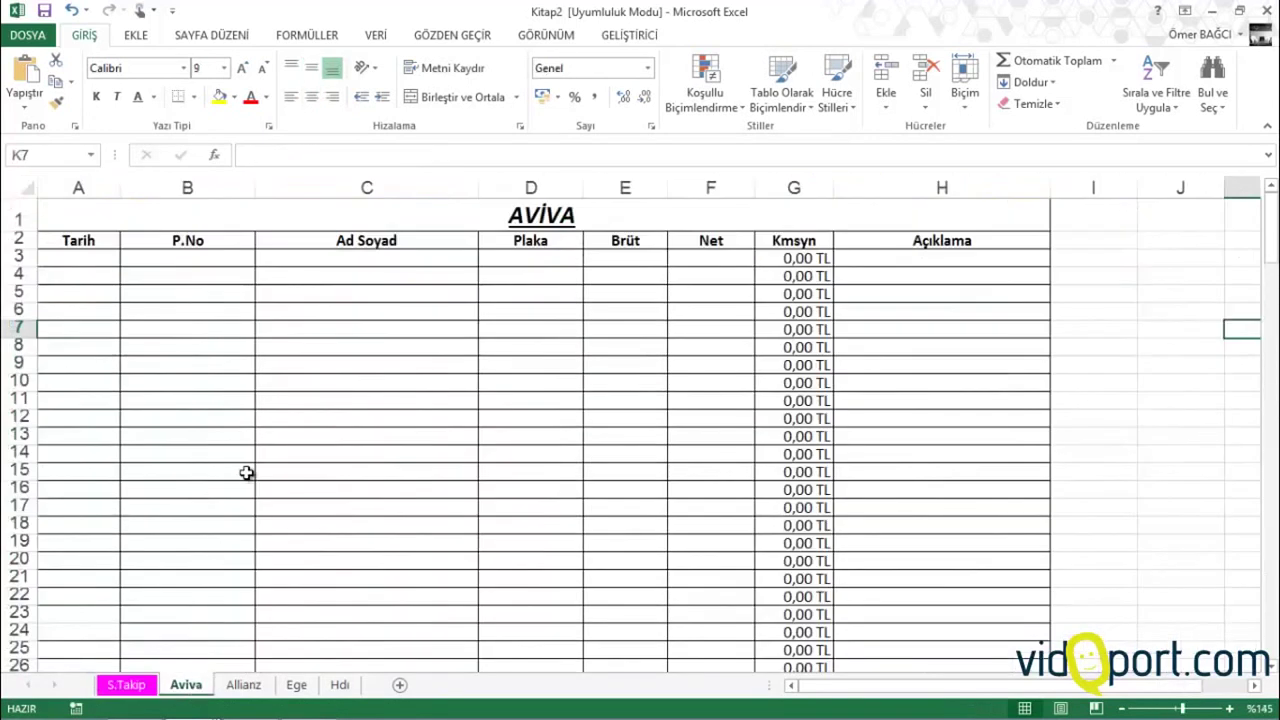
Step: Unmerge and clear the AVİVA title, then copy the Aviva table from Tarih to H20
left_click(176, 214)
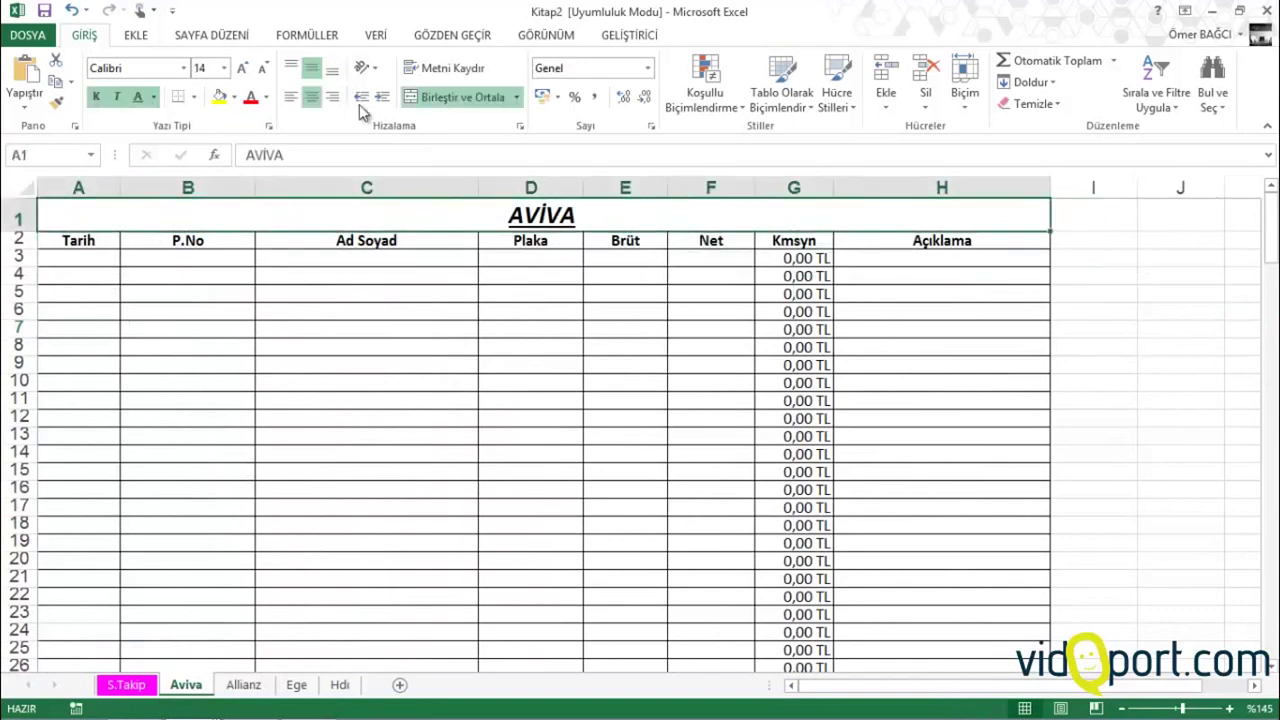
left_click(430, 97)
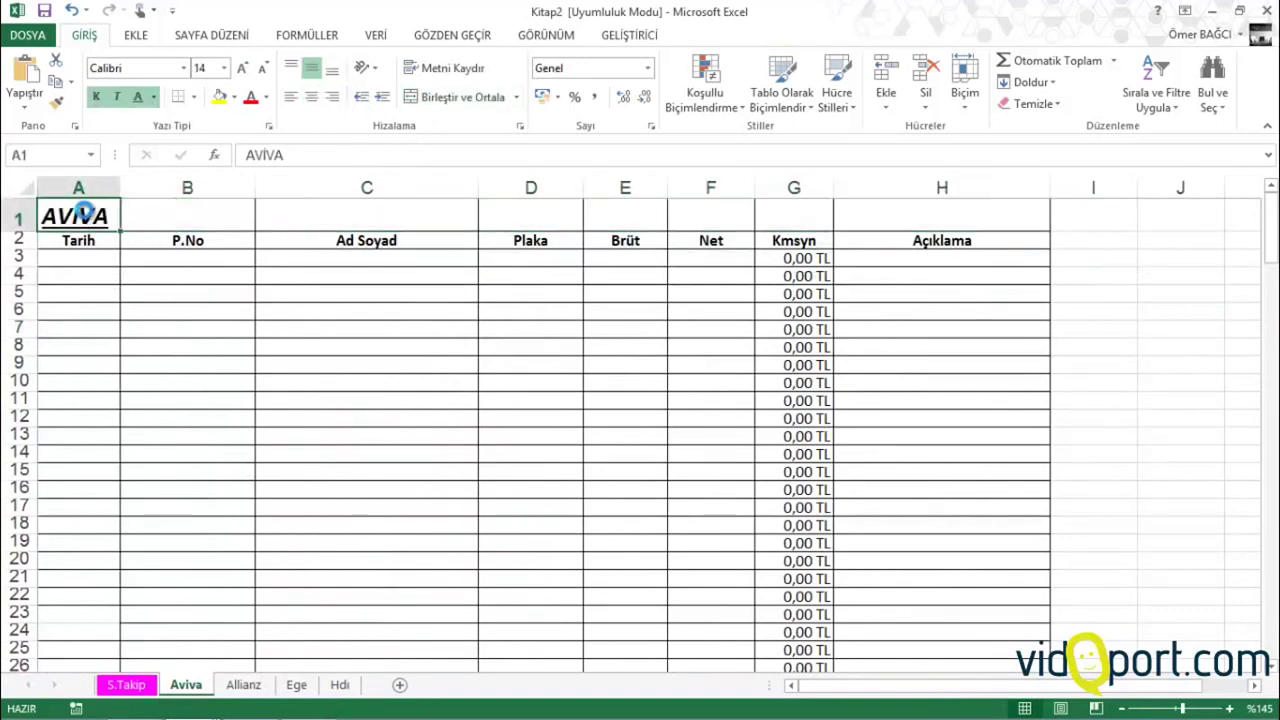
key("Delete")
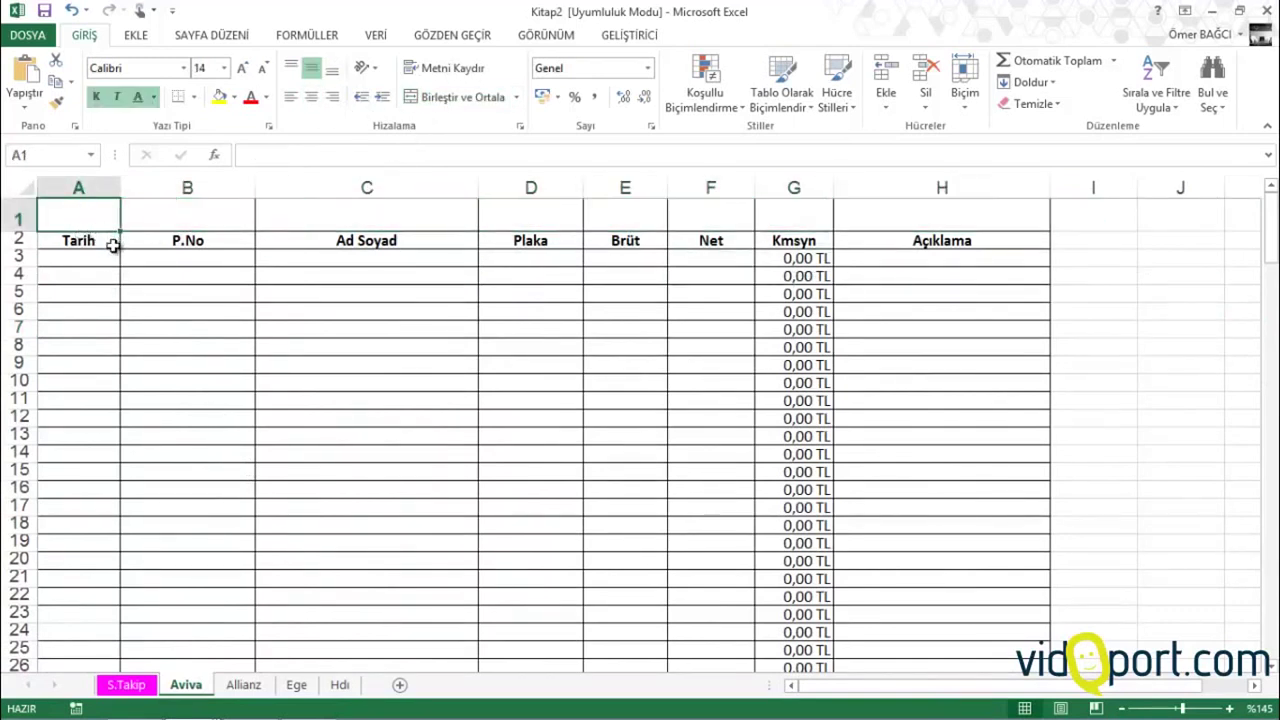
left_click_drag(87, 247, 1004, 602)
right_click(771, 366)
left_click(822, 372)
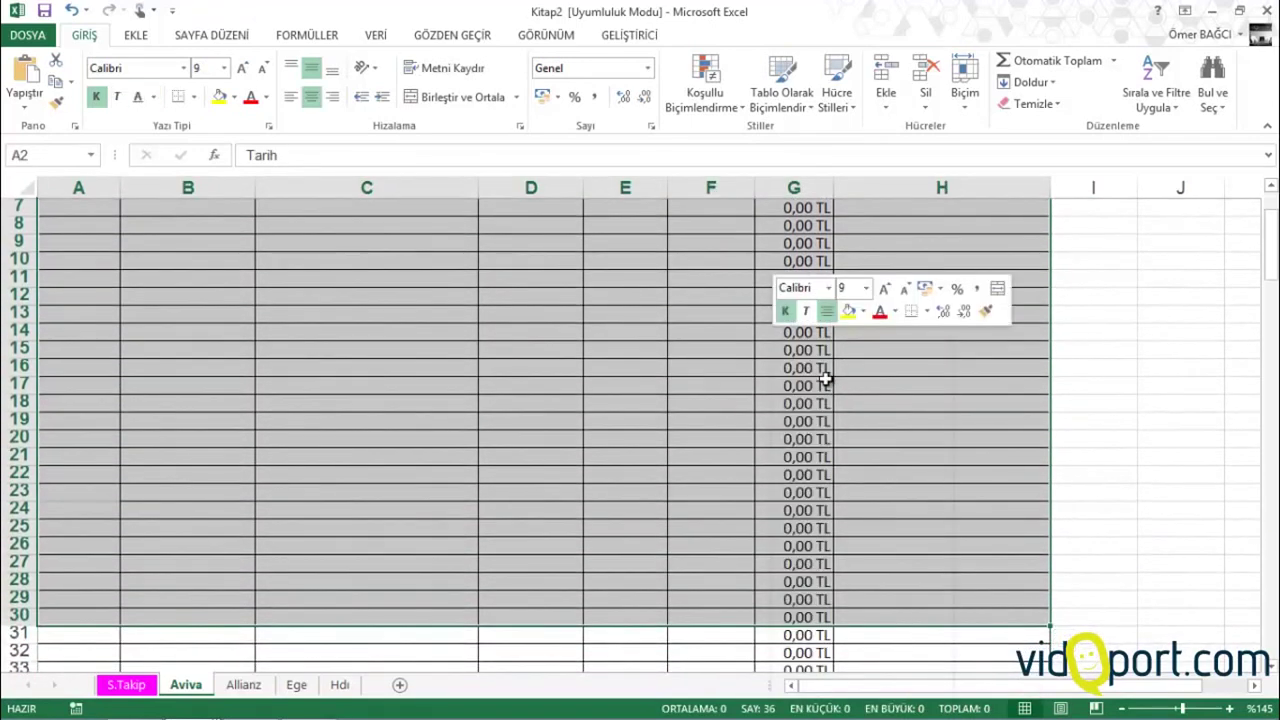
Step: Paste the table into a new sheet, keeping the source theme
scroll(499, 607, "up", 2)
left_click(400, 685)
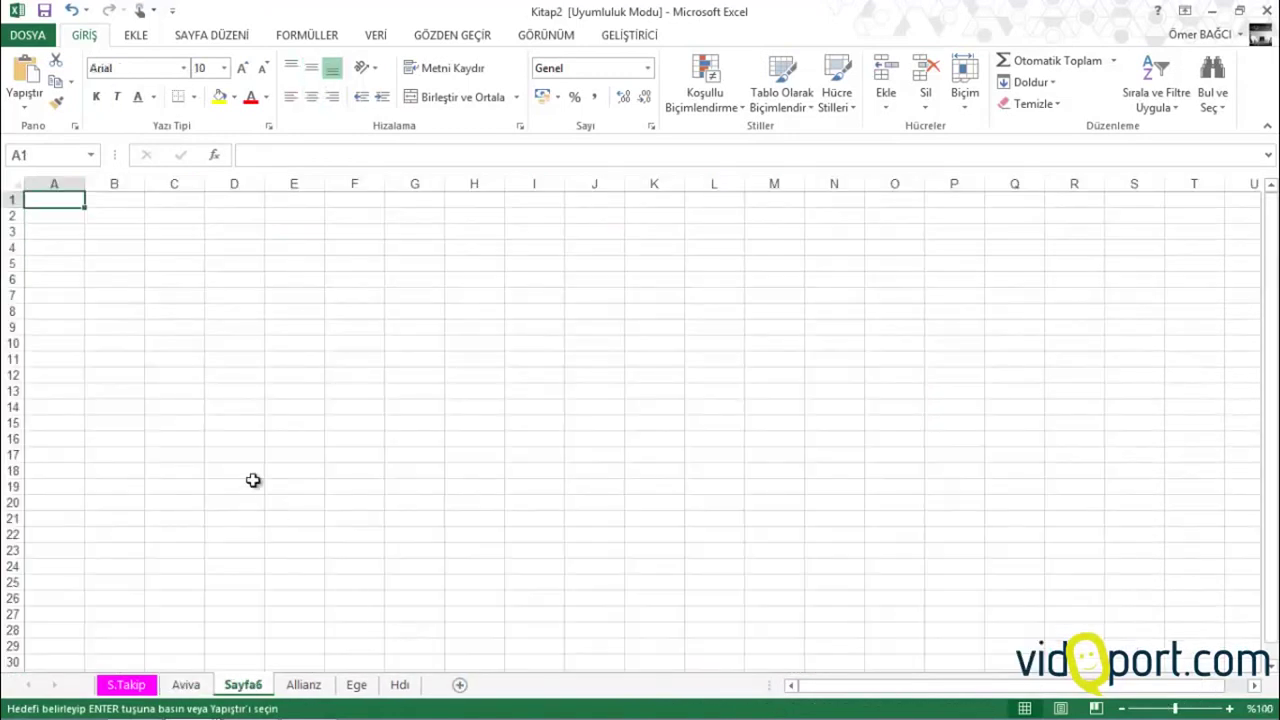
right_click(62, 214)
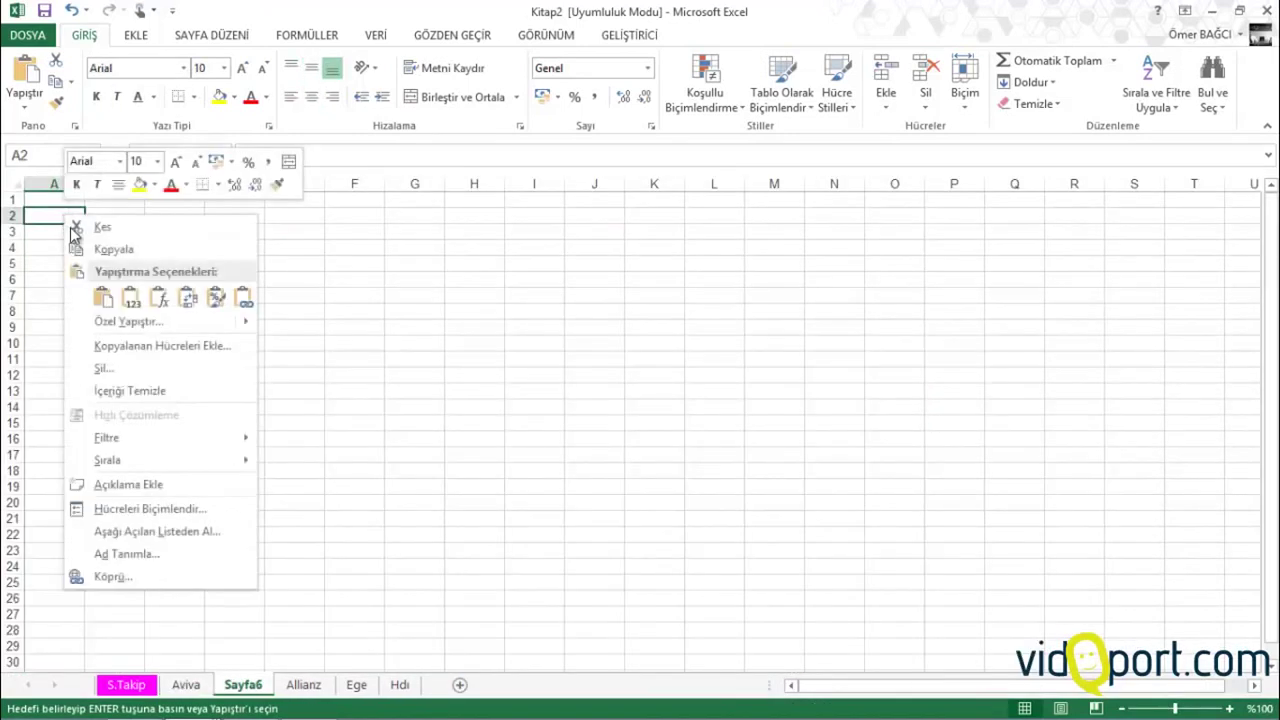
left_click(132, 323)
left_click(300, 212)
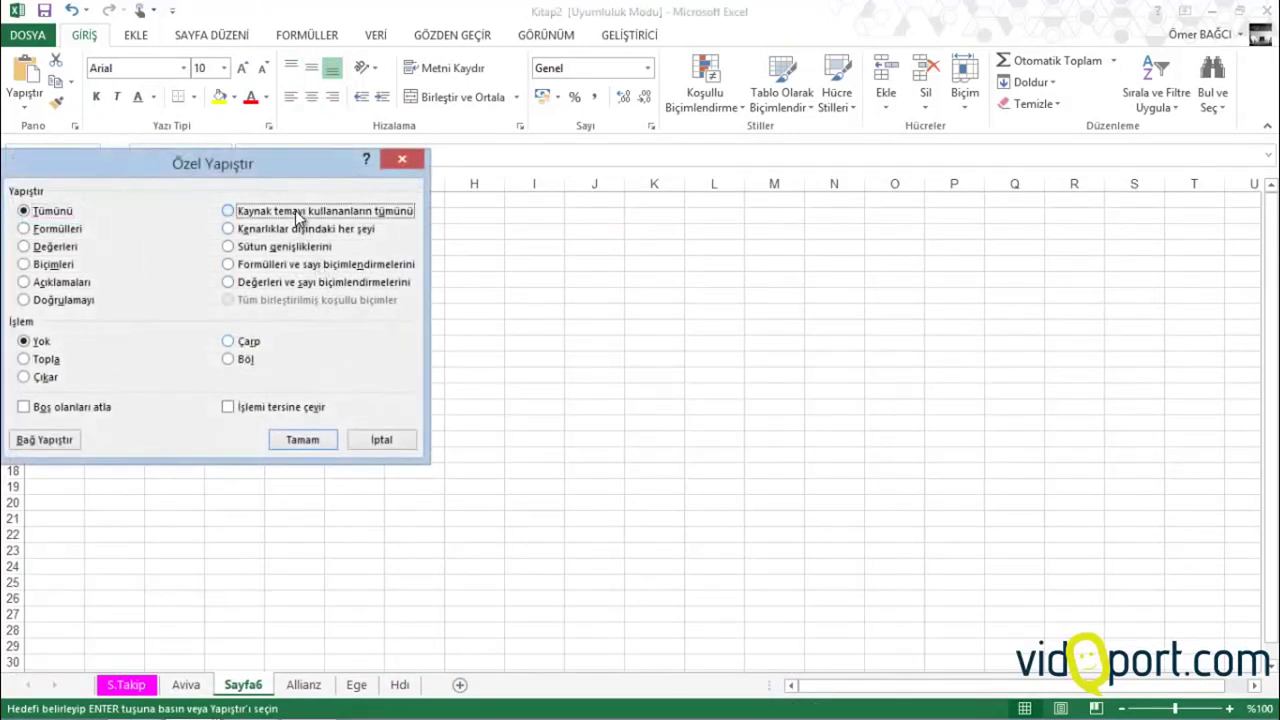
left_click(308, 440)
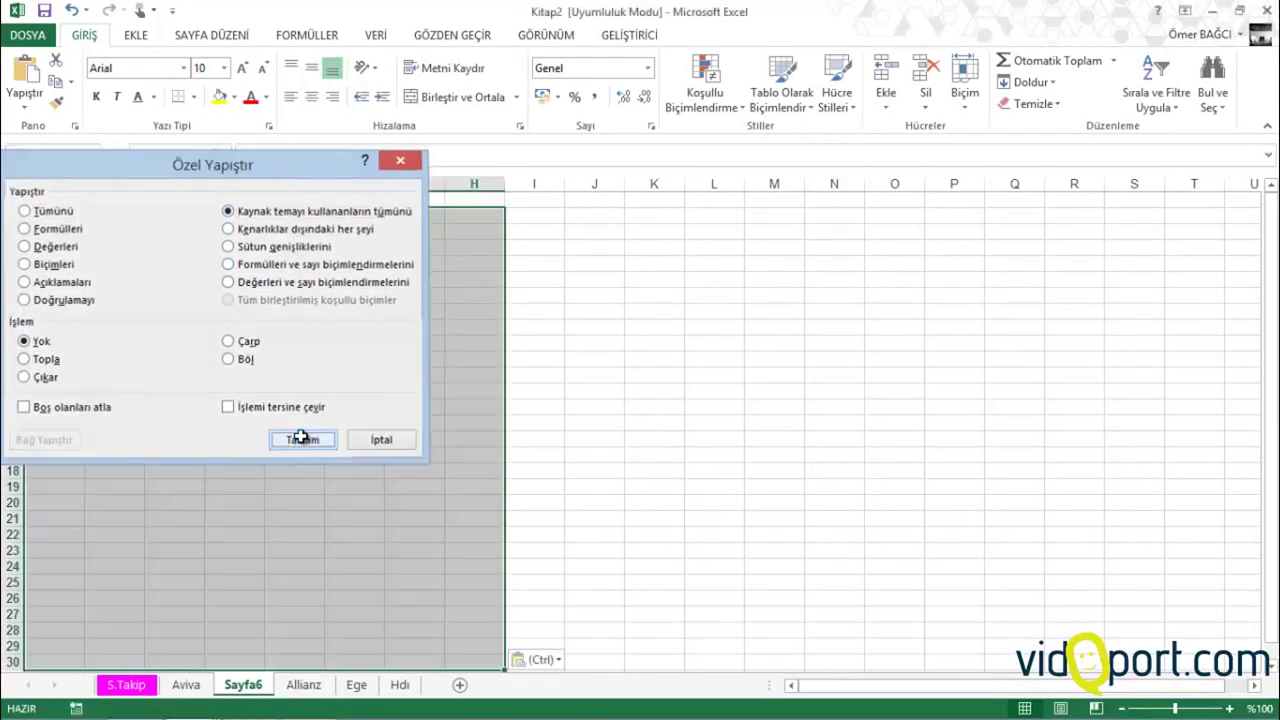
Step: Widen the Ad Soyad column slightly and select cell A1
scroll(114, 206, "up", 2)
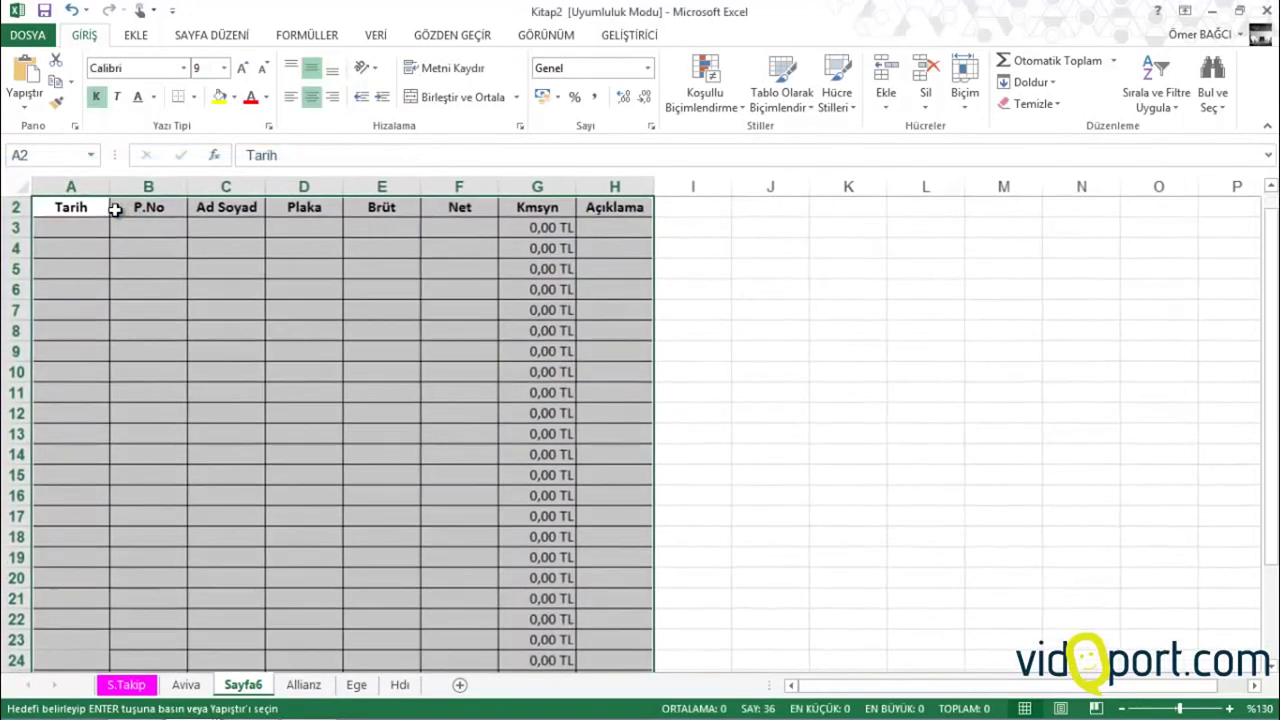
left_click_drag(265, 186, 287, 186)
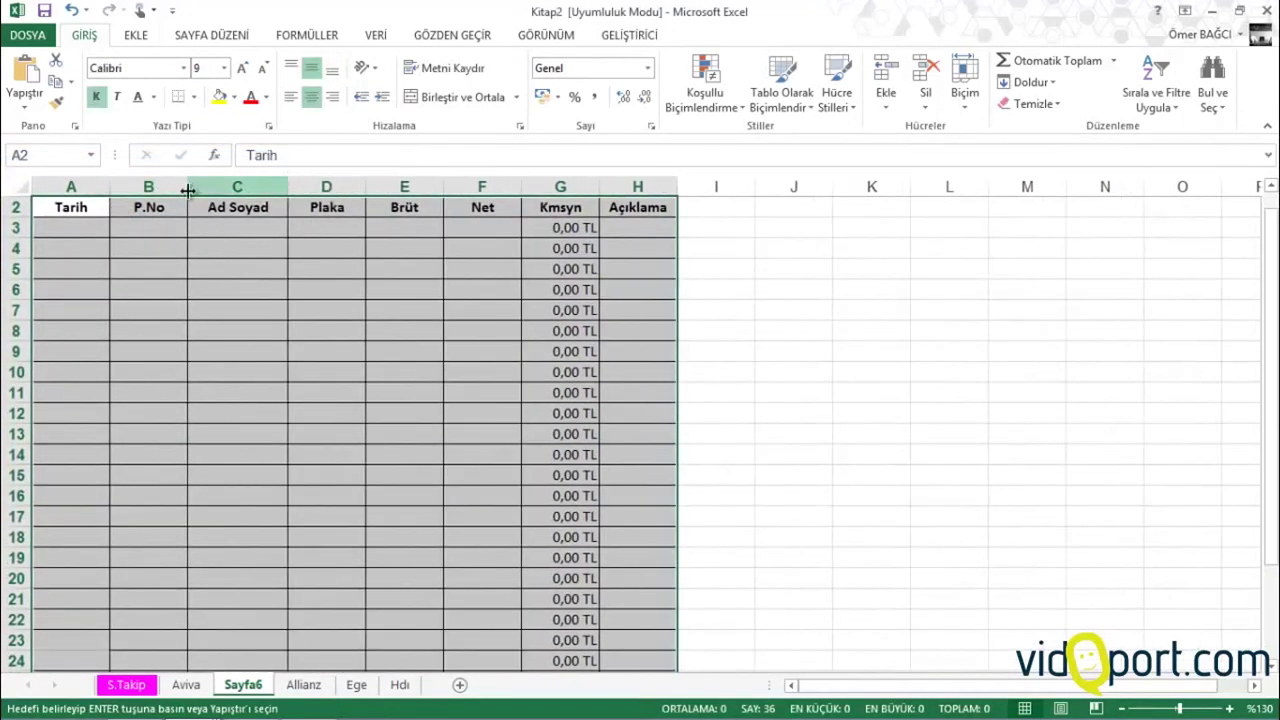
left_click(85, 190)
scroll(94, 250, "up", 1)
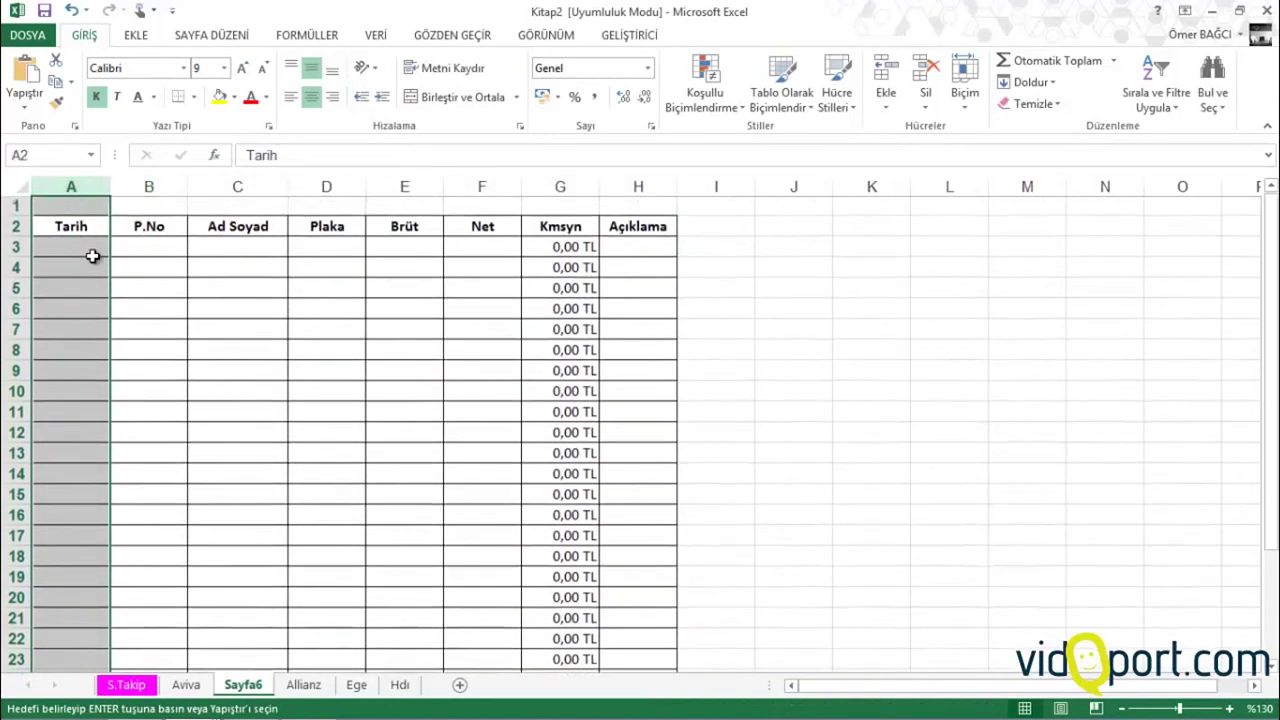
left_click(100, 202)
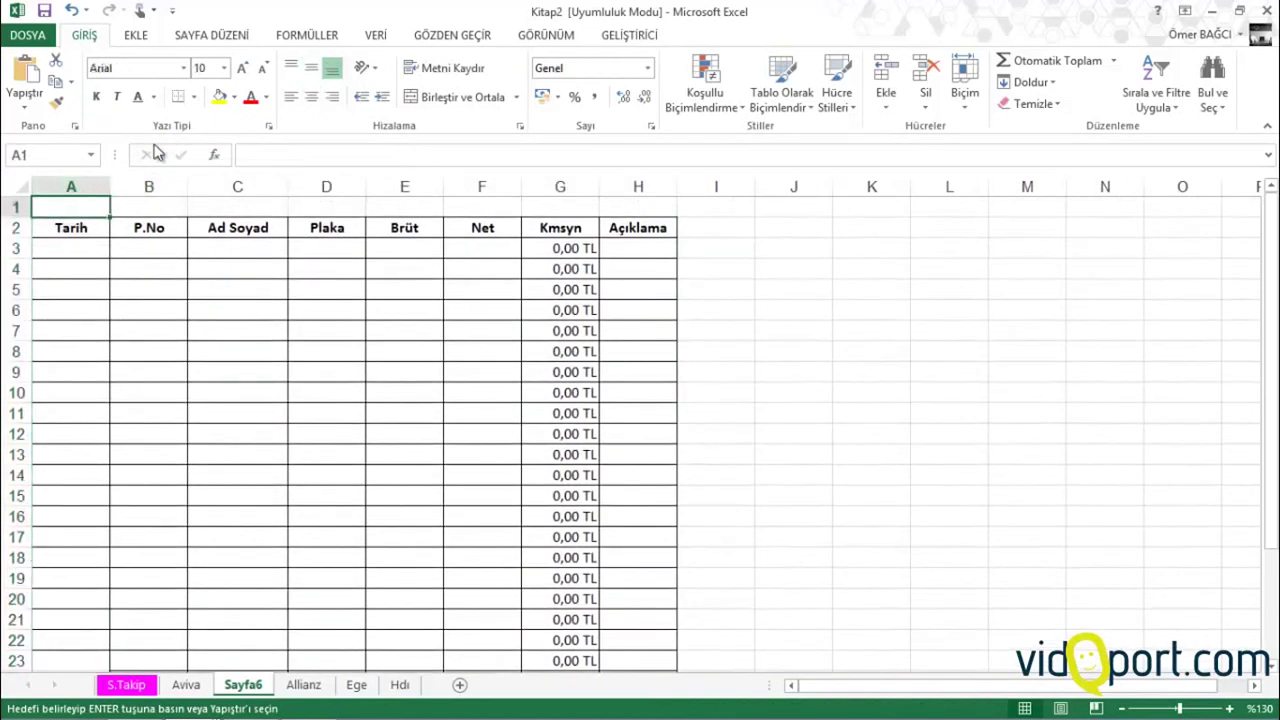
Step: Label A1 'Firma' and paste the AVİVA company name from S.Takip L2 into B1
type("Firma")
key("Tab")
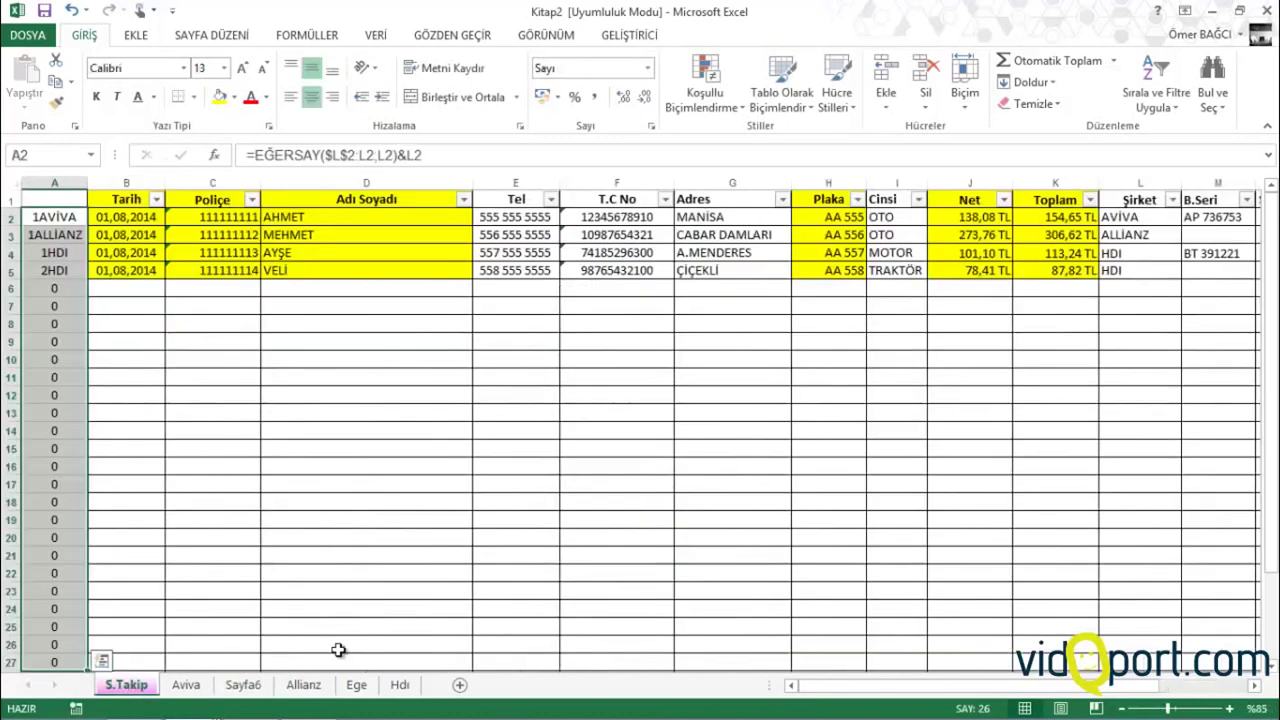
left_click(126, 685)
left_click(1165, 218)
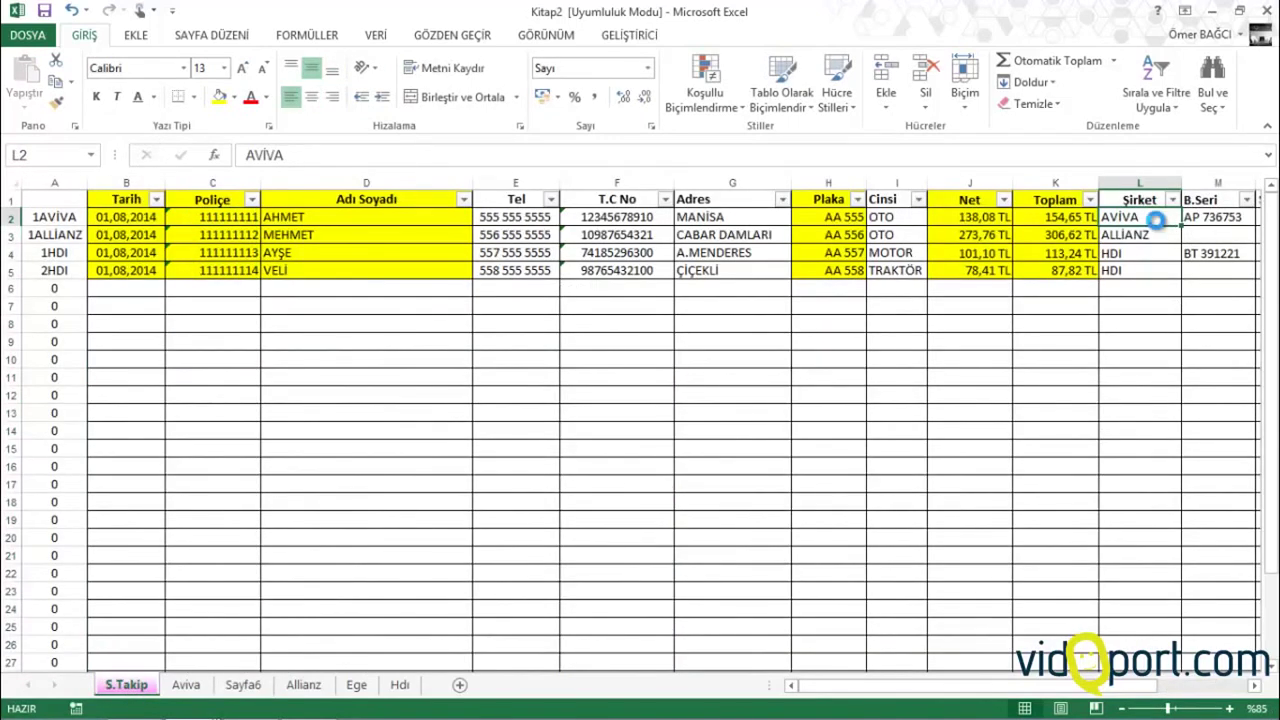
key("ctrl+c")
left_click(243, 685)
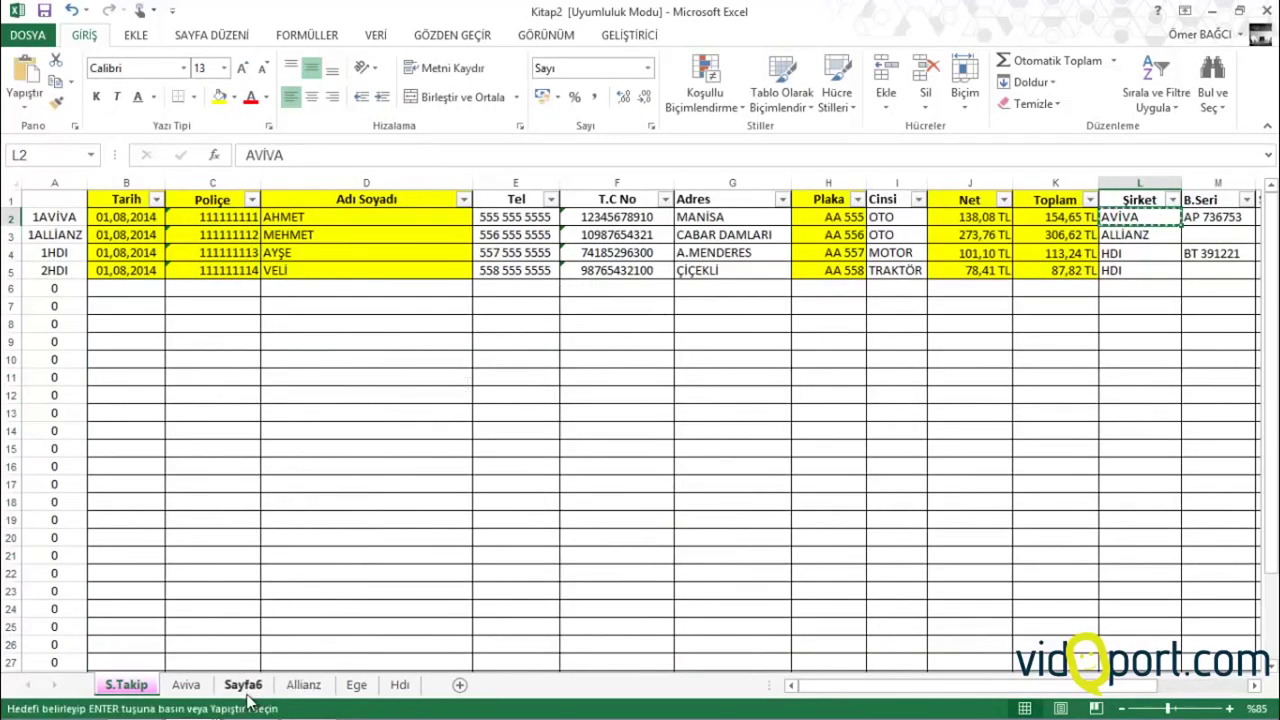
key("ctrl+v")
Step: Insert an empty column A before the table, then check S.Takip and Aviva
left_click(74, 251)
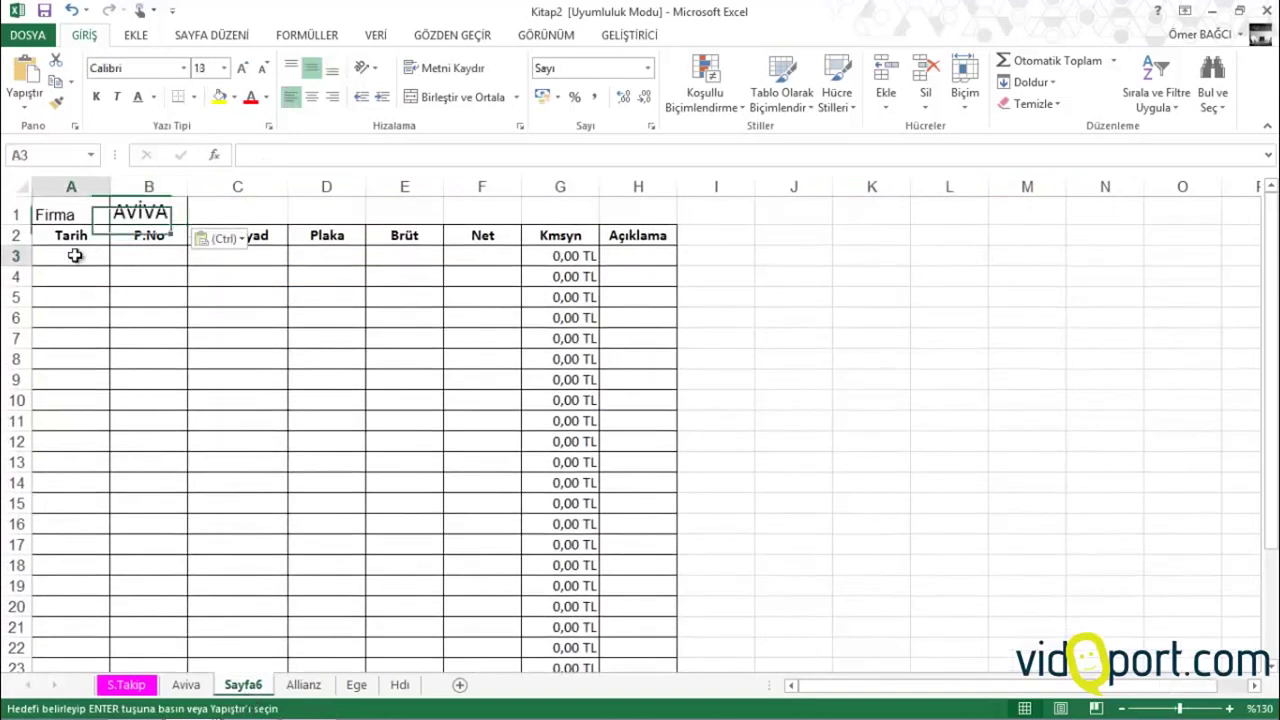
right_click(70, 177)
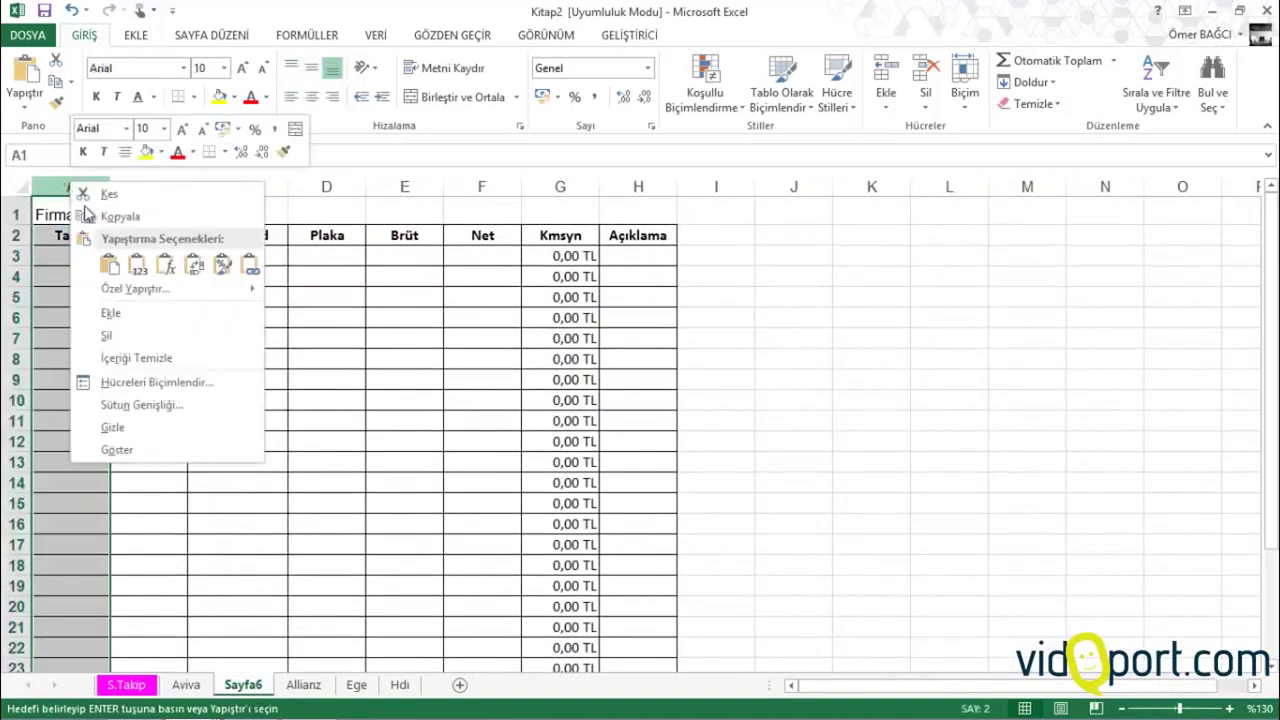
left_click(116, 316)
left_click(85, 255)
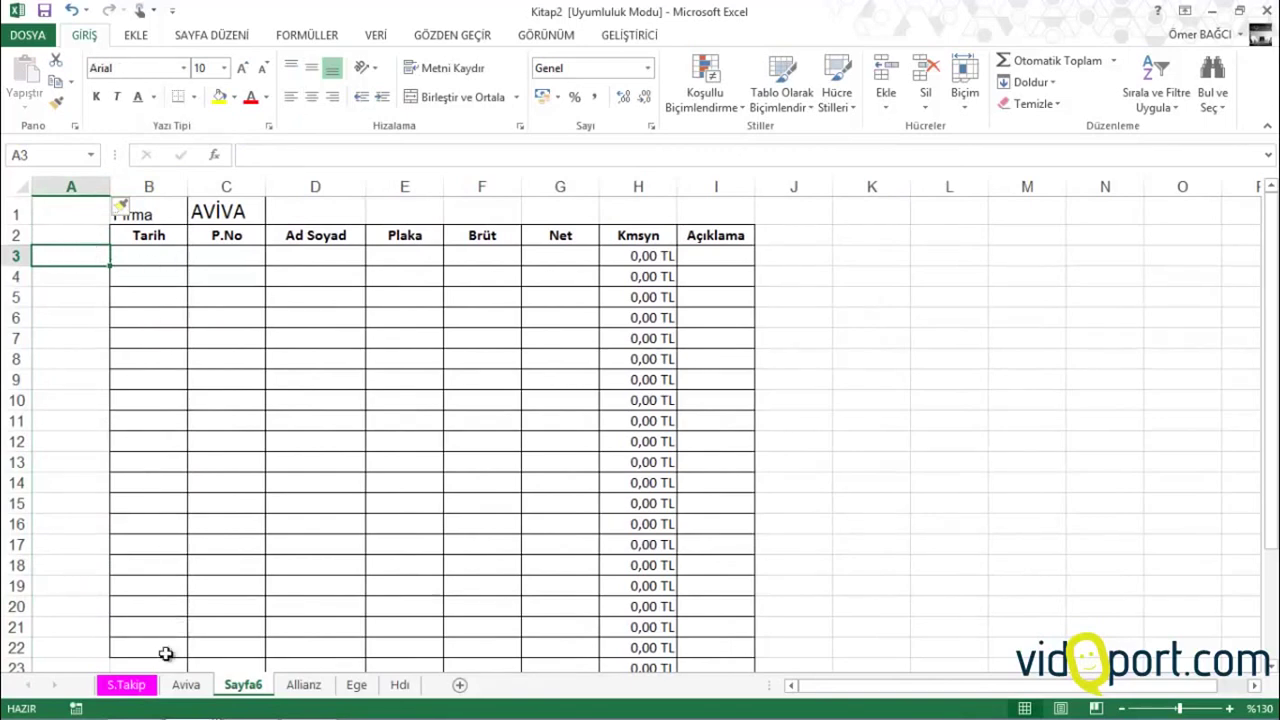
left_click(127, 685)
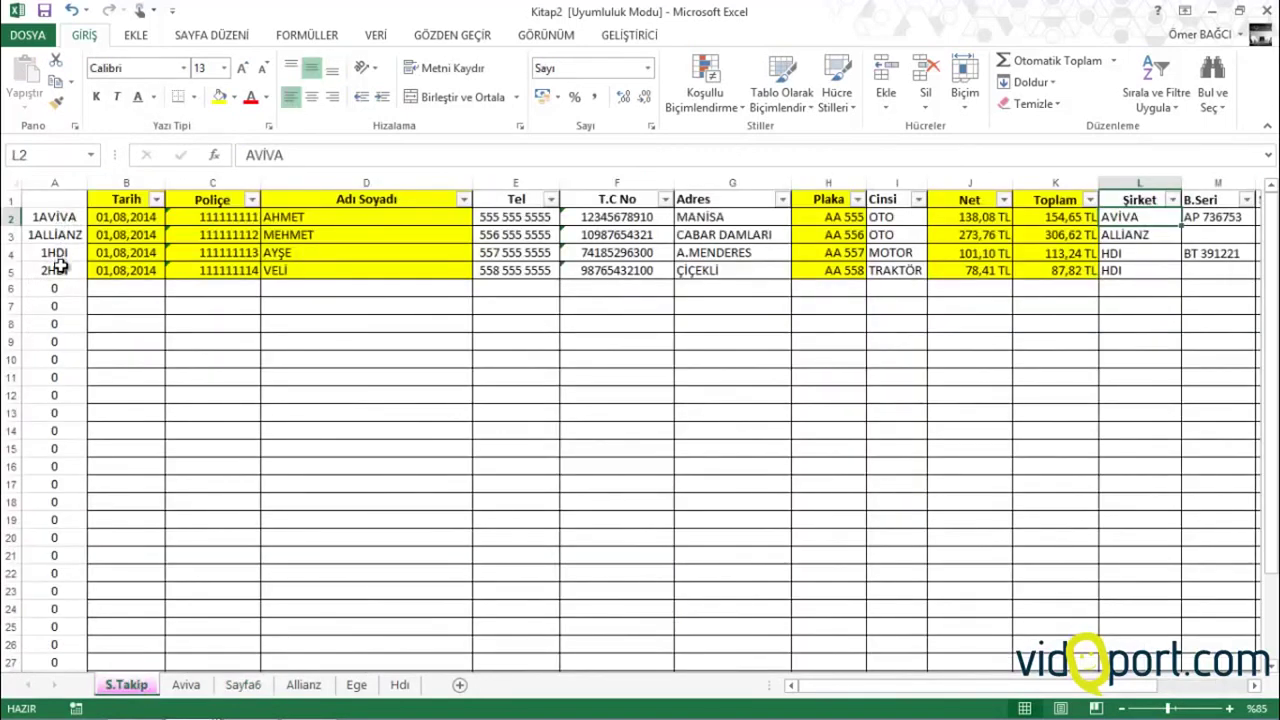
left_click(190, 686)
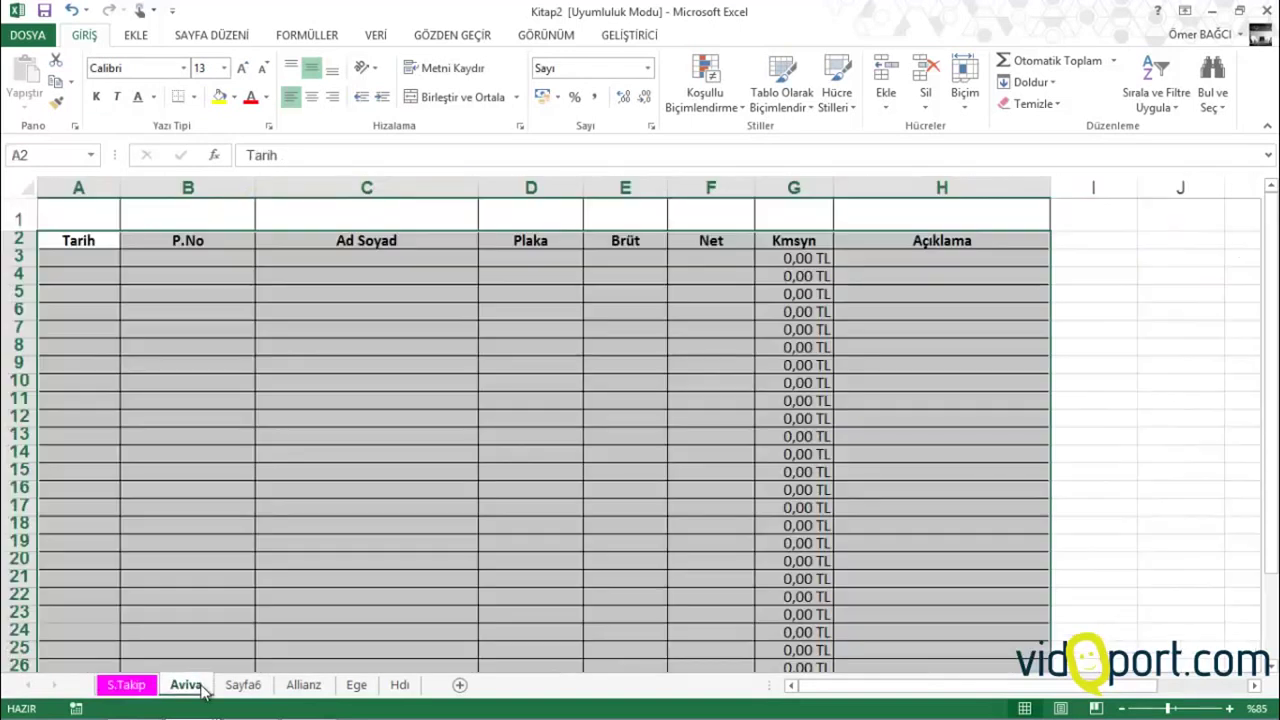
left_click(245, 686)
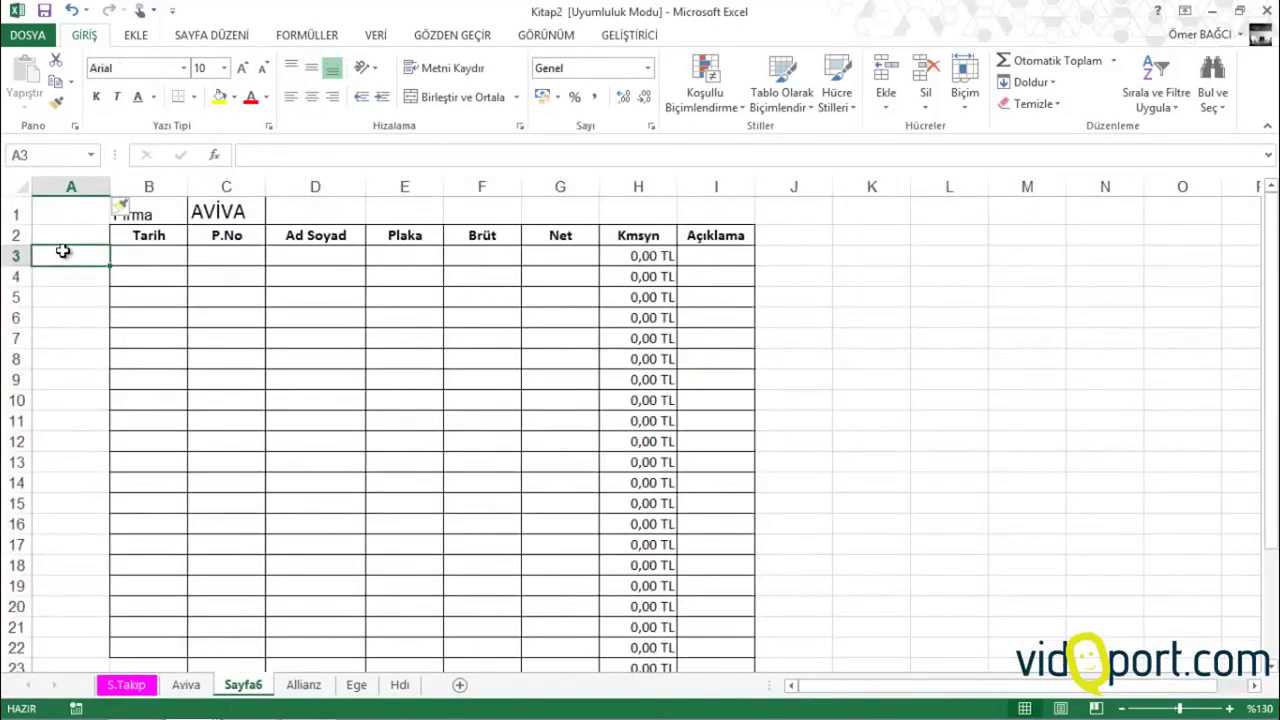
Step: Enter =1&C1 in A3 and fill it down to row 6
type("=")
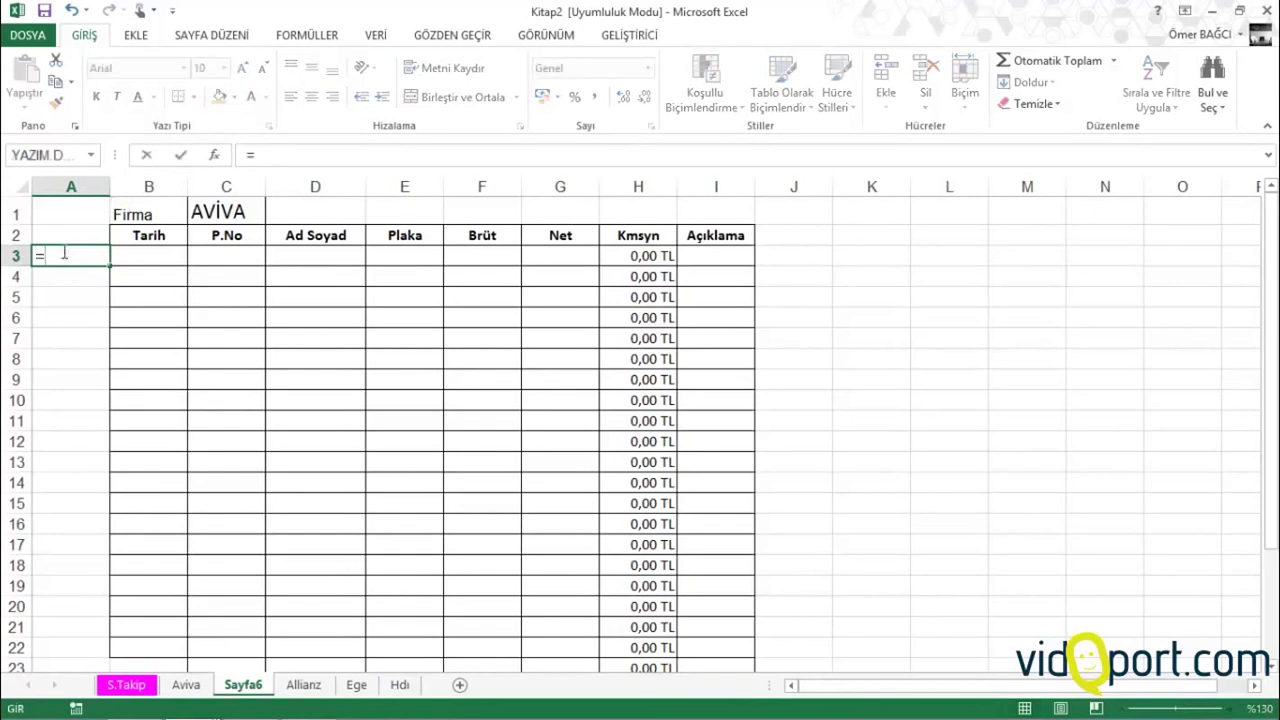
type("1&")
left_click(226, 212)
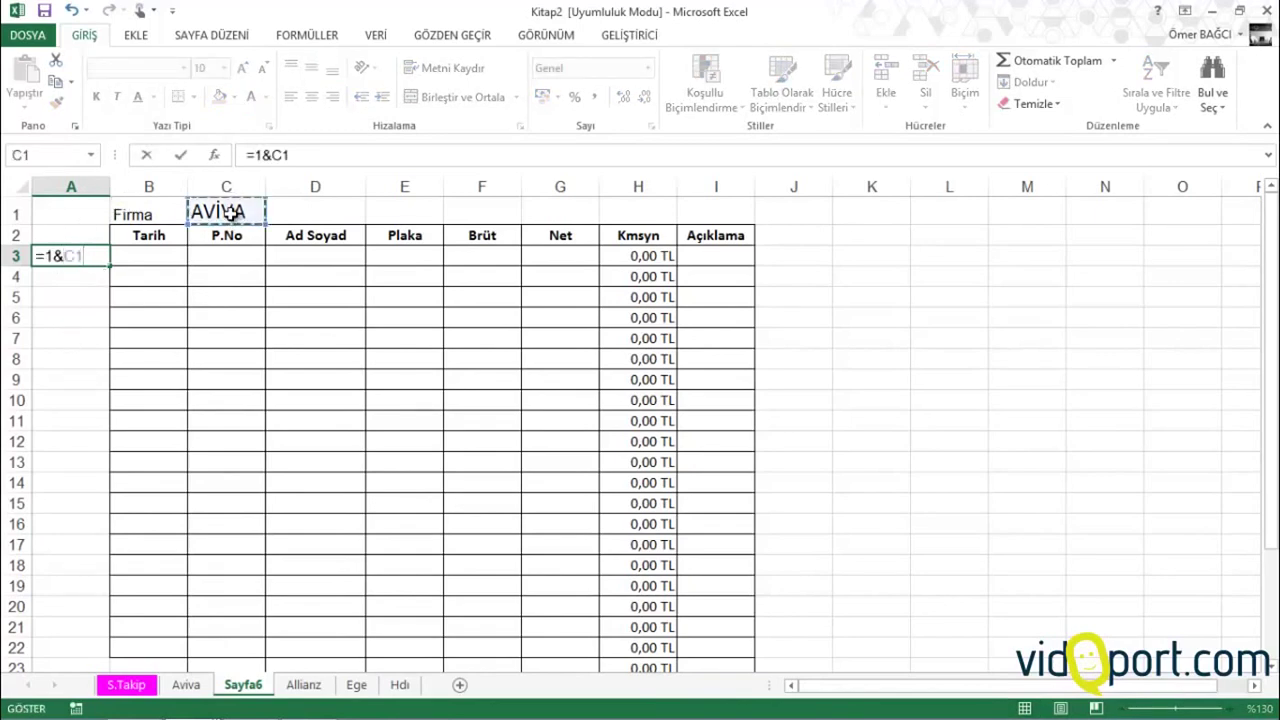
key("Return")
left_click(78, 252)
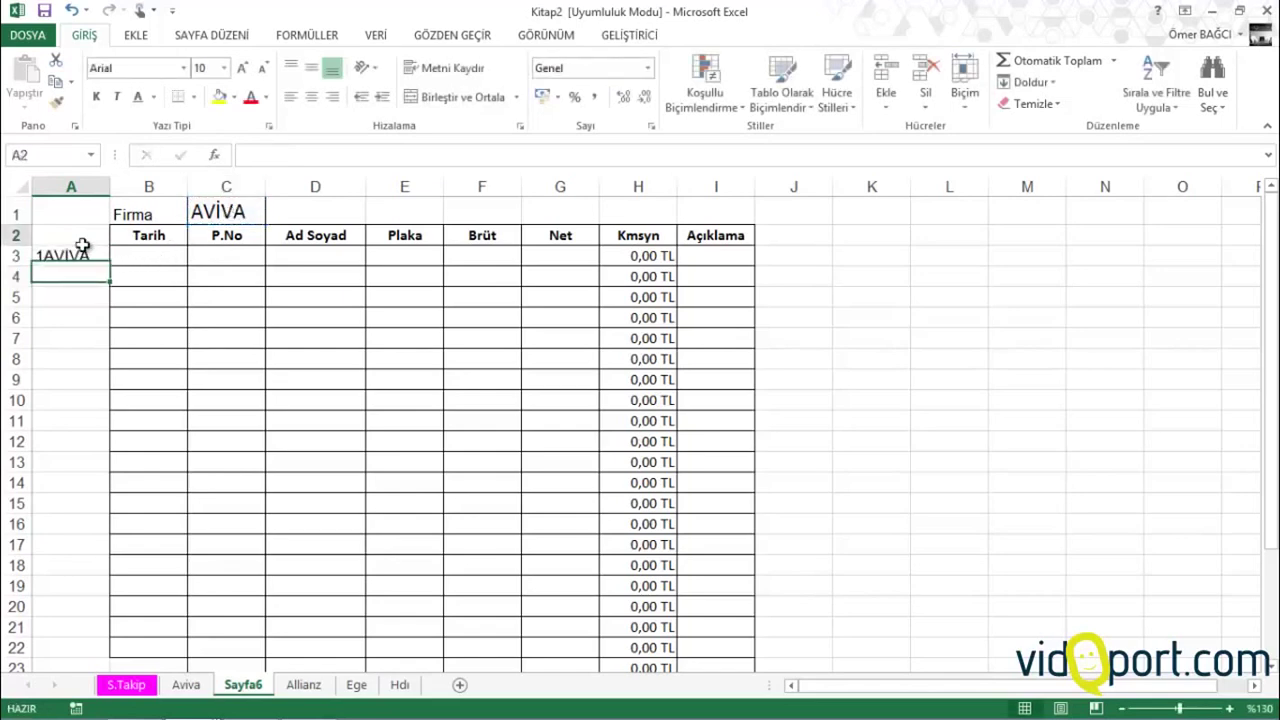
left_click_drag(109, 267, 109, 325)
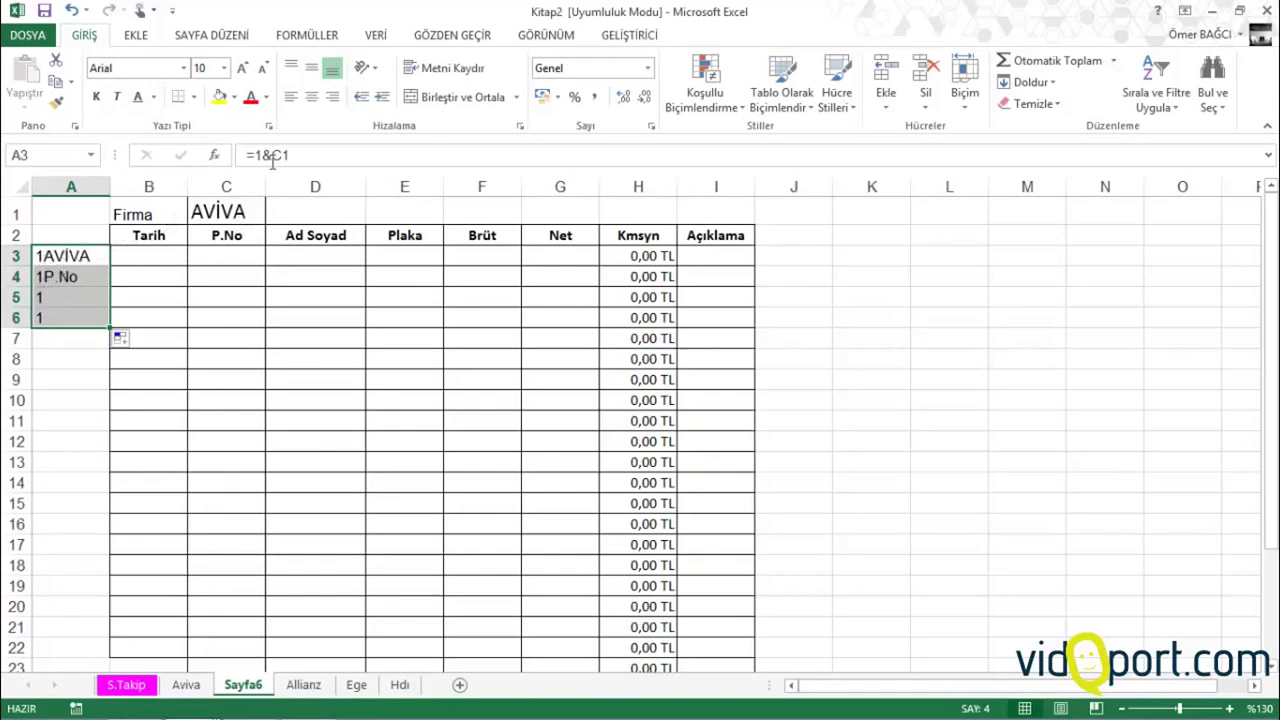
Step: Clear the formula from cell A3
left_click(71, 257)
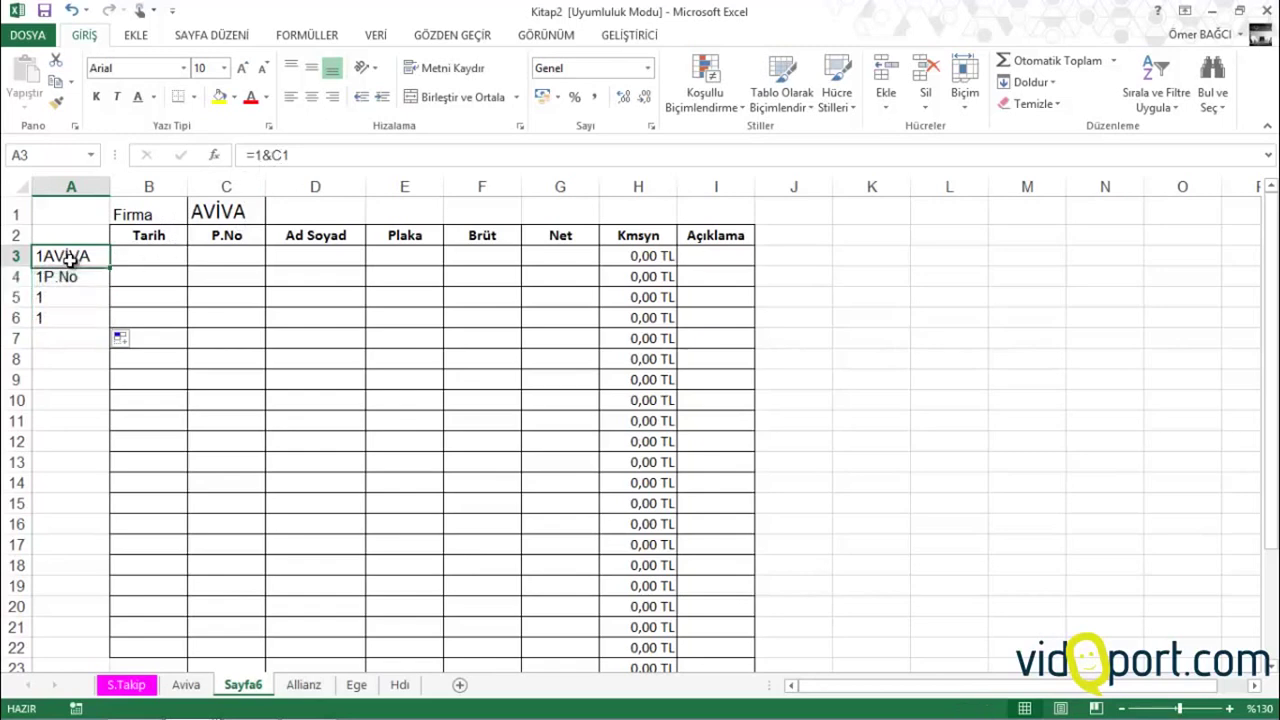
double_click(72, 257)
left_click_drag(40, 256, 188, 256)
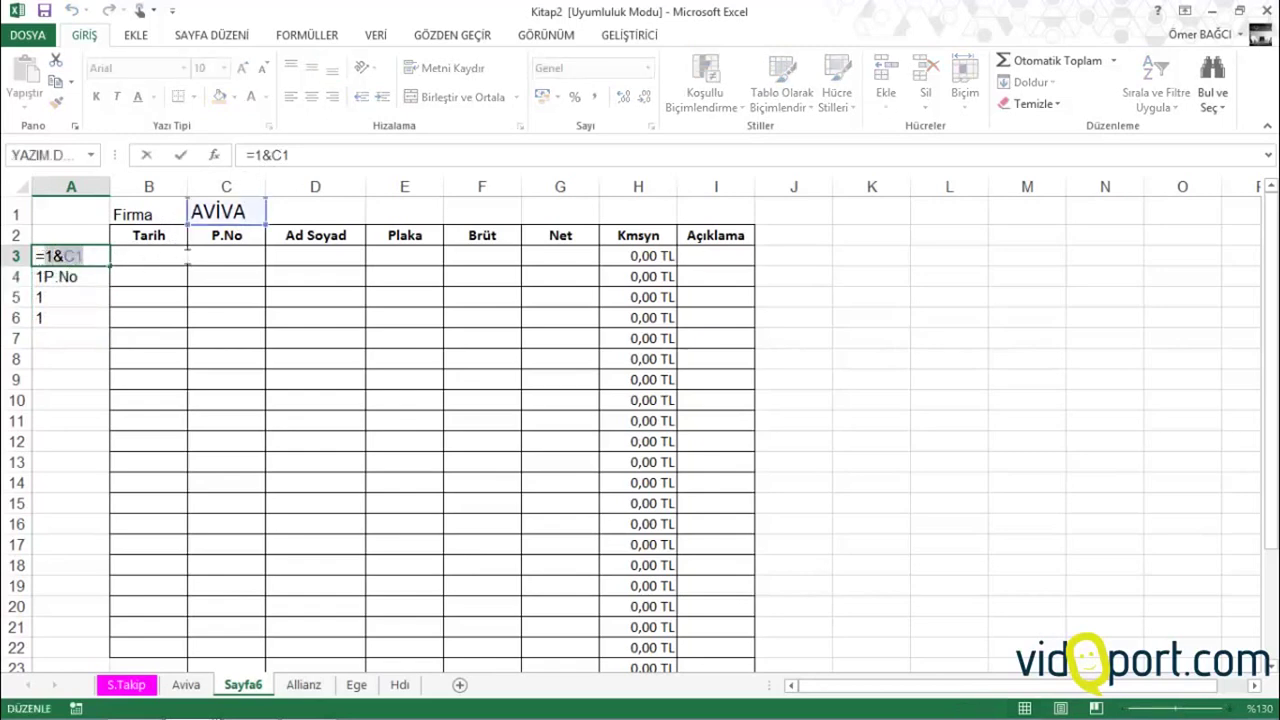
key("BackSpace")
key("Escape")
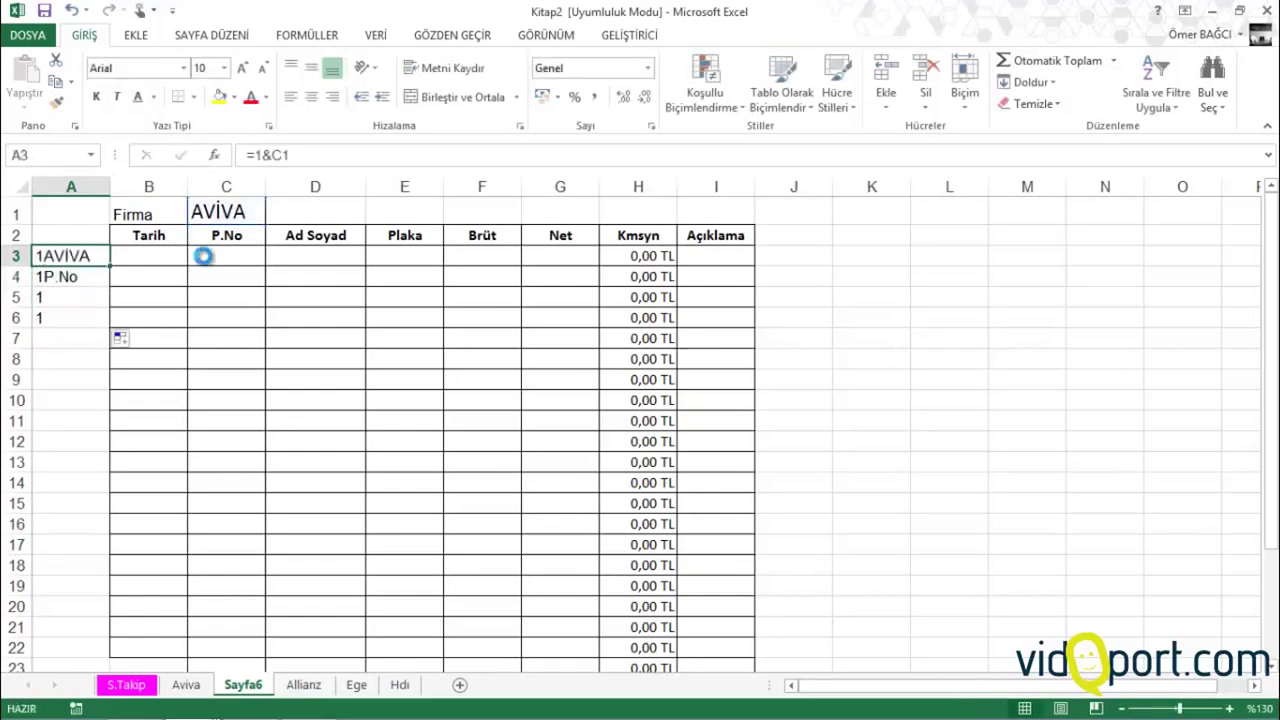
key("Delete")
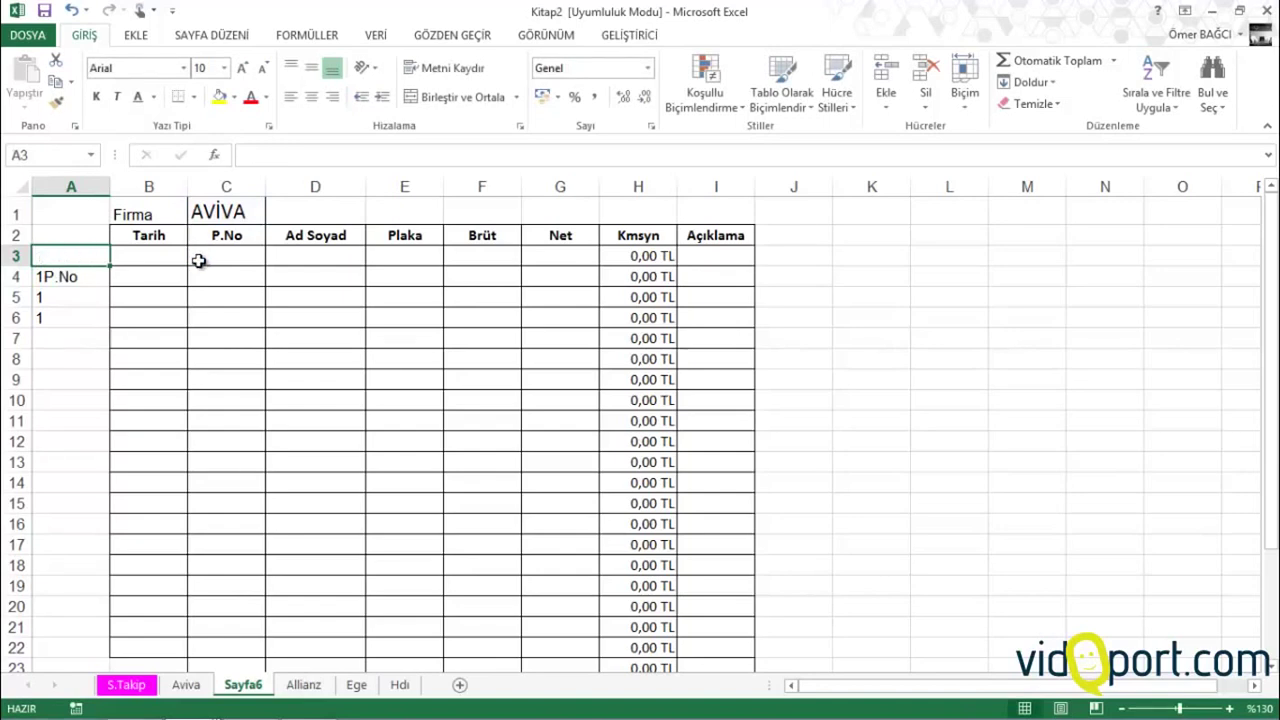
Step: Try =SATIR() in A3 and clear the trial values in A4:A6
type("=satı")
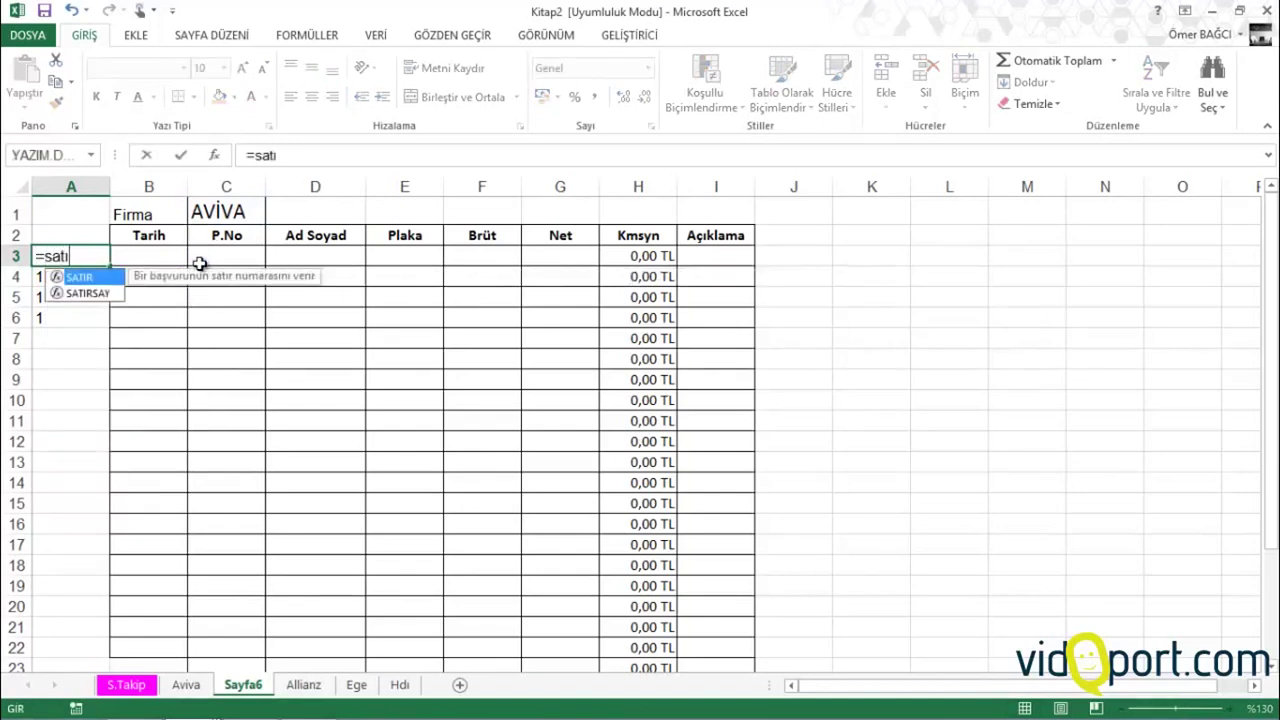
type("r()")
key("Return")
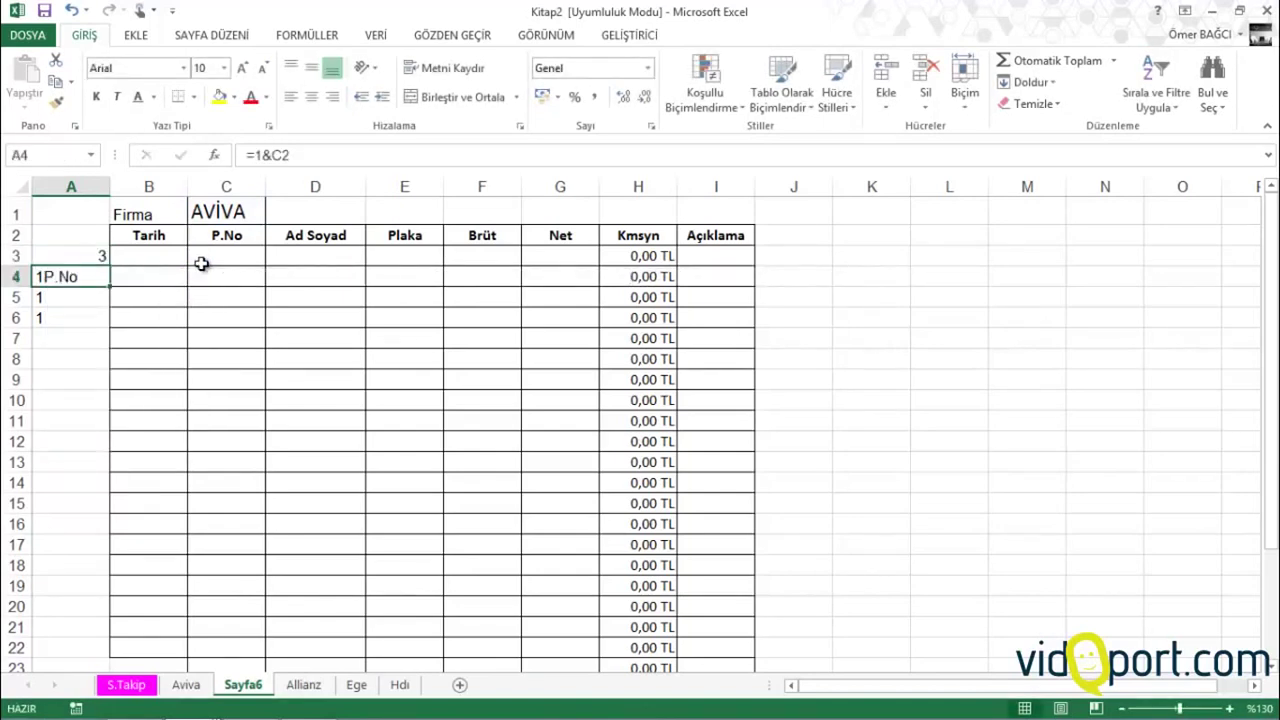
key("shift+Down")
key("shift+Down")
key("shift+Down")
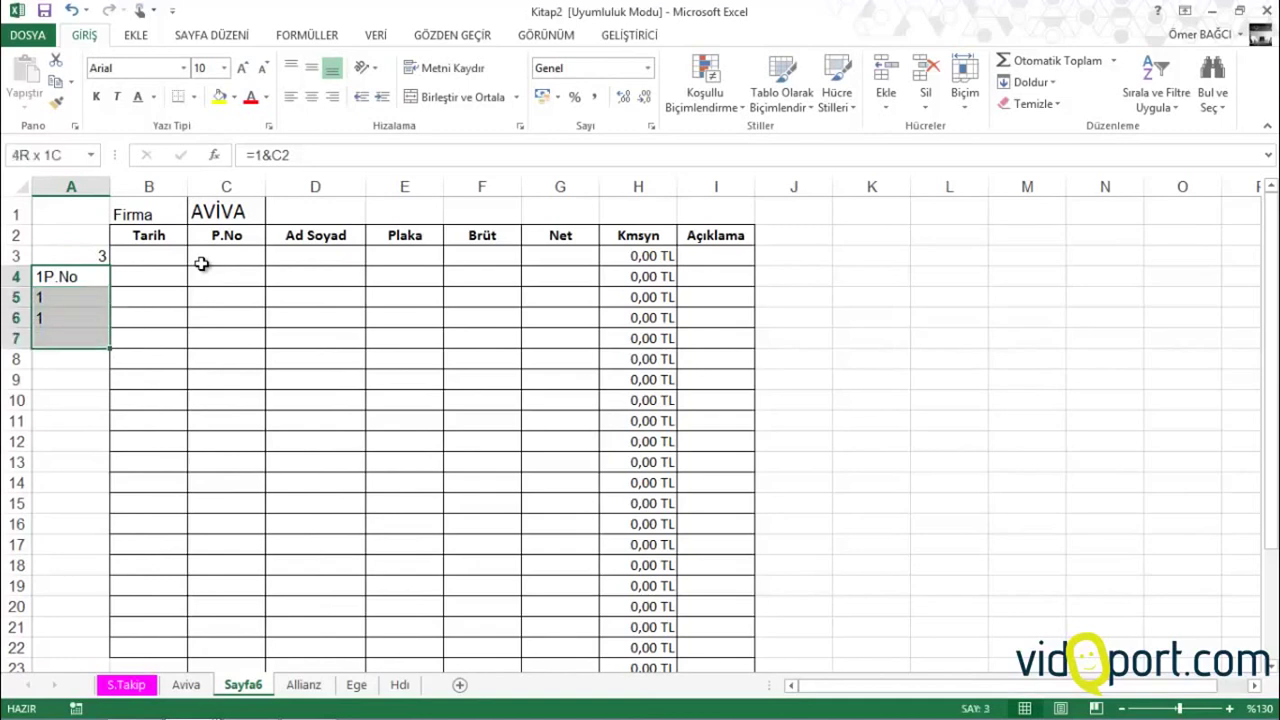
key("Delete")
key("Up")
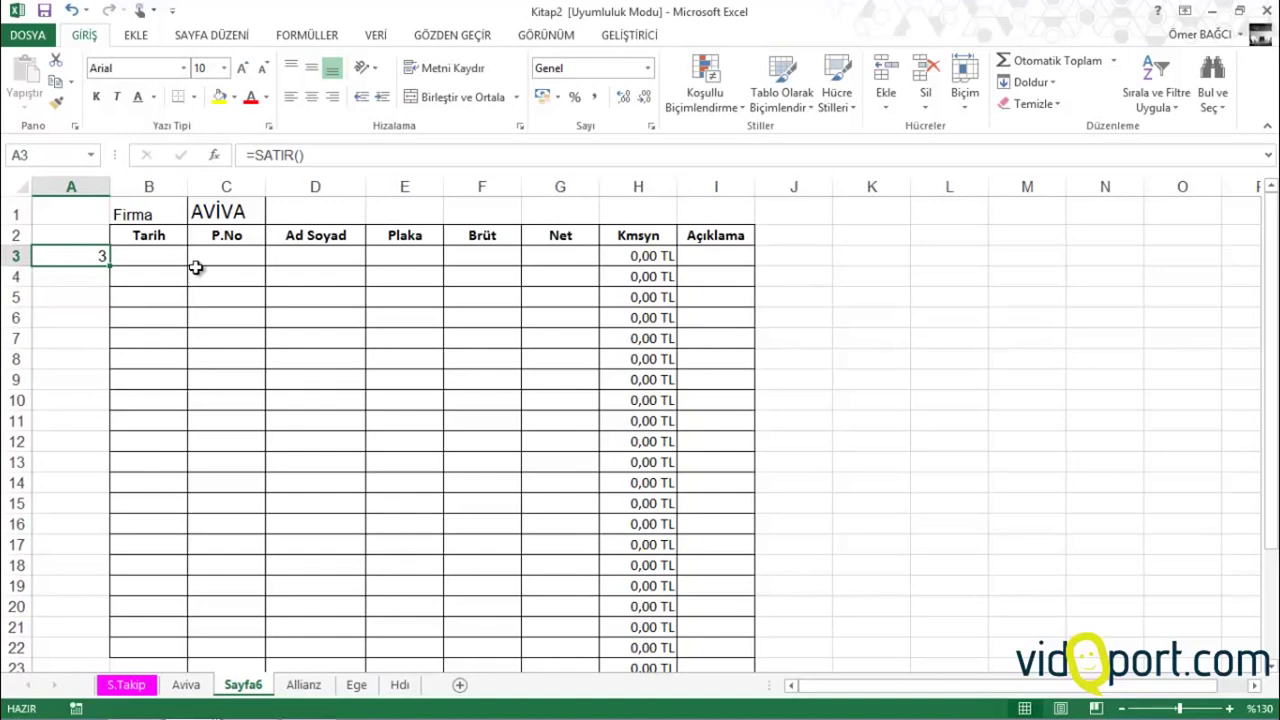
Step: Fill A3:A22 with =(SATIR()-2)&$C$1, giving 1AVİVA through 20AVİVA
type("=")
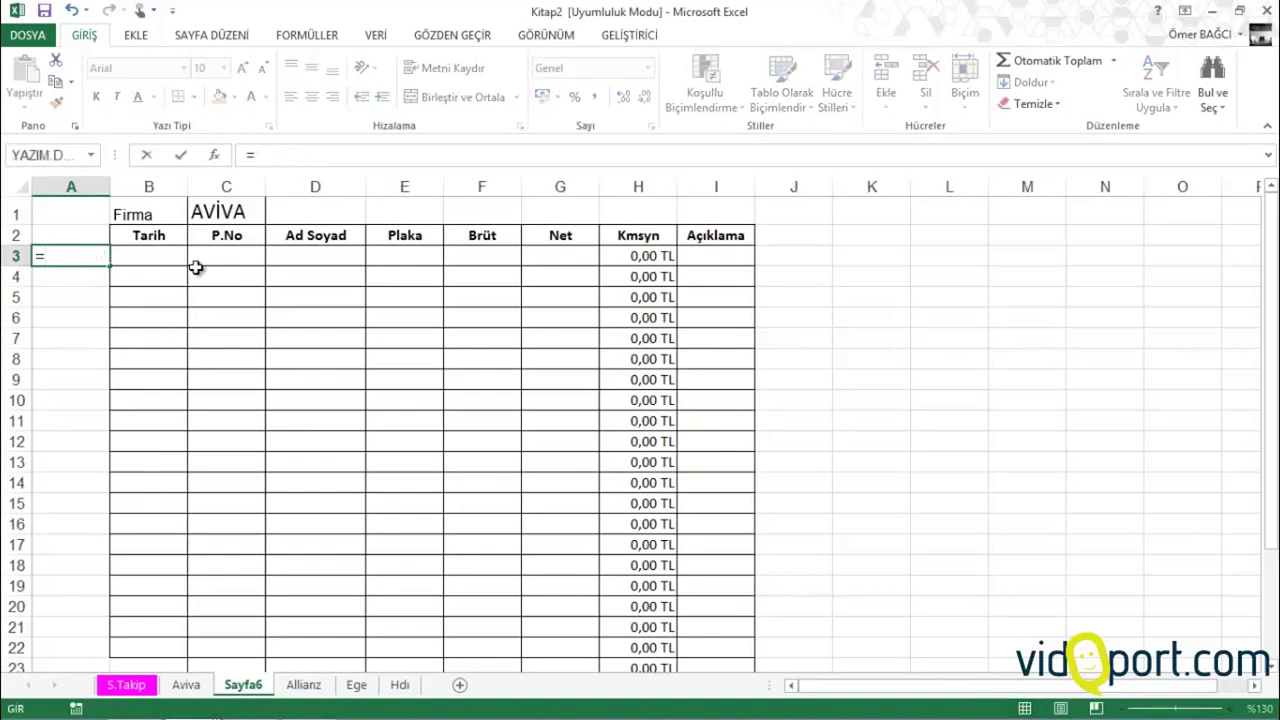
type("(satır")
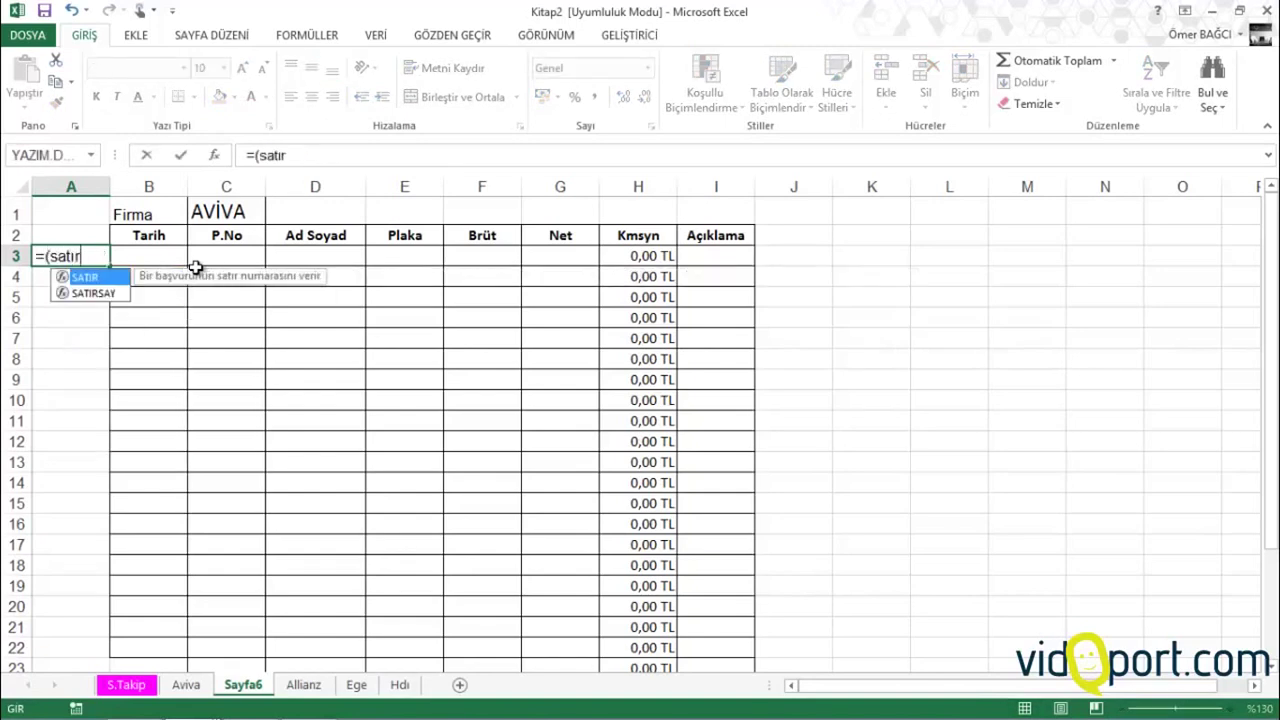
type("()")
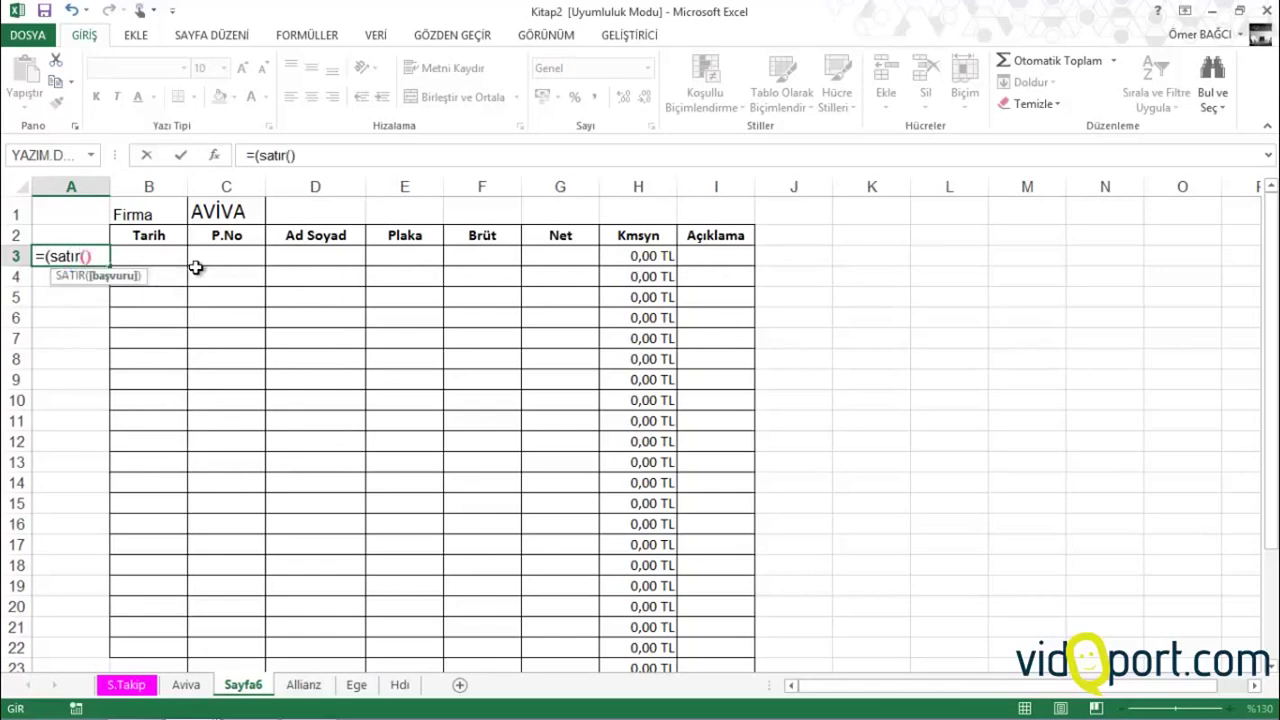
type("-2)&")
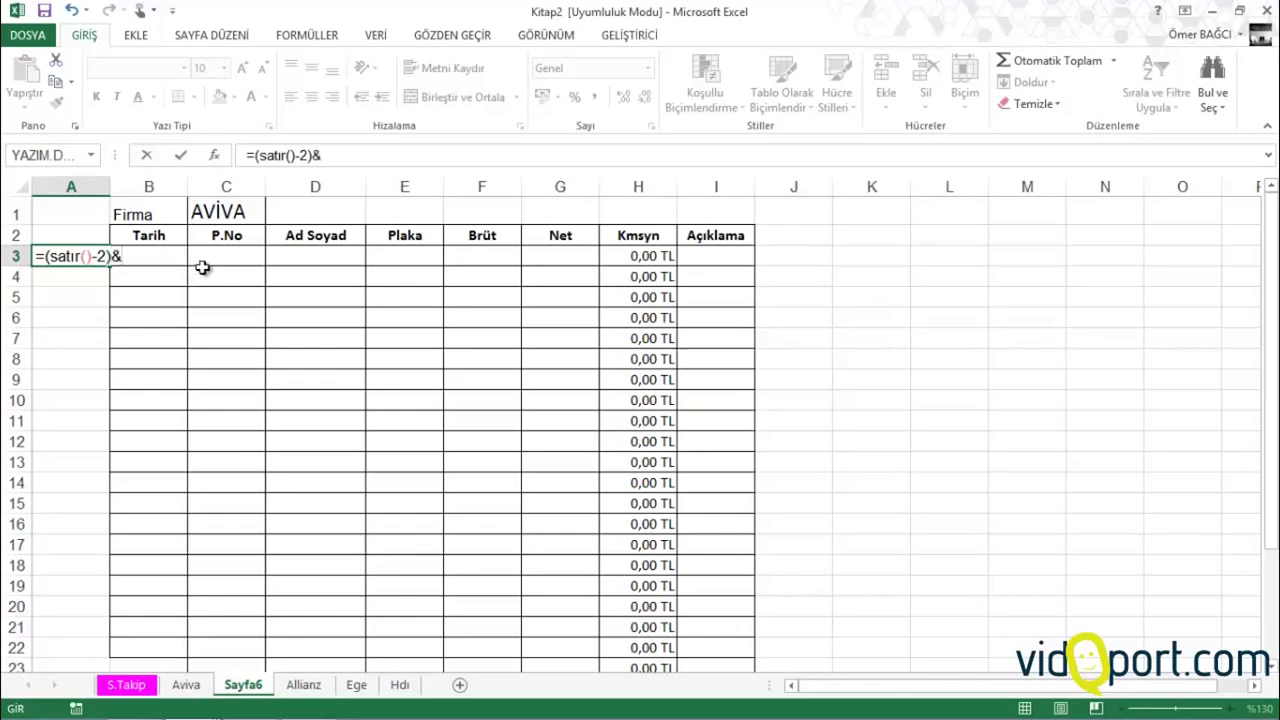
left_click(228, 211)
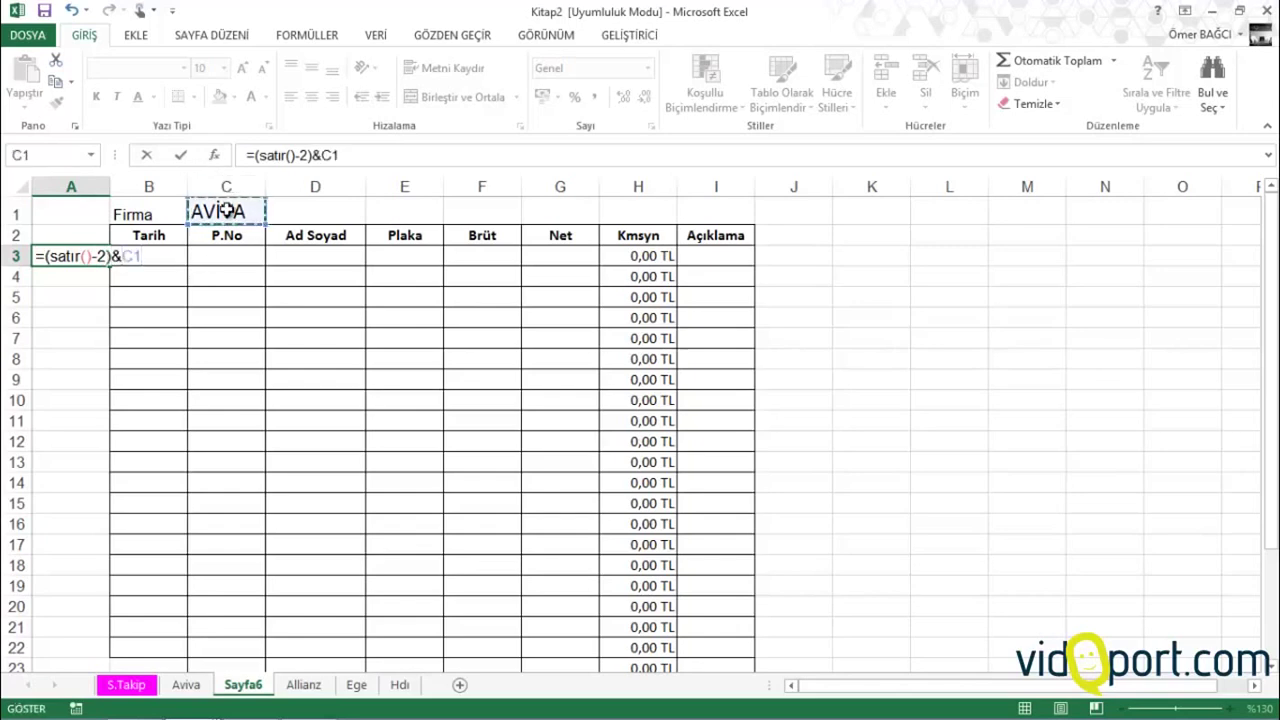
key("F4")
key("Return")
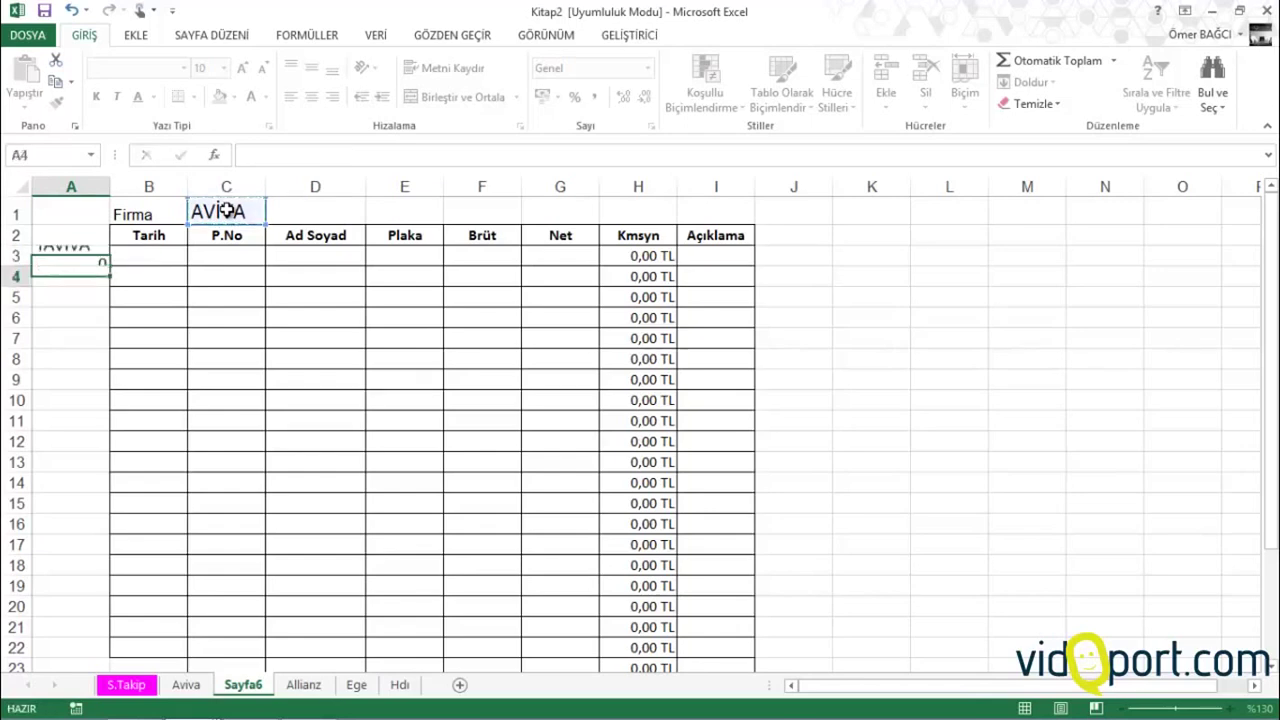
left_click(86, 257)
left_click_drag(109, 266, 86, 663)
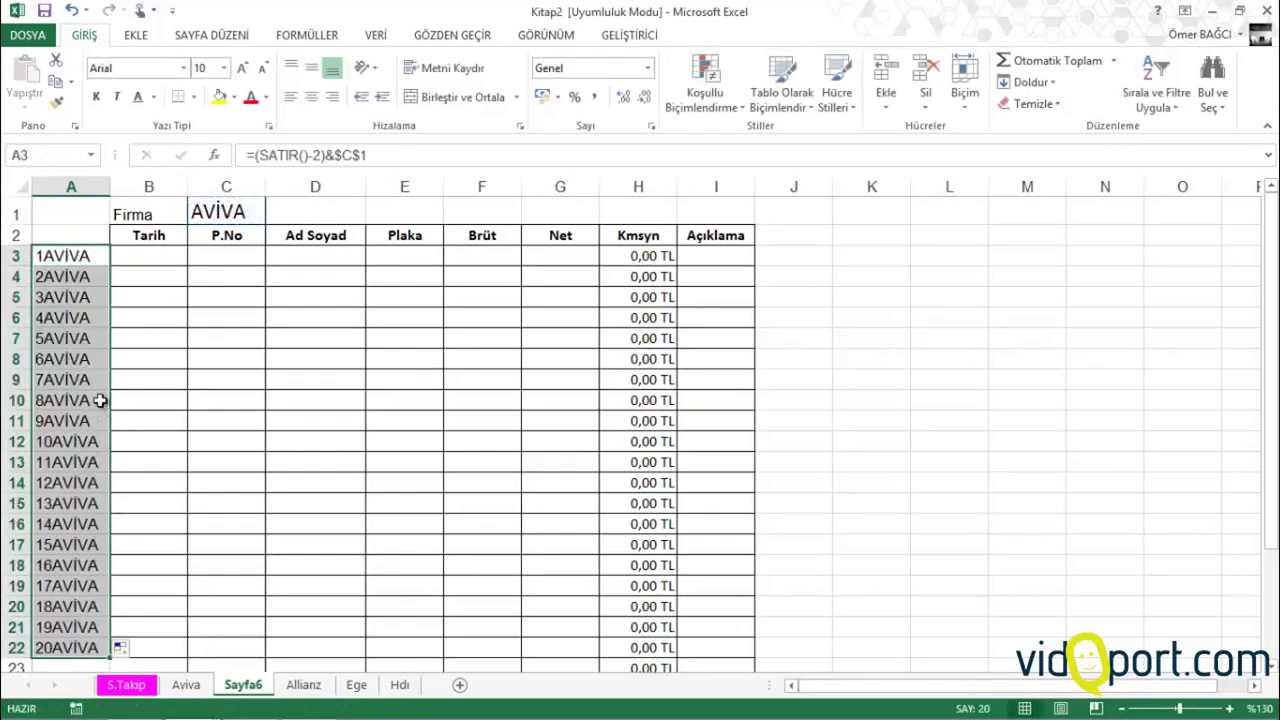
Step: Compare the S.Takip data with Sayfa6, selecting L6 and then B3 under Tarih
left_click(126, 685)
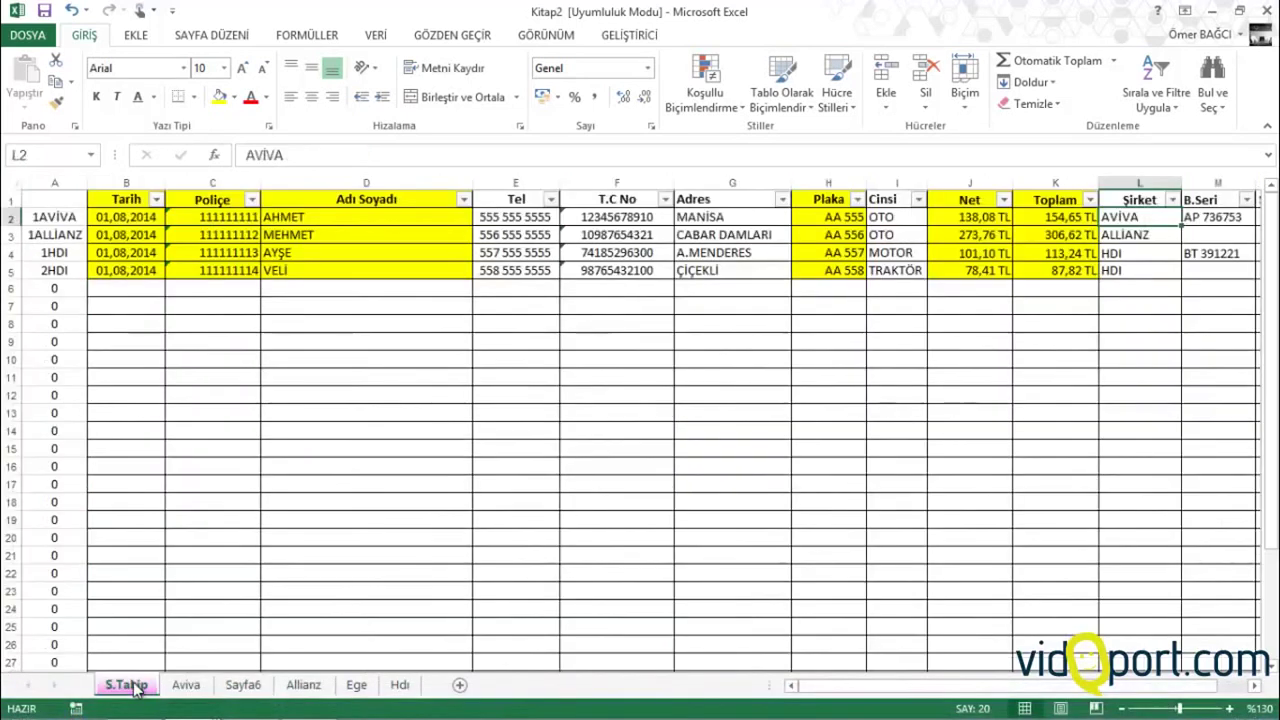
left_click(1134, 290)
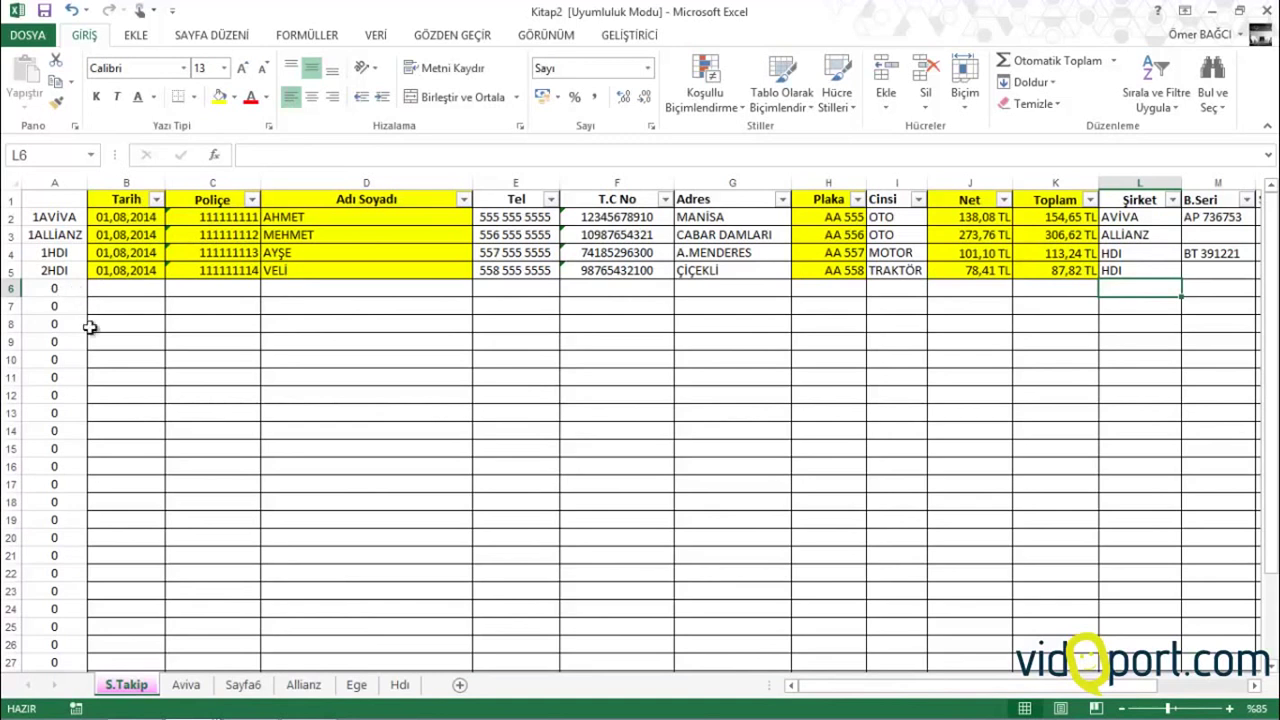
left_click(250, 688)
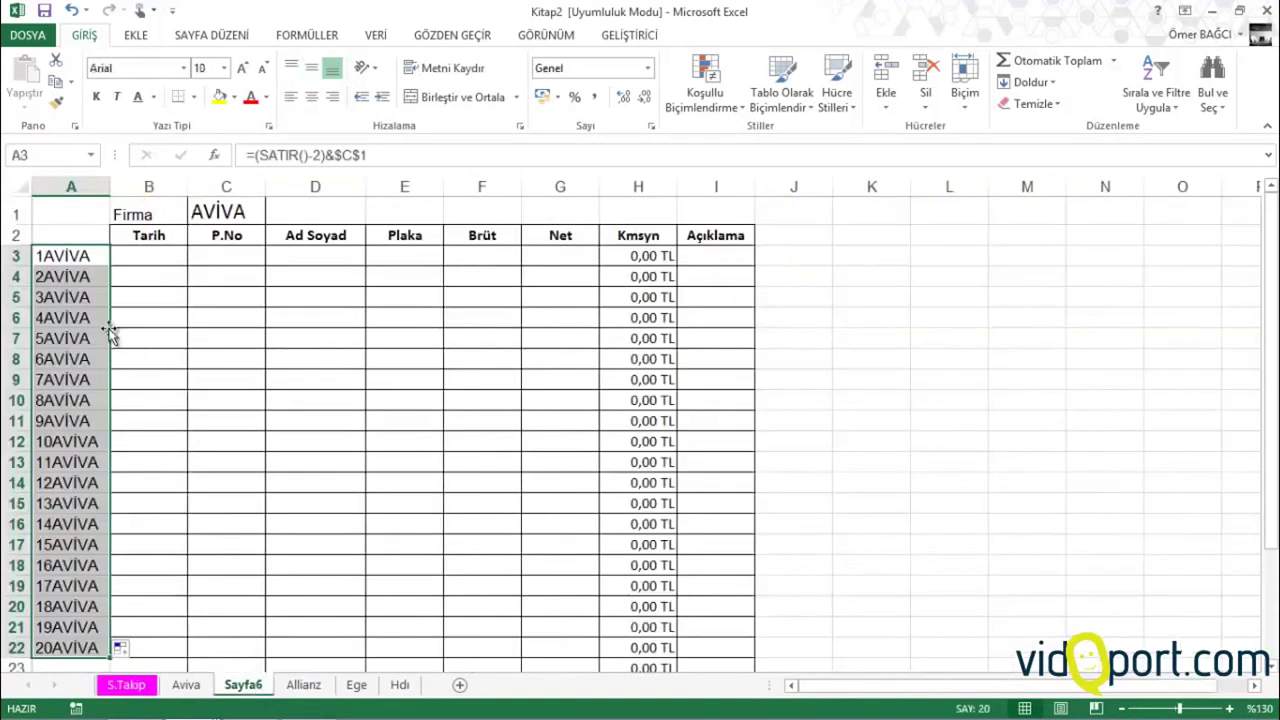
left_click(168, 251)
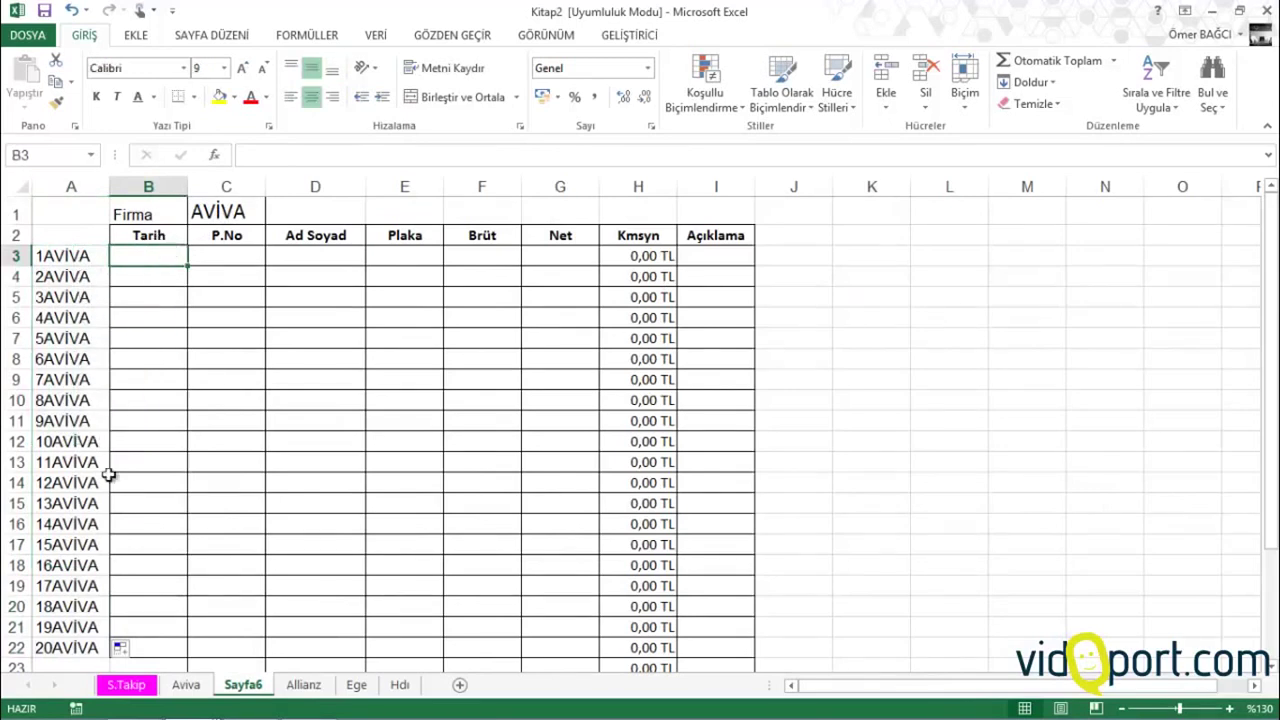
left_click(127, 685)
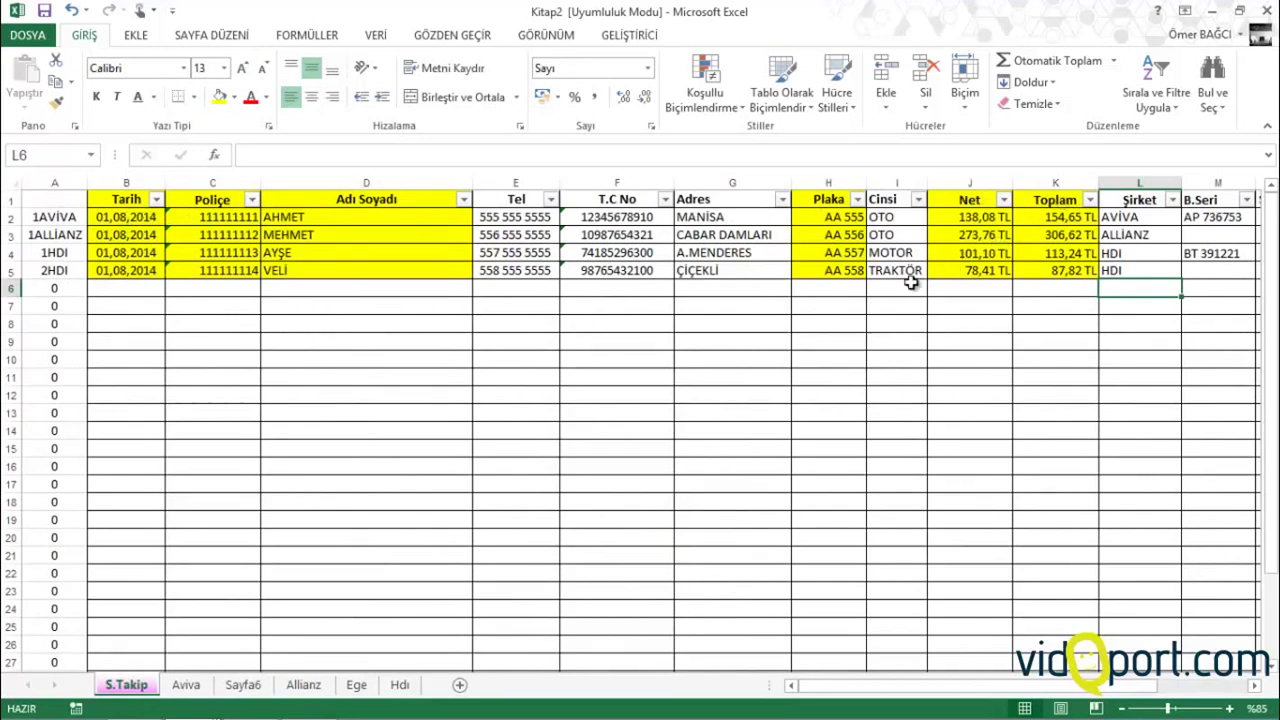
left_click(226, 688)
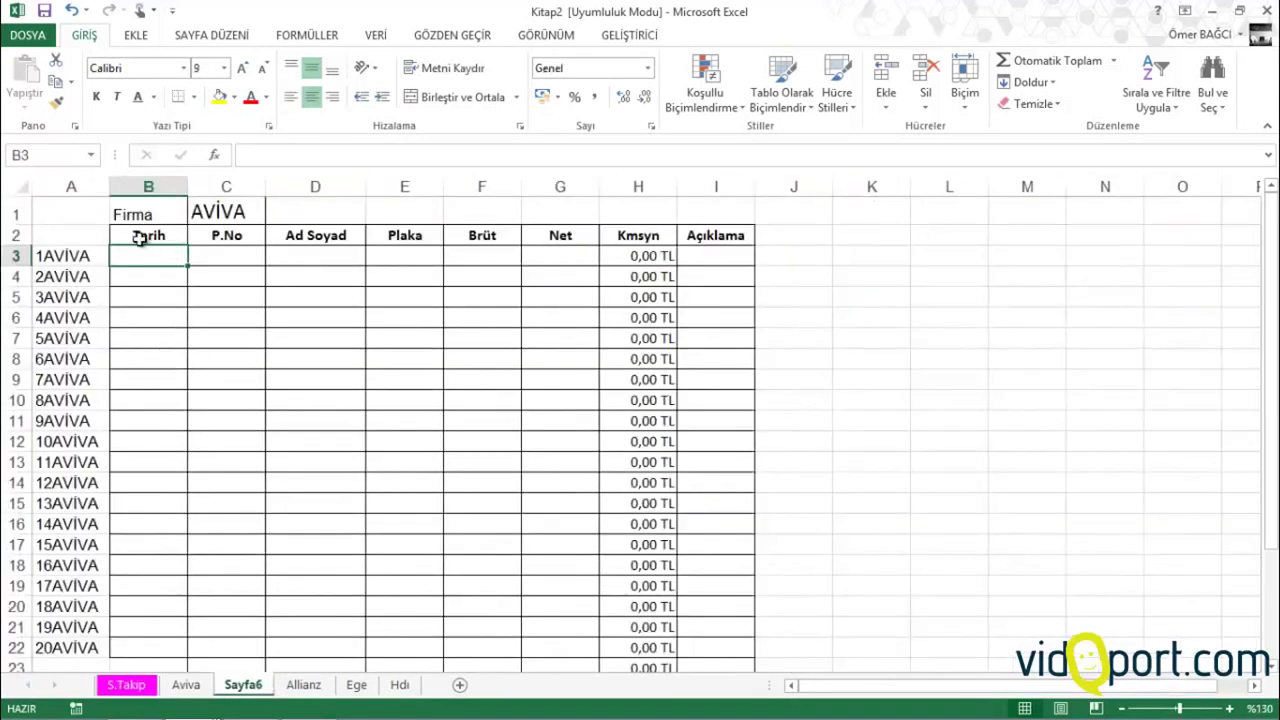
Step: Enter =DÜŞEYARA(A3;S.Takip!$A$2:$Q$31;2;0) in B3 so it returns 01,08,2014
type("=dü")
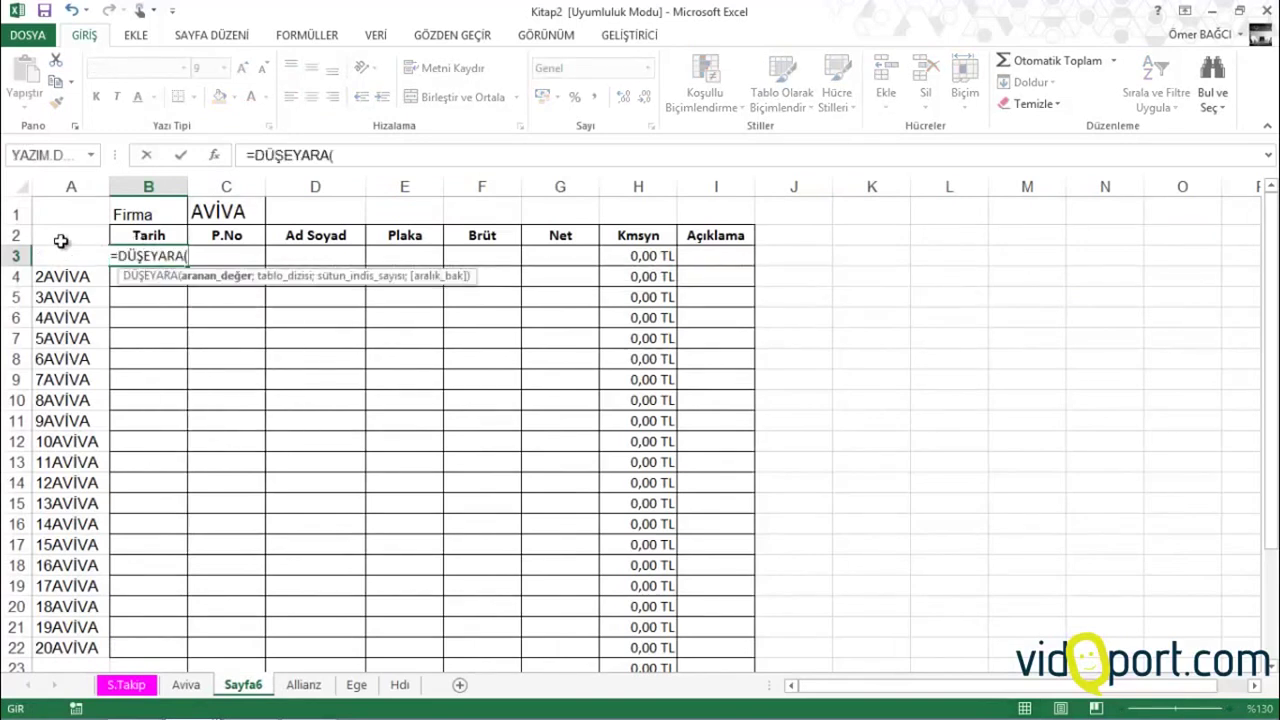
key("F2")
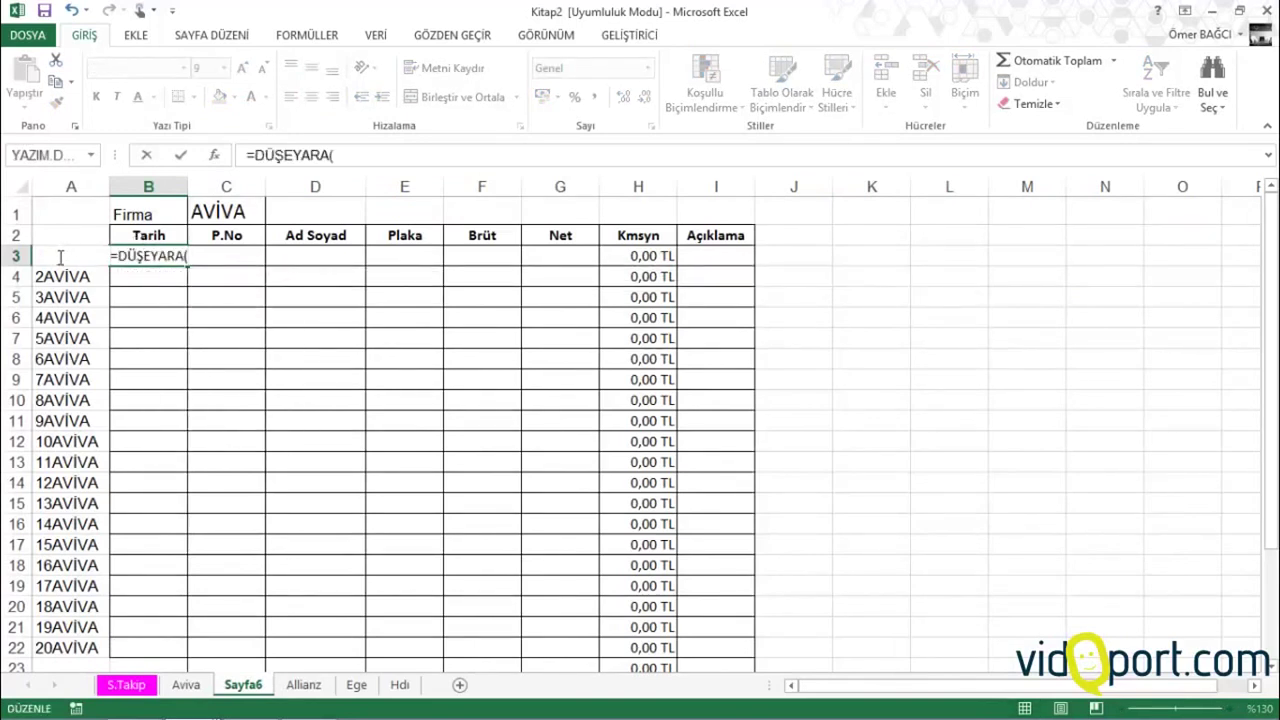
type("a")
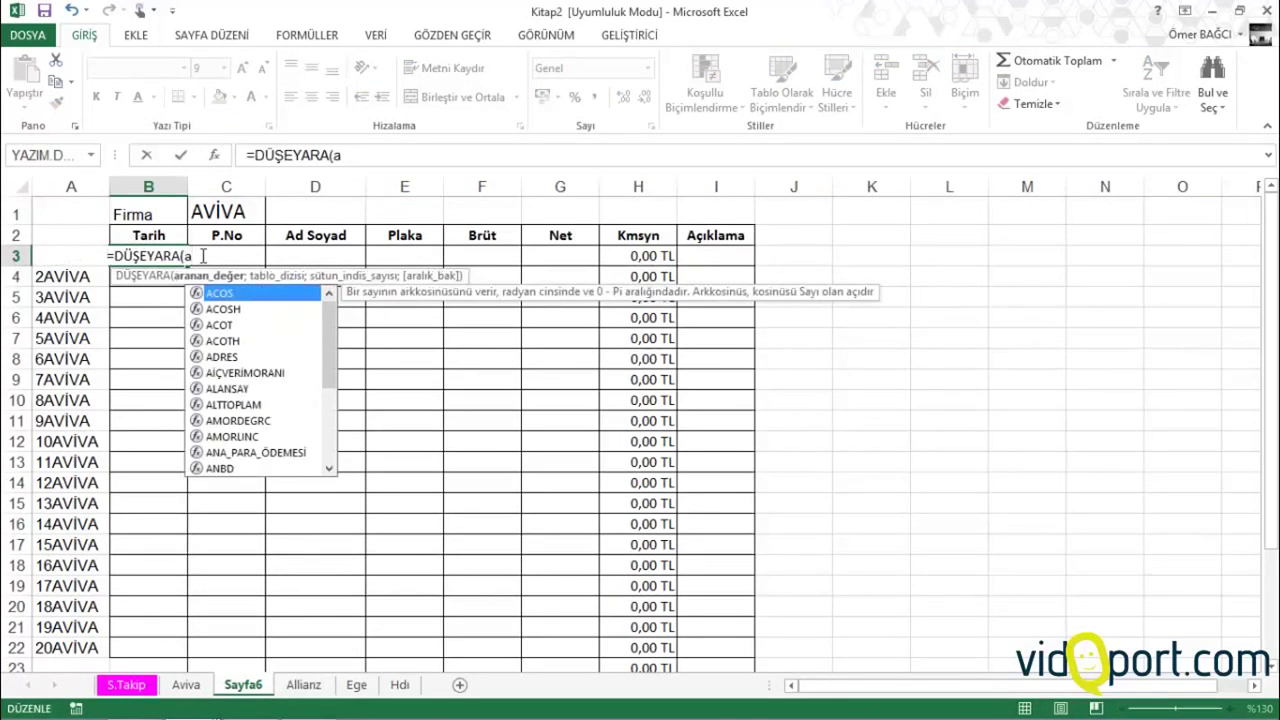
type("3;")
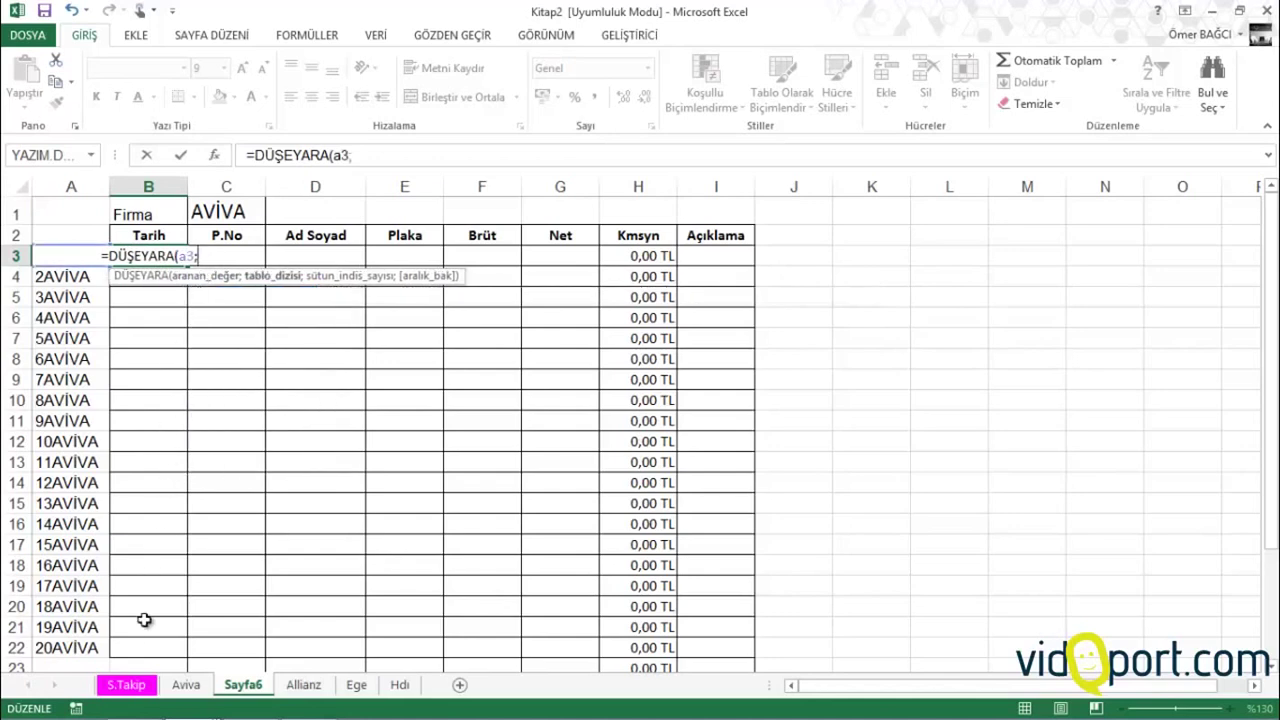
left_click(125, 687)
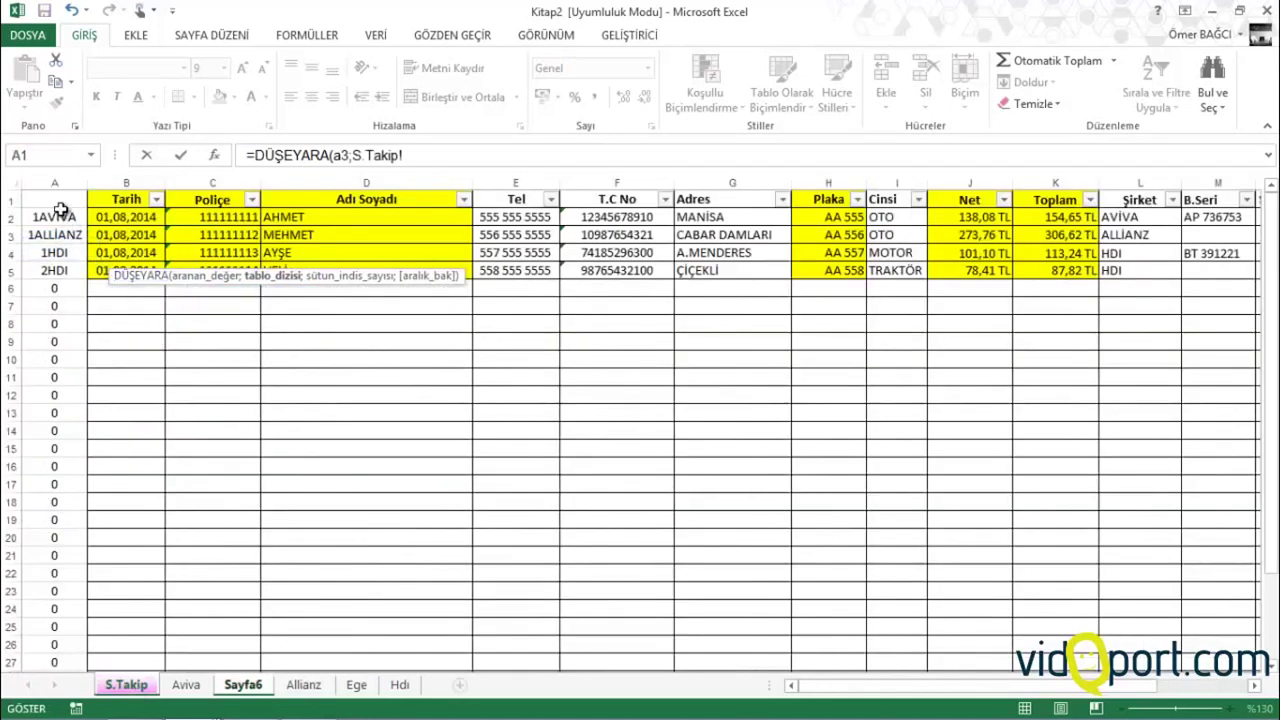
left_click_drag(52, 215, 1214, 626)
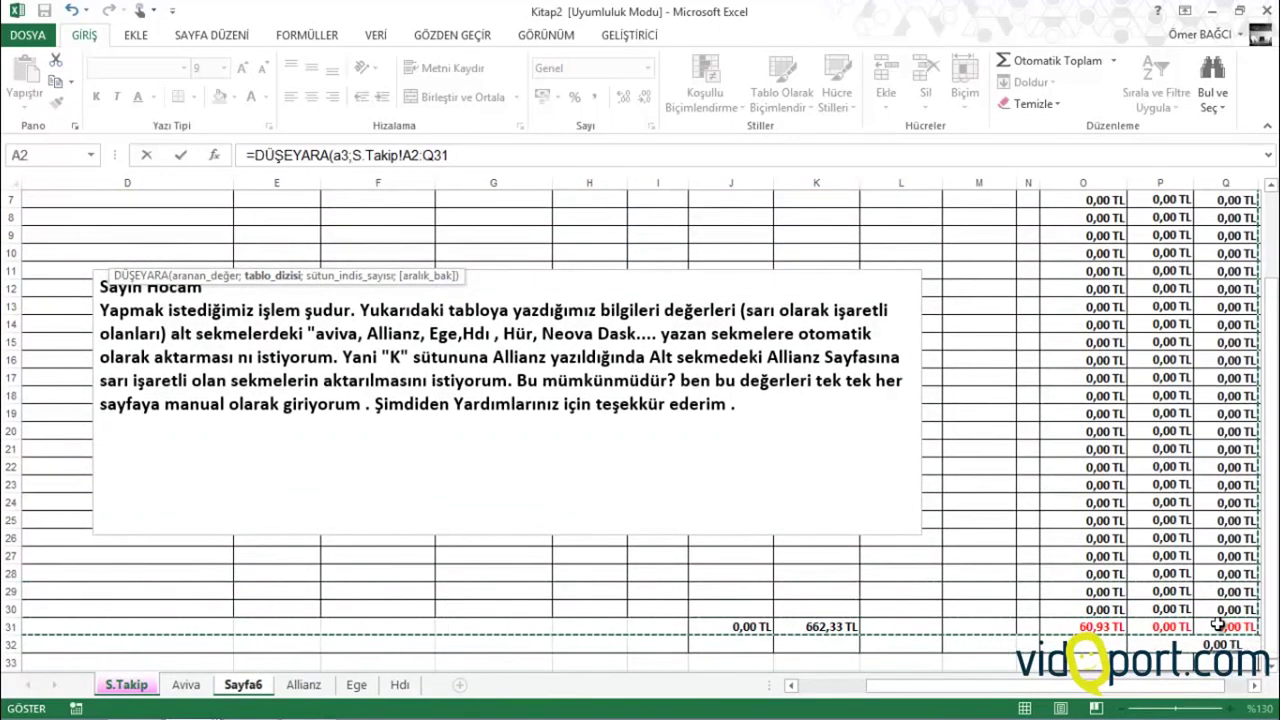
key("F4")
type(";")
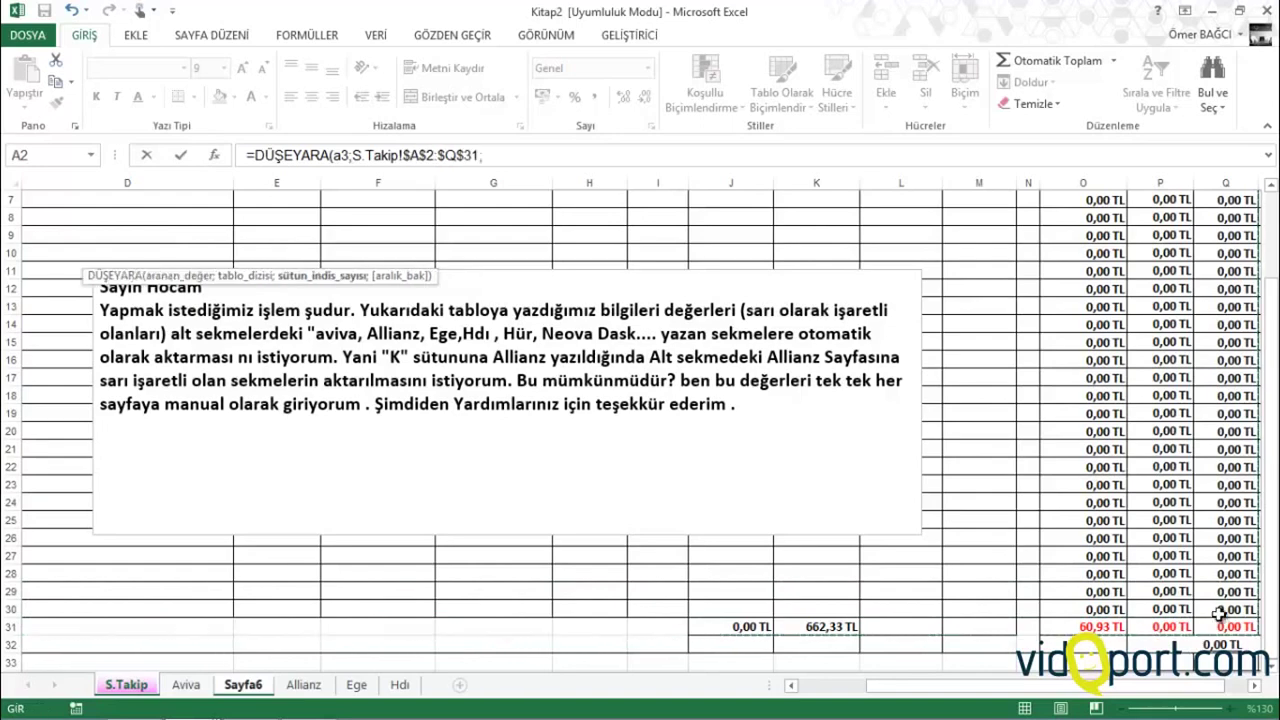
left_click_drag(1100, 686, 1035, 686)
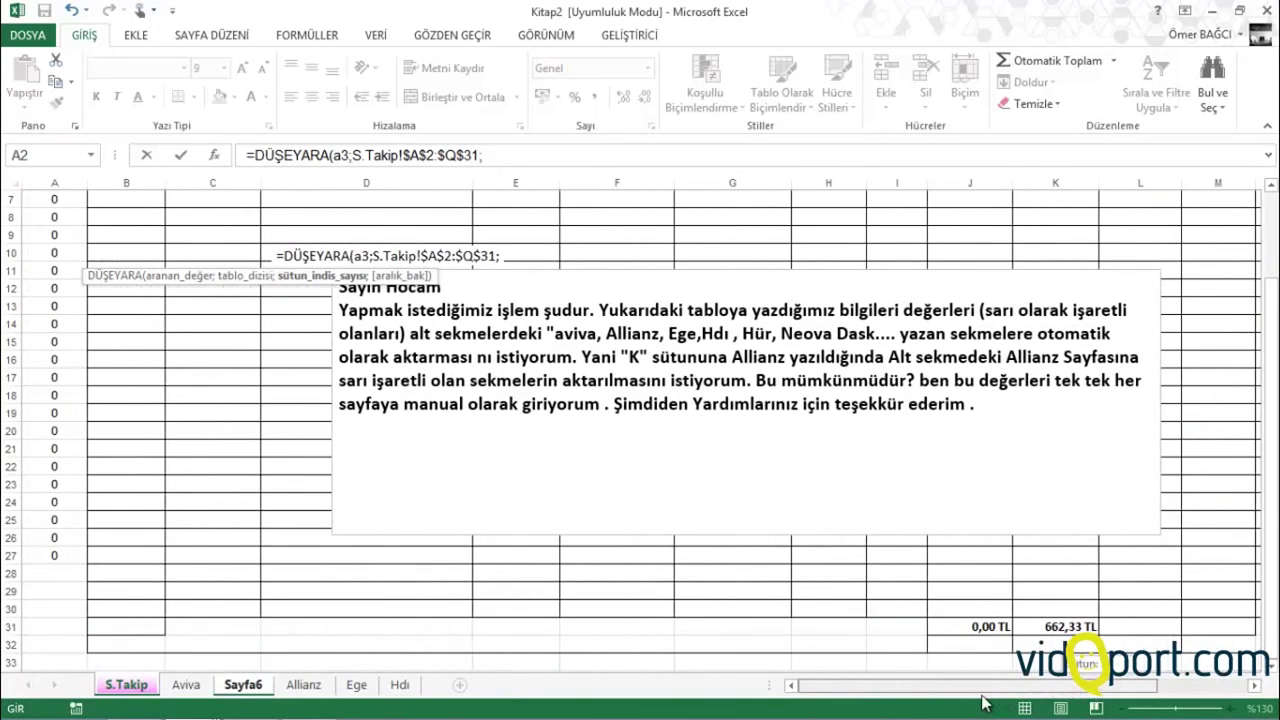
scroll(386, 463, "up", 2)
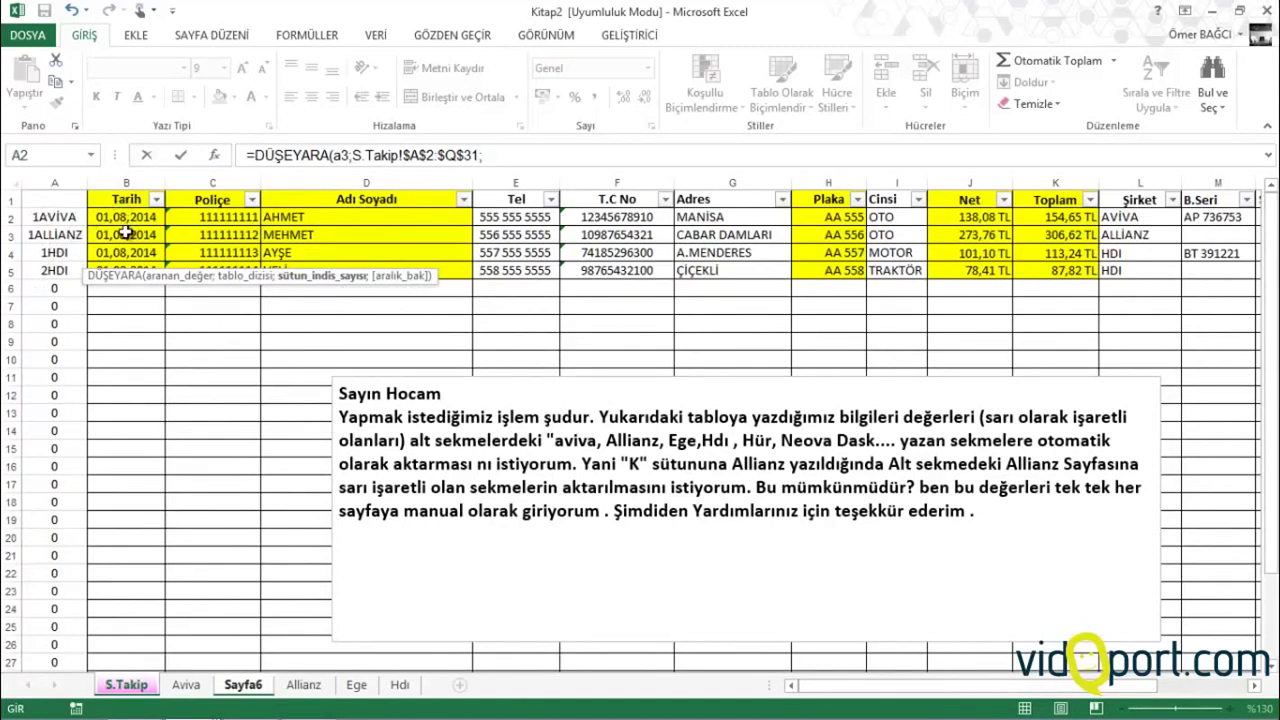
type(";")
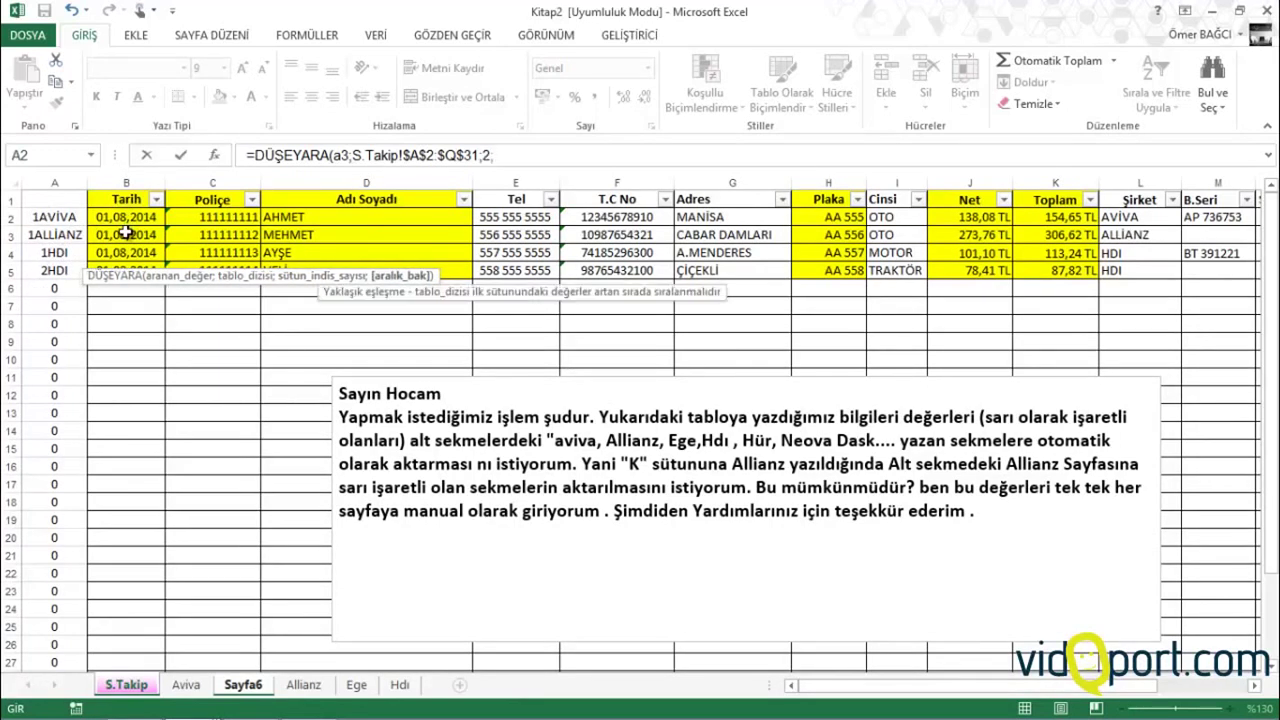
type("0")
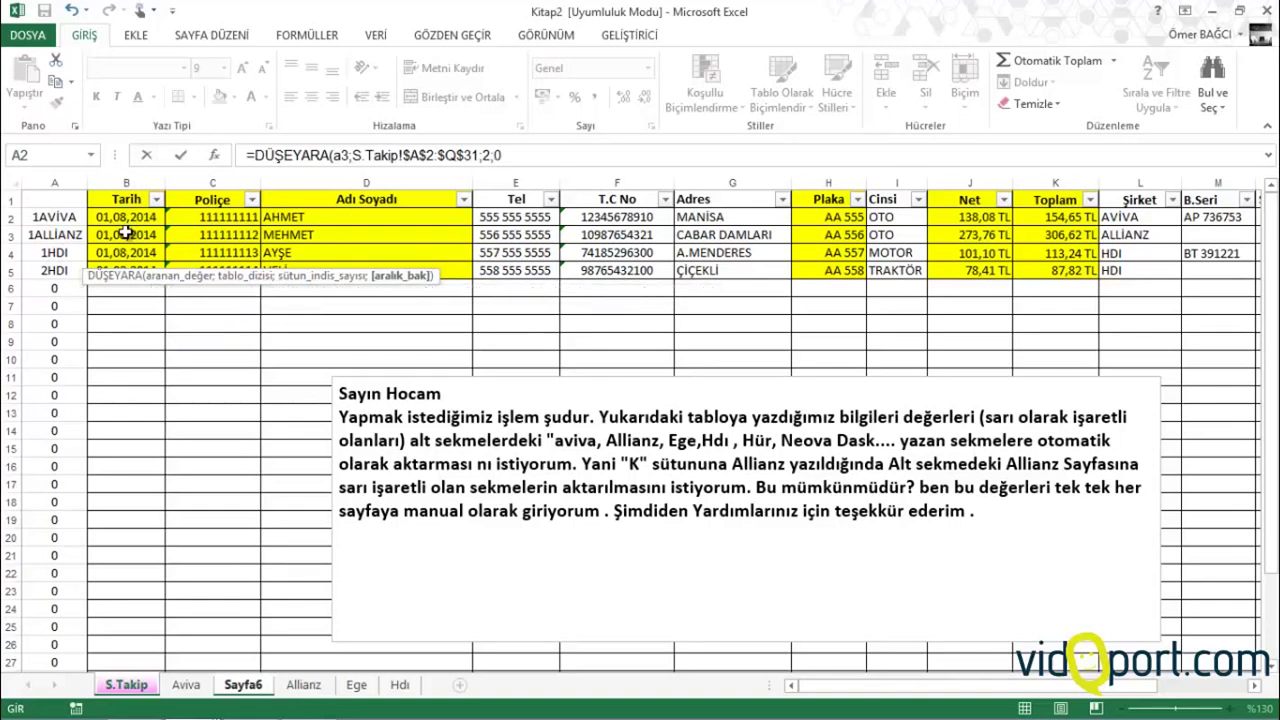
key("End")
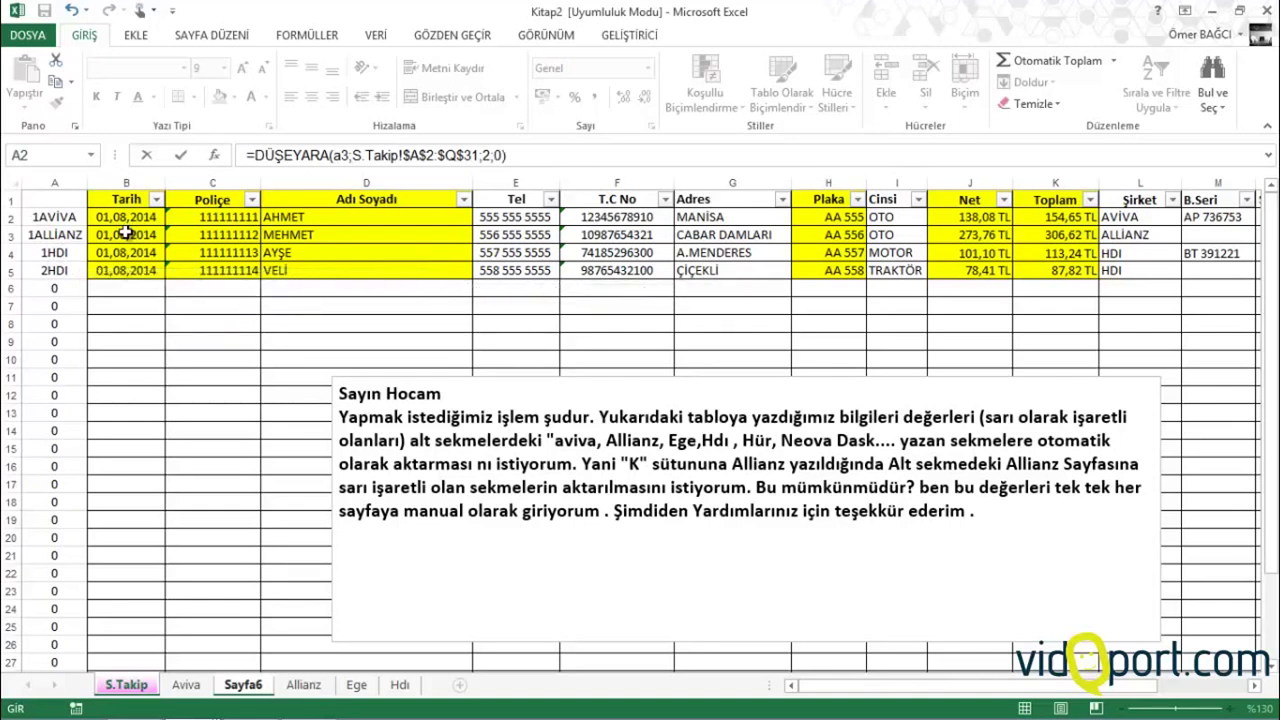
key("Return")
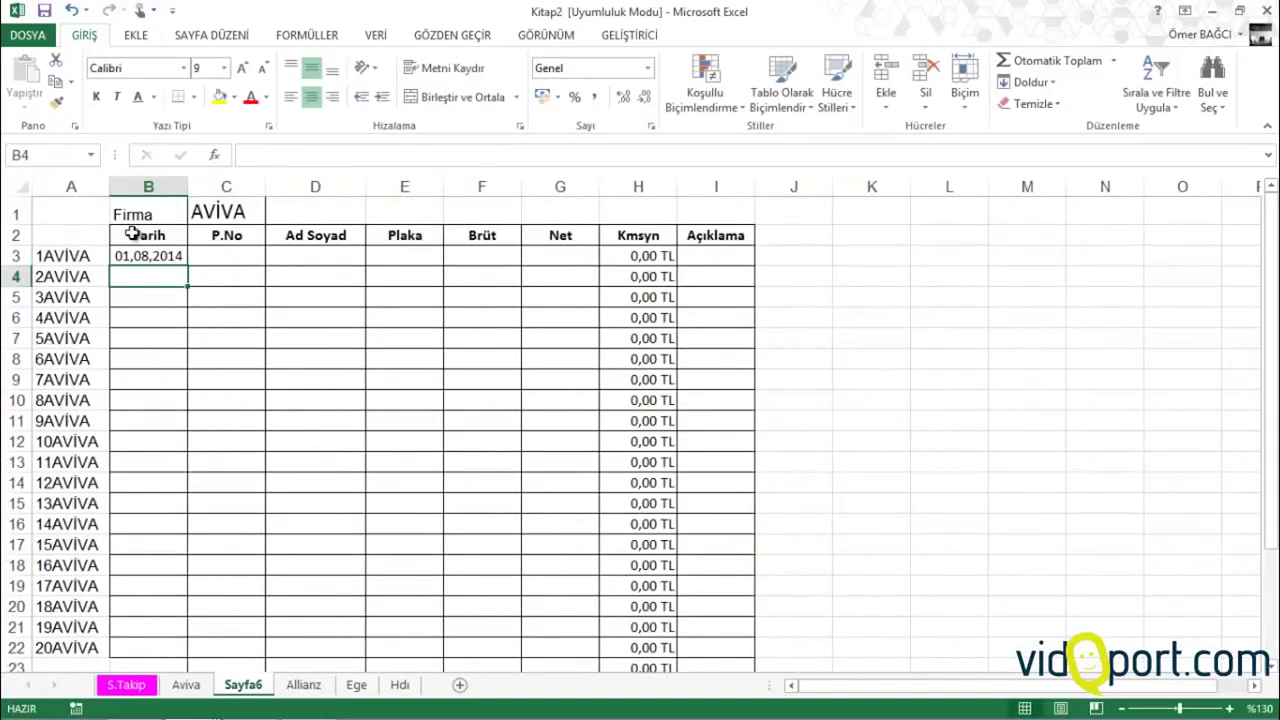
Step: Copy the B3 lookup across to G3 and check the formulas copied into C3, D3 and E3
left_click(135, 252)
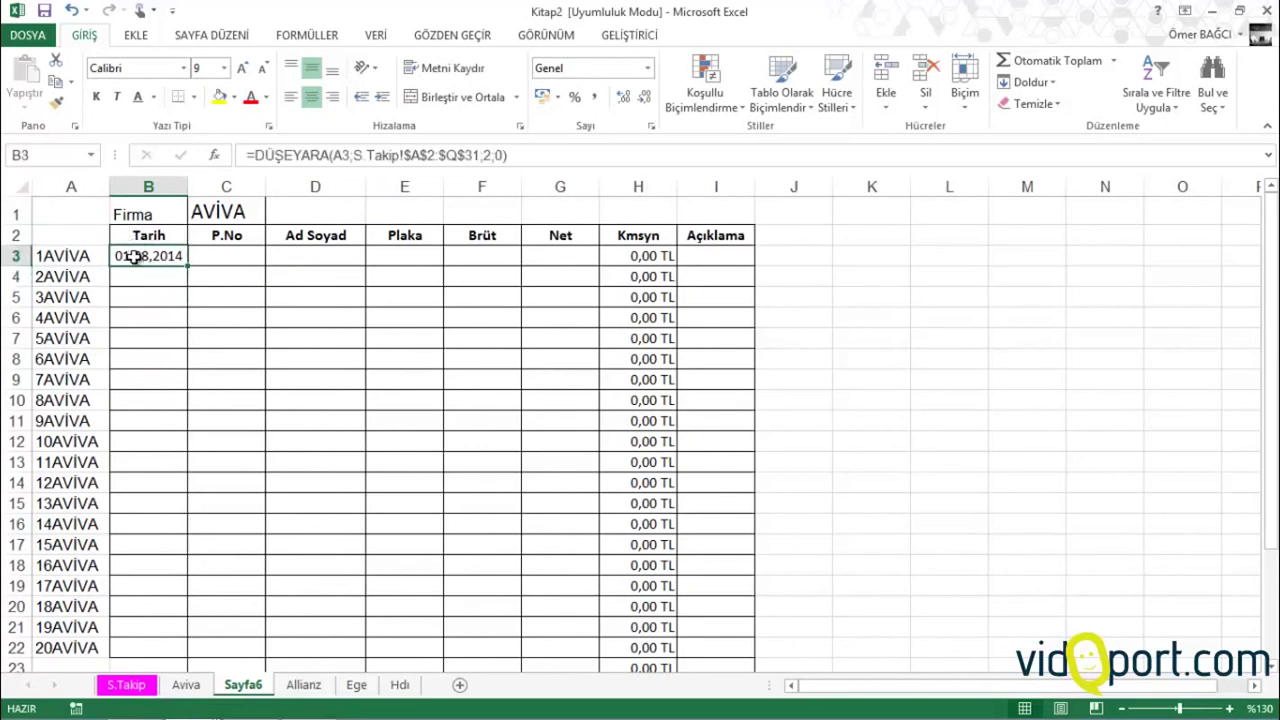
left_click_drag(187, 268, 596, 285)
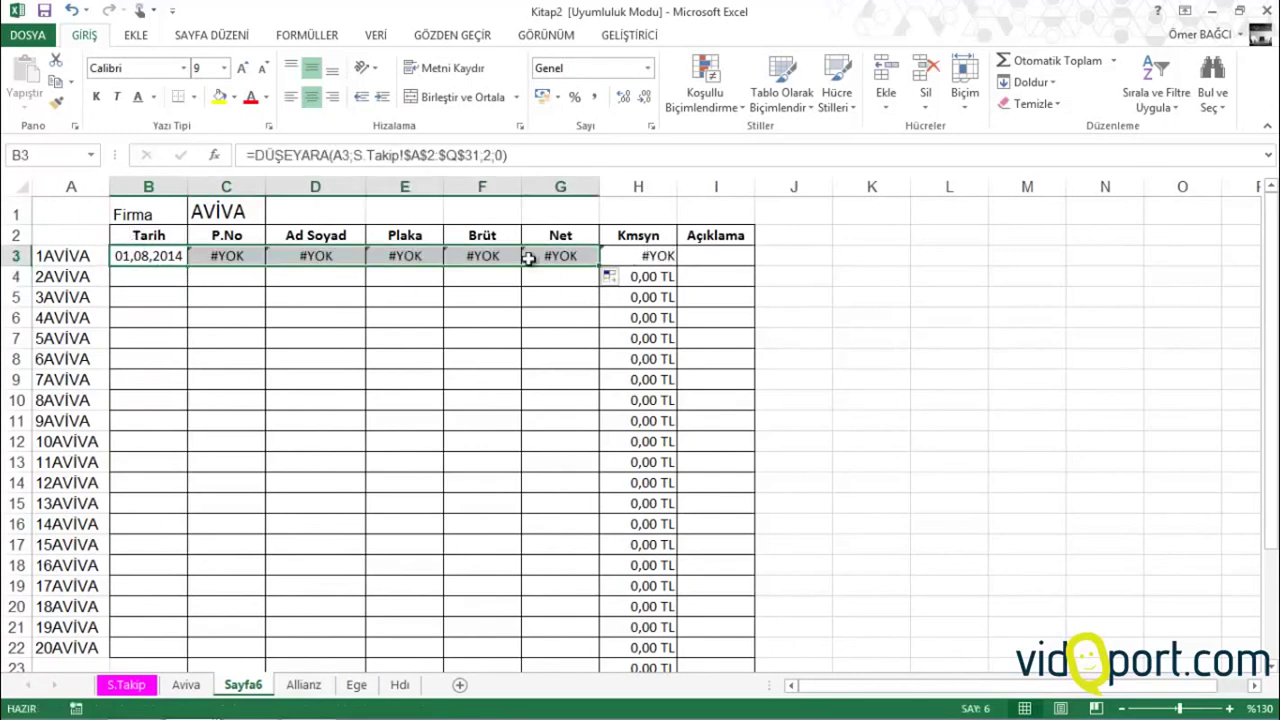
left_click(175, 256)
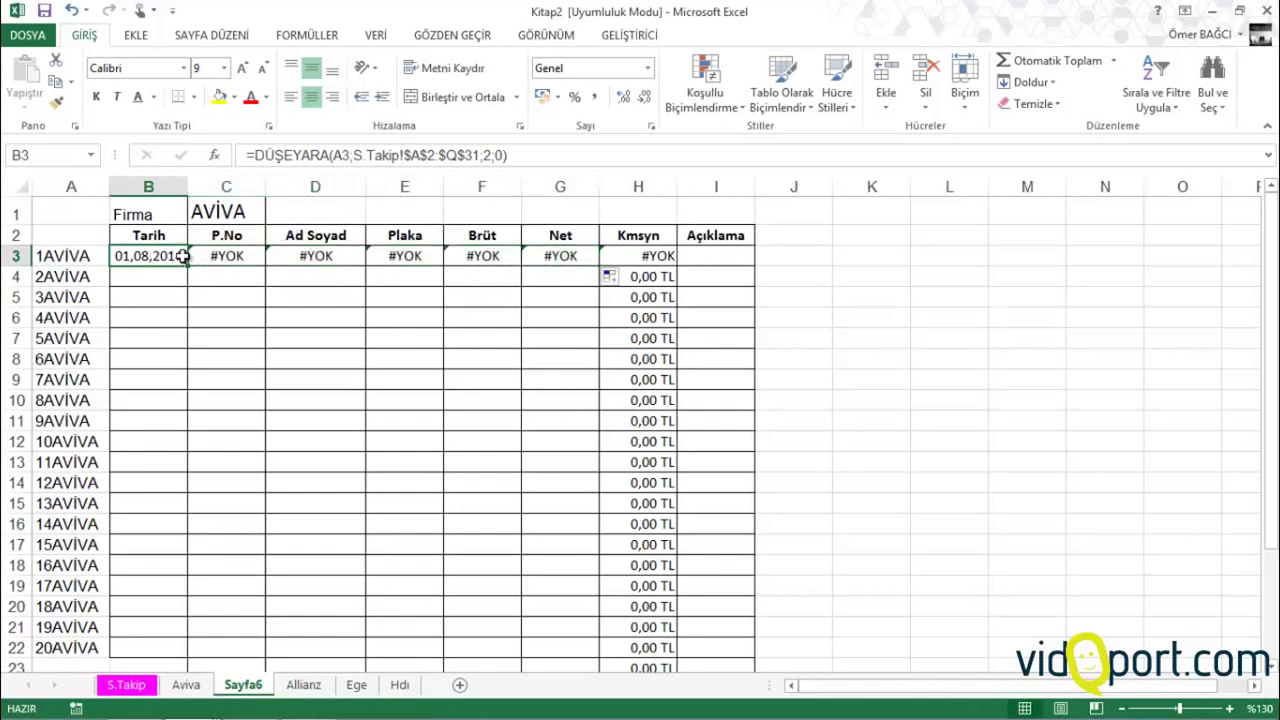
left_click(199, 255)
left_click(342, 160)
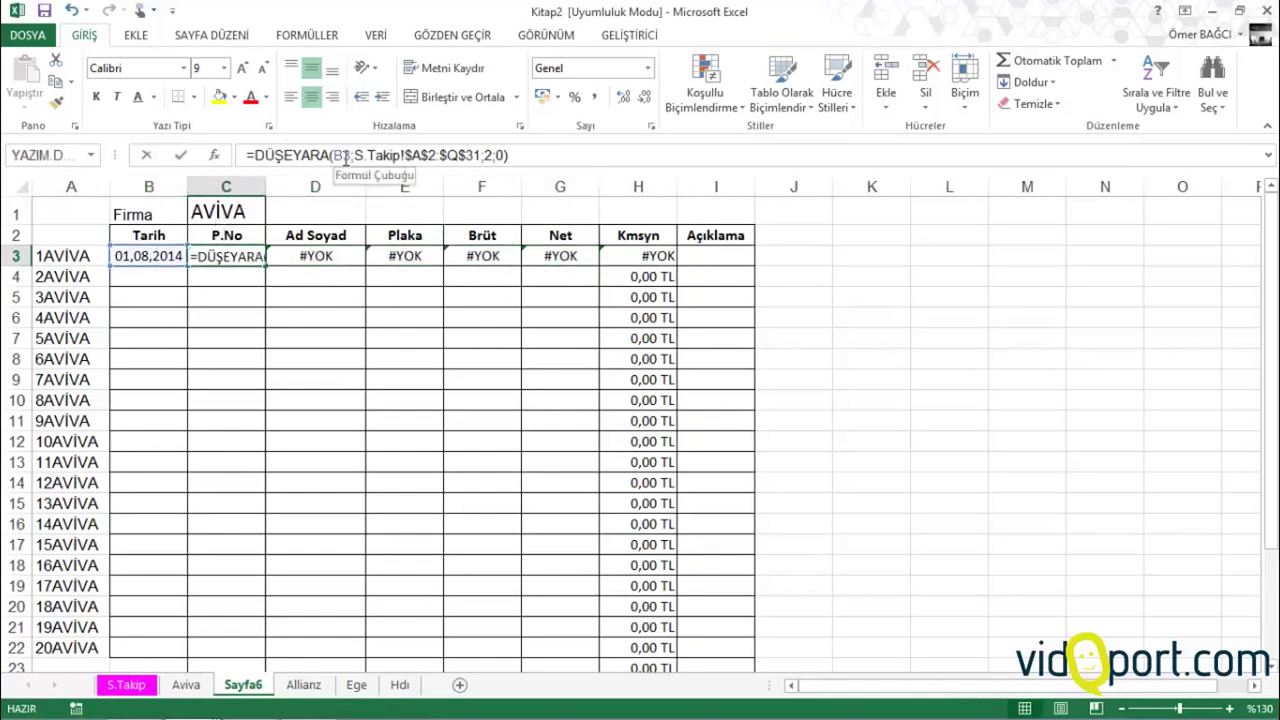
left_click(318, 252)
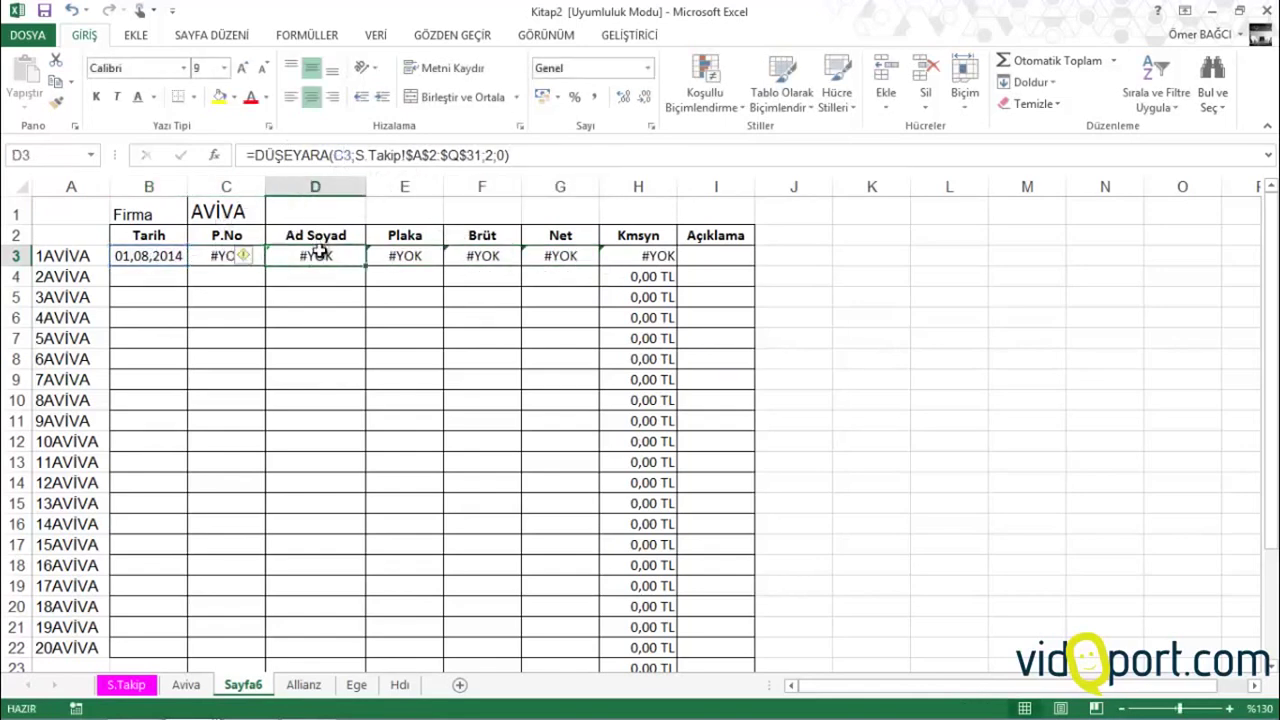
left_click(386, 257)
left_click(158, 257)
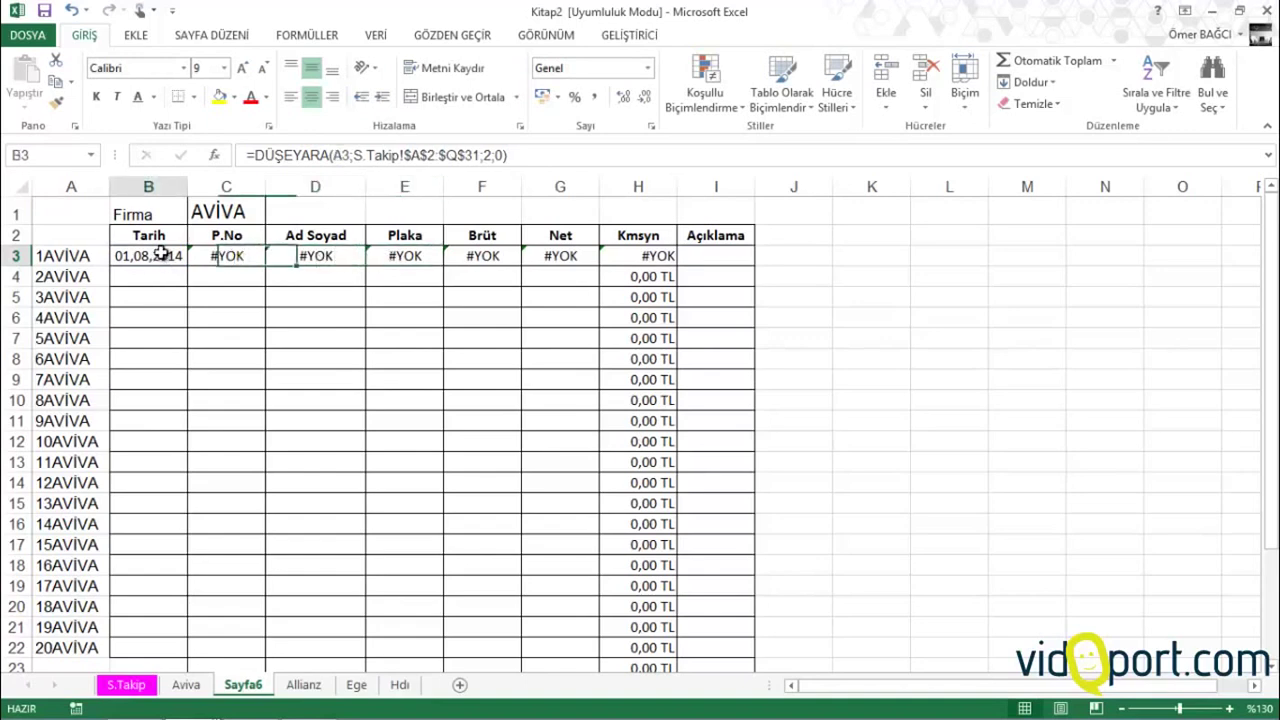
Step: Change B3's lookup value from A3 to $A3 to lock it to column A
left_click(341, 158)
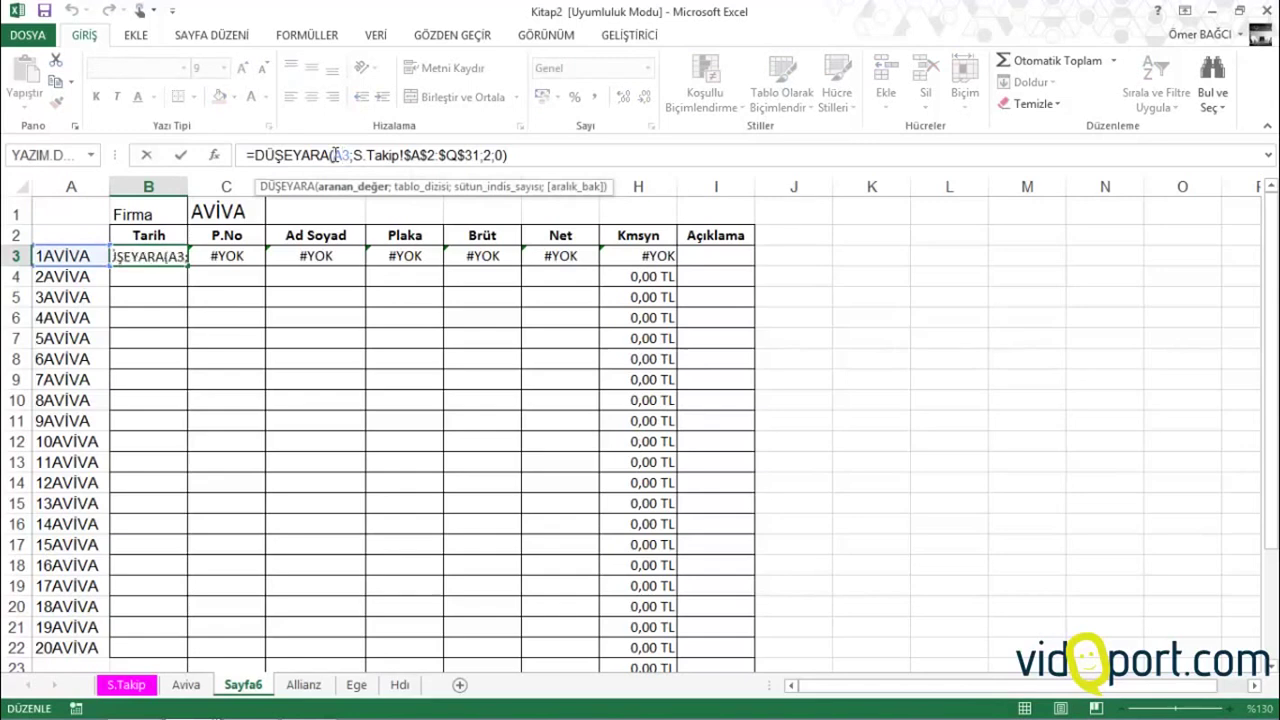
key("alt")
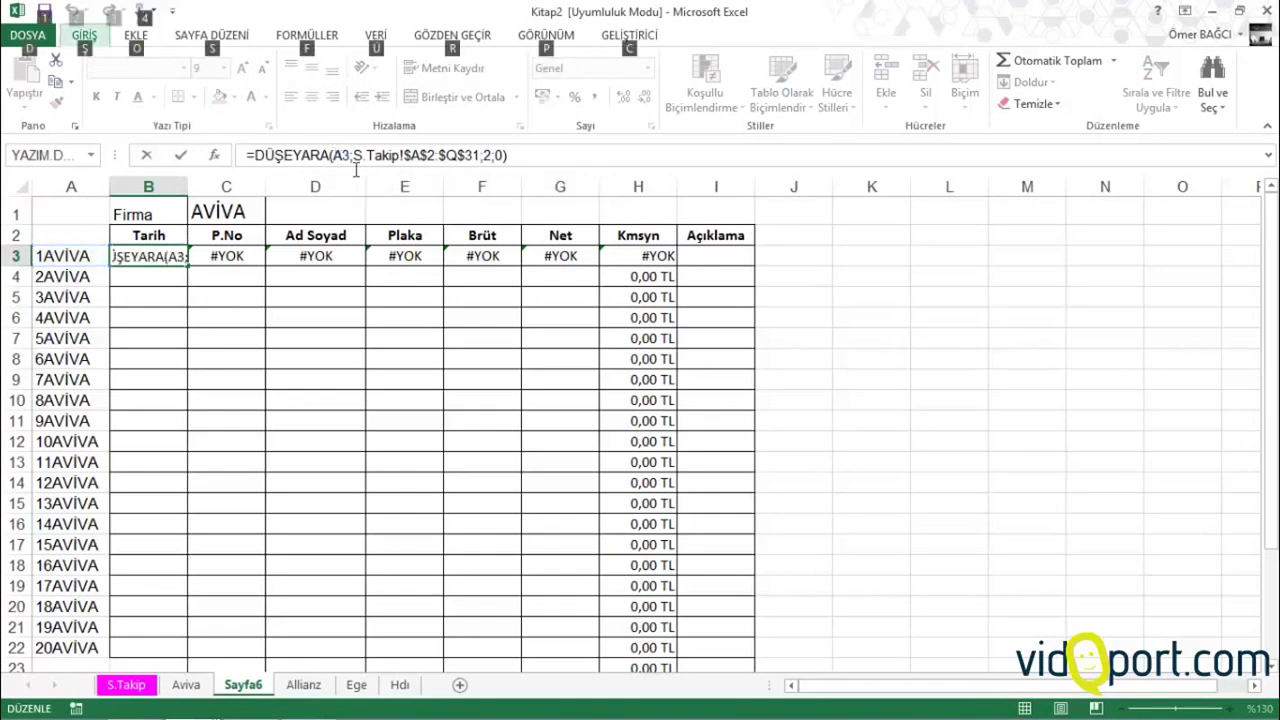
key("alt")
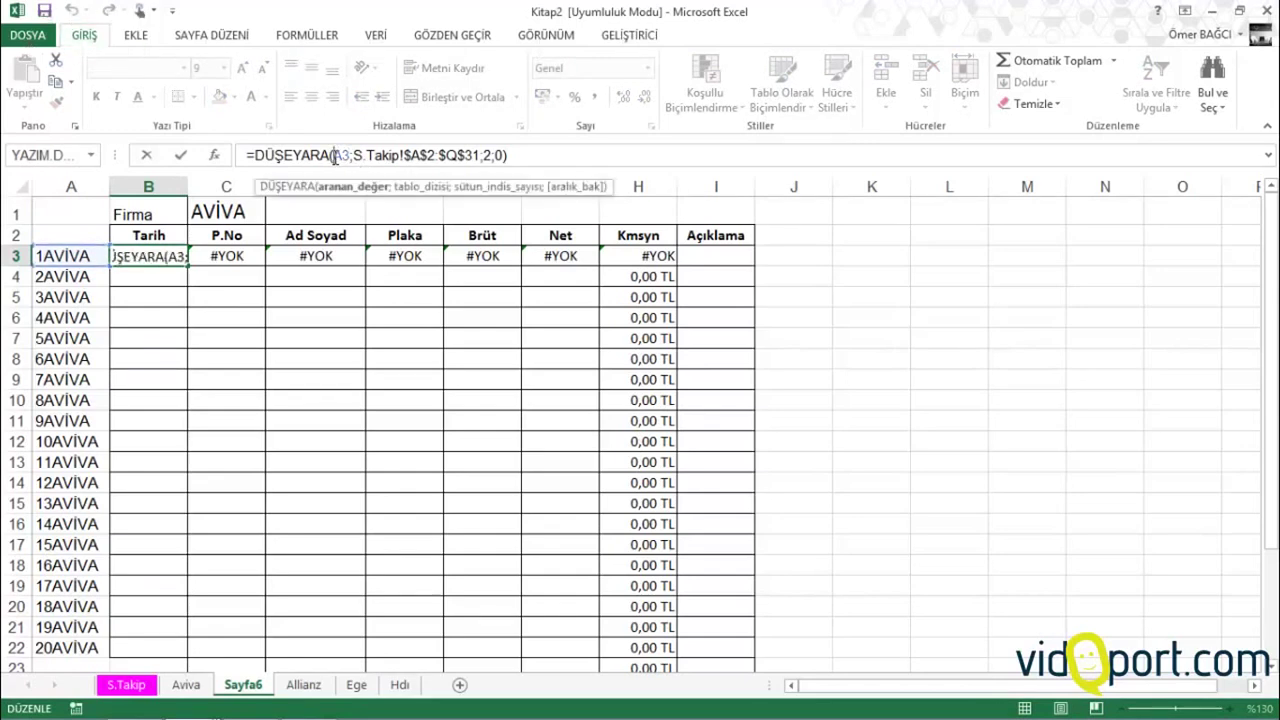
type("$")
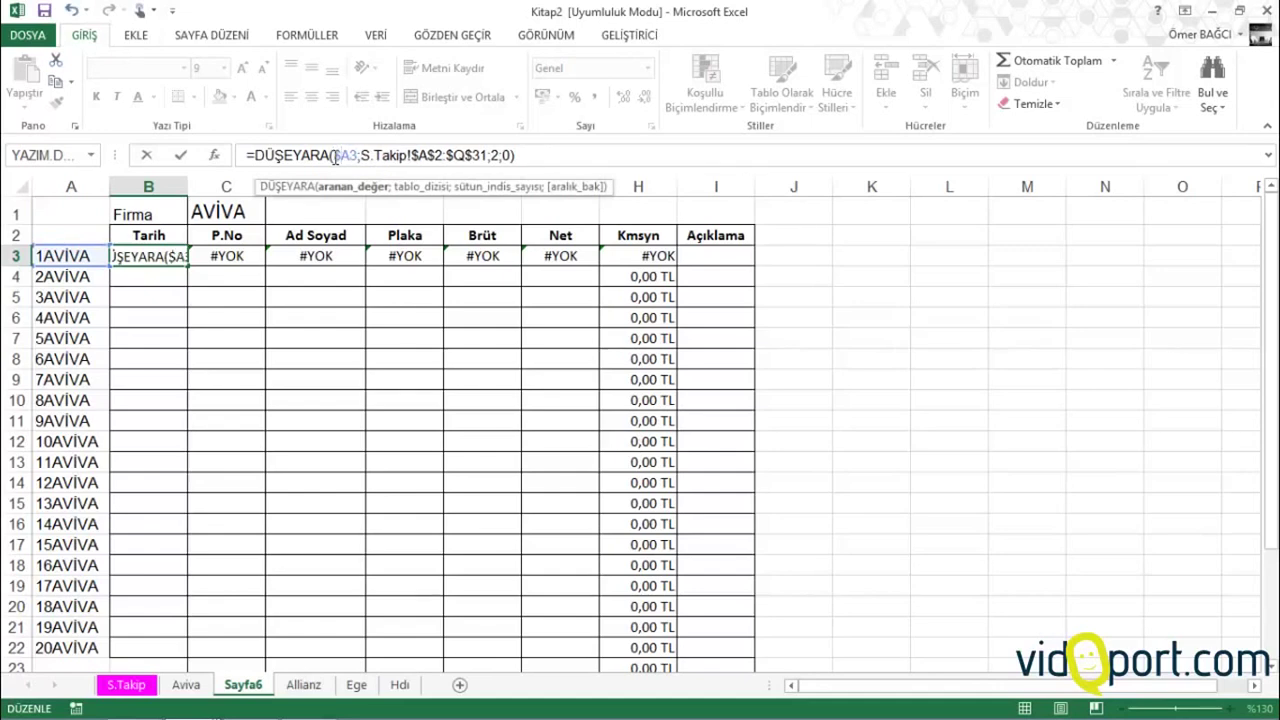
key("Return")
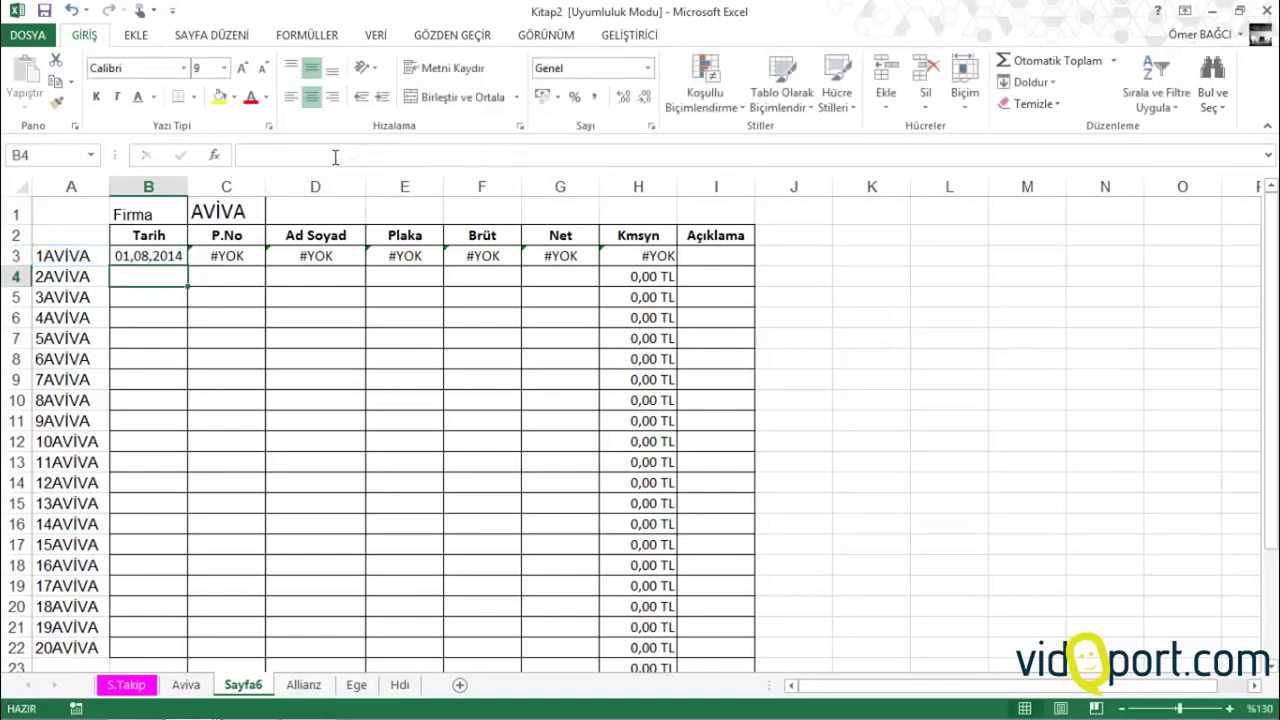
left_click(177, 257)
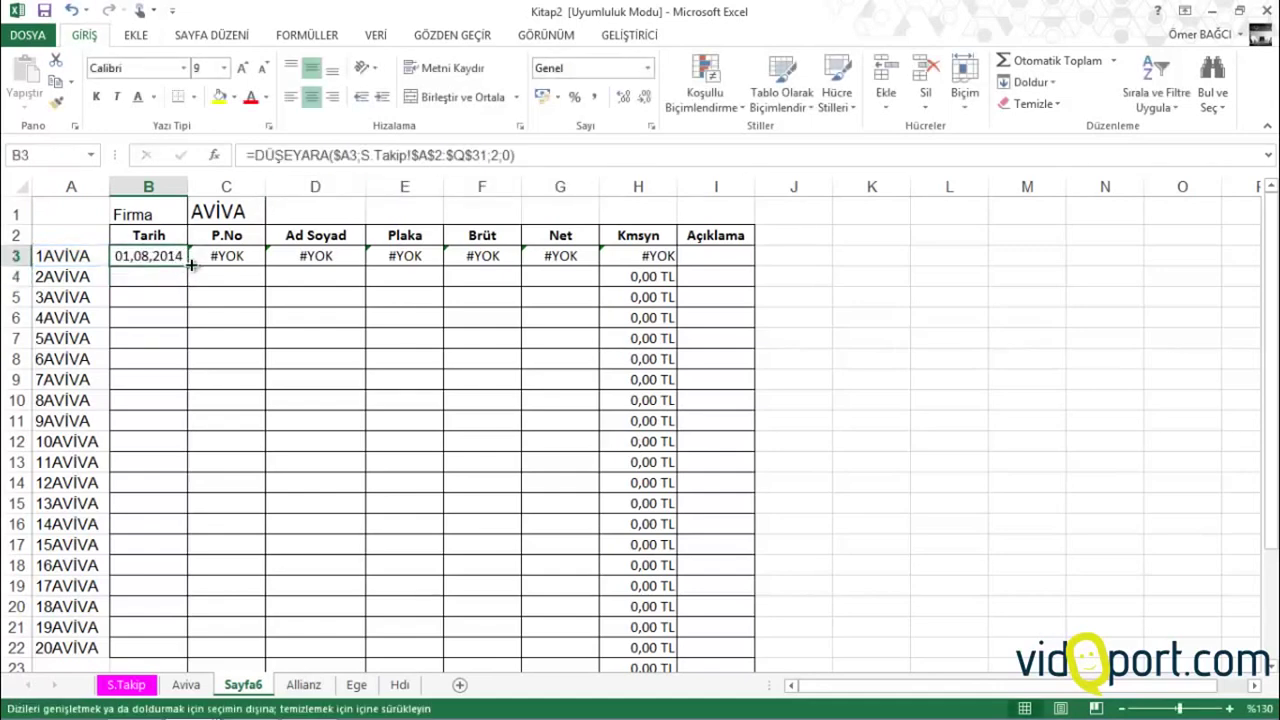
Step: Copy the corrected B3 formula across to G3 and compare C3 against the S.Takip table
left_click_drag(188, 265, 570, 268)
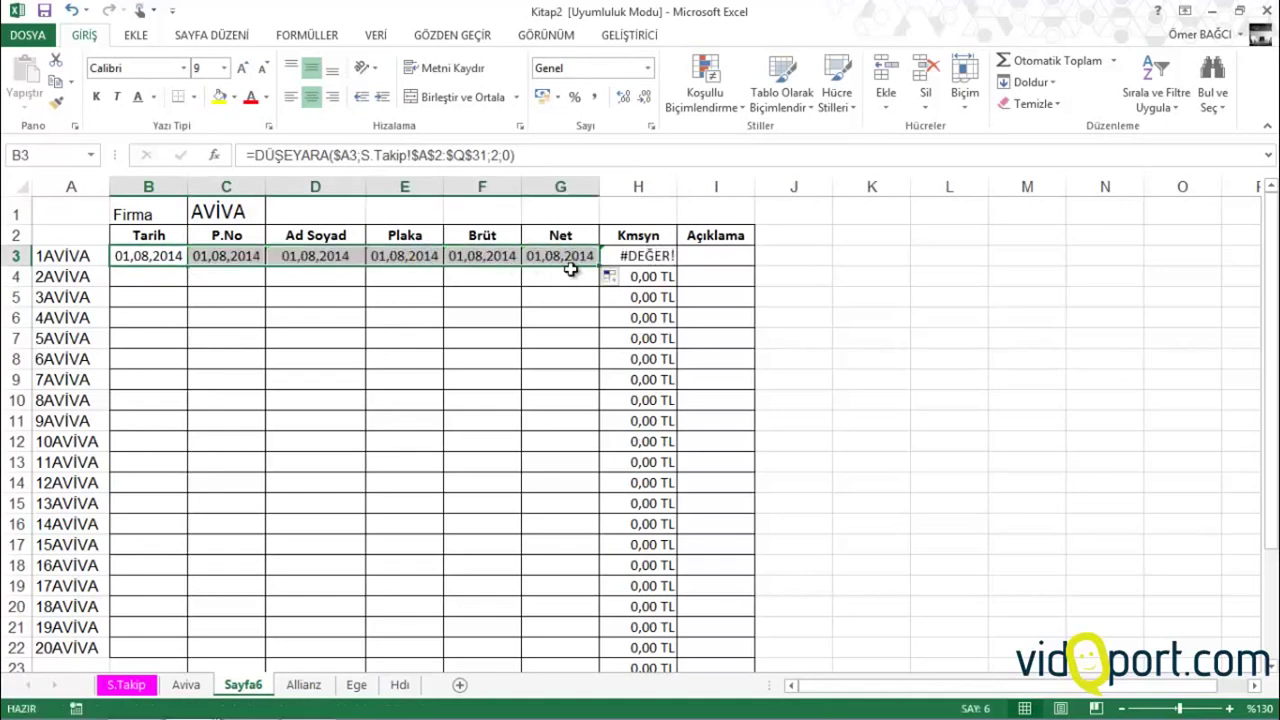
left_click(230, 256)
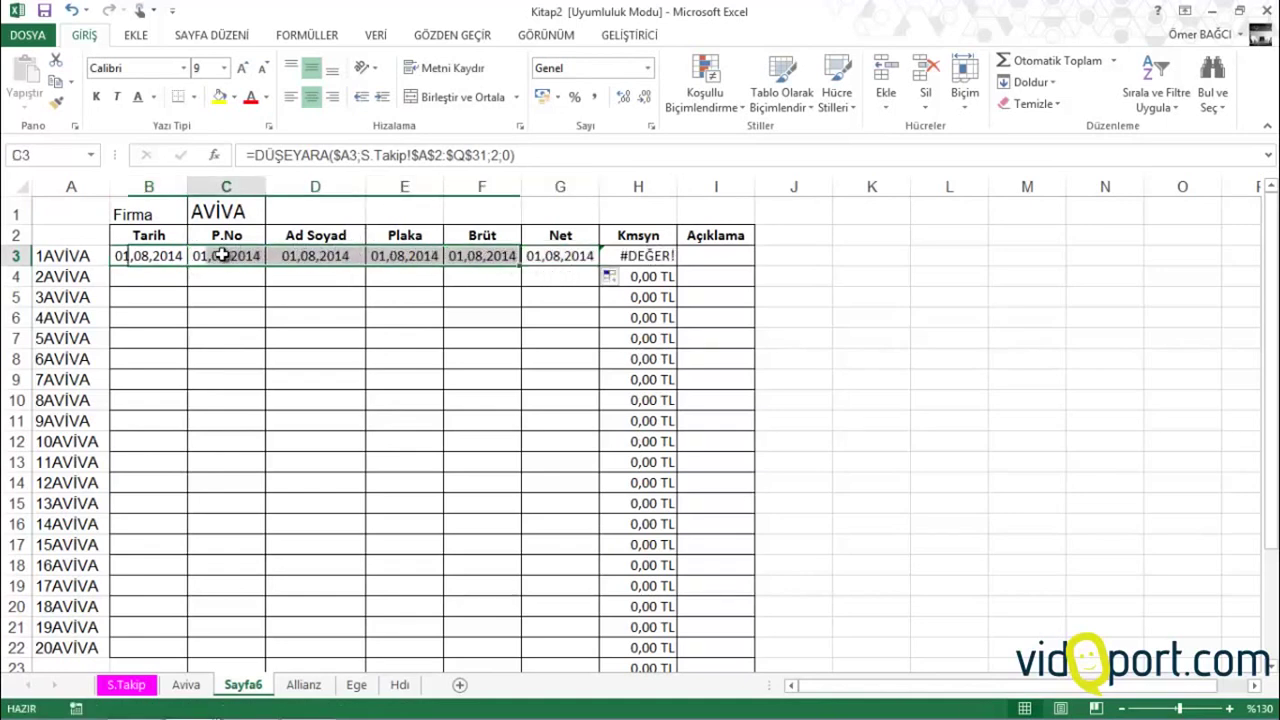
left_click(492, 154)
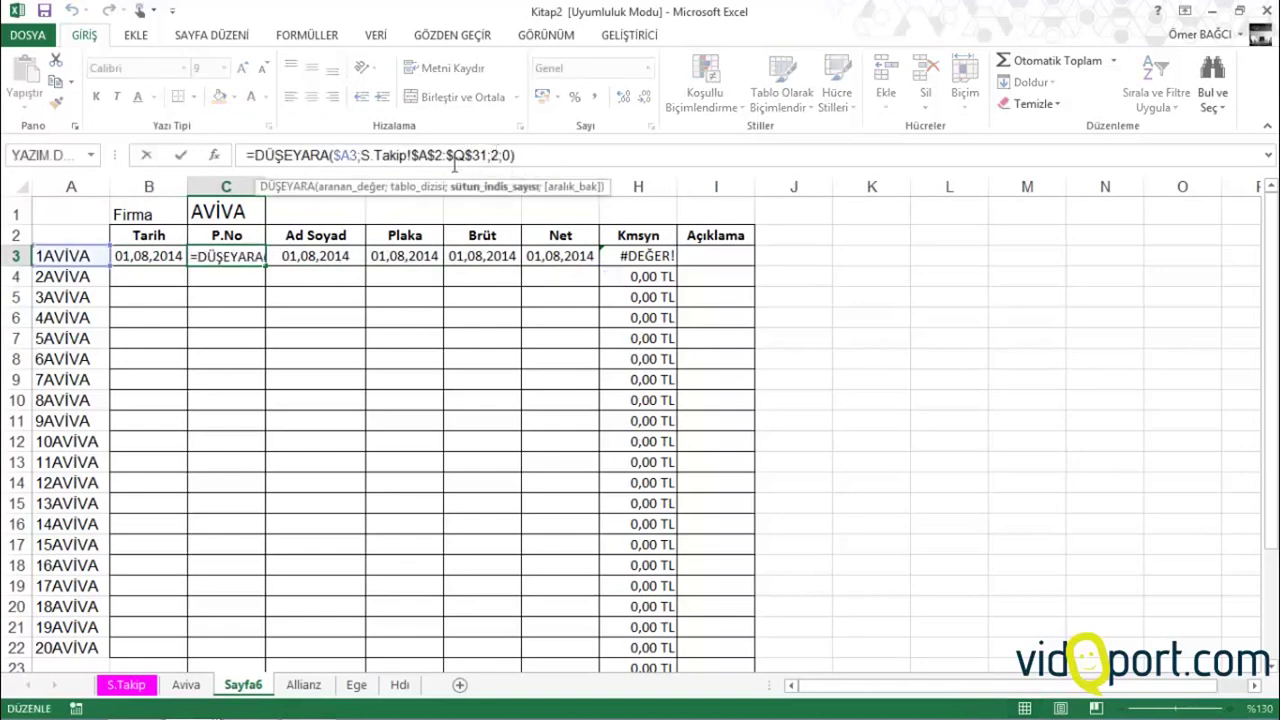
key("Escape")
left_click(126, 685)
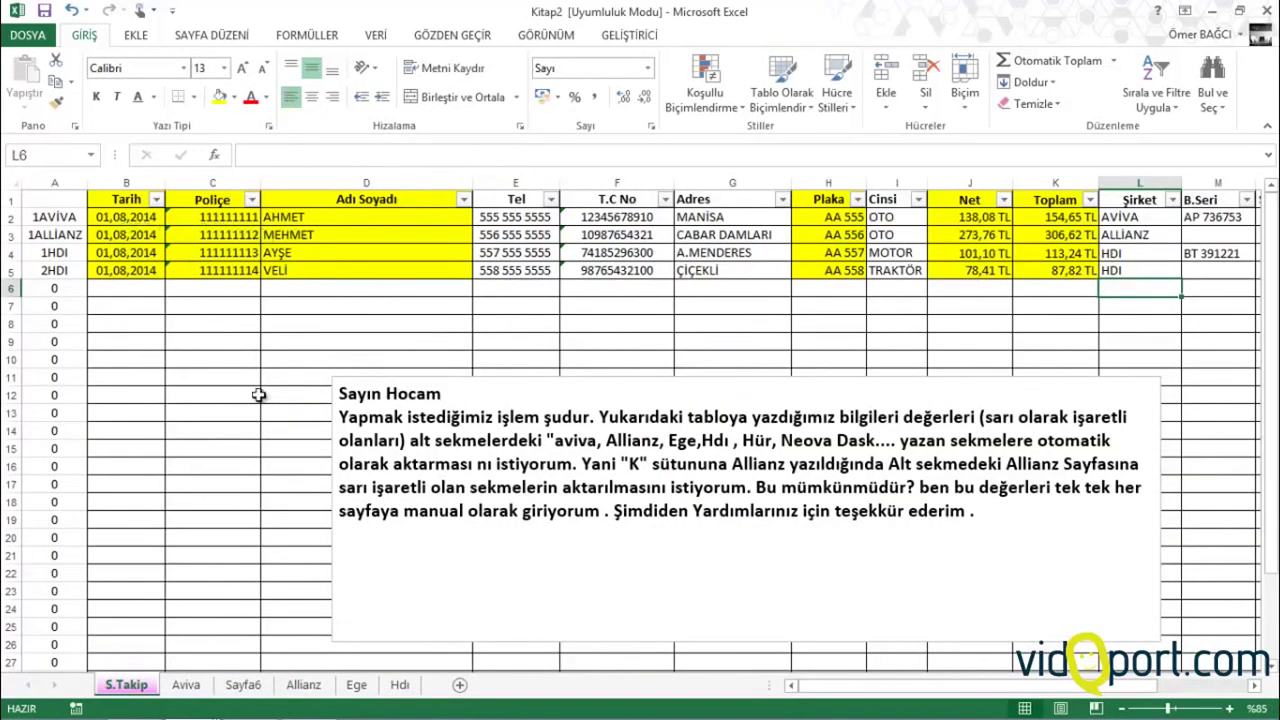
left_click(243, 685)
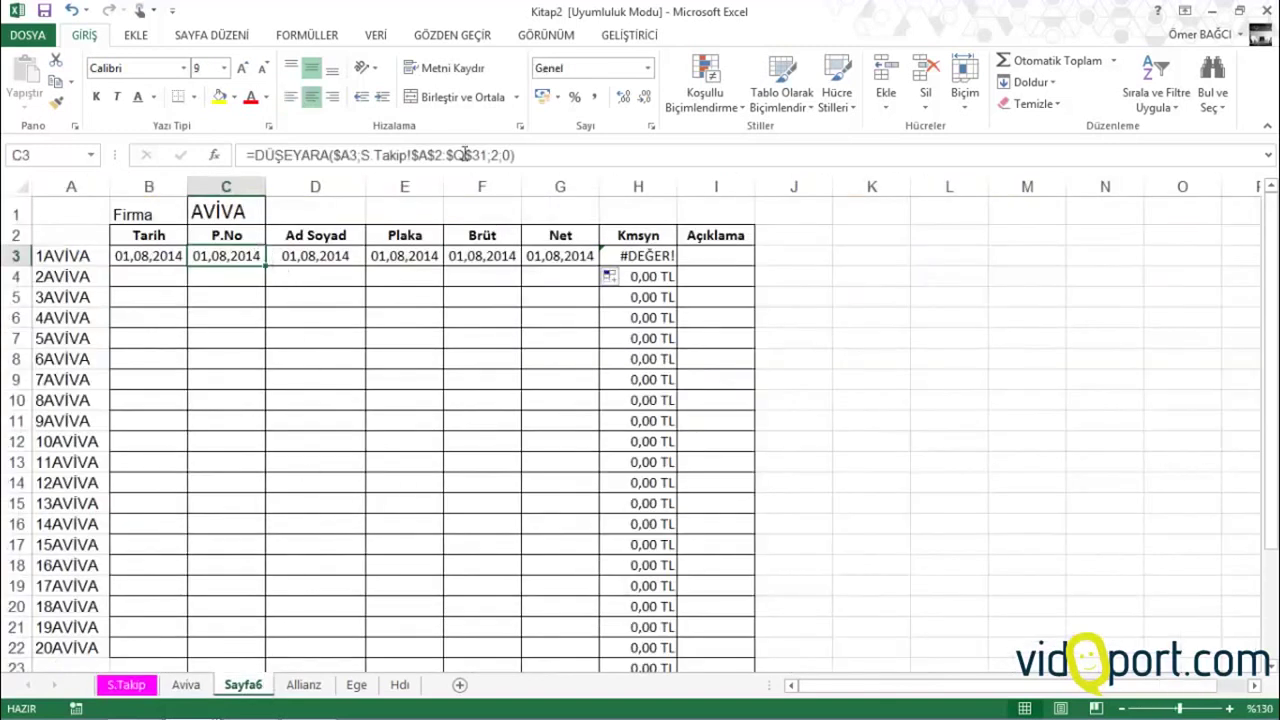
Step: Change the DÜŞEYARA column index in C3 and D3 so they show 111111111 and AHMET
left_click(495, 155)
key("BackSpace")
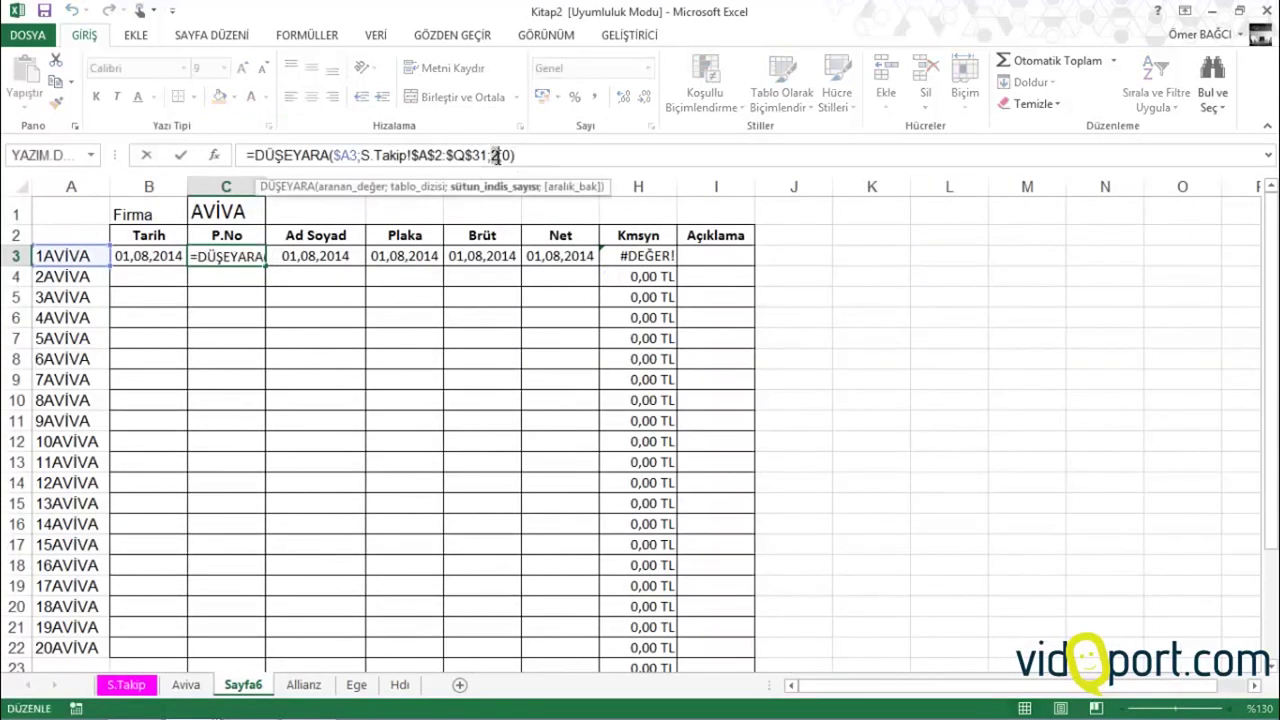
type("3")
key("Return")
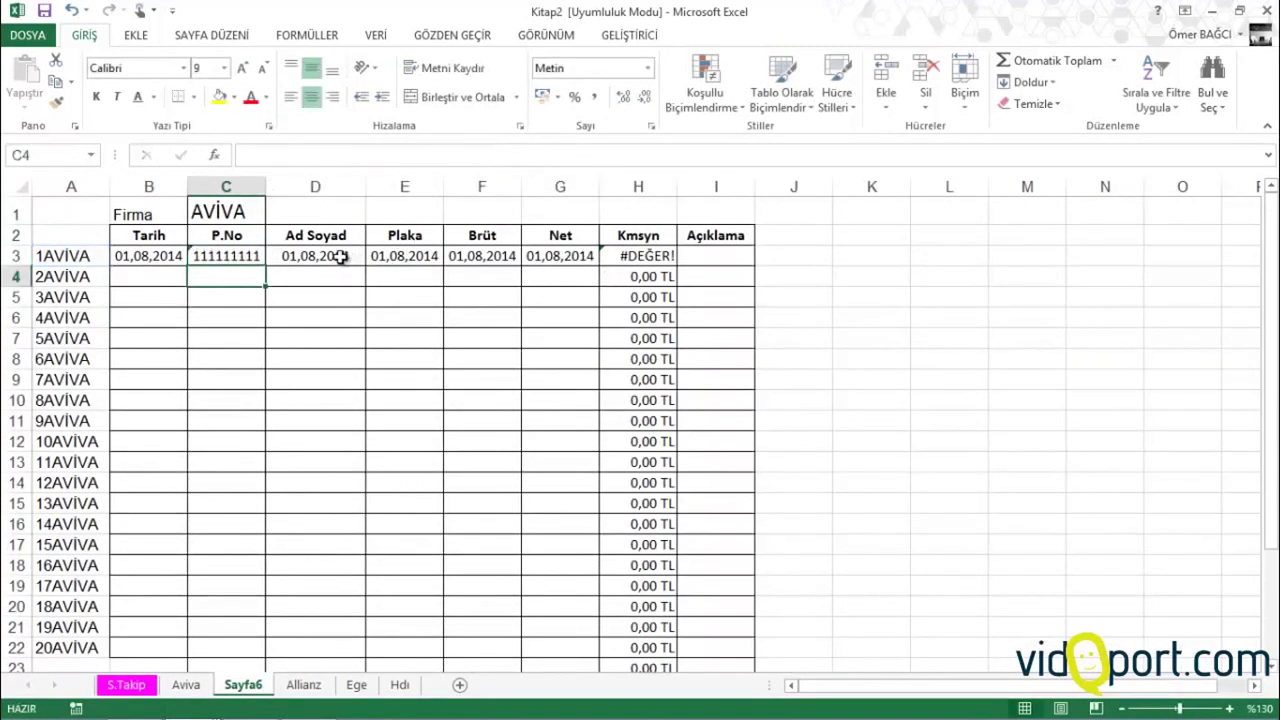
left_click(336, 256)
double_click(493, 155)
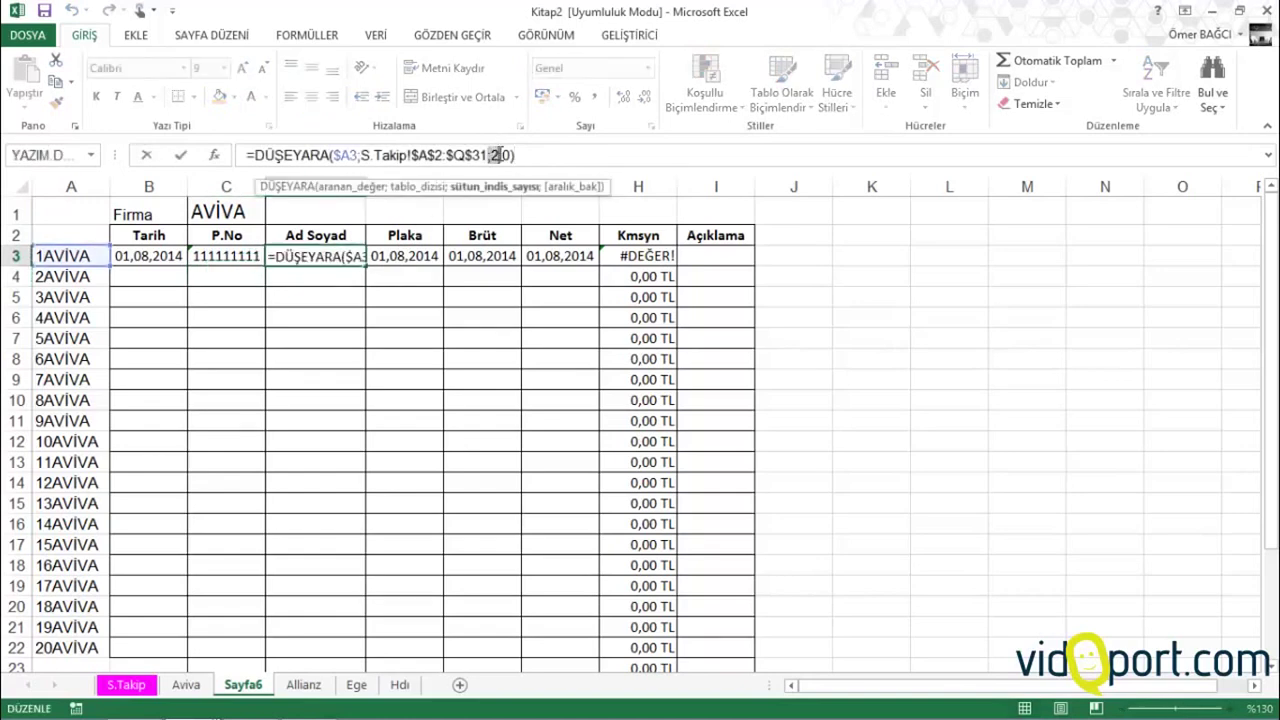
type("3")
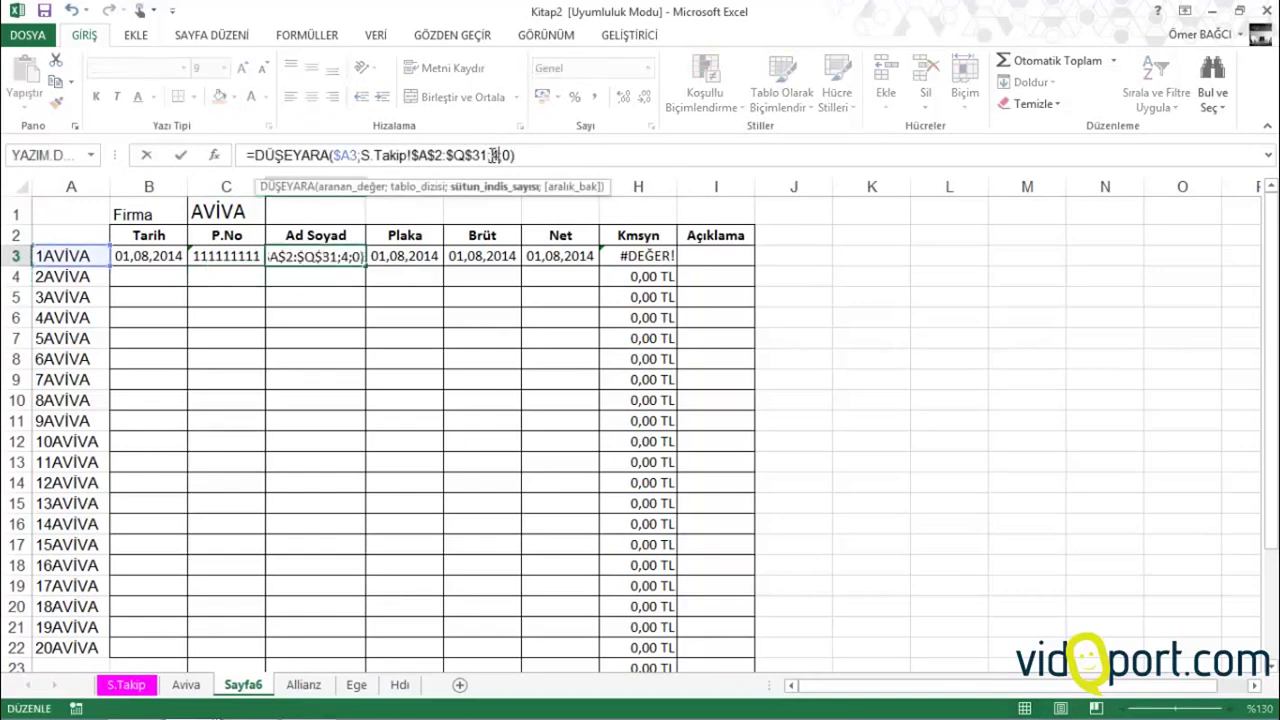
key("Return")
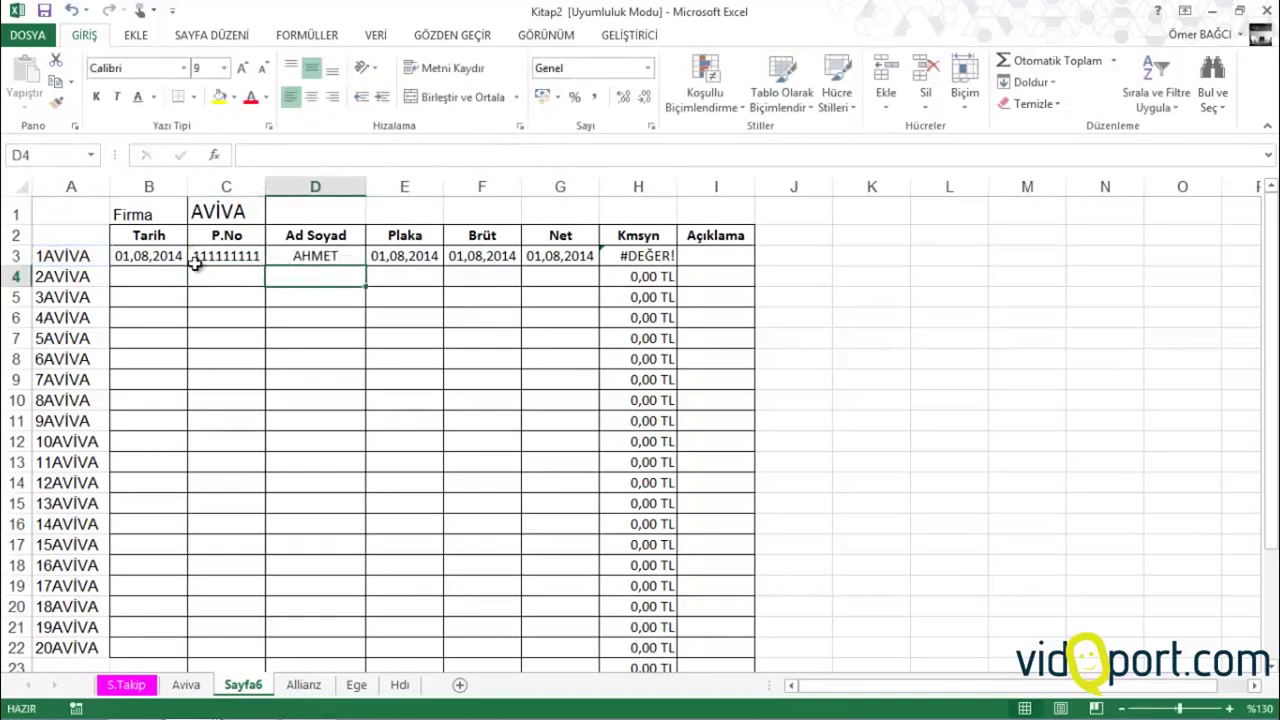
left_click(155, 256)
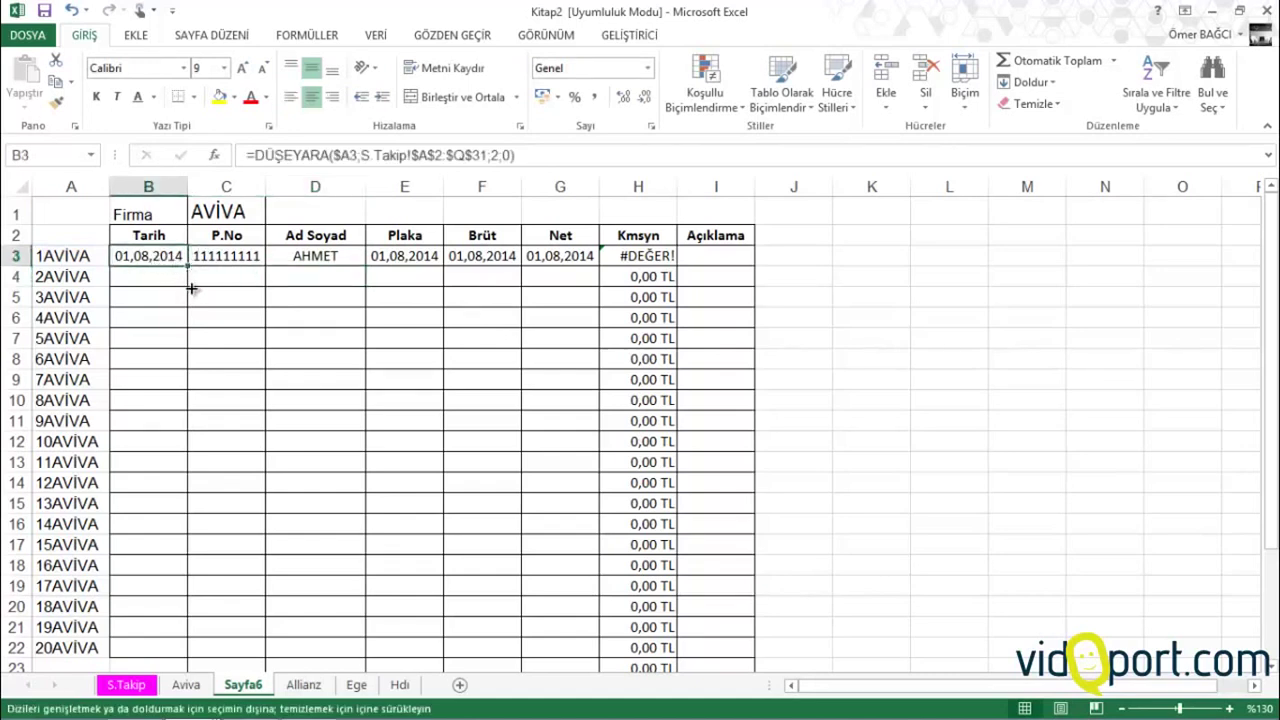
Step: Fill B3 down to row 22, then wrap B3's formula in EĞERHATA(...;"")
left_click_drag(191, 288, 188, 648)
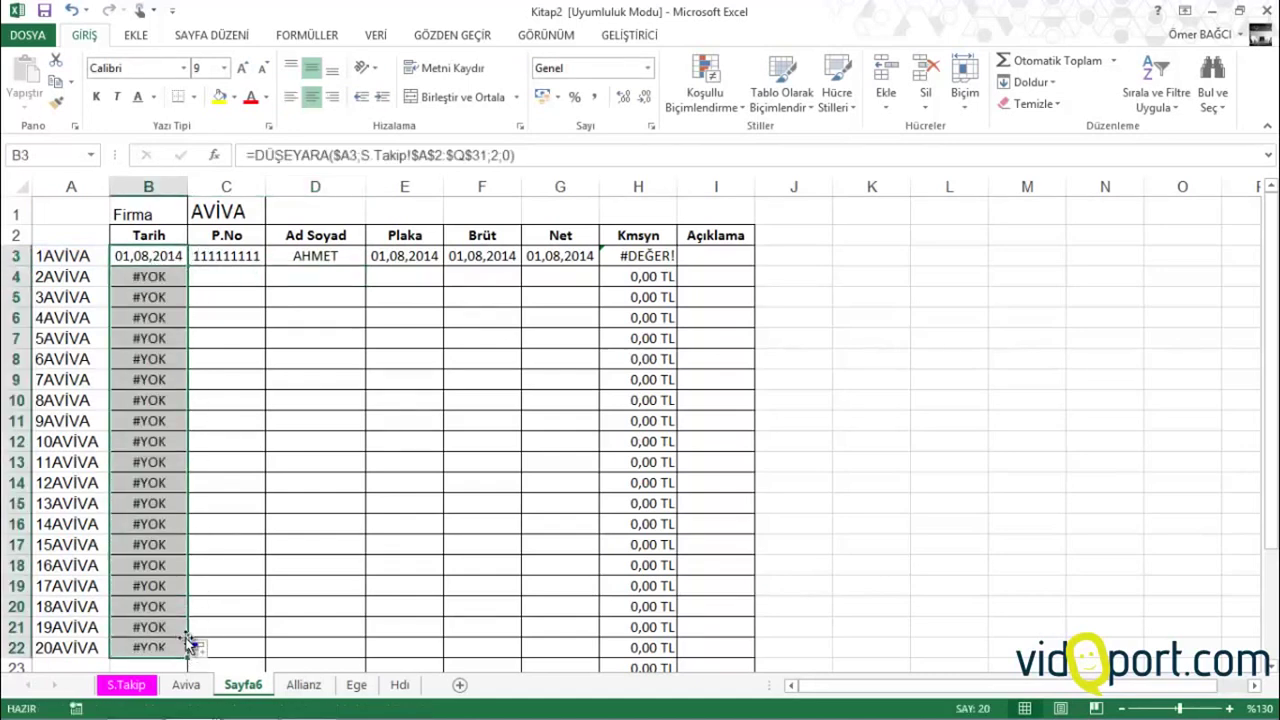
left_click(158, 257)
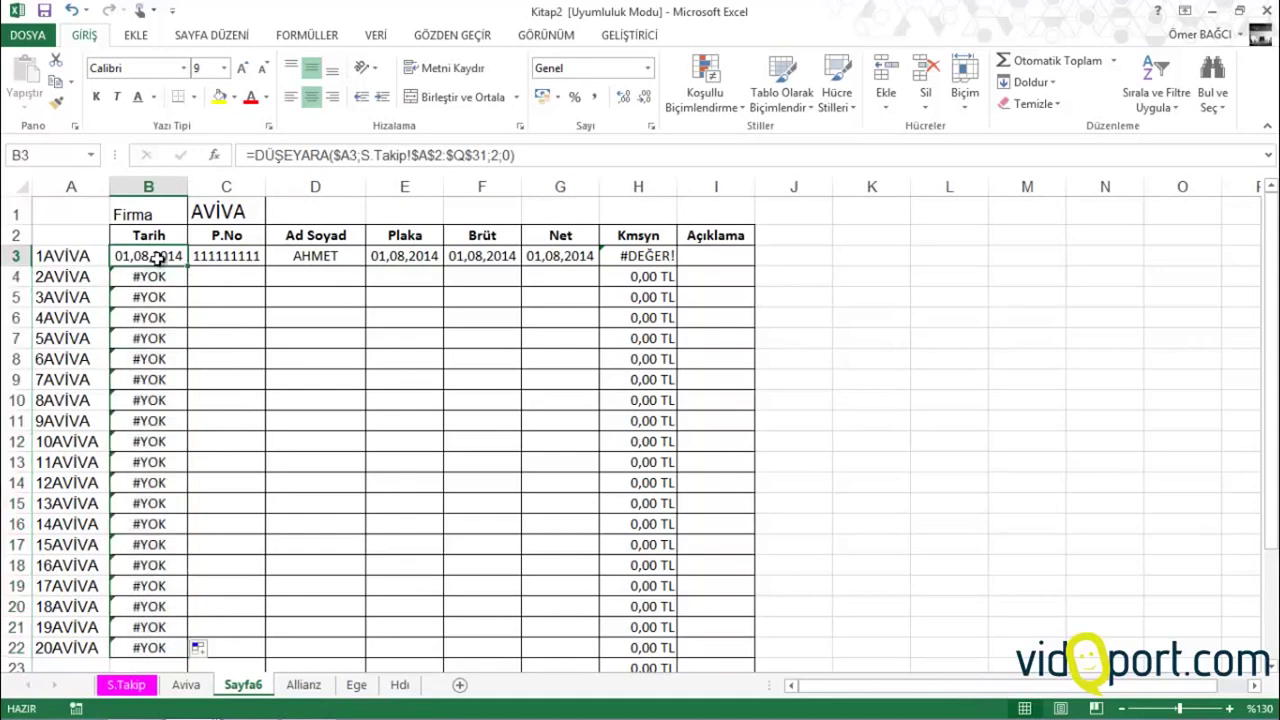
key("F2")
left_click(258, 157)
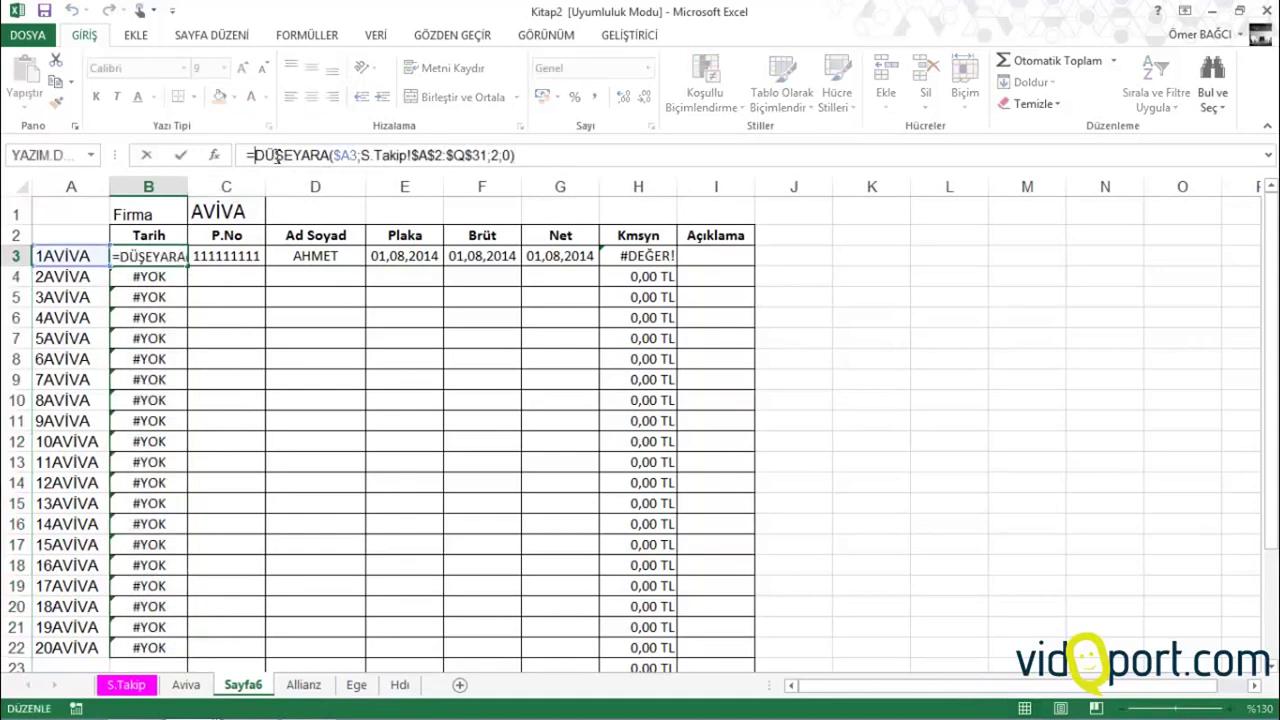
type("Eğer")
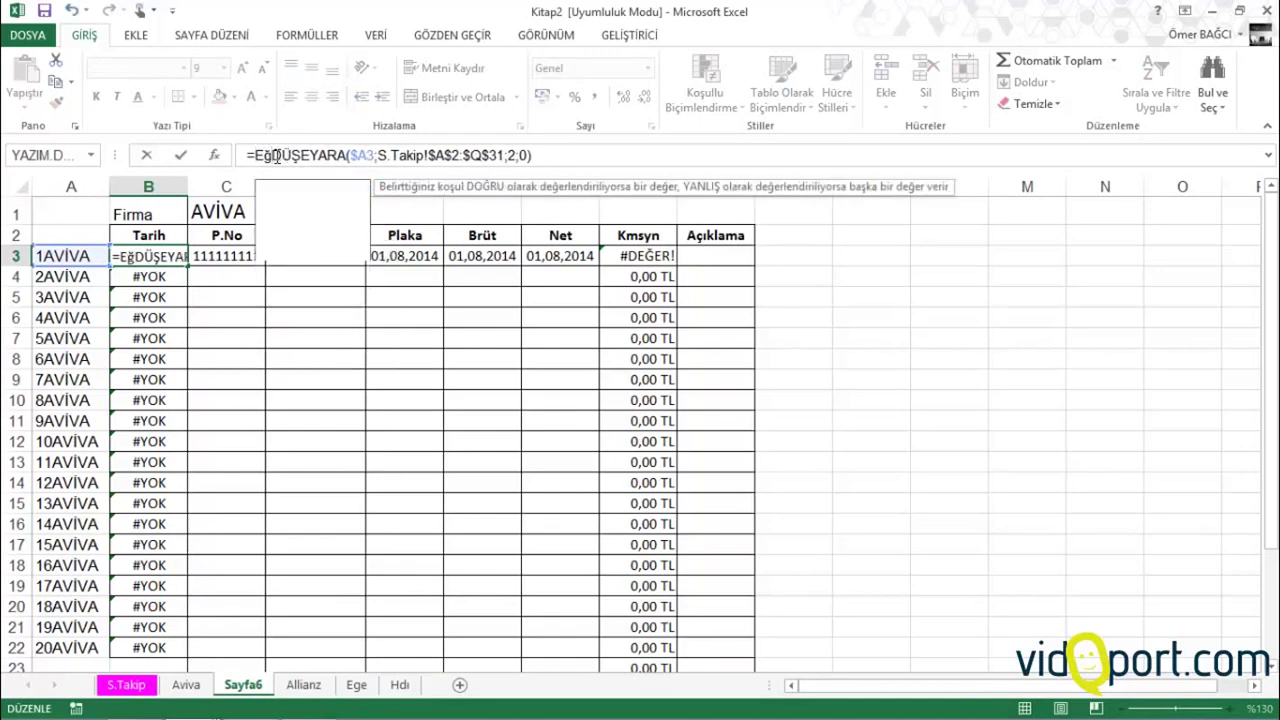
type("hat")
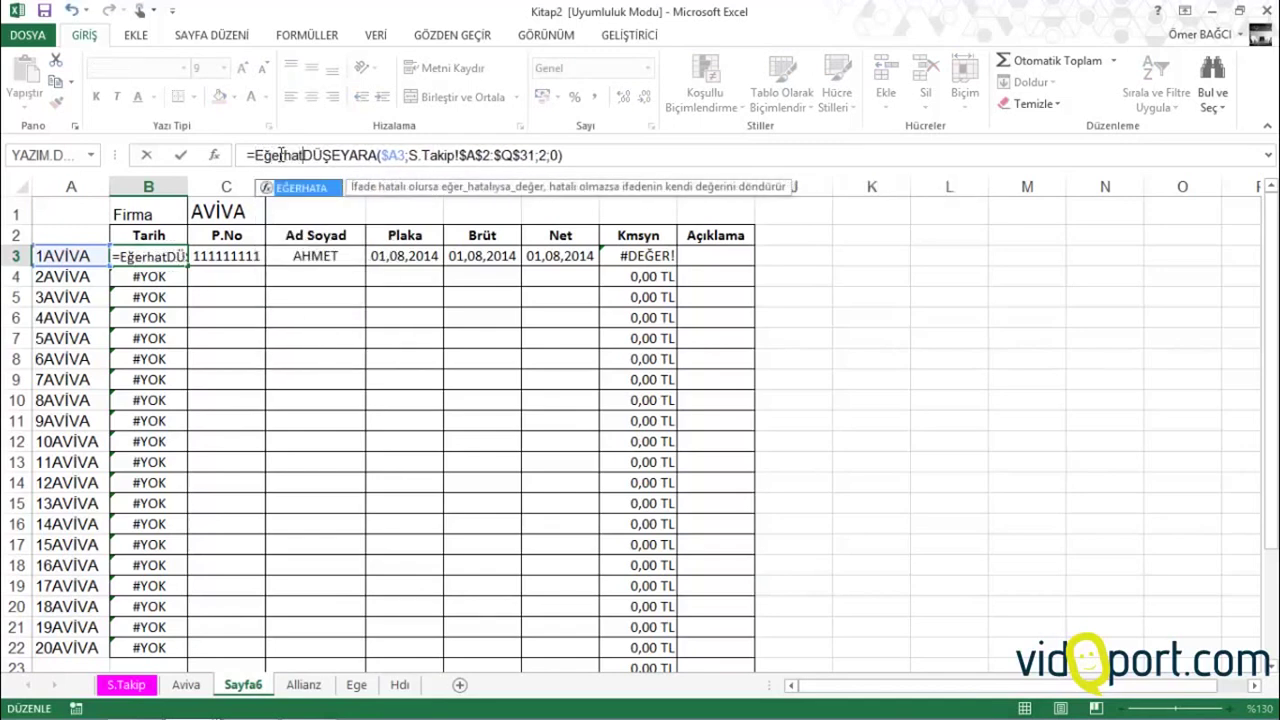
key("Tab")
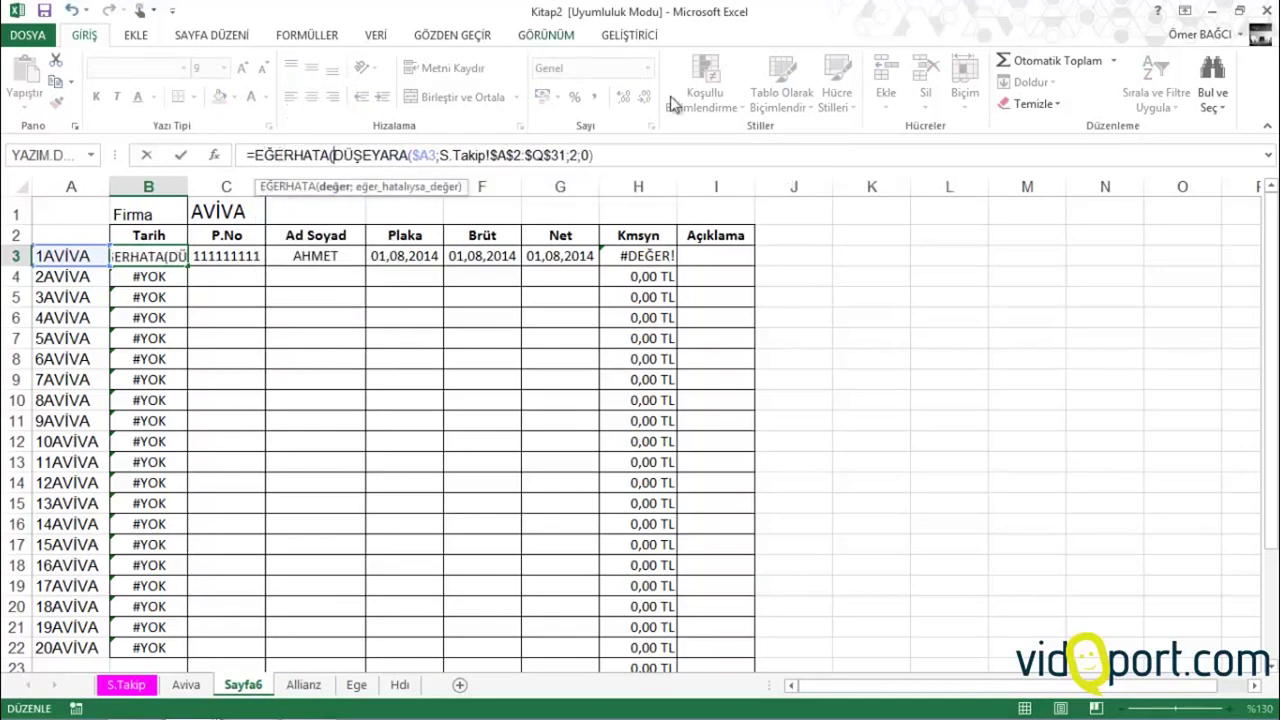
type(";")
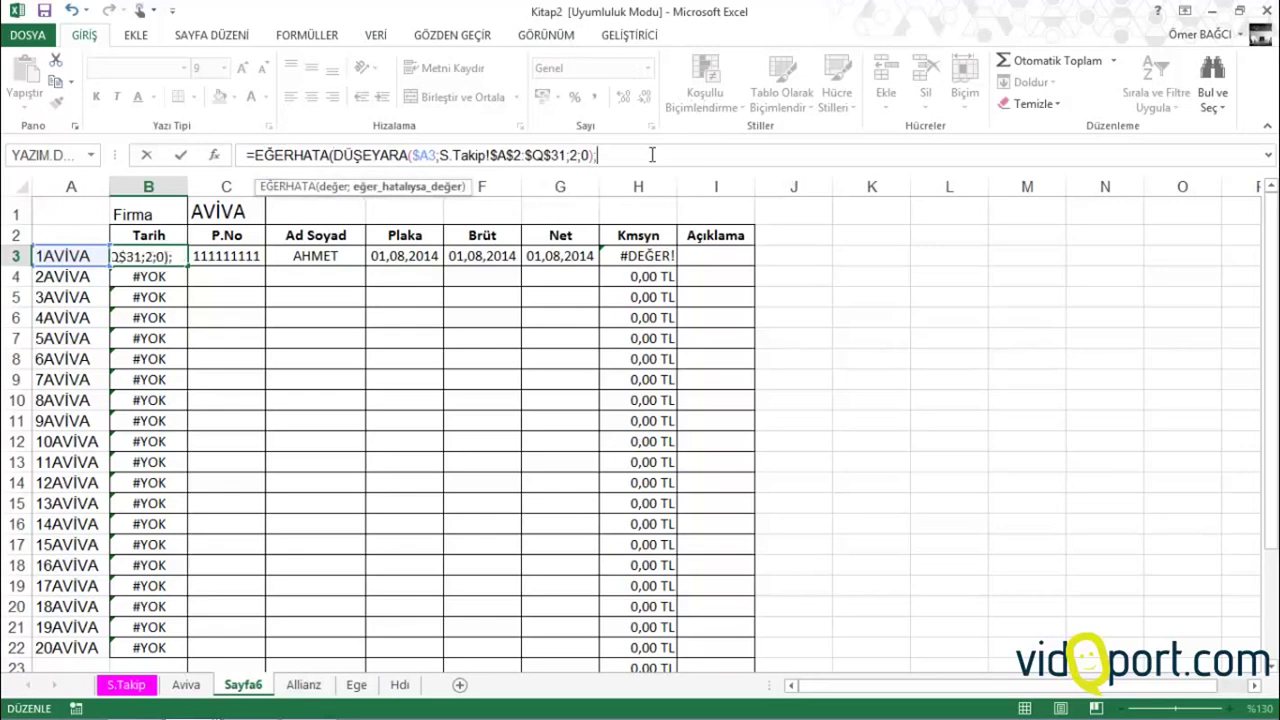
type("\"\")")
key("Return")
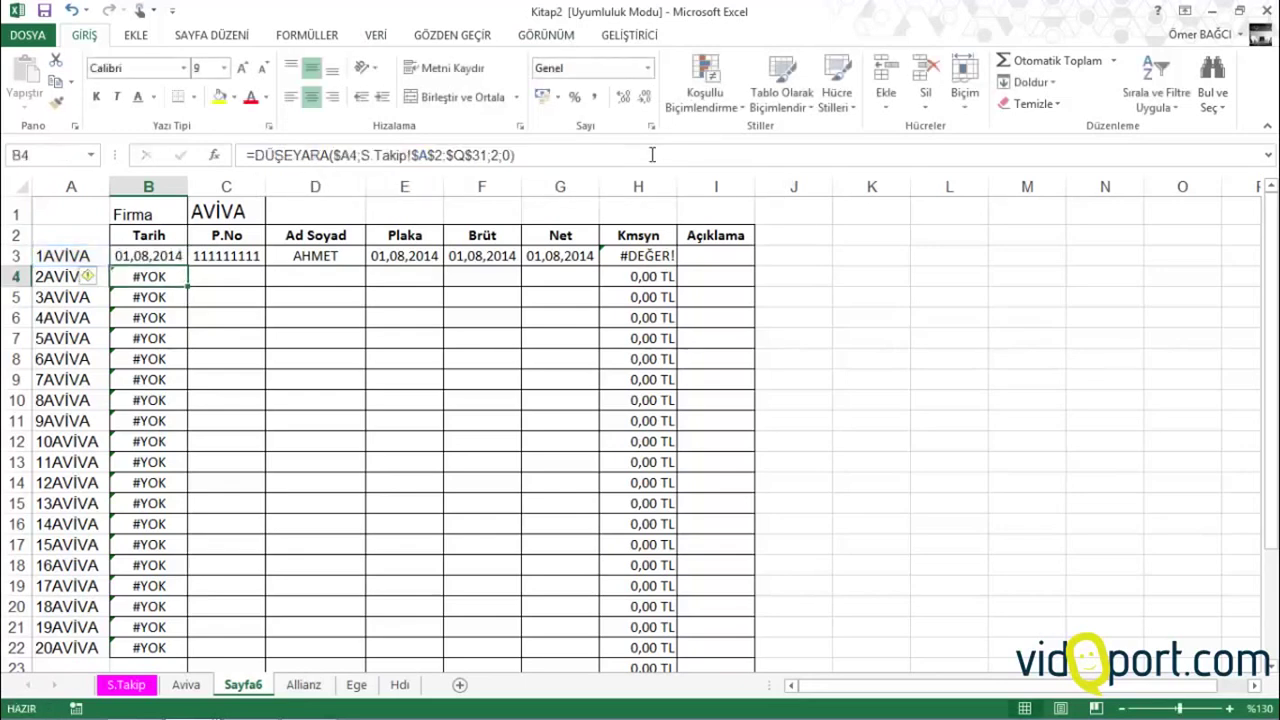
Step: Copy the error-trapped B3 formula down column B to row 22 and across row 3 to G3
left_click(177, 262)
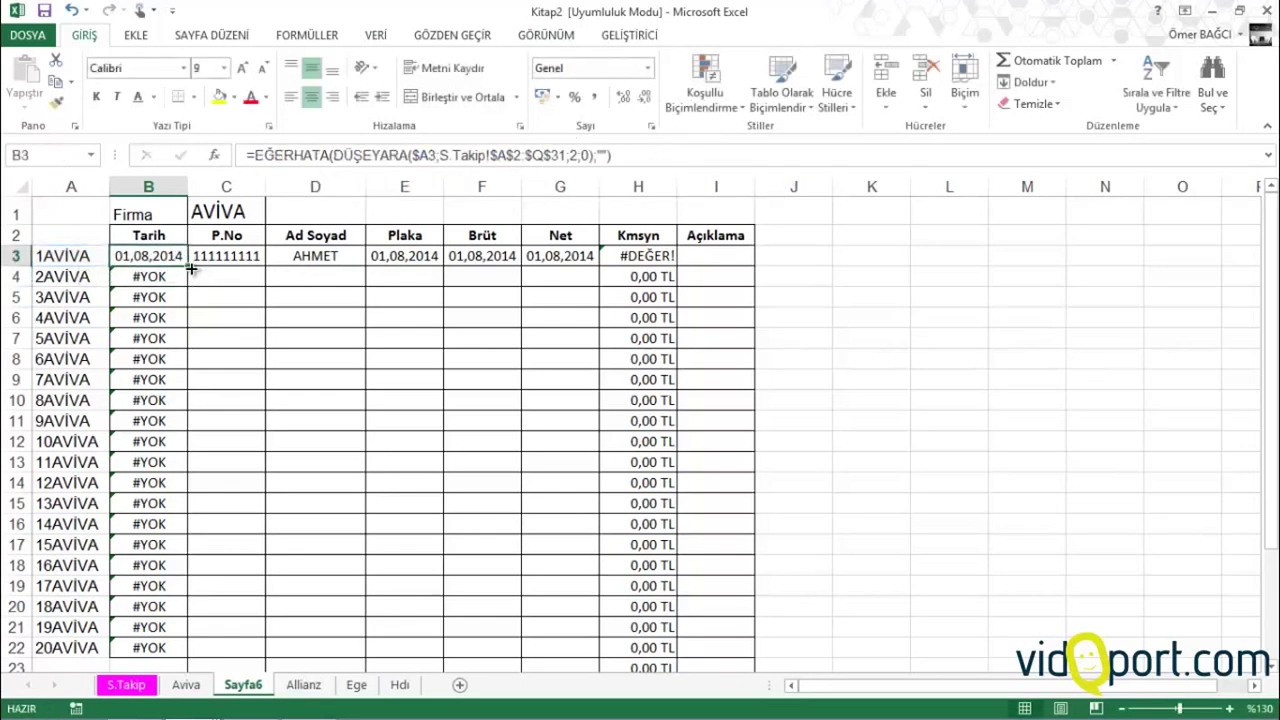
double_click(188, 266)
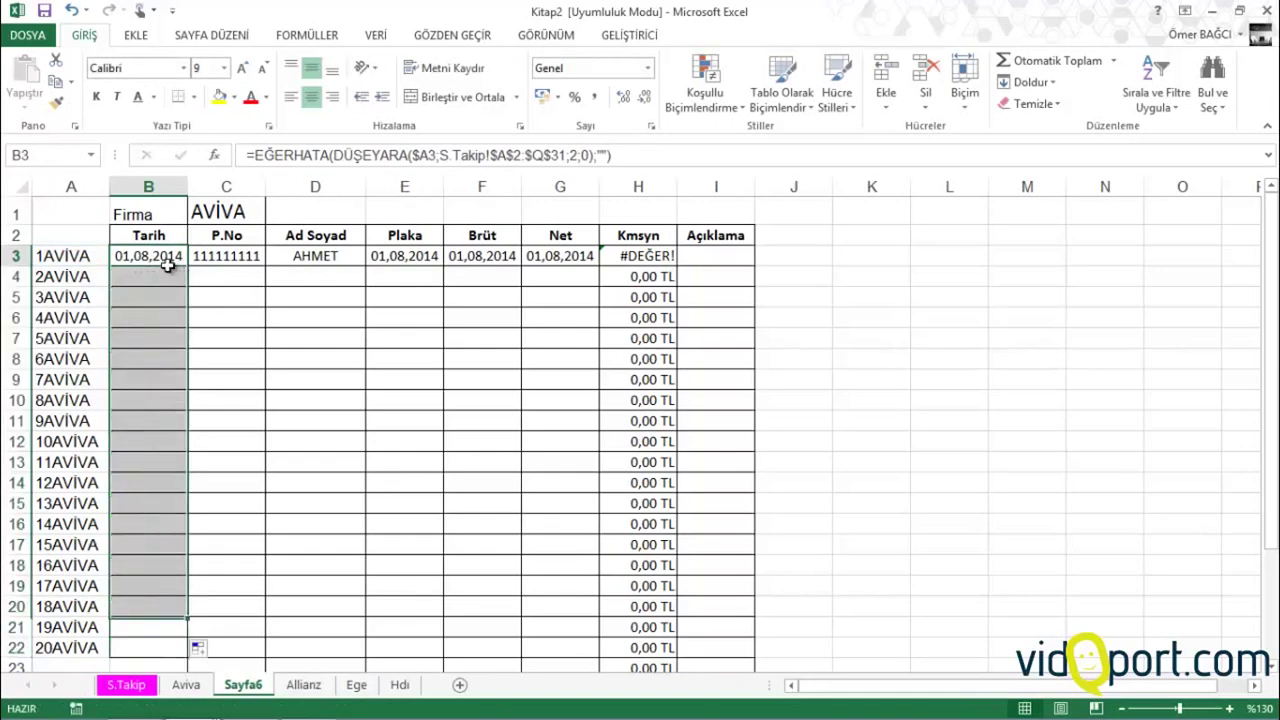
left_click(176, 262)
left_click_drag(188, 266, 583, 274)
Step: Set the lookup column index to 3 in the C3 and D3 formulas
left_click(251, 257)
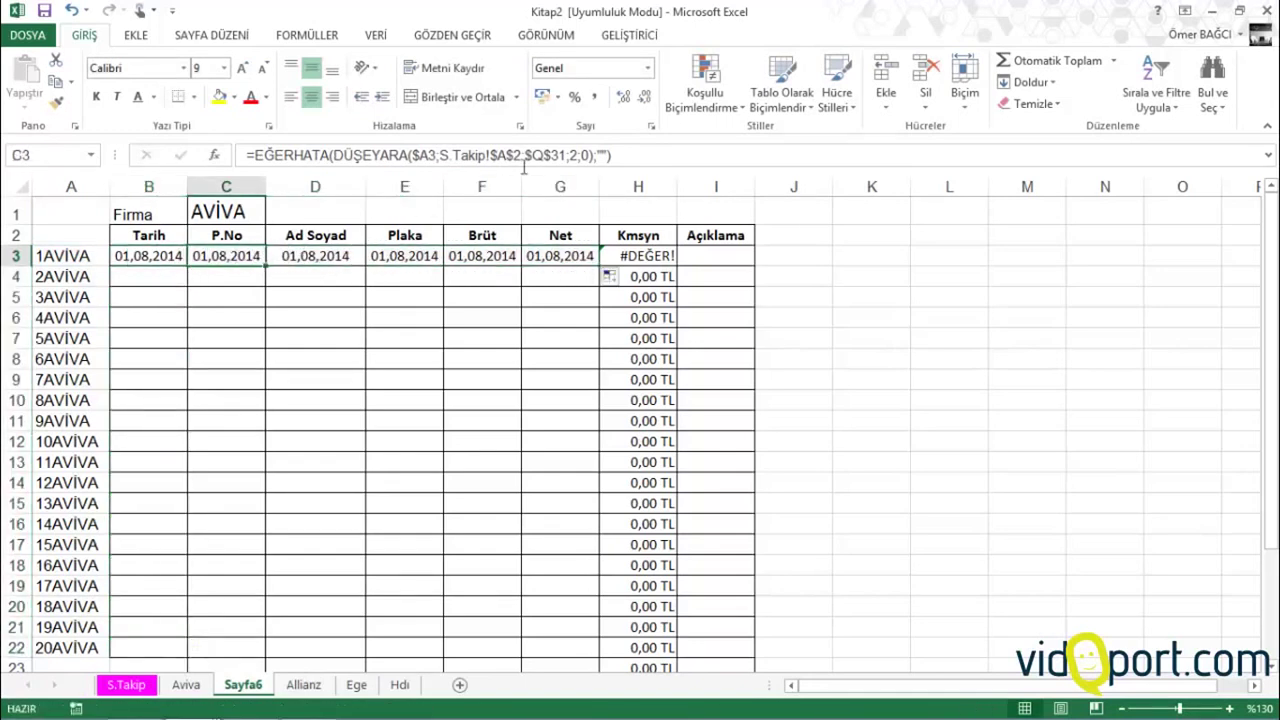
left_click(572, 155)
key("BackSpace")
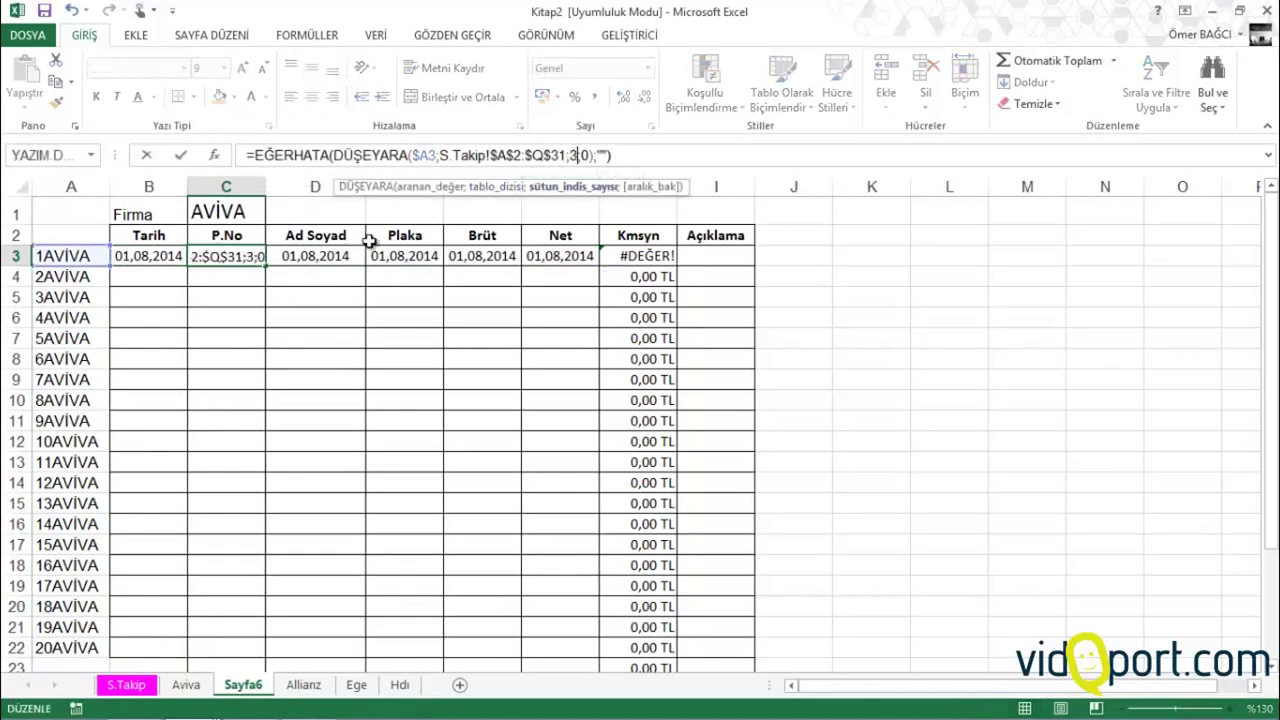
type("3")
left_click(325, 258)
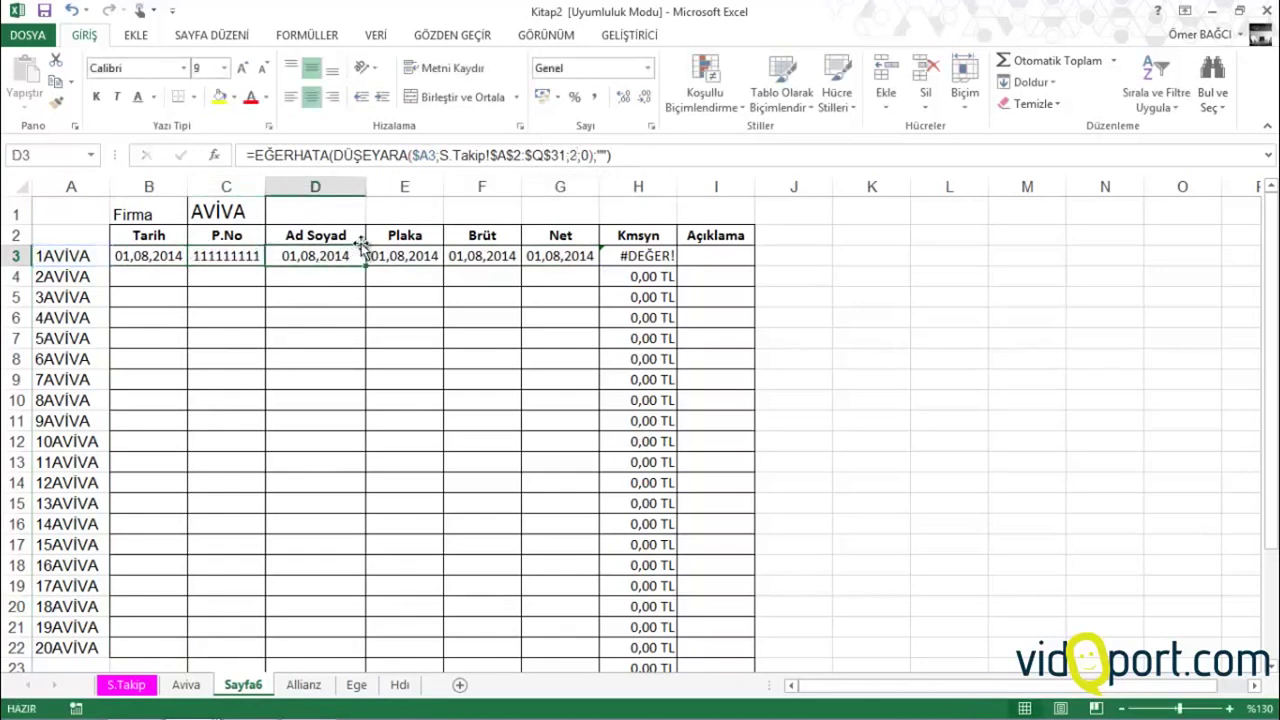
type("=EĞERHATA(DÜŞEYARA($A3;S.Takip!$A$2:$Q$31;2;0);\"\")")
left_click(572, 155)
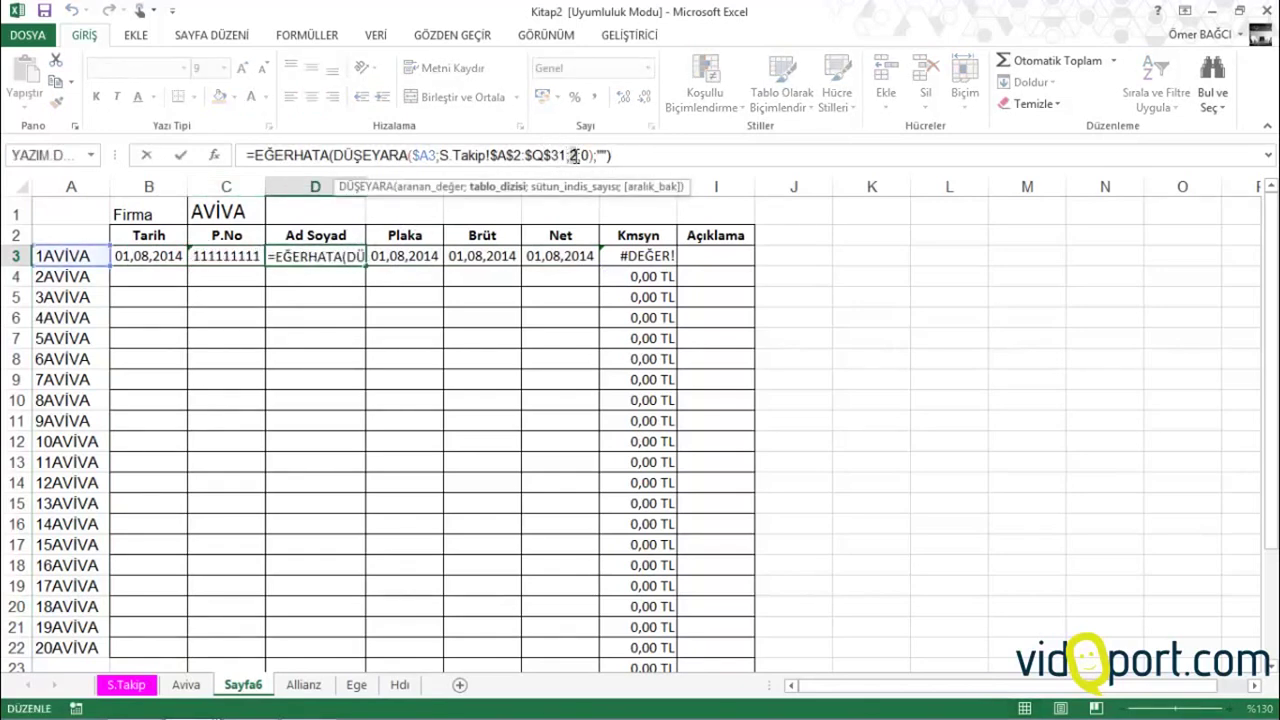
key("BackSpace")
type("3")
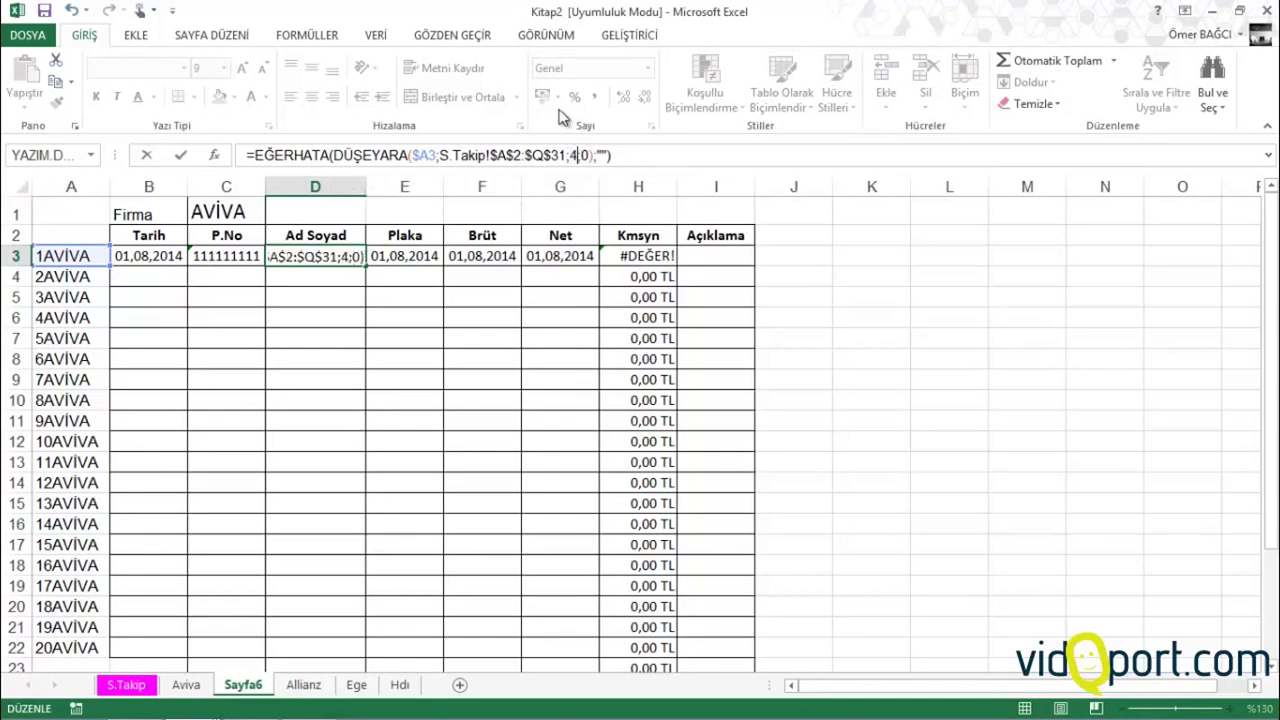
key("Return")
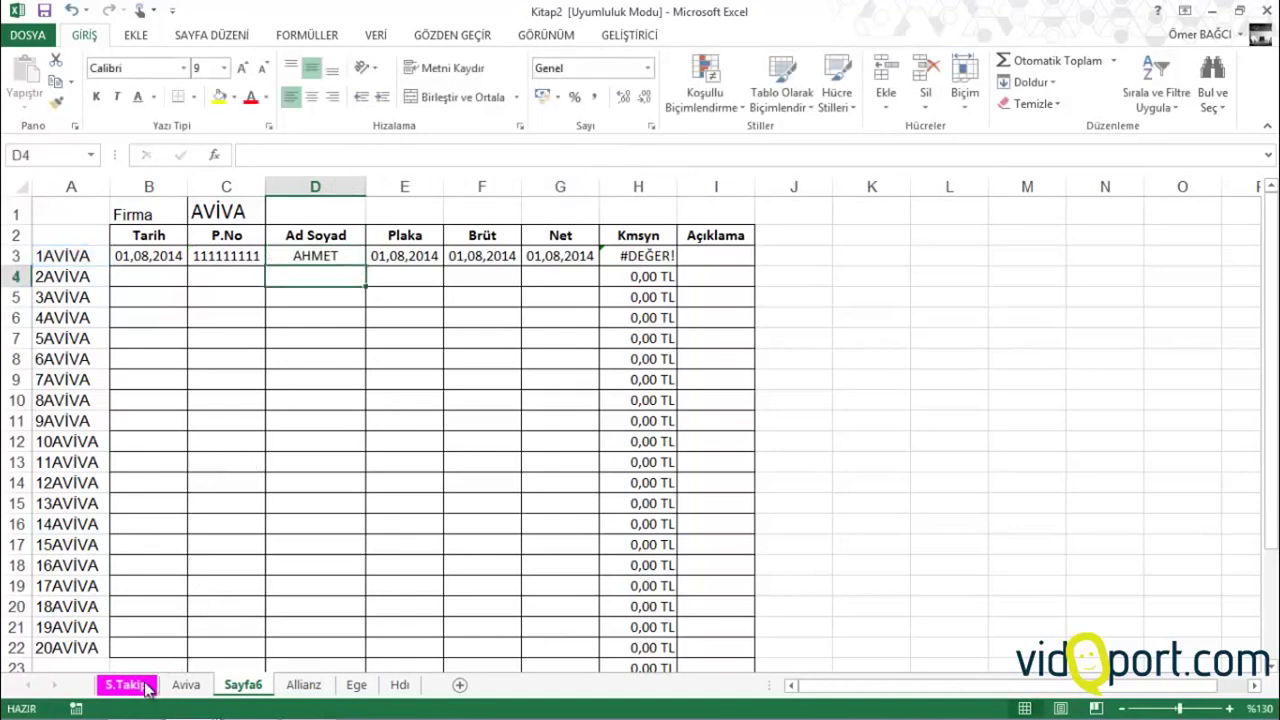
Step: Check the S.Takip columns and confirm E3's lookup shows the plate AA 555
left_click(127, 685)
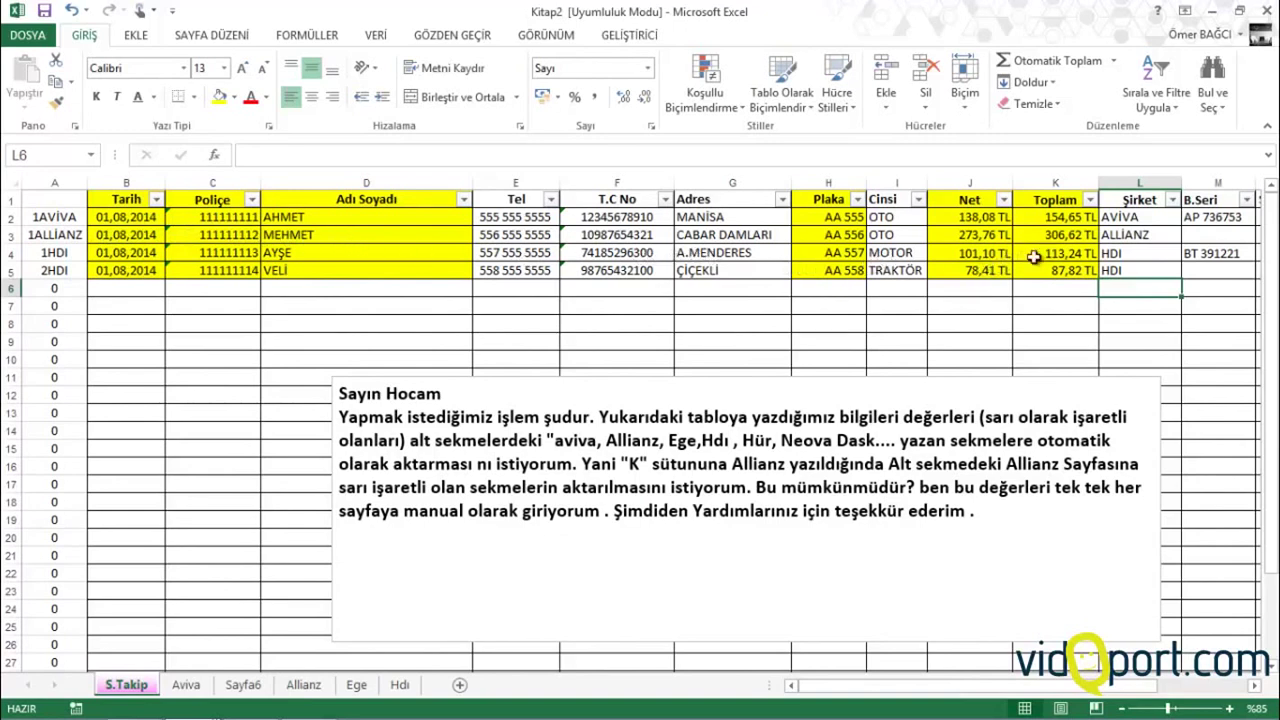
left_click(243, 685)
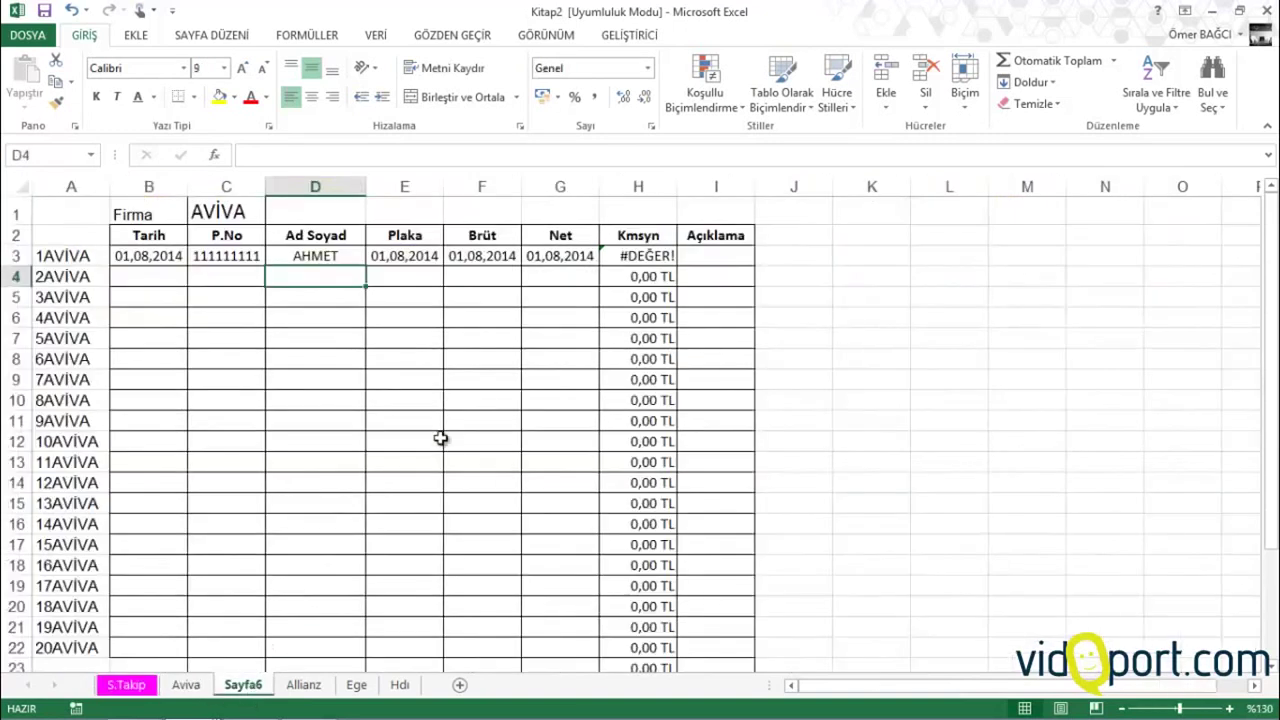
left_click(421, 256)
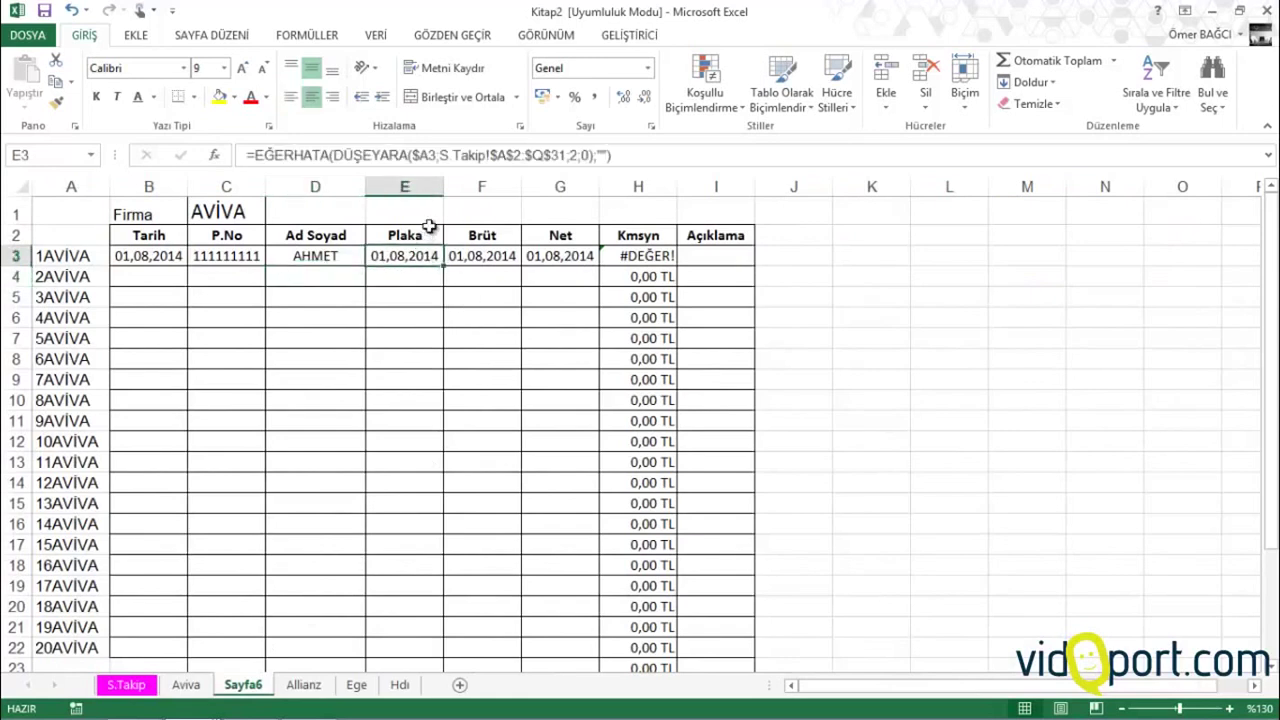
left_click(574, 154)
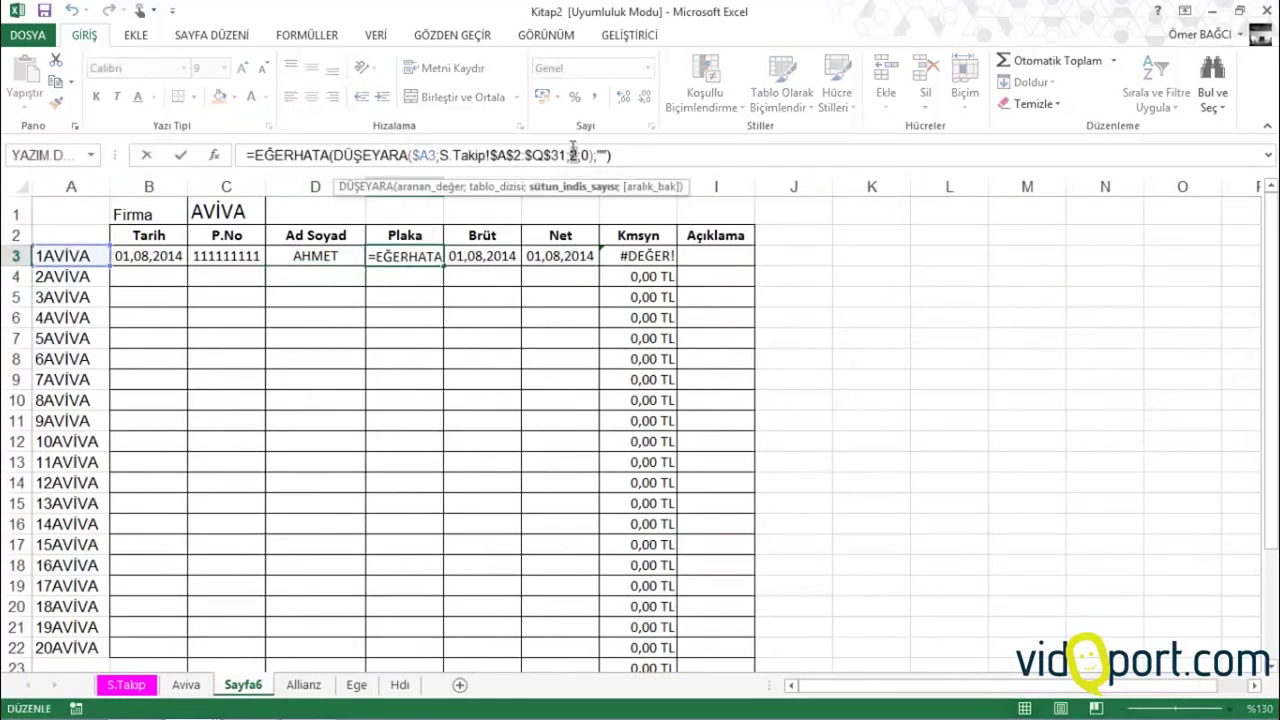
left_click(500, 257)
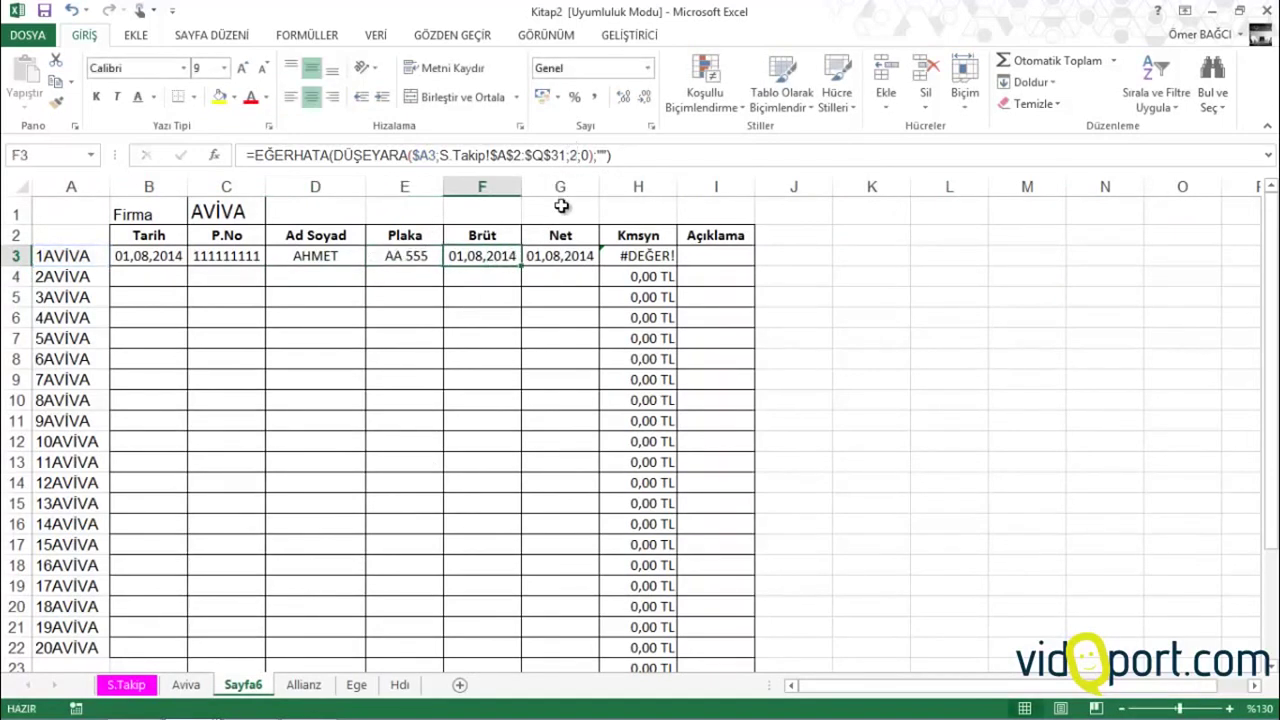
Step: Change the lookup column index to 10 in F3 and G3, so Net shows 154,65
left_click(574, 155)
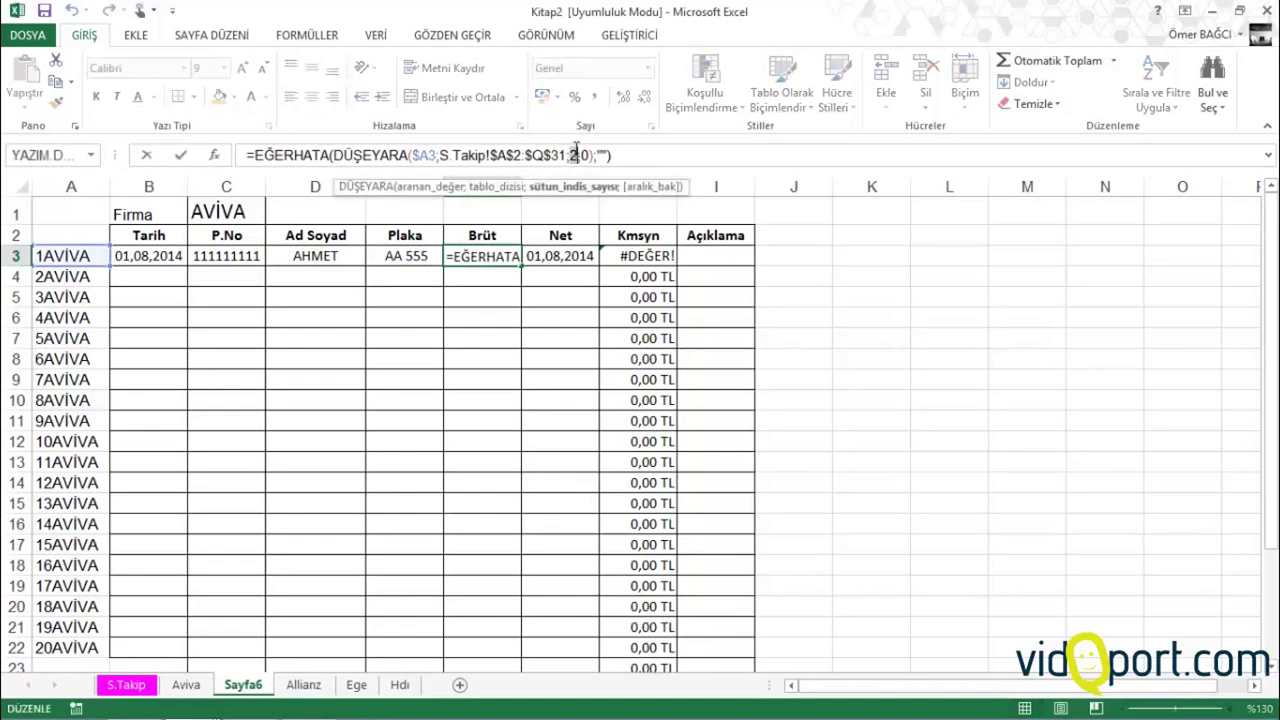
key("BackSpace")
type("10")
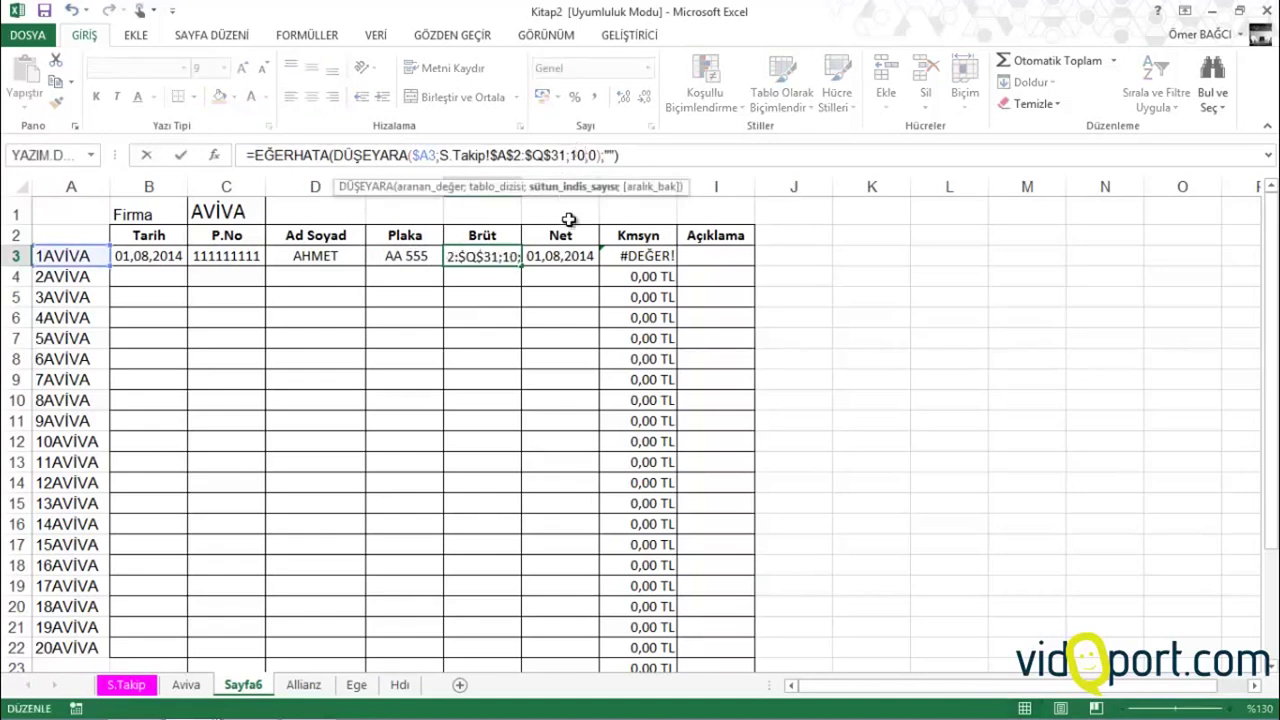
left_click(566, 257)
left_click(573, 155)
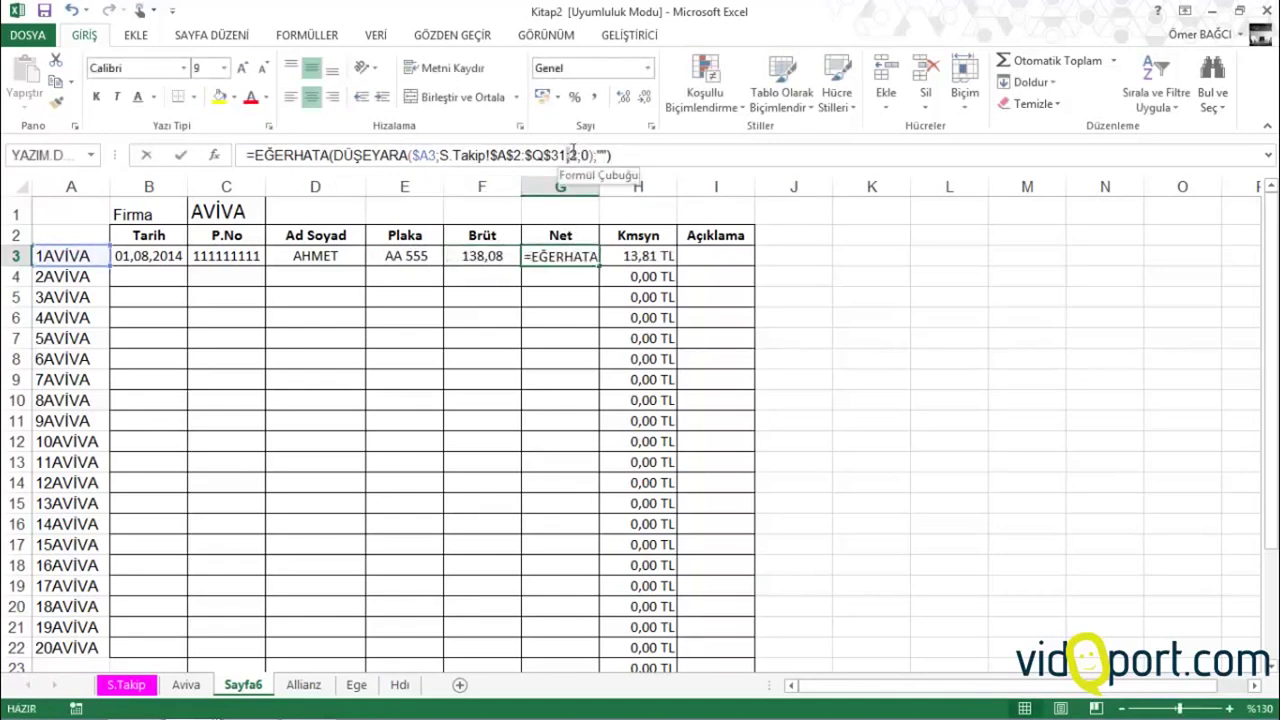
key("BackSpace")
type("10")
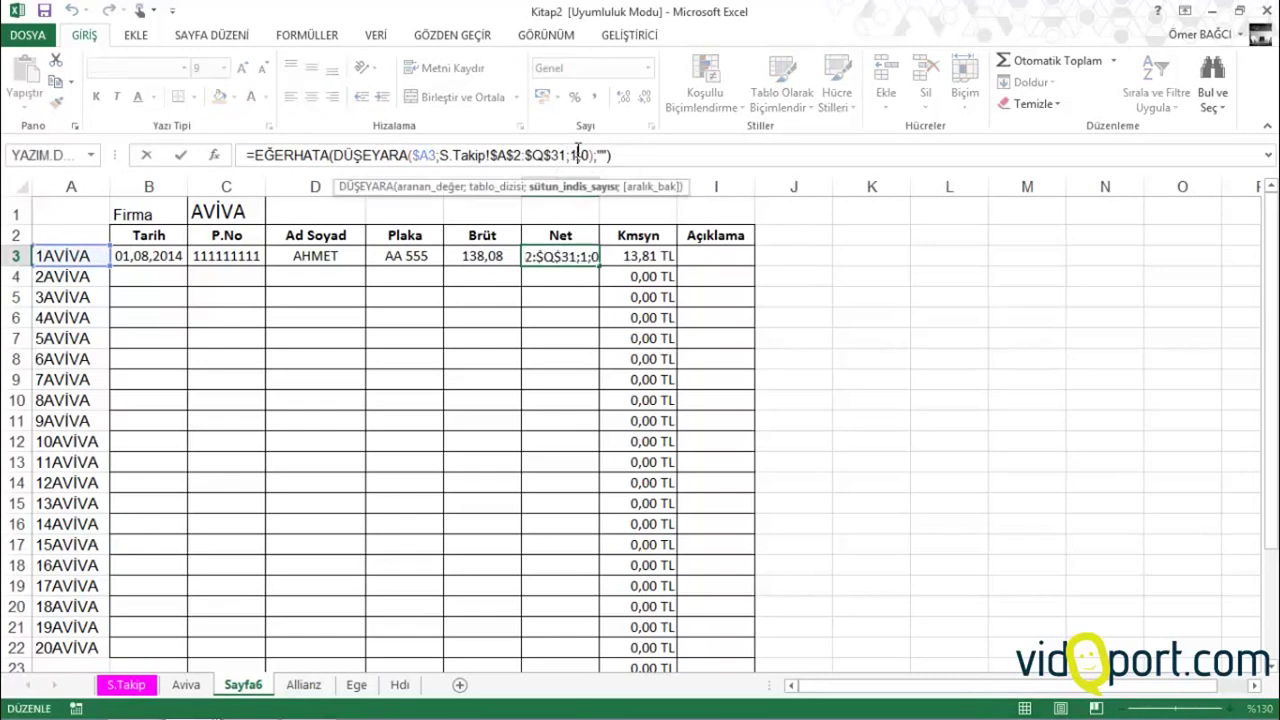
key("Return")
Step: Fill the B3:G3 lookups down to row 22 and inspect the formulas in H4 and F4
left_click_drag(141, 260, 531, 543)
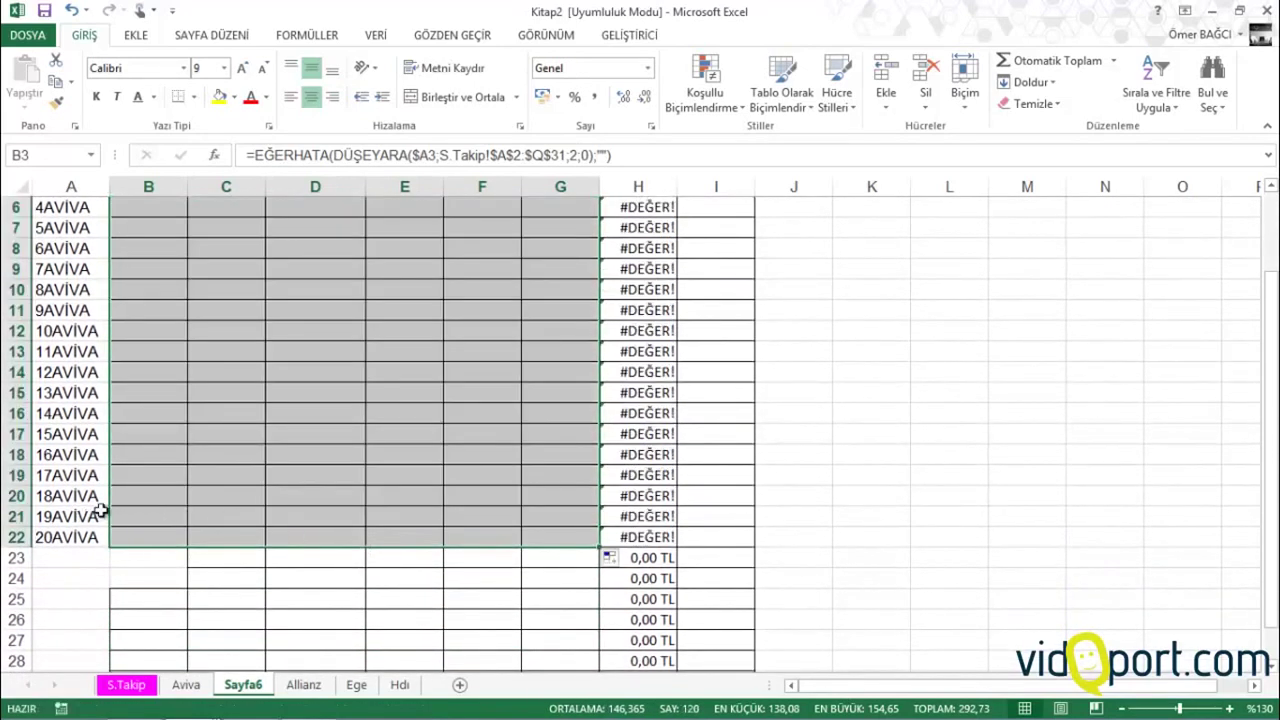
scroll(118, 502, "up", 2)
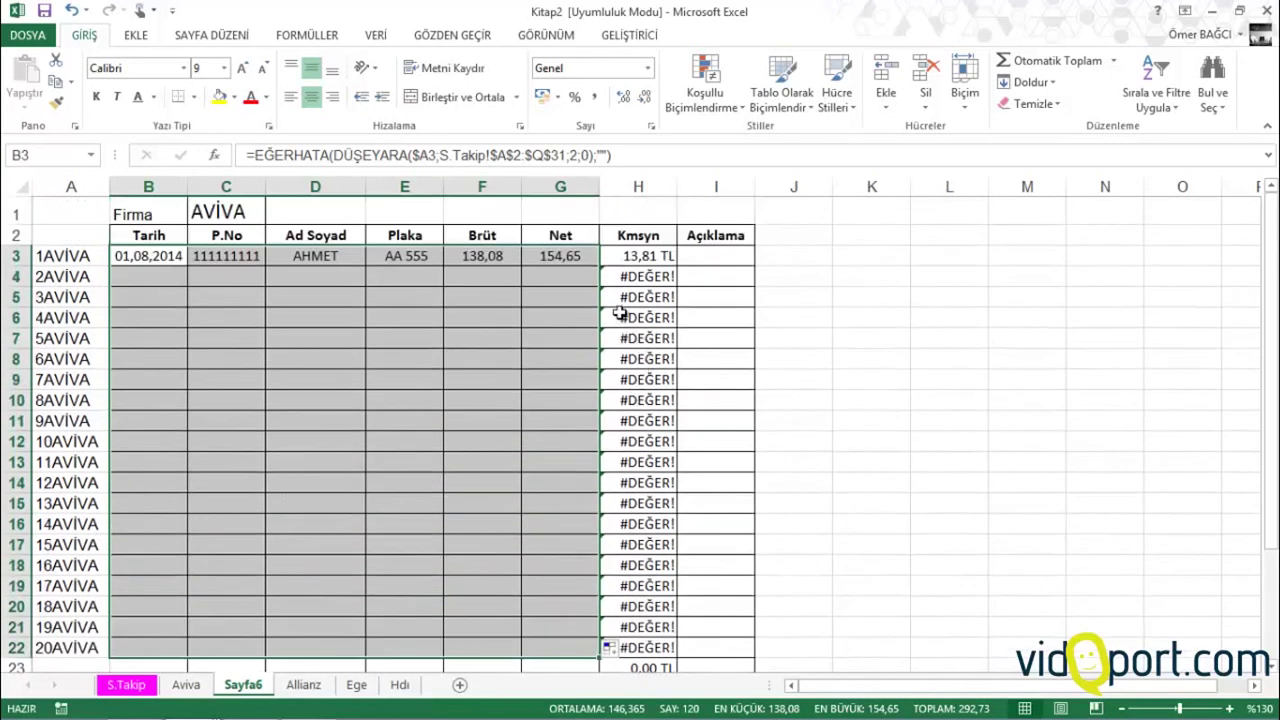
left_click(638, 276)
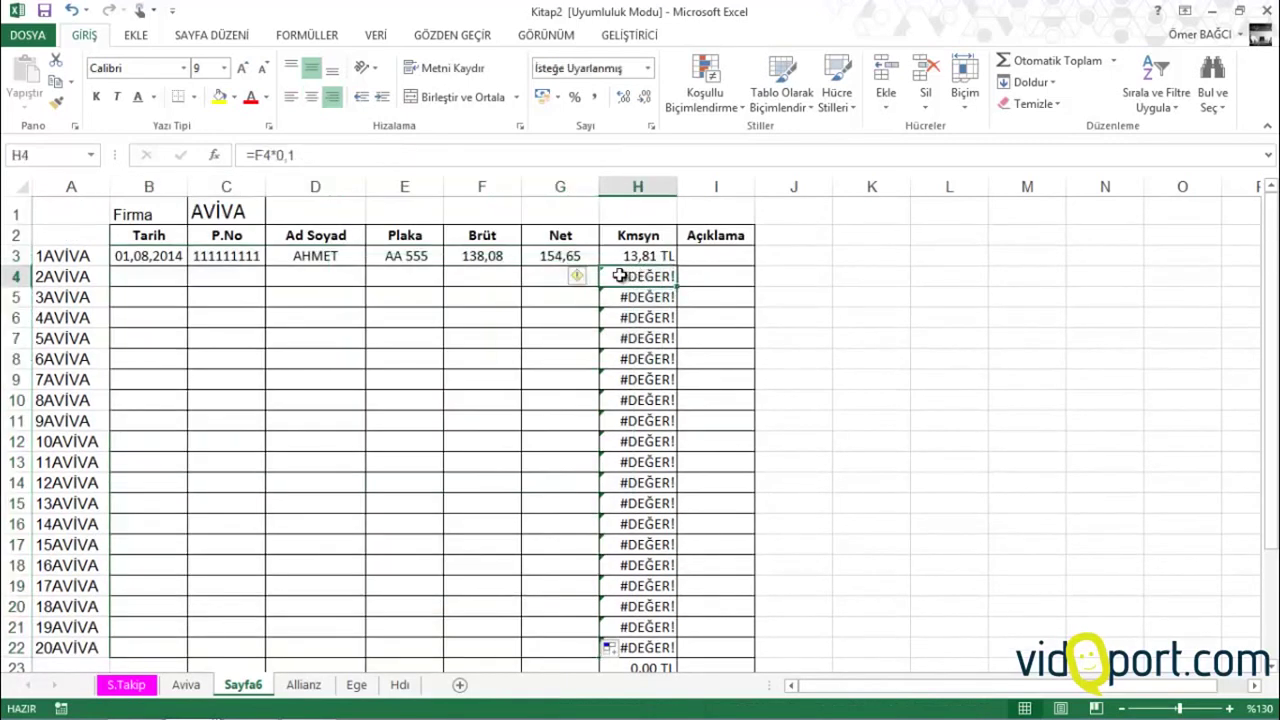
left_click(466, 276)
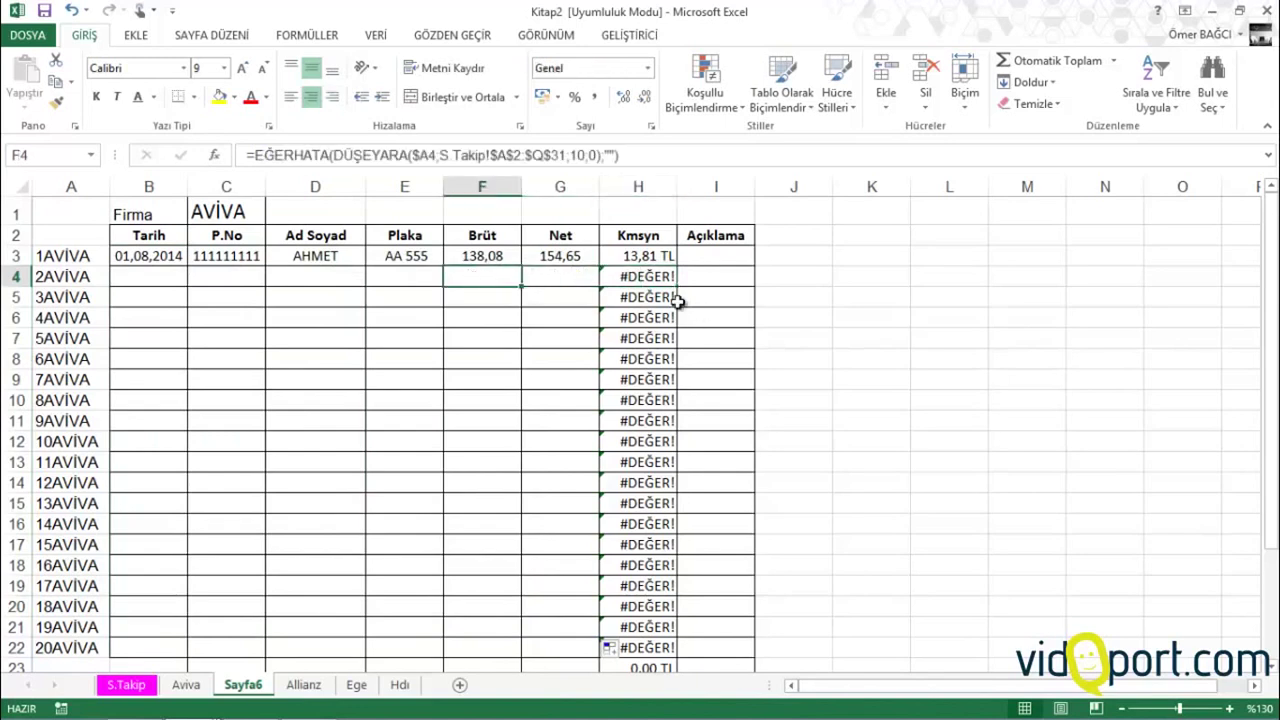
Step: Rewrite the Kmsyn cell H3 as =EĞERHATA(F3*0,1;"") and fill it down the column
left_click(645, 258)
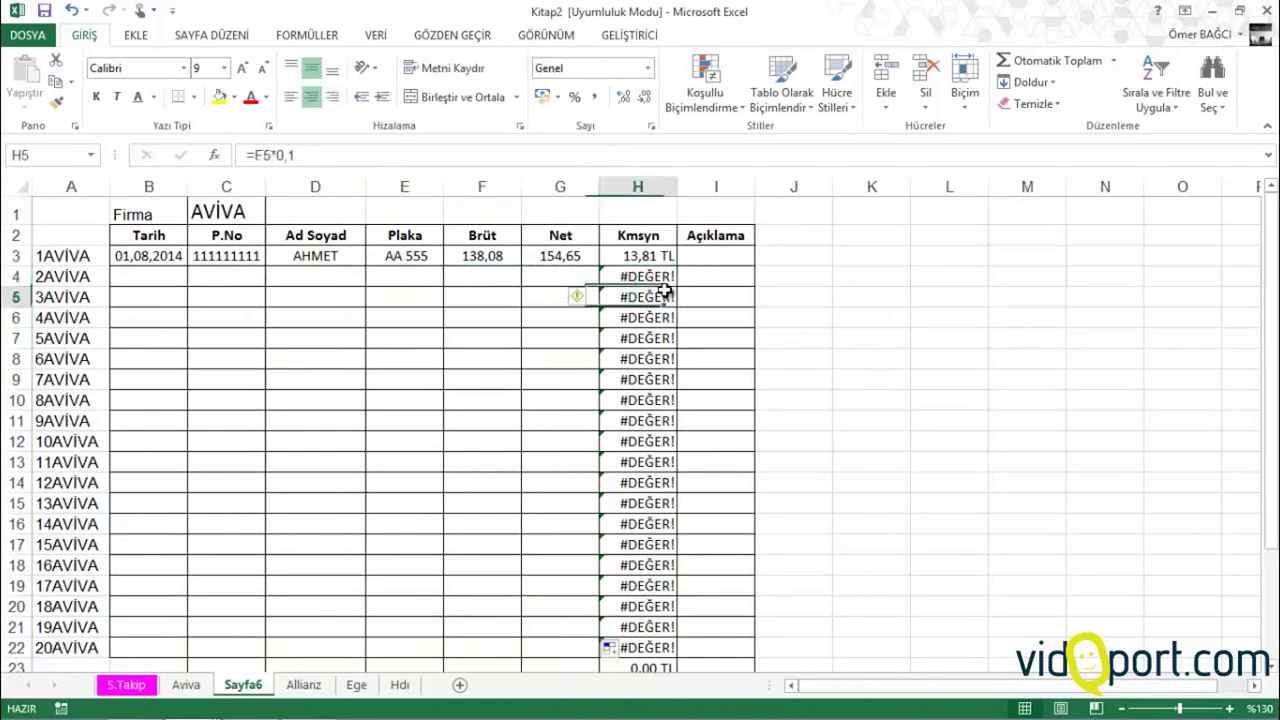
left_click(254, 155)
type("eğerhata(")
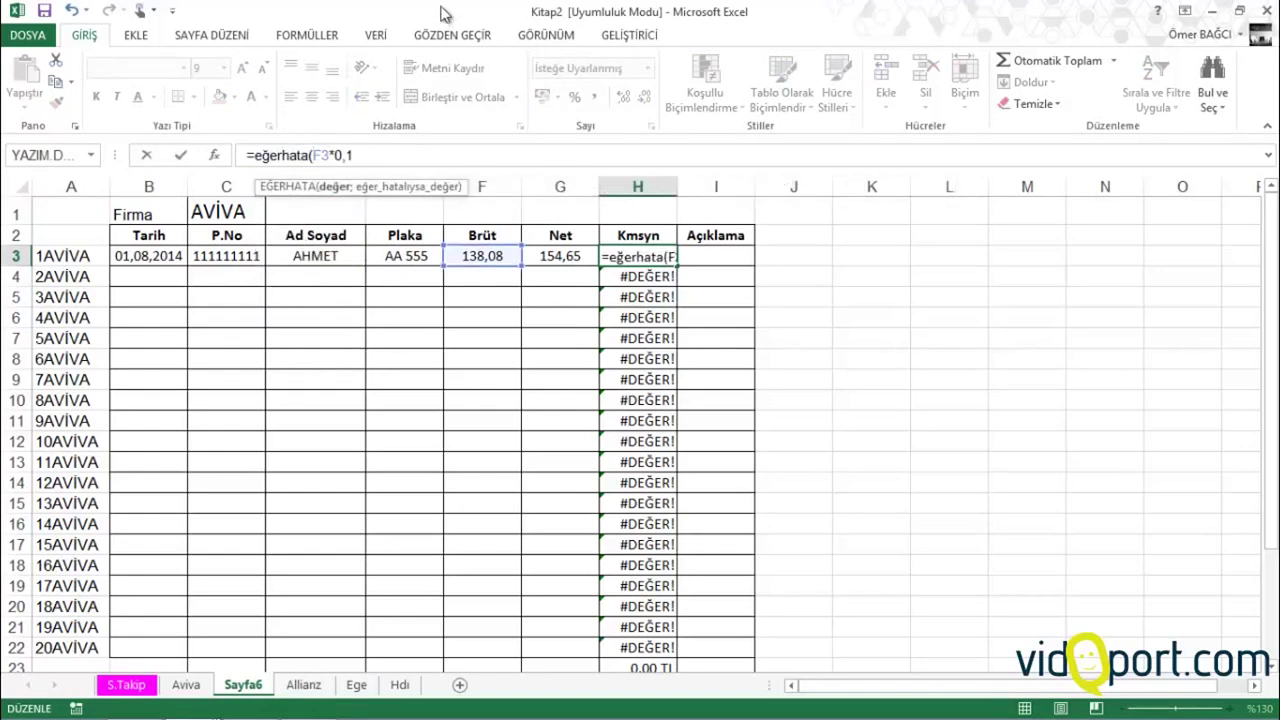
type(";")
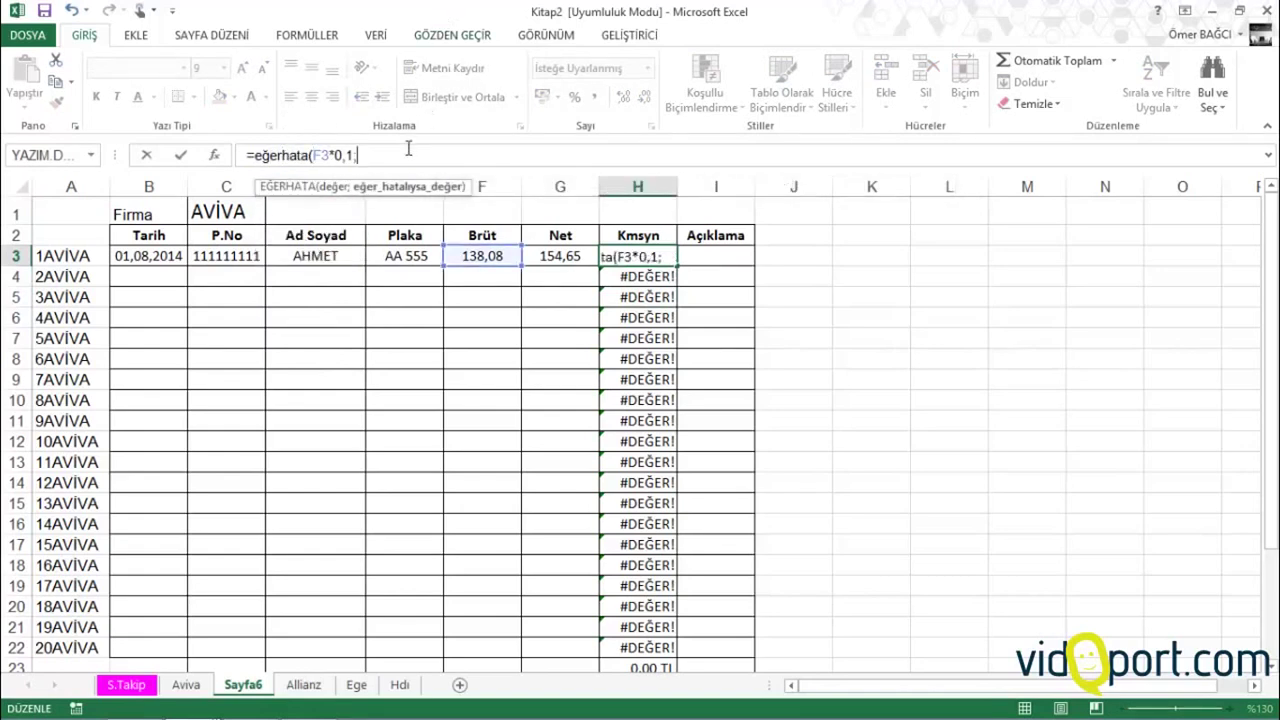
type("\"\")")
key("Return")
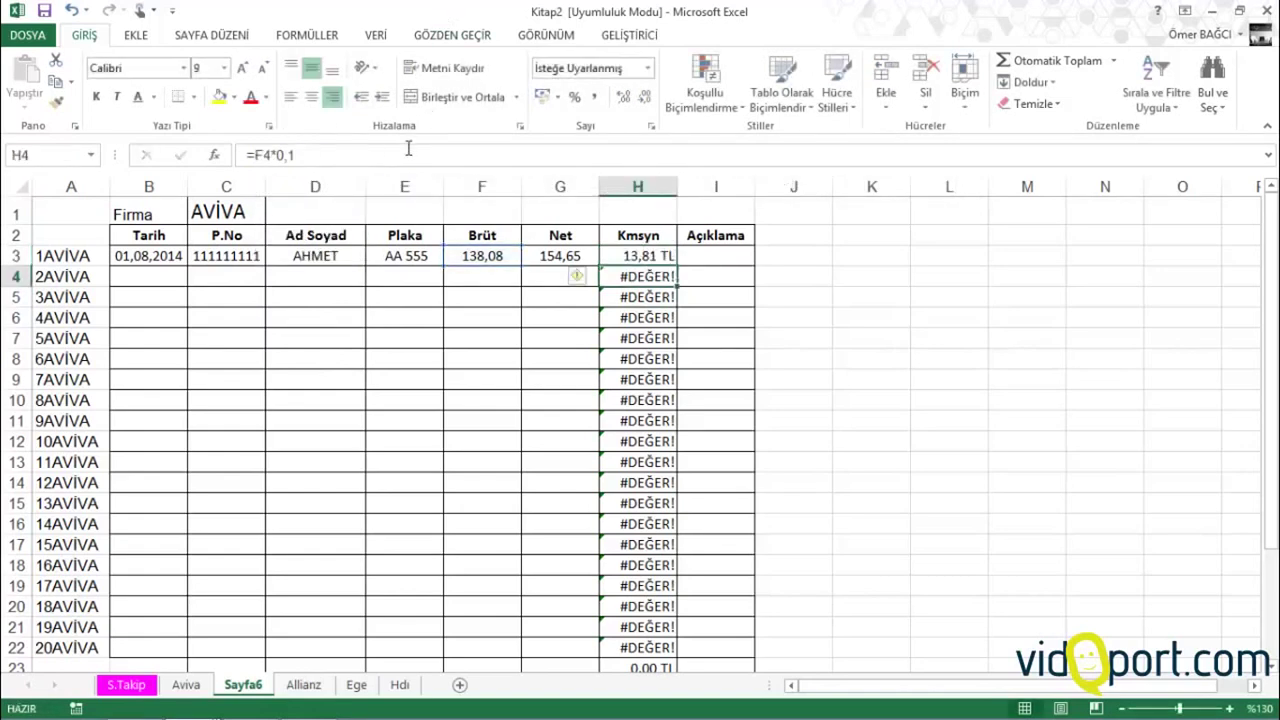
left_click(668, 260)
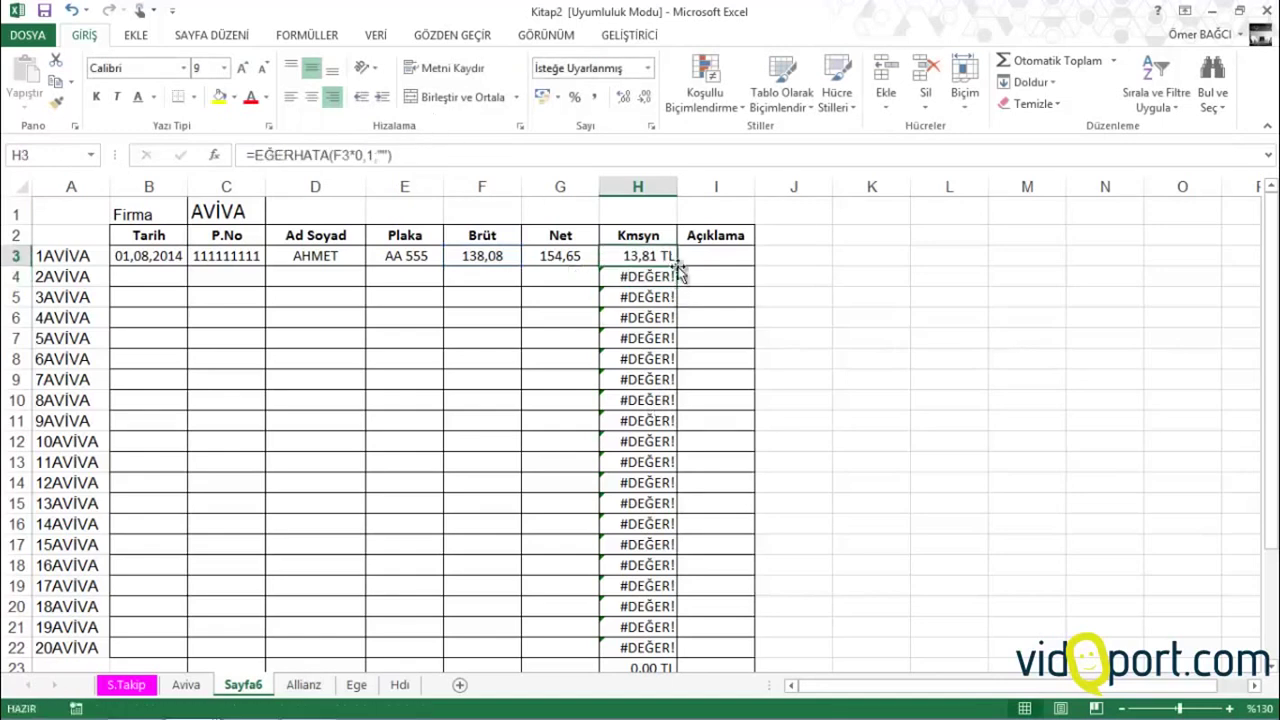
double_click(676, 266)
Step: Copy ALLİANZ from S.Takip's L3 into Sayfa6's C1, replacing AVİVA
left_click(482, 256)
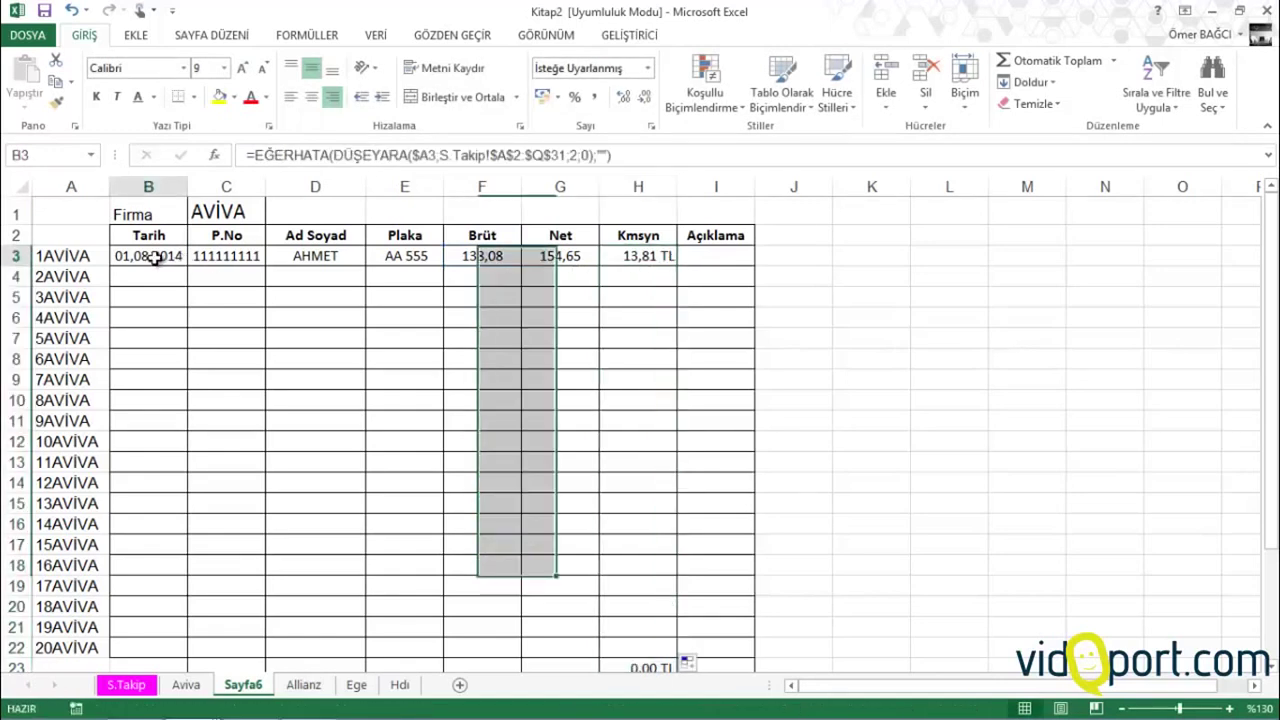
left_click(155, 256)
left_click(218, 205)
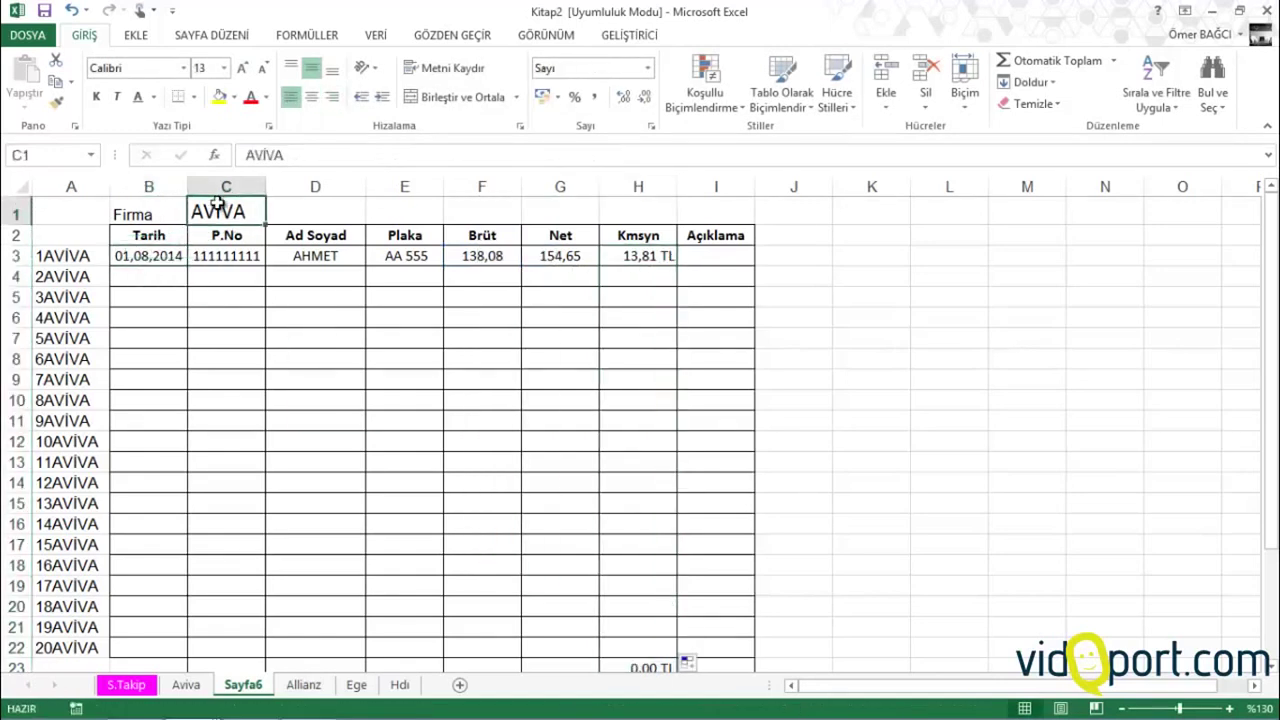
left_click(130, 686)
left_click(1115, 234)
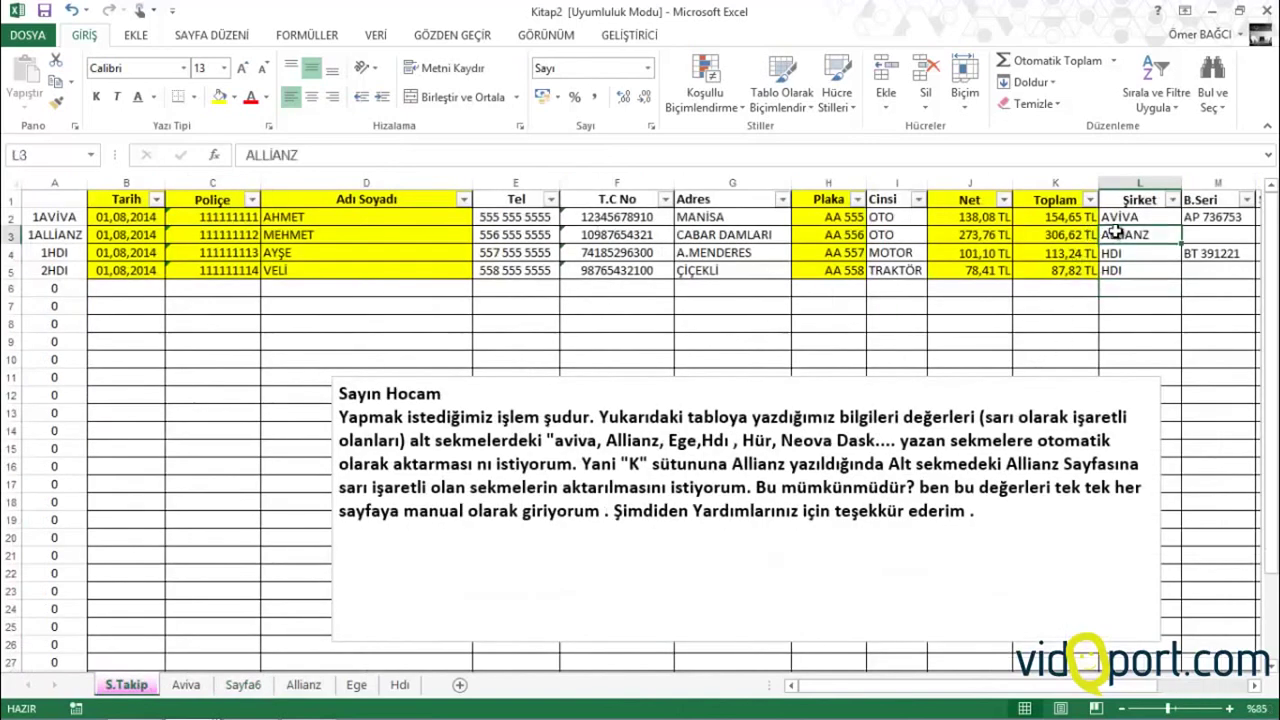
key("ctrl+c")
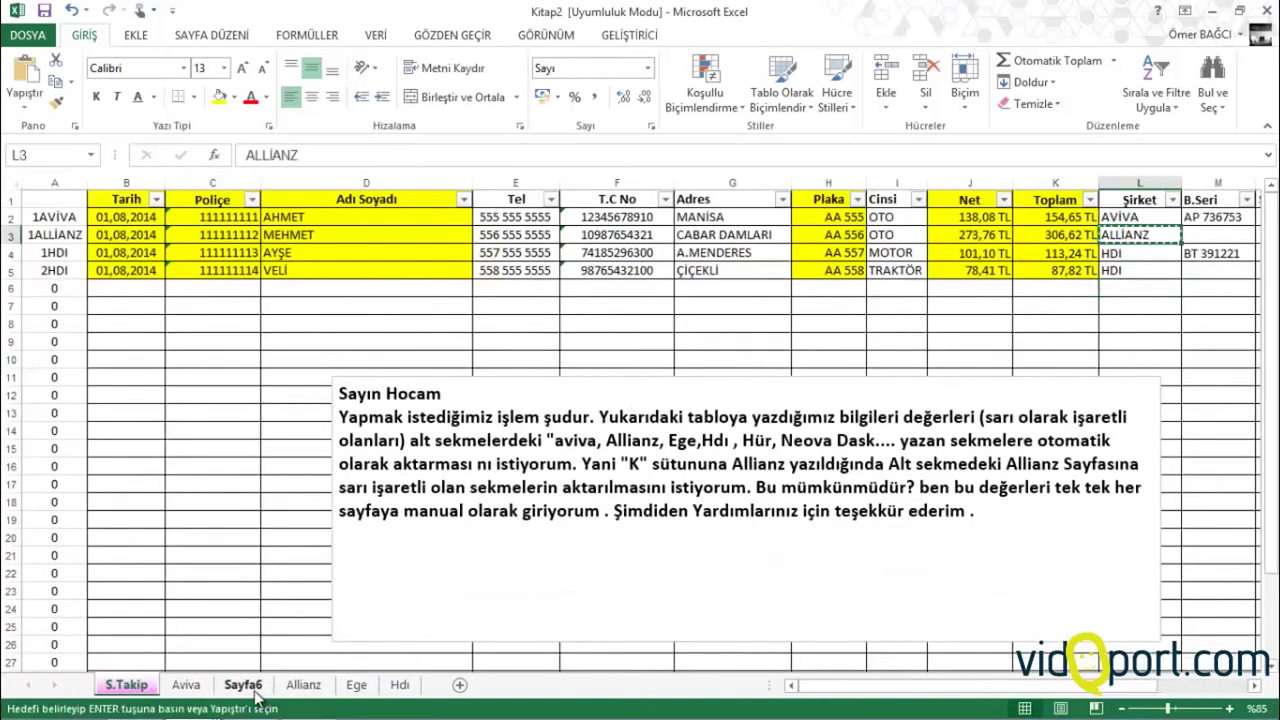
left_click(243, 686)
key("ctrl+v")
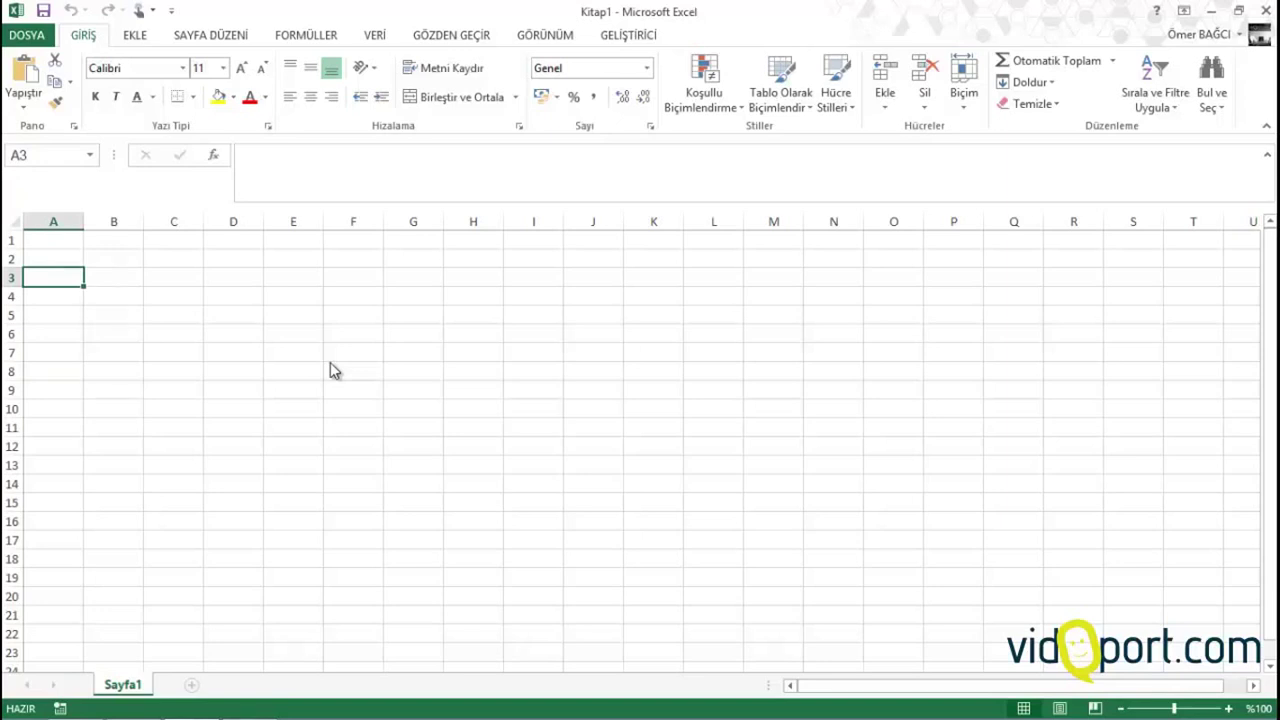
Step: Enter the headers Tarih, Tür and Açıklamalar-1 in A2:C2
left_click(302, 288)
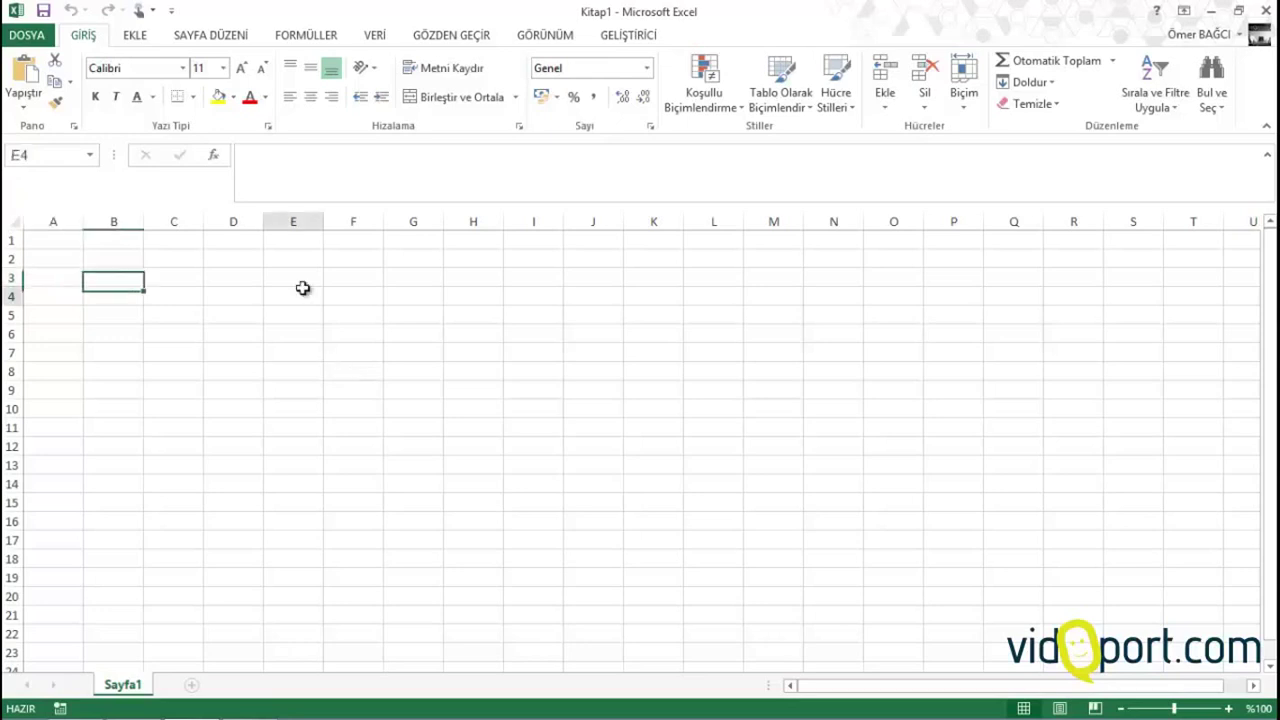
left_click(69, 259)
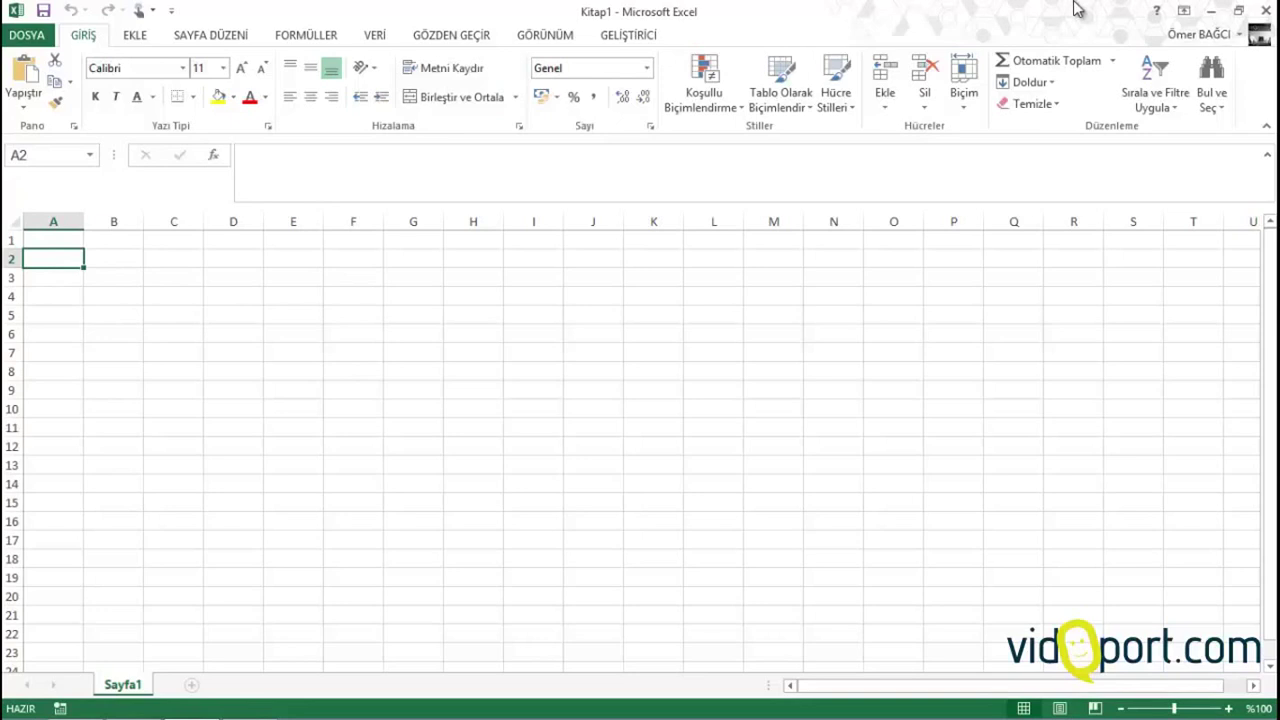
type("Tarih")
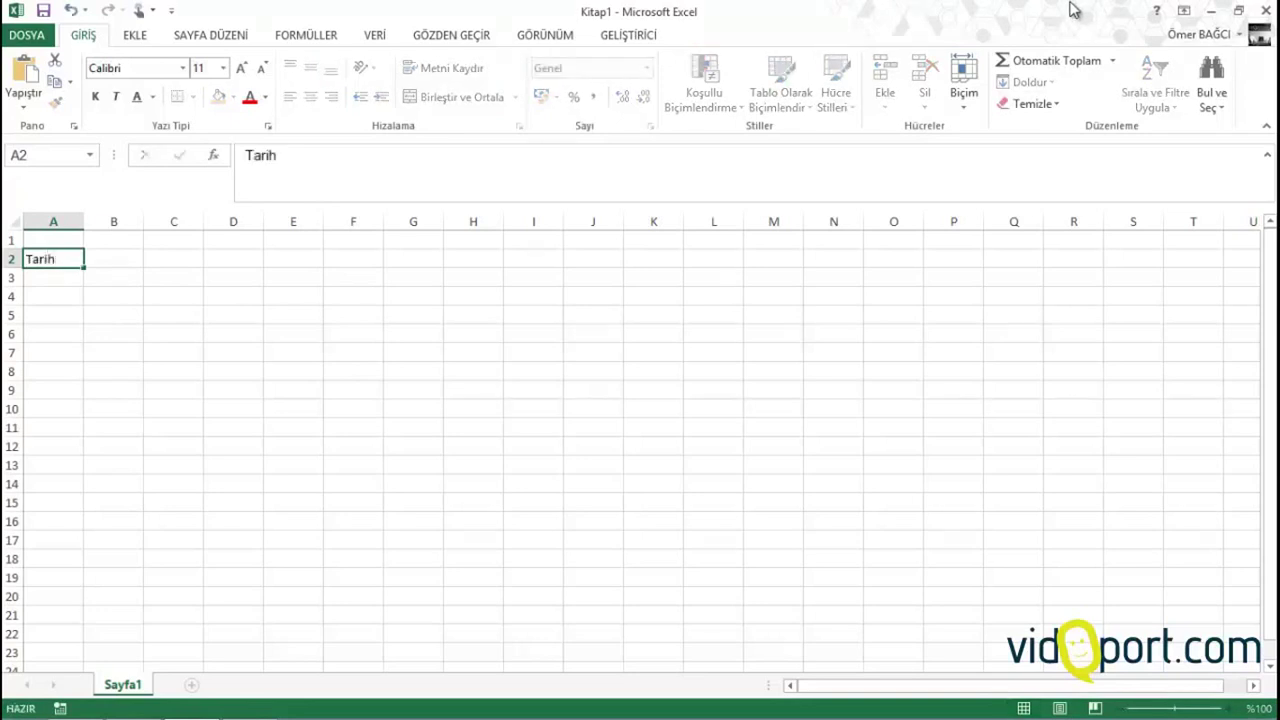
key("Tab")
type("tür")
type("T")
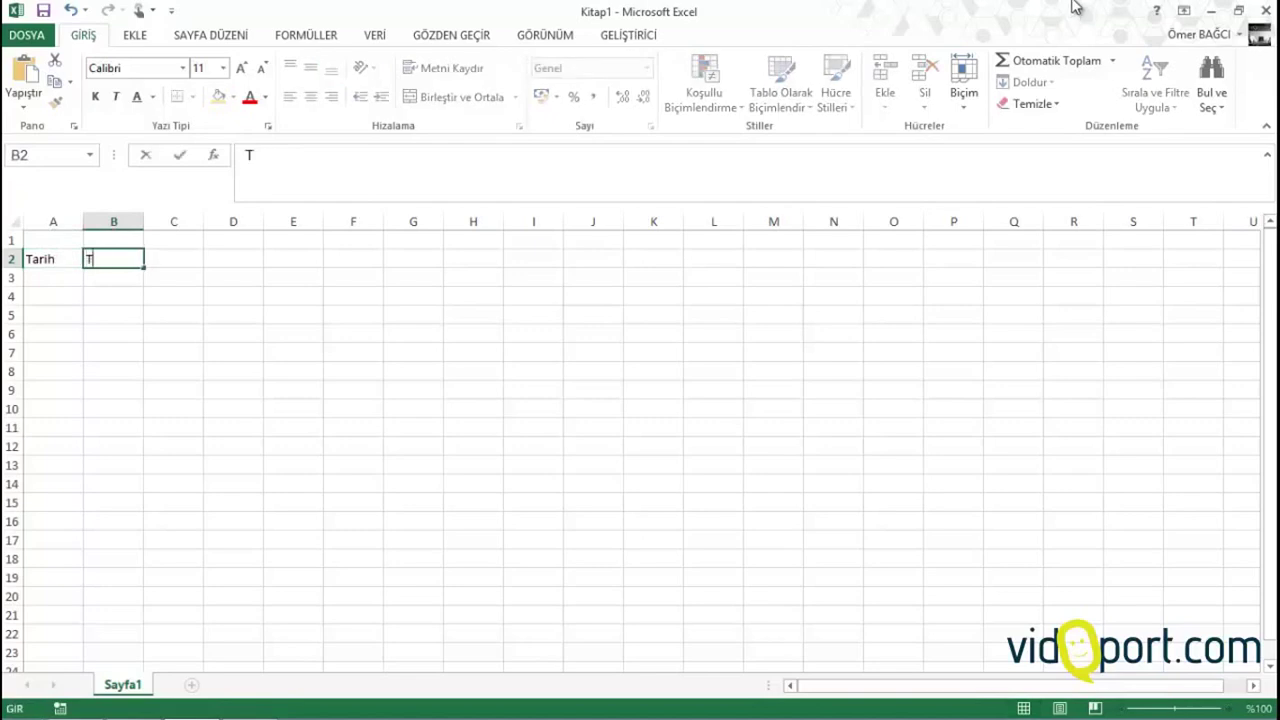
key("Tab")
type("Aç")
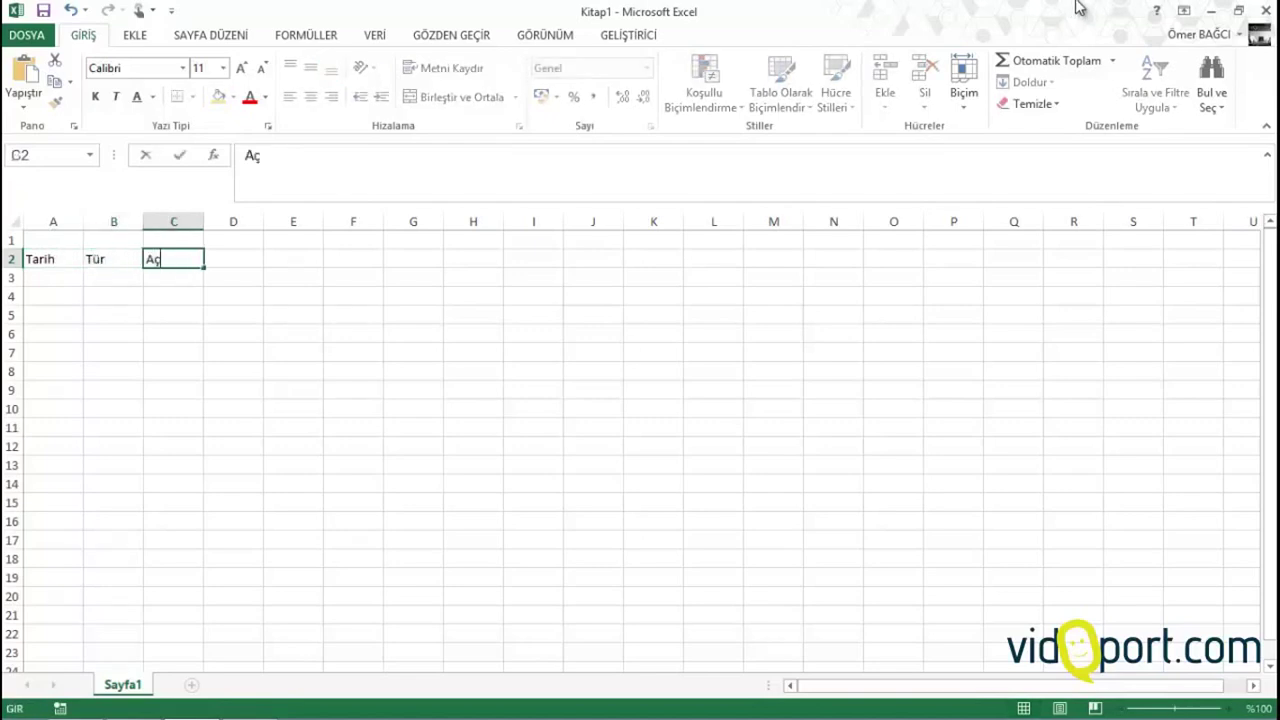
type("ıklamalar-1")
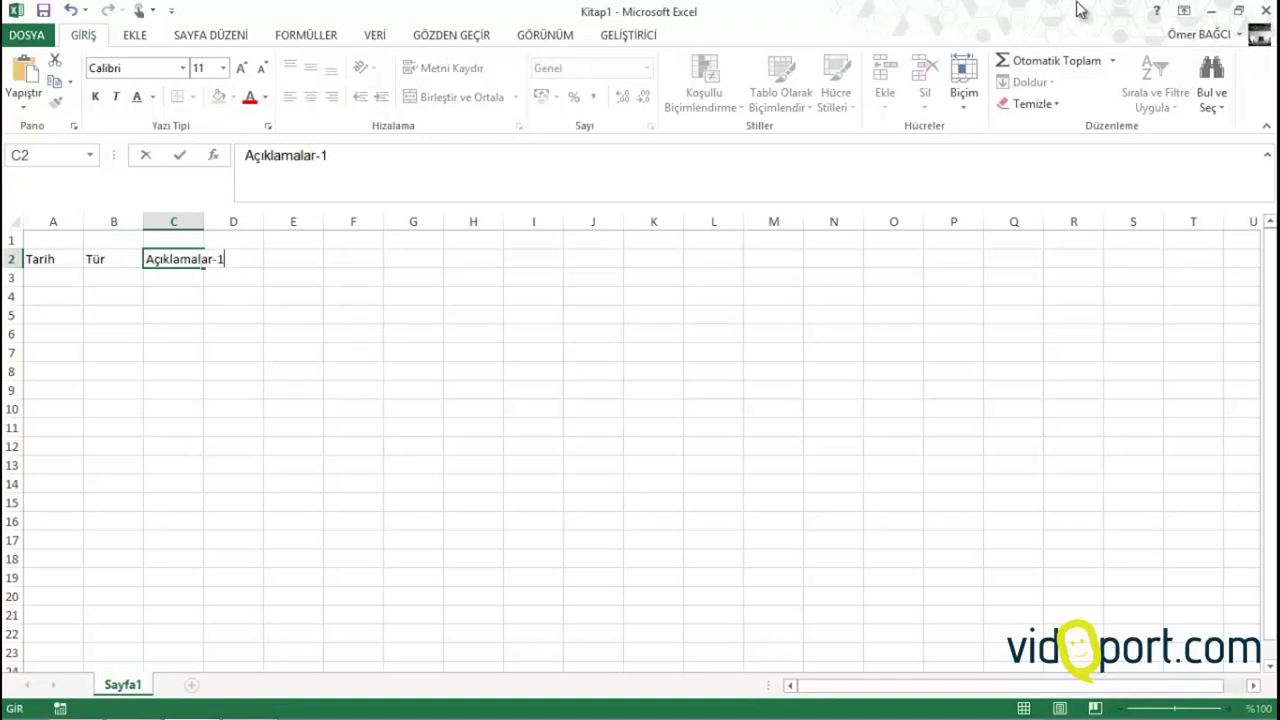
key("Tab")
Step: Put the header Açıklama-2 in D2, correcting the mistyped Açıklama-3
type("A")
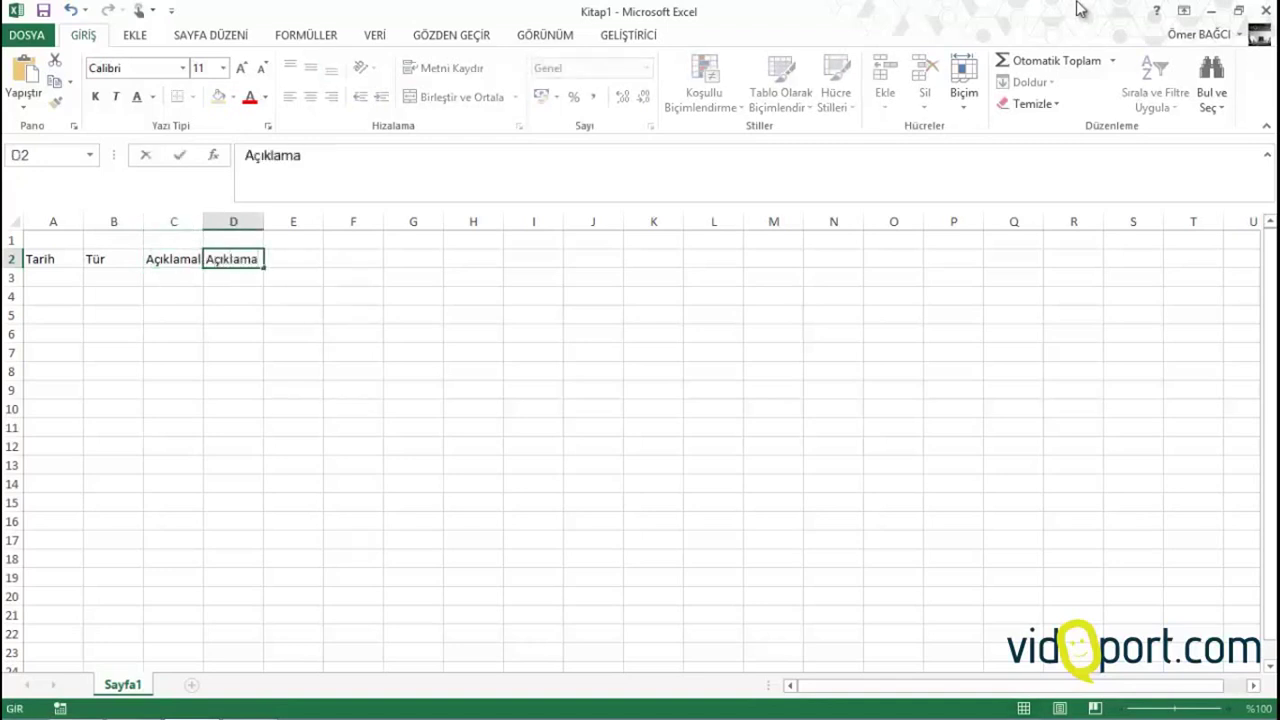
type("çıklama-3")
key("Tab")
key("Left")
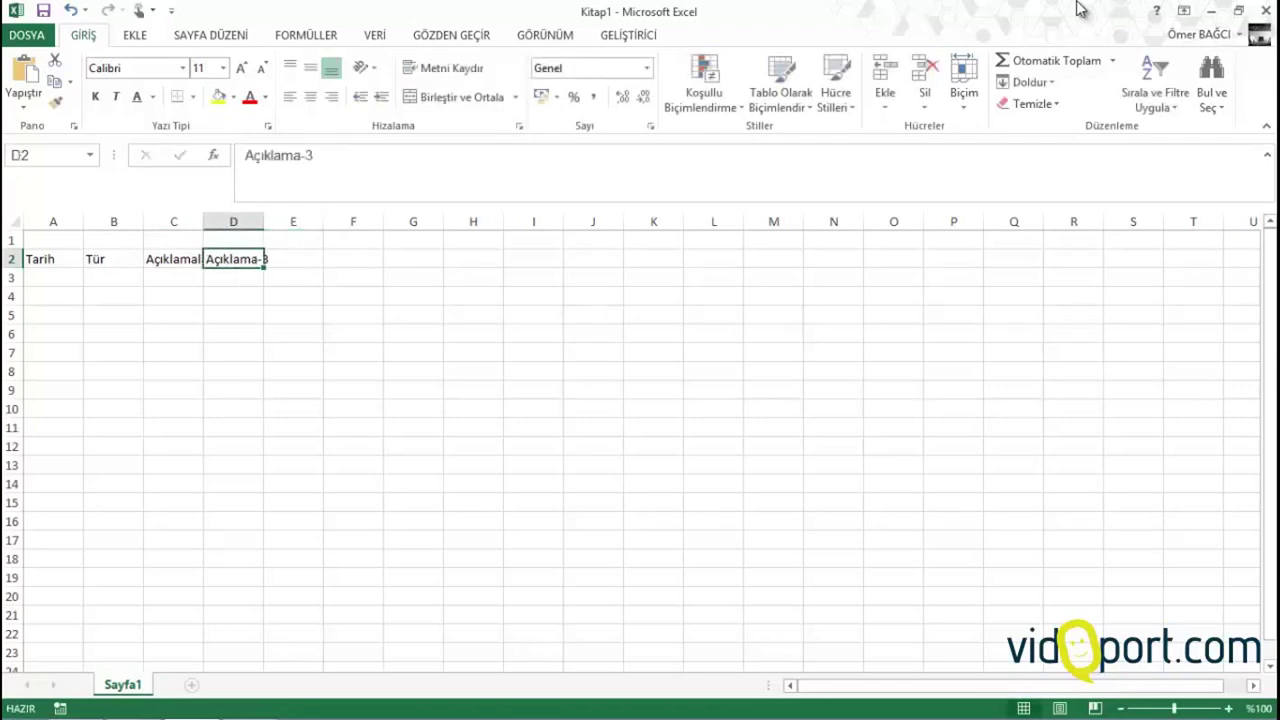
left_click(486, 154)
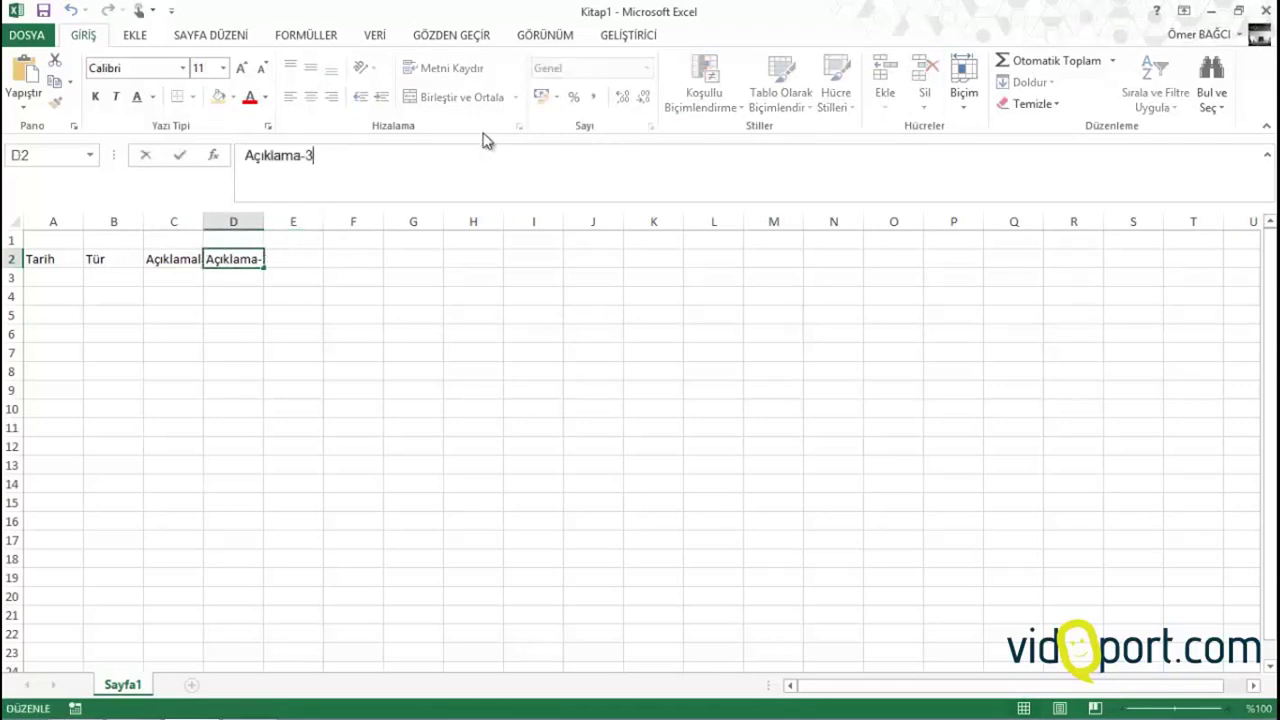
type("2")
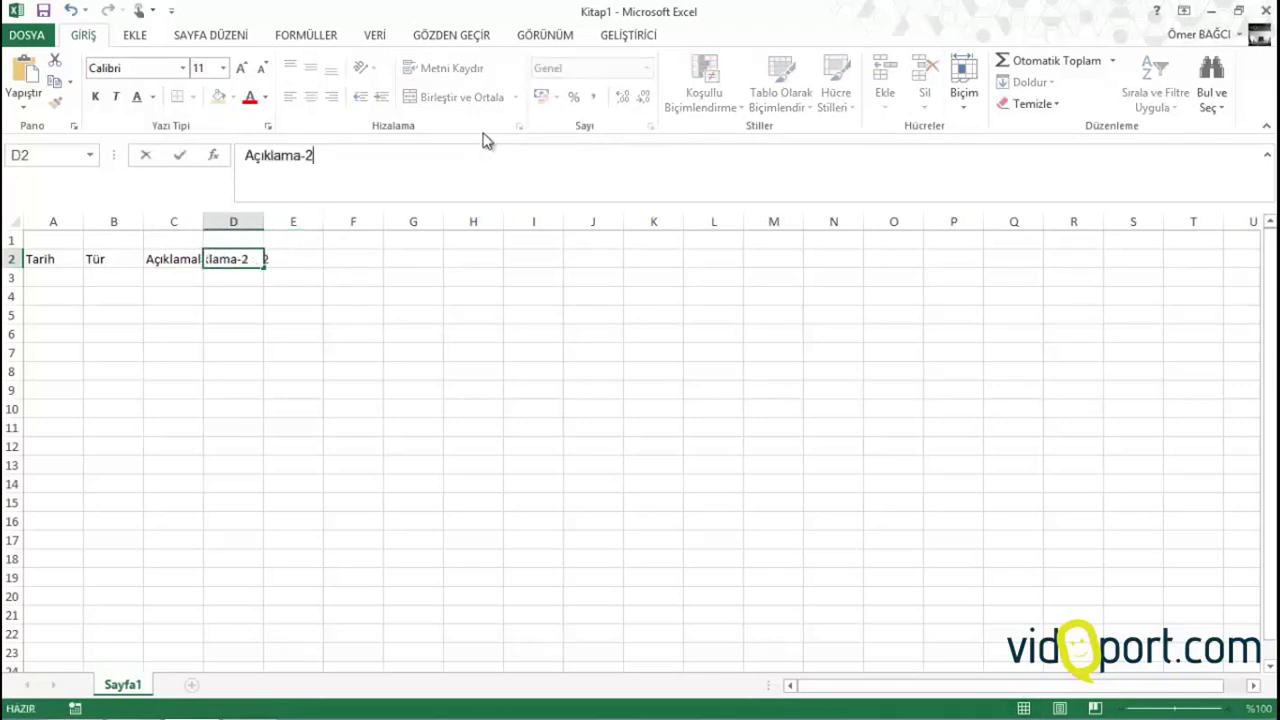
key("Return")
key("Up")
key("Right")
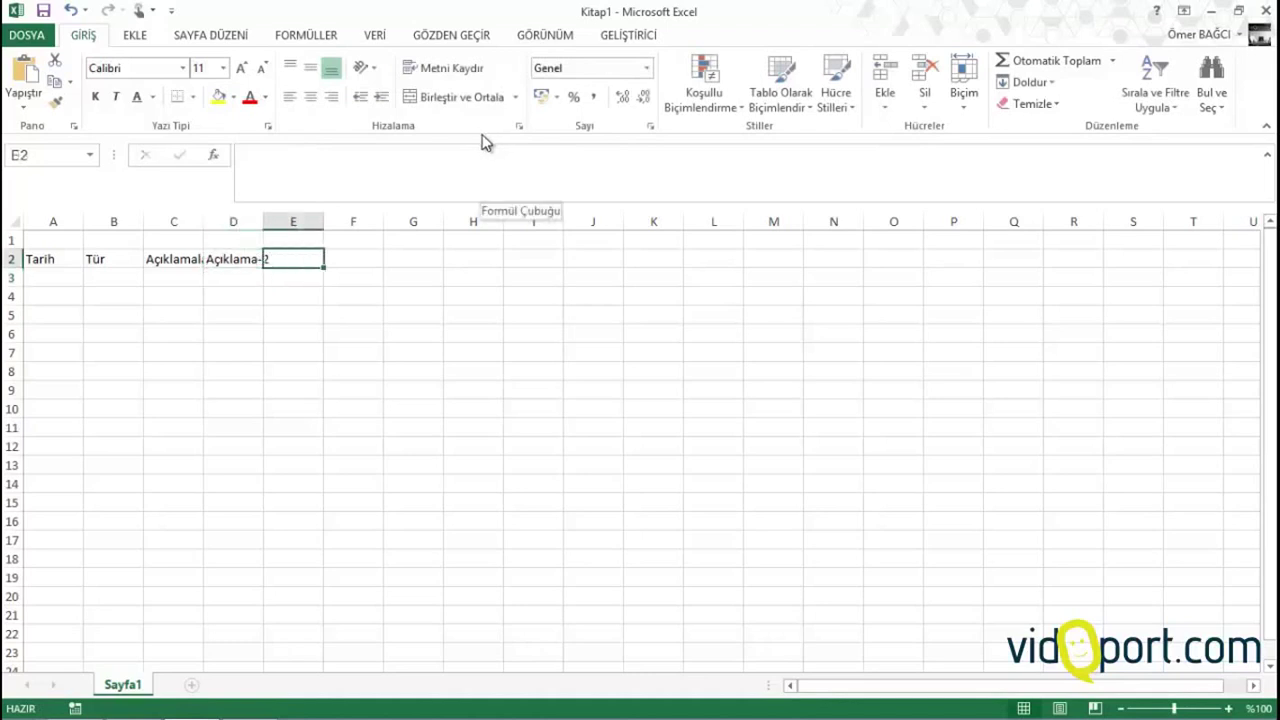
Step: Enter Açıklama-3, Açıklama-4 and Tutar in E2:G2, then select columns C to F
type("Açıklma")
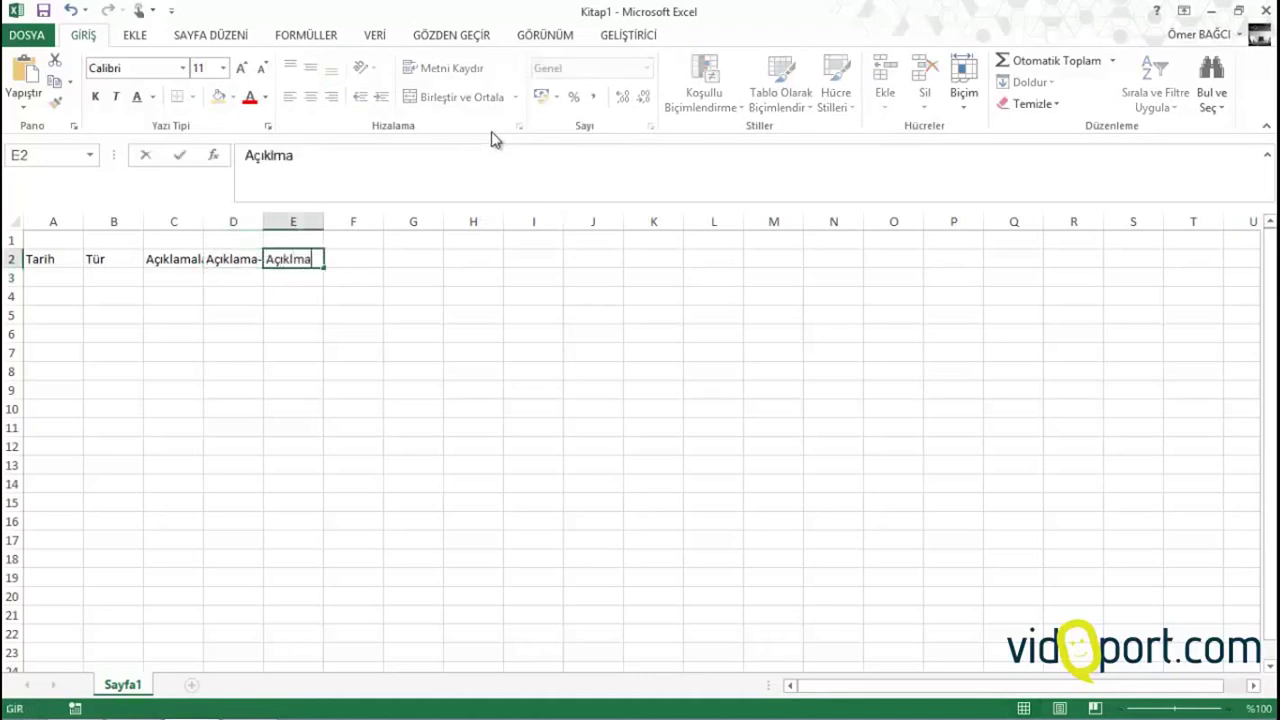
key("BackSpace")
key("BackSpace")
type("ama-3")
key("Tab")
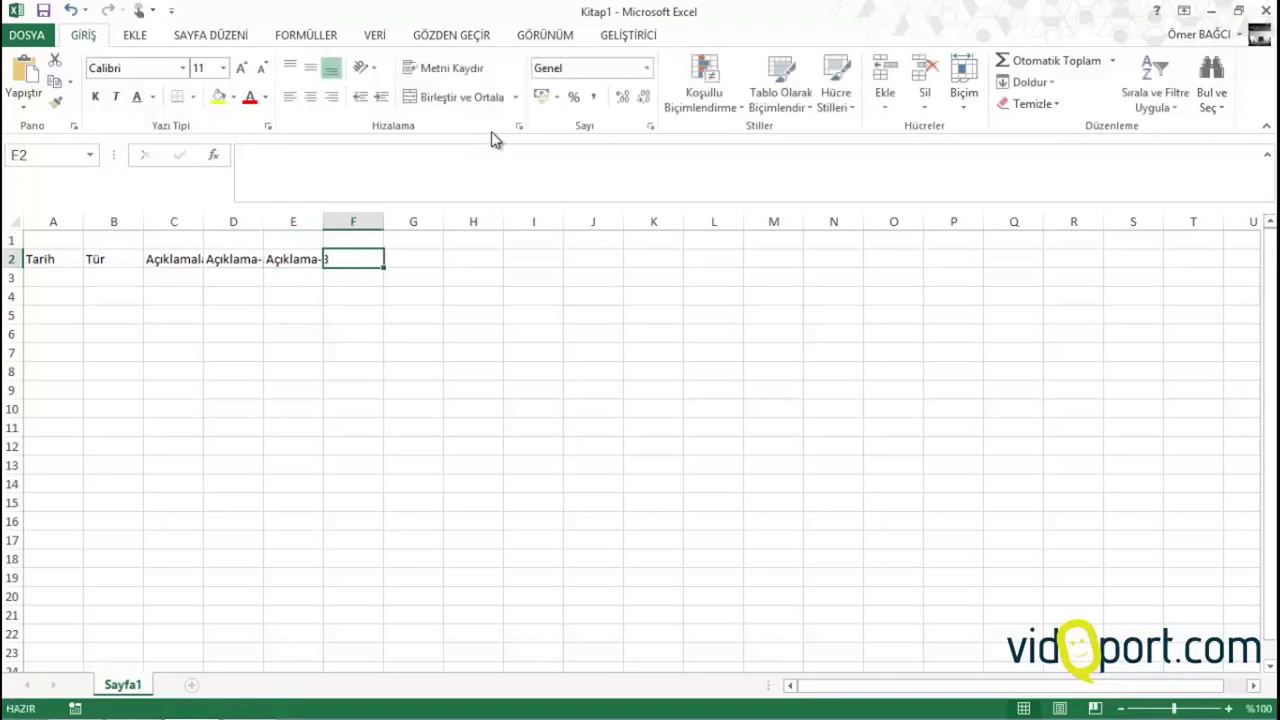
type("Açıklama-4")
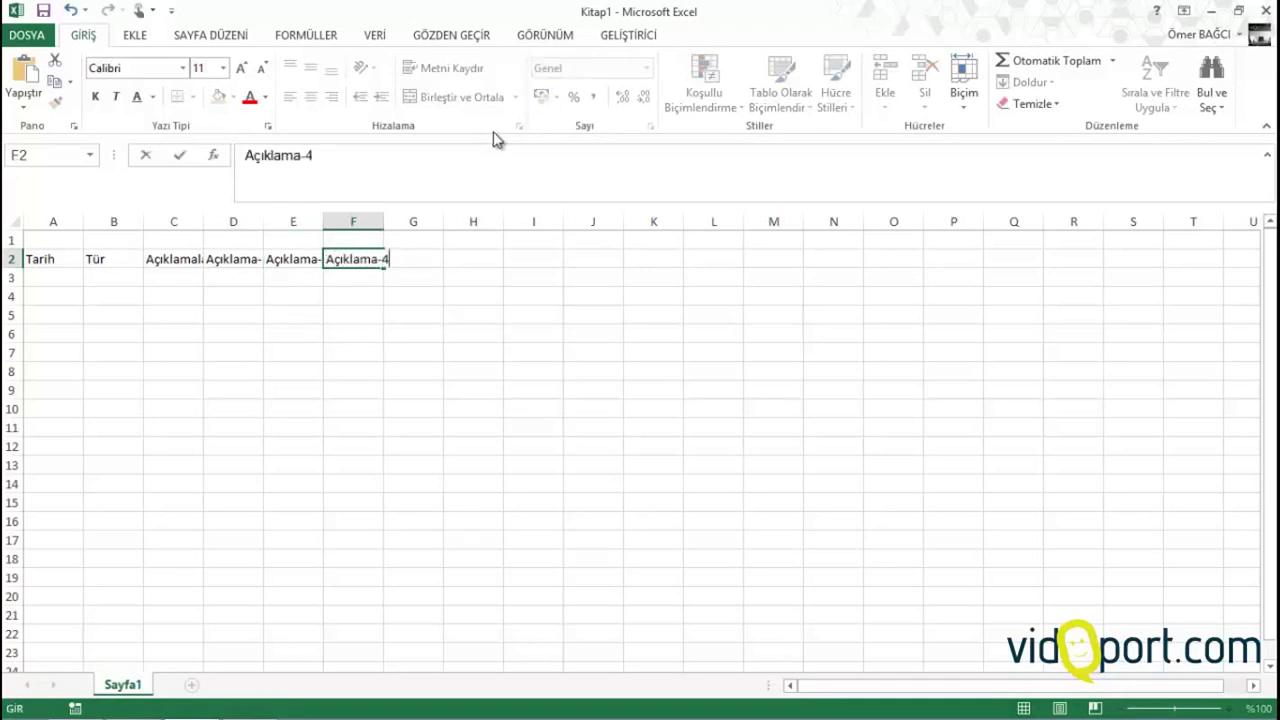
key("Tab")
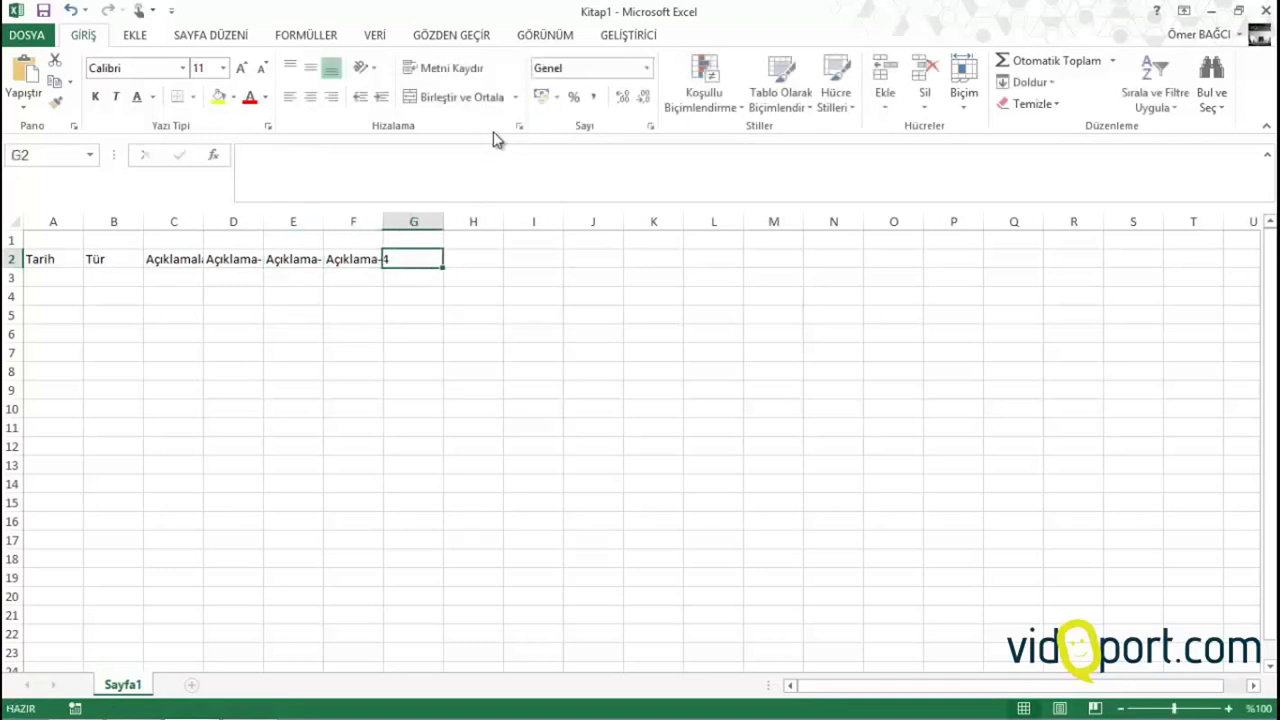
type("Tutar")
key("Return")
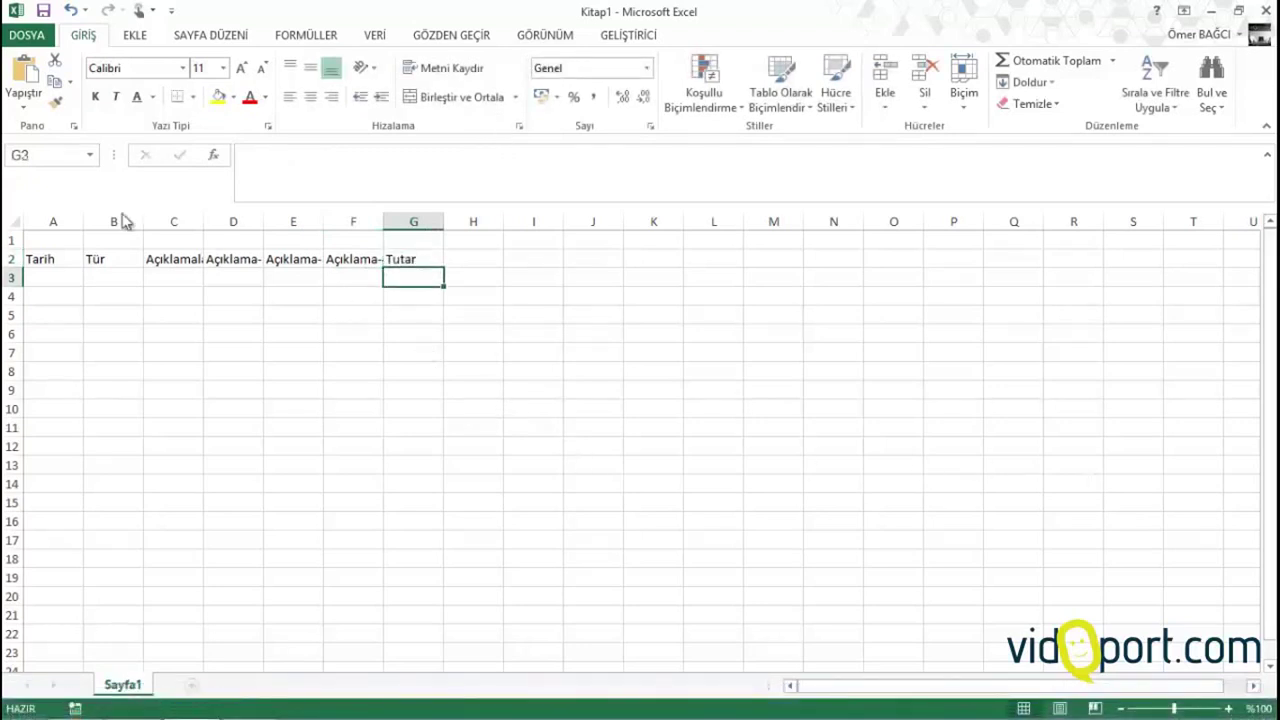
left_click_drag(194, 220, 428, 214)
Step: Rename the C2 header from Açıklamalar-1 to Açıklama-1
left_click(237, 253)
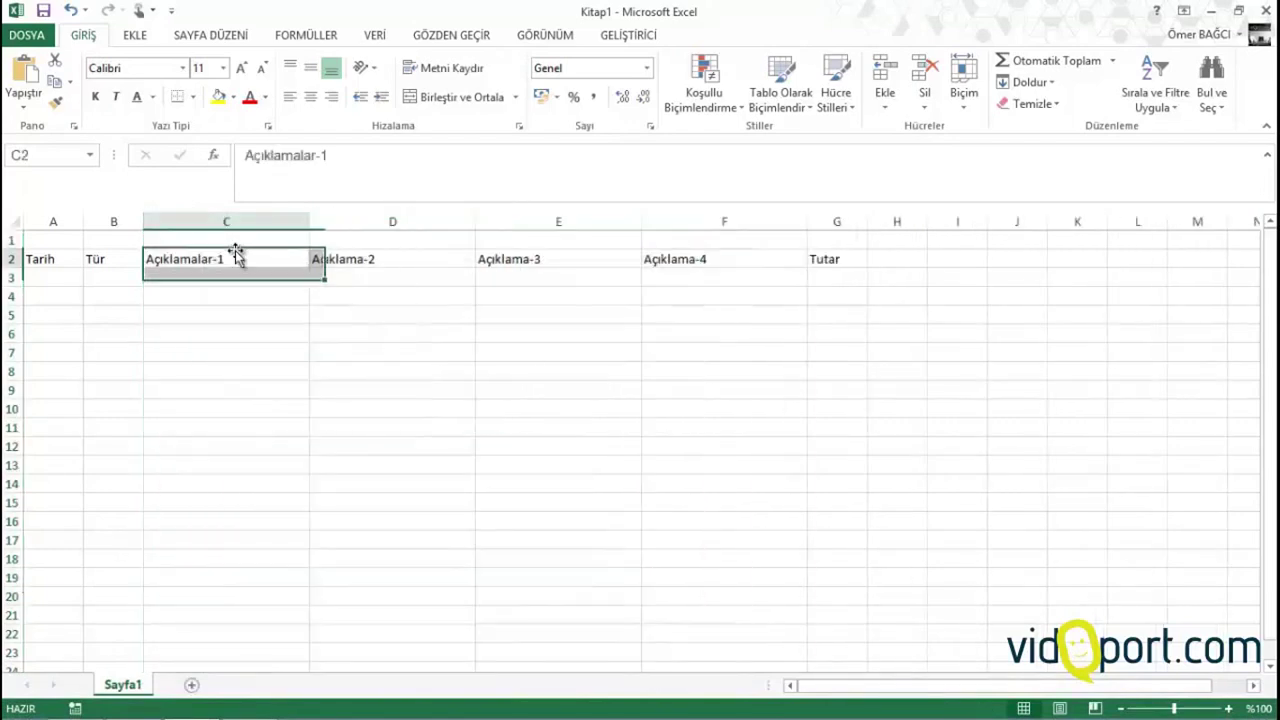
left_click(310, 150)
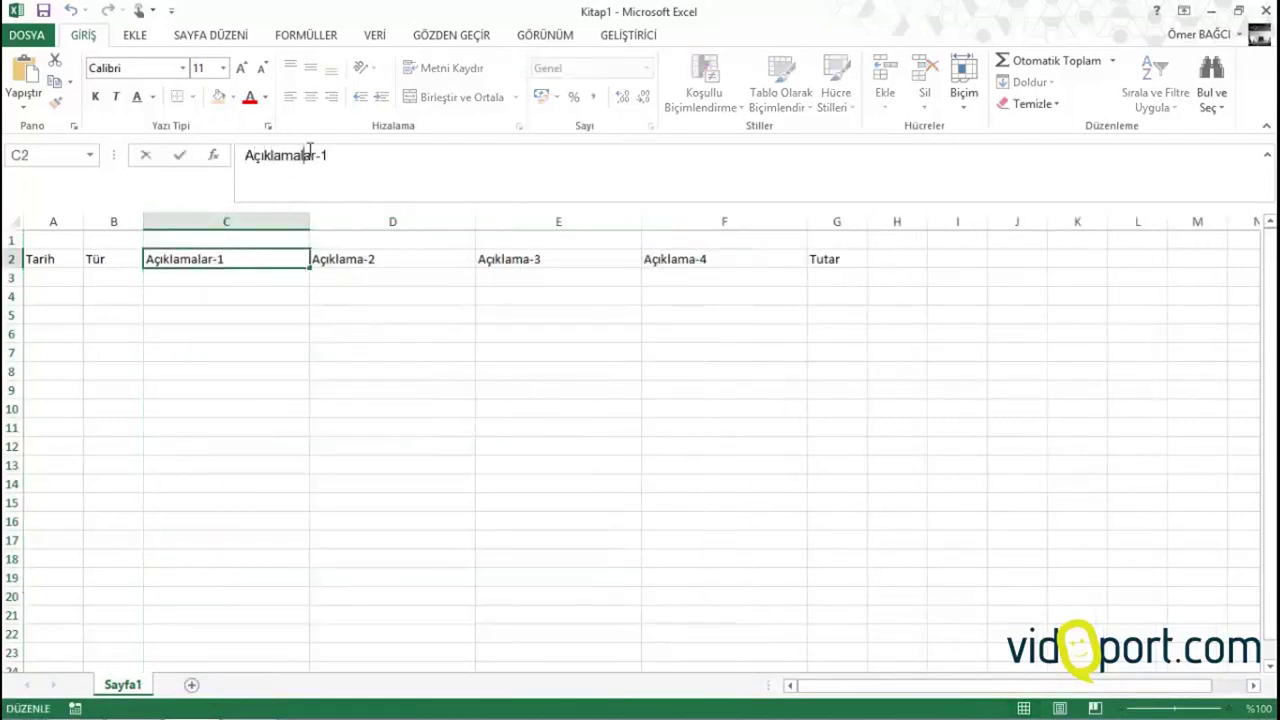
key("BackSpace")
key("BackSpace")
key("BackSpace")
key("Return")
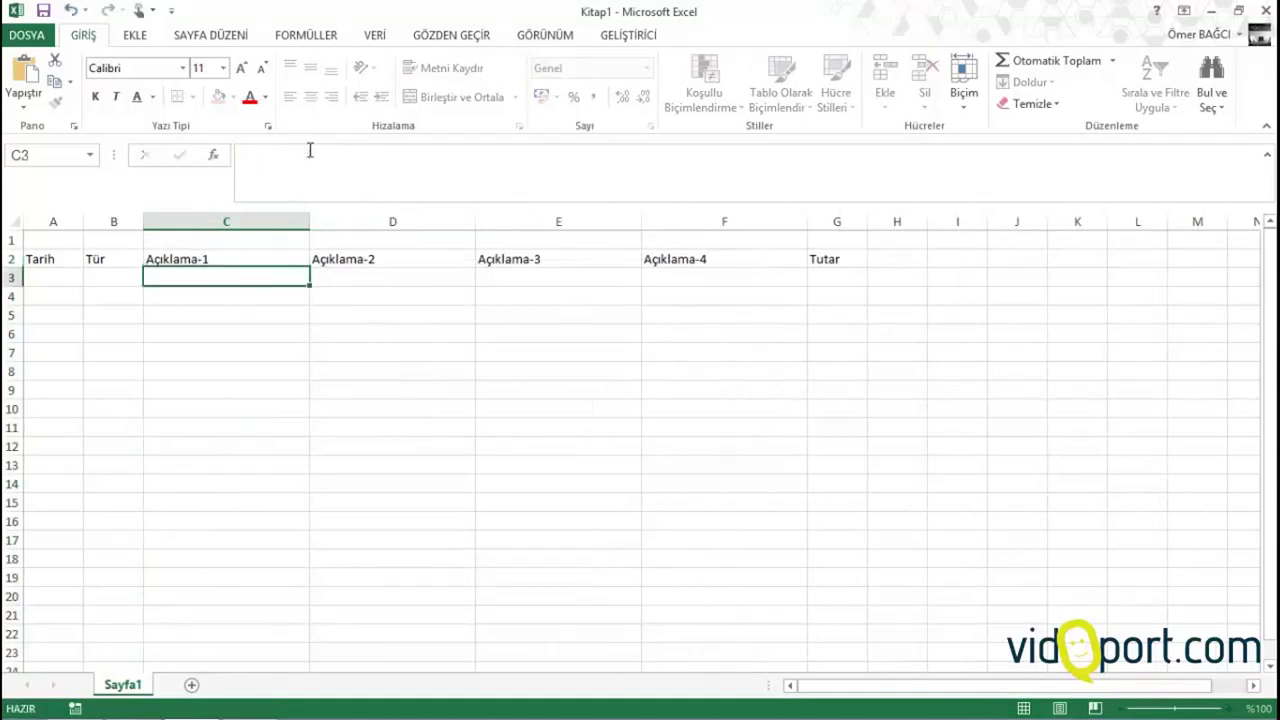
Step: Widen the Tarih and Tür columns and select the Tür cells from B3 downward
left_click_drag(143, 213, 183, 215)
left_click_drag(90, 223, 101, 223)
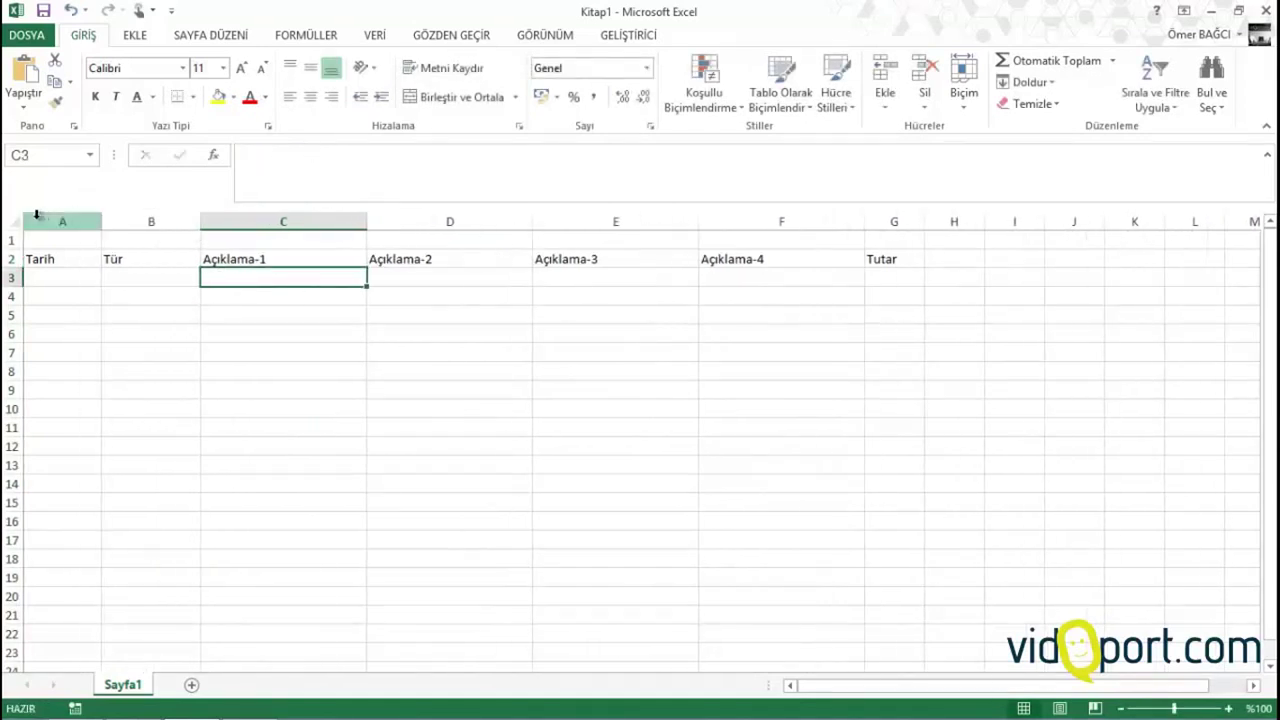
left_click(57, 277)
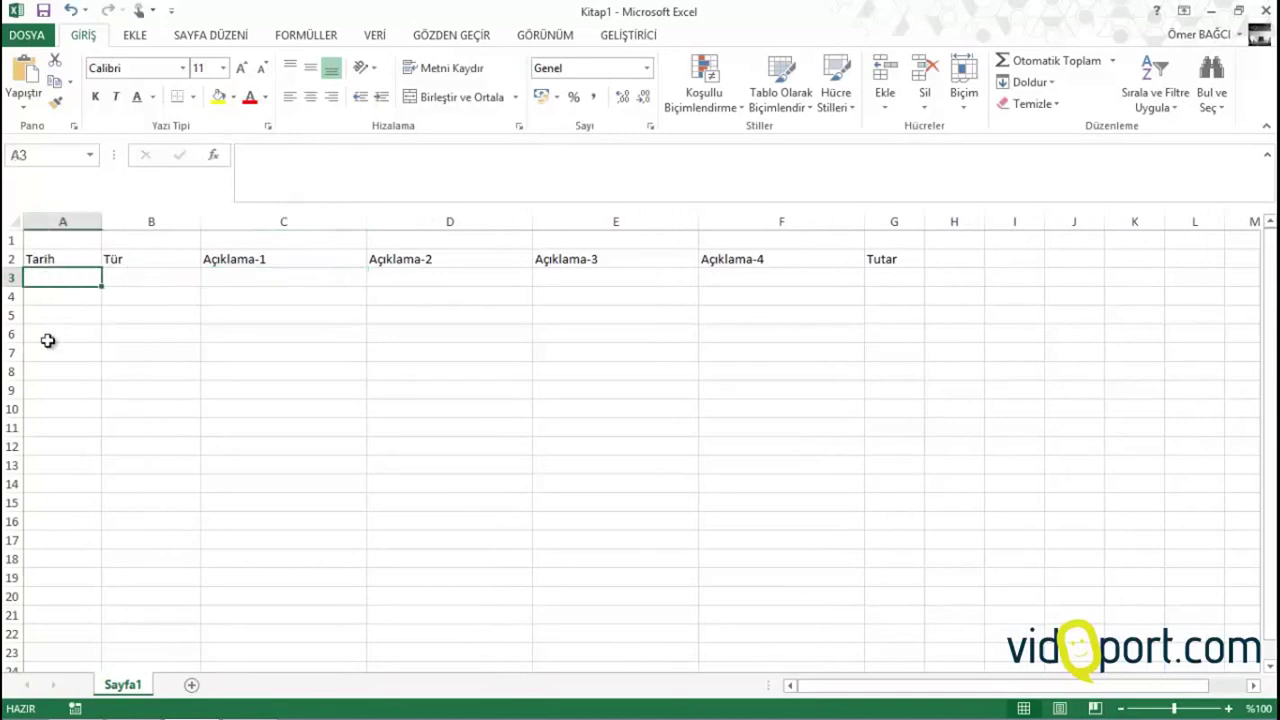
left_click(47, 418)
left_click(60, 314)
left_click(125, 277)
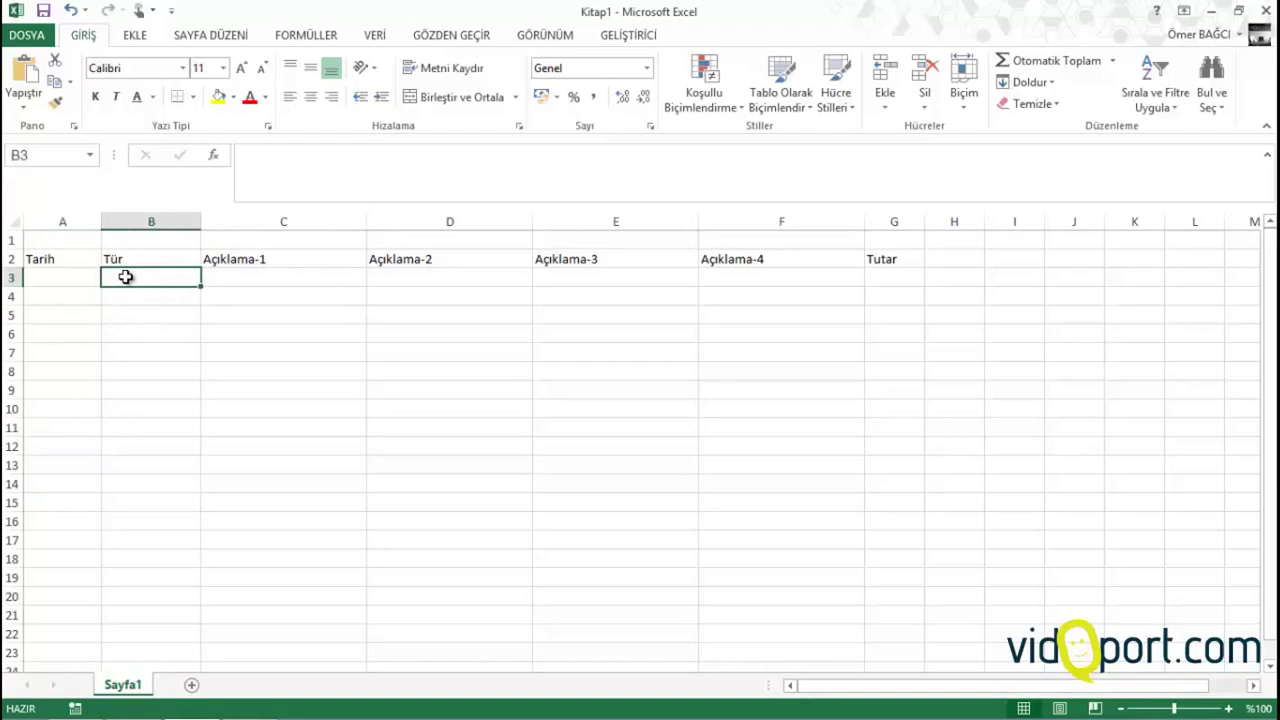
left_click_drag(125, 277, 147, 497)
Step: Add a Liste validation with source Gelir;Gider to the Tür cells and test B3's dropdown
left_click(374, 38)
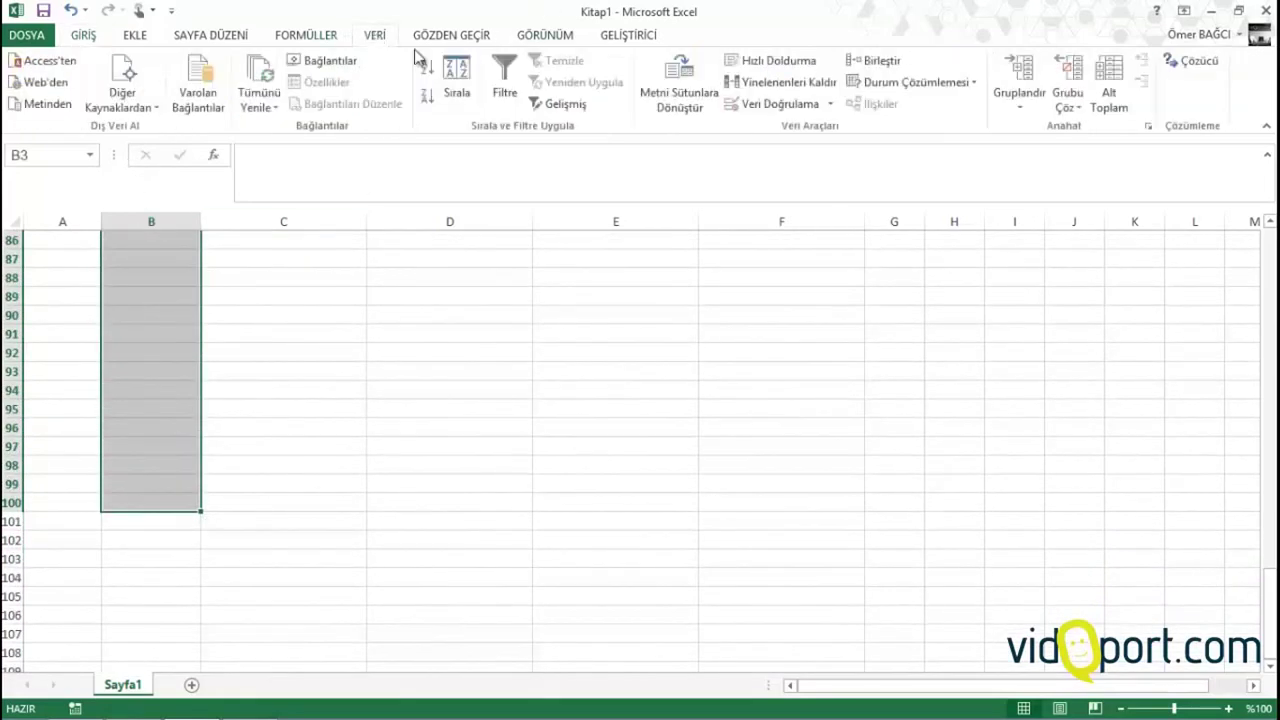
left_click(776, 104)
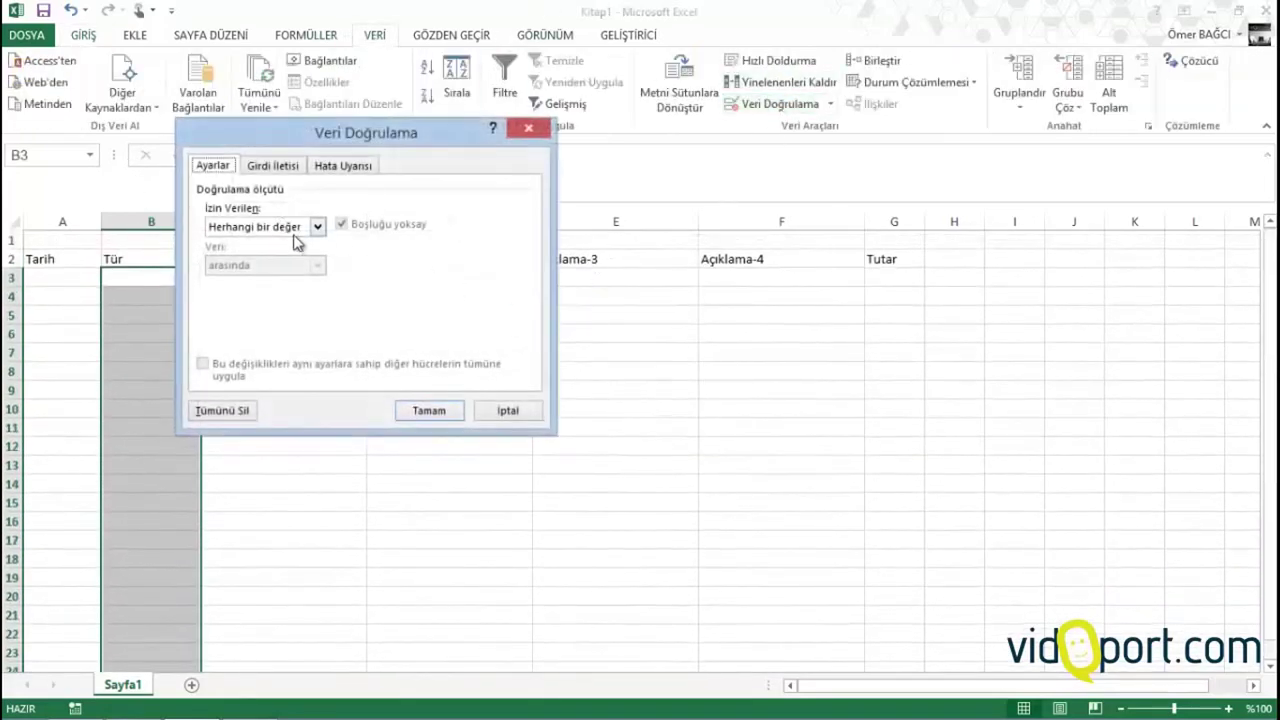
left_click(295, 237)
left_click(253, 284)
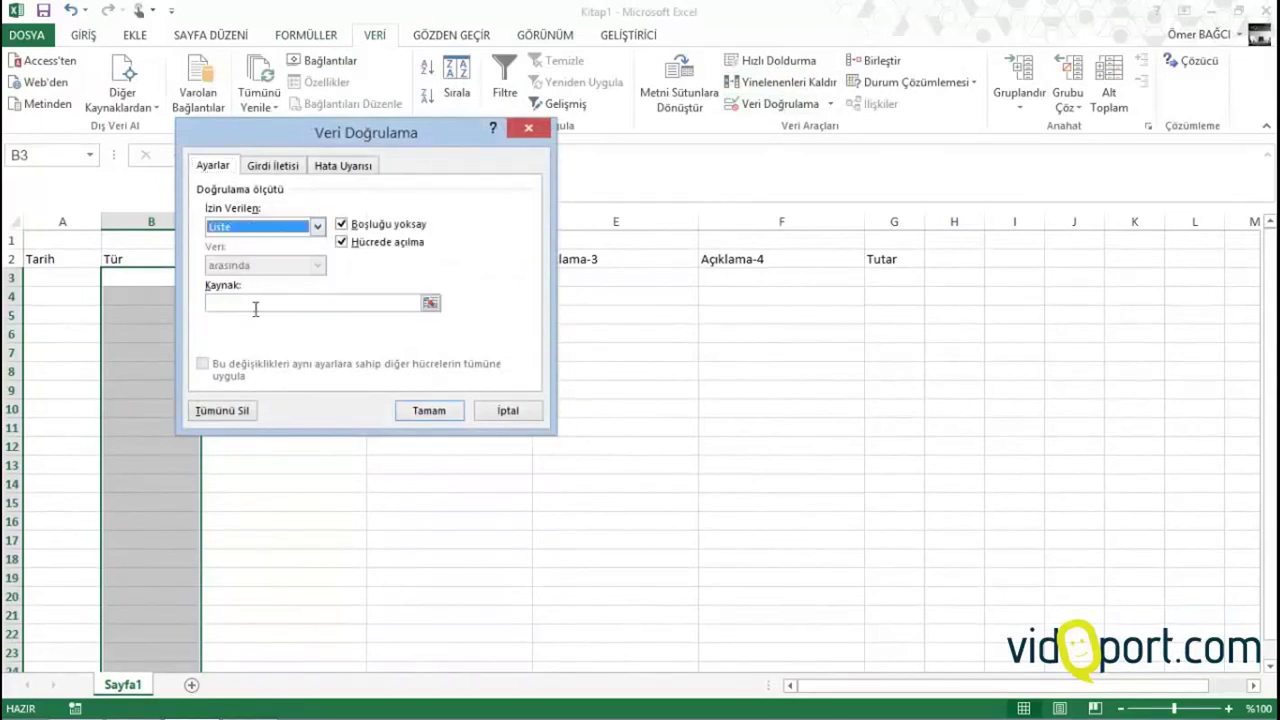
left_click(256, 306)
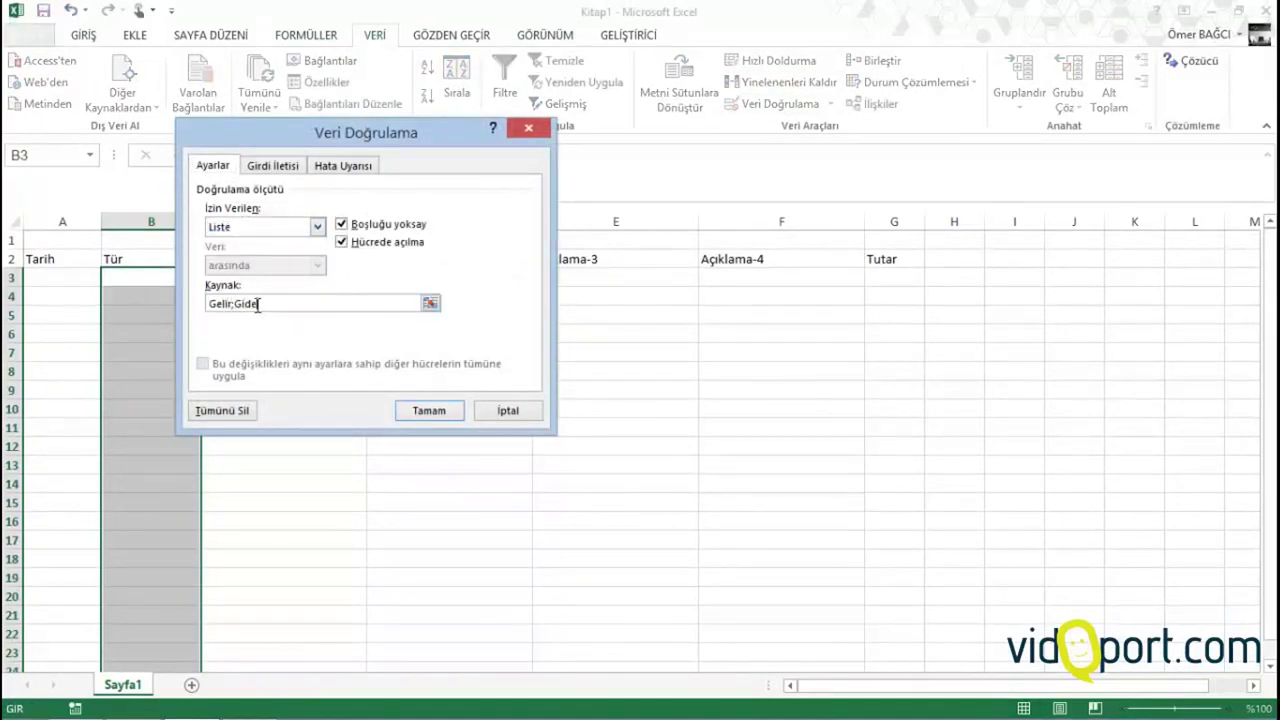
left_click(425, 410)
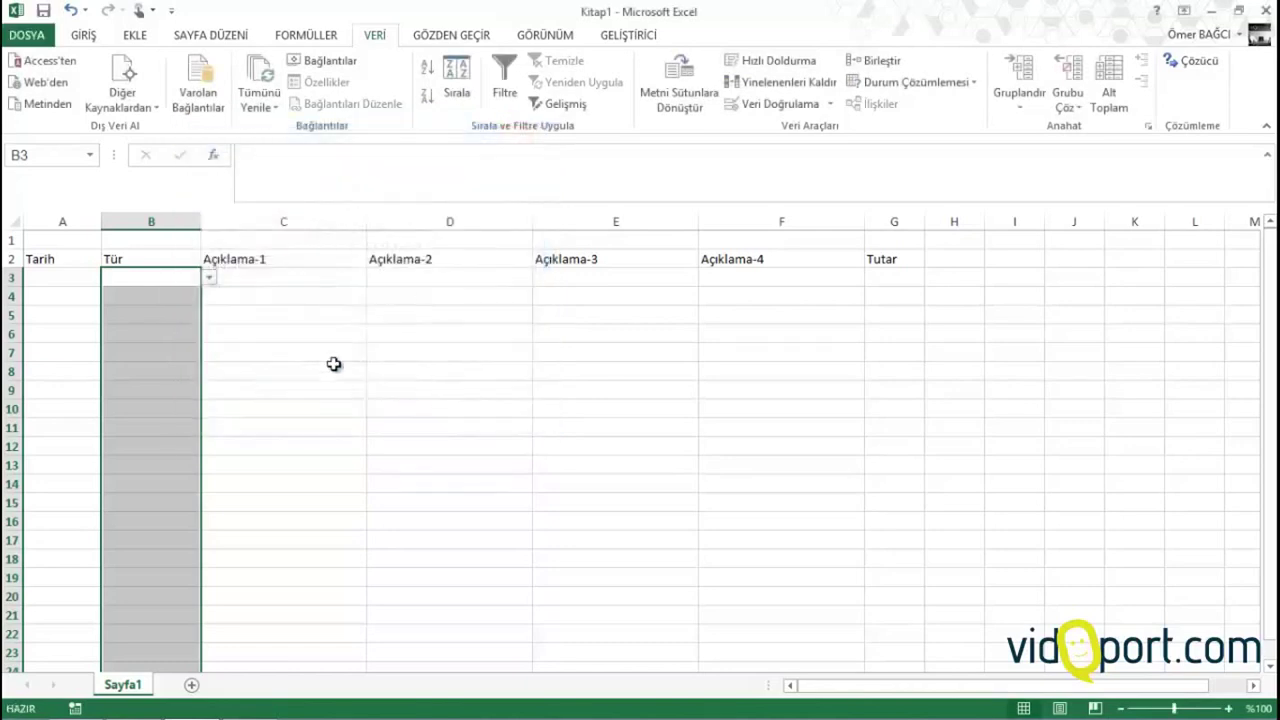
left_click(209, 278)
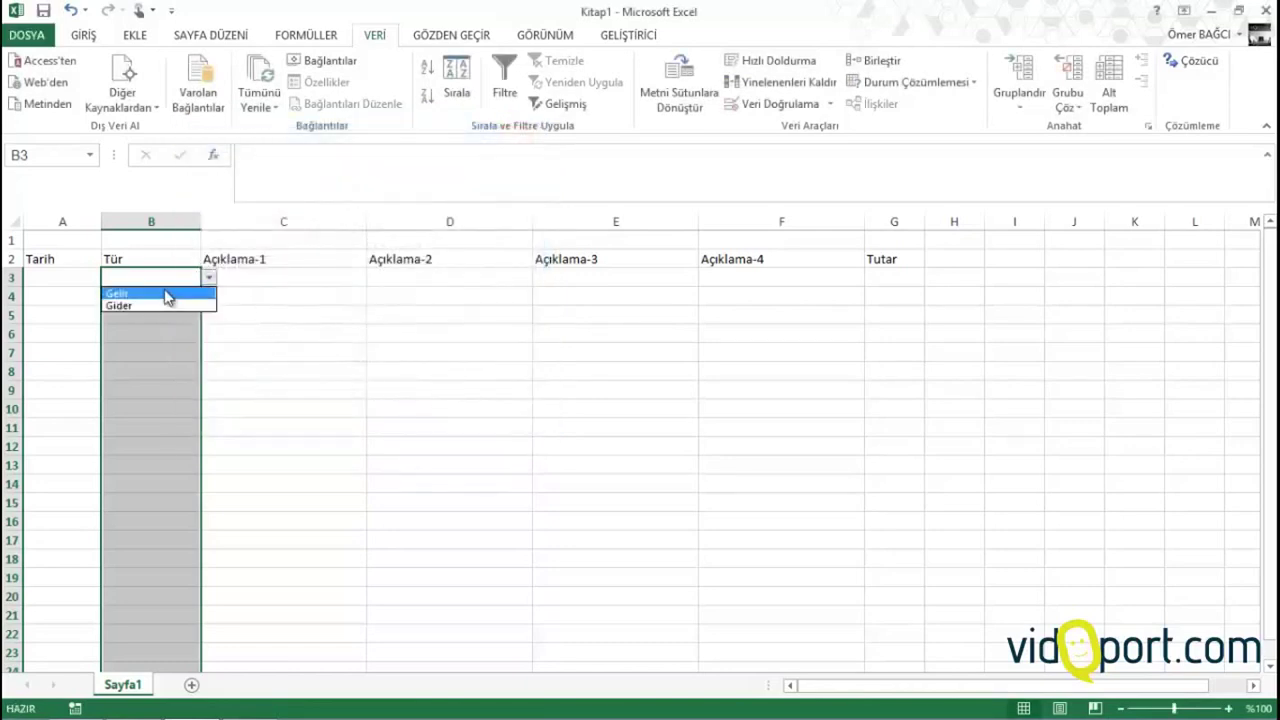
key("Escape")
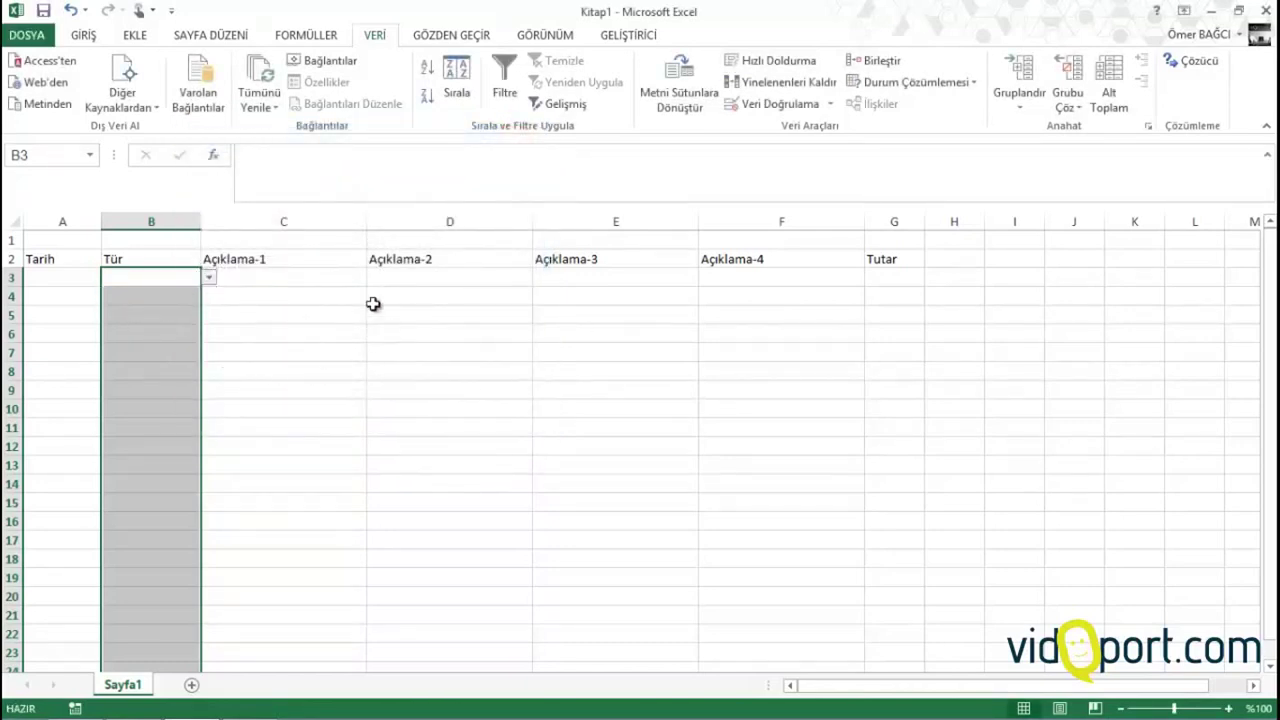
left_click(89, 272)
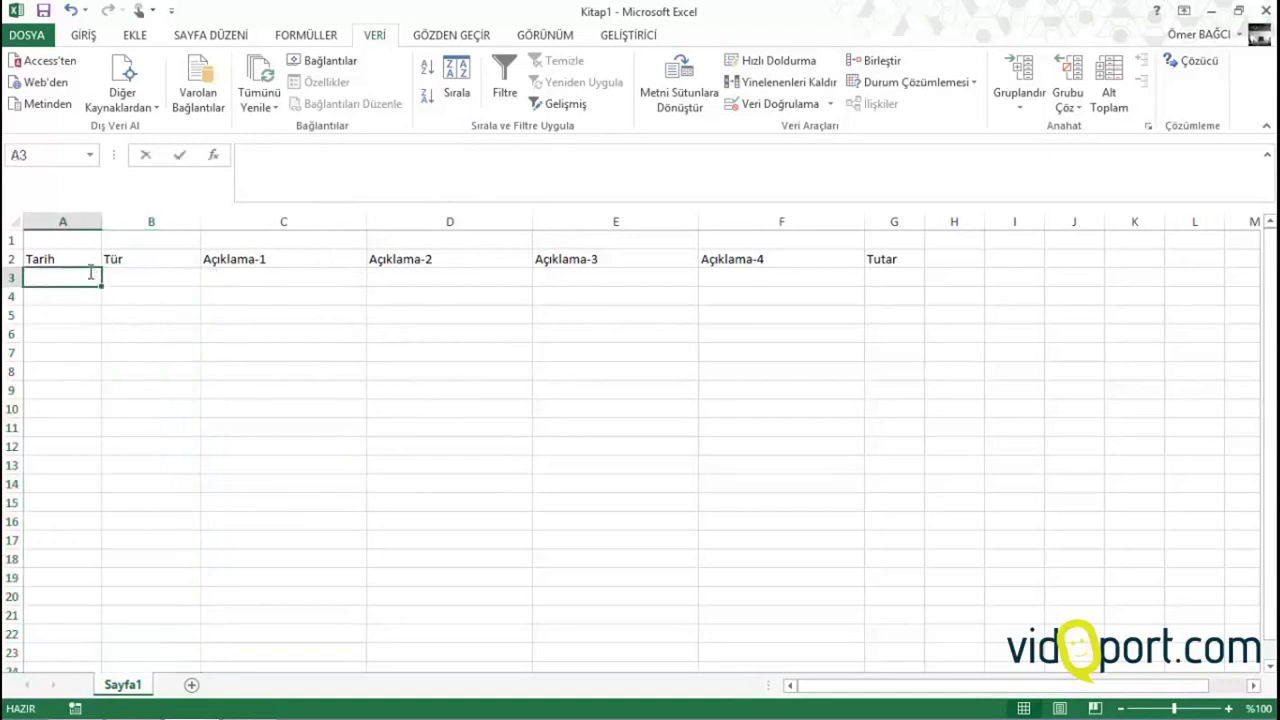
Step: Enter 12.8.2014 in A3, set B3 to Gelir, and widen the Tutar column G
type("12.8.2014")
left_click(155, 280)
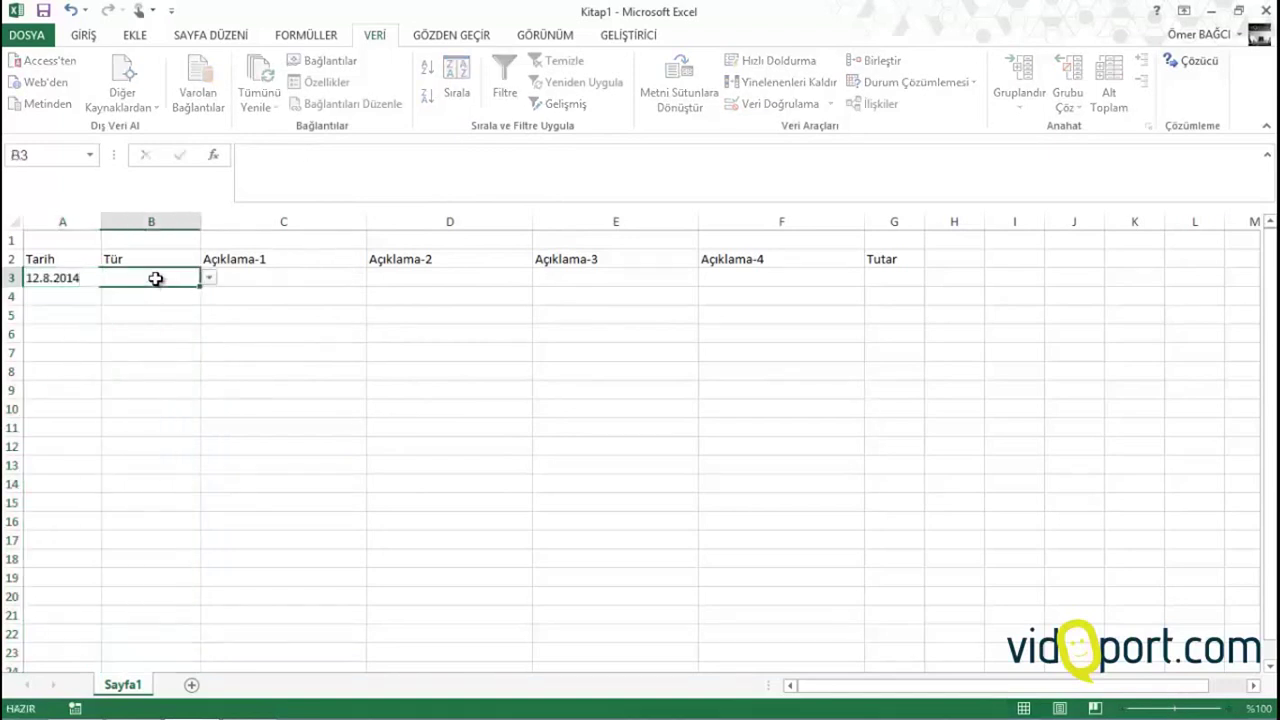
left_click(209, 278)
key("Escape")
type("Gelir")
left_click(329, 275)
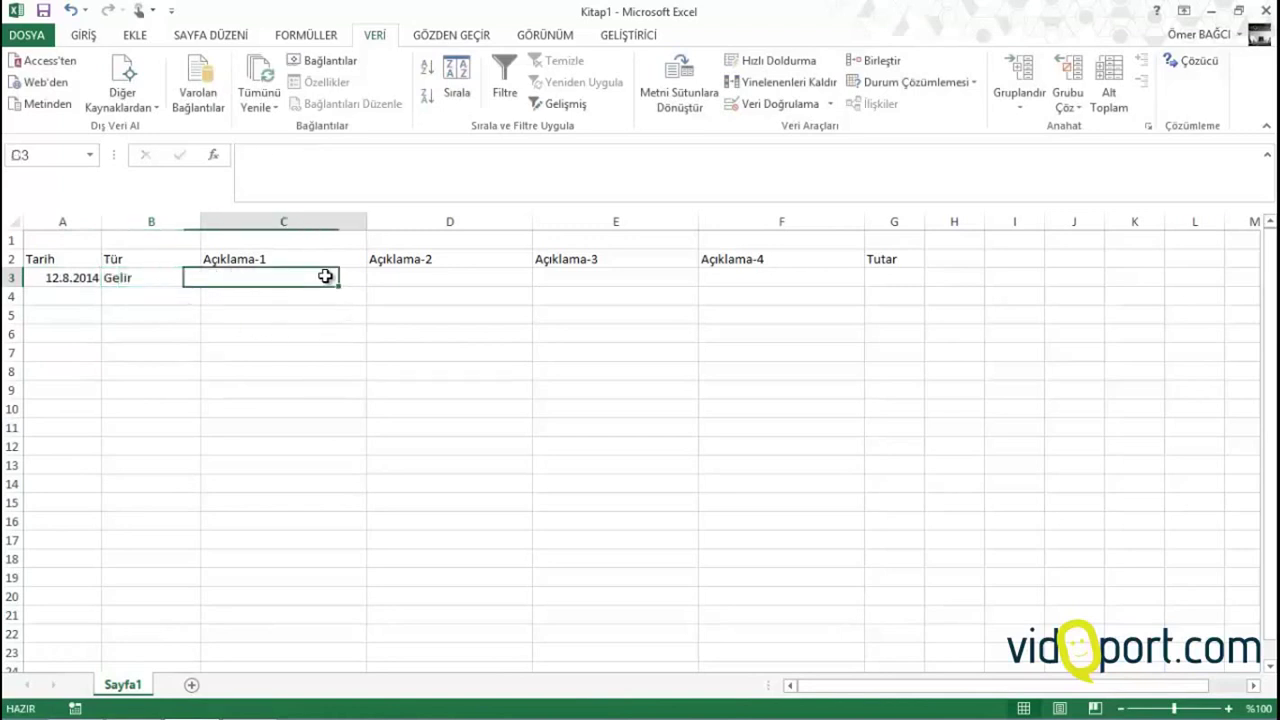
left_click(410, 277)
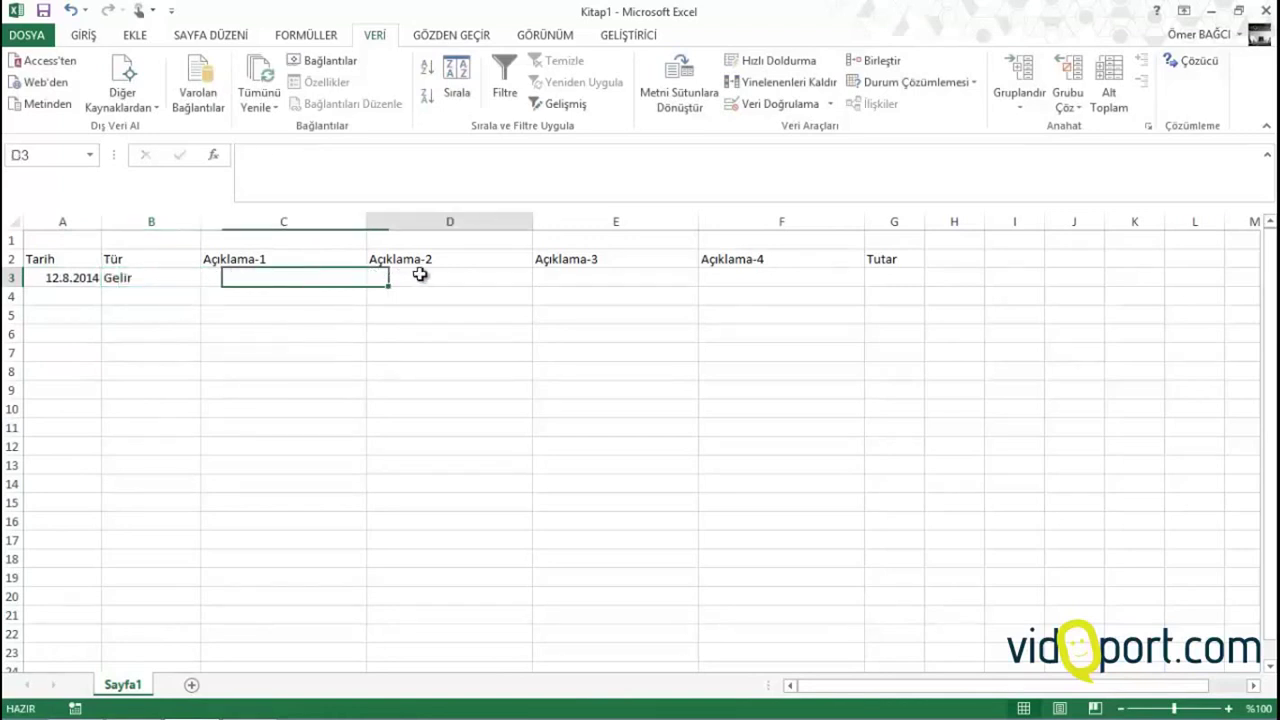
left_click(571, 263)
left_click(758, 281)
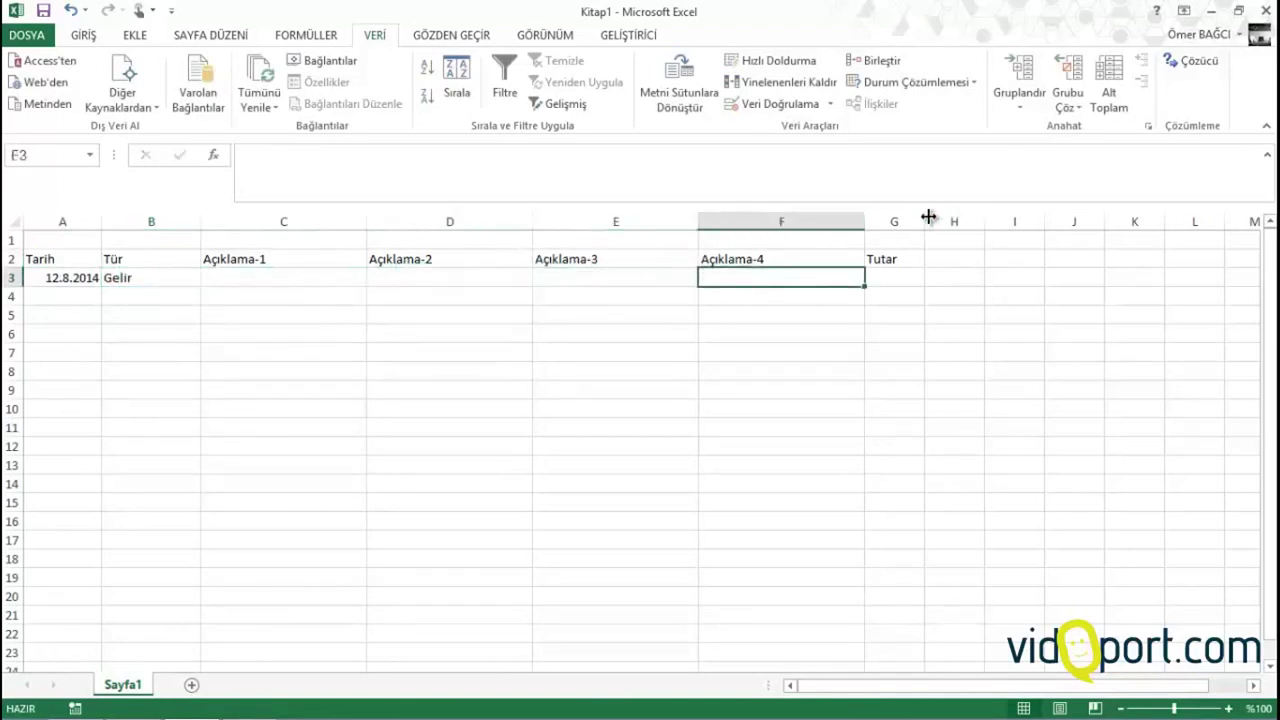
left_click_drag(926, 220, 945, 218)
left_click(306, 281)
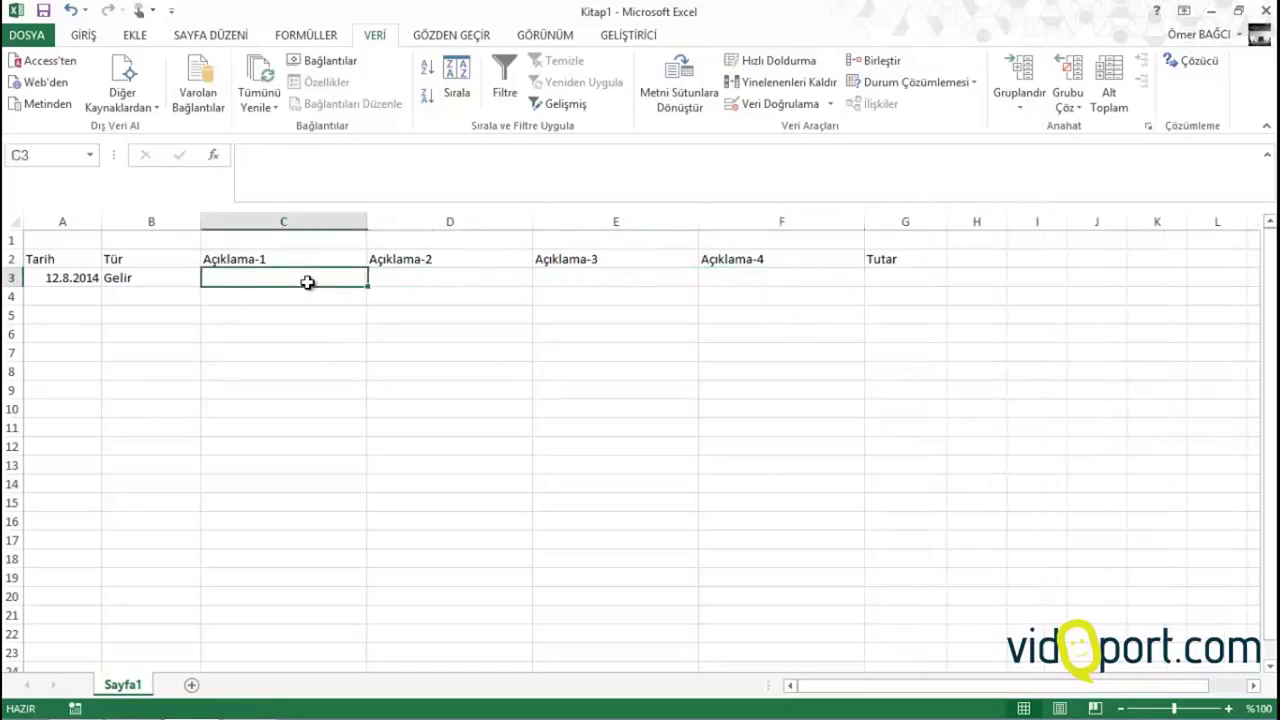
left_click(163, 278)
Step: Fill C3–G3 with Üyelik, Aylık, the member's name, and amount 25
left_click(285, 277)
type("Ü")
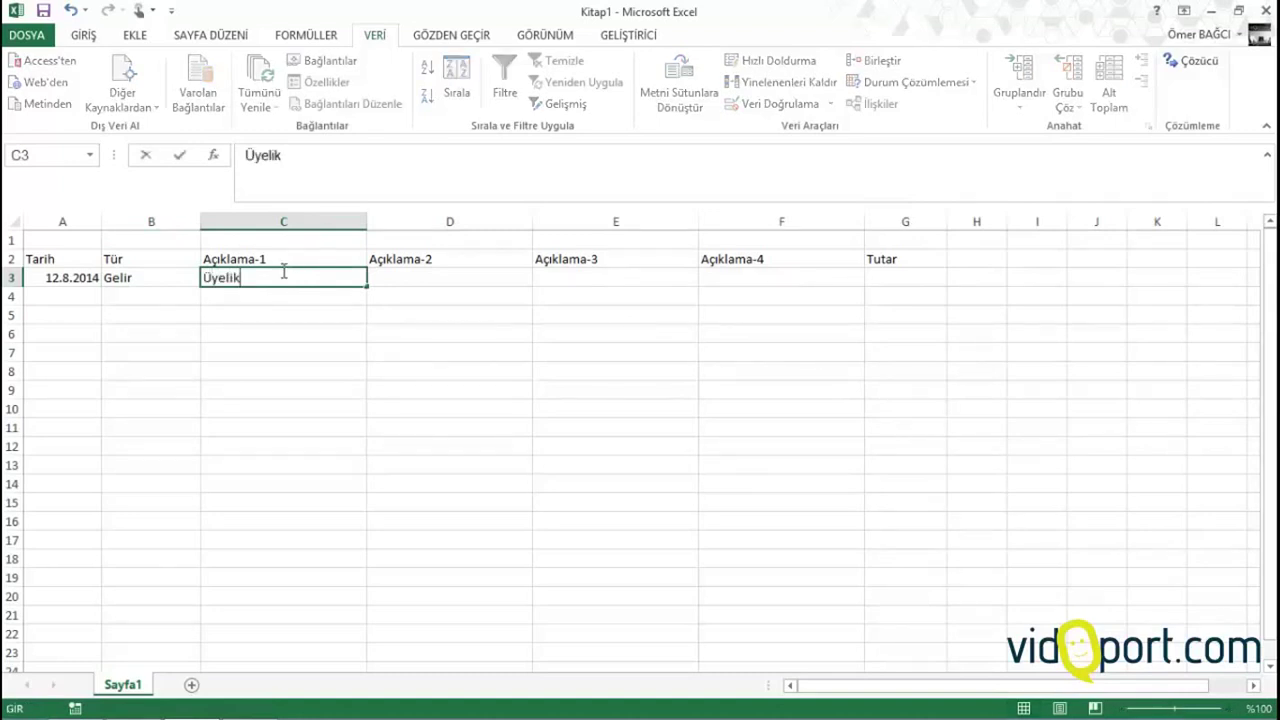
type("yelik")
key("Tab")
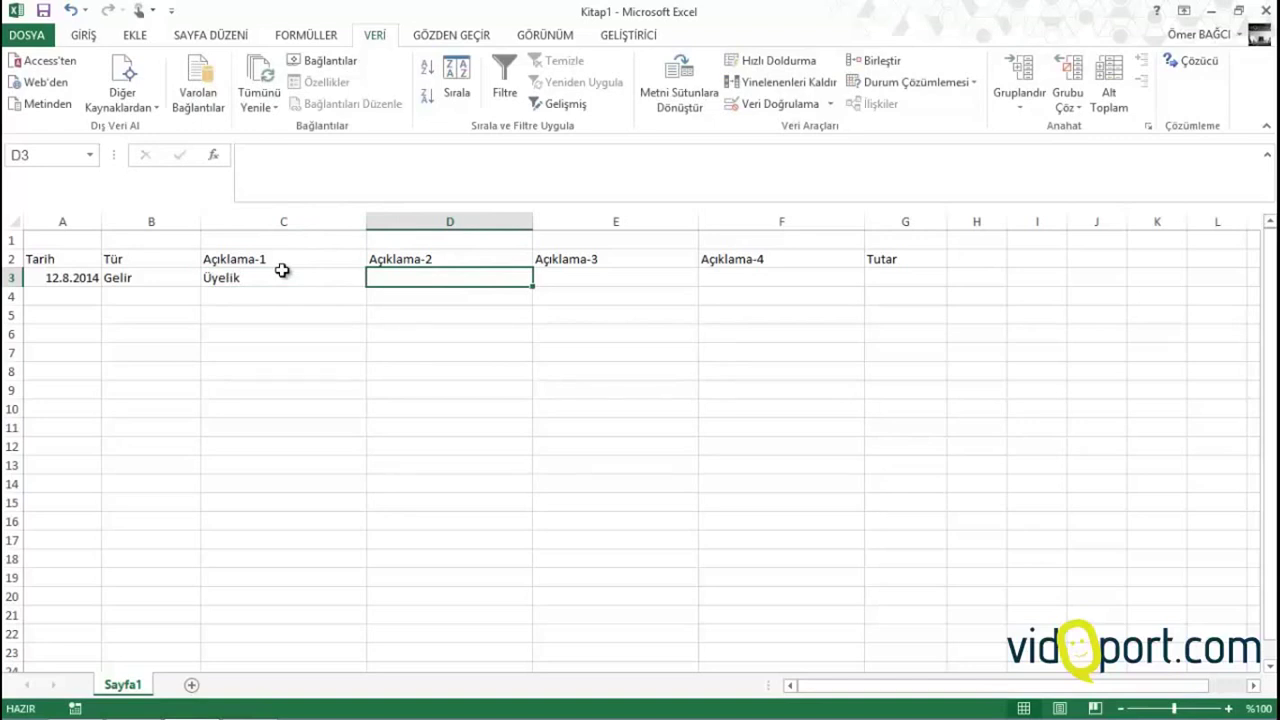
type("Aylık")
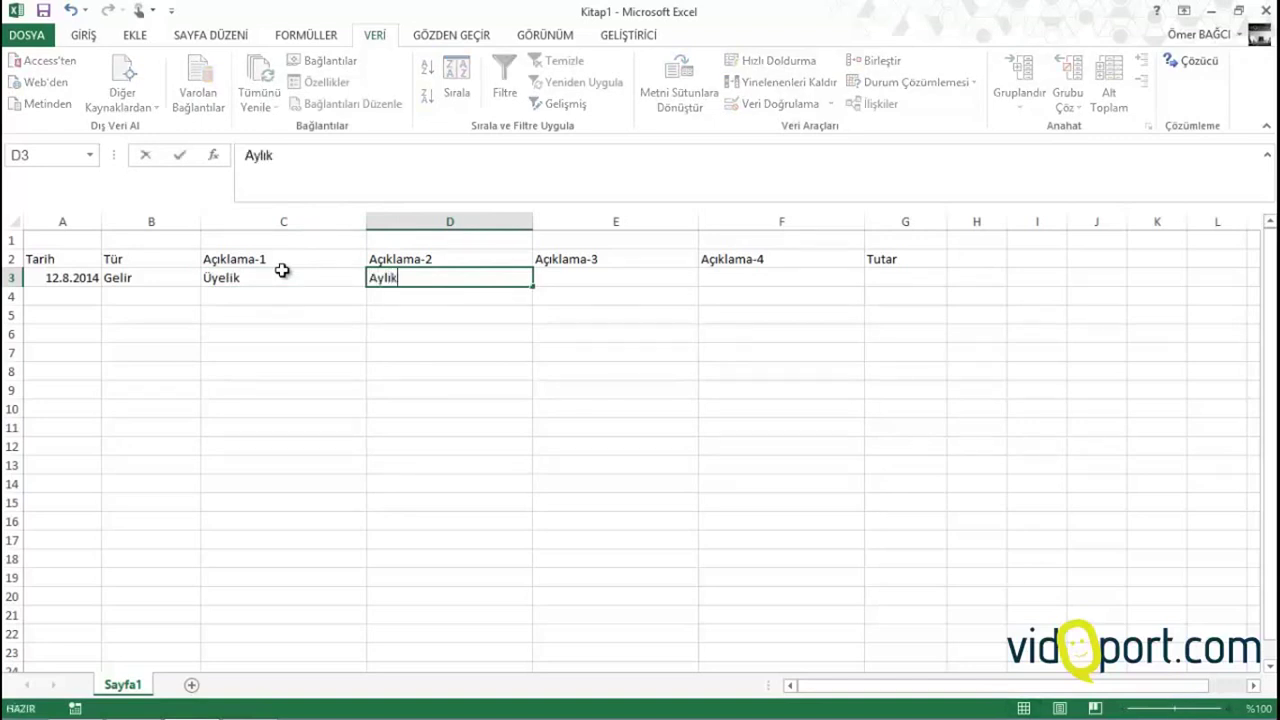
key("Tab")
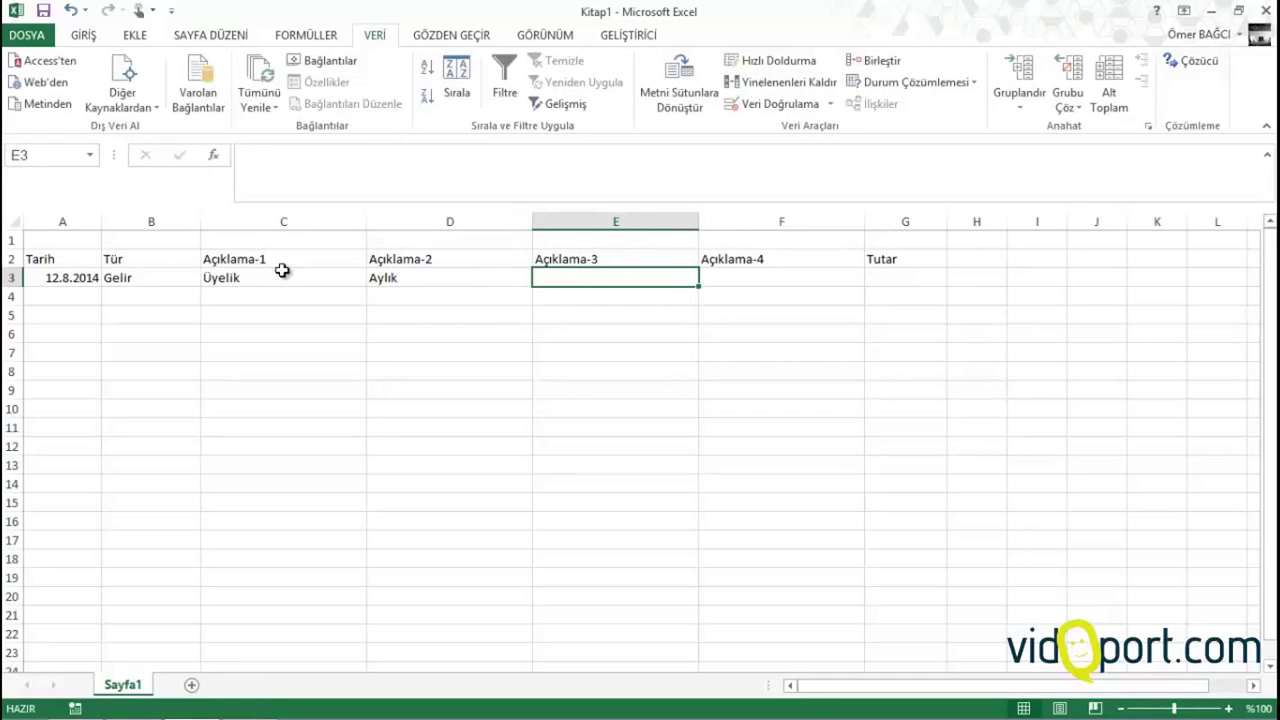
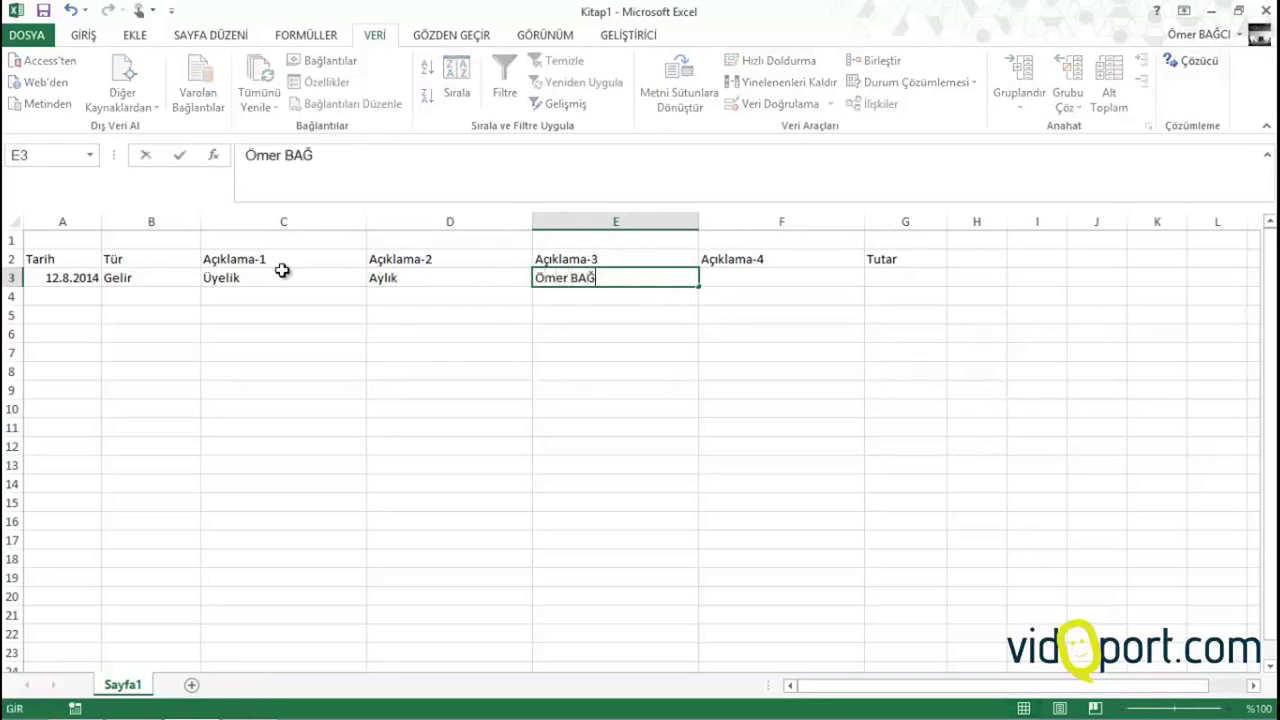
key("Tab")
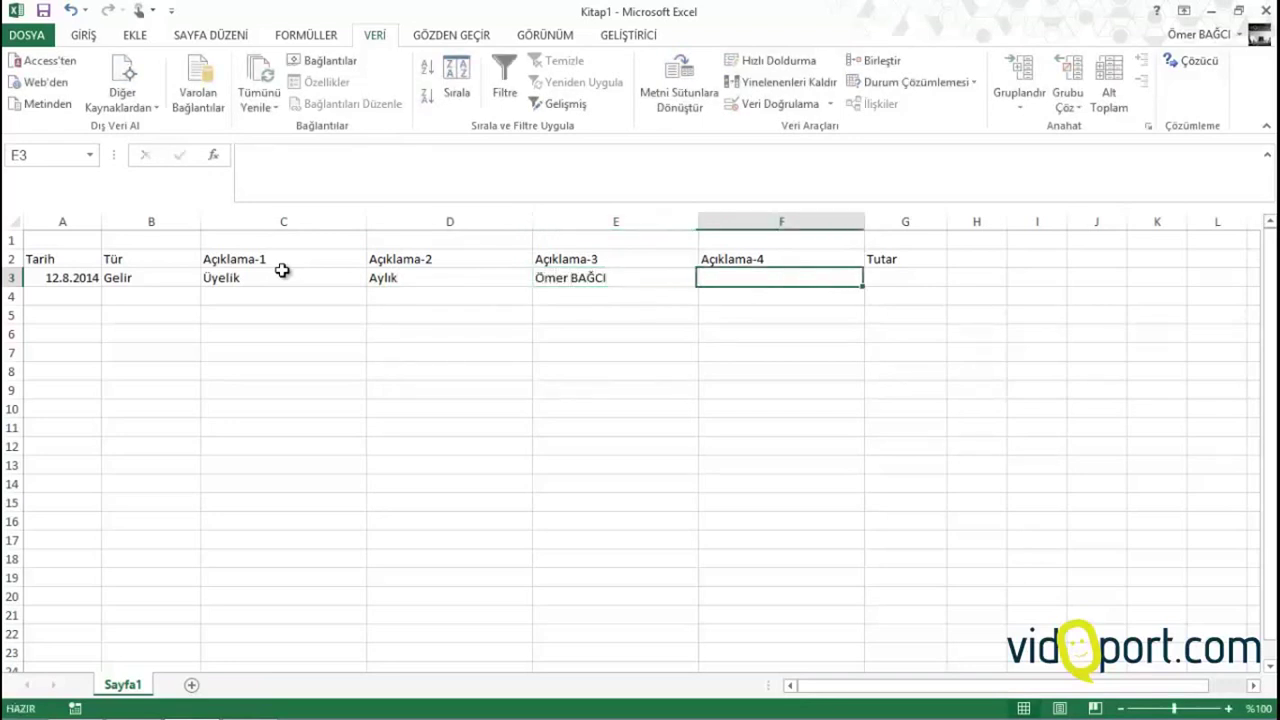
key("Tab")
type("25")
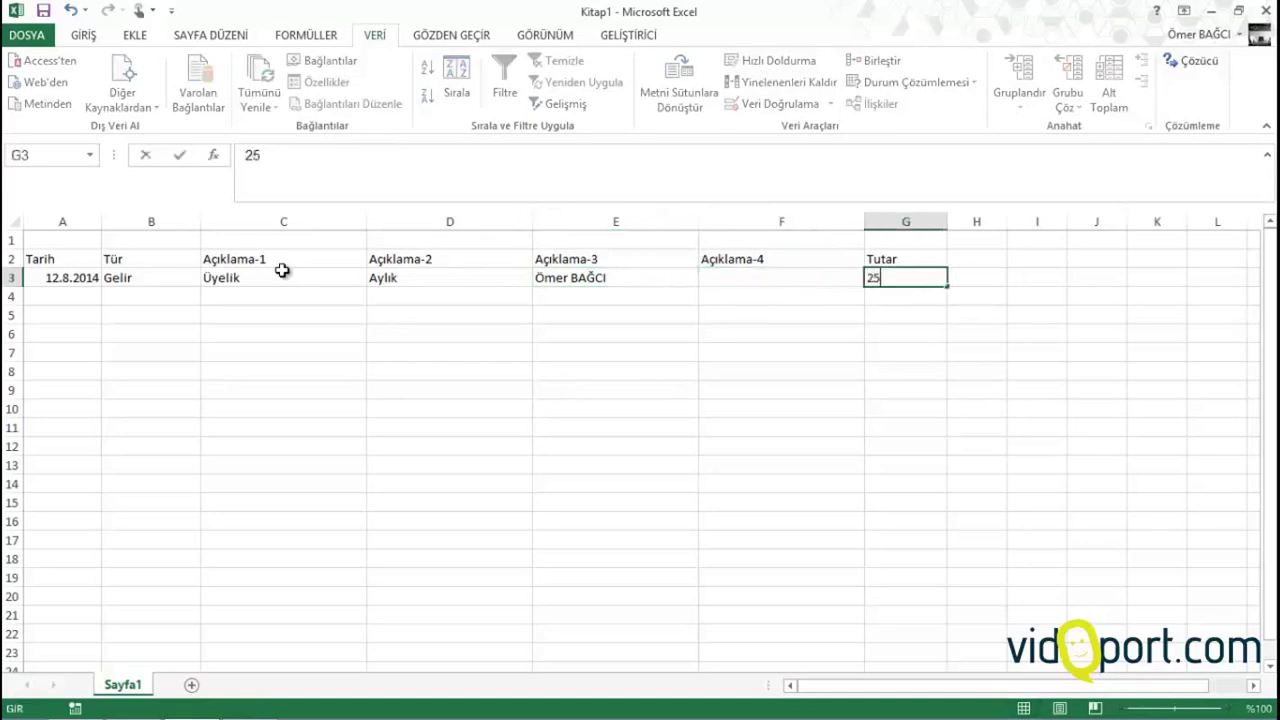
key("ctrl+Return")
key("Down")
key("Left")
key("Left")
key("Left")
key("Left")
key("Left")
key("Left")
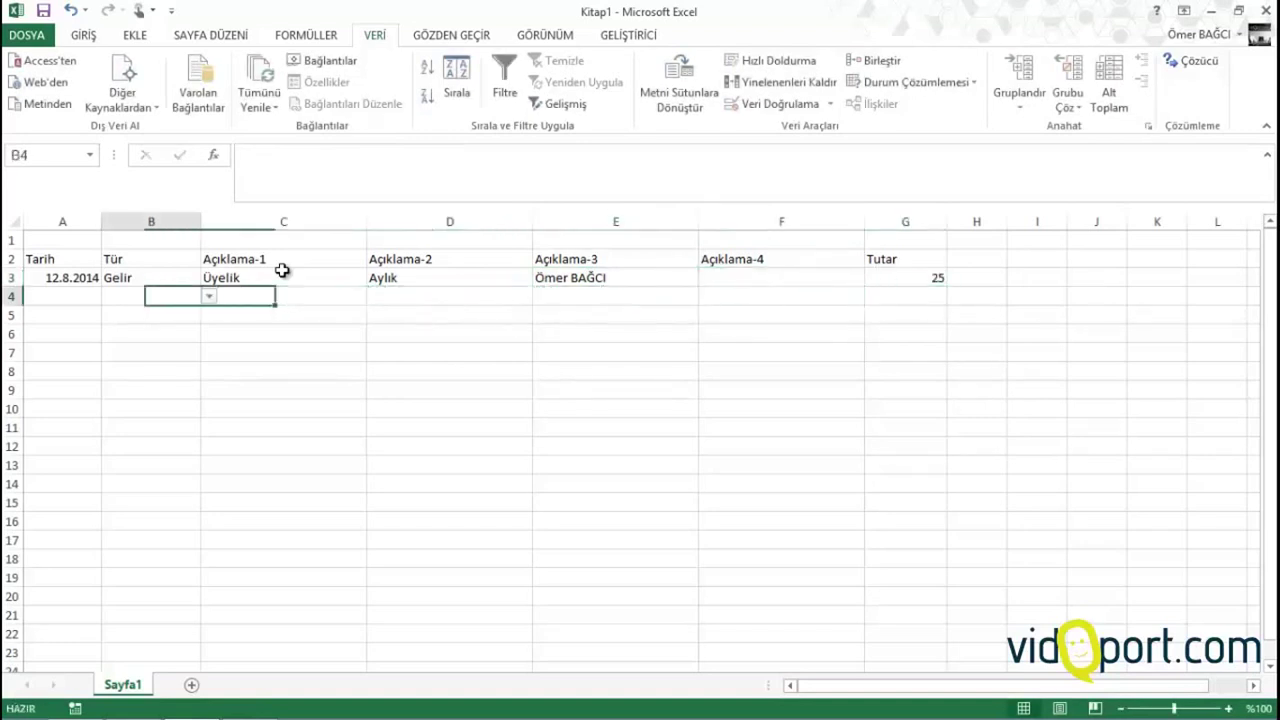
Step: Enter today's date in A4, Gider in B4 and Araç in C4
key("ctrl+semicolon")
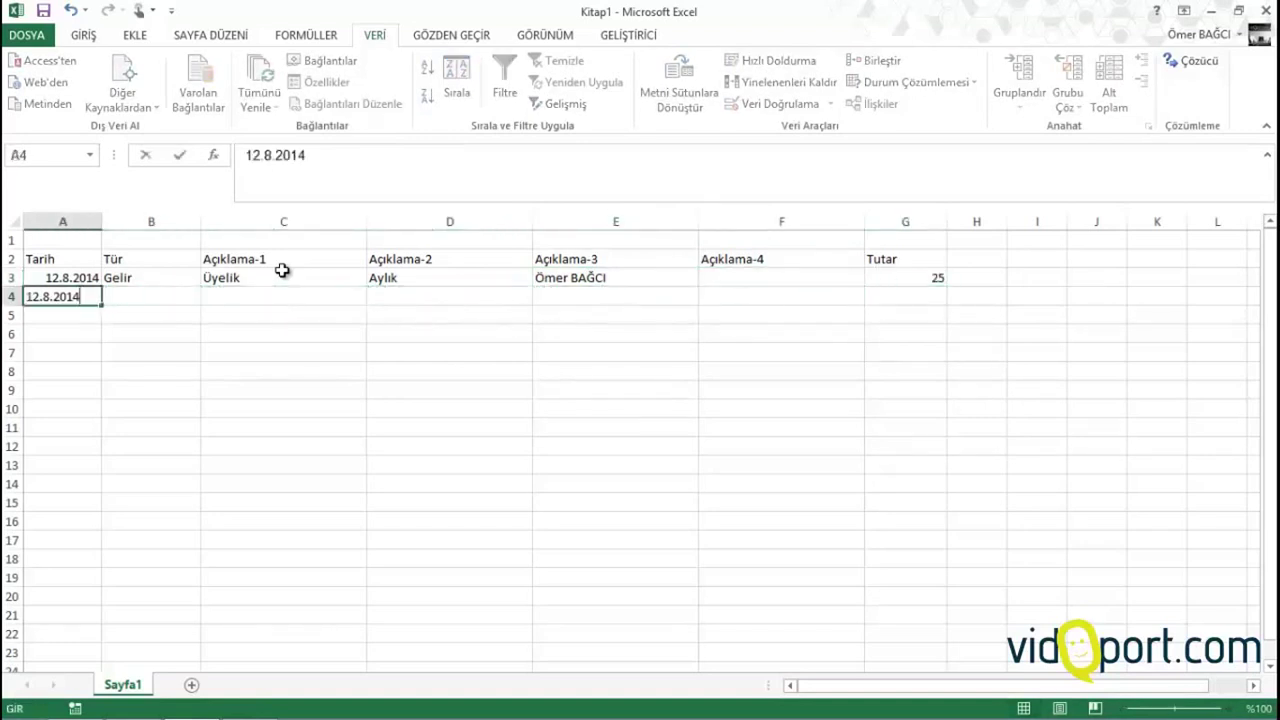
key("Tab")
type("Gi")
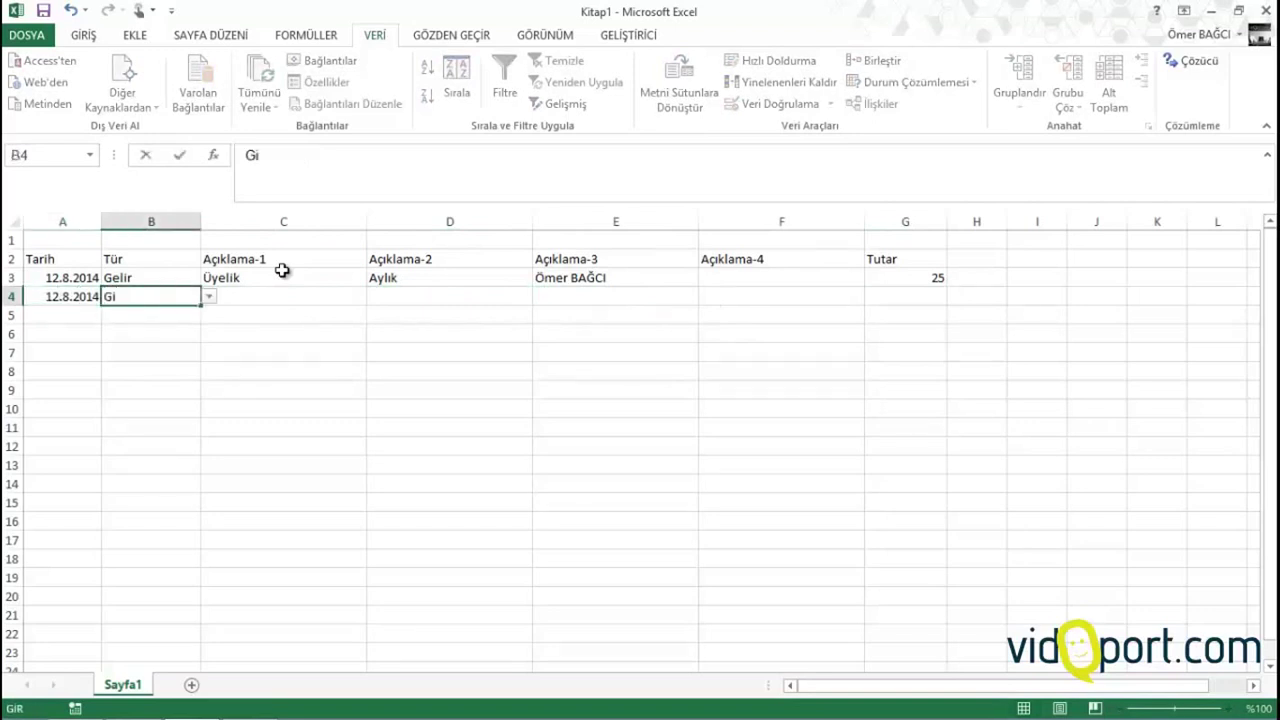
type("der")
key("Tab")
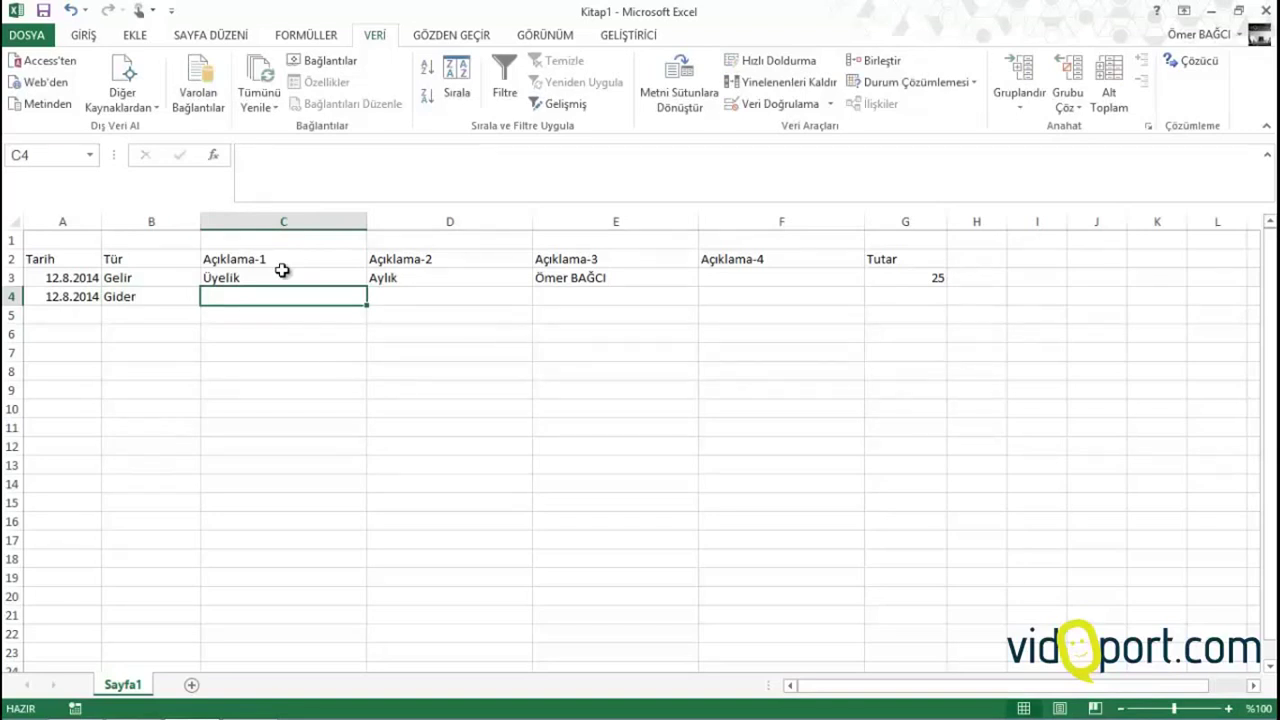
type("Afla")
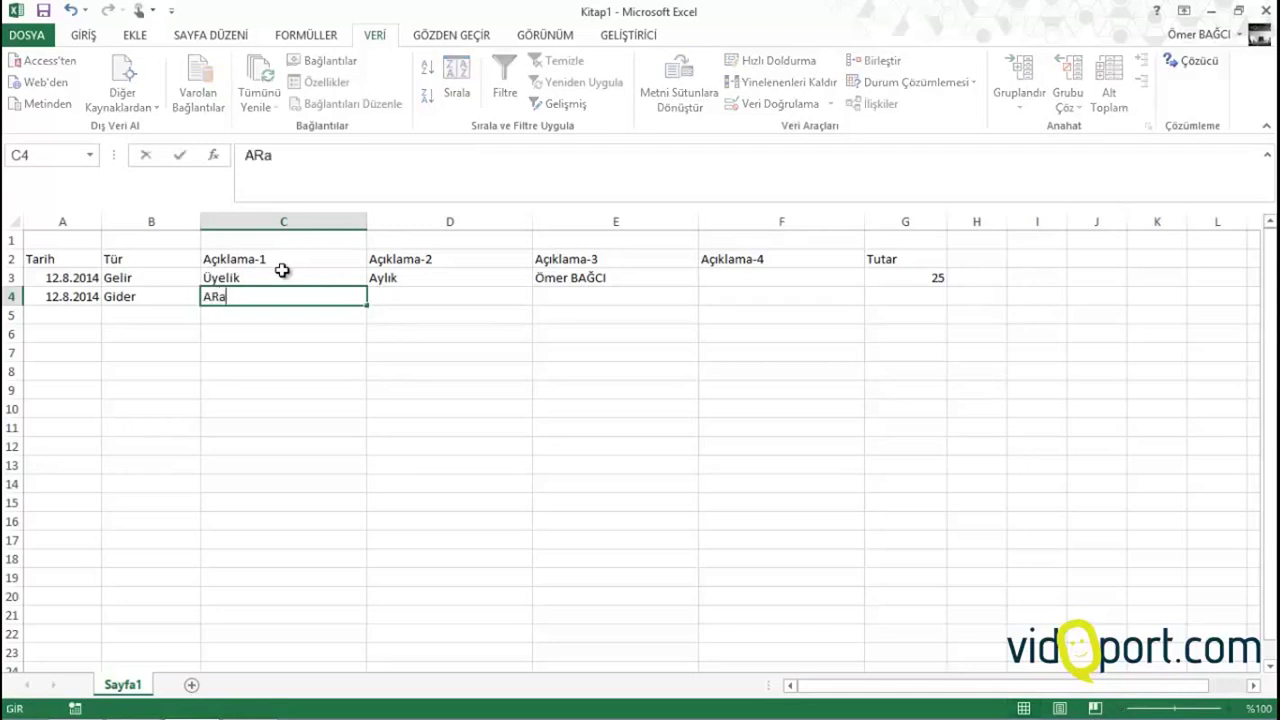
key("BackSpace")
key("BackSpace")
key("BackSpace")
type("raç")
key("Tab")
Step: Complete row 4 with Yakıt, the vehicle plate number, and amount 230
type("Yakıt")
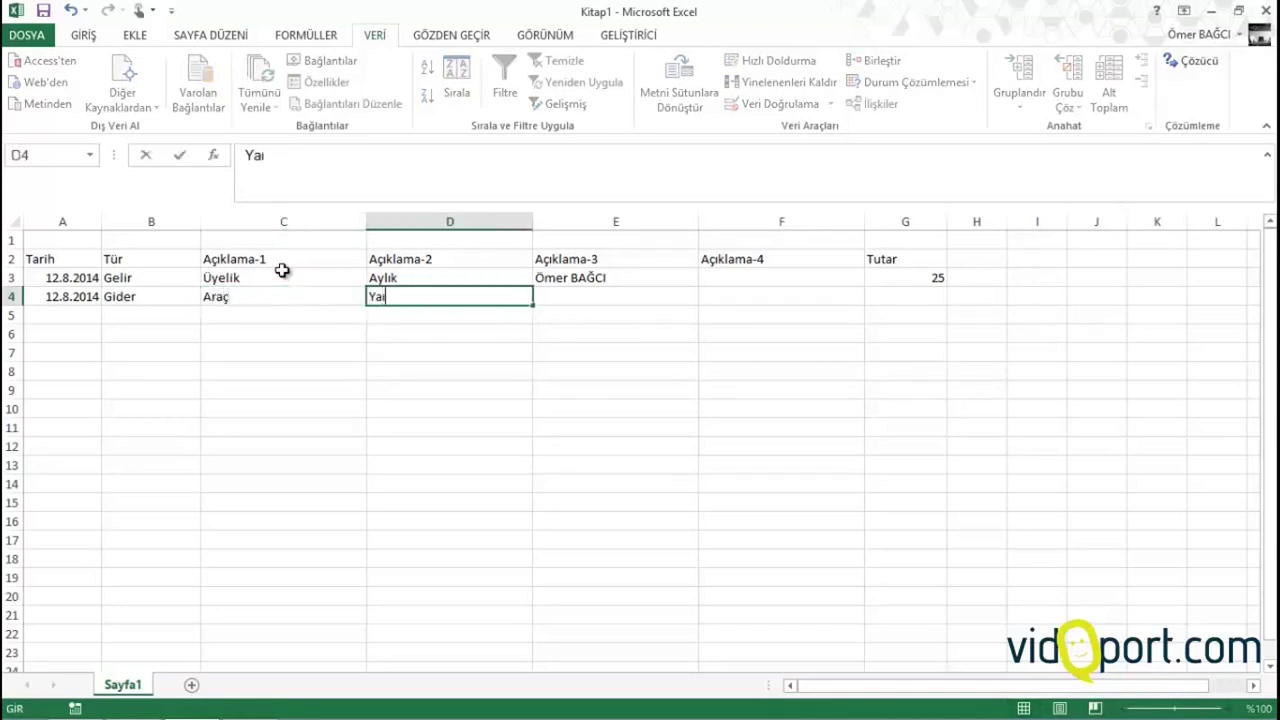
key("Tab")
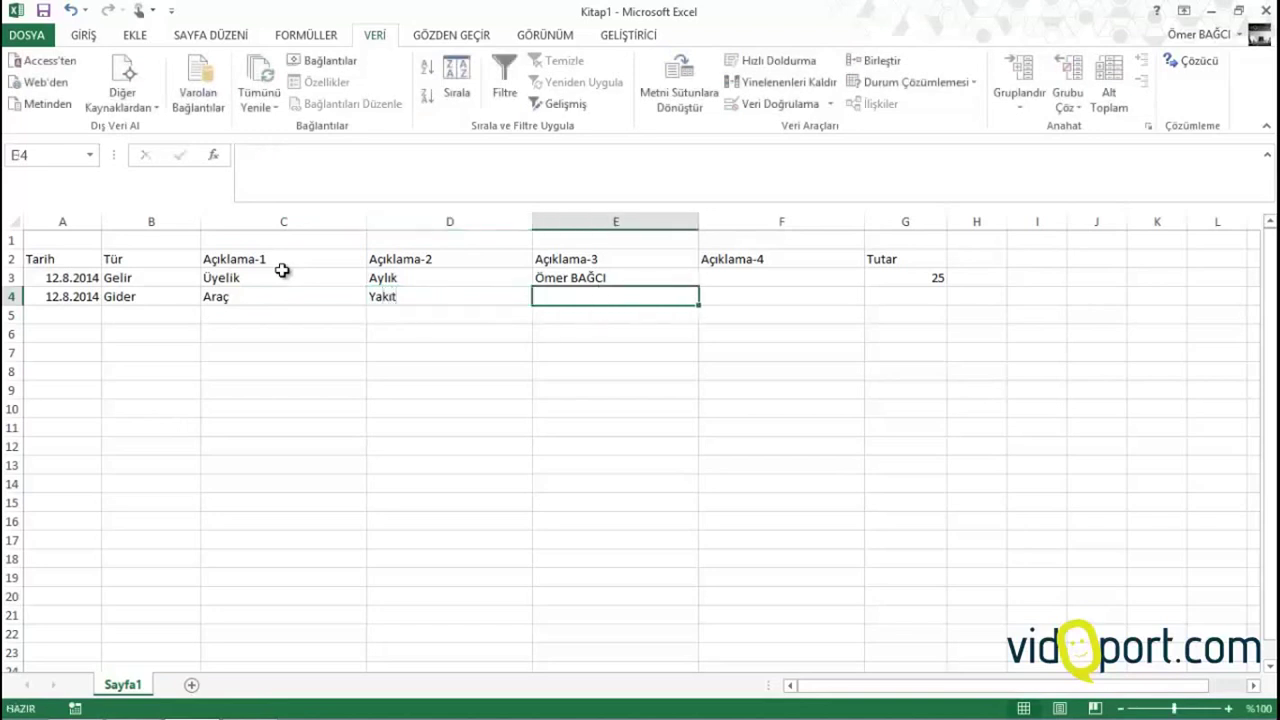
type("34")
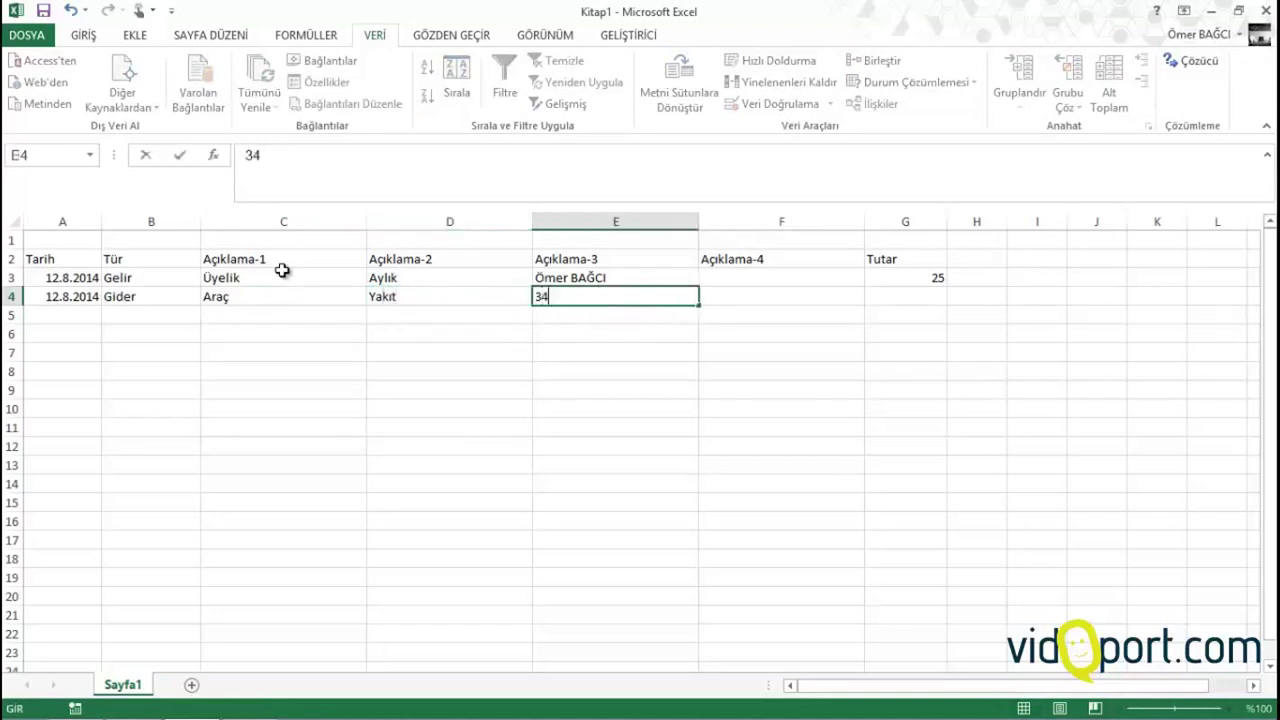
type("B6115")
key("Tab")
key("Tab")
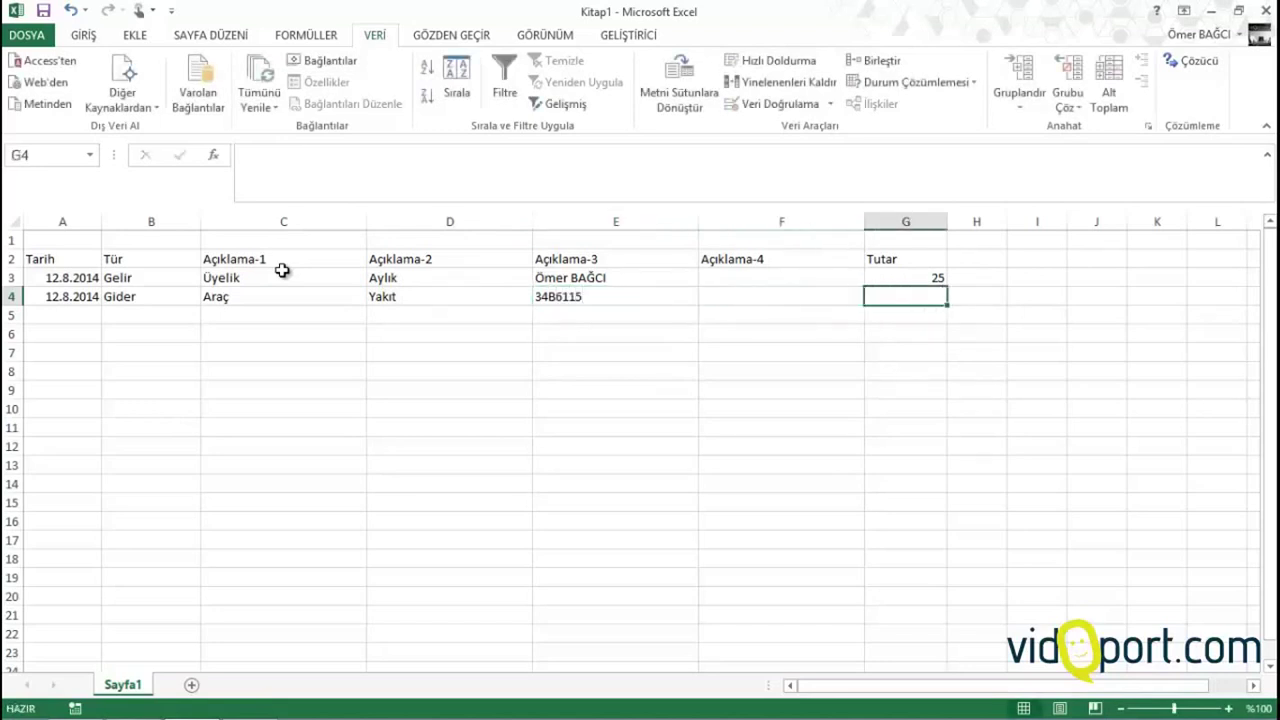
type("230")
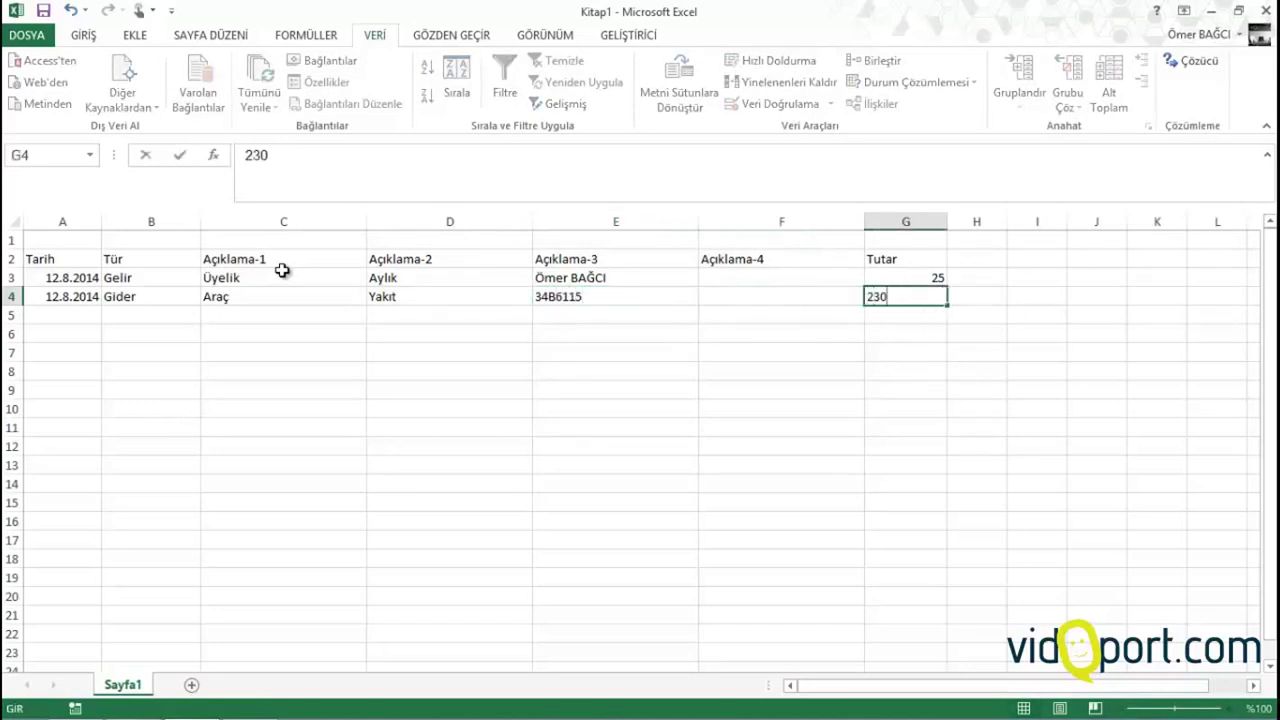
key("Return")
key("Left")
key("Left")
key("Left")
key("Left")
key("Left")
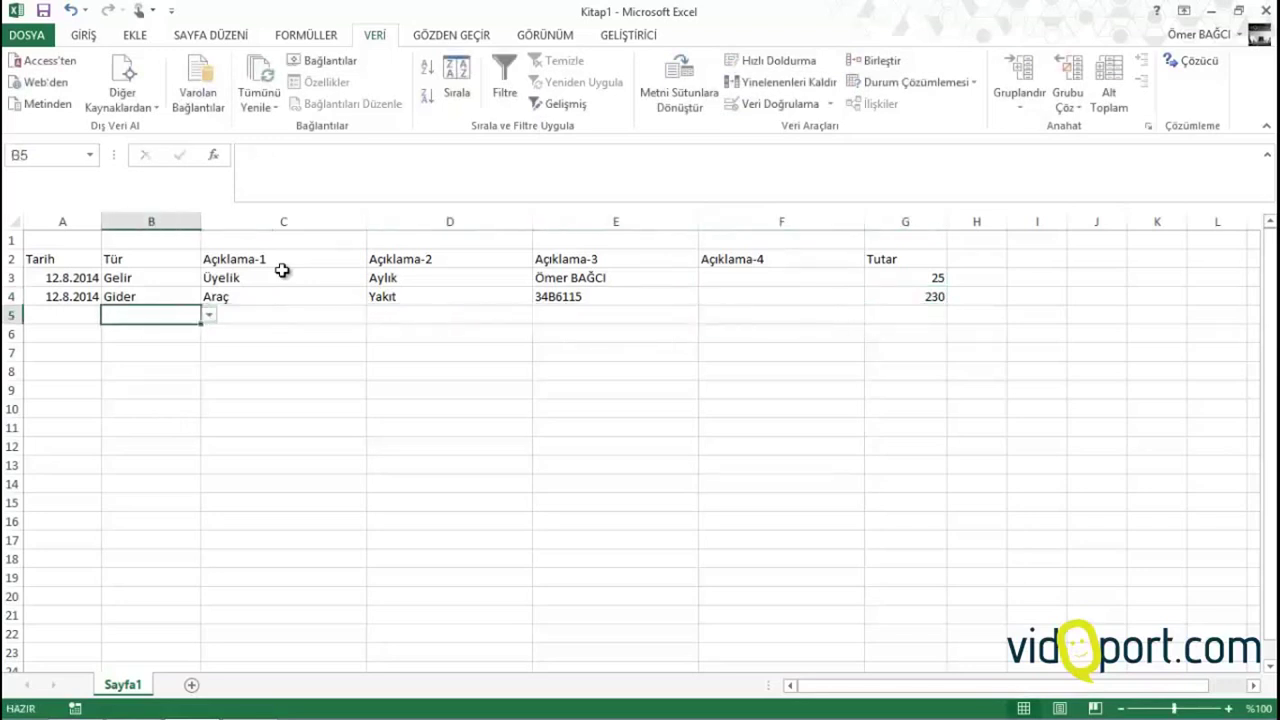
Step: Copy the 12.8.2014 date into A5 and enter Gider and Ofis in B5–C5
key("Left")
key("ctrl+apostrophe")
key("Tab")
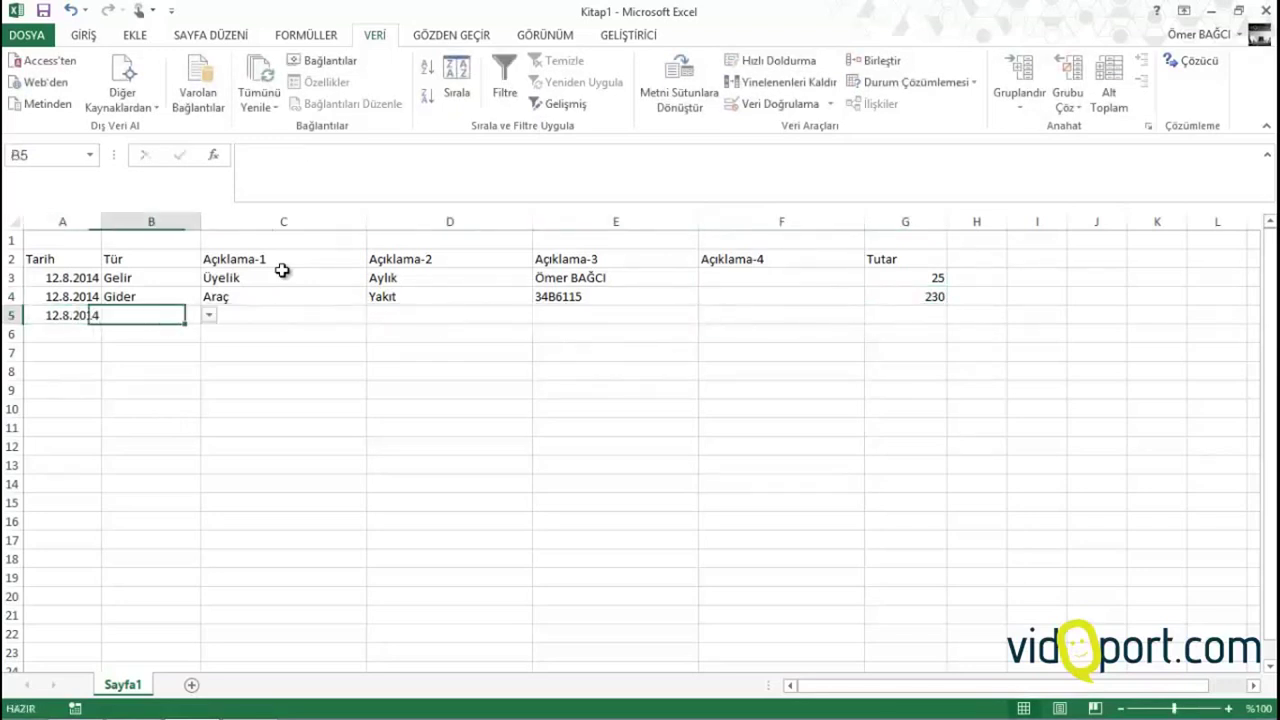
type("Gider")
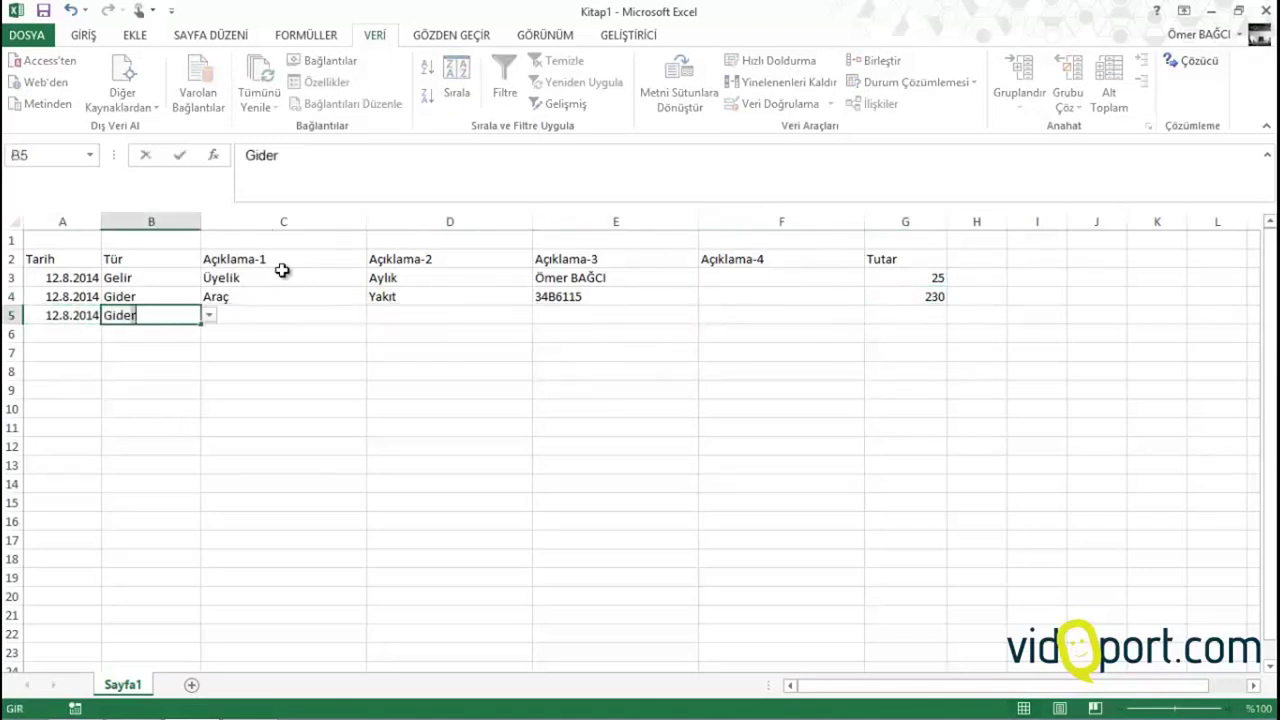
key("Tab")
type("Ofis")
key("Tab")
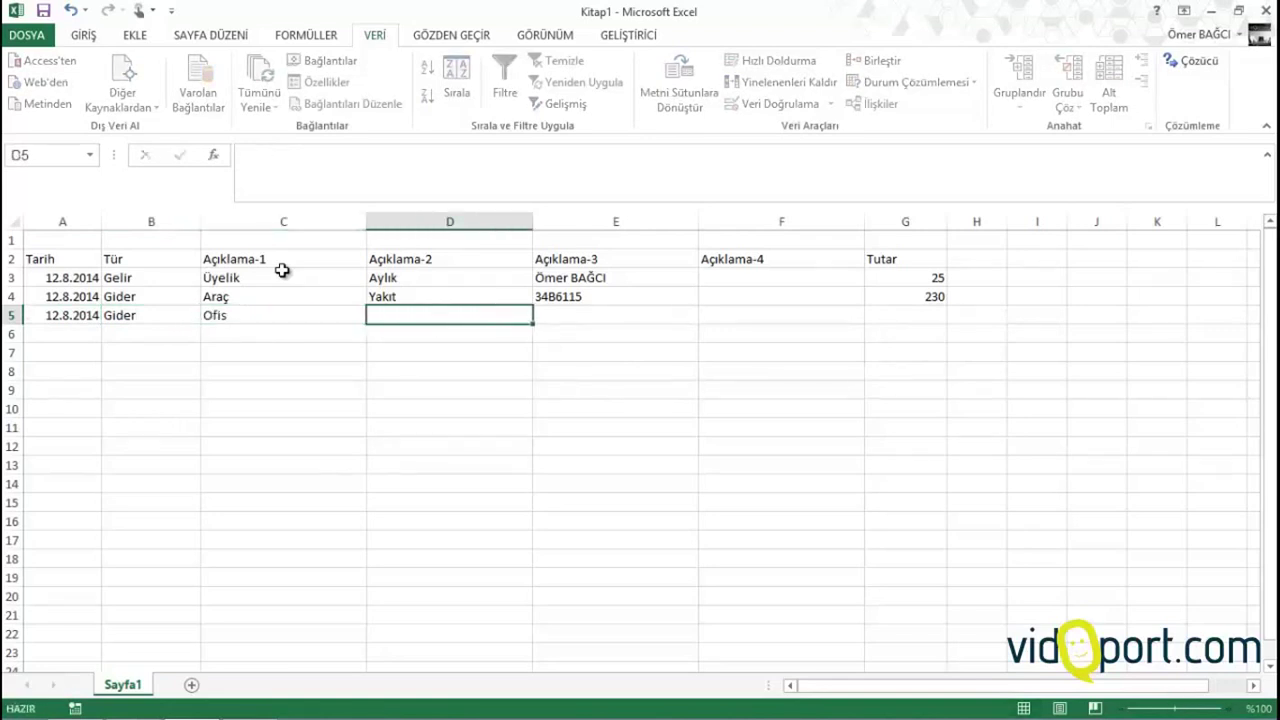
Step: Enter Telefon, the phone number, and the note on who uses it in D5–F5
type("Telefon")
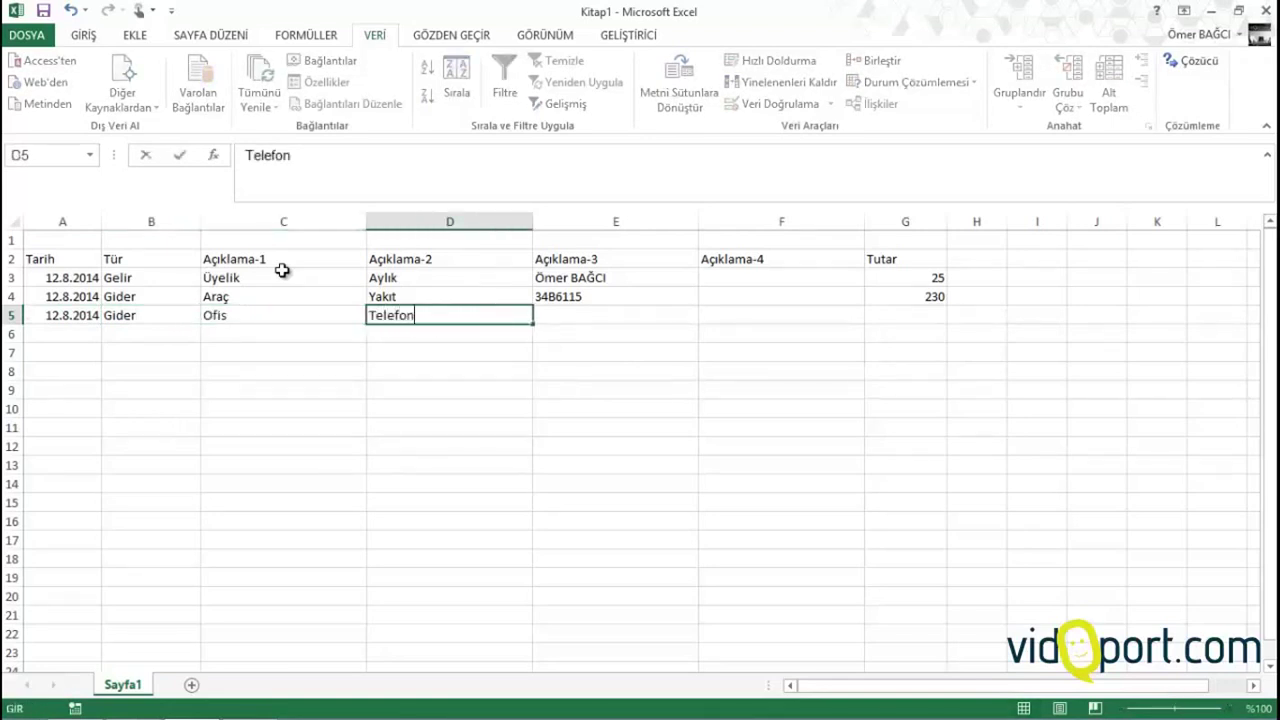
key("Tab")
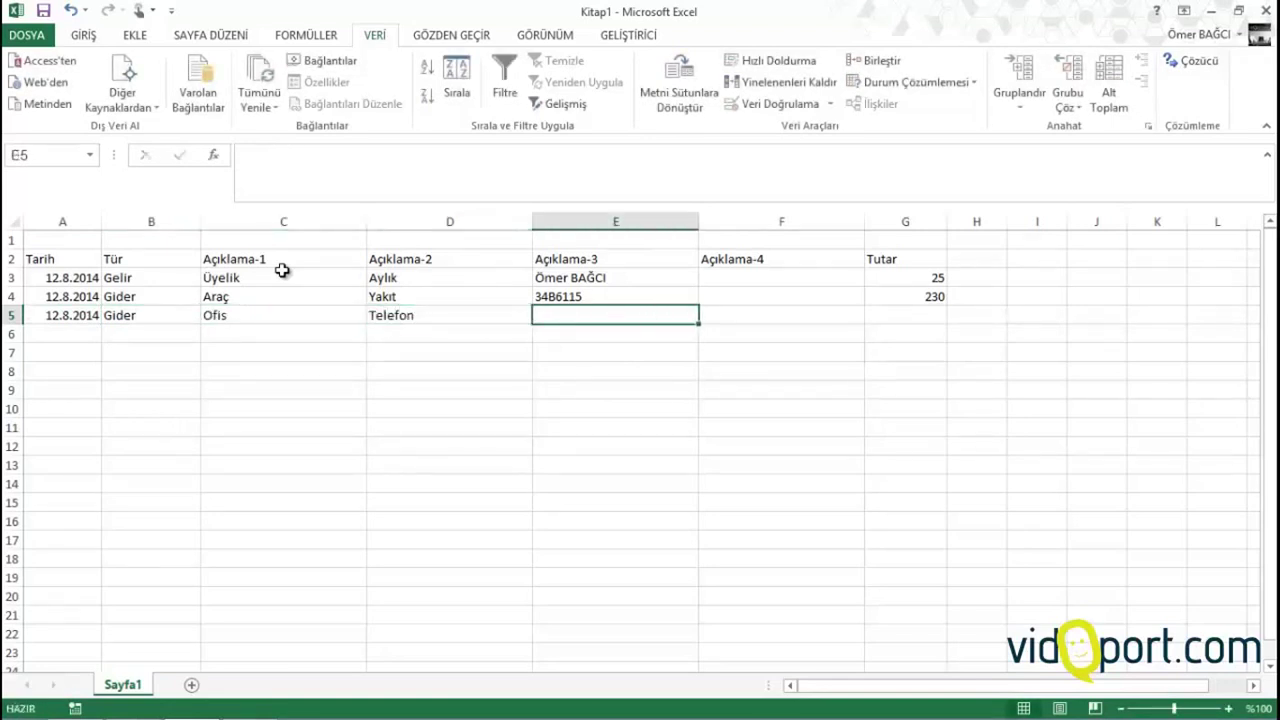
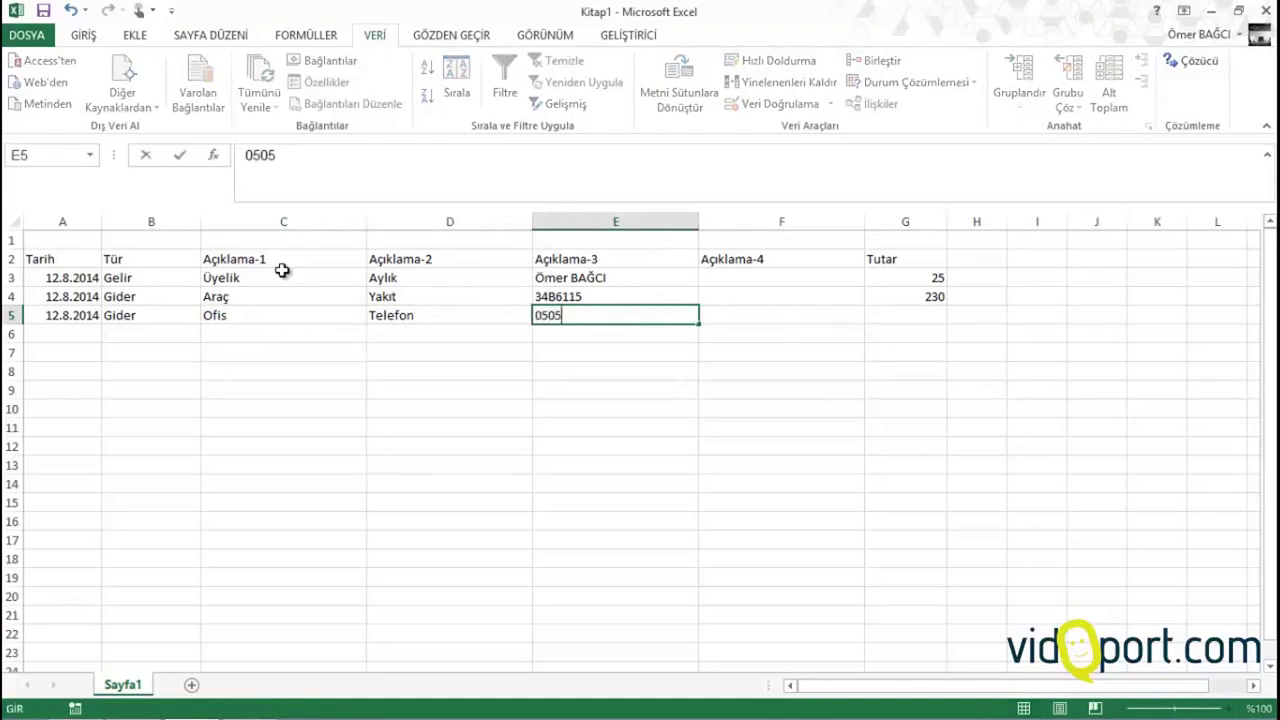
key("Tab")
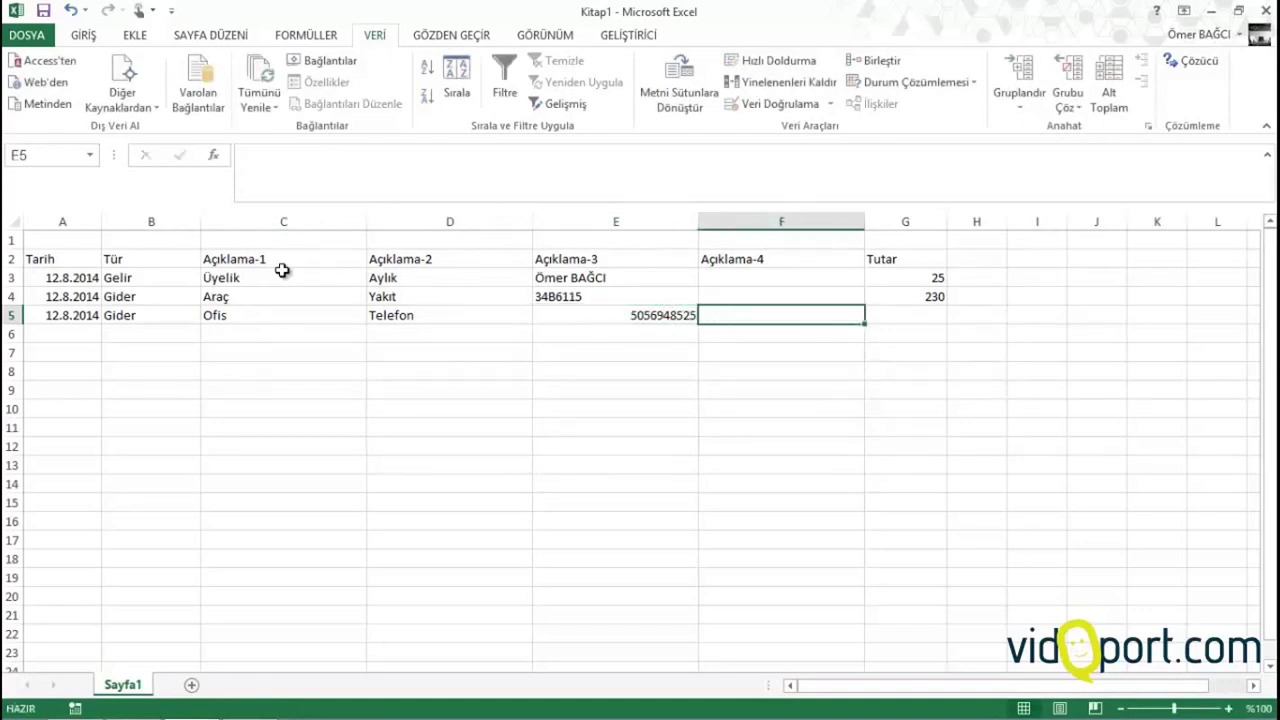
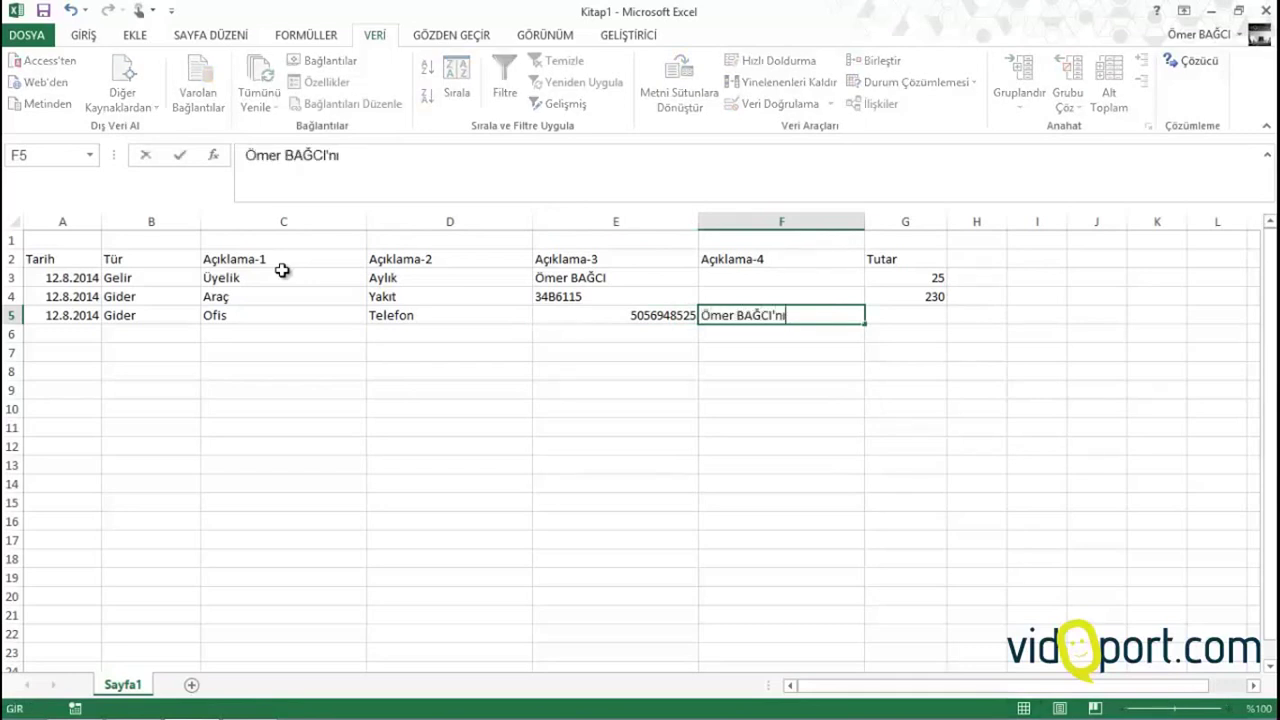
type("n kullan")
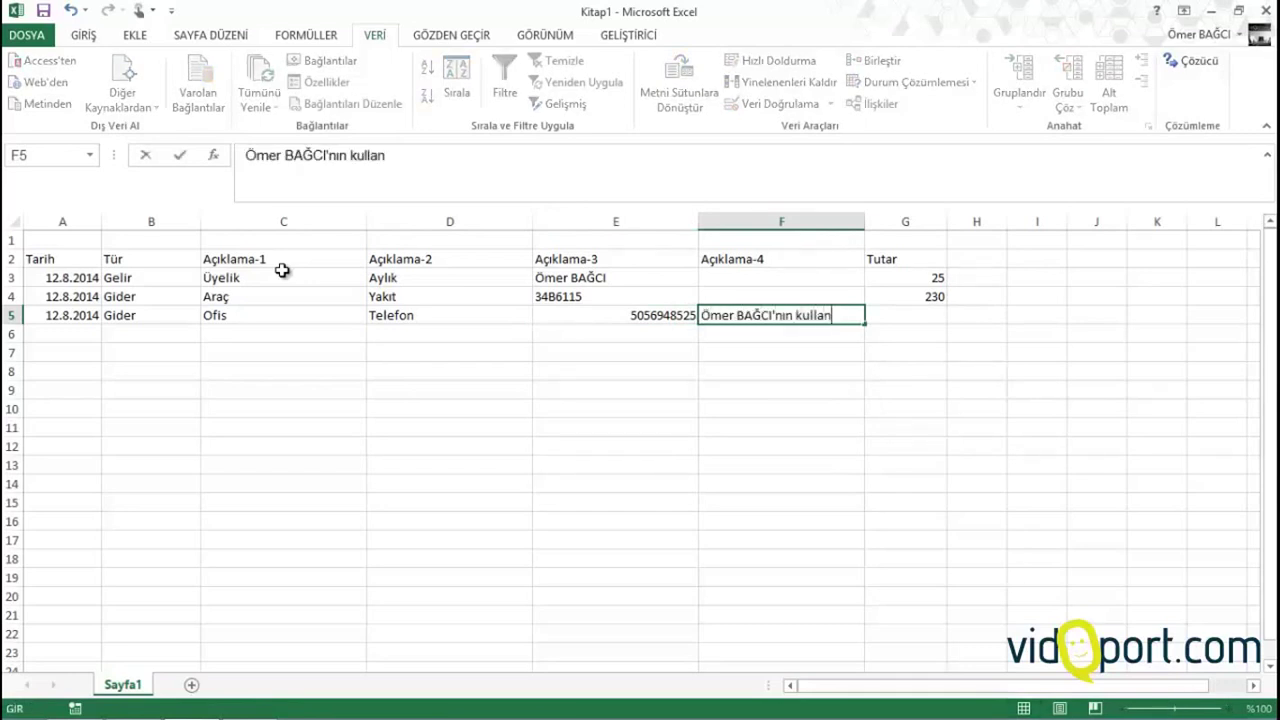
type("dığı")
key("Tab")
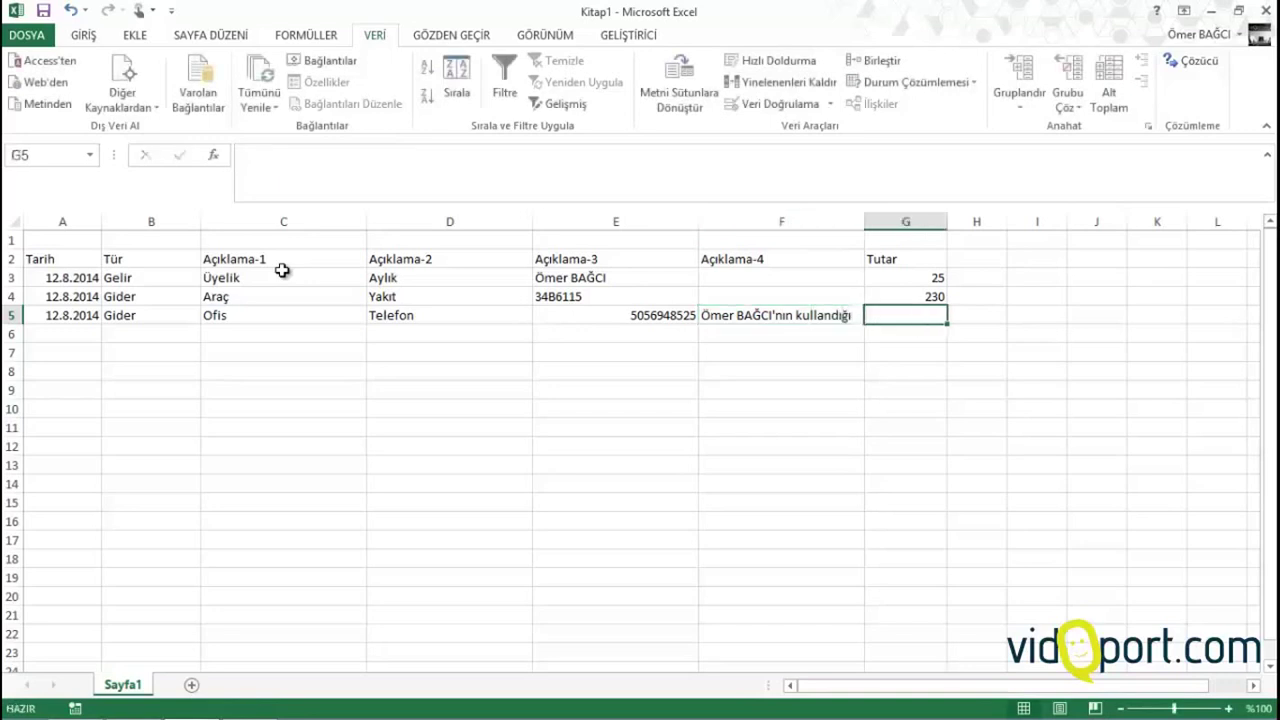
Step: Finish row 5 with amount 123, then start row 6 with 12.8.2014 and Gelir
type("123")
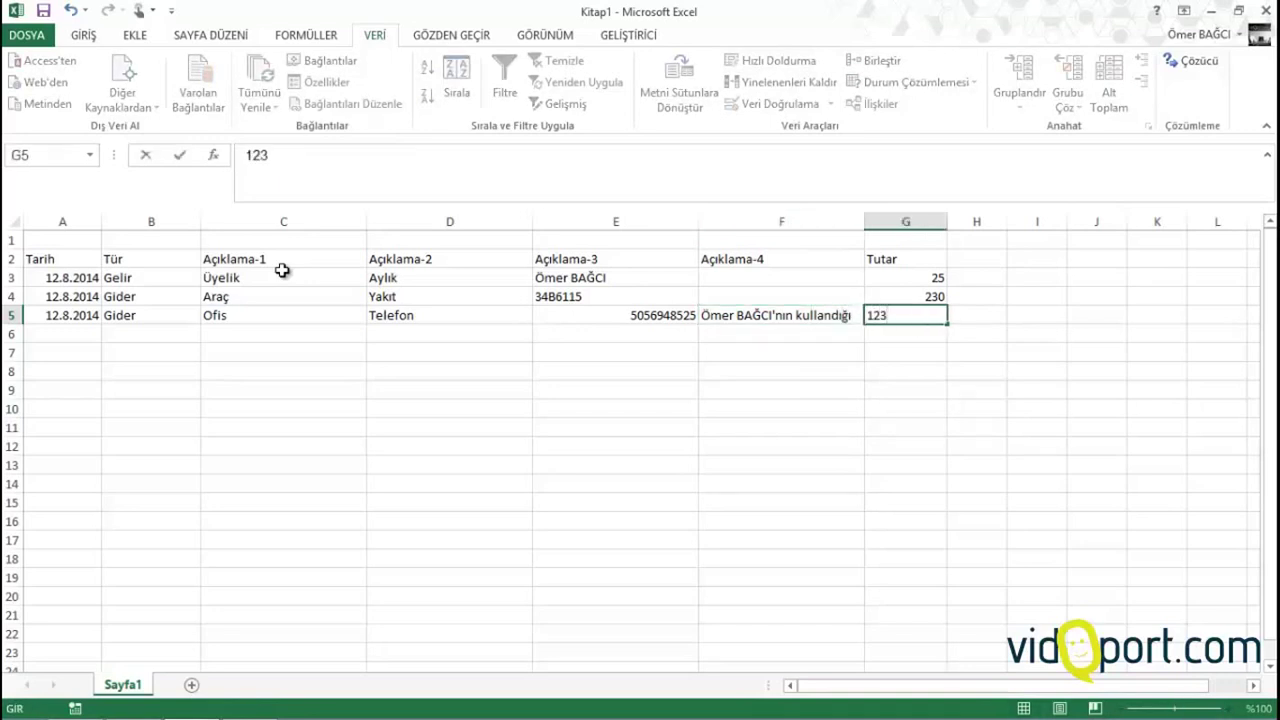
key("Return")
key("Left")
key("Left")
key("Left")
key("Left")
key("Left")
key("Left")
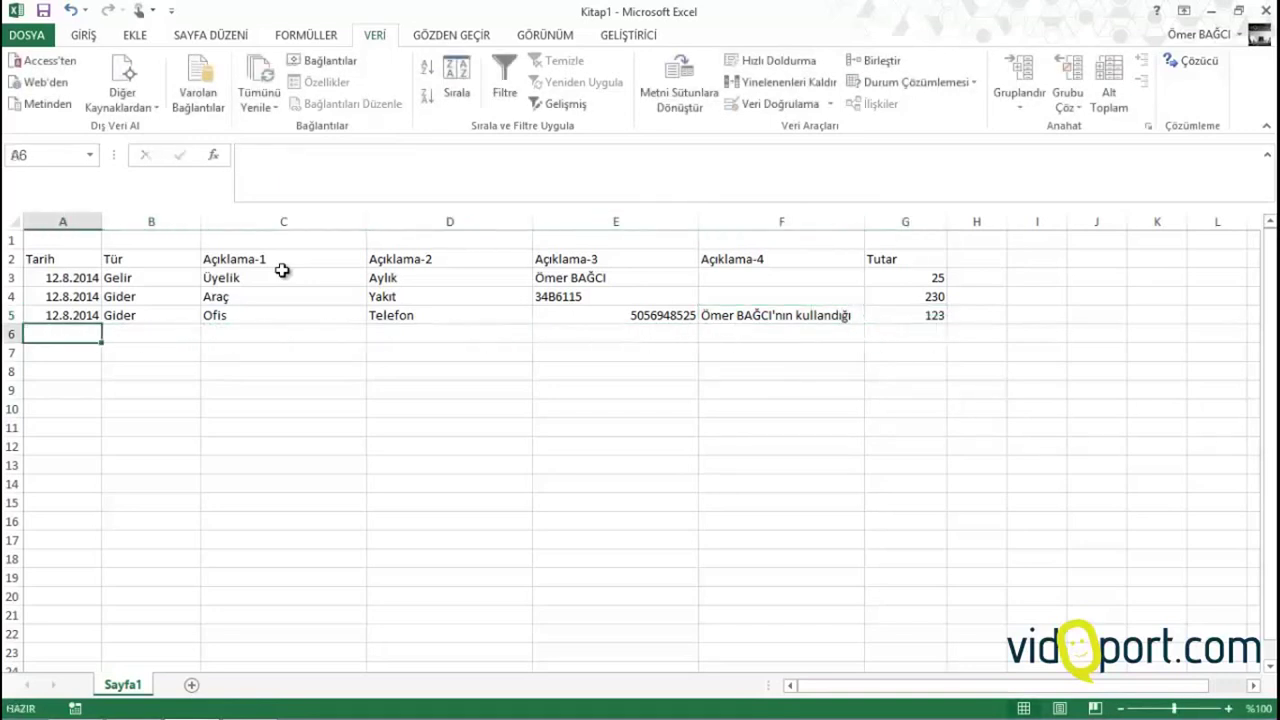
type("12.8.2014")
key("Tab")
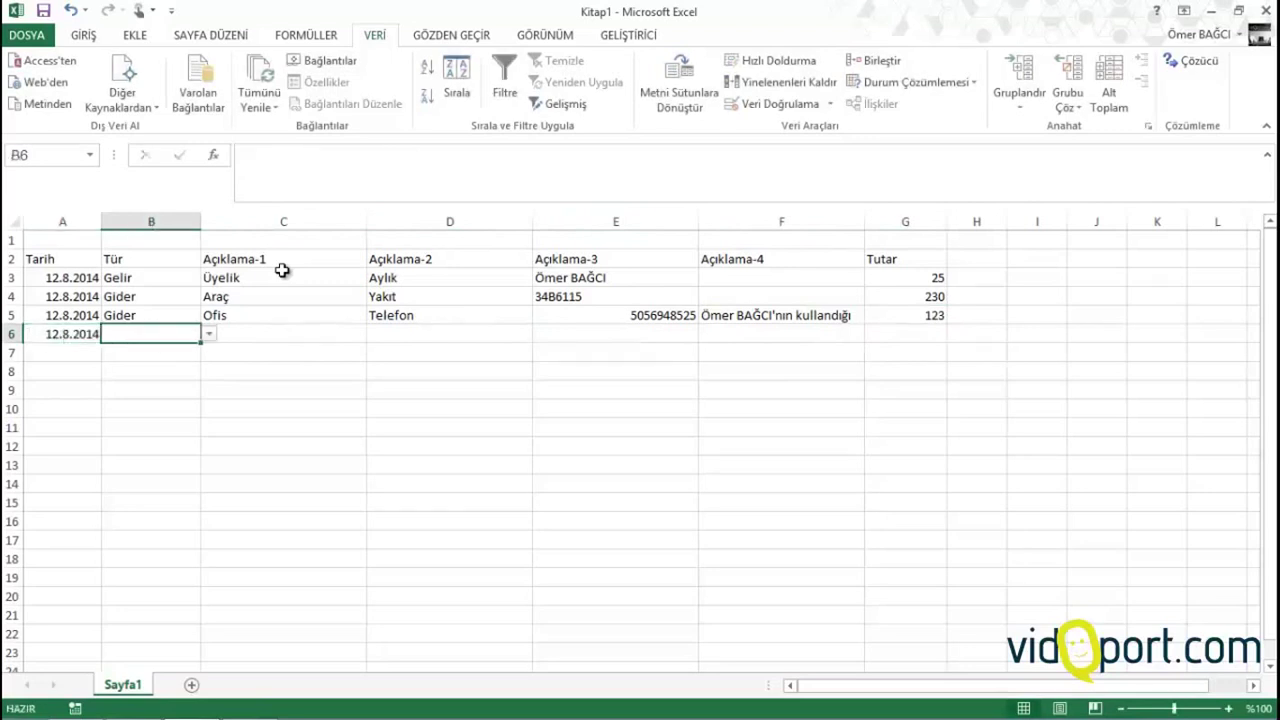
type("Gelir")
key("Tab")
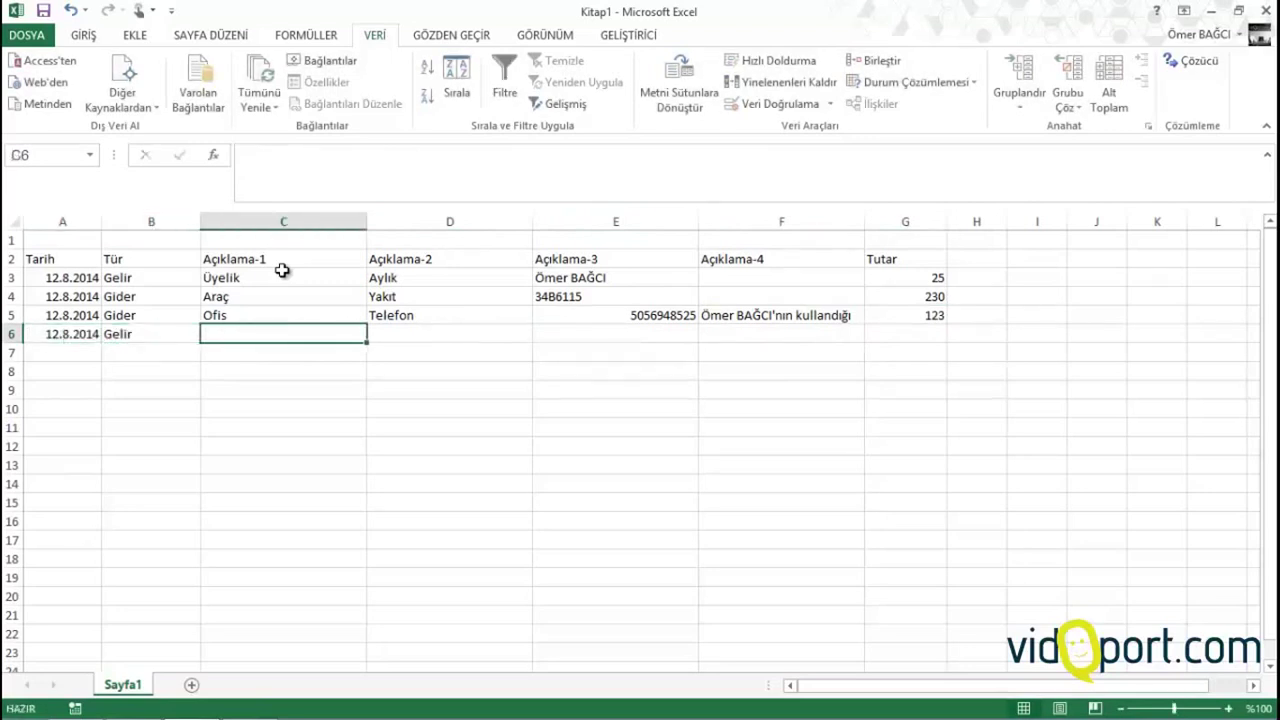
Step: Fill C6–G6 with Üyelik, Excel, the member's name, and amount 49
type("ü")
key("Tab")
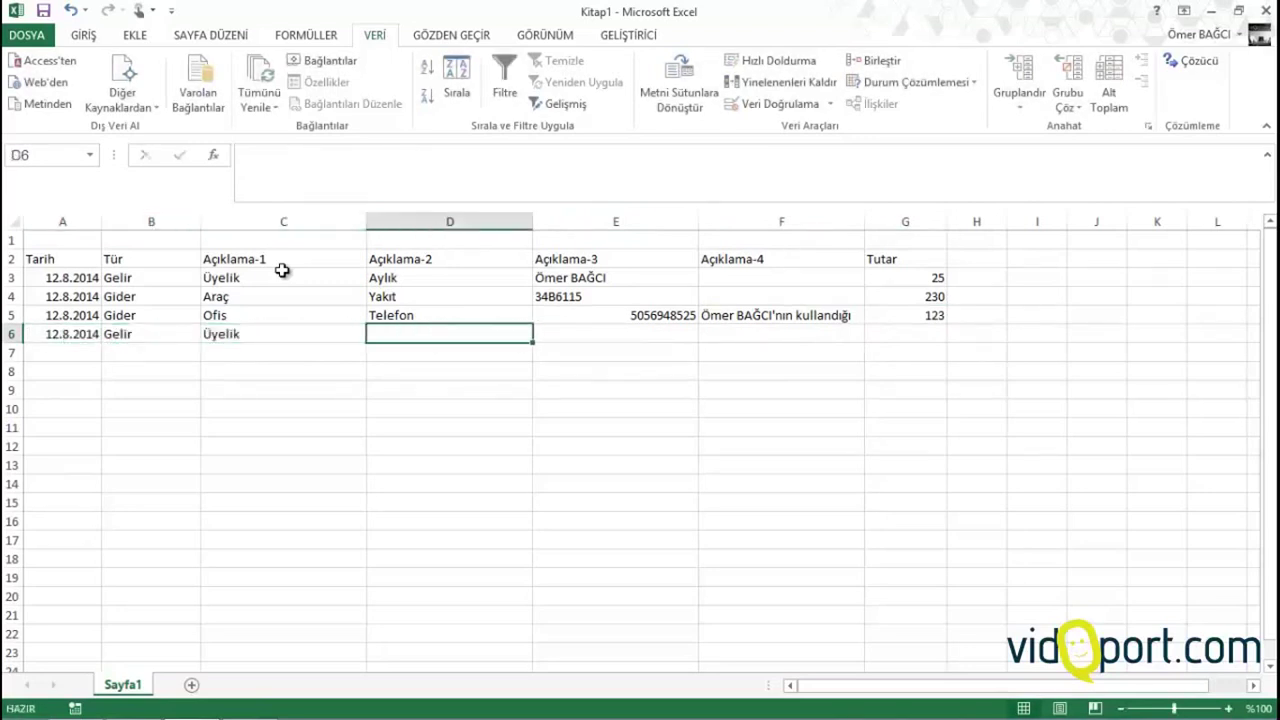
type("Excel")
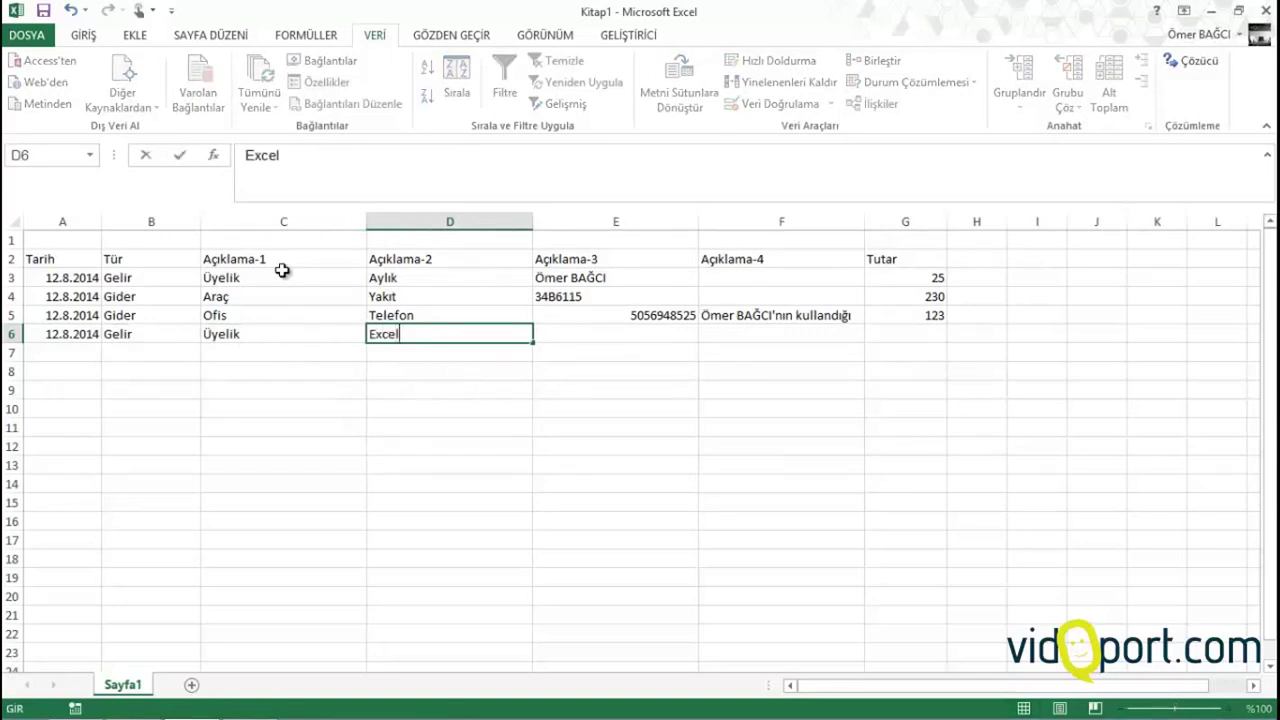
key("Tab")
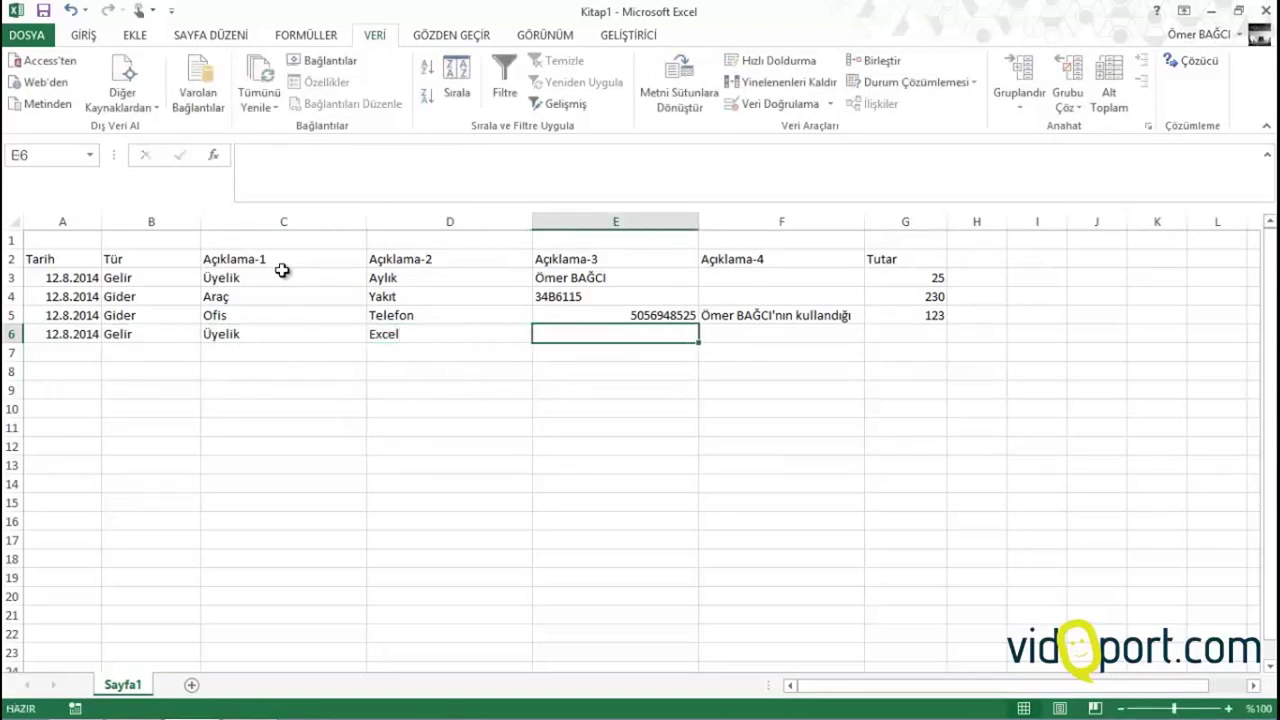
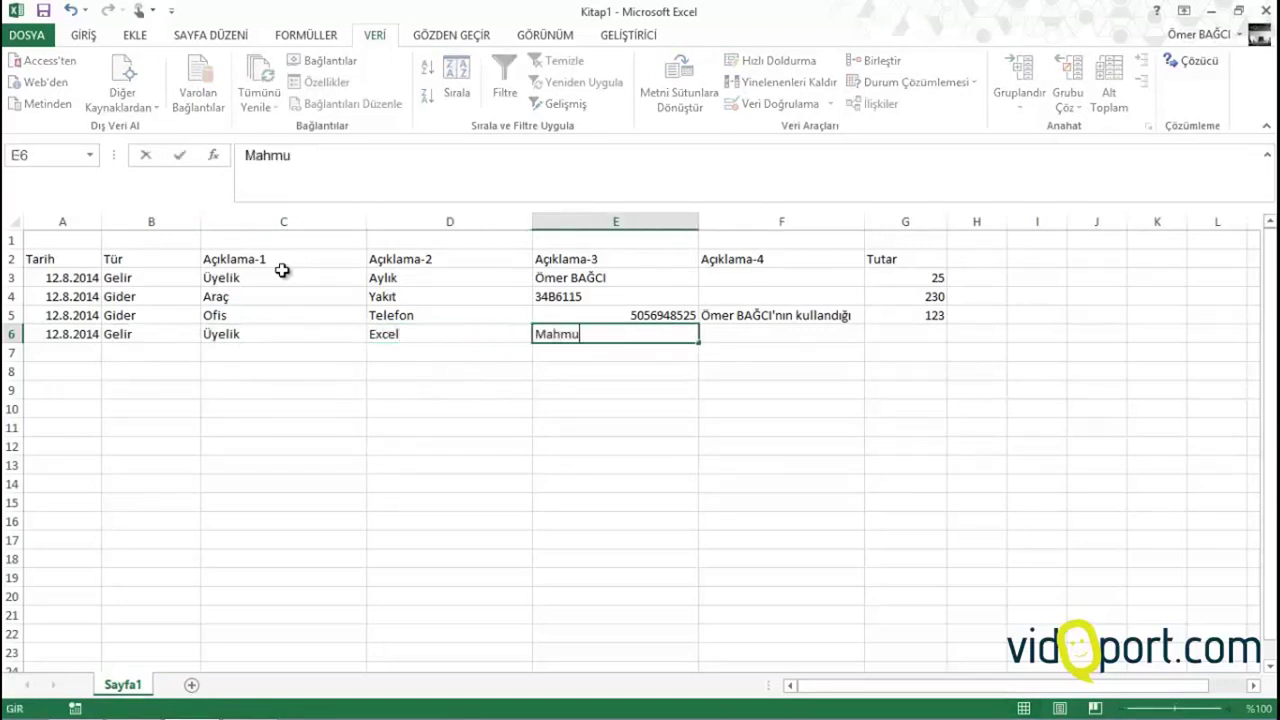
key("Tab")
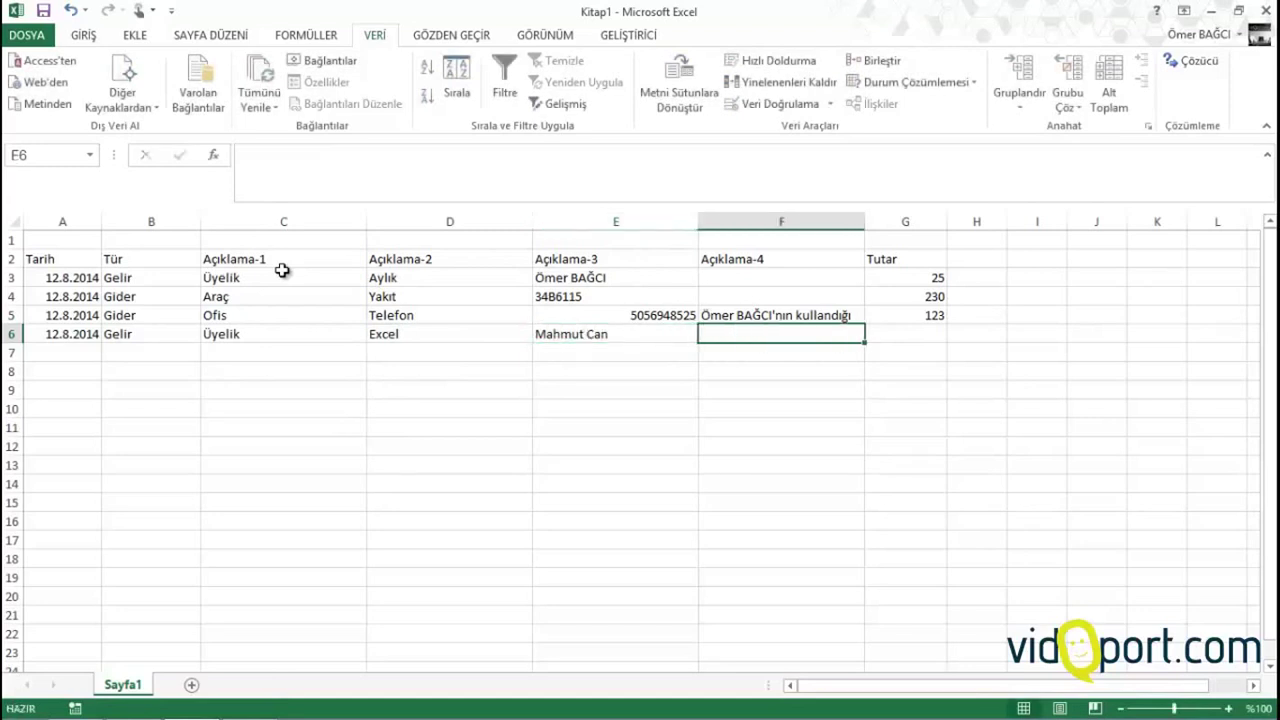
key("Tab")
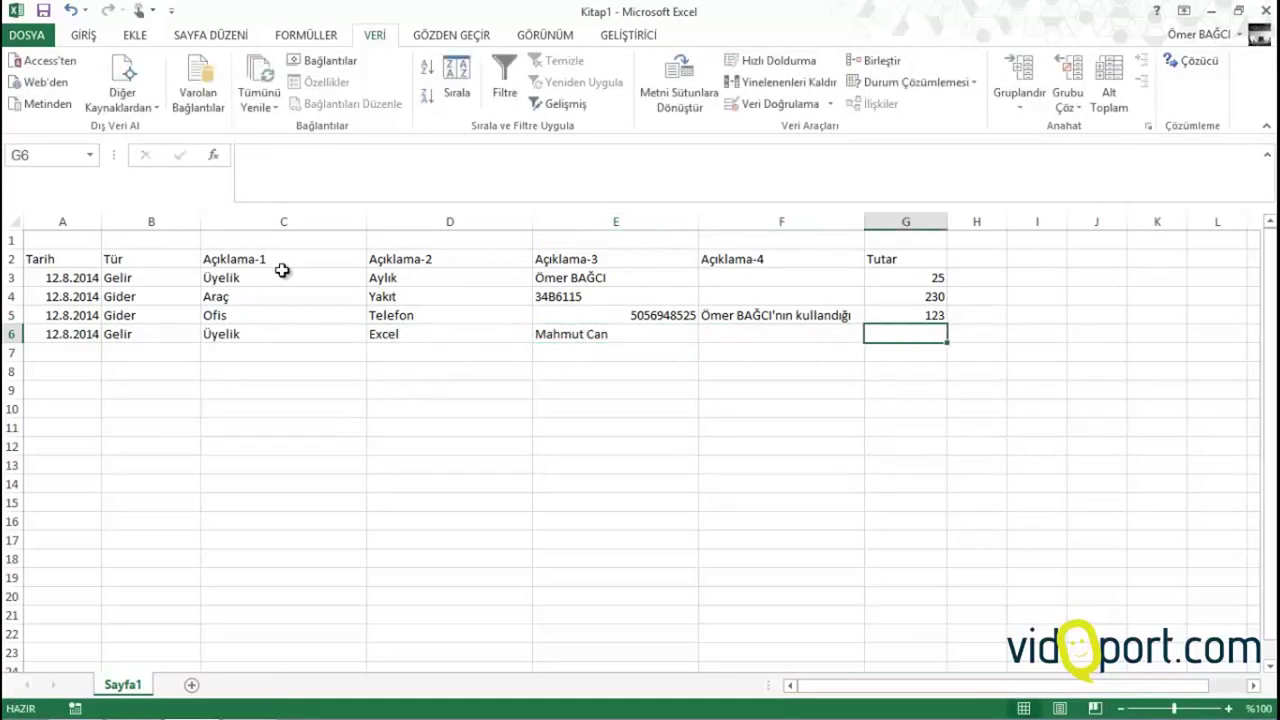
type("49")
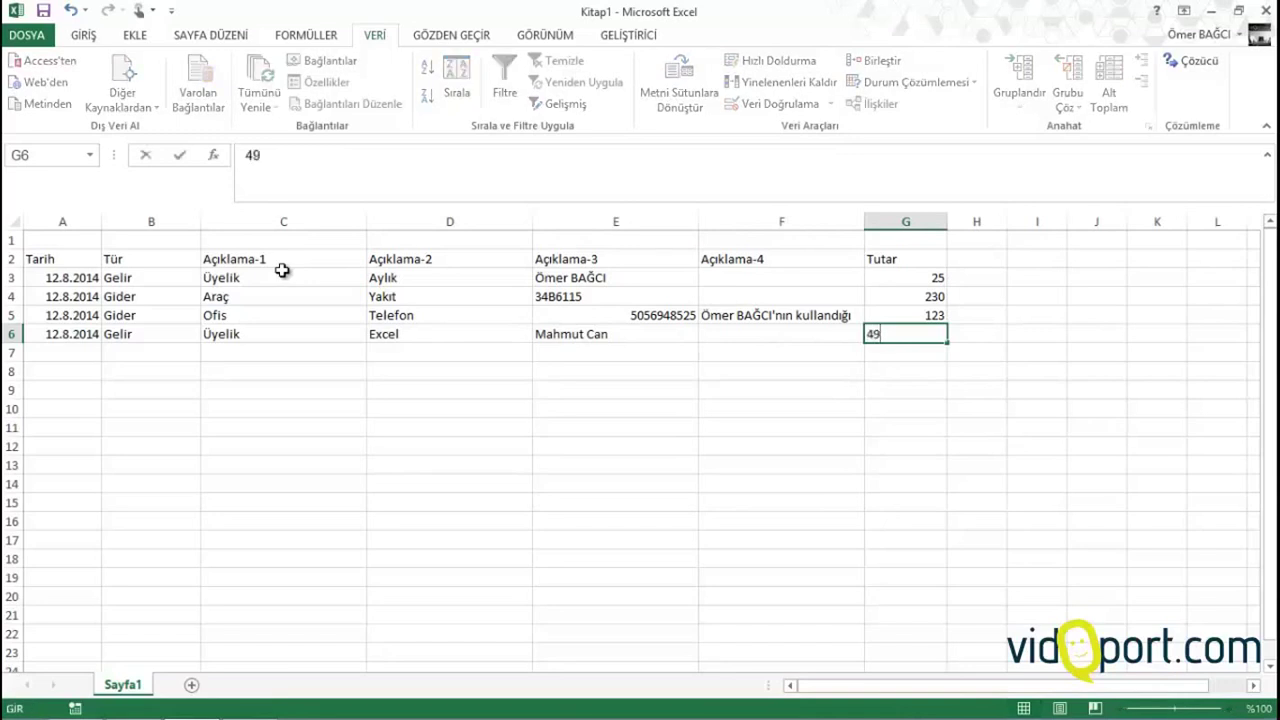
key("Return")
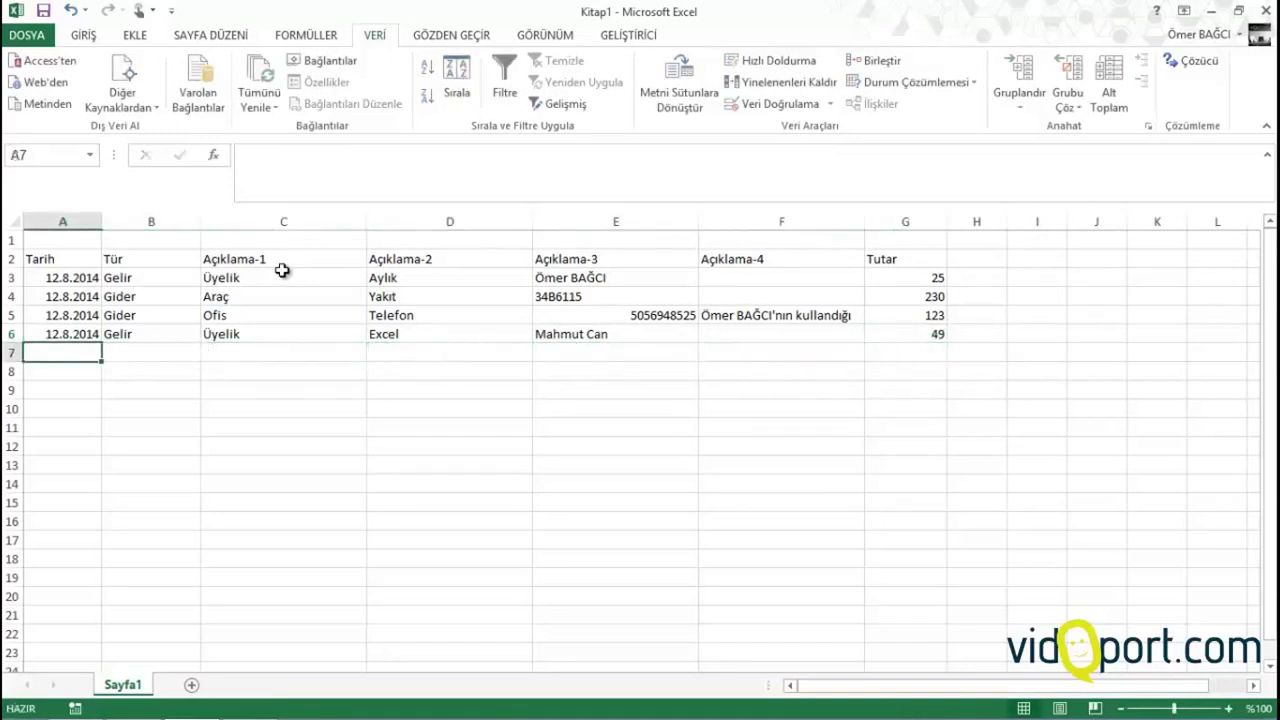
Step: Start row 7 with the copied date, Gelir, and Eğitim
key("ctrl+semicolon")
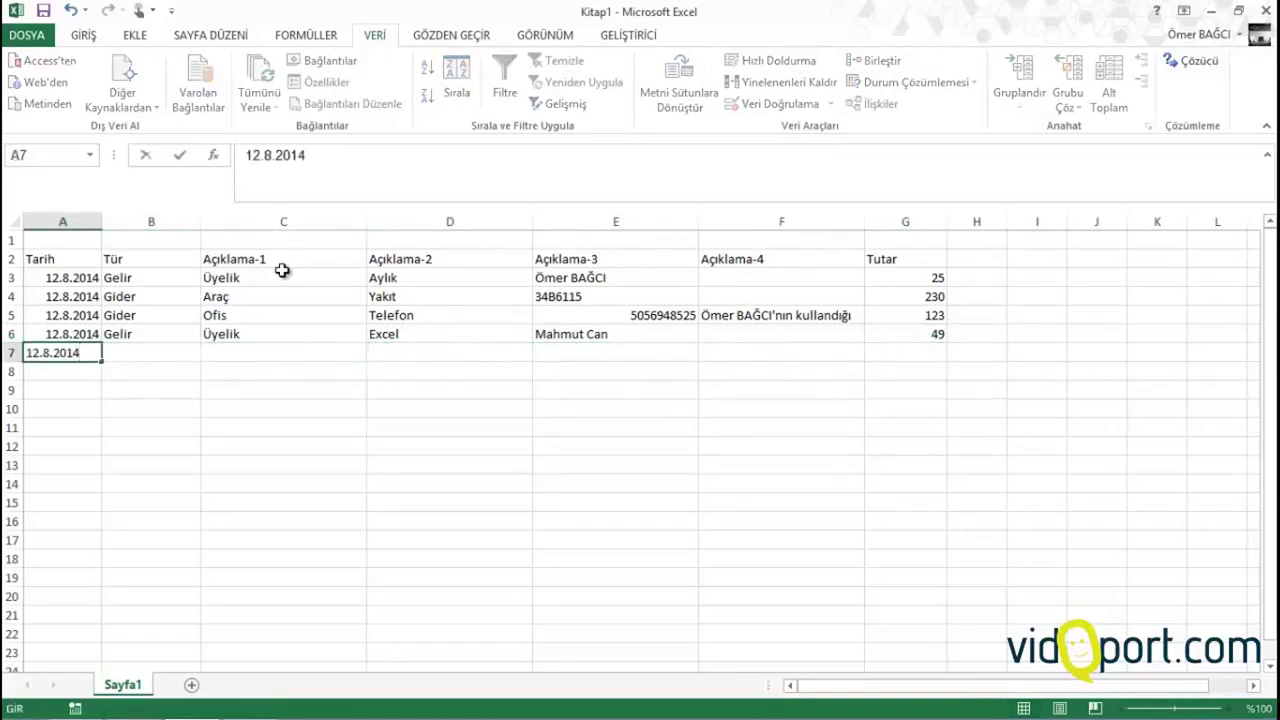
key("Tab")
type("g")
key("Tab")
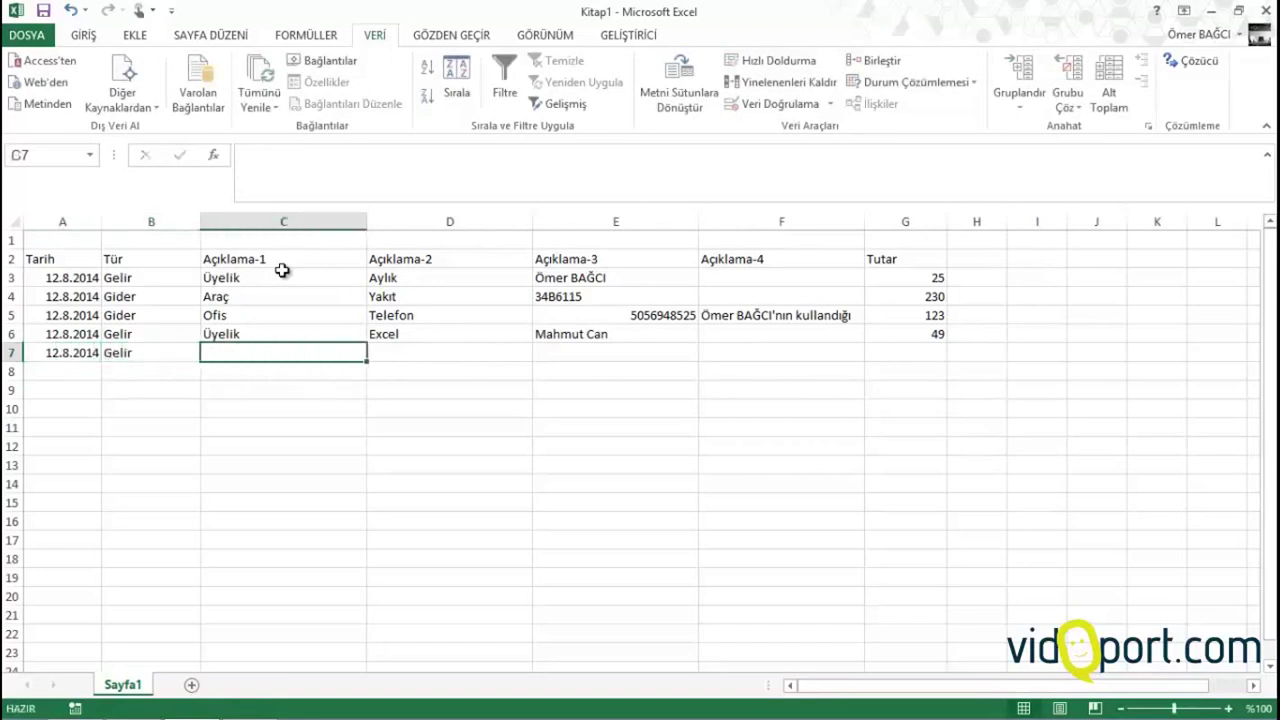
type("Eğitim")
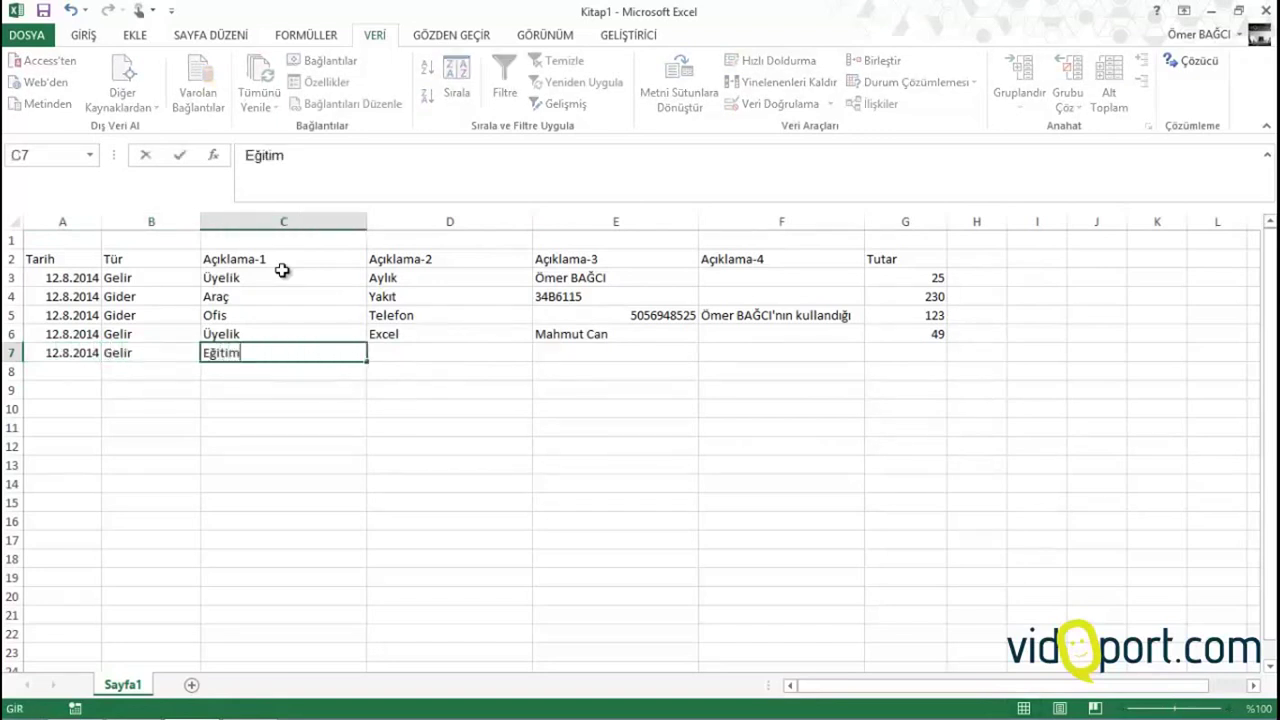
key("Tab")
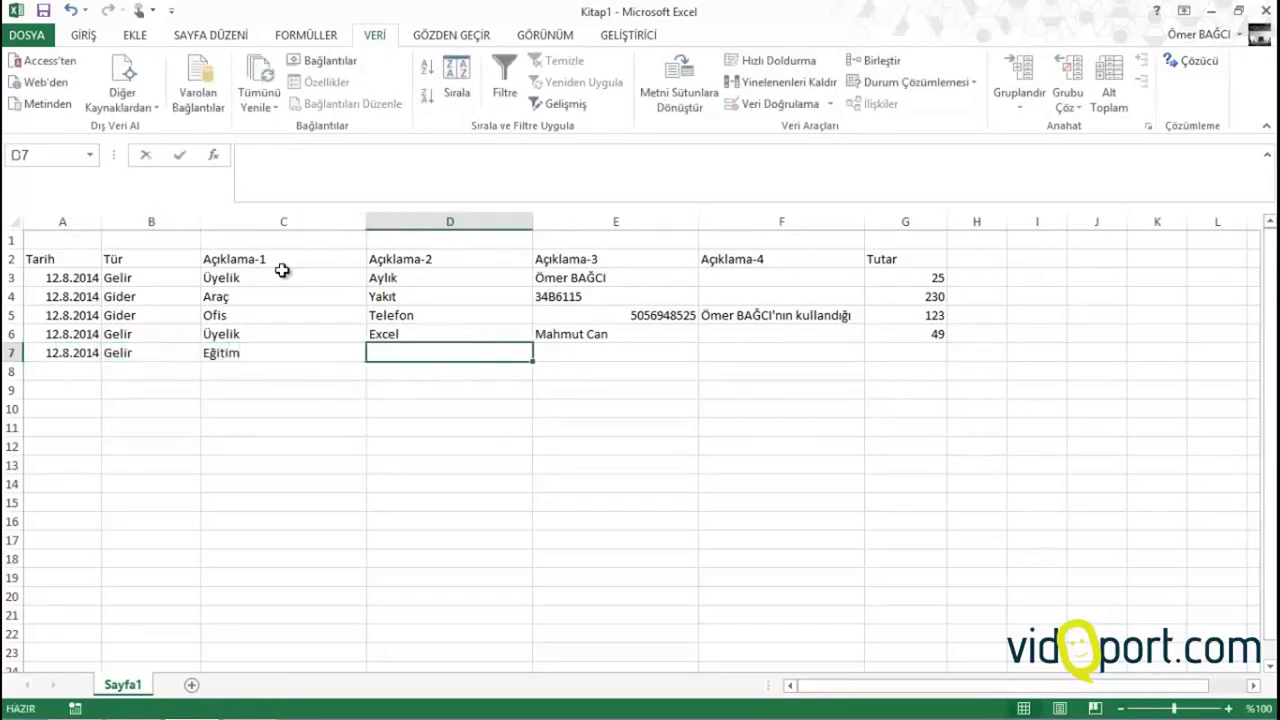
Step: Enter Firma Eğitimi, Yıldız Meşrubat, and amount 300 across D7–G7
type("firm")
key("BackSpace")
key("BackSpace")
key("BackSpace")
key("BackSpace")
type("F")
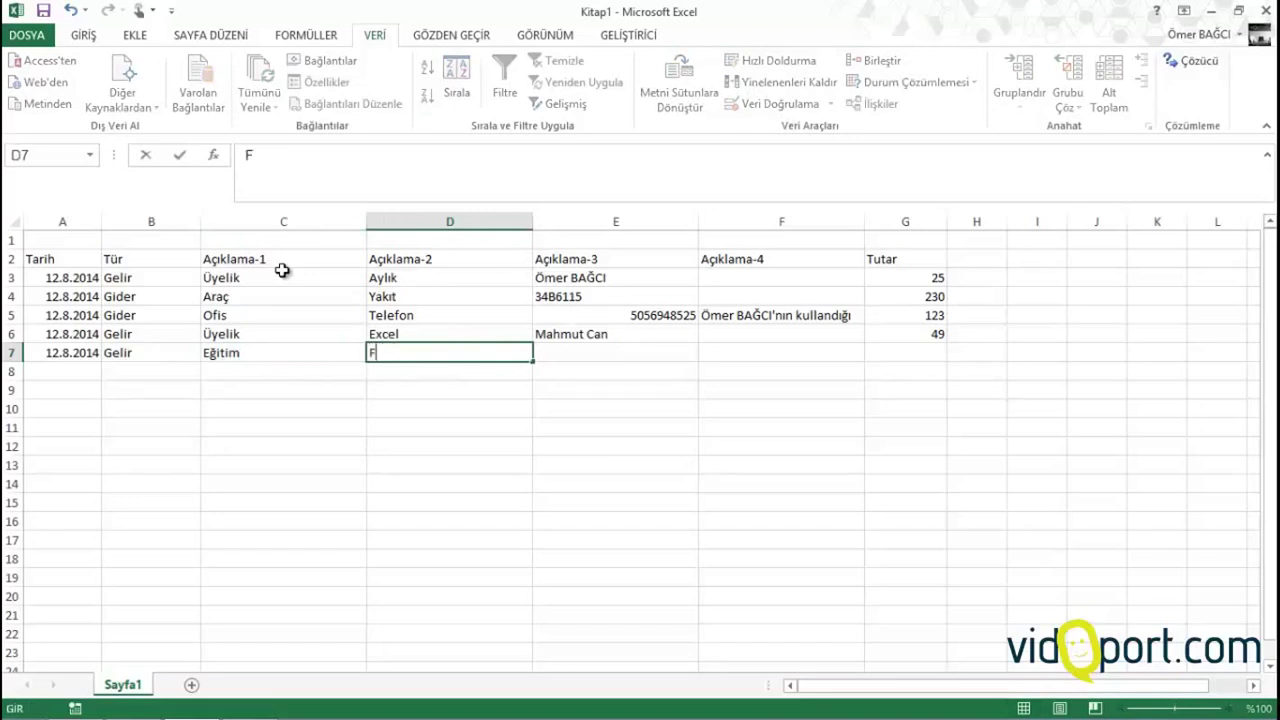
type("irma Eğitimi")
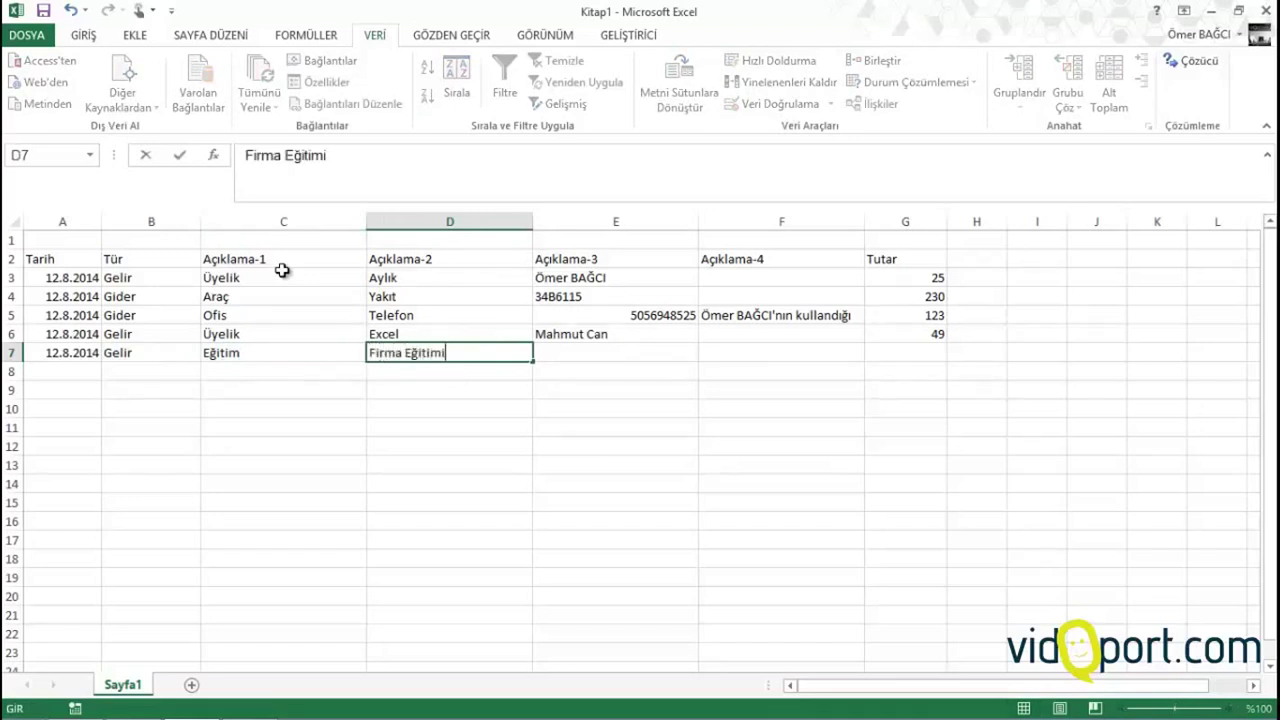
key("Tab")
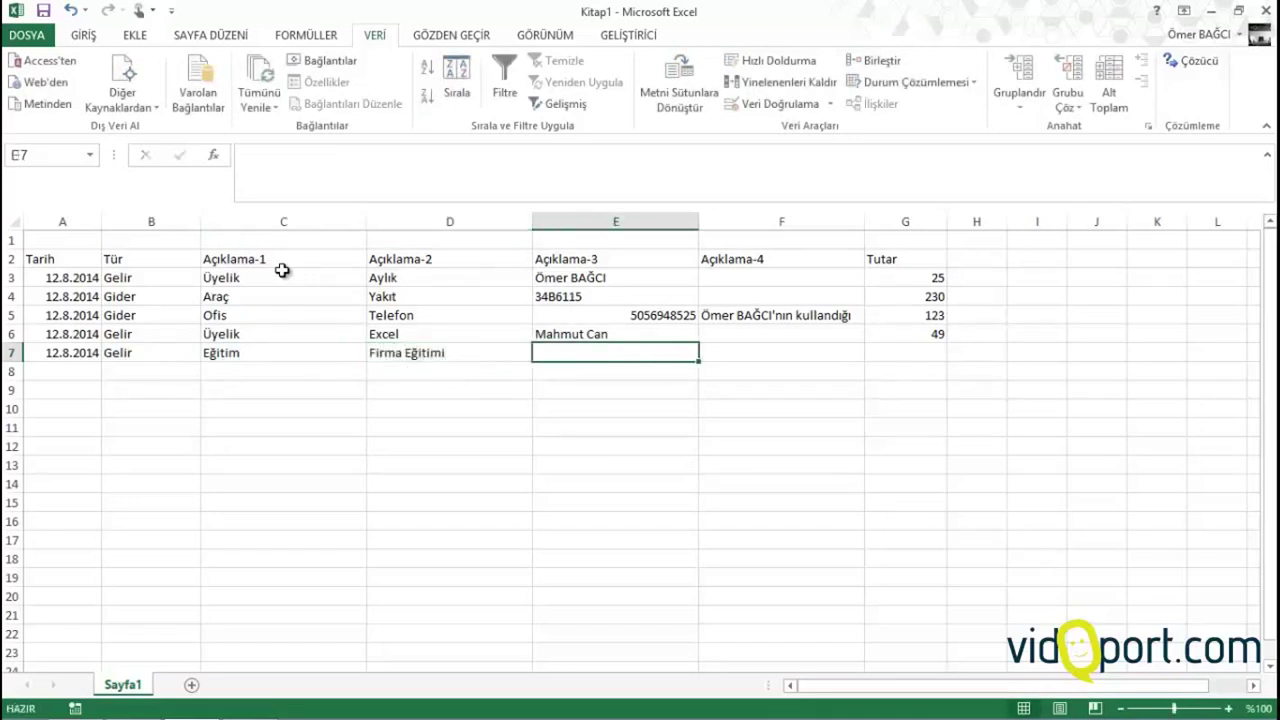
type("Yıldı")
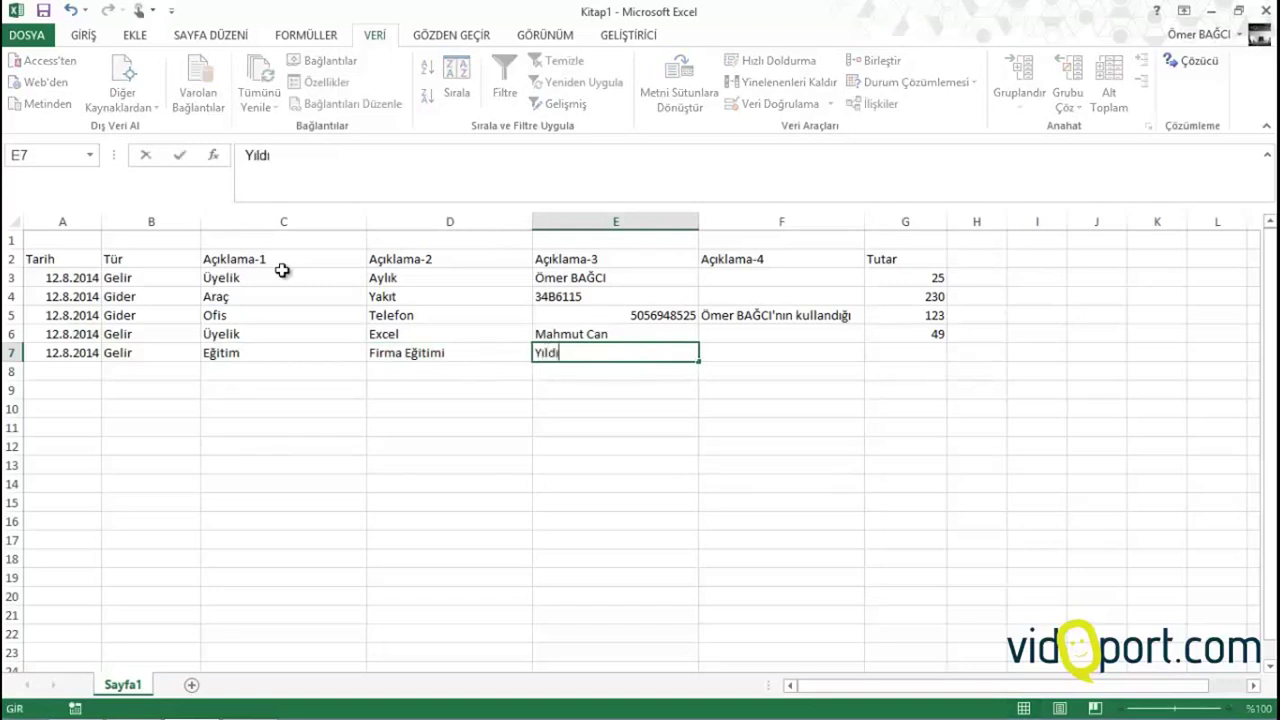
type("z Meşrubat")
key("Tab")
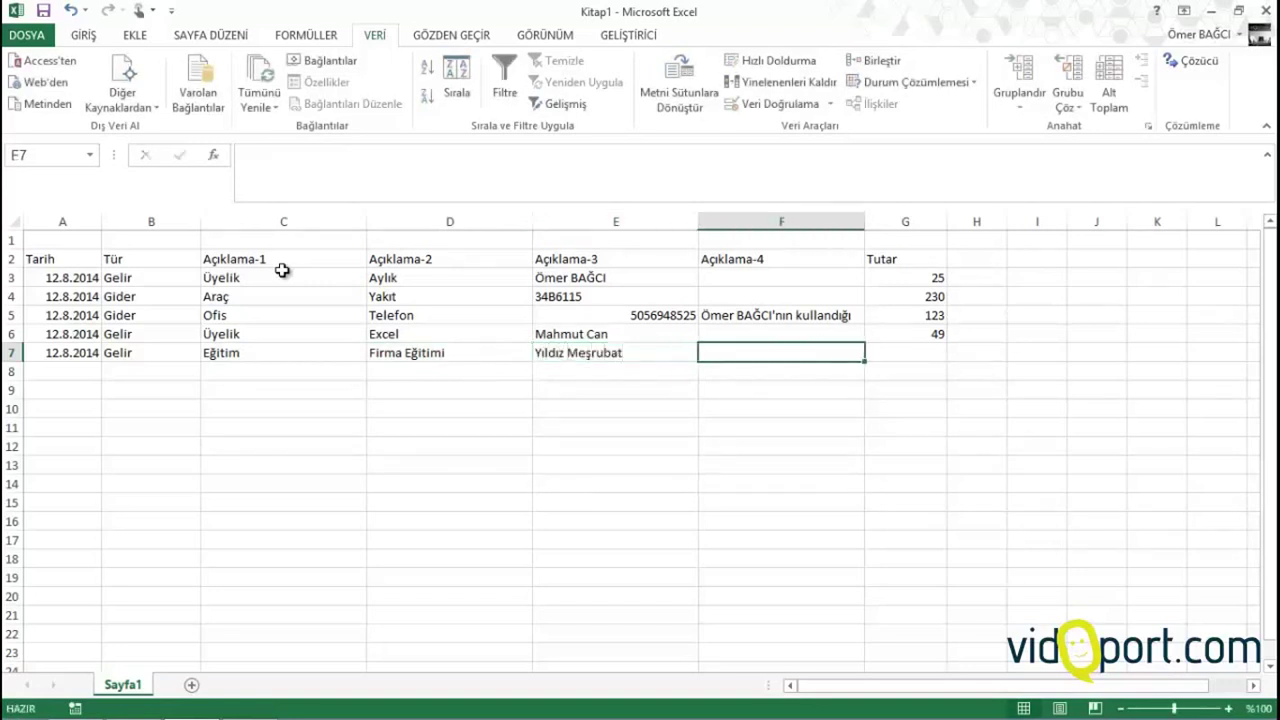
key("Tab")
type("300")
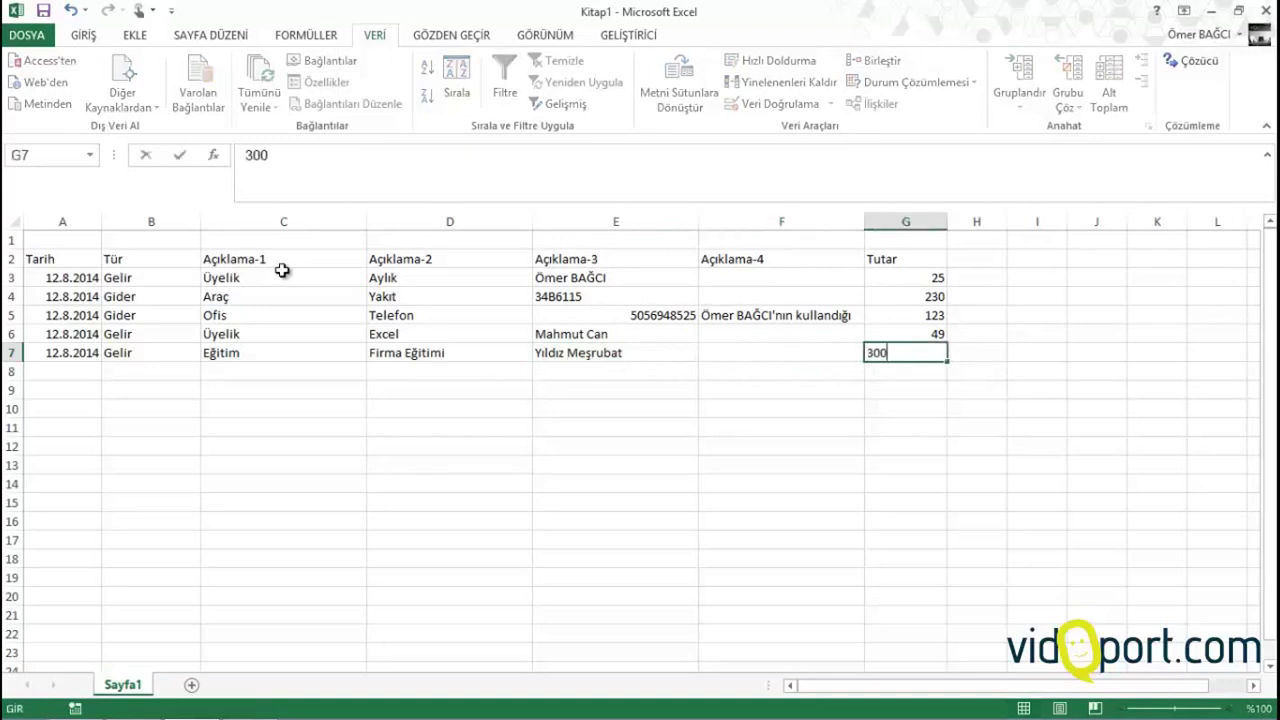
key("Down")
key("Left")
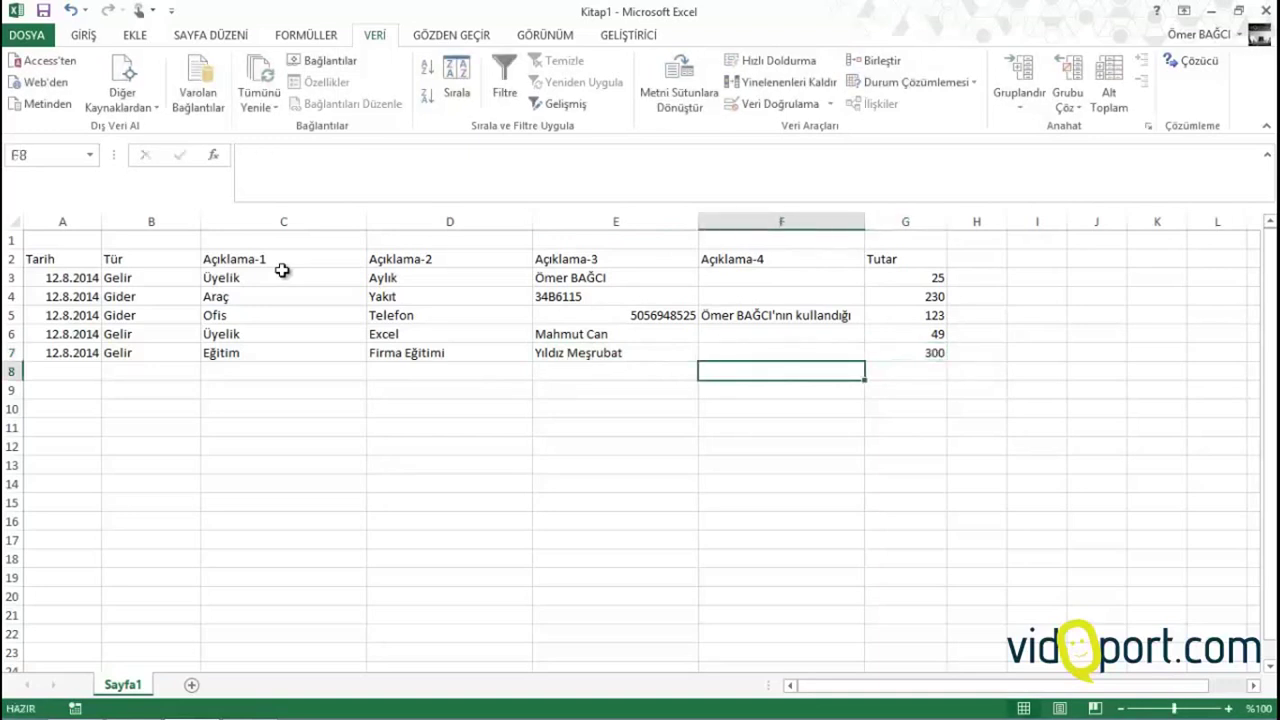
key("Left")
key("Left")
key("Left")
key("Left")
key("Left")
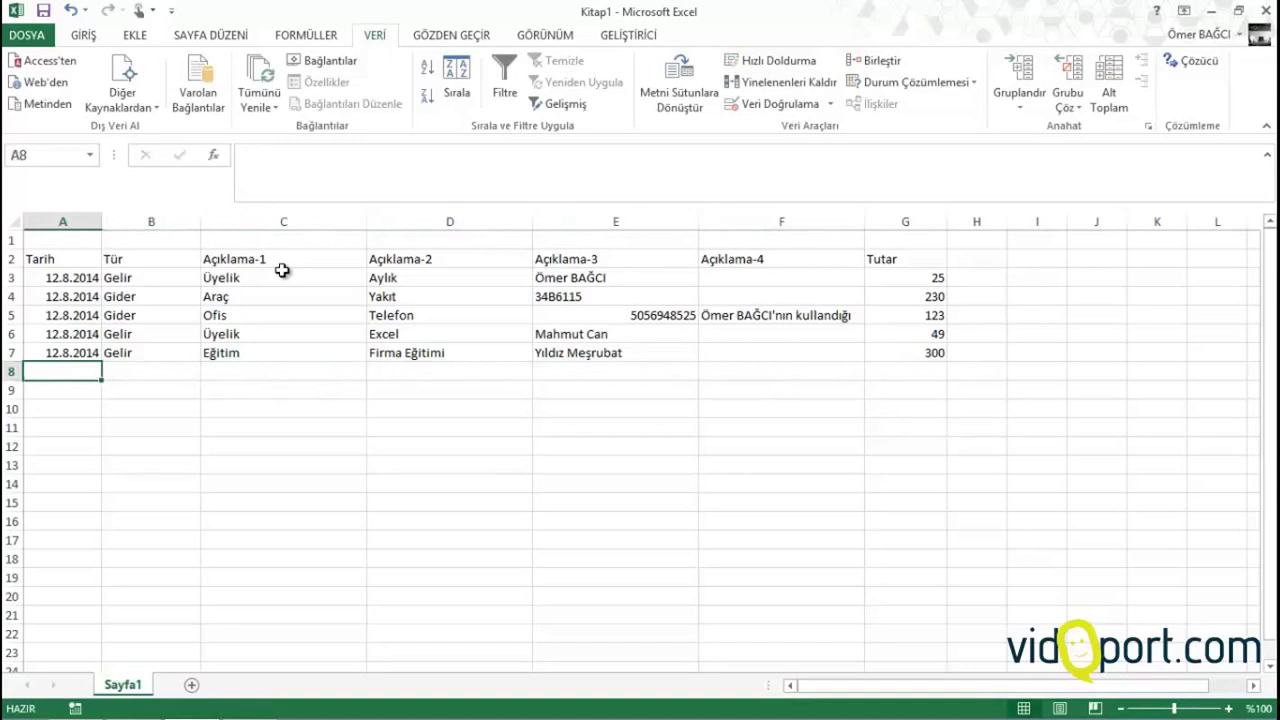
Step: Review the existing description entries, then begin row 8 with the copied date, Gider and Ofis
left_click(282, 275)
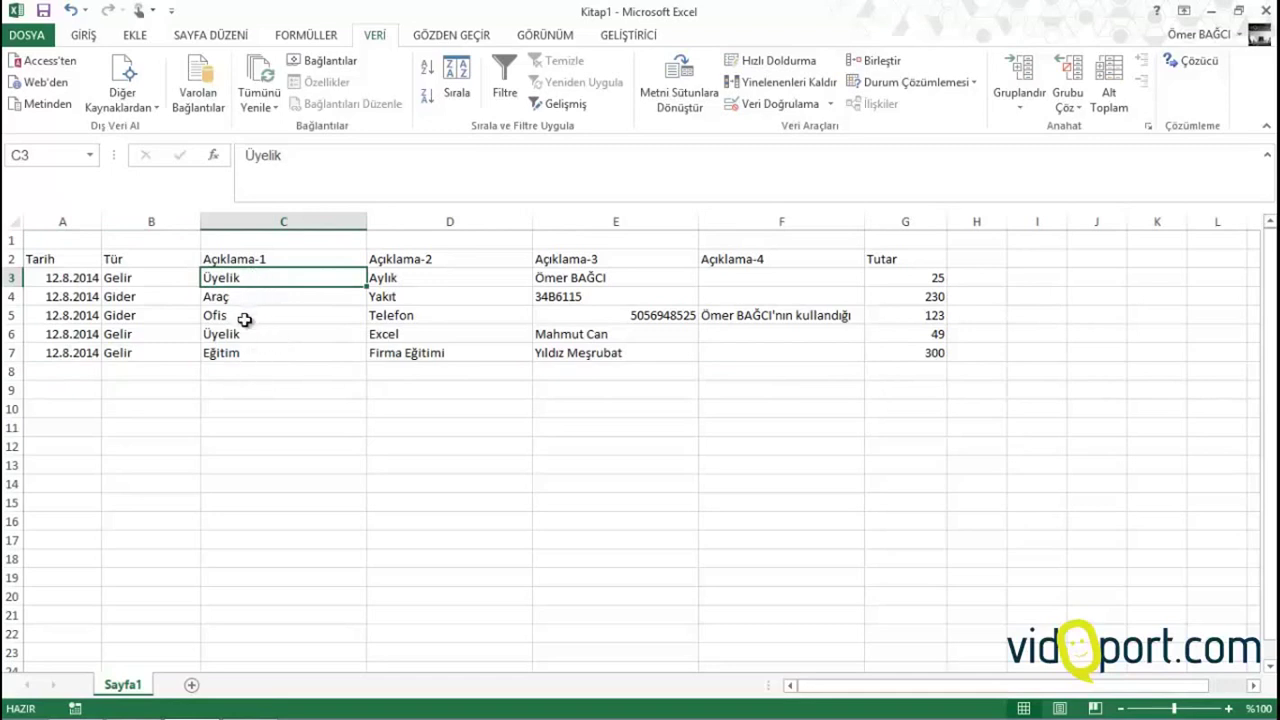
left_click_drag(463, 277, 449, 363)
left_click_drag(546, 277, 578, 338)
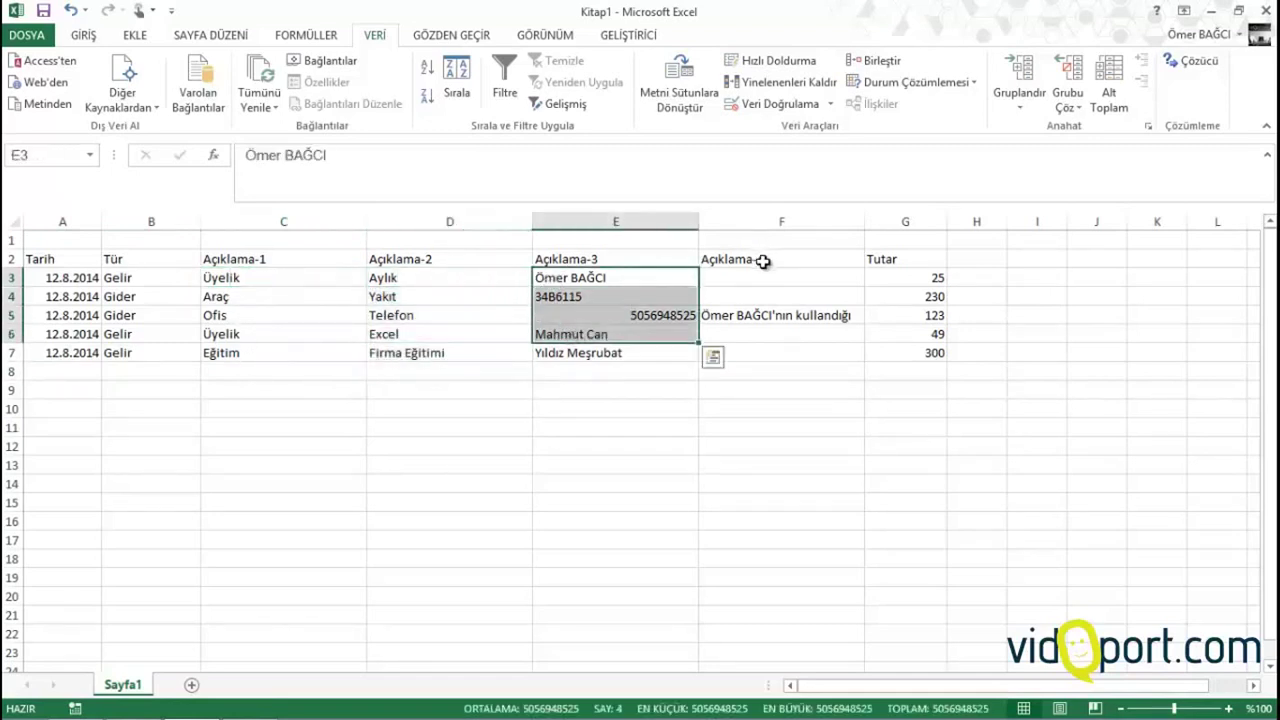
left_click(150, 353)
left_click(100, 368)
key("ctrl+apostrophe")
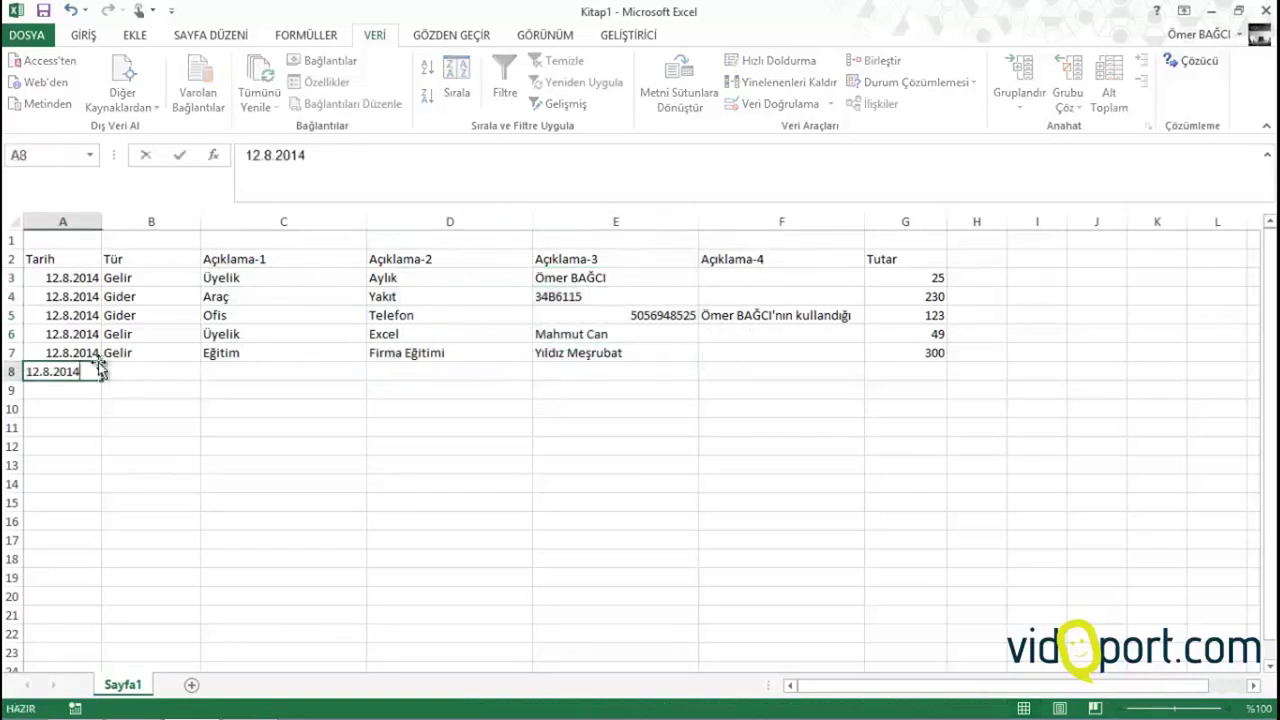
key("Tab")
type("Gider")
key("Tab")
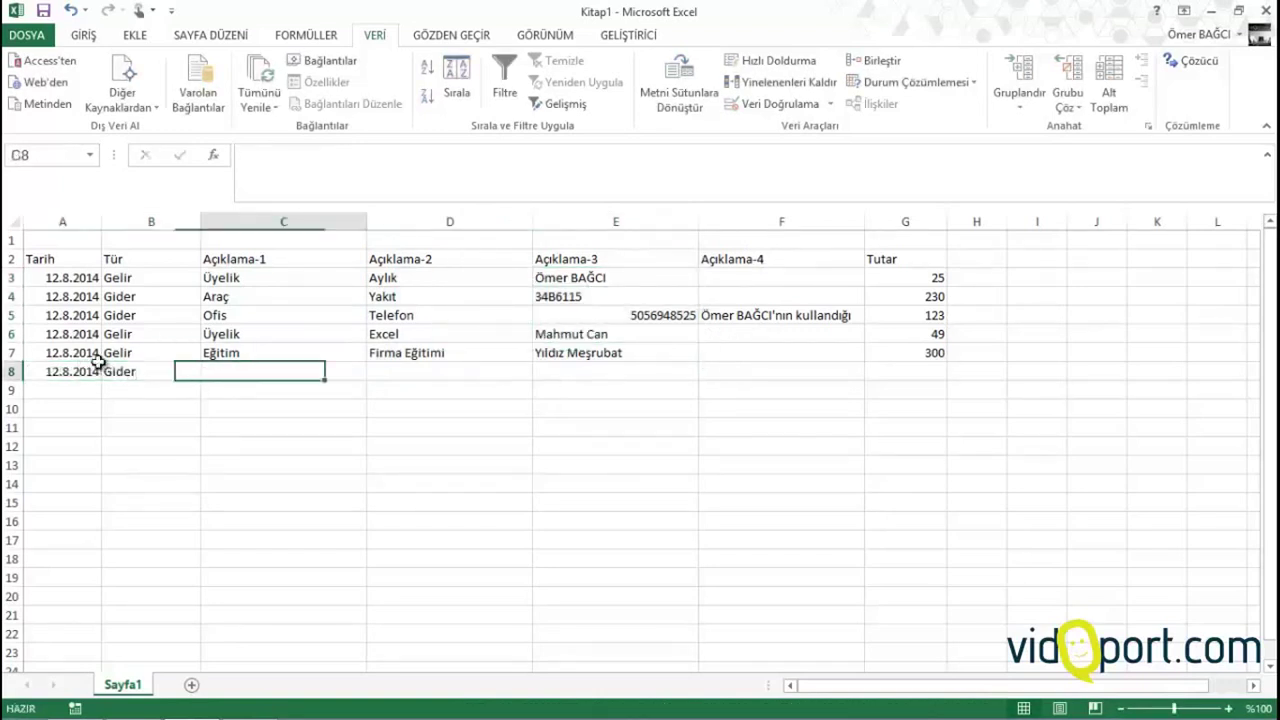
type("Ofis")
key("Tab")
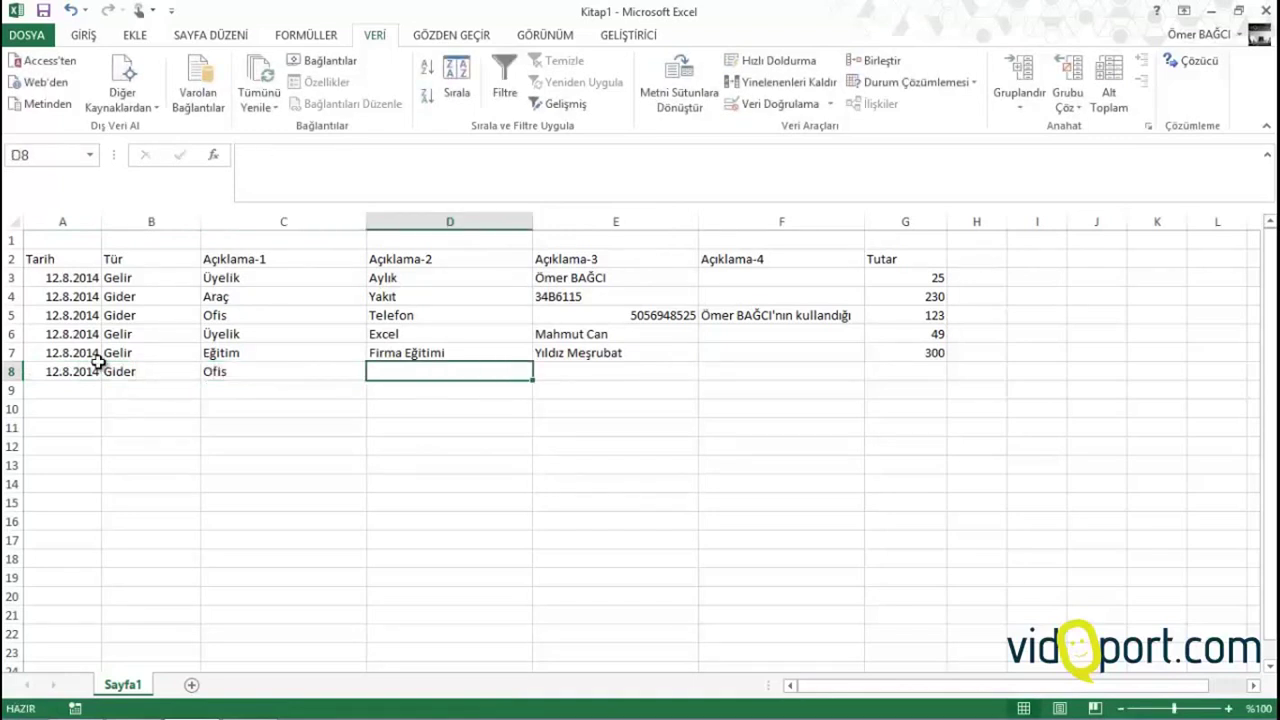
Step: Enter Mutfak, Mutfak Giderleri, Market Alışverişi, and amount 45 in D8–G8
type("Mutfak")
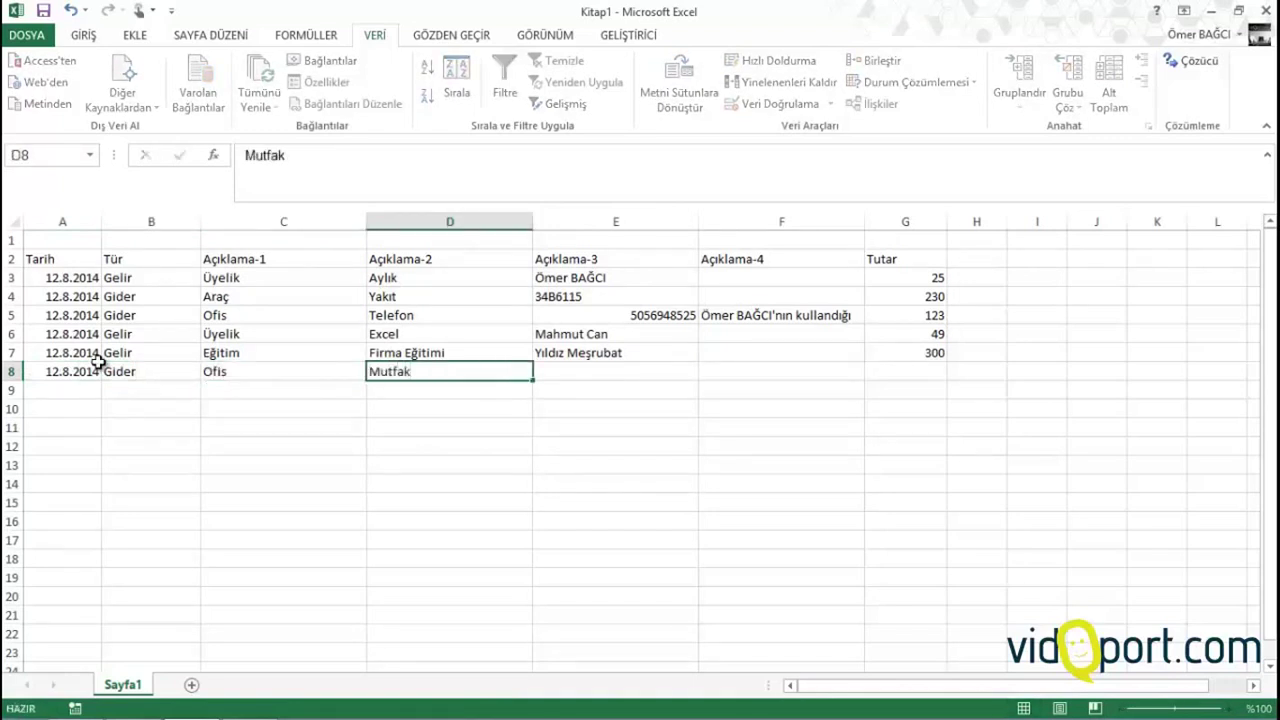
key("Tab")
type("Mutfa")
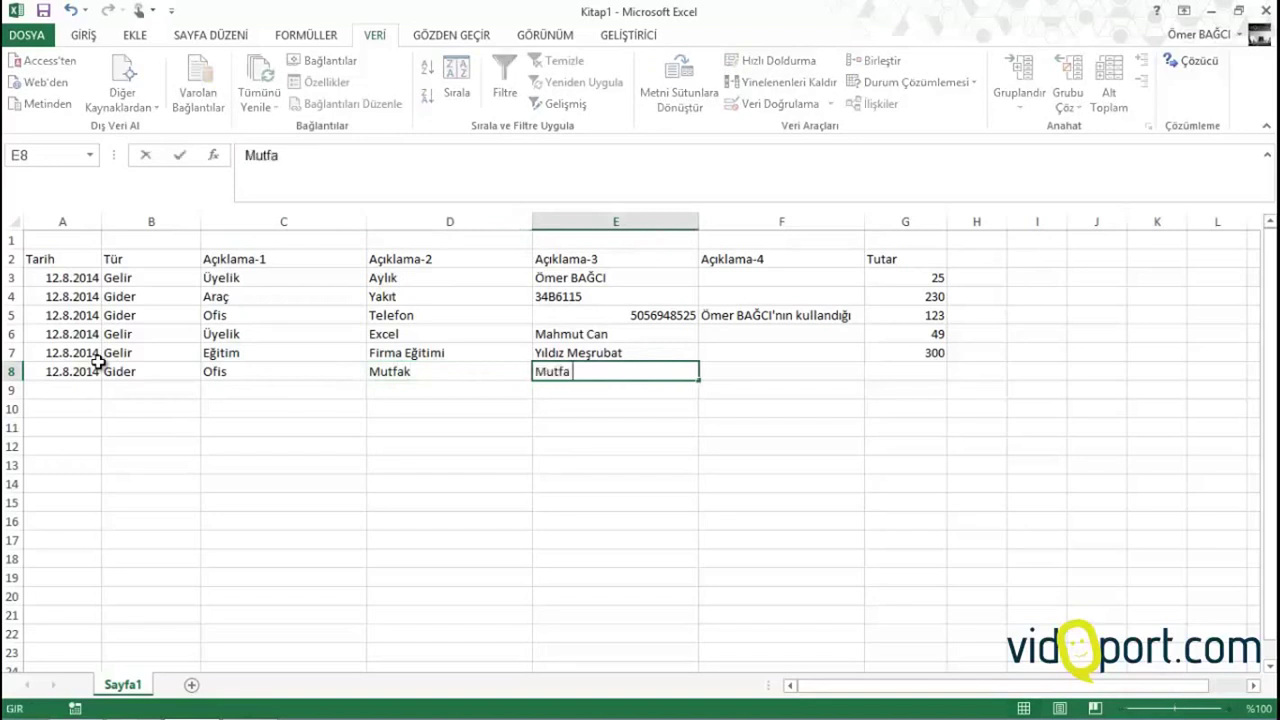
type("k Gi")
key("BackSpace")
key("BackSpace")
key("BackSpace")
type("k Giderleri")
key("Tab")
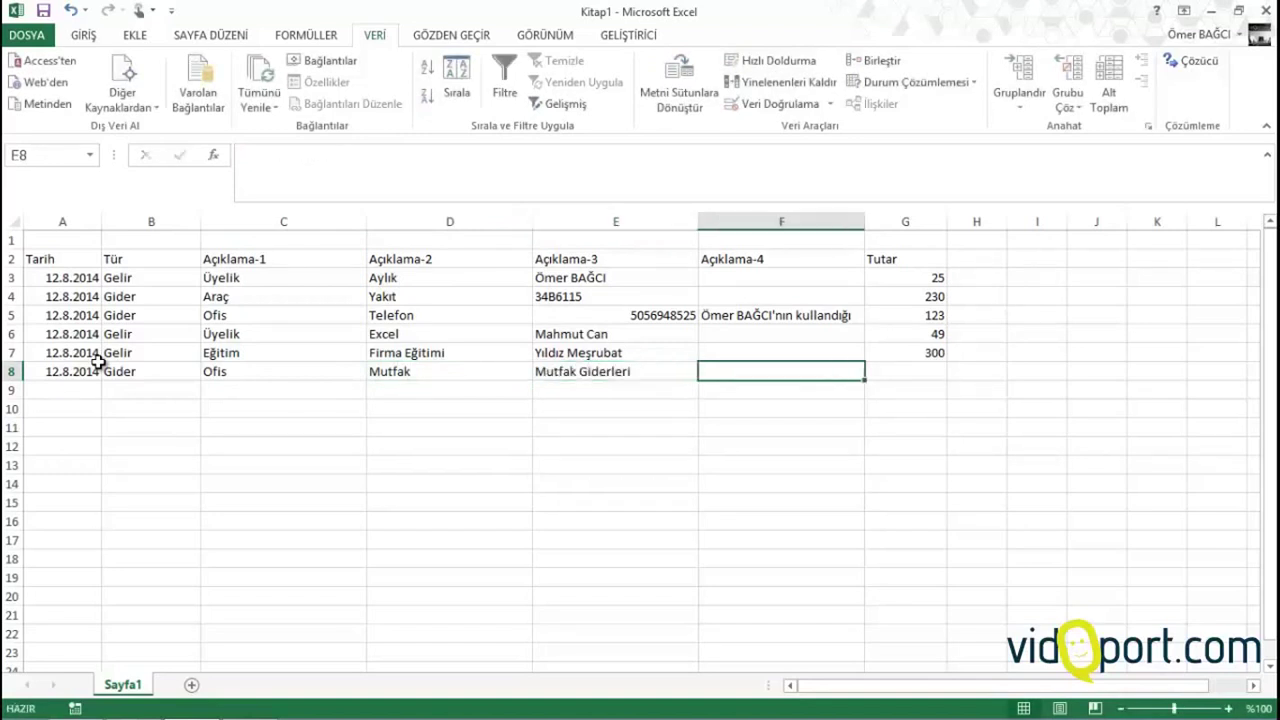
type("Marke")
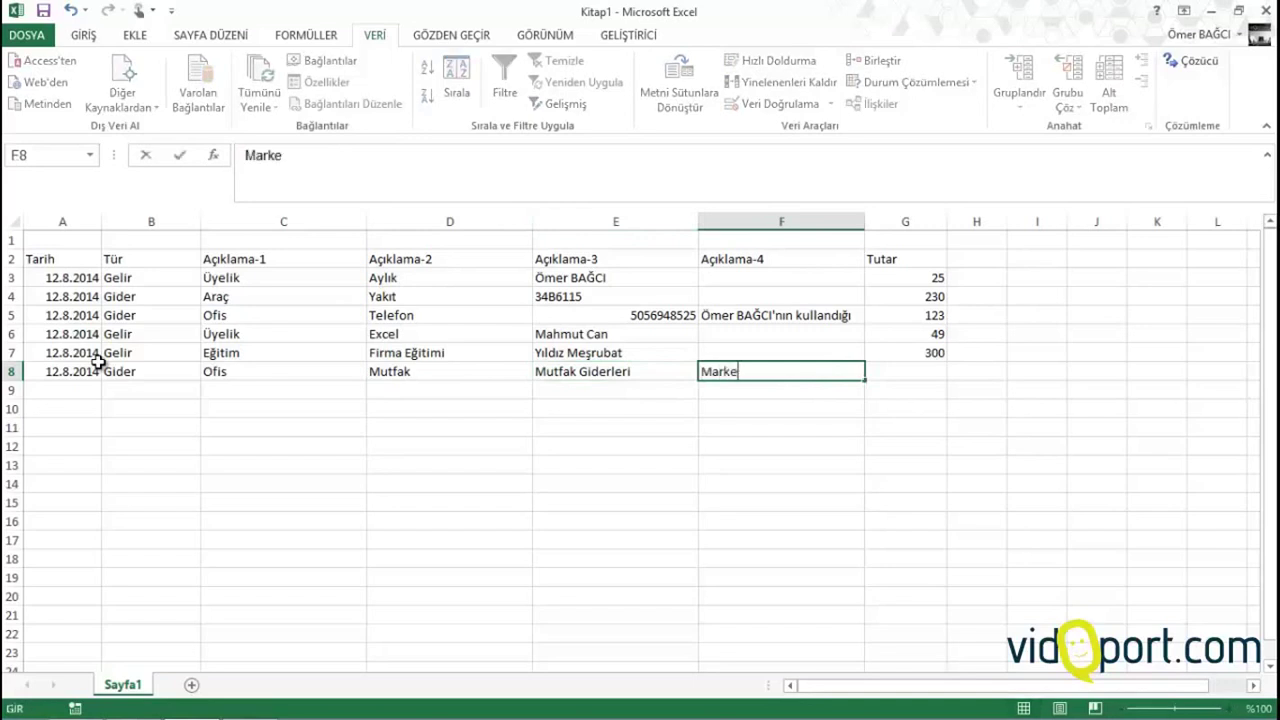
type("t Alışverişi")
key("Tab")
key("Tab")
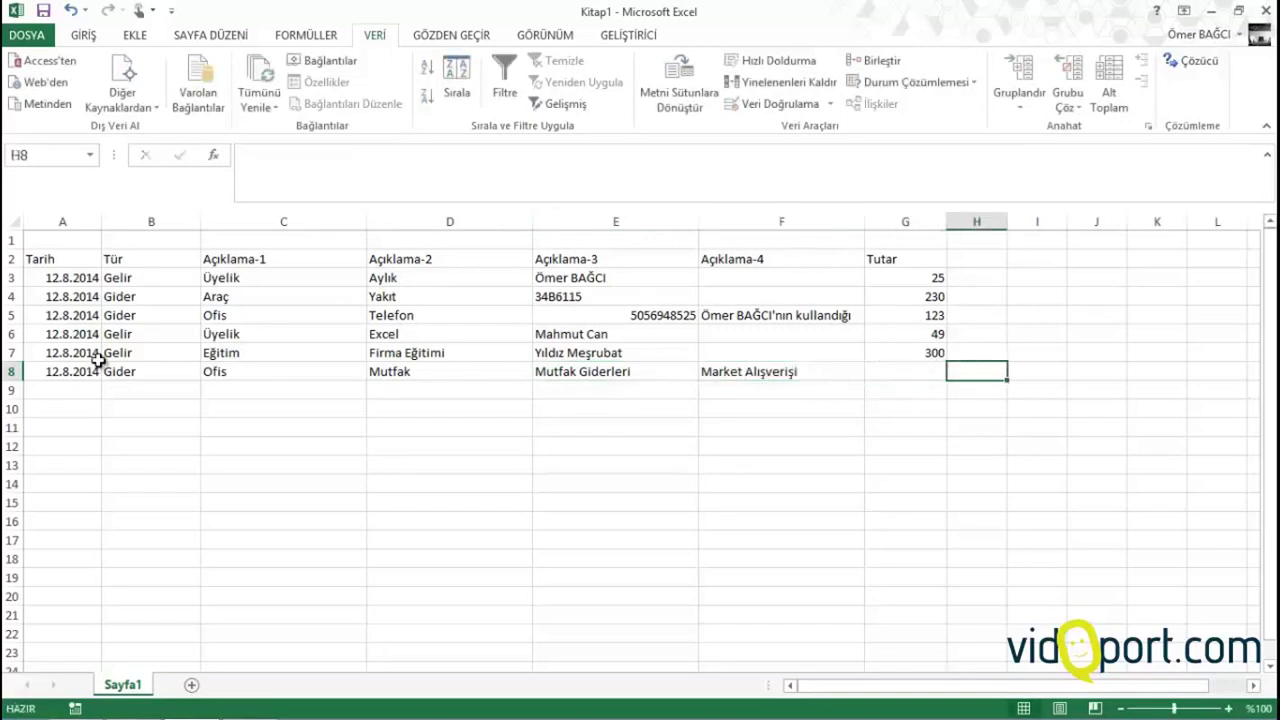
key("Left")
type("45")
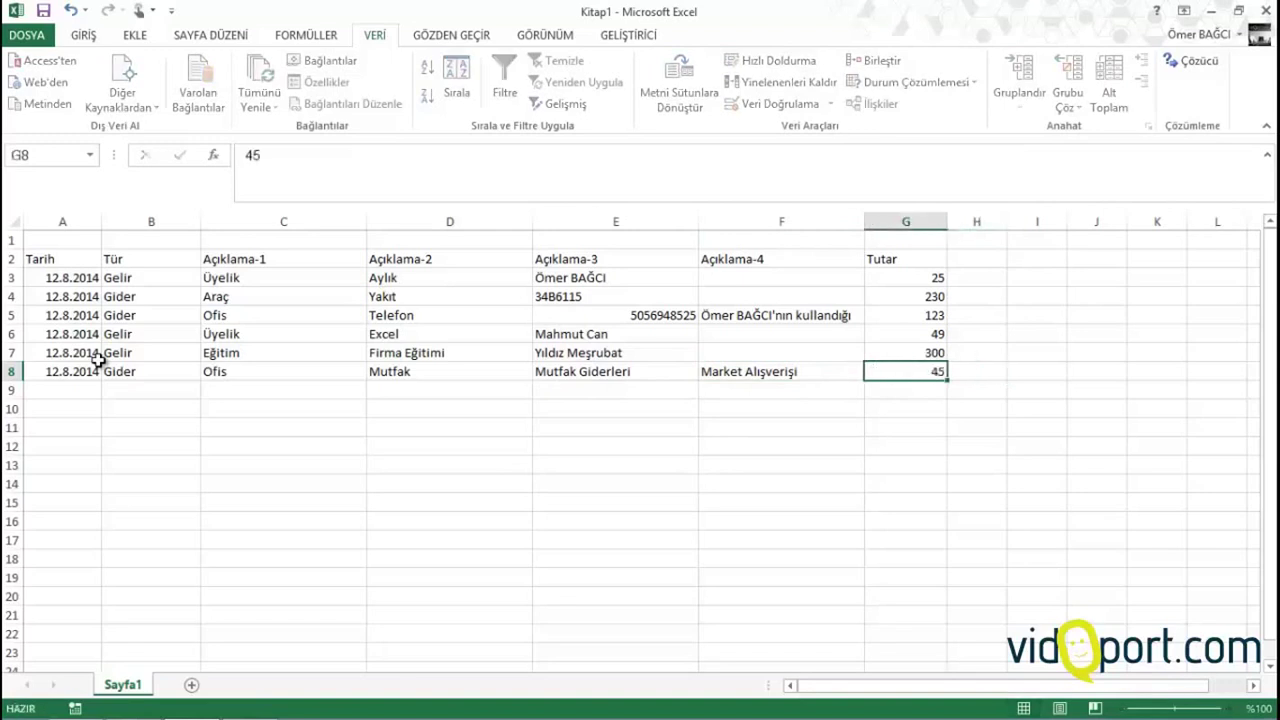
key("Return")
key("Home")
Step: Start row 9 with the copied date, Gider, Vergi and SGK
key("ctrl+apostrophe")
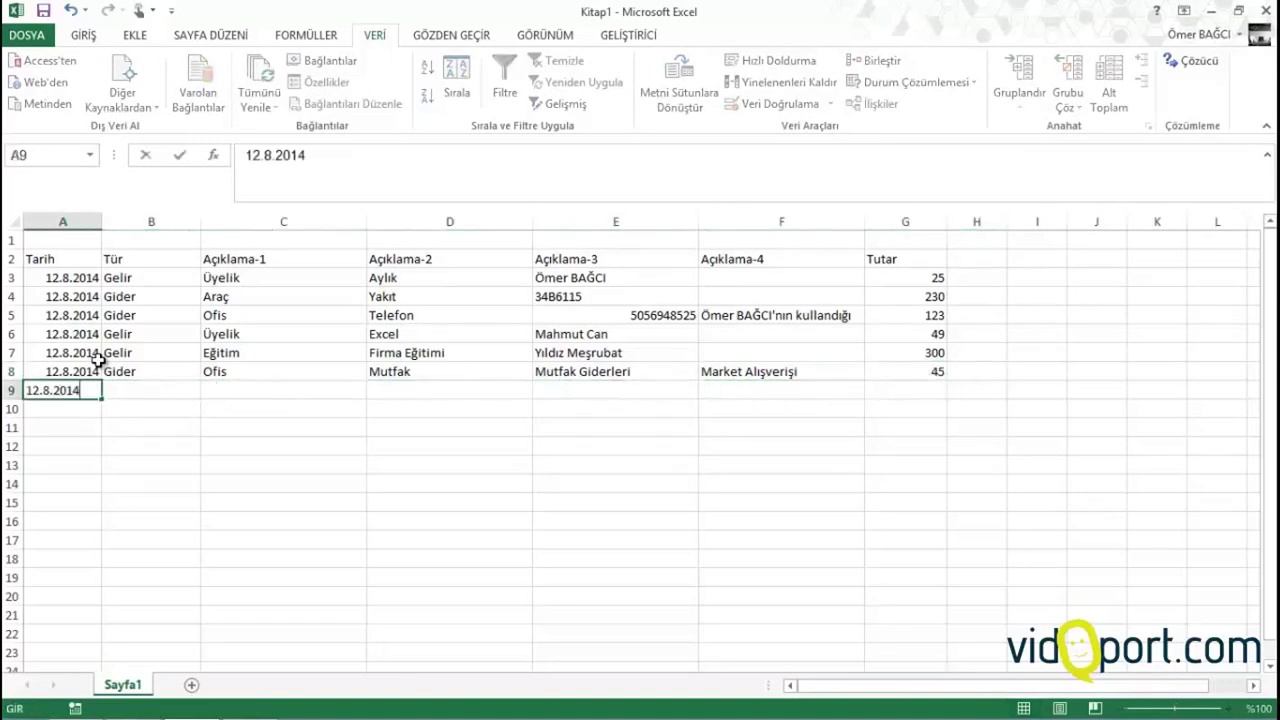
key("Tab")
type("Gider")
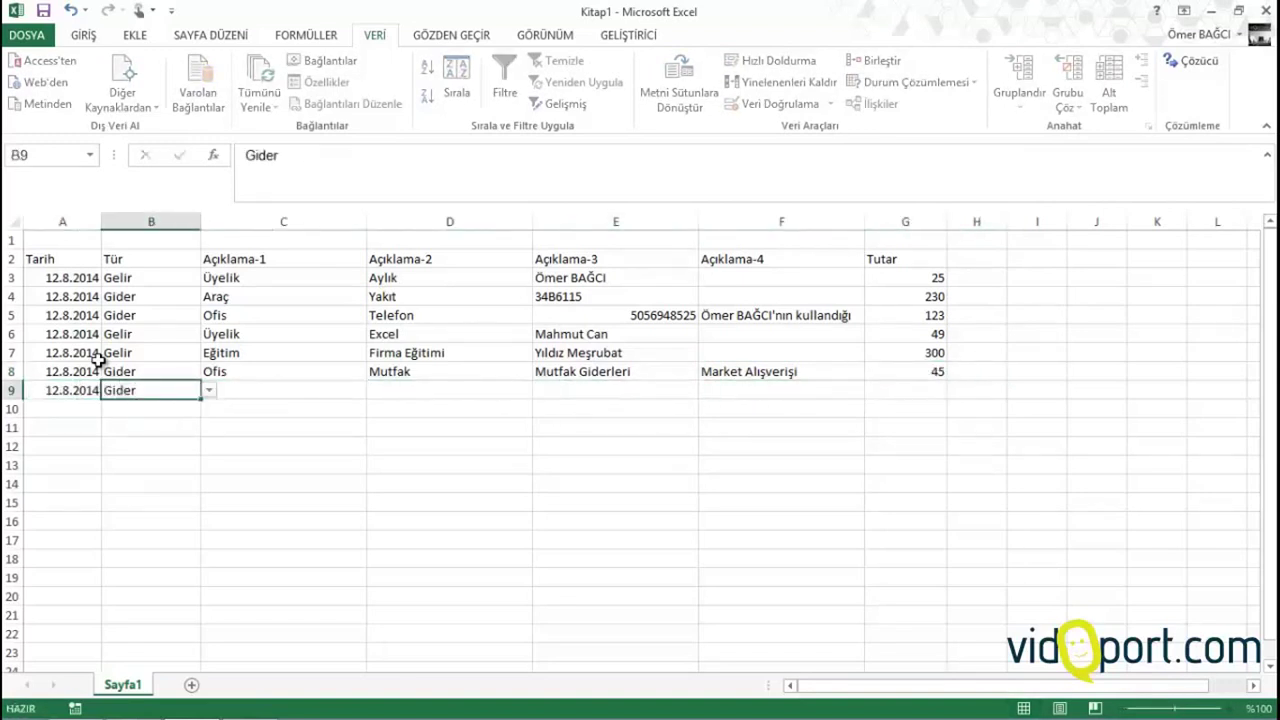
key("Tab")
type("Vergi")
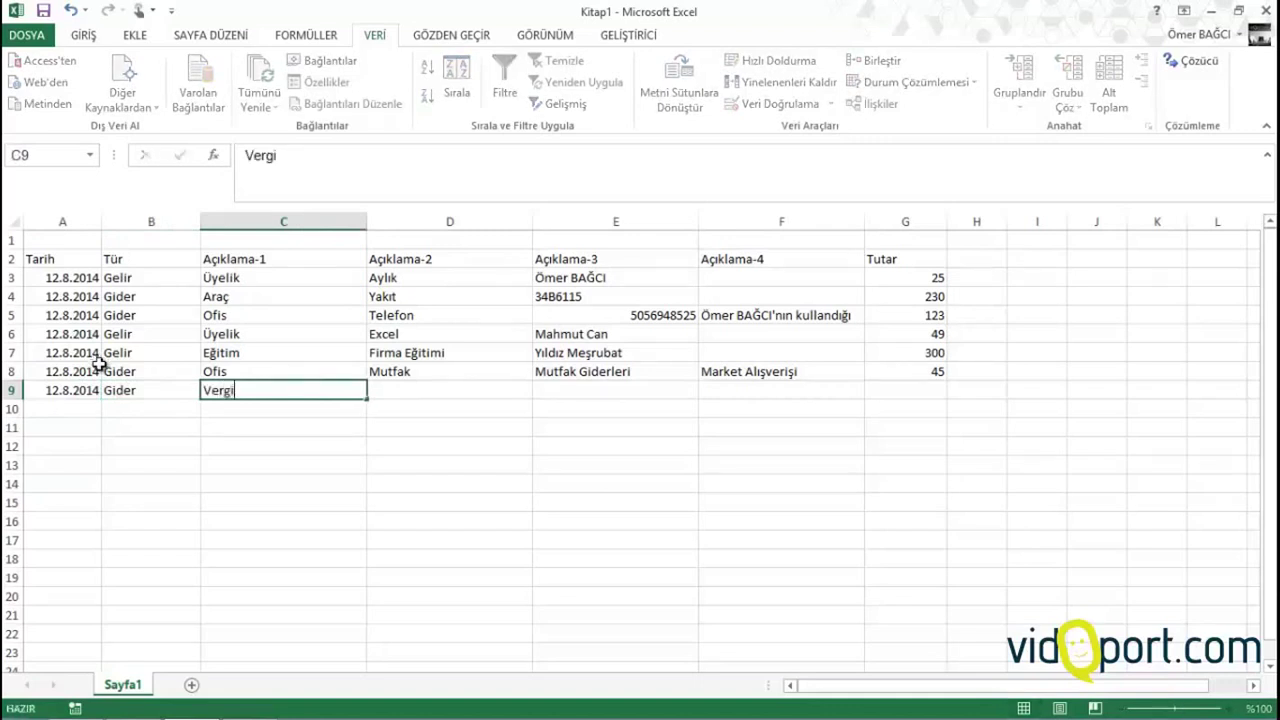
key("Tab")
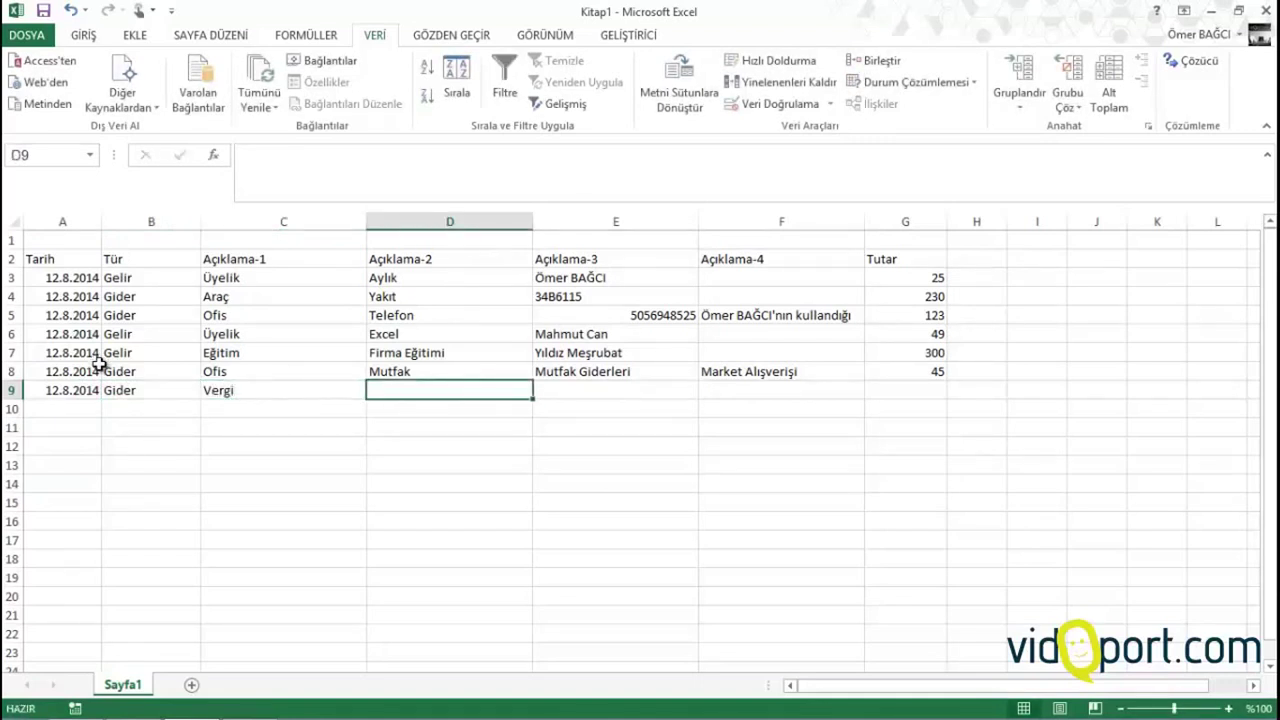
type("SGK")
key("Tab")
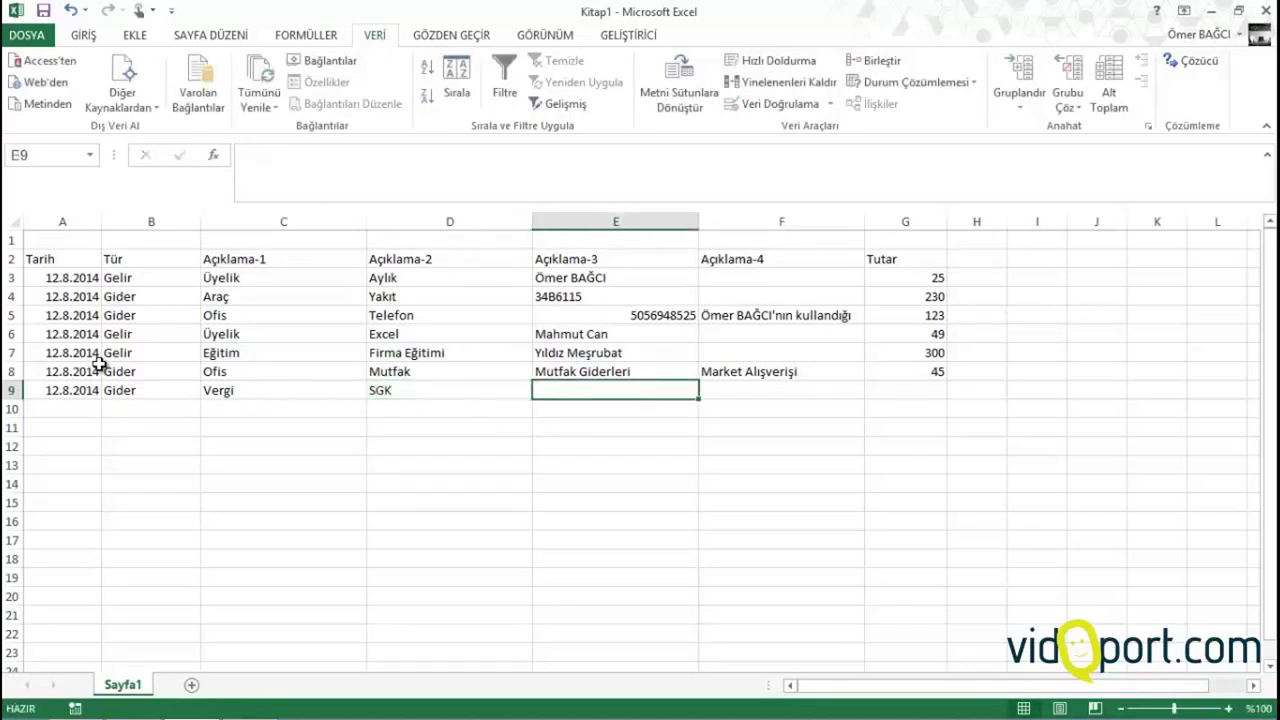
Step: Enter Prim Ödemesi, Ağustos Ödemesi, and amount 400 in E9–G9
type("Prim Öd")
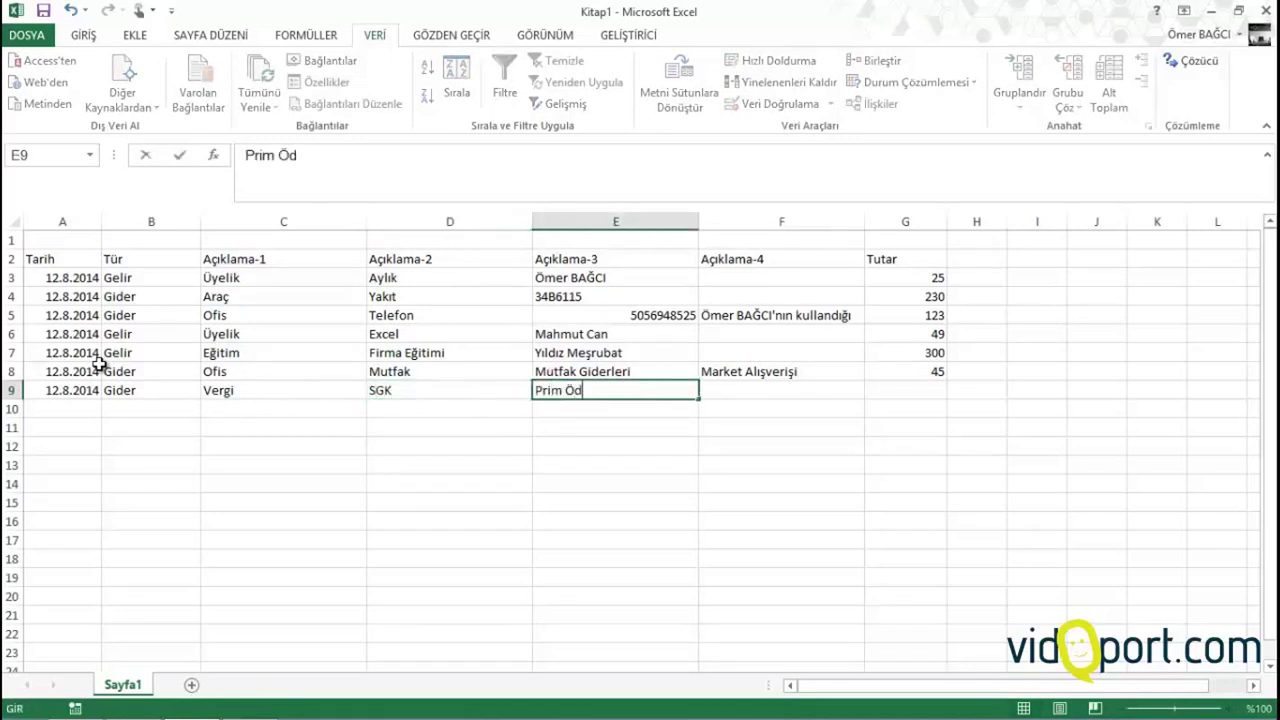
type("emesi")
key("Tab")
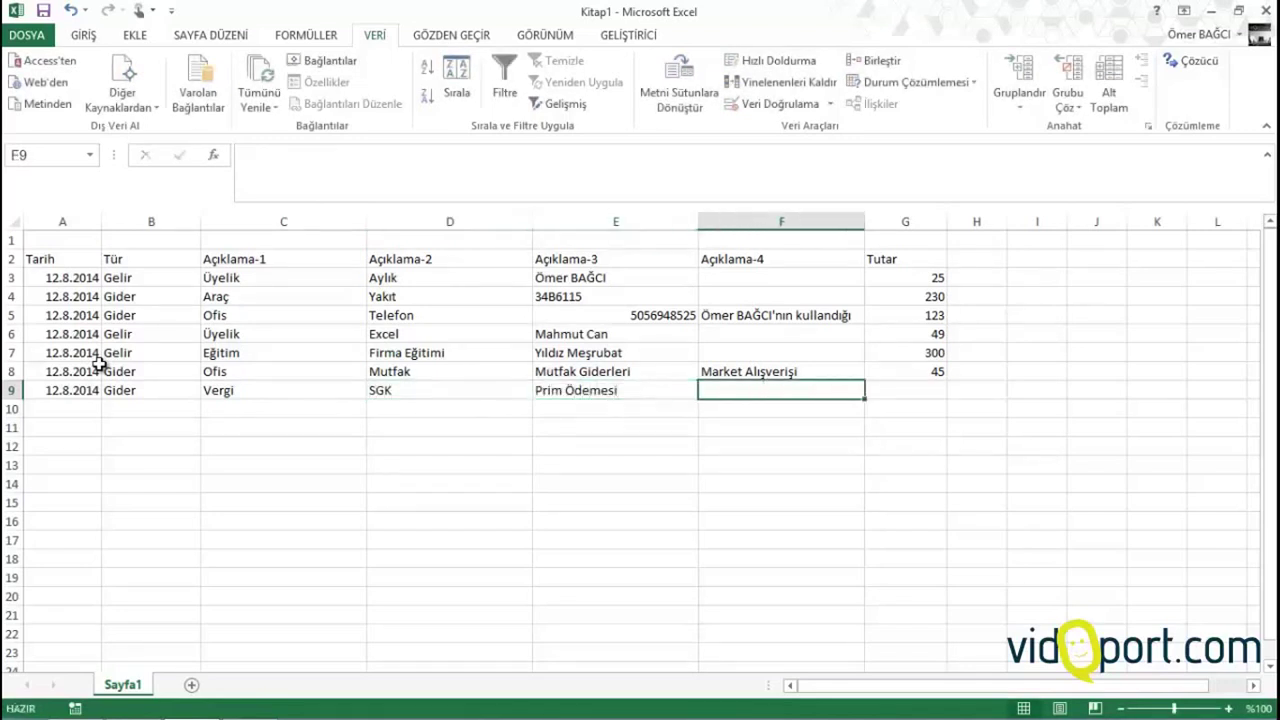
type("Ha")
key("BackSpace")
key("BackSpace")
type("A")
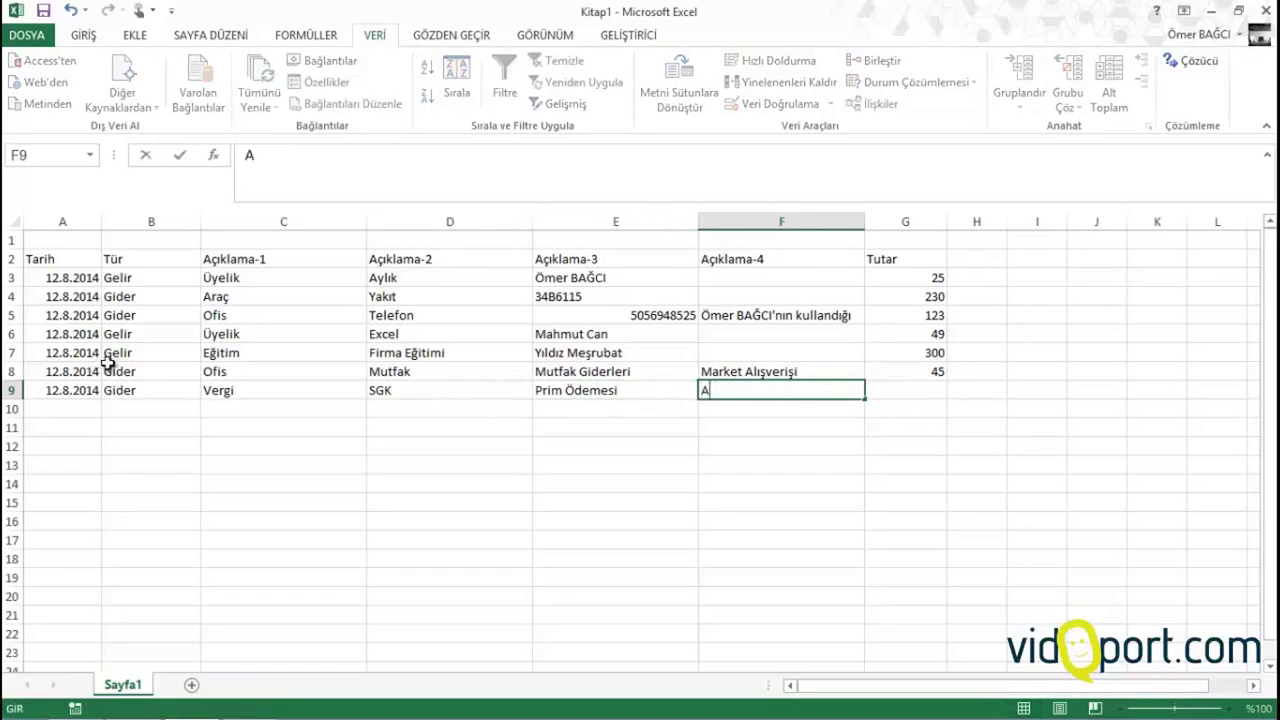
type("ğustos Ö")
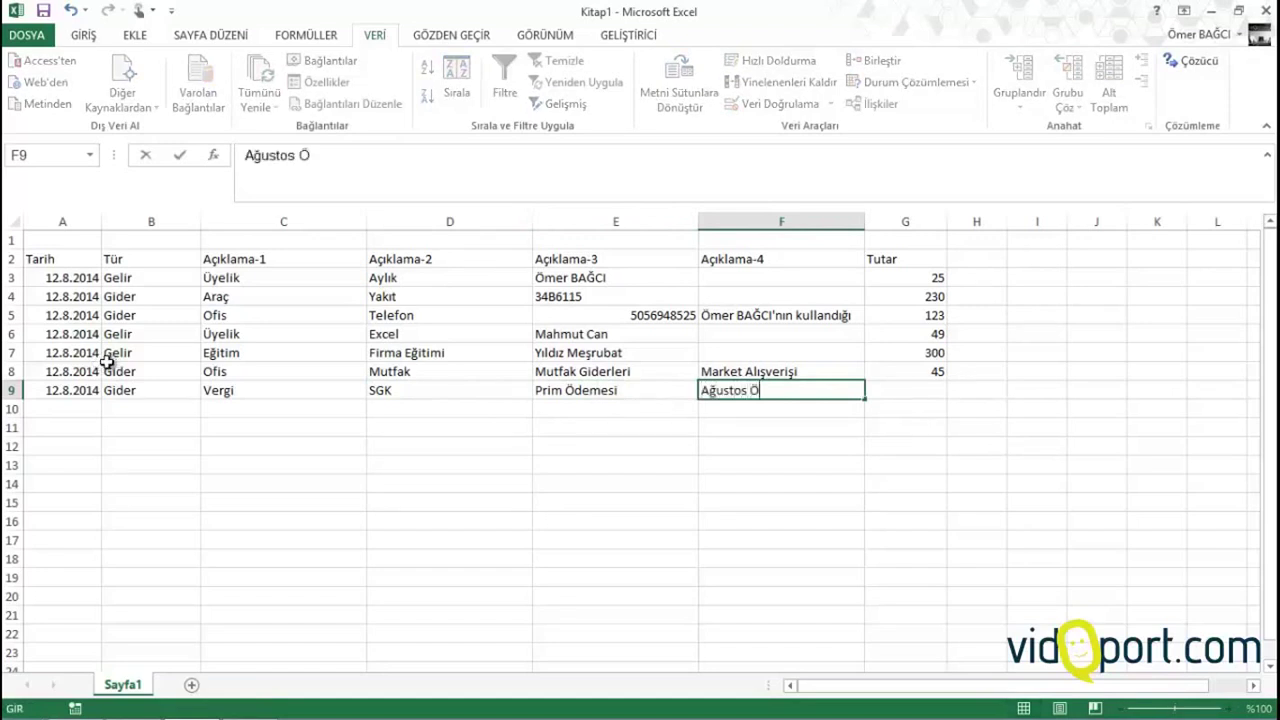
type("demesi")
key("Tab")
type("4")
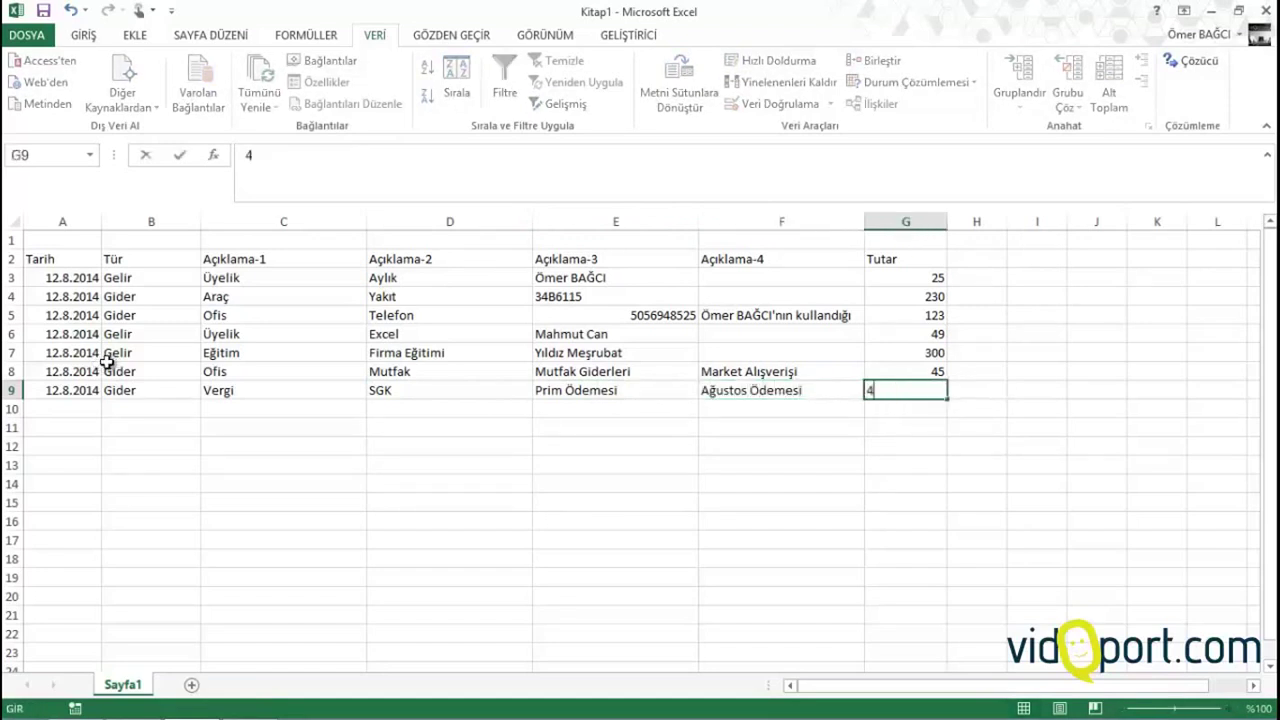
type("00")
key("Return")
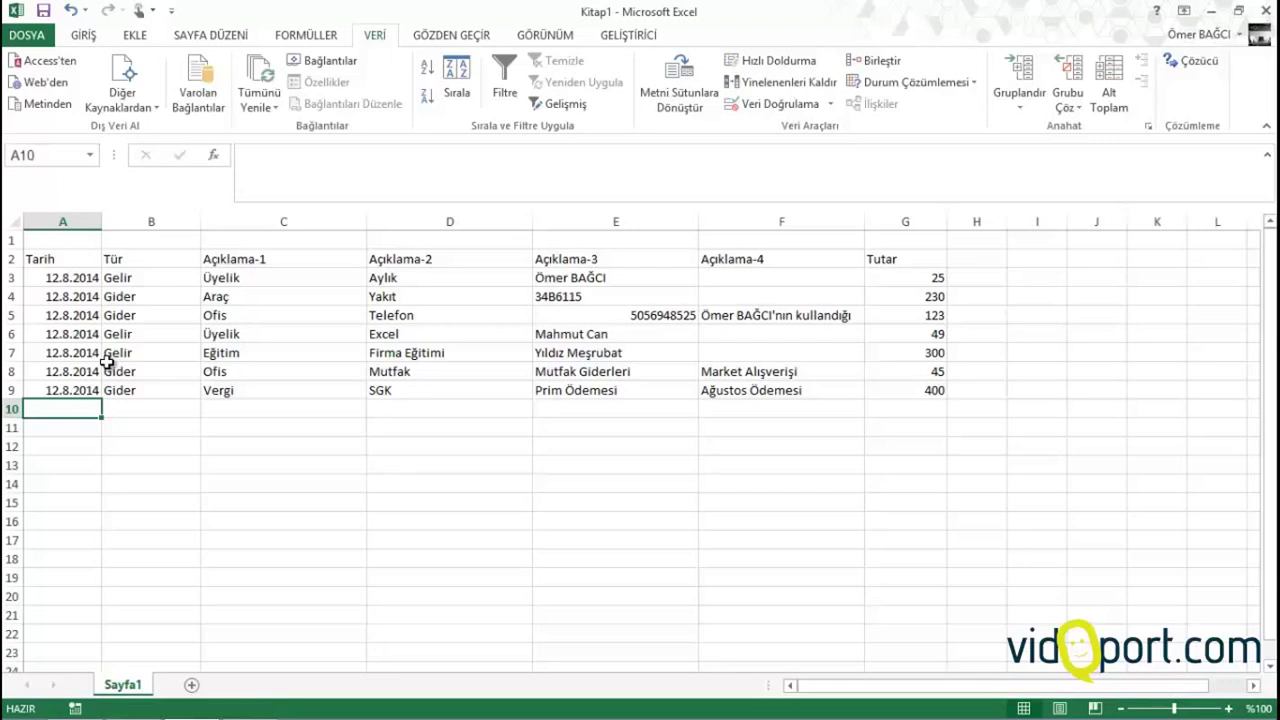
Step: Start row 10 with date 12.8.2014, Gider, Ofis, Telefon and the phone number
type("12.8.2014")
key("Tab")
type("g")
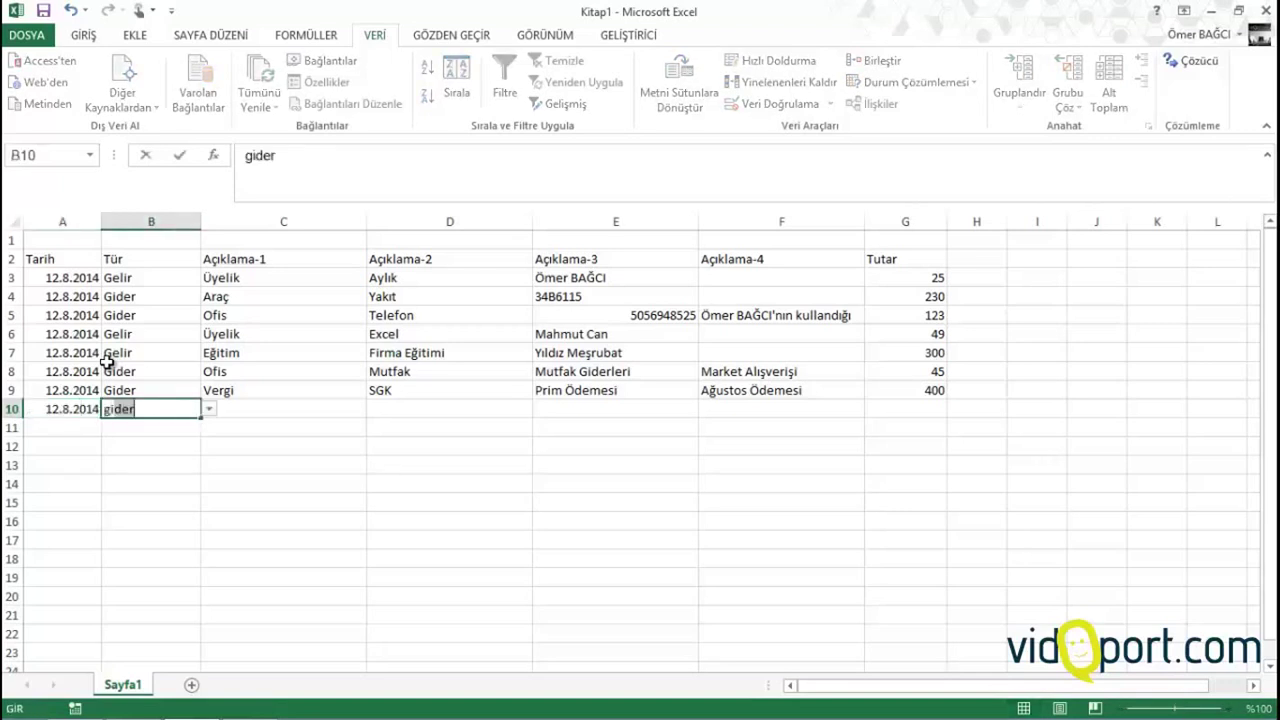
key("Tab")
type("o")
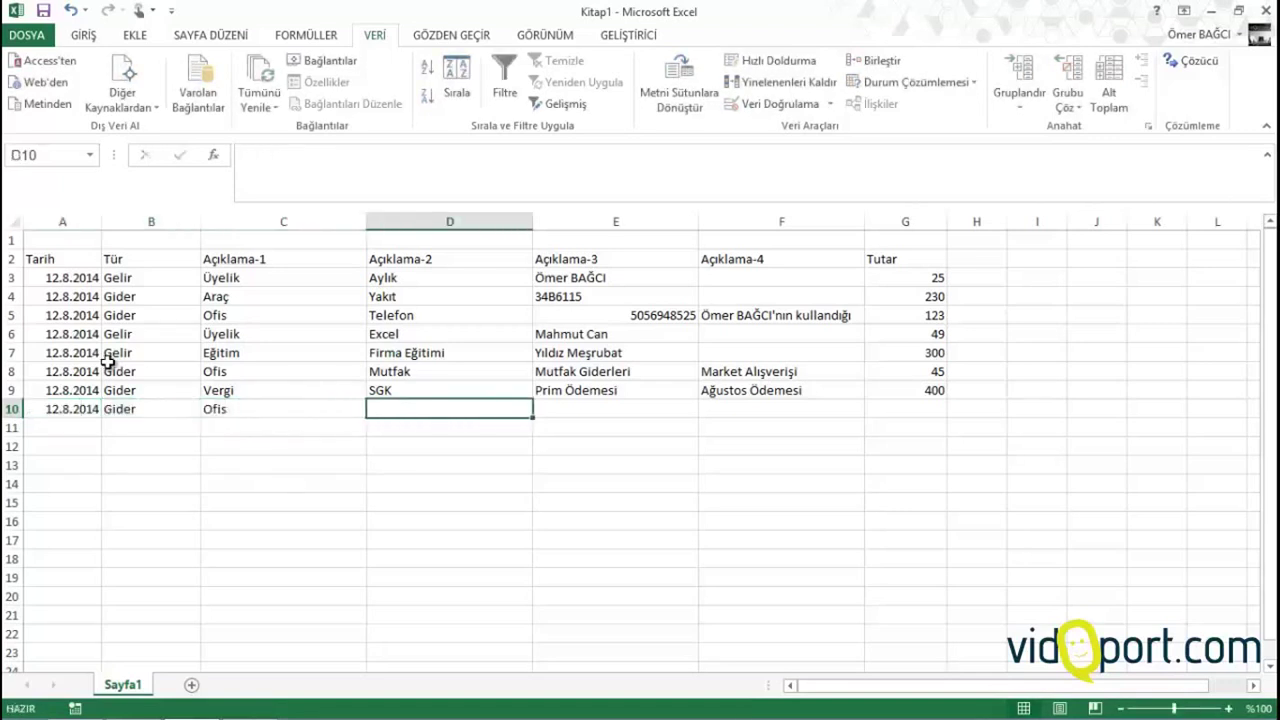
type("Telefon")
key("Tab")
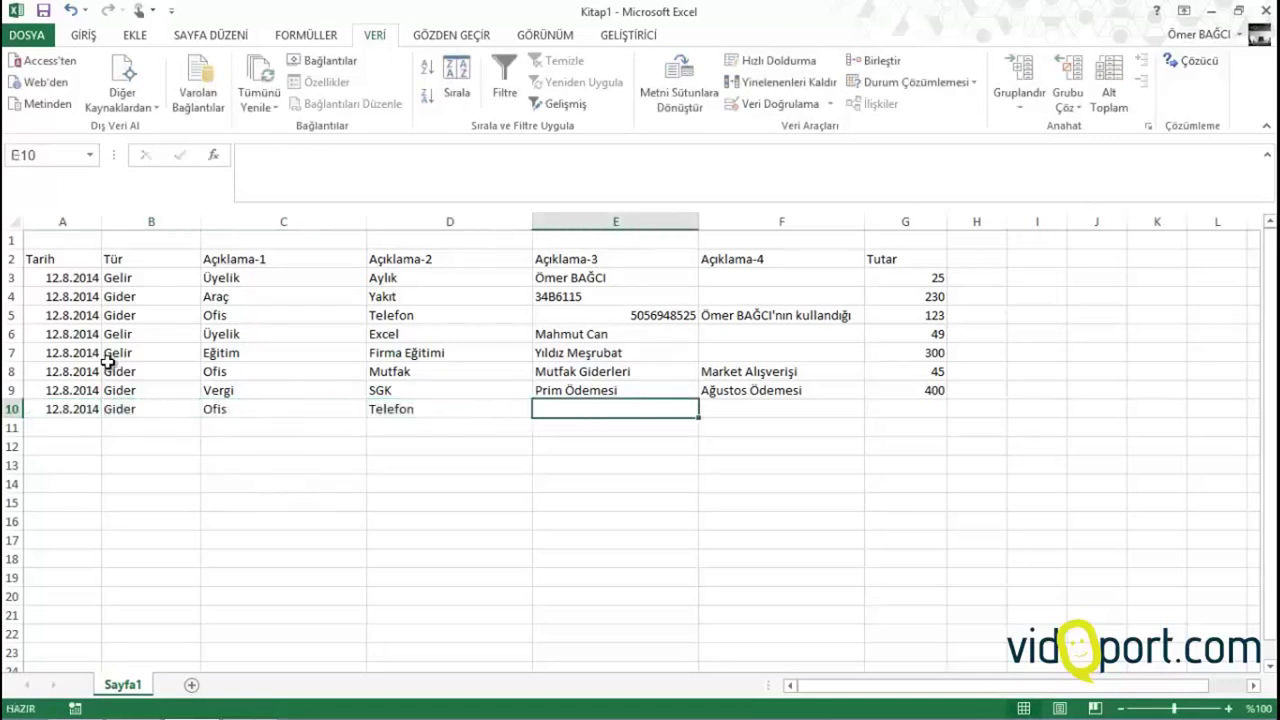
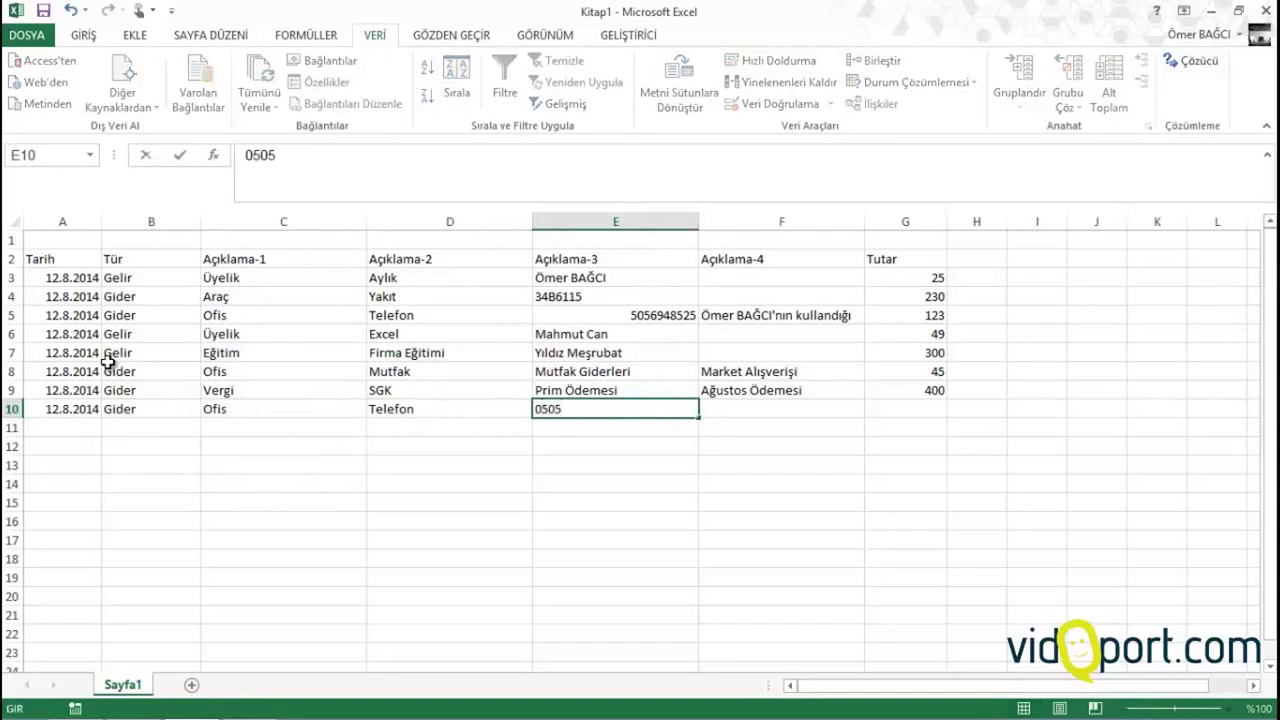
key("Tab")
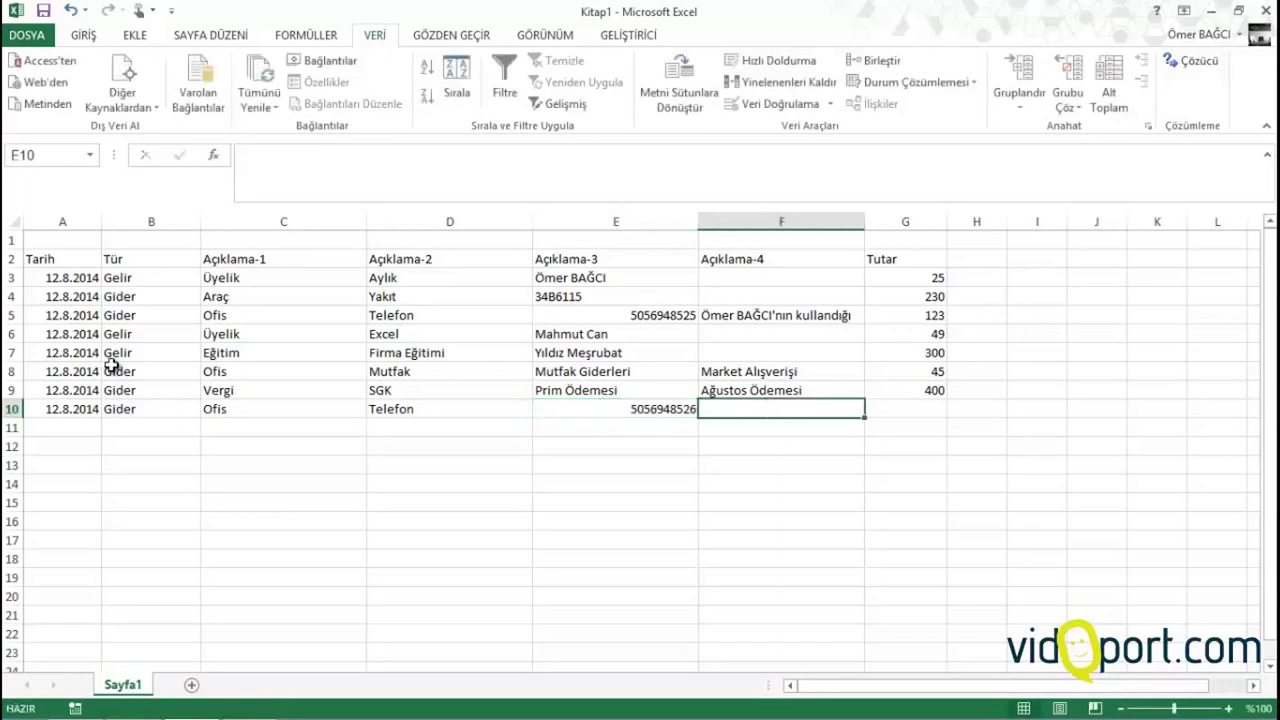
Step: Add row 10's note on who used the phone and the amount, corrected to 23
type("Mustafa Ney")
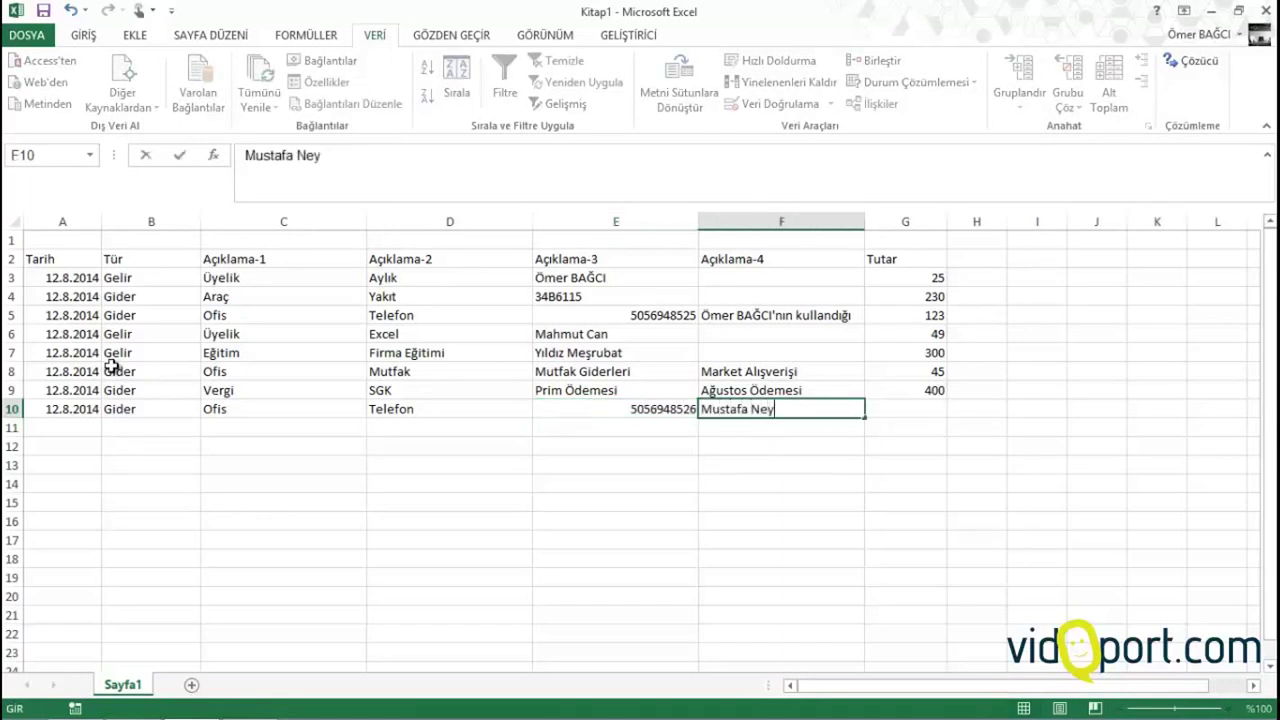
key("BackSpace")
key("BackSpace")
key("BackSpace")
type("bey kullandığı")
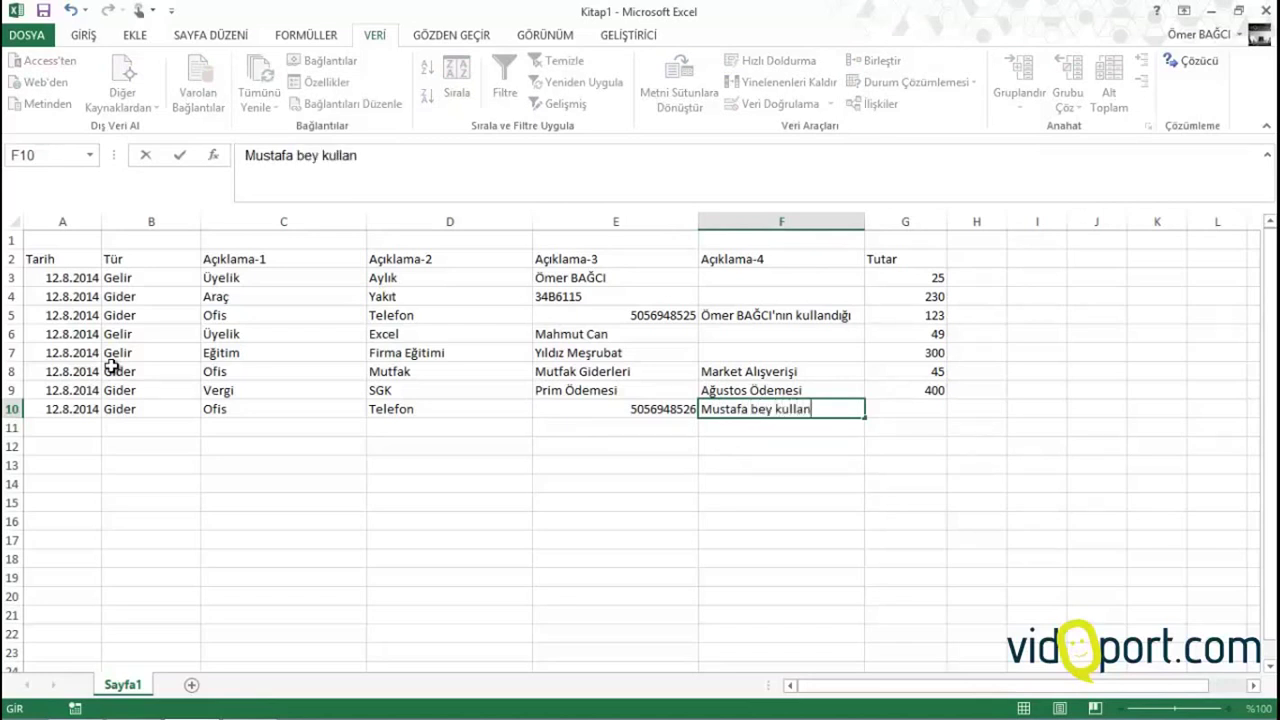
key("ctrl+Return")
key("Tab")
type("23")
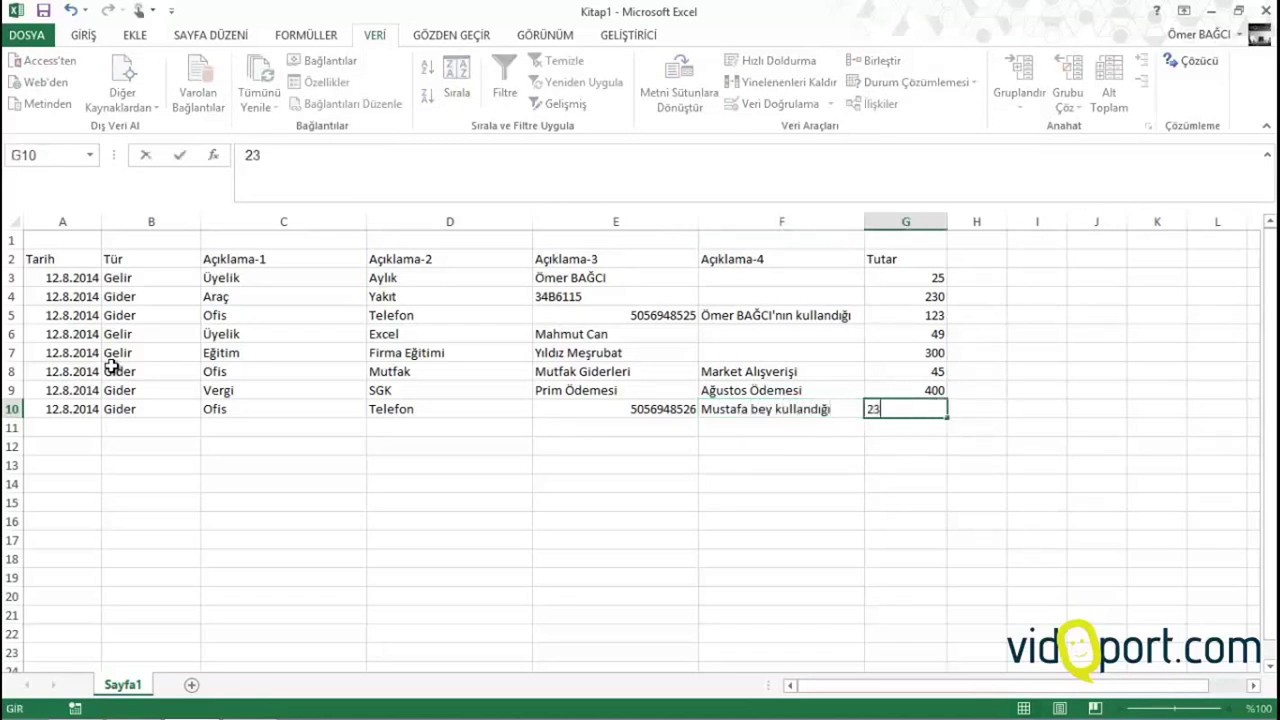
type("4")
key("ctrl+Return")
key("Home")
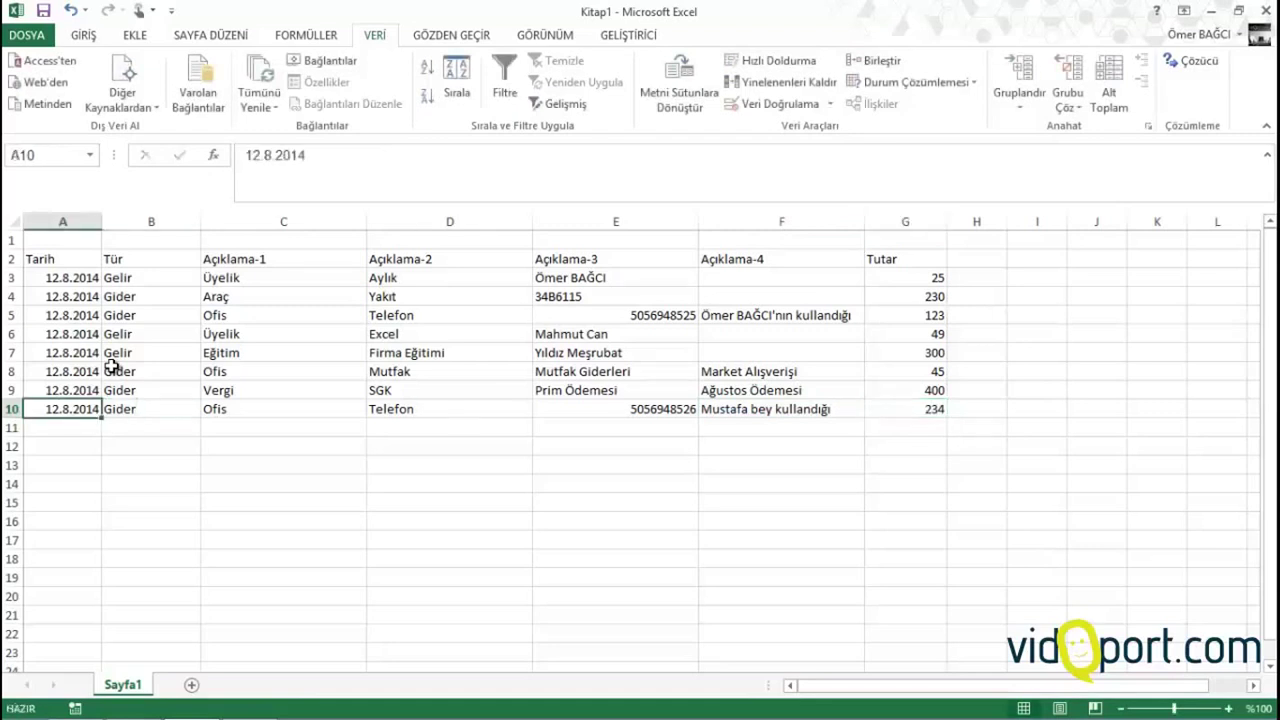
key("Right")
key("Right")
key("Right")
key("Right")
key("Right")
key("Right")
key("BackSpace")
key("Return")
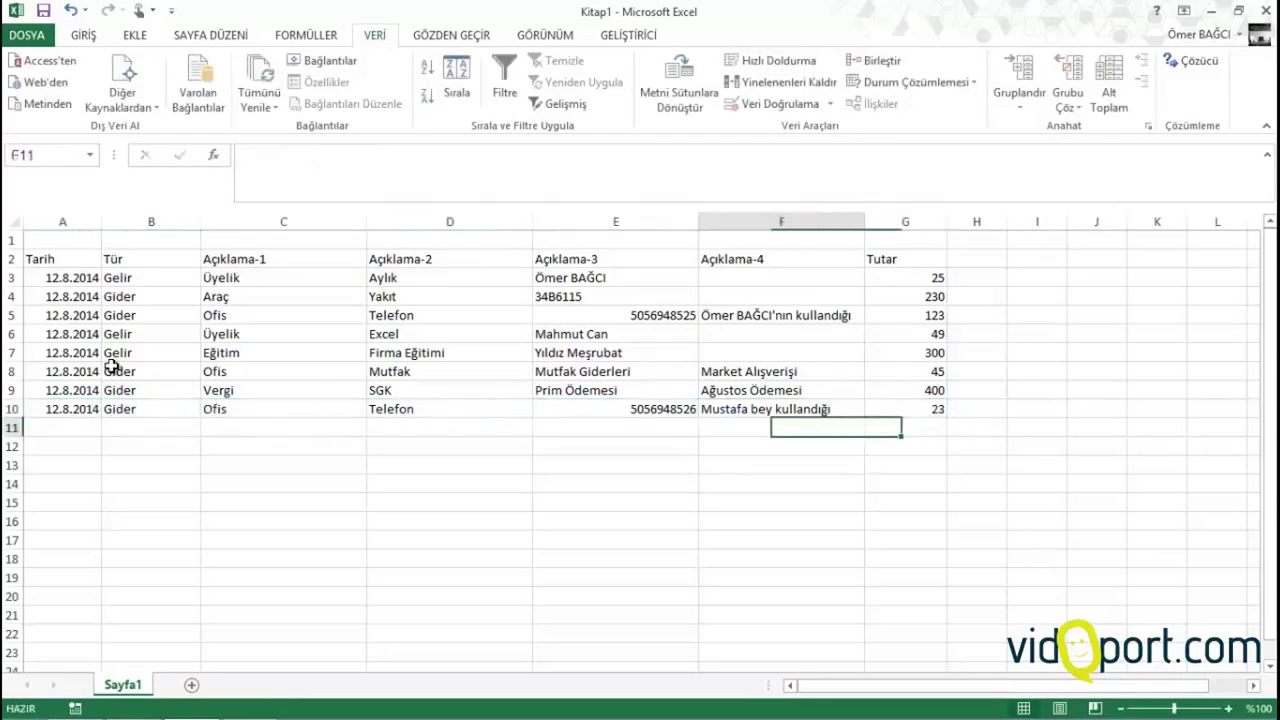
Step: Start row 11 with the date copied from above, Gelir, Eğitim and Firma Eğitimi
key("Left")
key("Left")
key("Left")
key("Left")
key("Left")
key("Left")
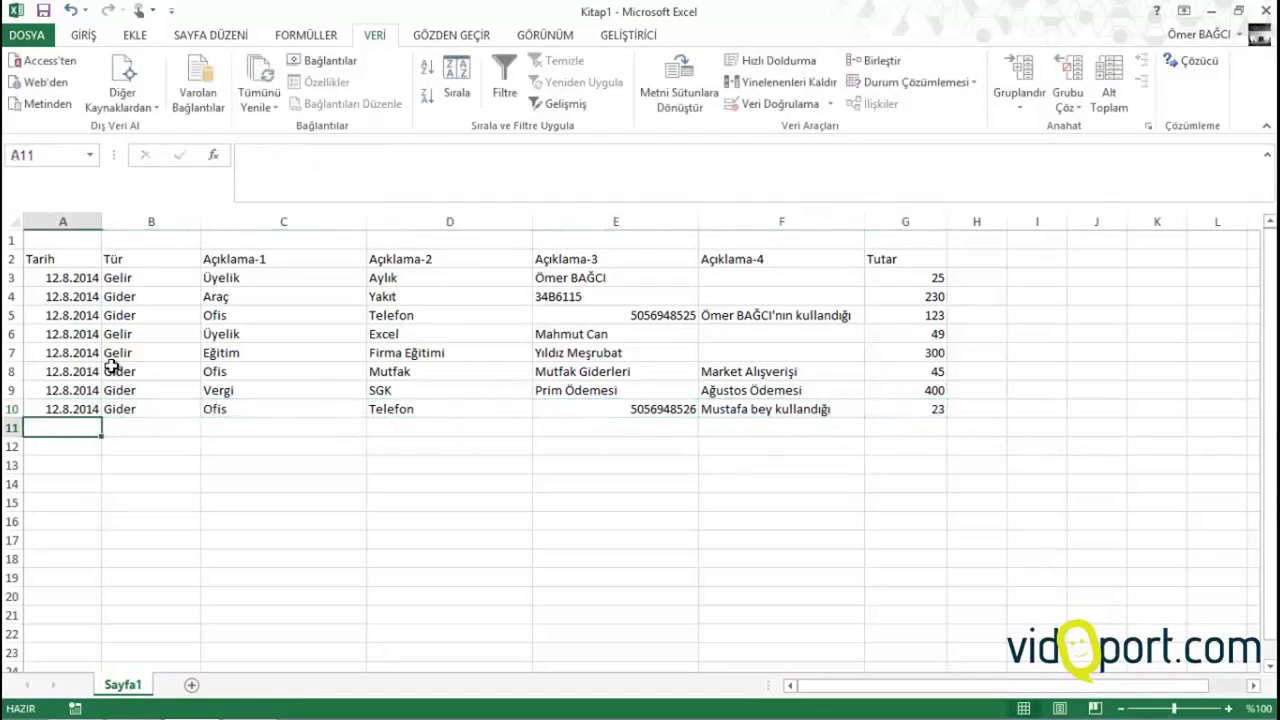
key("ctrl+apostrophe")
key("Tab")
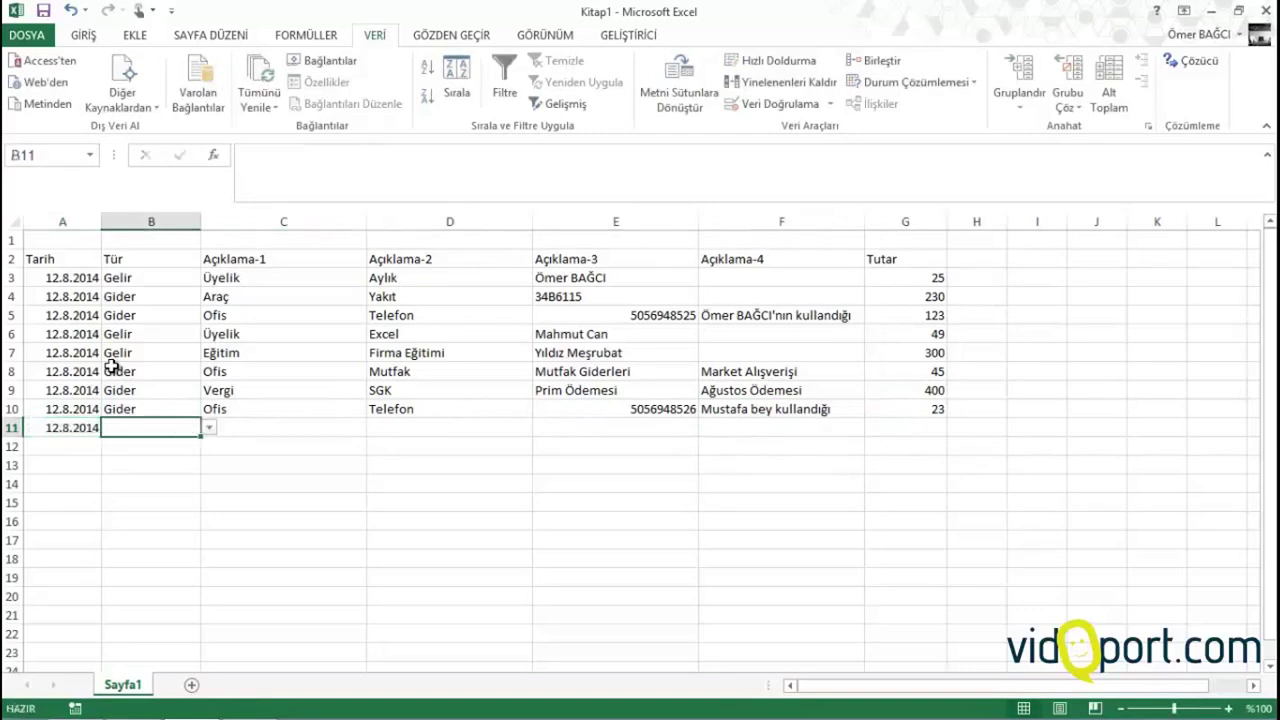
type("gelir")
key("Tab")
type("eğitim")
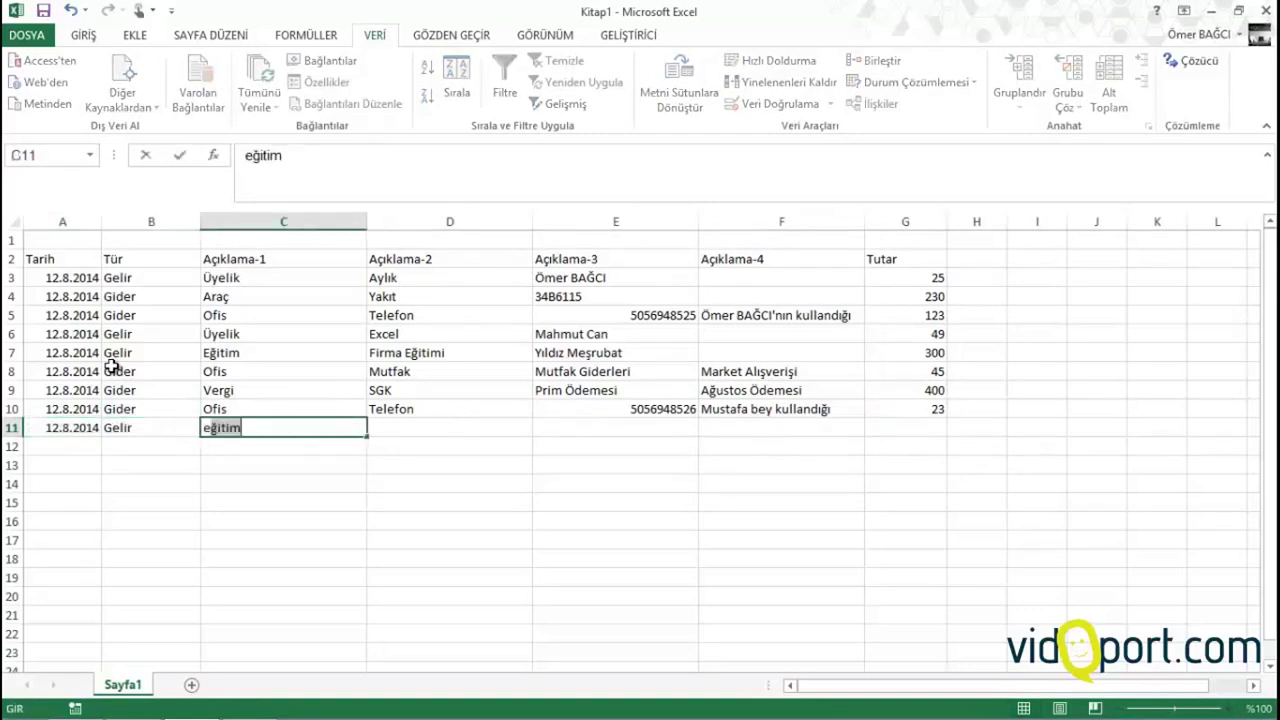
key("Tab")
type("firma Eğitimi")
key("Tab")
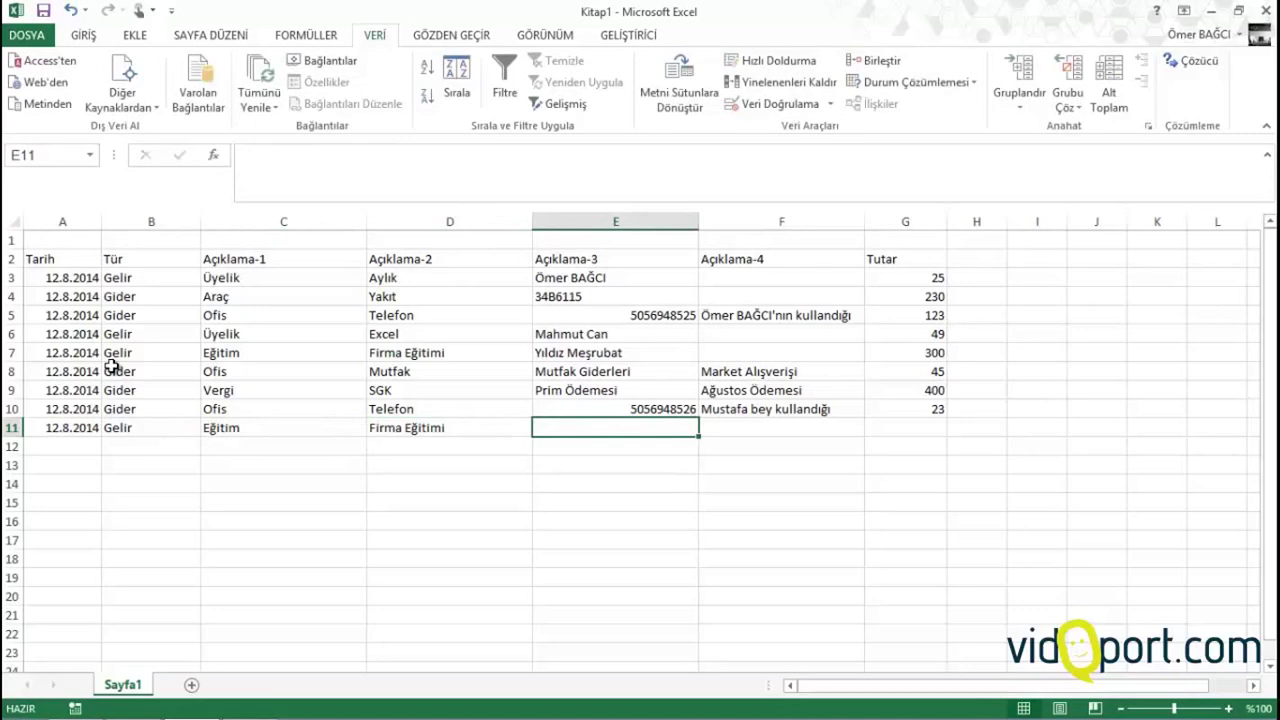
Step: Finish row 11 with İnterpro, İleri Excel and amount 450
type("İnterpro")
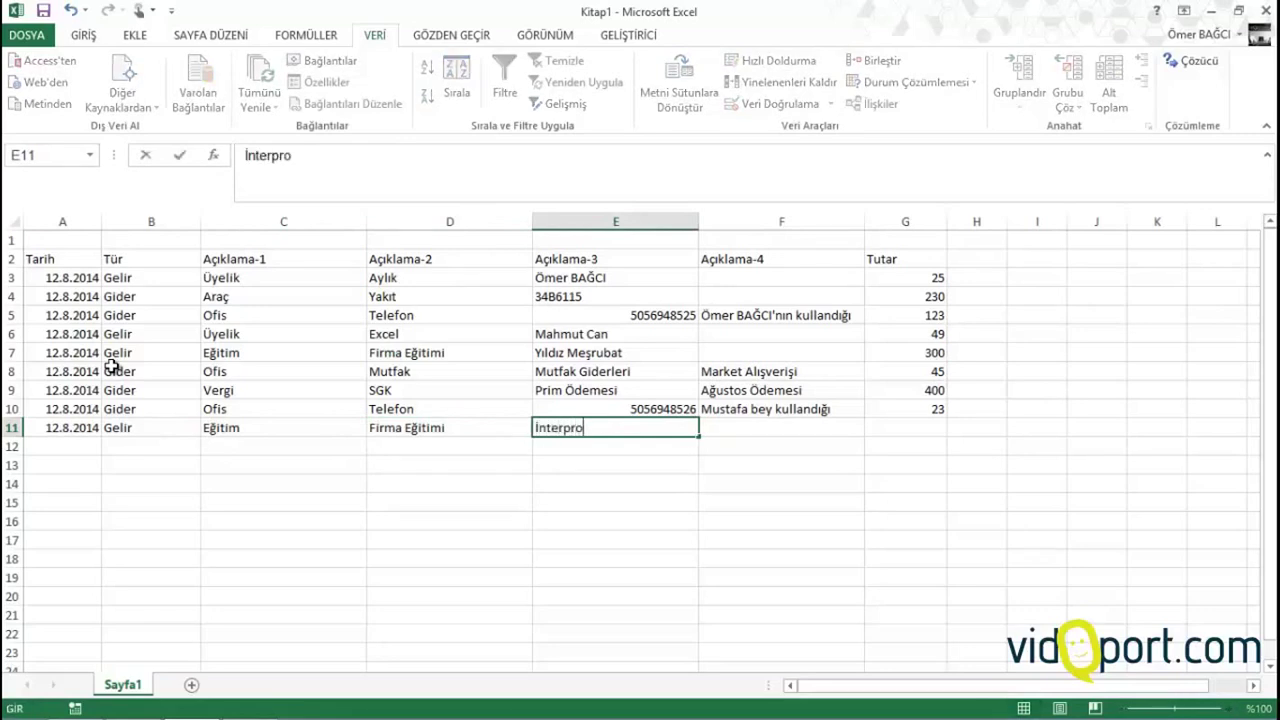
key("Tab")
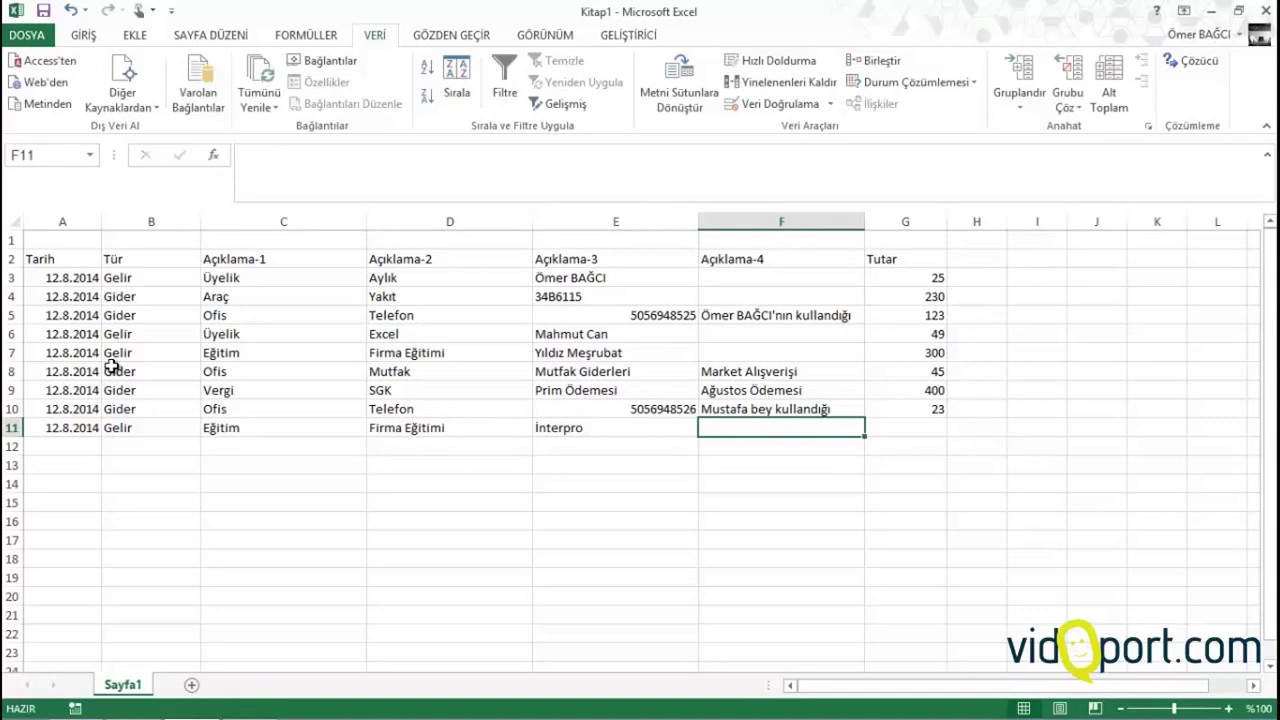
type("İleri Ex")
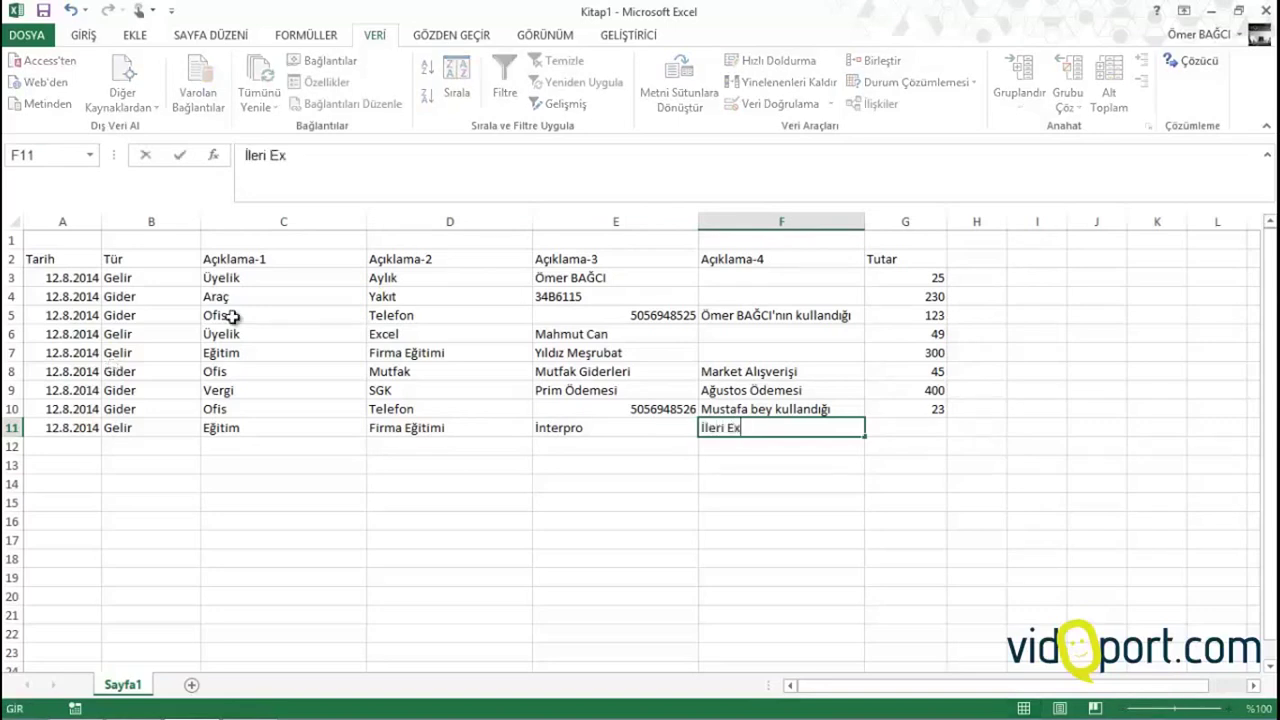
type("cel")
key("Tab")
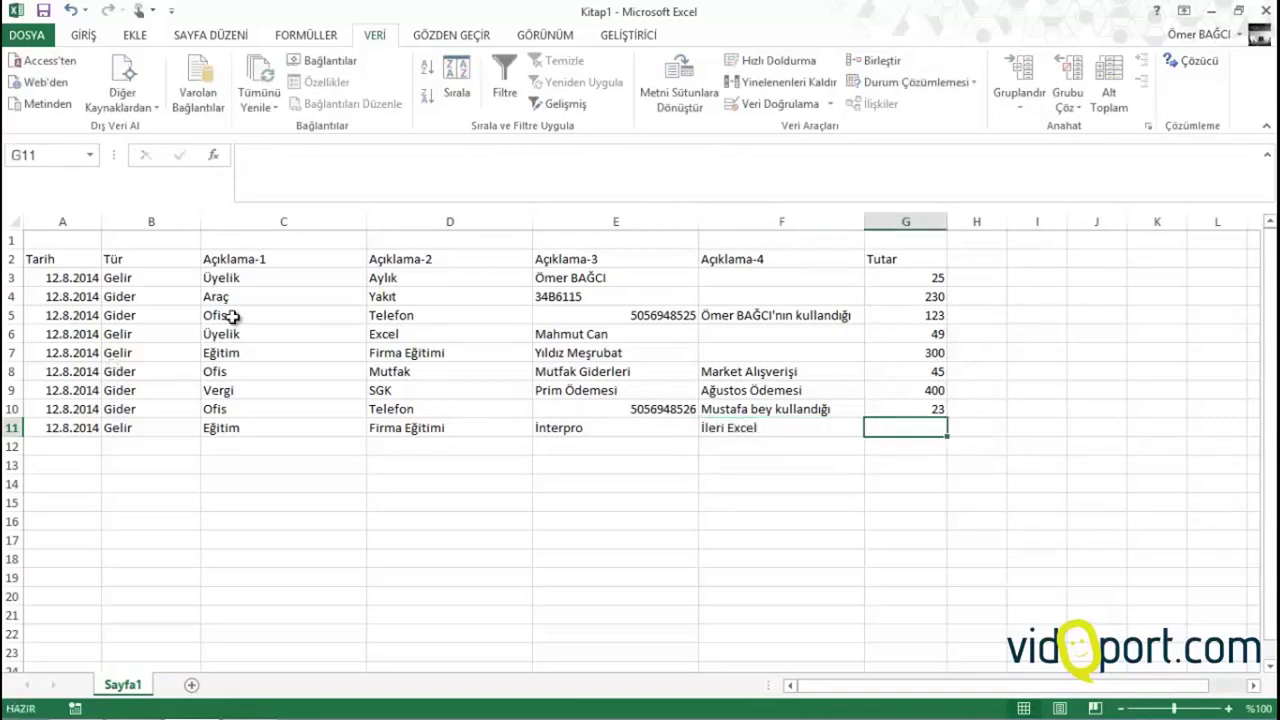
type("450")
key("Return")
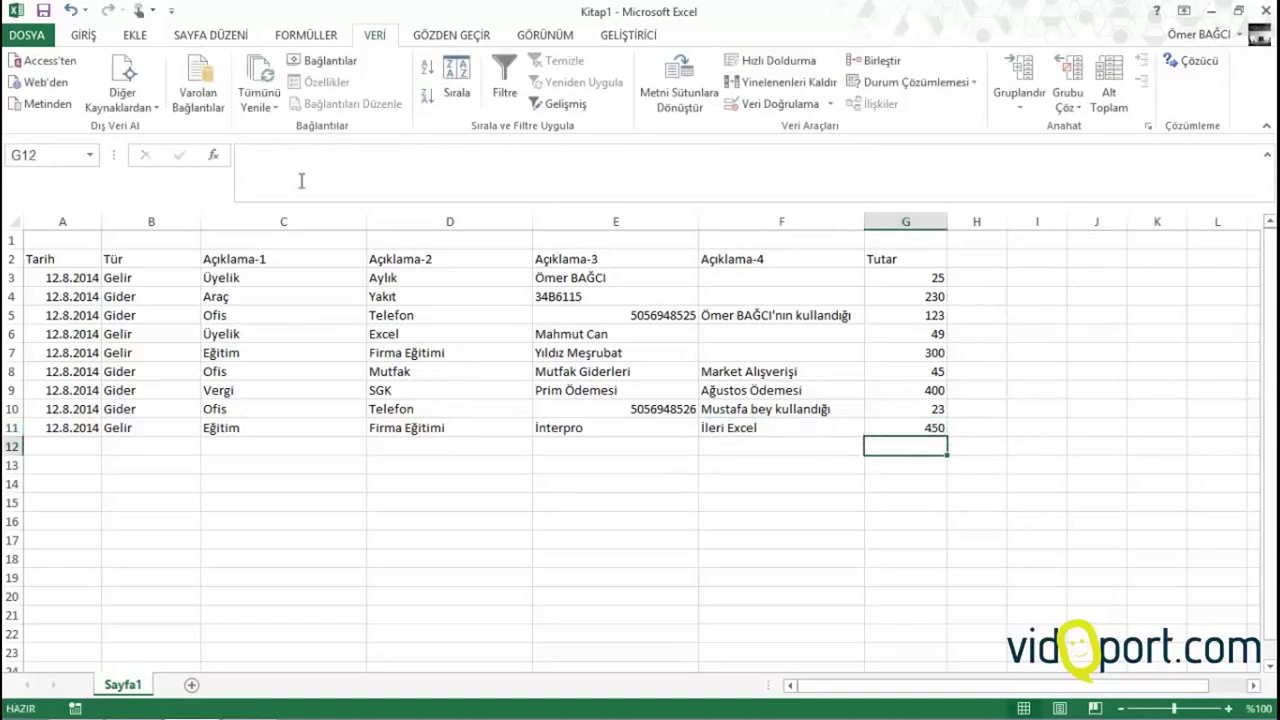
left_click(268, 312)
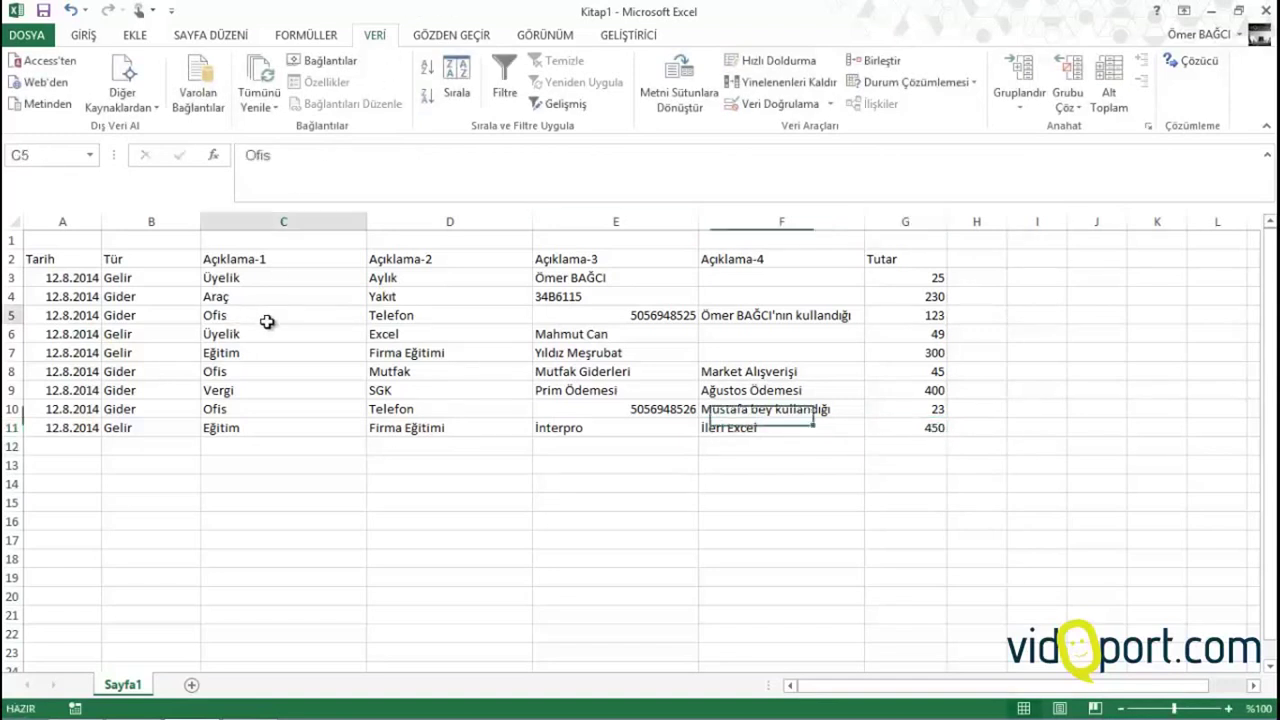
Step: Insert two empty columns before column A
left_click(232, 387)
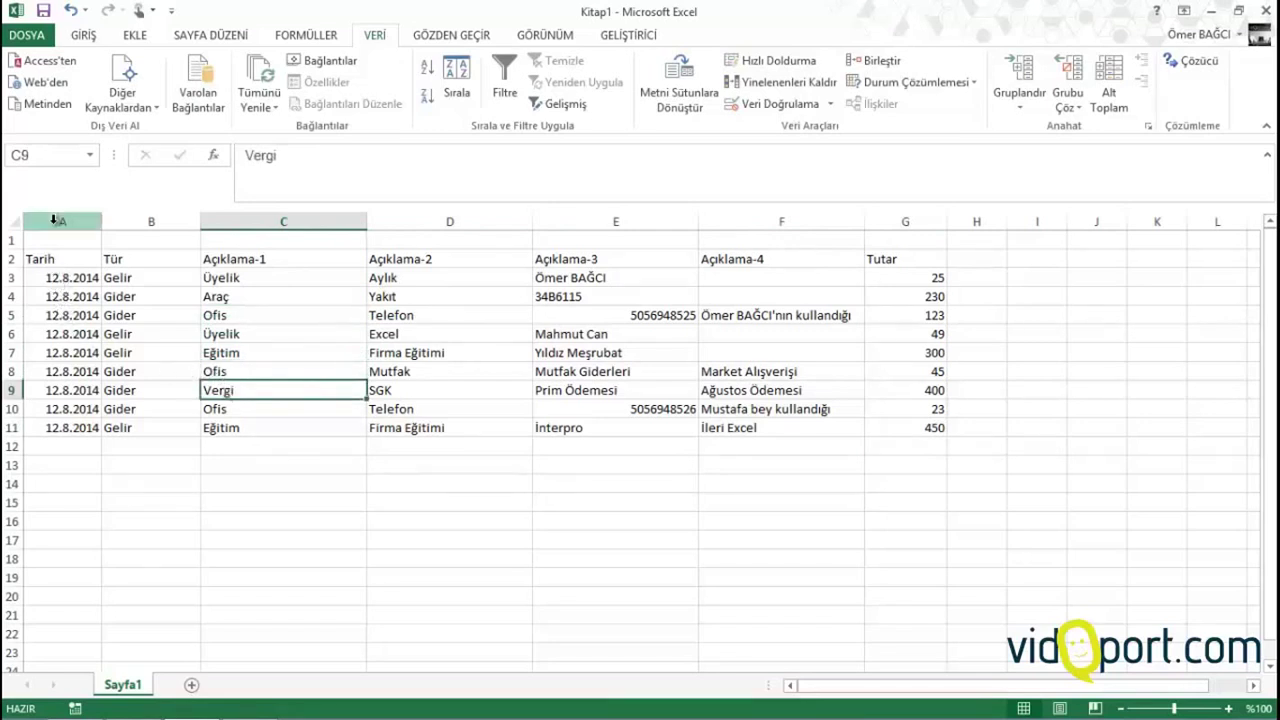
right_click(54, 219)
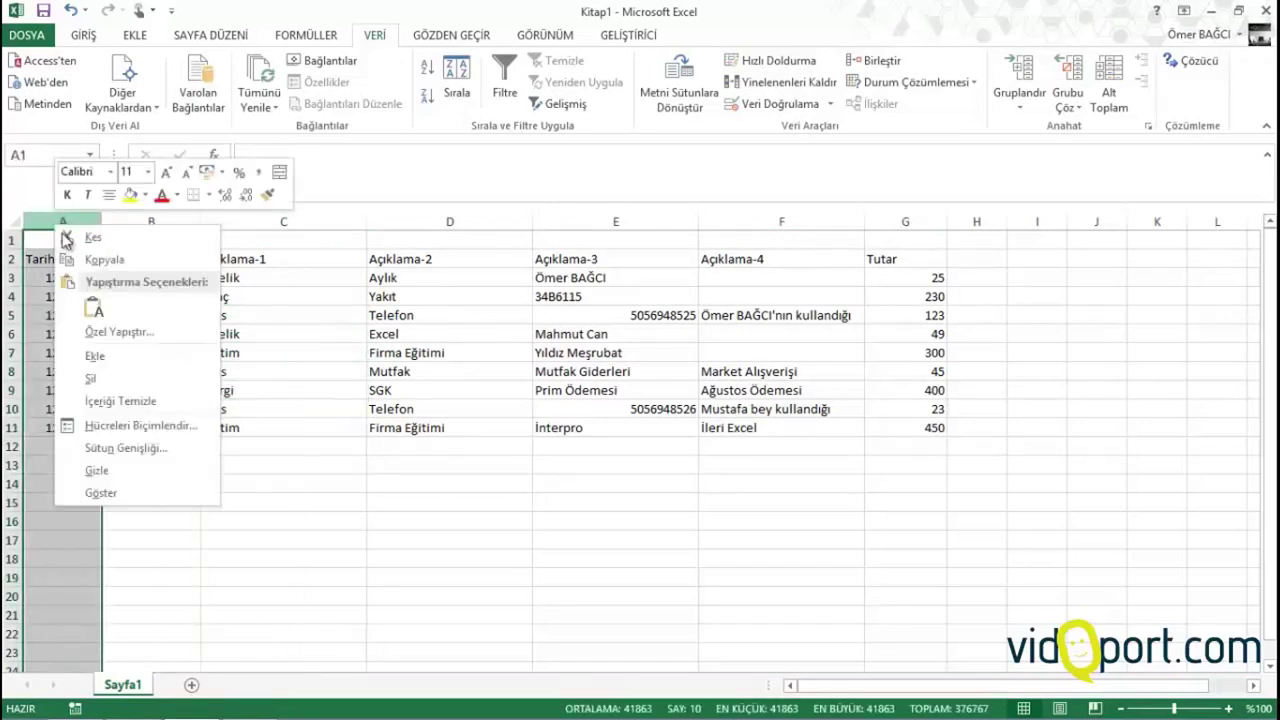
left_click(98, 358)
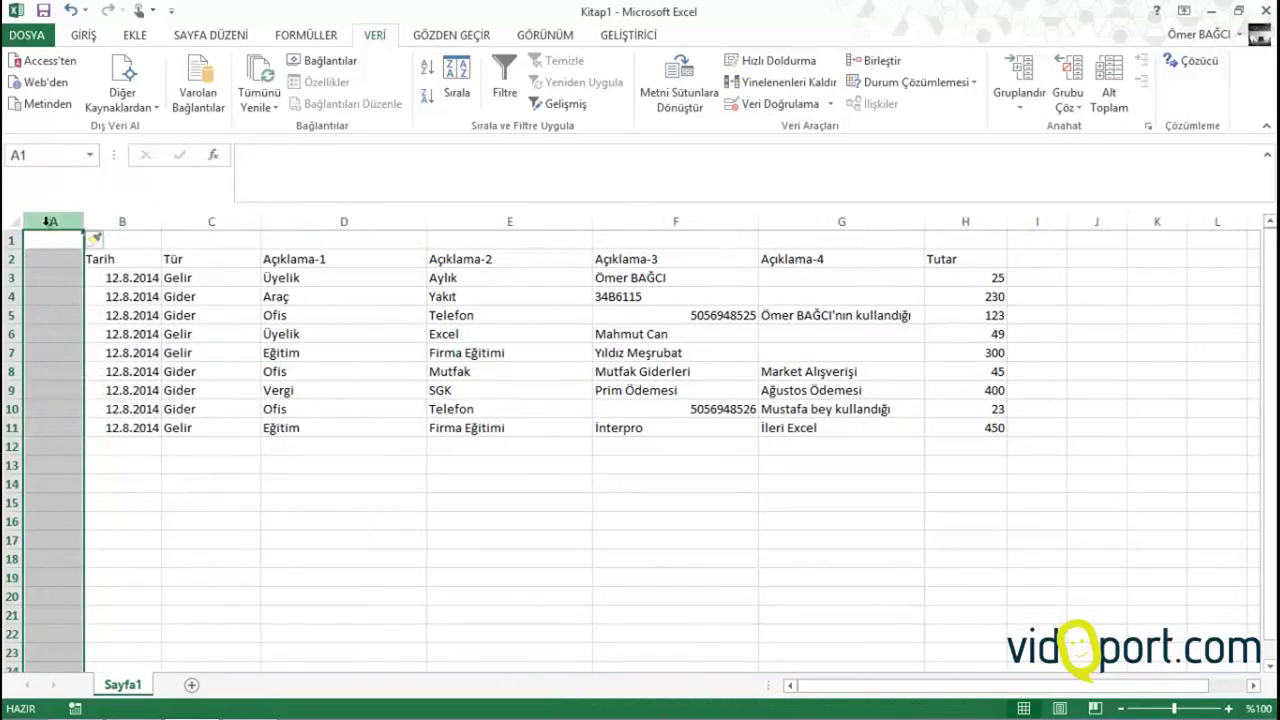
right_click(50, 221)
left_click(94, 354)
Step: Head the new columns YIL in A2 and AY in B2
left_click_drag(44, 258, 44, 296)
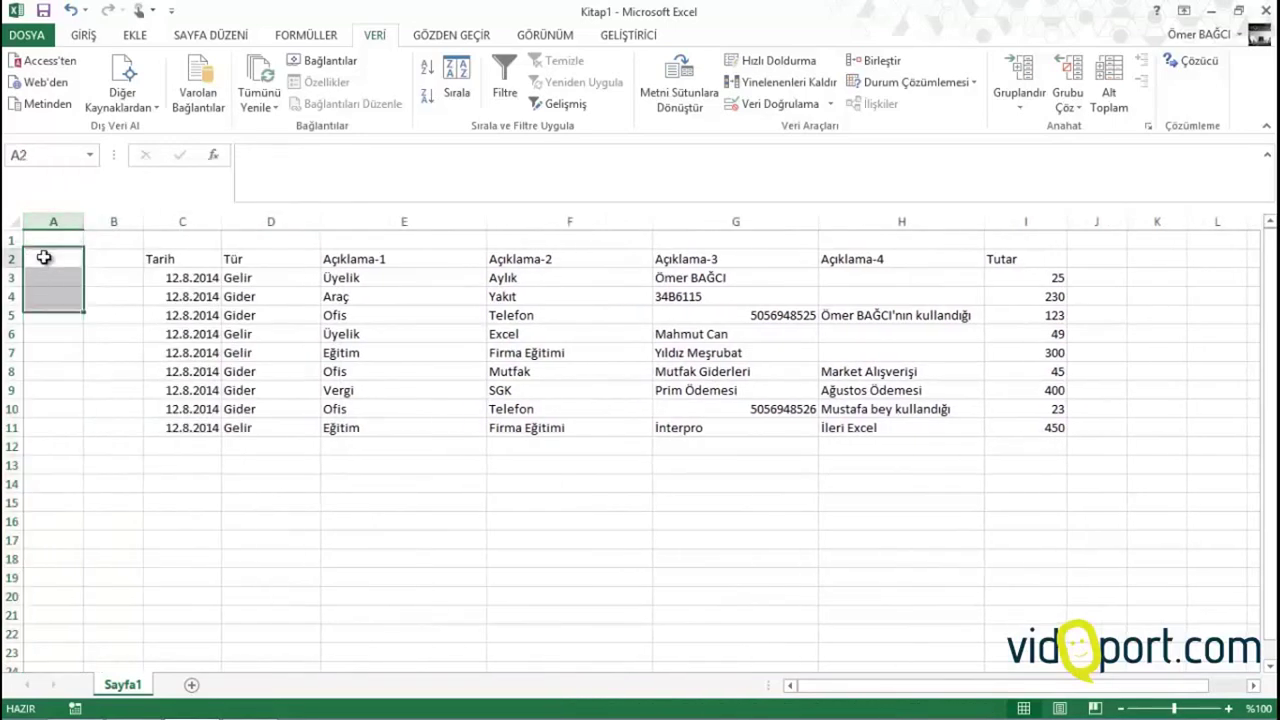
left_click(45, 256)
type("Y")
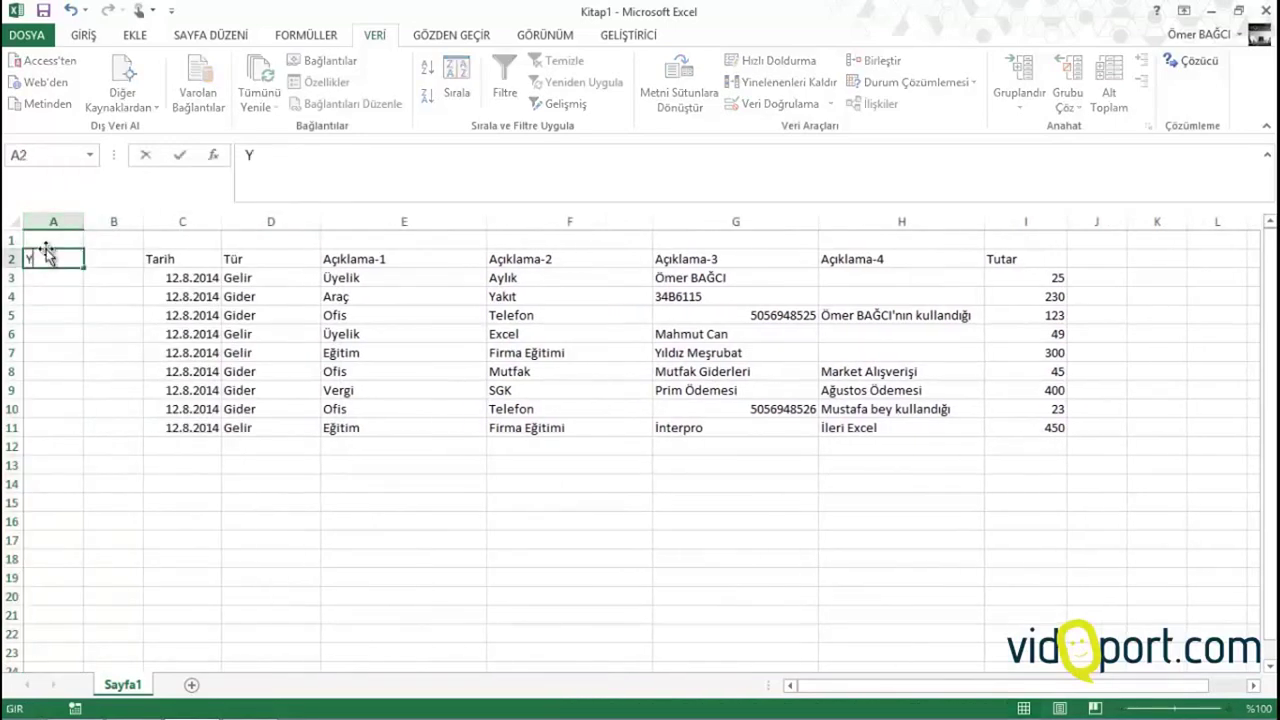
type("IL")
key("Tab")
type("AY")
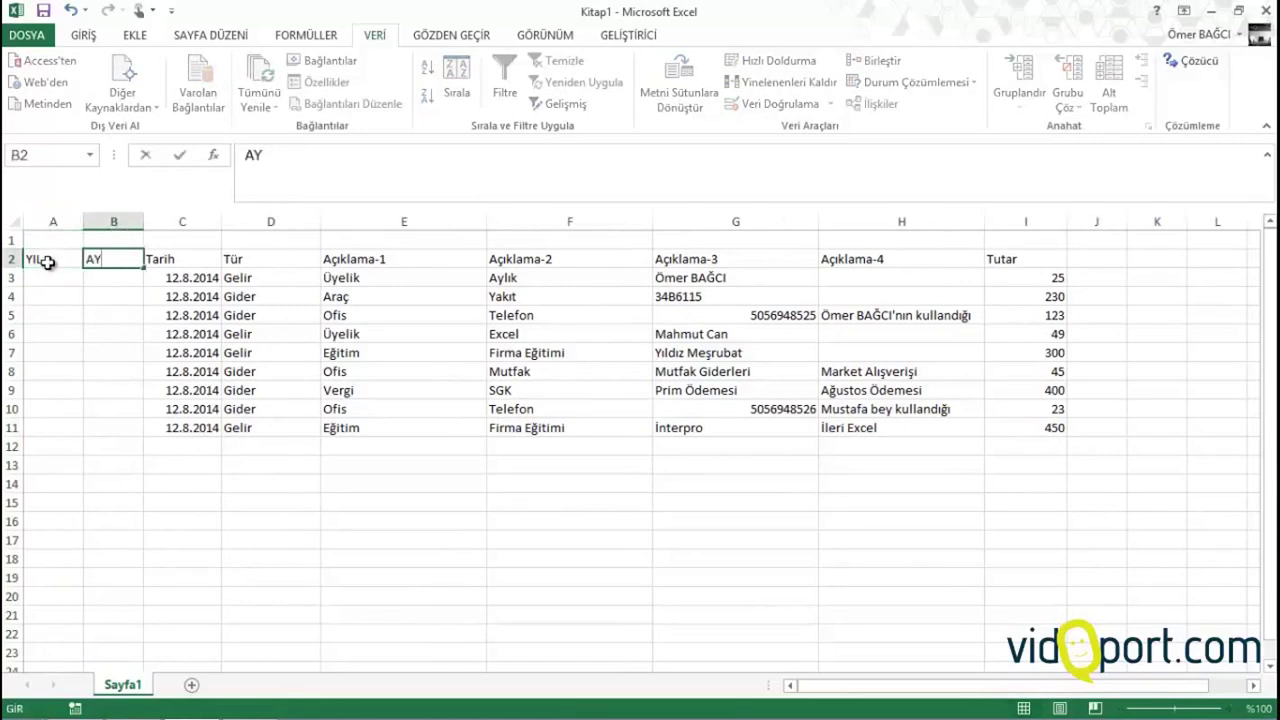
key("Return")
key("Left")
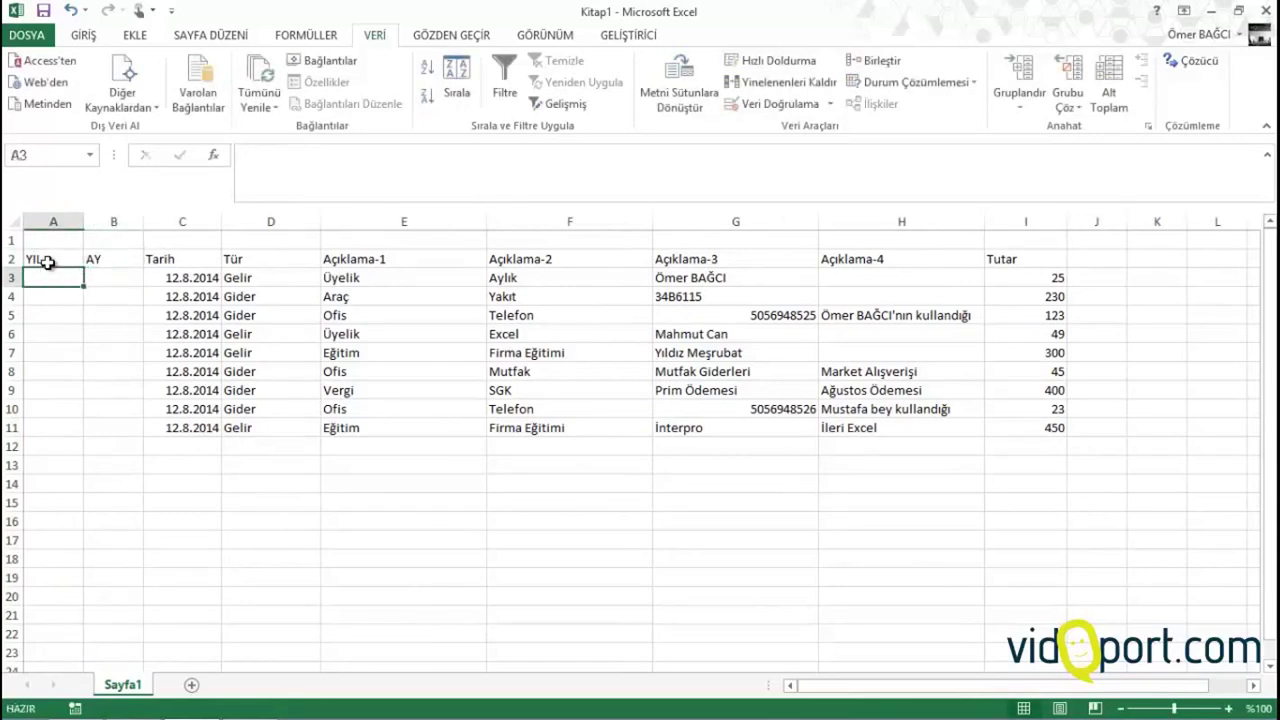
type("=")
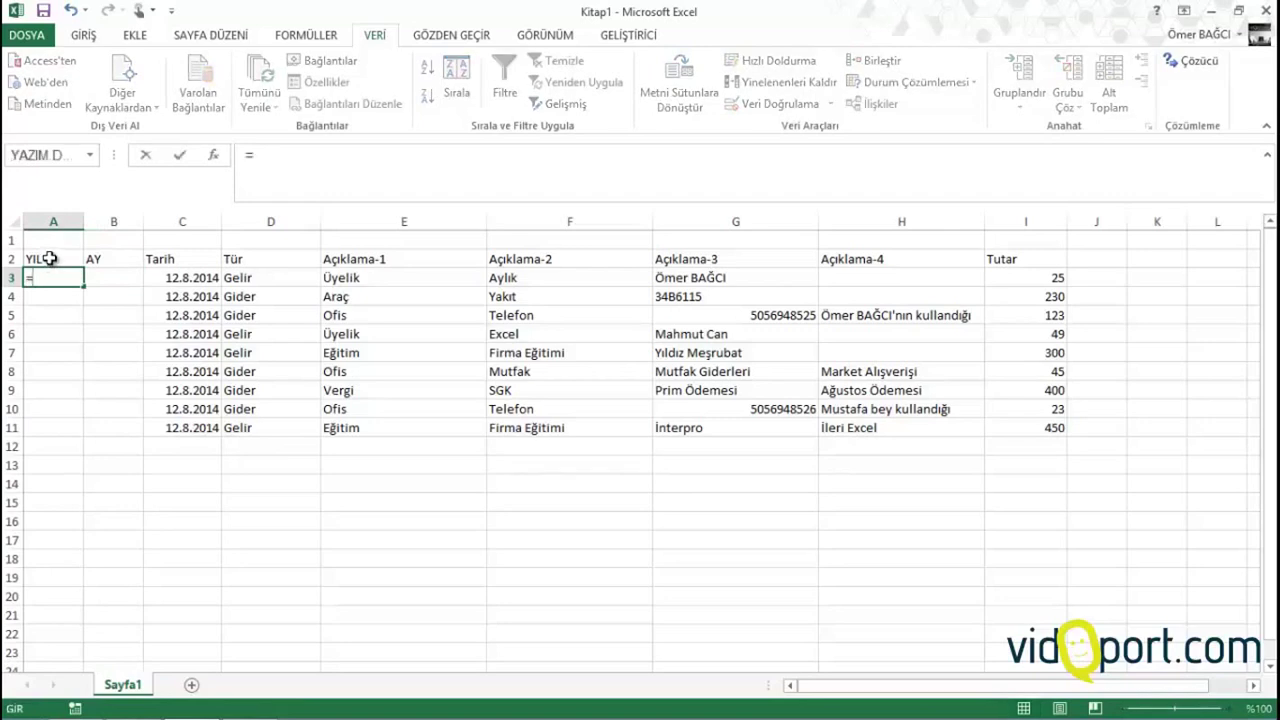
type("yıl")
Step: Enter =YIL(C3) in A3 and =AY(C3) in B3
key("Tab")
key("Right")
key("Right")
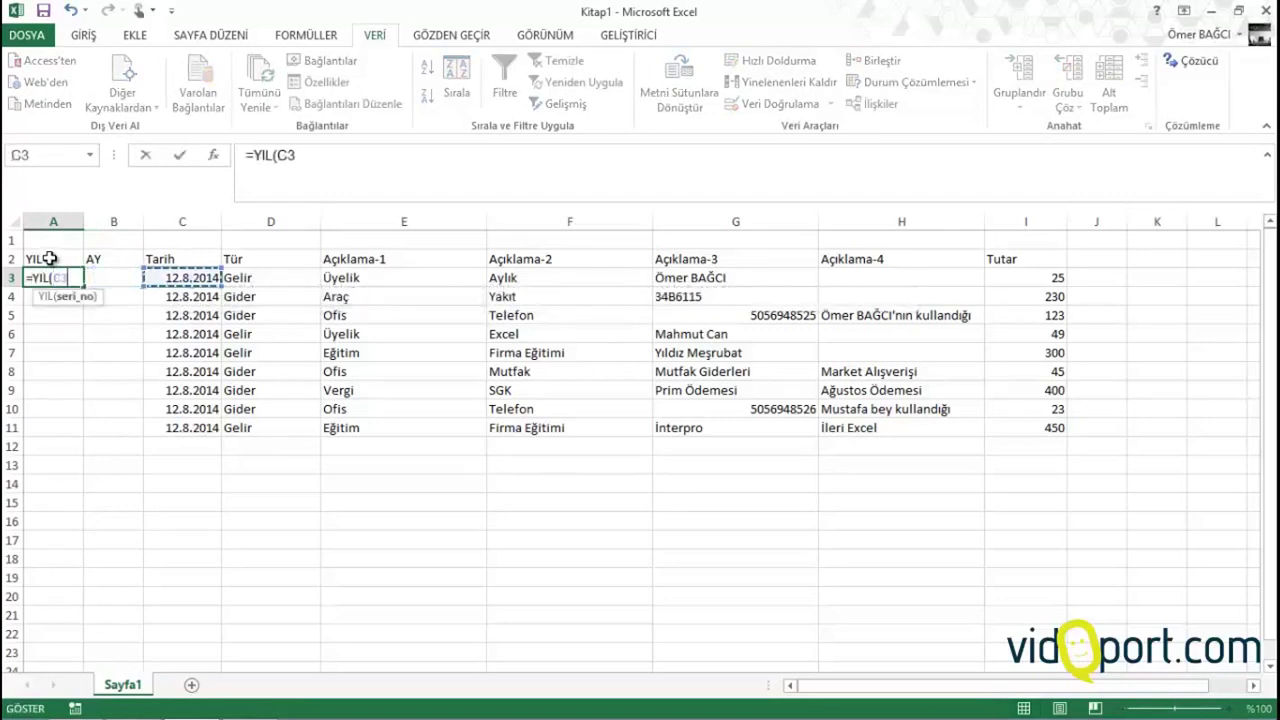
key("Return")
key("Up")
key("Right")
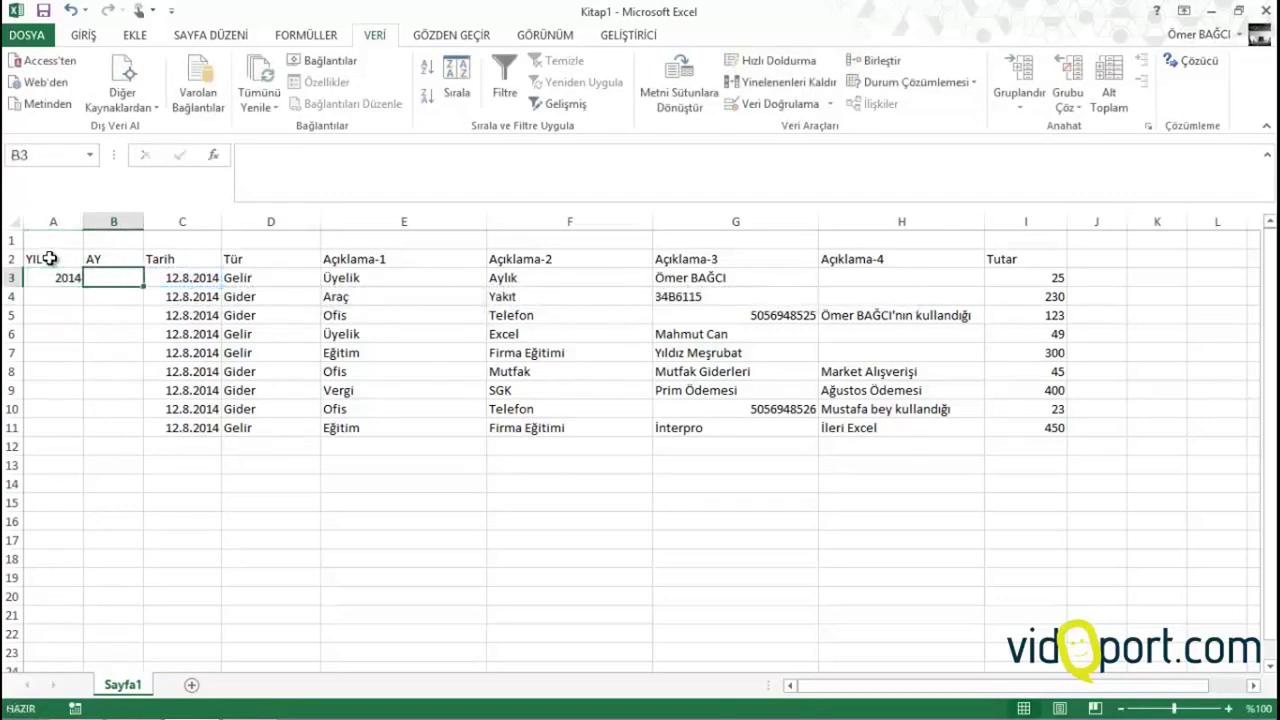
type("=ay")
key("Tab")
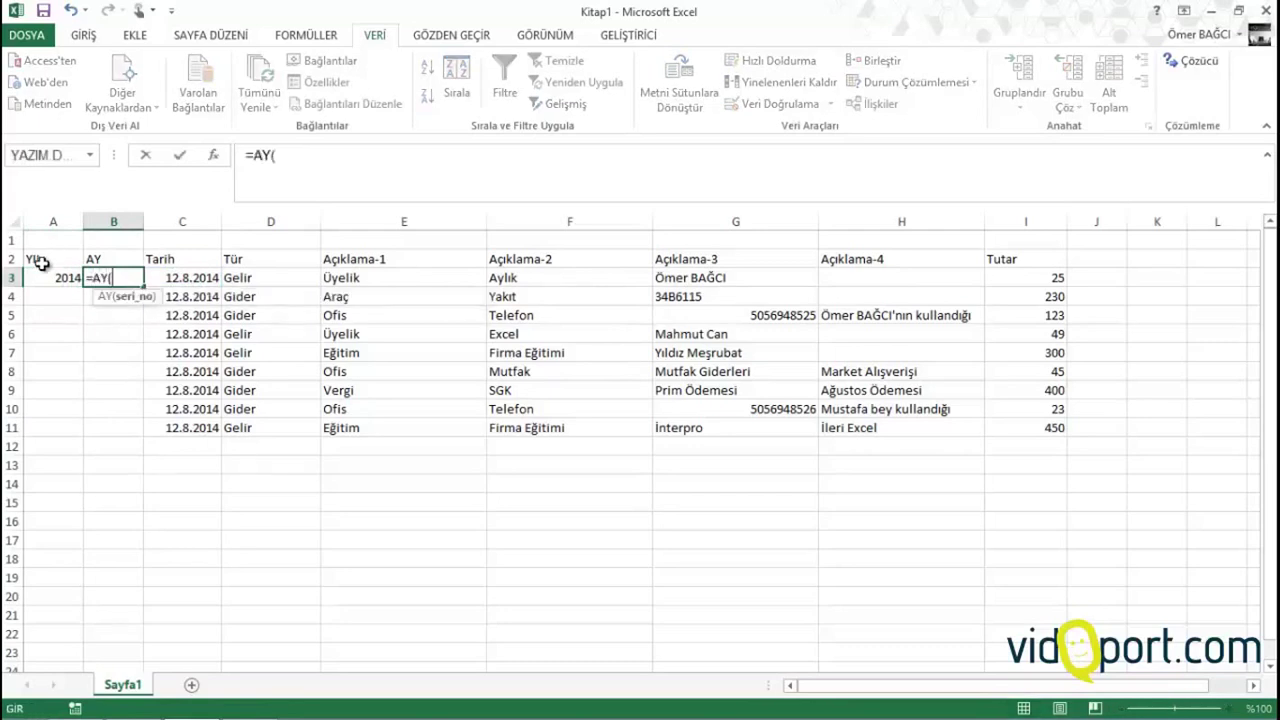
key("Right")
key("Return")
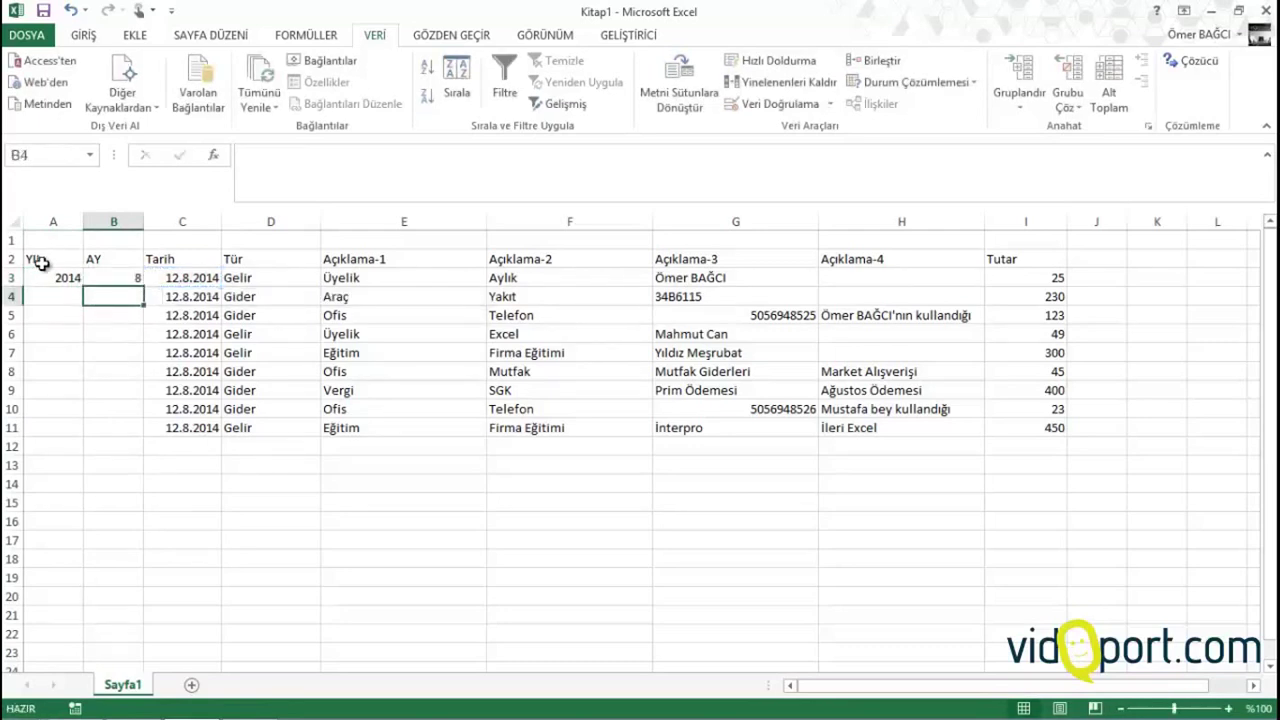
Step: Fill the A3:B3 year and month formulas down to row 100
mouse_move(45, 277)
left_mouse_down()
mouse_move(114, 280)
mouse_move(134, 457)
mouse_move(124, 712)
mouse_move(130, 470)
mouse_move(106, 191)
mouse_move(75, 304)
mouse_move(70, 240)
mouse_move(62, 370)
mouse_move(60, 265)
left_mouse_up()
left_click(114, 277)
left_click_drag(52, 489, 117, 449)
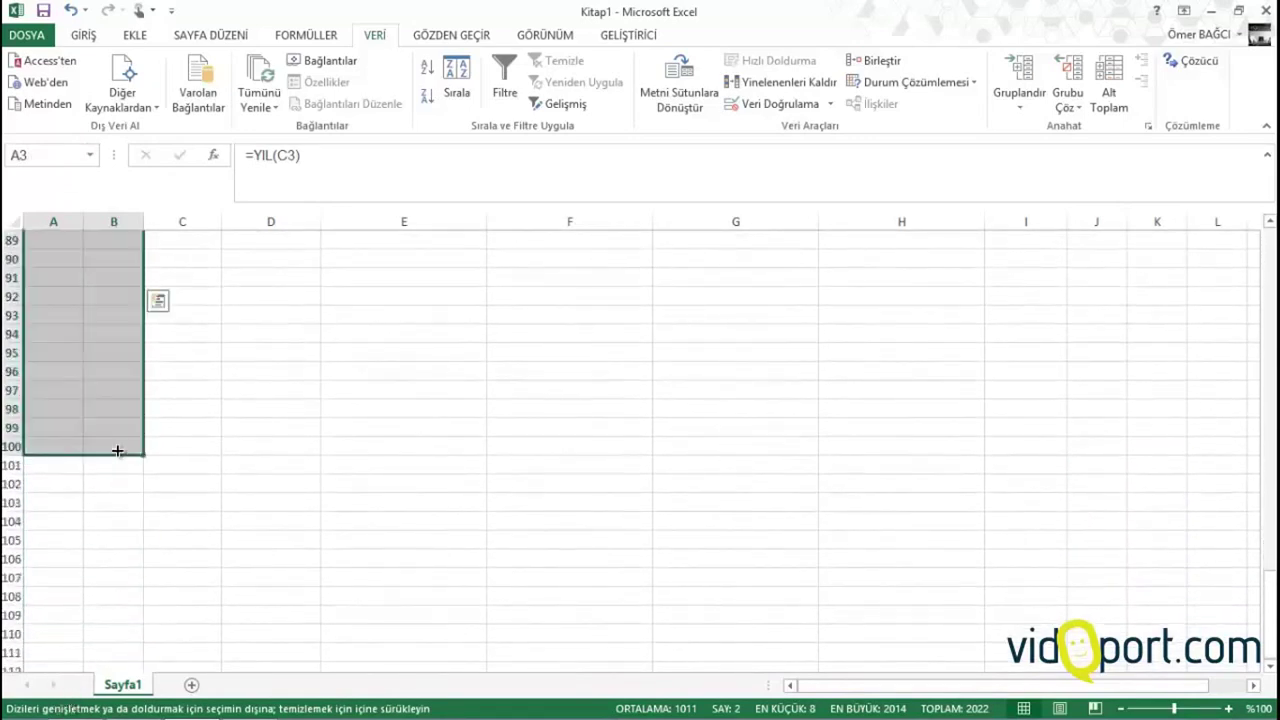
scroll(86, 400, "up", 20)
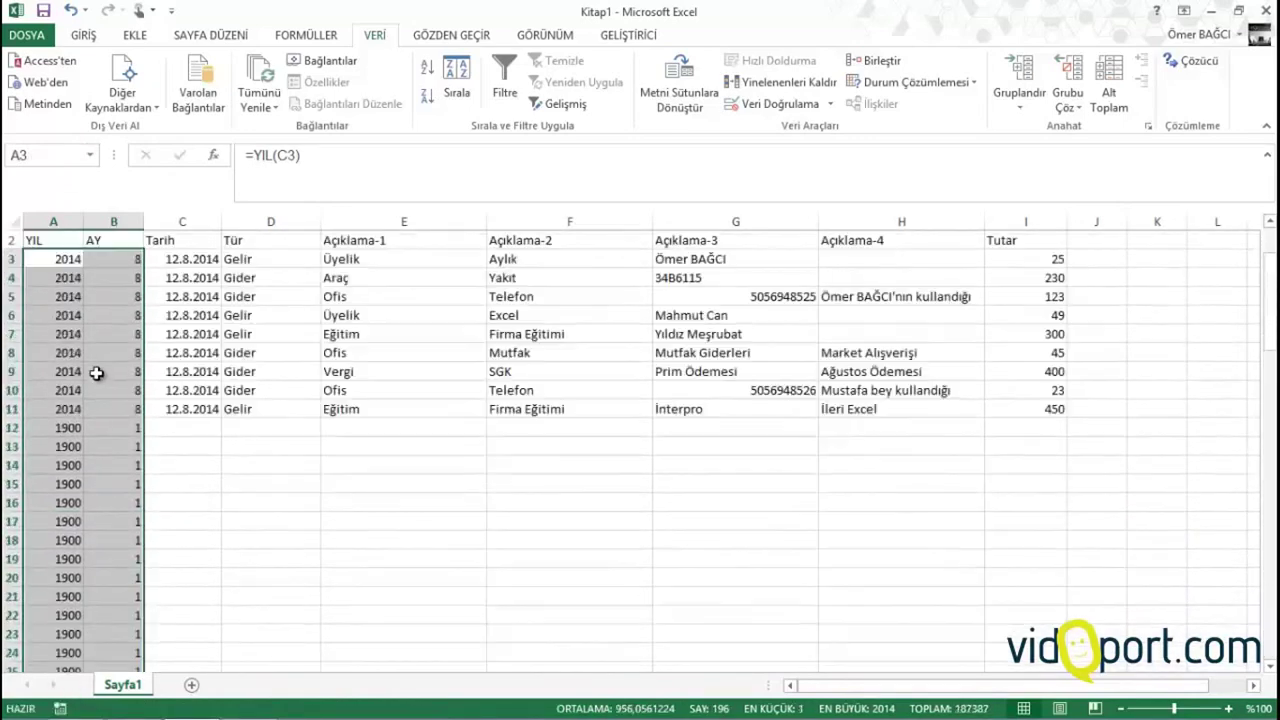
scroll(172, 466, "down", 1)
scroll(243, 394, "up", 1)
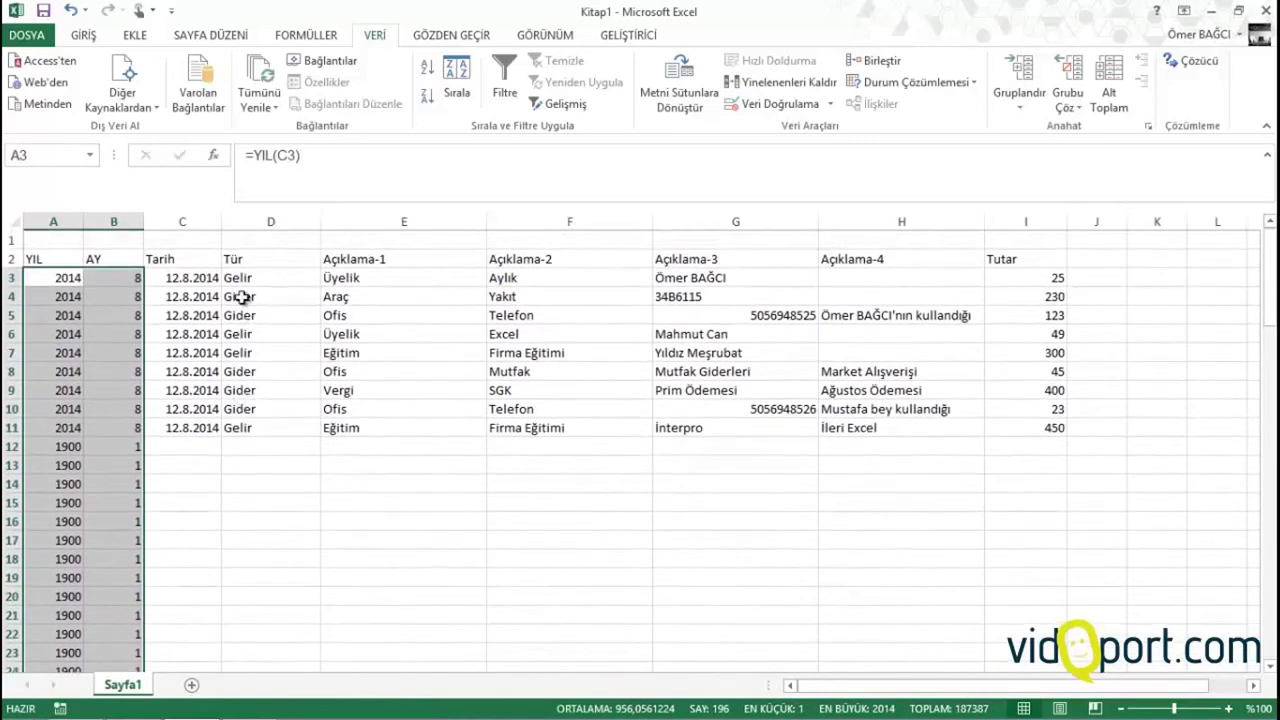
left_click(240, 280)
left_click(262, 446)
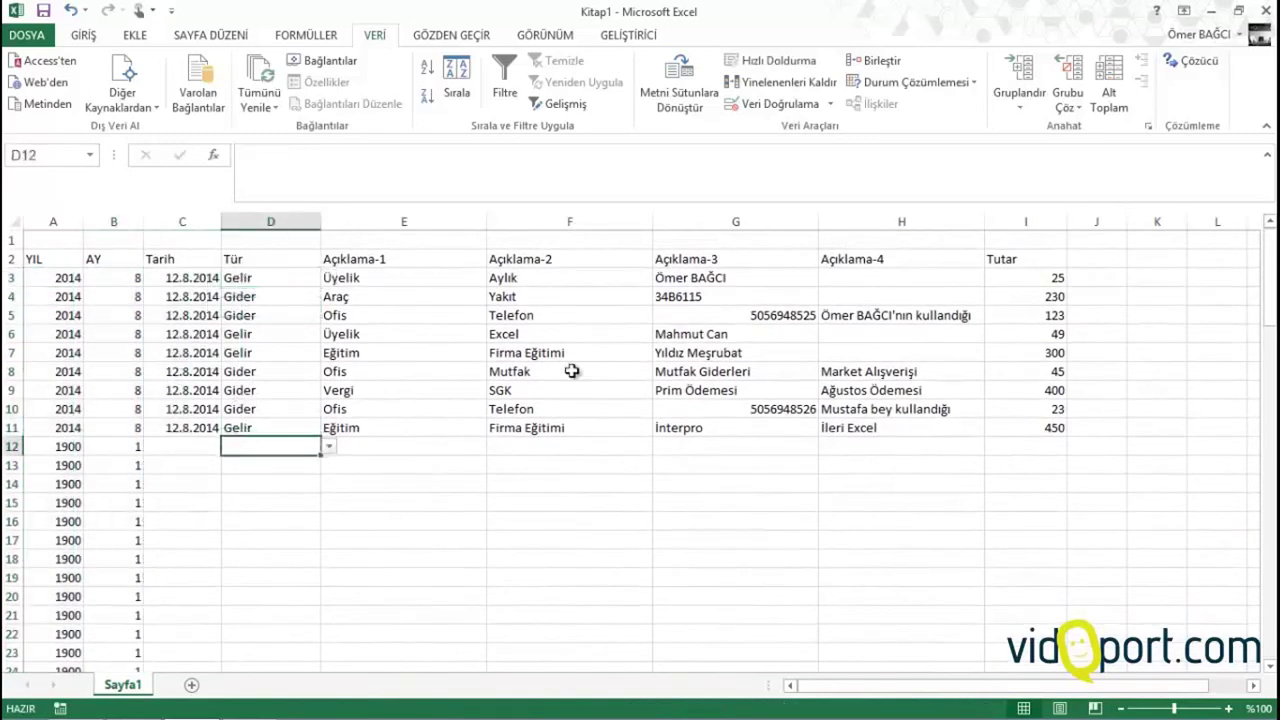
Step: Enter the Kasa Durumu heading in J2 and widen columns J and H to fit
left_click(1094, 260)
type("Kasa")
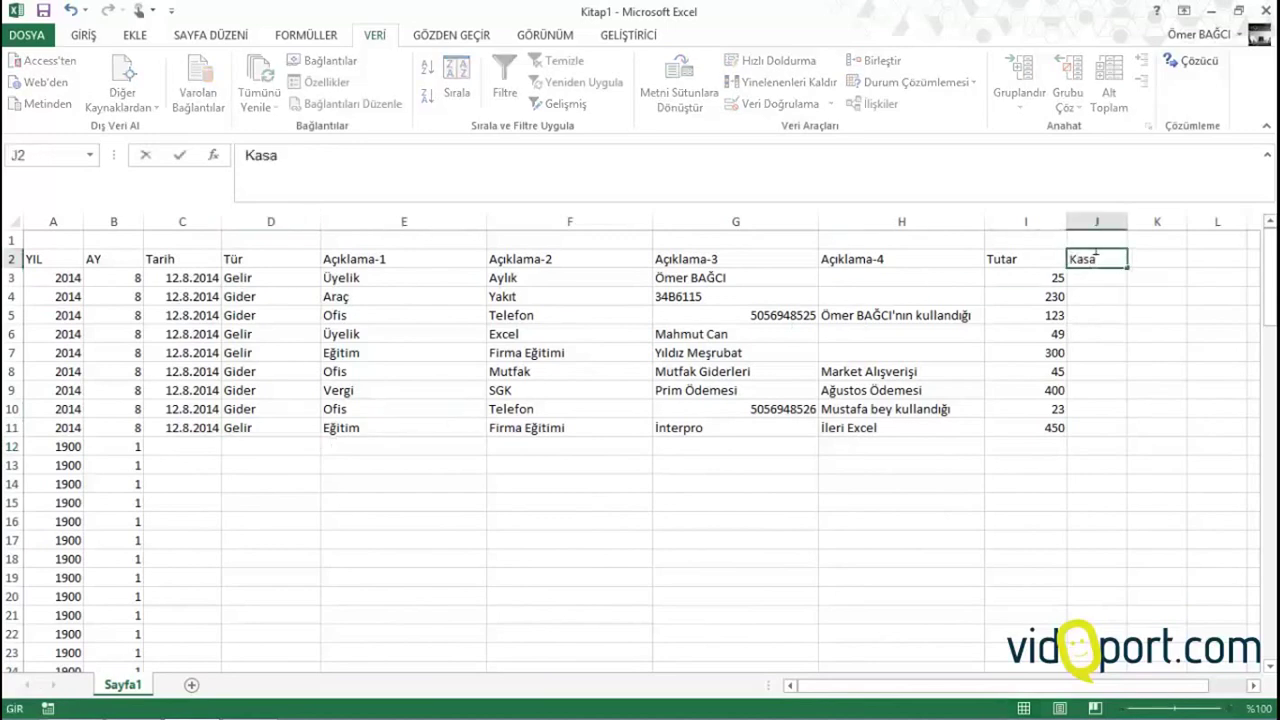
type(" Durumu")
key("Return")
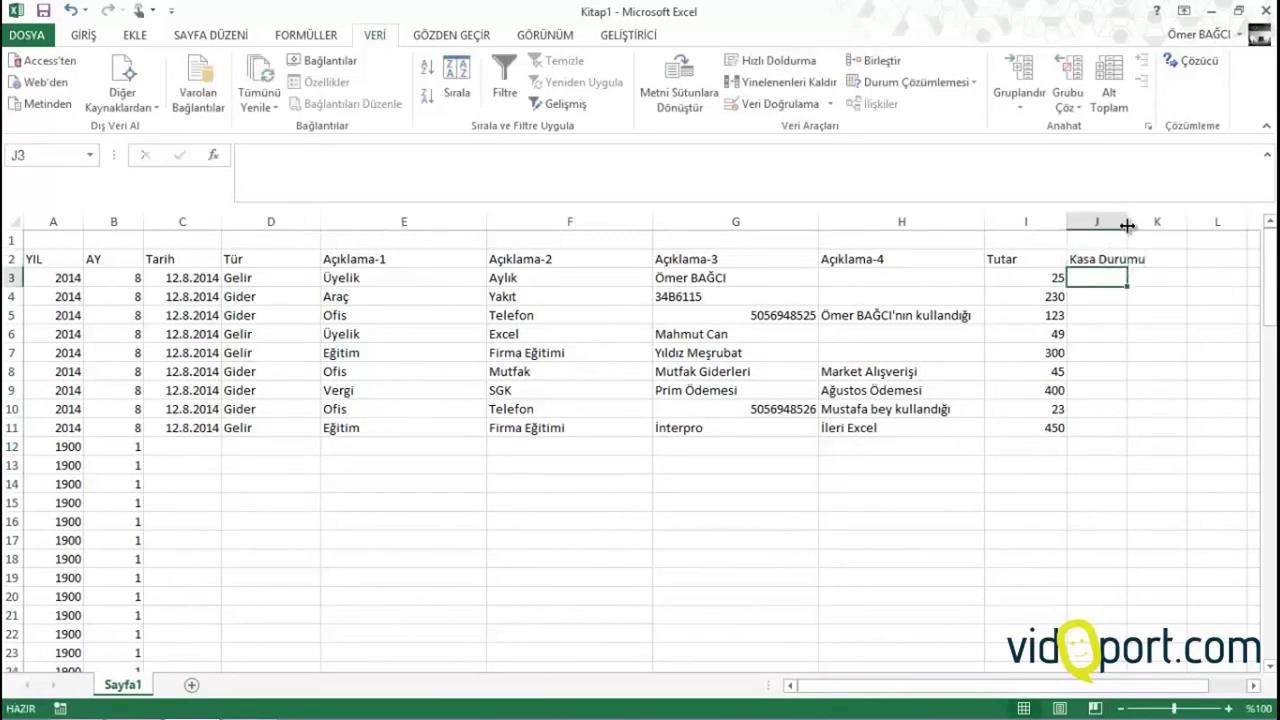
left_click_drag(1128, 220, 1077, 220)
left_click_drag(985, 221, 997, 221)
left_click_drag(35, 258, 1100, 258)
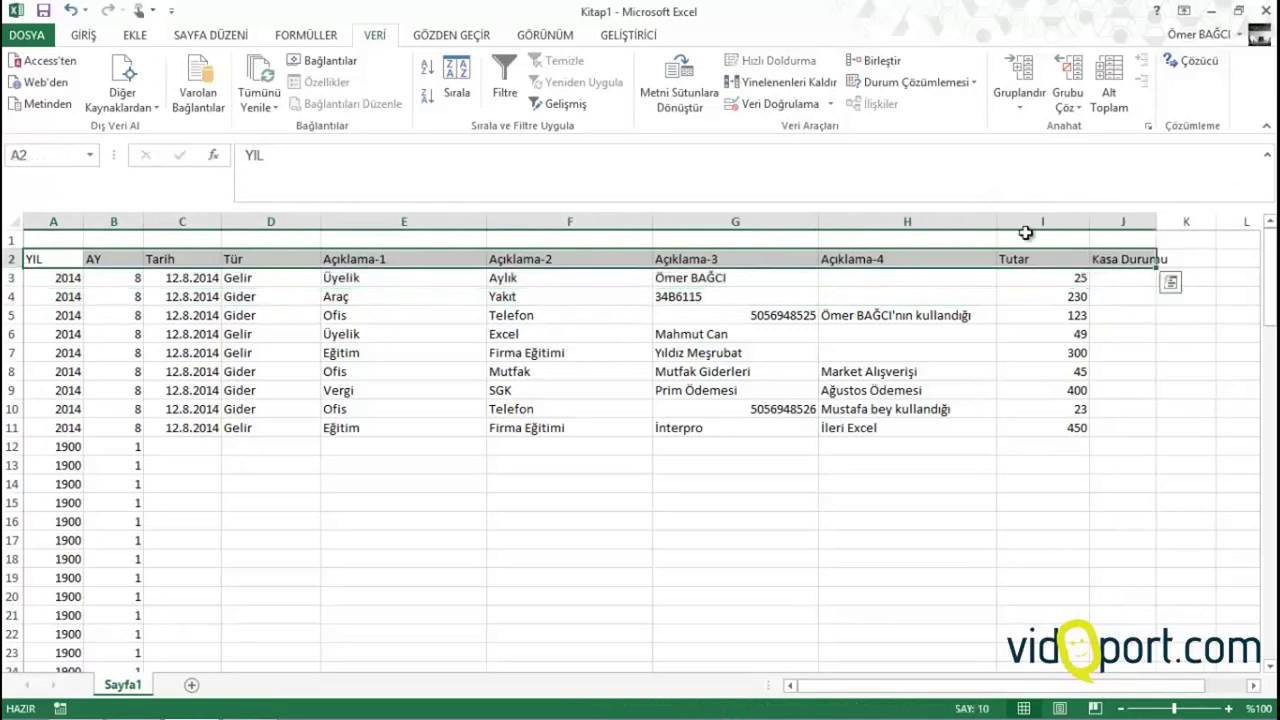
Step: Format header row A2:J2 bold with yellow fill and all borders
left_click(86, 37)
left_click(100, 96)
left_click(218, 96)
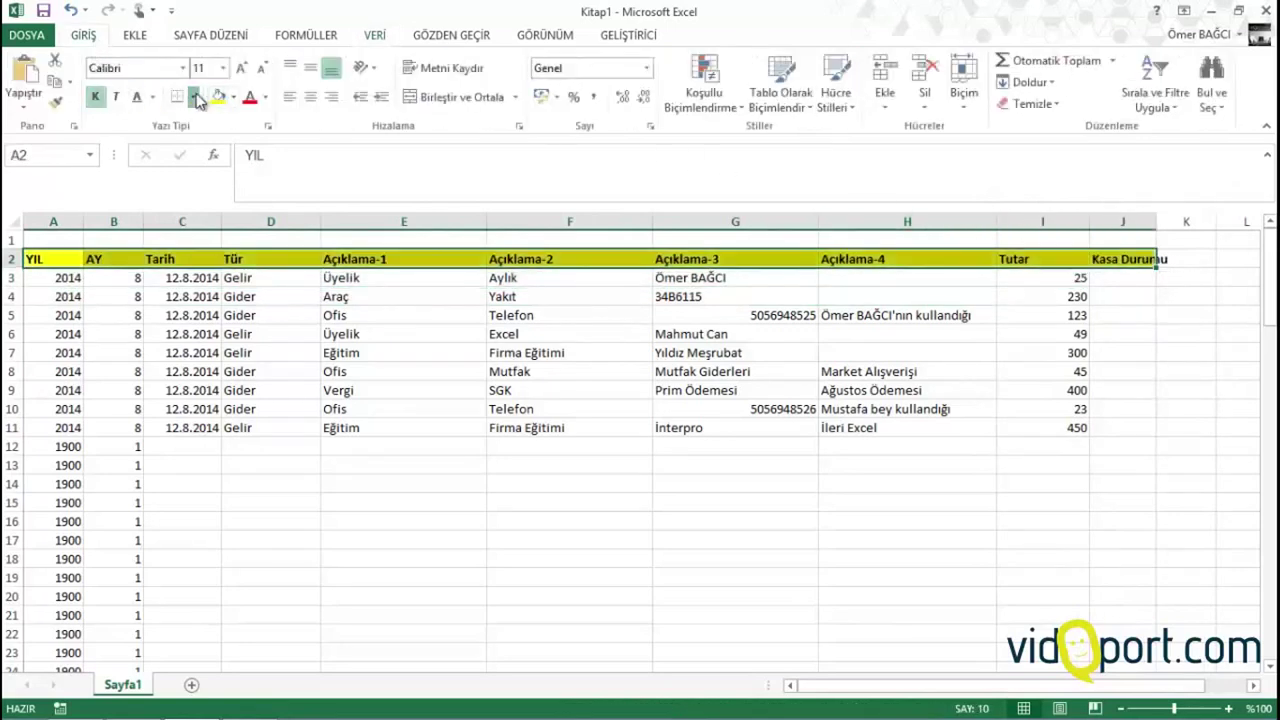
left_click(193, 97)
left_click(237, 256)
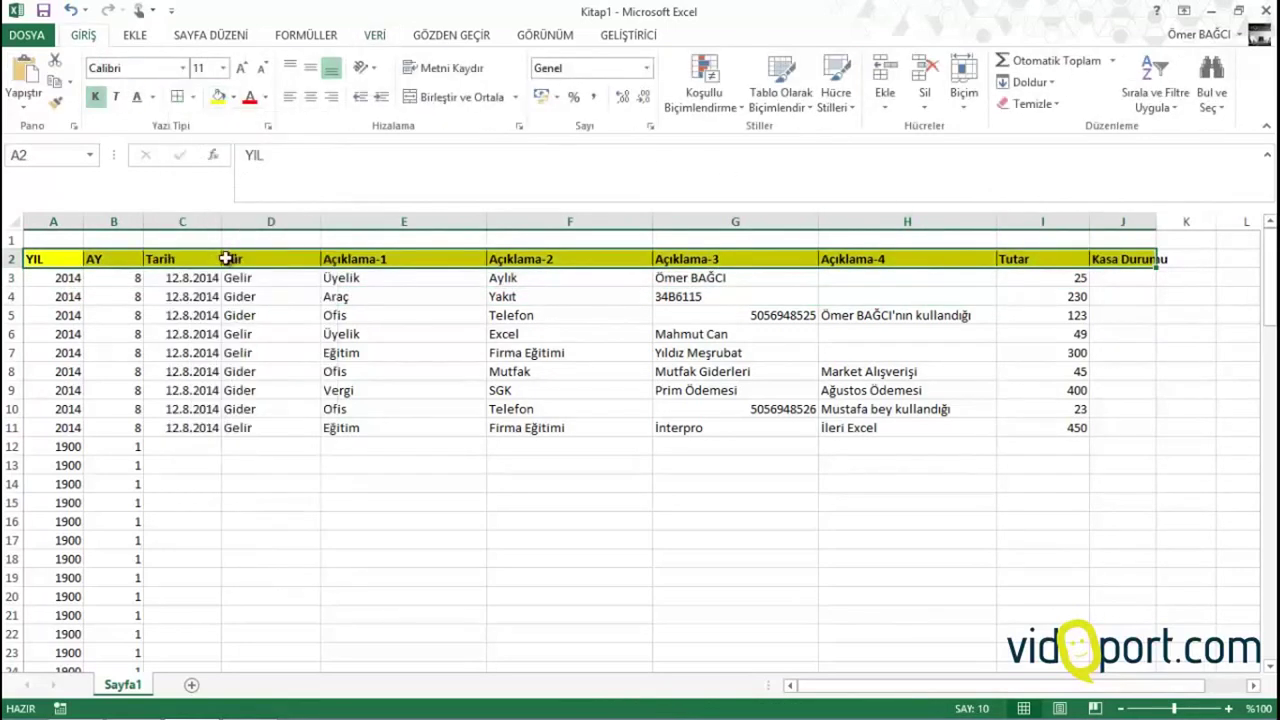
left_click(238, 372)
Step: Narrow columns E, F and G and widen column J
left_click_drag(487, 221, 411, 220)
left_click_drag(577, 221, 549, 221)
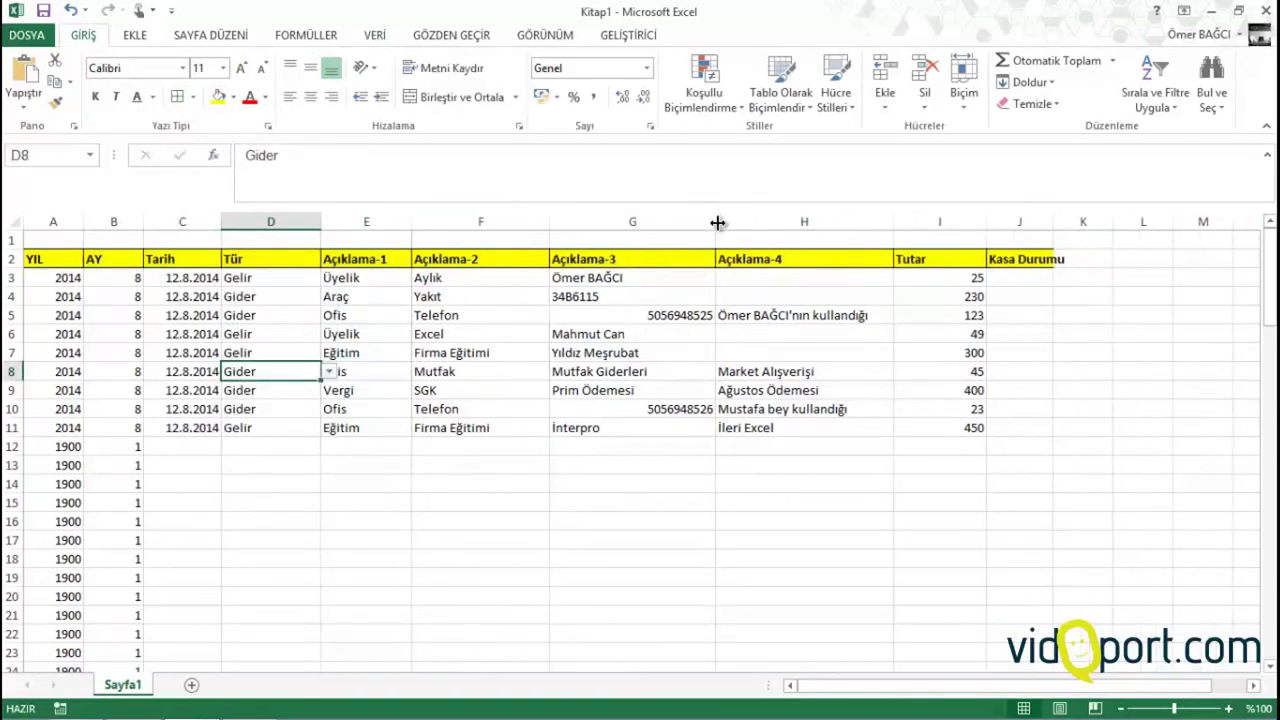
left_click_drag(716, 221, 706, 221)
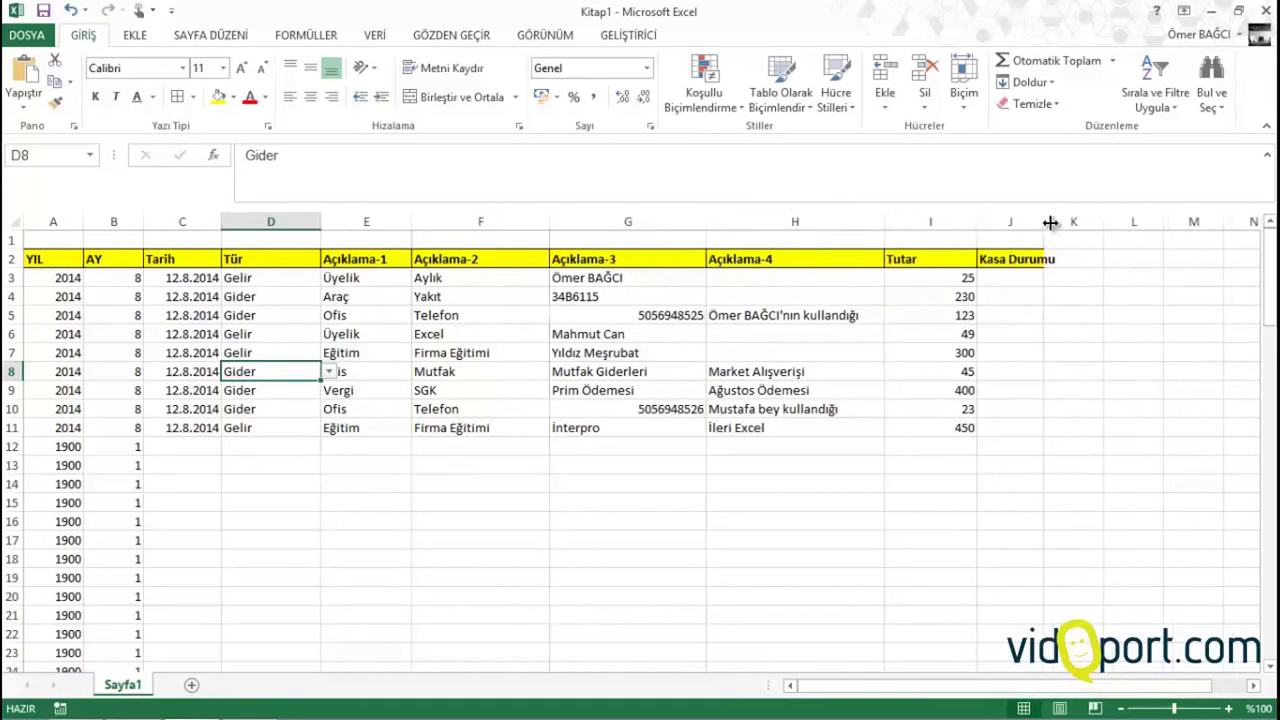
left_click_drag(1049, 221, 1067, 221)
left_click(1025, 274)
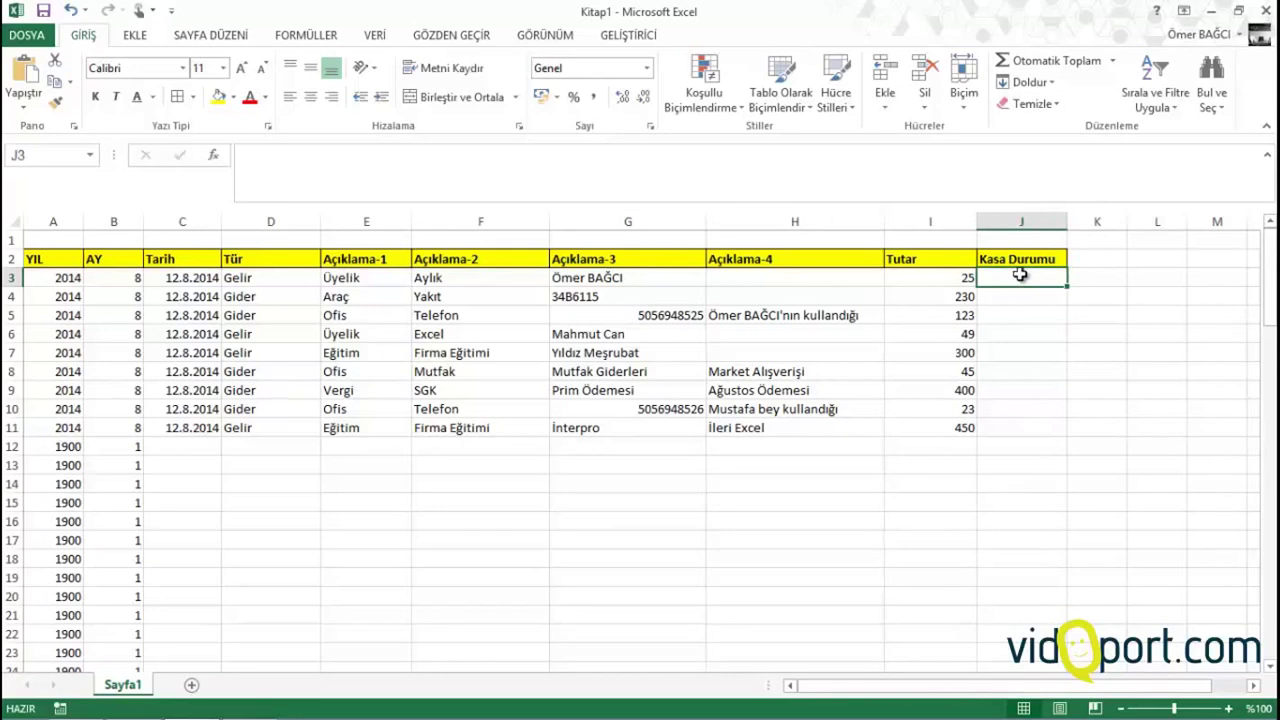
Step: After cancelling a false start, begin an ETOPLA formula in J3
type("=e")
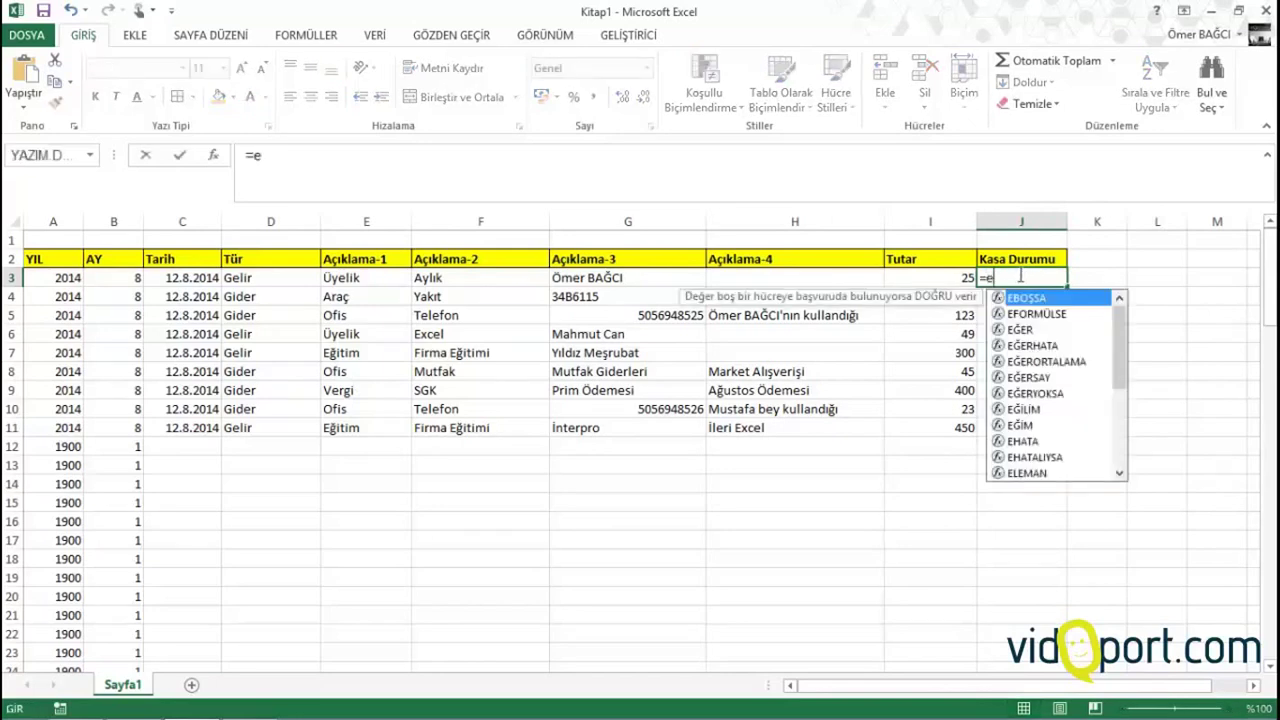
key("Escape")
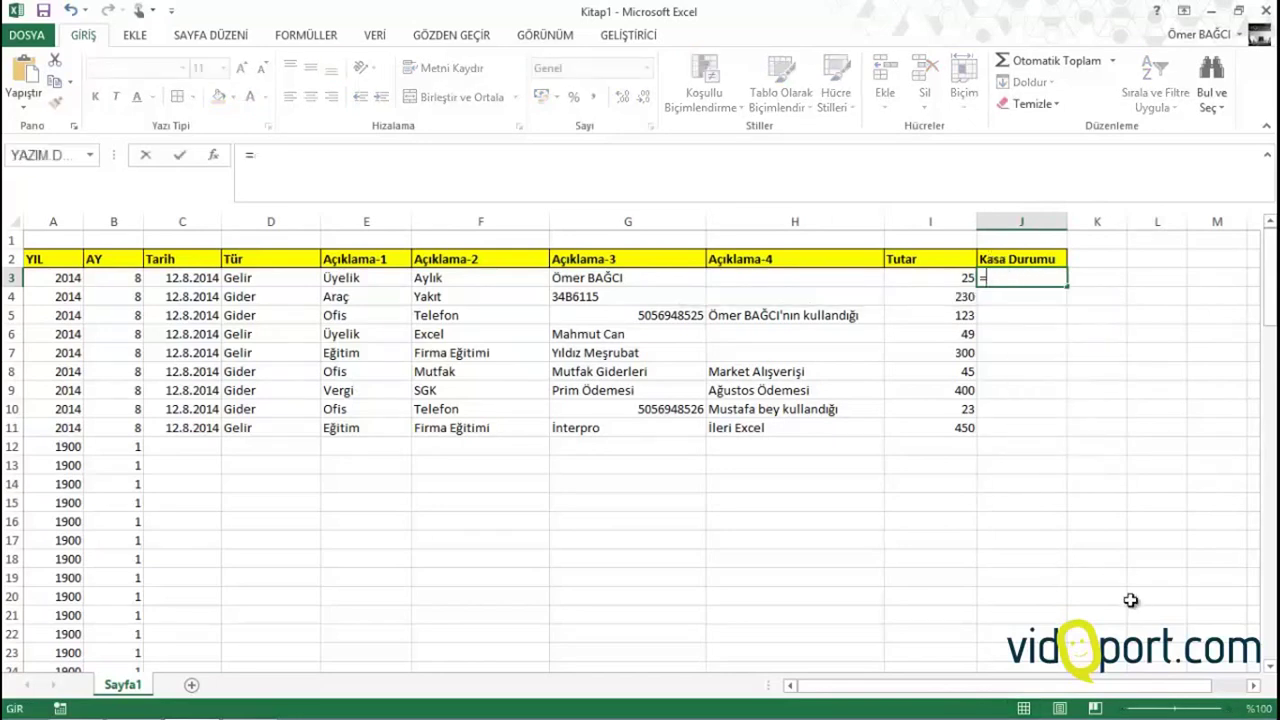
key("Escape")
left_click(1253, 686)
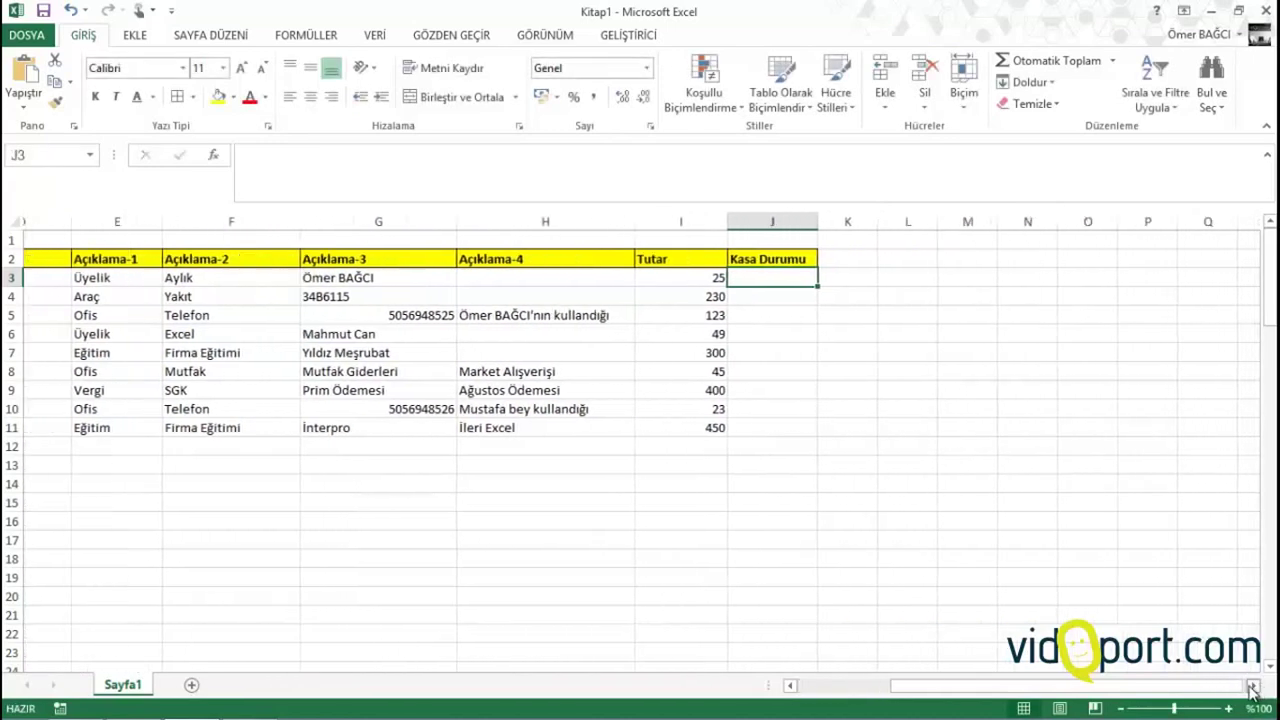
left_click(790, 686)
left_click(790, 686)
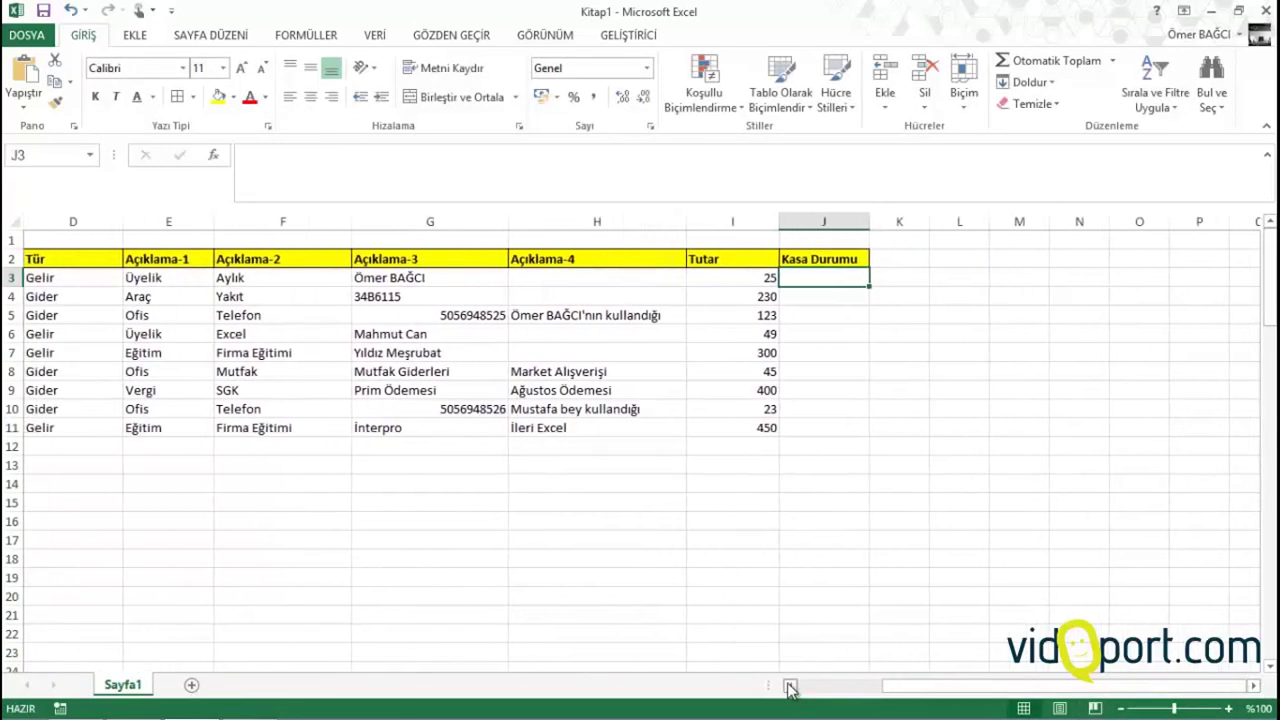
type("=et")
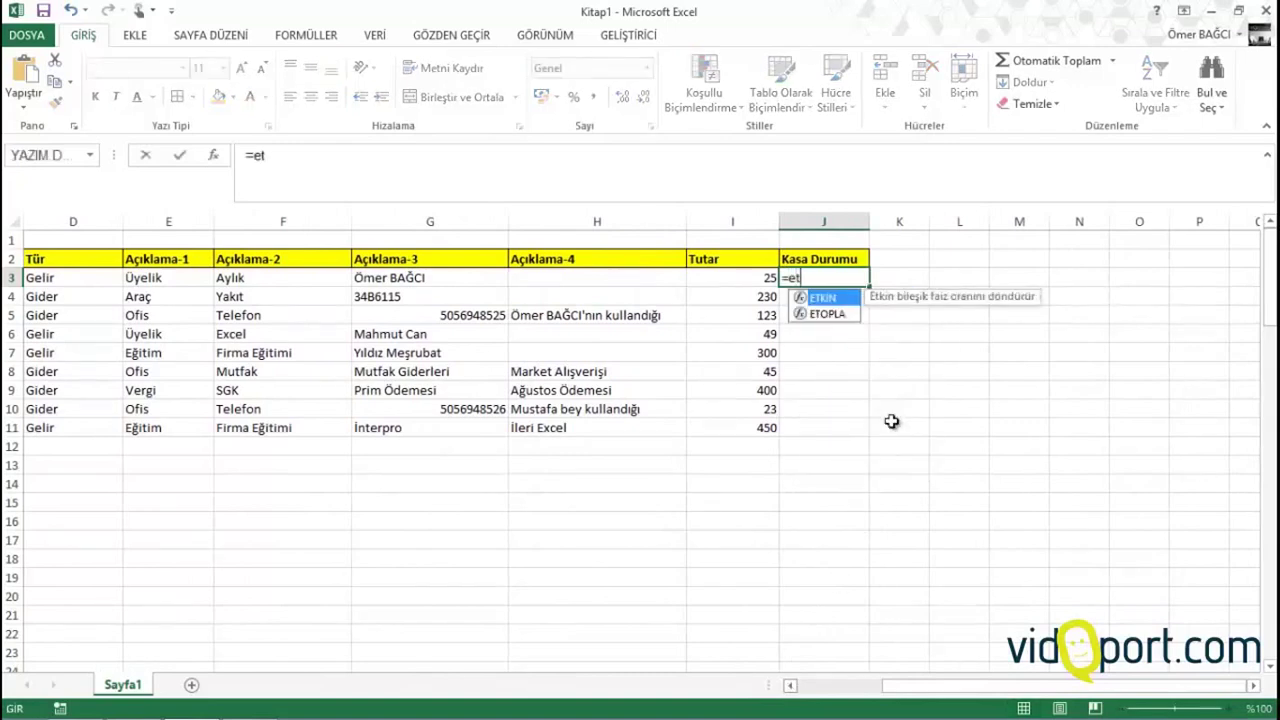
type("opl")
key("Tab")
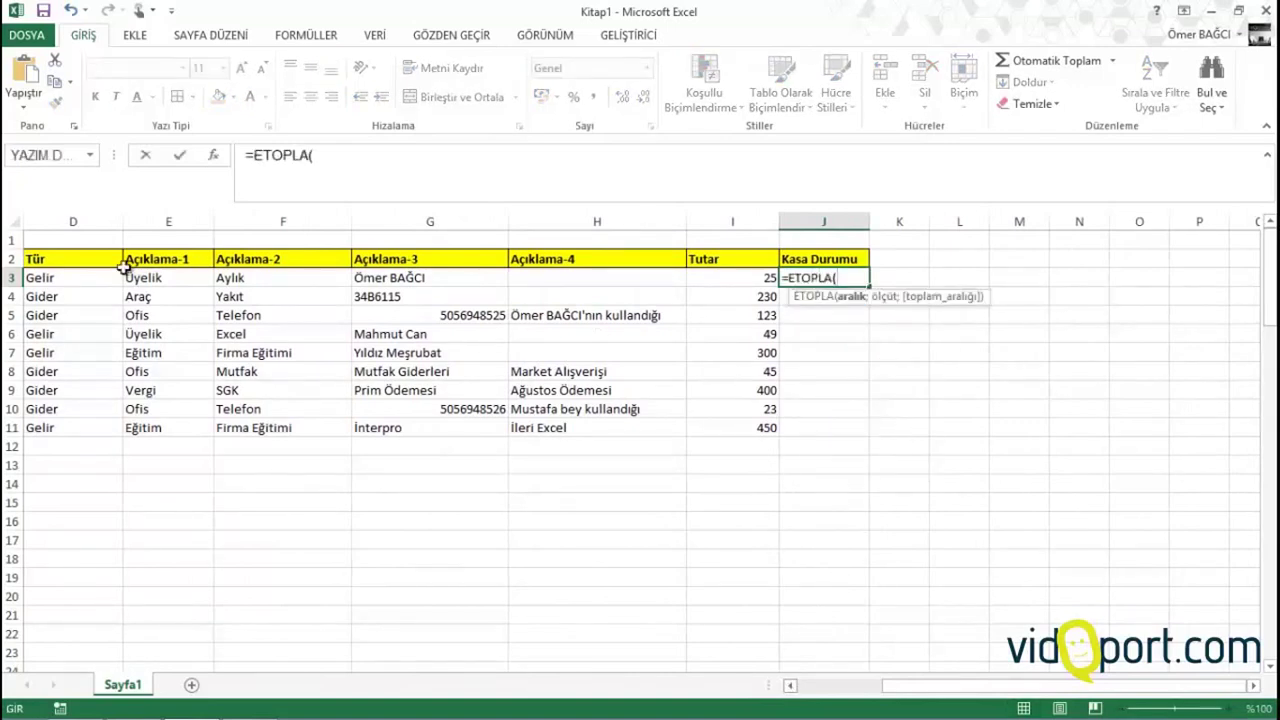
type("s")
key("BackSpace")
Step: Give ETOPLA the criteria range $D$3:D3 and criterion D3
left_click(50, 275)
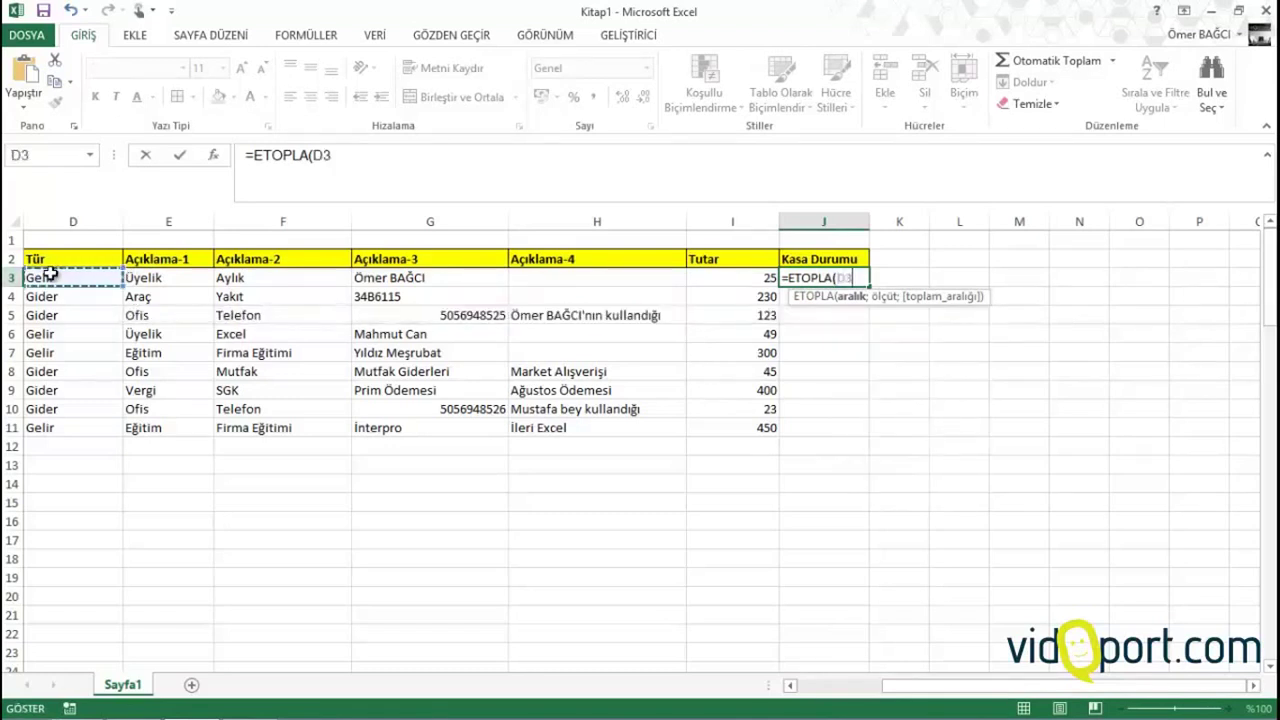
key("F8")
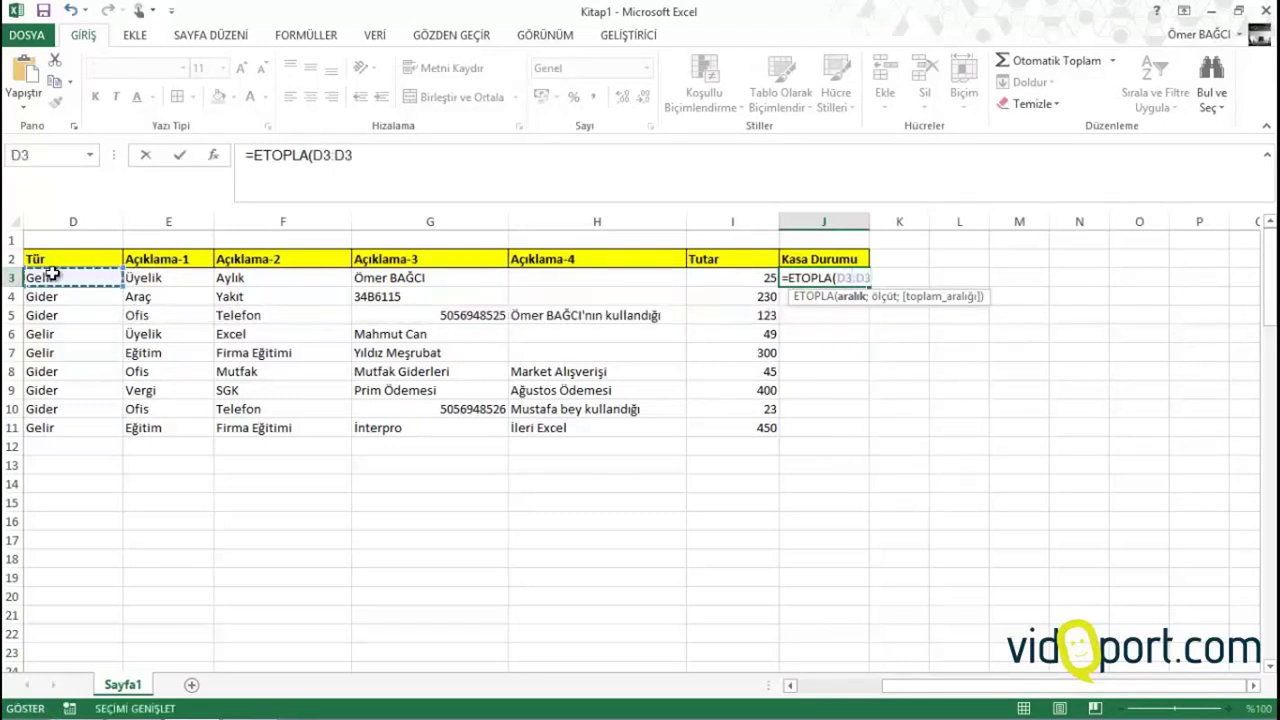
left_click(323, 155)
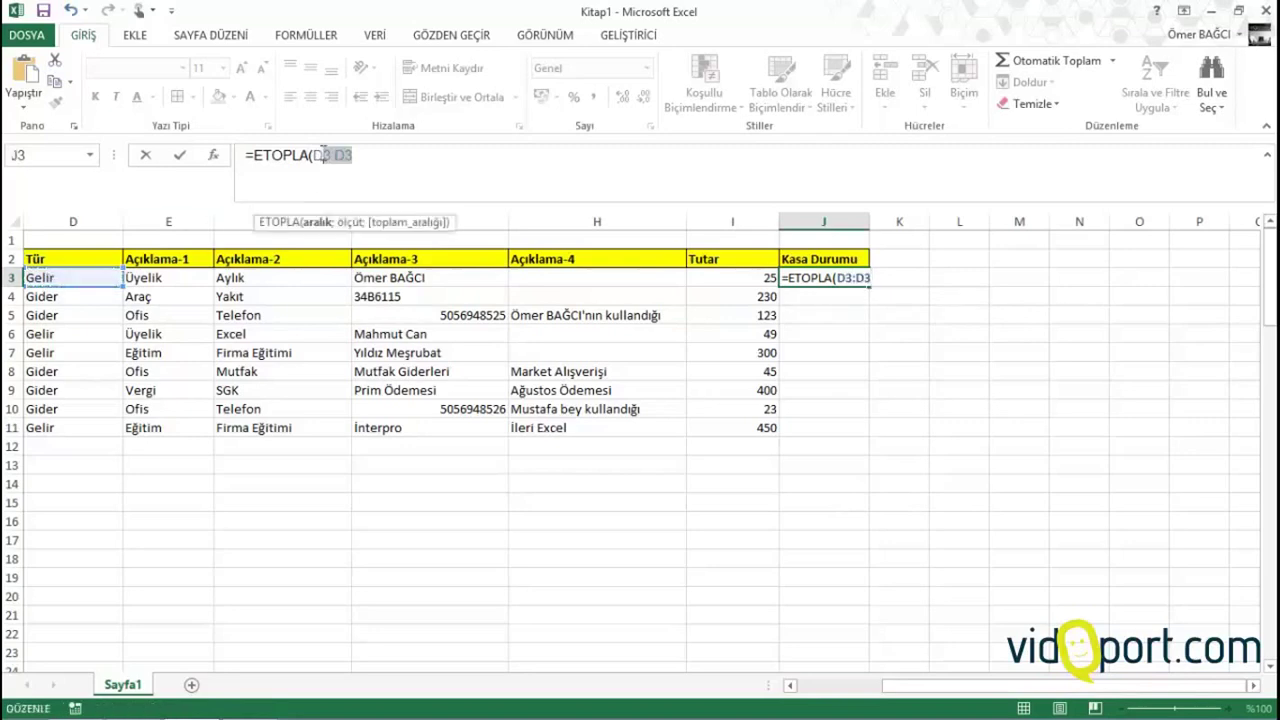
left_click(323, 155)
key("F4")
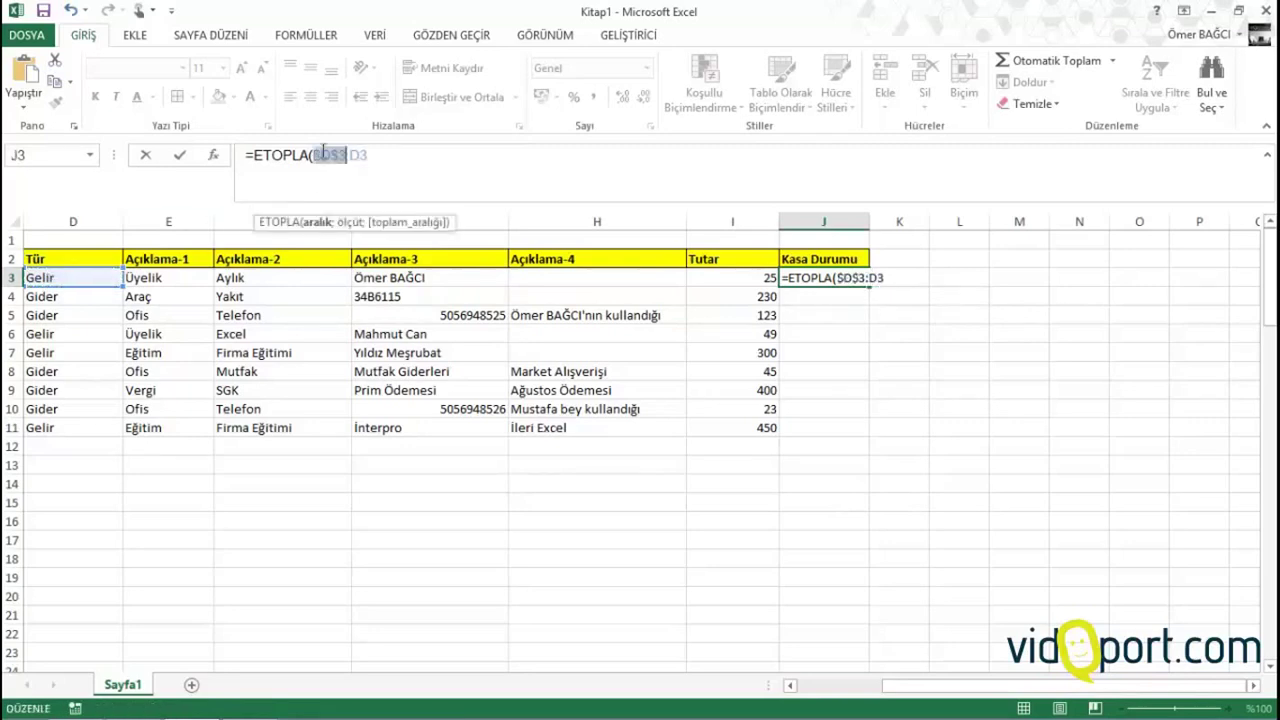
left_click(388, 156)
type(";")
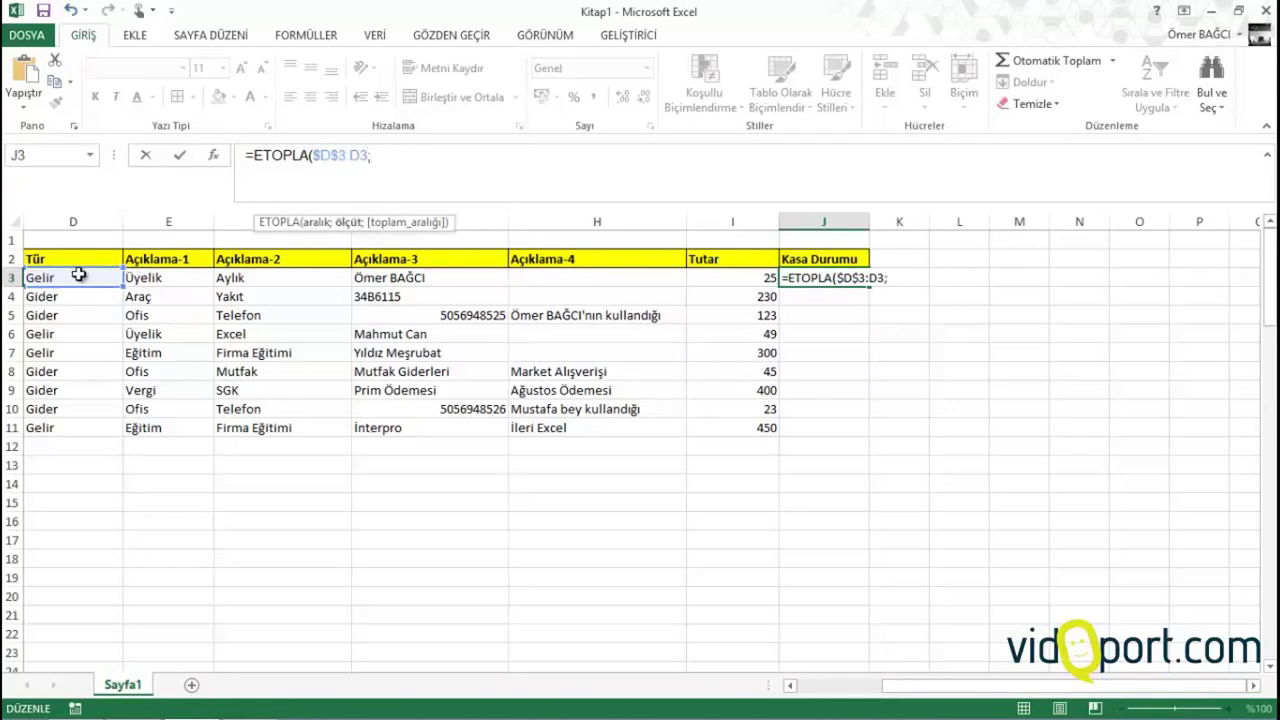
left_click(77, 274)
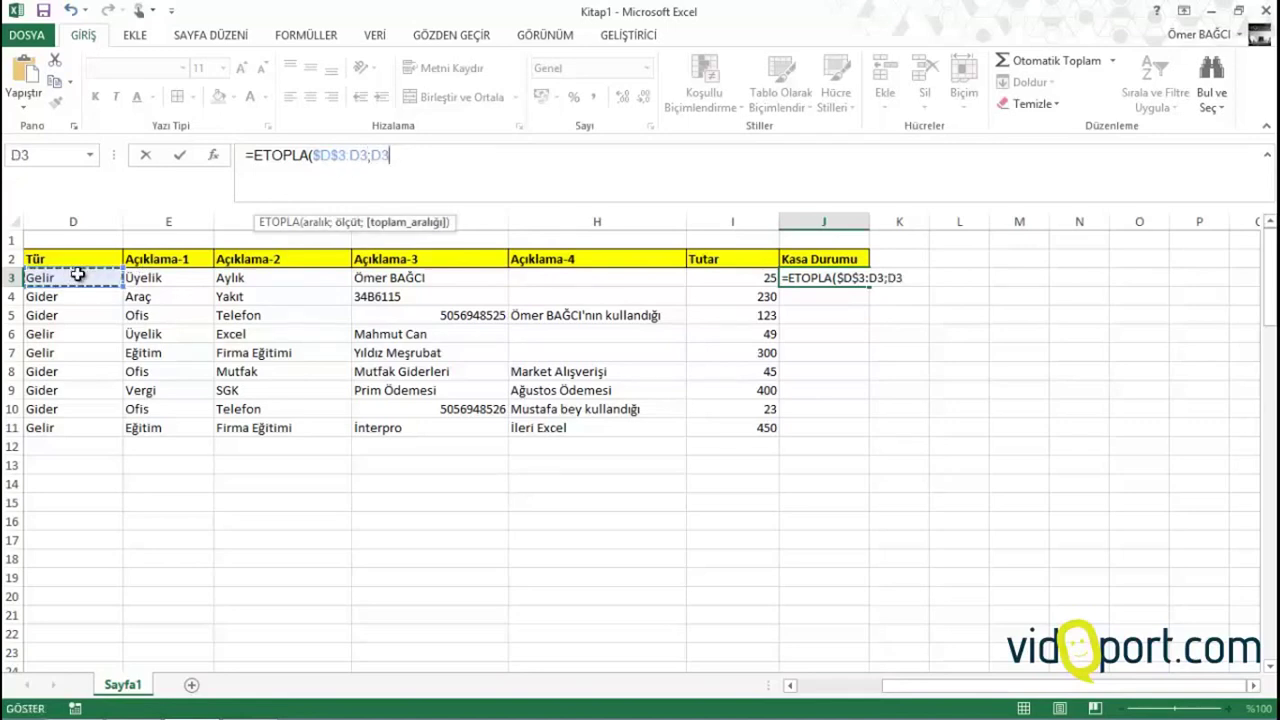
type(";")
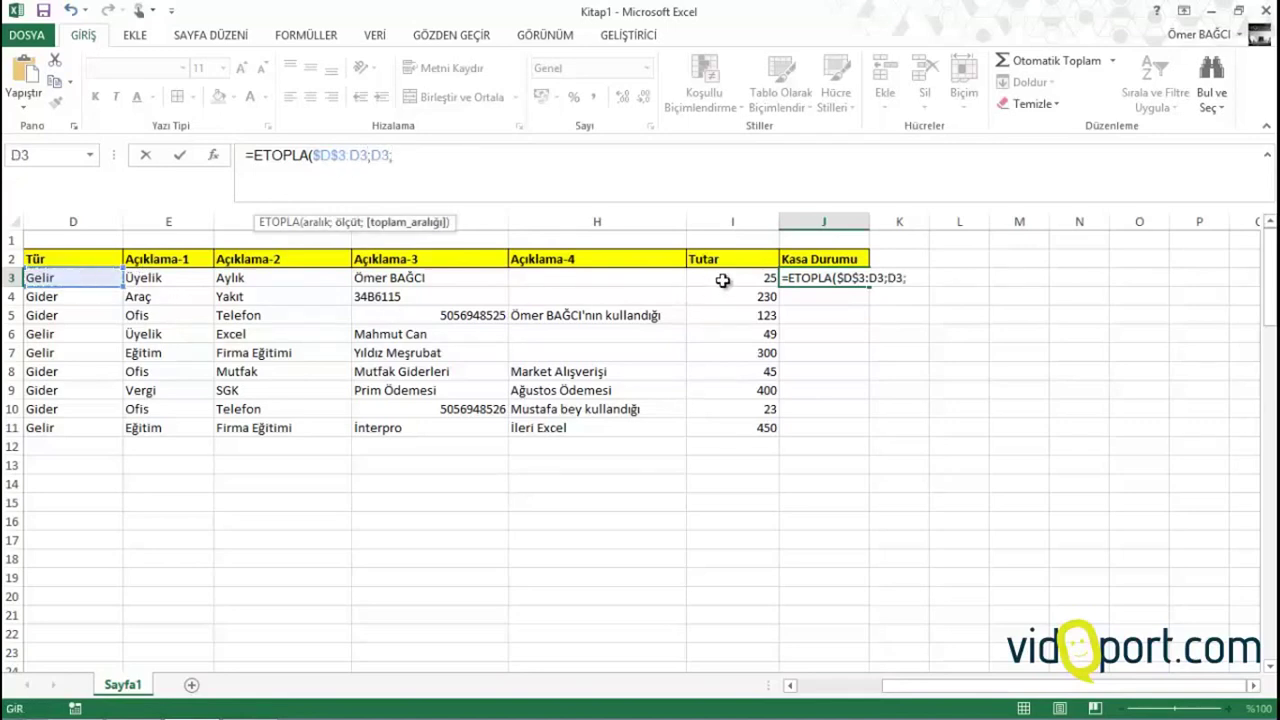
Step: Add sum range $I$3:I3, close the function and append a minus
left_click(722, 280)
key("F8")
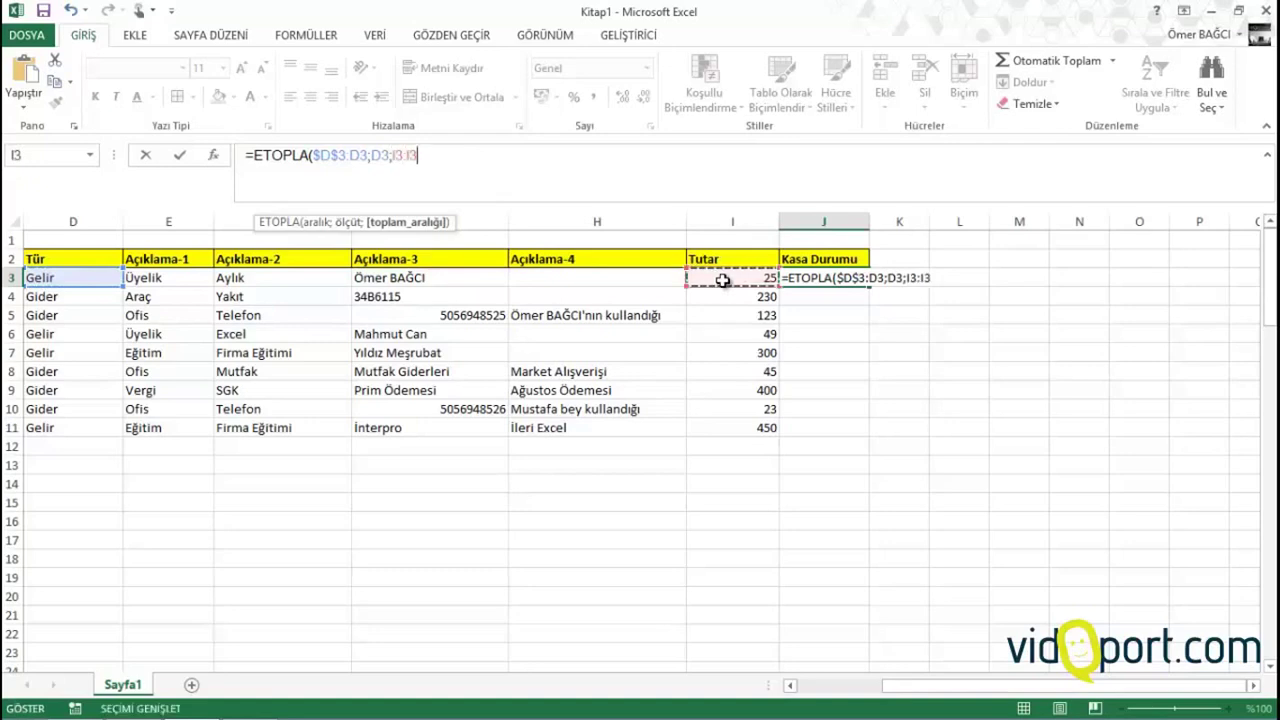
left_click(397, 154)
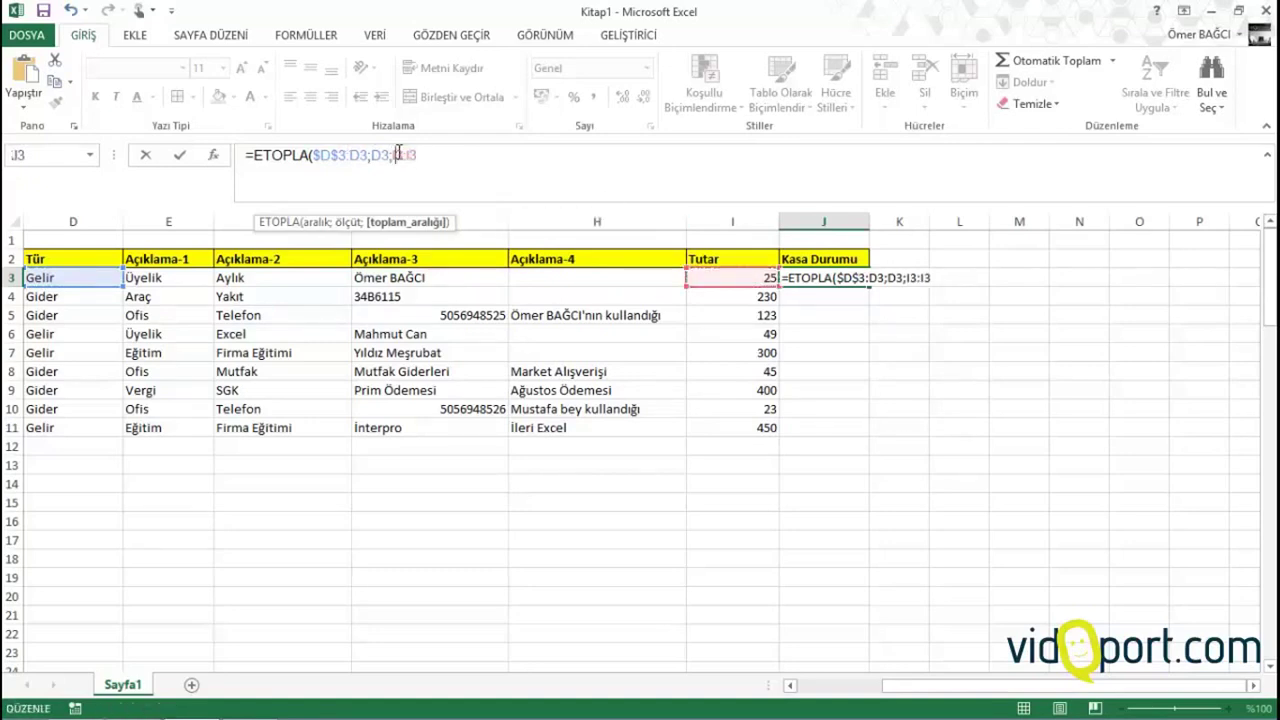
key("F4")
left_click(472, 154)
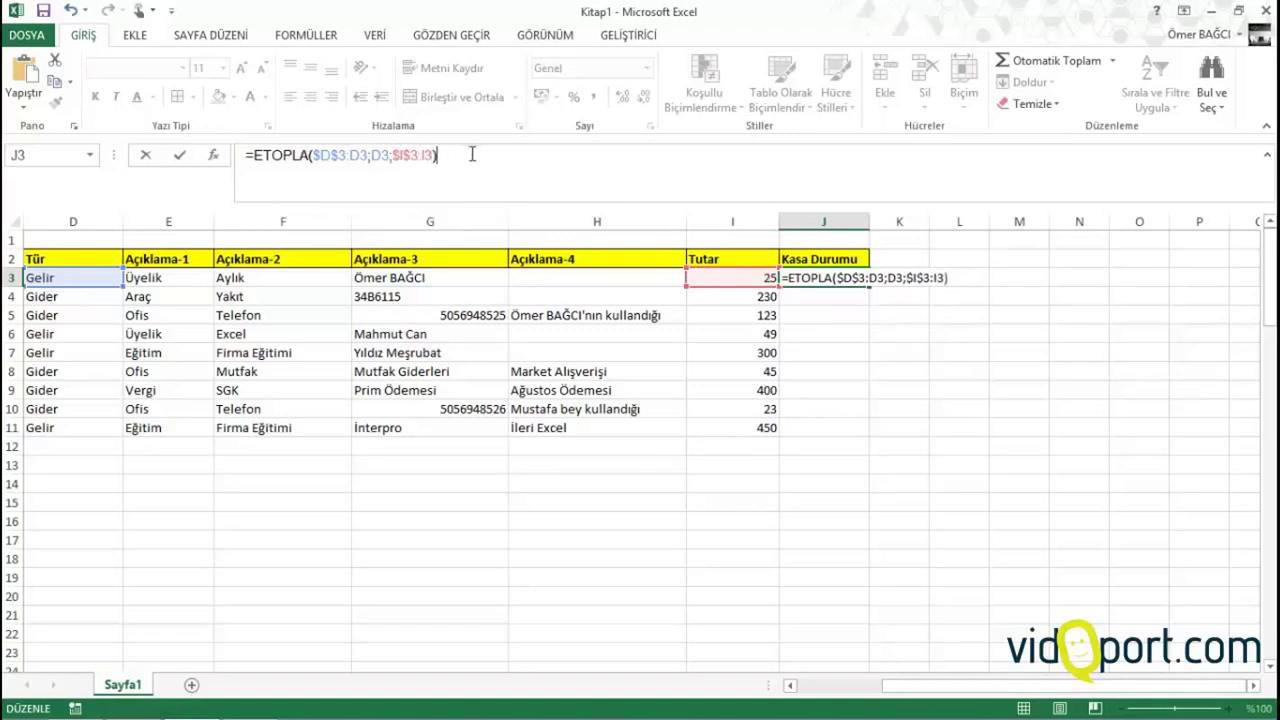
type(")-E")
key("BackSpace")
Step: Duplicate the ETOPLA part of the formula after the minus sign
left_click_drag(256, 155, 480, 166)
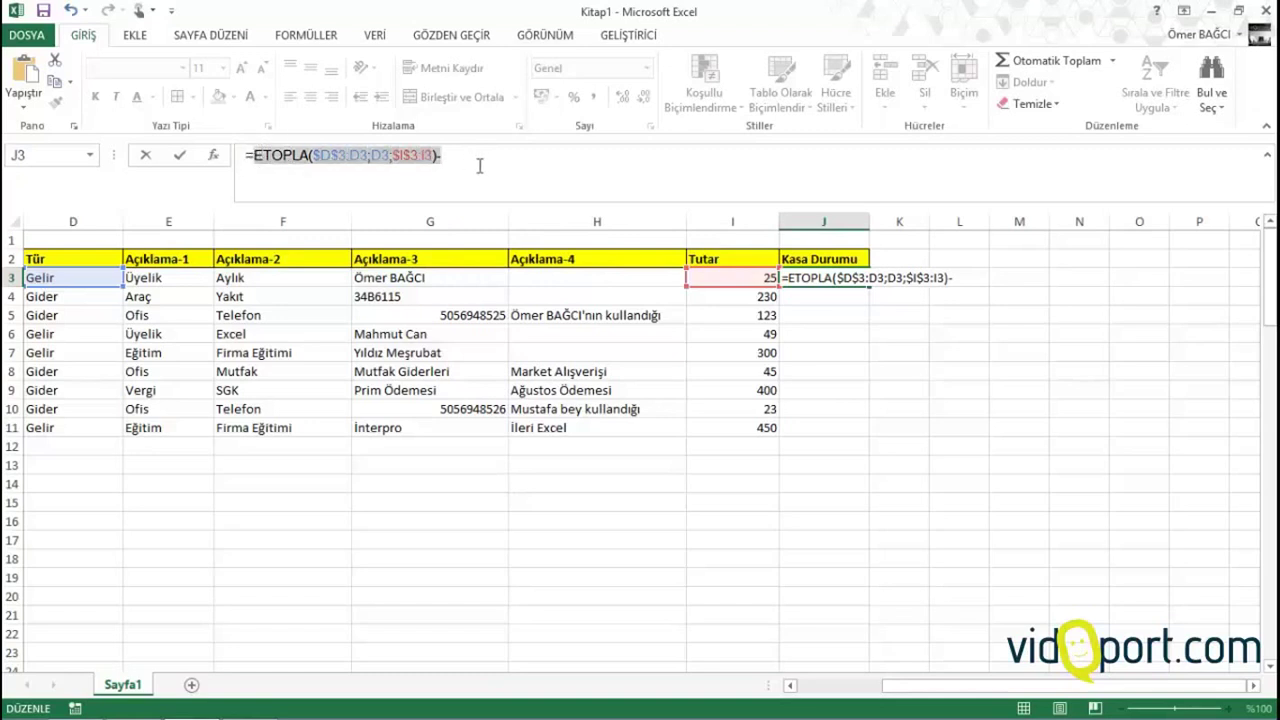
key("ctrl+c")
left_click(537, 165)
key("ctrl+v")
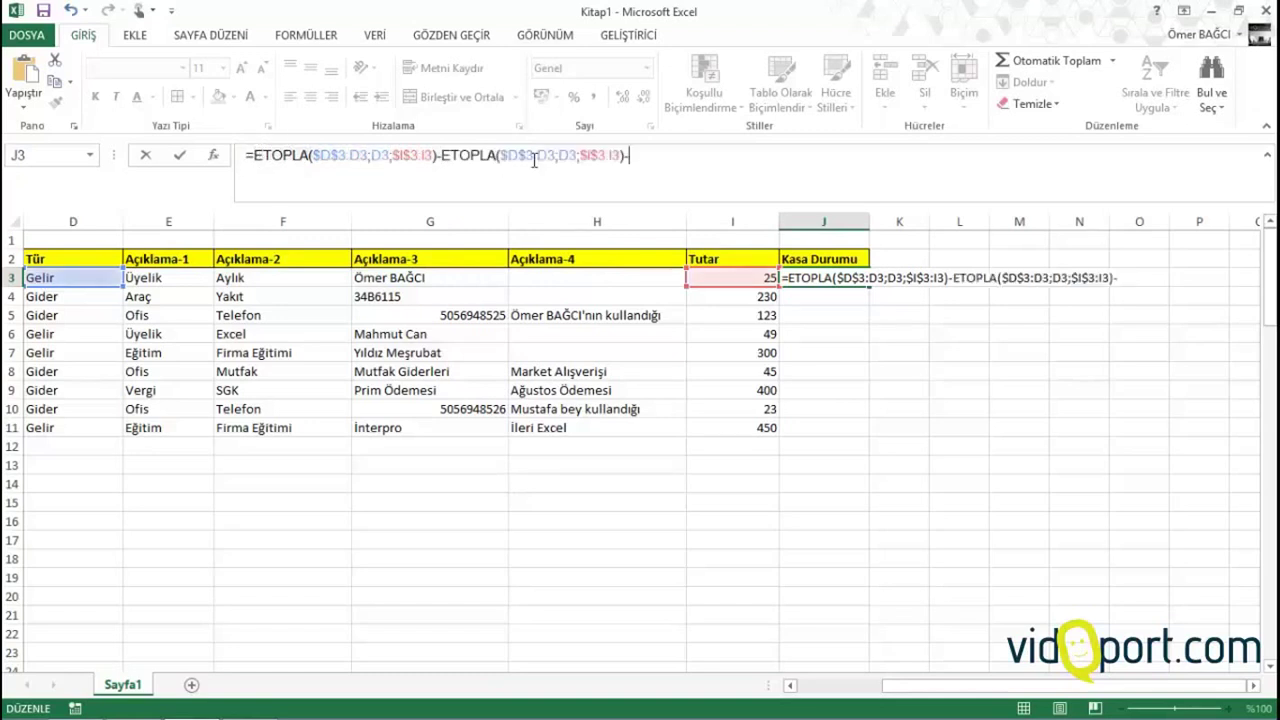
Step: Replace the two D3 criteria with "Gelir" and "Gider" and commit the formula
left_click(390, 155)
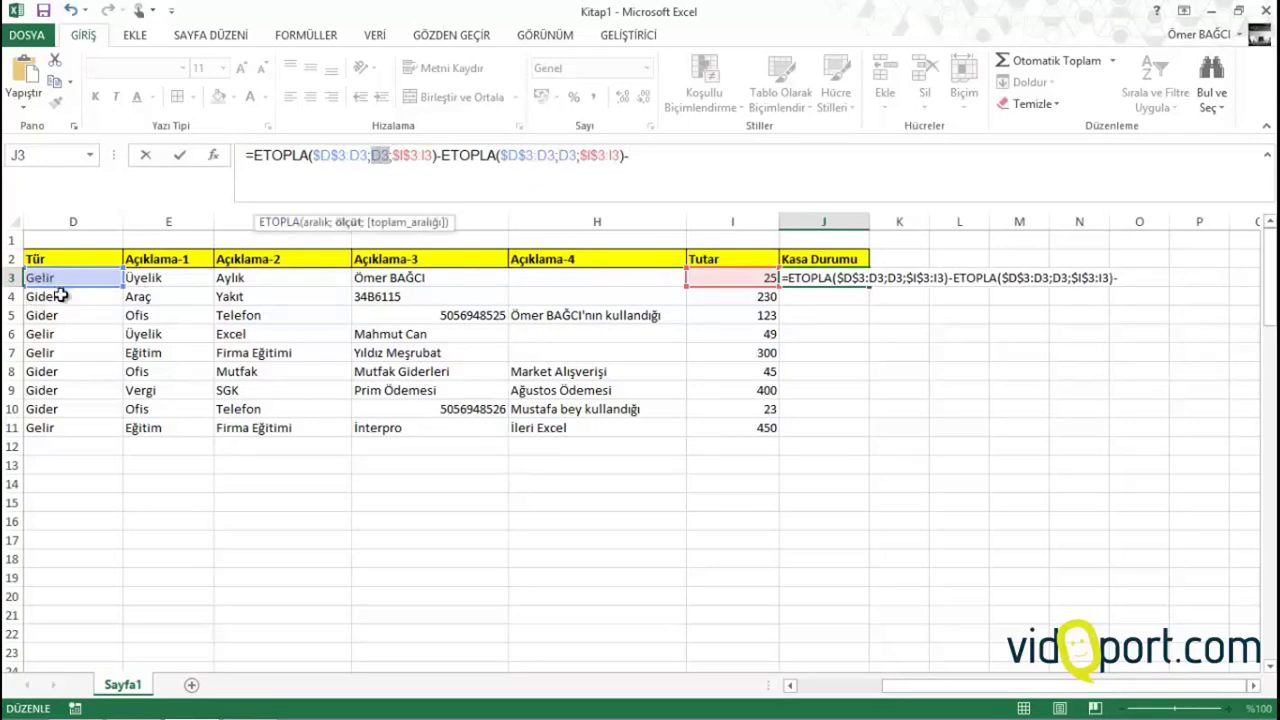
type("\"")
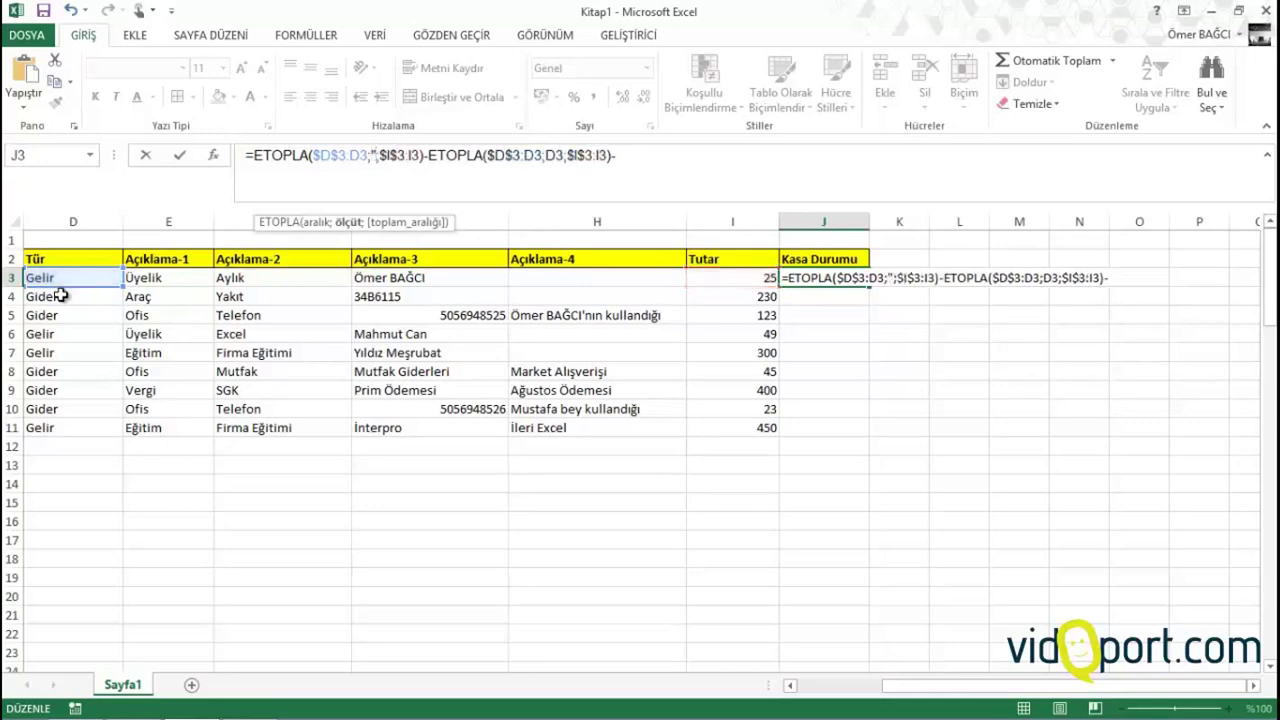
type("Gelir\"")
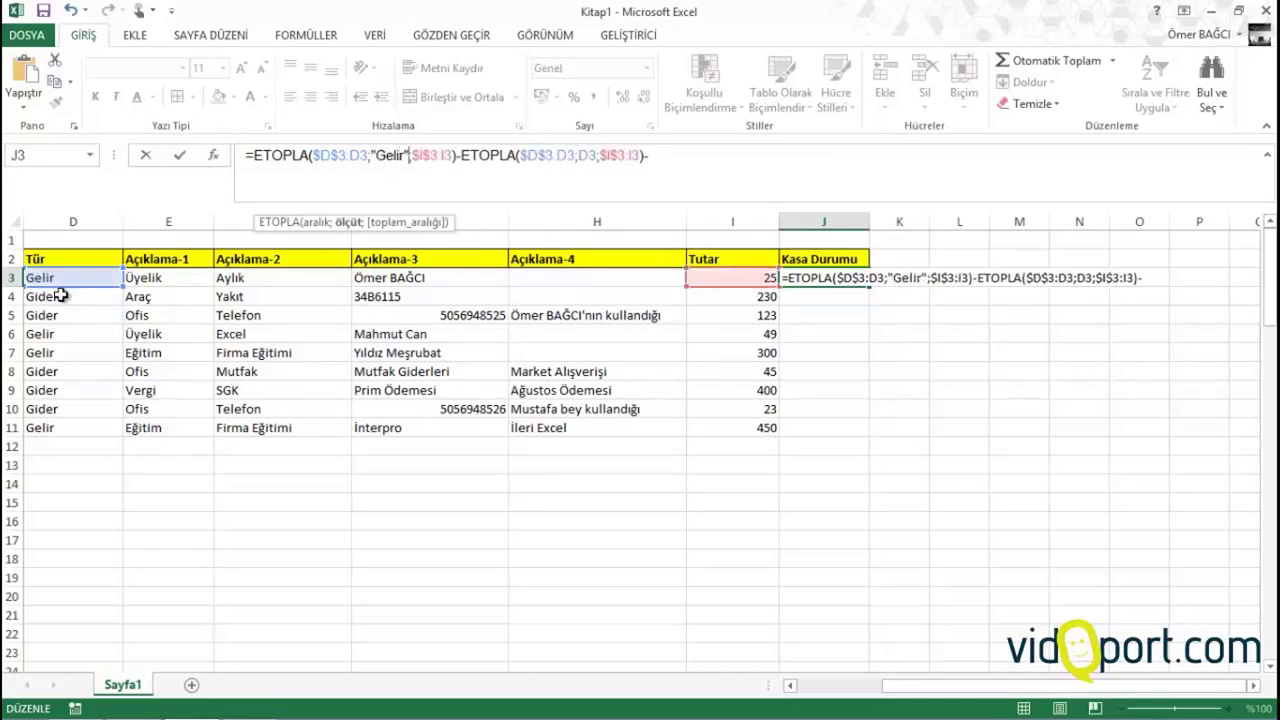
left_click(580, 155)
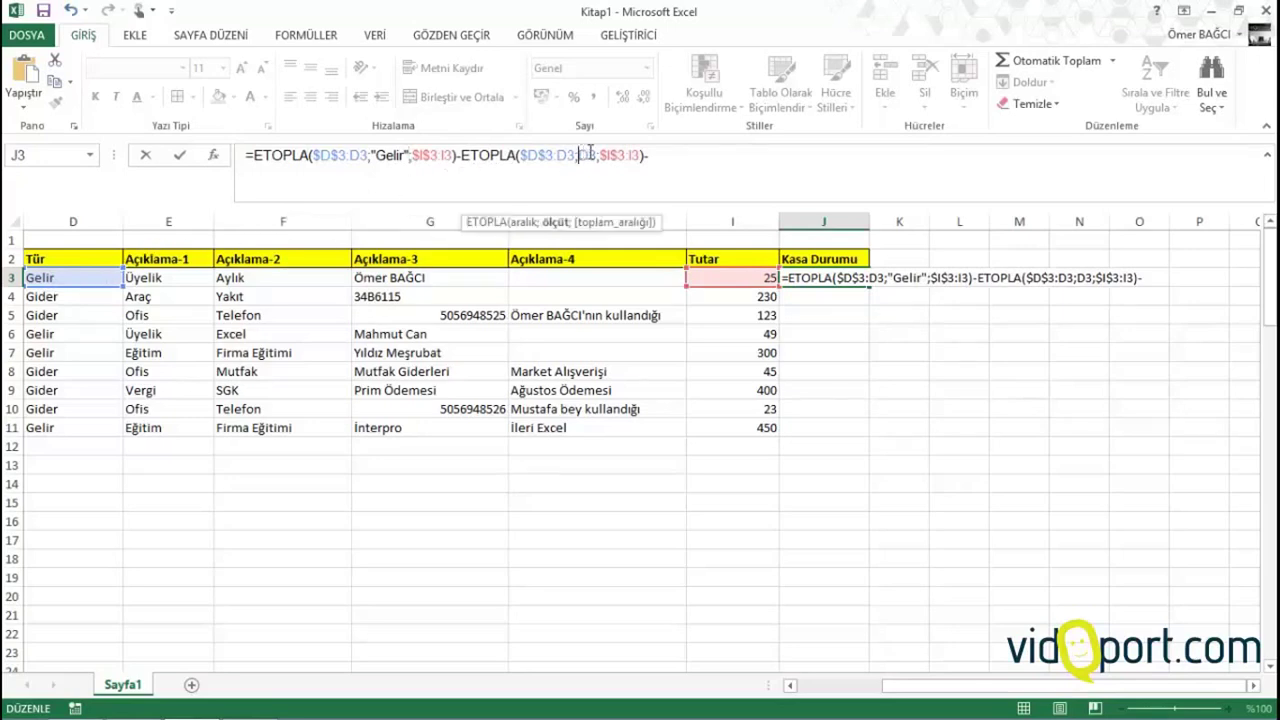
type("\"")
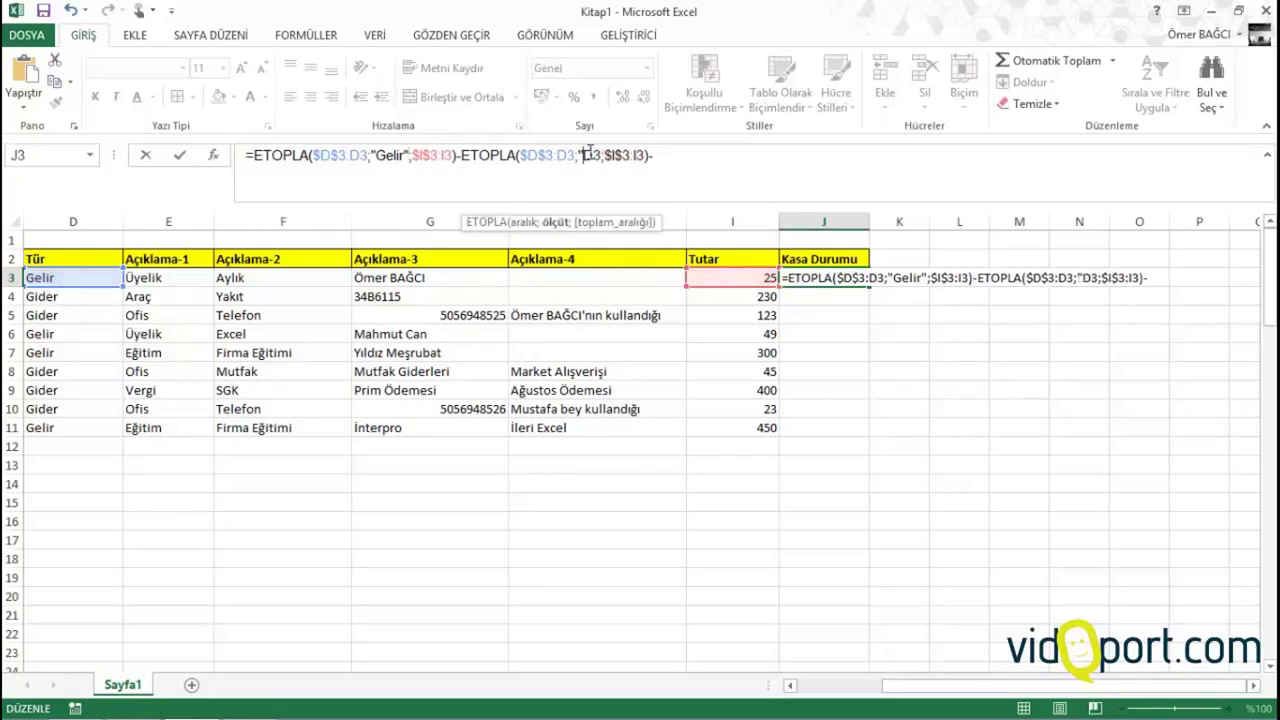
type("Gider\"")
key("Delete")
key("Delete")
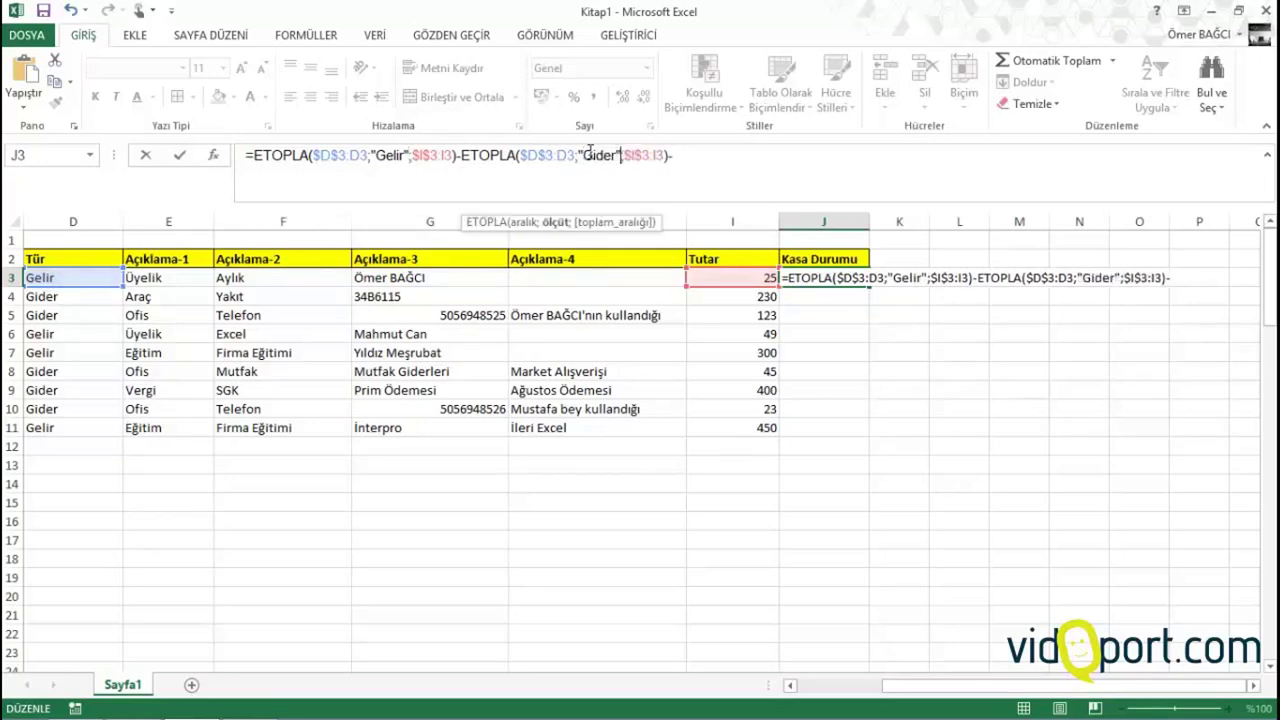
left_click(720, 155)
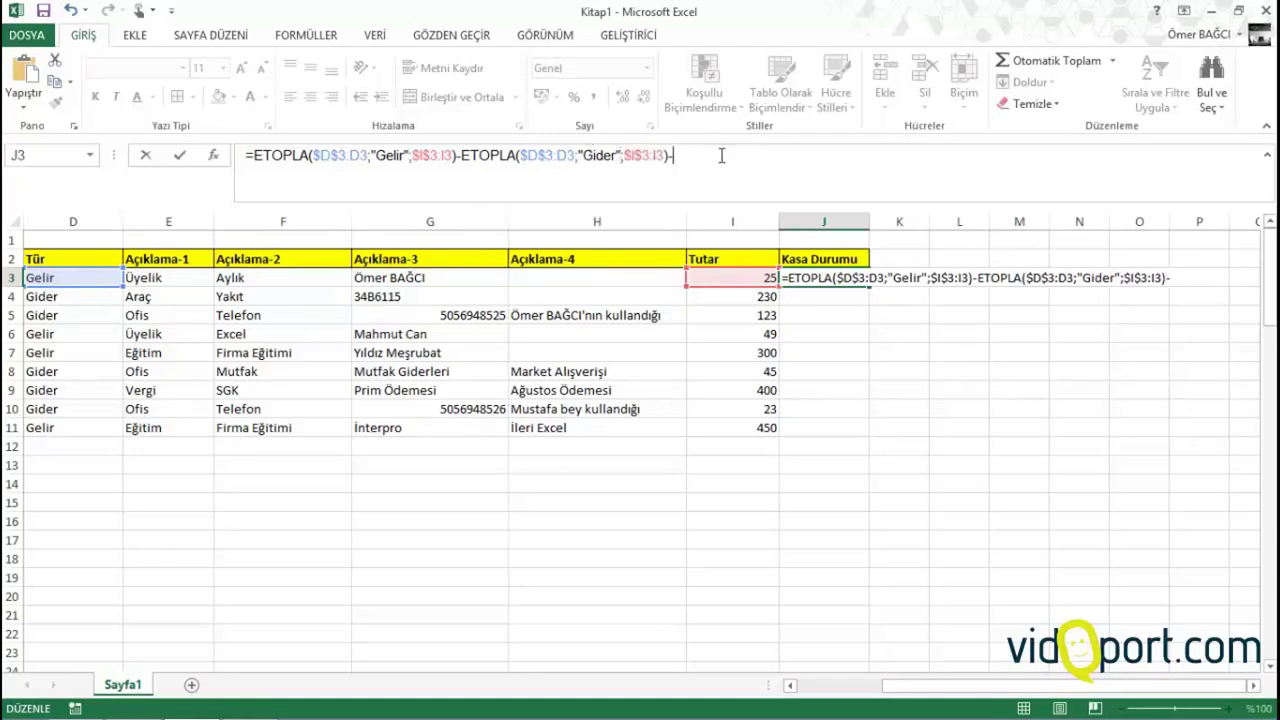
key("Return")
Step: Fill the J3 balance formula down column J to row 100
left_click(815, 278)
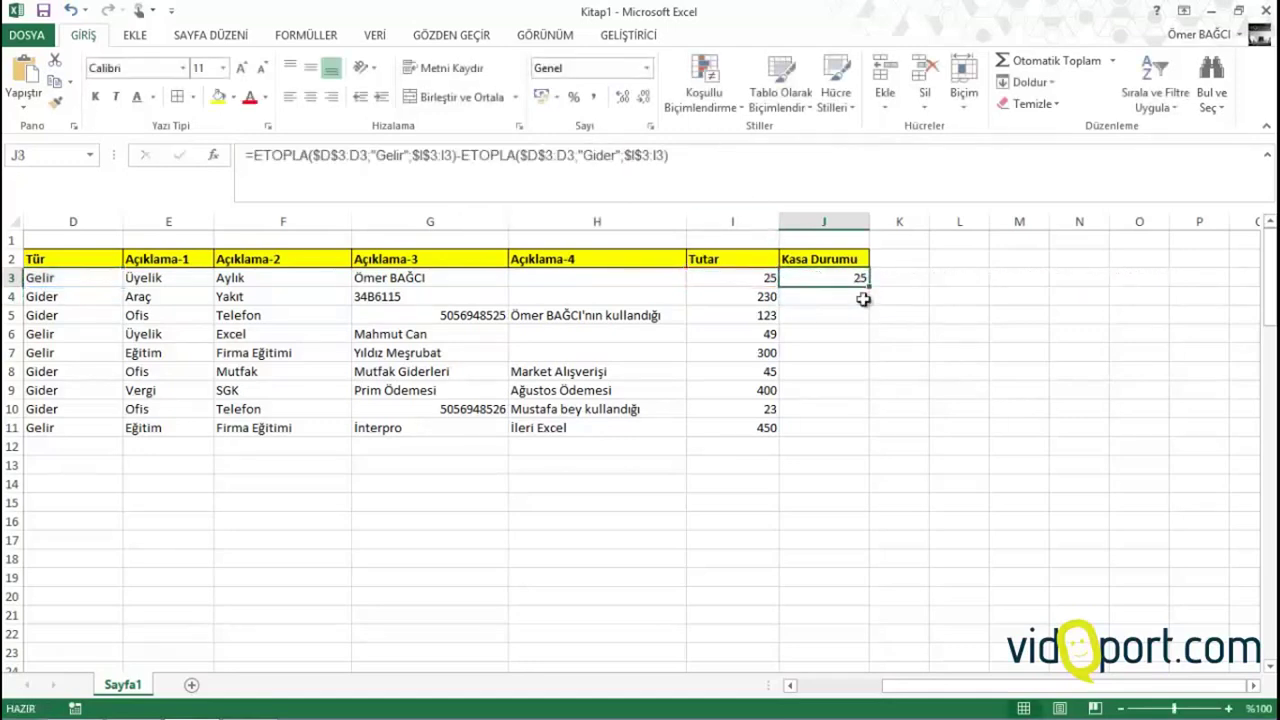
left_click_drag(870, 288, 884, 648)
scroll(766, 508, "up", 13)
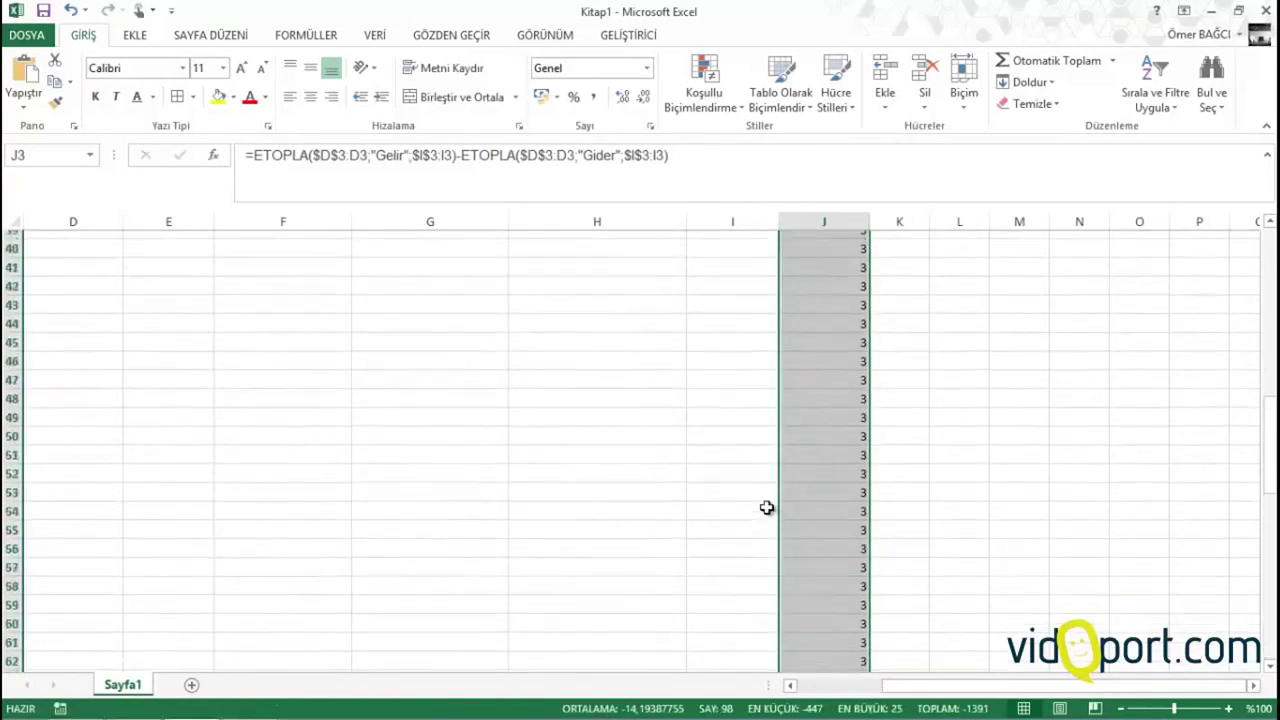
scroll(766, 508, "up", 13)
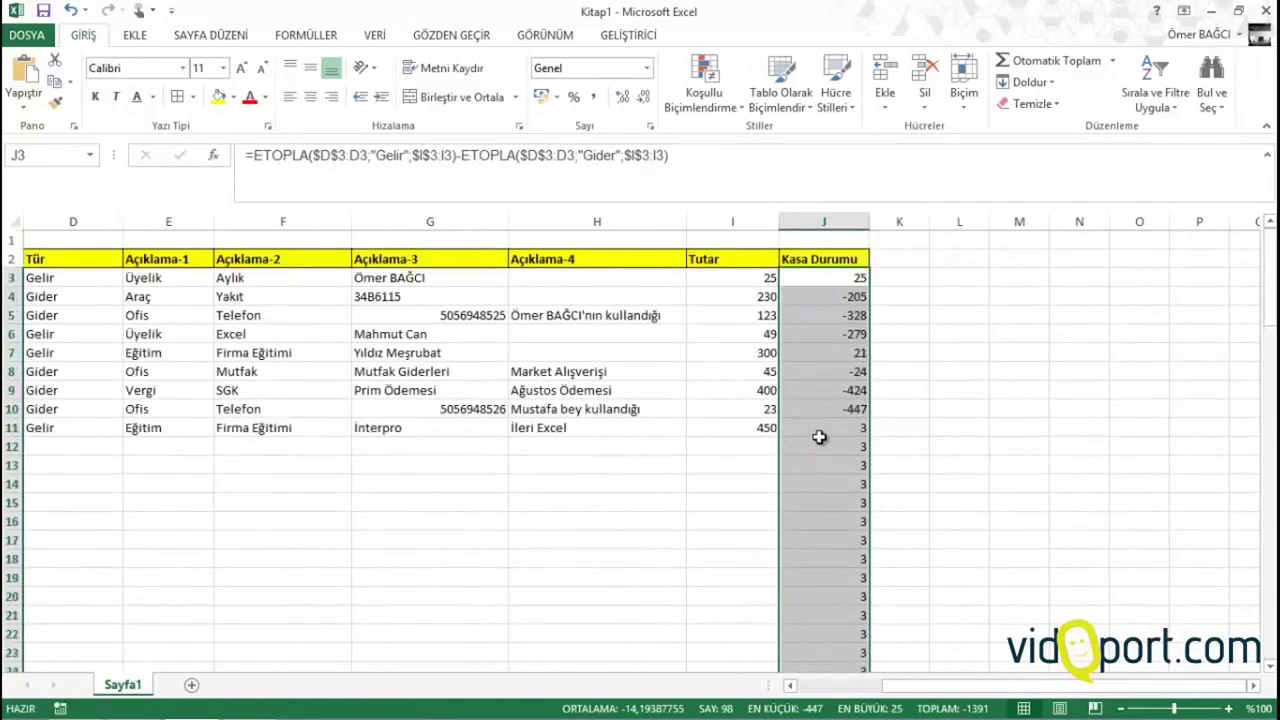
Step: Format column J as Sayı with two decimals and red negative numbers
left_click(594, 96)
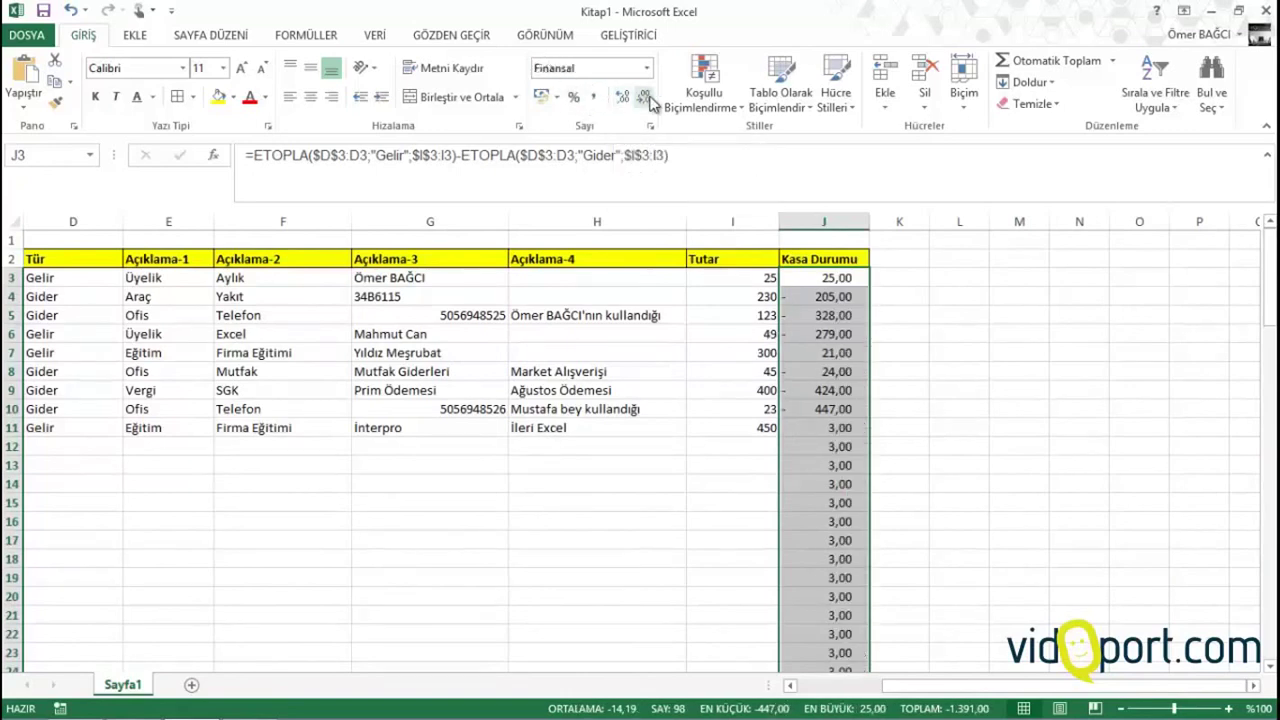
left_click(649, 128)
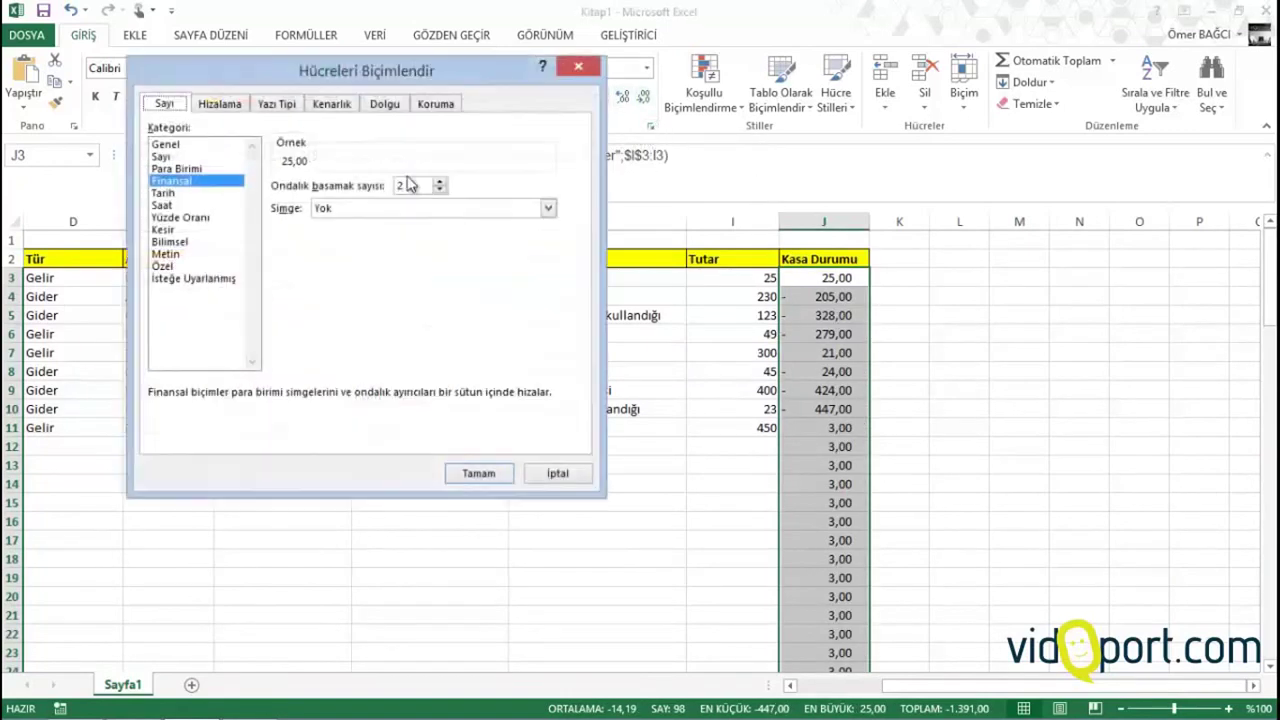
left_click(166, 155)
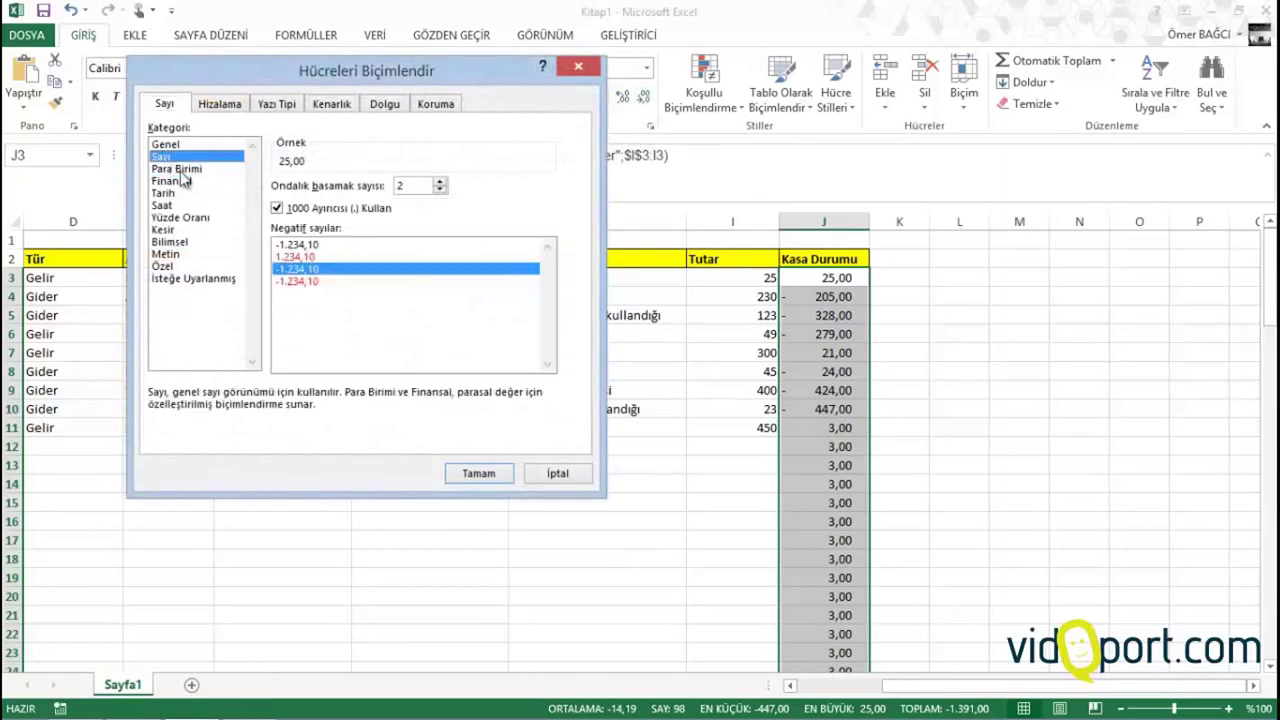
left_click(306, 283)
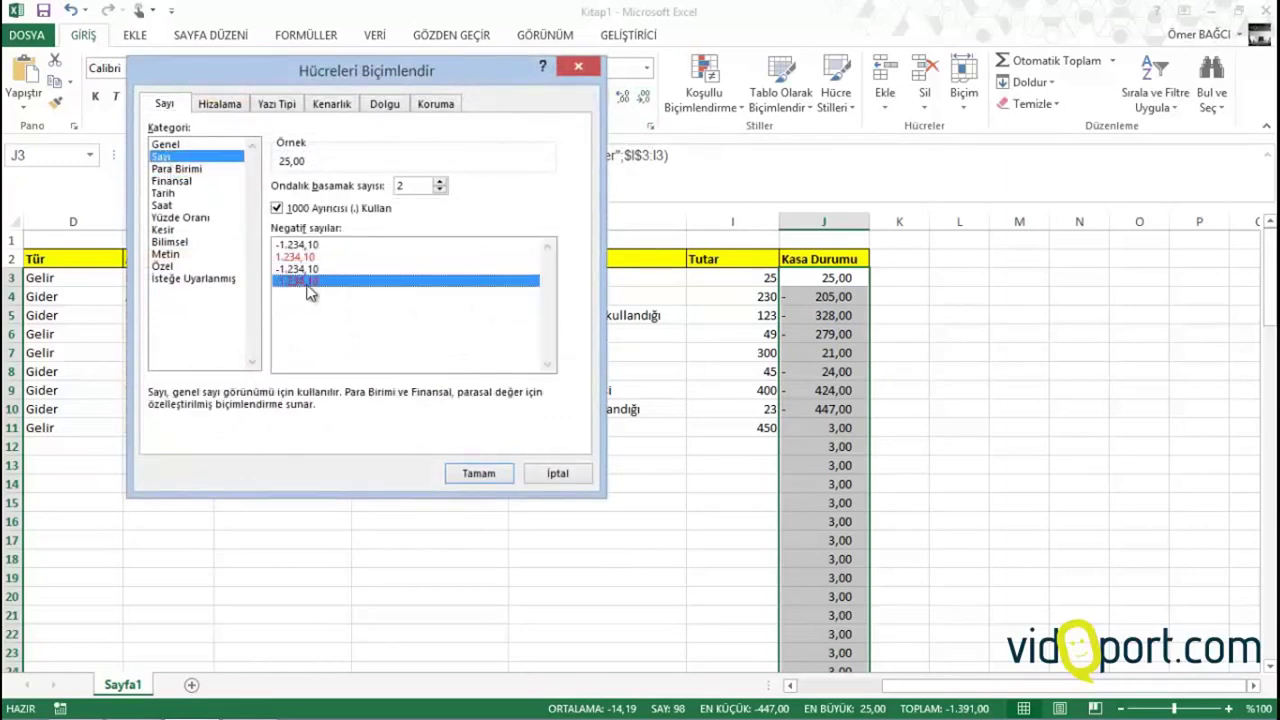
left_click(482, 475)
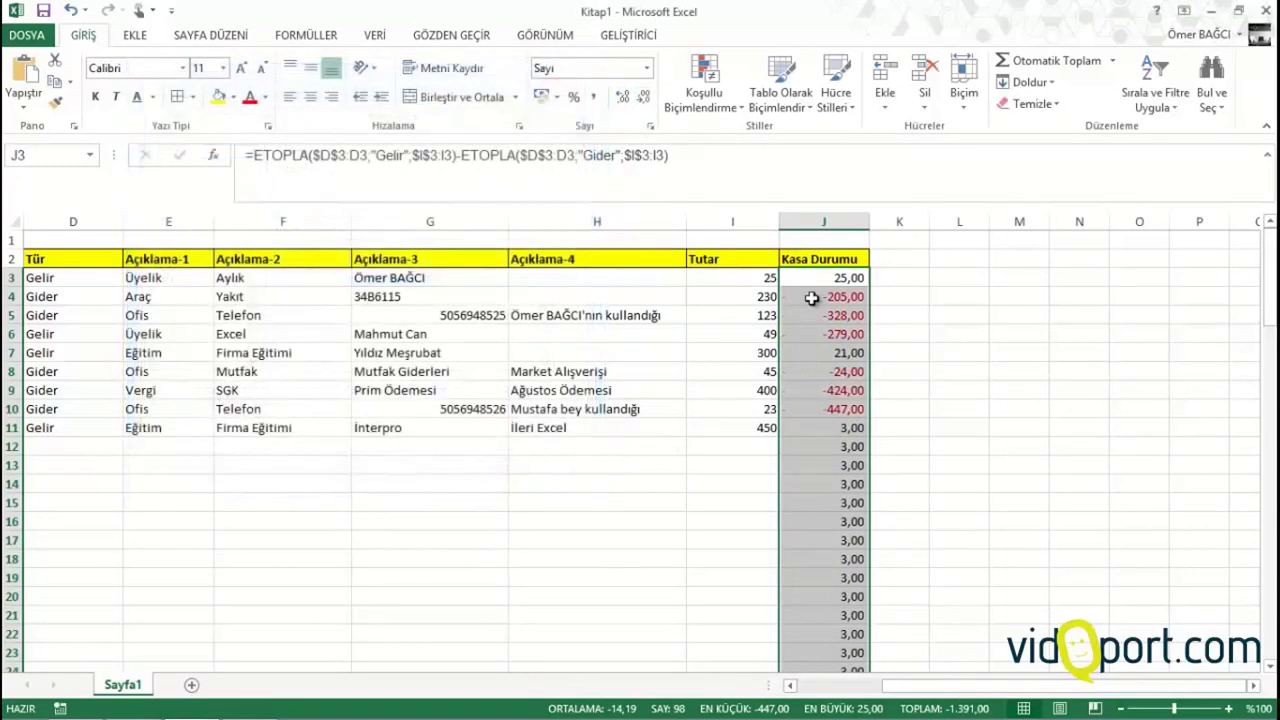
Step: Narrow column J, then check the copied YIL formula in the empty rows below the table
mouse_move(873, 219)
left_mouse_down()
mouse_move(856, 218)
mouse_move(868, 219)
left_mouse_up()
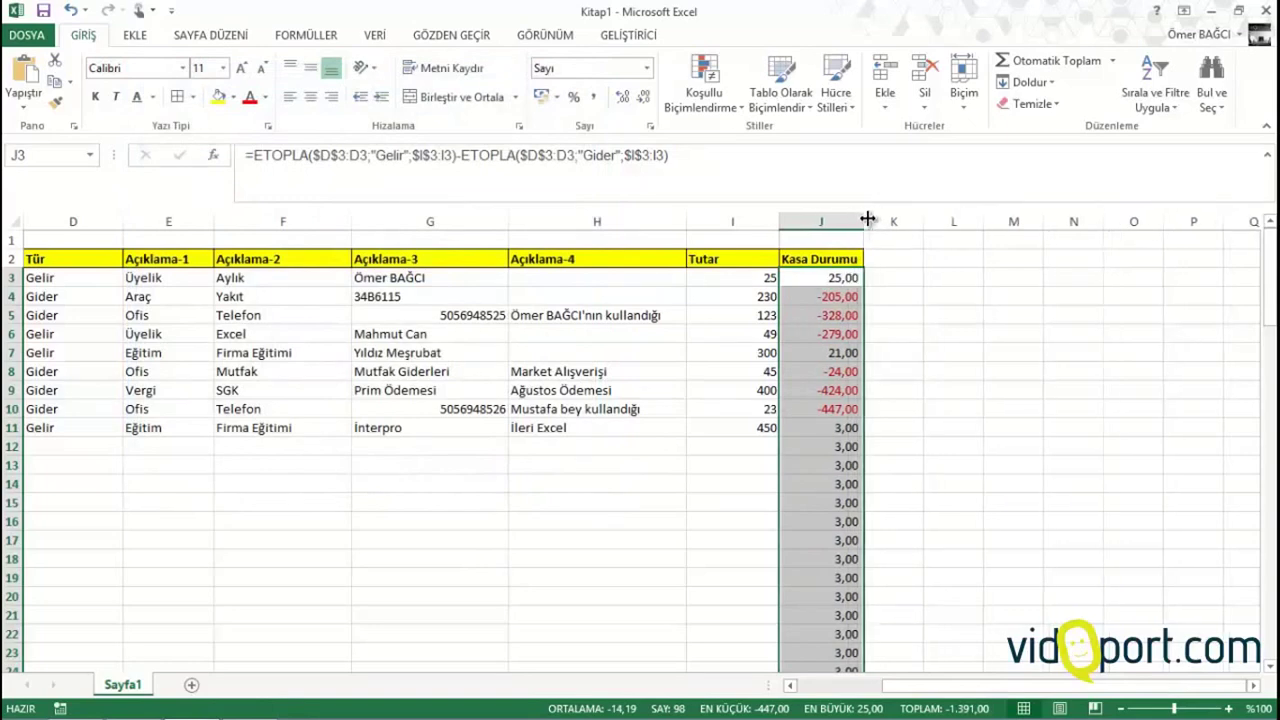
left_click(813, 528)
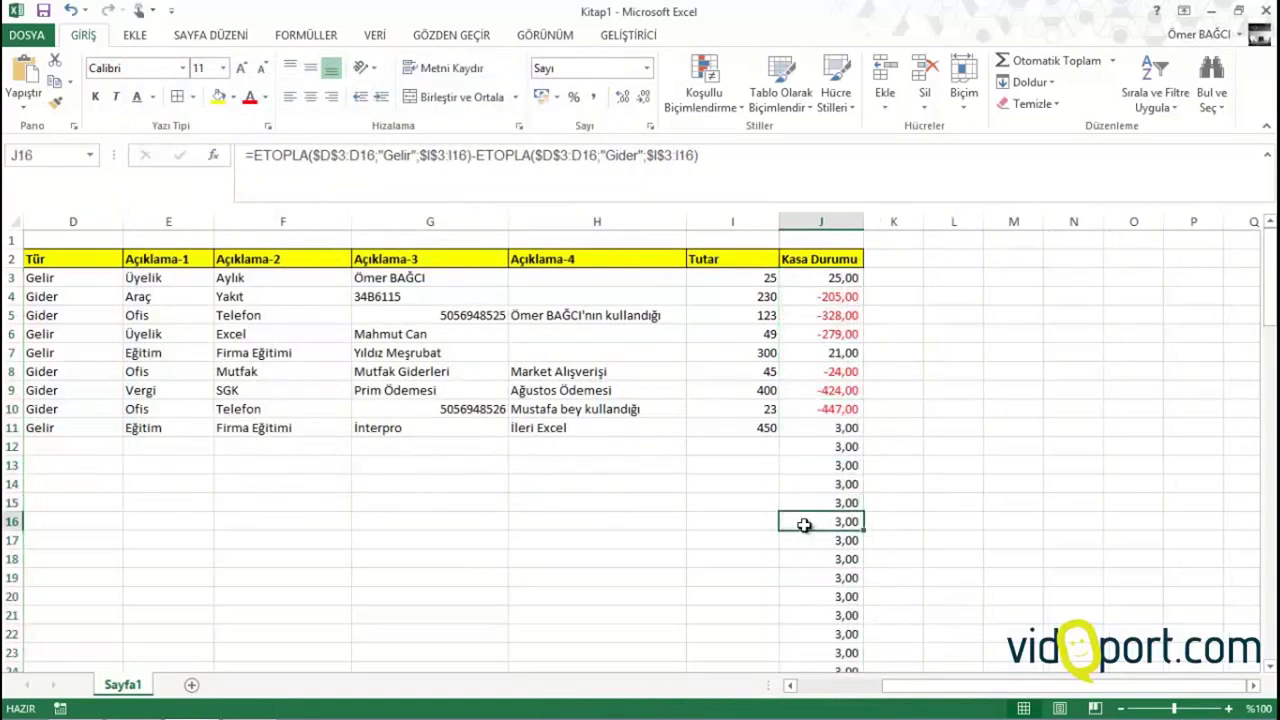
left_click(203, 535)
key("Left")
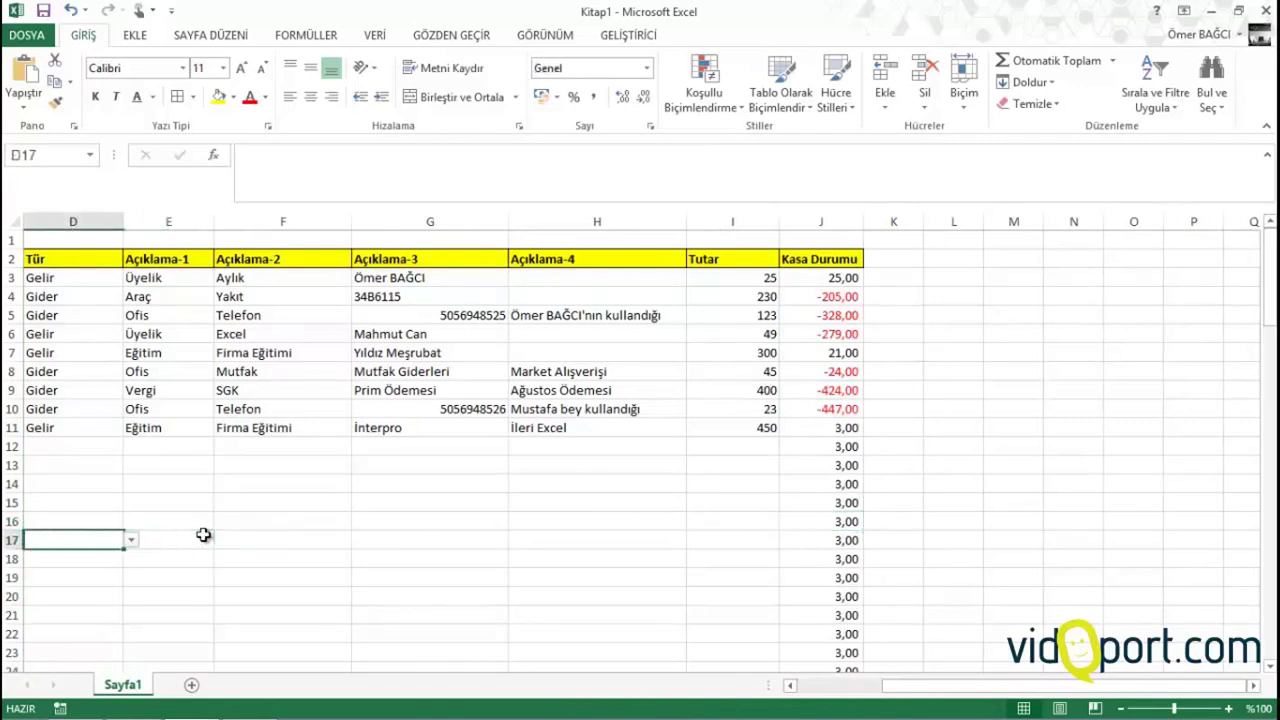
key("Left")
key("Left")
key("Left")
key("Right")
key("Left")
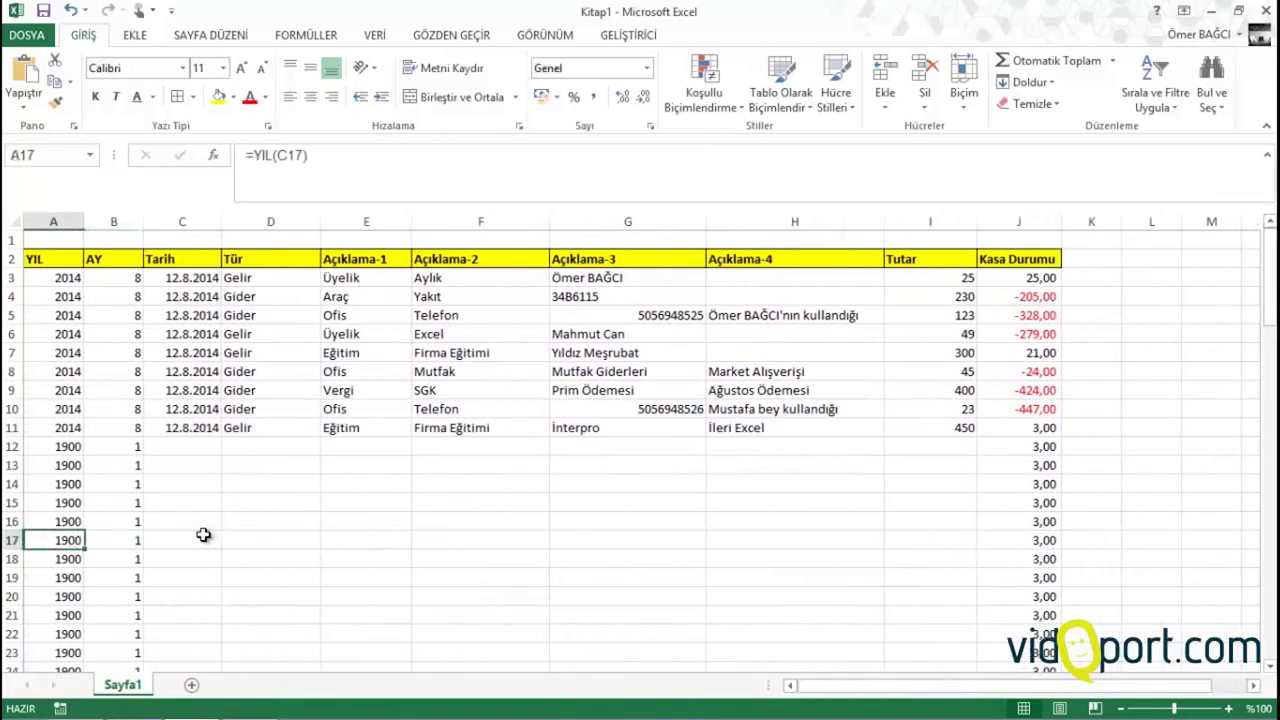
key("Up")
key("Up")
key("Up")
key("Up")
key("Up")
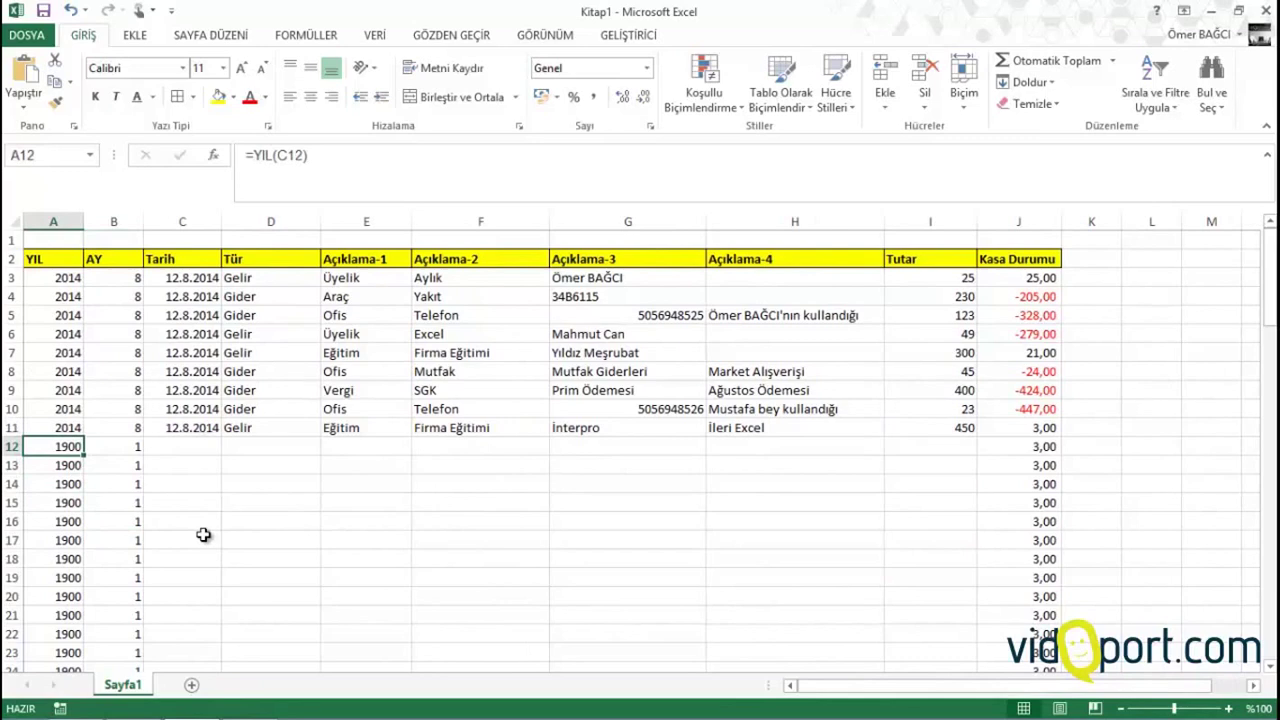
Step: Check the Kasa Durumu formulas in J12 and J14 and confirm Tutar cell I12 is empty
left_click(1055, 445)
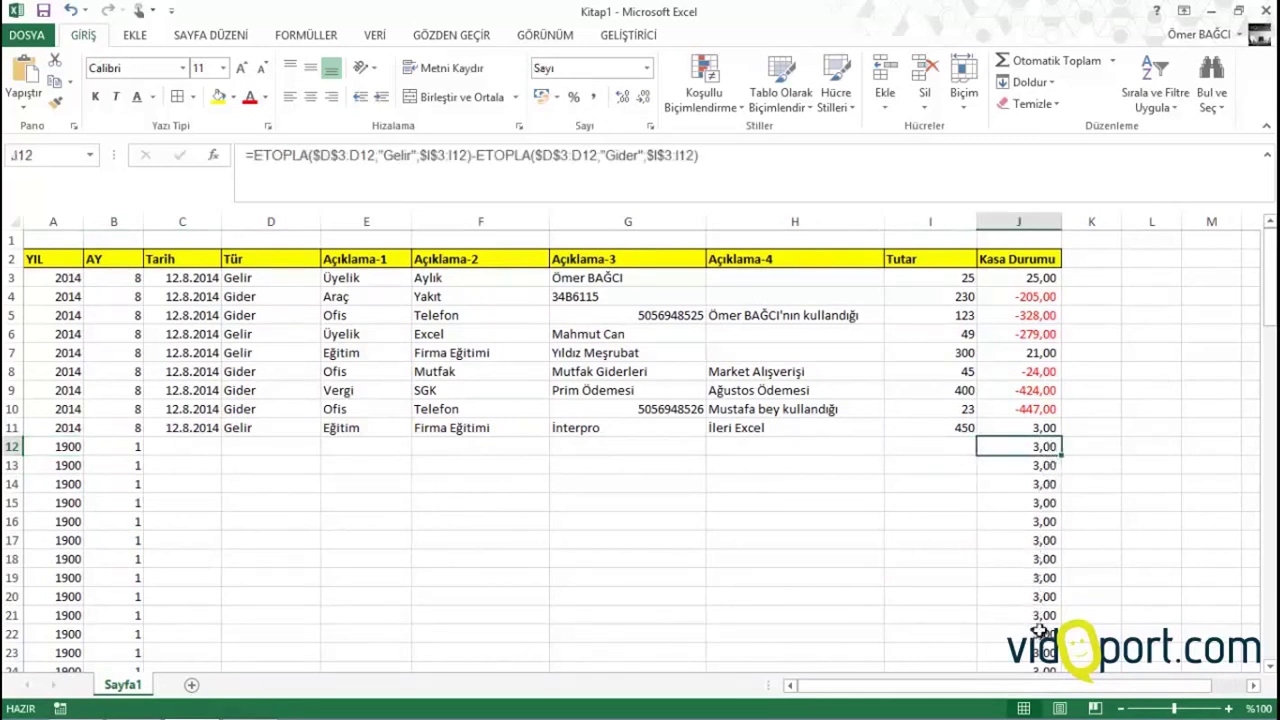
scroll(1040, 630, "down", 6)
scroll(1043, 623, "up", 6)
left_click(1055, 486)
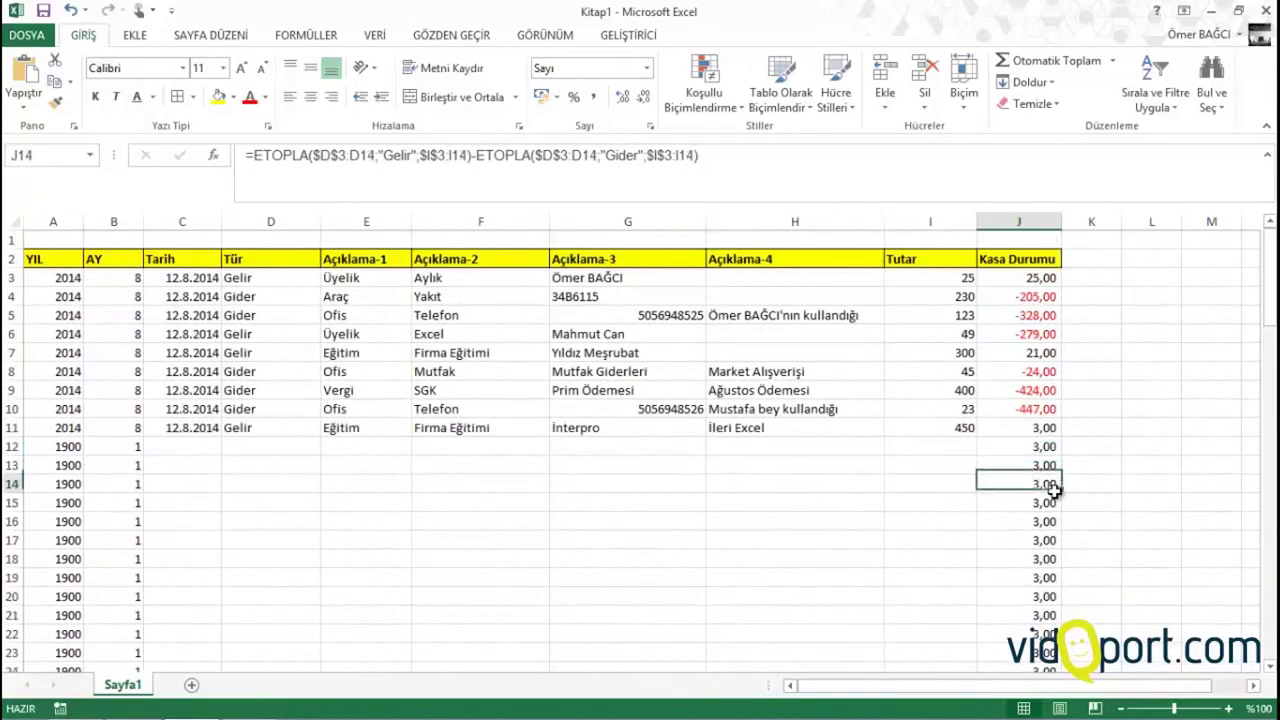
left_click(920, 446)
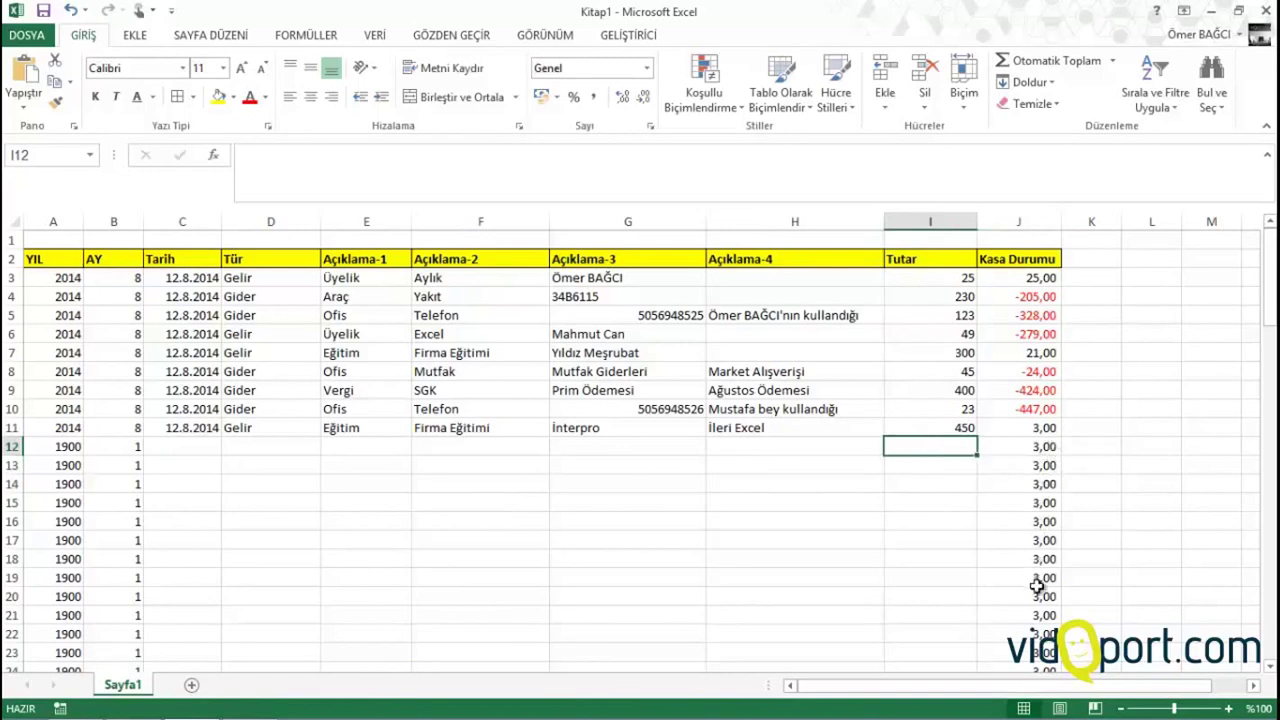
left_click(40, 280)
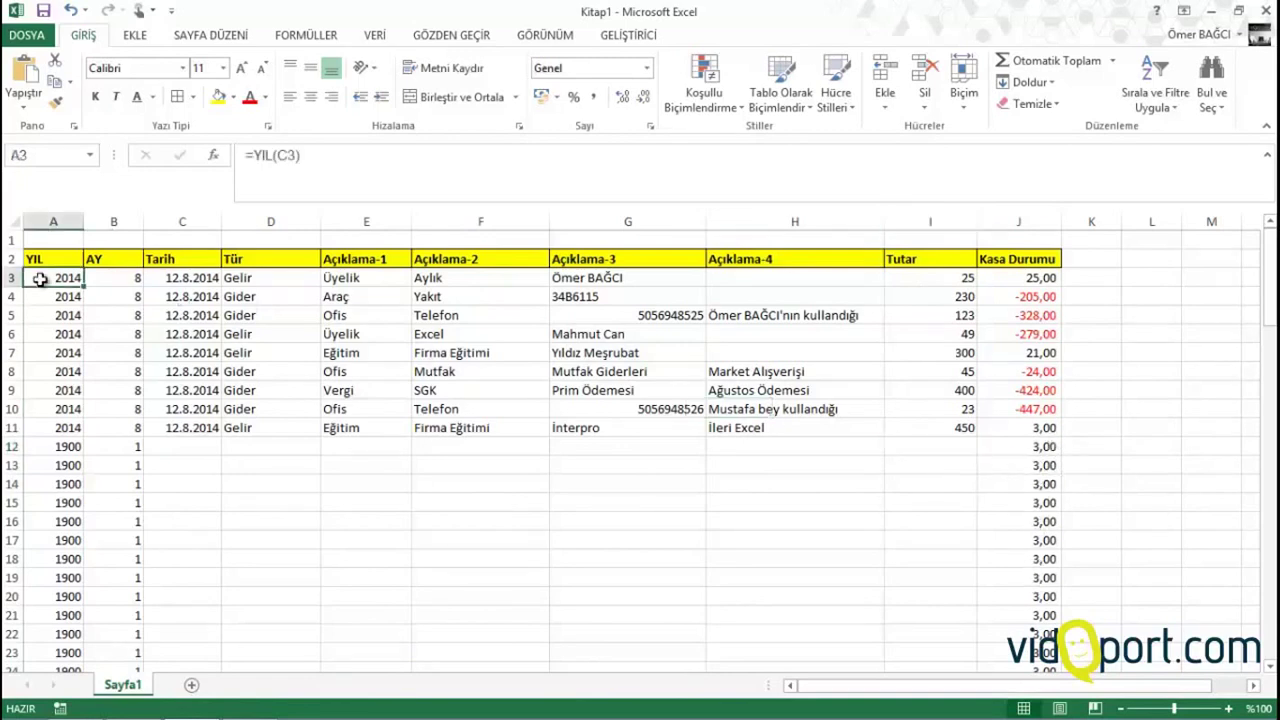
Step: Select A3 through column J down the data and start a formula-based conditional formatting rule
key("shift+Right")
key("shift+Right")
key("shift+Right")
key("shift+Right")
key("shift+Right")
key("shift+Right")
key("shift+Right")
key("shift+Right")
key("shift+Right")
key("ctrl+shift+Down")
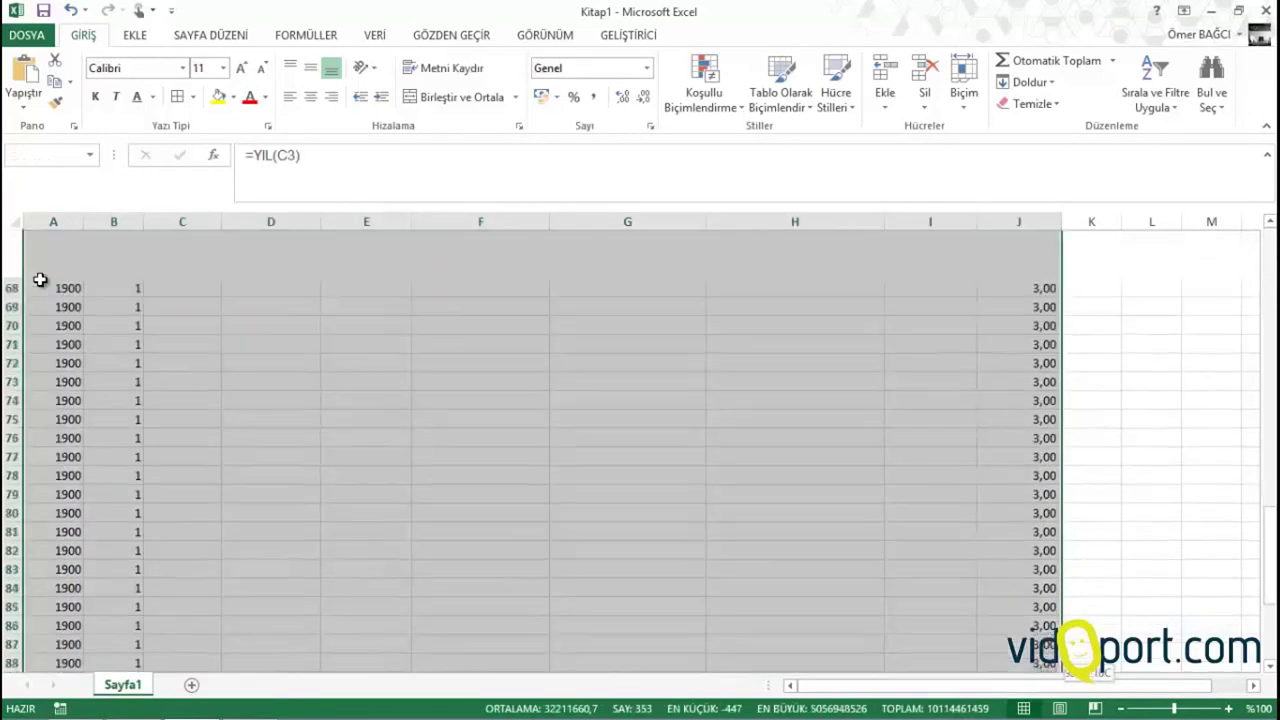
scroll(40, 280, "up", 20)
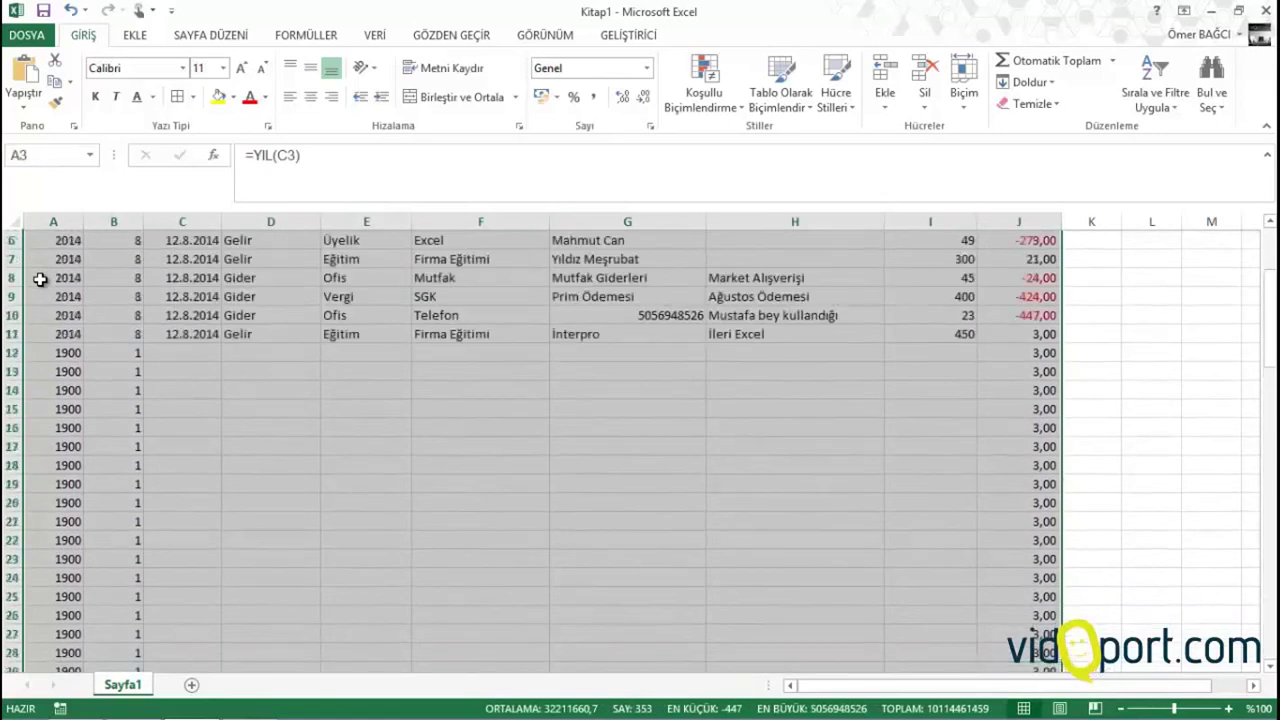
scroll(40, 280, "up", 2)
left_click(683, 88)
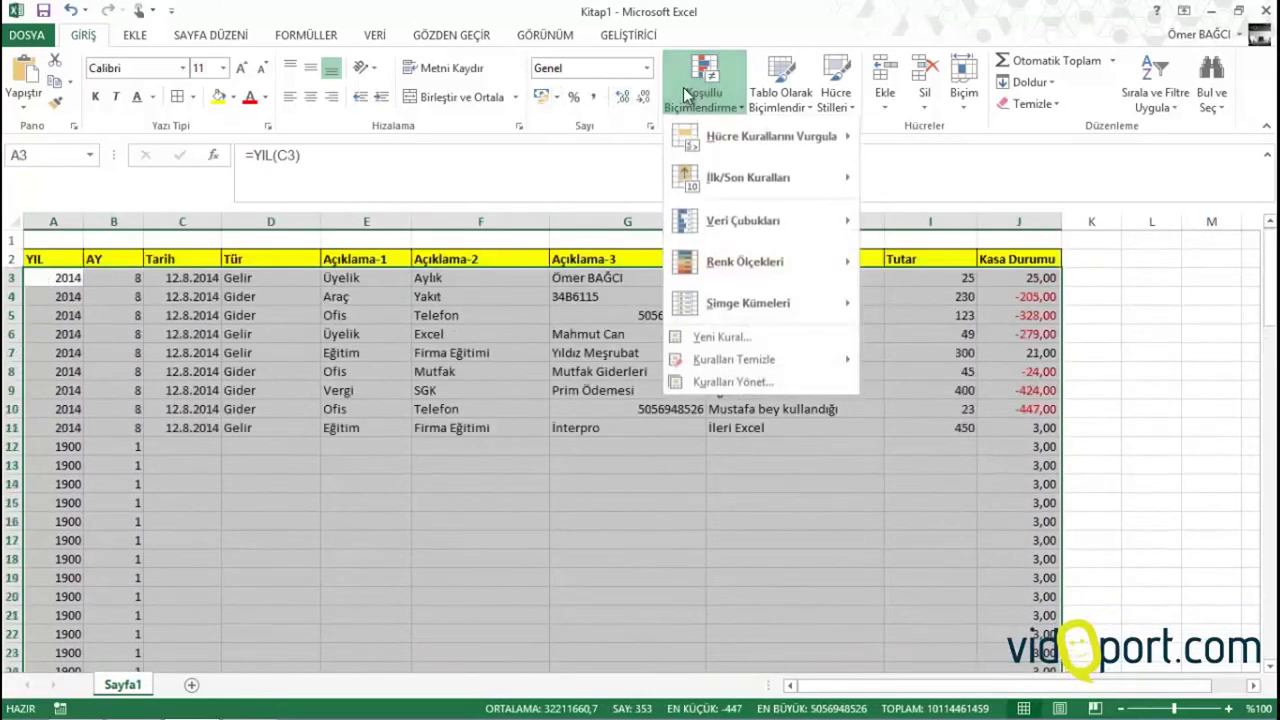
left_click(757, 340)
left_click(388, 270)
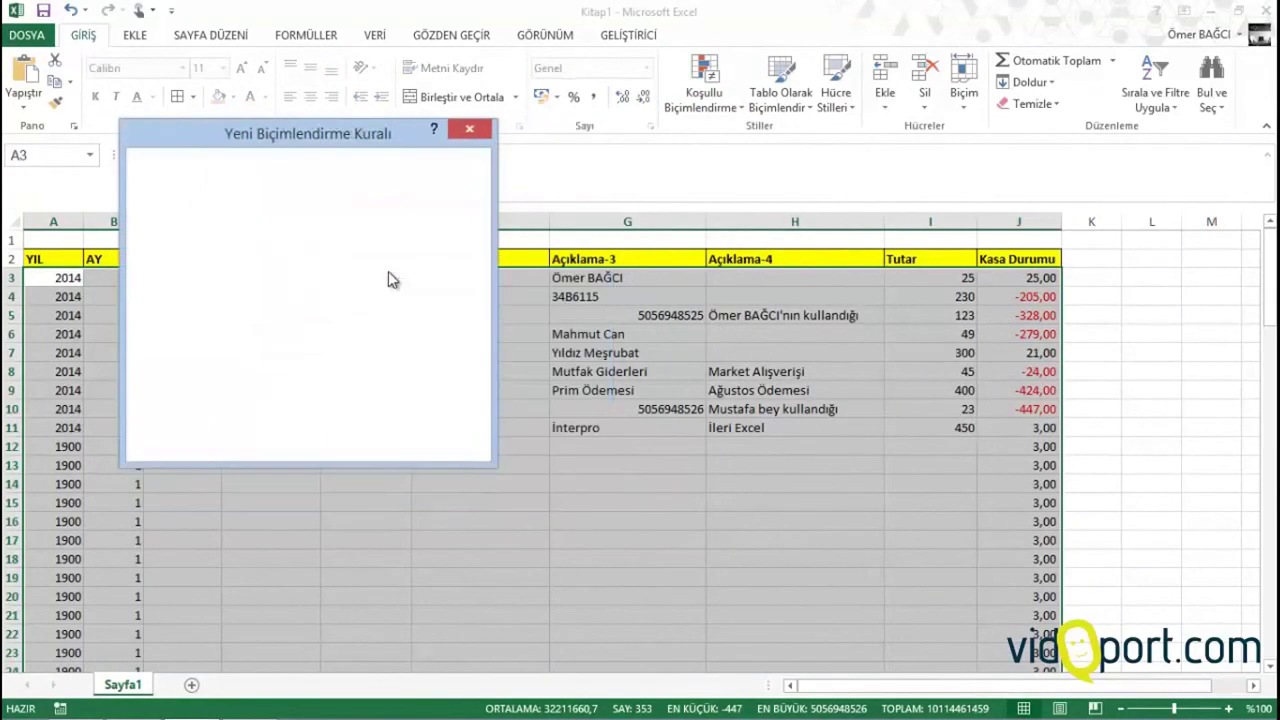
Step: Enter the rule formula =$I3="" with white font colour and apply it
left_click_drag(390, 136, 680, 63)
left_click(627, 275)
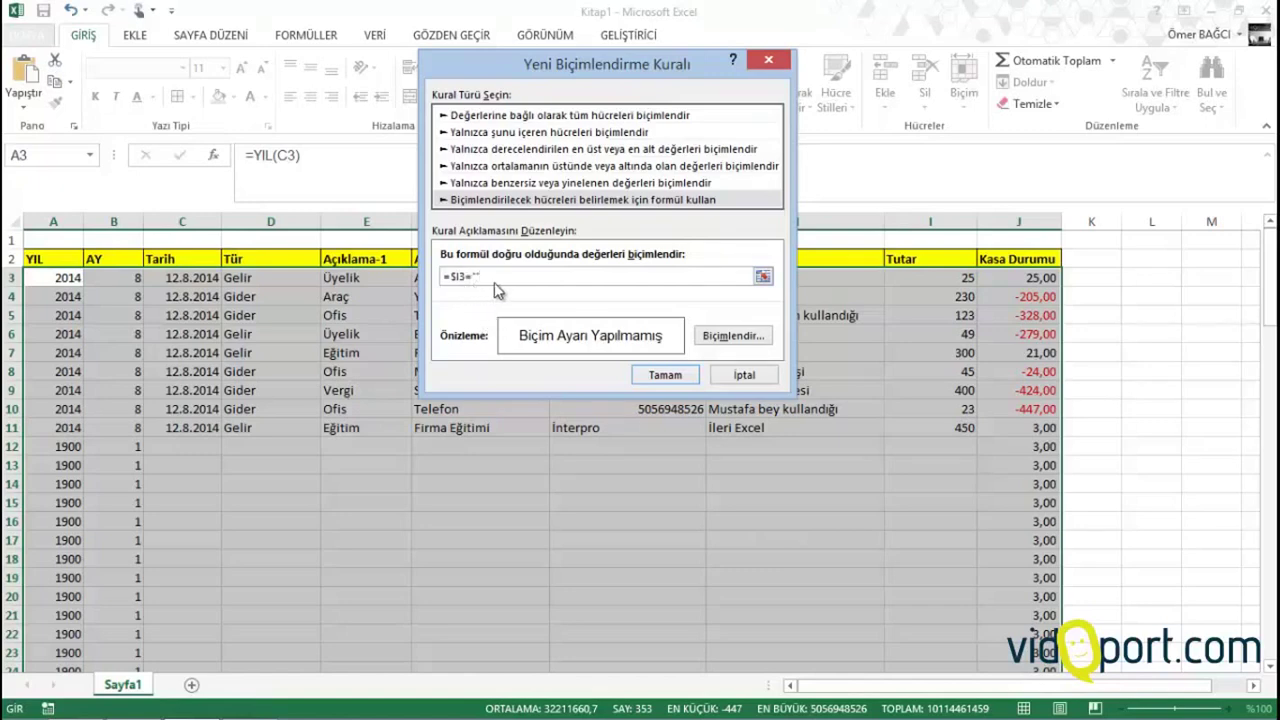
left_click(742, 338)
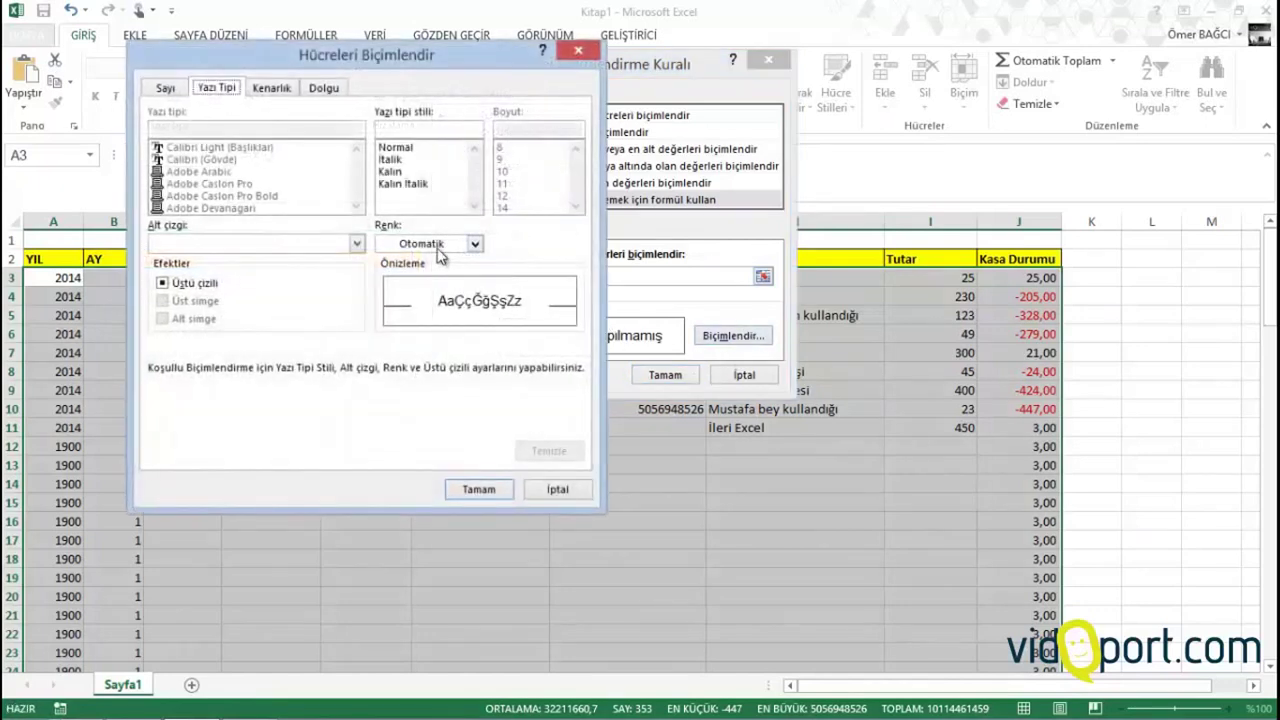
left_click(437, 245)
left_click(393, 302)
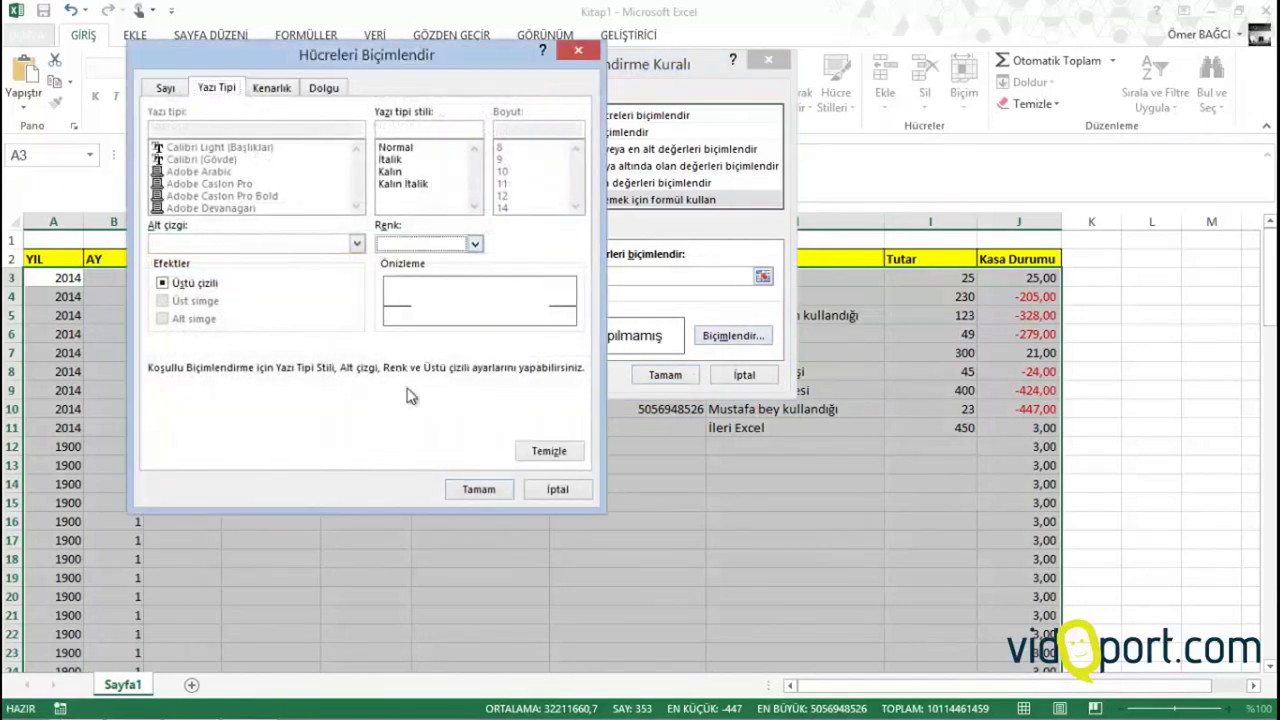
left_click(474, 489)
left_click(657, 374)
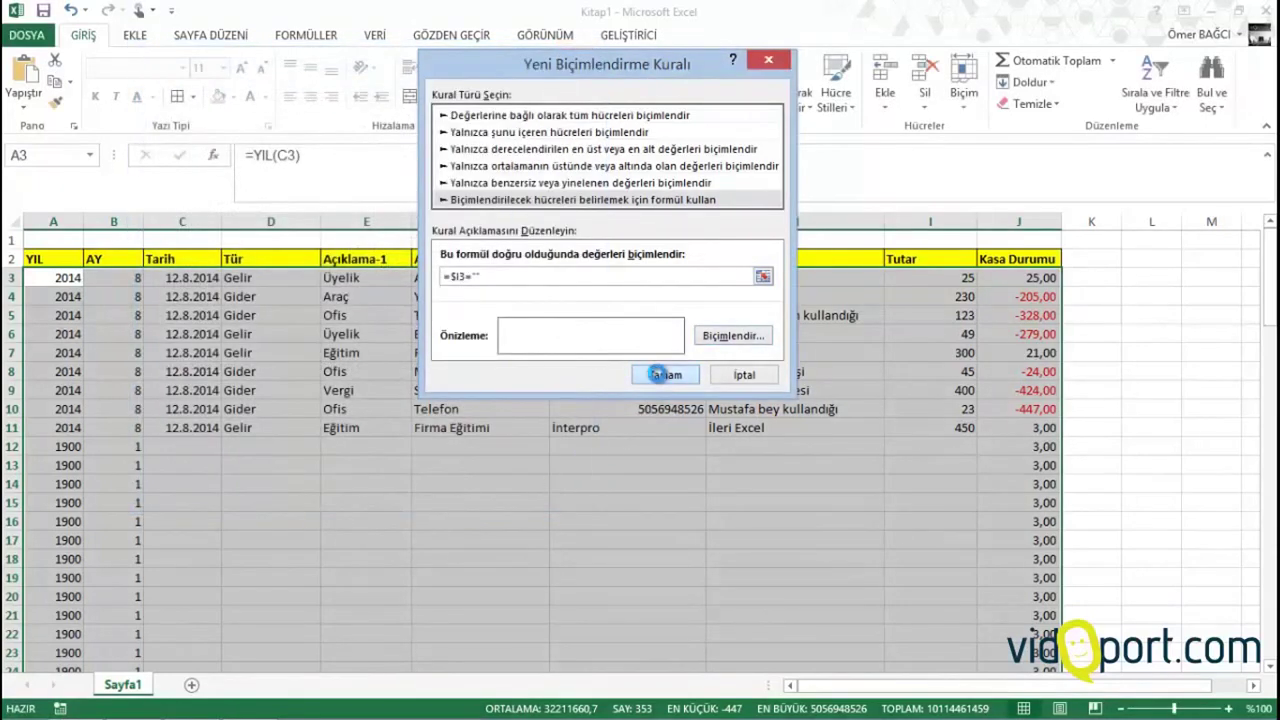
left_click(298, 486)
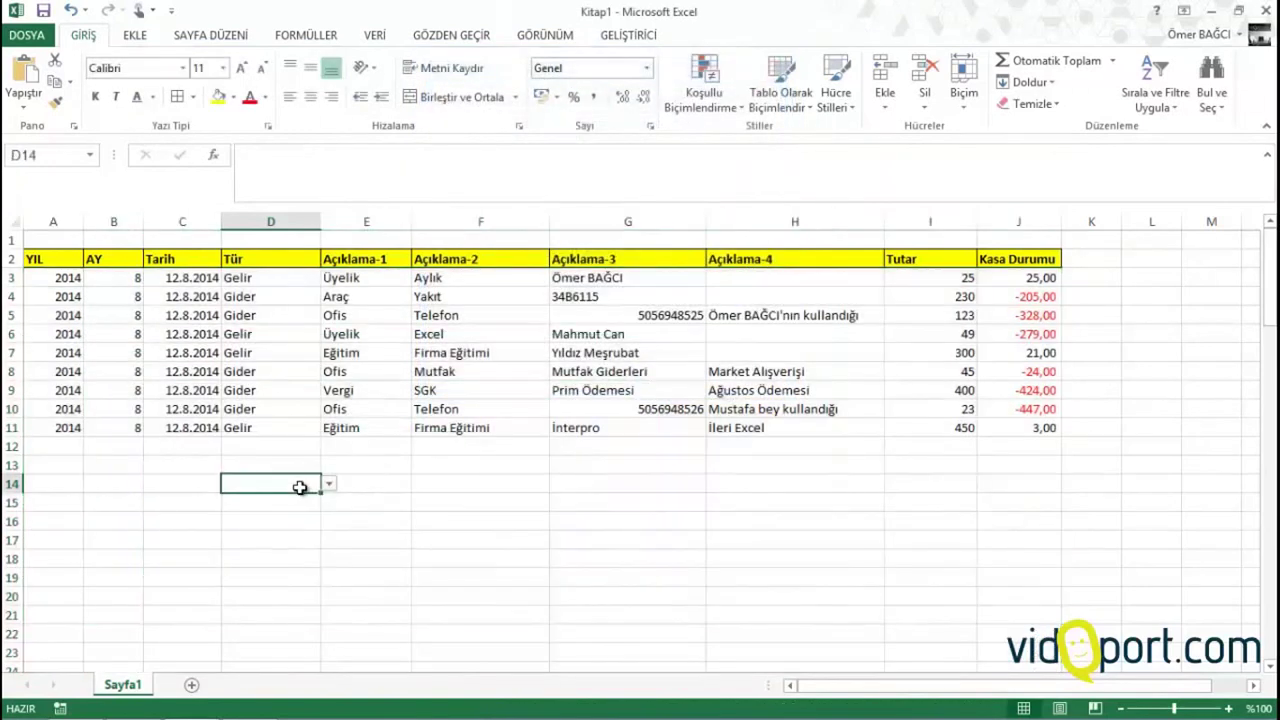
key("Up")
key("Right")
key("Right")
key("Right")
key("Right")
key("Right")
key("Up")
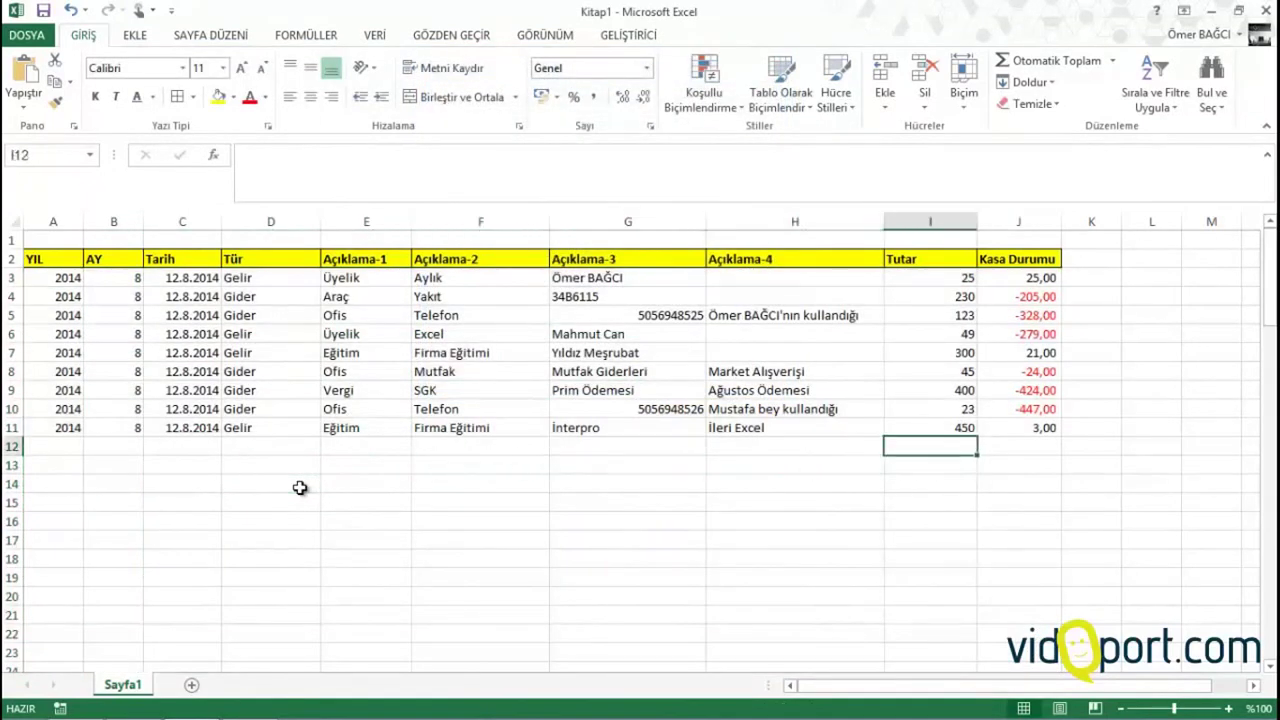
type("34")
key("Return")
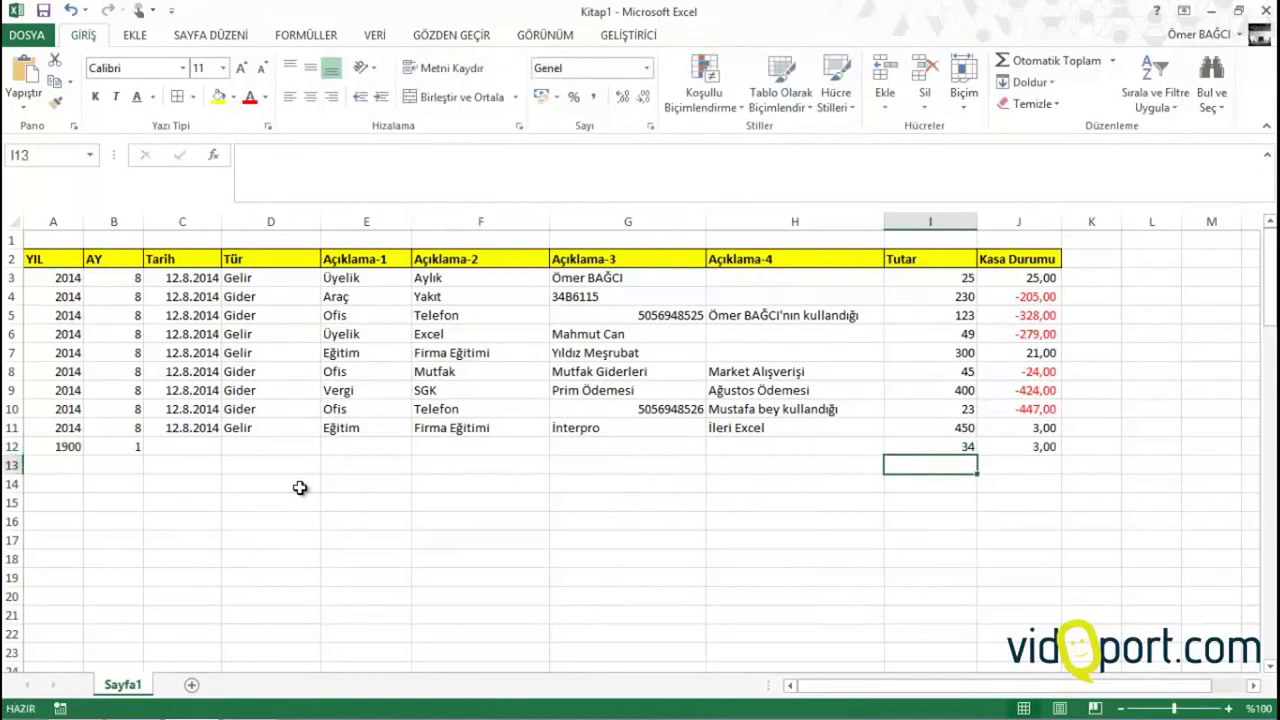
key("Up")
key("Delete")
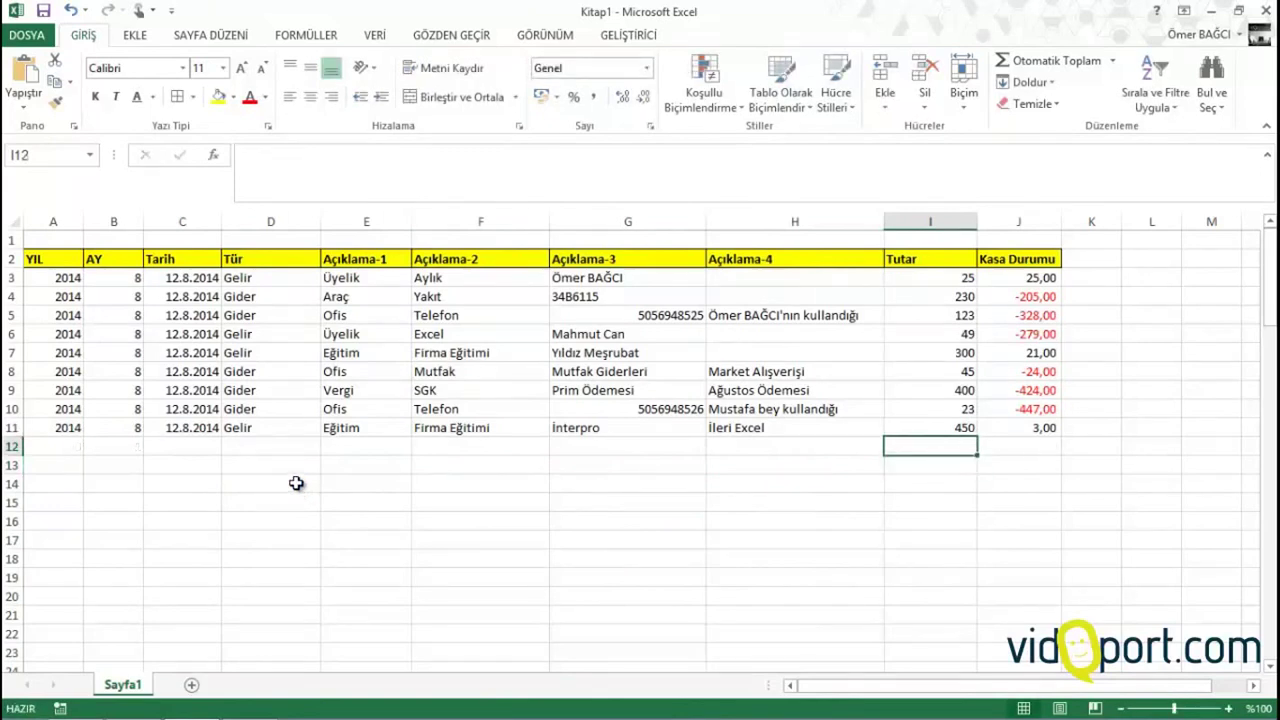
key("Up")
key("Up")
key("Up")
key("Up")
key("Up")
key("Up")
key("Up")
key("Up")
key("Up")
key("Up")
key("Up")
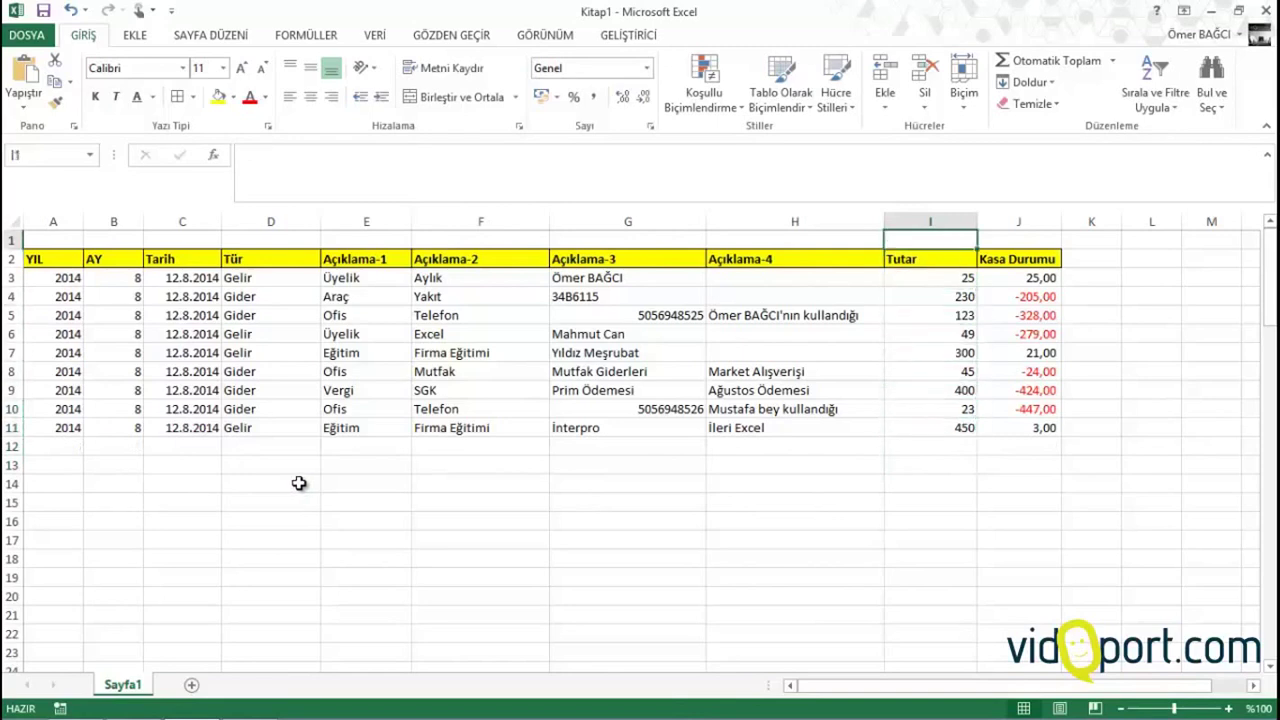
key("Left")
key("Right")
key("Left")
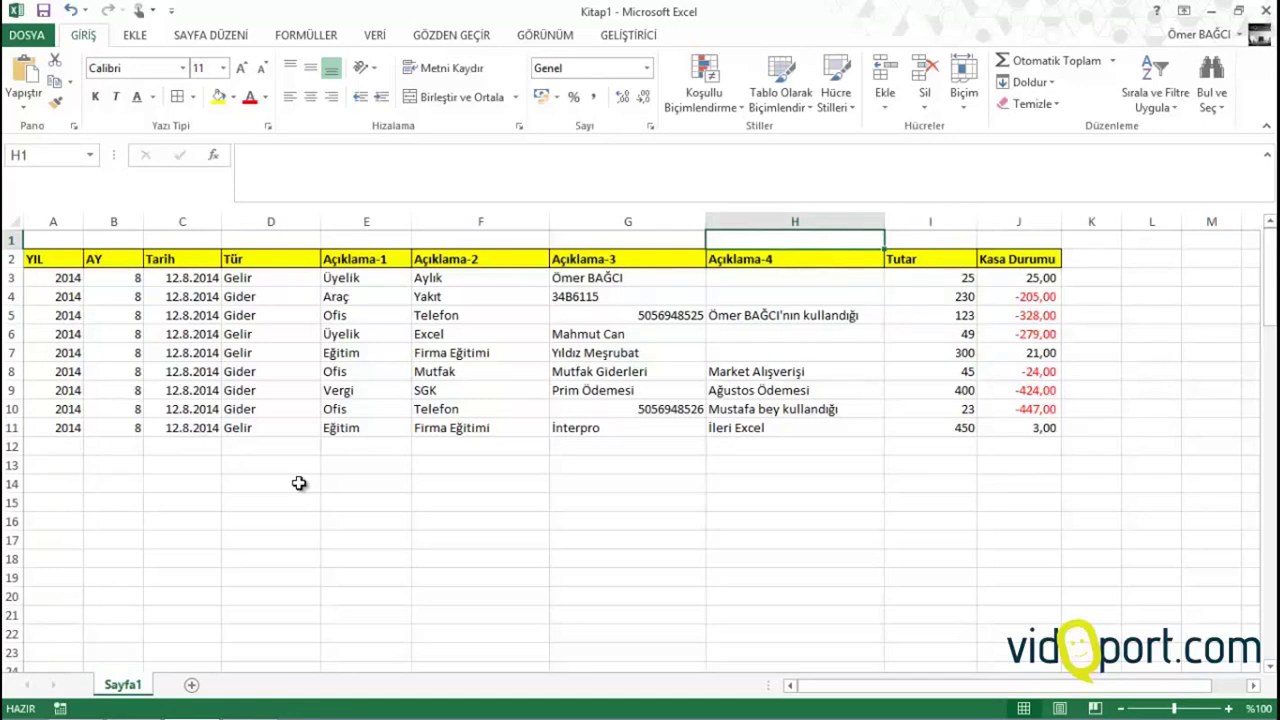
key("Down")
key("Down")
key("Left")
key("Down")
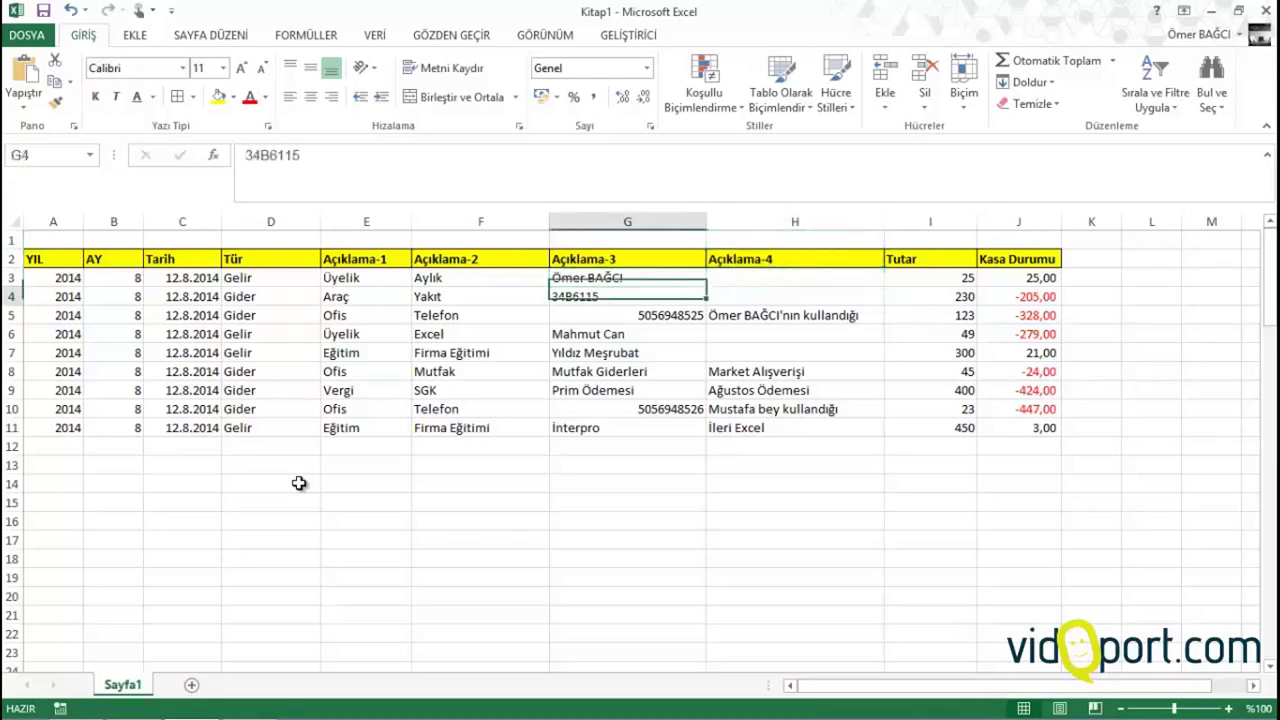
key("Left")
key("Left")
key("Left")
key("Left")
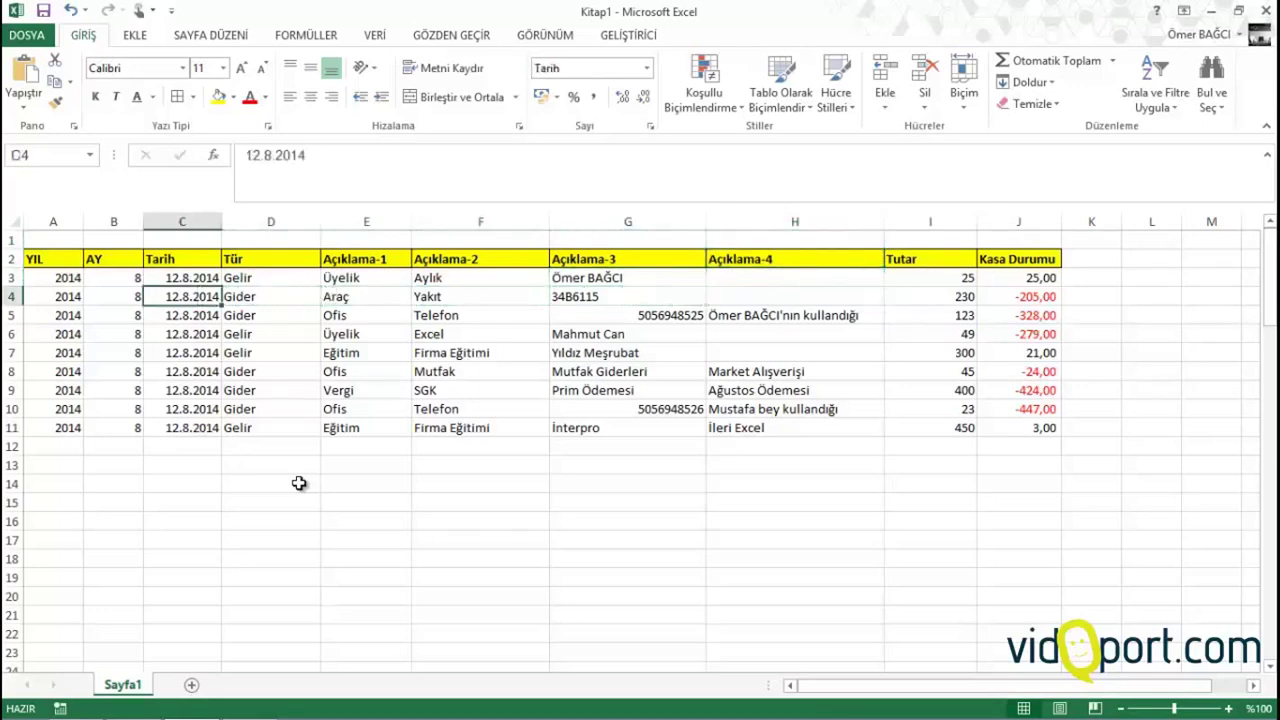
key("Down")
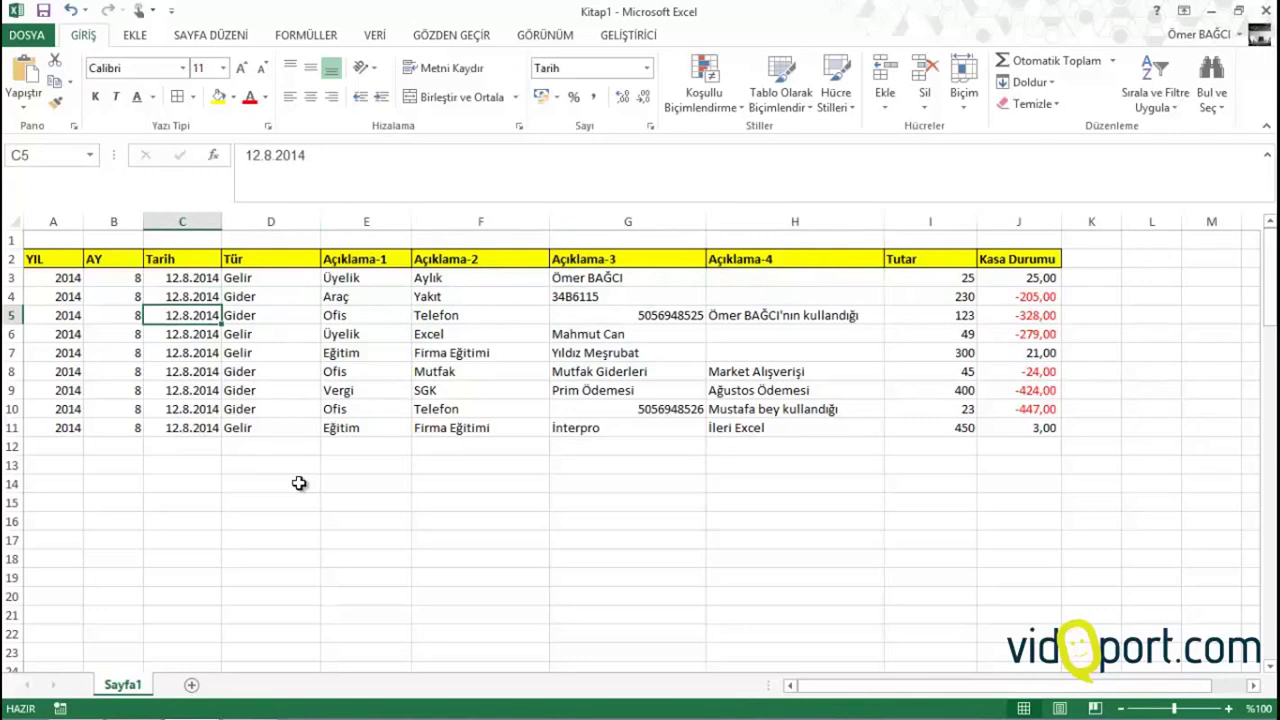
key("Left")
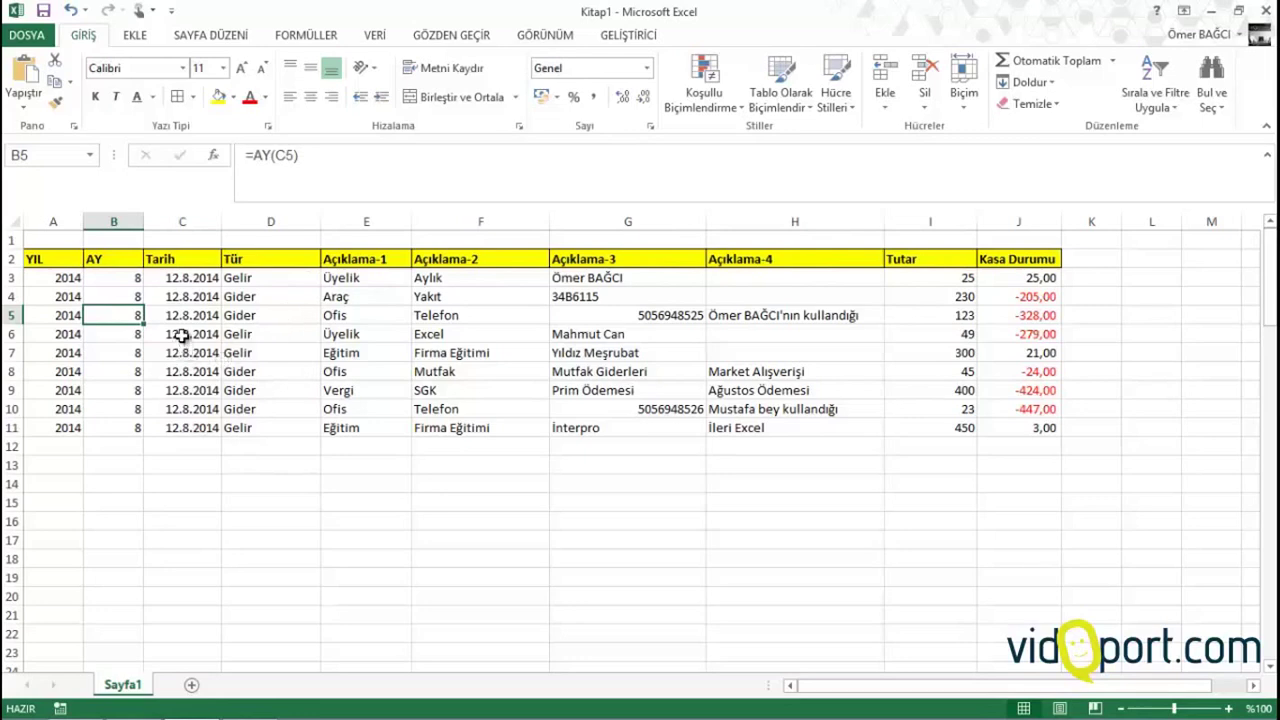
left_click_drag(182, 337, 183, 369)
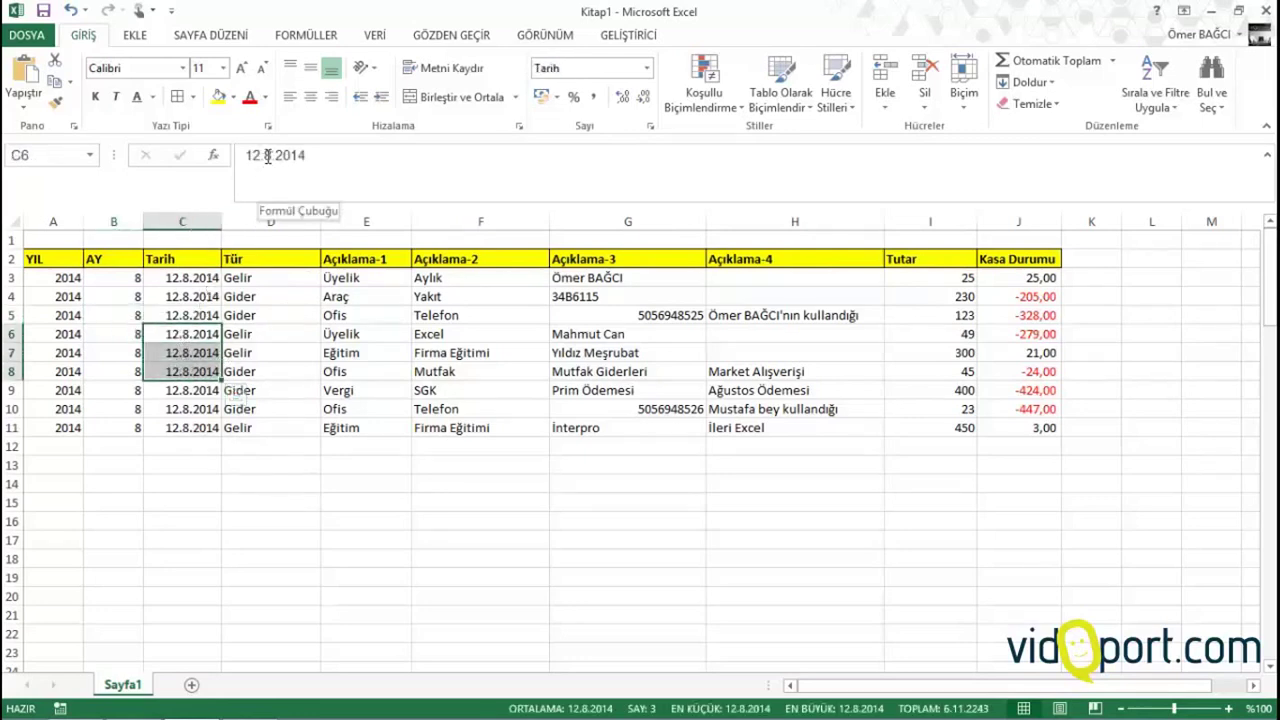
Step: Replace .8. with .7. so rows 6–8 read 12.7.2014, then verify row 7's month, Tür and Açıklama-1
key("ctrl+h")
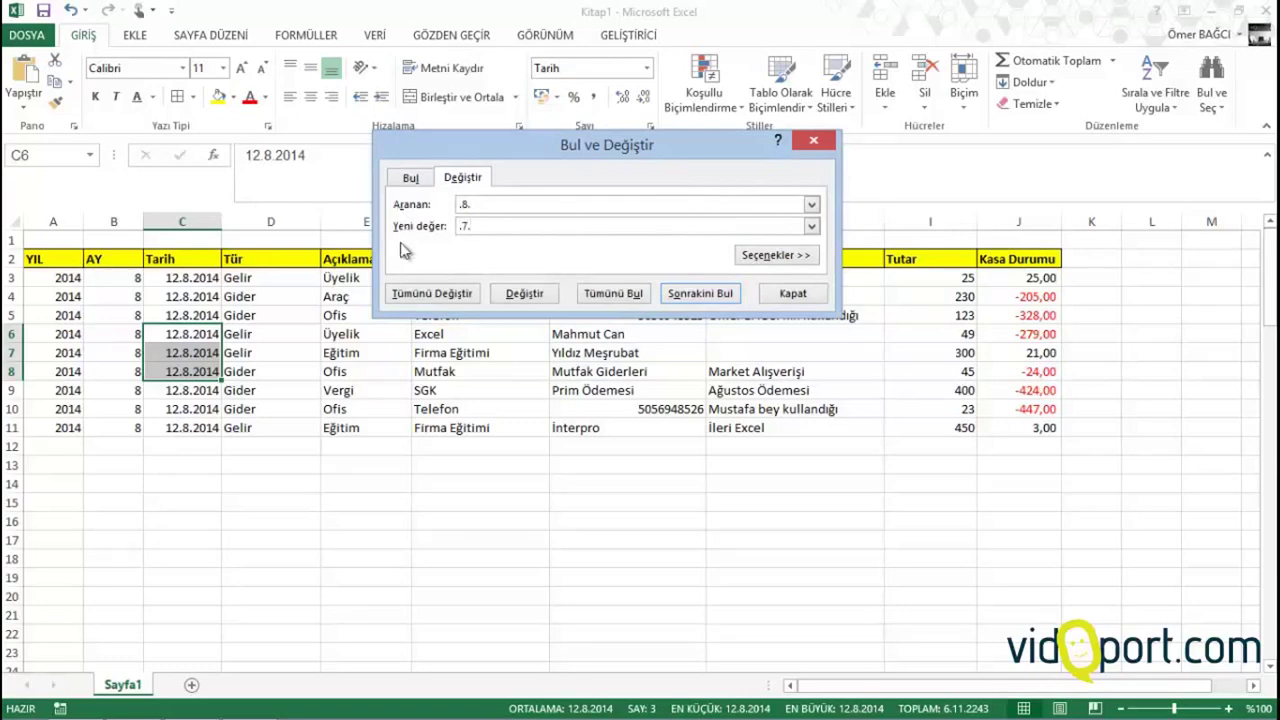
left_click(436, 294)
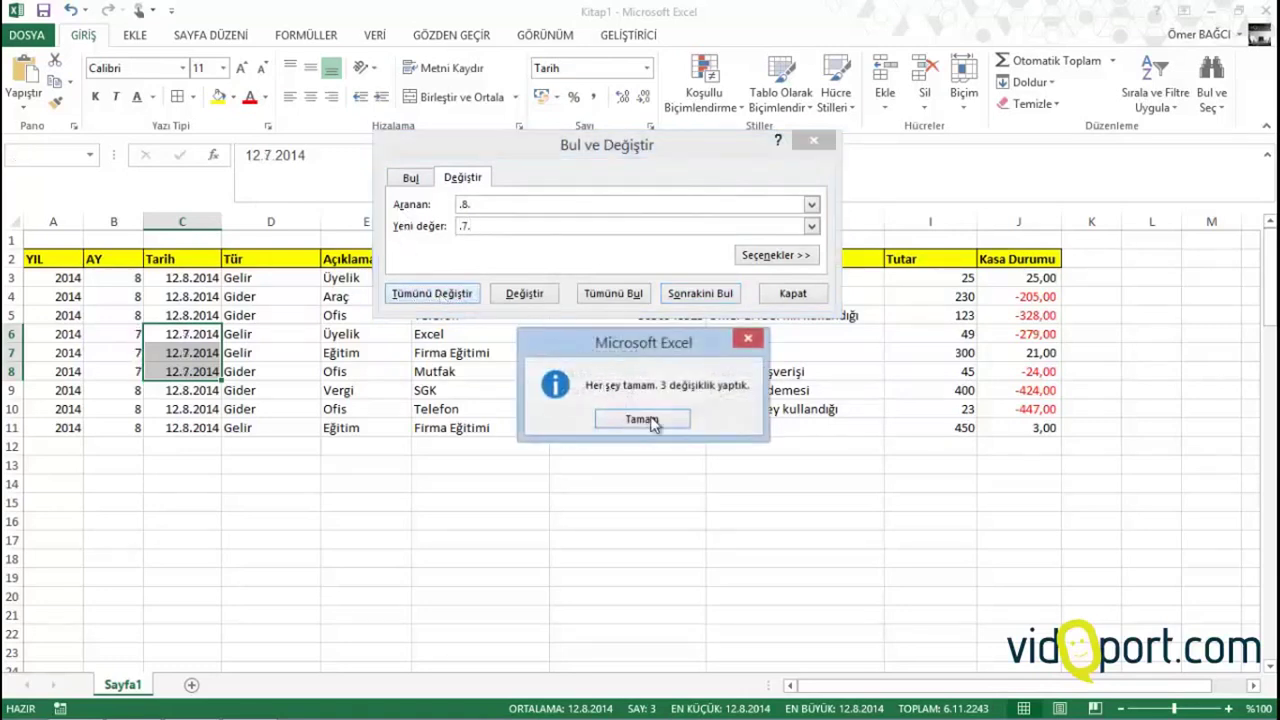
left_click(645, 419)
left_click(795, 293)
left_click(128, 355)
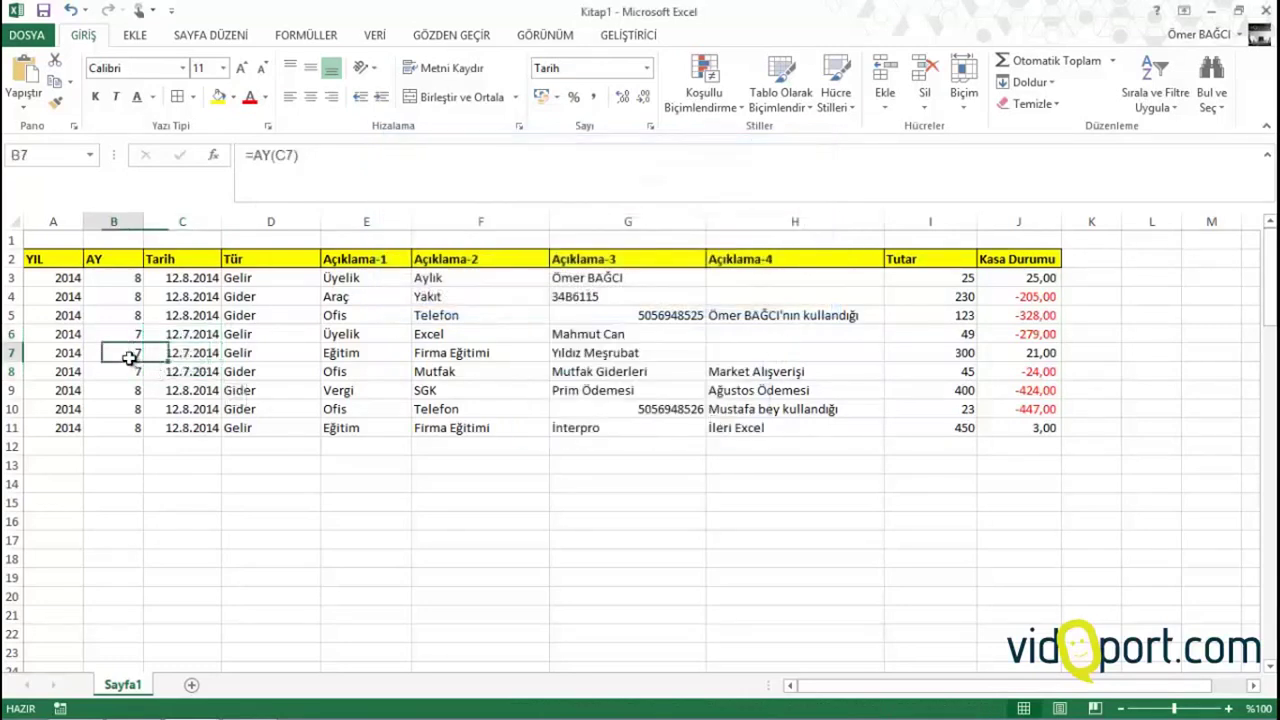
left_click(308, 356)
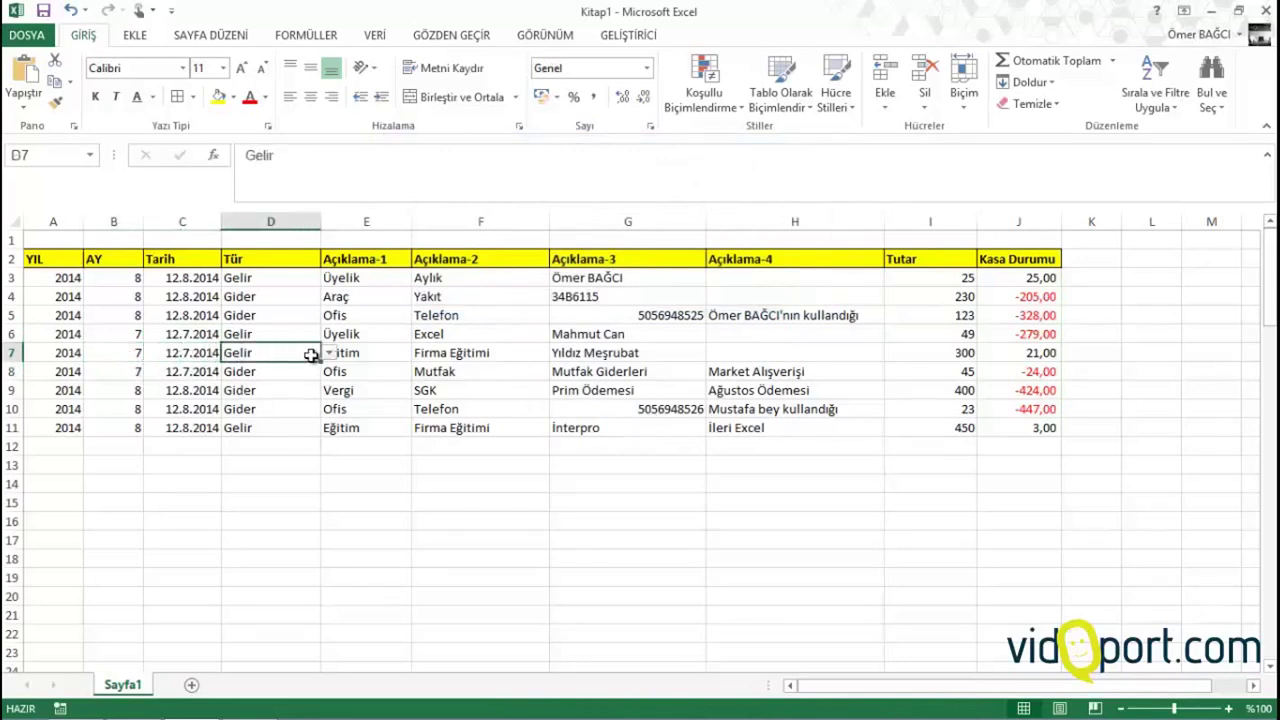
left_click(396, 347)
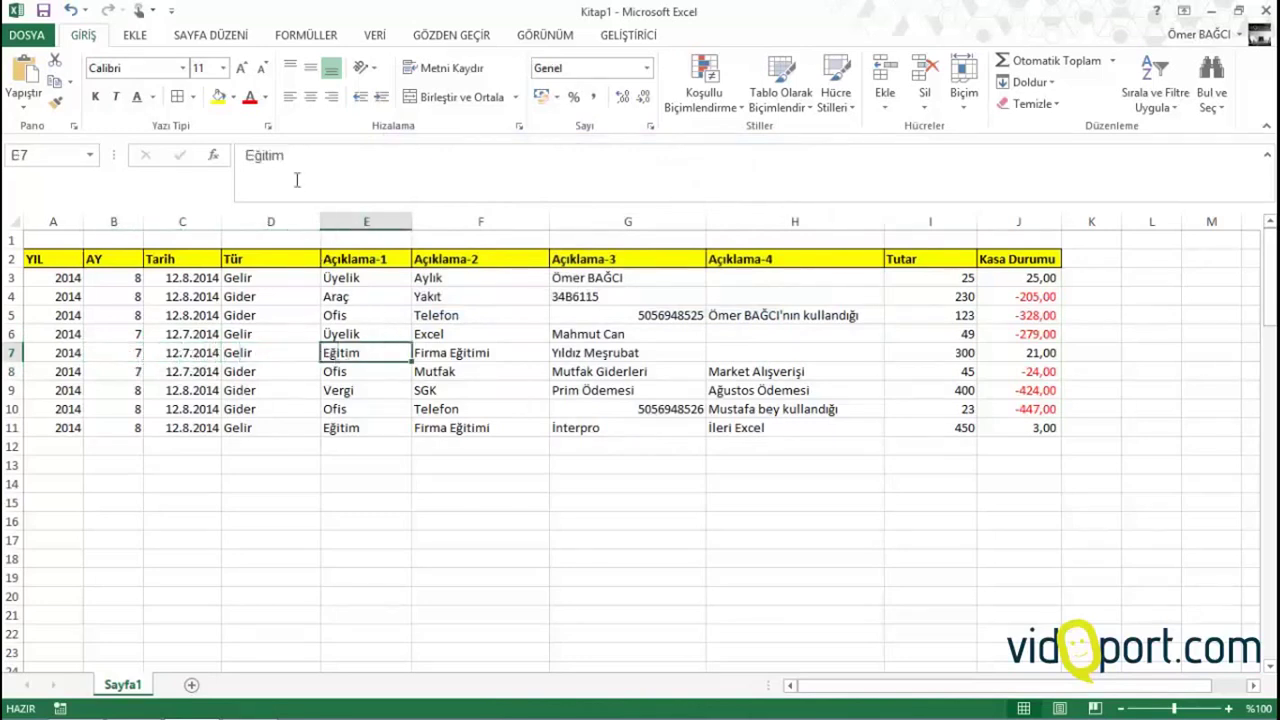
scroll(58, 100, "down", 1)
Step: Insert a pivot table on new sheet Sayfa2: YIL and Tür filters, AY columns, Açıklama-1/2 rows, Tutar values
left_click(32, 85)
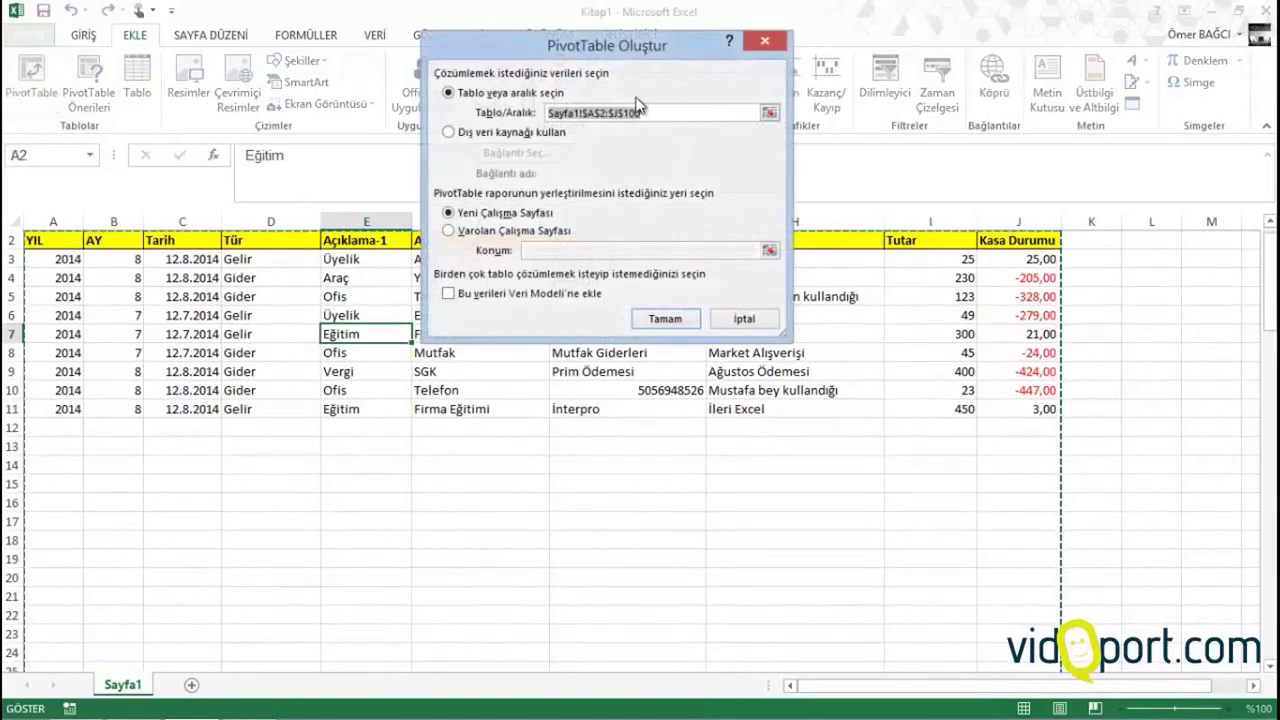
left_click(684, 321)
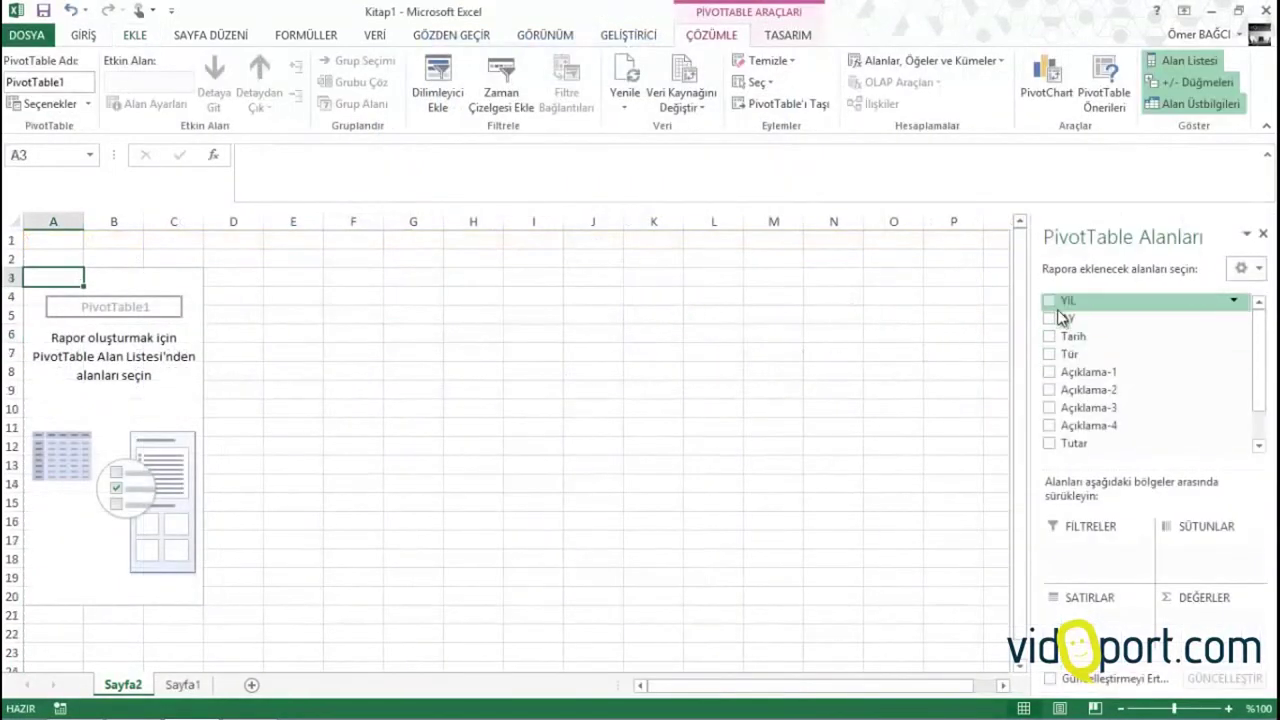
left_click_drag(1062, 312, 1092, 545)
left_click_drag(1066, 322, 1204, 552)
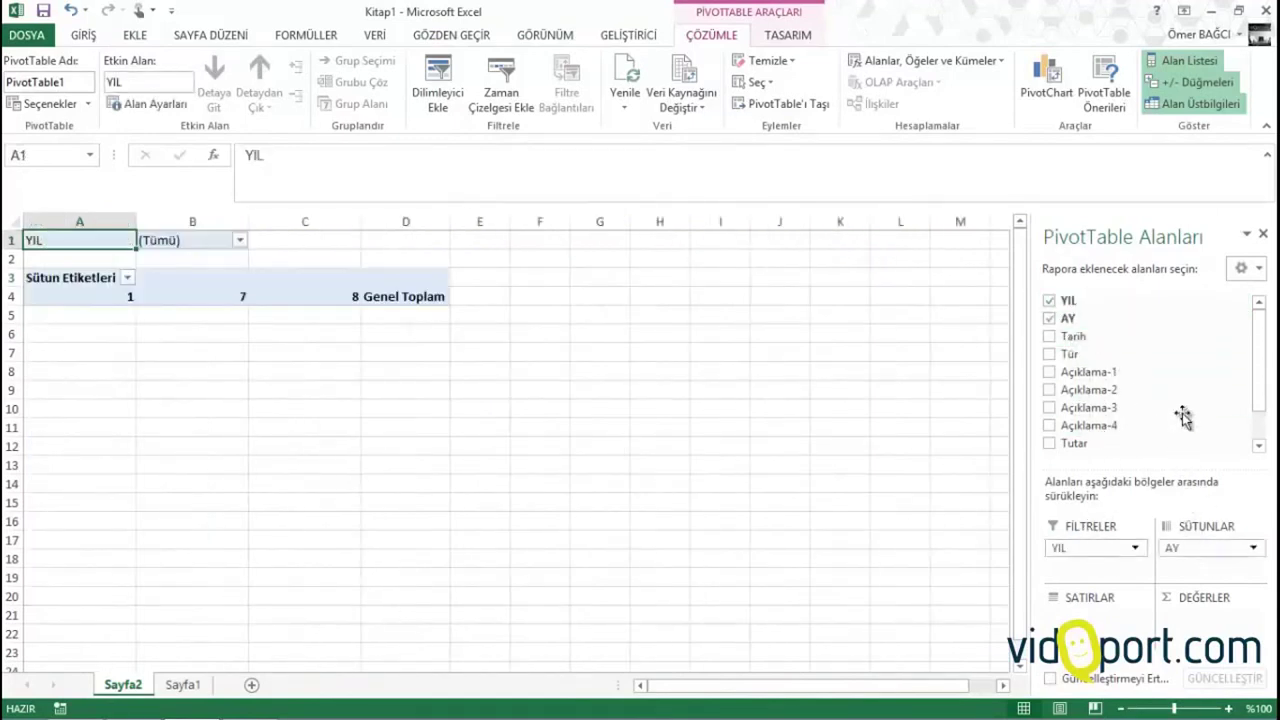
left_click_drag(1070, 354, 1095, 560)
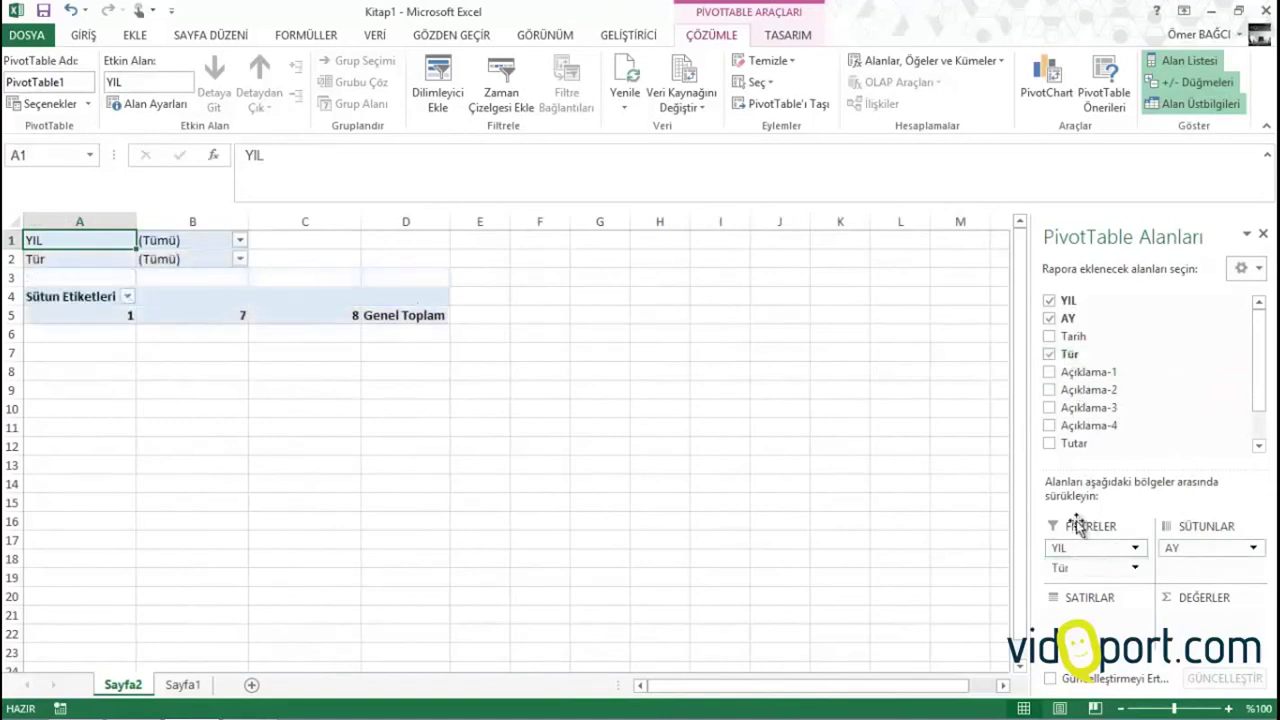
left_click_drag(1093, 393, 1096, 615)
left_click_drag(1078, 375, 1098, 640)
left_click_drag(1080, 425, 1220, 628)
Step: Summarize Tutar by Sum and filter Tür to show only Gelir
left_click(1252, 619)
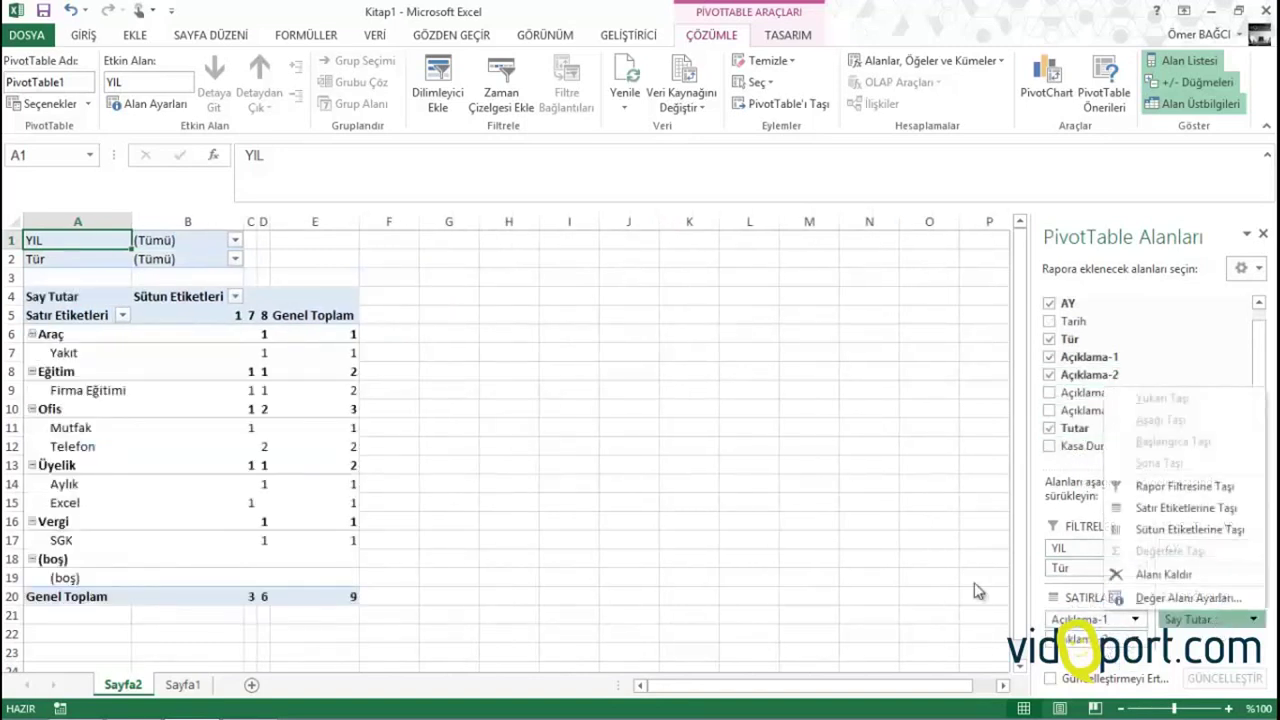
left_click(255, 371)
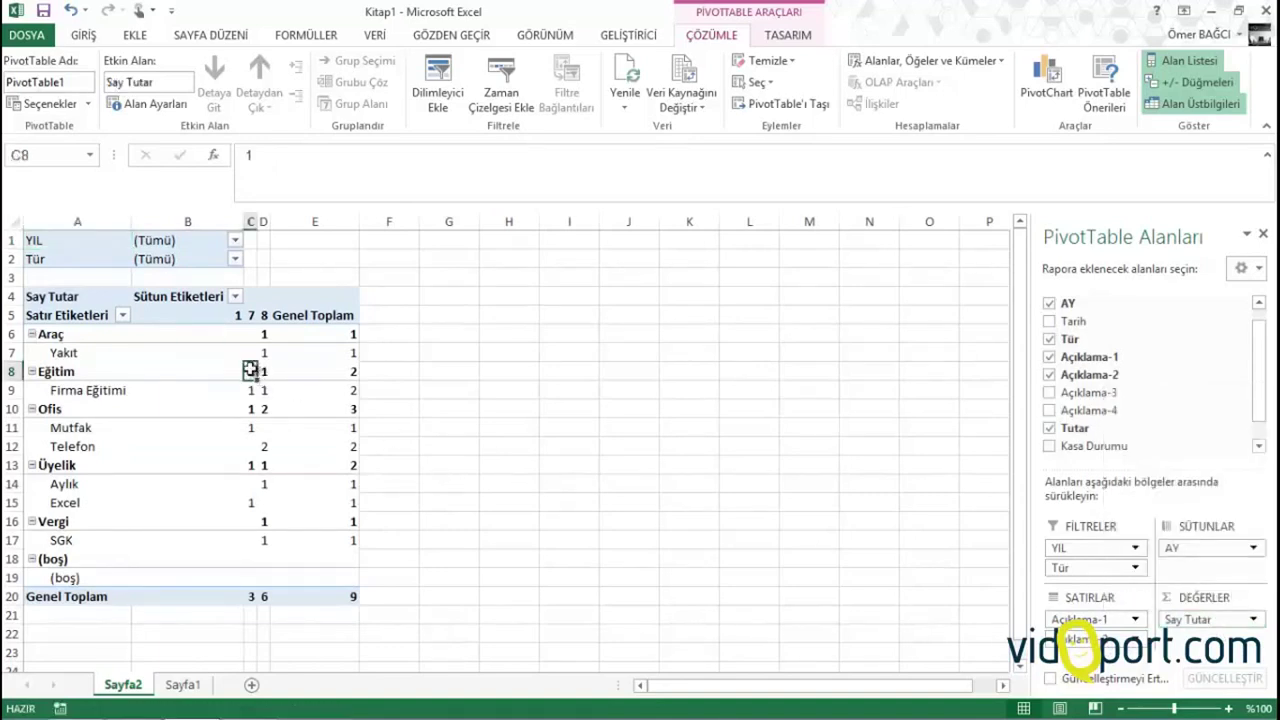
right_click(250, 371)
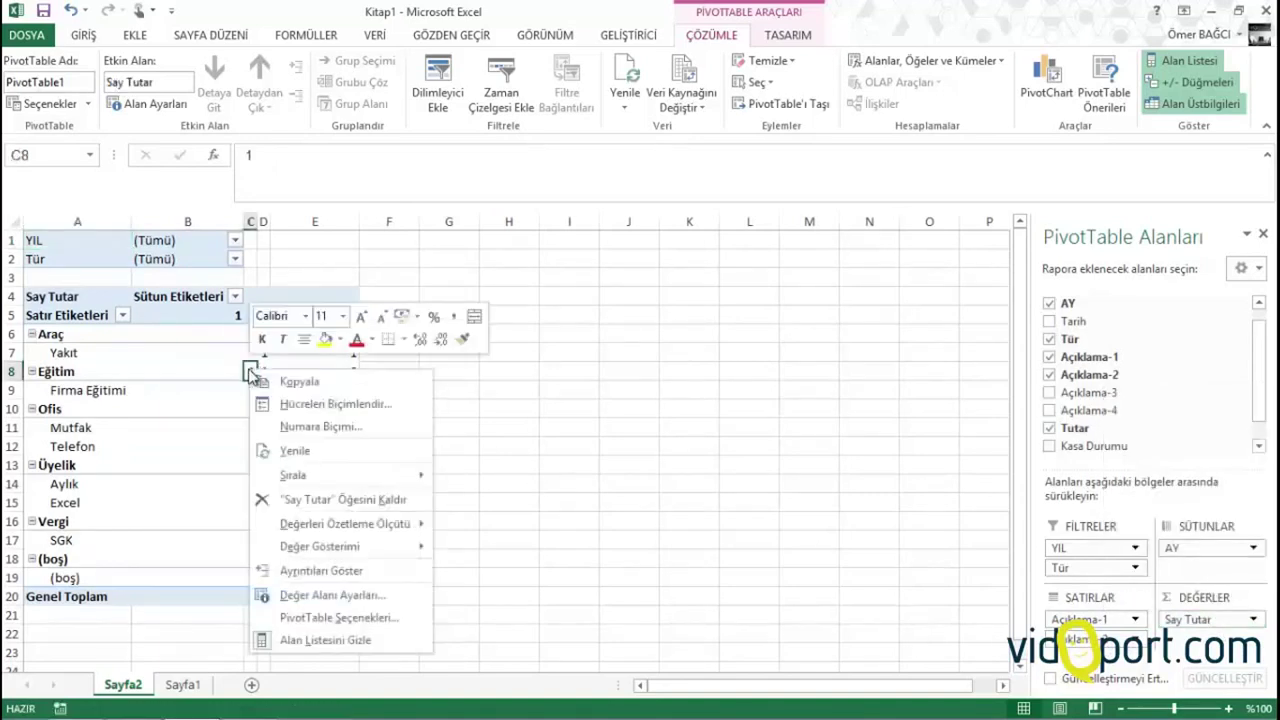
mouse_move(352, 523)
left_click(449, 519)
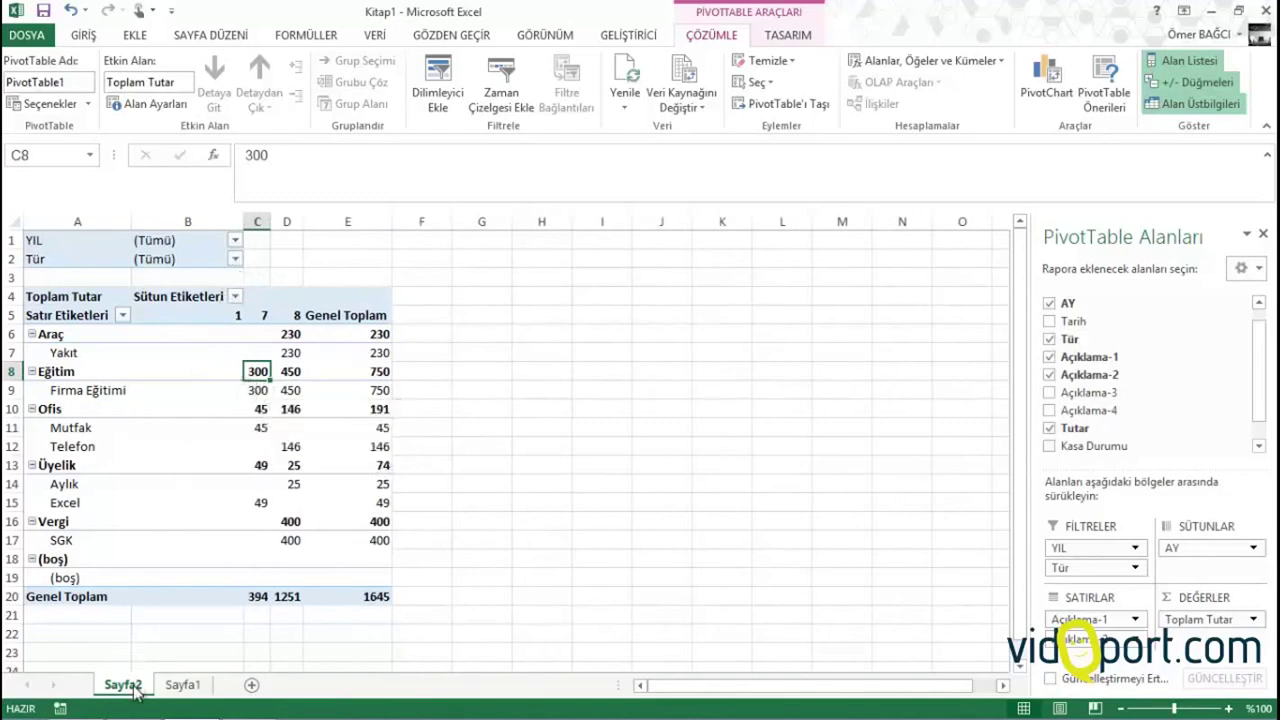
left_click(234, 259)
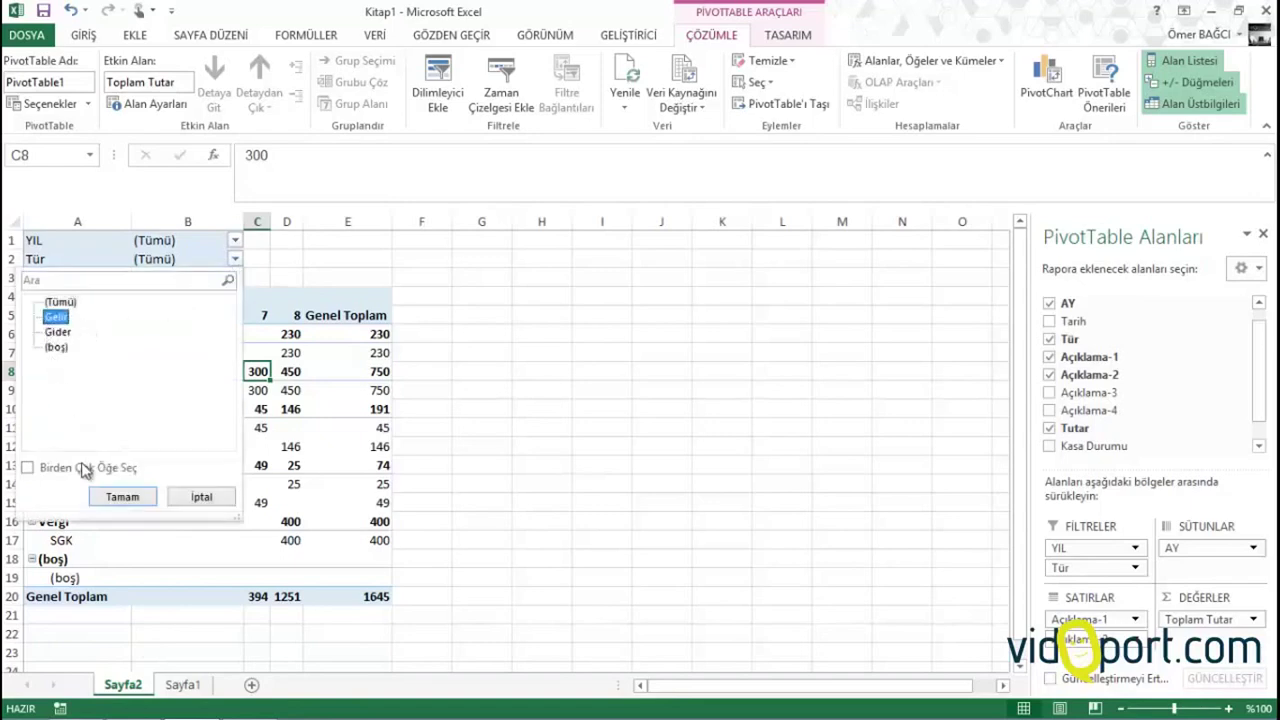
left_click(114, 496)
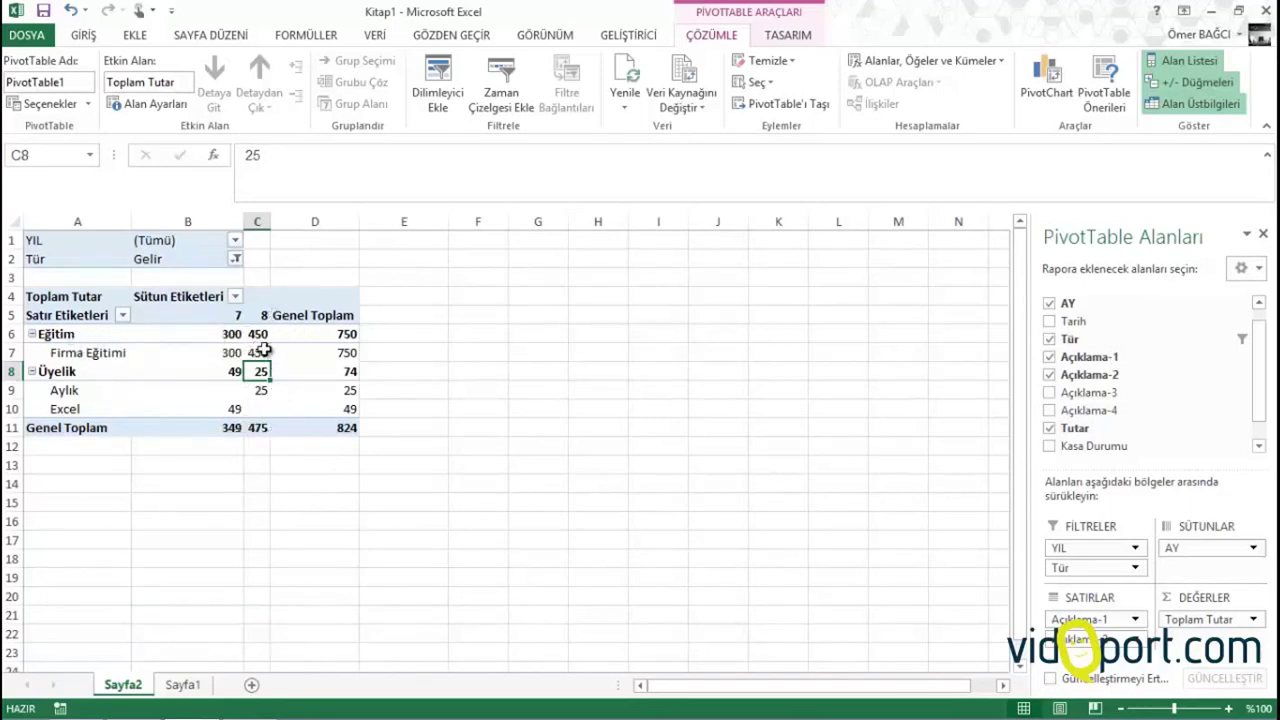
Step: Format the pivot amounts as Number with two decimals and a 1000 separator
right_click(263, 352)
left_click(343, 404)
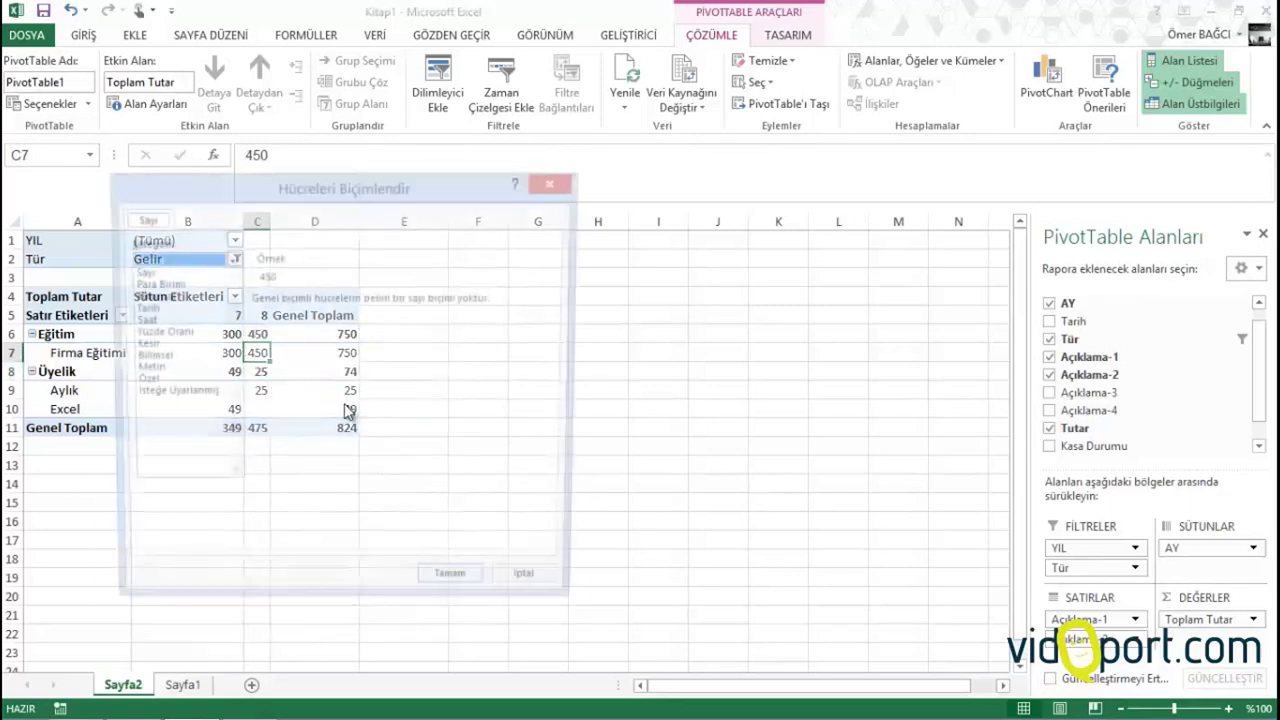
left_click(140, 271)
left_click(286, 328)
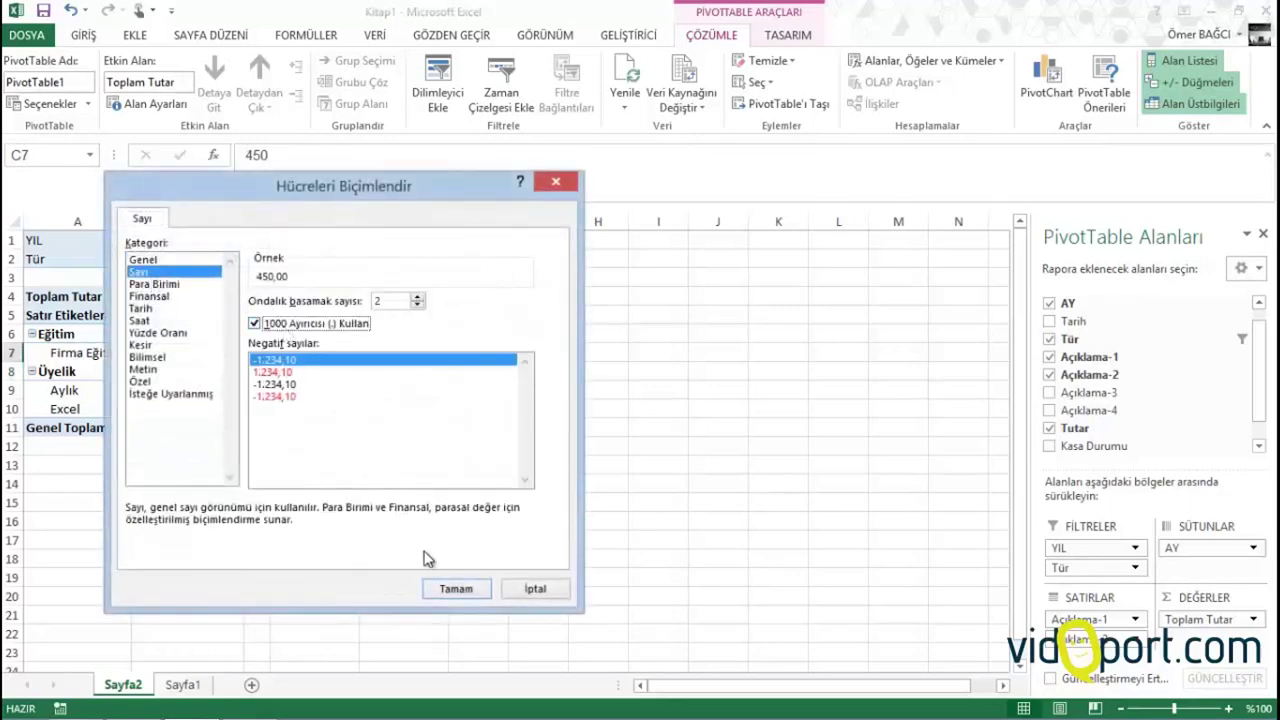
left_click(474, 591)
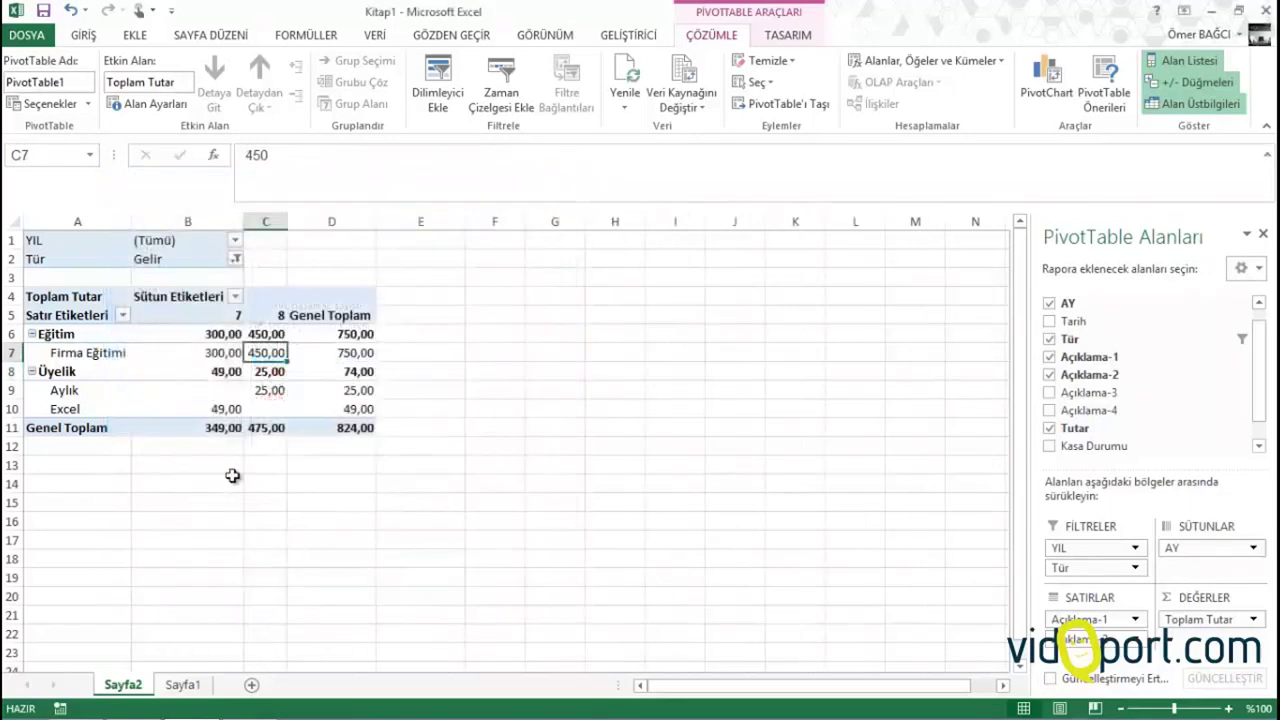
Step: Confirm the number format, then relabel the column heading Aylar and the row heading Tür
left_click(155, 297)
type("Aylar")
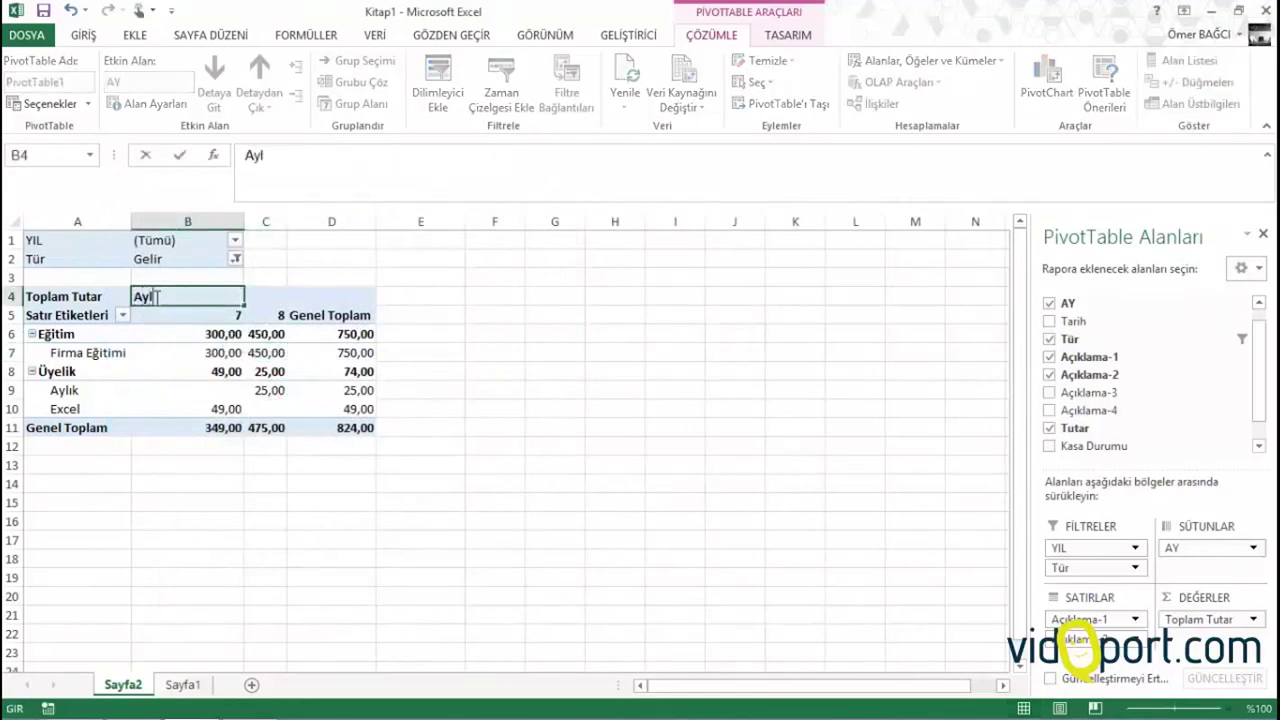
key("Return")
key("Left")
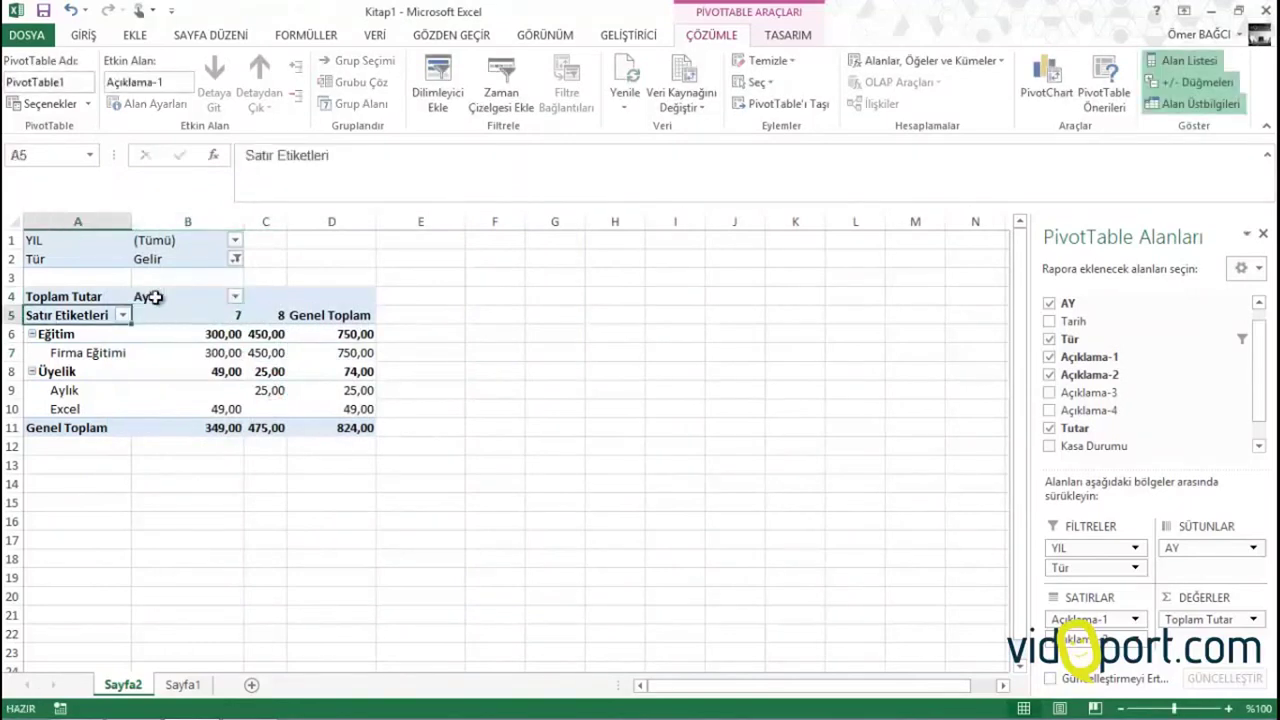
type("Tğr")
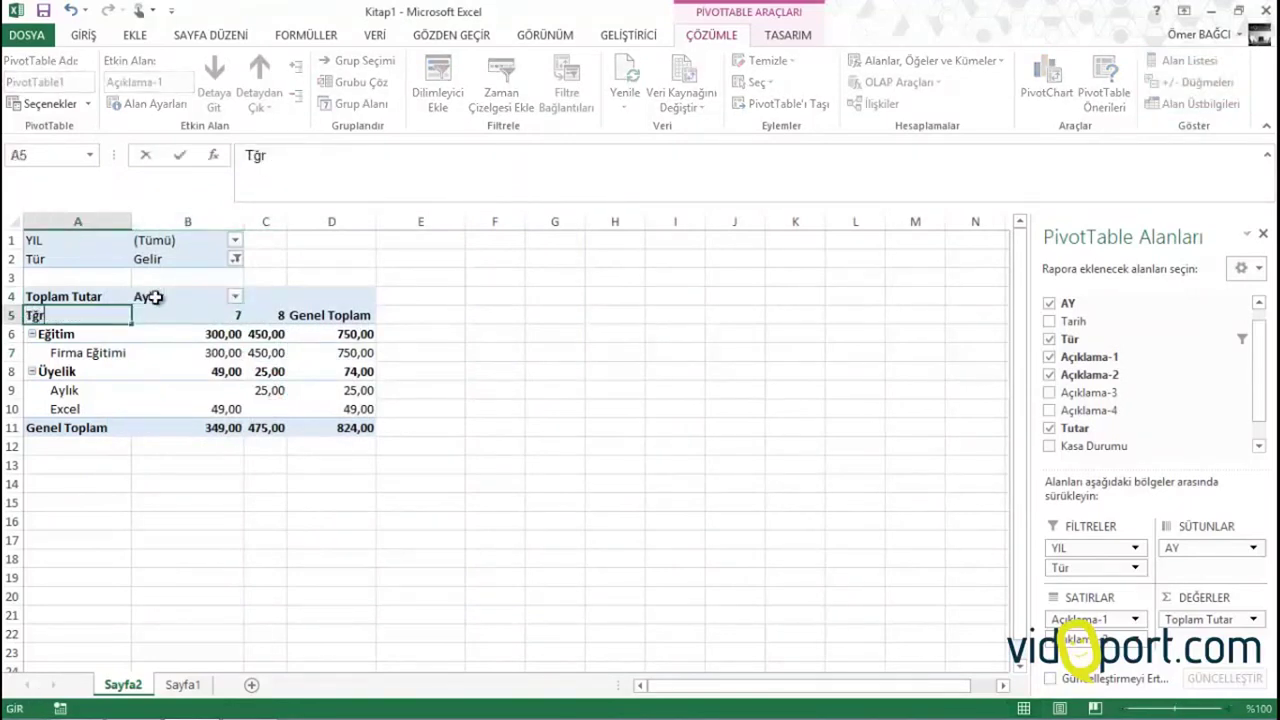
type("r")
key("Up")
Step: Clear the Toplam Tutar caption in A4, dismissing the pivot table warnings
left_click(155, 296)
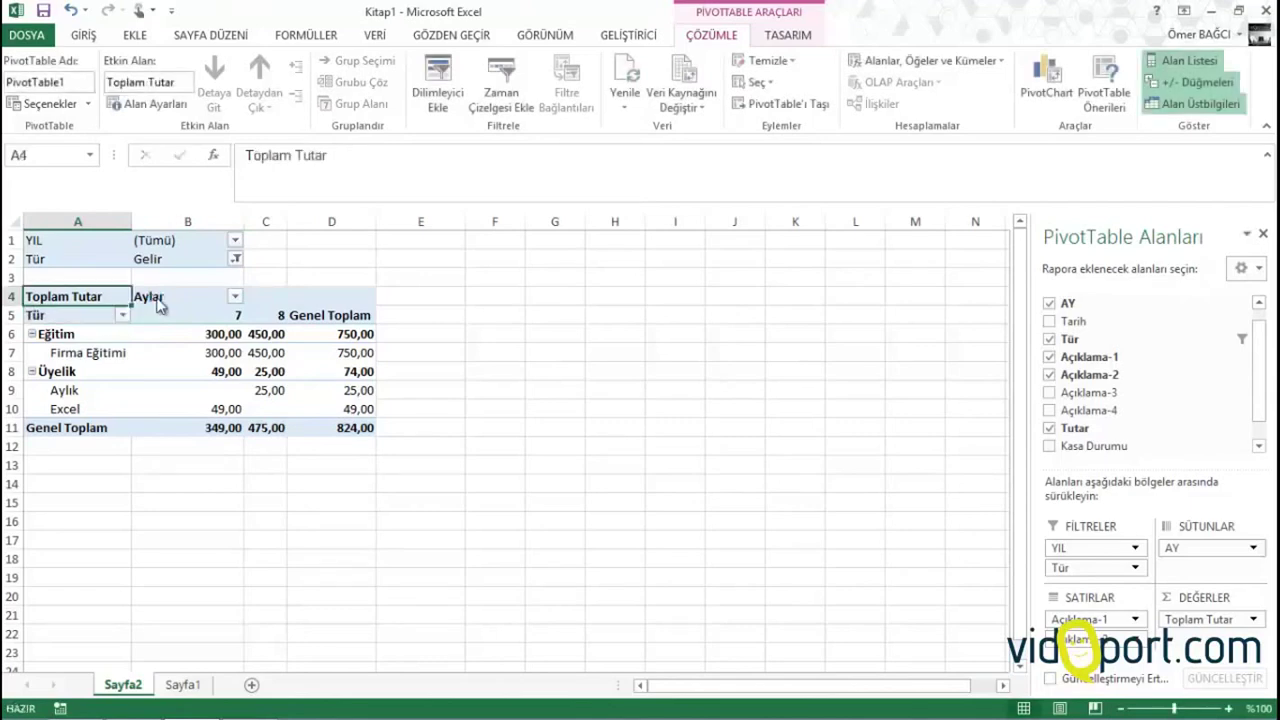
key("Return")
key("Delete")
key("Return")
key("BackSpace")
key("Return")
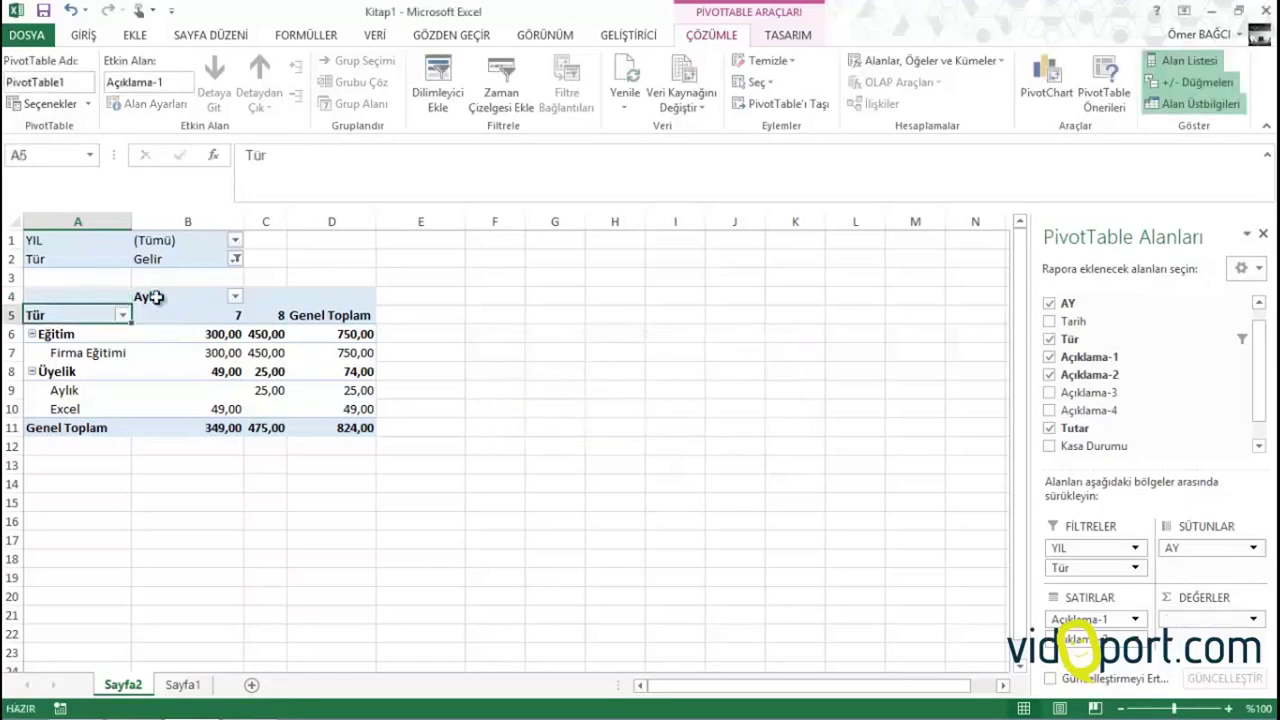
key("Down")
key("Down")
key("Down")
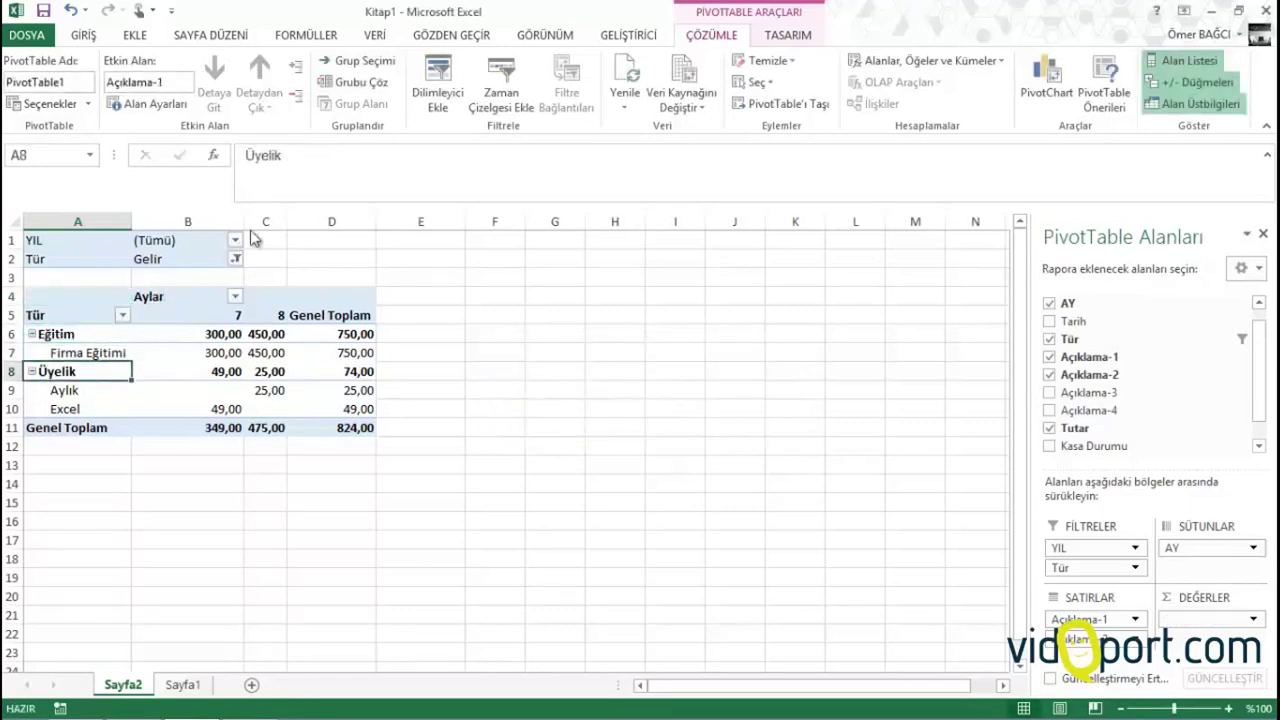
left_click(160, 243)
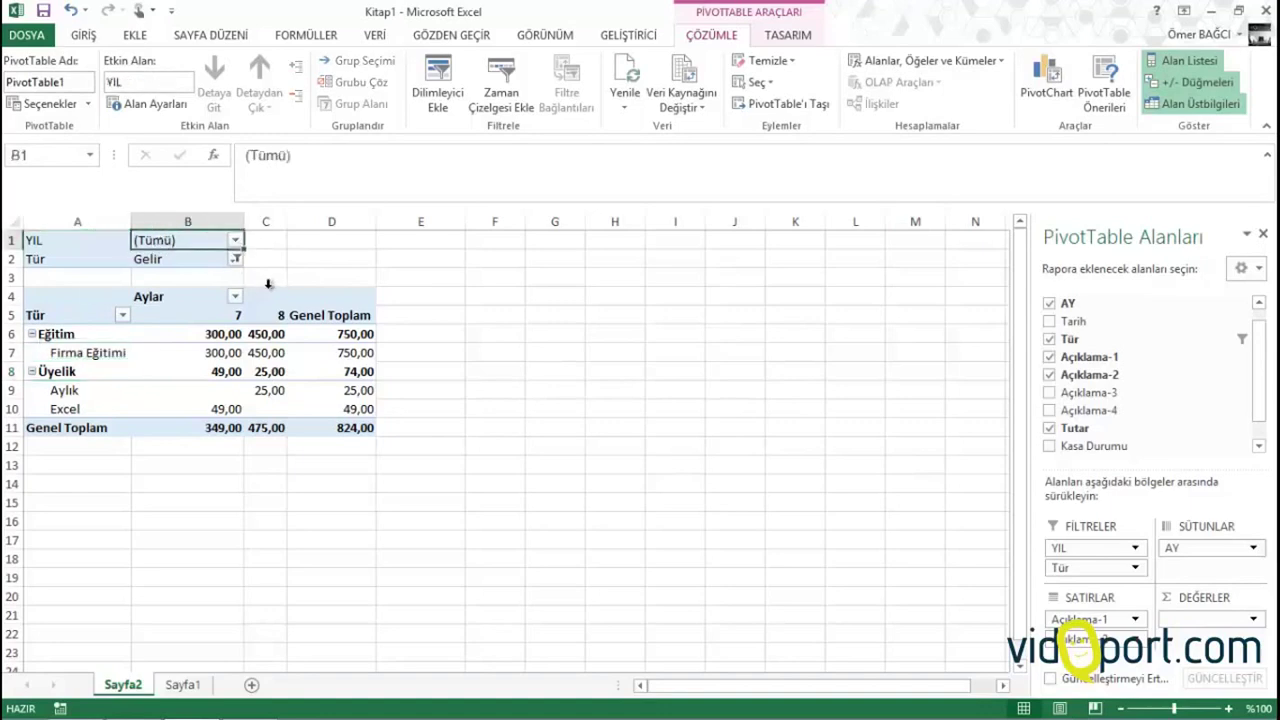
Step: Rename the income pivot sheet Gelir Raporu and the data sheet Veri Girişi
double_click(128, 684)
type("Gelir Ta")
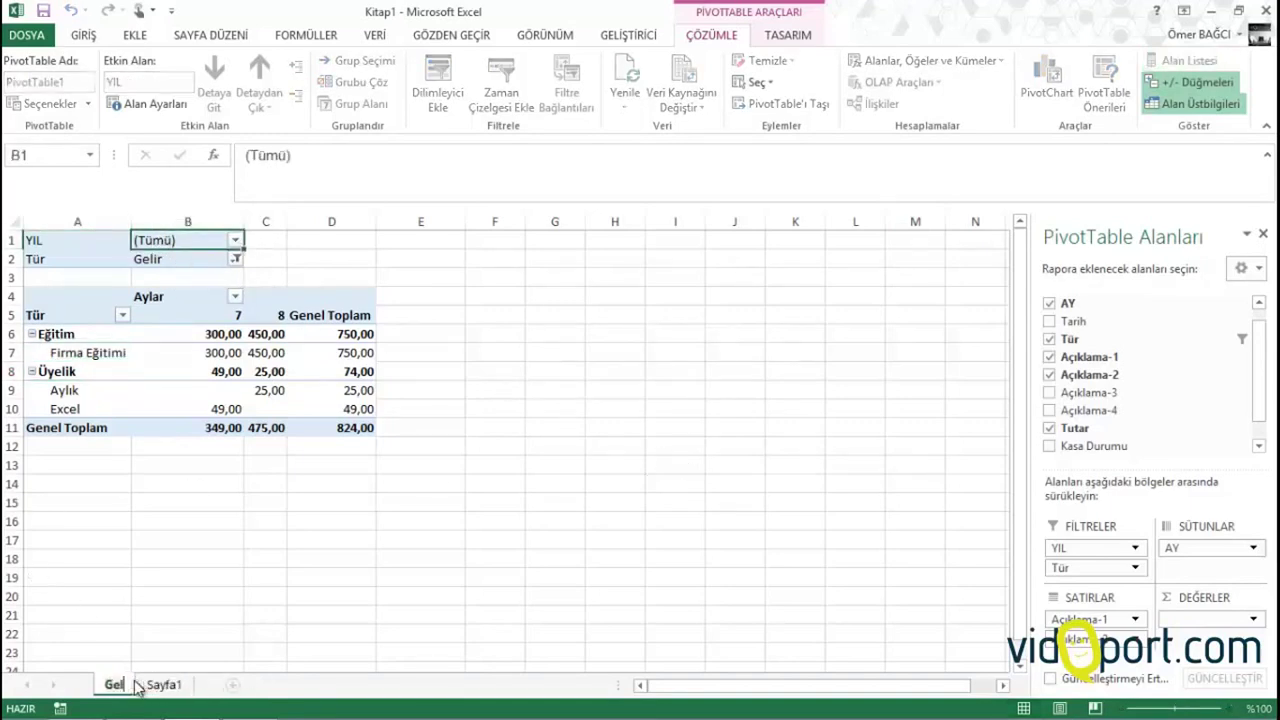
key("BackSpace")
key("BackSpace")
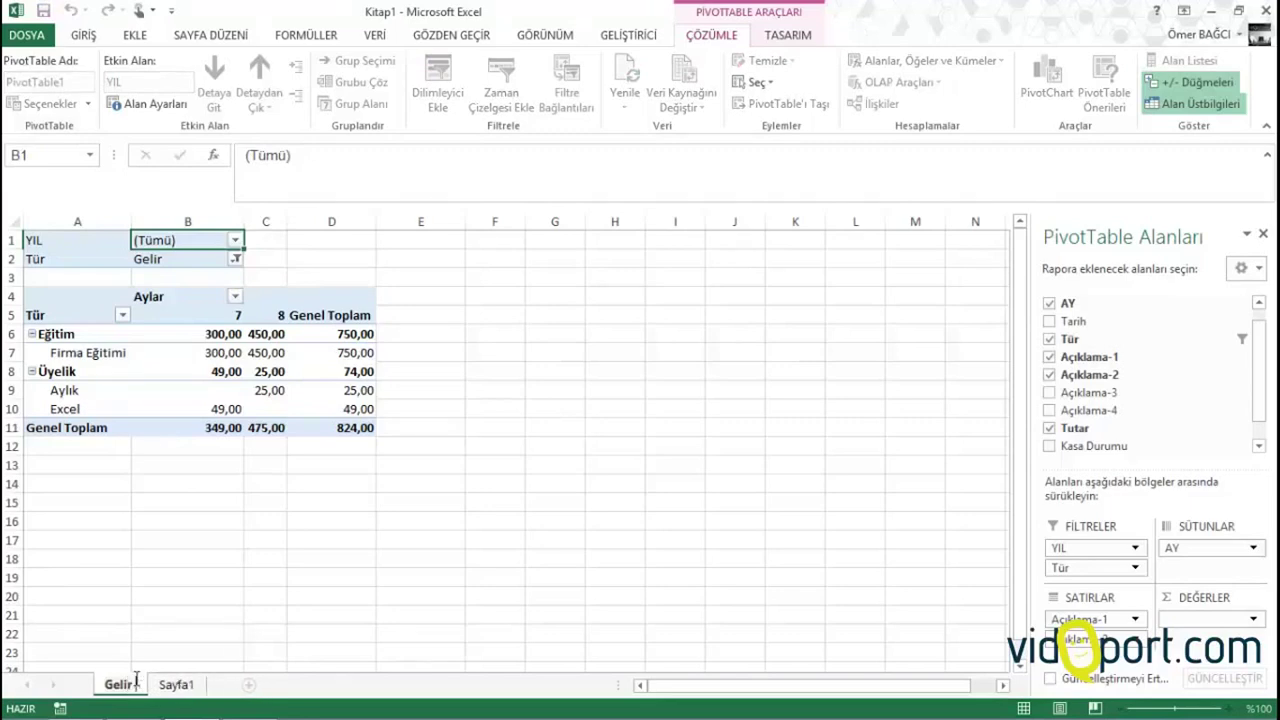
type("Raporu")
key("Return")
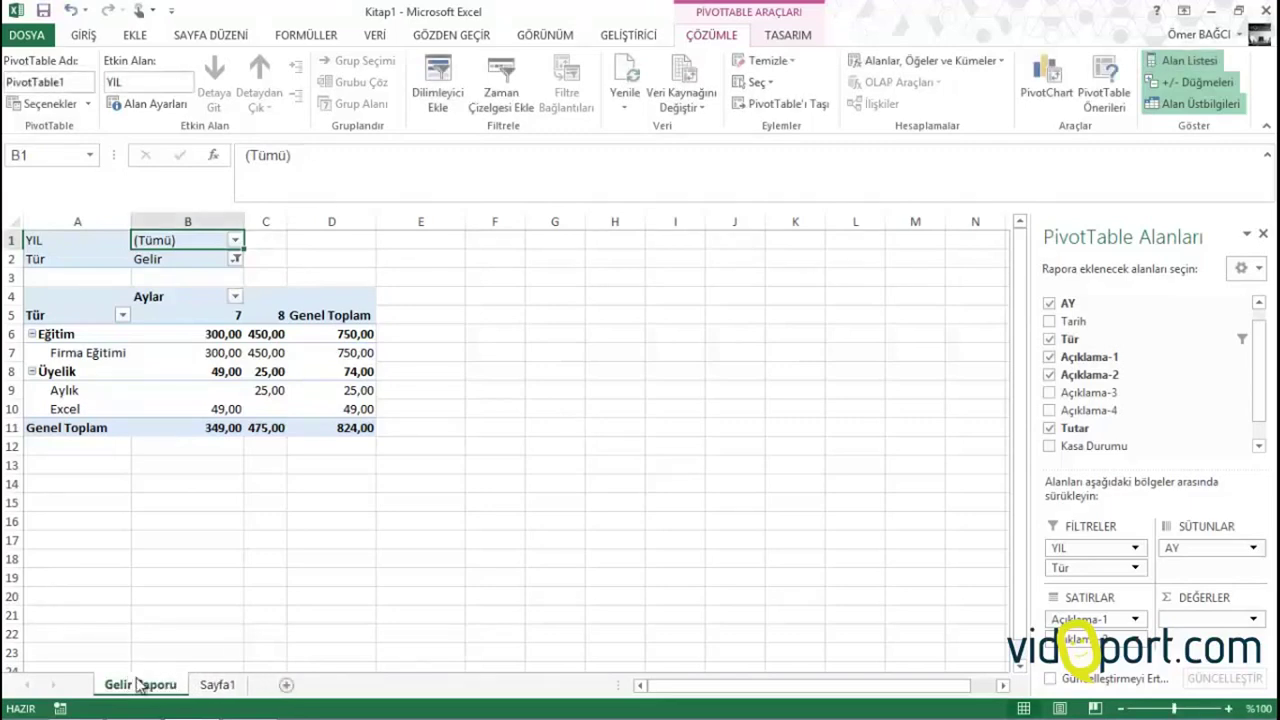
left_click(218, 685)
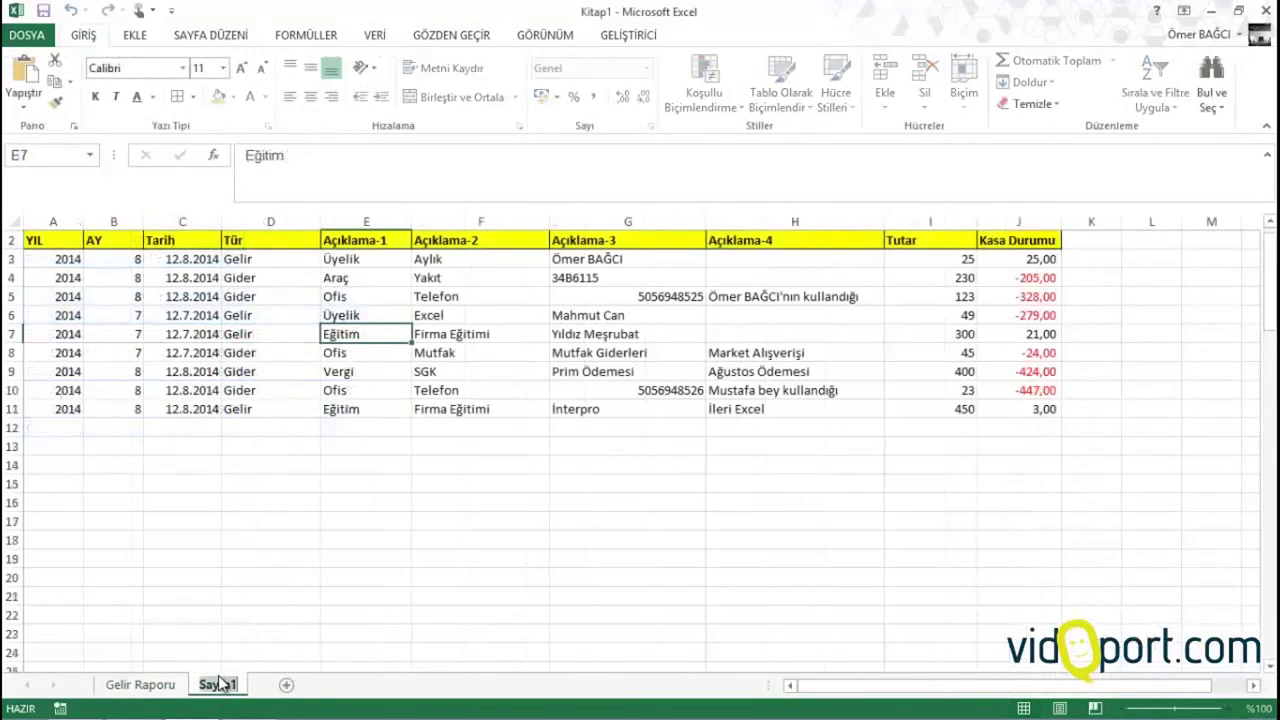
double_click(218, 685)
type("Veri Girişi")
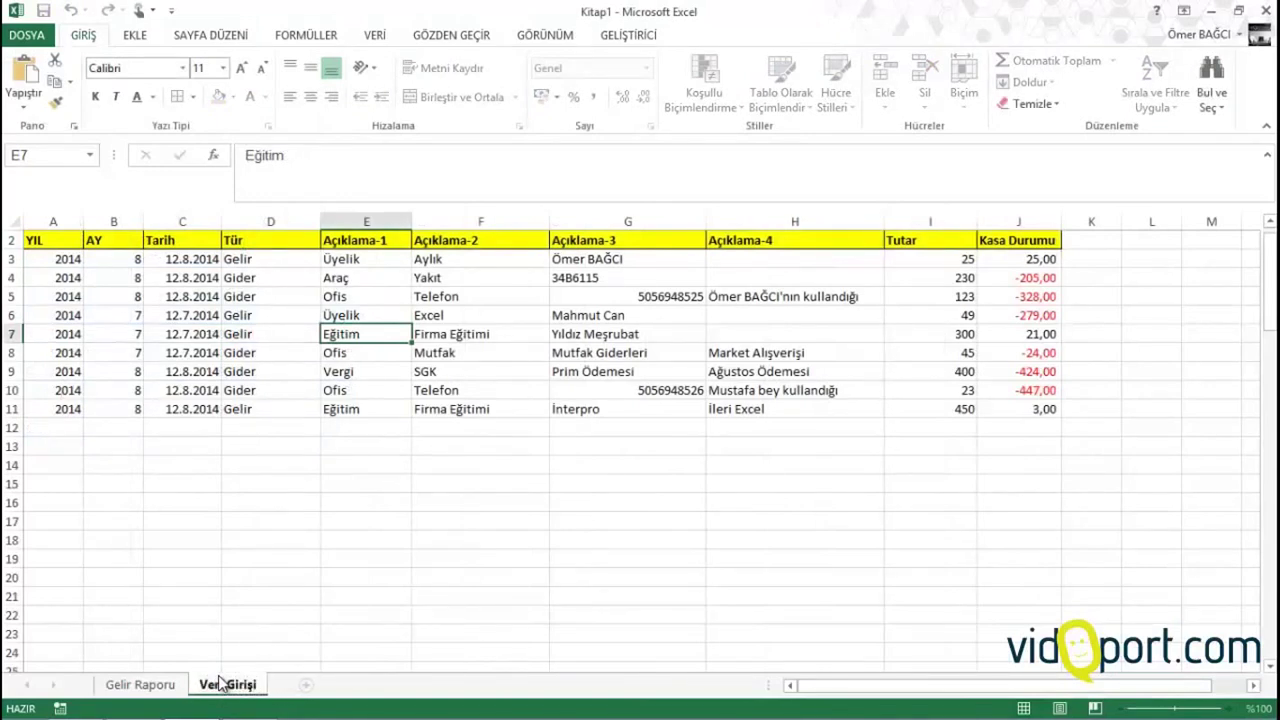
key("Return")
Step: Start a new pivot table from the Veri Girişi data
left_click(312, 335)
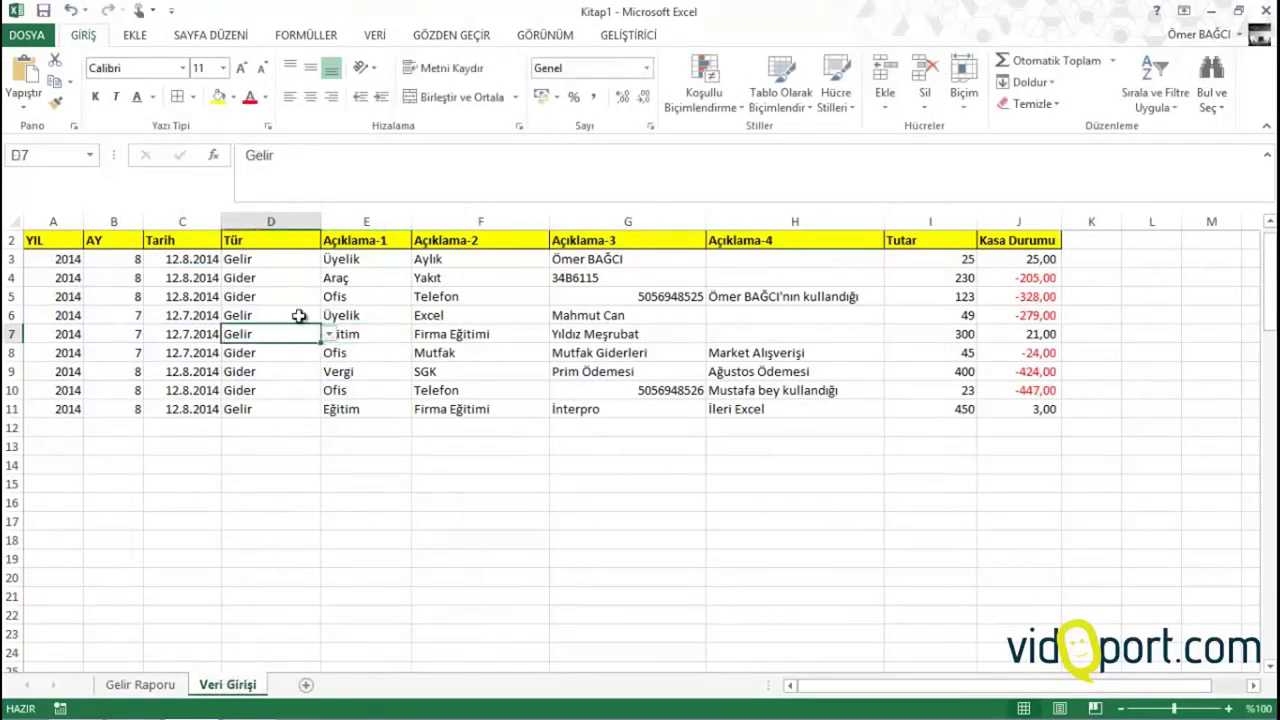
left_click(137, 40)
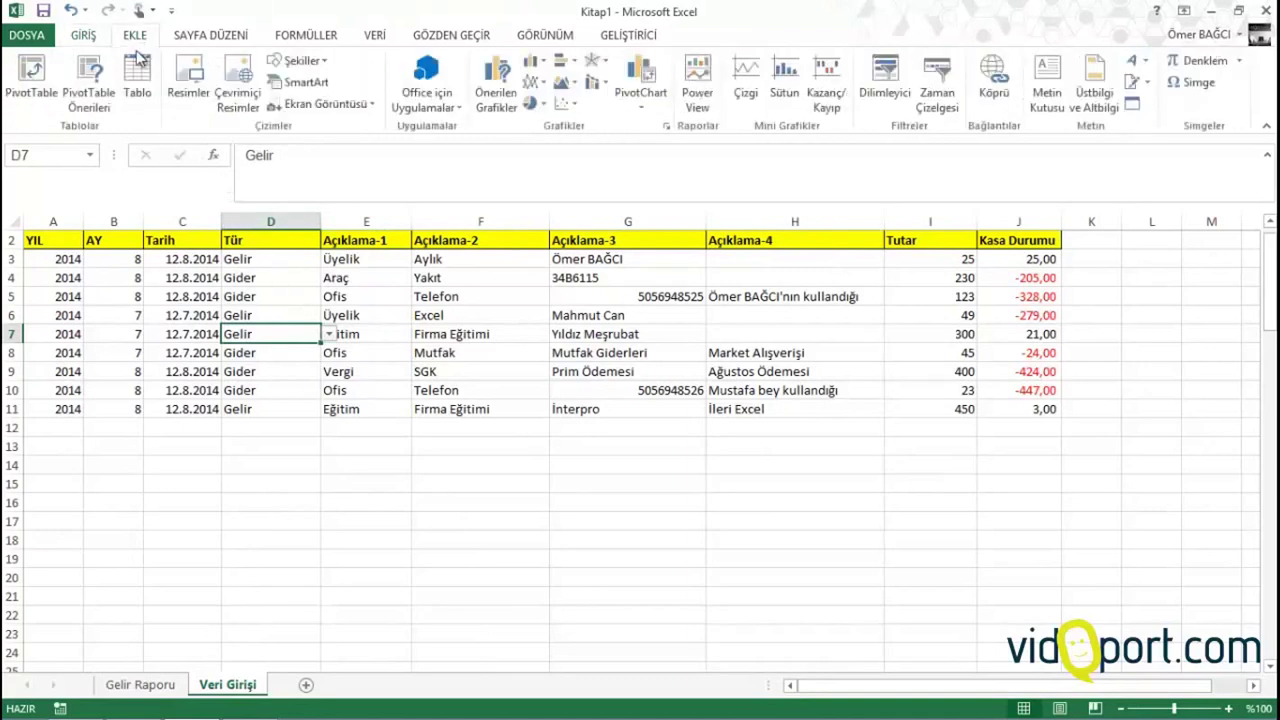
left_click(30, 78)
Step: Create PivotTable2 on a new sheet with YIL and Tür filters, Açıklama-1/2 rows and Tutar values
left_click(664, 318)
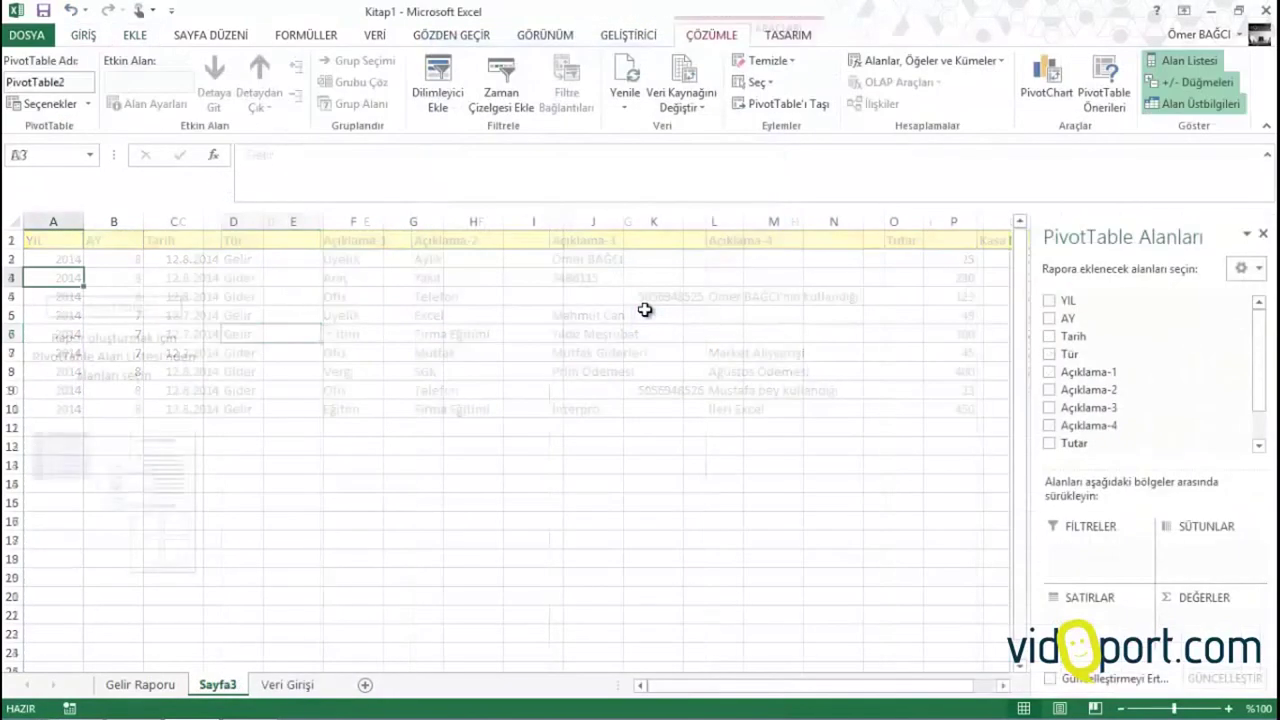
left_click_drag(1068, 301, 1089, 549)
left_click_drag(1077, 351, 1060, 566)
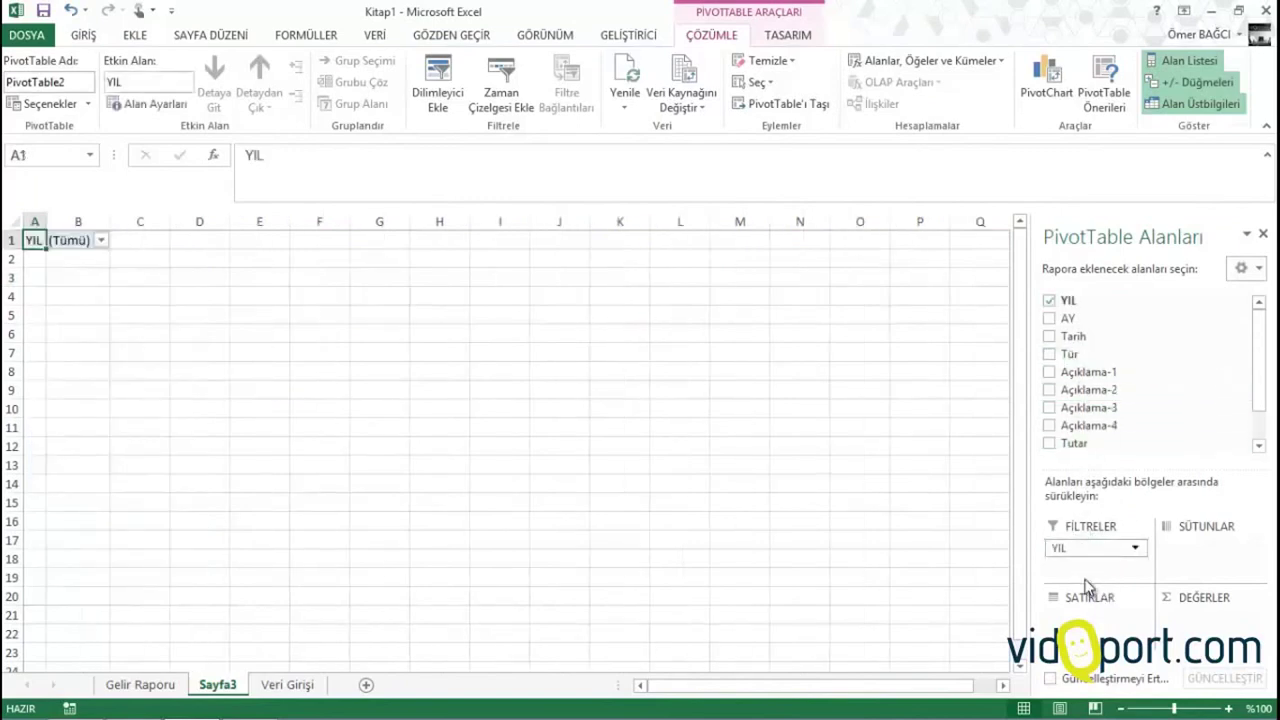
left_click_drag(1072, 353, 1092, 585)
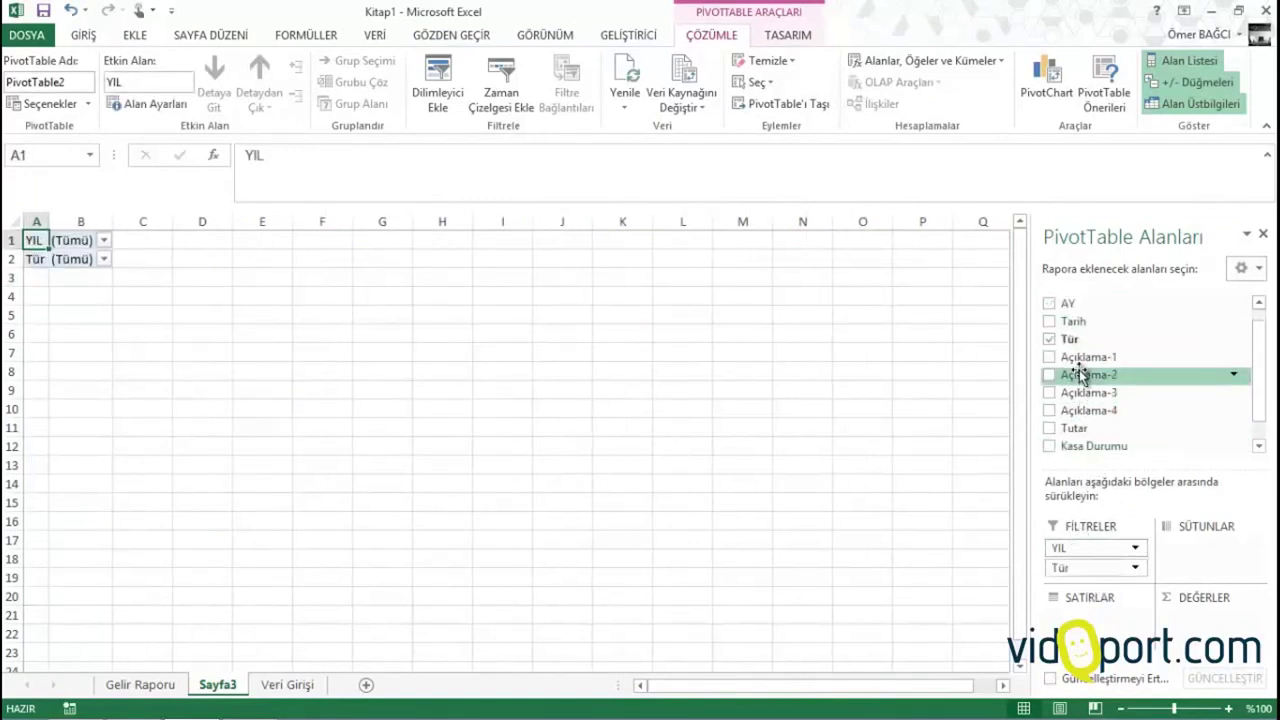
left_click_drag(1078, 357, 1088, 628)
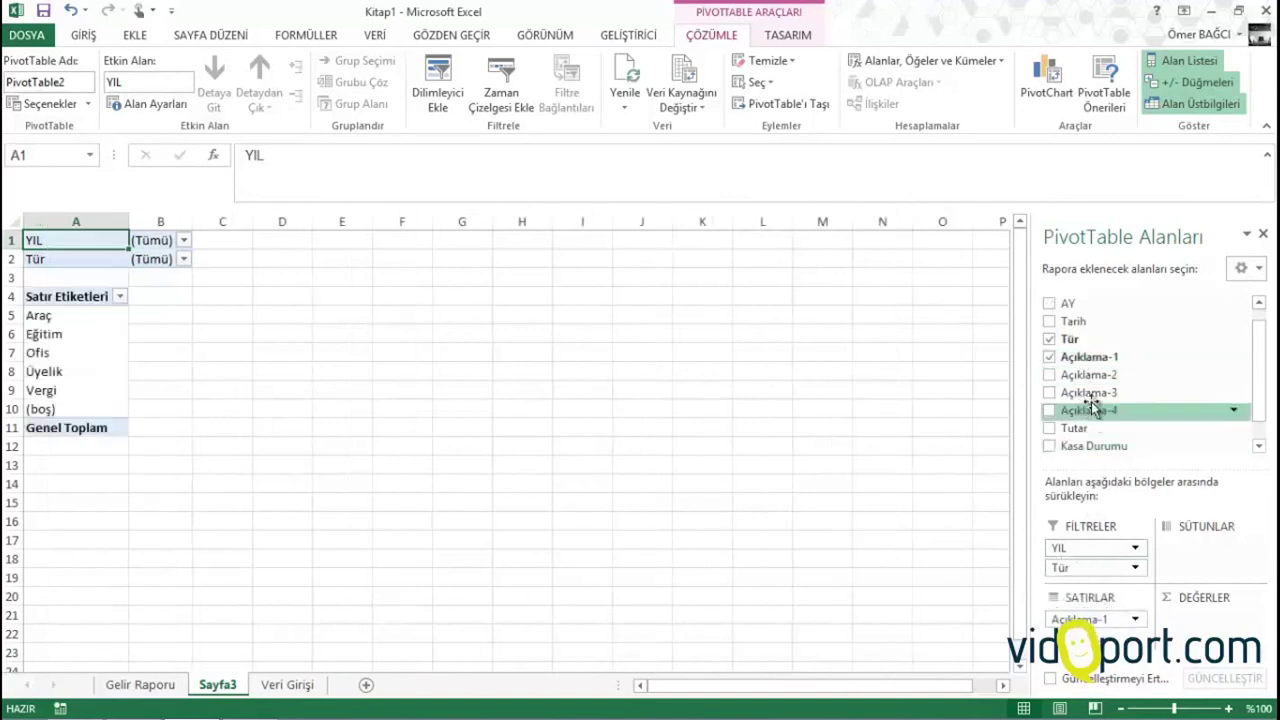
left_click_drag(1085, 374, 1082, 640)
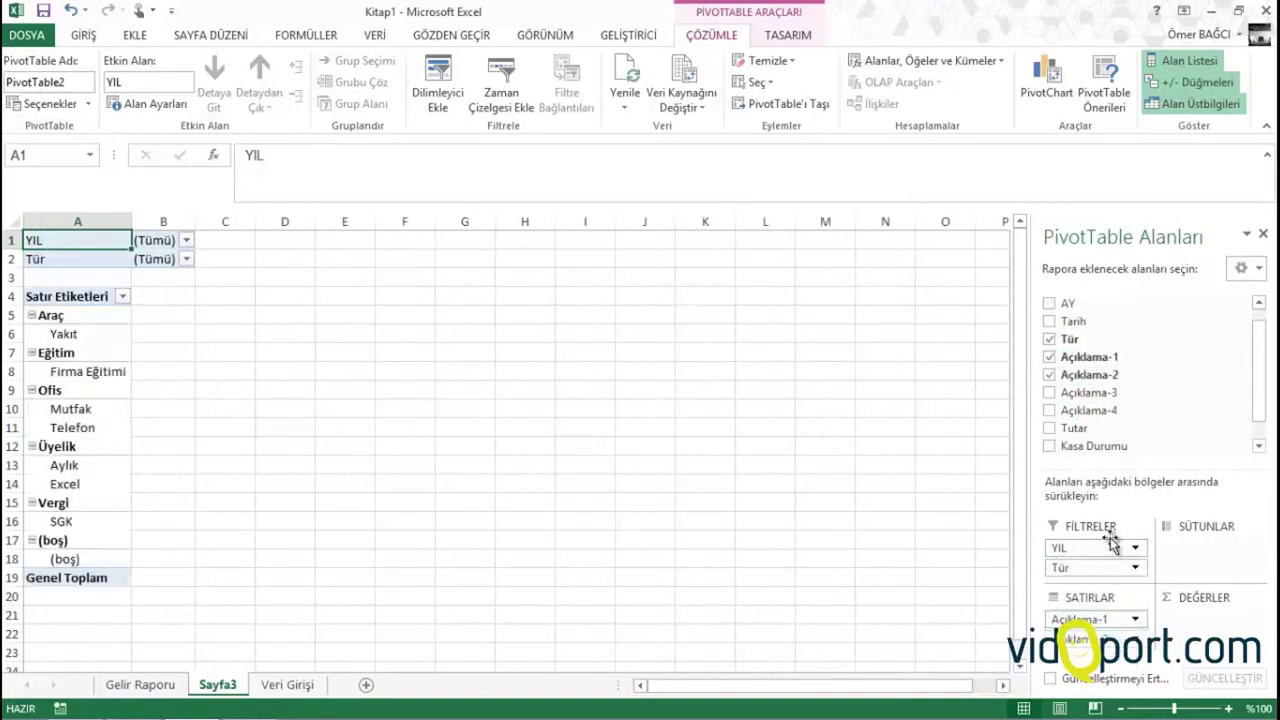
left_click_drag(1086, 428, 1203, 630)
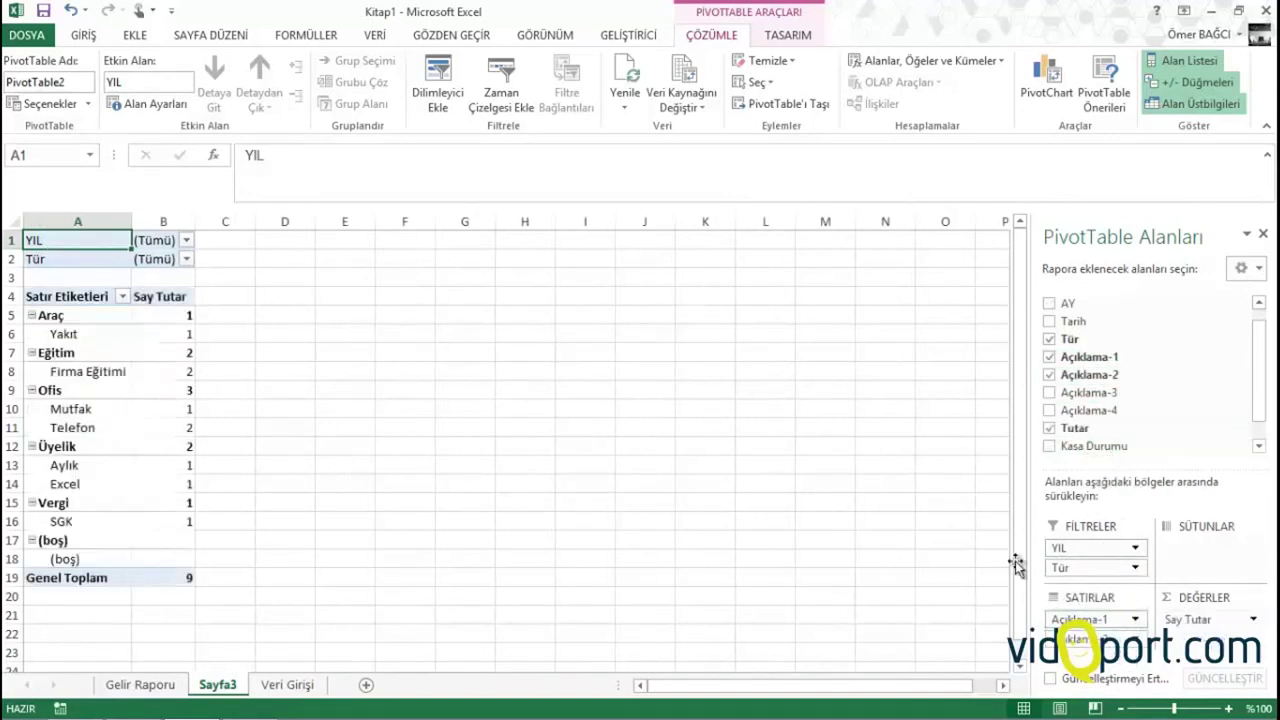
Step: Sum Tutar, filter Tür to Gider, and add AY as month columns
right_click(190, 354)
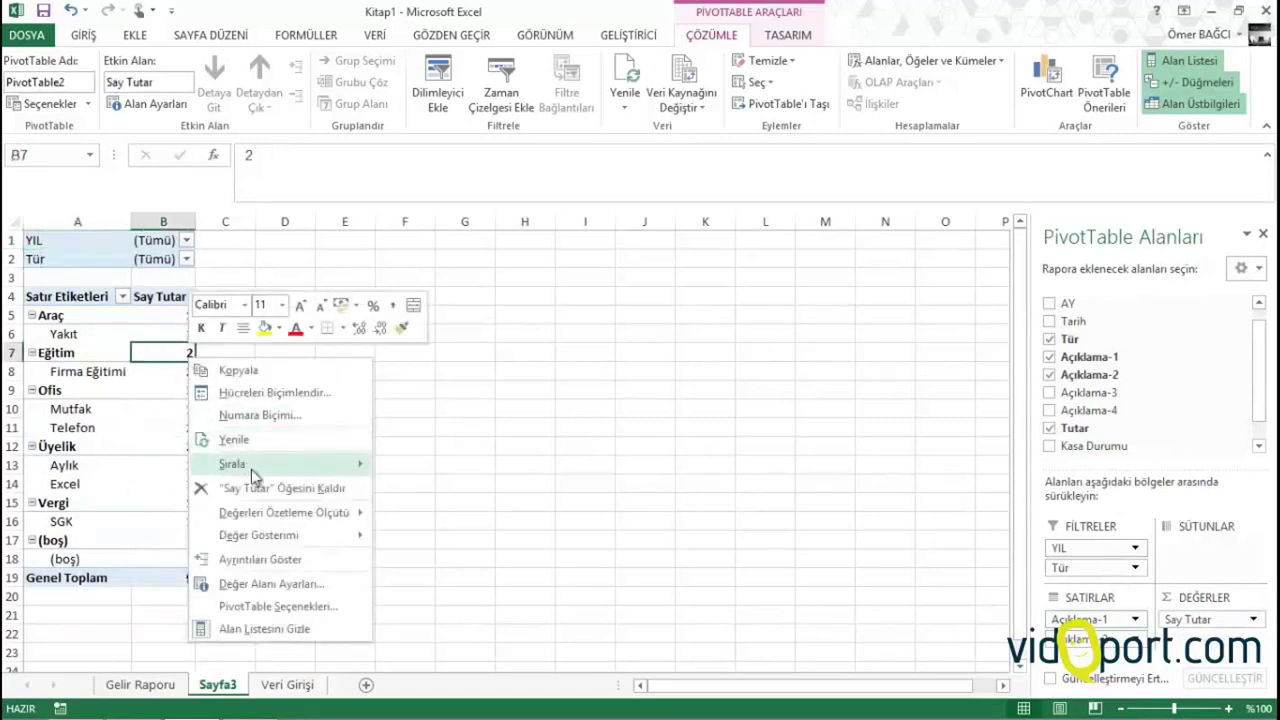
mouse_move(330, 513)
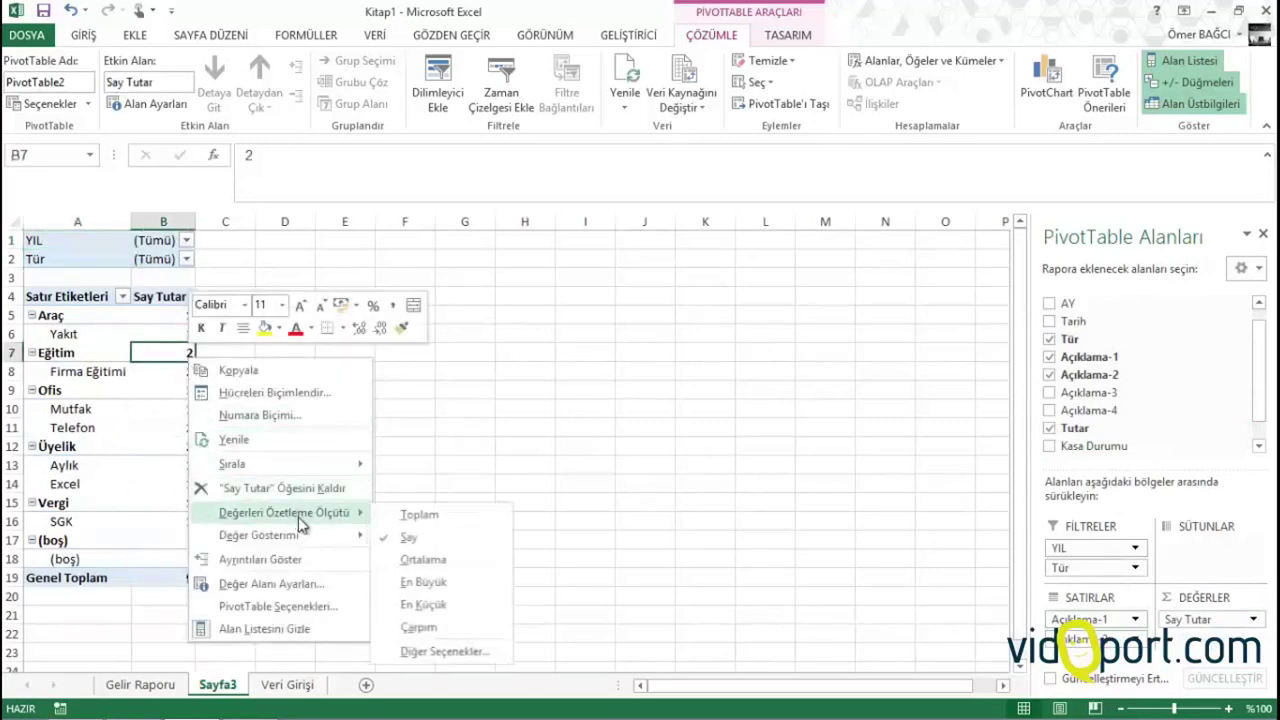
left_click(412, 515)
left_click(211, 259)
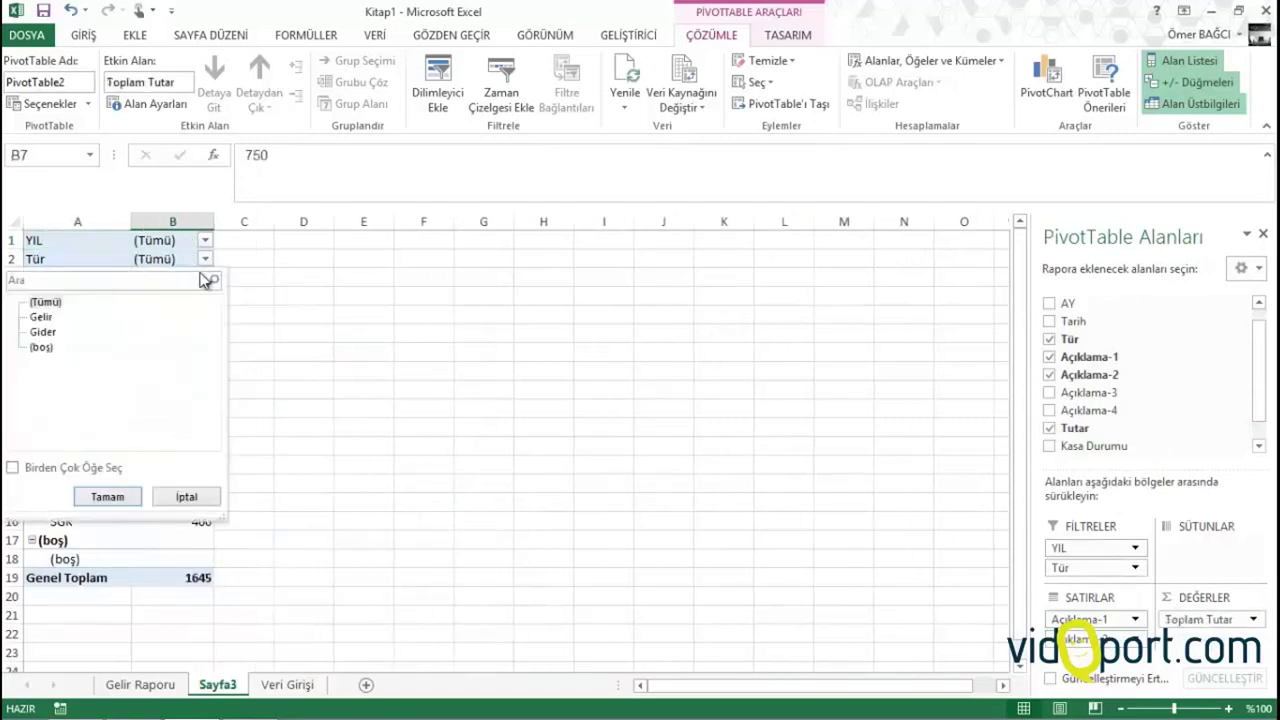
left_click(42, 331)
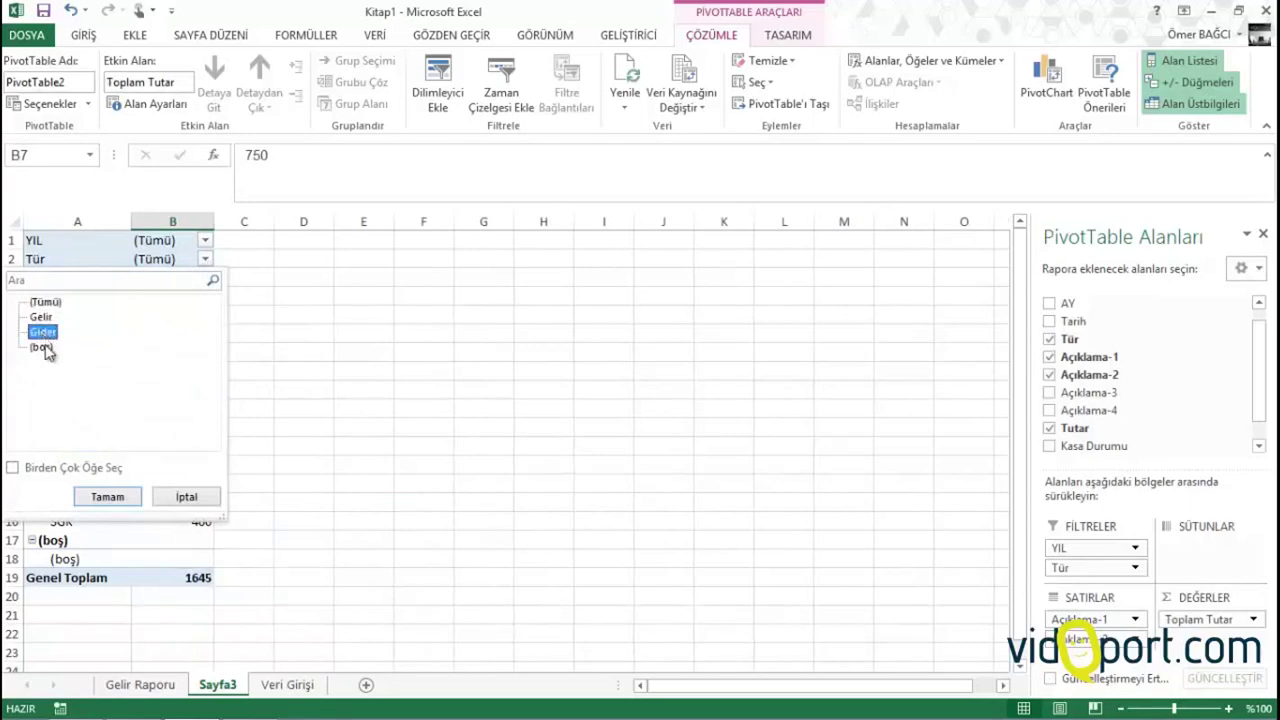
left_click(108, 496)
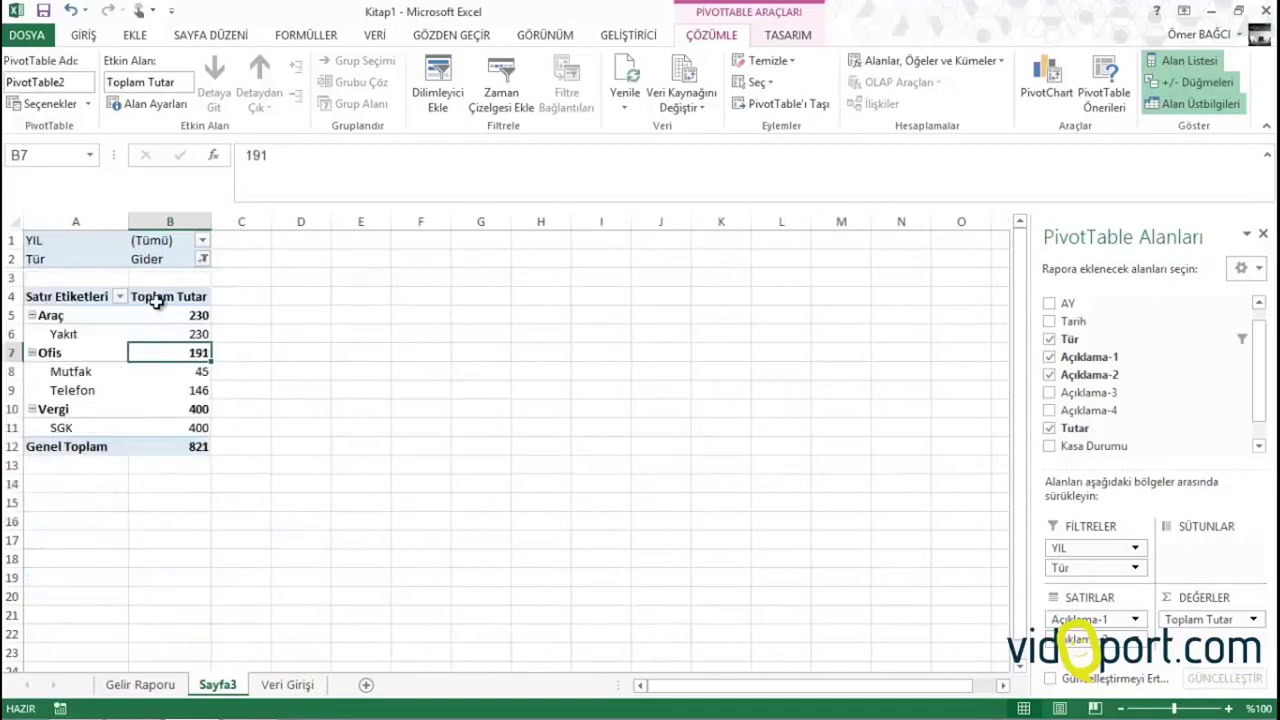
left_click_drag(1073, 312, 1197, 560)
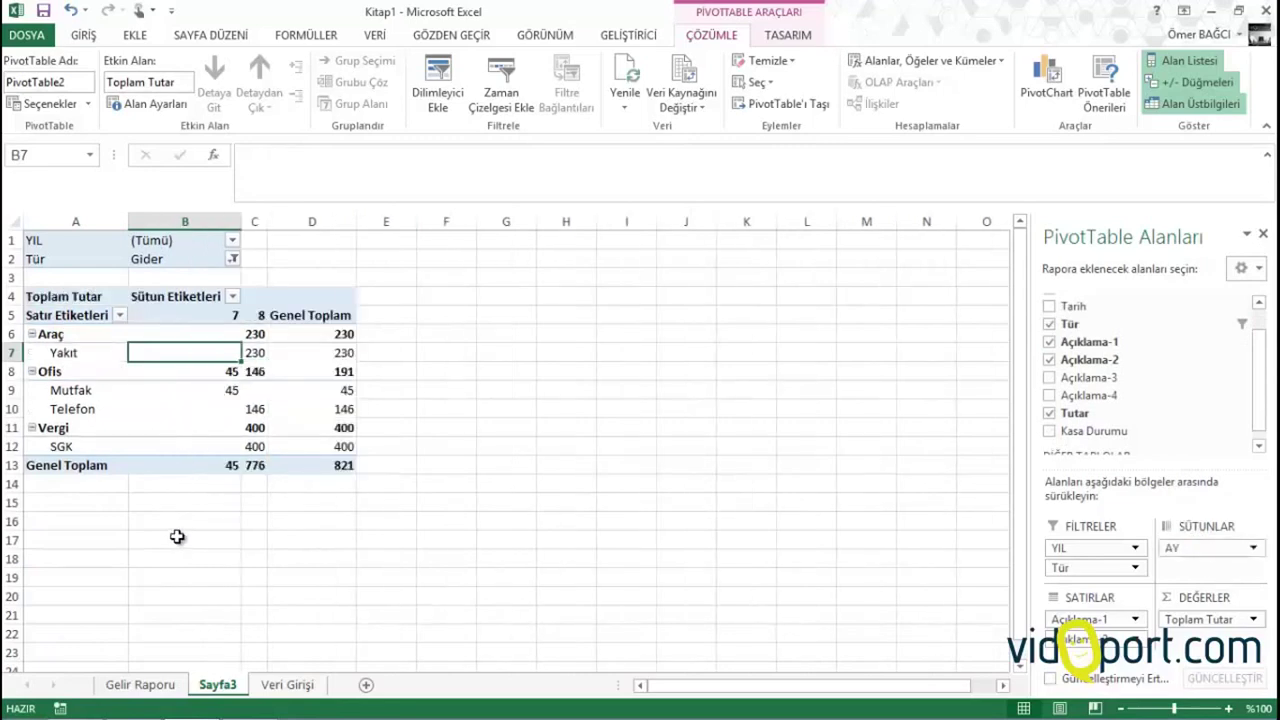
Step: Rename the expense pivot sheet Sayfa3 to Gider Raporu
double_click(219, 684)
type("Gider")
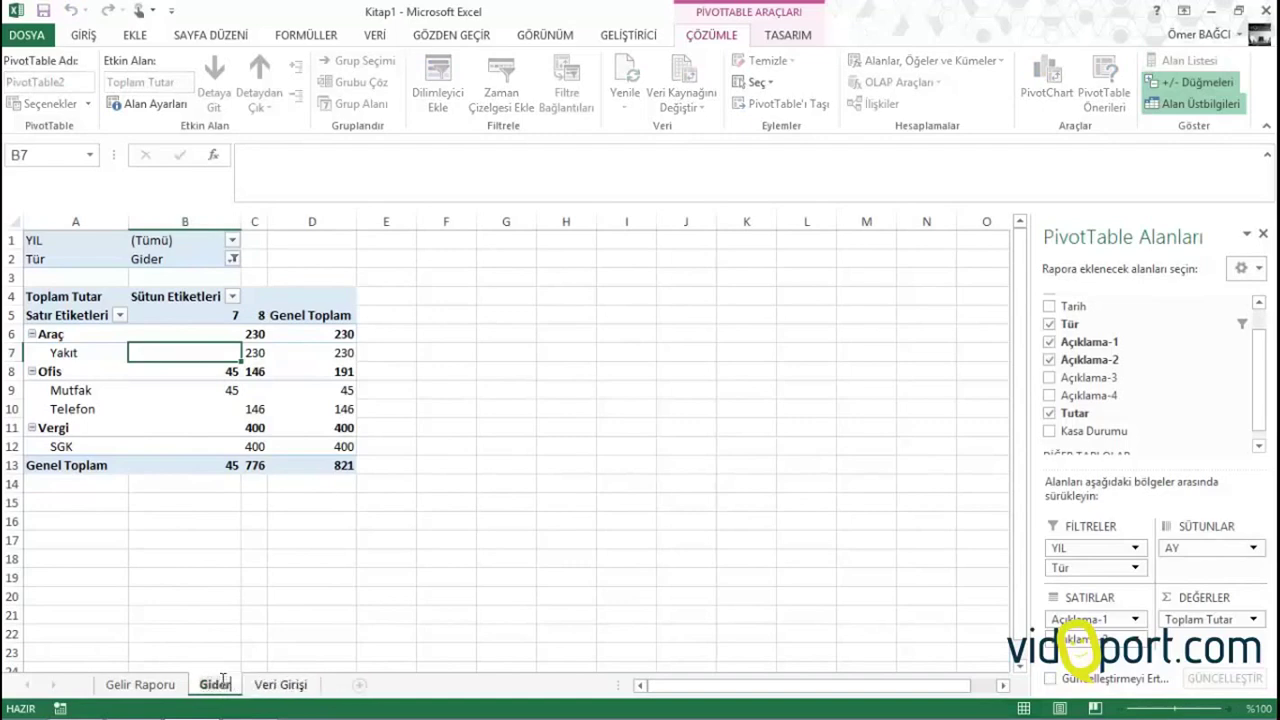
type(" Rapo")
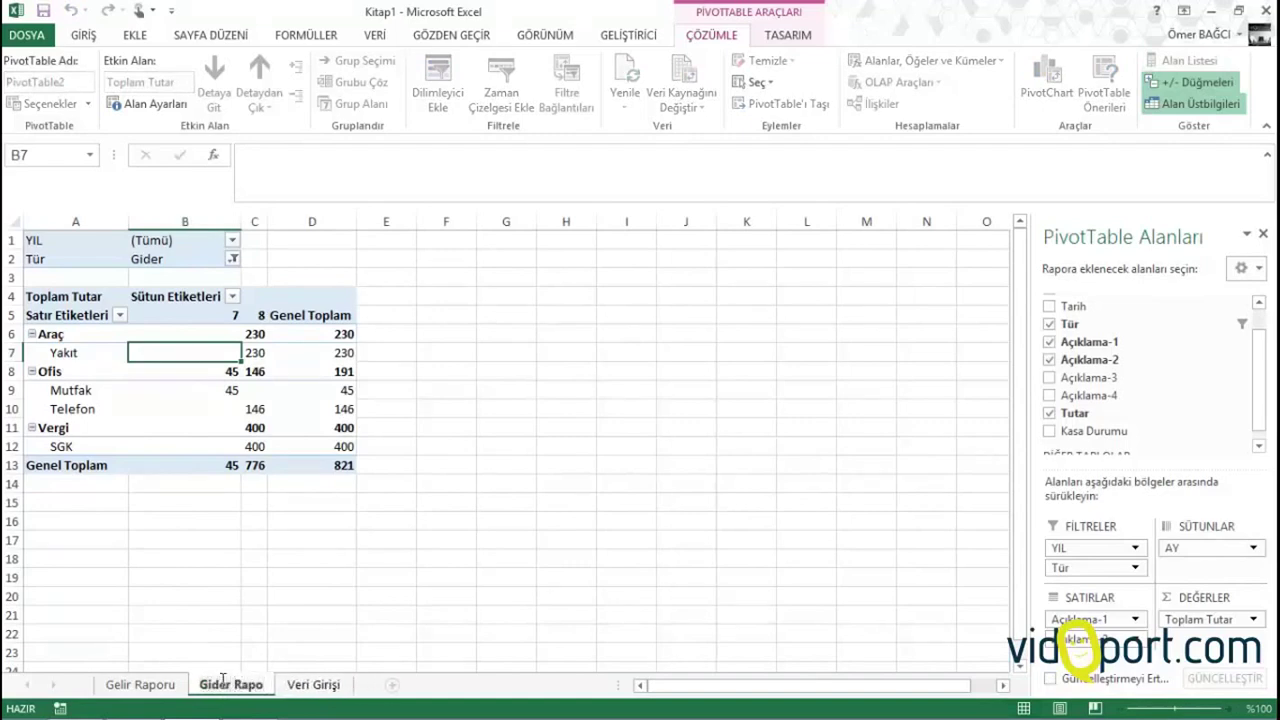
type("ru")
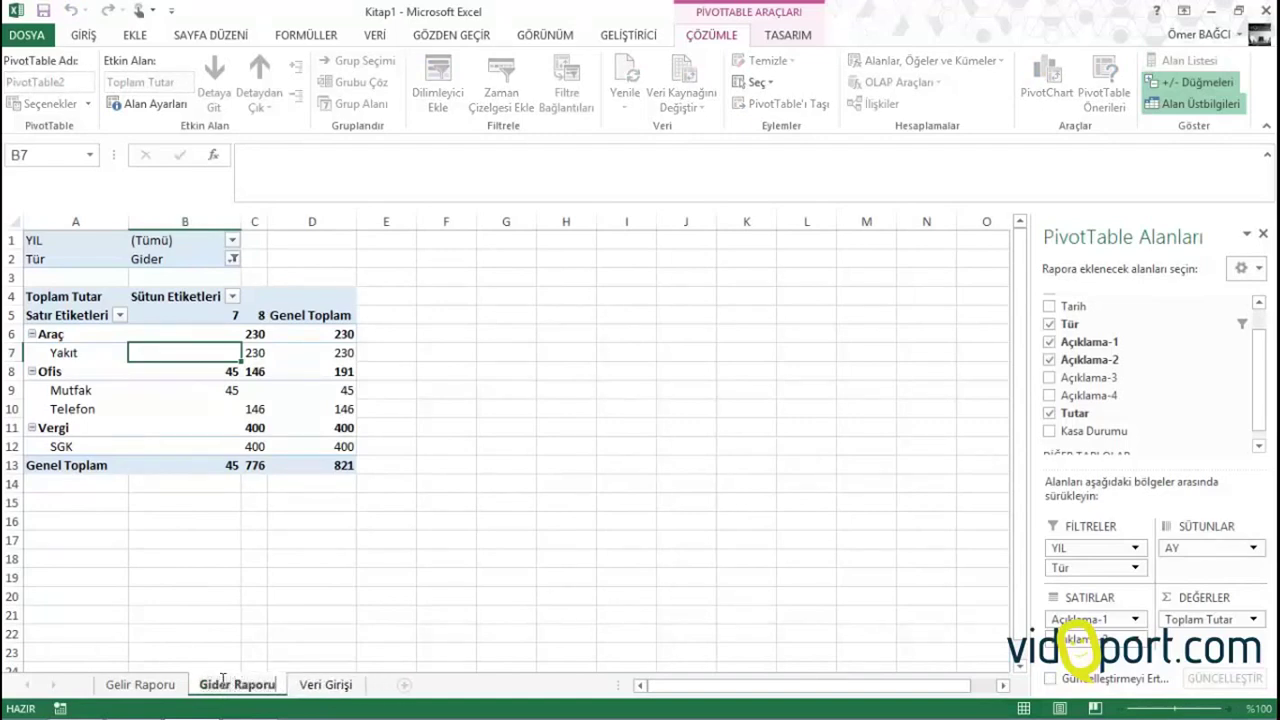
left_click(233, 655)
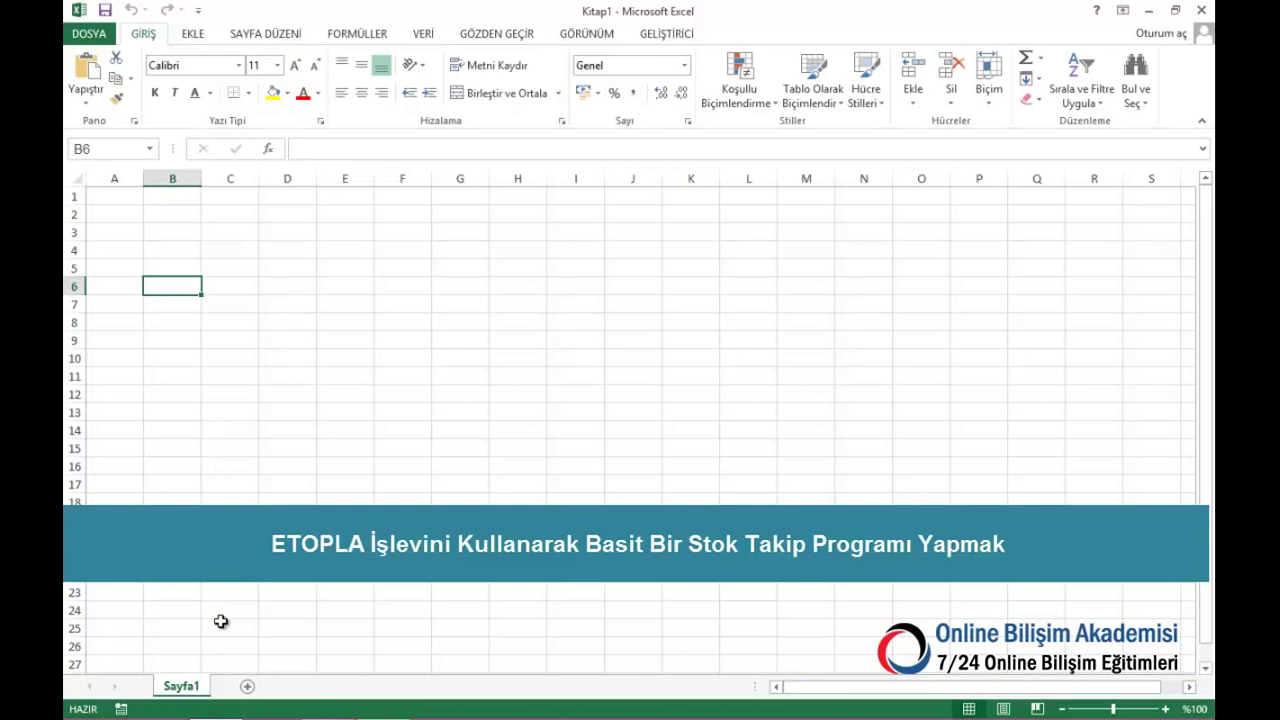
Step: Add two new sheets and group Sayfa1 with Sayfa2
left_click(248, 687)
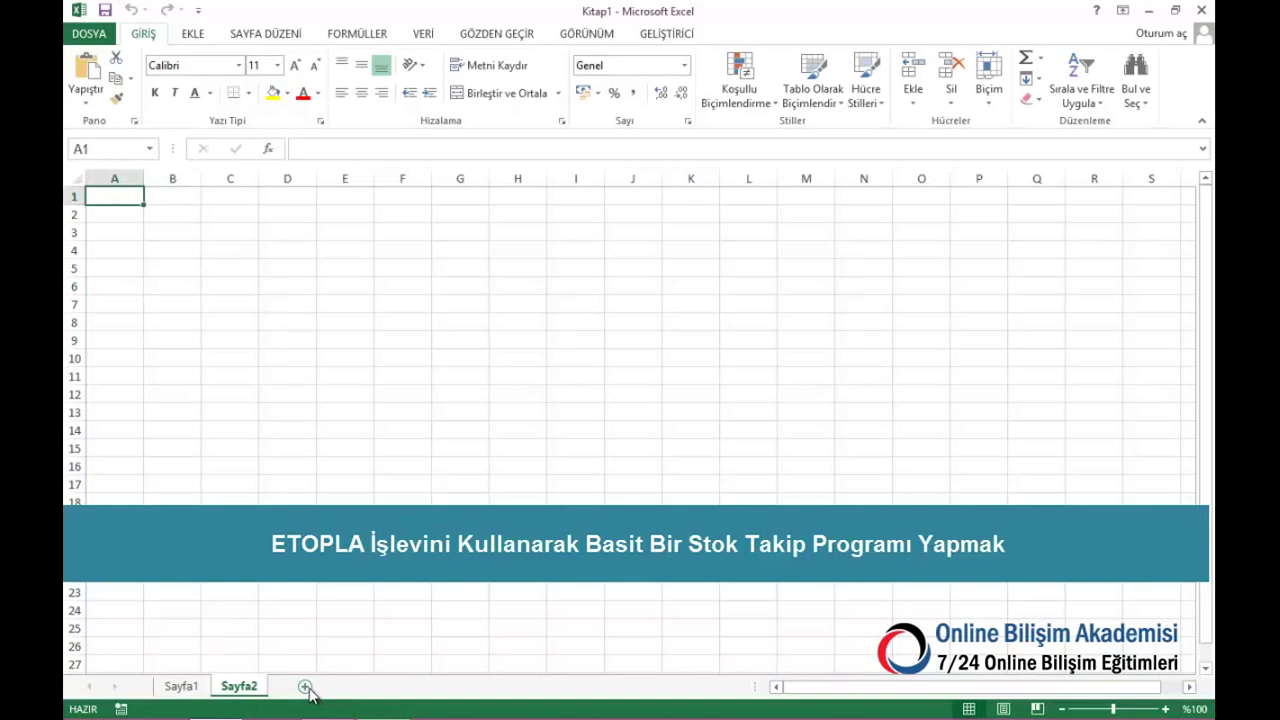
left_click(306, 687)
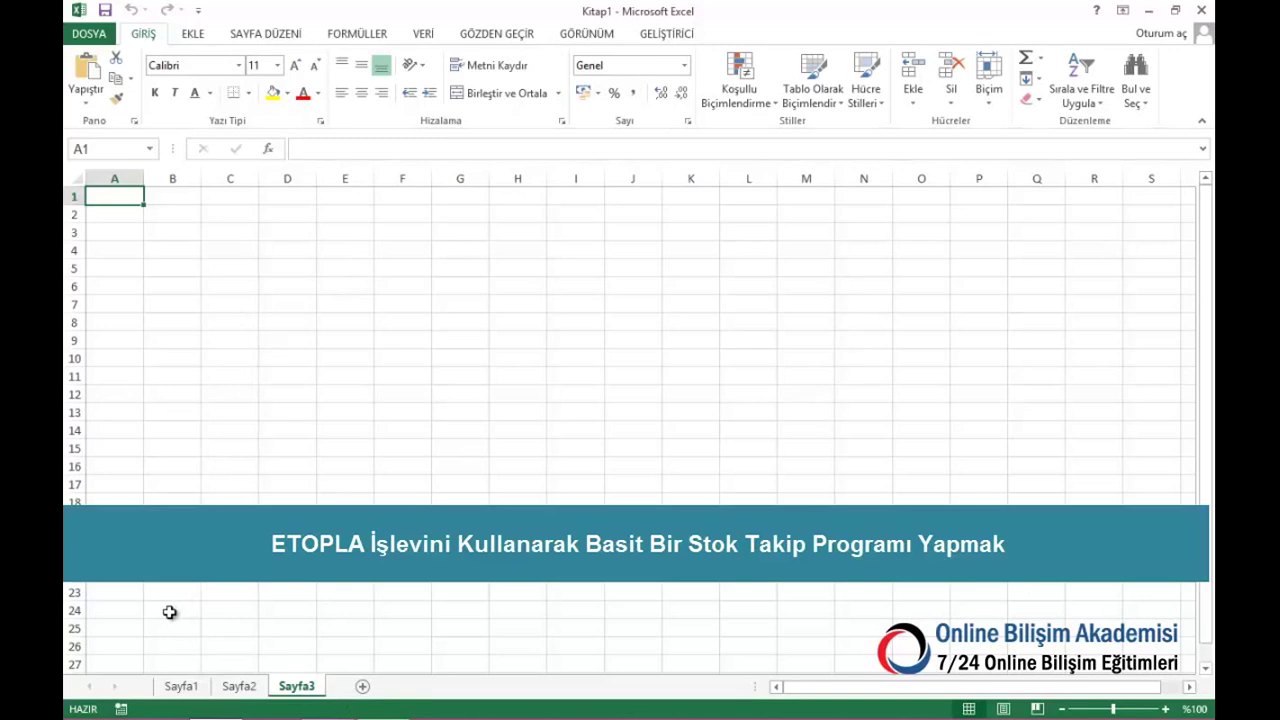
left_click(183, 688)
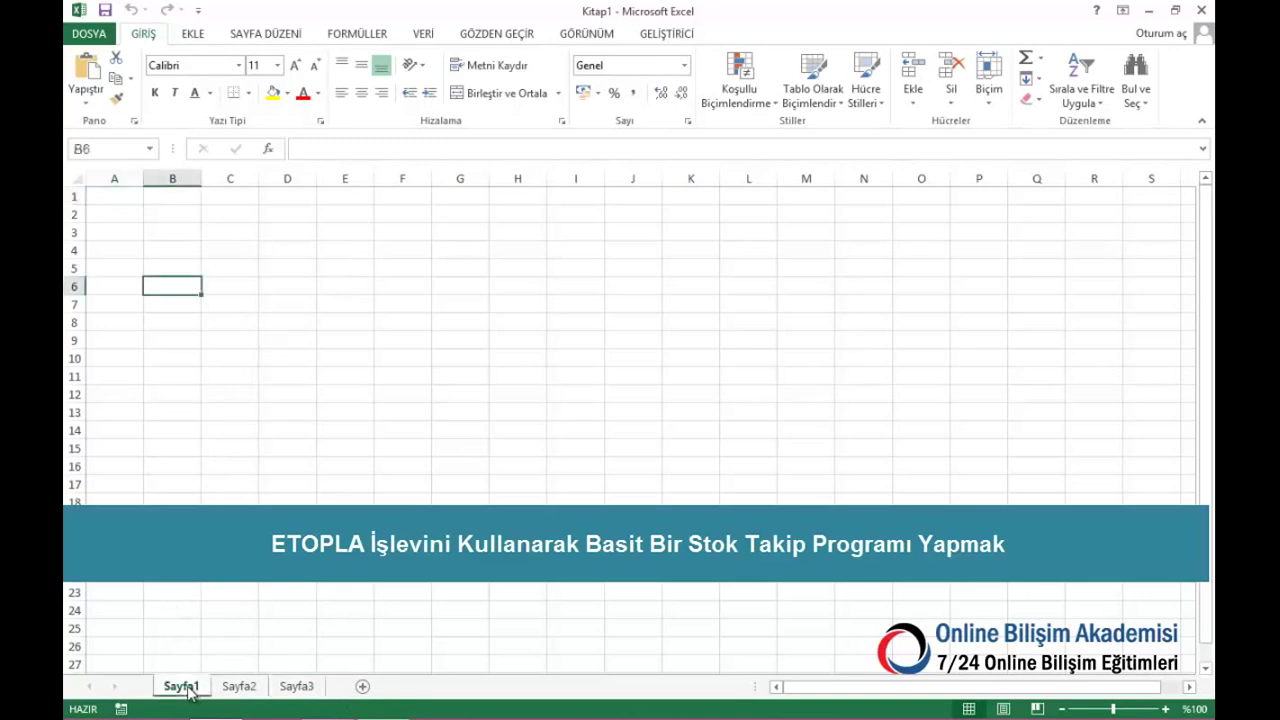
left_click(239, 688, "ctrl")
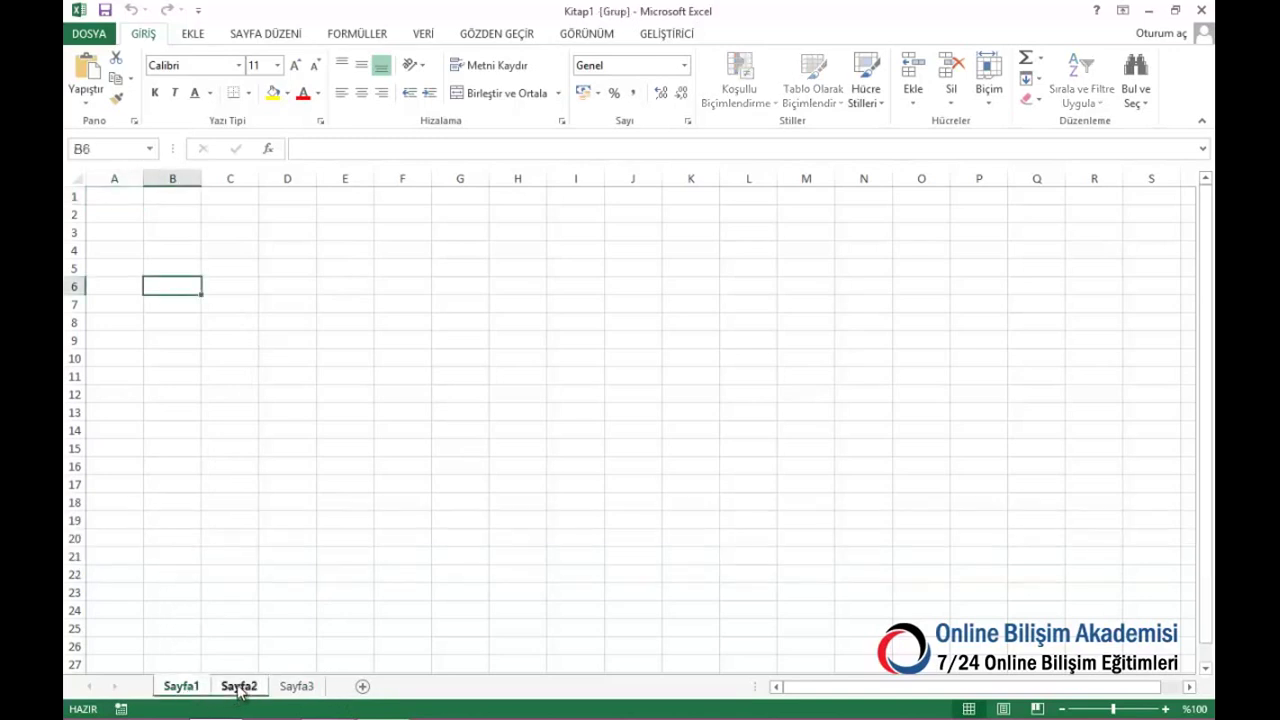
Step: Enter the headers Gün, Ay and Yıl in A1:C1
left_click(109, 202)
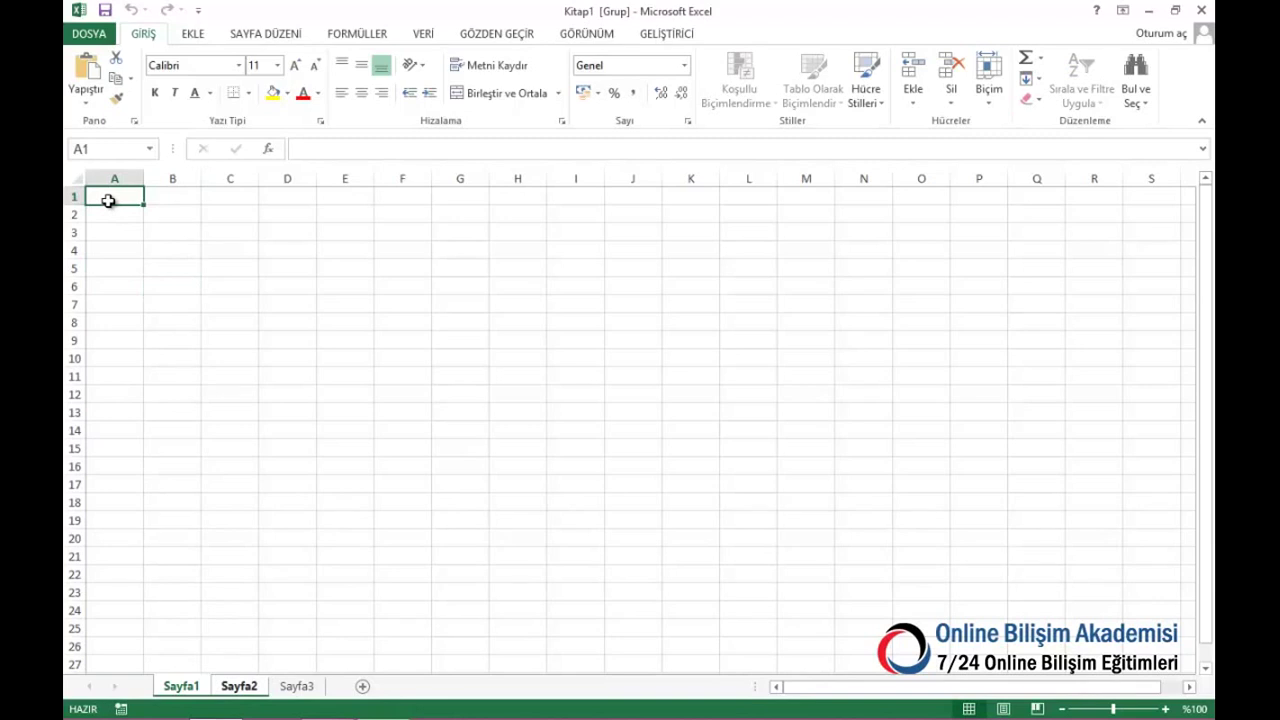
type("Gün")
key("ctrl+Return")
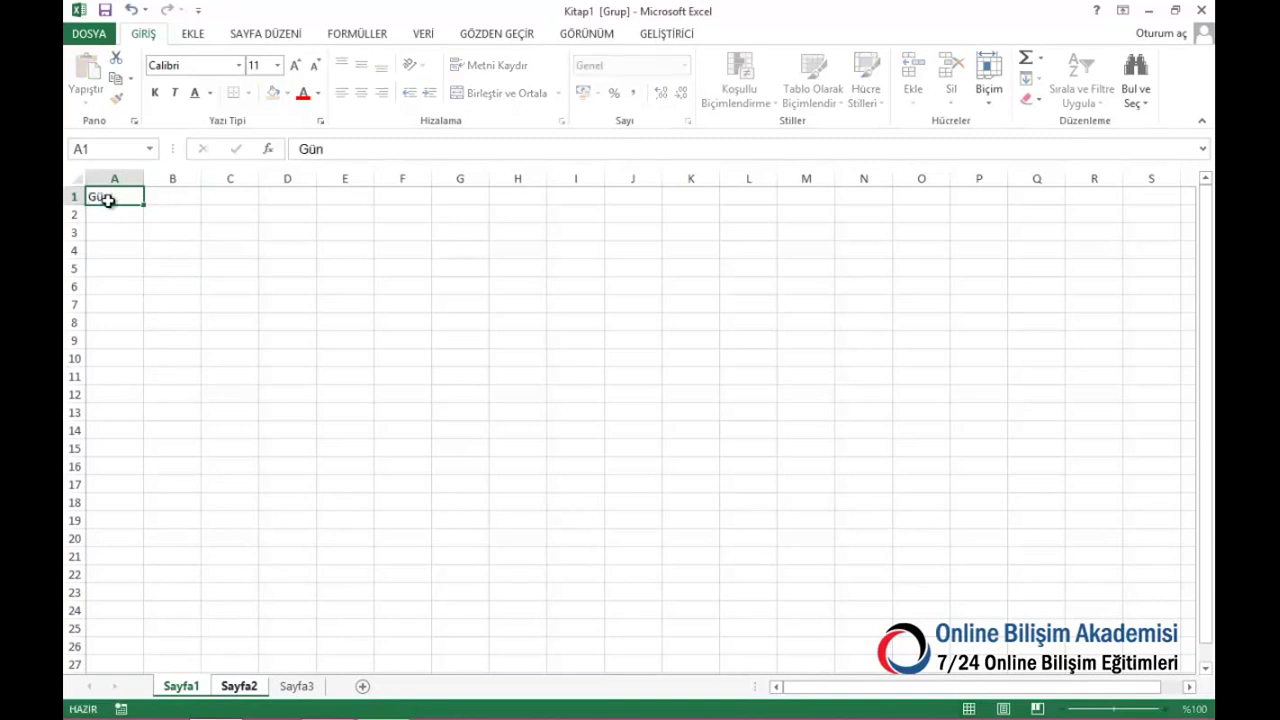
key("Tab")
type("Ay")
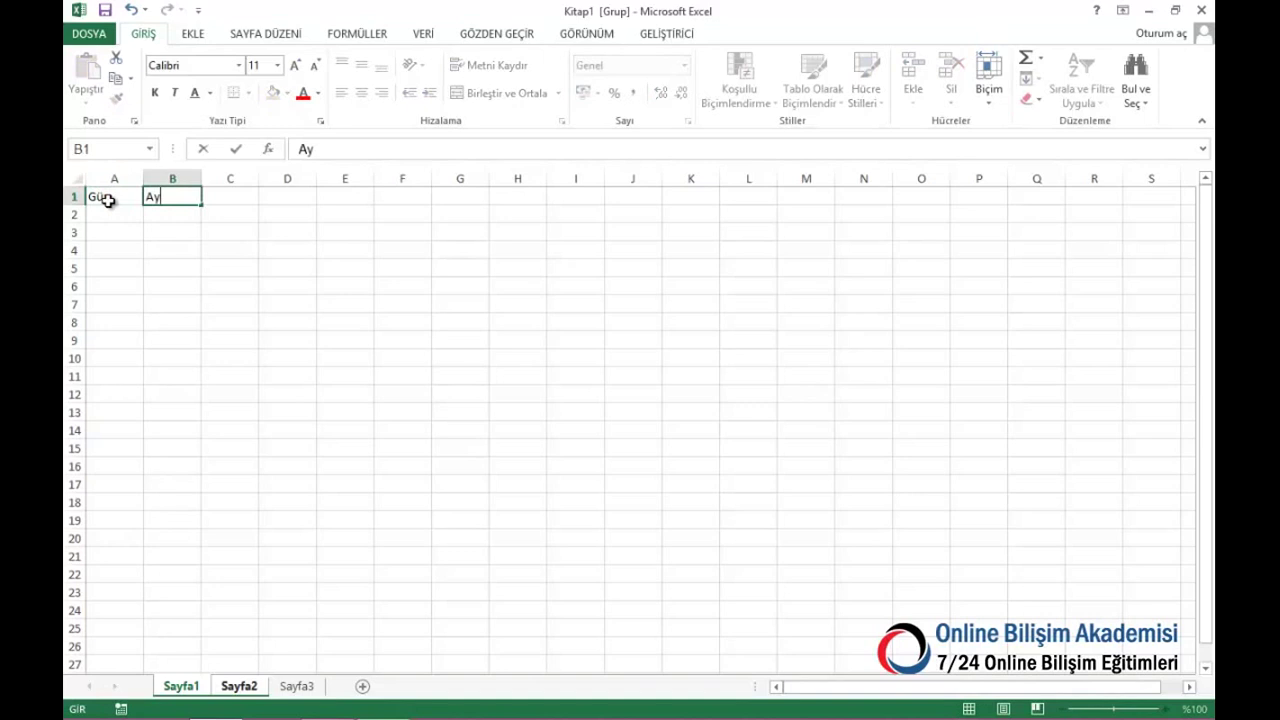
key("Tab")
type("Yı")
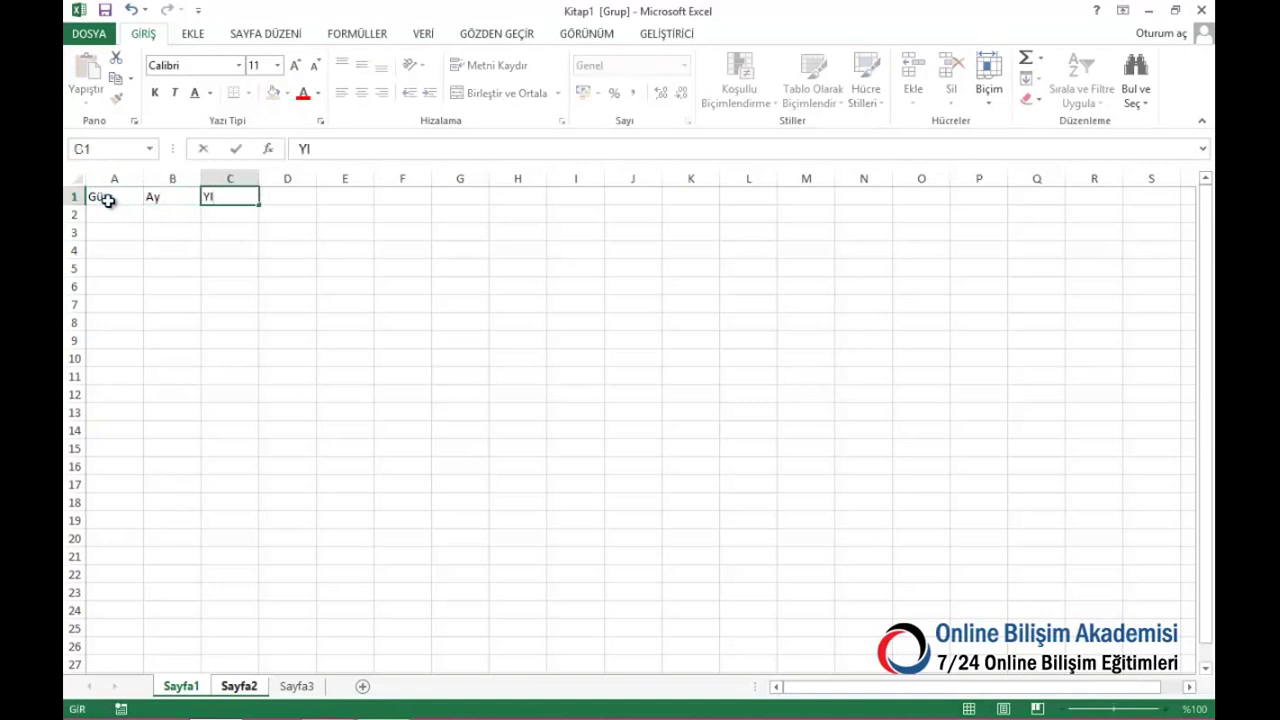
type("l")
key("Tab")
Step: Enter the headers TARih, Ürün and Adet in D1:F1, then select A1:F25
type("TARİ")
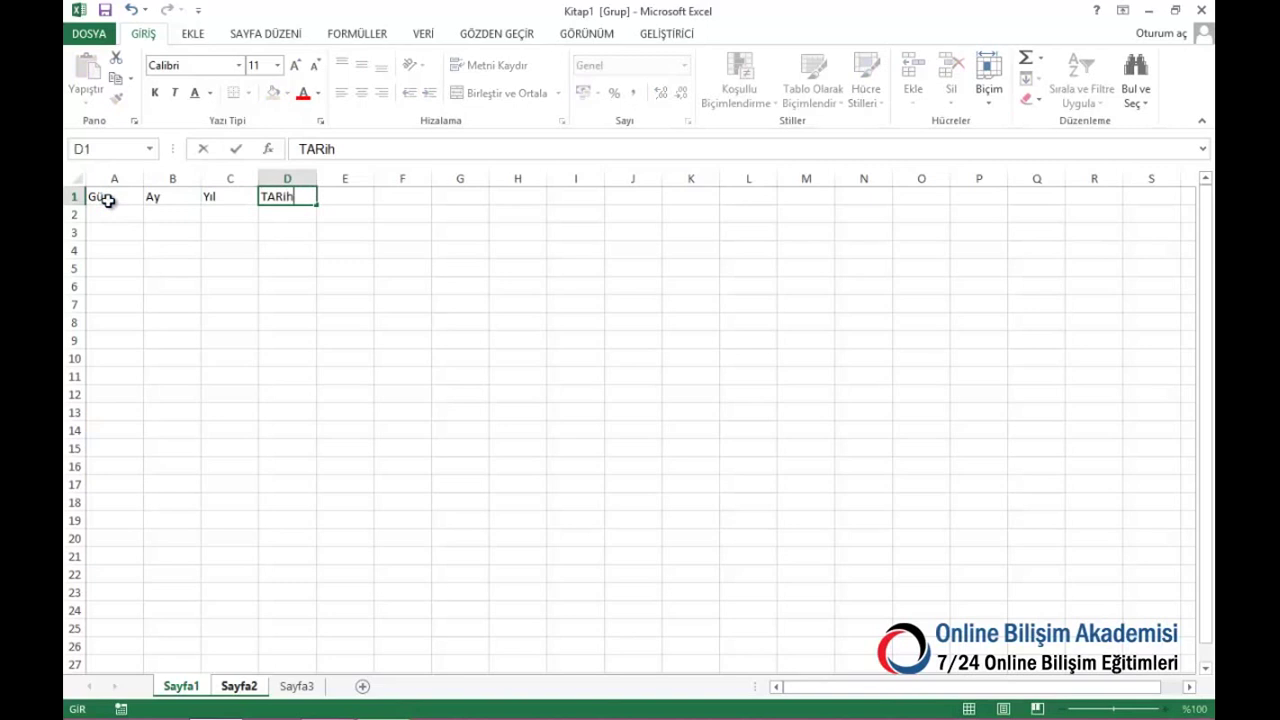
key("Tab")
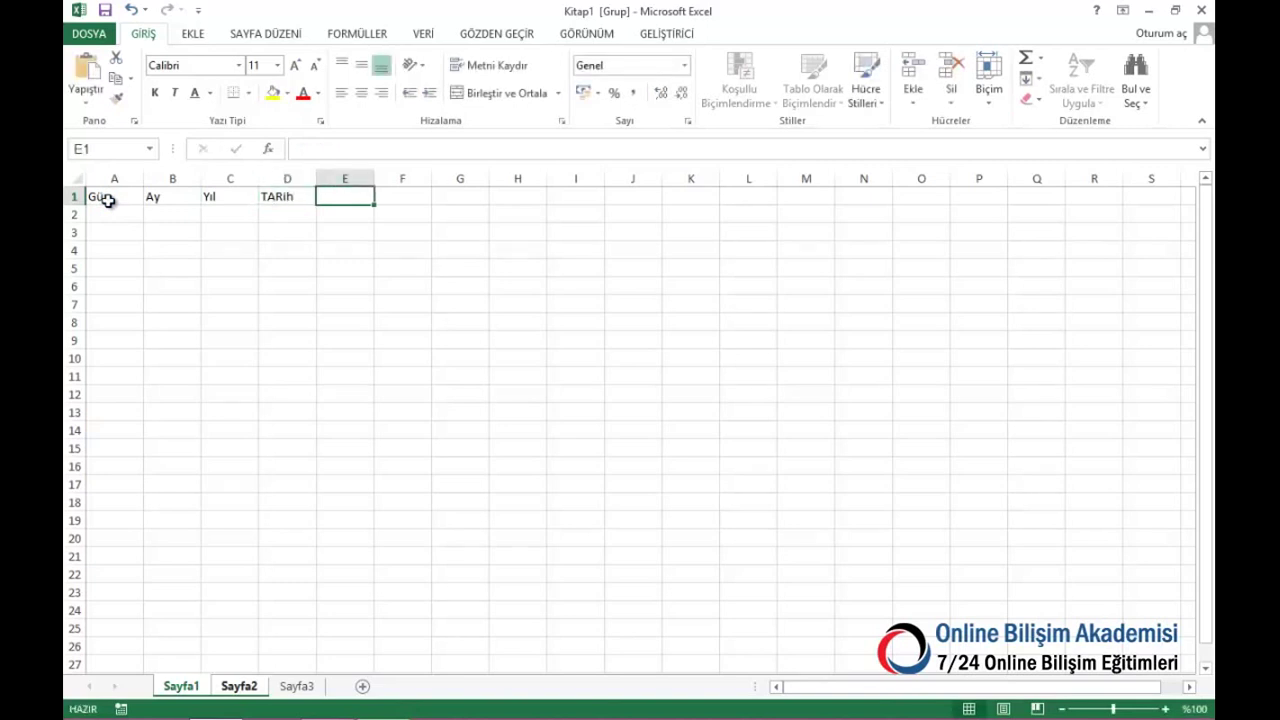
type("Ürün")
key("Tab")
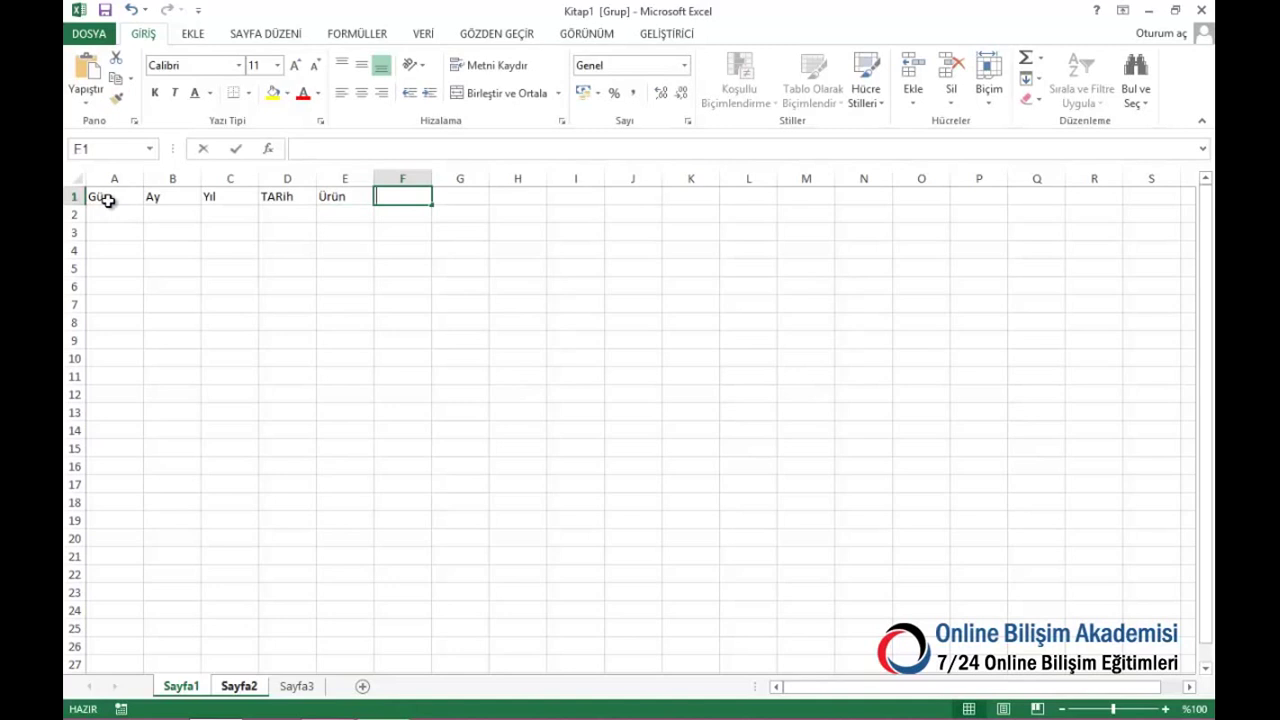
type("Adet")
key("Return")
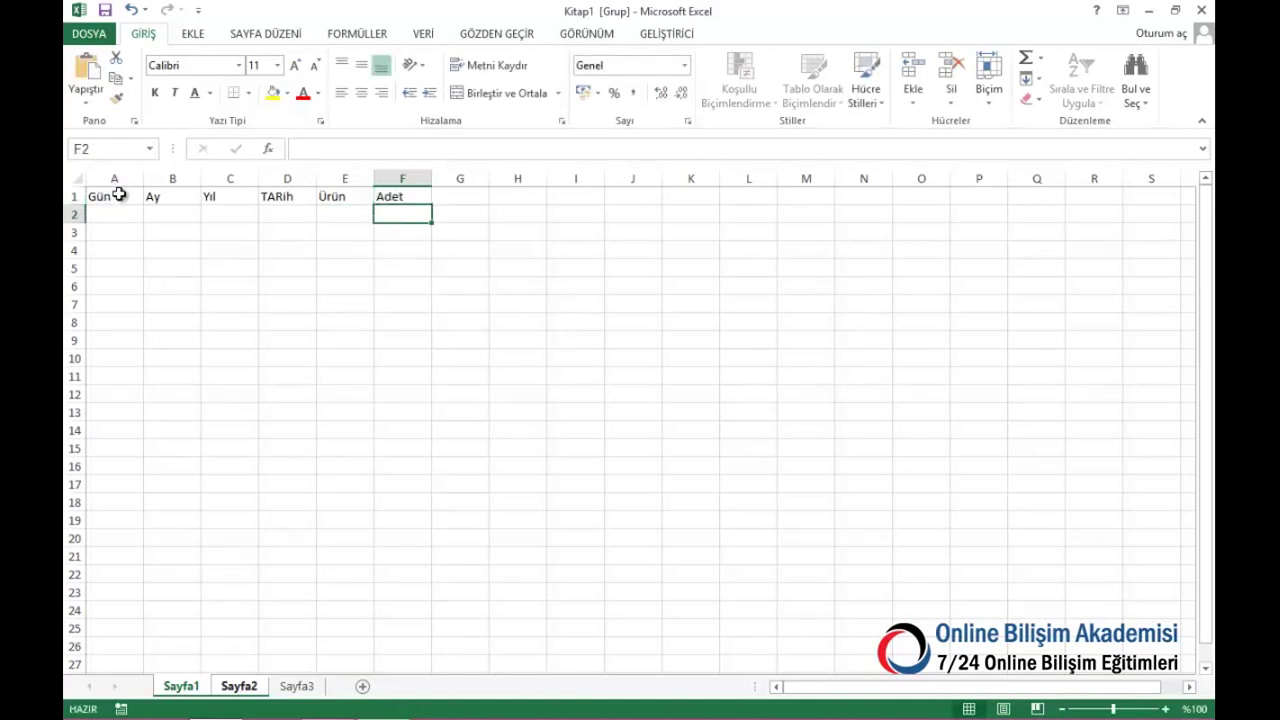
left_click_drag(117, 200, 392, 627)
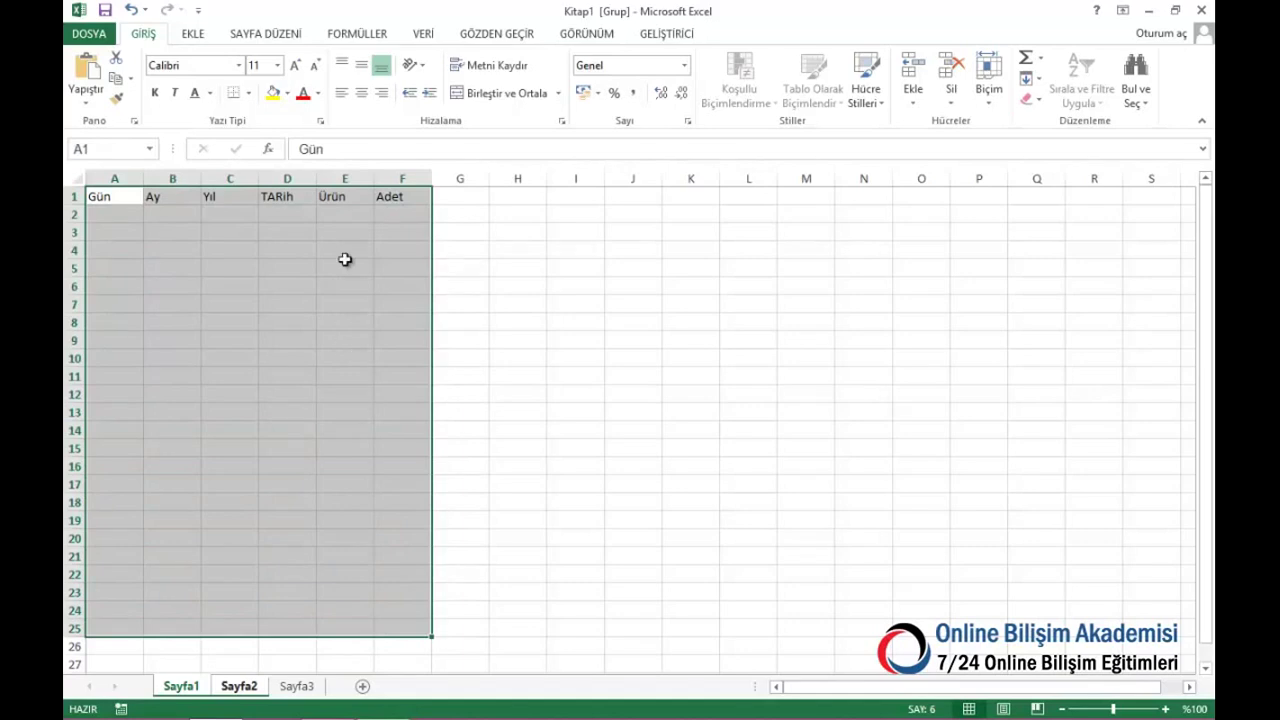
Step: Give the A1:F25 table all borders (Tüm Kenarlıklar) and bold the A1:F1 headers
left_click(248, 93)
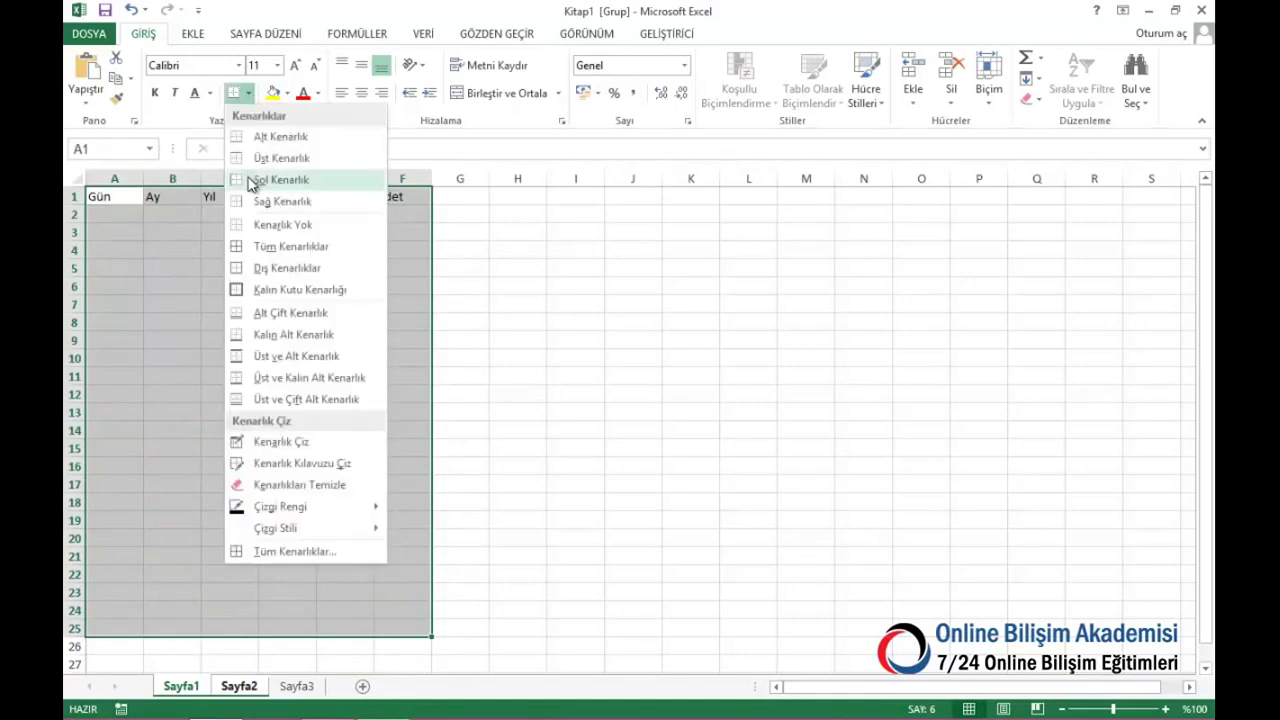
left_click(272, 249)
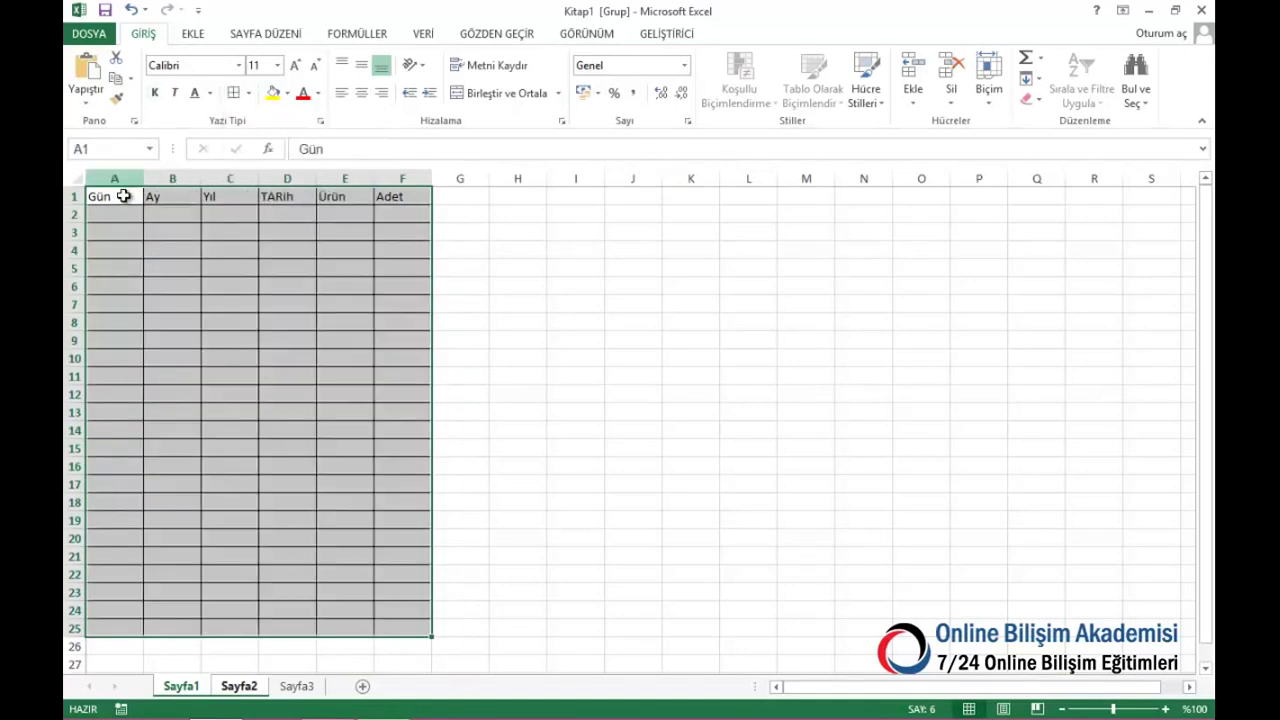
left_click_drag(123, 196, 388, 196)
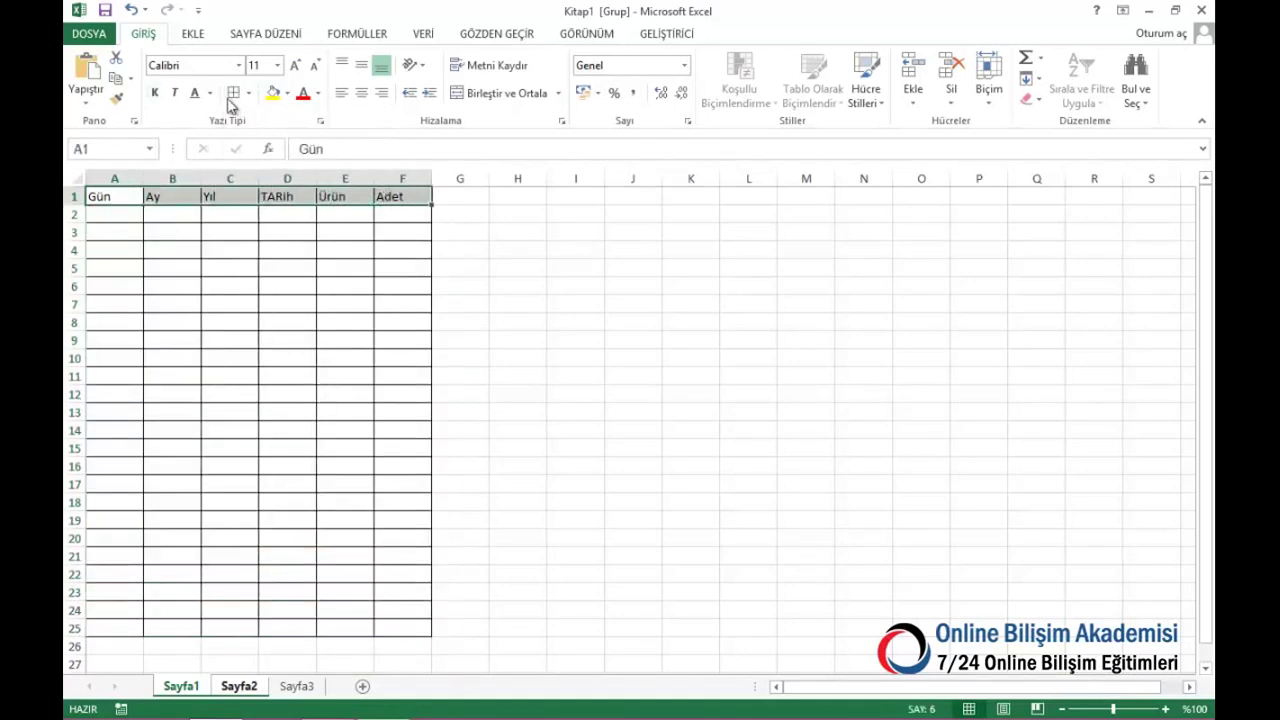
left_click(155, 92)
Step: Widen the Tarih and Ürün columns D and E, then go to the empty Sayfa3
left_click_drag(319, 176, 651, 198)
left_click(513, 422)
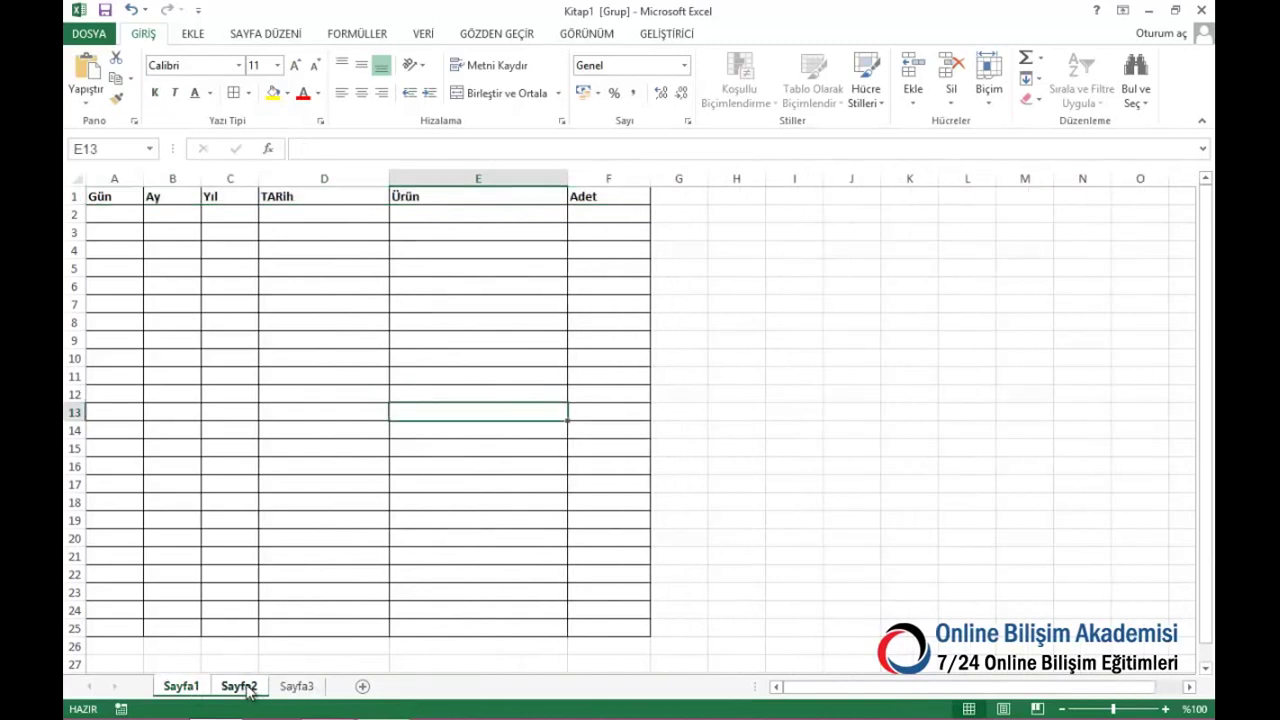
left_click(292, 688)
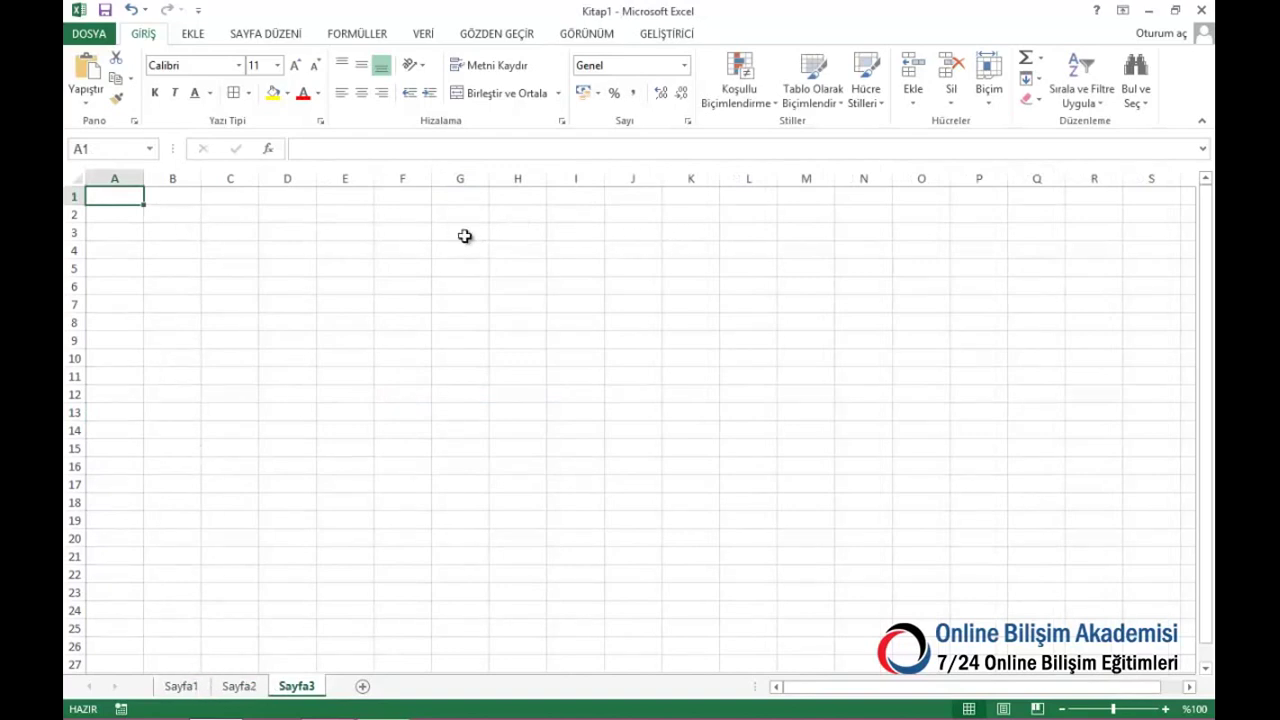
Step: Enter the heading Ürünler in cell K1 of Sayfa3
left_click(708, 198)
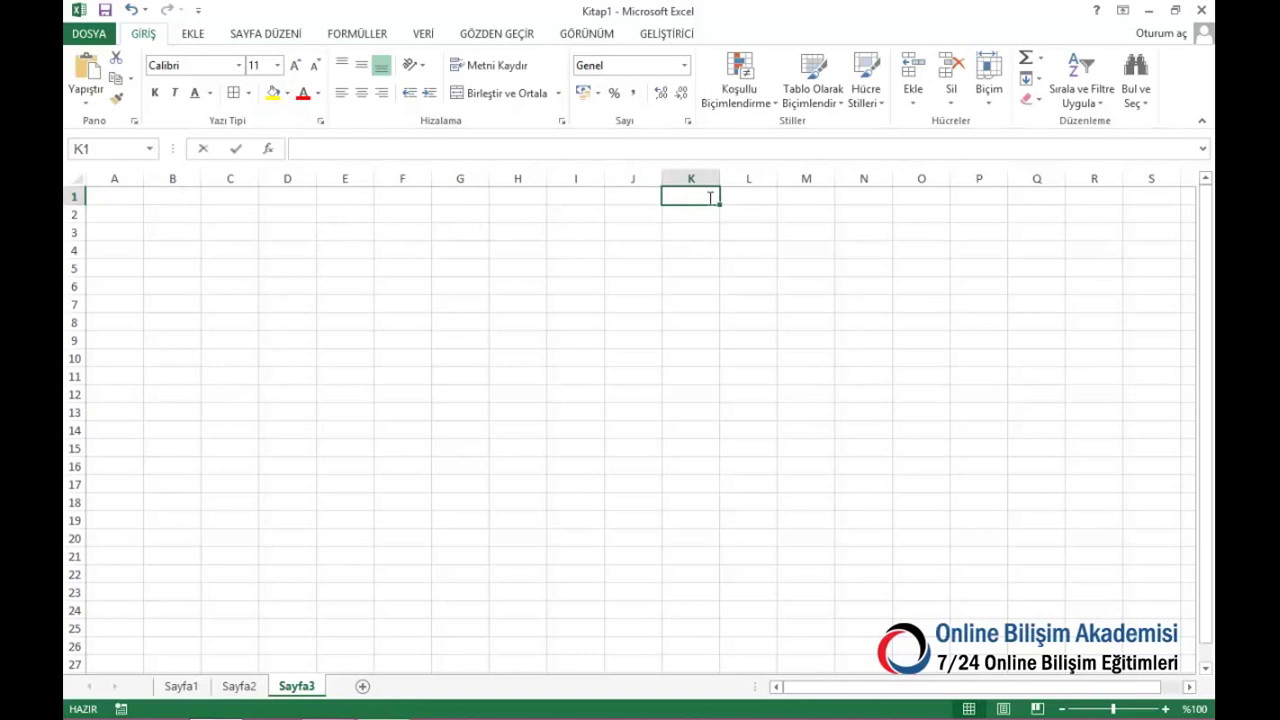
type("Ürü")
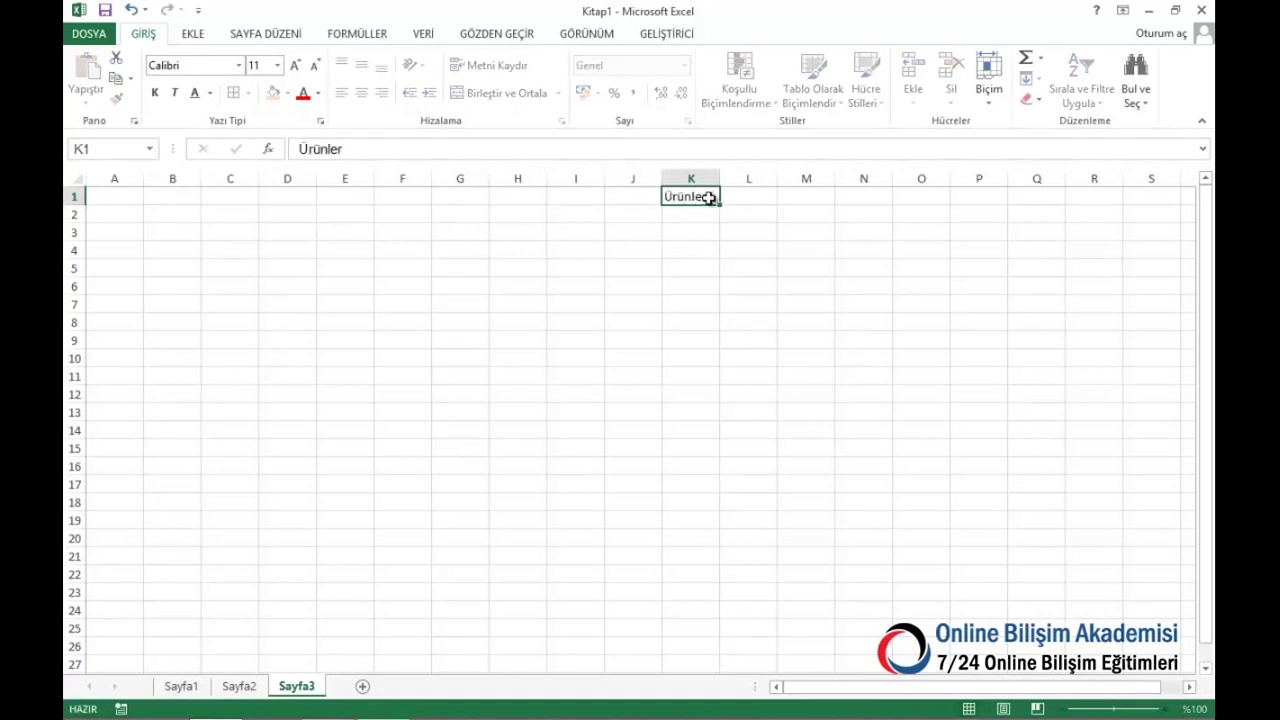
type("nler")
key("Return")
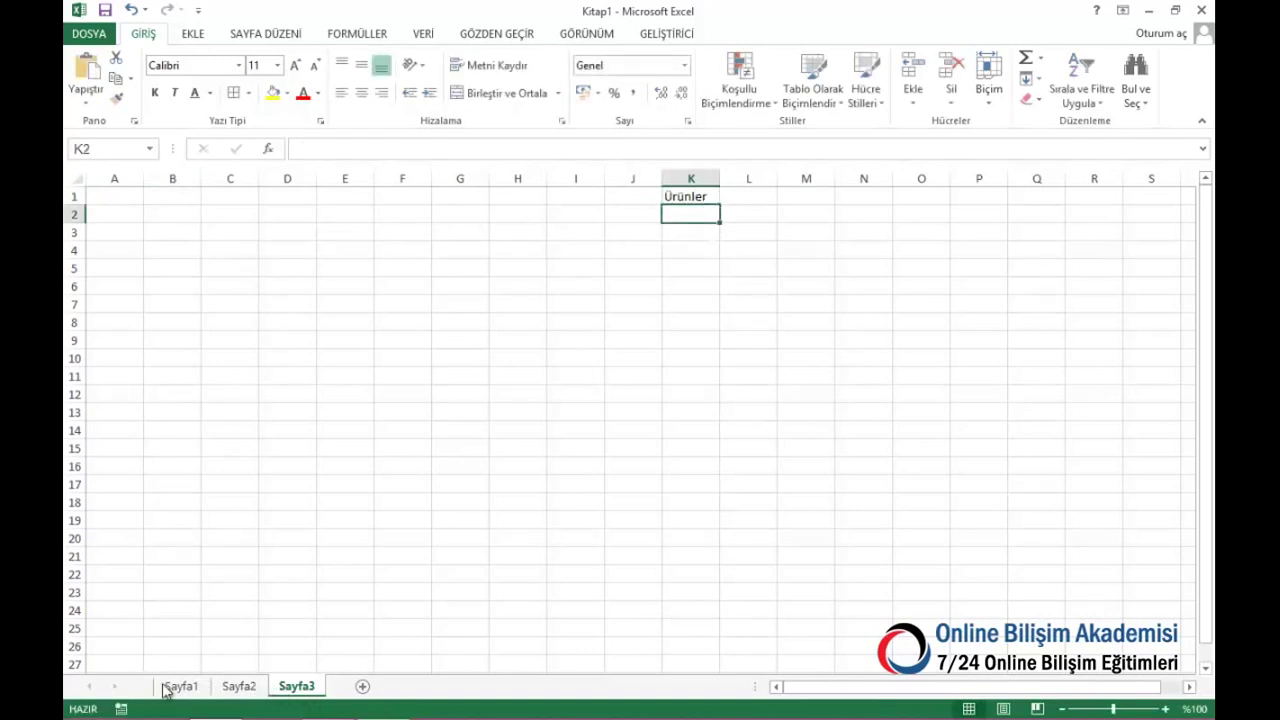
Step: On Sayfa1, correct the D1 header to read Tarih
left_click(180, 687)
left_click(127, 216)
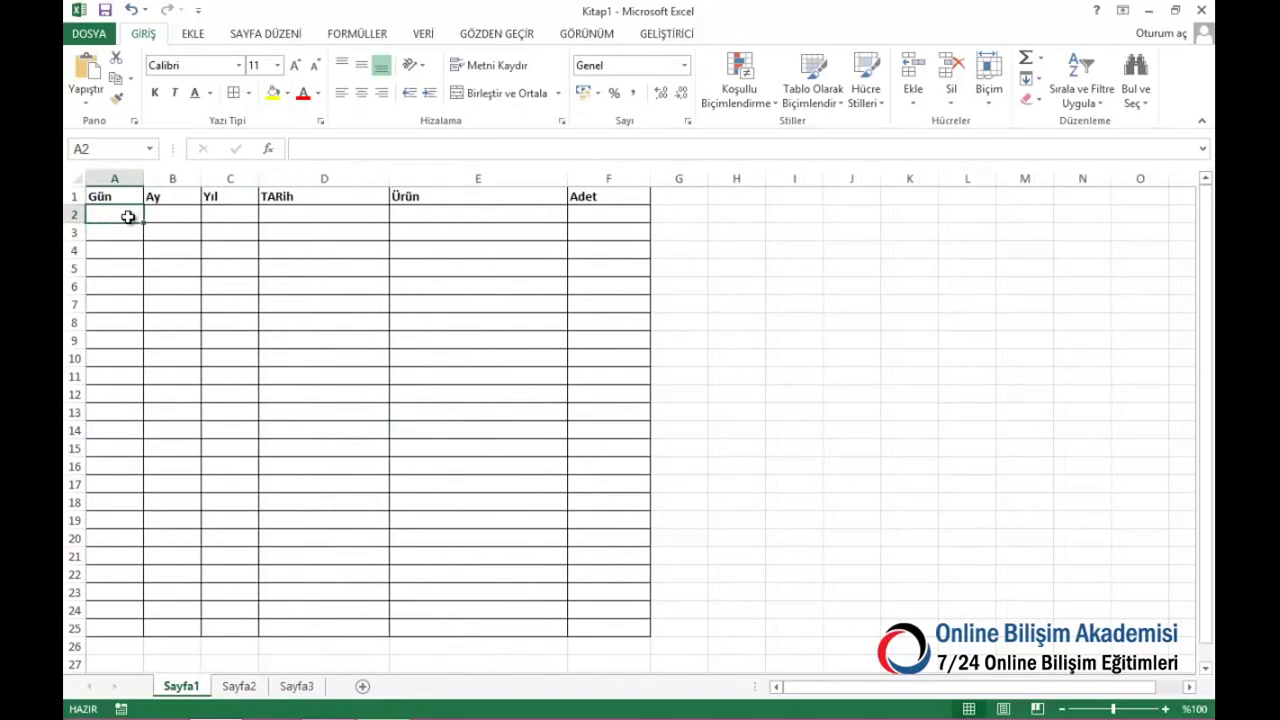
left_click(280, 214)
left_click(300, 196)
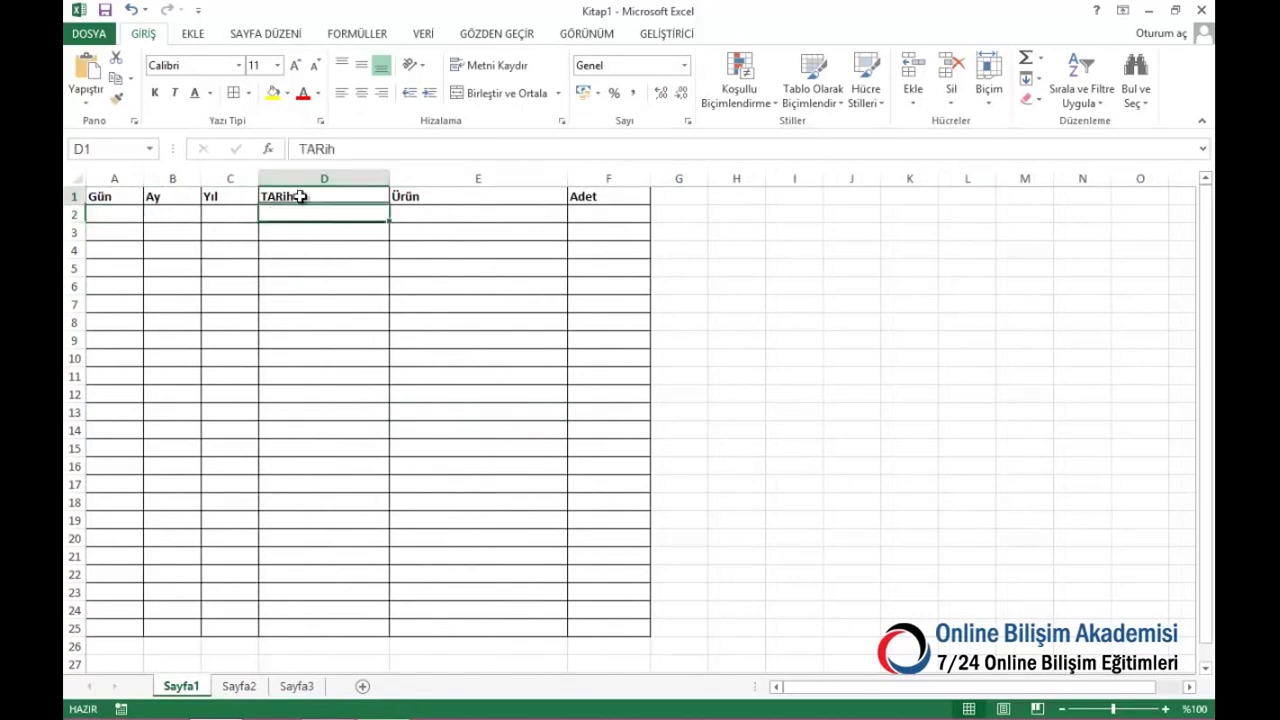
type("Tar")
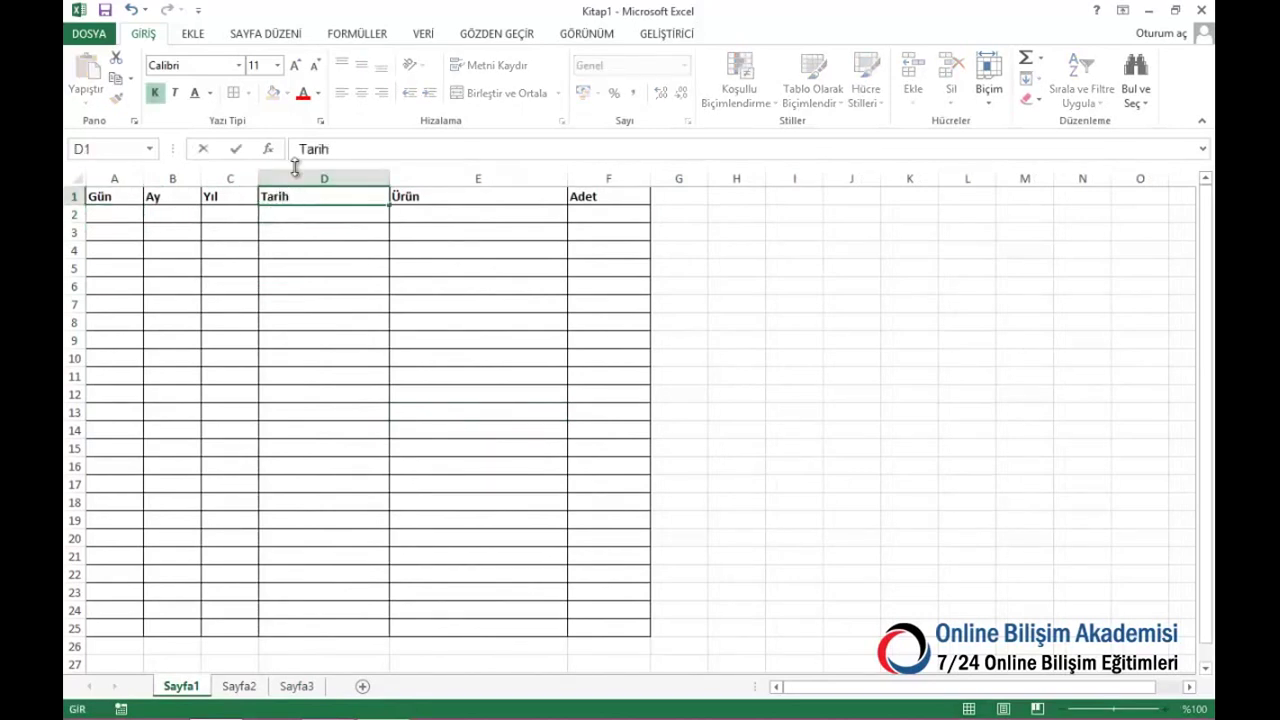
type("ih")
key("Down")
key("Right")
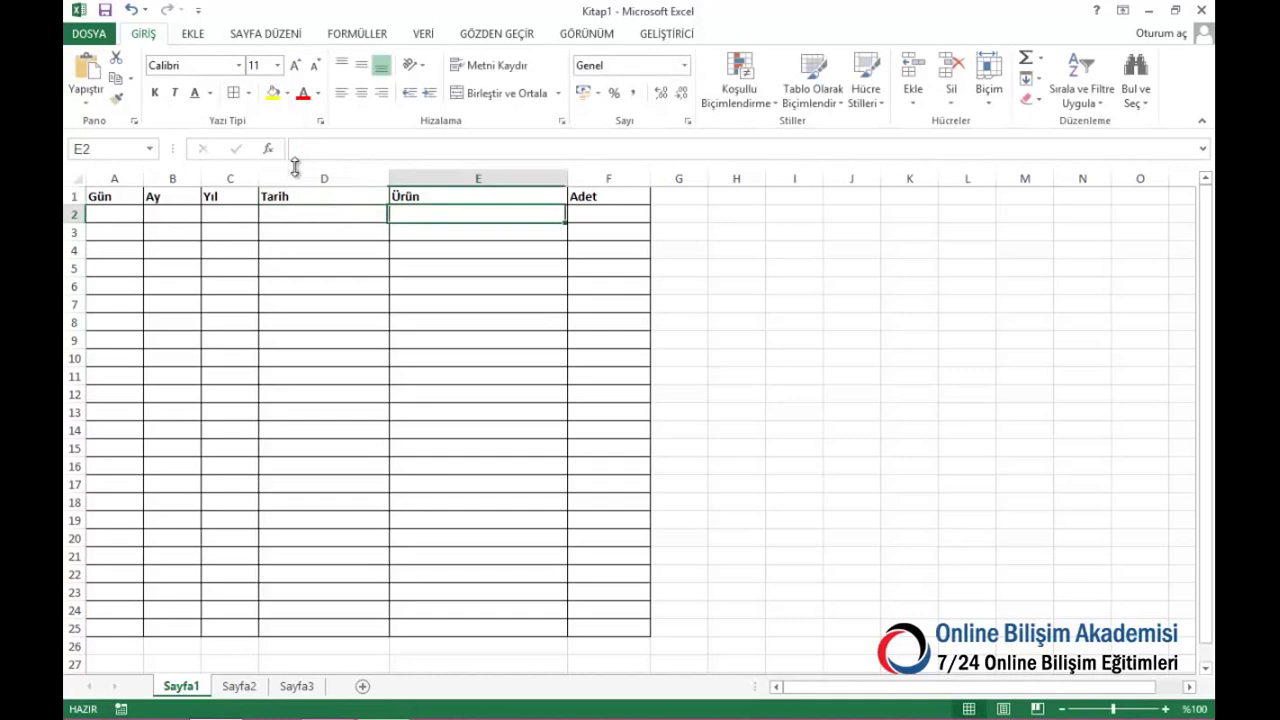
key("Down")
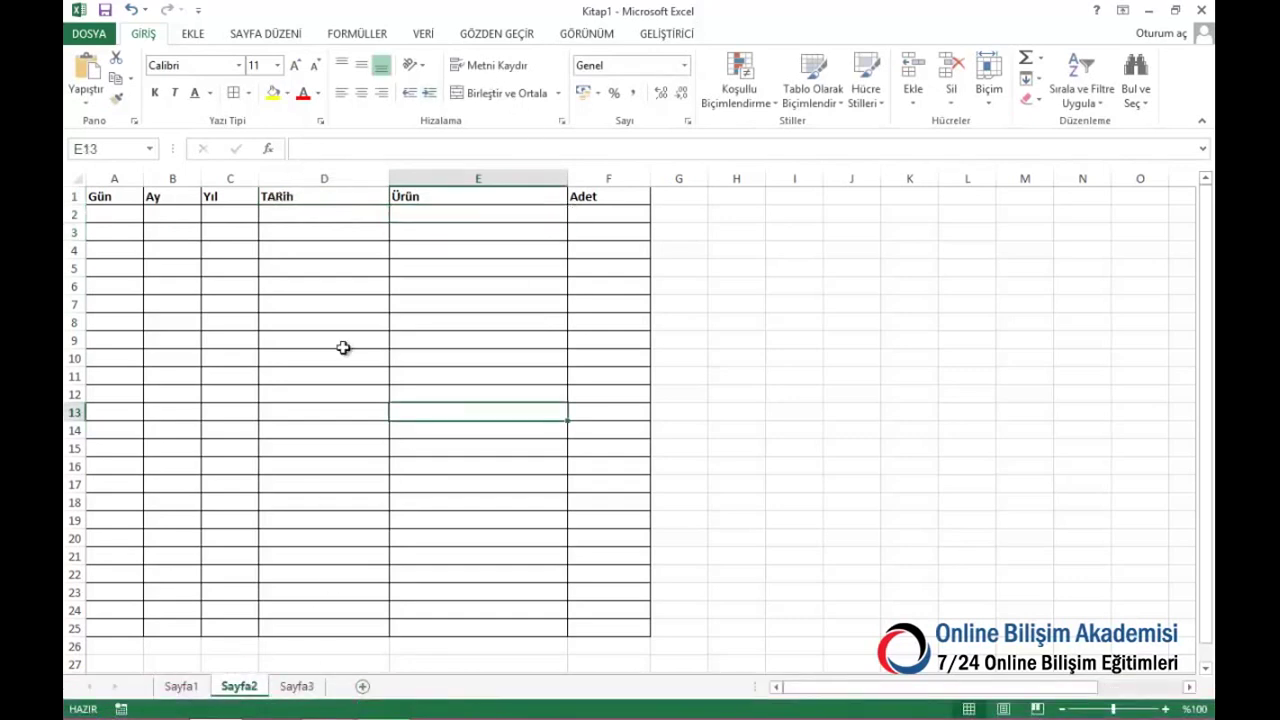
Step: On Sayfa2, correct D1 to Tarih and rename the F1 header to Çıkan Adet
left_click(290, 195)
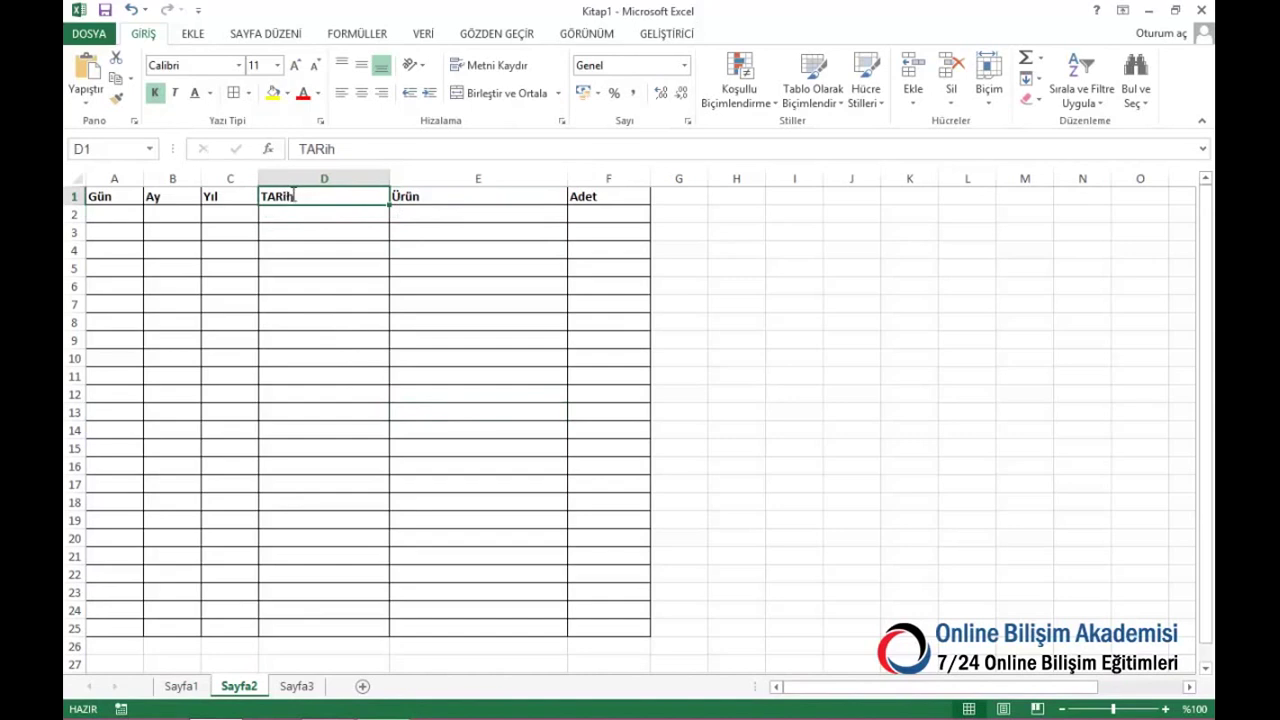
type("Tarih")
left_click(290, 195)
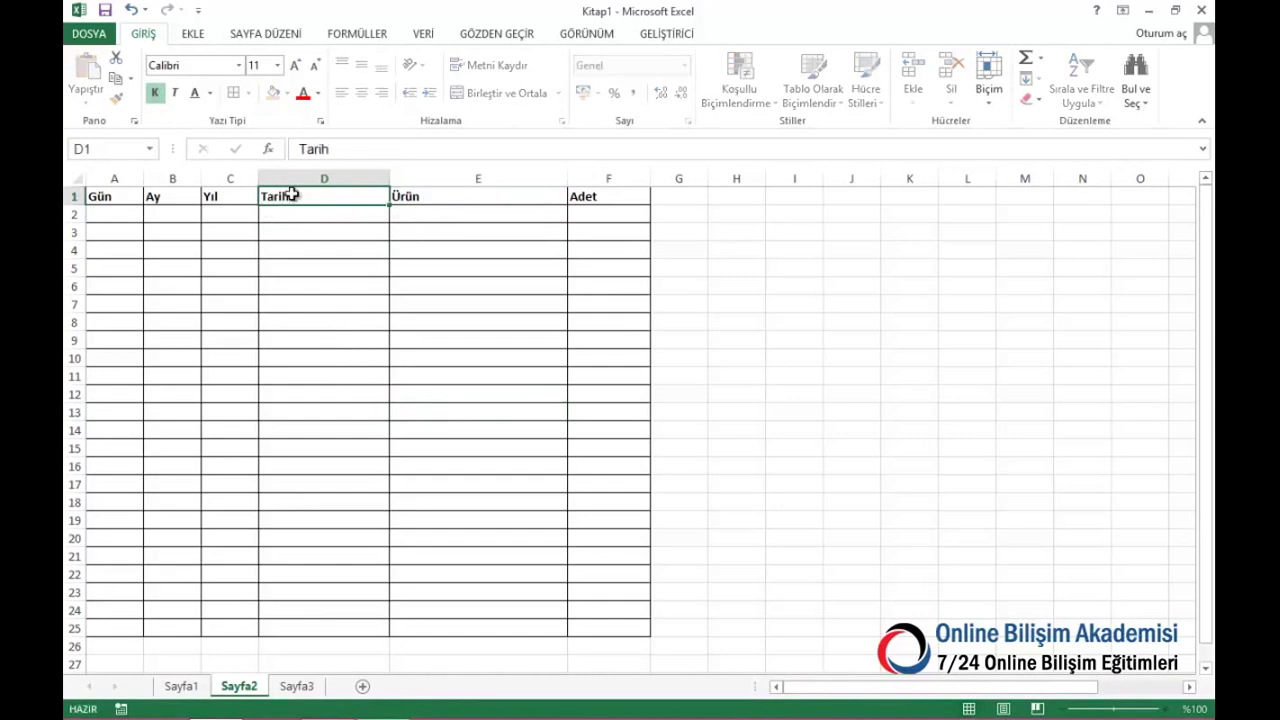
left_click(580, 195)
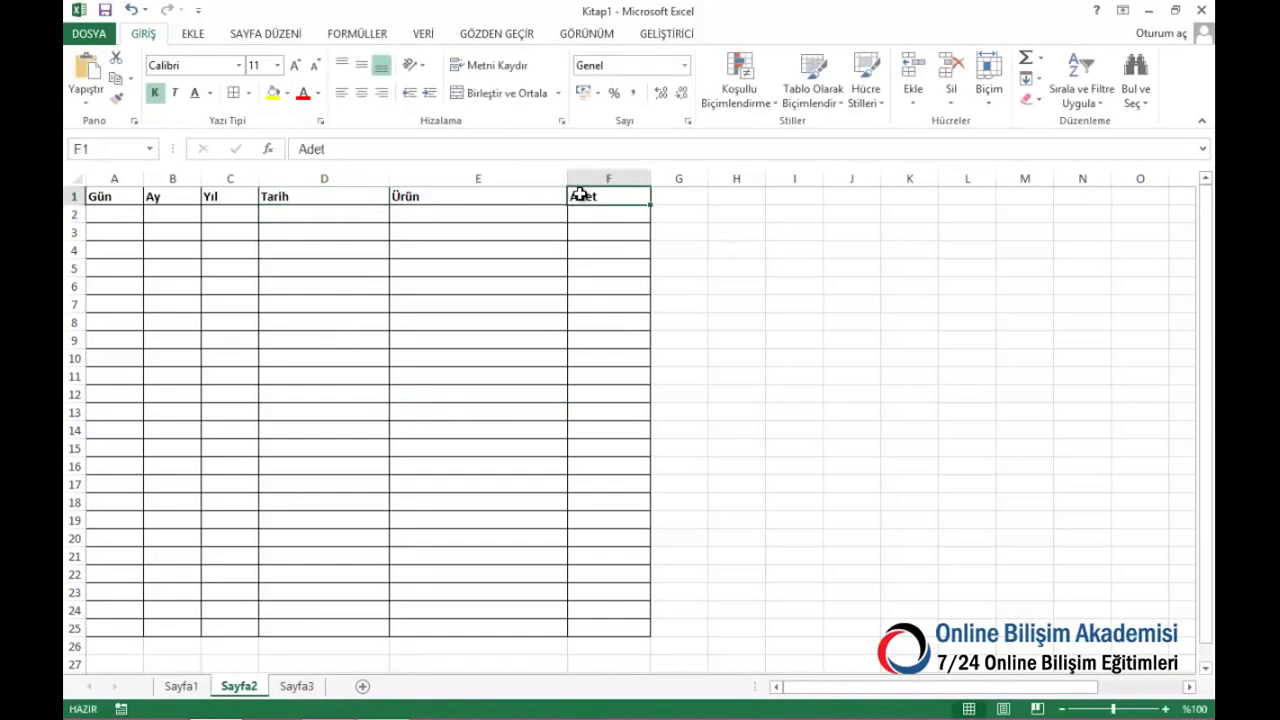
type("Çıka")
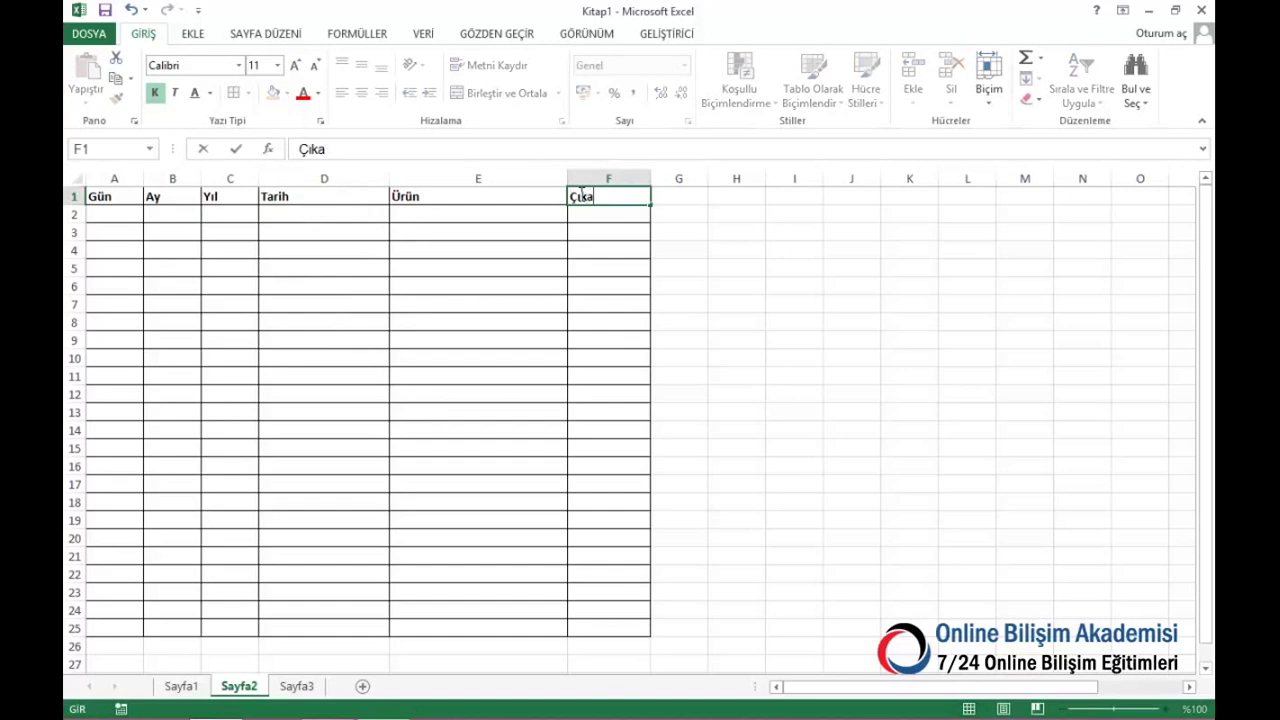
type("n Adet")
key("Return")
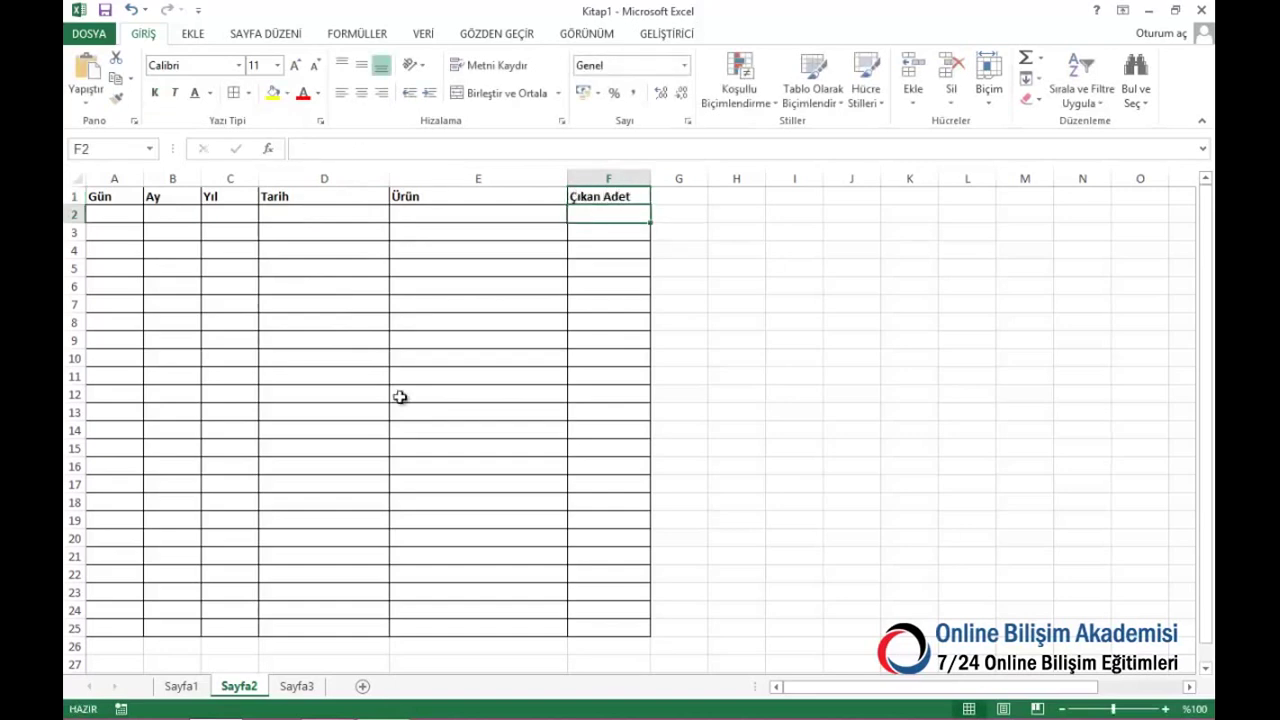
Step: On Sayfa1, make the F1 header Giren Adet and narrow the Tarih column D
key("ctrl+z")
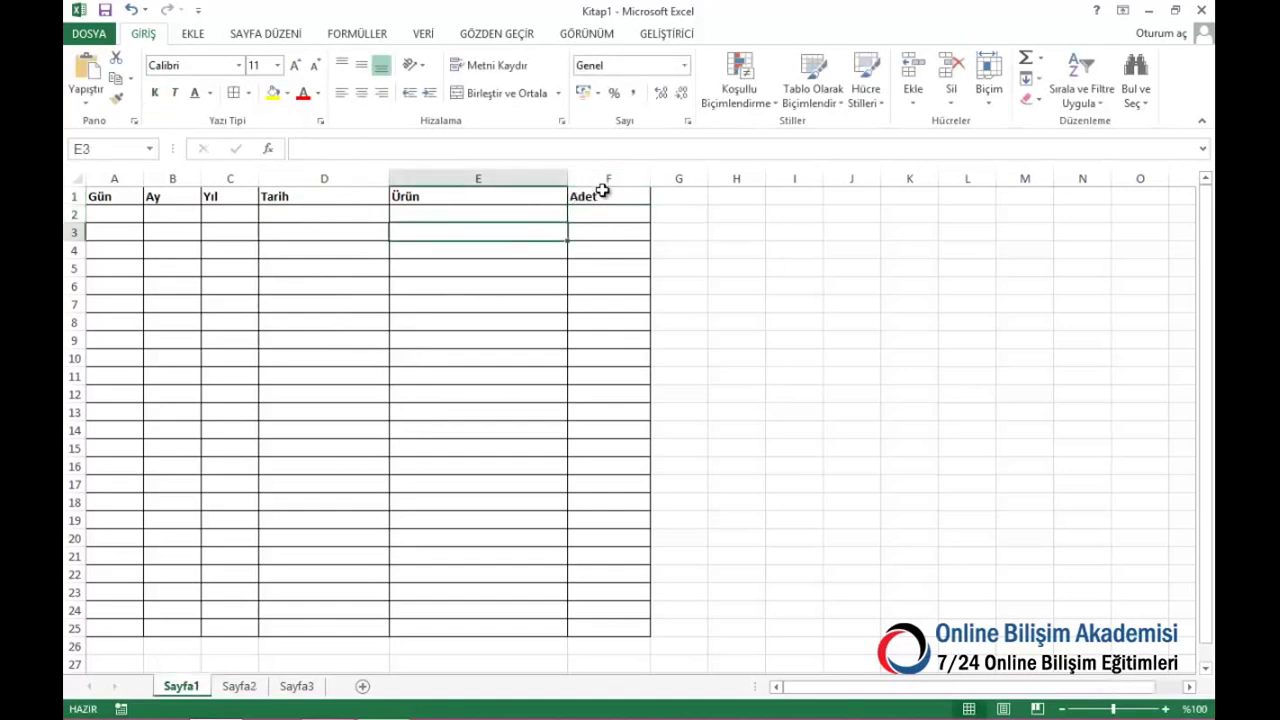
left_click(602, 192)
type("Giren")
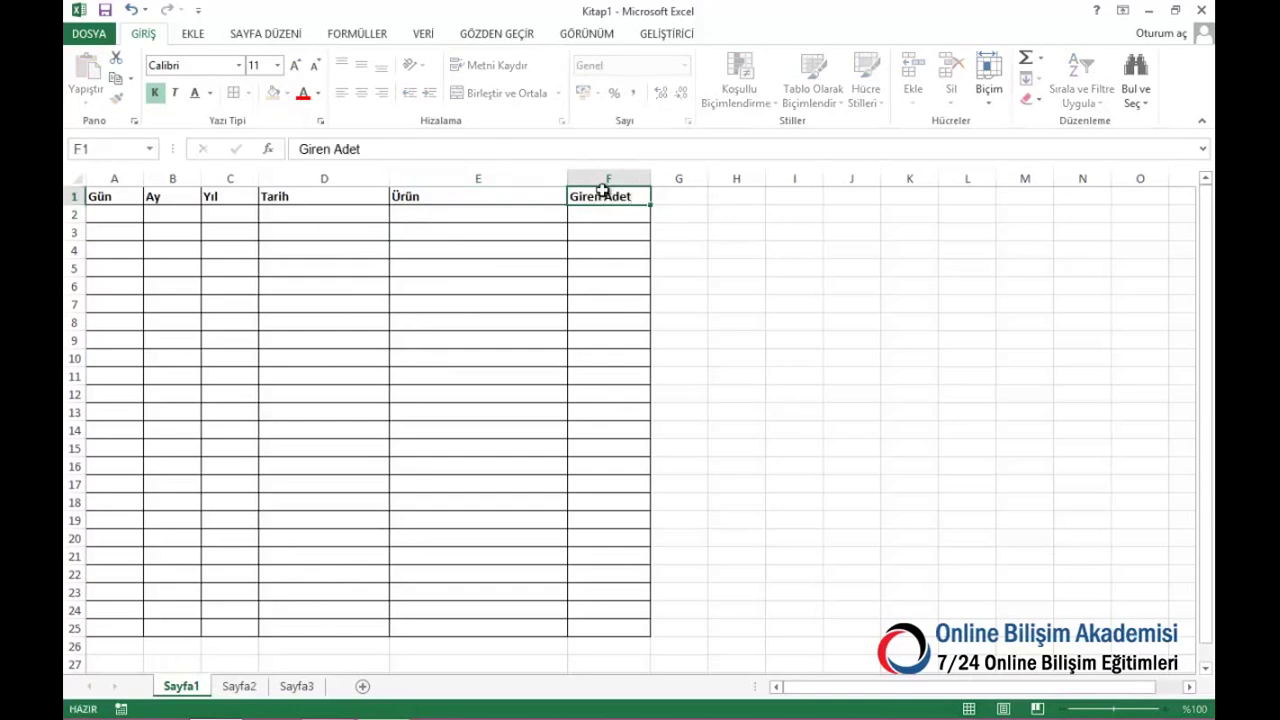
key("Return")
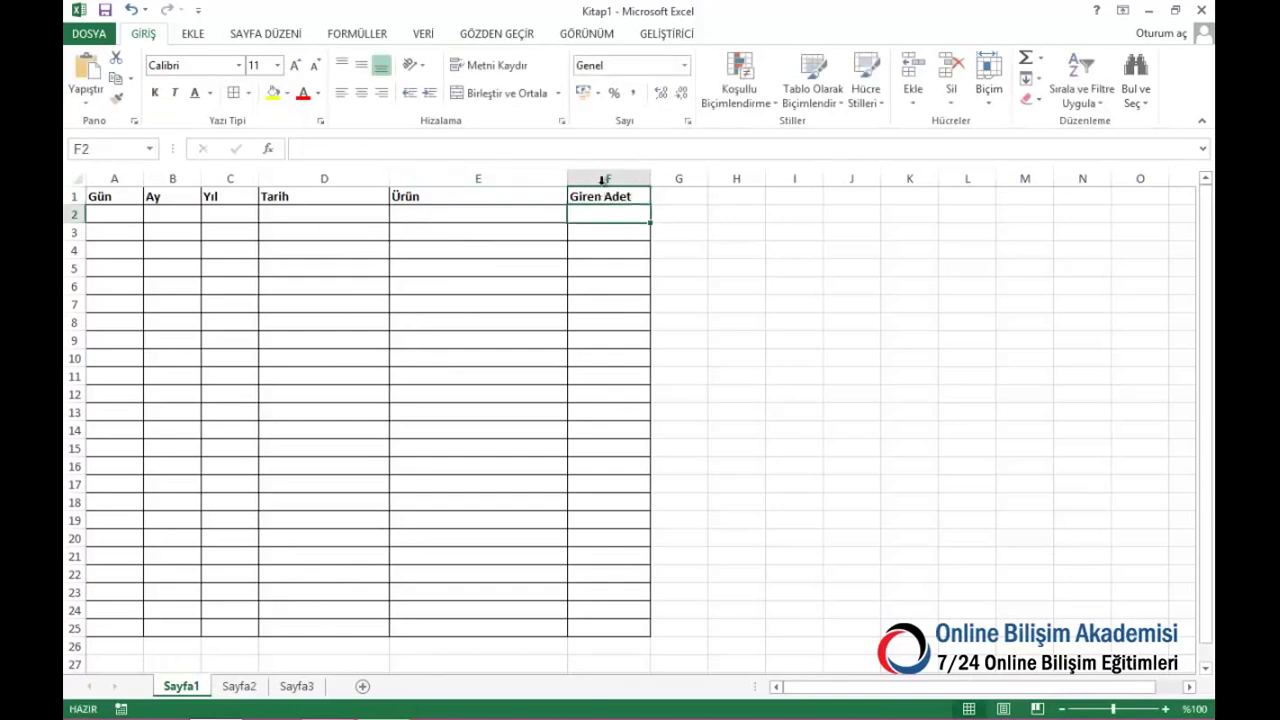
left_click_drag(390, 177, 399, 554)
Step: Move Sayfa3's Ürünler heading from K1 to A2
left_click(300, 686)
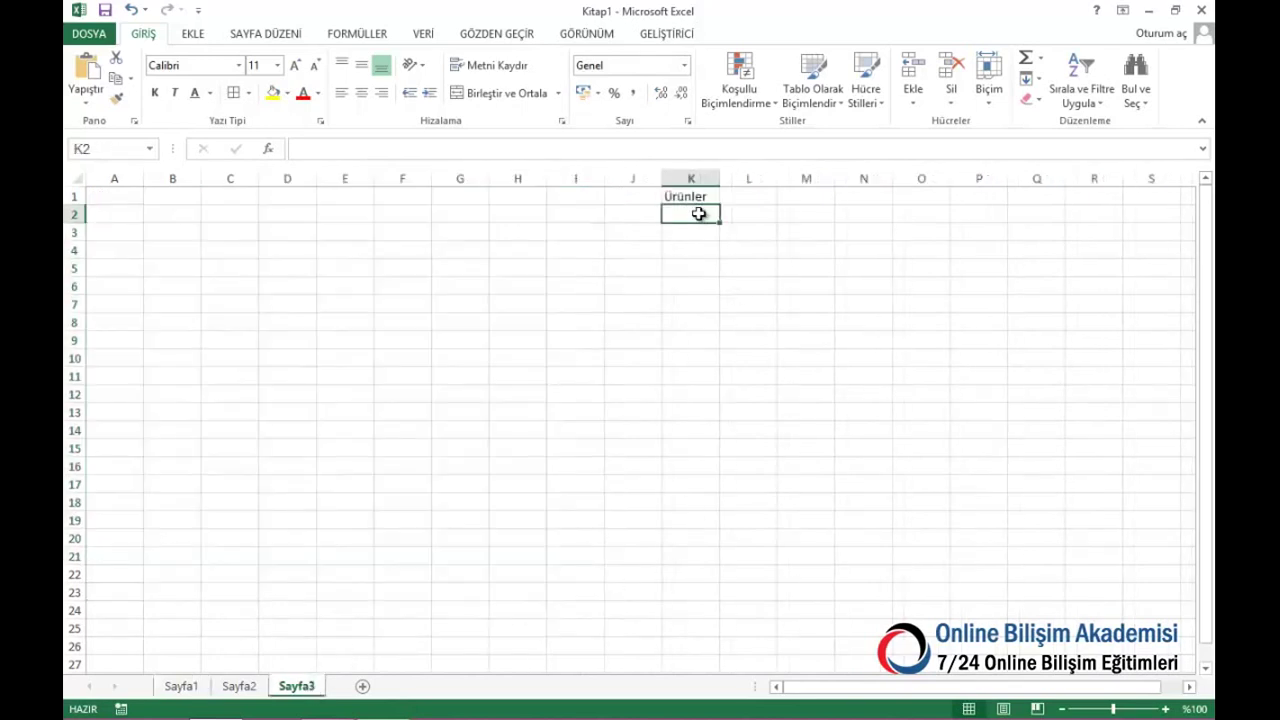
left_click_drag(698, 214, 711, 452)
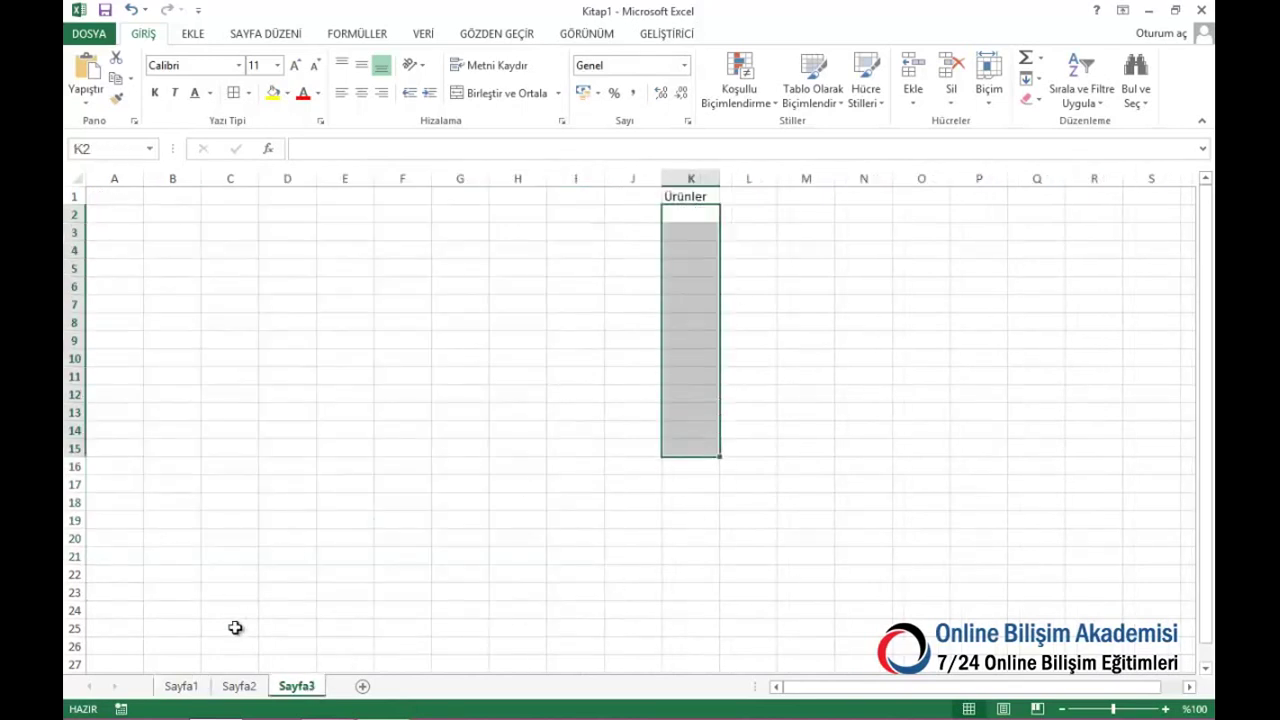
left_click(240, 687)
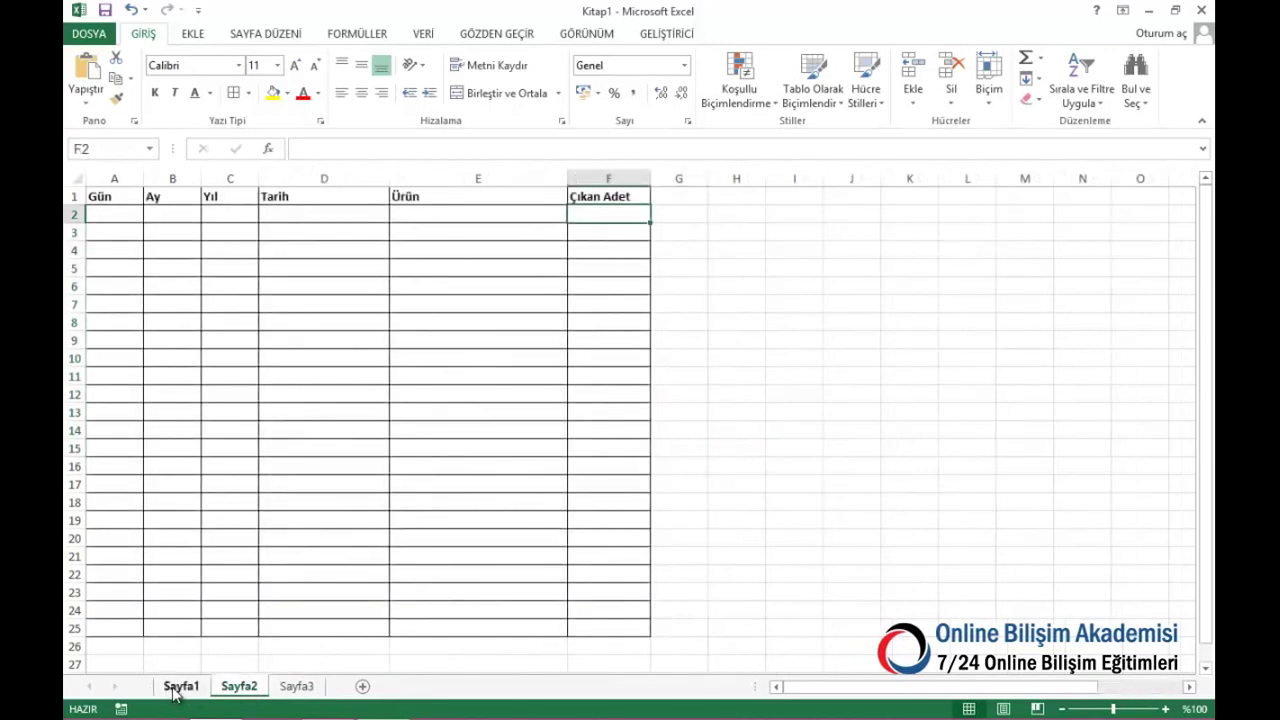
left_click(178, 686)
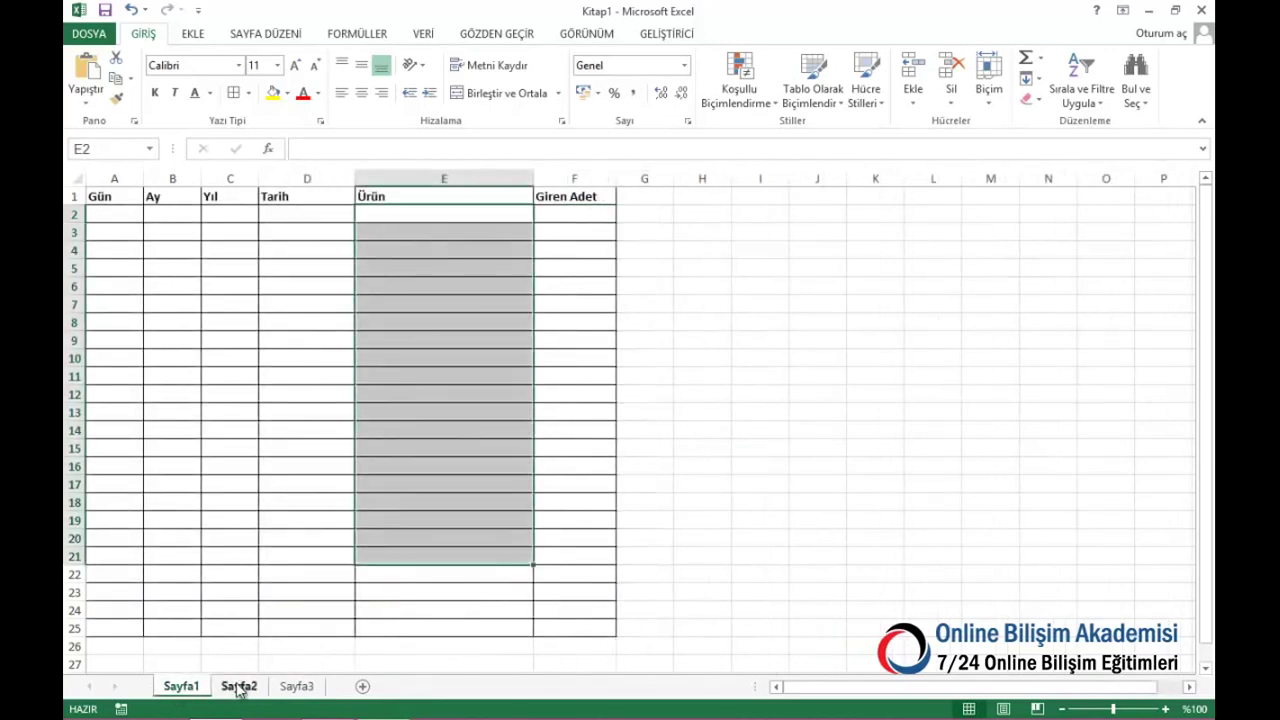
left_click(239, 687)
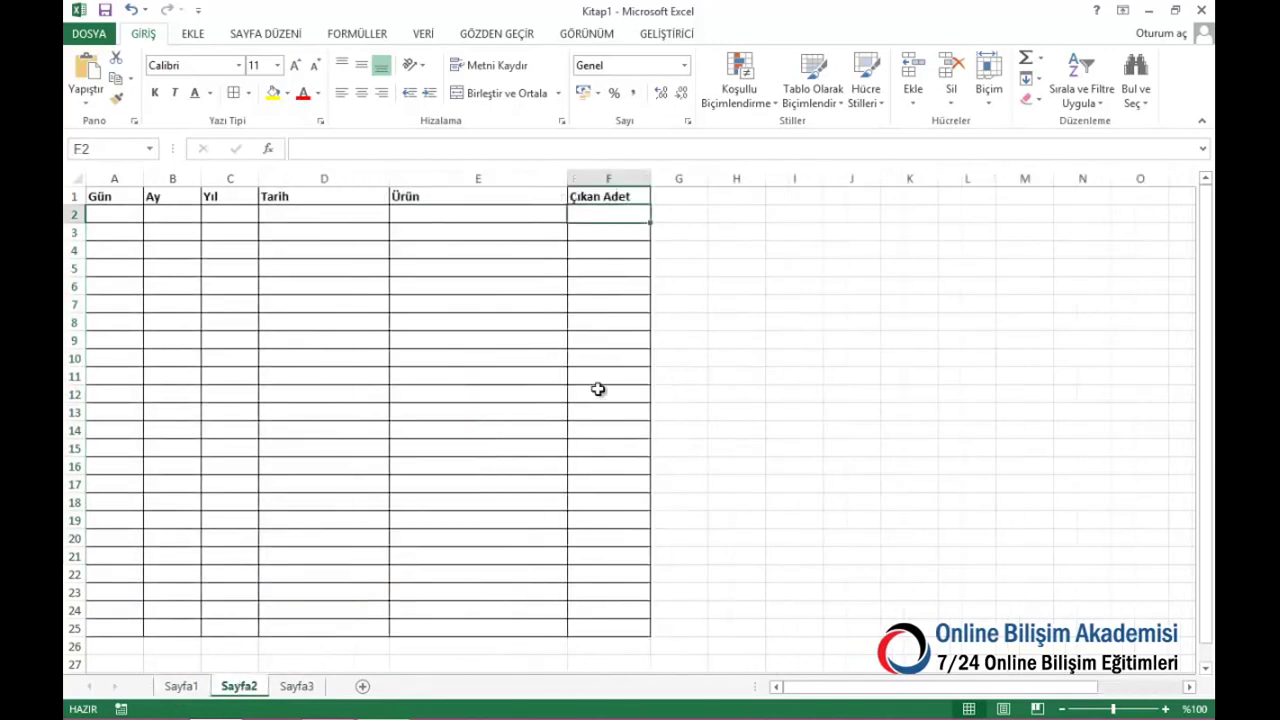
left_click(300, 686)
left_click(687, 218)
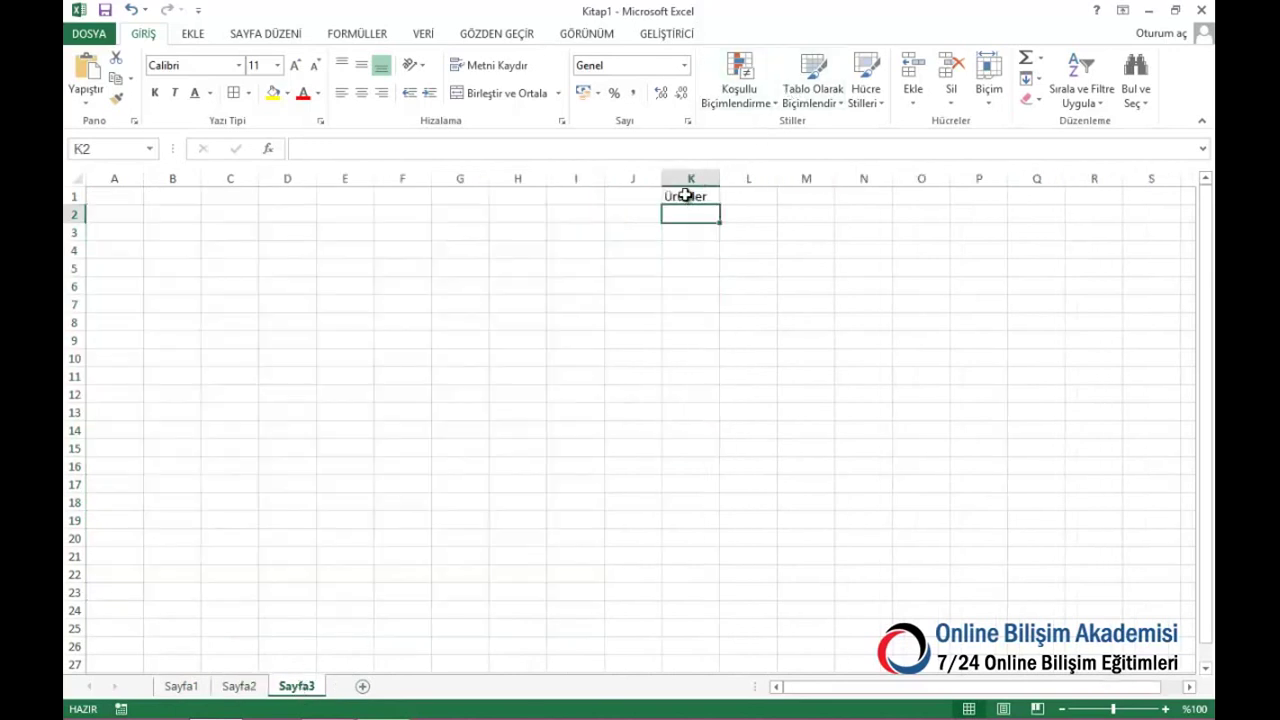
left_click(685, 195)
left_click_drag(695, 210, 124, 214)
Step: Enter A ürünü, B ürünü, c Ürünü and d ürünü in A3:A6
left_click(111, 236)
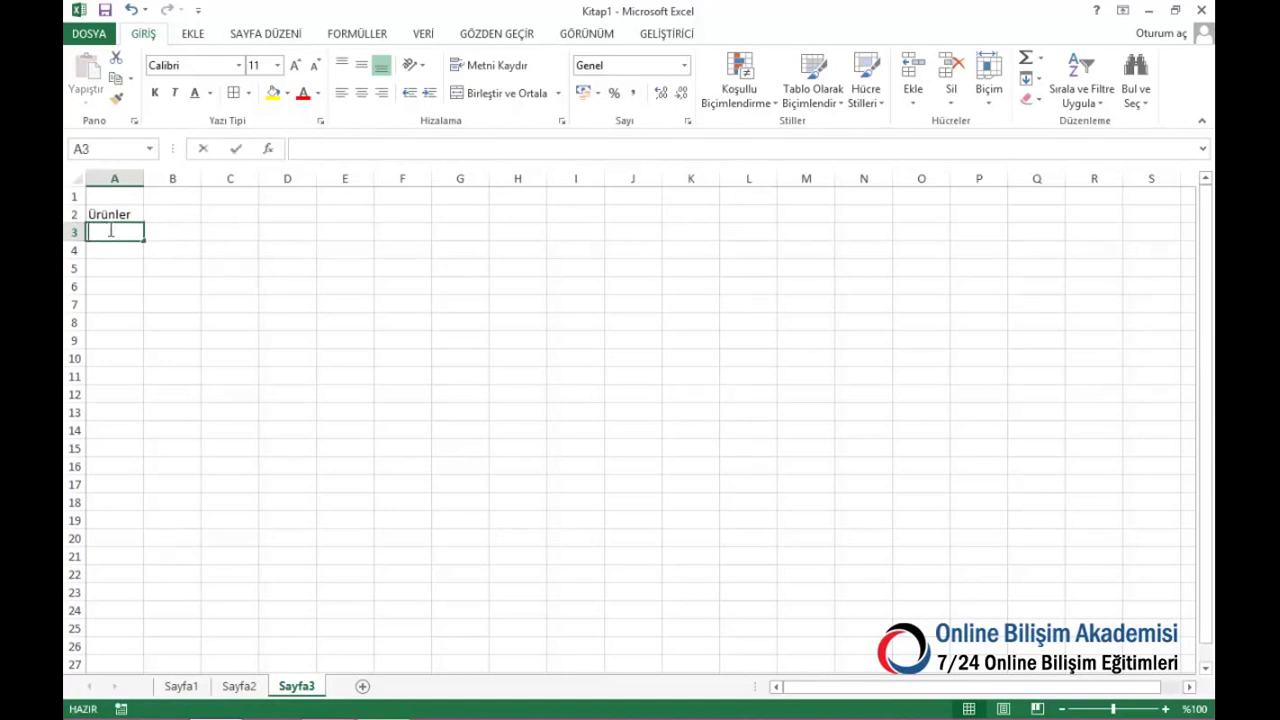
type("A ürün")
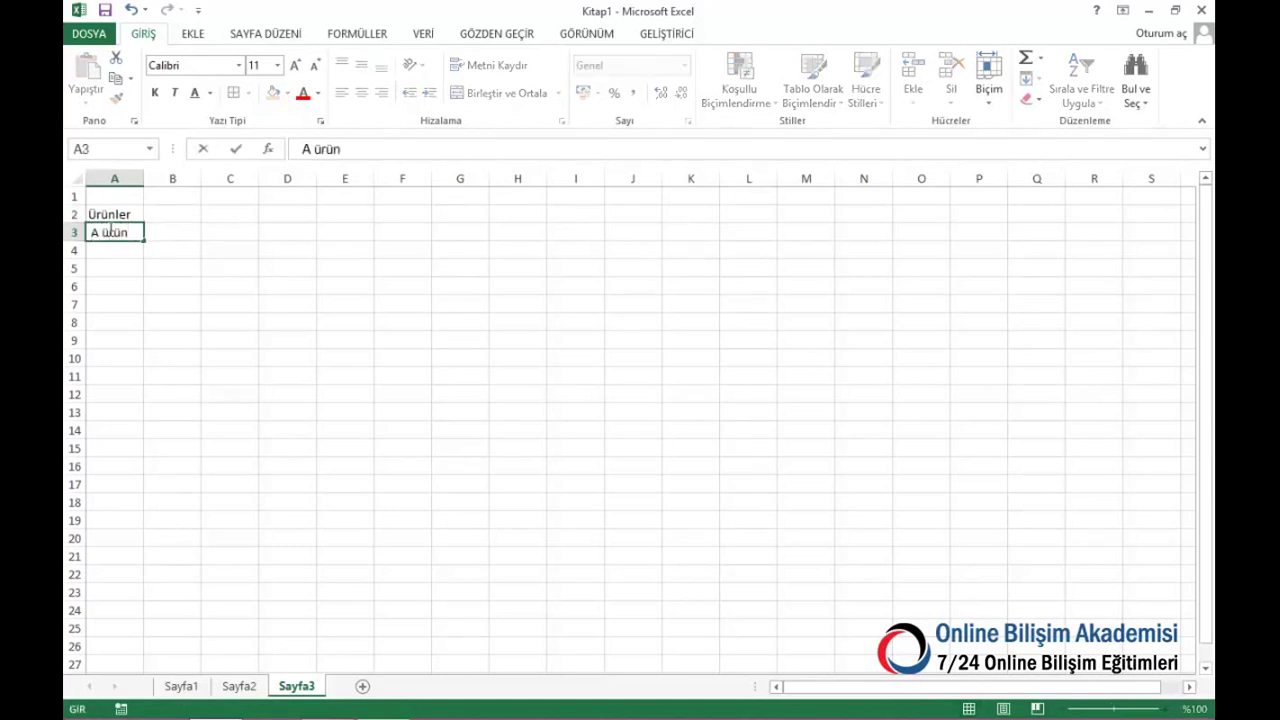
type("ü")
key("Return")
type("B ürünü")
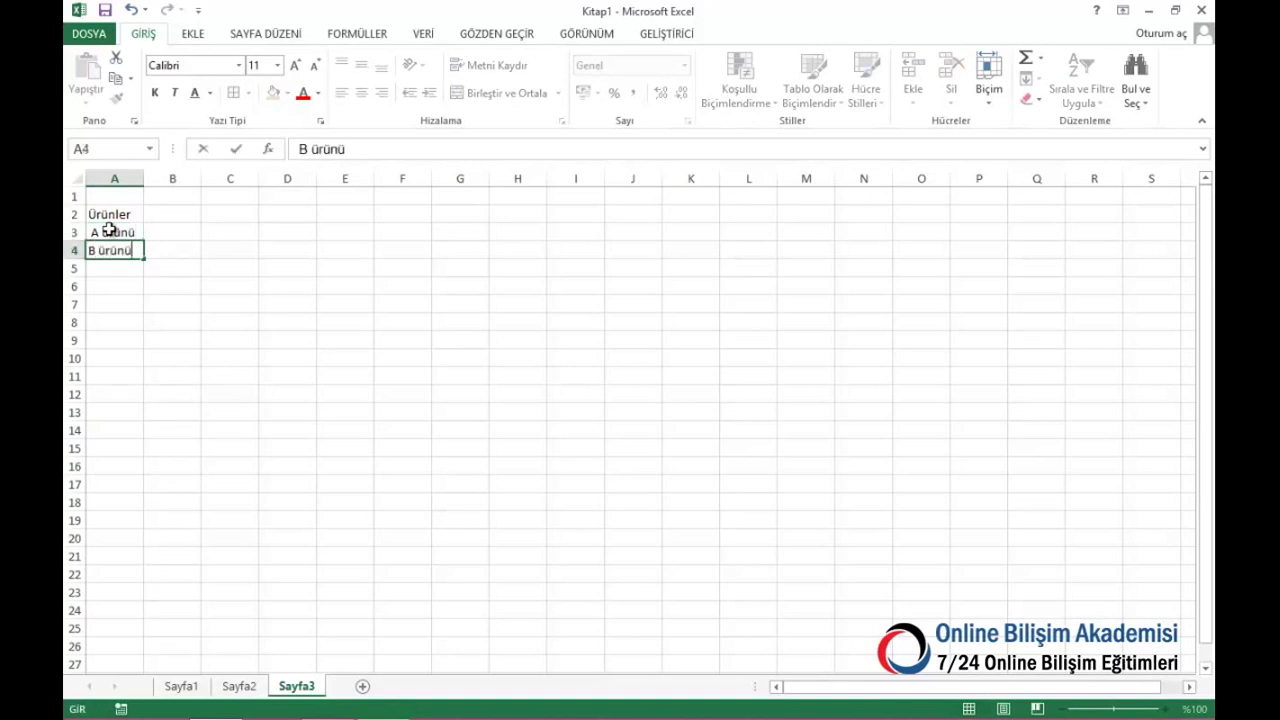
key("Return")
type("c")
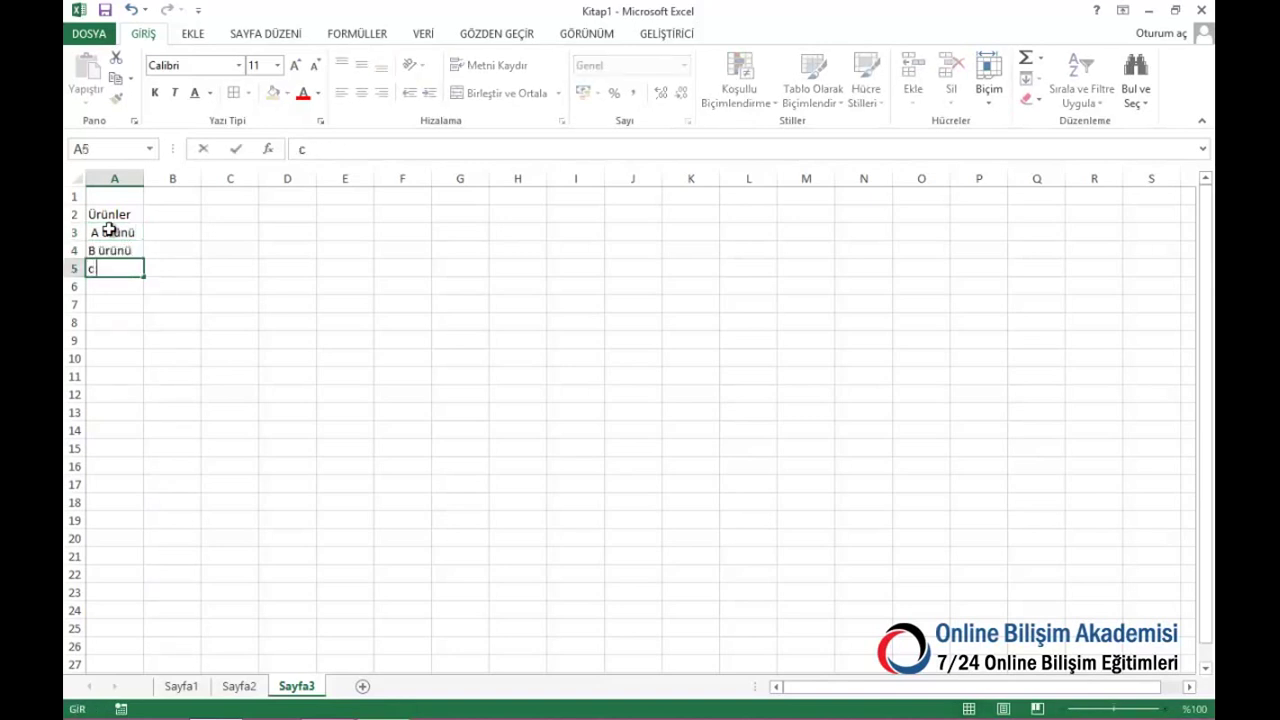
type(" Ürünü")
key("Return")
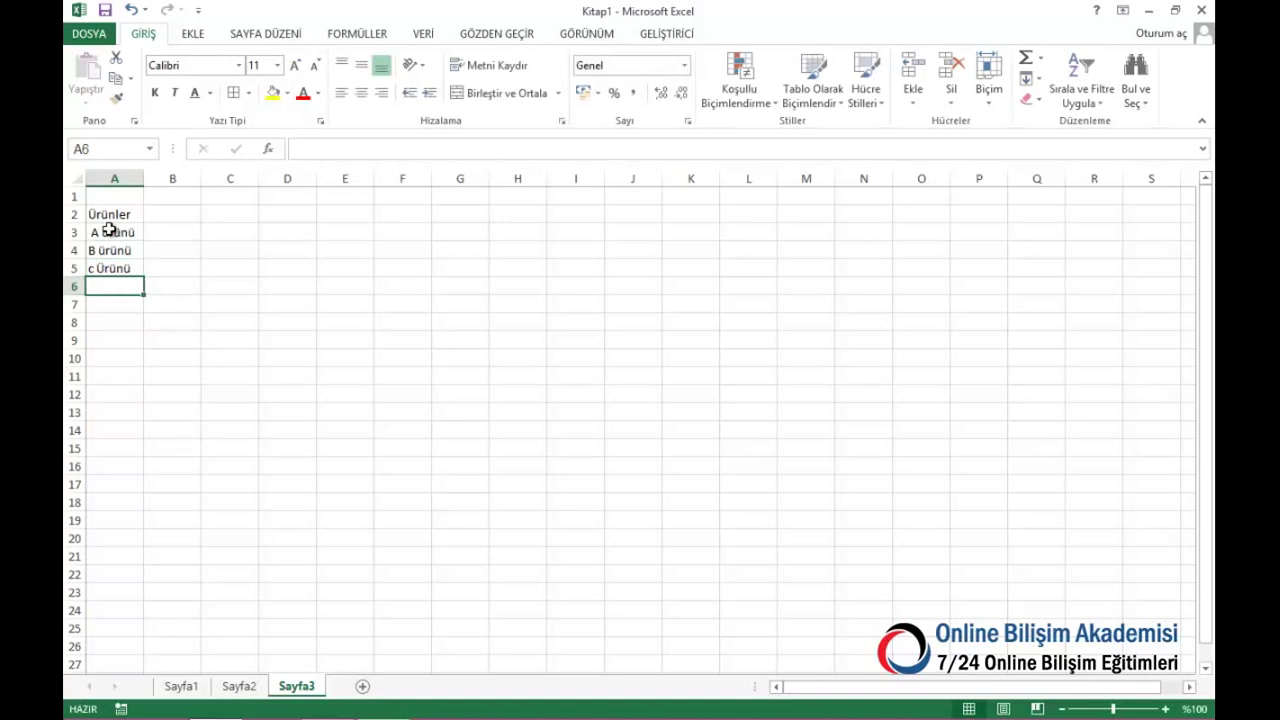
type("d ürünü")
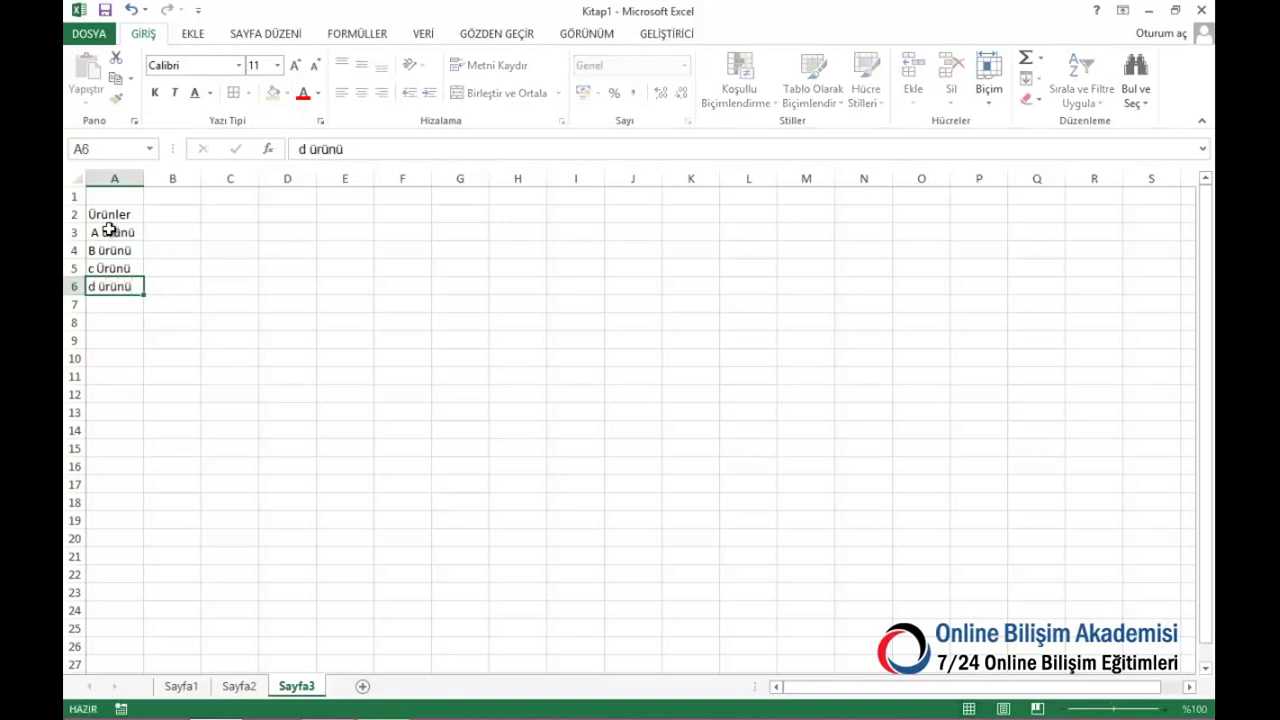
key("Return")
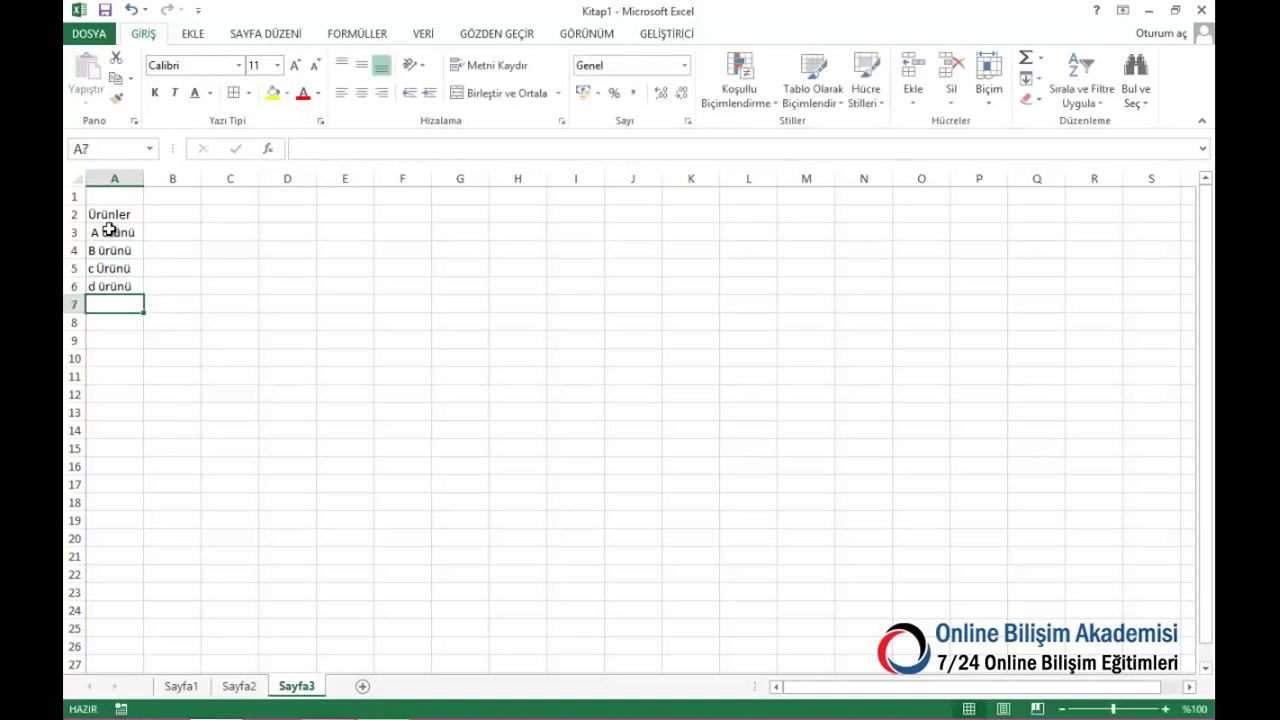
Step: Remove the leading space from the A ürünü entry in A3
left_click(110, 229)
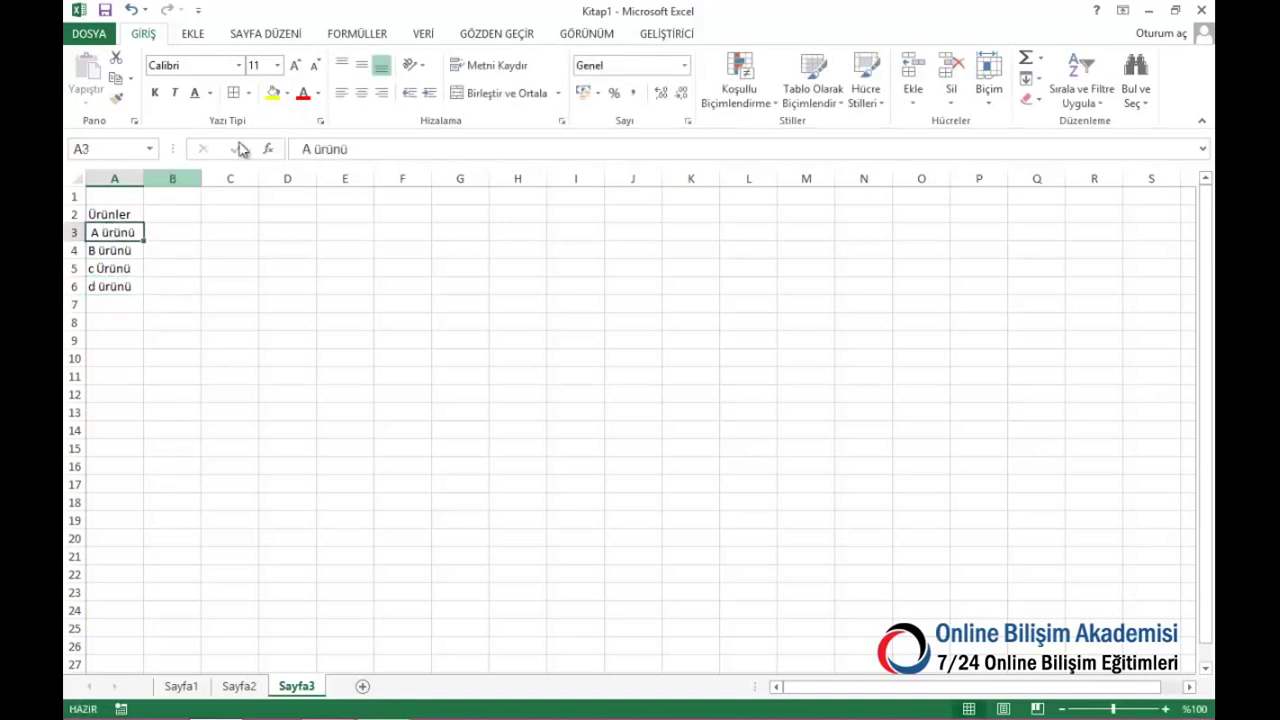
left_click(305, 147)
key("BackSpace")
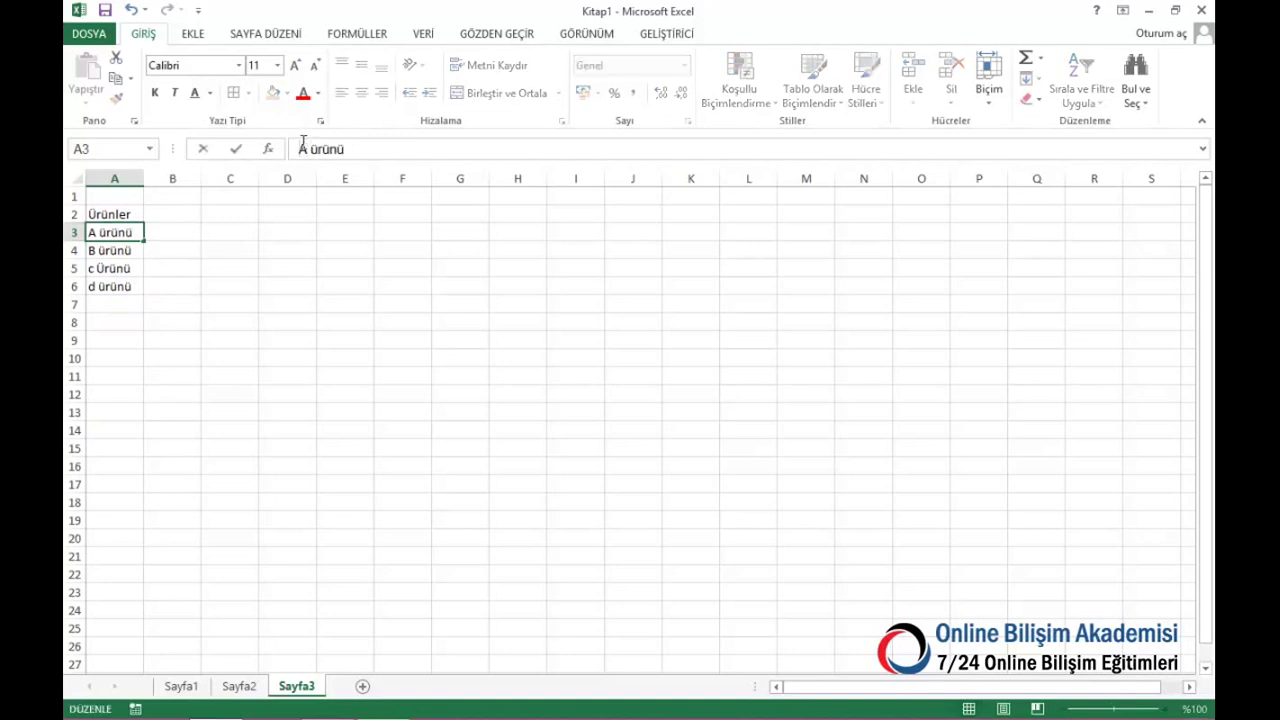
left_click(225, 233)
Step: Name the range A3:A22 'urun' via the Name Box
left_click_drag(112, 233, 110, 580)
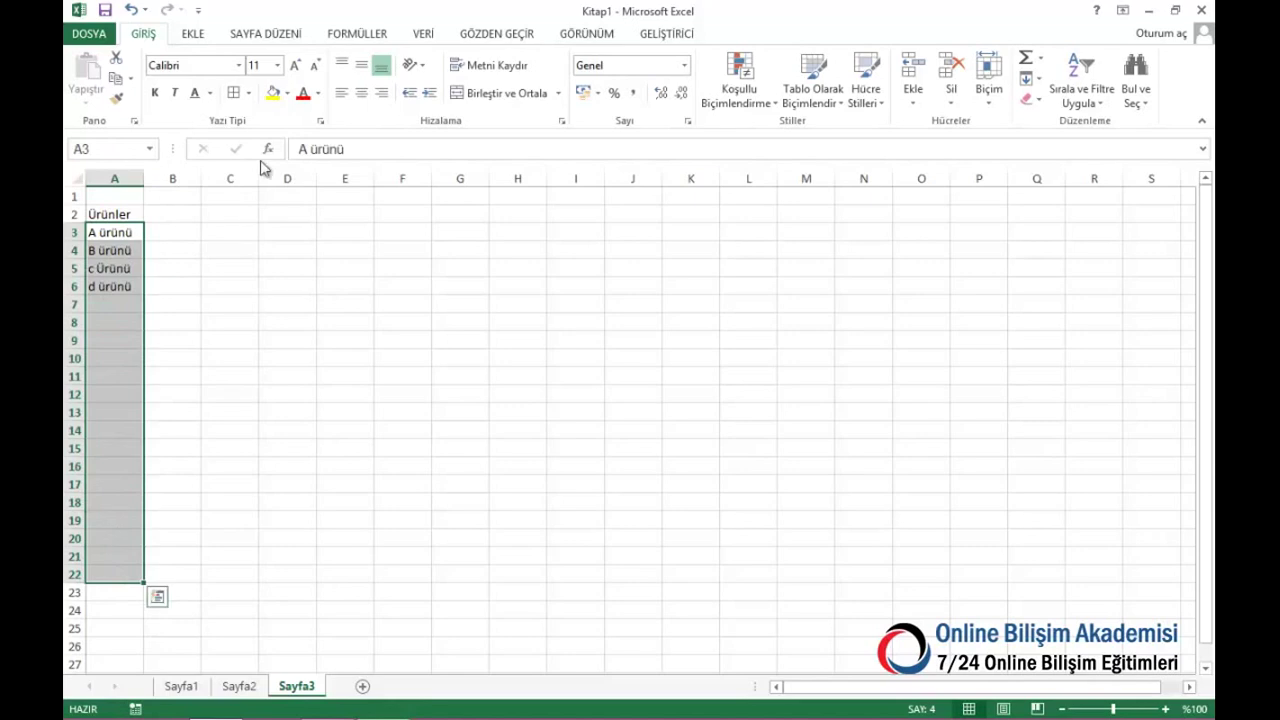
left_click(115, 152)
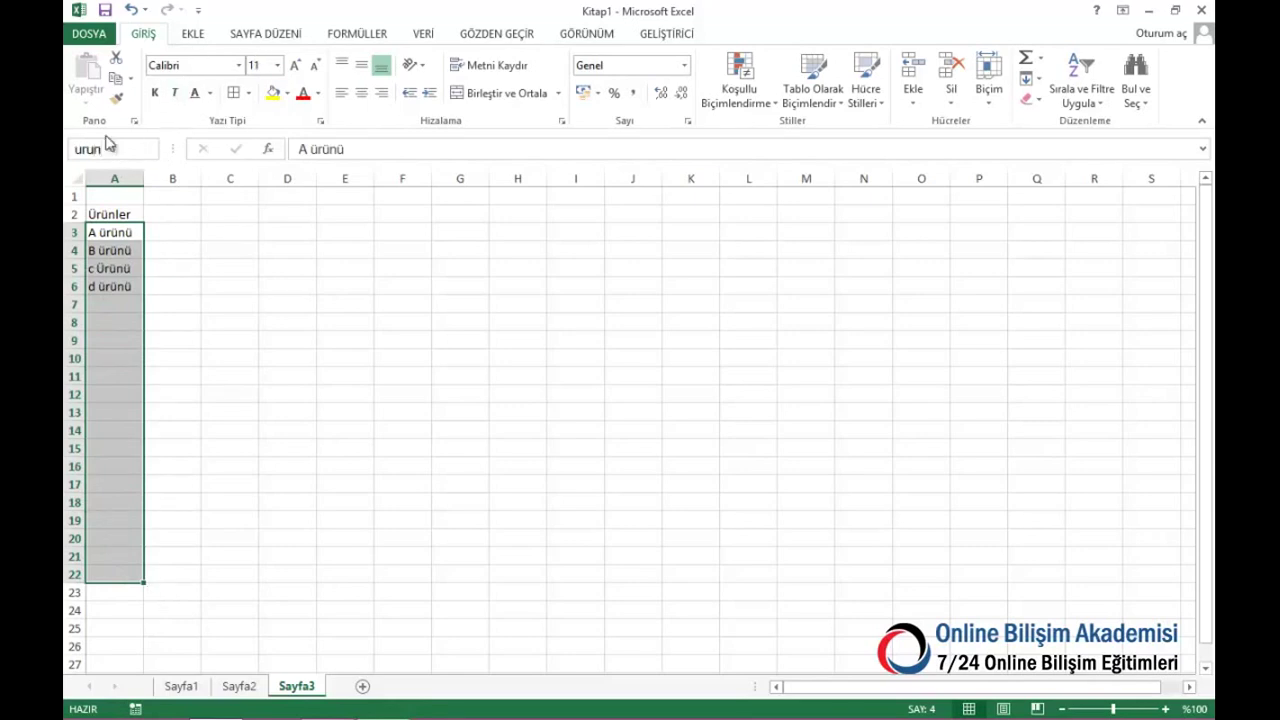
type("urun")
key("Return")
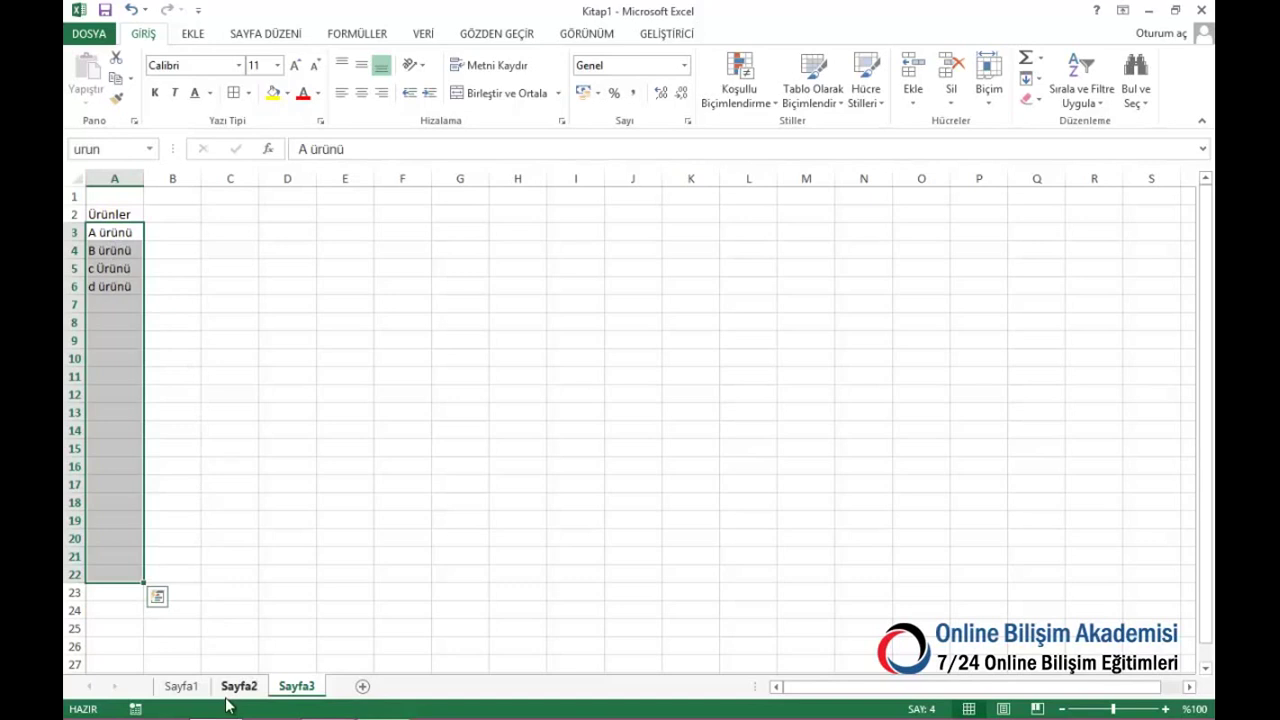
Step: Restrict Sayfa1's Ürün cells E2:E25 to a List validation sourced from urun, and test it
left_click(181, 687)
left_click(463, 508)
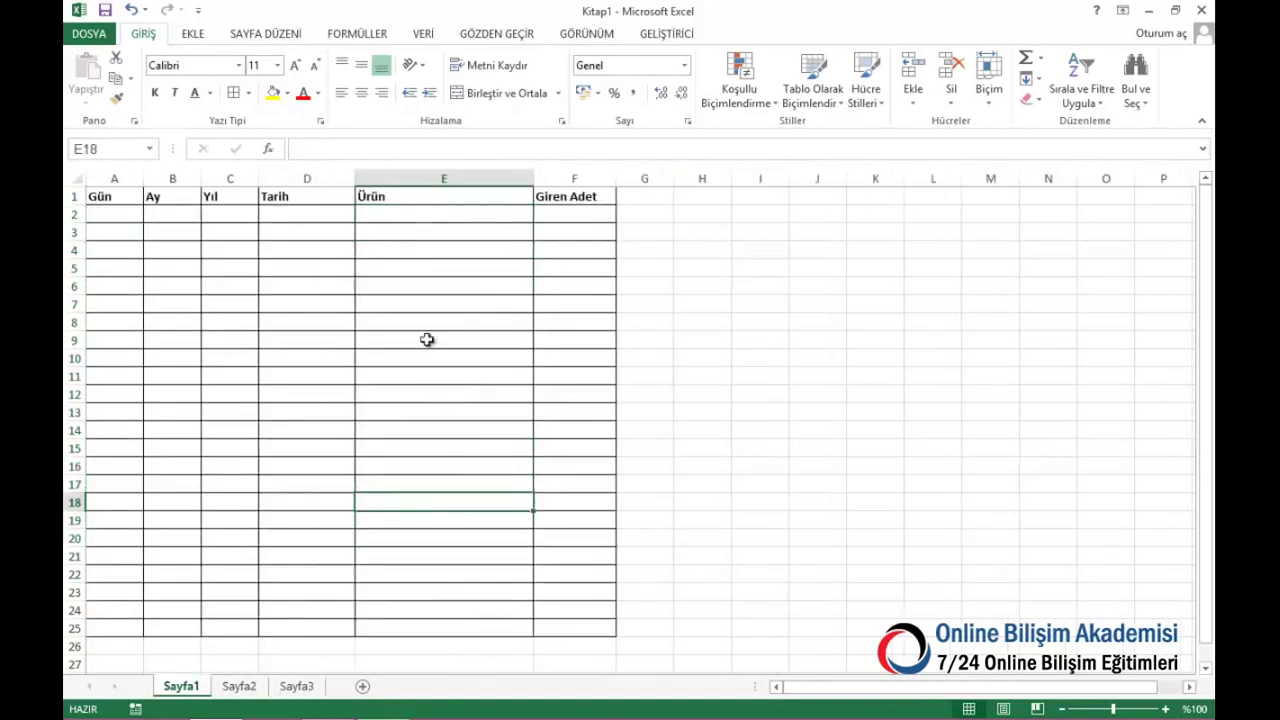
left_click_drag(416, 209, 425, 622)
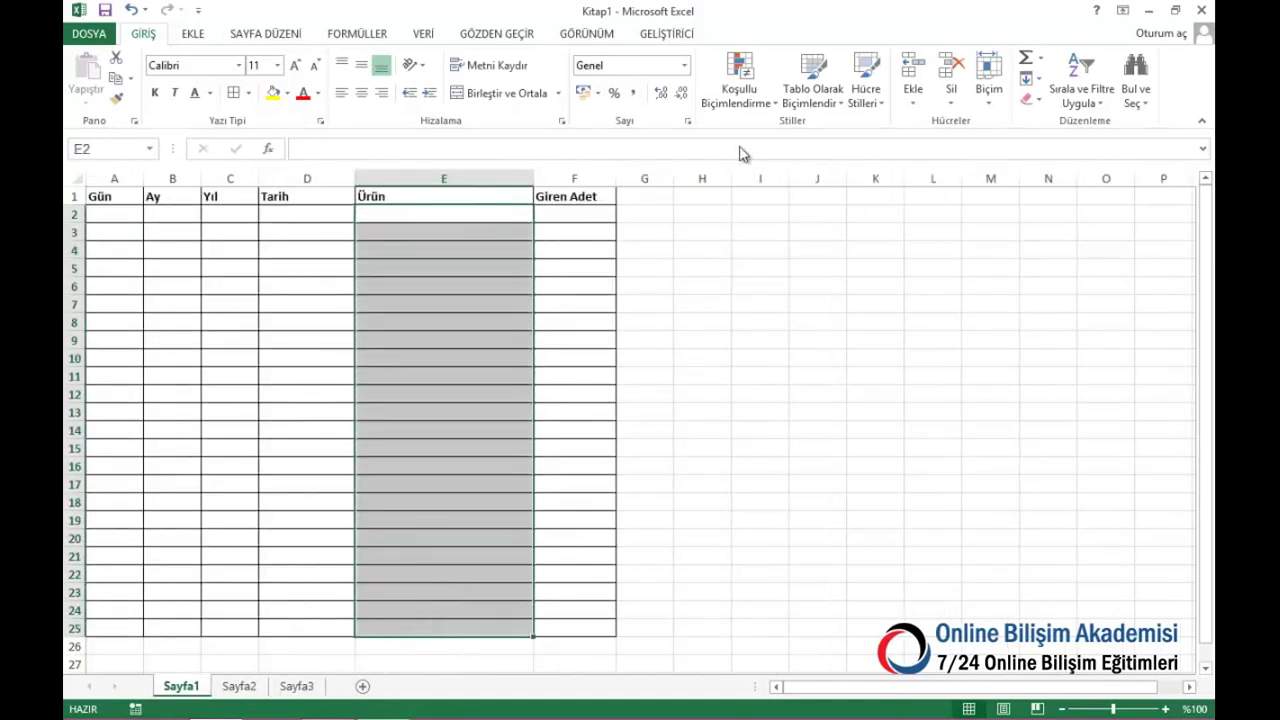
left_click(423, 36)
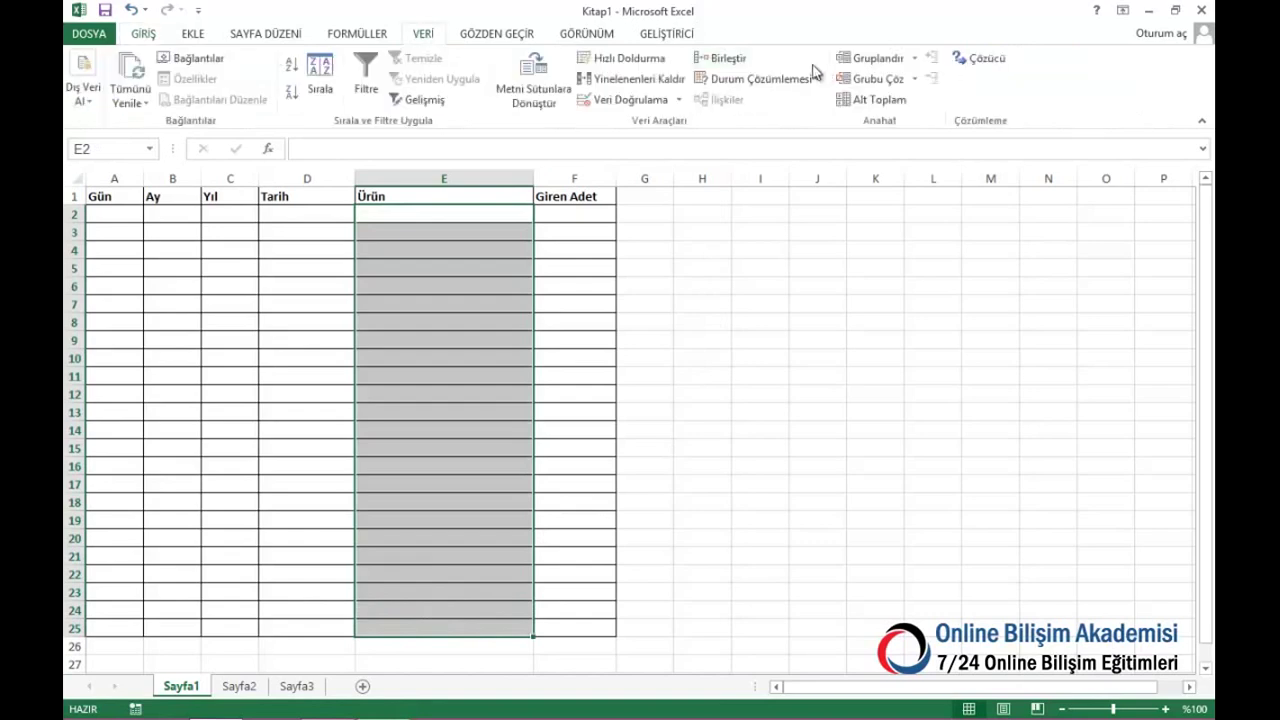
left_click(624, 101)
left_click(716, 254)
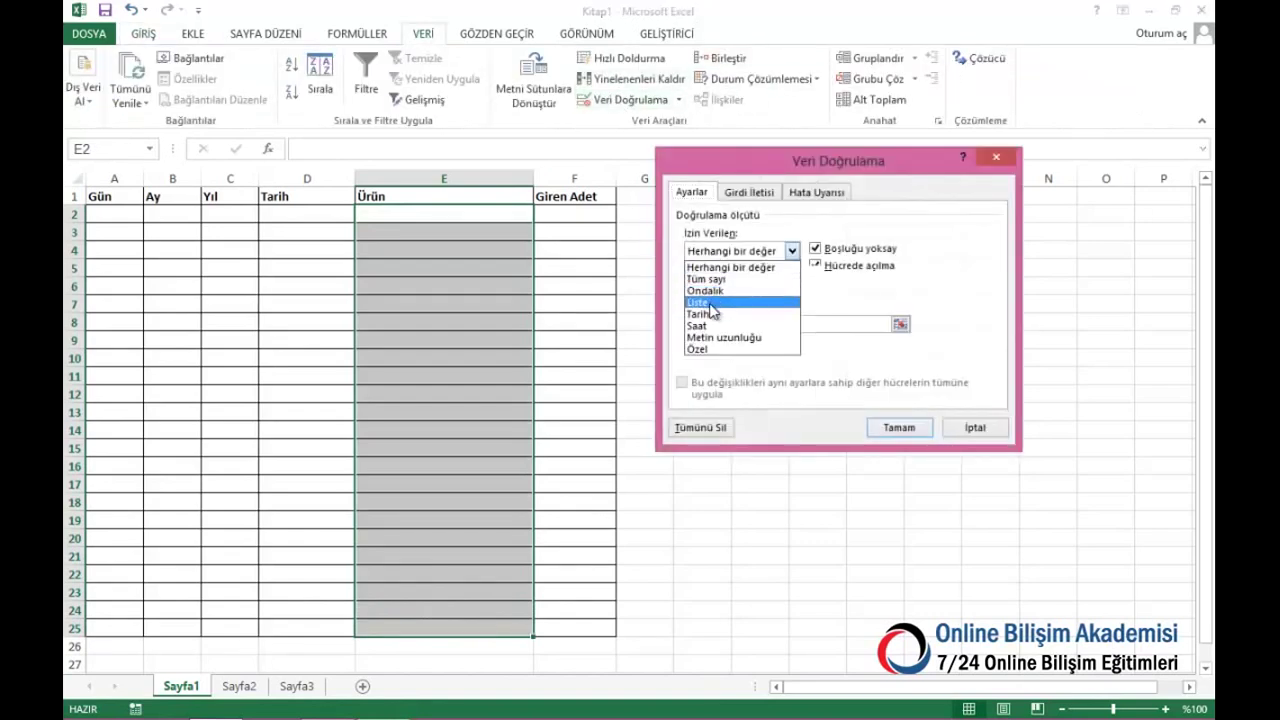
left_click(709, 303)
left_click(700, 323)
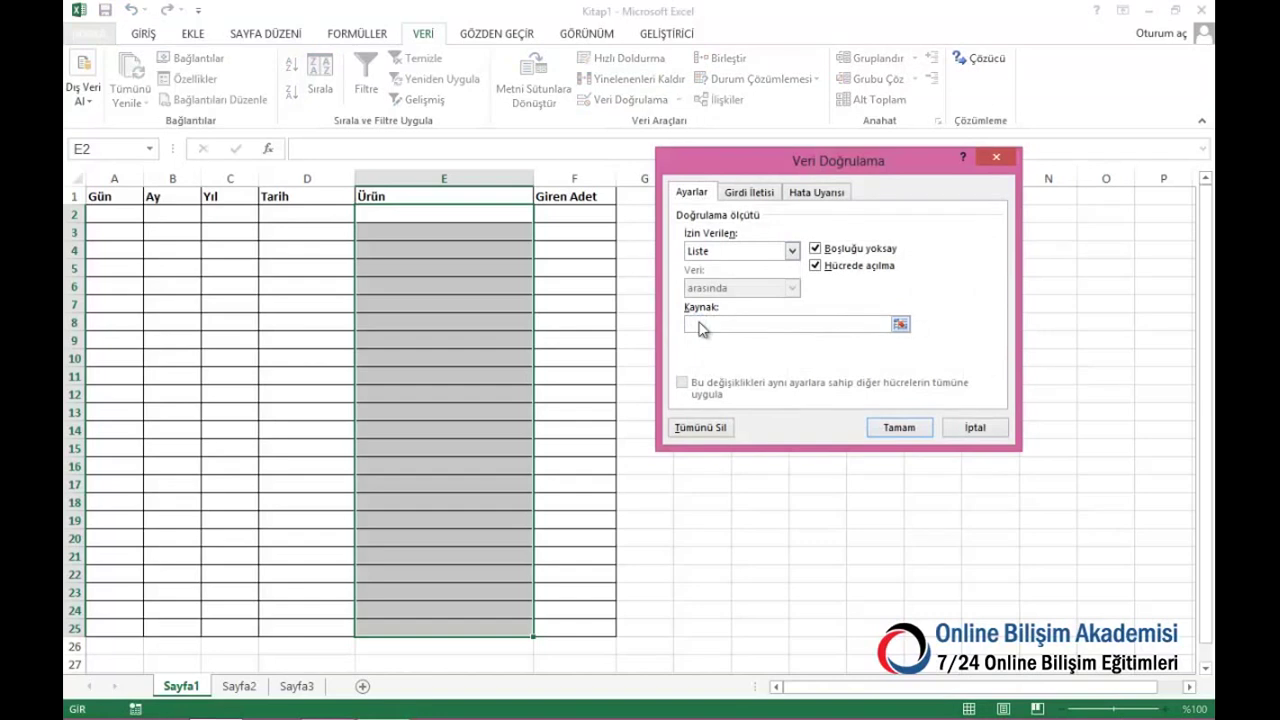
key("F3")
left_click(766, 262)
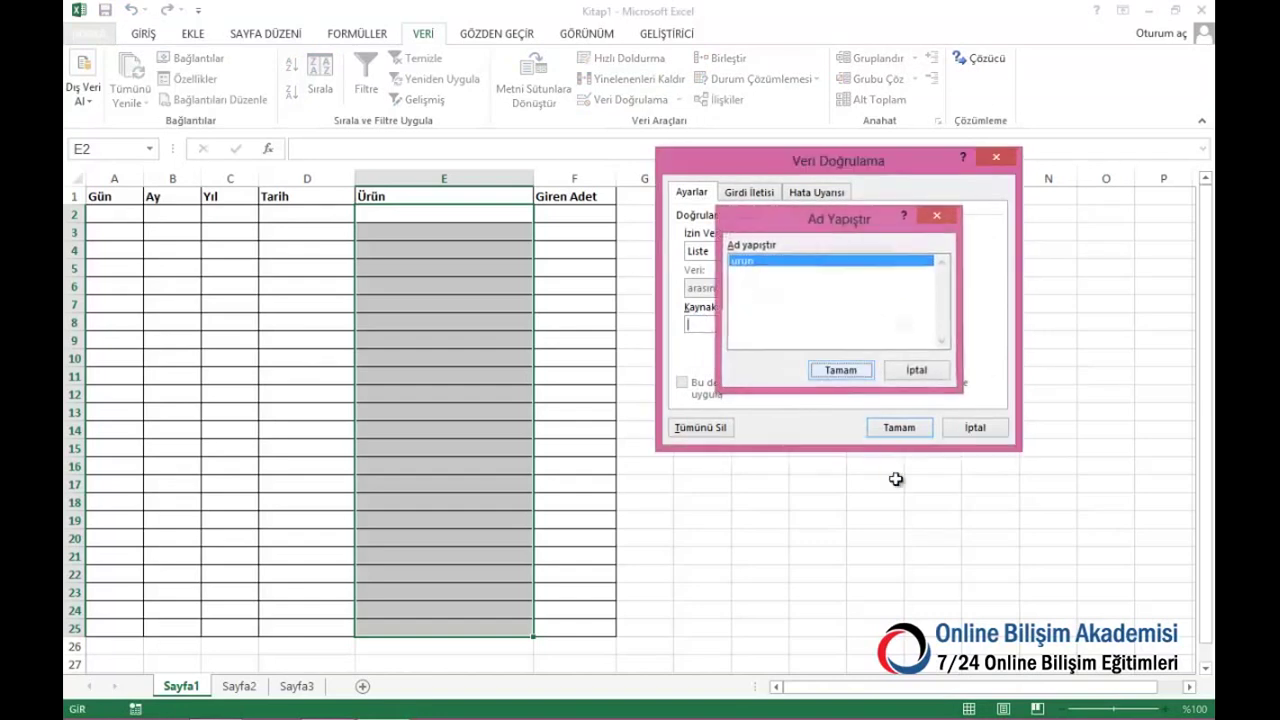
key("Return")
left_click(903, 428)
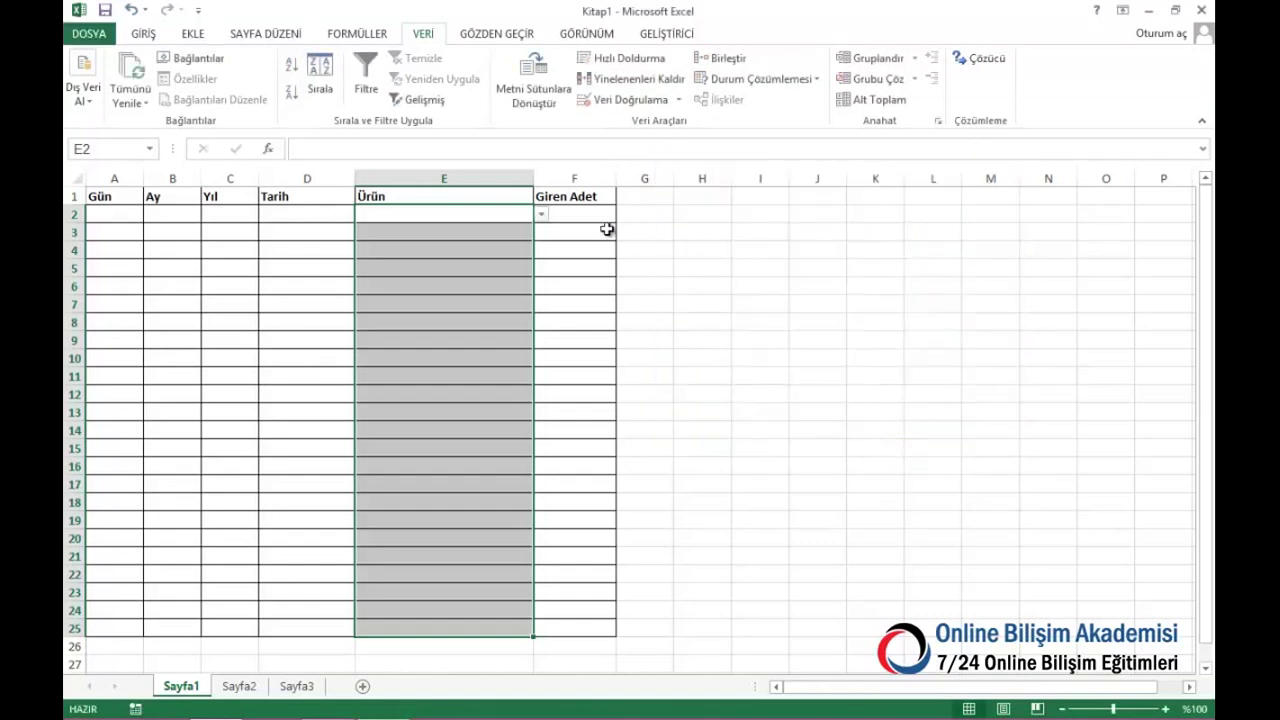
left_click(541, 216)
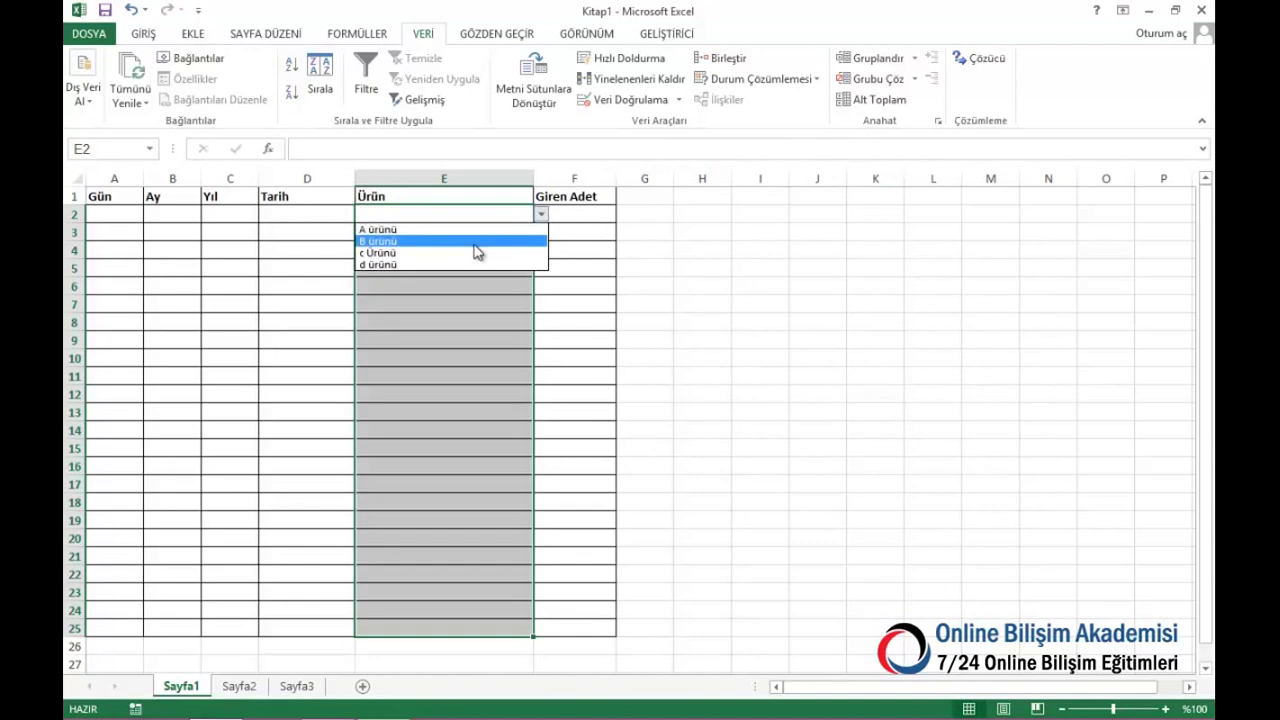
key("Escape")
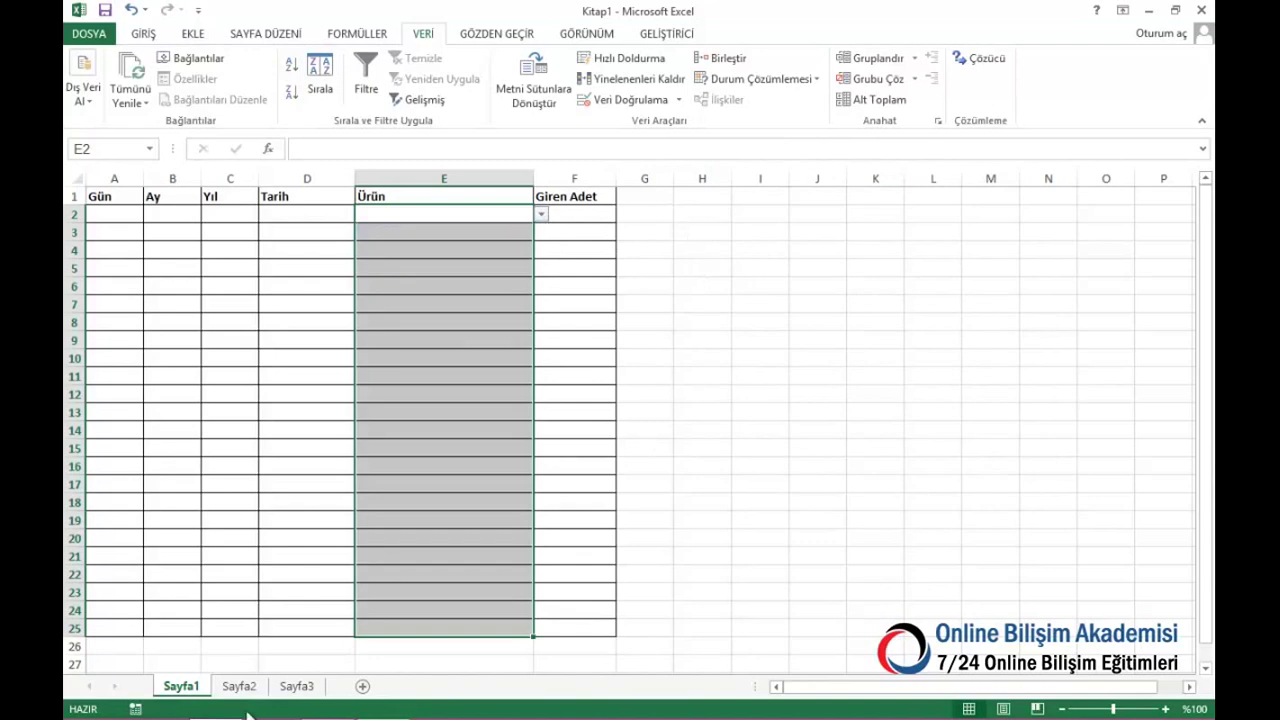
Step: Apply the same urun drop-down list to E2:E25 on Sayfa2, then return to Sayfa1
left_click(240, 686)
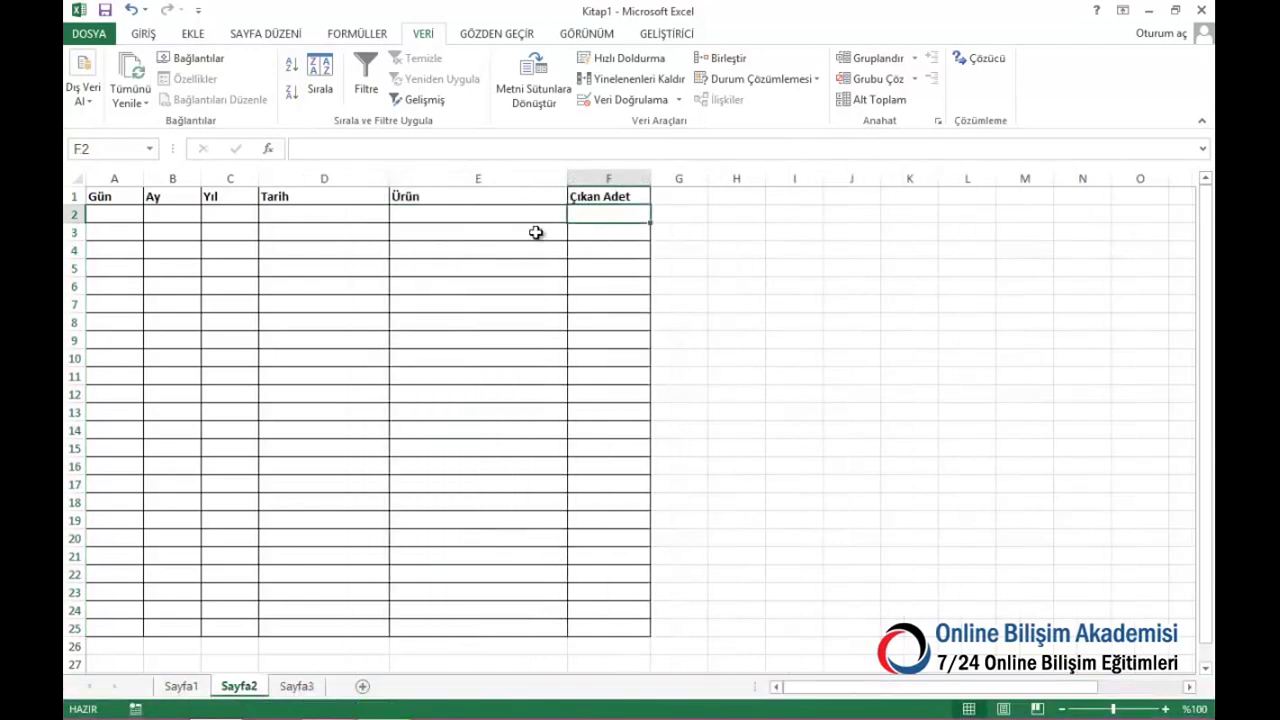
left_click_drag(494, 218, 466, 634)
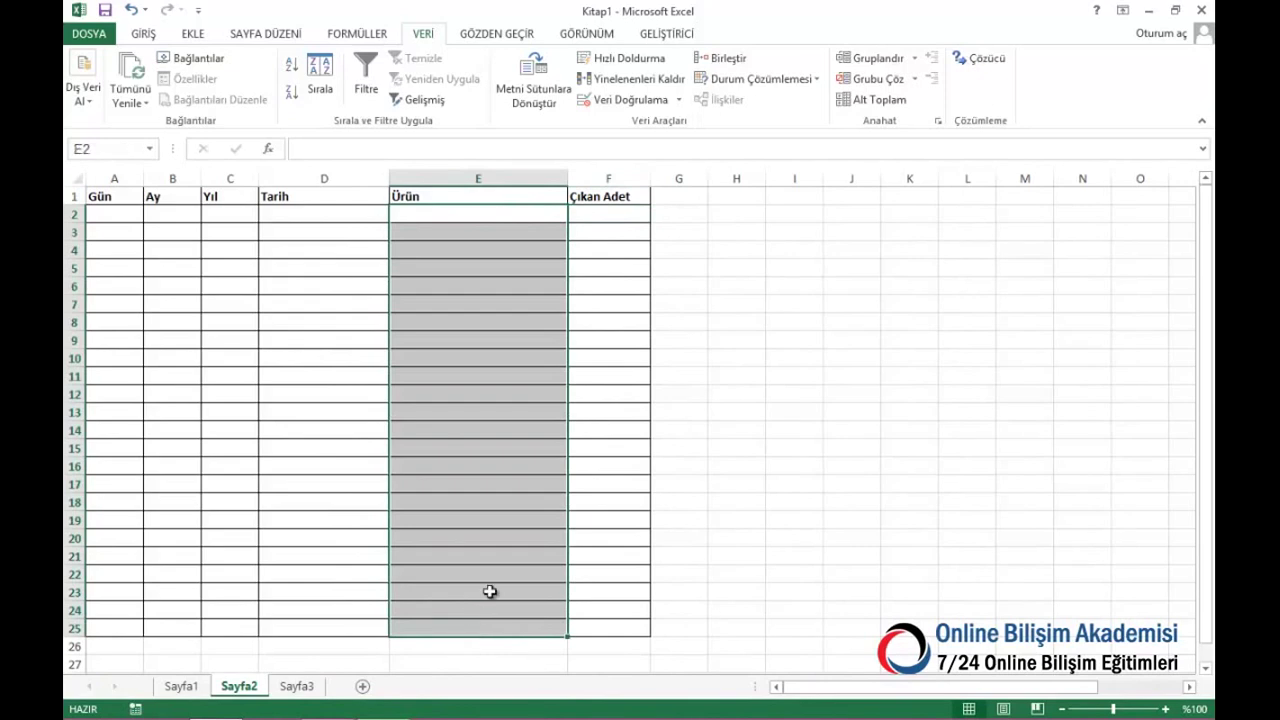
left_click(629, 104)
left_click(742, 251)
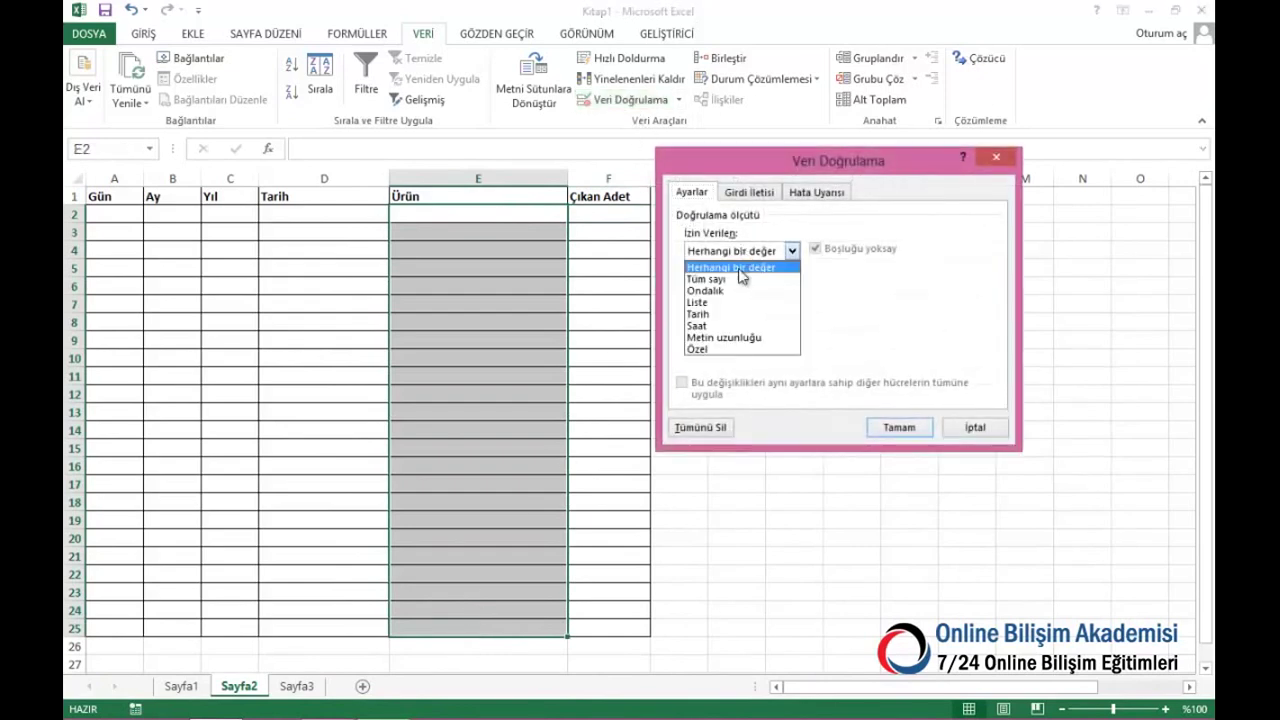
left_click(733, 303)
left_click(733, 326)
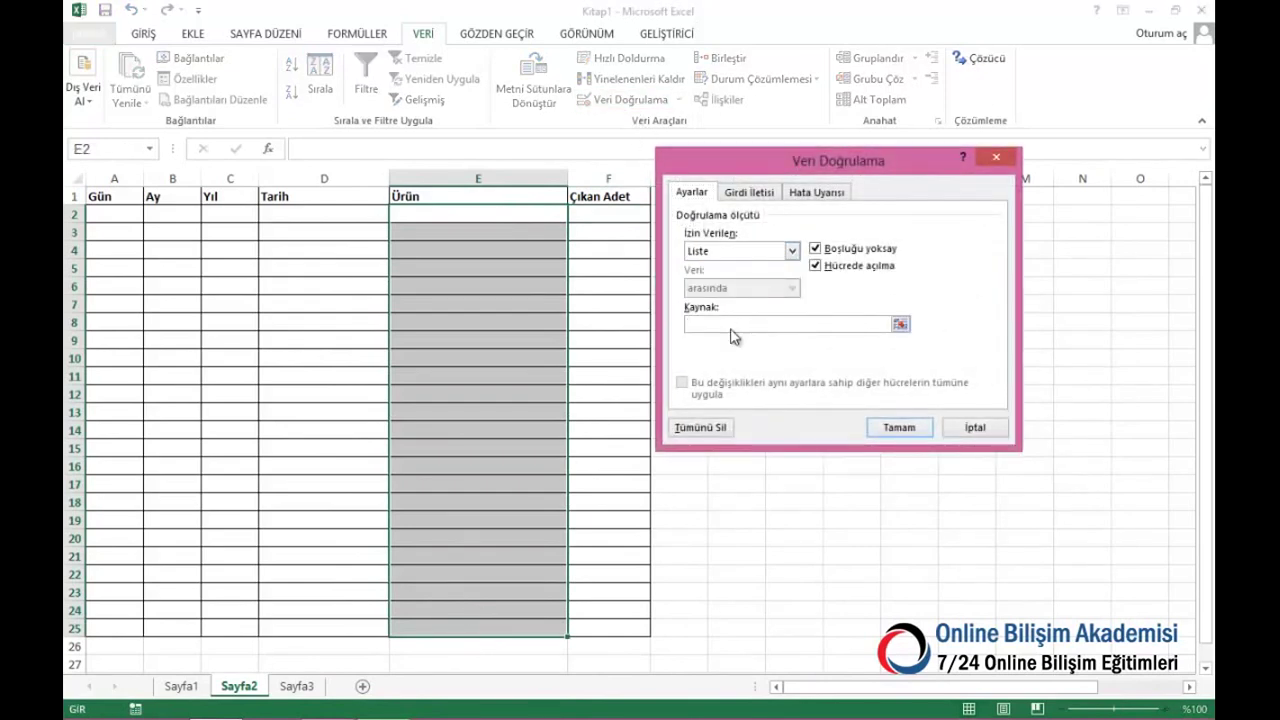
key("F3")
left_click(745, 260)
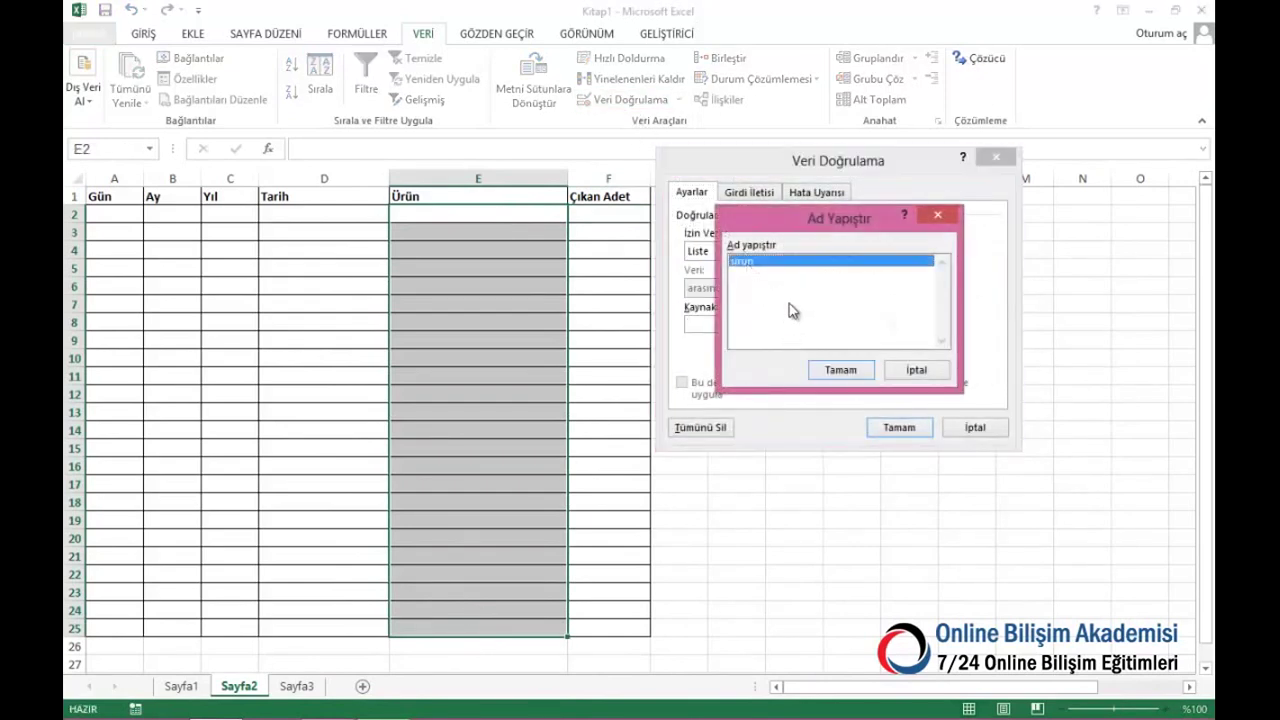
left_click(841, 370)
left_click(900, 428)
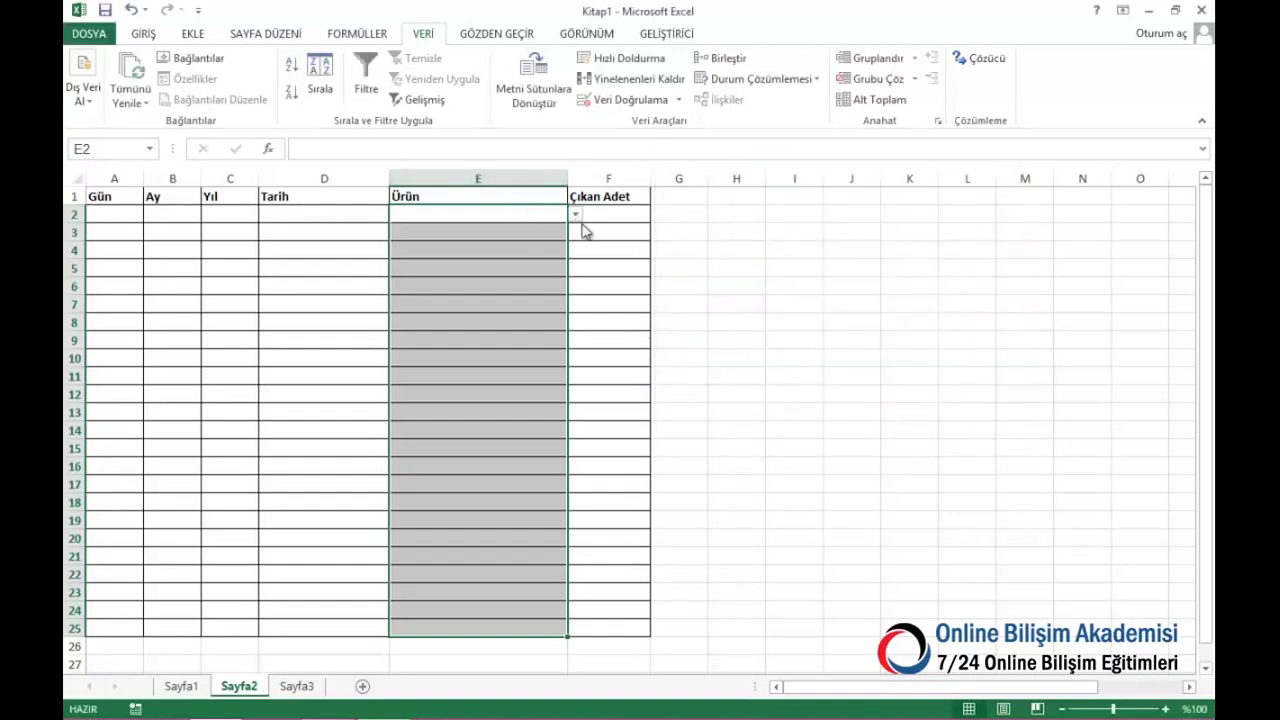
left_click(576, 216)
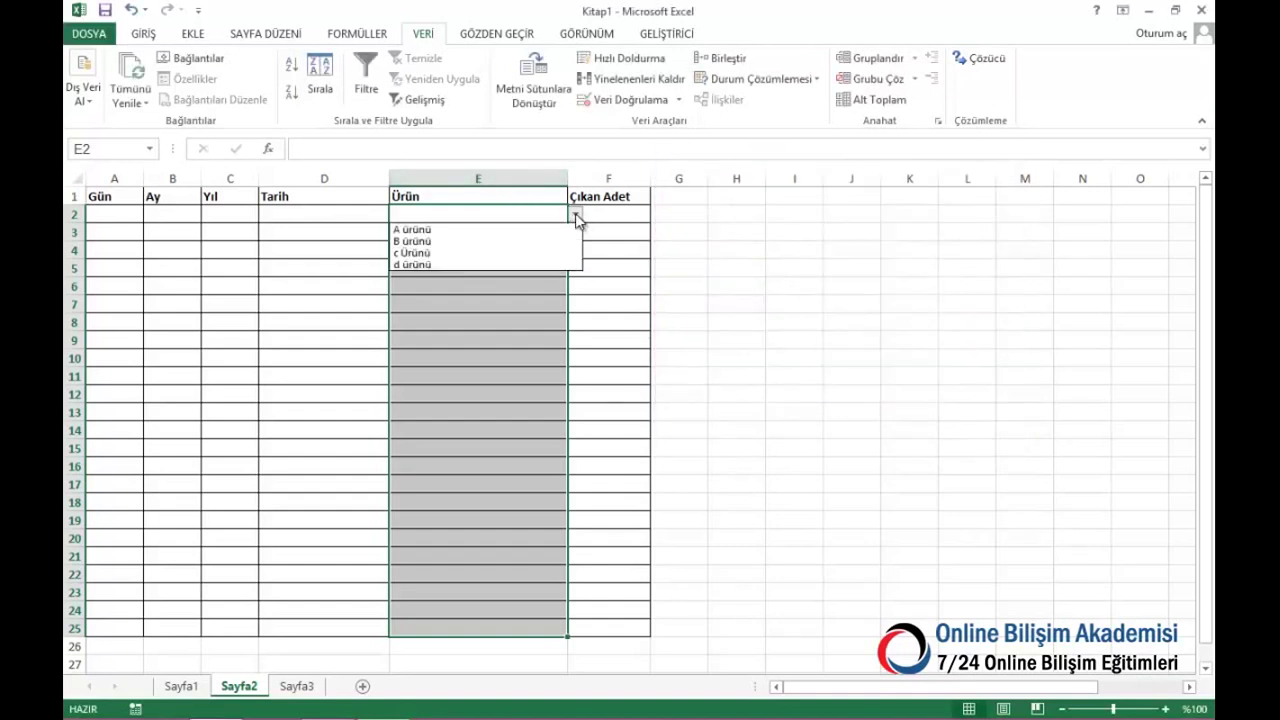
left_click(471, 214)
left_click(182, 687)
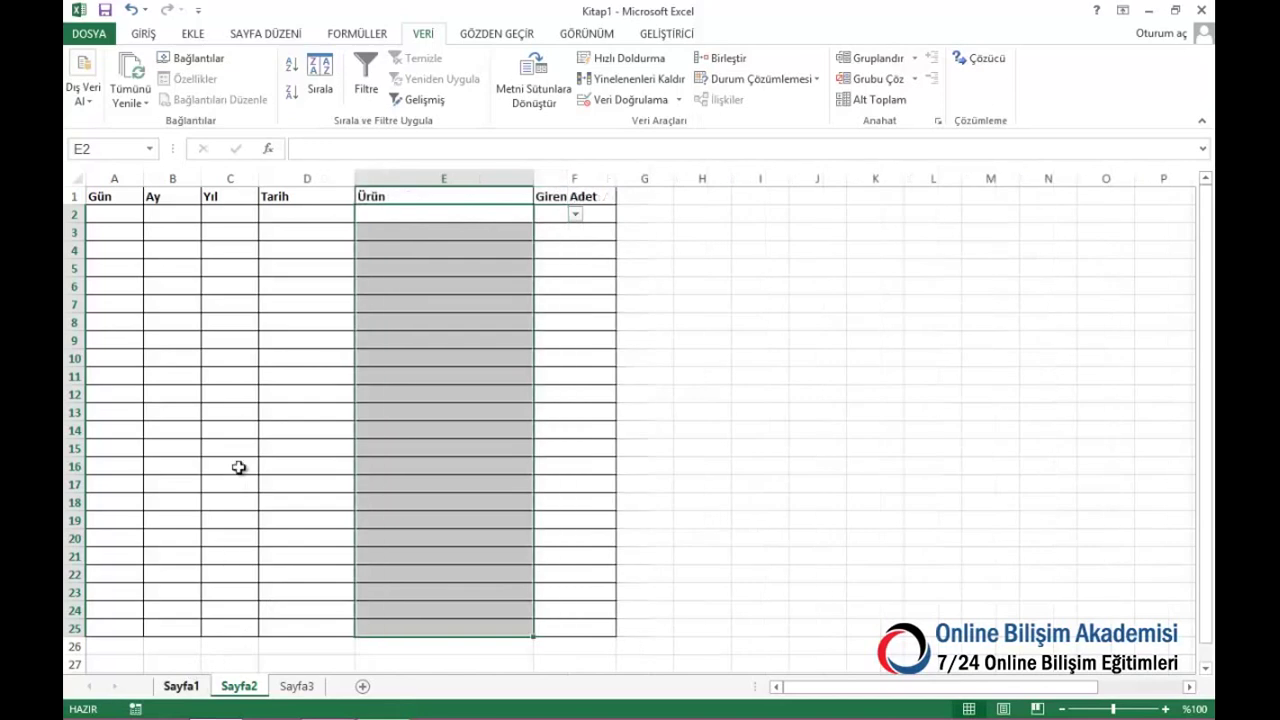
Step: Enter the day formula =GÜN(D2) in cell A2
left_click(130, 215)
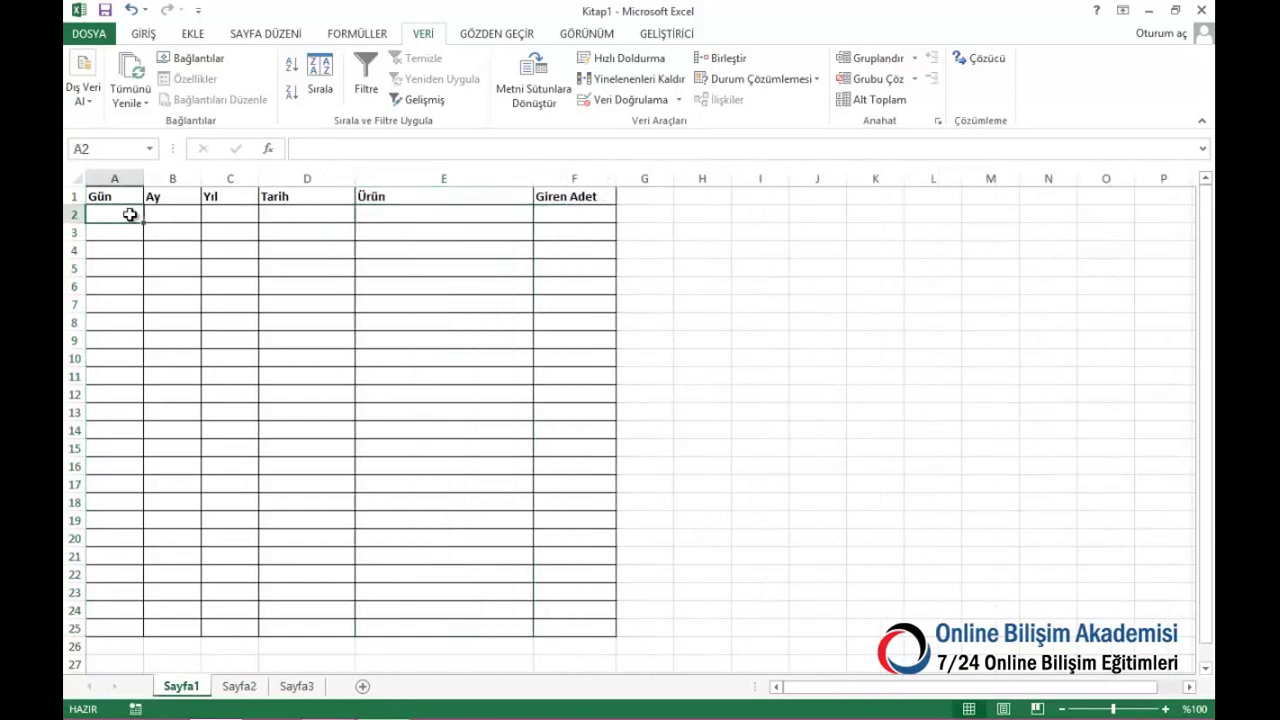
type("=")
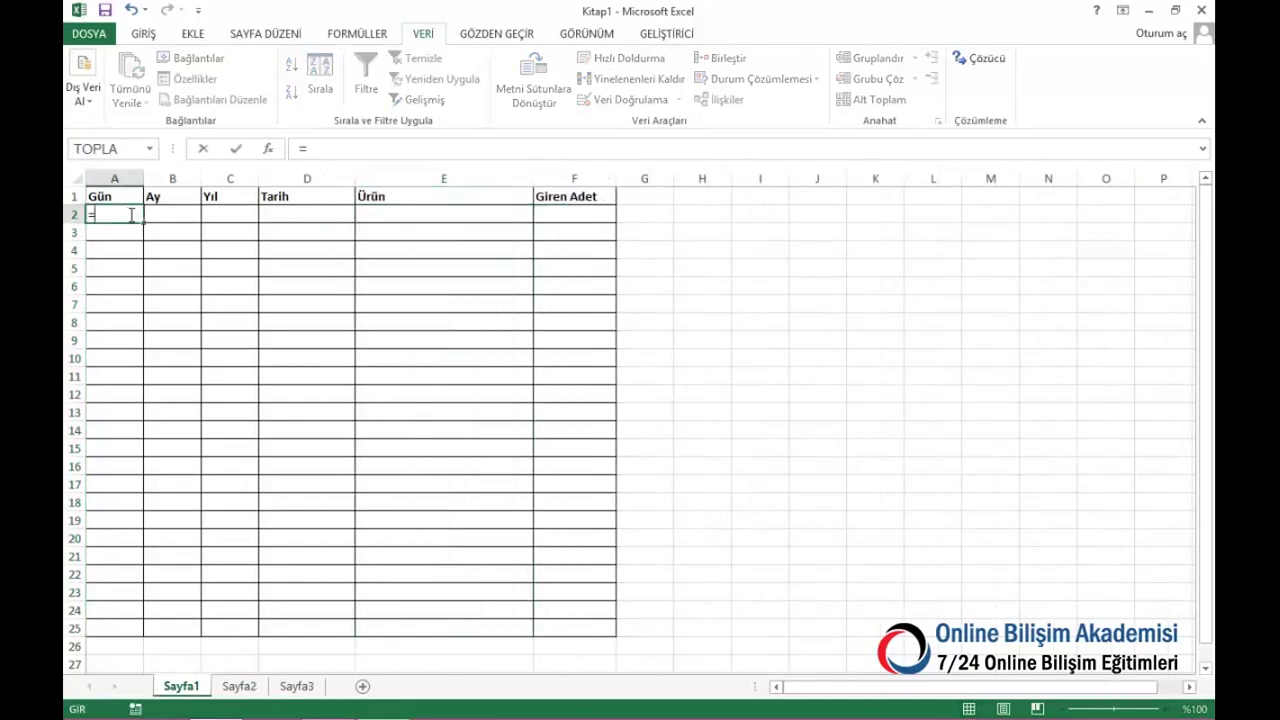
type("gün(")
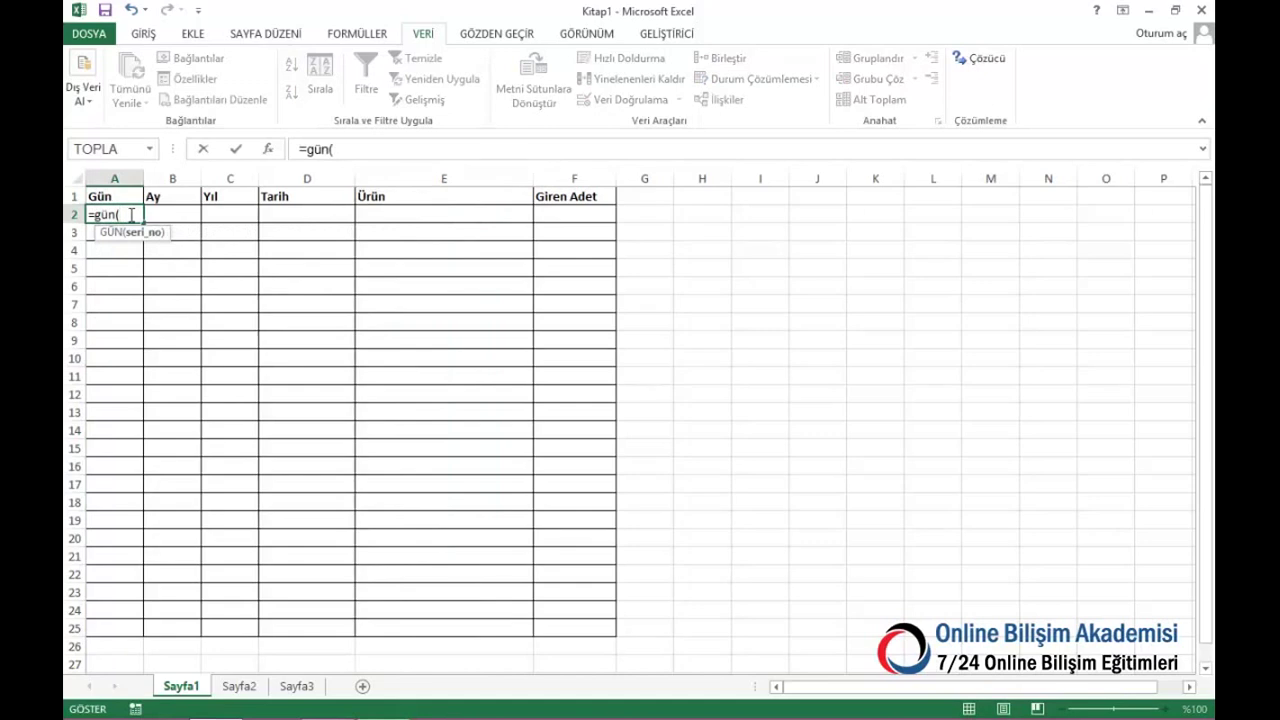
key("Right")
key("Right")
key("Right")
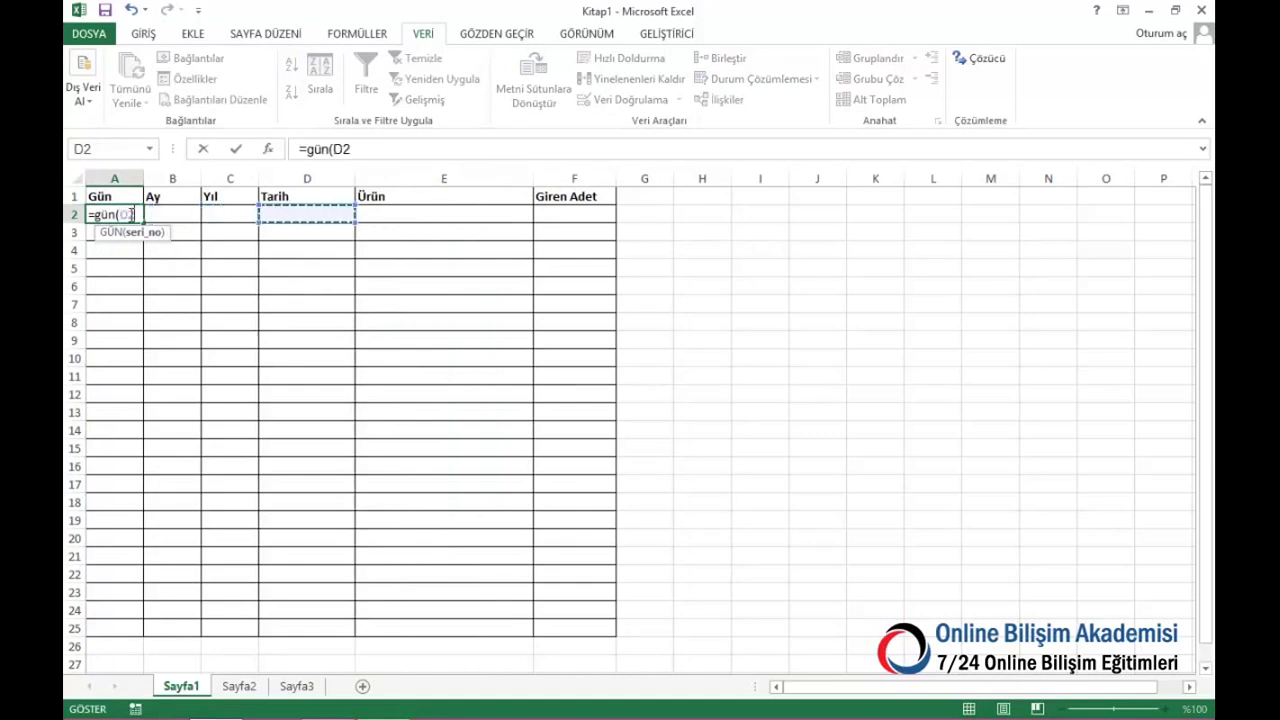
type(")")
key("Return")
left_click(131, 214)
key("Right")
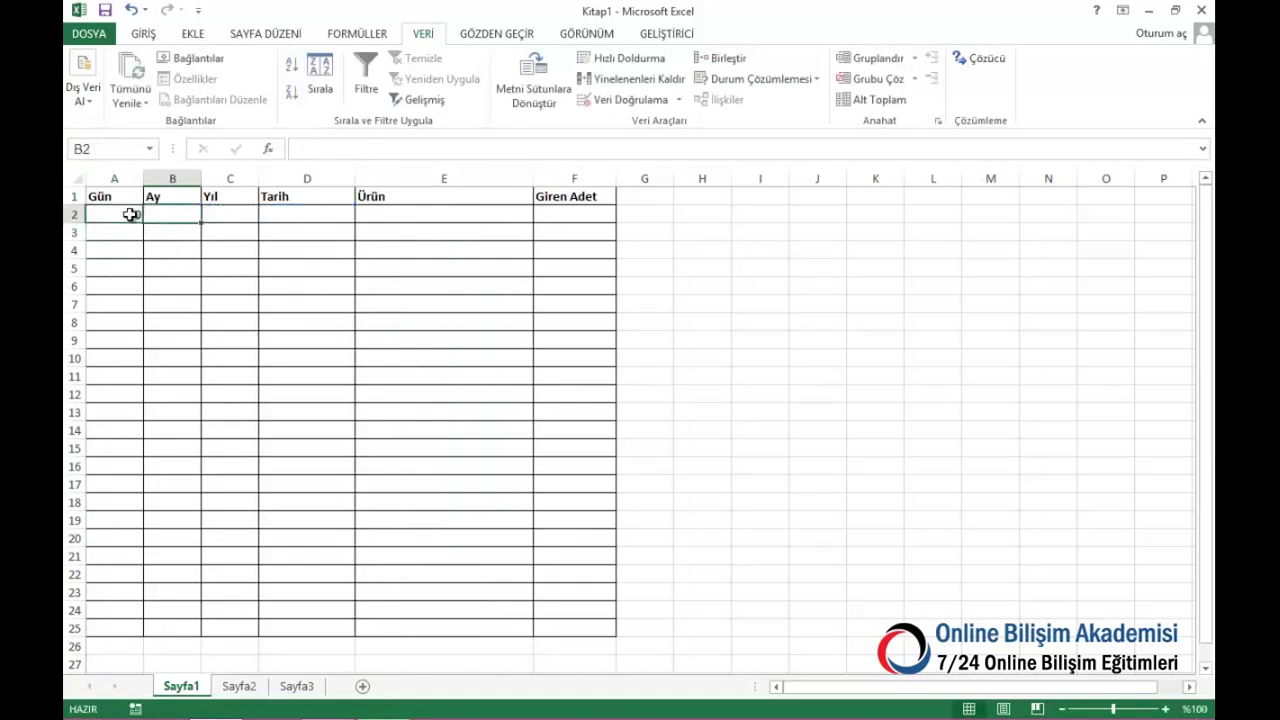
Step: Enter the month formula =AY(D2) in cell B2
type("=ay(")
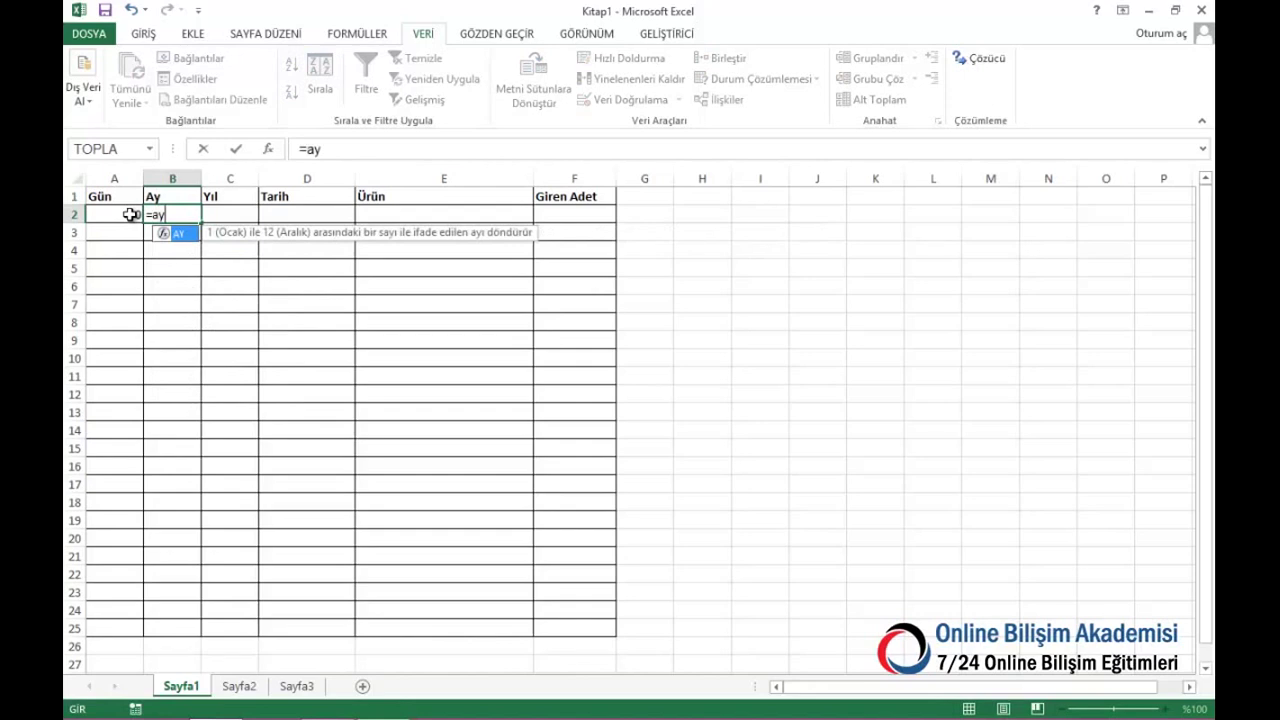
key("Right")
key("Right")
type(")")
key("ctrl+Return")
key("Down")
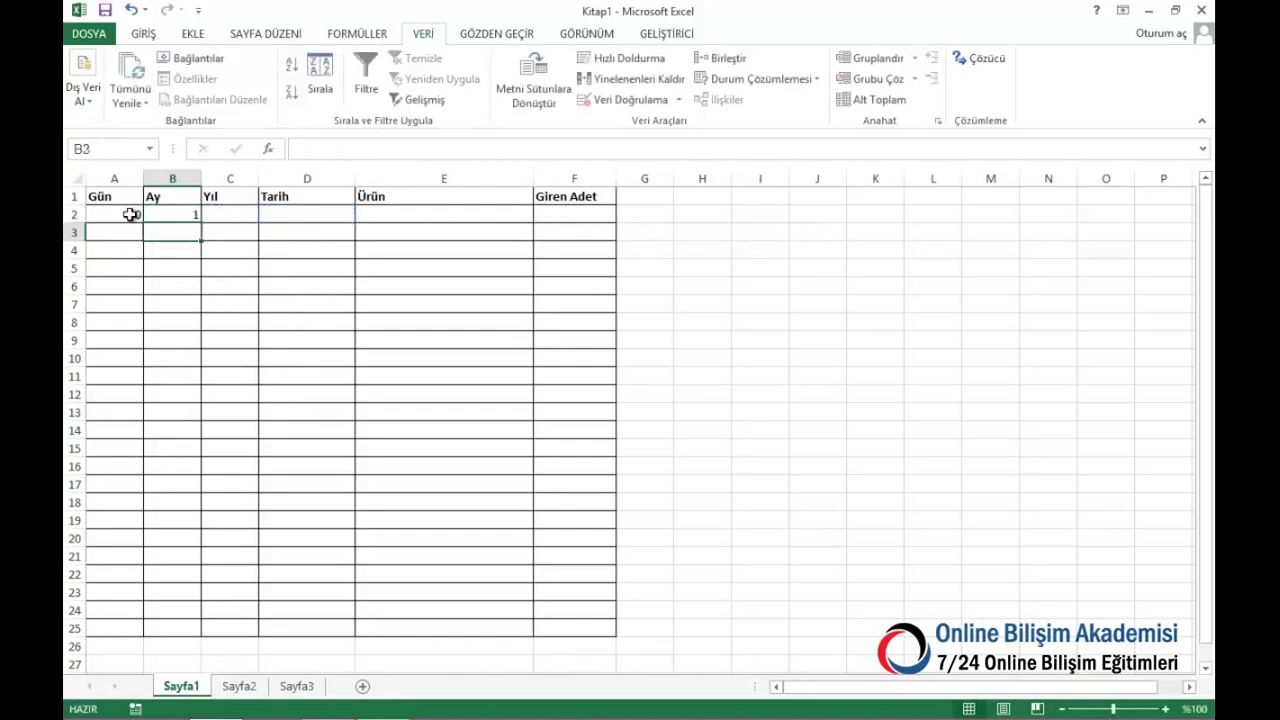
key("Right")
key("Up")
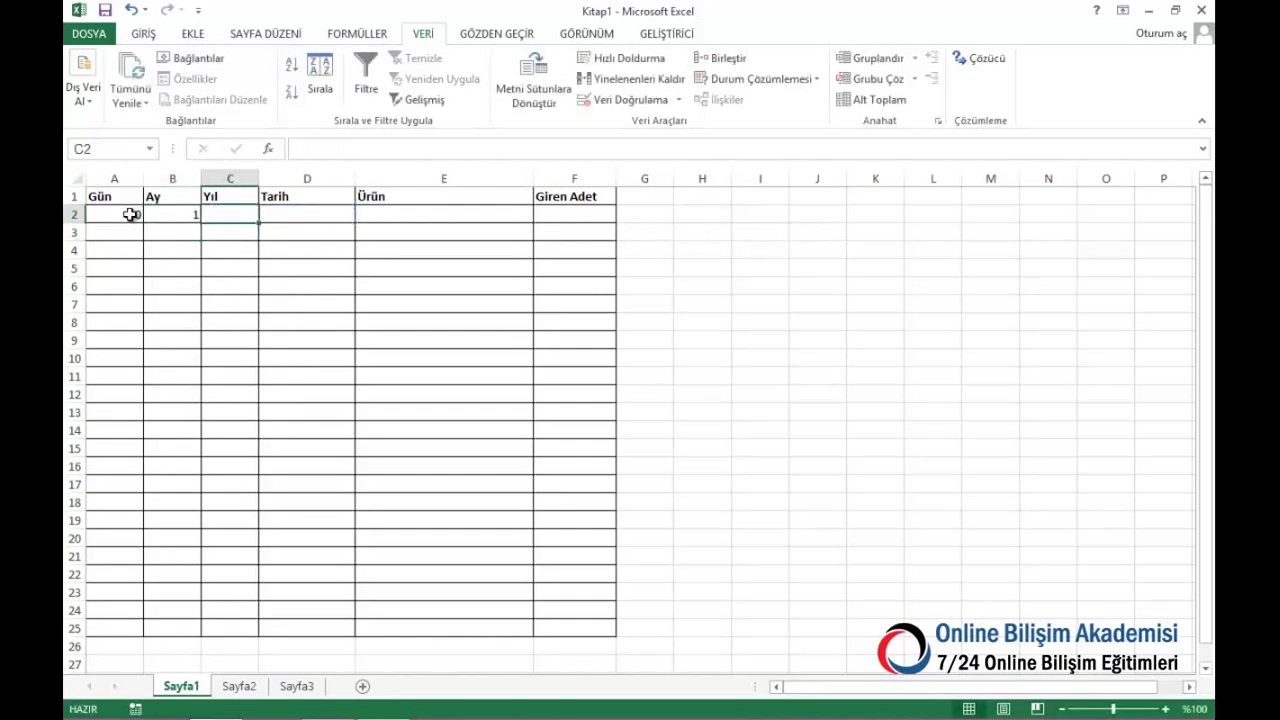
Step: Enter =YIL(D2) in C2 and fill the three formulas down to row 25
type("=yıl(")
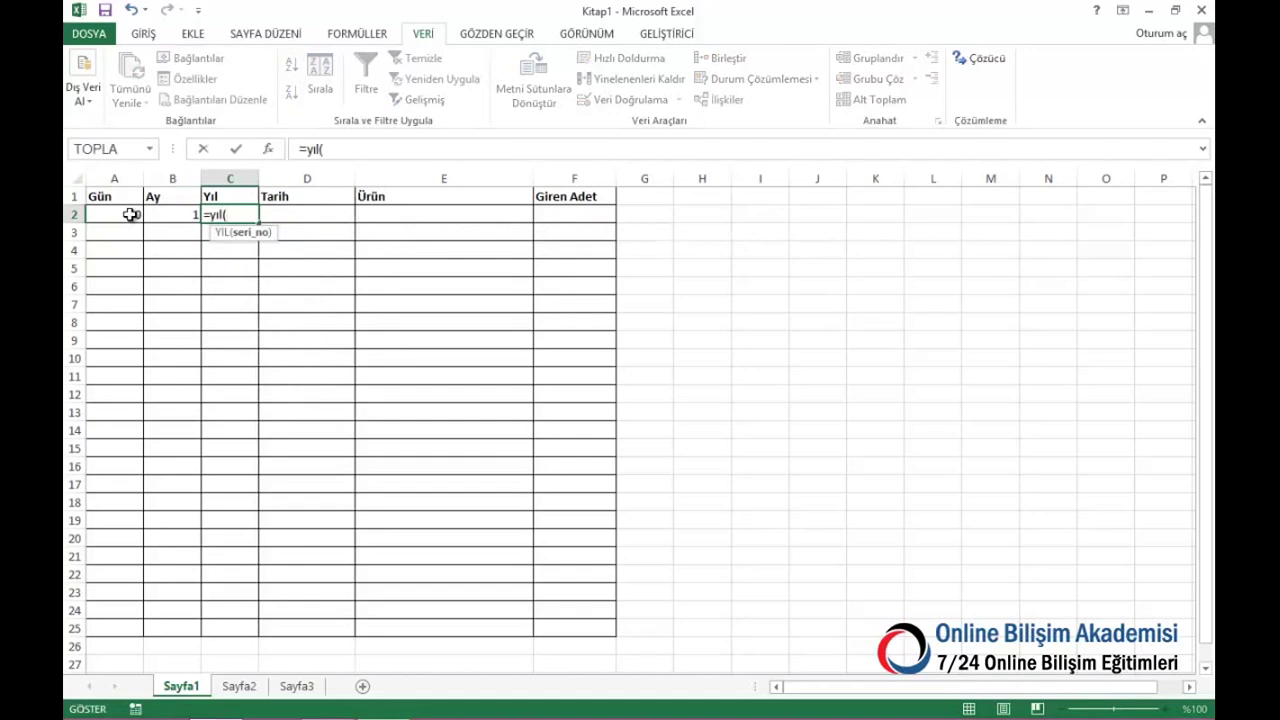
key("Right")
type(")")
key("ctrl+Return")
key("Down")
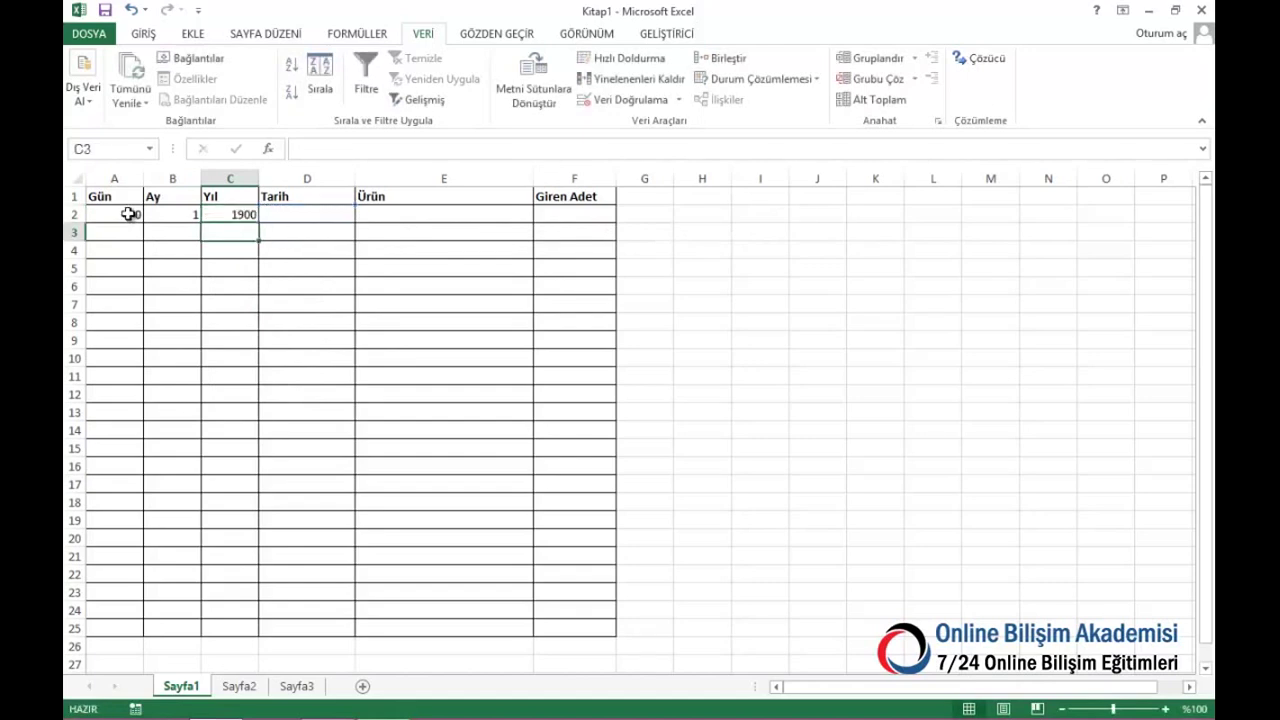
left_click_drag(128, 214, 237, 632)
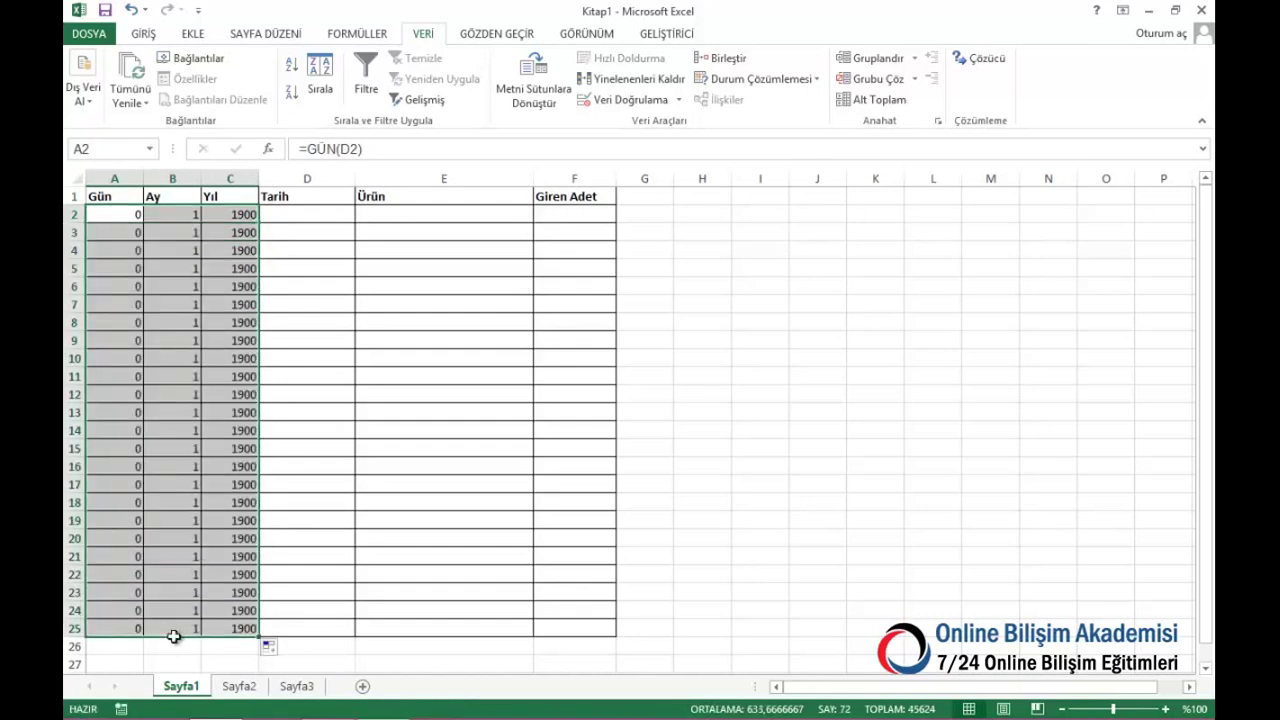
Step: Copy the A2:C2 formulas to Sayfa2's A2 and fill them down
left_click_drag(114, 215, 226, 212)
key("ctrl+c")
left_click(245, 684)
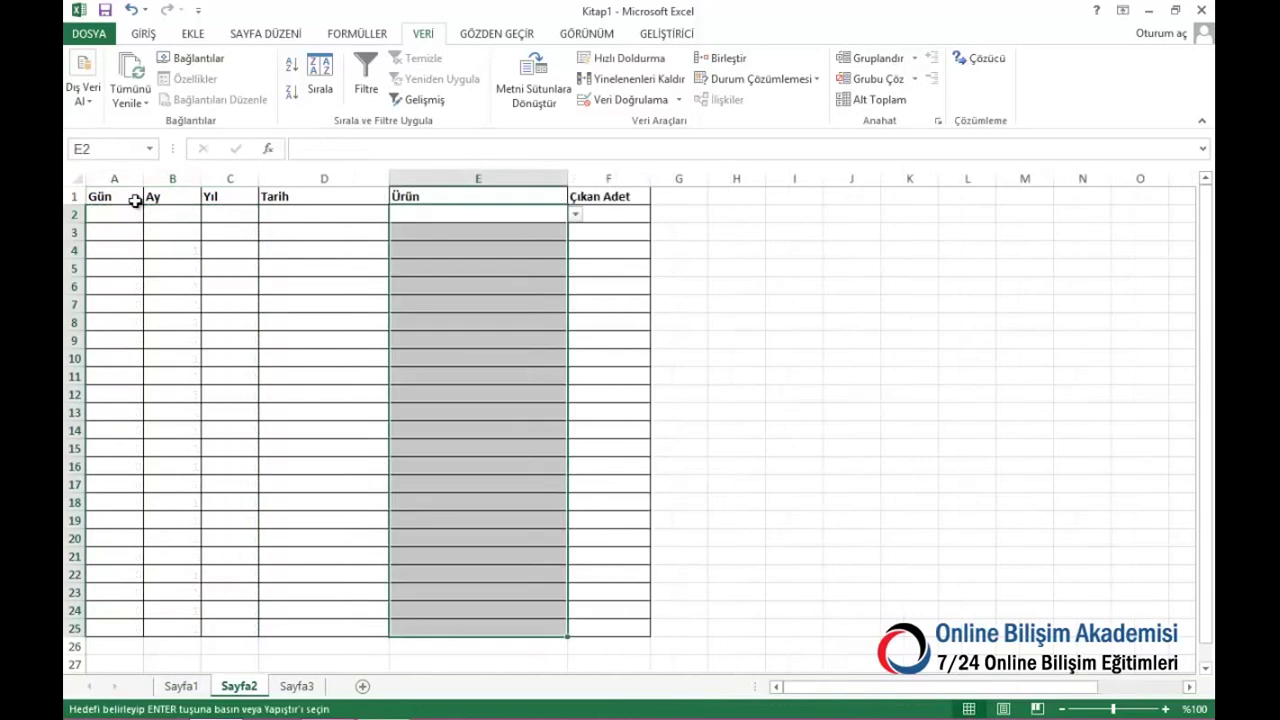
left_click(131, 211)
key("ctrl+v")
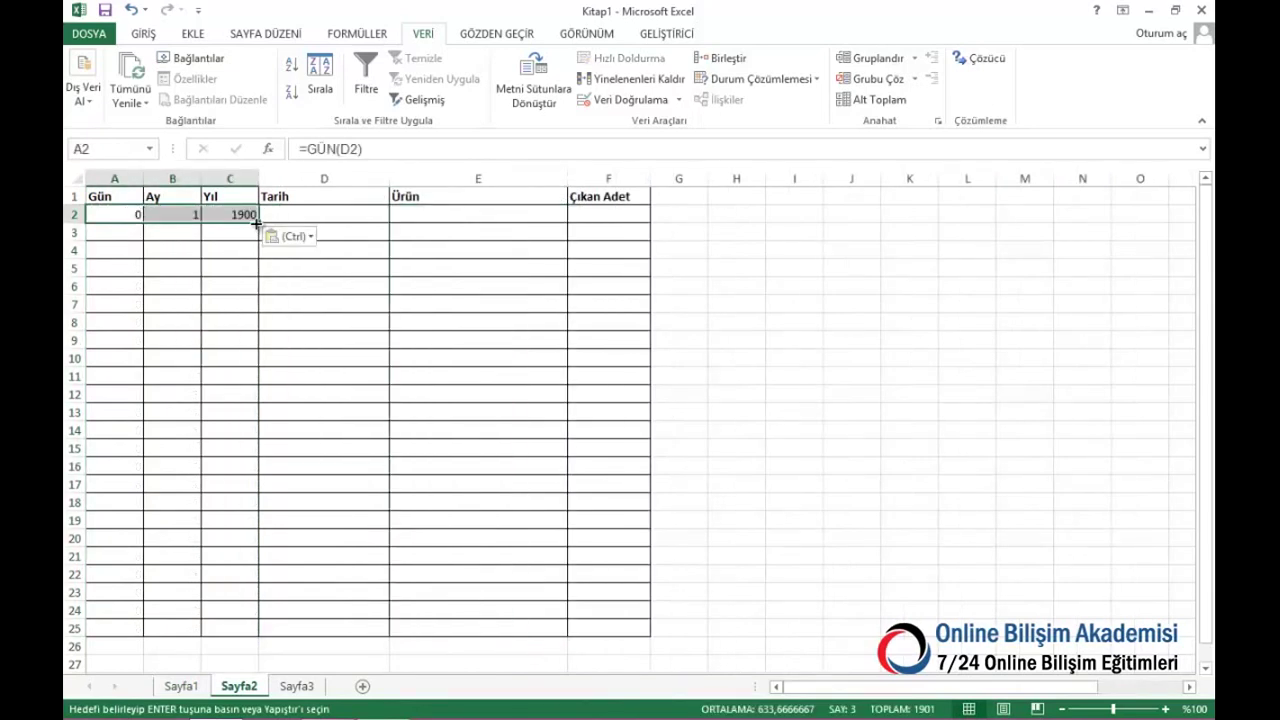
left_click_drag(257, 222, 259, 614)
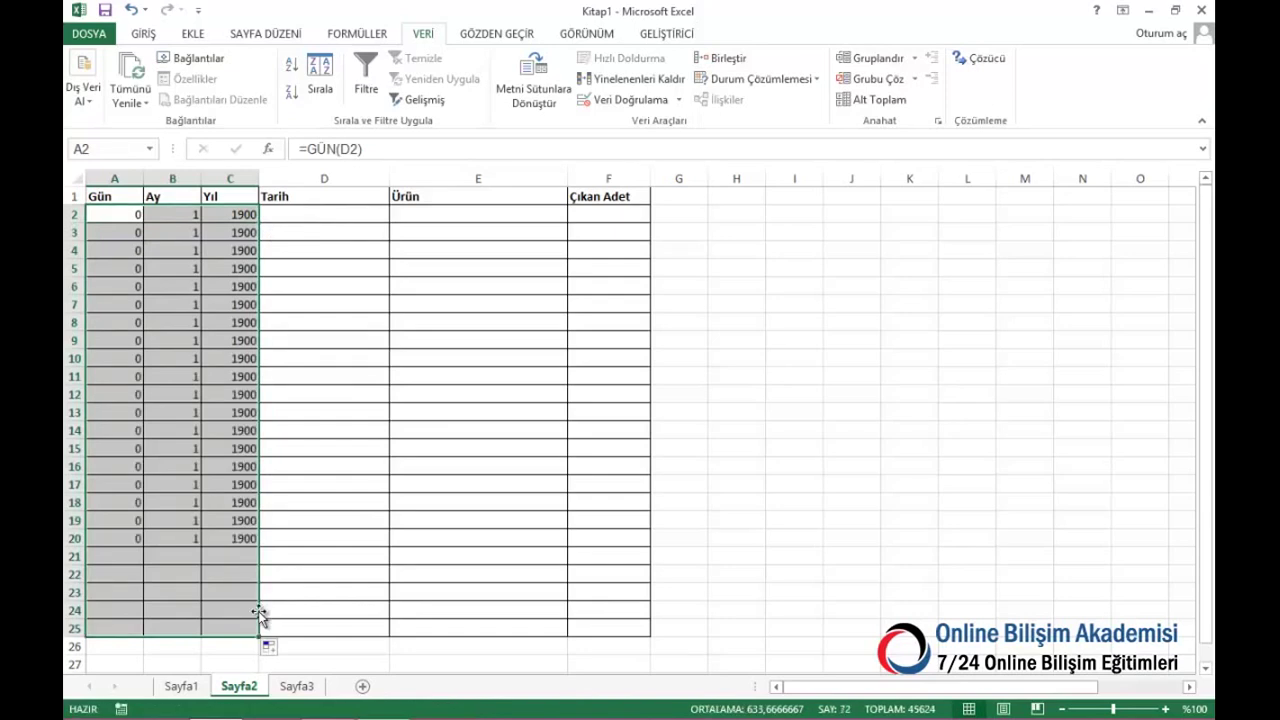
Step: Enter row 2 on Sayfa1: 13.5.2013, B ürünü, quantity 20
left_click(181, 686)
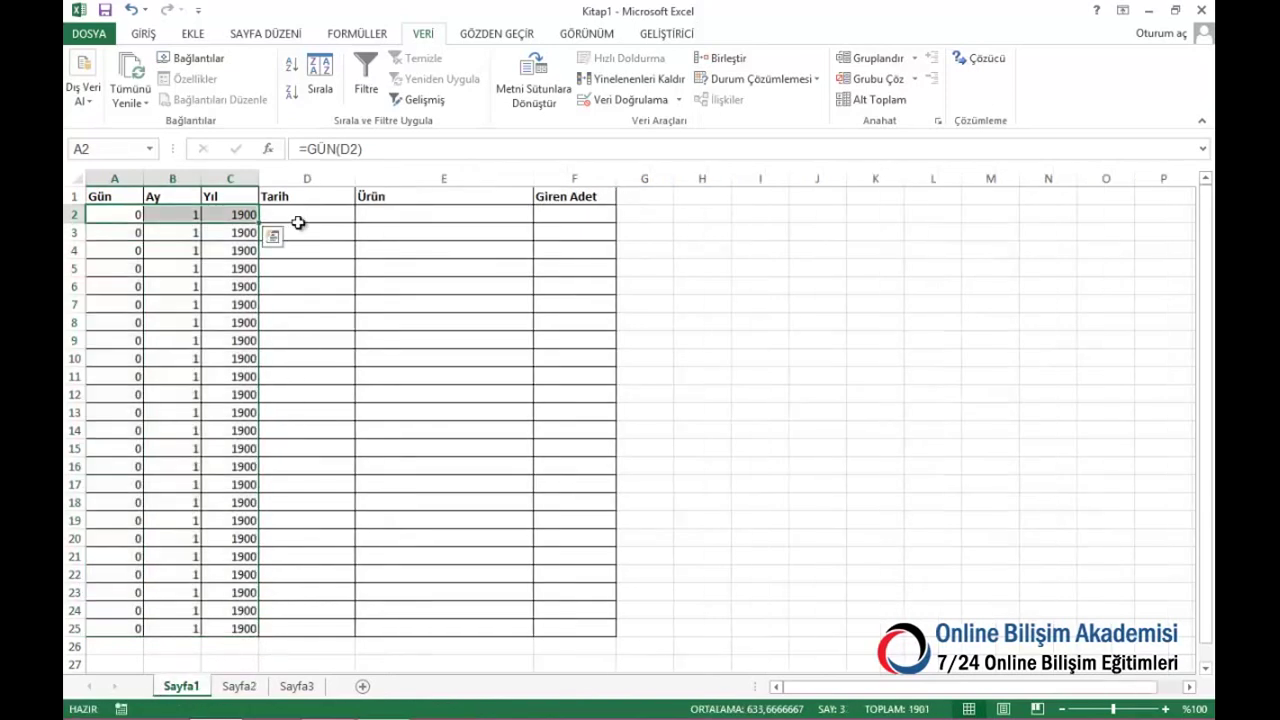
left_click(300, 222)
type("13.5.2013")
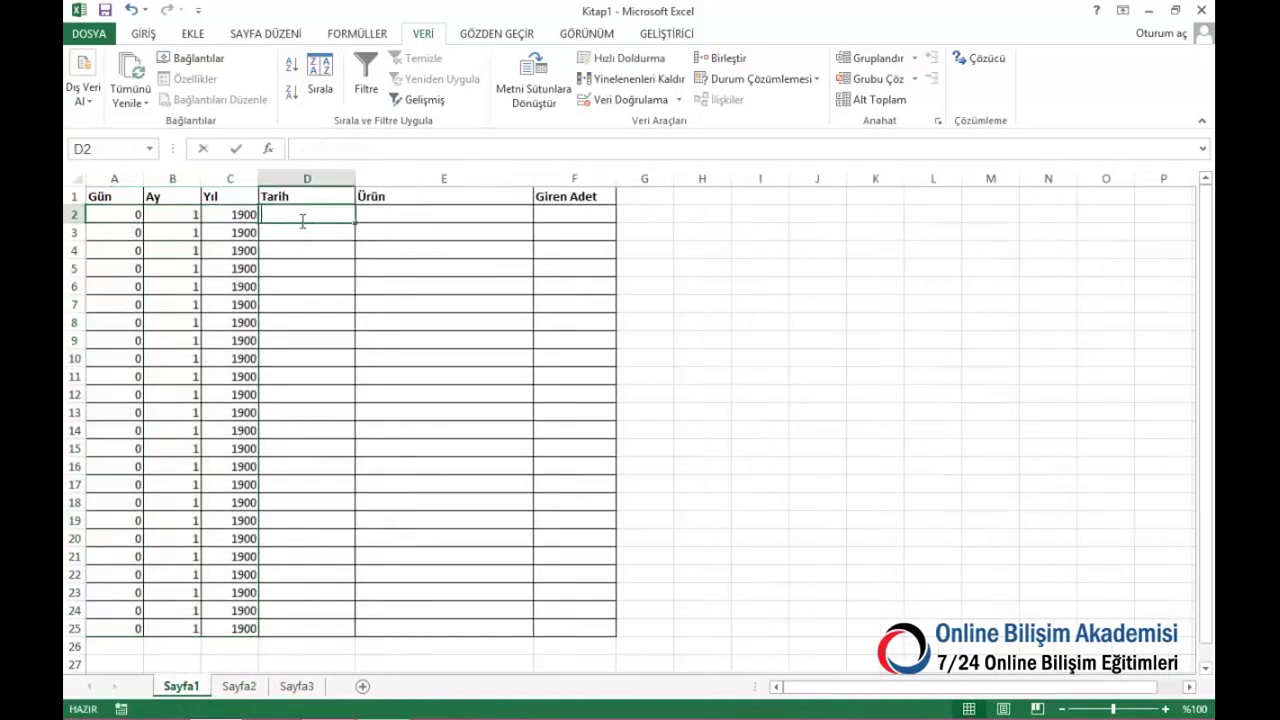
key("Tab")
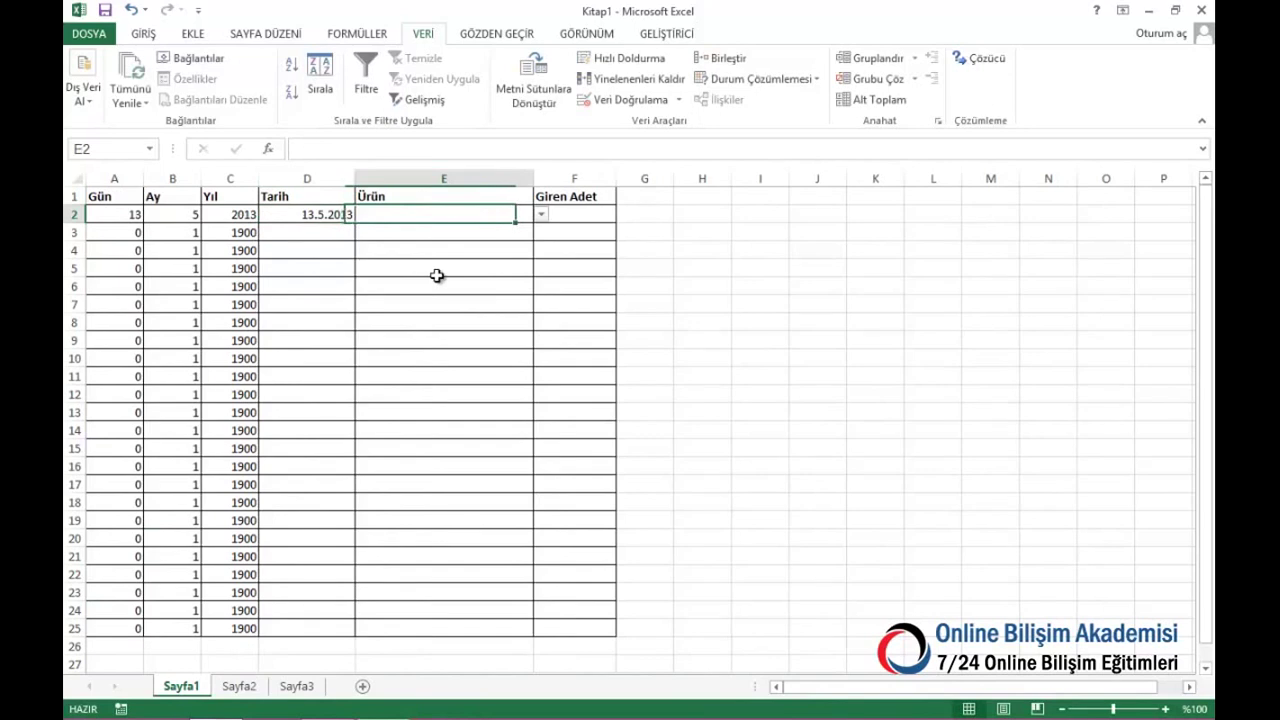
left_click(541, 215)
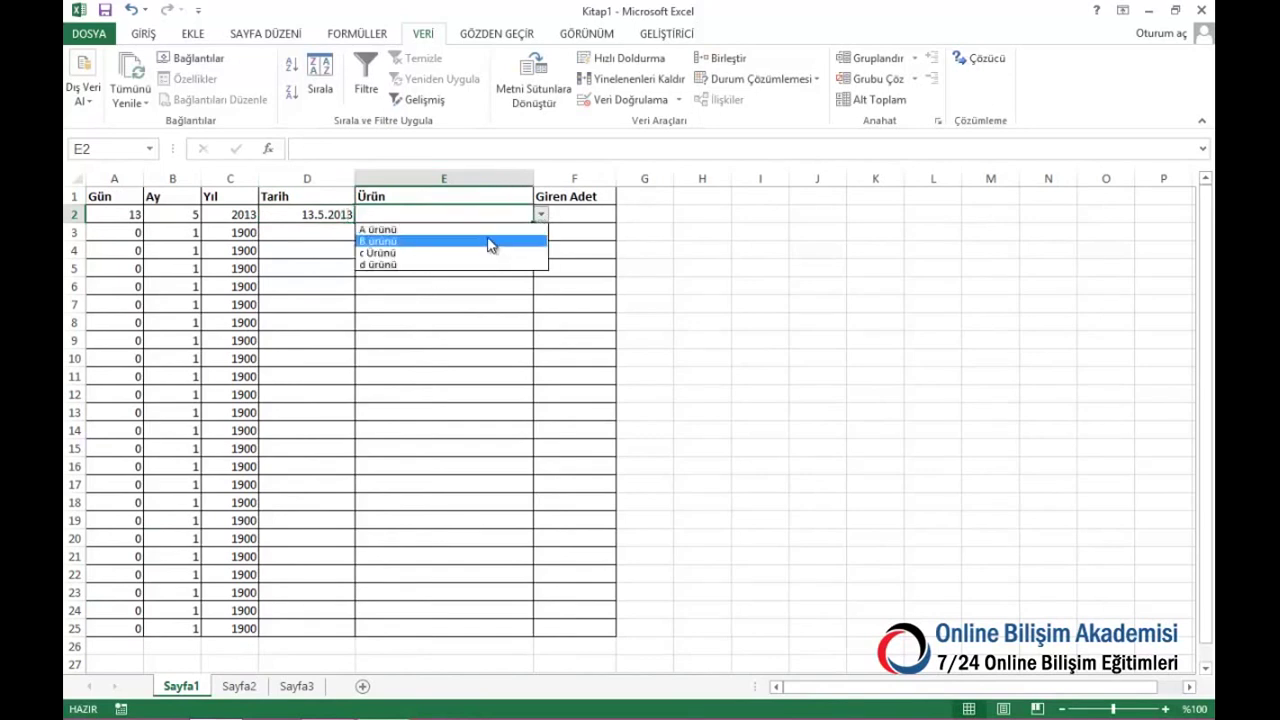
left_click(490, 242)
left_click(572, 213)
type("20")
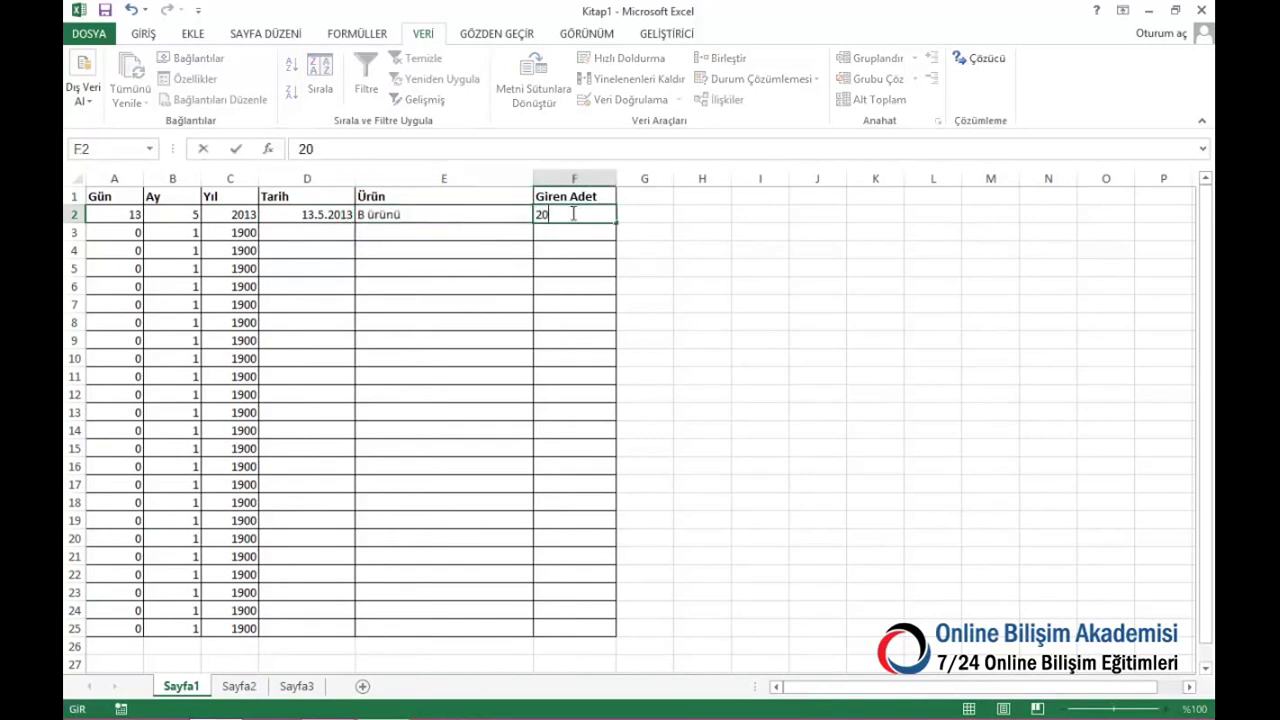
key("Return")
Step: Enter row 3: repeat date 13.5.2013, choose A ürünü, quantity 30
left_click(341, 232)
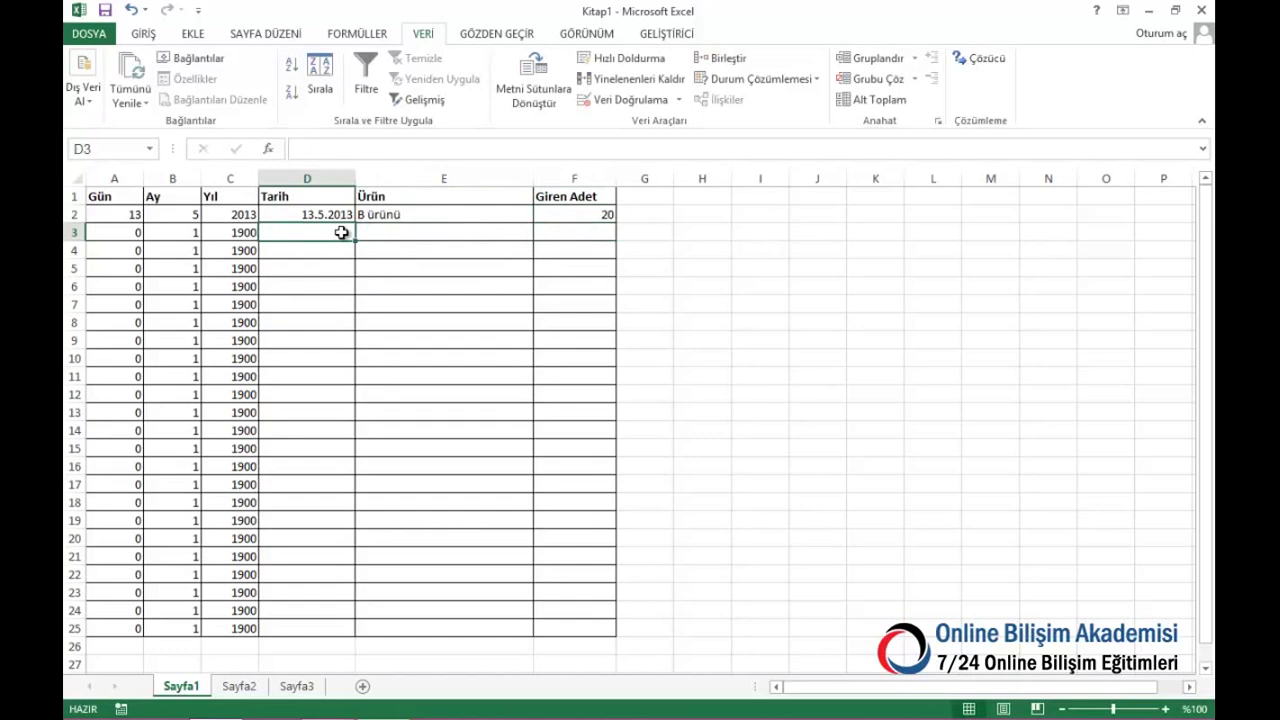
key("ctrl+apostrophe")
key("Return")
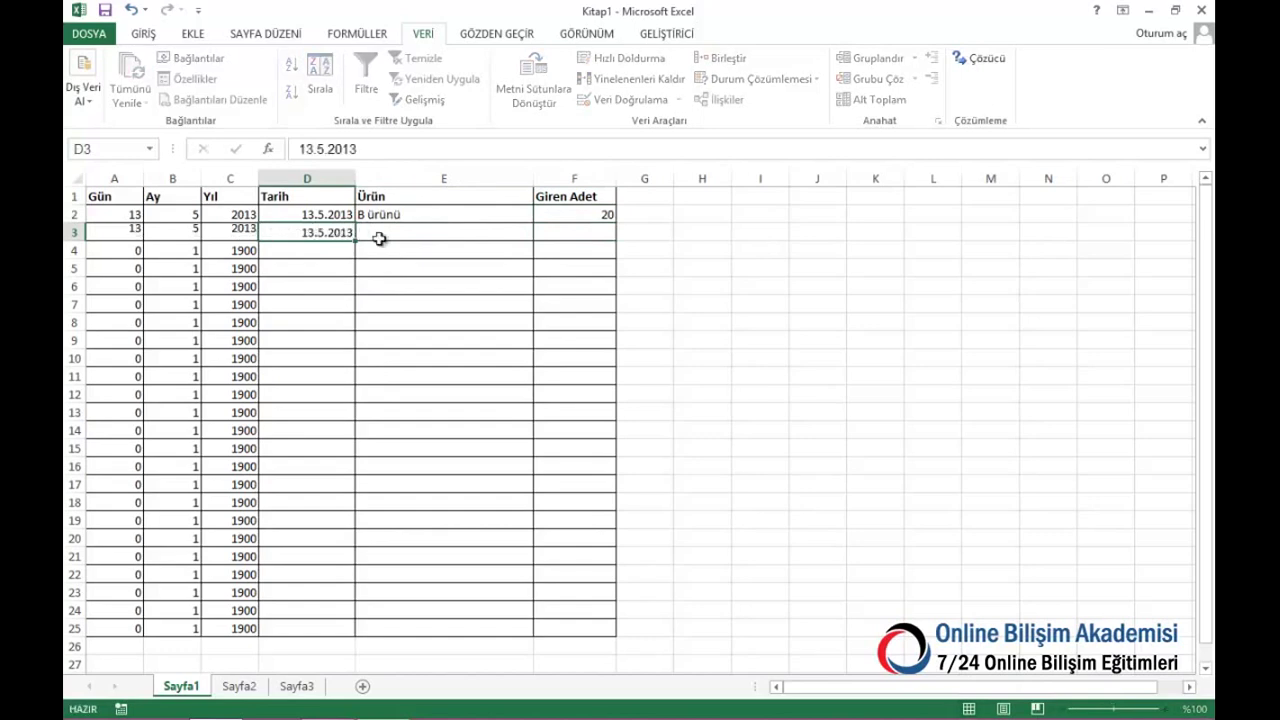
left_click(486, 233)
left_click(541, 233)
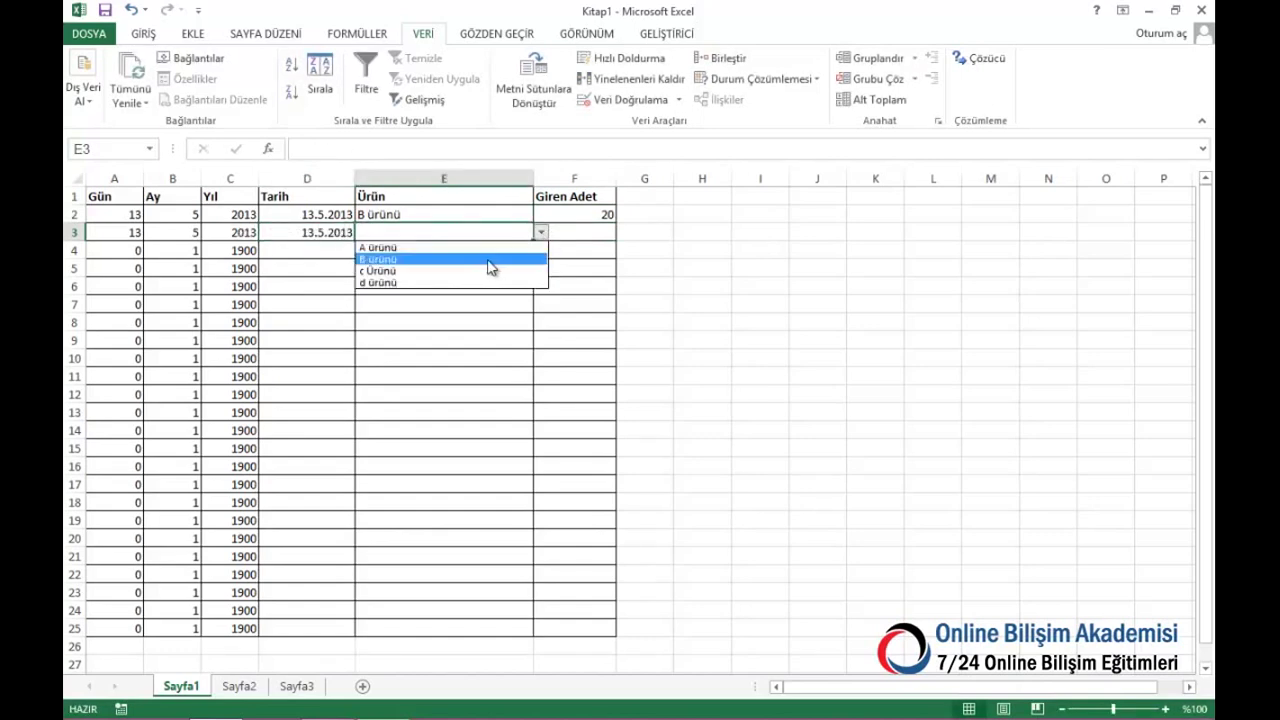
left_click(490, 265)
left_click(541, 234)
left_click(471, 249)
left_click(591, 230)
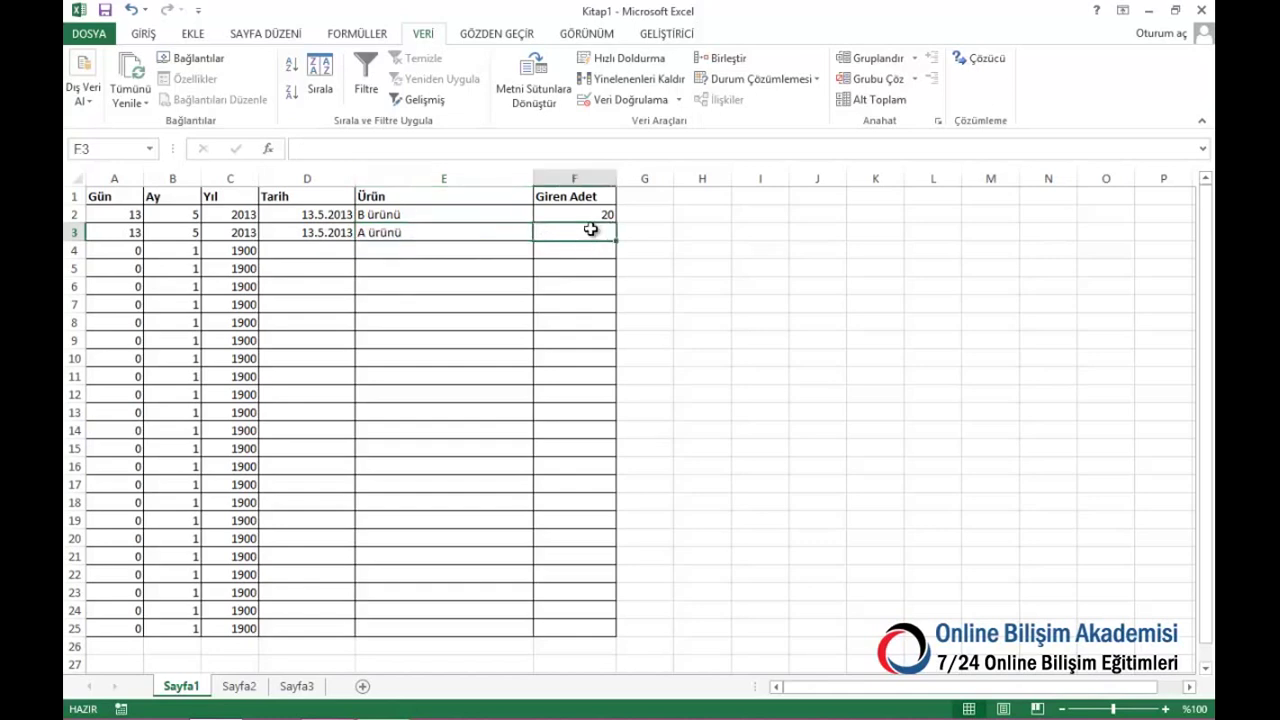
type("30")
key("ctrl+Return")
key("Return")
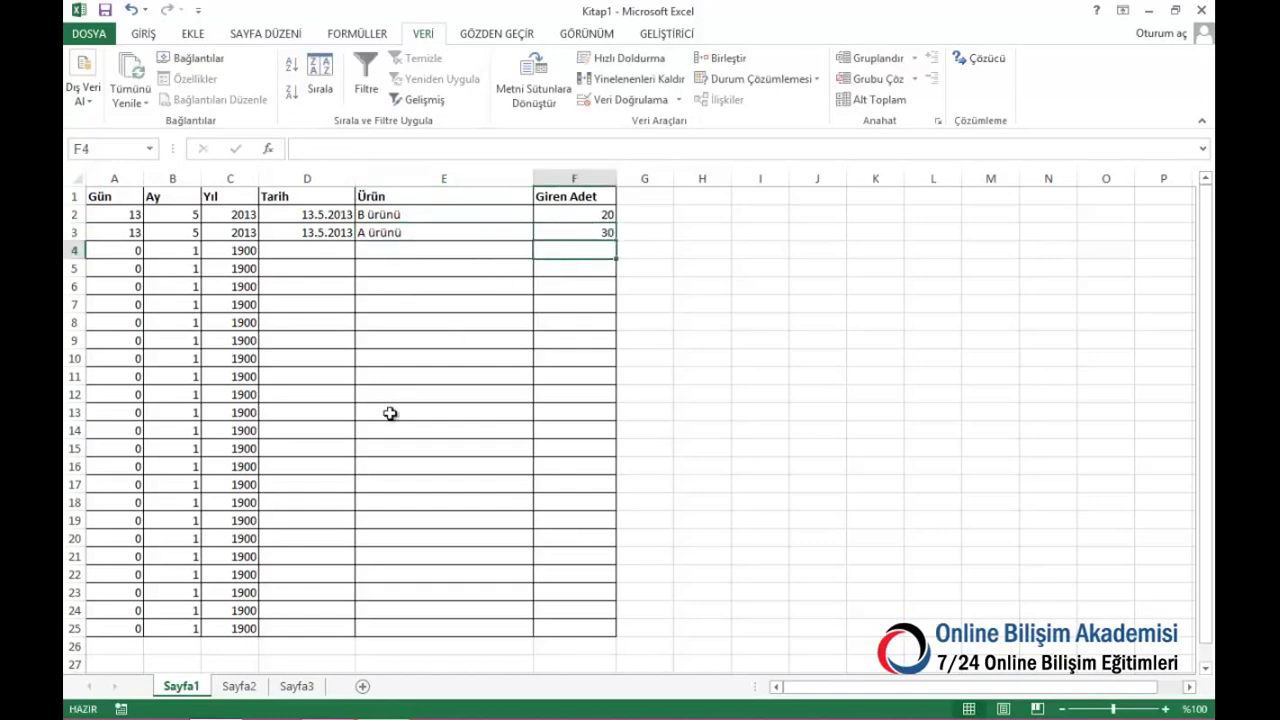
Step: On Sayfa2, enter row 2 as date 13.5.2013, product A ürünü, quantity 2
left_click(257, 687)
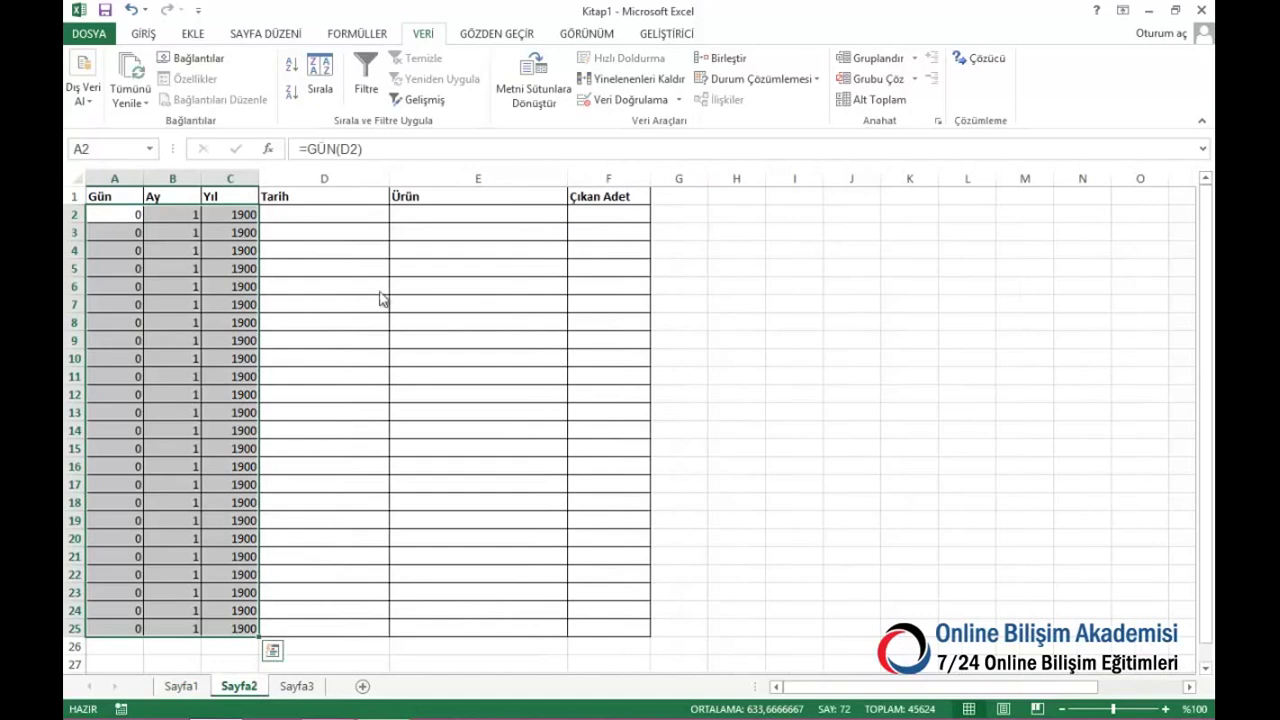
left_click(354, 212)
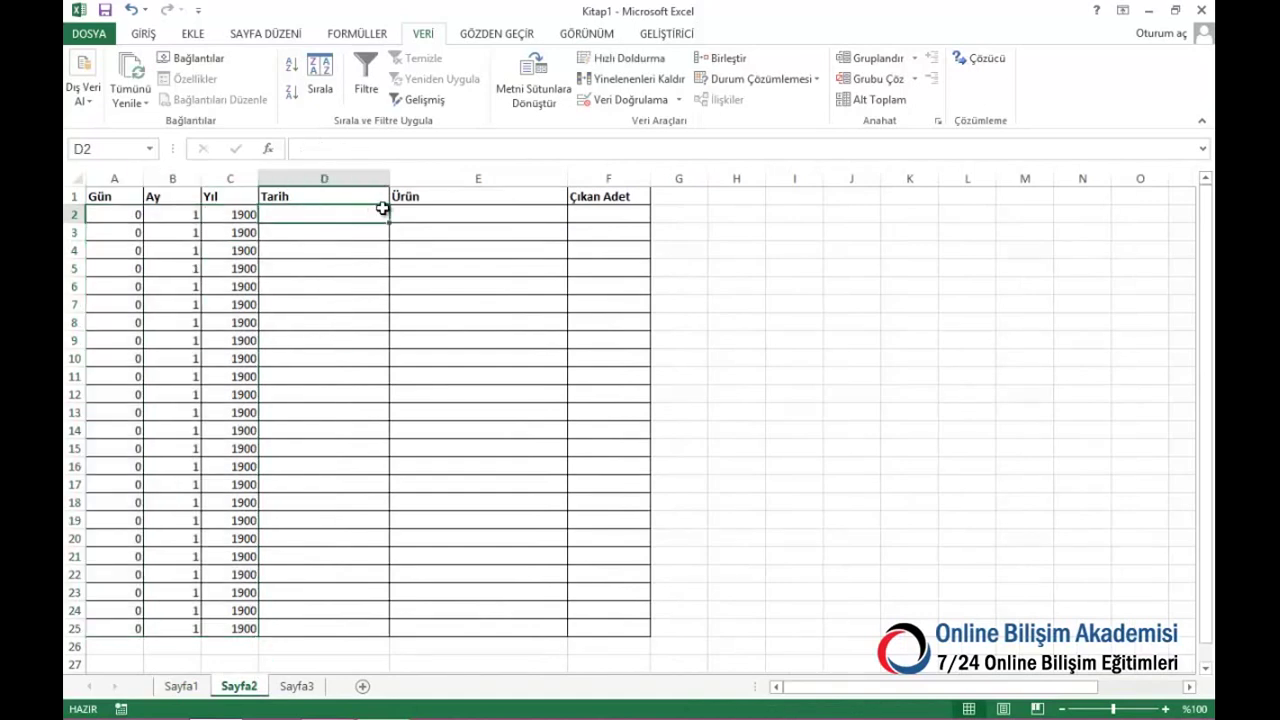
type("13.5.2013")
left_click(560, 216)
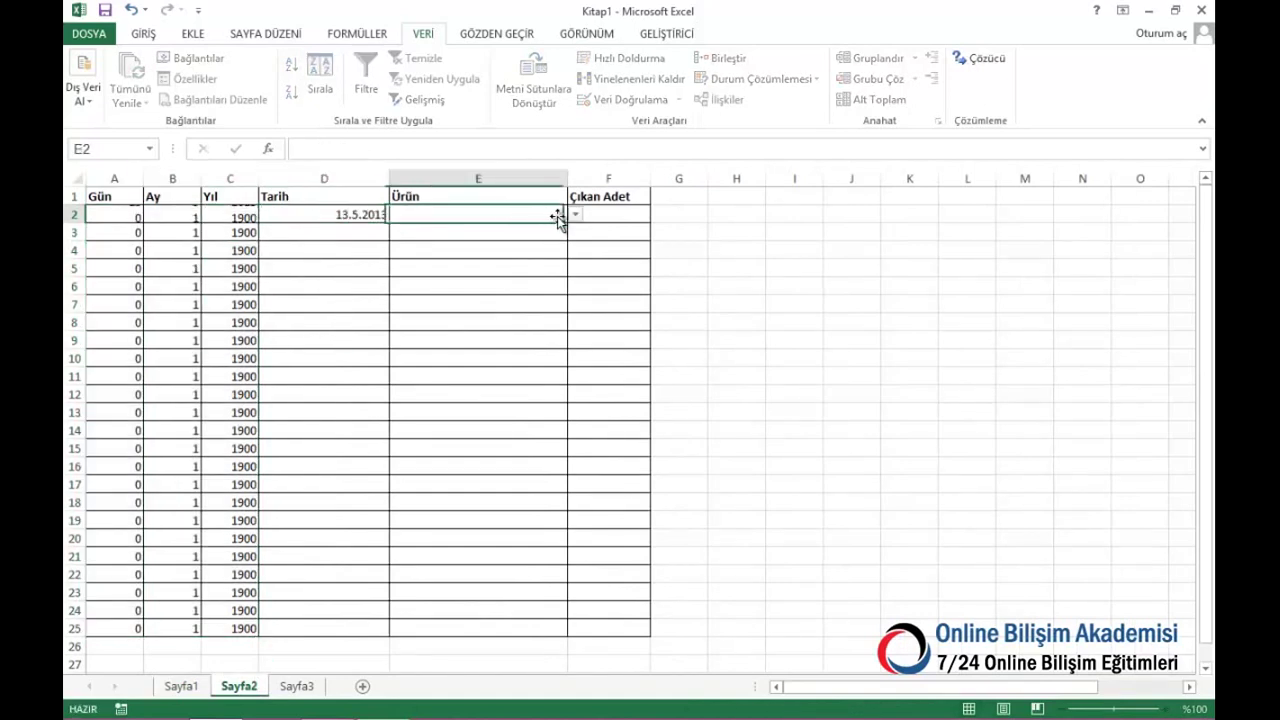
left_click(575, 214)
left_click(511, 231)
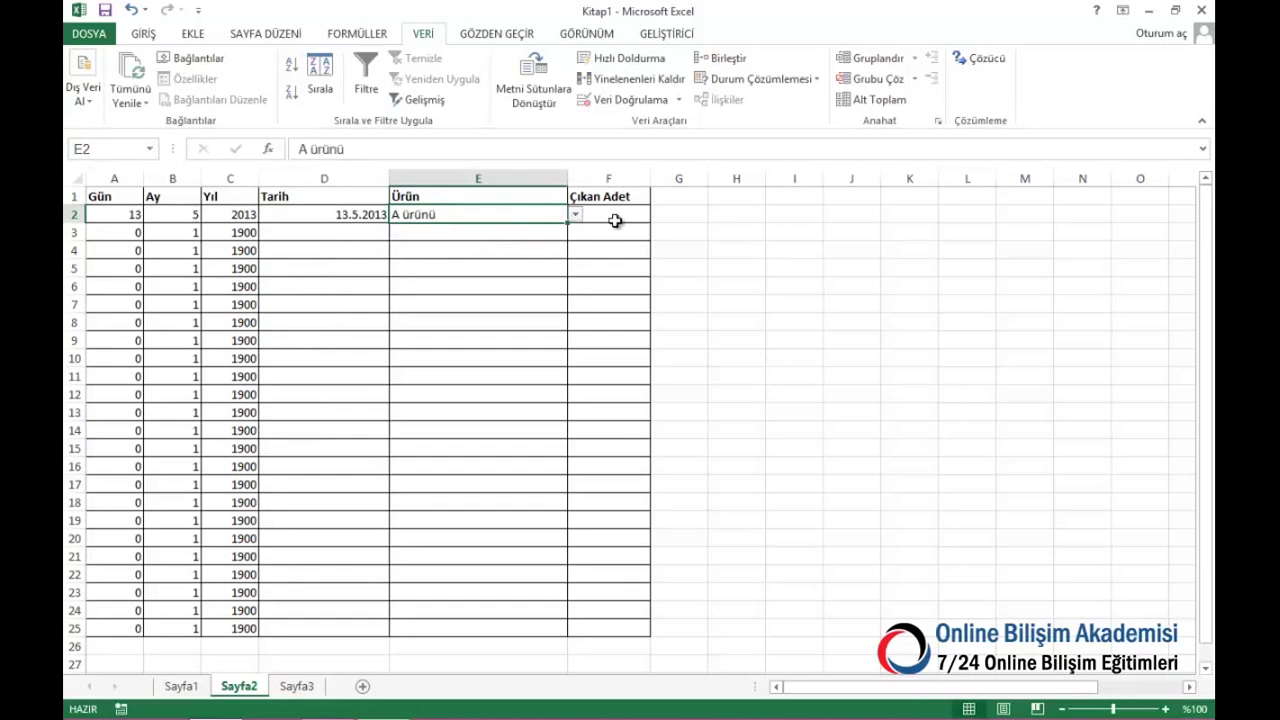
left_click(615, 217)
type("2")
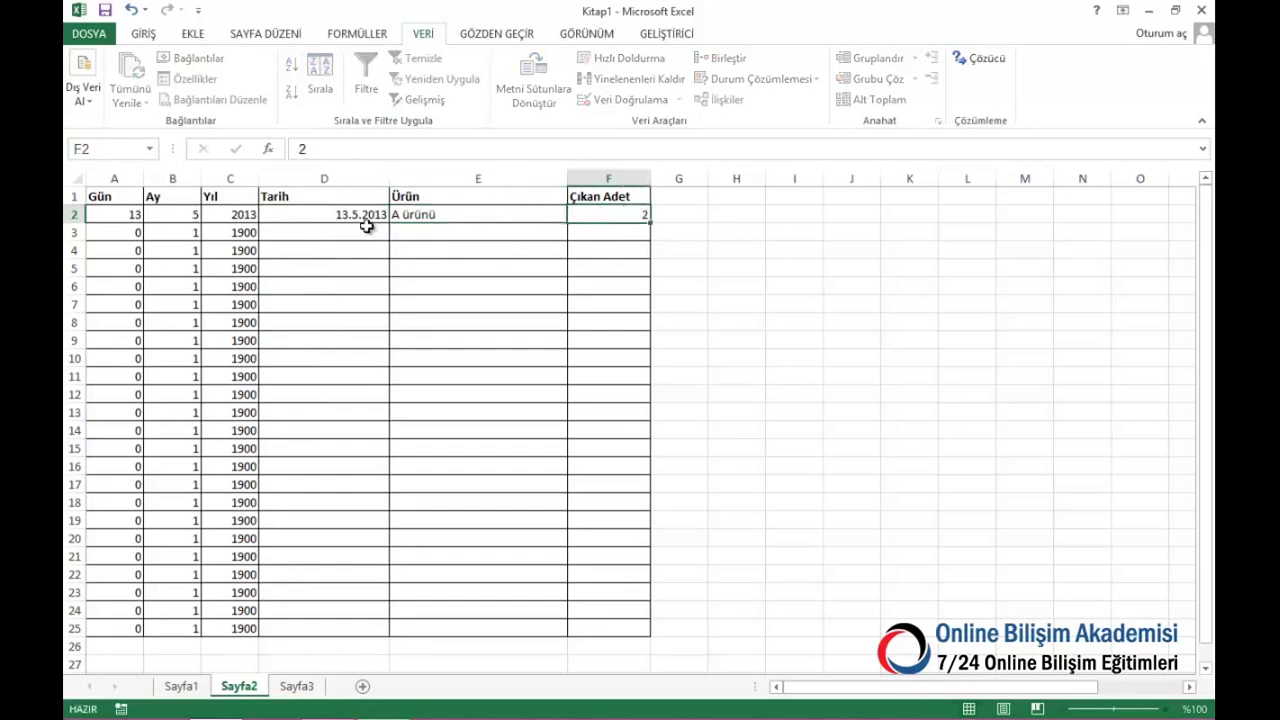
Step: Fill row 3 with the same date 13.5.2013, product B ürünü, quantity 1
left_click(363, 226)
key("ctrl+apostrophe")
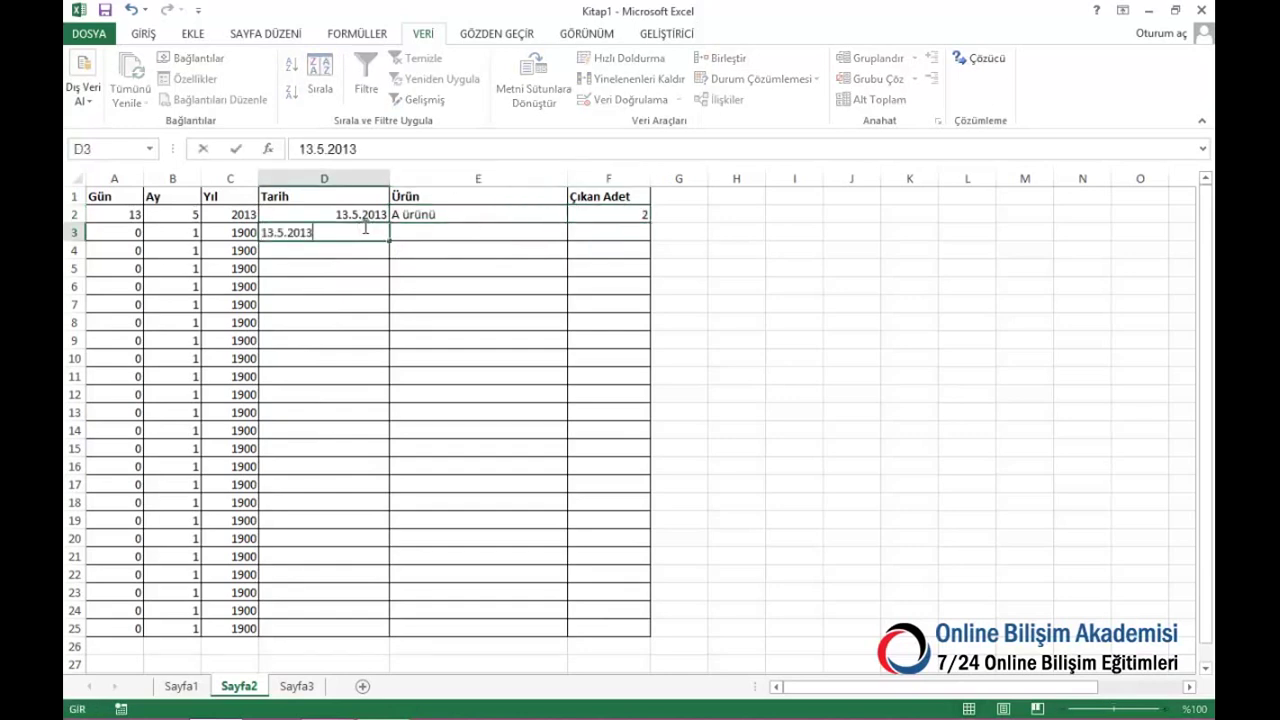
left_click(428, 248)
left_click(446, 230)
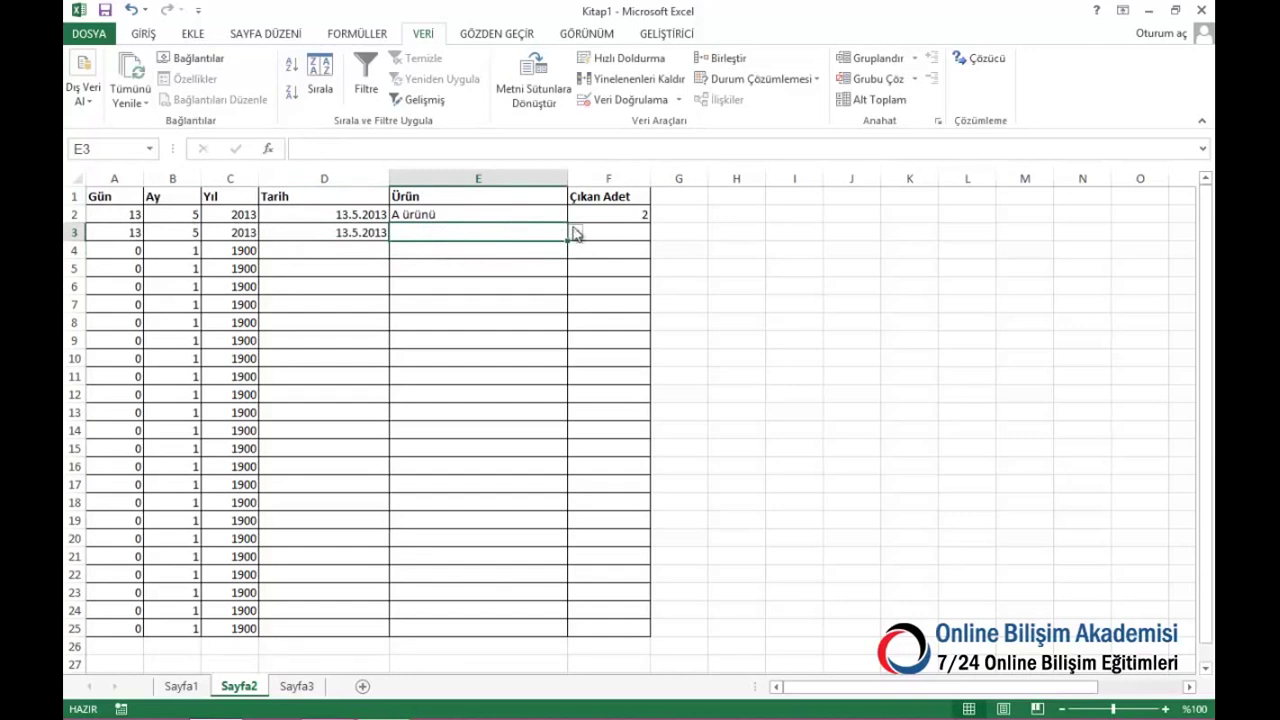
left_click(576, 233)
left_click(523, 258)
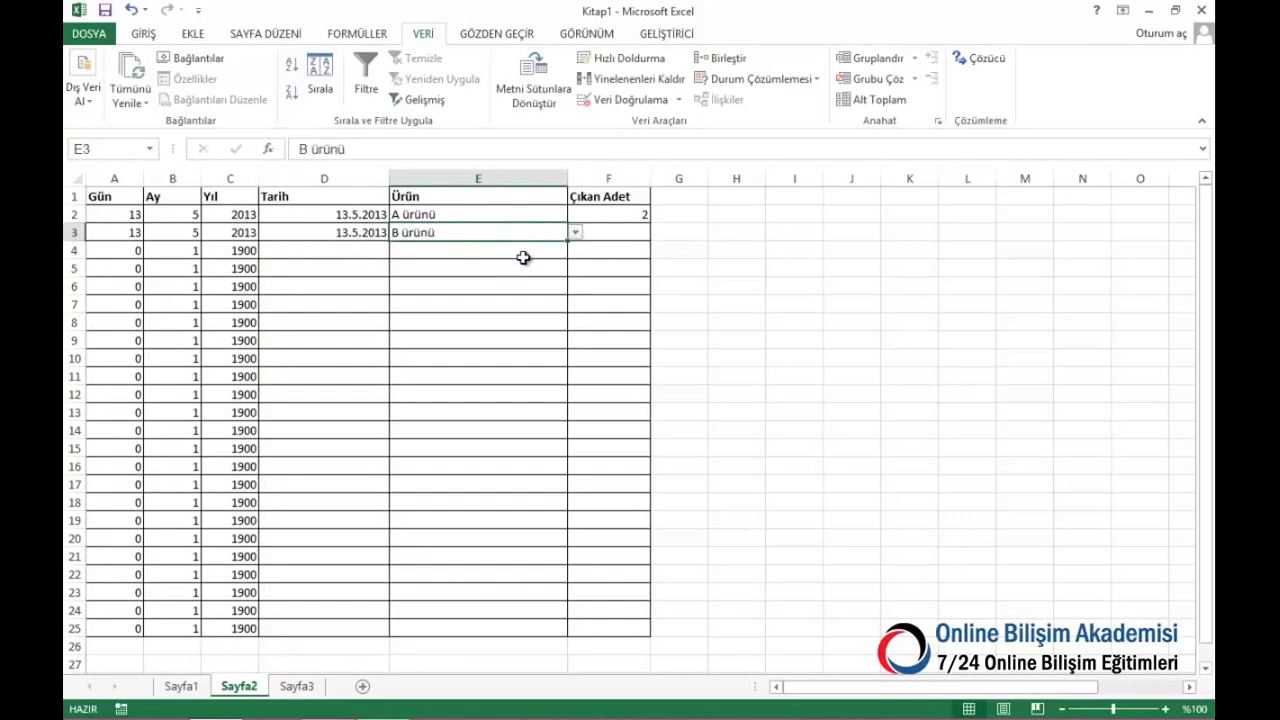
left_click(622, 233)
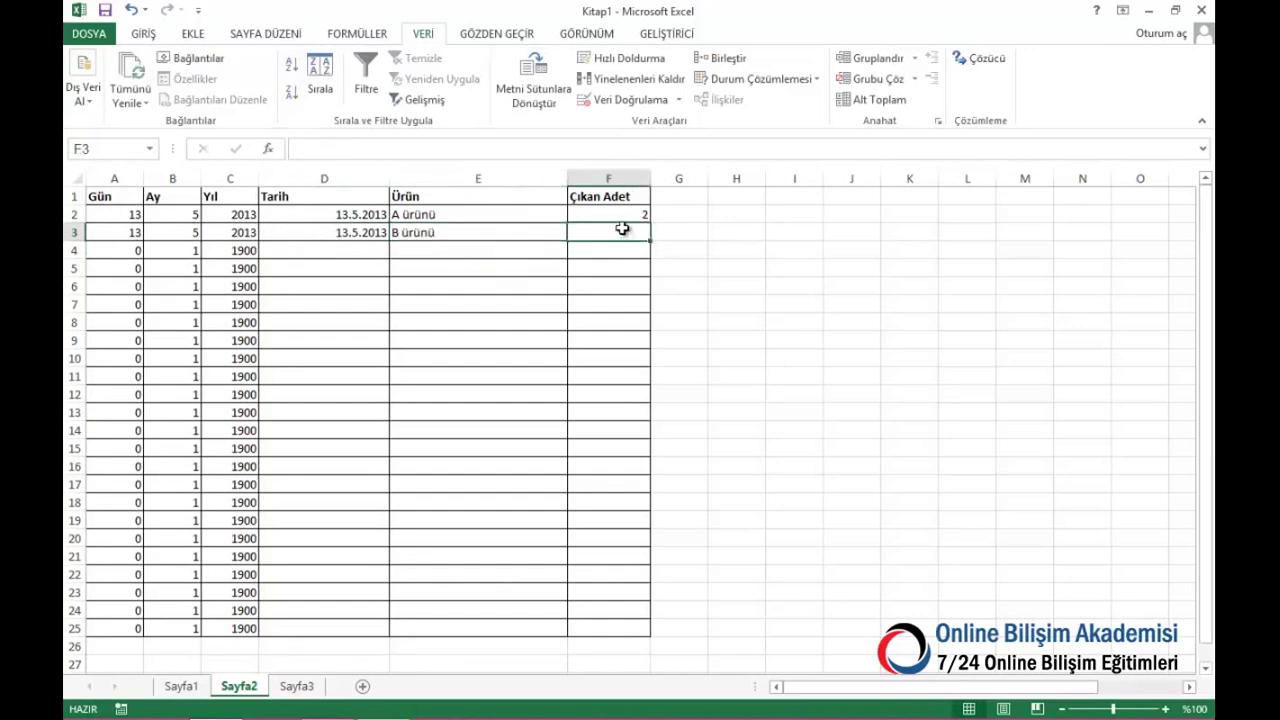
type("1")
key("Return")
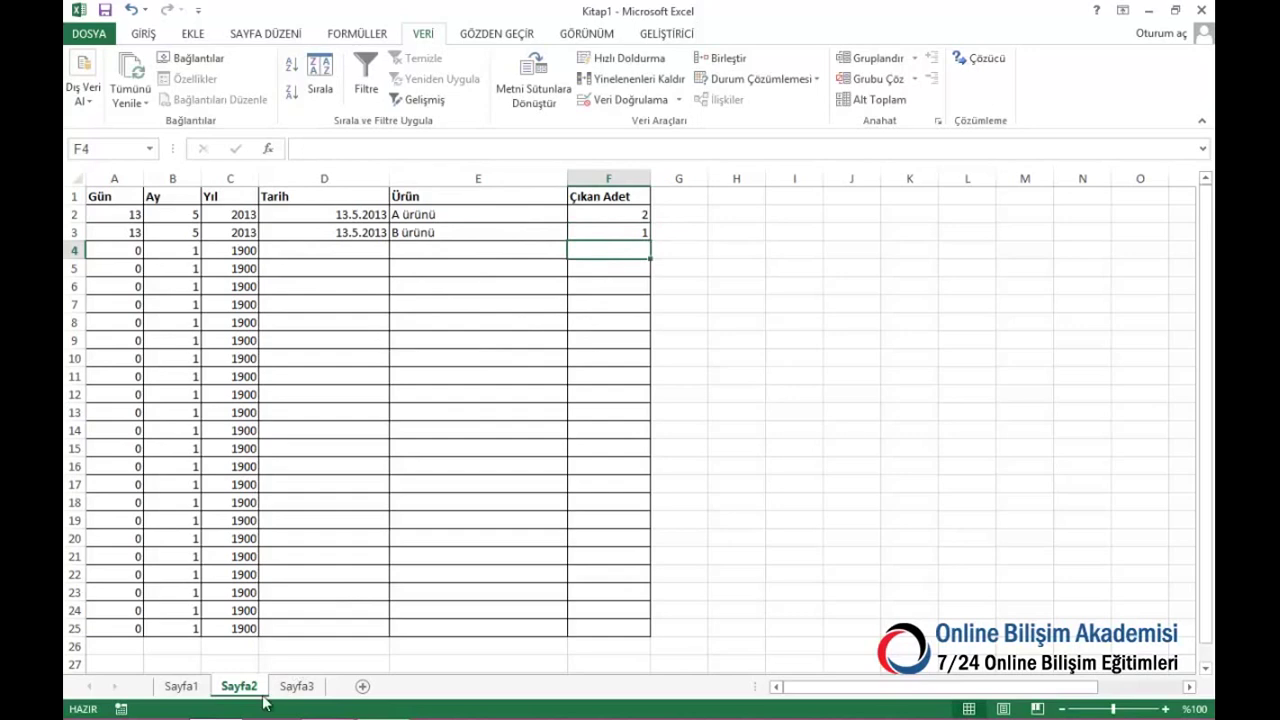
Step: Rename Sayfa1 to 'giren' and Sayfa2 to 'çıkan', then begin renaming Sayfa3 to 'anlık Stok'
left_click(190, 688)
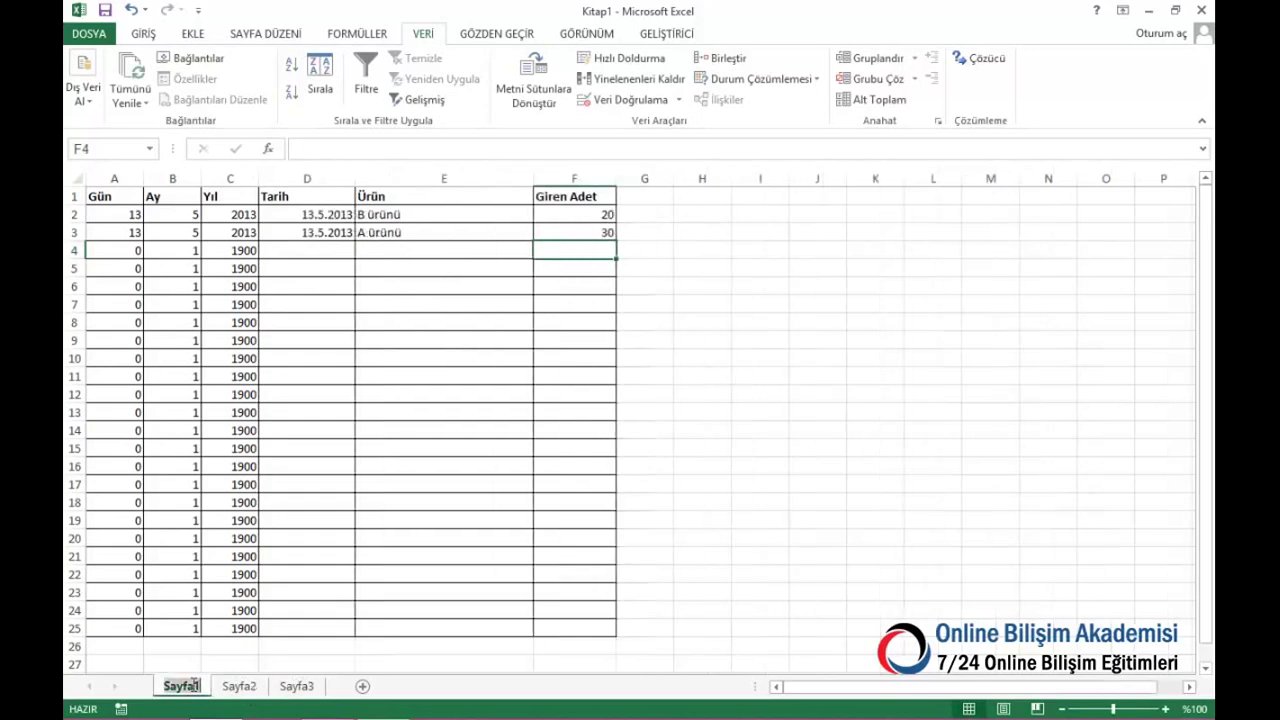
double_click(185, 686)
type("giren")
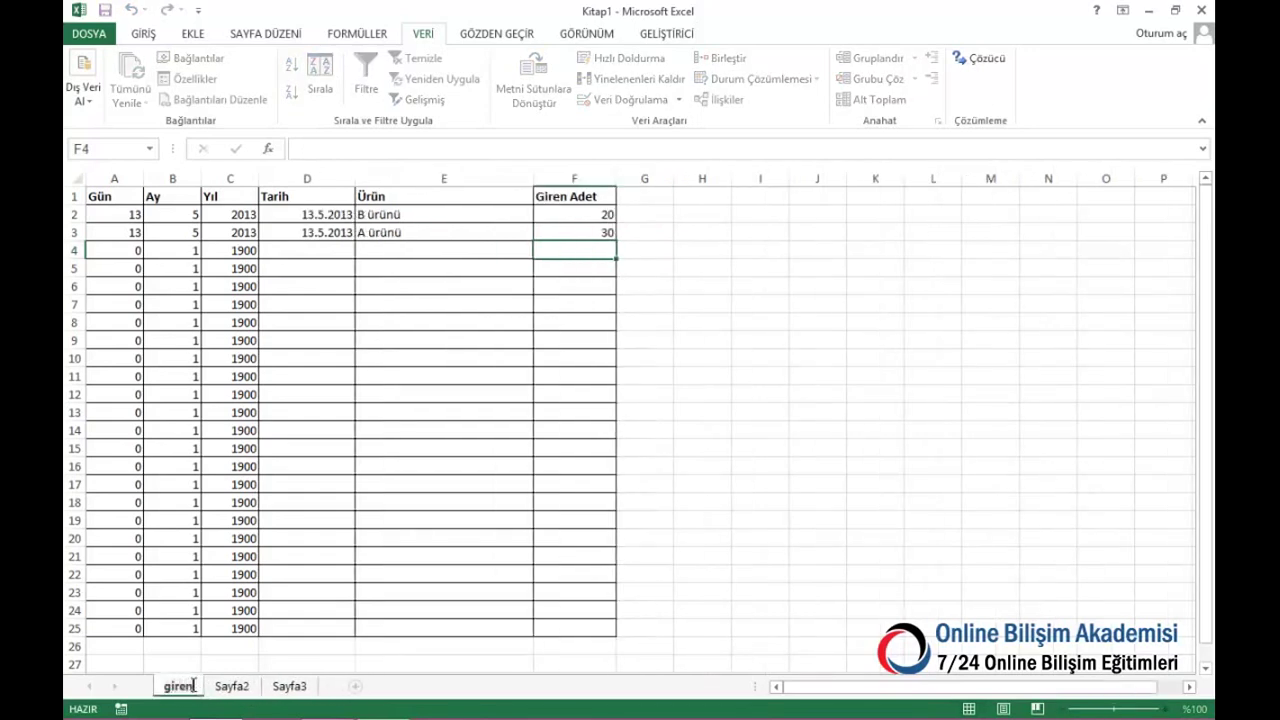
left_click(232, 686)
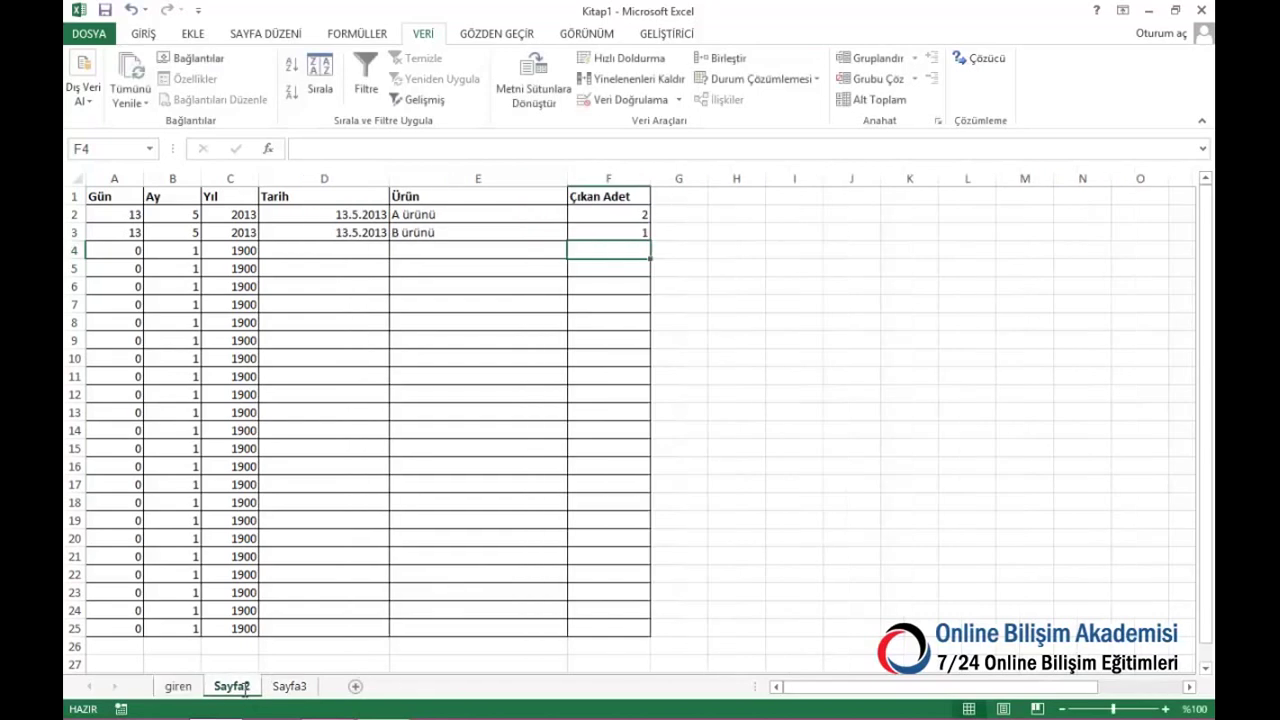
double_click(243, 688)
type("çıkan")
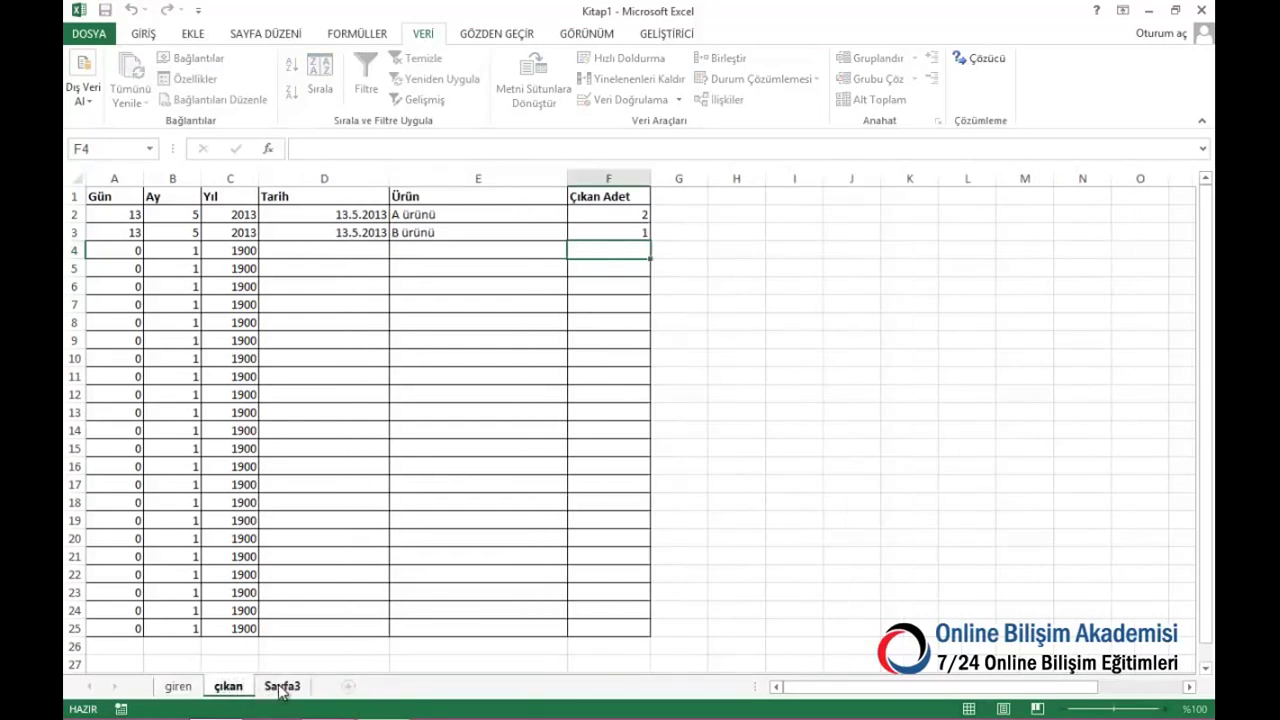
double_click(281, 686)
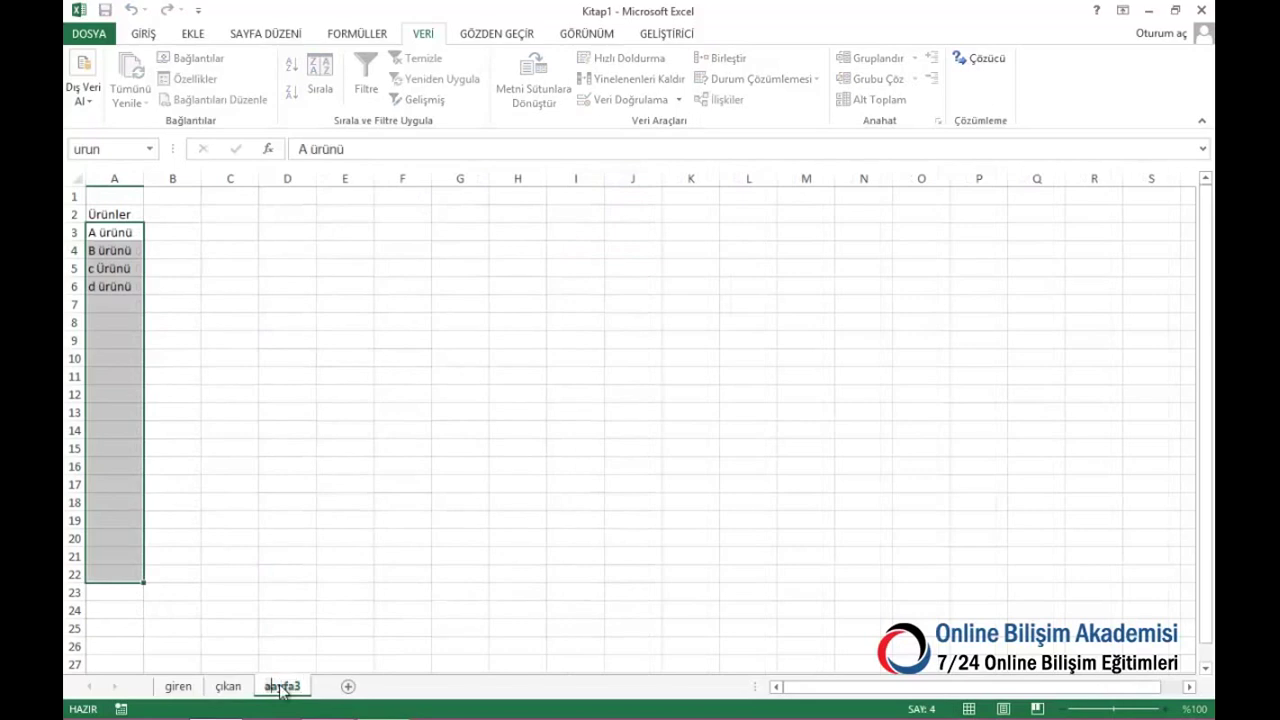
type("anlık Stok")
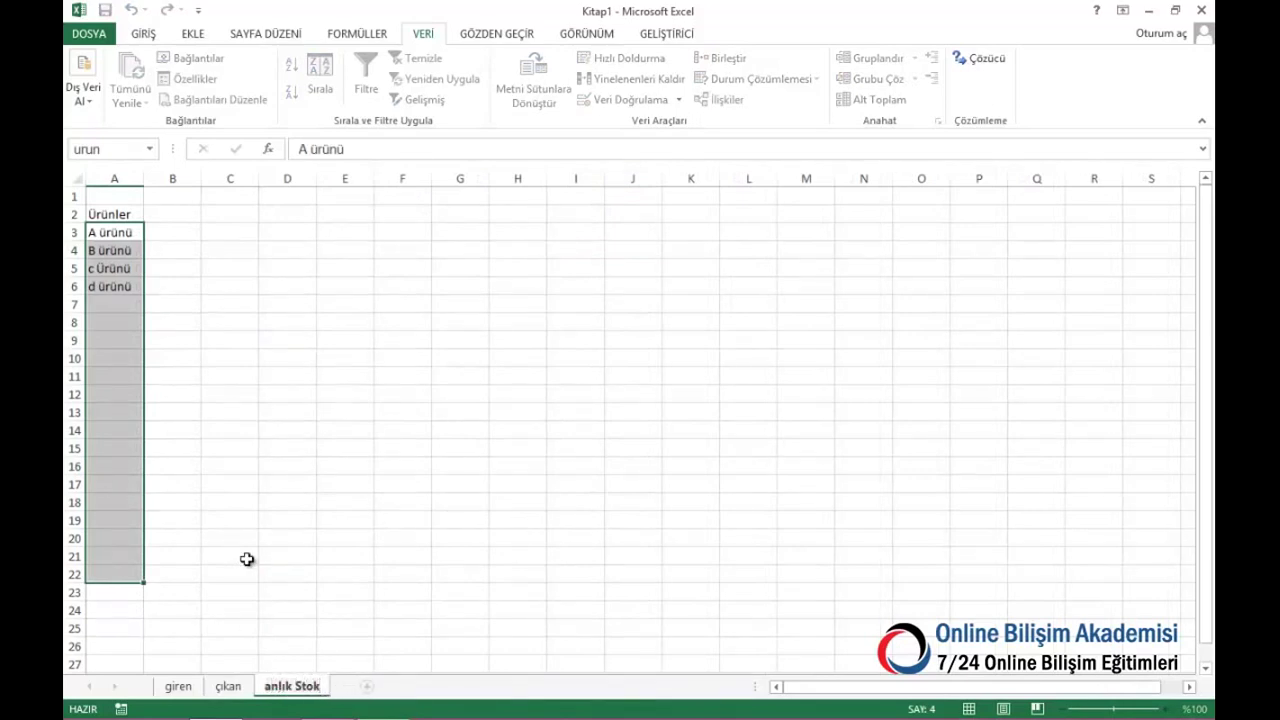
Step: Finish naming the 'anlık Stok' sheet, widen column A and bold the Ürünler header in A2
key("Return")
left_click(120, 196)
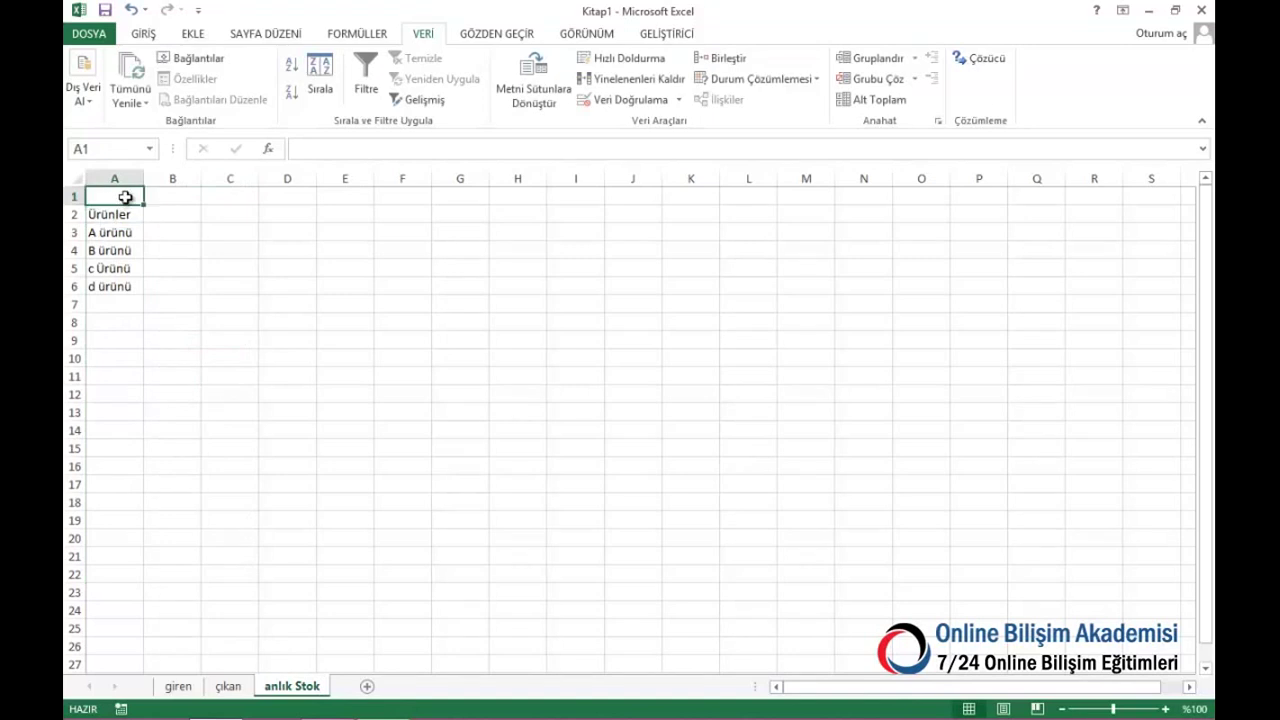
left_click_drag(144, 178, 112, 411)
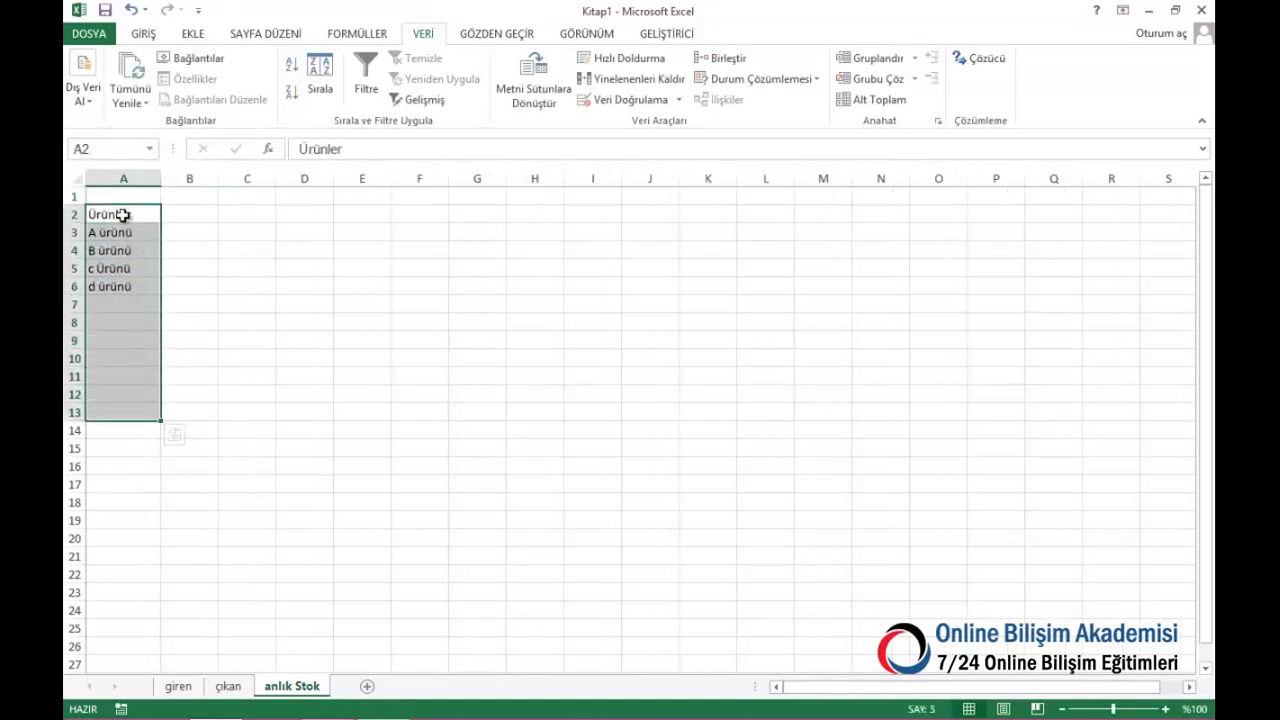
left_click(120, 214)
left_click(143, 34)
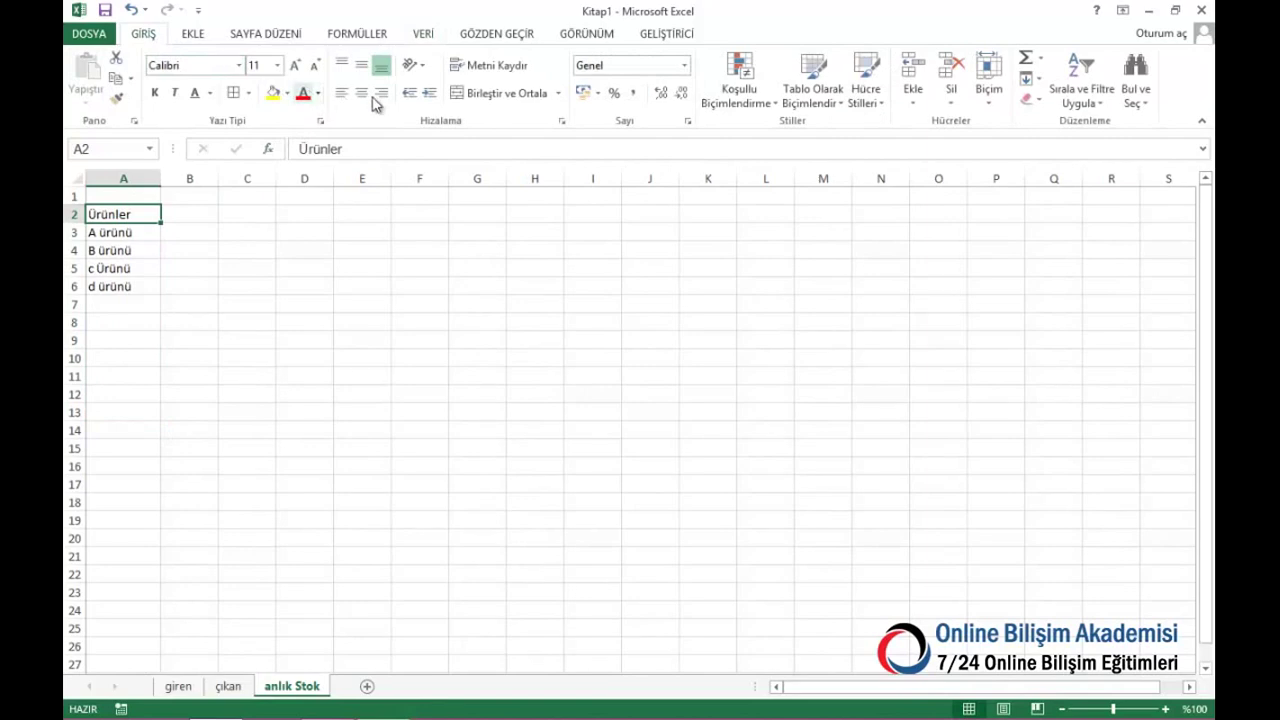
left_click(155, 92)
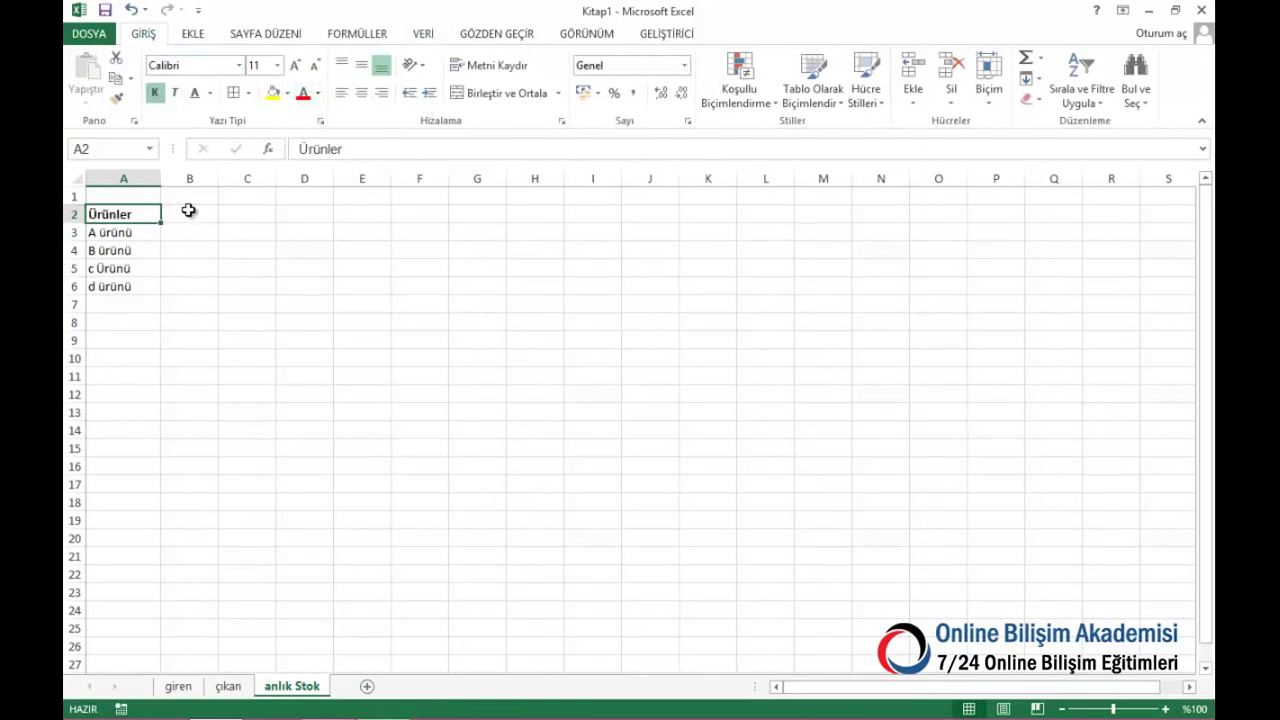
Step: Add two-line headers 'Giren Miktar' in B2 and 'Çıkan Mikat' in C2, starting D2
left_click(188, 211)
type("Giren")
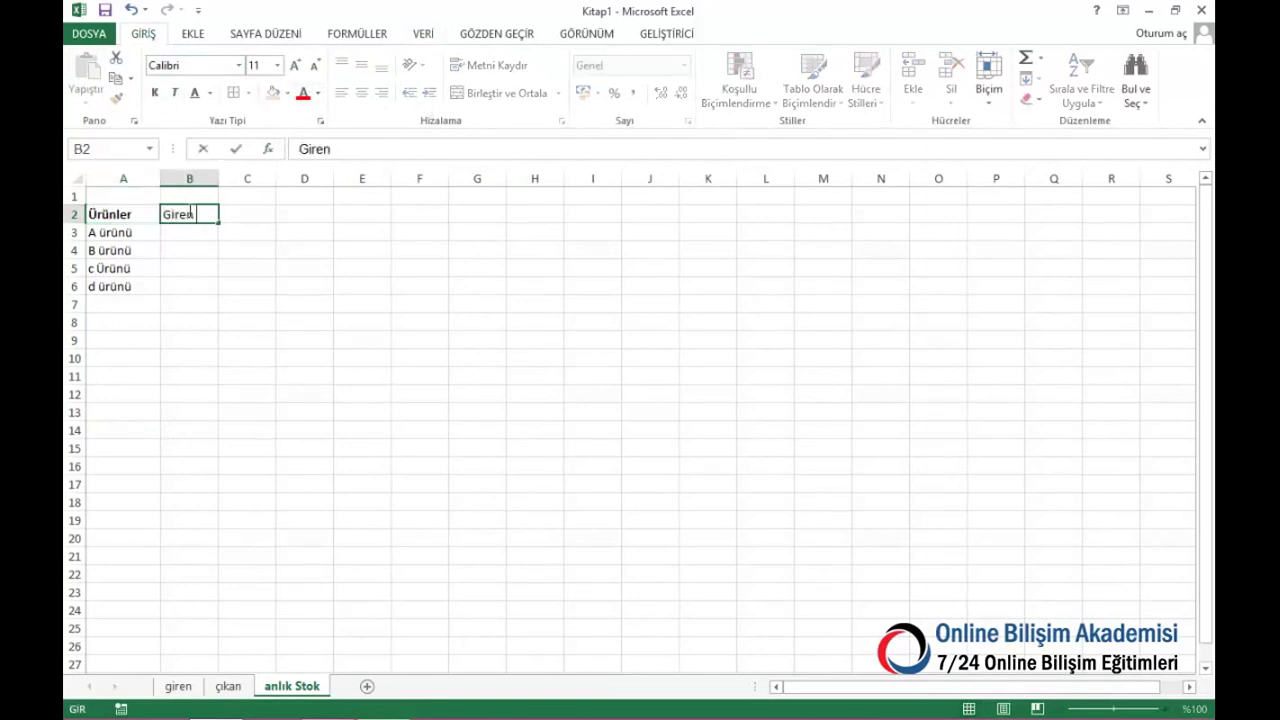
key("Return")
type("Miktar")
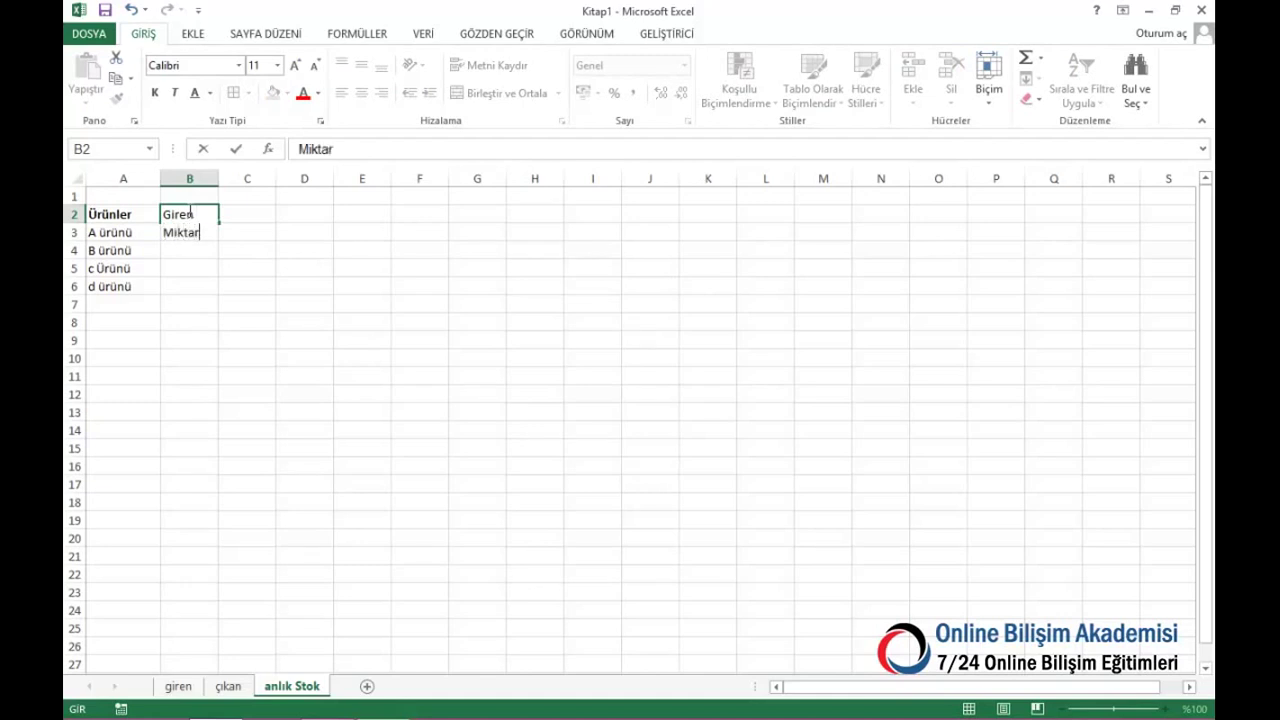
key("Tab")
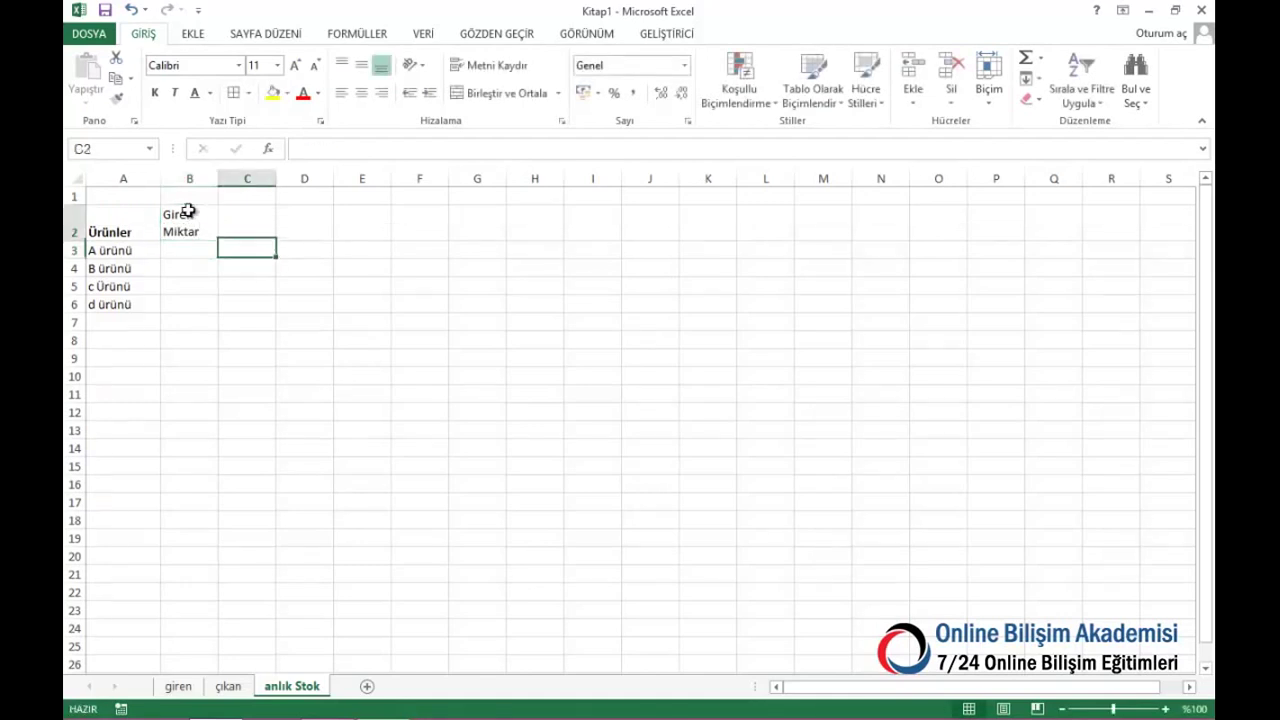
type("Ç")
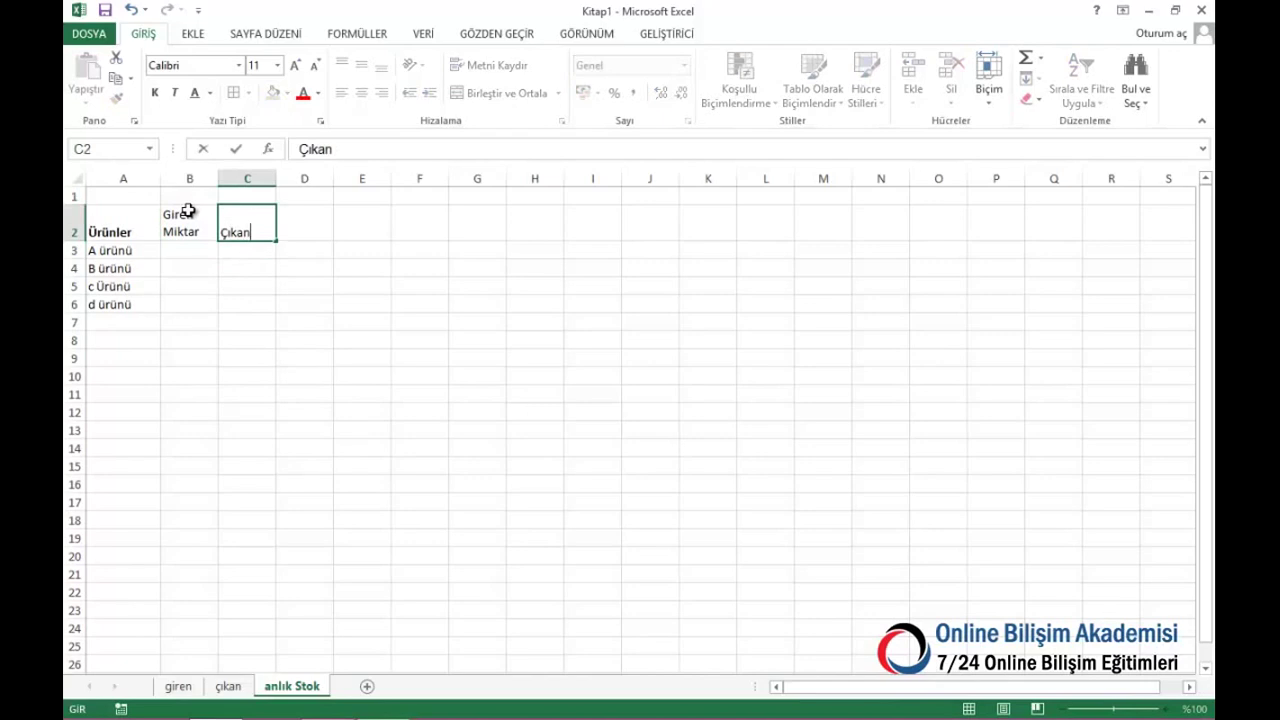
type("ıkan")
key("alt+Return")
key("Tab")
type("Me")
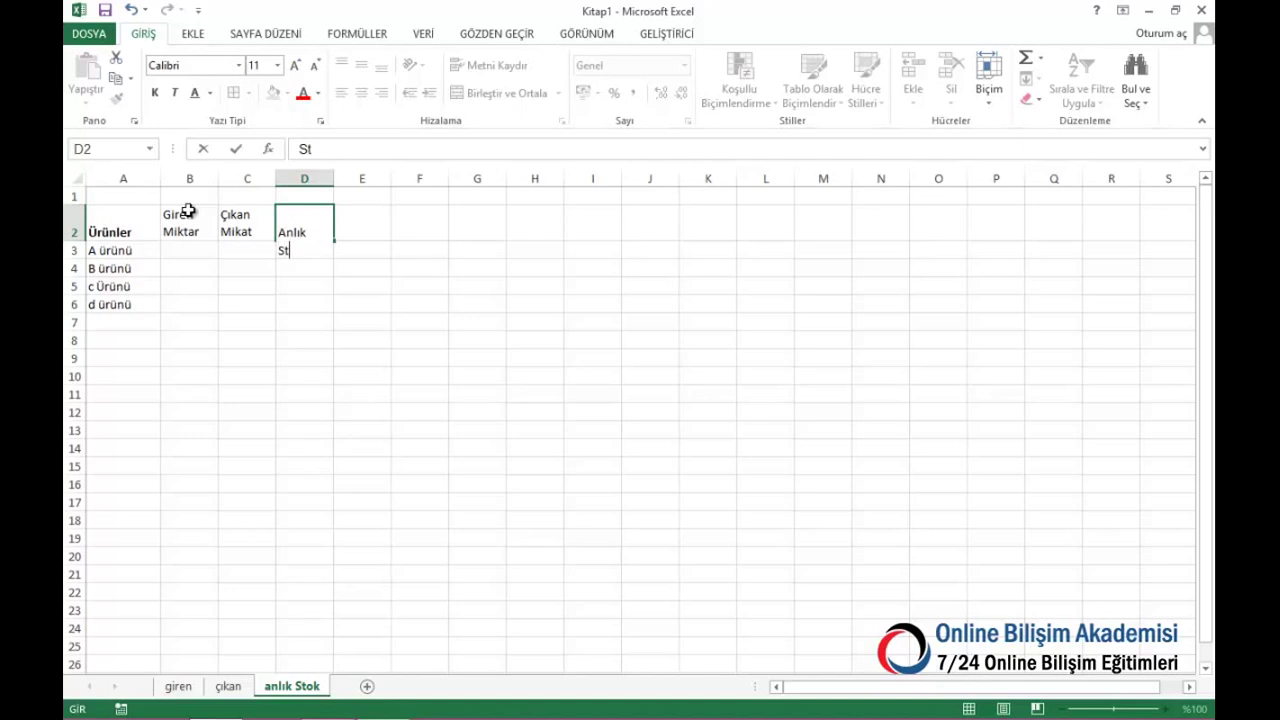
Step: Finish the Anlık Stok header and put all borders on the table A2:D13
key("Return")
left_click_drag(185, 222, 323, 240)
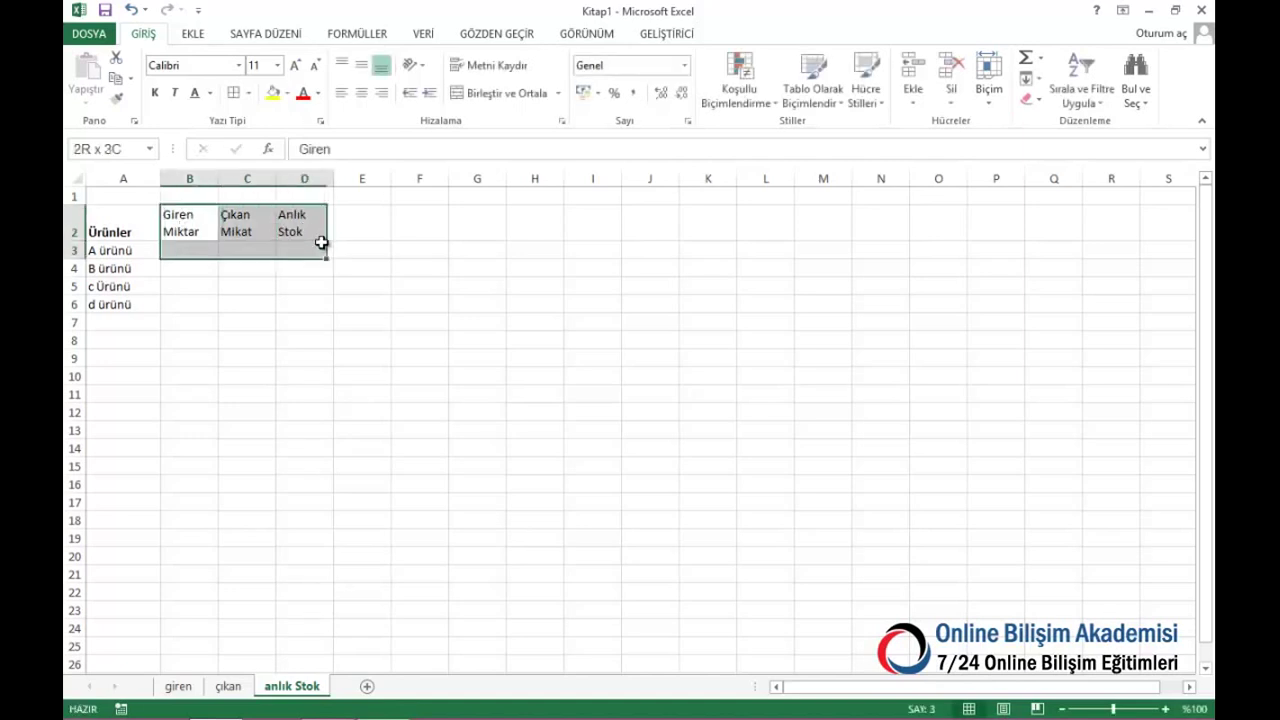
left_click_drag(128, 230, 320, 432)
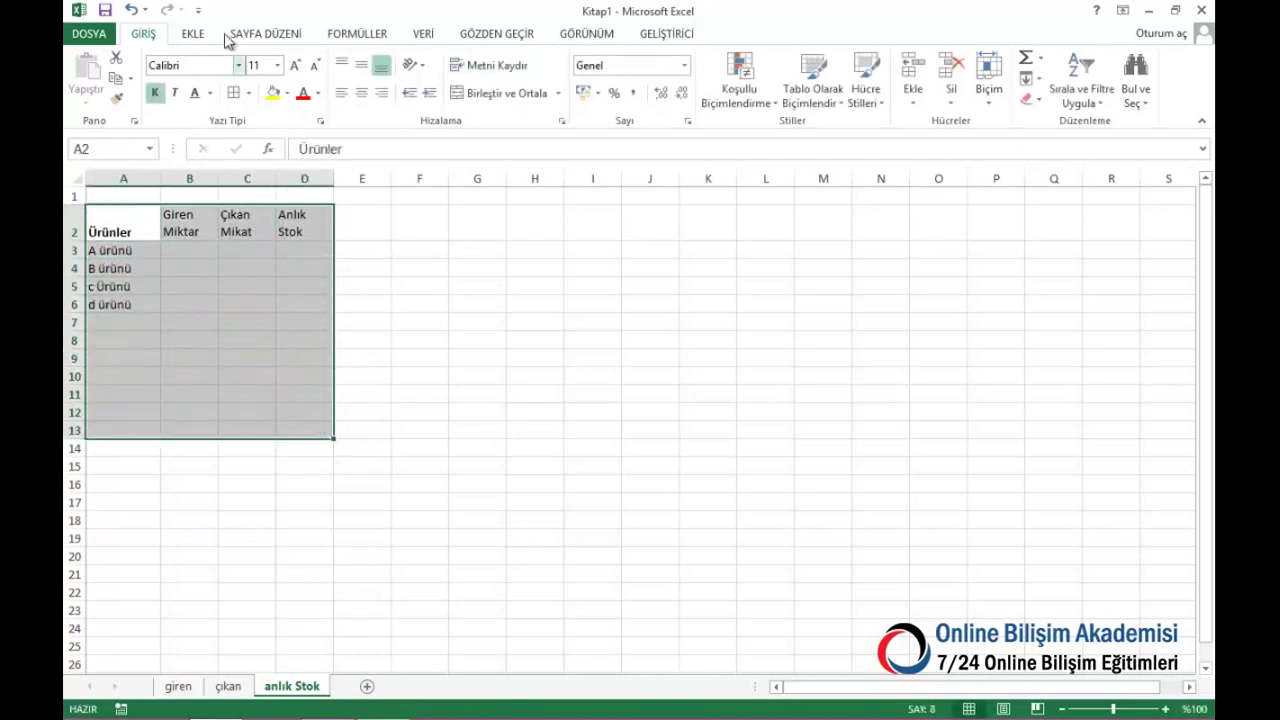
left_click(233, 93)
Step: Make the header row A2:D2 bold and centred vertically and horizontally
left_click_drag(129, 222, 300, 222)
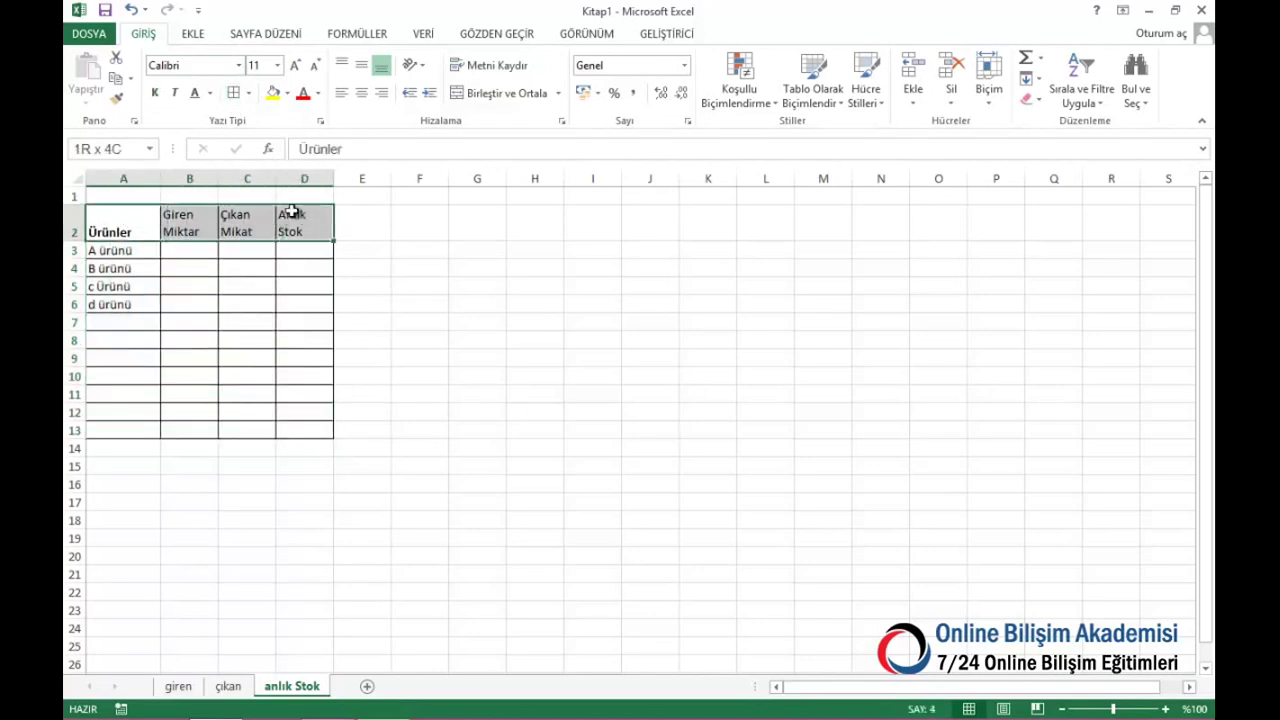
left_click(155, 93)
left_click(155, 93)
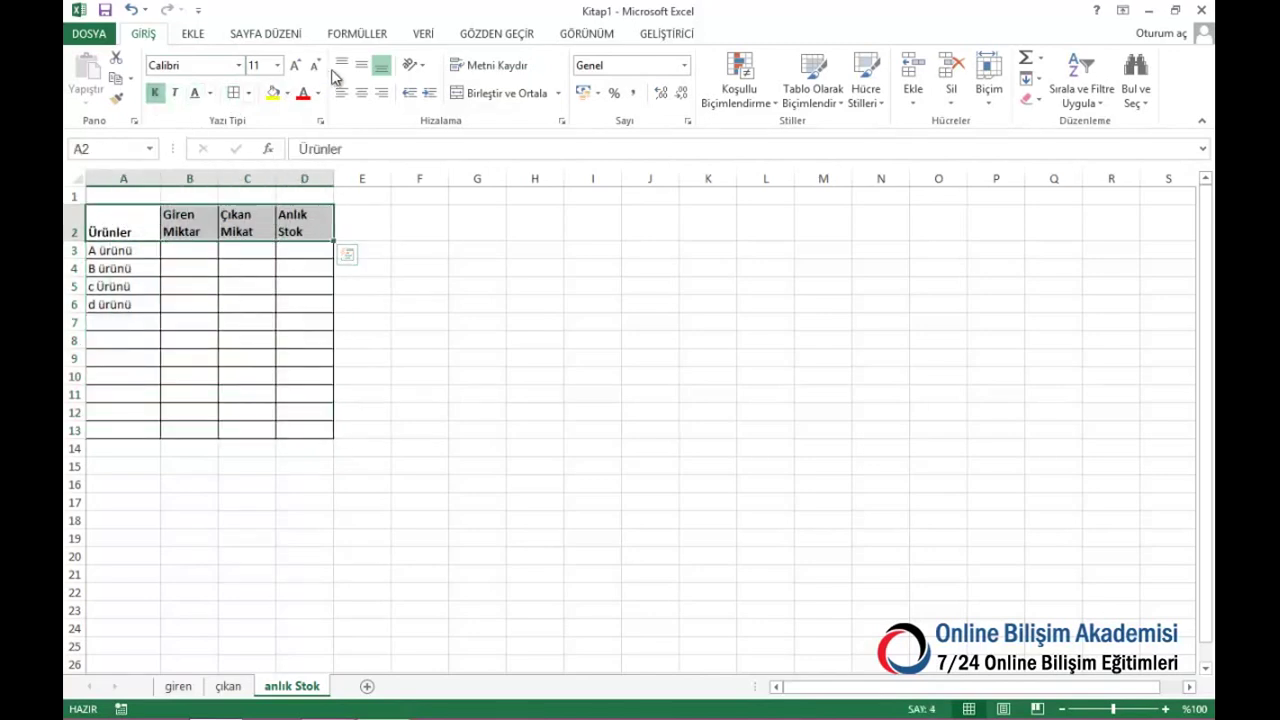
left_click(361, 65)
left_click(361, 93)
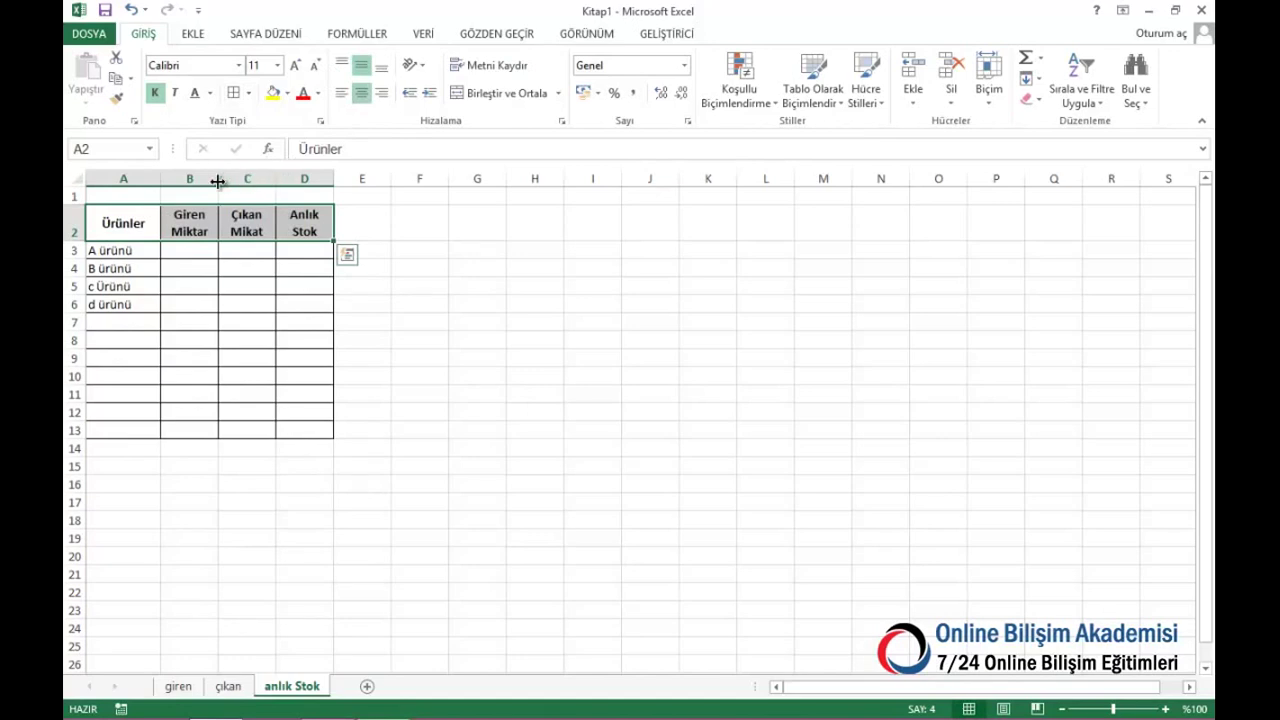
Step: Widen the quantity columns B through D
left_click_drag(218, 180, 384, 178)
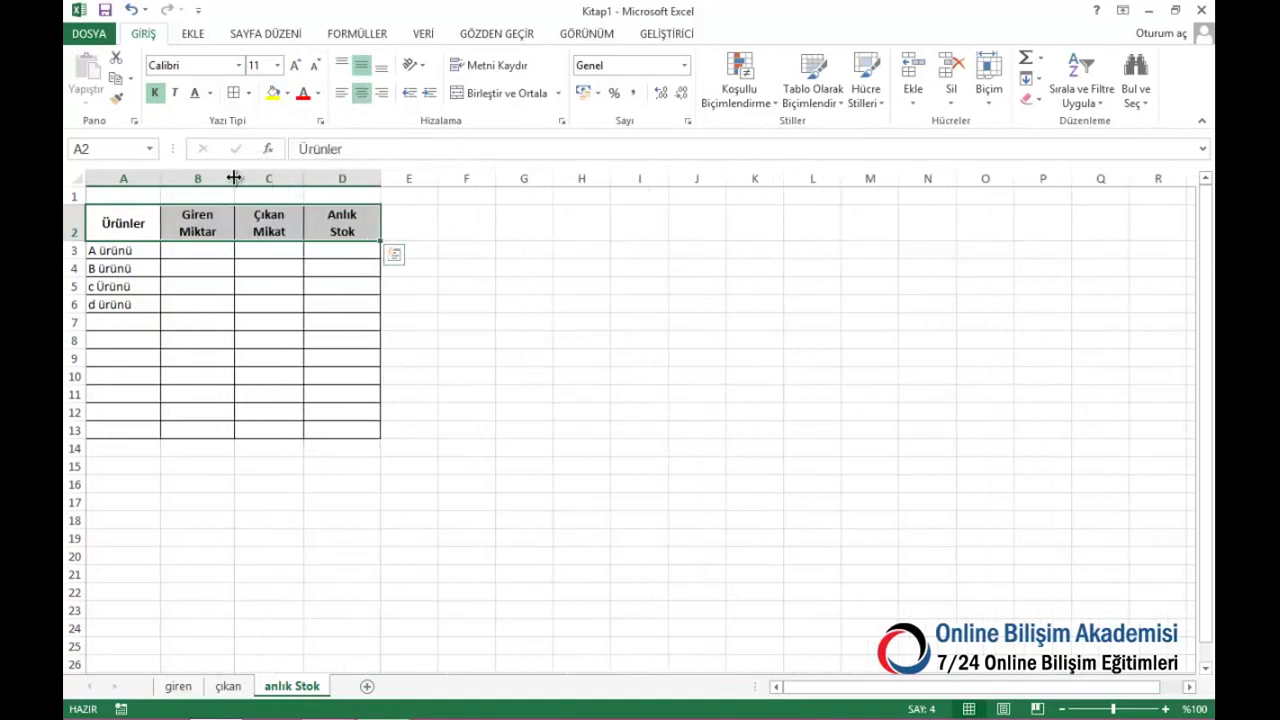
left_click_drag(234, 178, 250, 178)
left_click(210, 250)
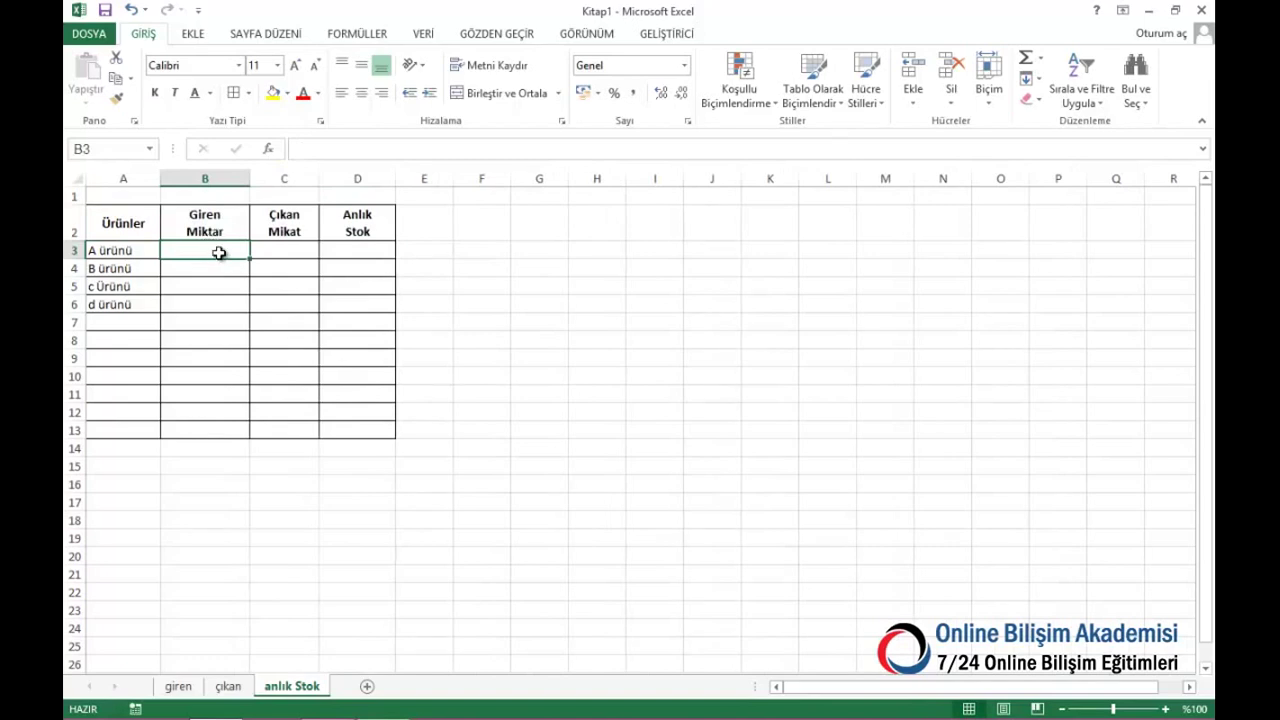
Step: Enter =ETOPLA(giren!E:E;'anlık Stok'!A3;giren!F:F) in B3 to total incoming quantity
type("=etop")
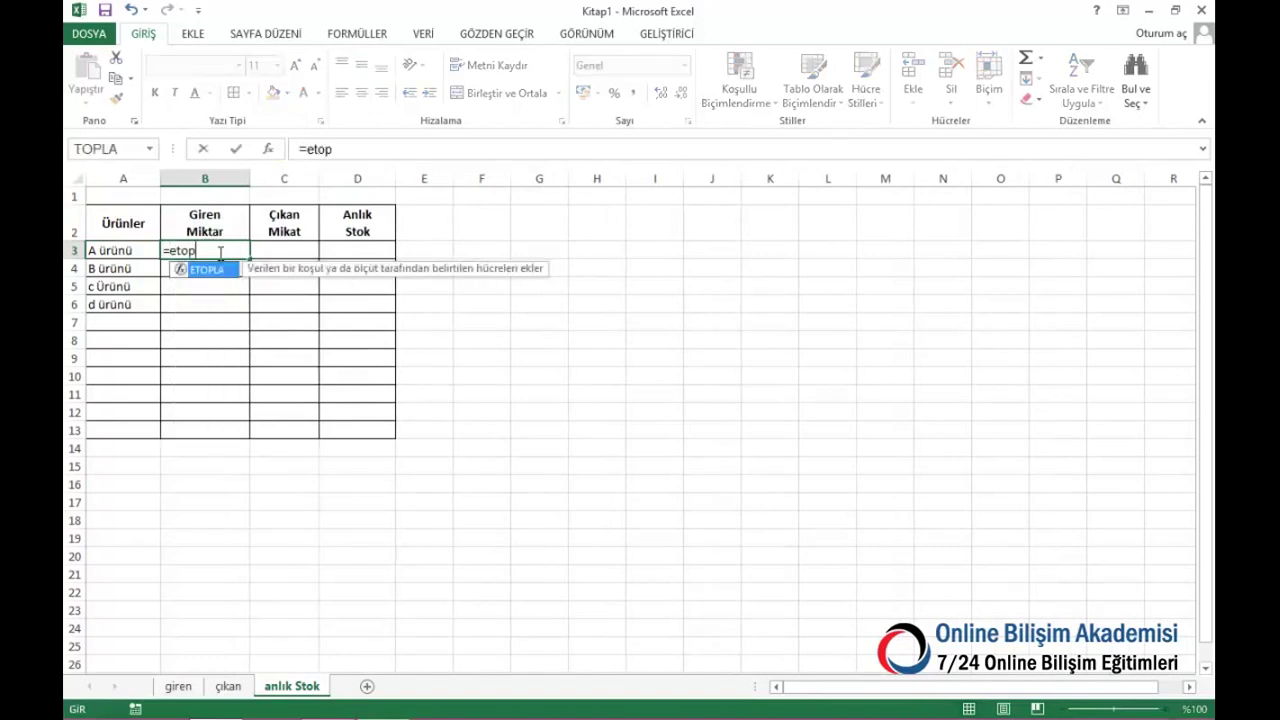
key("Tab")
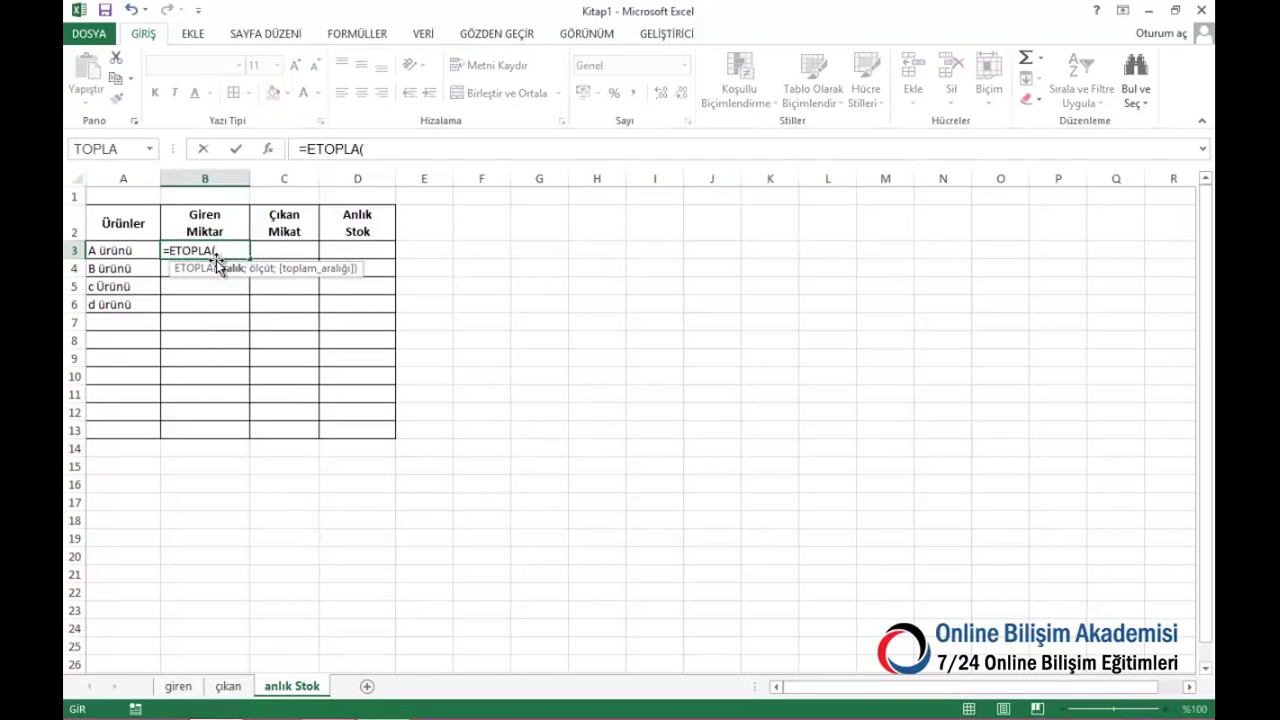
left_click(178, 686)
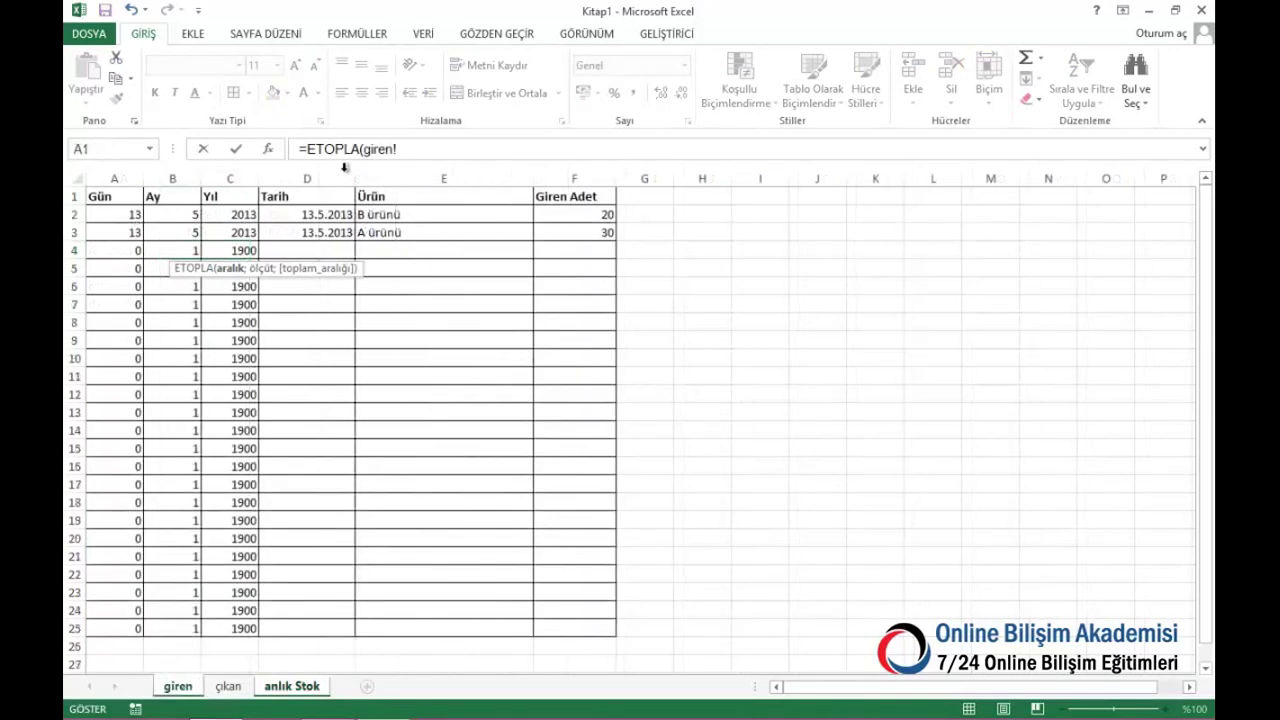
left_click(418, 177)
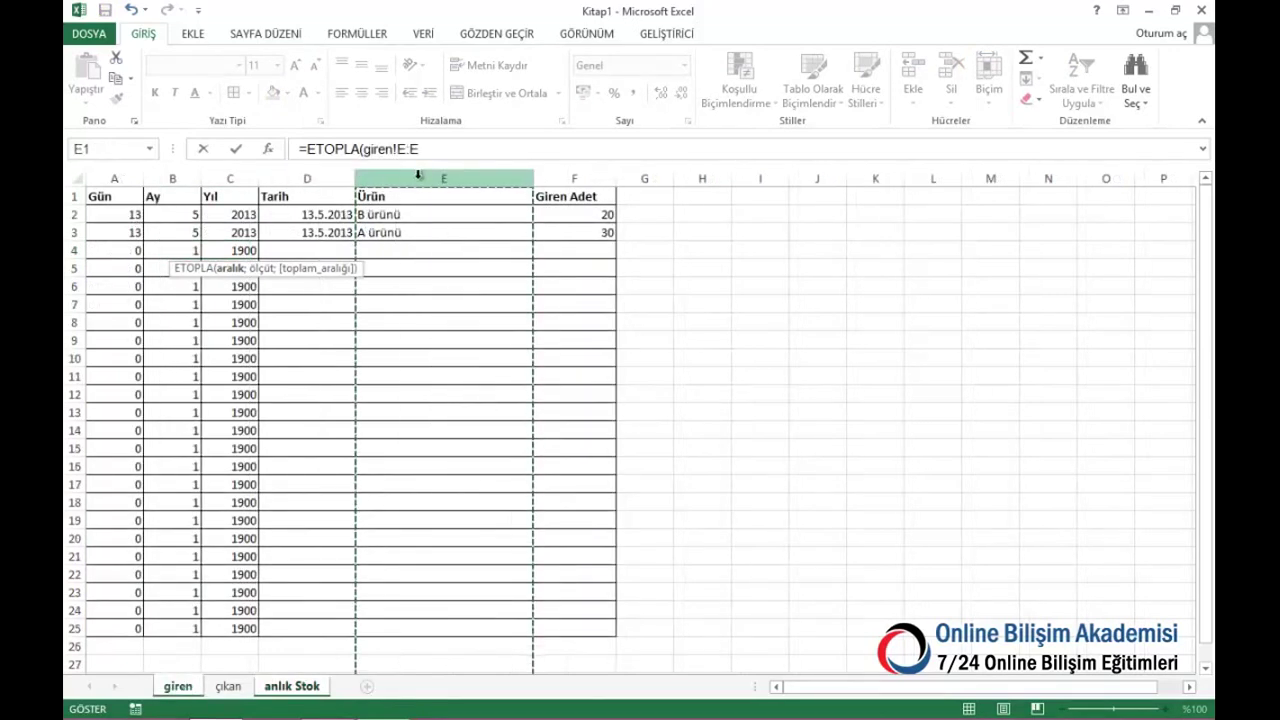
type(";")
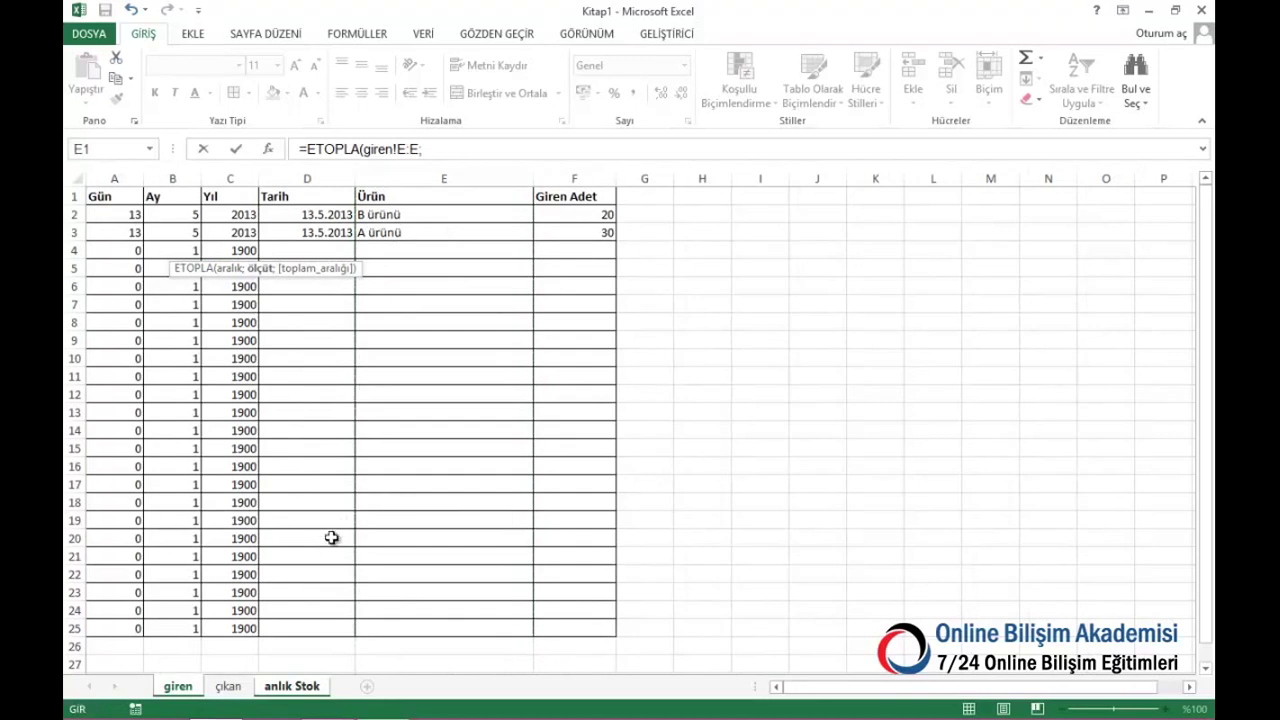
left_click(289, 687)
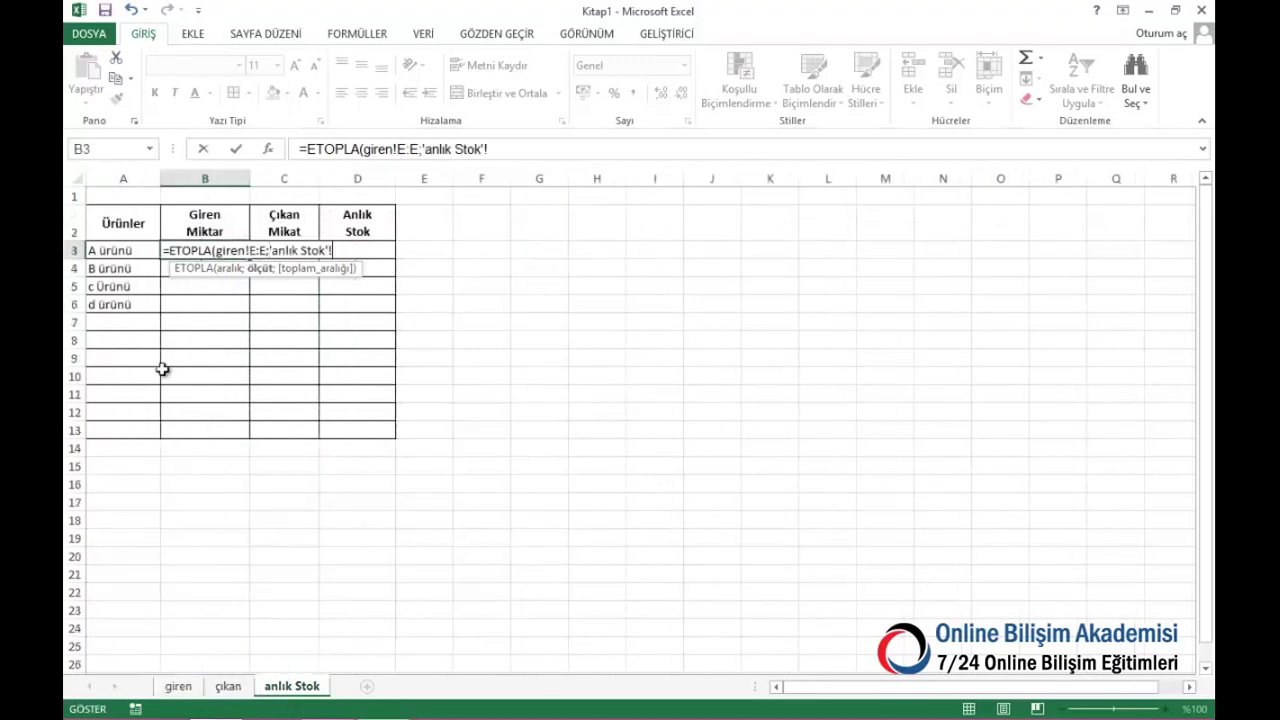
left_click(122, 251)
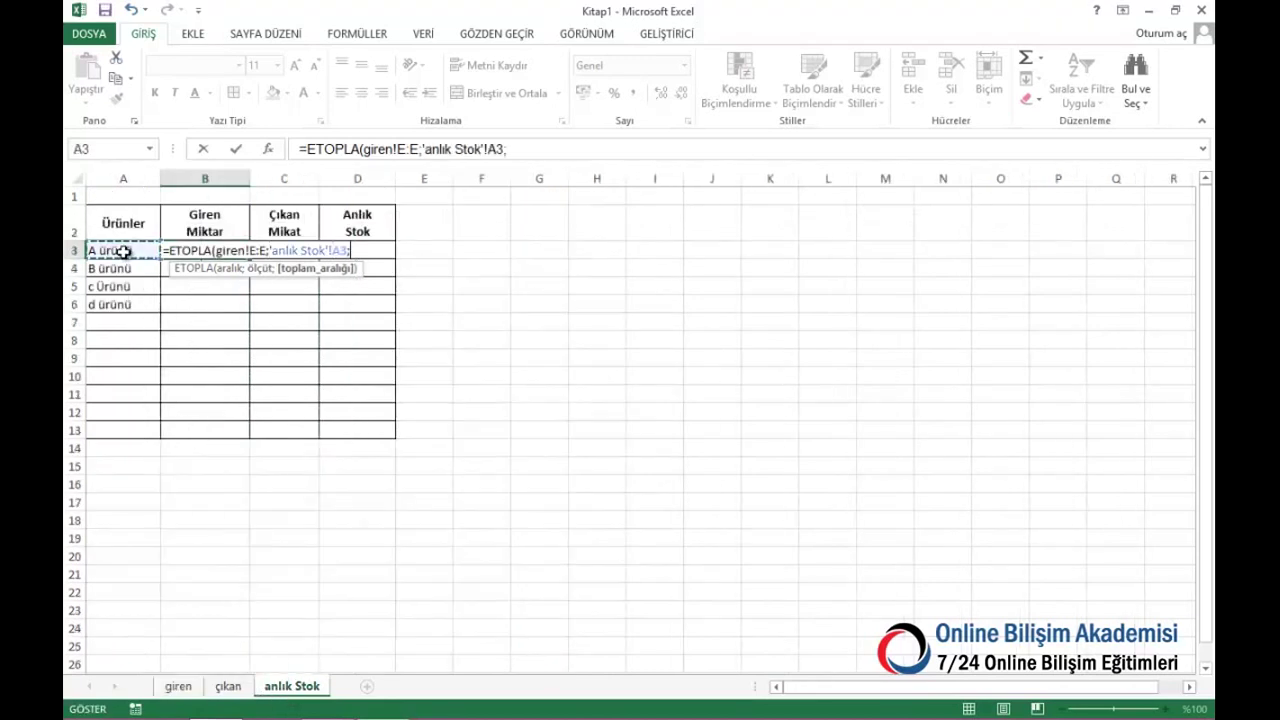
type(";")
left_click(178, 687)
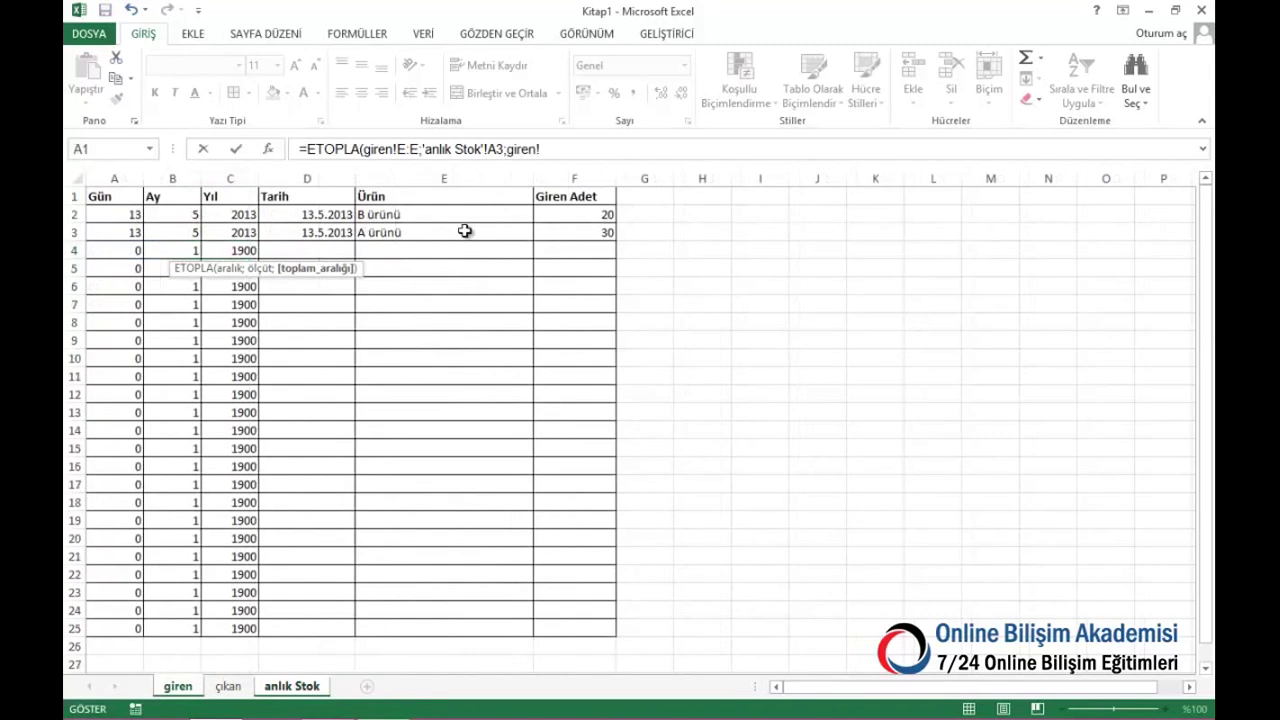
left_click(592, 178)
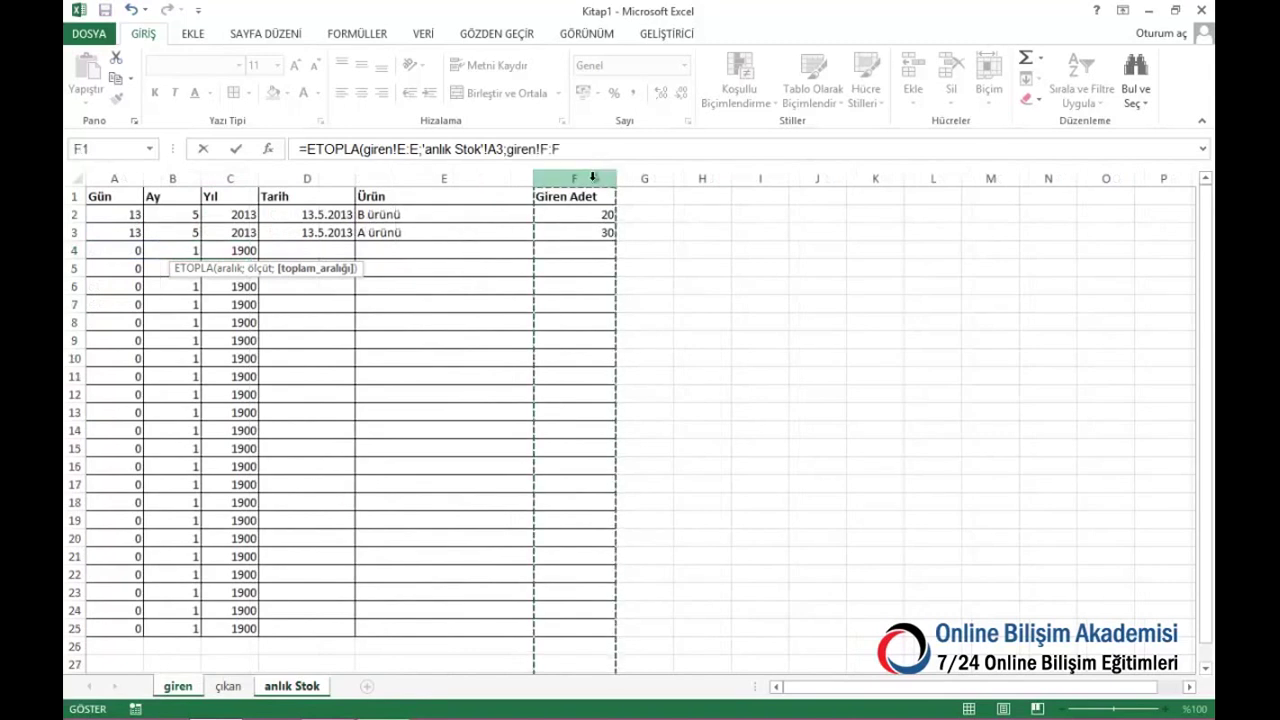
type(")")
key("Return")
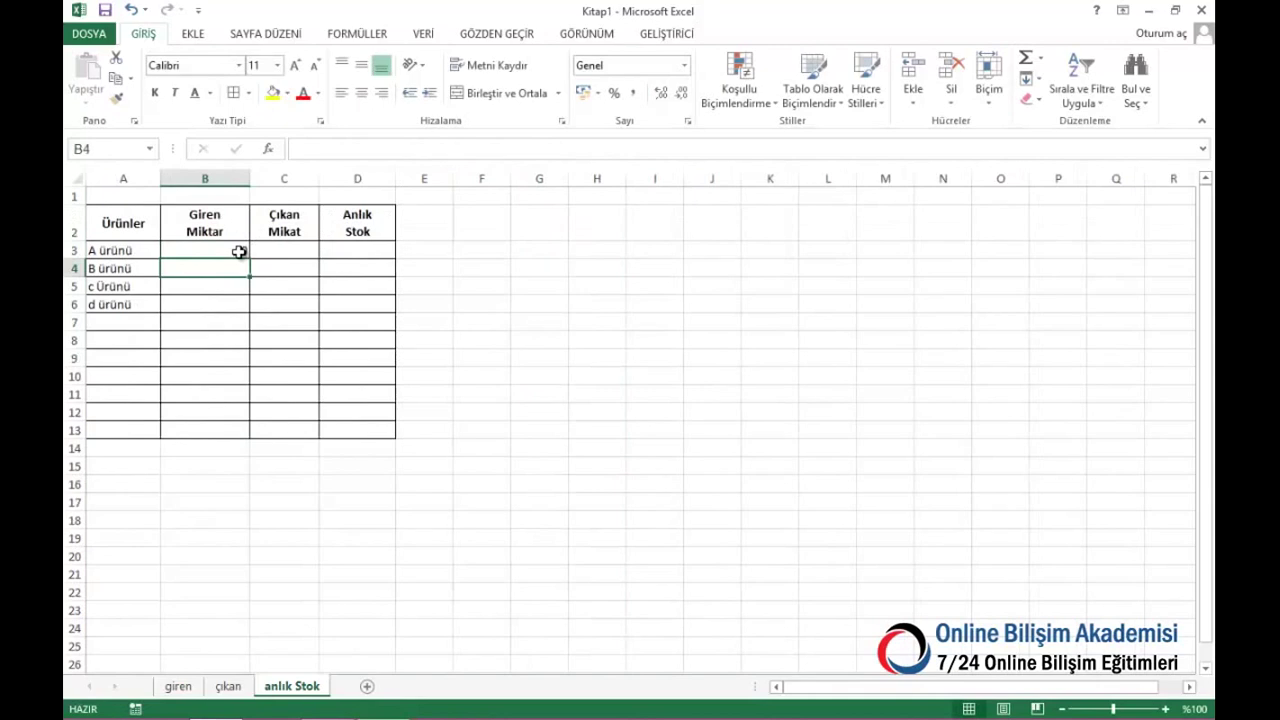
Step: Copy the B3 incoming-total formula down to B13
left_click(244, 252)
left_click_drag(249, 257, 240, 445)
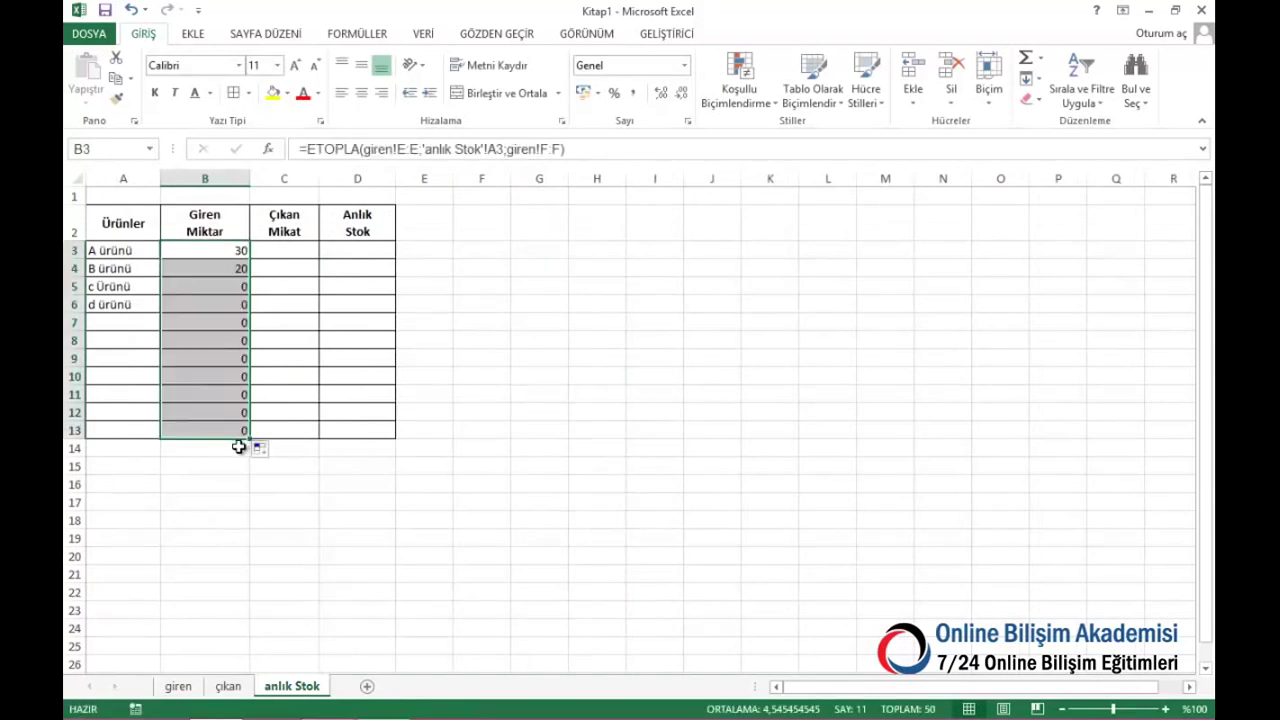
left_click(304, 251)
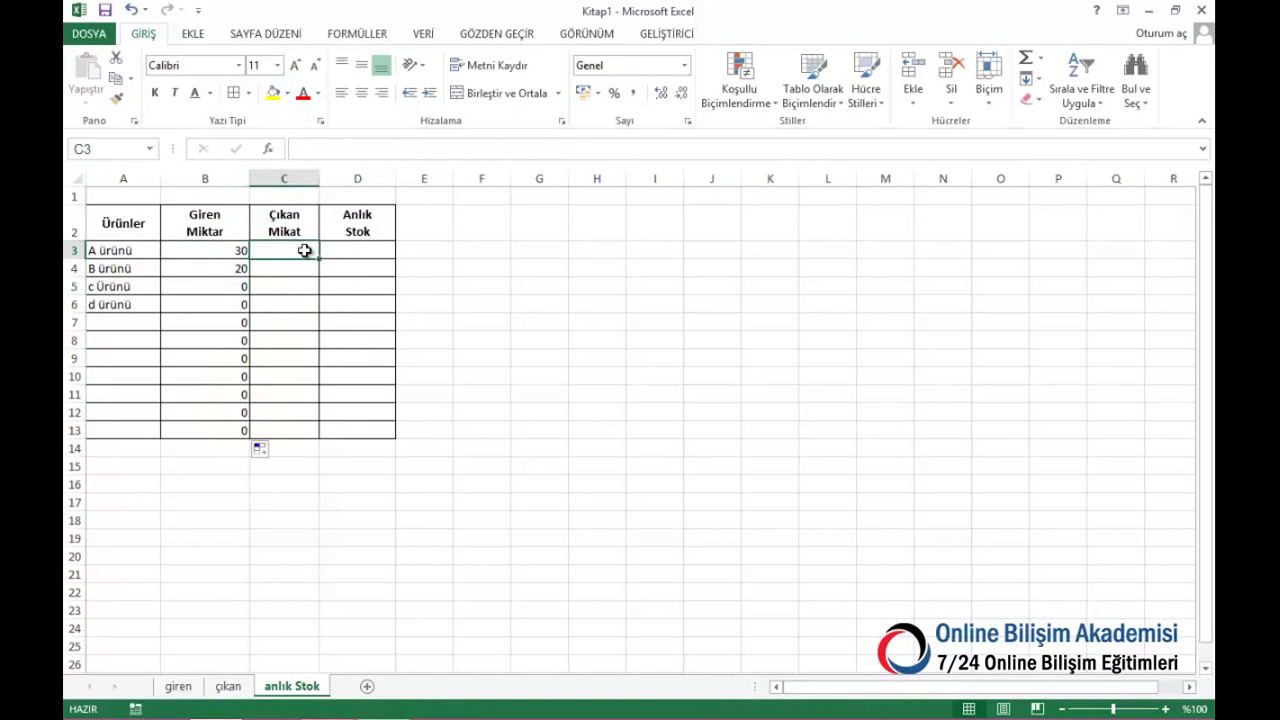
Step: Enter =ETOPLA(çıkan!E:E;'anlık Stok'!A3;çıkan!F:F) in C3 to total outgoing quantity
type("=etopla")
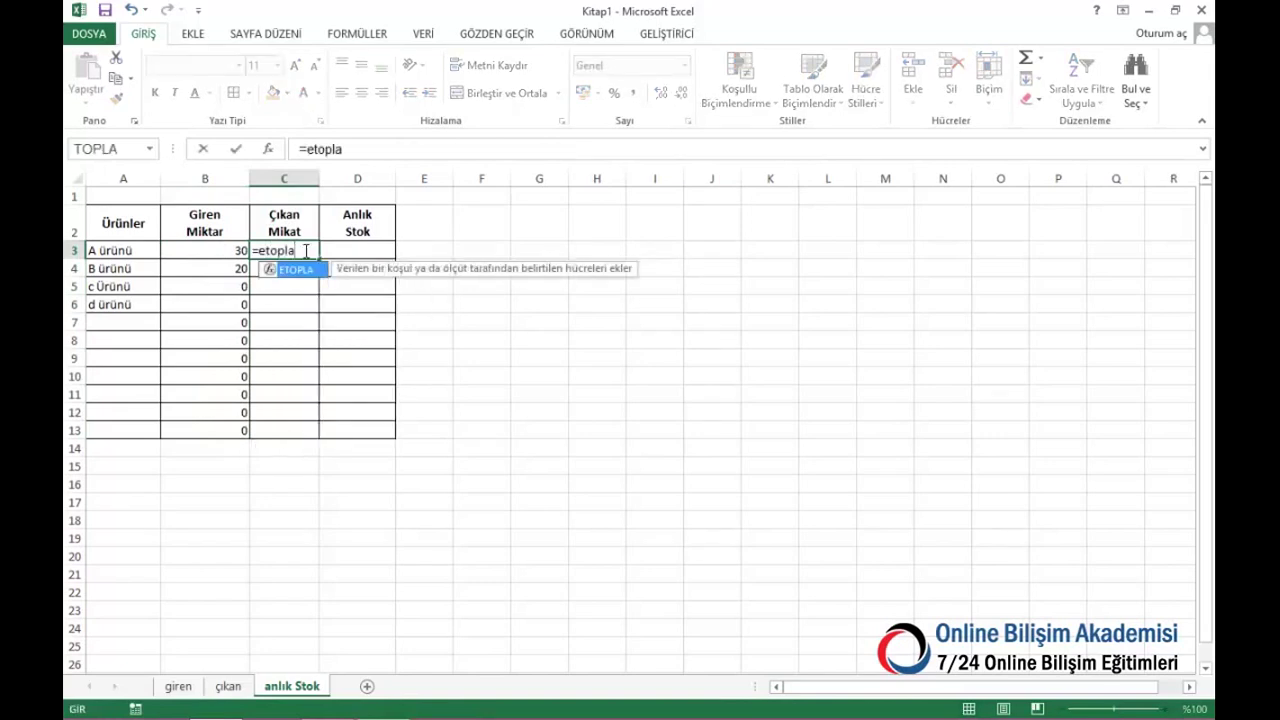
type("(")
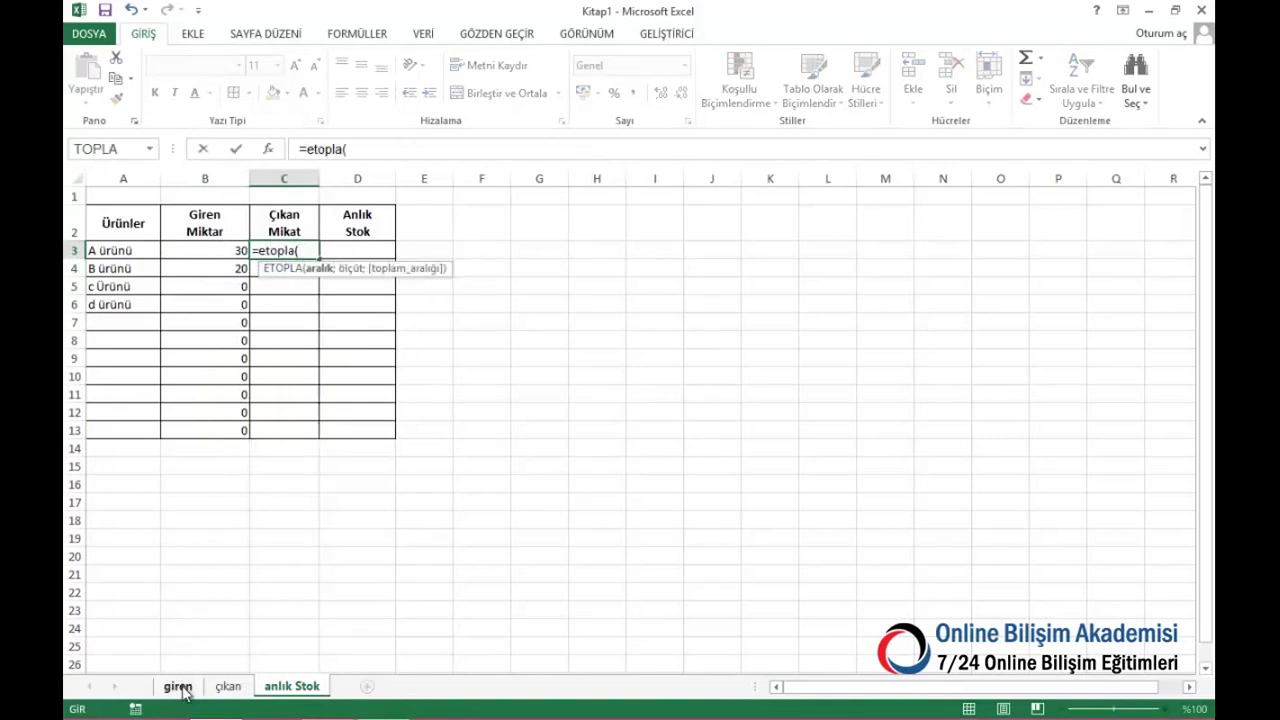
left_click(212, 689)
left_click(458, 178)
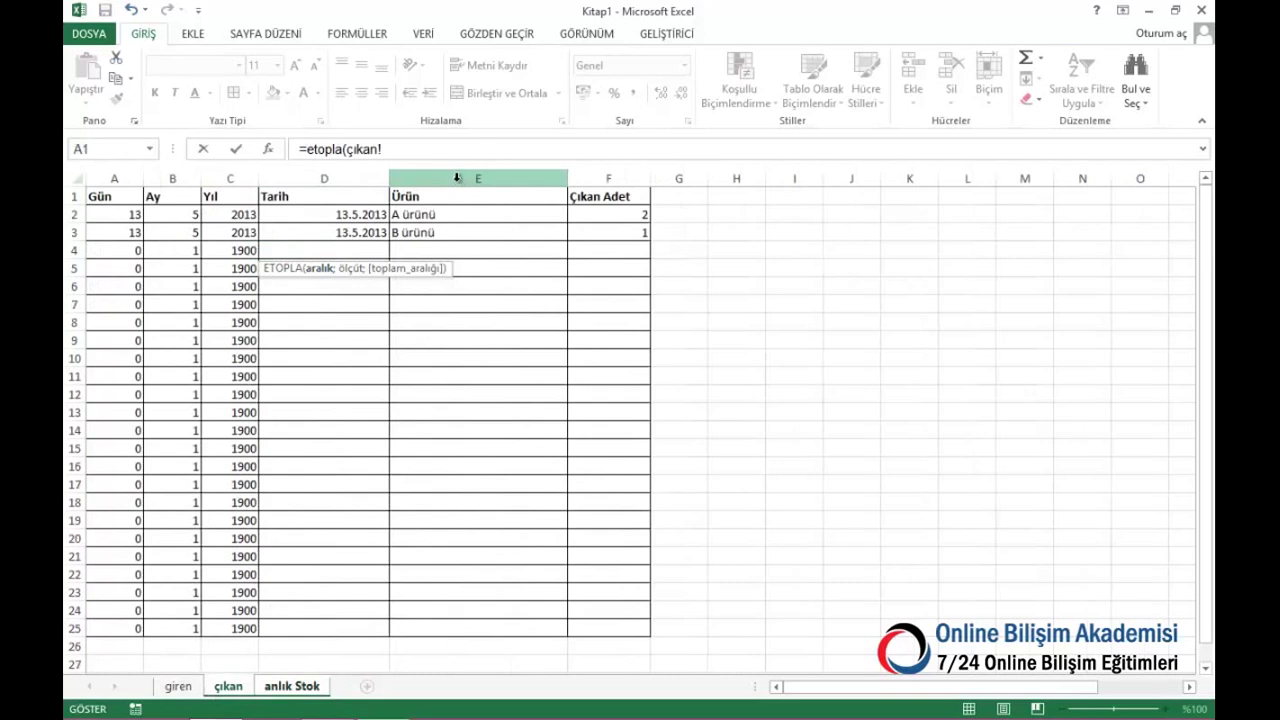
type(";")
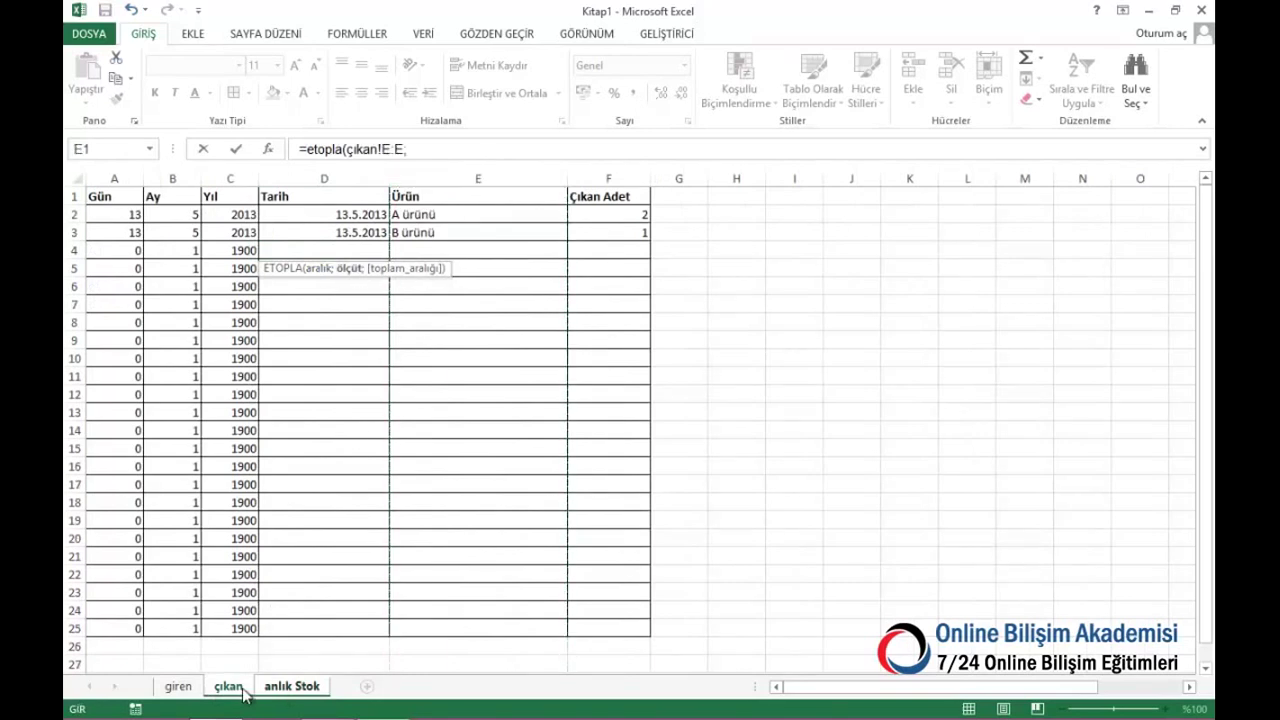
left_click(310, 686)
left_click(123, 250)
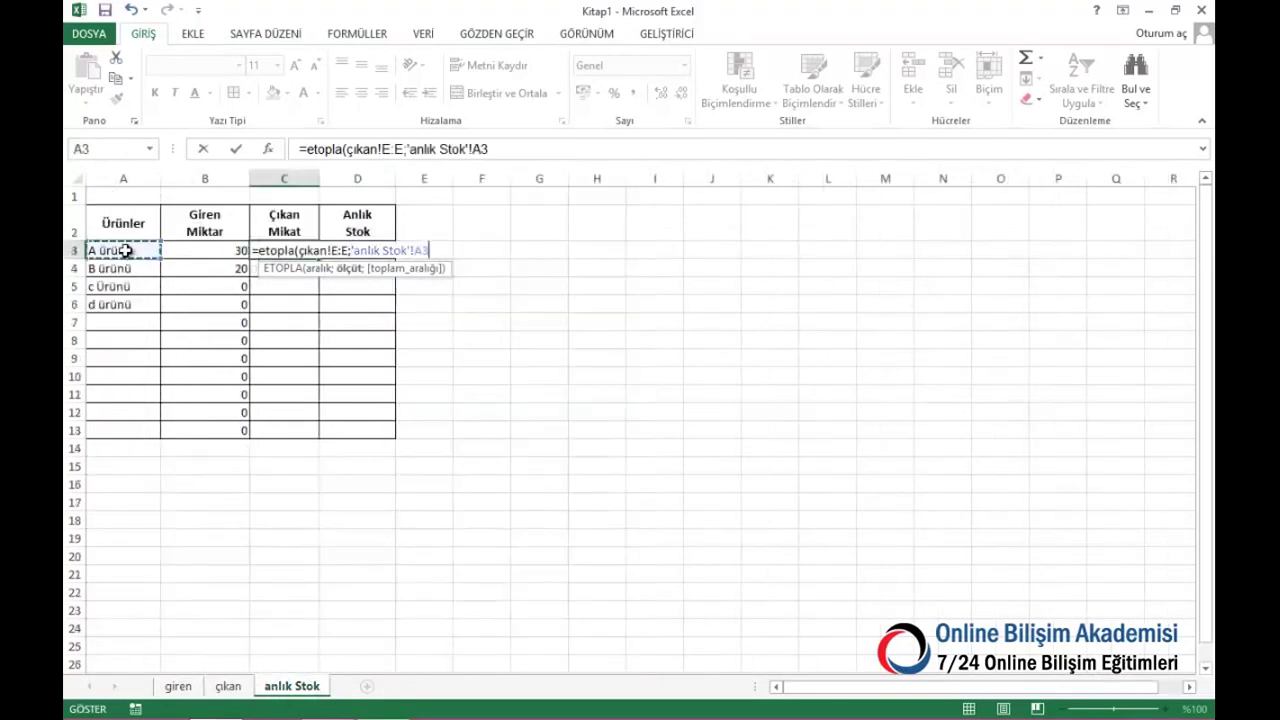
type(";")
left_click(228, 686)
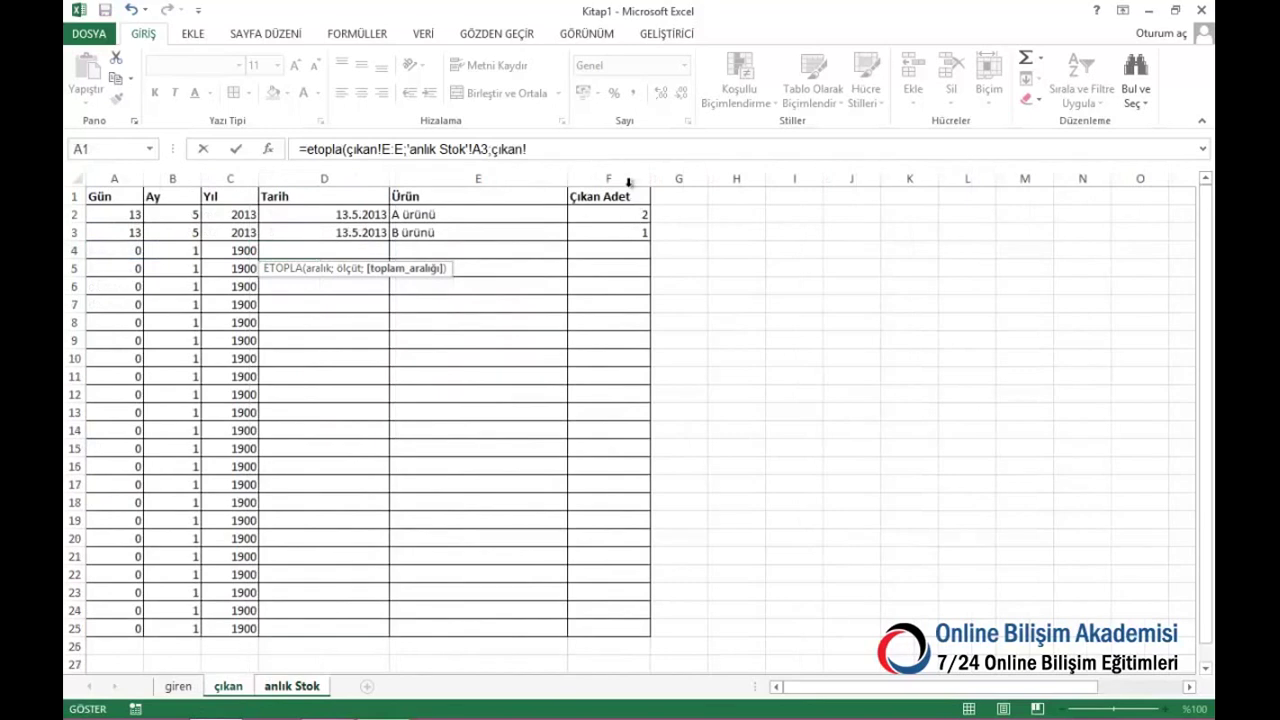
left_click(624, 175)
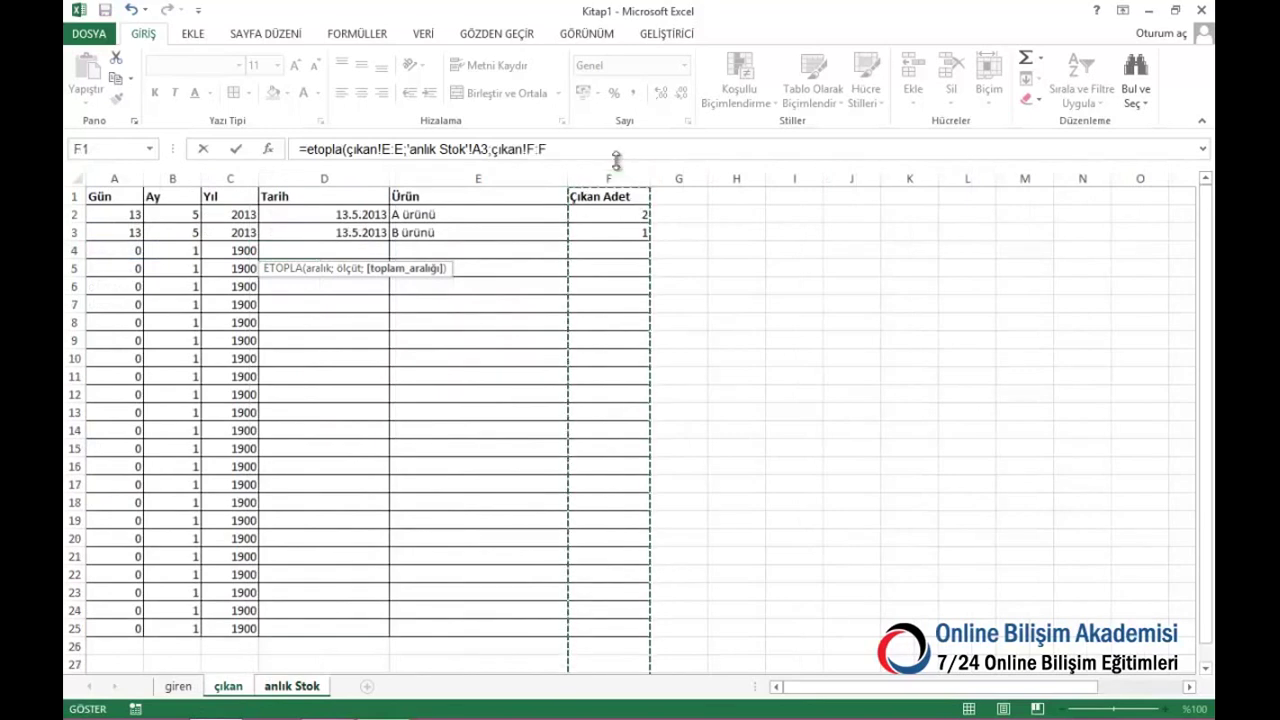
key("Return")
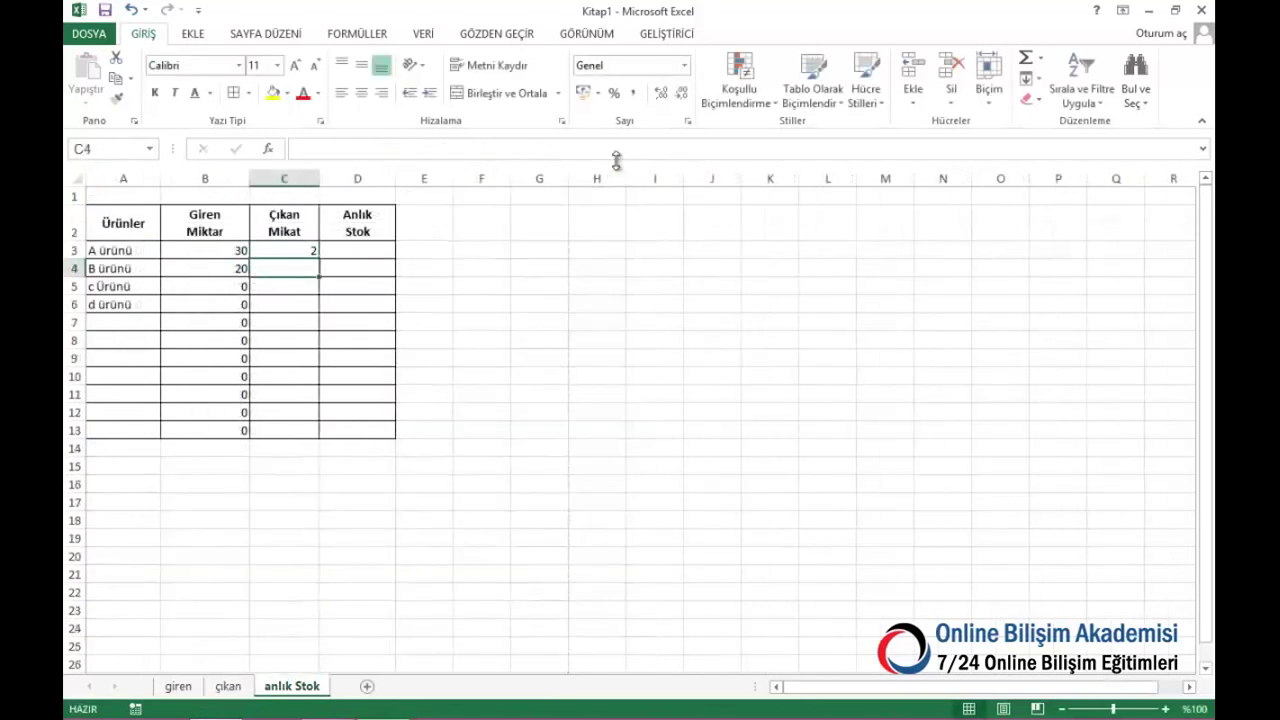
Step: Copy the C3 outgoing-total formula down to C13
left_click(311, 253)
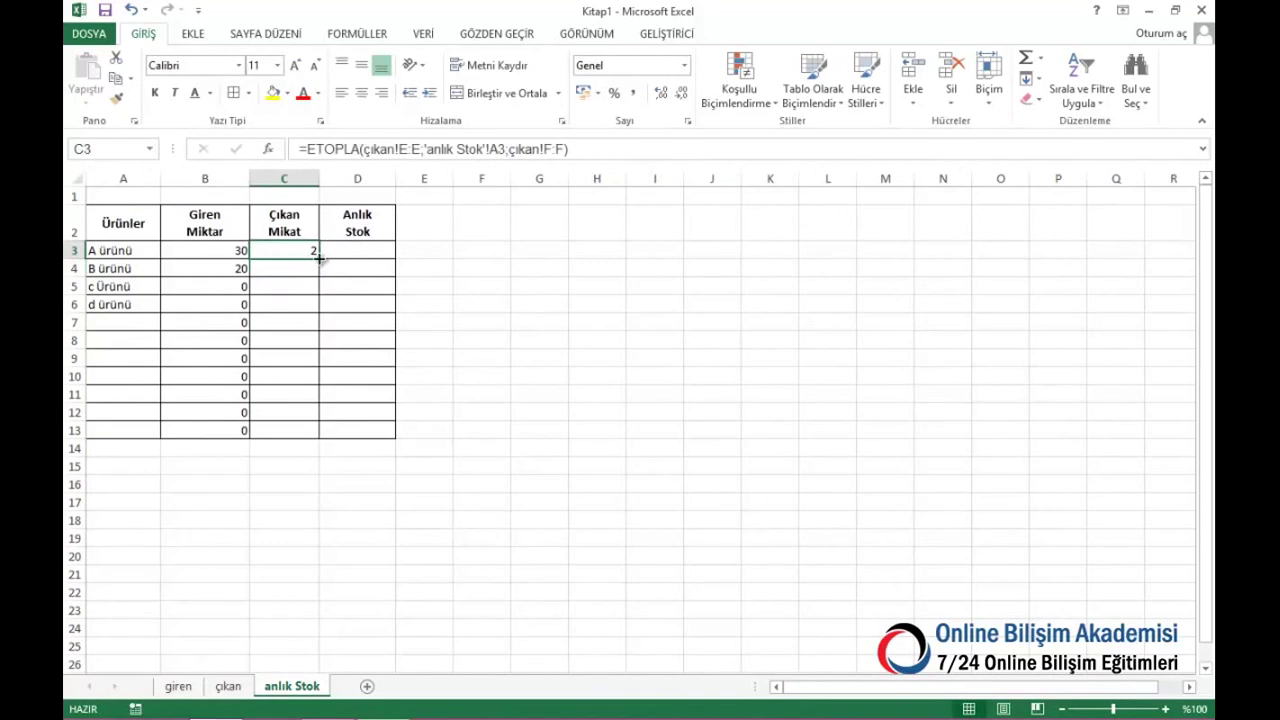
left_click_drag(318, 258, 322, 436)
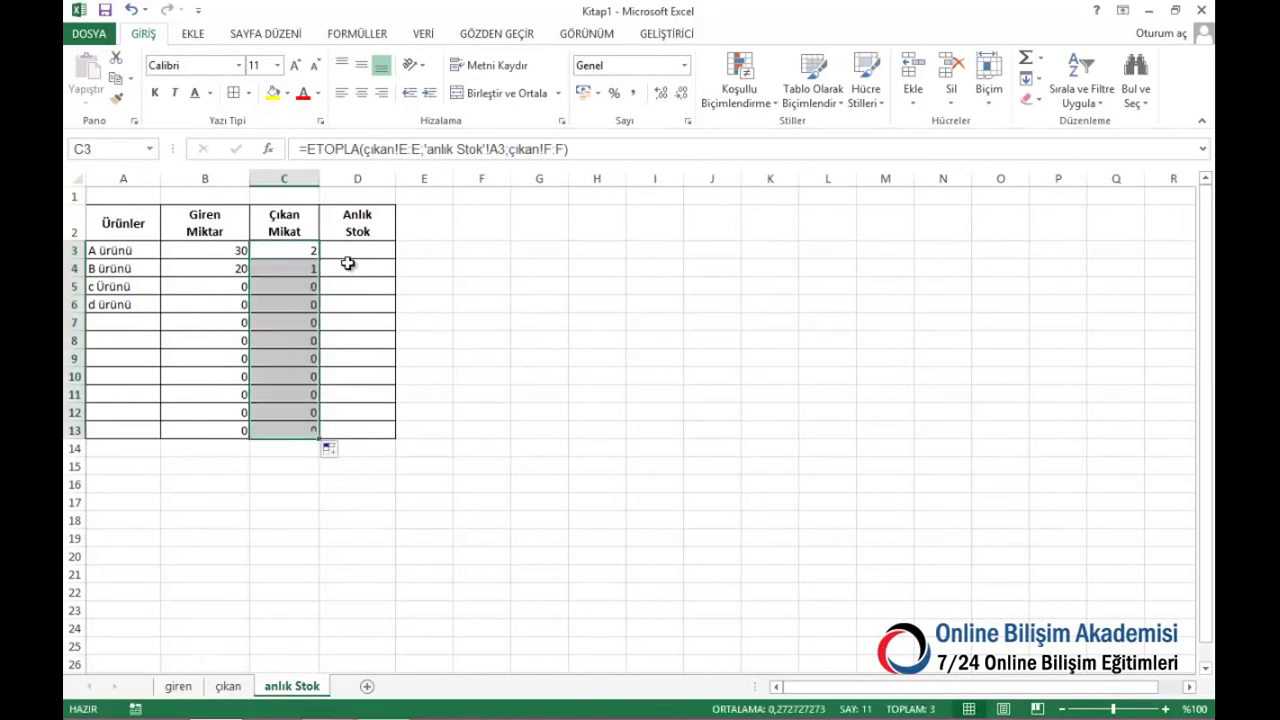
left_click(347, 245)
Step: Enter =B3-C3 in D3 and copy it down to D13
type("=")
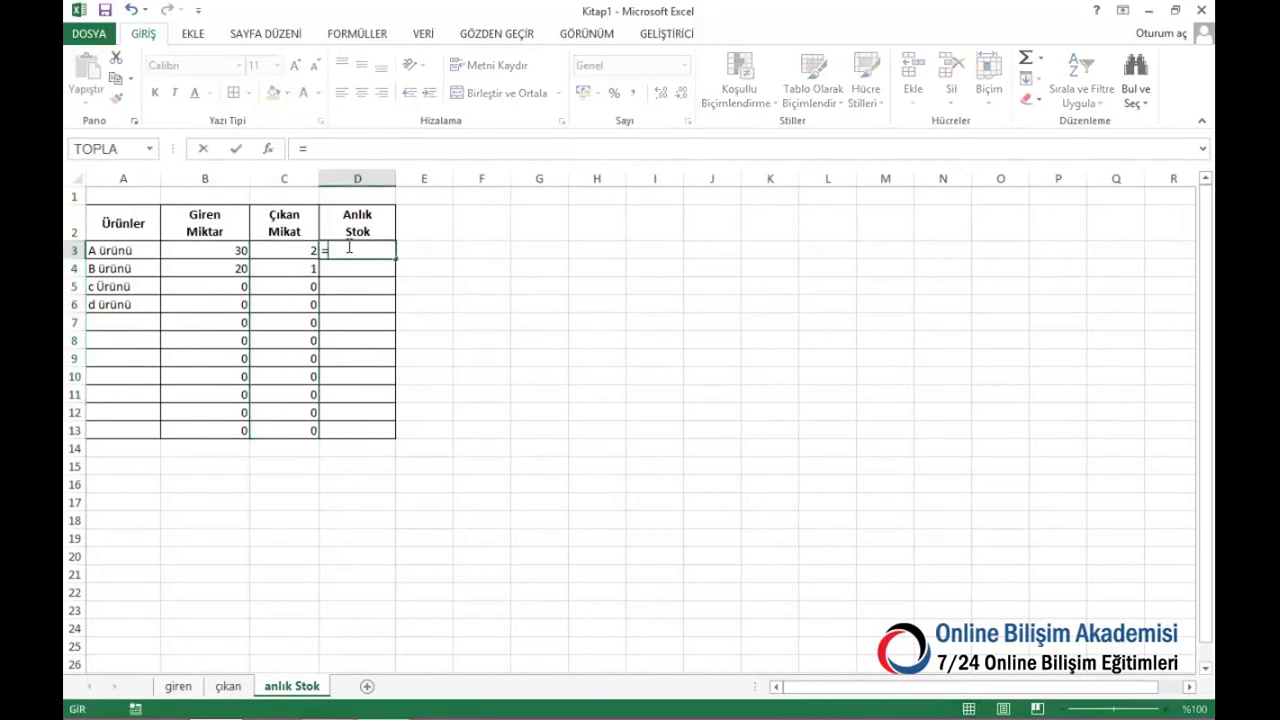
key("Left")
key("Left")
type("-")
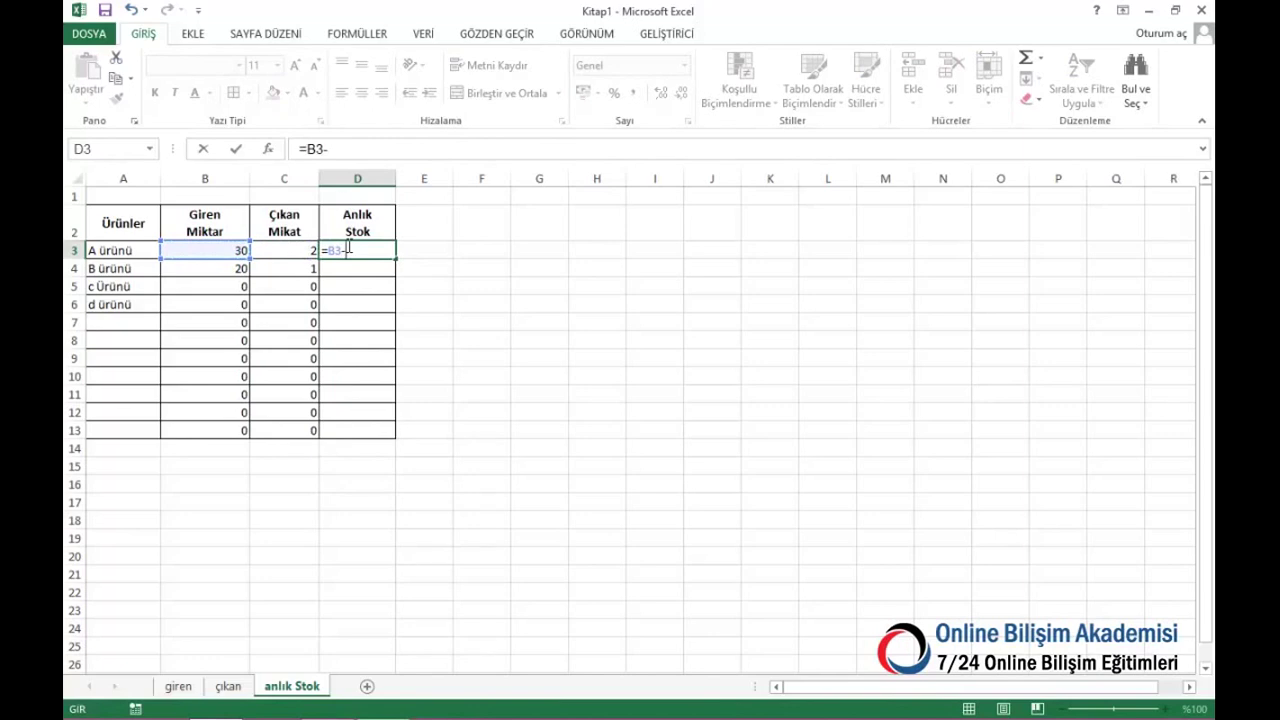
key("Left")
key("Return")
left_click(358, 245)
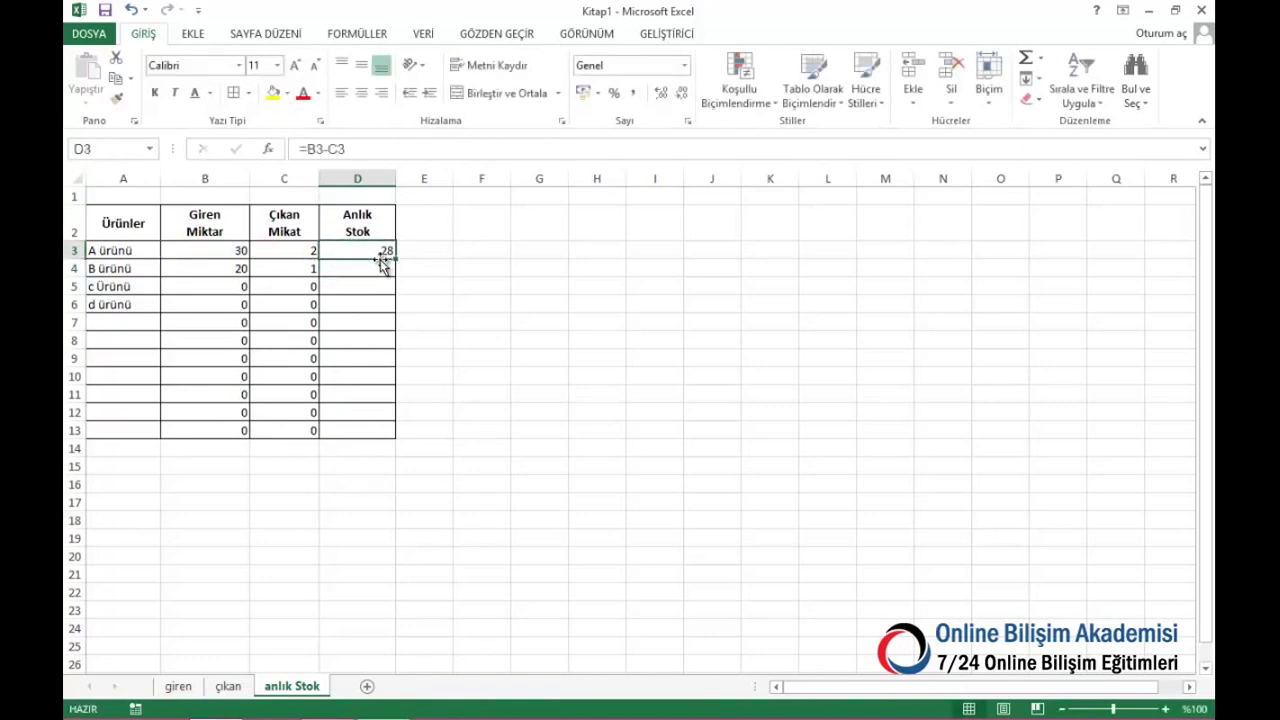
double_click(395, 259)
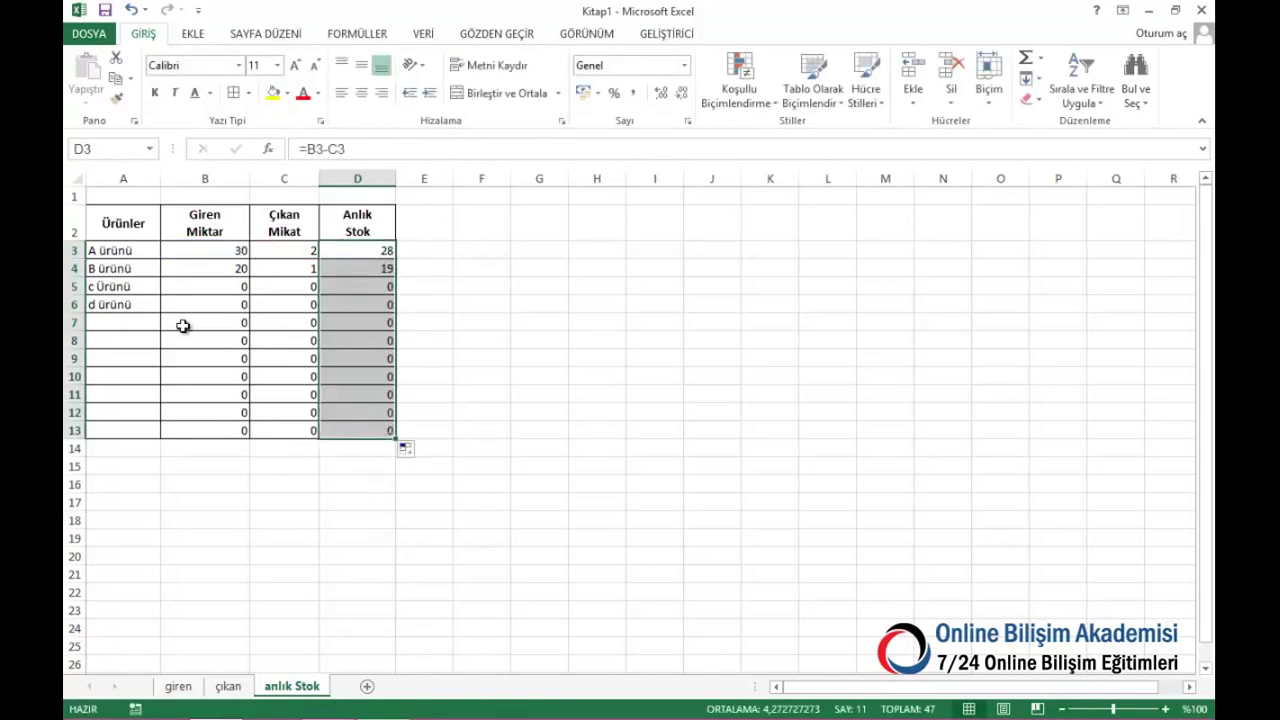
left_click(180, 687)
Step: On giren row 4, record 100 incoming c Ürünü dated 13.5.2013
left_click(313, 248)
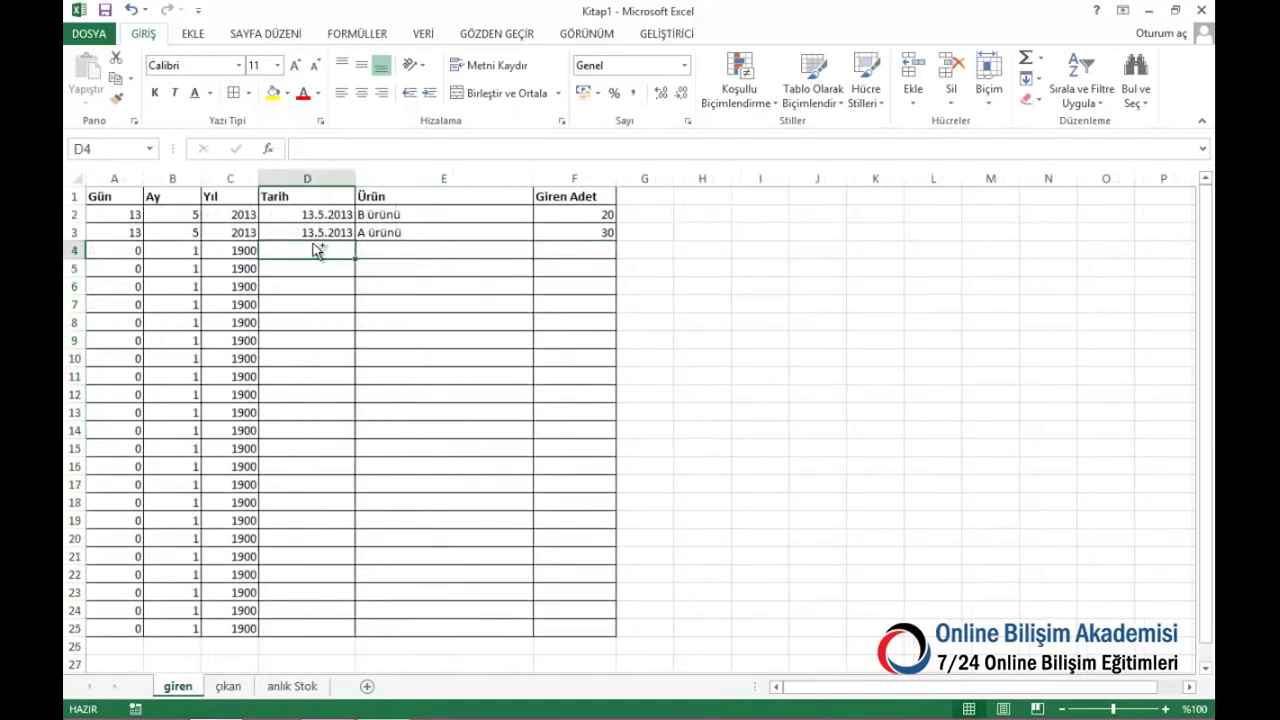
type("13.5.2013")
key("ctrl+Return")
key("Tab")
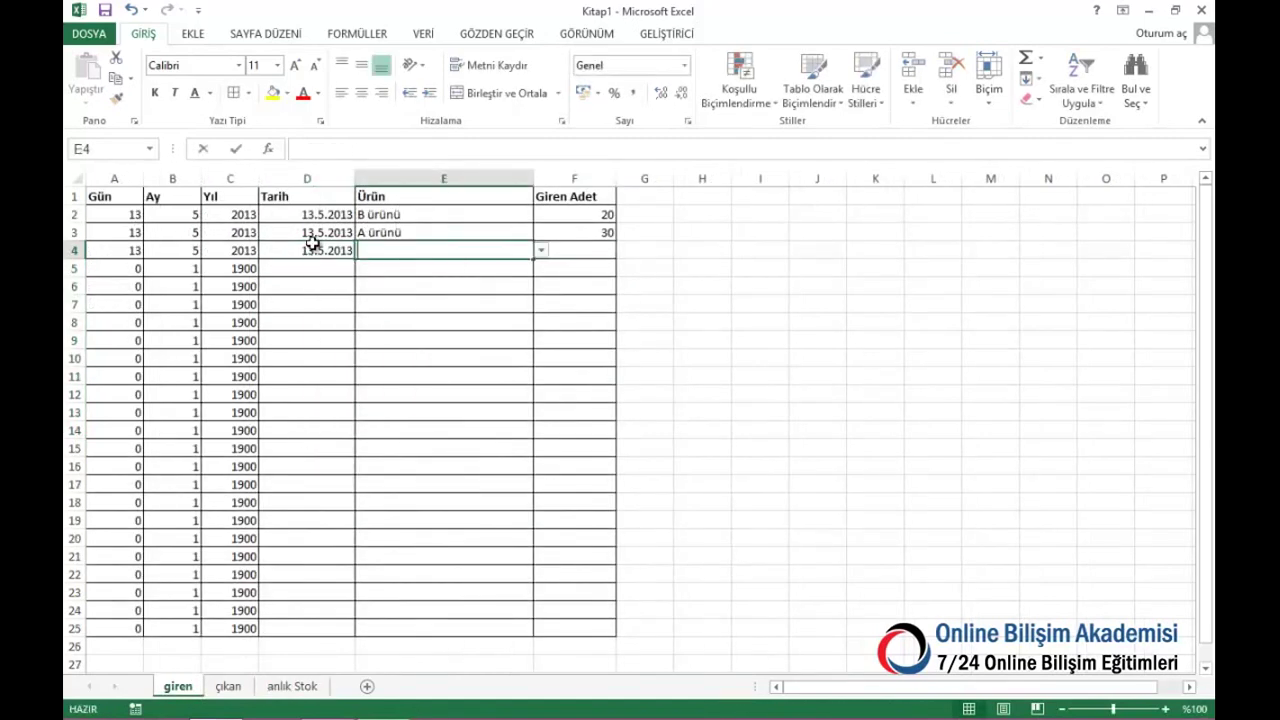
type("c")
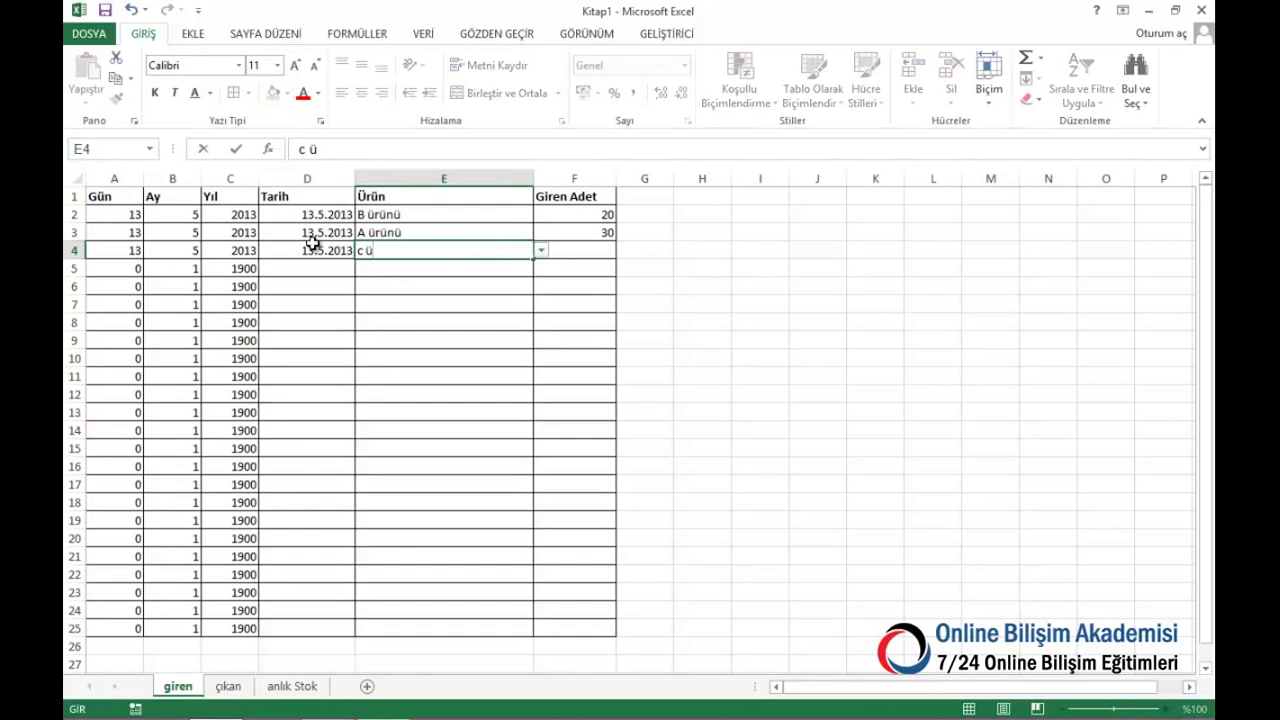
type(" ü")
left_click(541, 250)
left_click(409, 289)
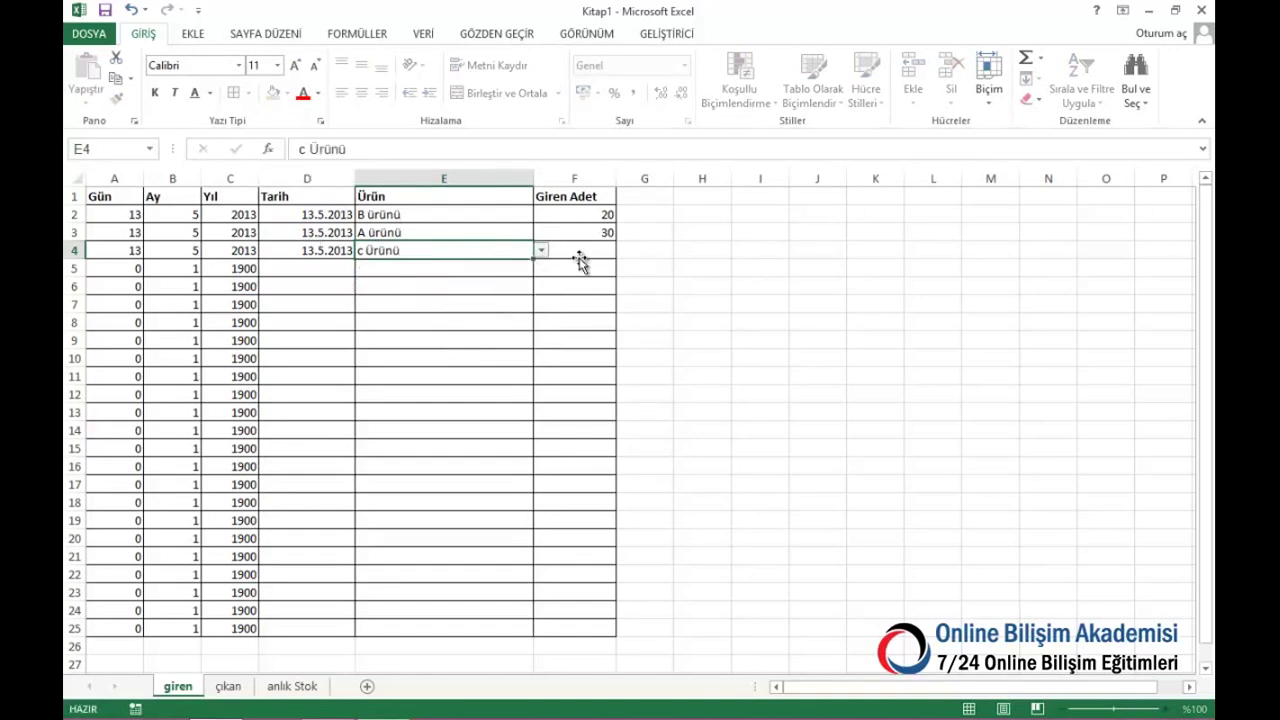
left_click(582, 252)
type("100")
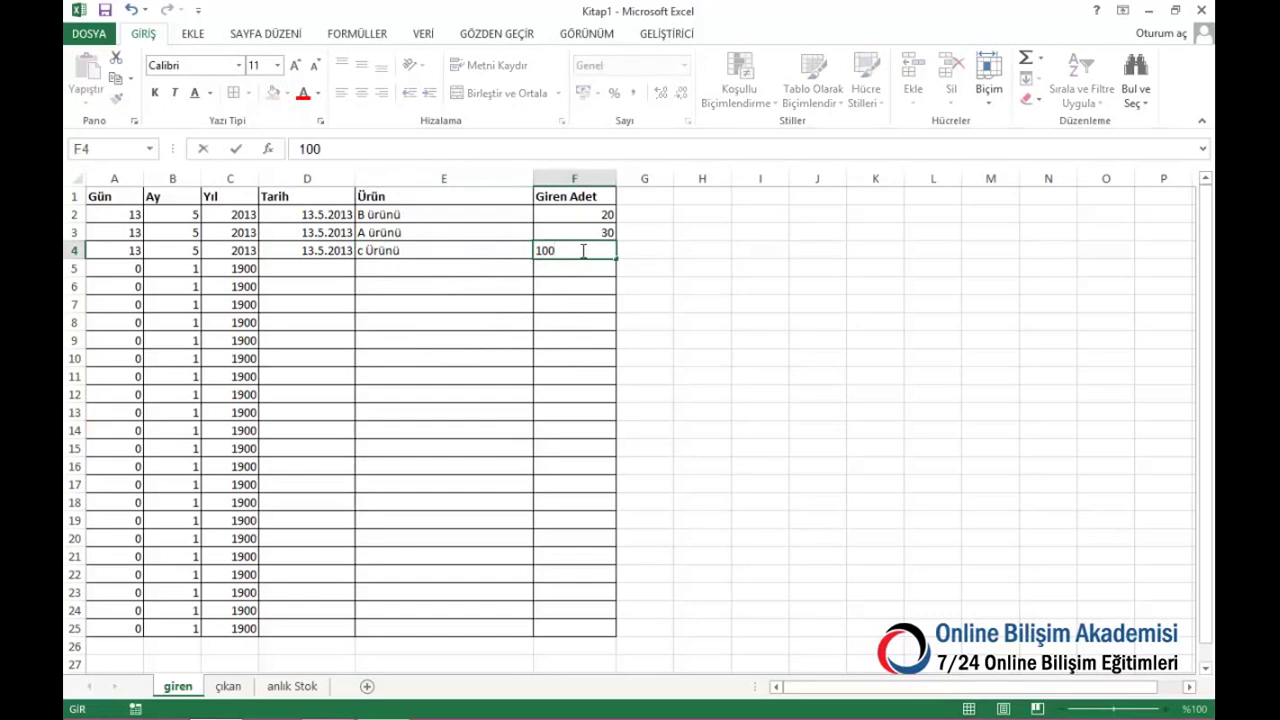
key("Return")
Step: On giren row 5, record 125 incoming d ürünü dated 13.5.2013
left_click(290, 277)
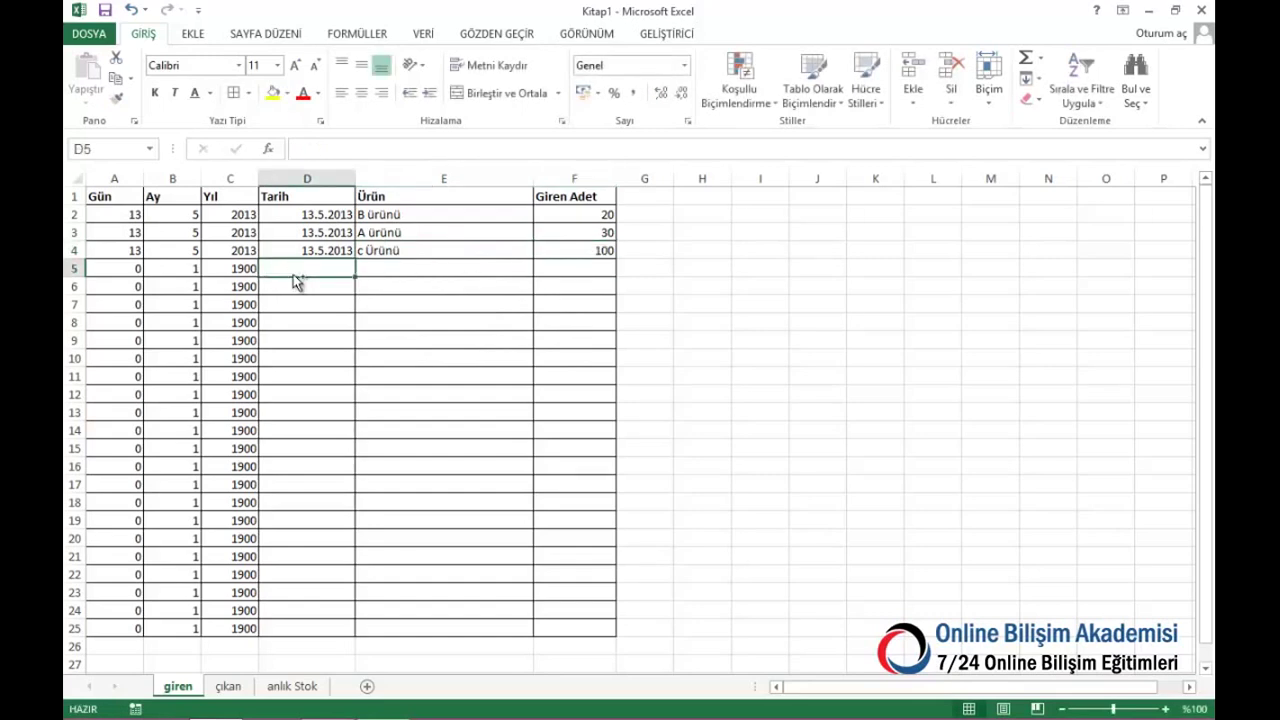
type("13.5.2013")
left_click(443, 266)
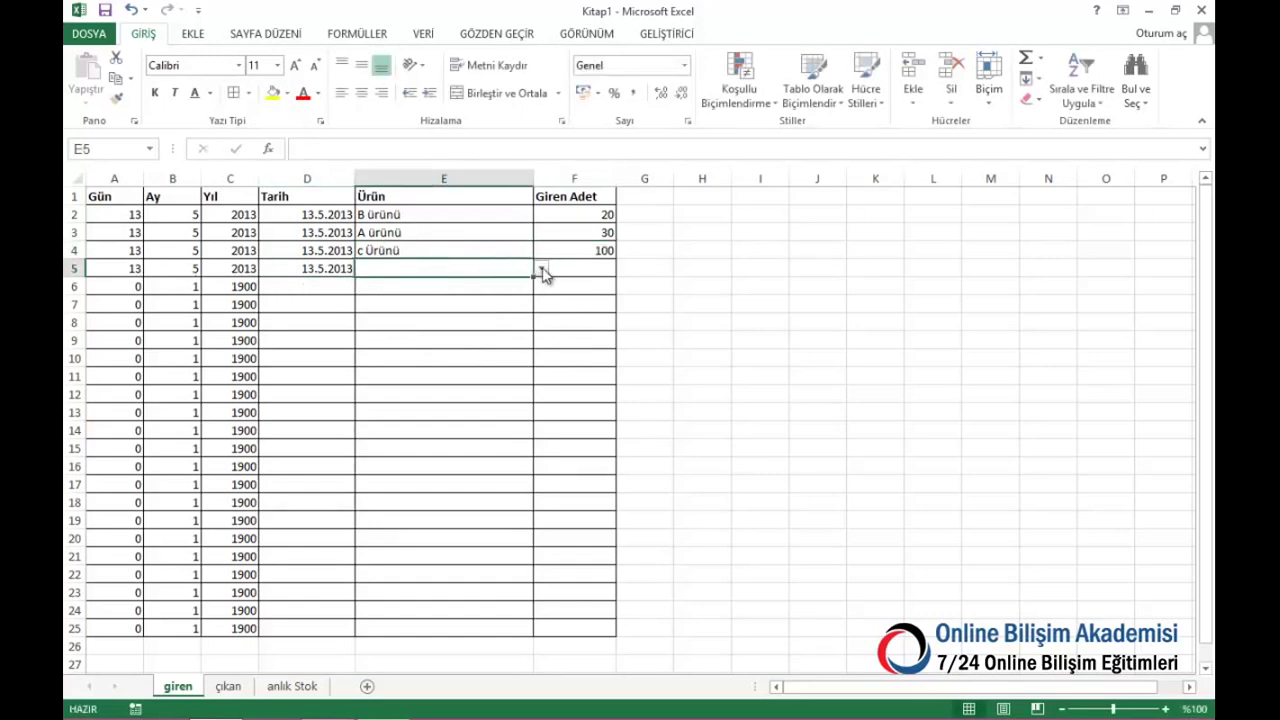
left_click(541, 270)
left_click(443, 287)
left_click(610, 276)
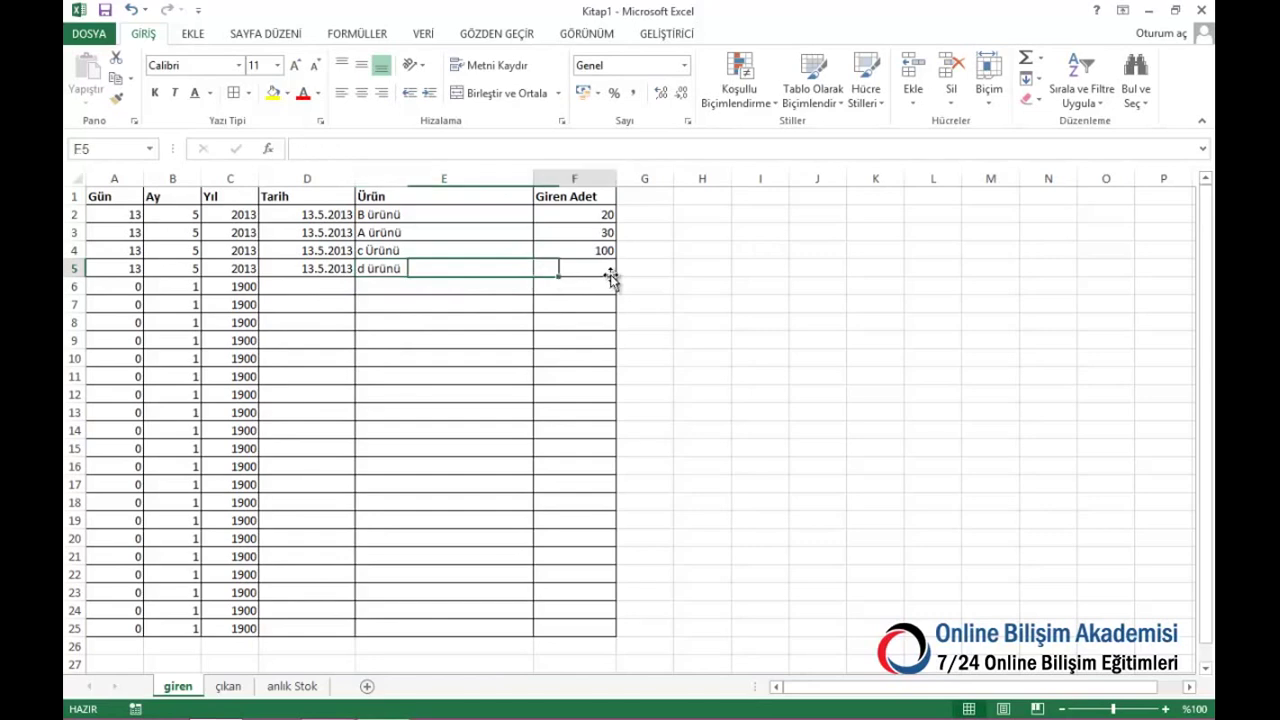
type("125")
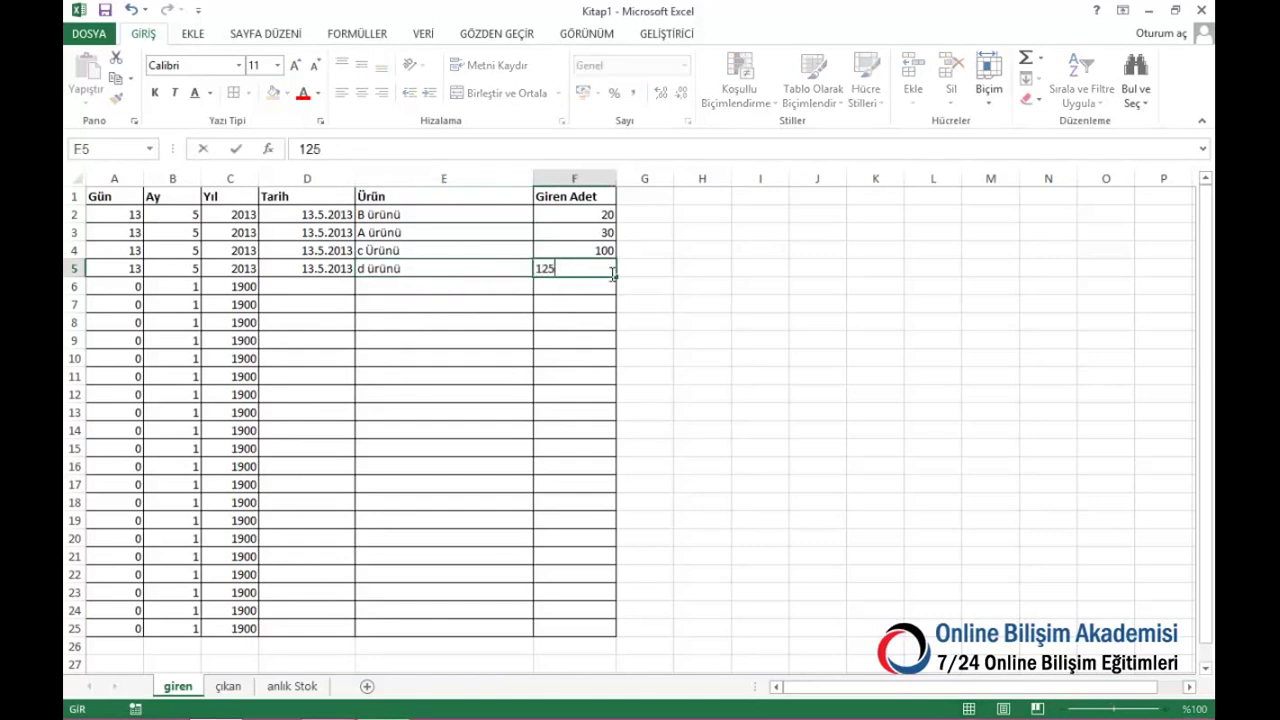
key("Return")
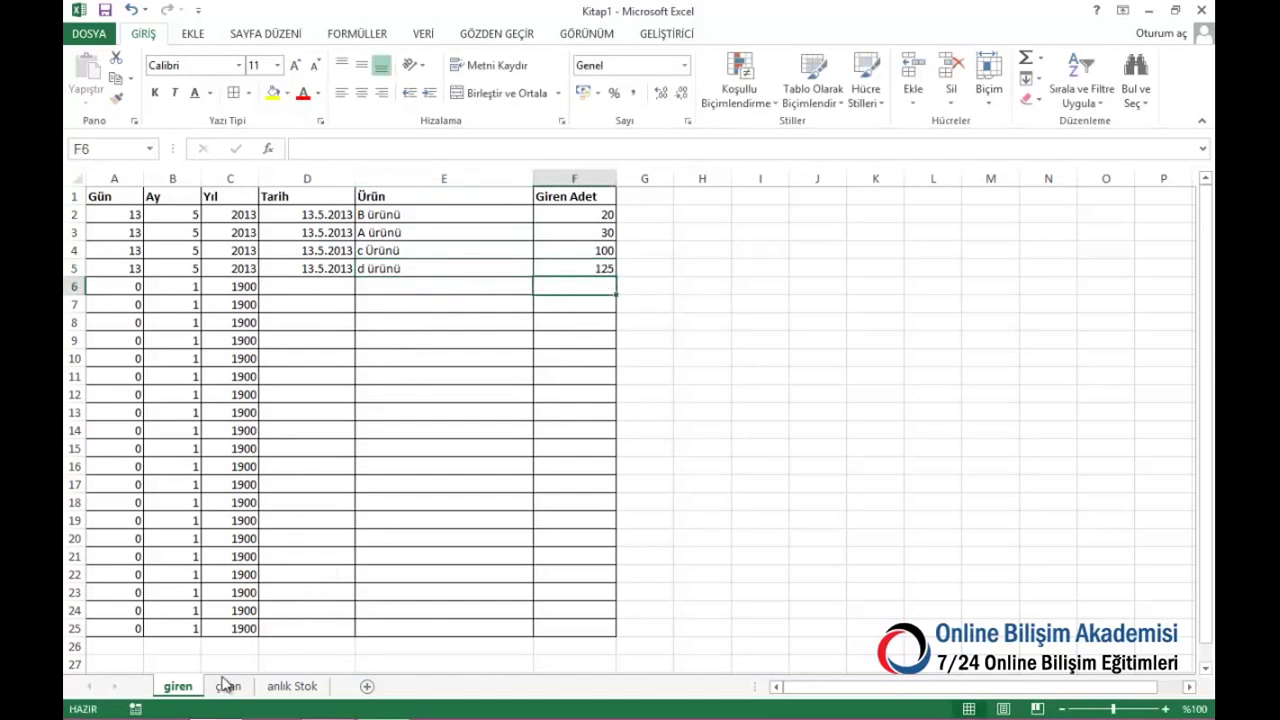
Step: On çıkan row 4, record 5 outgoing c Ürünü dated 13.5.2013
left_click(234, 688)
left_click(370, 250)
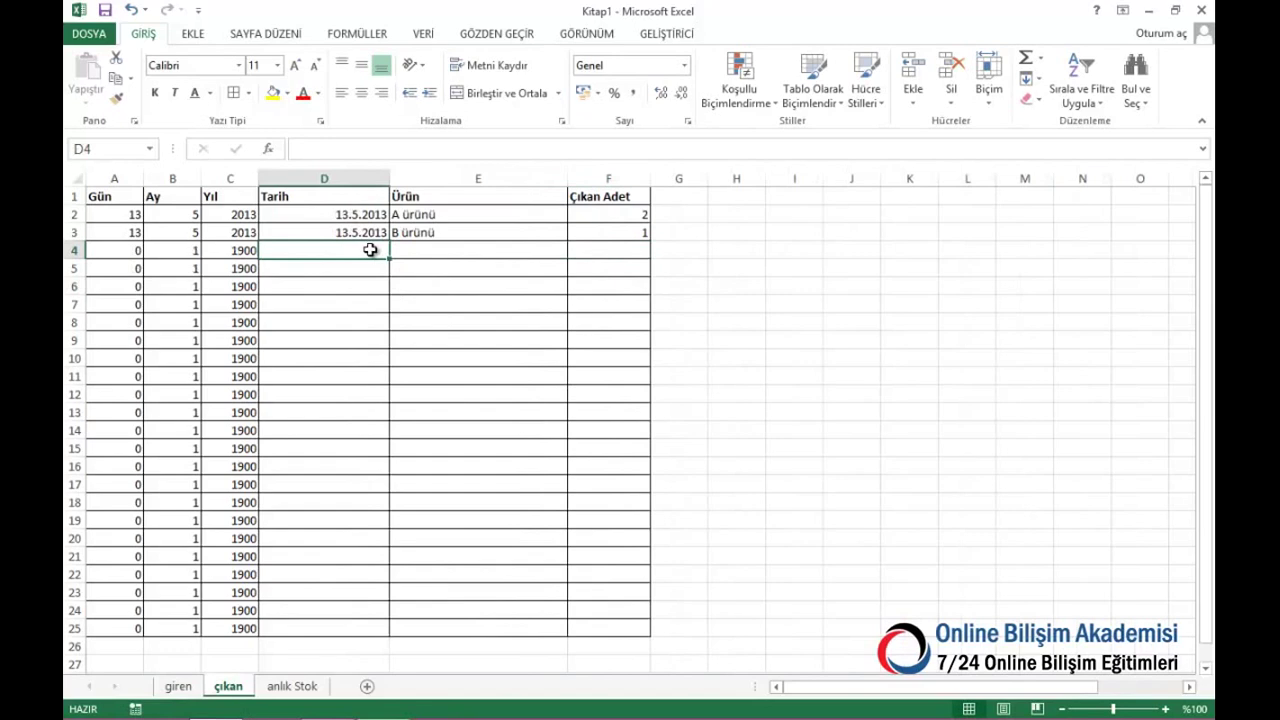
type("13.5.2013")
left_click(505, 252)
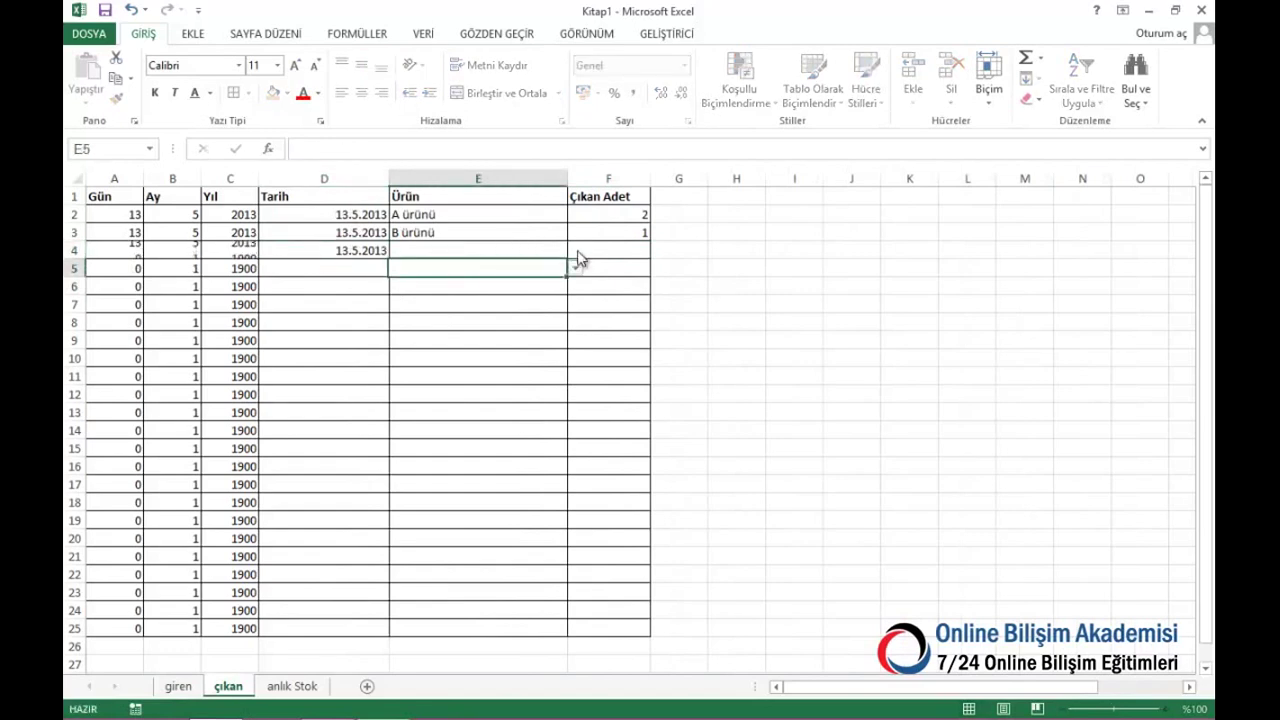
left_click(576, 252)
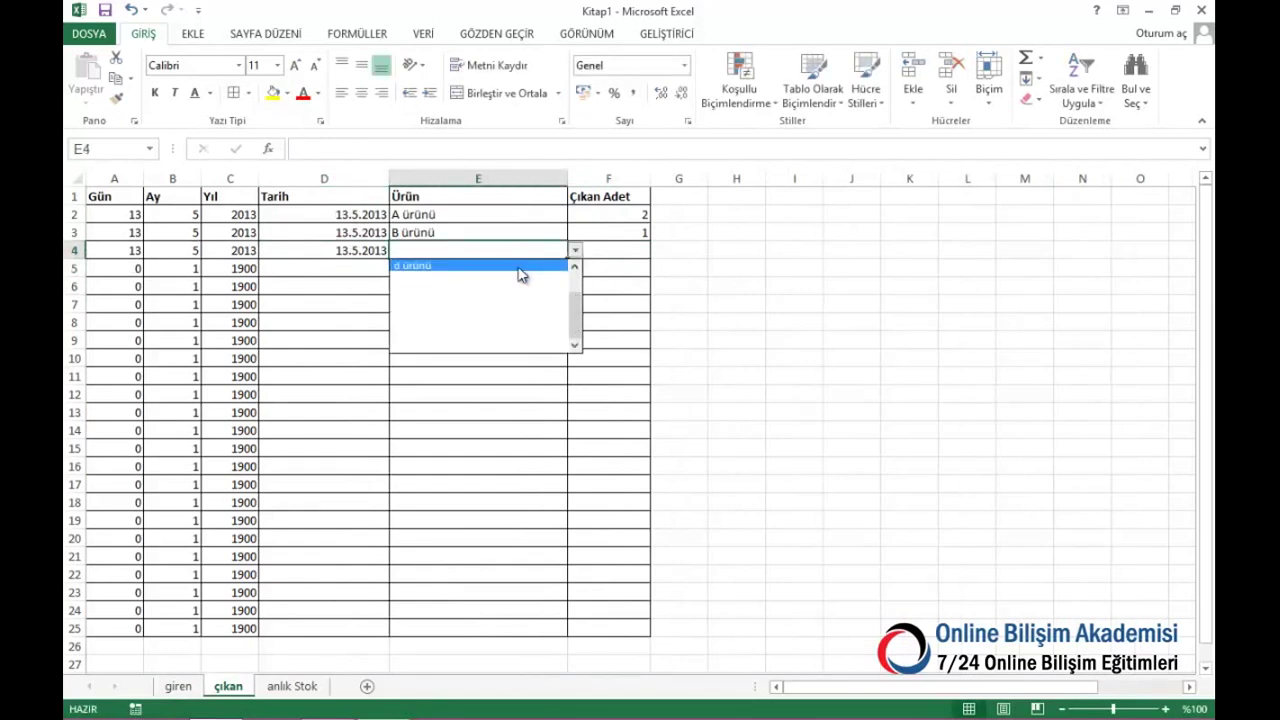
scroll(583, 320, "down", 1)
scroll(583, 320, "up", 1)
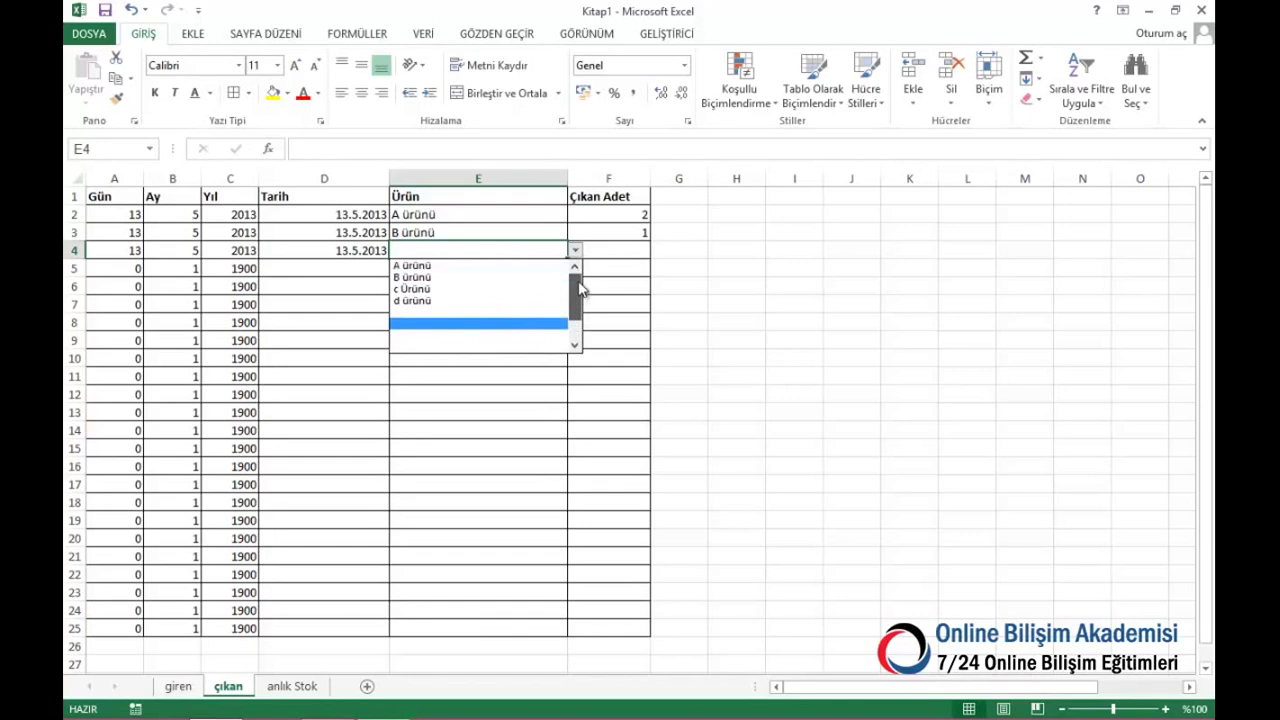
left_click(472, 293)
left_click(596, 247)
type("5")
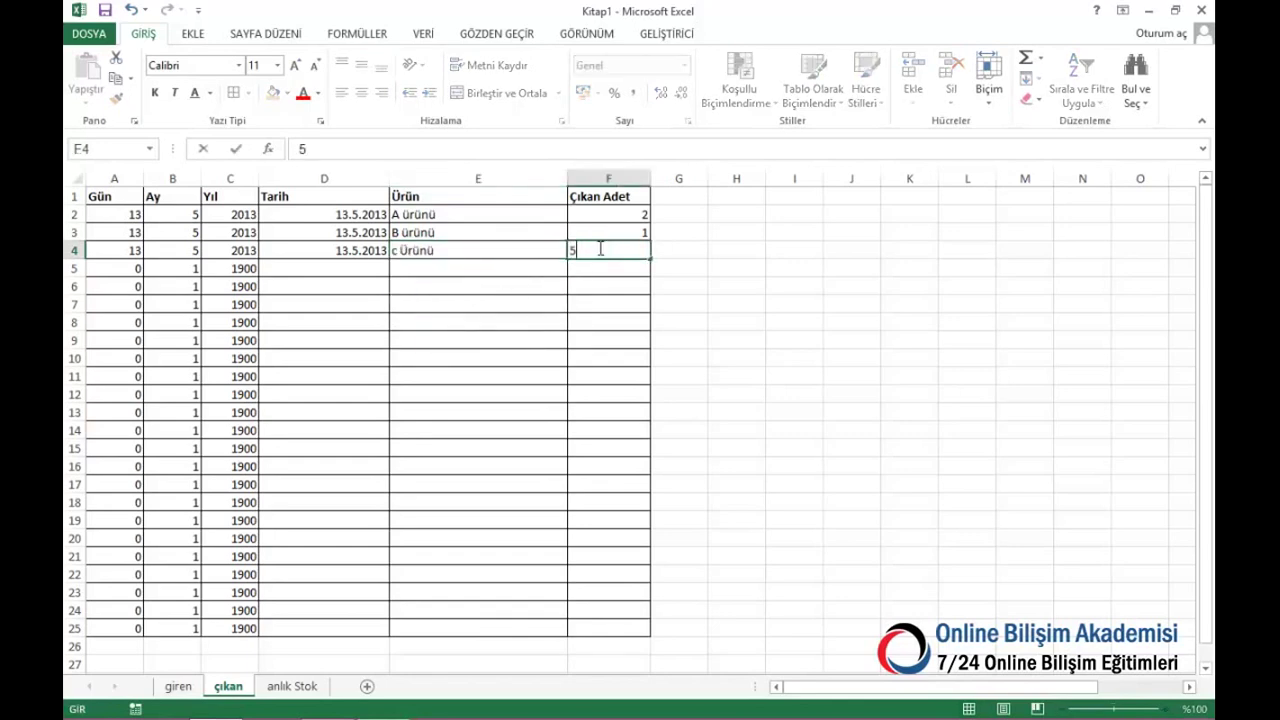
key("Return")
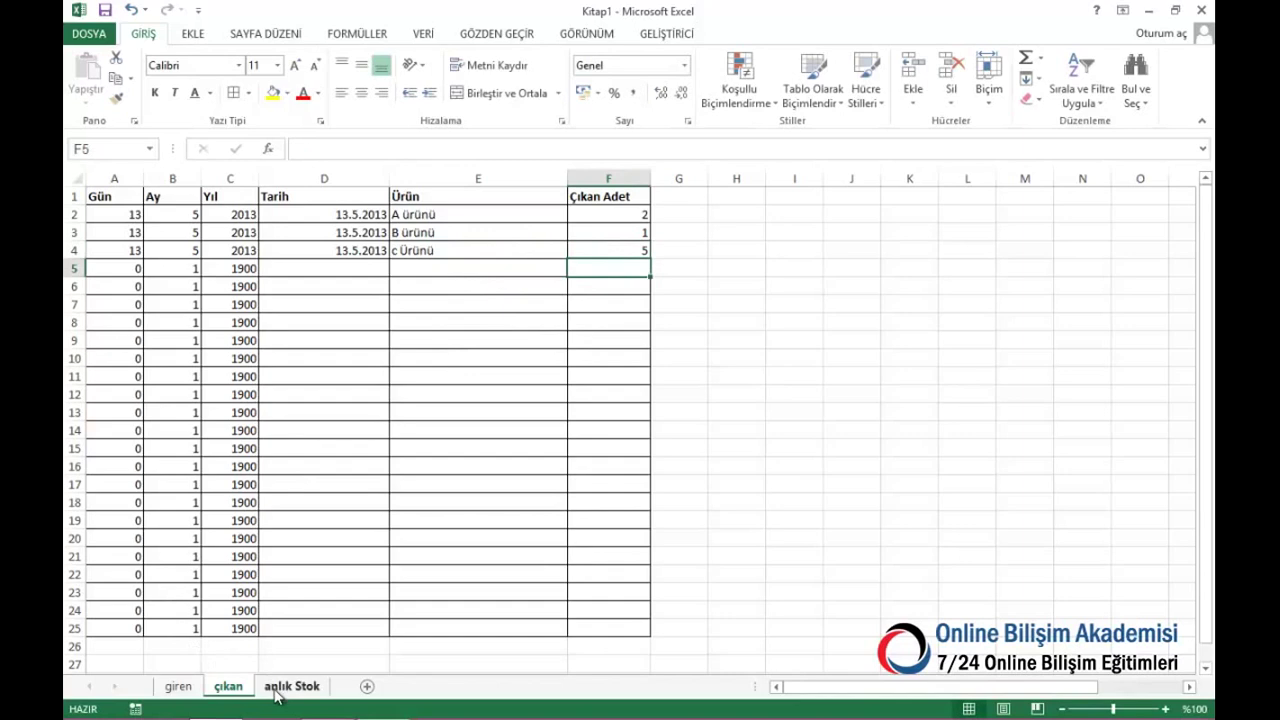
left_click(292, 686)
Step: Add E ürünü as a new product in A7 of anlık Stok
left_click(145, 321)
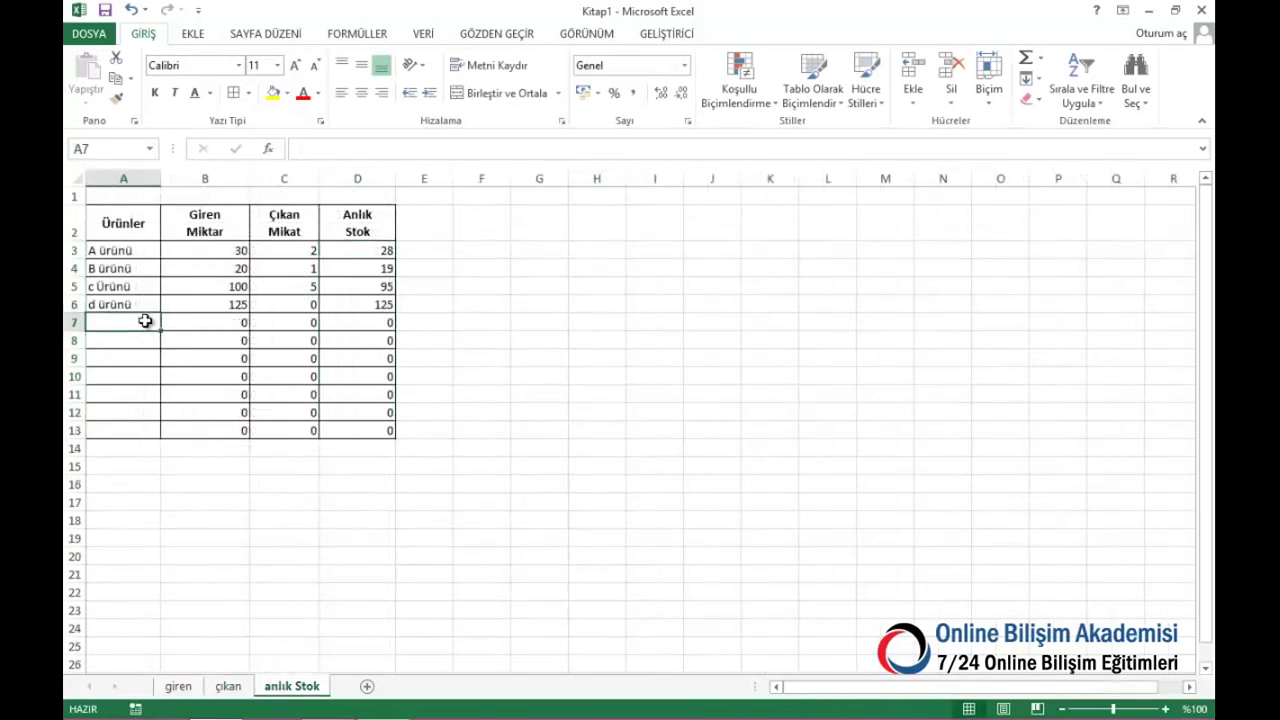
type("E")
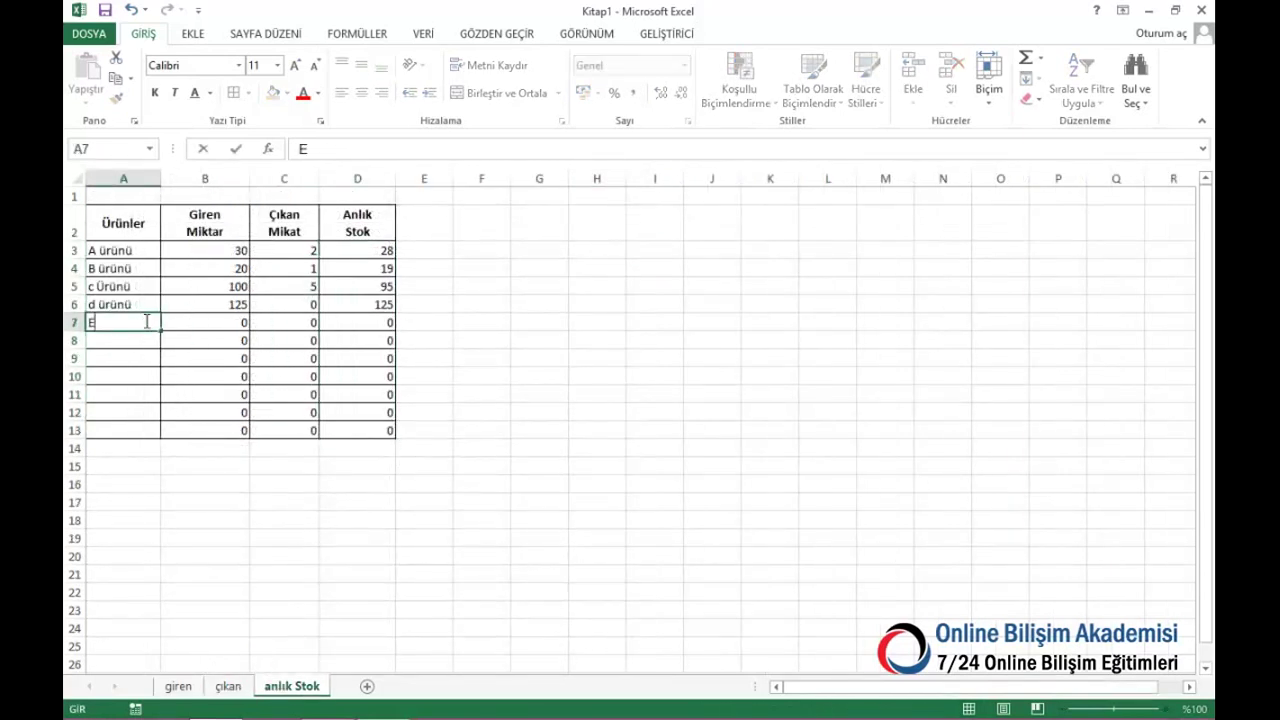
type(" ürünü")
key("ctrl+Return")
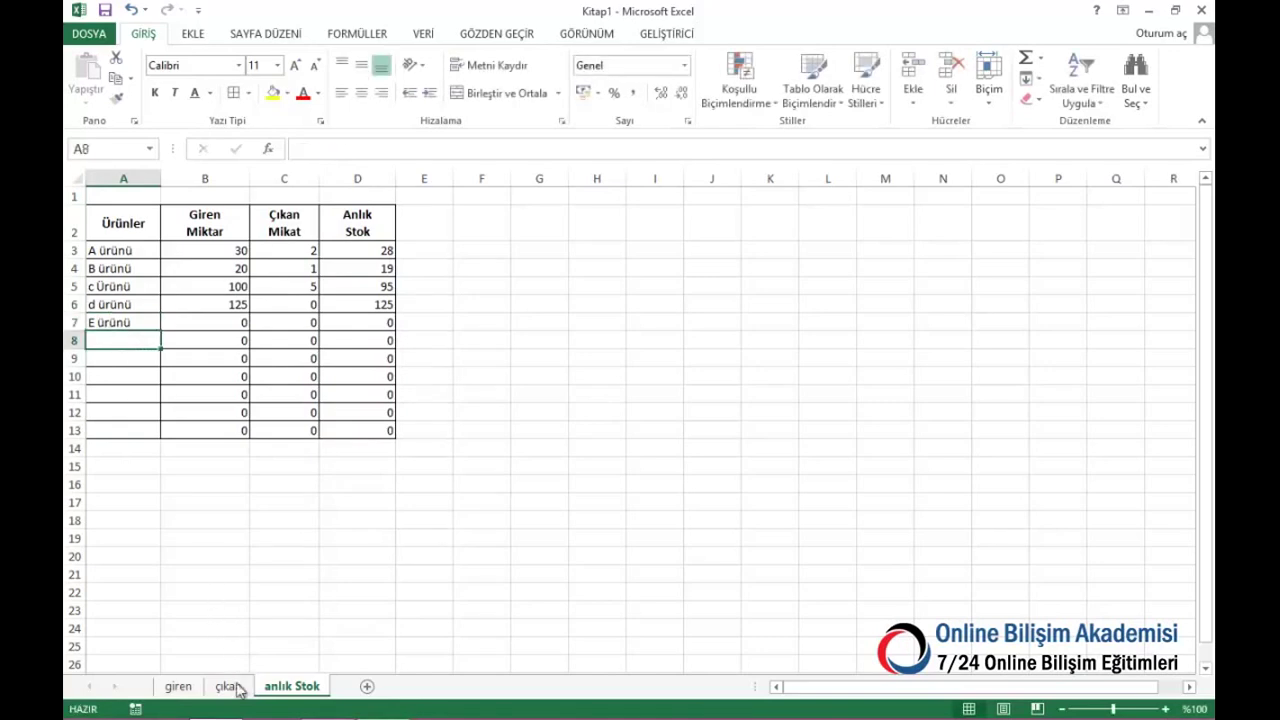
Step: On giren row 6, record 200 incoming E ürünü with today's date
left_click(180, 686)
left_click(318, 285)
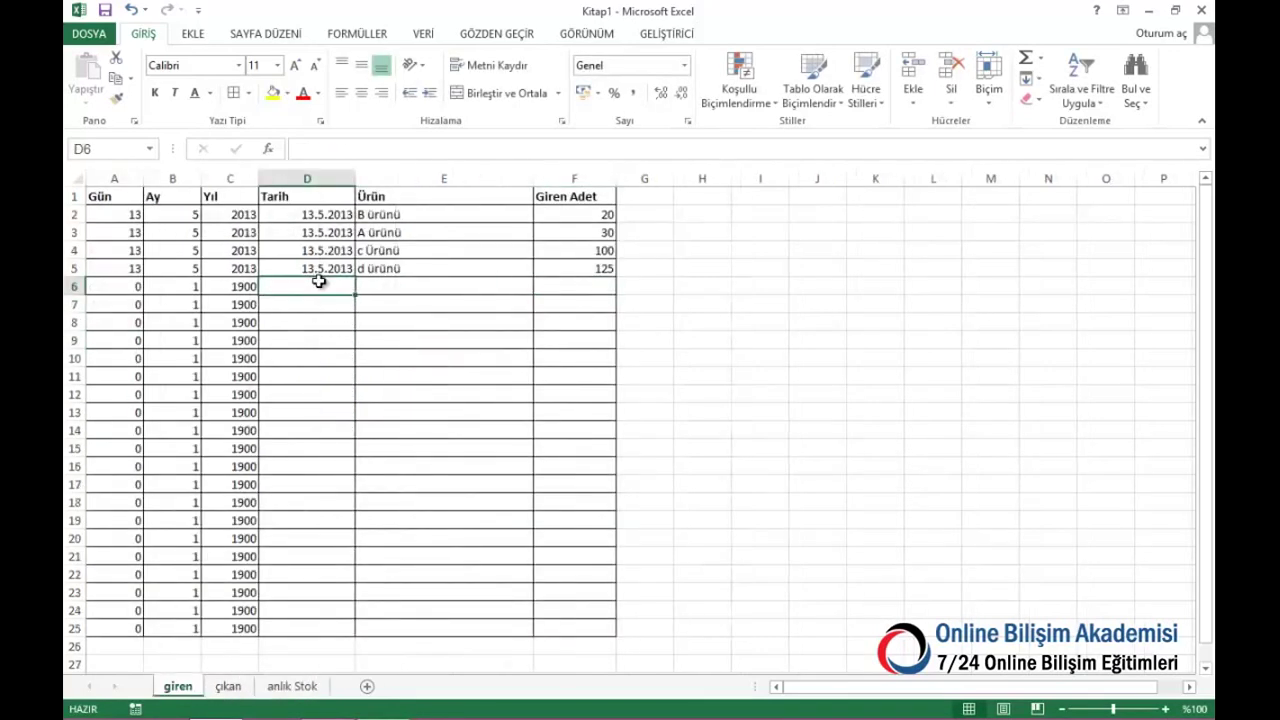
key("ctrl+semicolon")
left_click(437, 283)
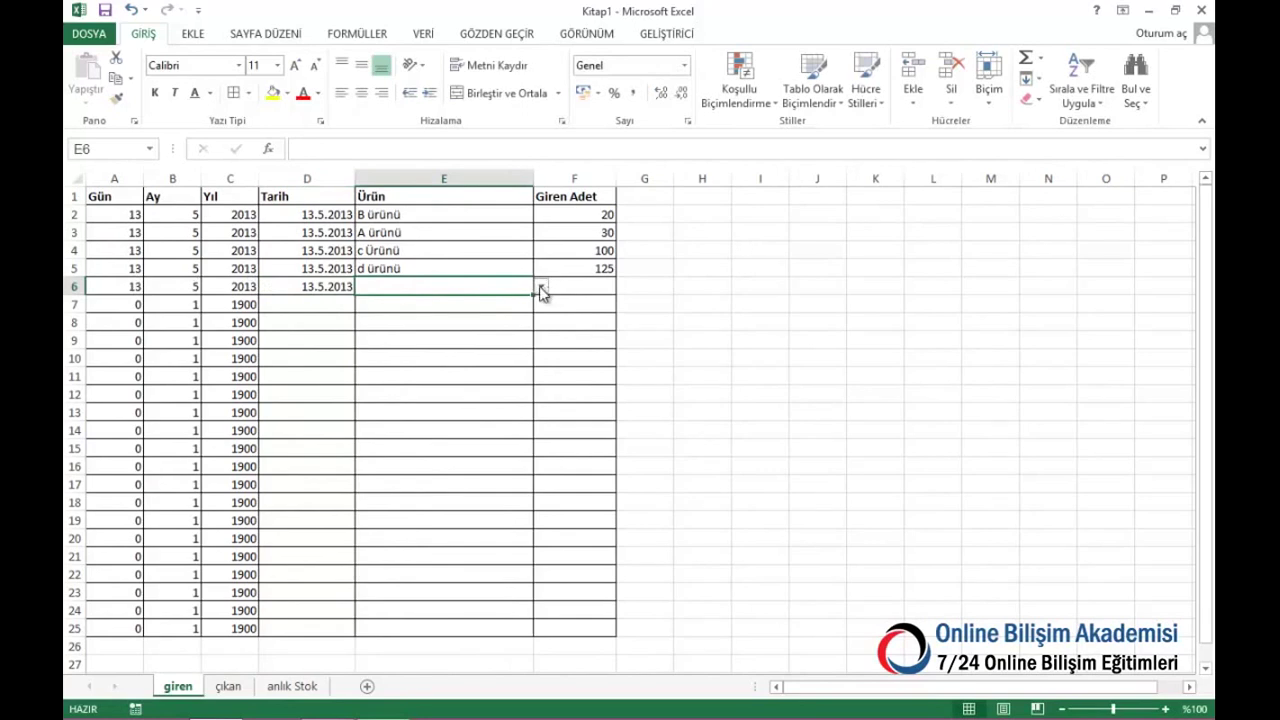
left_click(541, 289)
left_click(541, 305)
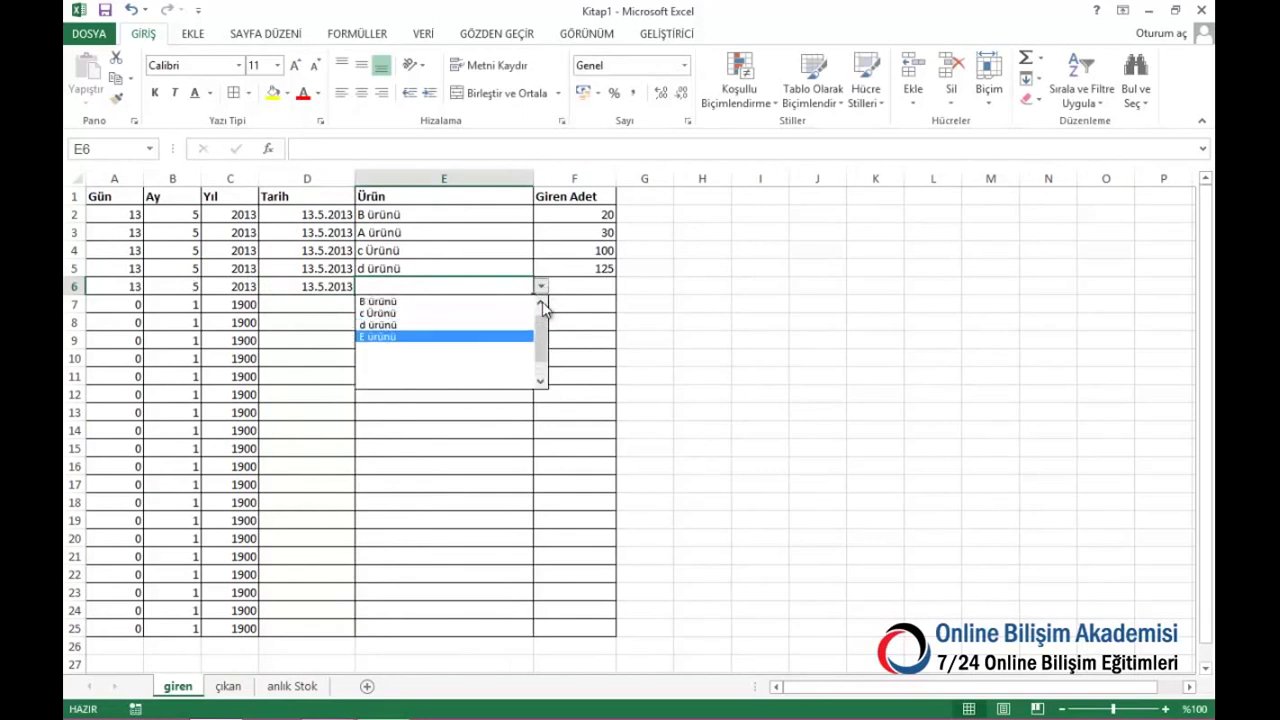
left_click(410, 347)
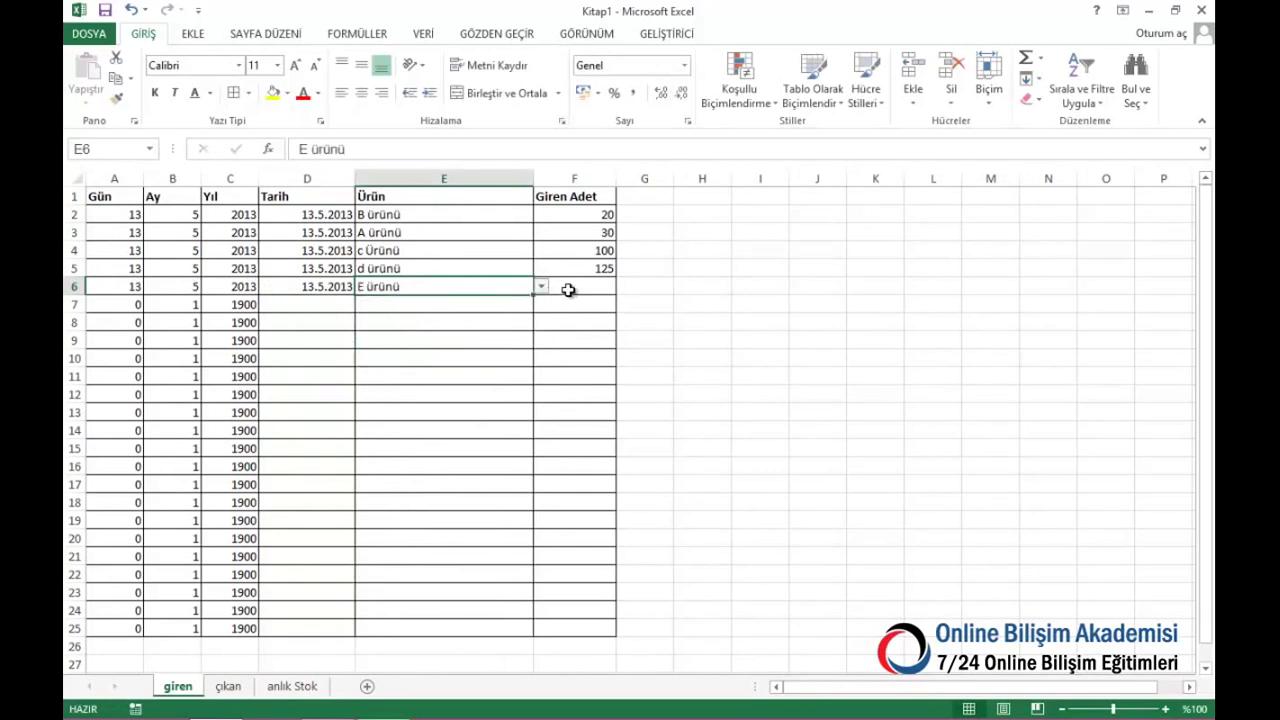
left_click(568, 290)
type("200")
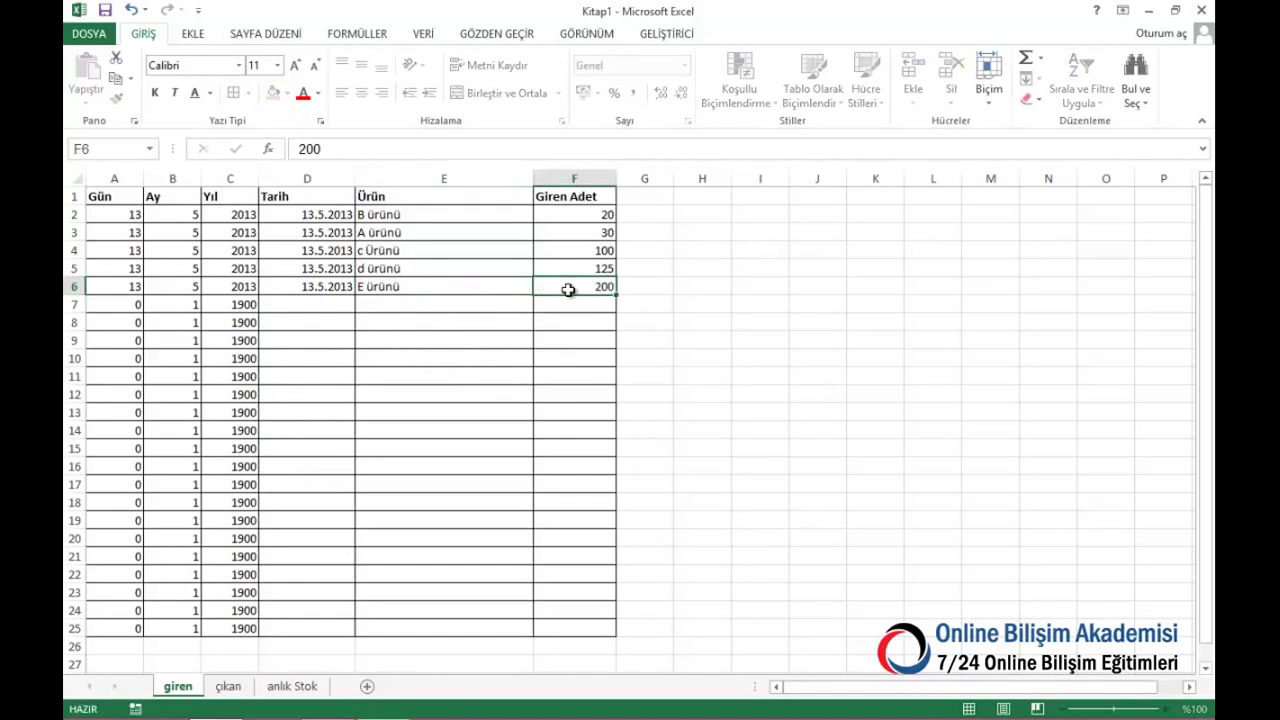
key("Return")
Step: On çıkan row 5, record 50 outgoing E ürünü dated 13.5.2013
left_click(228, 686)
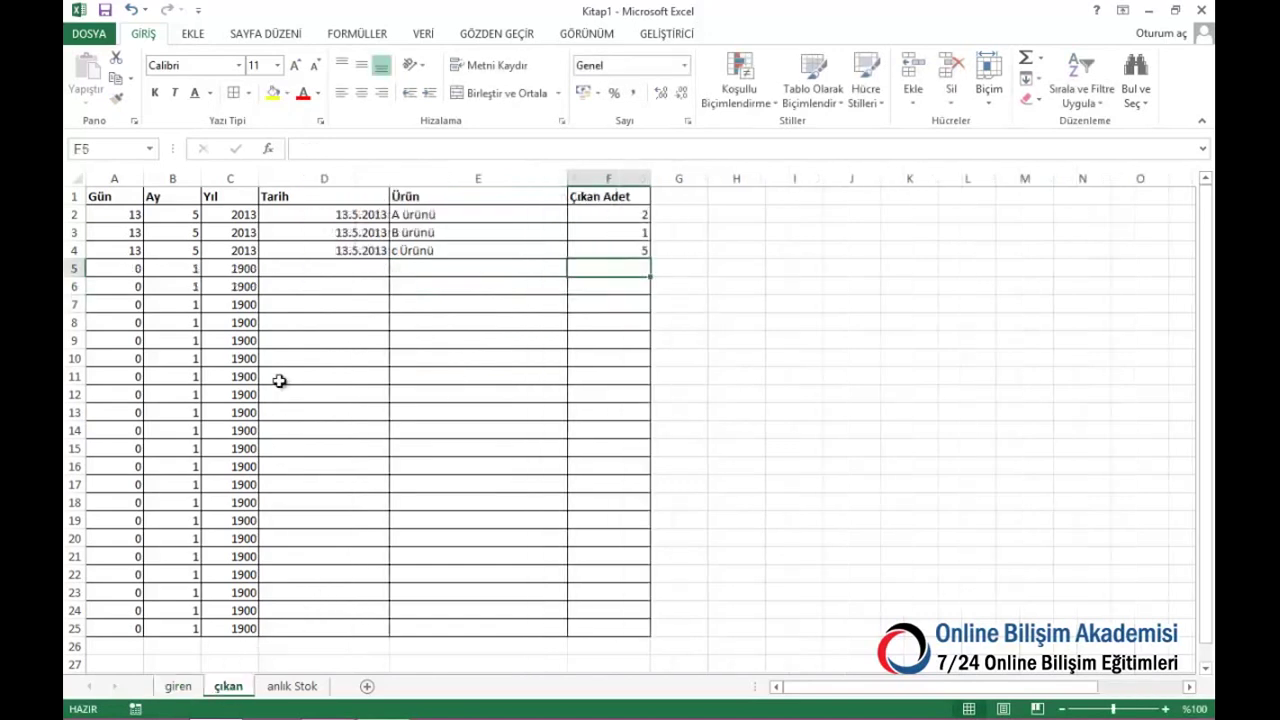
left_click(323, 269)
type("13.5.2013")
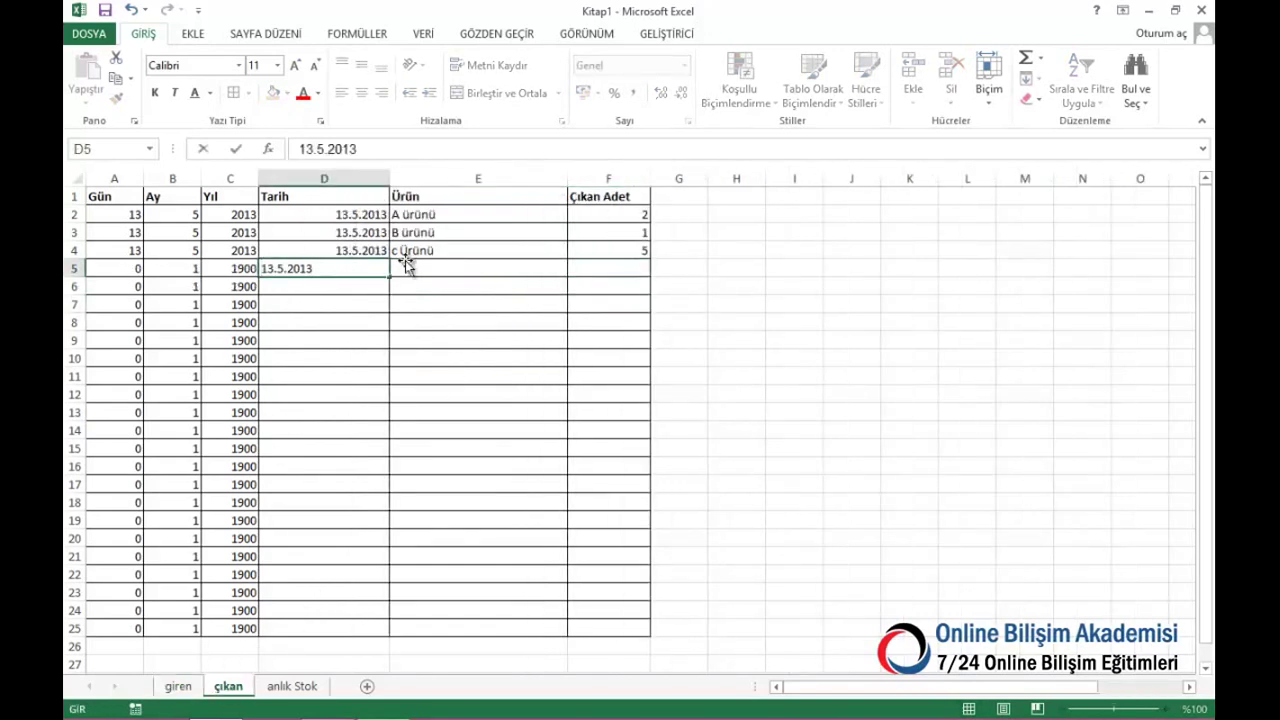
left_click(408, 266)
left_click(575, 272)
left_click(506, 299)
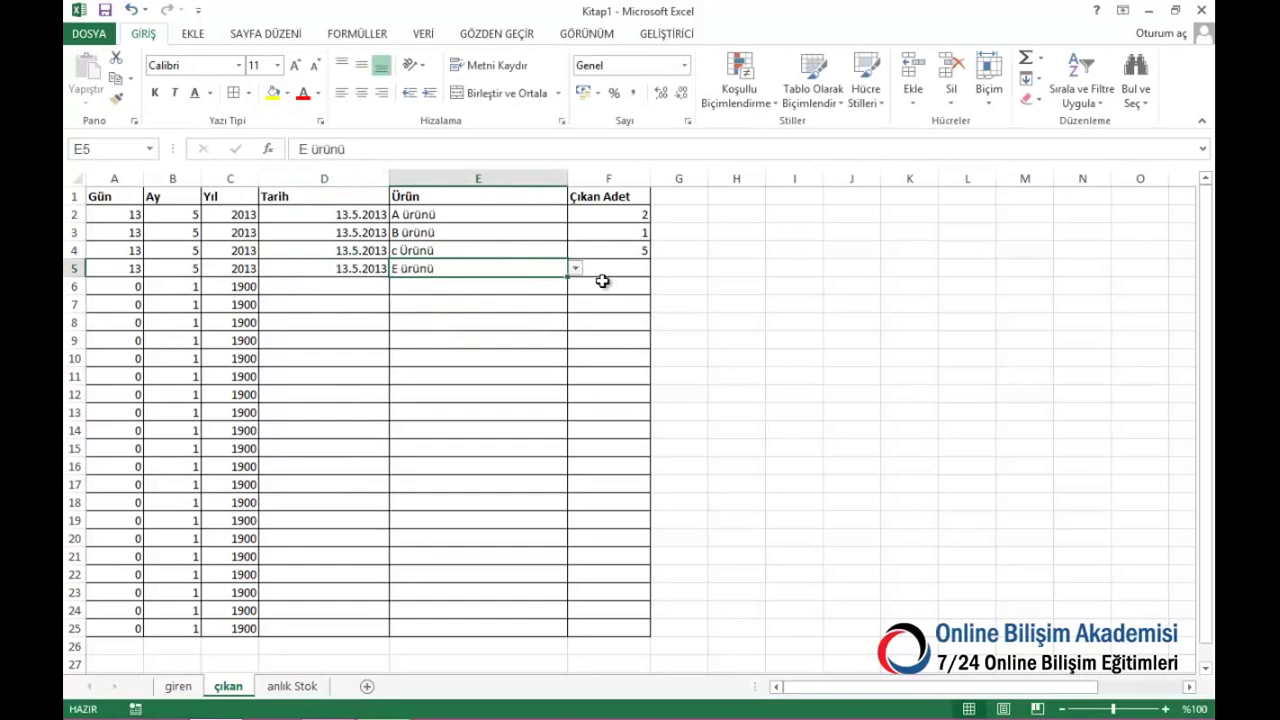
left_click(611, 274)
type("50")
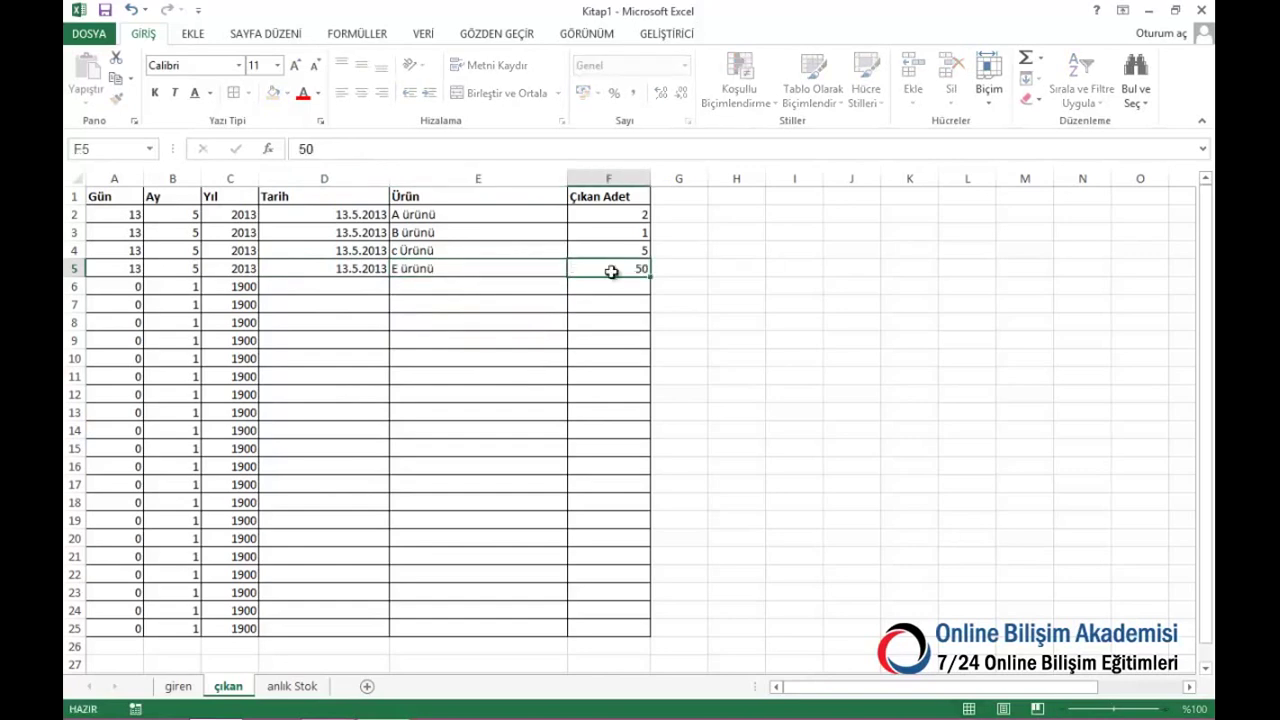
key("Return")
left_click(292, 686)
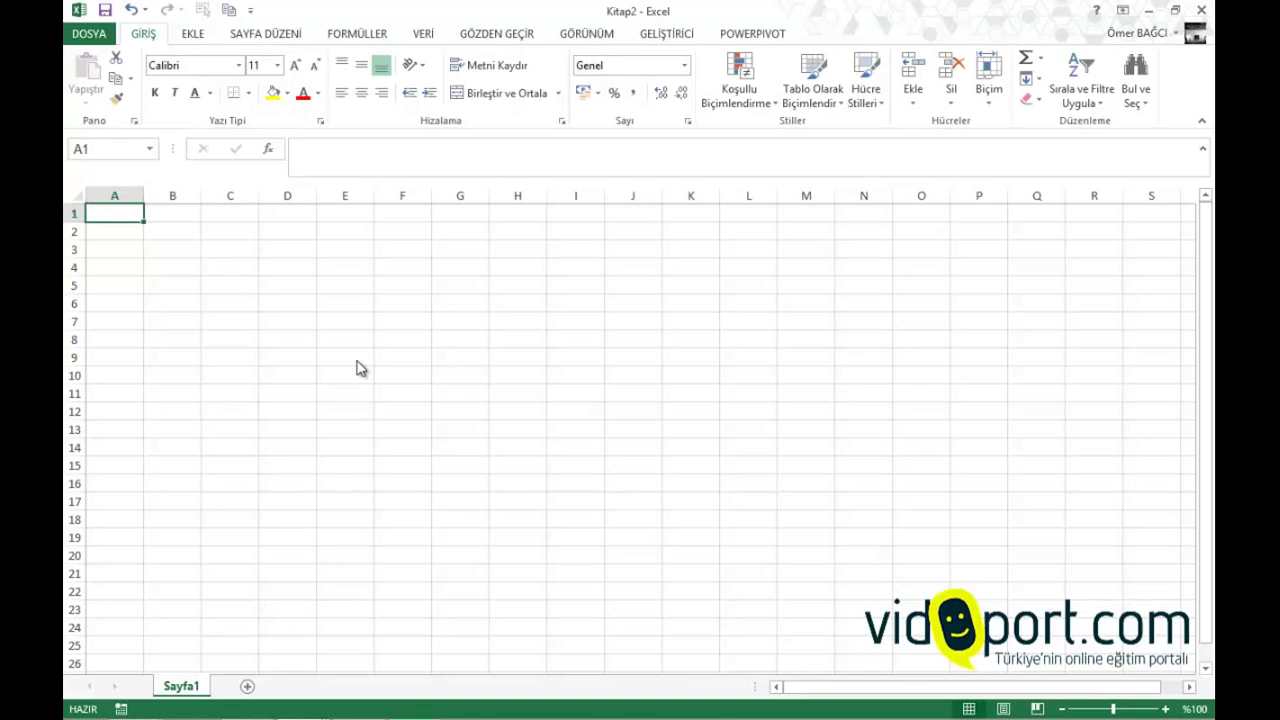
Step: Enter headers Ay, Yıl, Tarih and Tür in A1:D1
type("Ay")
key("Tab")
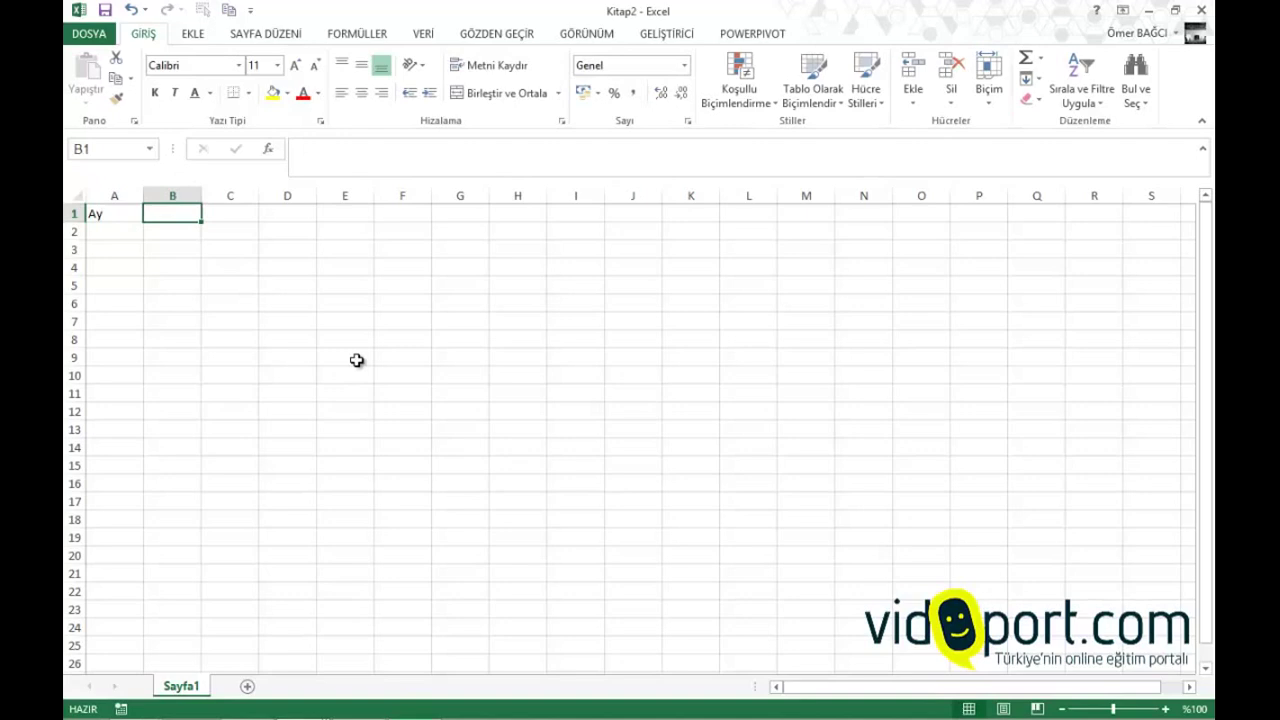
type("Yıl")
key("Tab")
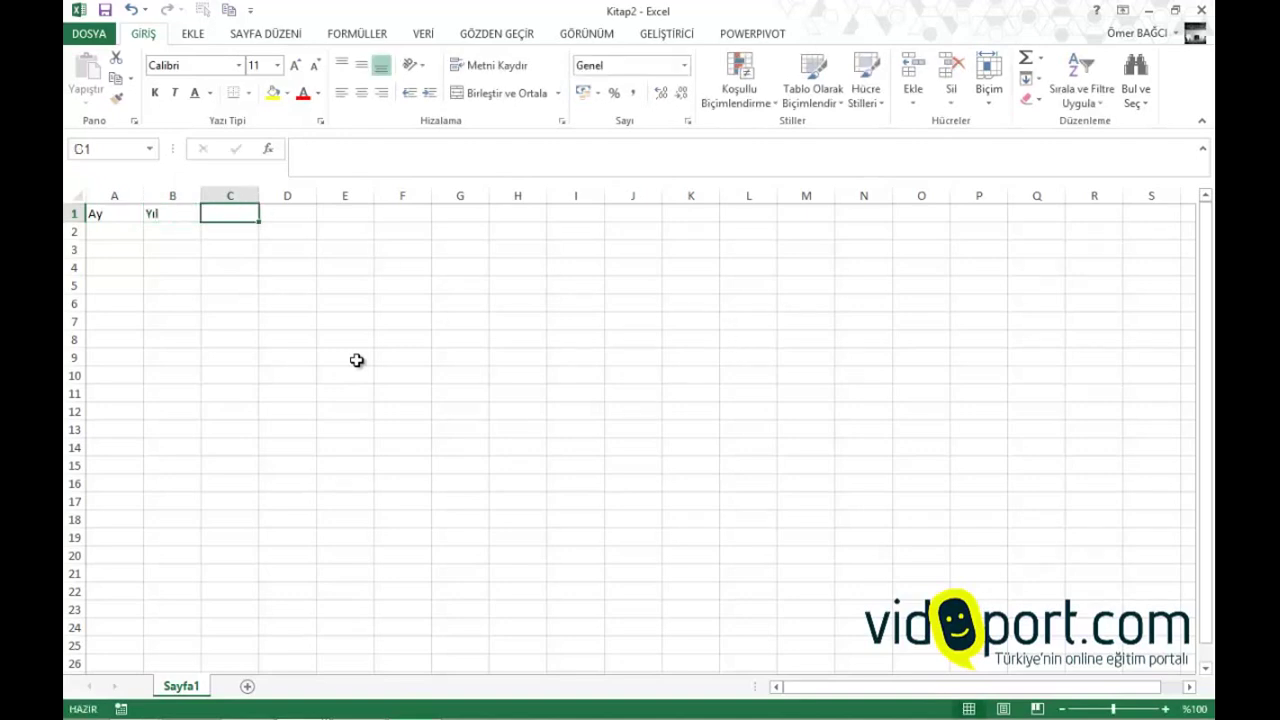
type("Tarih")
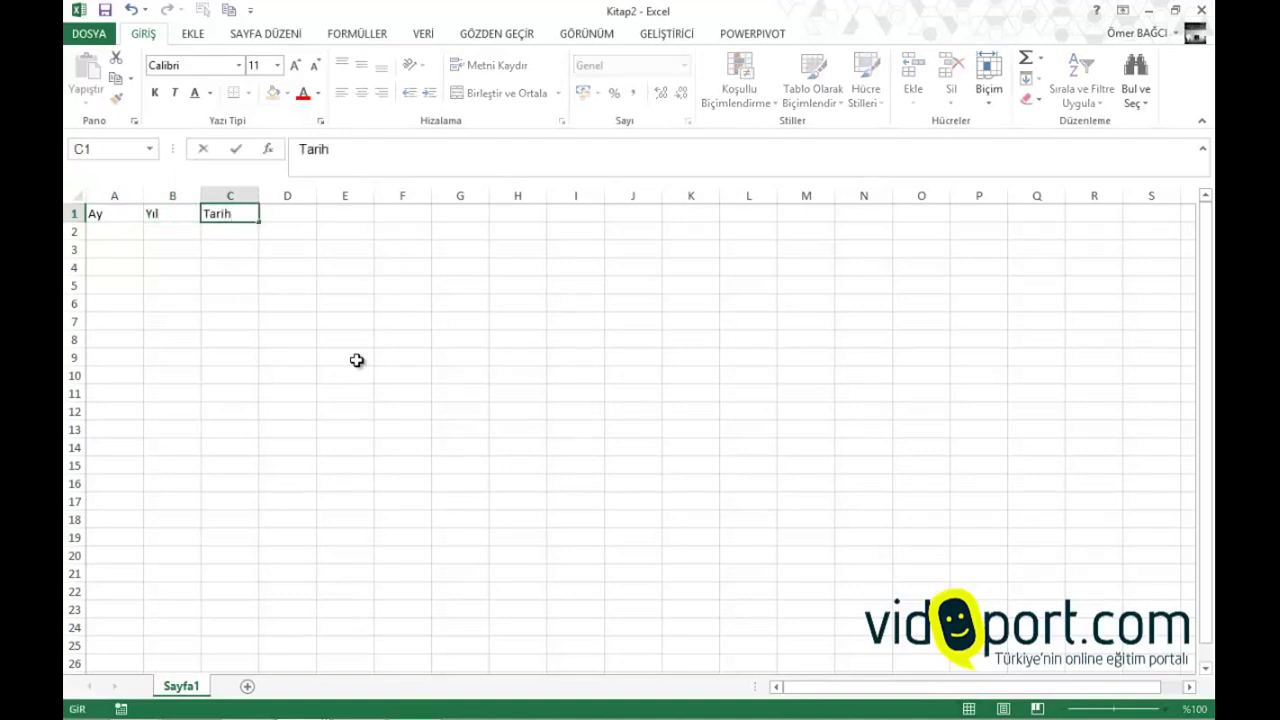
key("Return")
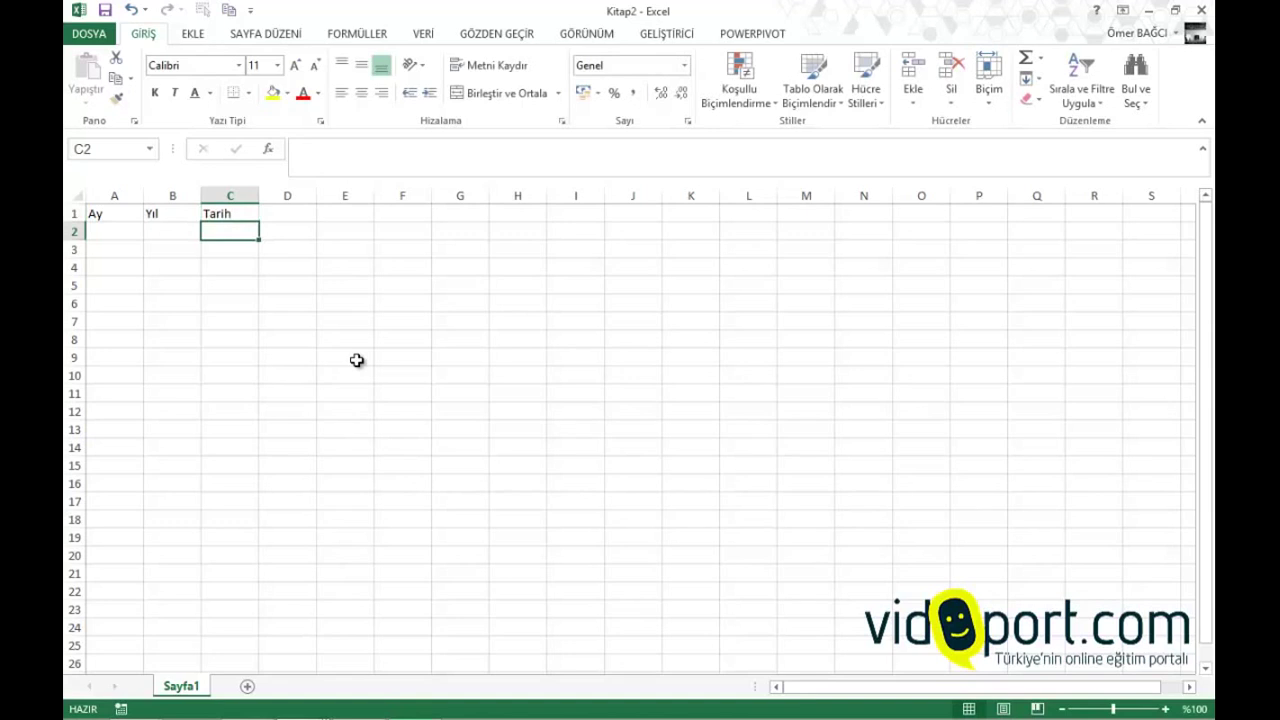
key("Left")
key("Left")
key("Right")
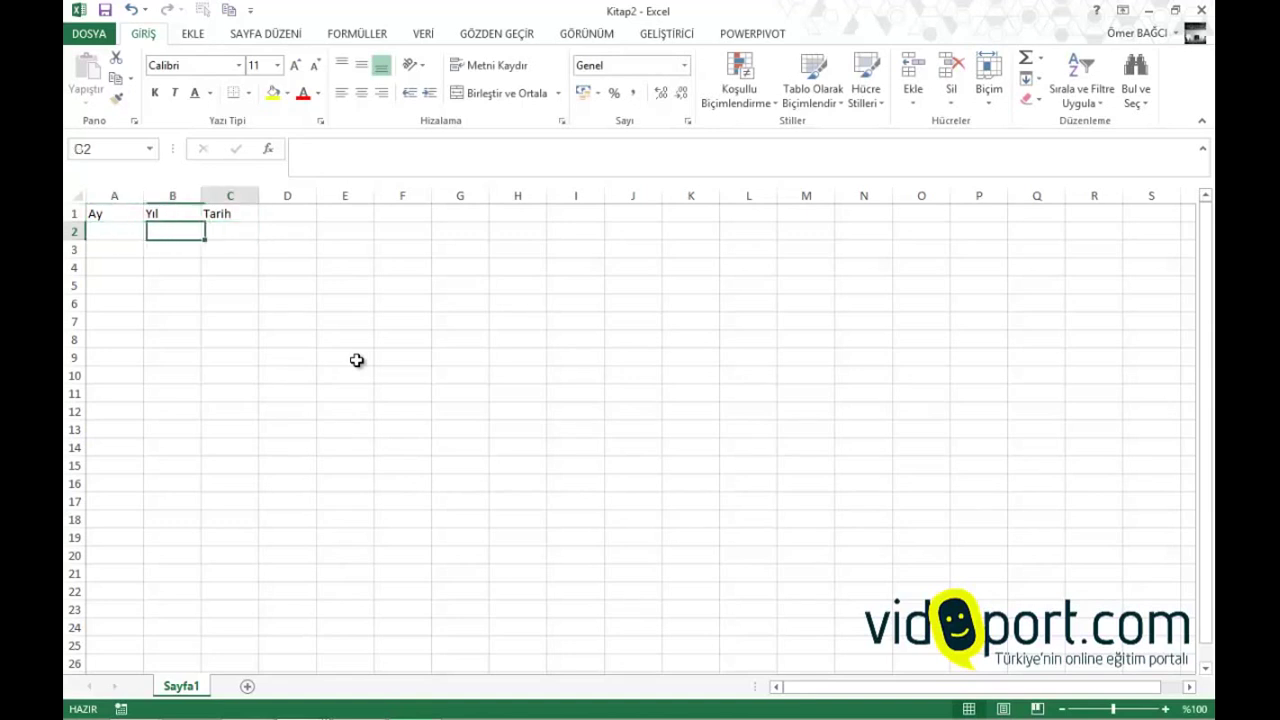
key("Right")
key("Right")
key("Up")
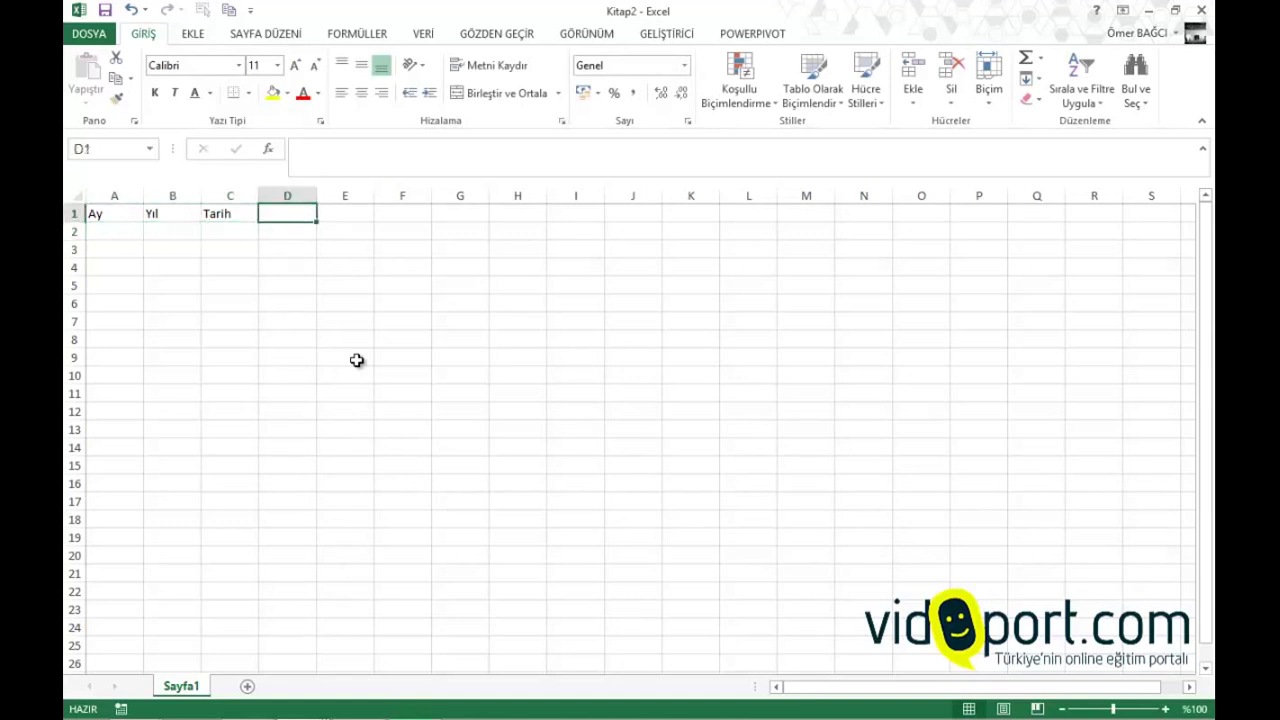
type("Tür")
key("Return")
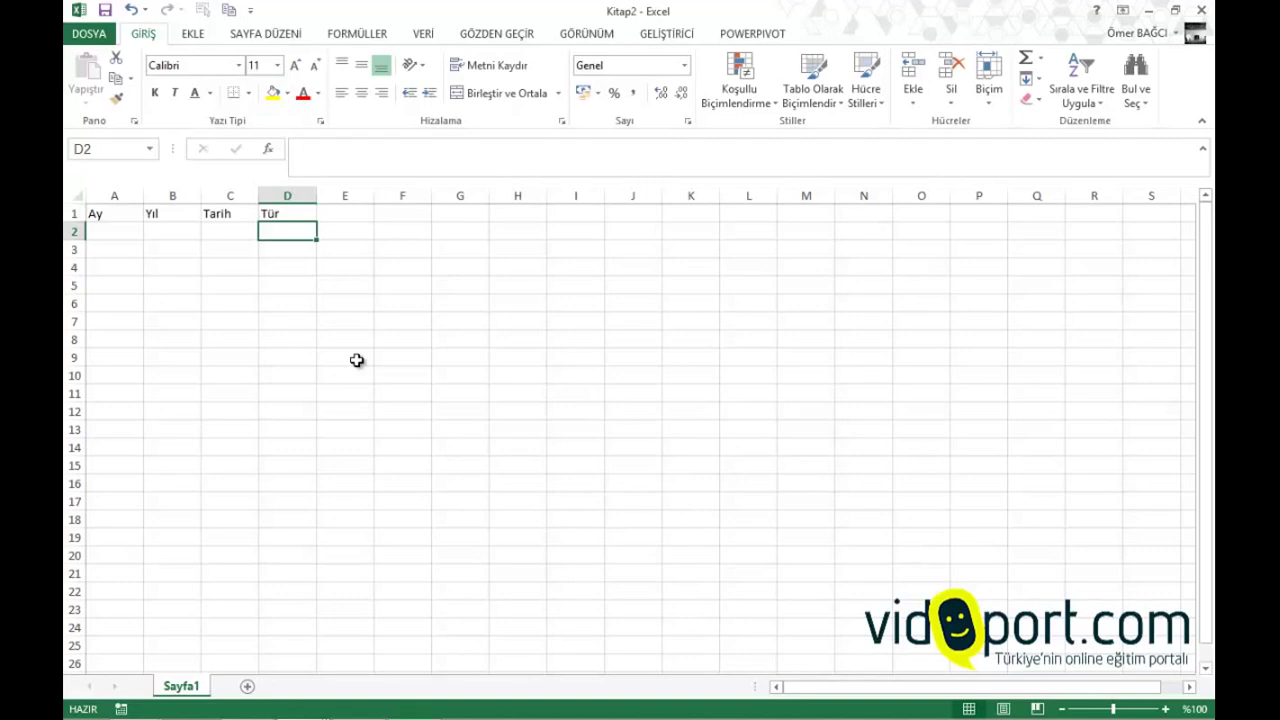
Step: Add headers Açıklama, Açıklama-1, Açıklama-2 and Tutar in E1:H1, widening column E
key("Right")
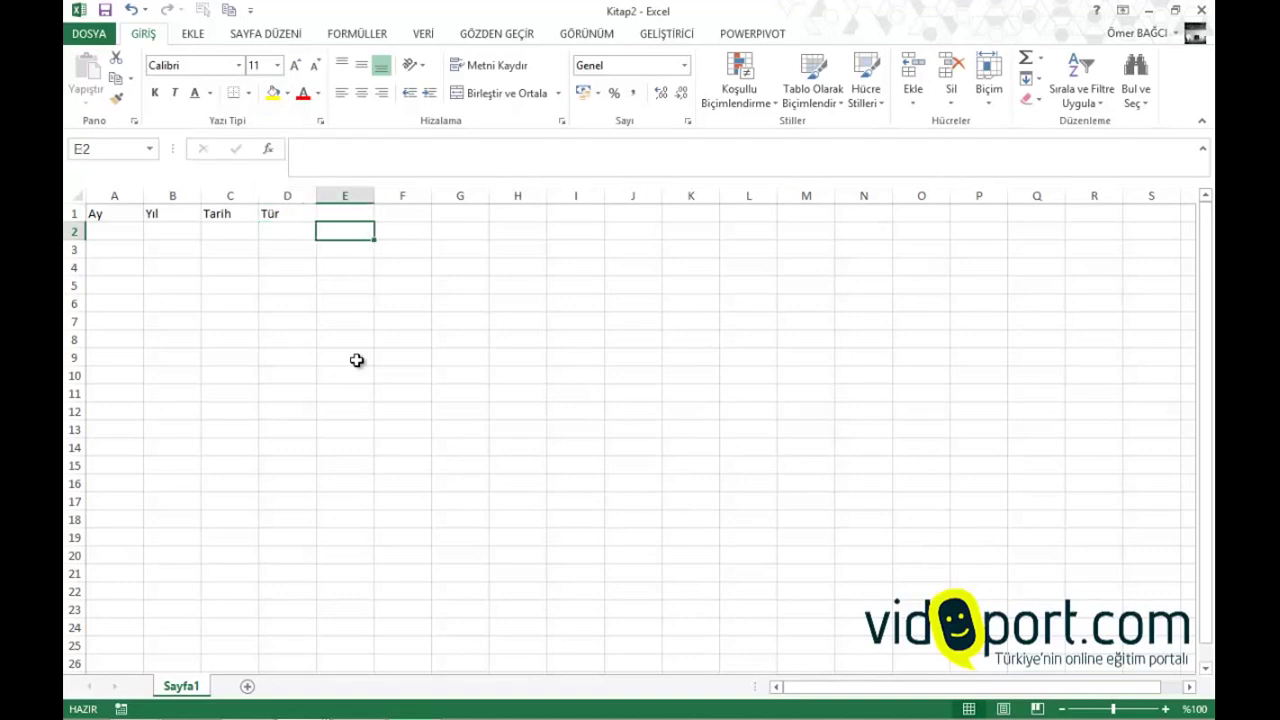
key("Up")
type("Açıkla")
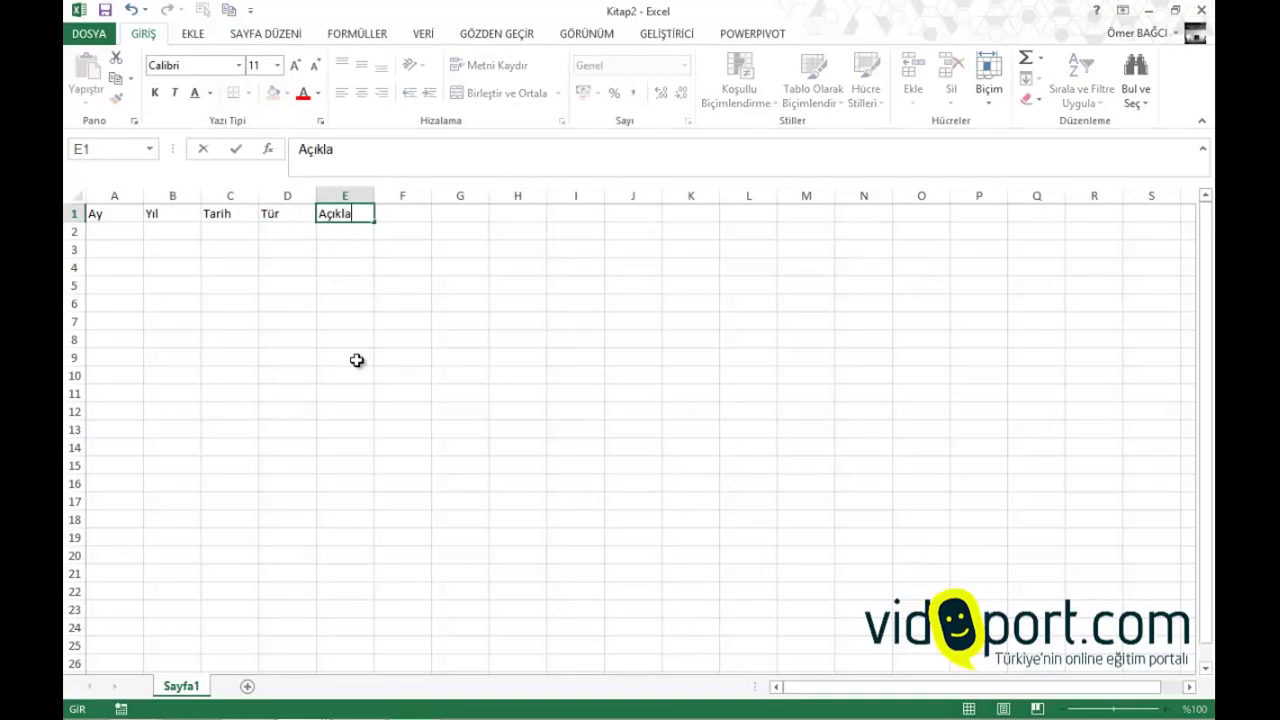
type("ma")
key("BackSpace")
key("BackSpace")
type("ma")
key("Right")
type("Aç")
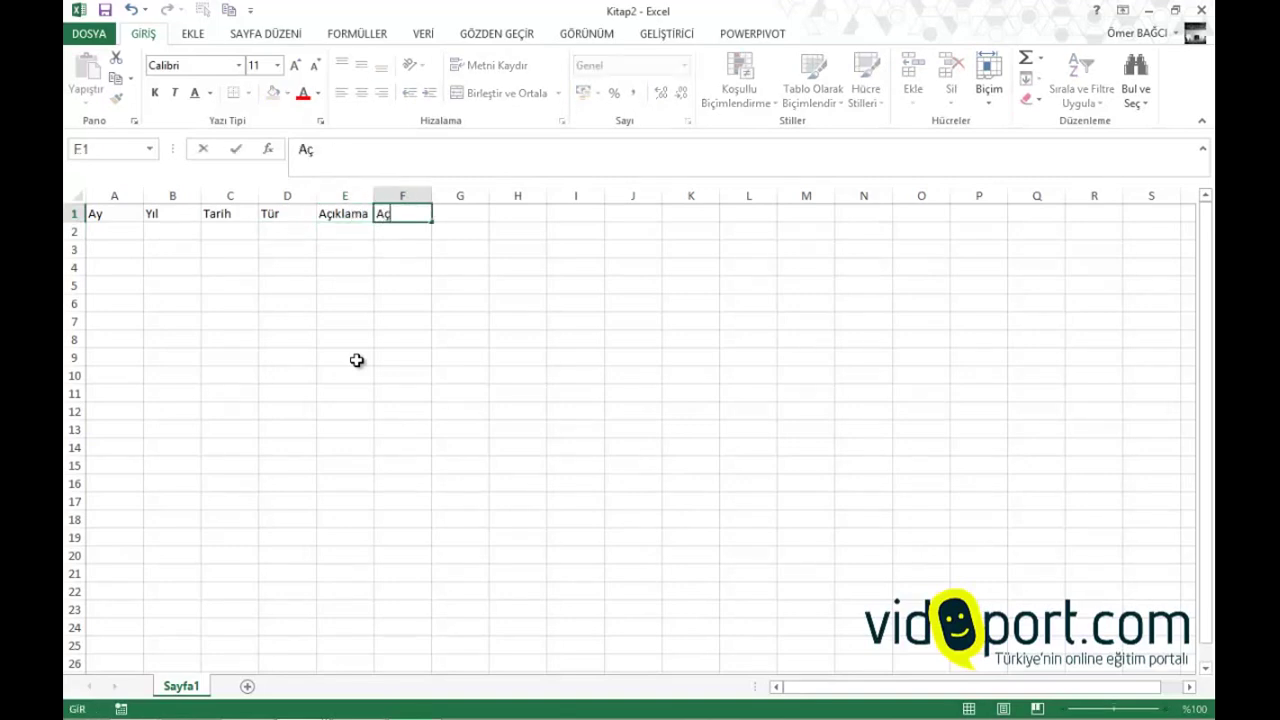
type("ıklama-1")
key("Right")
type("Açı")
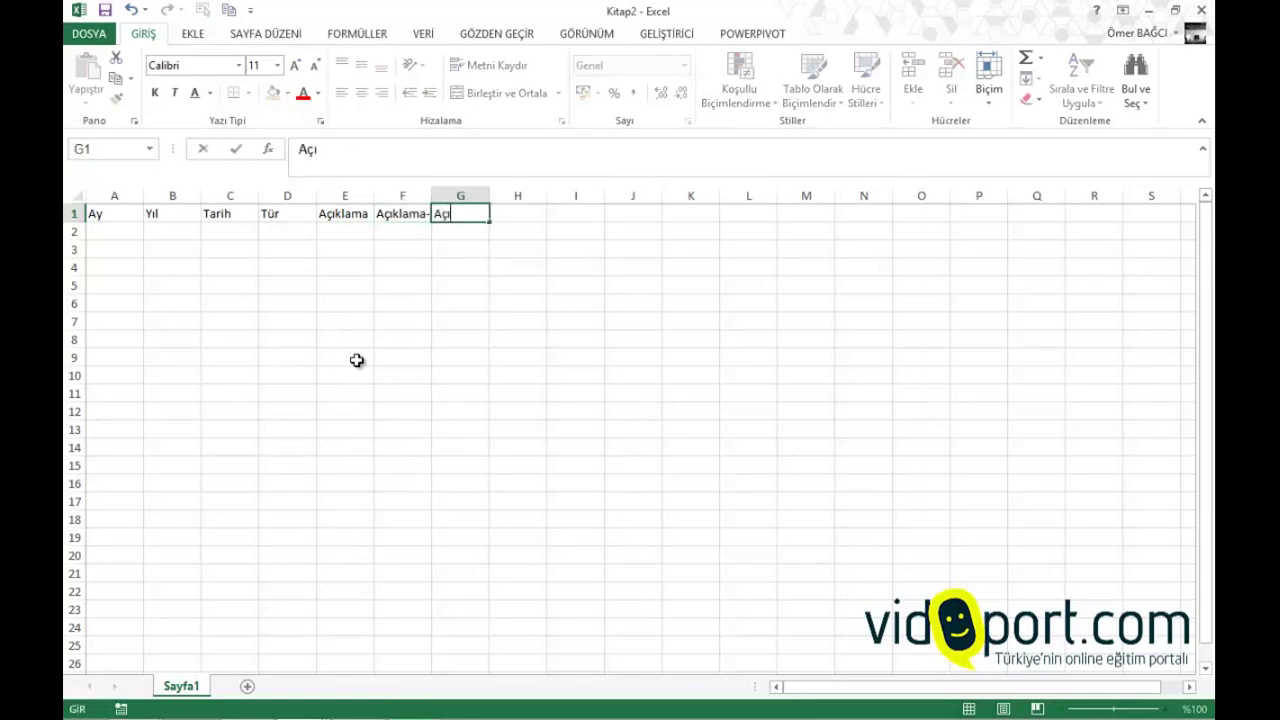
type("klama-2")
key("Right")
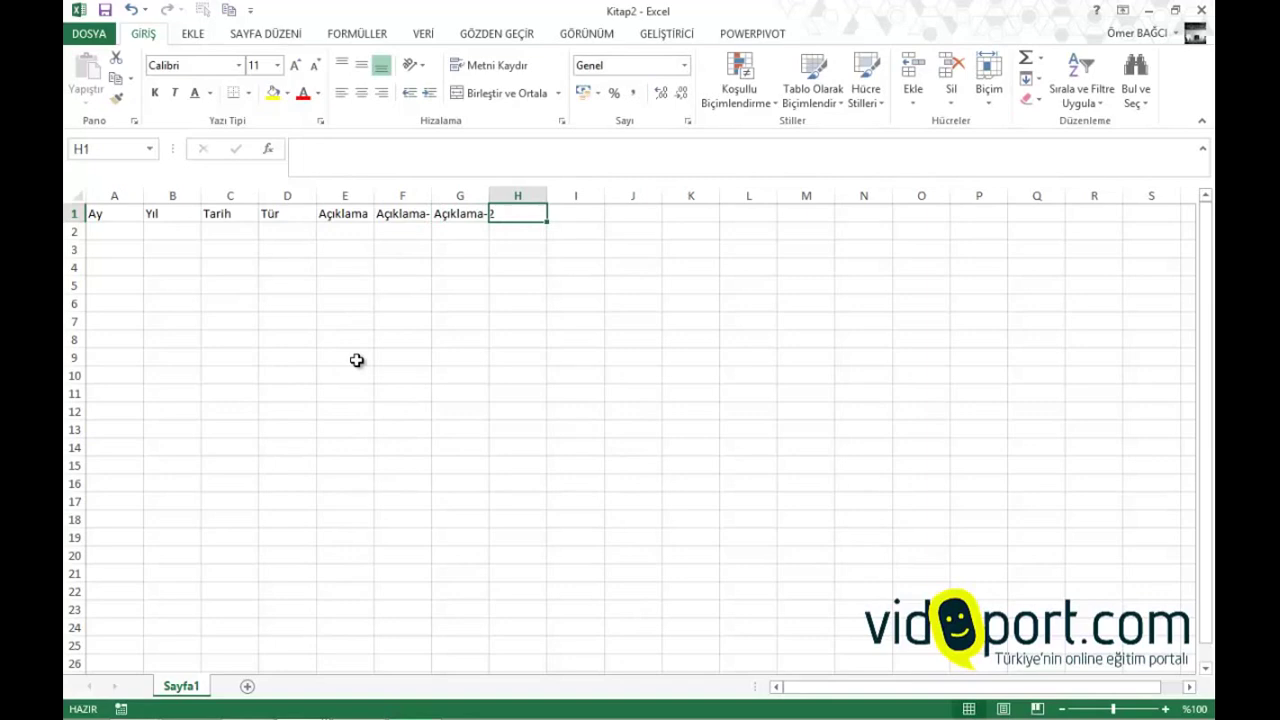
type("Tutar")
key("Return")
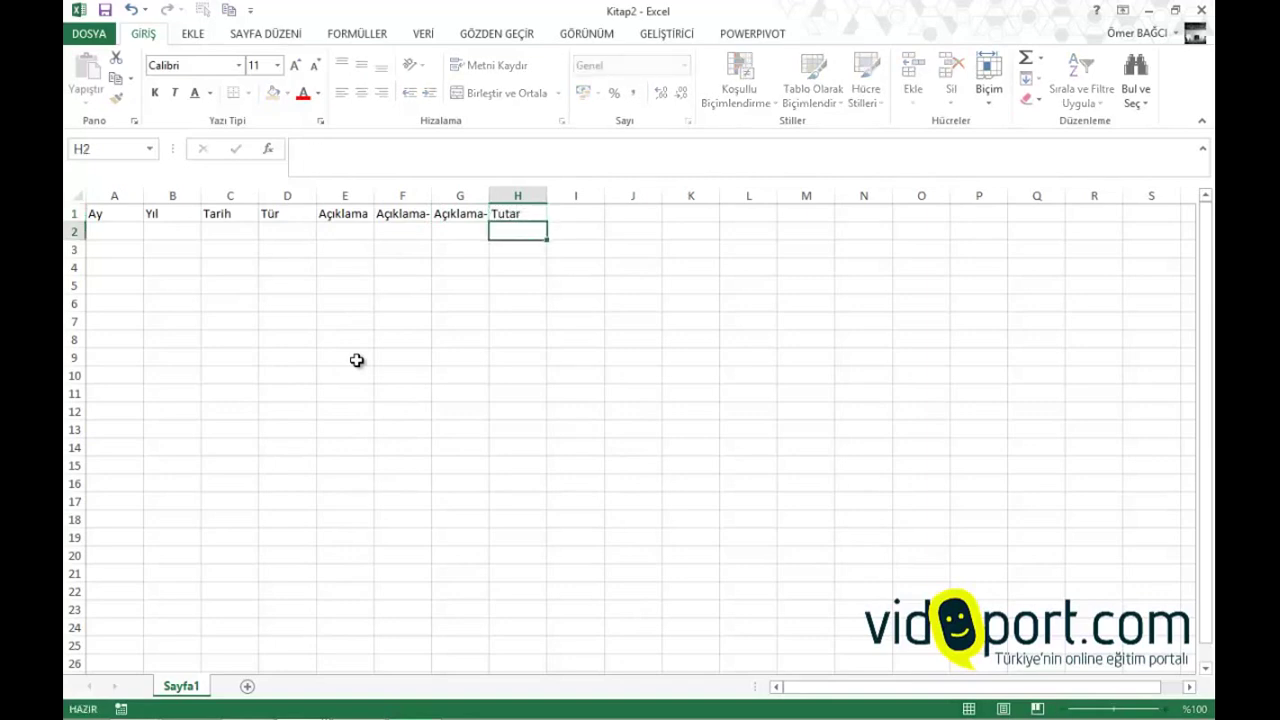
left_click_drag(373, 195, 648, 216)
Step: Fill D2:G2 with Gider, Araç, Yakıt and B6115
left_click(286, 226)
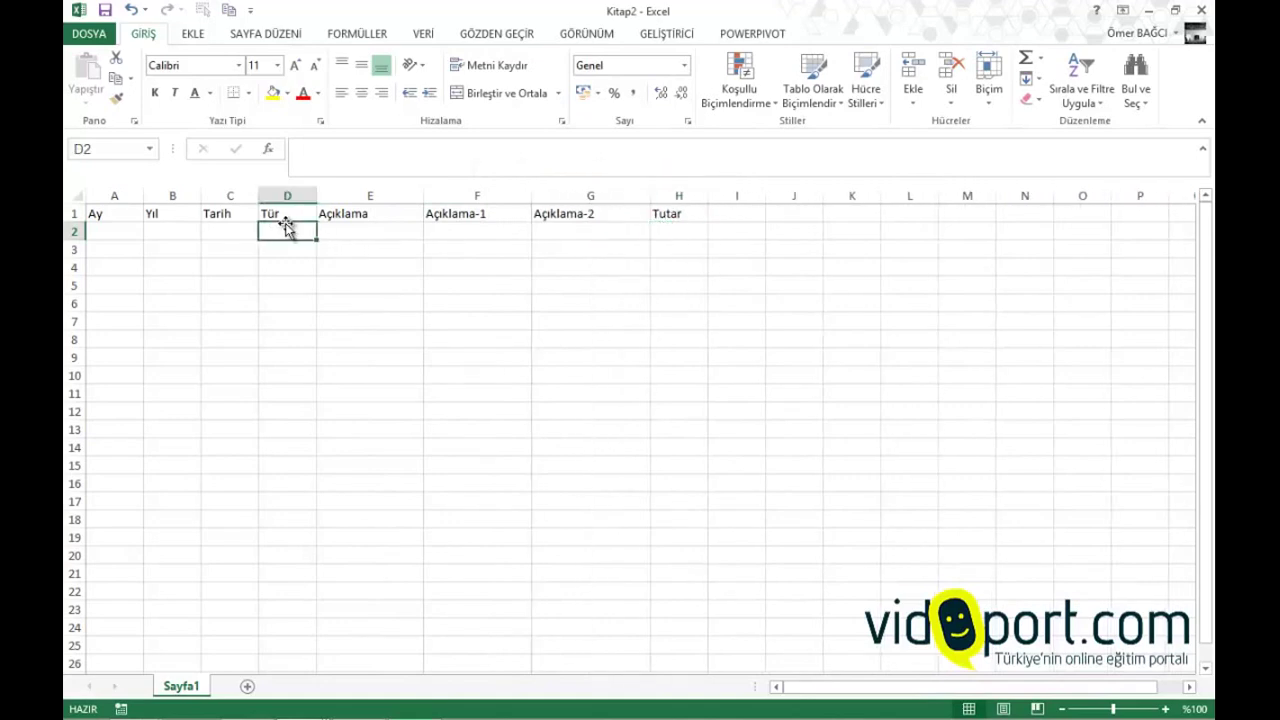
type("Gider")
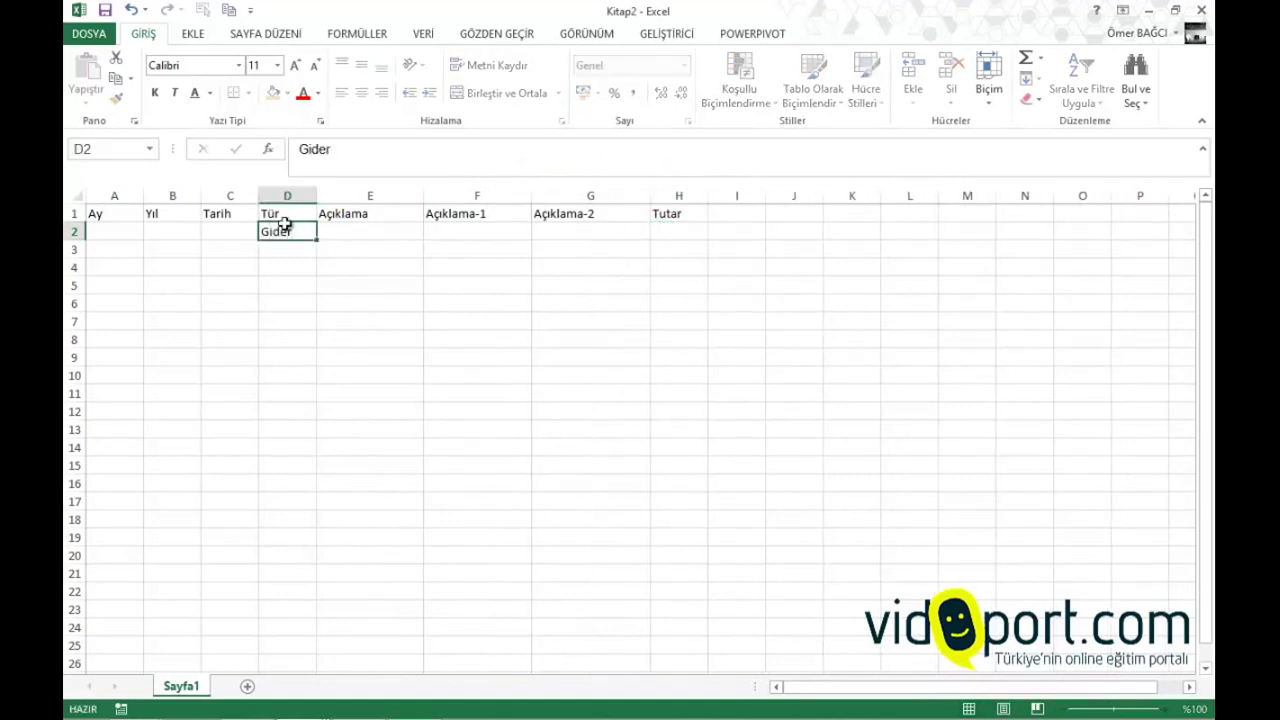
key("Tab")
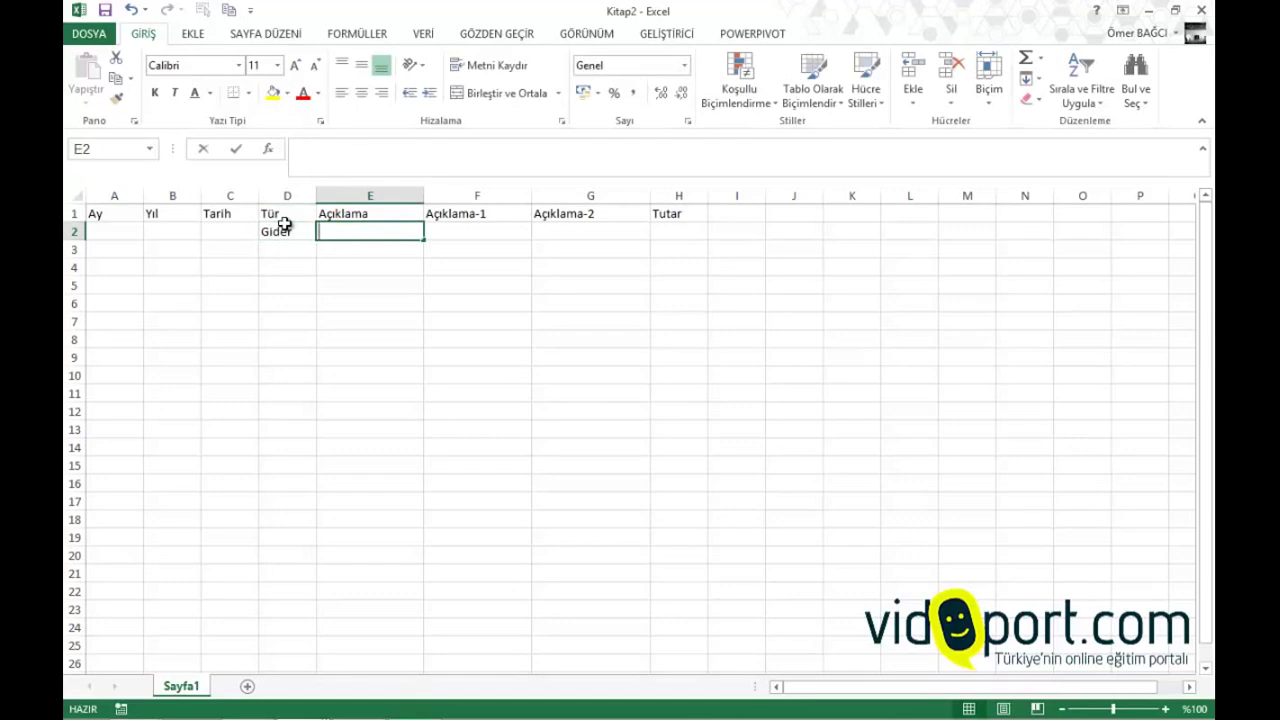
type("Araç")
key("Tab")
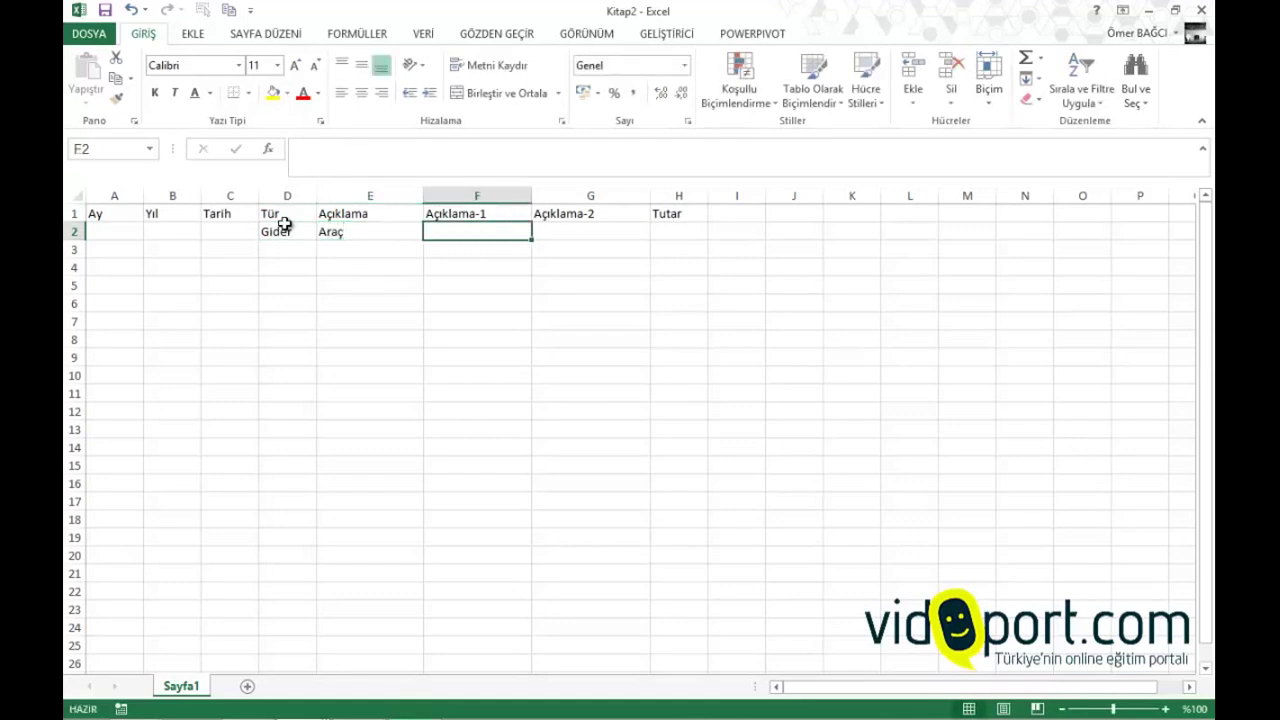
type("Yakıt")
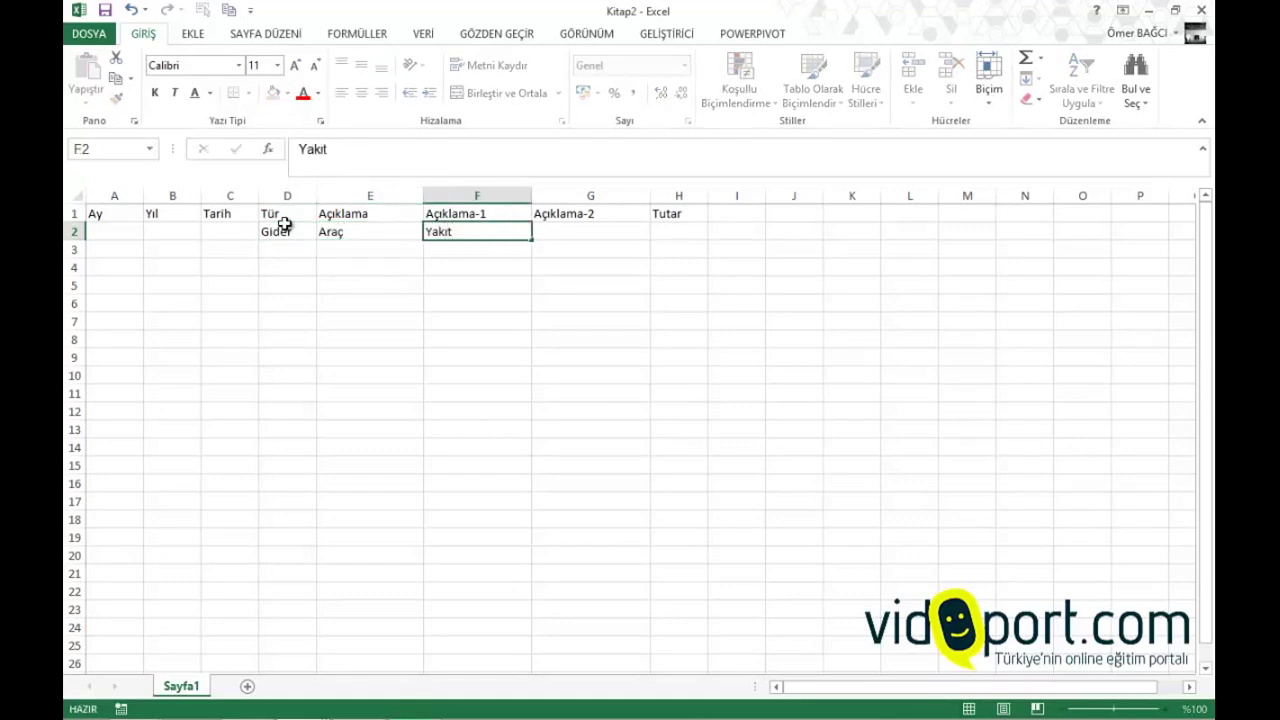
key("Tab")
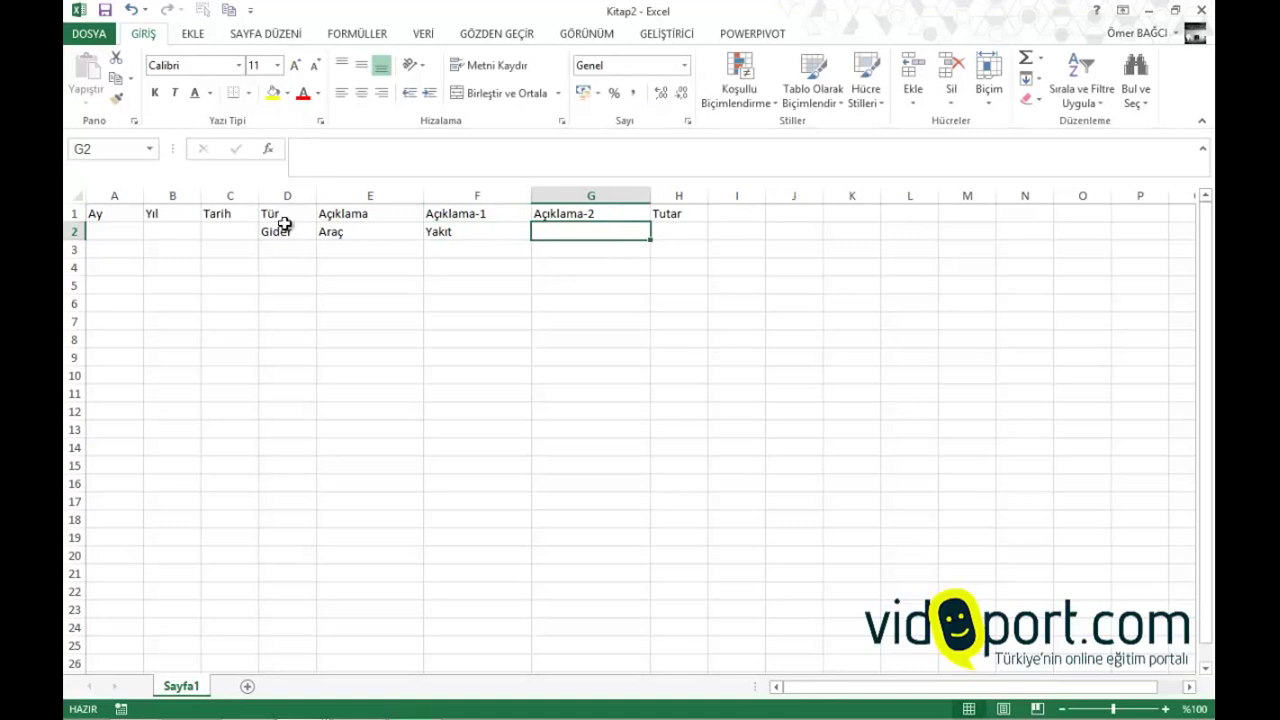
type("6115")
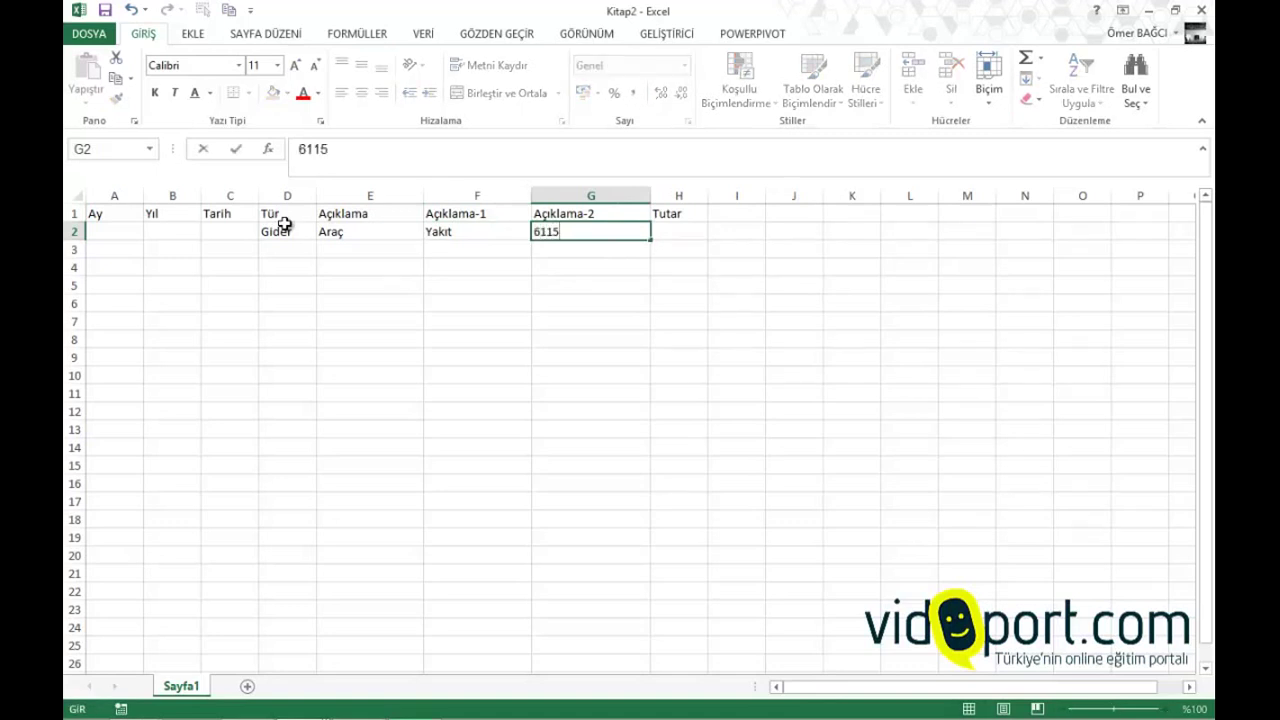
key("BackSpace")
key("BackSpace")
key("BackSpace")
key("BackSpace")
type("B6115")
key("Tab")
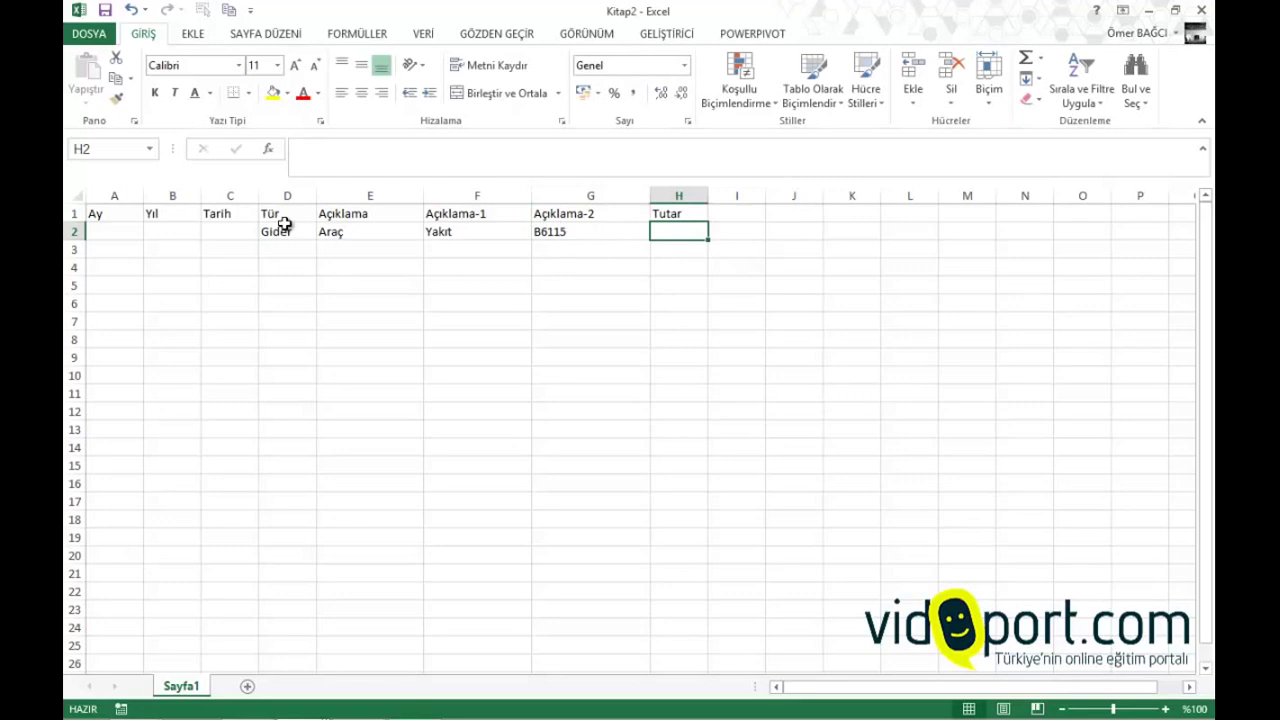
Step: Confirm the amount 75 in H2 and insert today's date 3.12.2013 into C2
type("75")
key("Return")
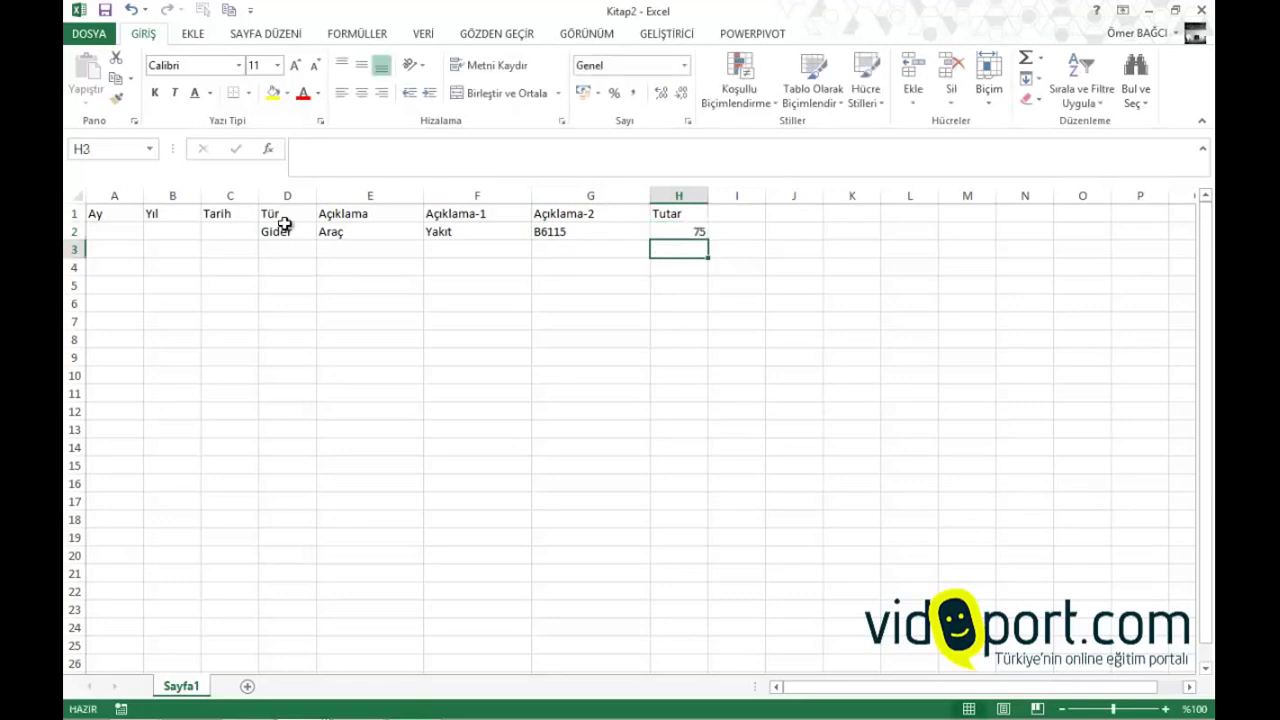
key("Up")
key("Left")
key("Left")
key("Left")
key("Left")
key("Left")
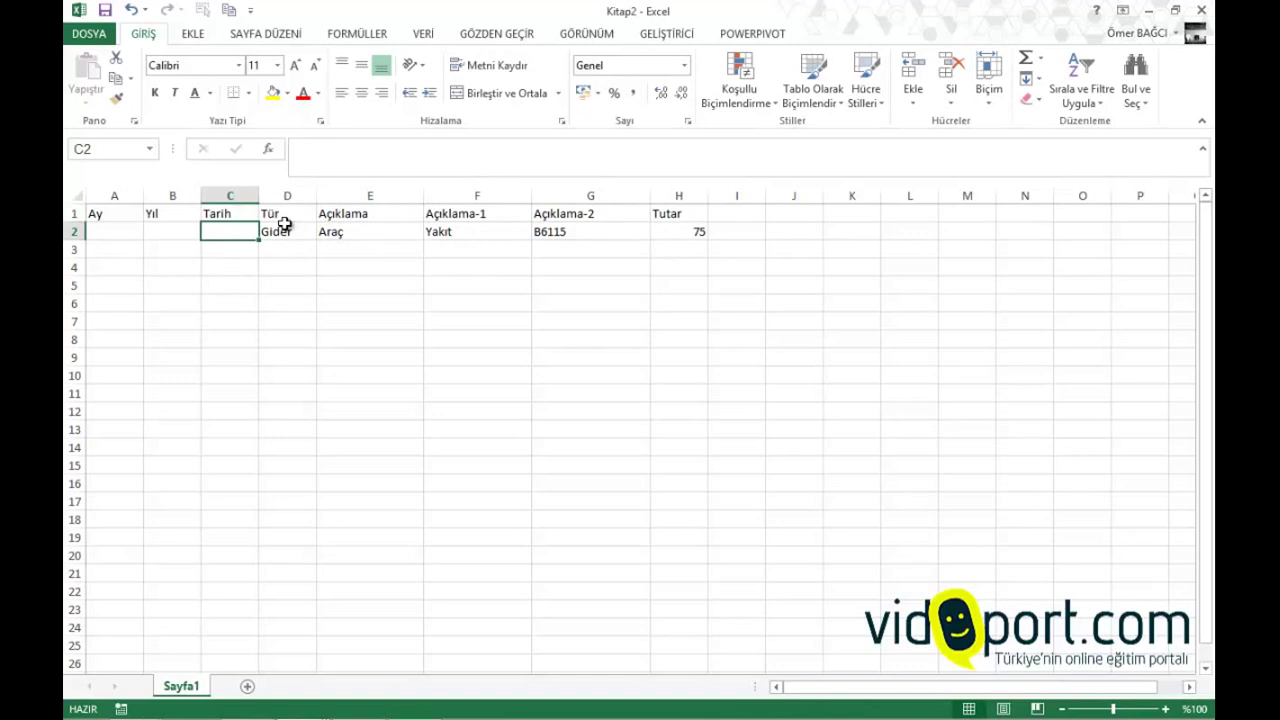
key("ctrl+semicolon")
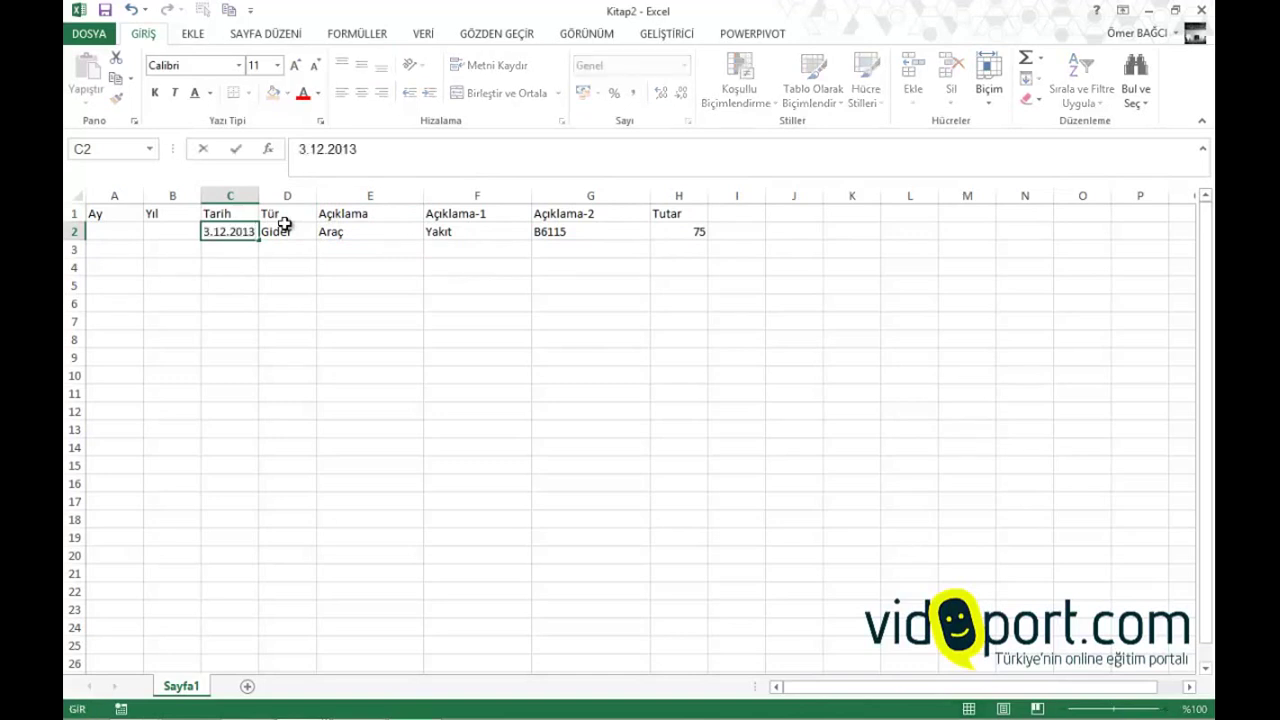
key("Return")
Step: Enter =AY(C2) in A2 so the month shows 12
left_click(116, 238)
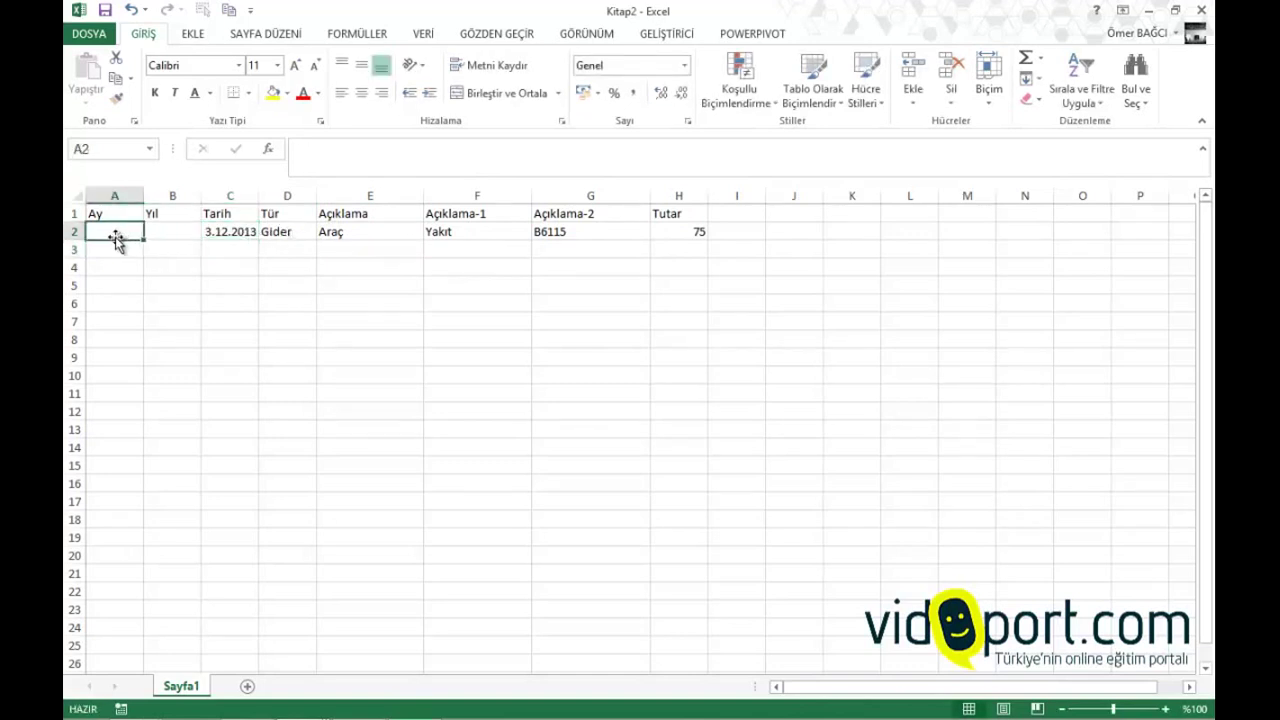
type("=ay(")
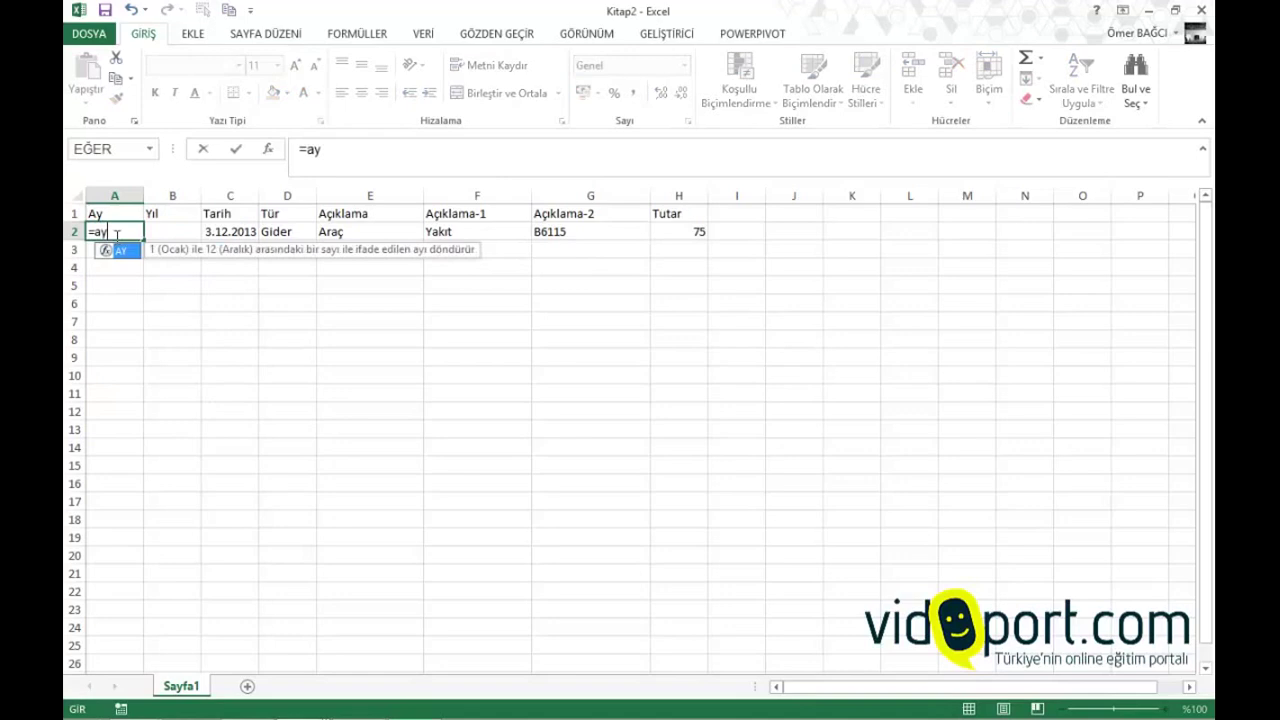
left_click(238, 229)
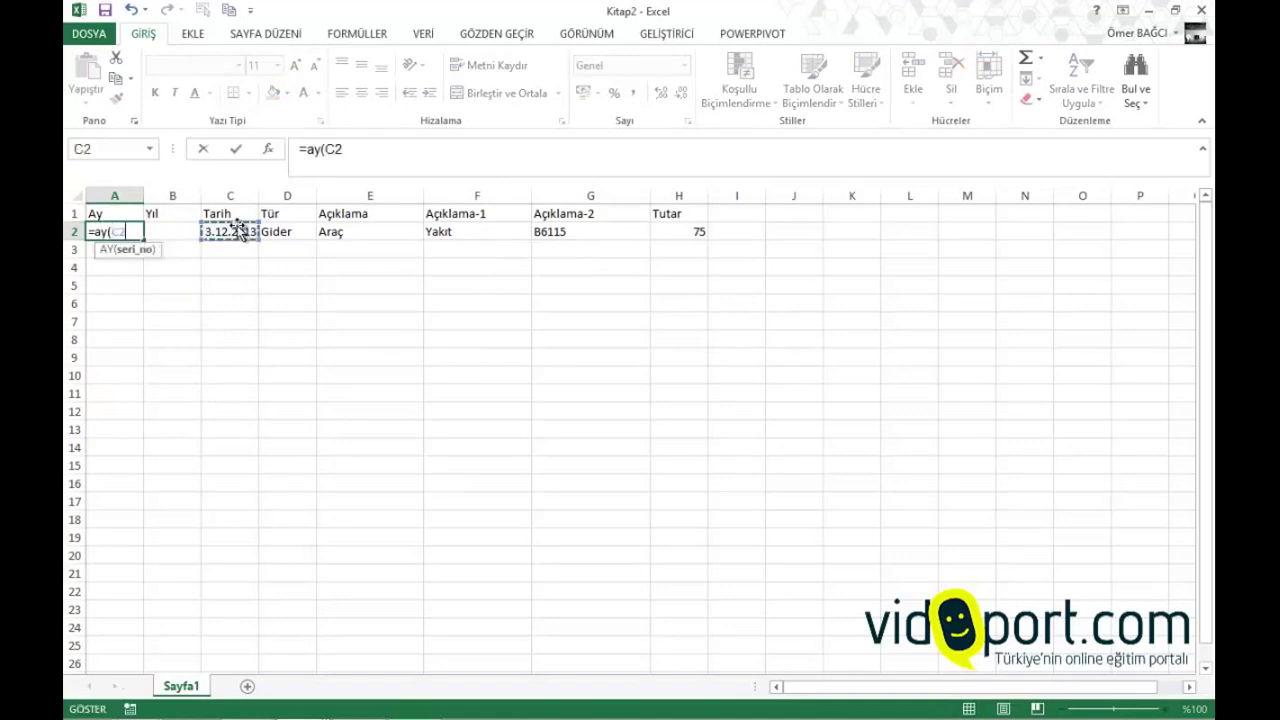
type(")")
key("Return")
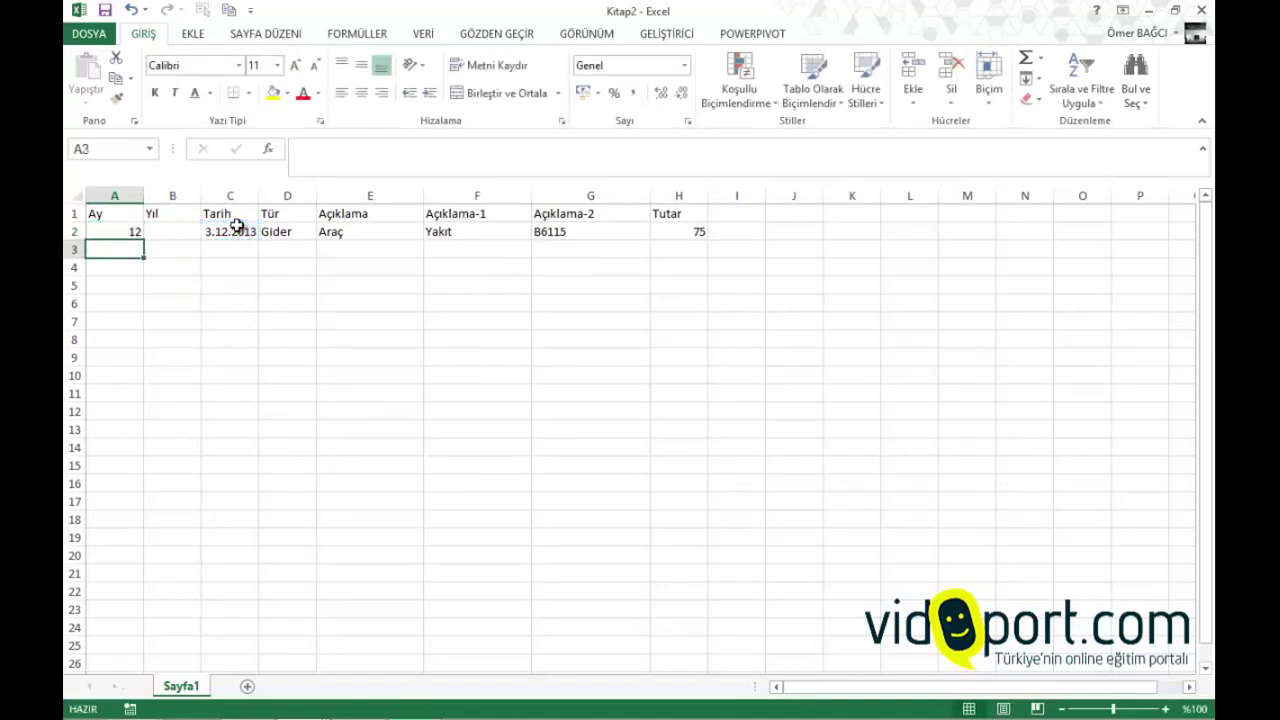
Step: Enter =YIL(C2) in B2 so the year shows 2013
key("Up")
key("Right")
type("=")
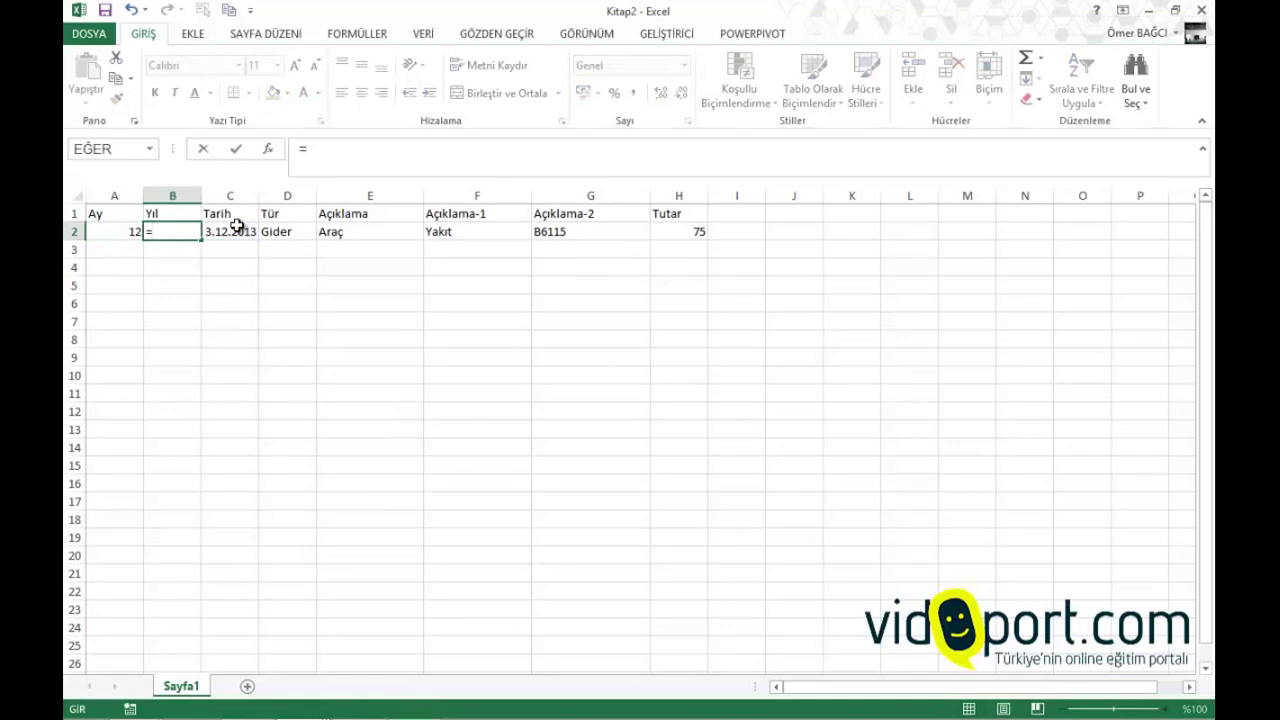
type("Yıl(")
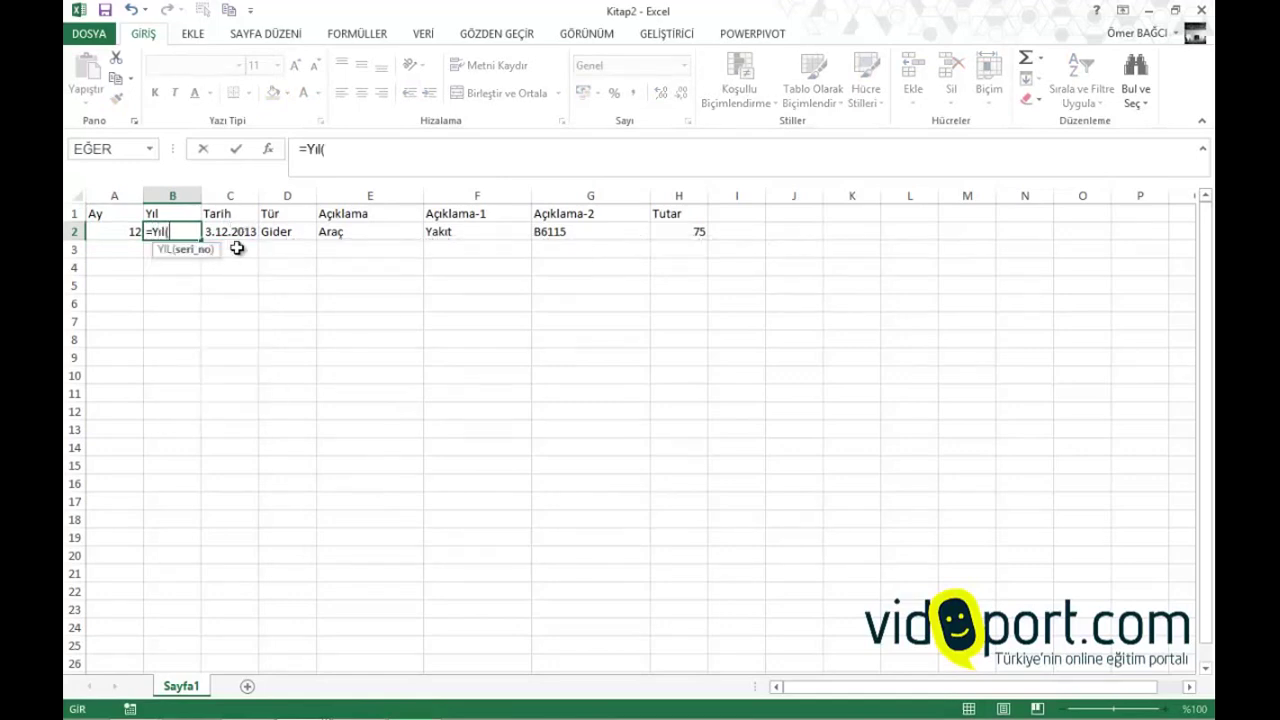
left_click(239, 230)
type(")")
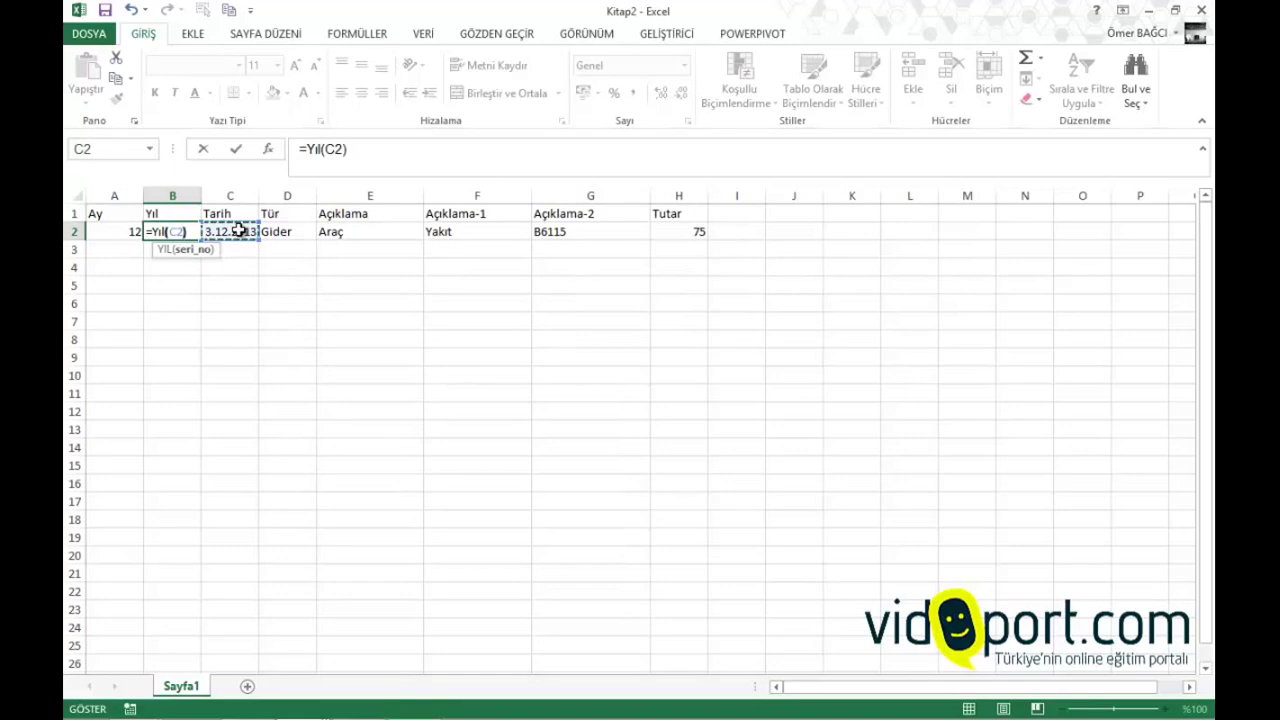
key("Return")
Step: Fill the Ay/Yıl formulas and the C2 date down to row 25, then widen column C
left_click_drag(130, 231, 155, 648)
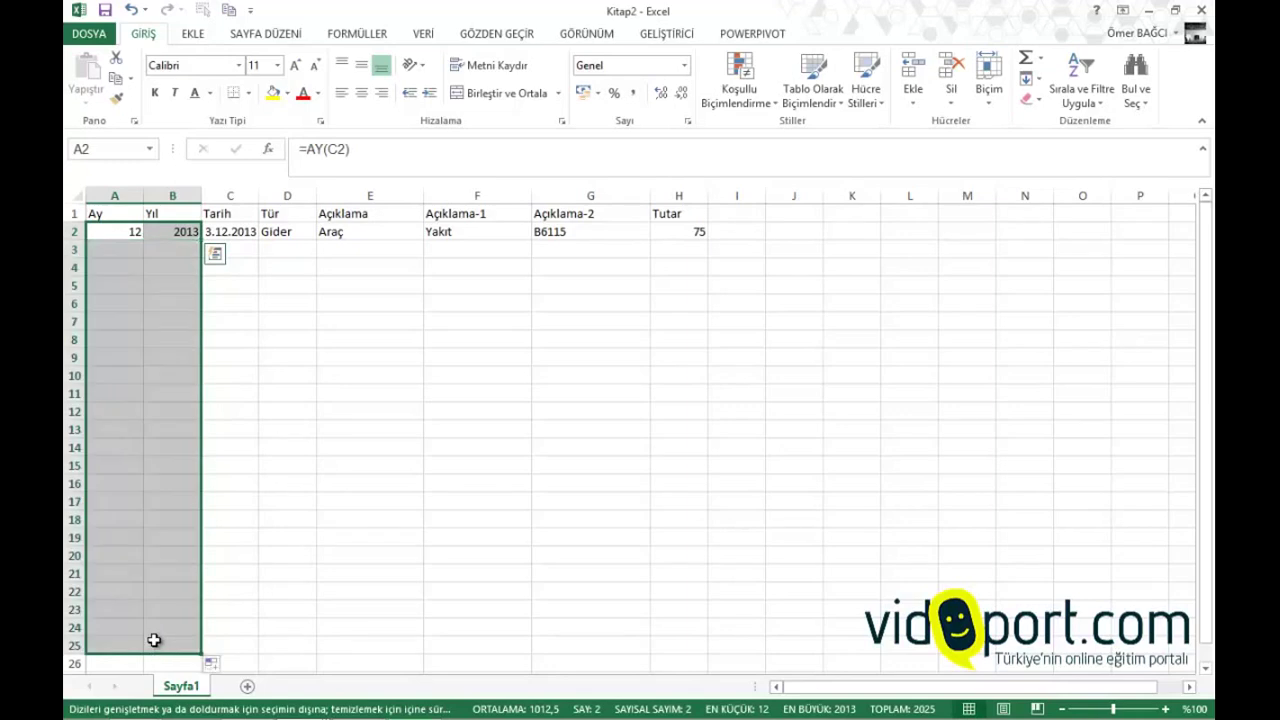
left_click(241, 236)
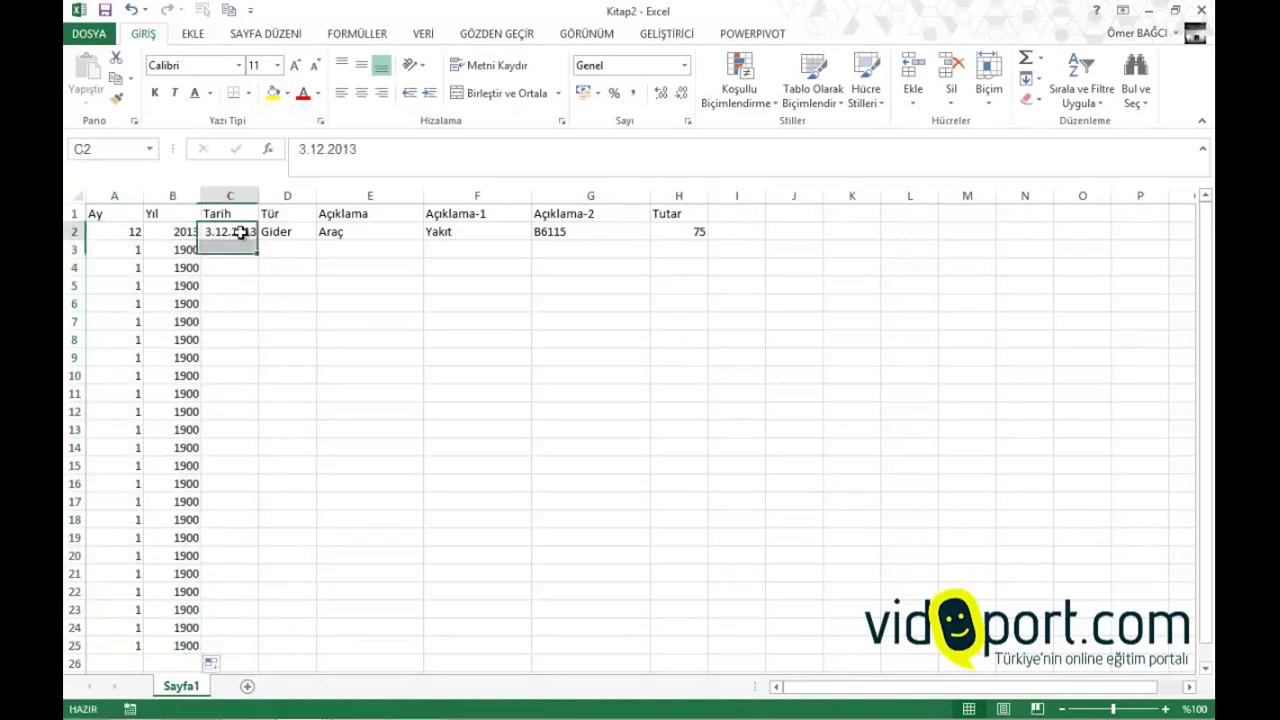
left_click_drag(257, 241, 240, 646)
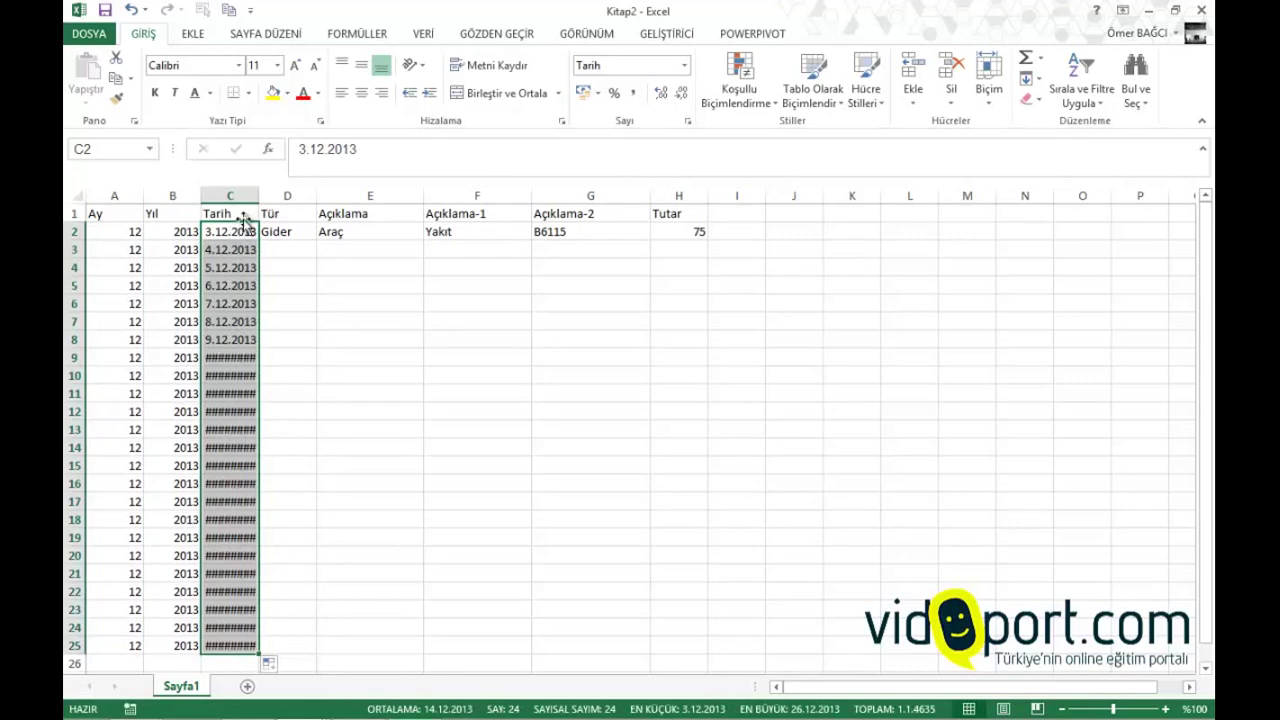
left_click_drag(258, 195, 277, 195)
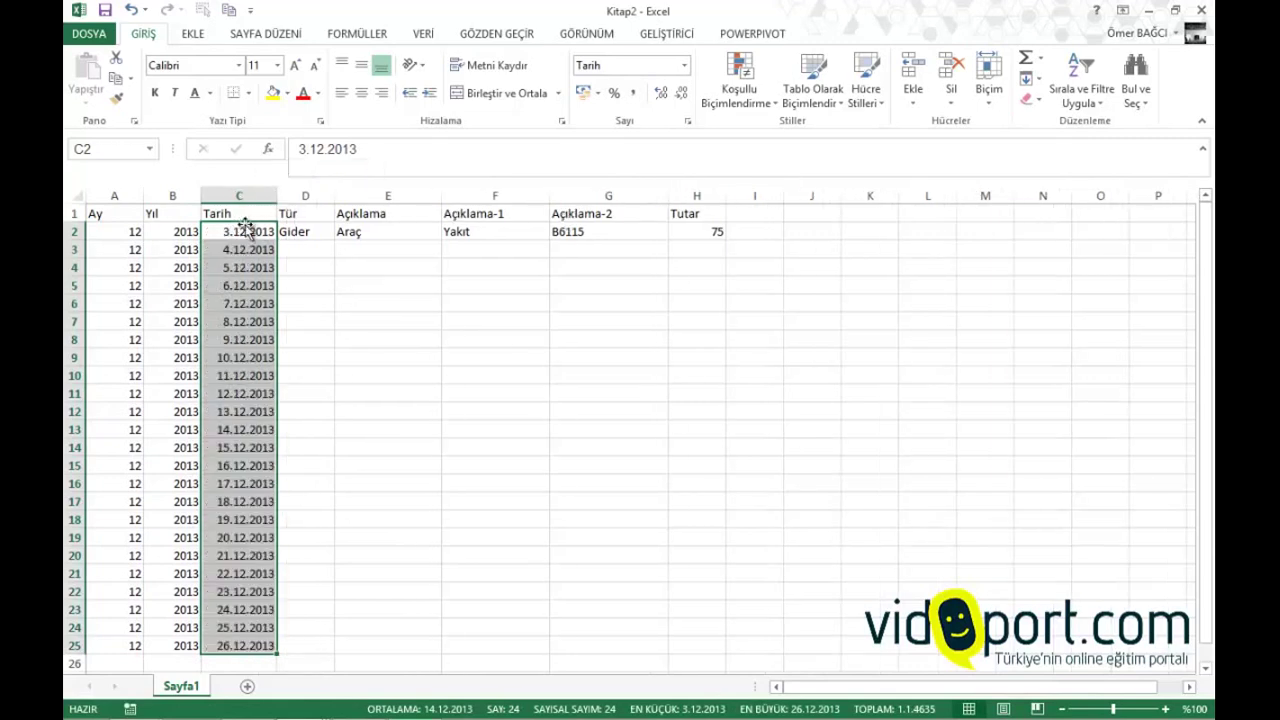
Step: Change C2 to 3.10.2013 and fill the October dates down to C8
left_click(323, 150)
double_click(322, 150)
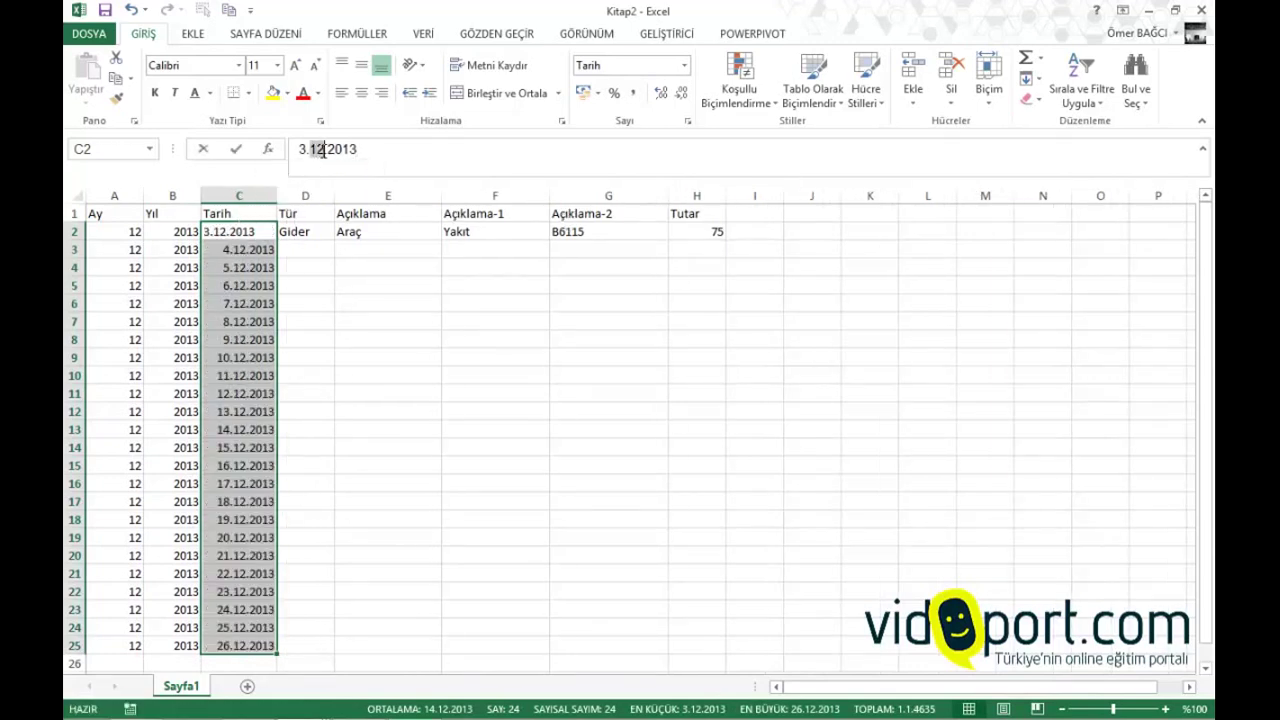
type("10")
key("Return")
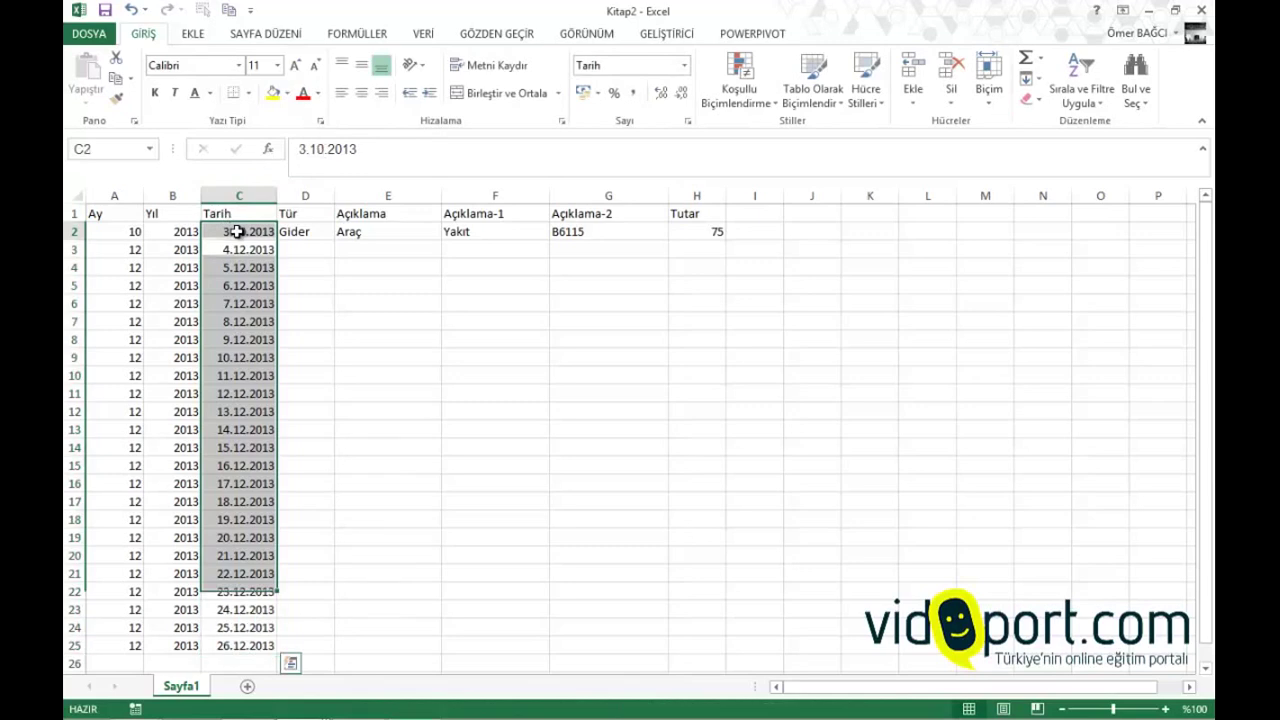
left_click(240, 231)
left_click_drag(276, 240, 278, 340)
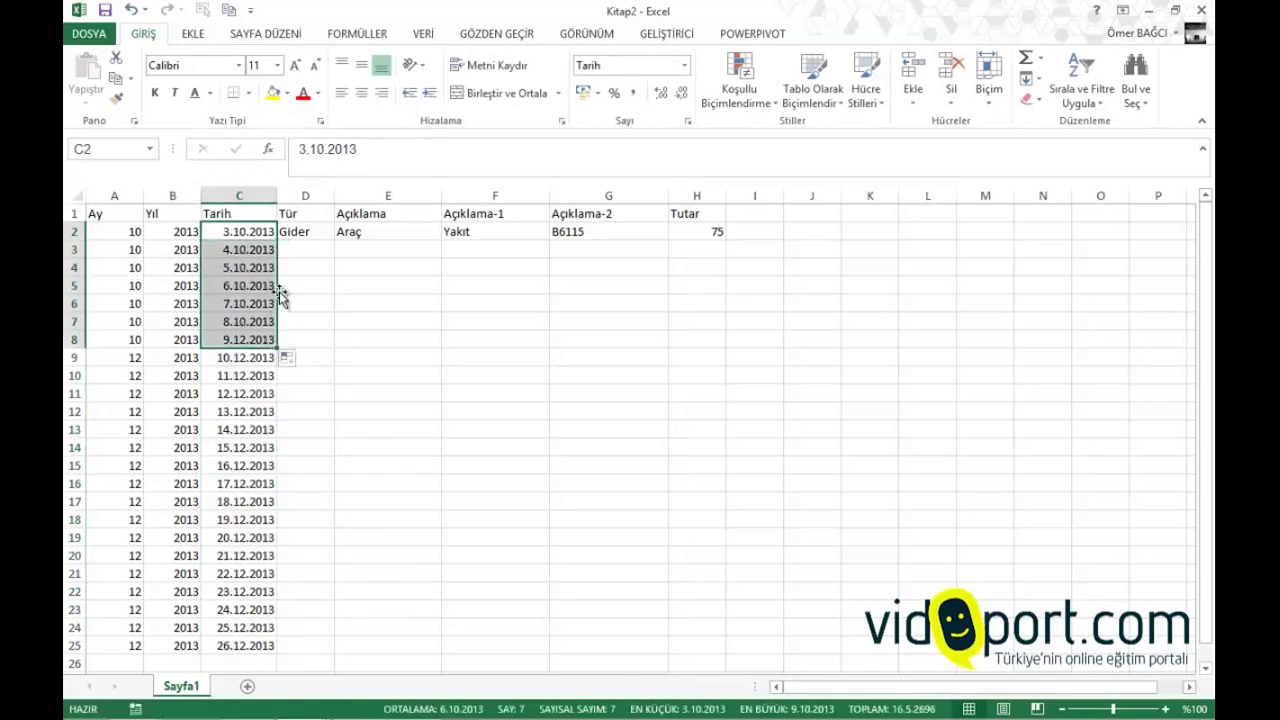
Step: Change C9 to 10.11.2013, fill November dates down to C18, and select D2:D25
left_click(262, 358)
left_click(319, 149)
double_click(320, 149)
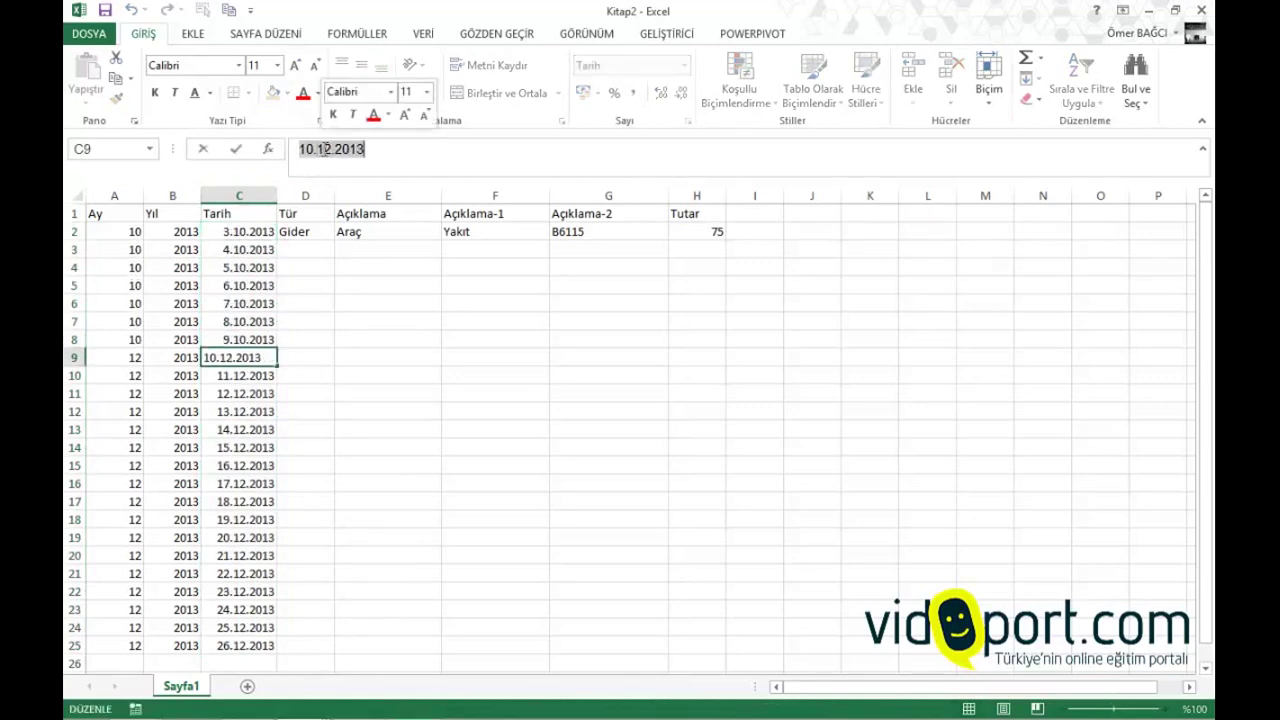
left_click(324, 149)
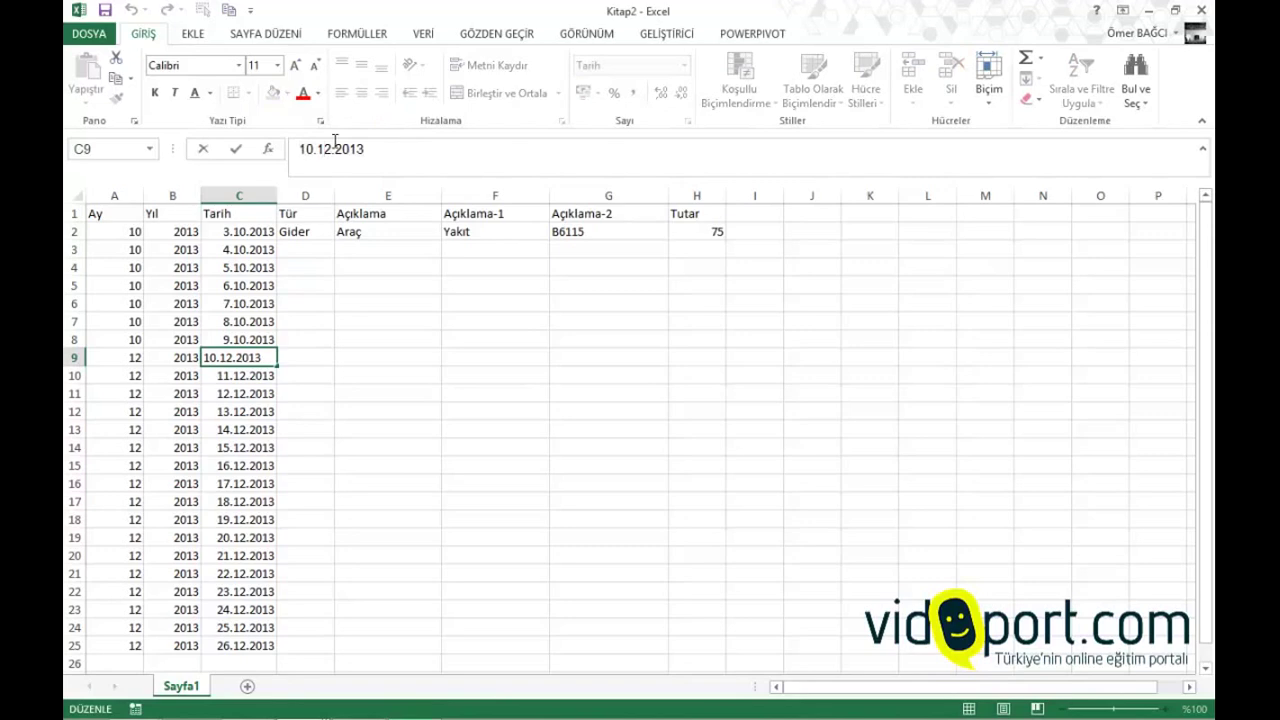
key("Delete")
type("1")
key("Return")
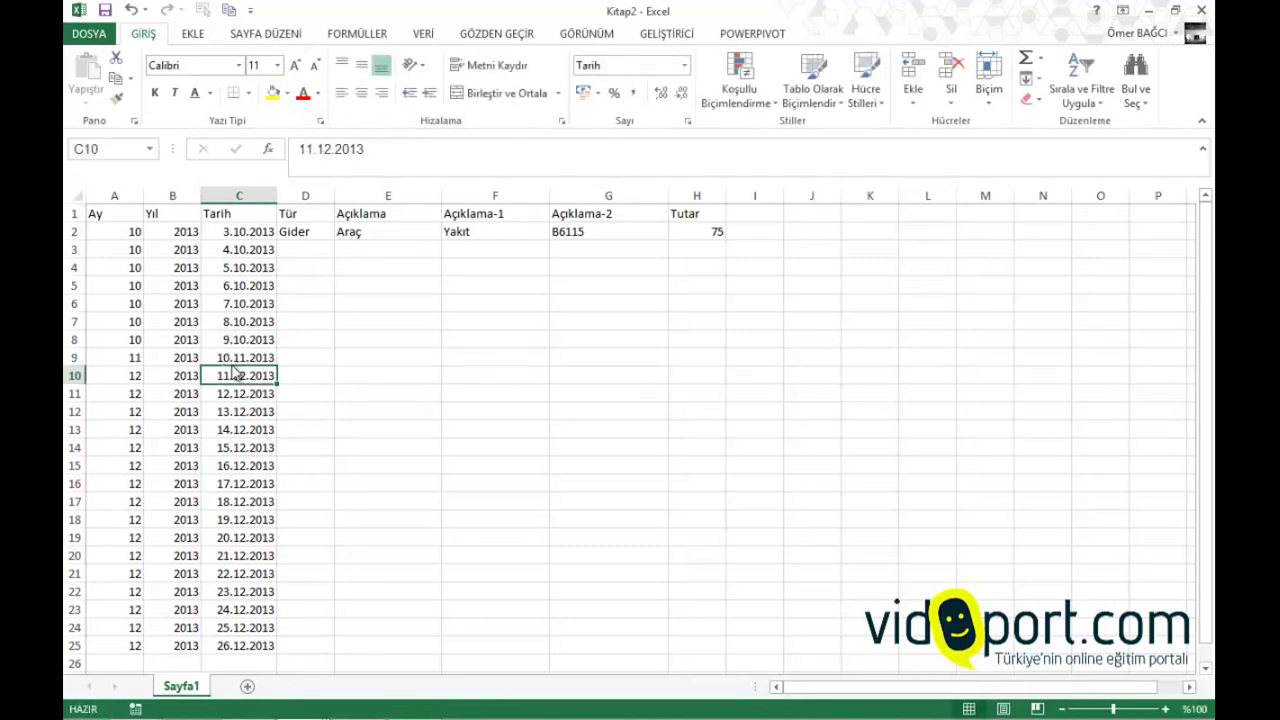
left_click(232, 358)
left_click_drag(279, 368, 278, 524)
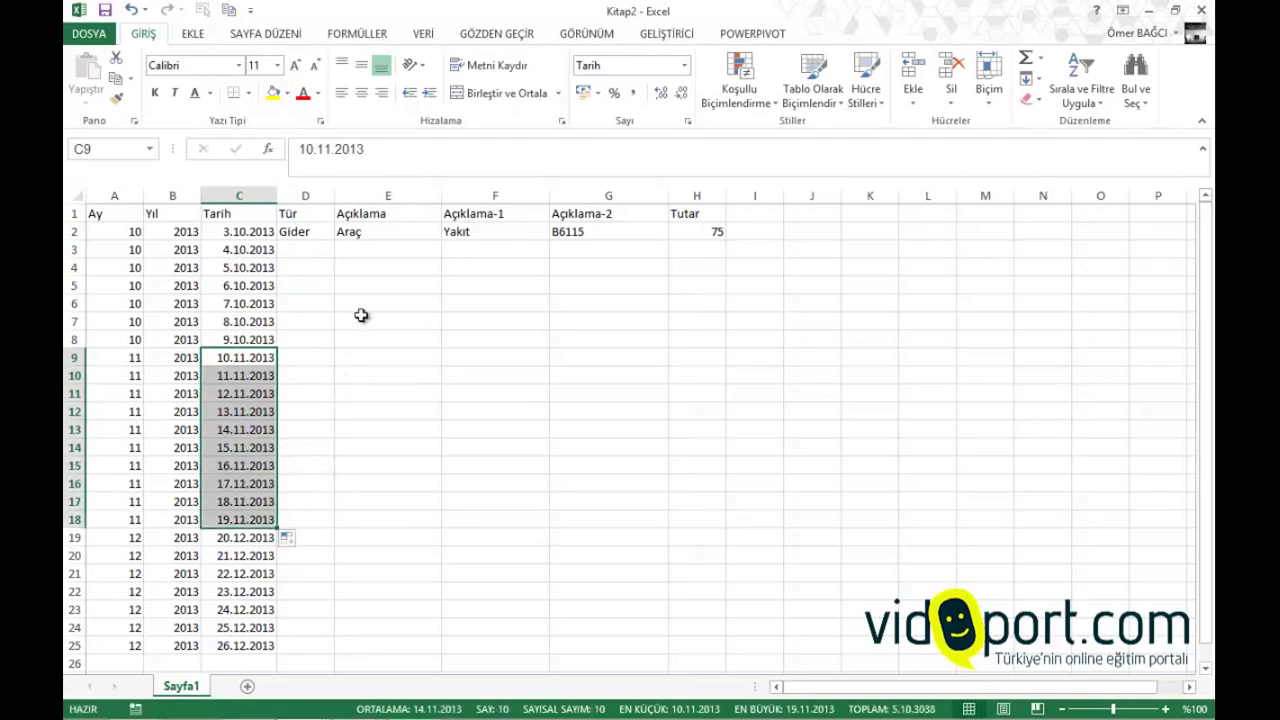
left_click(324, 250)
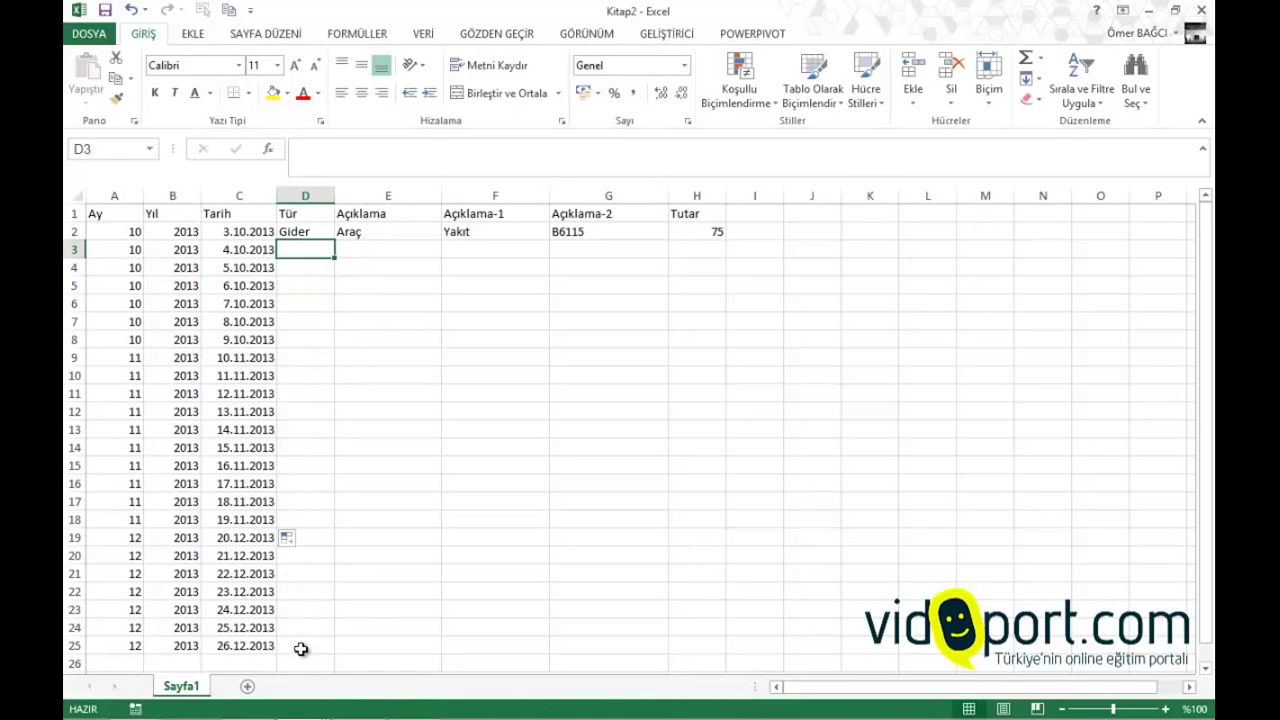
mouse_move(300, 648)
left_mouse_down()
mouse_move(300, 237)
mouse_move(303, 648)
left_mouse_up()
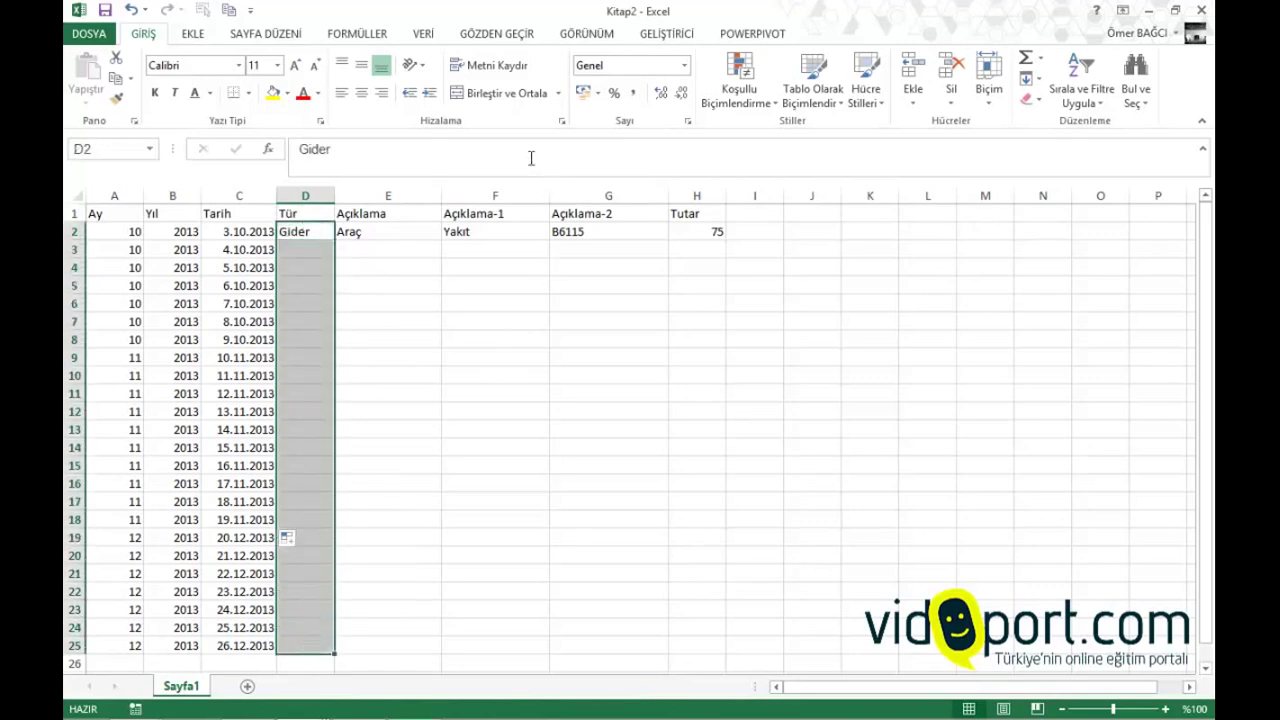
Step: Apply a Liste data validation with source Gelir;Gider to the Tür cells D2:D25
left_click(420, 33)
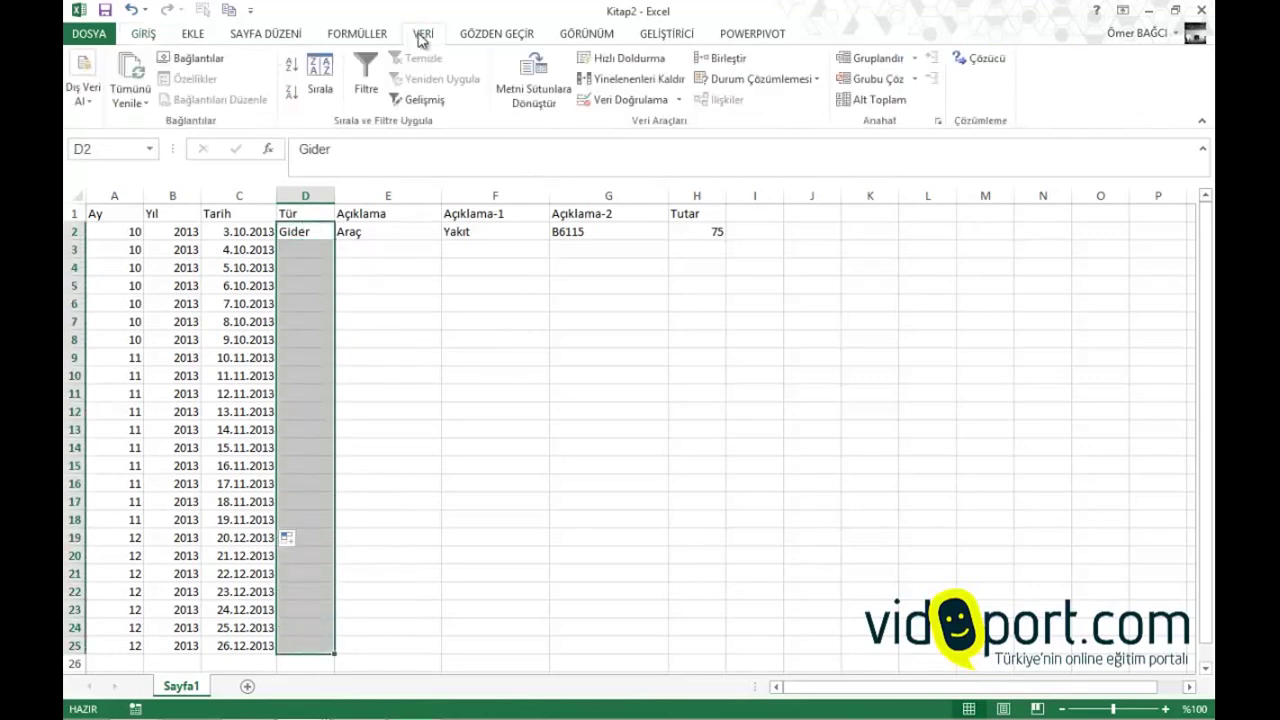
left_click(592, 102)
left_click(610, 325)
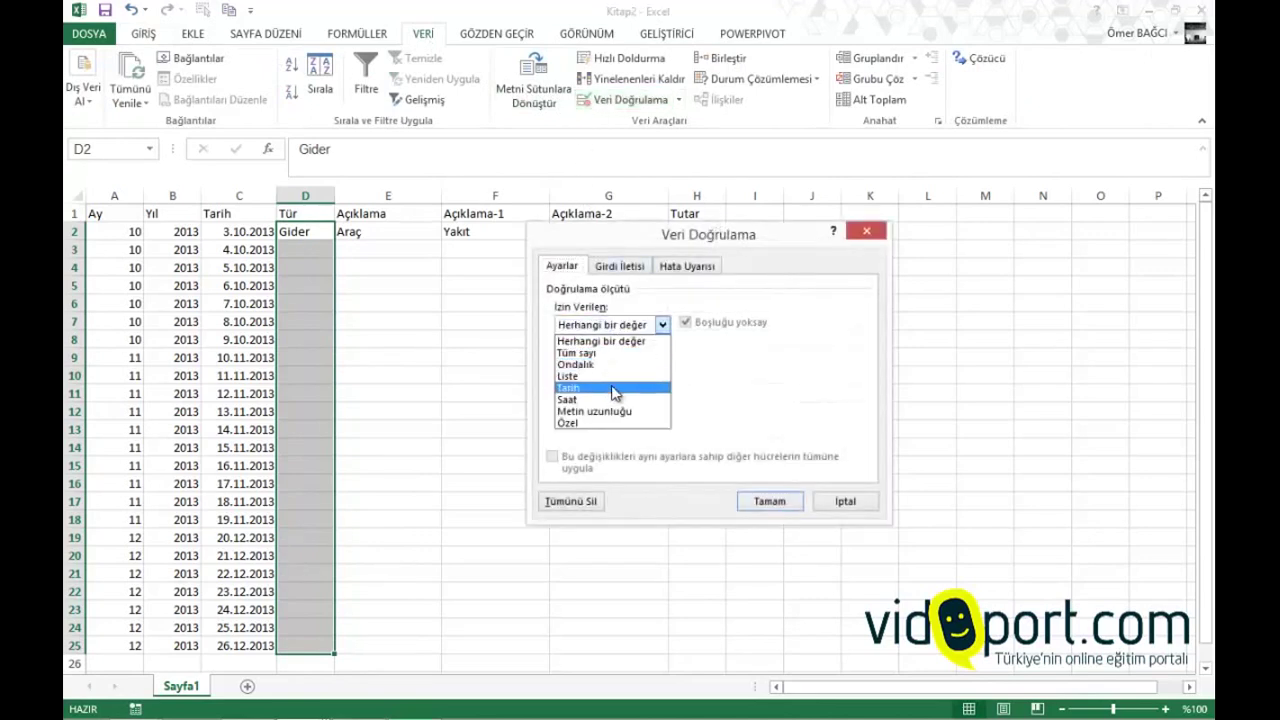
left_click(611, 377)
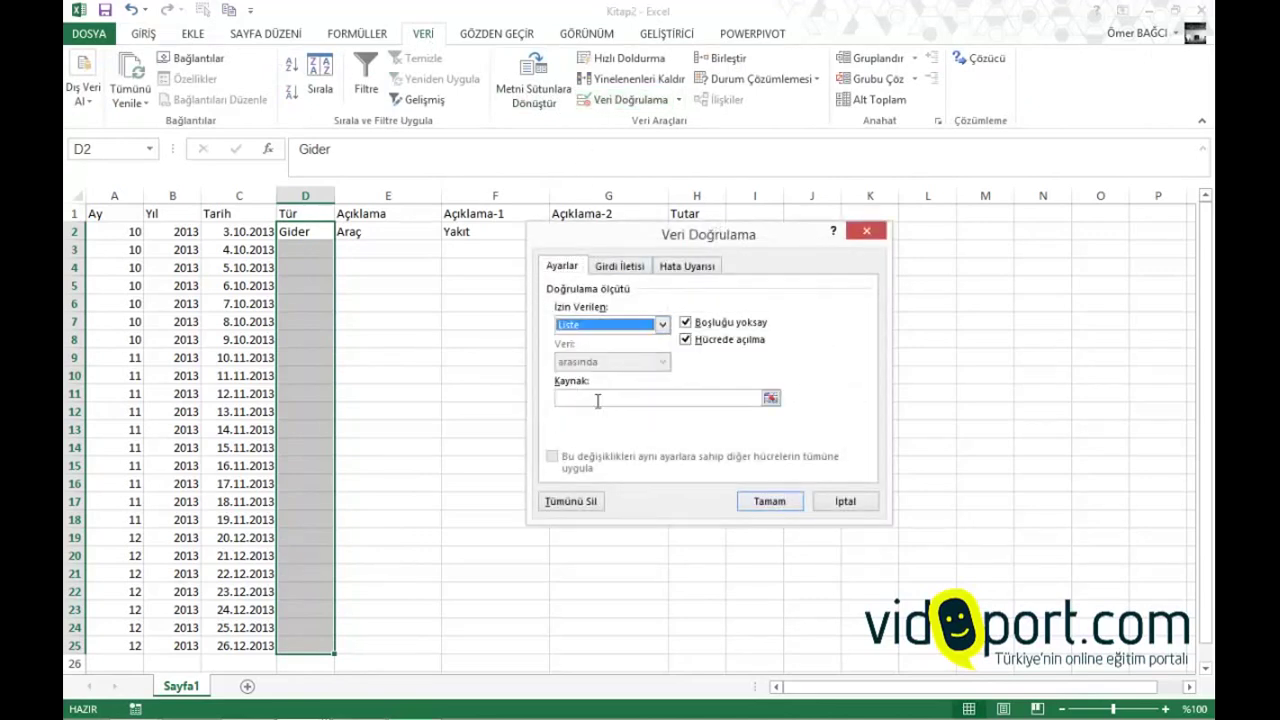
left_click(596, 400)
type("Ge")
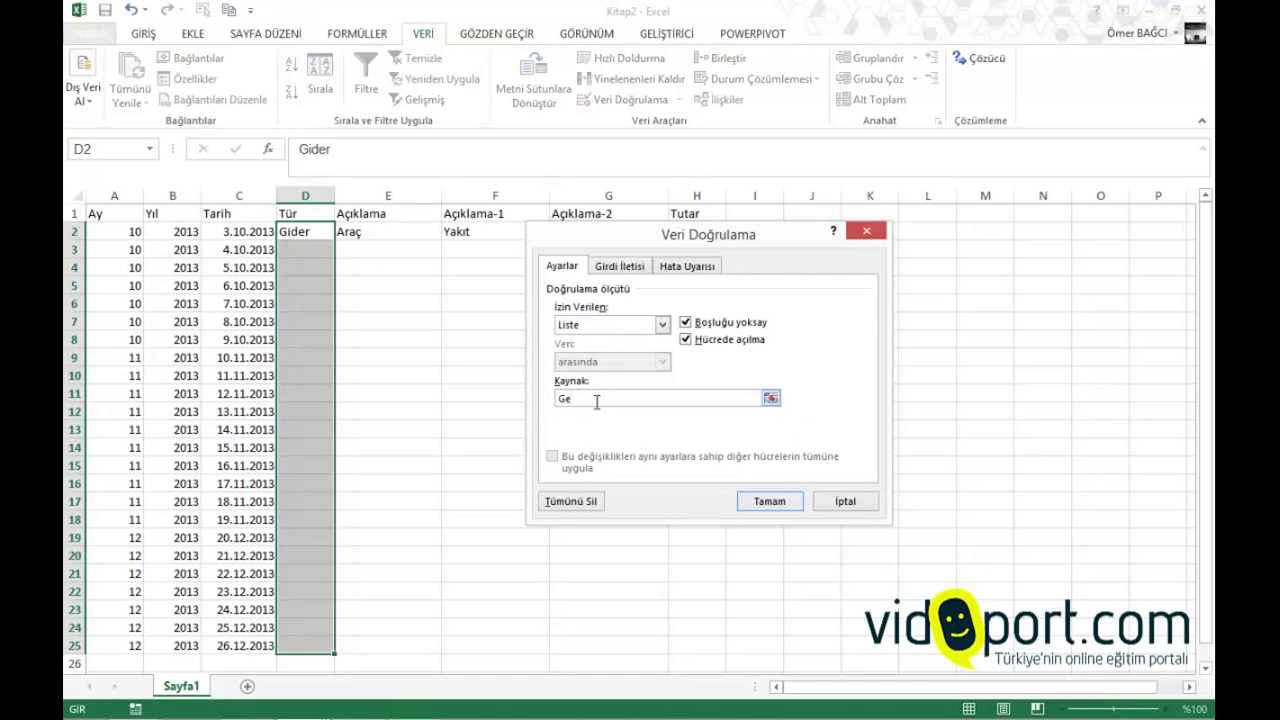
type("lir;Gider")
left_click(752, 501)
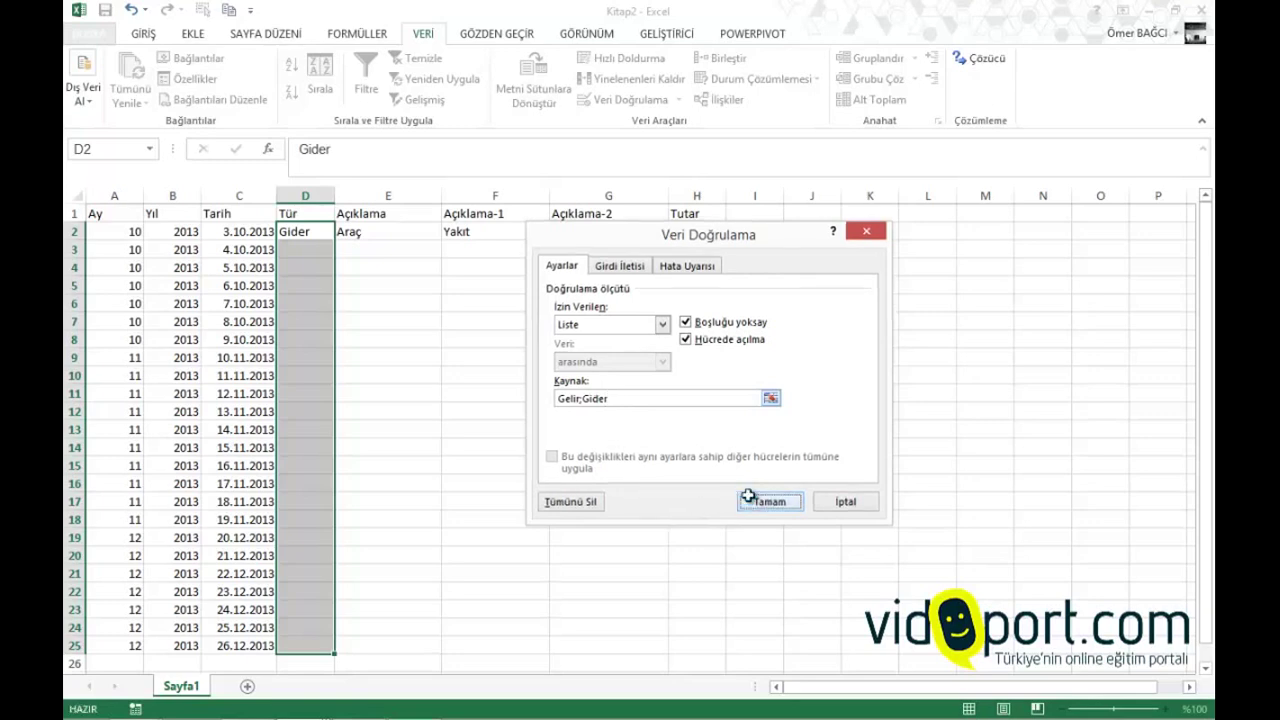
Step: Check D3's Gelir/Gider dropdown and try selections in the Açıklama column
left_click(320, 248)
left_click(342, 250)
key("Escape")
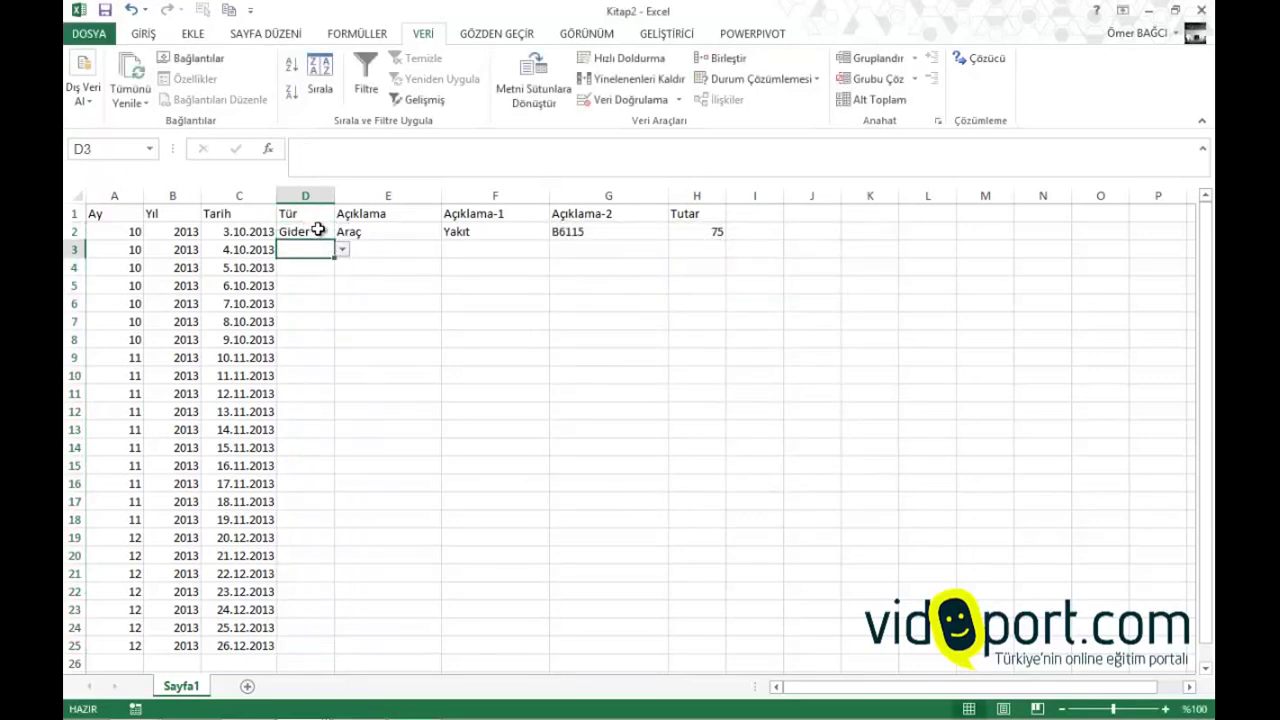
left_click(402, 246)
left_click_drag(398, 230, 423, 506)
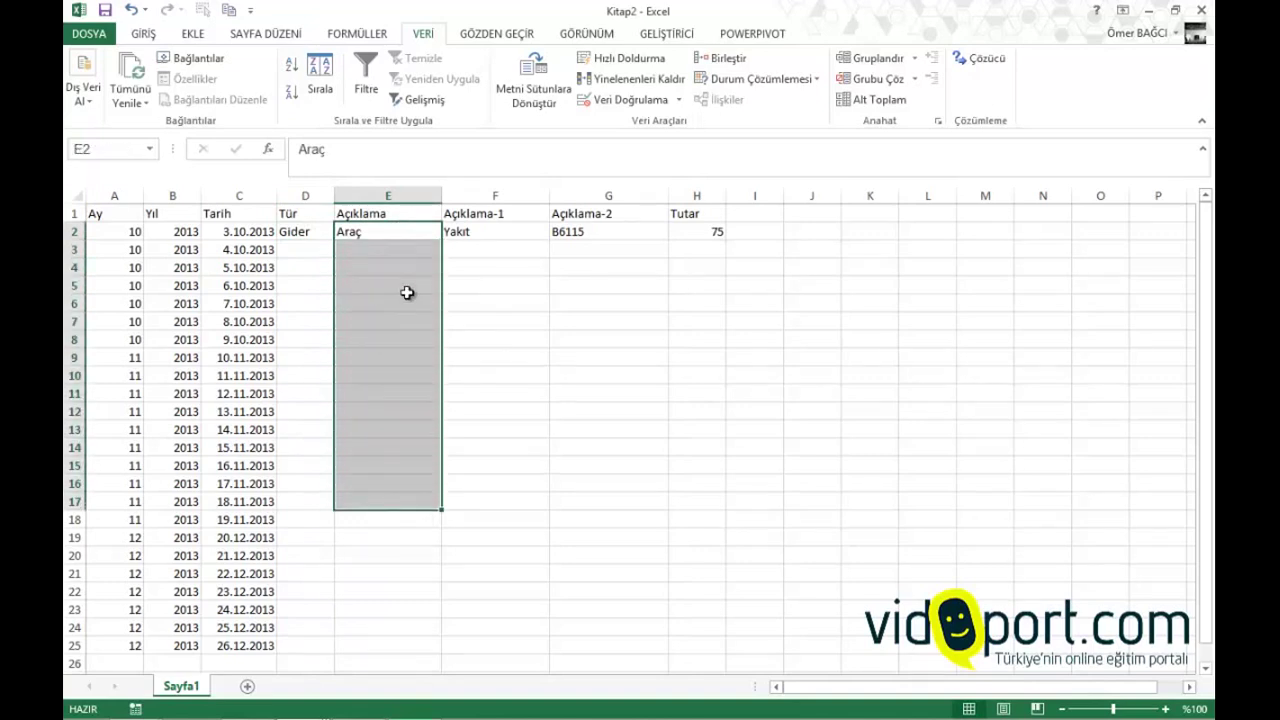
left_click(385, 251)
left_click(385, 251)
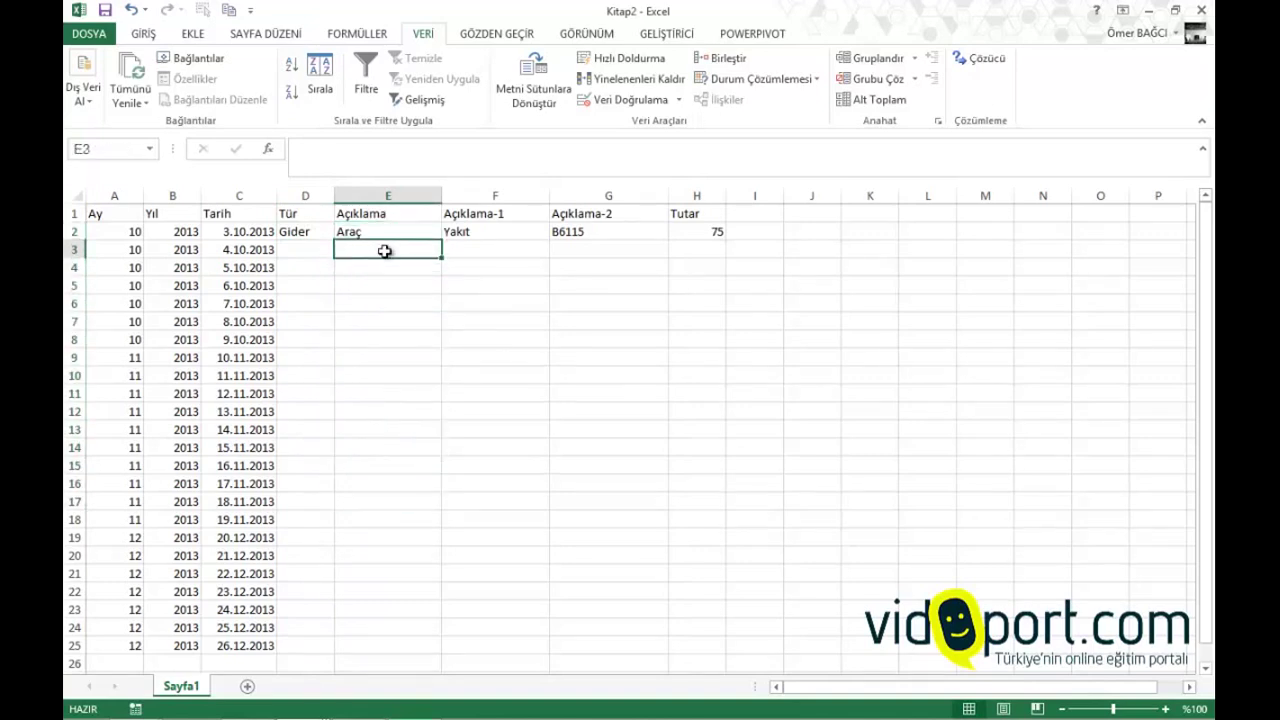
left_click(490, 247)
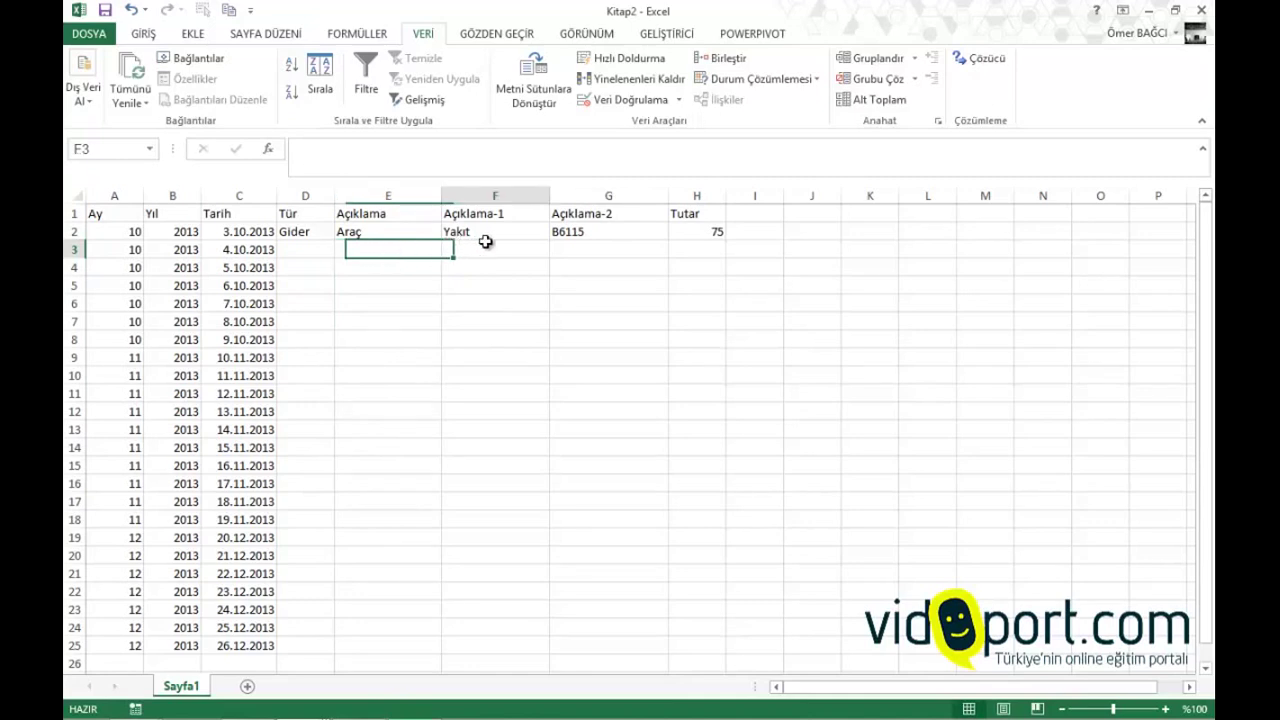
left_click(421, 250)
Step: Pick Gelir for D3 from the list, then enter Gider in D4 after 'g' is rejected
left_click(329, 250)
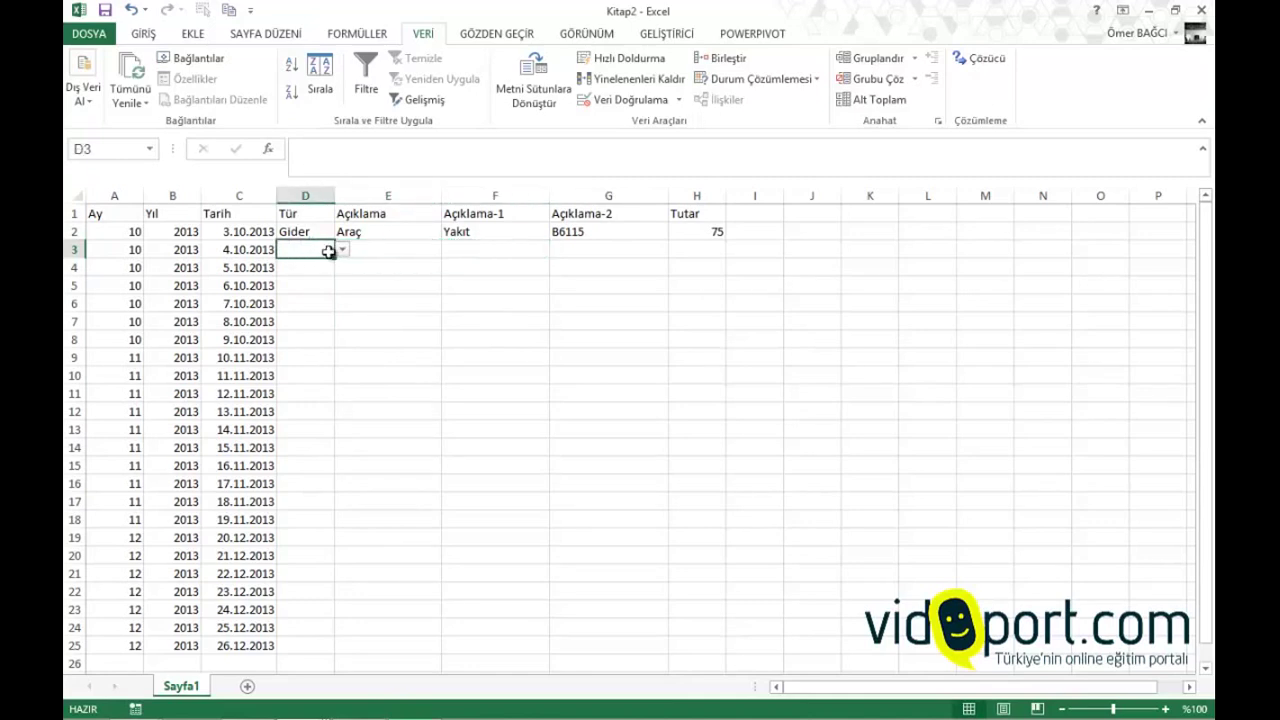
left_click(342, 250)
left_click(322, 262)
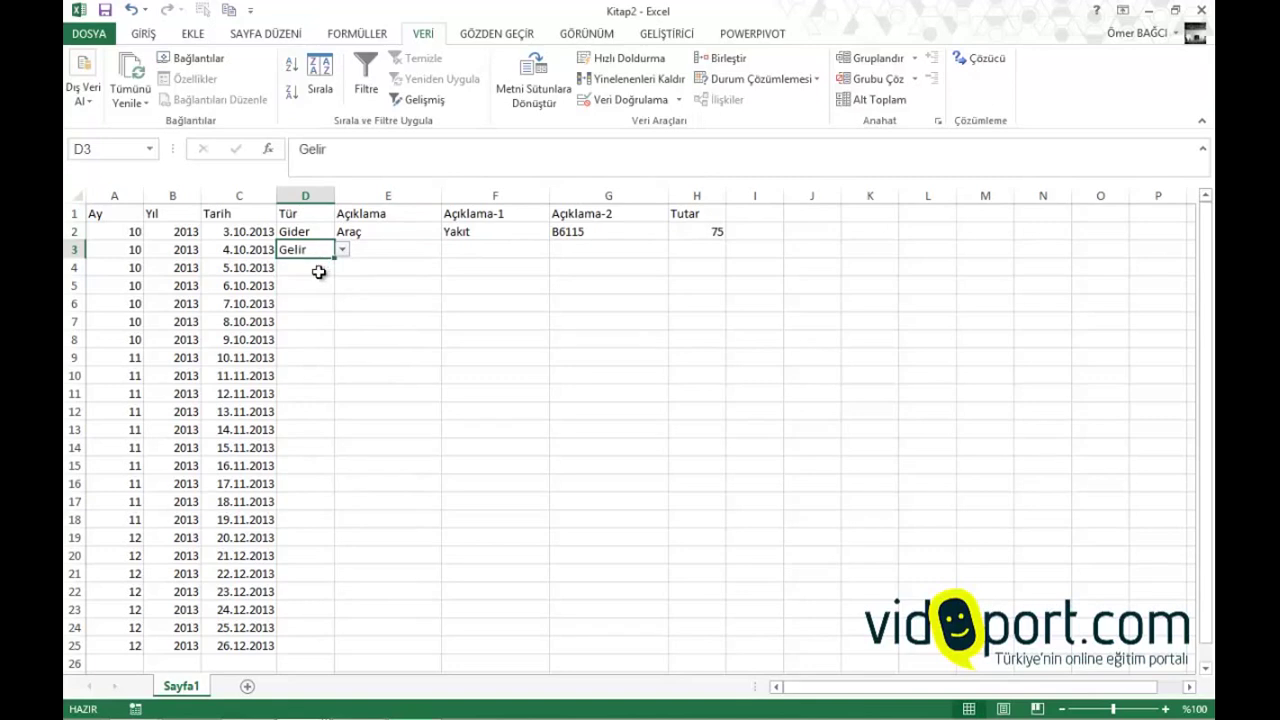
left_click(323, 275)
type("g")
key("Return")
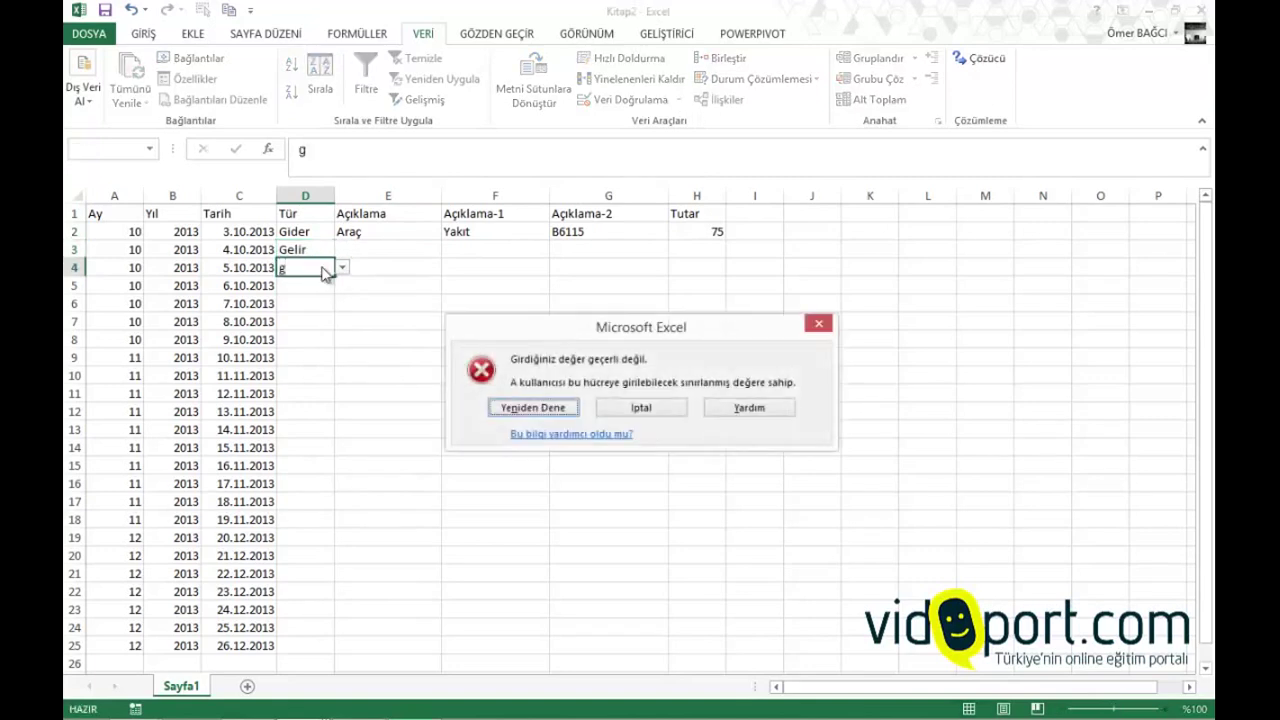
key("Tab")
key("Return")
type("gider")
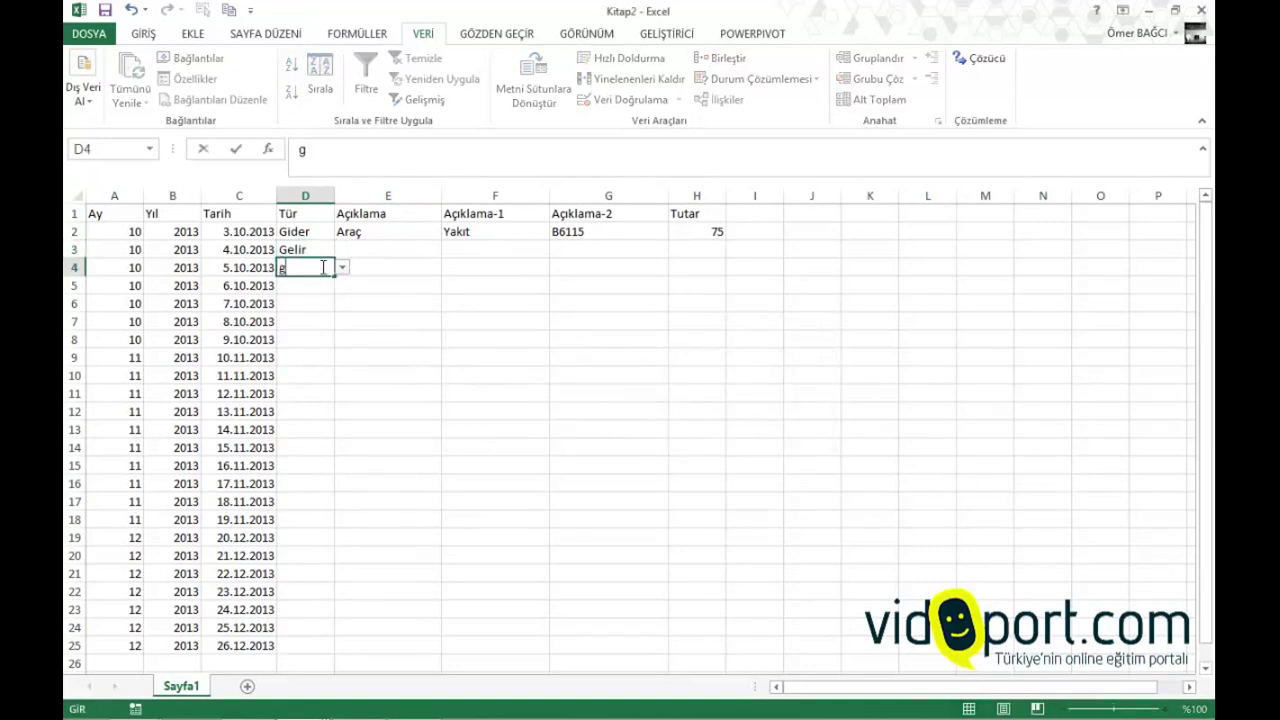
key("Return")
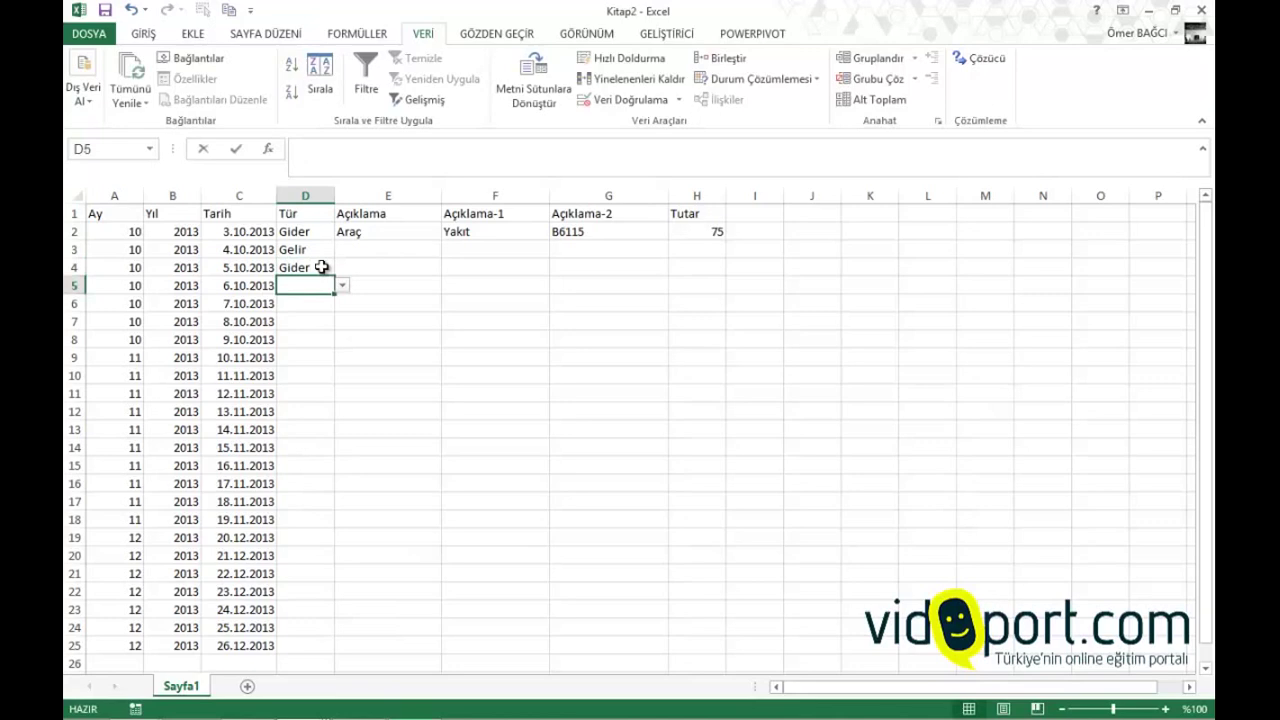
Step: Enter Gider in D5–D6, Gelir in D7–D9 and Gider in D10
type("gider")
key("Return")
type("gider")
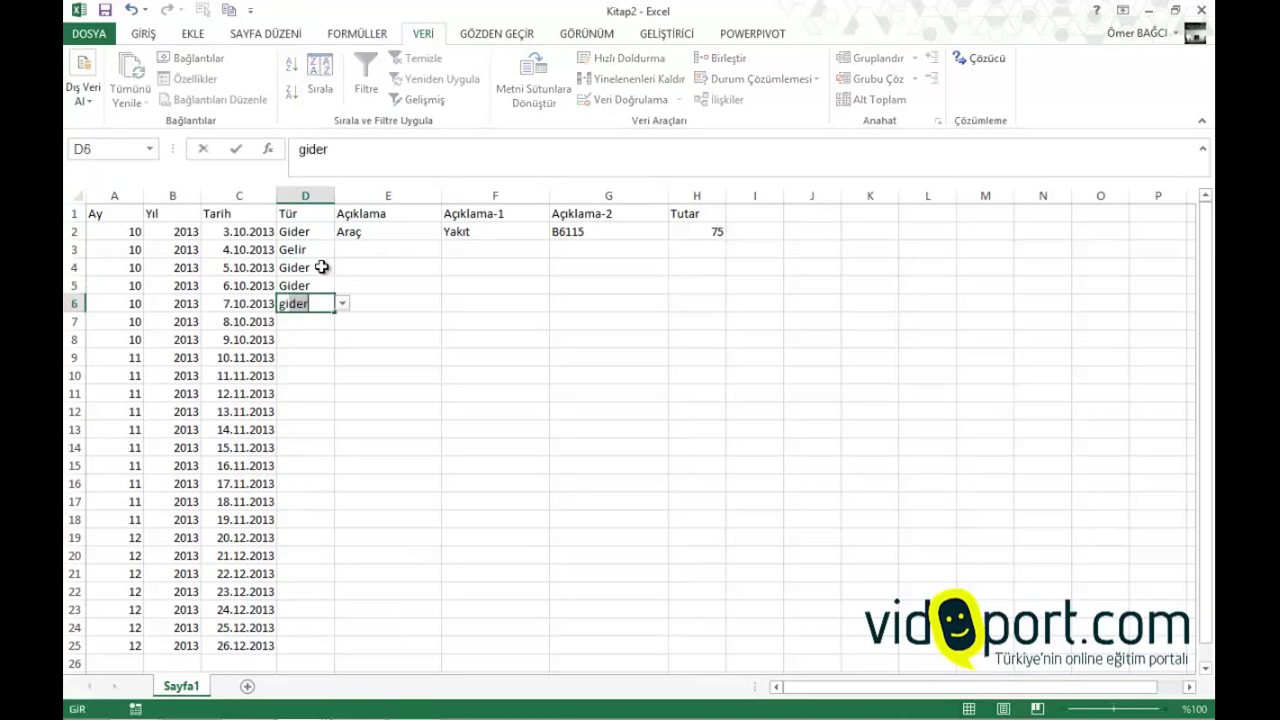
key("Return")
type("gelir")
key("Return")
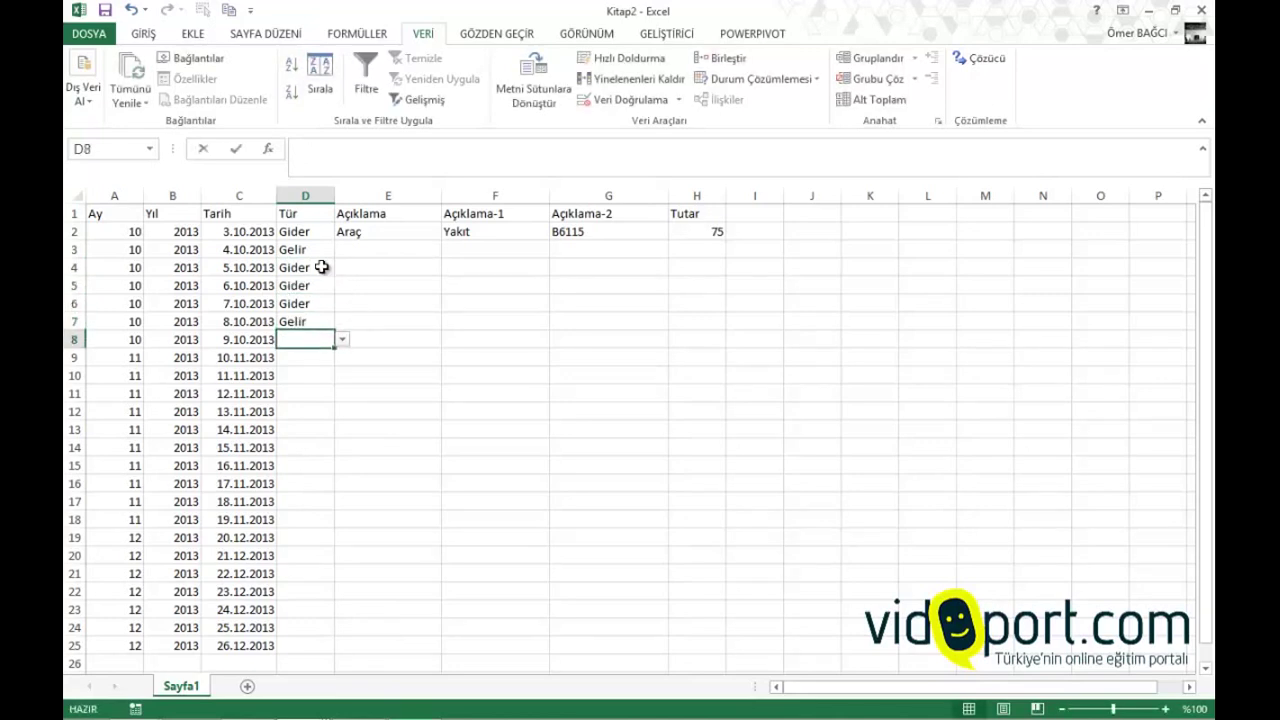
type("gelir")
key("Return")
type("gelir")
key("Return")
type("g")
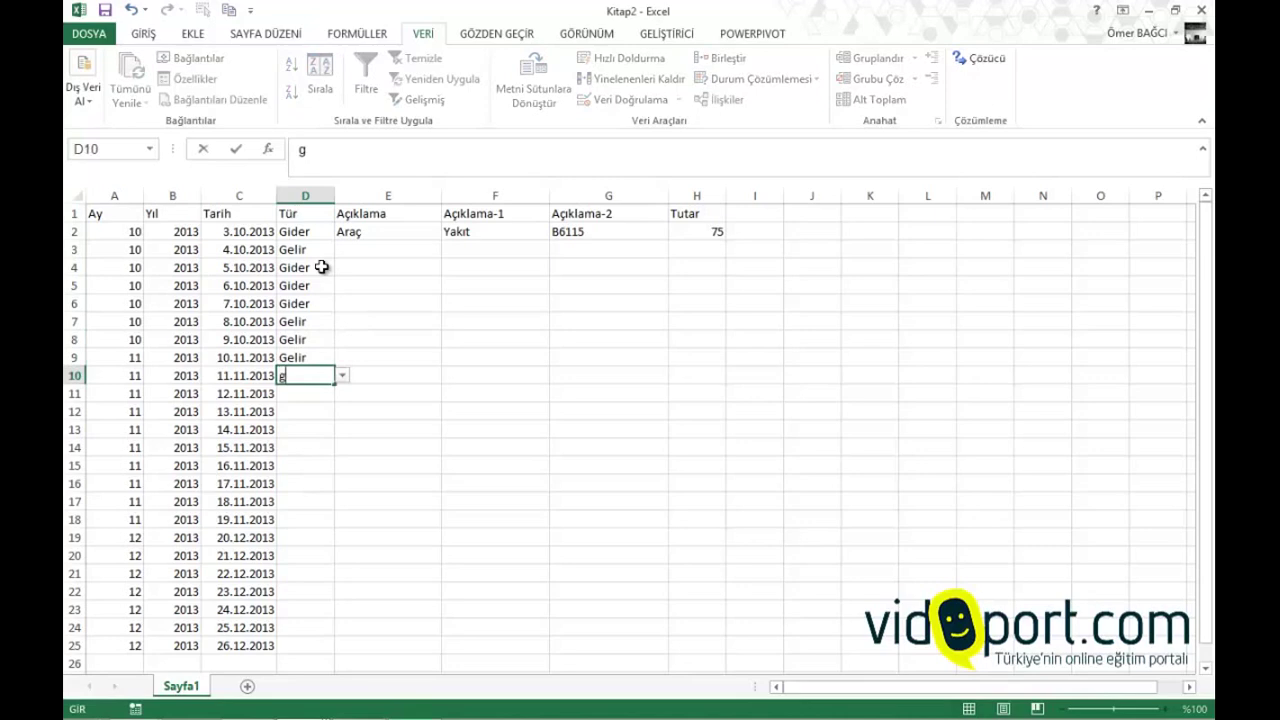
type("ider")
key("Return")
Step: Continue the Tür column from D11 to D18 with the matching Gider and Gelir entries
type("gider")
key("Return")
type("gider")
key("Return")
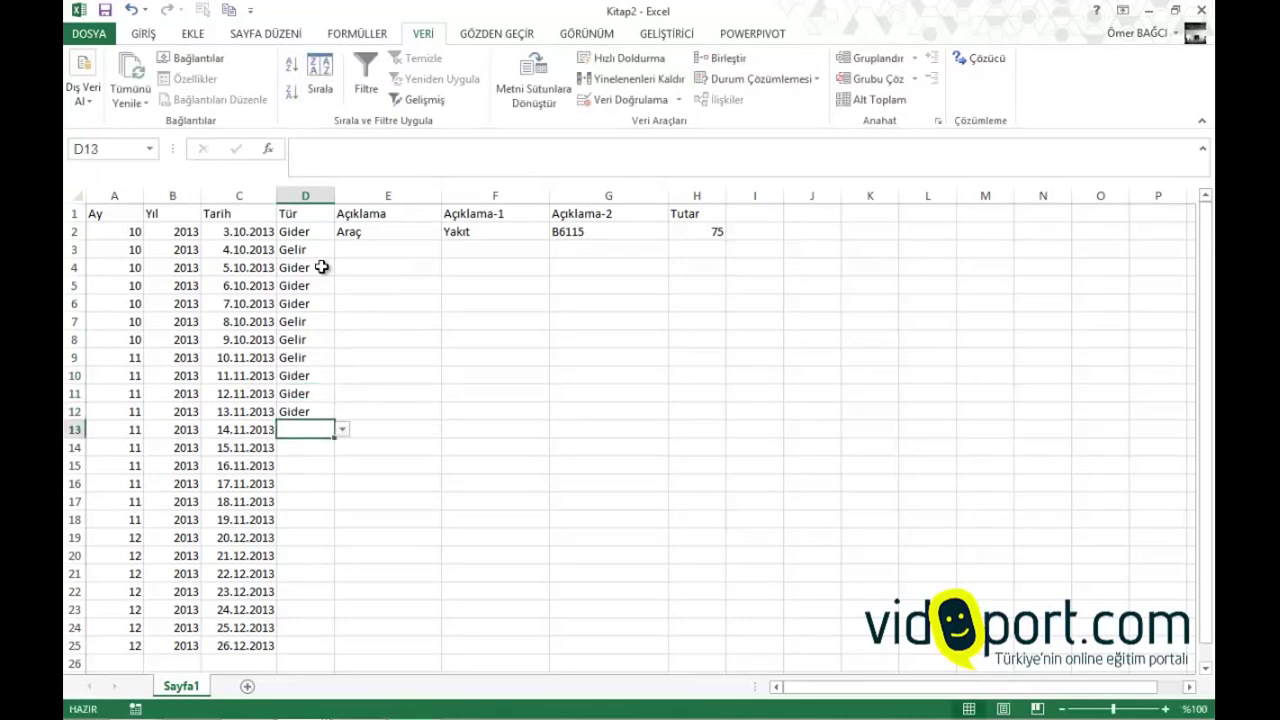
type("gelir")
key("Return")
type("gelir")
key("Return")
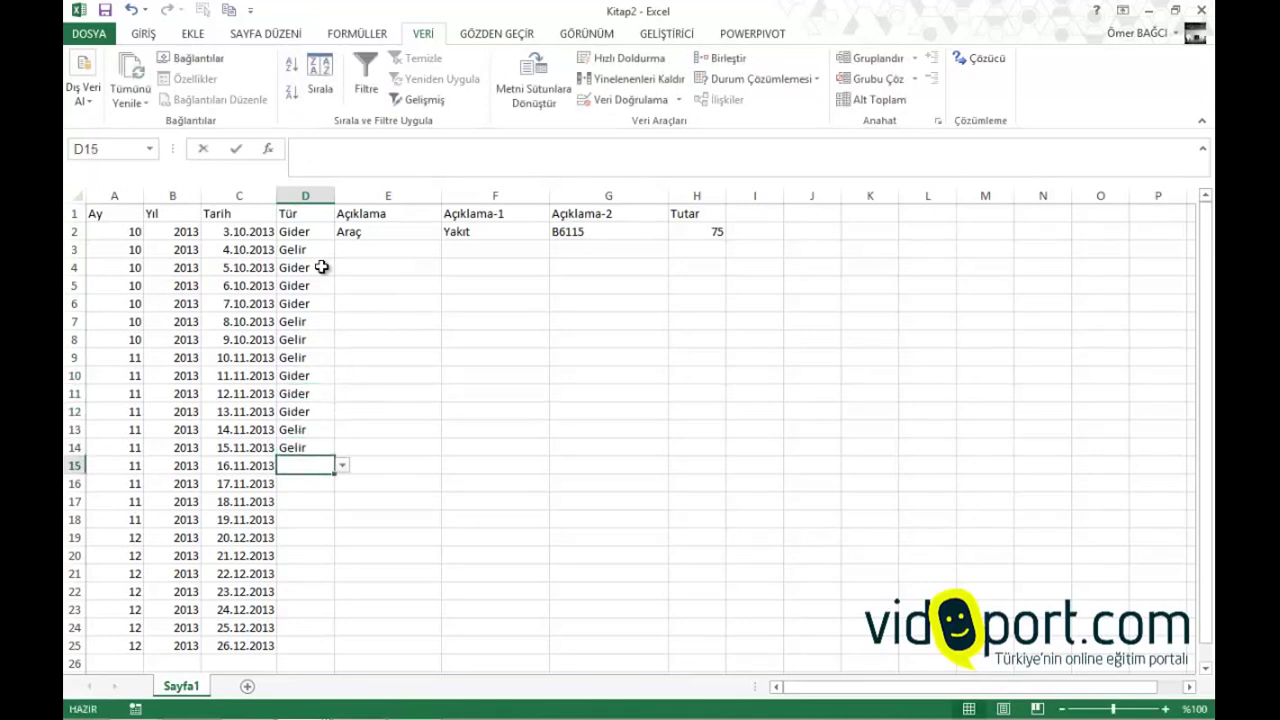
type("gider")
key("Return")
type("gider")
key("ctrl+Return")
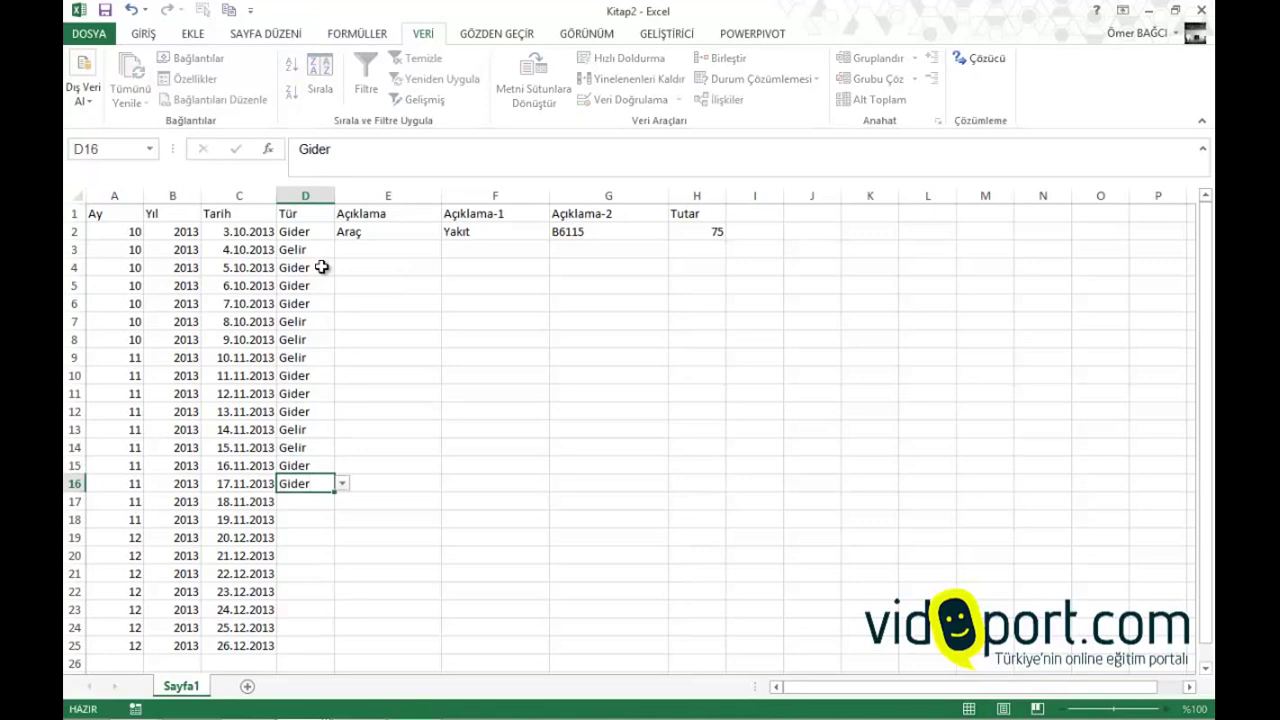
key("Return")
type("gider")
key("Return")
type("gelir")
key("Return")
Step: Complete the remaining Gelir and Gider entries down to D25
type("gelir")
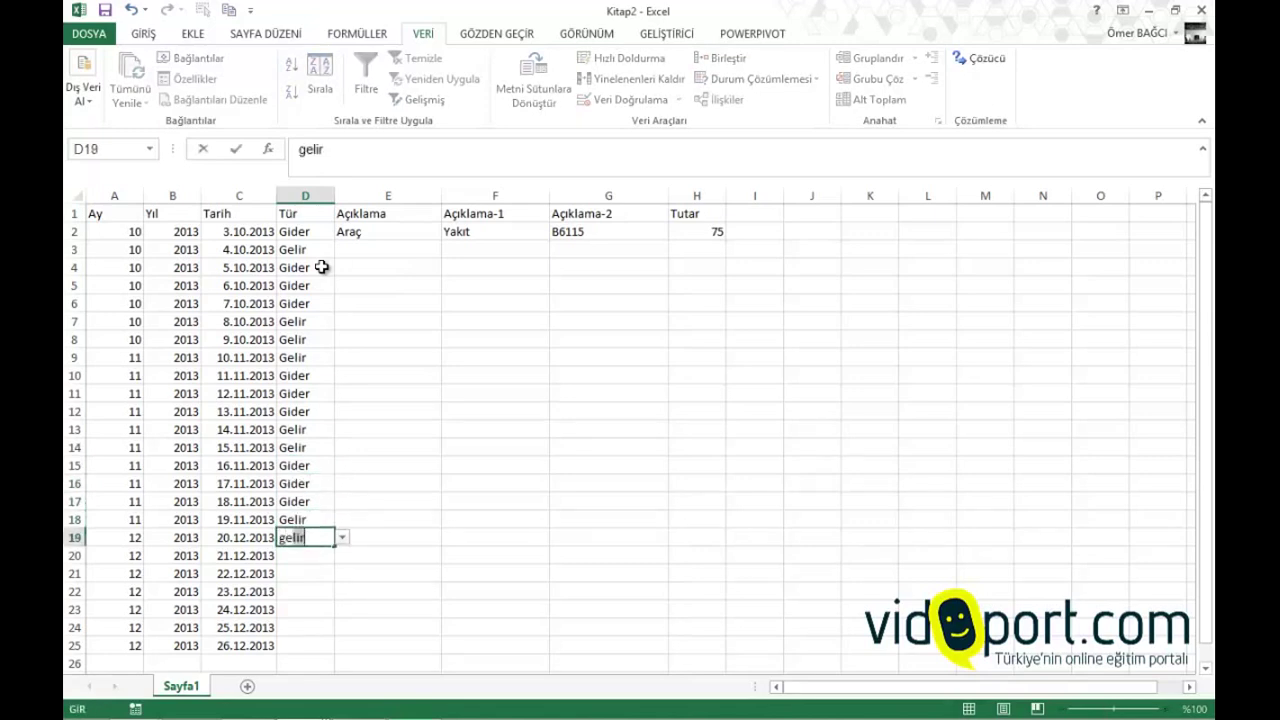
key("Return")
type("gider")
key("Return")
type("gider")
key("Return")
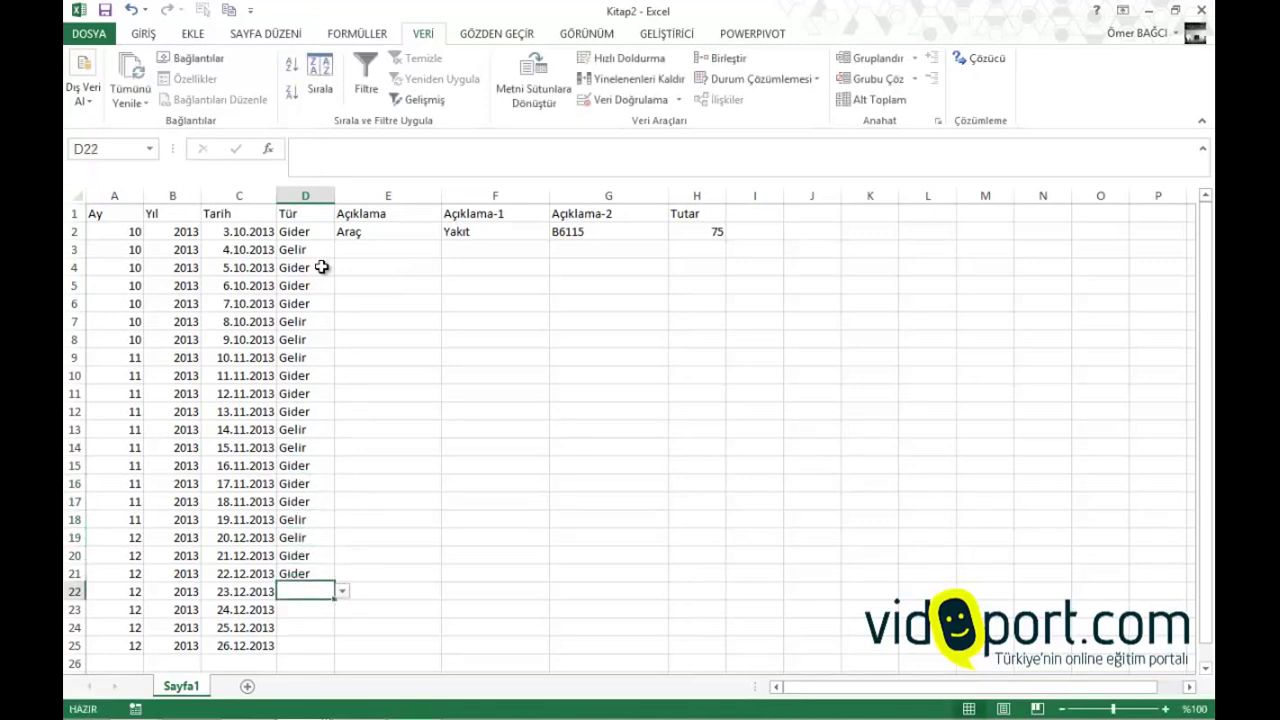
type("gider")
key("Return")
type("gelir")
key("Return")
type("gelir")
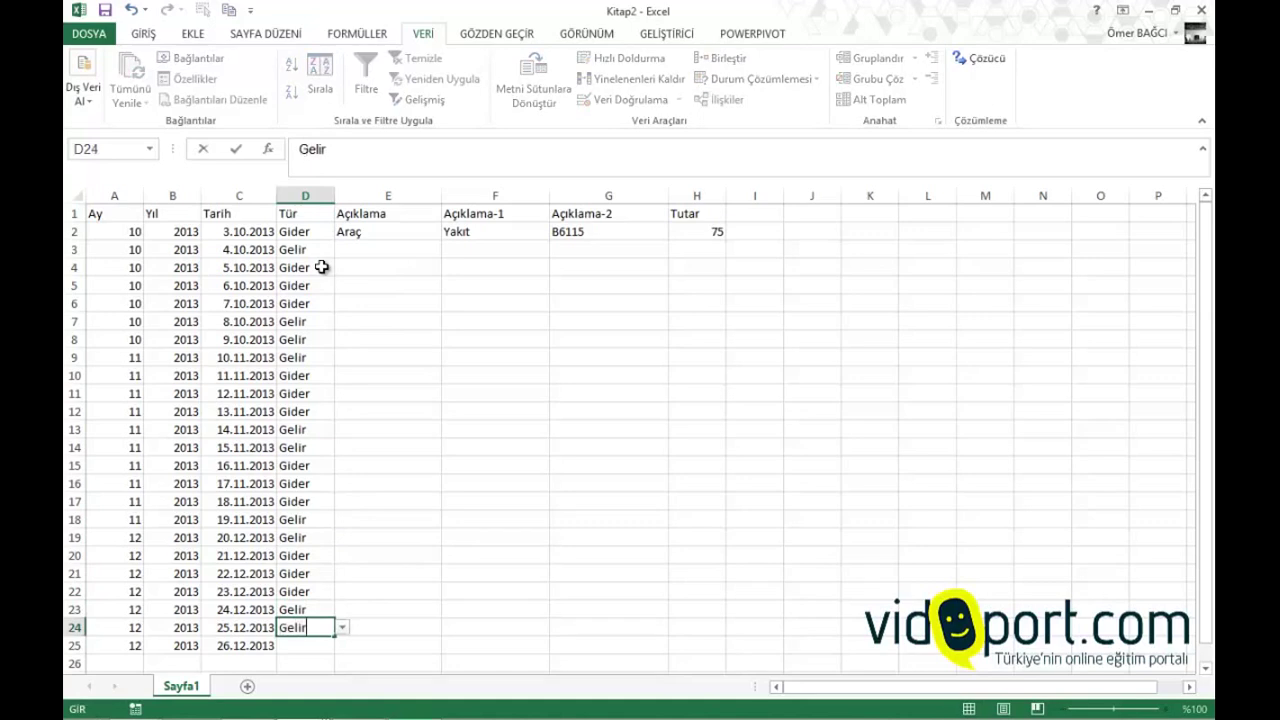
key("Return")
type("gider")
key("Return")
key("Right")
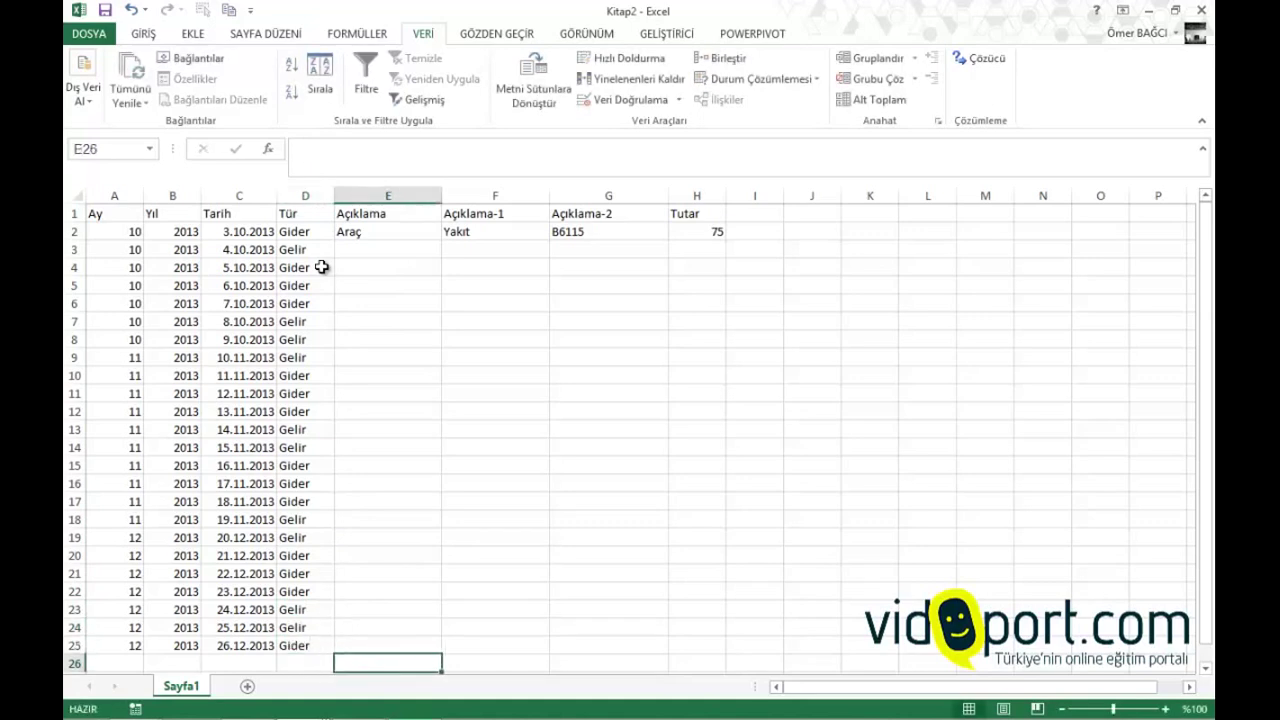
key("Up")
key("Up")
key("Up")
key("Up")
key("Up")
key("Up")
key("Up")
key("Up")
key("Up")
key("Up")
key("Up")
key("Up")
key("Up")
key("Up")
key("Up")
key("Up")
key("Up")
key("Up")
key("Up")
key("Up")
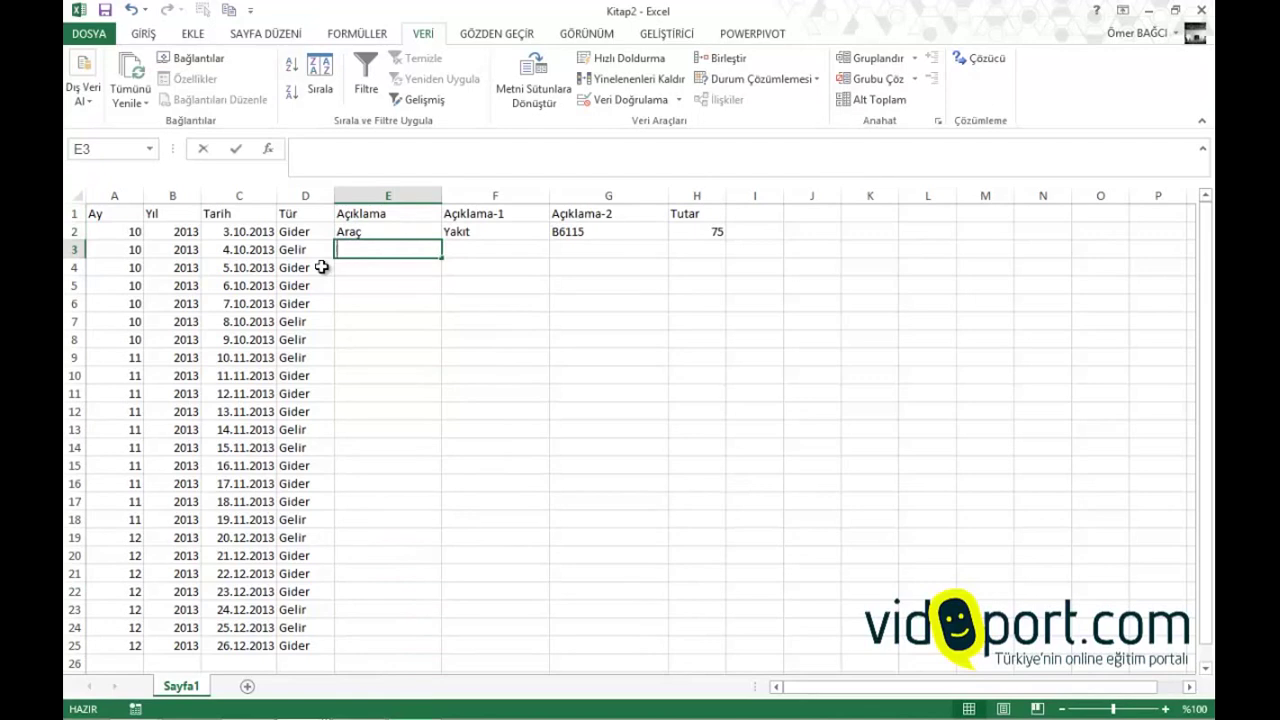
Step: Fill row 3 with Üyelik, Aylık Üyelik, the member's name and amount 25
type("Üyelik")
key("Tab")
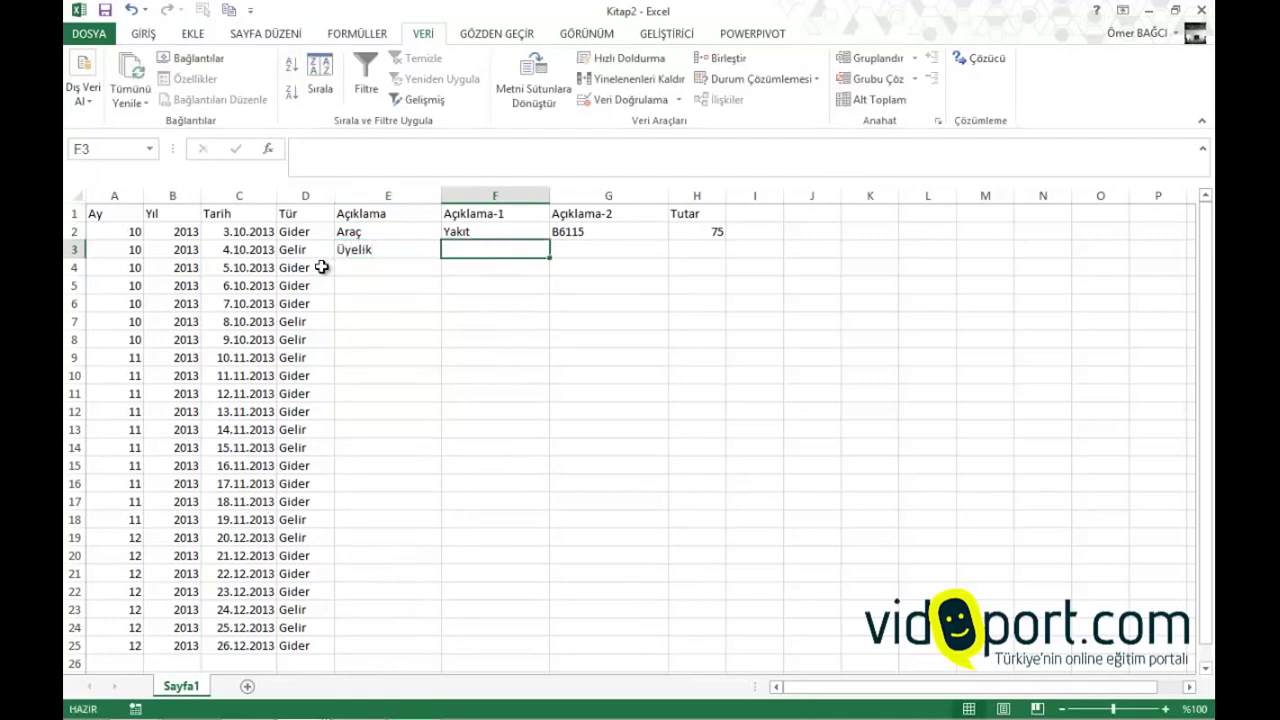
type("Aylık ")
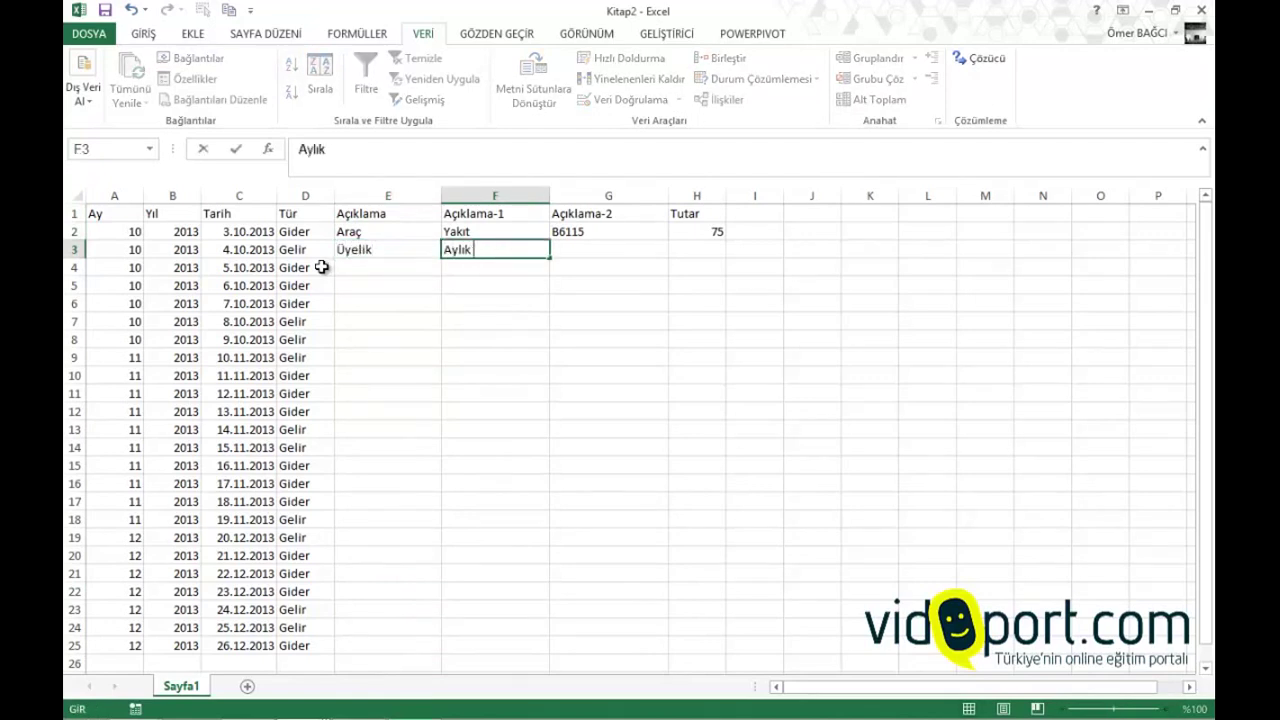
type("Üyelik")
key("Tab")
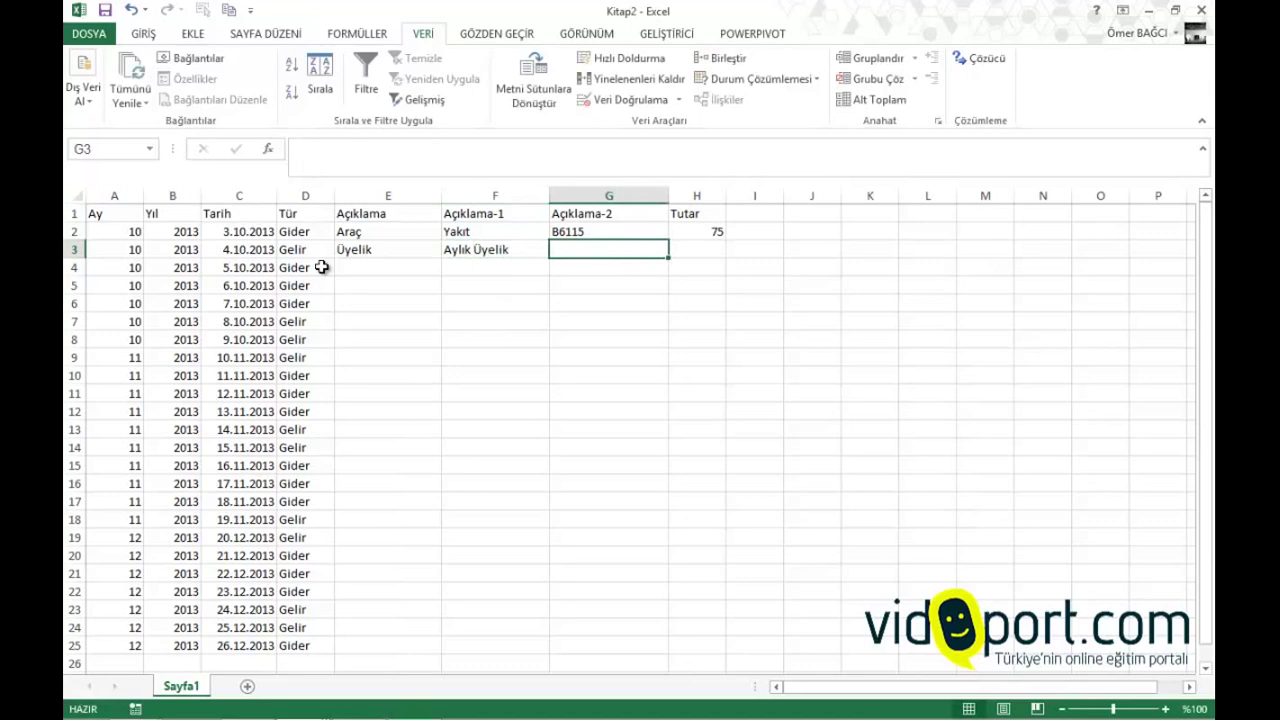
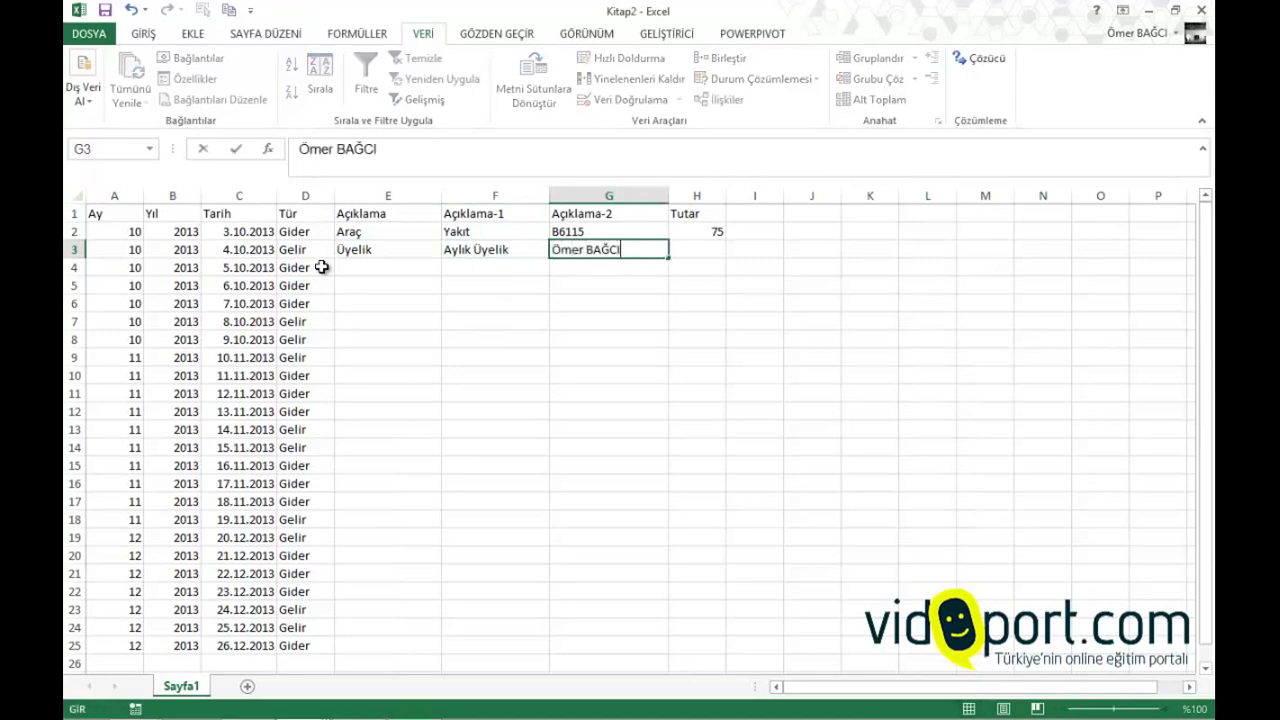
key("Tab")
type("25")
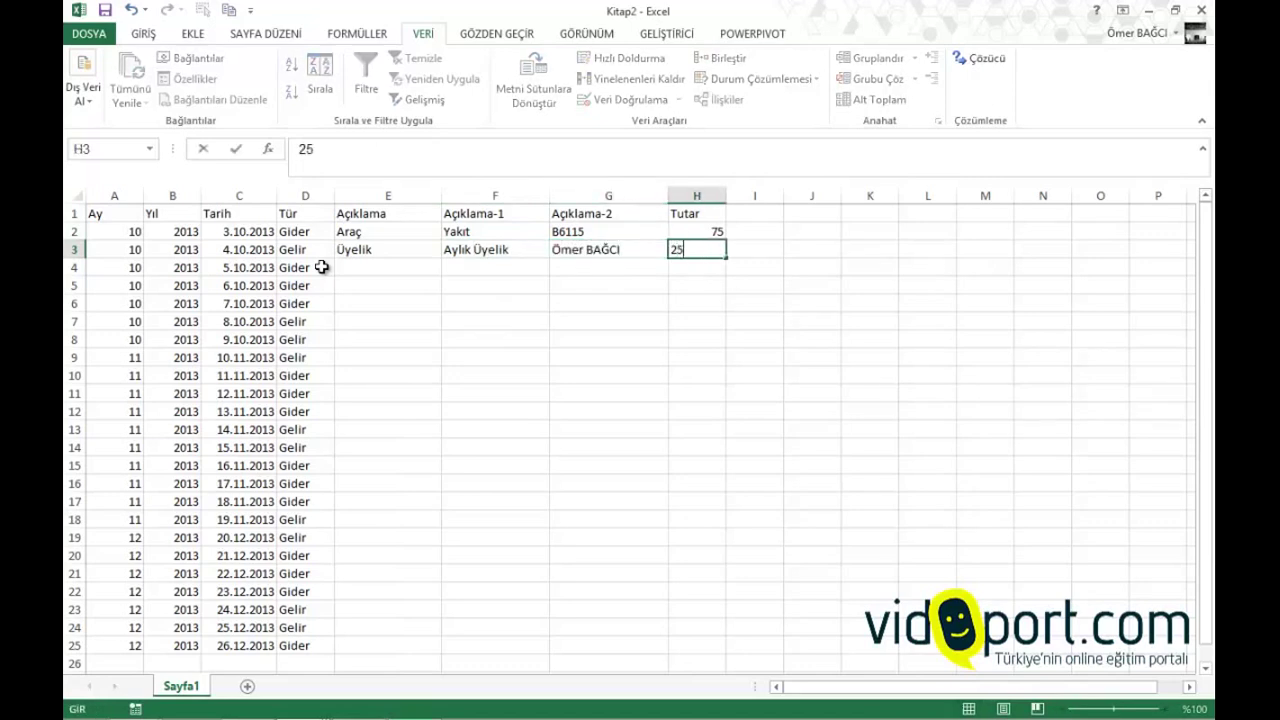
key("Down")
key("Left")
key("Left")
key("Left")
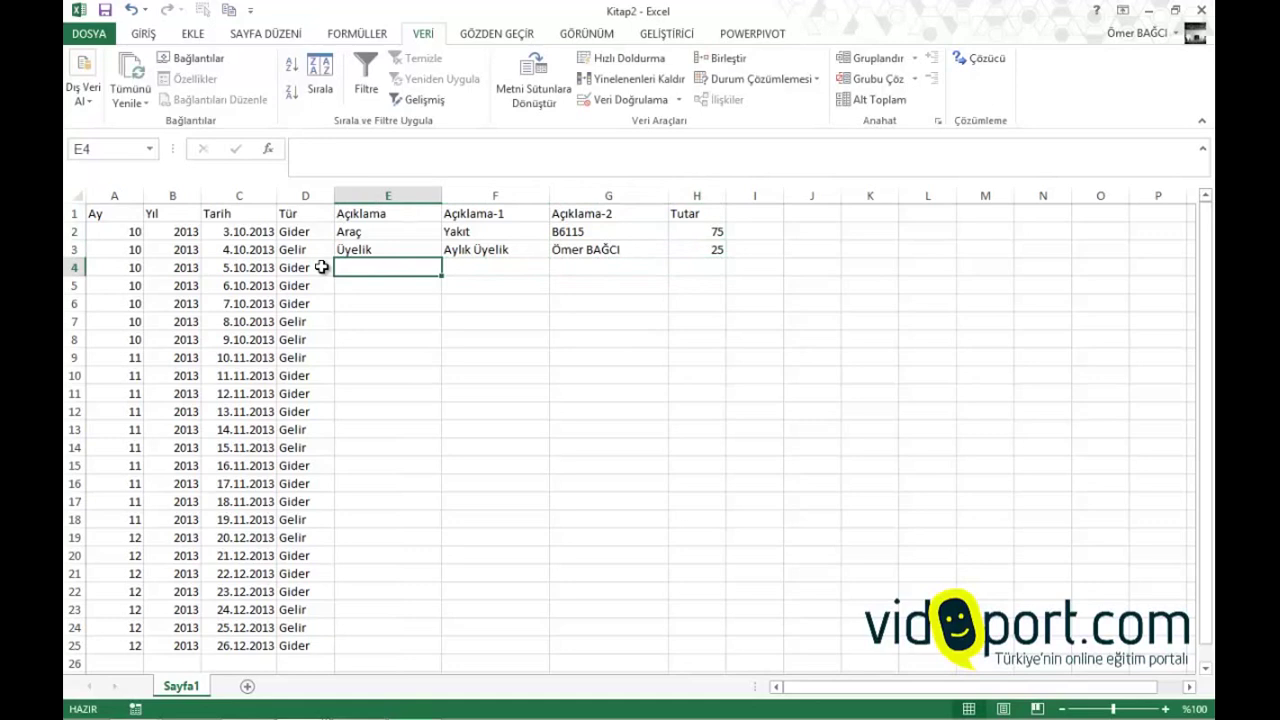
Step: Enter row 4 as Ofis, Kira, Aralık with amount 1250
type("Ofis")
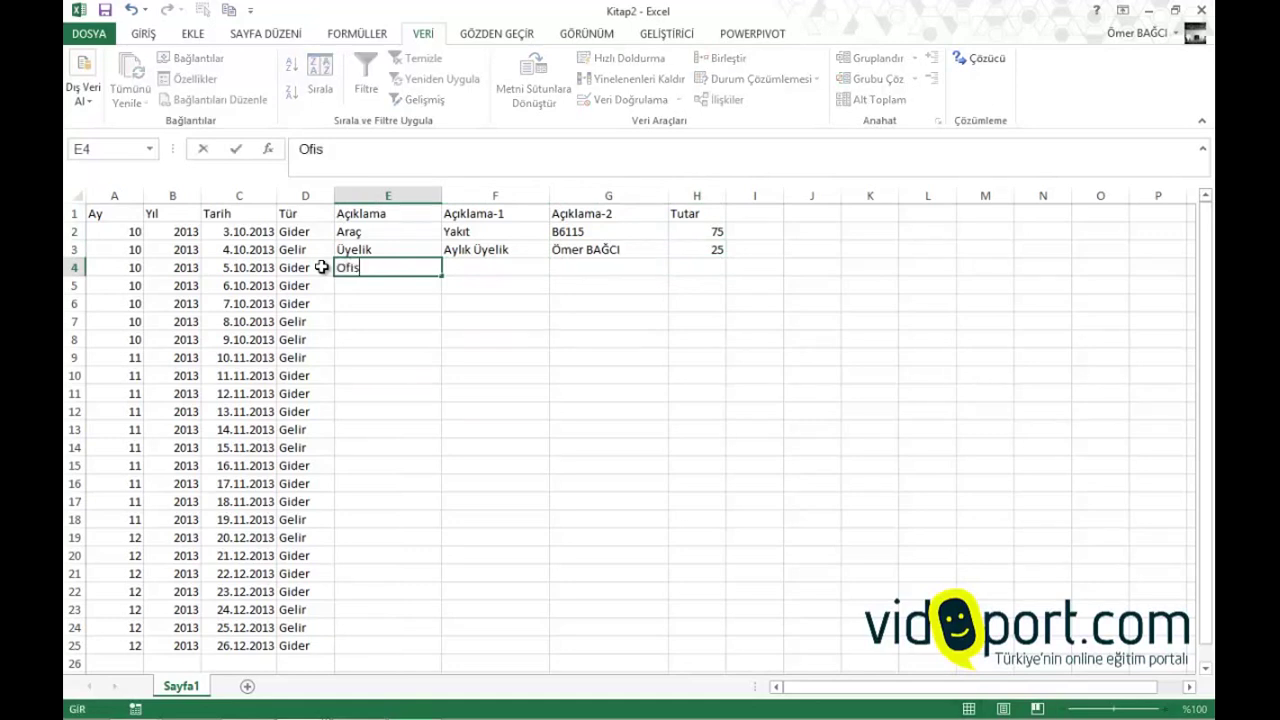
key("Tab")
type("Kita")
key("BackSpace")
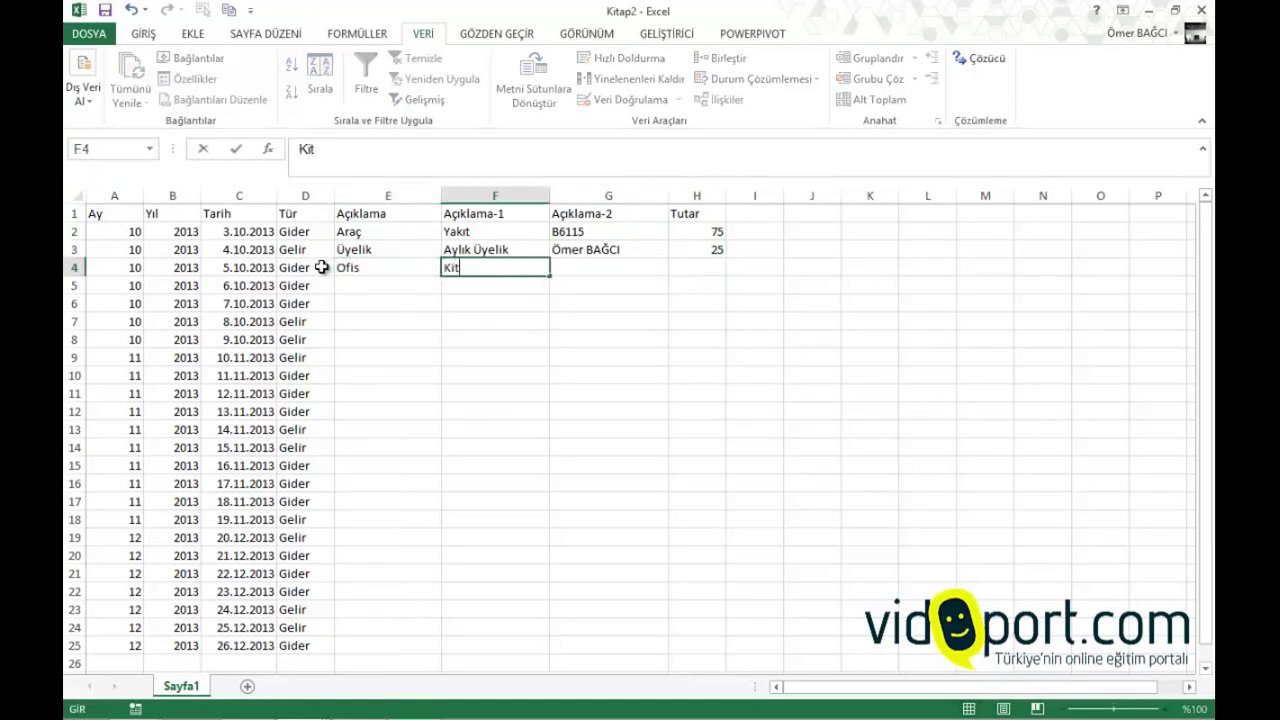
key("BackSpace")
type("ra")
key("Tab")
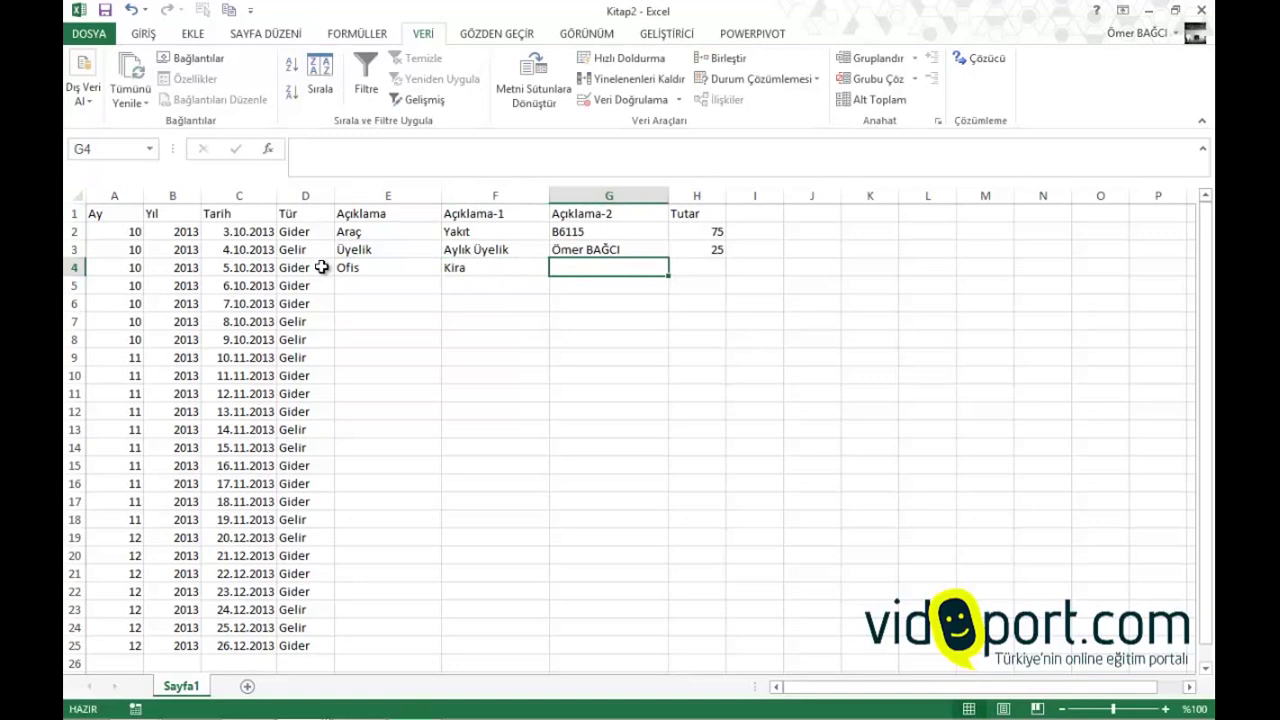
type("Aralık Ay")
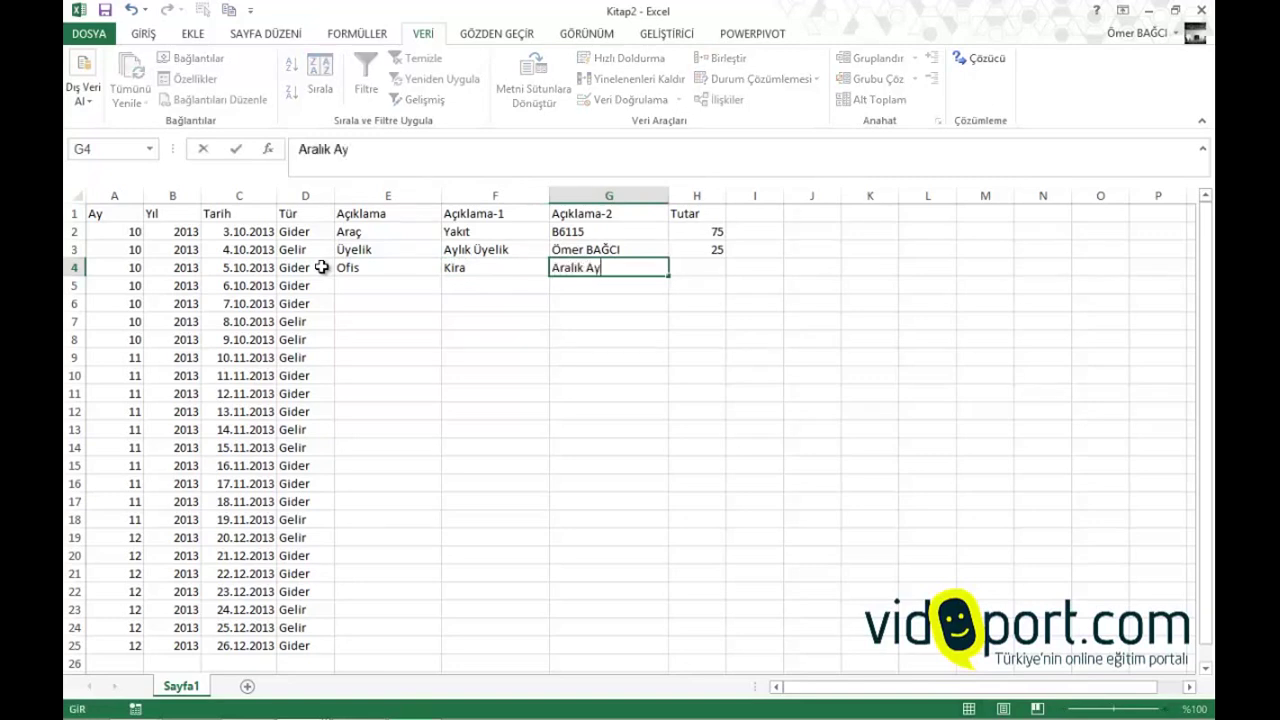
key("BackSpace")
key("BackSpace")
key("Tab")
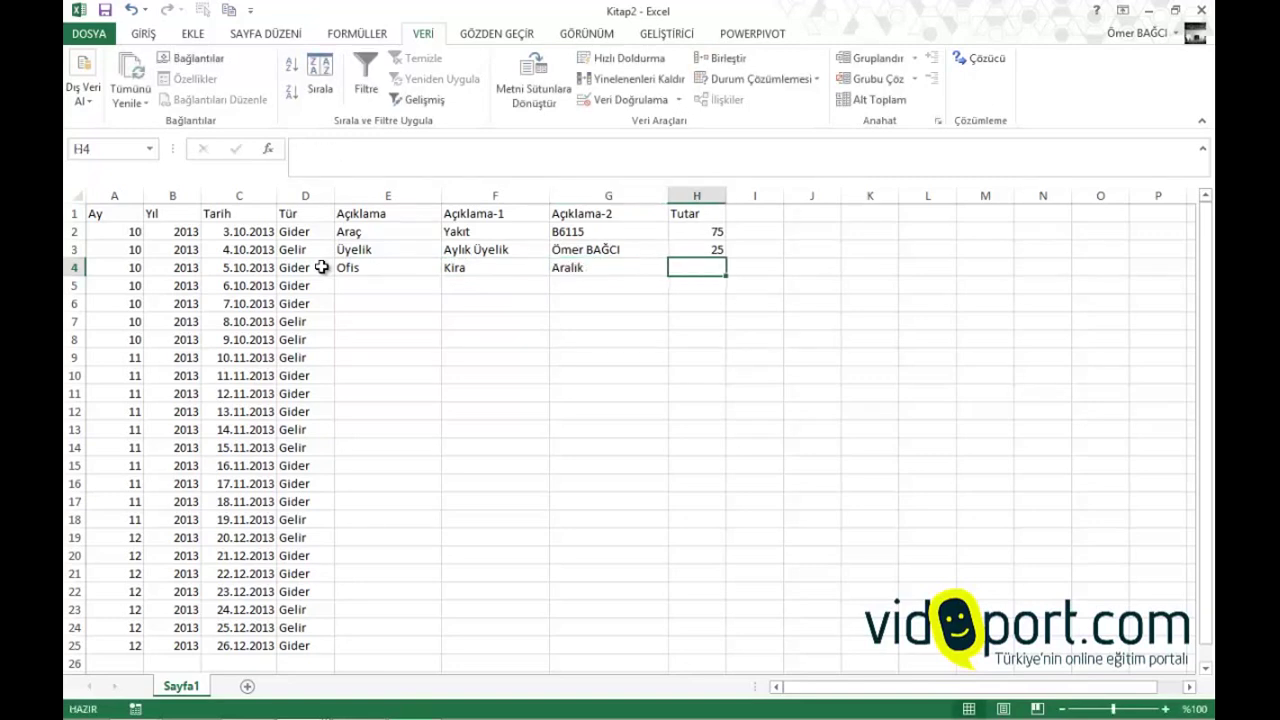
type("1250")
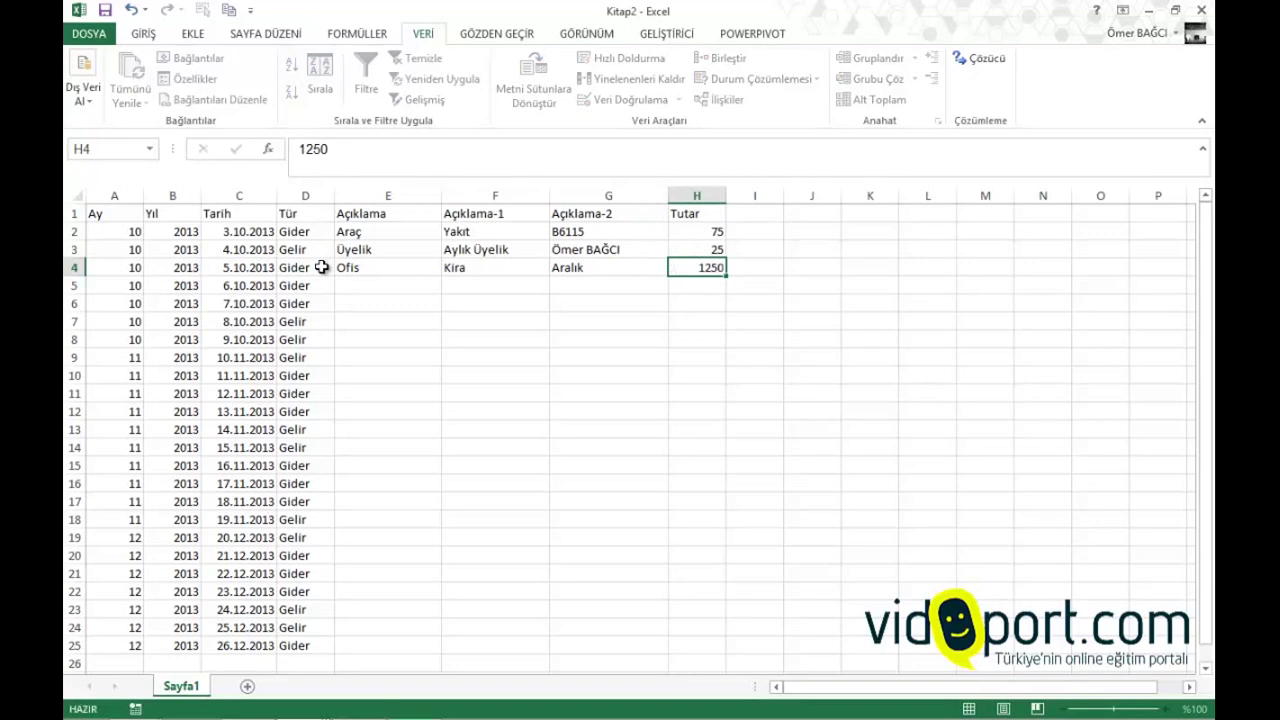
key("Return")
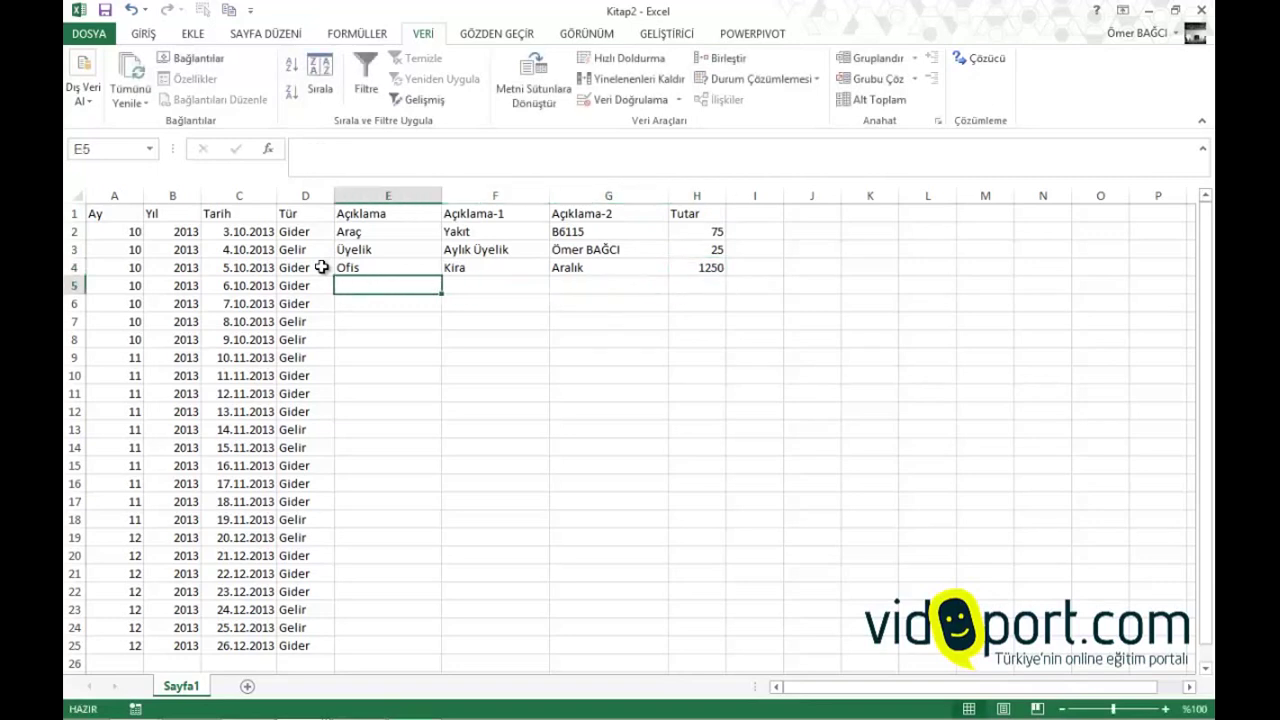
Step: Enter row 5 as Ofis, Telefon, the office phone number and amount 95
type("Ofis")
key("Tab")
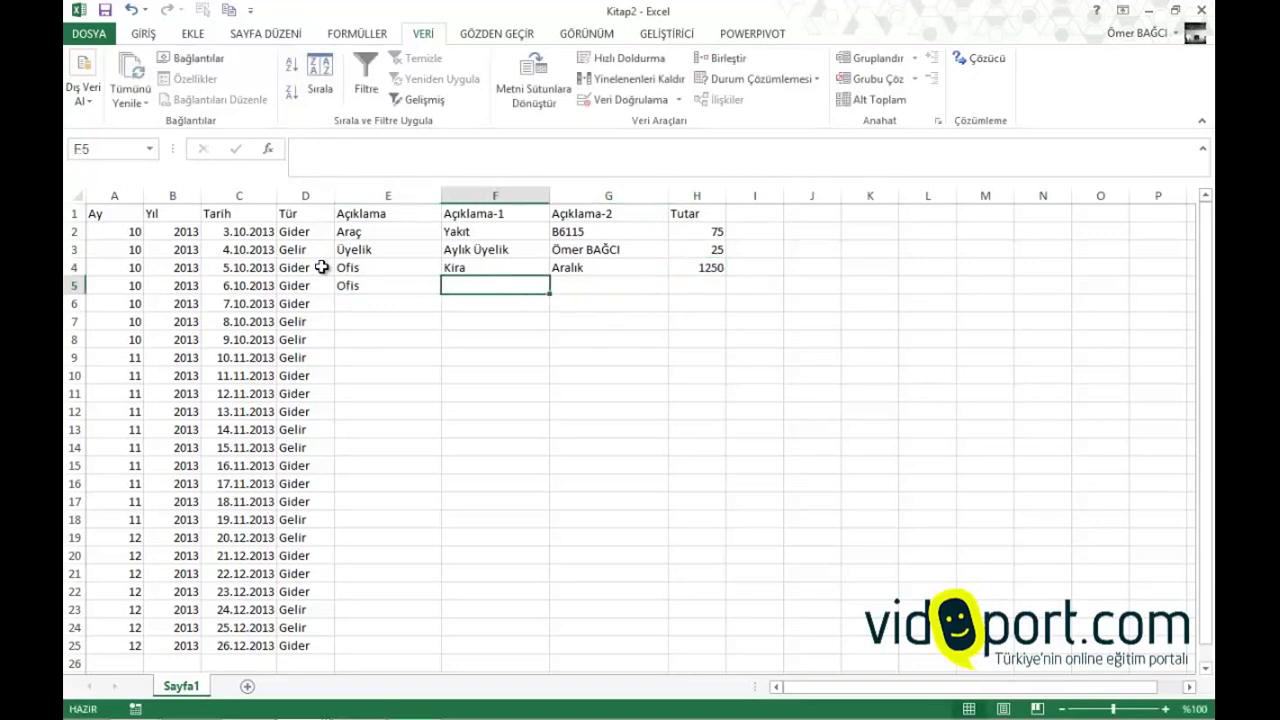
type("Telefon")
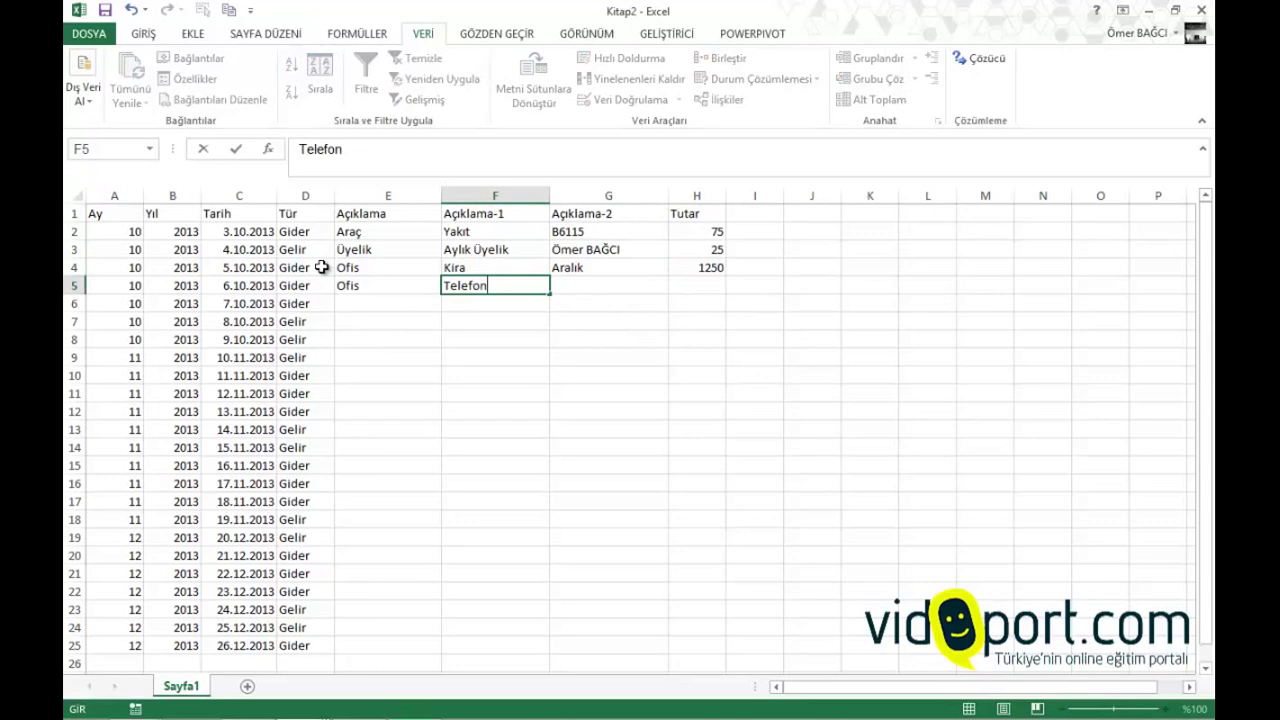
key("Tab")
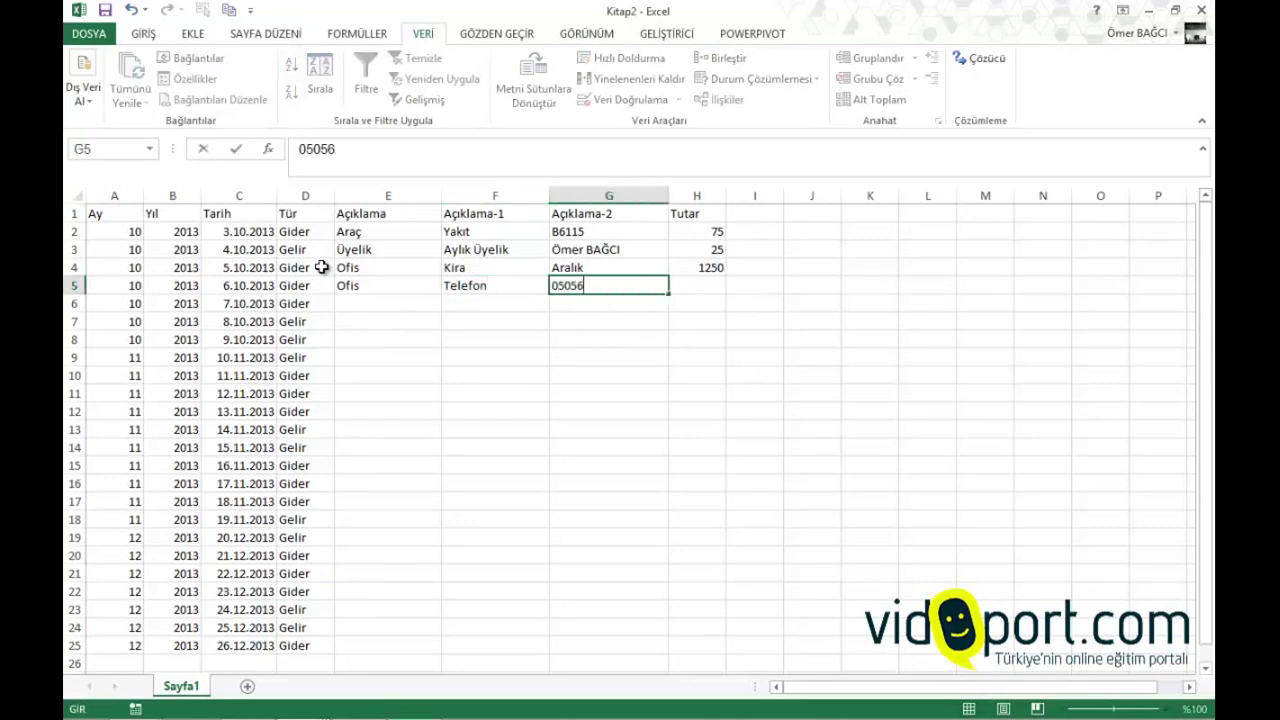
key("Tab")
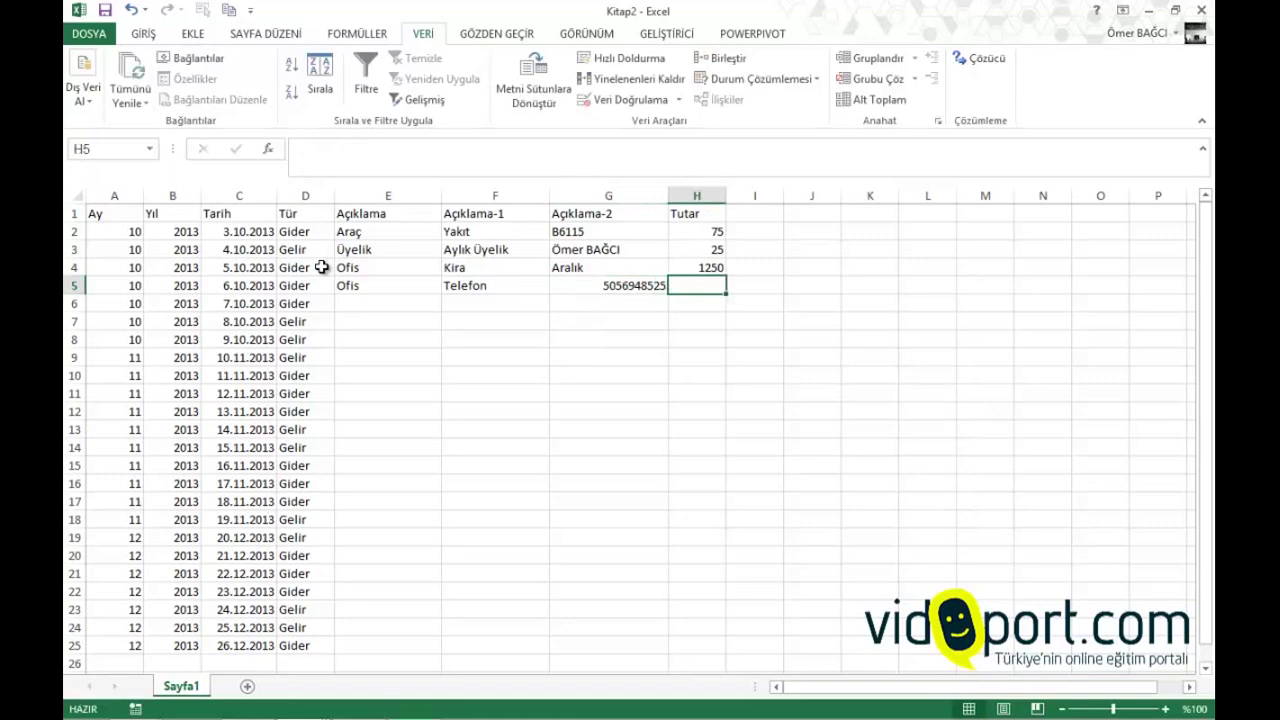
type("95")
key("Return")
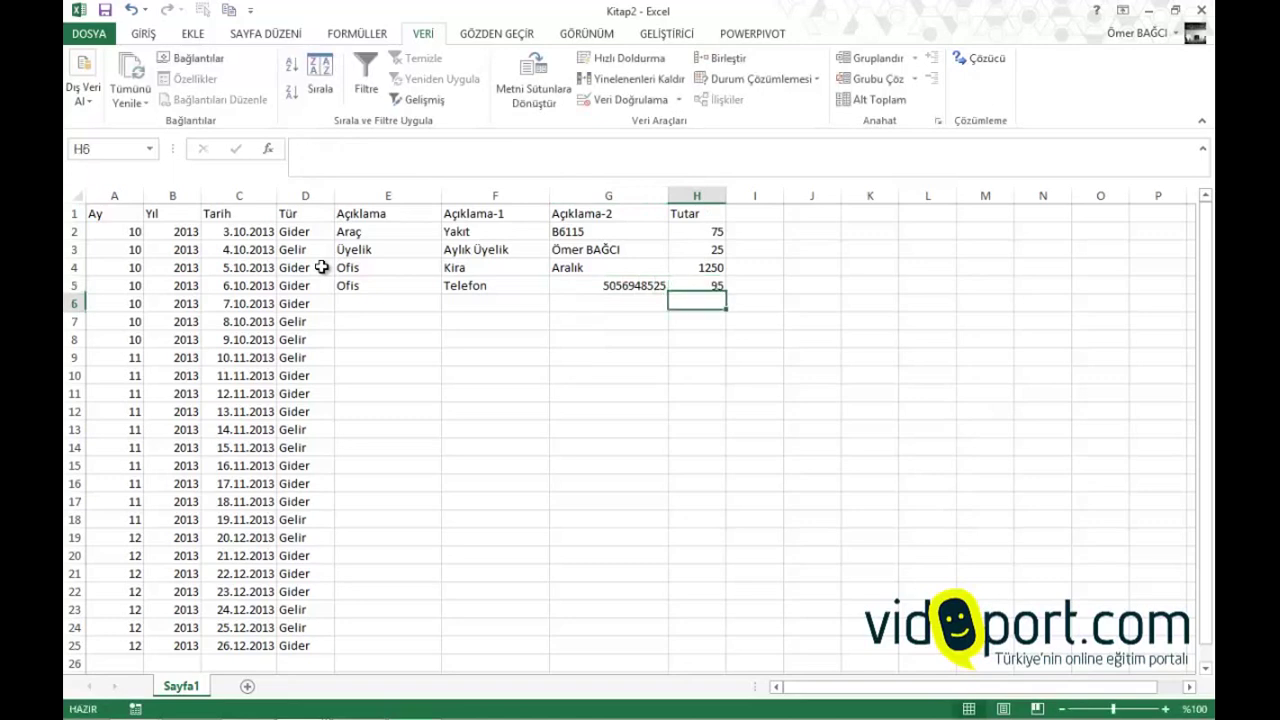
Step: Enter row 6 as Personel, the employee's name, Maaş and amount 1450
key("Left")
key("Left")
key("Right")
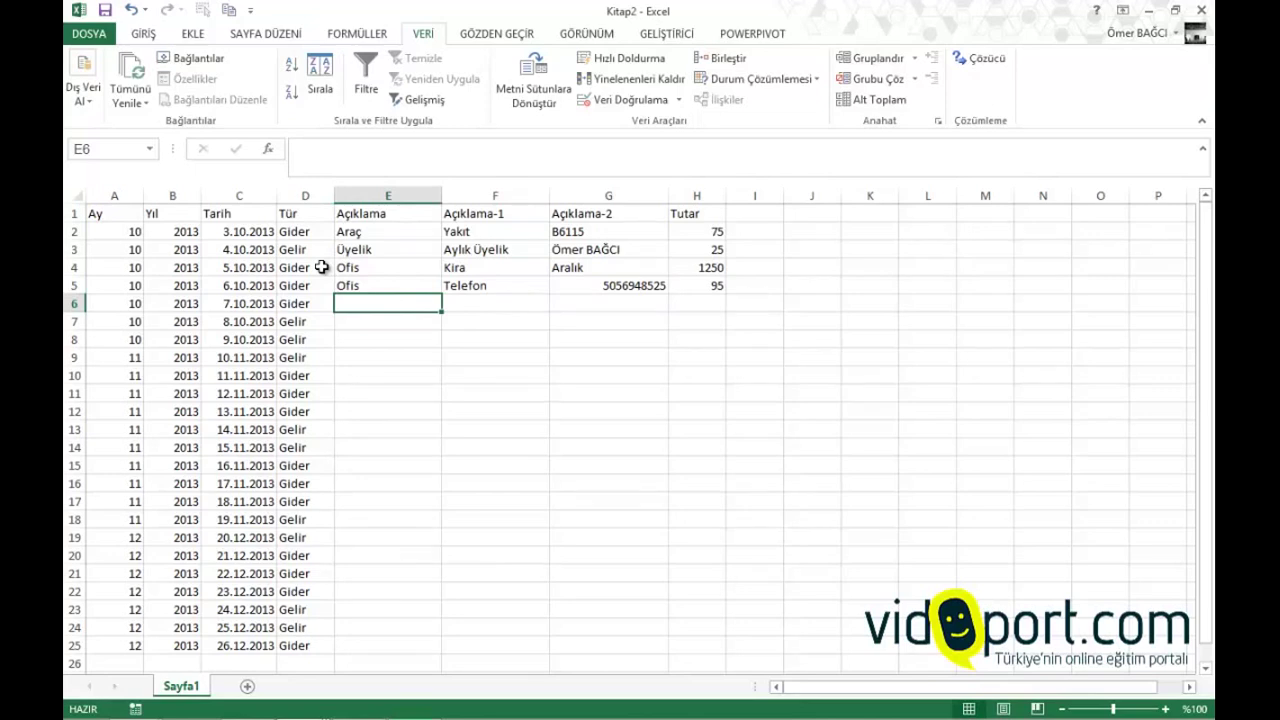
type("Persone")
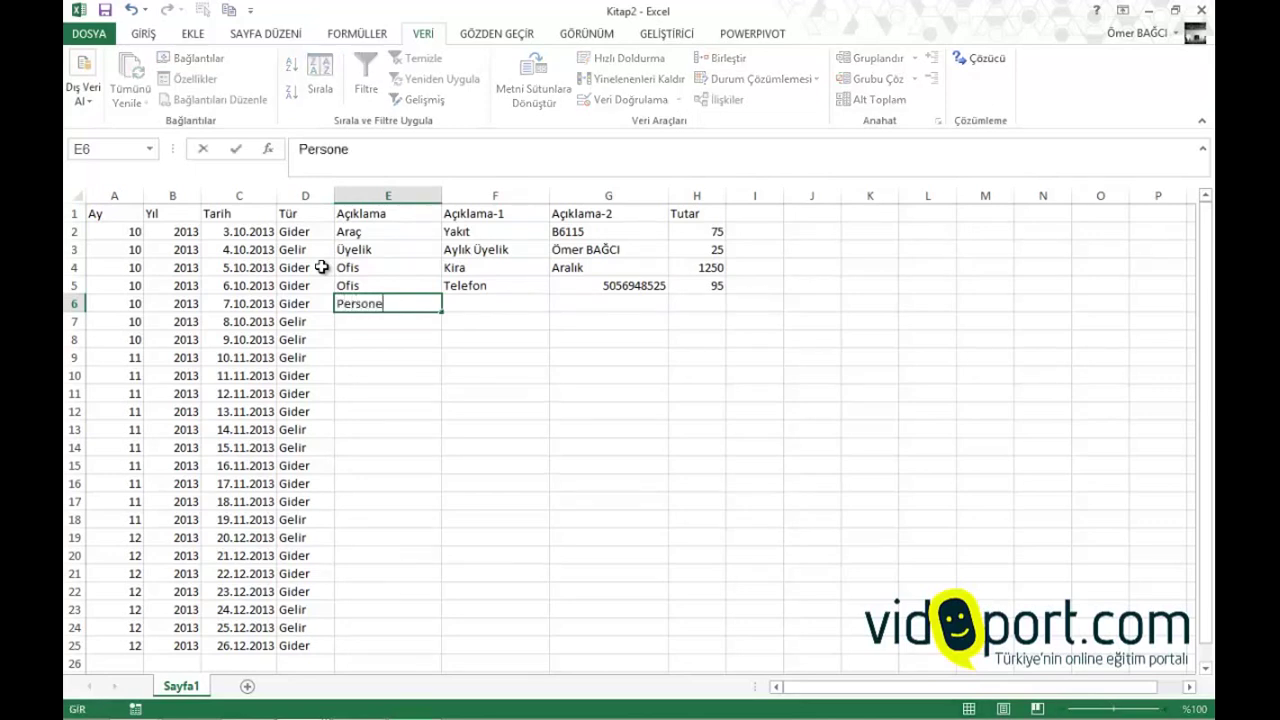
type("le")
key("BackSpace")
key("Tab")
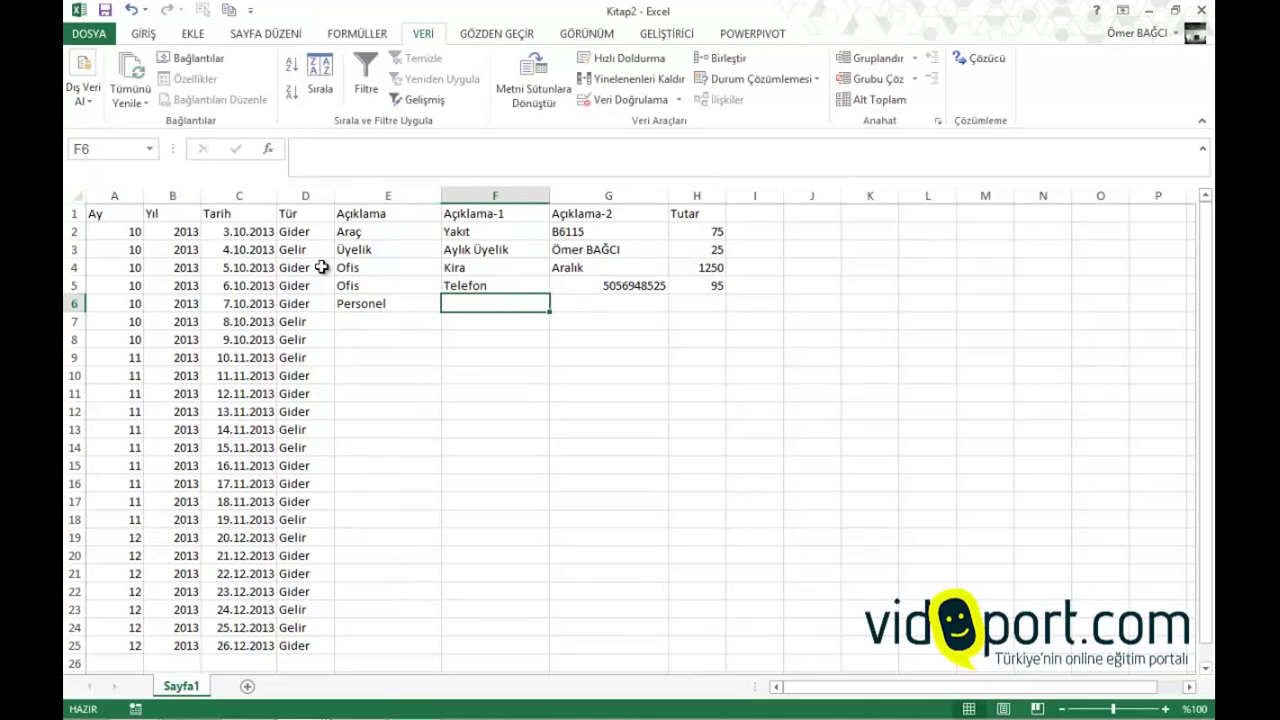
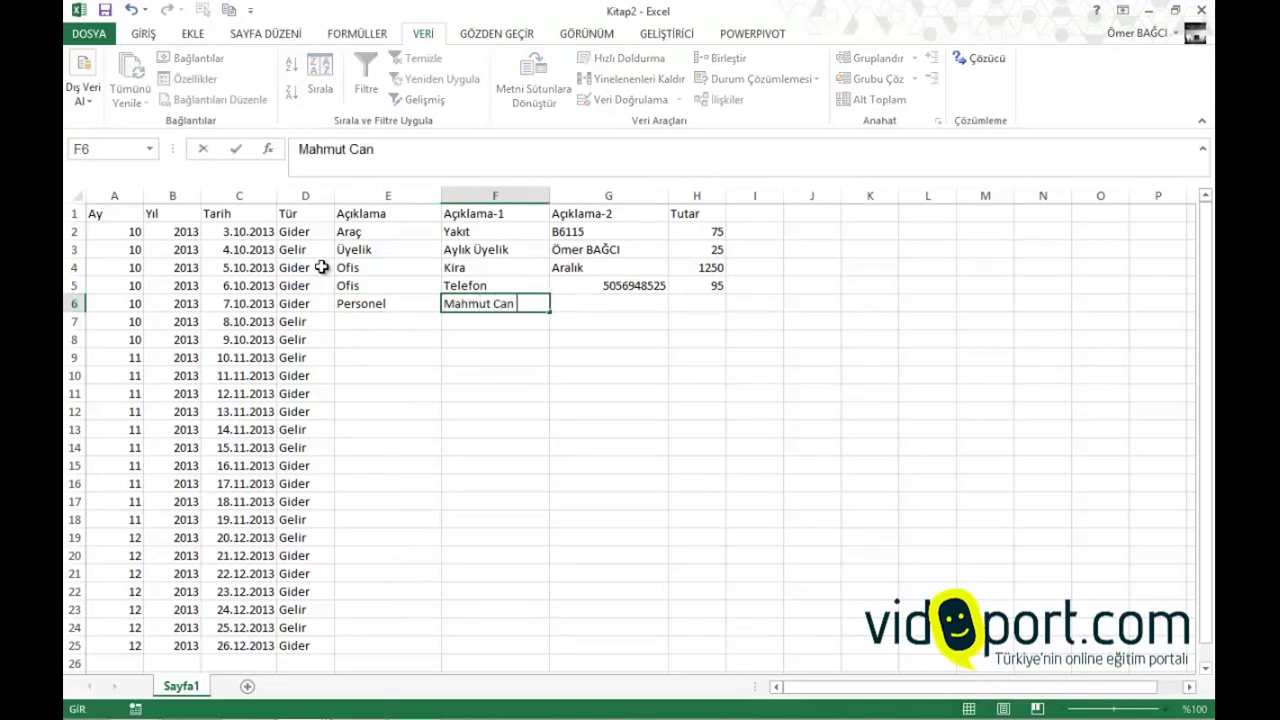
key("Tab")
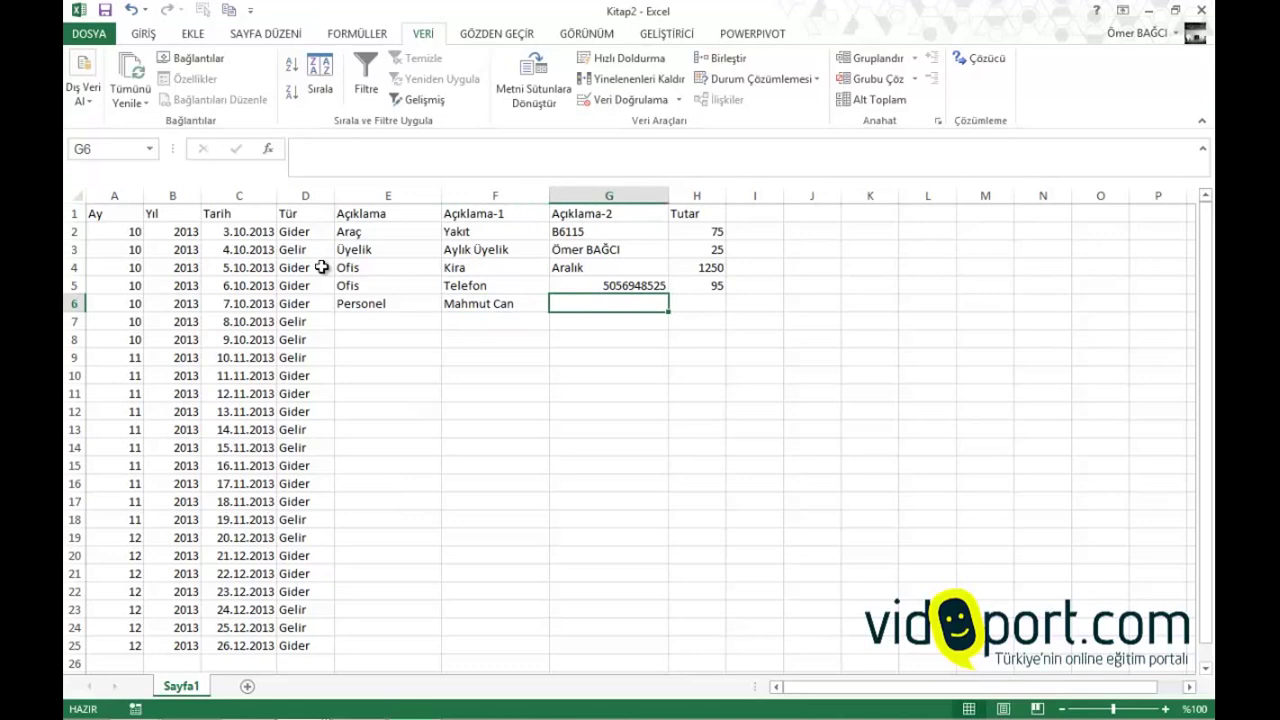
type("Maaş")
key("Tab")
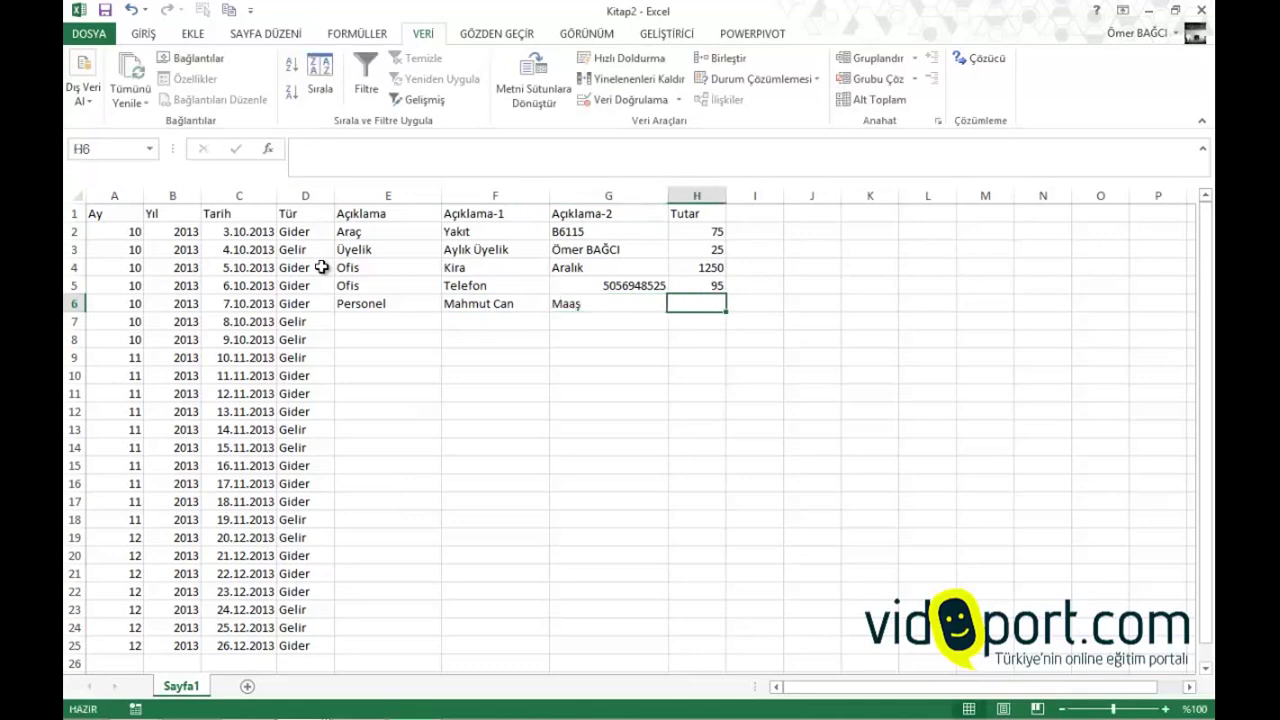
type("1450")
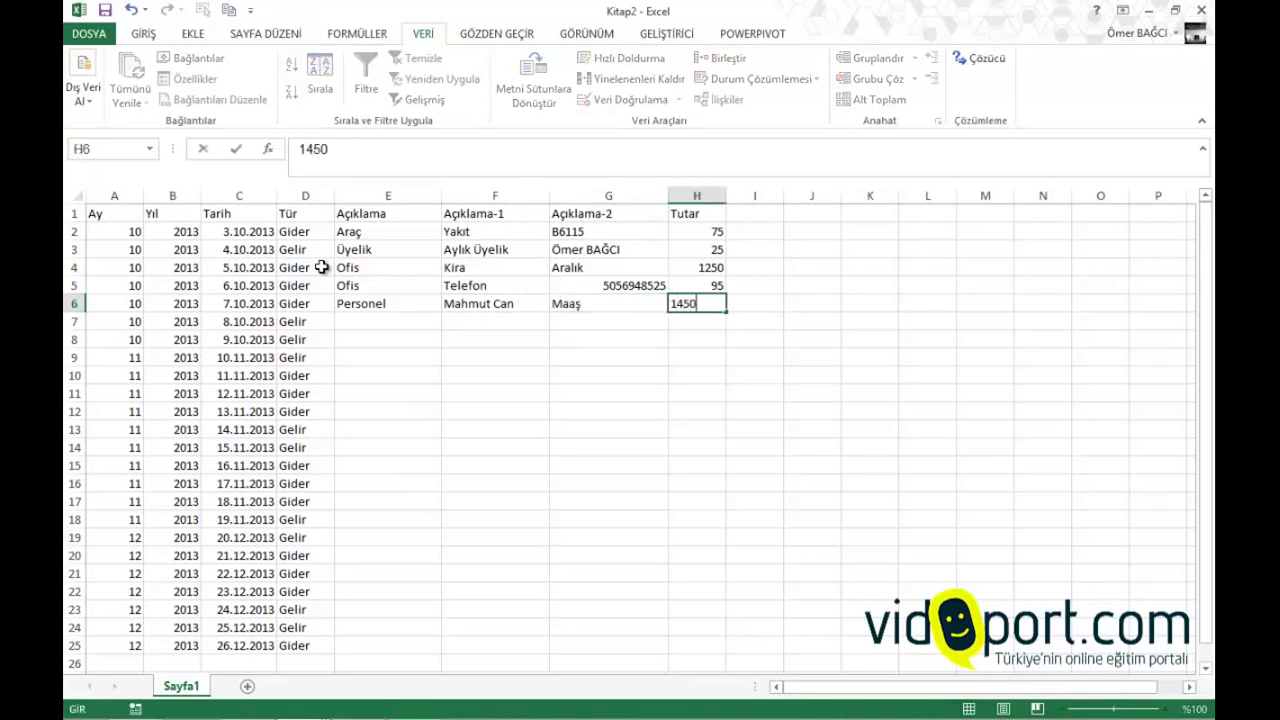
key("Return")
Step: Enter row 7 as Üyelik, Yıllık Üyelik, the member's name and amount 99
key("Left")
key("Left")
key("Left")
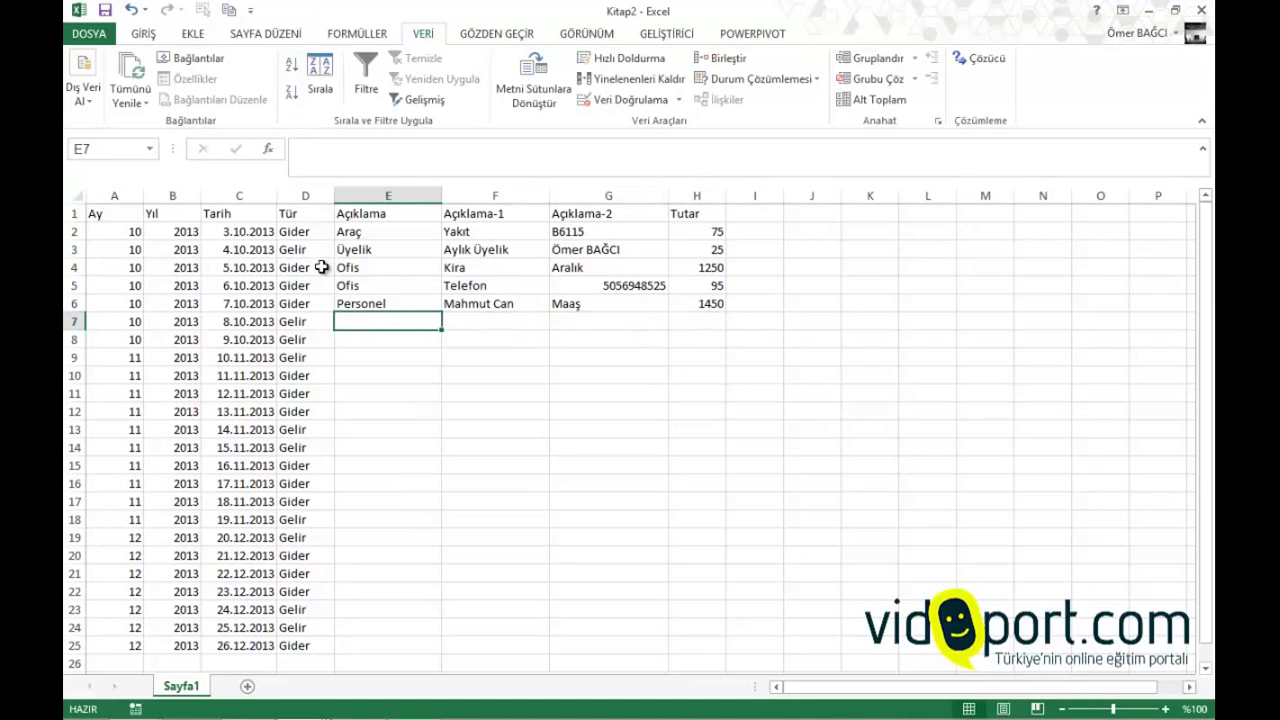
type("Ü")
key("Tab")
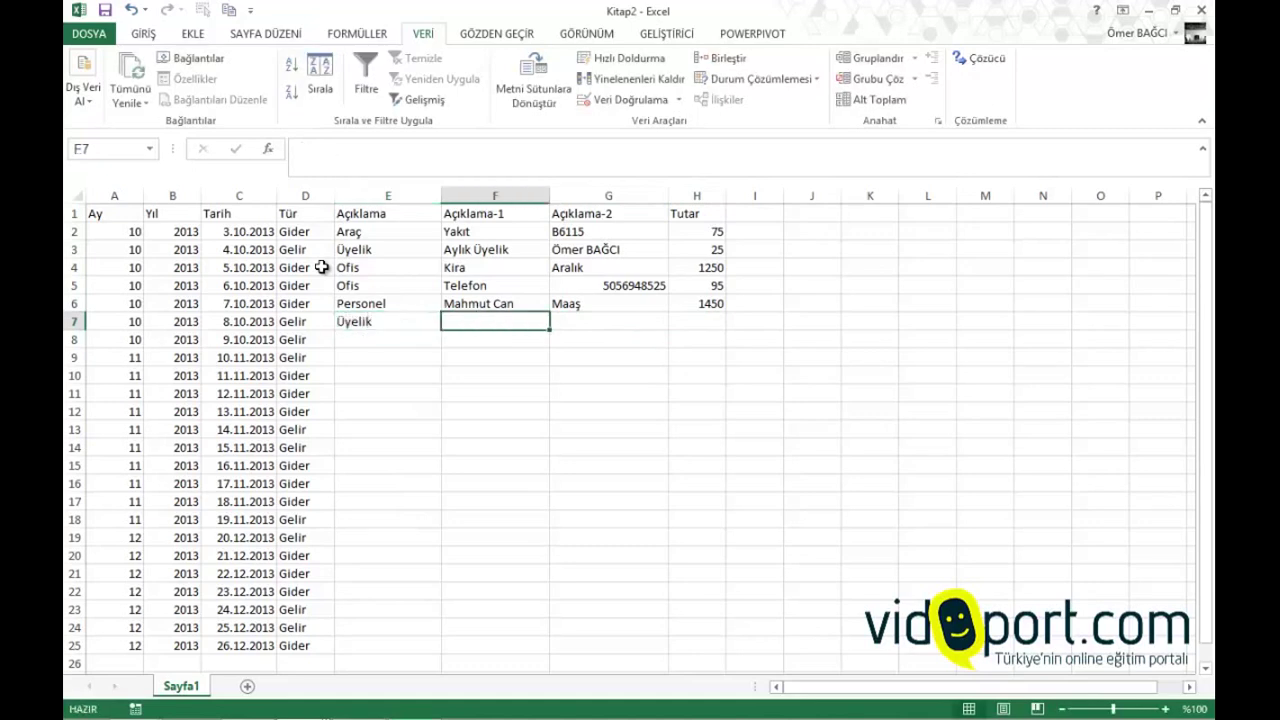
type("Yıllık")
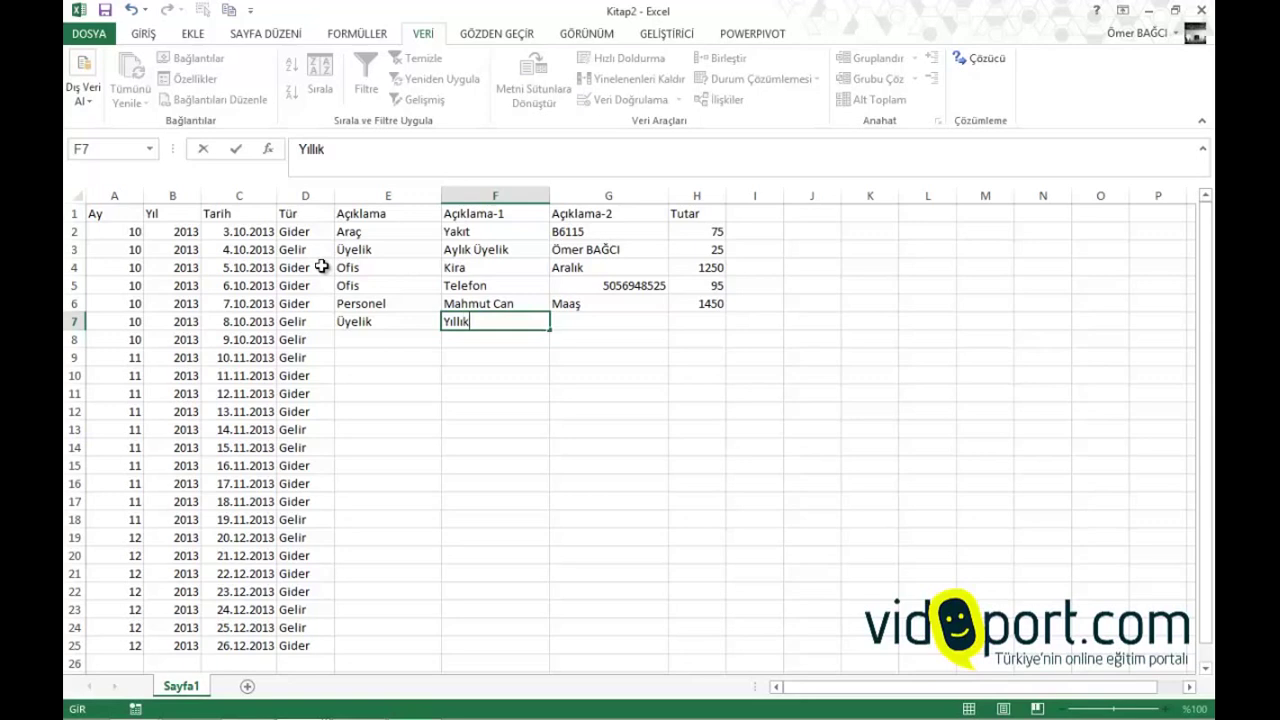
type(" Üyelik")
key("ctrl+Return")
key("Right")
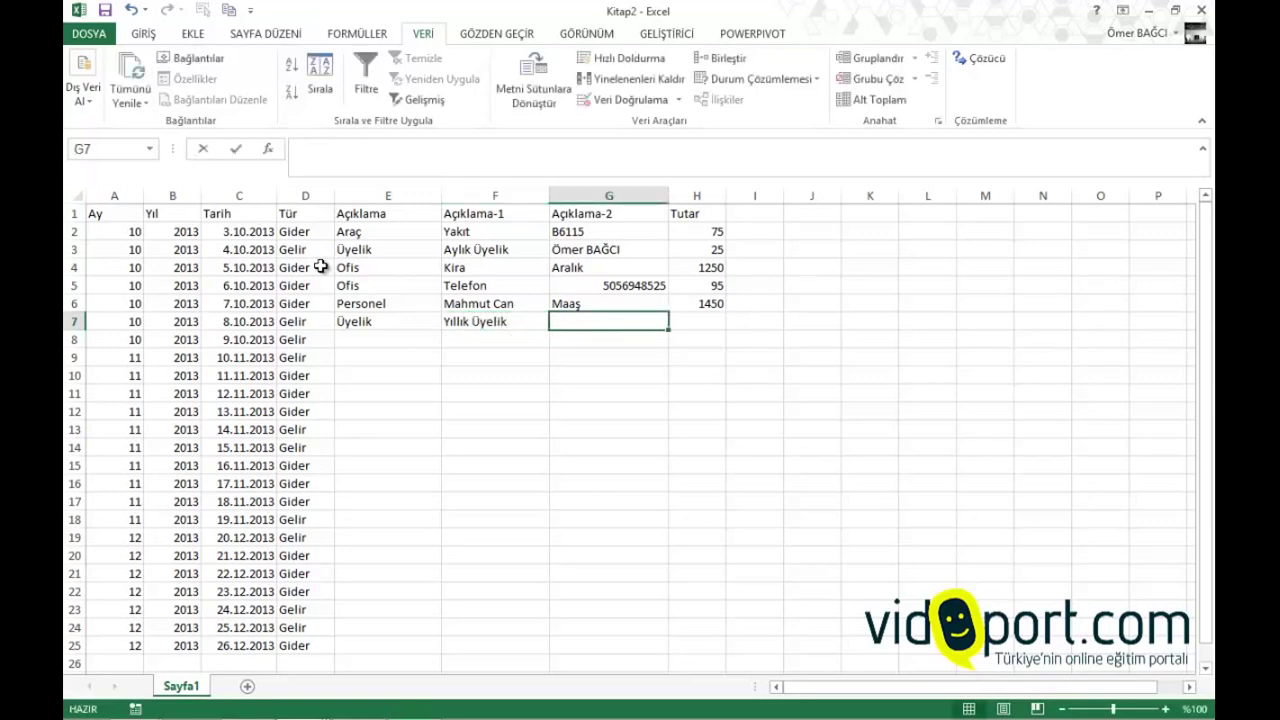
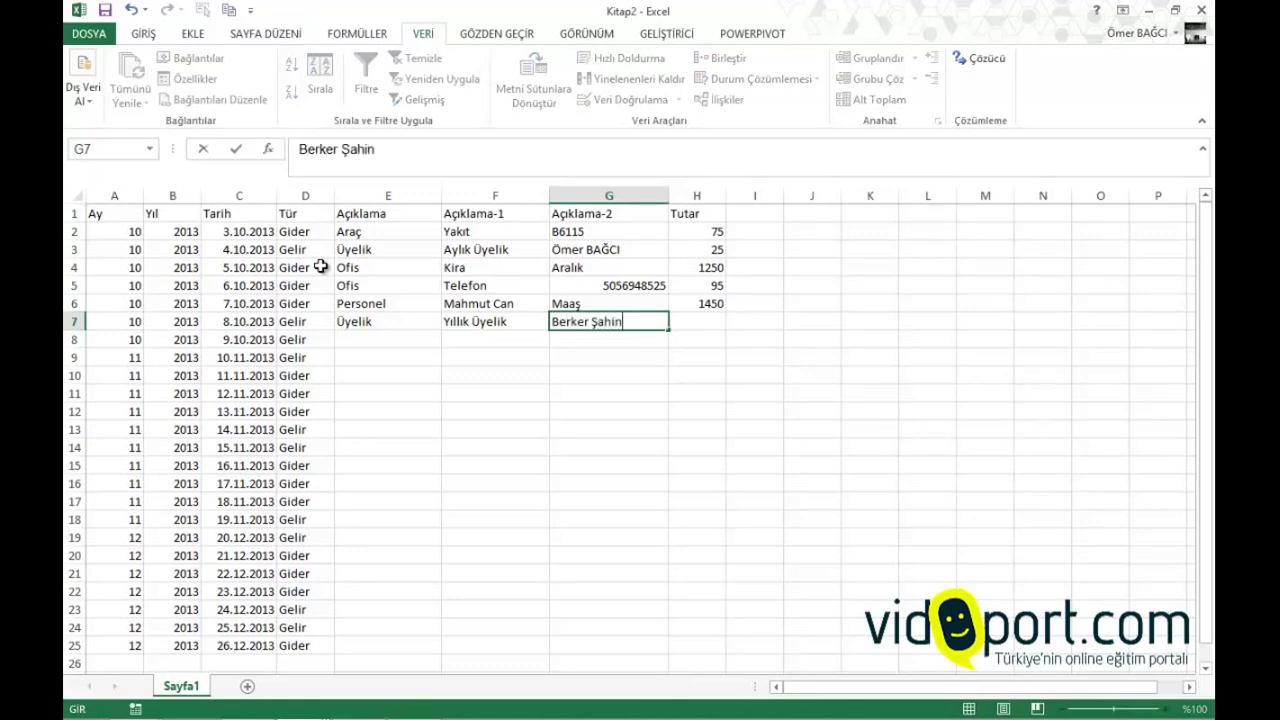
key("Tab")
type("99")
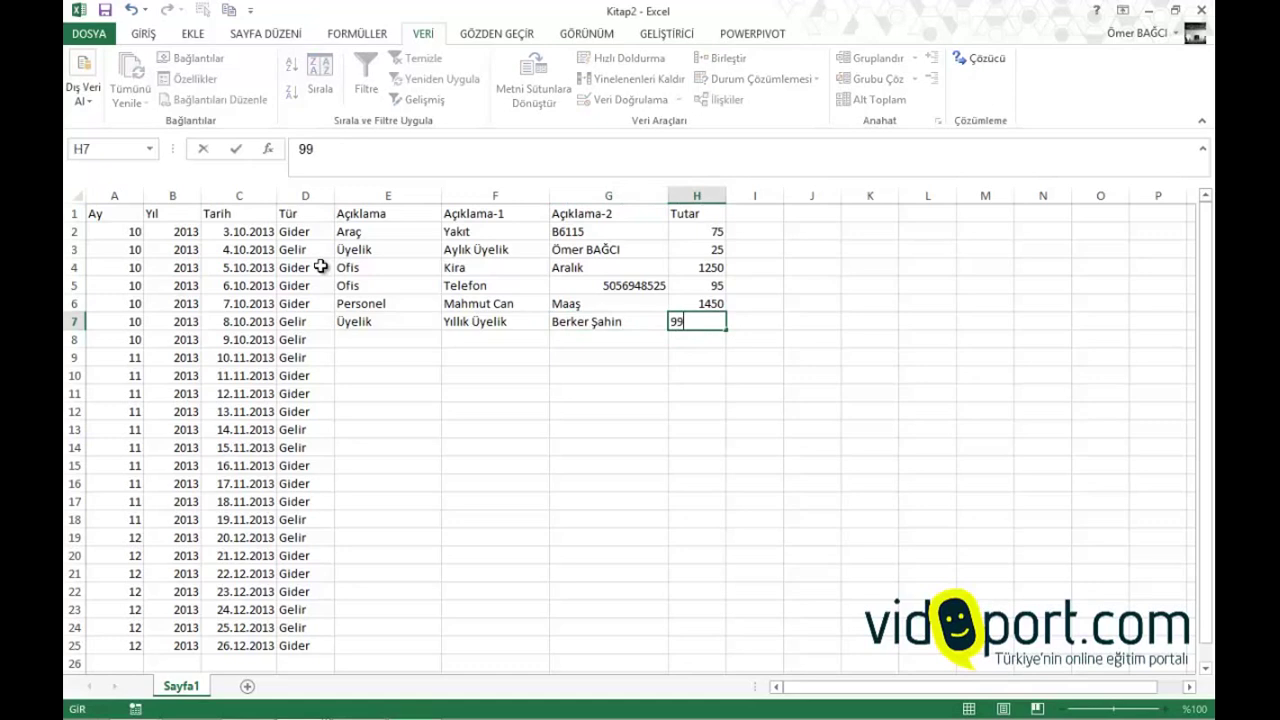
key("Return")
Step: Fill row 8 via AutoComplete with Üyelik, Yıllık Üyelik, another member's name and 99
key("Left")
key("Left")
key("Left")
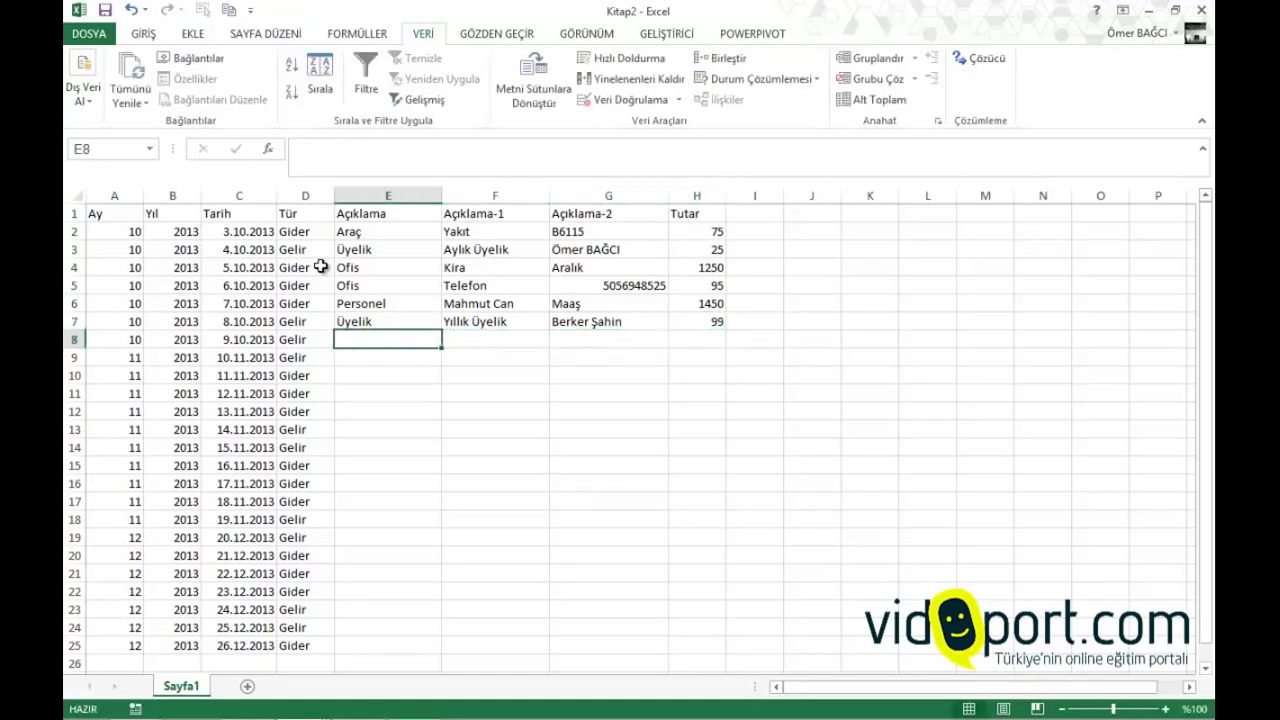
type("ü")
key("Tab")
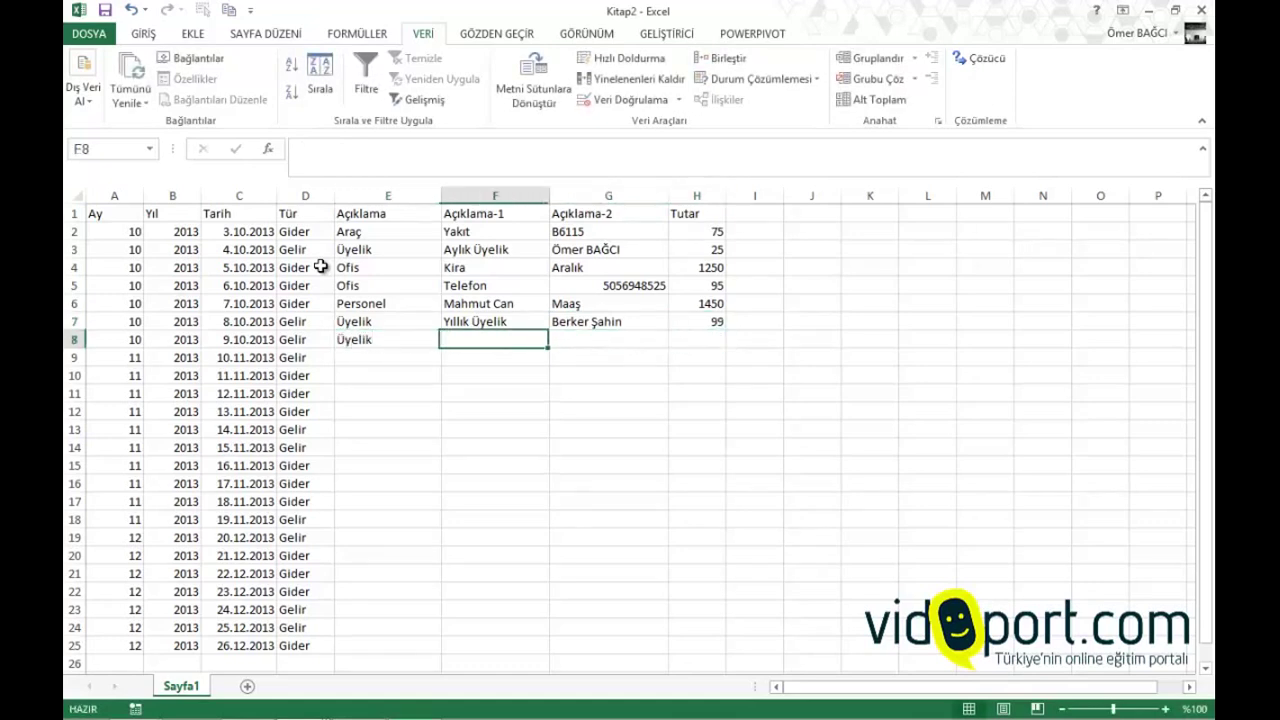
type("yıllık Üyelik")
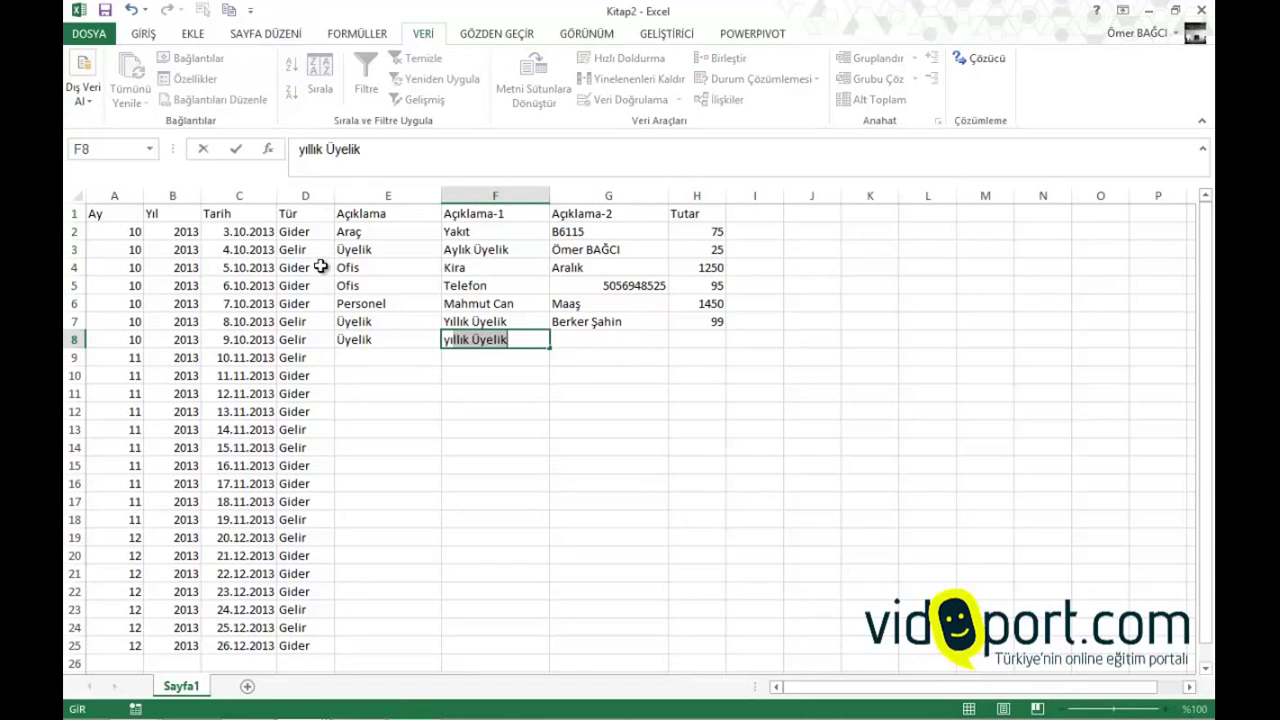
key("Tab")
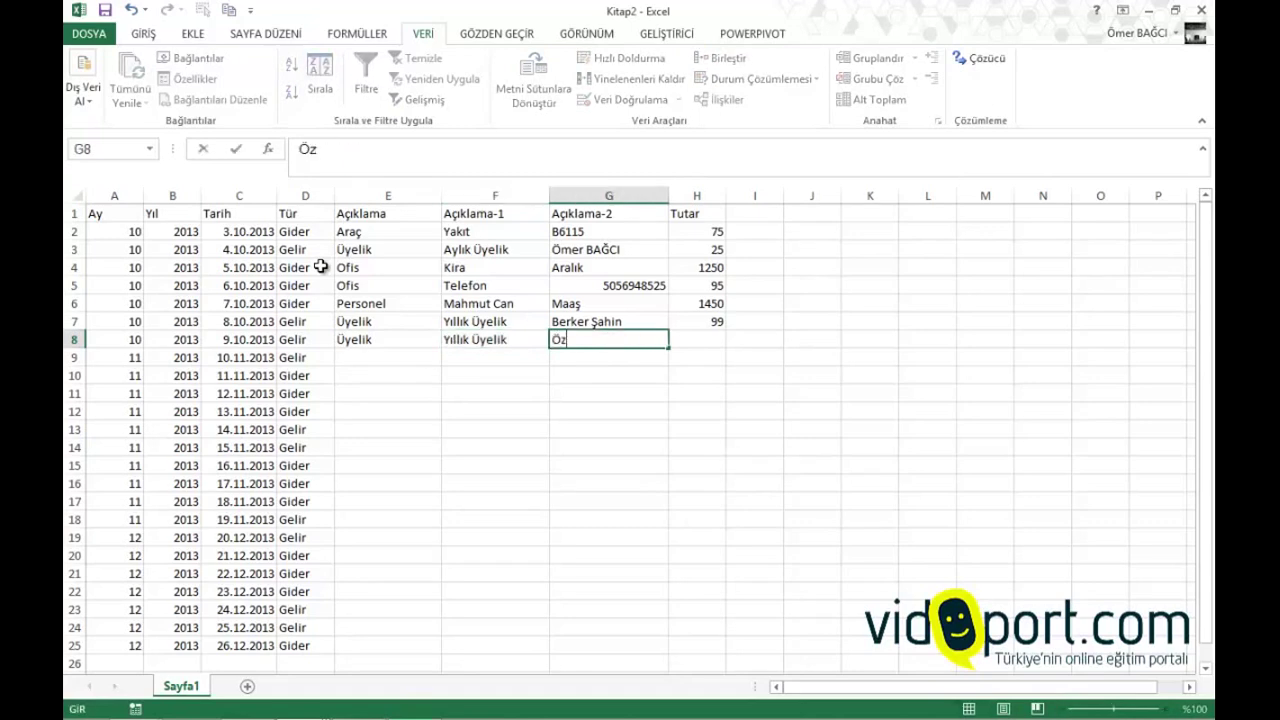
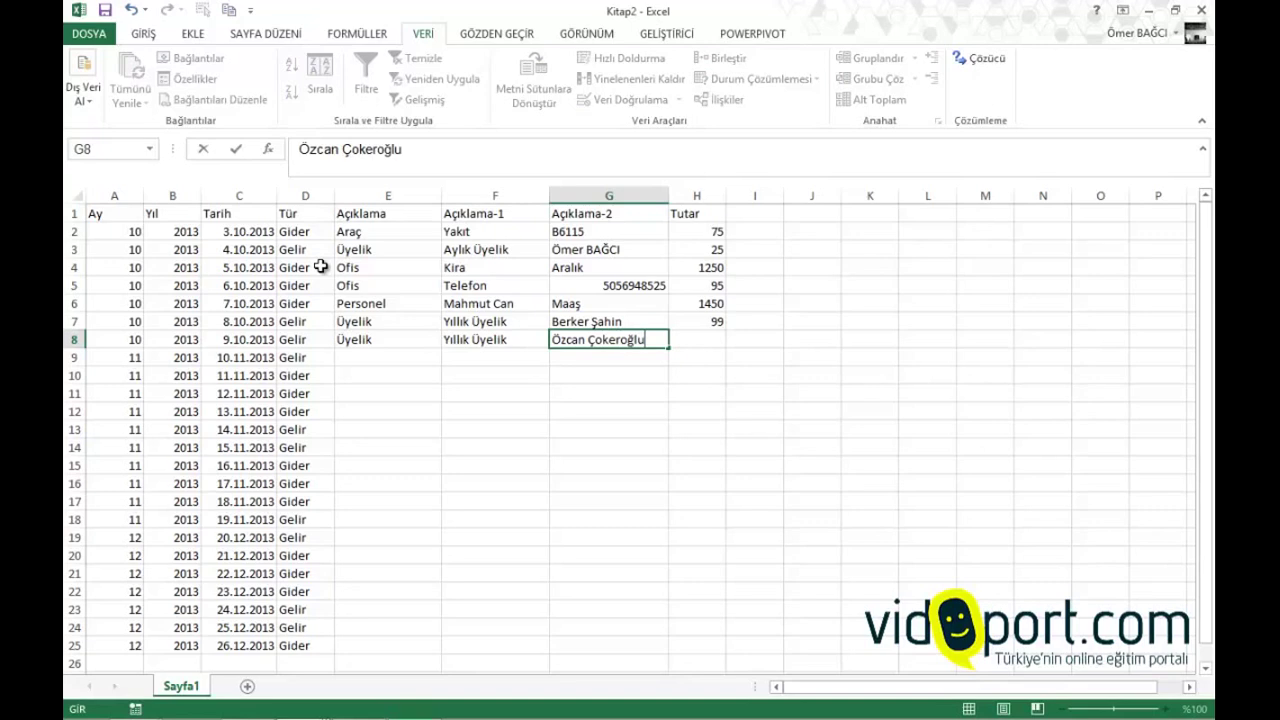
key("Tab")
type("99")
key("Return")
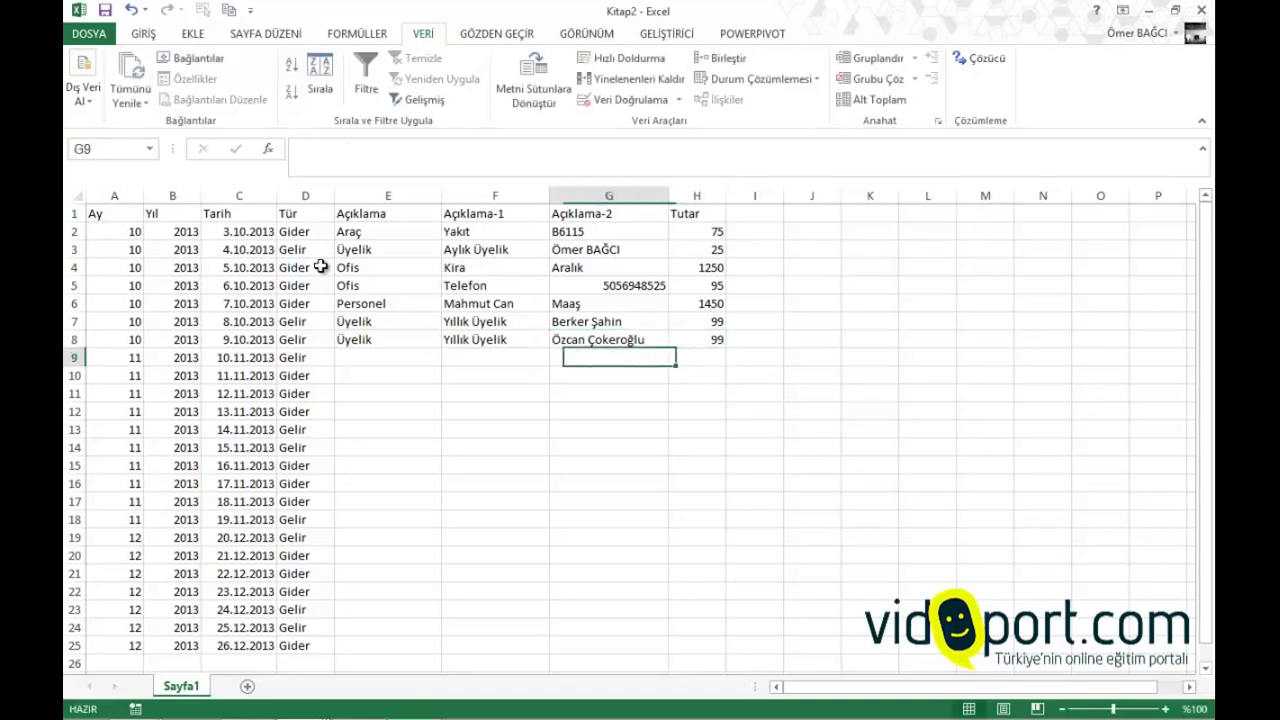
Step: Enter row 9 as Üyelik, Excel Üyeliği, the member's name and amount 49
key("Left")
key("Left")
type("Üyelik")
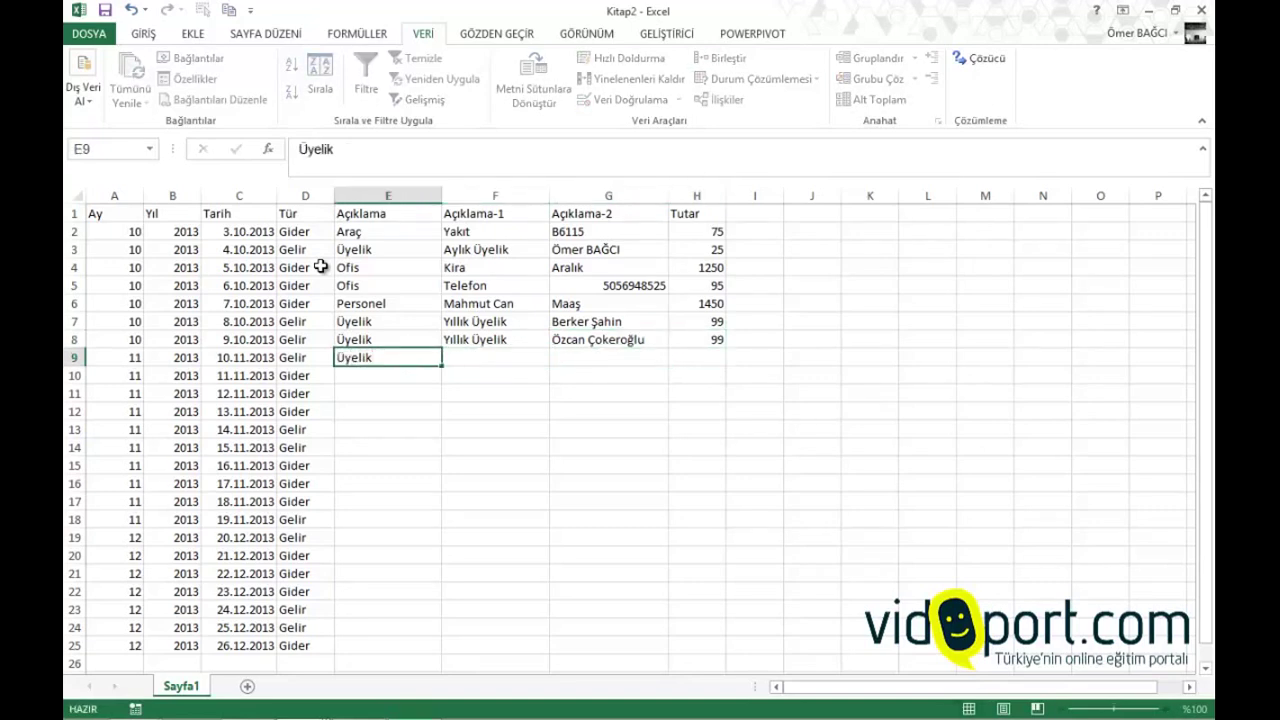
key("Tab")
type("Excel Üyeliği")
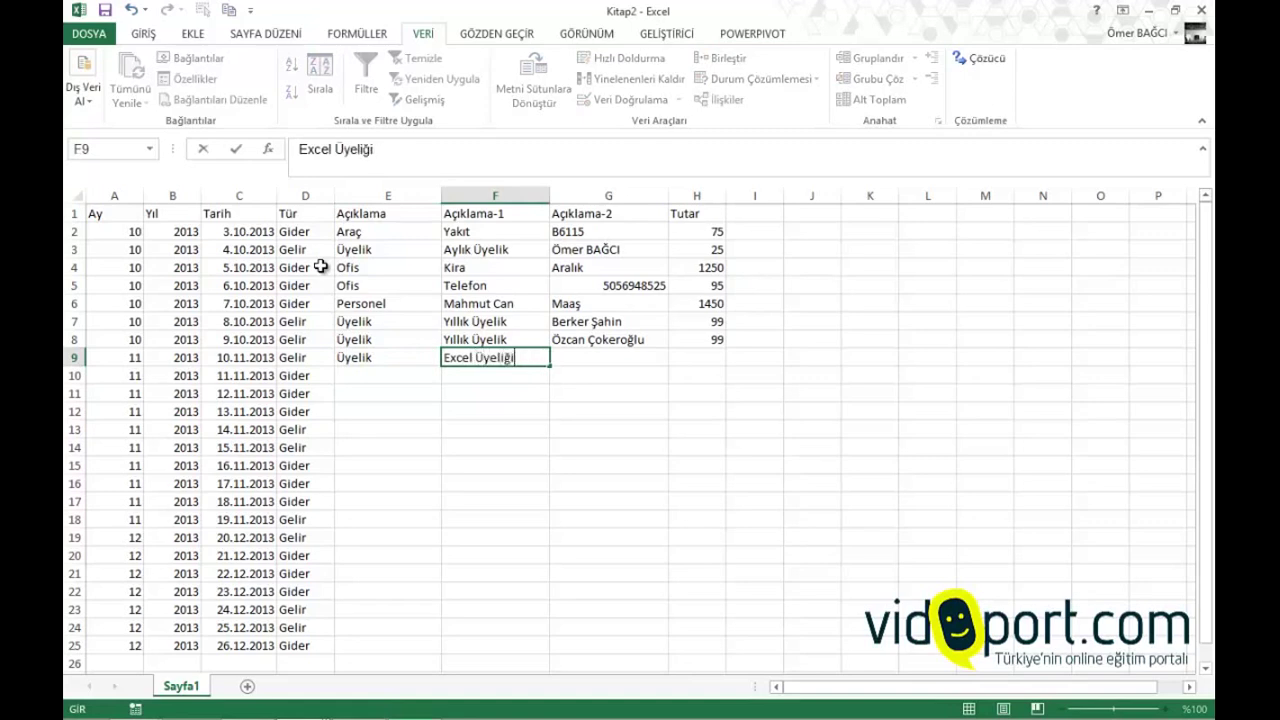
key("Tab")
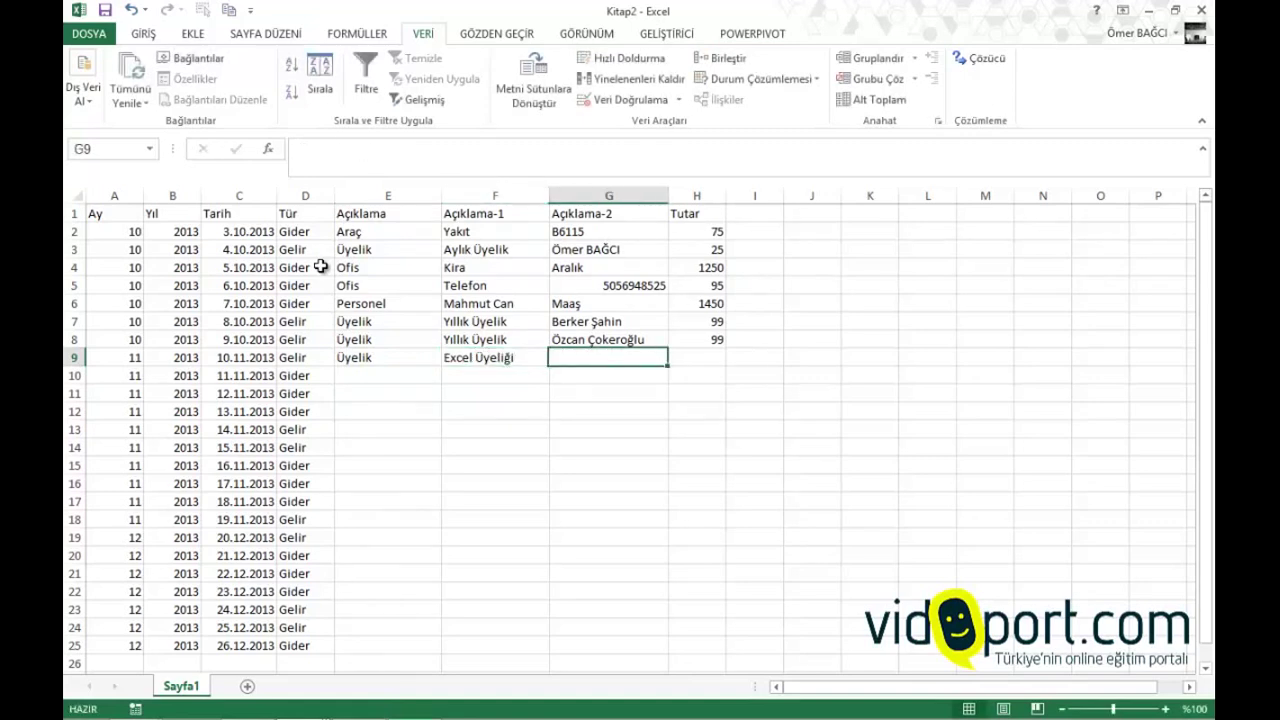
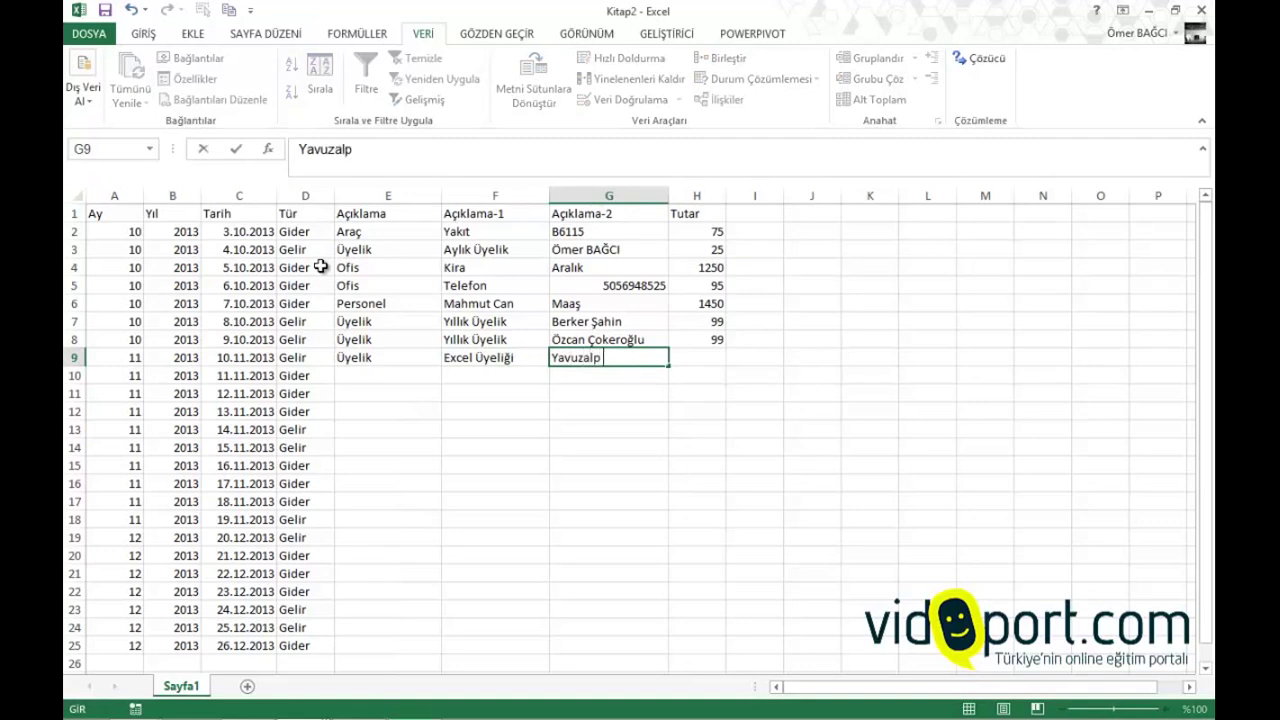
key("Tab")
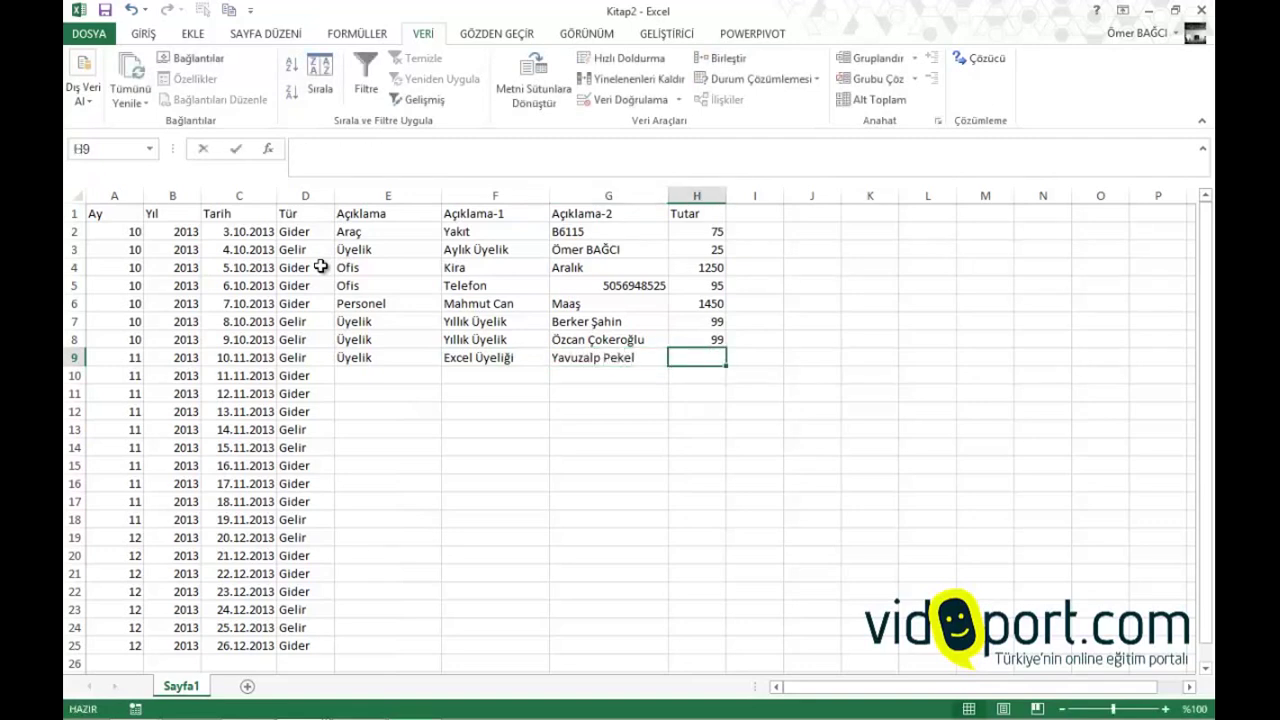
type("49")
key("ctrl+Return")
key("Return")
key("Left")
key("Left")
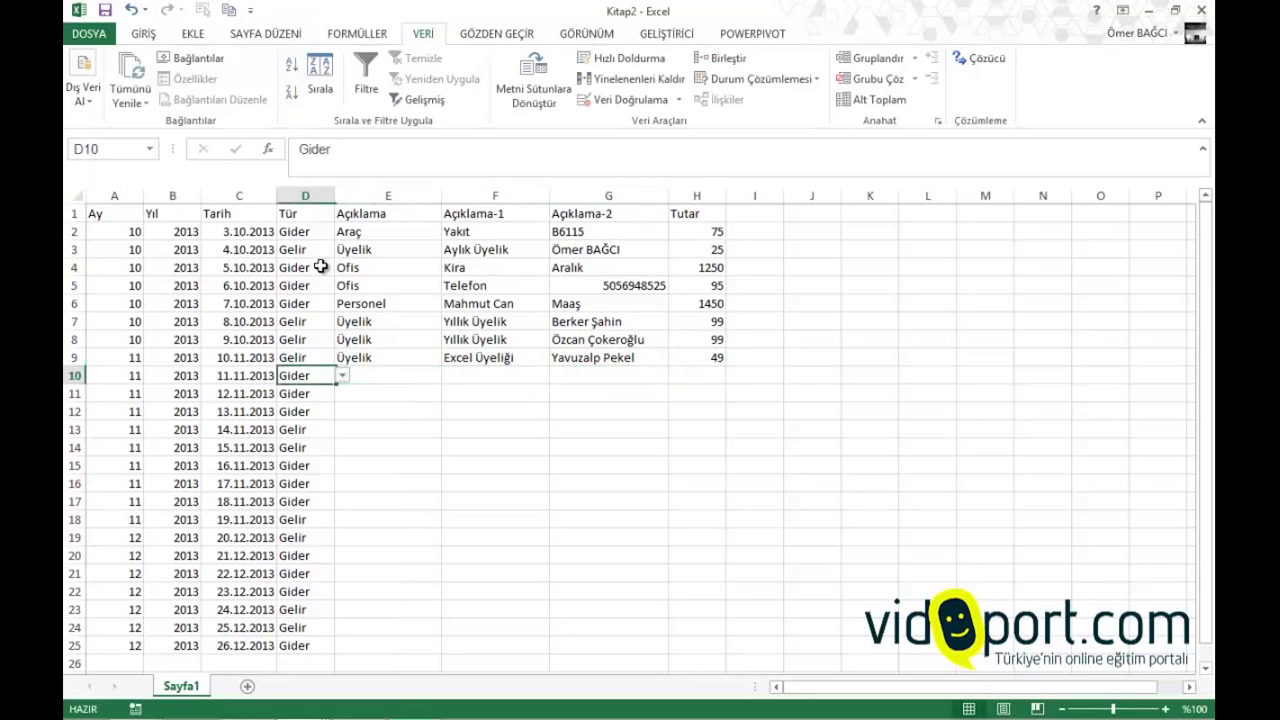
Step: Enter row 10 as Ofis, Mutfak, Yemek with amount 253
key("Right")
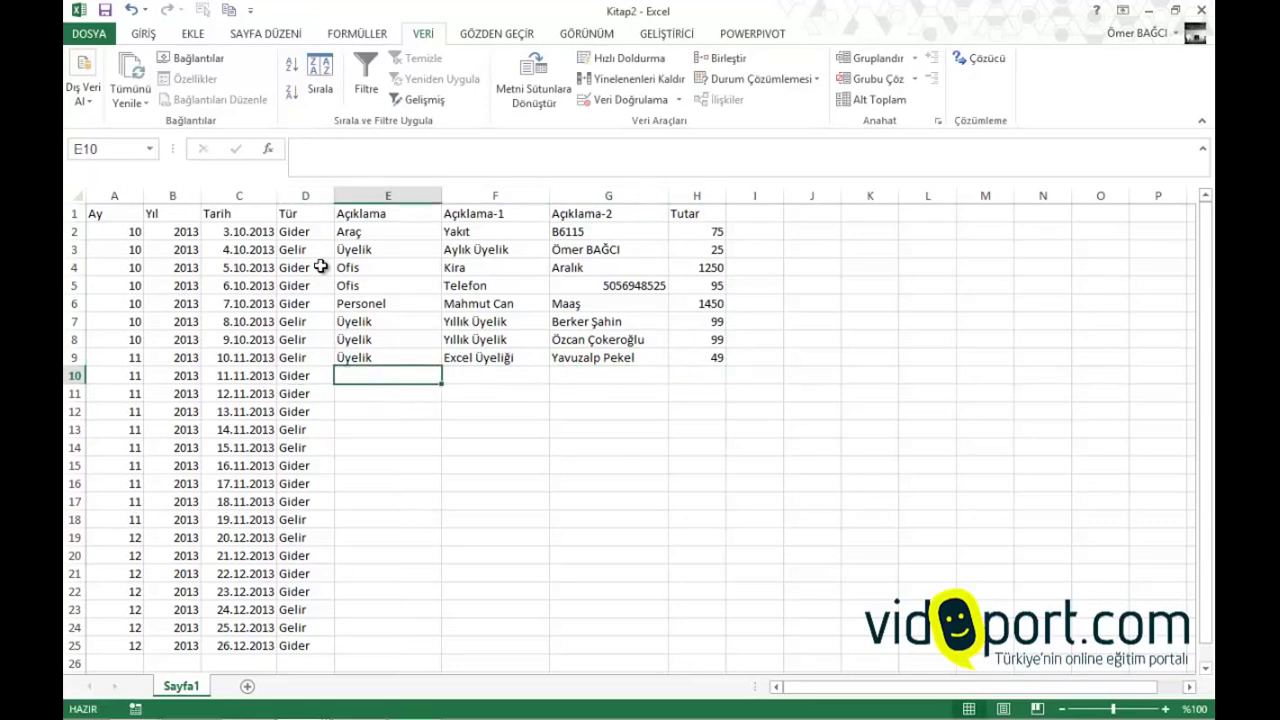
type("Ofis")
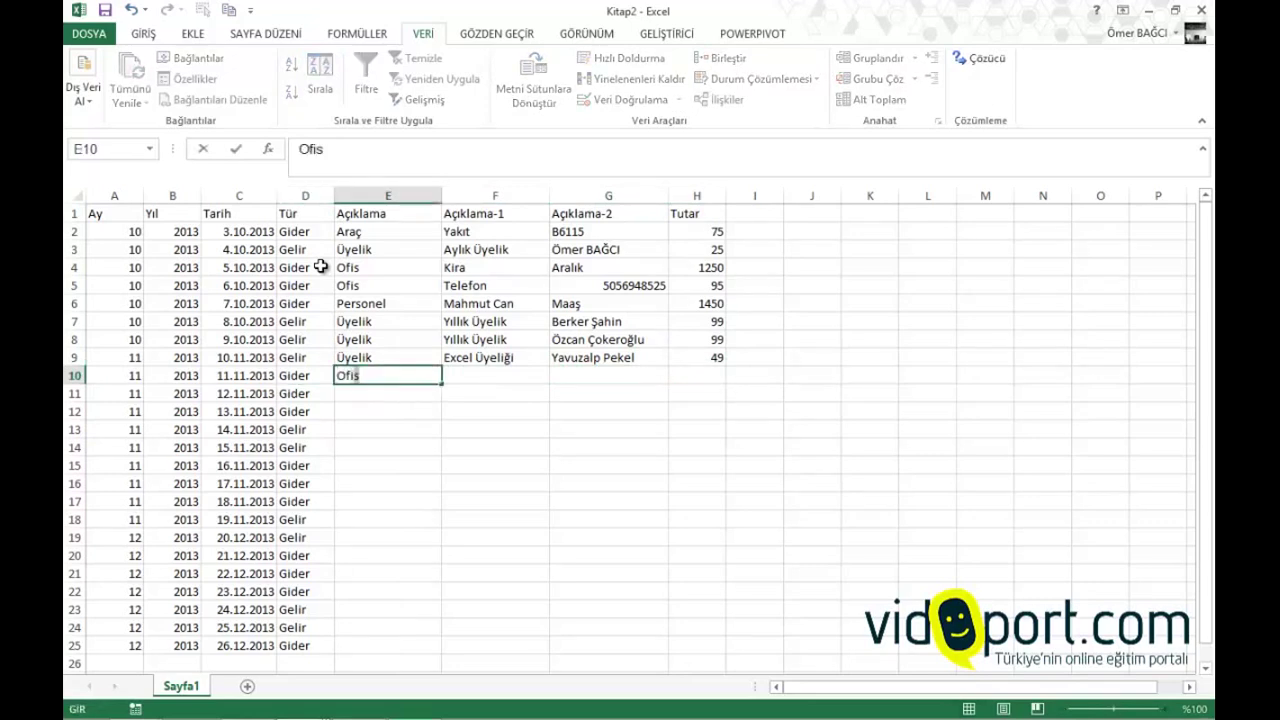
key("Tab")
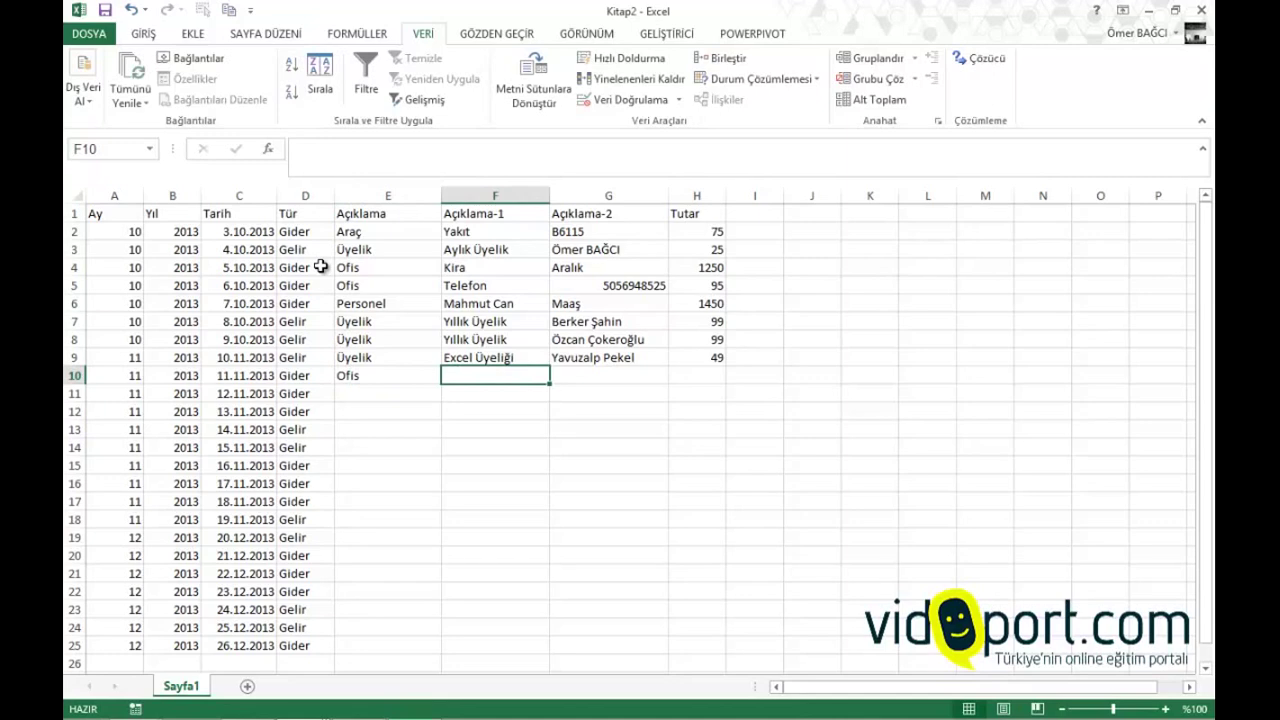
type("Mutfak")
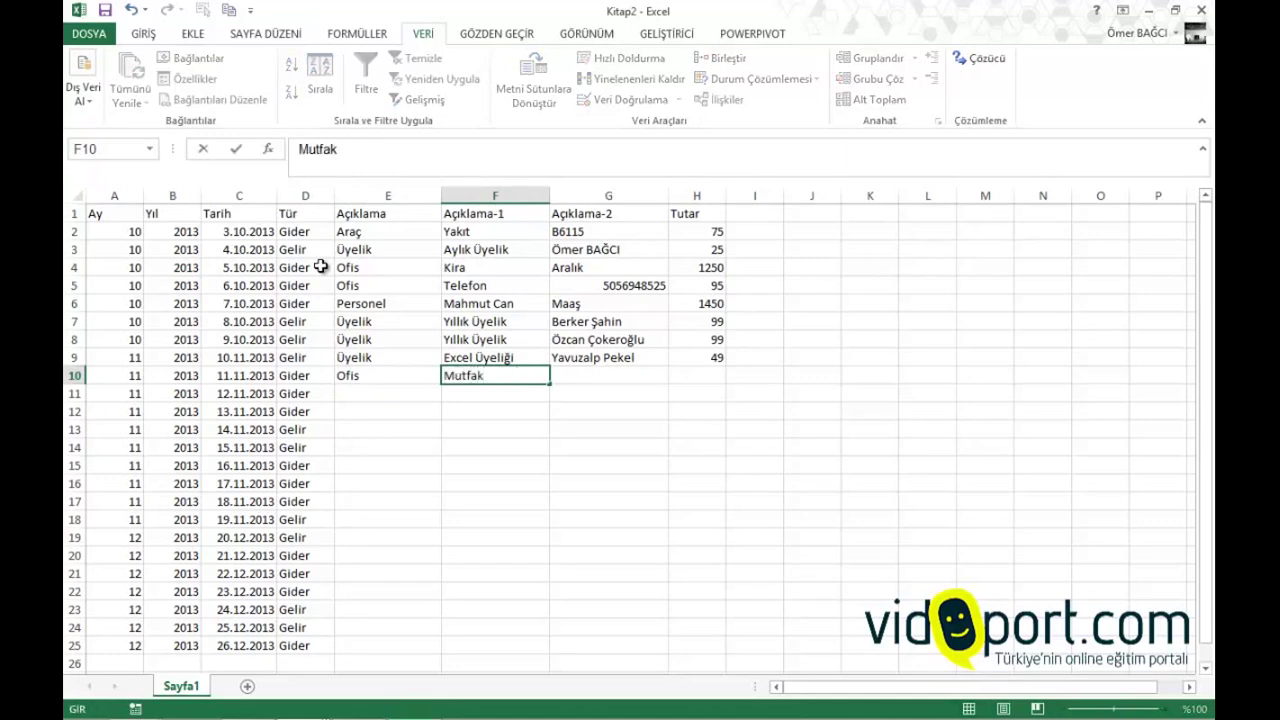
key("shift+Tab")
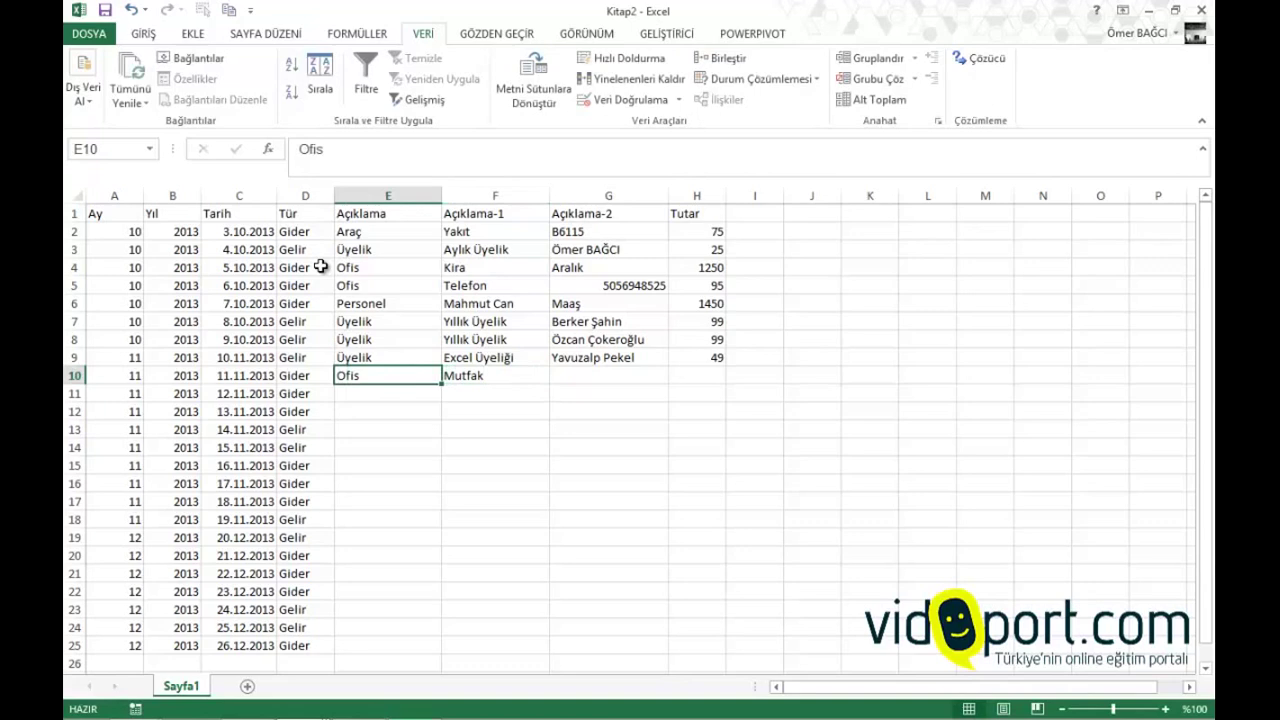
key("Tab")
key("Tab")
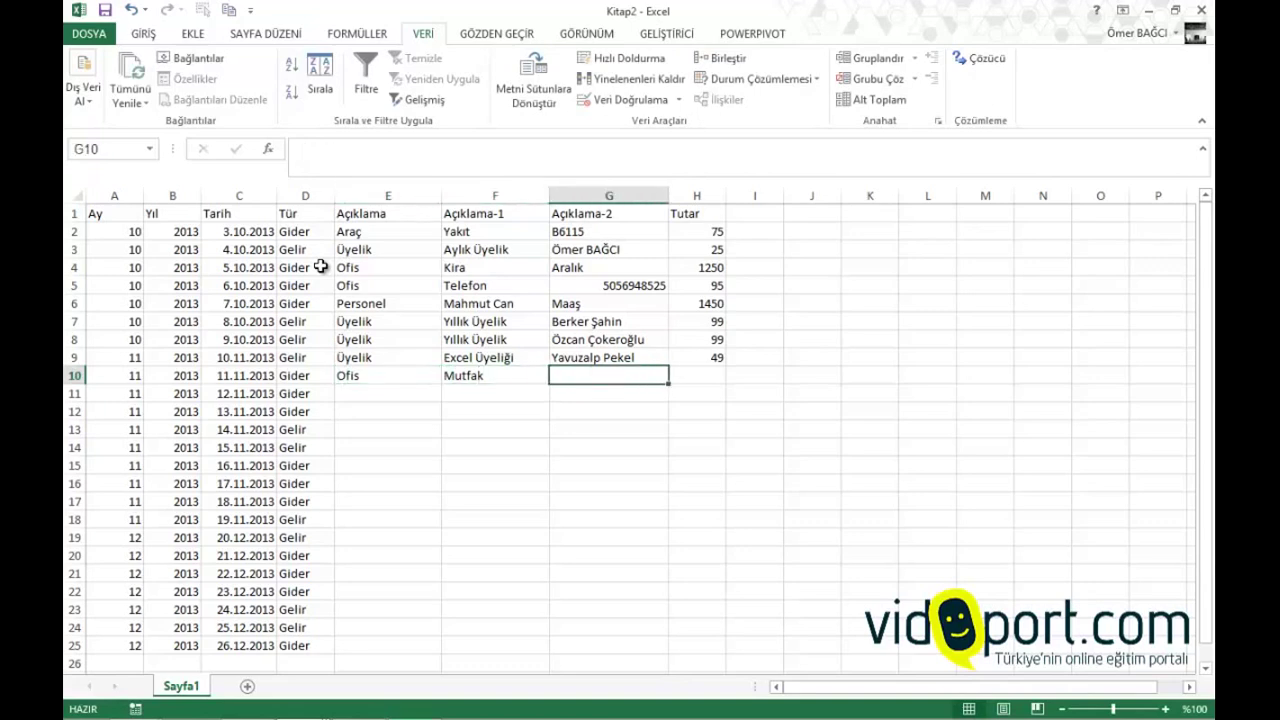
type("Yem")
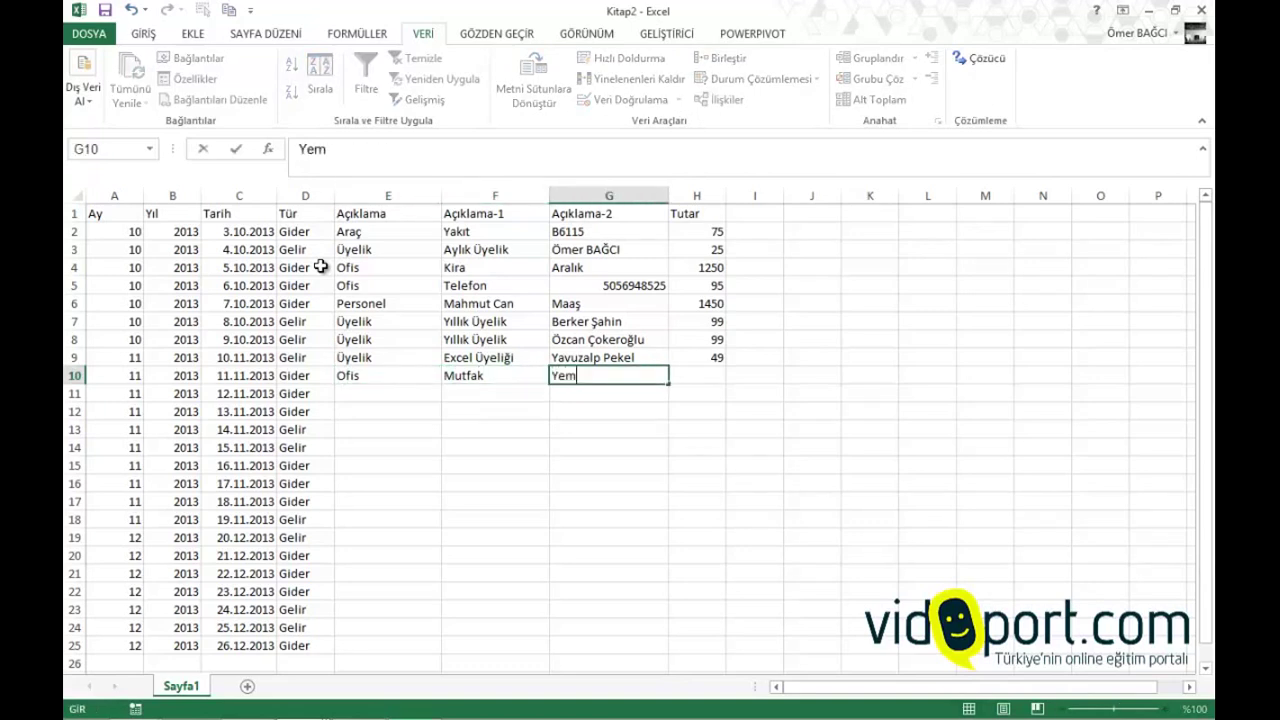
type("ek")
key("Tab")
type("25")
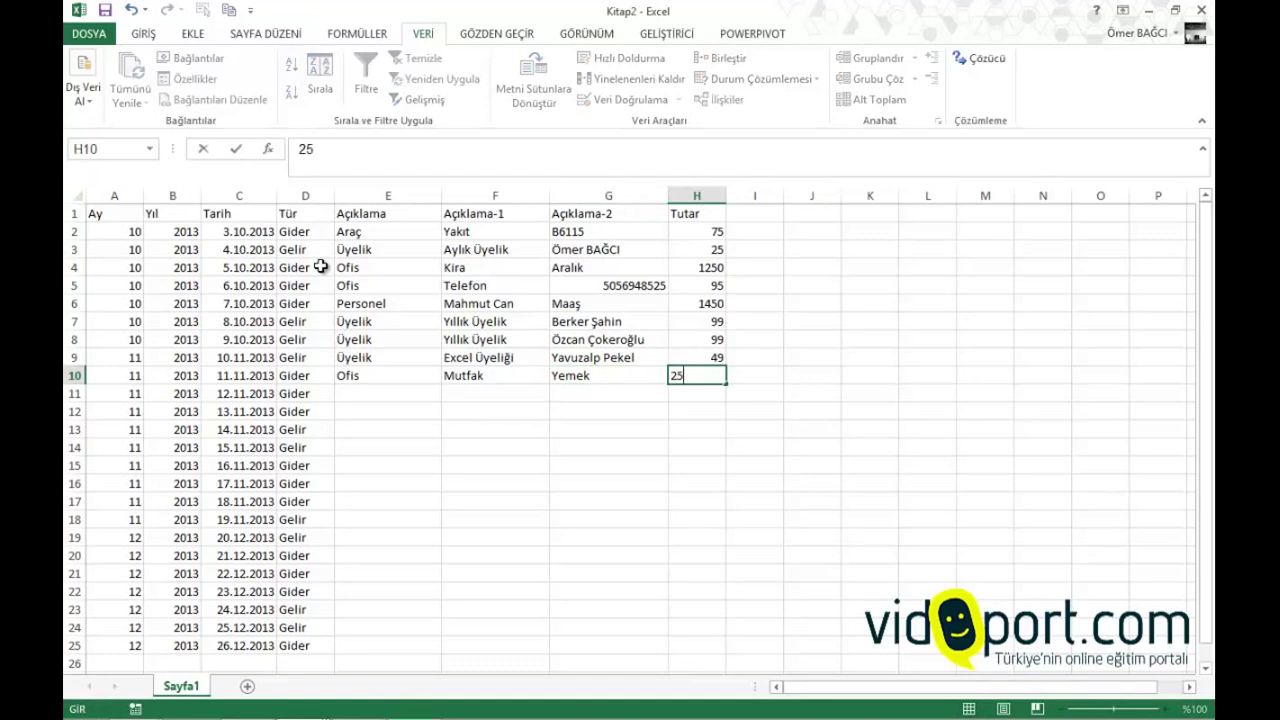
type("3")
key("Return")
Step: Fill row 11 with Ofis, Yakıt, B6115 and amount 75 using AutoComplete
key("Left")
key("Left")
key("Left")
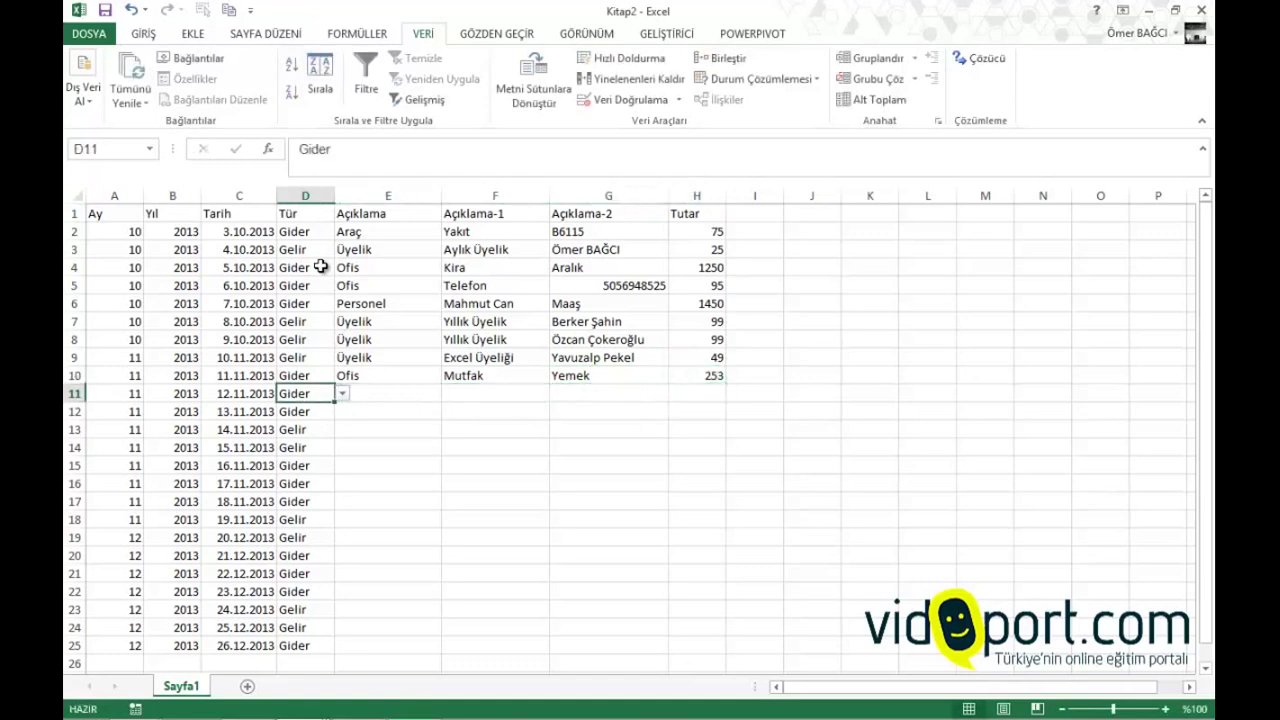
key("Right")
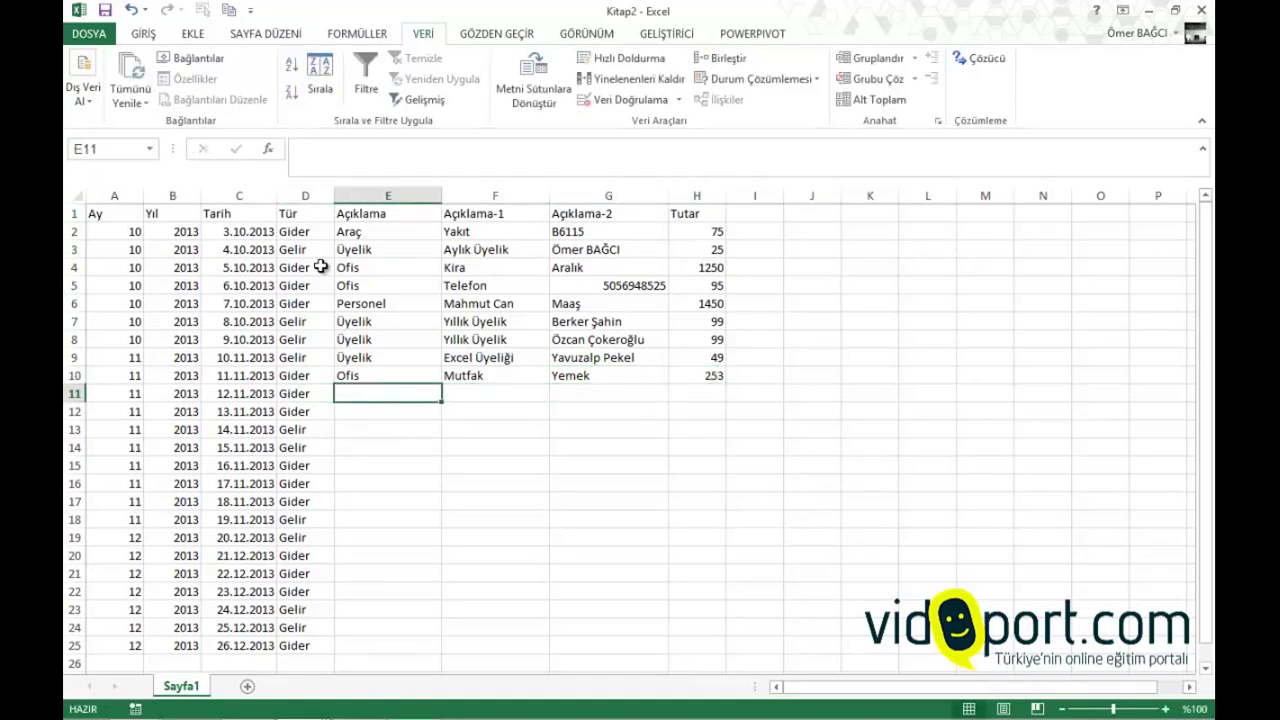
type("ofis")
key("Tab")
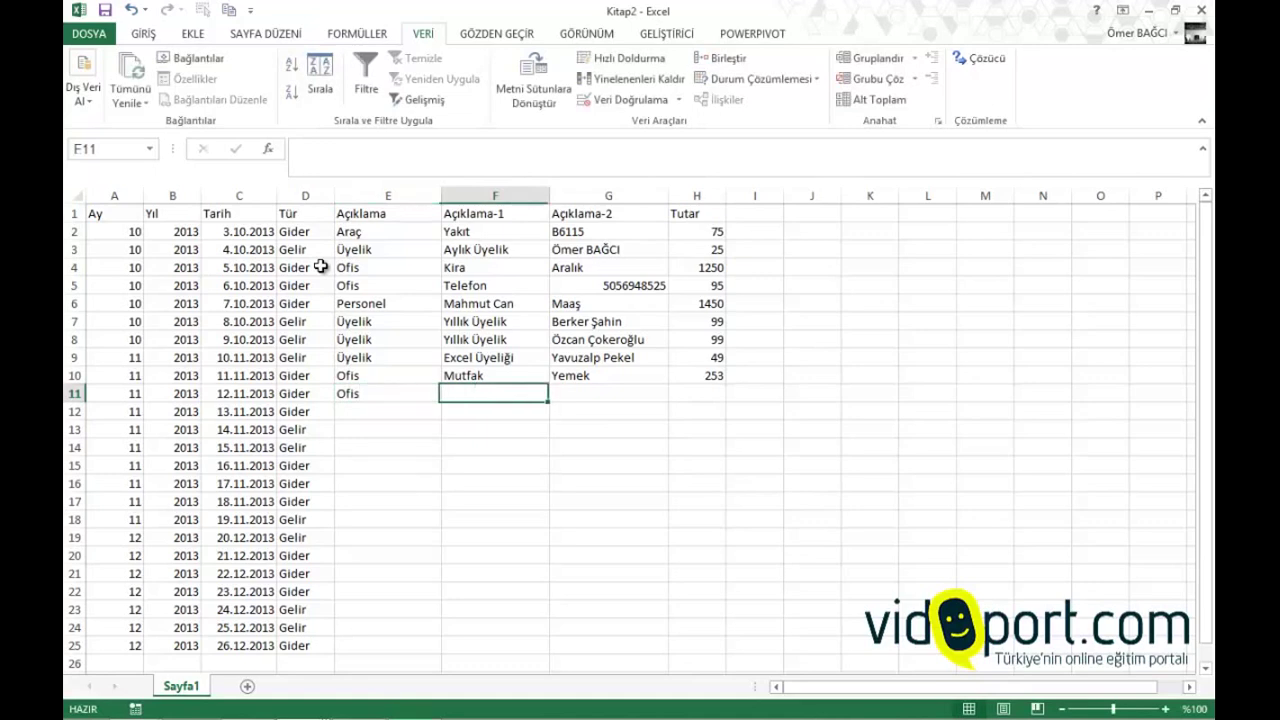
type("yakıt")
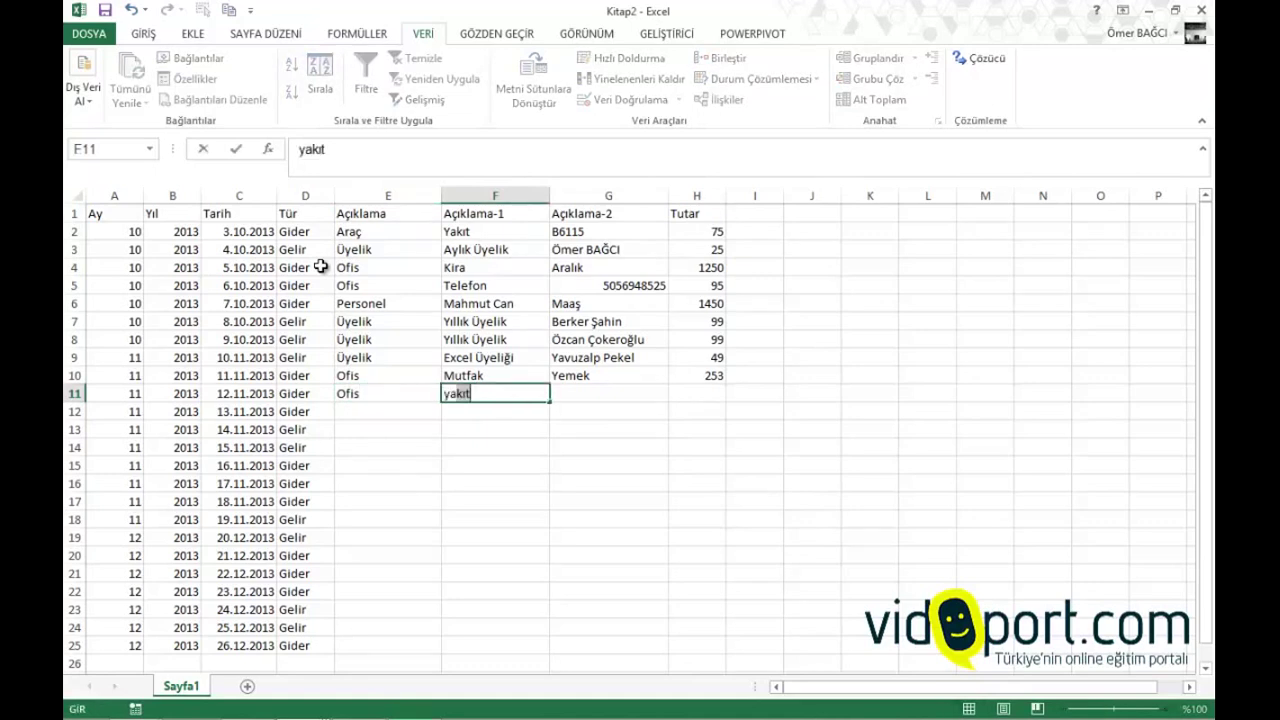
key("Tab")
type("B")
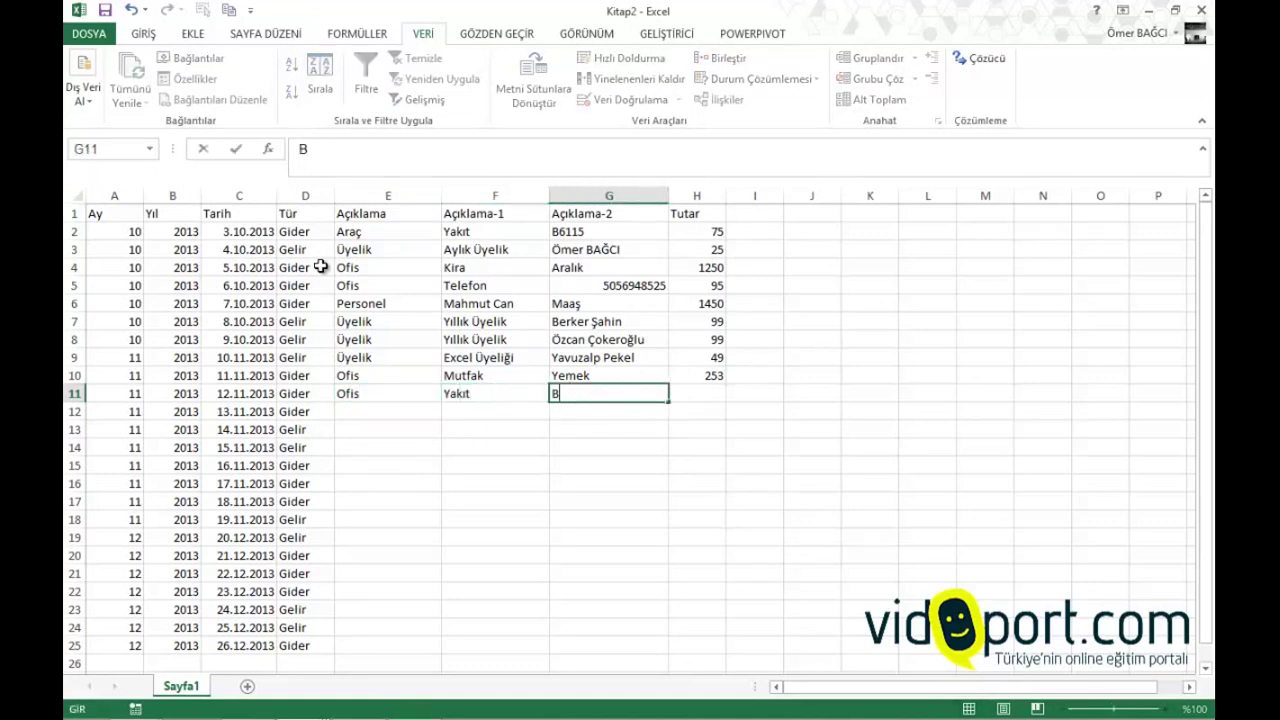
type("6115")
key("Tab")
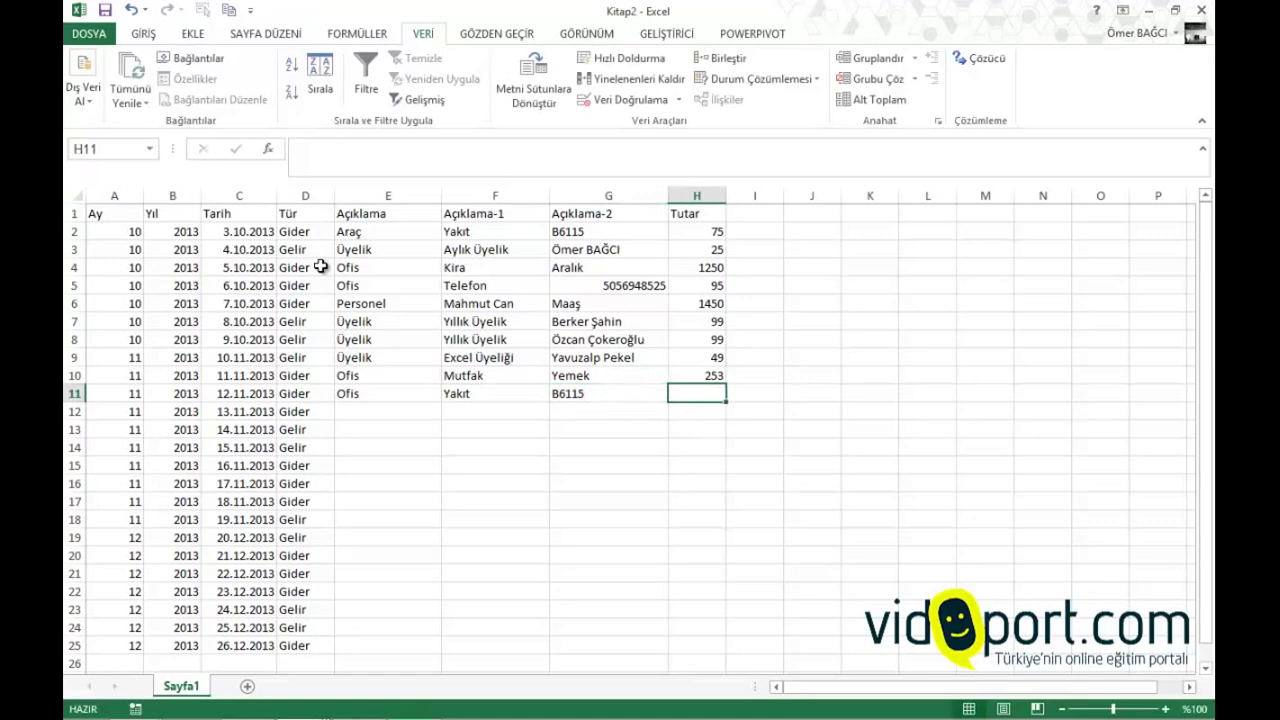
type("75")
key("Return")
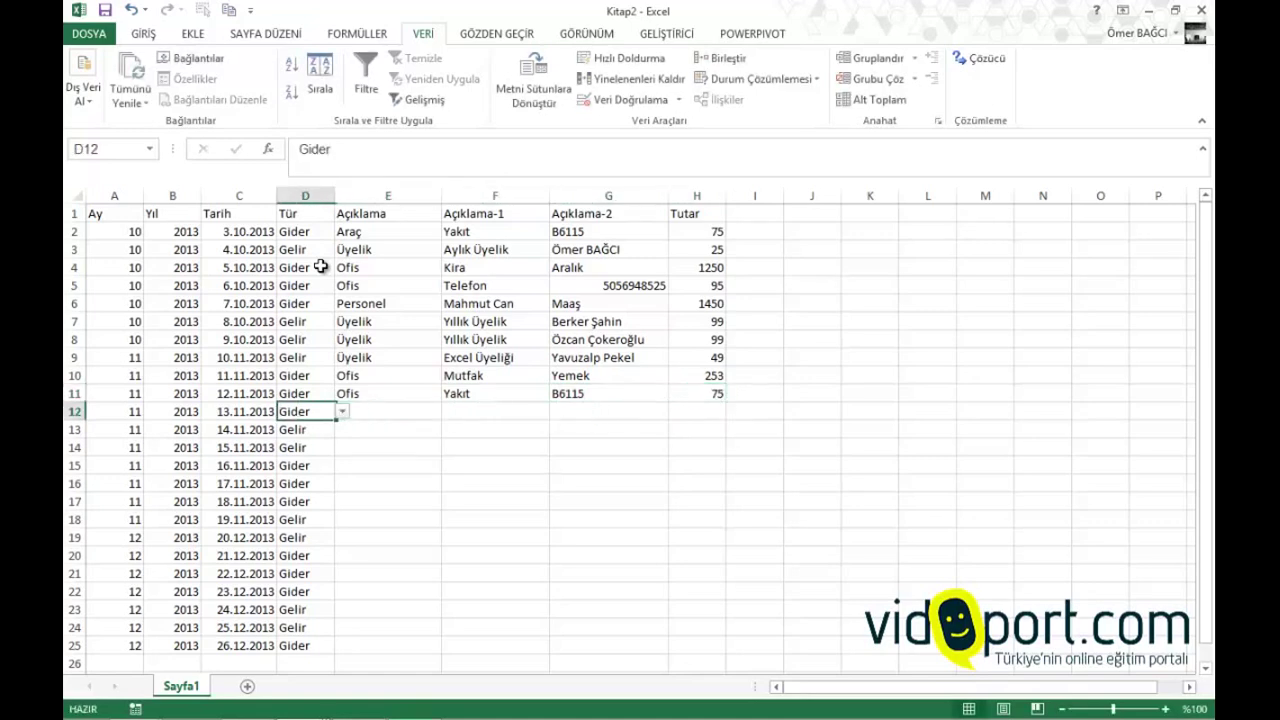
Step: Complete row 12 as Ofis, Telefon, the phone number and amount 41
key("Tab")
type("o")
key("Tab")
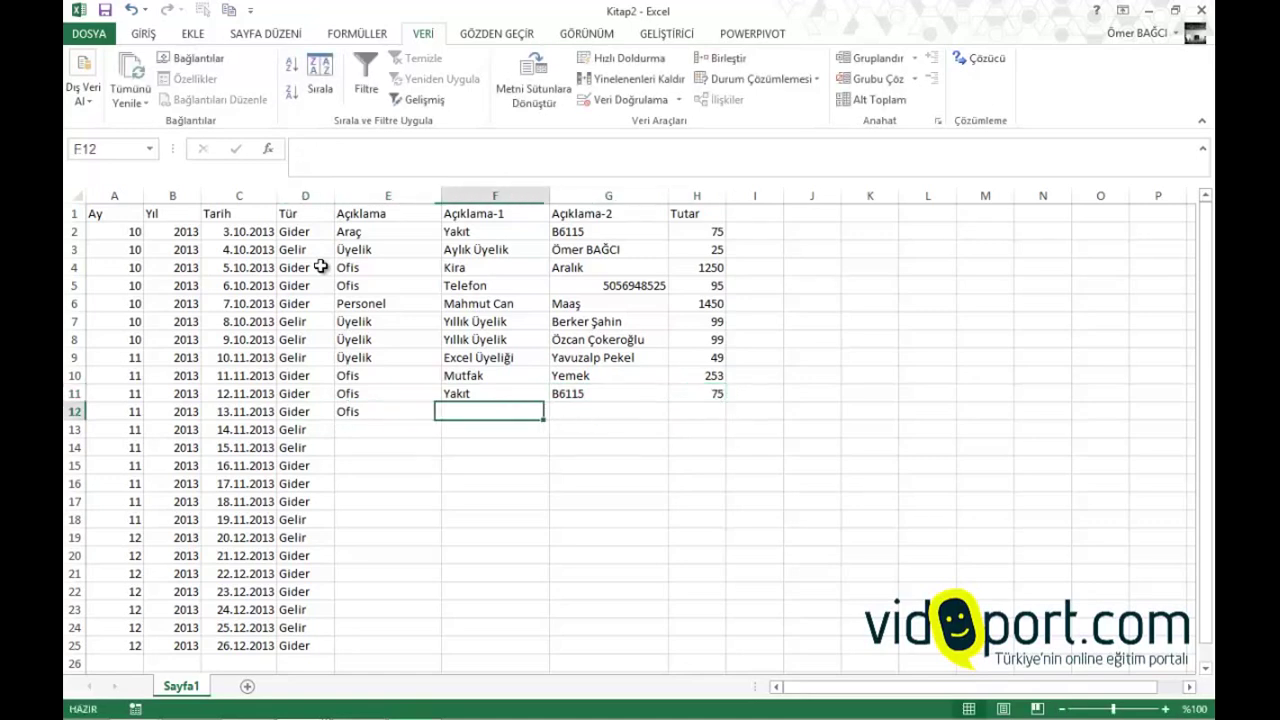
type("T")
key("Tab")
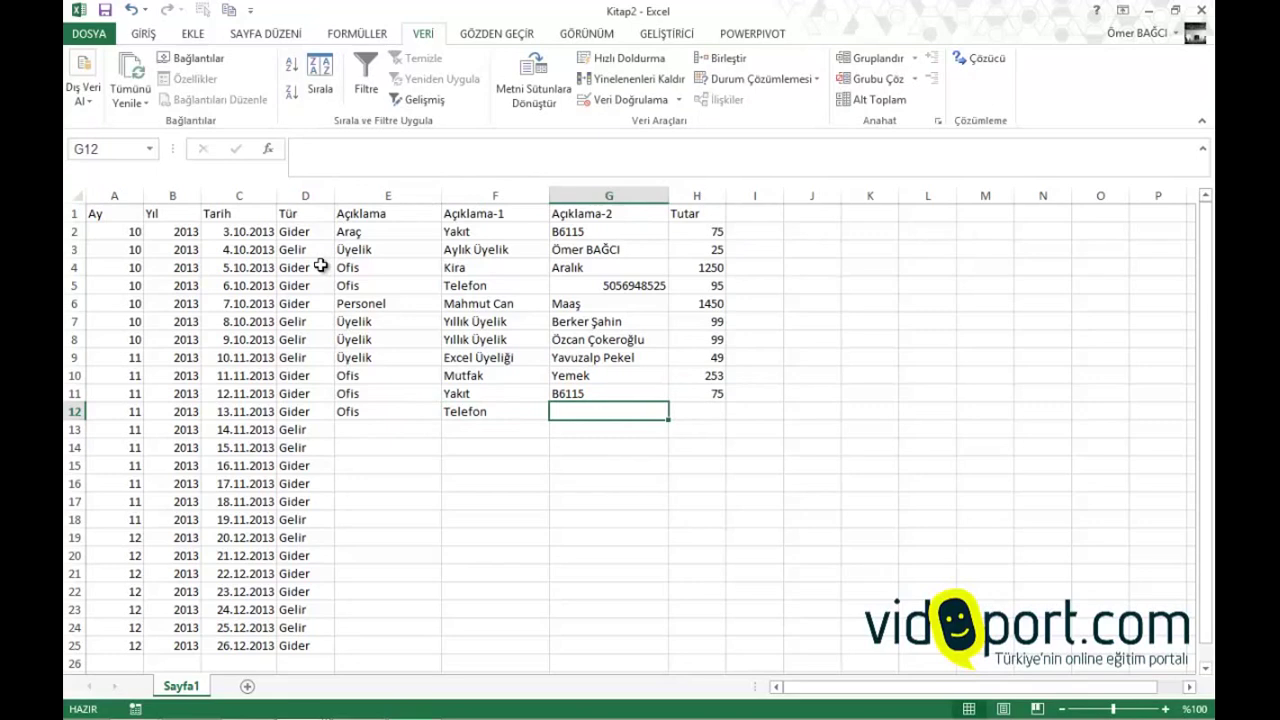
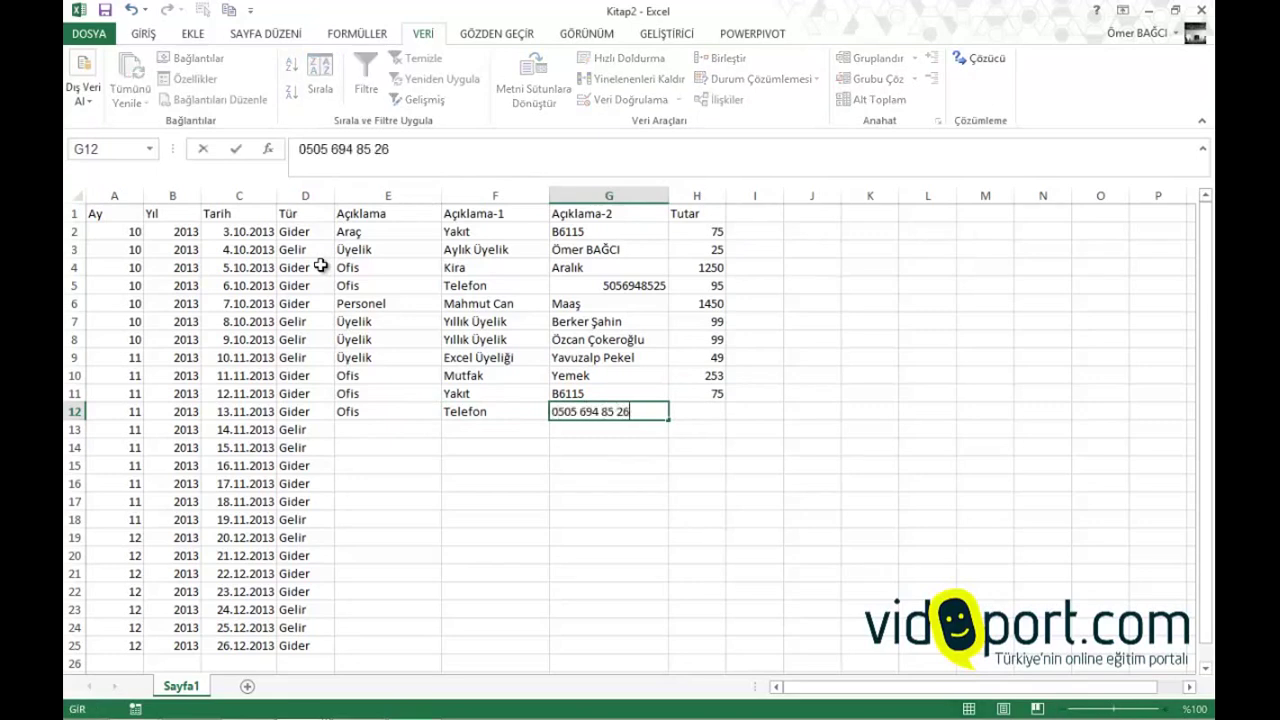
key("Tab")
type("4")
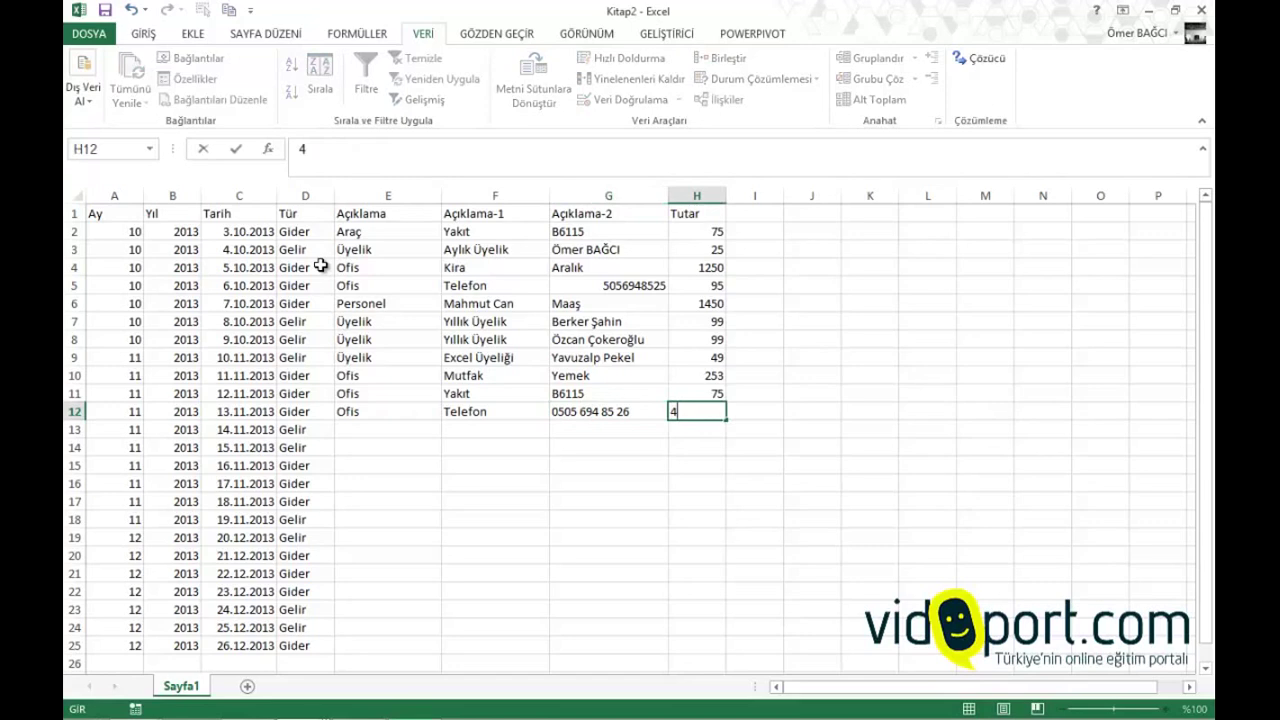
key("Return")
Step: AutoComplete Üyelik into E13:E14 and Yıllık Üyelik into F13:F14
key("Left")
key("Left")
key("Left")
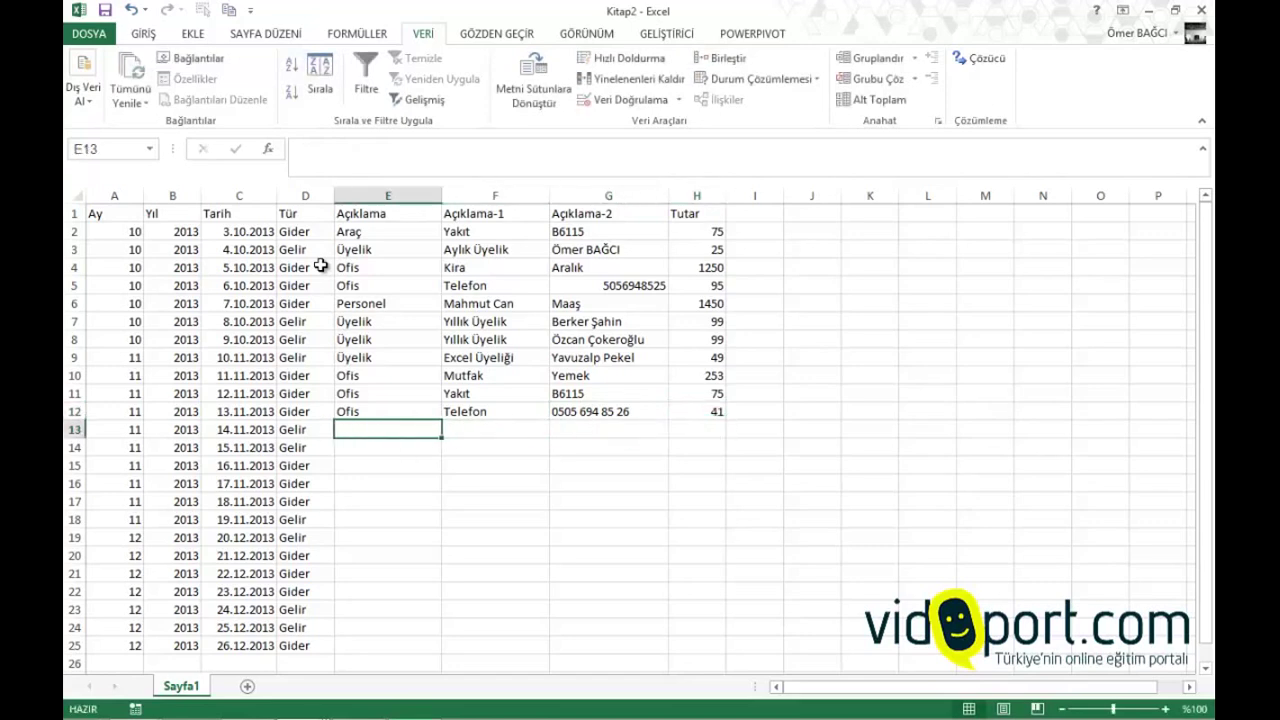
type("ü")
key("Return")
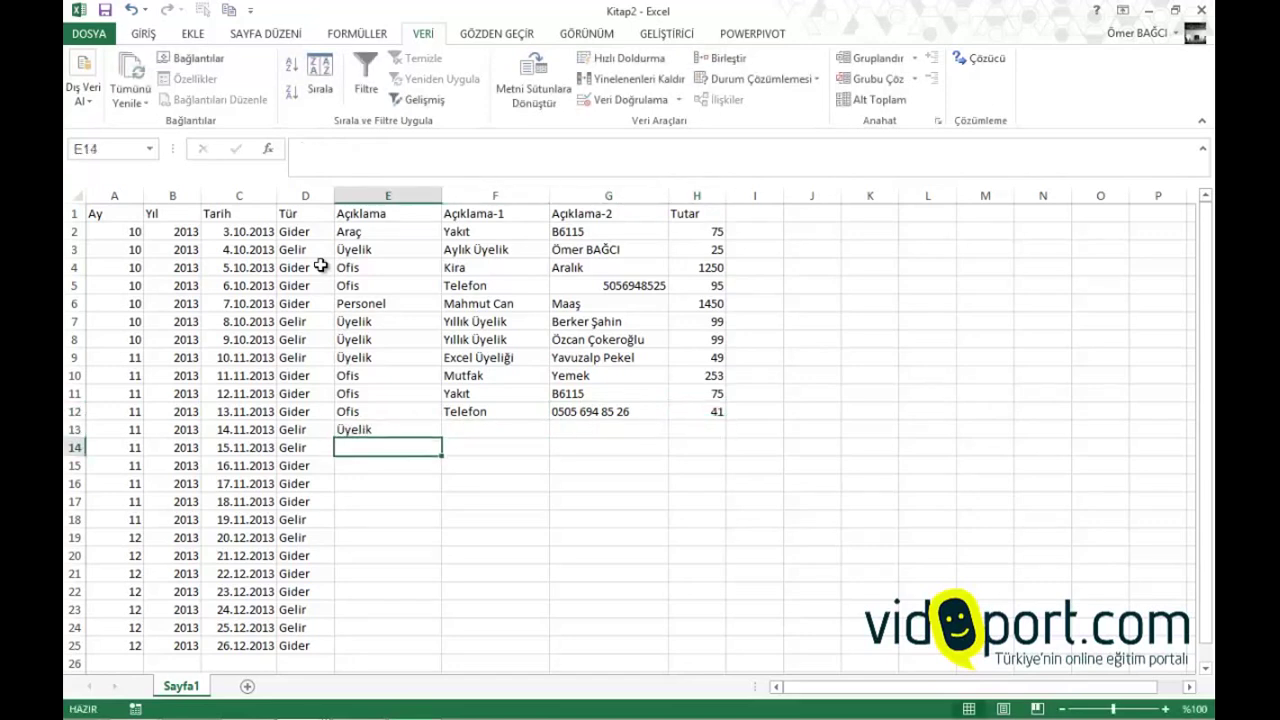
type("ü")
key("Tab")
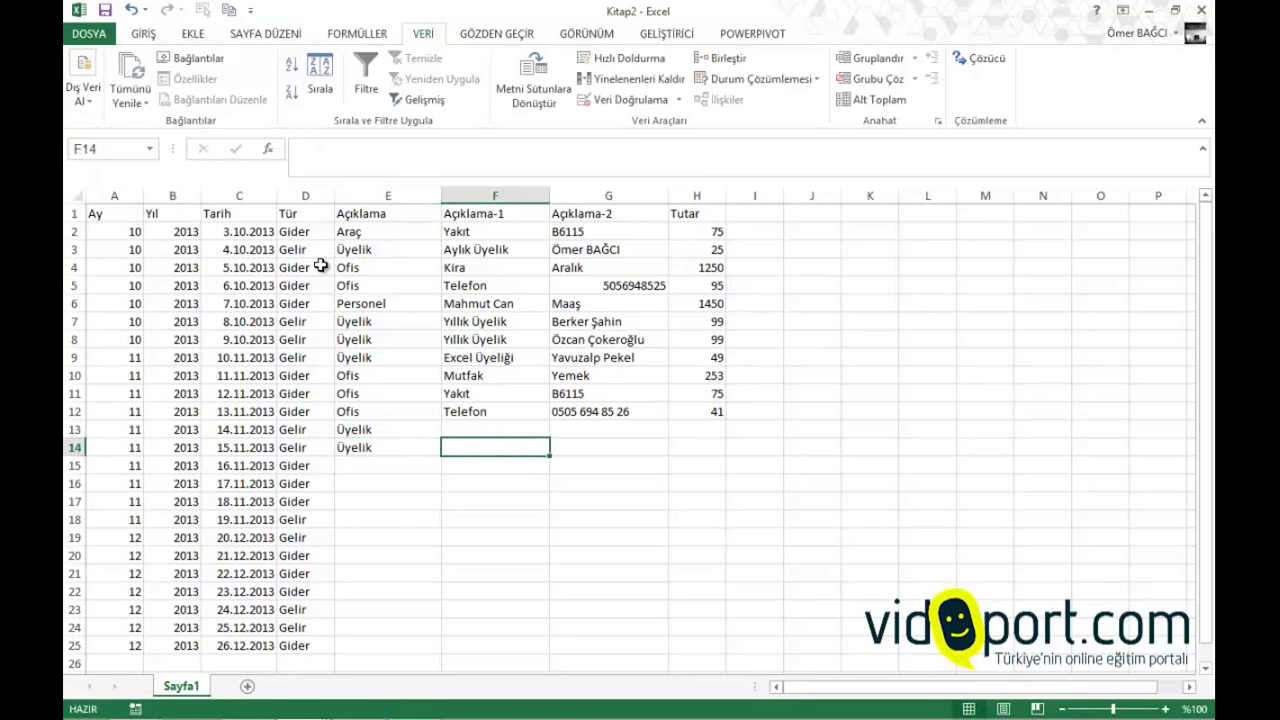
key("Up")
type("y")
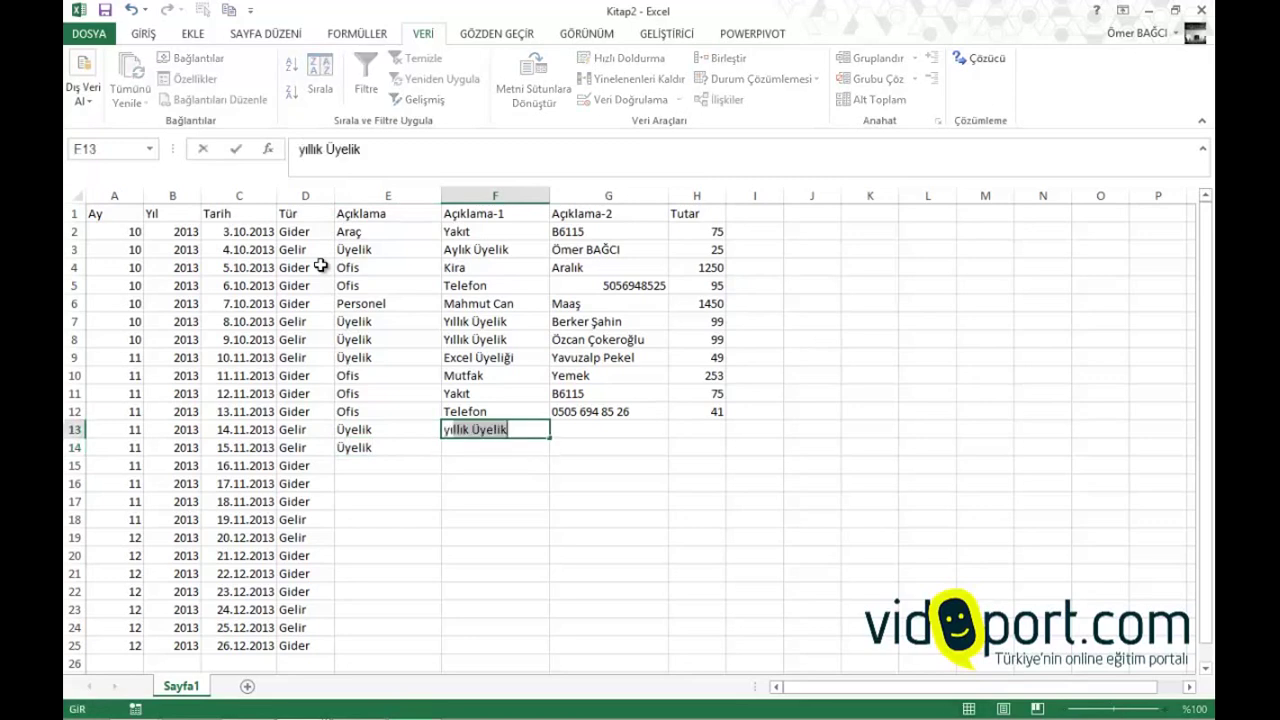
key("Return")
type("yıllık Üyelik")
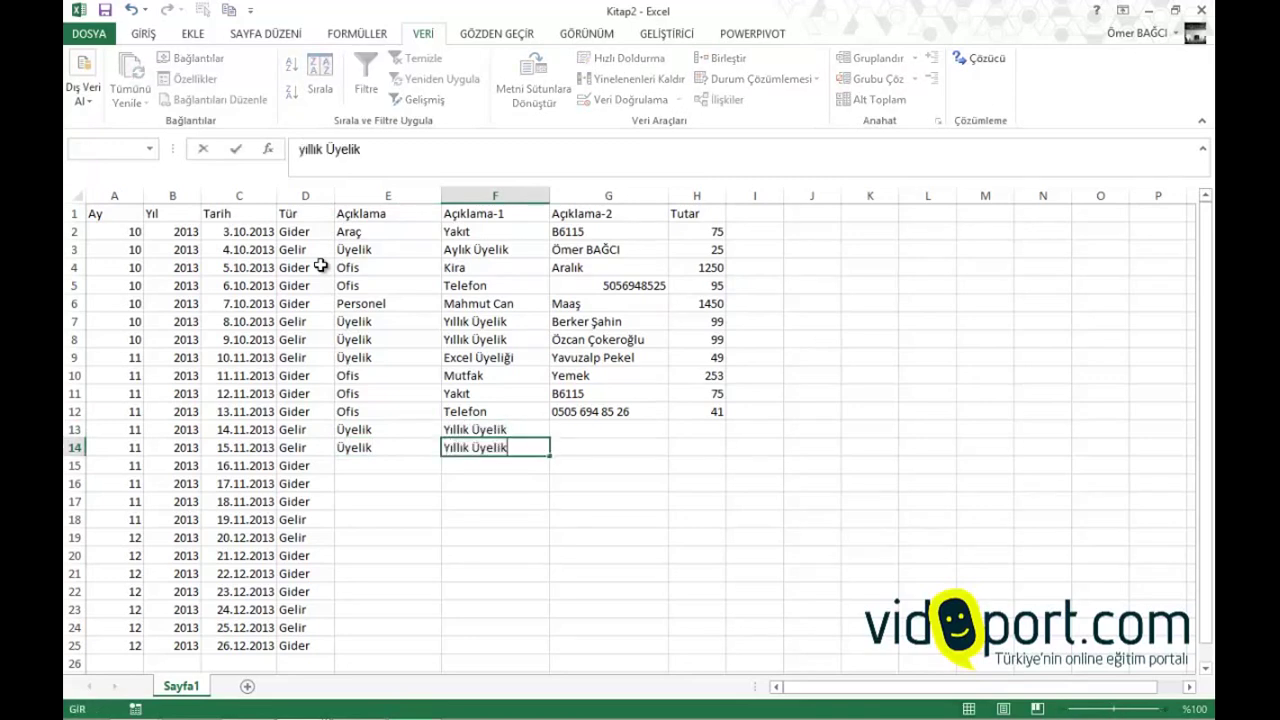
key("Tab")
key("Up")
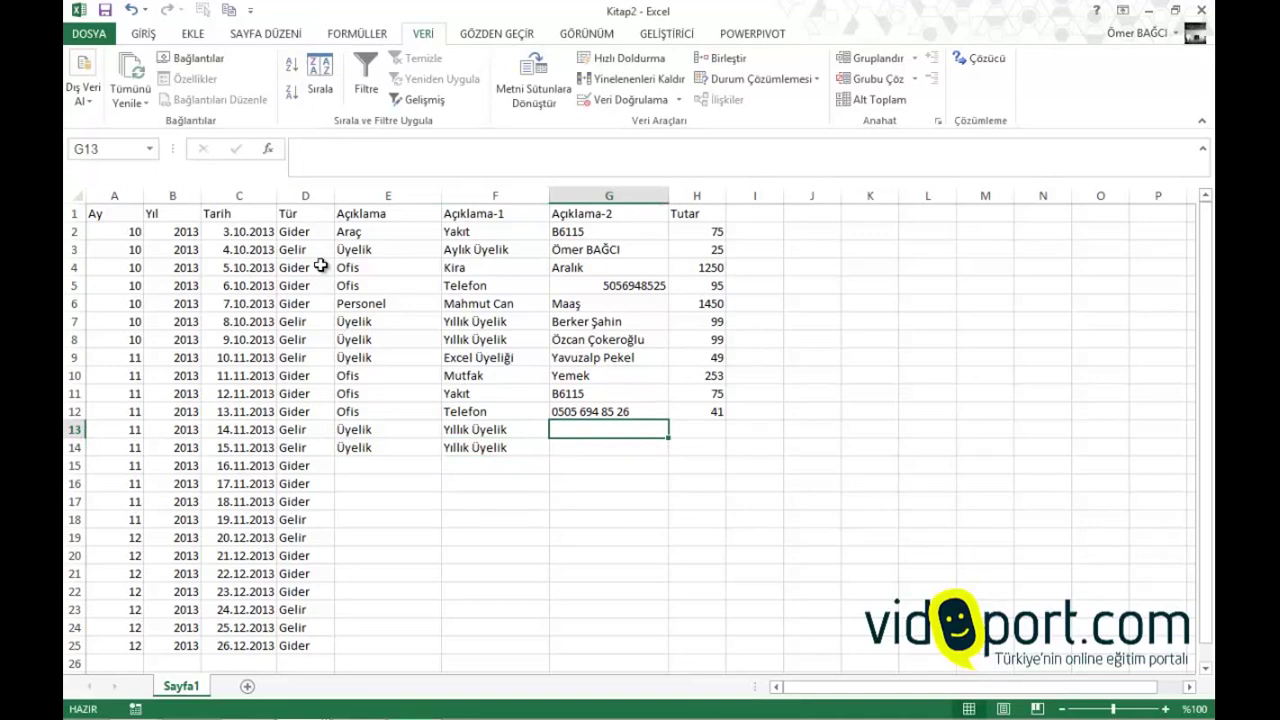
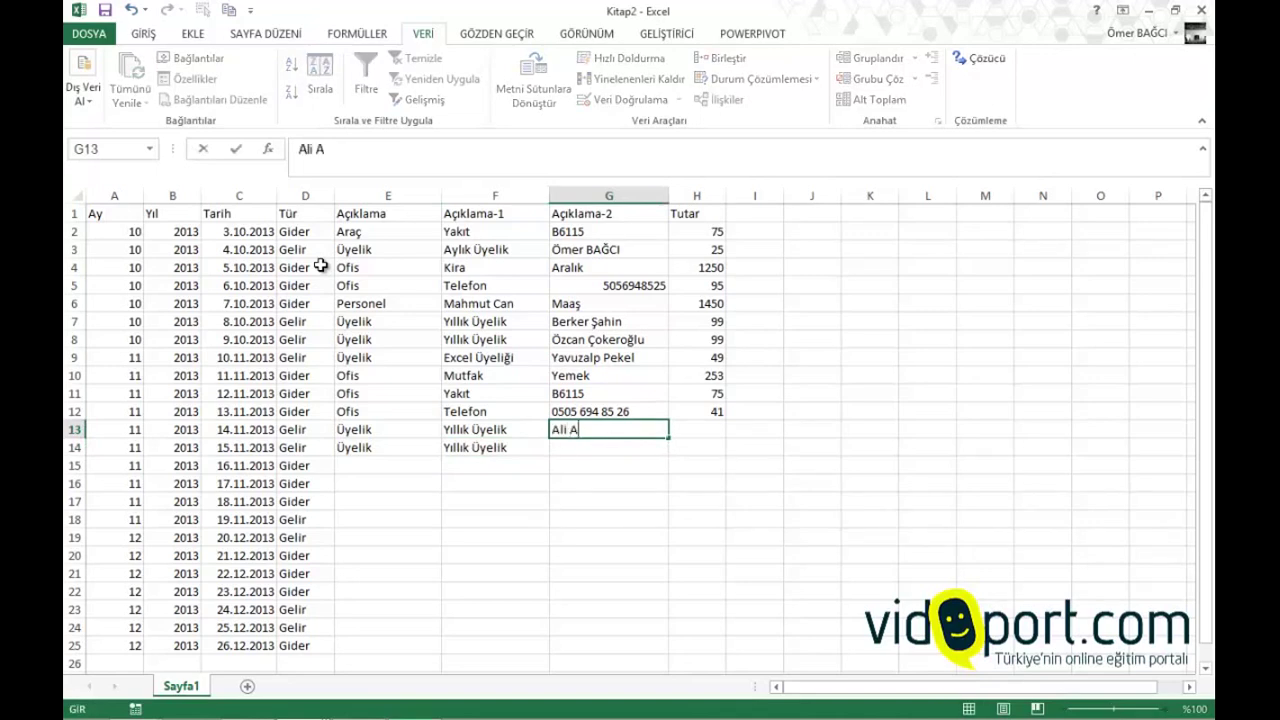
Step: Enter the two member names in G13:G14 with an amount of 99 each in column H
key("Tab")
type("99")
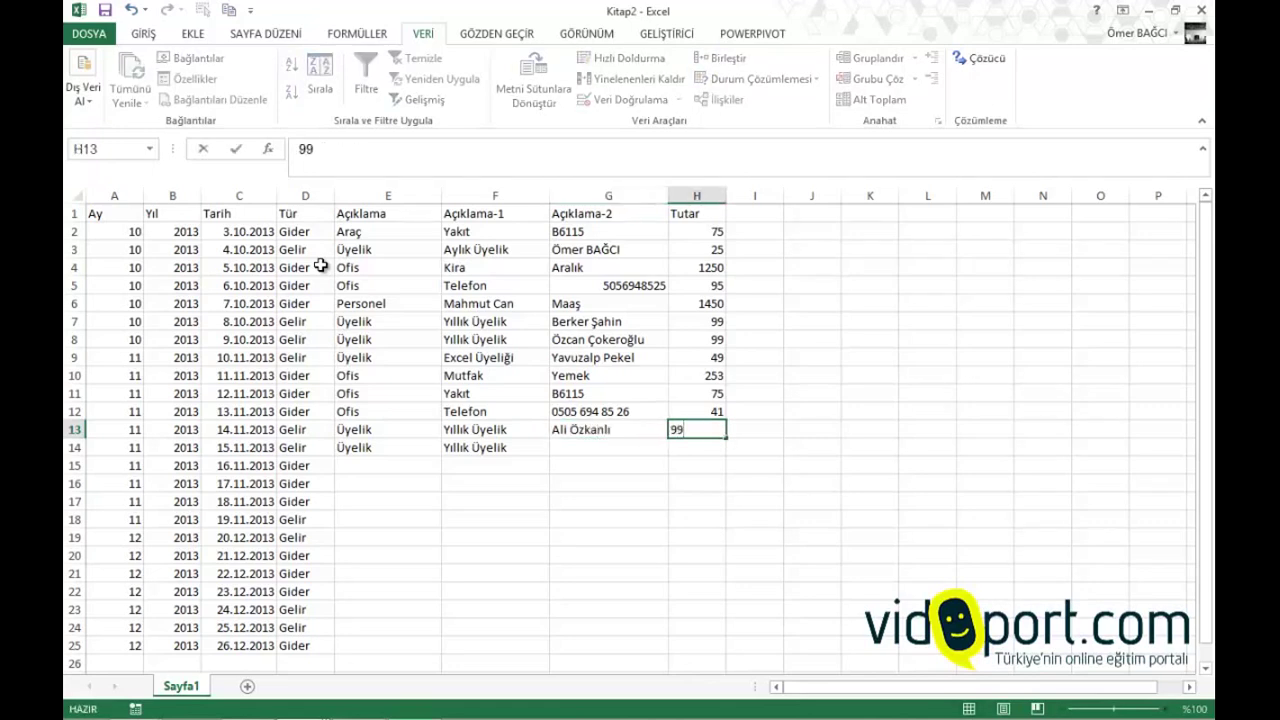
key("Return")
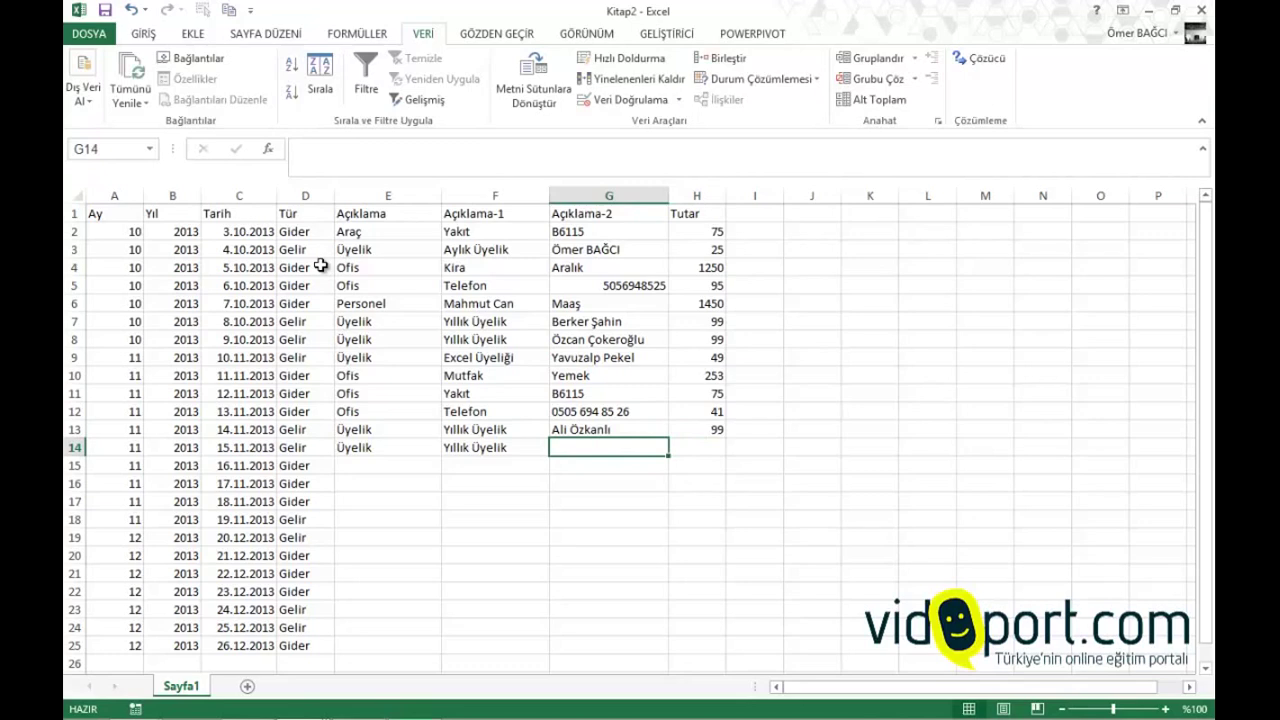
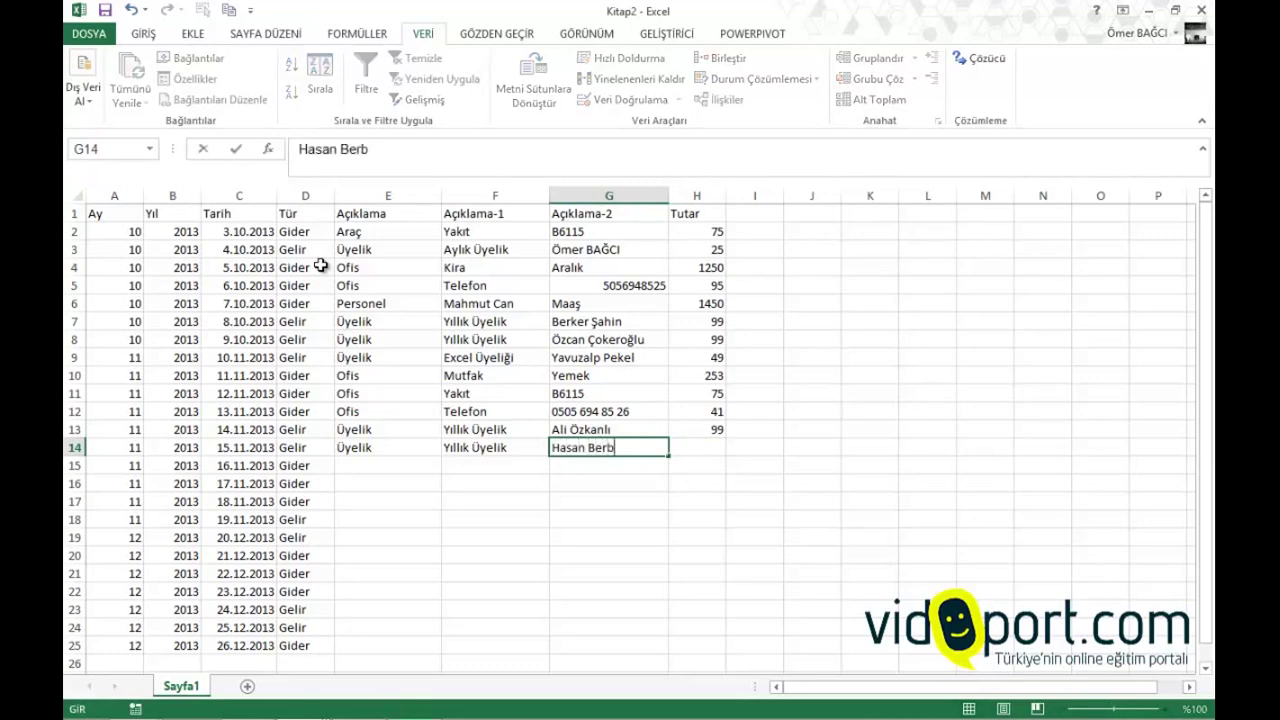
key("Tab")
type("99")
key("ctrl+Return")
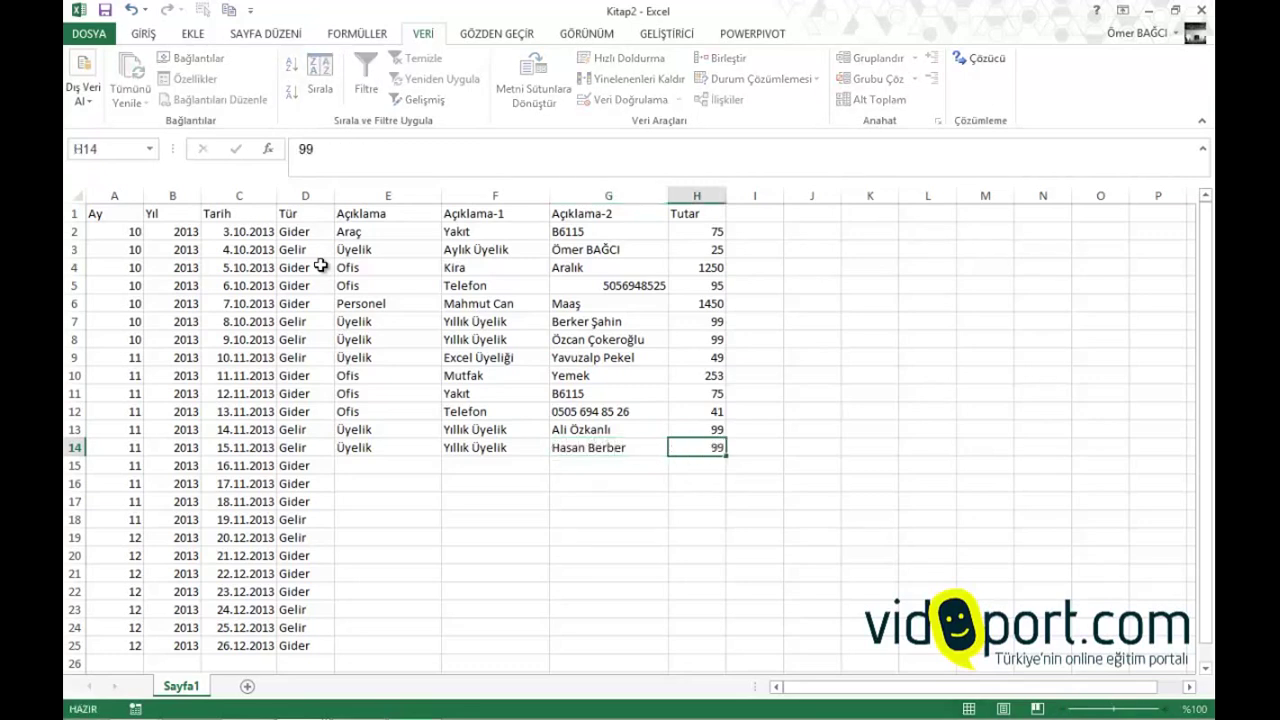
Step: Fill row 15 with Ofis, Muhasebe, Aralık Ücreti and an amount of 365
key("Return")
key("Left")
key("Left")
key("Left")
key("Right")
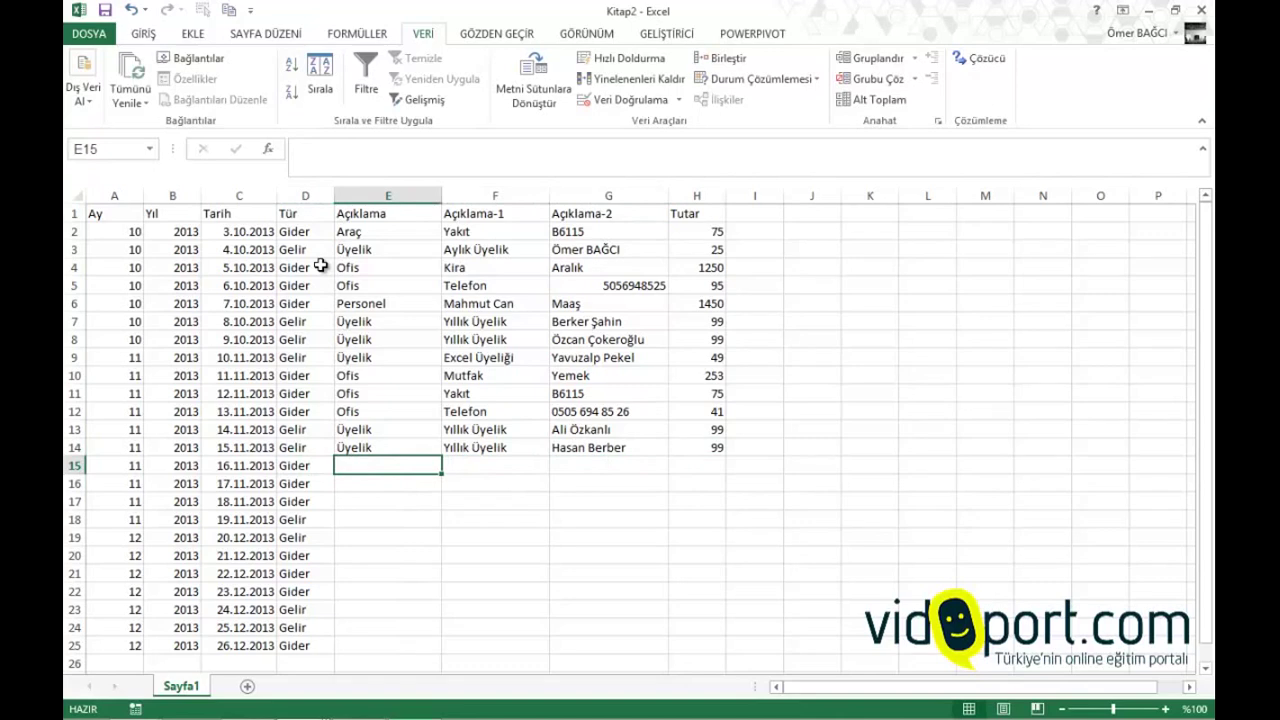
type("Ofis")
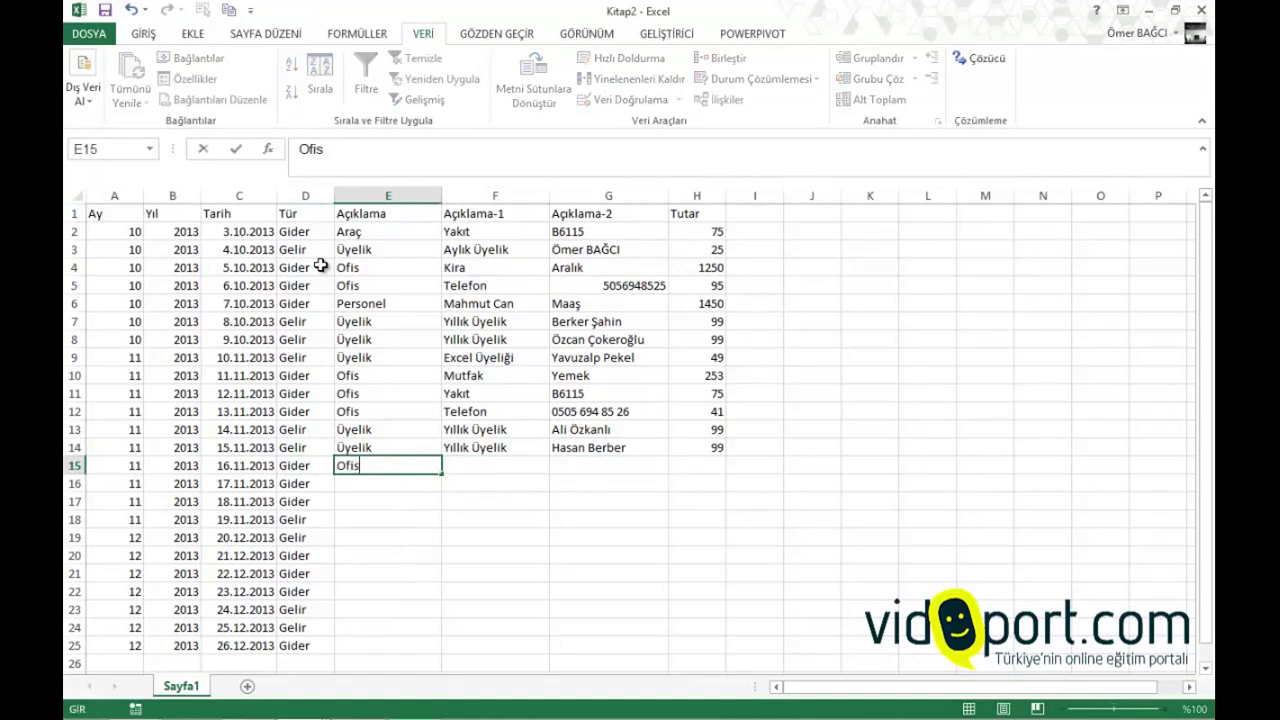
key("Tab")
type("Muha")
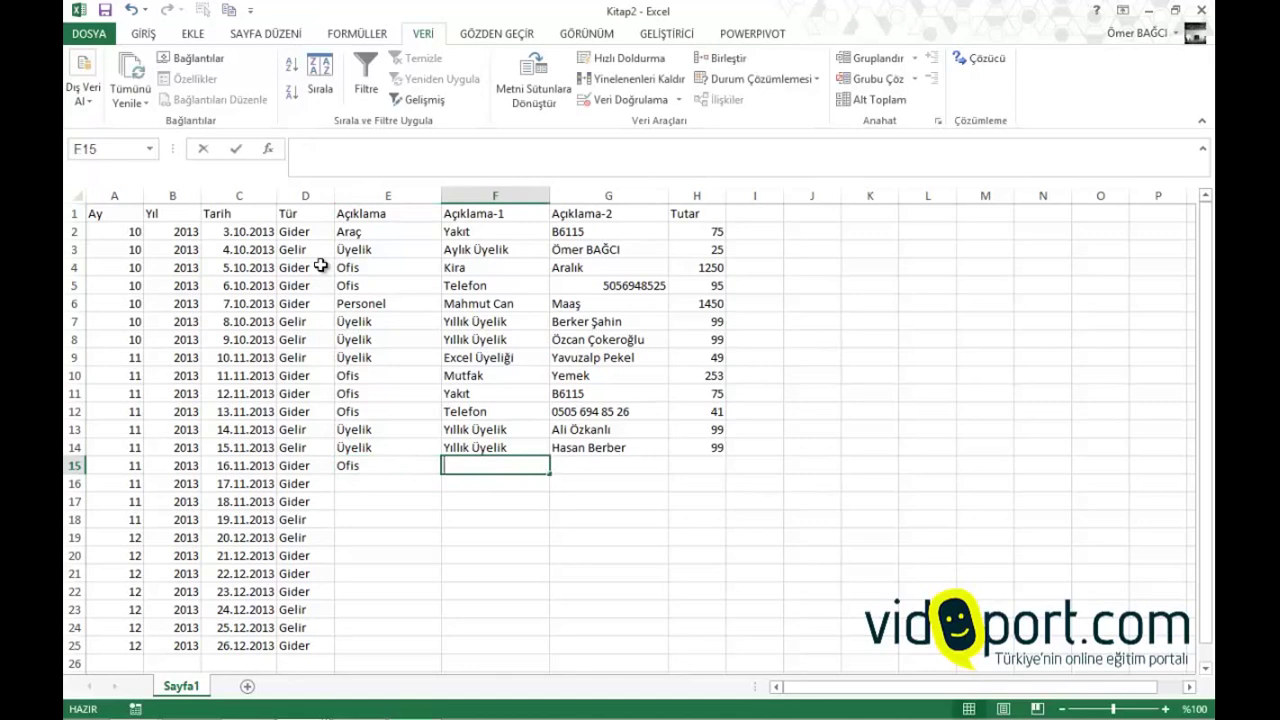
type("sebe")
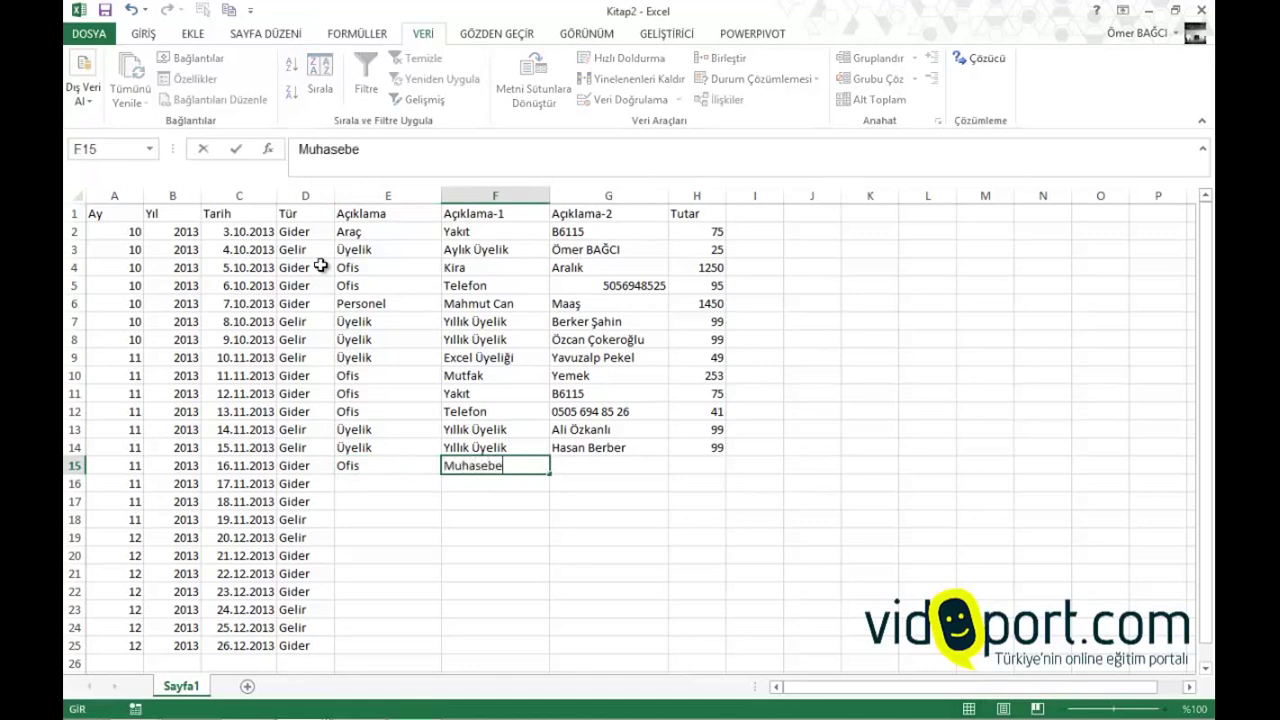
key("Tab")
type("Muhsen")
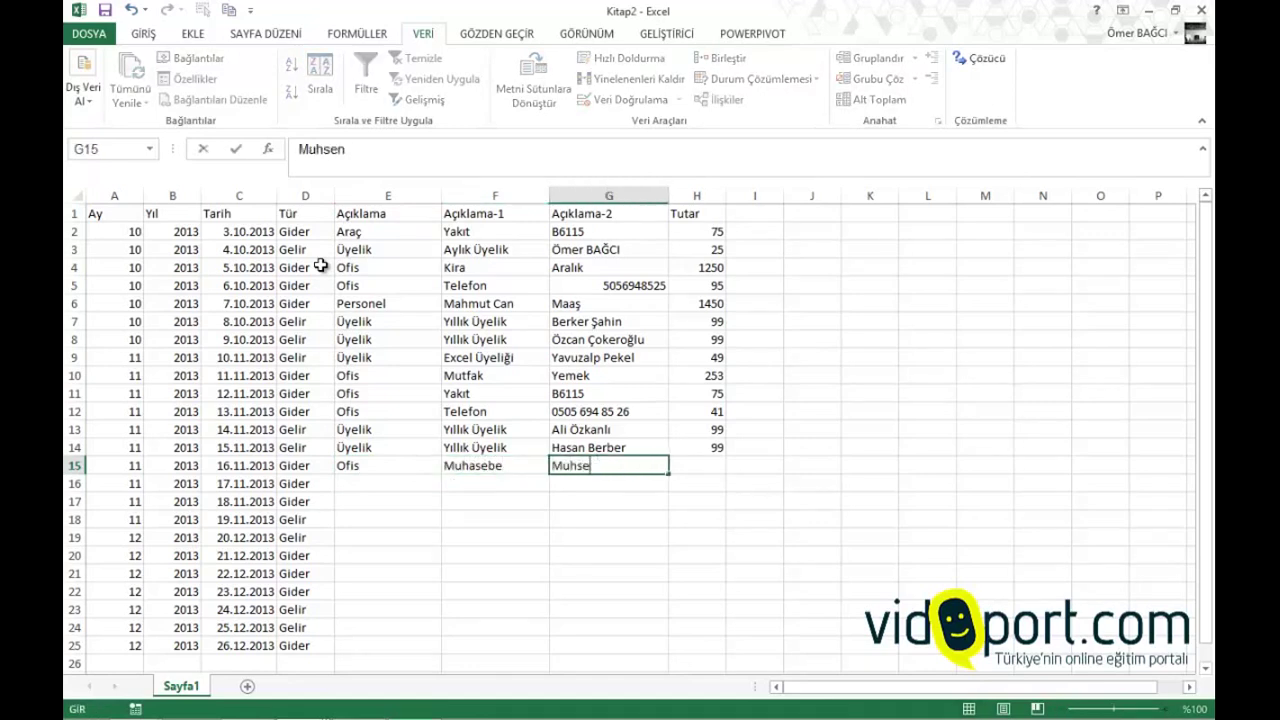
key("BackSpace")
type("sebe")
key("BackSpace")
key("BackSpace")
key("BackSpace")
key("BackSpace")
key("BackSpace")
key("BackSpace")
key("BackSpace")
key("BackSpace")
key("BackSpace")
type("Ar")
type("alık Mu")
key("BackSpace")
key("BackSpace")
type("Ücreti")
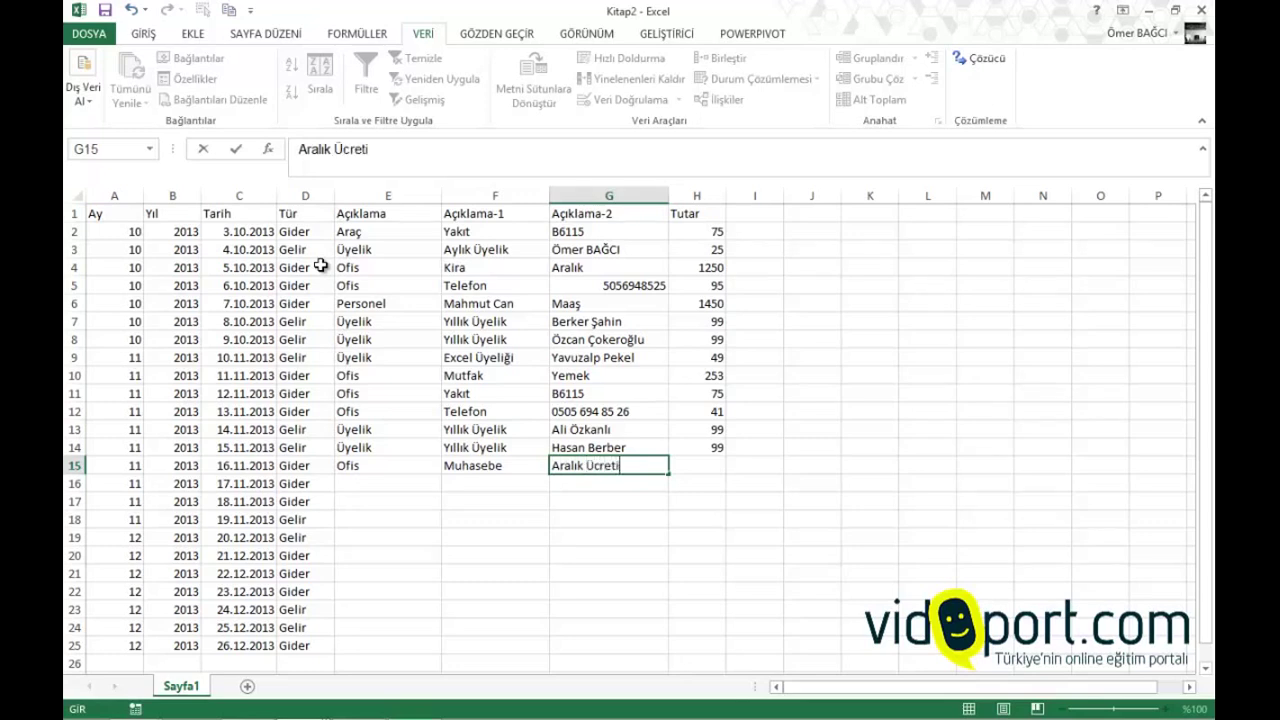
key("Tab")
type("365")
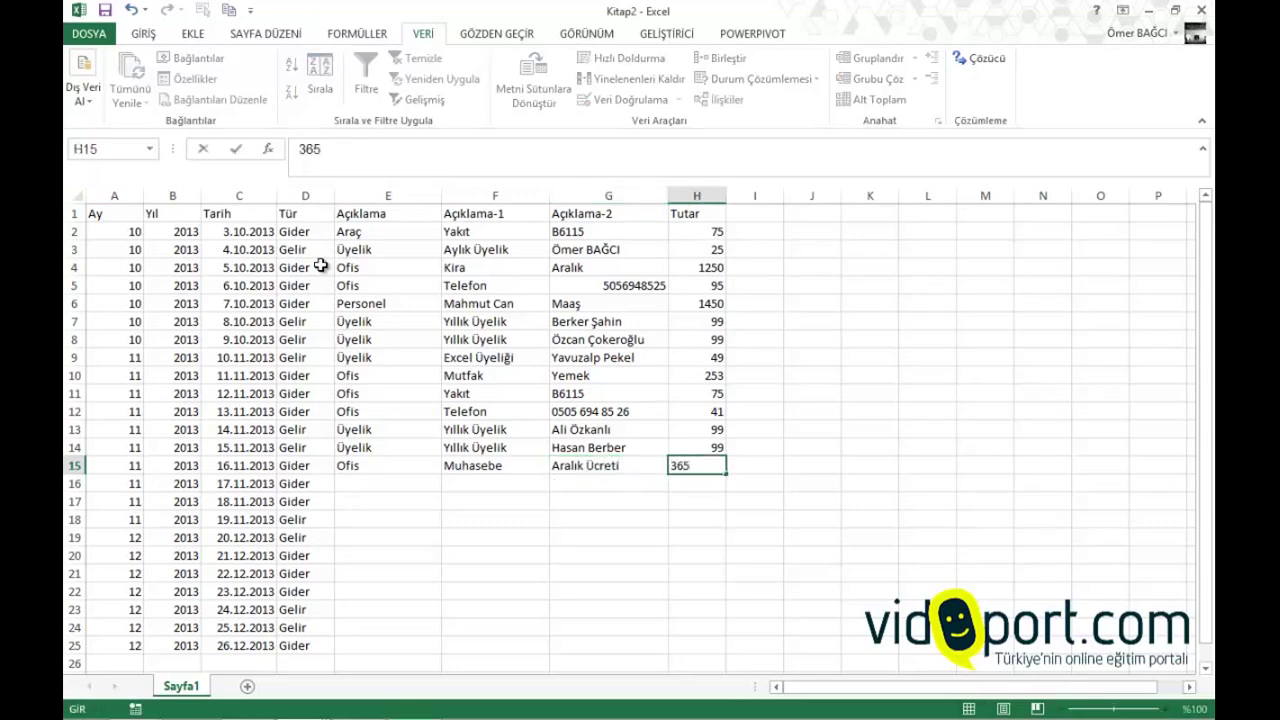
key("Return")
Step: Fill row 16 with Personel and Maaş via AutoComplete suggestions, amount 1450
key("Left")
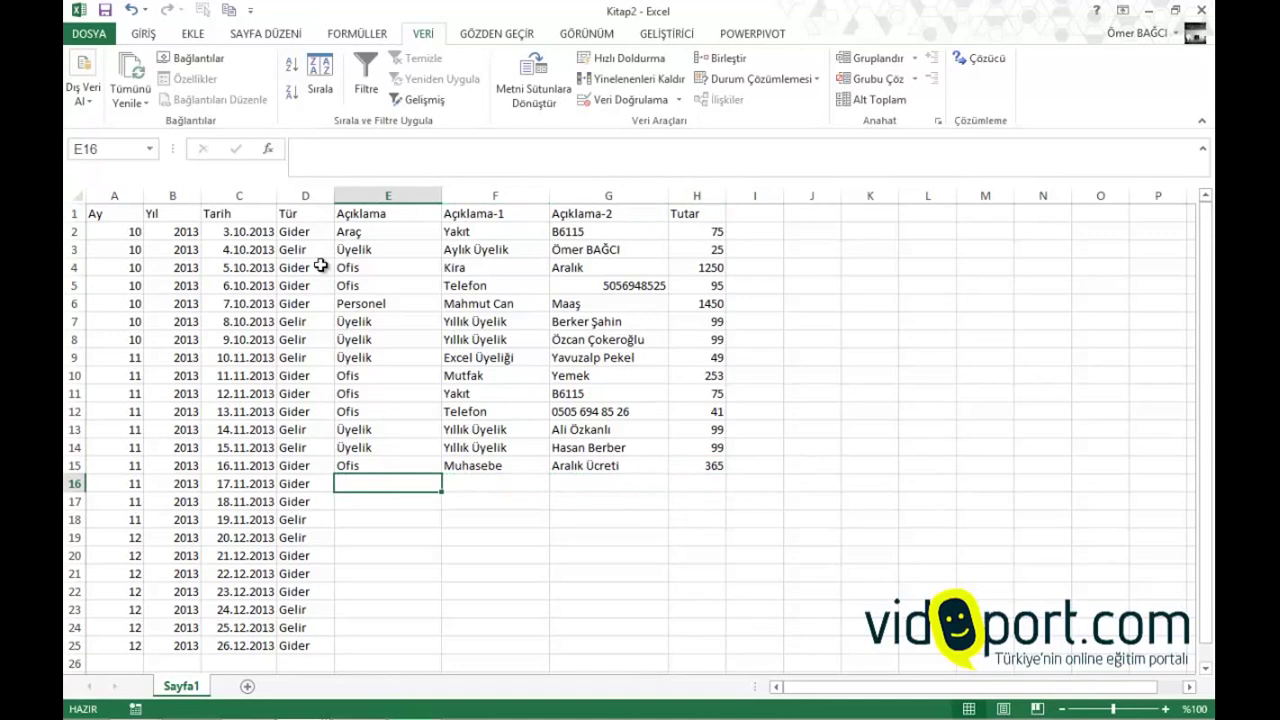
key("Up")
key("Up")
key("Up")
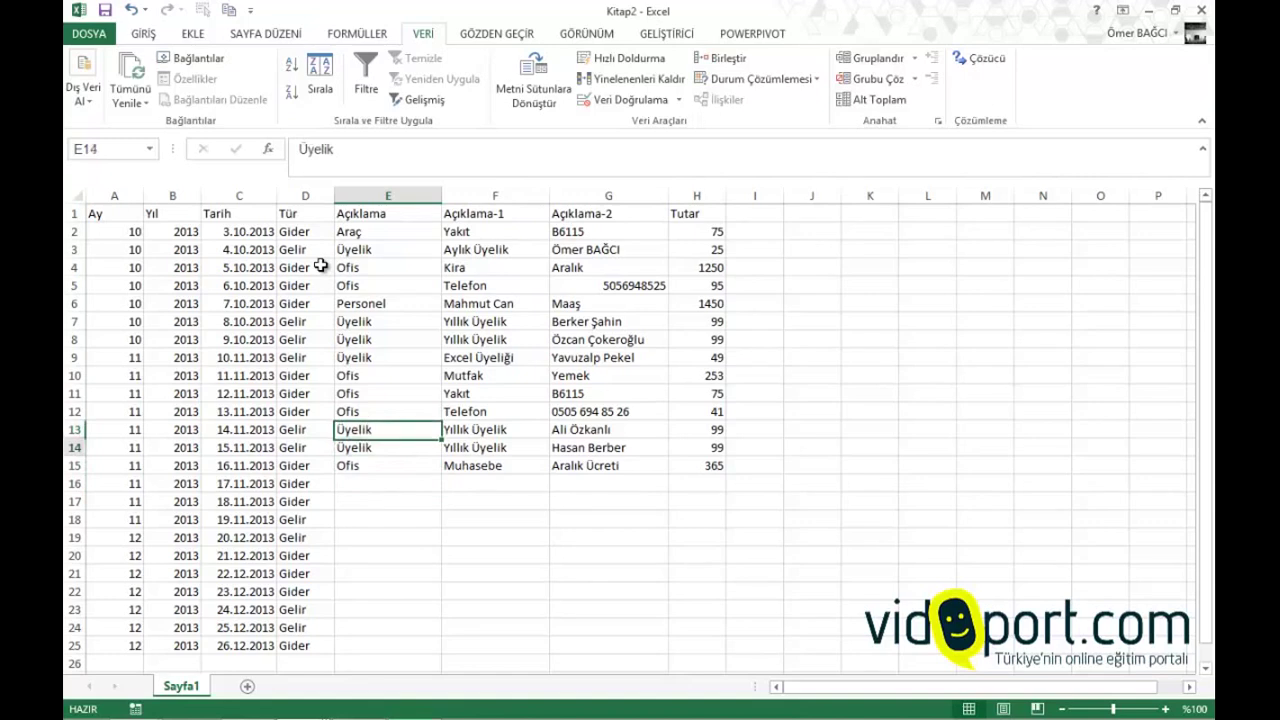
key("Down")
key("Down")
key("Down")
type("p")
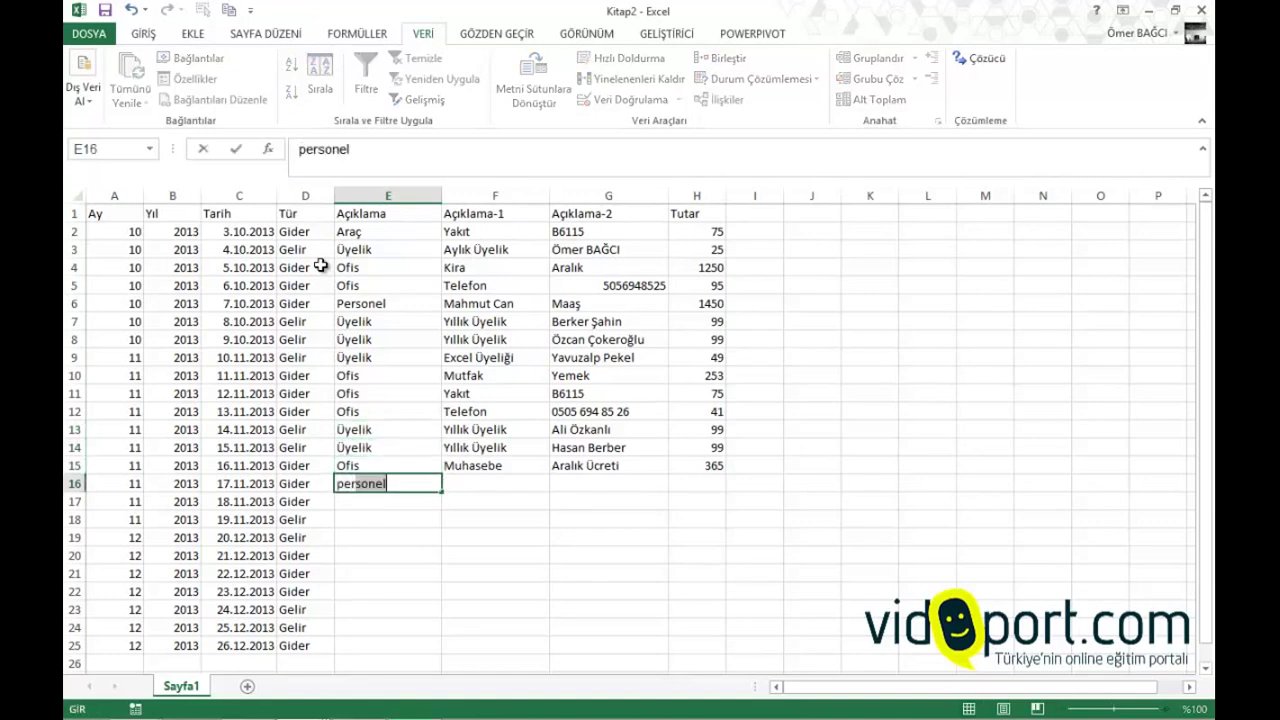
type("er")
key("Tab")
type("m")
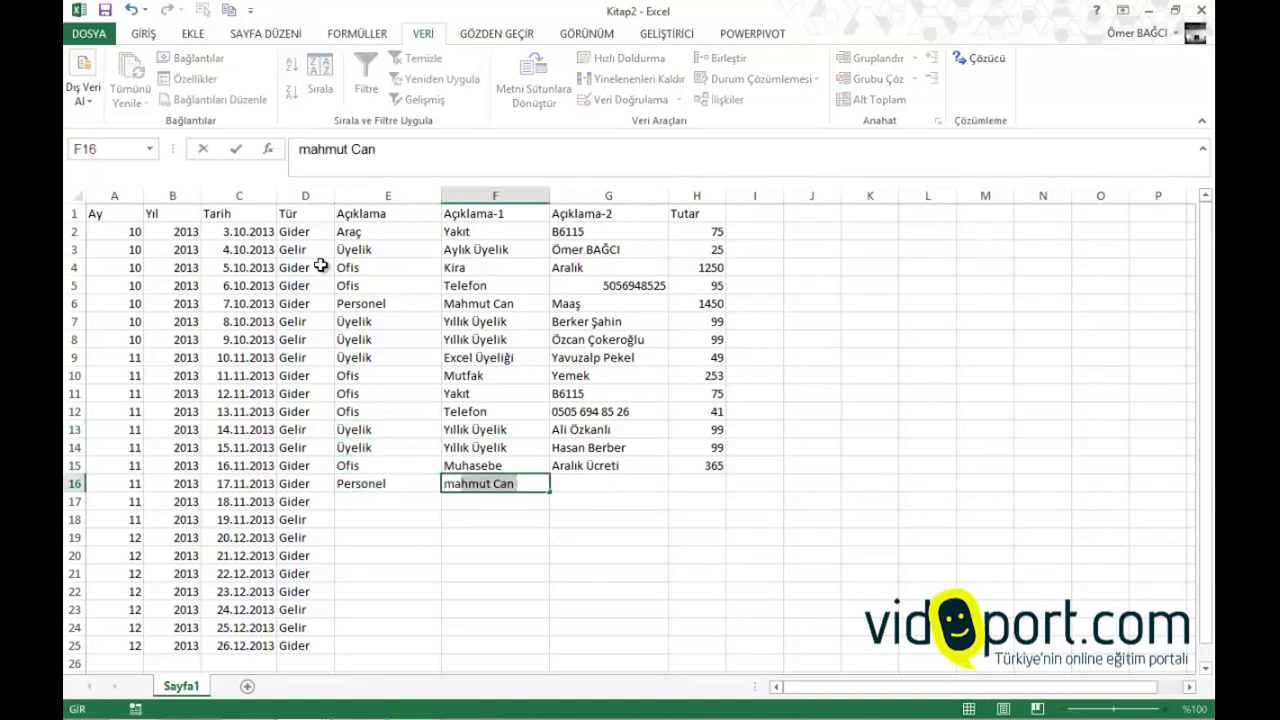
key("Tab")
type("m")
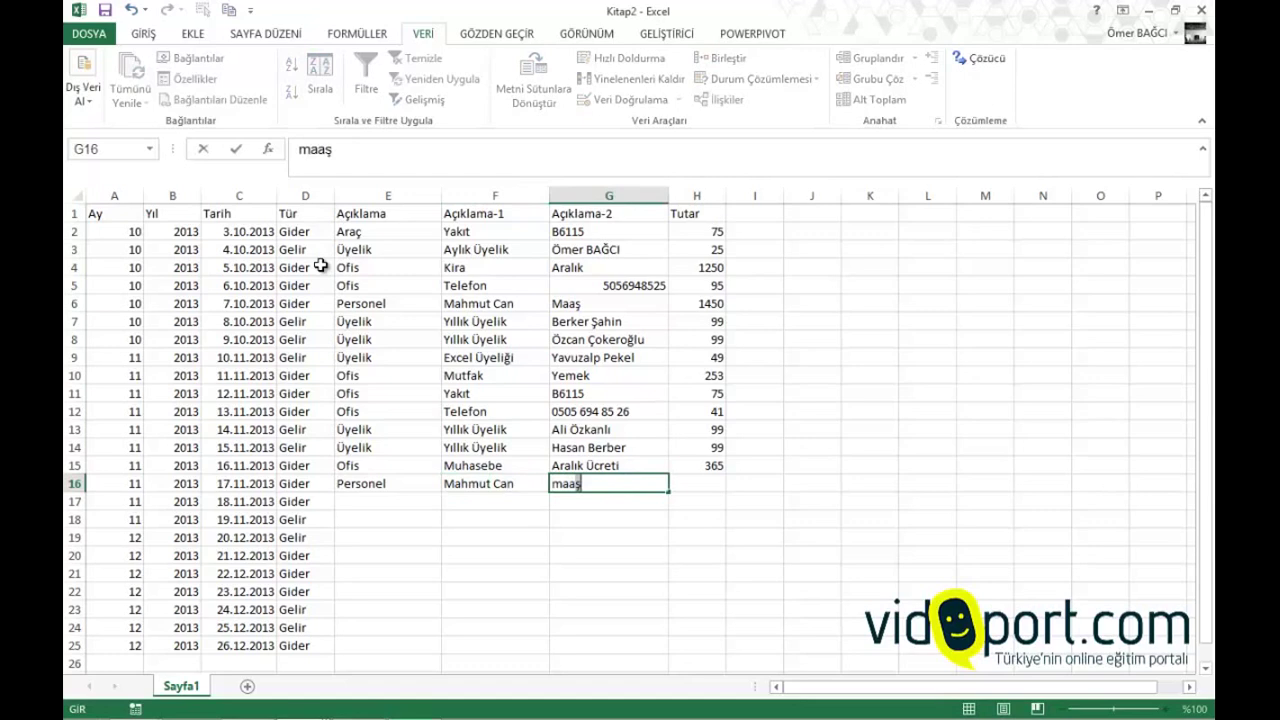
key("Tab")
type("145")
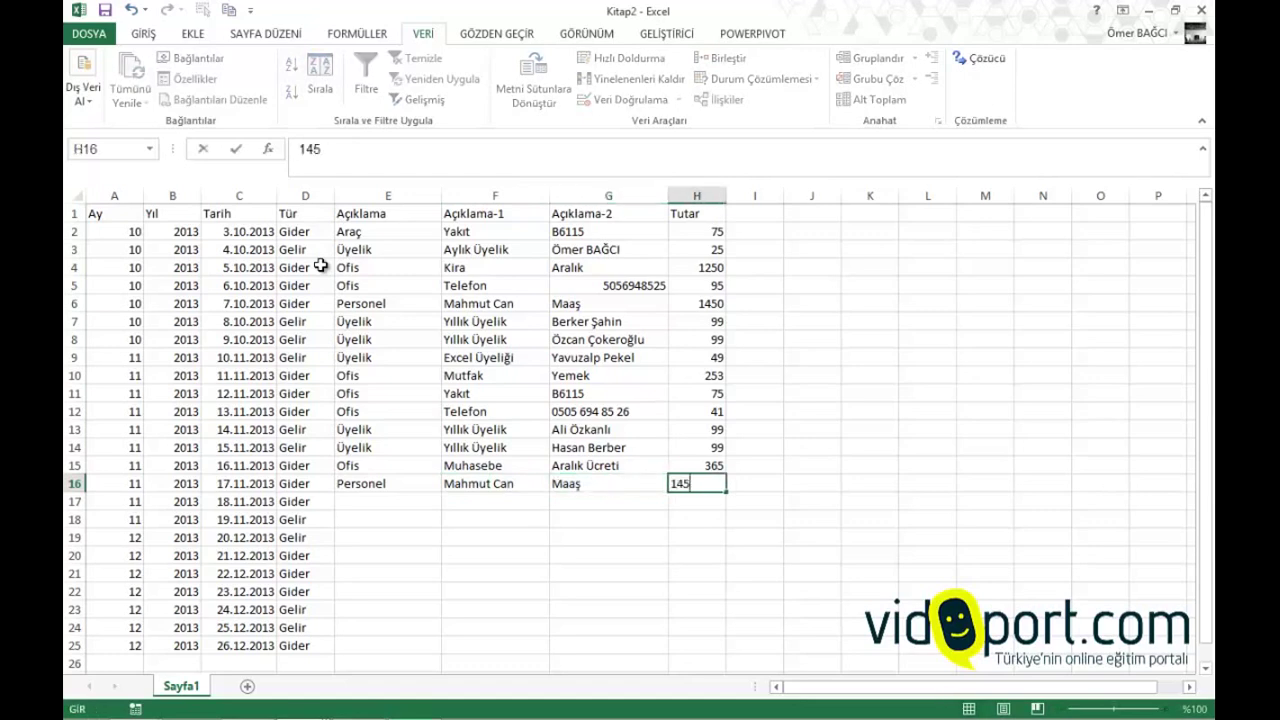
type("0")
key("Return")
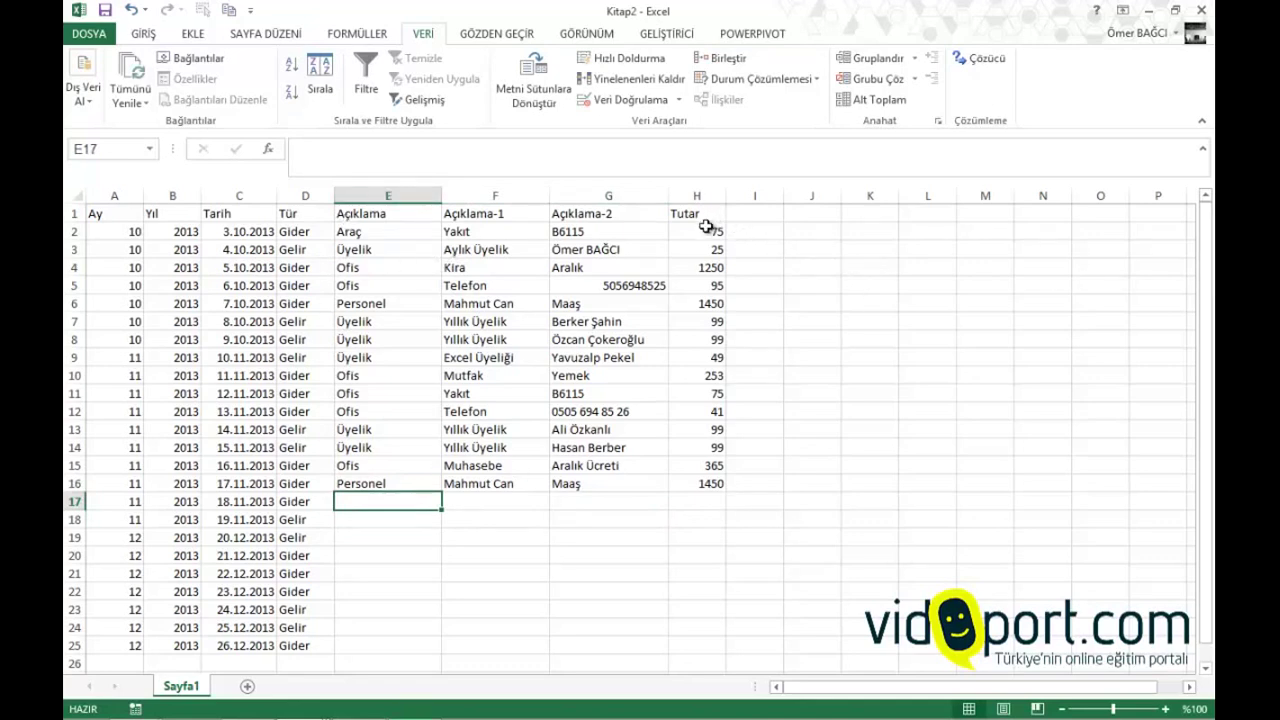
Step: Apply the currency number format to the Tutar column
left_click(714, 195)
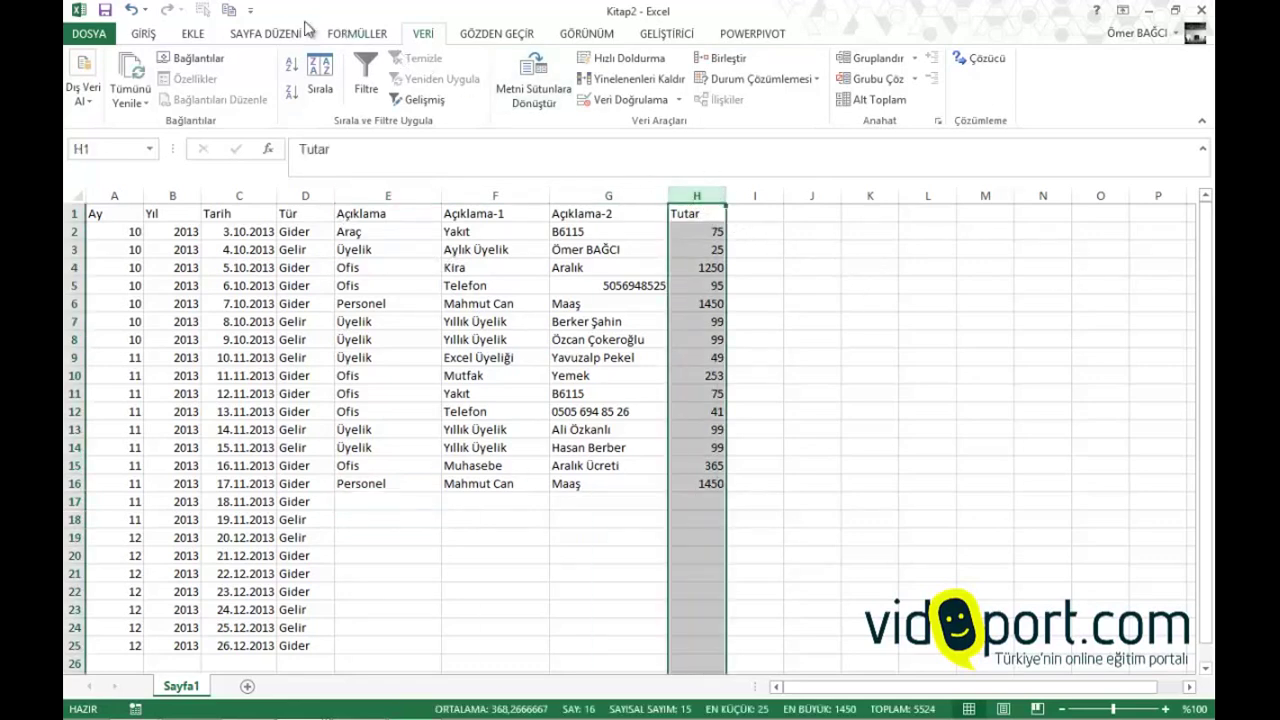
left_click(141, 37)
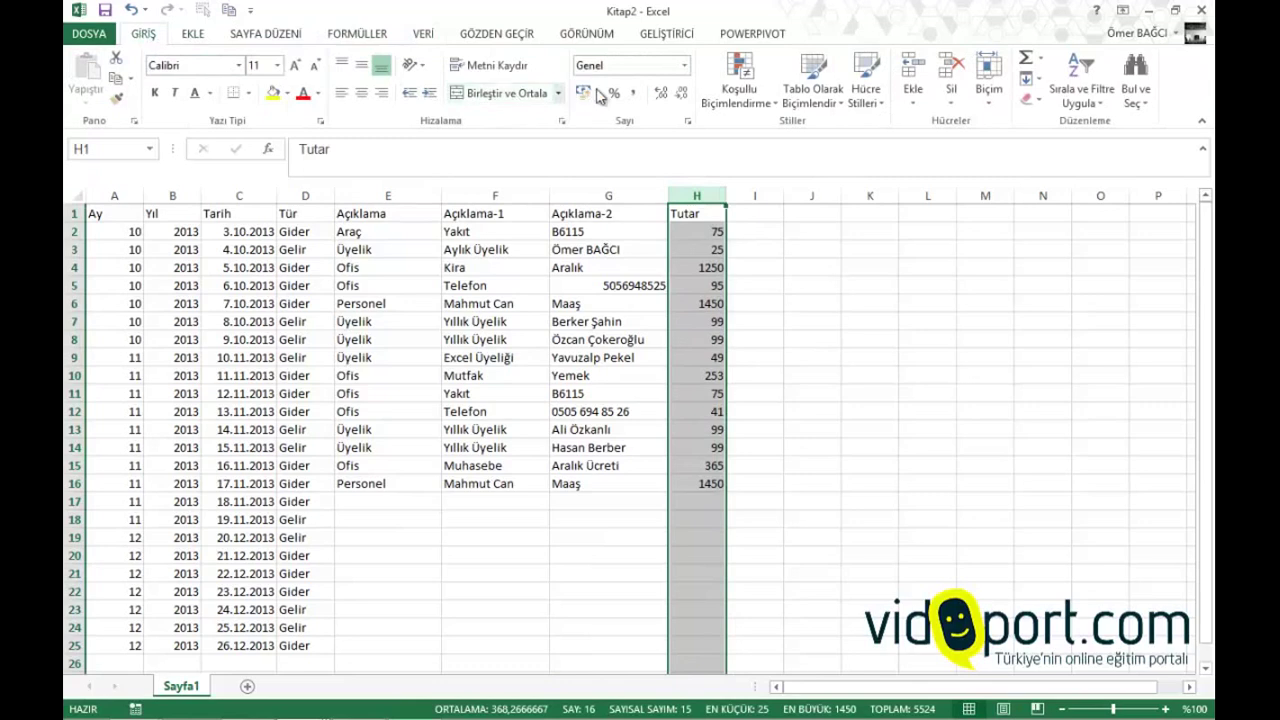
left_click(632, 93)
Step: Make the header row A1:H1 bold
left_click(641, 262)
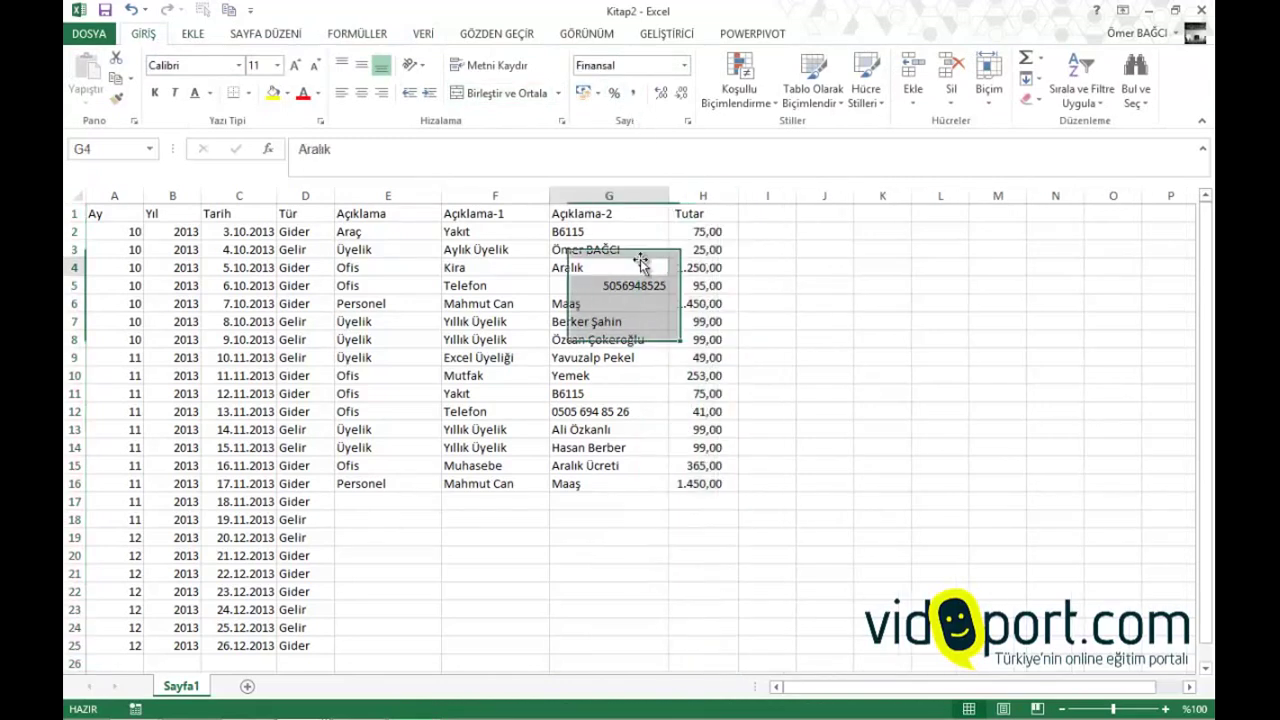
left_click_drag(125, 213, 677, 214)
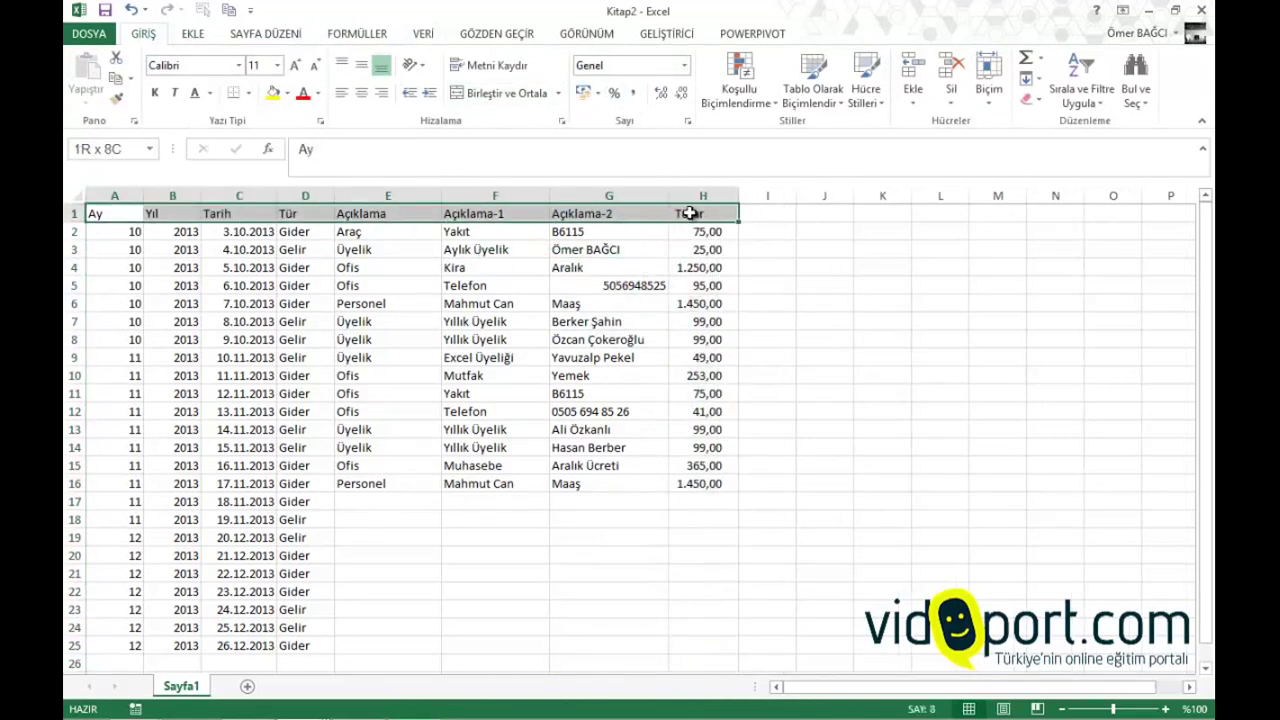
left_click(155, 92)
left_click(115, 232)
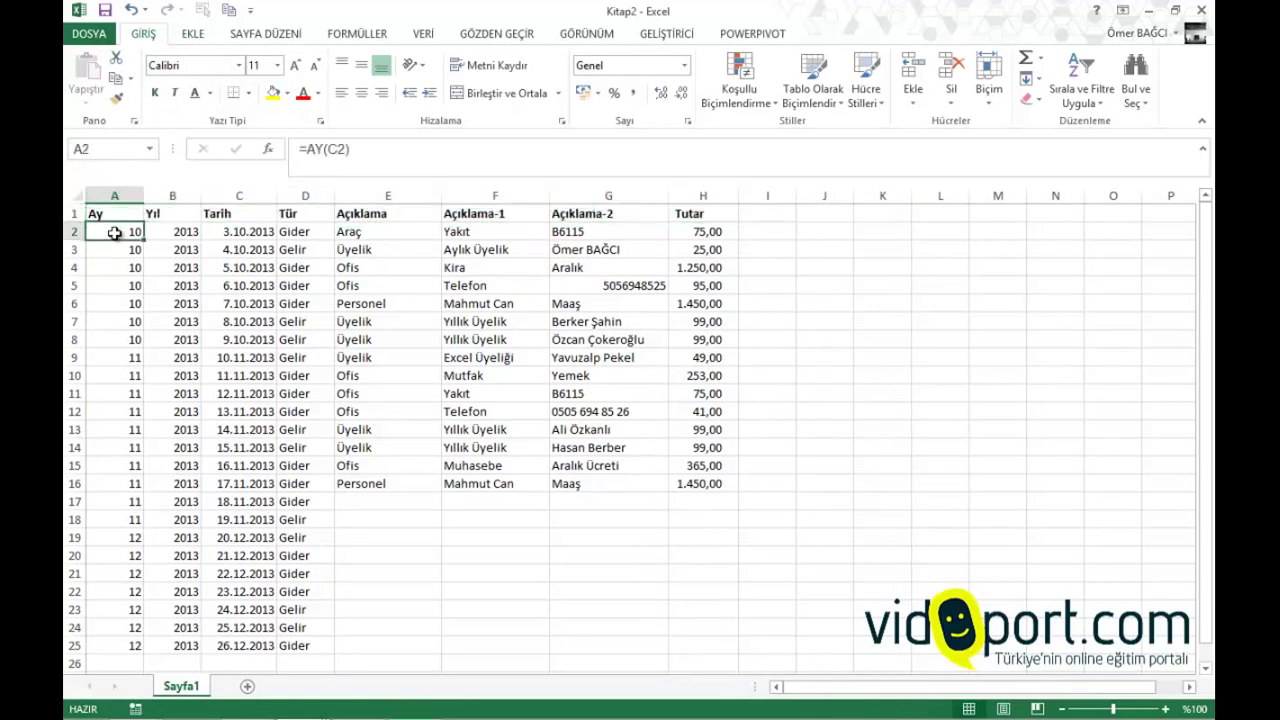
Step: Freeze the top row, then scroll column G to check the headers stay visible
left_click(594, 36)
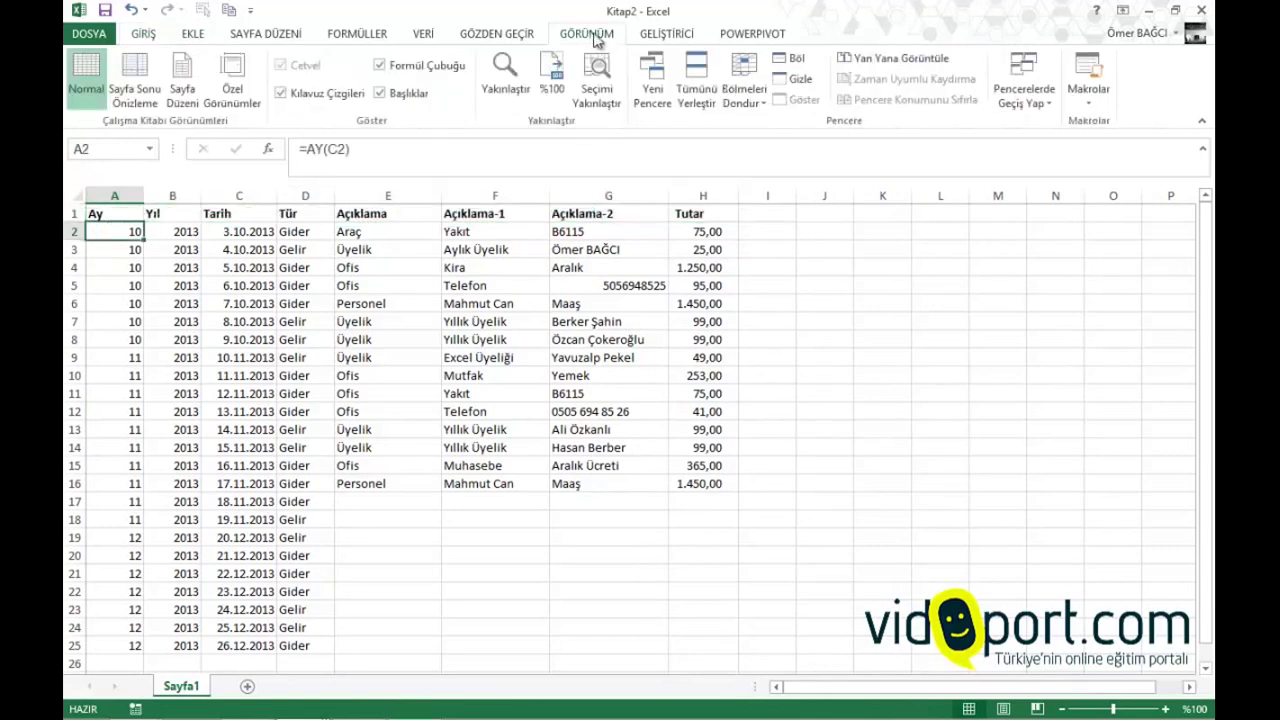
left_click(762, 106)
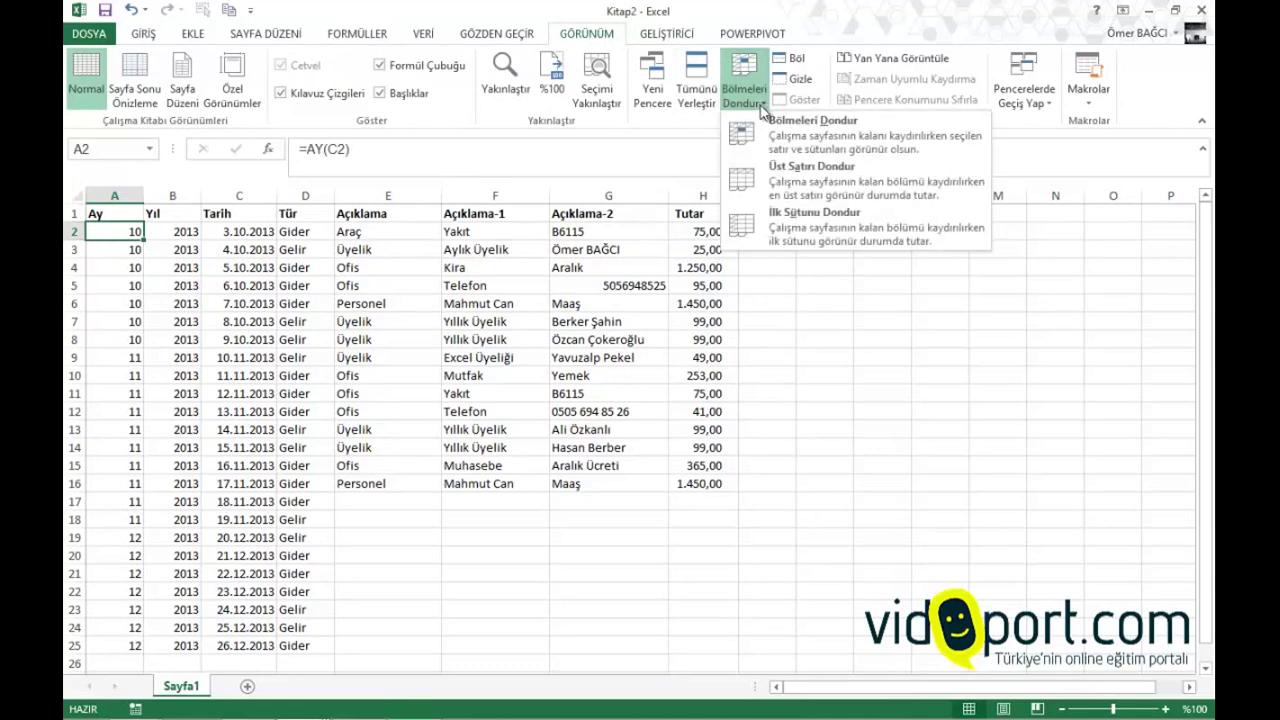
left_click(780, 188)
left_click(640, 248)
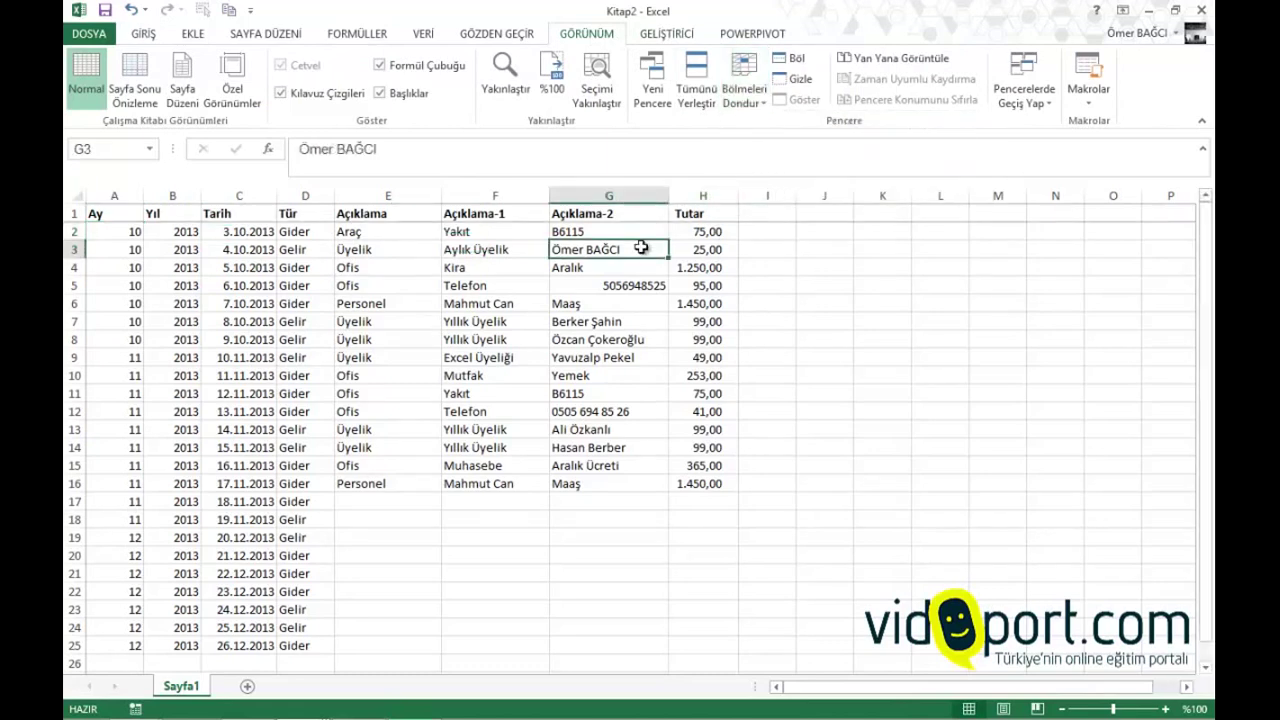
key("Down")
key("Down")
key("Down")
key("Down")
key("Down")
key("Down")
key("Down")
key("Down")
key("Down")
key("Down")
key("Down")
key("Down")
key("Down")
key("Down")
key("Down")
key("Down")
key("Down")
key("Down")
key("Down")
key("Down")
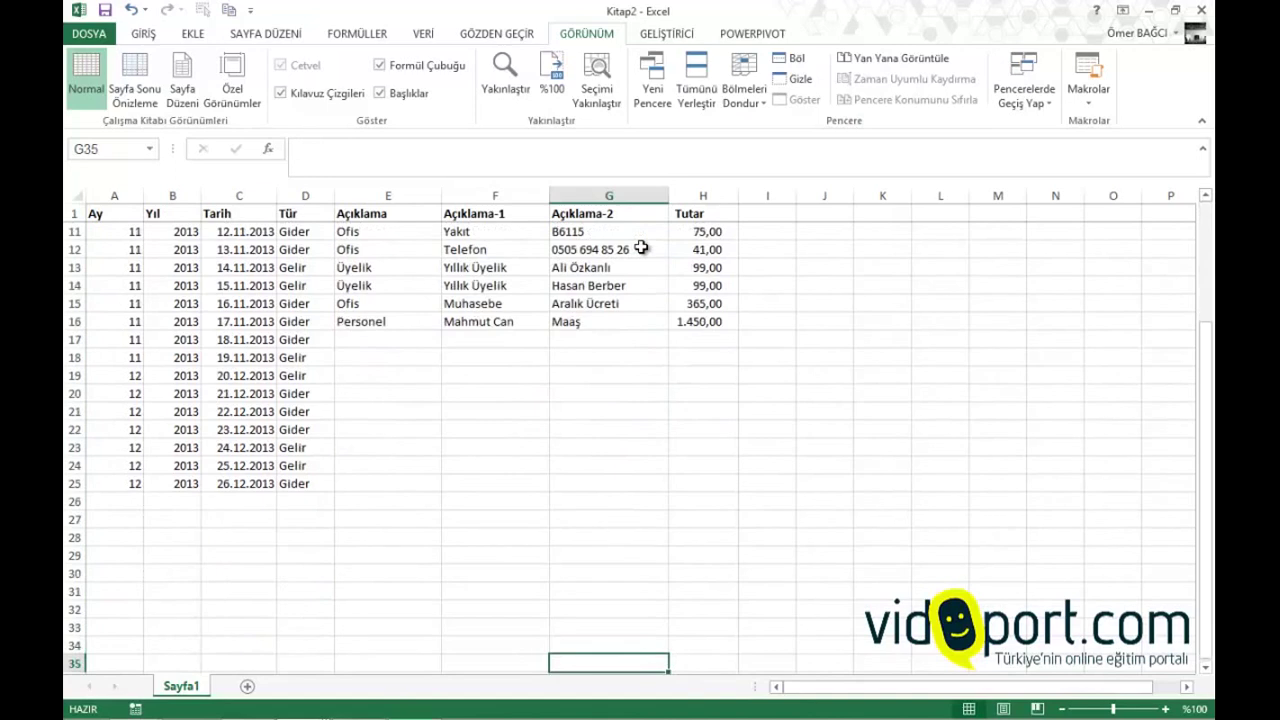
key("Up")
key("Up")
key("Up")
key("Up")
key("Up")
key("Up")
key("Up")
key("Up")
key("Up")
key("Up")
key("Up")
key("Up")
key("Up")
key("Up")
key("Up")
key("Up")
key("Up")
key("Up")
key("Up")
key("Up")
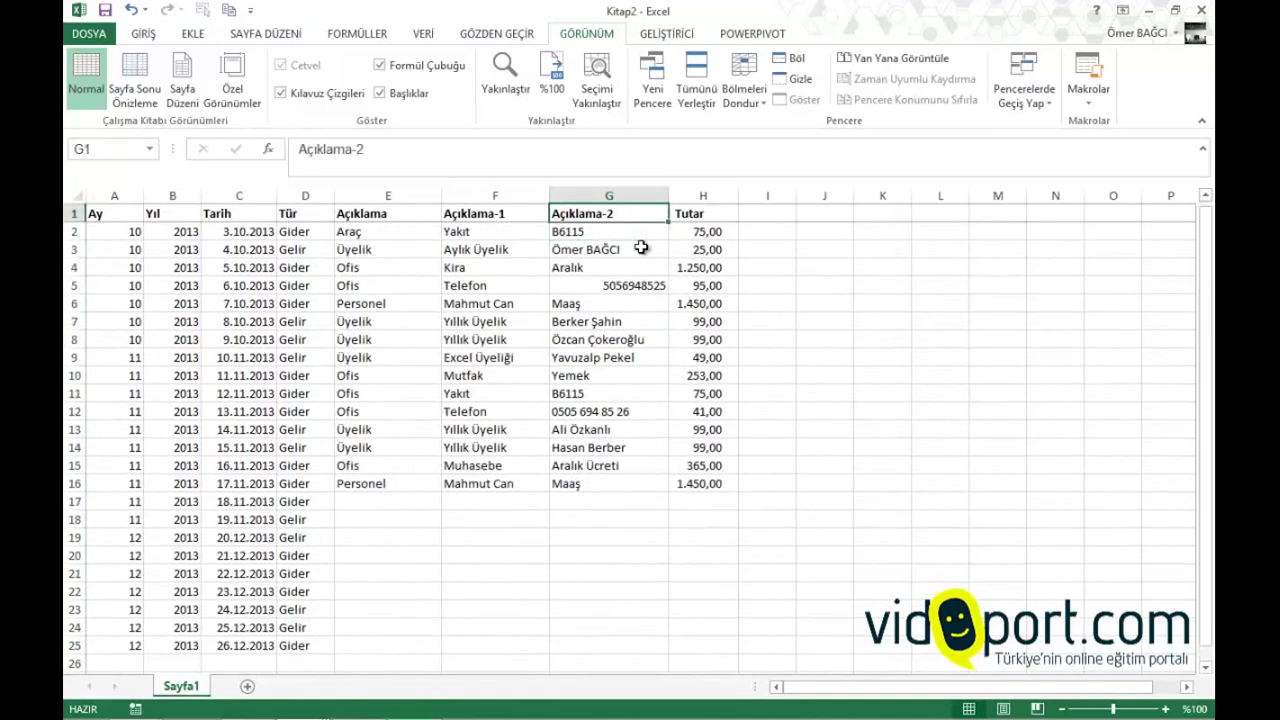
key("Down")
key("Down")
key("Down")
key("Down")
key("Down")
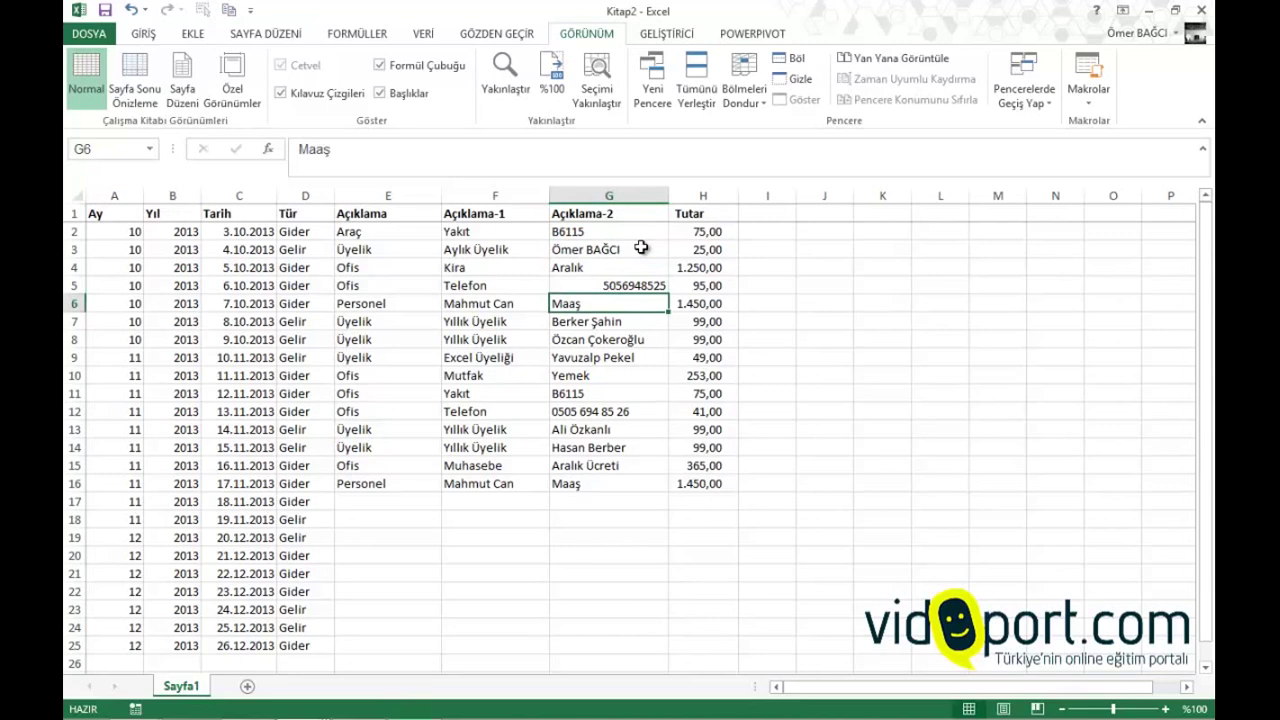
key("Down")
key("Down")
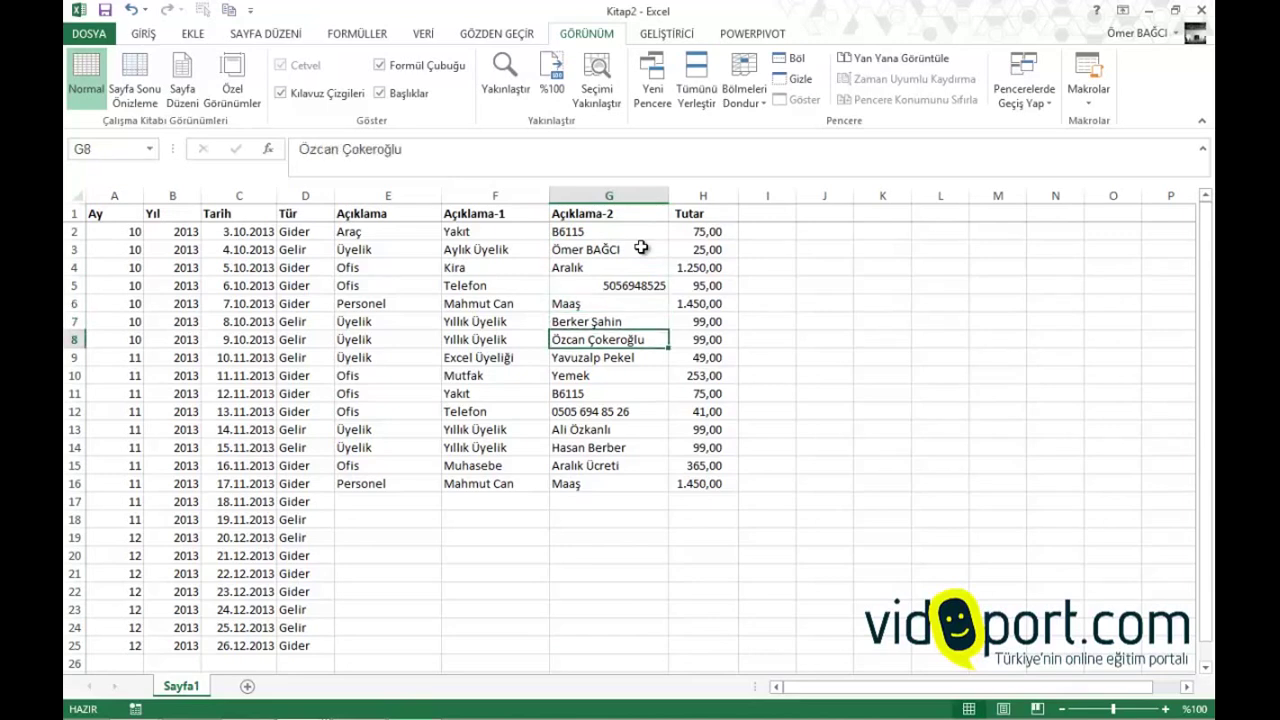
key("Down")
key("Down")
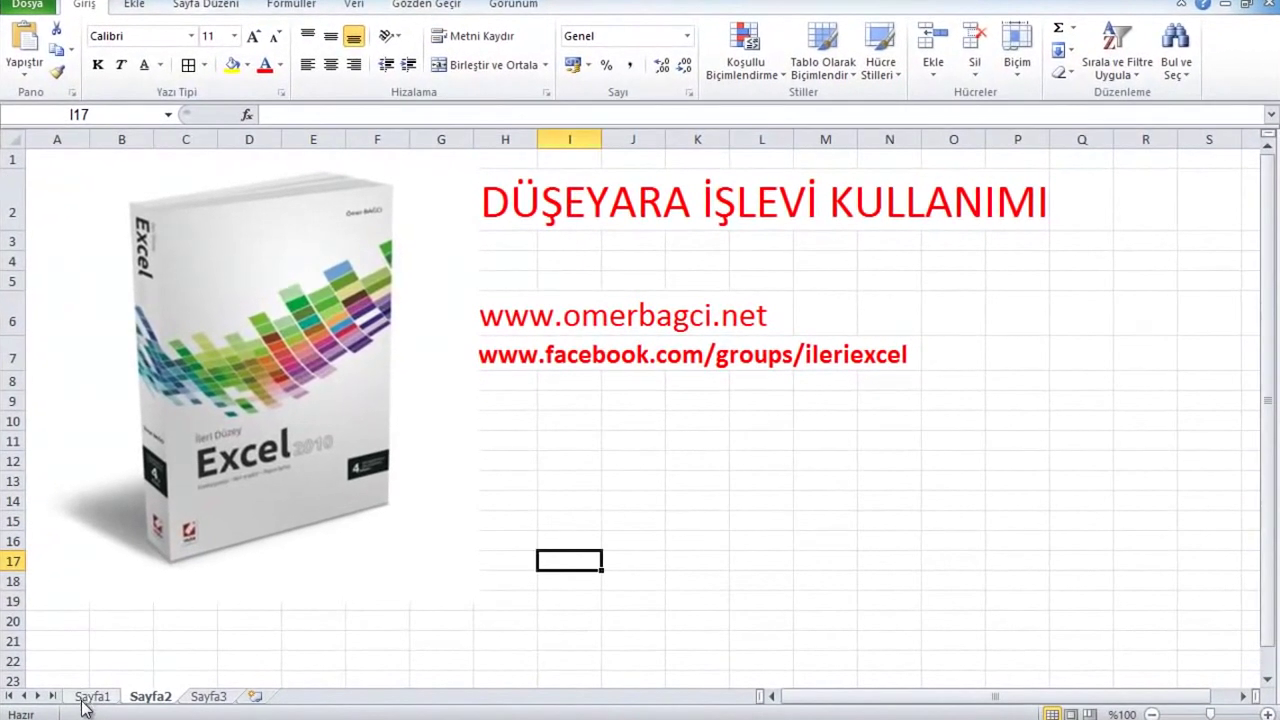
Step: Switch to Sayfa1 to show the ÇEK TAKİP LİSTESİ check tracking table
left_click(138, 661)
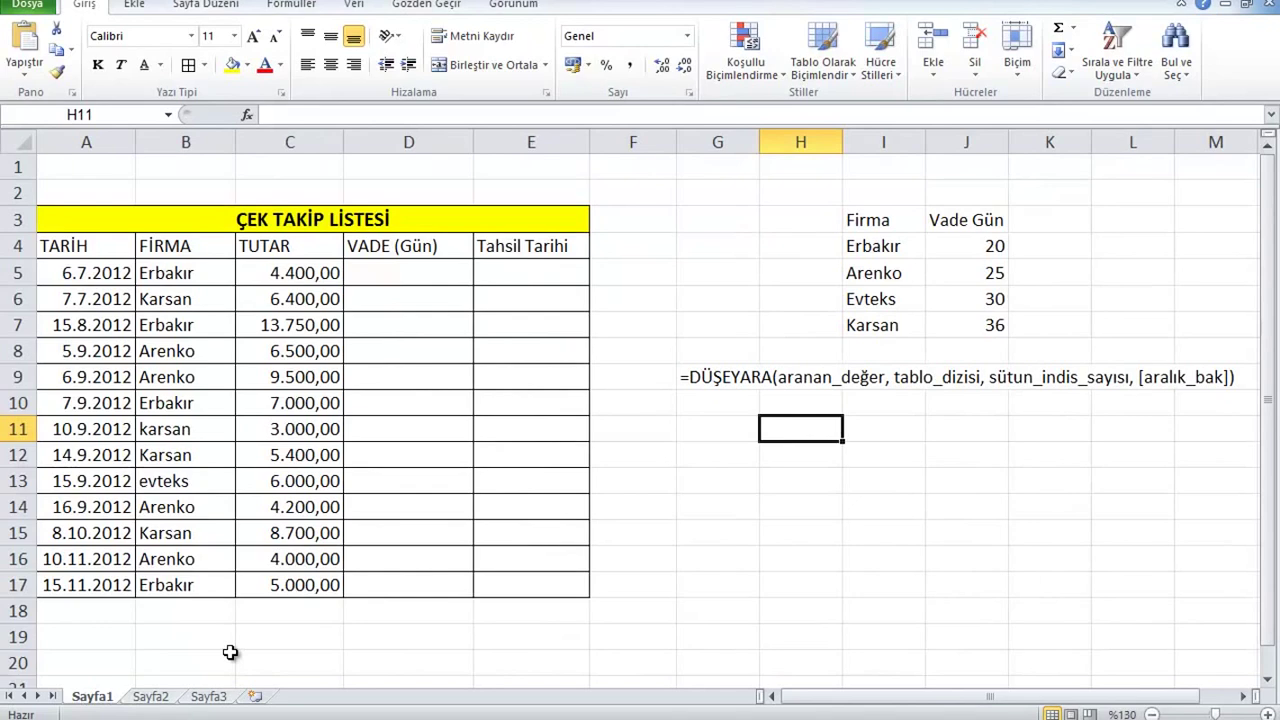
left_click(108, 272)
left_click_drag(160, 274, 150, 585)
left_click_drag(314, 265, 274, 563)
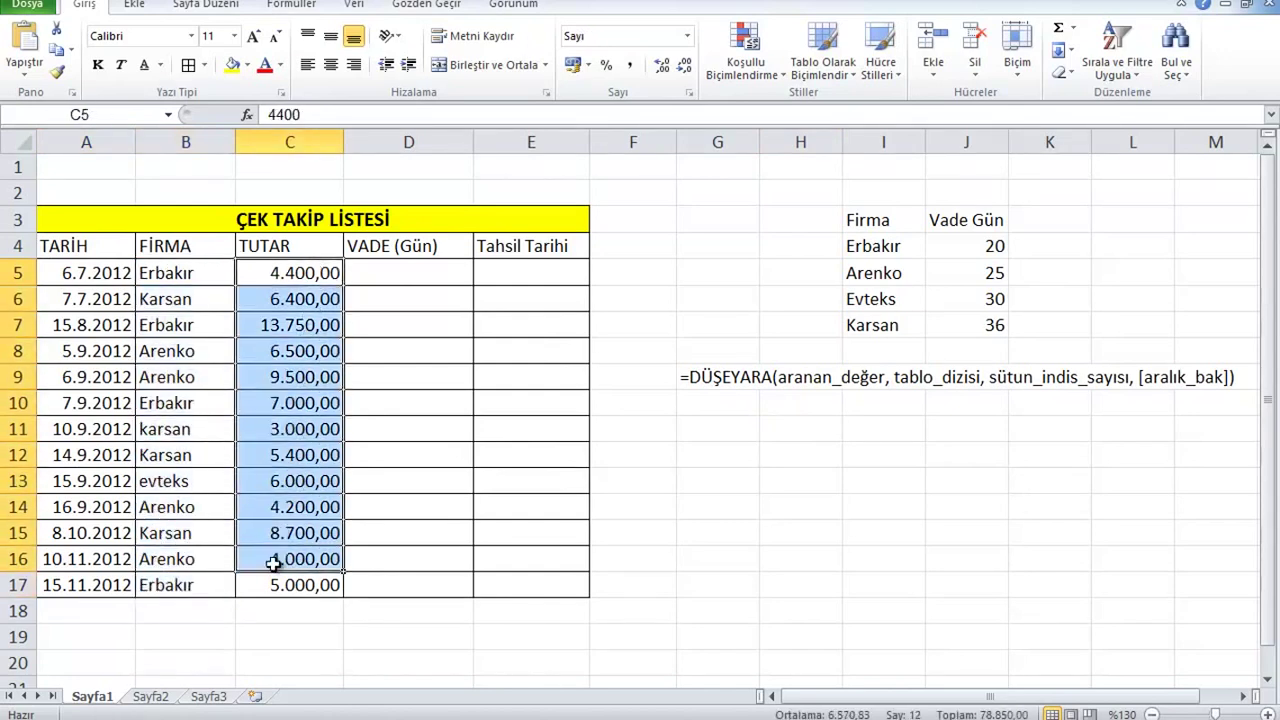
left_click_drag(861, 222, 863, 323)
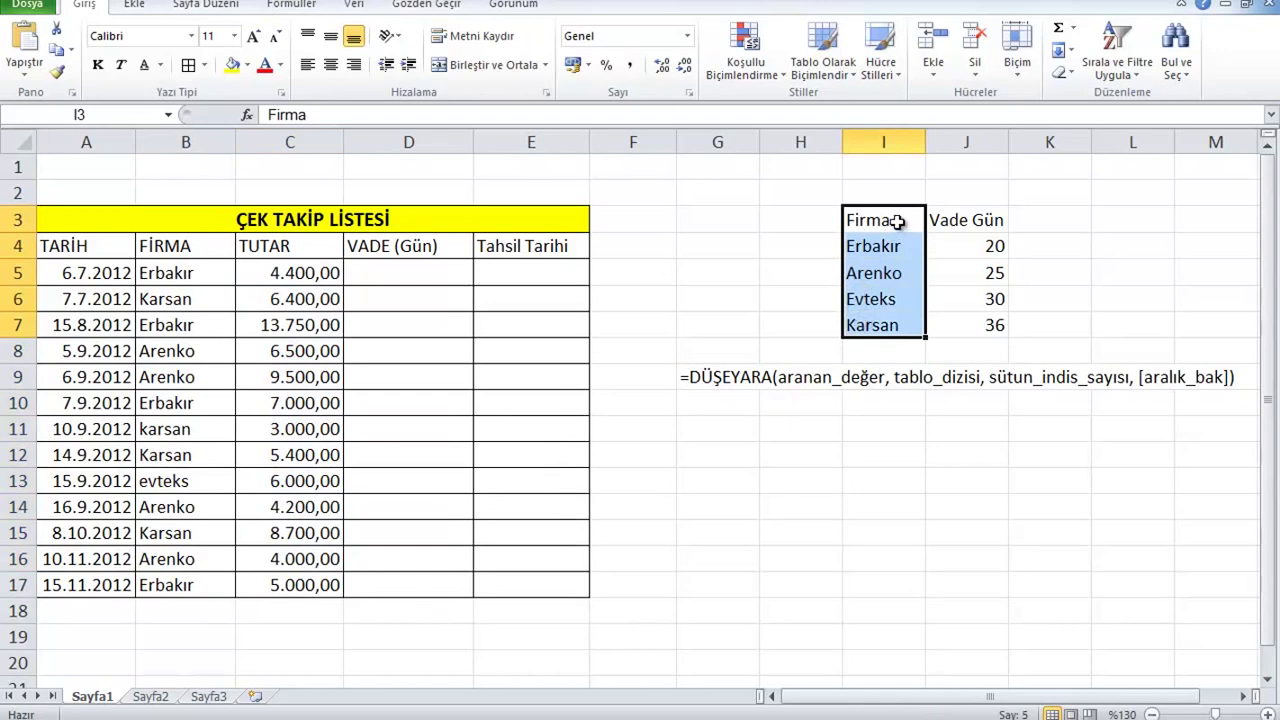
left_click(871, 246)
left_click_drag(955, 238, 957, 325)
left_click(203, 278)
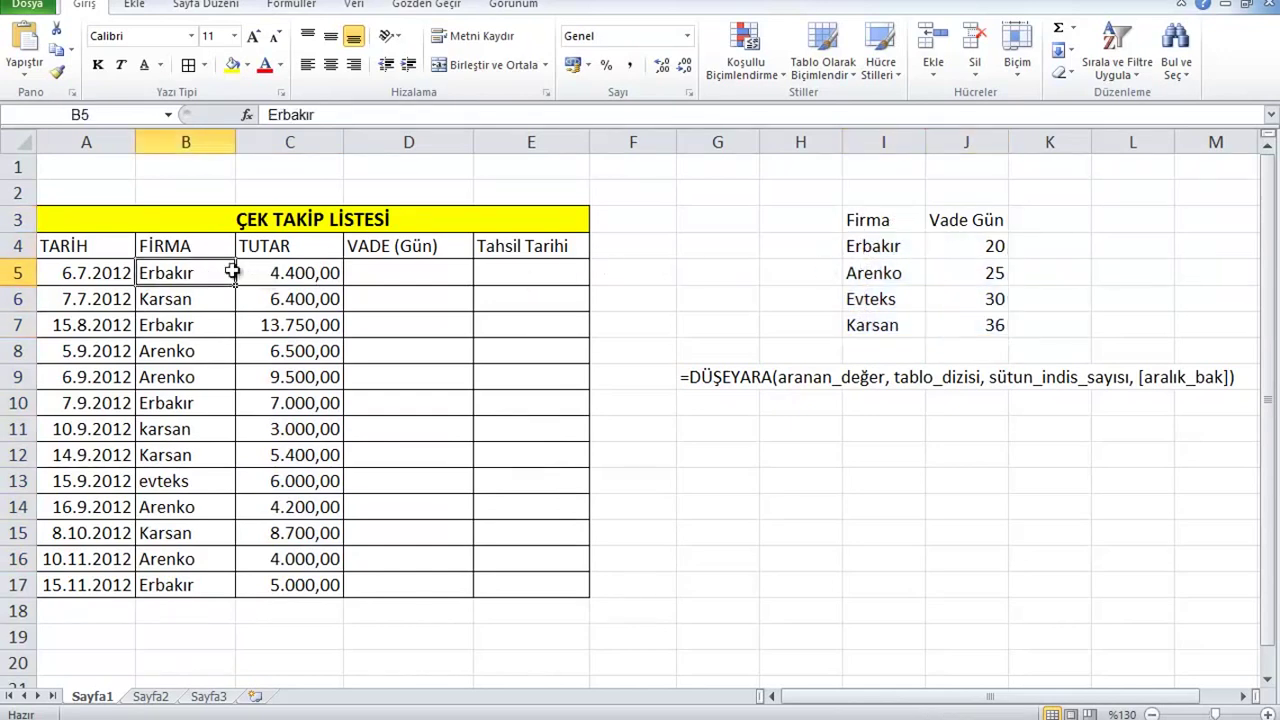
left_click(975, 249)
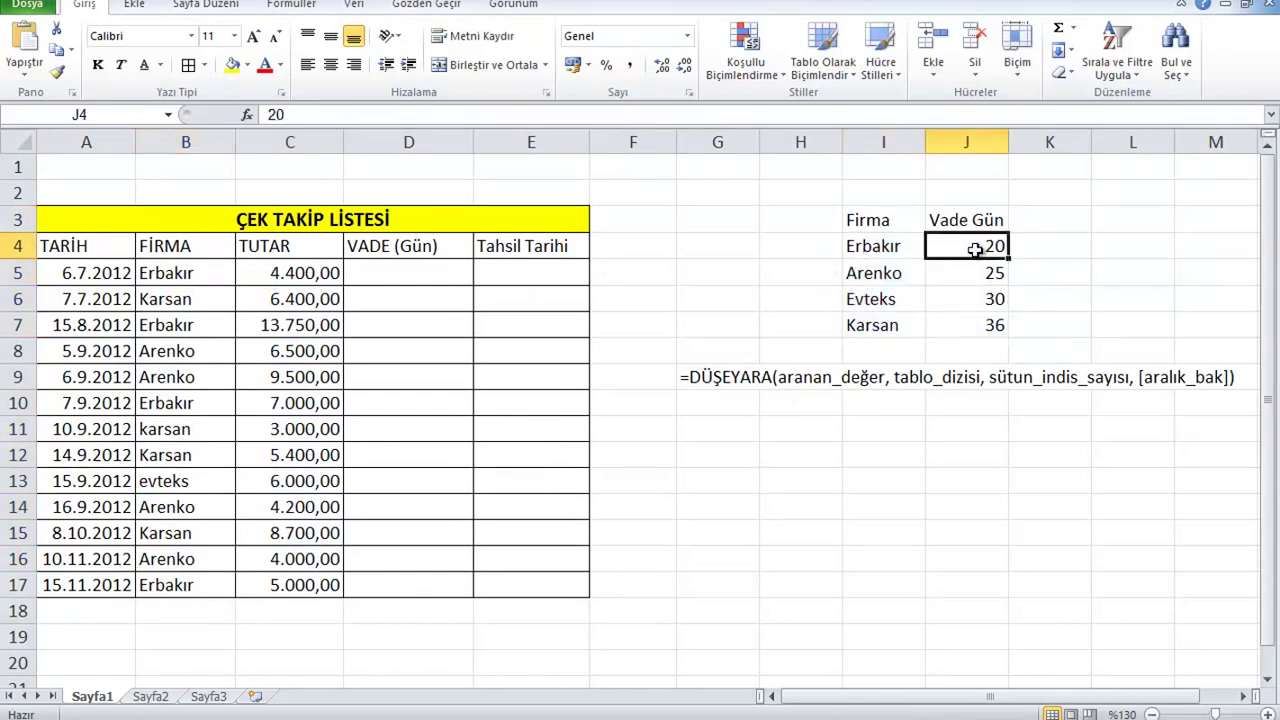
left_click(860, 278)
left_click(988, 277)
left_click(890, 301)
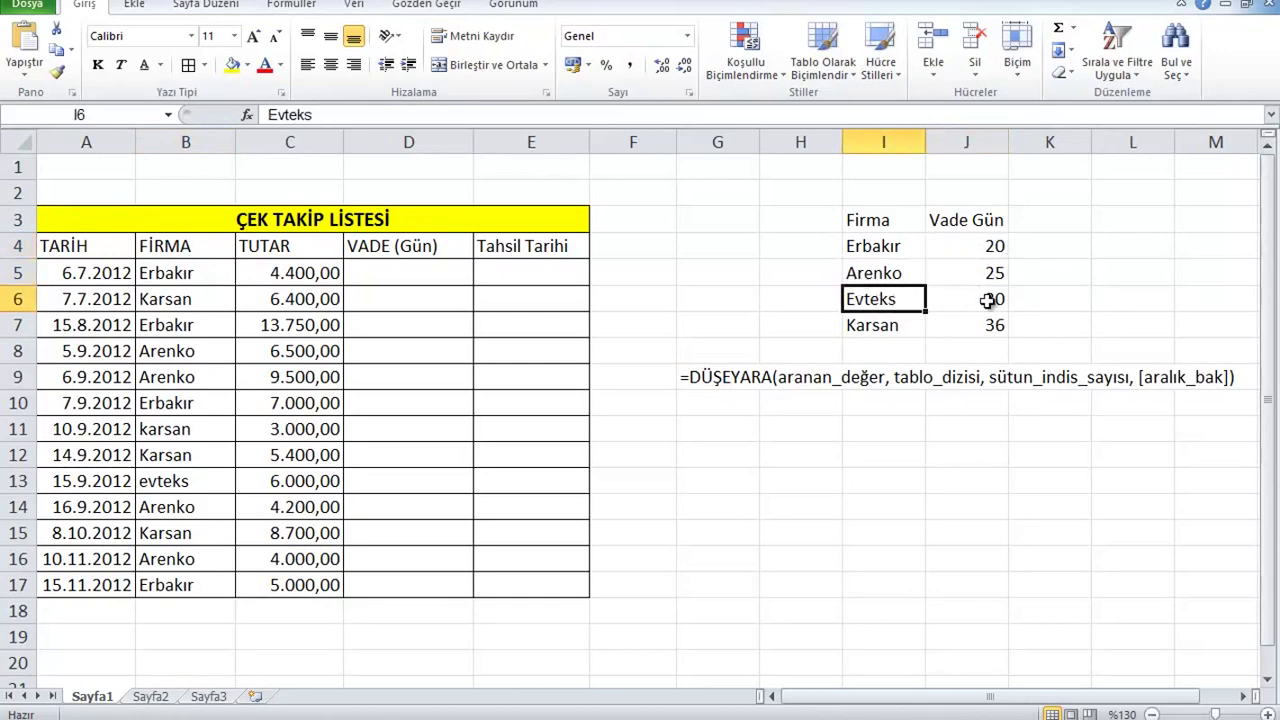
left_click(988, 299)
left_click(886, 332)
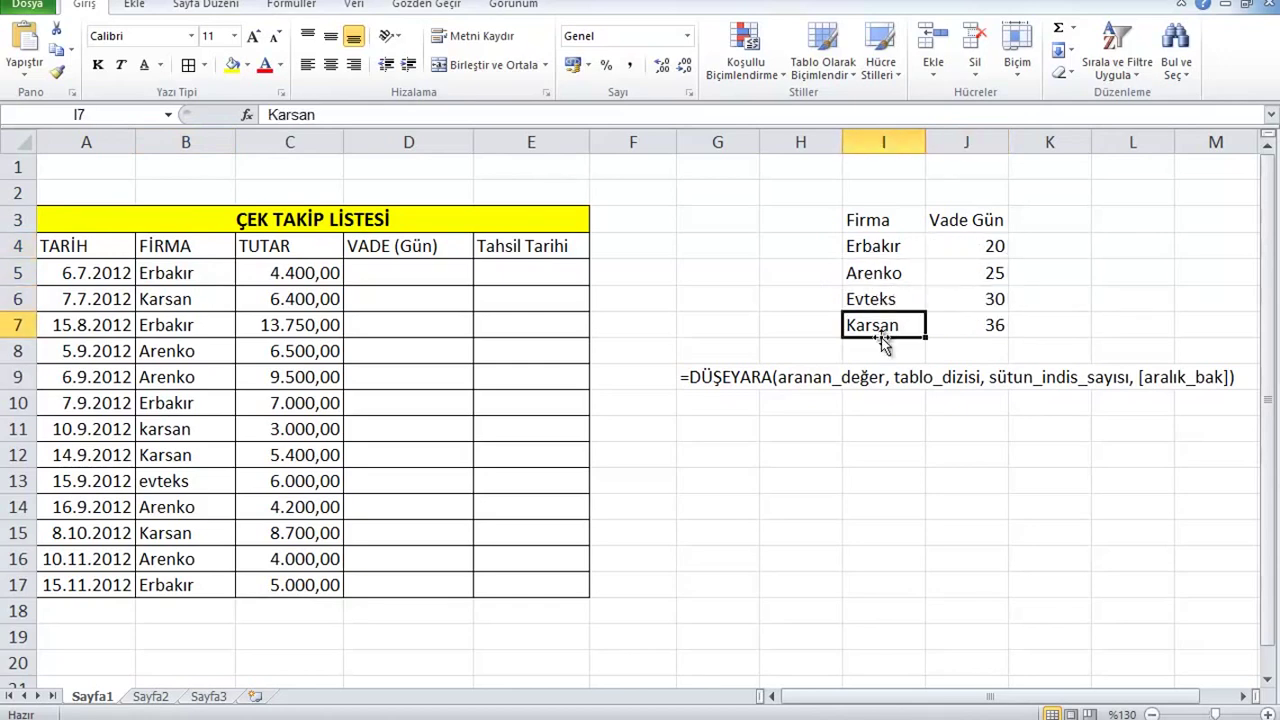
left_click(1003, 332)
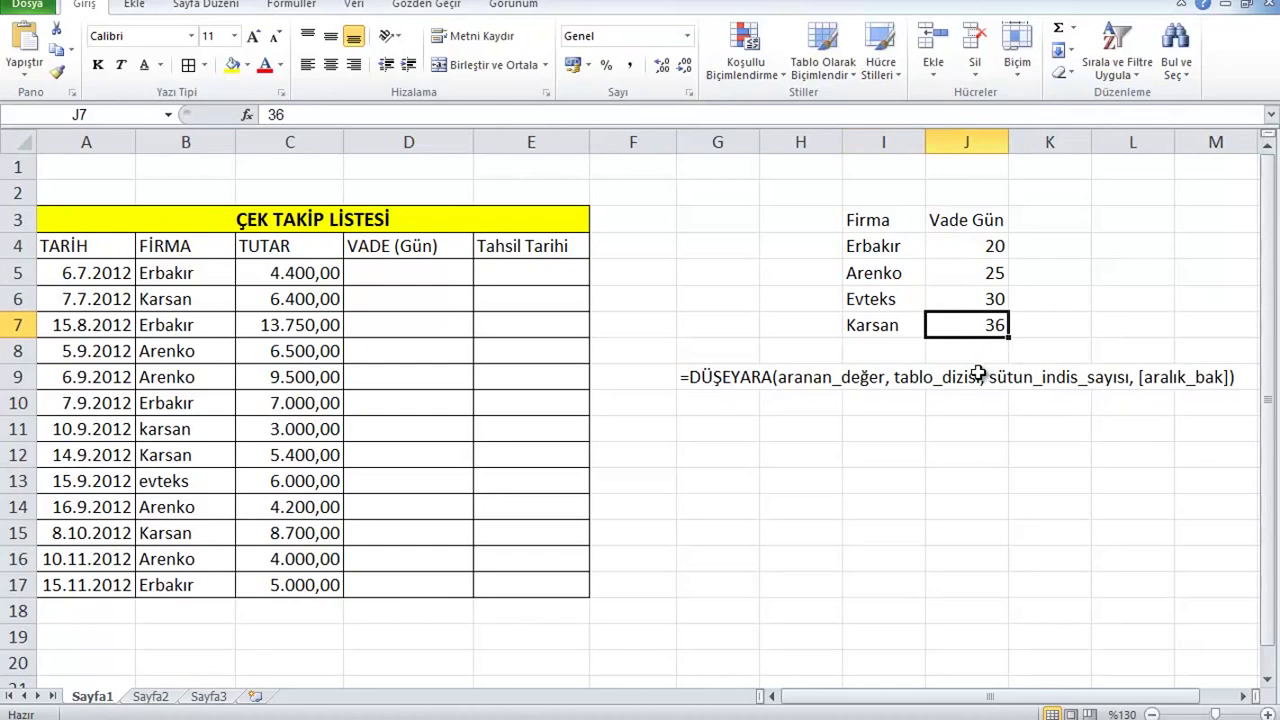
left_click(892, 248)
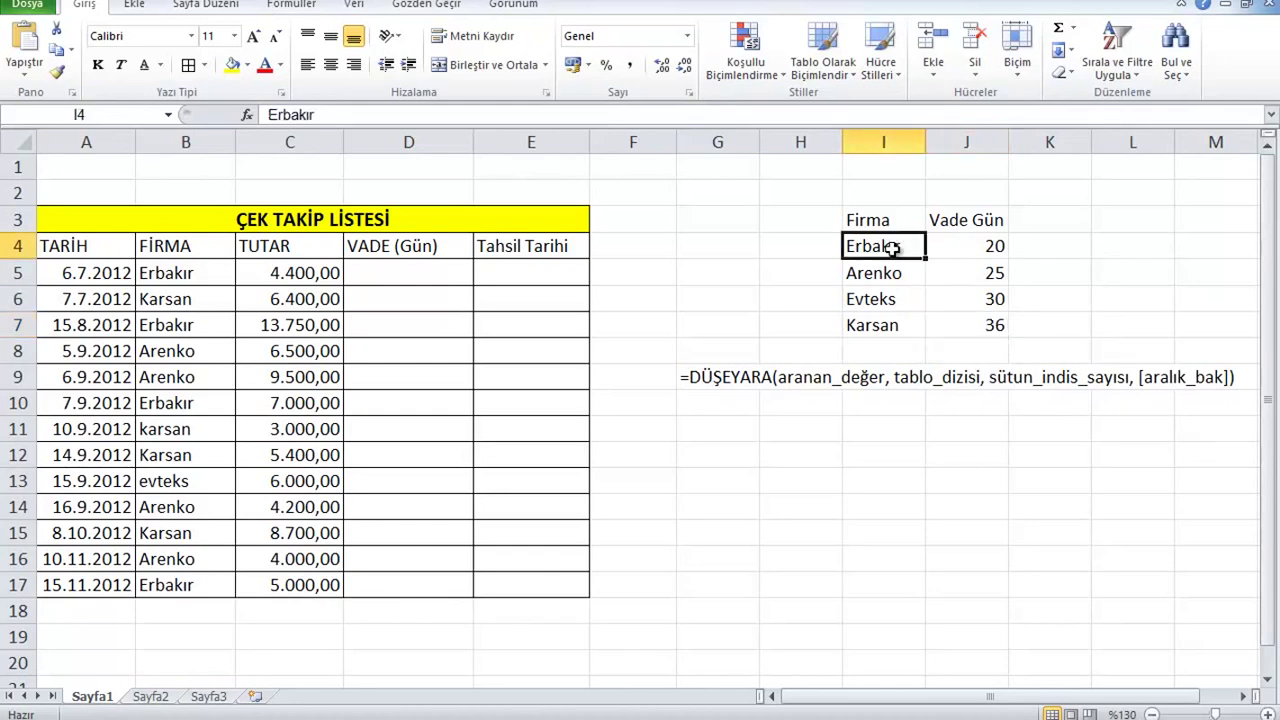
left_click_drag(892, 248, 970, 338)
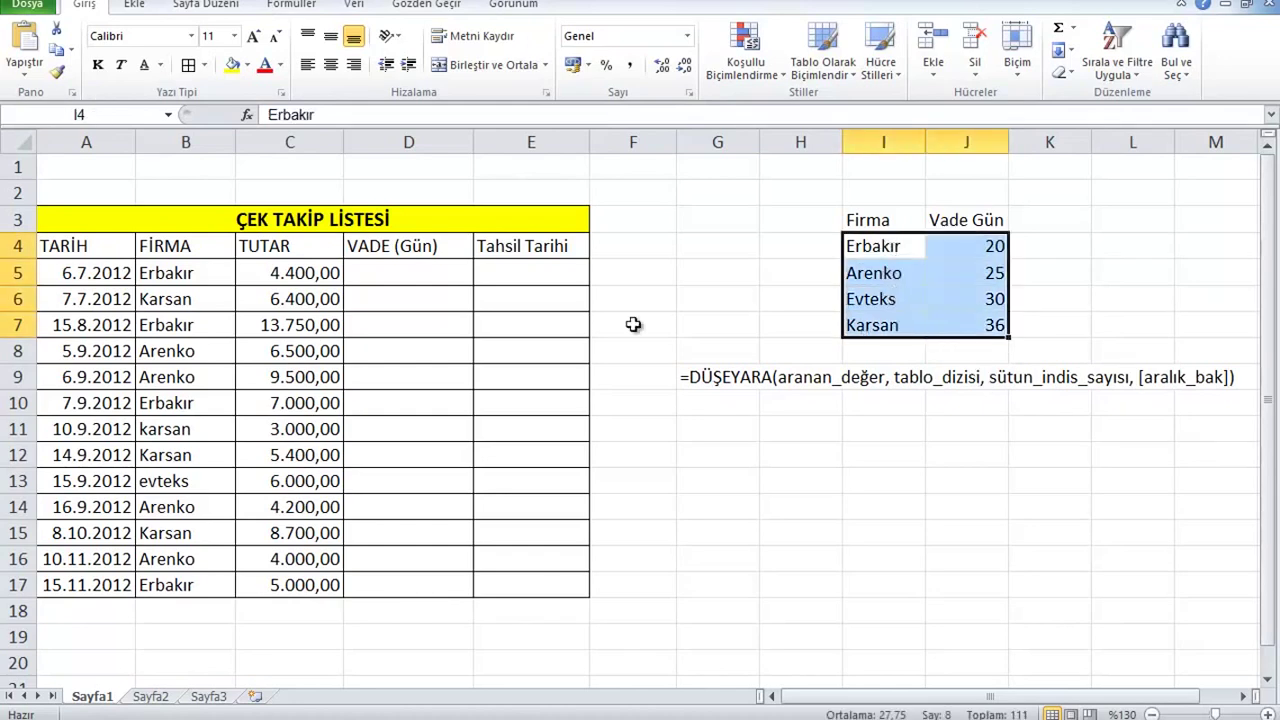
left_click(422, 273)
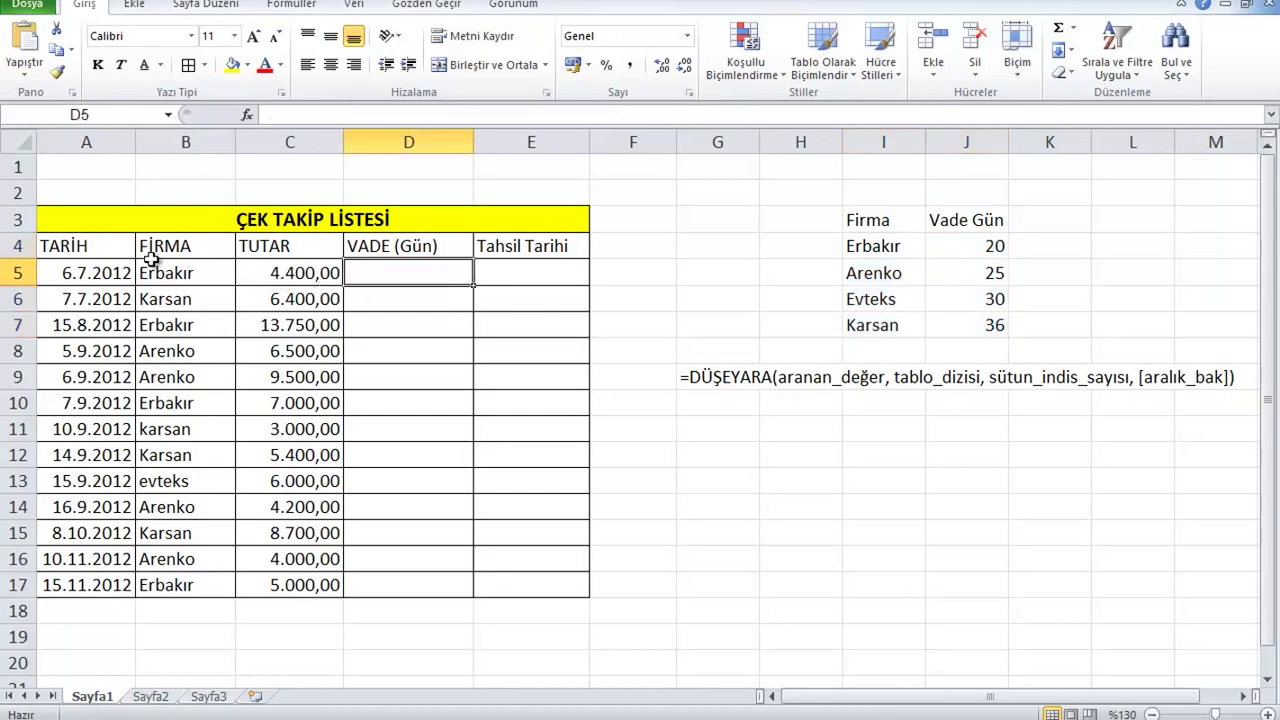
left_click(186, 290)
left_click(180, 275)
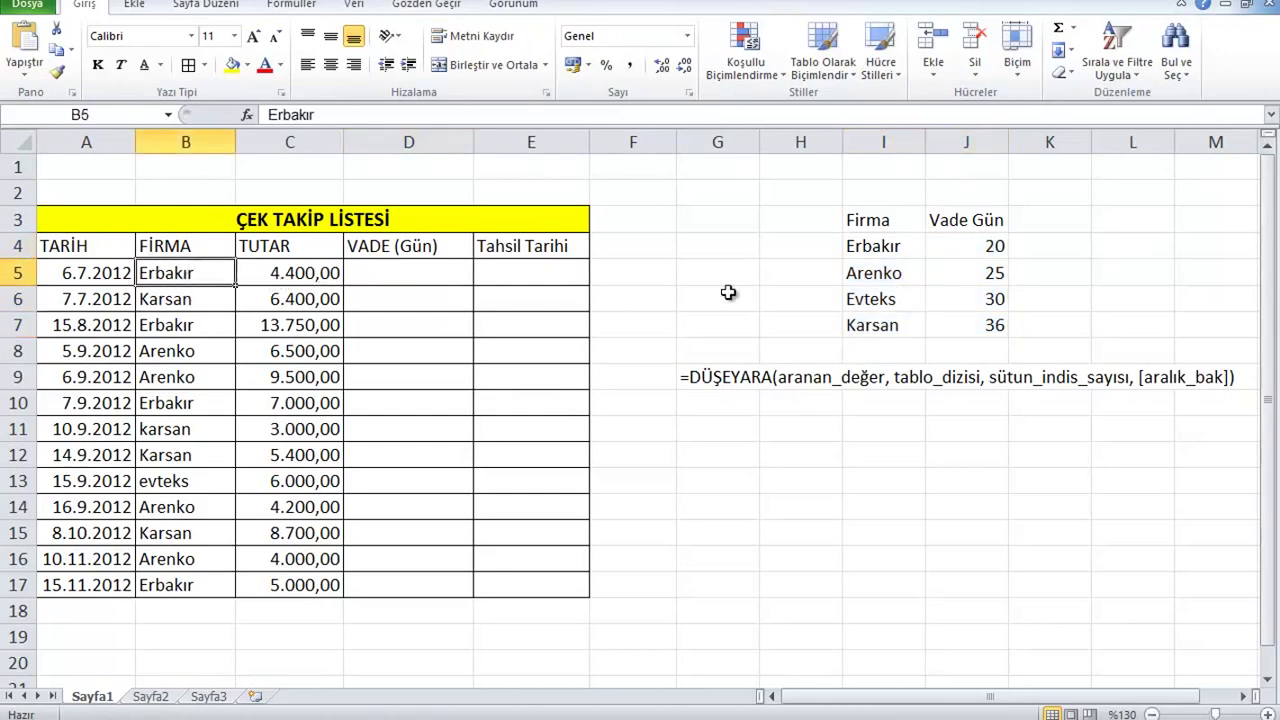
left_click_drag(864, 252, 984, 336)
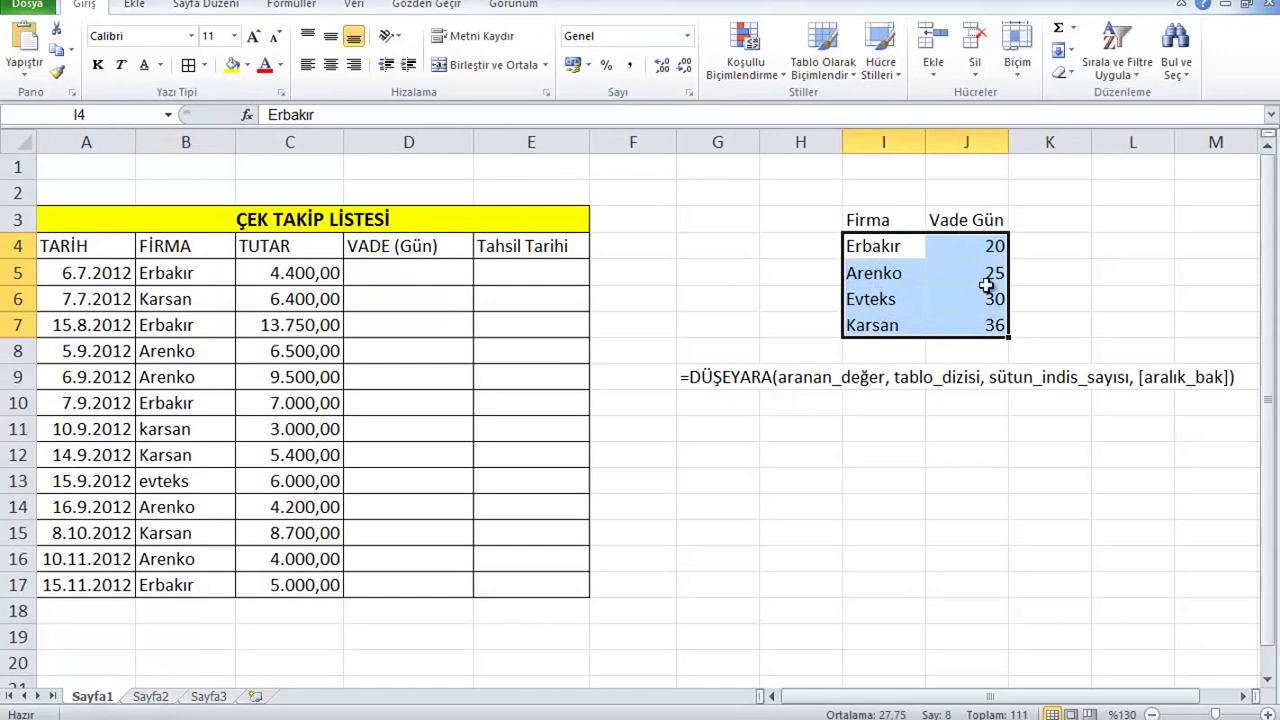
left_click(976, 246)
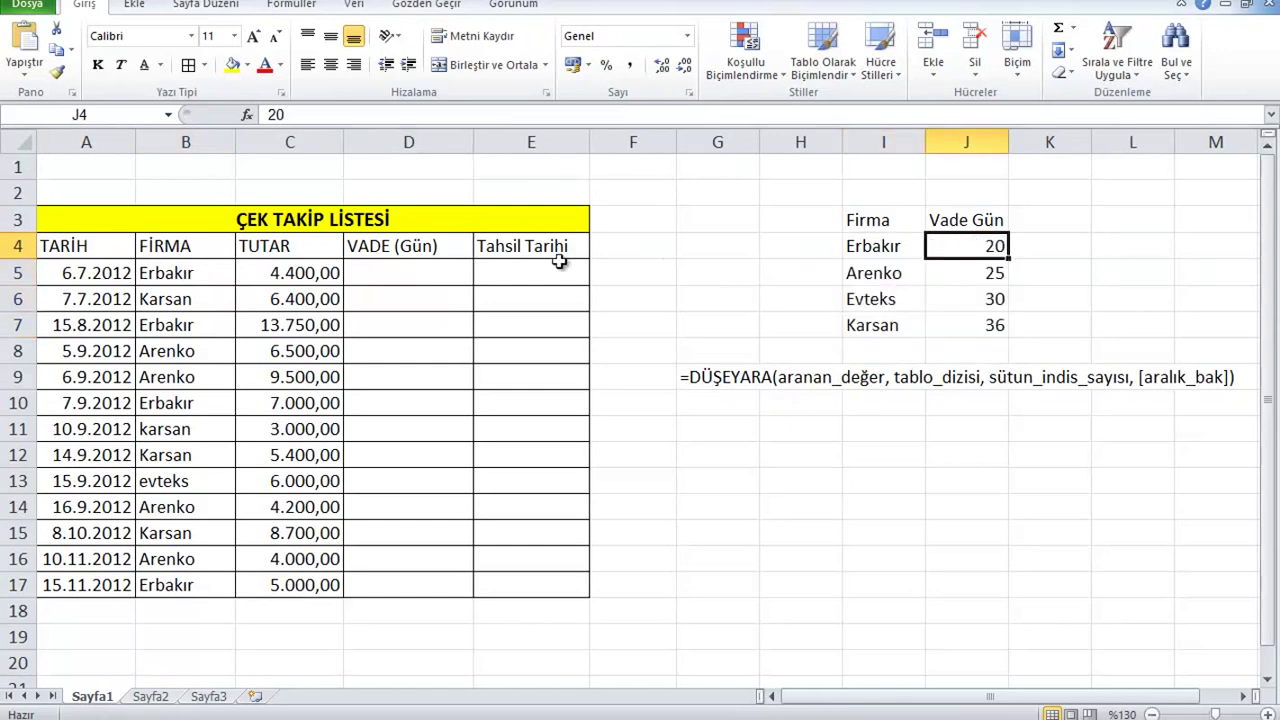
left_click(450, 266)
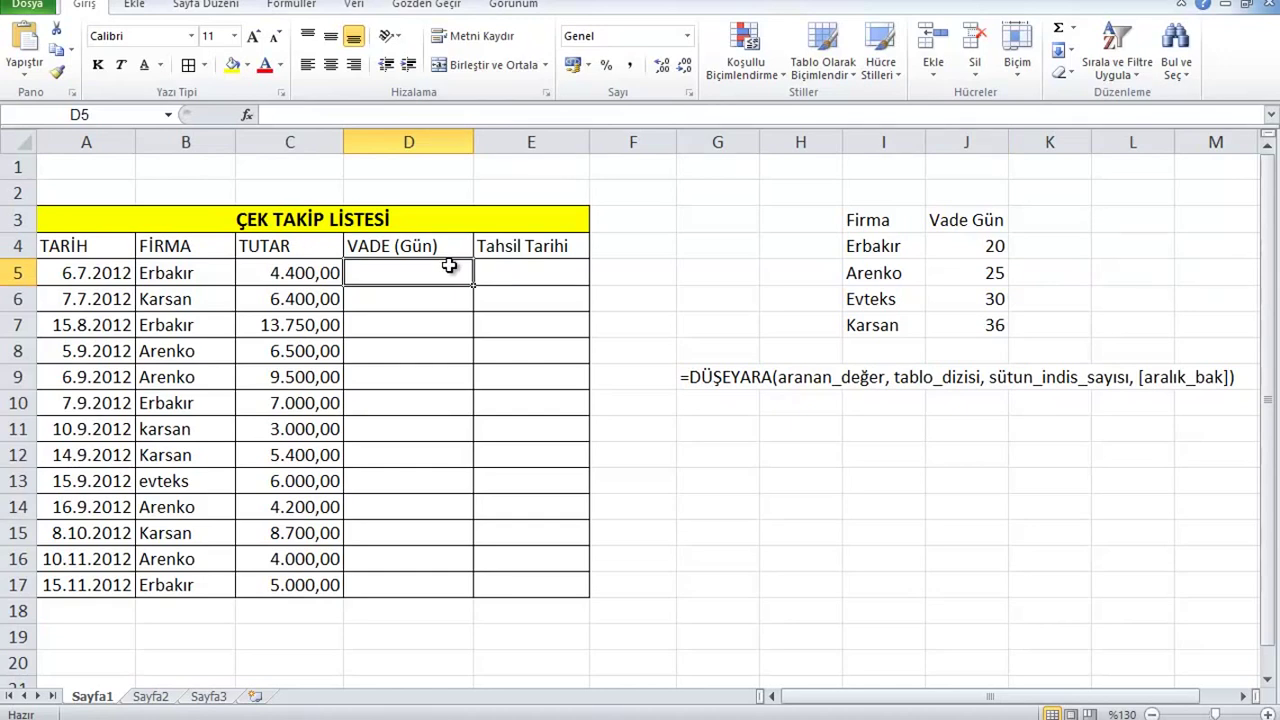
left_click(722, 377)
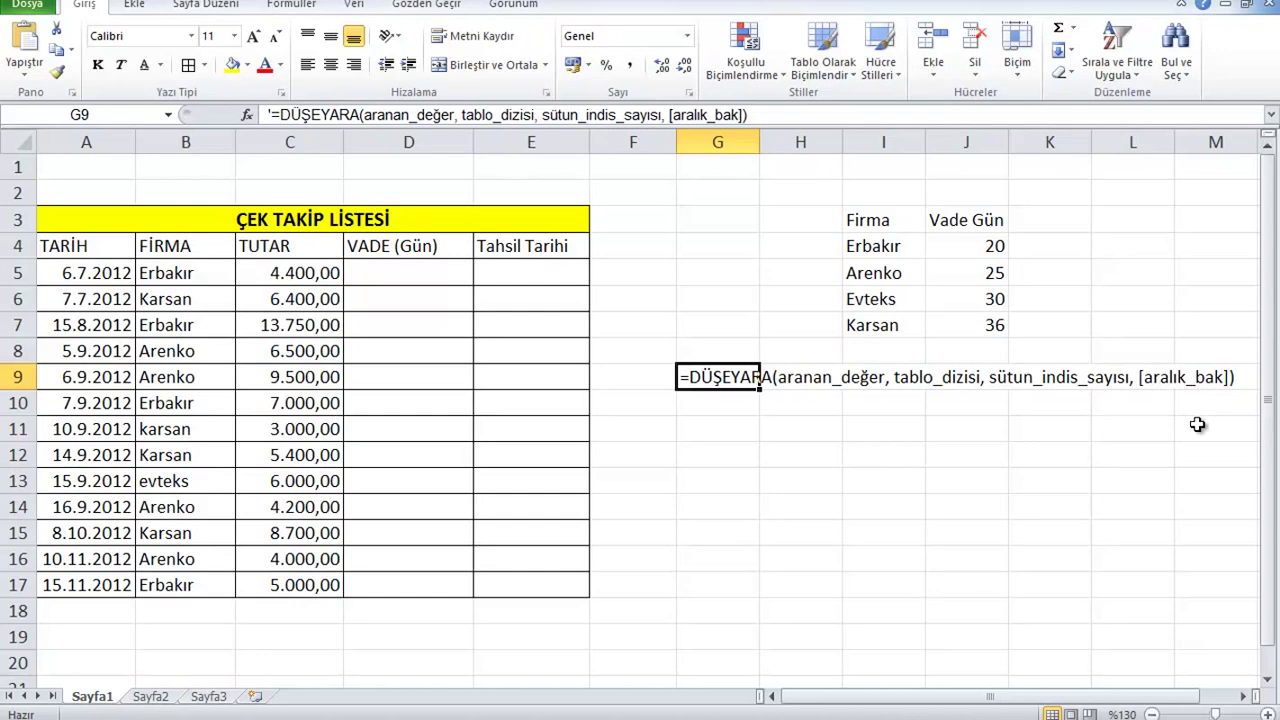
Step: In D5, start =DÜŞEYARA with lookup value B5 and absolute range $I$4:$J$7
left_click(416, 271)
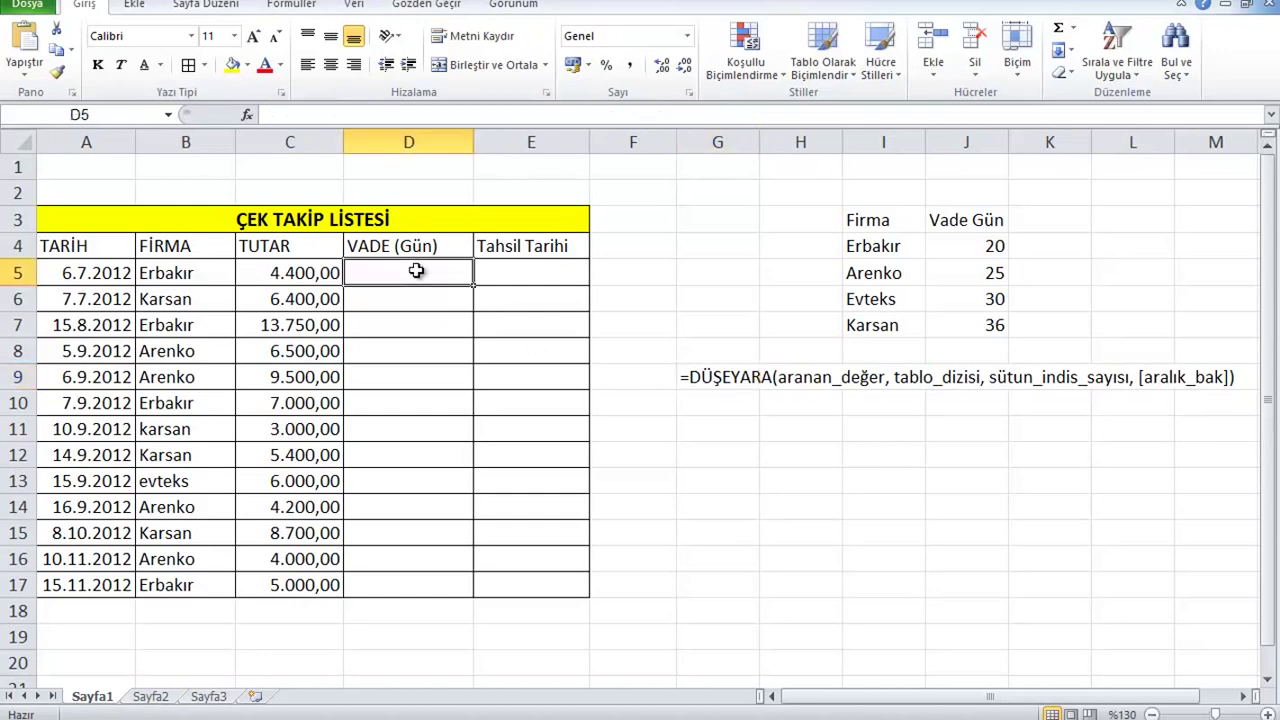
type("=dşer")
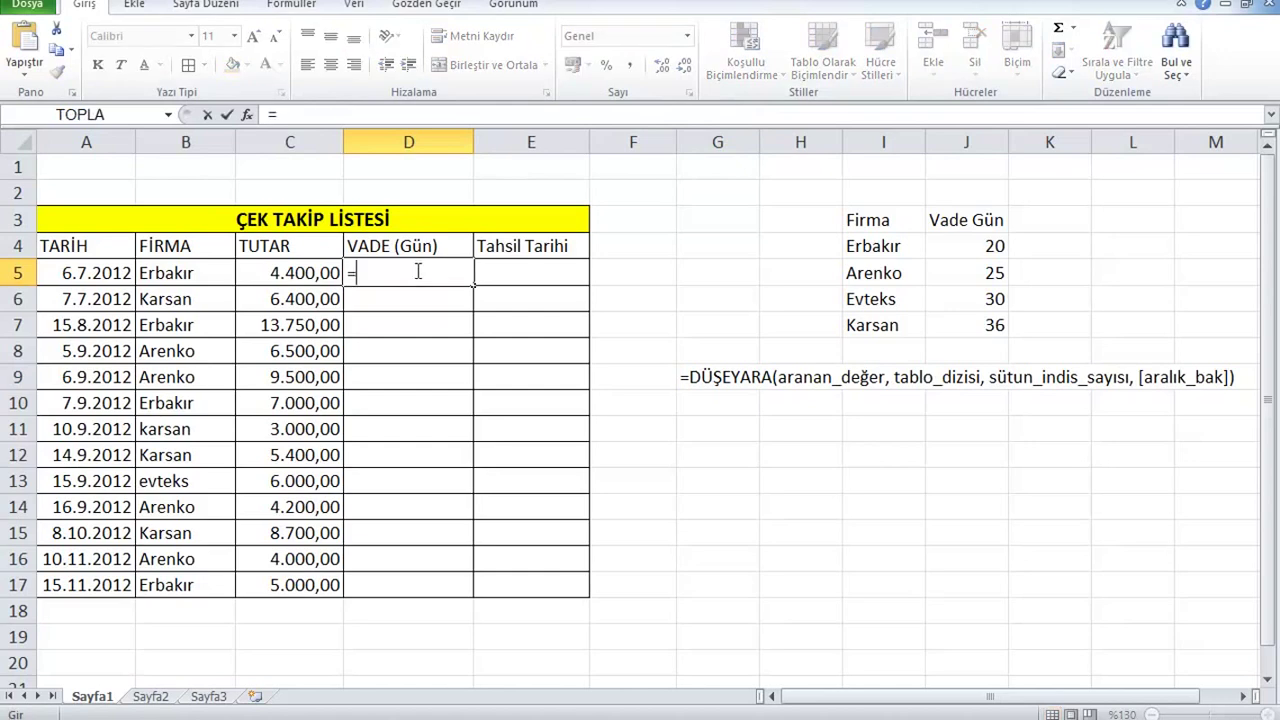
key("BackSpace")
key("BackSpace")
key("BackSpace")
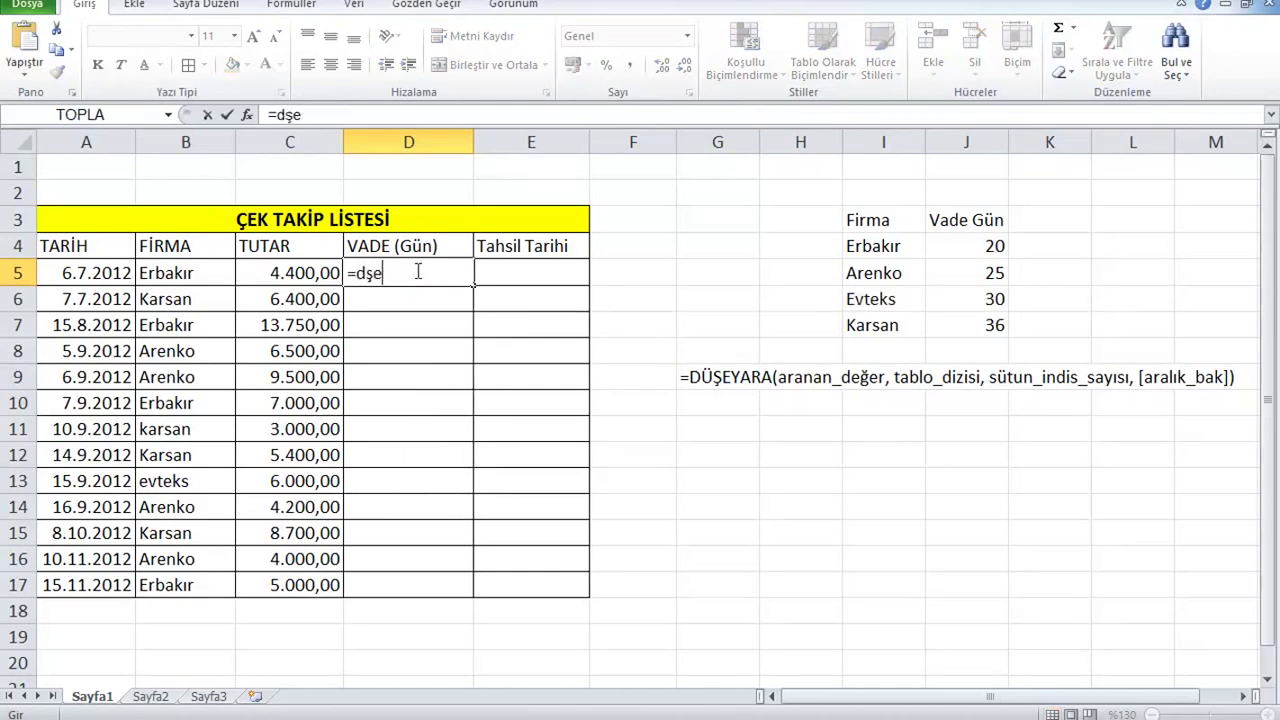
type("ü")
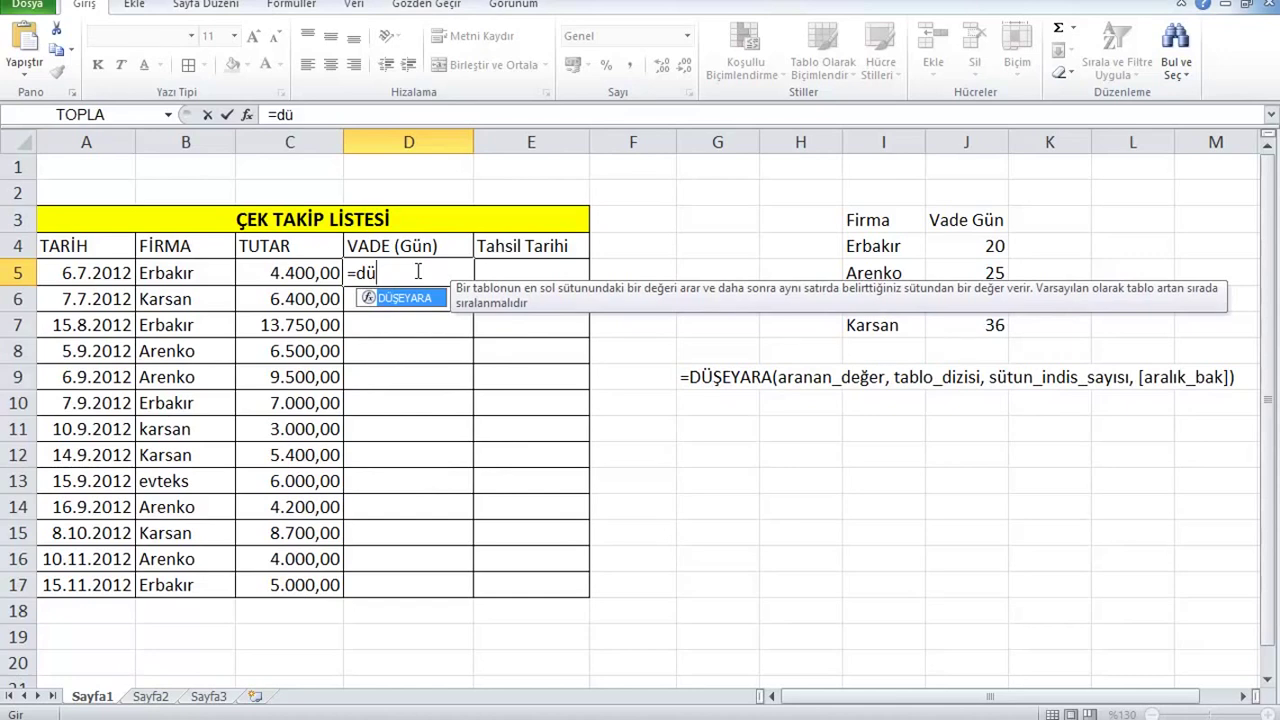
key("Tab")
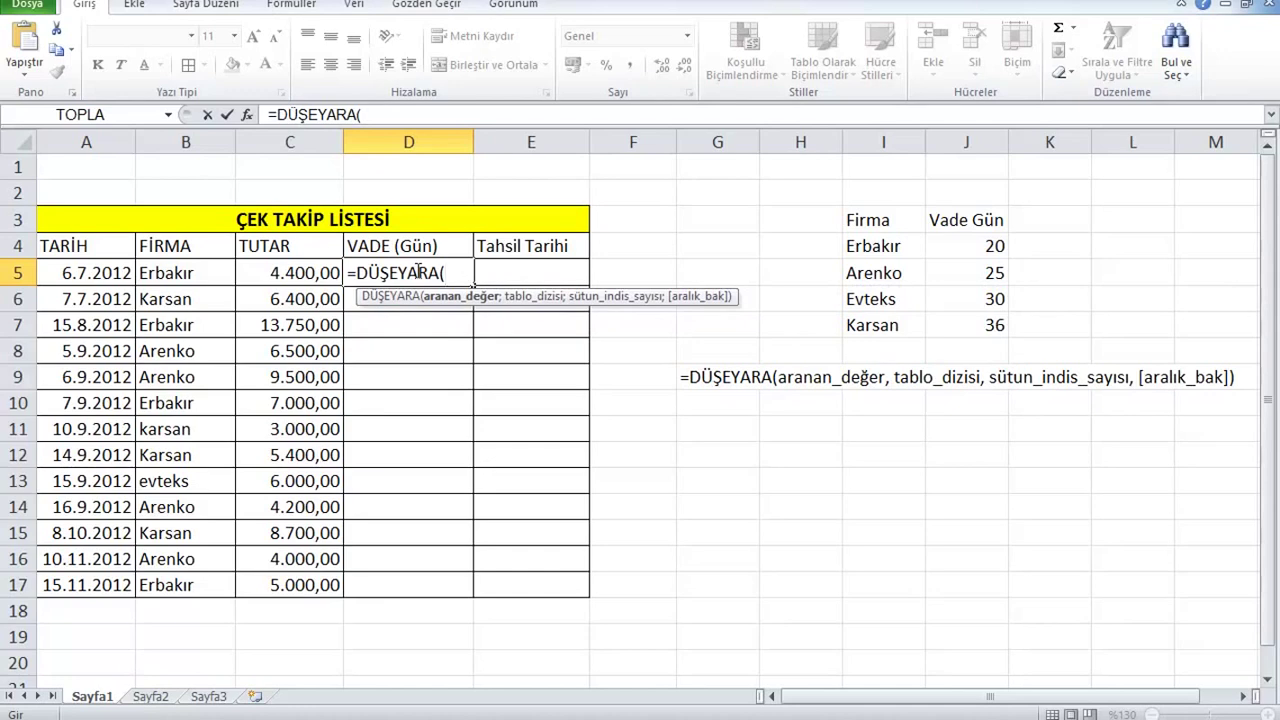
left_click(183, 276)
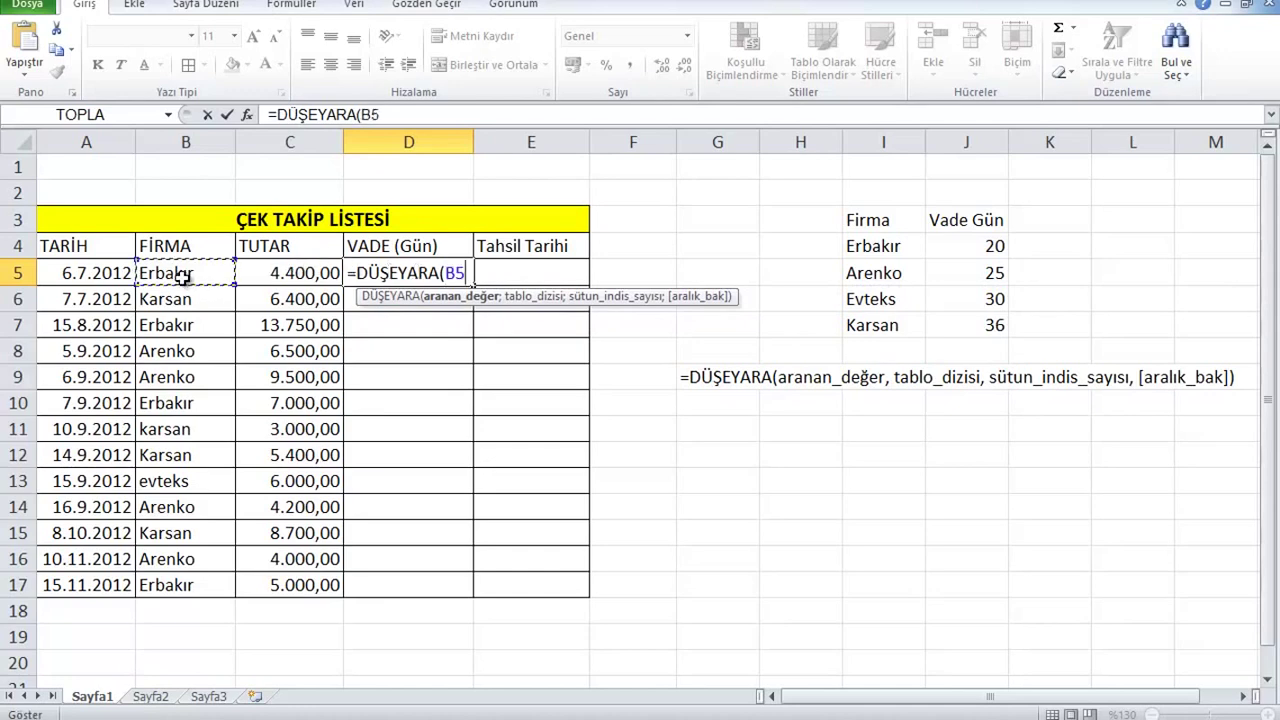
type(";")
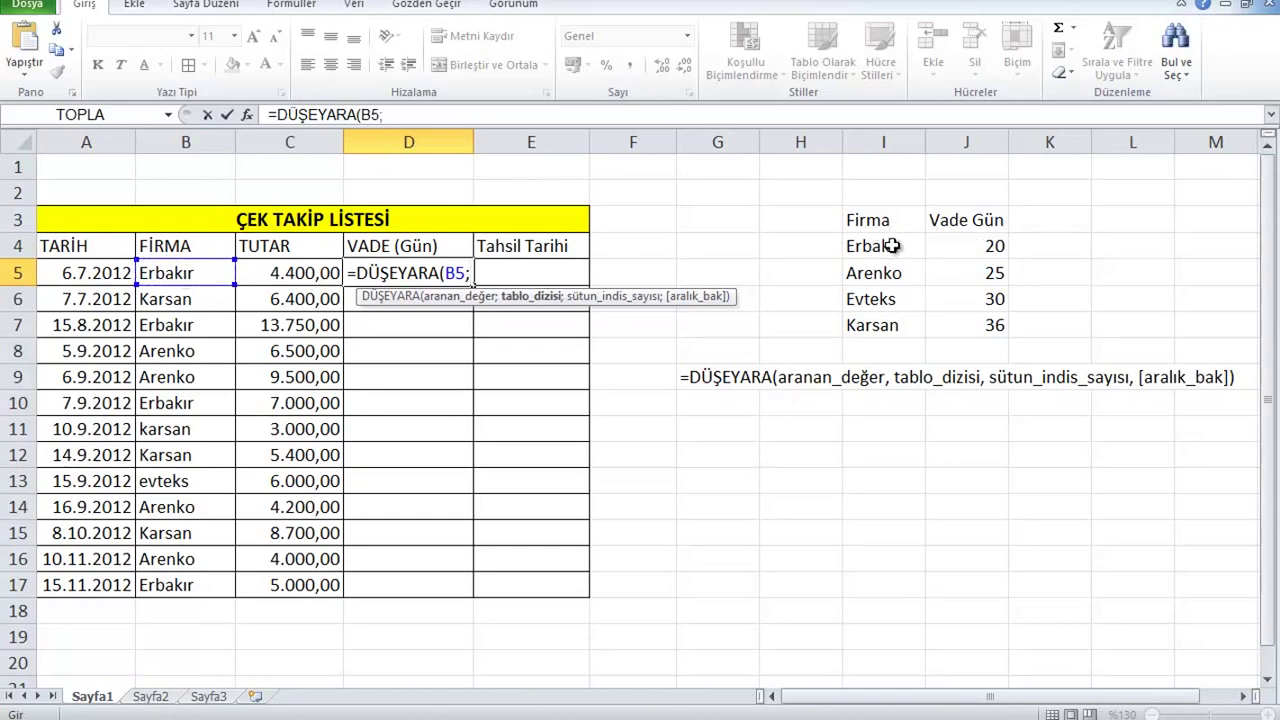
left_click_drag(894, 248, 968, 326)
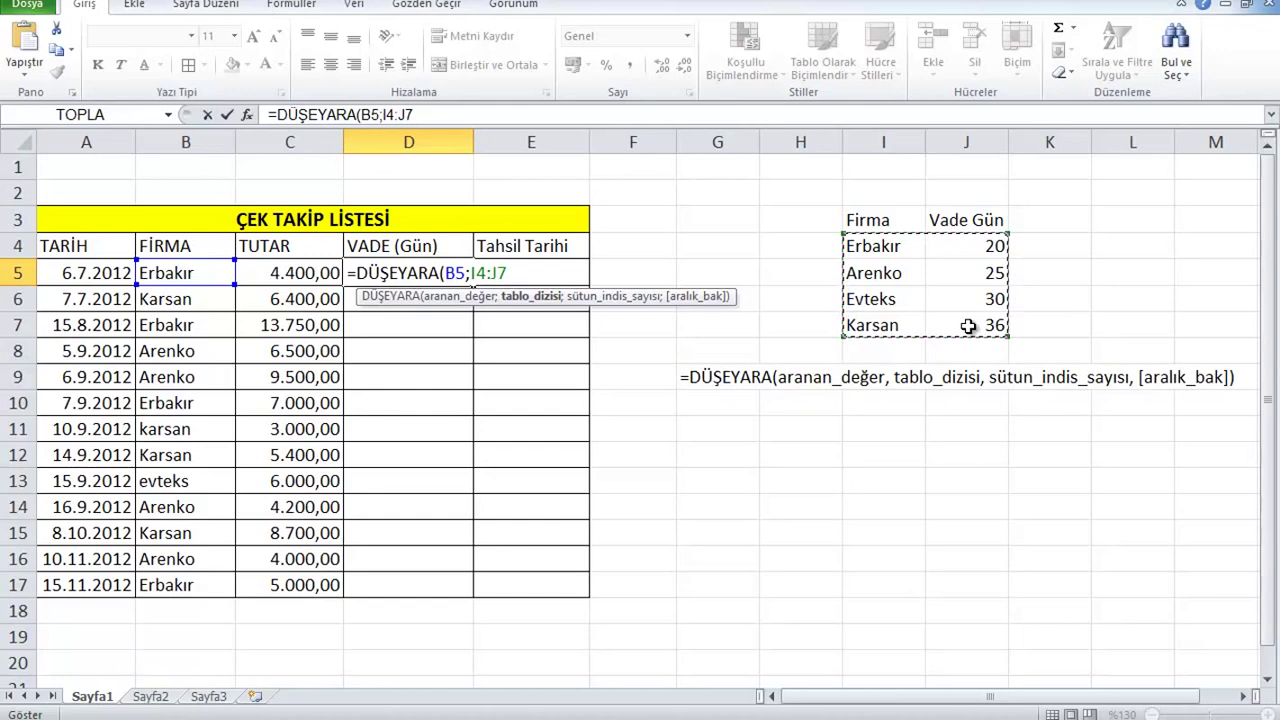
key("F4")
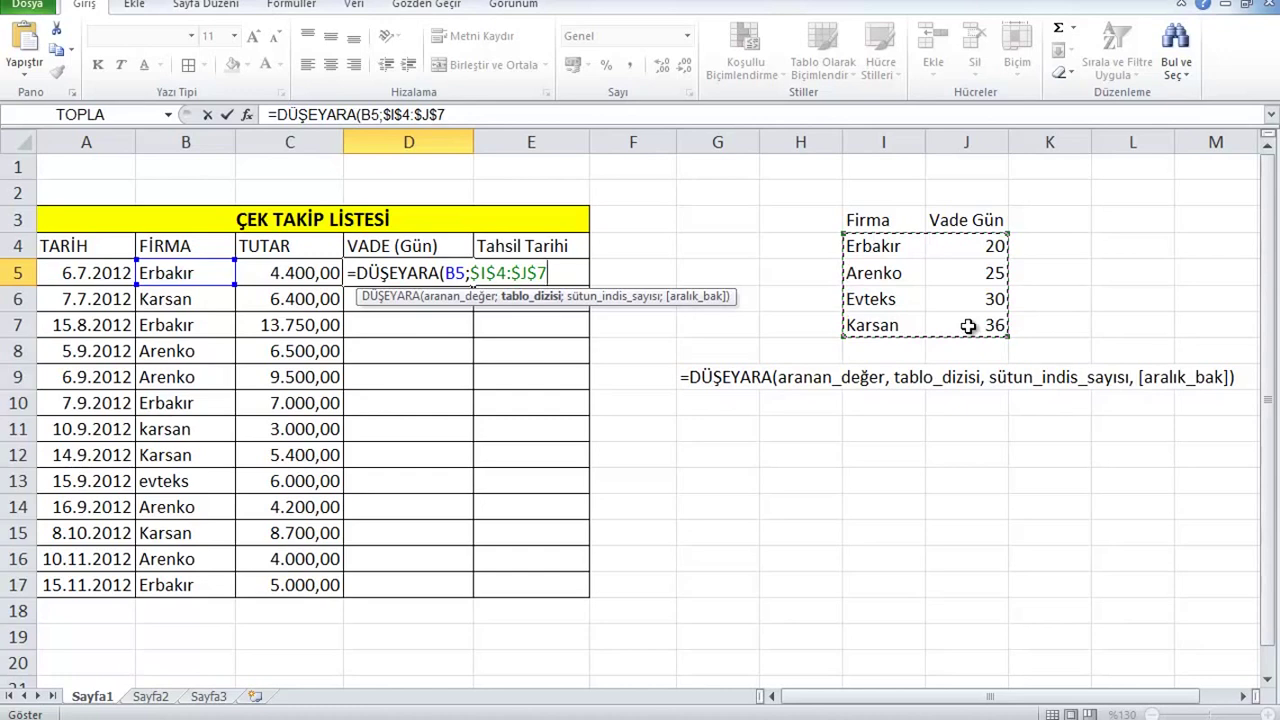
Step: Complete the lookup with column index 2 and exact match YANLIŞ, returning 20
type(";")
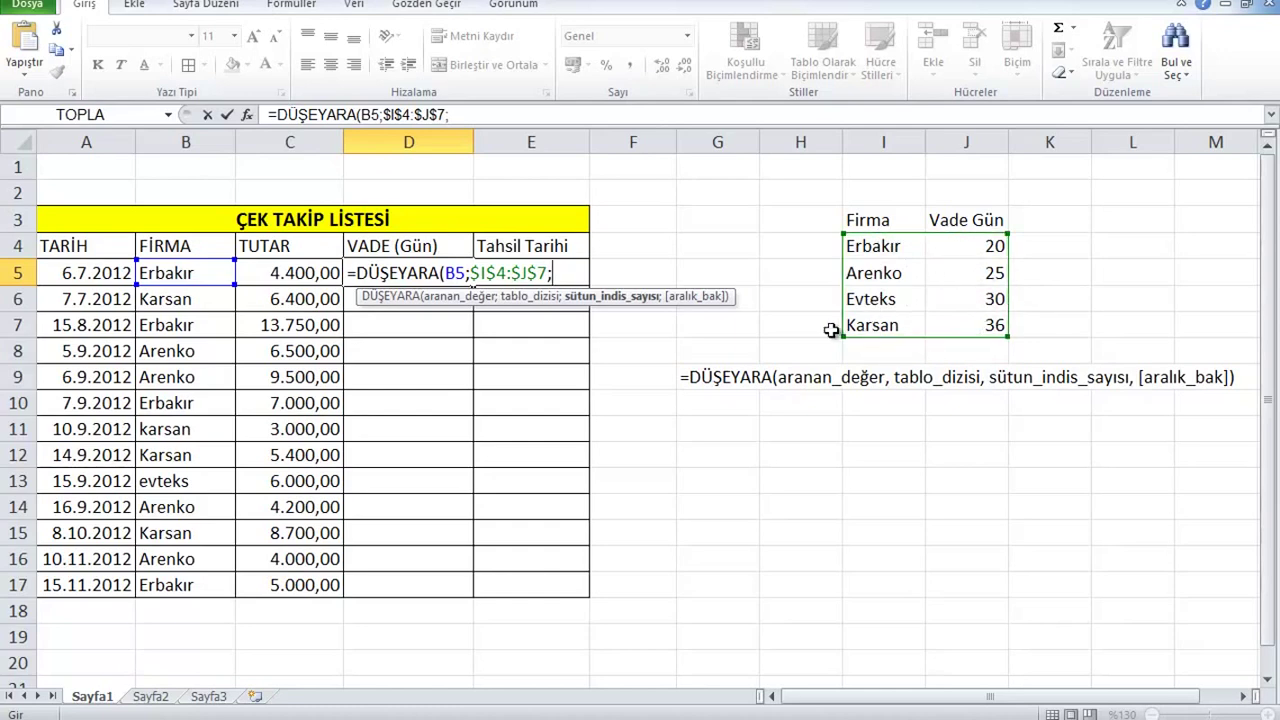
type("2;")
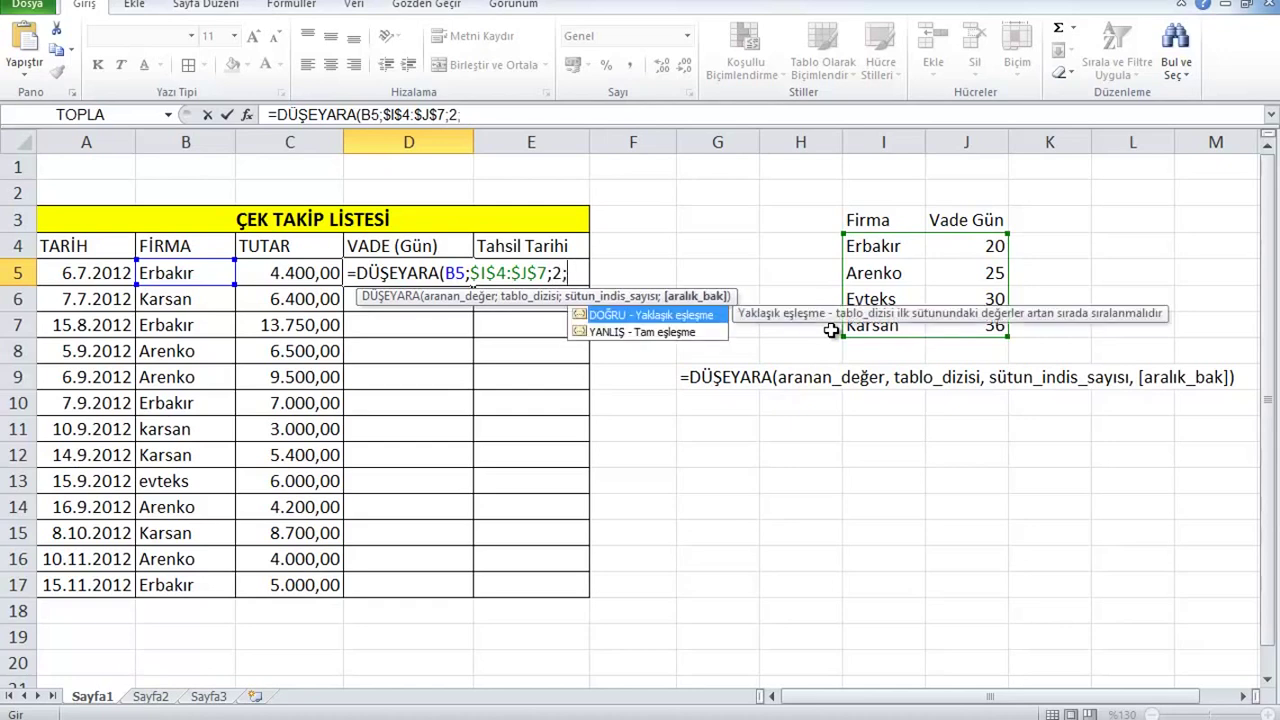
key("Down")
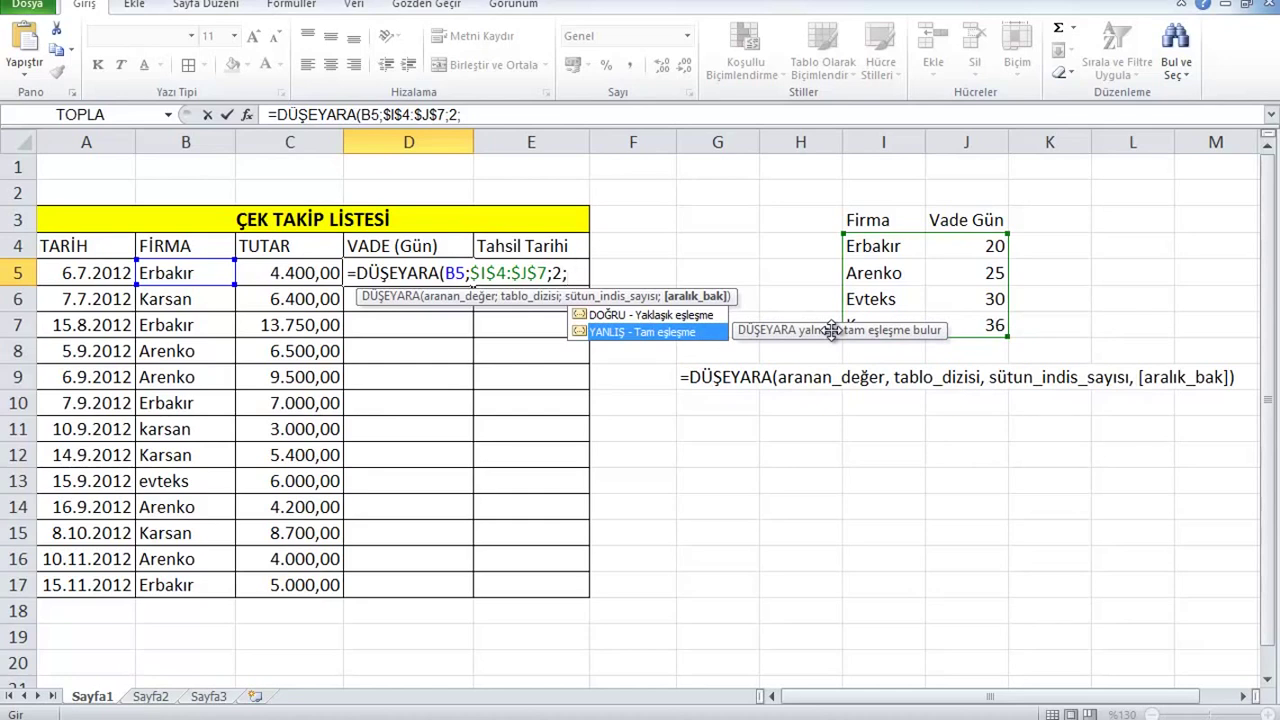
key("Tab")
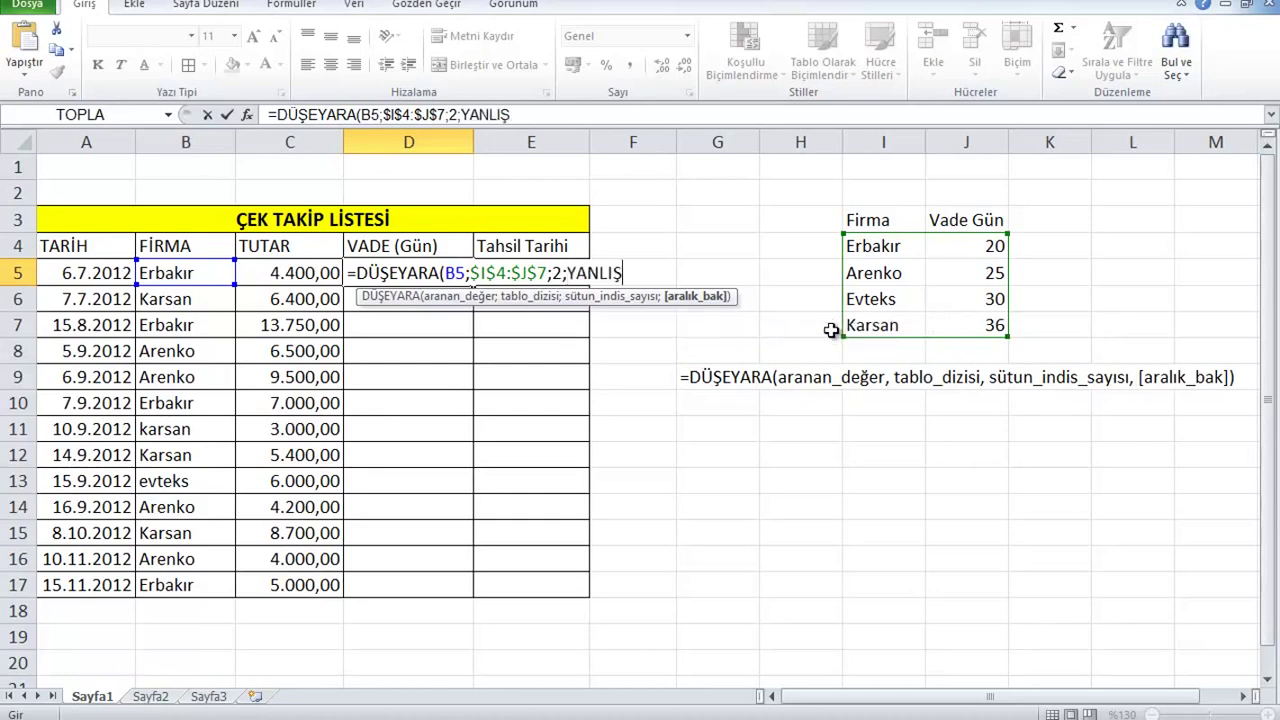
type(")")
key("Return")
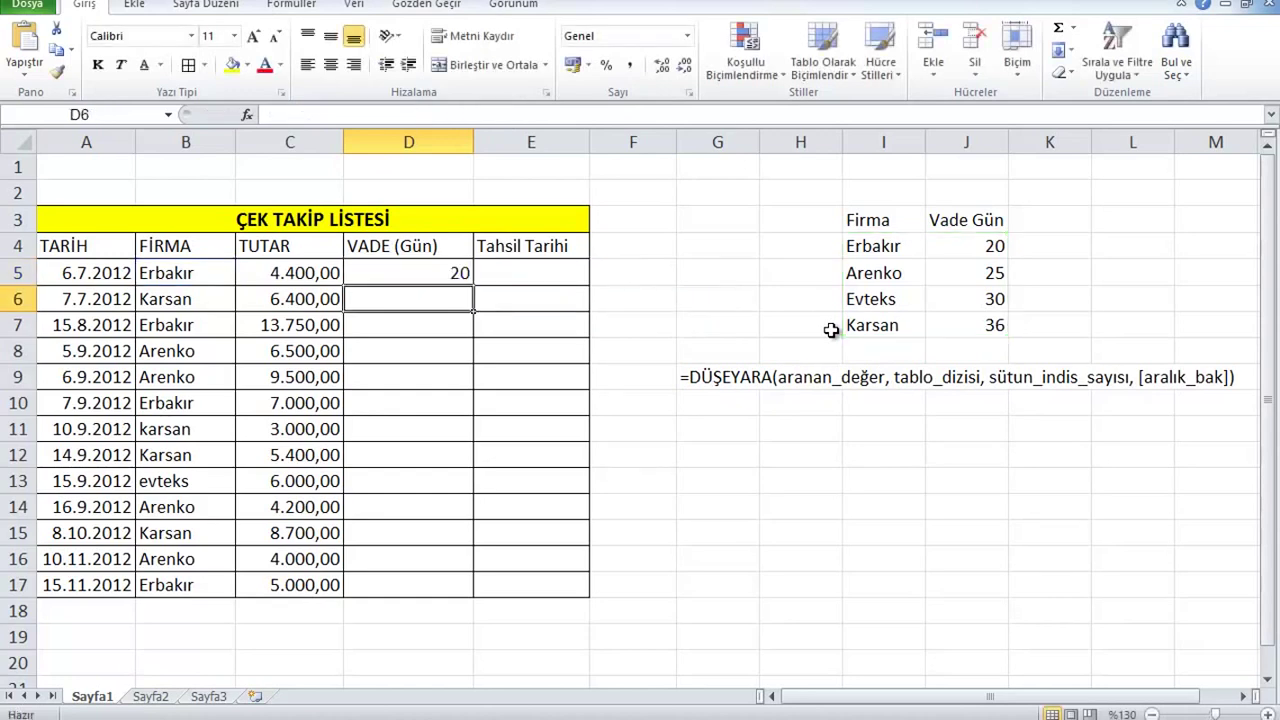
Step: Copy D5's DÜŞEYARA formula down to D17, then review D5's formula in edit mode
left_click(200, 273)
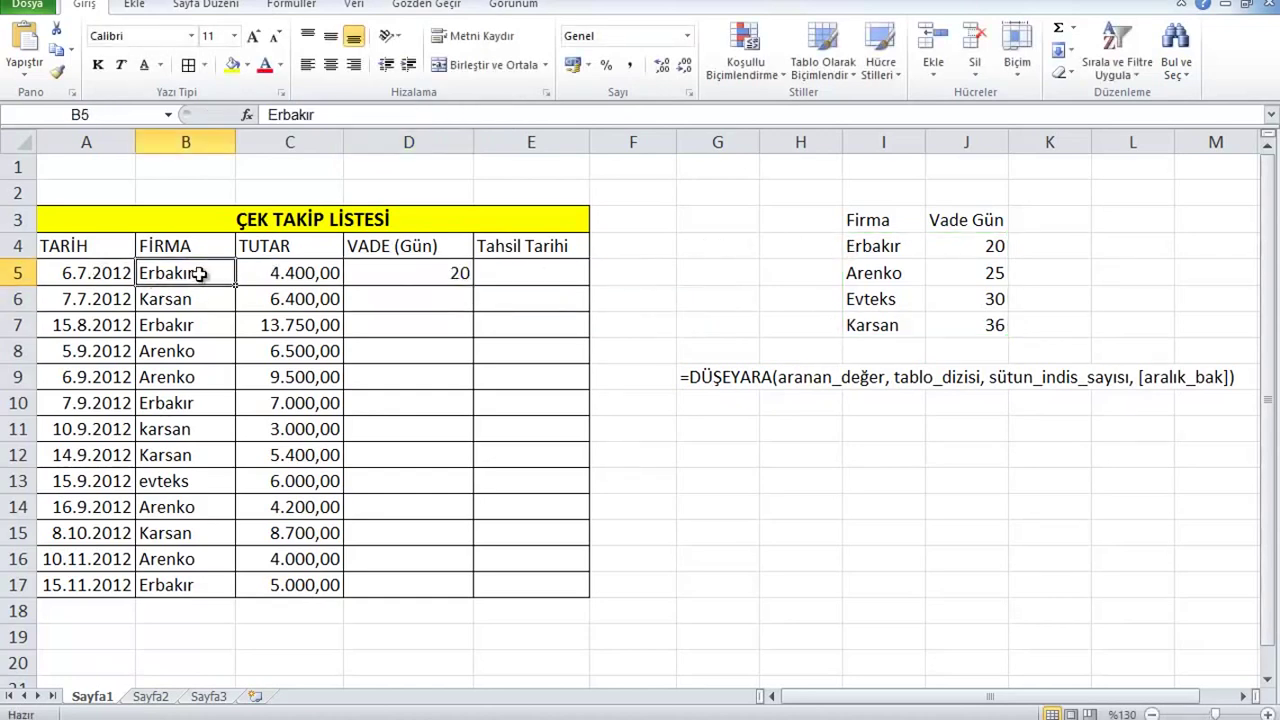
left_click_drag(894, 246, 962, 320)
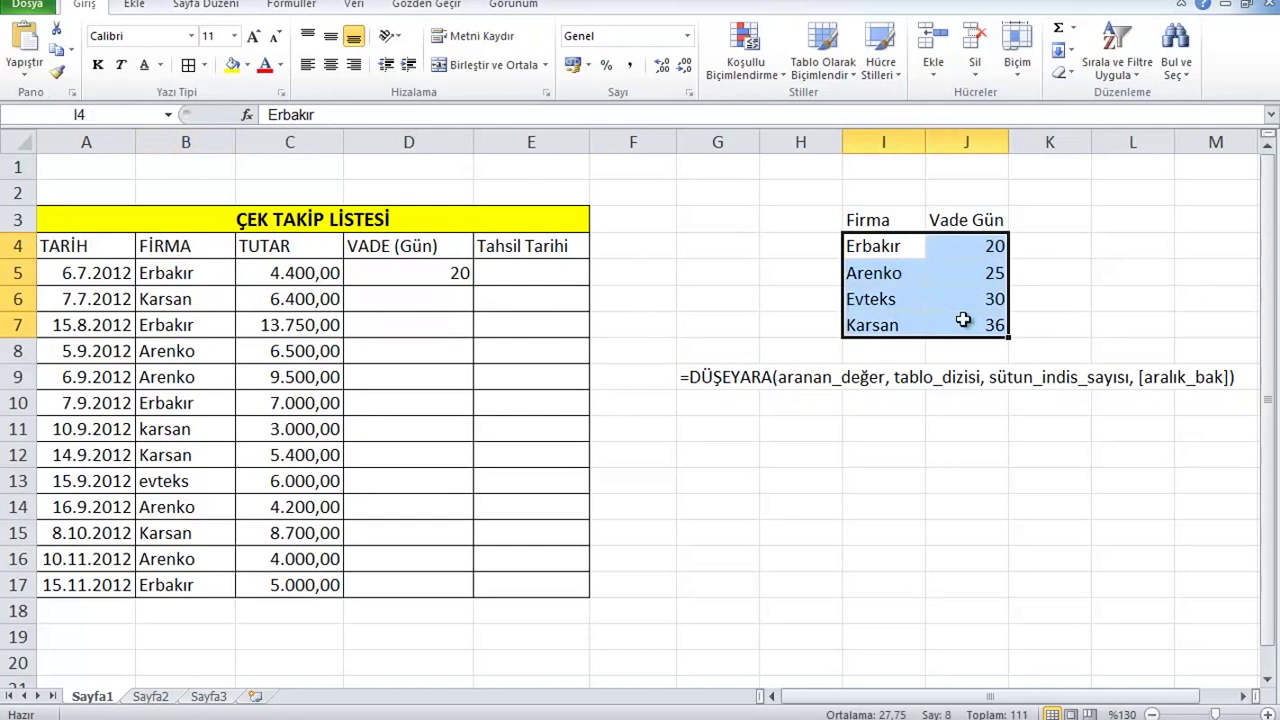
left_click(960, 320)
left_click_drag(918, 250, 975, 328)
left_click(975, 250)
left_click(402, 272)
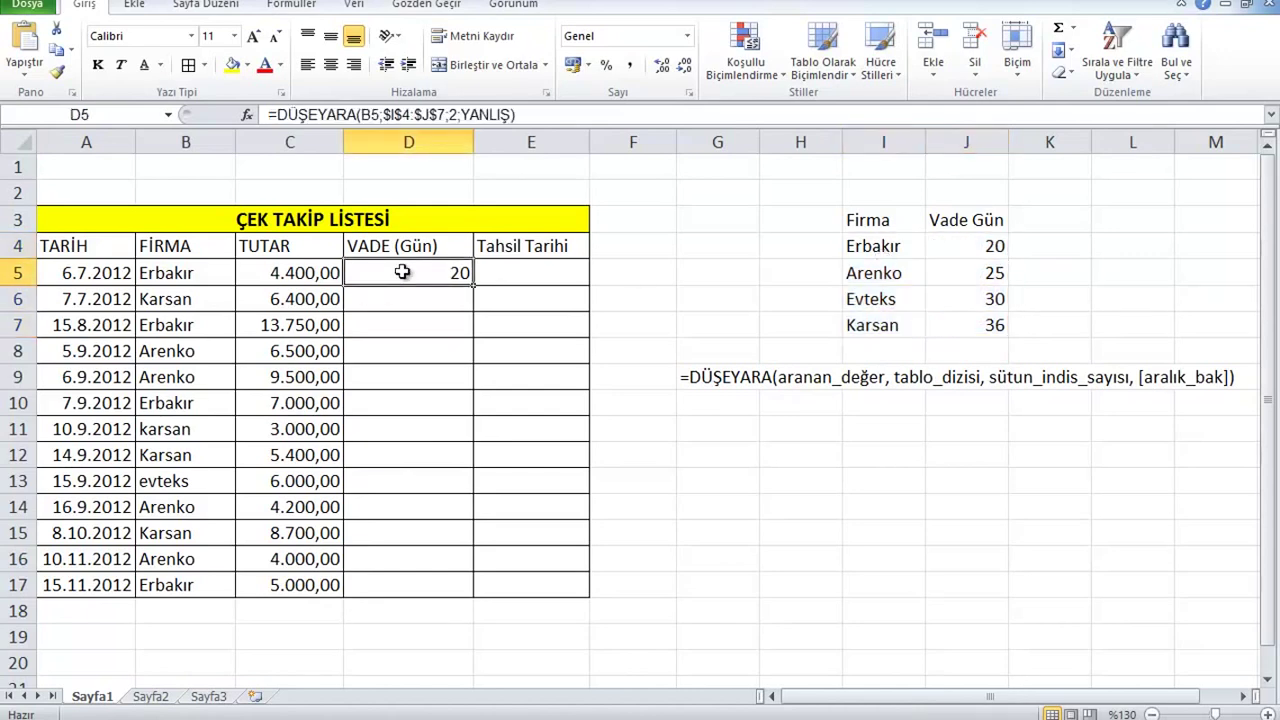
double_click(475, 289)
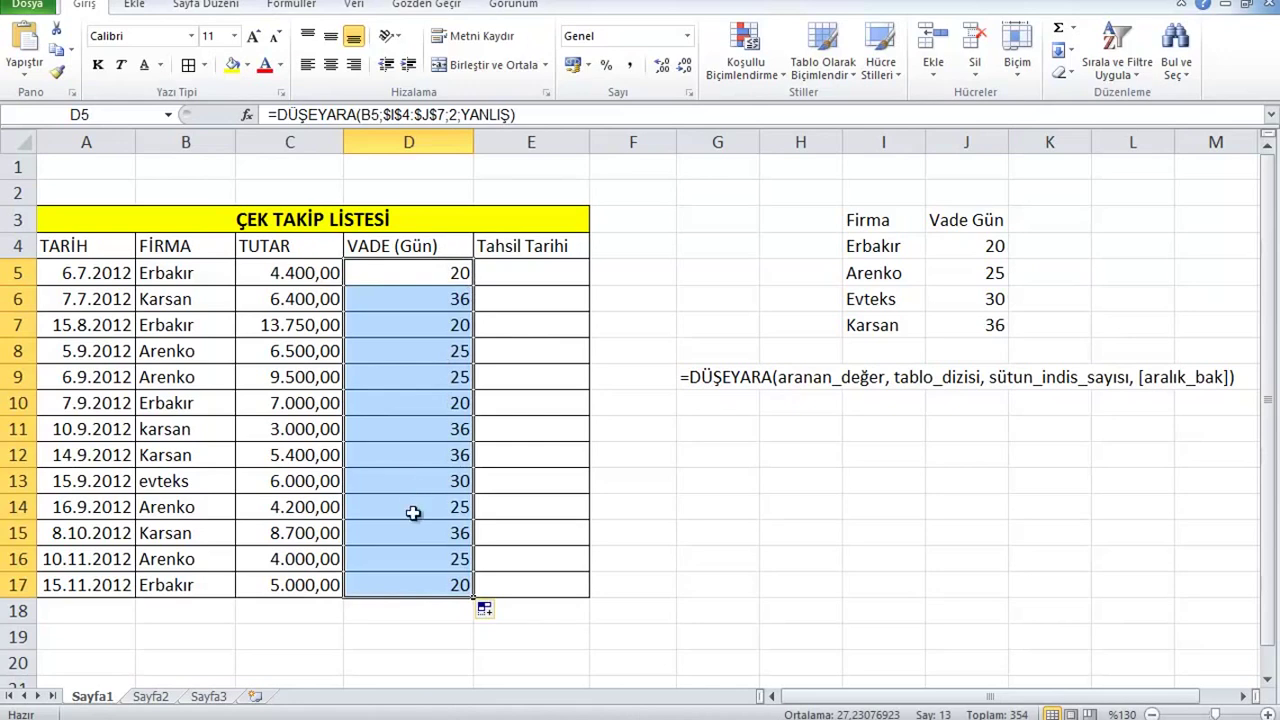
left_click(412, 643)
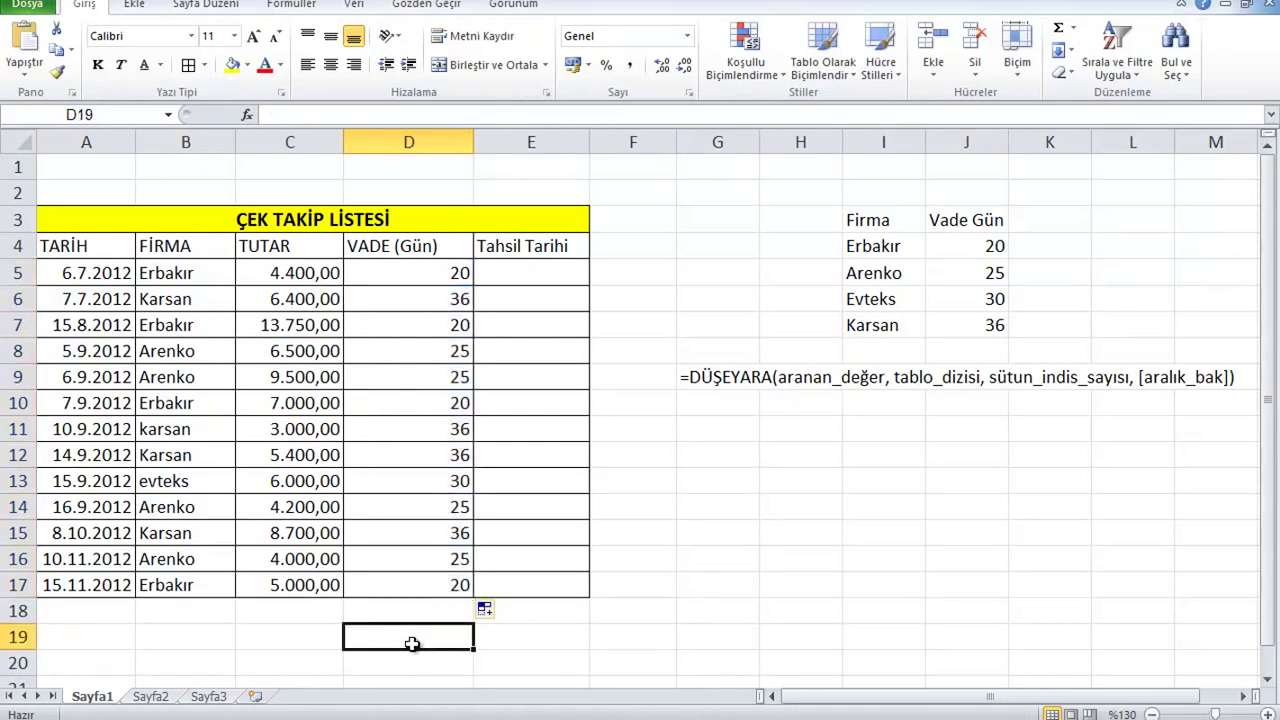
left_click(396, 272)
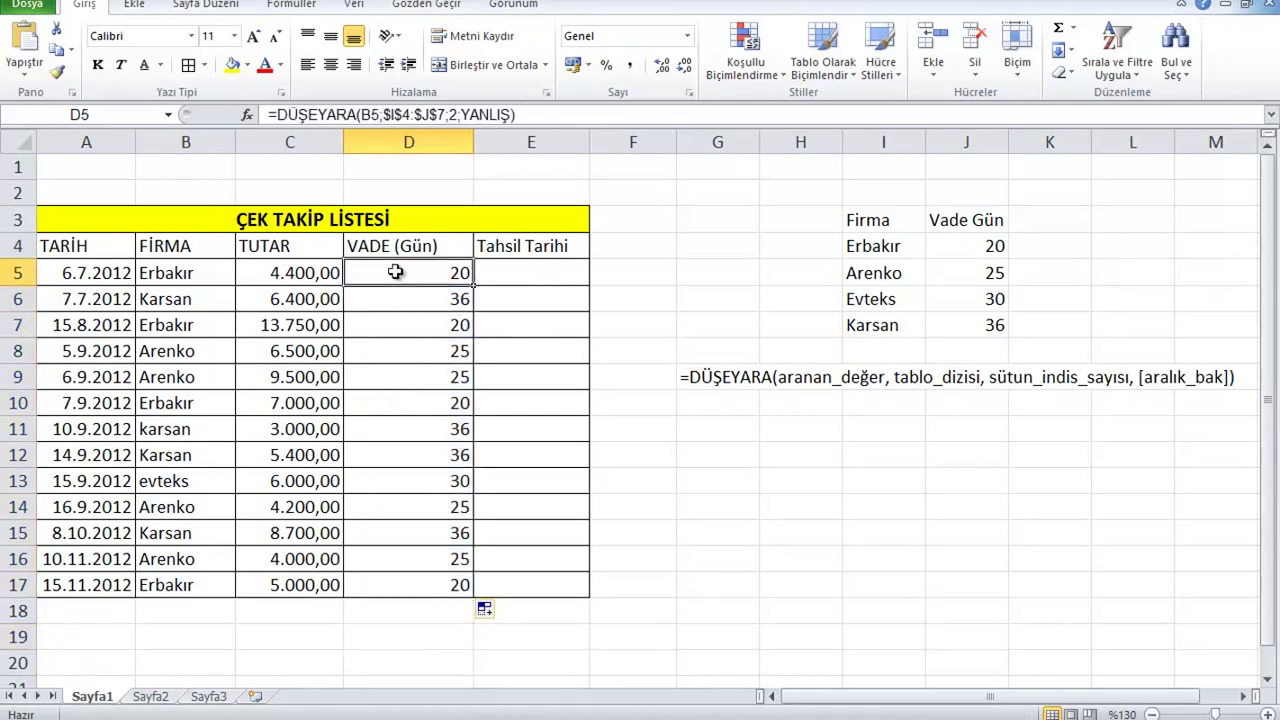
key("F2")
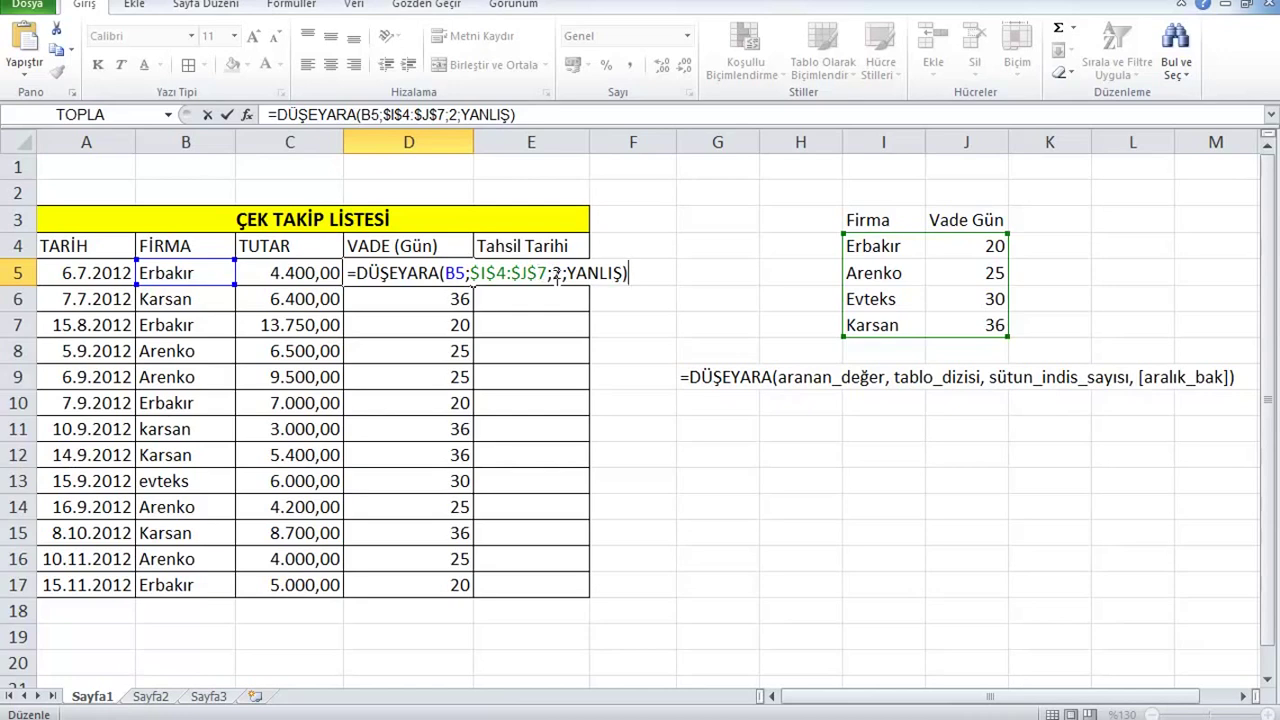
Step: Enter =A5+D5 in E5 and fill it down to E17 as collection dates
key("Return")
left_click(555, 277)
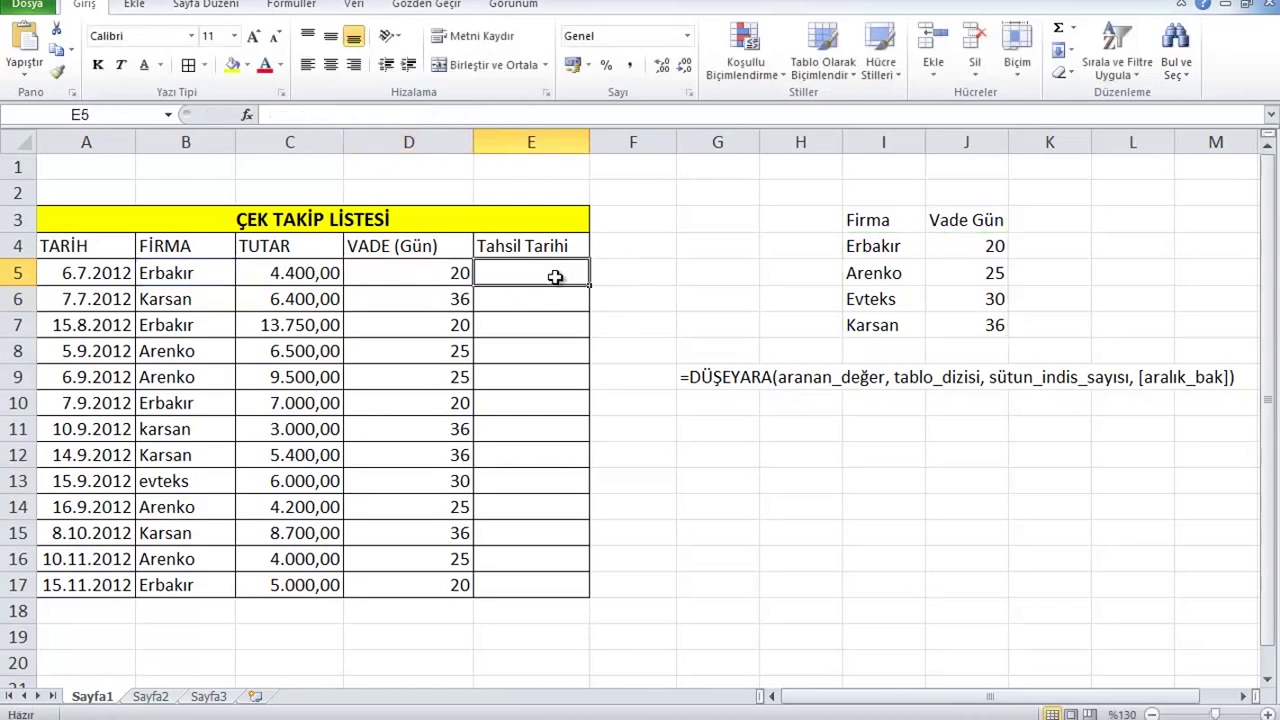
type("=")
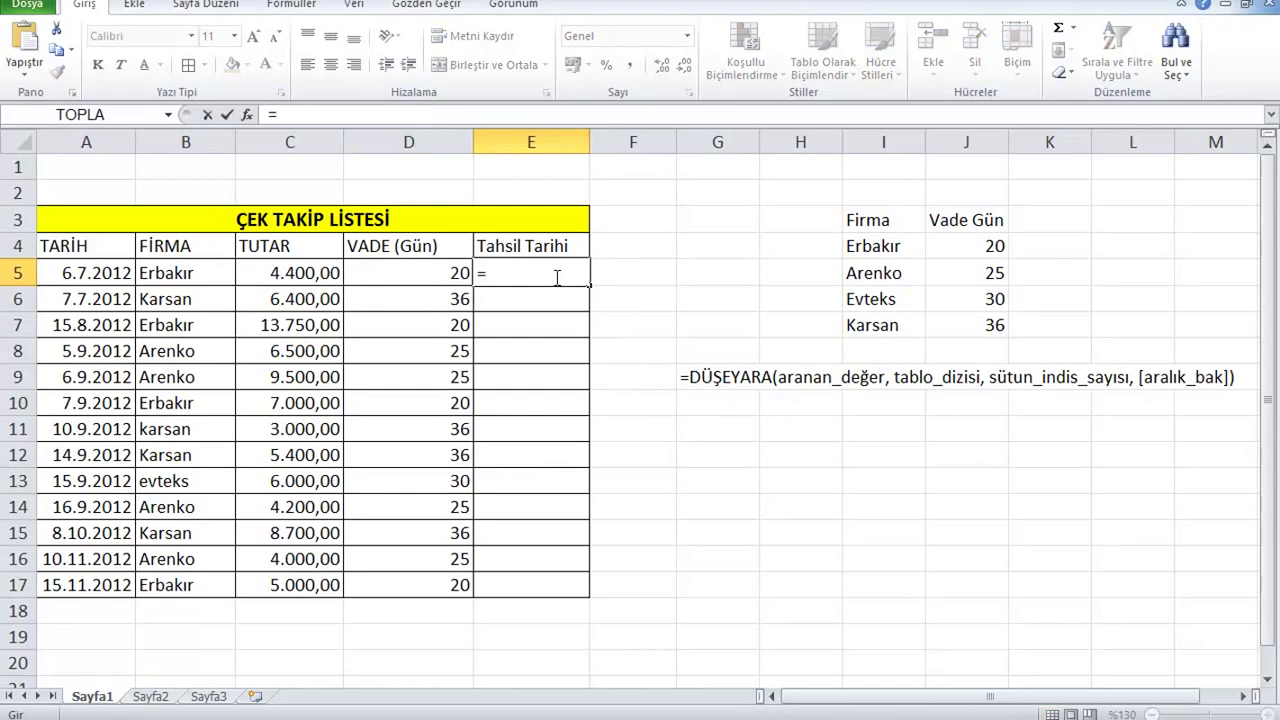
left_click(93, 273)
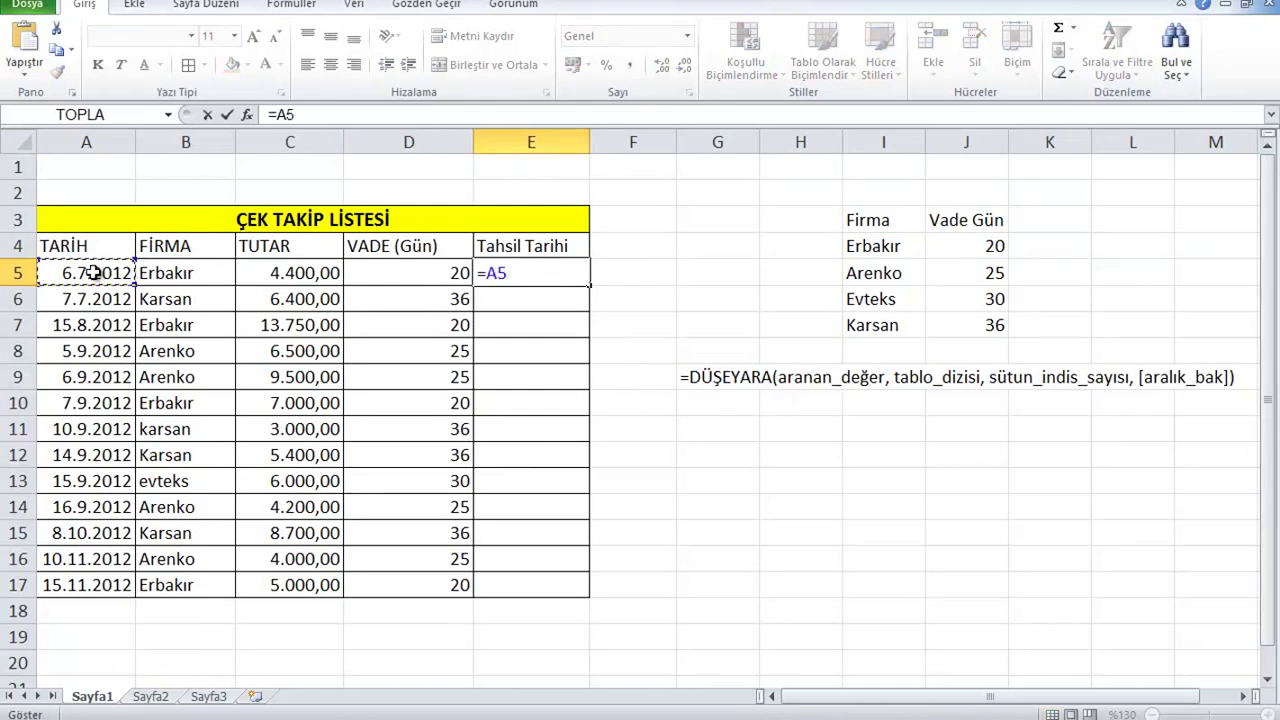
type("+")
left_click(388, 278)
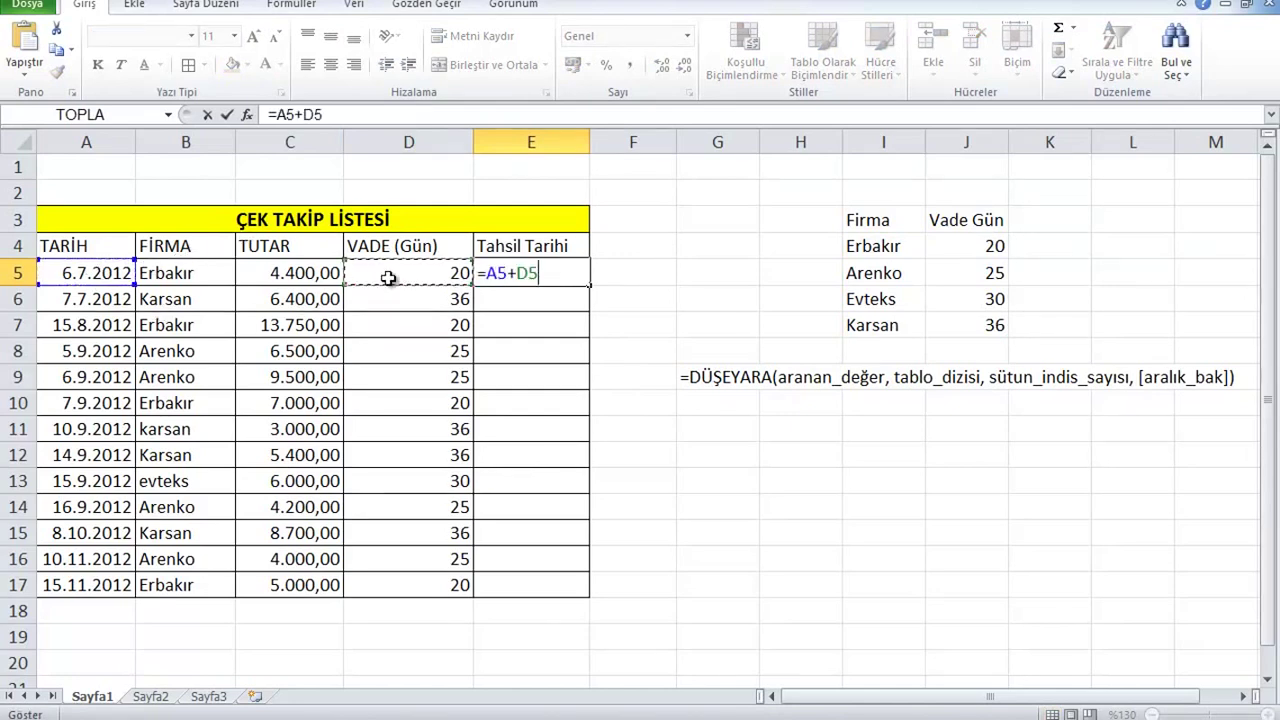
key("Return")
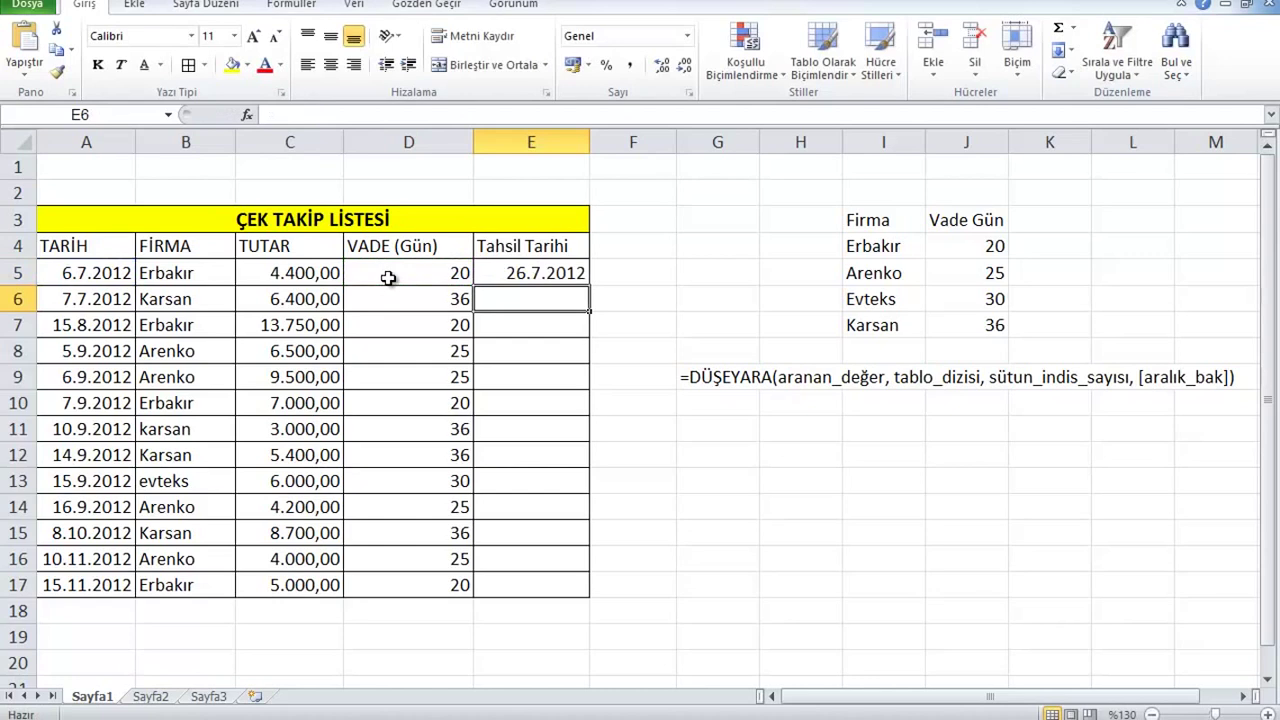
left_click(560, 276)
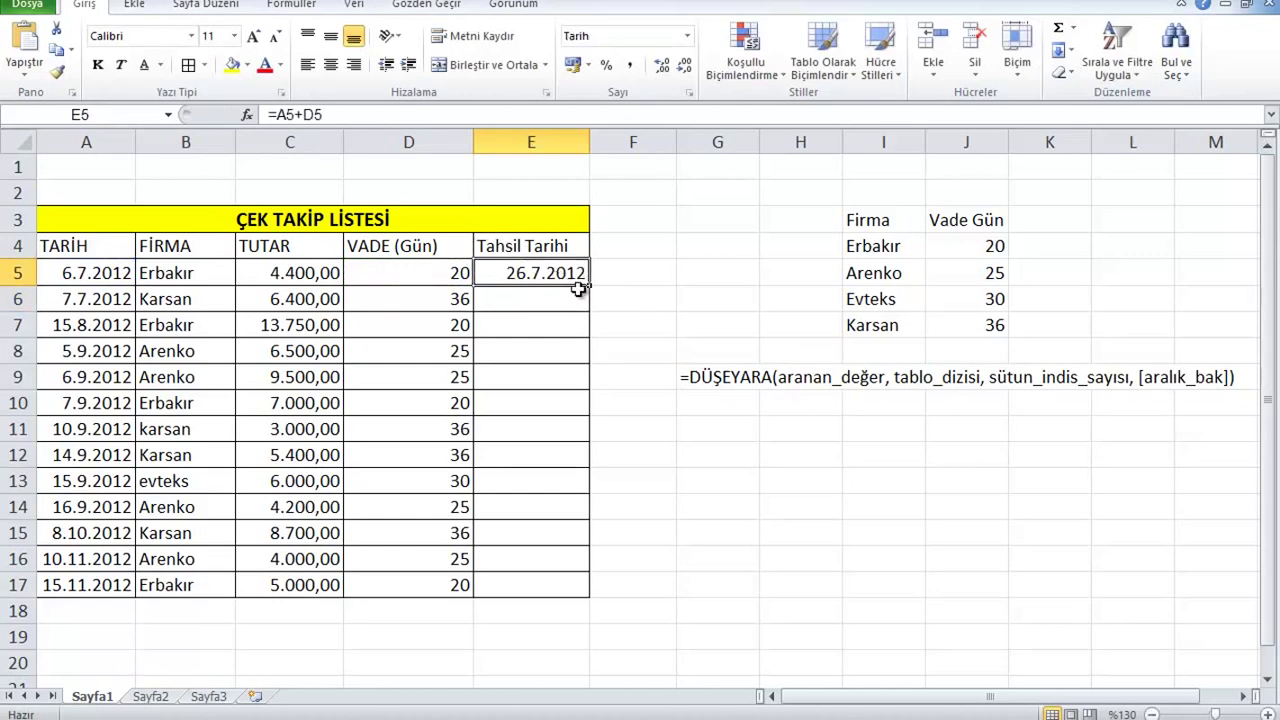
double_click(587, 286)
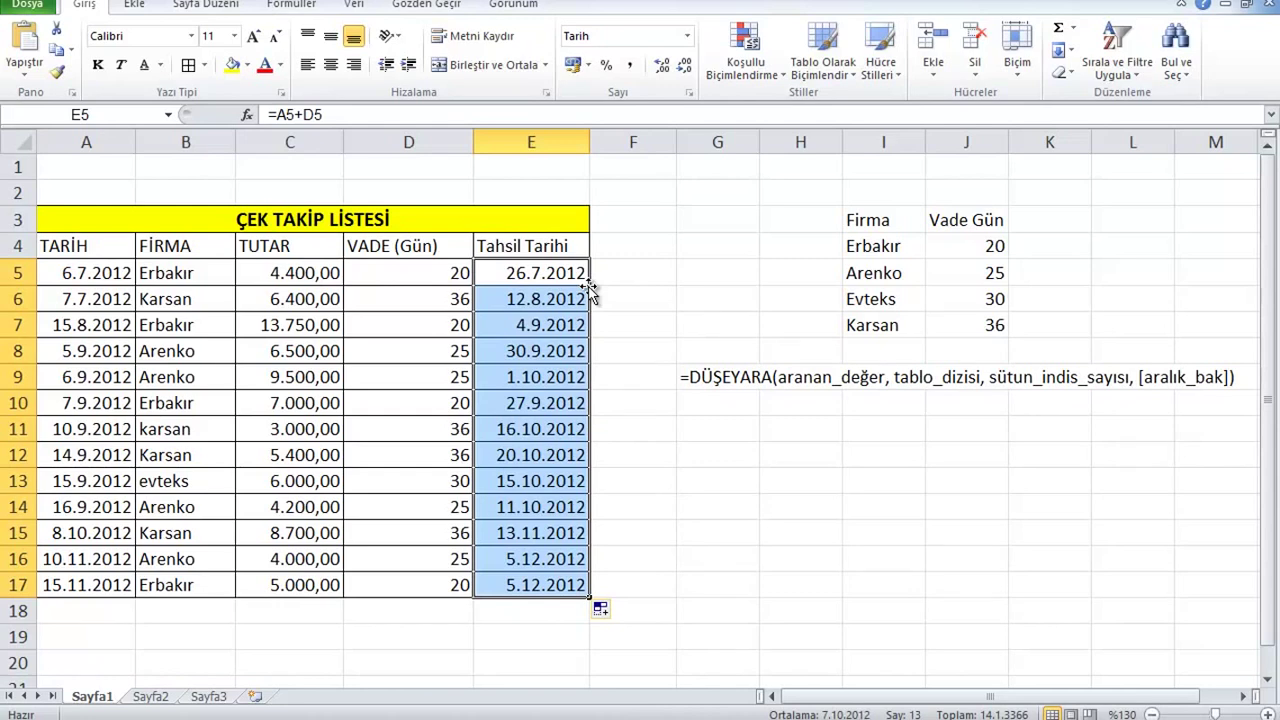
left_click(620, 278)
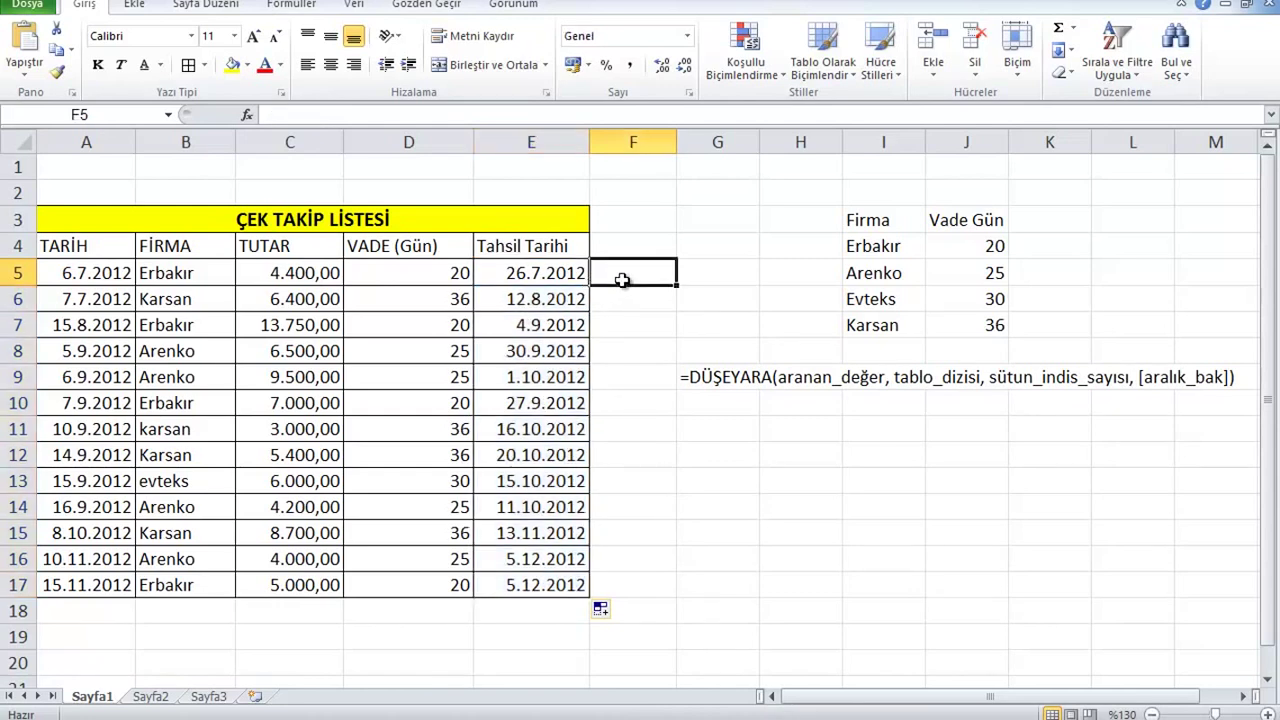
Step: Switch to Sayfa2, end the lesson and move to the Haftalık Ödeme Takip Listesi workbook
left_click(150, 696)
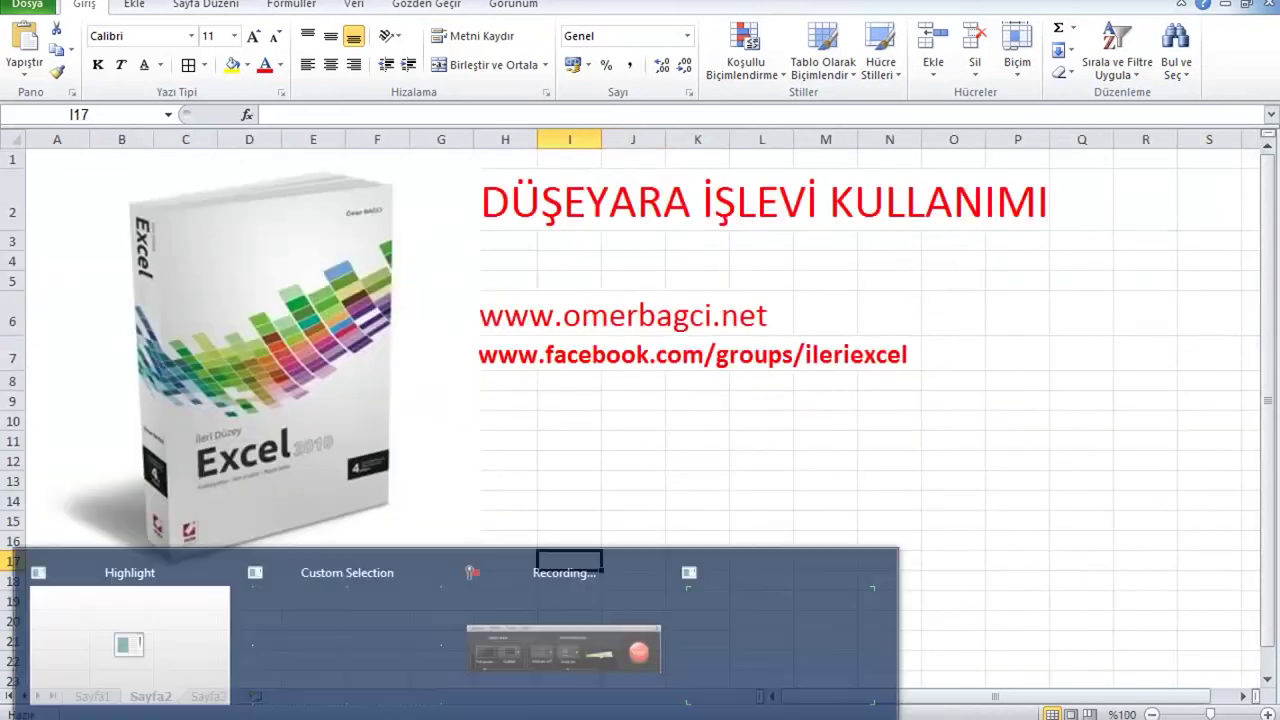
left_click(610, 645)
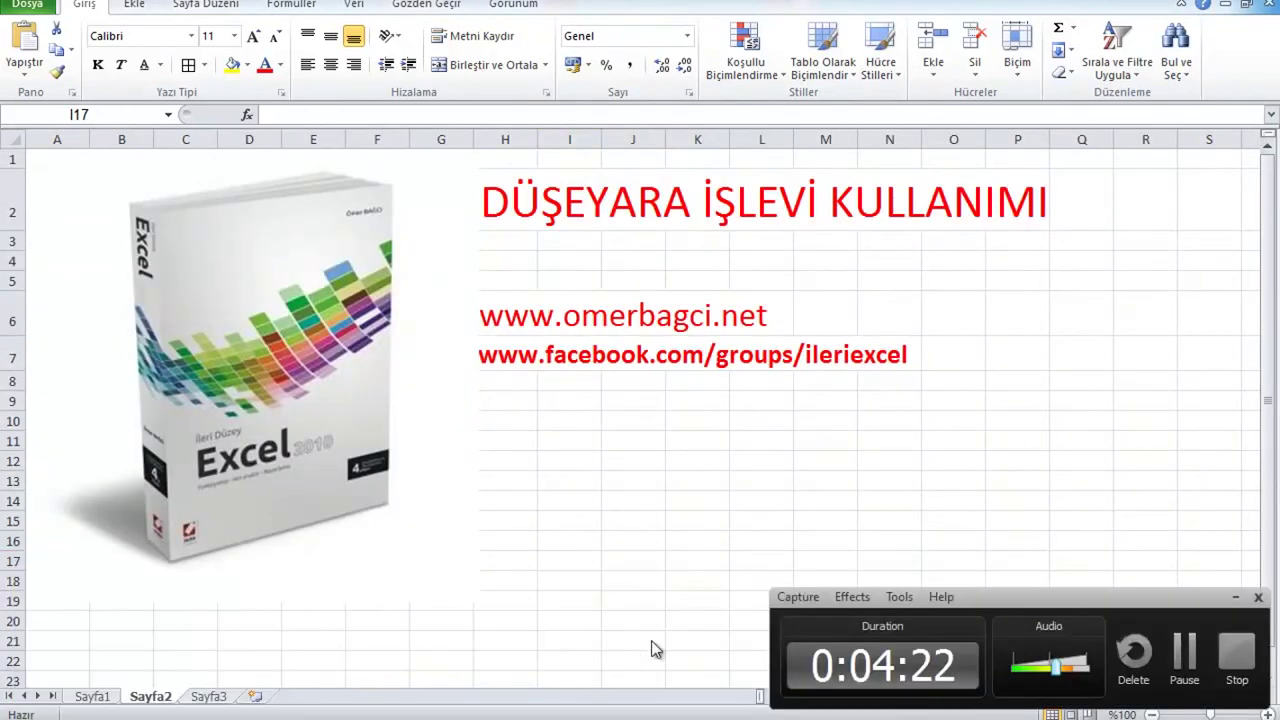
left_click(1238, 652)
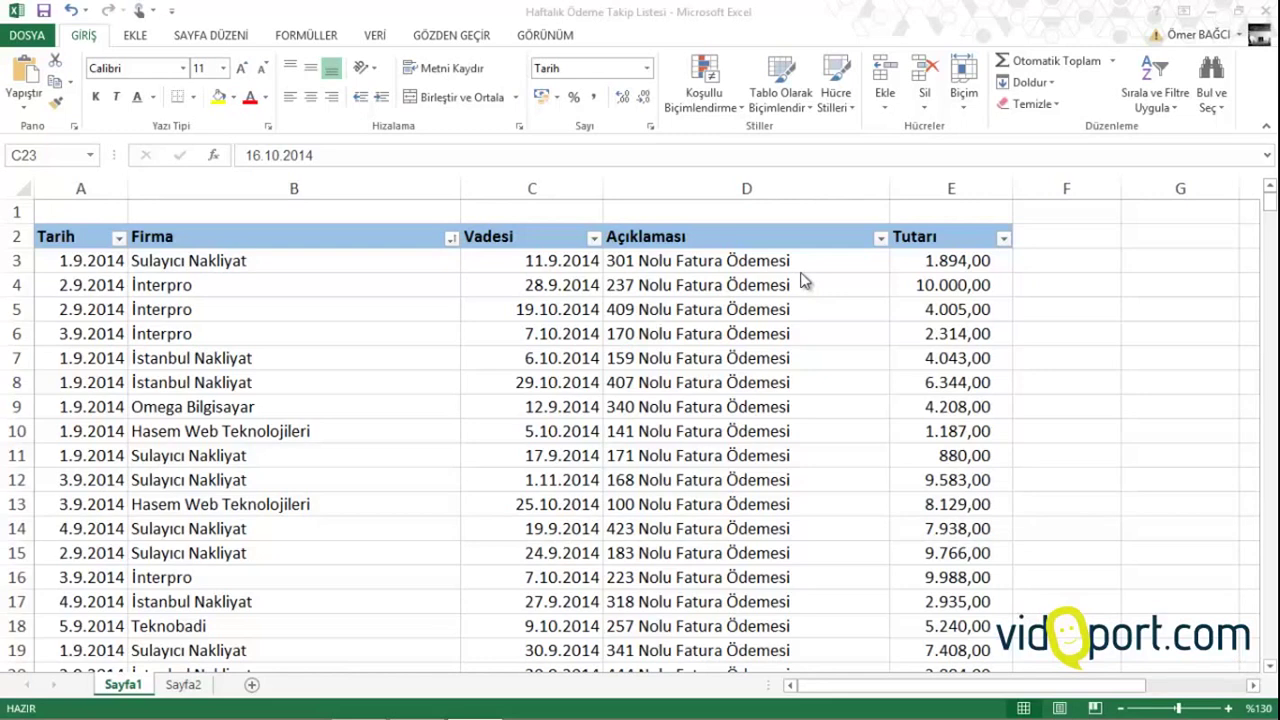
Step: Inspect the Sayfa1 Tarih, Firma, Vadesi, Açıklaması and Tutarı columns by selecting values
left_click(86, 256)
left_click(87, 358)
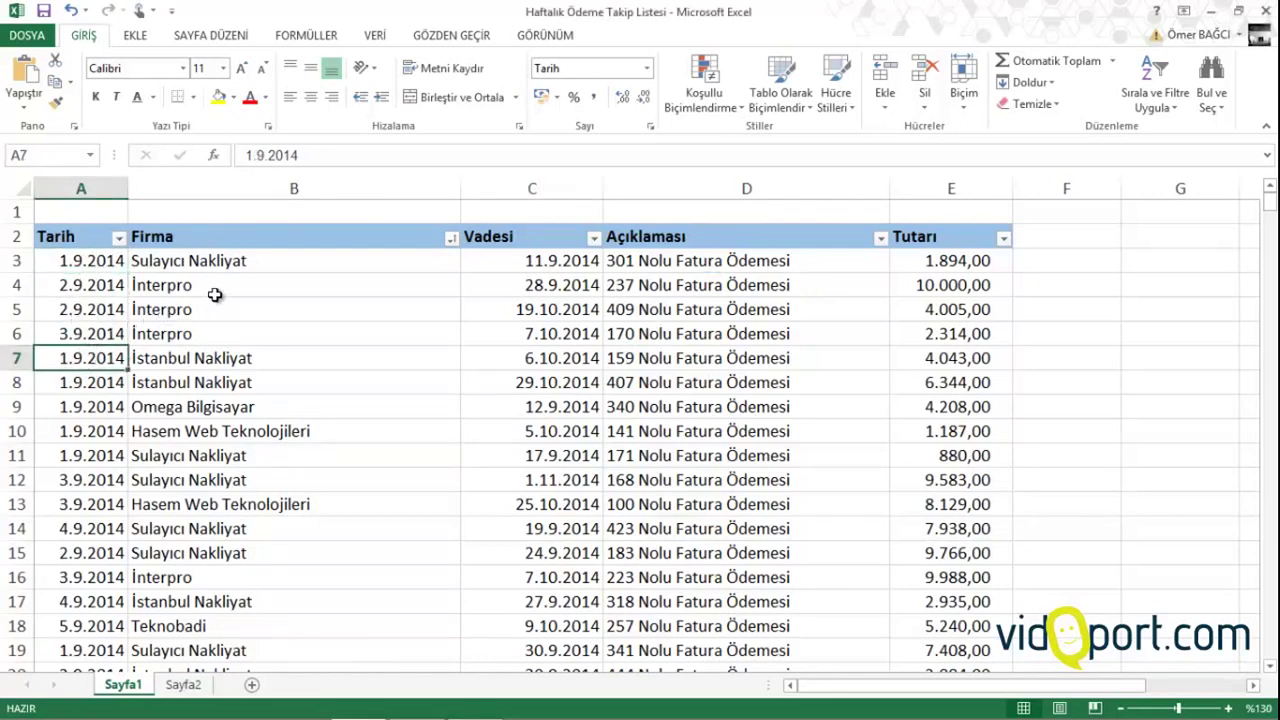
left_click_drag(214, 290, 229, 480)
left_click(220, 262)
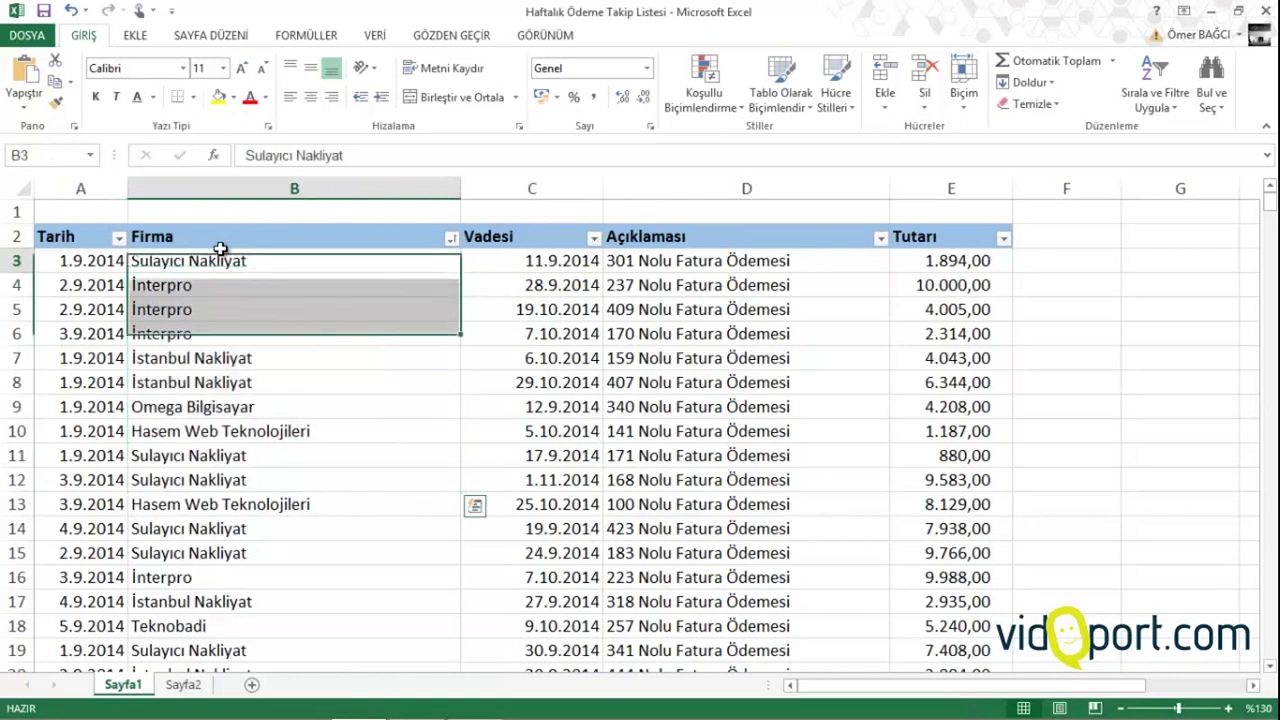
left_click_drag(558, 280, 571, 530)
left_click_drag(726, 262, 720, 431)
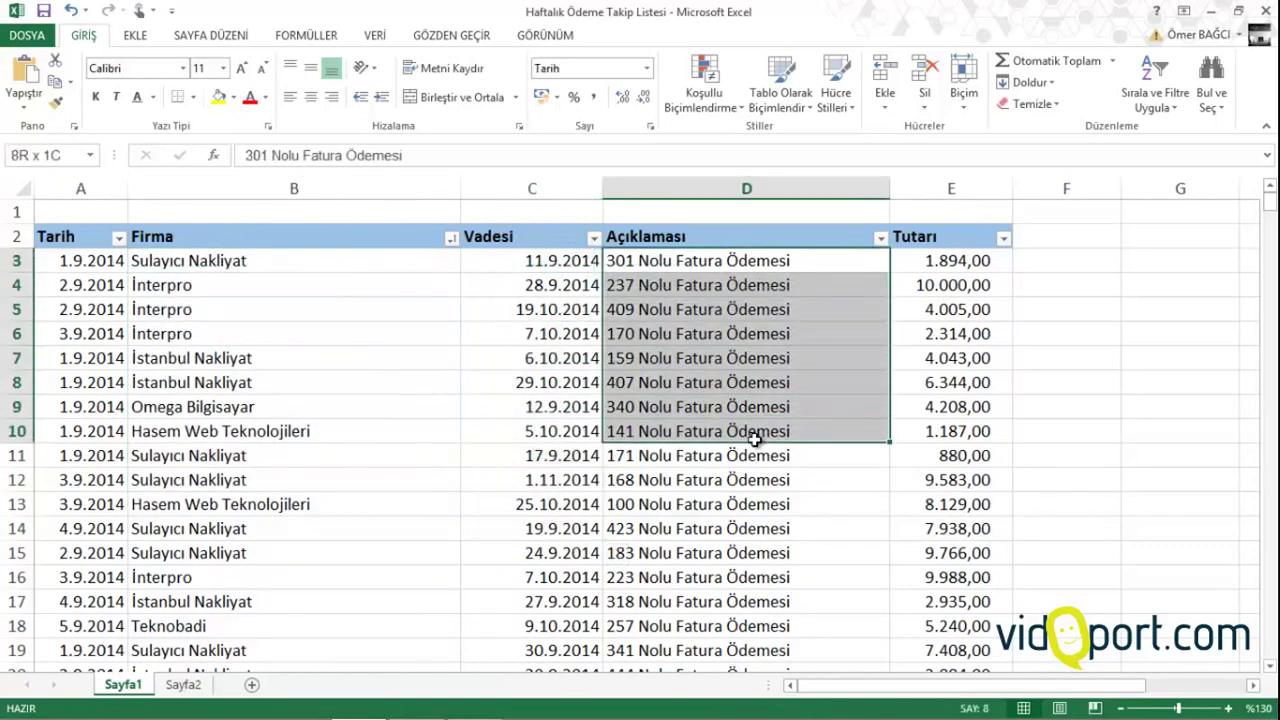
left_click_drag(965, 262, 965, 382)
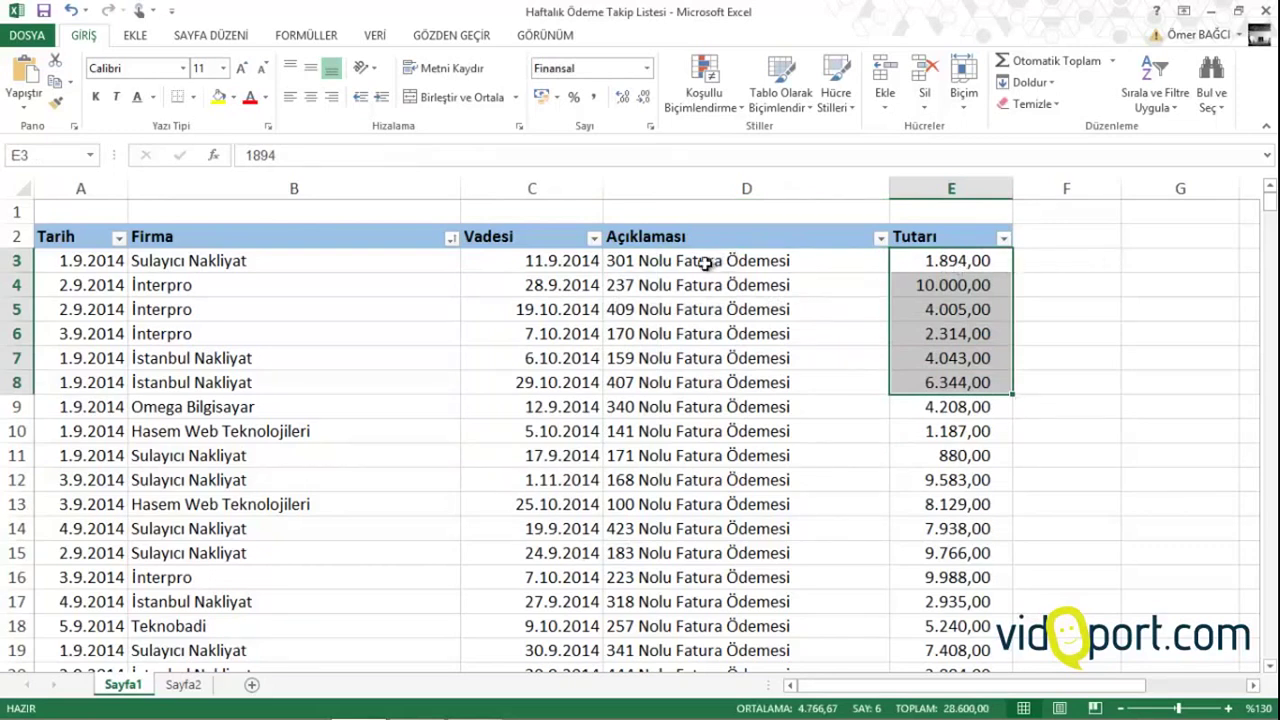
left_click(749, 343)
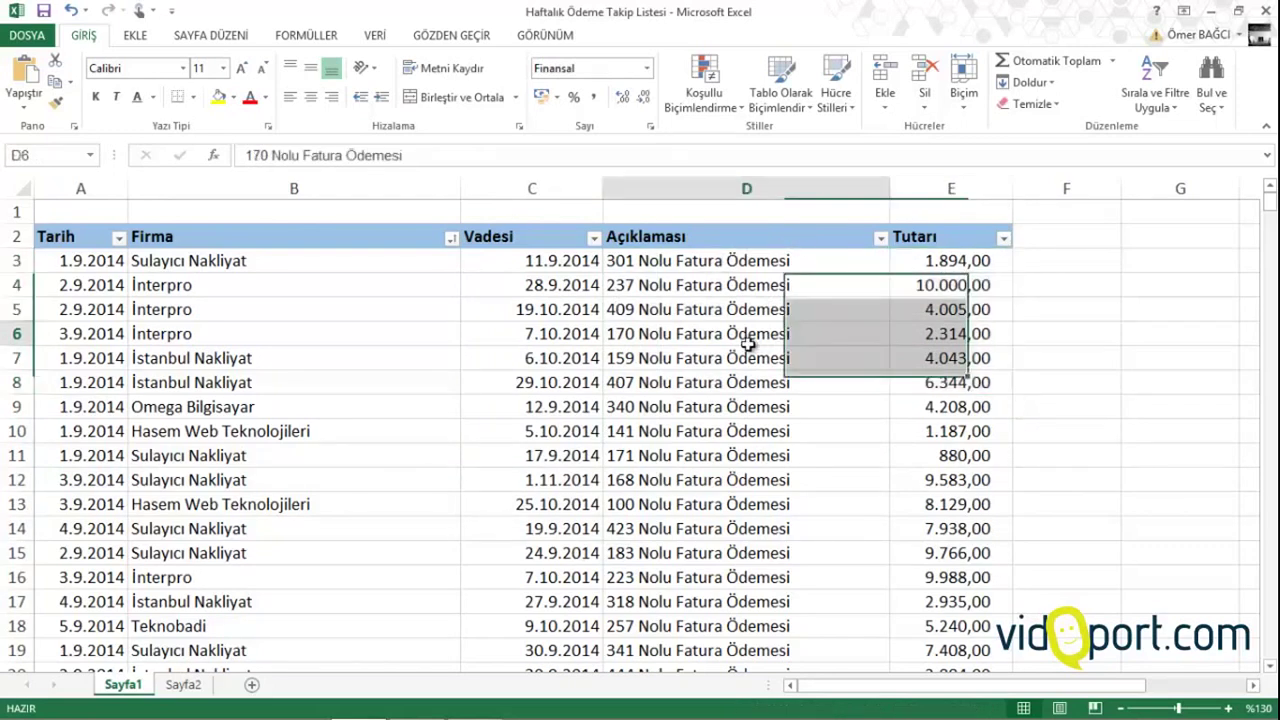
Step: Reselect the payment columns and check the total of two Tutarı amounts
left_click(105, 262)
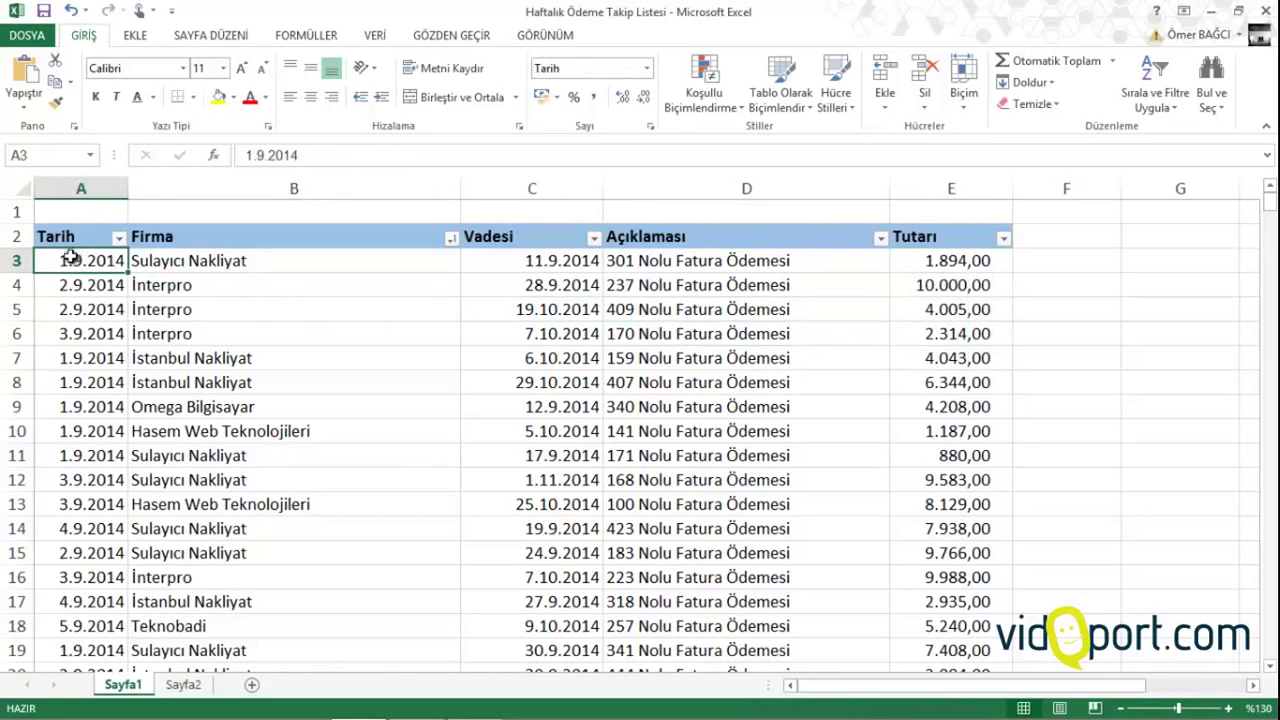
left_click(65, 407)
left_click_drag(255, 264, 323, 408)
left_click_drag(565, 262, 549, 409)
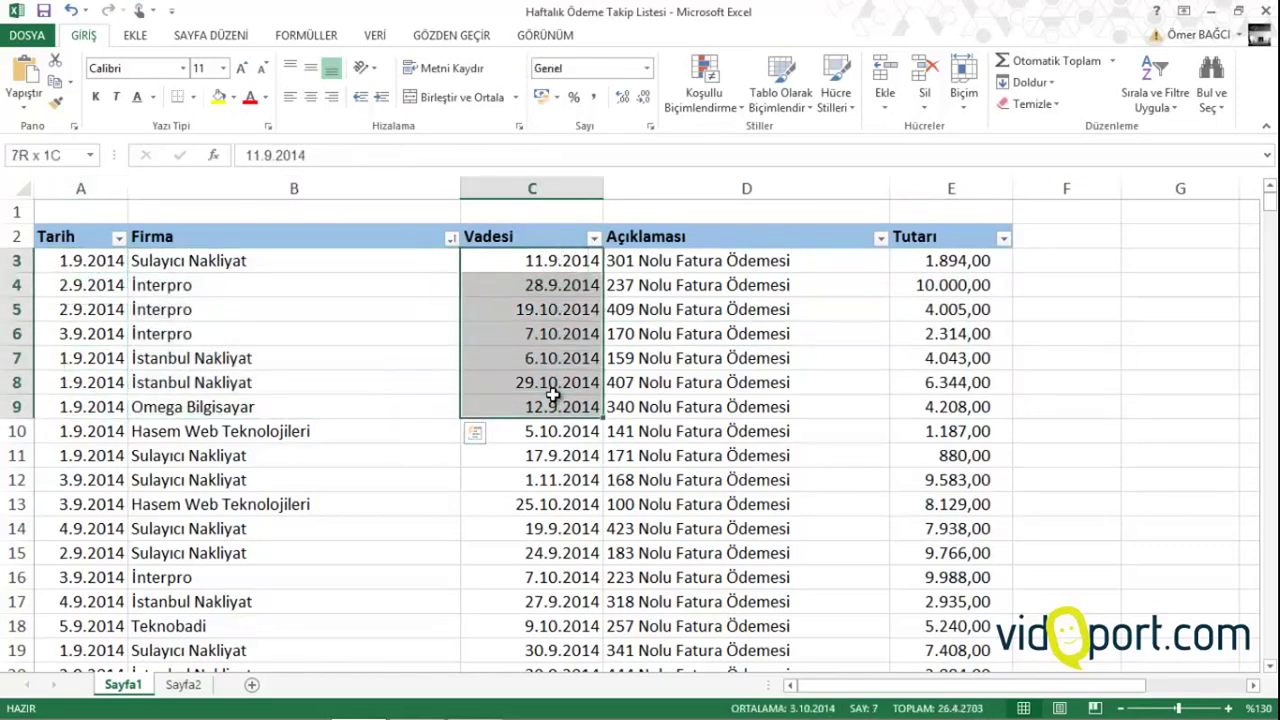
left_click_drag(686, 262, 688, 356)
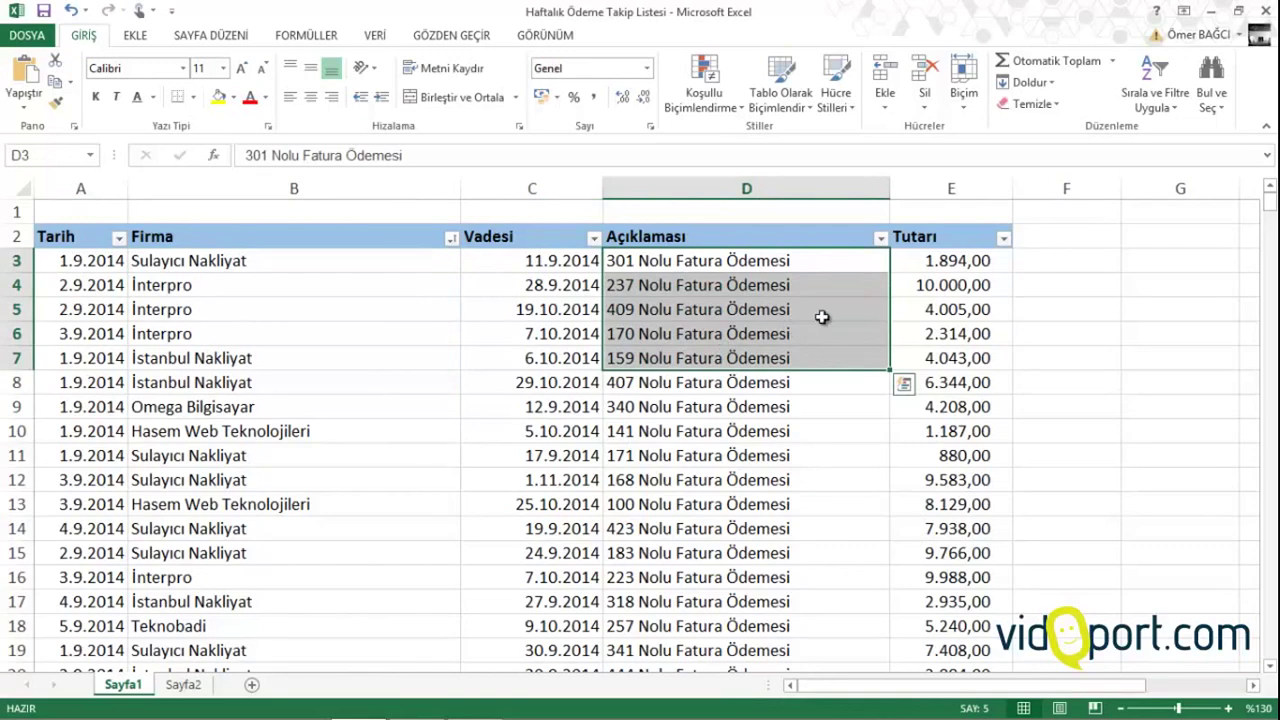
left_click_drag(958, 309, 958, 337)
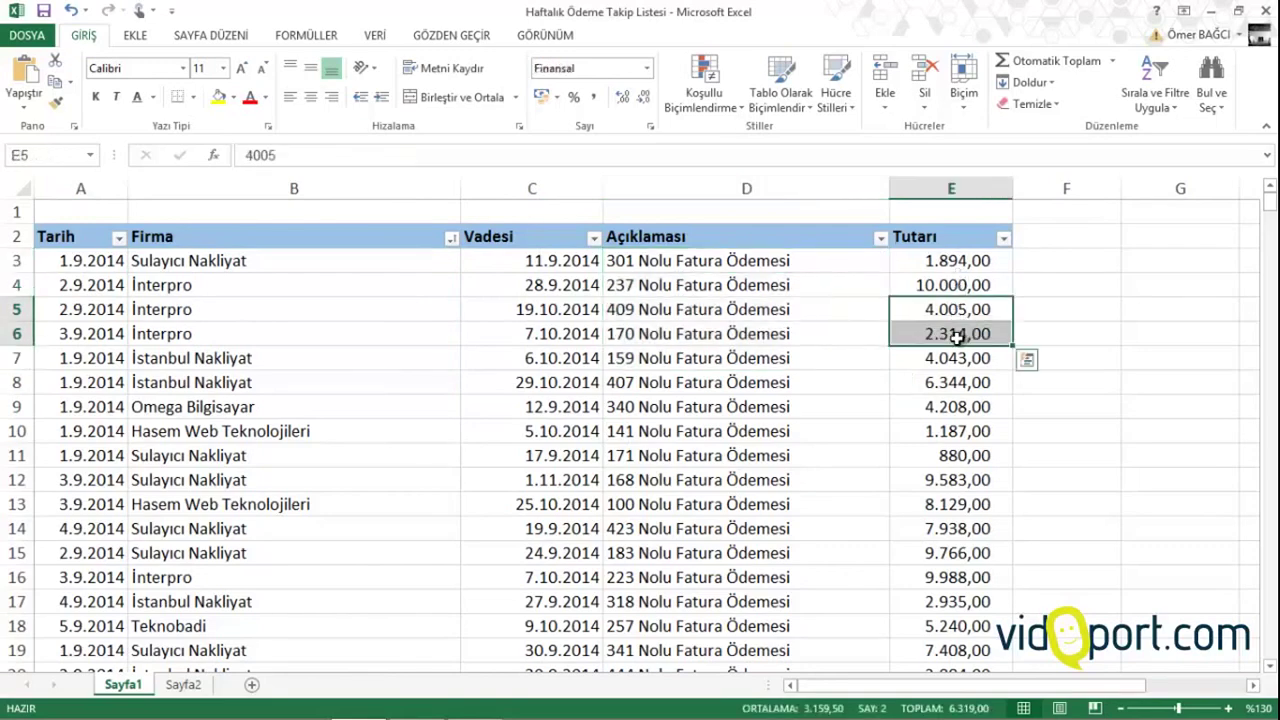
Step: On Sayfa2, check E1's =BUGÜN(), the row 3 weekday dates and B6's conditional sum
left_click(186, 685)
left_click(568, 209)
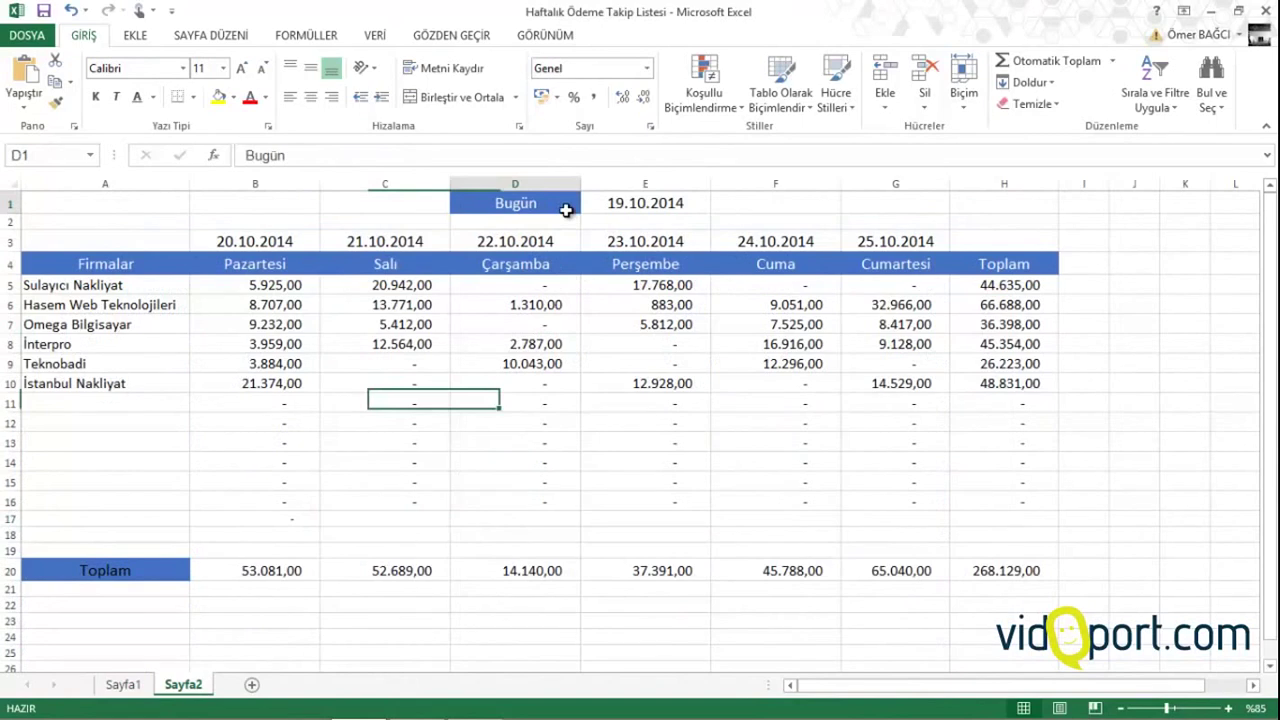
left_click(645, 205)
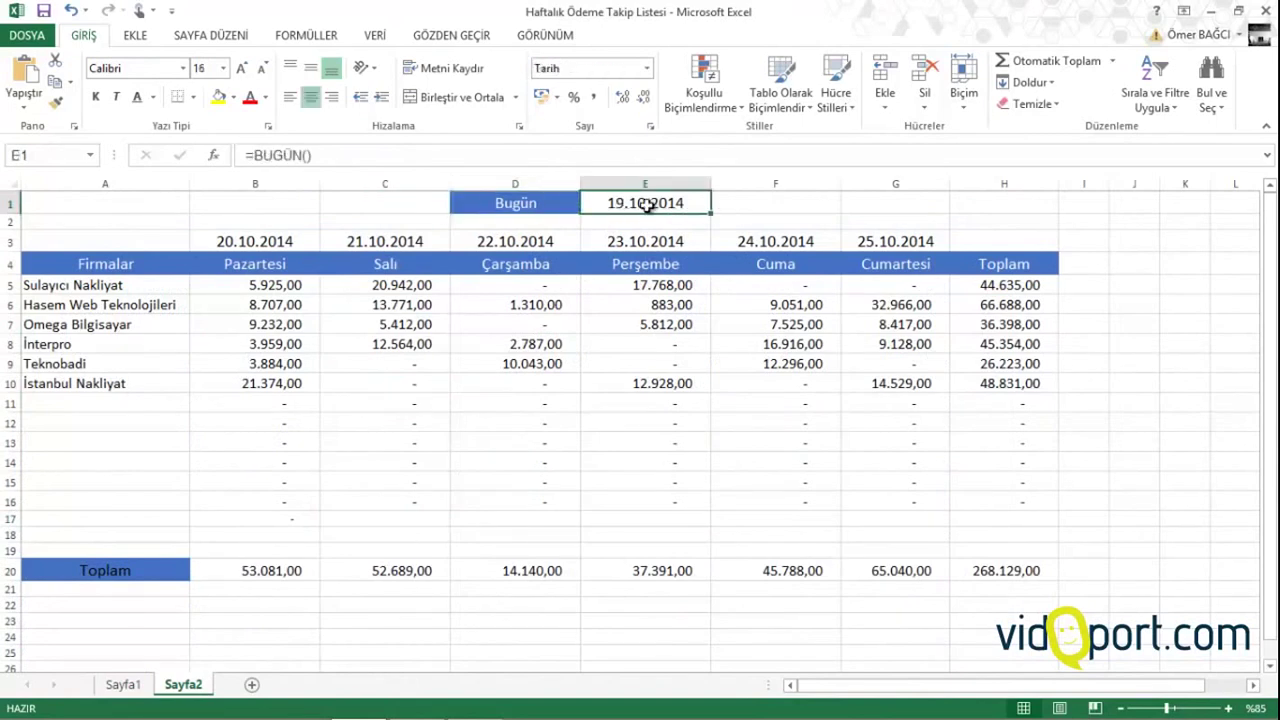
double_click(645, 205)
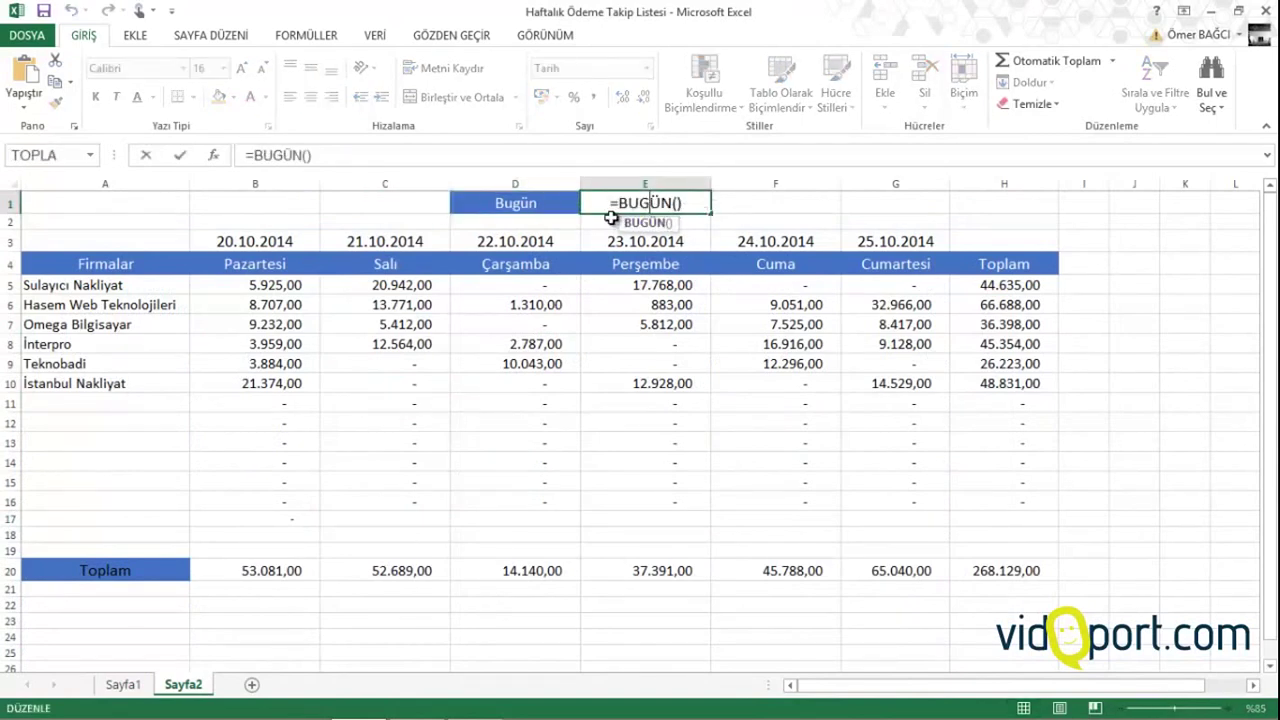
key("Return")
left_click_drag(277, 242, 941, 237)
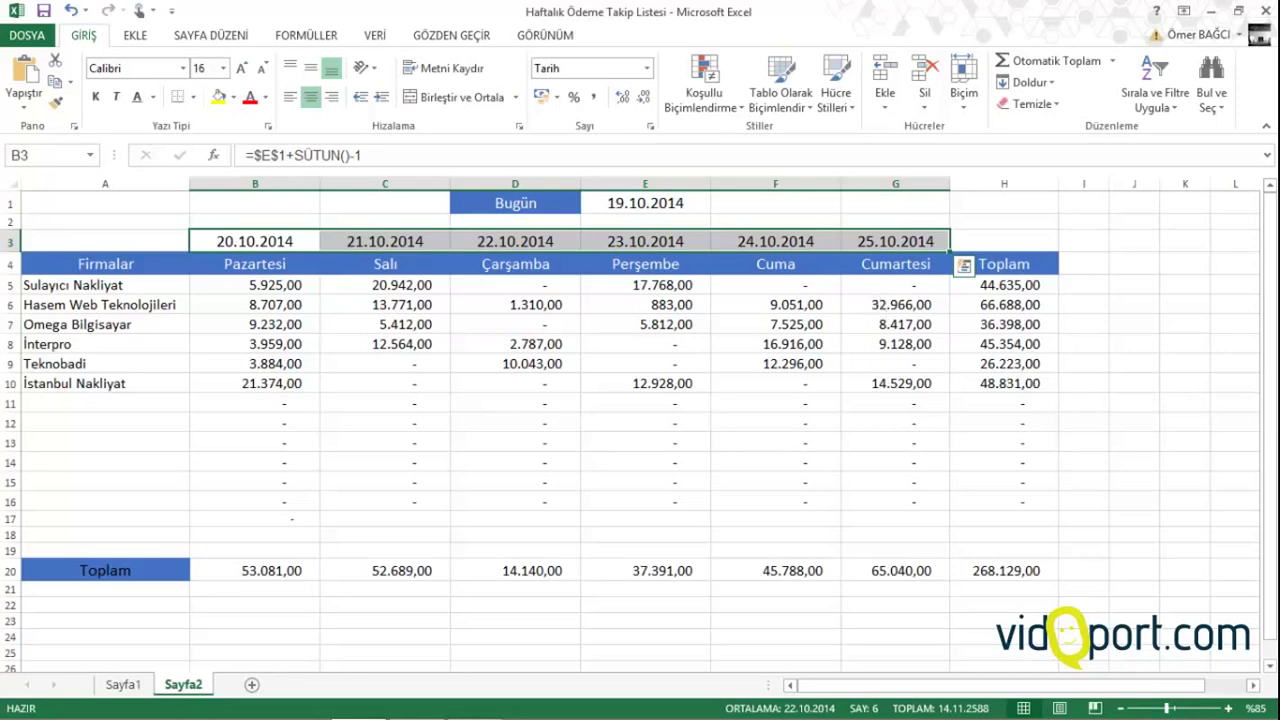
left_click(294, 312)
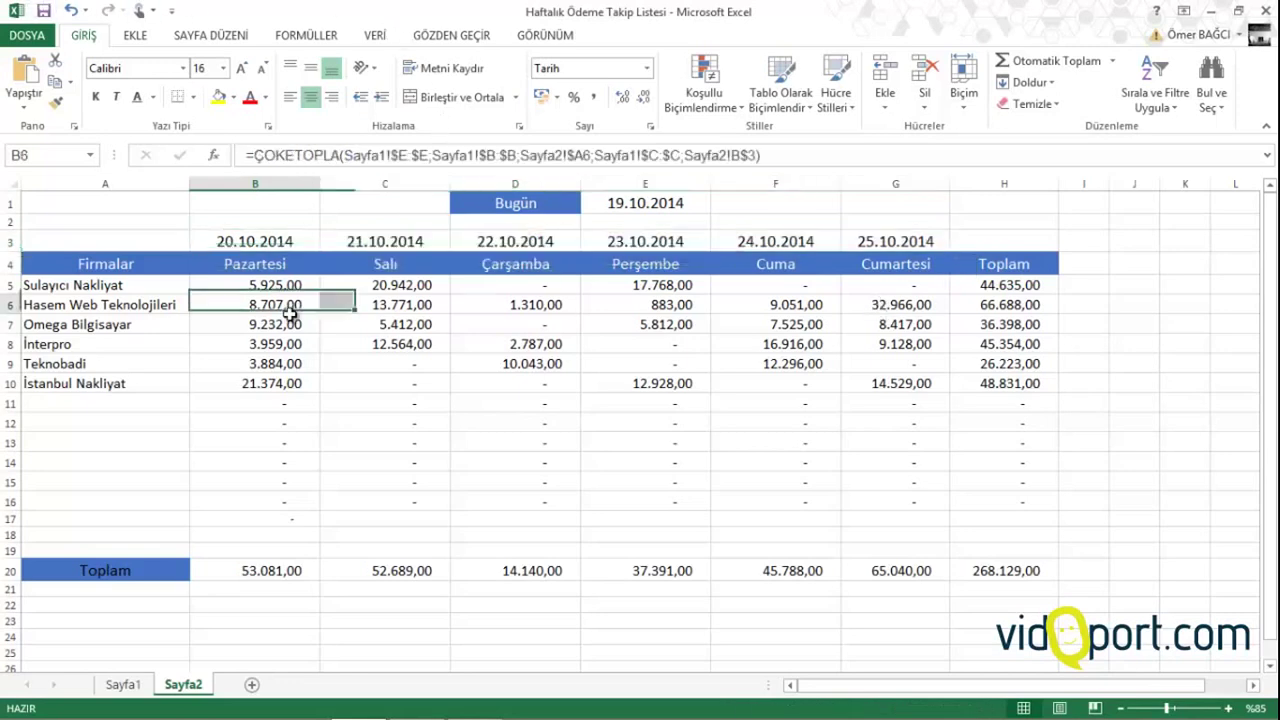
left_click(123, 686)
Step: Copy Sayfa1 to a new workbook with Taşı veya Kopyala and Kopya oluştur, then add a sheet
right_click(125, 687)
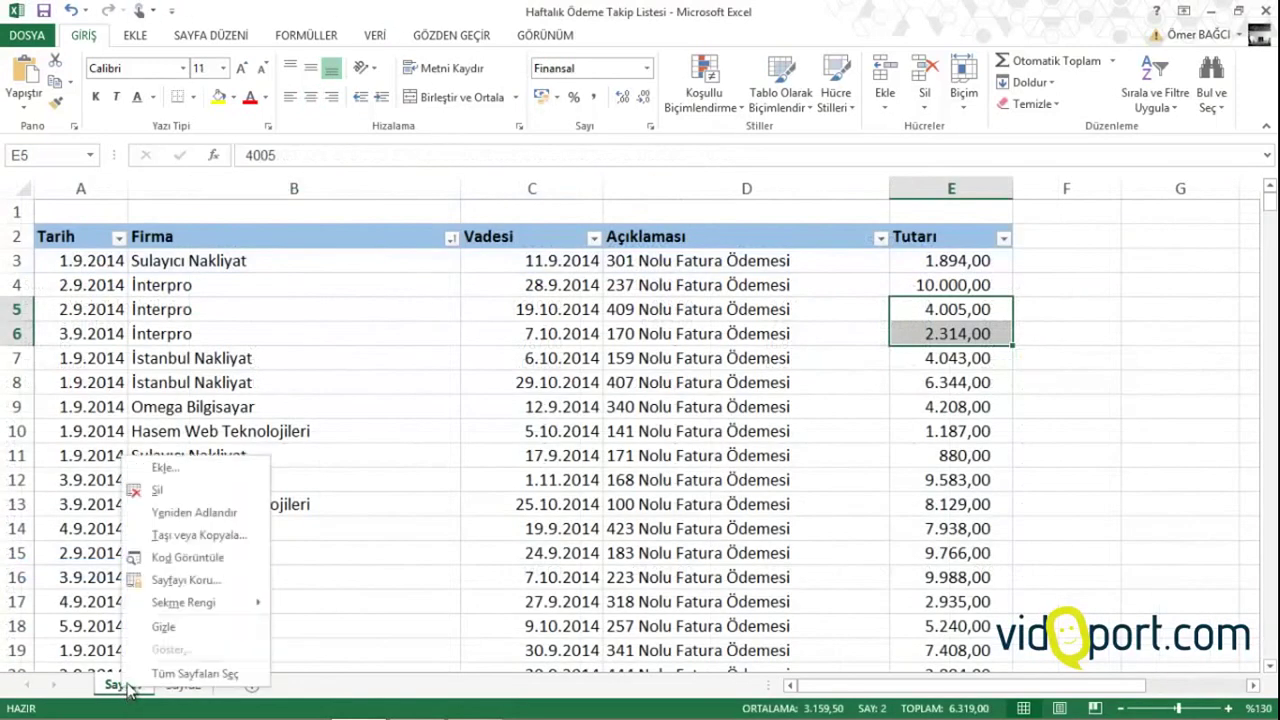
left_click(186, 534)
left_click(171, 460)
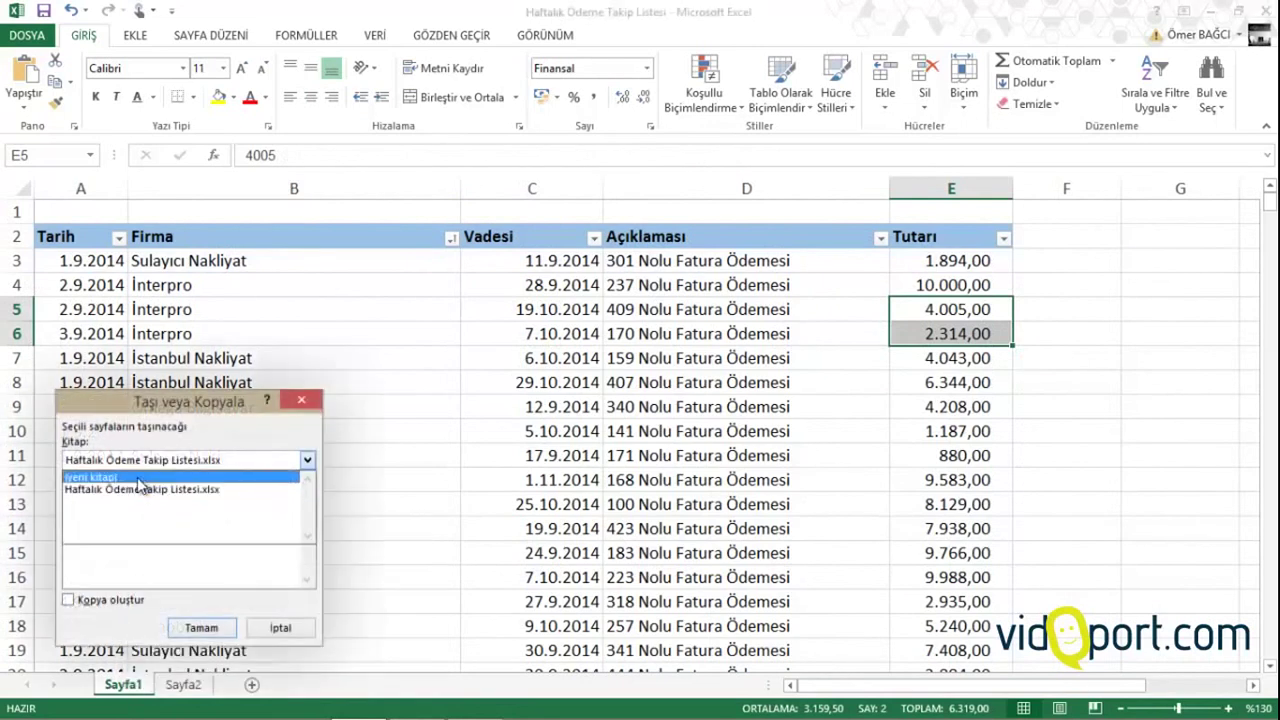
left_click(140, 476)
left_click(133, 600)
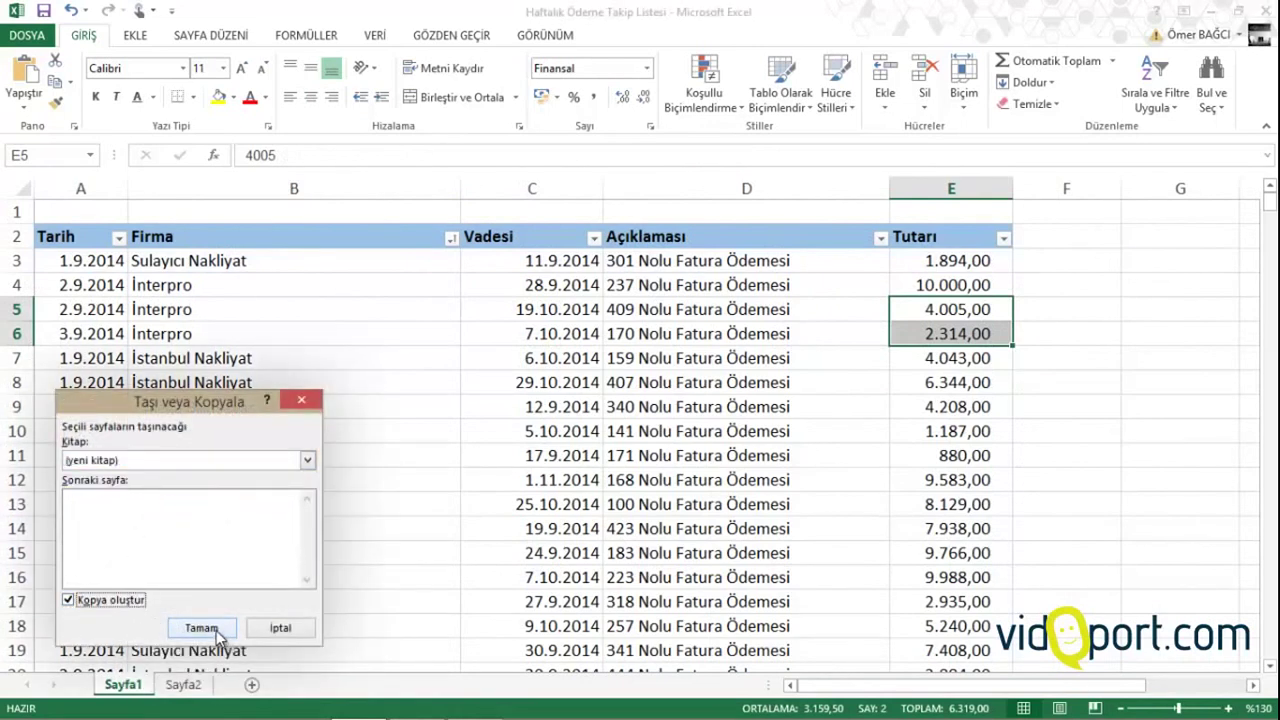
left_click(201, 628)
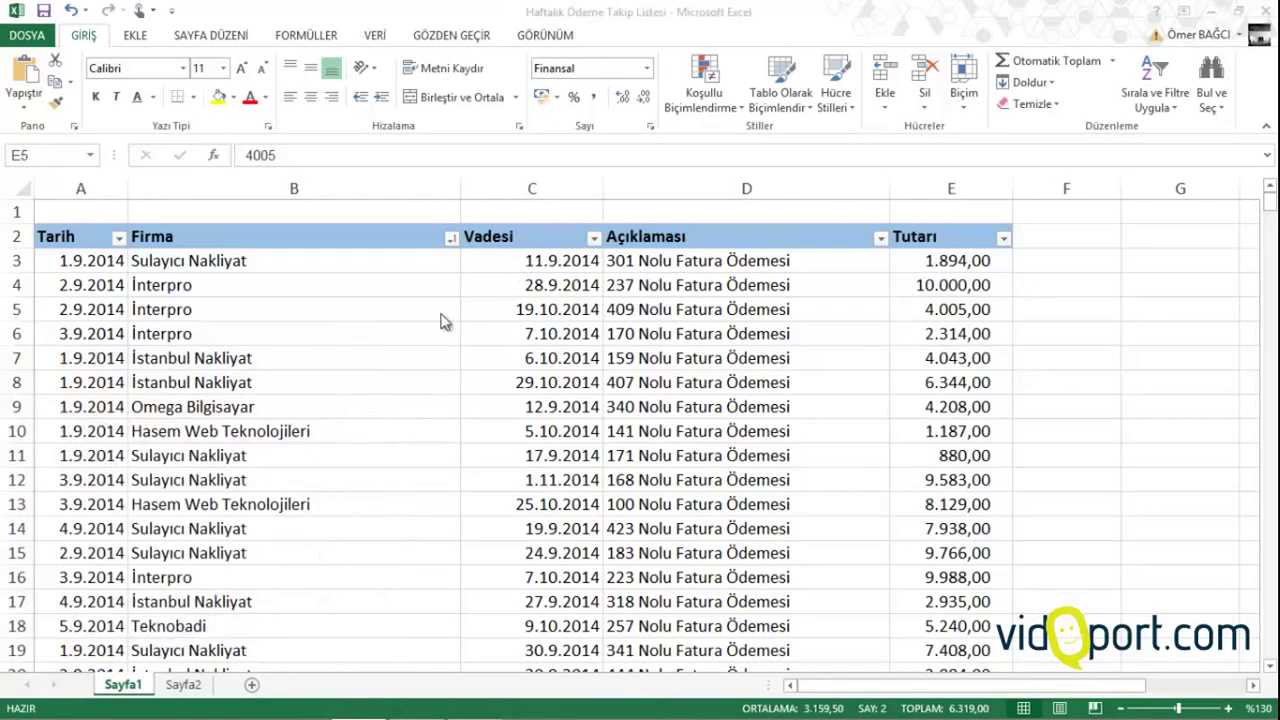
left_click(253, 384)
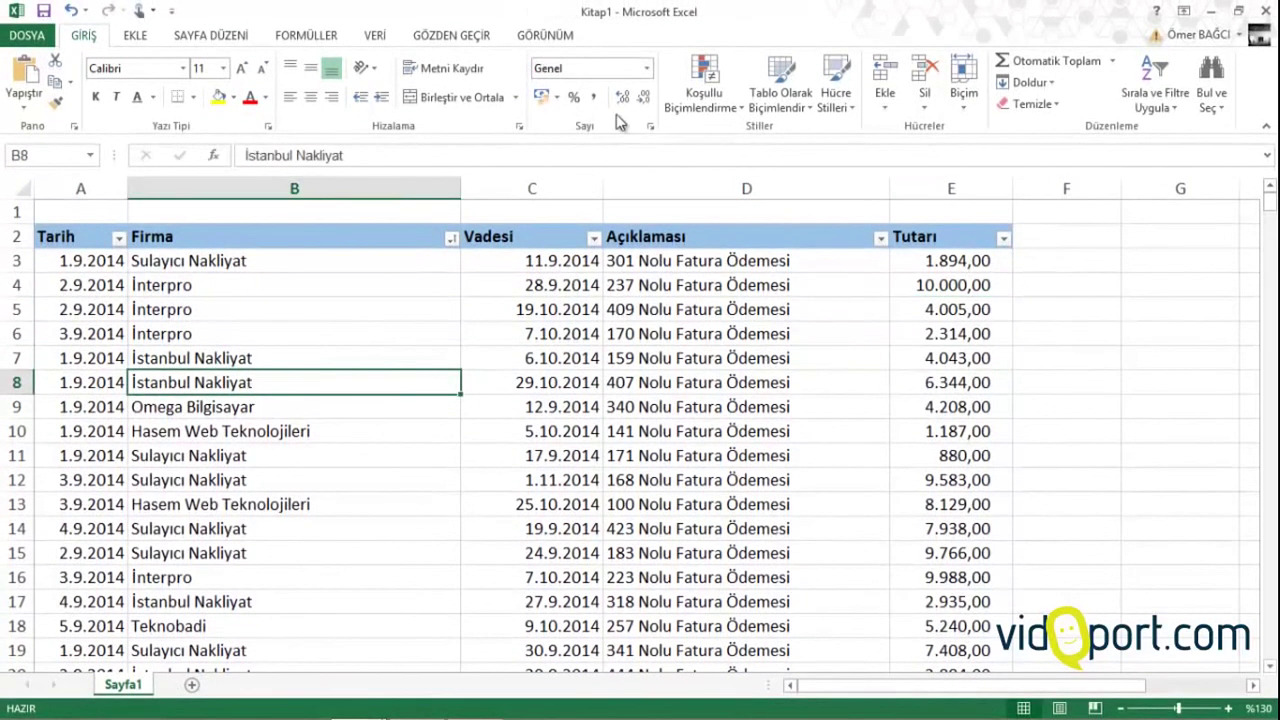
left_click(267, 333)
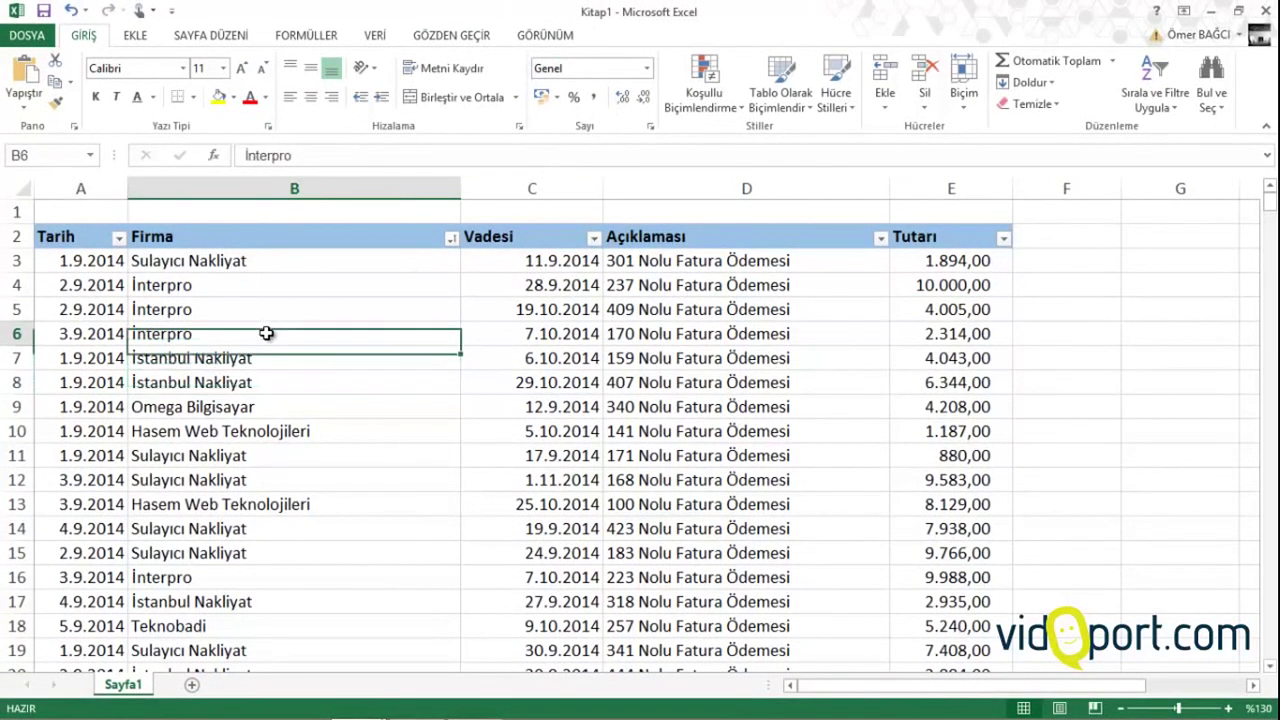
left_click(192, 685)
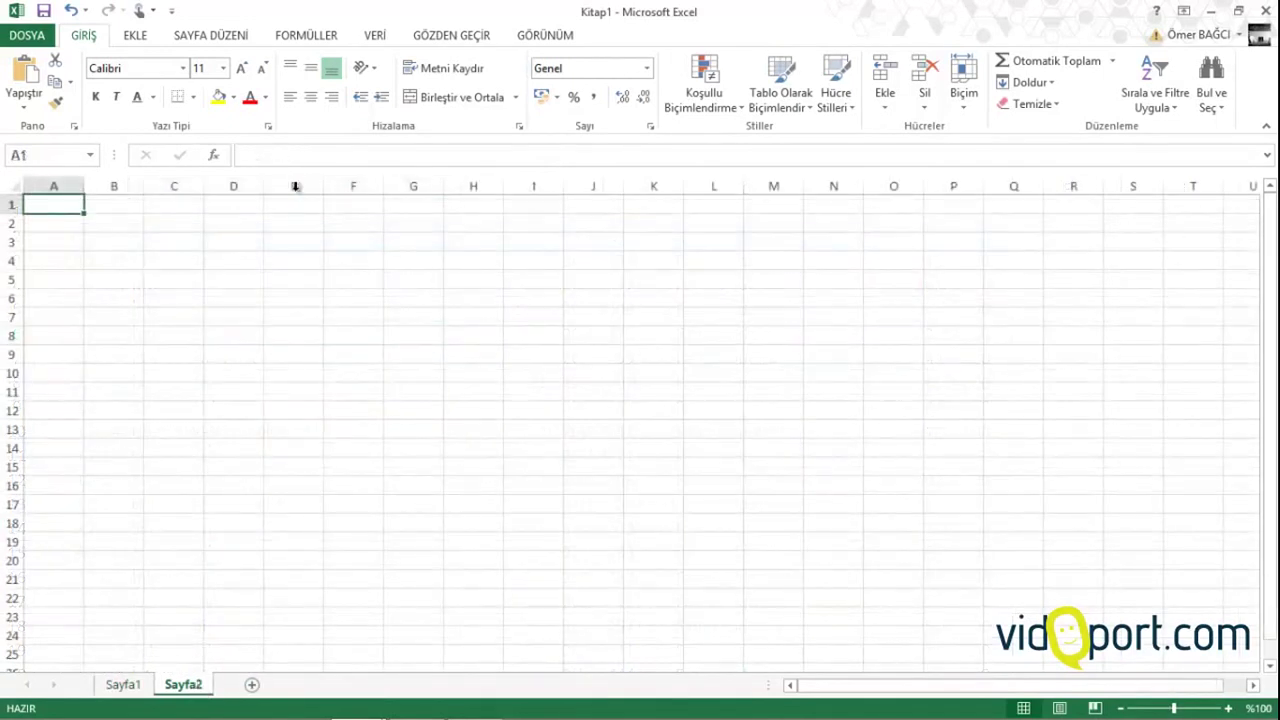
Step: Put Günün Tarihi in D1 and =BUGÜN() in E1, widening columns D and E
left_click(254, 203)
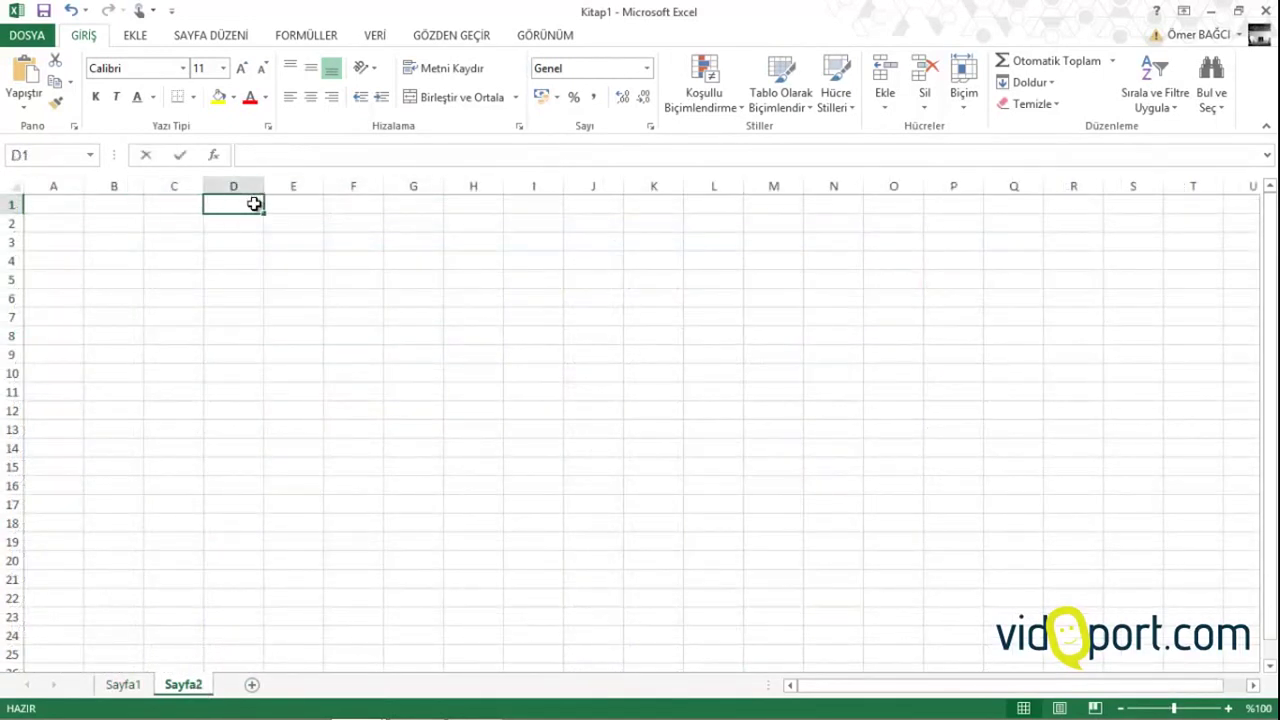
type("Günün Tarihi")
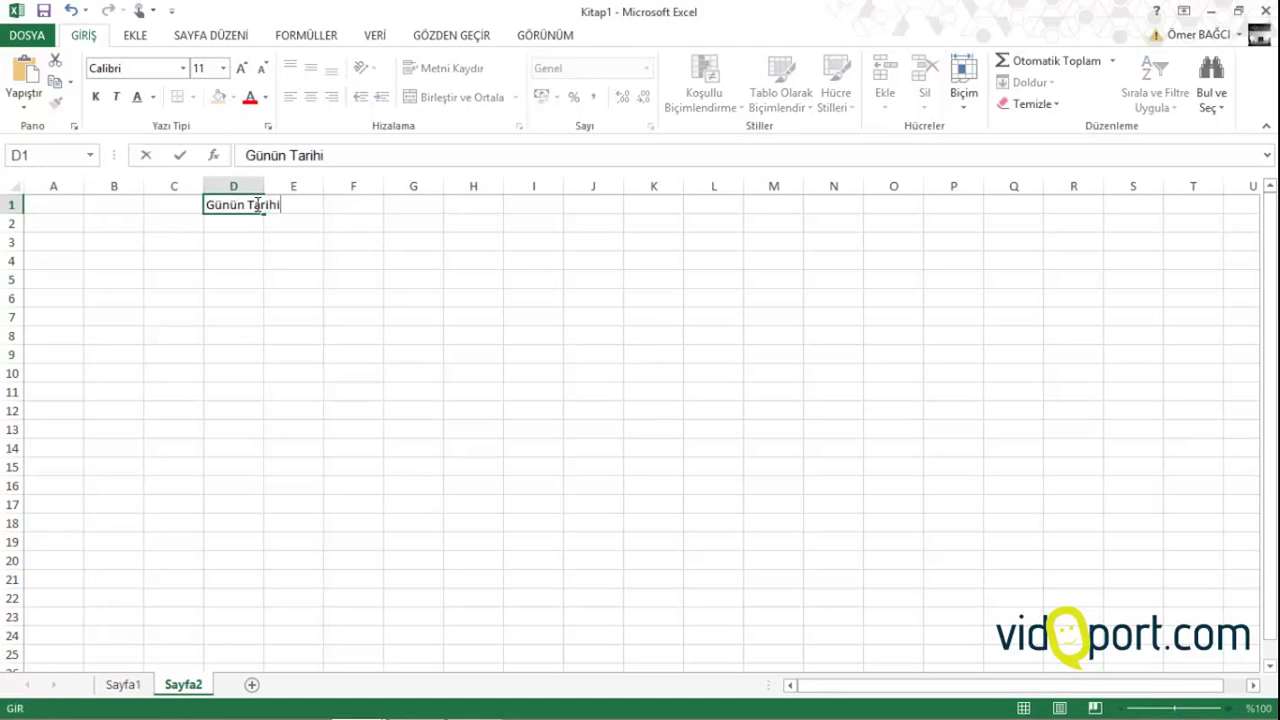
key("Tab")
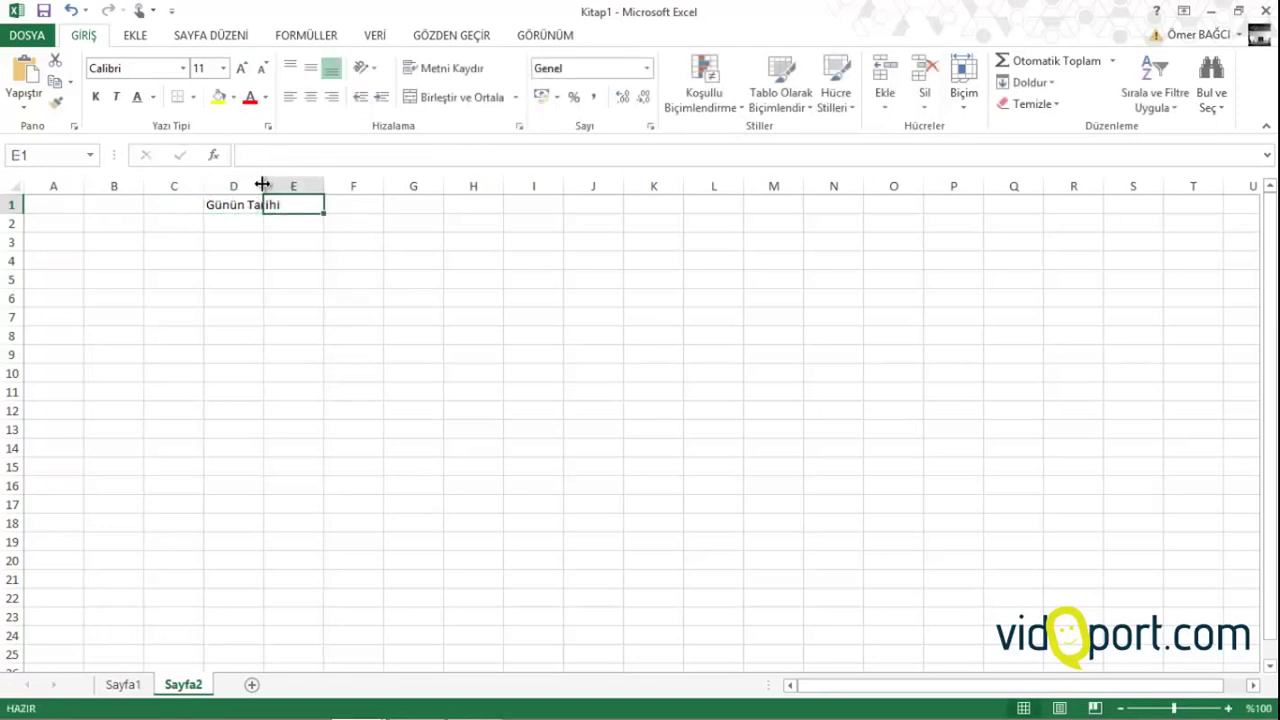
left_click_drag(262, 184, 302, 187)
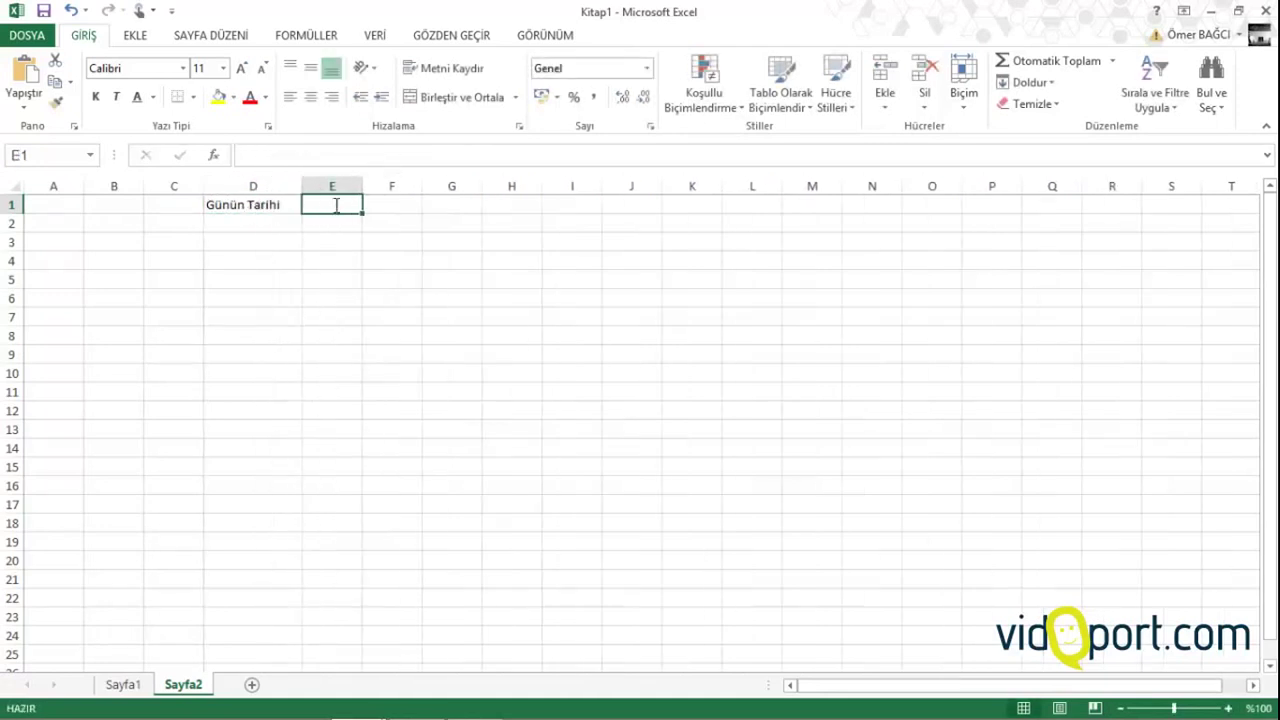
type("=bugün()")
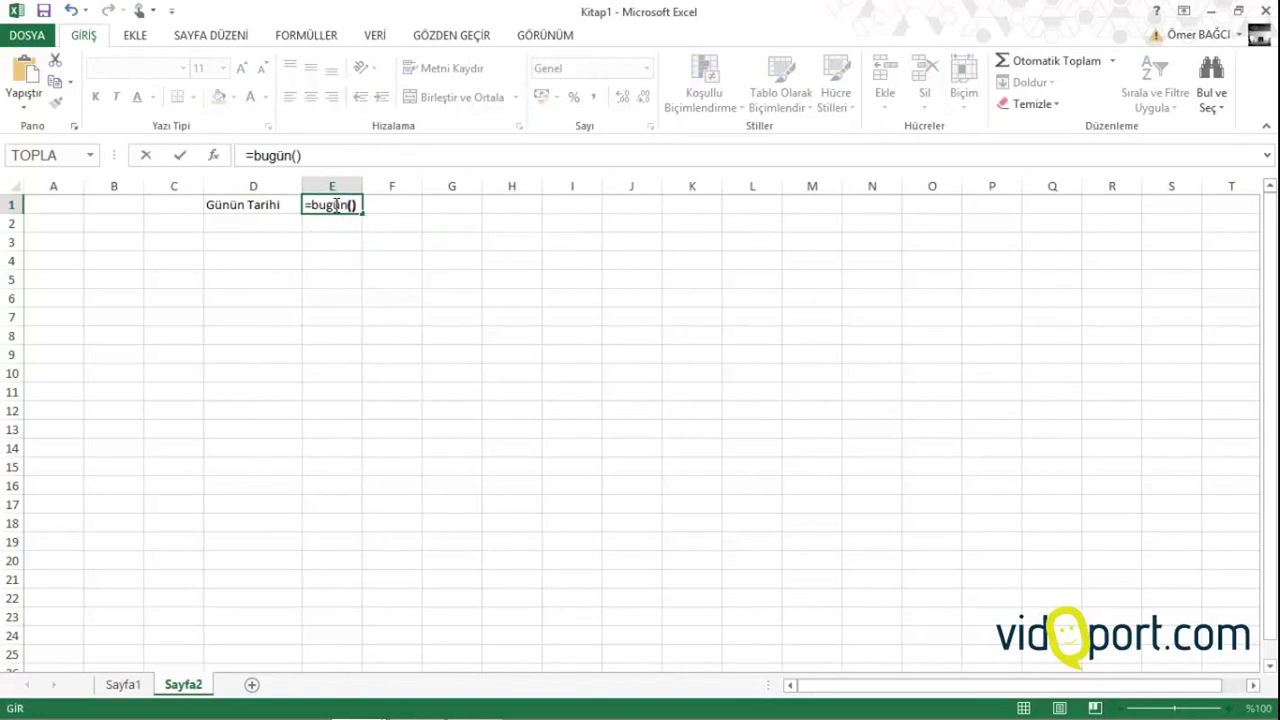
key("Return")
left_click_drag(369, 186, 394, 186)
Step: Add the Firmalar heading in A3 and widen column A
left_click(51, 243)
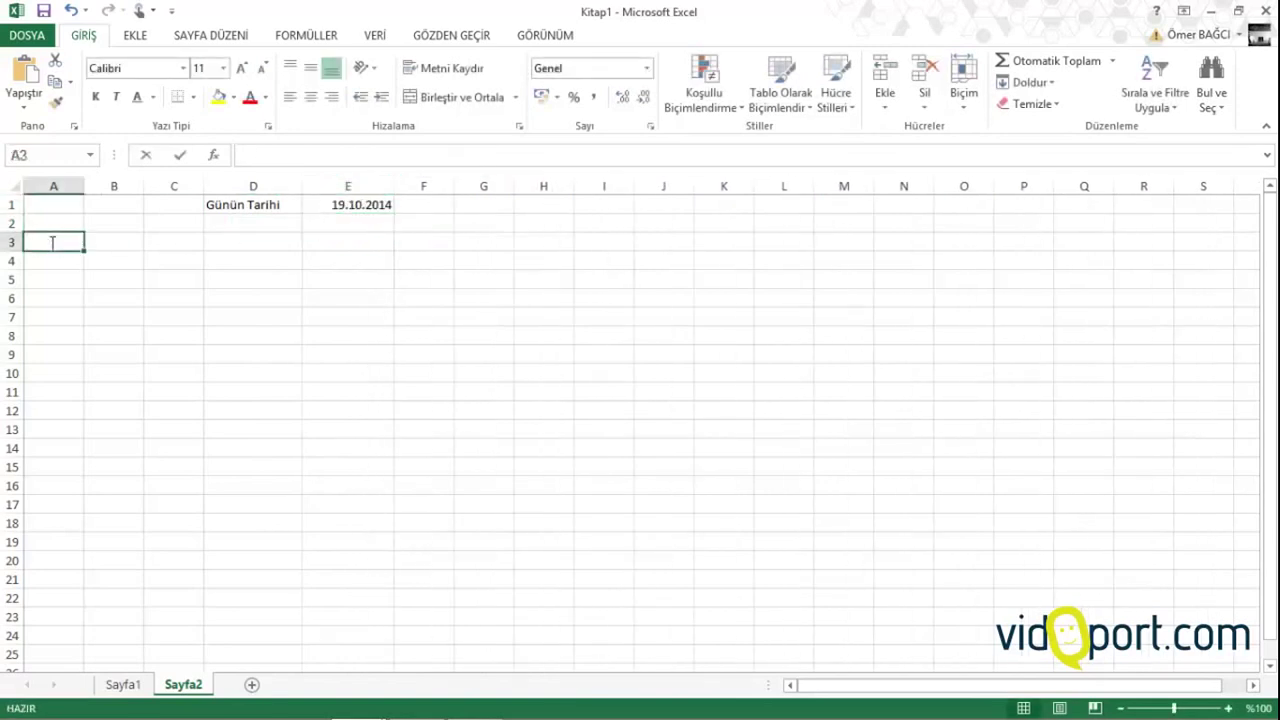
type("Fırmalar")
key("Return")
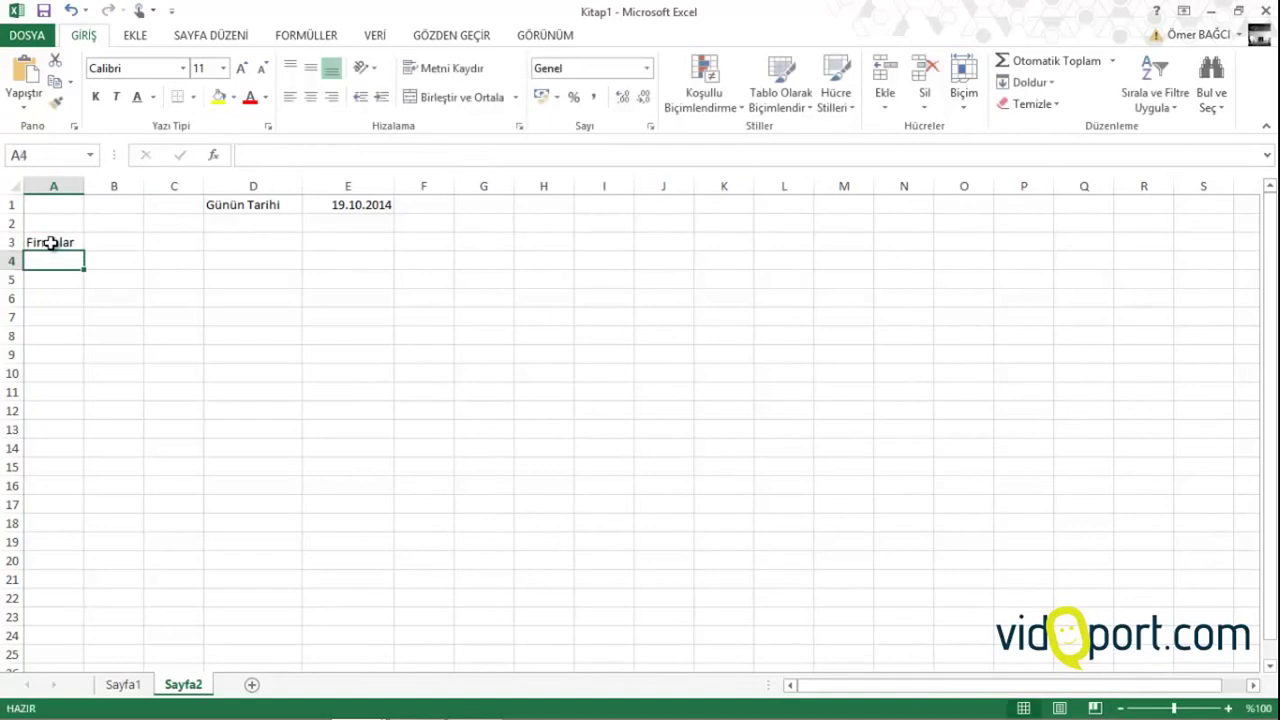
left_click_drag(84, 188, 117, 187)
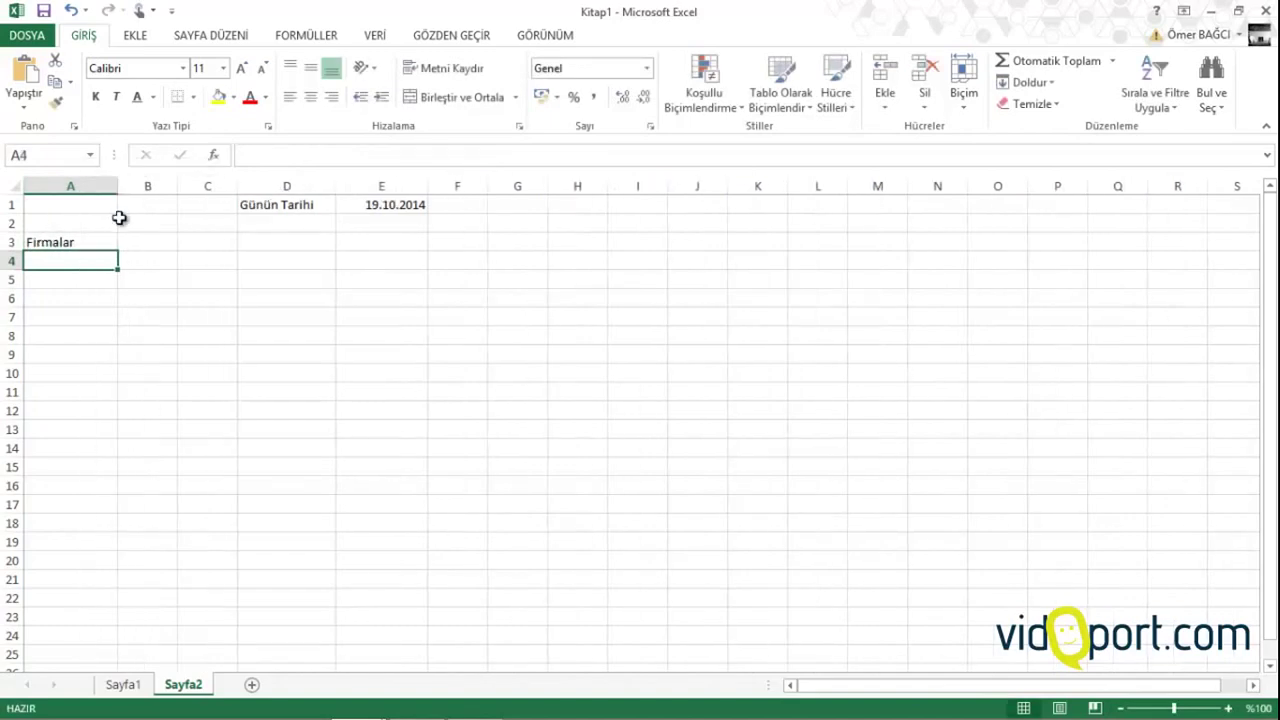
scroll(117, 214, "up", 1)
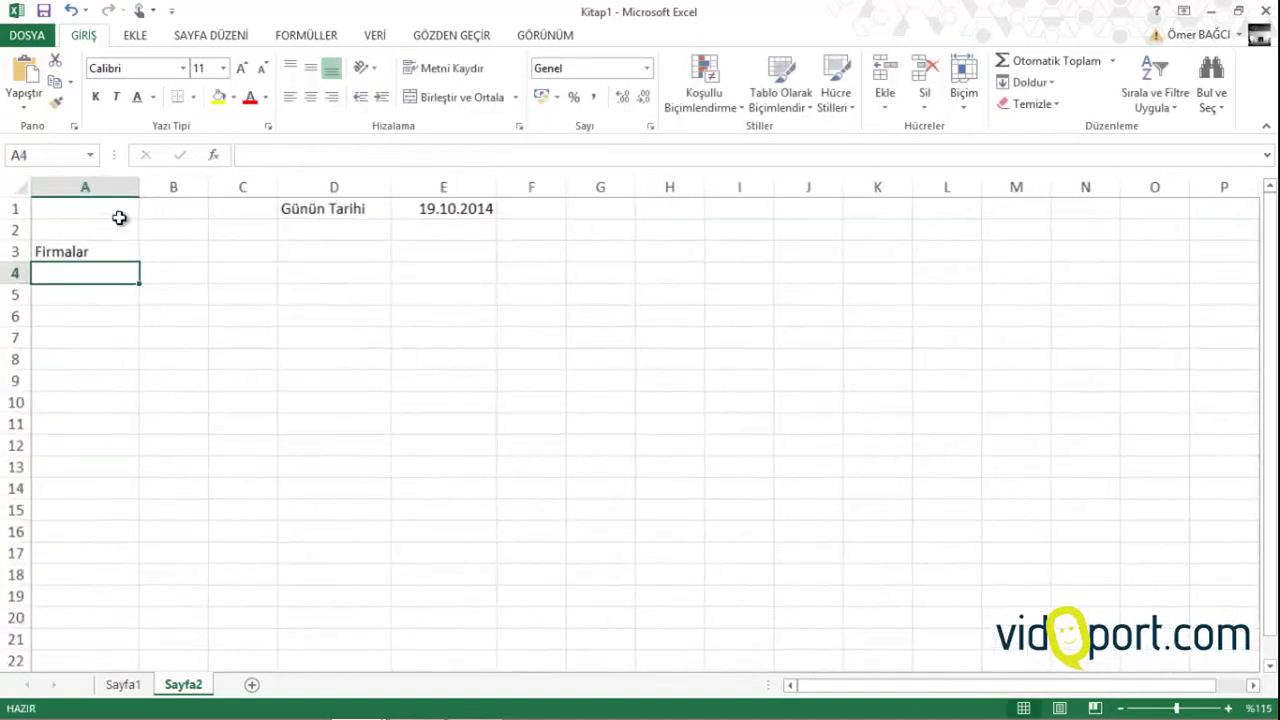
Step: Locate the Firmalar company list in column I of Sayfa1
left_click(125, 685)
left_click(206, 480)
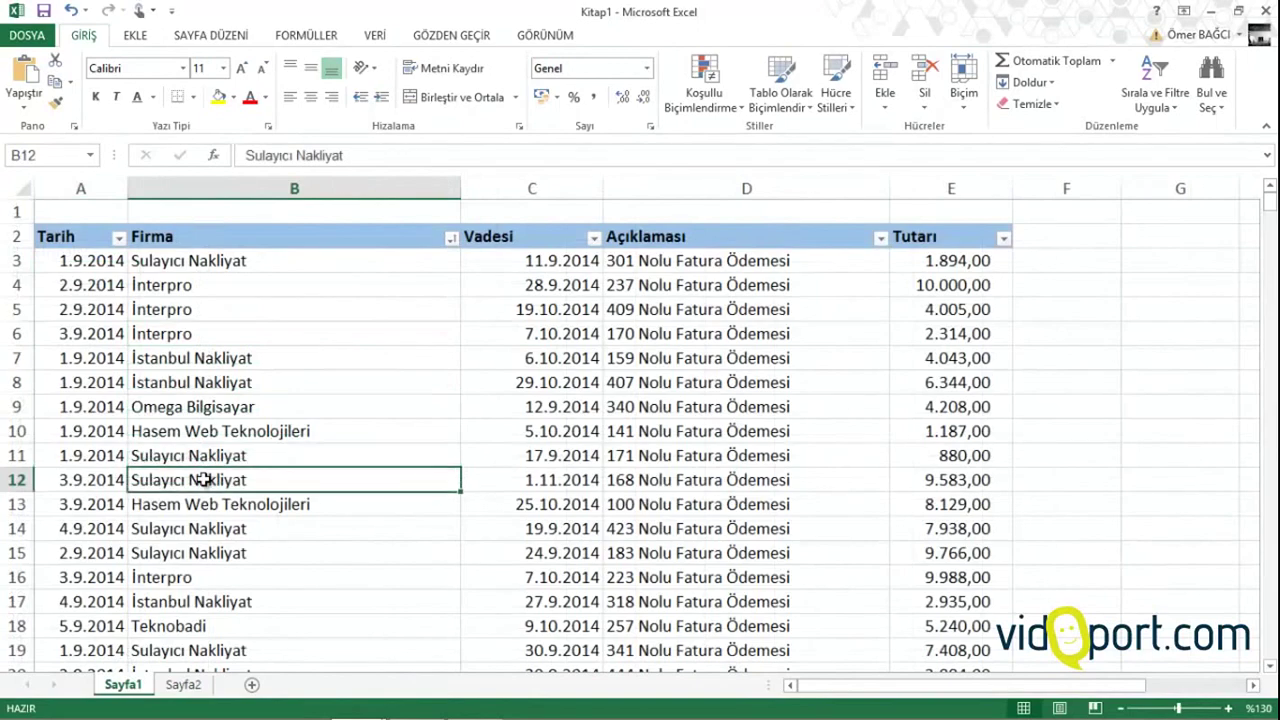
left_click(183, 685)
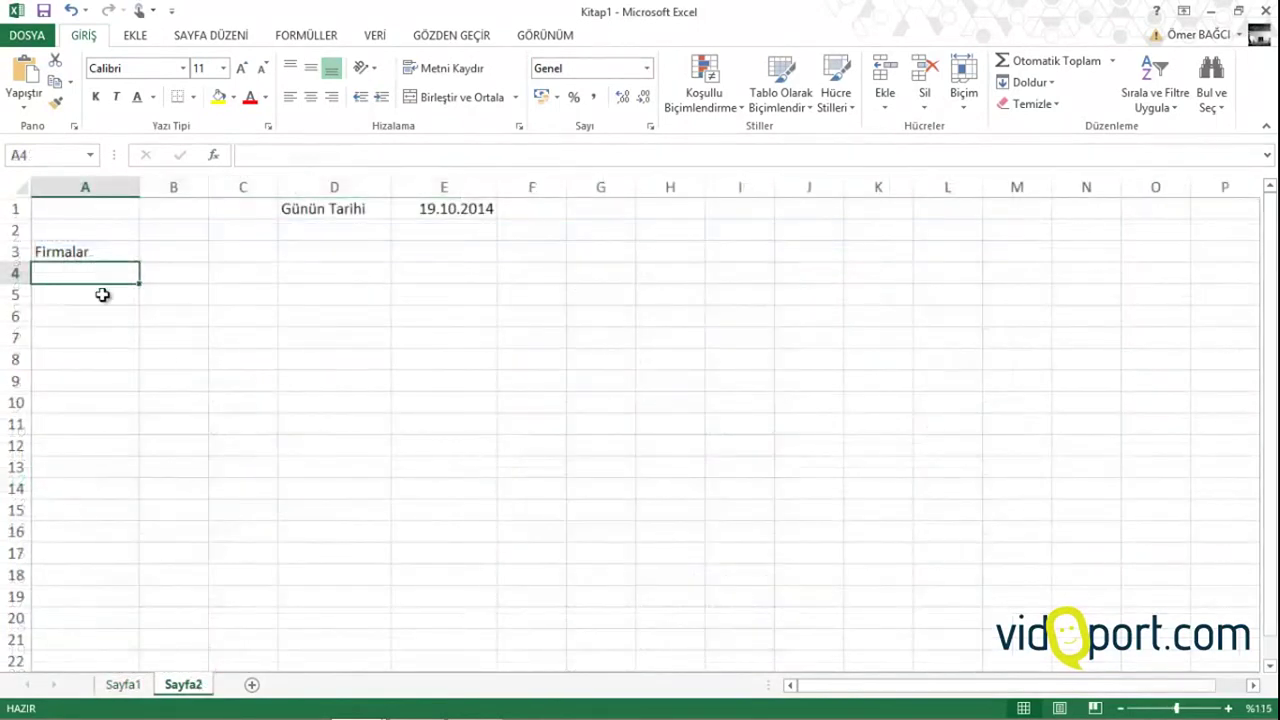
left_click(124, 685)
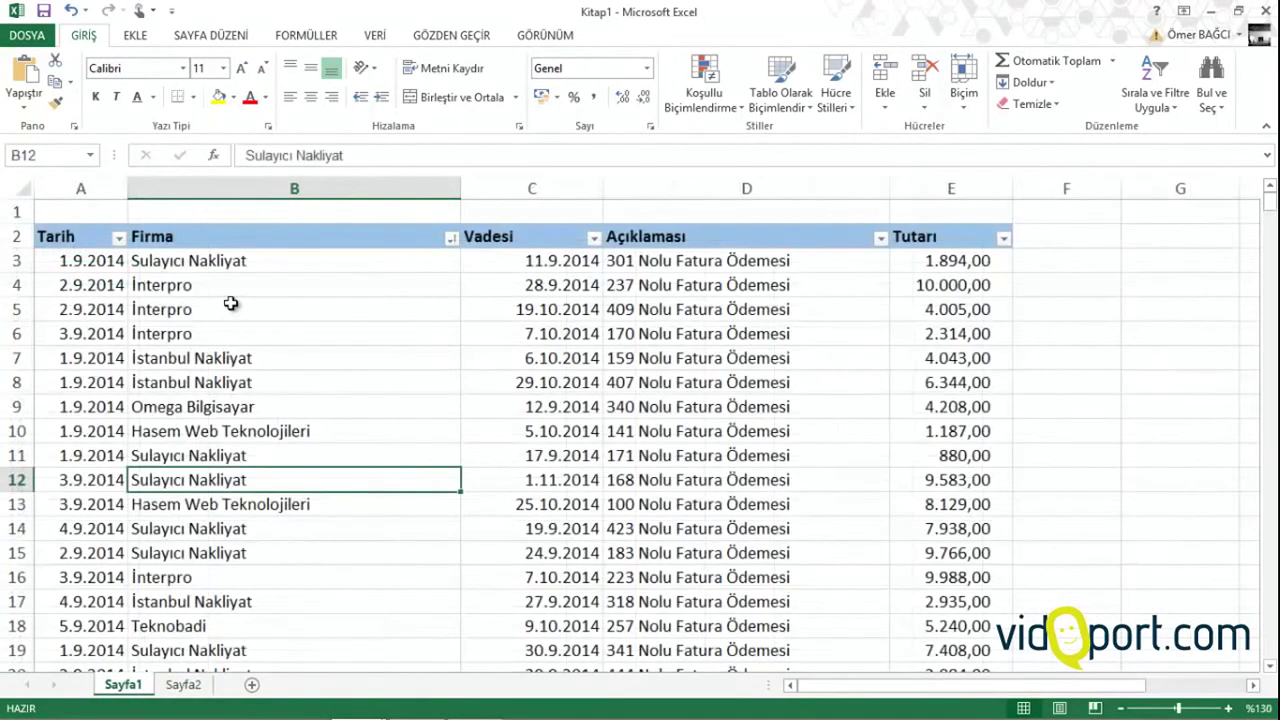
scroll(242, 307, "down", 3)
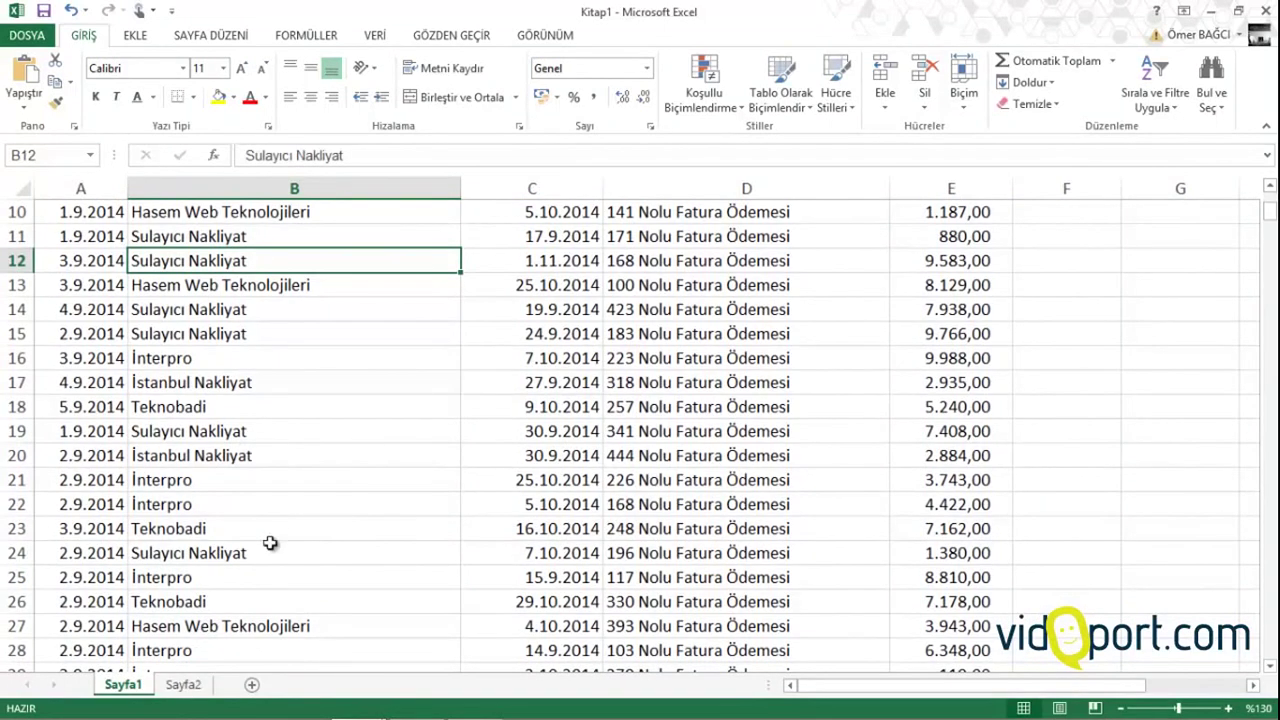
left_click(185, 382)
key("Right")
key("Right")
key("Right")
key("Right")
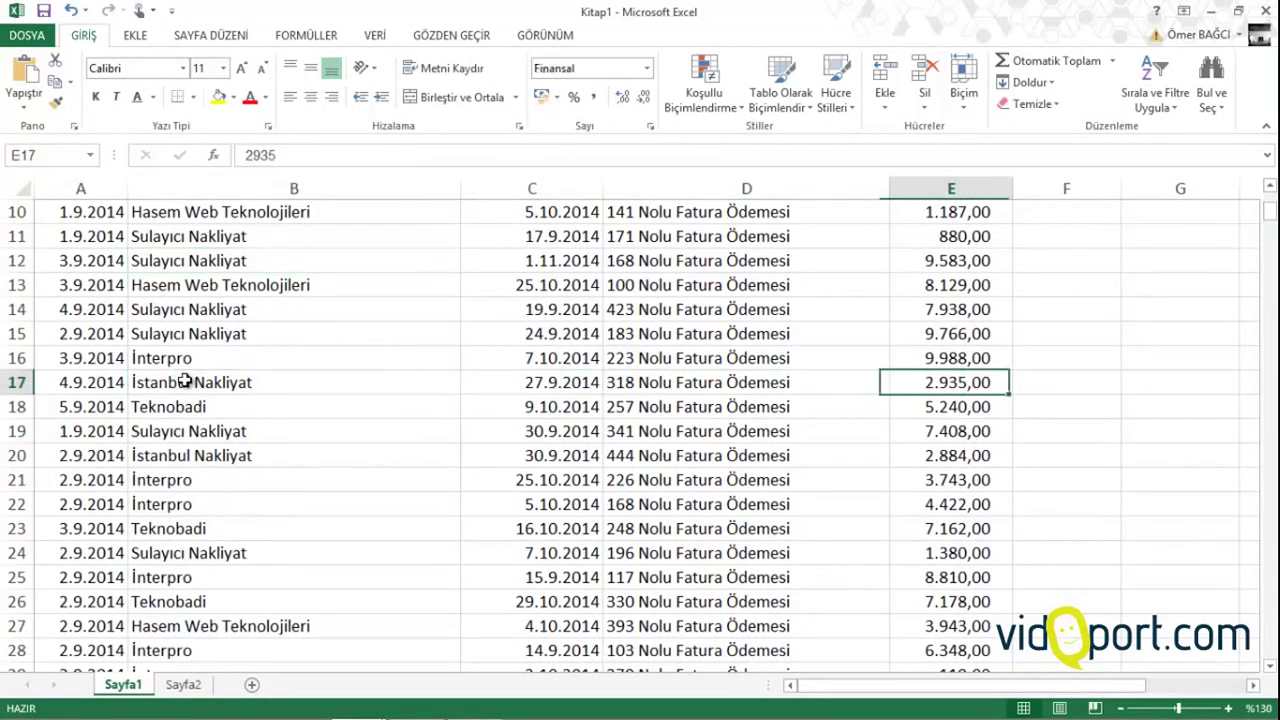
key("Up")
key("Up")
key("Up")
key("Up")
key("Up")
key("Up")
key("Up")
key("Up")
key("Up")
key("Up")
key("Up")
key("Up")
key("Up")
key("Up")
key("Up")
key("Up")
key("Right")
key("Right")
key("Right")
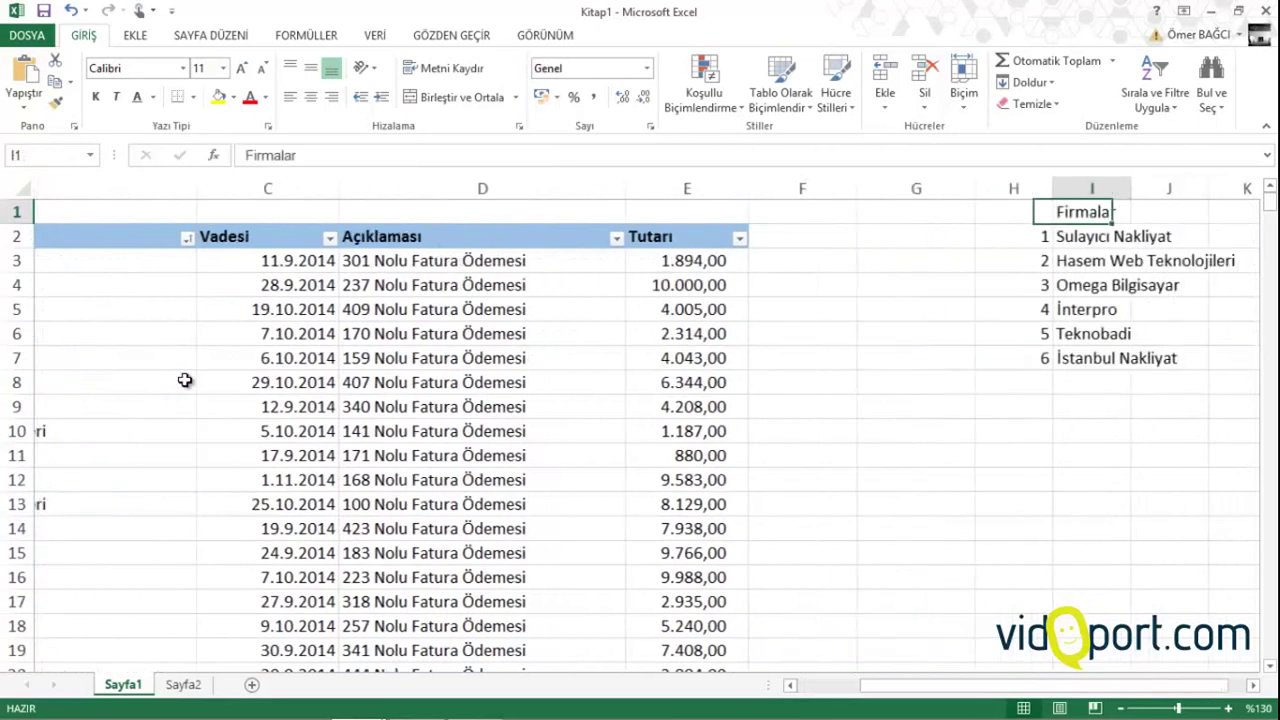
key("Down")
key("Down")
key("Down")
key("Down")
key("Down")
key("Down")
key("Down")
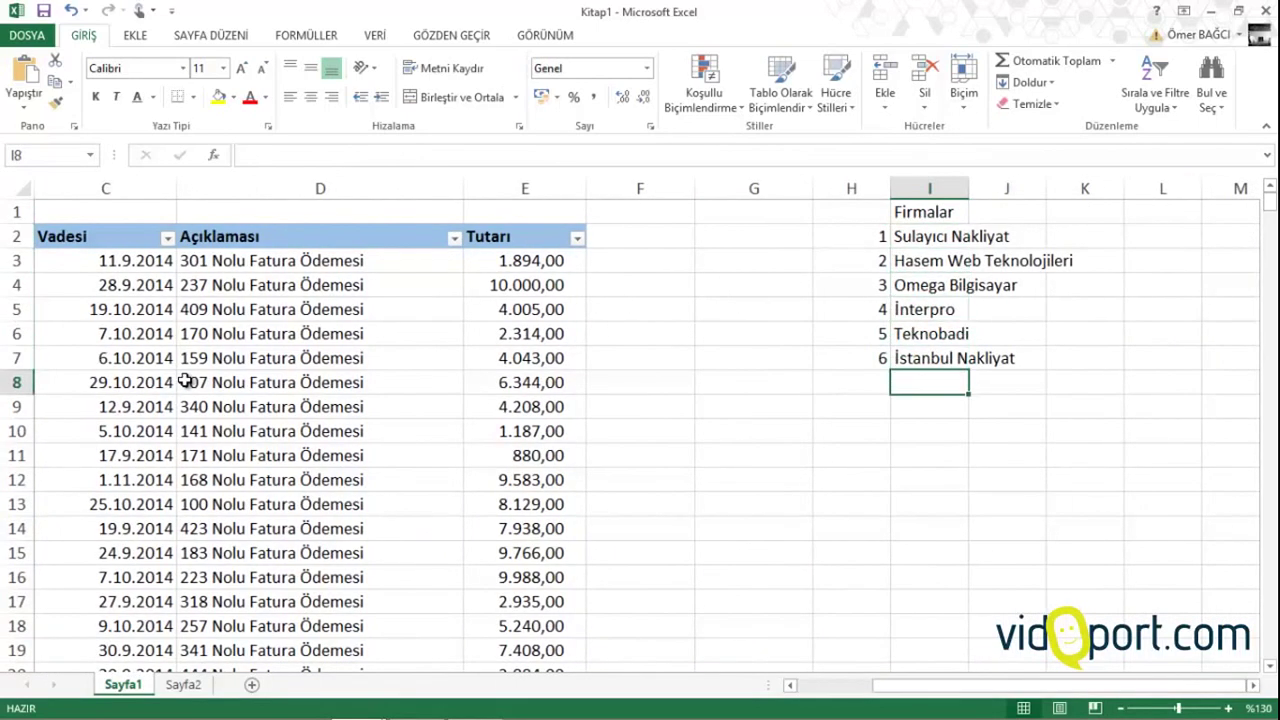
key("Up")
key("Down")
Step: Copy the company names in I2:I16 and return to Sayfa2
left_click_drag(920, 240, 943, 670)
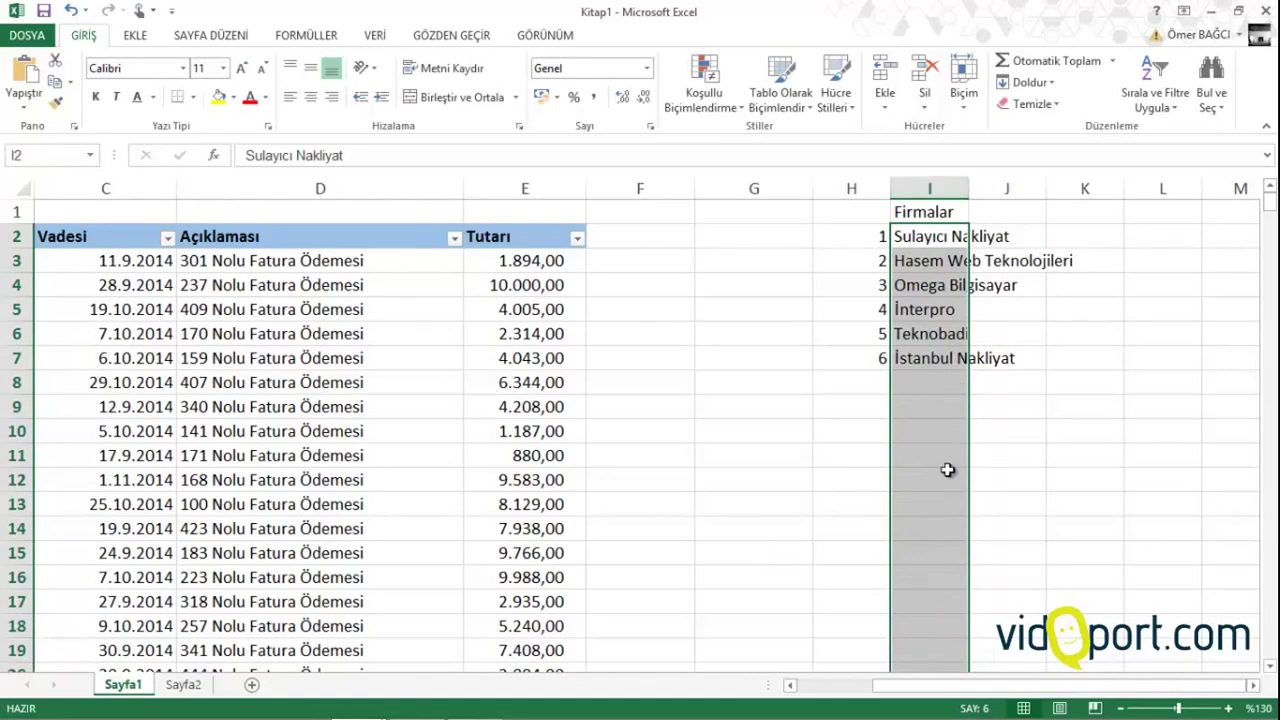
right_click(924, 423)
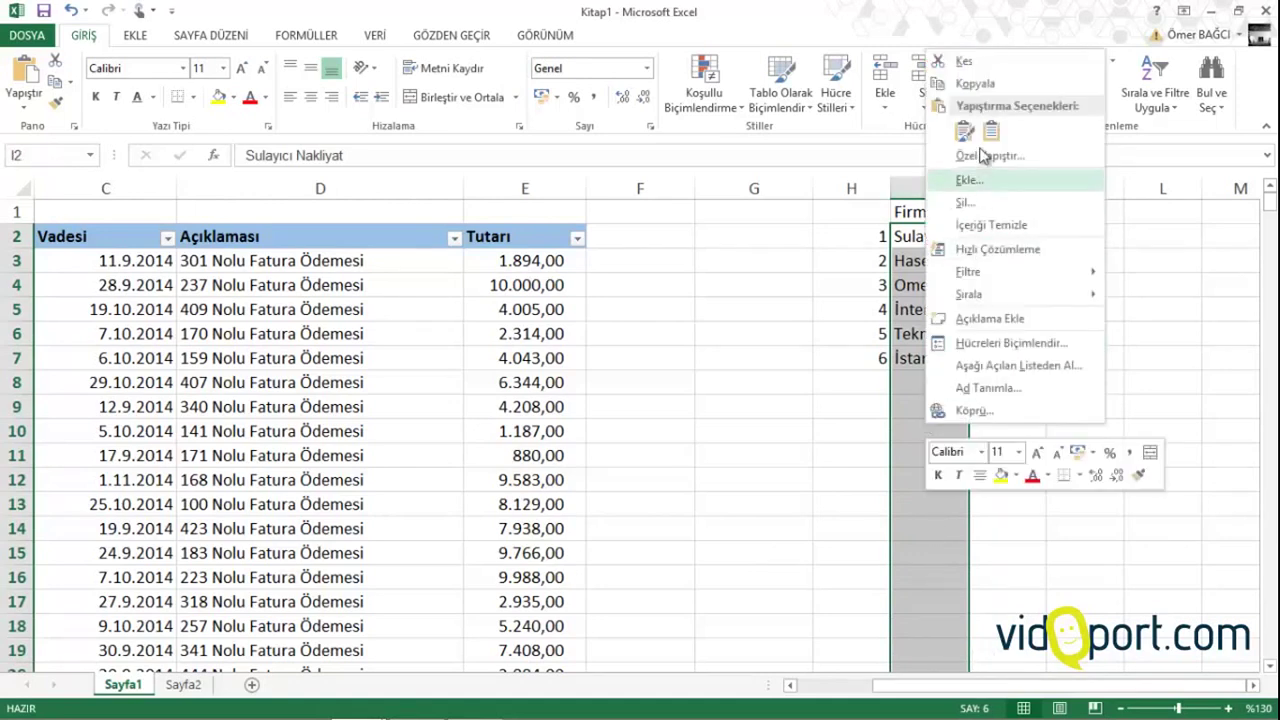
key("Escape")
key("ctrl+c")
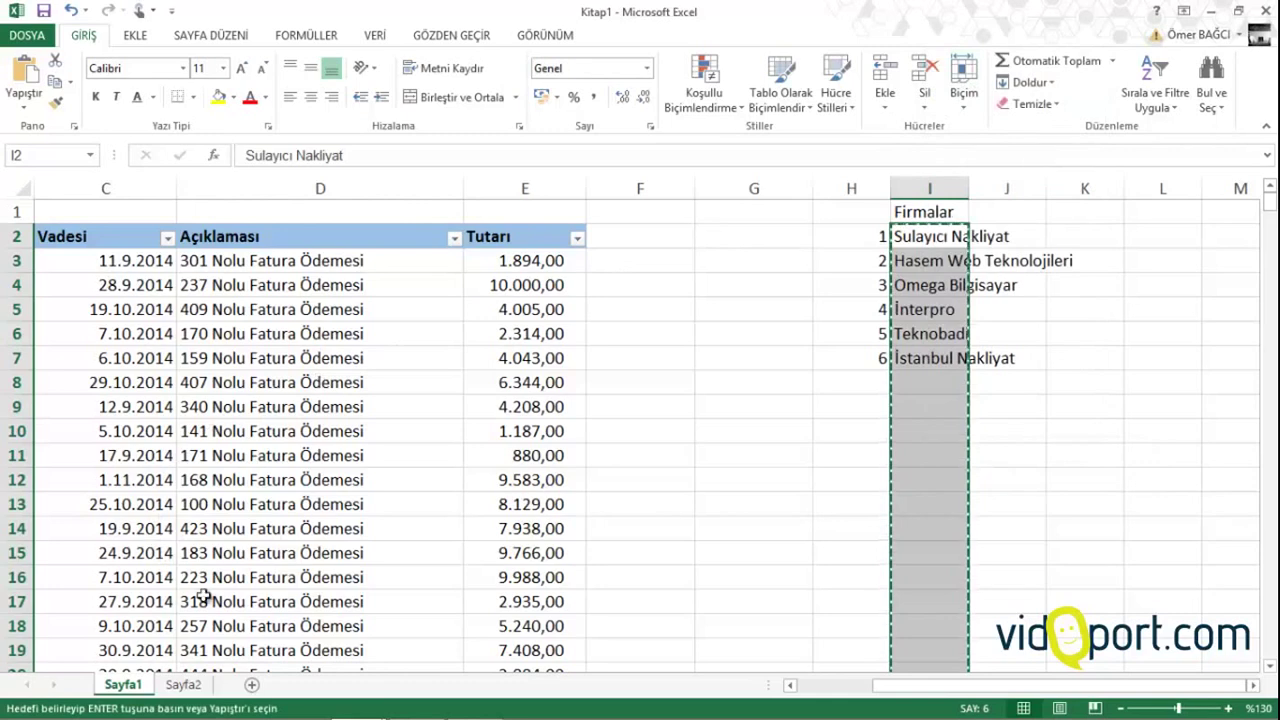
left_click(195, 692)
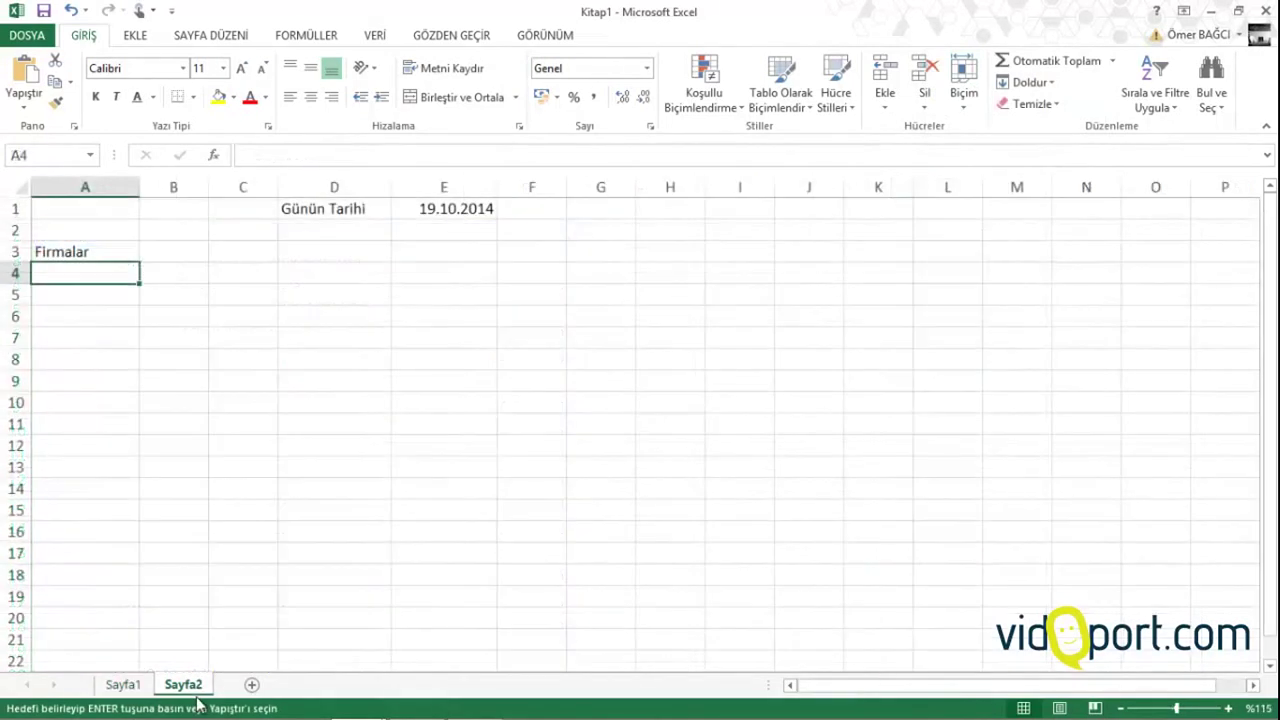
Step: Paste the company names into A4 as links with Bağ Yapıştır and widen column A to 23,57
right_click(50, 271)
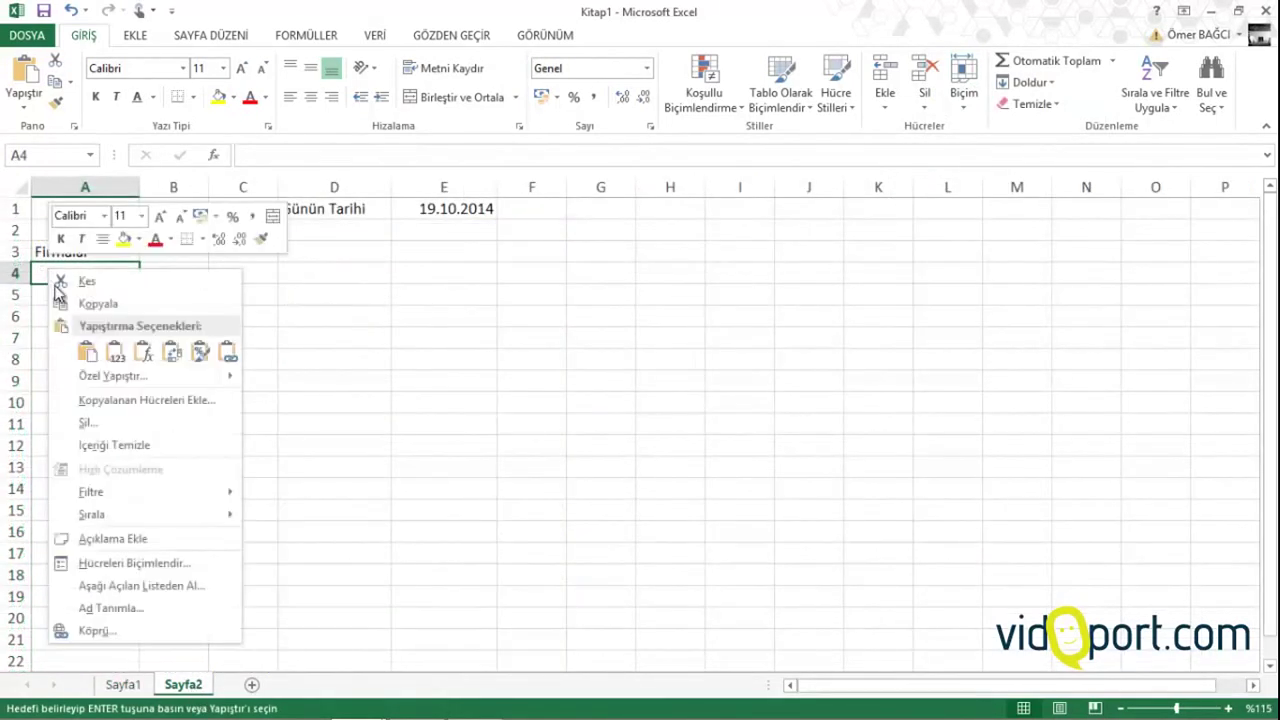
left_click(87, 353)
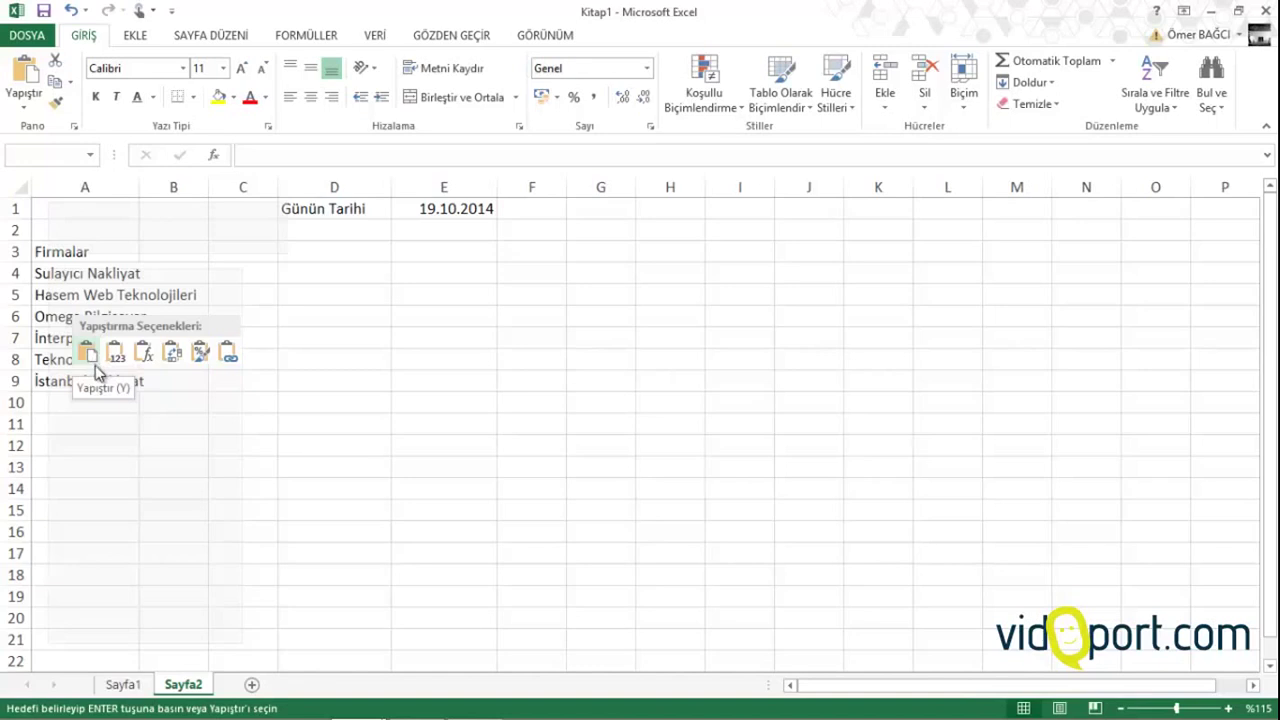
right_click(95, 365)
left_click(106, 382)
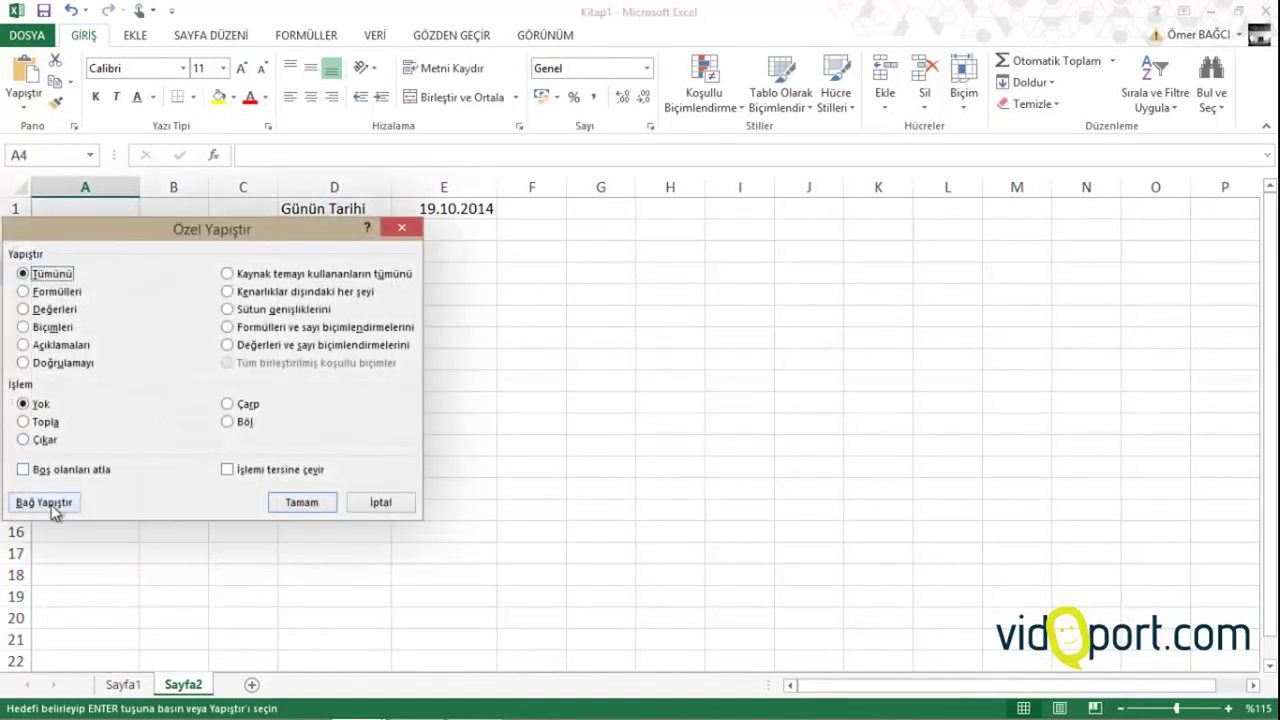
left_click(45, 503)
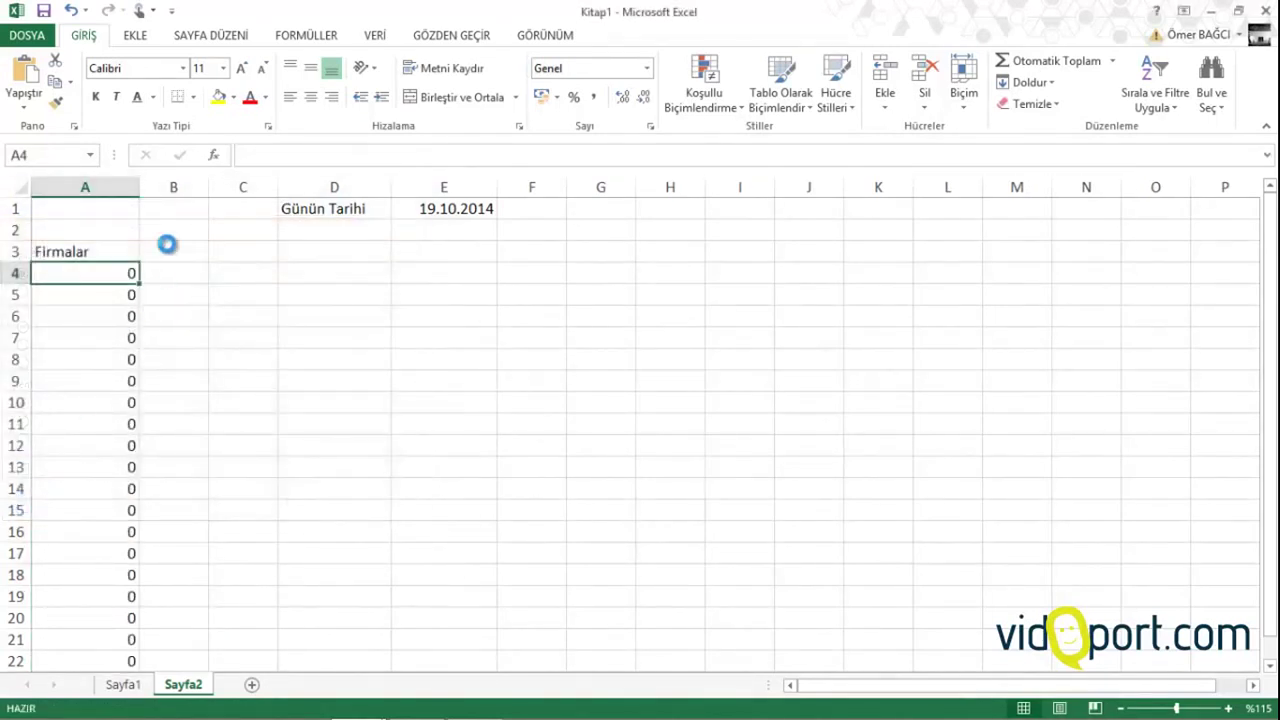
left_click_drag(139, 189, 229, 193)
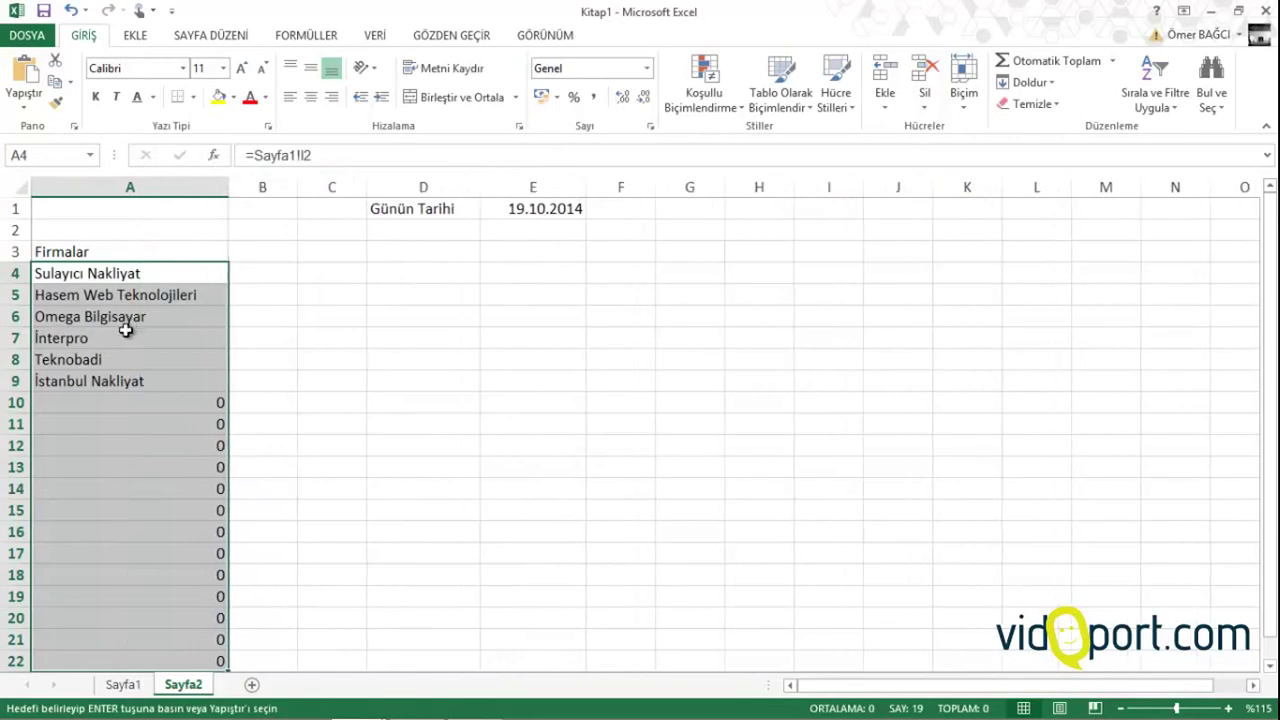
Step: Enter vidoport in Sayfa1 cell I8 and confirm it appears in Sayfa2's A10
left_click(124, 685)
left_click(946, 381)
key("Escape")
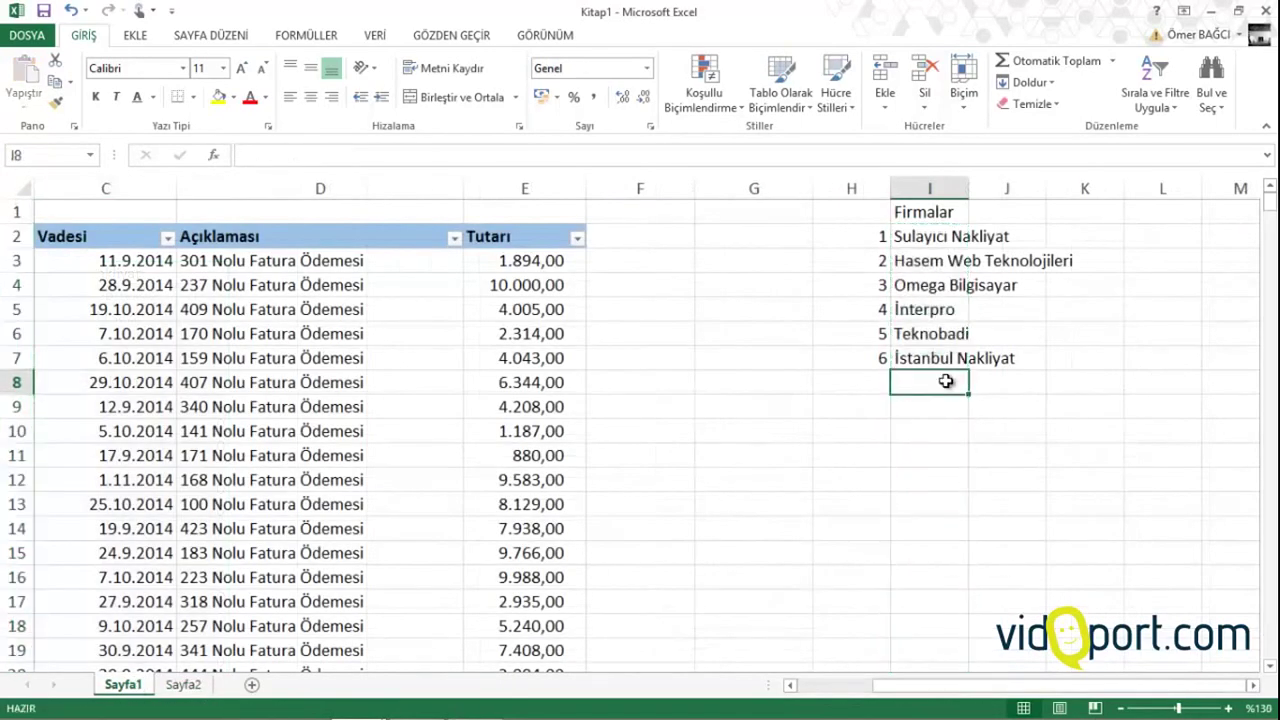
type("vidoport")
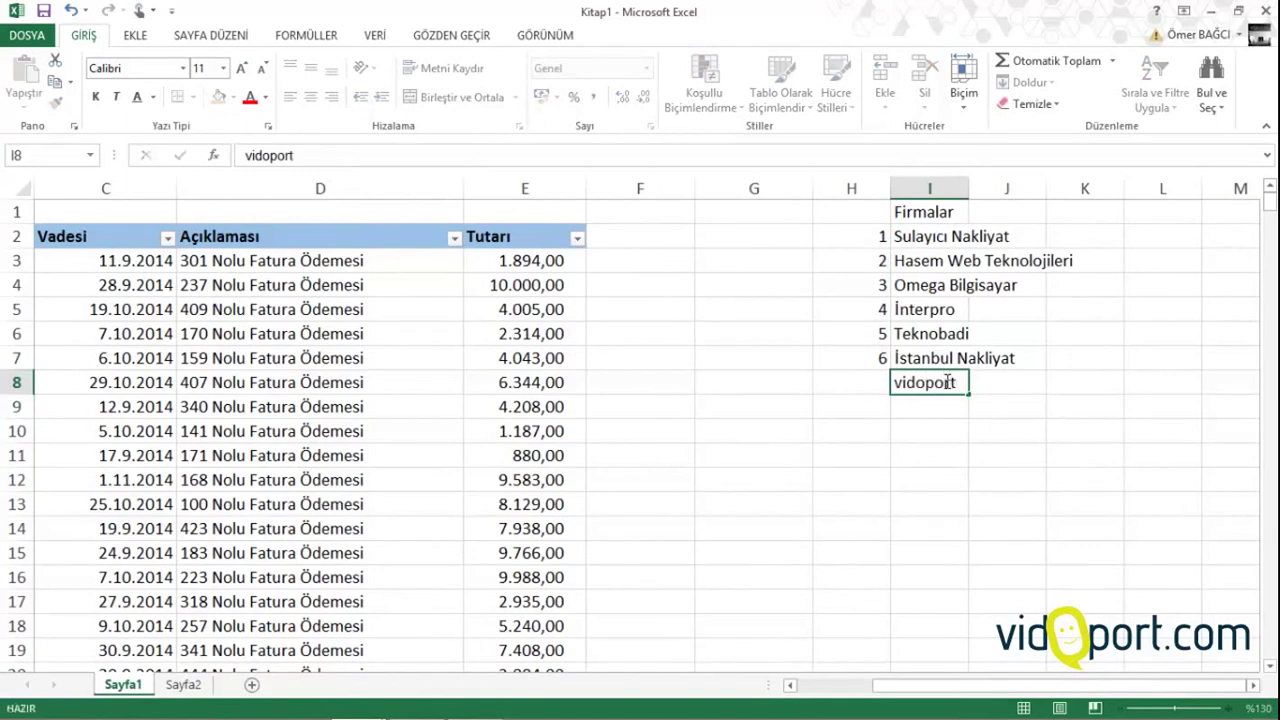
key("Return")
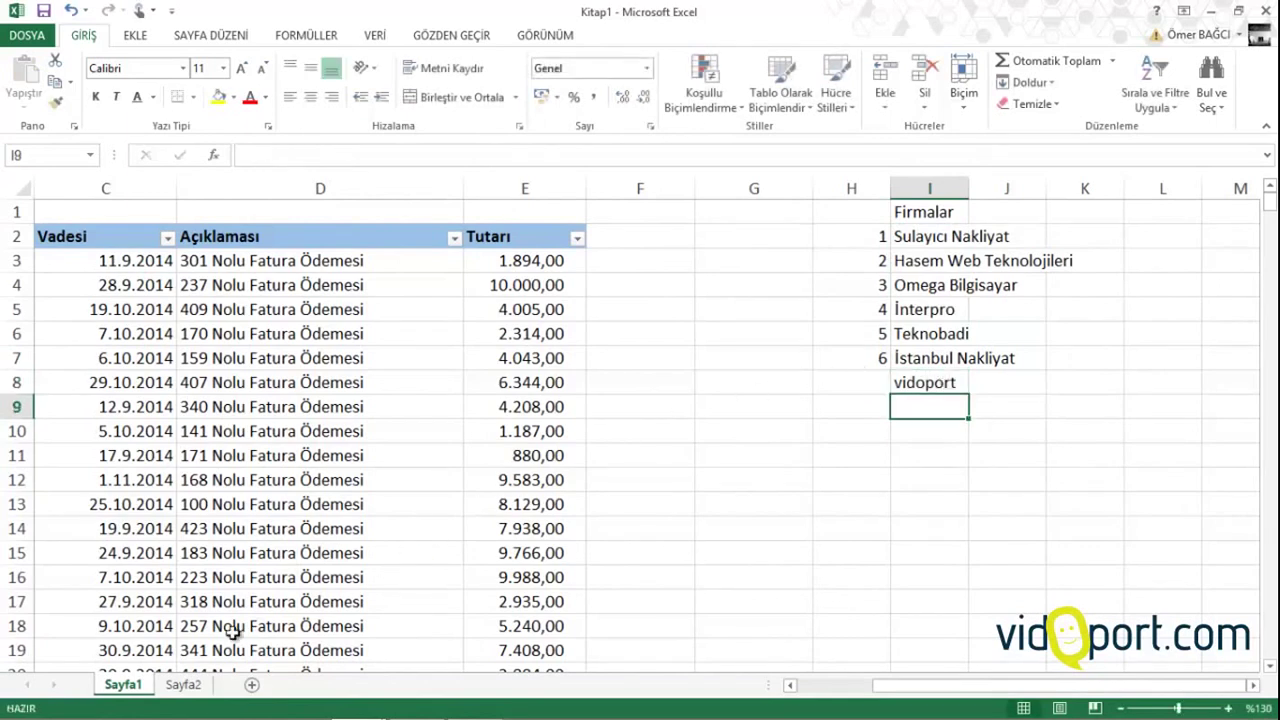
left_click(190, 684)
left_click(70, 405)
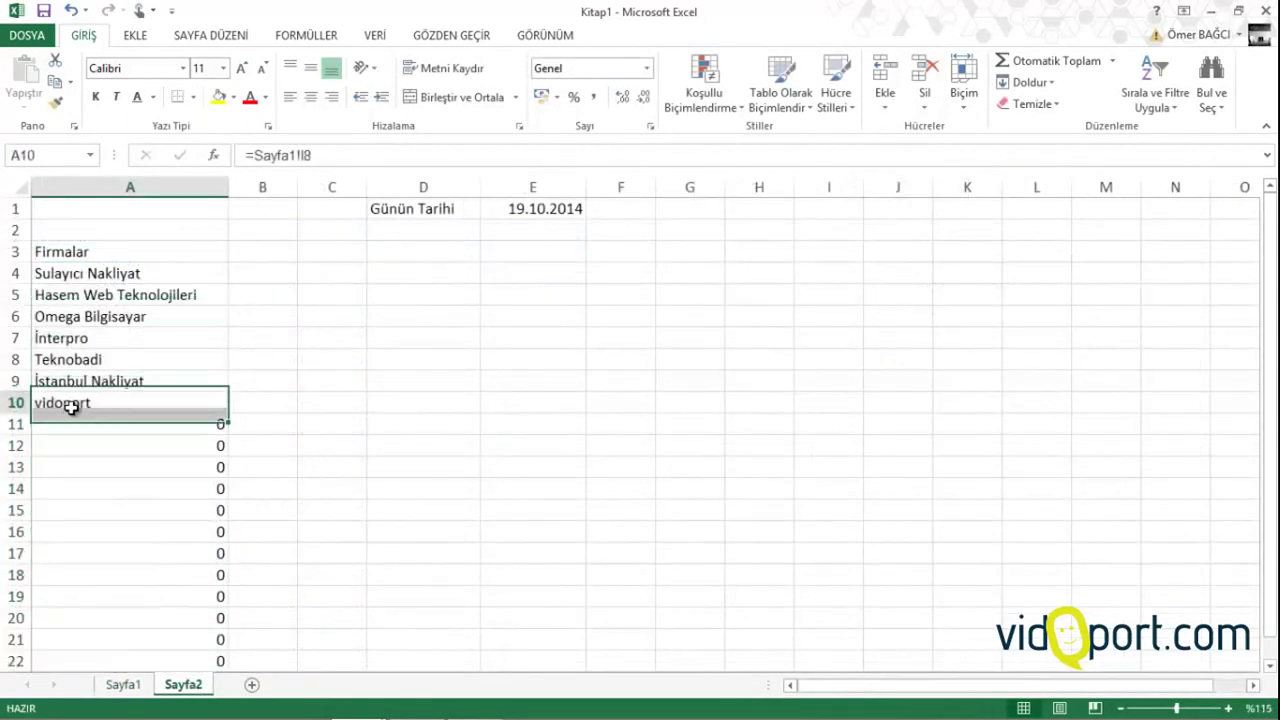
left_click(270, 231)
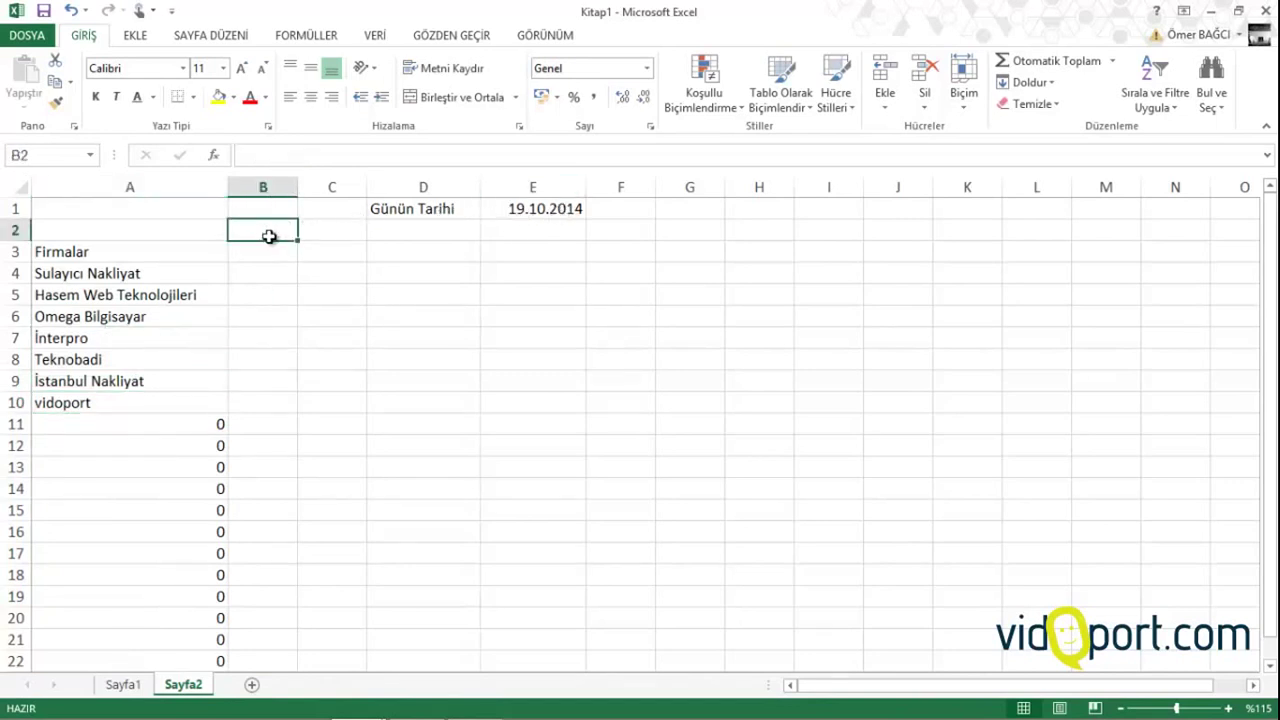
Step: Enter =$E$1+1 in B2 to give the day after E1's date
type("=")
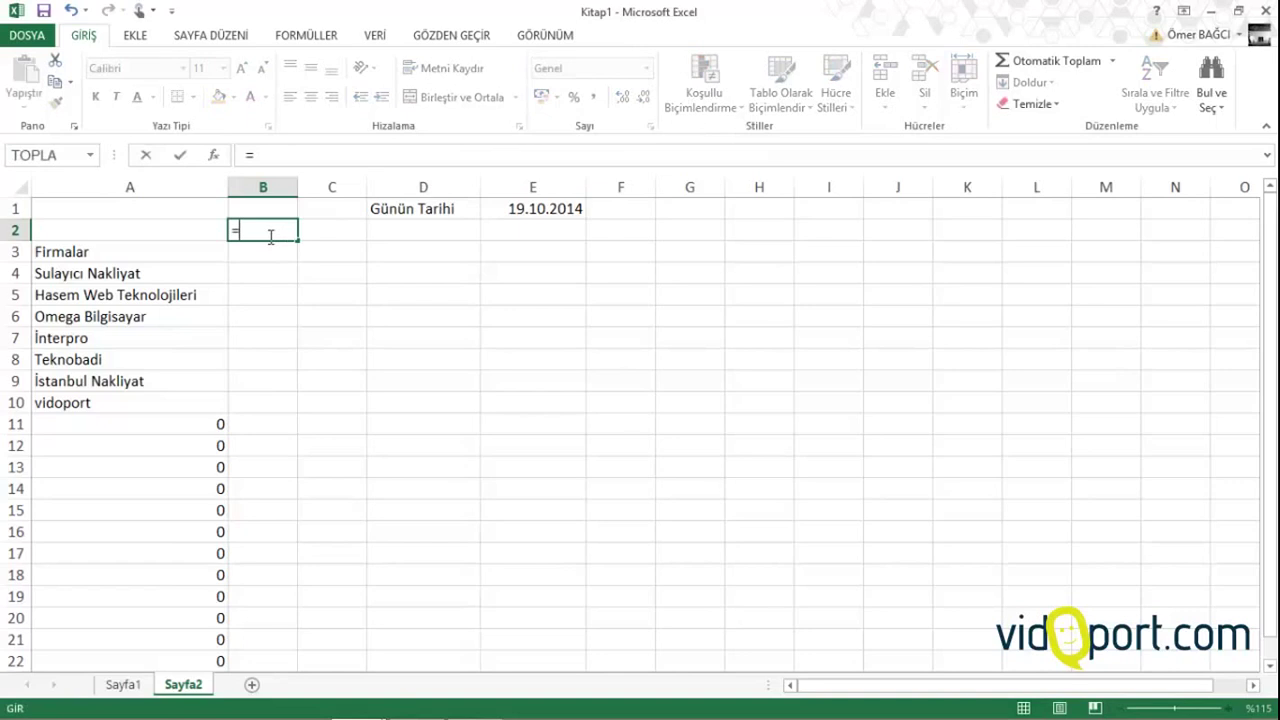
left_click(498, 204)
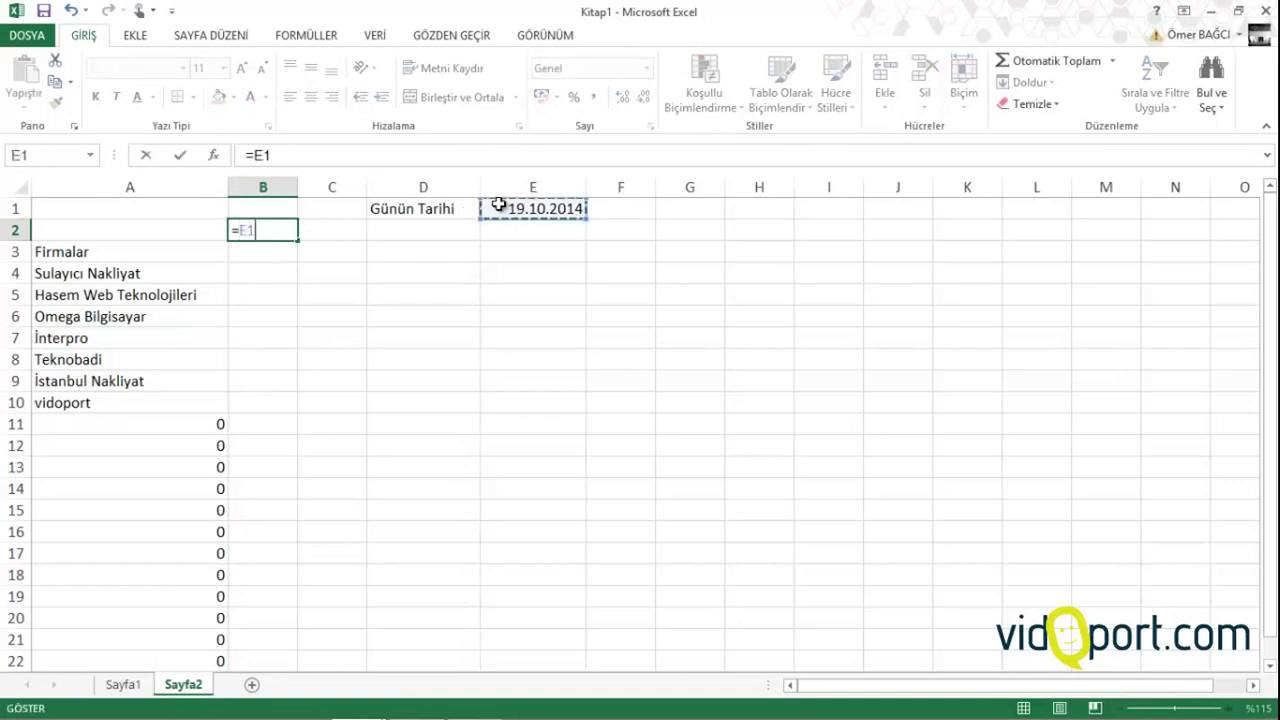
key("F4")
type("+1")
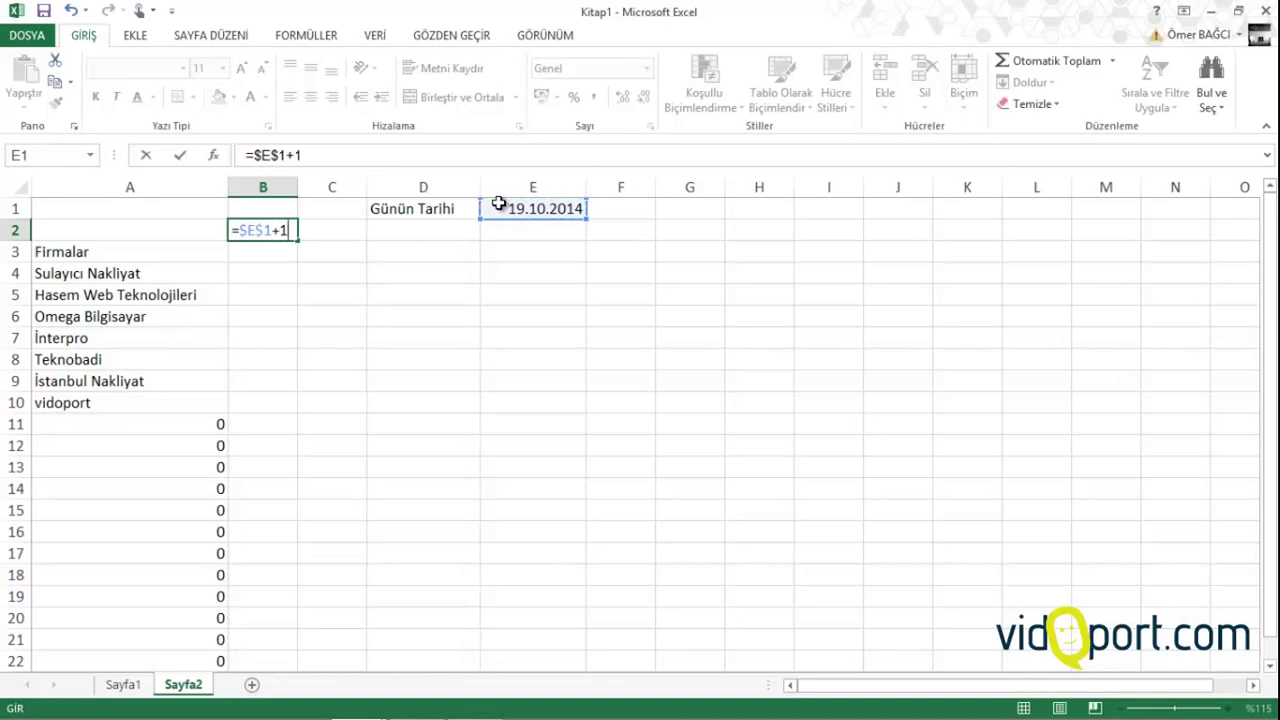
key("Return")
Step: Fill B2's date formula across row 2 to F2
left_click(306, 231)
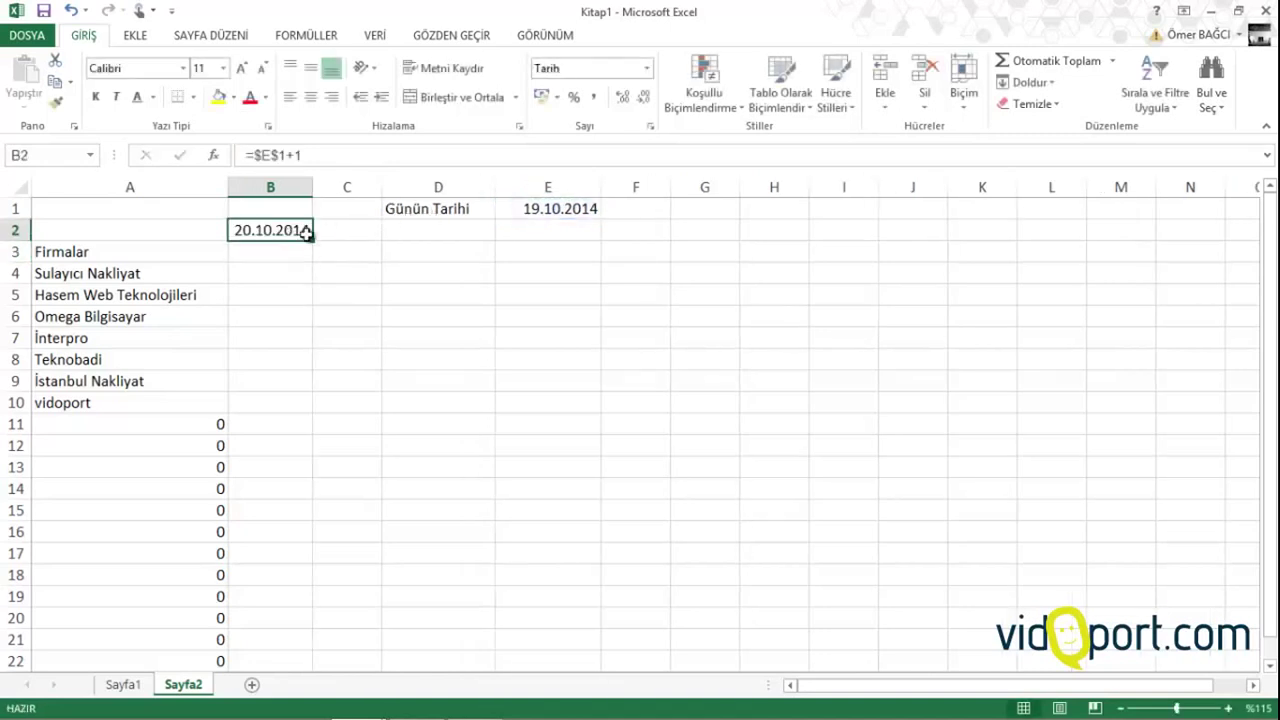
left_click(346, 228)
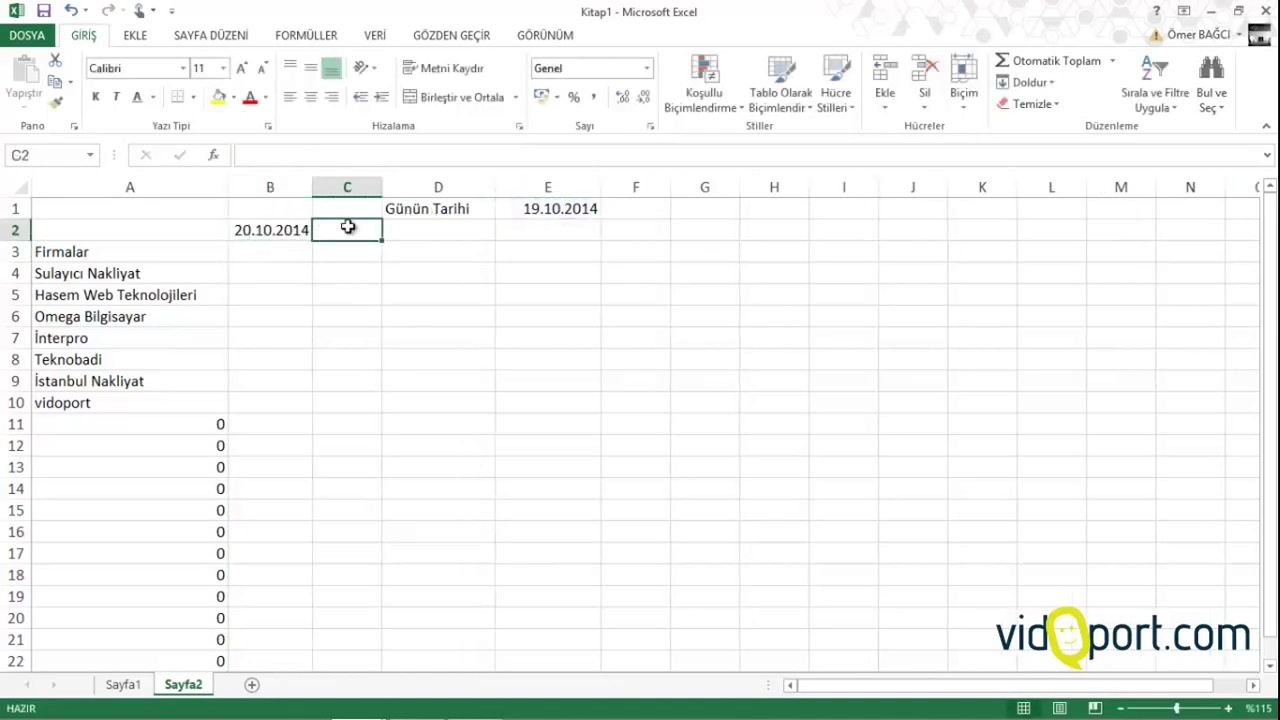
left_click(472, 229)
left_click(588, 232)
left_click(655, 232)
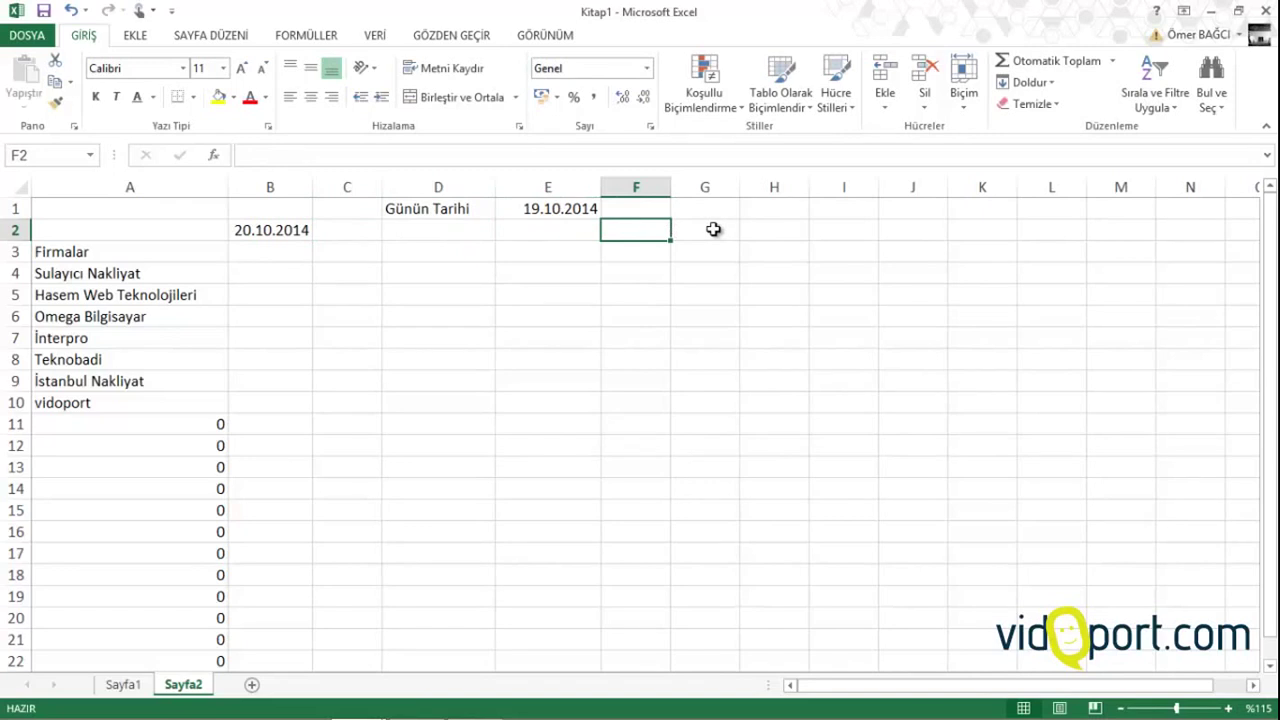
left_click(275, 227)
left_click_drag(310, 239, 666, 243)
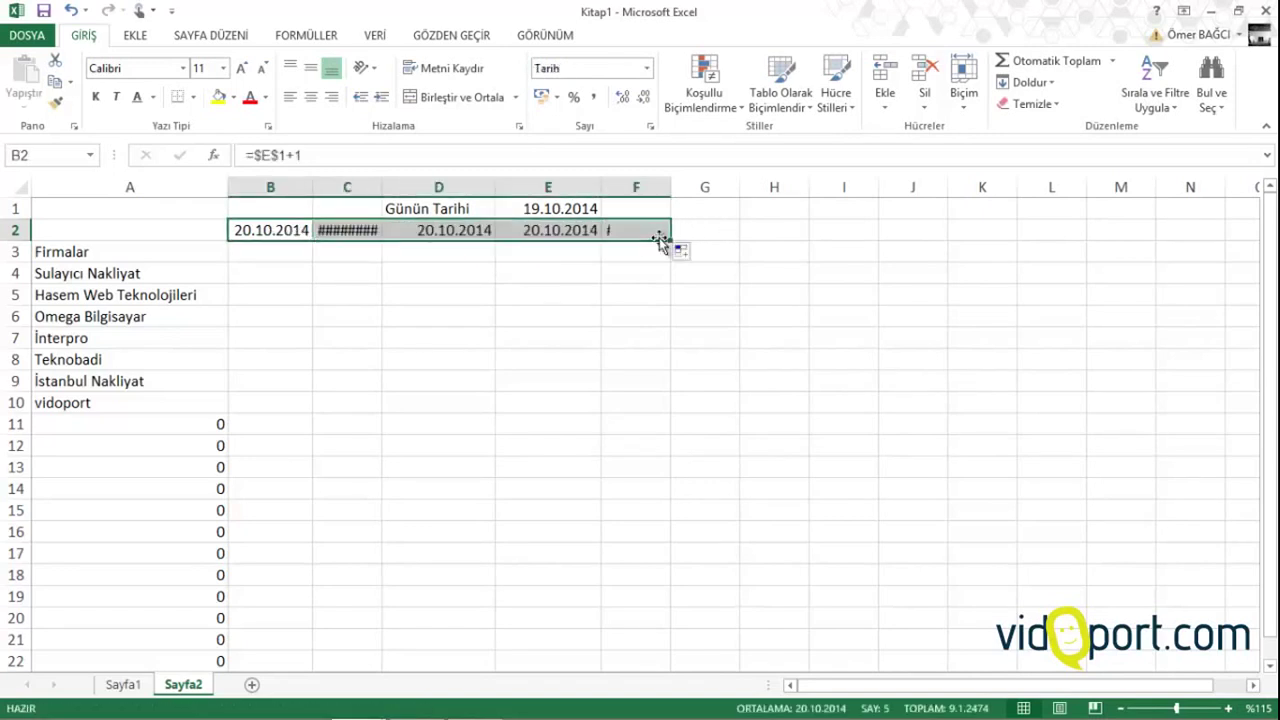
Step: Change the offsets in C2 and D2 to +2 and +3 (21.10.2014, 22.10.2014)
left_click(348, 227)
left_click(322, 152)
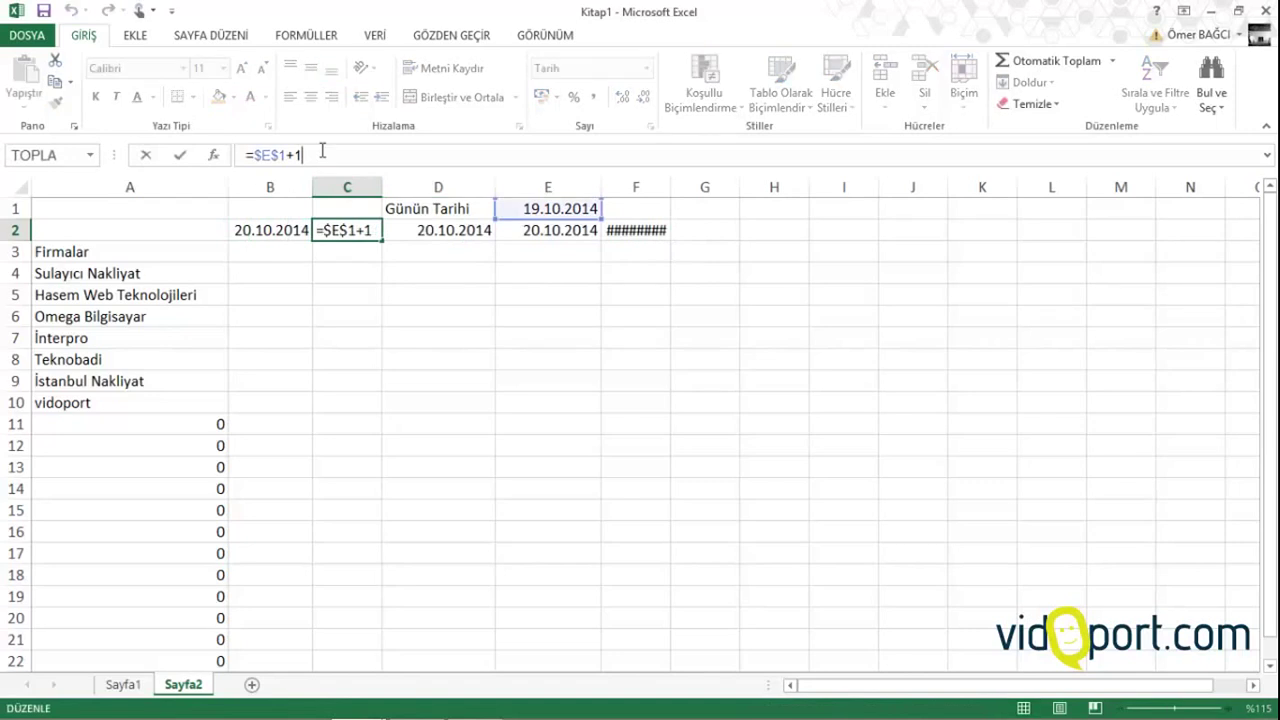
key("BackSpace")
type("2")
key("Return")
left_click(420, 228)
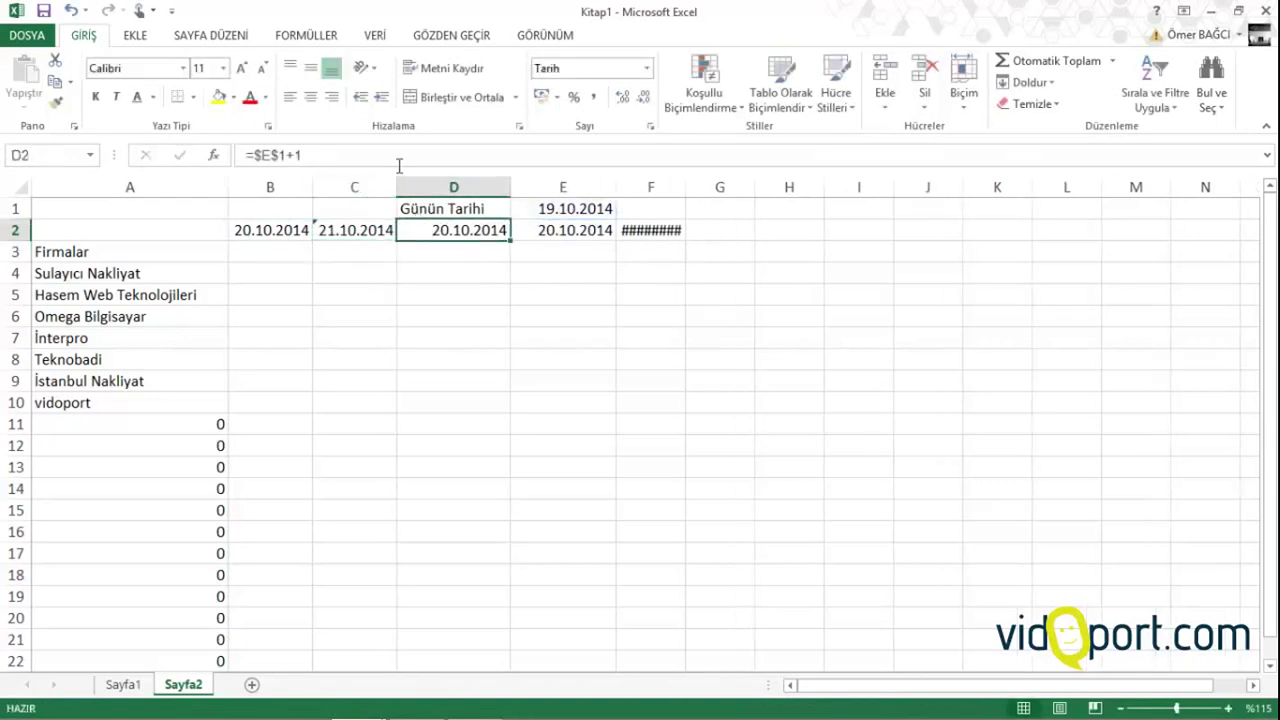
left_click(374, 158)
key("BackSpace")
type("3")
key("Return")
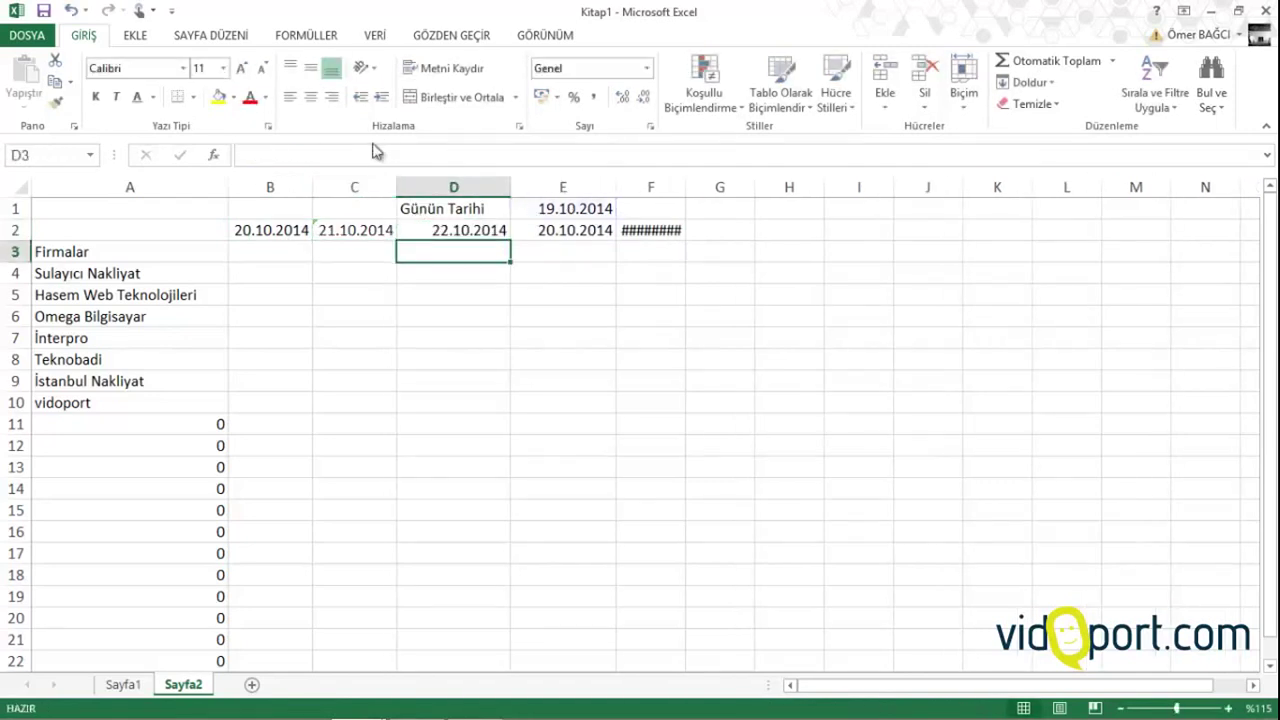
Step: Change the offsets in E2 and F2 to +4 and +5 (23.10.2014, 24.10.2014)
left_click(580, 229)
left_click(470, 152)
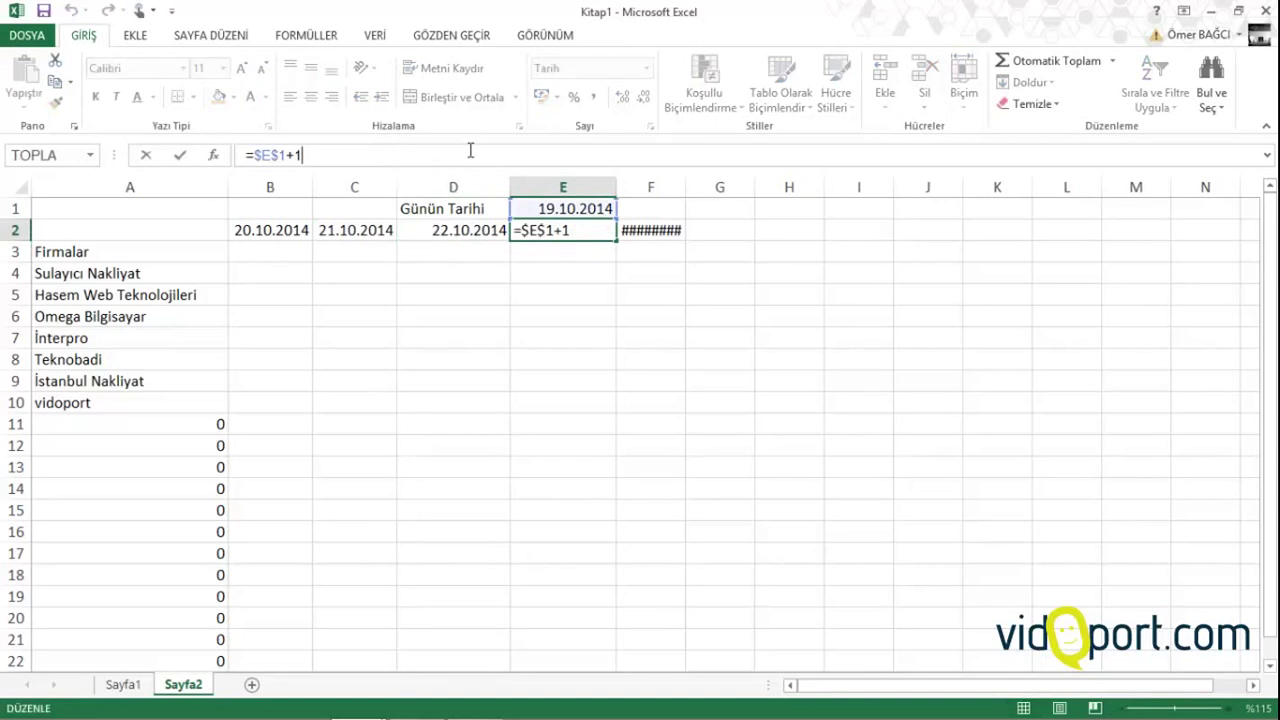
key("BackSpace")
type("4")
key("Return")
left_click(684, 229)
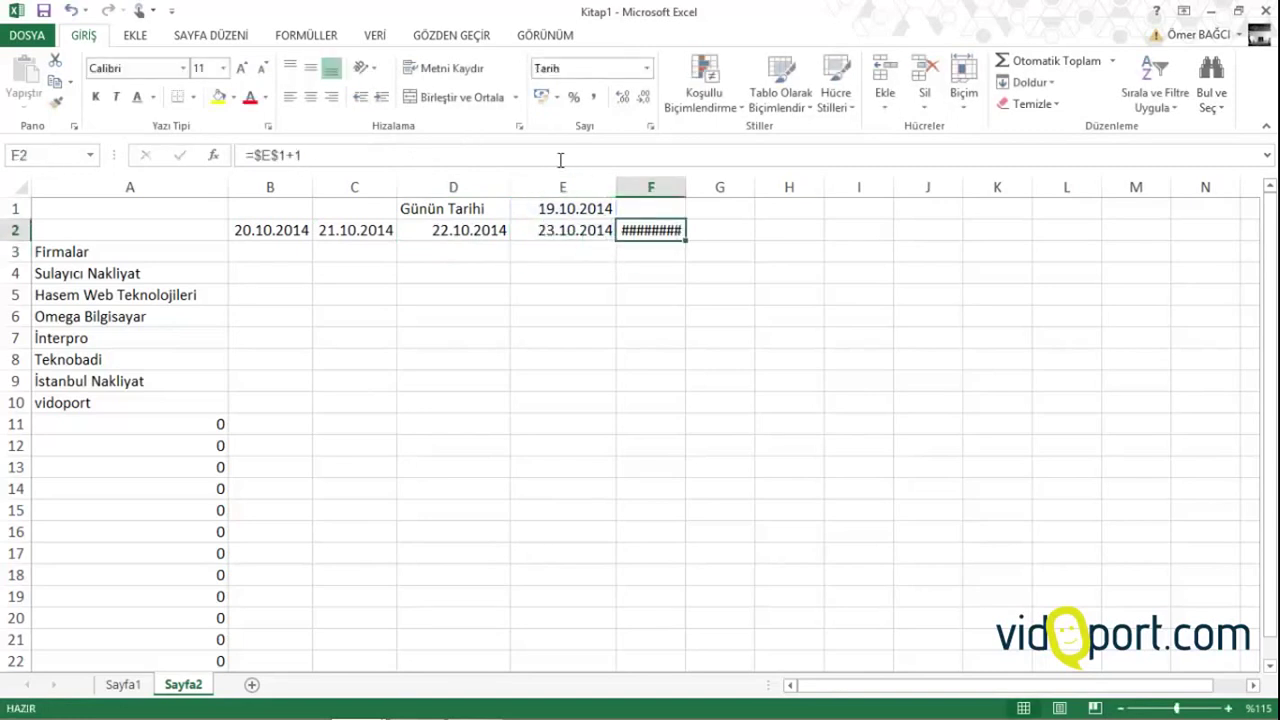
left_click(544, 156)
key("BackSpace")
key("Return")
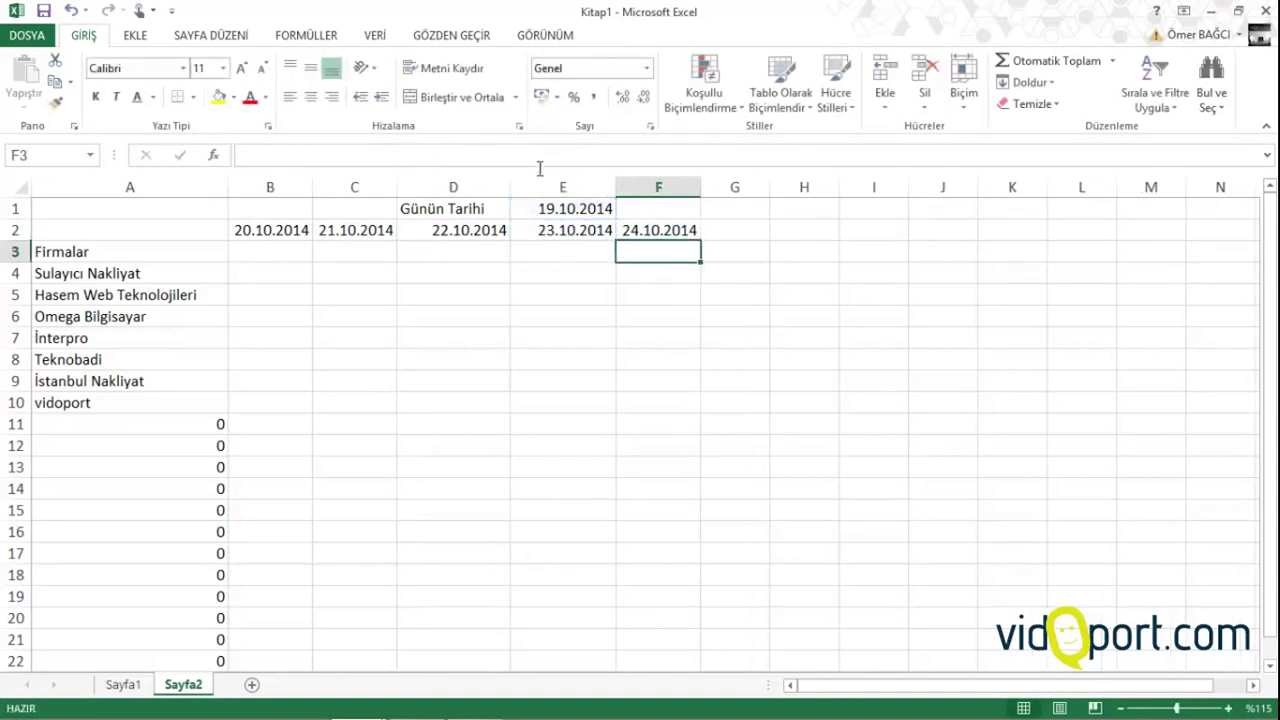
left_click(551, 249)
Step: Move the A2:F31 company table down two rows
left_click_drag(60, 232, 643, 548)
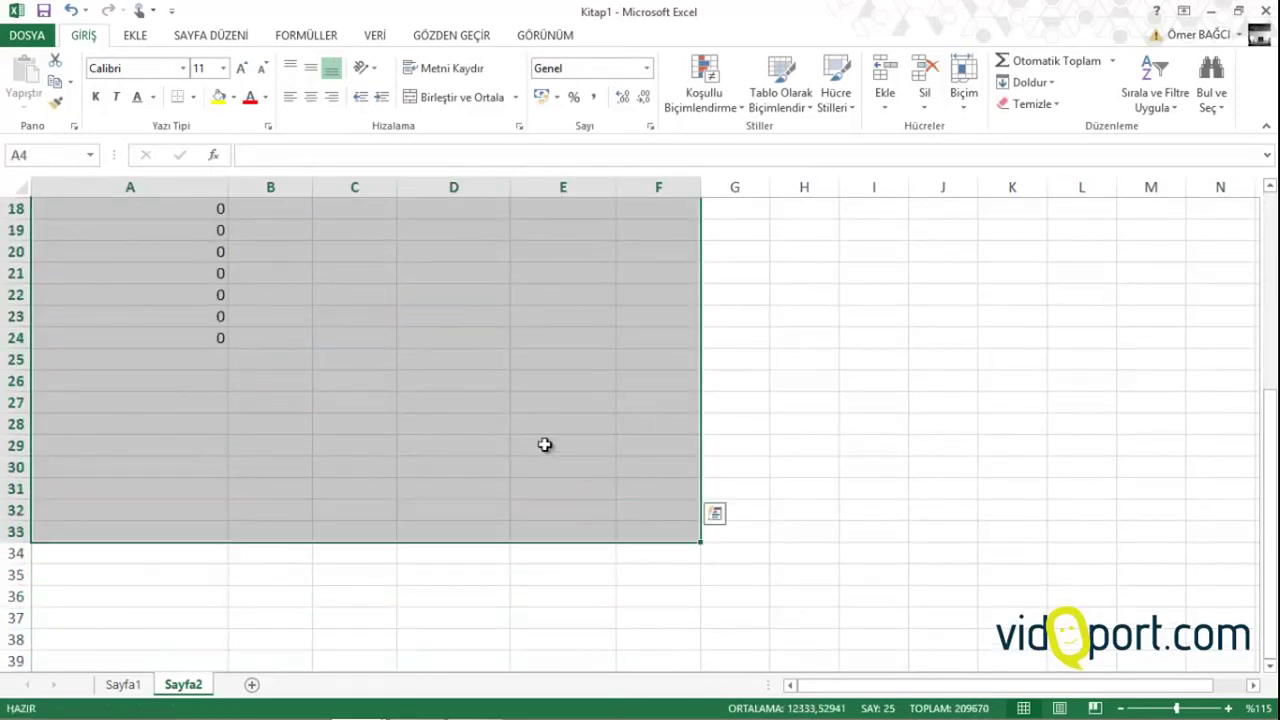
scroll(541, 430, "up", 6)
left_click(255, 267)
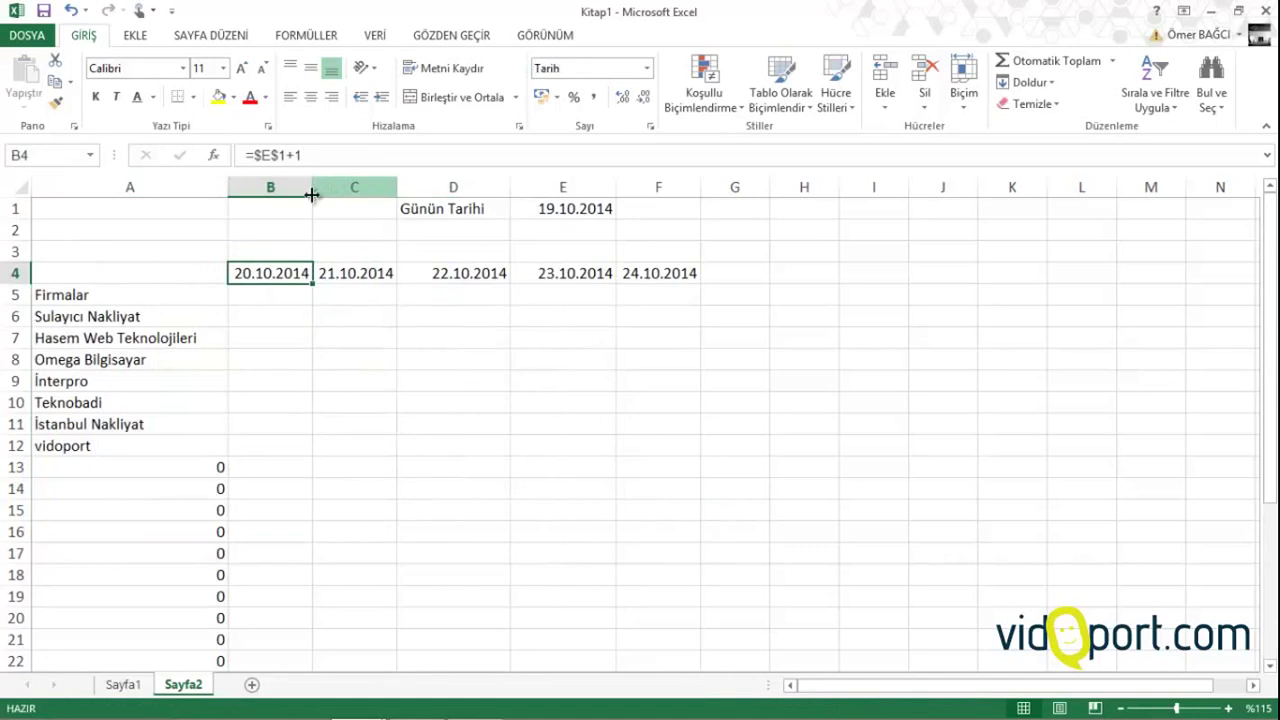
Step: Widen columns B, C, D, E and F
left_click_drag(311, 189, 341, 187)
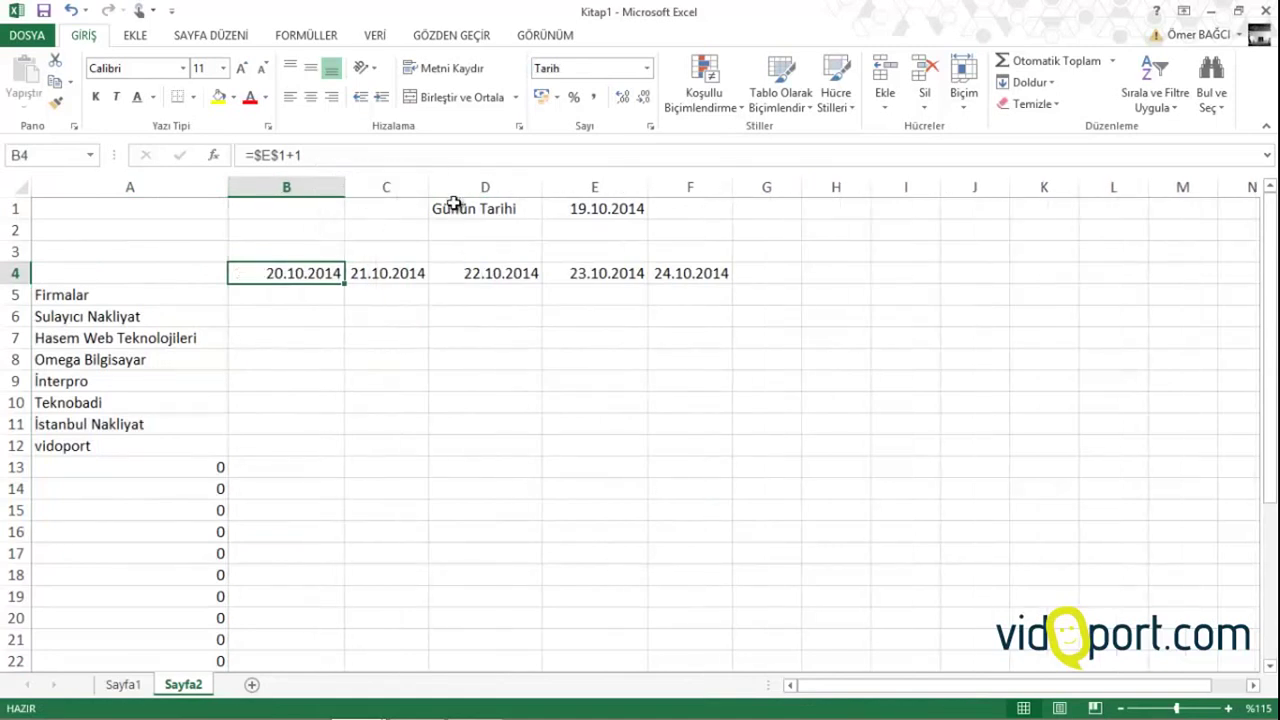
left_click_drag(429, 187, 447, 187)
left_click_drag(557, 187, 607, 185)
left_click_drag(714, 185, 727, 185)
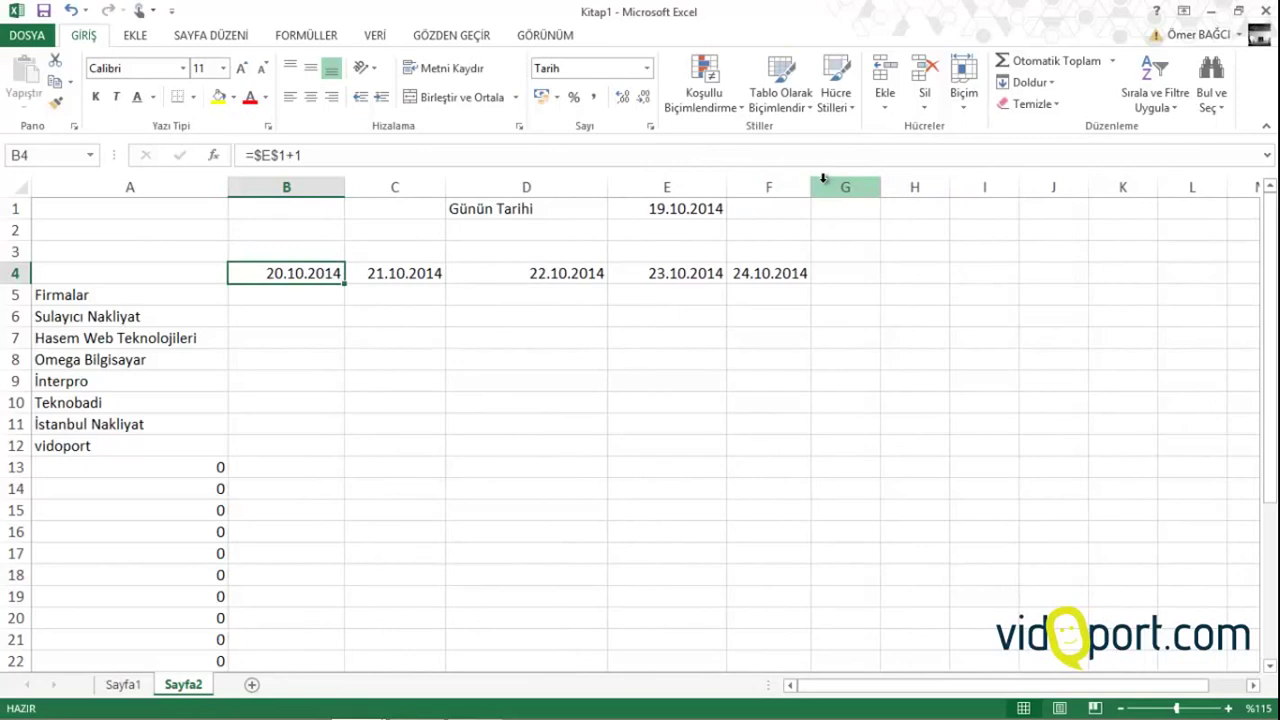
left_click_drag(811, 185, 841, 185)
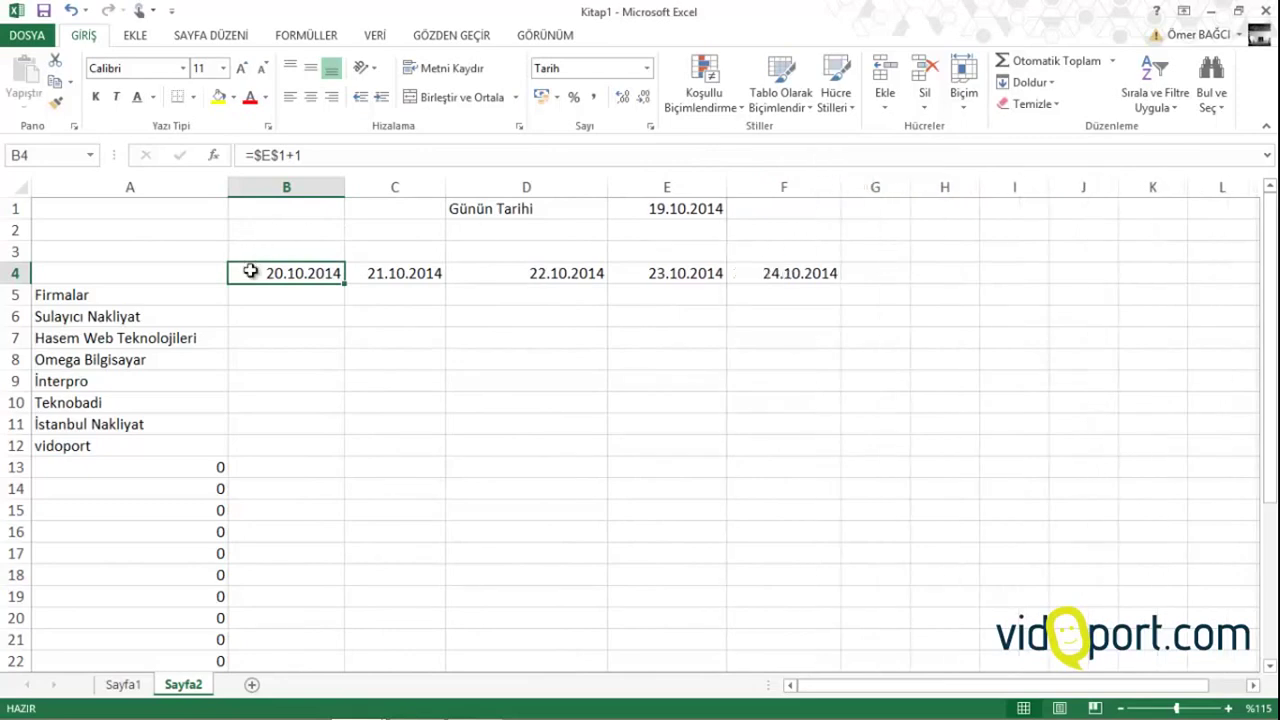
Step: Copy the B4:F4 dates up into row 3 so both rows show 20.10.2014–24.10.2014
left_click_drag(250, 271, 837, 251)
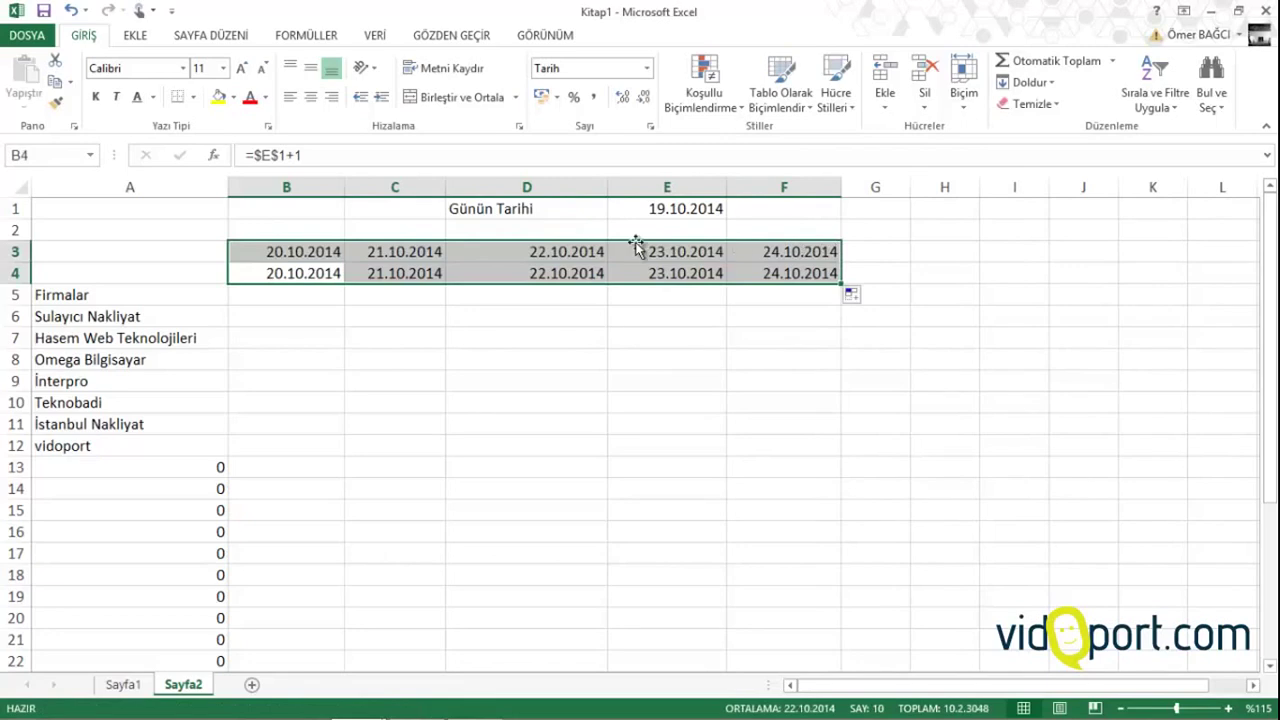
left_click(275, 252)
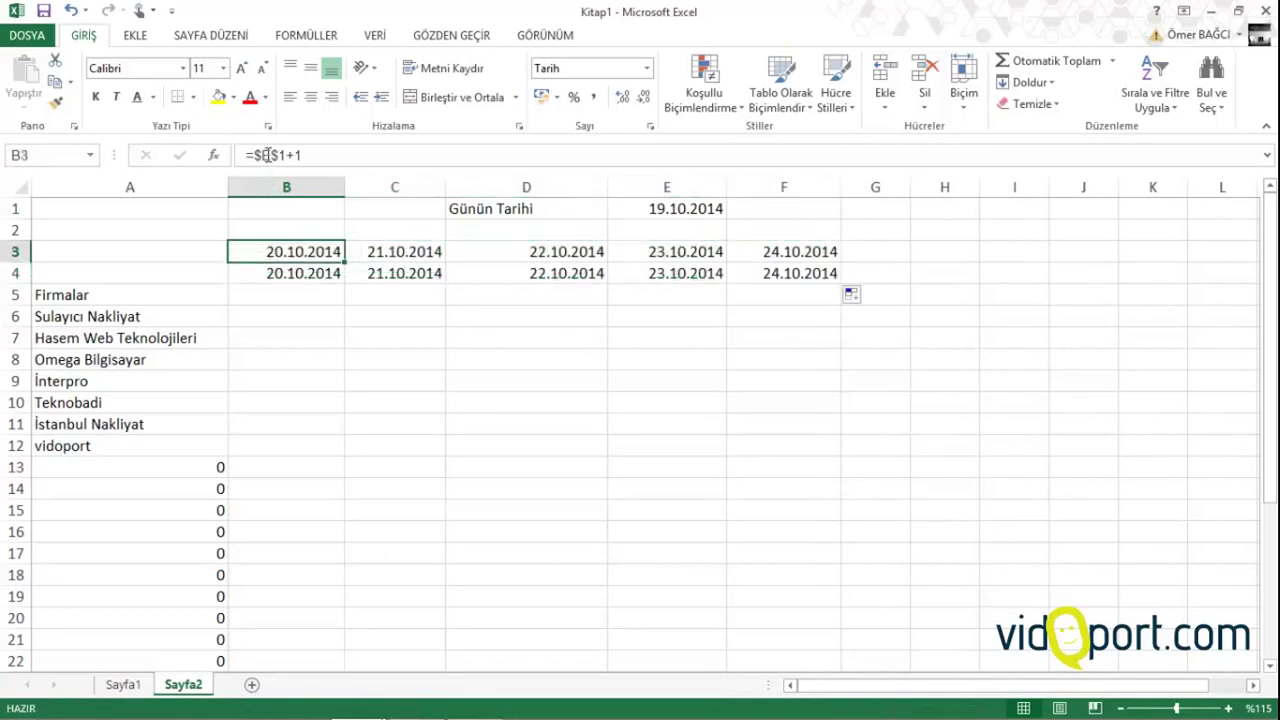
left_click_drag(280, 272, 787, 271)
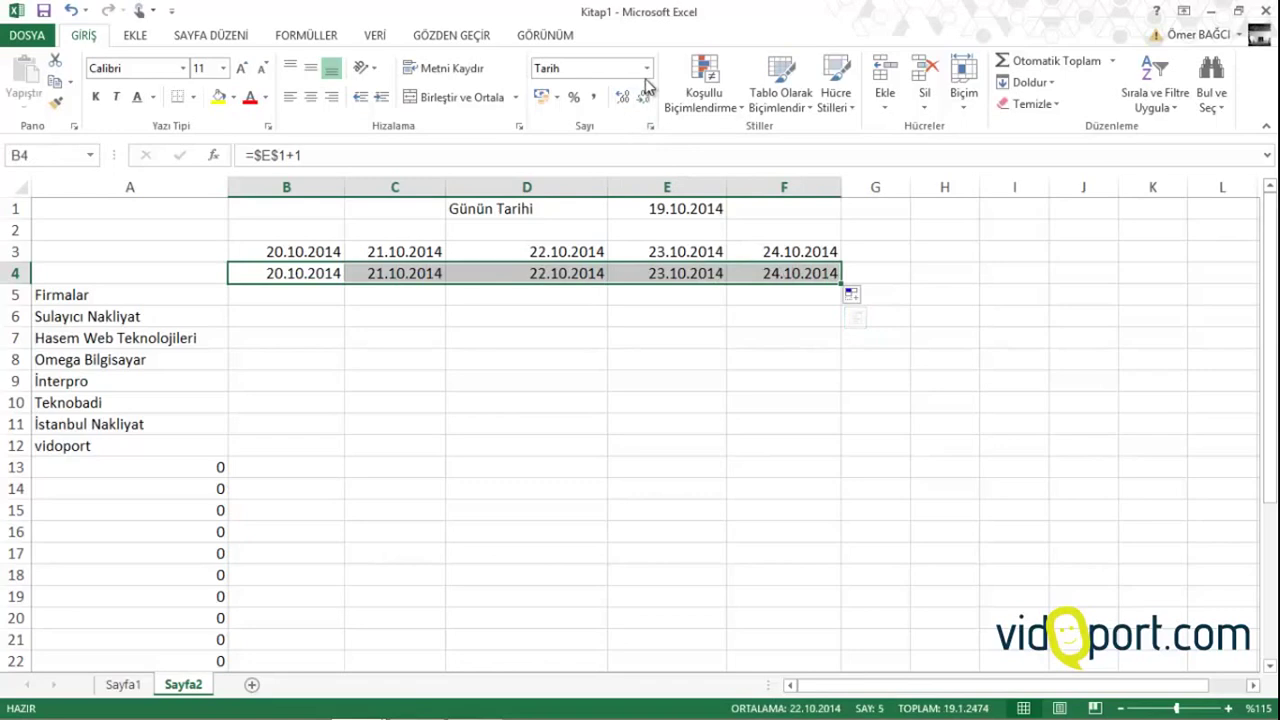
Step: Give B4:F4 the custom number format gggg so they read Pazartesi through Cuma
left_click(647, 68)
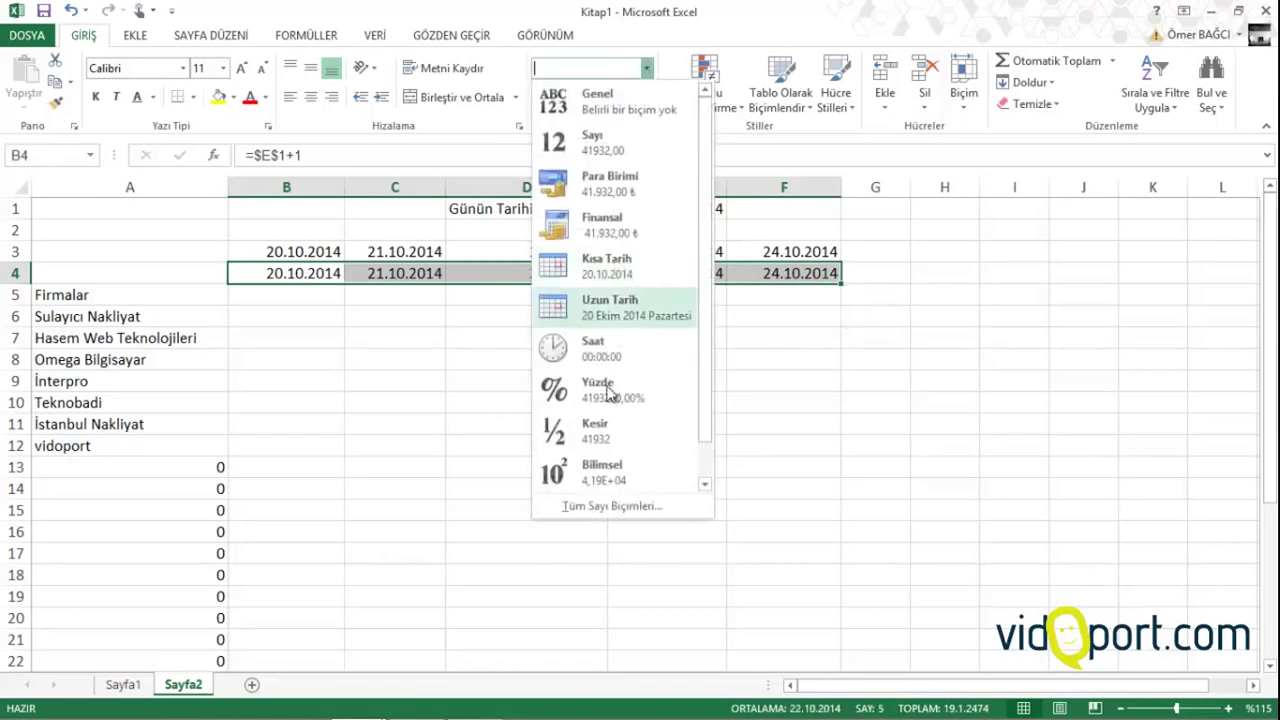
left_click(598, 502)
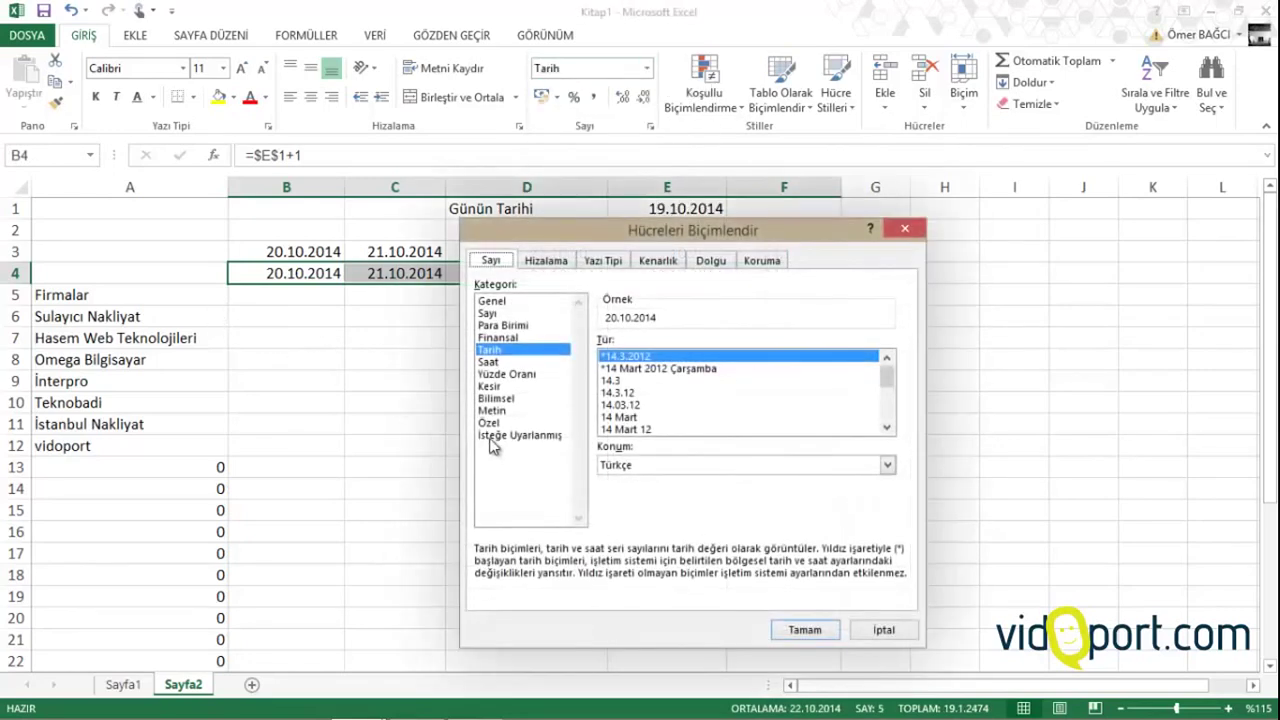
left_click(510, 435)
type("g")
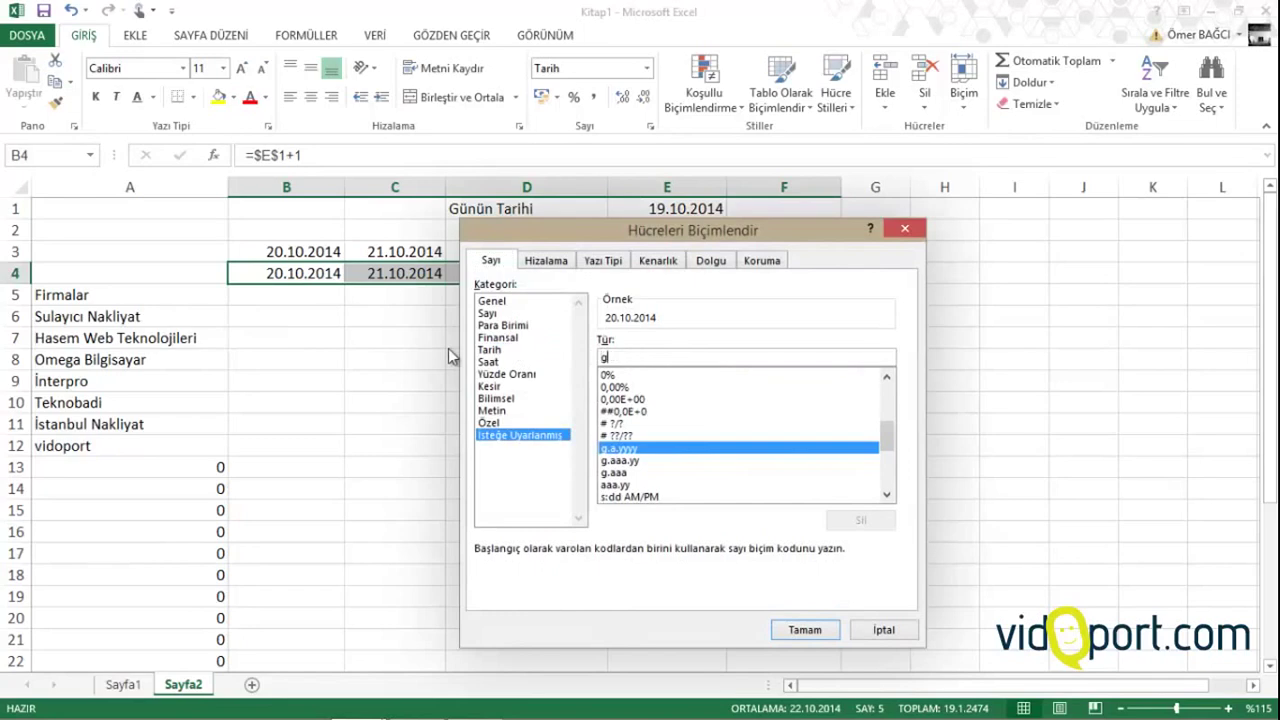
type("ggg")
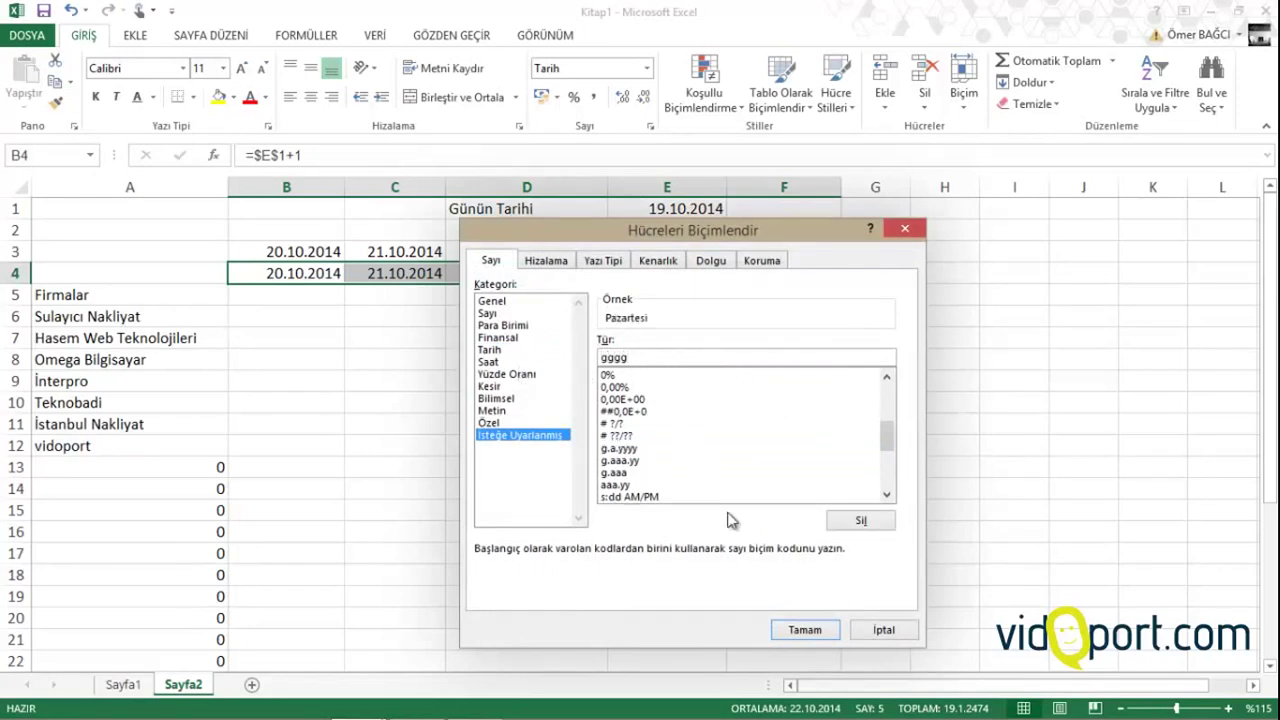
left_click(806, 638)
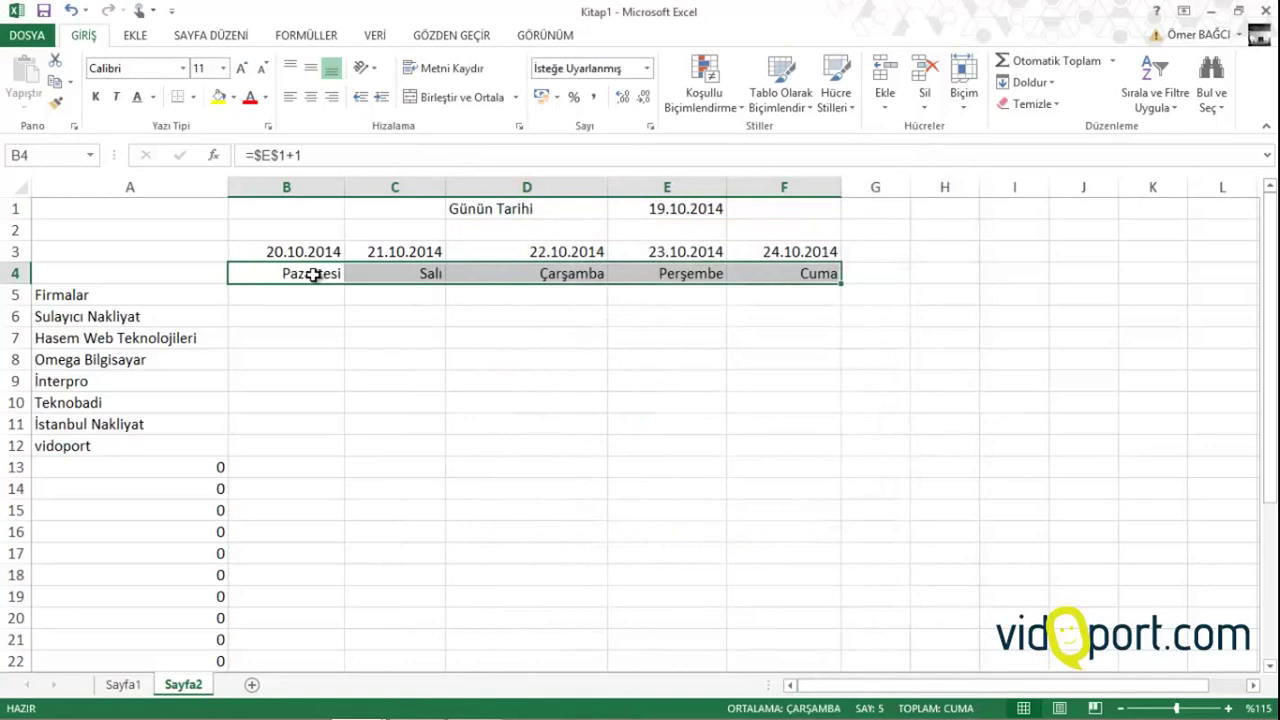
left_click(296, 252)
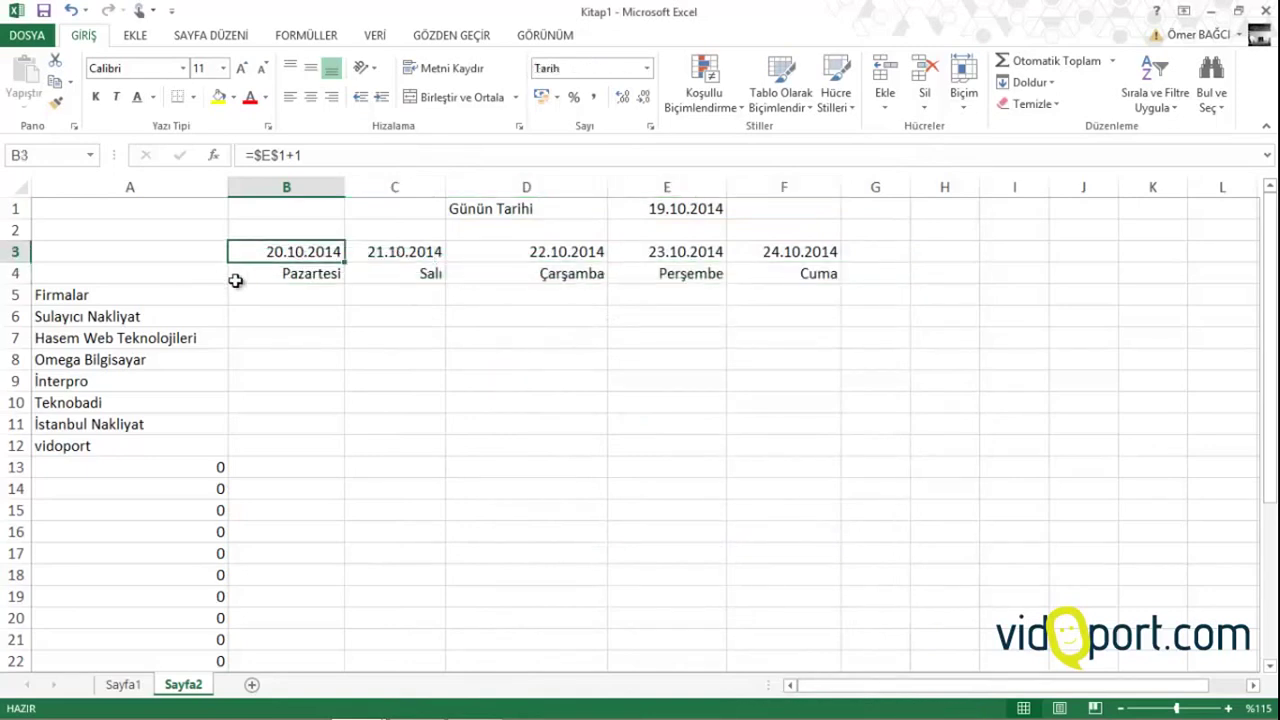
Step: Apply the Vurgu5 blue accent cell style to the B3:F4 date headers
left_click_drag(303, 251, 814, 263)
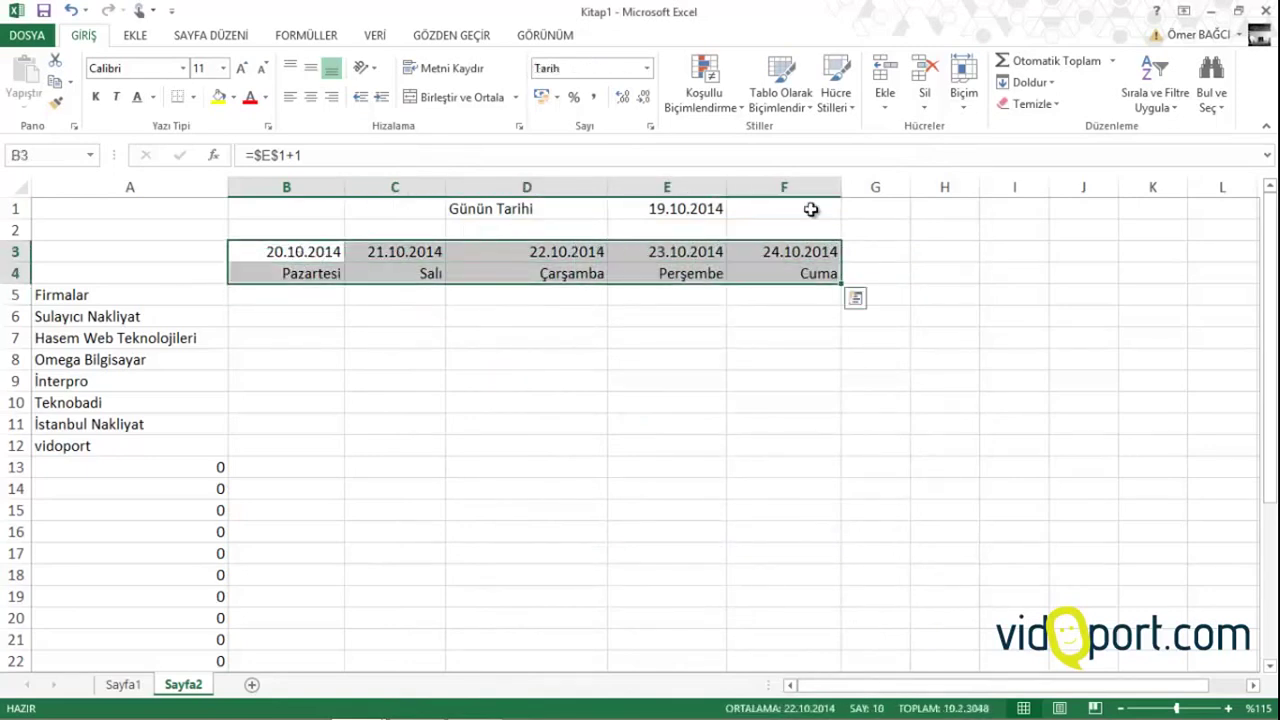
left_click(833, 90)
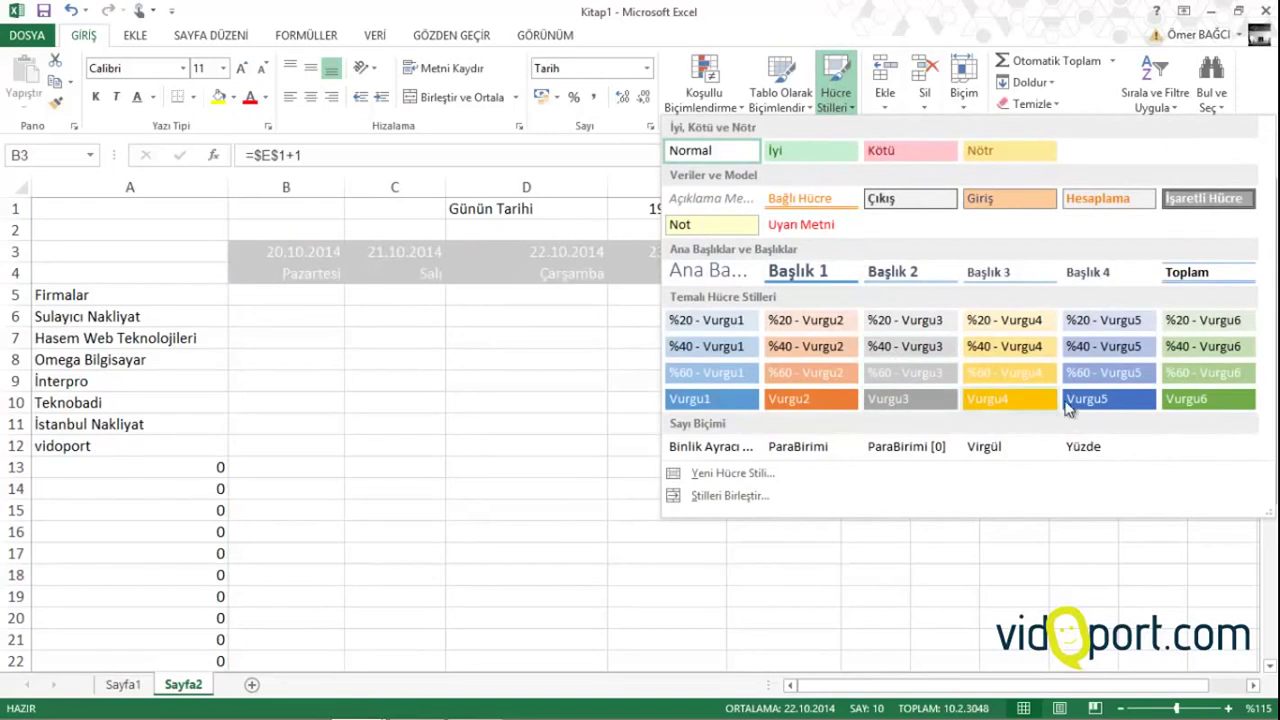
left_click(1091, 400)
Step: Move Firmalar up to A4 and the company list from A6 up one row
left_click(102, 295)
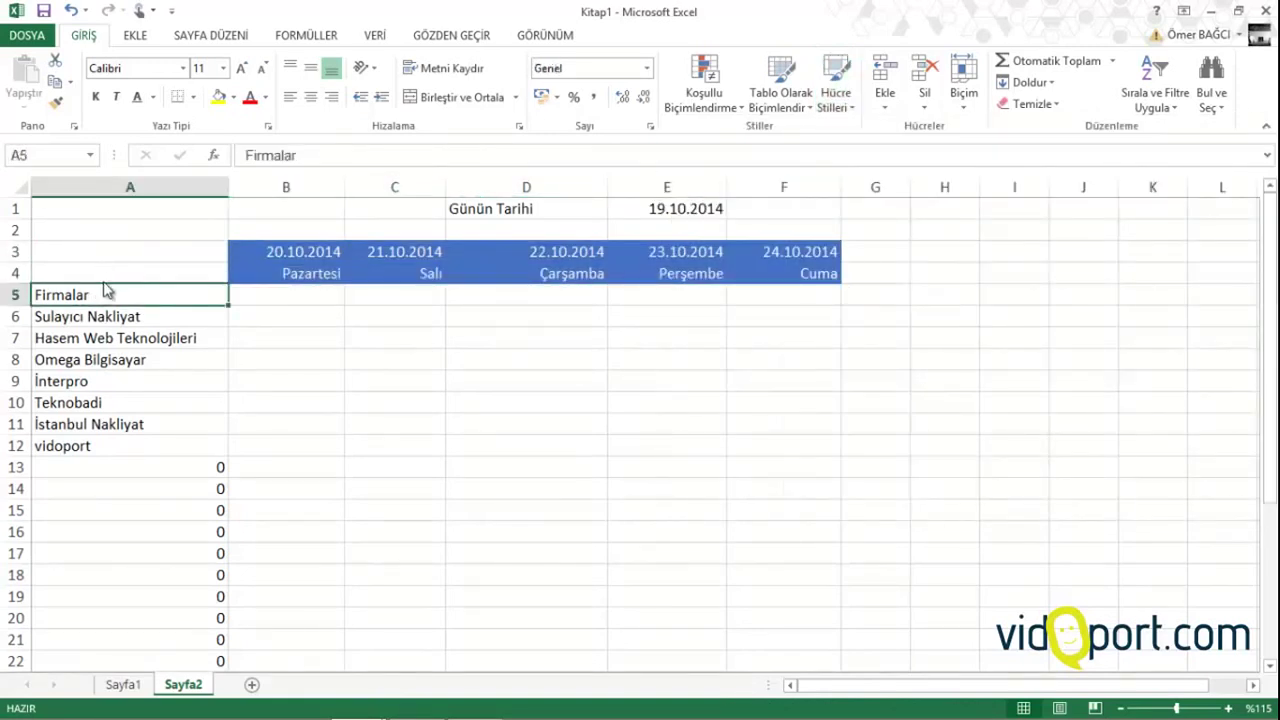
left_click_drag(103, 283, 103, 274)
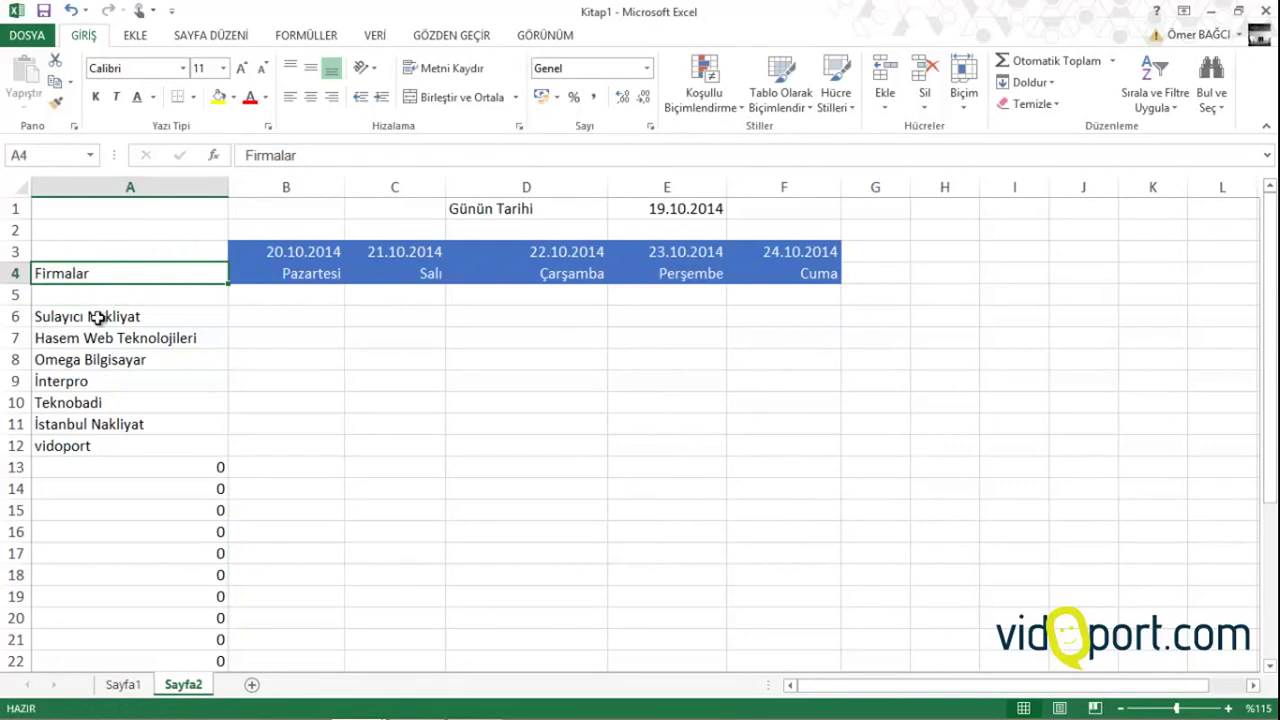
left_click(97, 316)
key("ctrl+shift+Down")
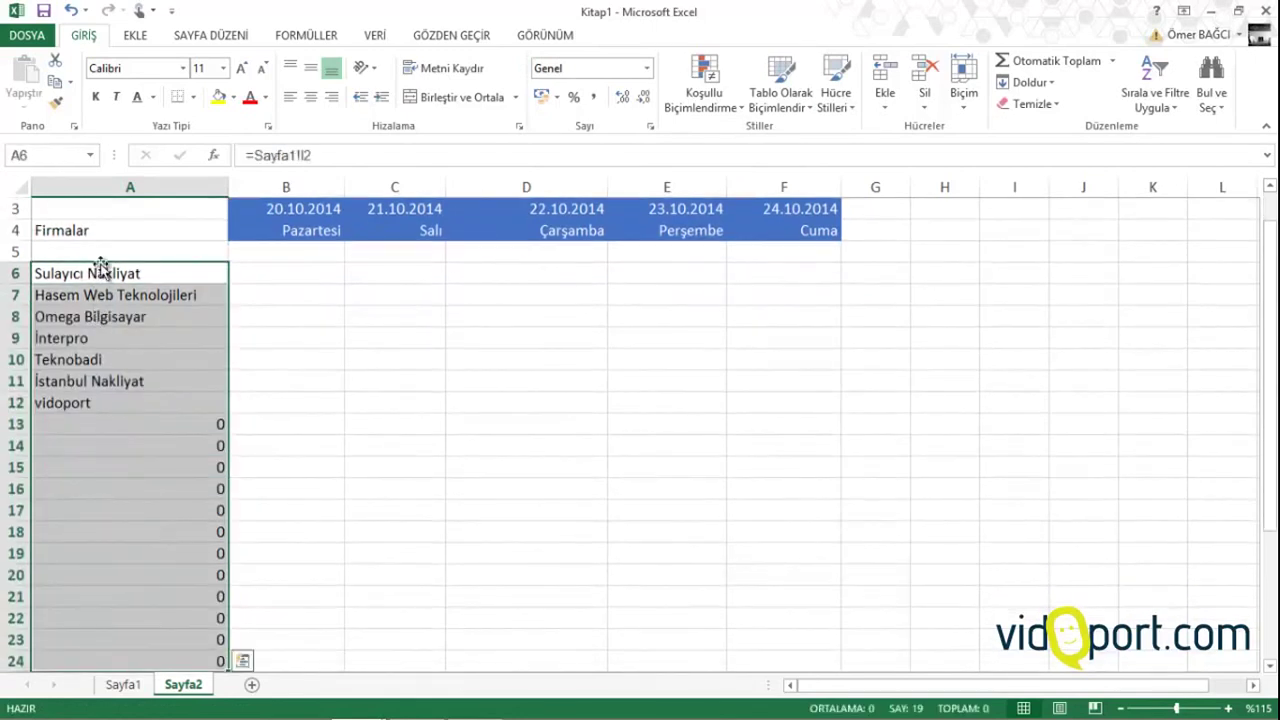
left_click_drag(103, 263, 180, 511)
left_click(236, 310)
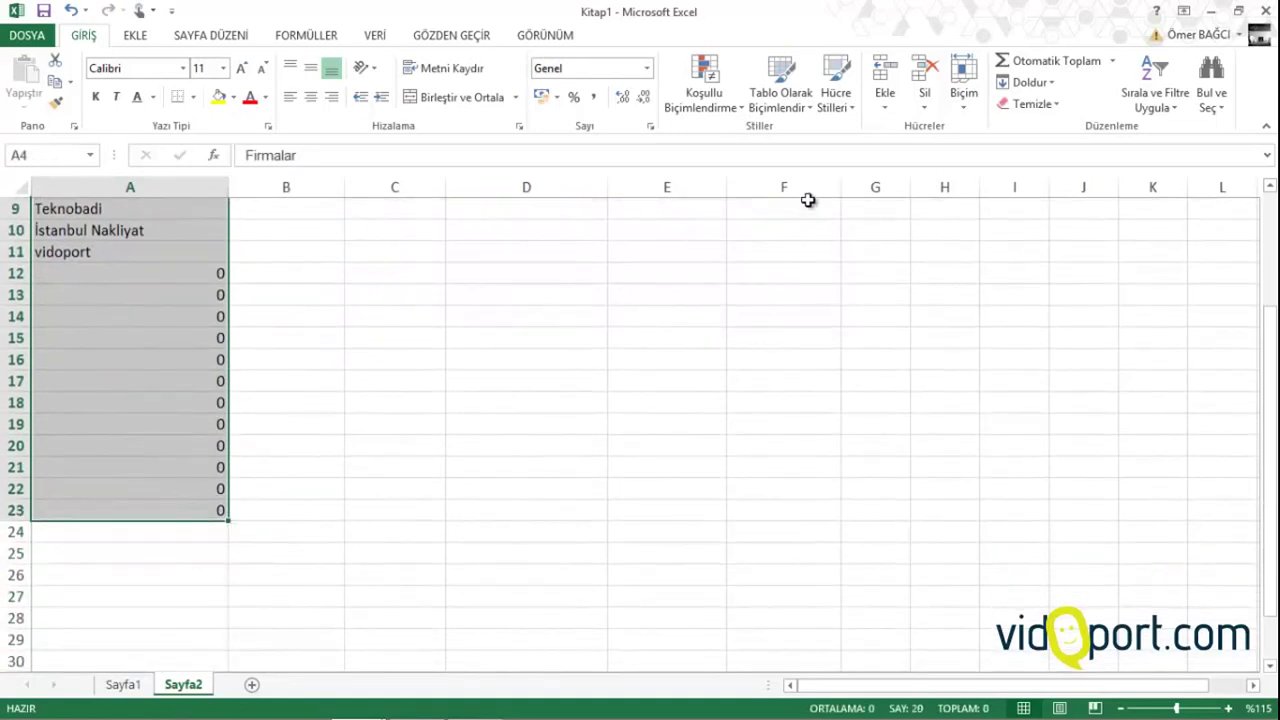
Step: Apply the Vurgu1 blue accent style to A4:A23, then select the table A3:F23
left_click(836, 100)
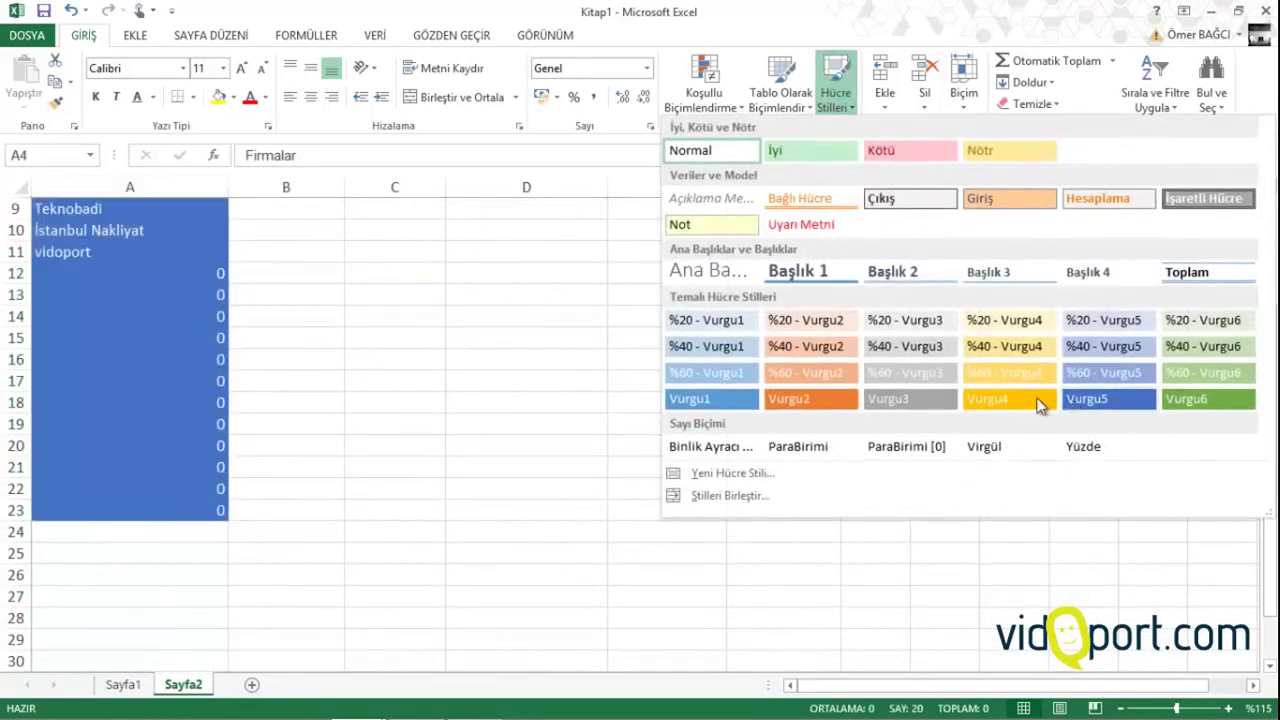
left_click(712, 393)
scroll(712, 391, "up", 3)
left_click(323, 405)
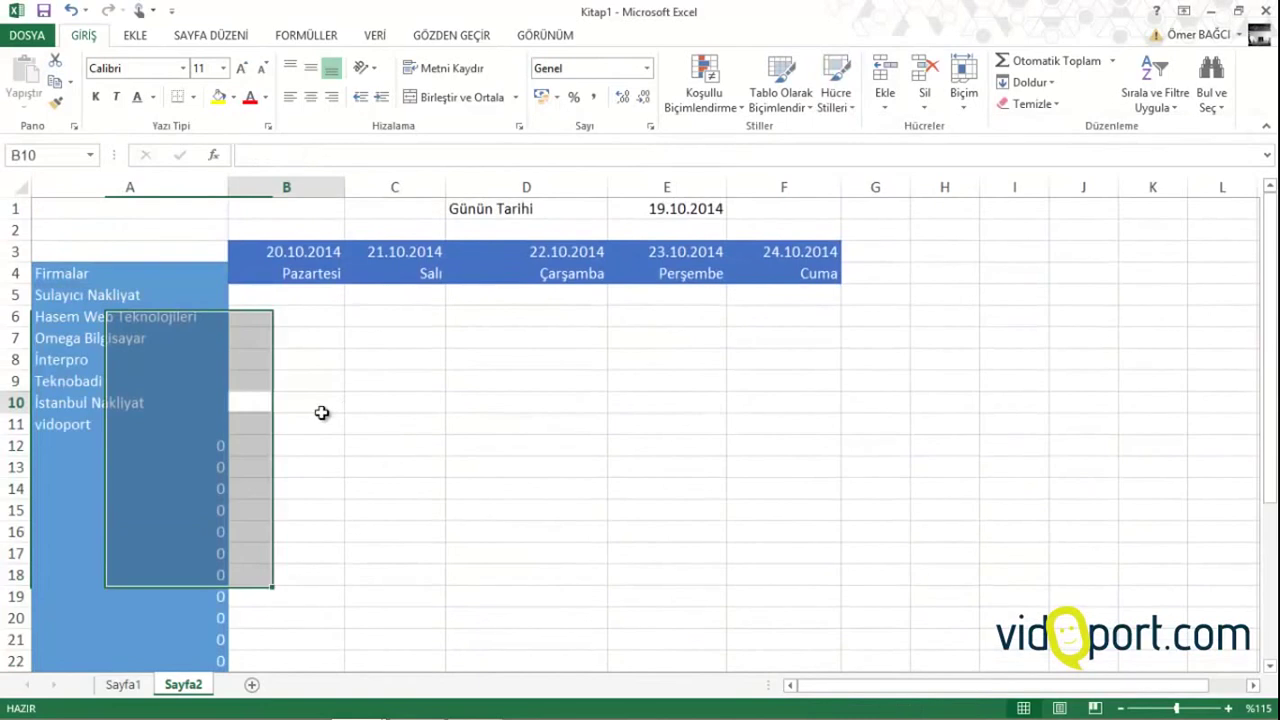
left_click_drag(200, 252, 809, 639)
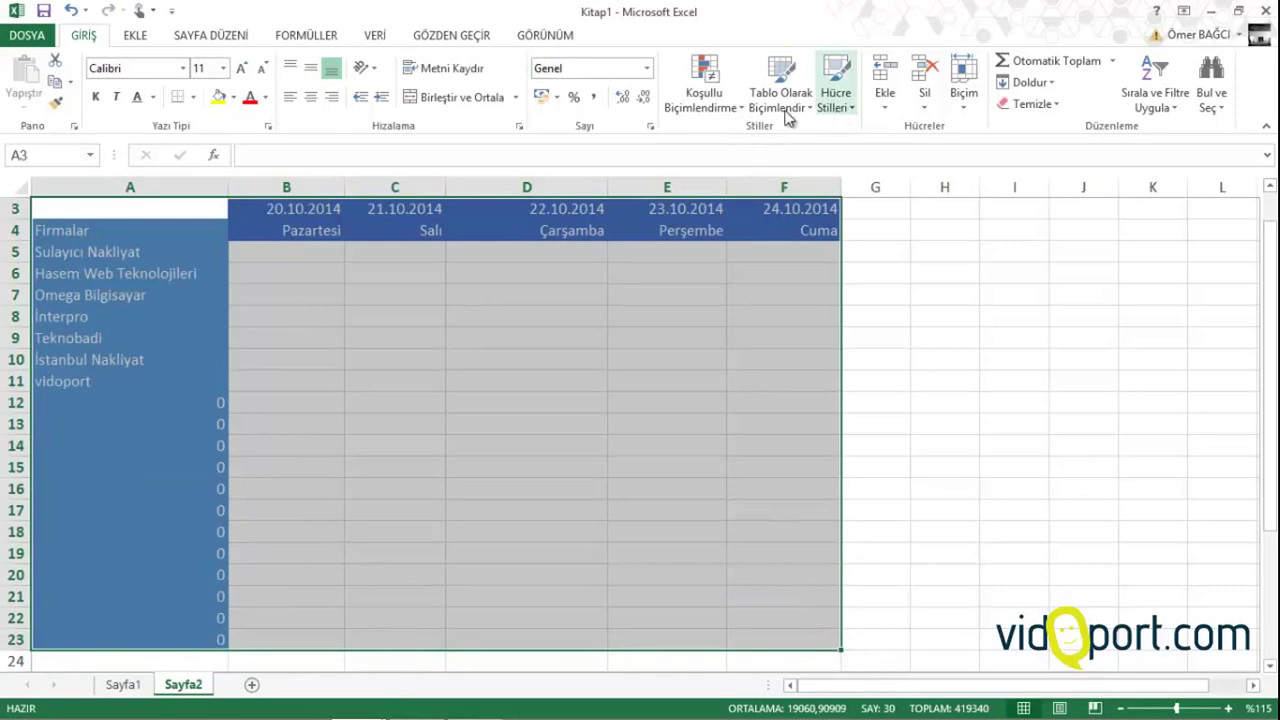
Step: Put All Borders on A3:F23 and make B3:F4 headers centred, bold, 14 pt
left_click(194, 97)
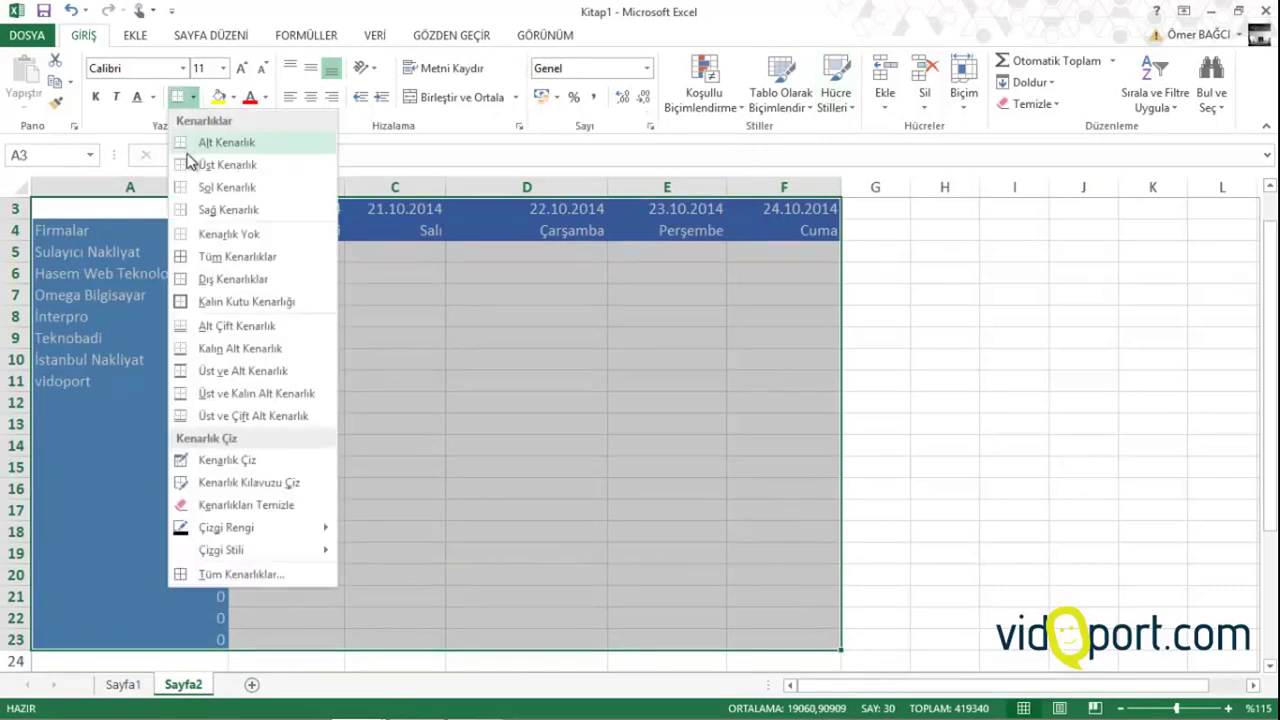
left_click(230, 254)
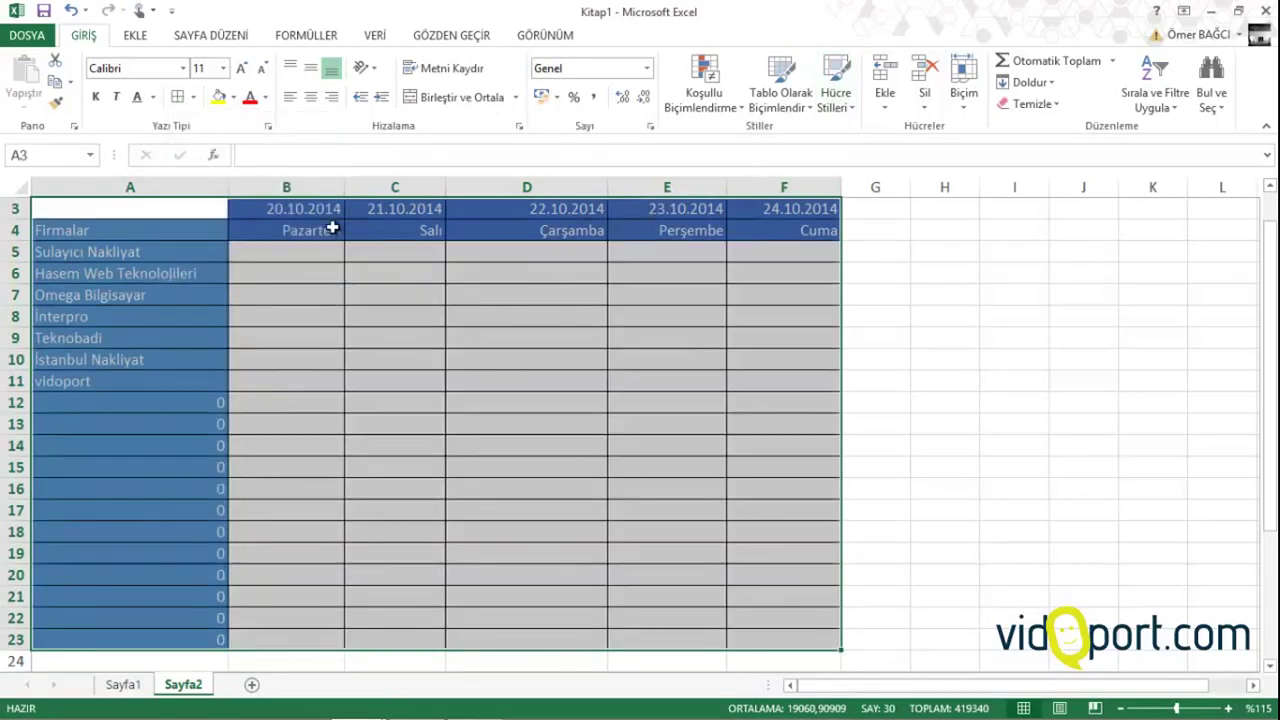
left_click_drag(294, 208, 760, 228)
left_click(311, 97)
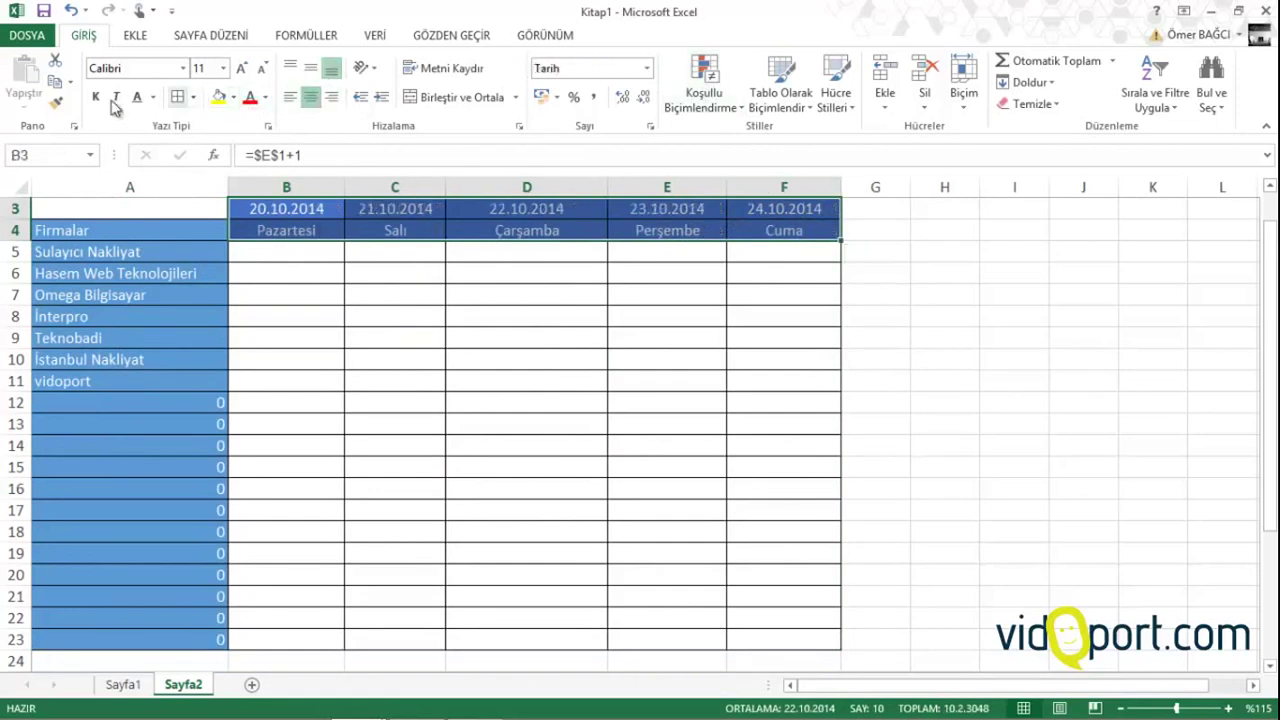
left_click(93, 100)
left_click(241, 69)
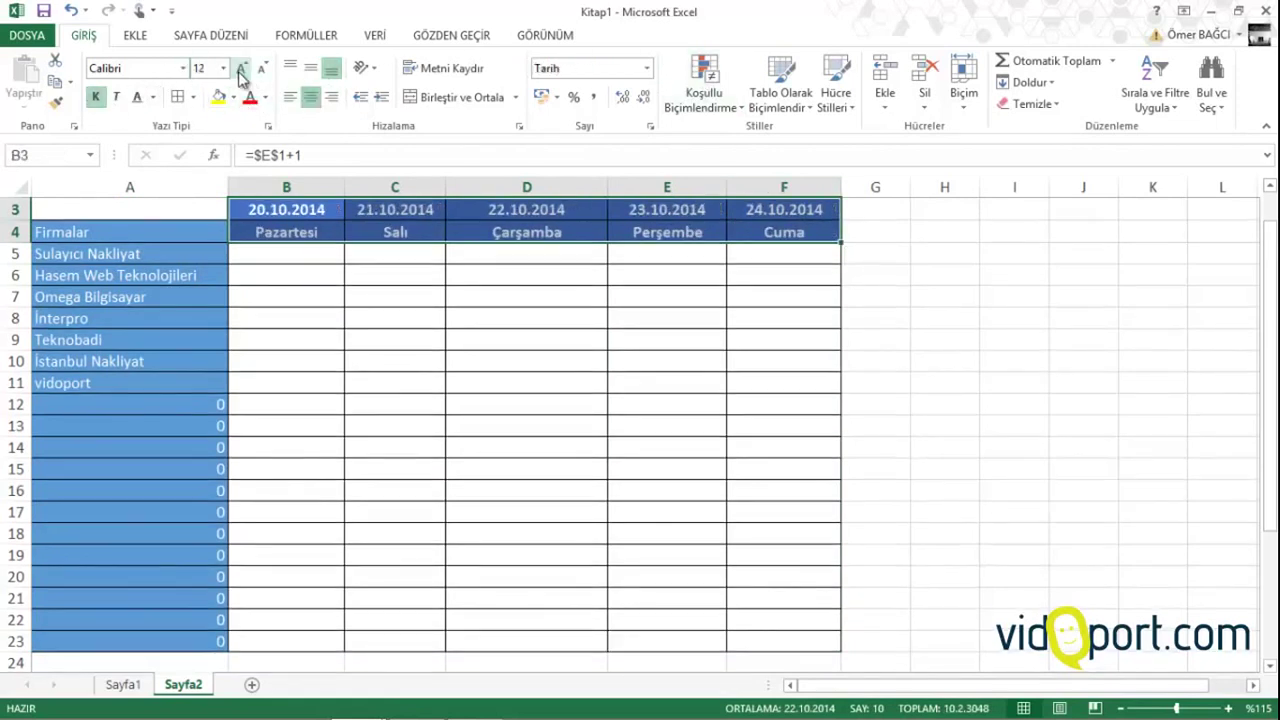
left_click(241, 69)
left_click(352, 284)
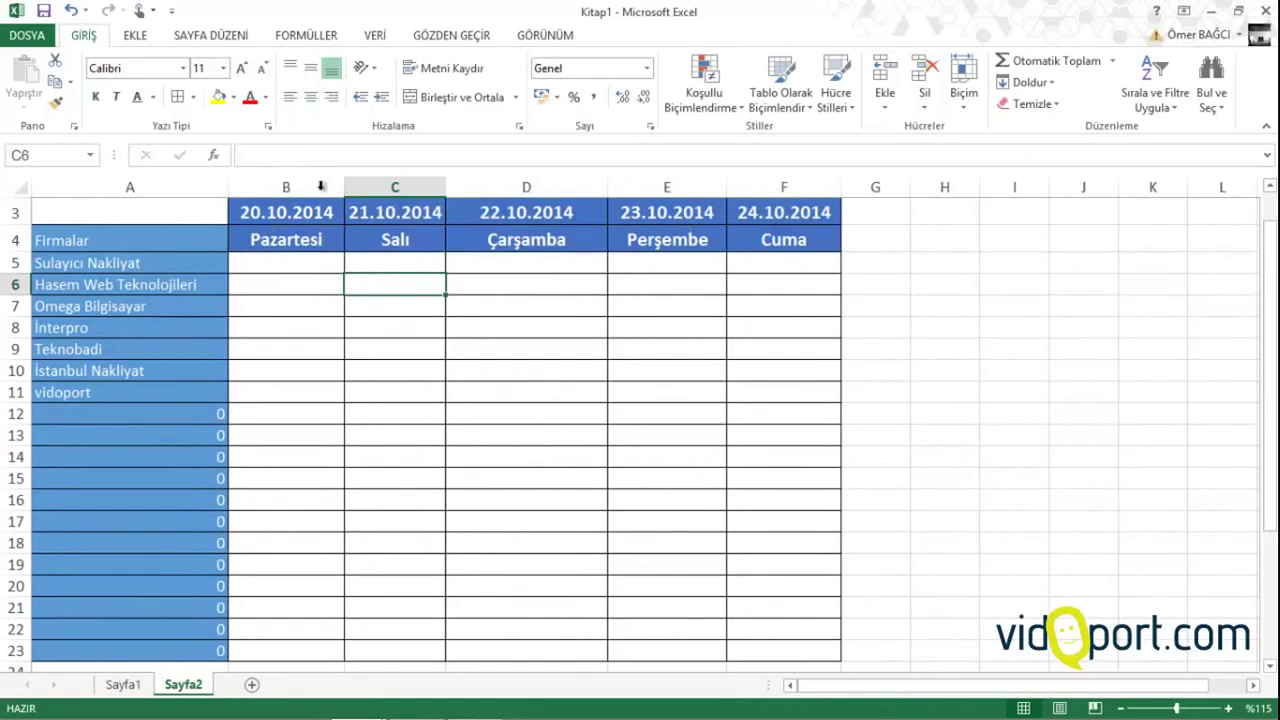
Step: Widen columns B to F equally and make rows 4 to 23 taller
left_click_drag(320, 186, 820, 191)
left_click_drag(728, 188, 816, 185)
left_click(468, 306)
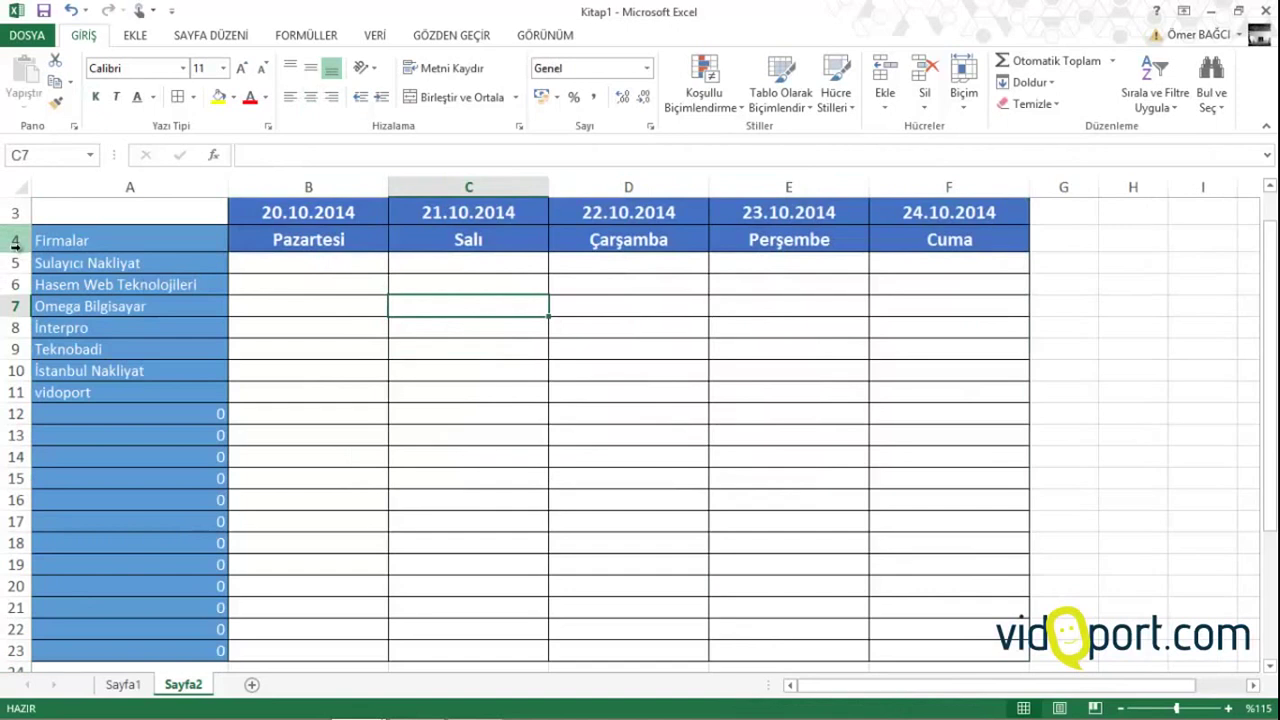
left_click_drag(16, 240, 22, 643)
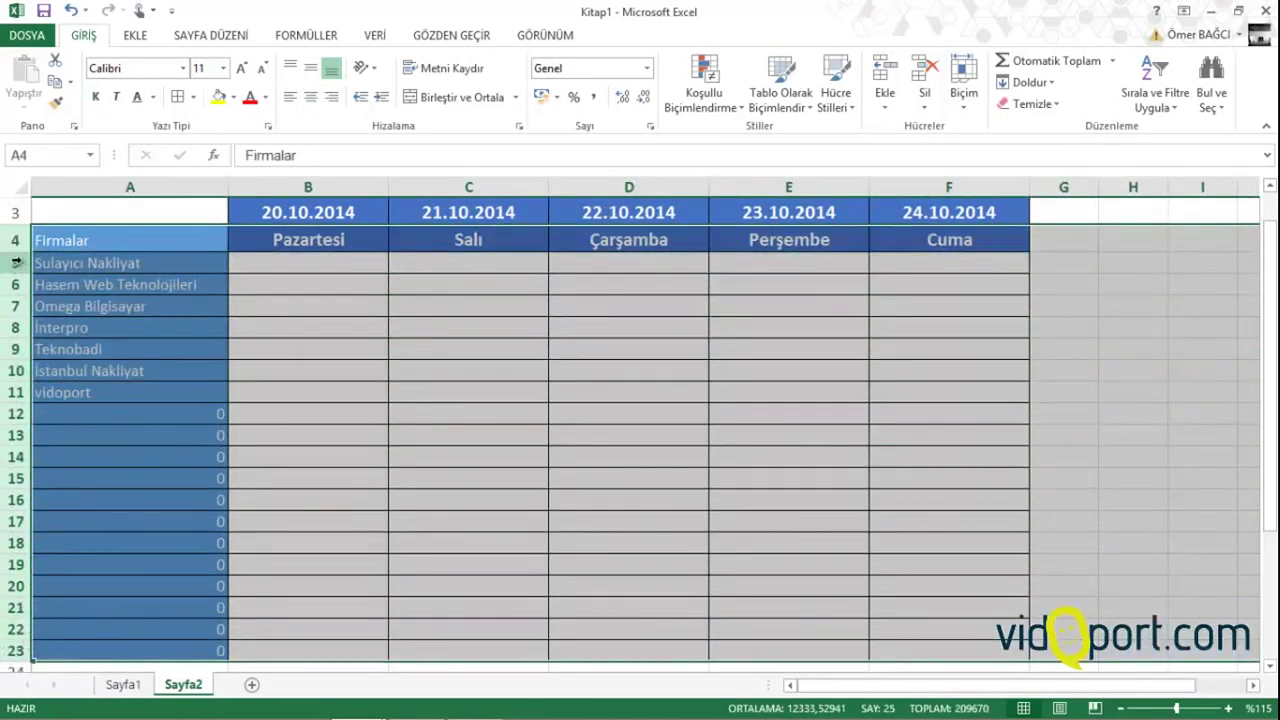
left_click_drag(16, 261, 21, 262)
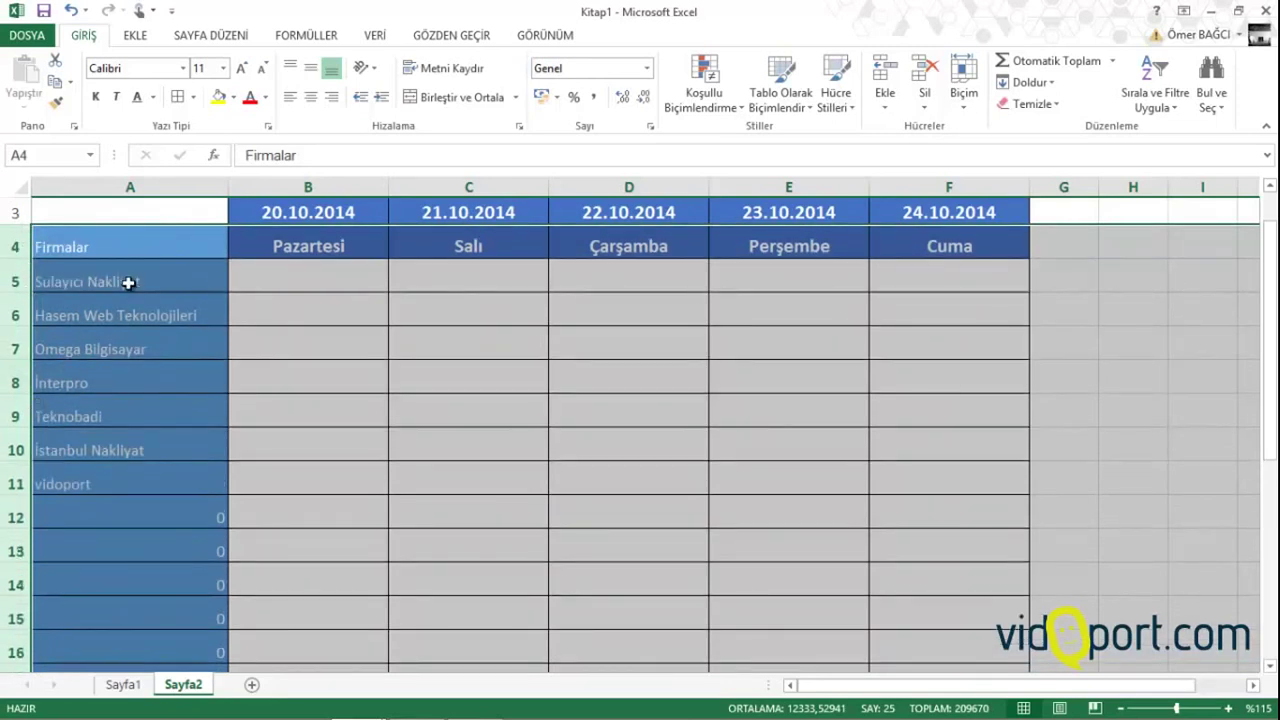
left_click(128, 283)
Step: Make the column A labels bold at 14 pt and widen column A
left_click_drag(120, 240, 124, 660)
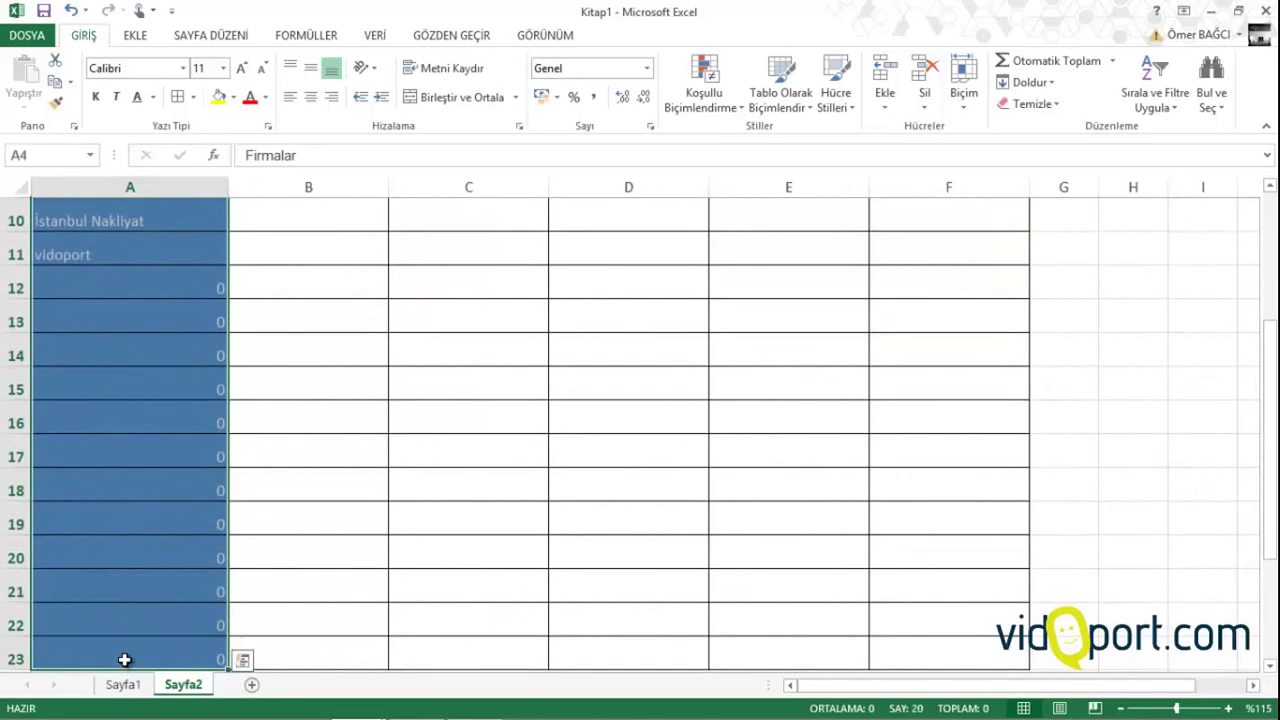
left_click(243, 68)
left_click(245, 68)
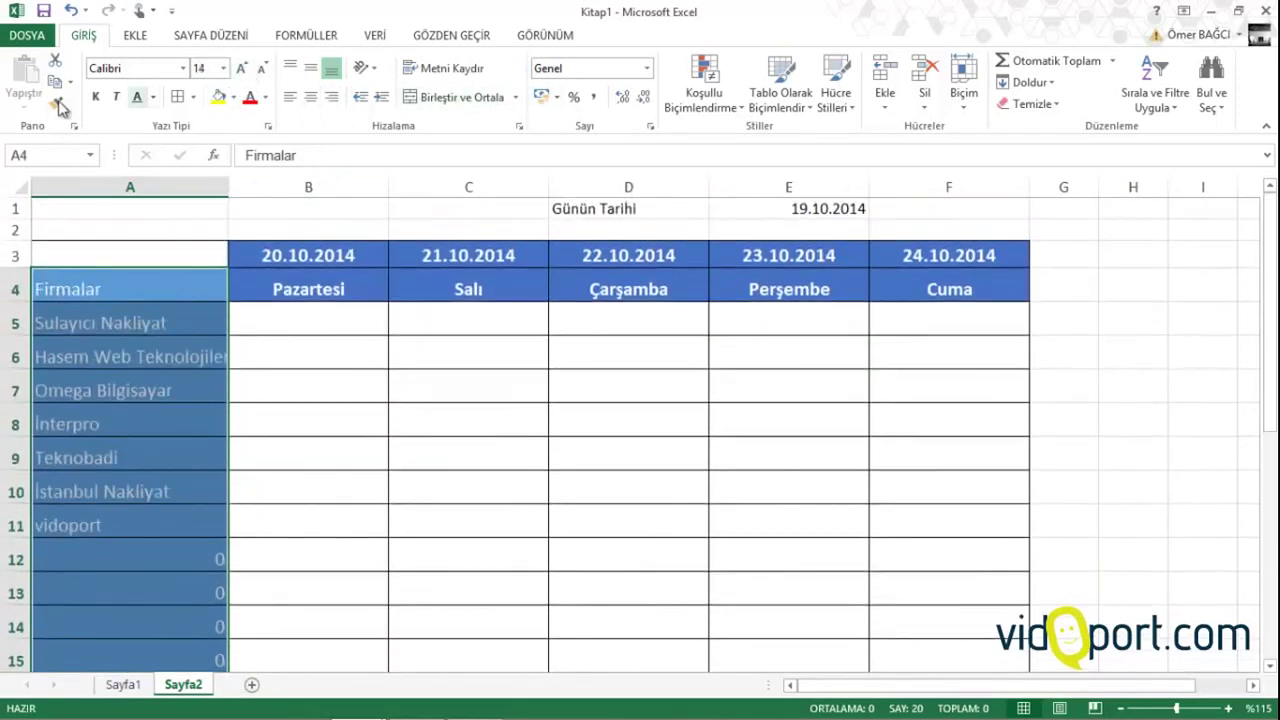
left_click(97, 97)
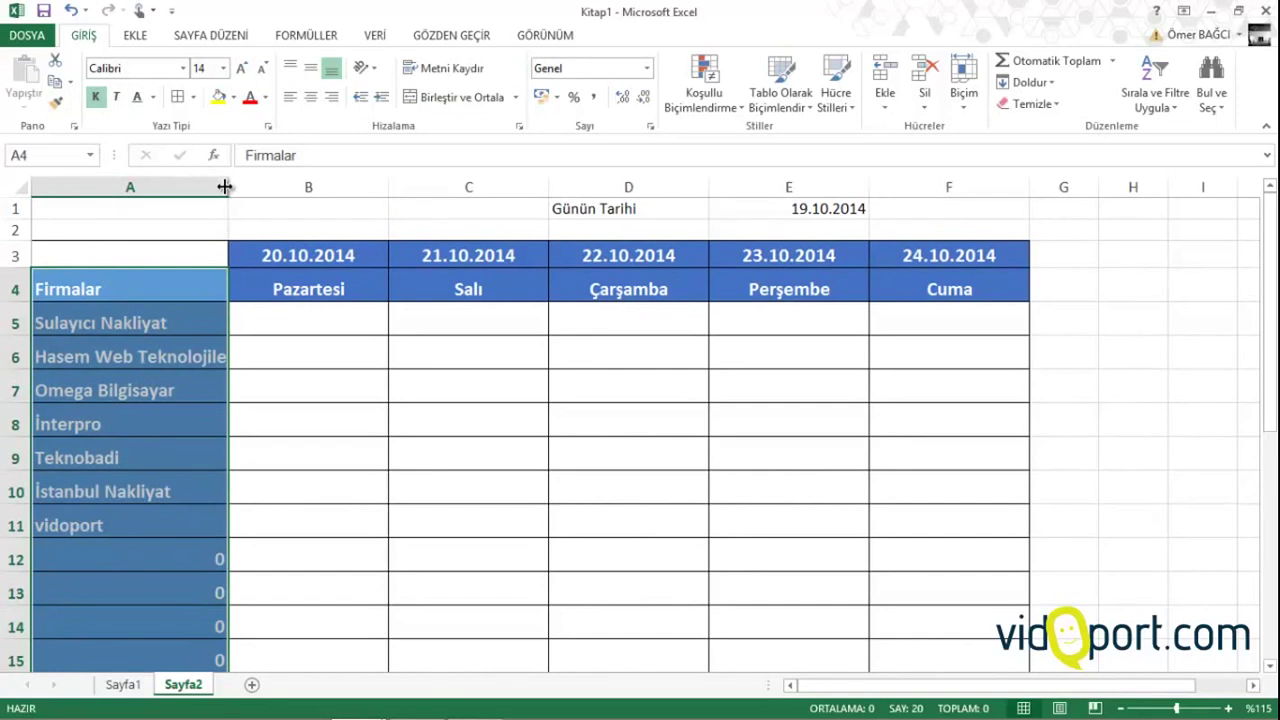
left_click_drag(225, 187, 261, 187)
left_click(212, 332)
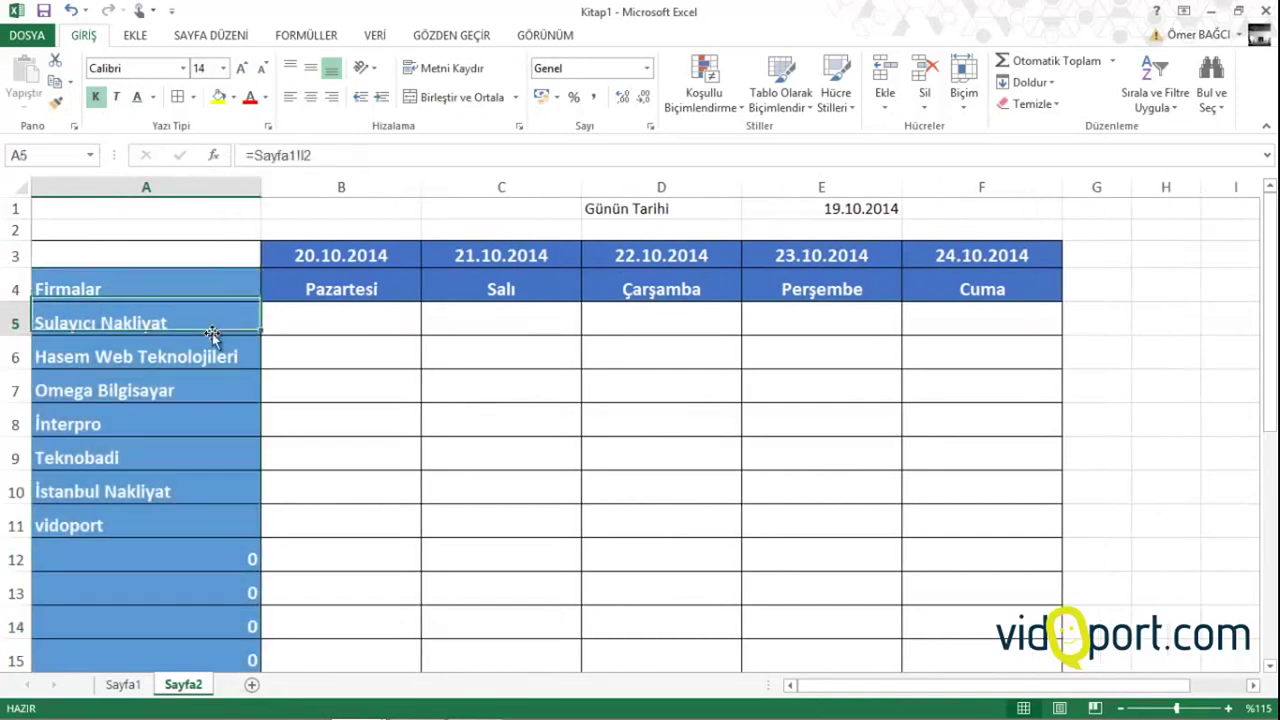
left_click(289, 316)
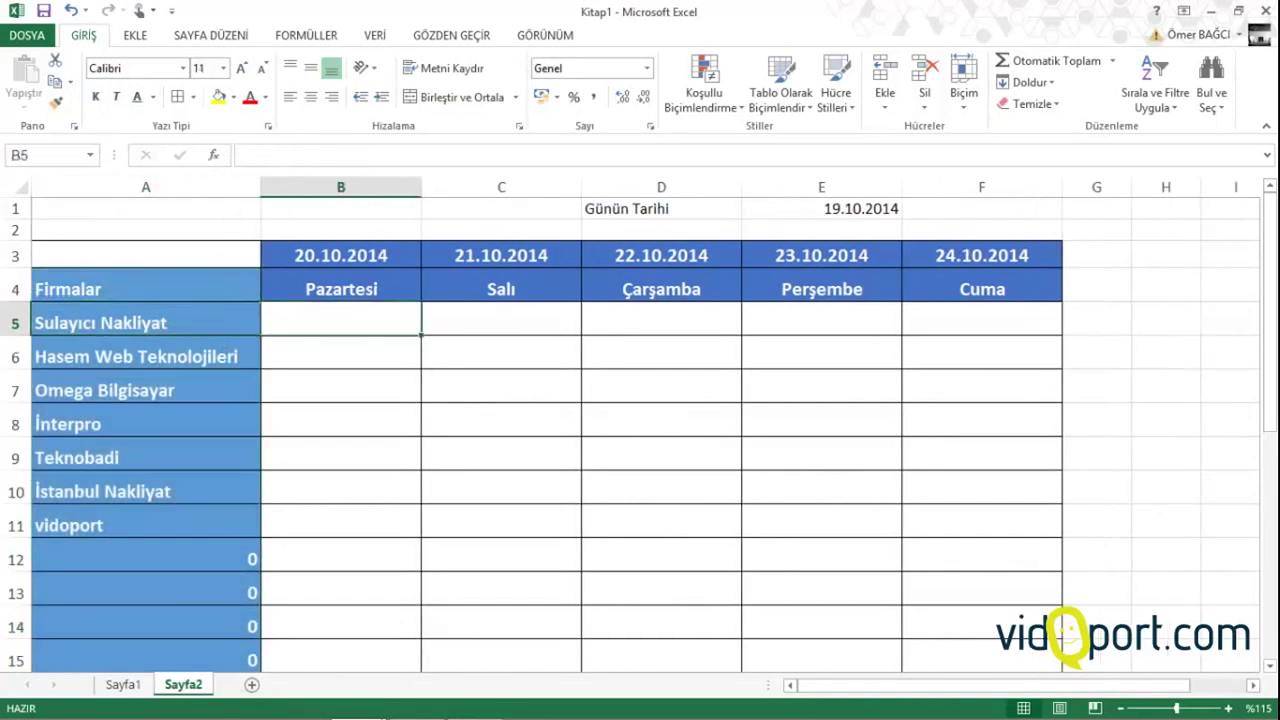
key("Right")
Step: Add a Toplam heading in G4 formatted like the Cuma header
left_click(1110, 294)
type("Topl")
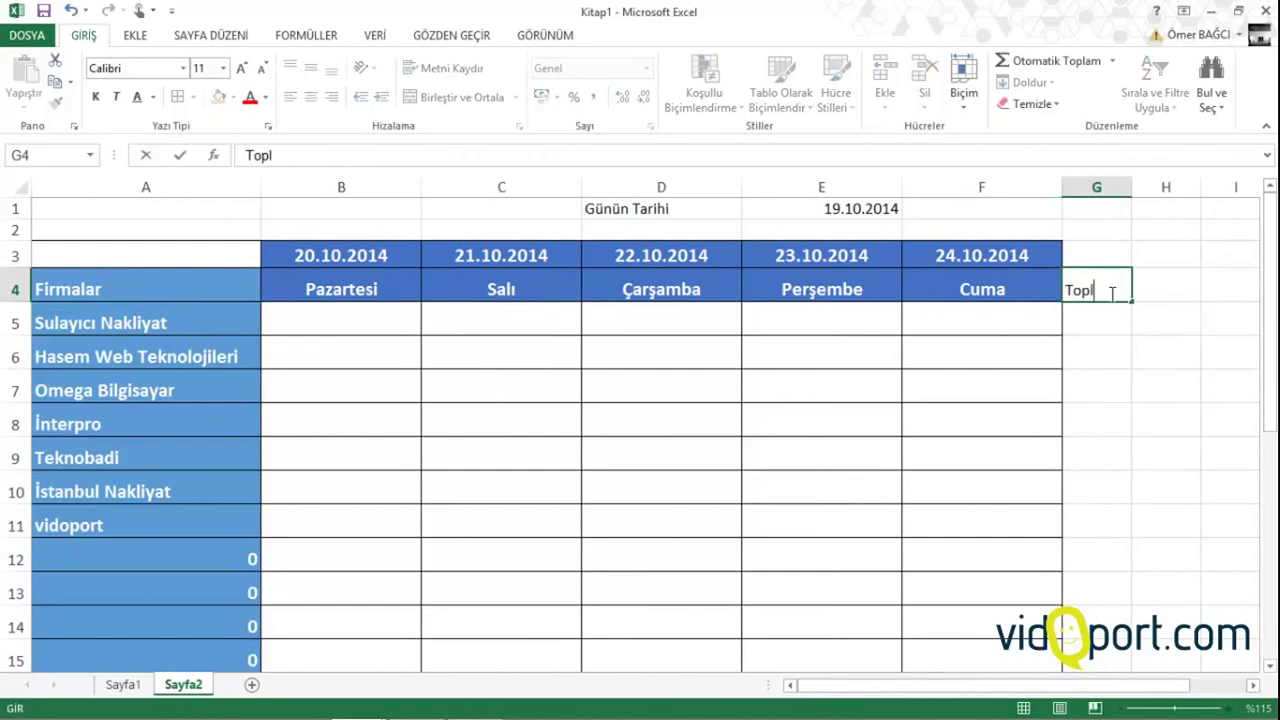
key("Return")
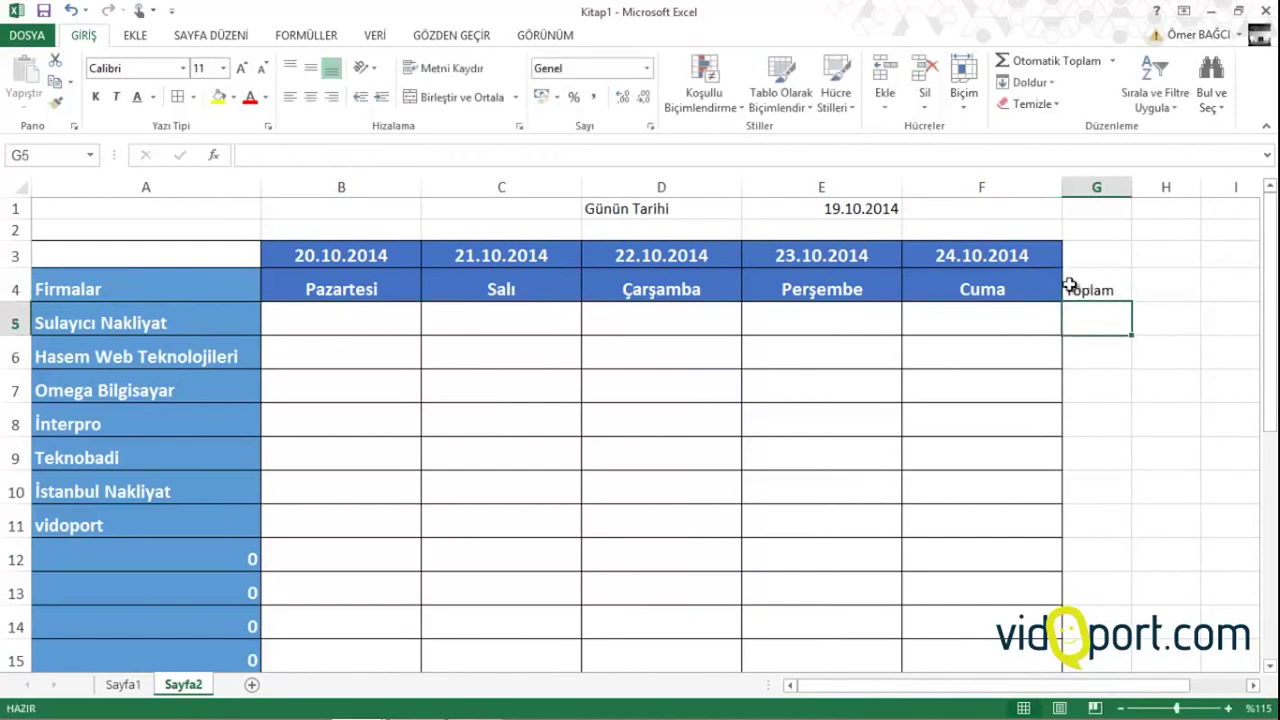
left_click(1052, 284)
left_click(57, 104)
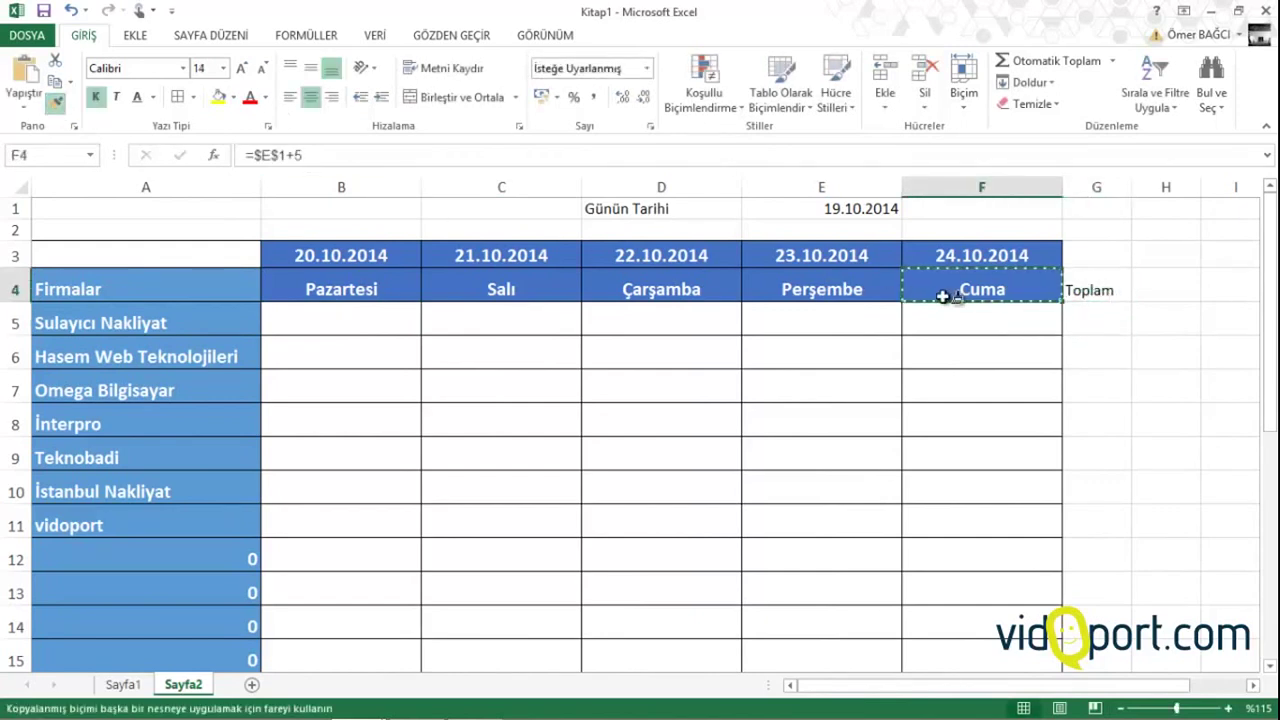
left_click(1095, 283)
key("Return")
Step: Add borders to the Toplam column G down to row 23
left_click_drag(1100, 320, 1110, 590)
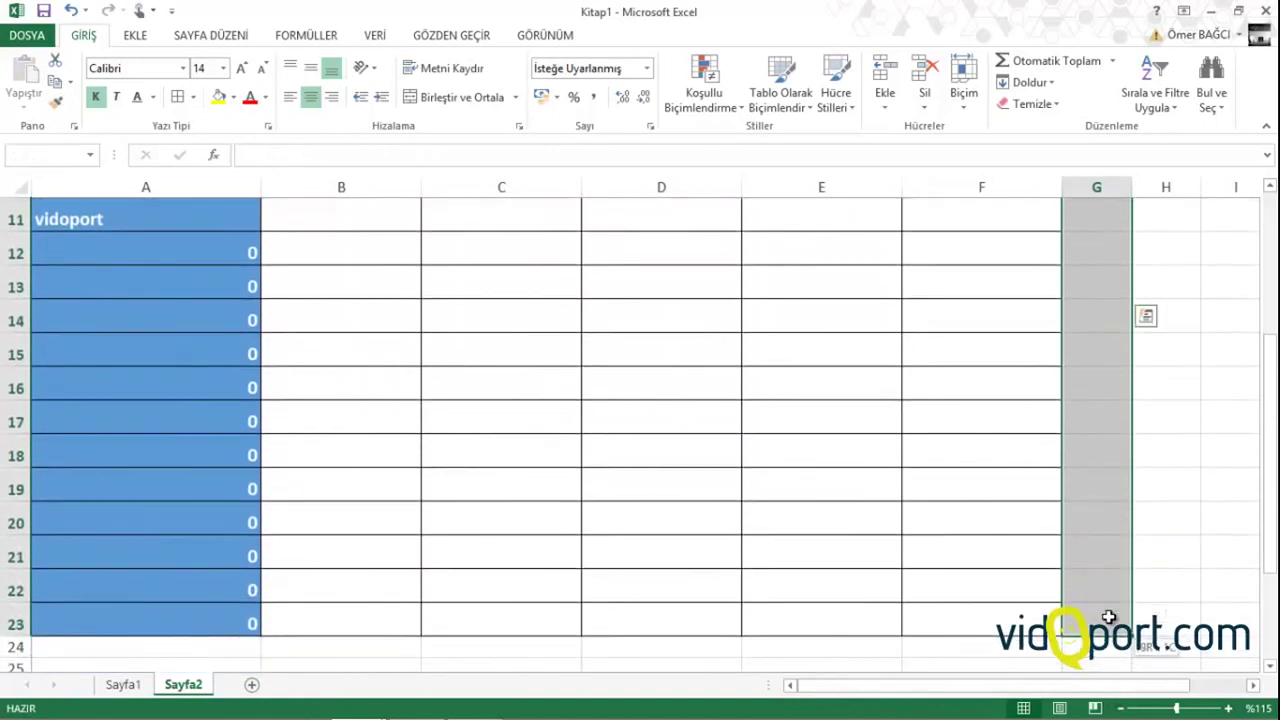
left_click(177, 97)
scroll(151, 214, "up", 3)
left_click(149, 391)
scroll(143, 357, "down", 2)
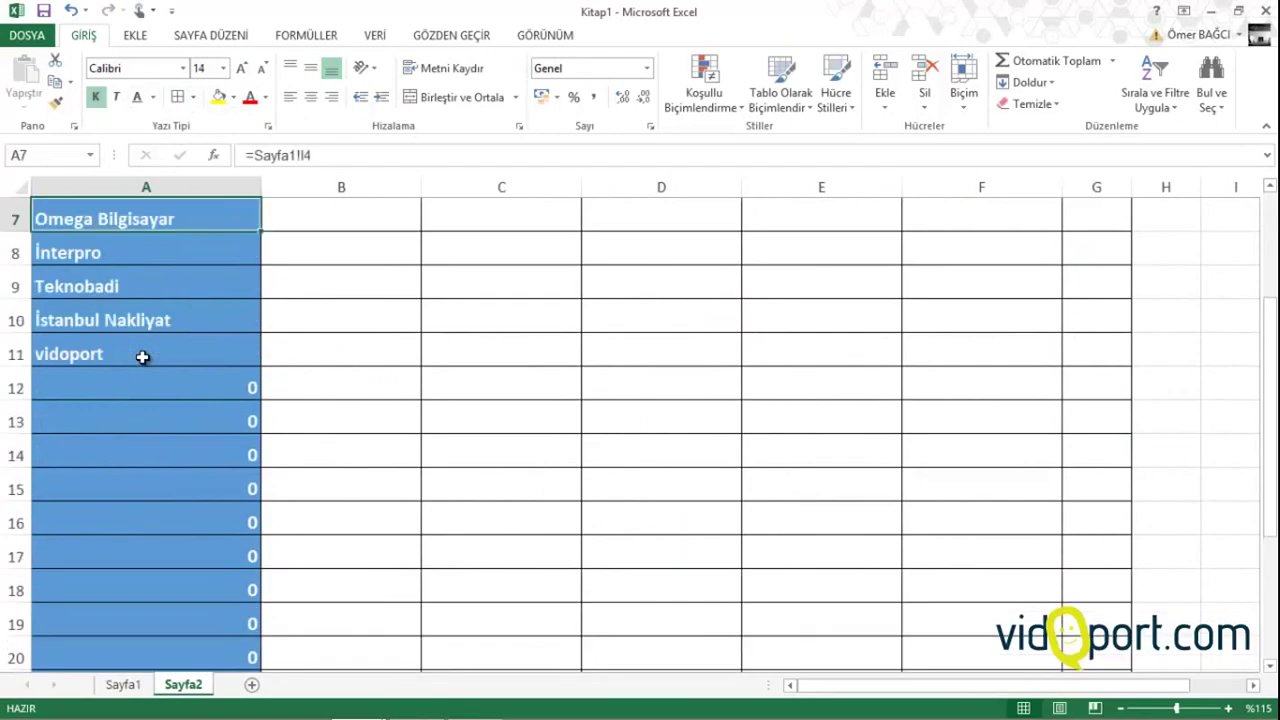
scroll(143, 357, "up", 1)
scroll(143, 357, "down", 1, "ctrl")
scroll(143, 357, "down", 1, "ctrl")
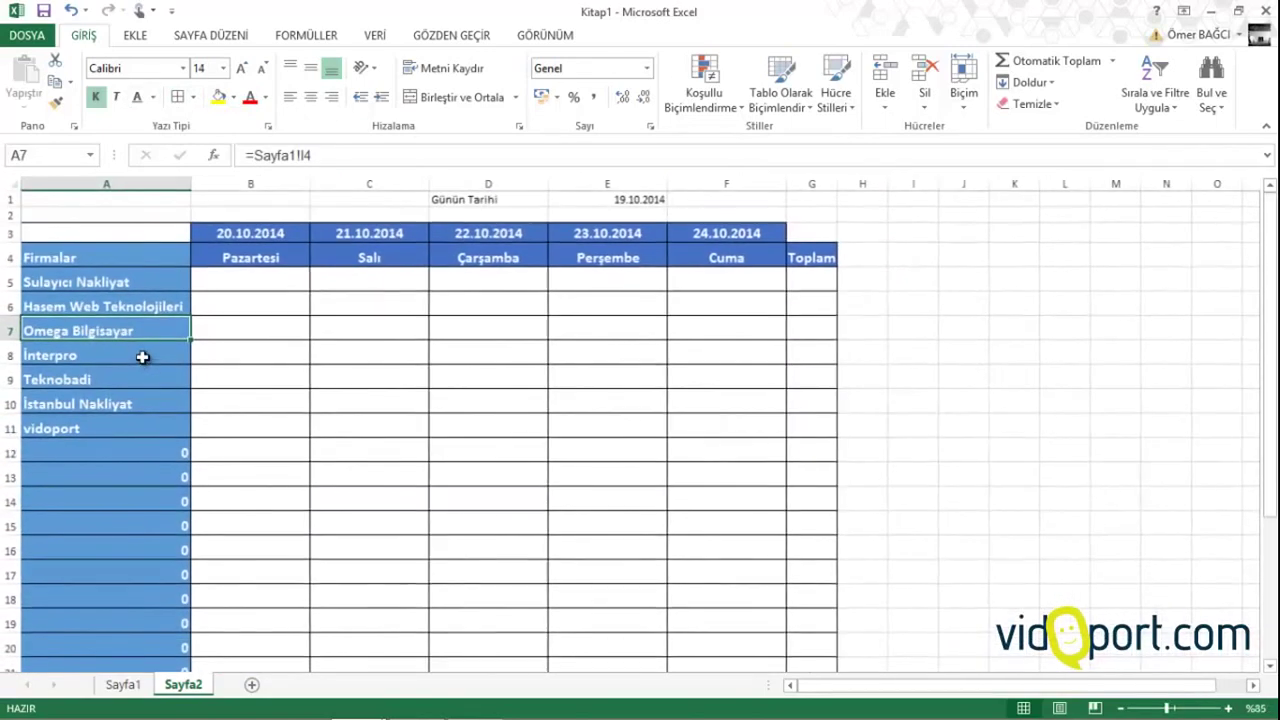
Step: Copy E3's blue header formatting onto G3 with Format Painter
left_click(806, 234)
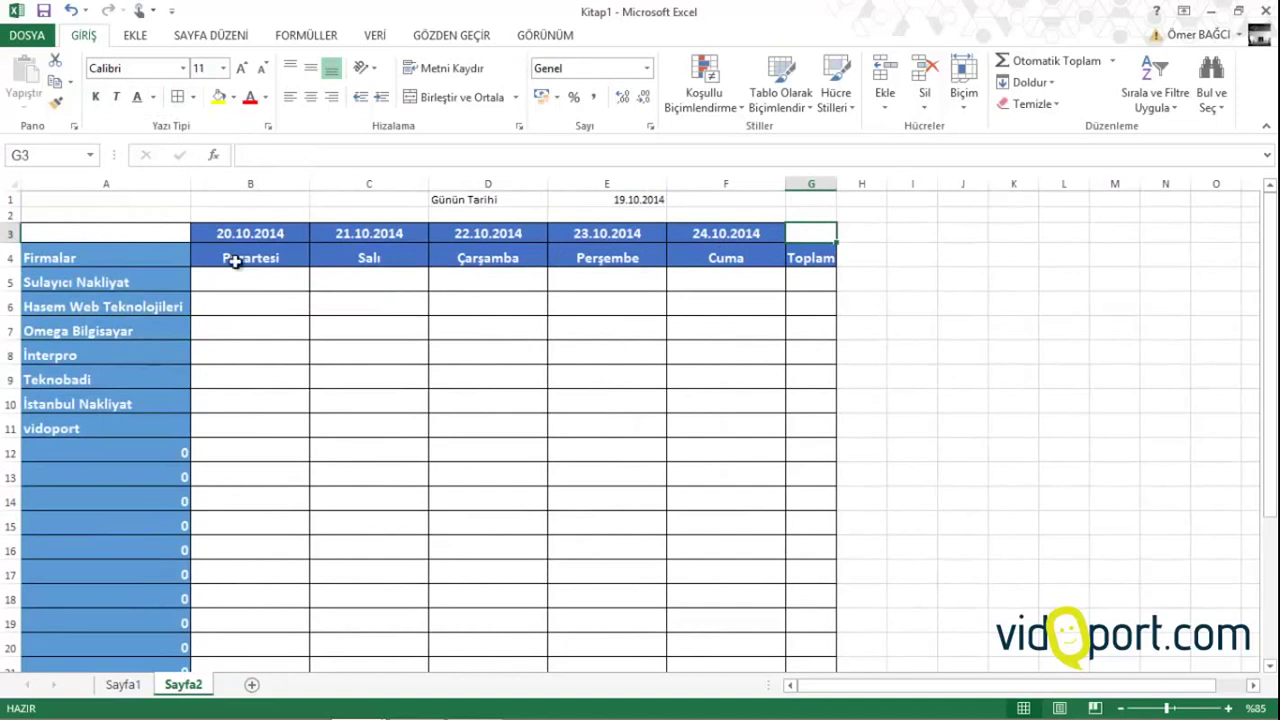
left_click(611, 238)
left_click(57, 104)
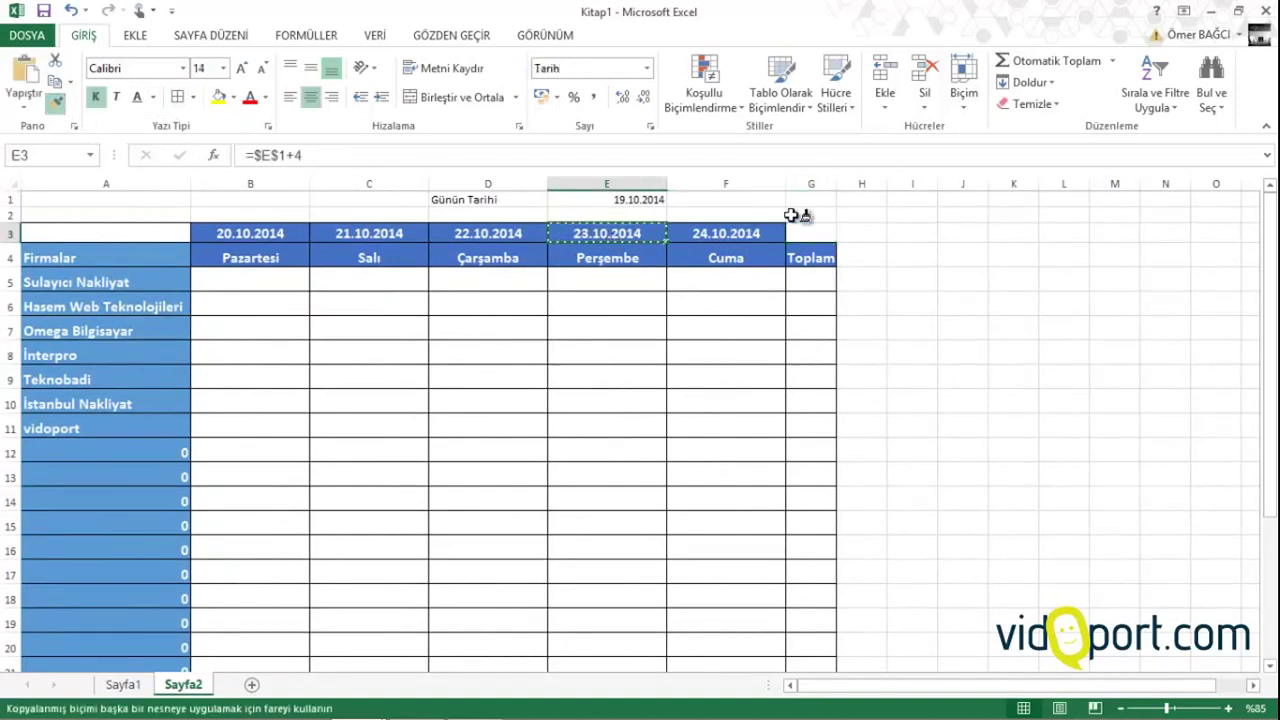
left_click(814, 236)
left_click(820, 284)
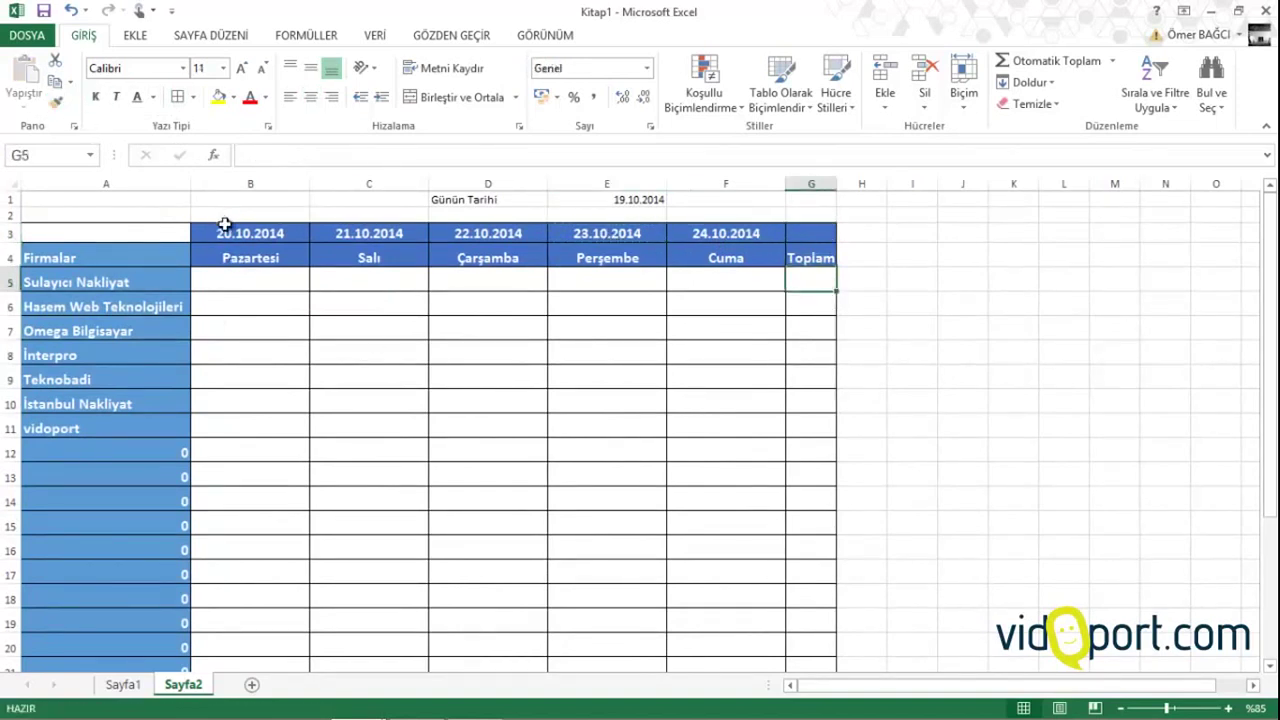
Step: Copy A4's blue formatting onto A3 with Format Painter
left_click(134, 248)
left_click(64, 104)
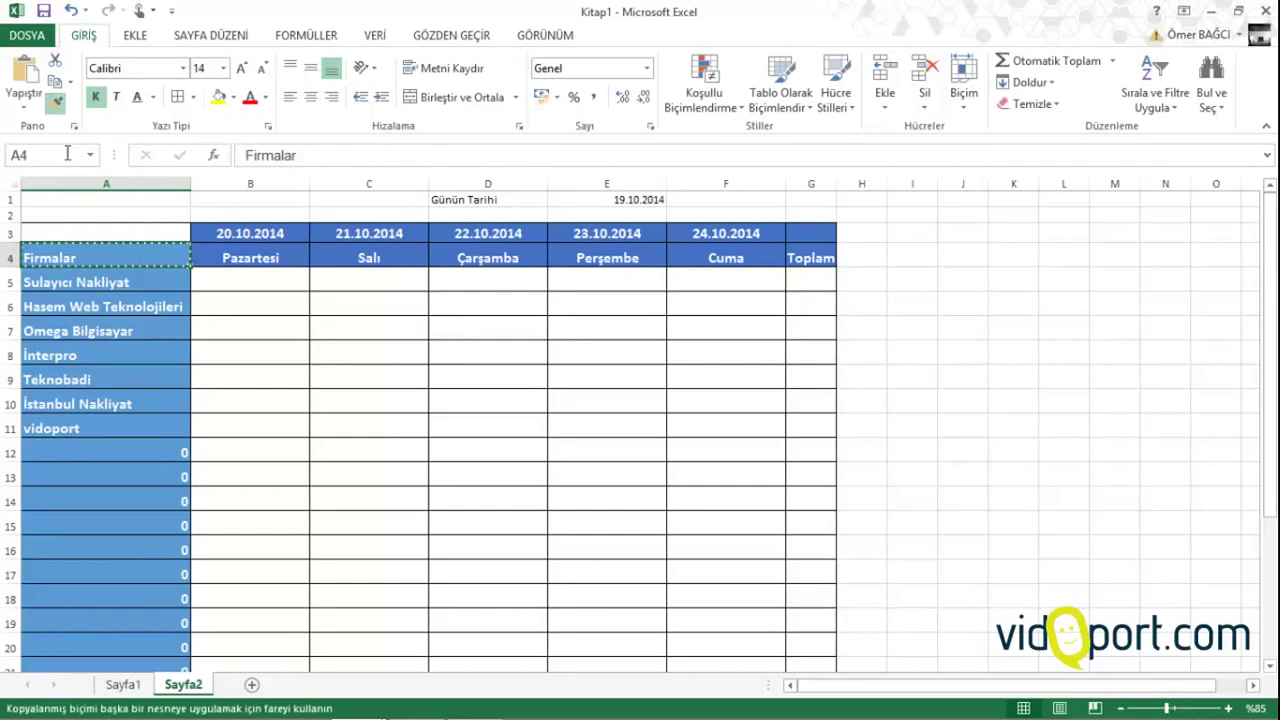
left_click(85, 233)
left_click(253, 297)
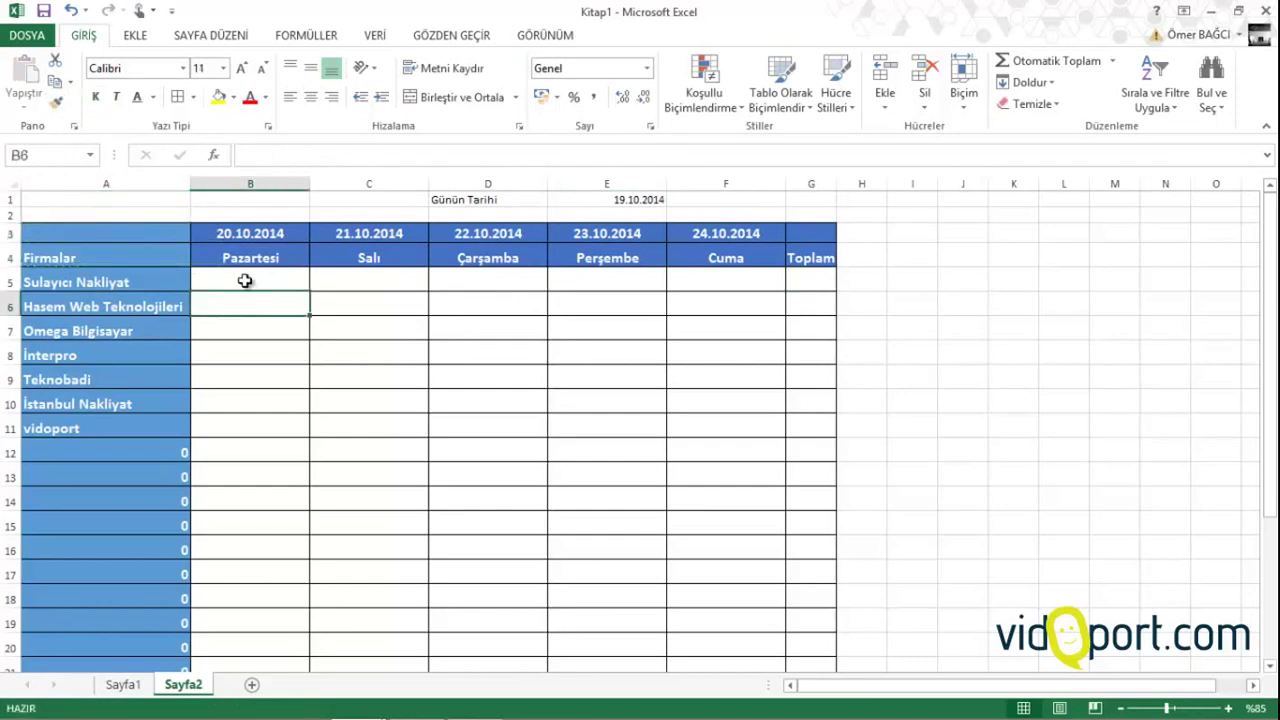
left_click(245, 278)
Step: Enter the label Toplam in A24
scroll(275, 469, "down", 3)
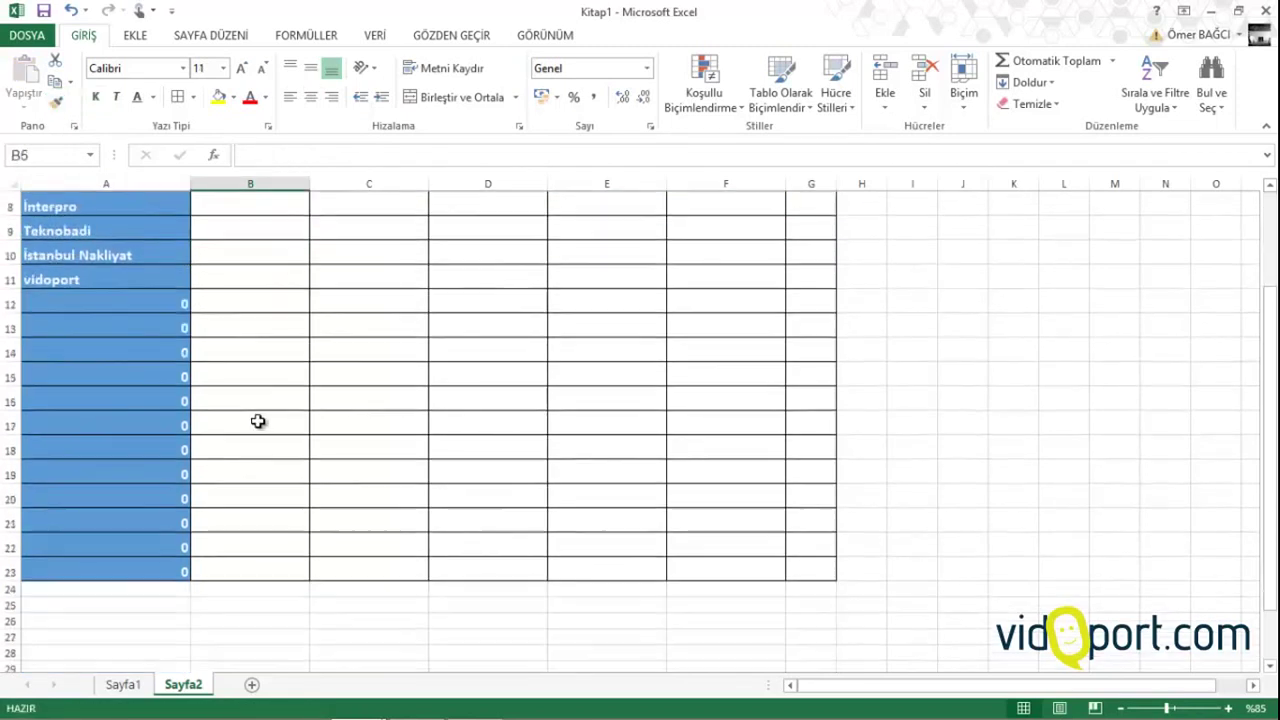
left_click(122, 542)
type("top")
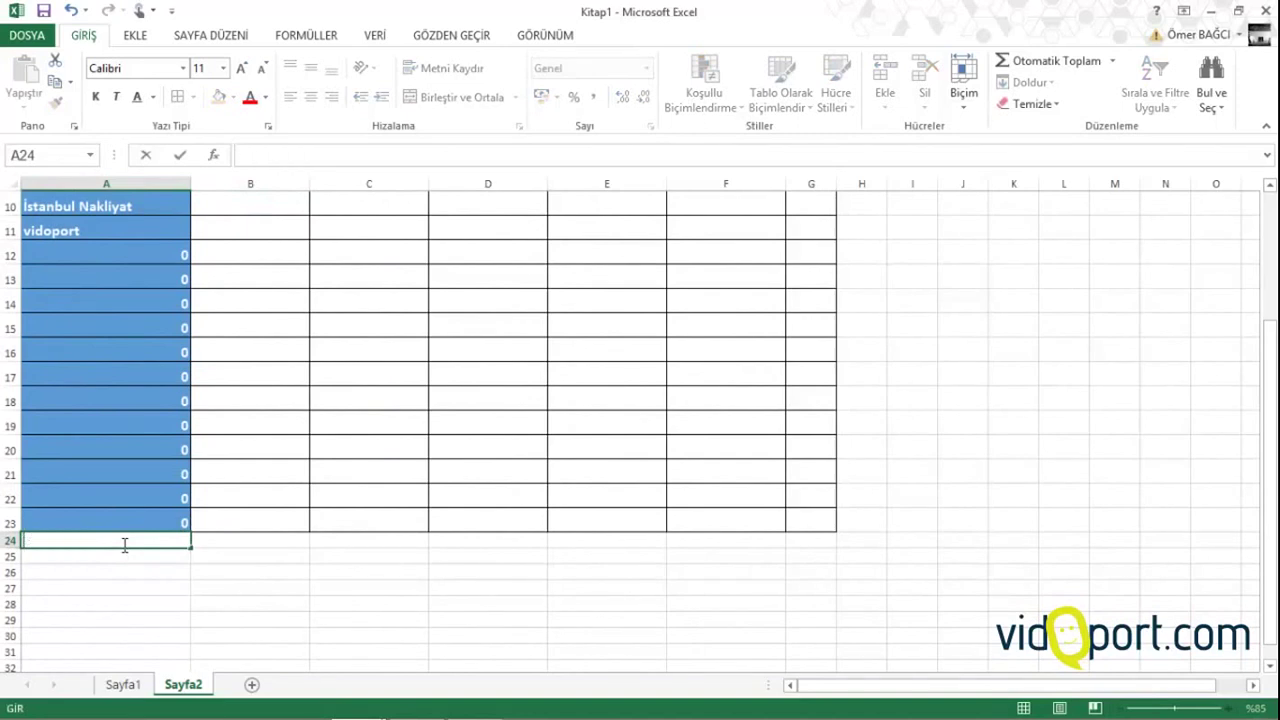
type("Toplam")
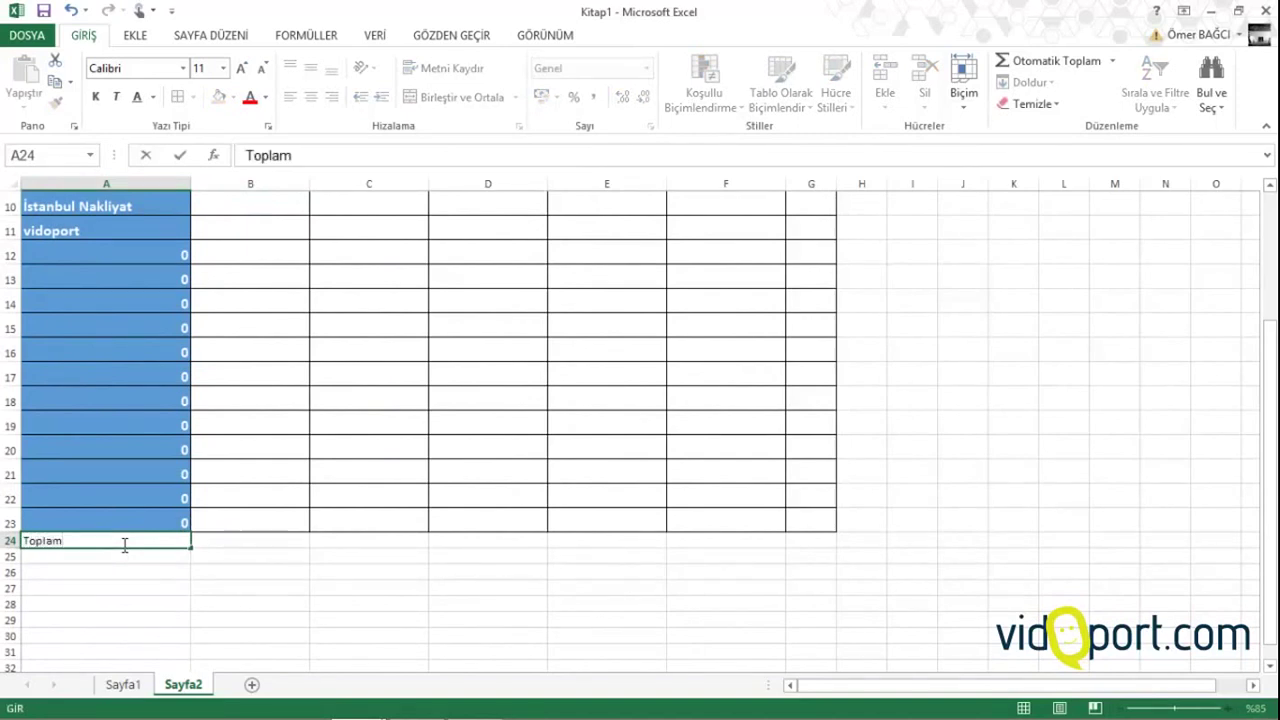
key("Return")
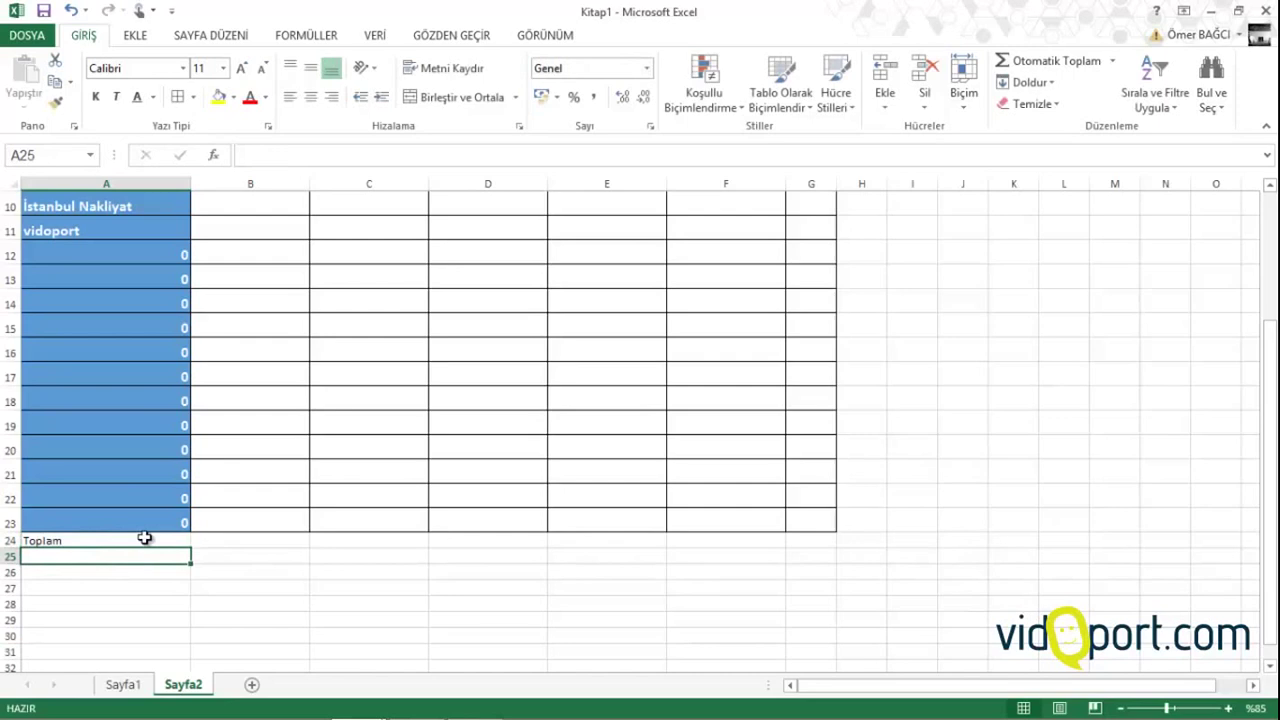
Step: Format Painter A5's blue bold company style onto Toplam in A24
scroll(167, 341, "up", 3)
left_click(237, 281)
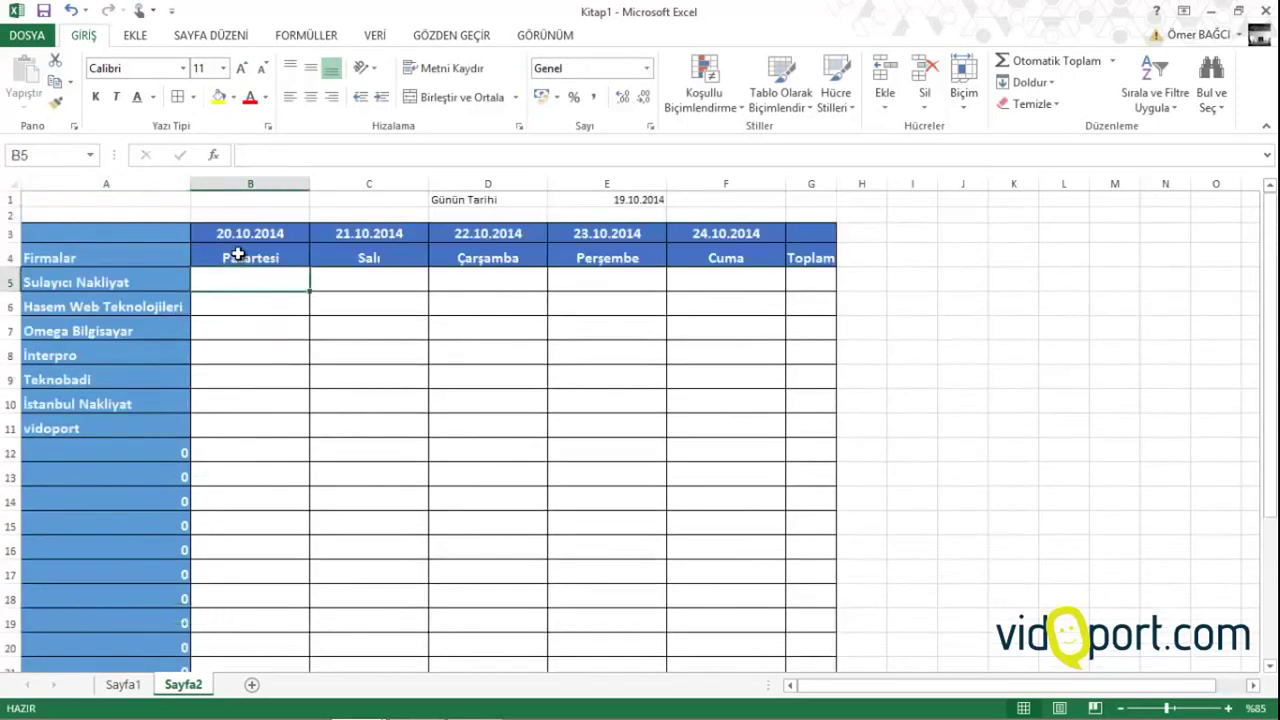
left_click(126, 282)
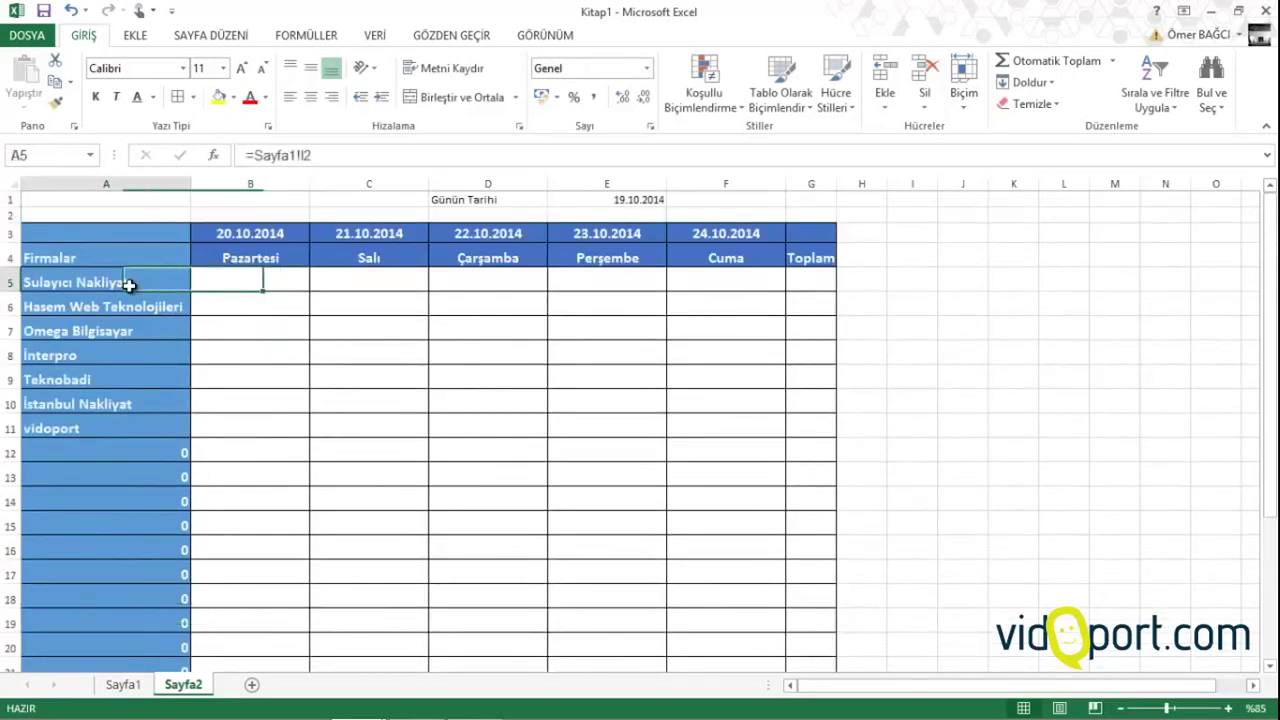
left_click(55, 108)
scroll(34, 543, "down", 4)
left_click(88, 468)
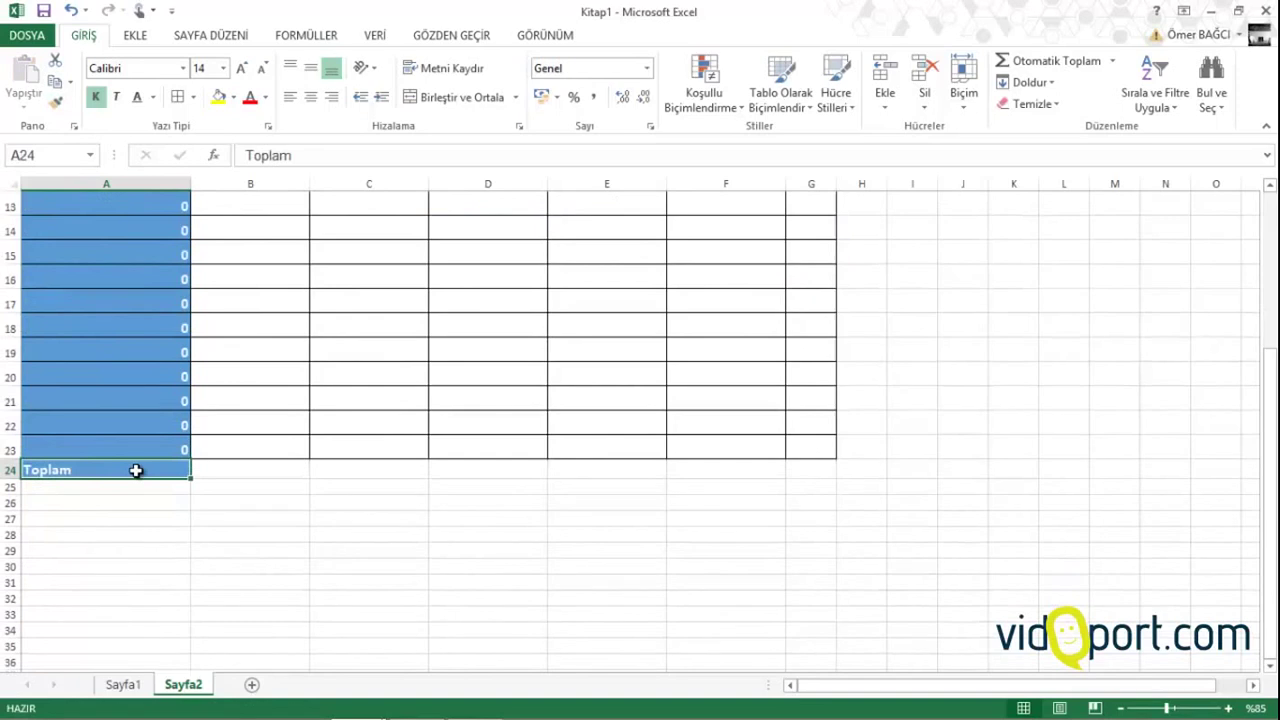
Step: Widen the Toplam column G
left_click_drag(136, 470, 810, 470)
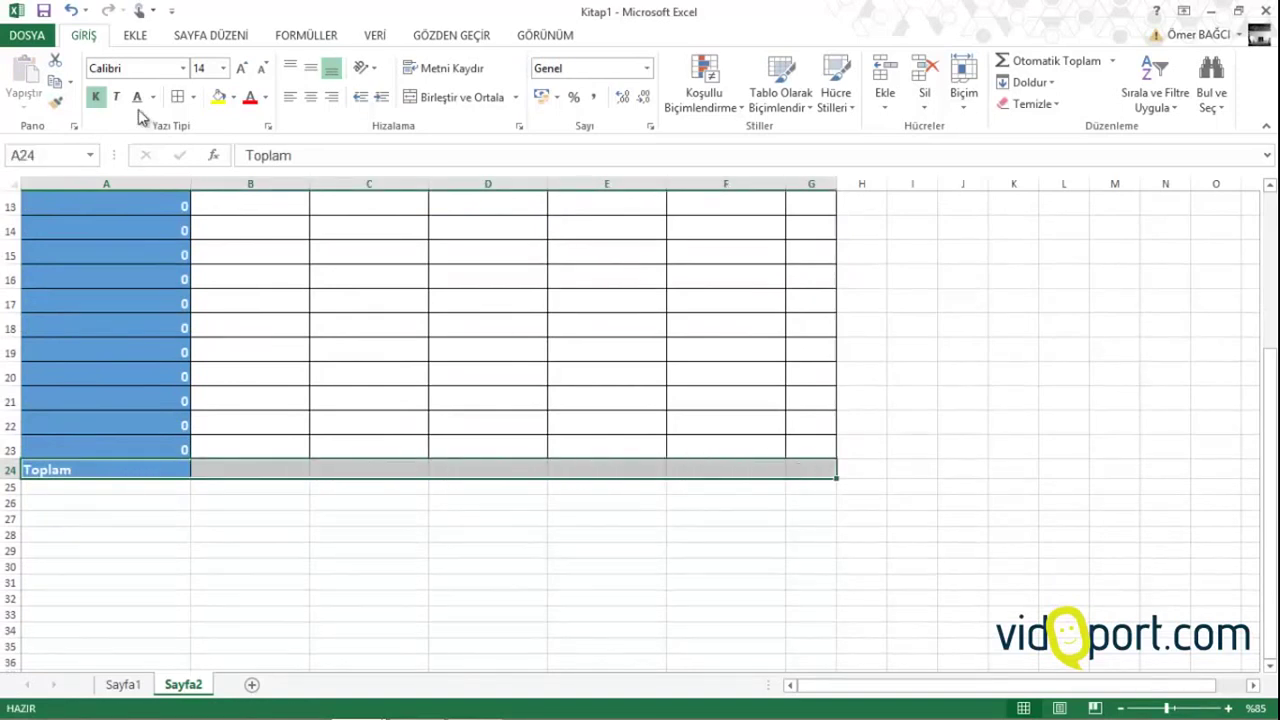
left_click_drag(841, 184, 896, 187)
left_click(538, 310)
scroll(486, 306, "up", 4)
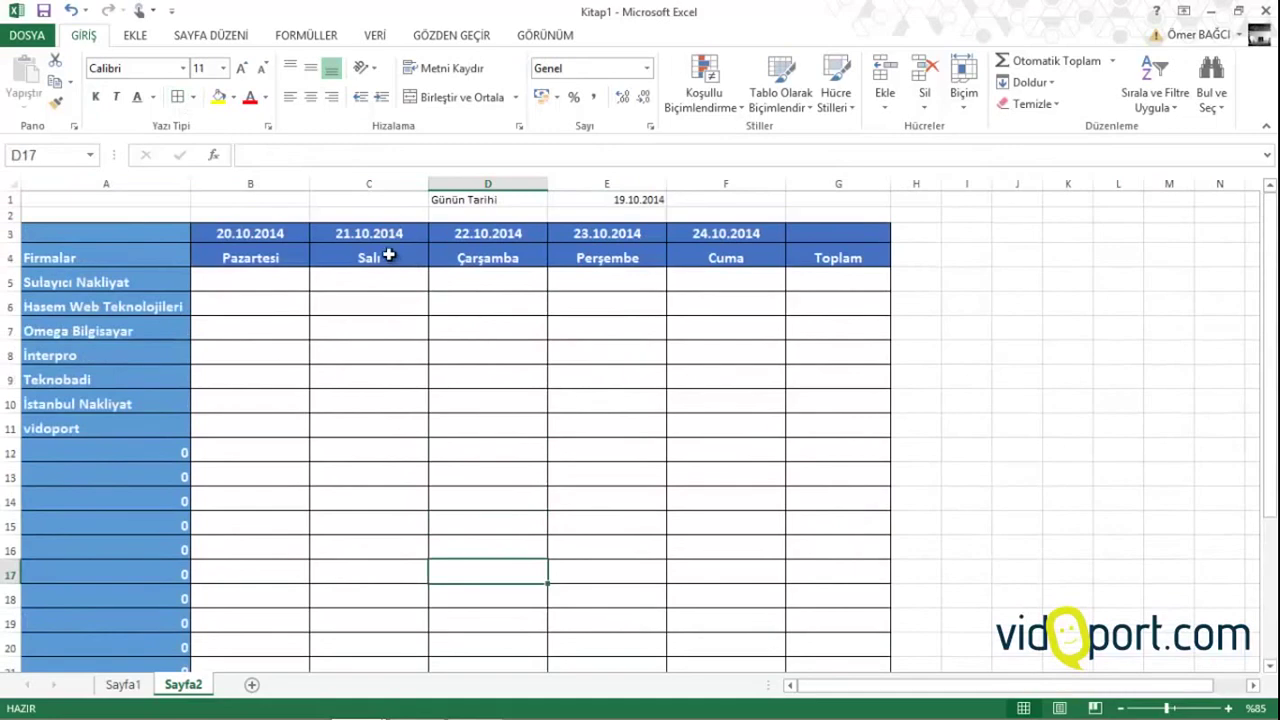
Step: Select the company names and zeros in A4:A23
left_click_drag(190, 446, 158, 616)
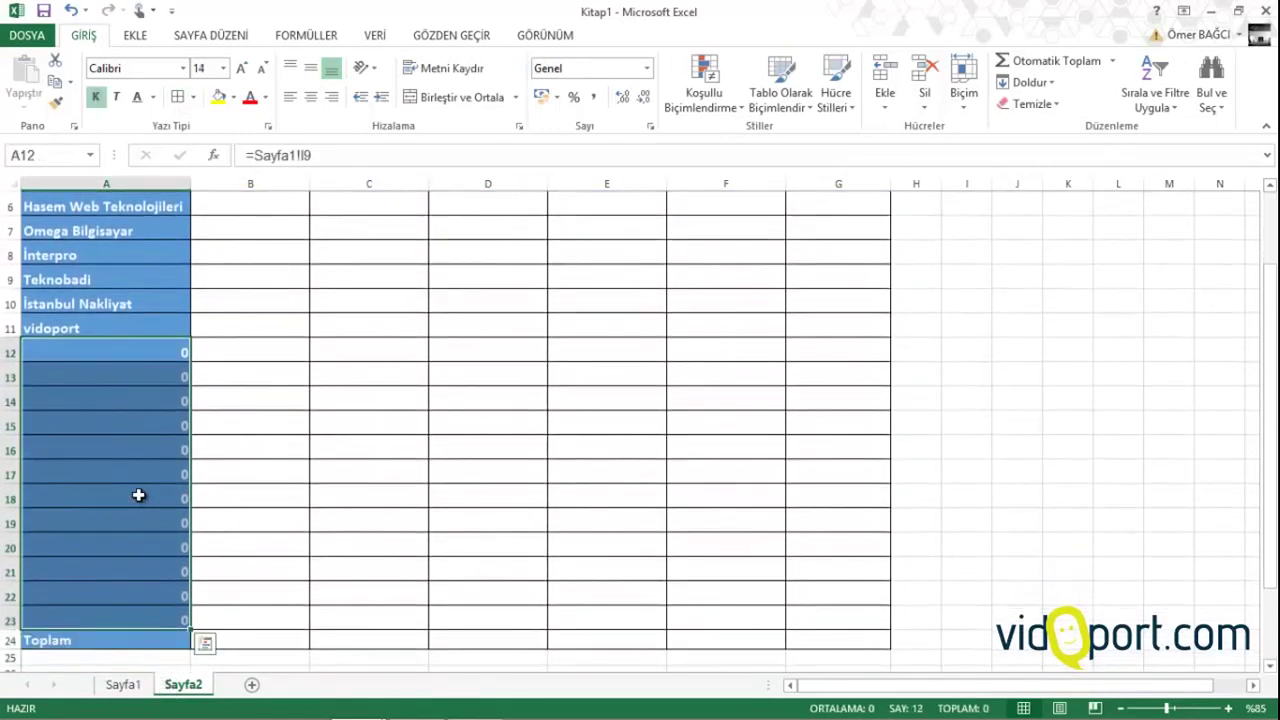
scroll(140, 450, "up", 1)
left_click(134, 490)
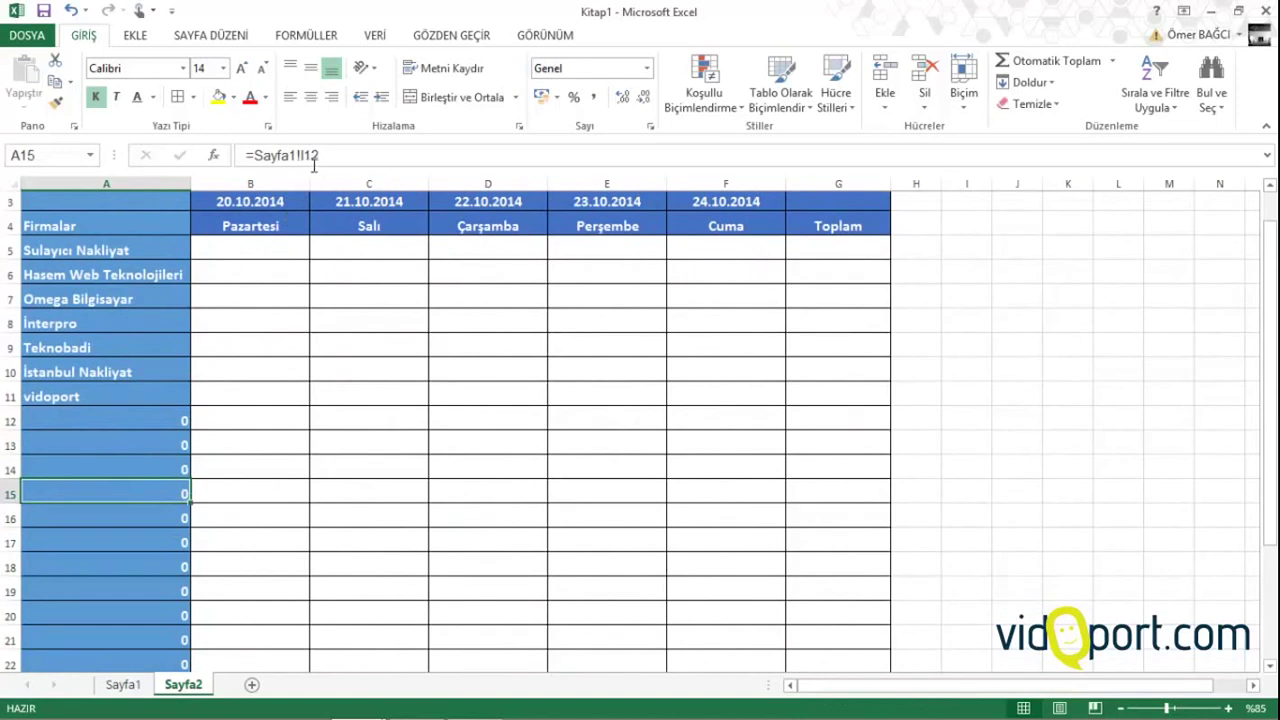
left_click_drag(158, 232, 130, 627)
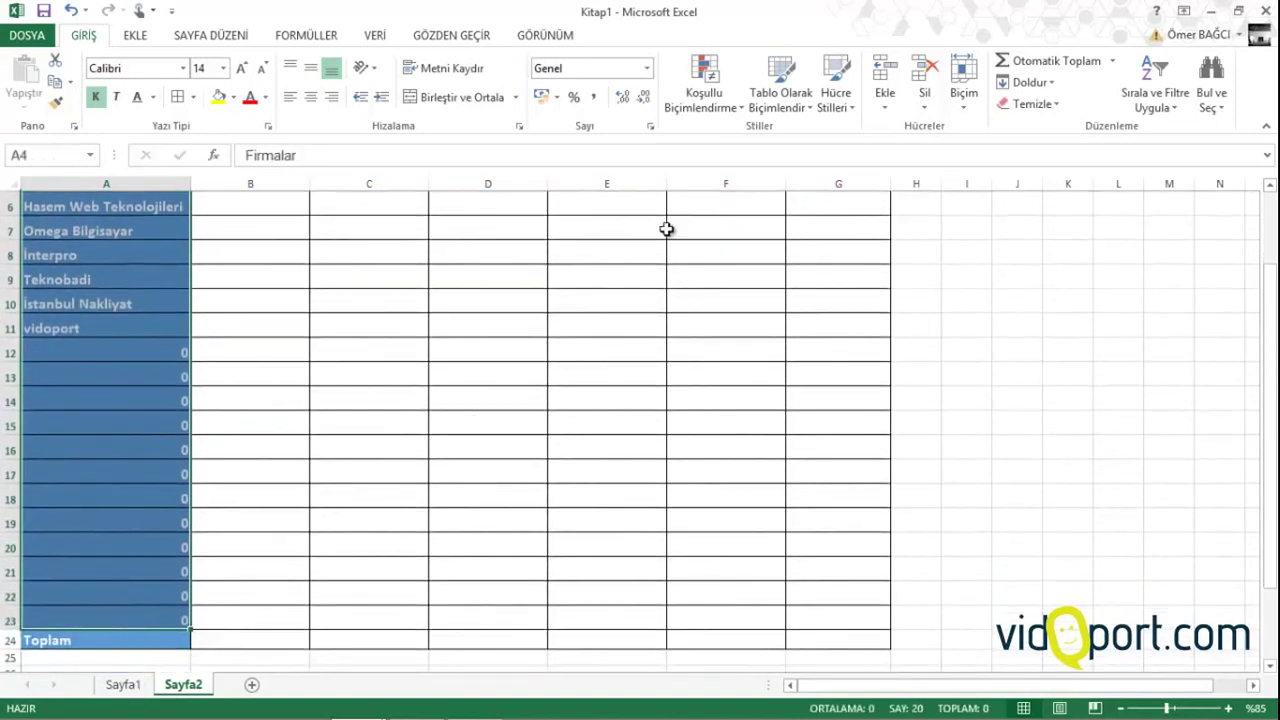
Step: Add an Equal To 0 conditional formatting rule with a custom white font
left_click(730, 105)
mouse_move(752, 175)
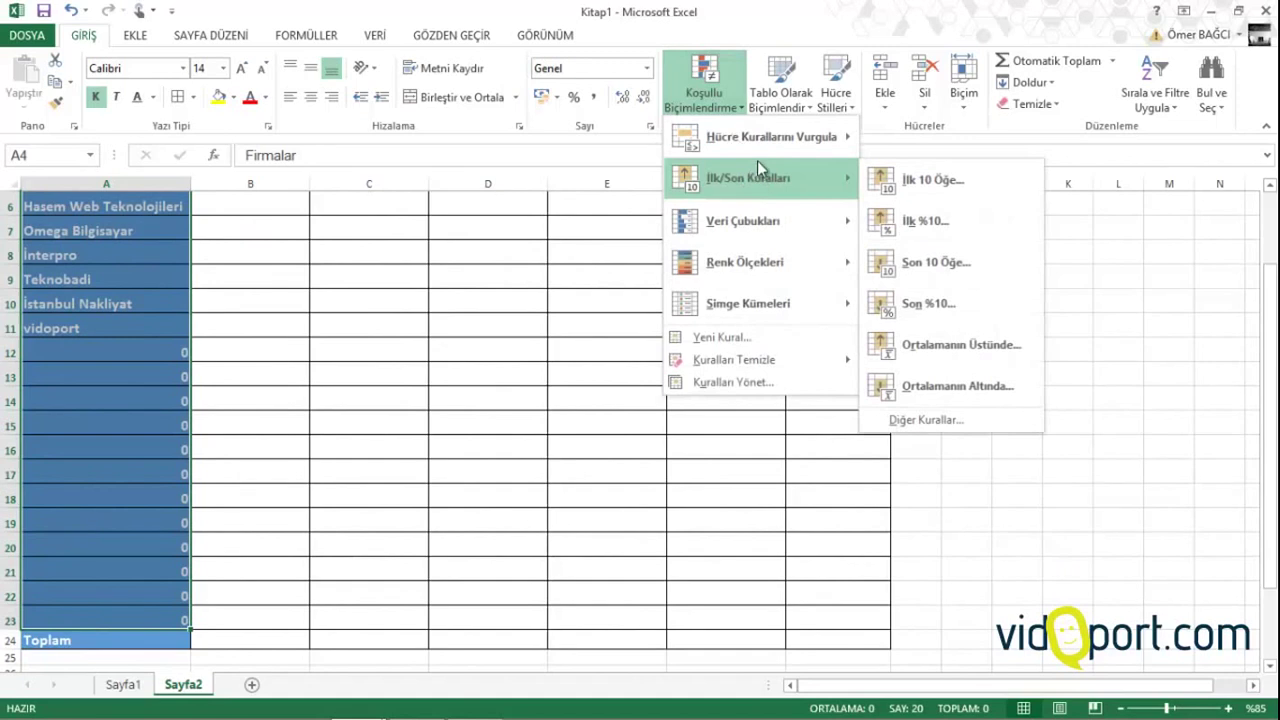
mouse_move(765, 146)
left_click(957, 262)
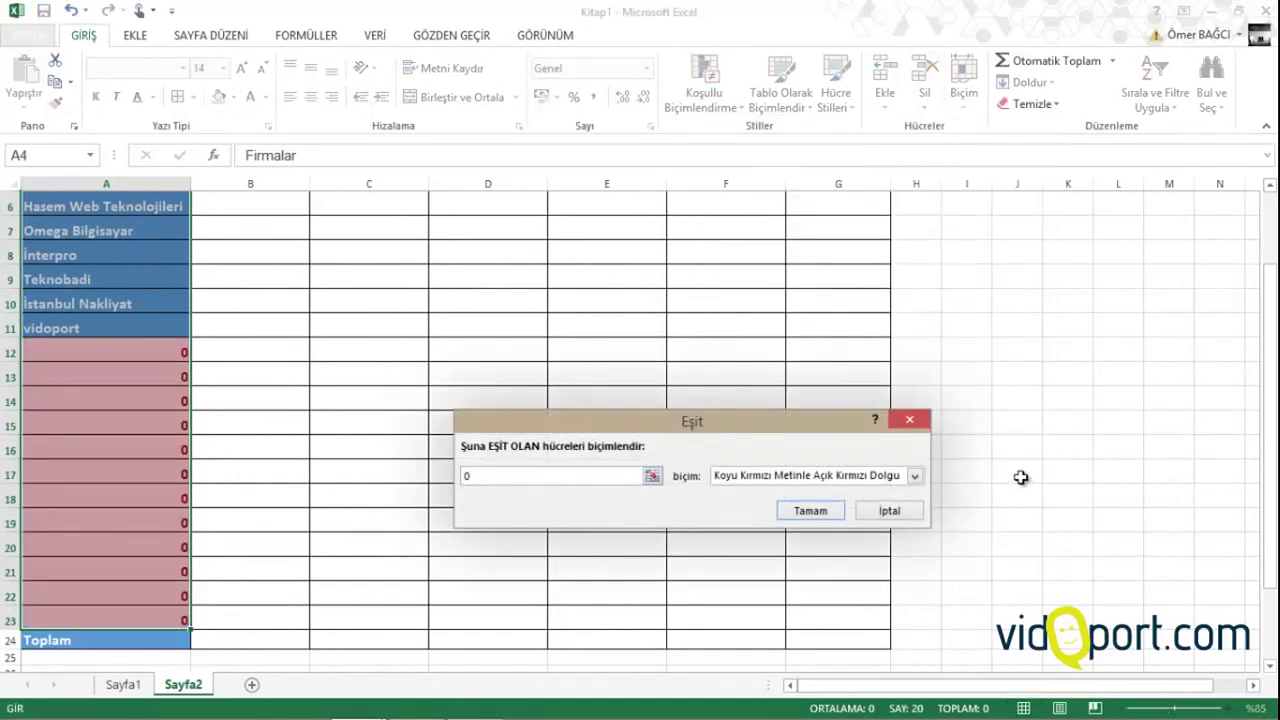
left_click(913, 478)
left_click(760, 565)
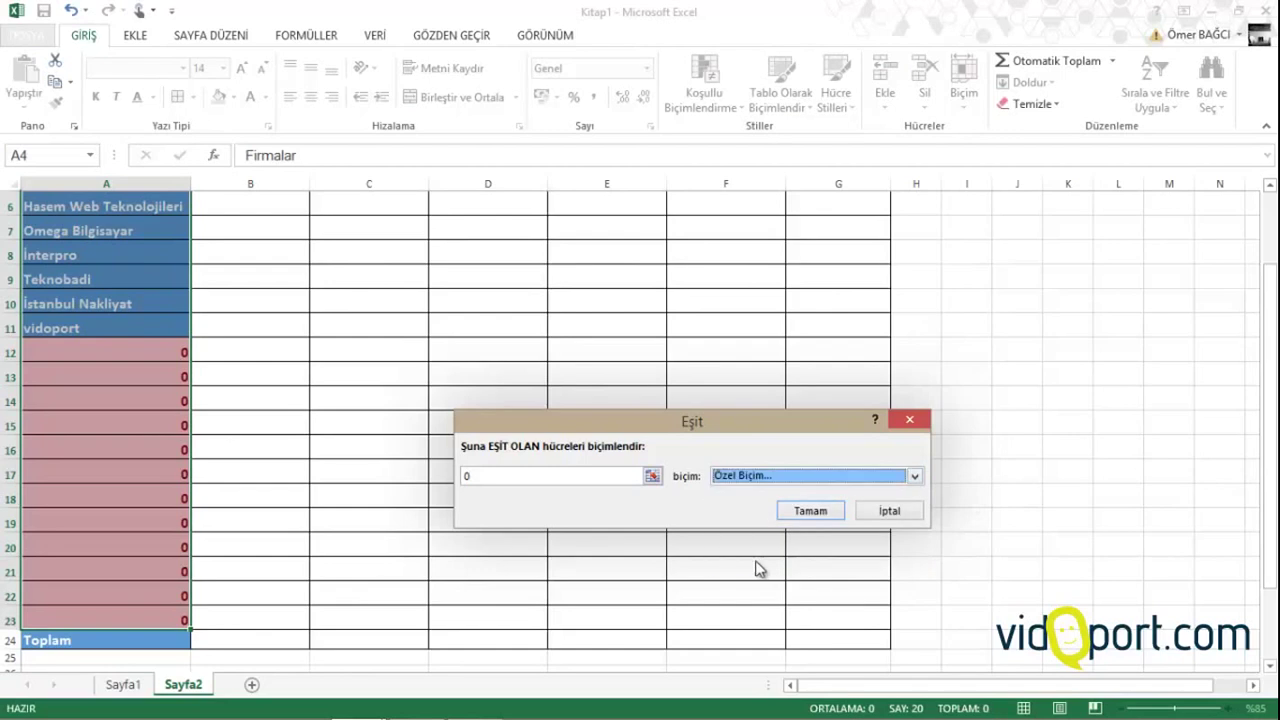
left_click(801, 400)
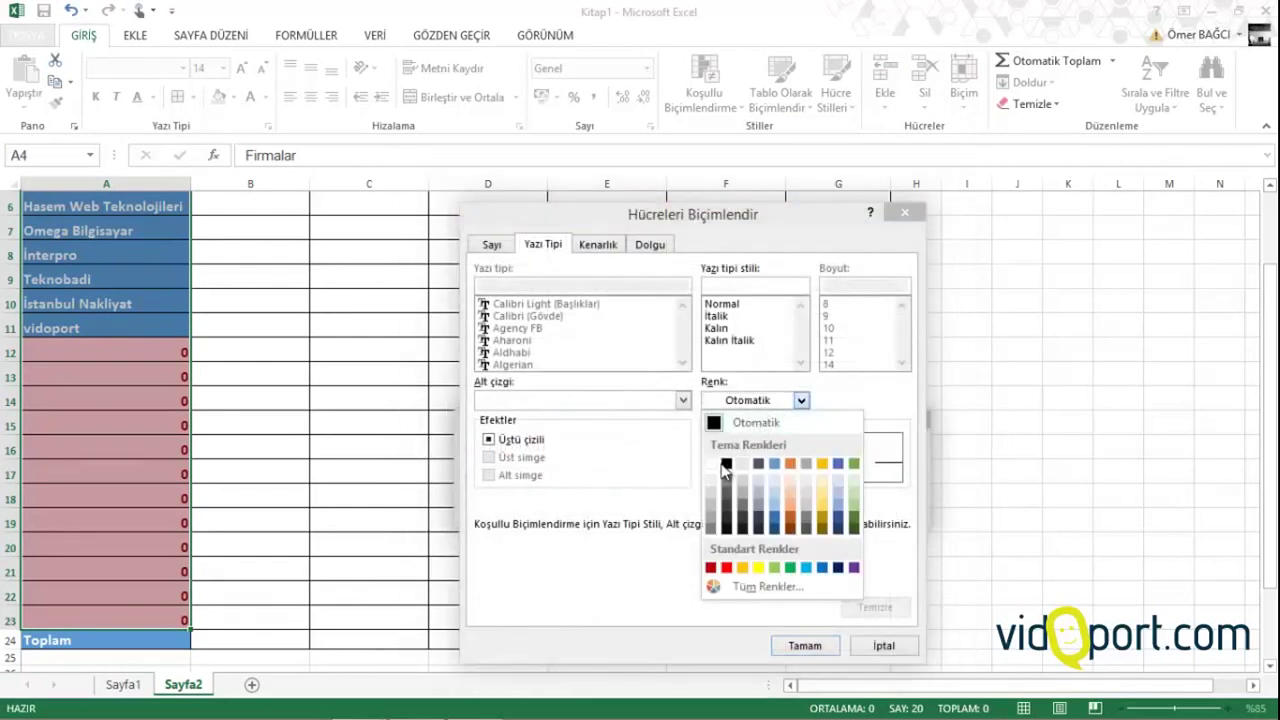
left_click(713, 464)
left_click(822, 645)
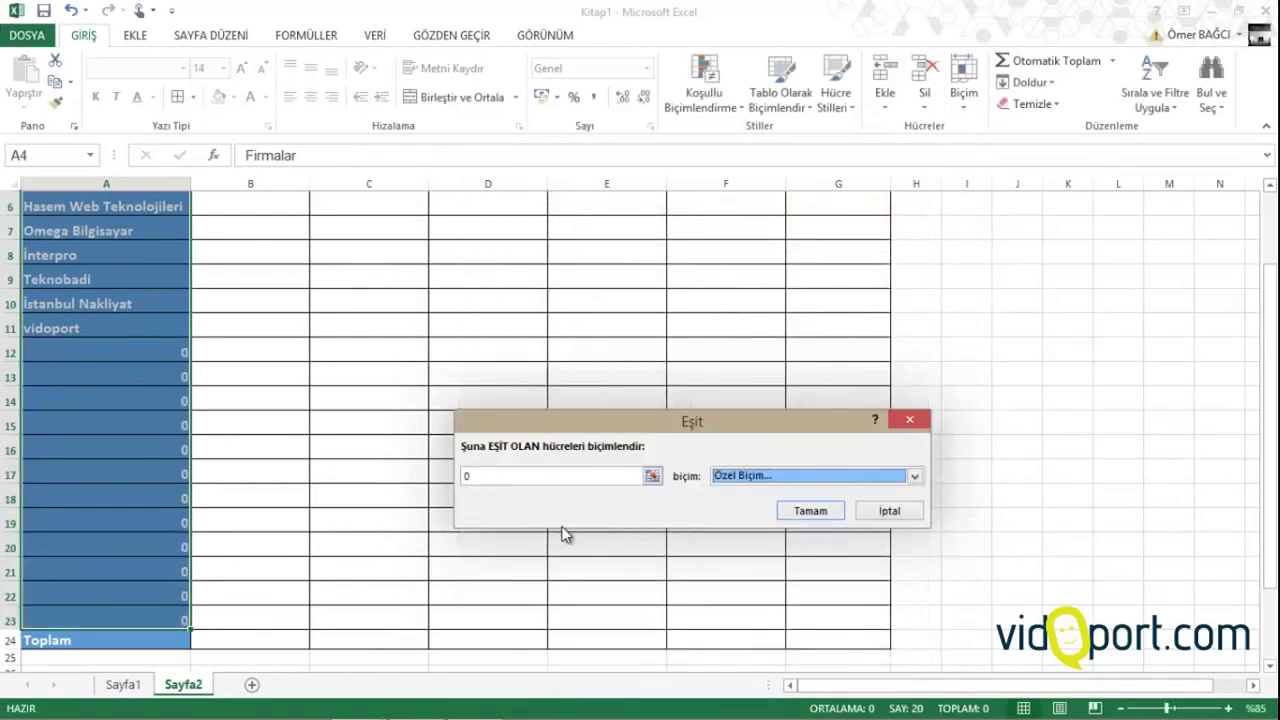
left_click(810, 511)
Step: Select A3:A25, adjust its font colours, then apply the Normal cell style
left_click(342, 427)
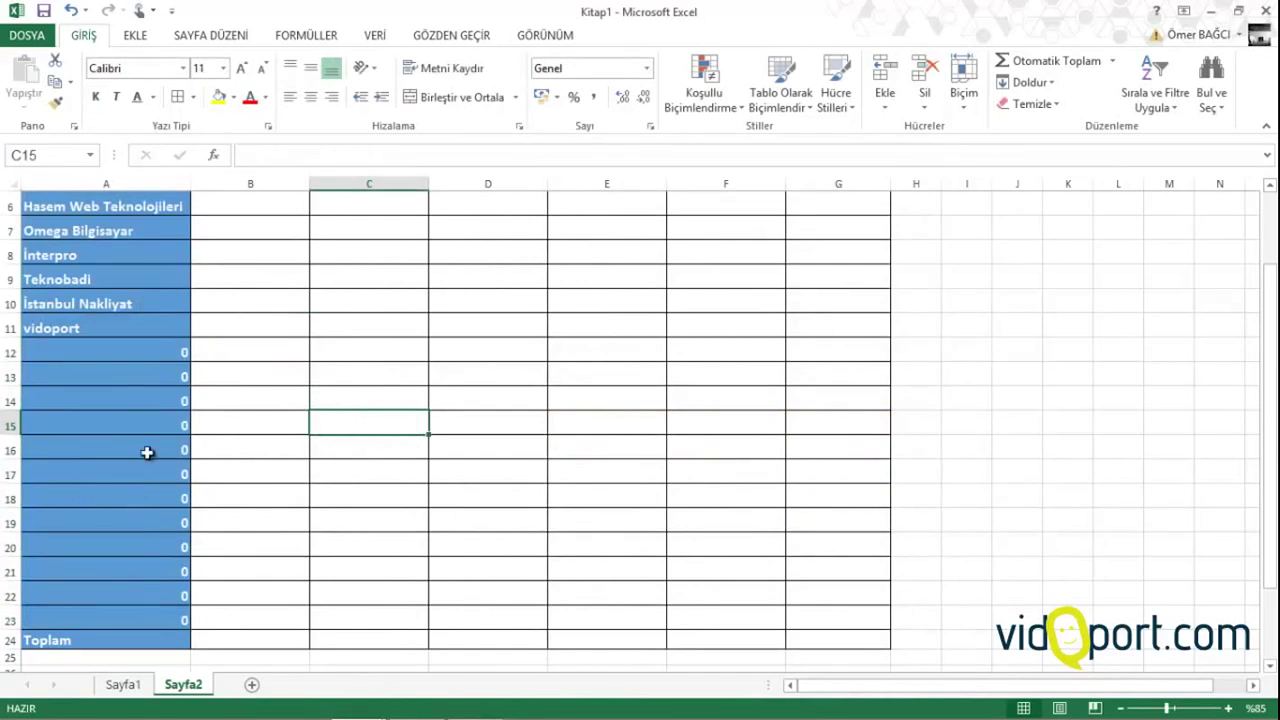
scroll(147, 453, "up", 2)
left_click_drag(126, 232, 123, 636)
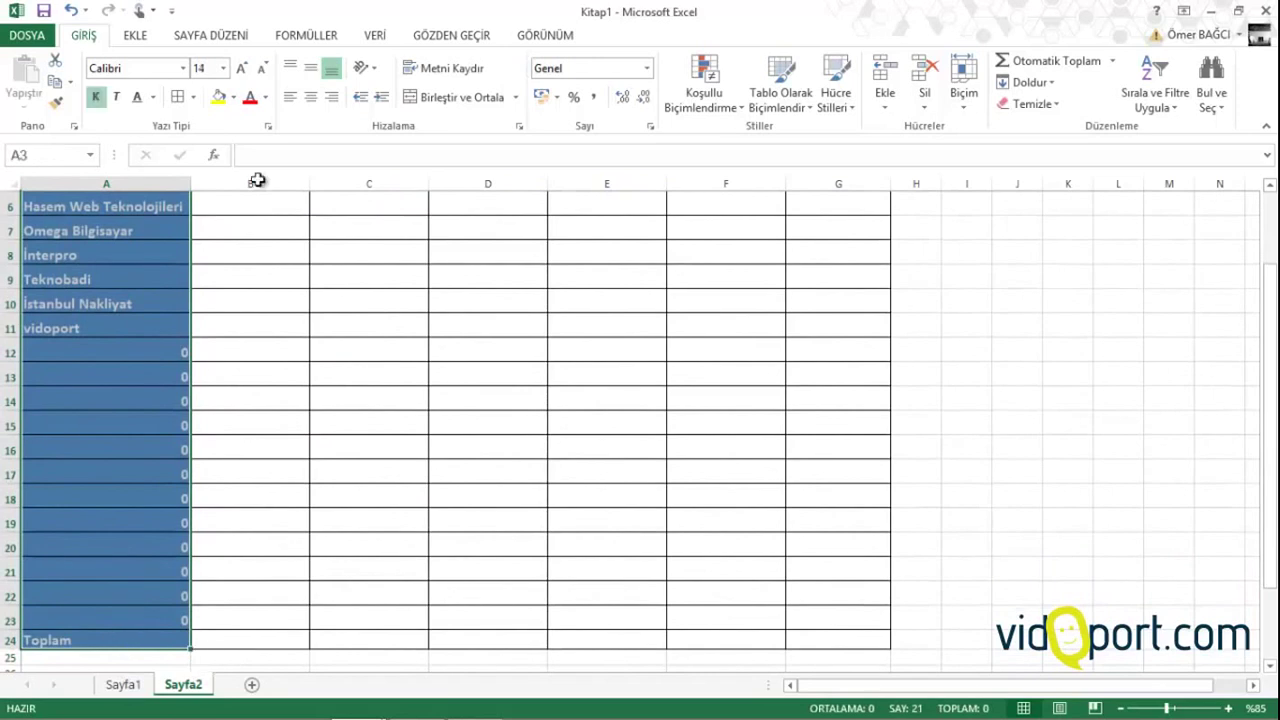
left_click(233, 97)
left_click(250, 97)
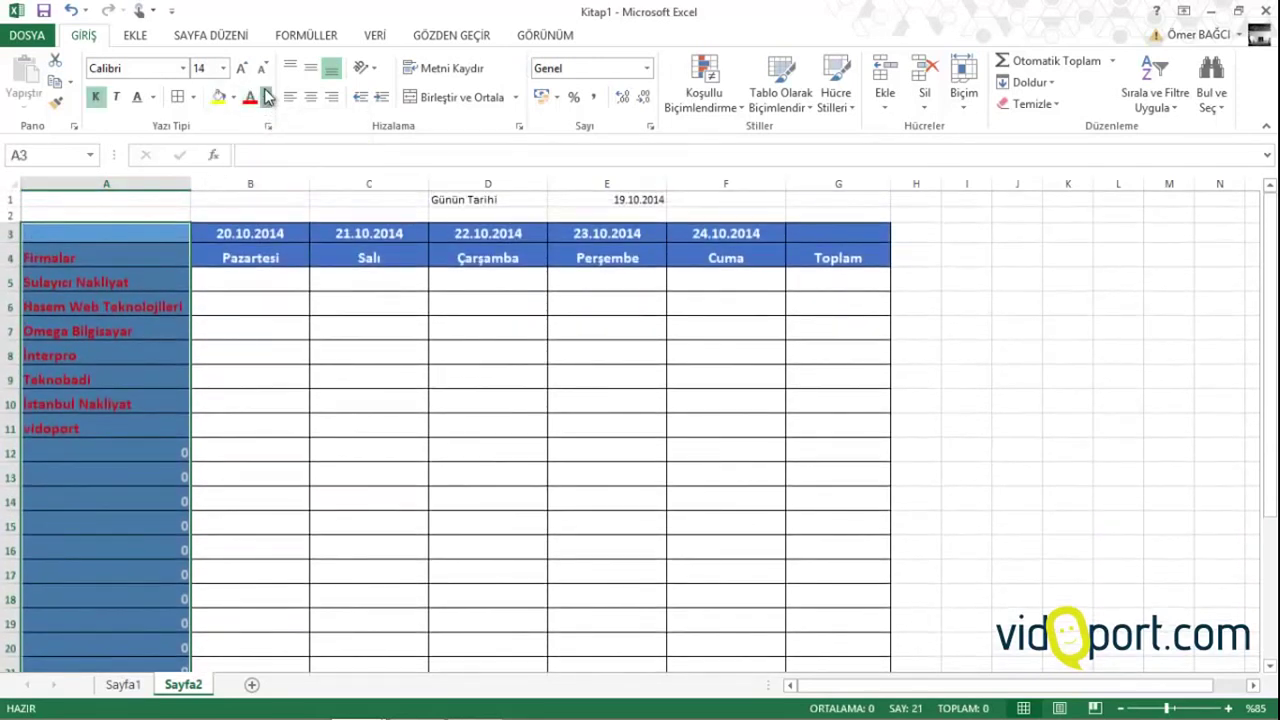
left_click(267, 97)
left_click(265, 156)
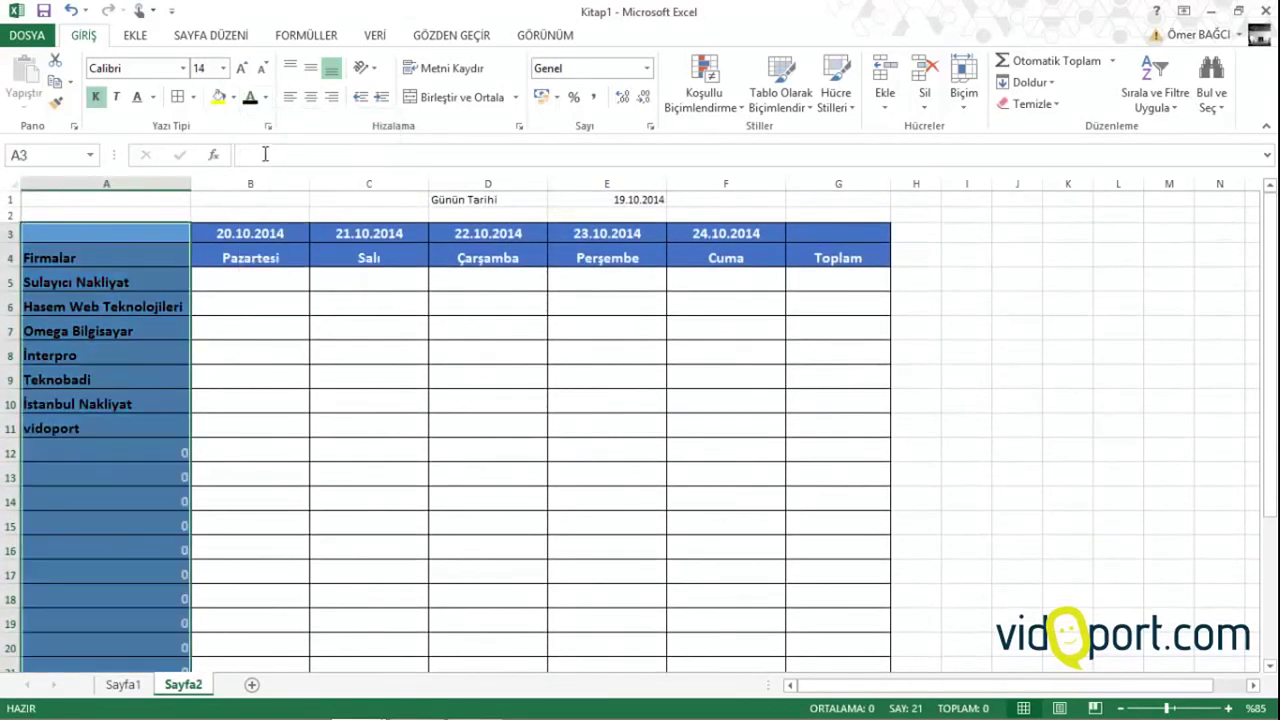
left_click(233, 97)
left_click(836, 88)
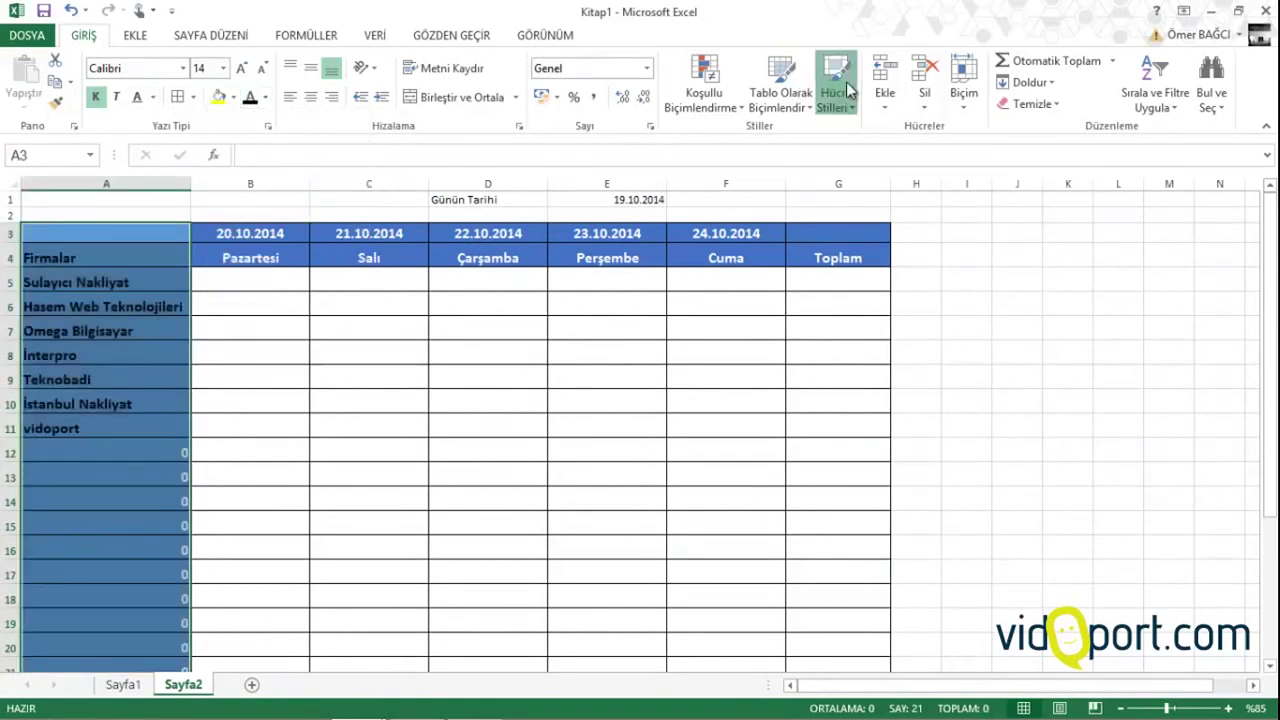
left_click(727, 151)
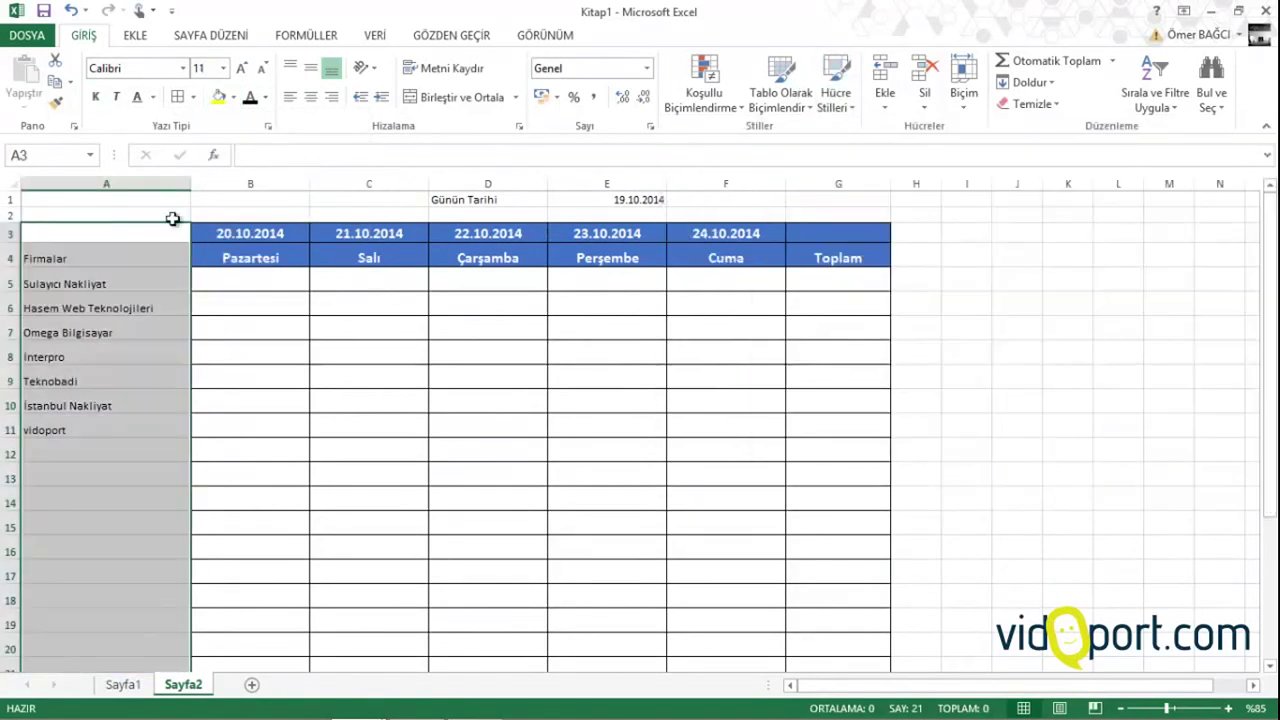
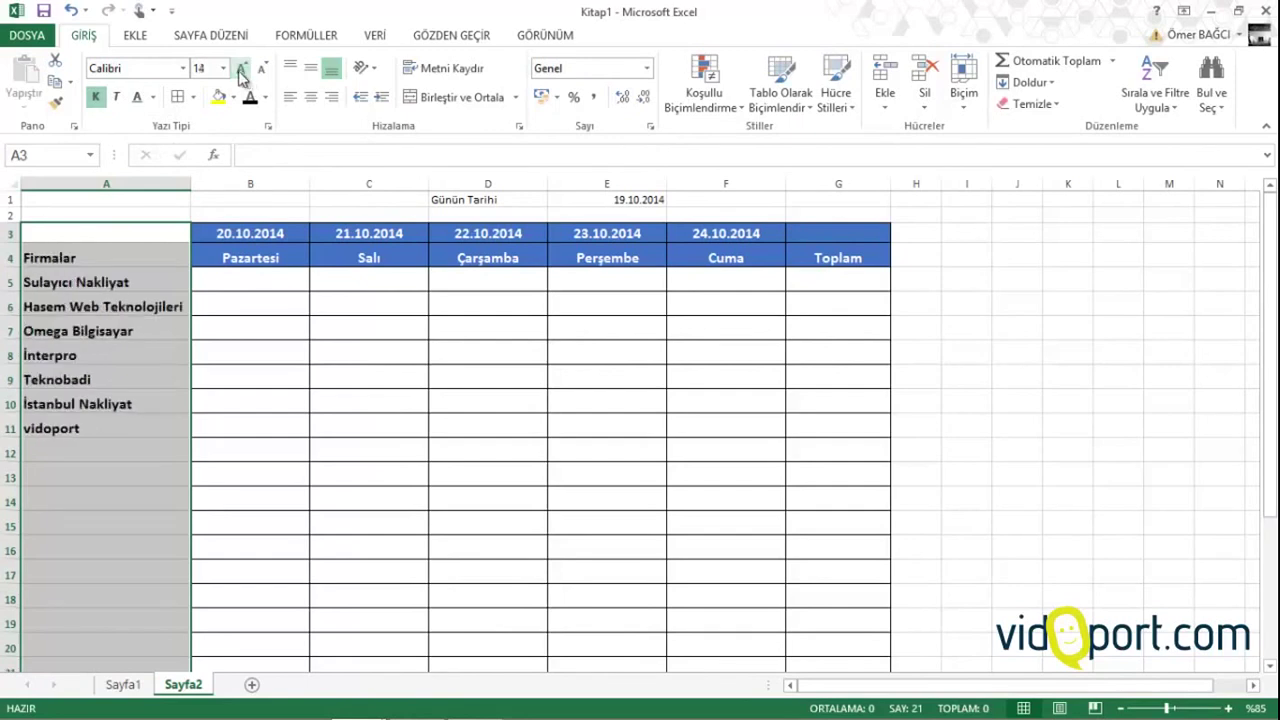
Step: Start a ÇOKETOPLA formula in B5 using Sayfa1's Tutarı column $E:$E as sum range
left_click(247, 303)
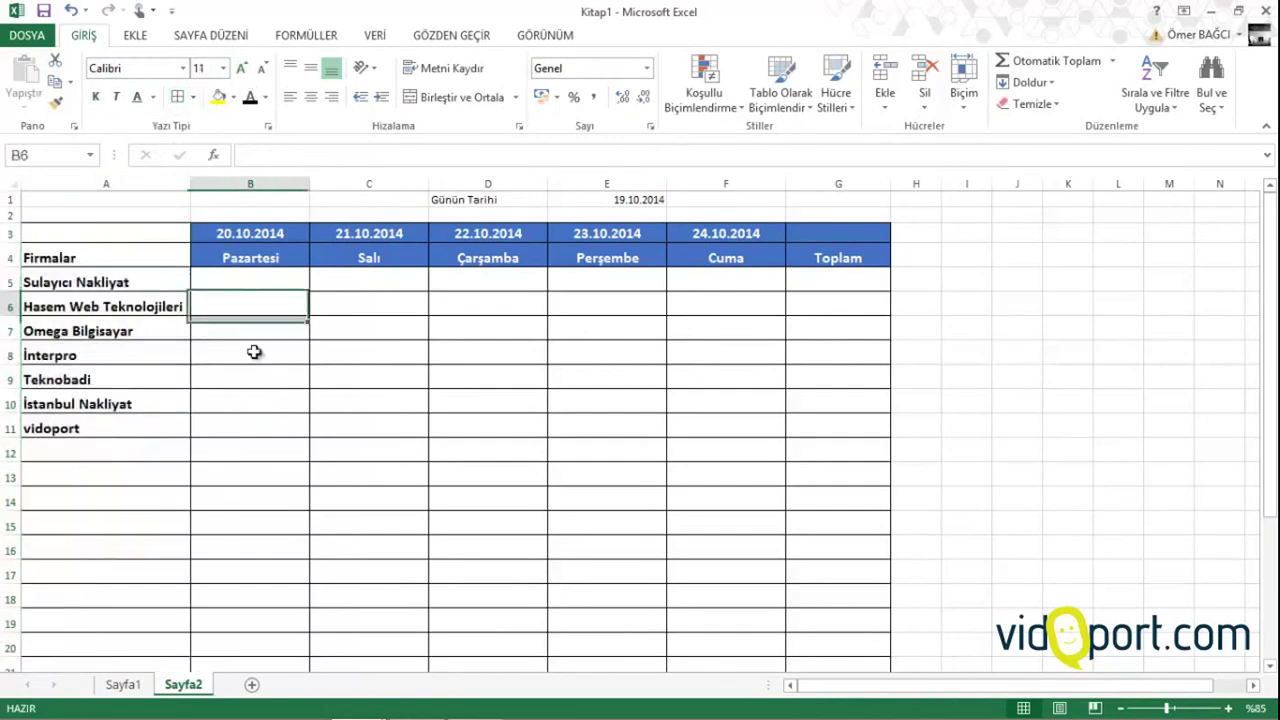
left_click(263, 425)
left_click(274, 335)
left_click(264, 284)
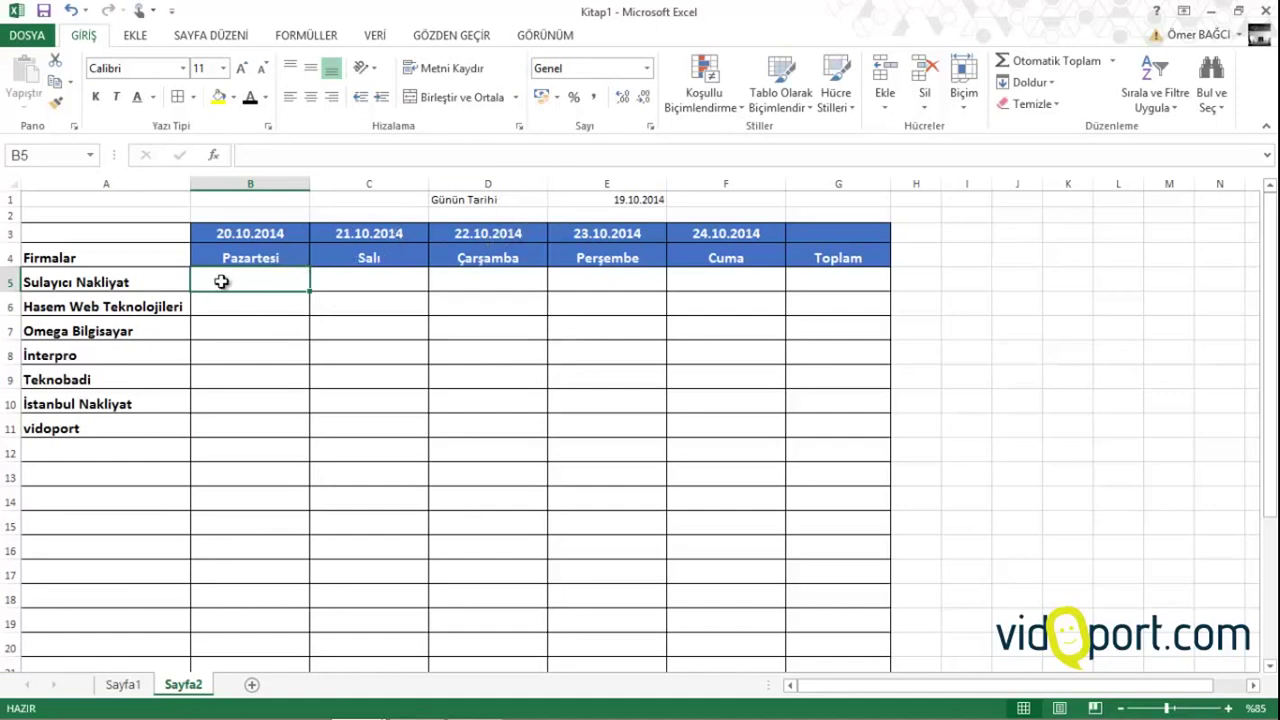
type("=ÇOKETOPLA(")
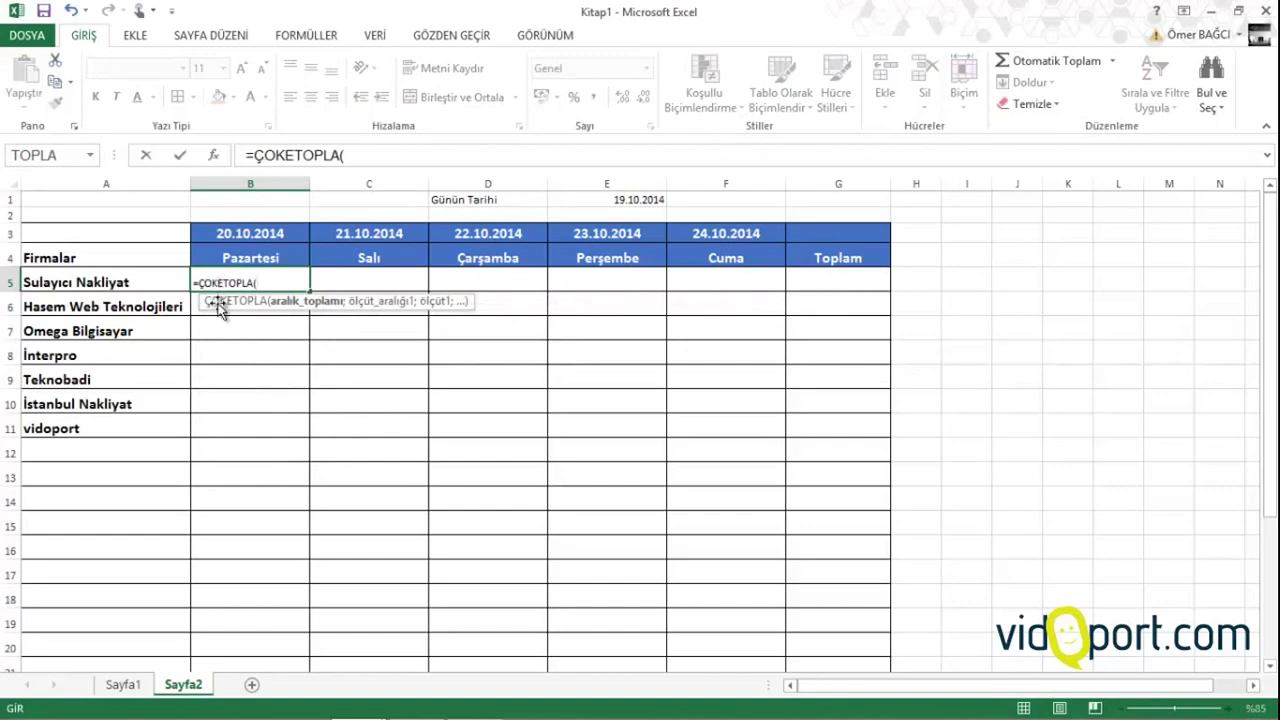
left_click(125, 685)
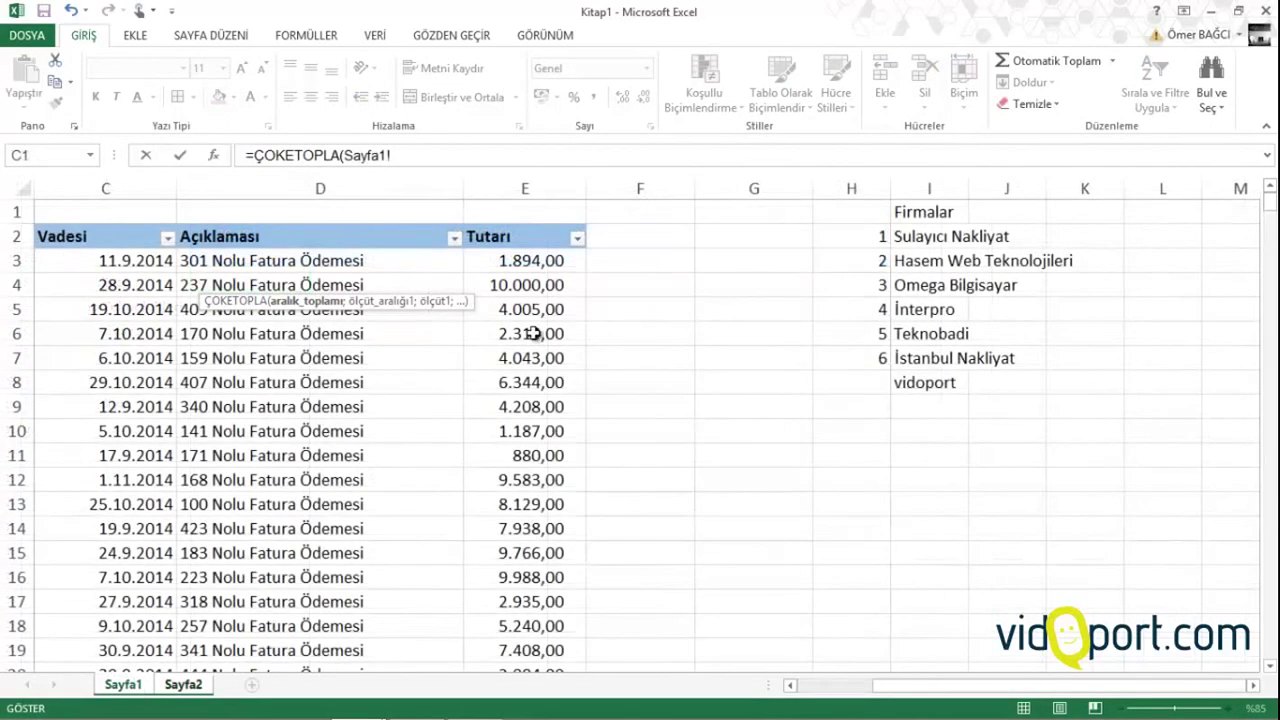
left_click(533, 188)
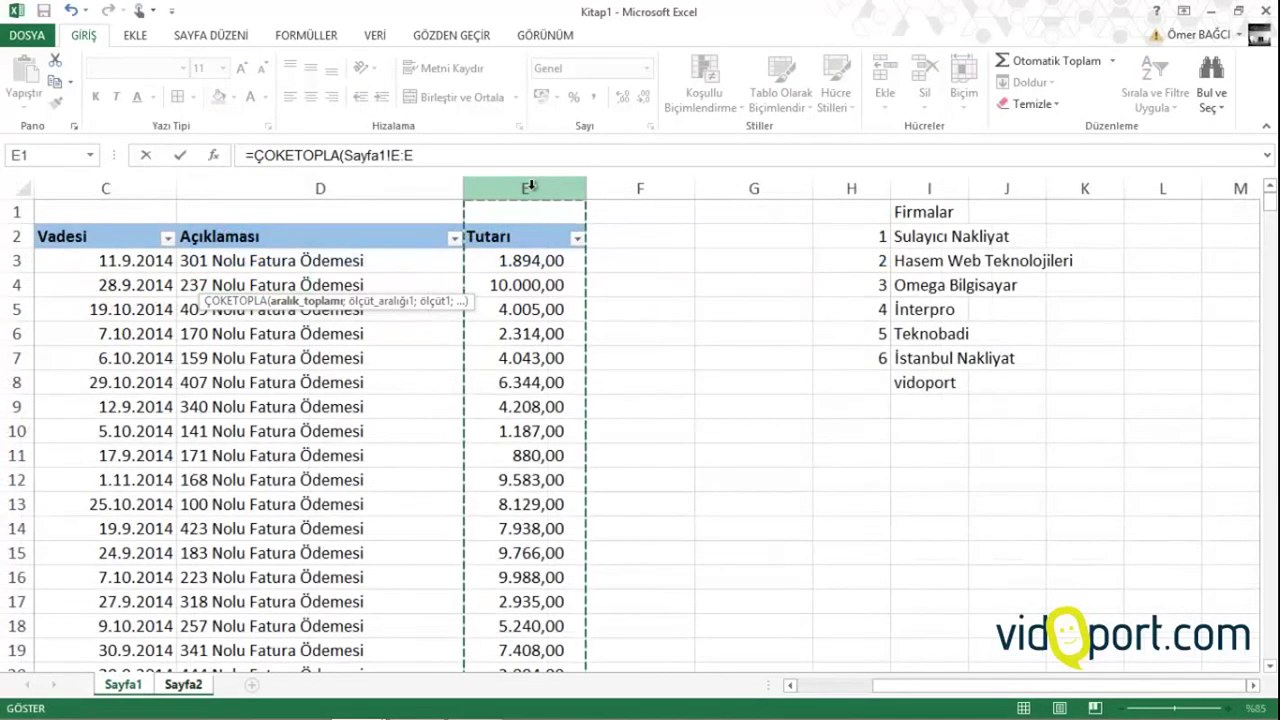
key("F4")
type(";")
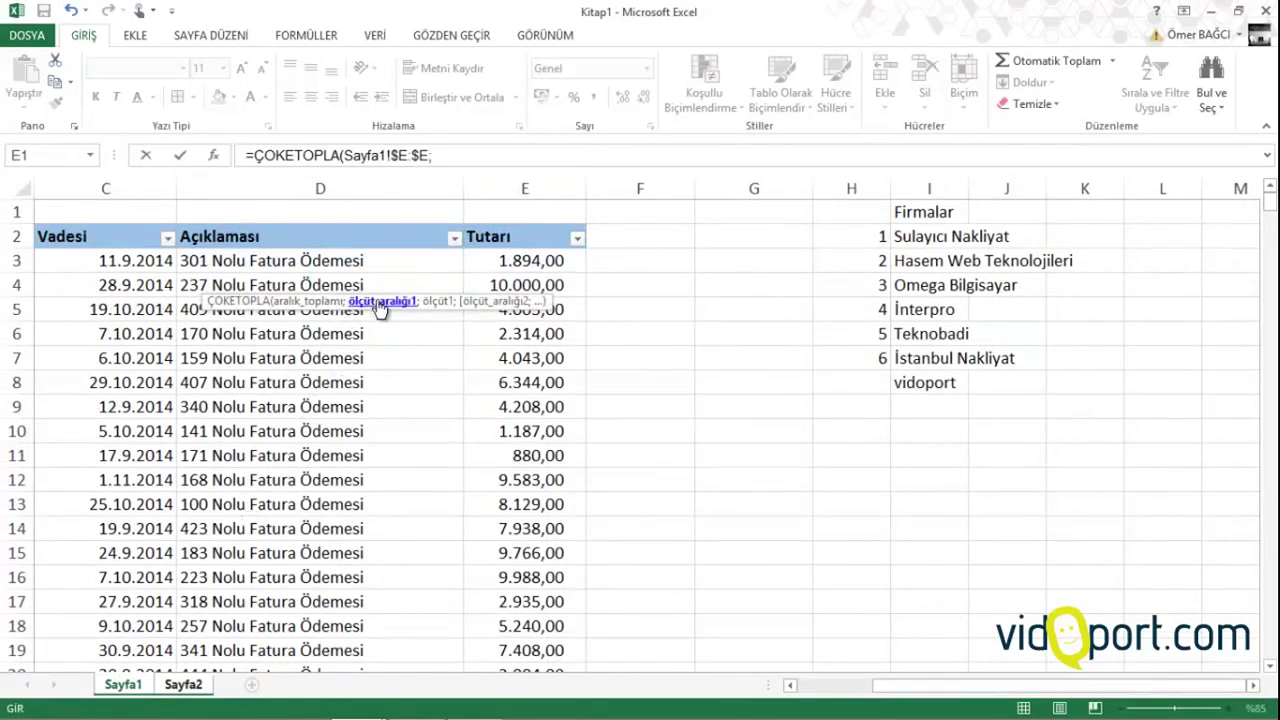
Step: Add Sayfa1's Firma column $B:$B as criteria range, with company name $A5 as criterion
left_click_drag(894, 688, 798, 710)
left_click(229, 189)
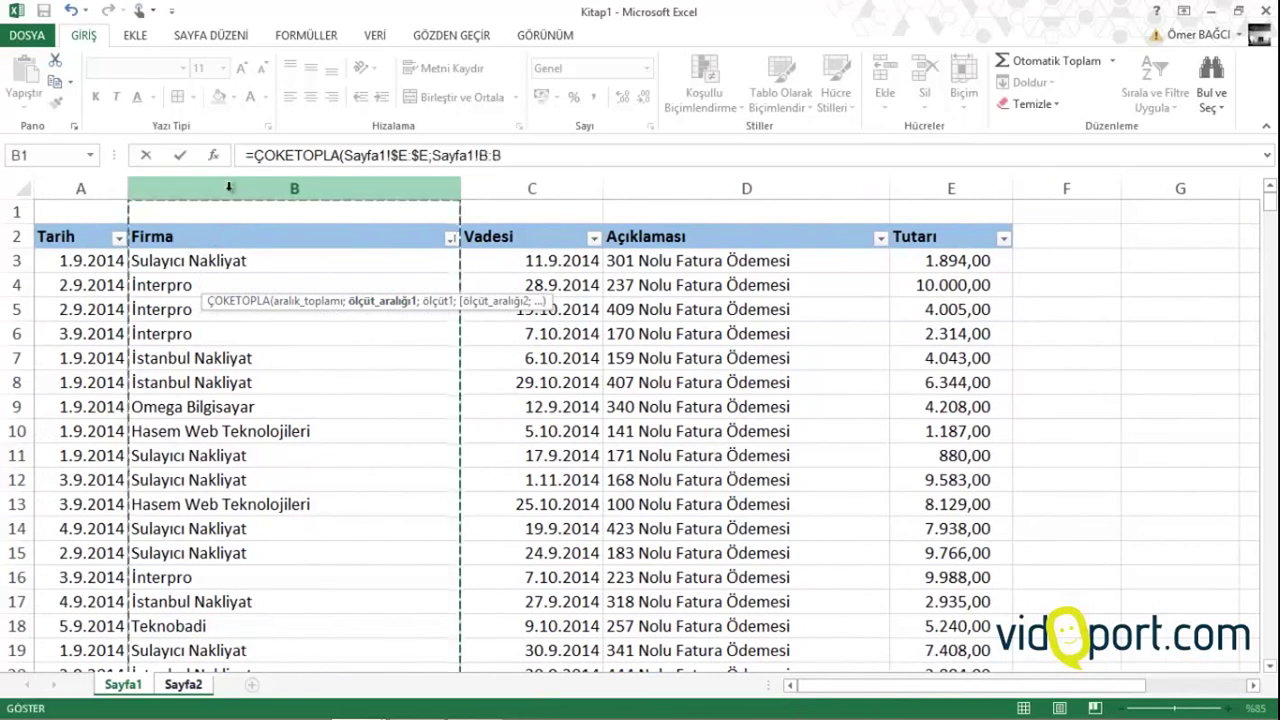
key("F4")
type(";")
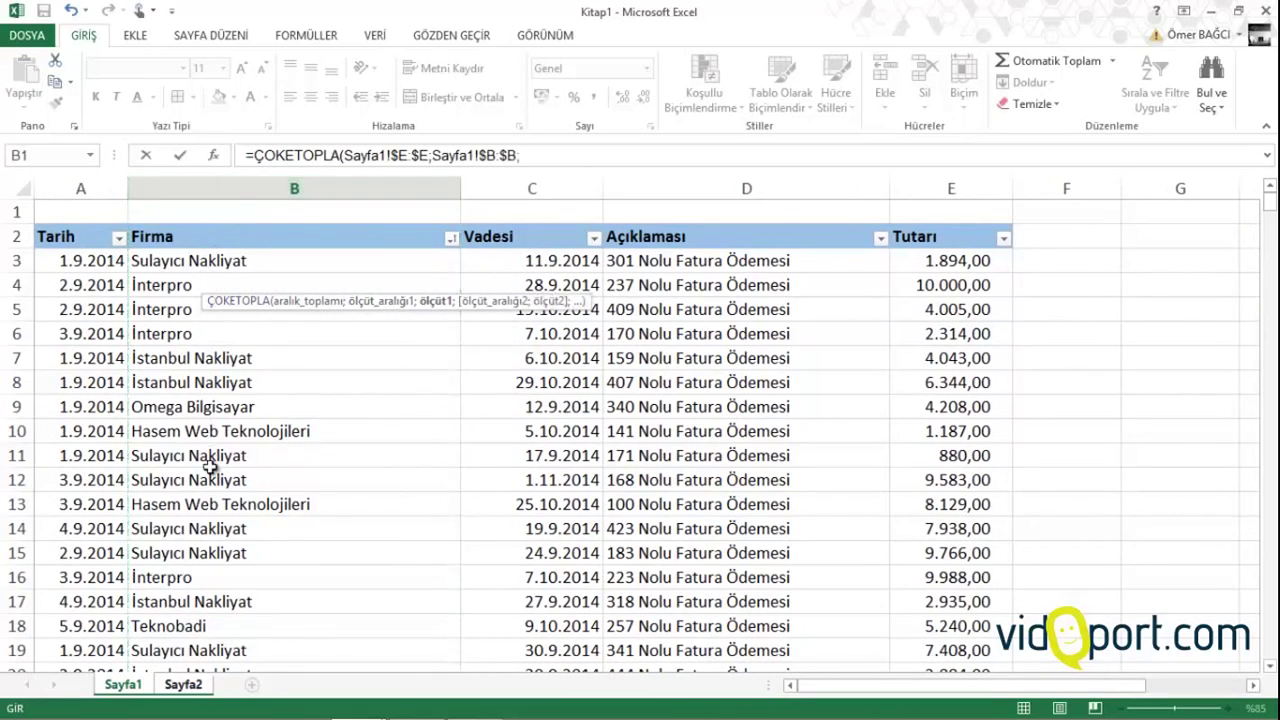
left_click(182, 682)
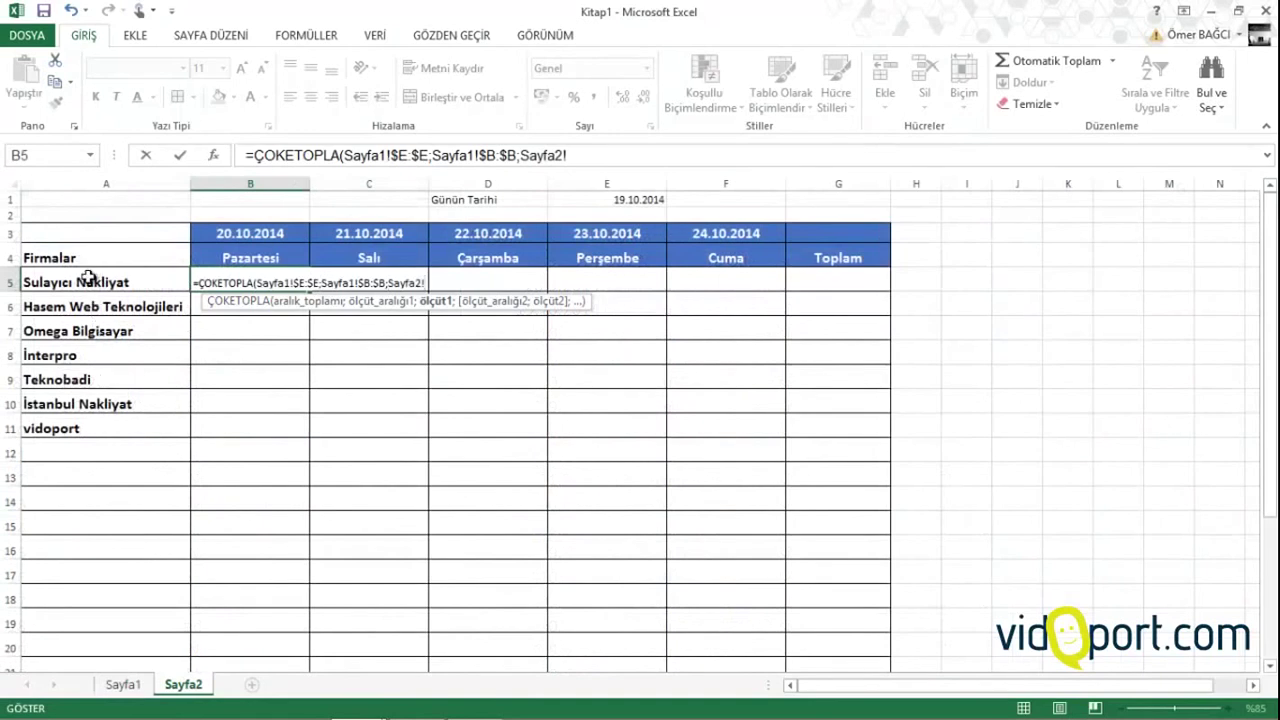
left_click(88, 280)
type(";")
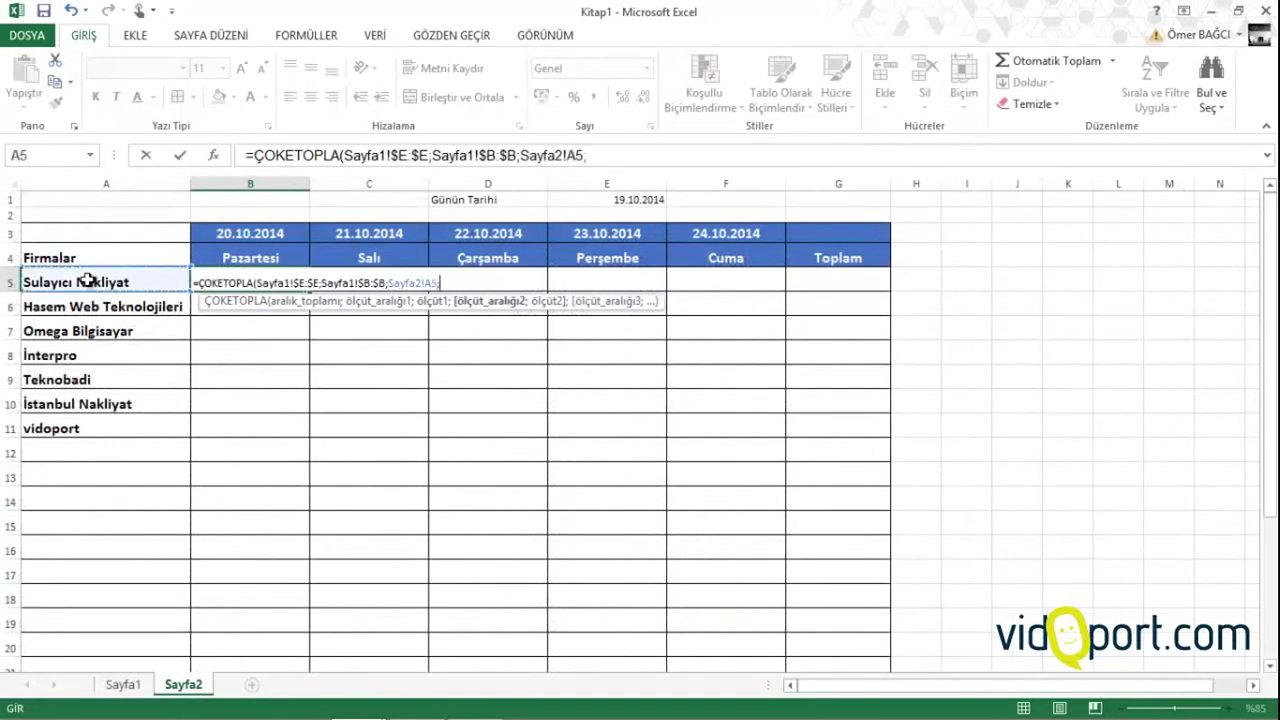
left_click(568, 155)
key("F4")
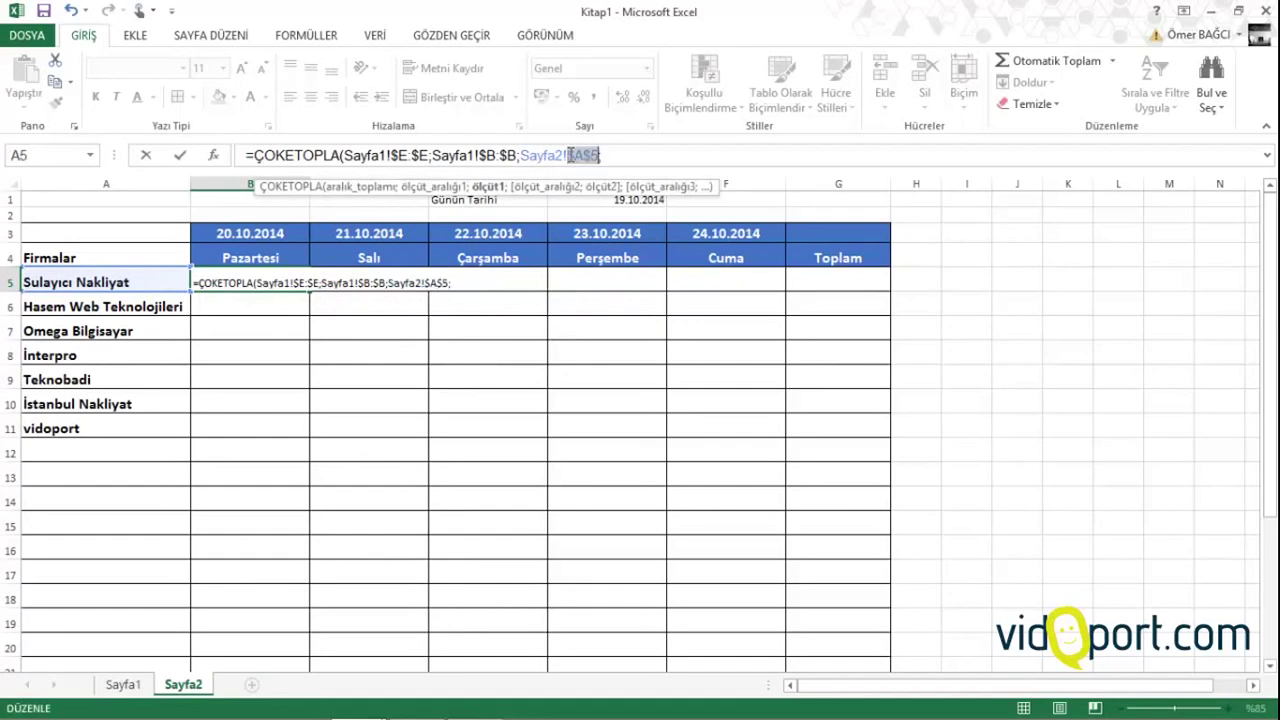
key("F4")
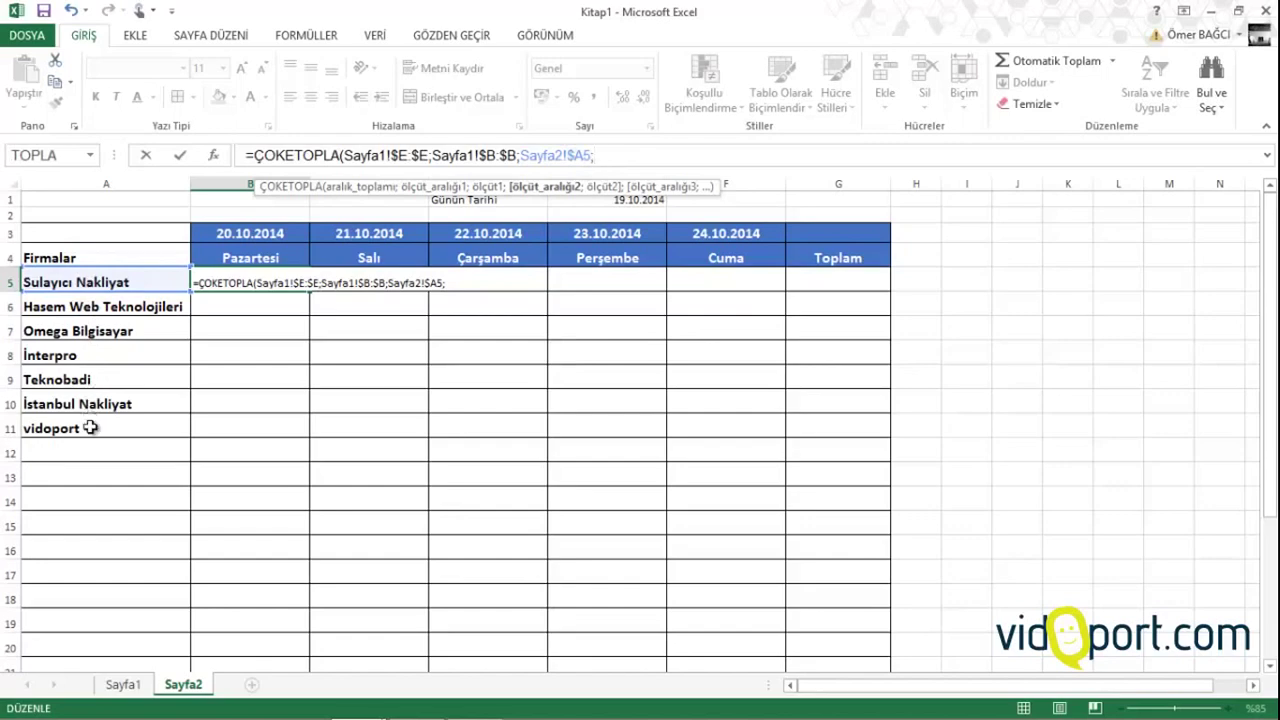
Step: Add Sayfa1's Vadesi column $C:$C with date B$3 as second criterion, and commit (5925)
left_click(504, 281)
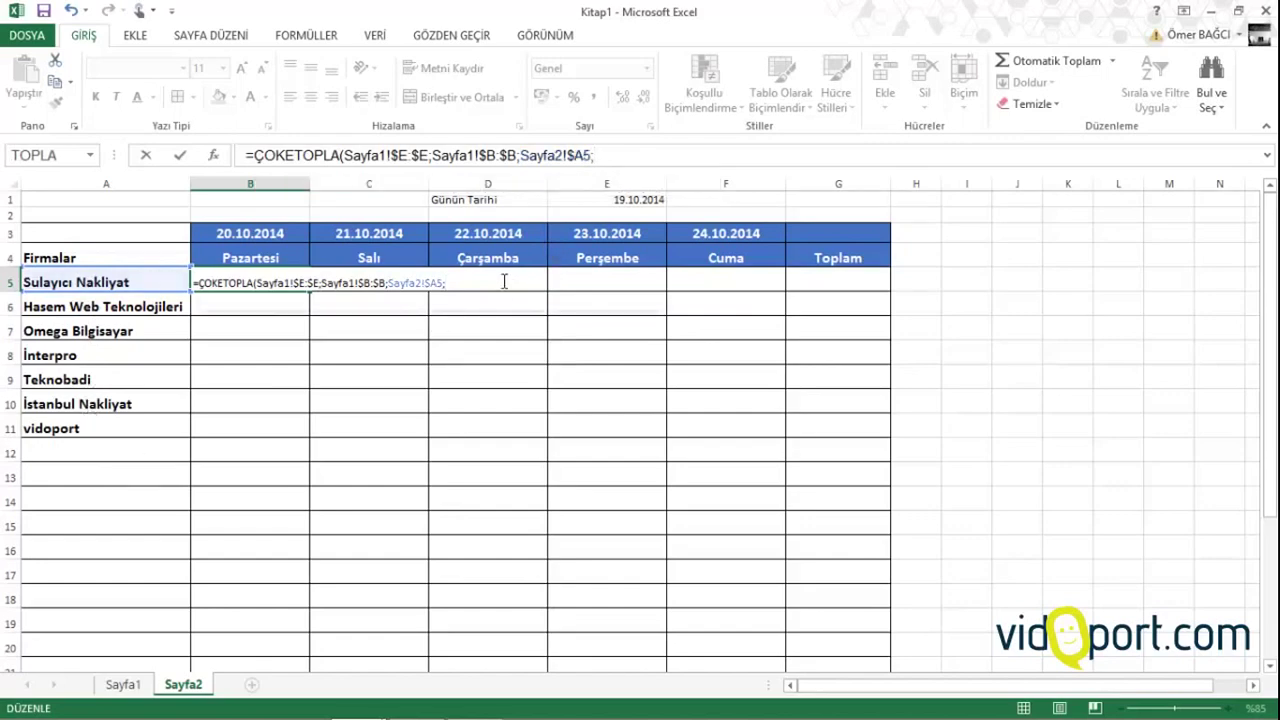
left_click(128, 686)
left_click(563, 189)
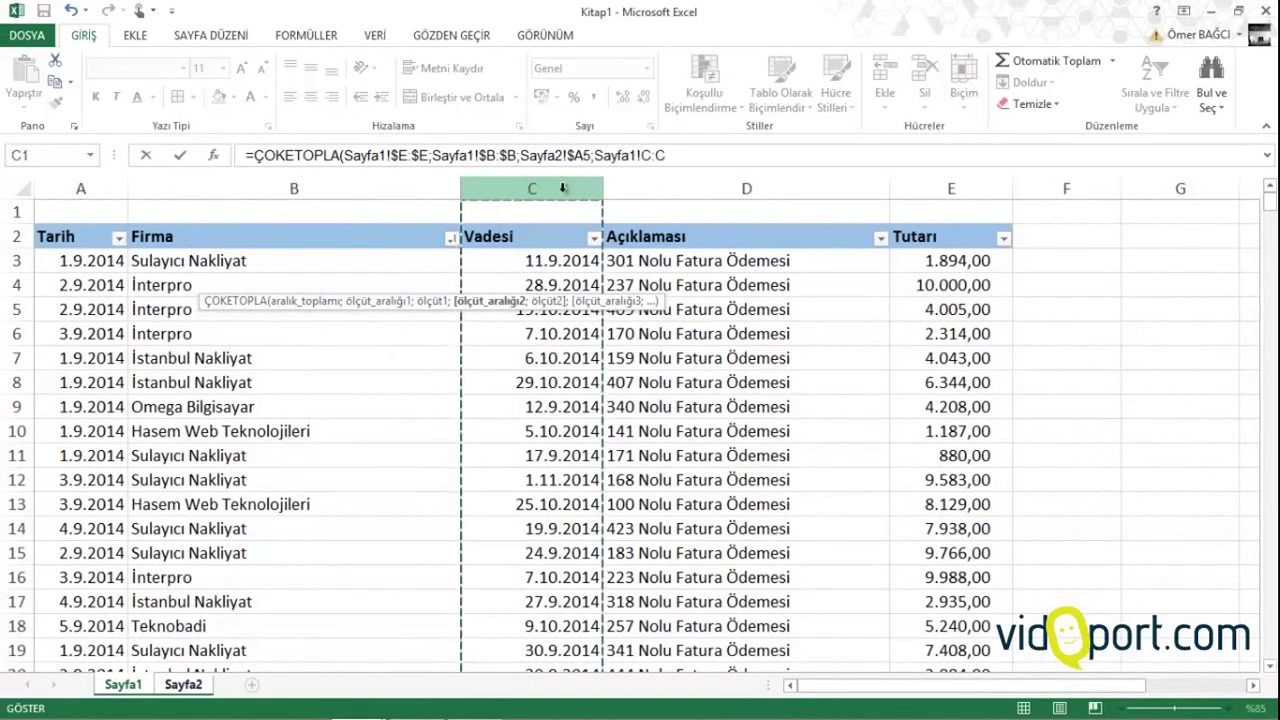
key("F4")
type(";")
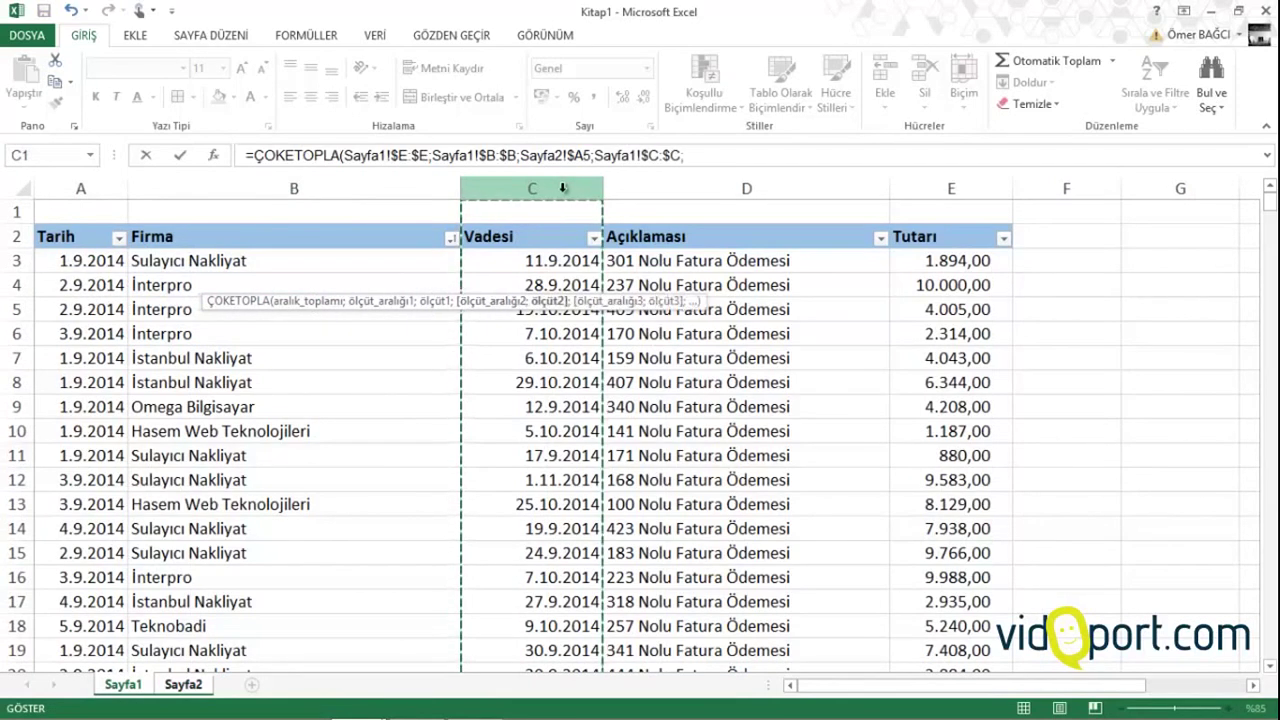
left_click(184, 685)
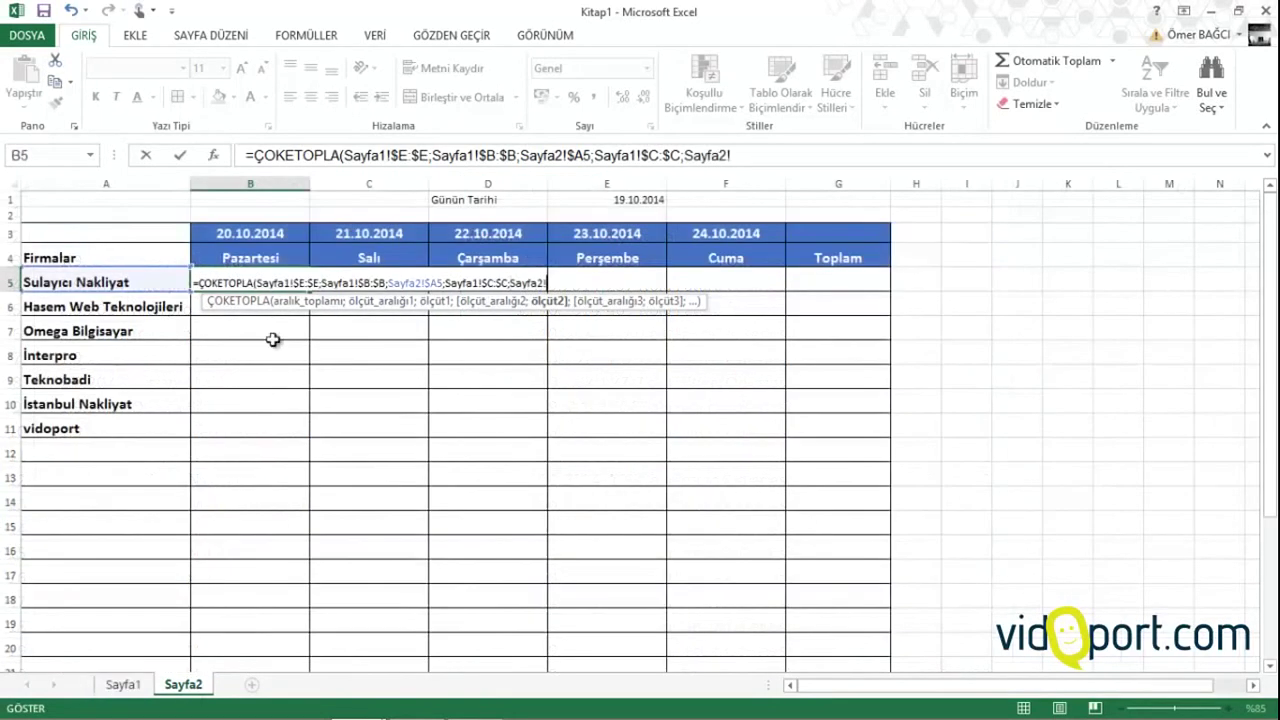
left_click(262, 232)
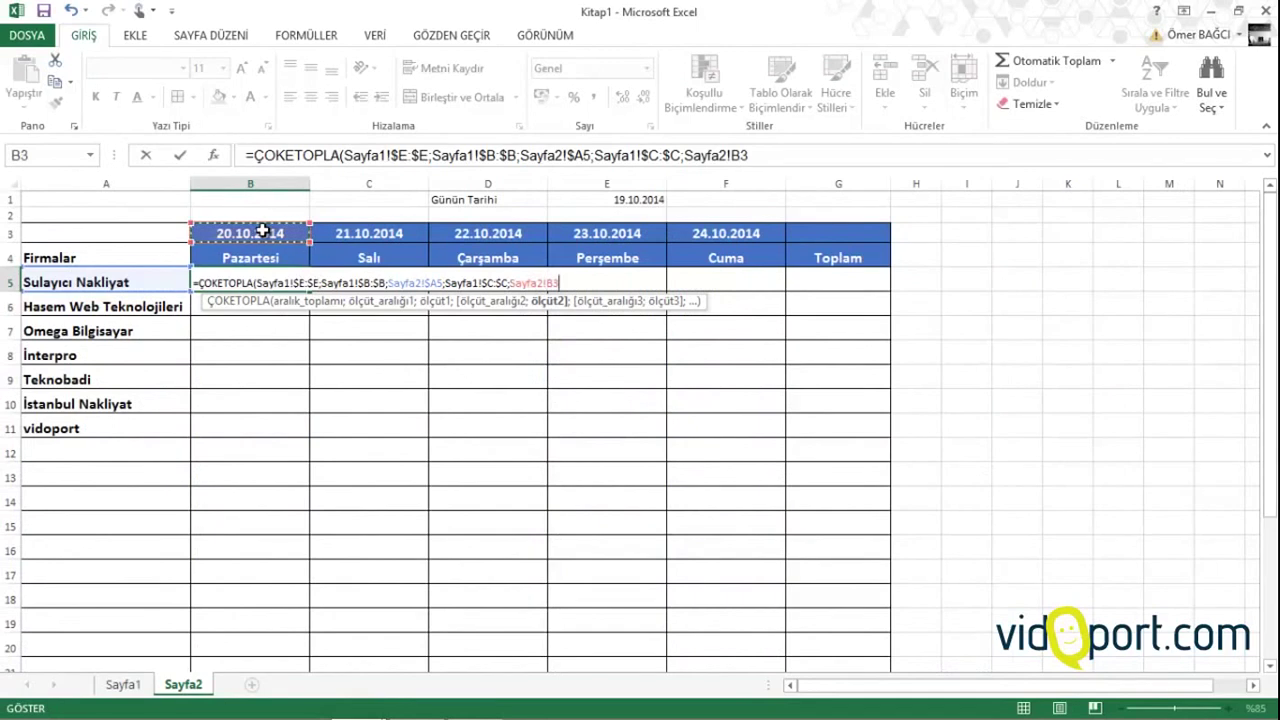
key("F4")
key("F4")
key("Return")
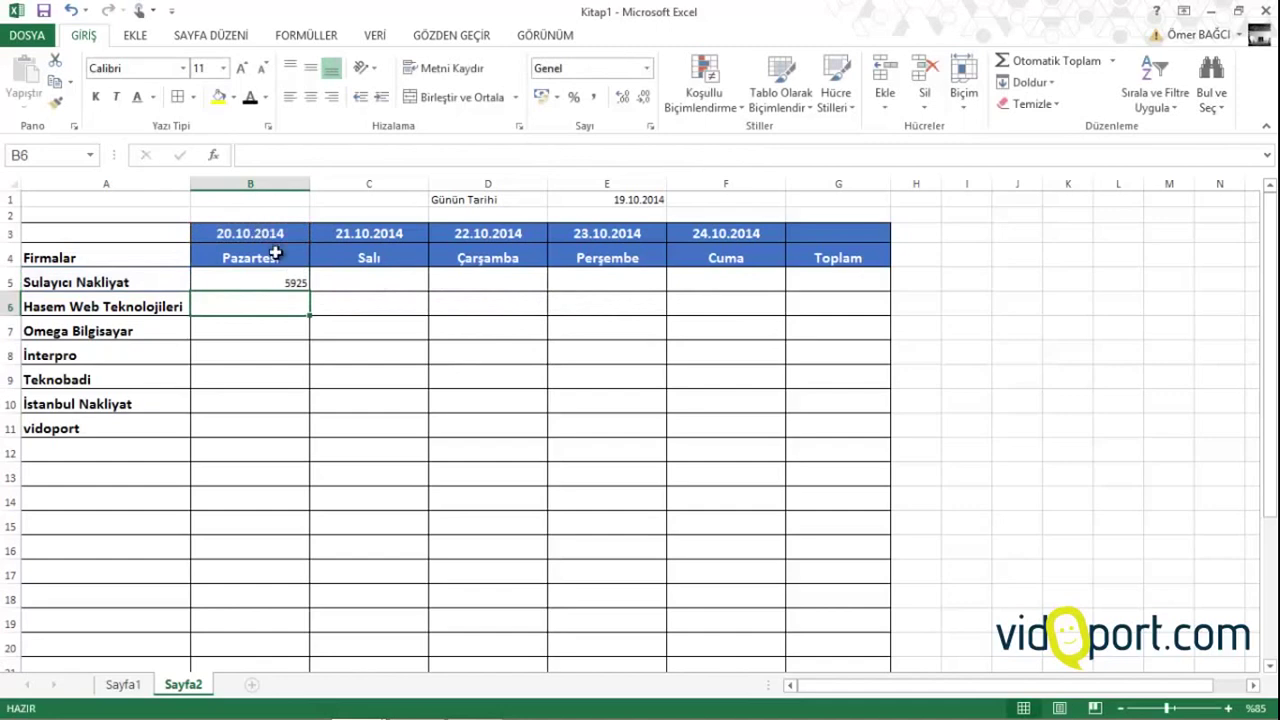
Step: Fill the B5 formula down to row 23 and across to column G
left_click(296, 283)
left_click_drag(314, 294, 280, 617)
scroll(310, 334, "up", 1)
scroll(313, 334, "up", 1)
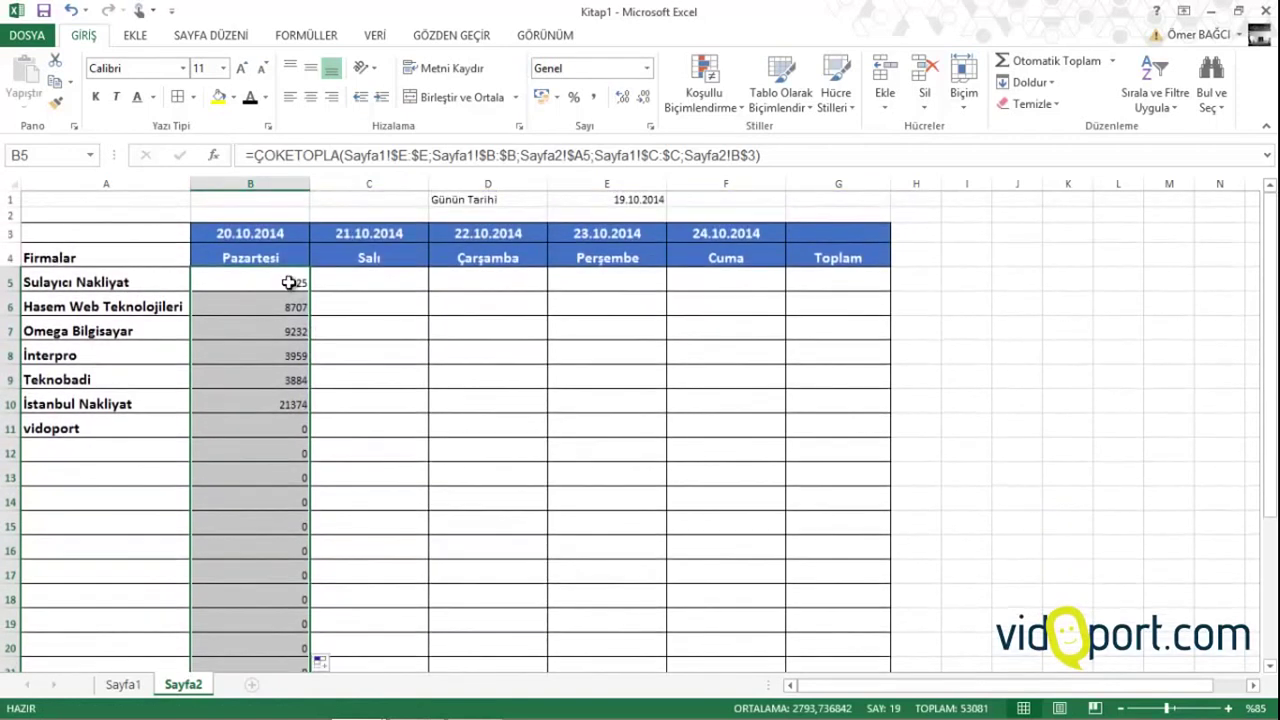
scroll(289, 285, "down", 2)
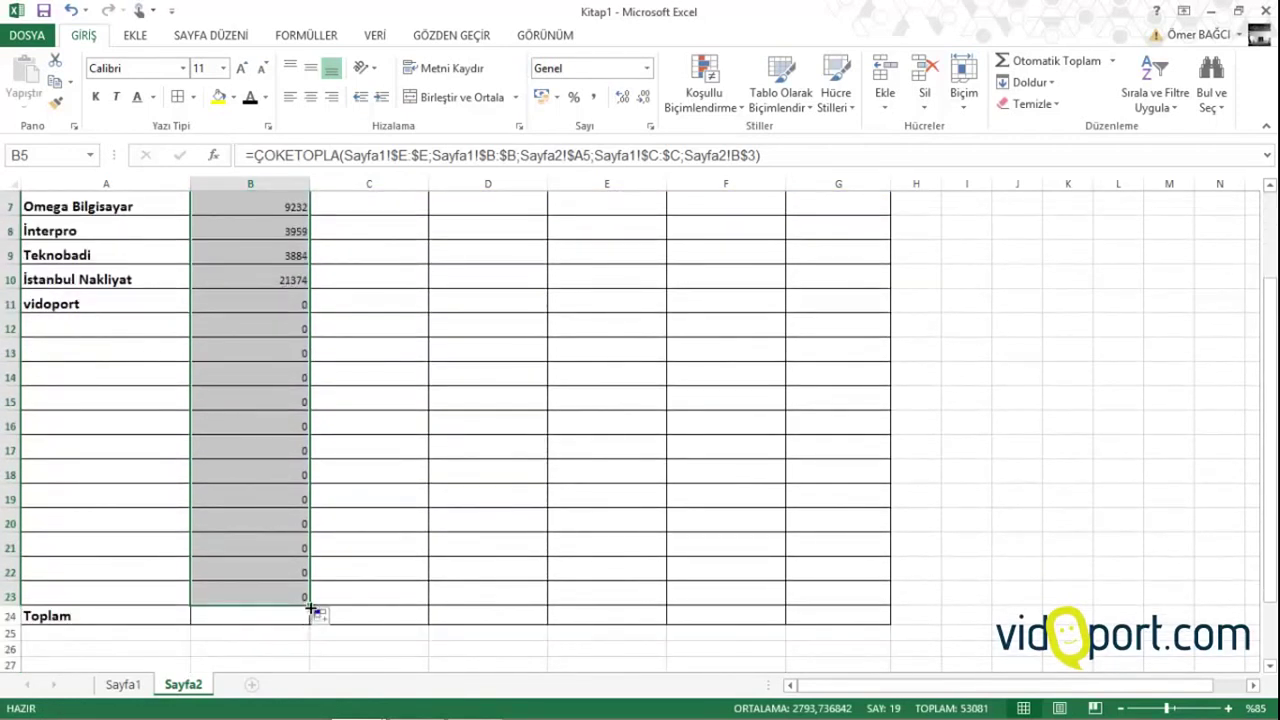
left_click_drag(311, 607, 886, 591)
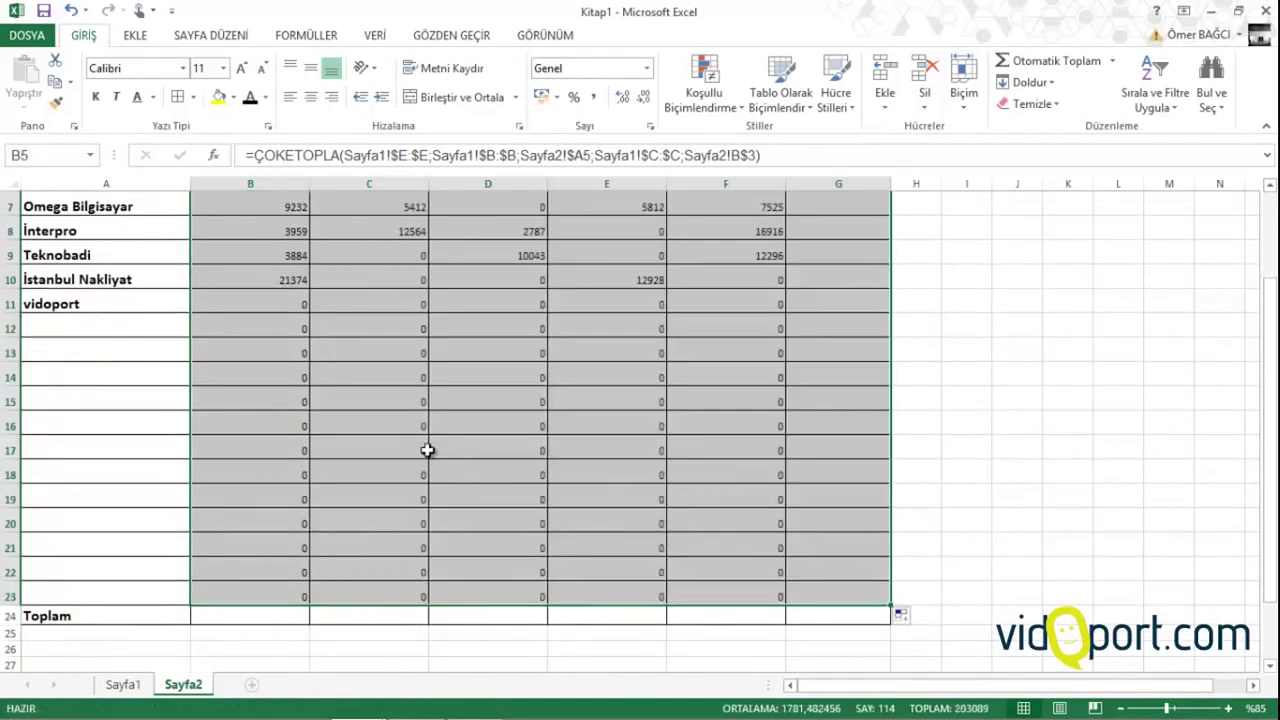
scroll(427, 450, "up", 2)
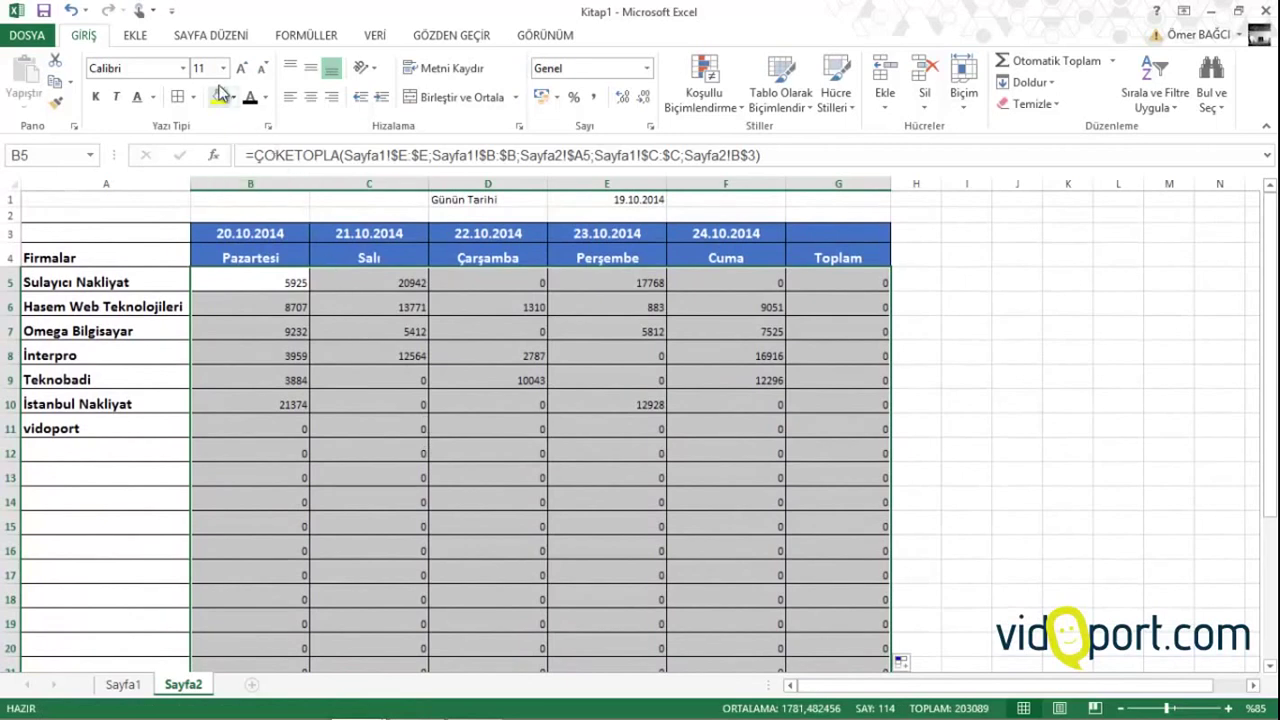
Step: Format the totals at 14 point in Finansal format and clear the Toplam column G values
left_click(241, 68)
left_click(241, 68)
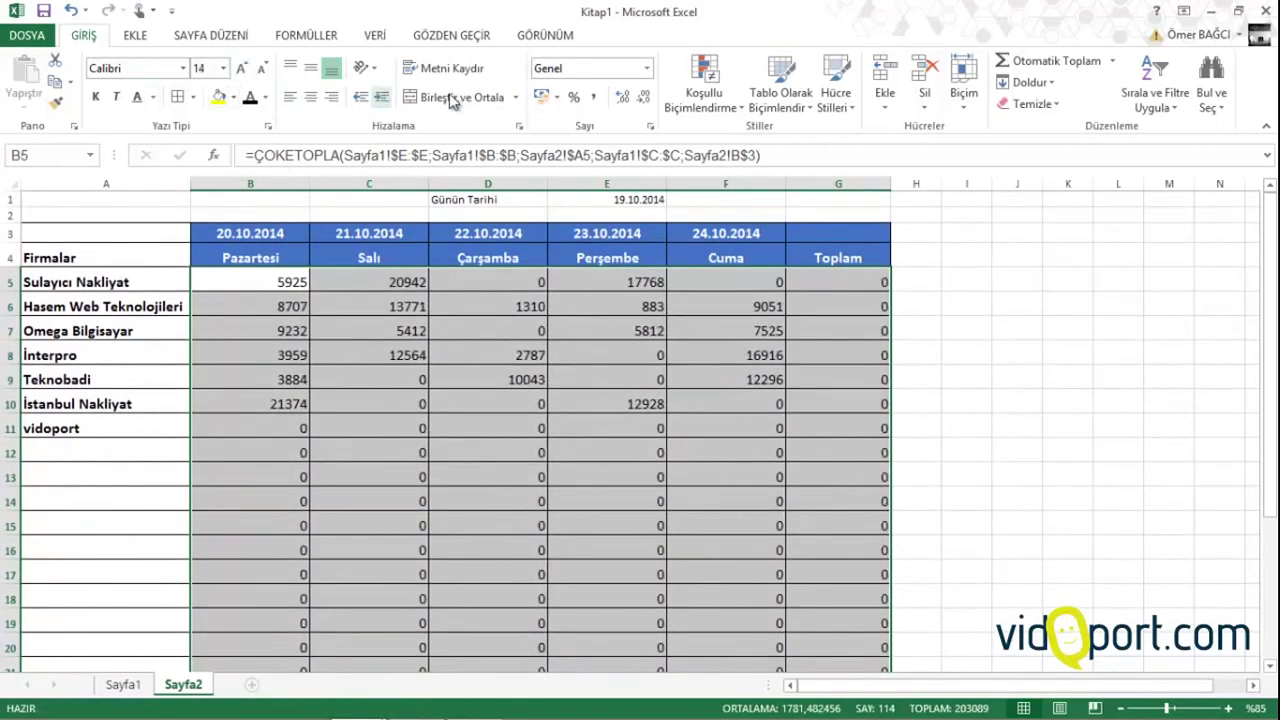
left_click(593, 97)
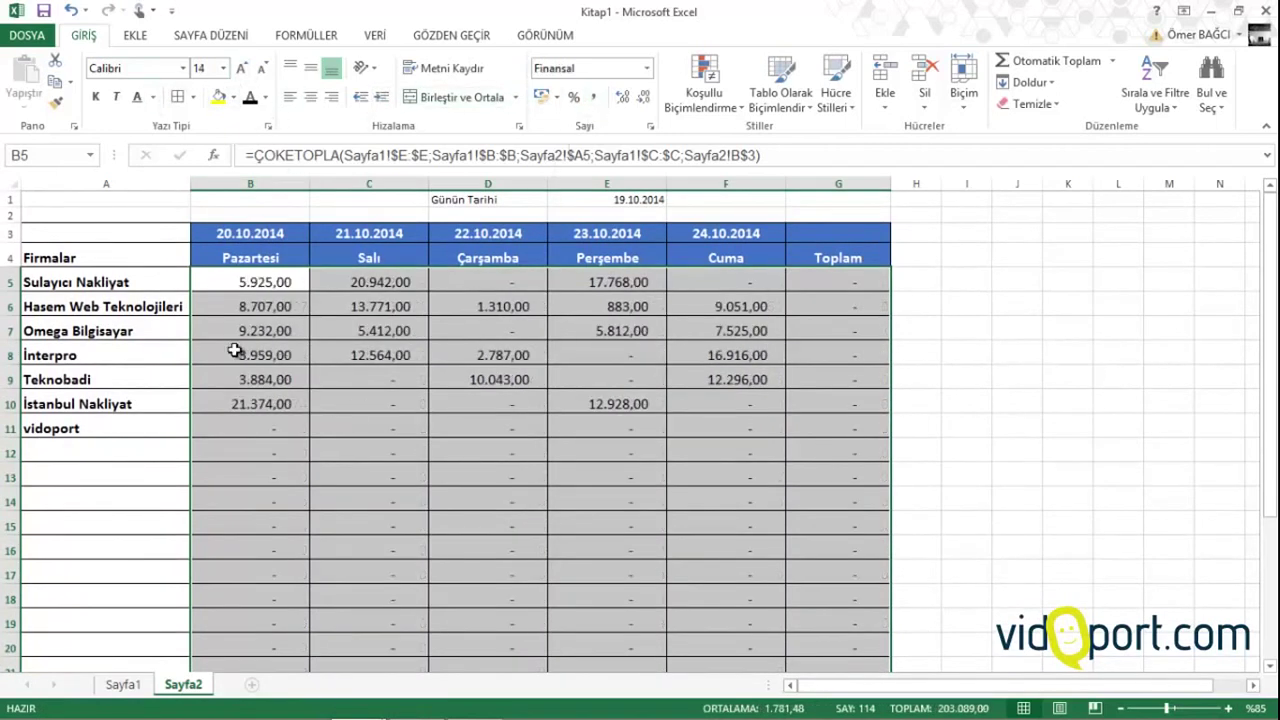
left_click(808, 334)
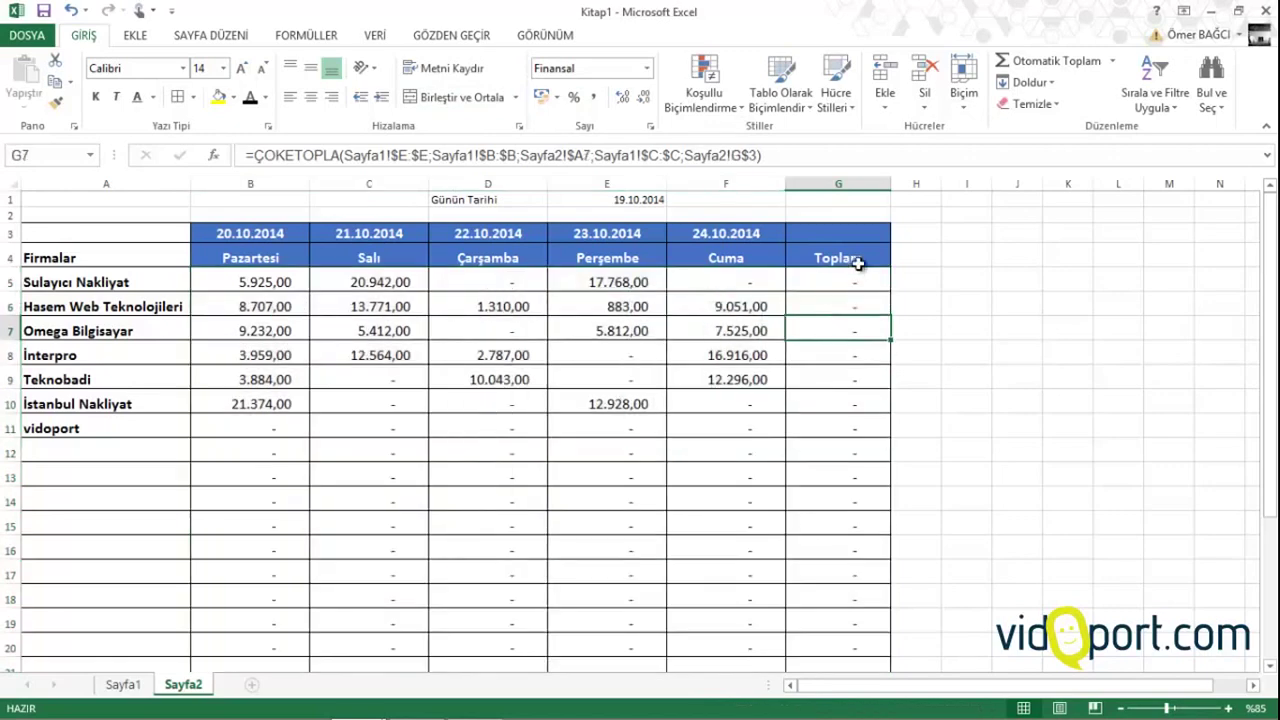
left_click_drag(857, 283, 851, 671)
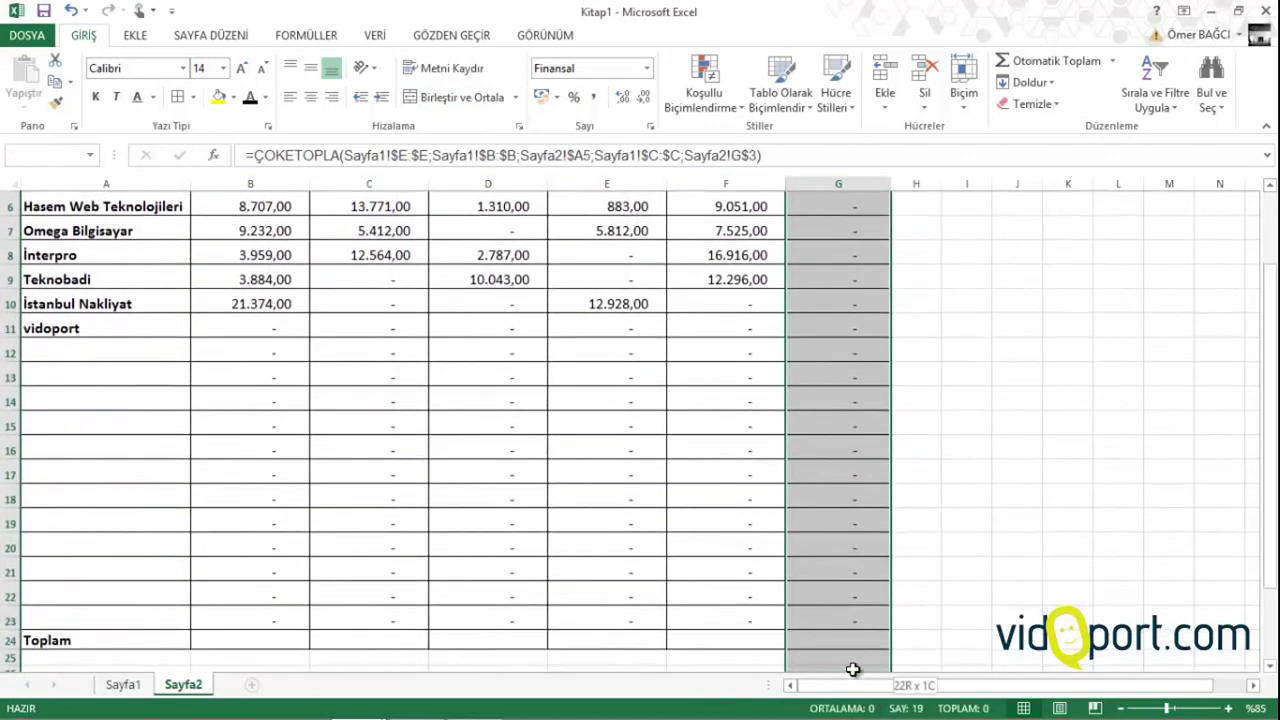
key("Delete")
scroll(864, 359, "up", 2)
scroll(864, 359, "down", 1)
left_click(831, 229)
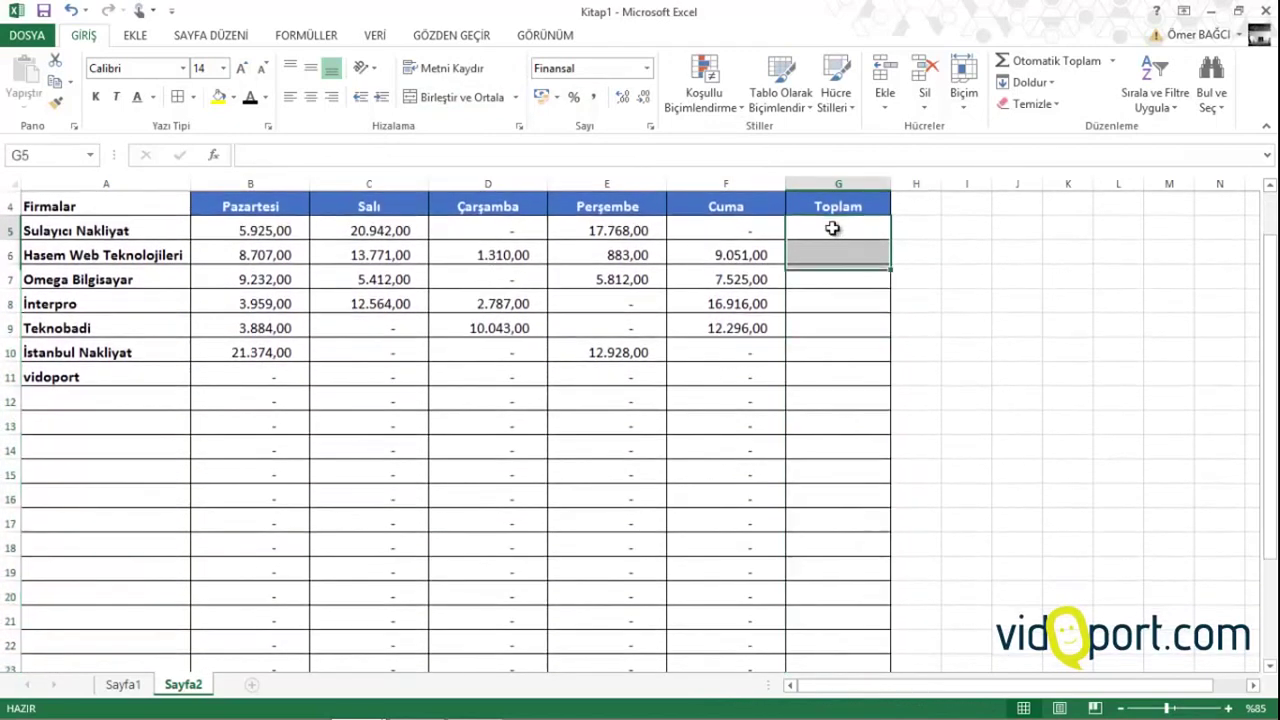
Step: AutoSum row 5's daily amounts in G5 and fill the row total down the Toplam column
left_click(1020, 60)
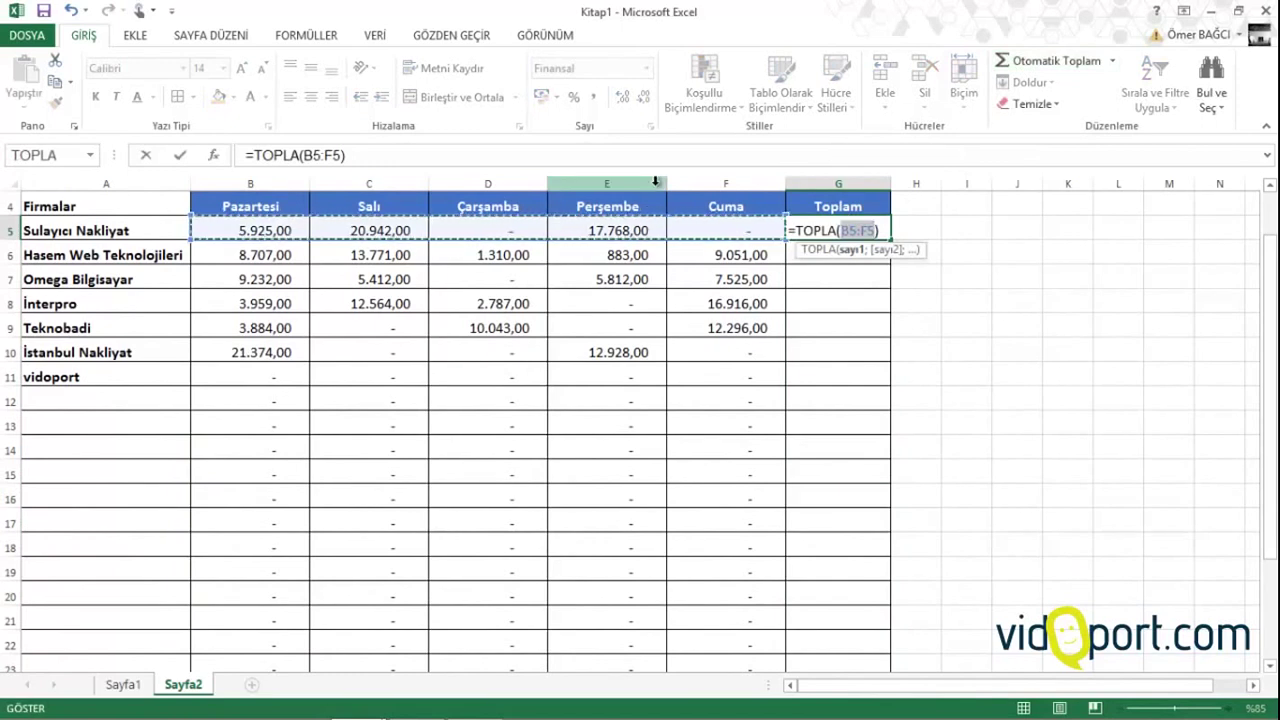
key("Return")
left_click(875, 231)
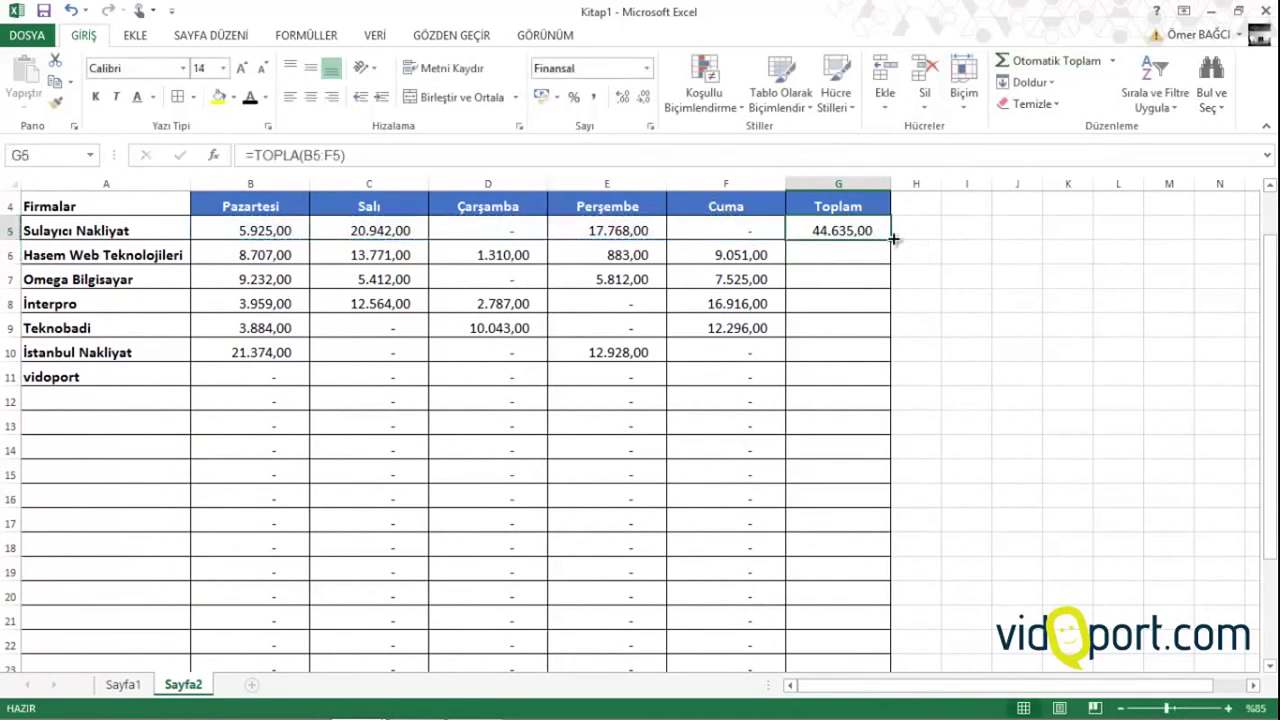
double_click(893, 238)
scroll(369, 483, "down", 3)
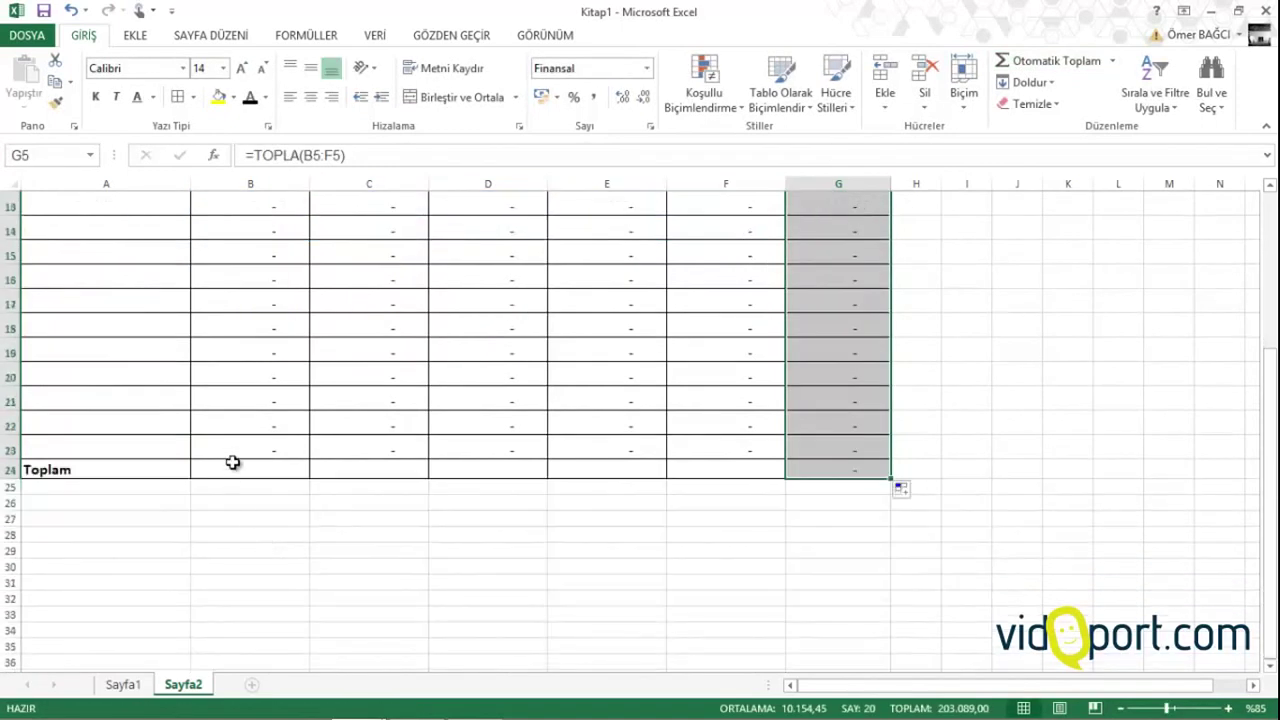
Step: Sum column B in B24, copy the total across to G24, and set it to size 14
left_click(232, 462)
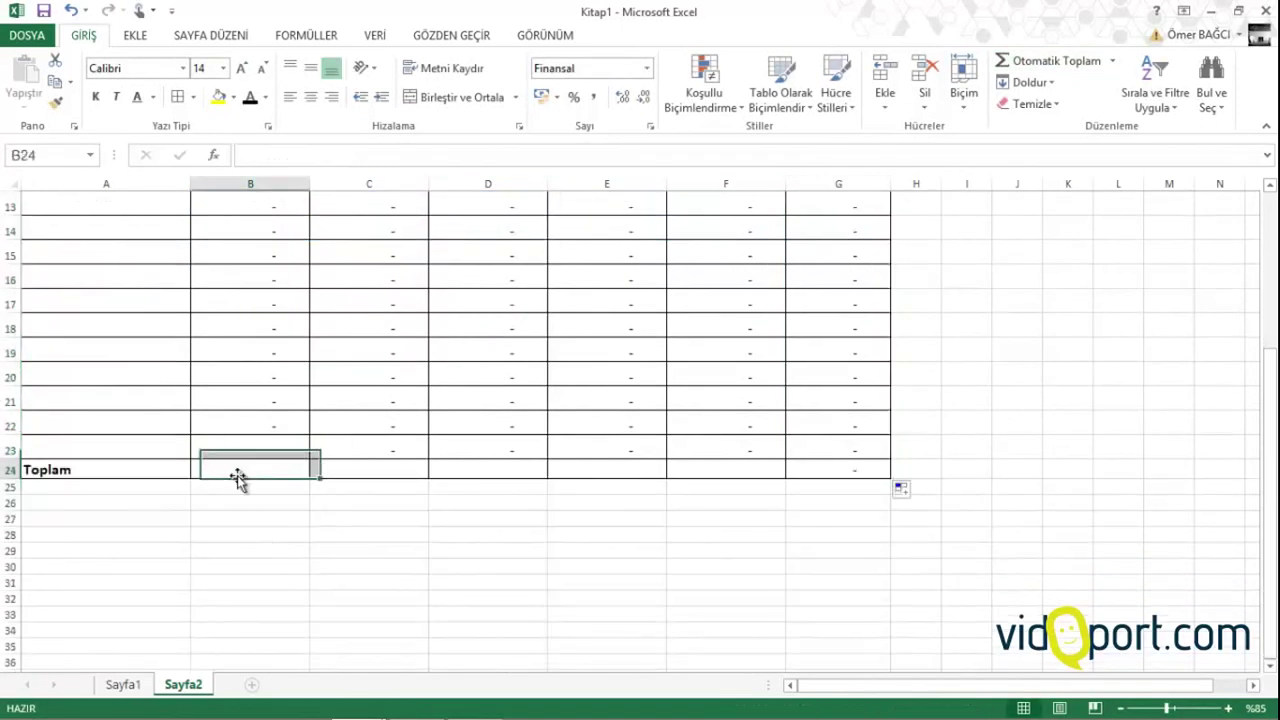
left_click(1065, 62)
key("Return")
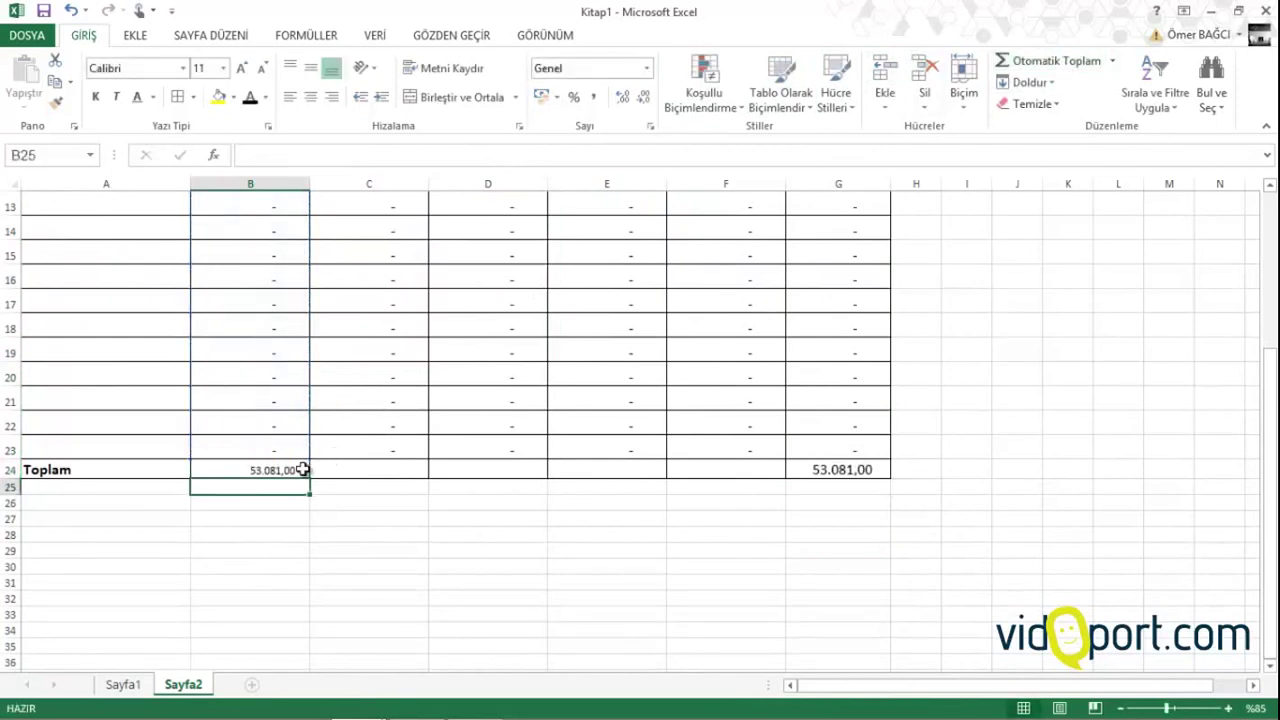
left_click(300, 471)
left_click_drag(307, 479, 876, 482)
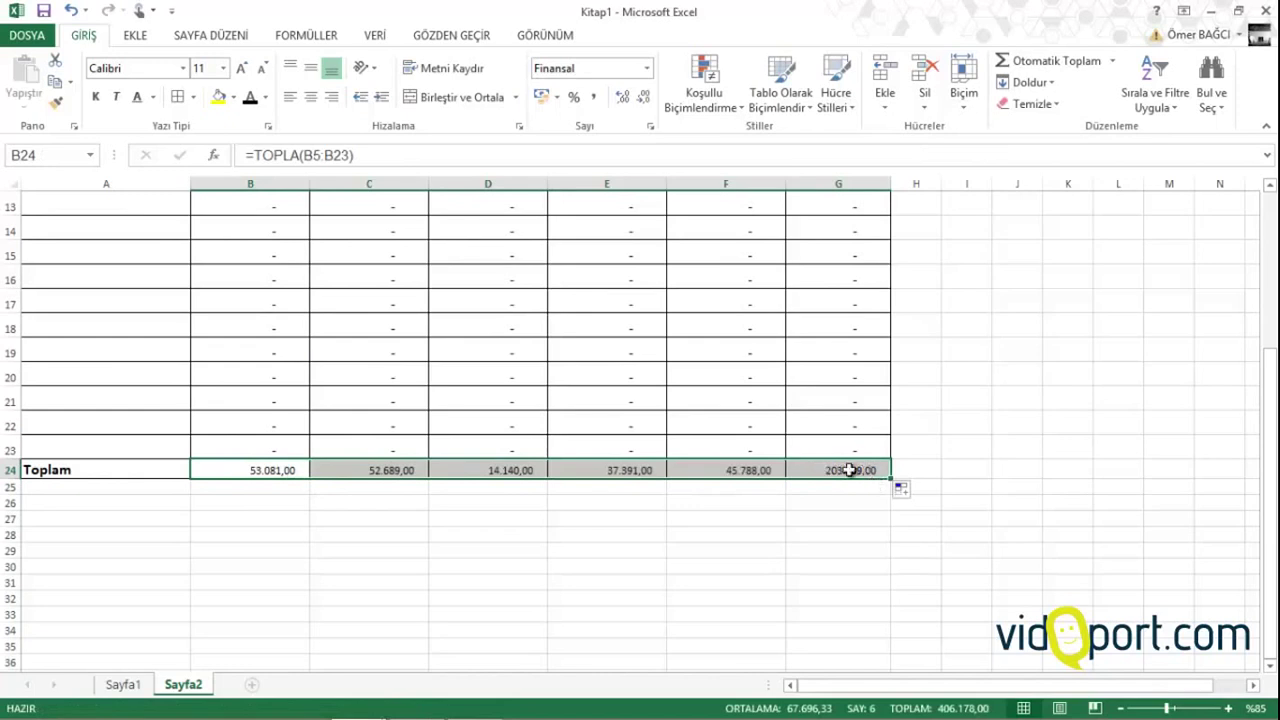
left_click(241, 68)
left_click(241, 68)
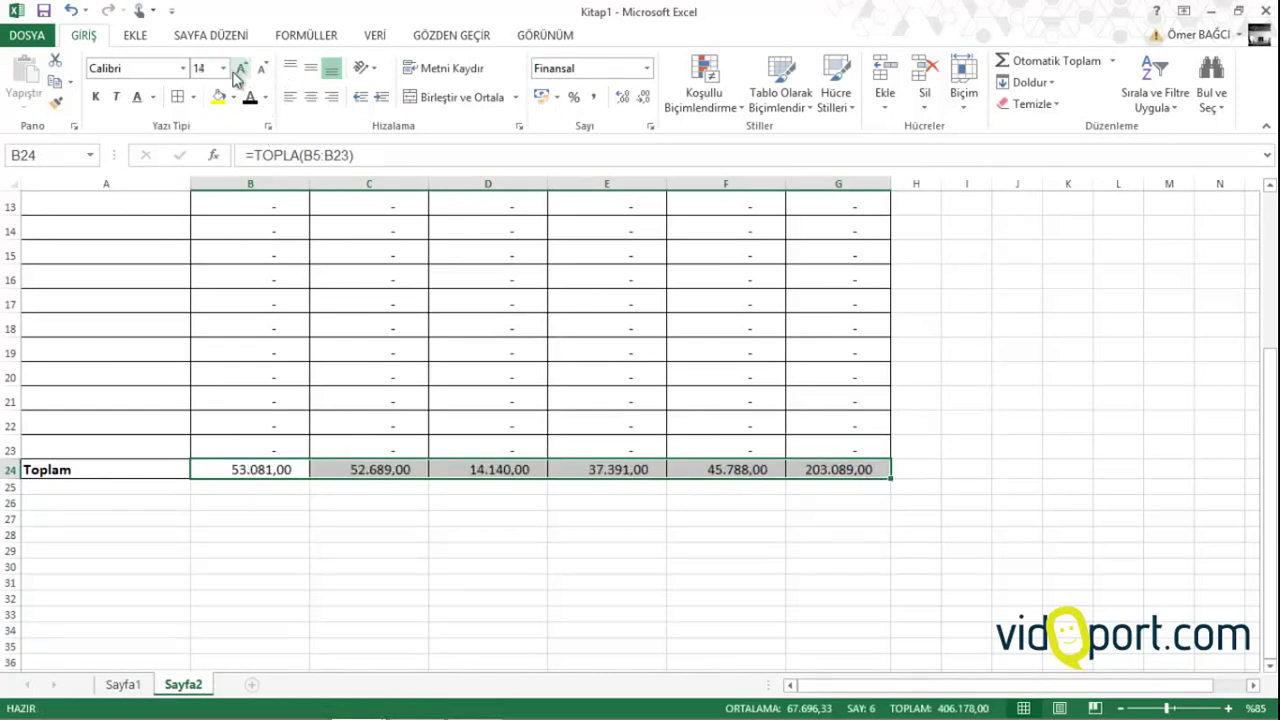
left_click_drag(87, 478, 860, 471)
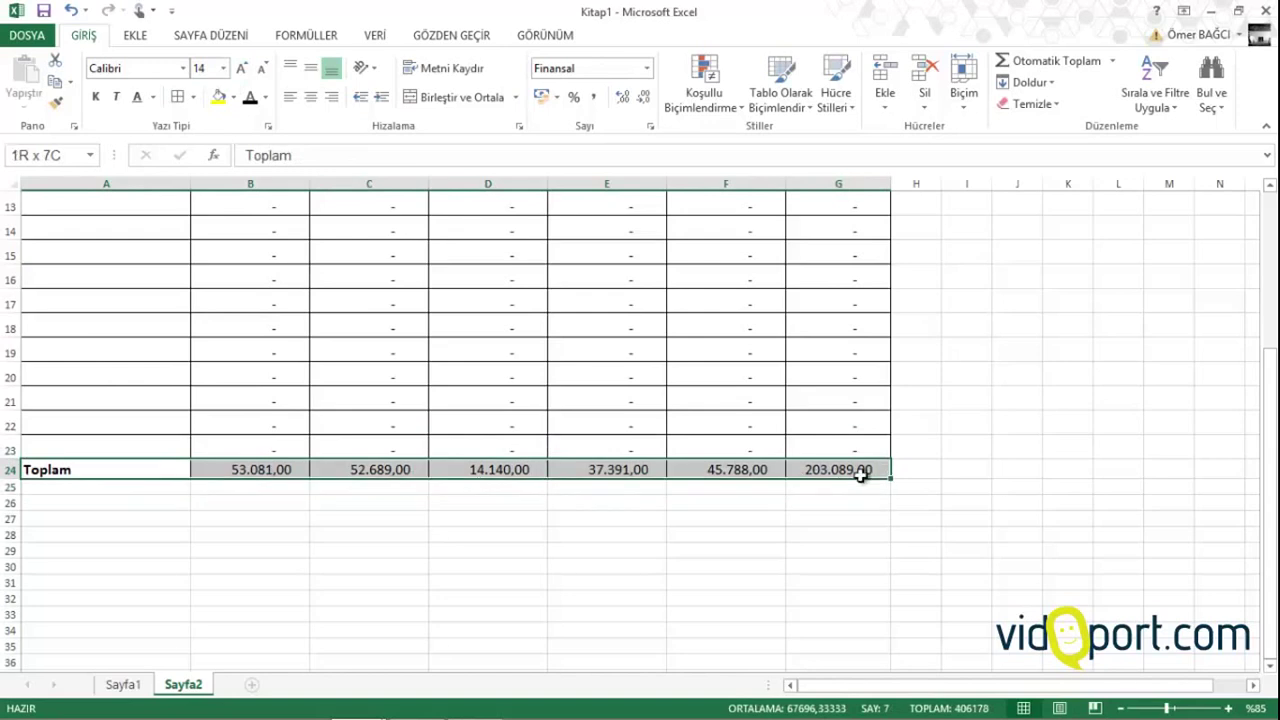
Step: Apply the Çıkış cell style to the Toplam row A24:G24 and enlarge its text
left_click(836, 92)
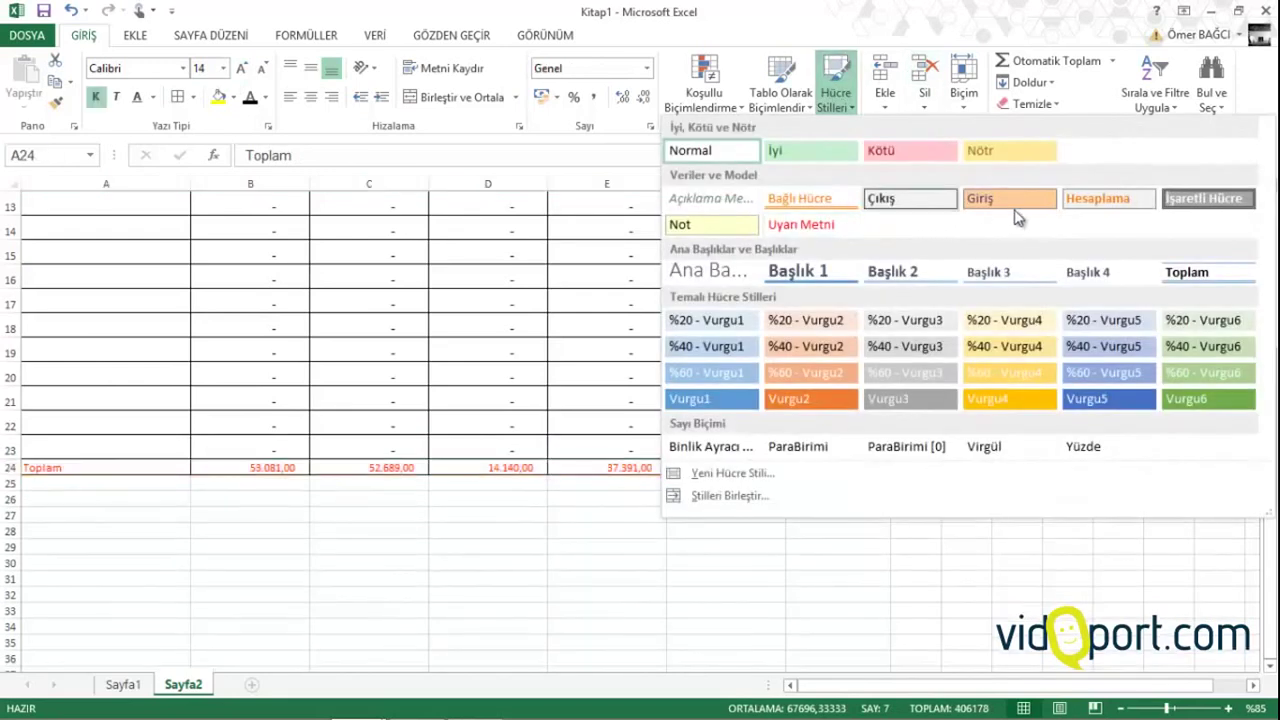
left_click(927, 200)
left_click(241, 70)
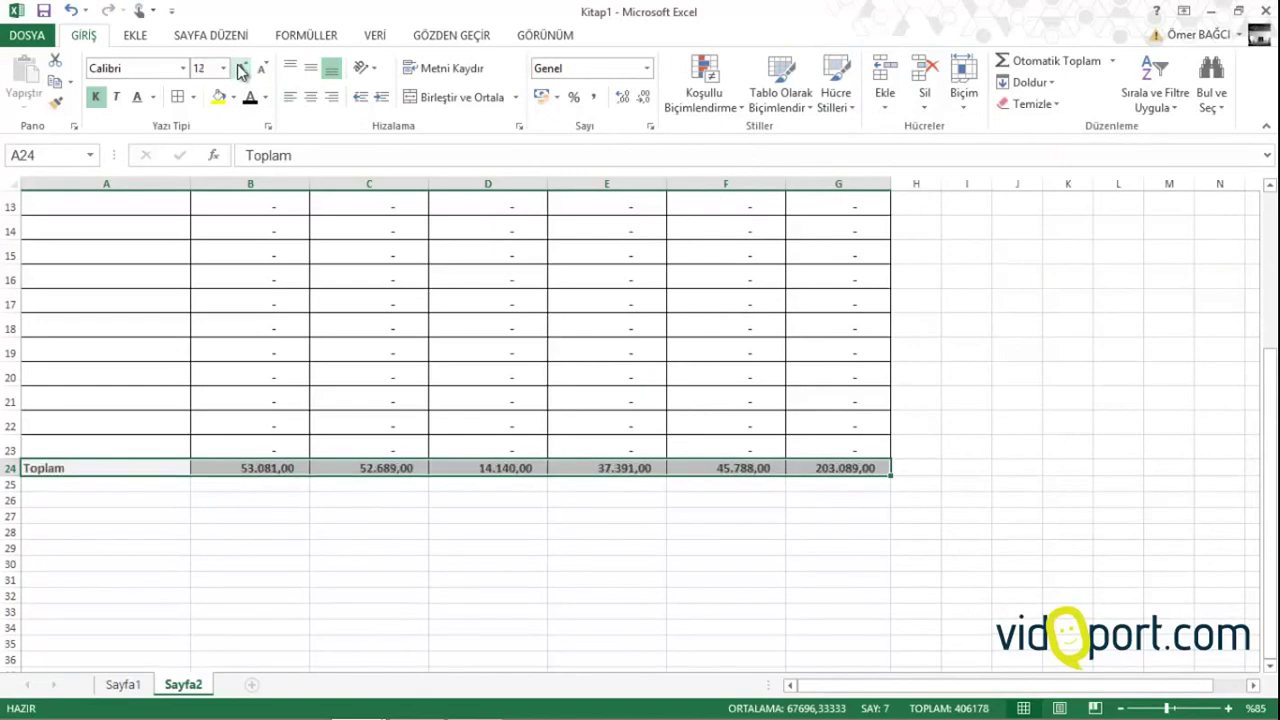
left_click(241, 70)
Step: Apply the Çıkış cell style to the Toplam column G3:G24 and enlarge its text
scroll(712, 323, "up", 4)
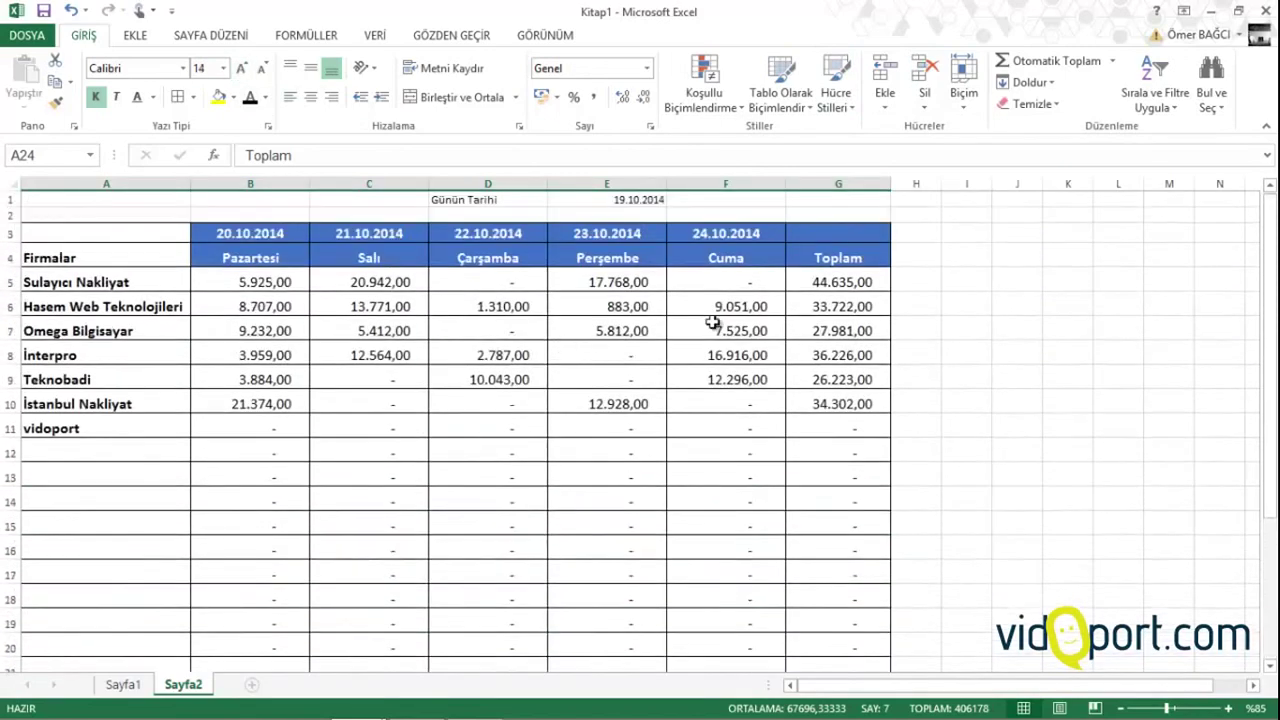
left_click_drag(858, 242, 850, 640)
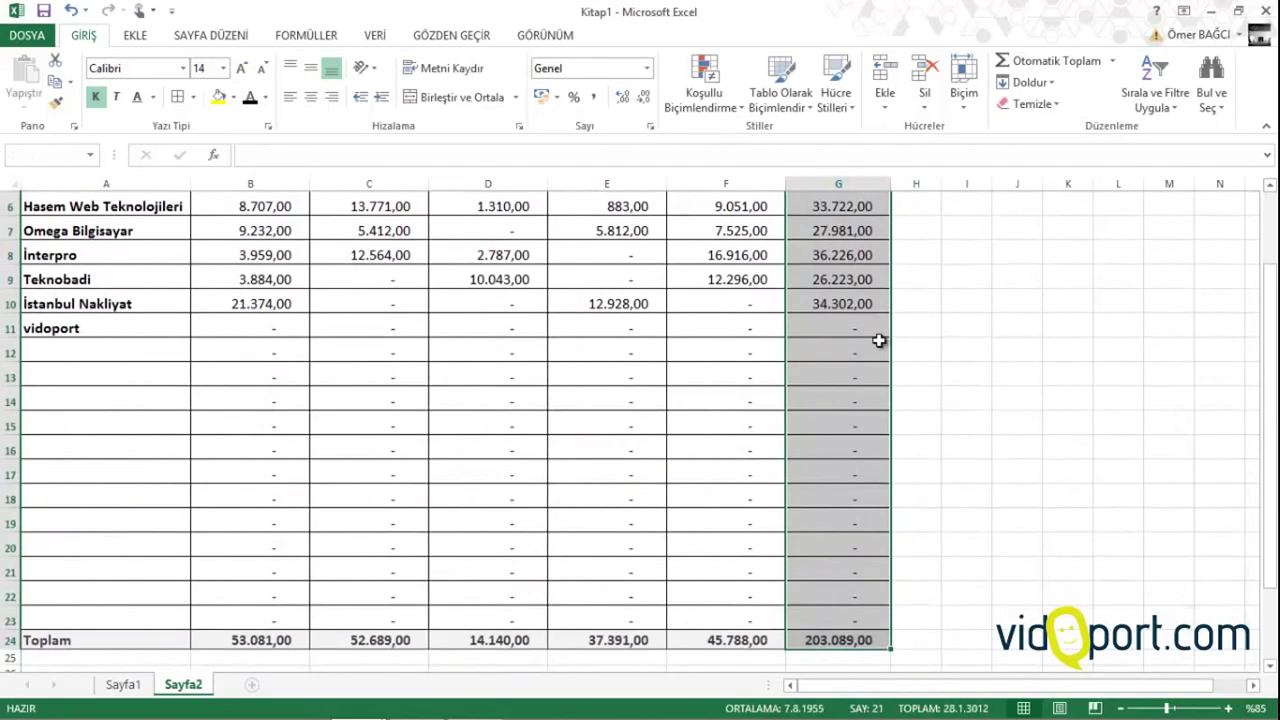
left_click(836, 85)
left_click(898, 199)
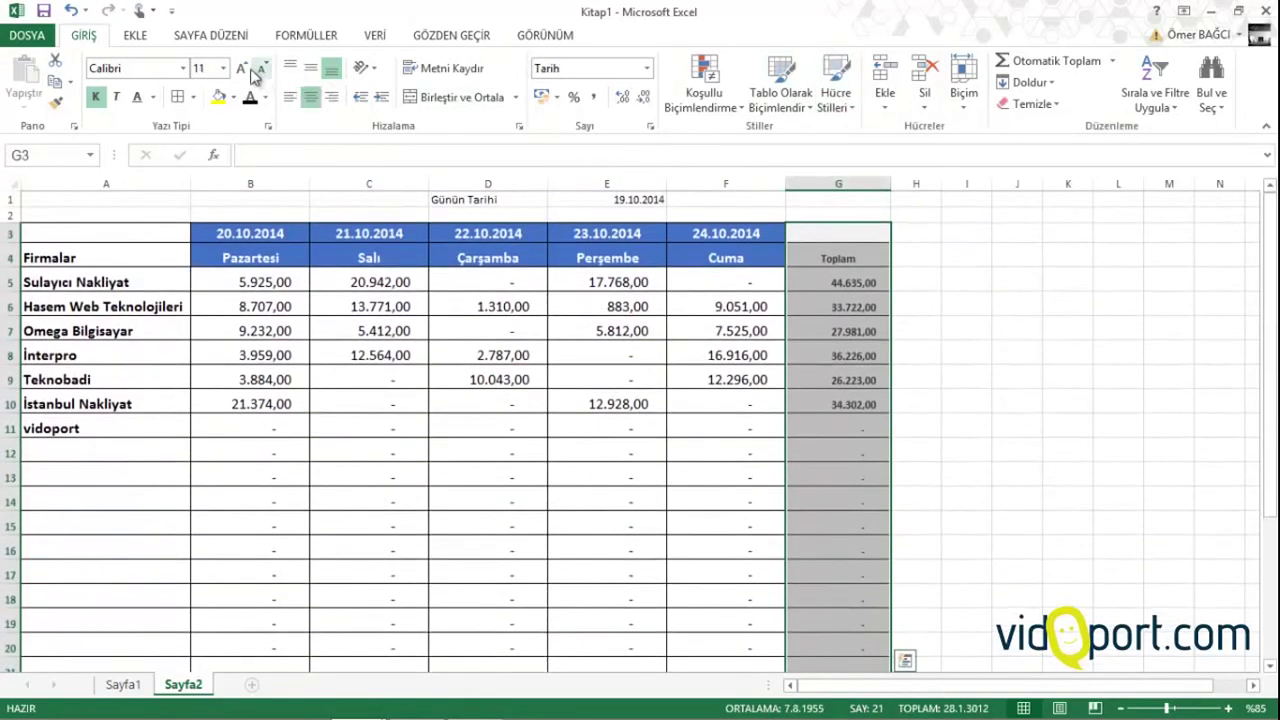
left_click(250, 68)
left_click(250, 68)
left_click(230, 378)
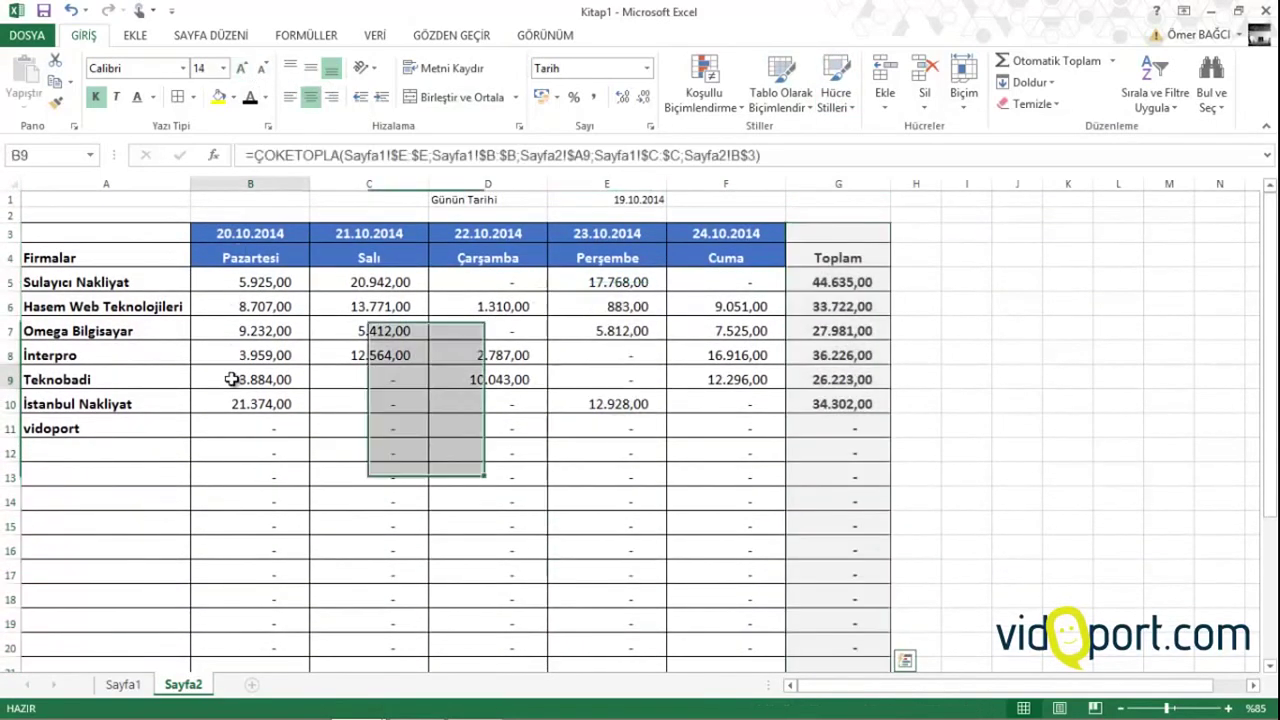
left_click(250, 233)
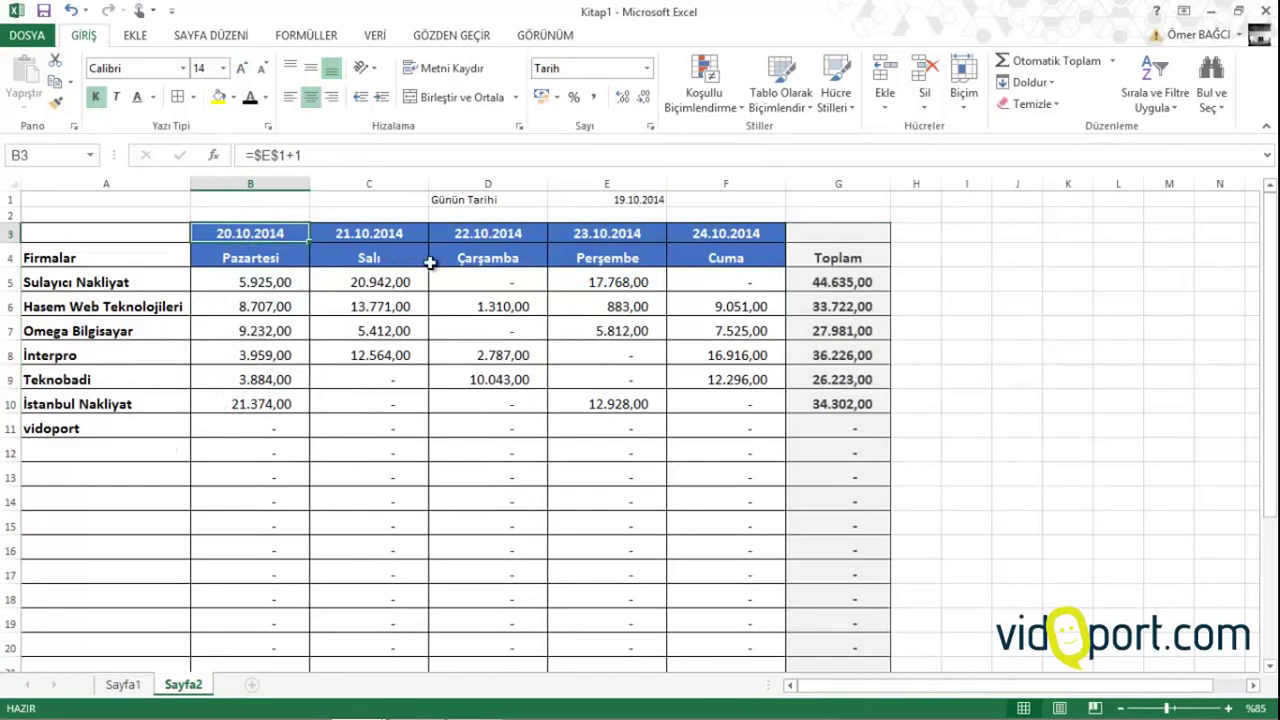
Step: Copy D3's blue header formatting onto D1:E1 with Format Painter and widen column D
left_click(482, 233)
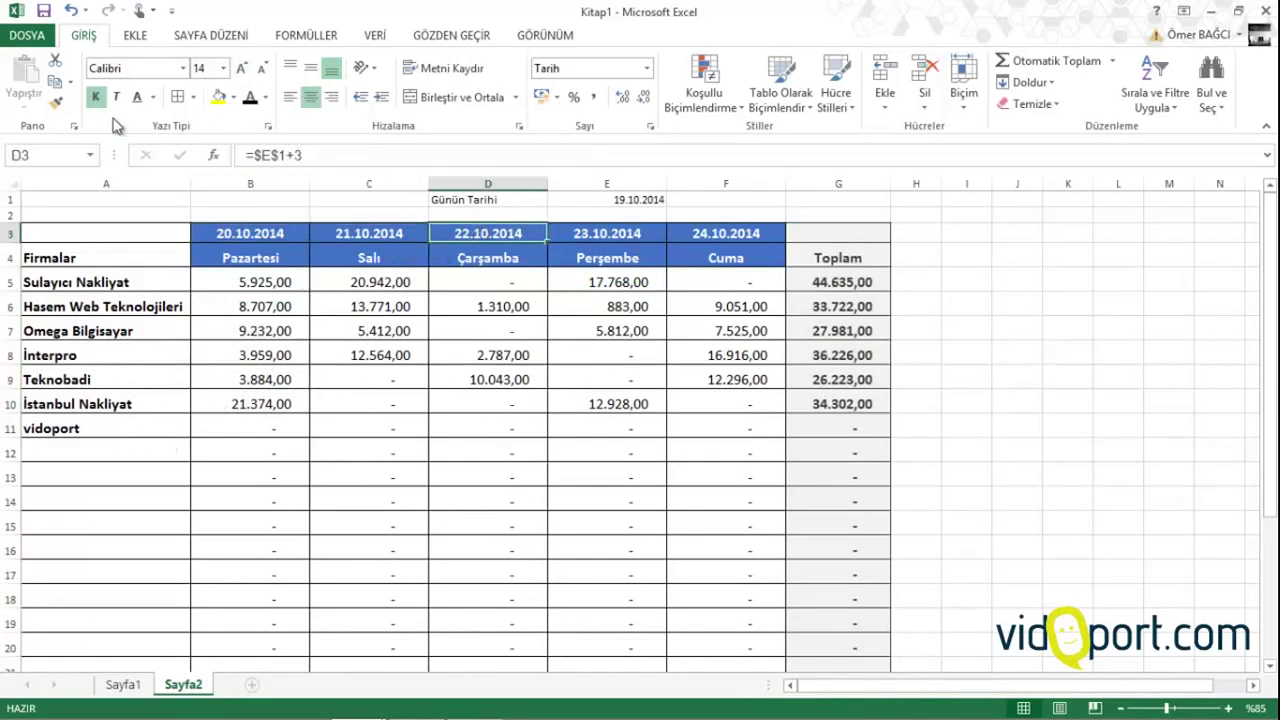
left_click(56, 101)
mouse_move(543, 197)
left_mouse_down()
mouse_move(610, 199)
mouse_move(563, 183)
left_mouse_up()
left_click(550, 200)
Step: Review the formulas in D6, E1, the B3:F3 date headers, B4:F4 weekdays, and B5, B8, B10
left_click(480, 310)
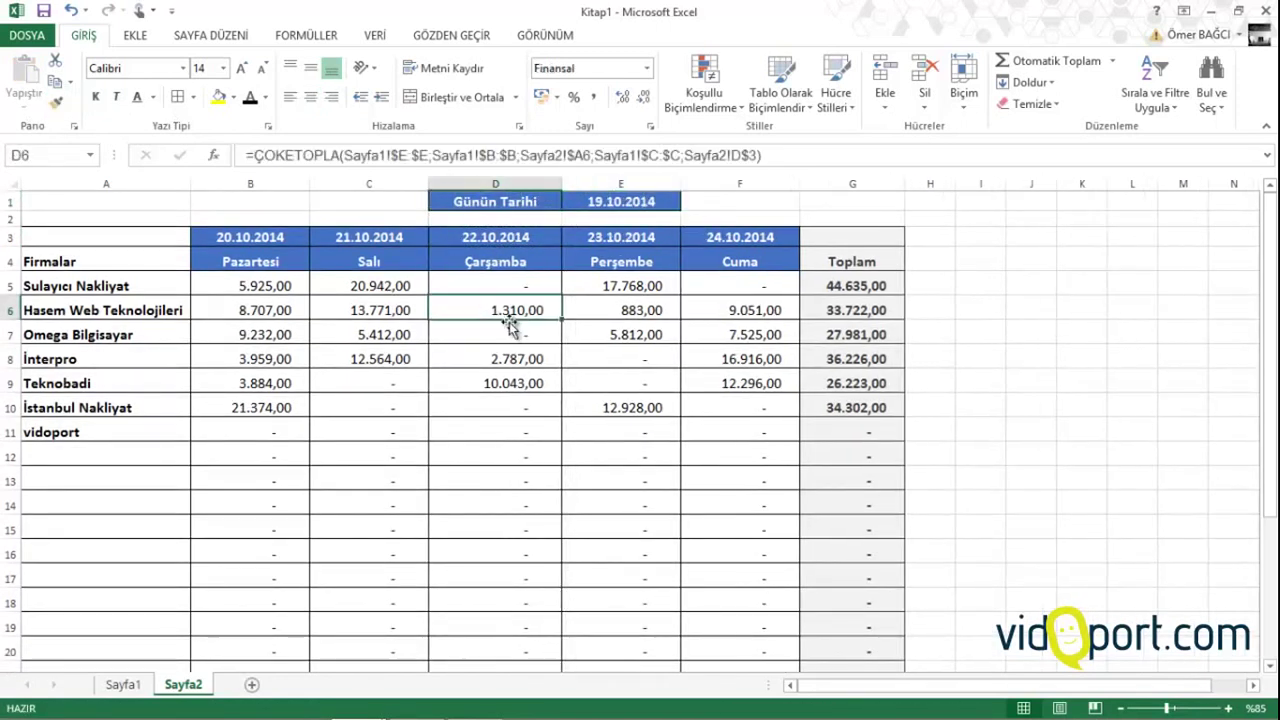
left_click(595, 201)
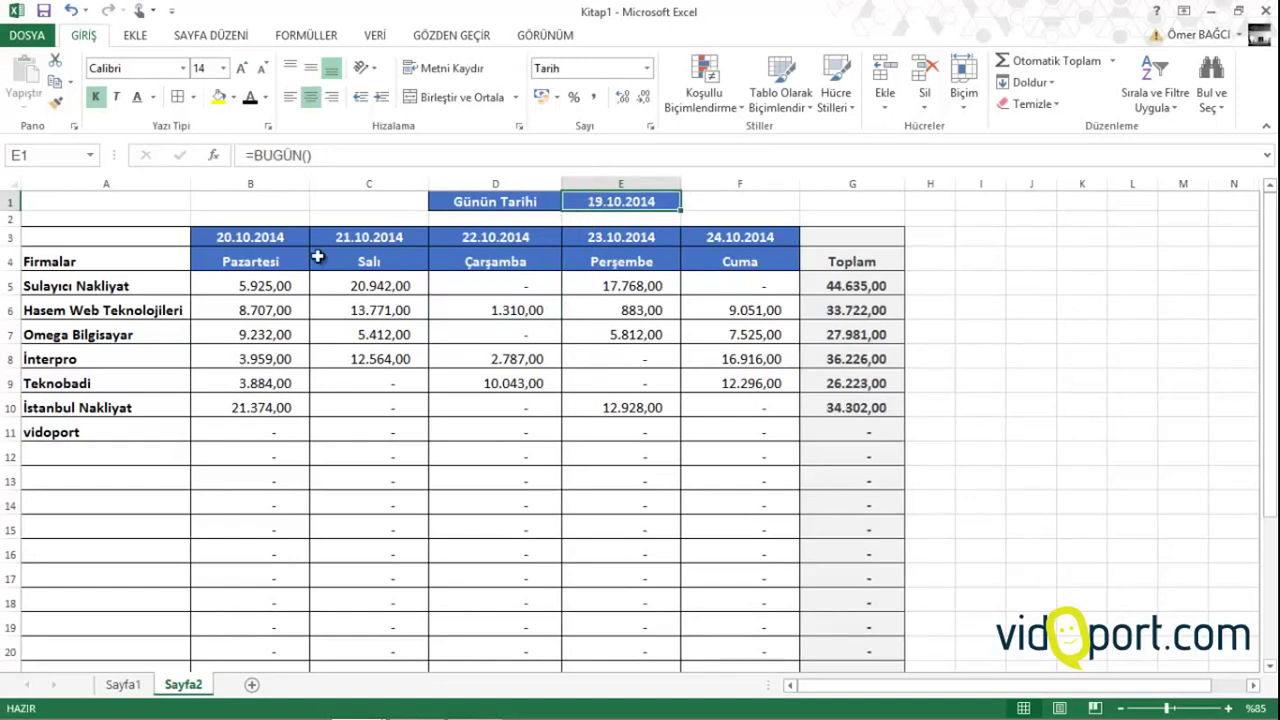
left_click_drag(247, 236, 778, 237)
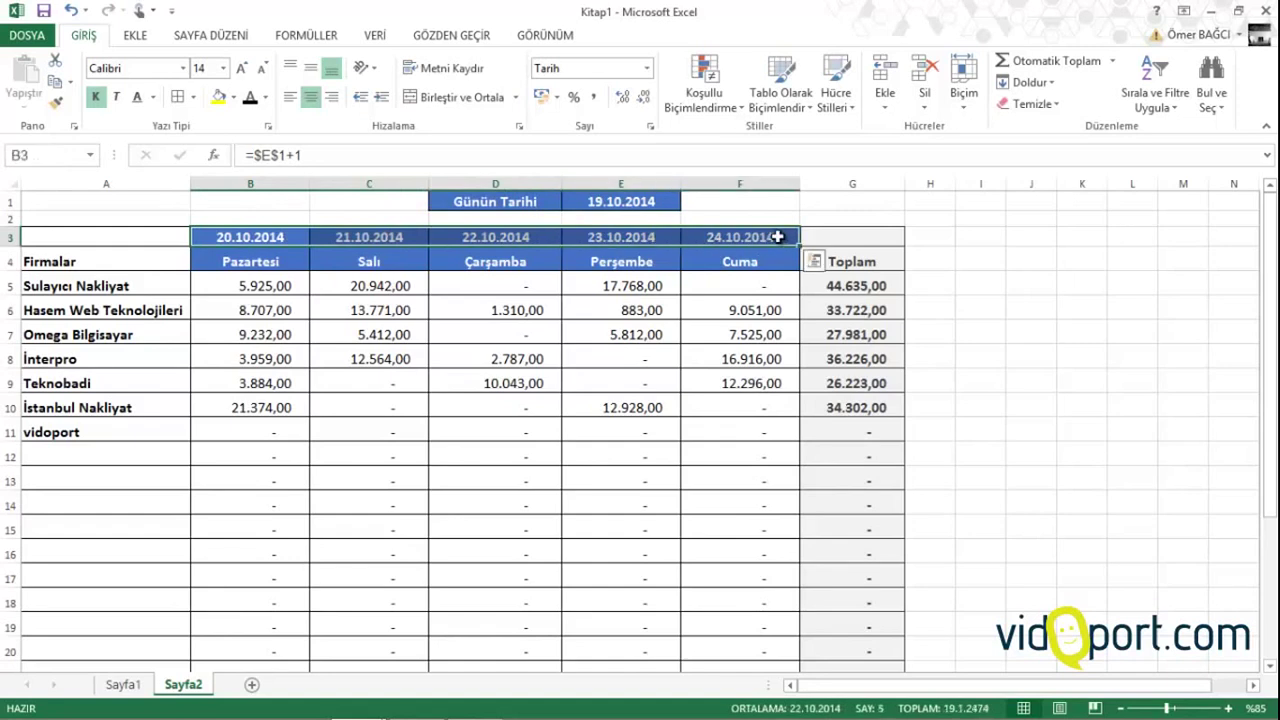
left_click(766, 259)
left_click(620, 255)
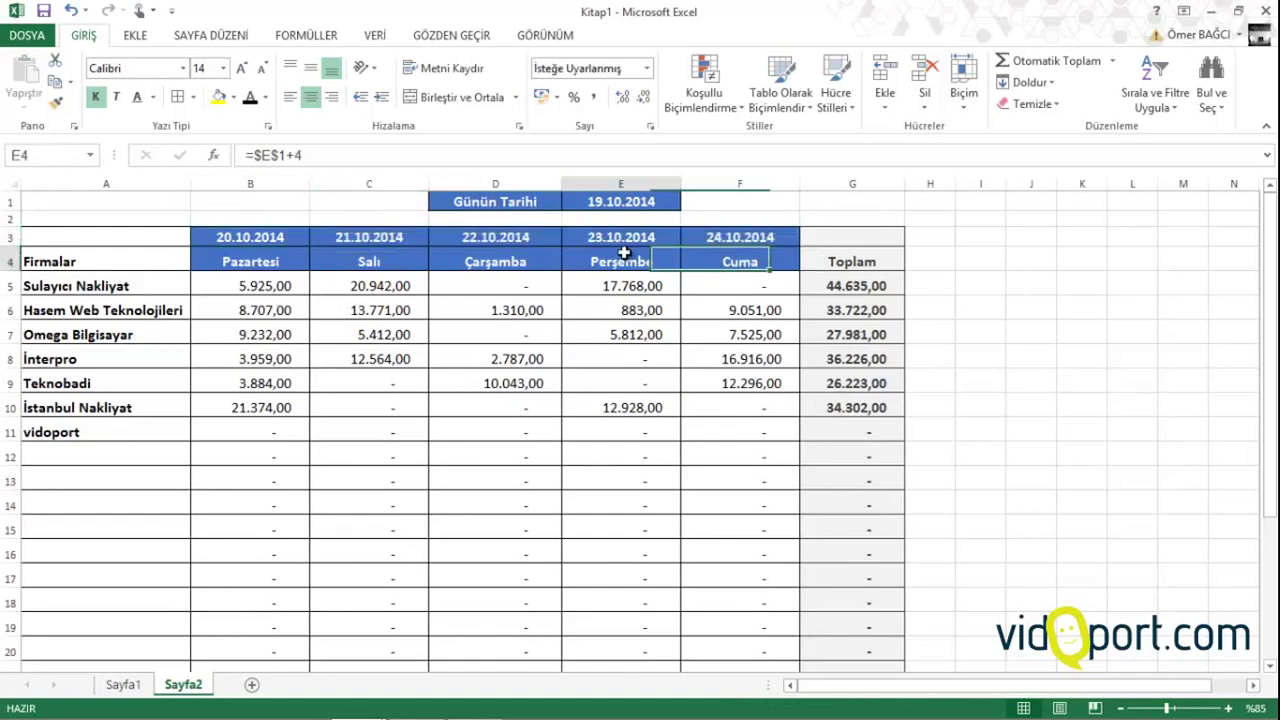
left_click(500, 255)
left_click(383, 261)
left_click(263, 257)
left_click(280, 286)
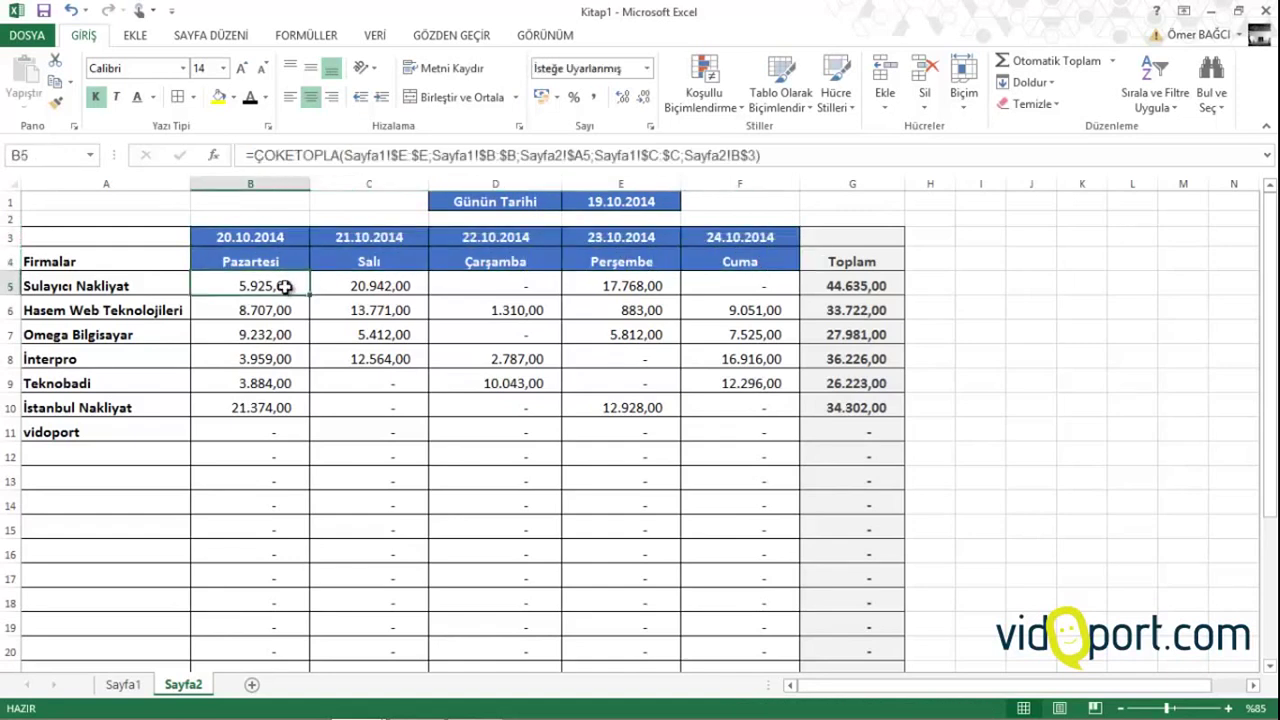
left_click(270, 358)
left_click(265, 403)
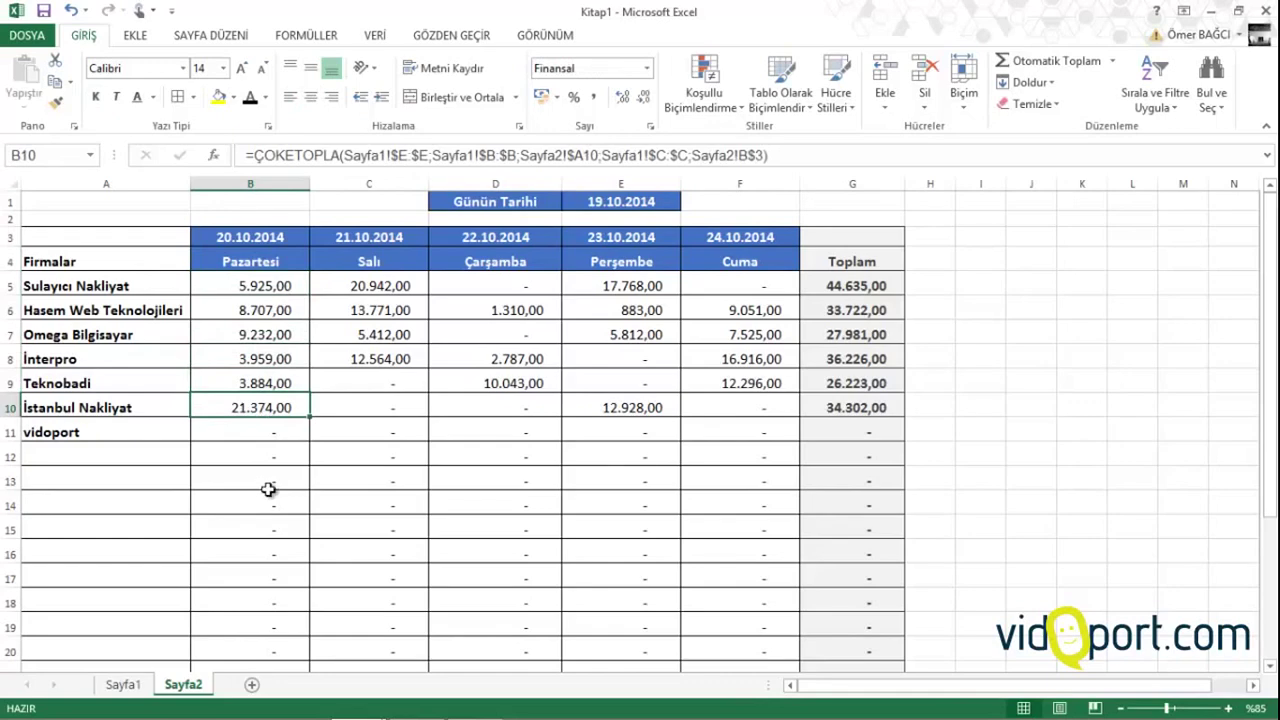
left_click(606, 203)
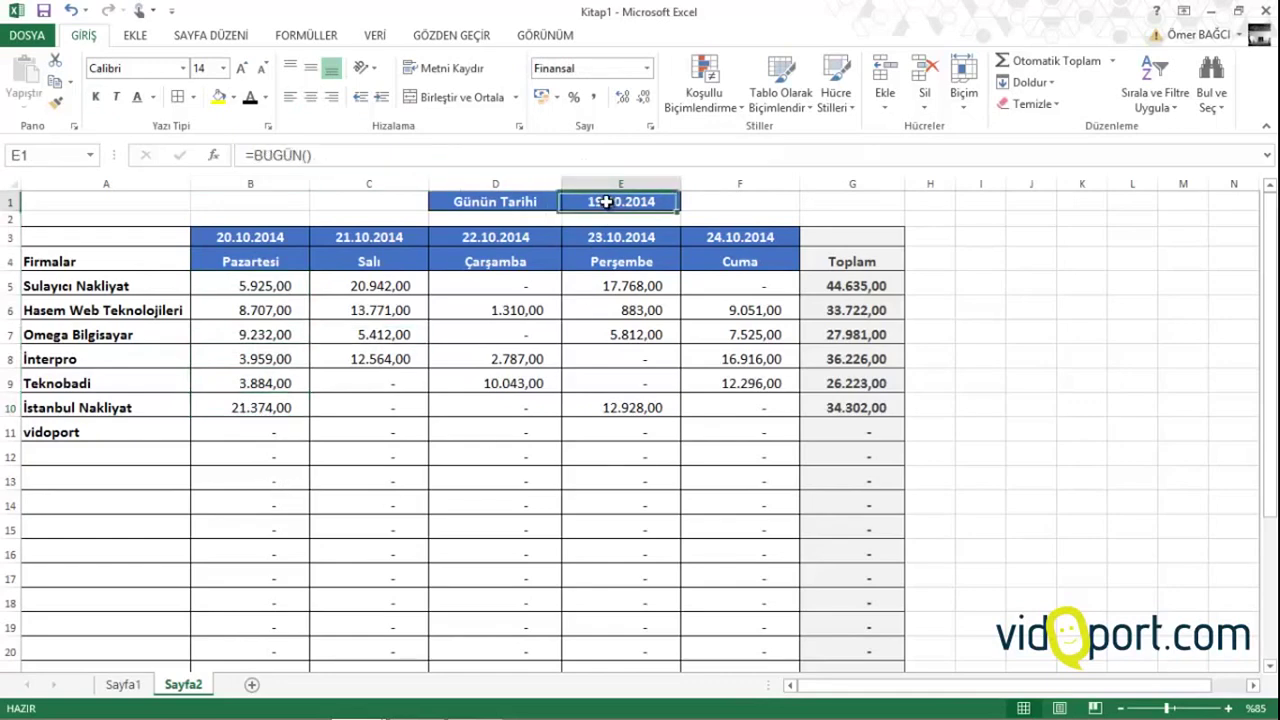
Step: Put borders on every cell of the table from A3 through the totals row
scroll(606, 203, "up", 1)
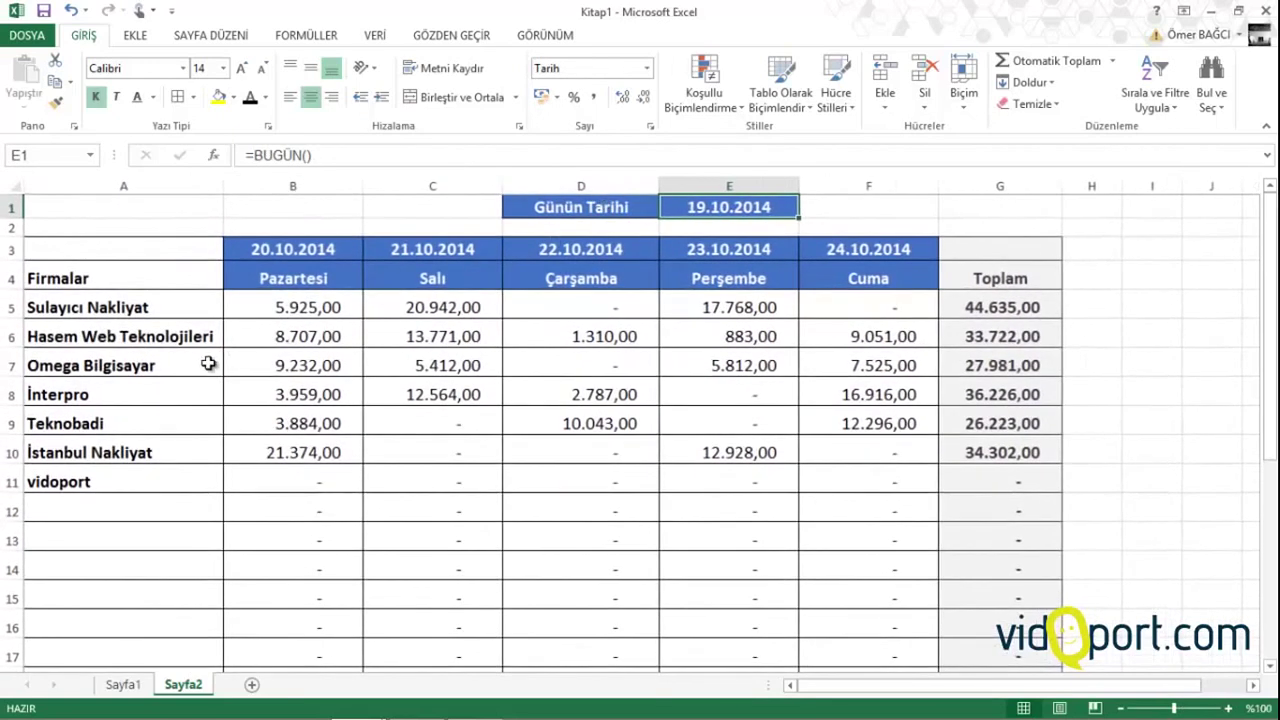
left_click_drag(174, 258, 992, 634)
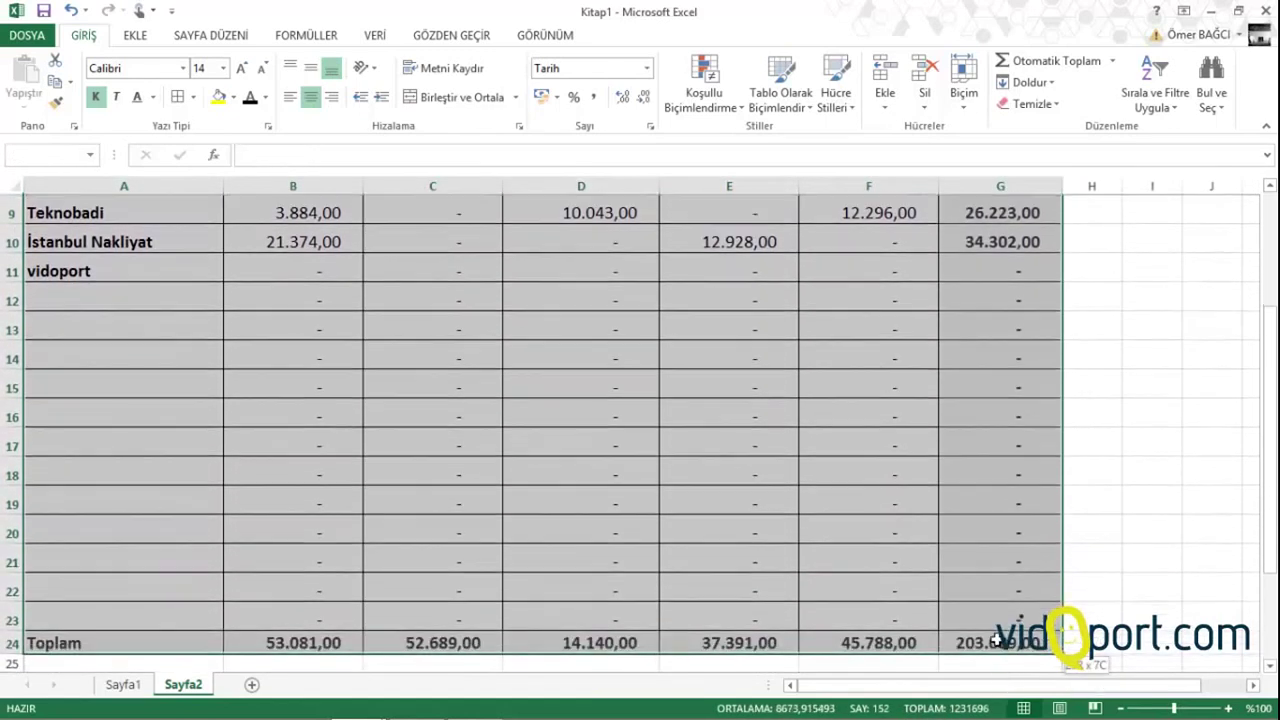
left_click(190, 98)
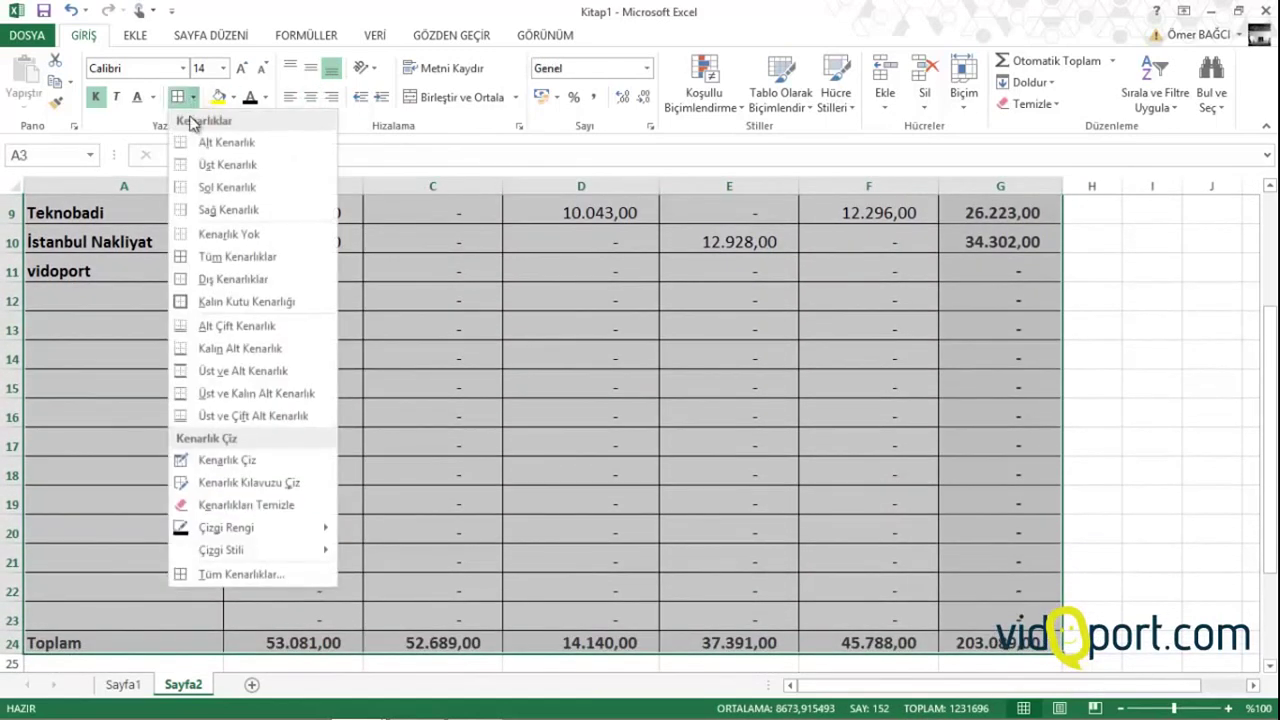
left_click(211, 248)
scroll(275, 338, "up", 3)
left_click(280, 338)
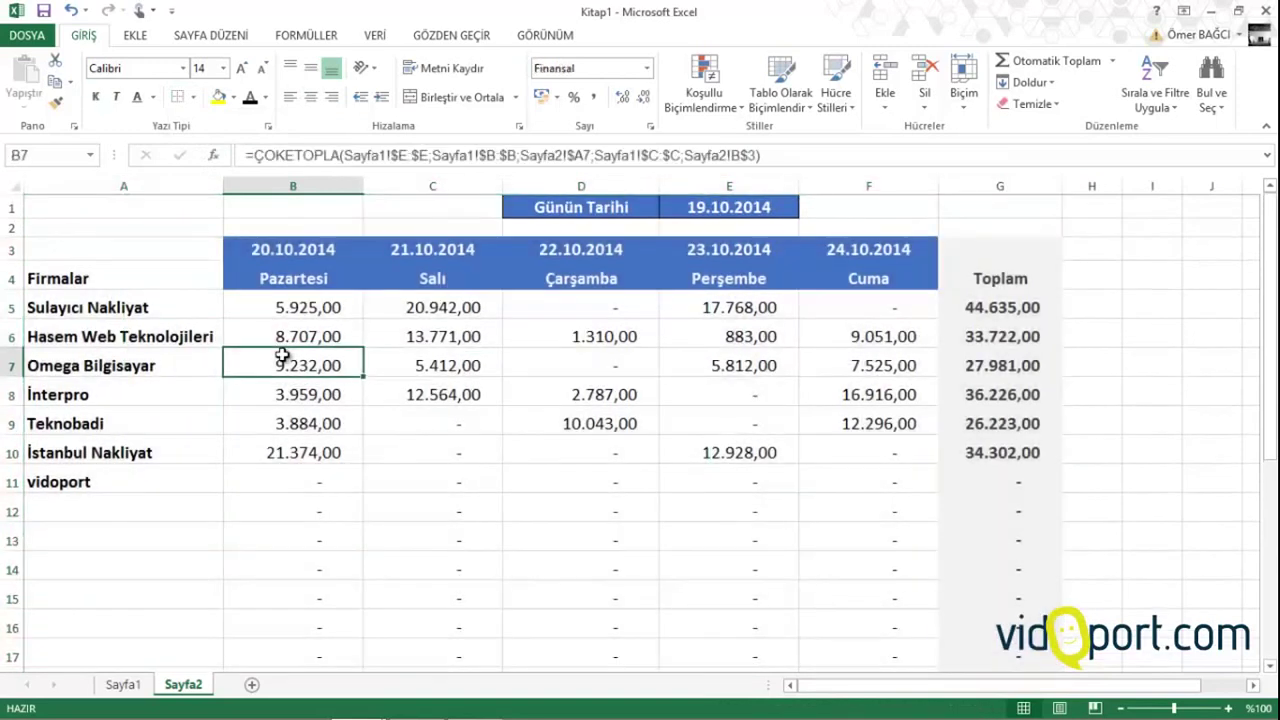
left_click(188, 360)
Step: Add a thick bottom border under header rows A3:G4 and widen column E
left_click_drag(86, 250, 978, 292)
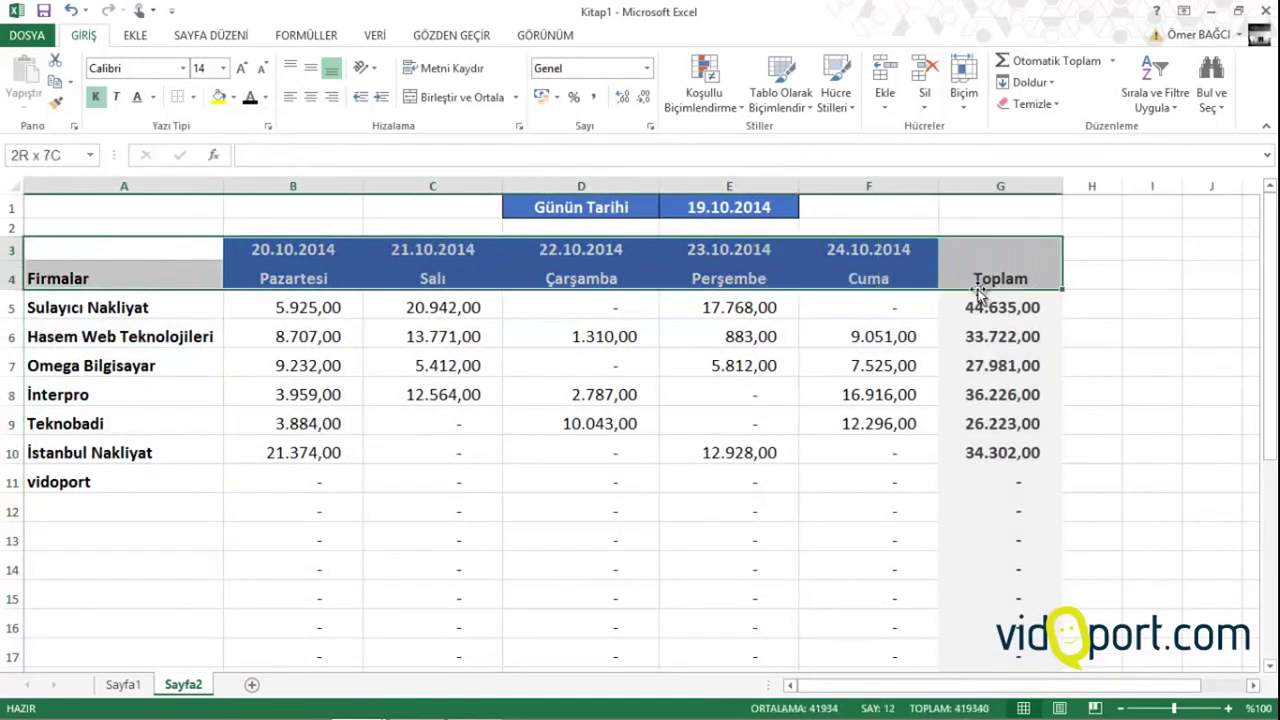
left_click(193, 97)
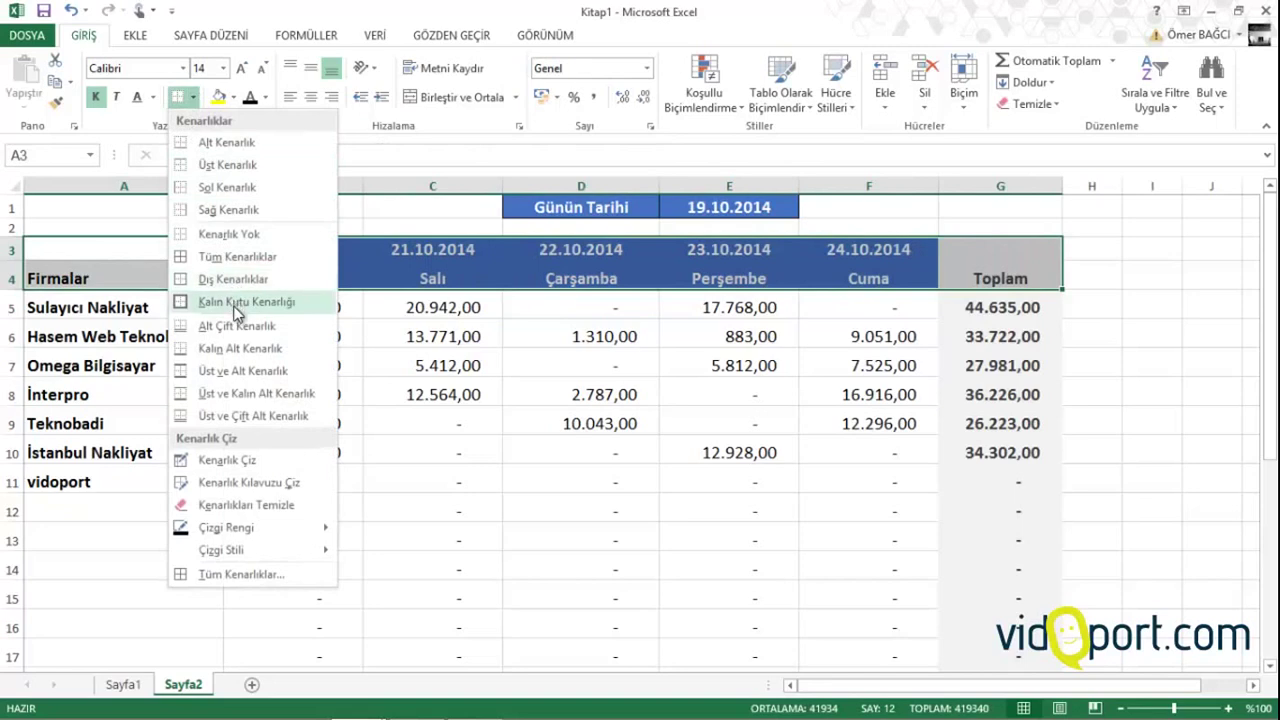
left_click(230, 357)
left_click(265, 357)
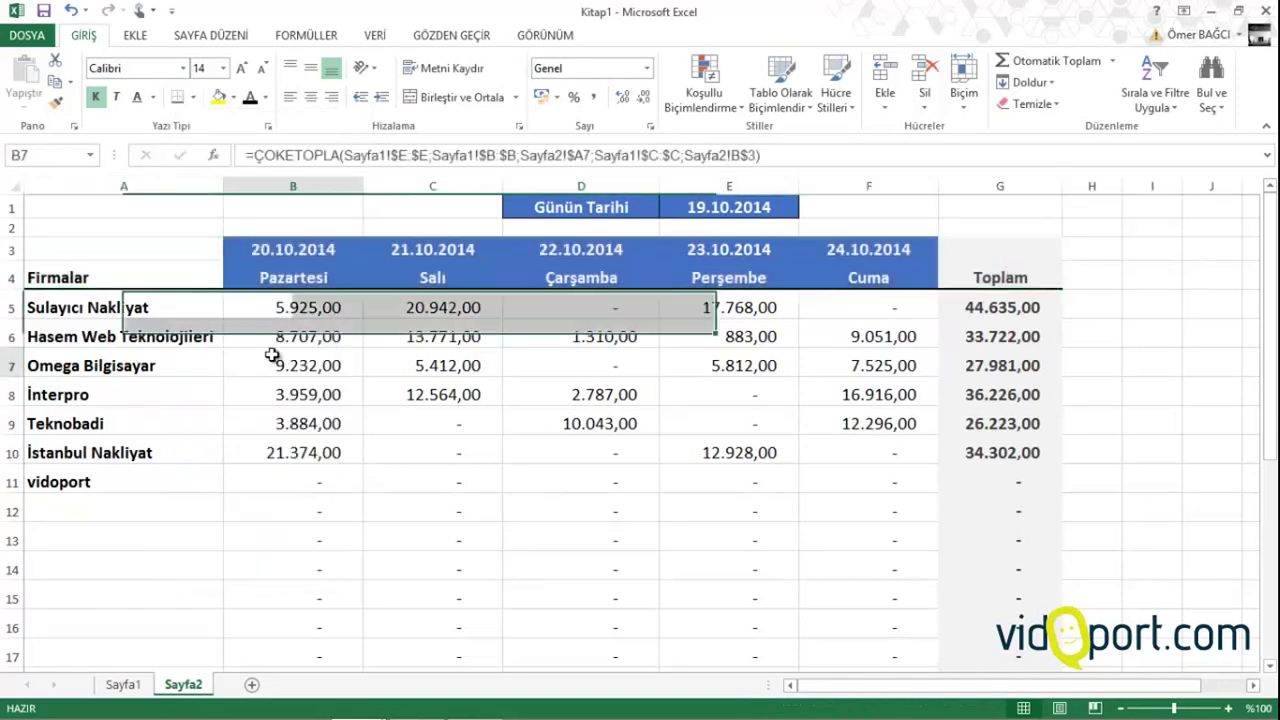
left_click(376, 374)
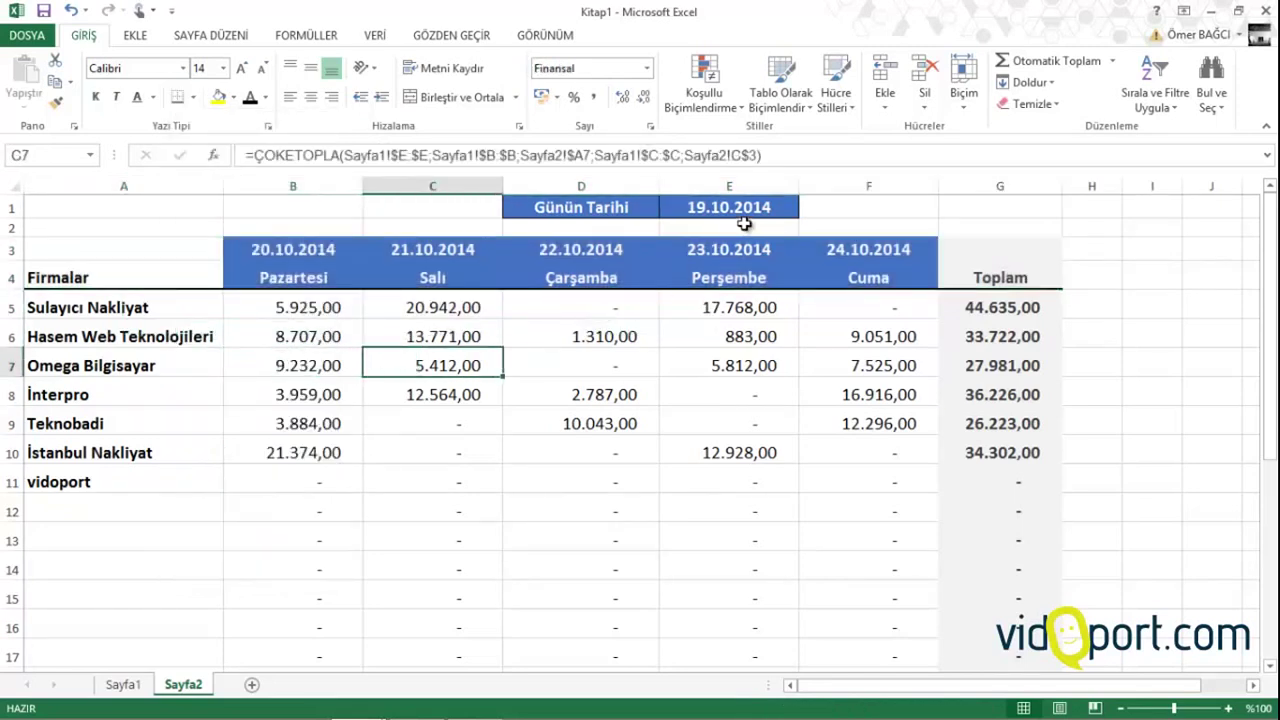
left_click_drag(799, 186, 811, 186)
left_click(719, 355)
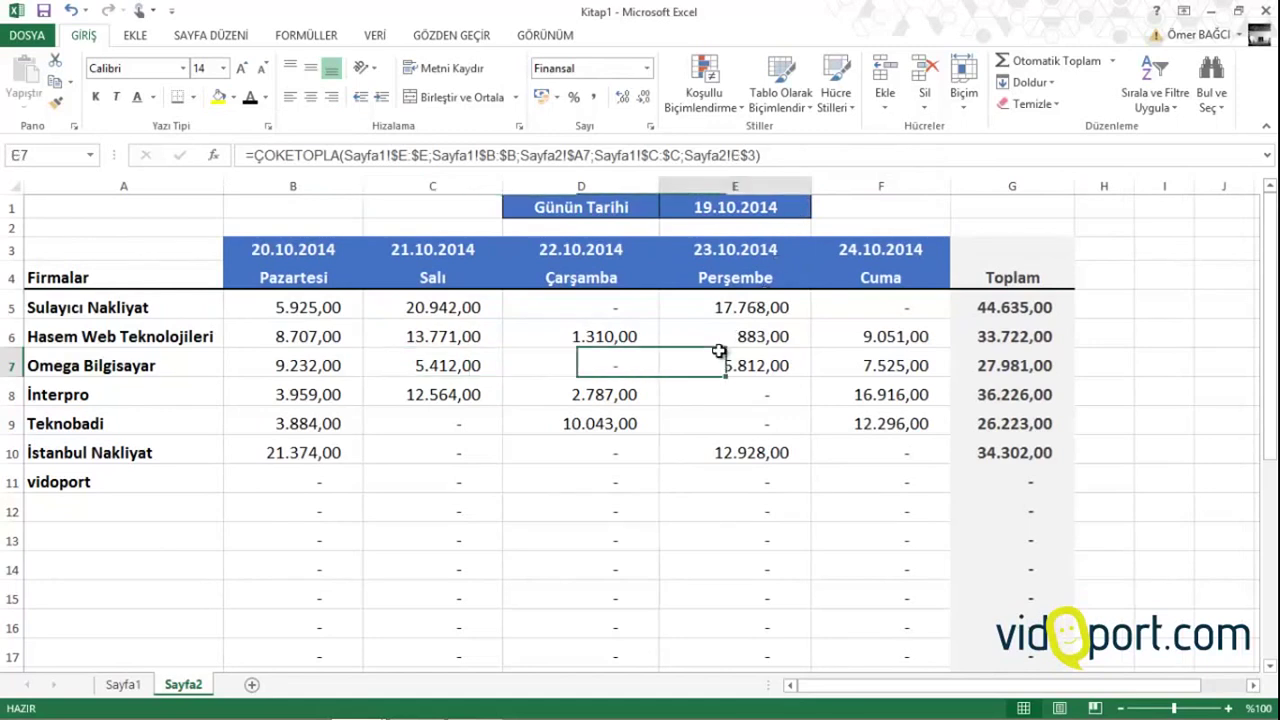
Step: Check D1, E1, the date headers and row 6, then select the sales range B5:F24
left_click(630, 210)
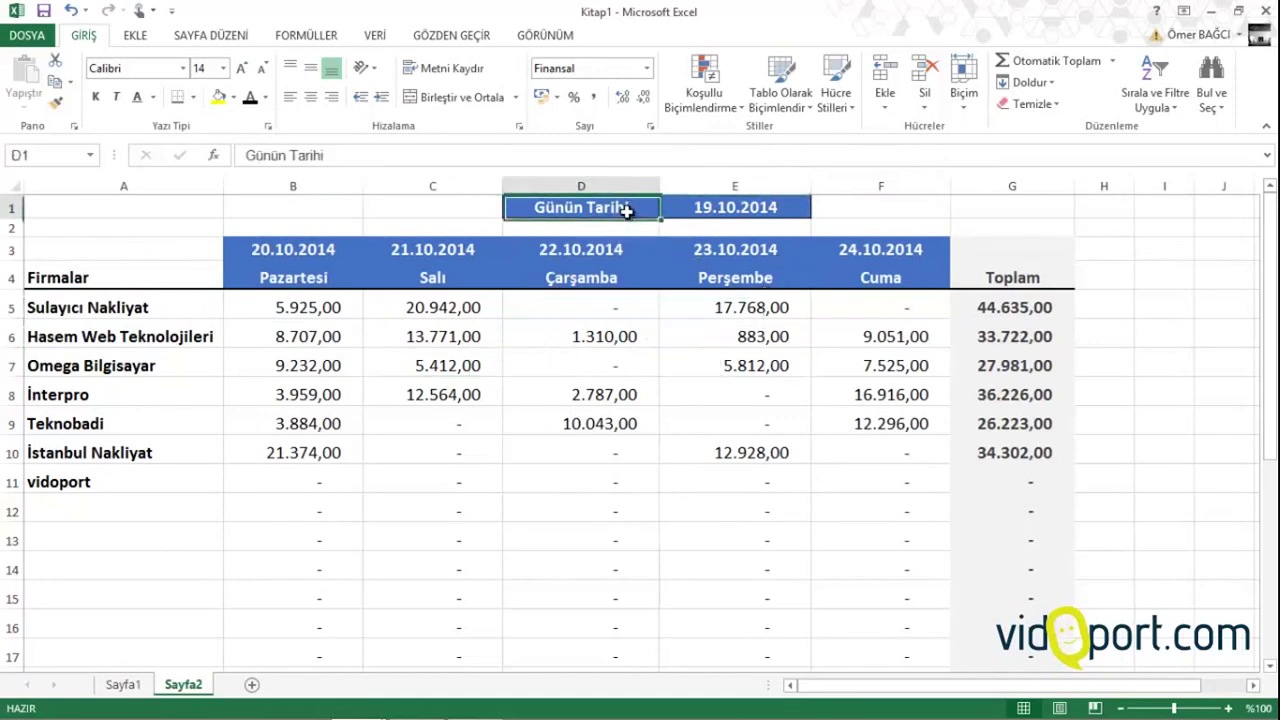
left_click(741, 208)
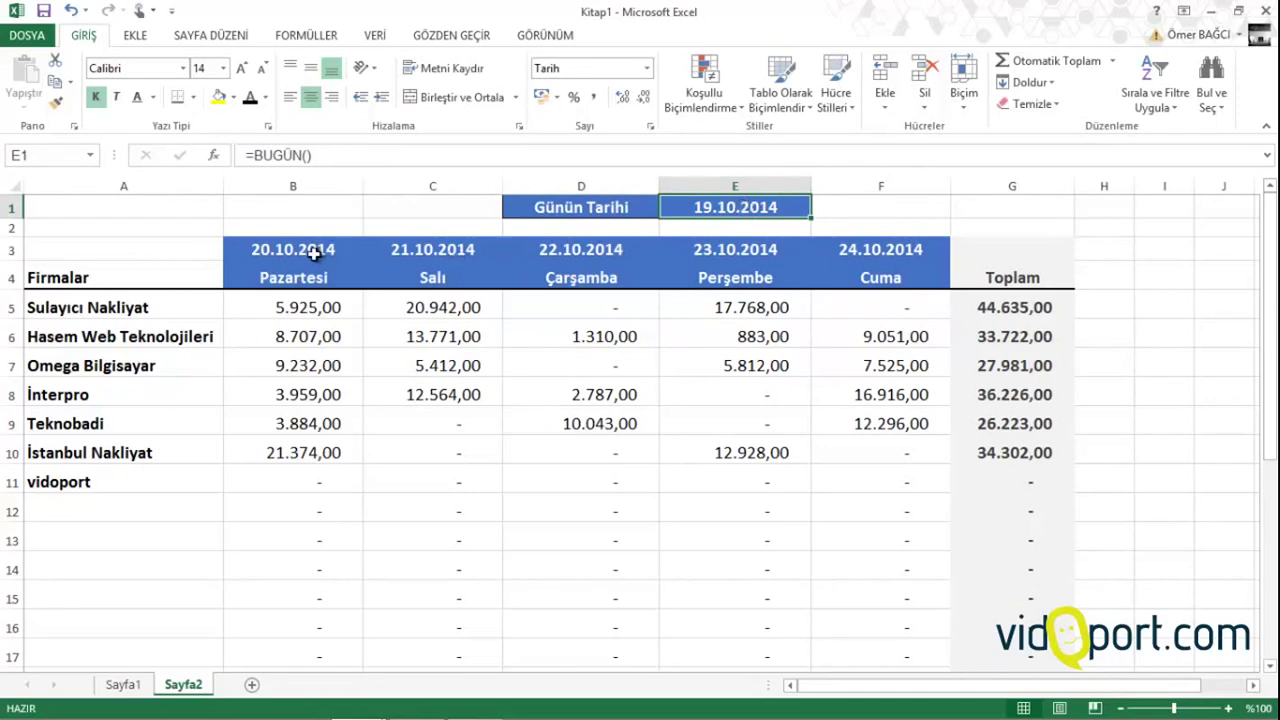
left_click_drag(314, 254, 851, 251)
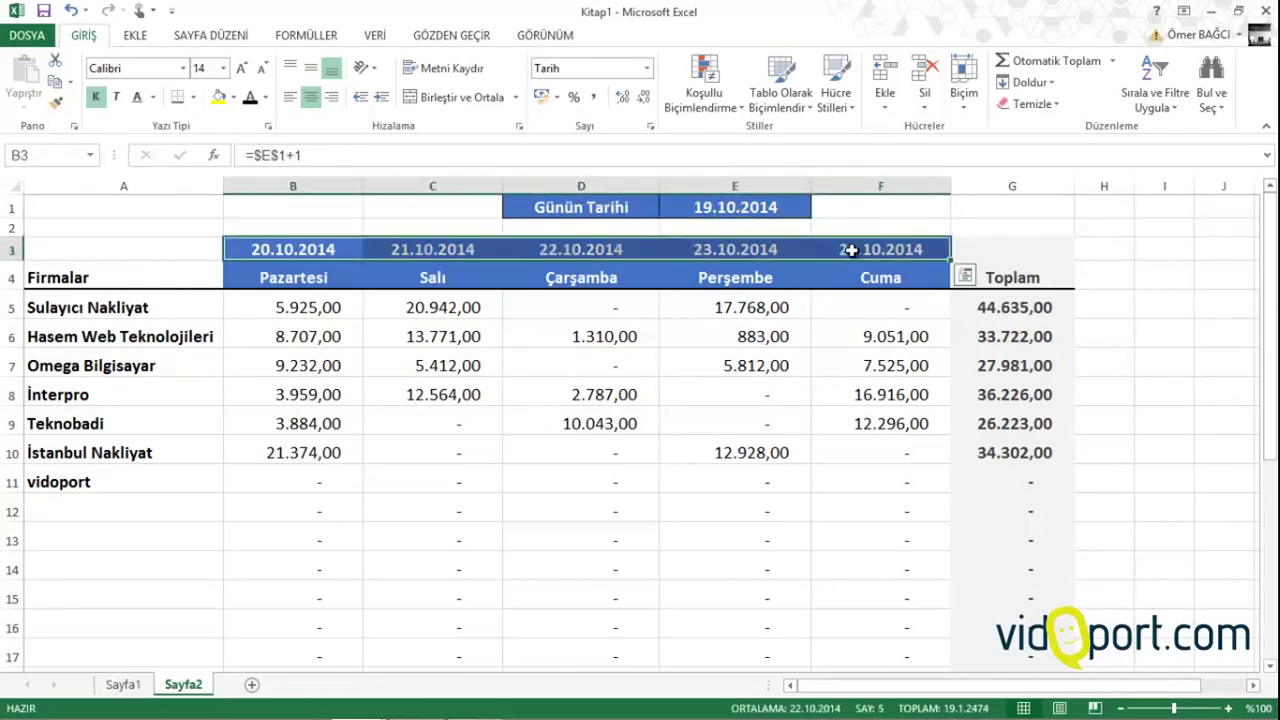
left_click(400, 331)
left_click(277, 280)
left_click(290, 334)
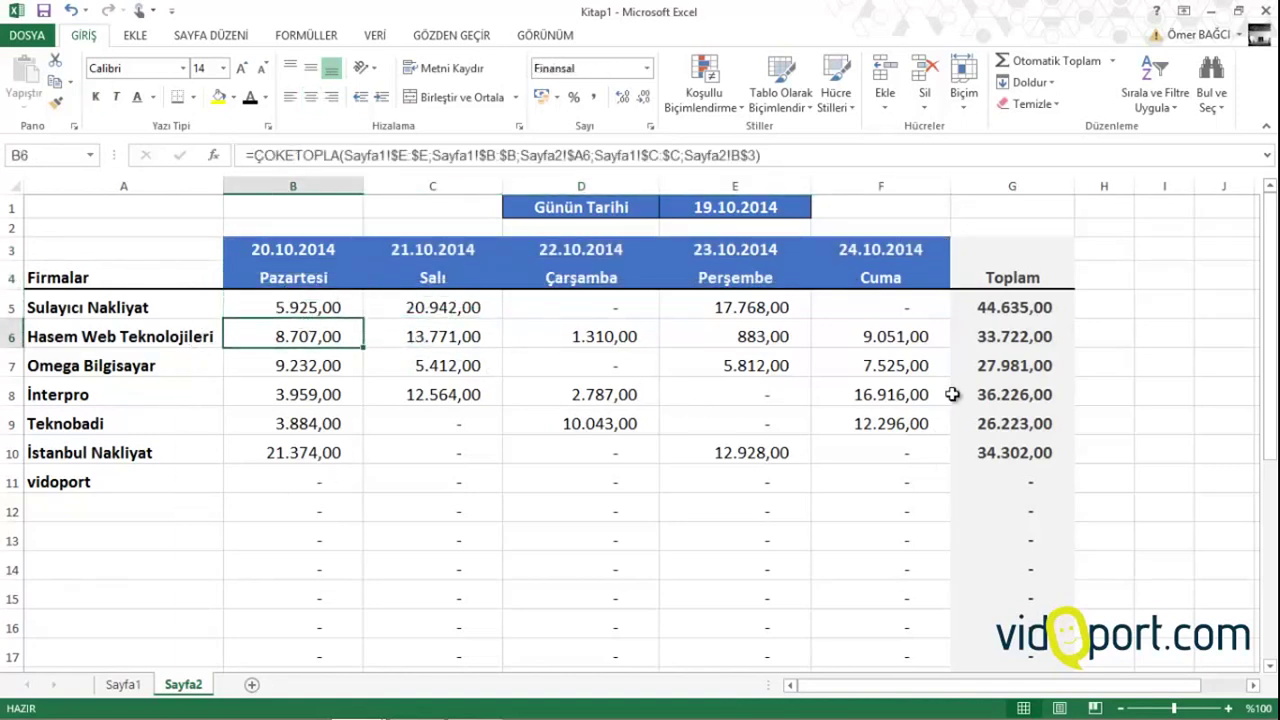
key("Right")
left_click(831, 326)
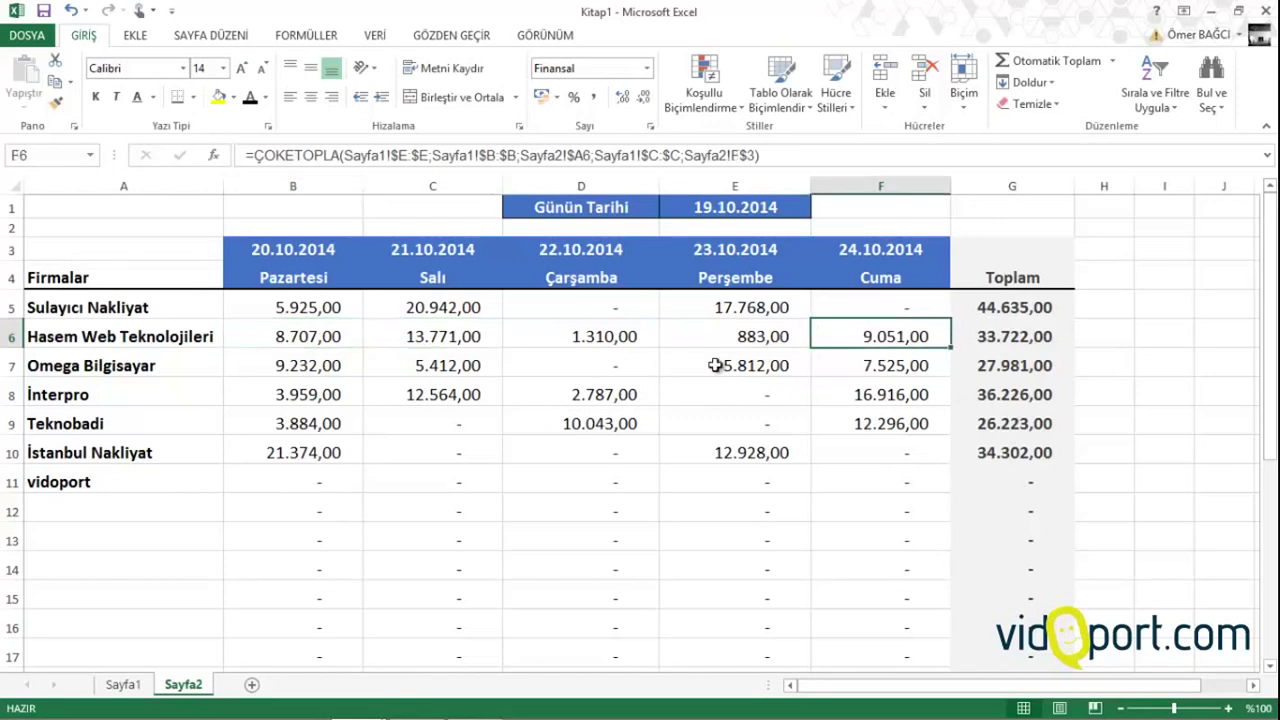
left_click_drag(287, 312, 845, 615)
Step: Add a Top 10 Items rule with count 1, highlighting the top value in light red
left_click(688, 100)
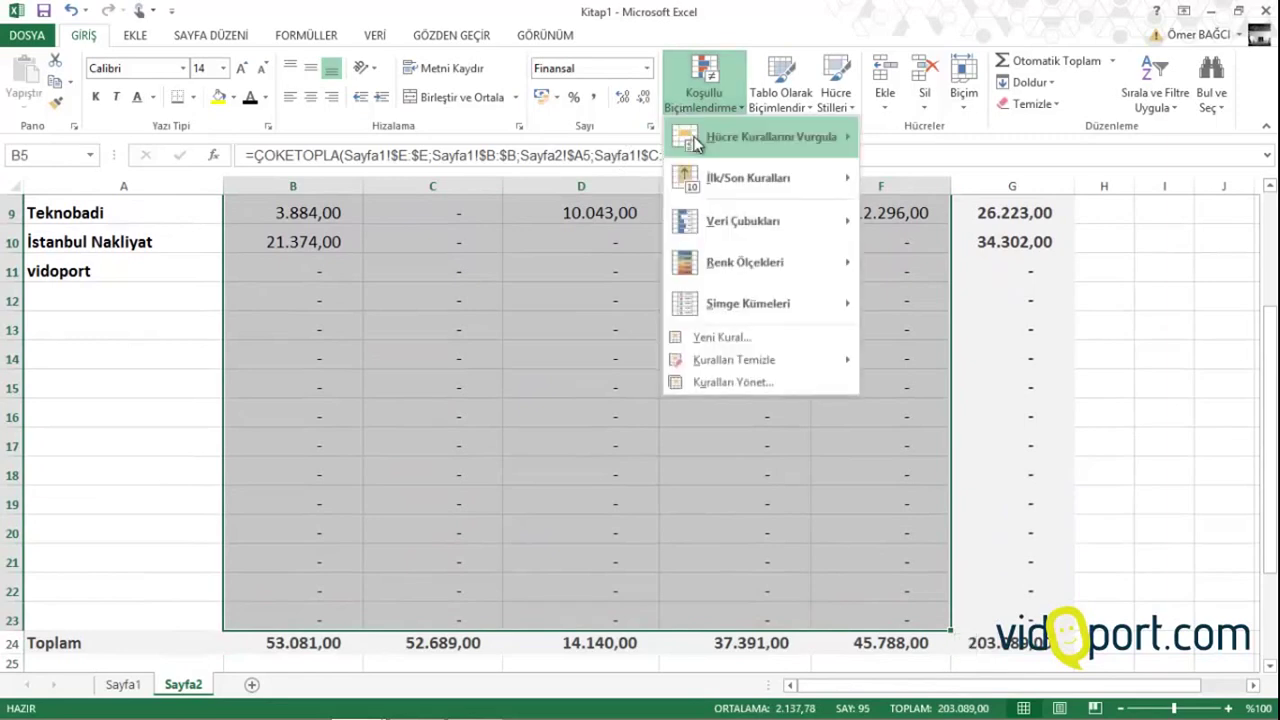
mouse_move(699, 145)
mouse_move(720, 177)
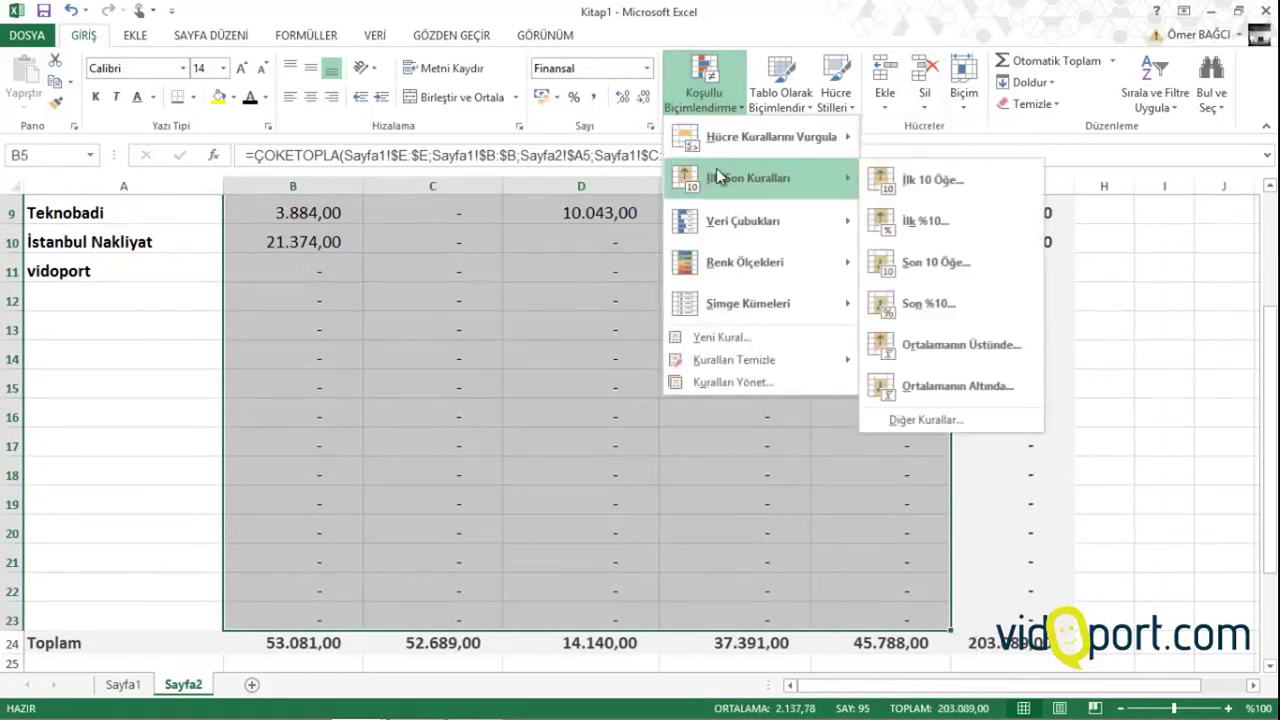
left_click(915, 177)
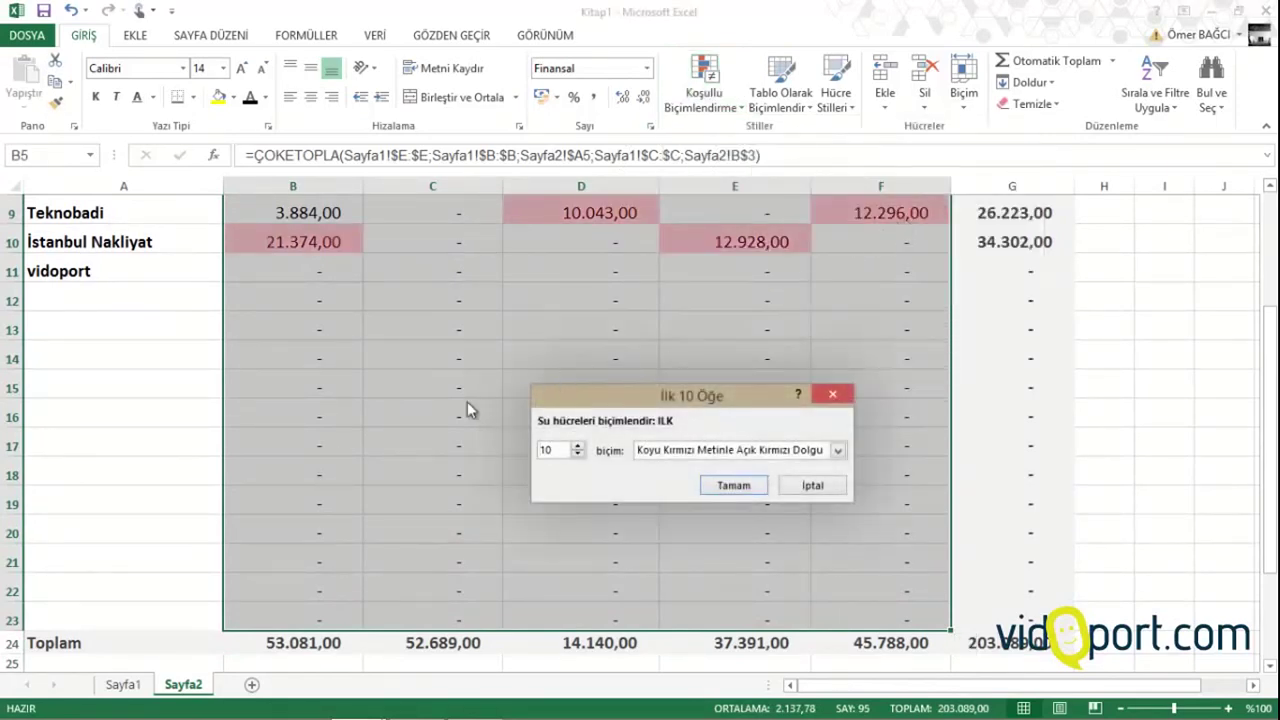
left_click_drag(568, 452, 512, 456)
type("1")
left_click(740, 486)
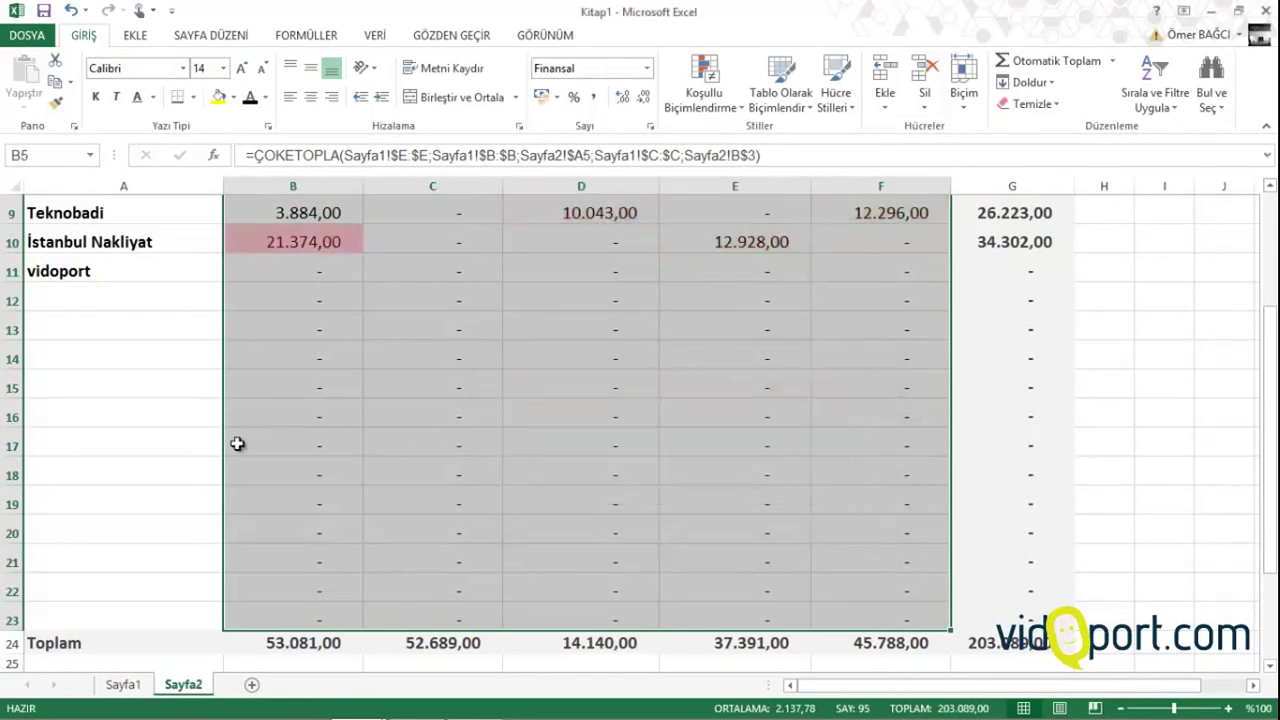
left_click(145, 450)
scroll(155, 446, "up", 3)
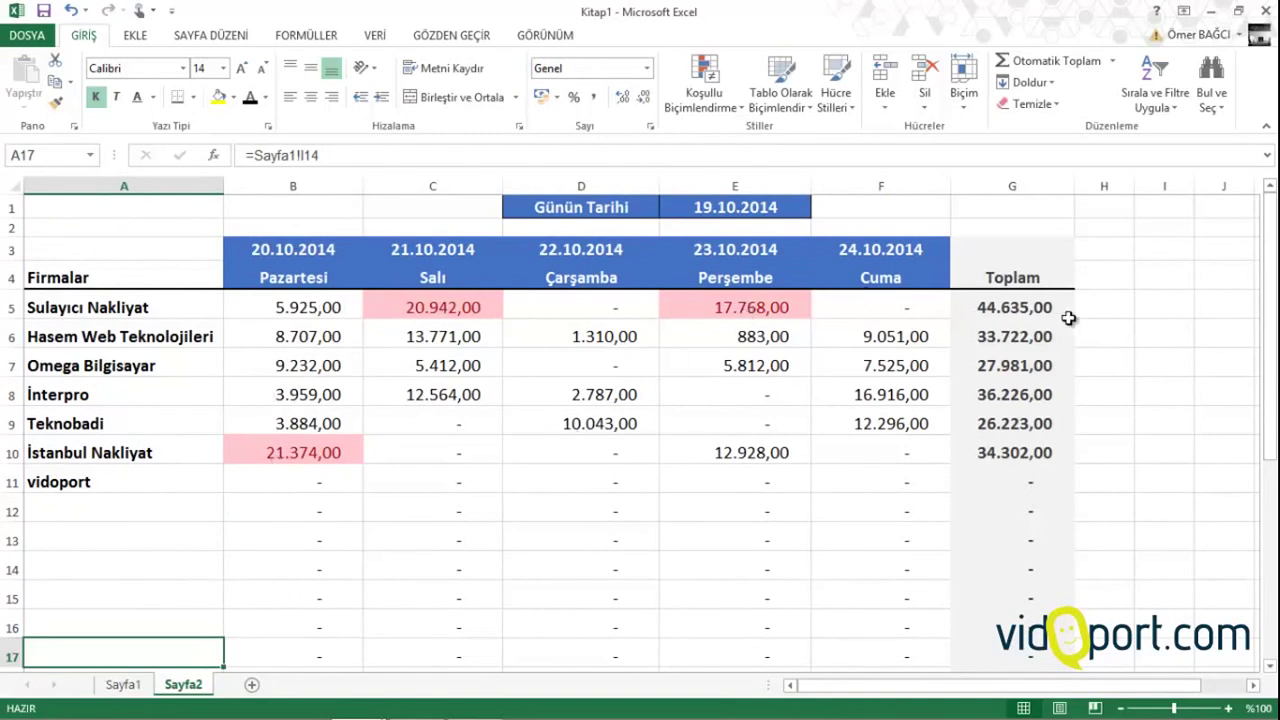
Step: Enter =G5/$G$24 in H5 and fill it down column H to H24
scroll(1047, 455, "down", 2)
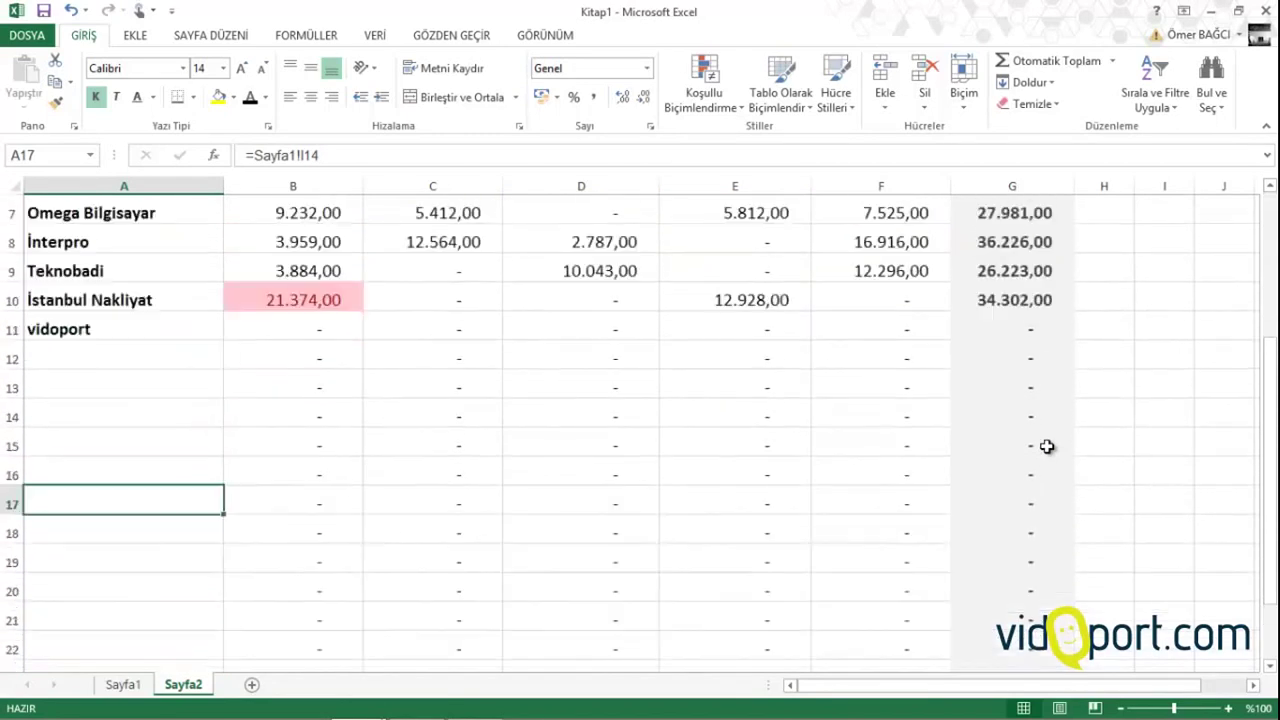
scroll(1052, 430, "up", 2)
left_click(1111, 302)
type("=")
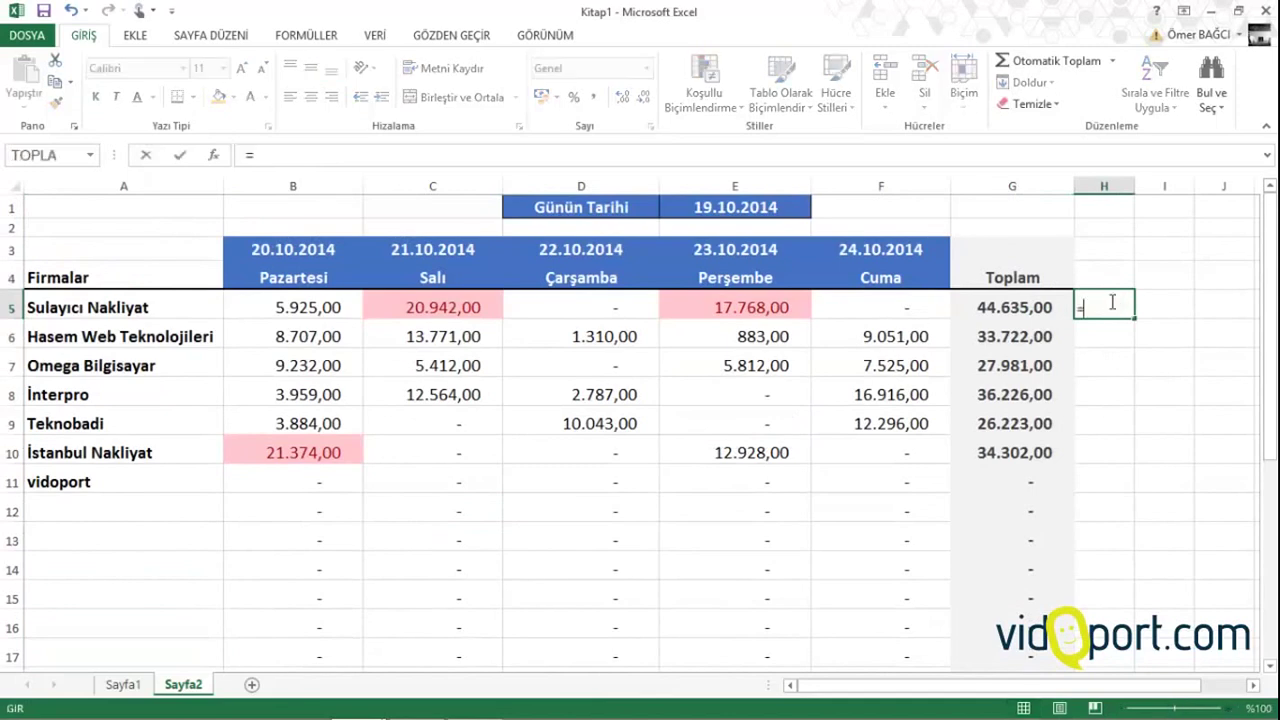
left_click(1040, 307)
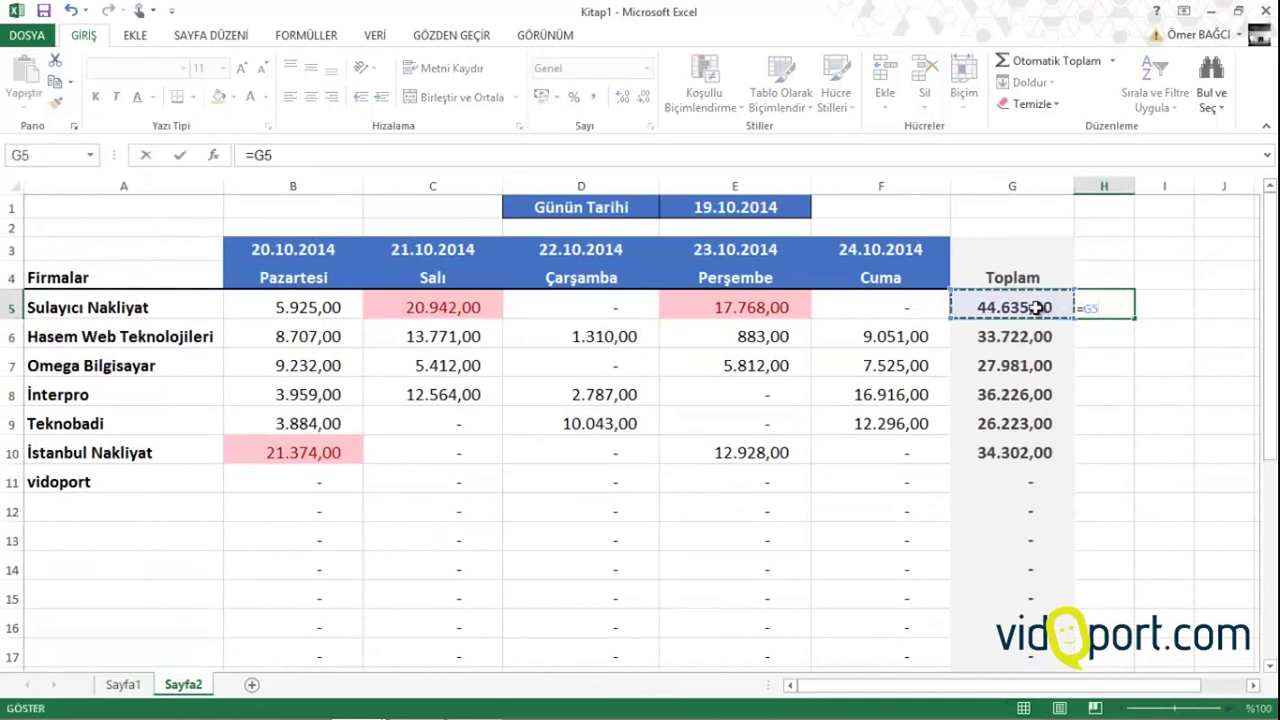
type("/")
scroll(1006, 480, "down", 4)
left_click(1000, 526)
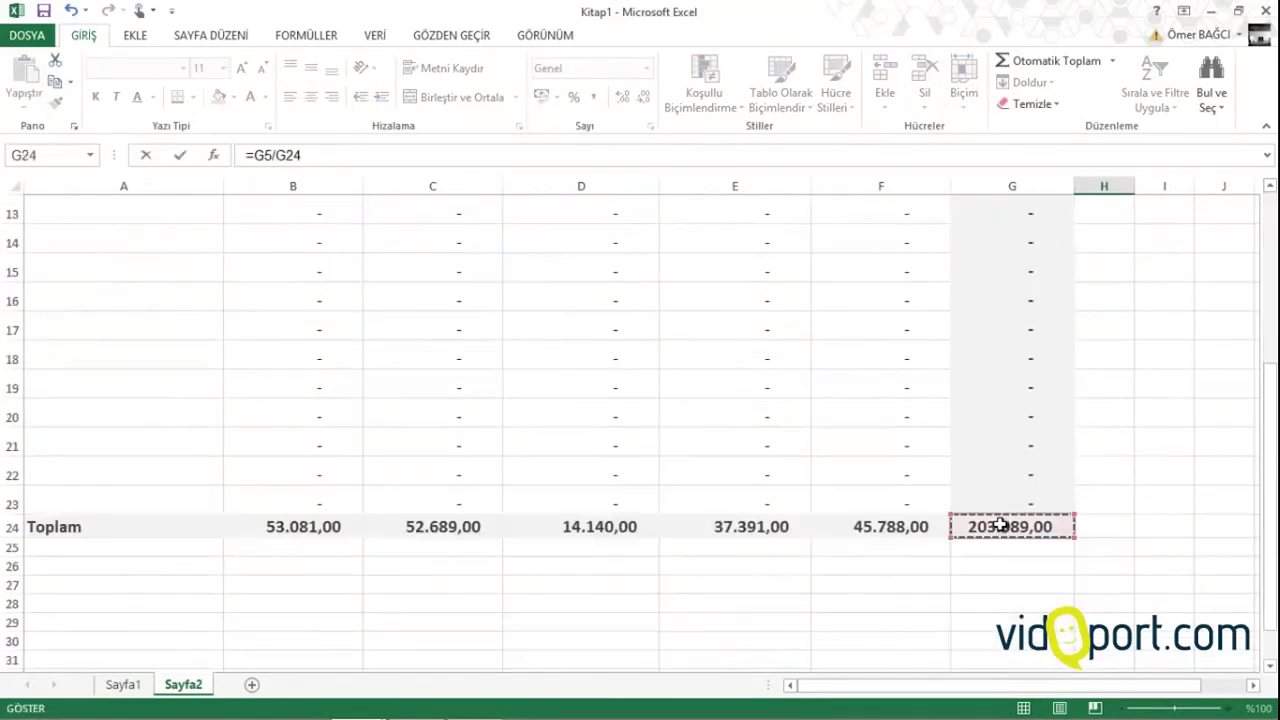
key("F4")
scroll(1000, 526, "up", 4)
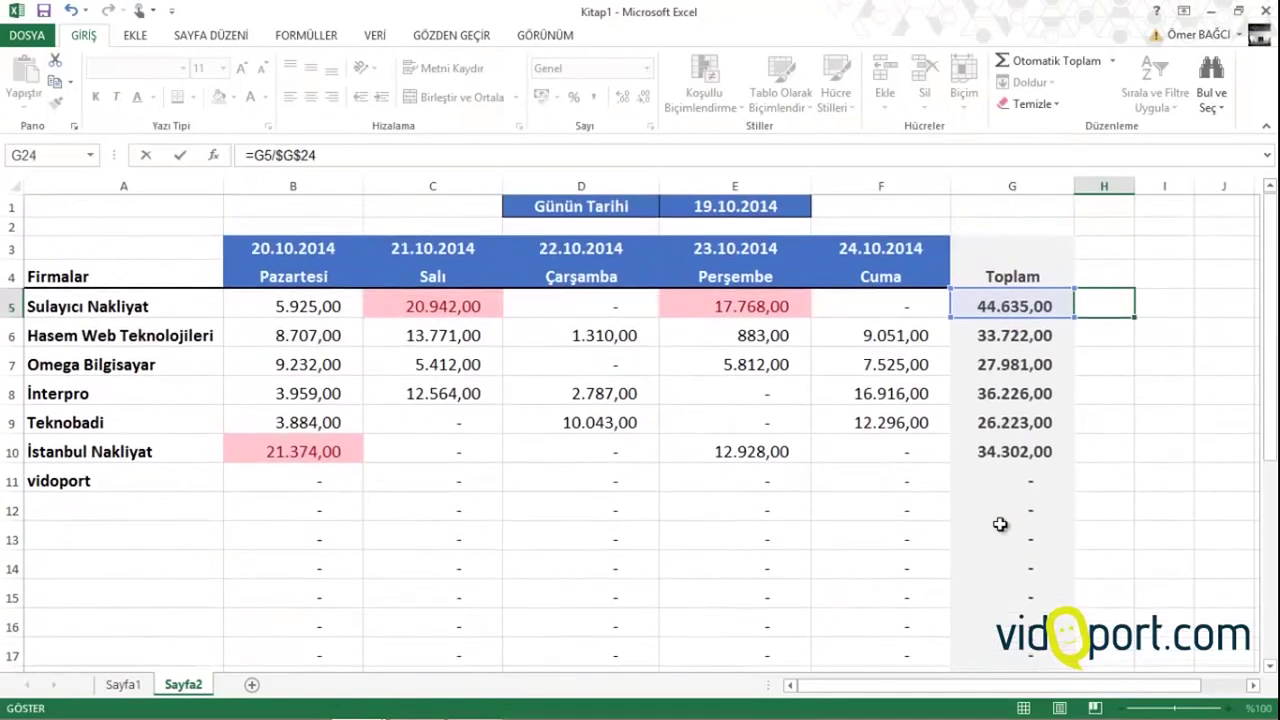
key("Return")
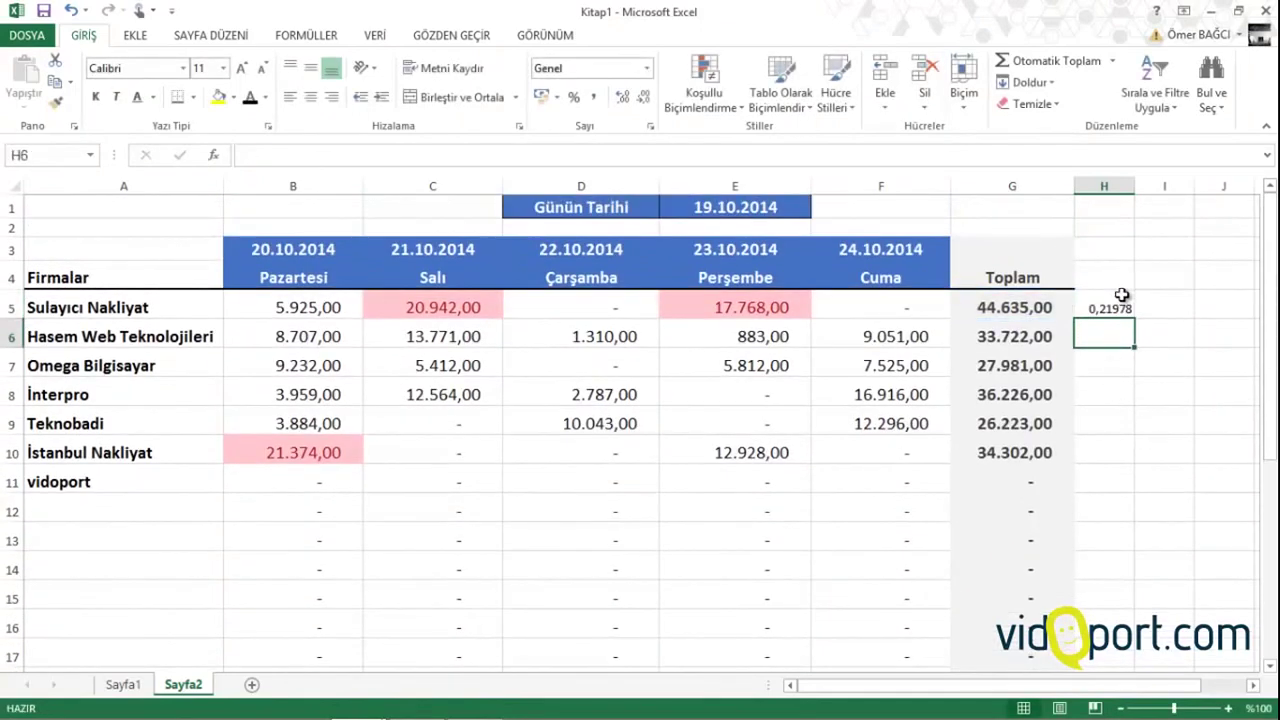
left_click(1125, 306)
left_click_drag(1135, 320, 1117, 648)
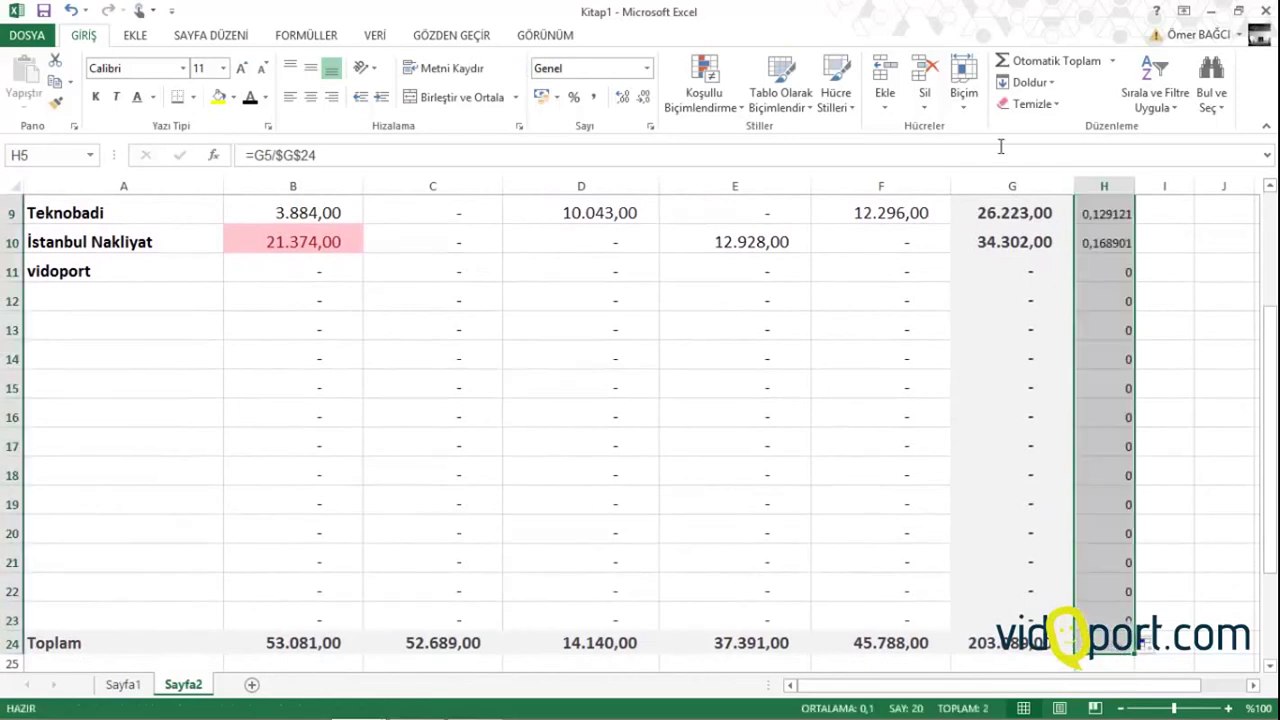
Step: Give column H the Çıkış style, font size 14 and a one-decimal percent format
left_click(835, 92)
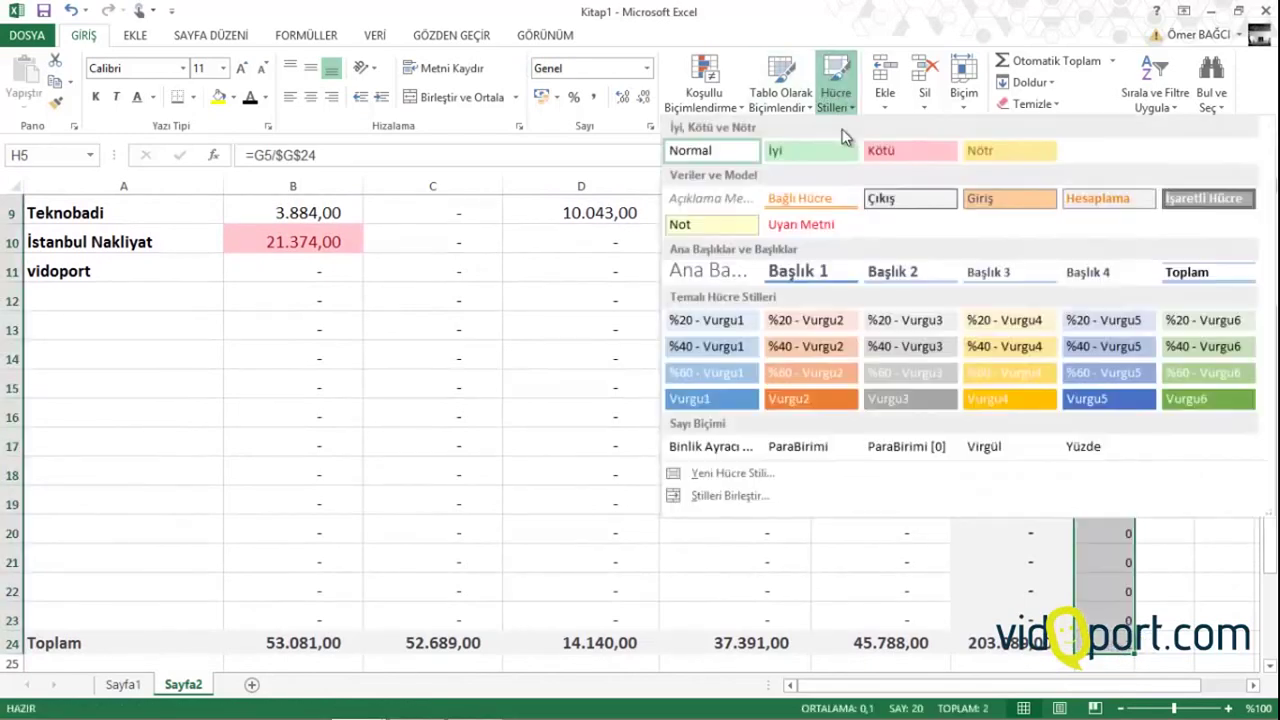
left_click(943, 198)
scroll(900, 350, "up", 3)
left_click(241, 68)
left_click(240, 70)
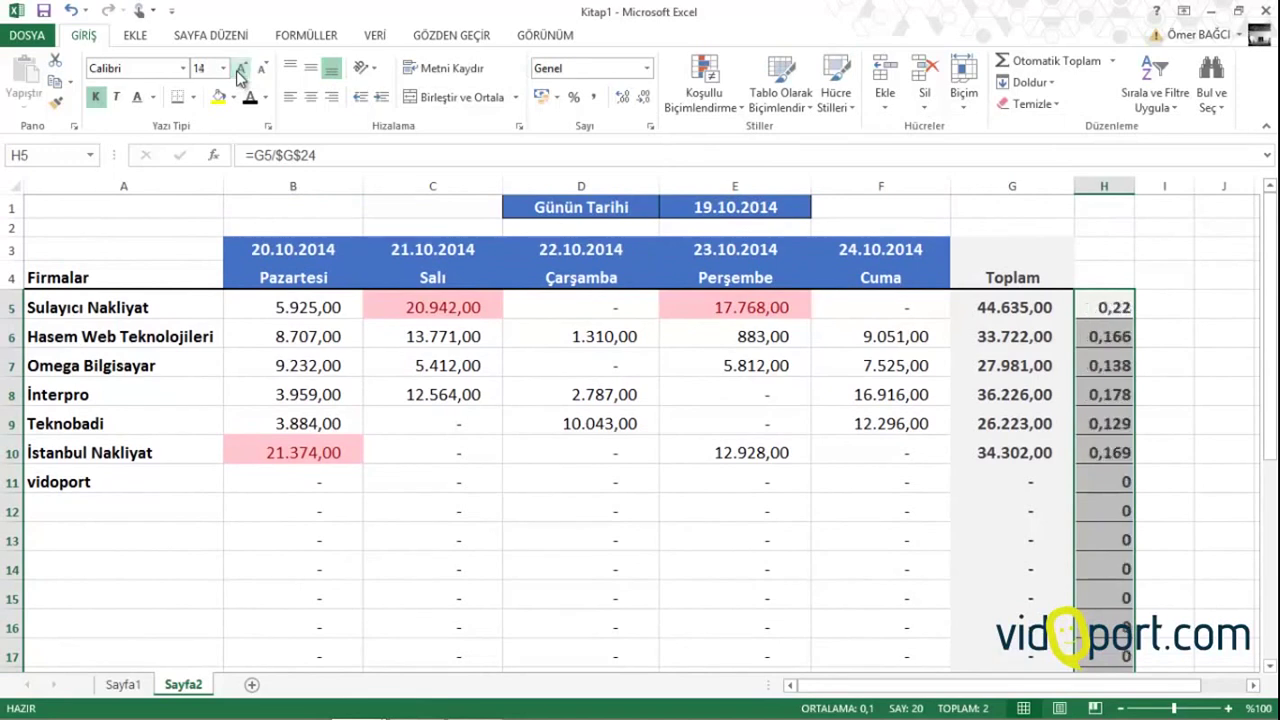
left_click(573, 97)
left_click(626, 97)
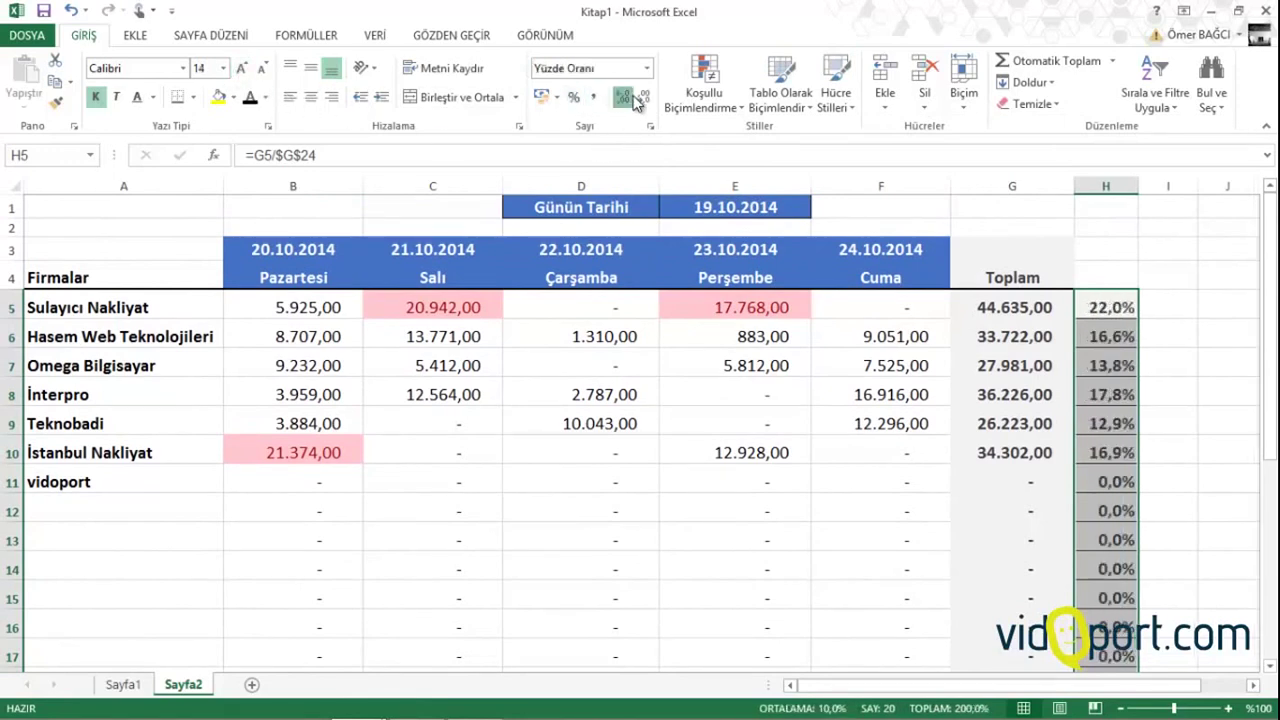
left_click(622, 97)
left_click(643, 97)
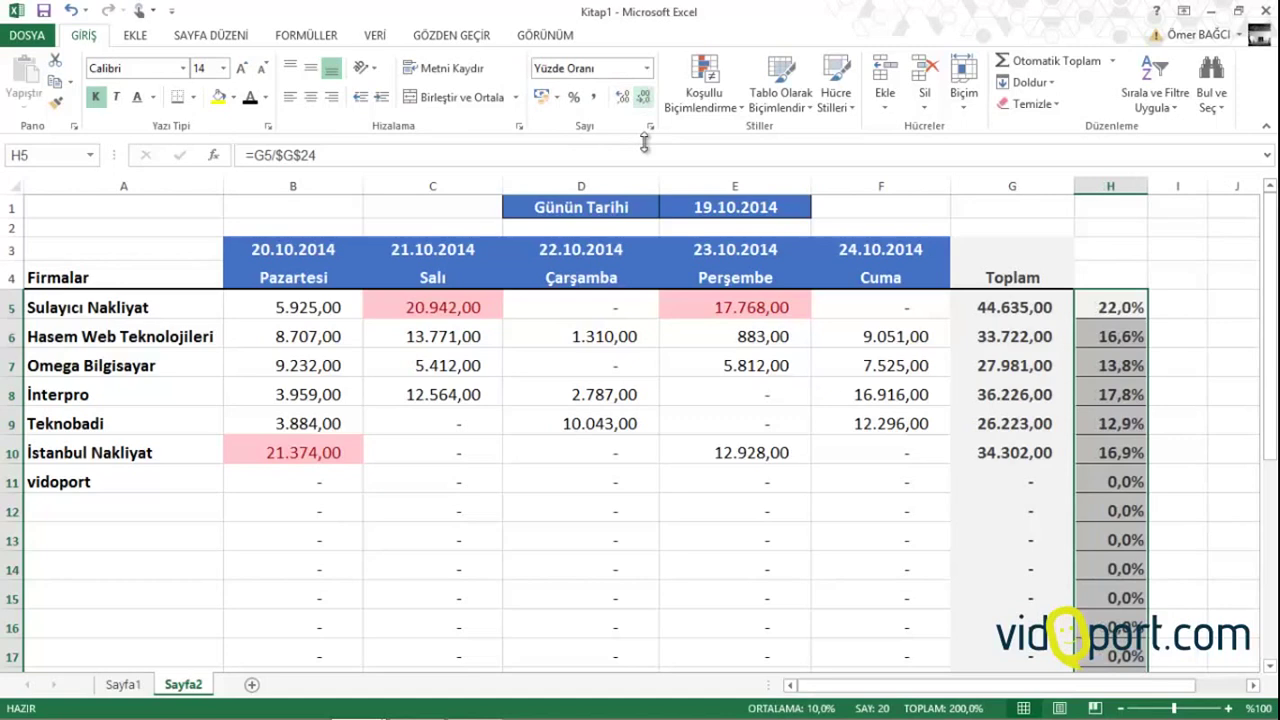
Step: Check the Toplam formula in G5 and the share formula in H5
left_click(703, 392)
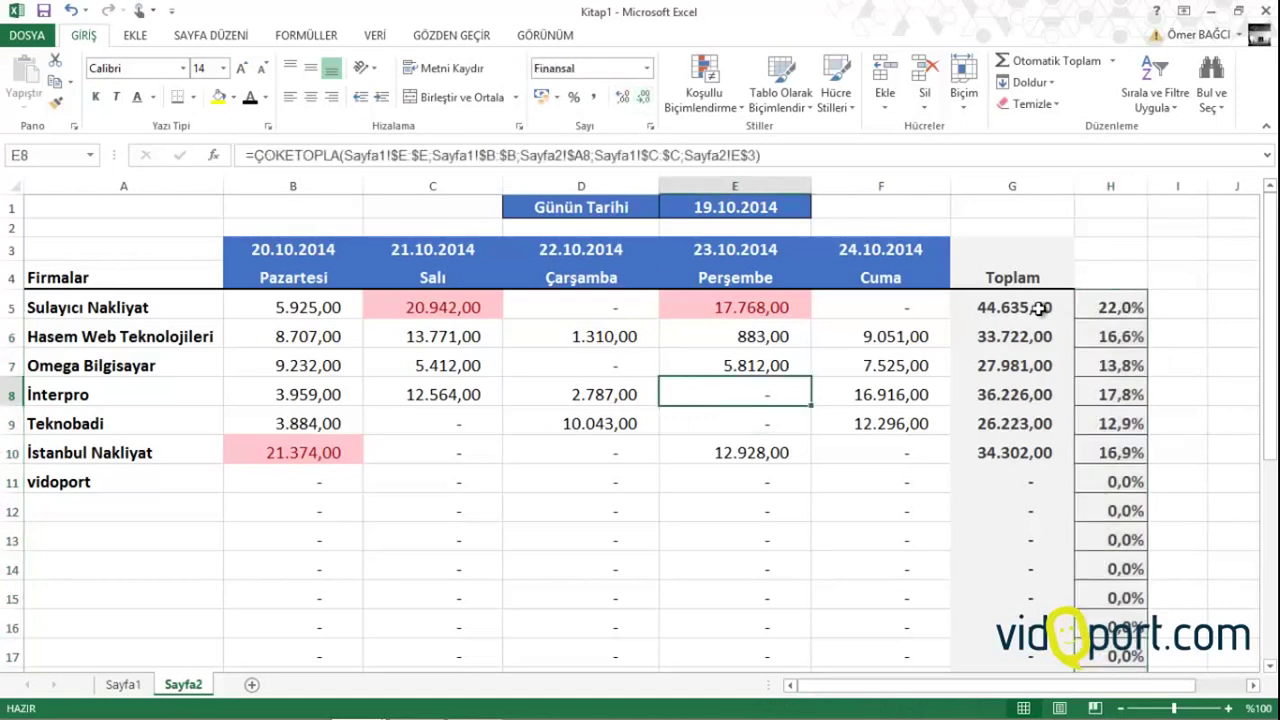
left_click(1045, 310)
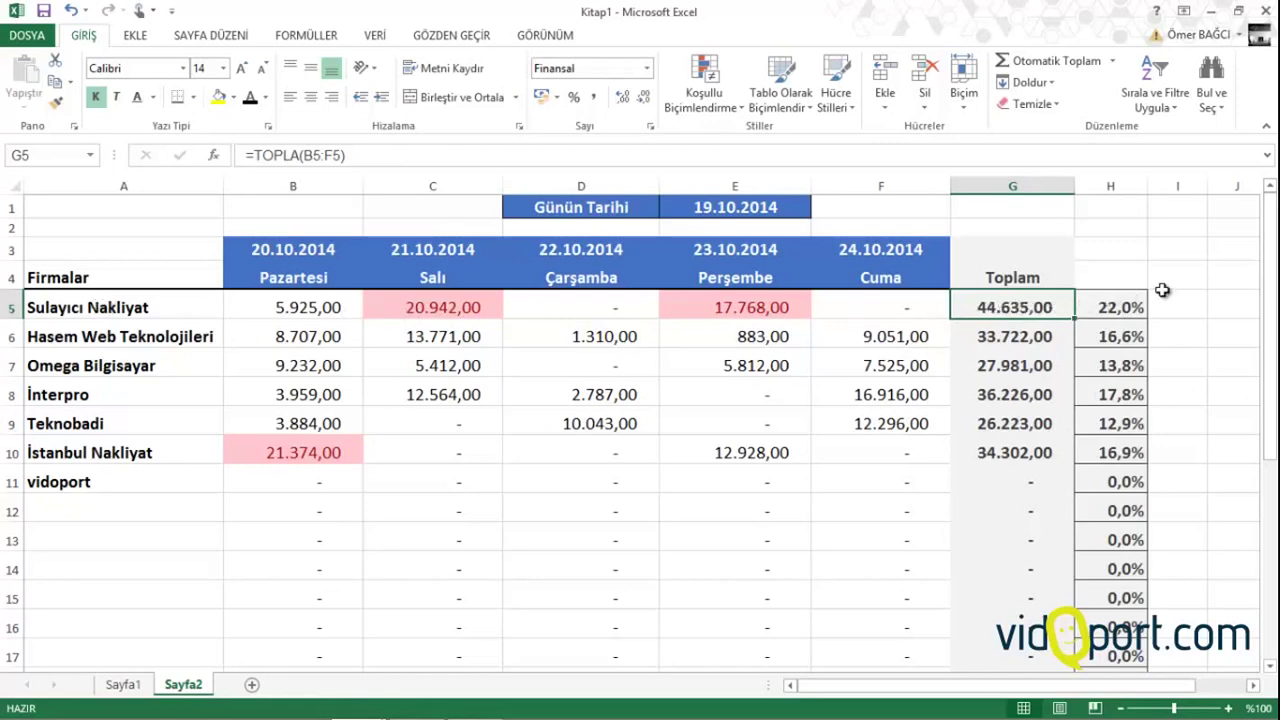
left_click(1114, 307)
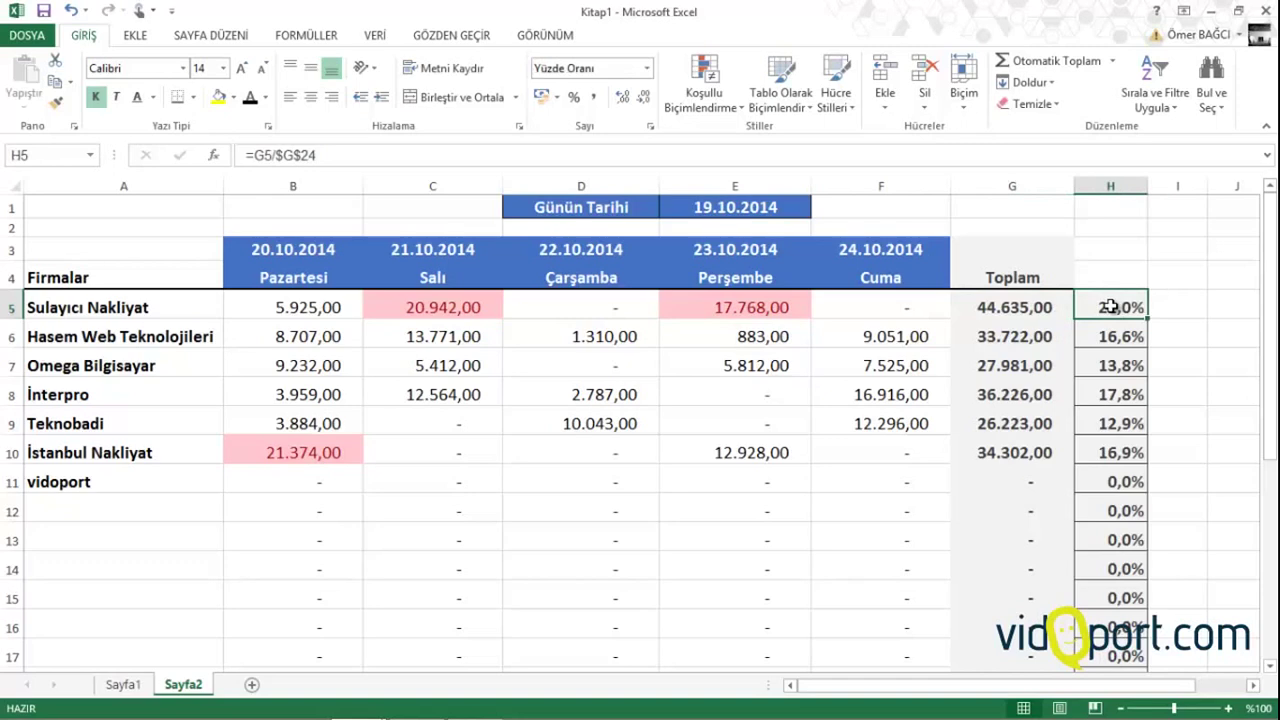
left_click(921, 334)
scroll(927, 336, "down", 3)
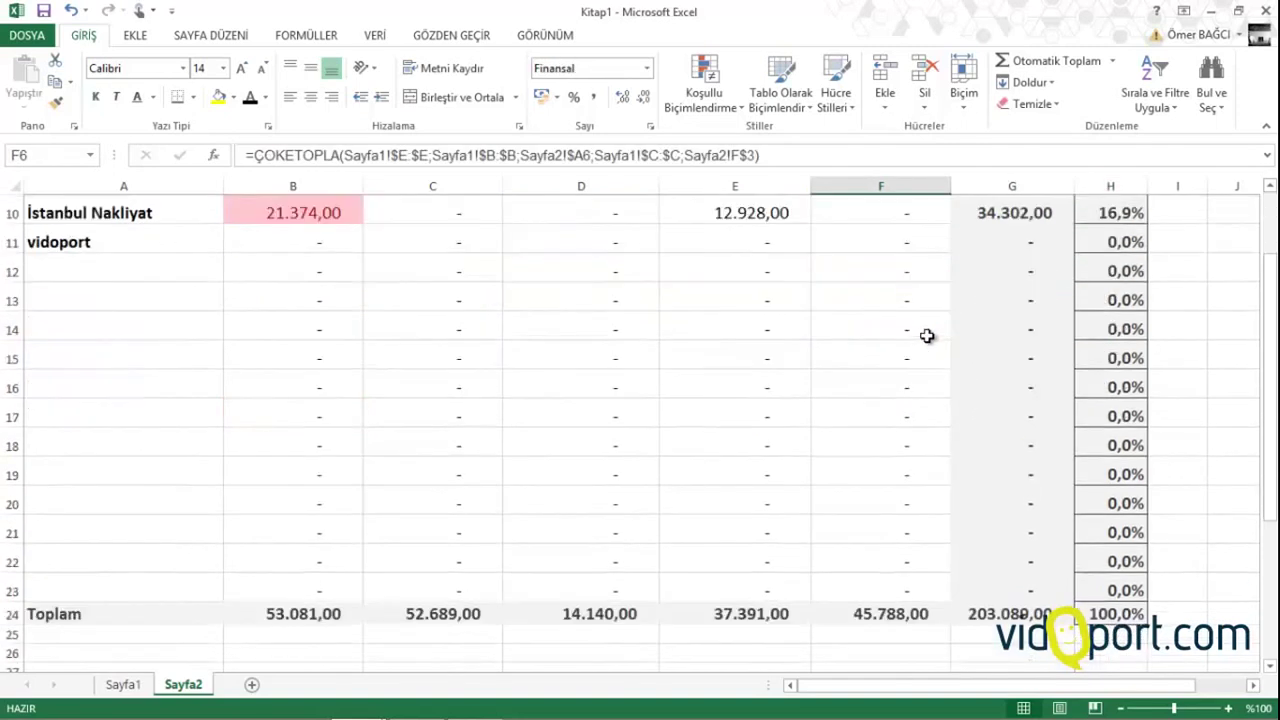
scroll(191, 363, "up", 3)
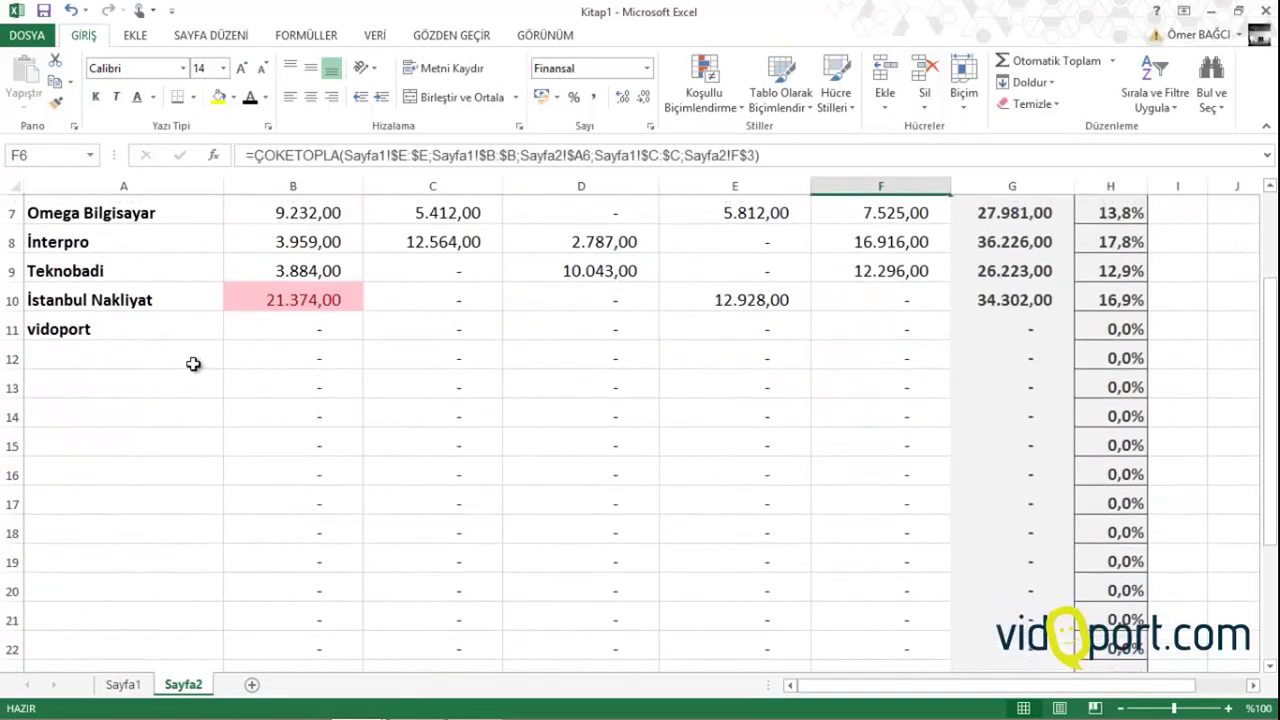
left_click(687, 207)
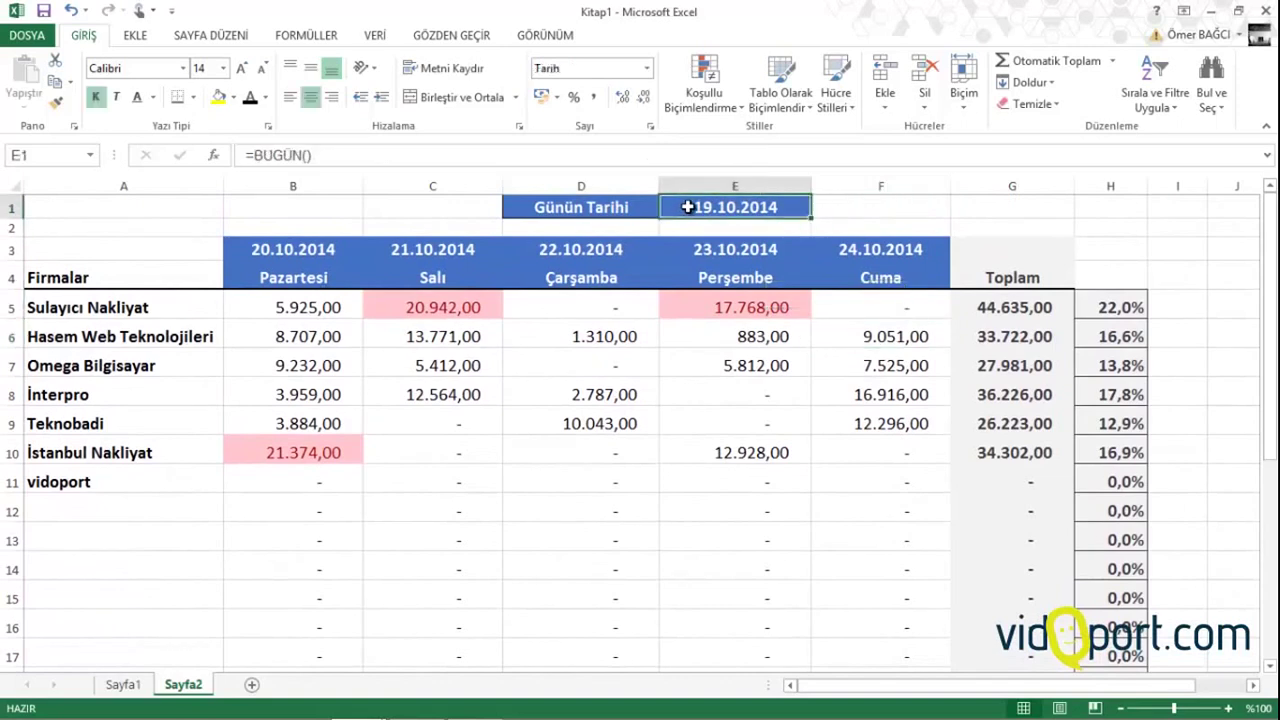
type("25.")
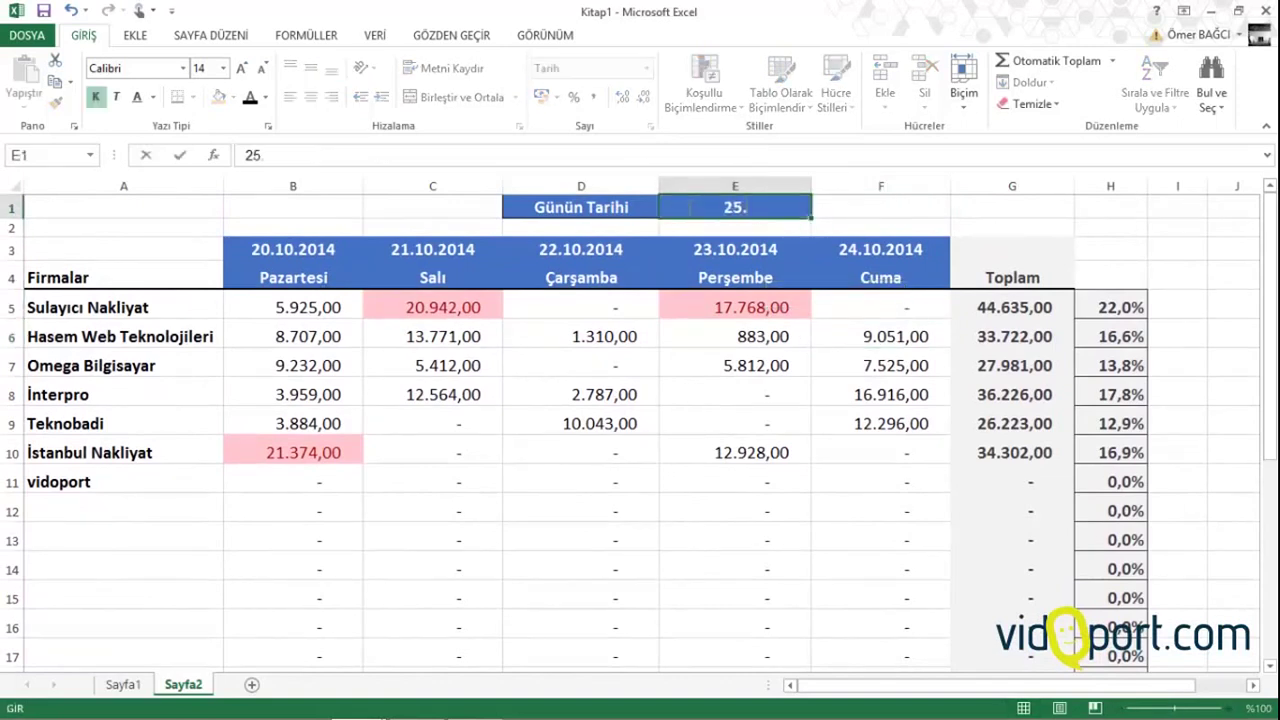
type("10")
key("Return")
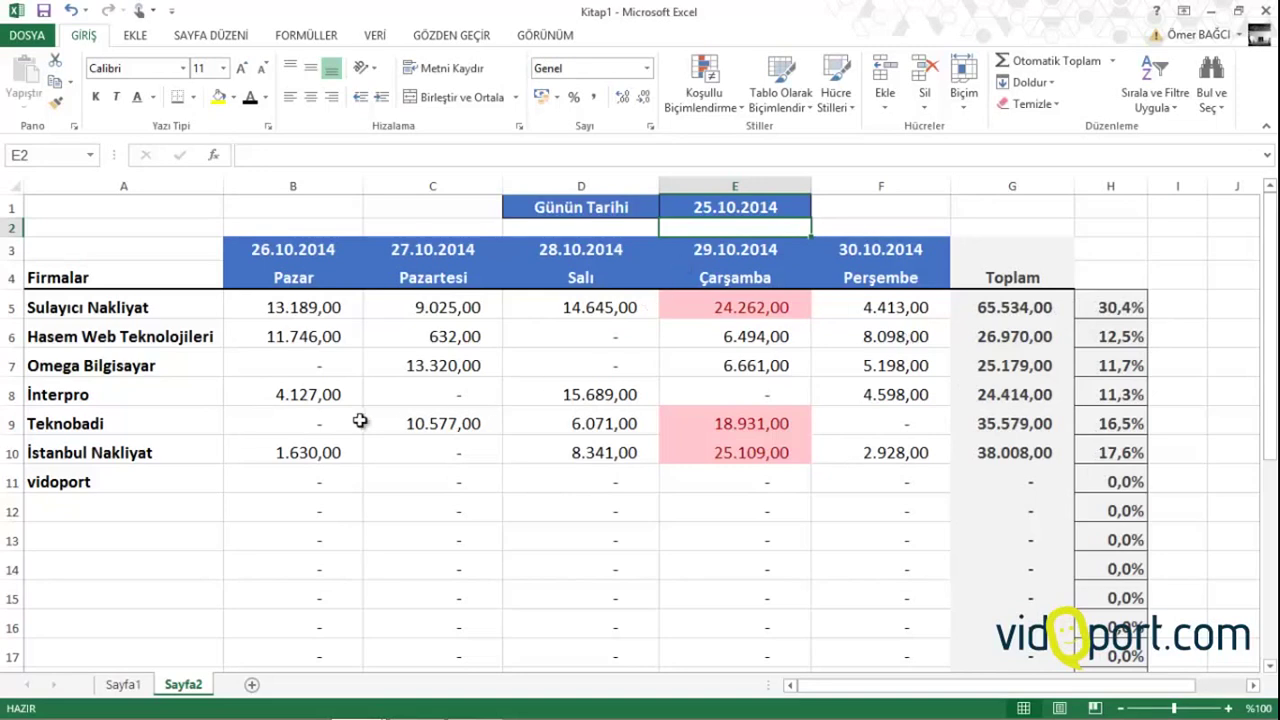
scroll(355, 415, "down", 3)
scroll(355, 415, "down", 2)
scroll(360, 410, "up", 5)
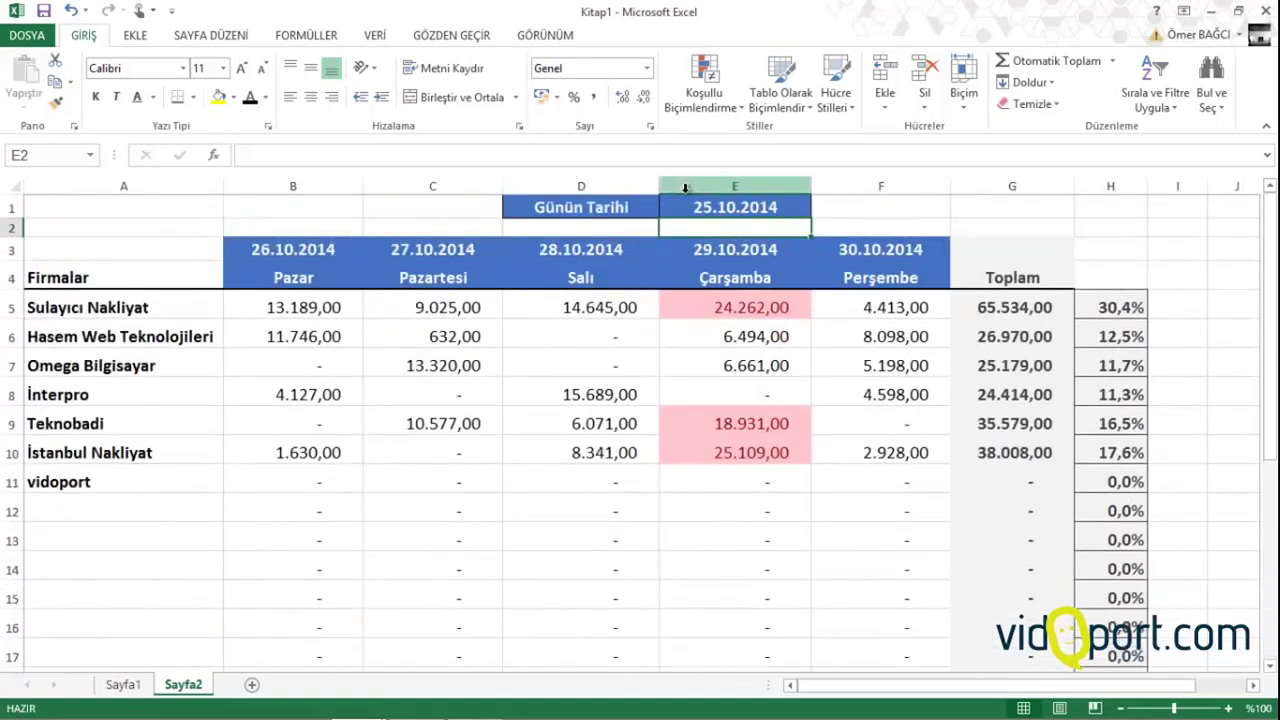
type("=")
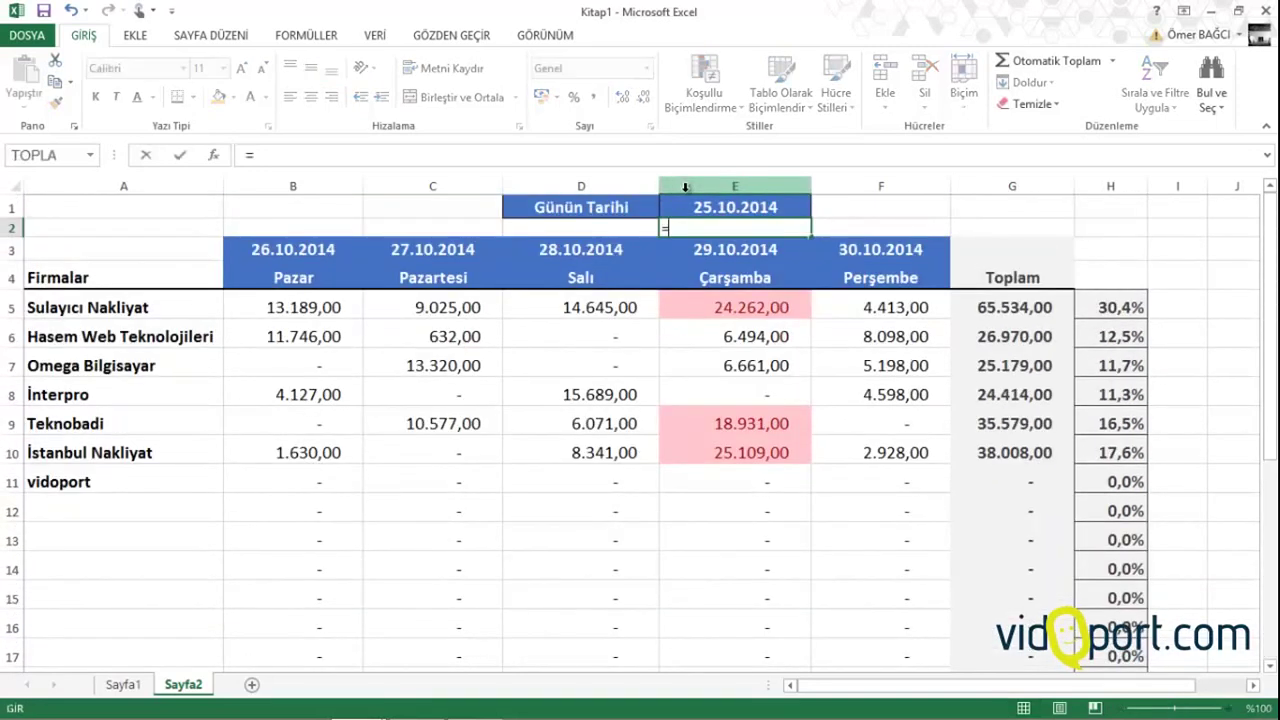
key("Escape")
left_click(699, 206)
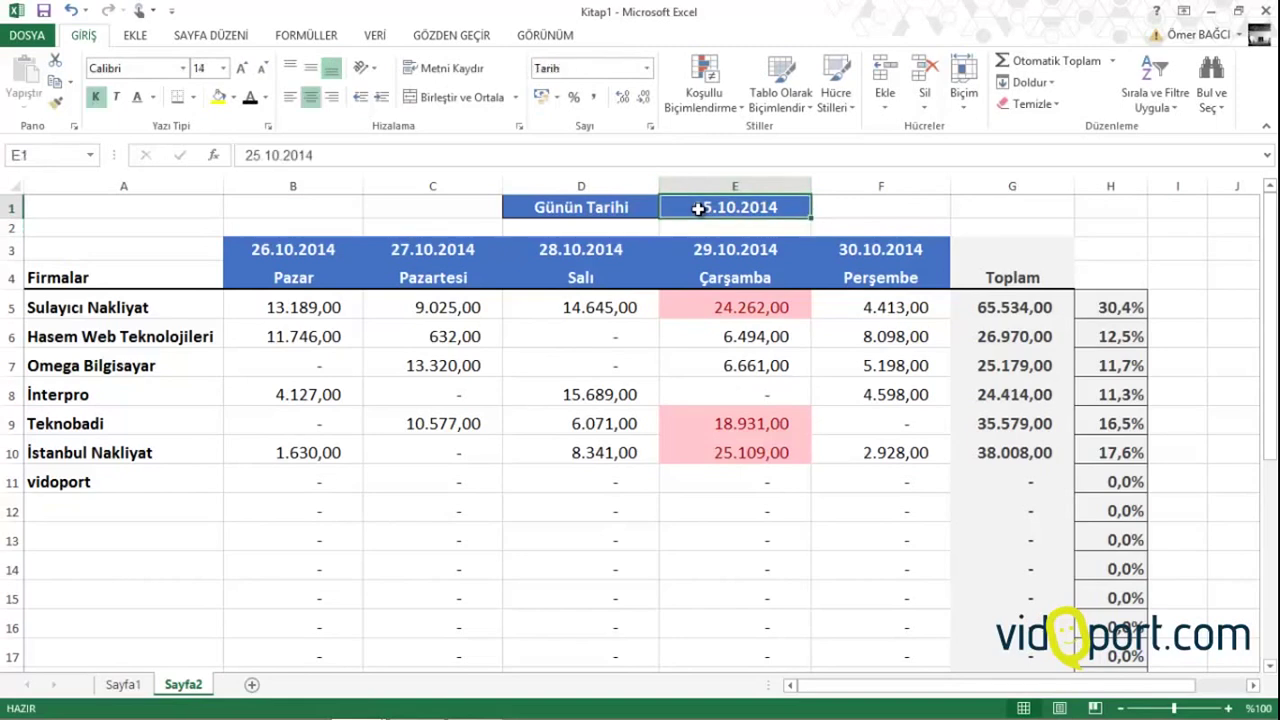
type("=bu")
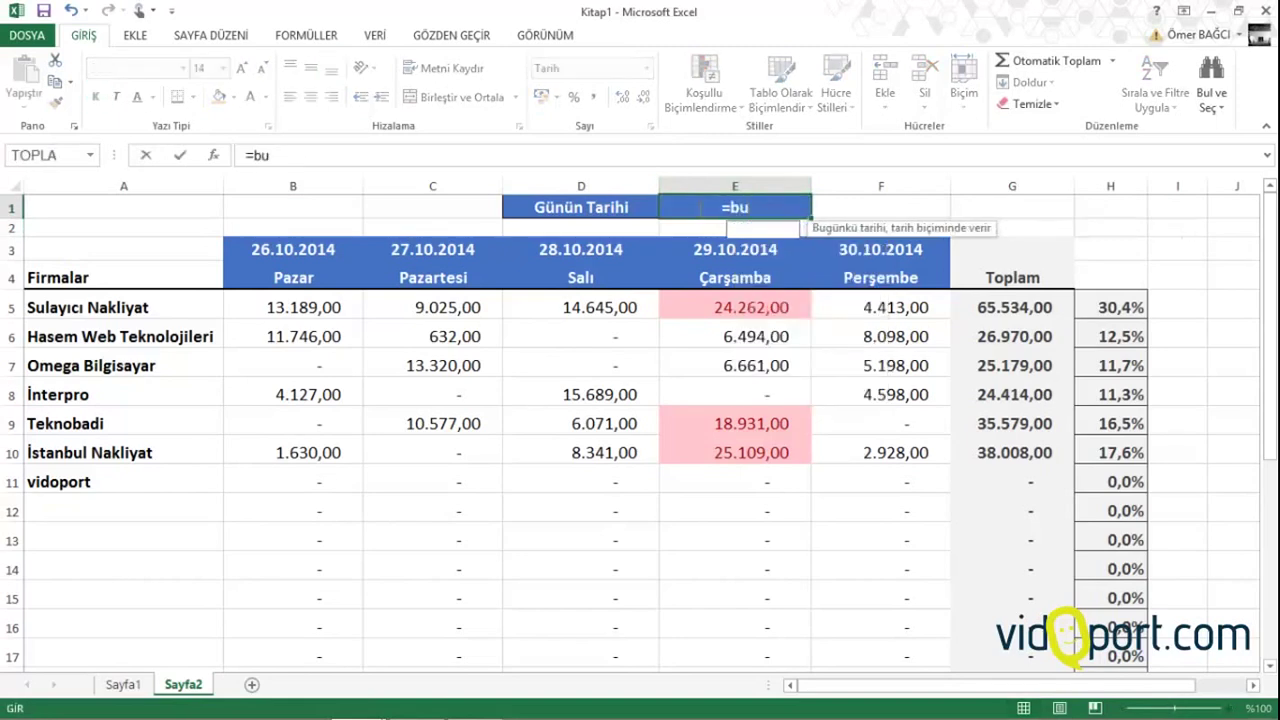
type("gün()")
key("Return")
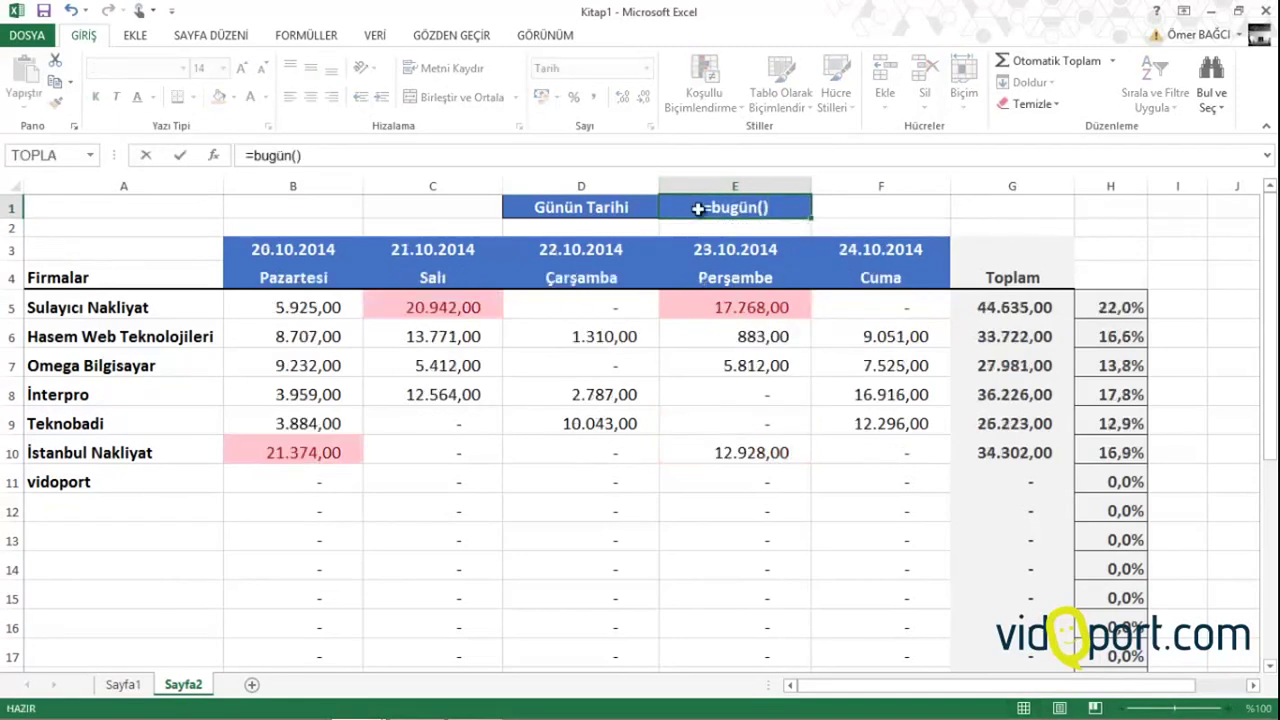
Step: Inspect the row 3 weekday dates and the Pazartesi amounts' formulas in B5:B10
left_click_drag(294, 247, 926, 249)
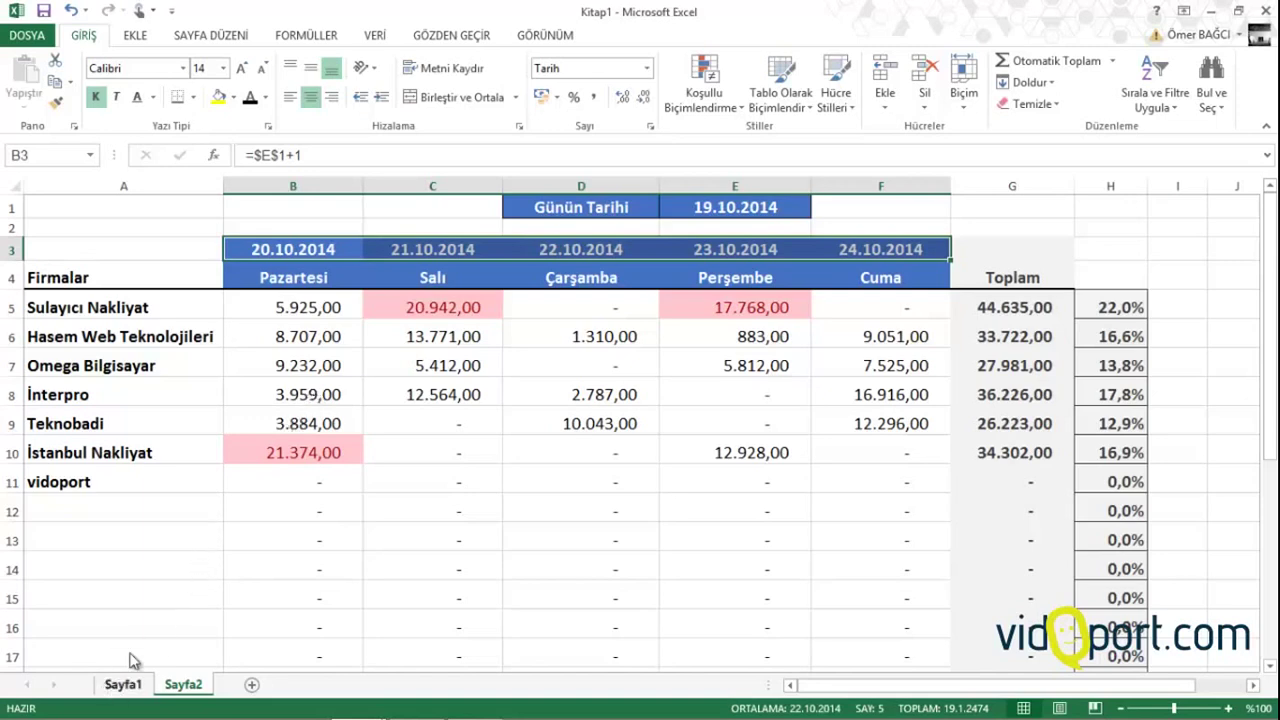
left_click(300, 312)
left_click(298, 338)
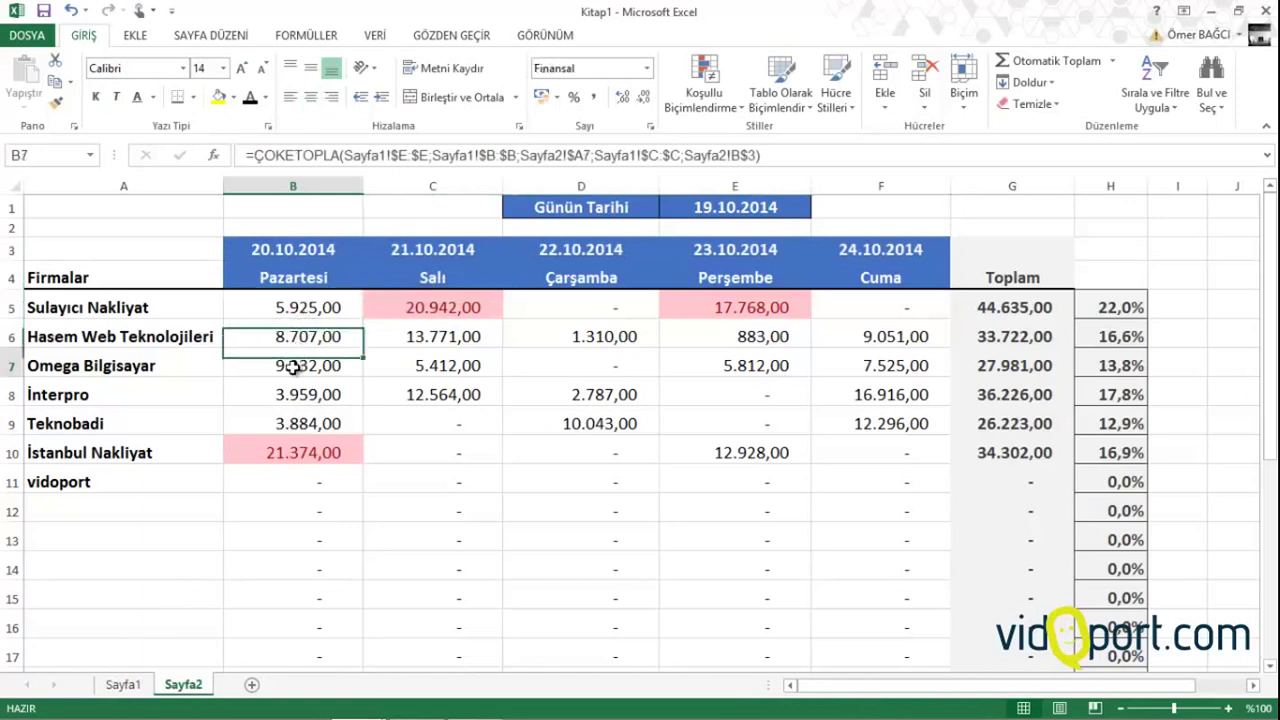
left_click(288, 366)
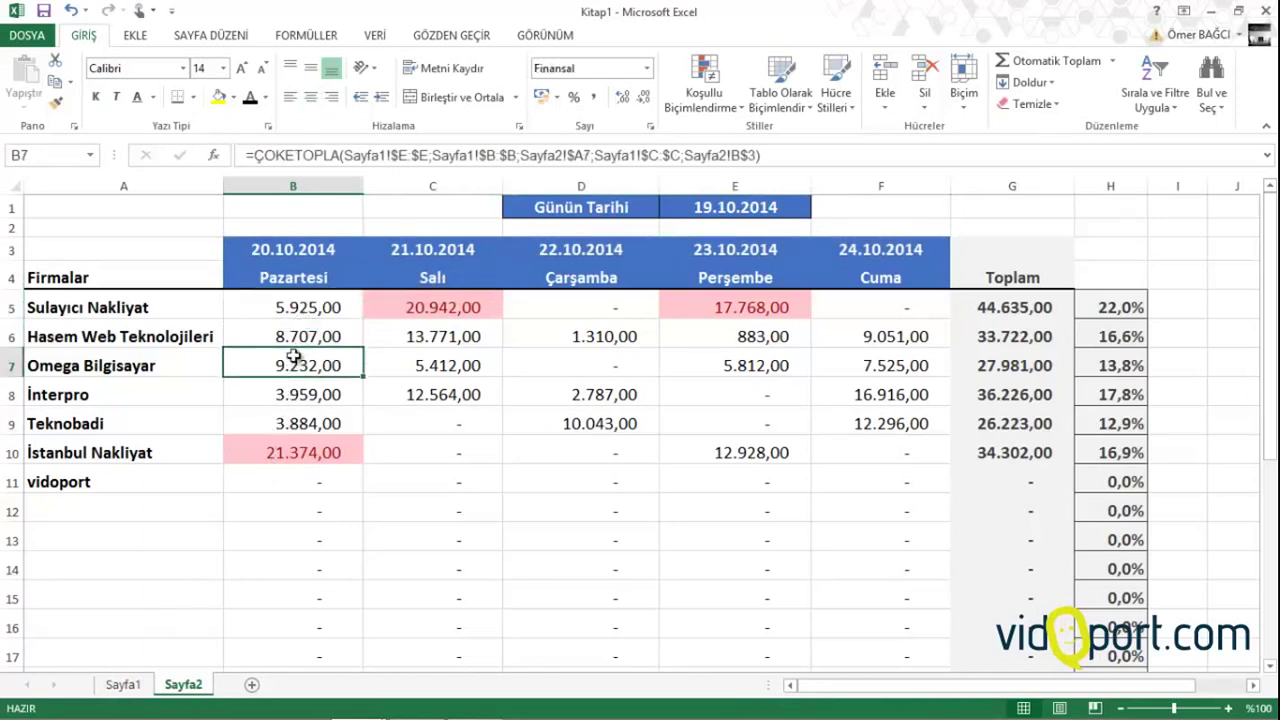
left_click_drag(297, 309, 285, 441)
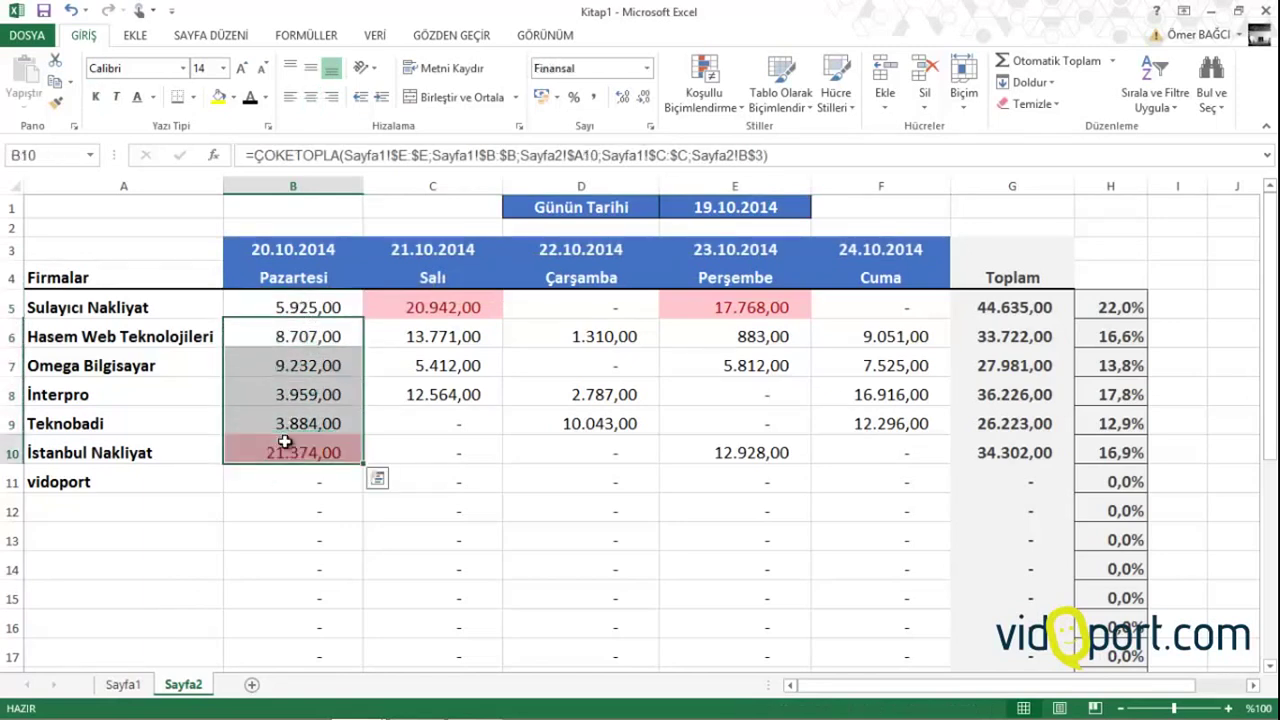
left_click(286, 443)
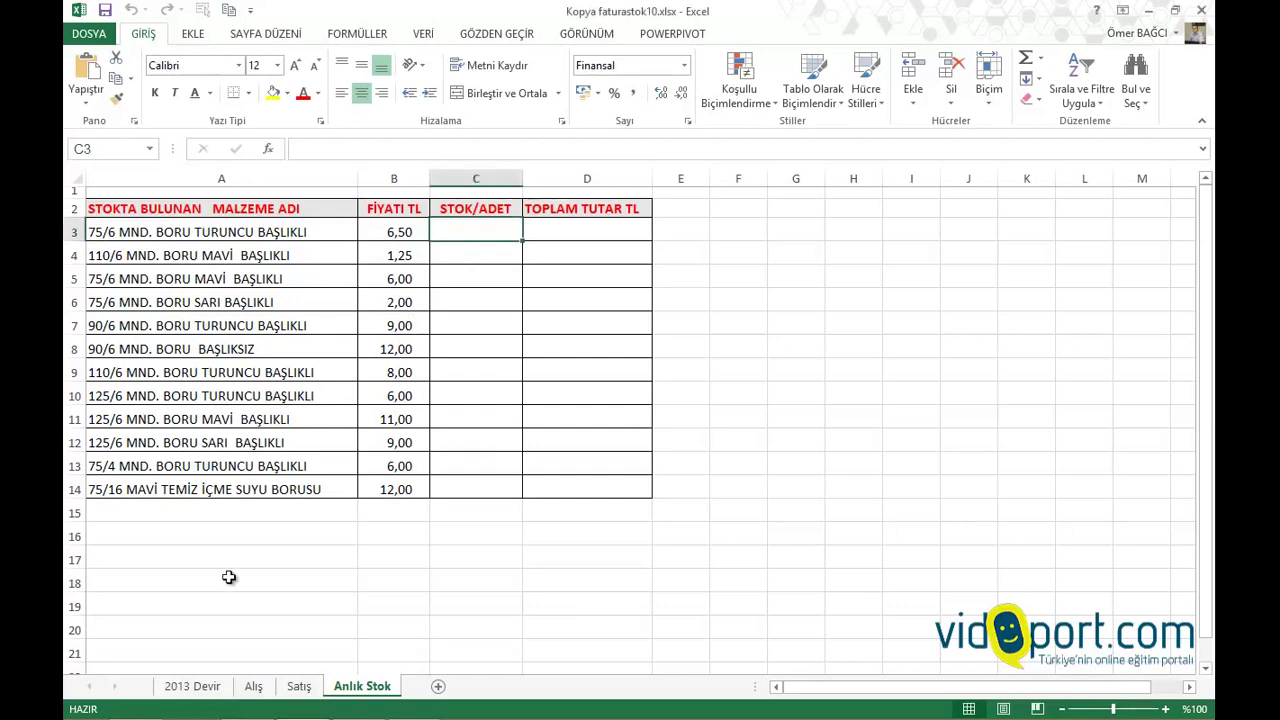
left_click(200, 686)
left_click(299, 343)
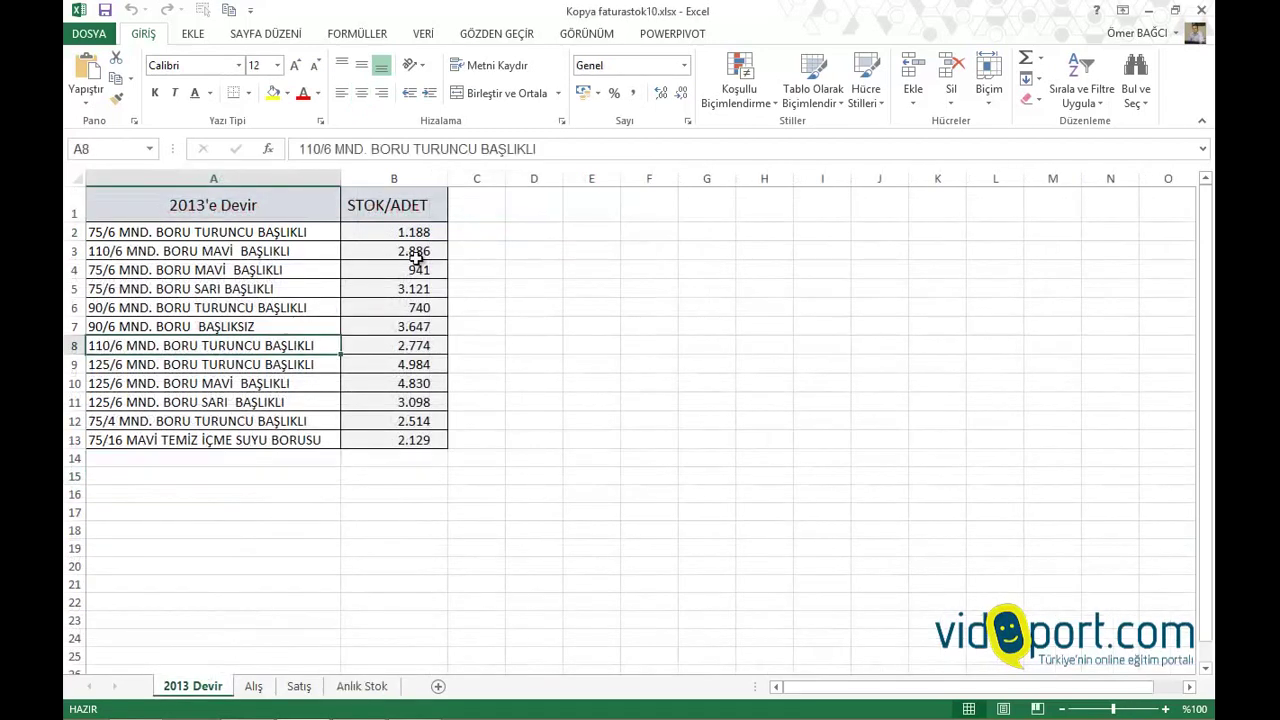
left_click(283, 232)
left_click_drag(400, 232, 399, 441)
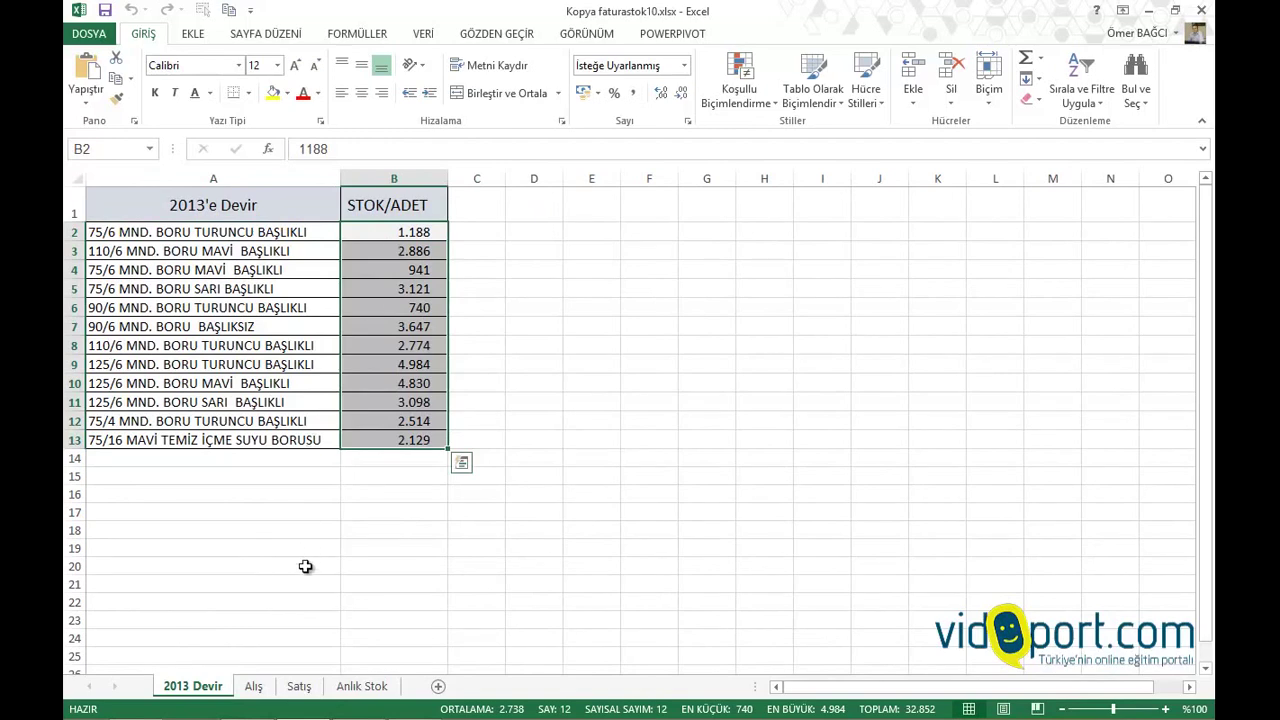
left_click(268, 689)
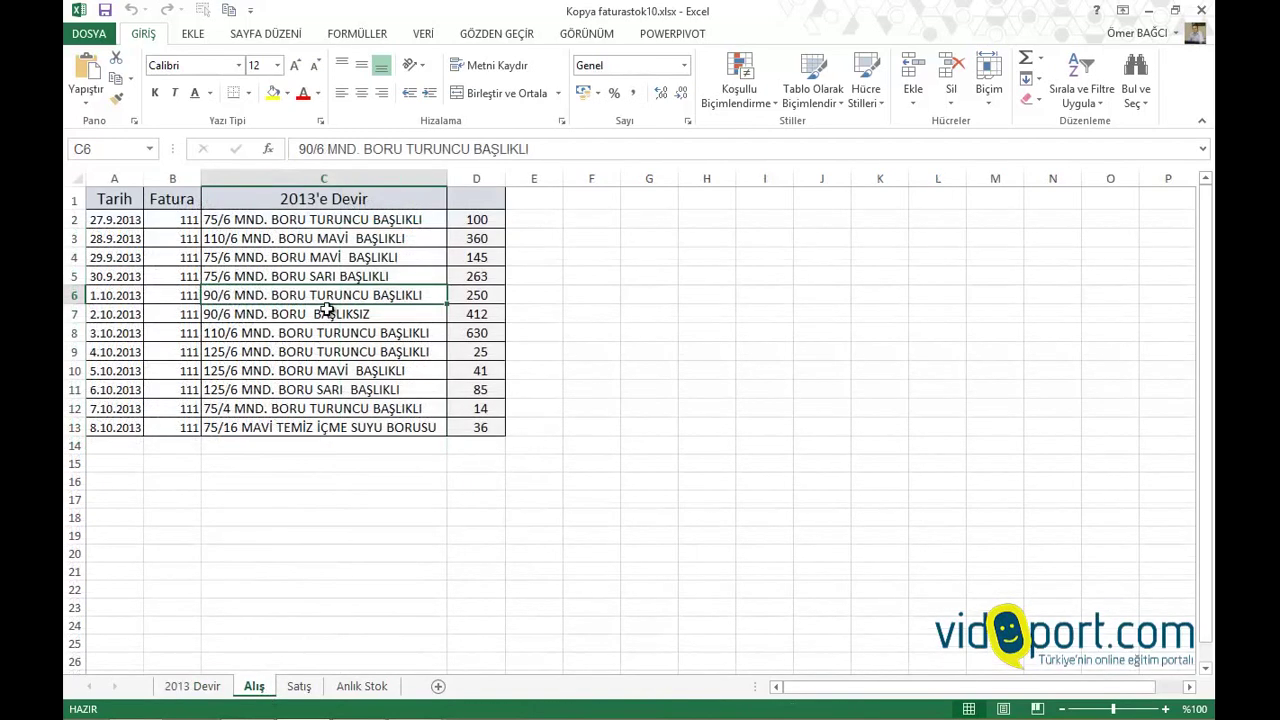
left_click(327, 310)
left_click_drag(476, 219, 476, 408)
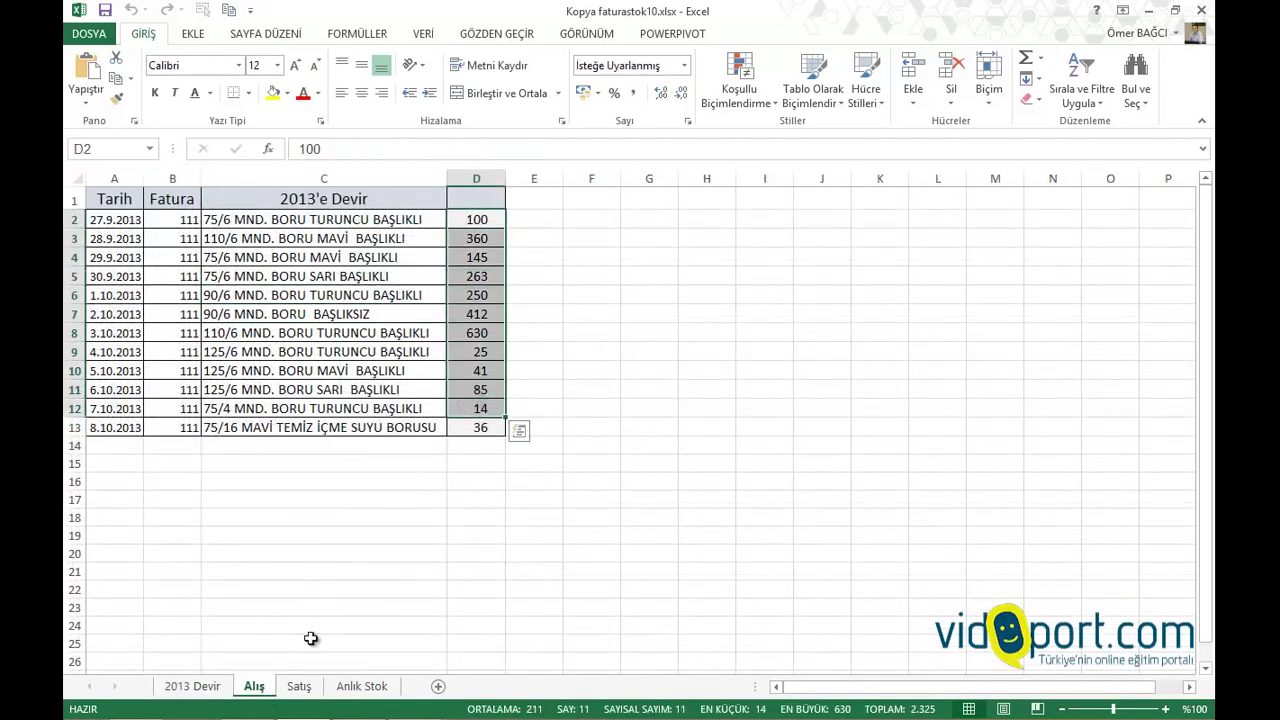
left_click(299, 686)
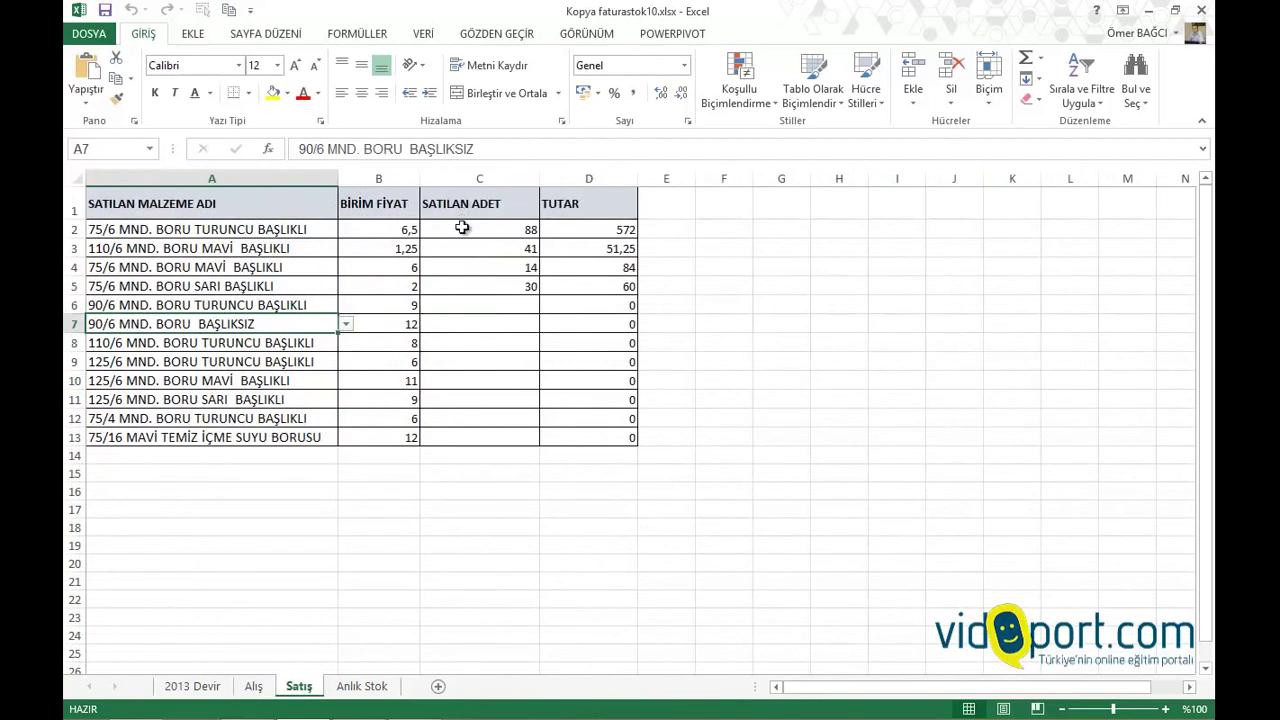
left_click(462, 228)
left_click(463, 248)
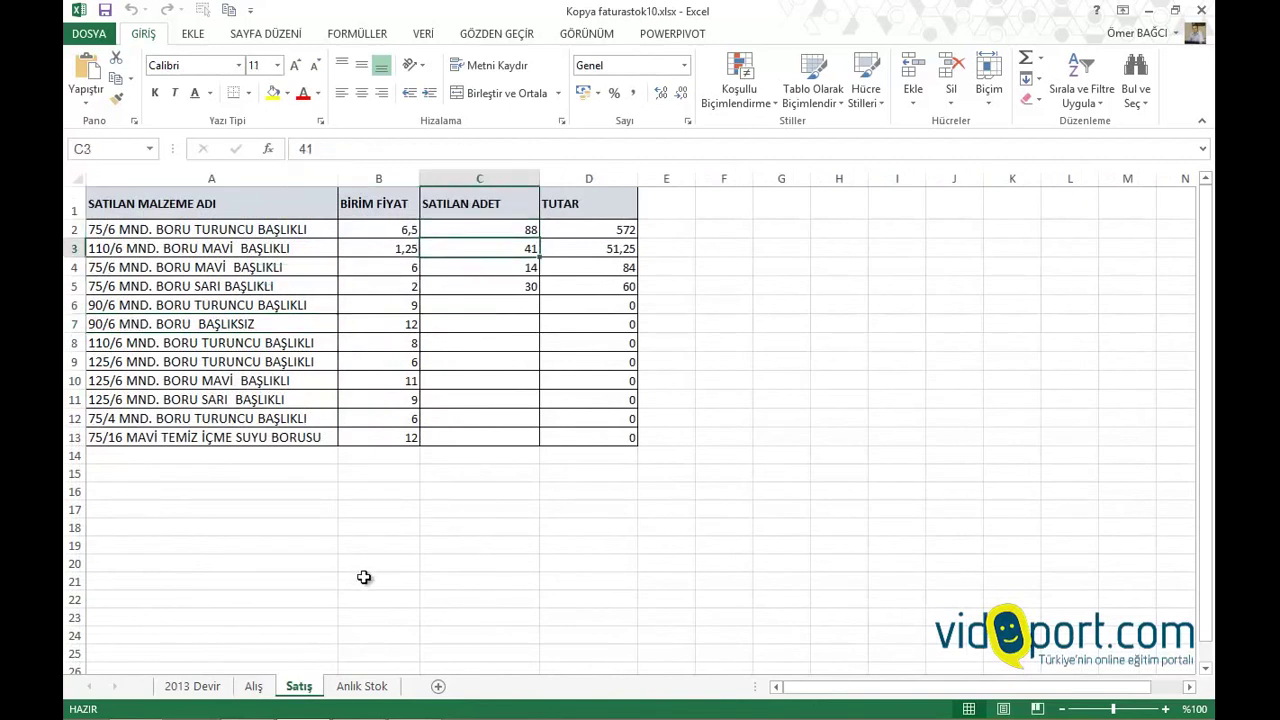
left_click(362, 686)
left_click(475, 231)
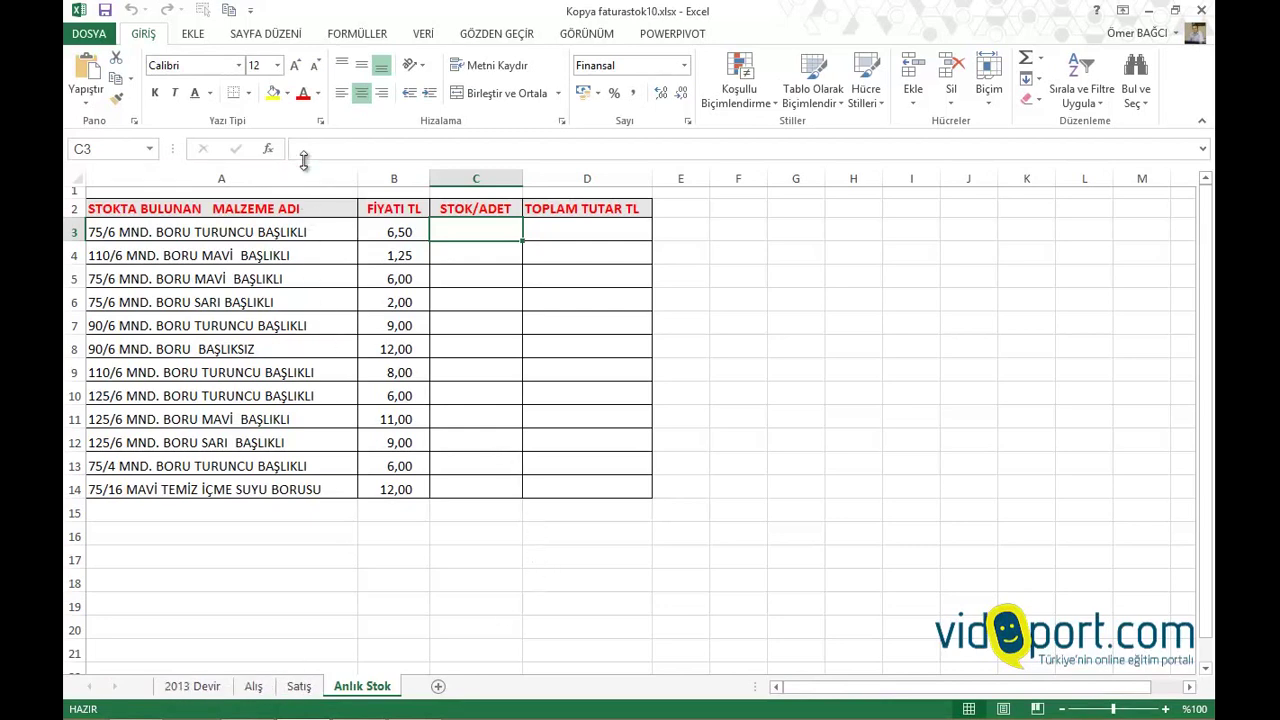
Step: Enter =DÜŞEYARA(A3;'2013 Devir'!$A$2:$B$13;2;0) in C3, returning stock 1.188,00
left_click_drag(304, 172, 305, 206)
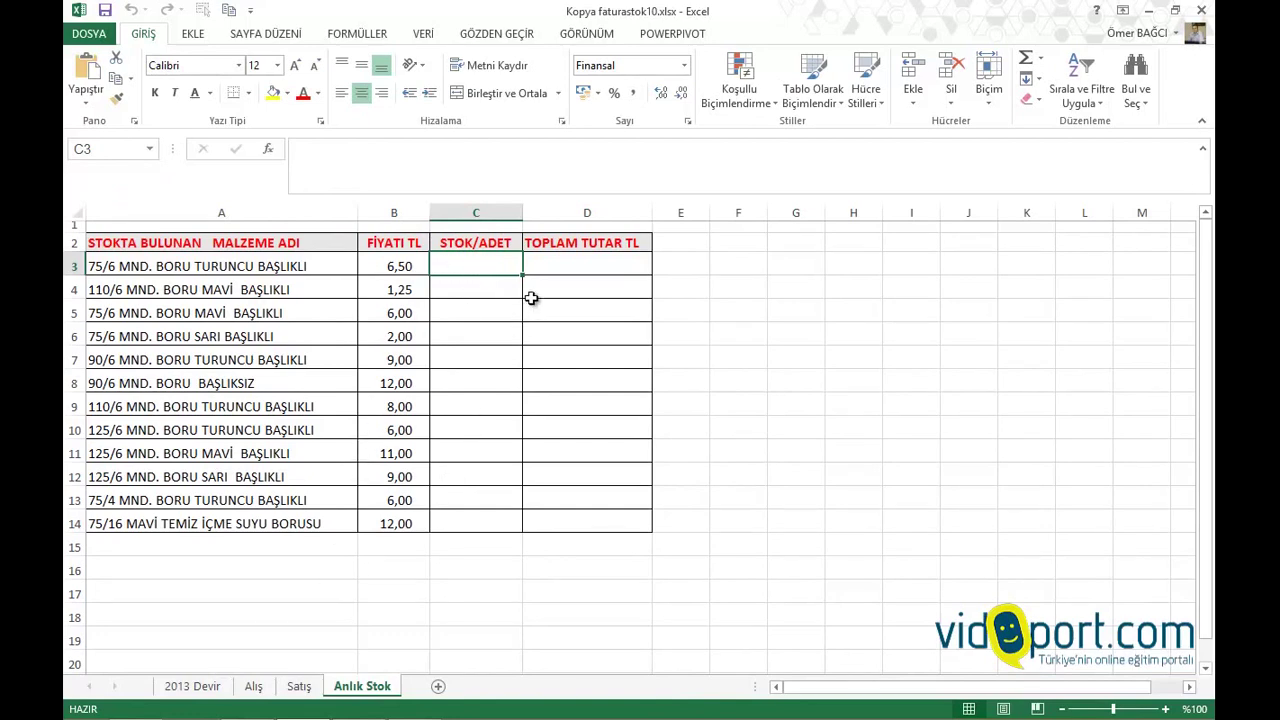
type("=")
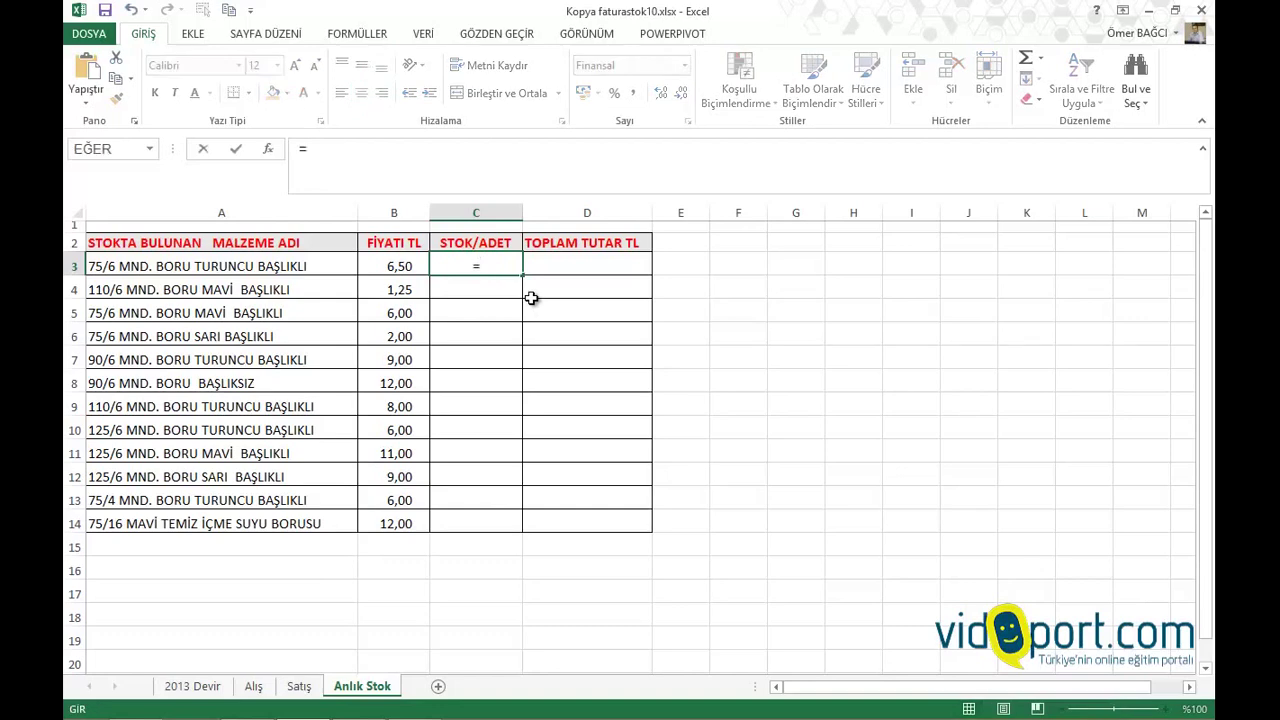
type("düş")
key("Tab")
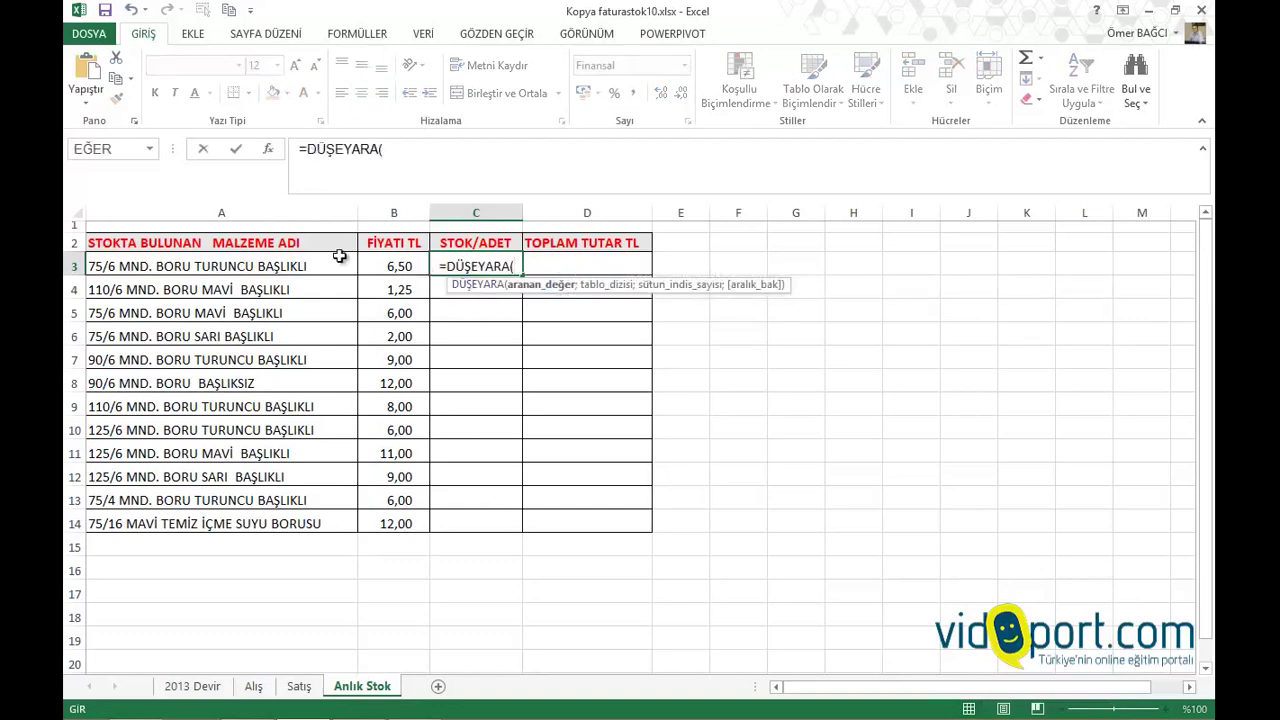
left_click(311, 264)
type(";")
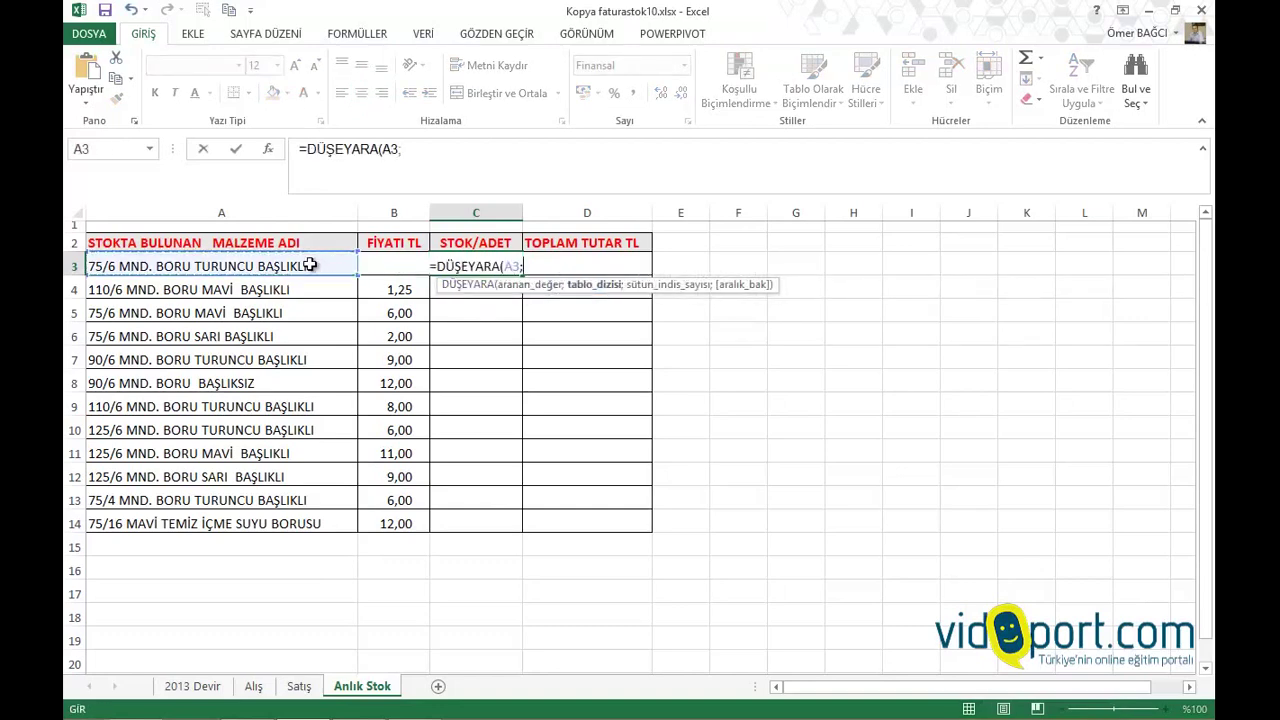
left_click(192, 686)
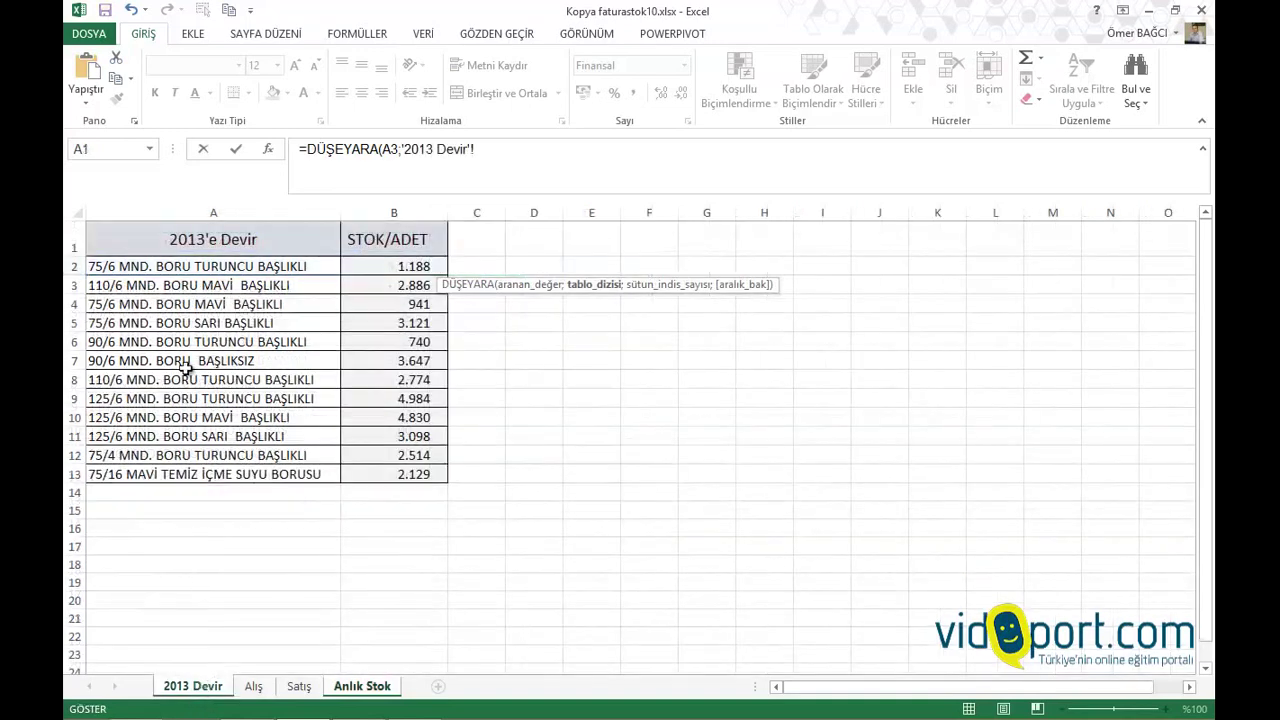
left_click_drag(168, 258, 426, 470)
key("F4")
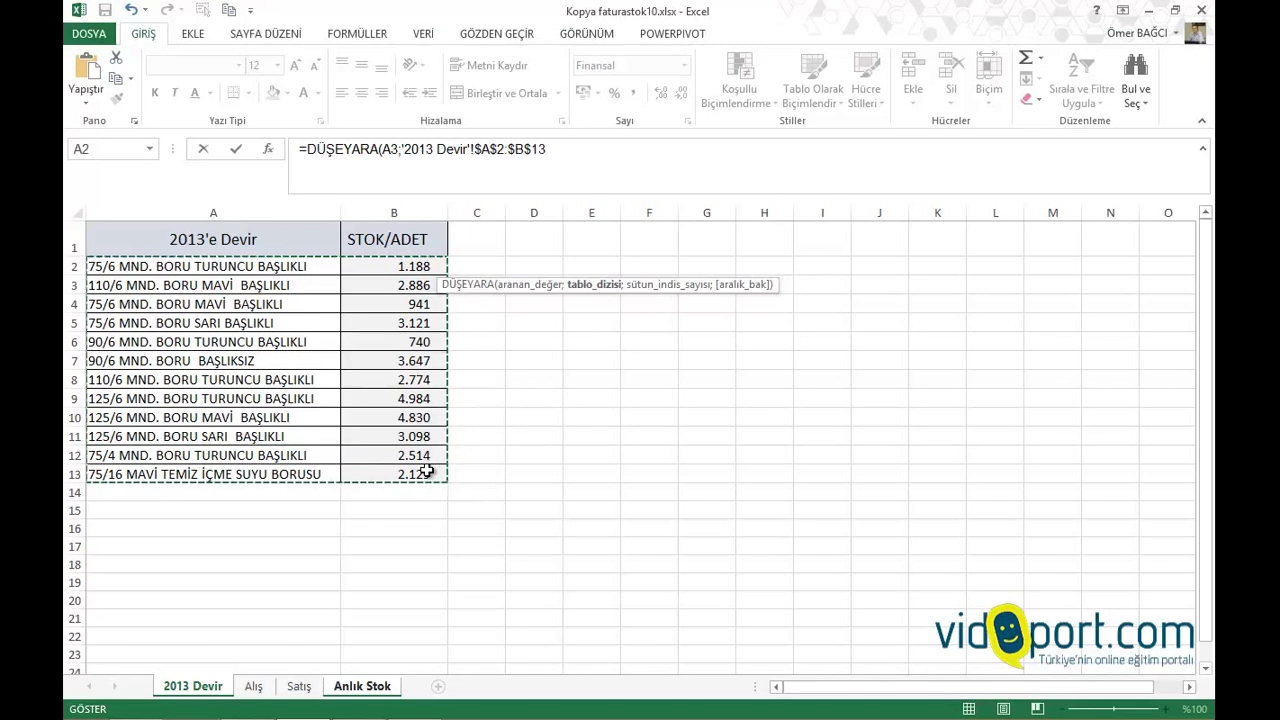
type(";")
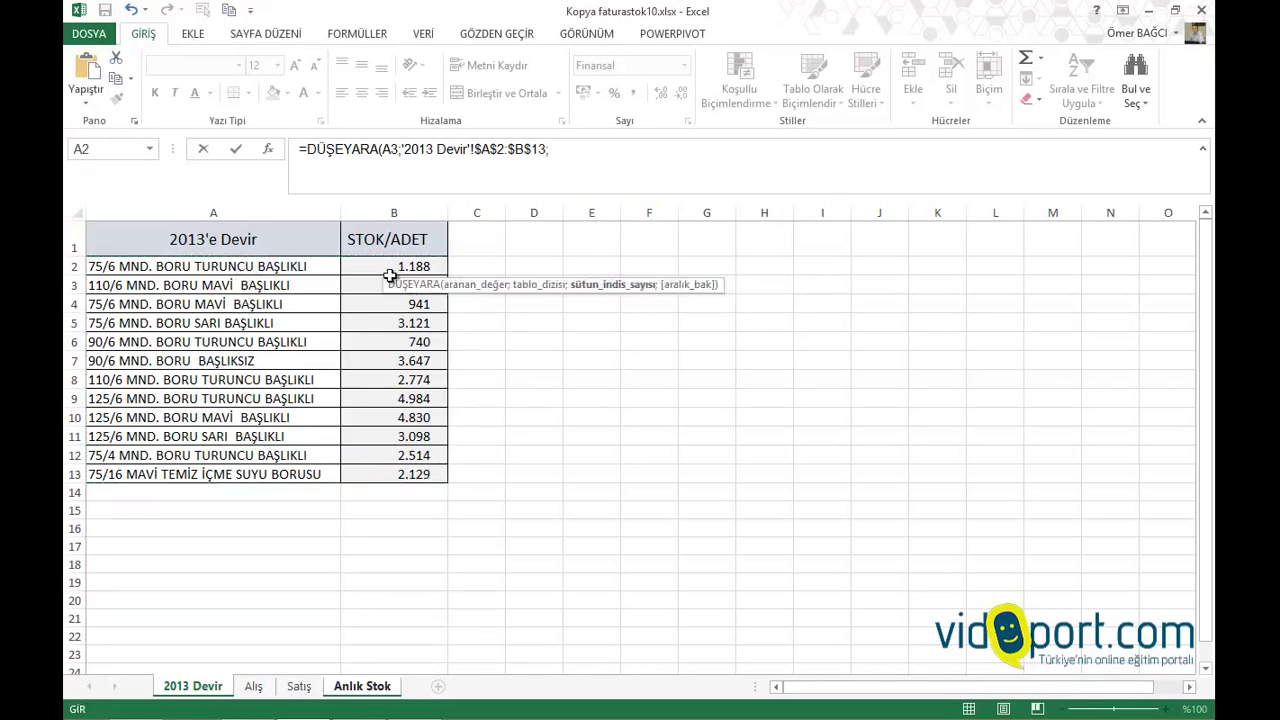
type("2;0")
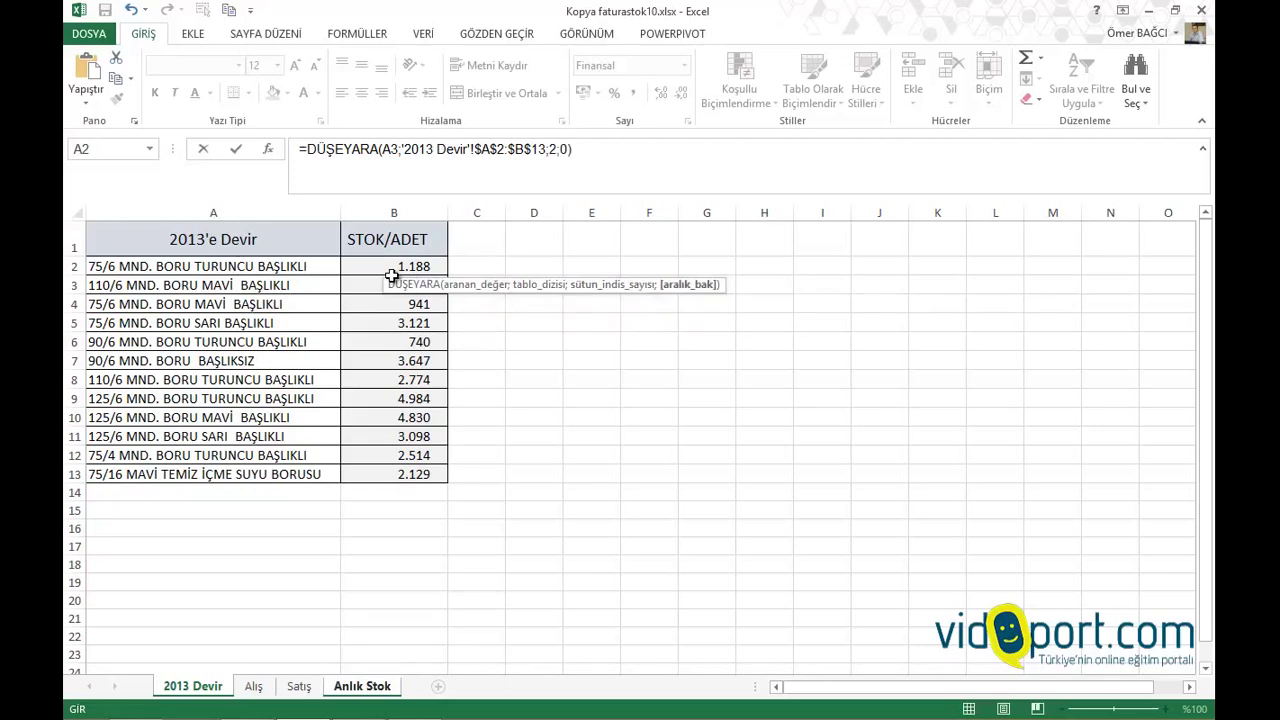
key("ctrl+Return")
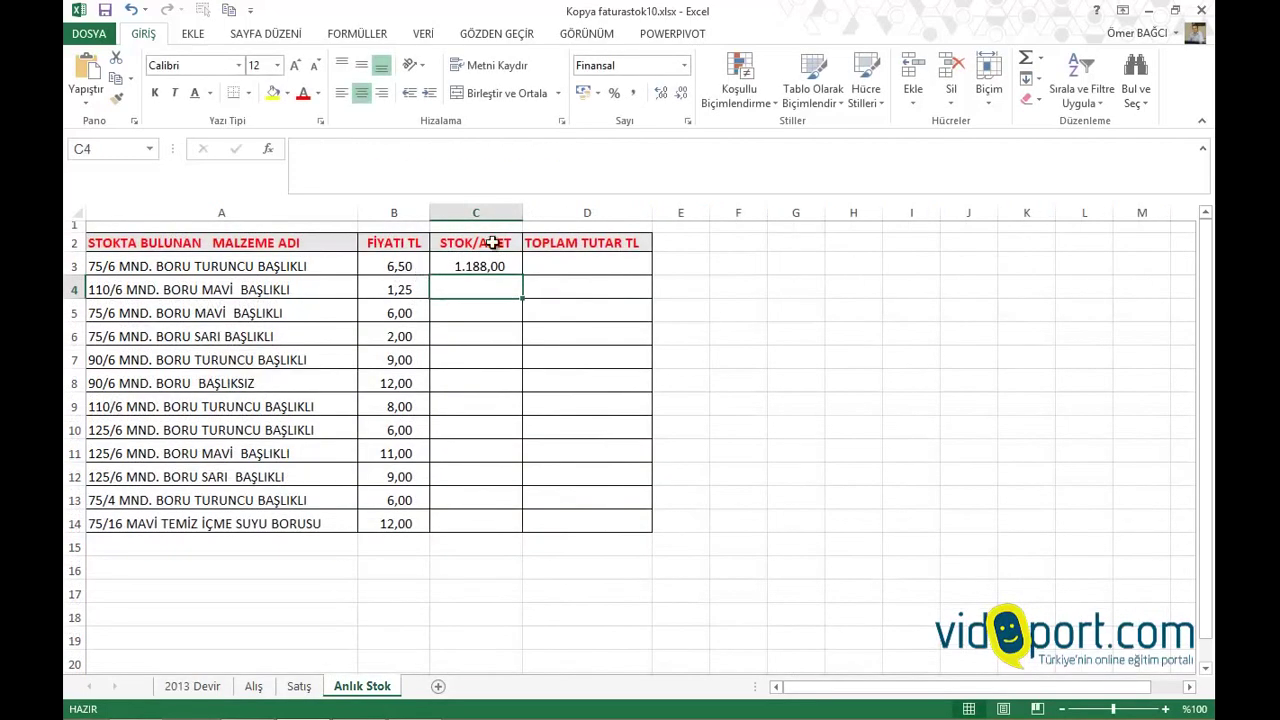
left_click(500, 265)
Step: Fill C3's lookup down to C14 and show the stock values without decimals
left_click_drag(522, 275, 514, 530)
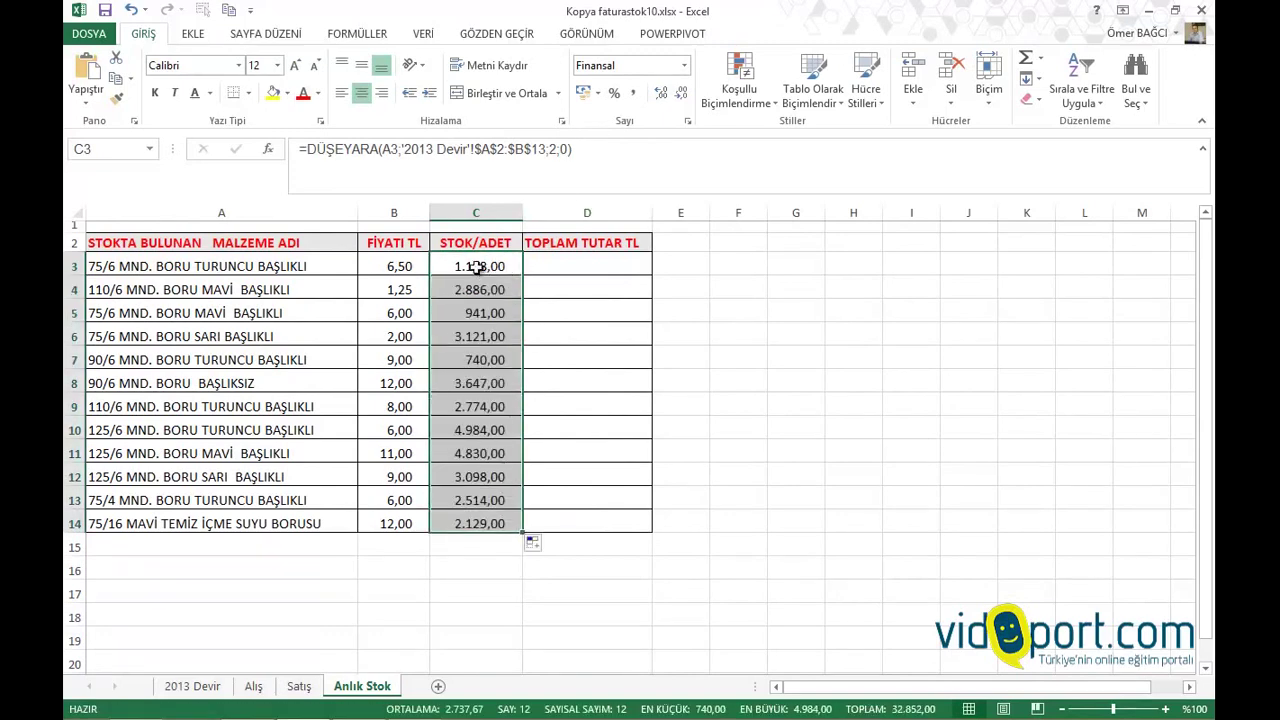
left_click(664, 95)
left_click(681, 93)
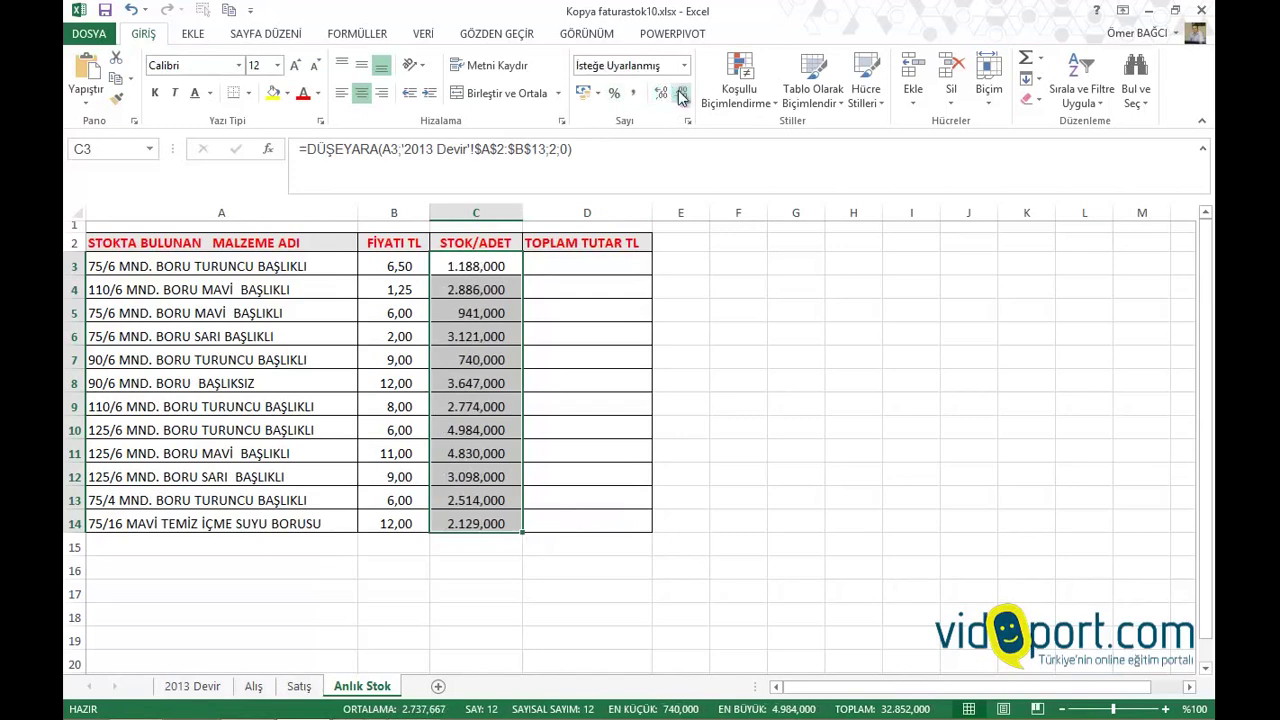
left_click(681, 93)
left_click(681, 93)
left_click(448, 262)
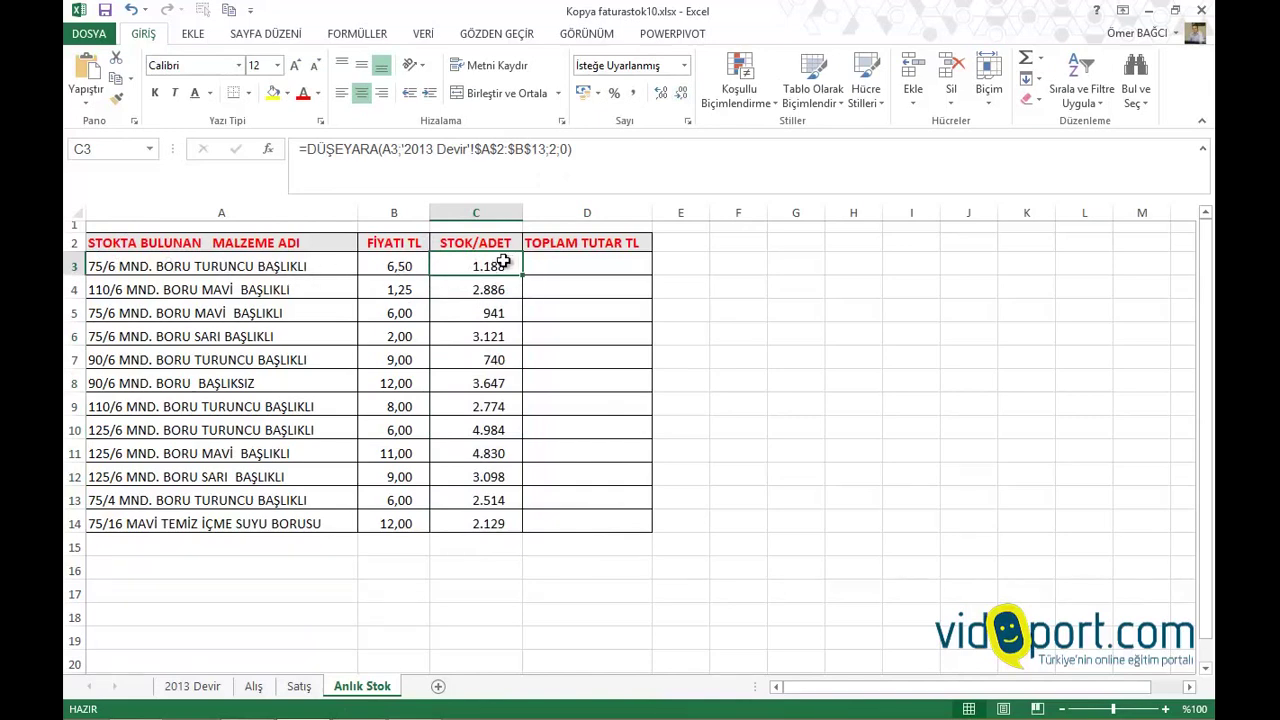
Step: Look over the Alış purchases table, including quantity 100 in D2, then return
left_click(251, 690)
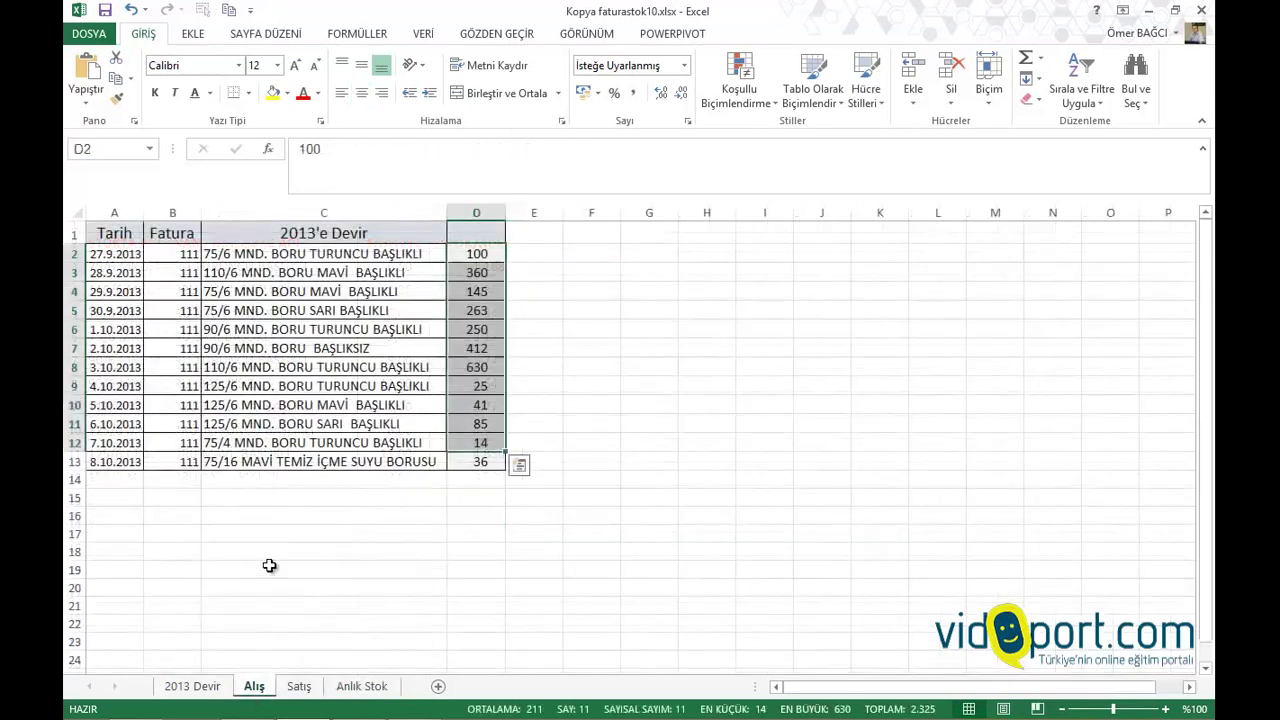
left_click(272, 307)
left_click(120, 242)
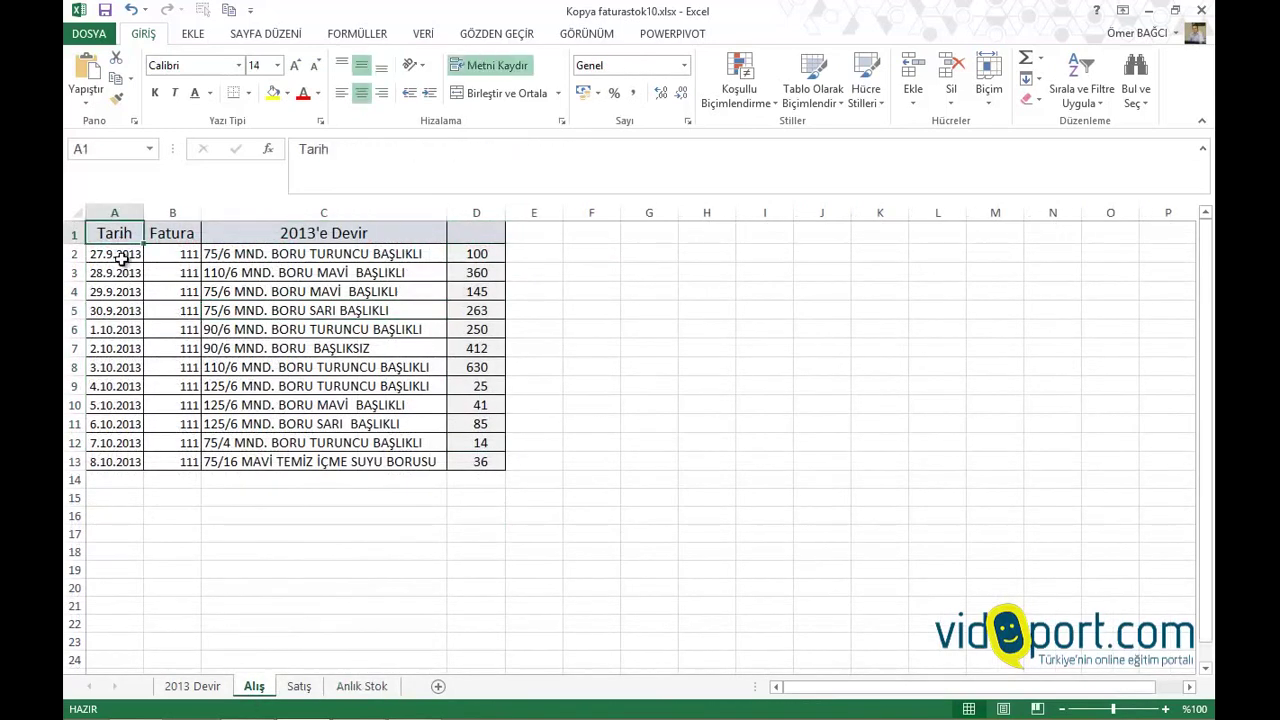
left_click(490, 254)
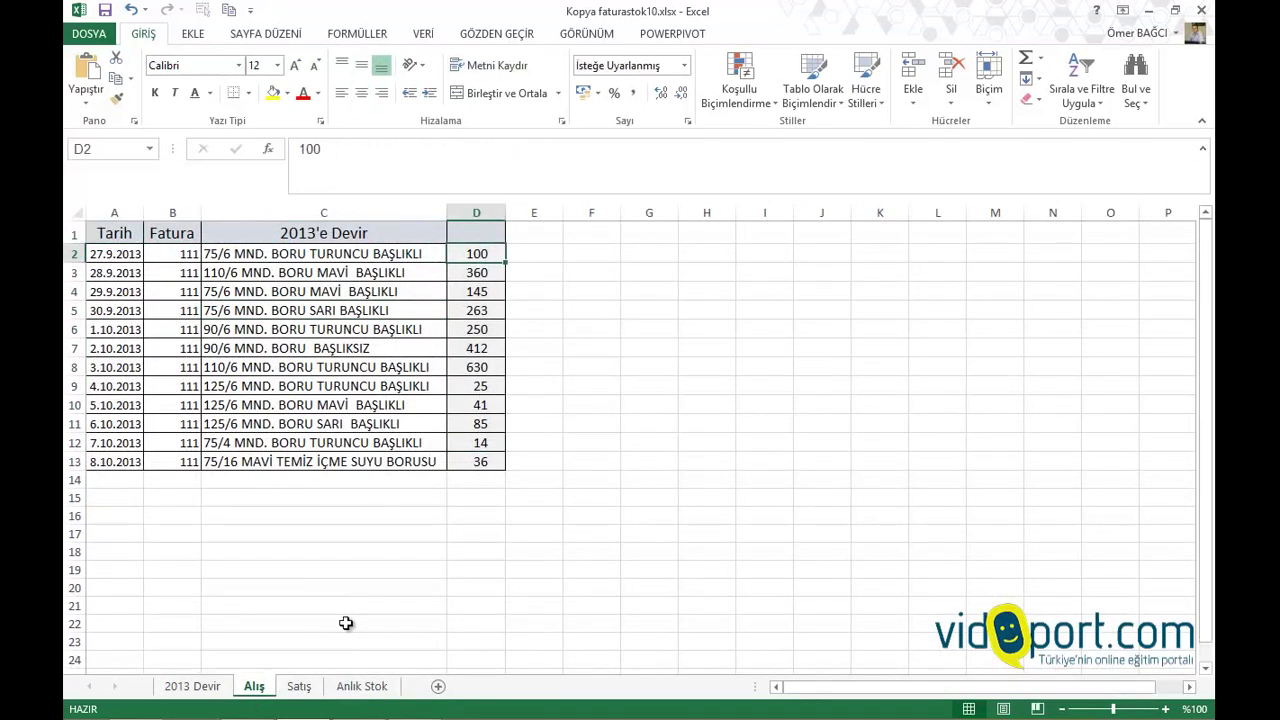
left_click(345, 688)
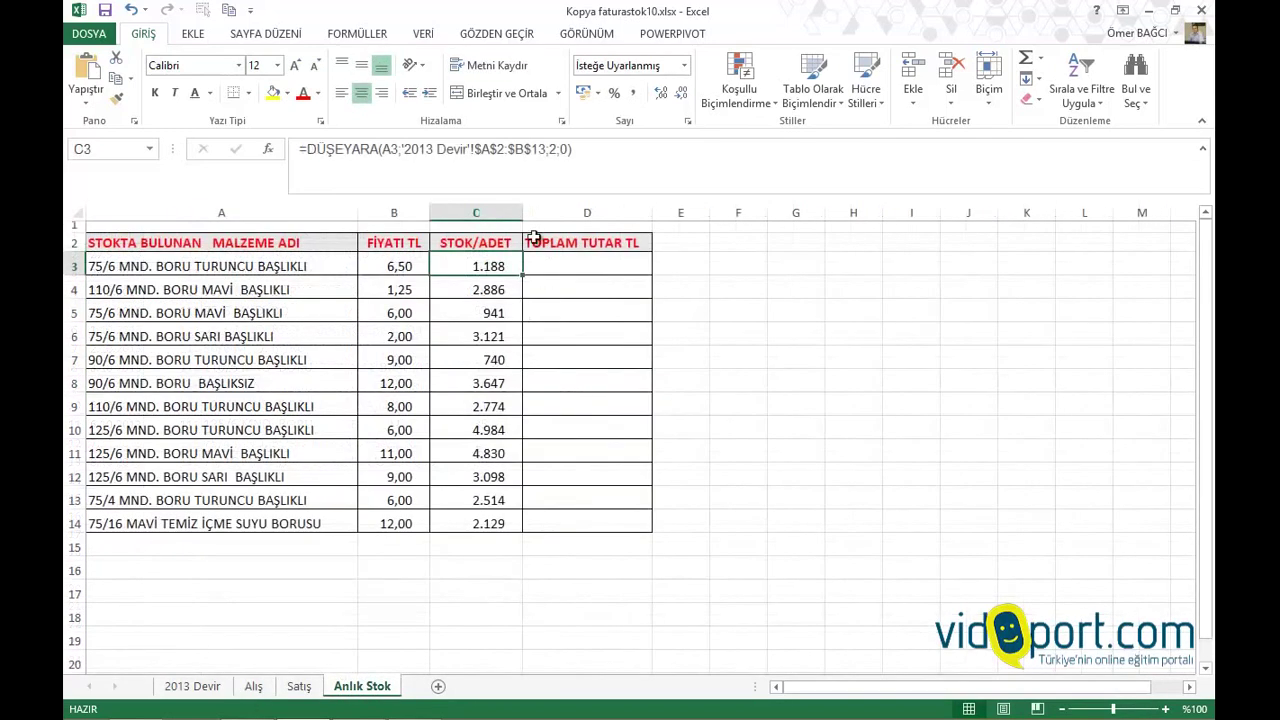
Step: Append +ETOPLA(Alış!C:C;'Anlık Stok'!A3;Alış!D:D) to C3, raising its stock to 1.288
double_click(478, 262)
type("+")
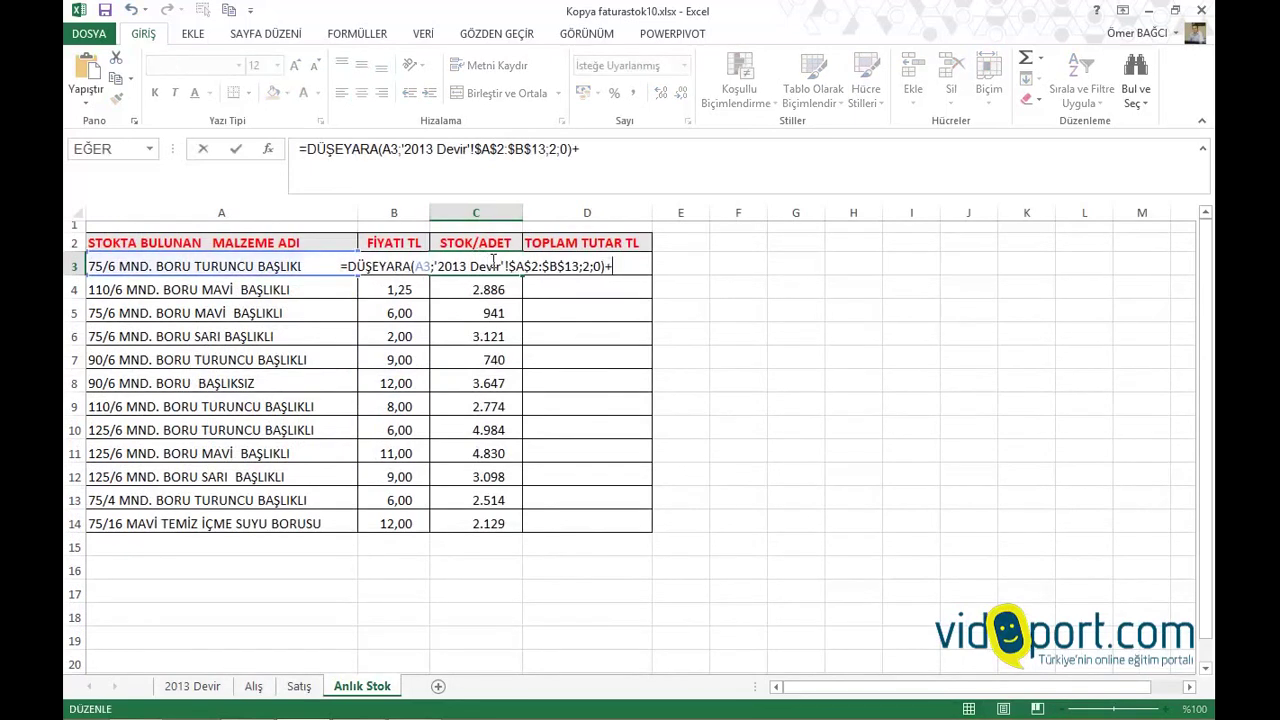
type("etopla")
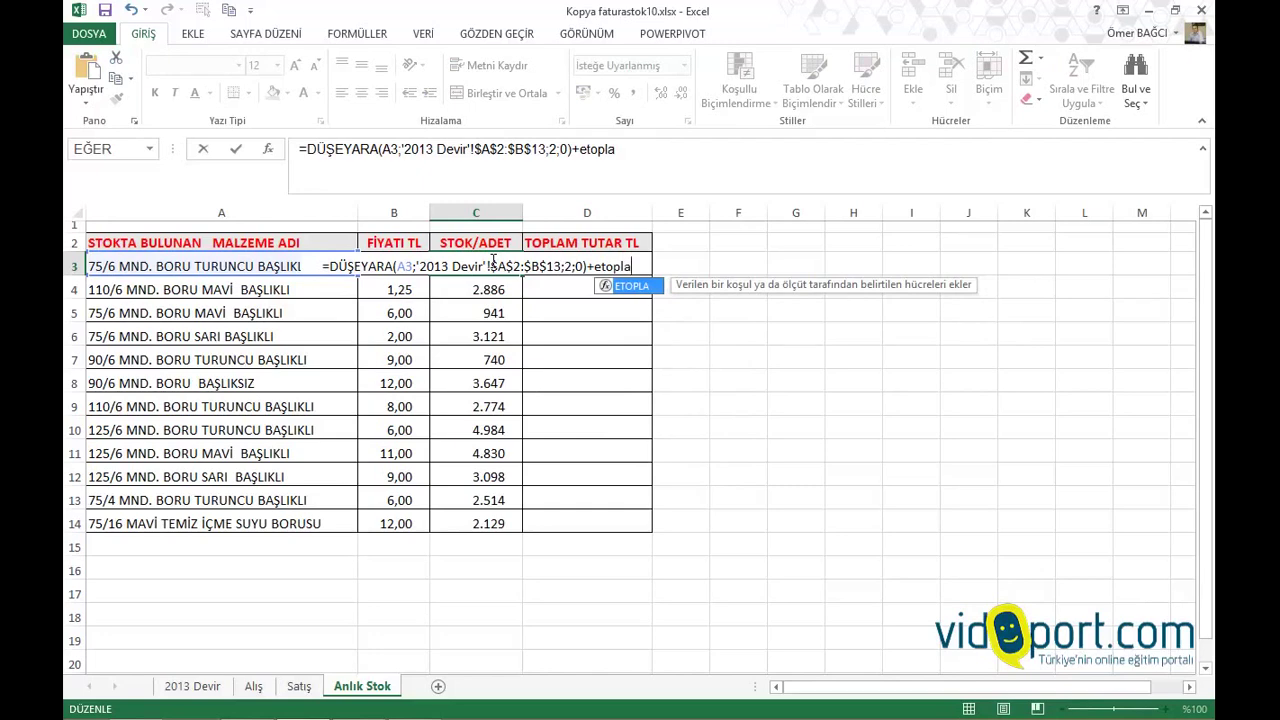
type("(")
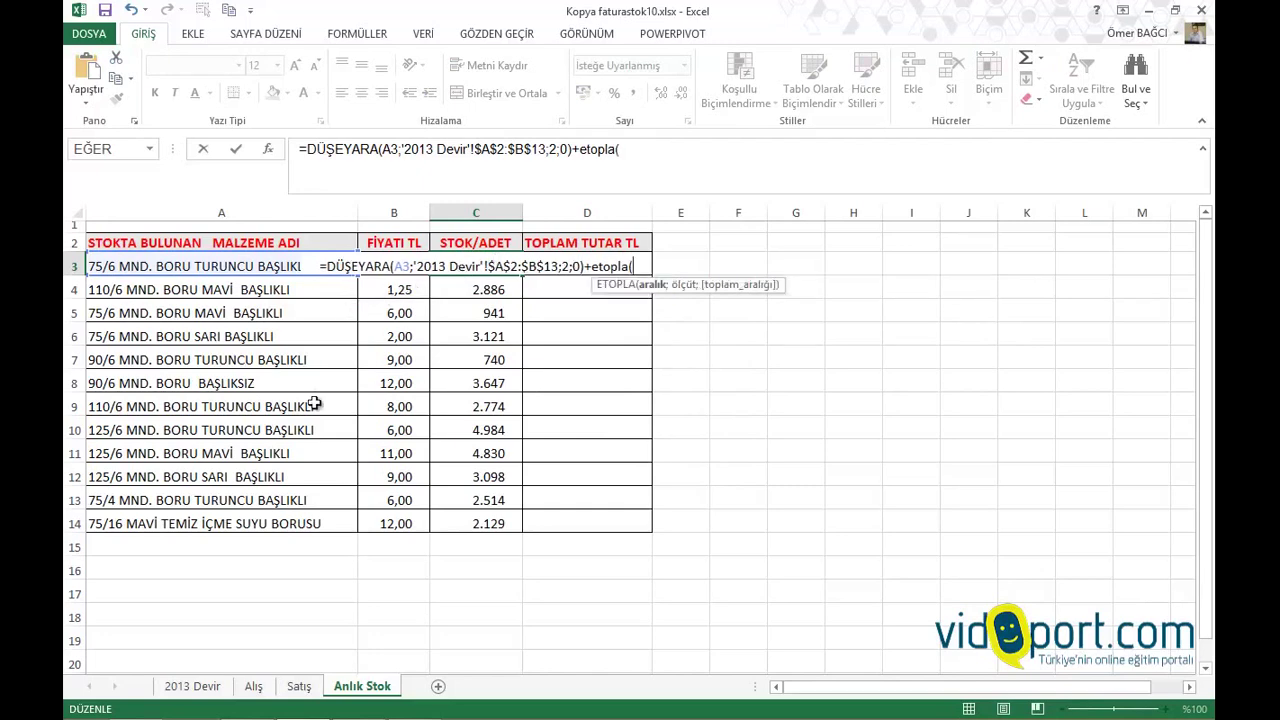
left_click(254, 686)
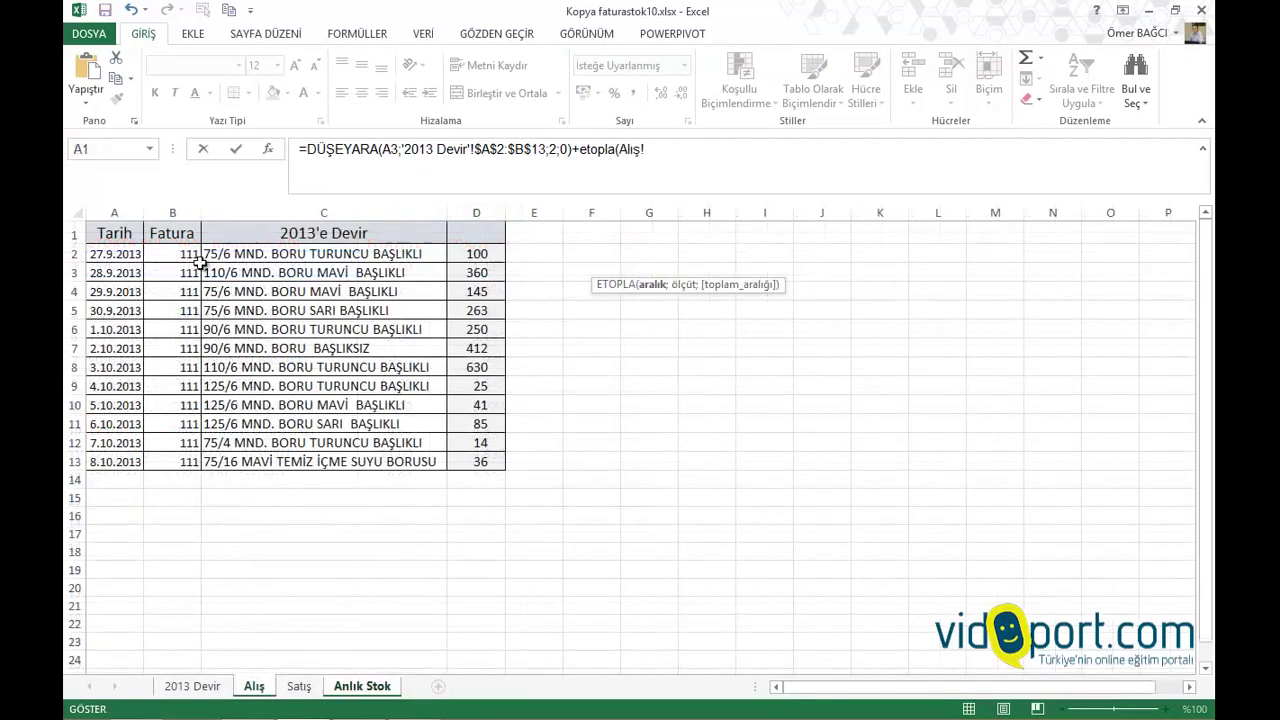
left_click(262, 213)
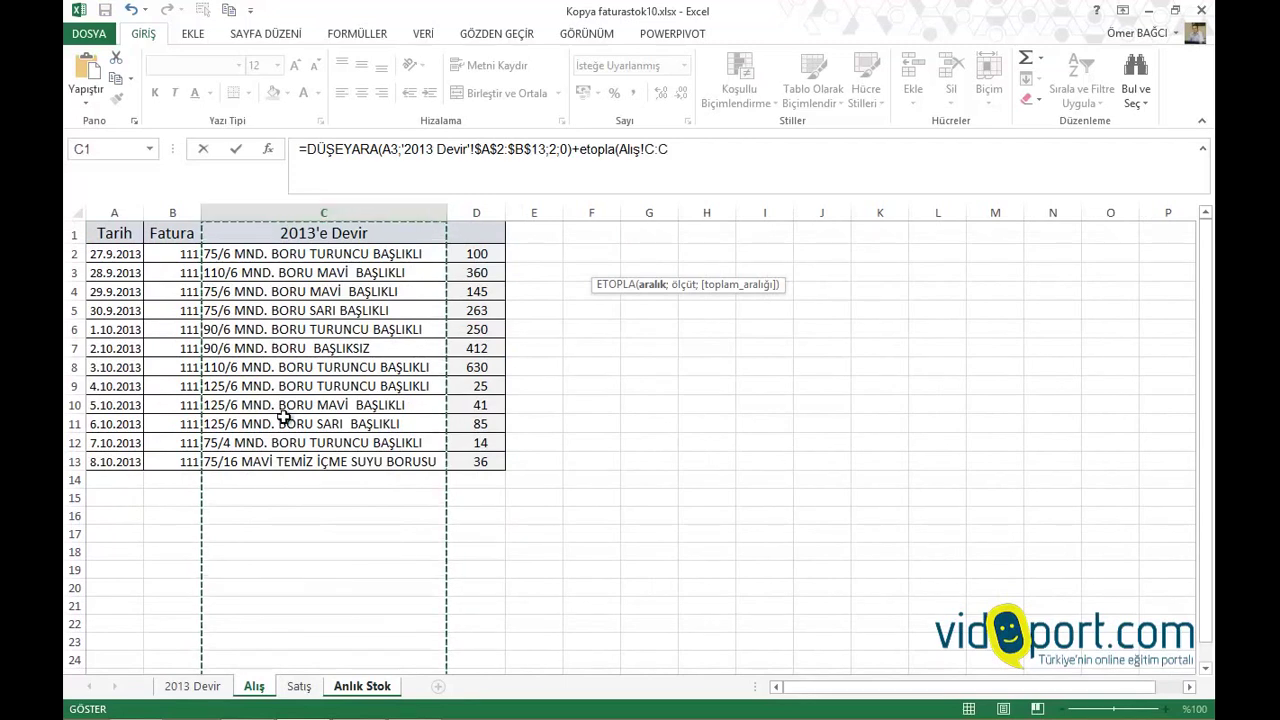
type(";")
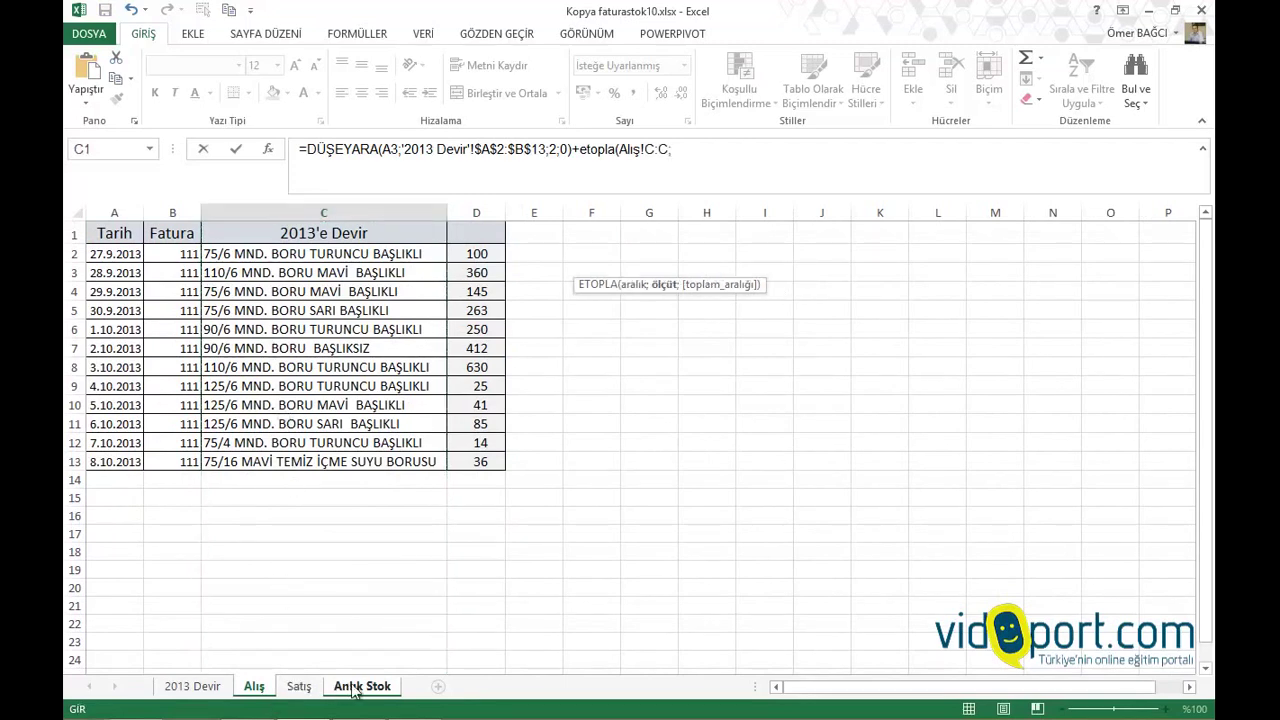
left_click(362, 686)
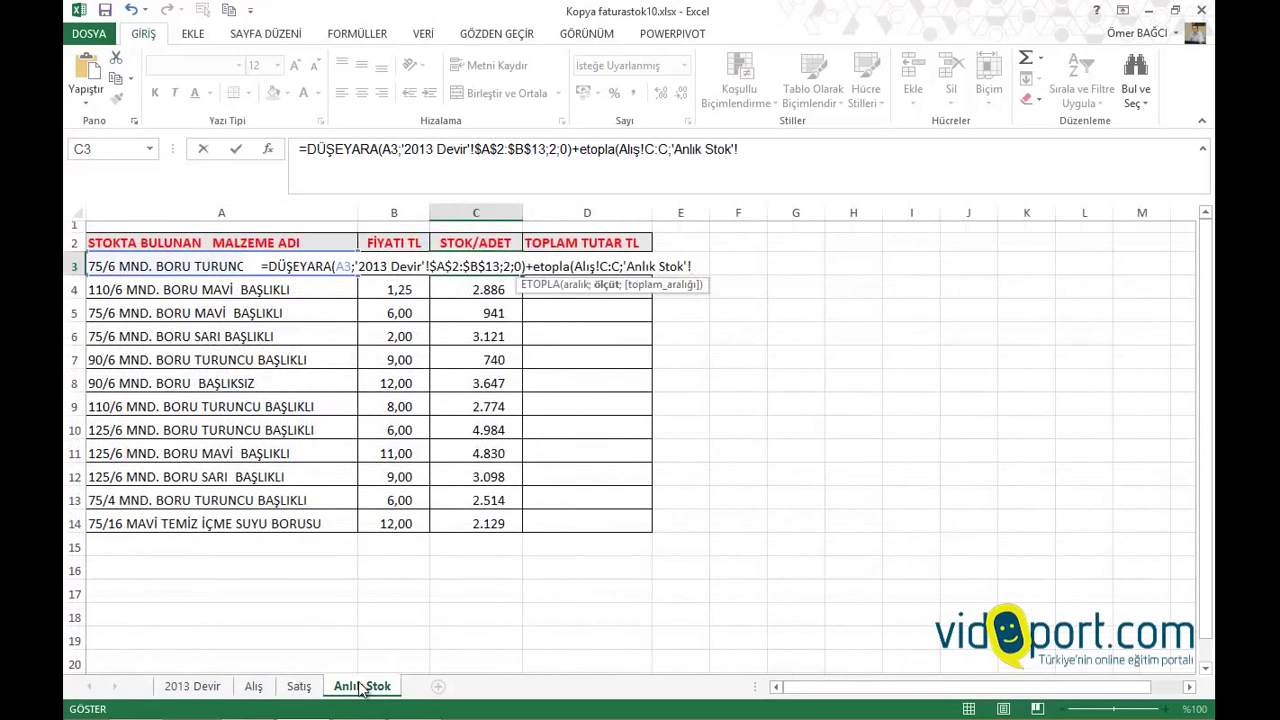
left_click(160, 264)
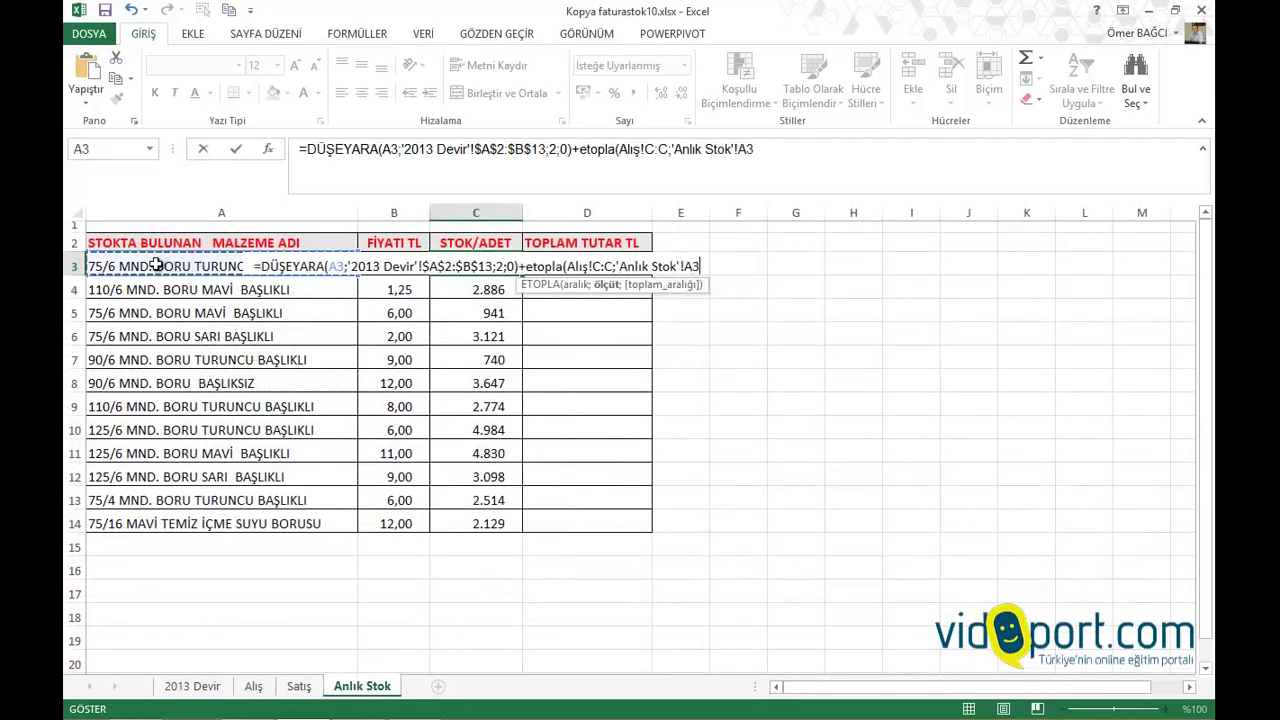
type(";")
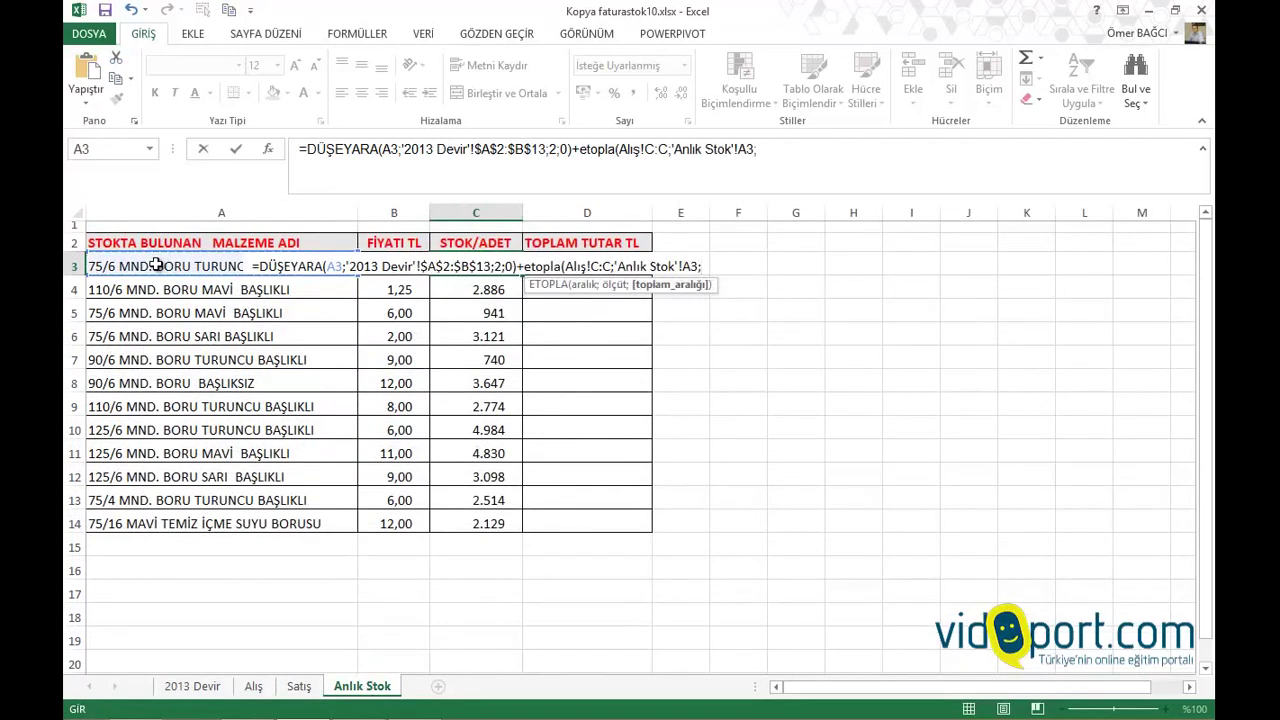
left_click(254, 688)
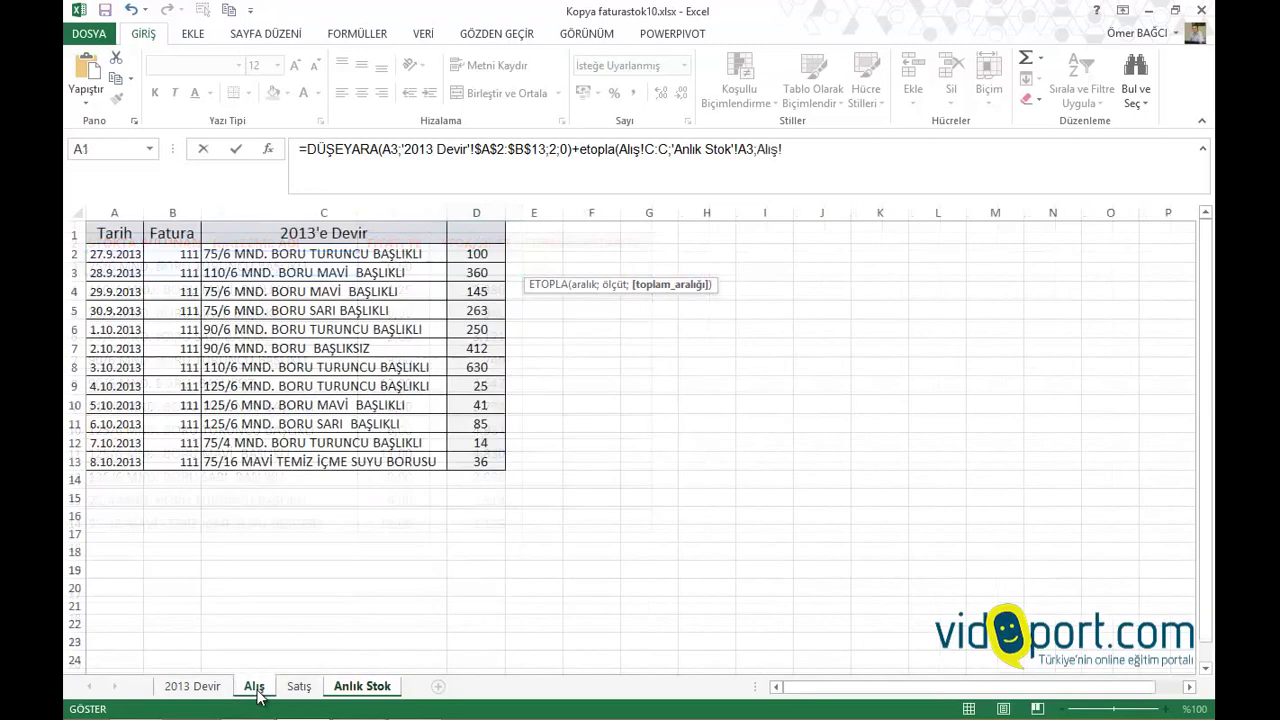
left_click(485, 210)
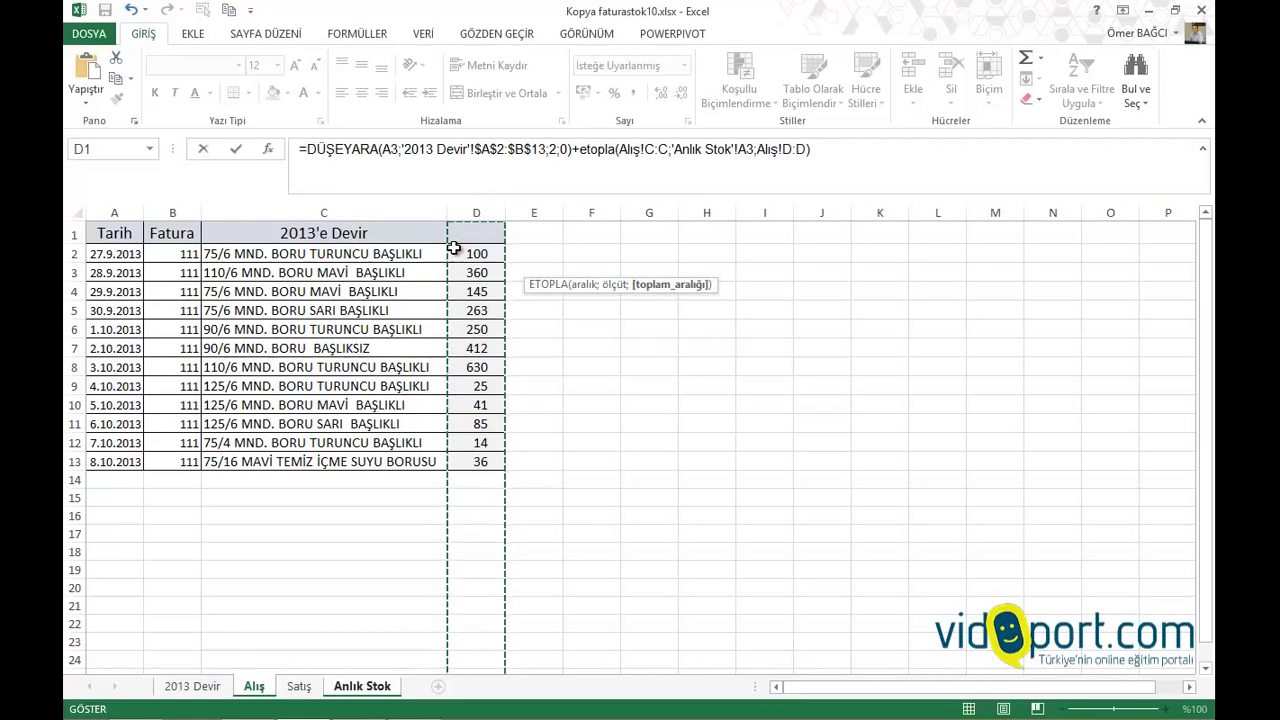
key("Return")
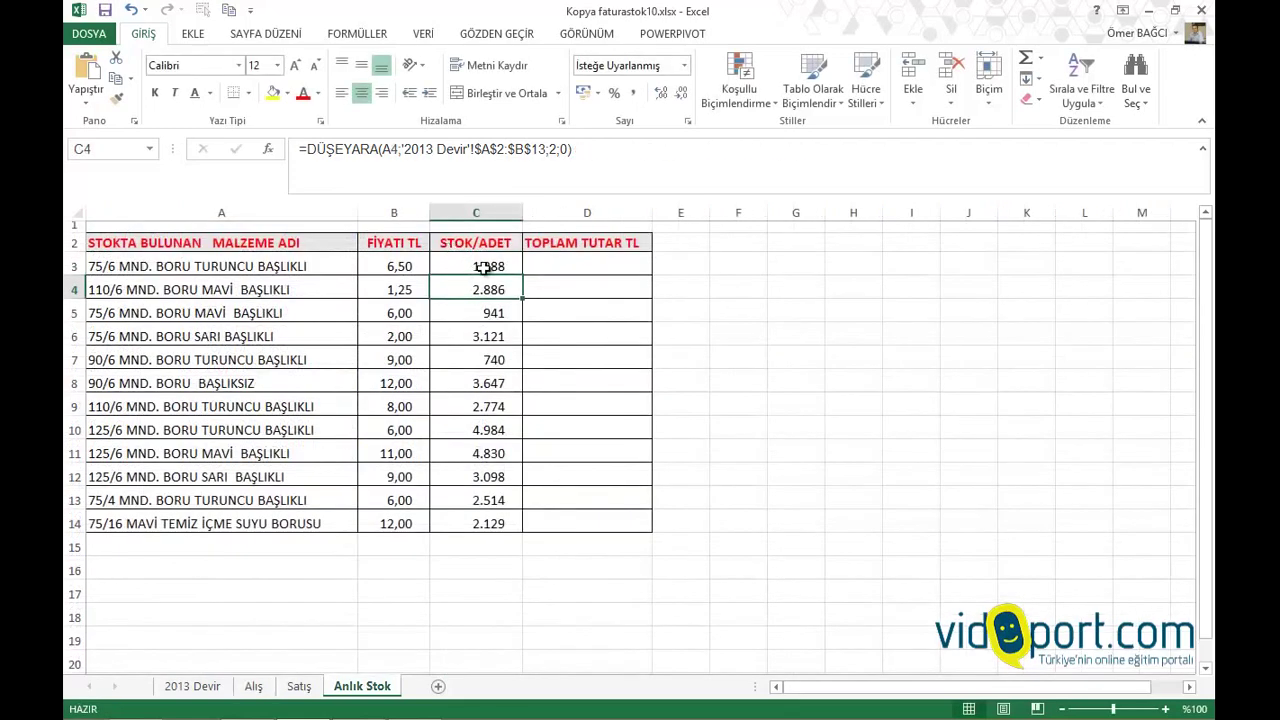
Step: Recheck C3's formula and glance at the Satış sales sheet
left_click(484, 266)
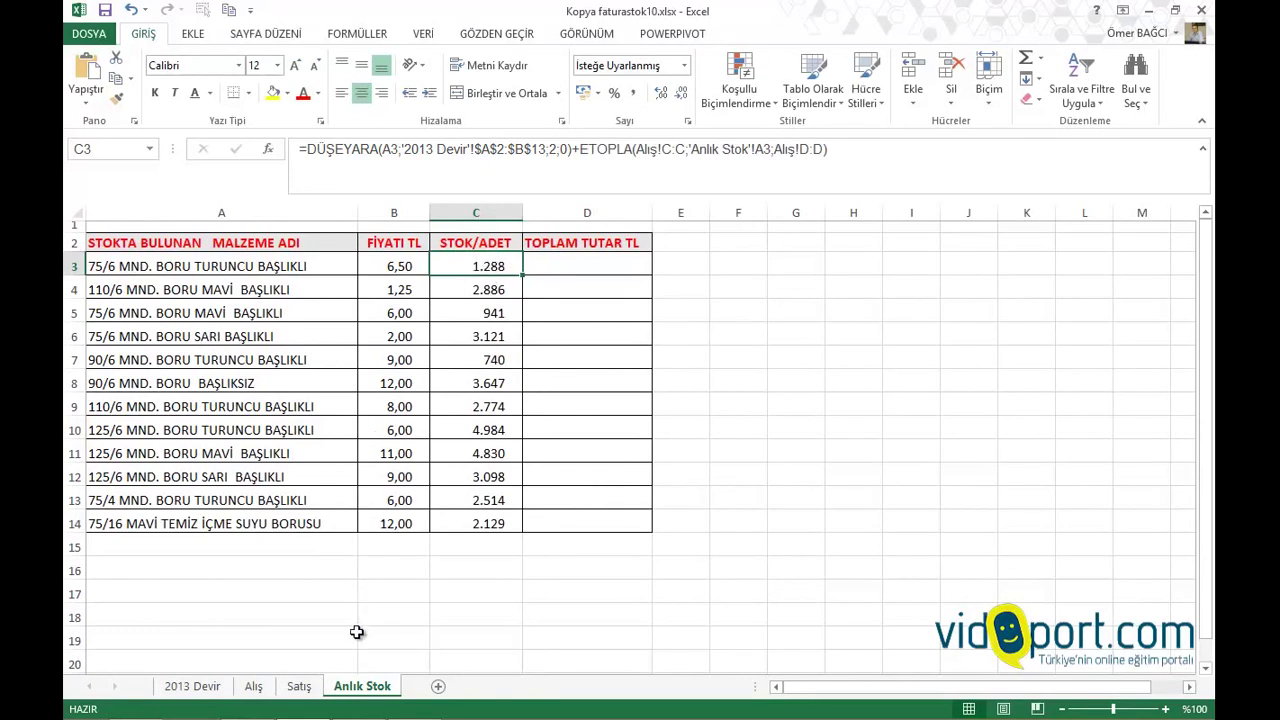
left_click(299, 686)
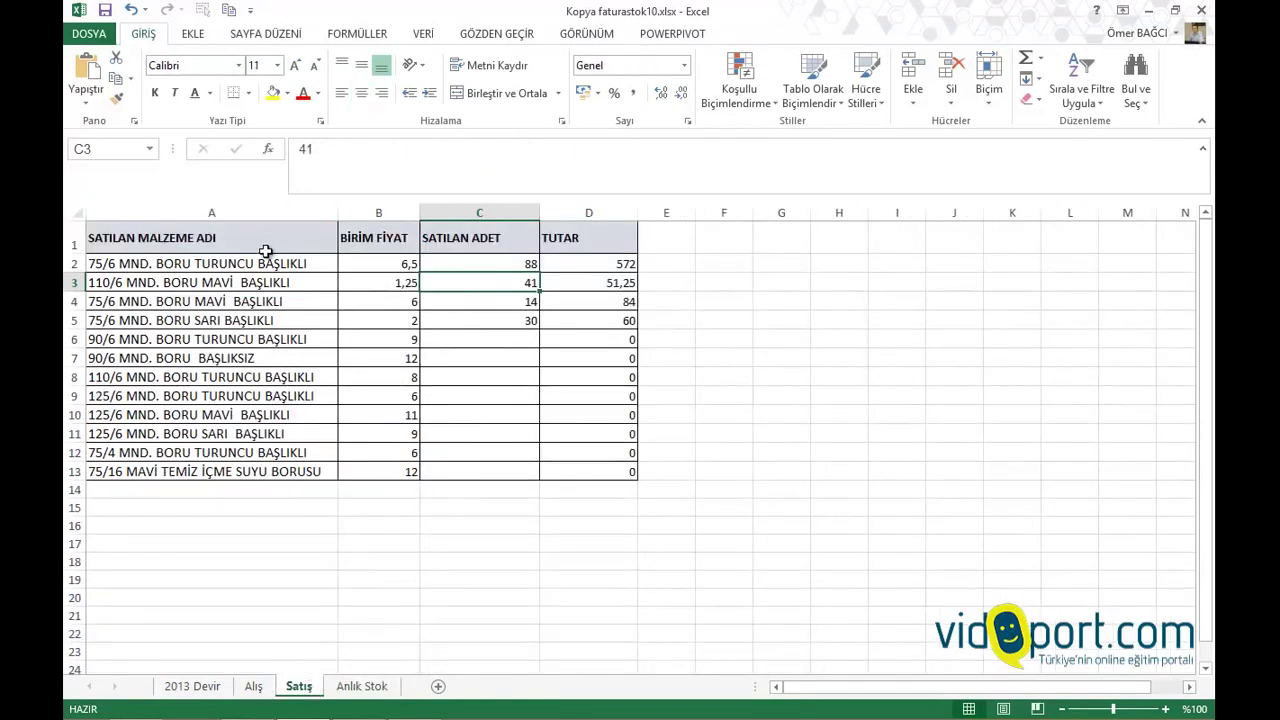
left_click(368, 688)
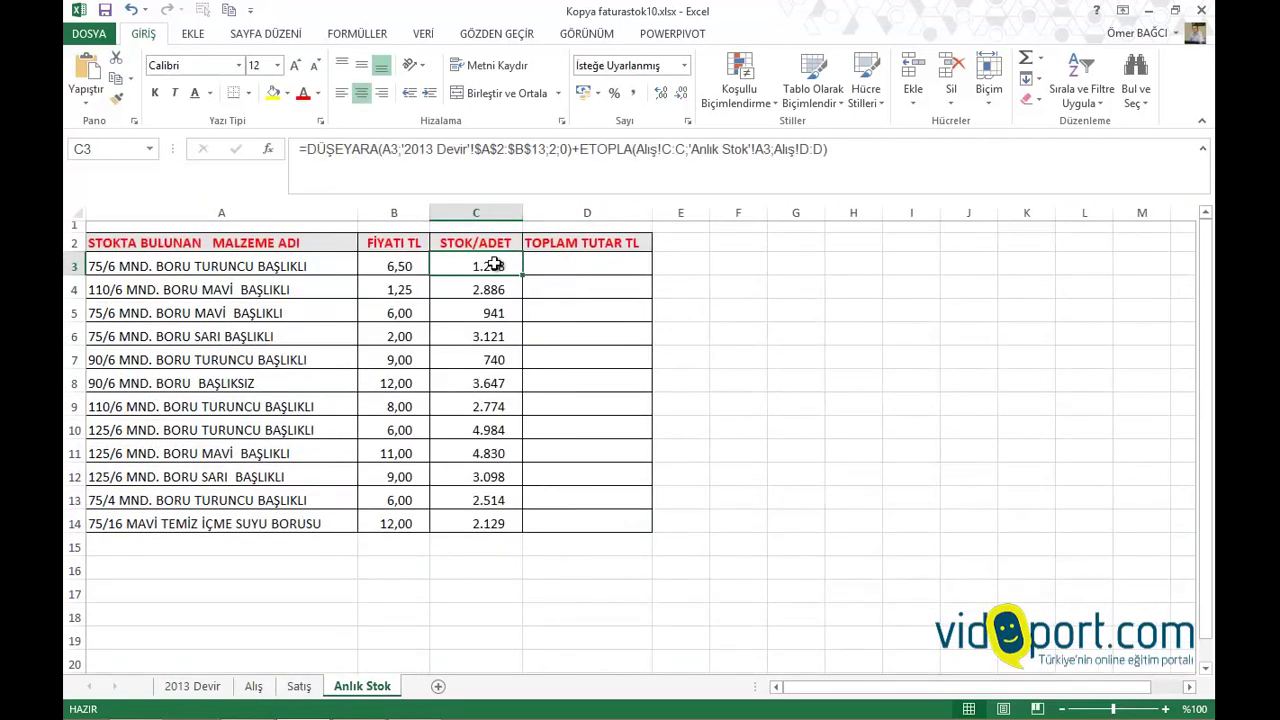
Step: Append -ETOPLA(Satış!A:A;'Anlık Stok'!A3;Satış!C:C) to C3's stock formula
double_click(495, 264)
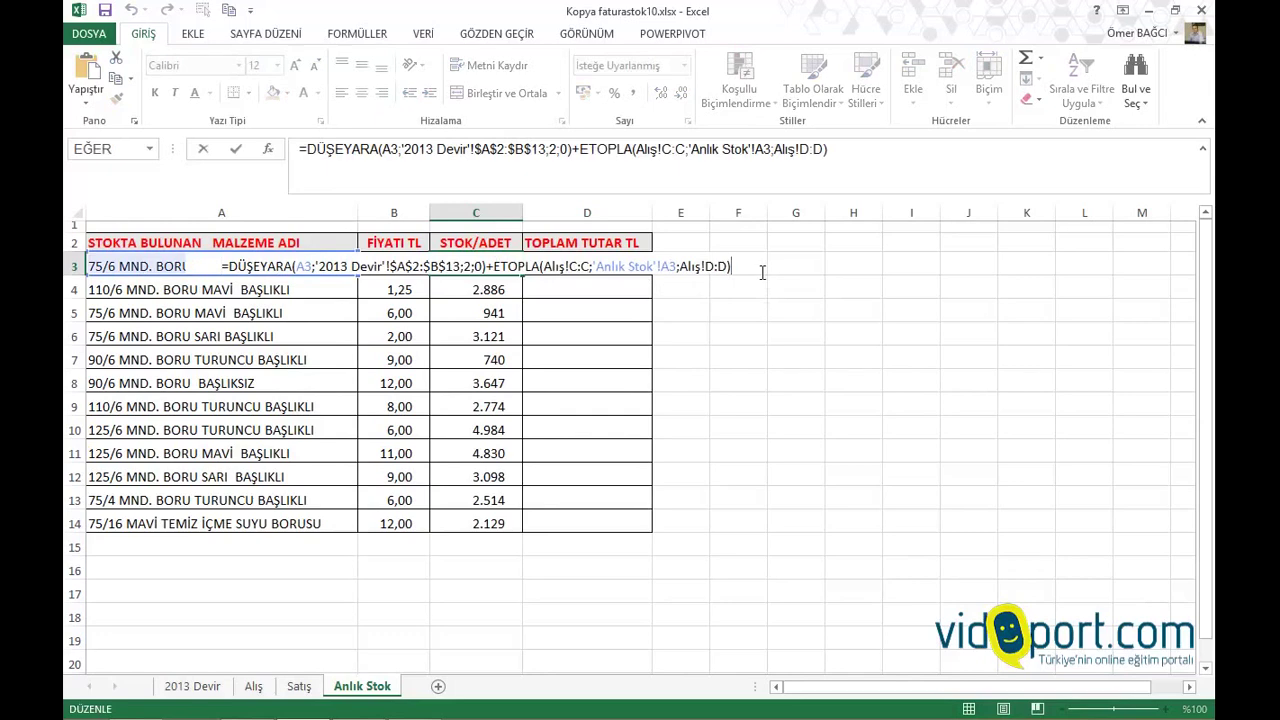
type("-")
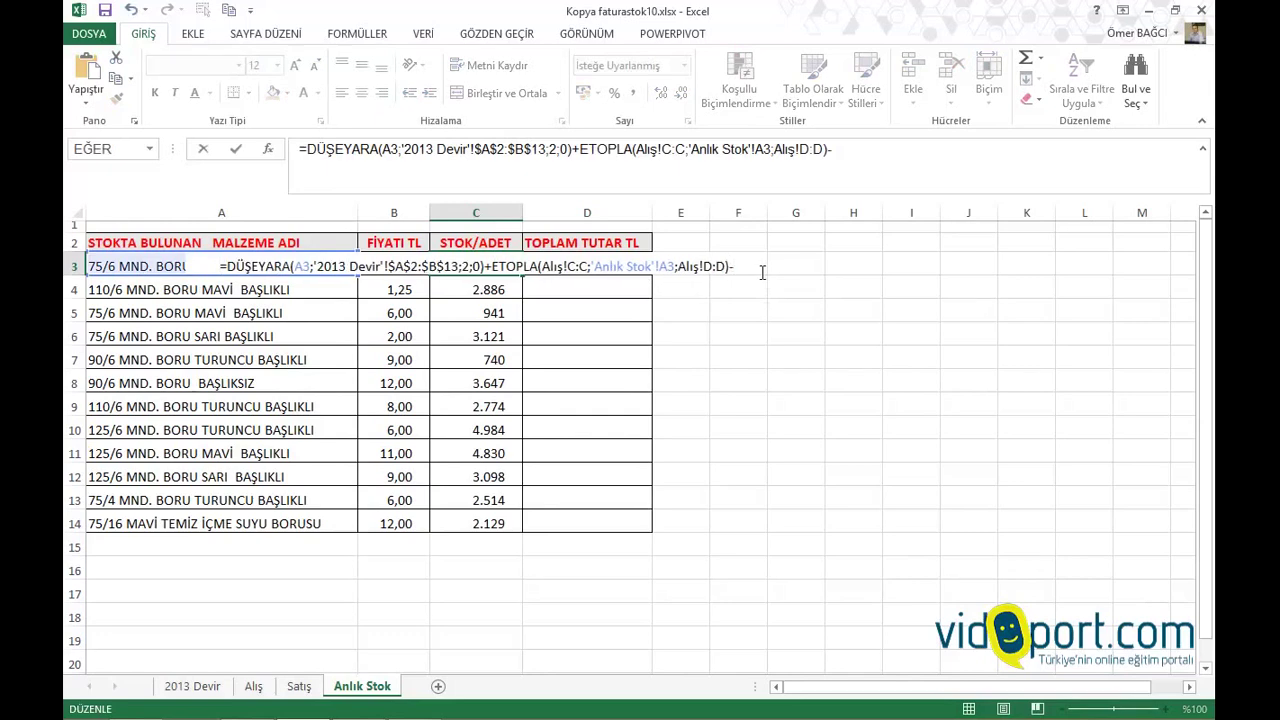
type("etopla(")
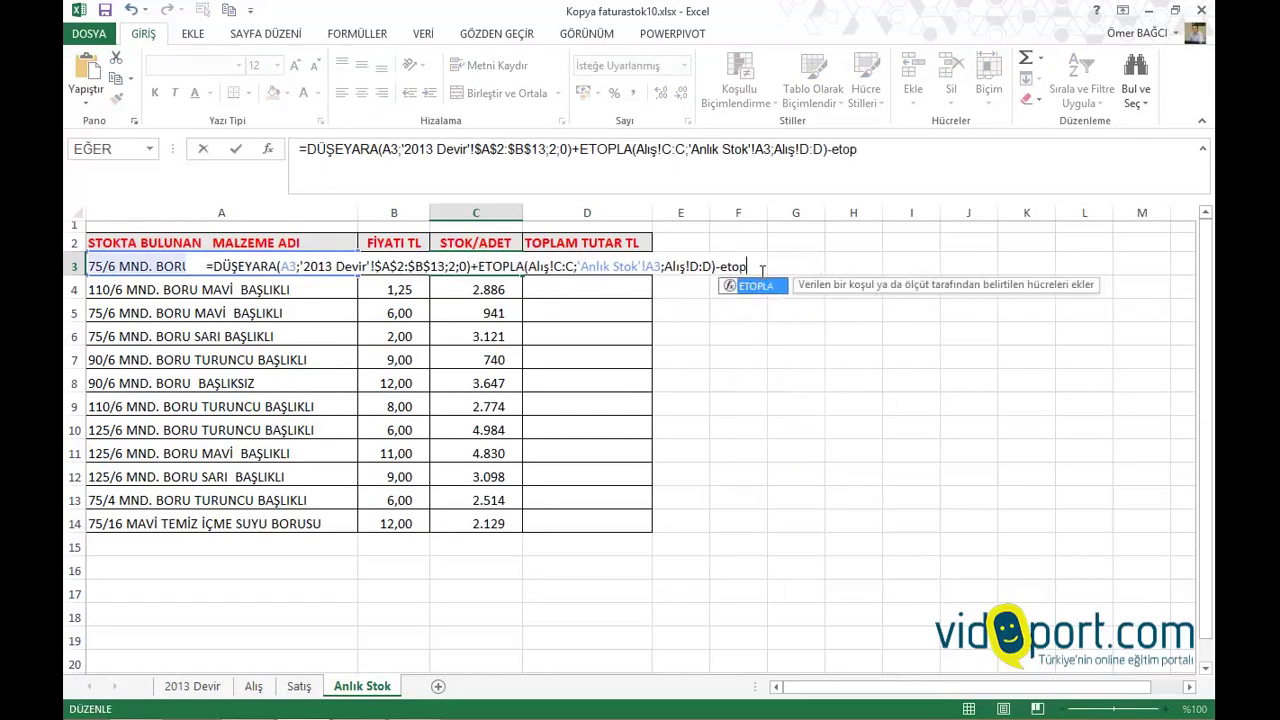
left_click(299, 686)
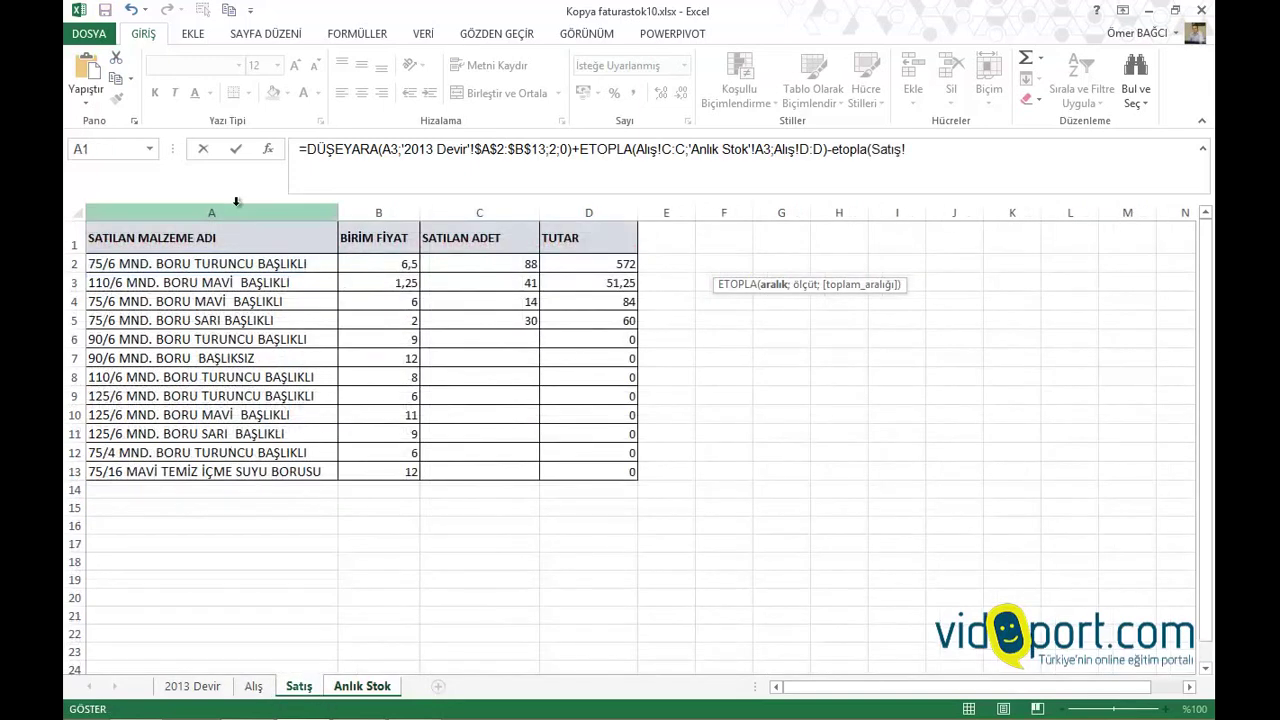
left_click(236, 210)
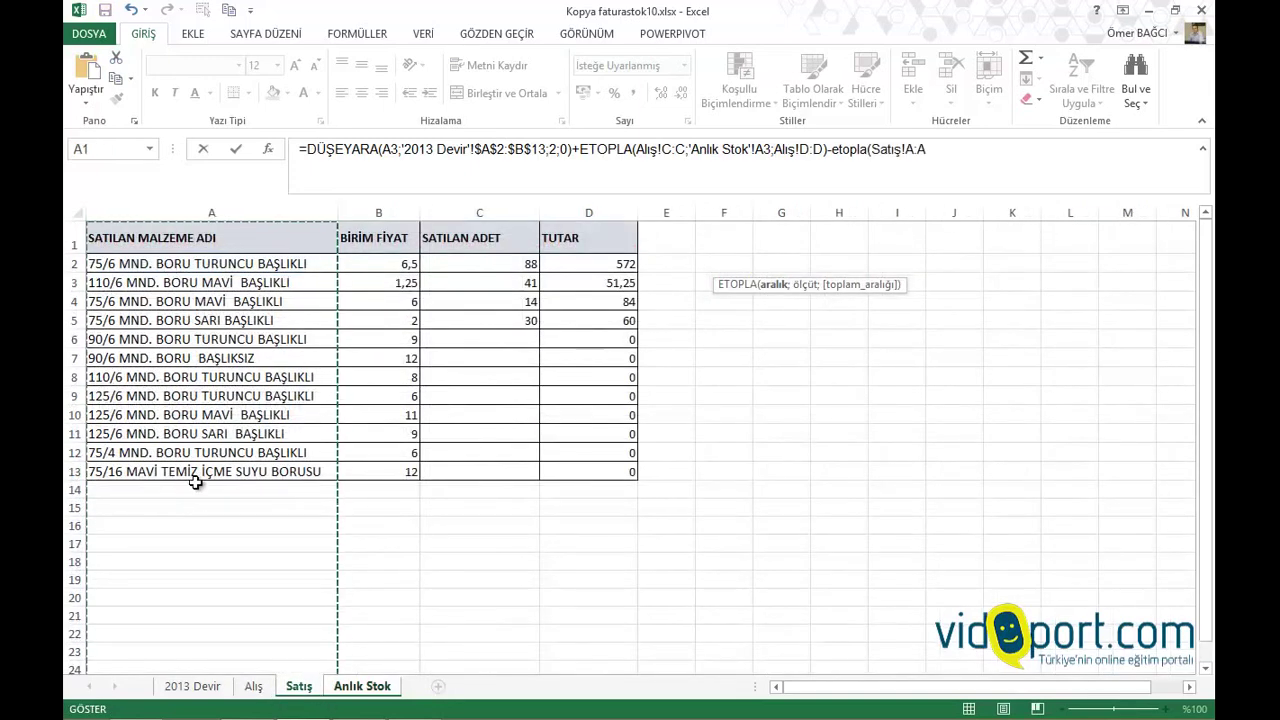
type(";")
left_click(357, 686)
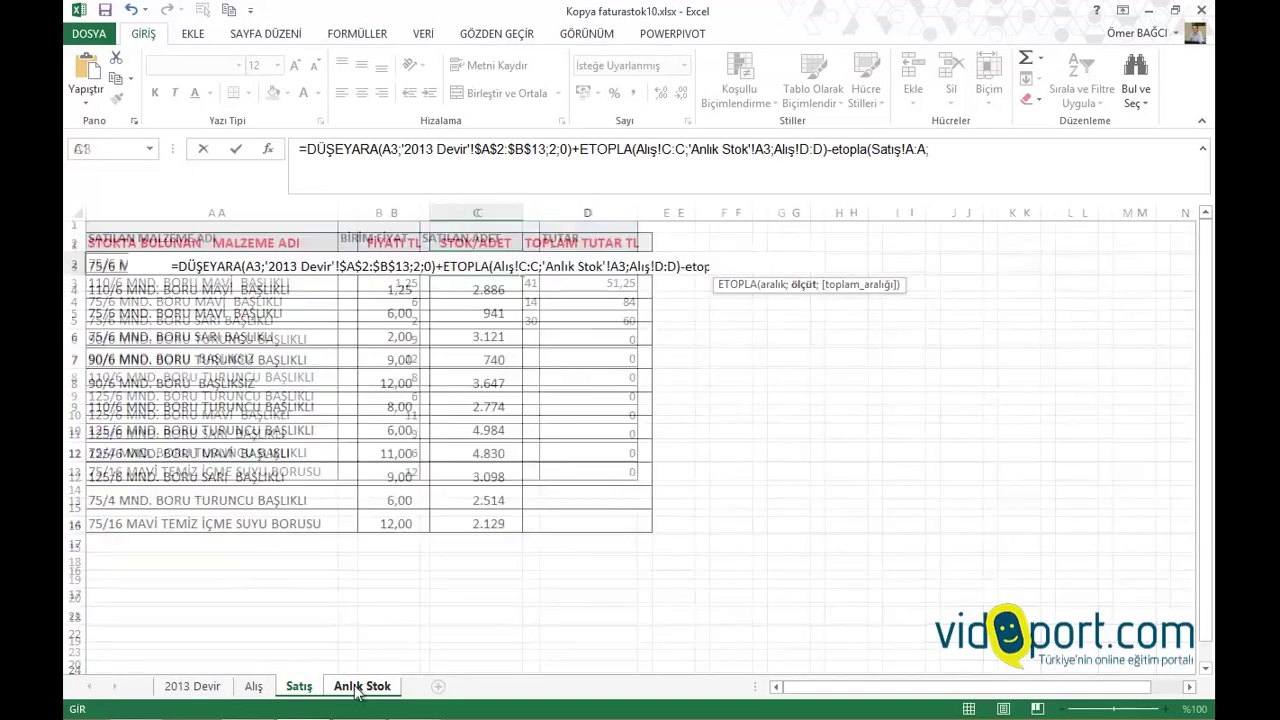
left_click(107, 266)
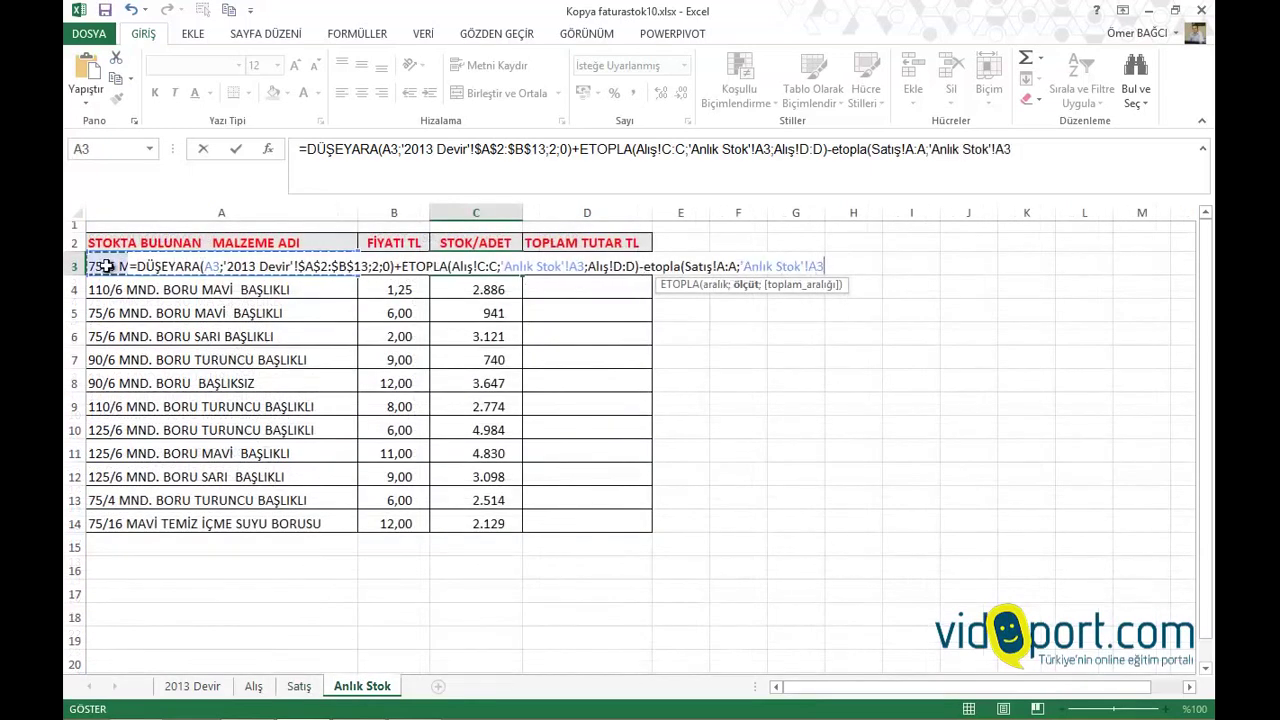
type(";")
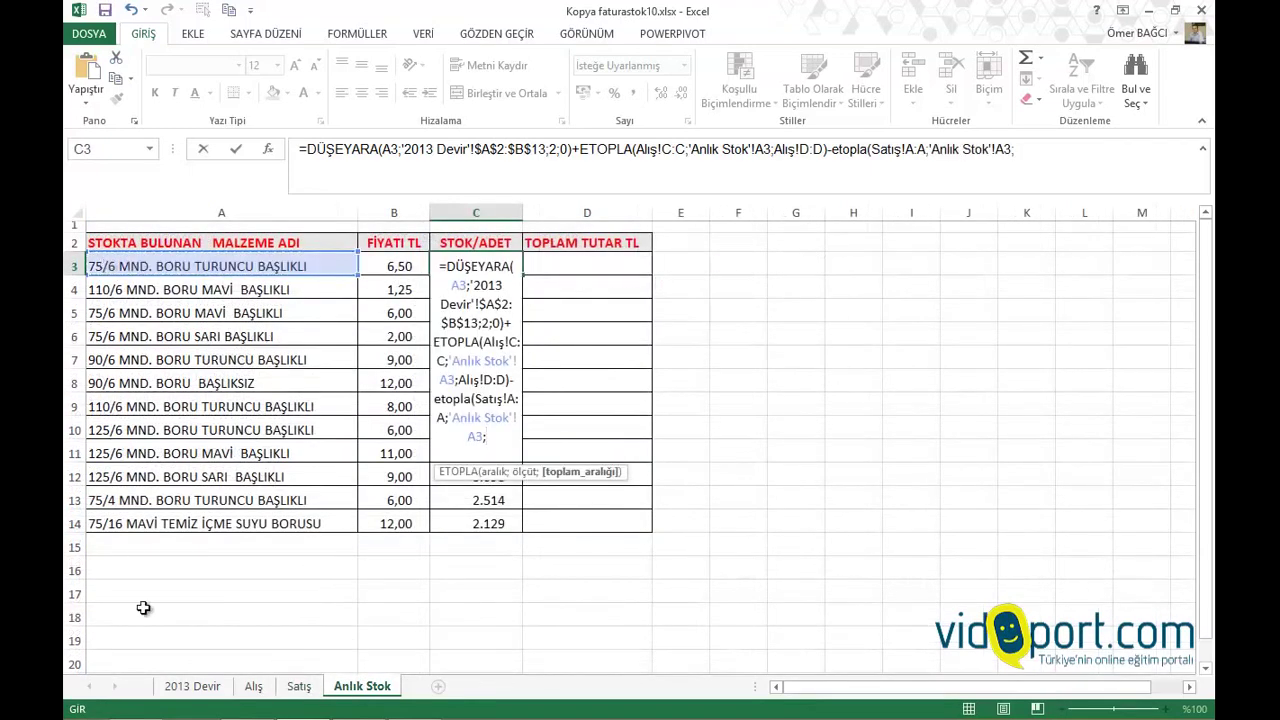
left_click(299, 686)
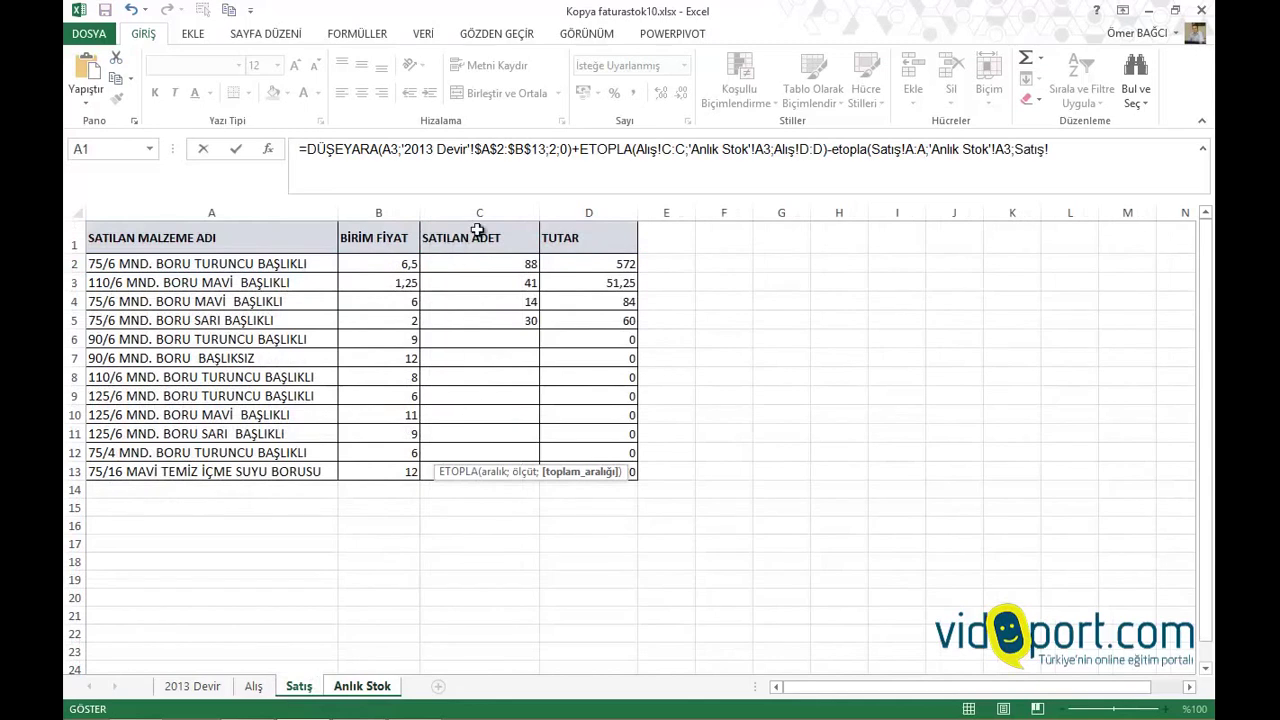
left_click(502, 206)
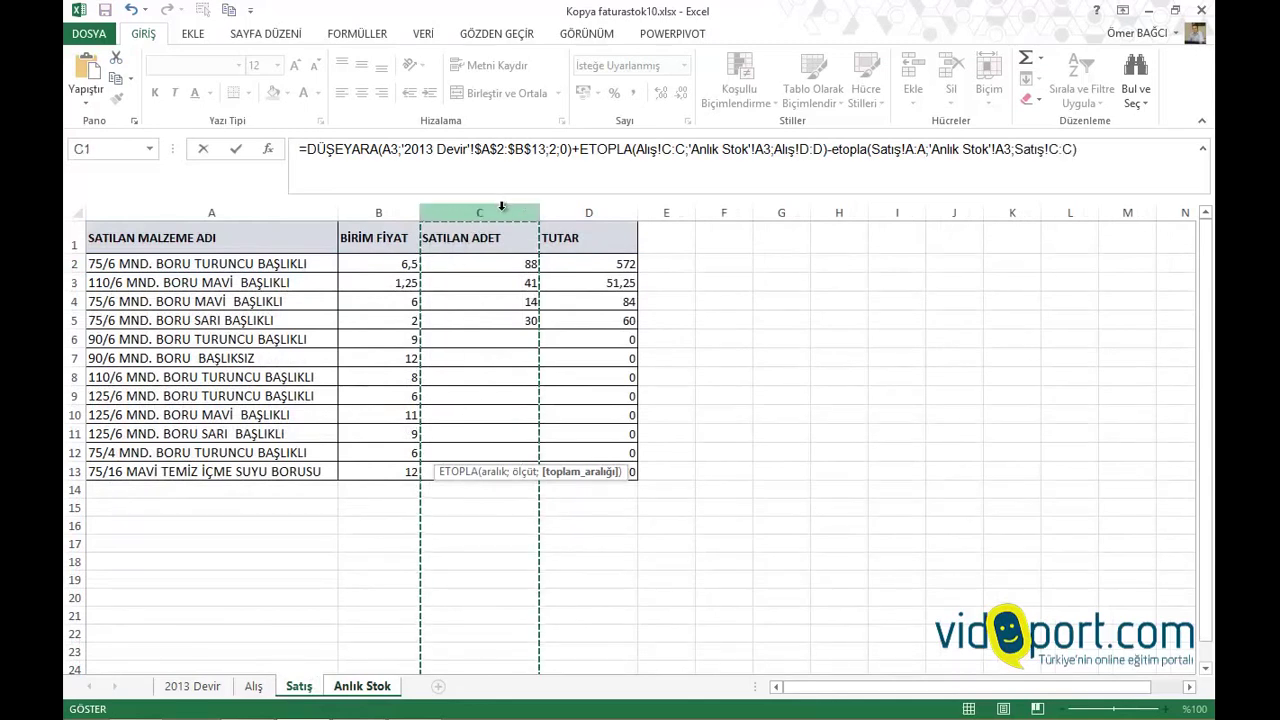
type(")")
key("Return")
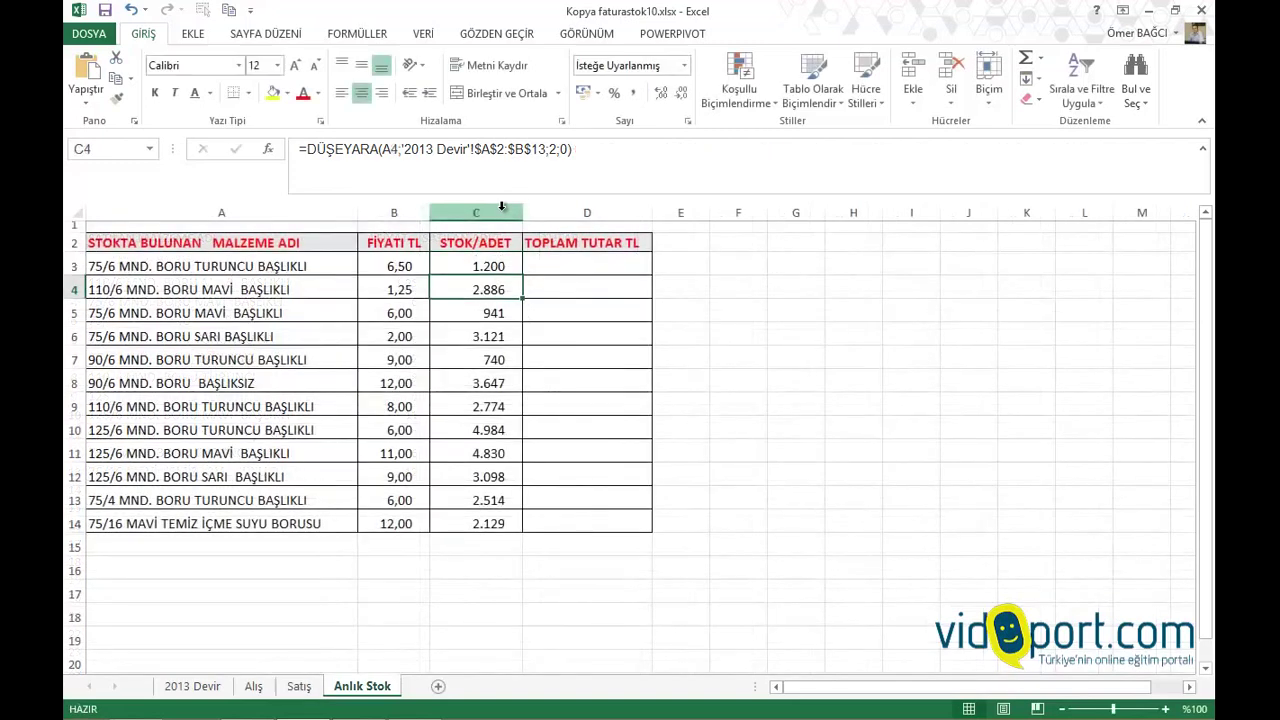
Step: Copy the updated stock formula from C3 down to C14
left_click(515, 267)
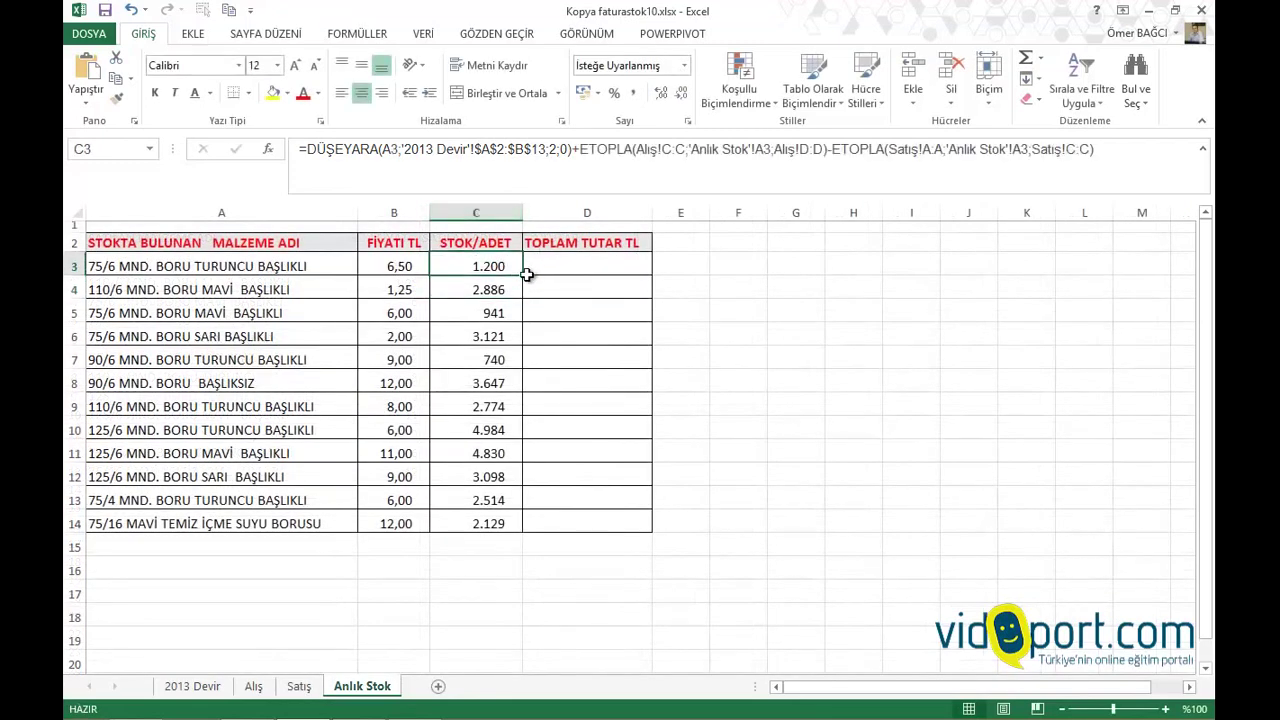
left_click_drag(525, 275, 509, 534)
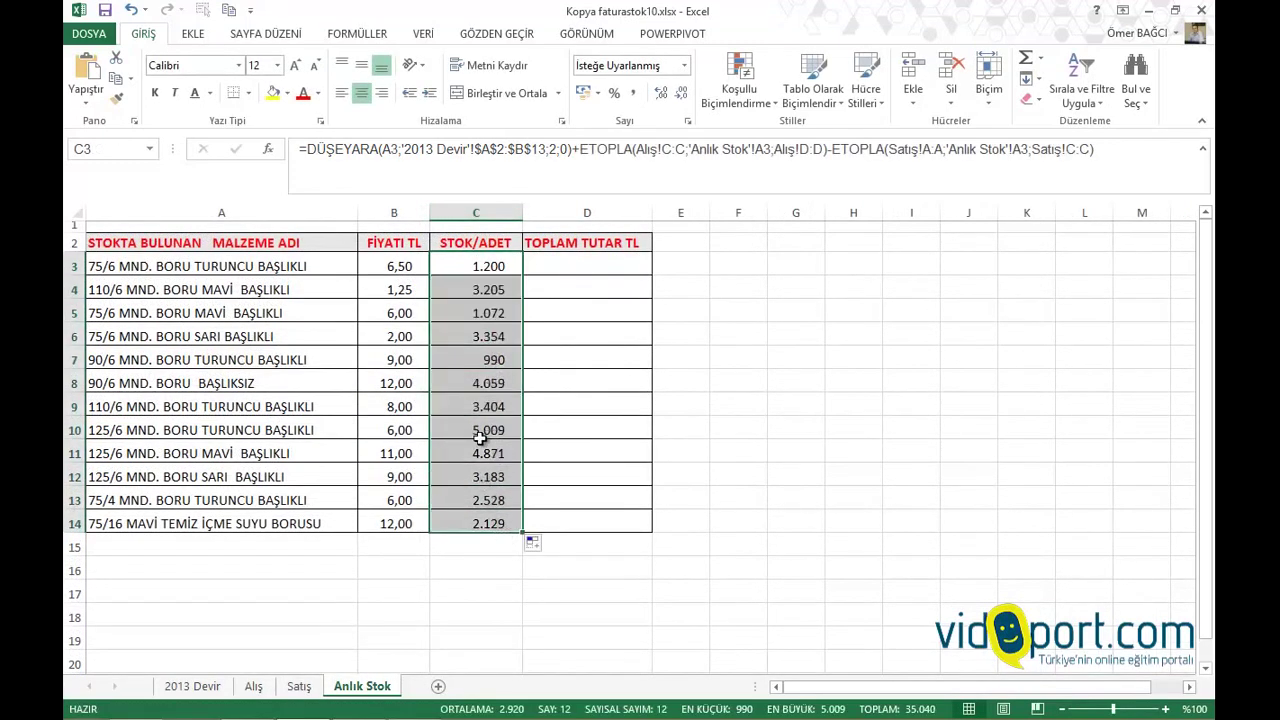
left_click(624, 269)
Step: Enter =B3*C3 in D3, fill it through D14, and apply Comma Style to the totals
type("=")
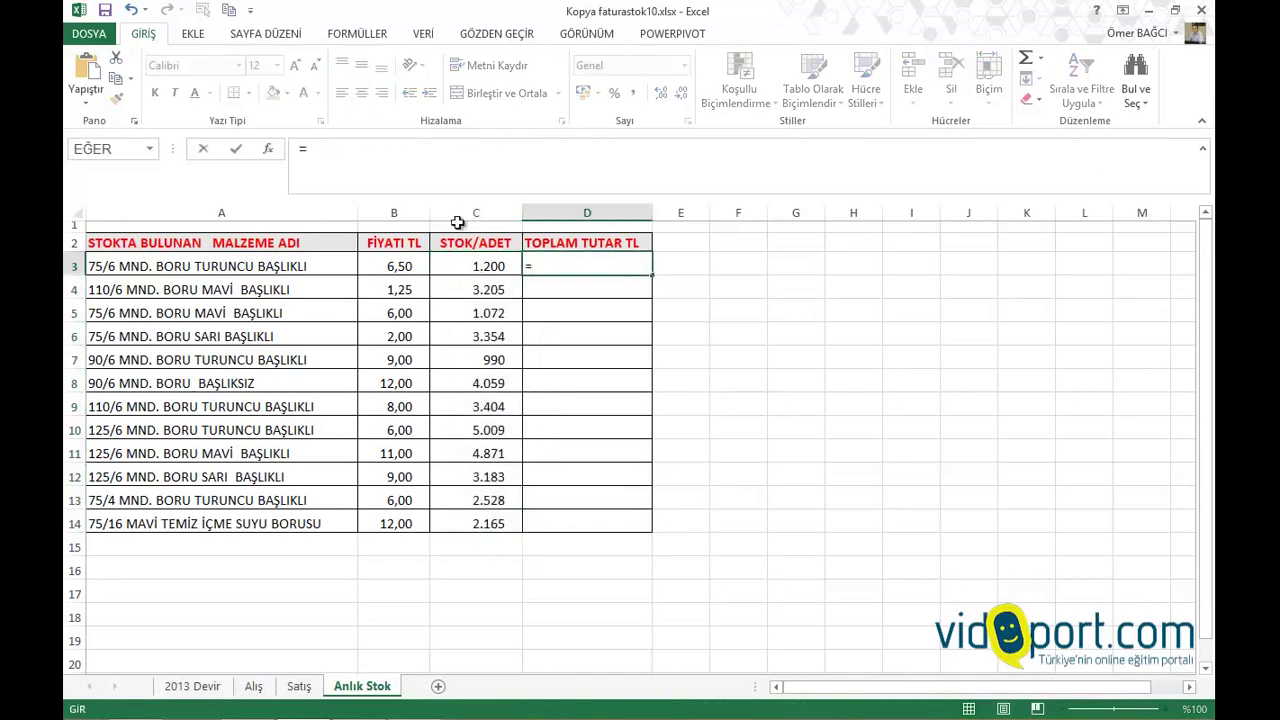
left_click(410, 260)
type("*")
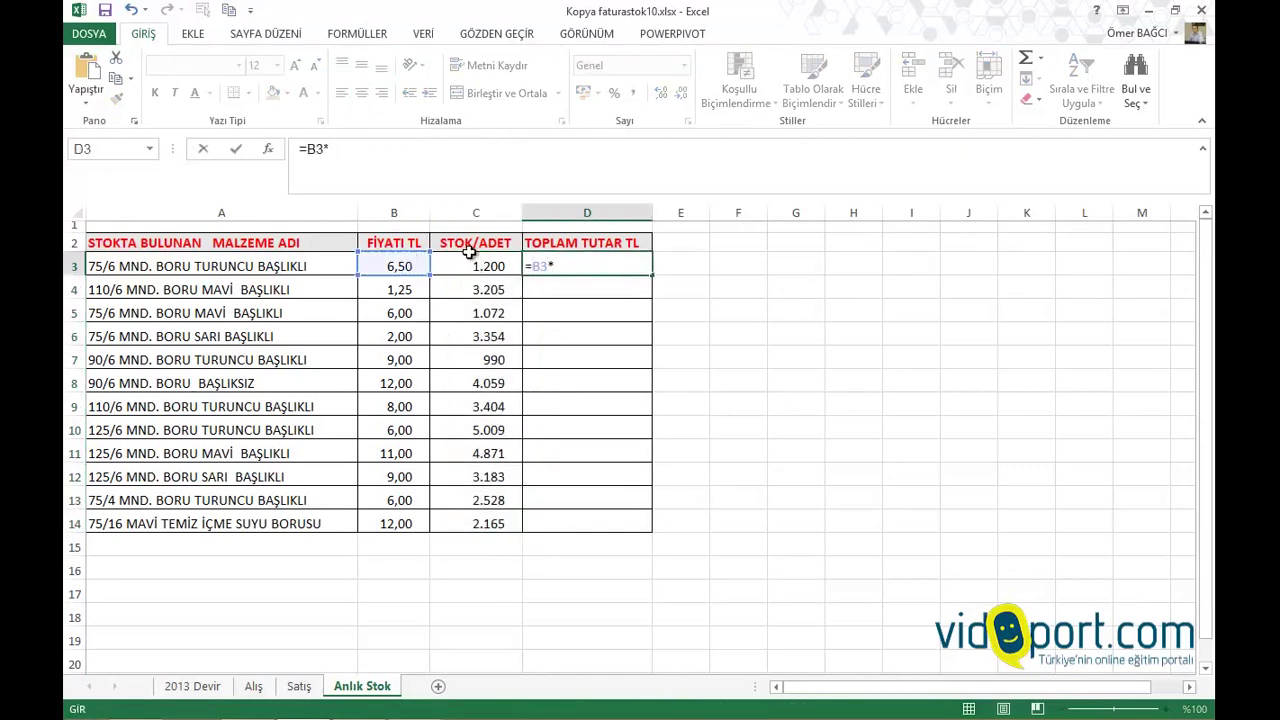
left_click(473, 258)
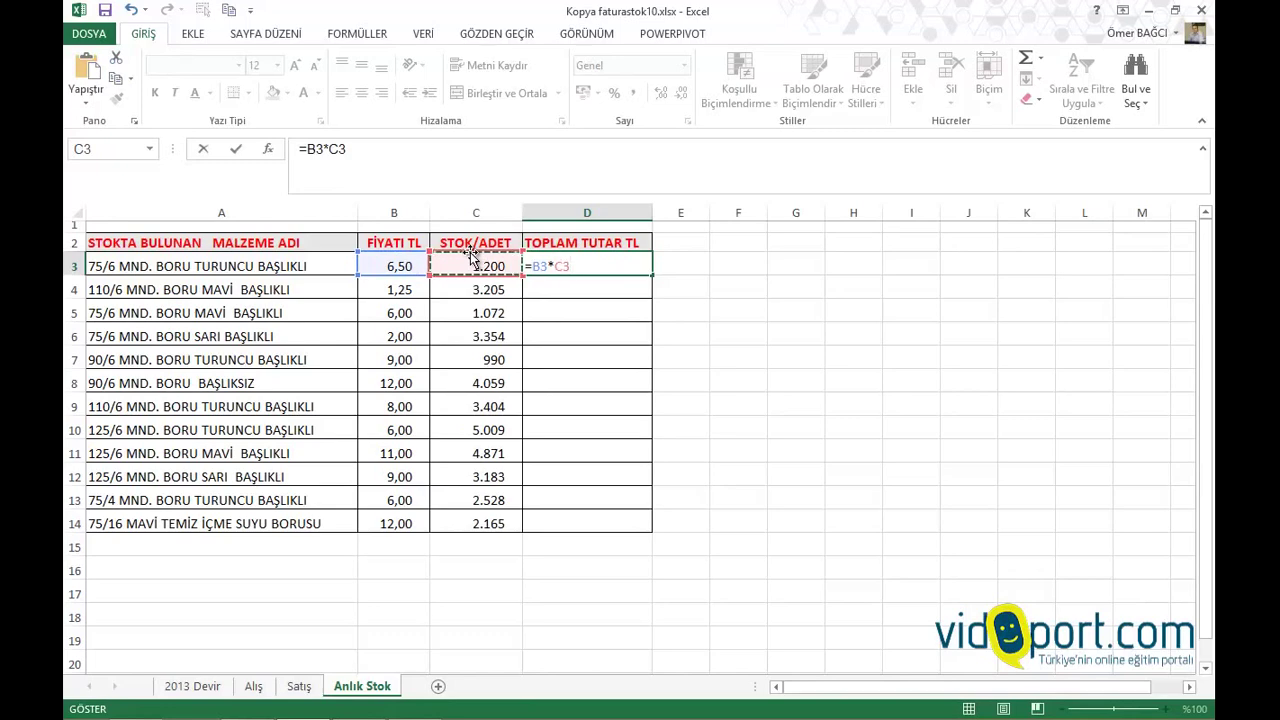
key("Return")
left_click(605, 263)
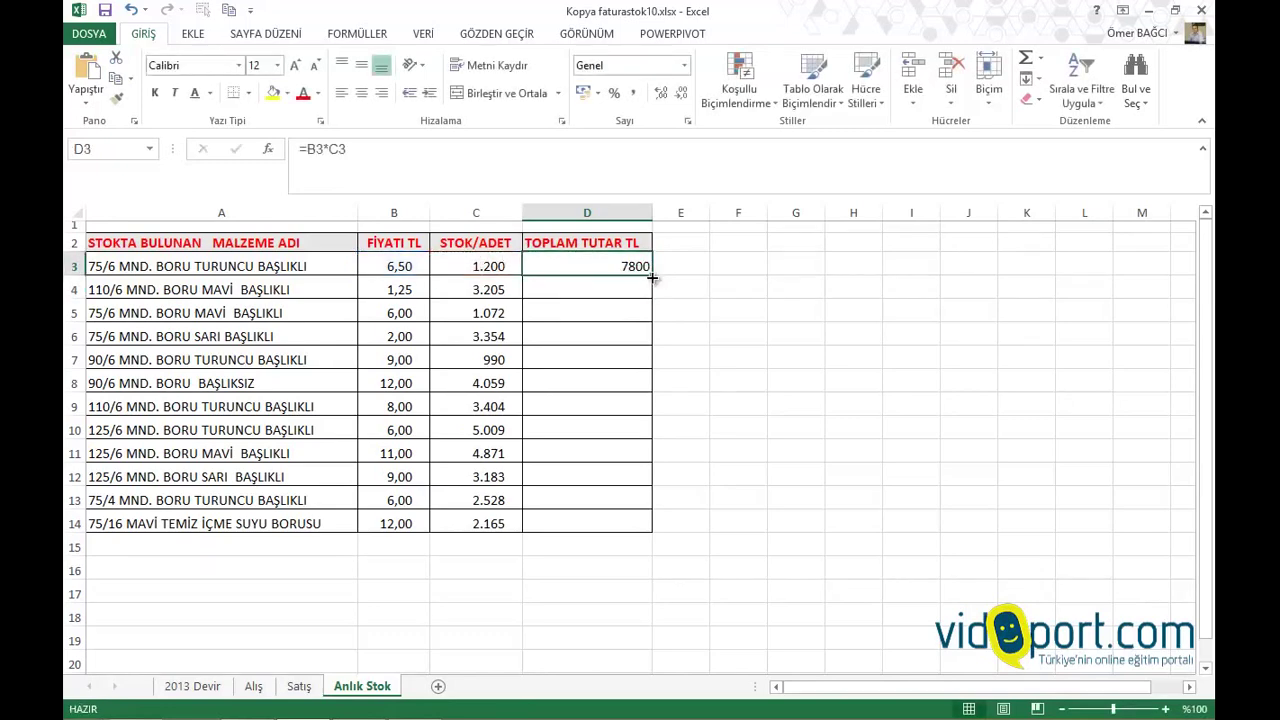
left_click_drag(652, 278, 631, 526)
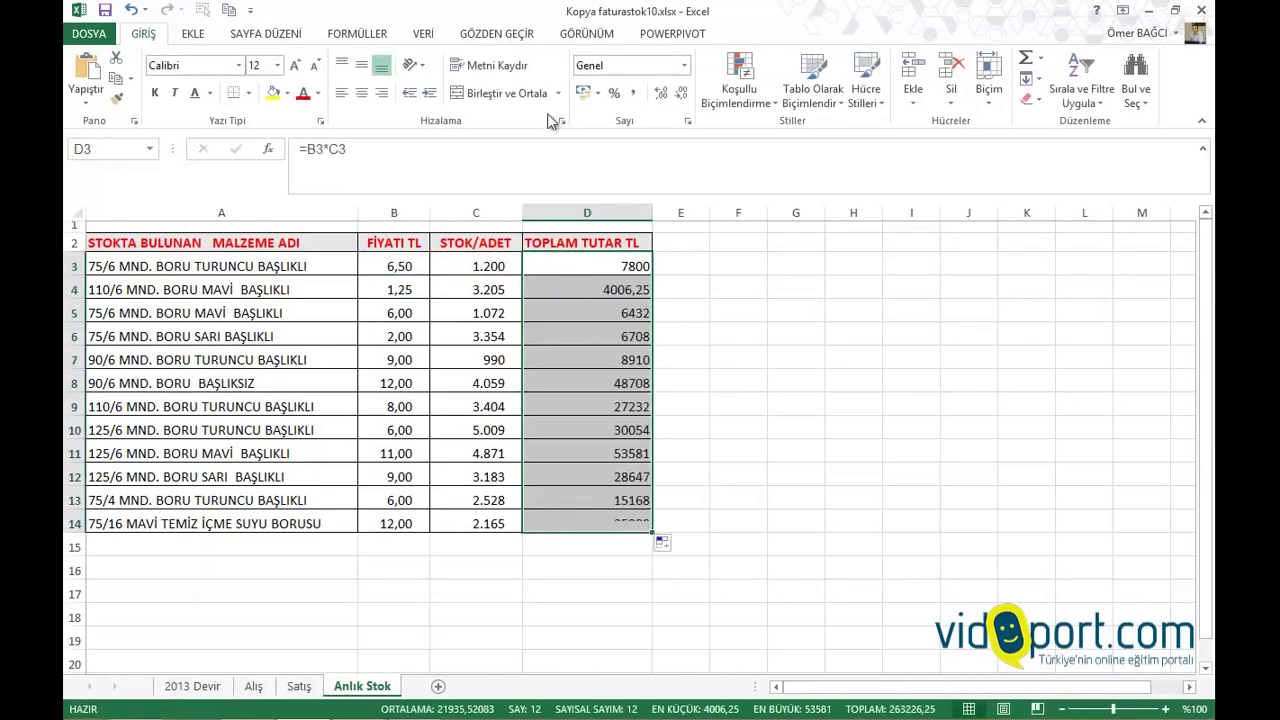
left_click(634, 92)
left_click(422, 402)
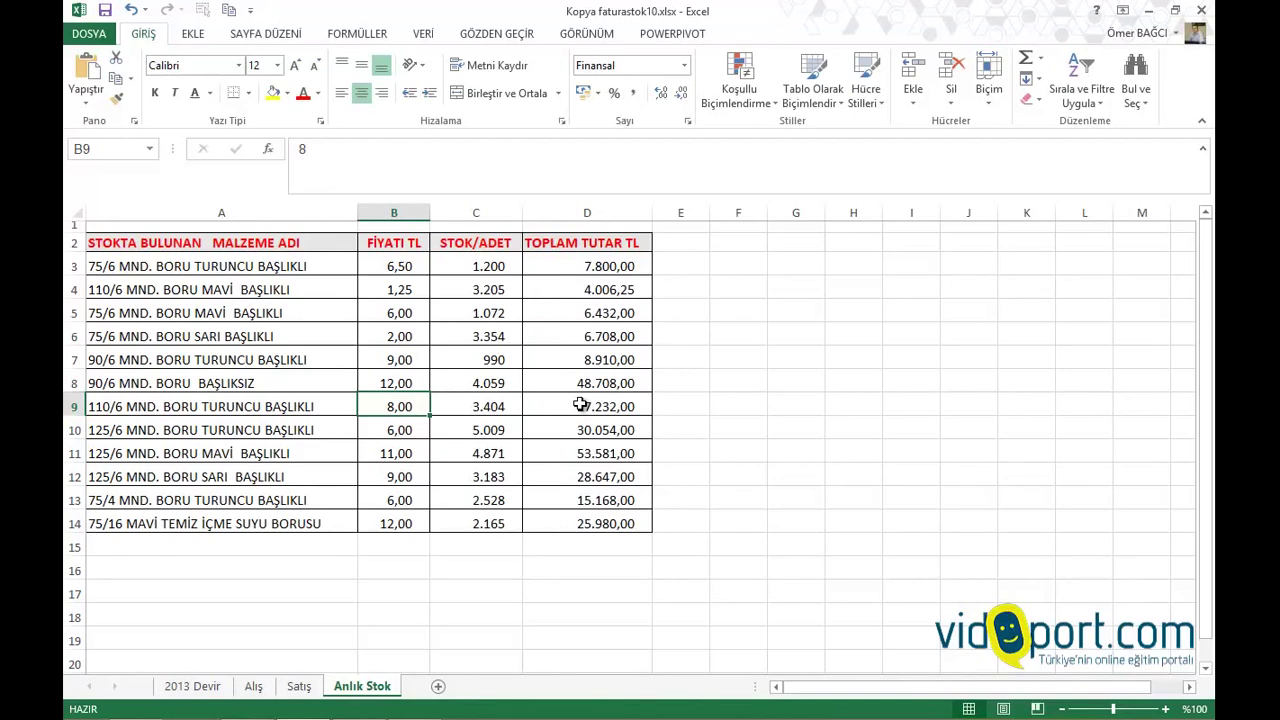
left_click(537, 479)
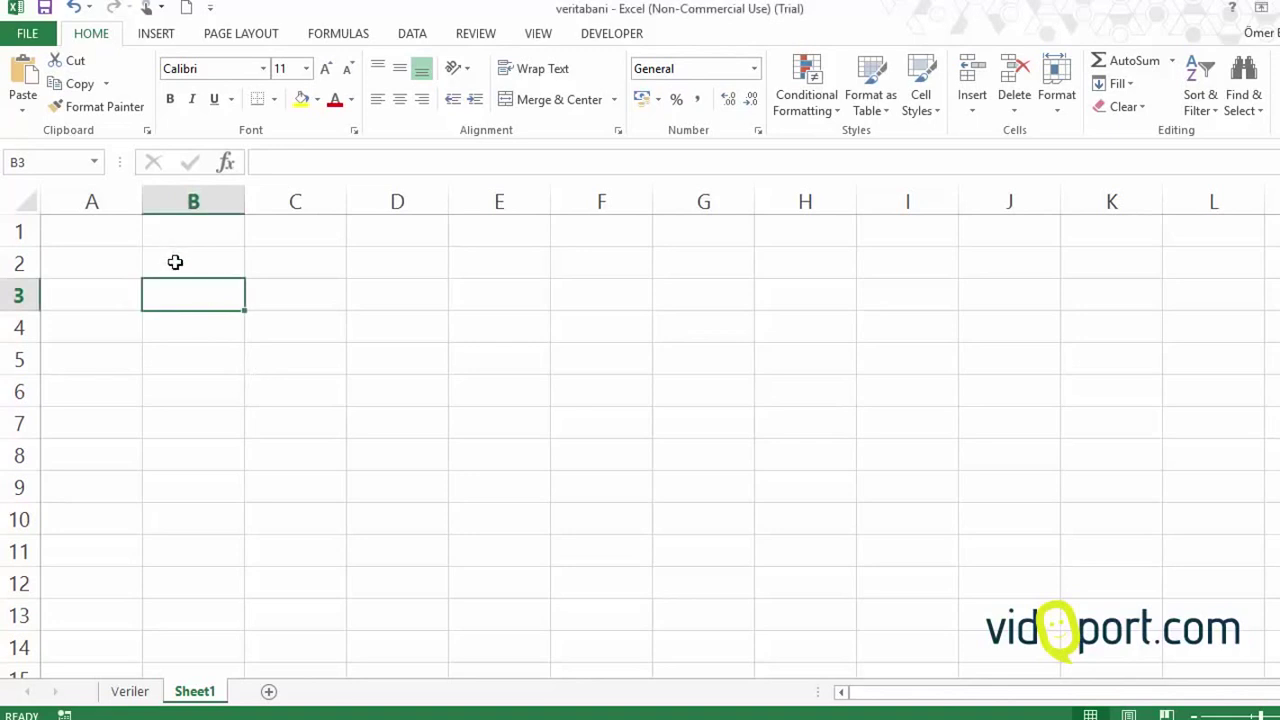
Step: Enter 'Öme' in B2 and copy it down, then clear the contents of B2:E9
left_click_drag(175, 262, 543, 517)
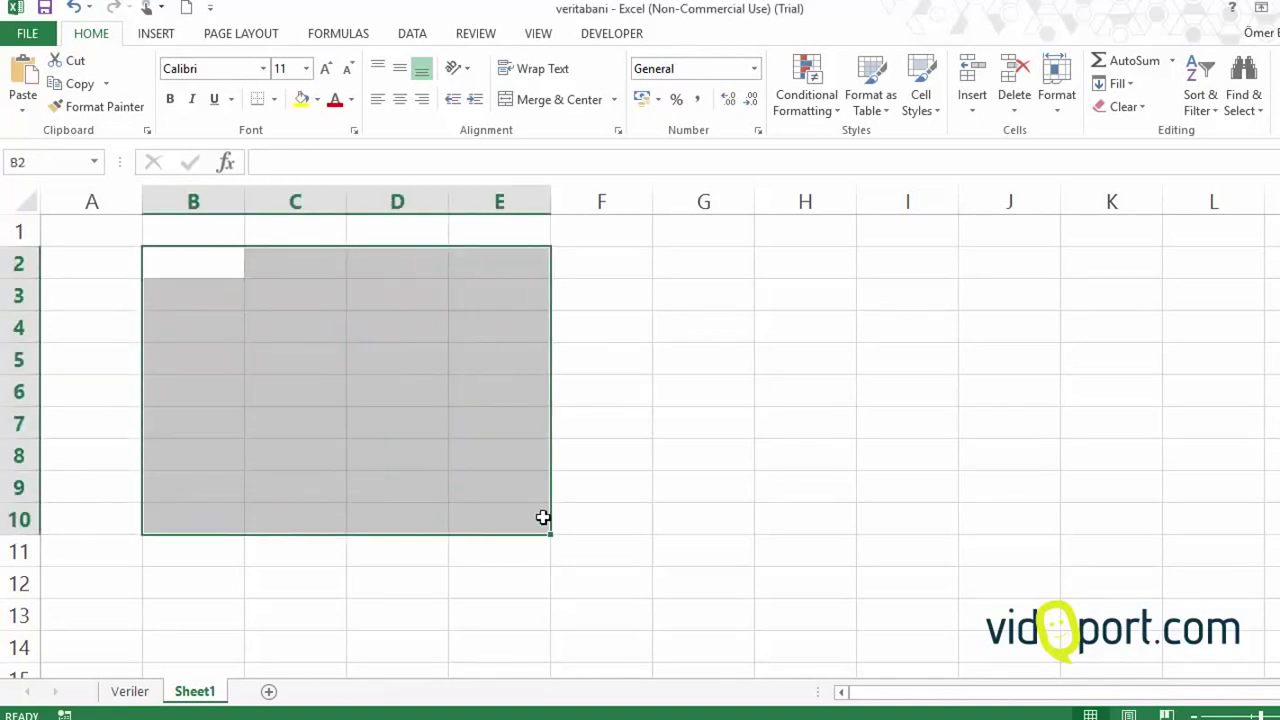
type("Ömer")
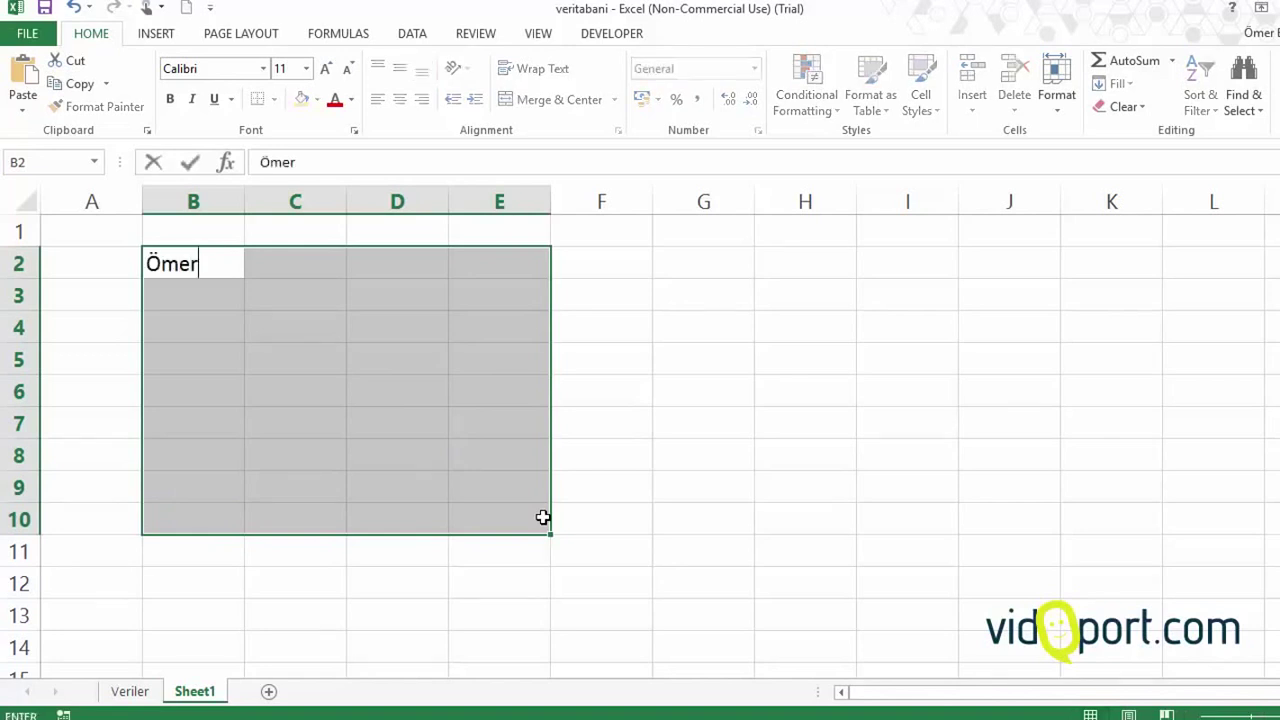
key("Return")
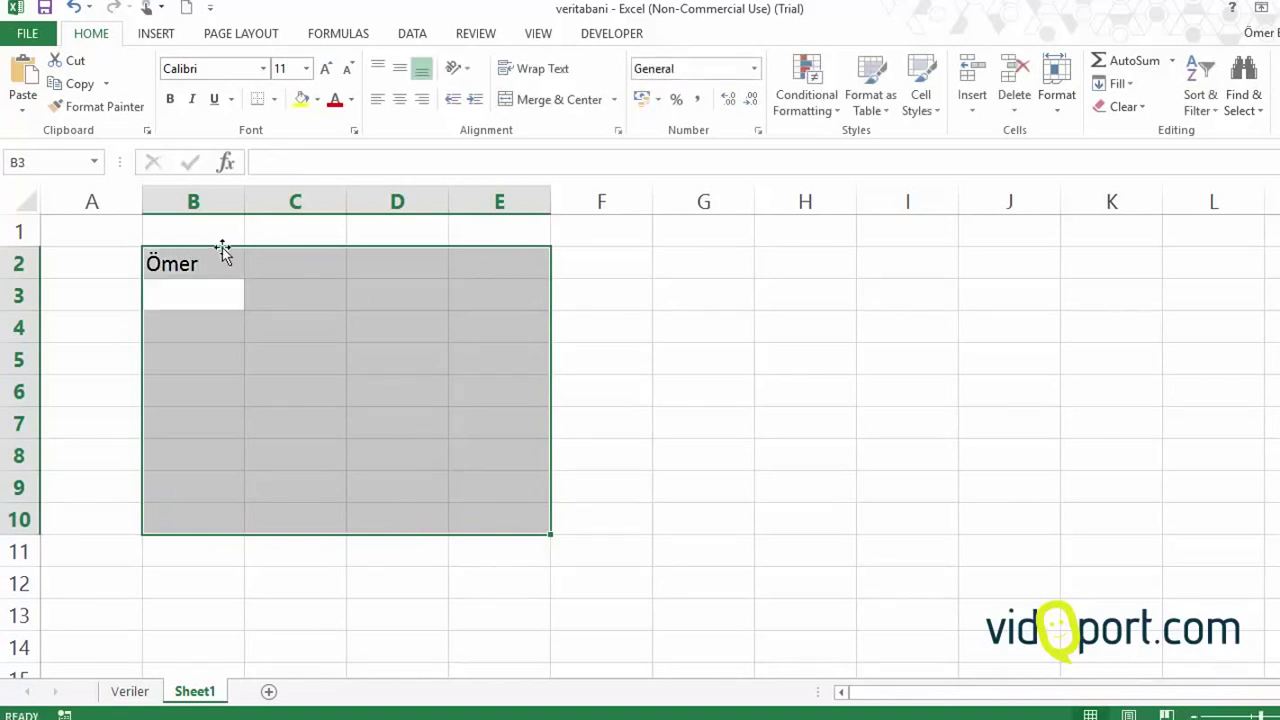
left_click(222, 271)
left_click_drag(248, 278, 511, 502)
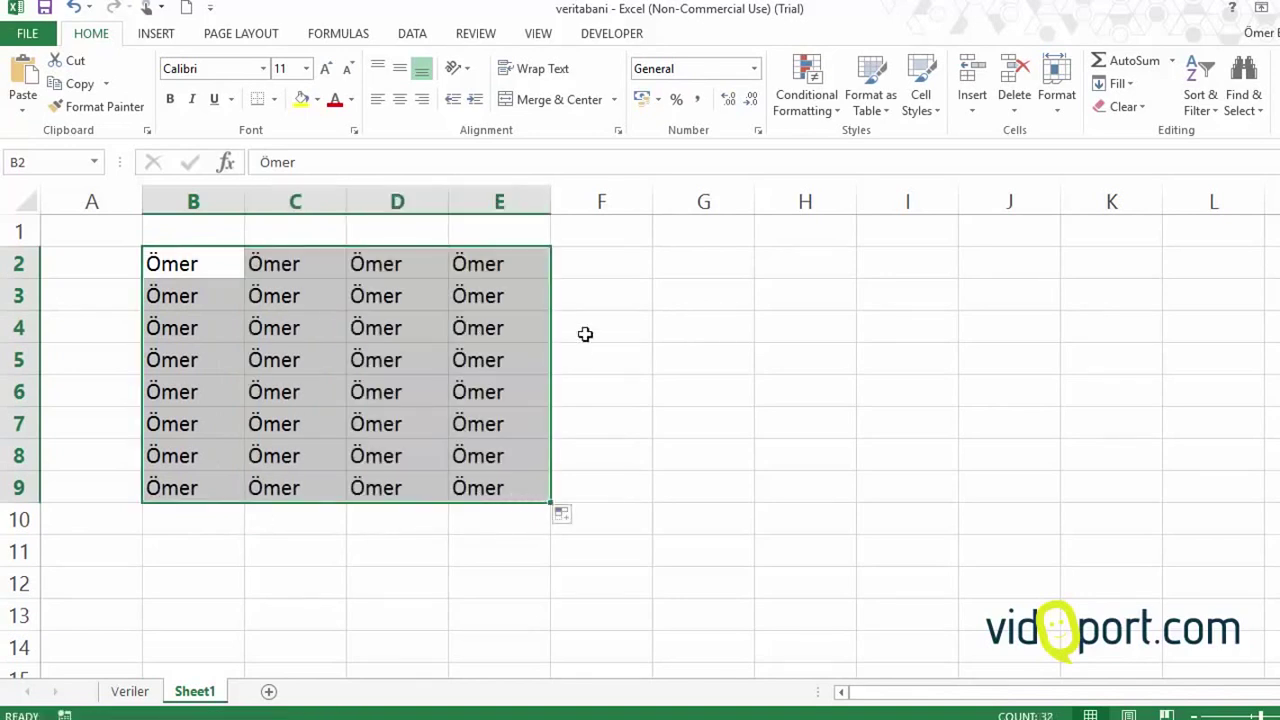
left_click_drag(214, 263, 505, 497)
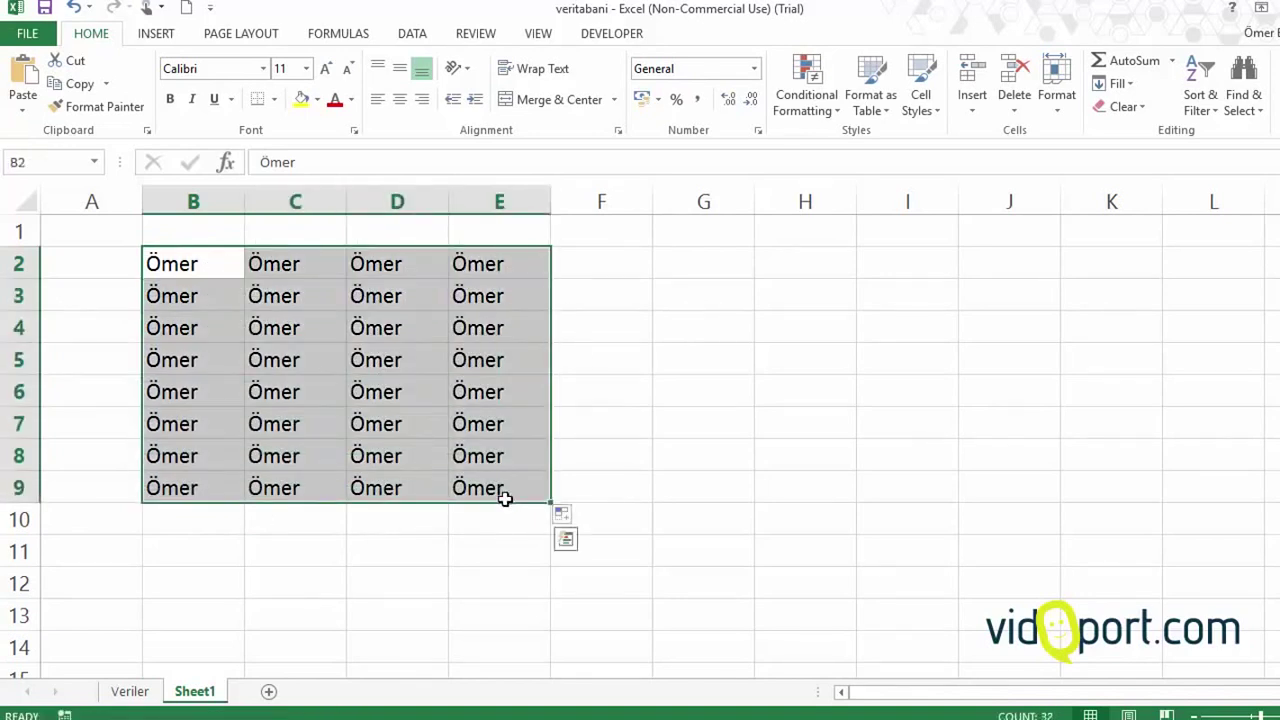
key("Delete")
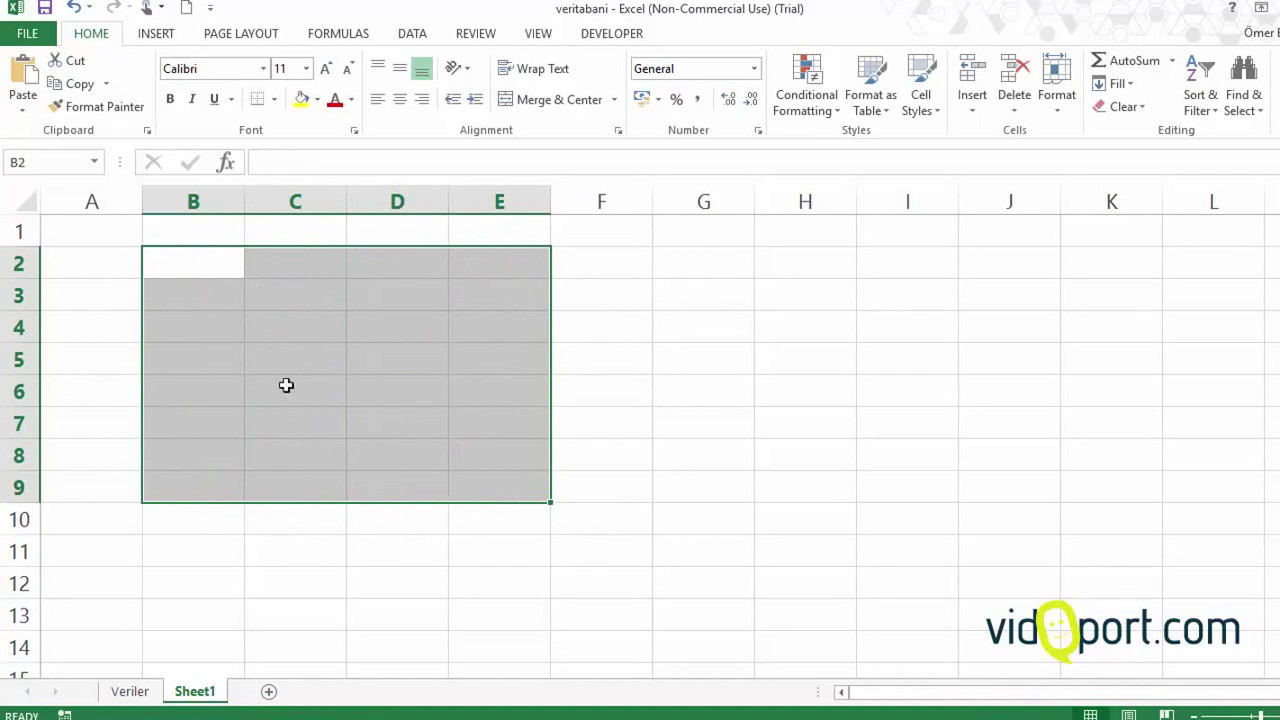
Step: Fill every cell of B2:E9 with 'ömer' at once, then go to the Veriler sheet's G2
left_click_drag(180, 268, 495, 492)
type("ömer")
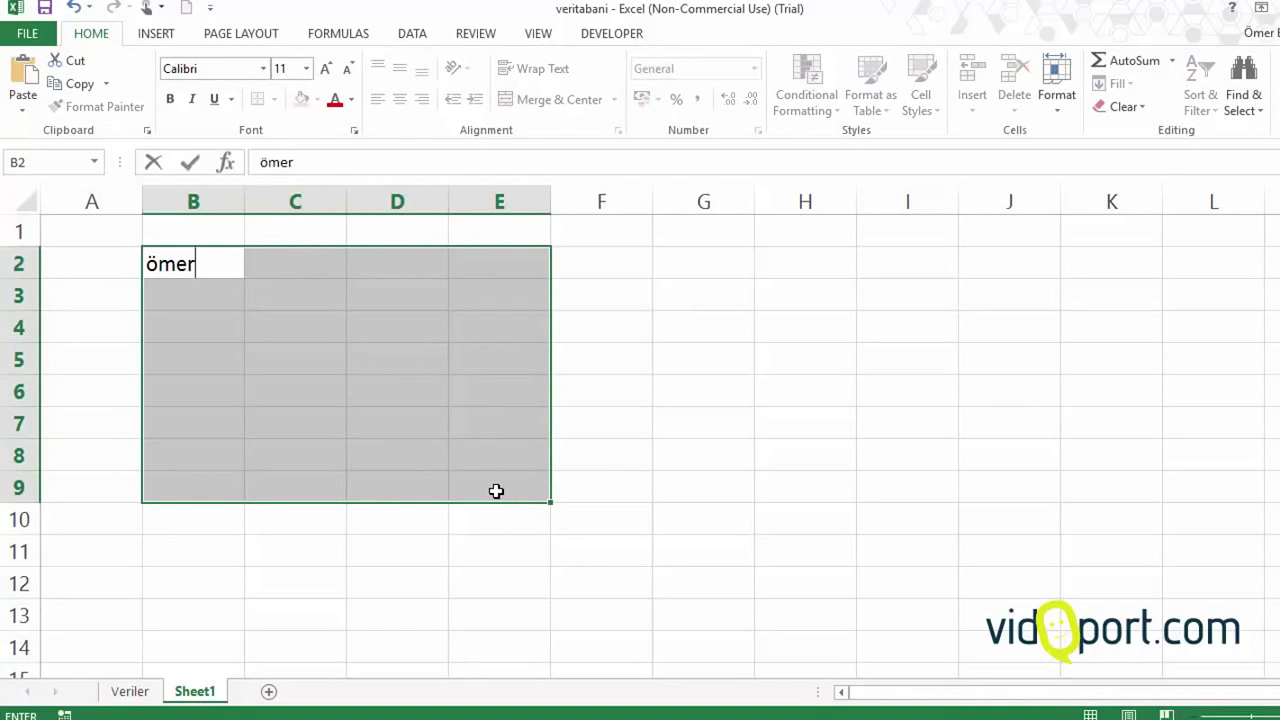
key("ctrl+Return")
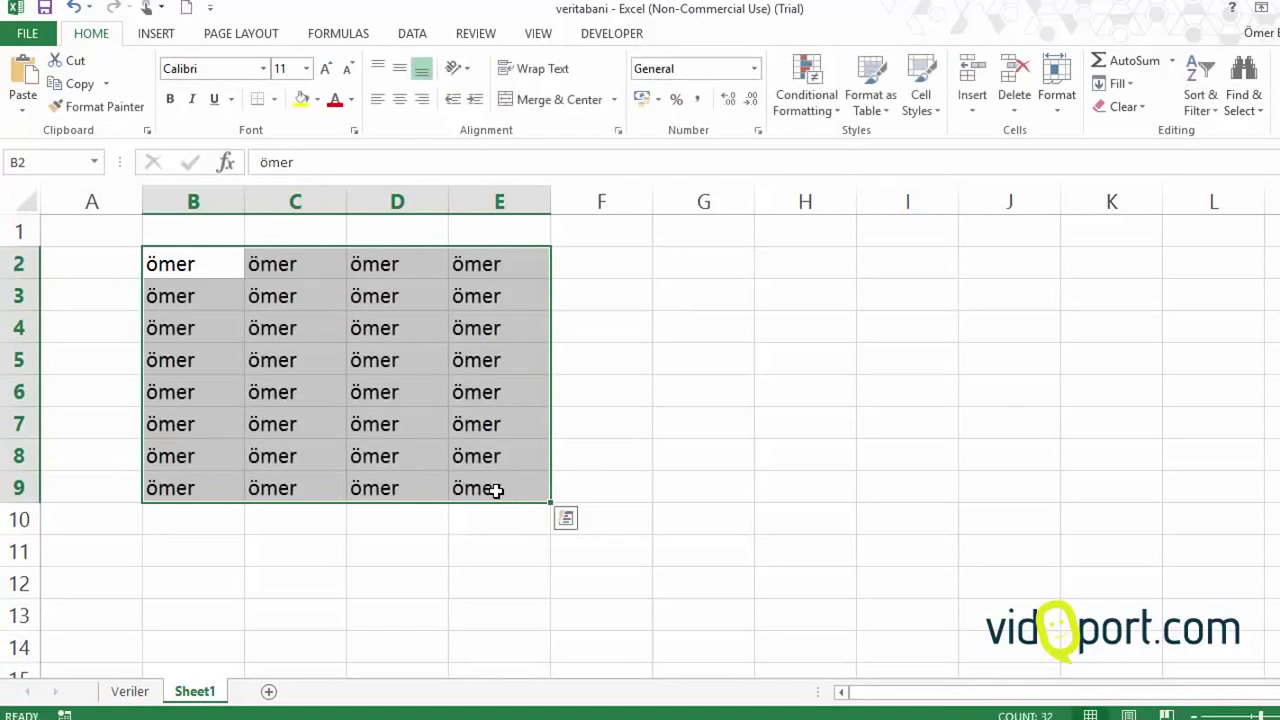
left_click(409, 366)
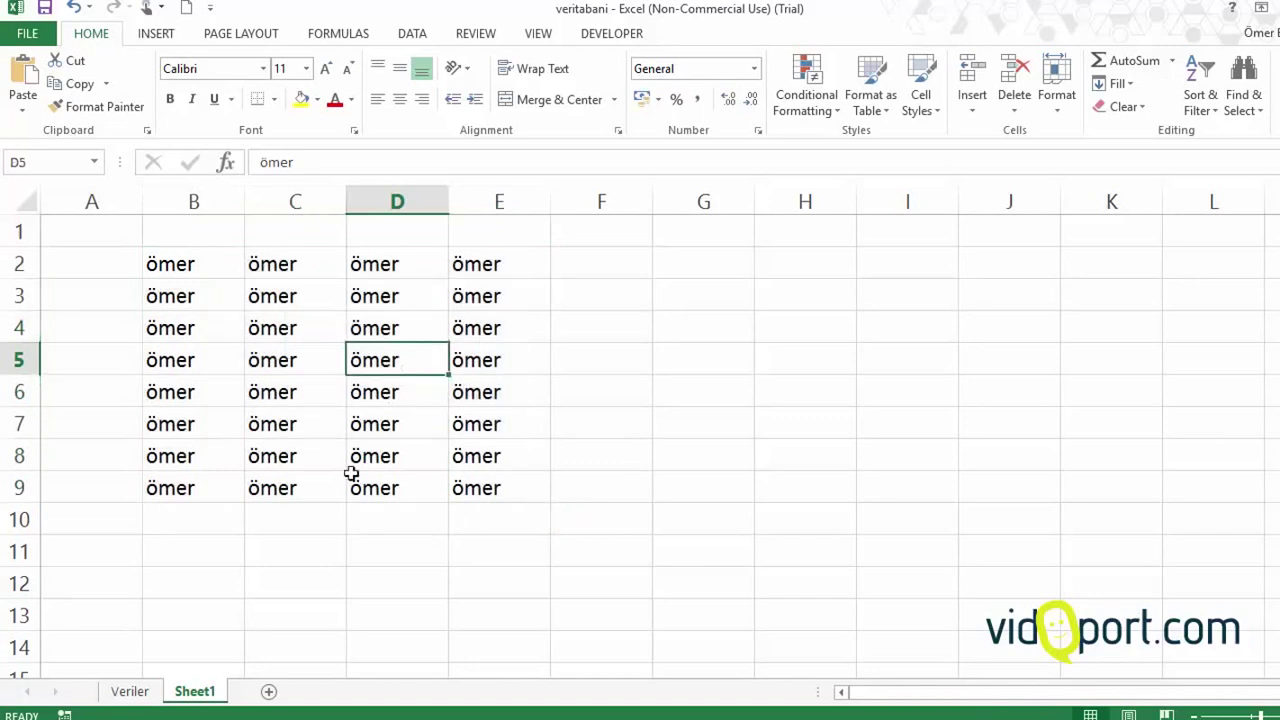
left_click(130, 691)
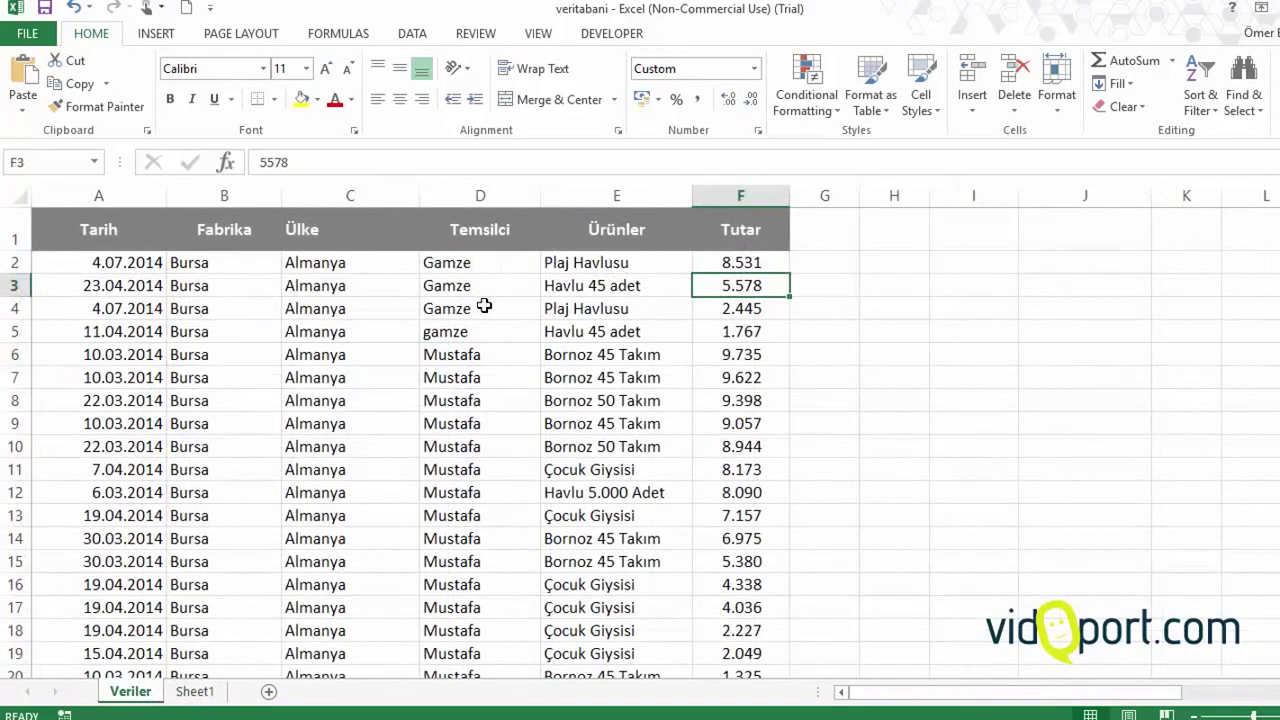
left_click(841, 261)
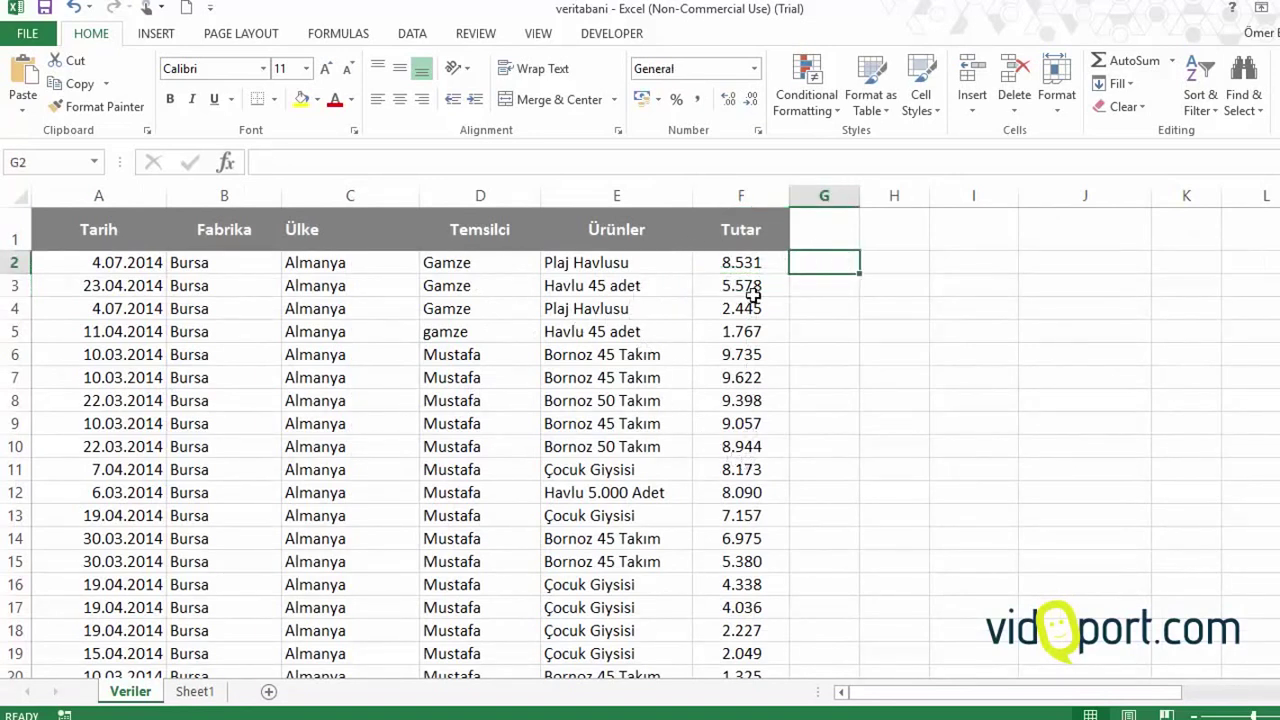
type("=")
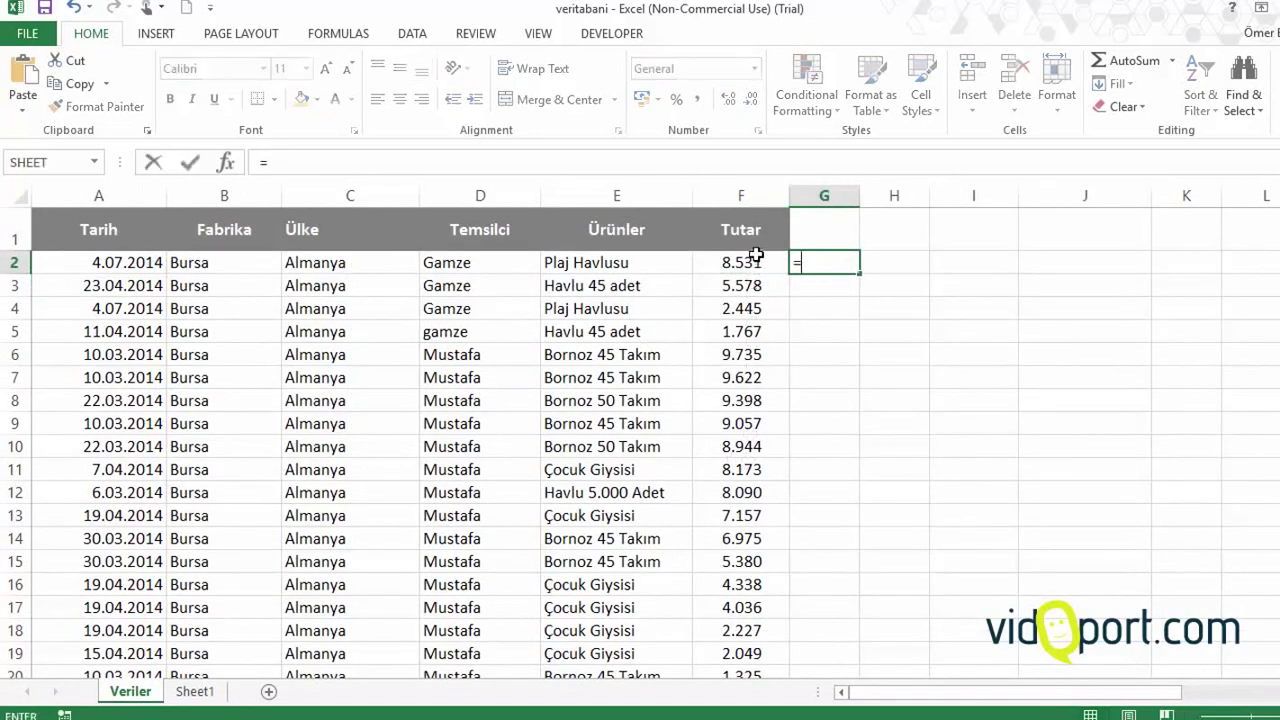
left_click(757, 256)
type("*")
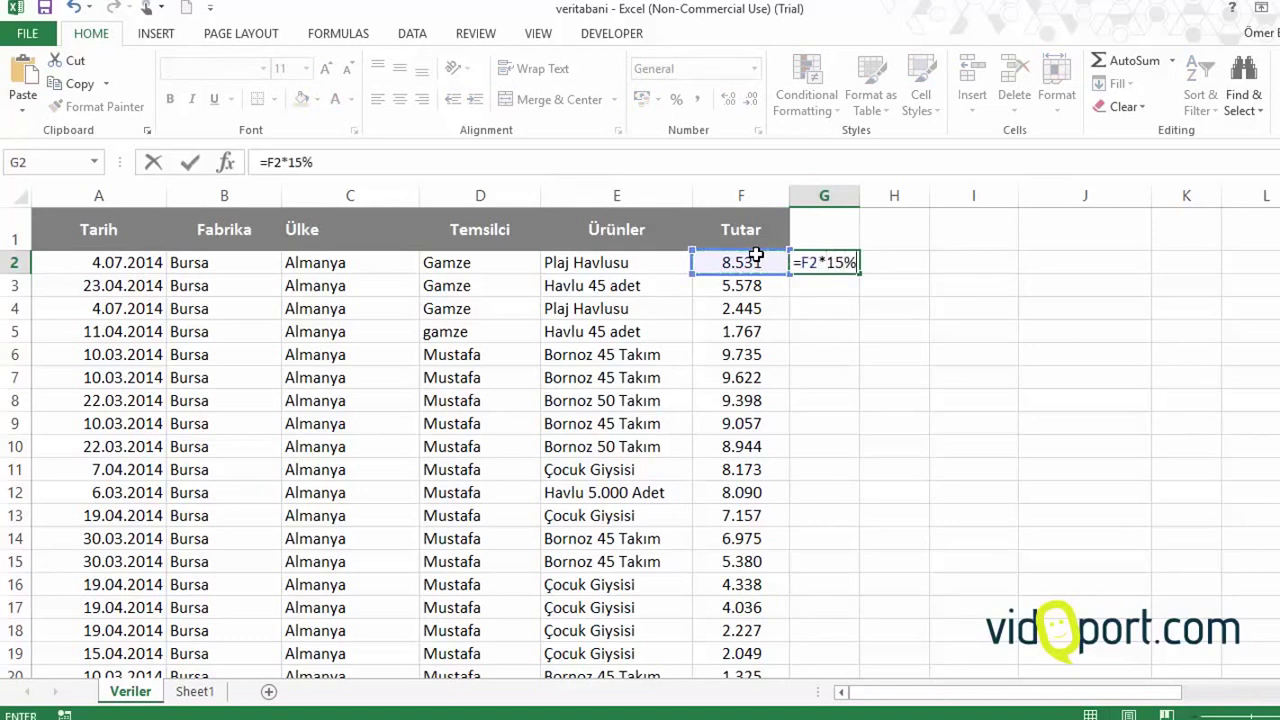
key("Return")
left_click(850, 262)
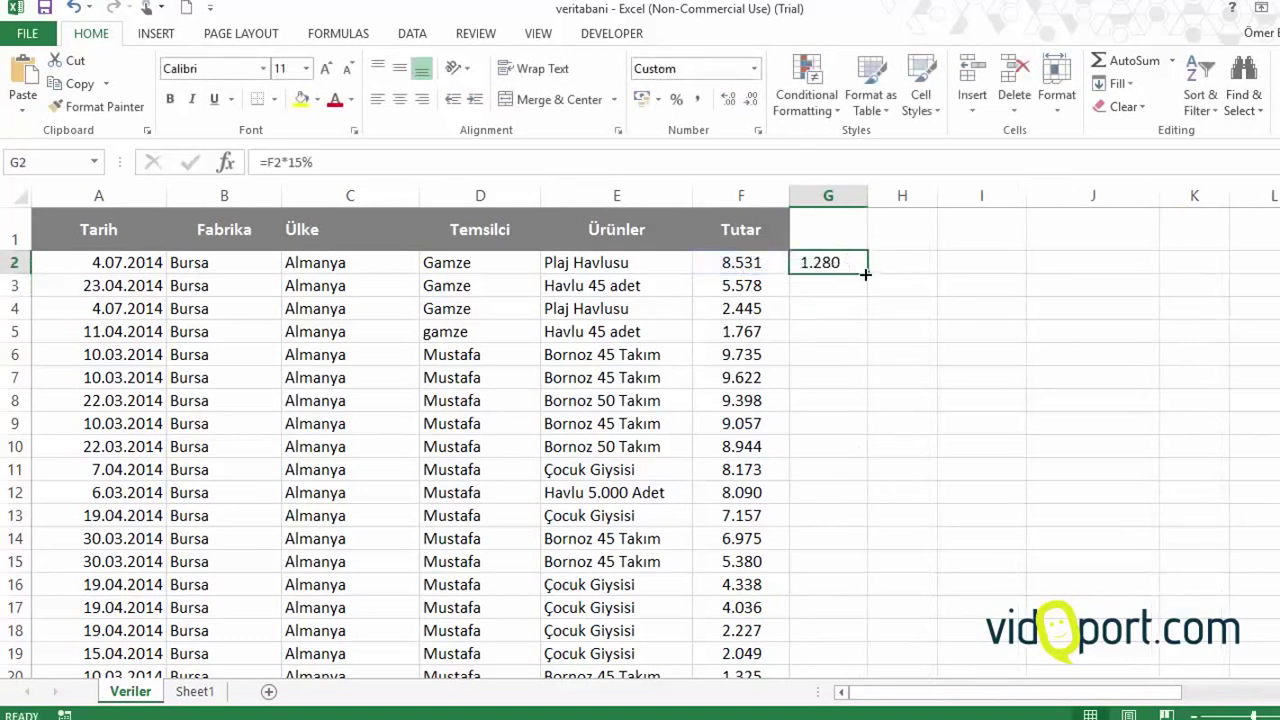
left_click_drag(865, 273, 860, 660)
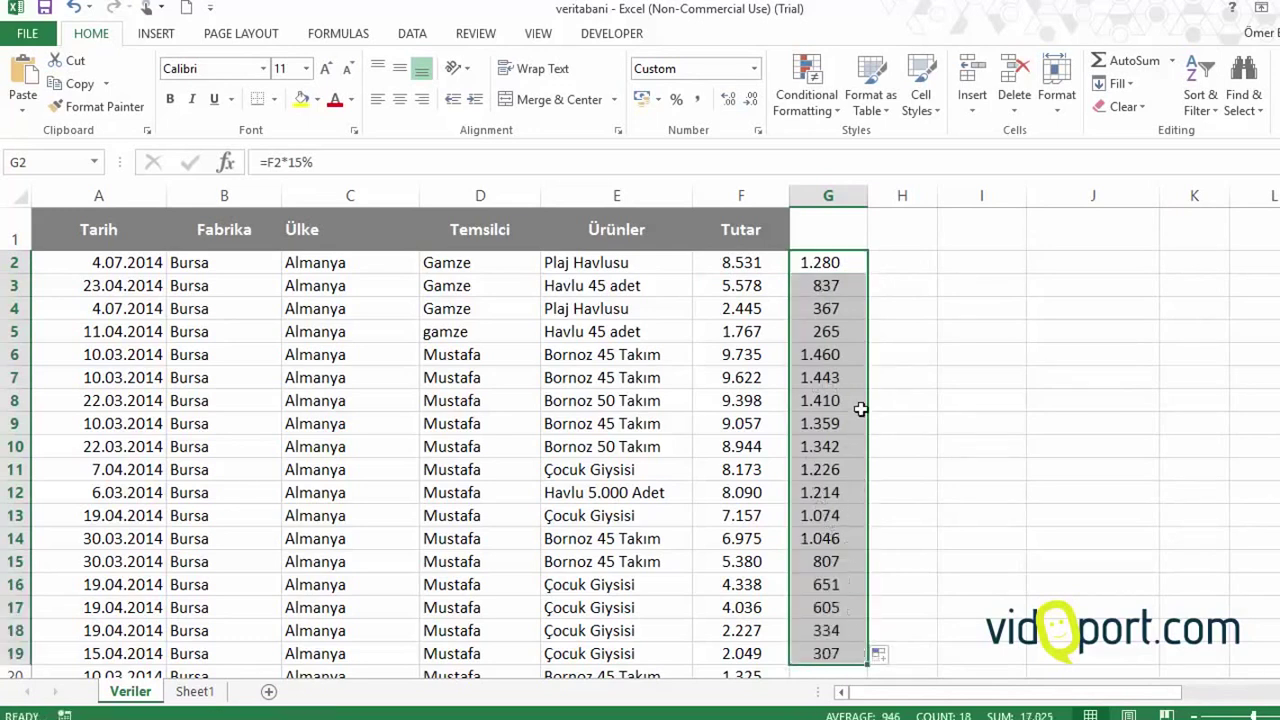
left_click(820, 369)
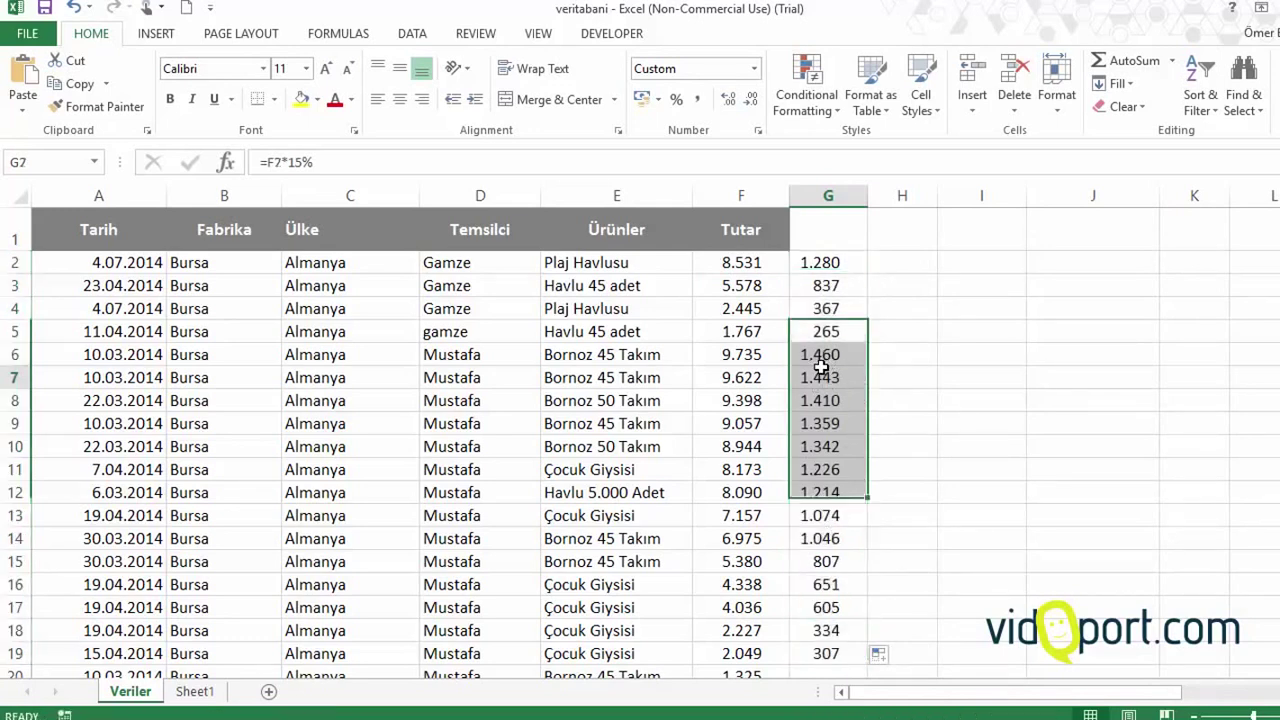
left_click(735, 352)
left_click(847, 336)
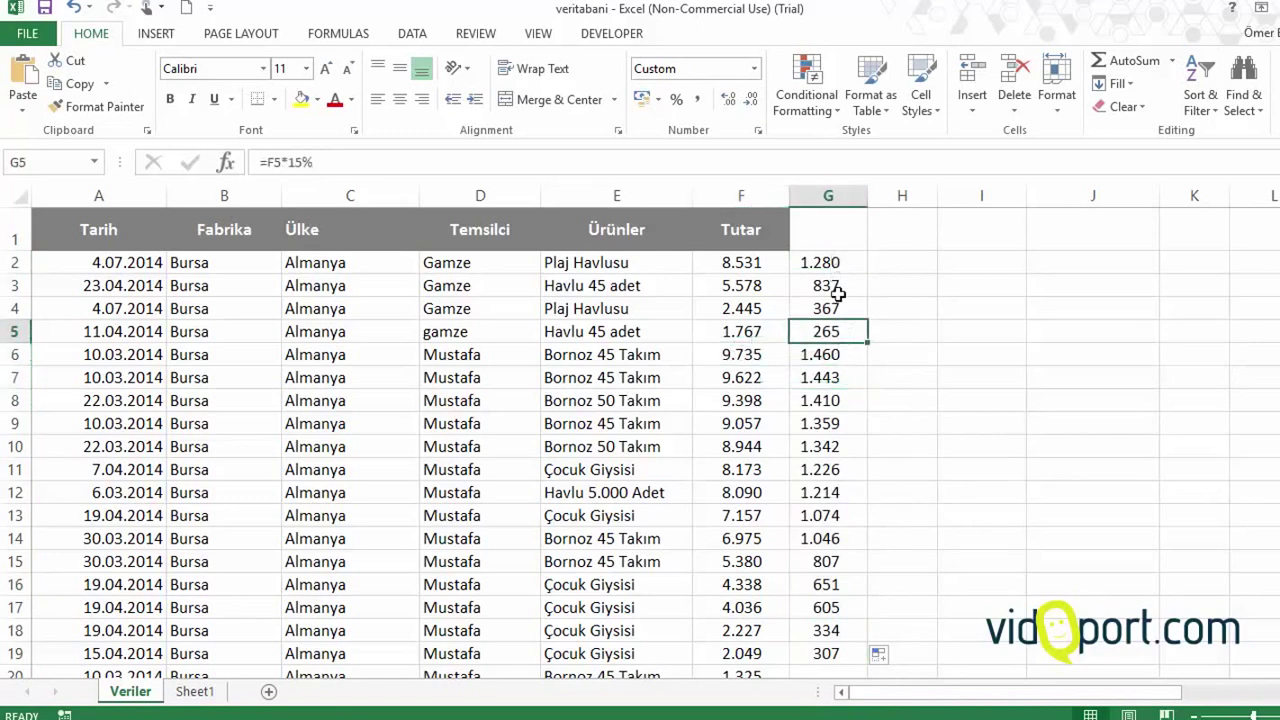
left_click_drag(826, 268, 822, 660)
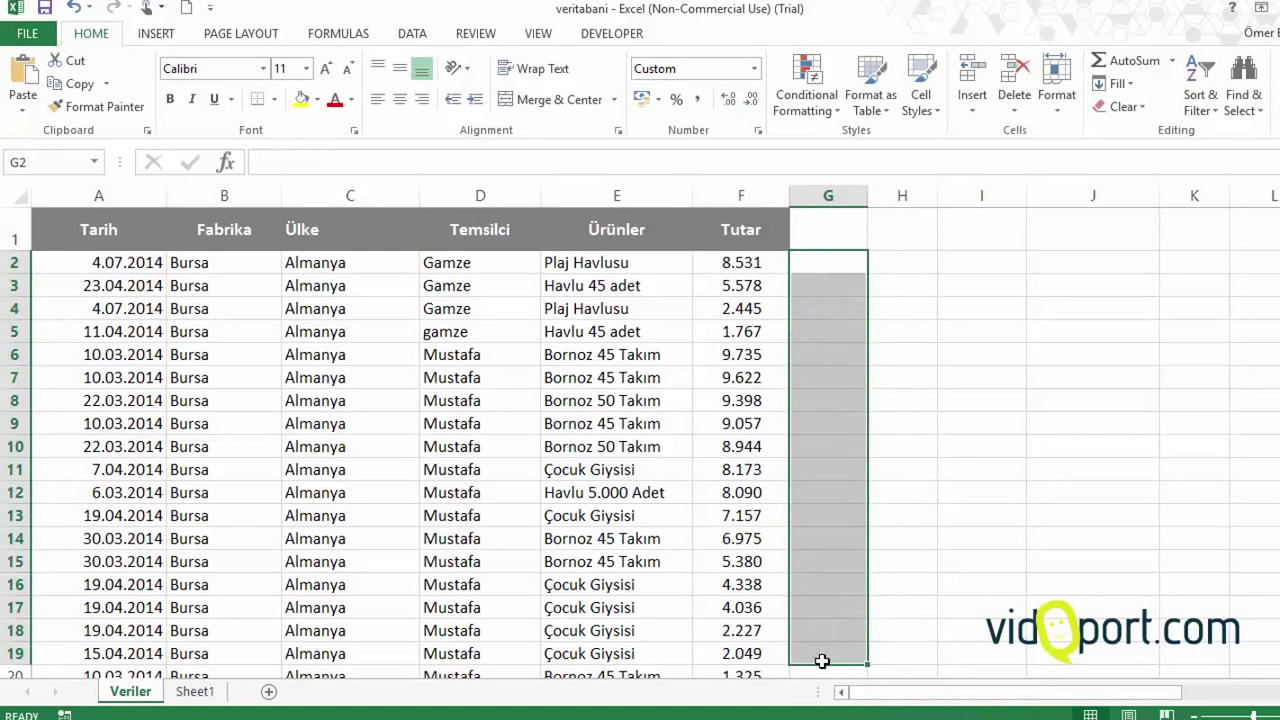
Step: Select G2 down to G19 and enter =F2*15%, which lands only in G2, then clear it
key("Left")
key("Left")
key("Right")
key("Right")
key("Down")
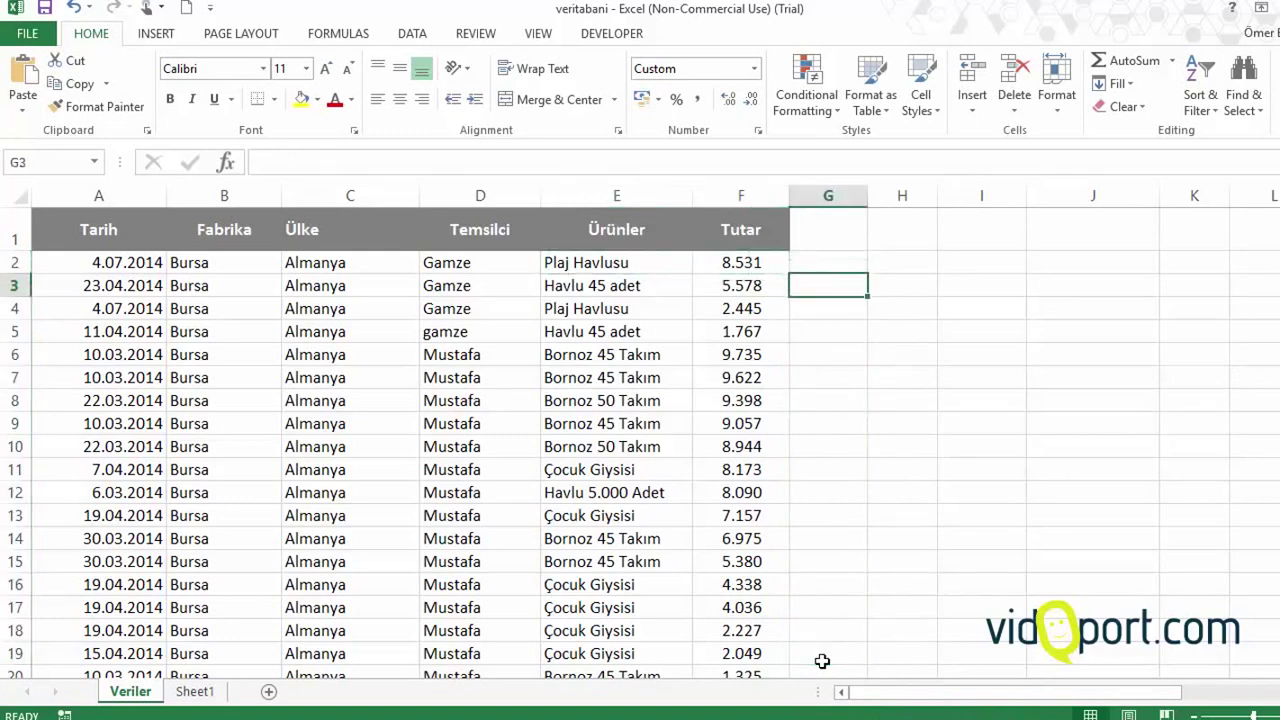
key("Left")
key("Right")
key("Up")
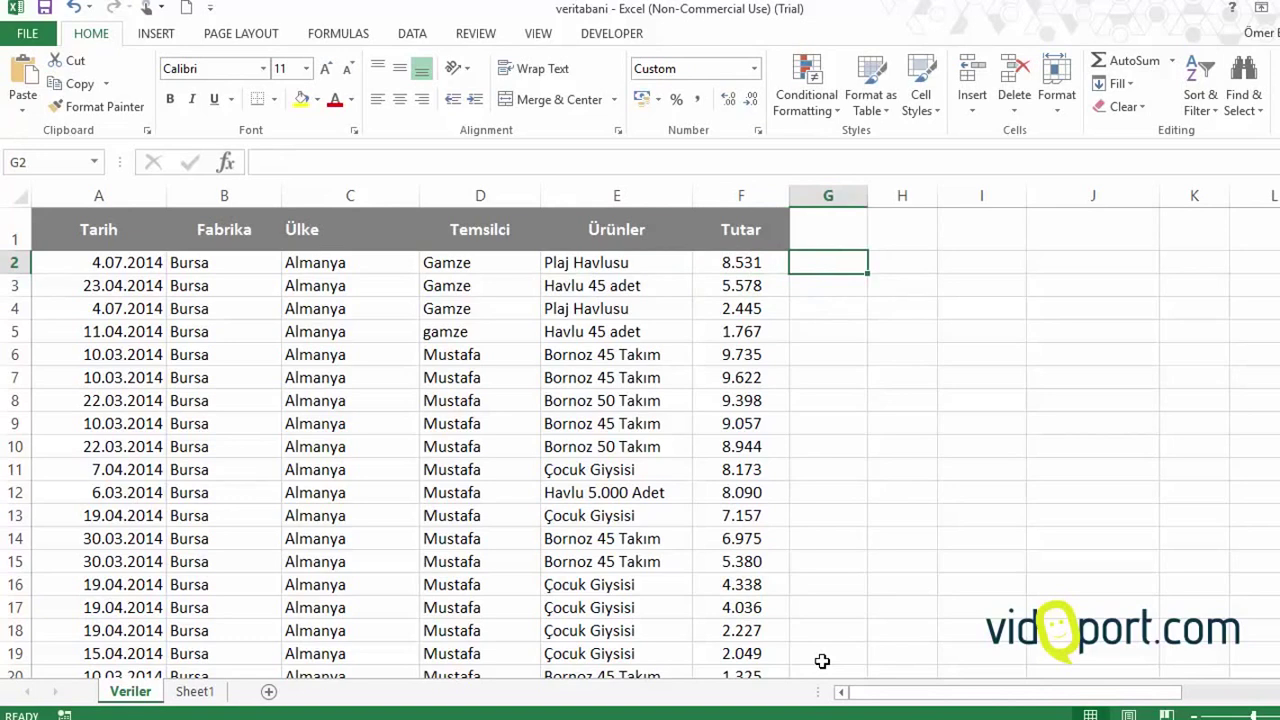
key("shift+Down")
key("shift+Down")
key("shift+Down")
key("shift+Down")
key("shift+Down")
key("shift+Down")
key("shift+Down")
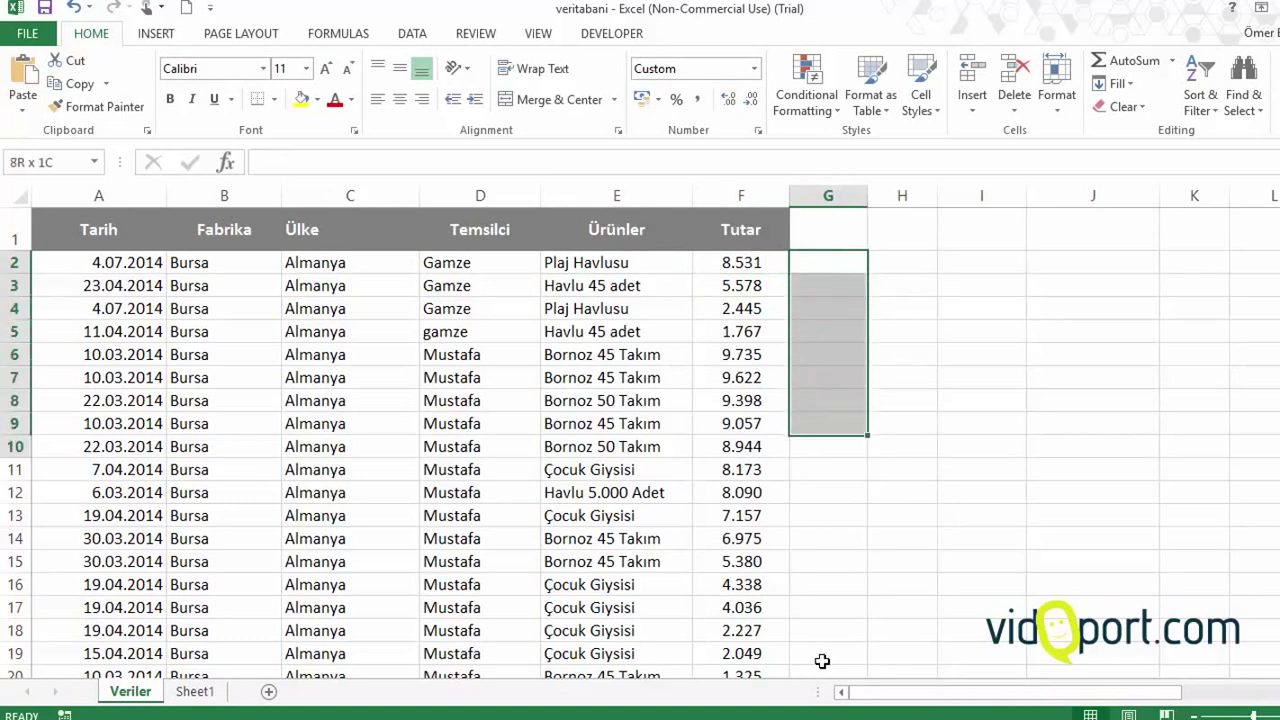
key("shift+Down")
key("shift+Down")
key("shift+Down")
key("shift+Down")
key("shift+Down")
key("shift+Down")
key("shift+Down")
key("shift+Down")
key("shift+Down")
key("shift+Down")
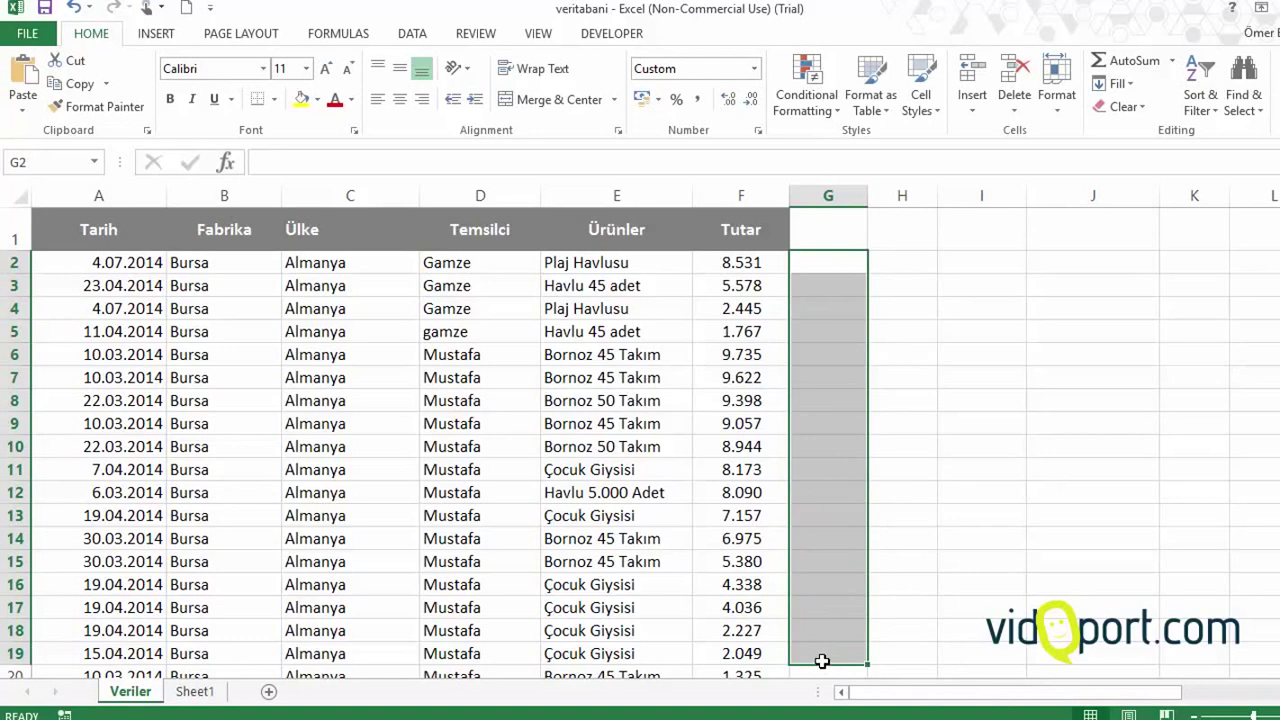
type("=")
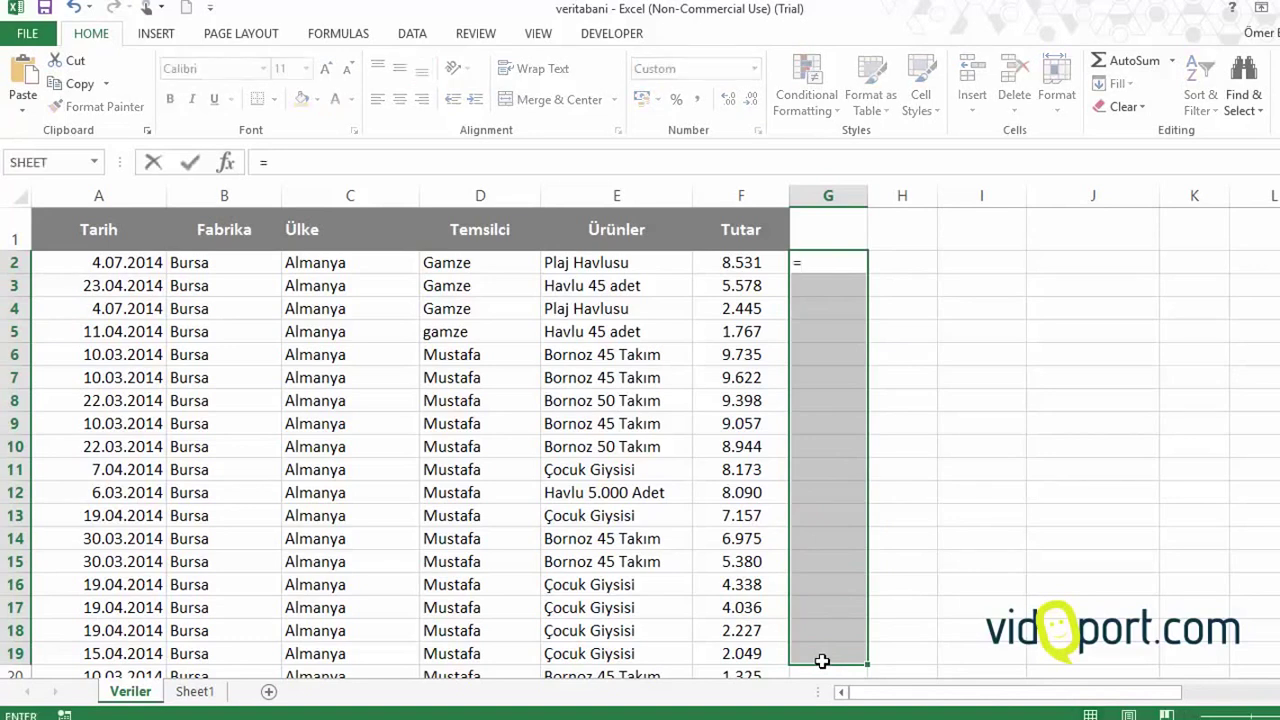
type("f2*15")
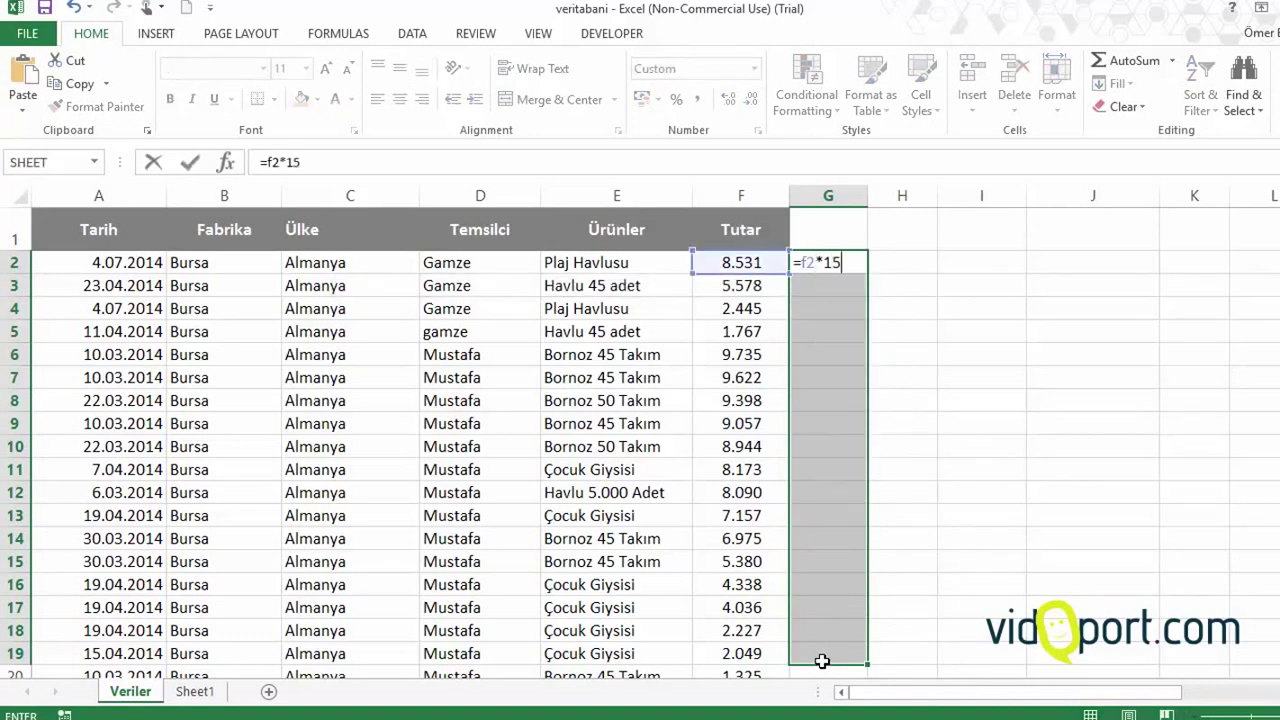
type("%")
key("Return")
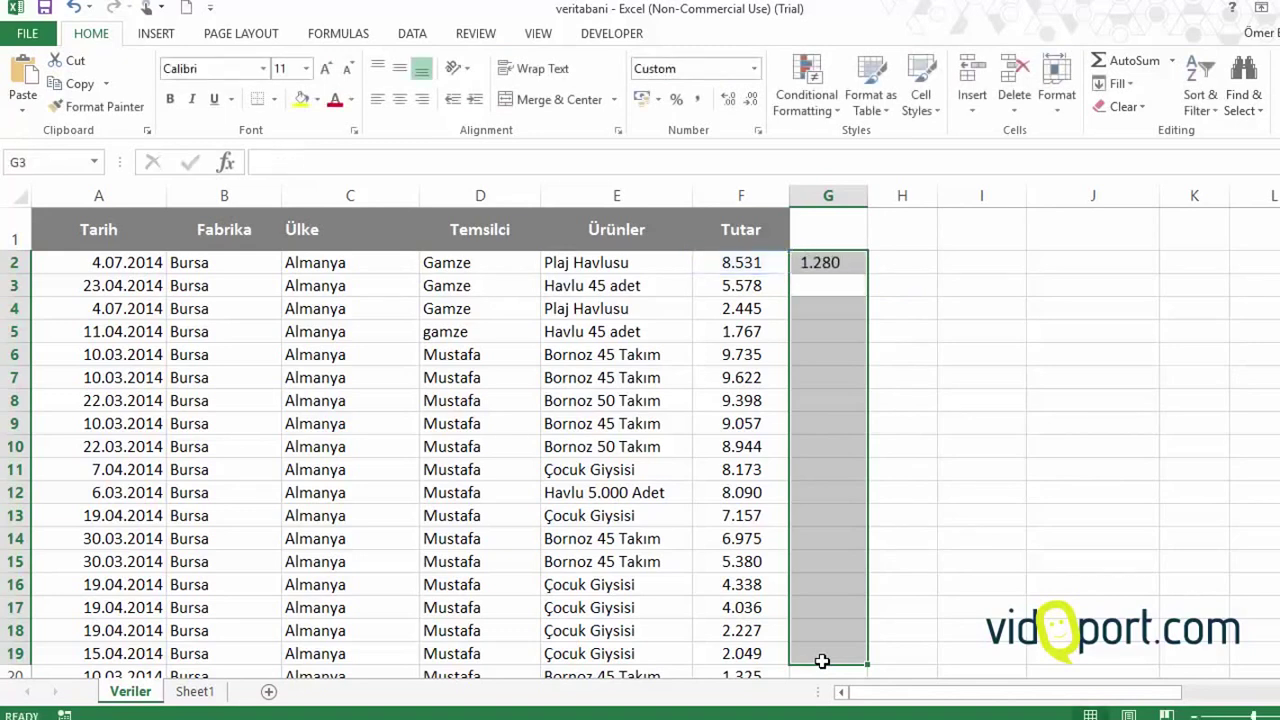
key("Up")
key("Delete")
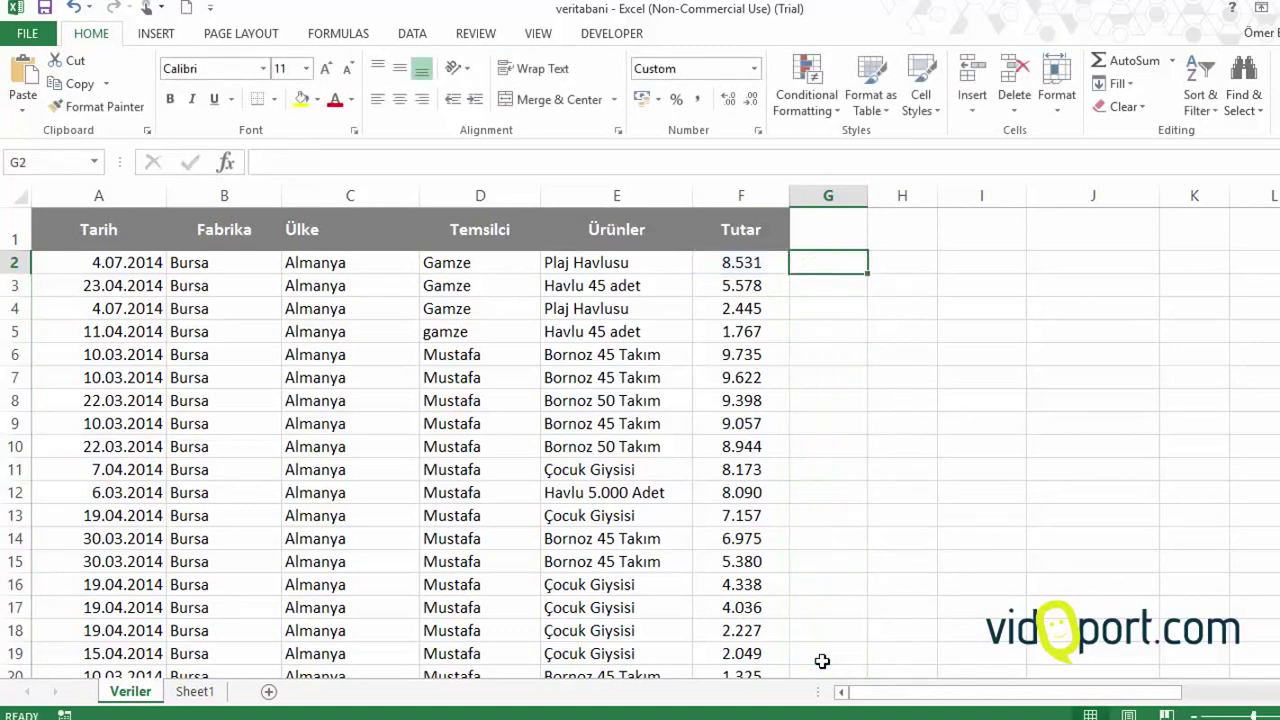
Step: Enter =F2*15% into all of G2:G21 at once with Ctrl+Enter
key("shift+Down")
key("shift+Down")
key("shift+Down")
key("shift+Down")
key("shift+Down")
key("shift+Down")
key("shift+Down")
key("shift+Down")
key("shift+Down")
key("shift+Down")
key("shift+Down")
key("shift+Down")
key("shift+Down")
key("shift+Down")
key("shift+Down")
key("shift+Down")
key("shift+Down")
key("shift+Down")
key("shift+Down")
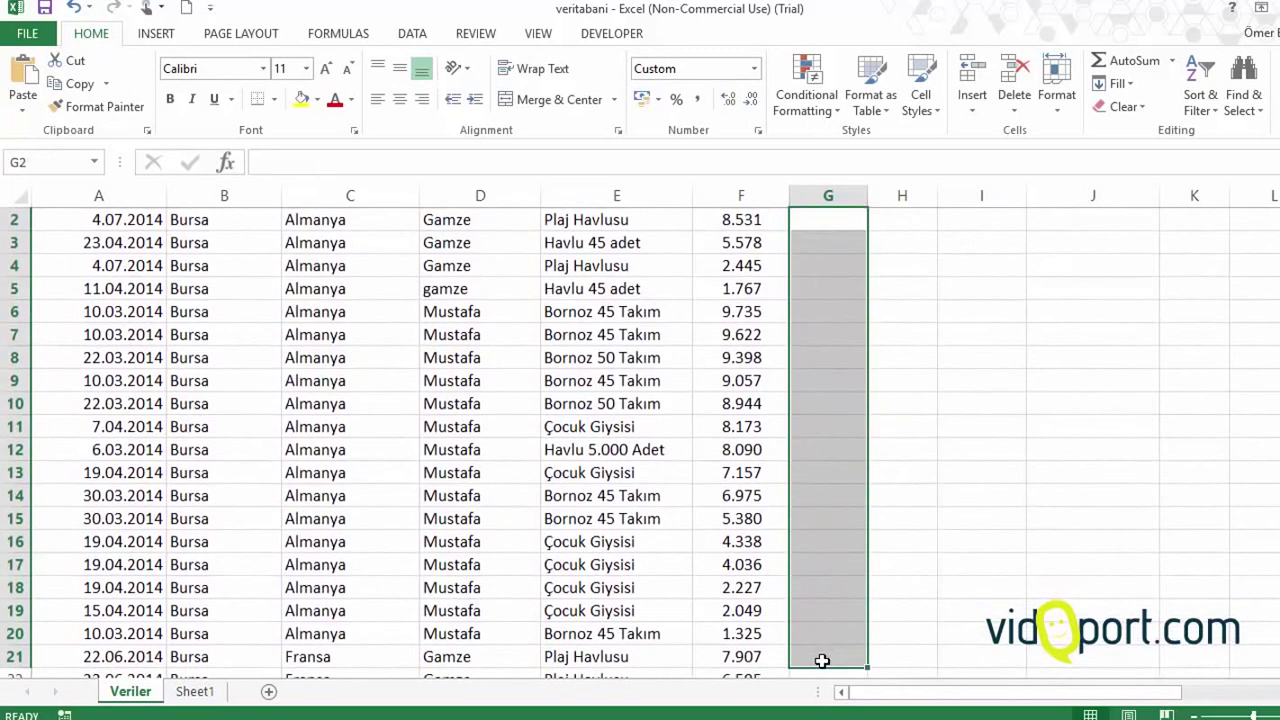
type("=f3")
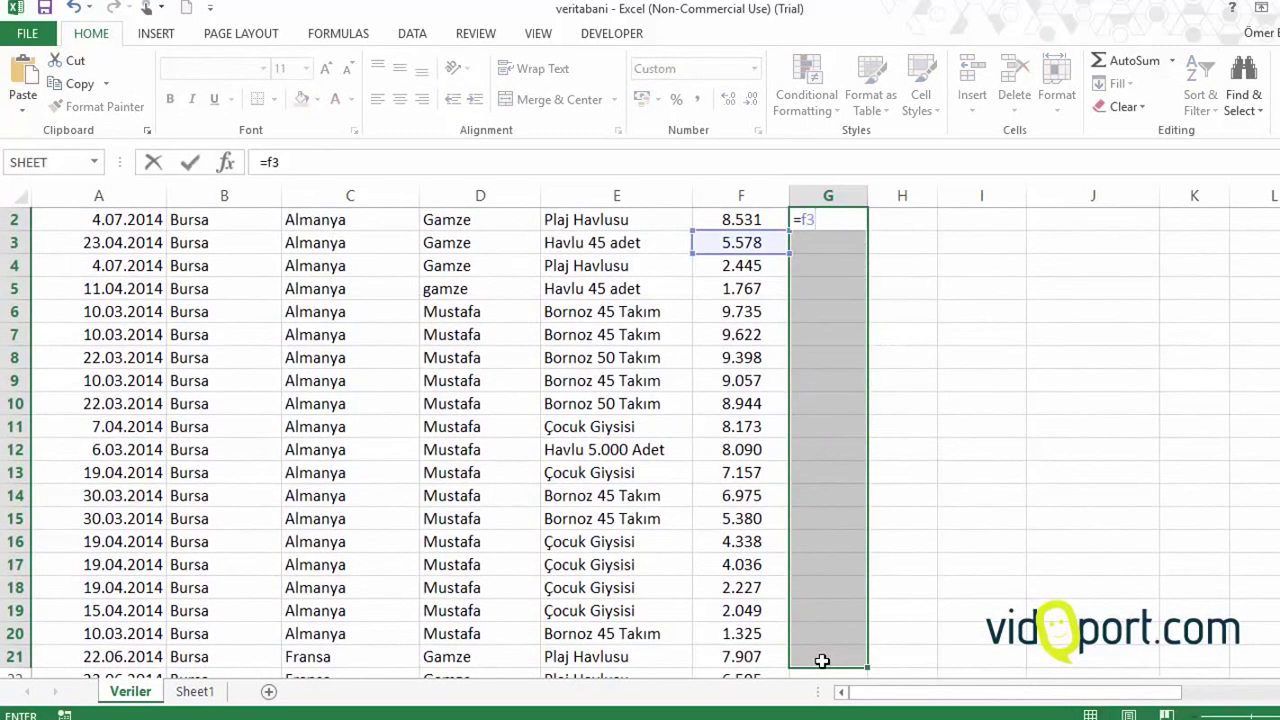
key("BackSpace")
type("2*15")
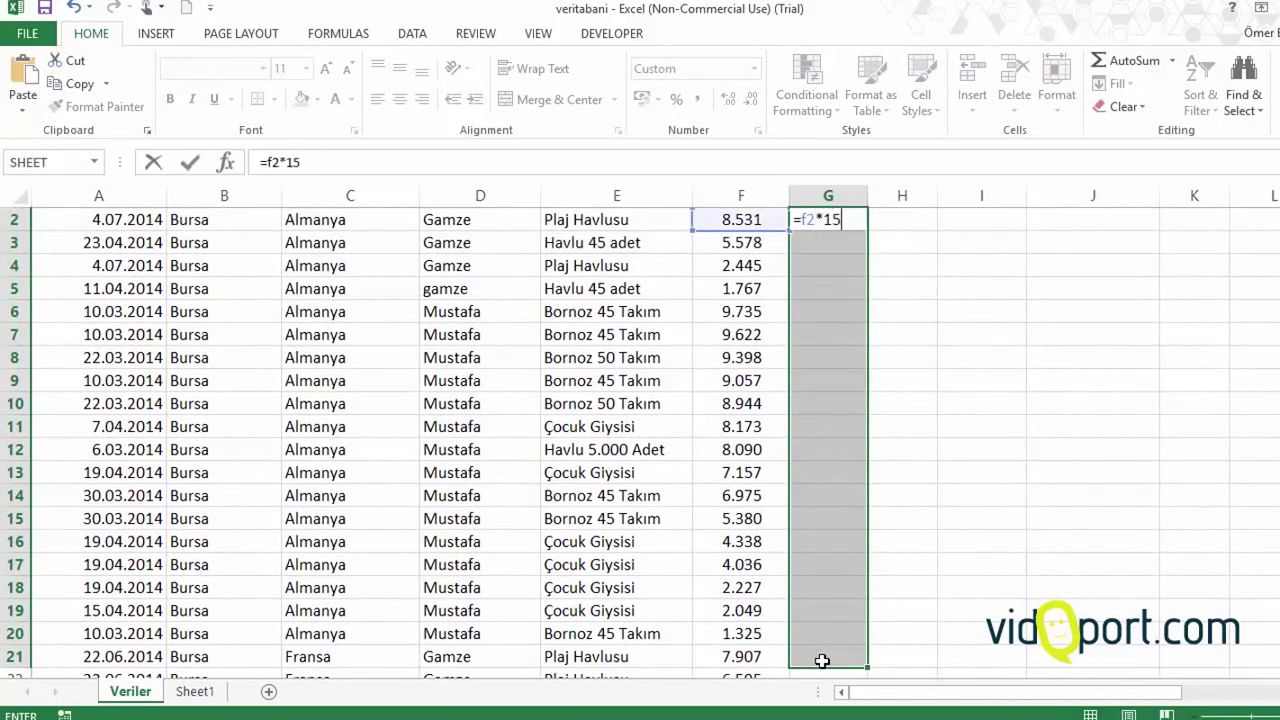
type("%")
key("ctrl+Return")
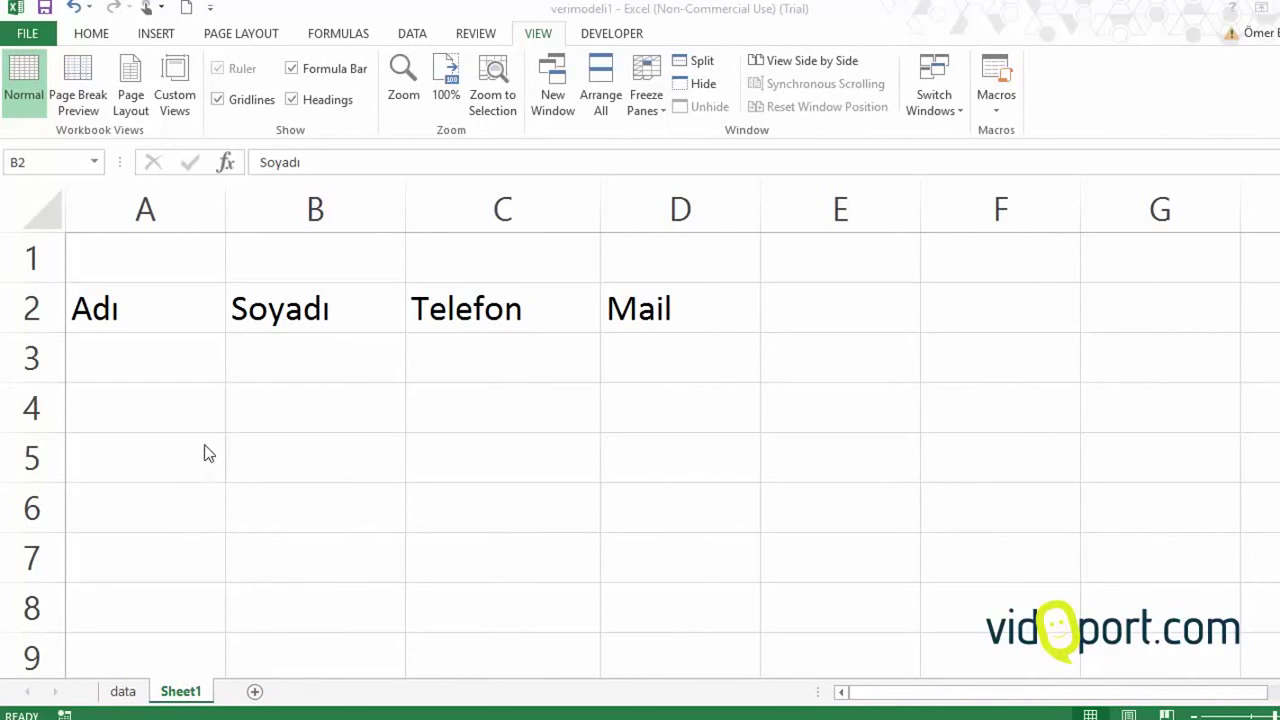
Step: Select the empty block A3:D12 beneath the Adı–Mail headers for data entry
left_click_drag(129, 349, 676, 623)
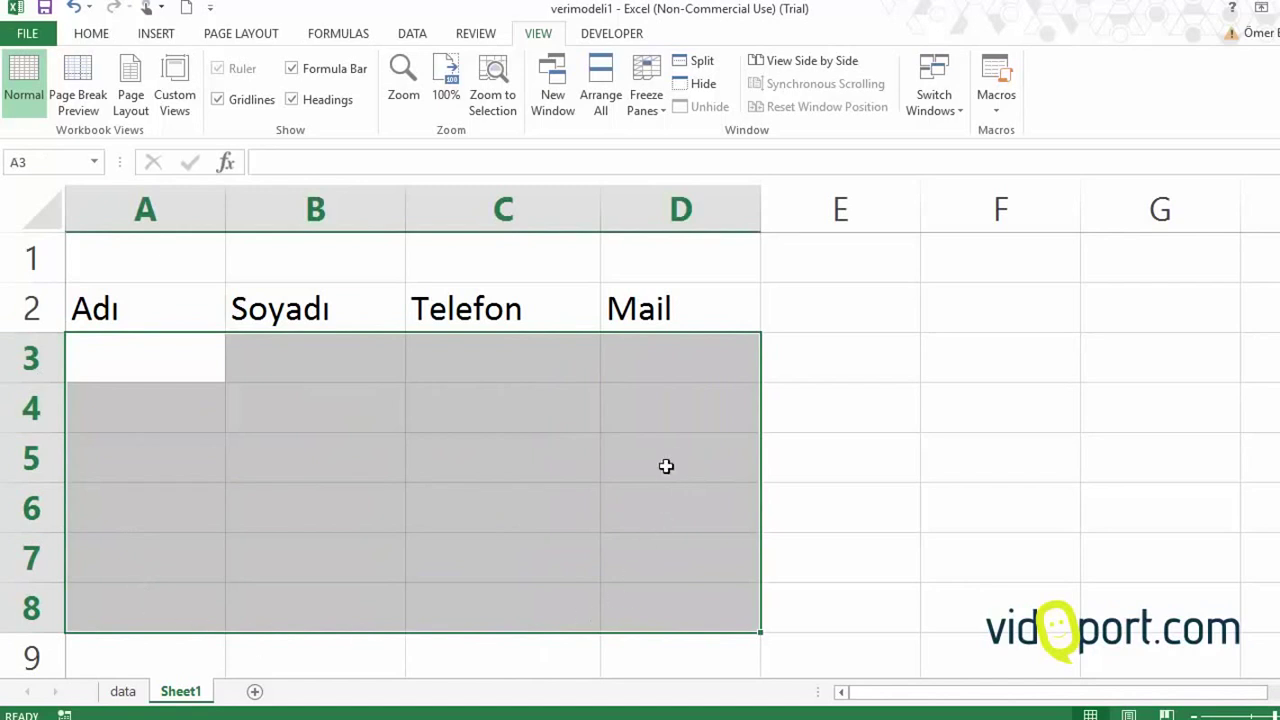
left_click_drag(143, 357, 649, 506)
scroll(8, 407, "up", 2)
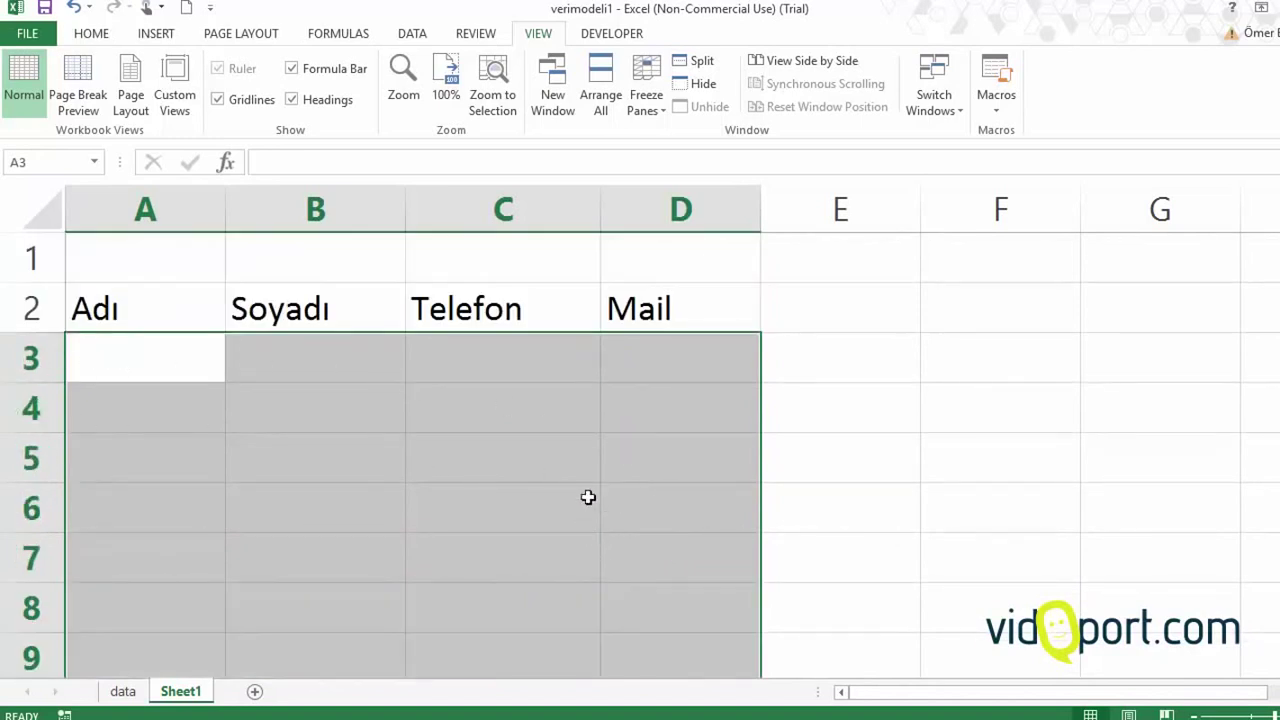
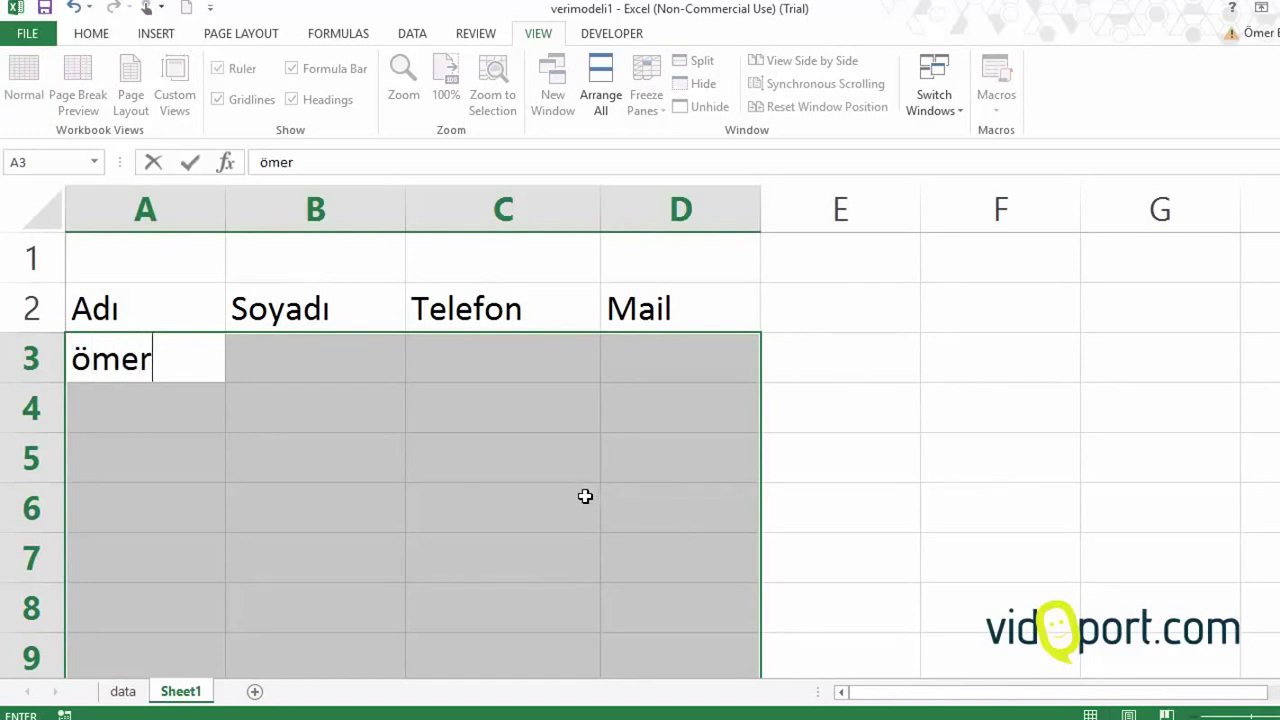
Step: Enter the first record's first name and surname, with 9999 as its phone and mail
key("Return")
key("Tab")
key("Tab")
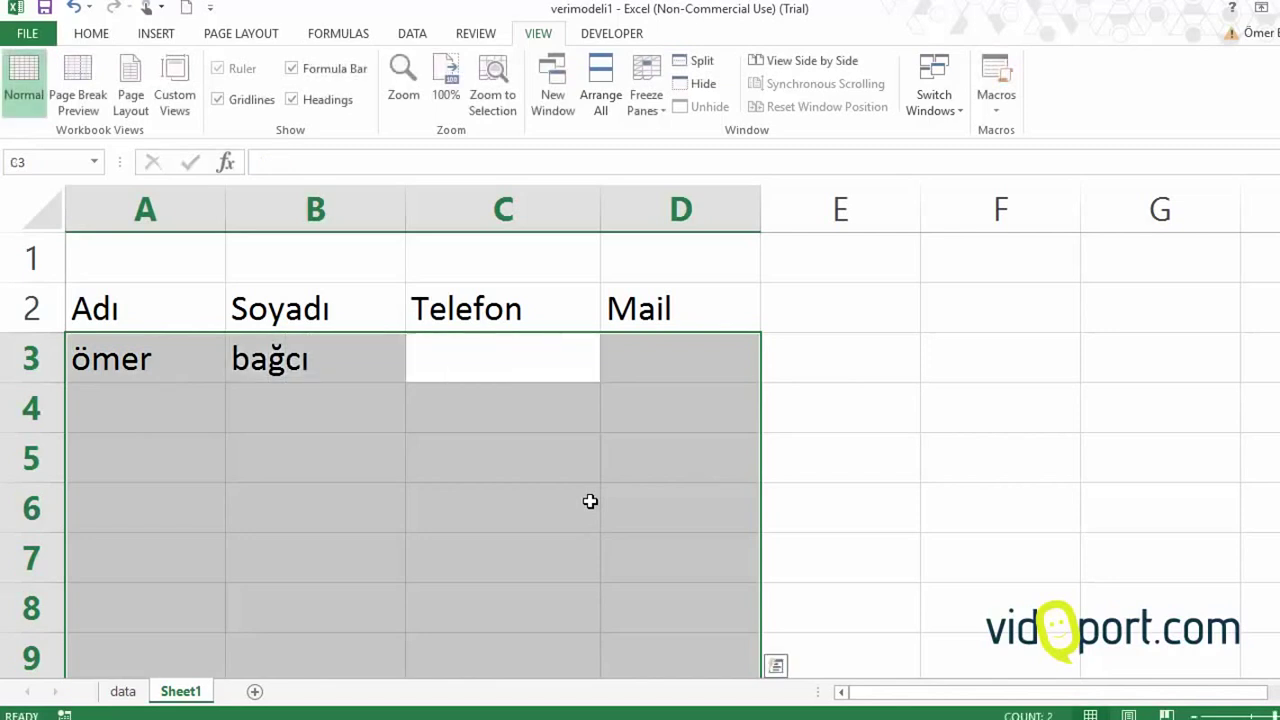
type("9999")
key("Tab")
type("999")
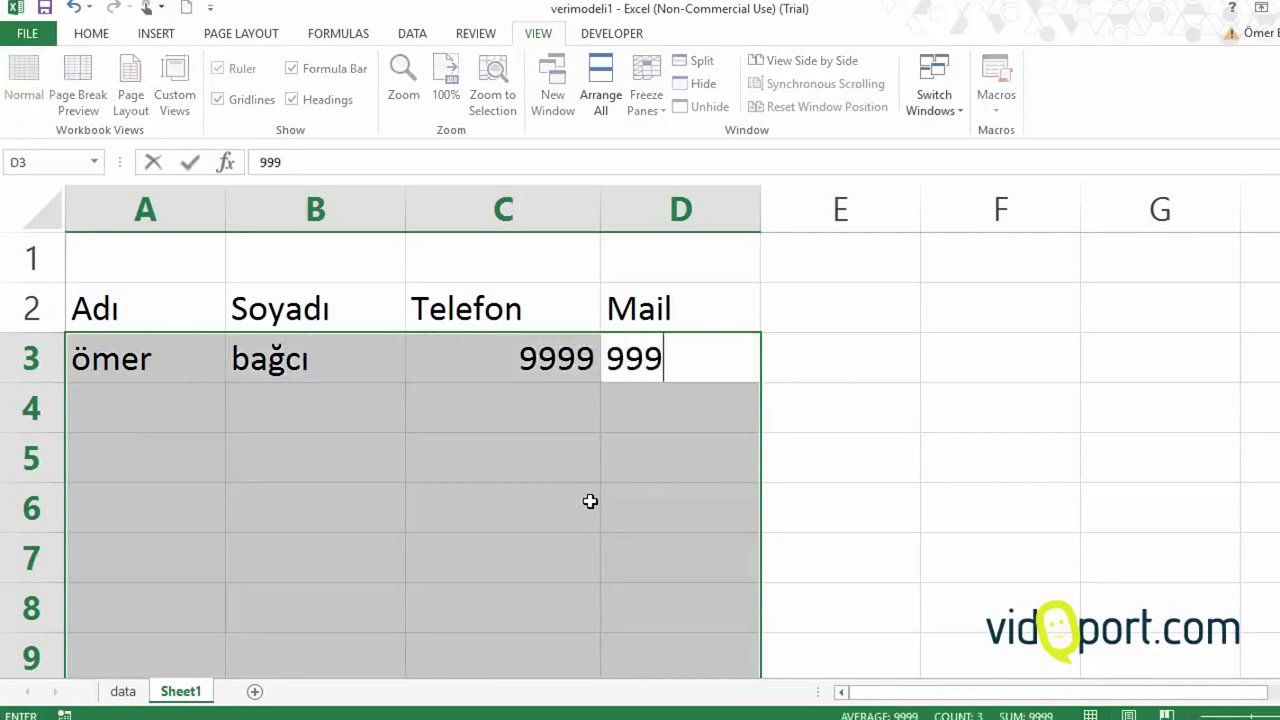
type("9")
key("Tab")
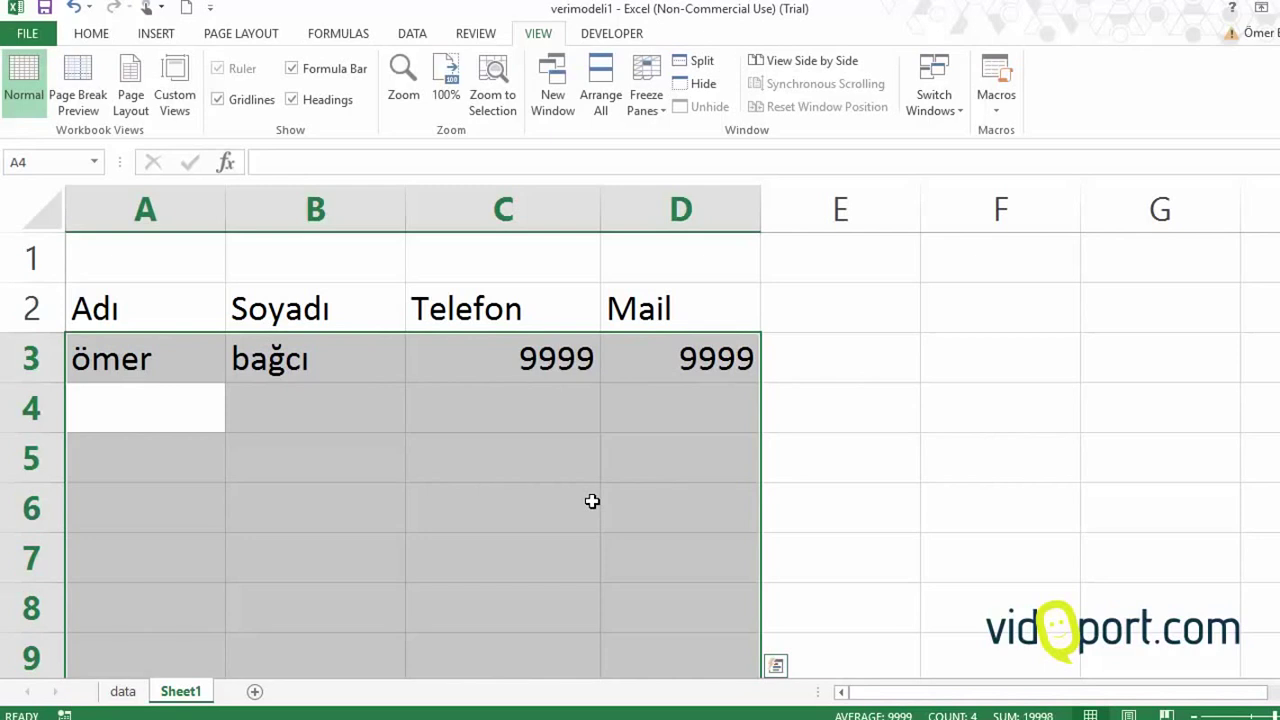
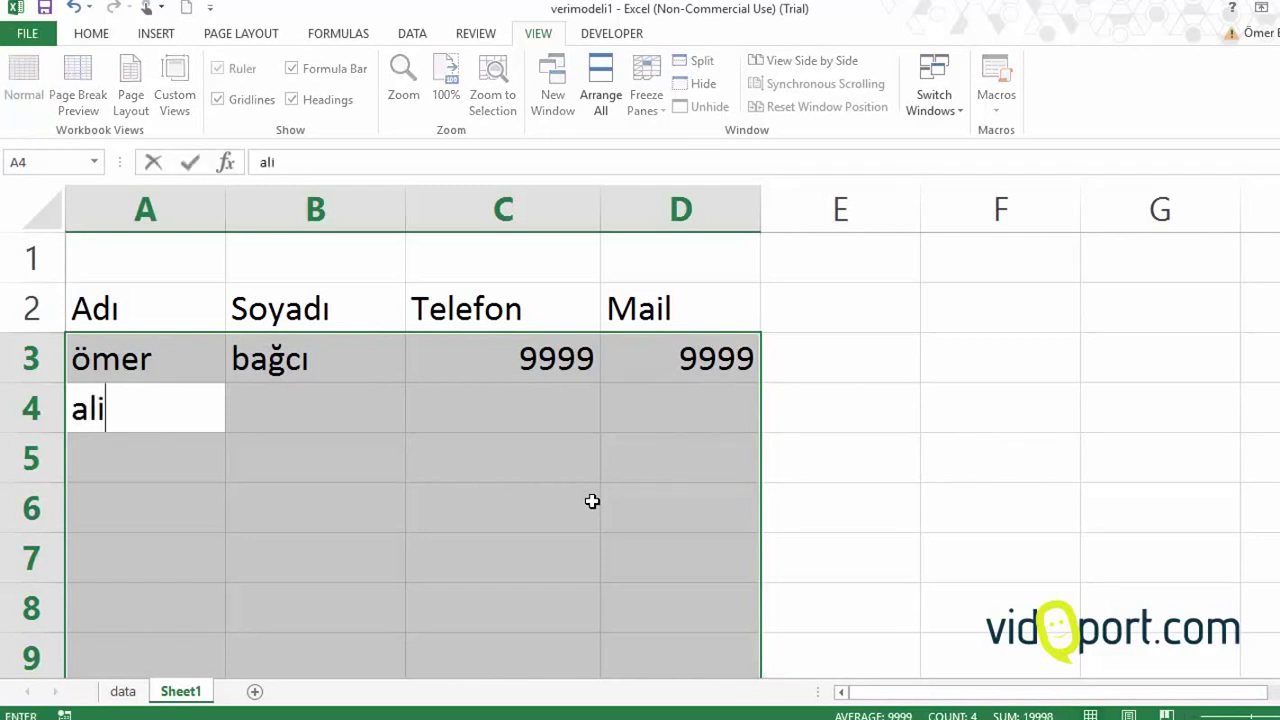
Step: Enter the next record's first name and surname, with 8888 as its phone and mail
key("Tab")
key("Tab")
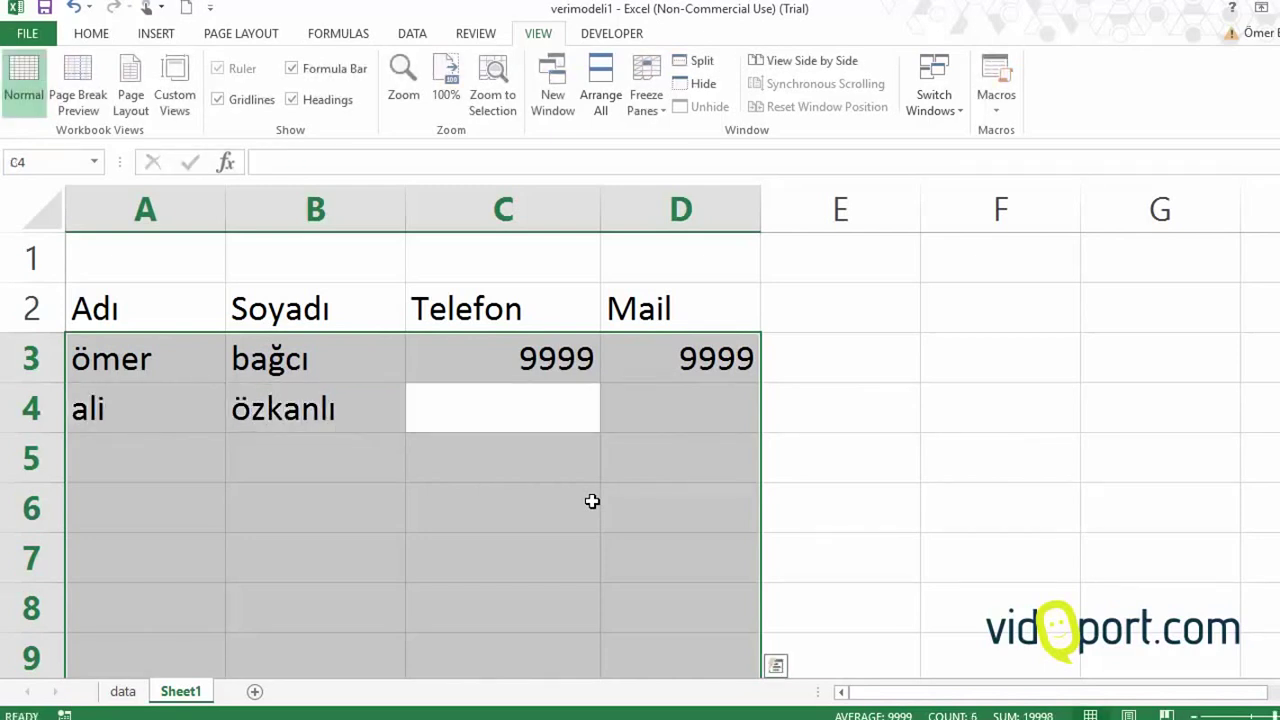
type("8888")
key("Tab")
type("8888")
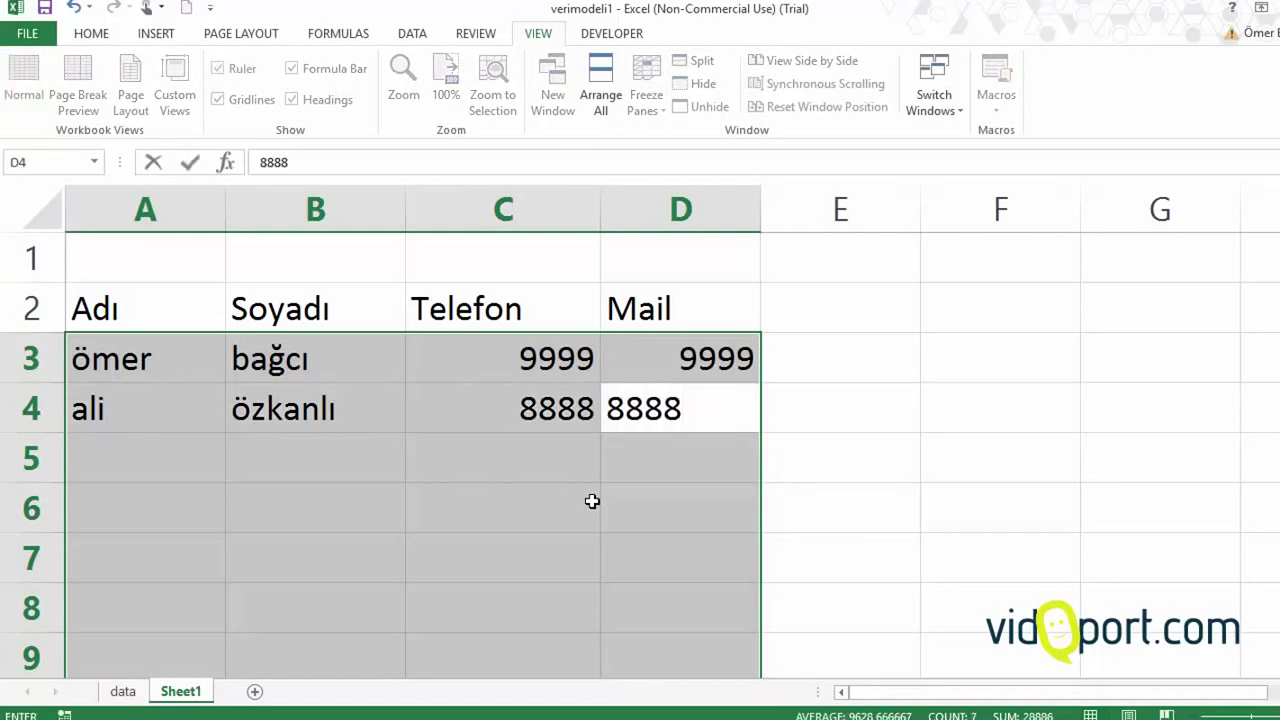
key("Tab")
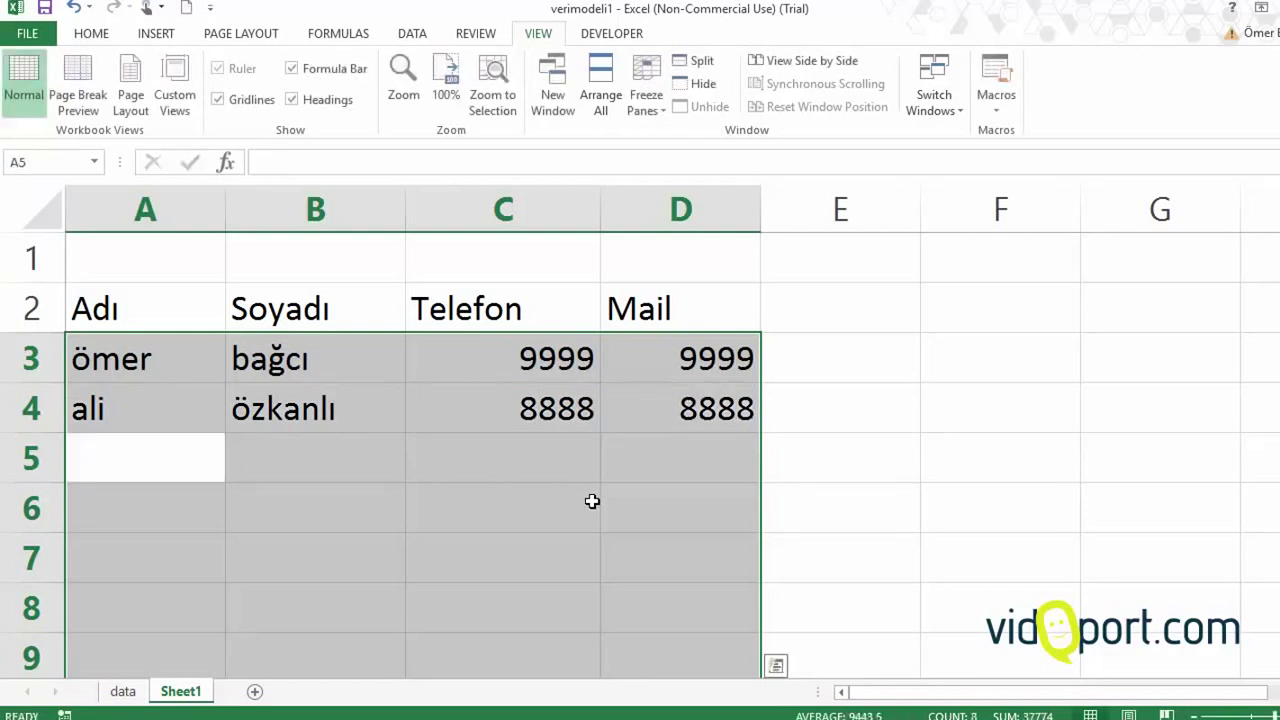
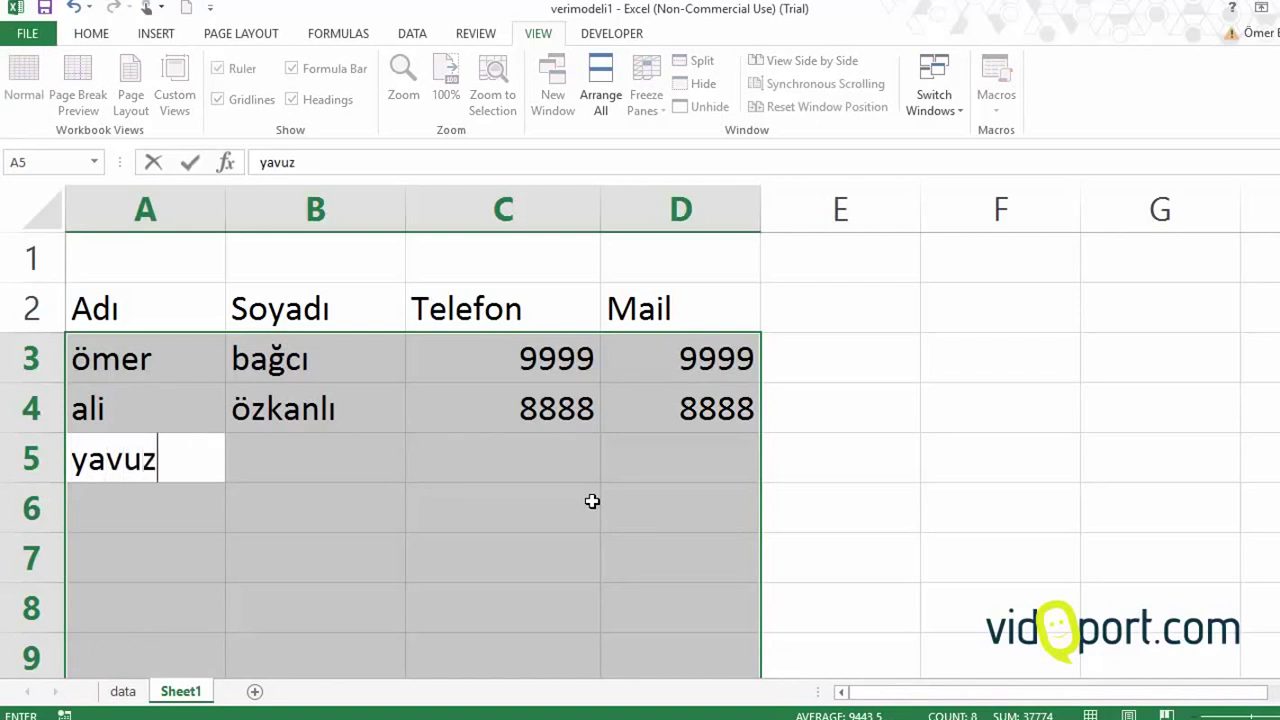
Step: Enter a third name with placeholder values 'adfasdf' and 'asdfa', then a first name in A6
key("Tab")
key("Tab")
type("adfasdf")
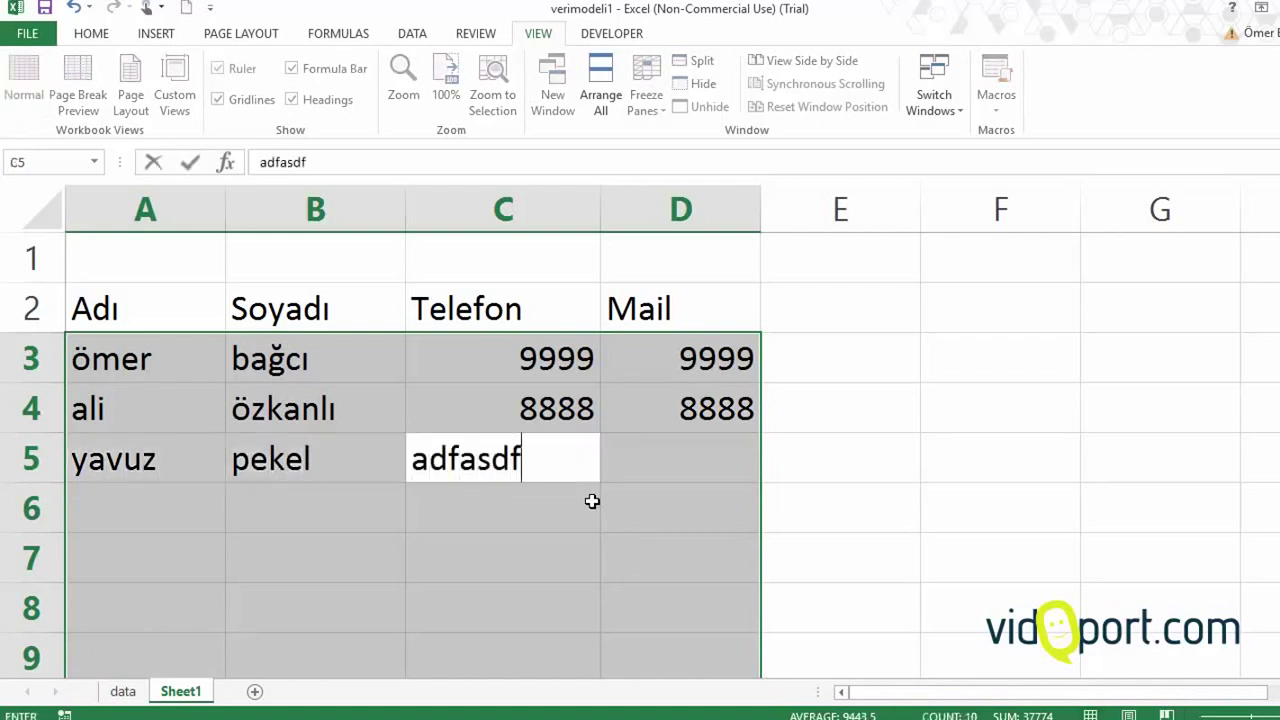
key("Tab")
type("asdfa")
key("Tab")
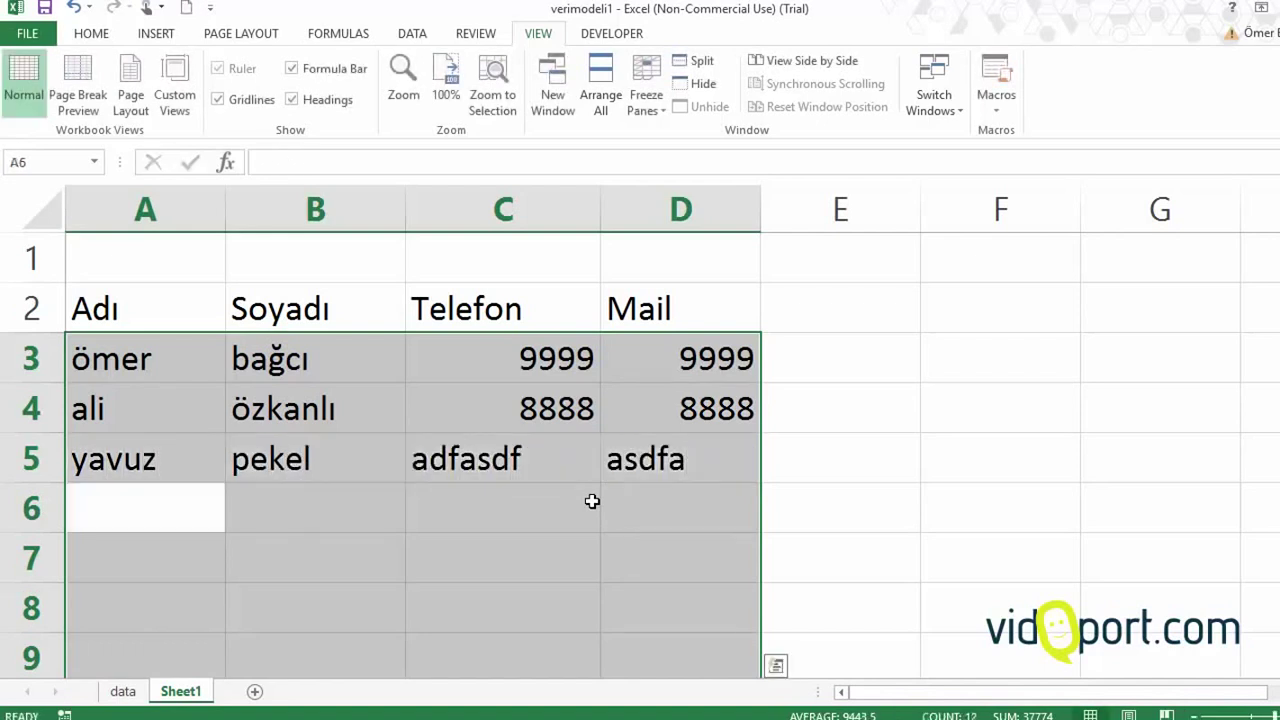
type("al")
key("BackSpace")
key("BackSpace")
key("BackSpace")
type("Cihan")
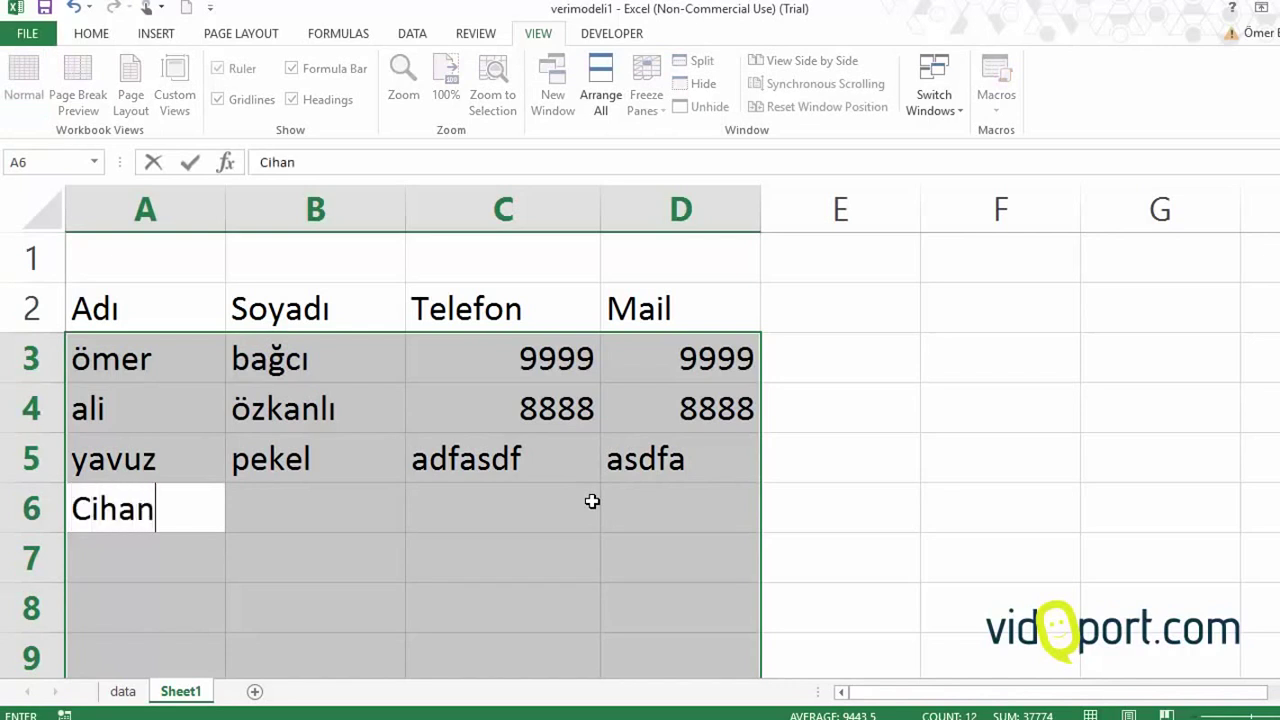
key("Tab")
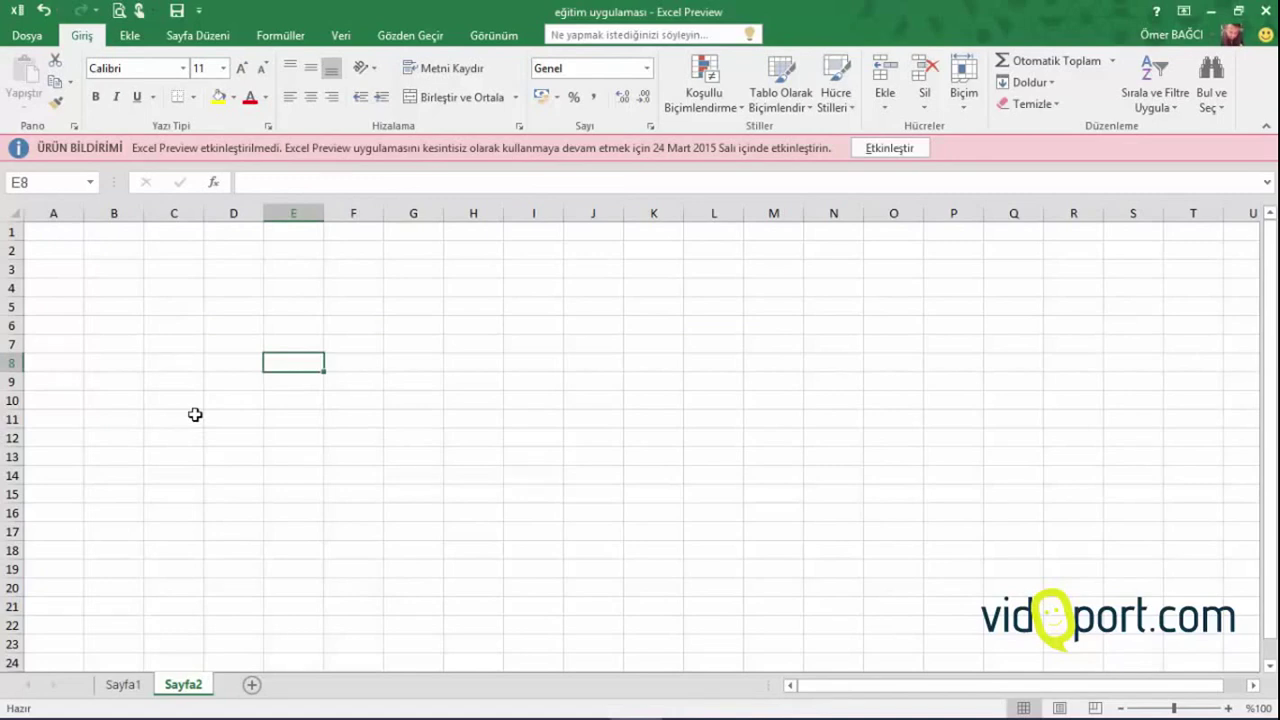
key("Down")
key("Down")
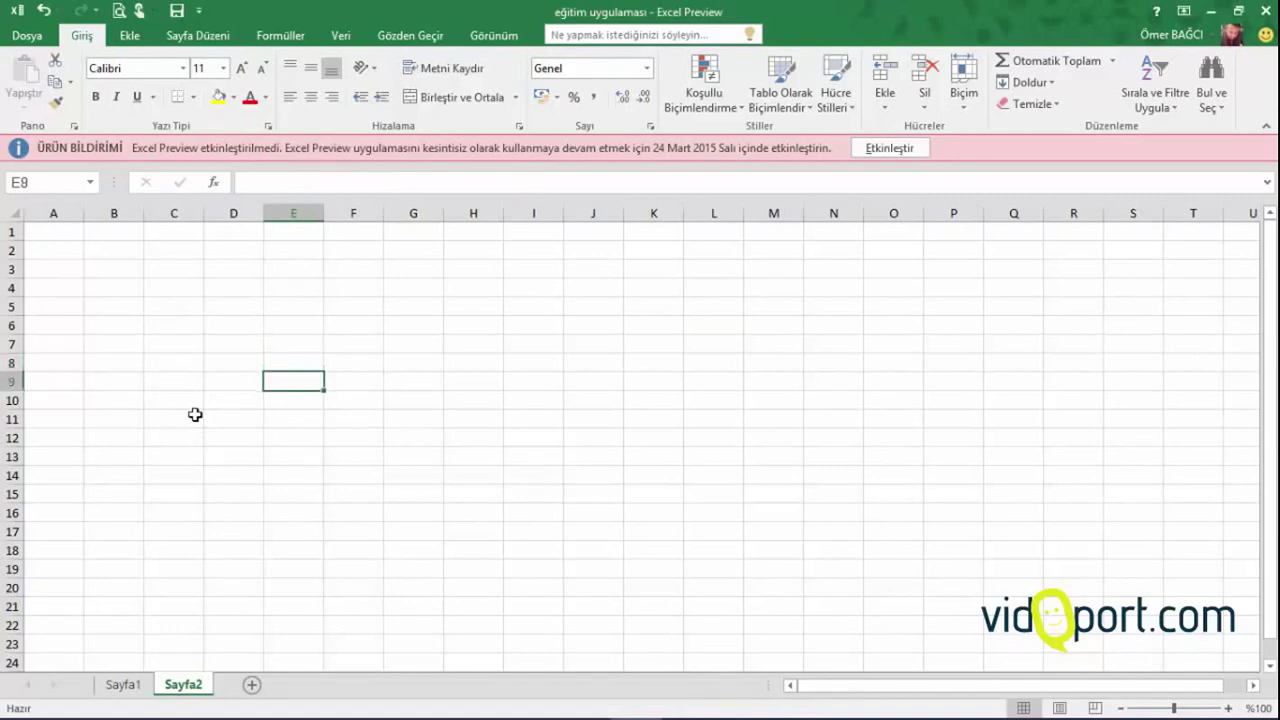
key("Down")
key("Down")
key("Down")
key("Down")
key("Down")
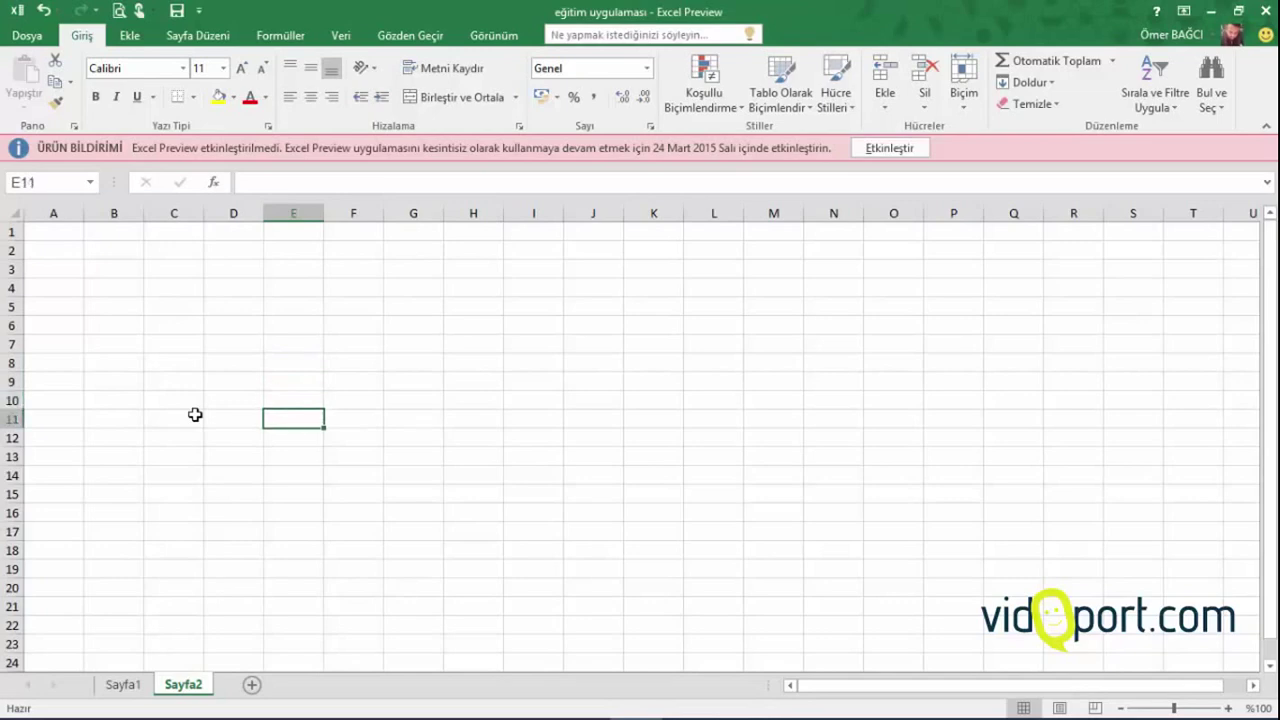
key("Down")
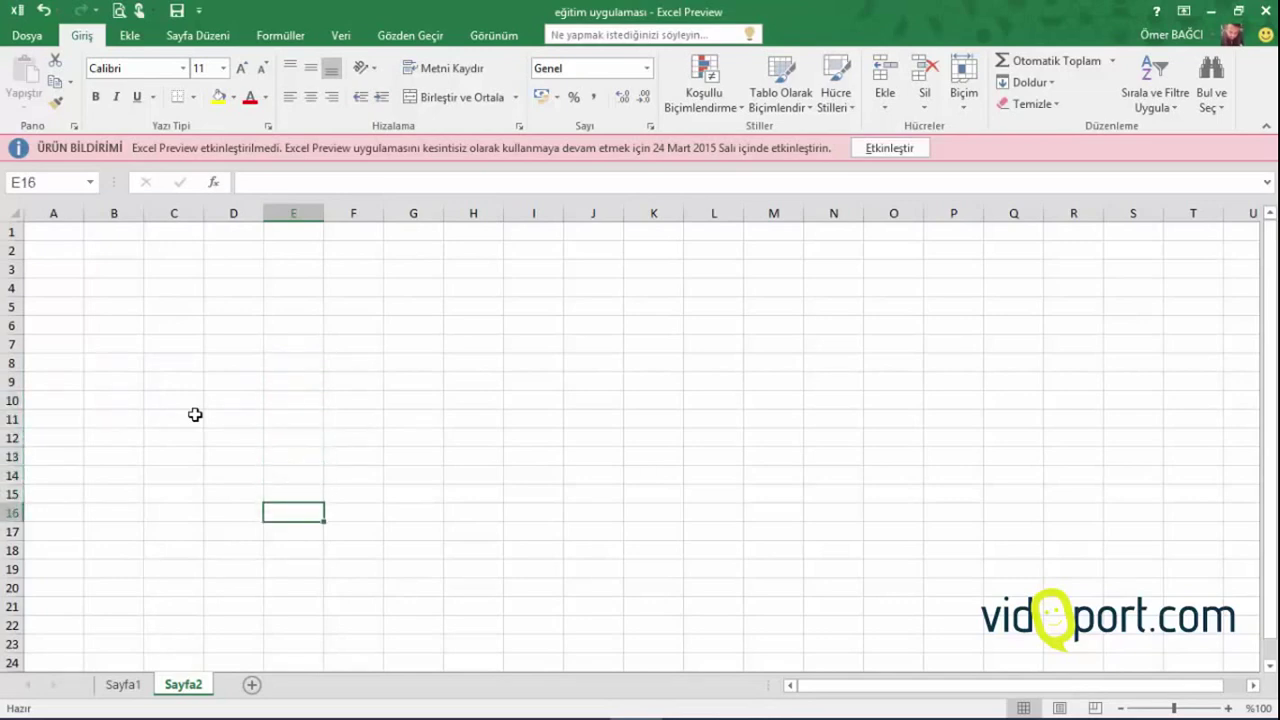
key("Up")
key("Up")
key("Up")
key("Up")
key("Up")
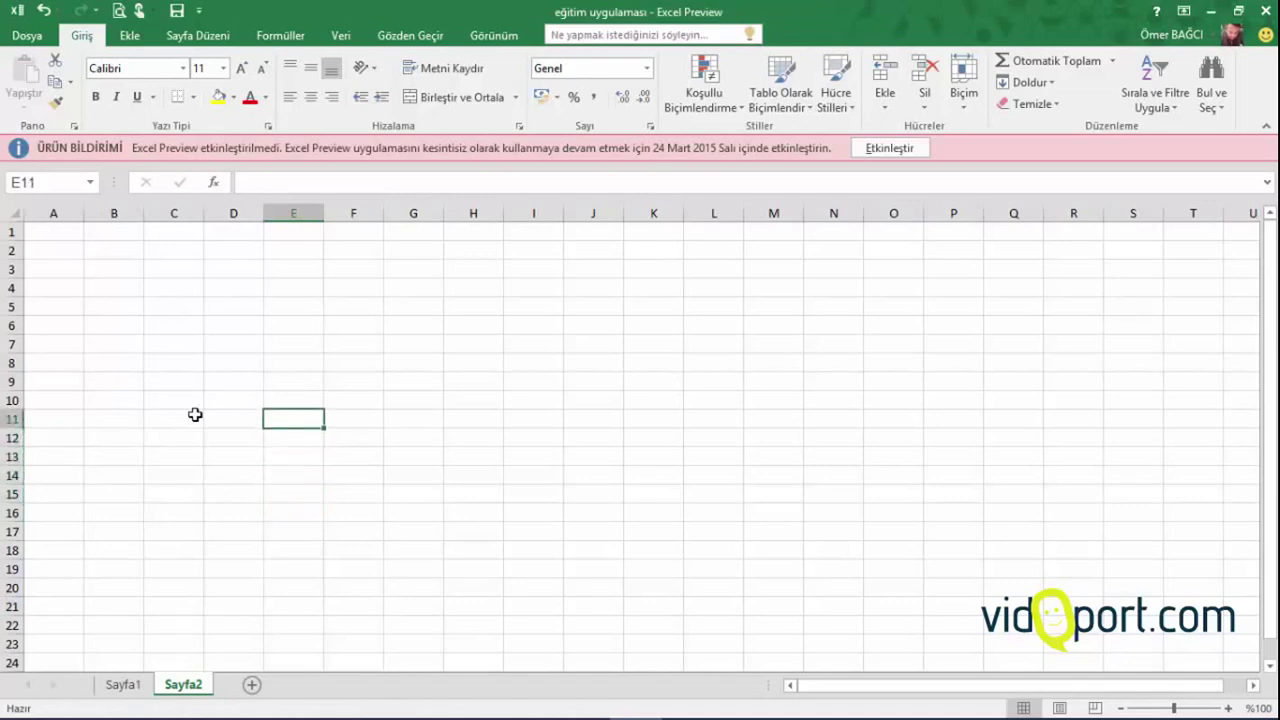
key("Down")
key("Down")
key("Down")
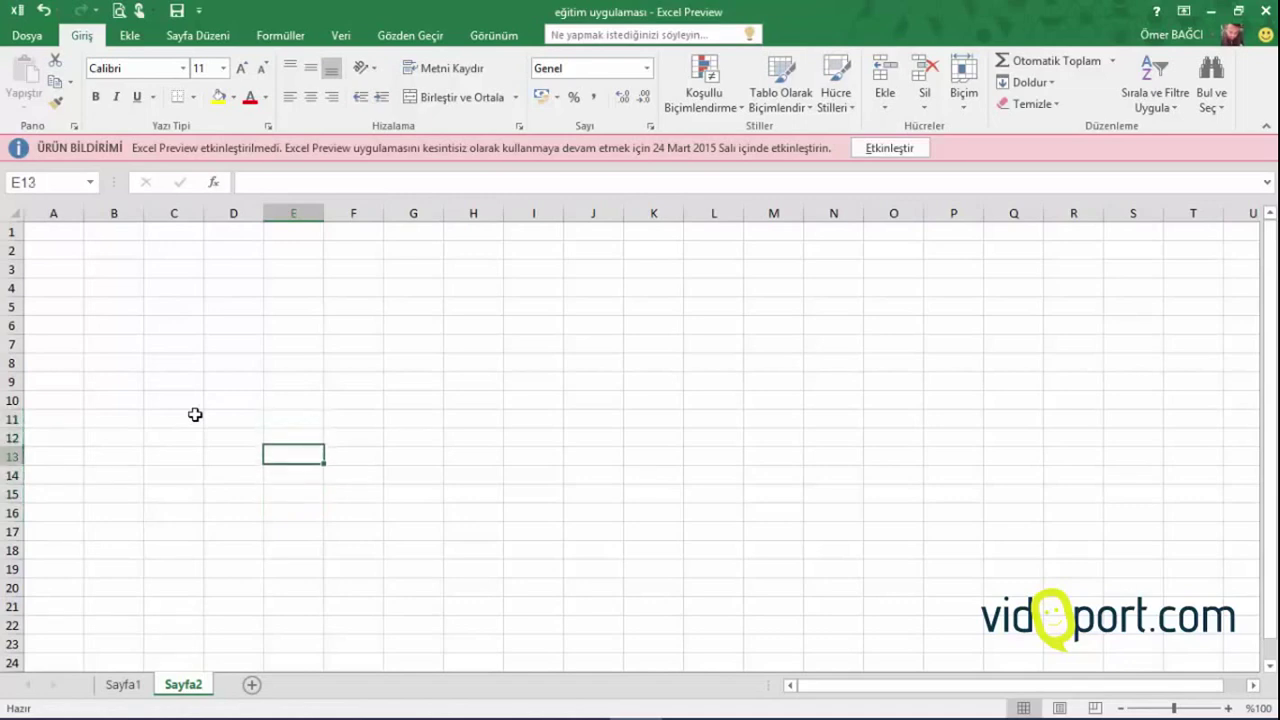
key("Right")
key("Right")
key("Right")
key("Right")
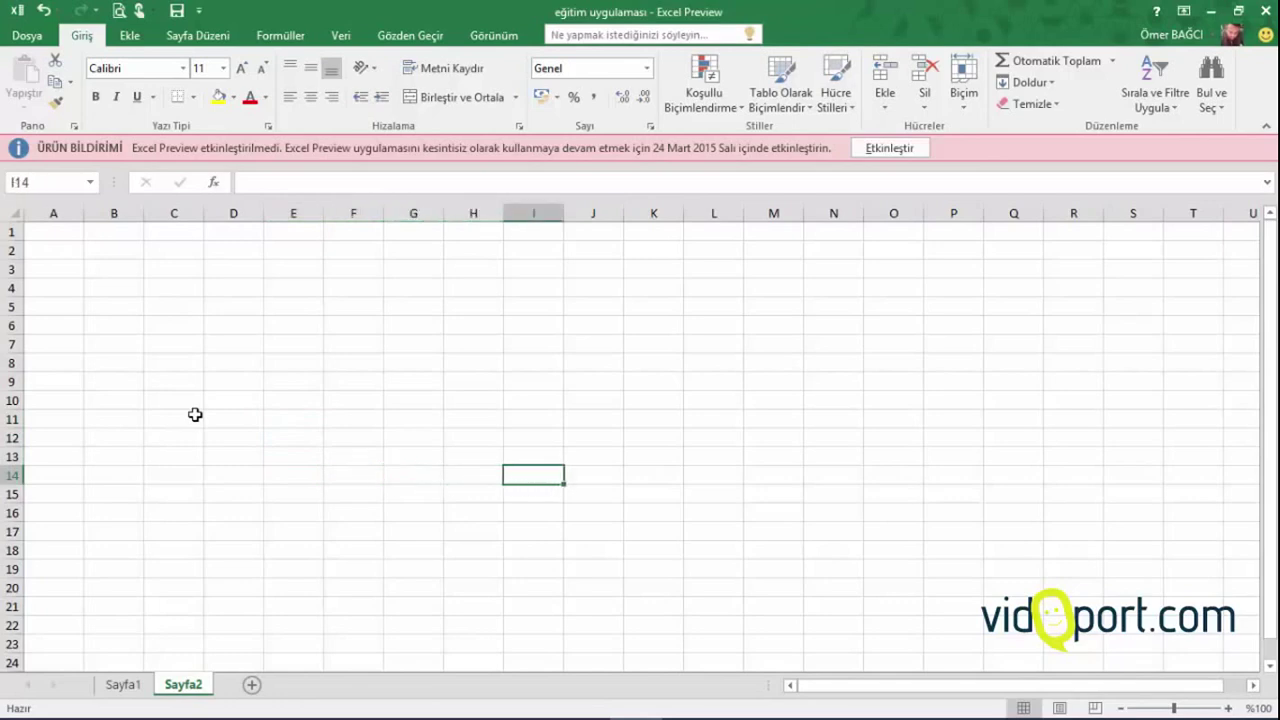
key("Left")
key("Left")
key("Left")
key("Left")
key("Left")
key("Left")
key("Left")
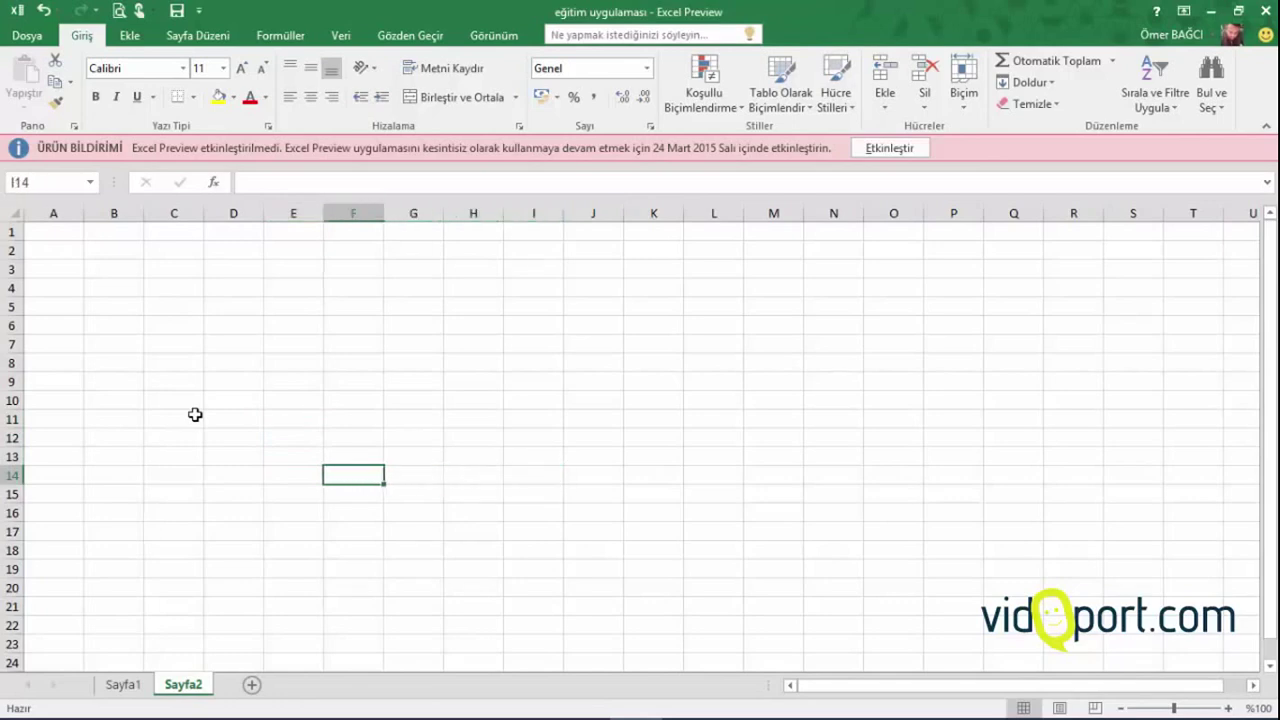
key("Left")
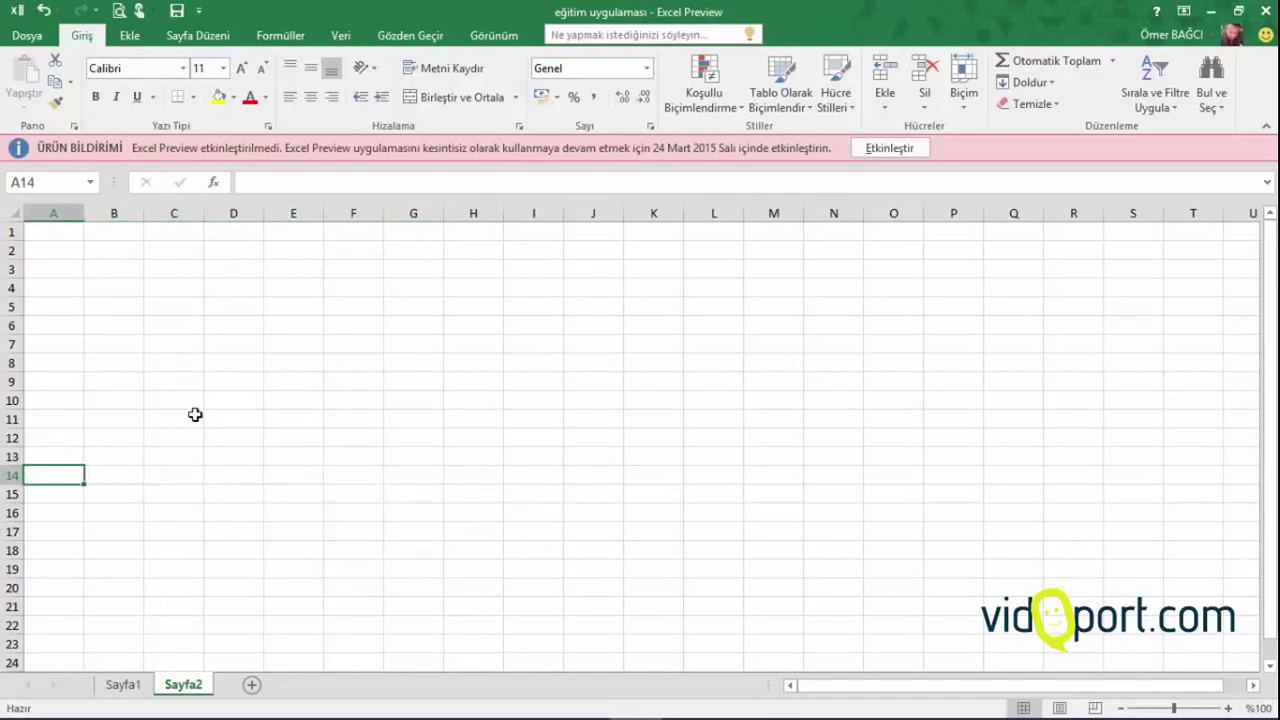
key("Right")
key("Down")
key("Down")
key("Right")
key("Right")
key("Right")
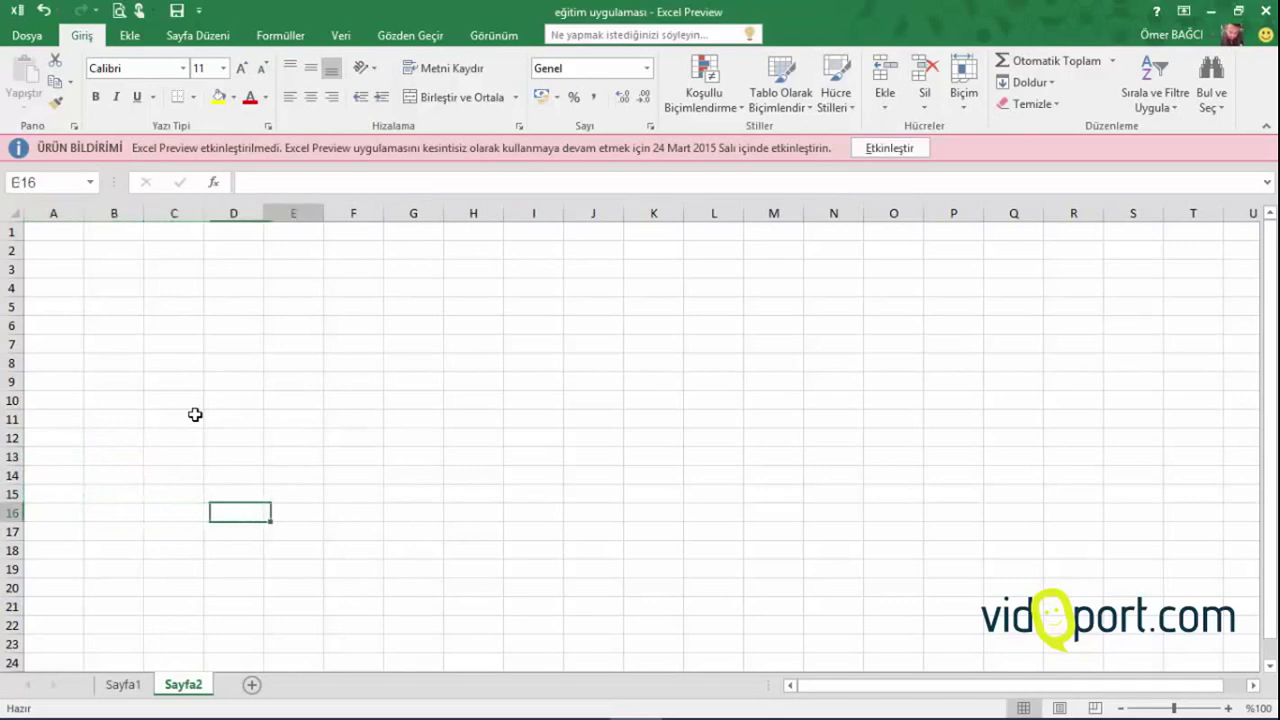
key("Up")
key("Up")
key("Up")
key("Up")
key("Up")
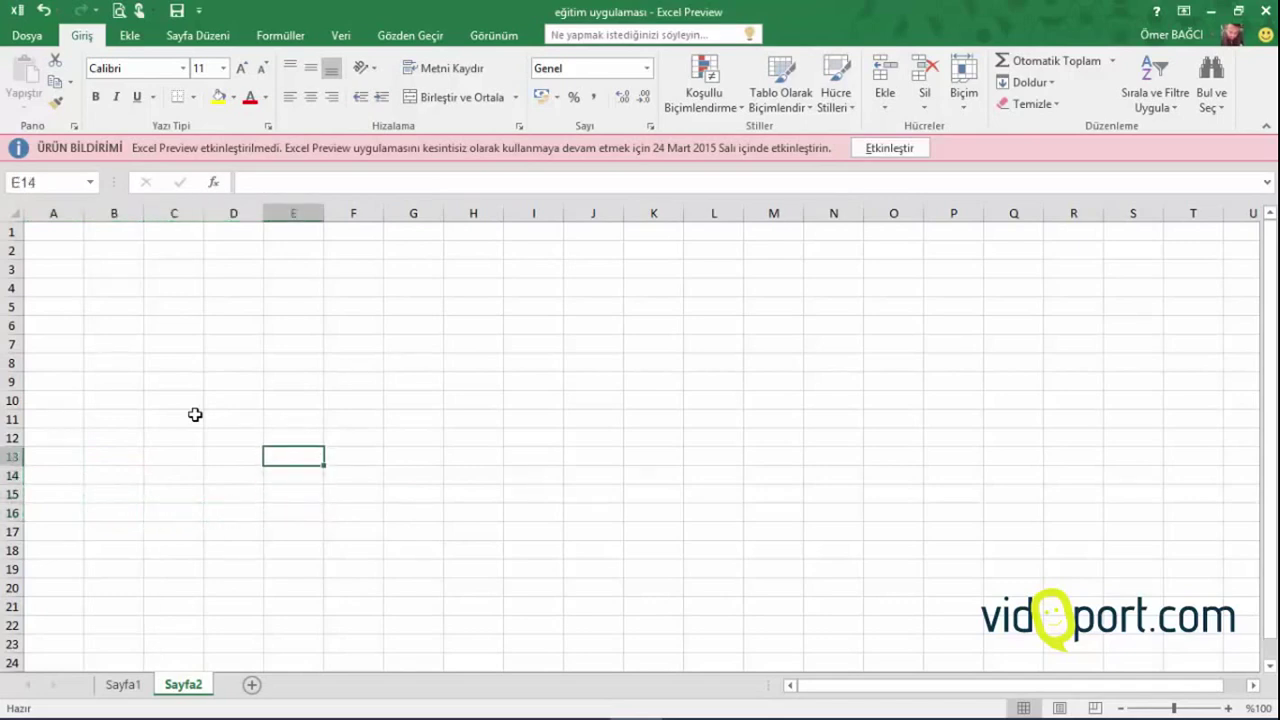
key("Down")
key("Down")
key("Right")
key("Right")
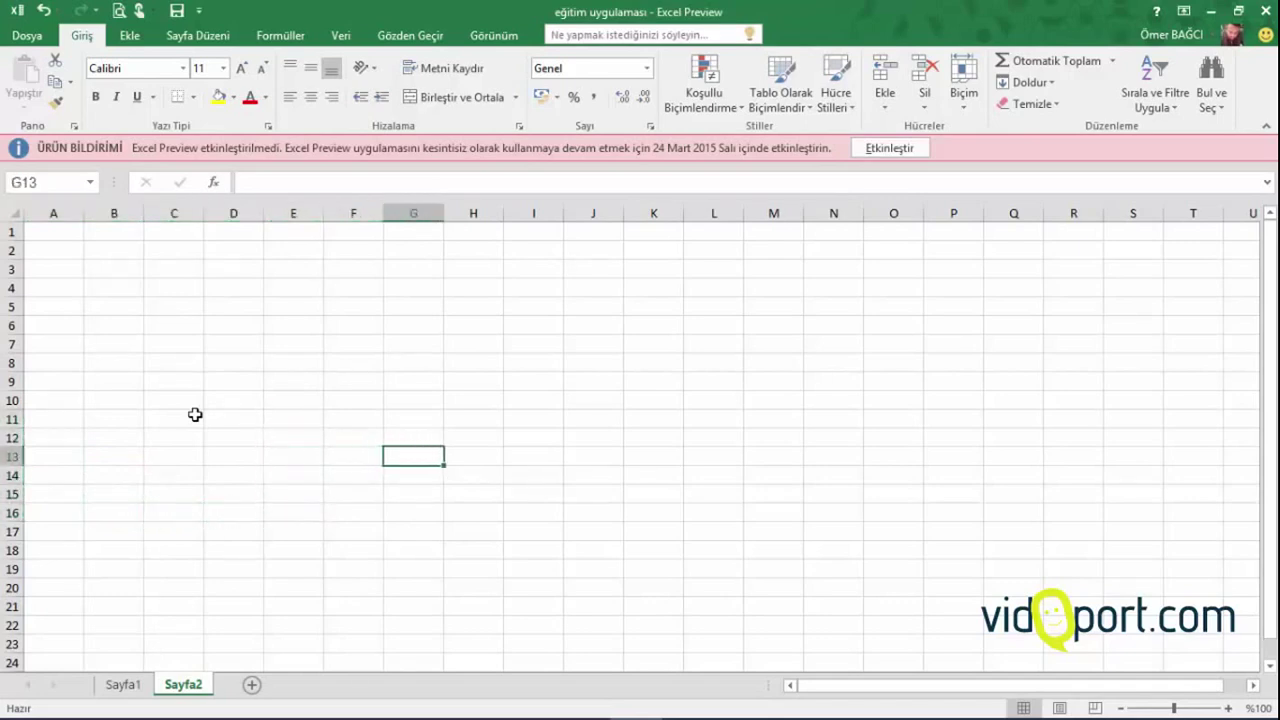
key("Left")
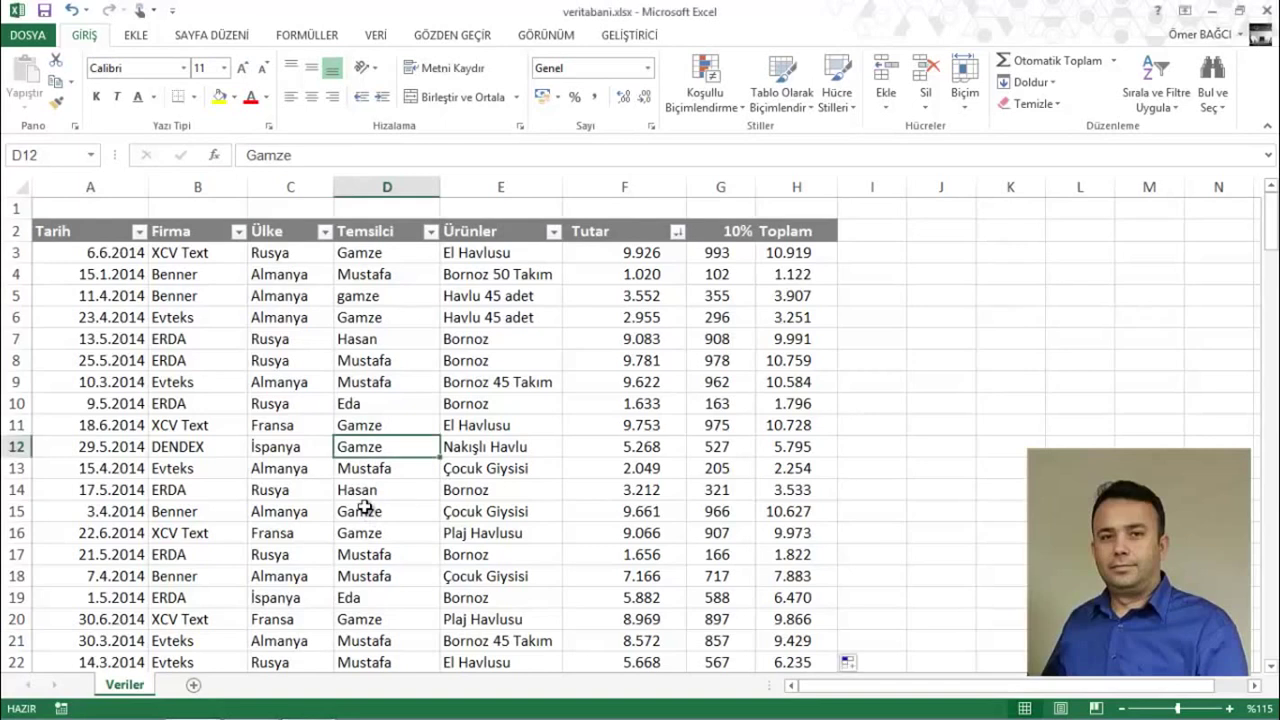
left_click(364, 507)
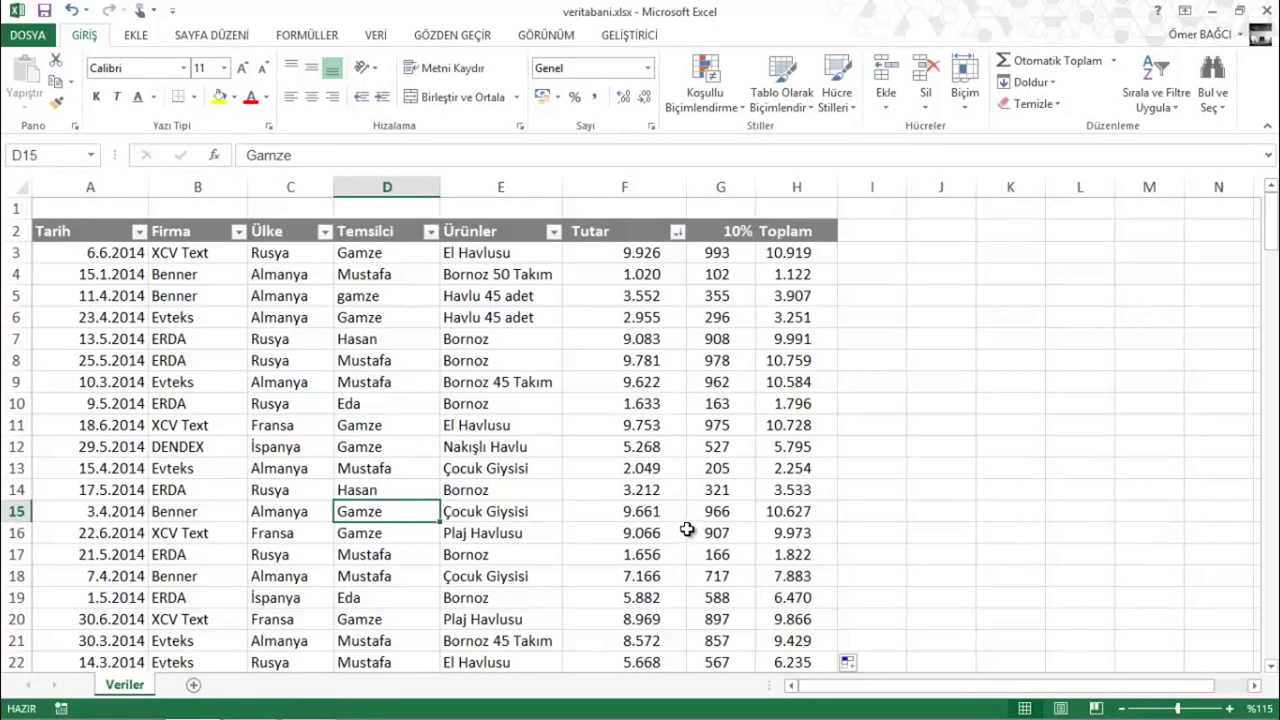
left_click(649, 492)
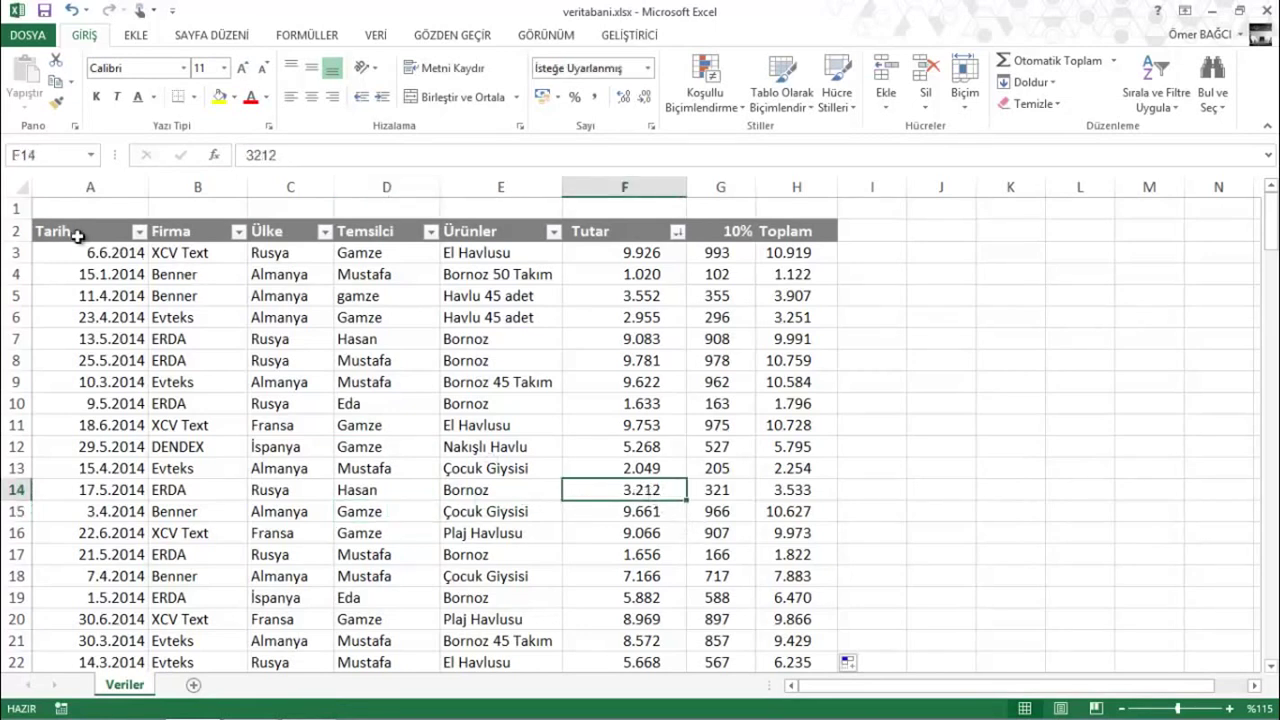
left_click_drag(77, 235, 794, 594)
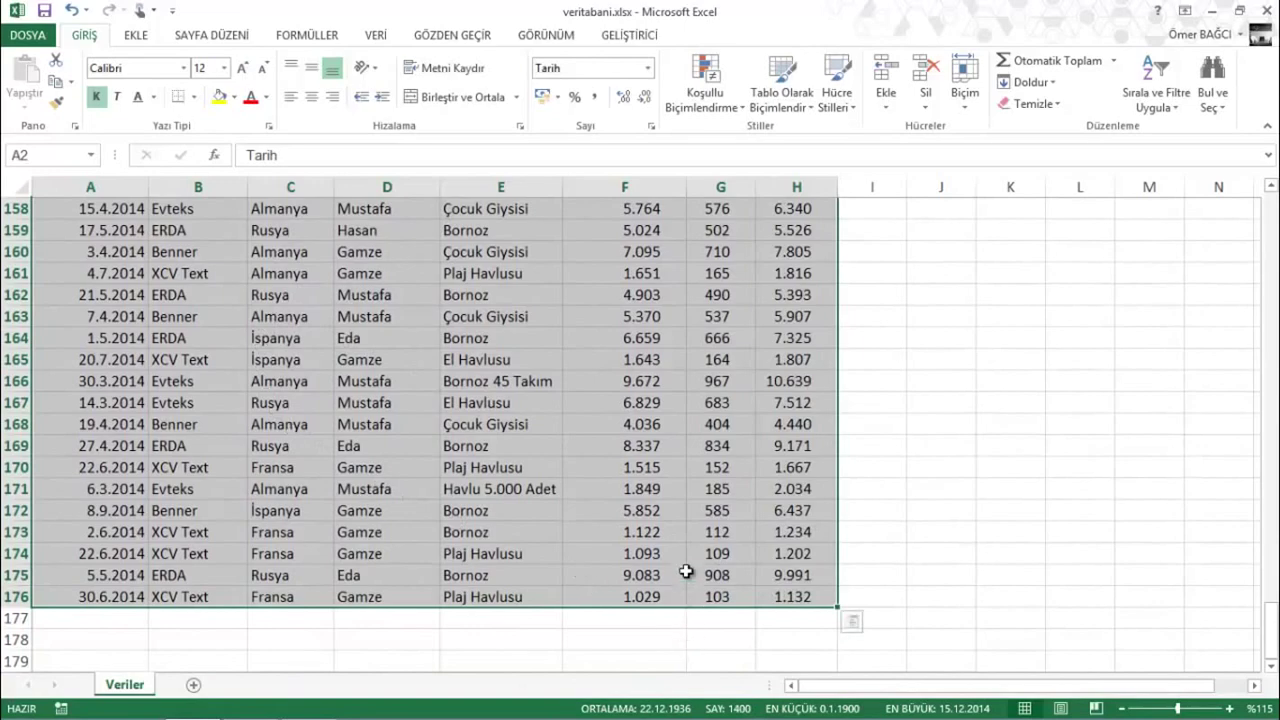
scroll(697, 536, "up", 15)
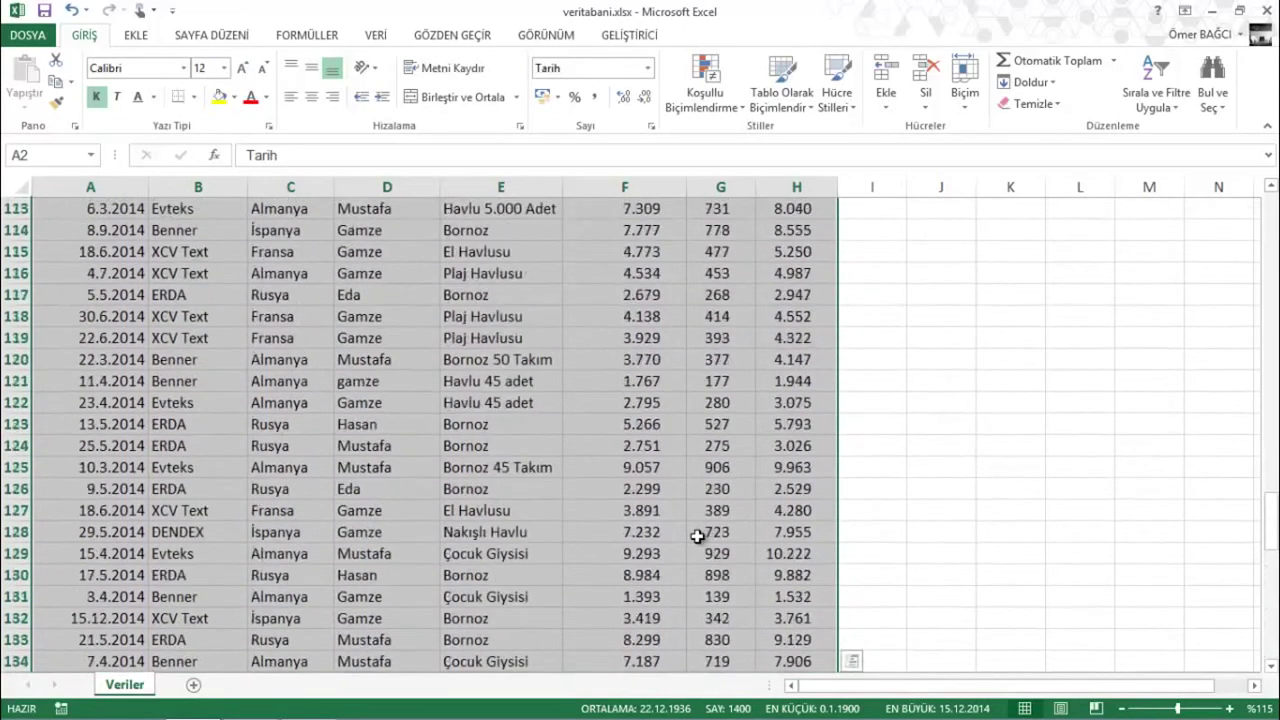
scroll(697, 536, "up", 19)
left_click(283, 420)
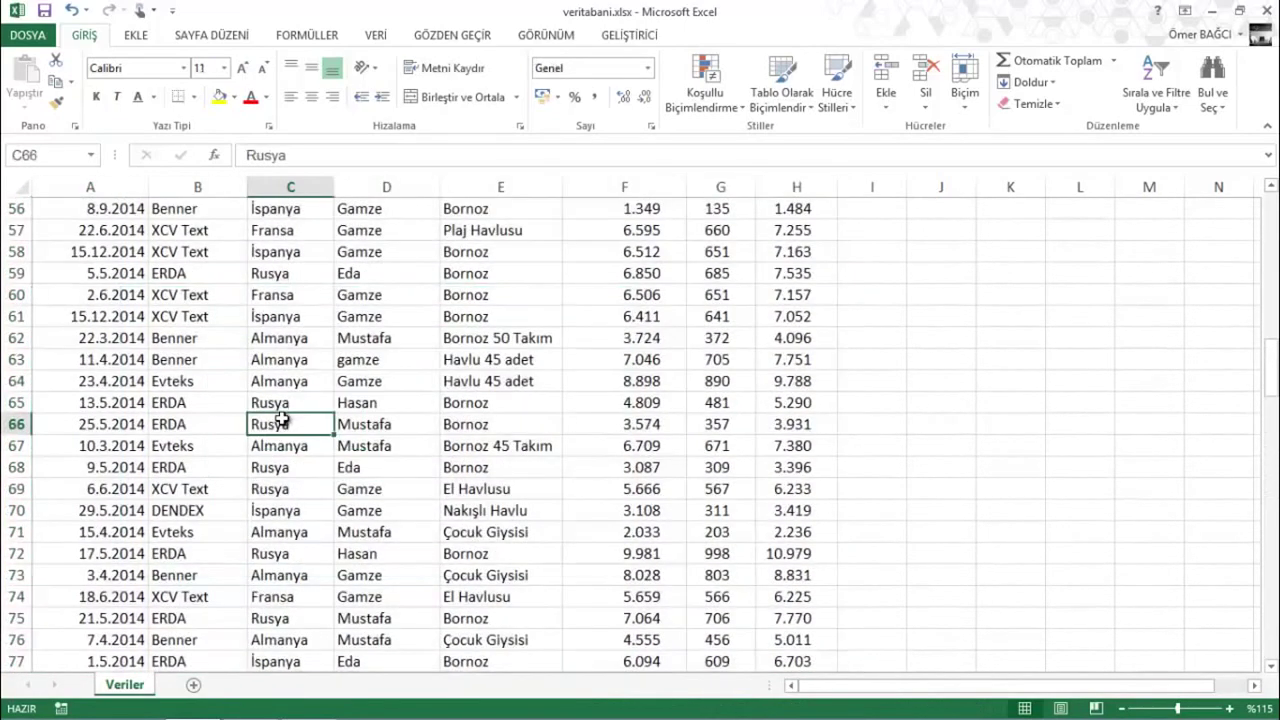
key("ctrl+Up")
scroll(280, 417, "up", 1)
left_click(120, 341)
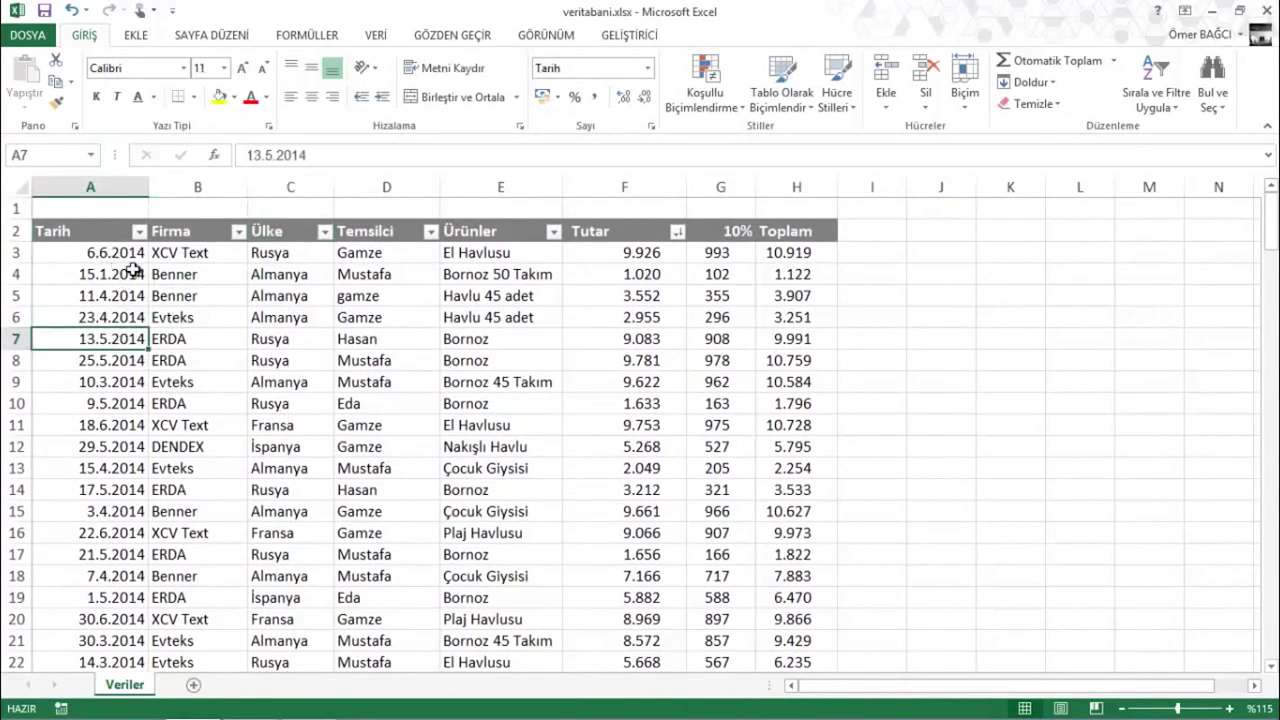
Step: Select the table A2:H176 by picking A2 and Shift-clicking H176
left_click(91, 232)
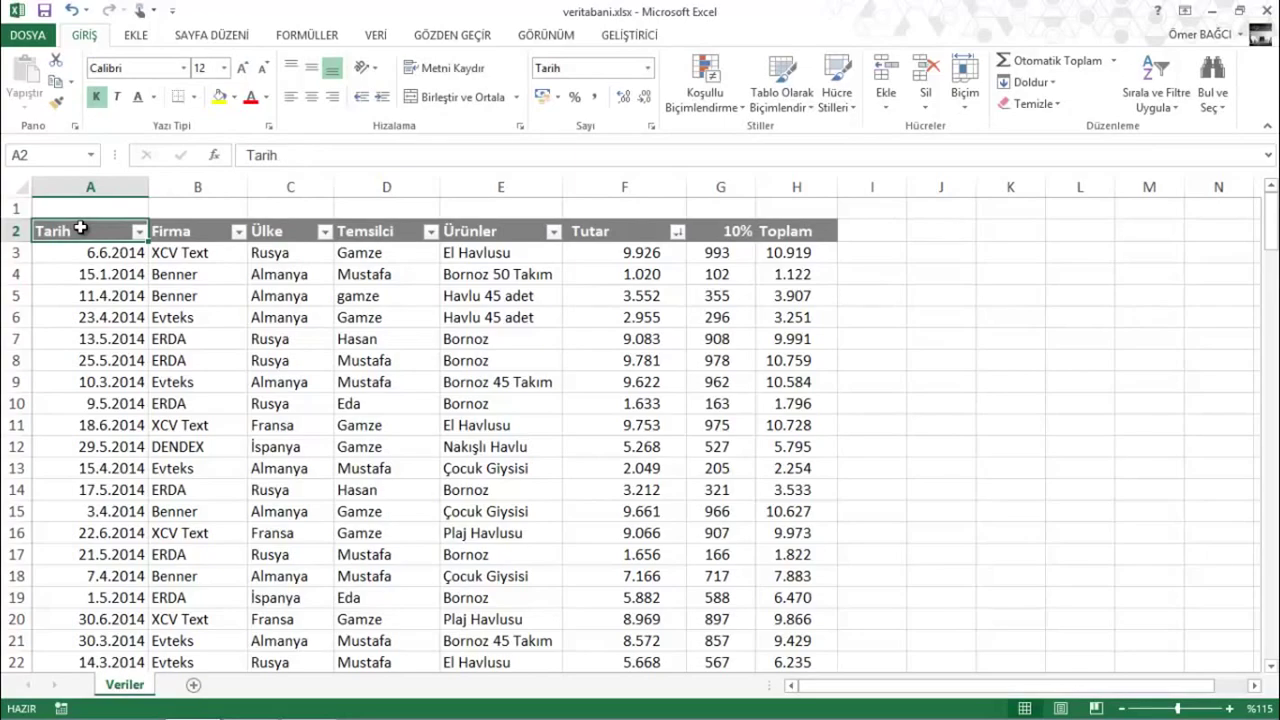
scroll(80, 228, "down", 12)
scroll(92, 217, "down", 14)
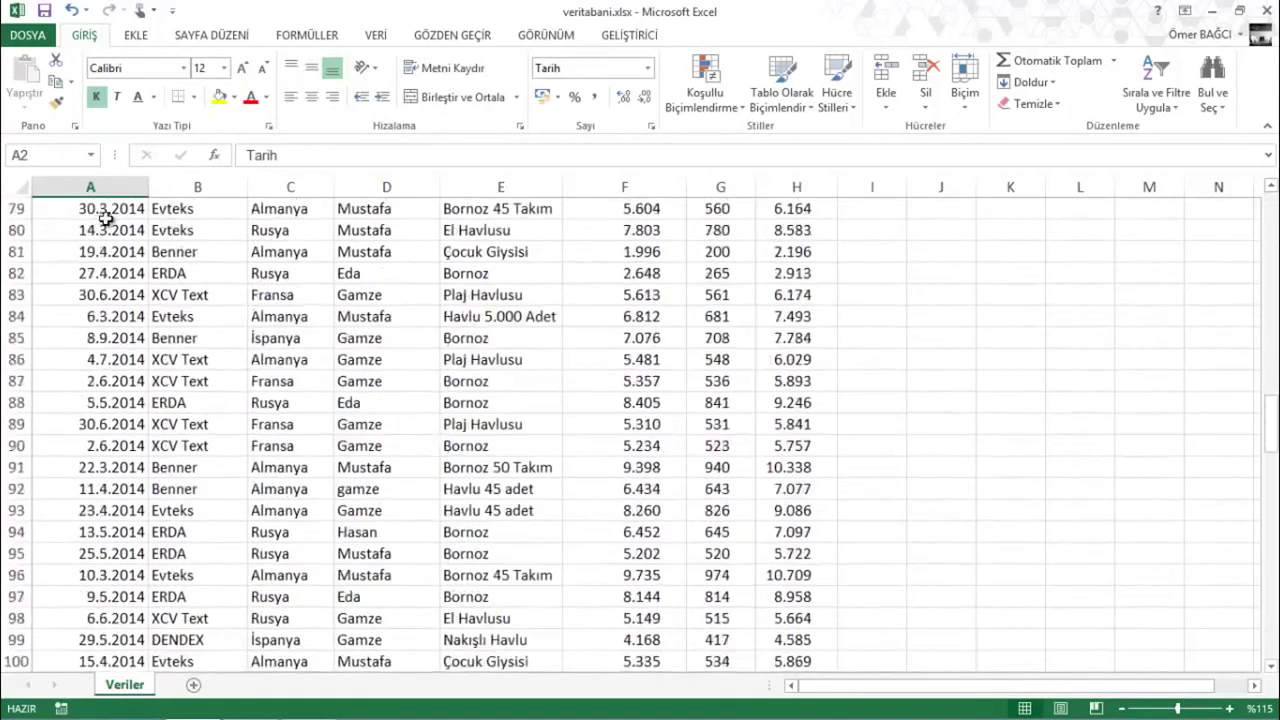
scroll(110, 230, "up", 20)
scroll(118, 238, "down", 6)
scroll(530, 362, "down", 20)
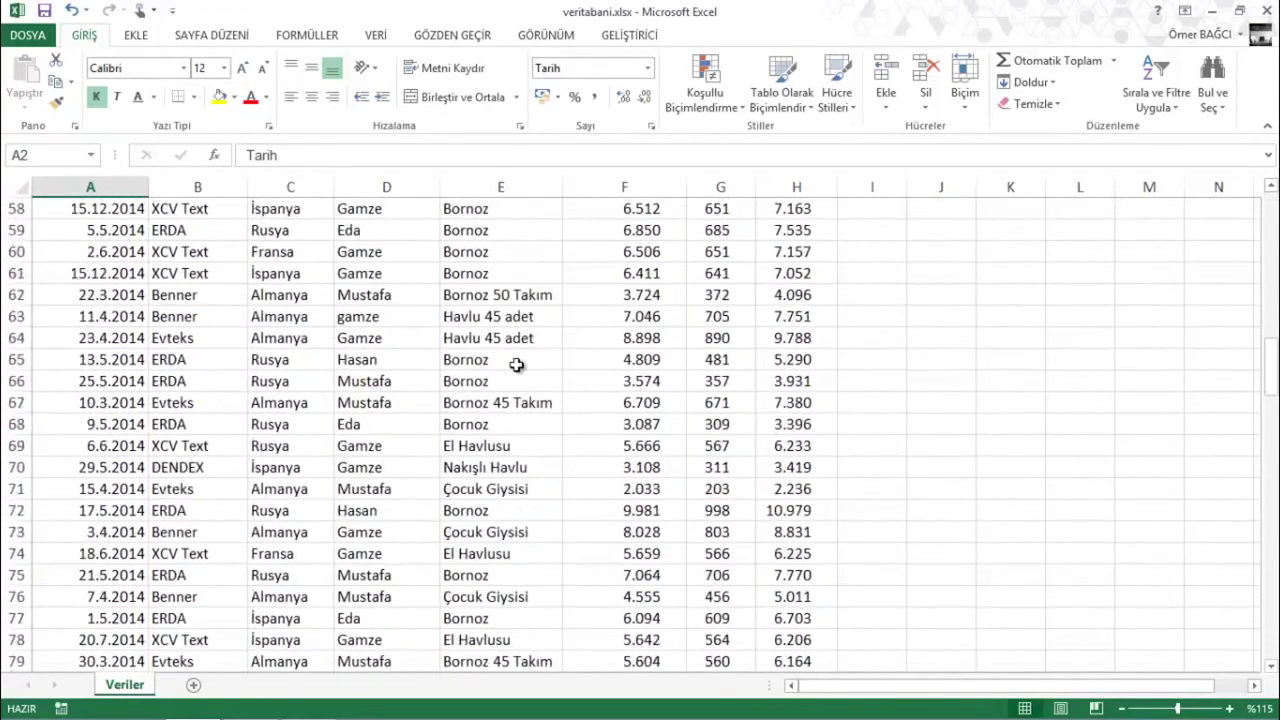
scroll(541, 361, "down", 11)
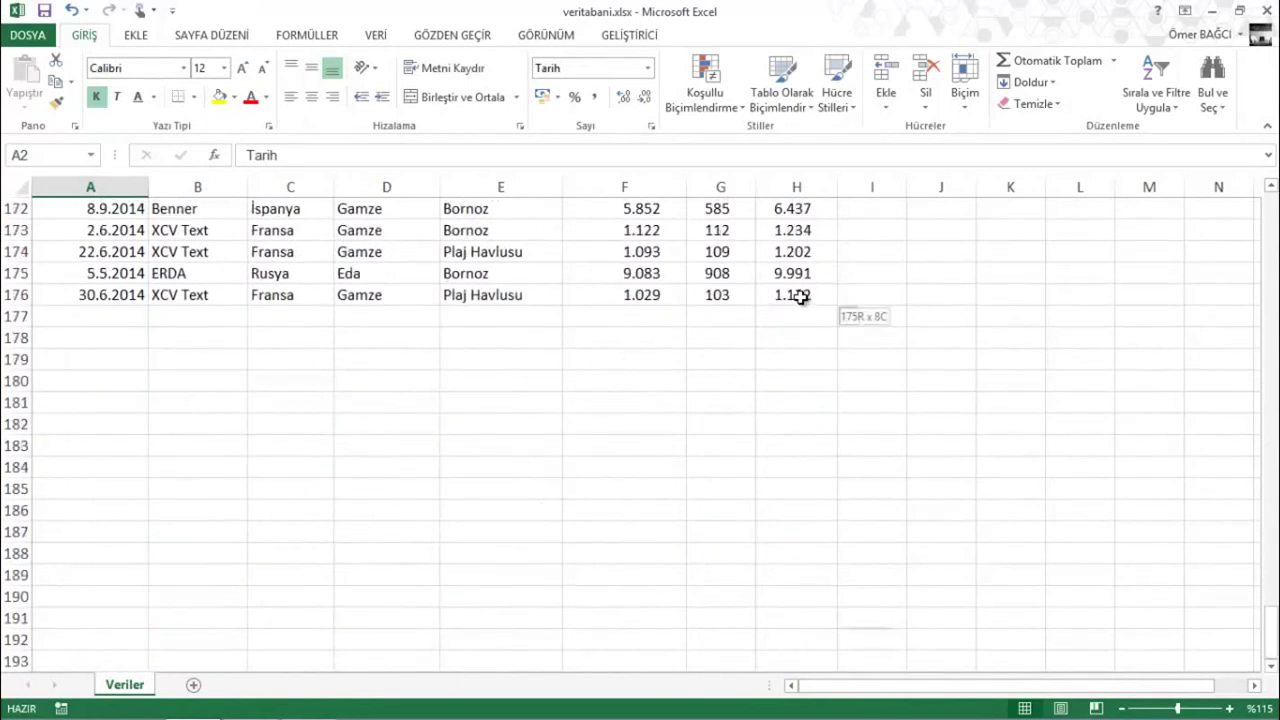
left_click(800, 296, "shift")
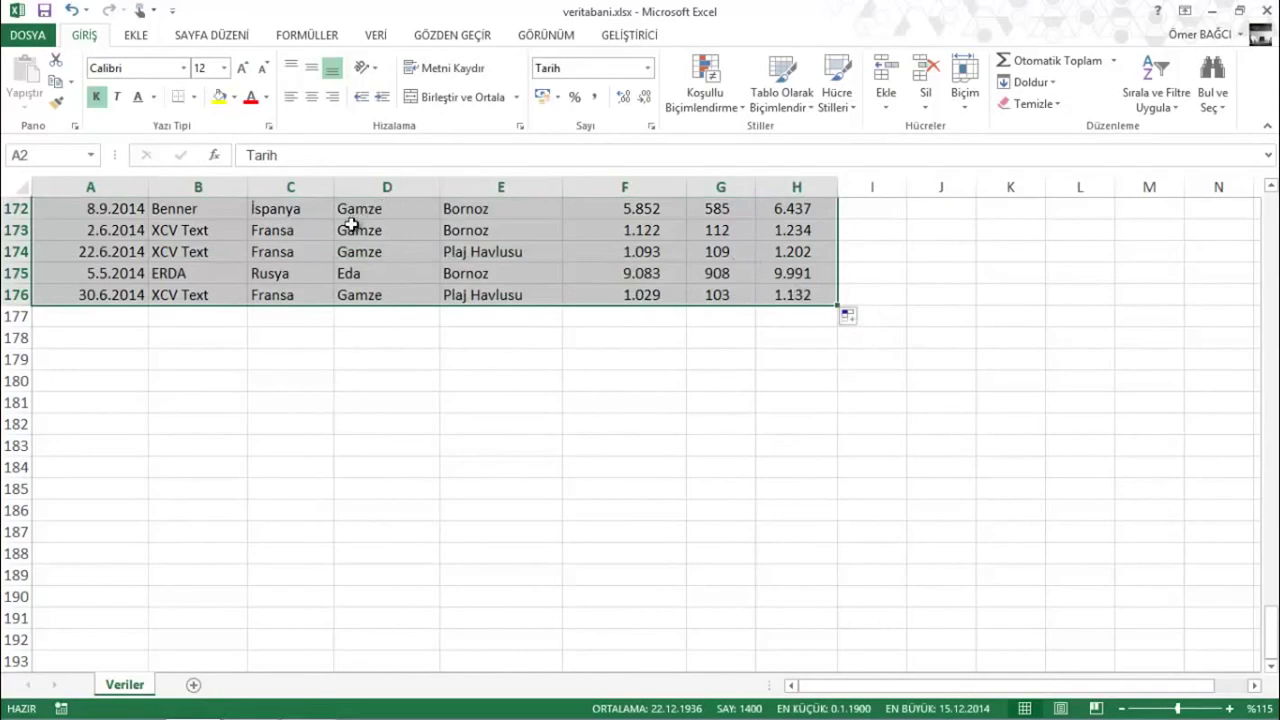
Step: Jump back to the top with Ctrl+Up and reselect A2 through H176
left_click(371, 258)
key("ctrl+Up")
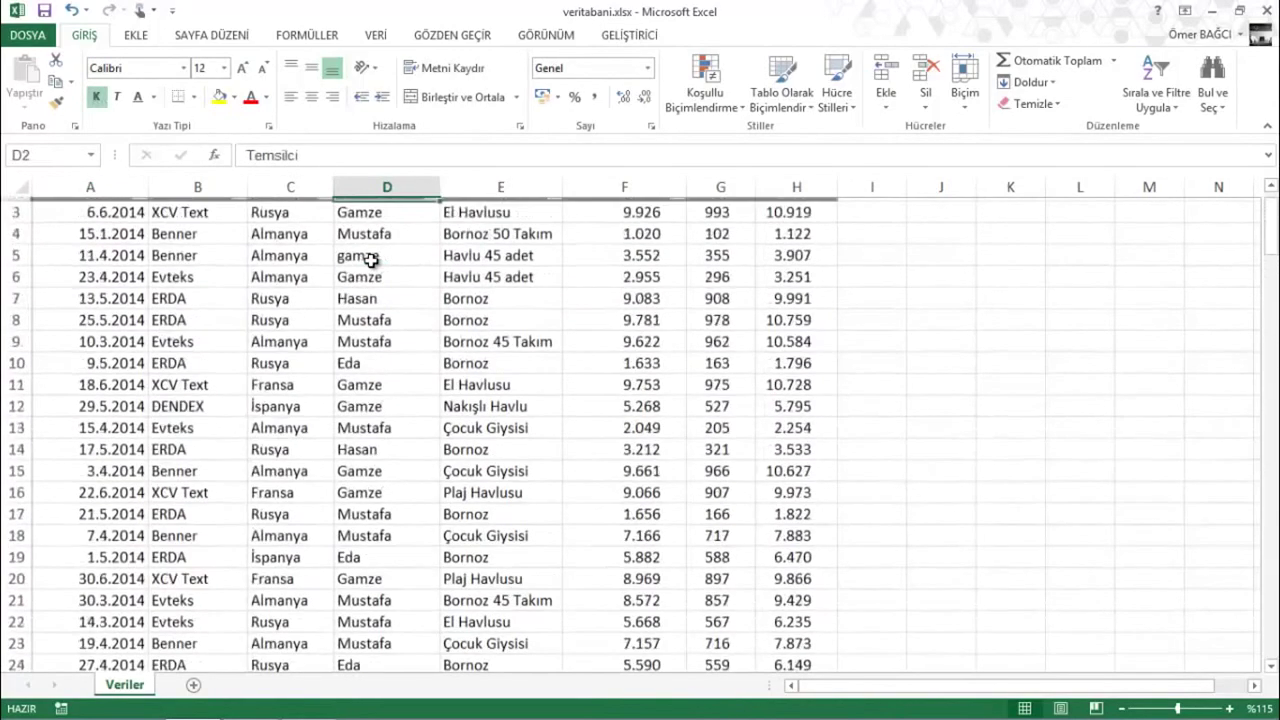
left_click(99, 231)
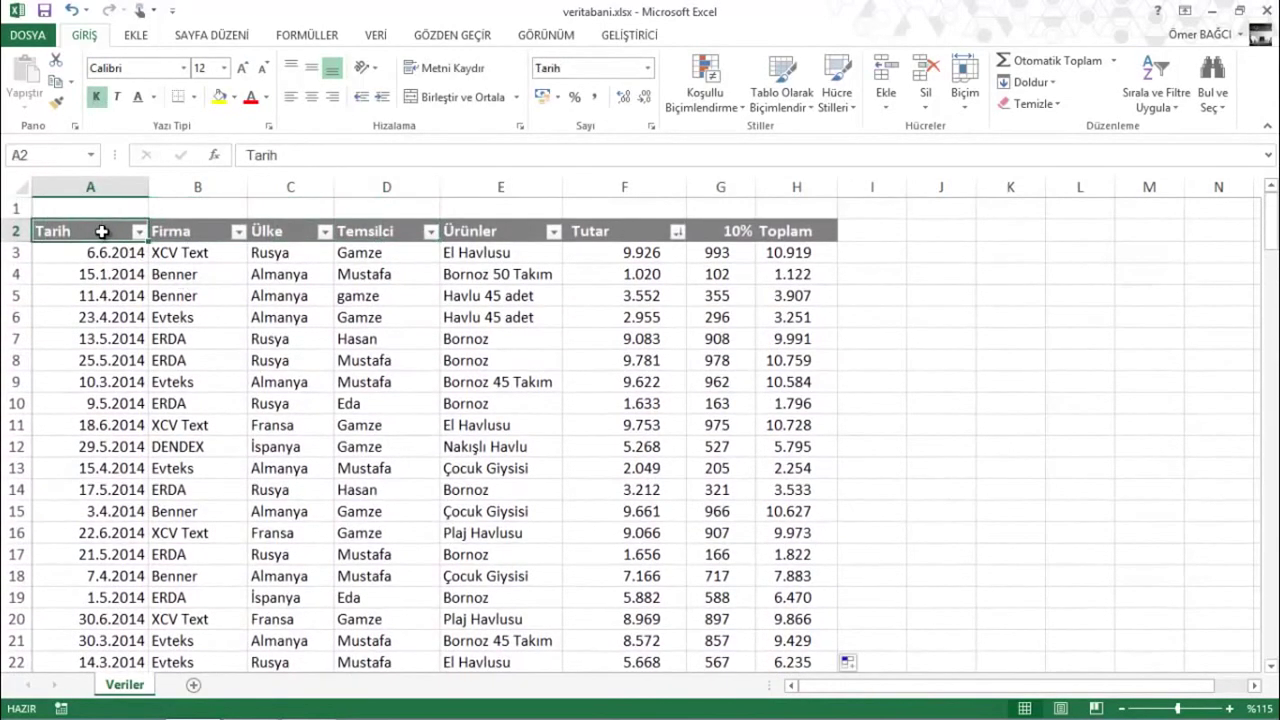
scroll(128, 232, "down", 20)
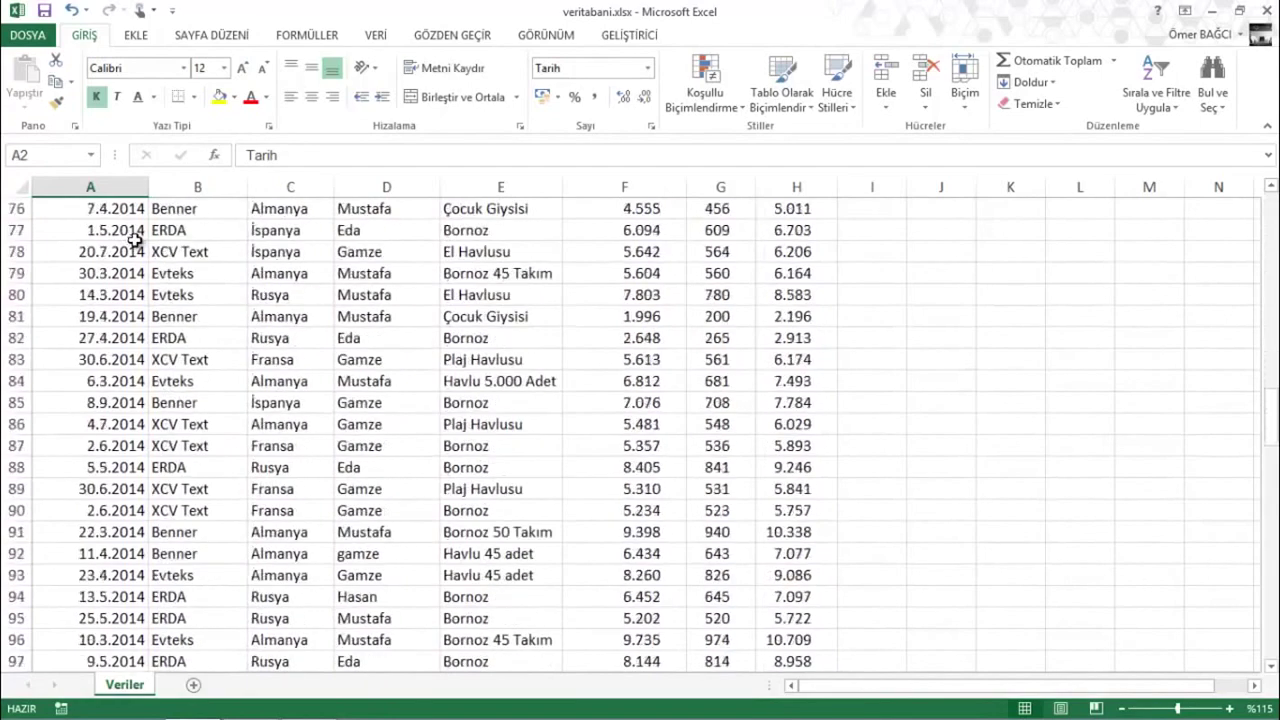
scroll(640, 434, "down", 20)
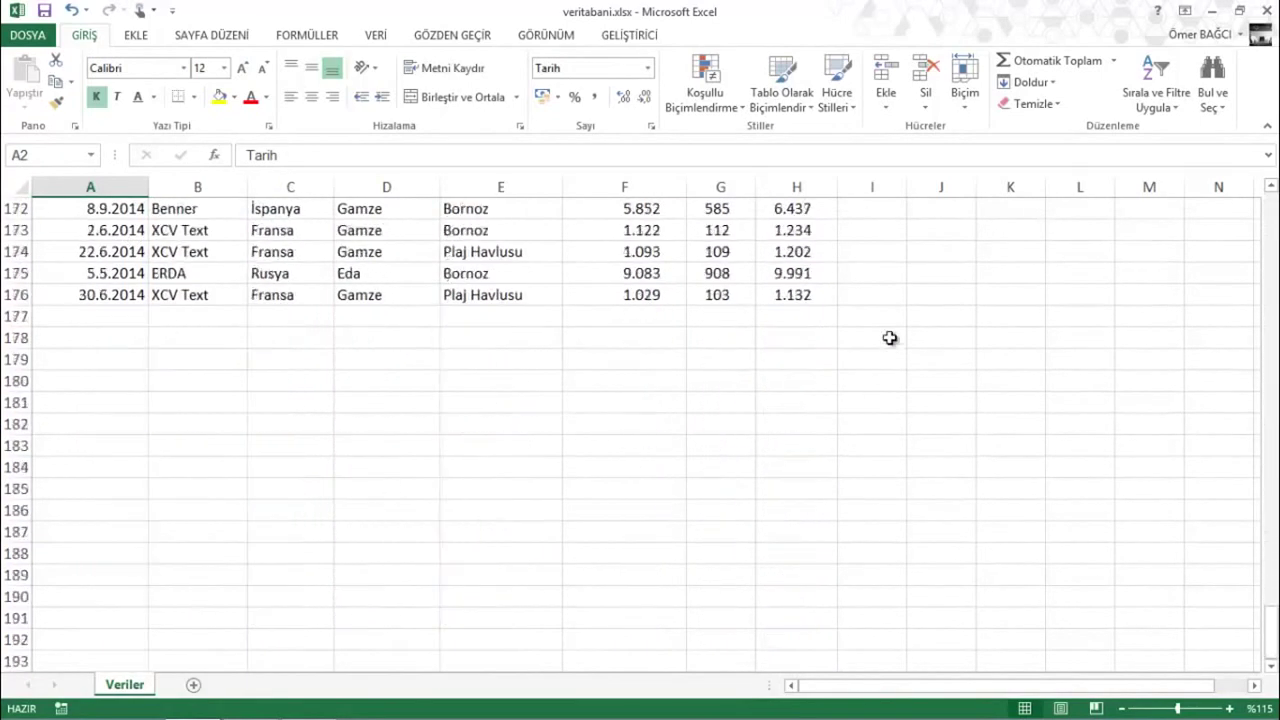
left_click(785, 295, "shift")
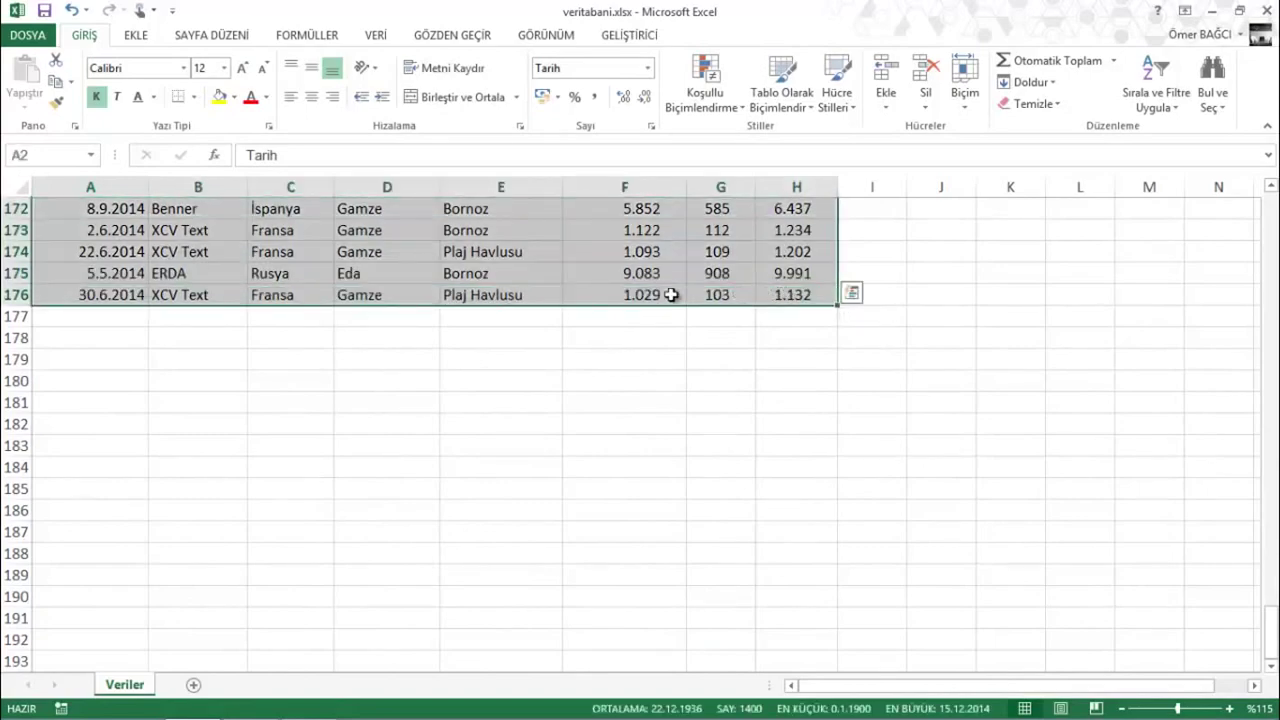
Step: From cell D64, select the table's current region with Ctrl+A
scroll(281, 240, "up", 12)
scroll(281, 240, "up", 20)
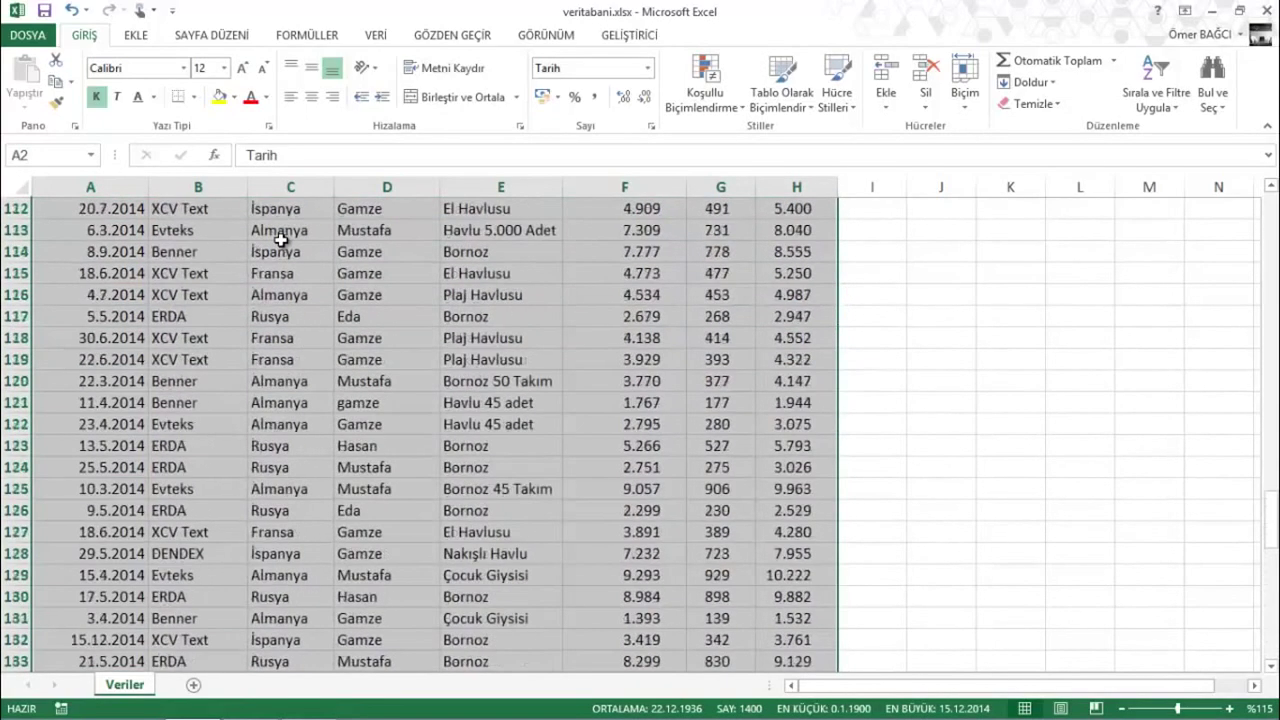
left_click(390, 333)
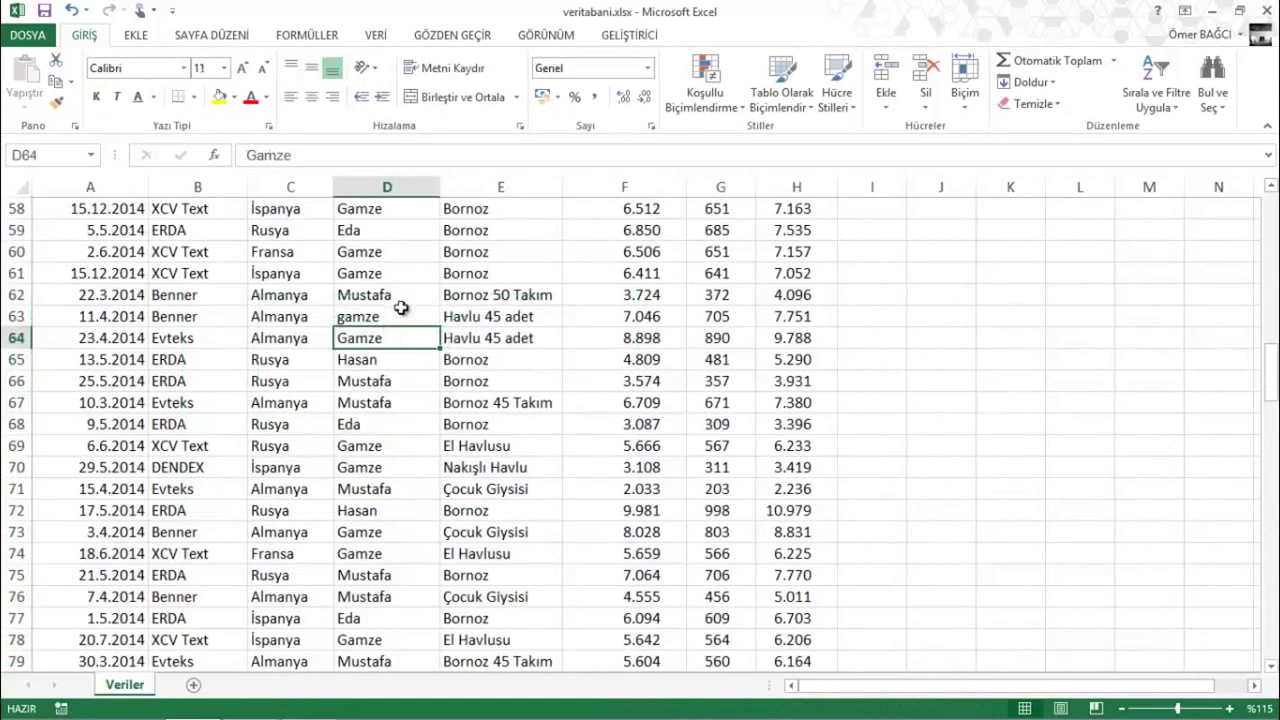
scroll(407, 300, "up", 8)
scroll(407, 300, "up", 10)
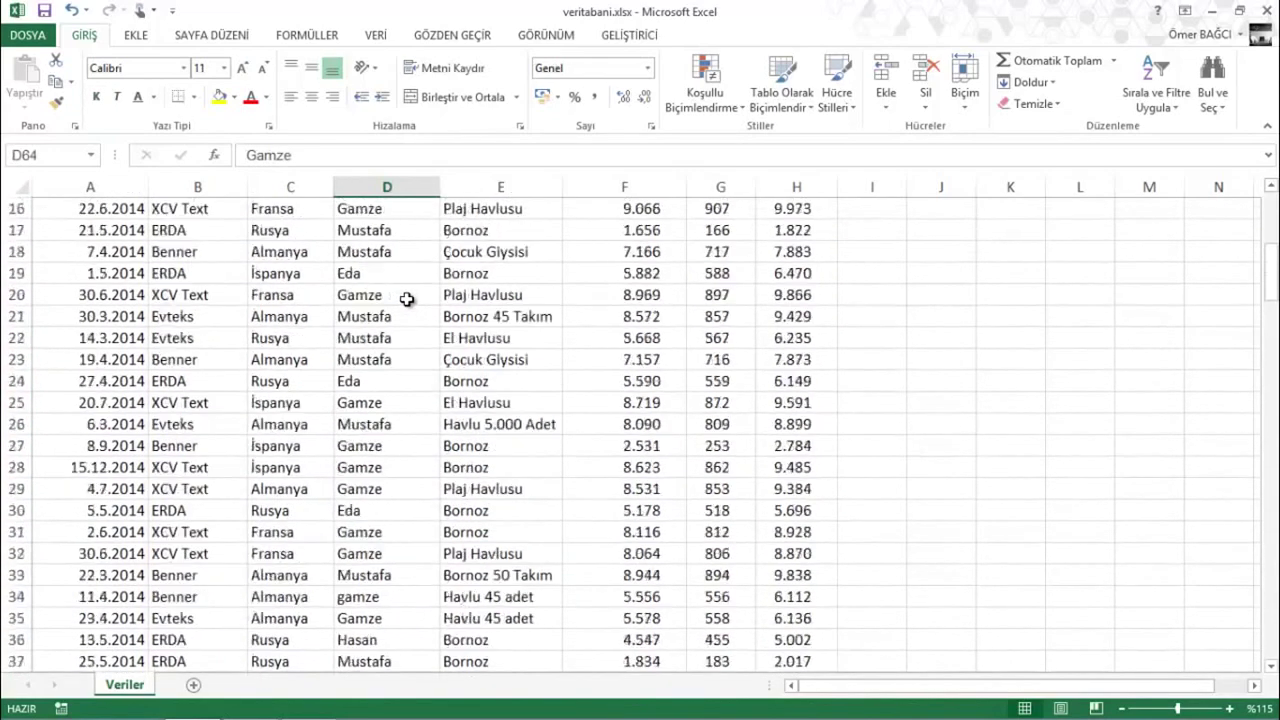
key("ctrl+a")
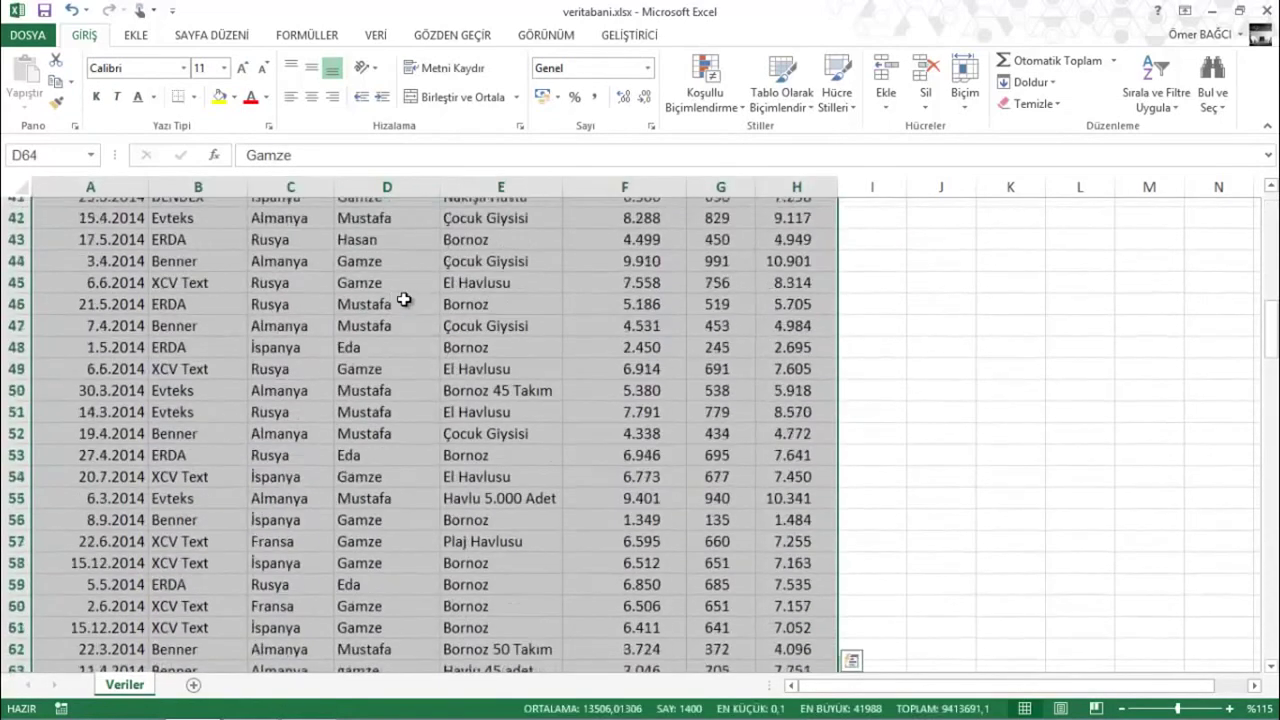
scroll(404, 299, "up", 13)
scroll(404, 299, "up", 1)
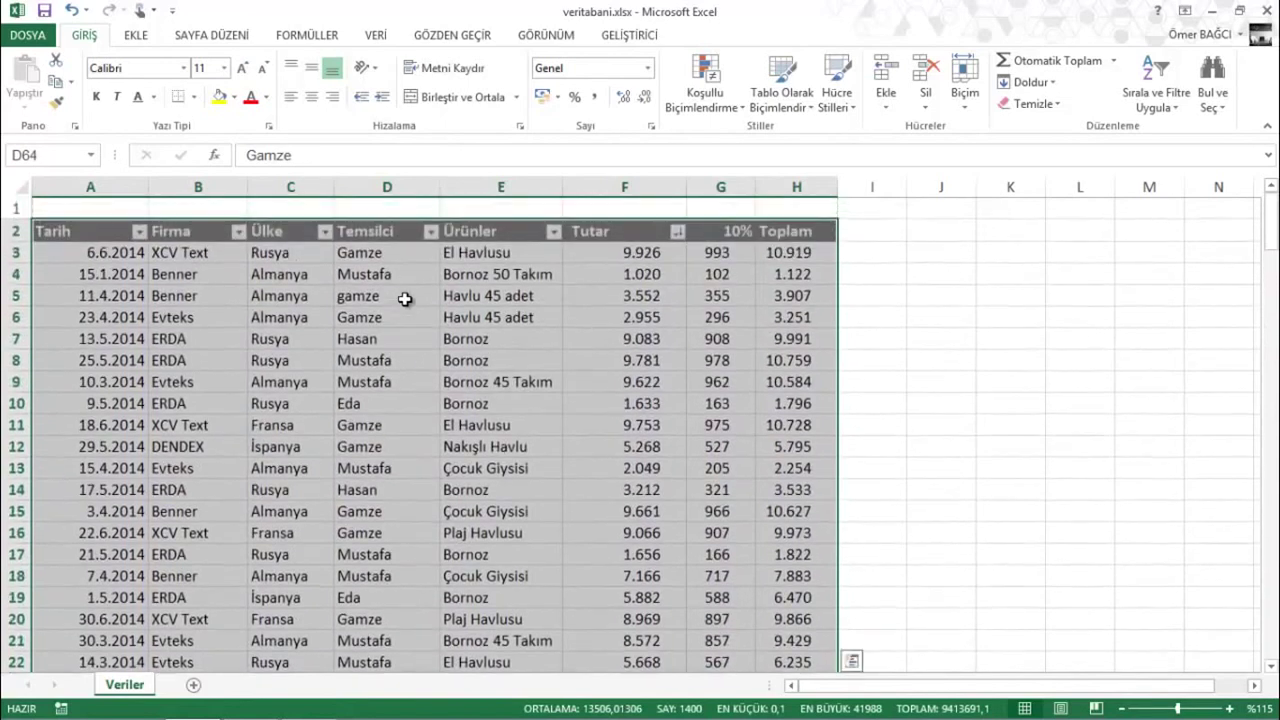
Step: Use Ctrl+A from B9 and C8 to select the data table, then the whole worksheet
left_click(182, 377)
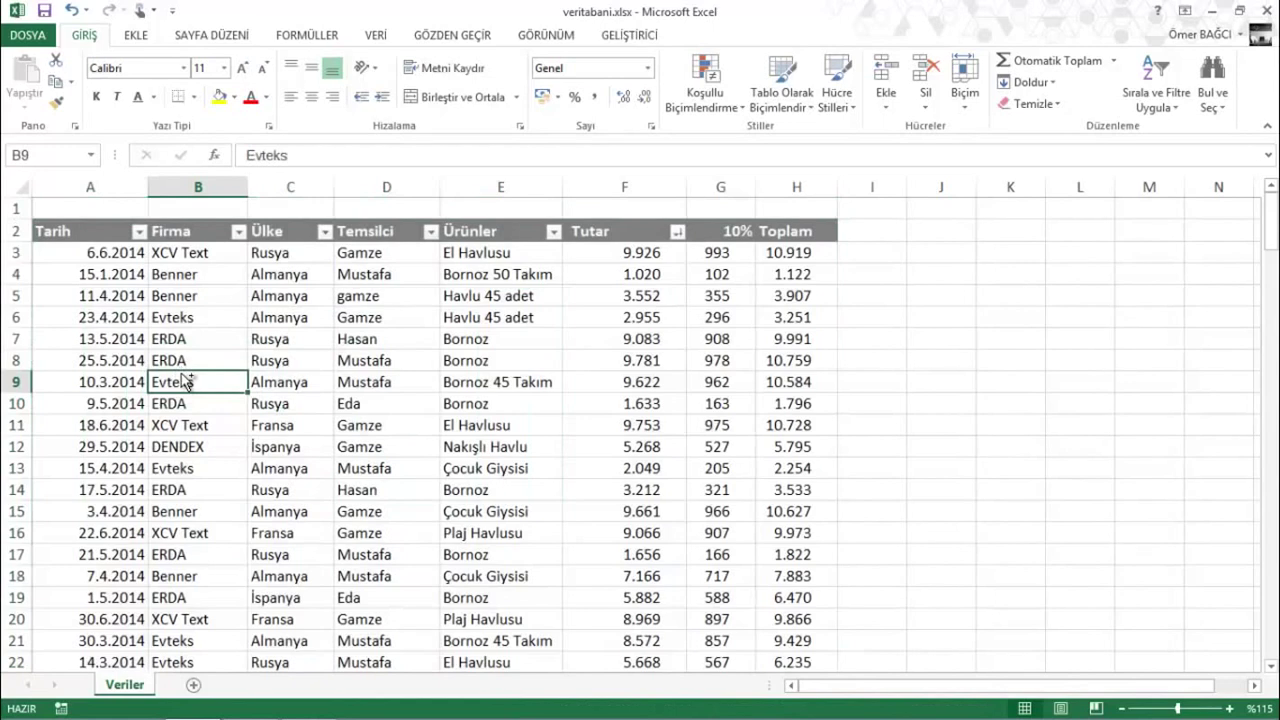
key("ctrl+a")
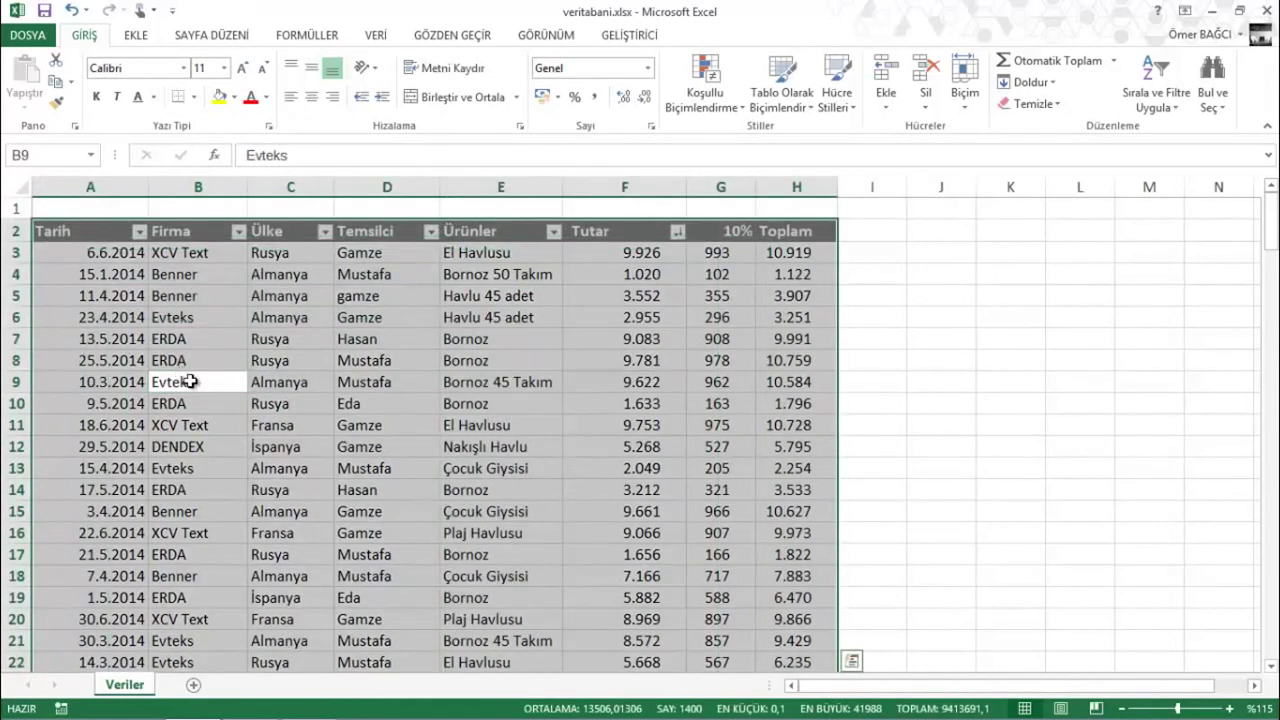
key("ctrl+a")
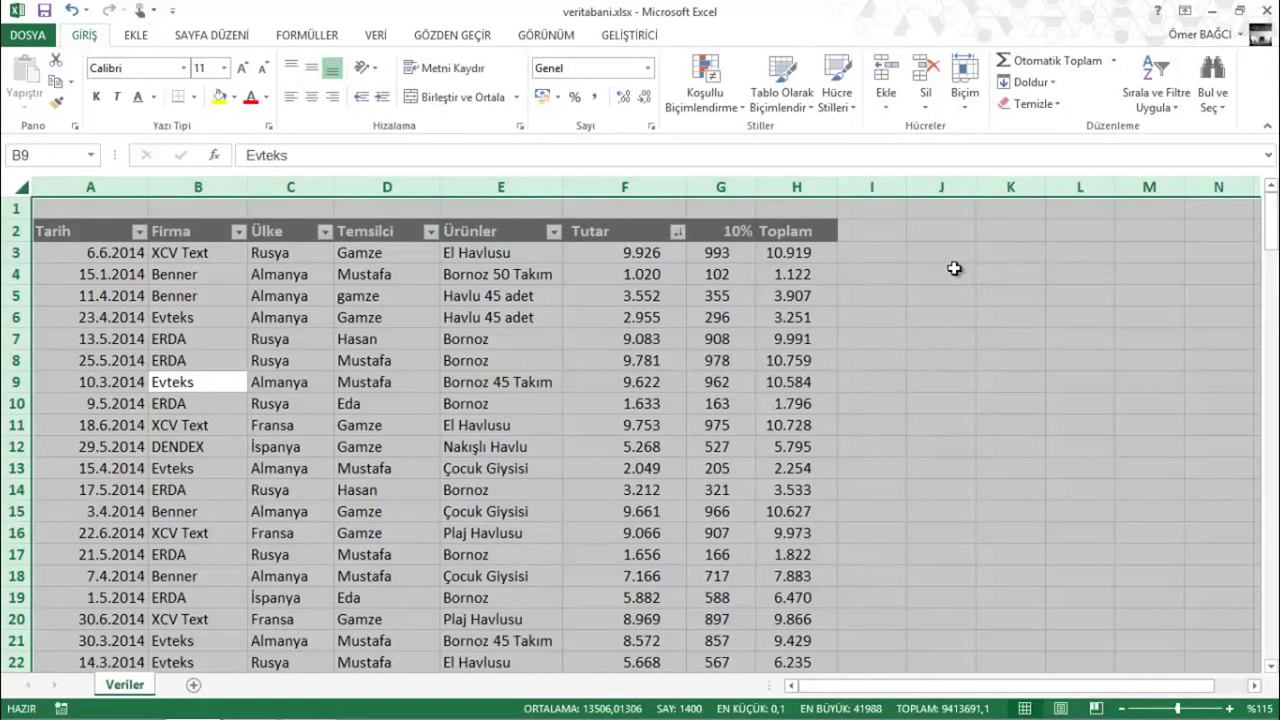
left_click(290, 361)
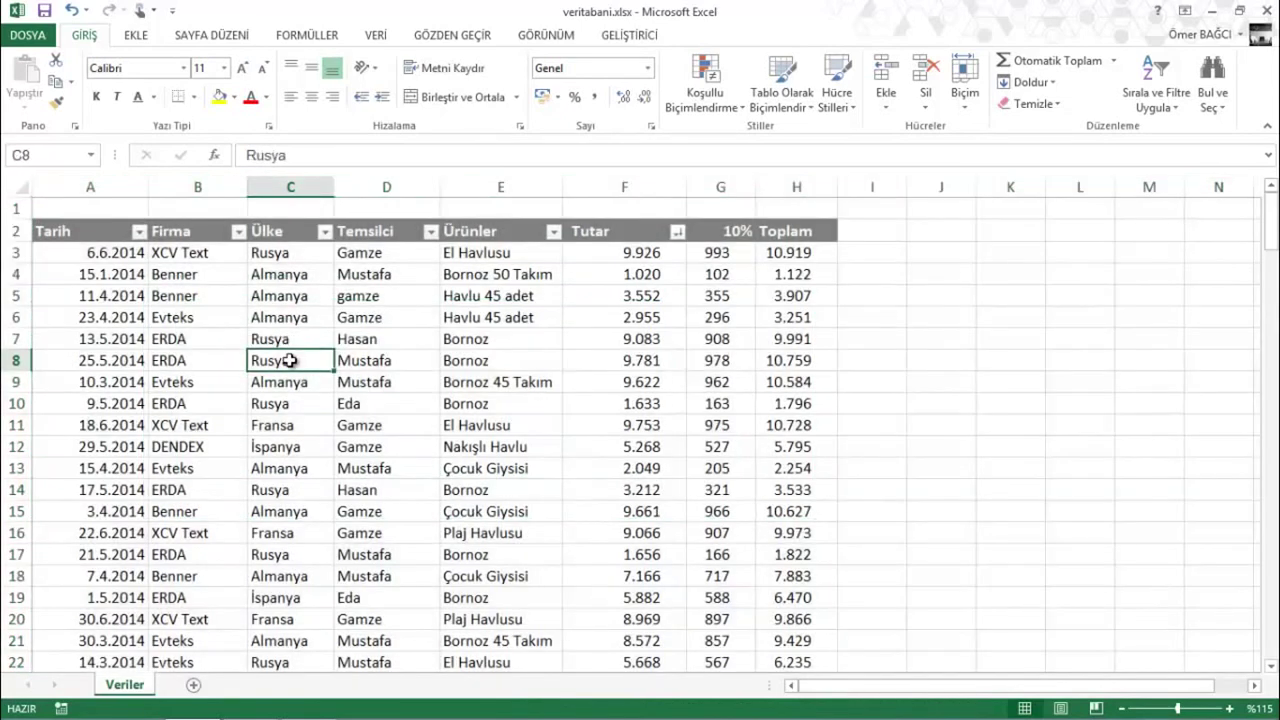
key("ctrl+a")
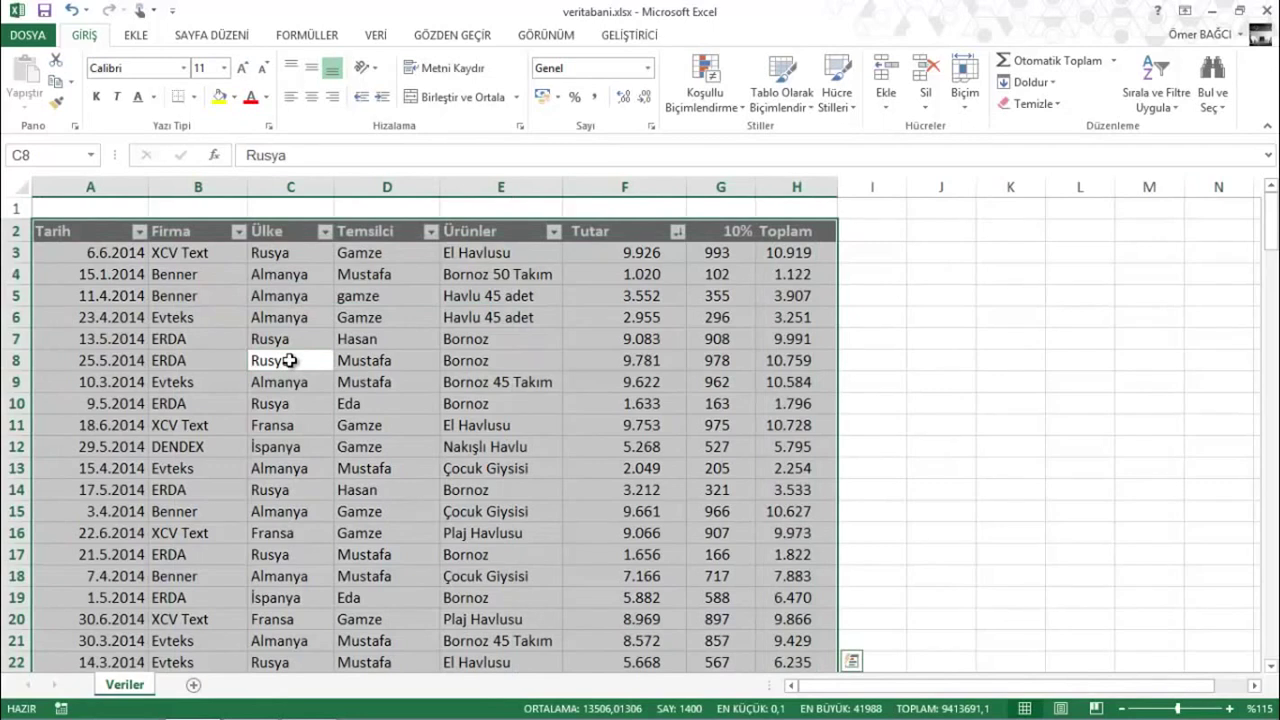
left_click(289, 361)
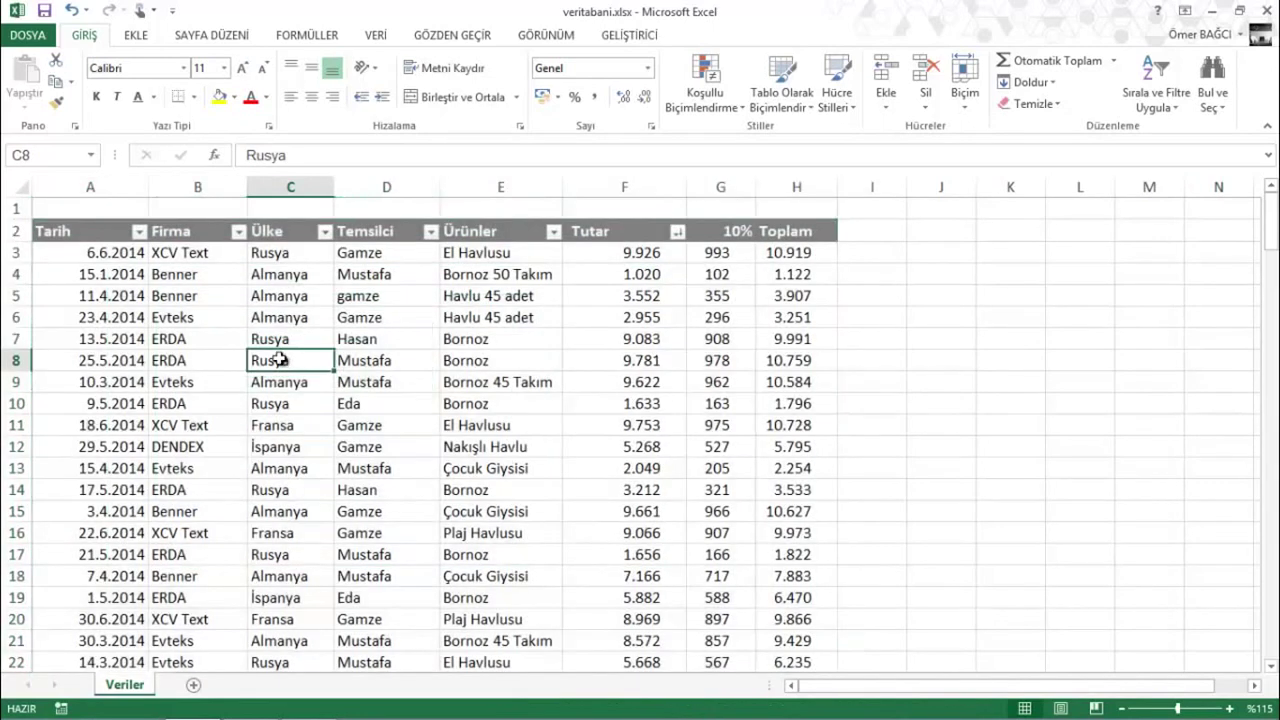
Step: Select A2:H176 from A2 using Ctrl+Shift+Right then Ctrl+Shift+Down
left_click(112, 232)
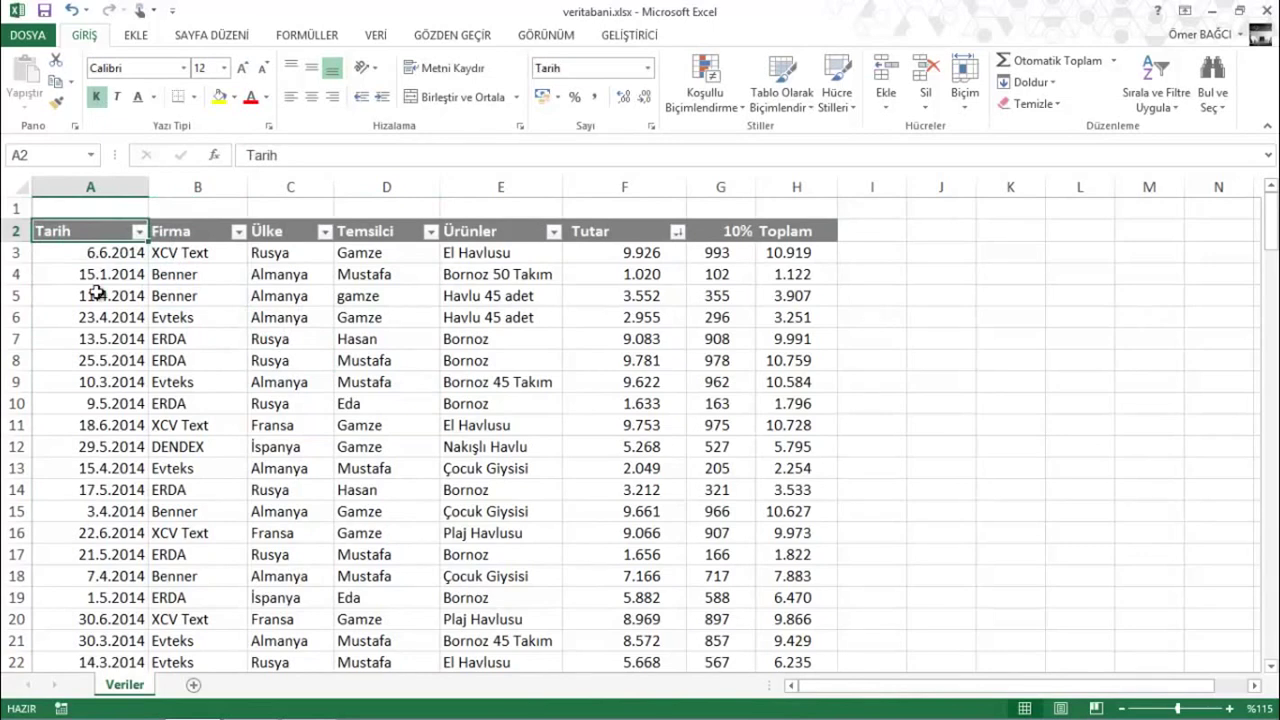
key("ctrl+shift+Right")
key("ctrl+shift+Down")
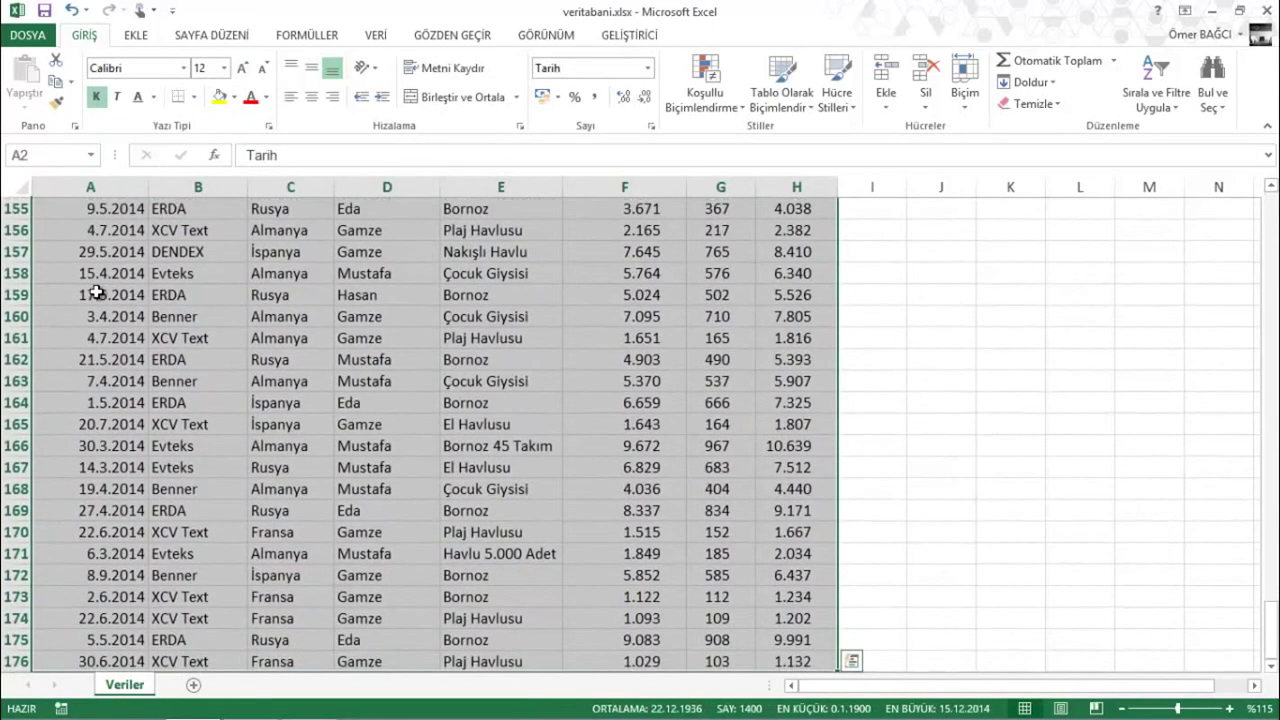
scroll(106, 292, "up", 17)
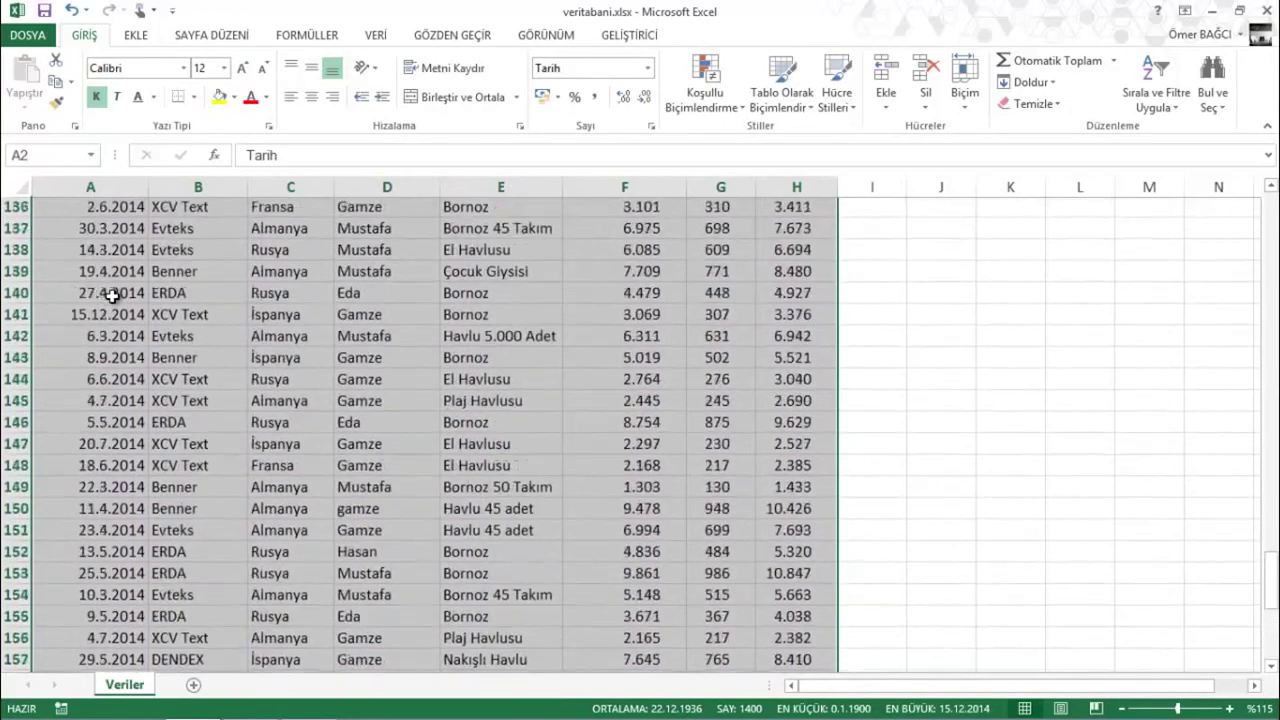
scroll(113, 295, "up", 20)
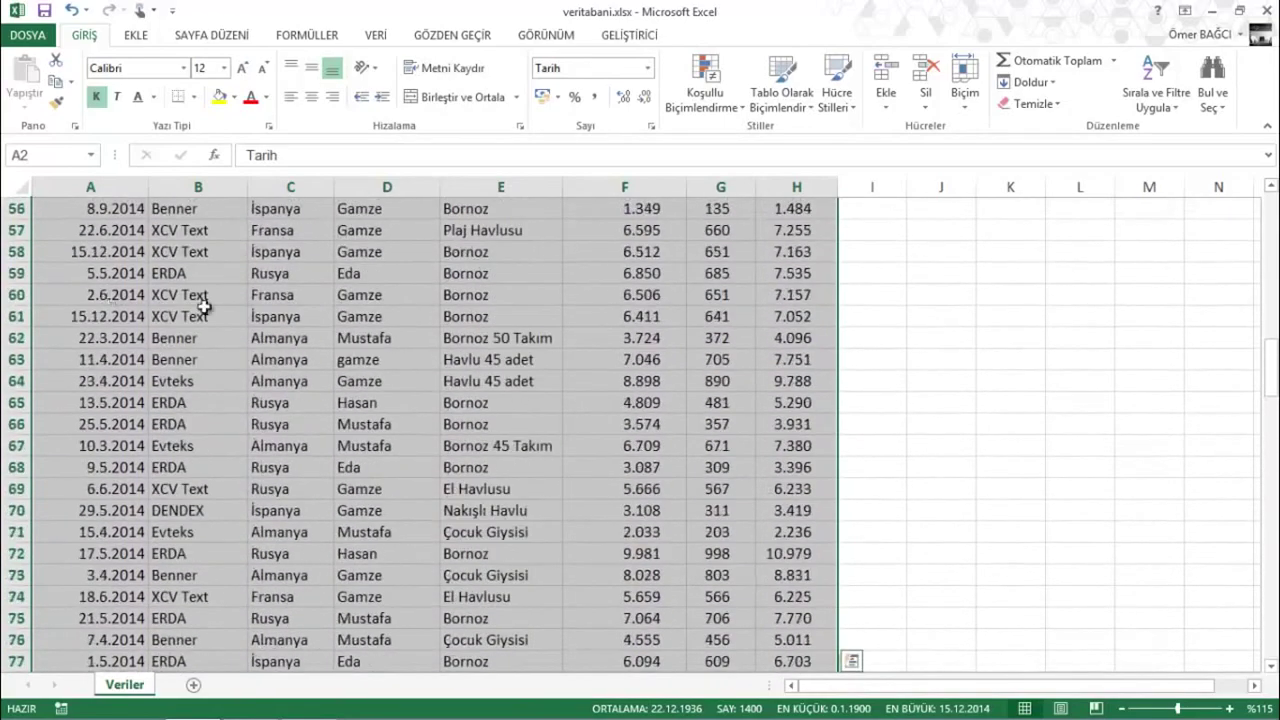
scroll(352, 337, "up", 11)
left_click(340, 340)
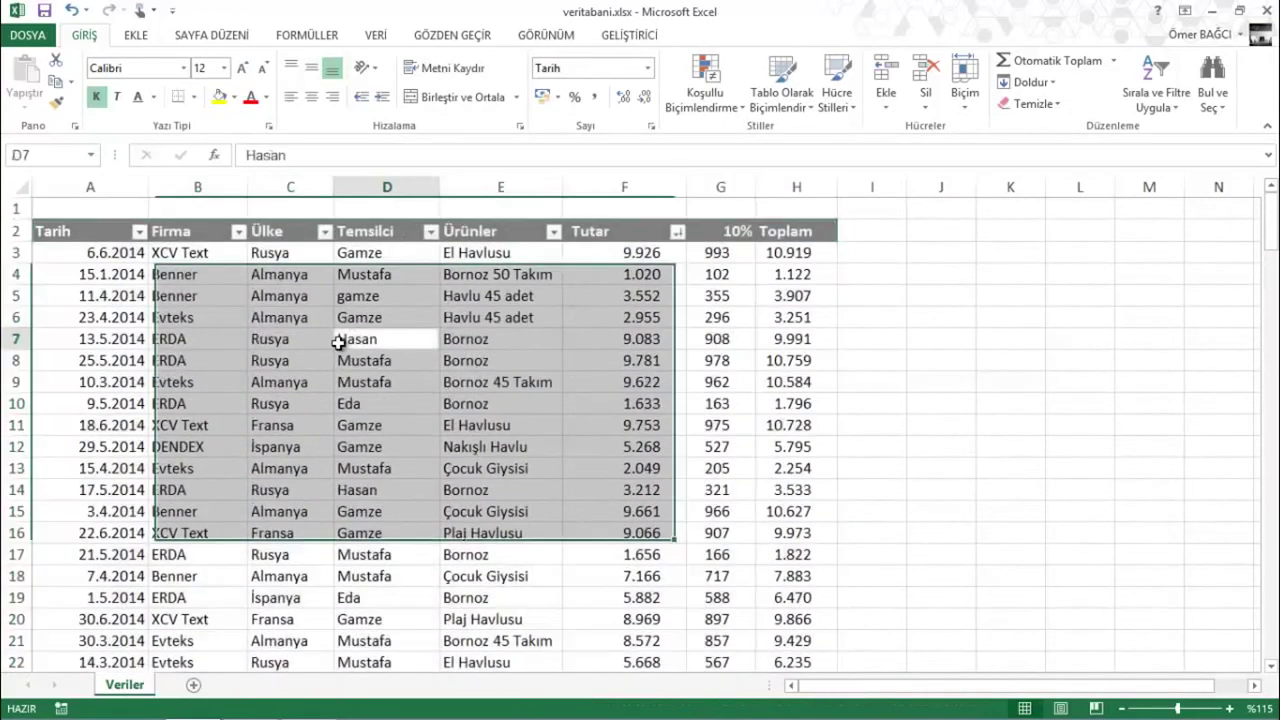
left_click(373, 400)
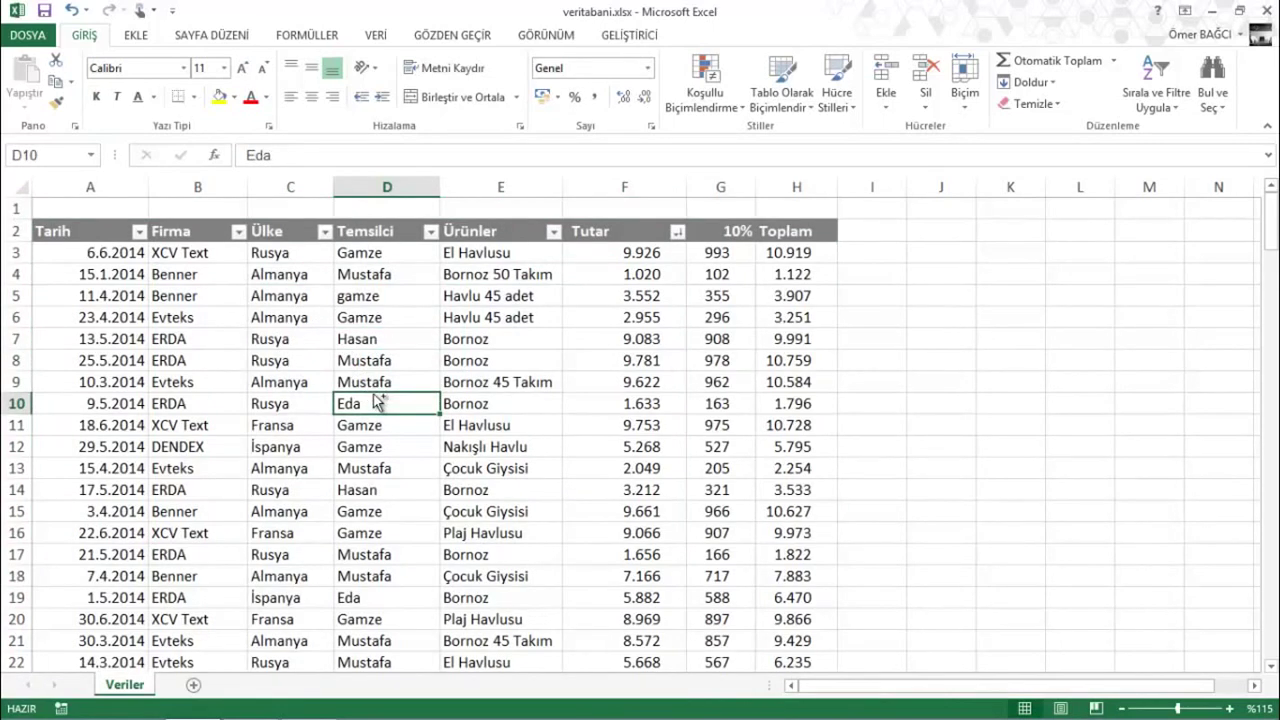
key("ctrl+a")
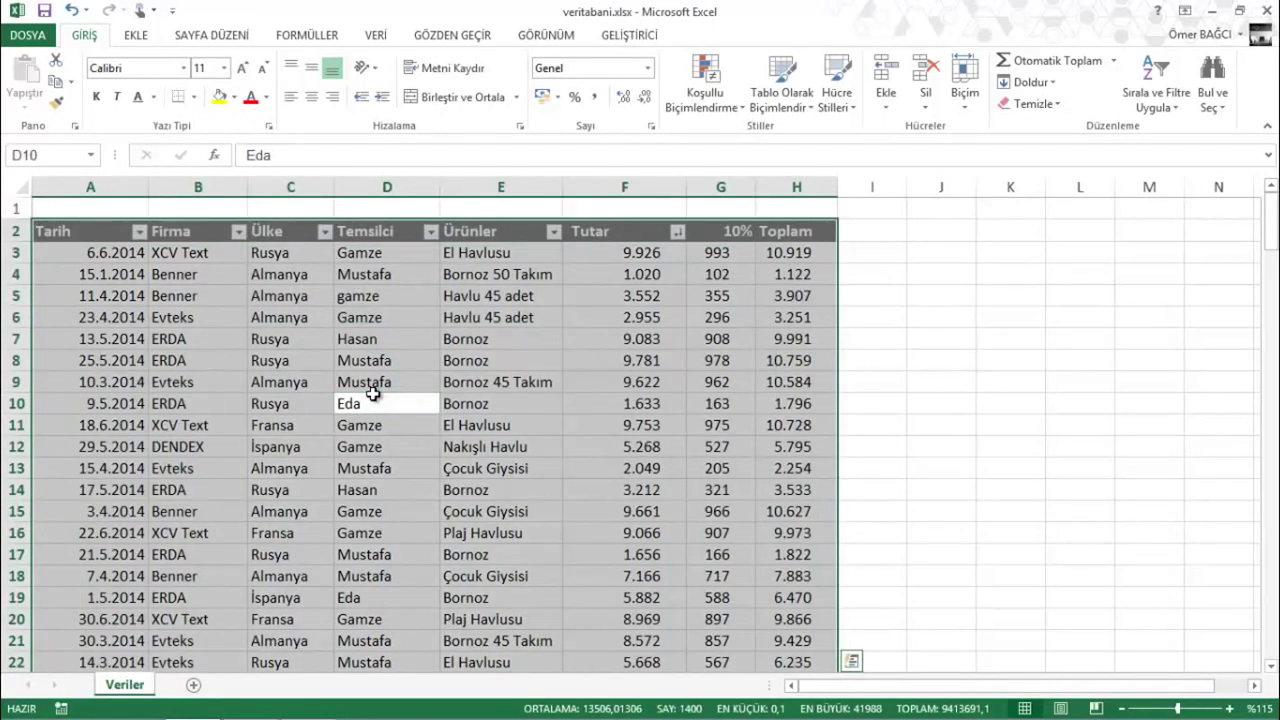
left_click(368, 380)
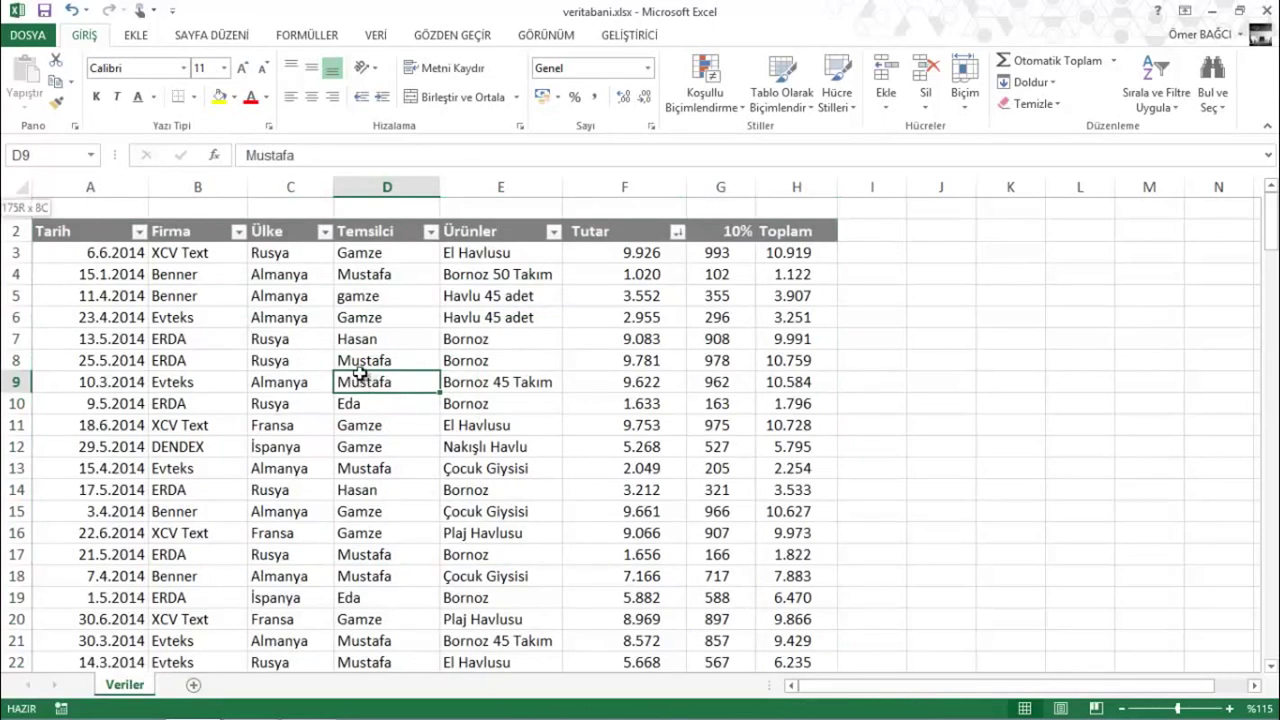
key("ctrl+a")
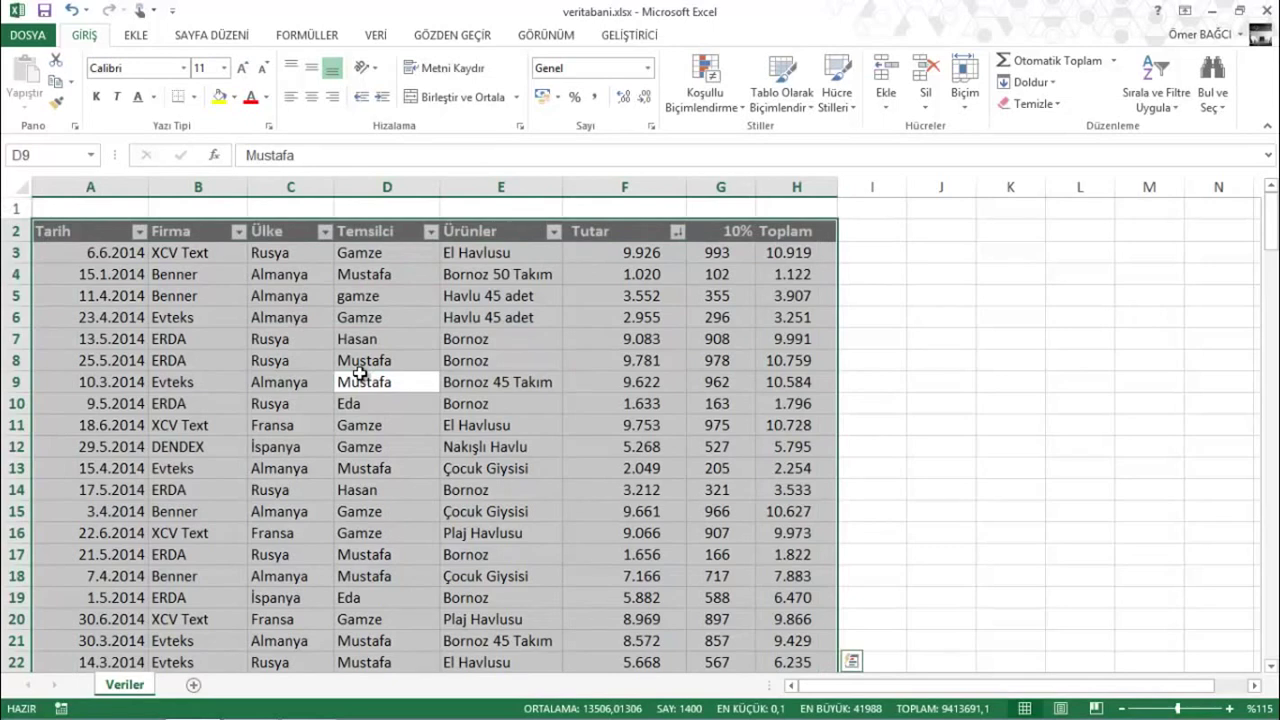
left_click(360, 377)
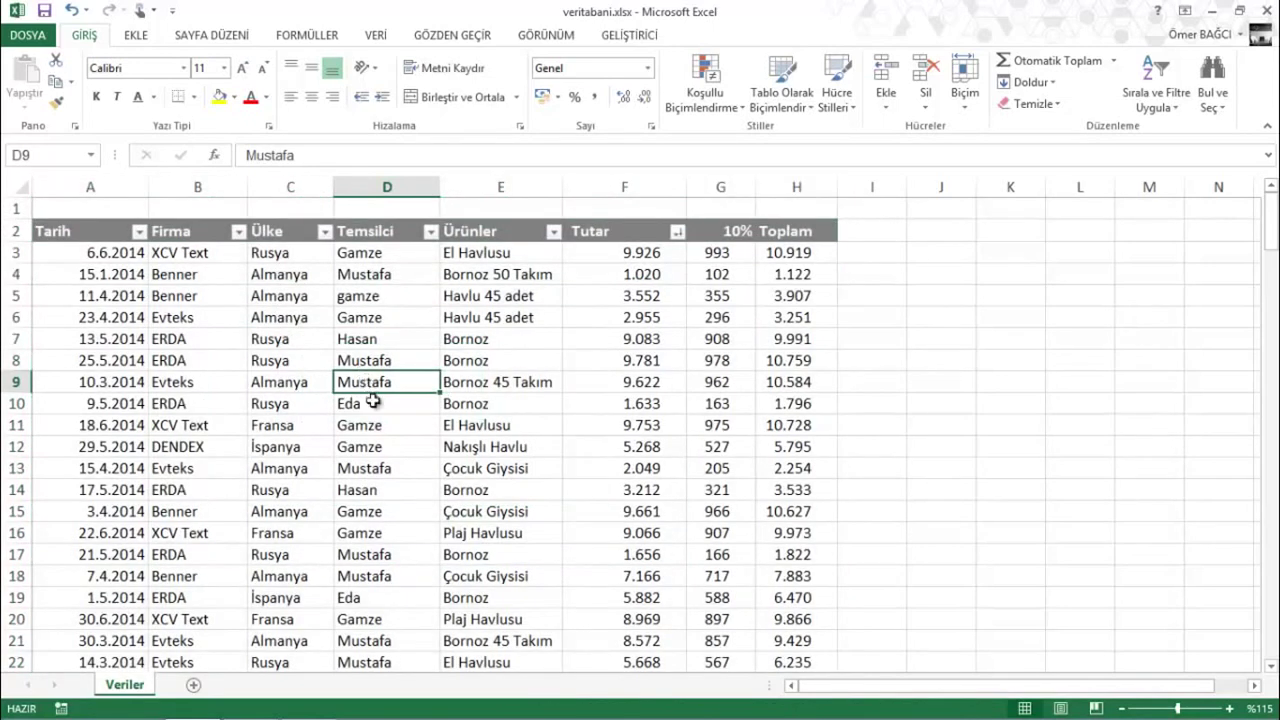
left_click(392, 454)
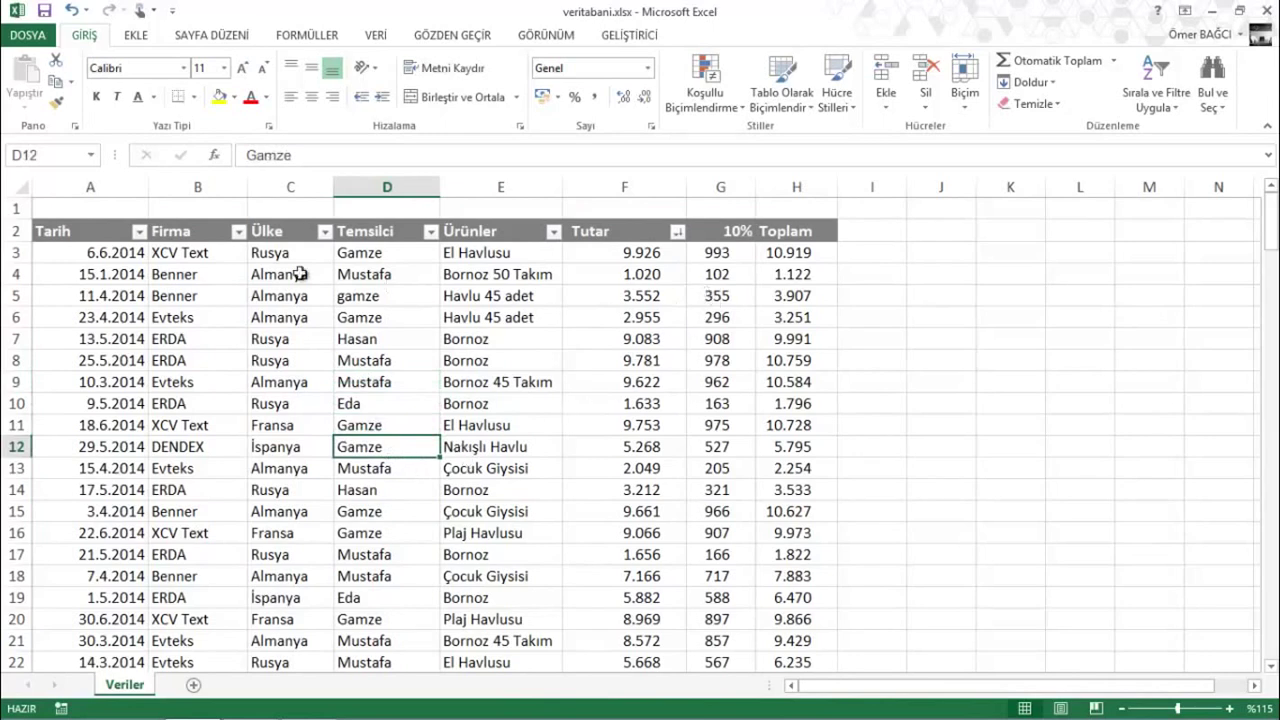
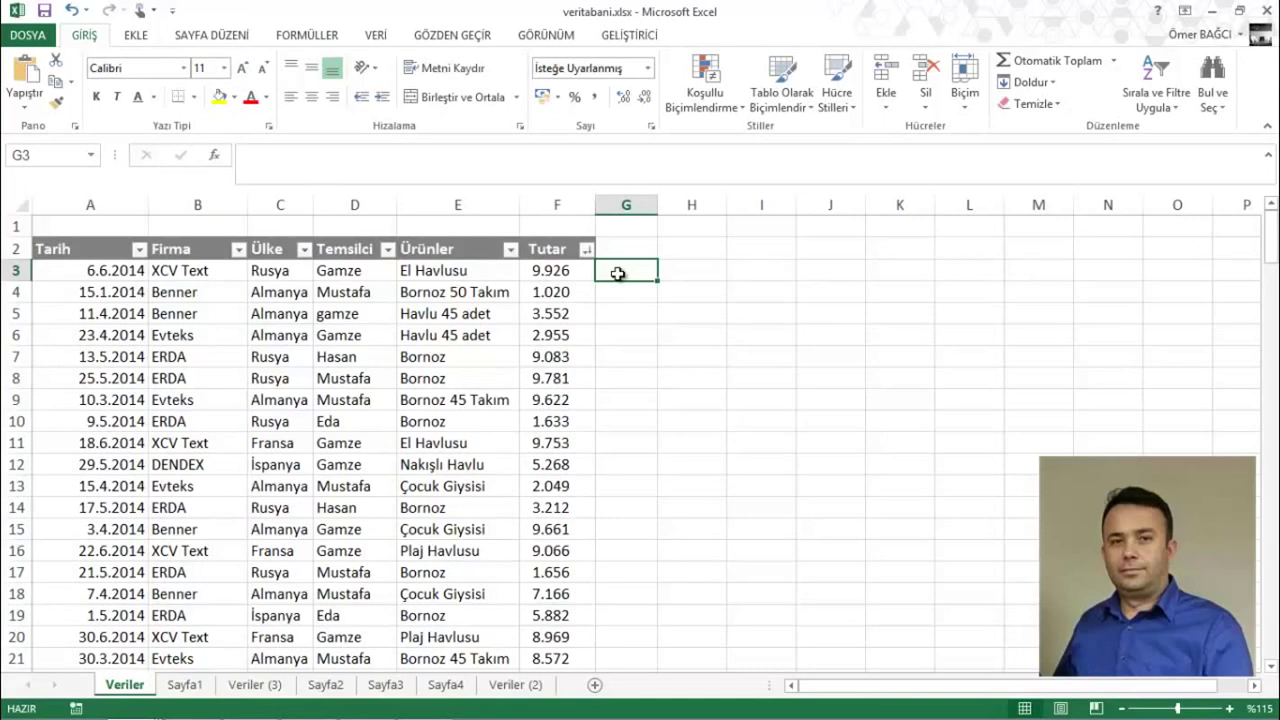
Step: Enter =F3*10% in G3 and fill it down column G, scrolling to check the results
type("=")
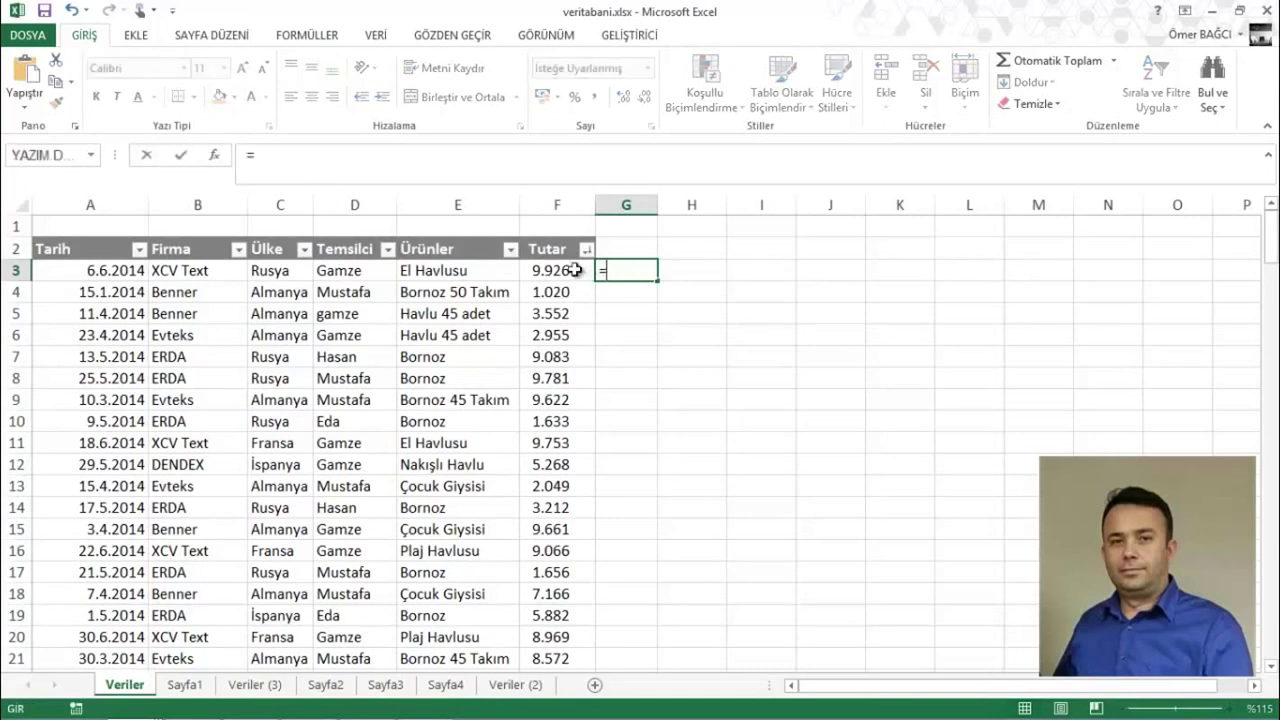
left_click(573, 266)
type("*10%")
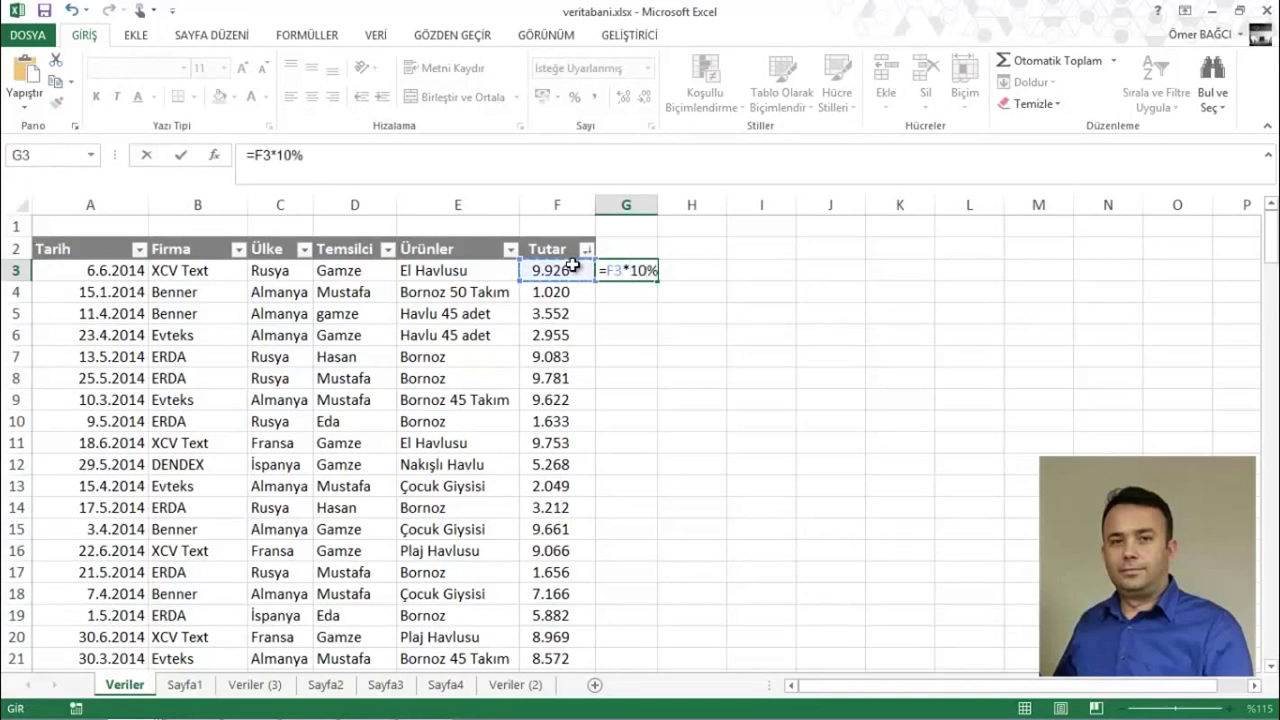
key("Return")
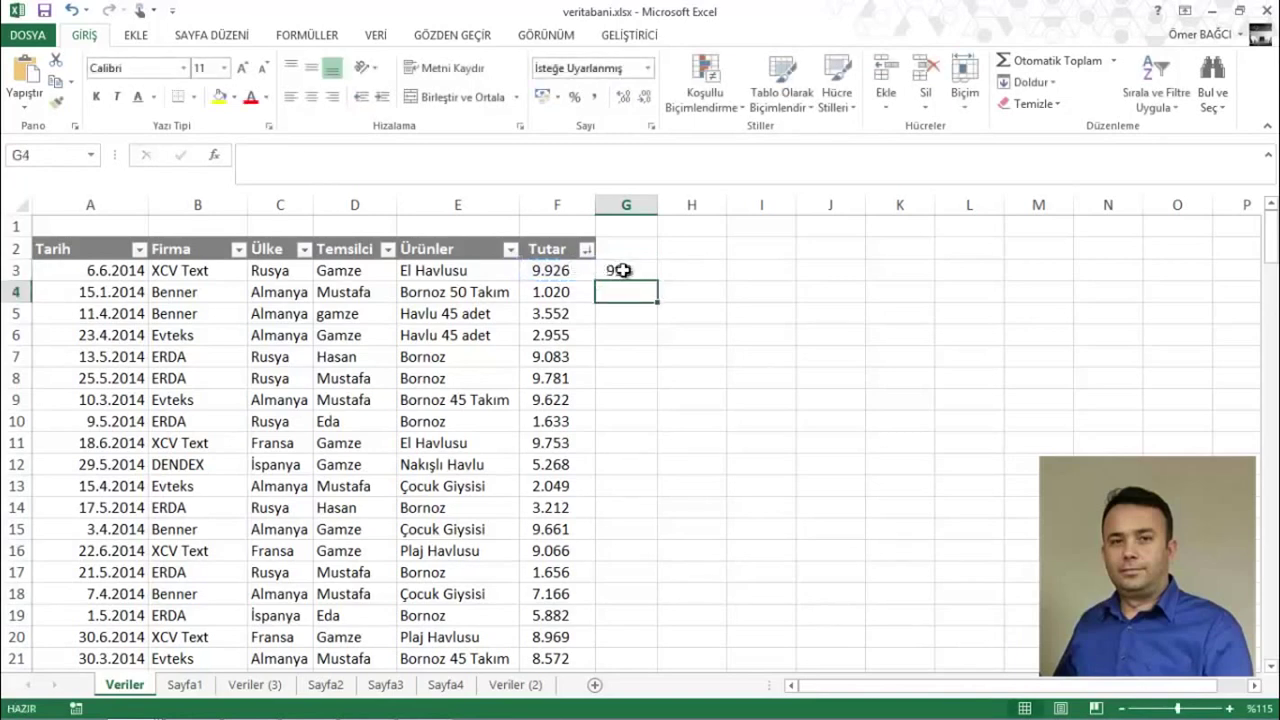
left_click(620, 270)
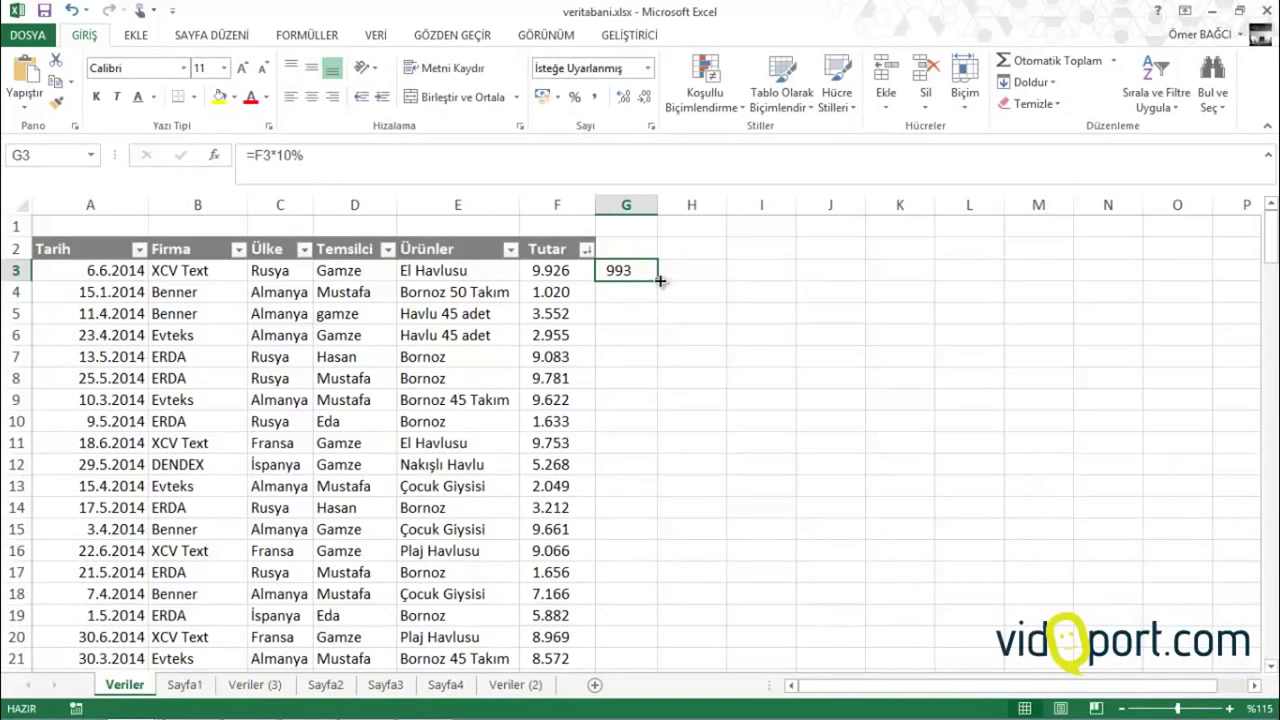
double_click(660, 282)
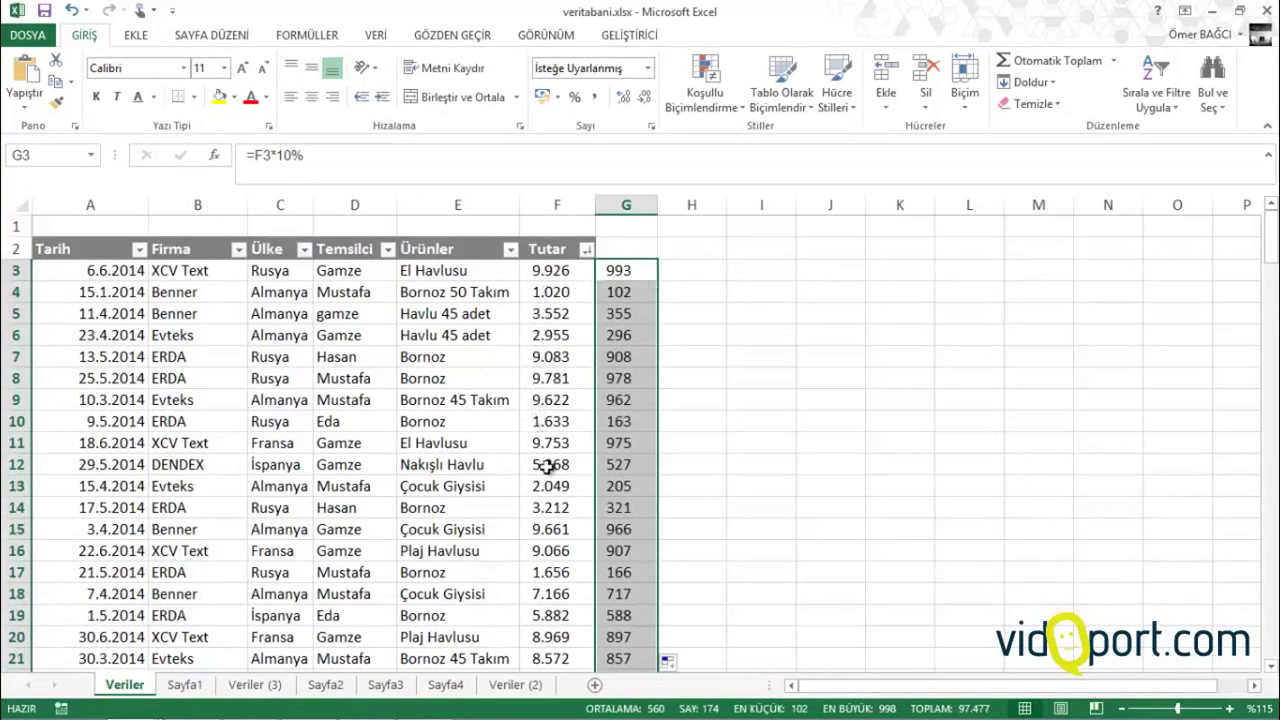
scroll(622, 395, "down", 16)
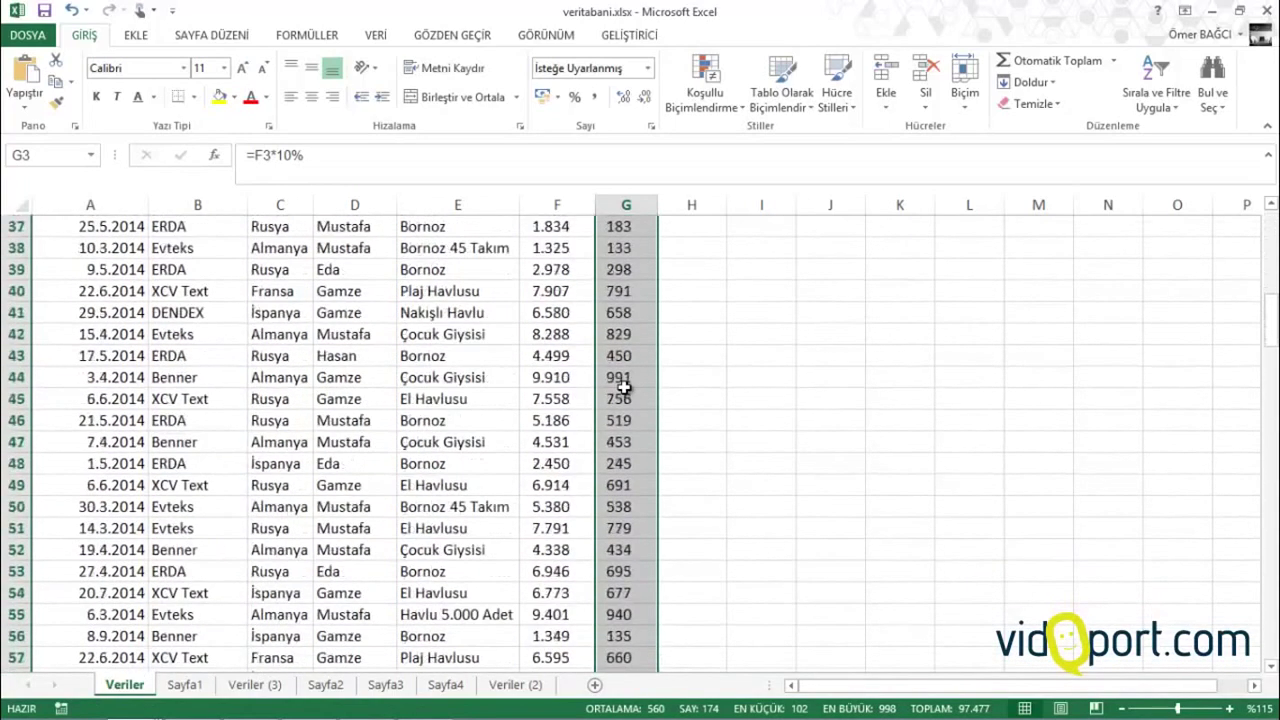
scroll(621, 379, "down", 19)
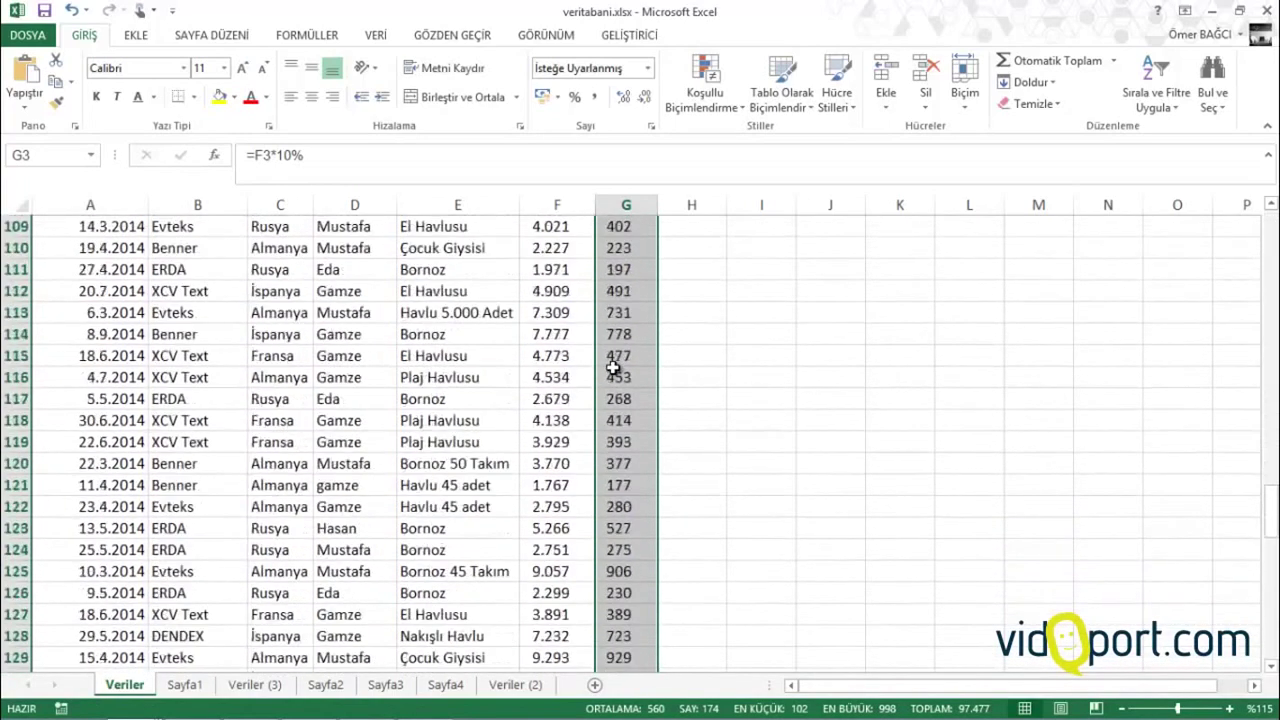
scroll(613, 367, "up", 7)
scroll(613, 367, "up", 20)
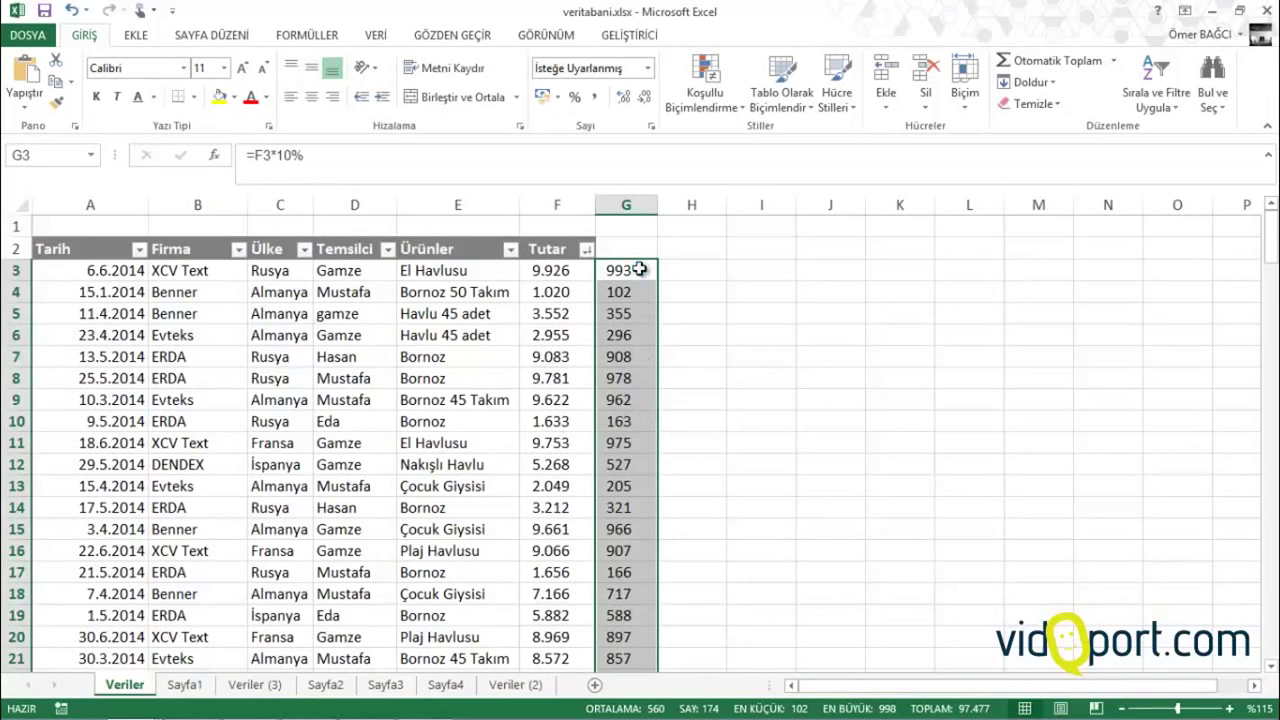
Step: Clear the results, then re-enter =F3*10% in G3 and fill it down again, checking G4
key("Delete")
type("=")
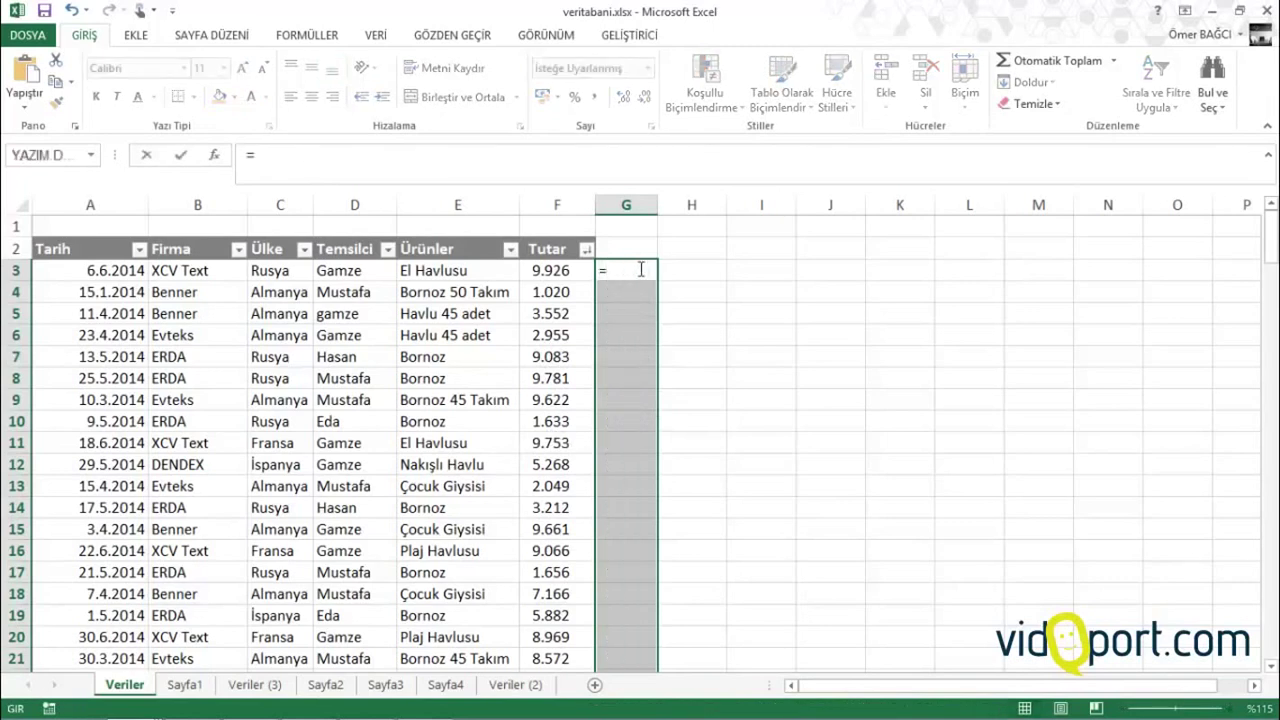
left_click(560, 268)
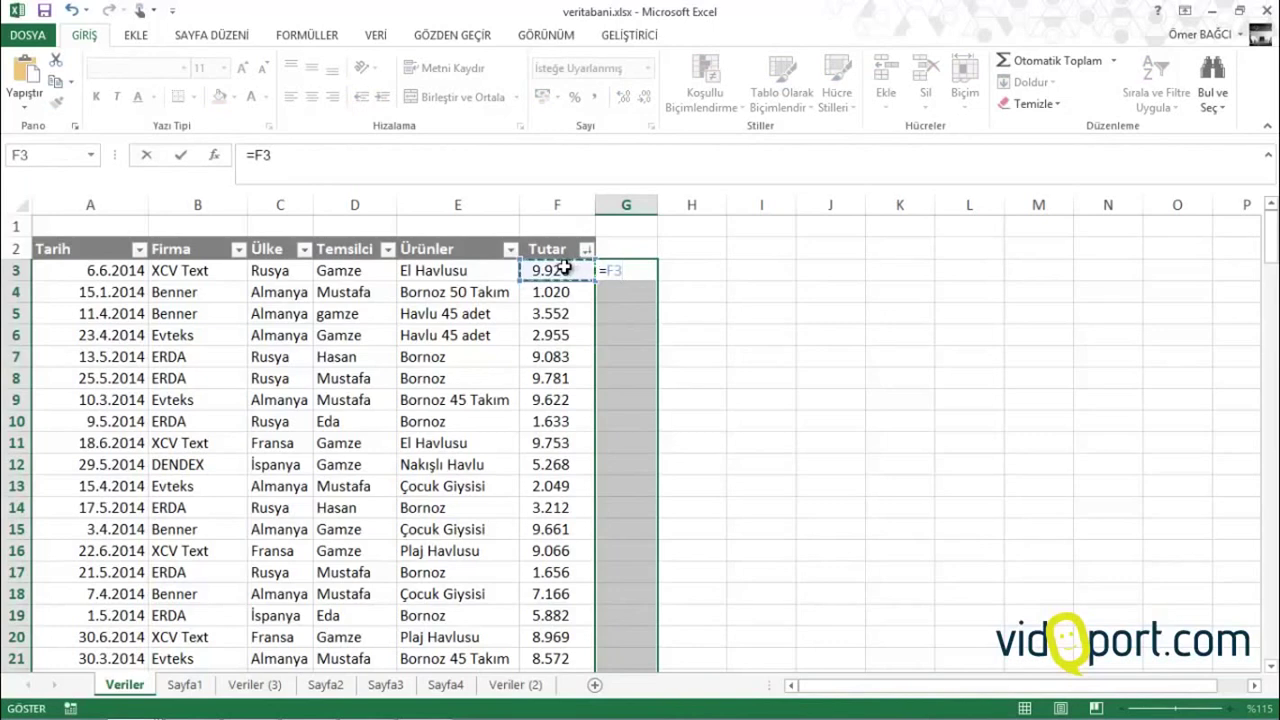
type("*10%")
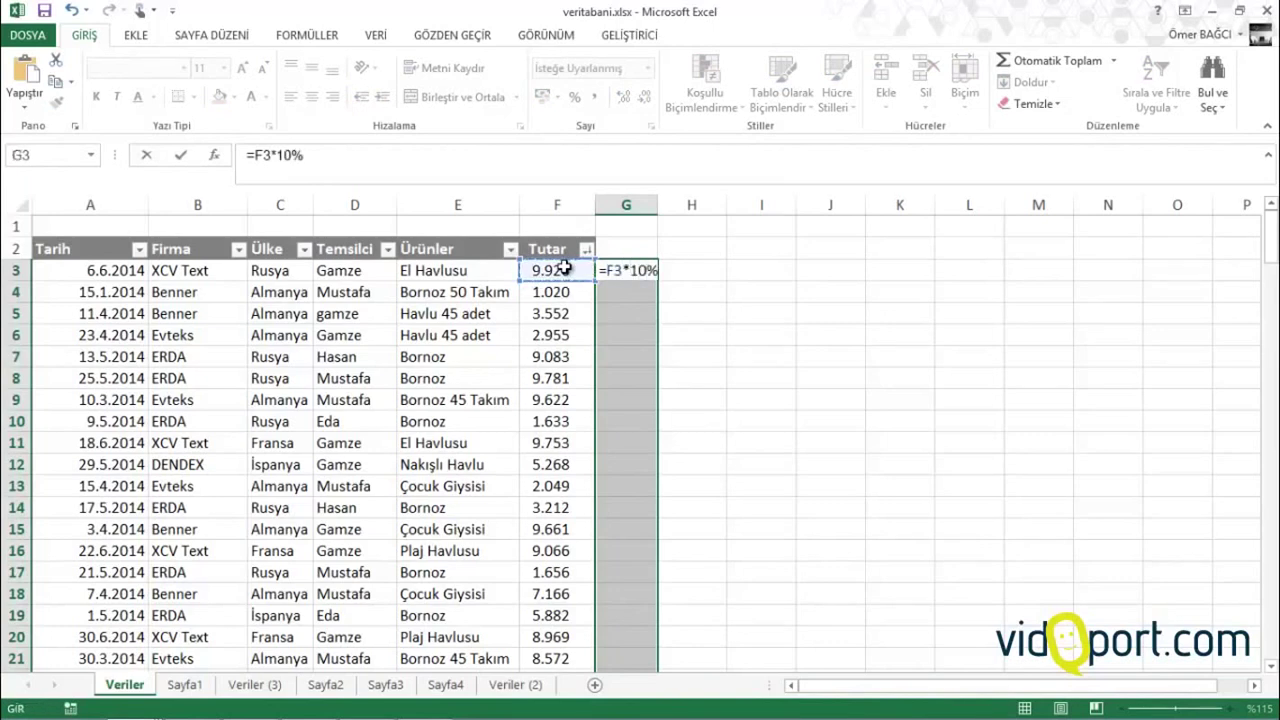
key("Return")
left_click(632, 268)
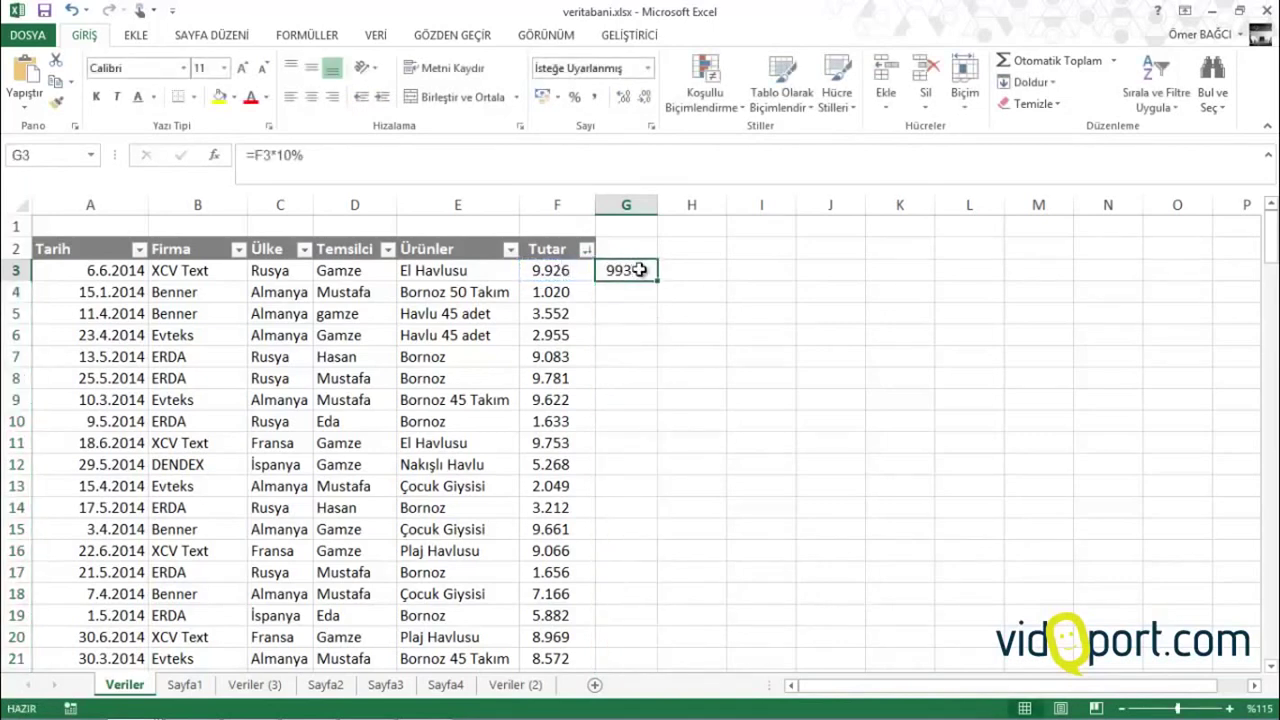
double_click(656, 280)
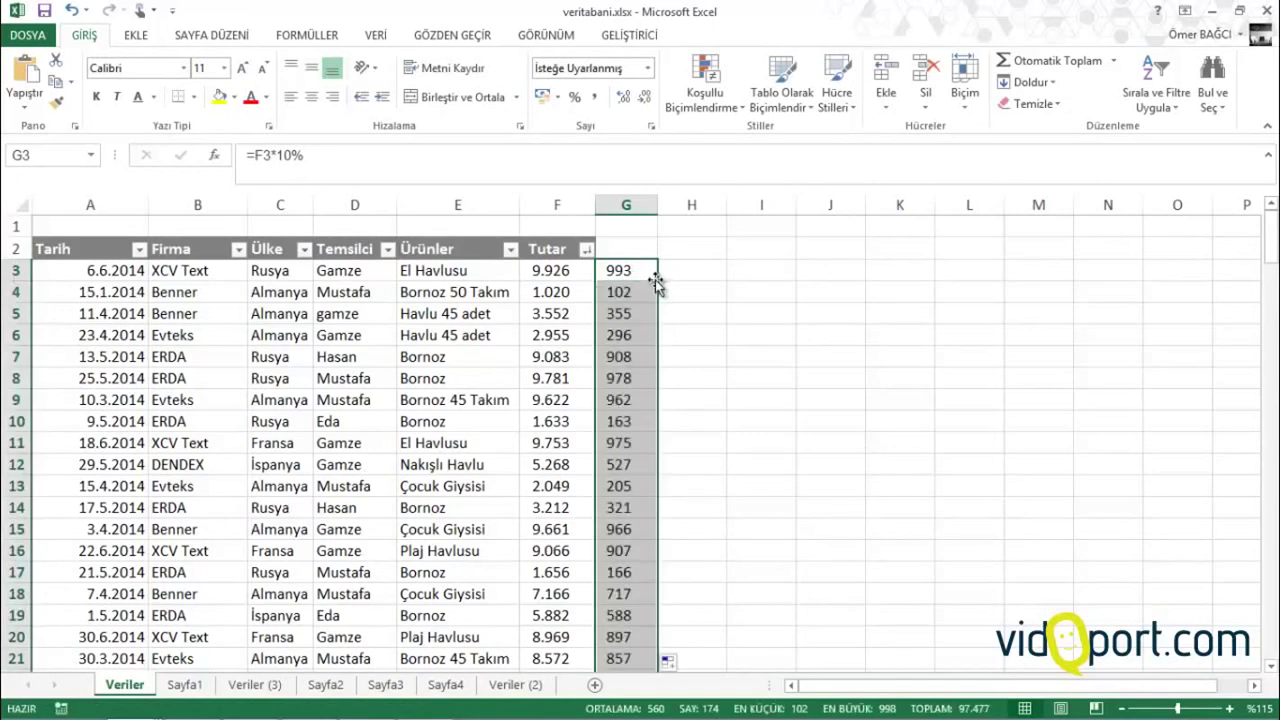
left_click(606, 291)
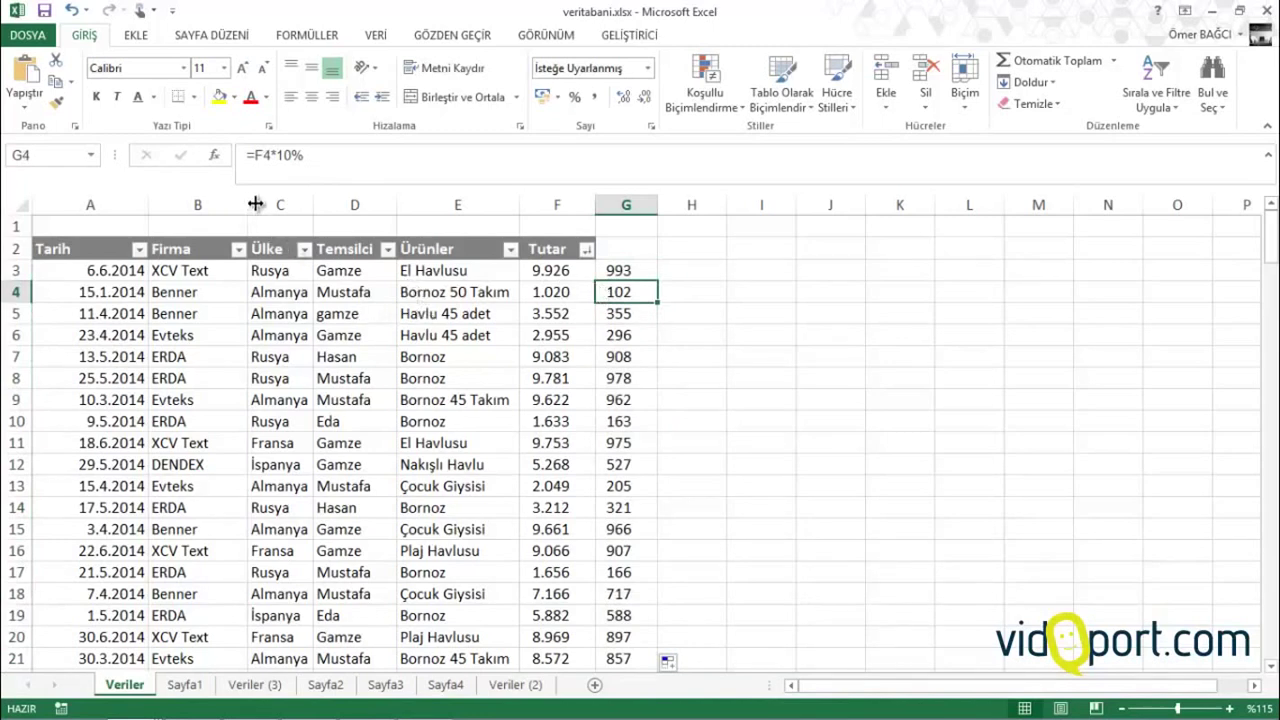
Step: Auto-fit columns B–G, then all table columns A–G, to their contents
left_click_drag(256, 204, 753, 206)
left_click(616, 330)
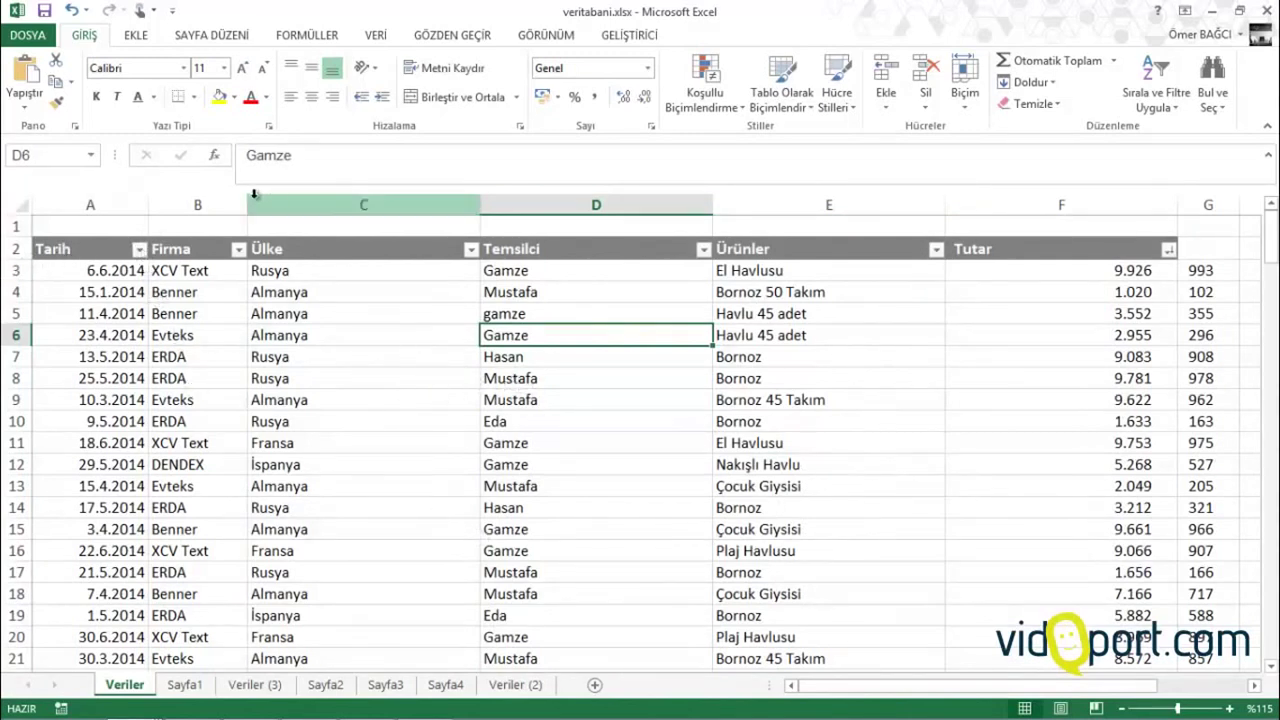
left_click_drag(206, 203, 1186, 206)
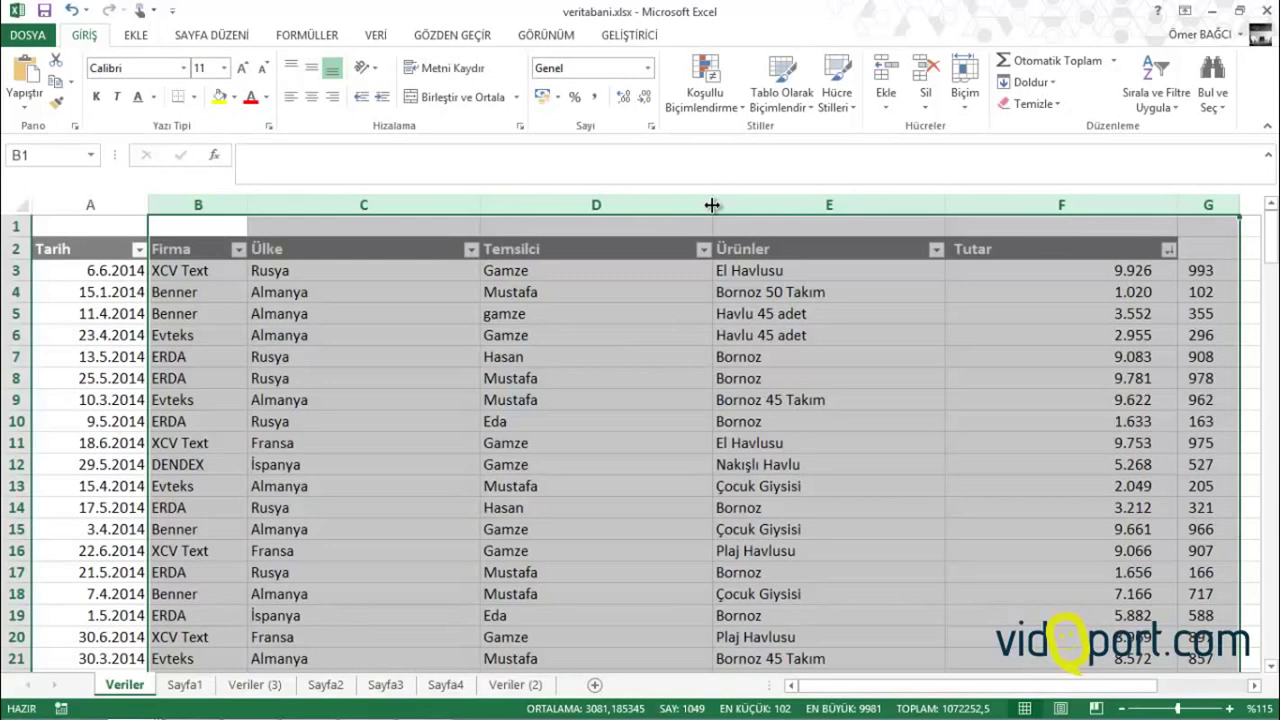
double_click(712, 204)
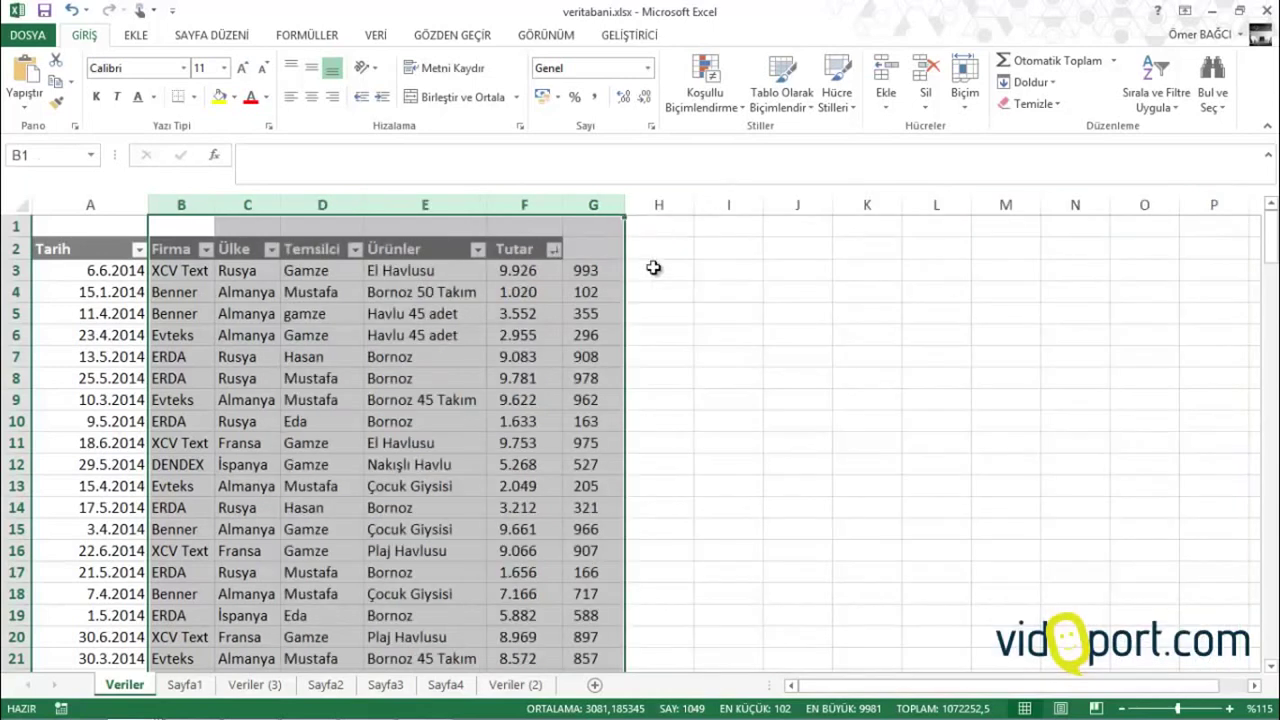
left_click(357, 378)
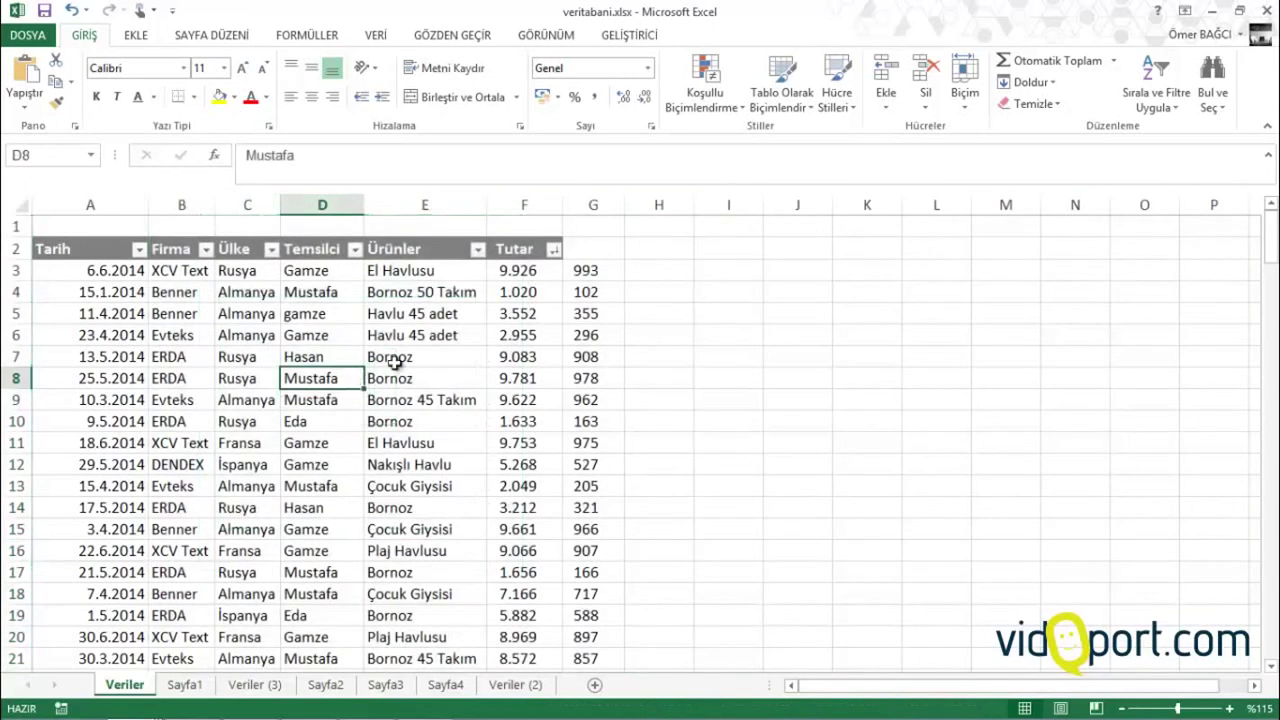
left_click(283, 342)
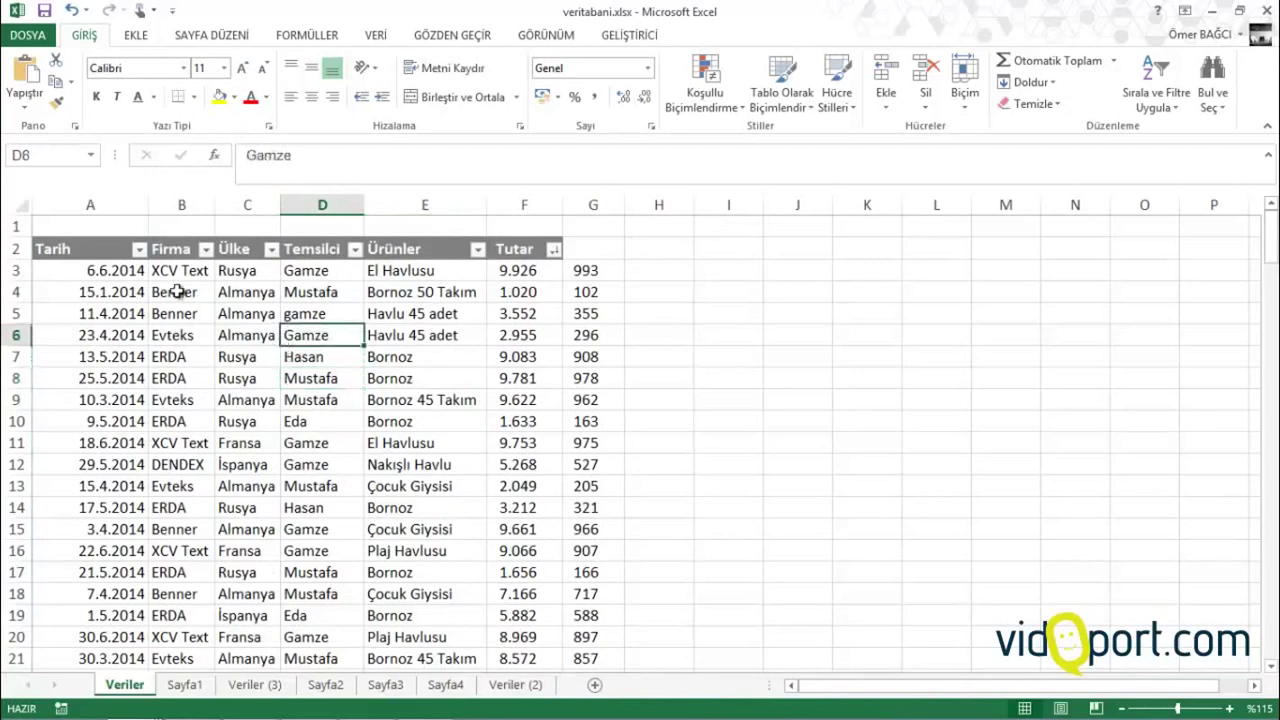
left_click_drag(49, 202, 849, 205)
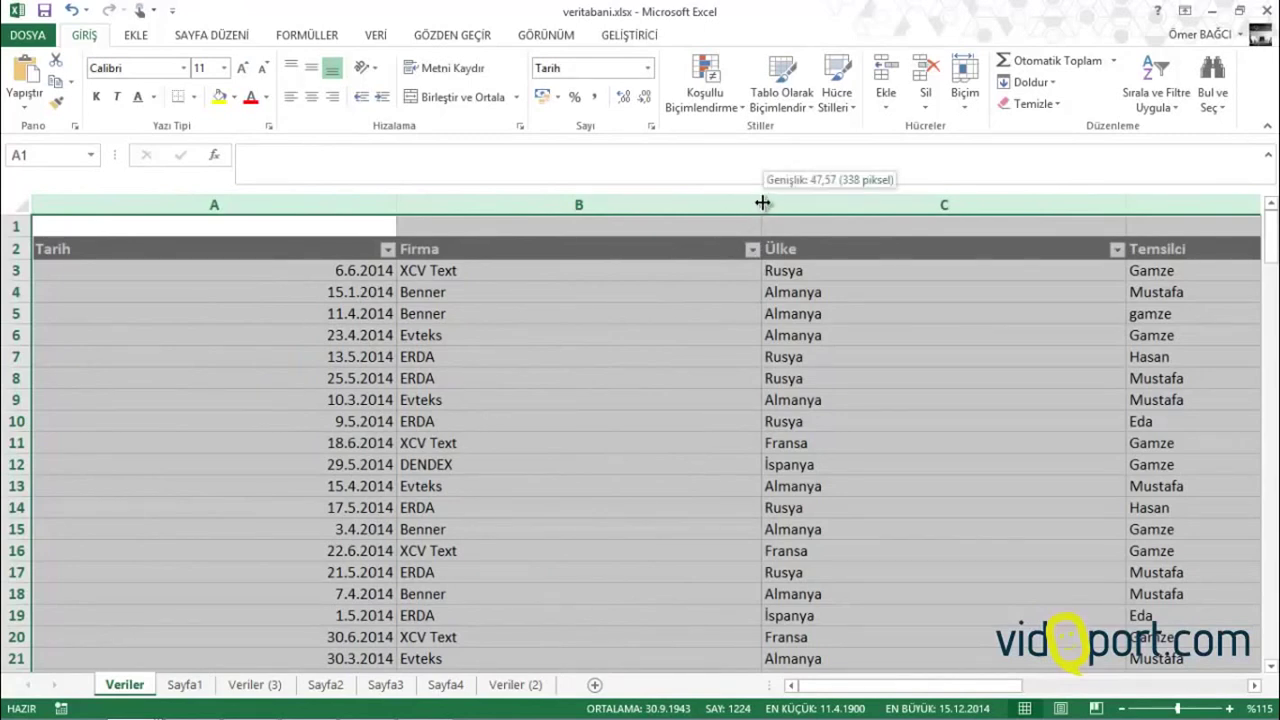
double_click(762, 203)
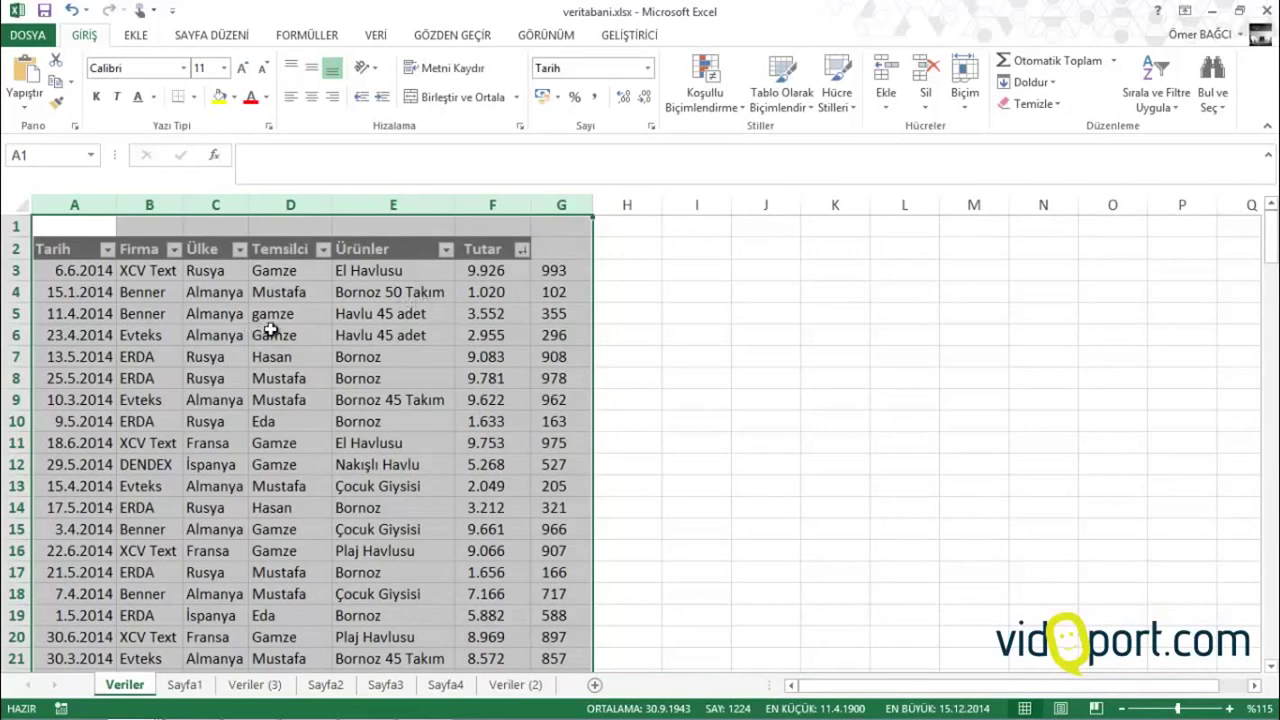
left_click(324, 327)
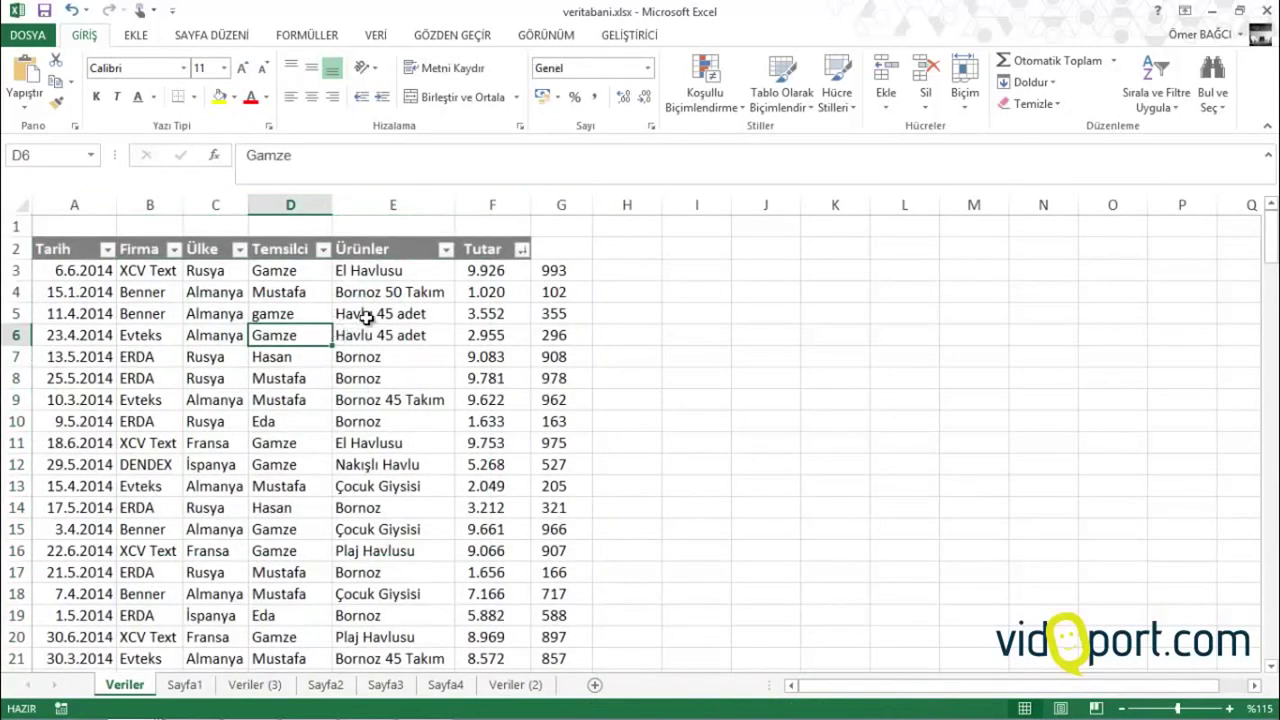
Step: Widen columns B–E (Firma, Ülke, Temsilci, Ürünler) to one equal width, then inspect D4 and G3
left_click(140, 204)
left_click_drag(184, 204, 511, 204)
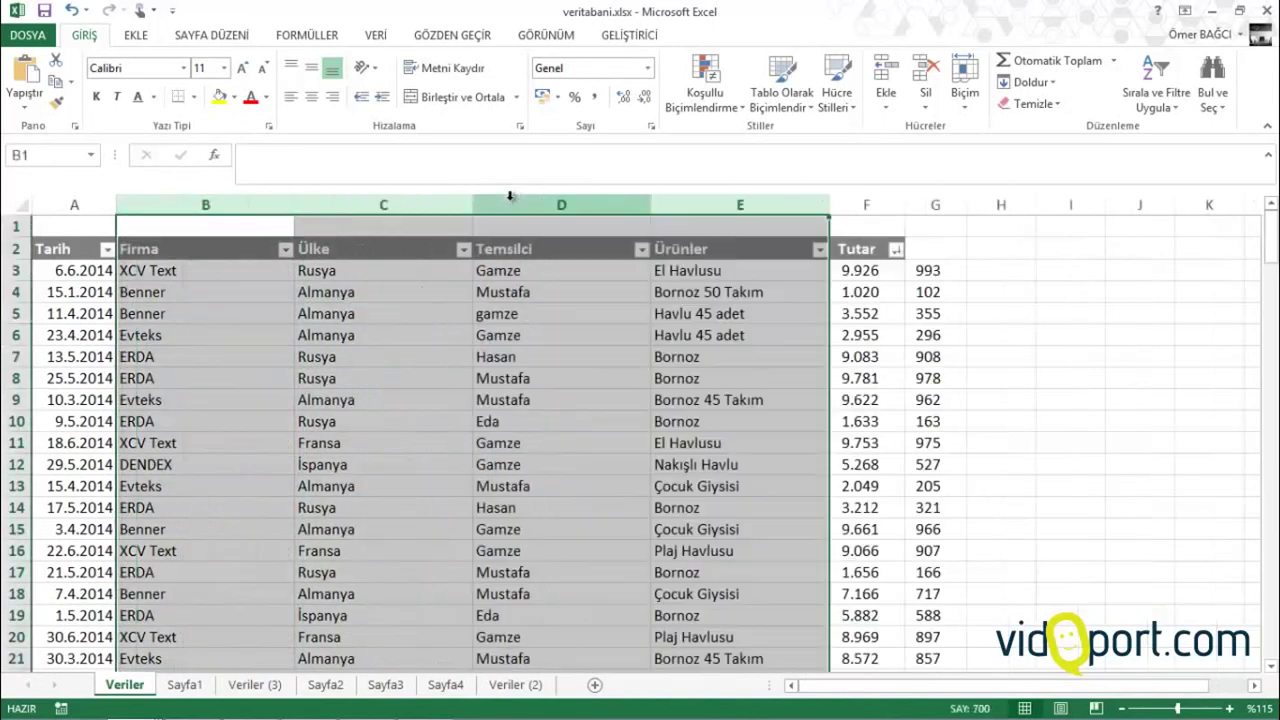
left_click(560, 350)
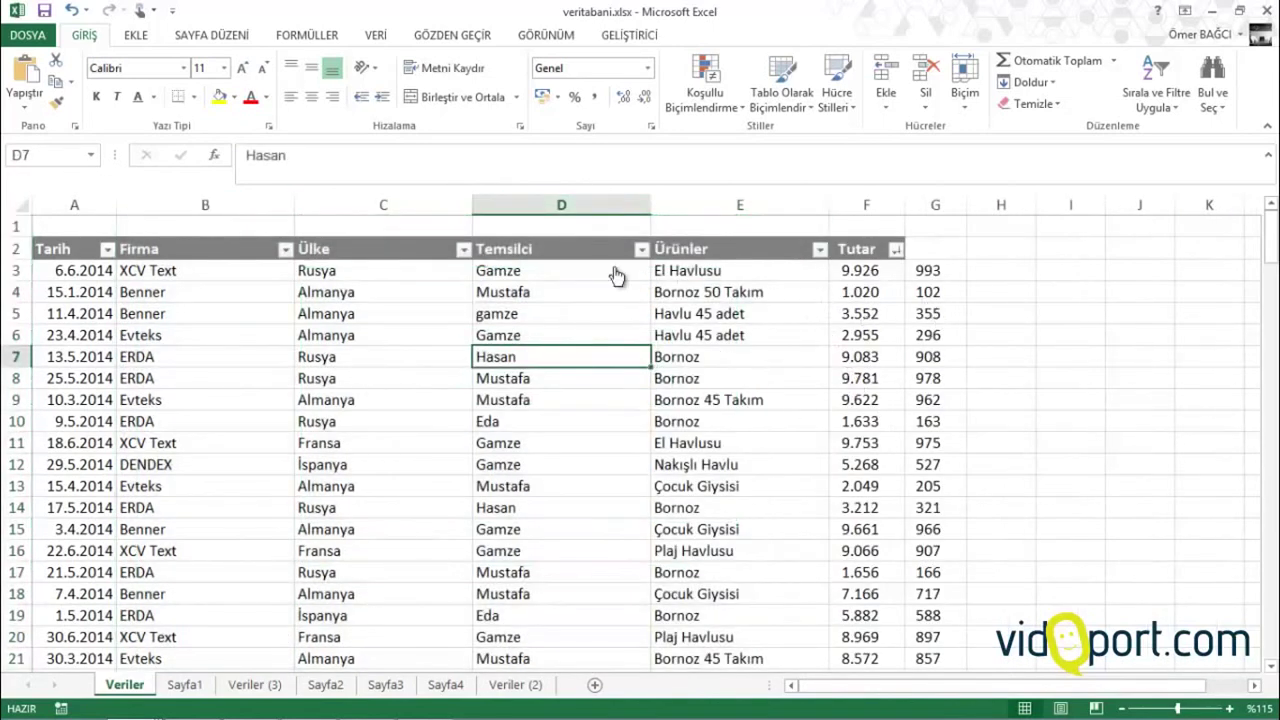
double_click(513, 290)
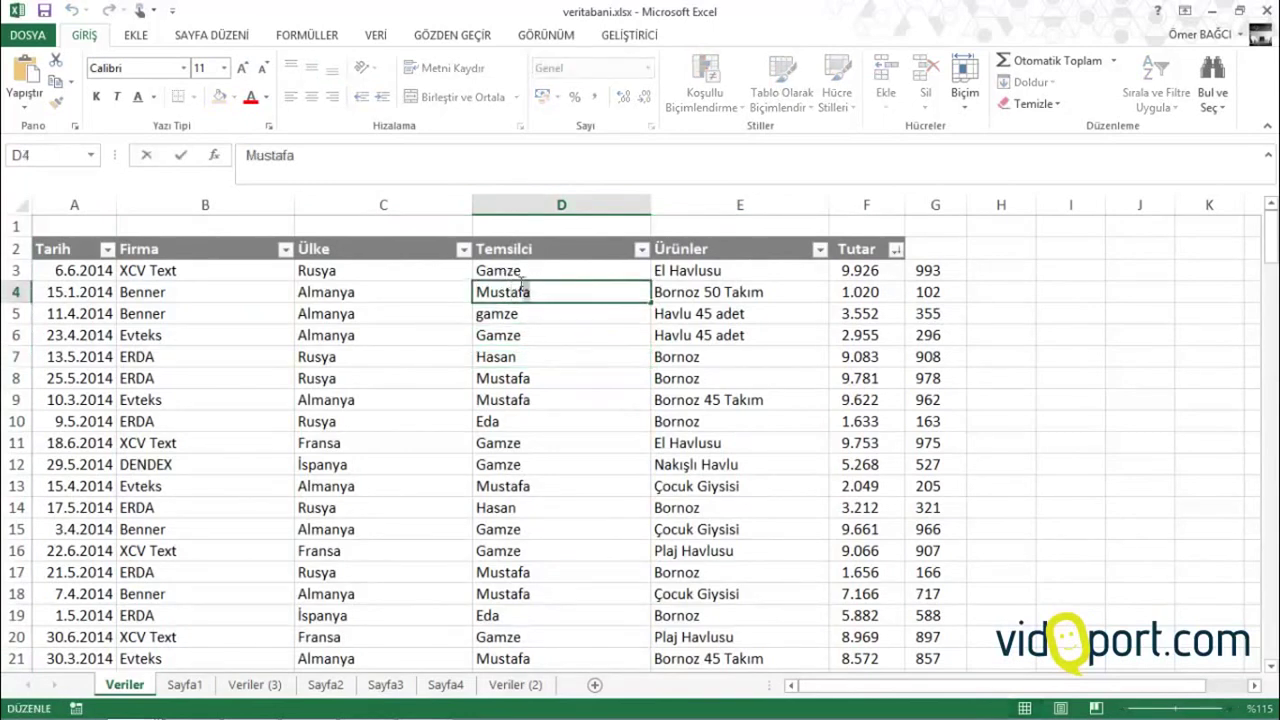
left_click(524, 290)
left_click(521, 348)
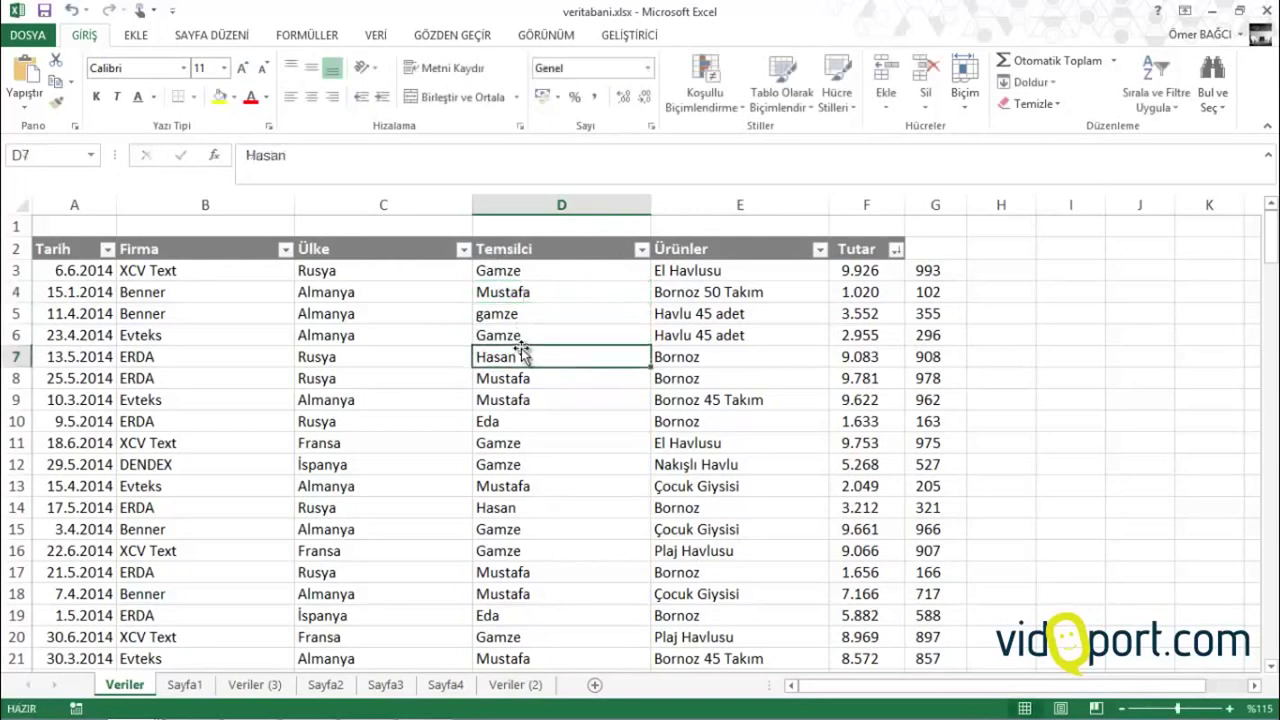
left_click(930, 271)
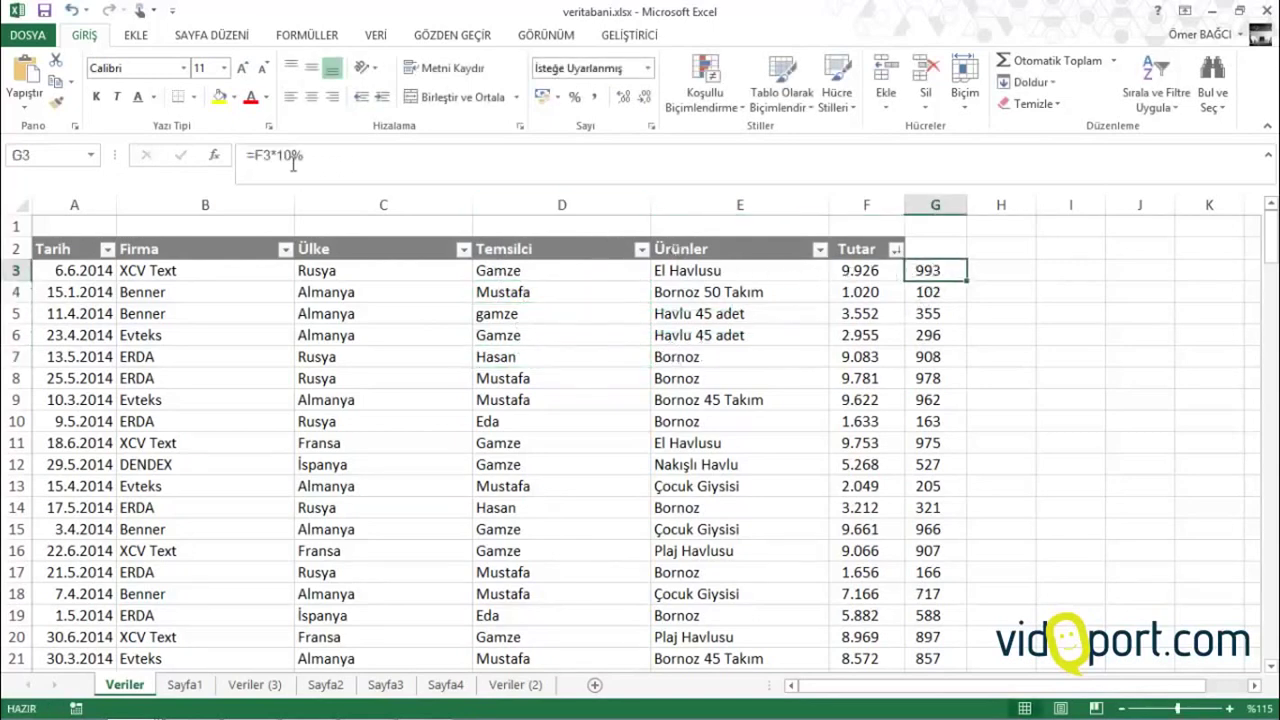
Step: Change G3's formula to =F3*5% and fill it down column G (496, 51, 178…)
double_click(930, 270)
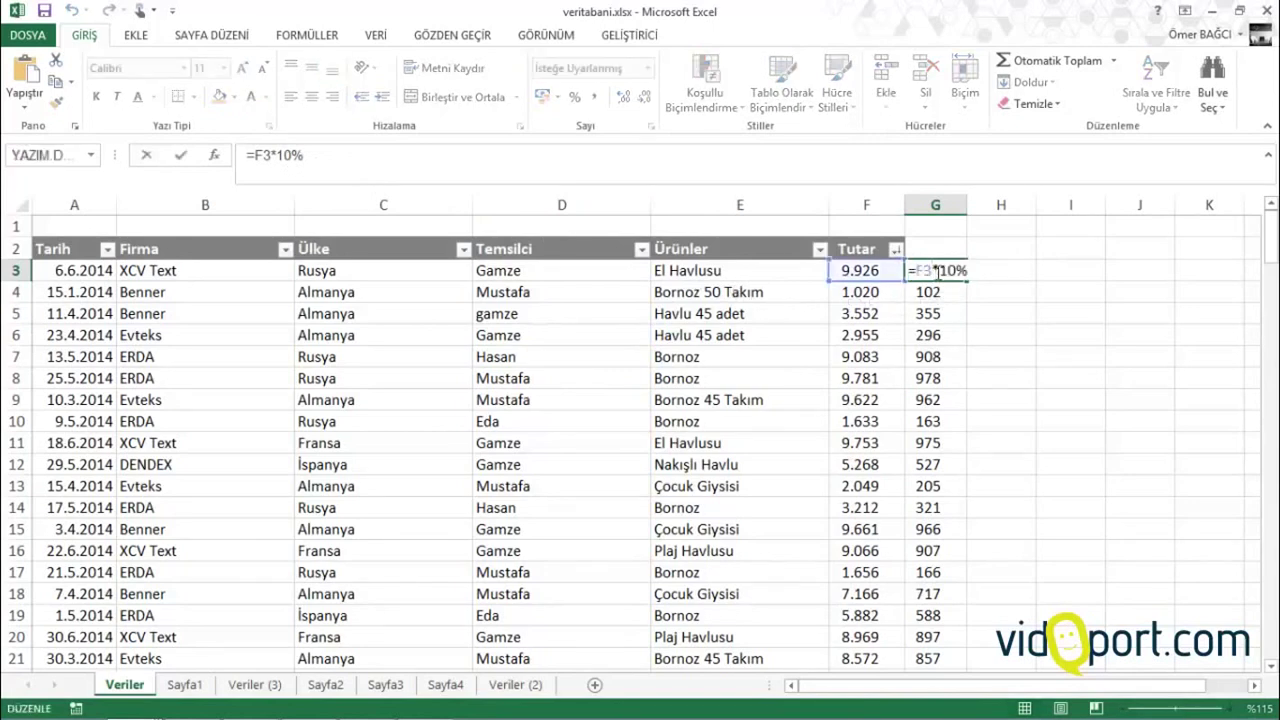
left_click(949, 268)
key("BackSpace")
key("BackSpace")
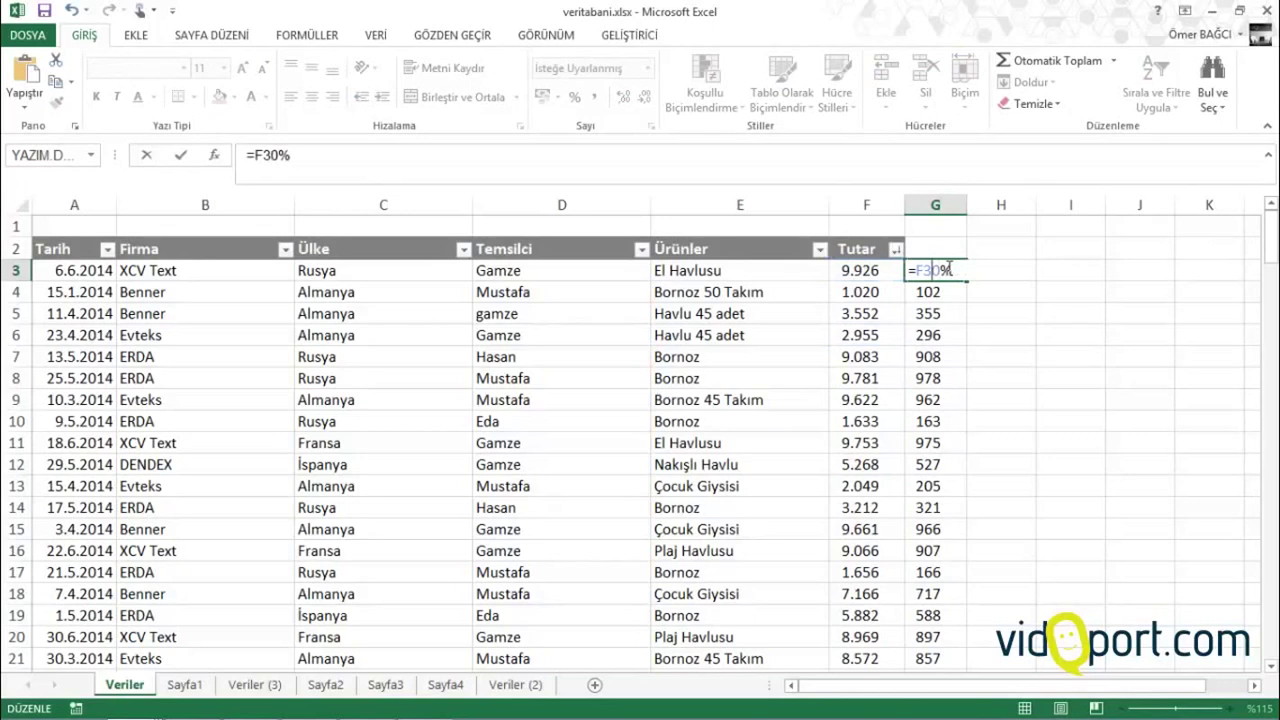
type("*5")
key("Delete")
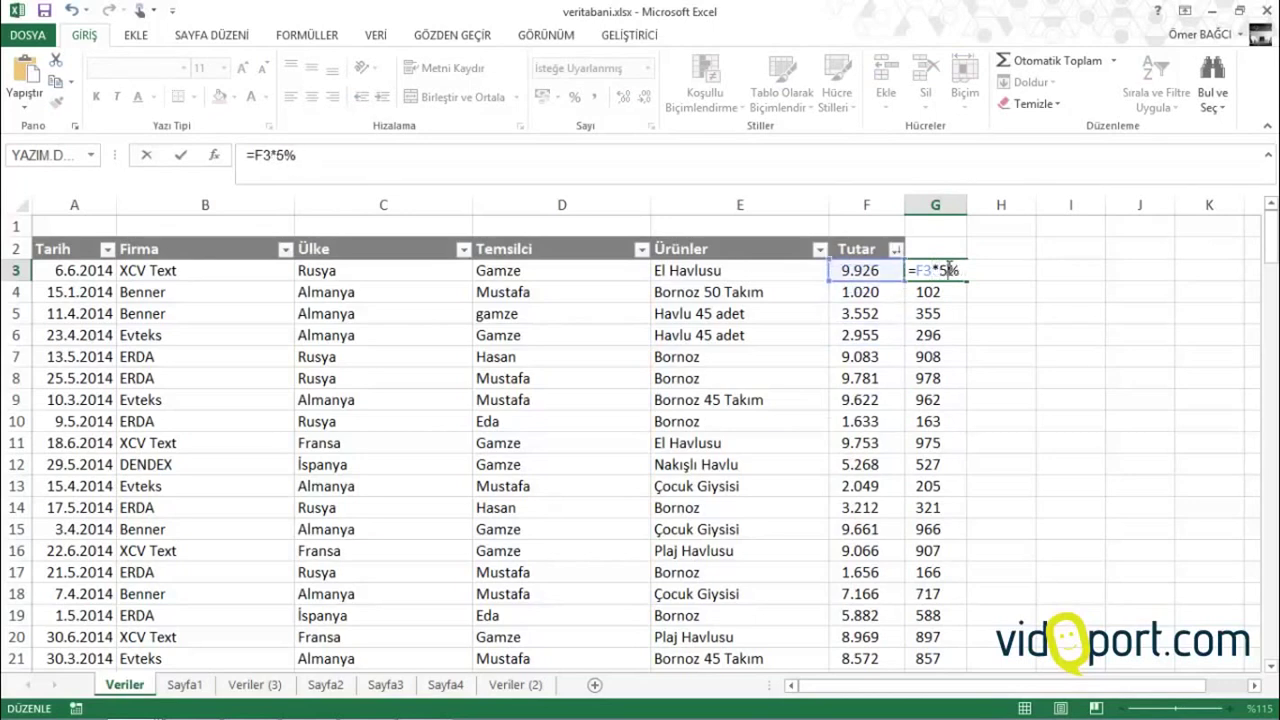
key("Return")
left_click(950, 270)
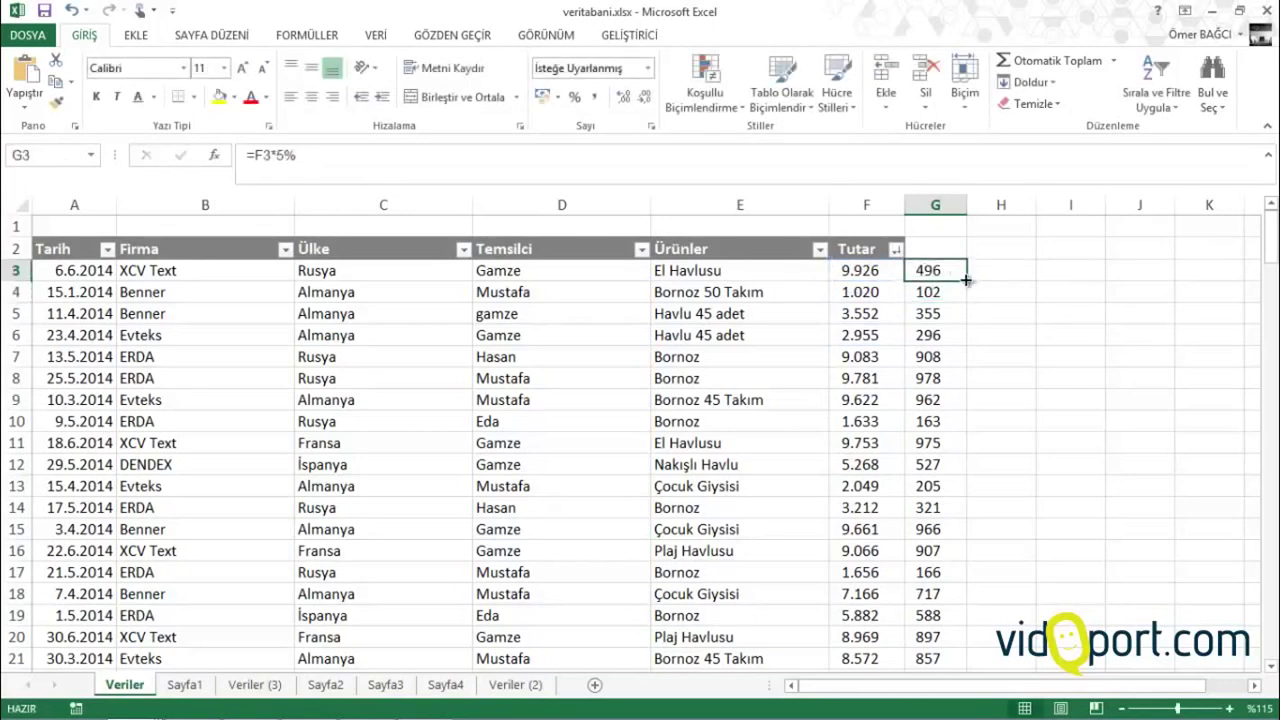
double_click(968, 281)
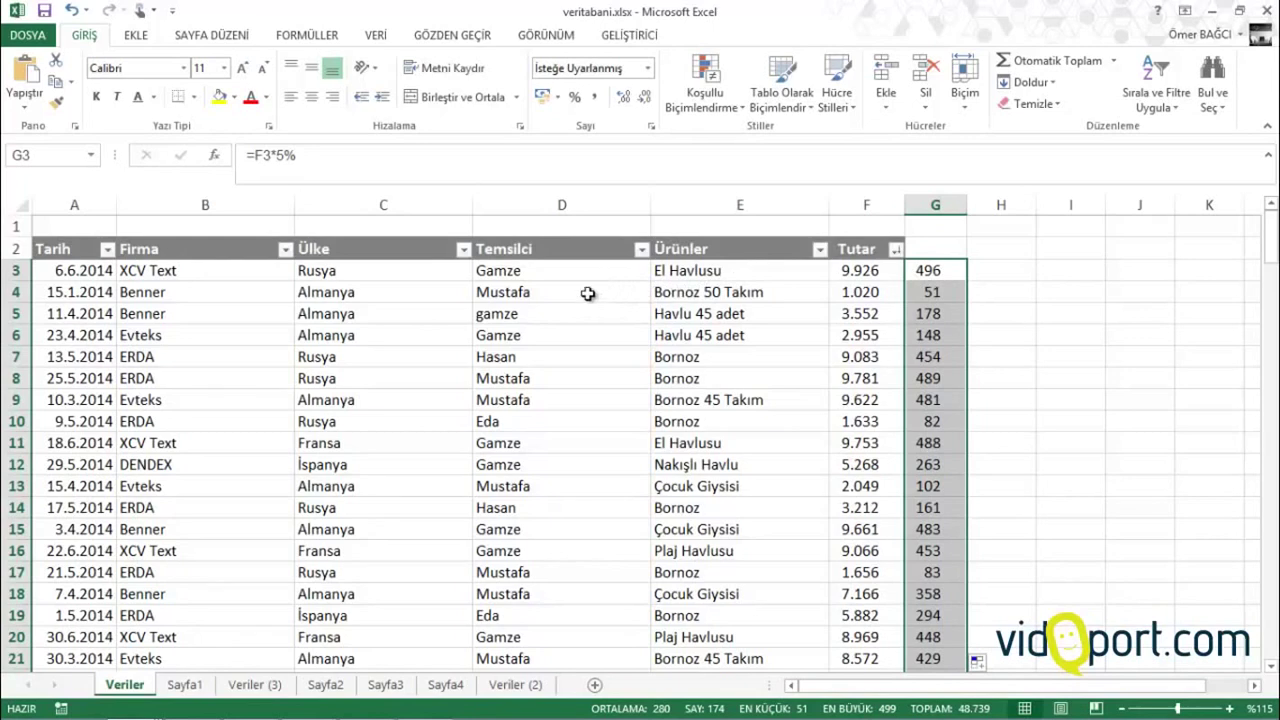
left_click(389, 318)
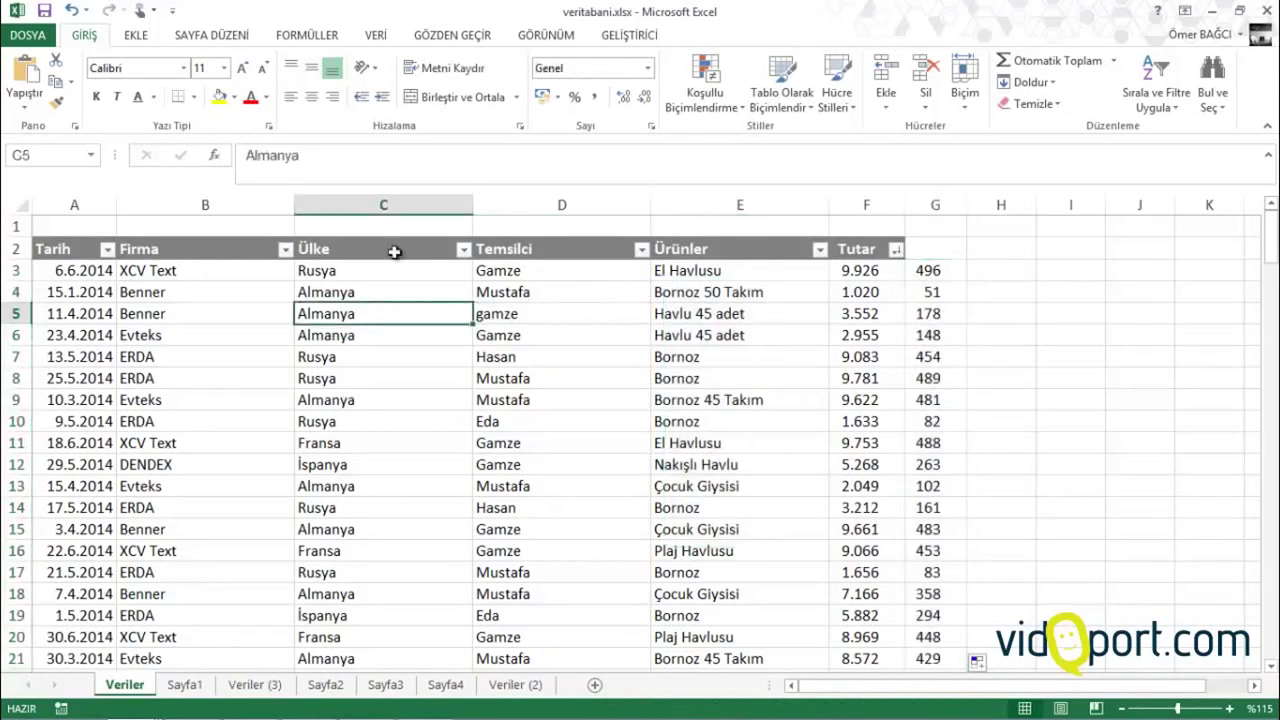
Step: Split the sheet with Böl on GÖRÜNÜM, move the split below row 10, scroll the panes, then remove the splits
left_click(556, 37)
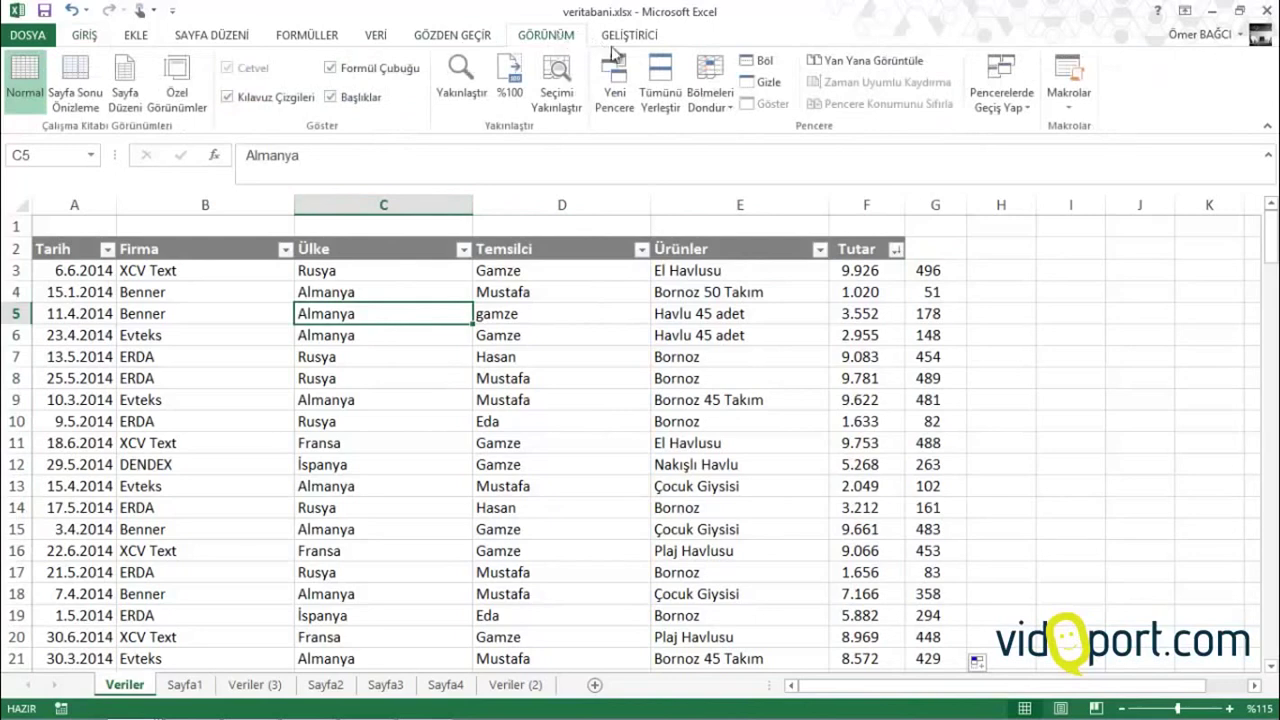
left_click(757, 61)
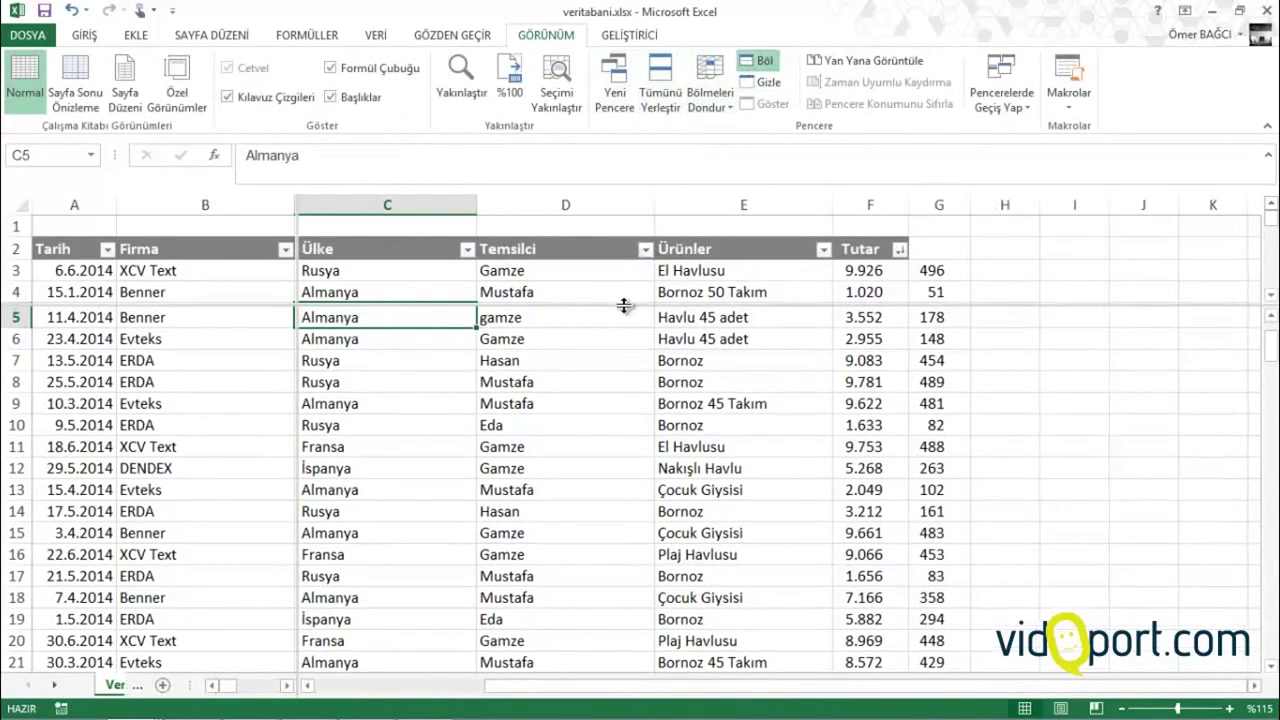
left_click_drag(624, 305, 631, 432)
left_click(631, 335)
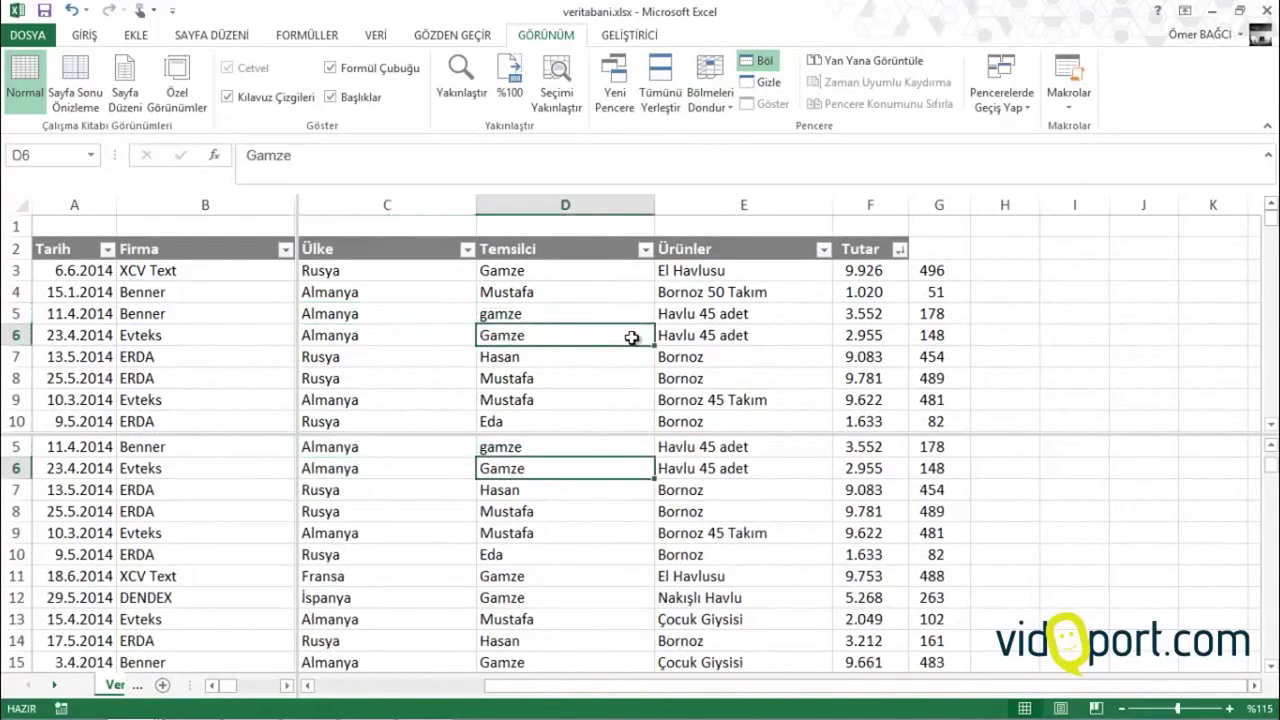
scroll(631, 337, "down", 7)
scroll(626, 330, "up", 7)
left_click(511, 560)
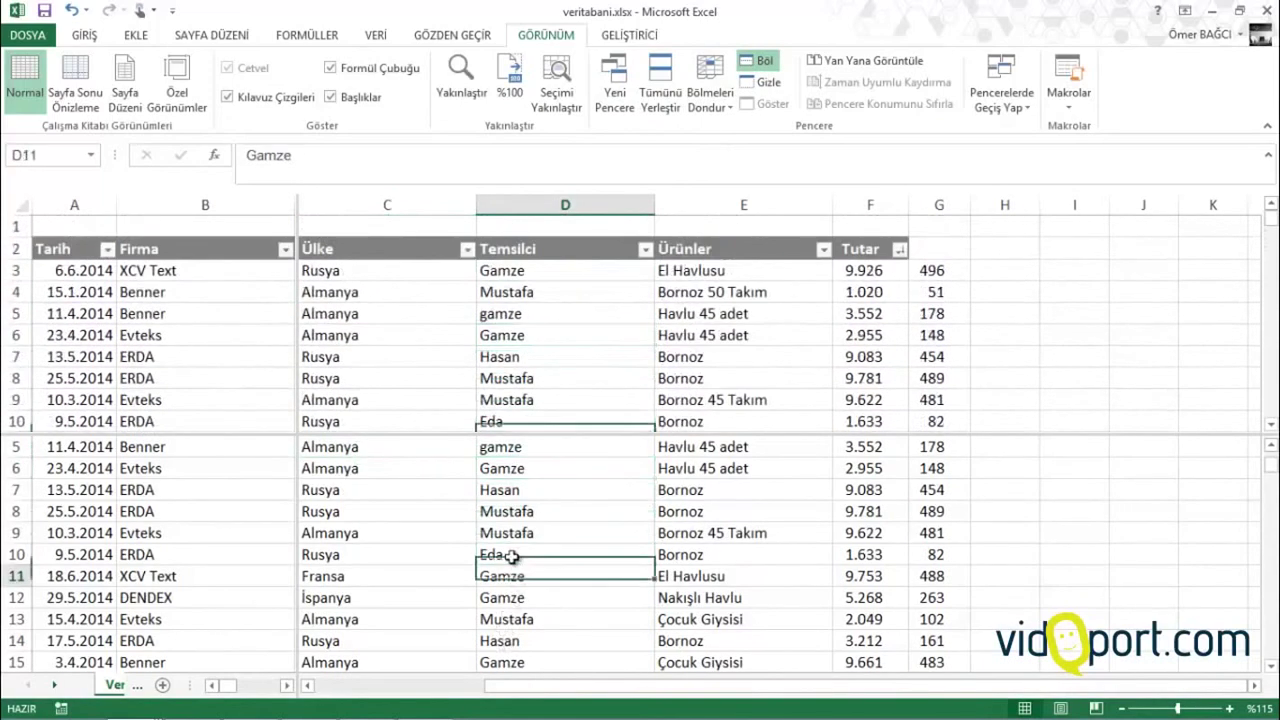
scroll(511, 557, "down", 20)
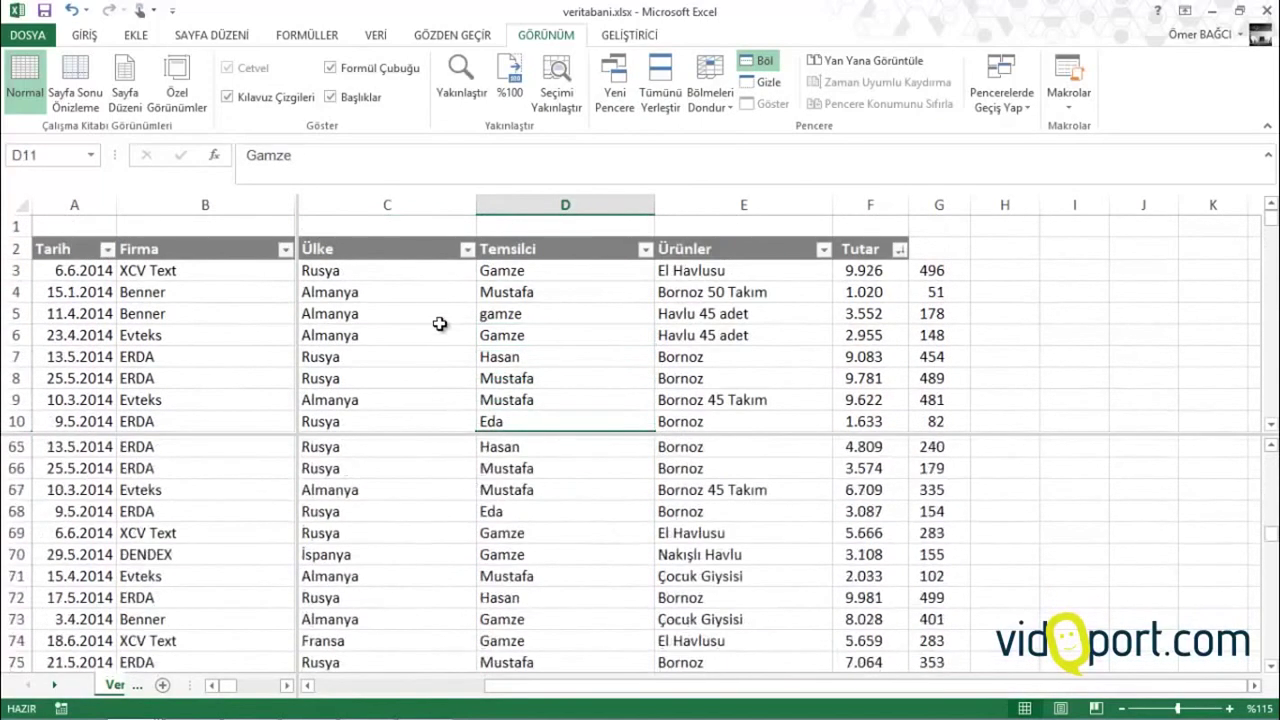
left_click_drag(439, 316, 441, 332)
scroll(443, 325, "down", 1)
scroll(586, 310, "up", 1)
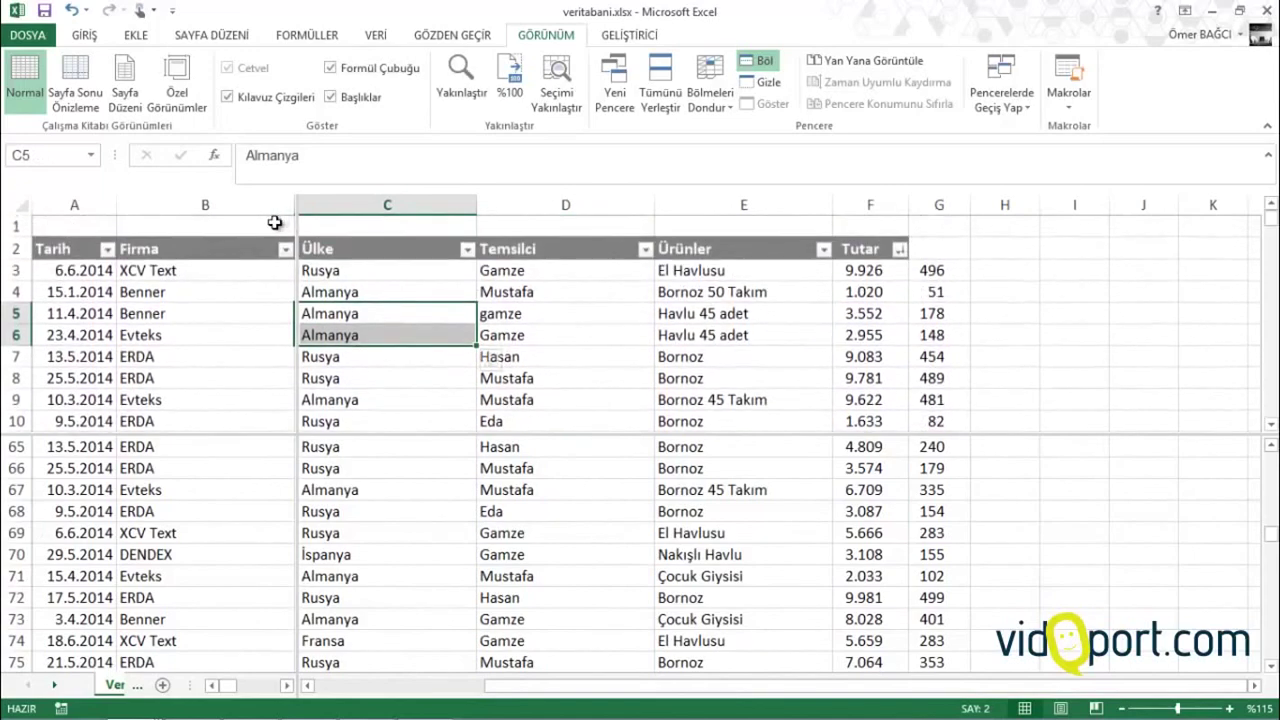
left_click(542, 467)
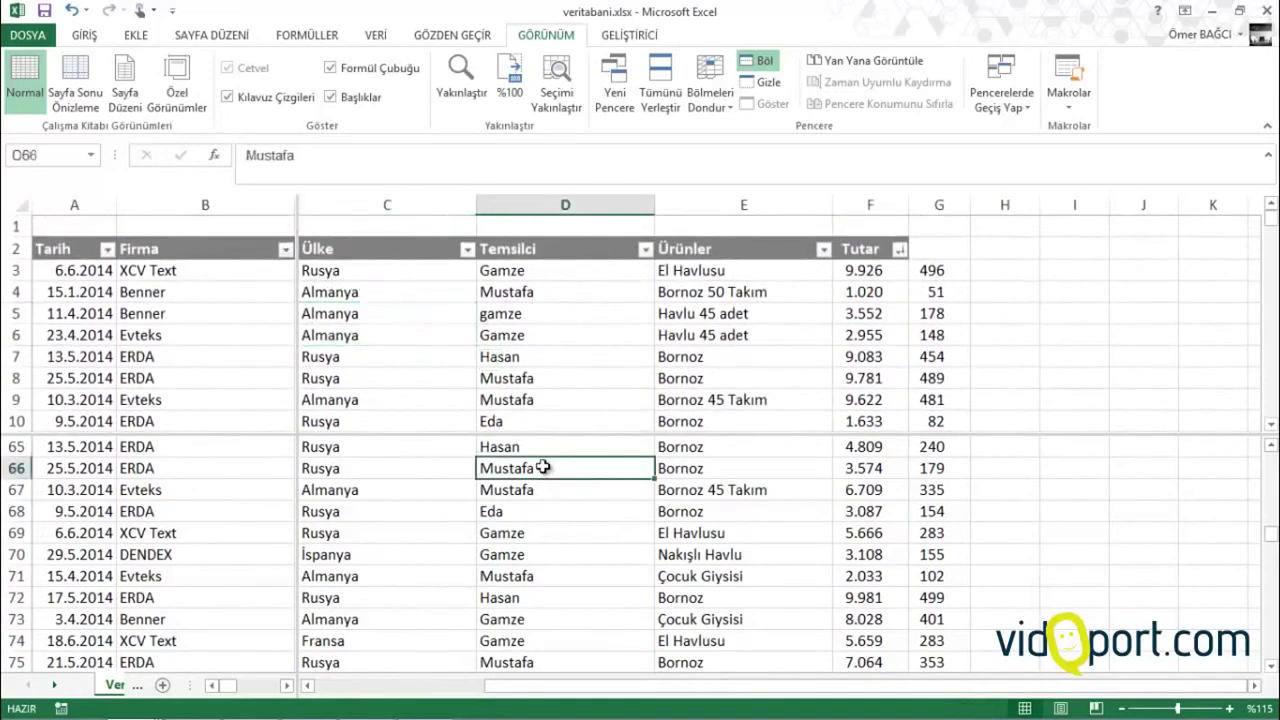
scroll(540, 465, "down", 16)
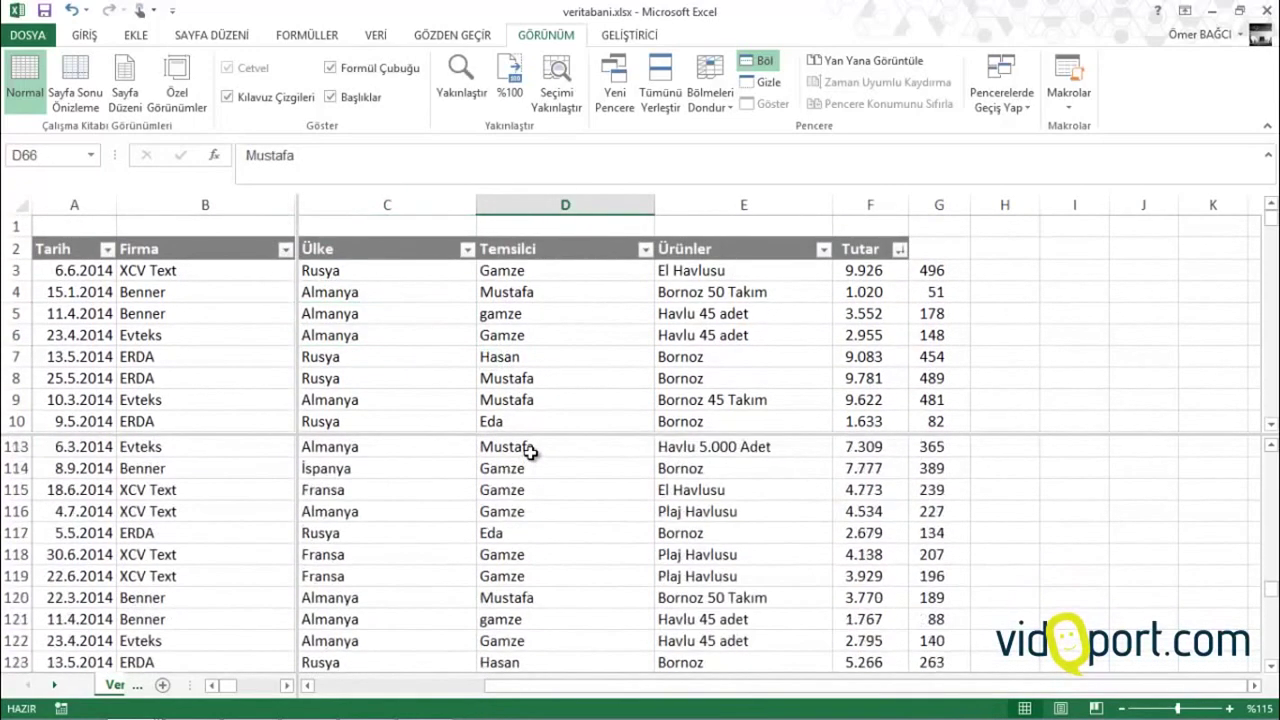
double_click(876, 431)
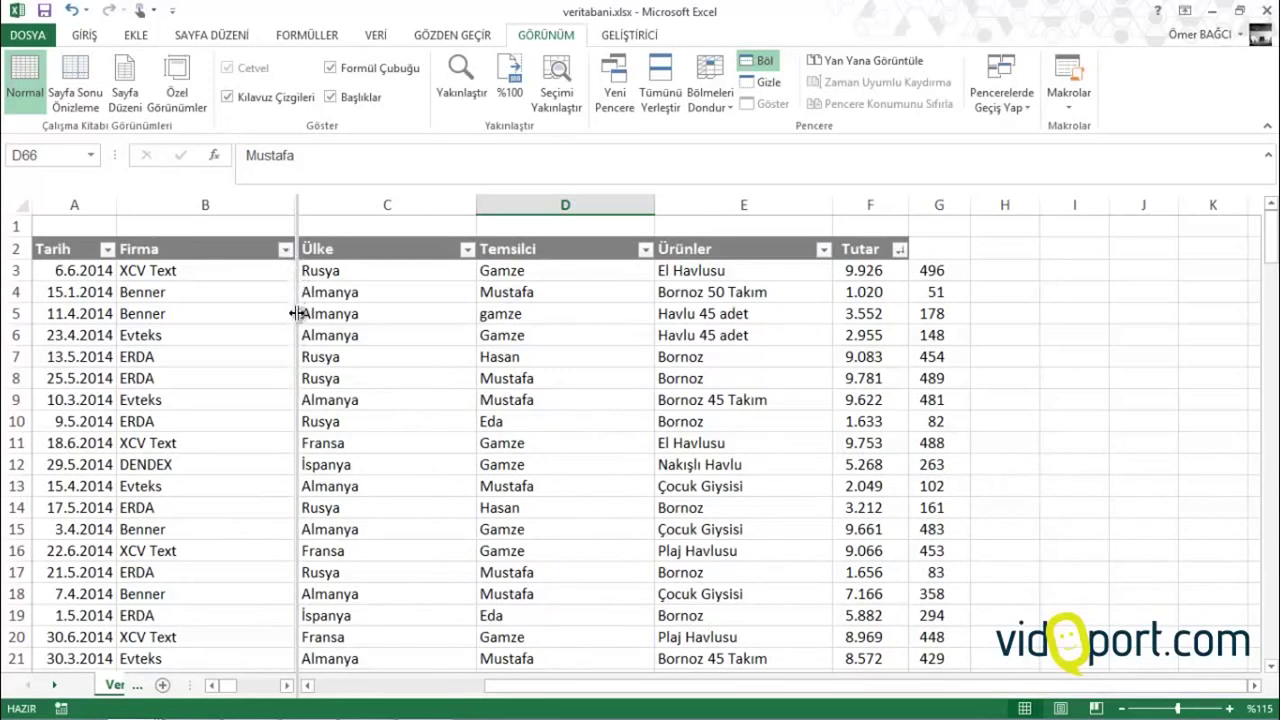
double_click(297, 313)
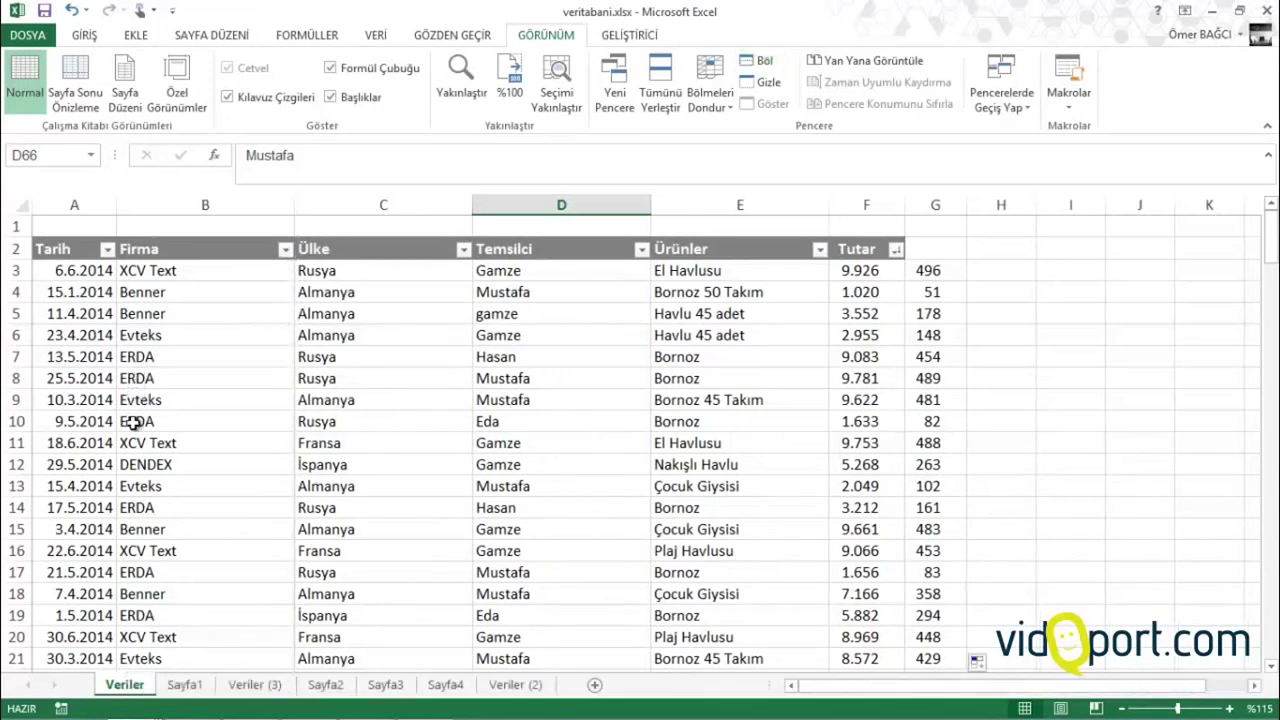
Step: Split the sheet into four panes at D10, scroll the upper and lower panes, then remove both splits
left_click(486, 422)
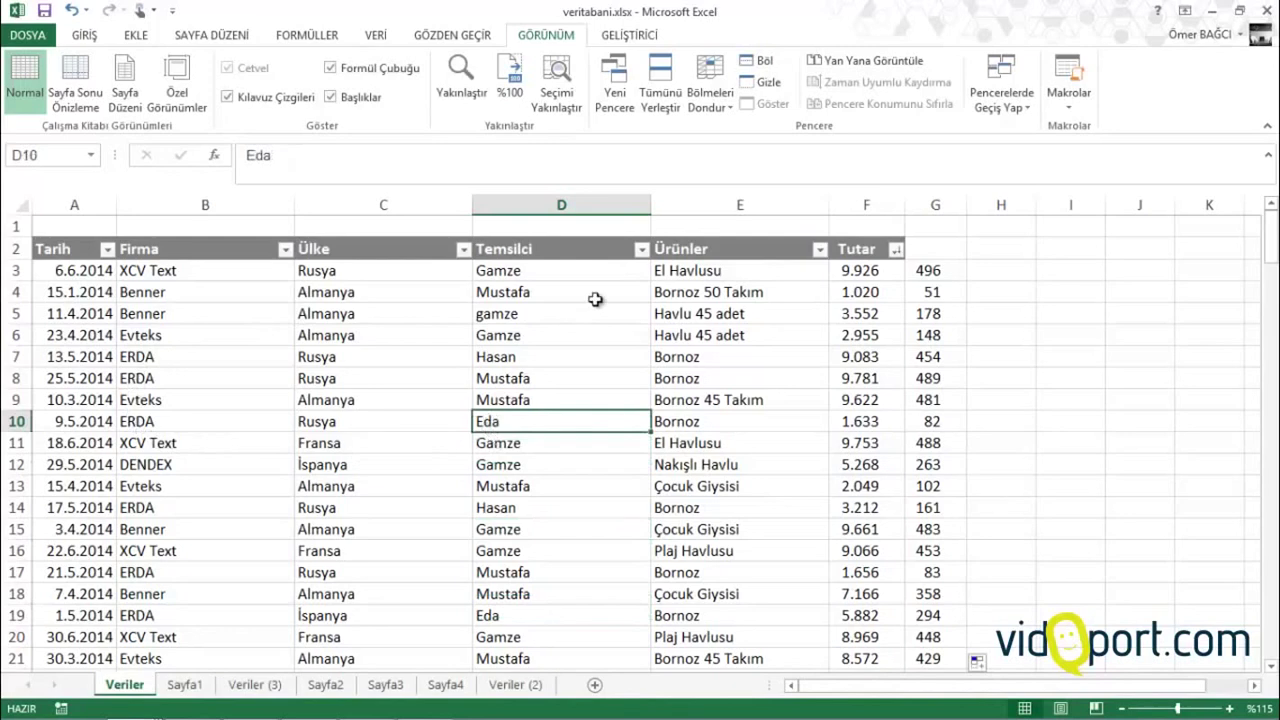
left_click(763, 65)
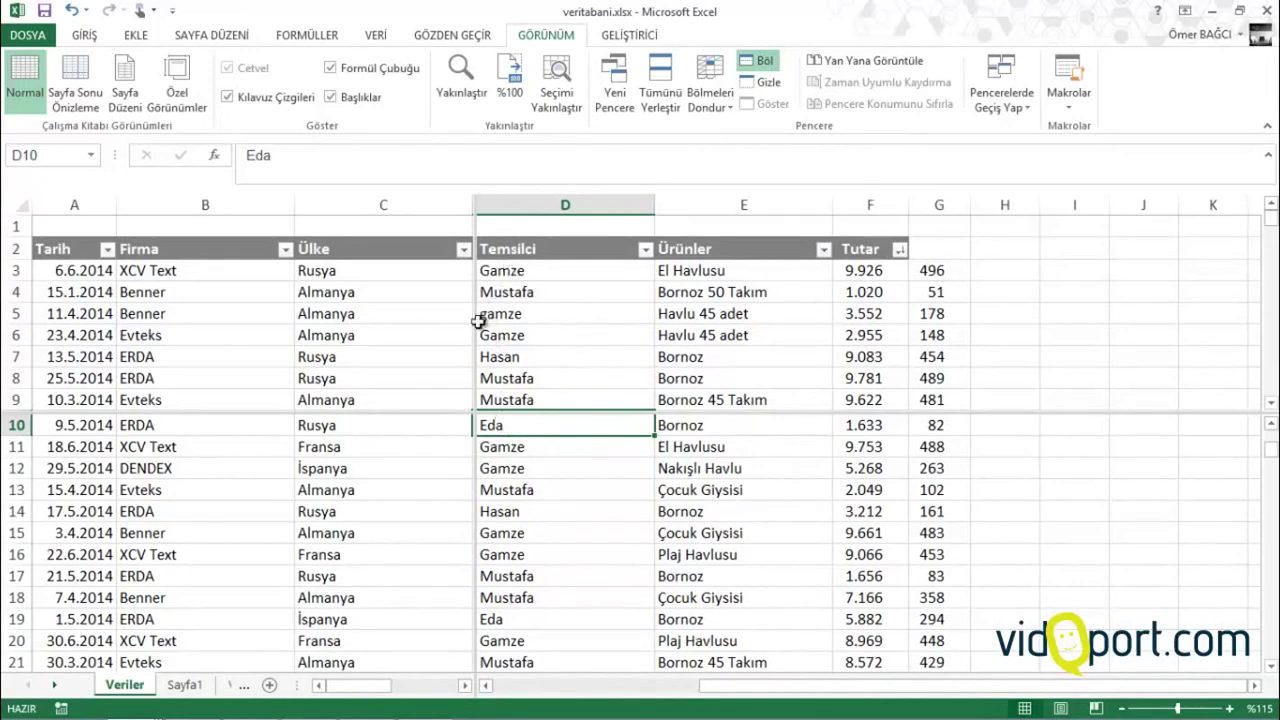
left_click(368, 448)
scroll(371, 457, "down", 12)
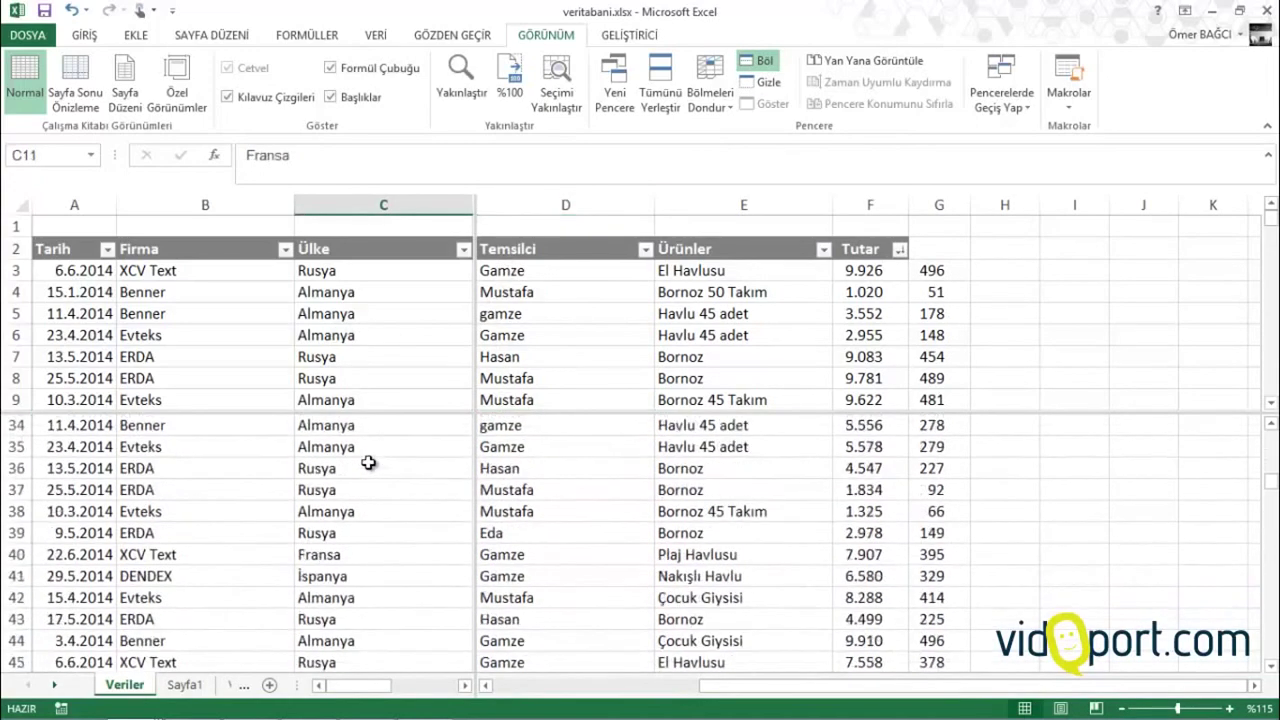
left_click(376, 299)
scroll(378, 298, "down", 4)
scroll(378, 298, "up", 4)
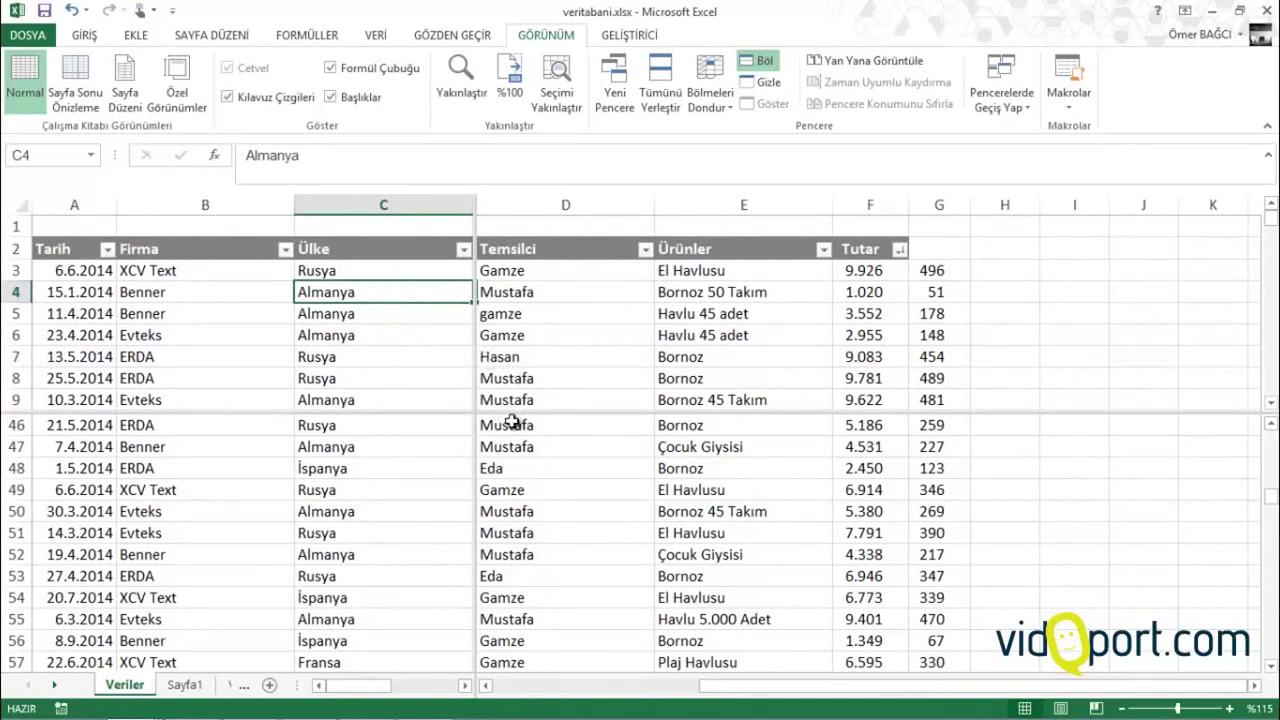
left_click_drag(476, 410, 476, 410)
double_click(476, 410)
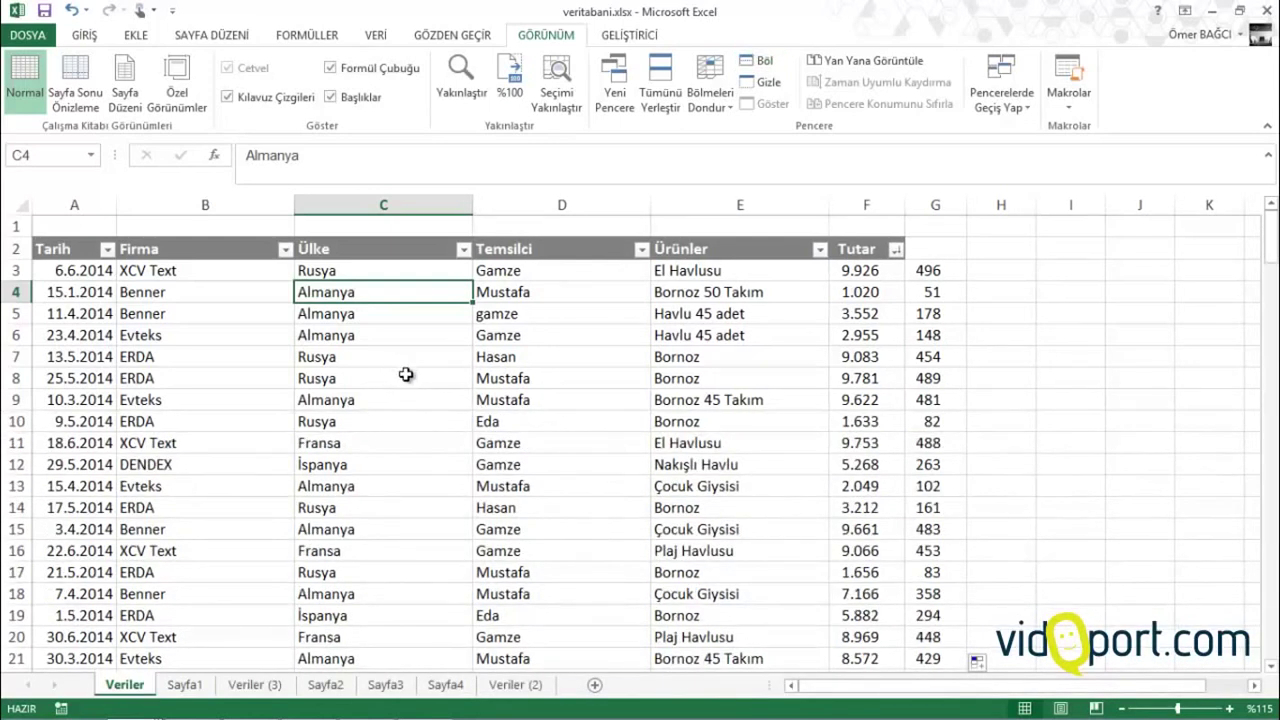
Step: Collapse the ribbon to tab names via its display options, then set it to stay expanded again
left_click(408, 375)
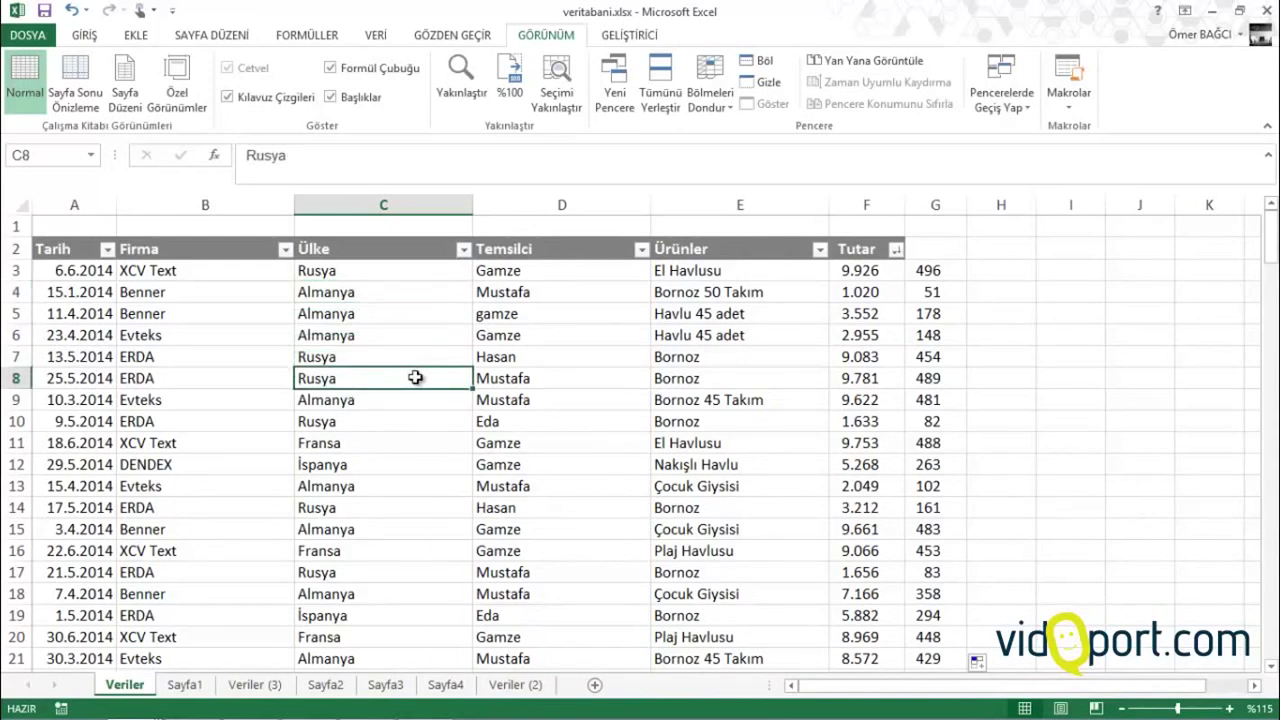
left_click(427, 342)
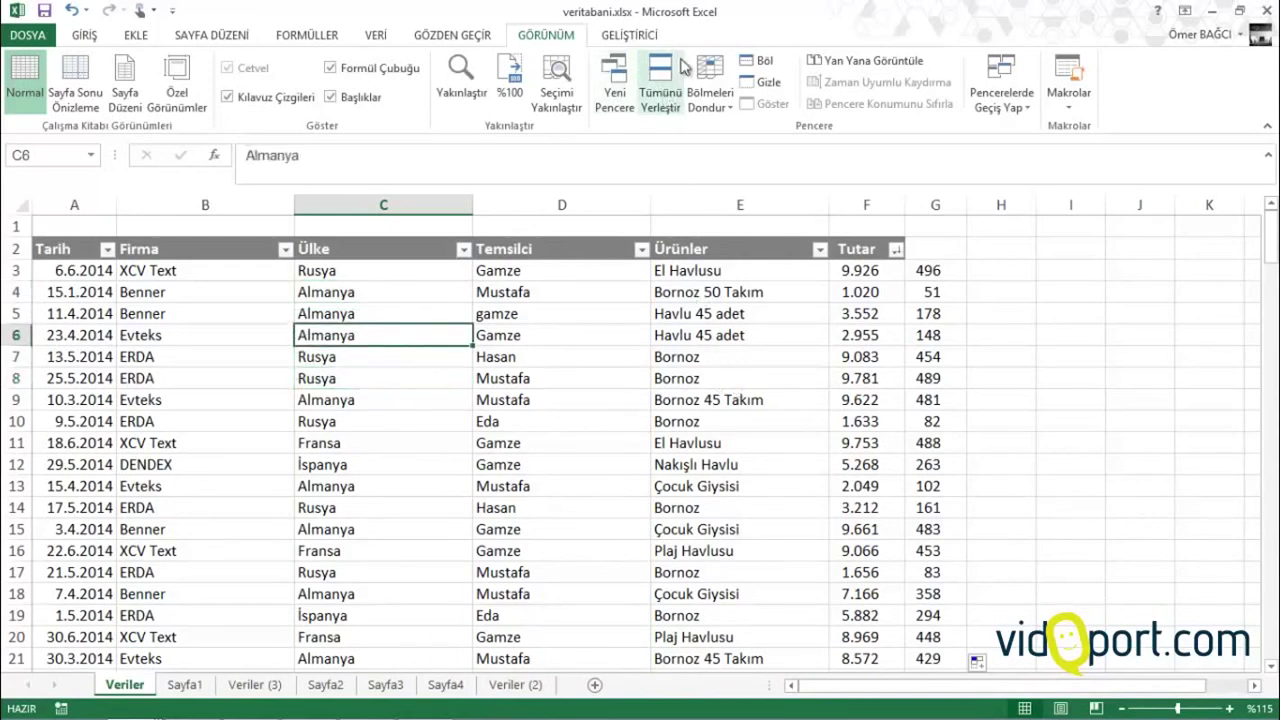
right_click(700, 133)
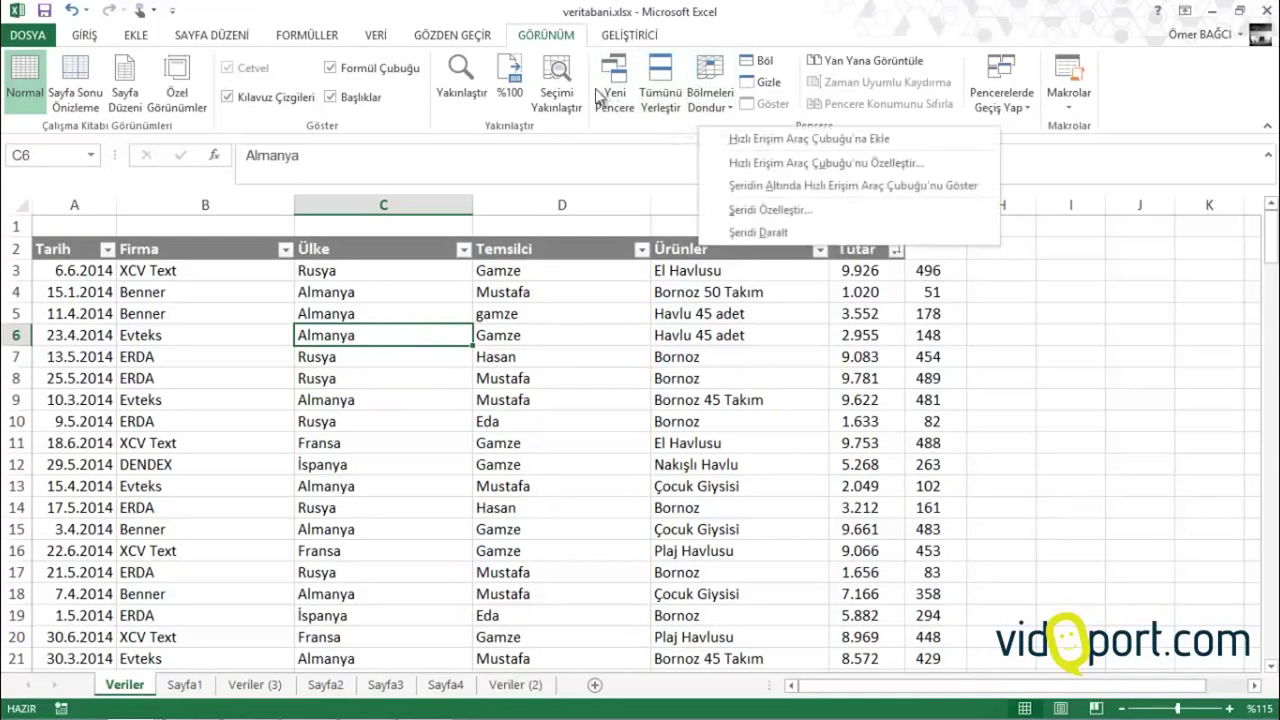
left_click(745, 232)
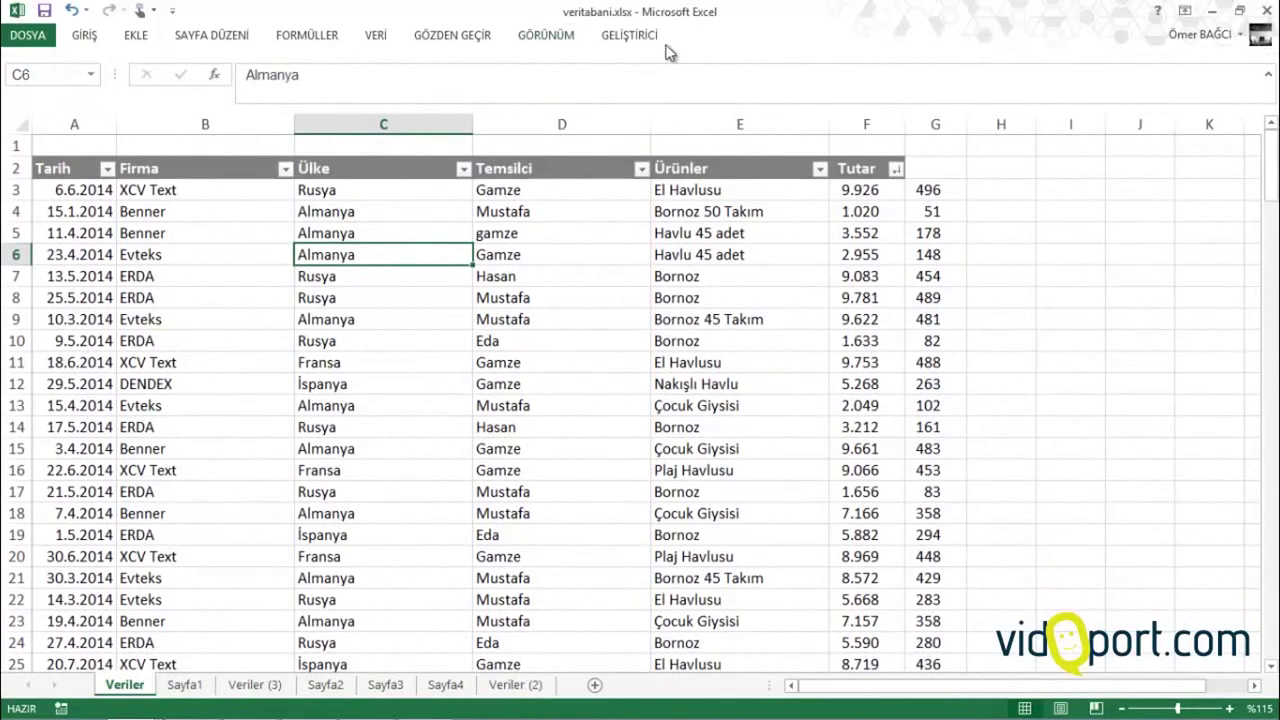
left_click(628, 37)
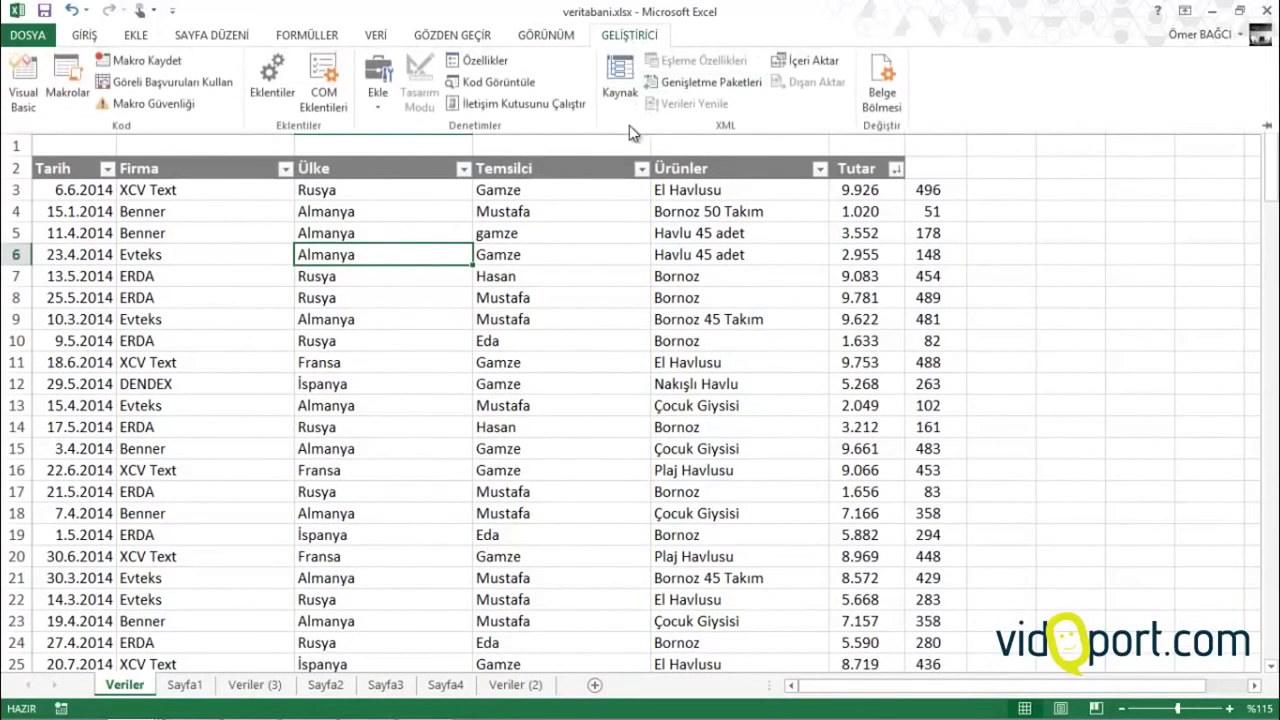
right_click(629, 125)
left_click(692, 230)
Step: Browse the Formulas, Data and Review tabs, toggling the ribbon collapsed, expanded, then collapsed again
left_click(574, 377)
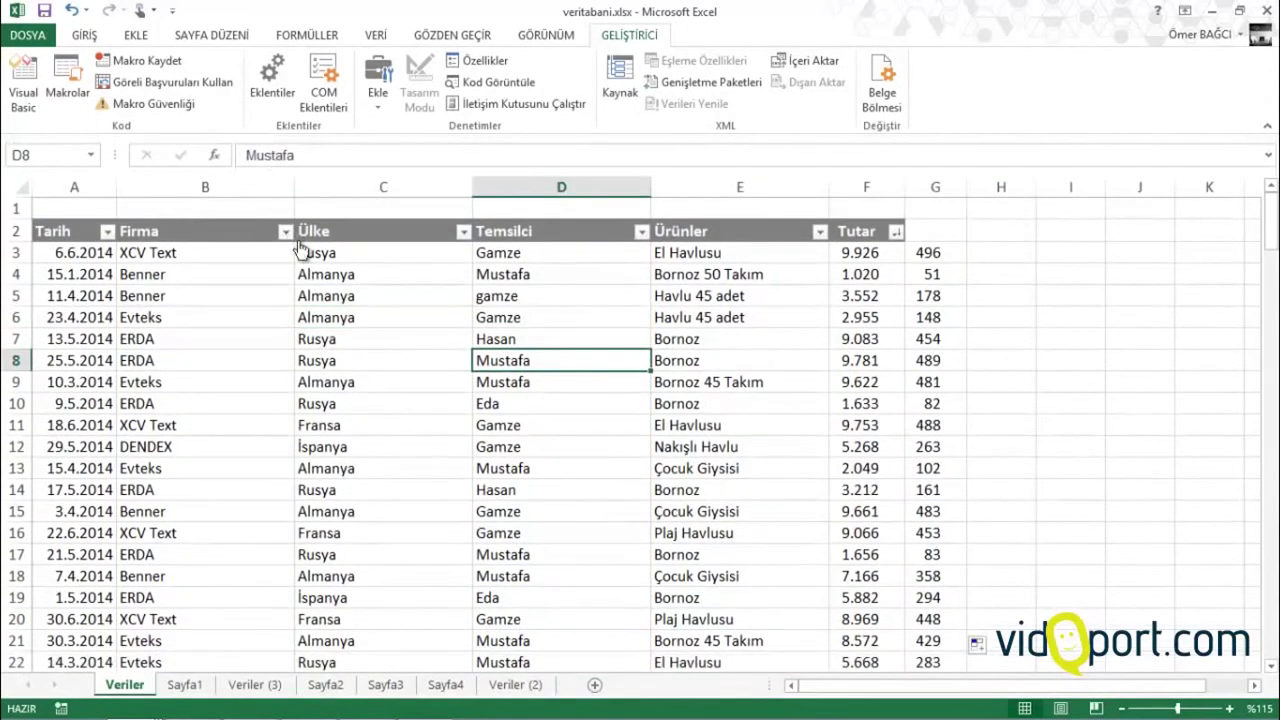
left_click(331, 302)
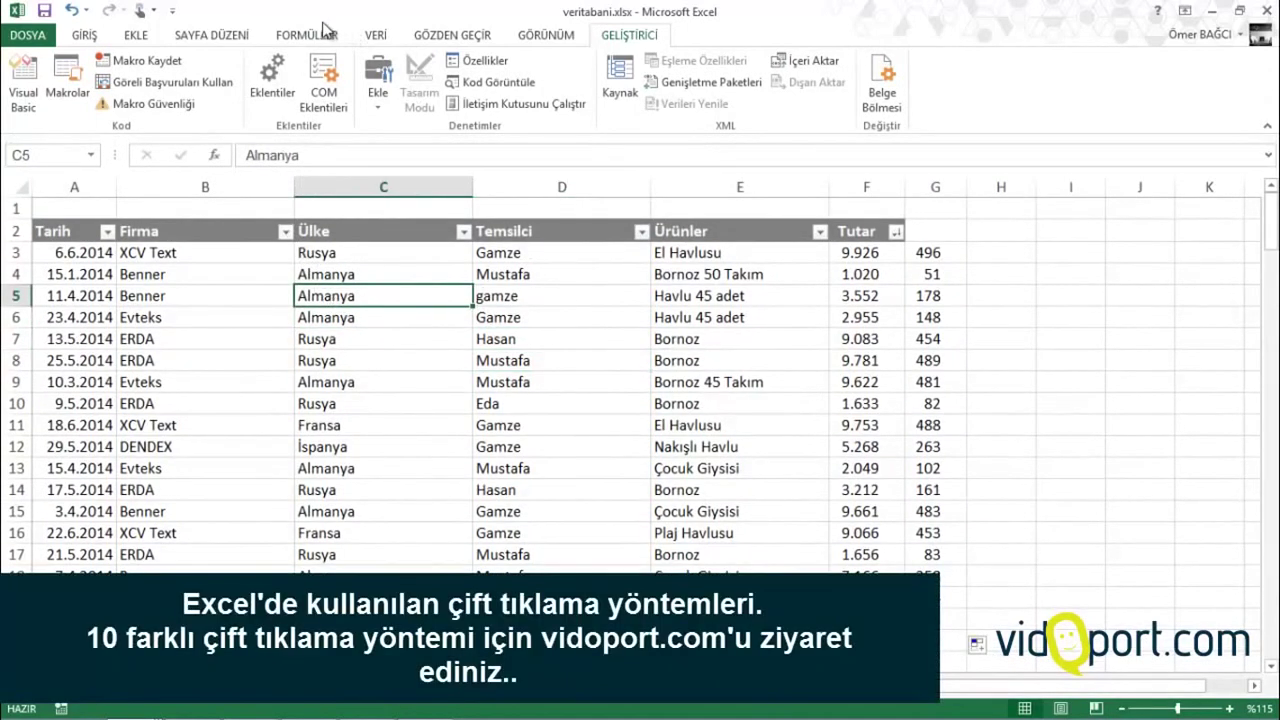
left_click(326, 36)
left_click(374, 42)
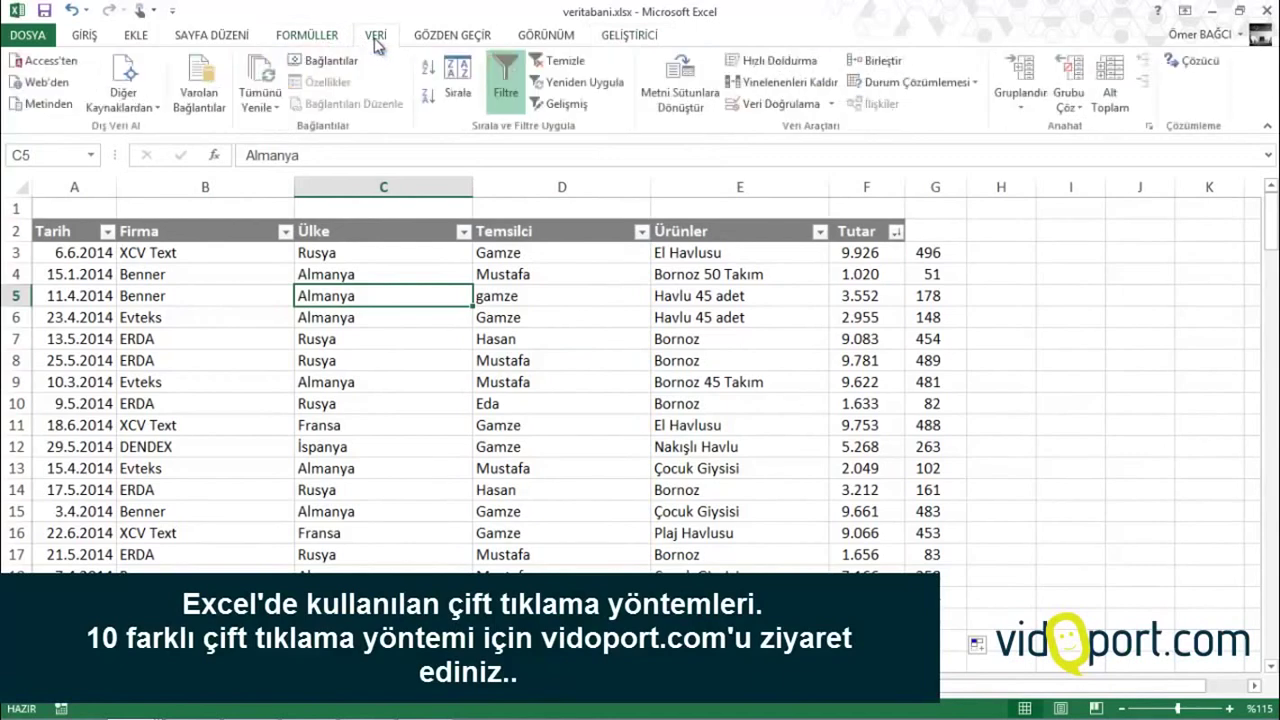
left_click(428, 40)
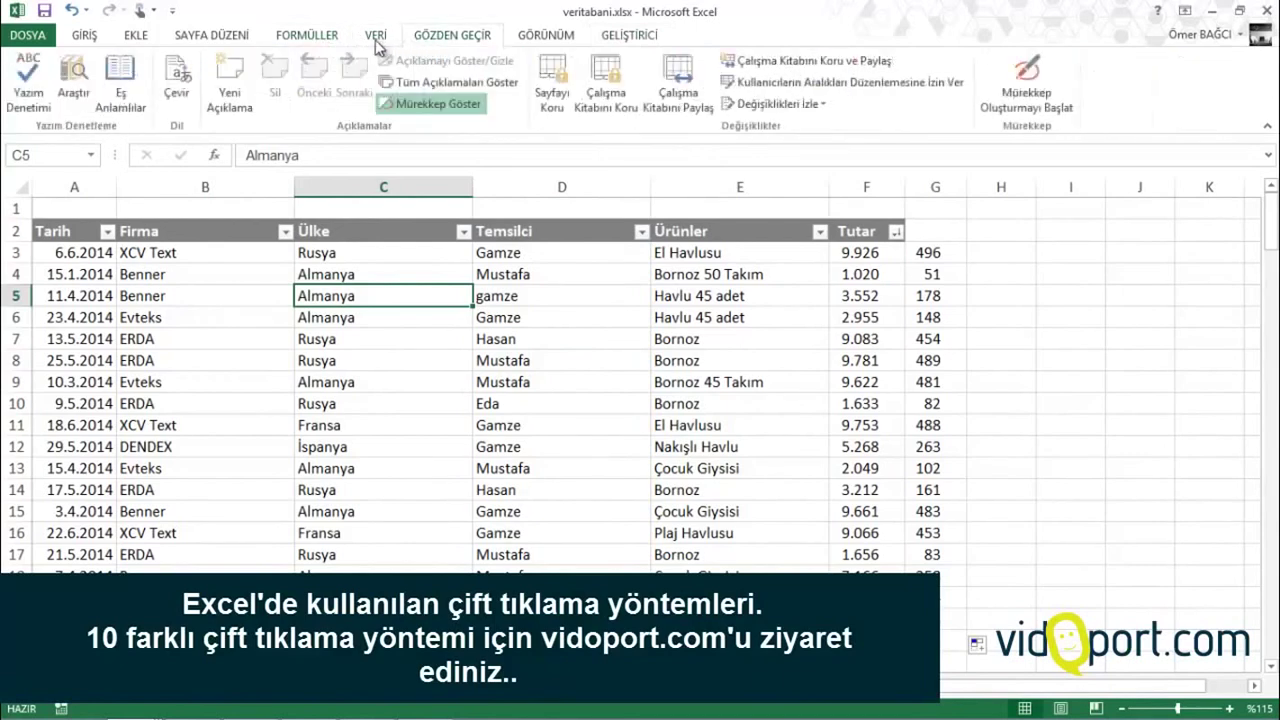
left_click(376, 40)
double_click(376, 40)
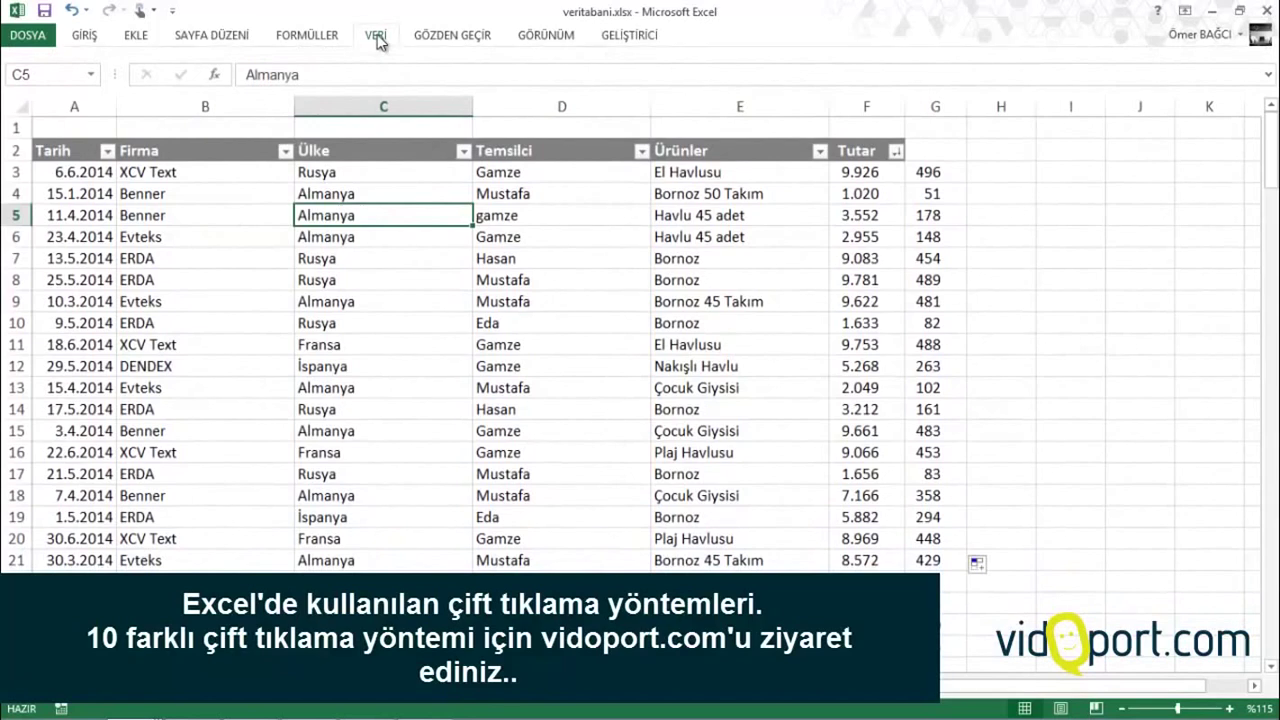
double_click(377, 40)
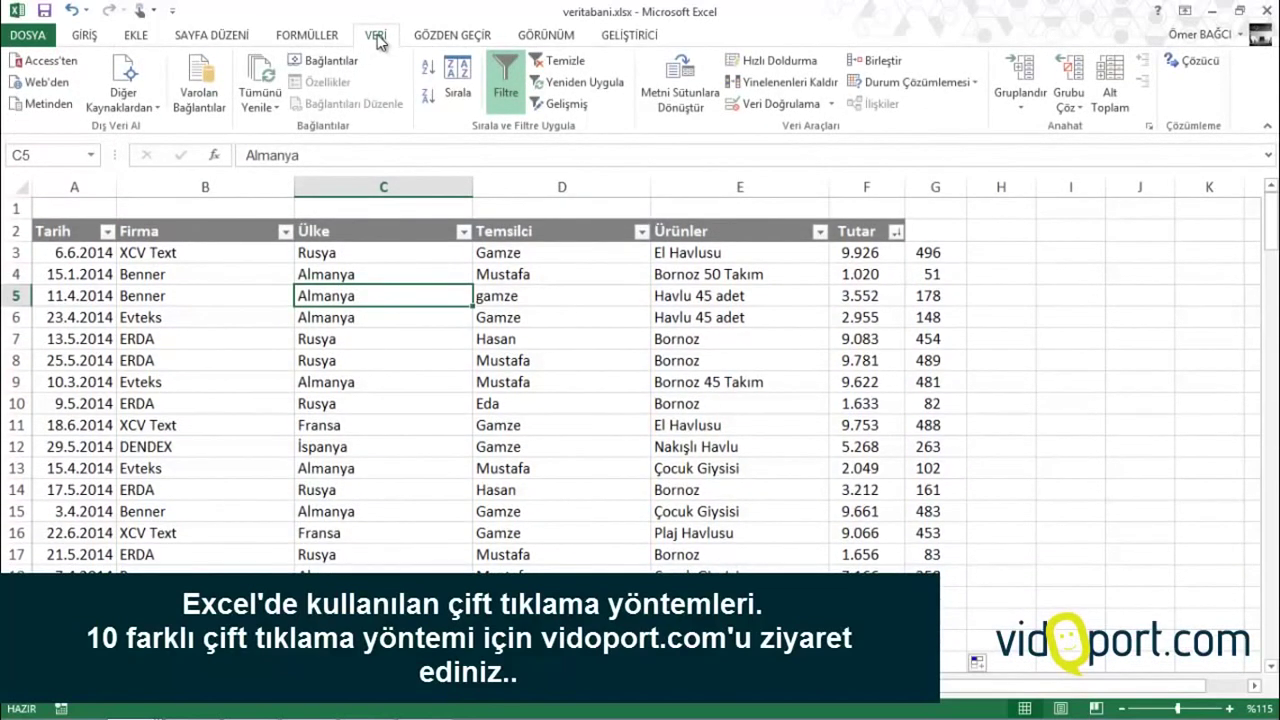
left_click(437, 38)
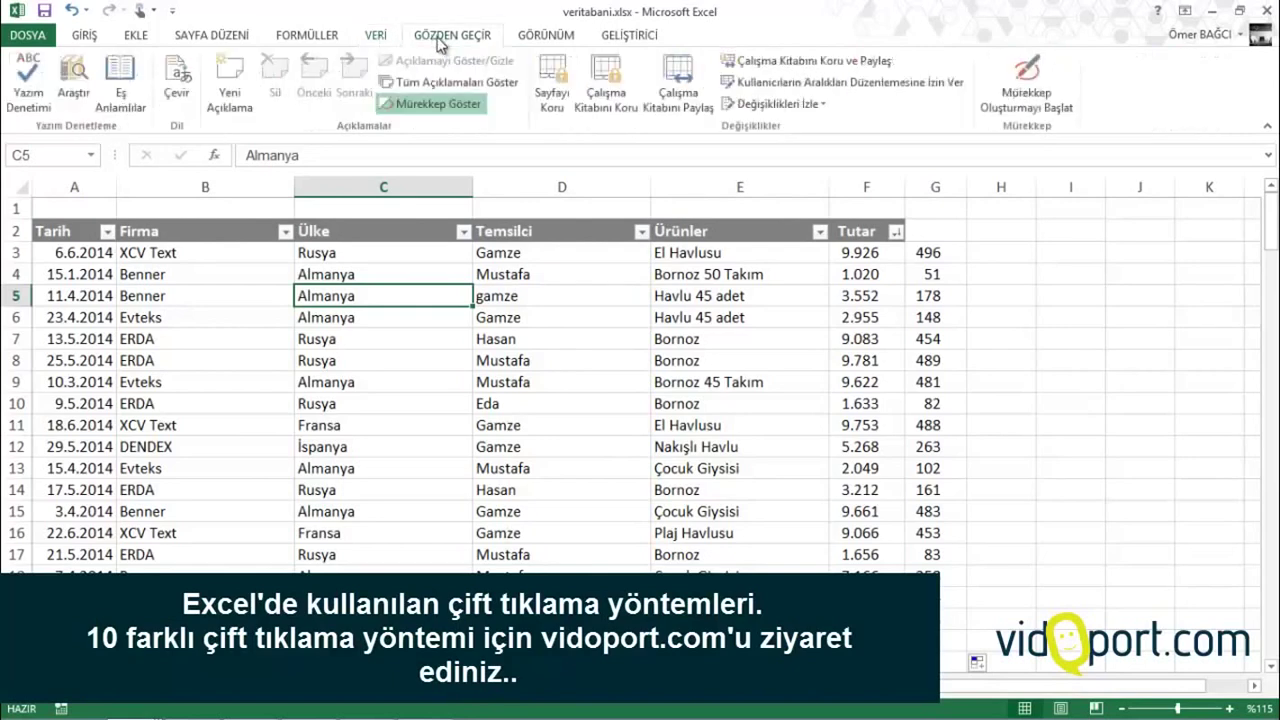
double_click(435, 38)
left_click(435, 38)
left_click(380, 36)
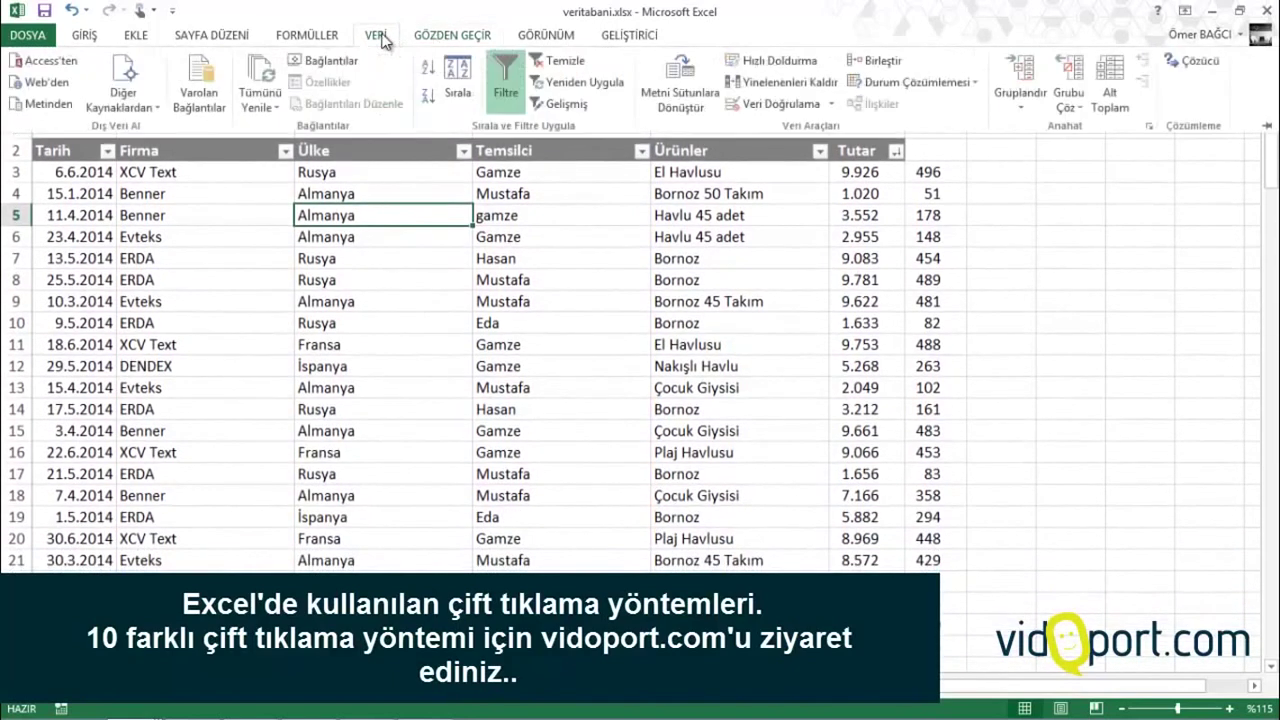
Step: Re-pin the ribbon so the Veri tab's tools stay shown
double_click(382, 38)
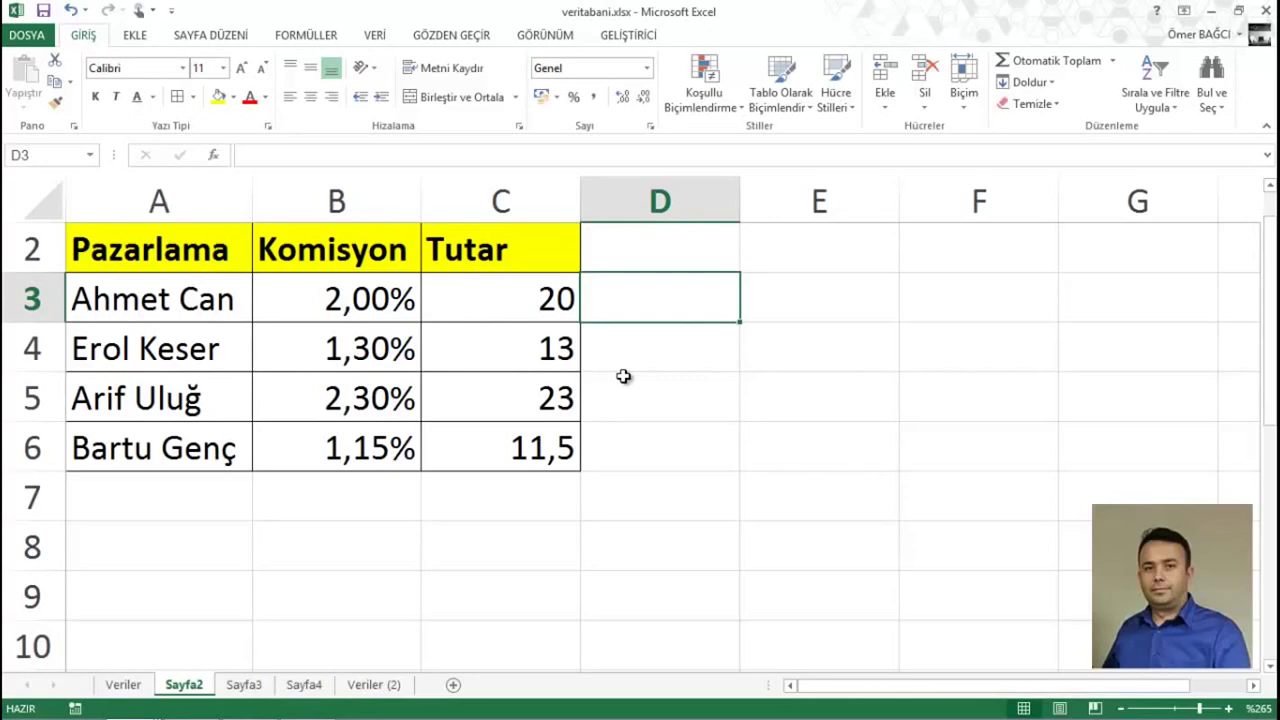
Step: Review C3's =B3*1000 formula in the formula bar and commit it unchanged, leaving C3 at 20
left_click(503, 289)
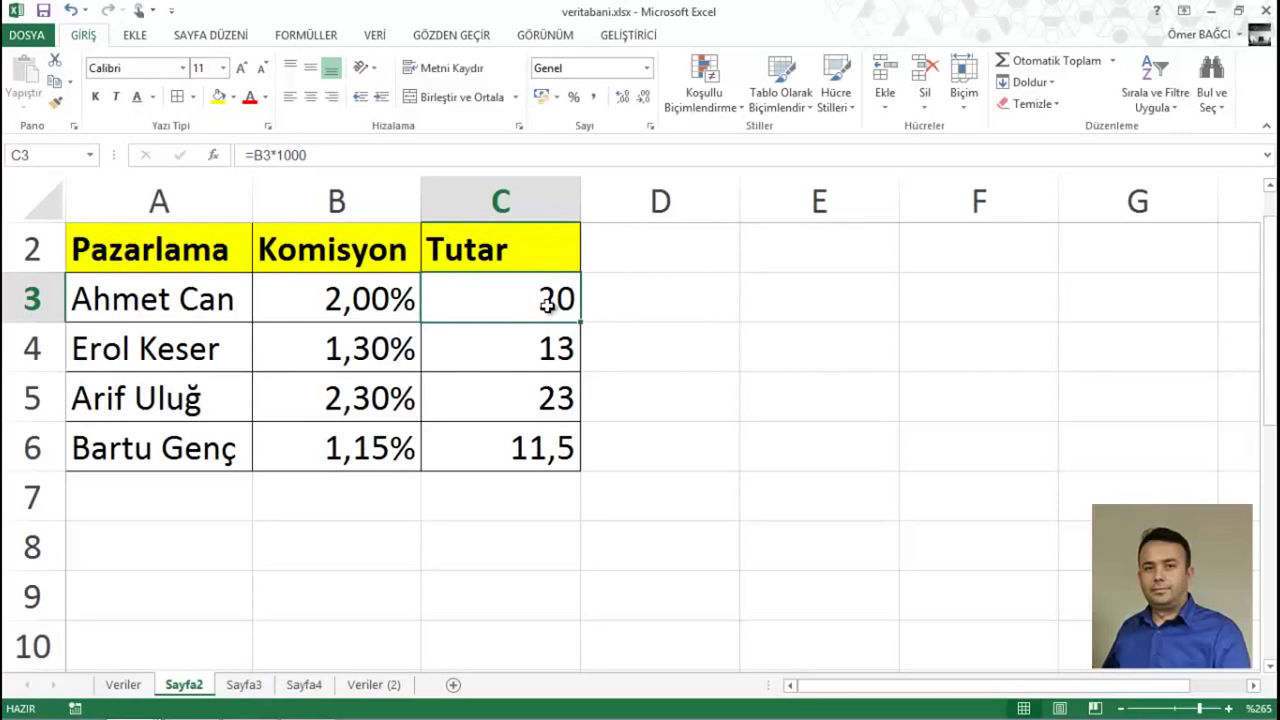
left_click(271, 155)
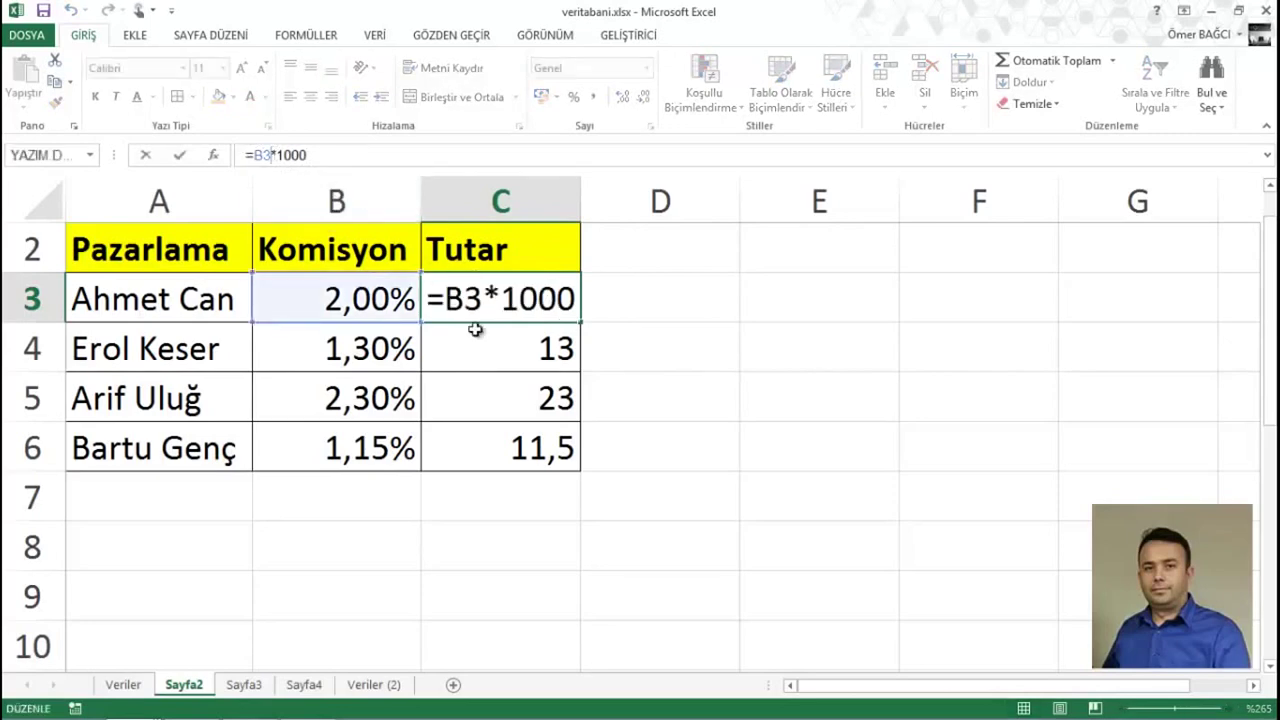
key("Return")
left_click(466, 298)
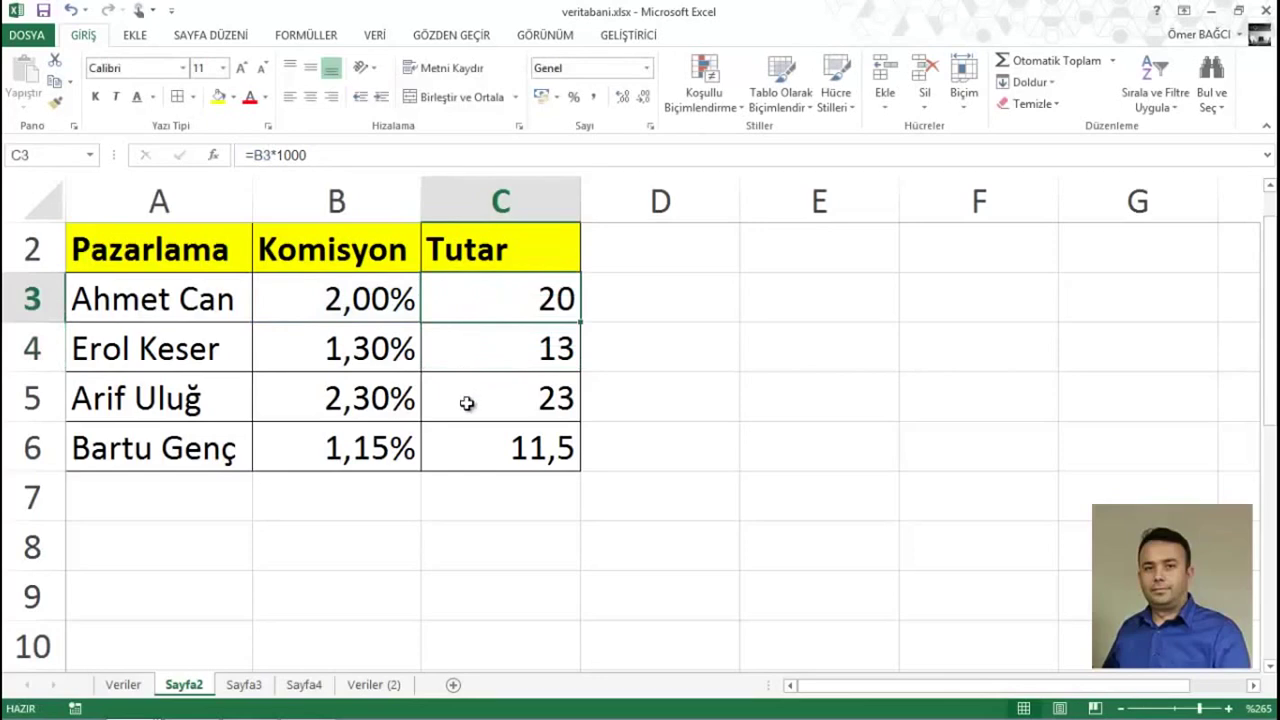
left_click(508, 448)
left_click(509, 312)
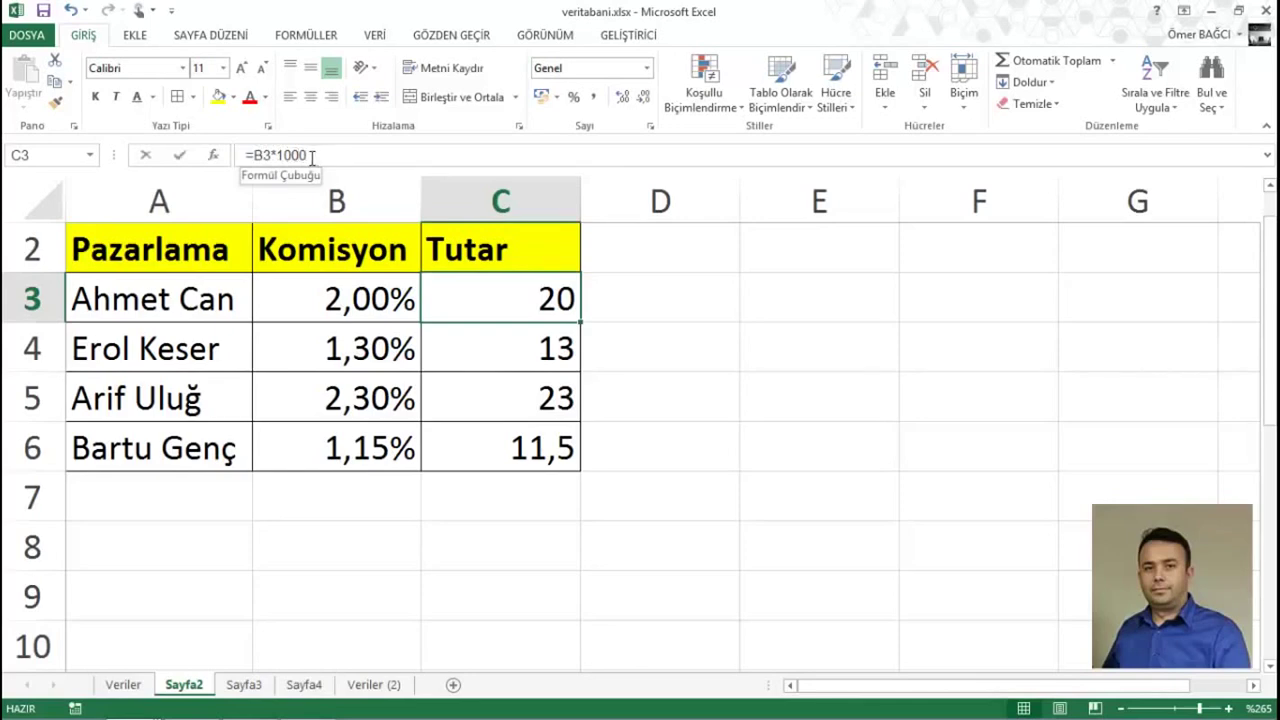
left_click(316, 155)
double_click(260, 156)
key("Return")
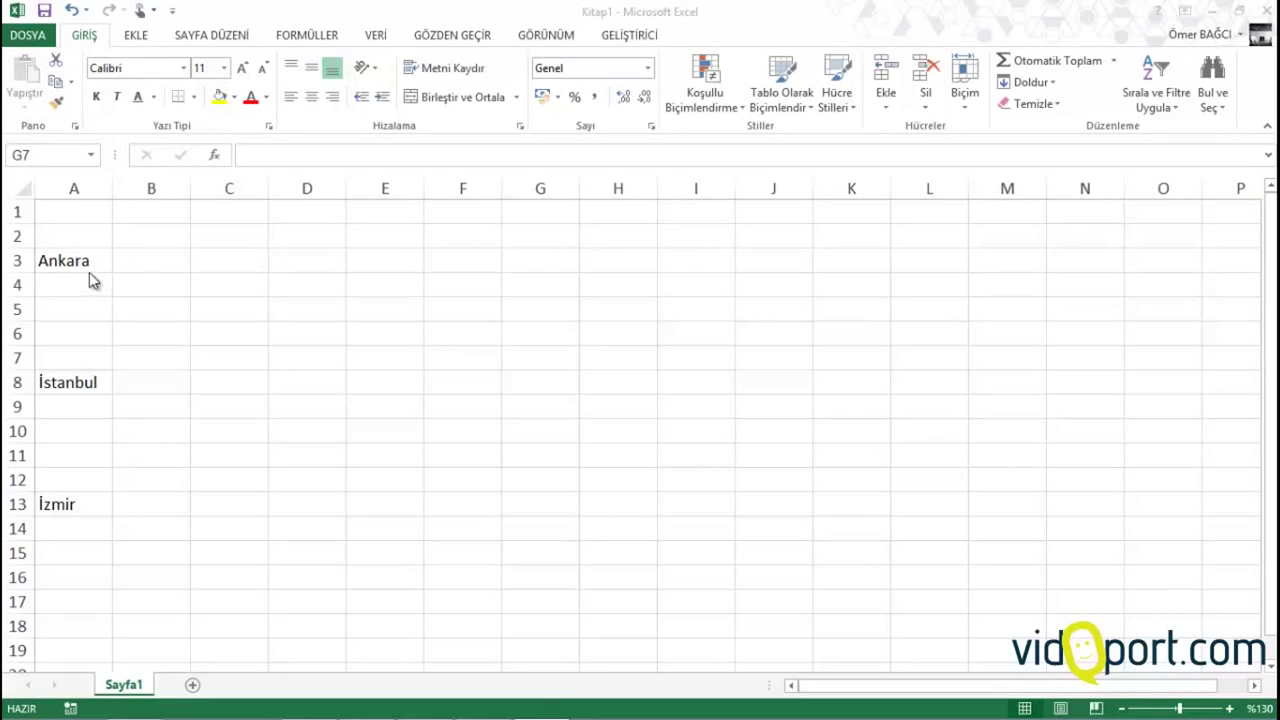
left_click(90, 262)
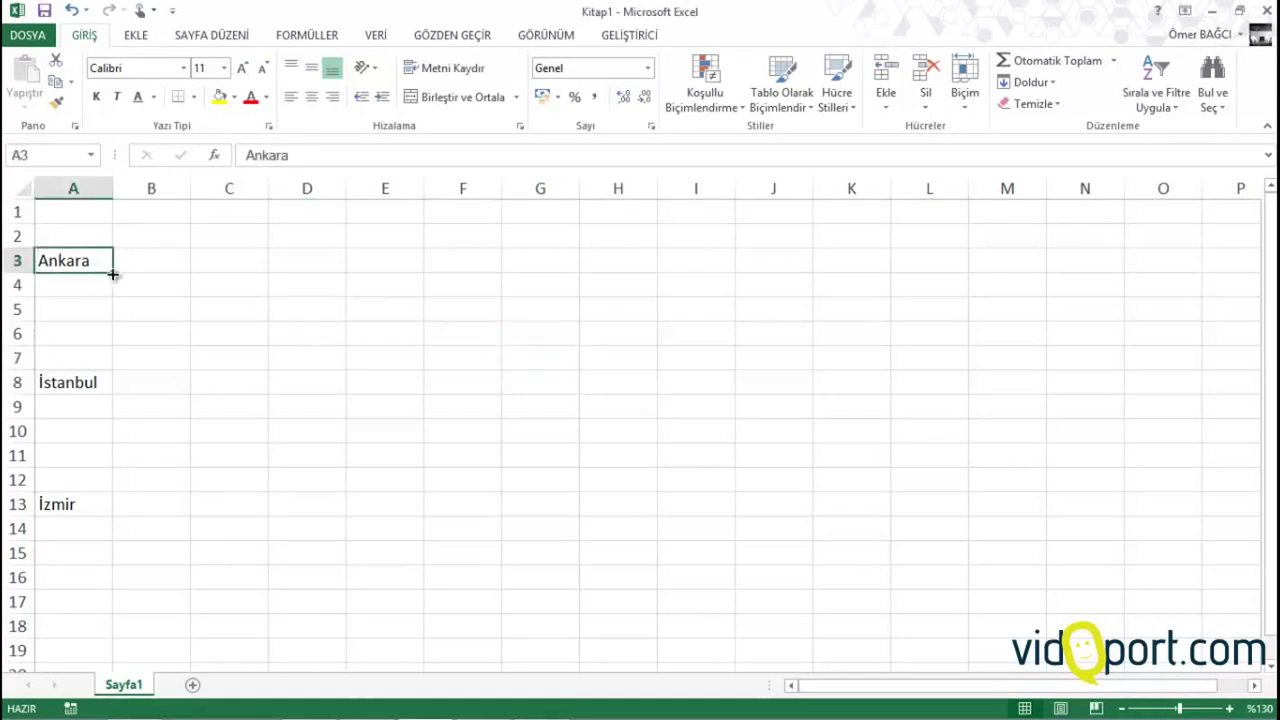
left_click_drag(114, 274, 97, 631)
left_click(90, 388)
left_click(94, 506)
left_click(93, 313)
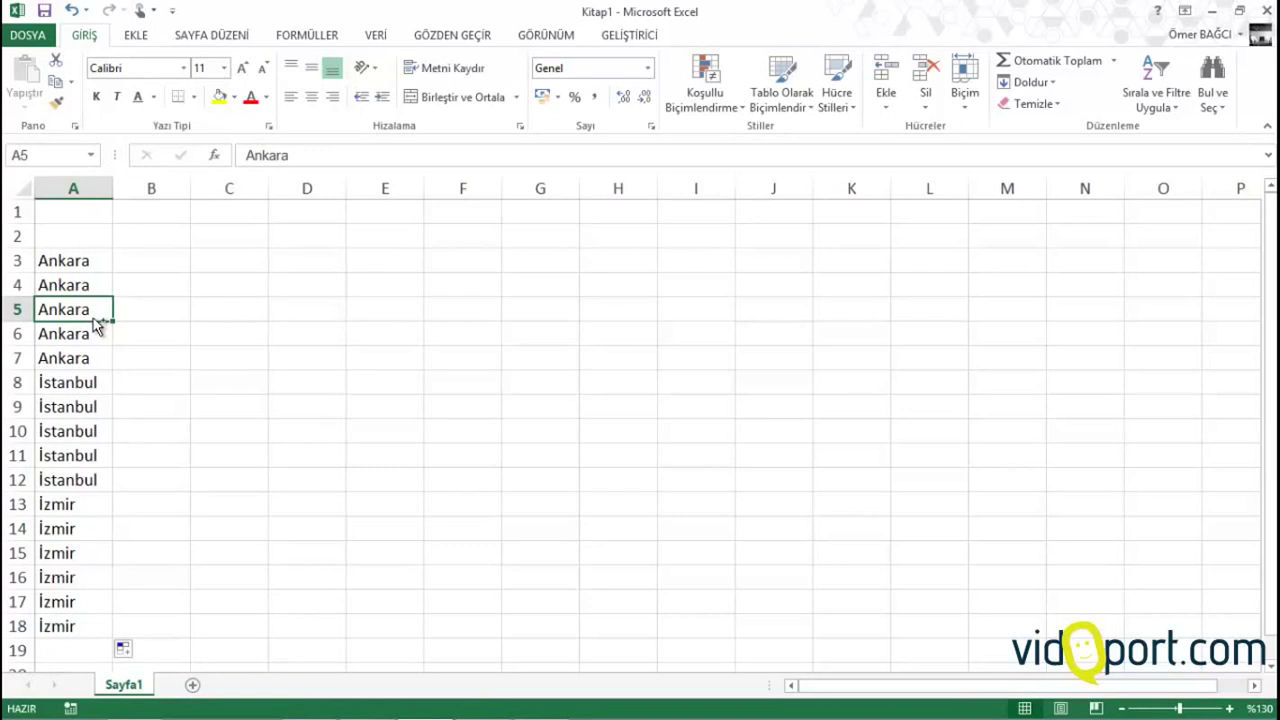
key("ctrl+z")
key("ctrl+z")
key("ctrl+z")
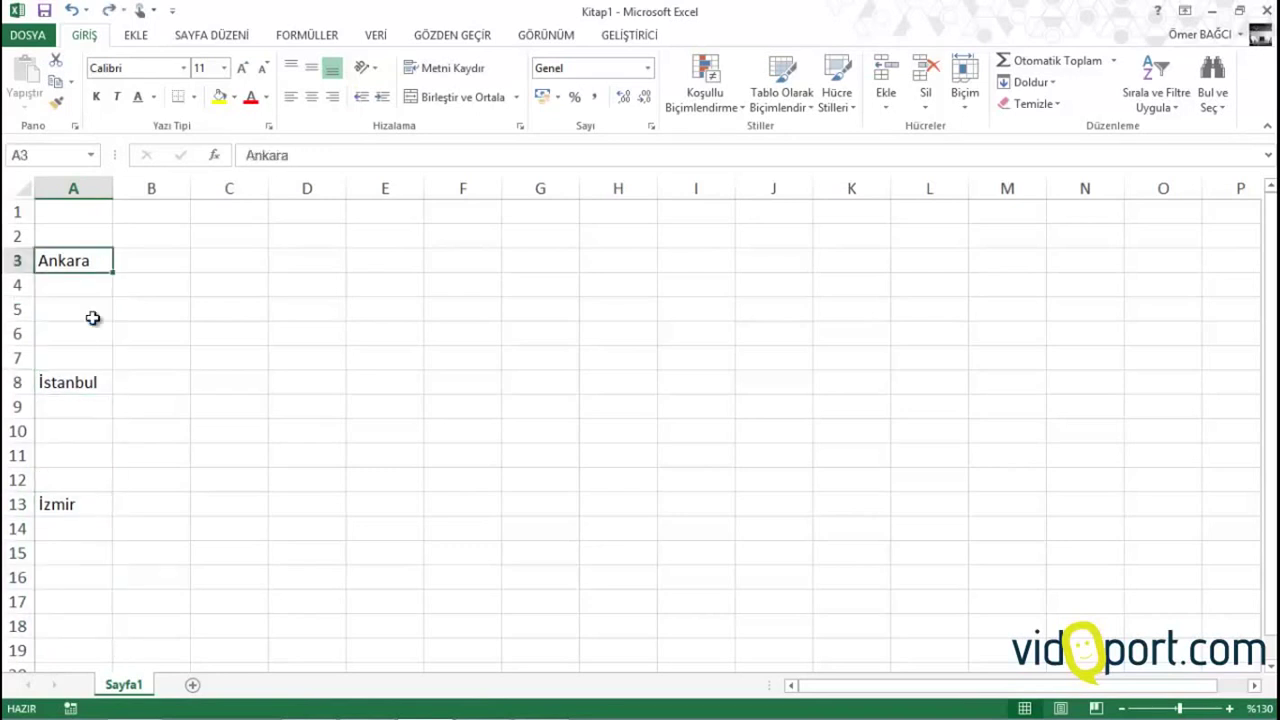
left_click(93, 318)
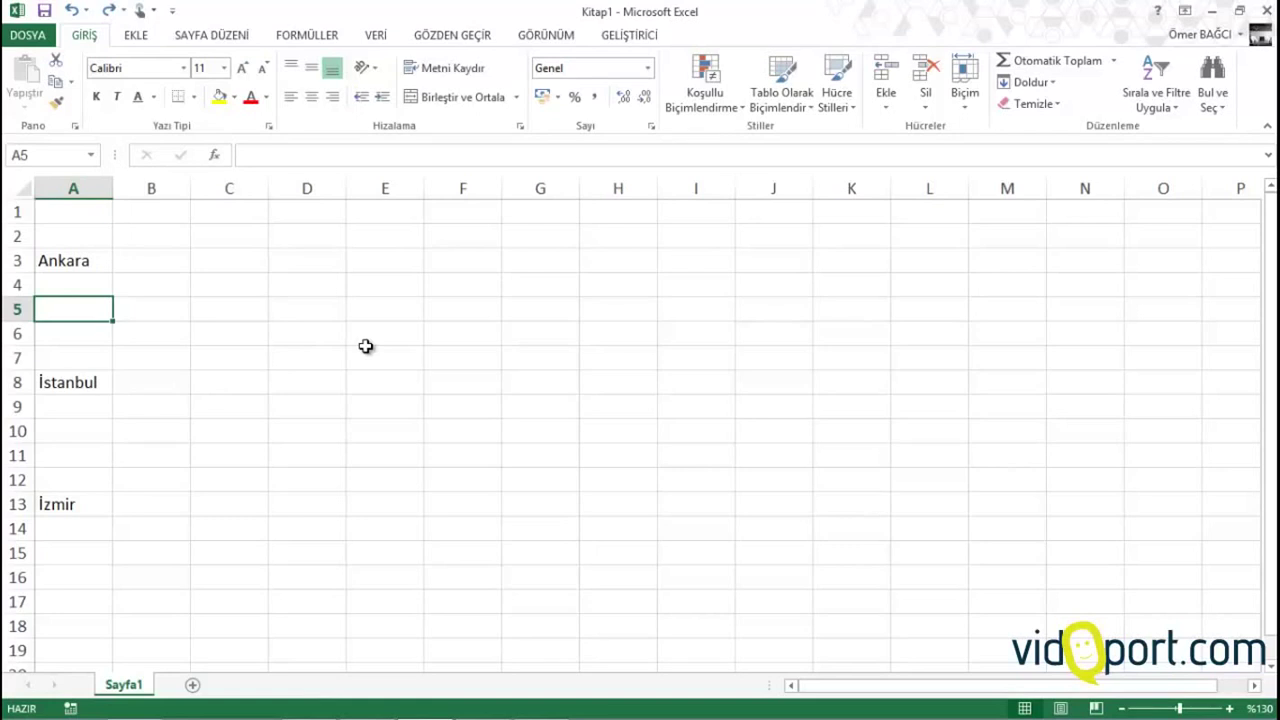
left_click_drag(390, 309, 389, 408)
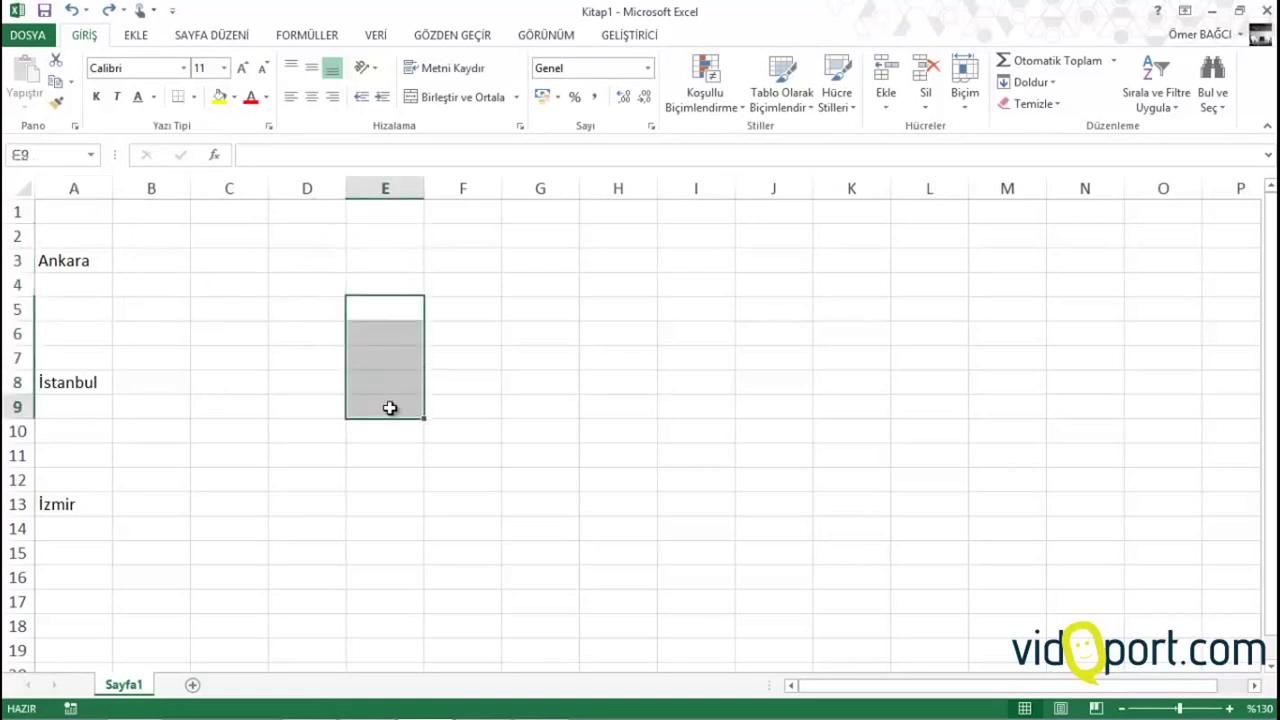
left_click(390, 408)
left_click_drag(388, 265, 388, 400)
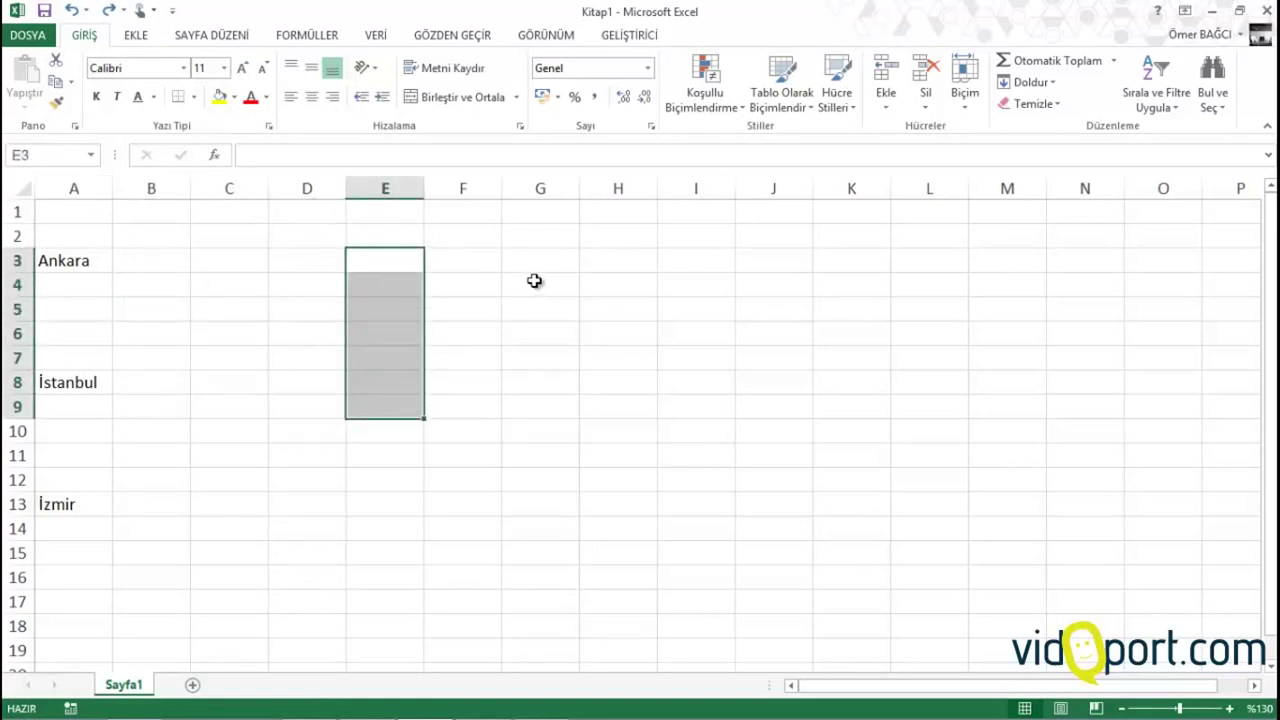
left_click_drag(540, 283, 600, 417)
left_click(809, 286, "ctrl")
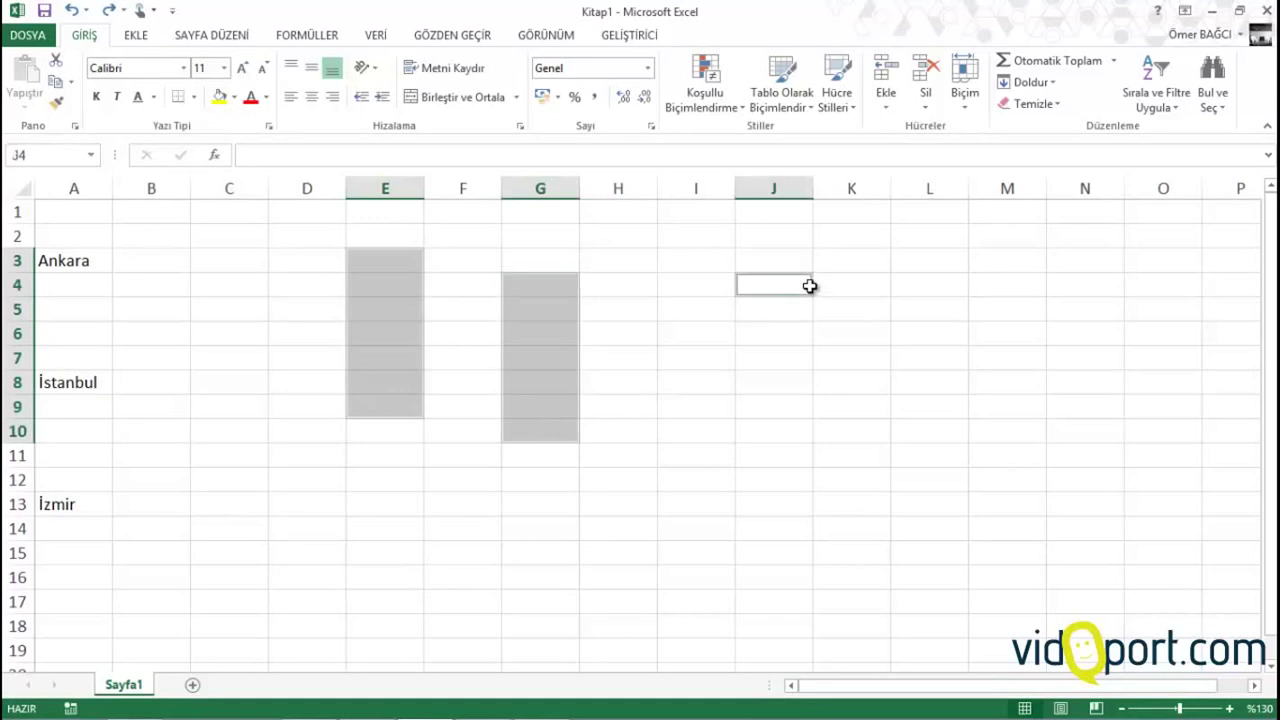
left_click_drag(809, 286, 800, 392)
left_click_drag(696, 260, 674, 389)
left_click_drag(618, 503, 545, 578)
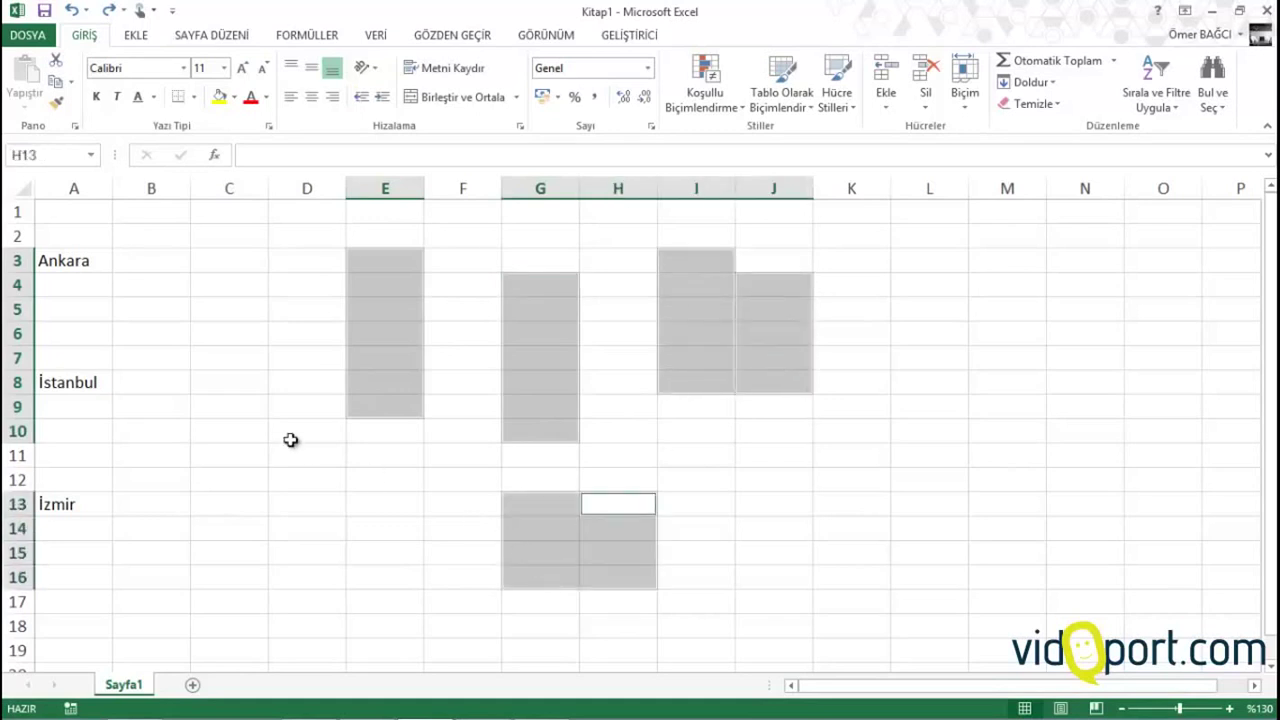
left_click_drag(290, 440, 286, 470)
left_click_drag(288, 290, 280, 334)
left_click(196, 330)
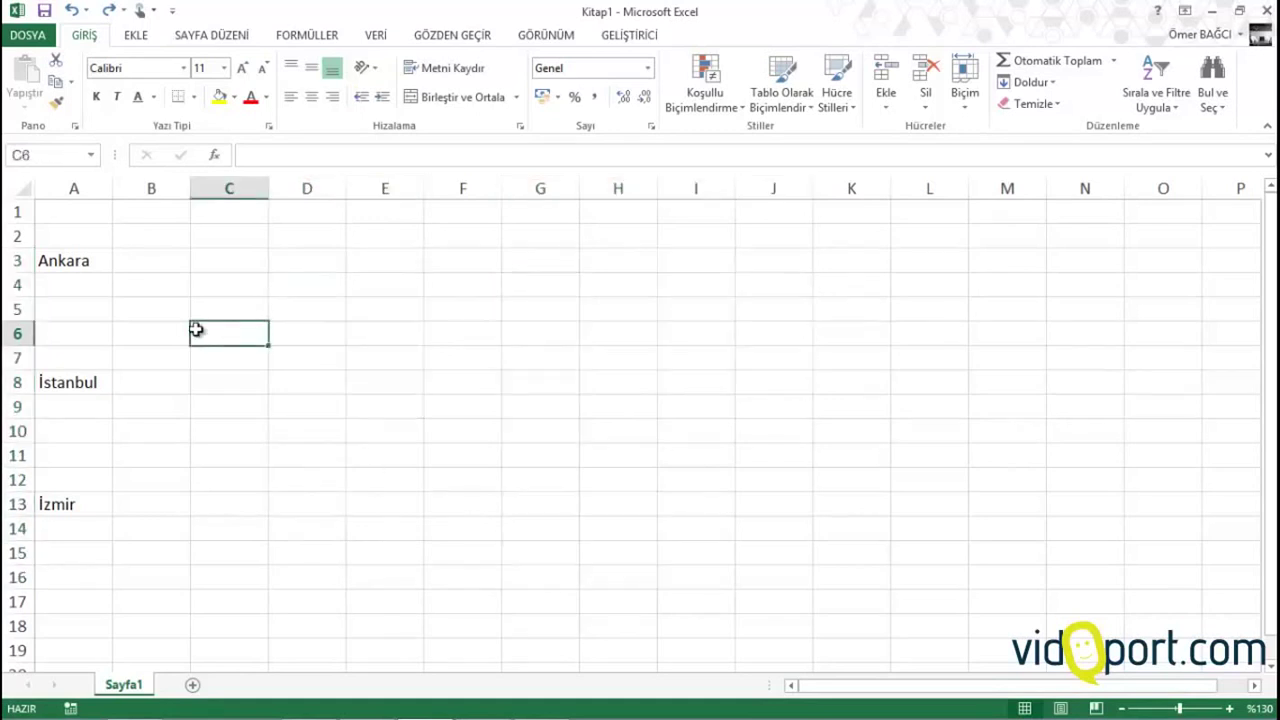
left_click_drag(63, 283, 66, 354)
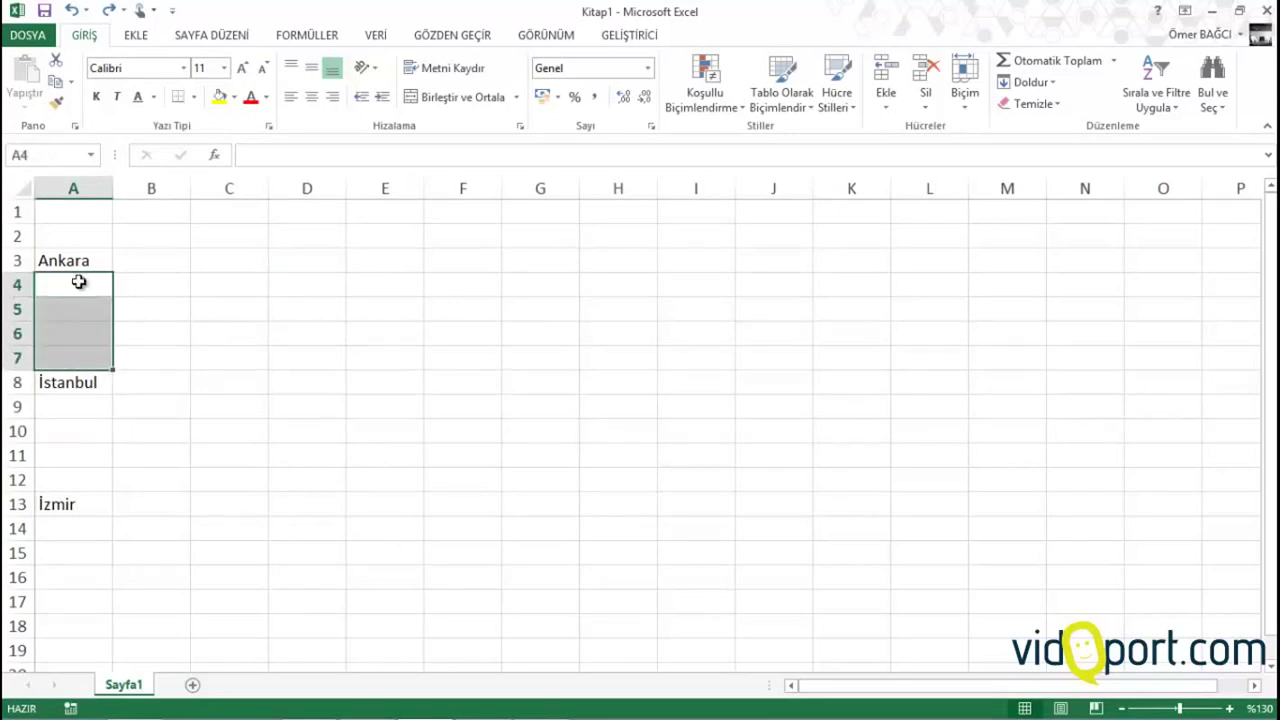
left_click_drag(89, 406, 87, 480)
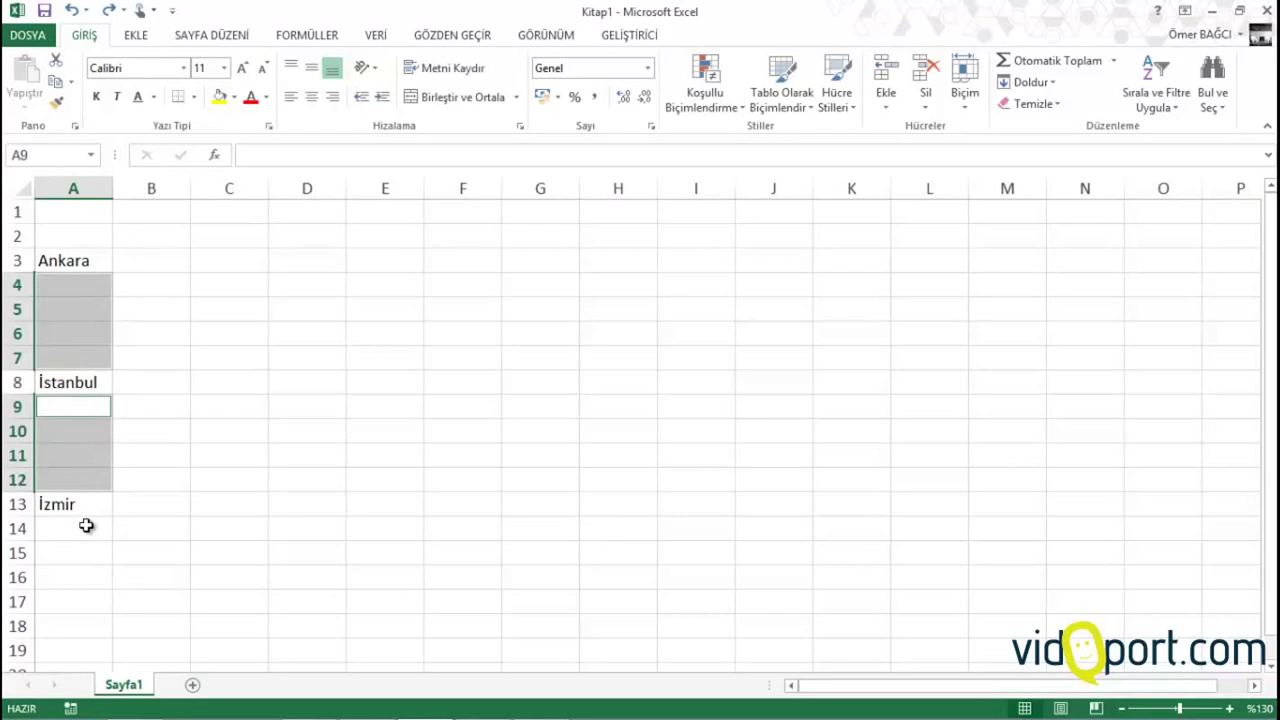
left_click_drag(86, 526, 87, 645)
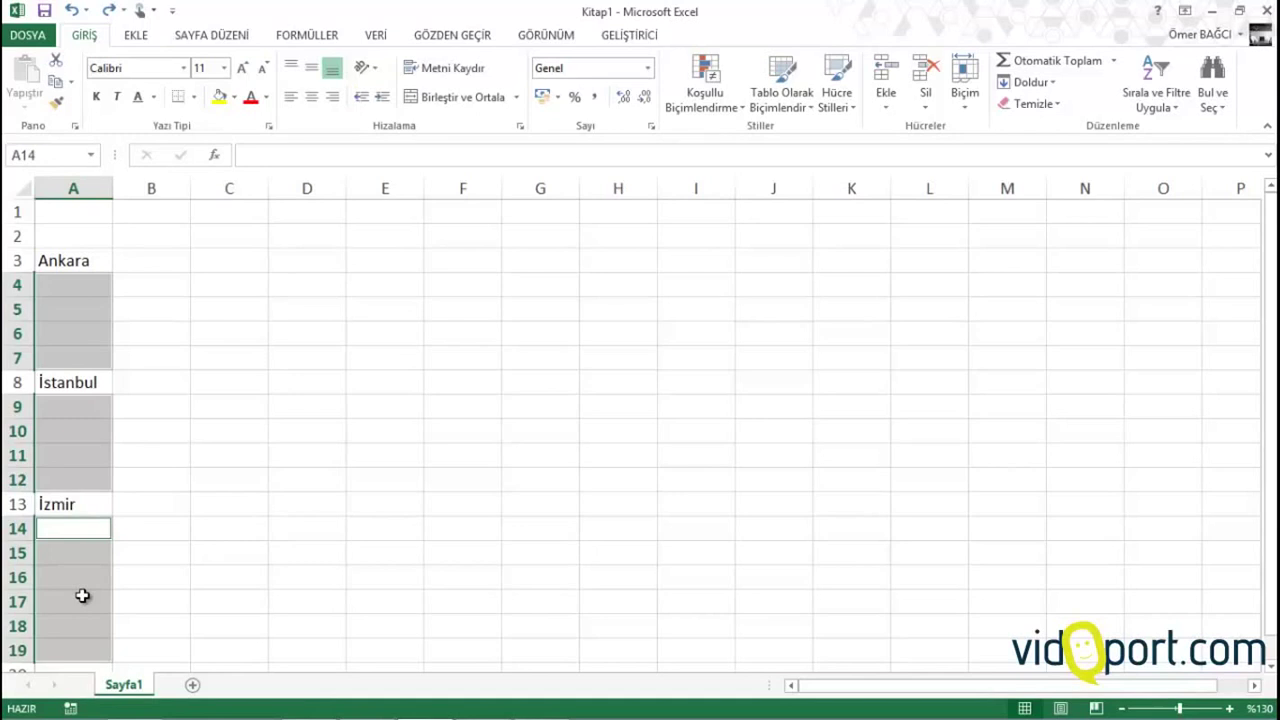
type("=")
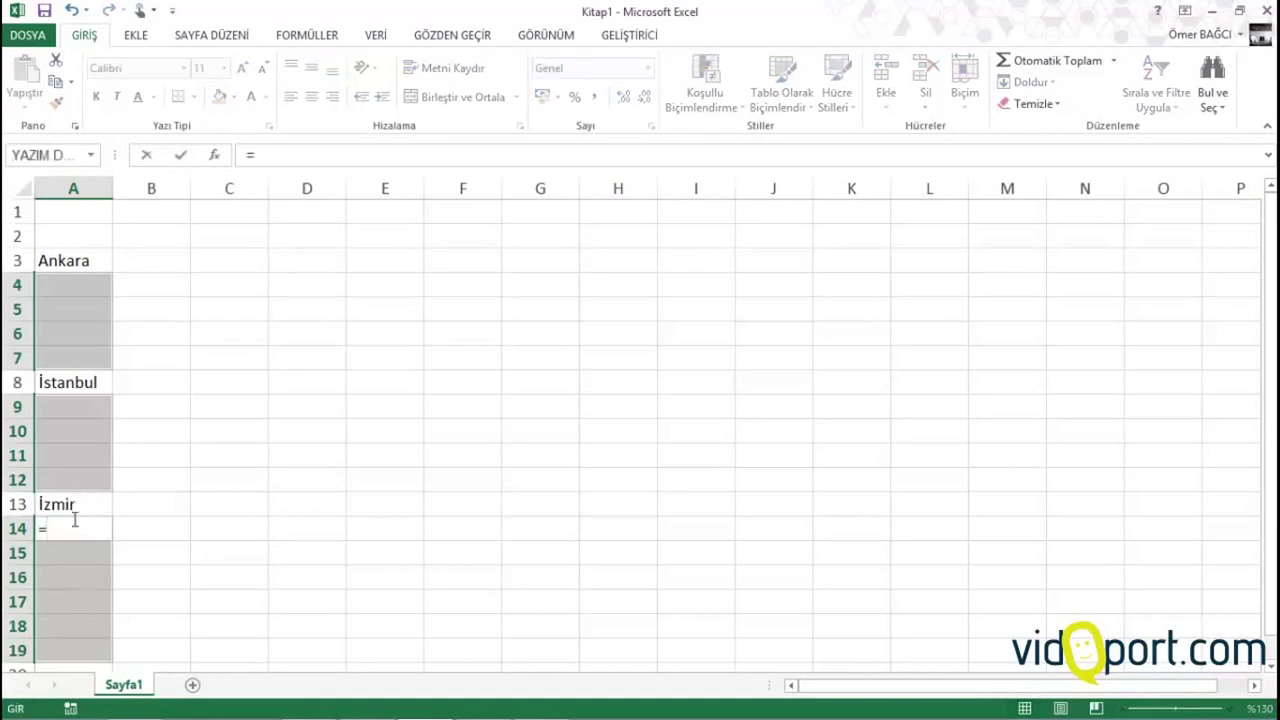
left_click(70, 508)
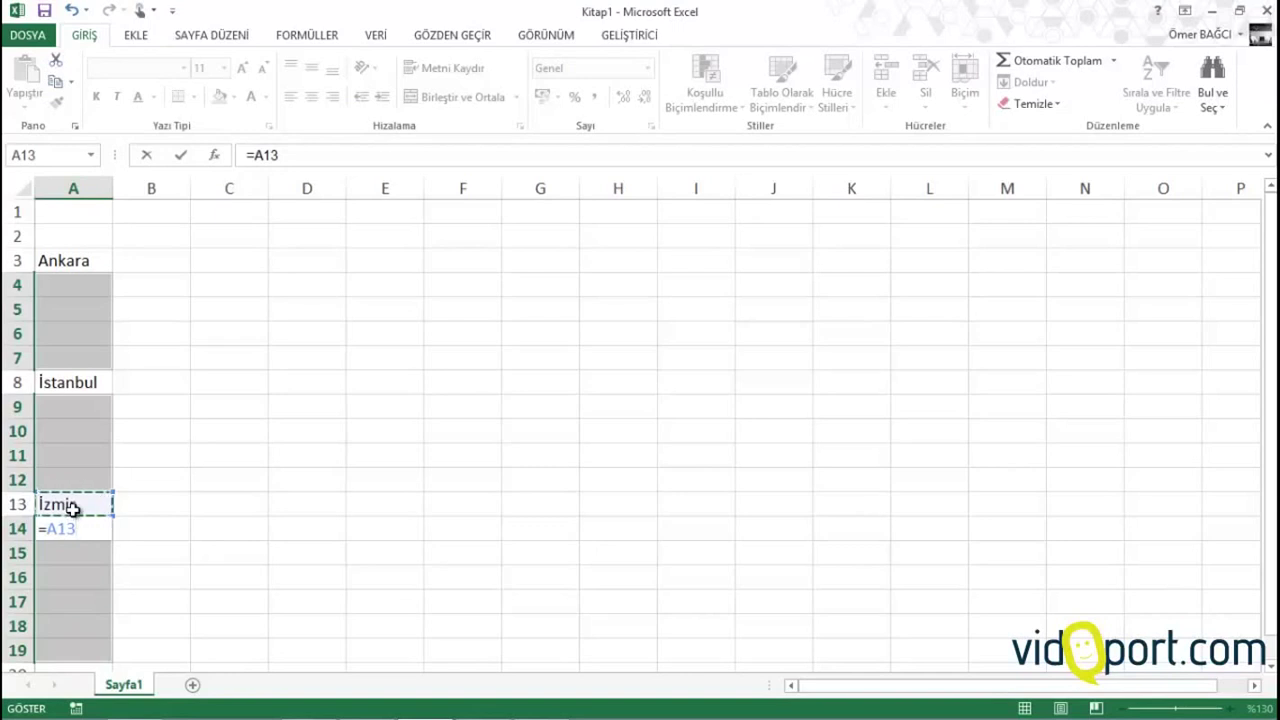
key("ctrl+Return")
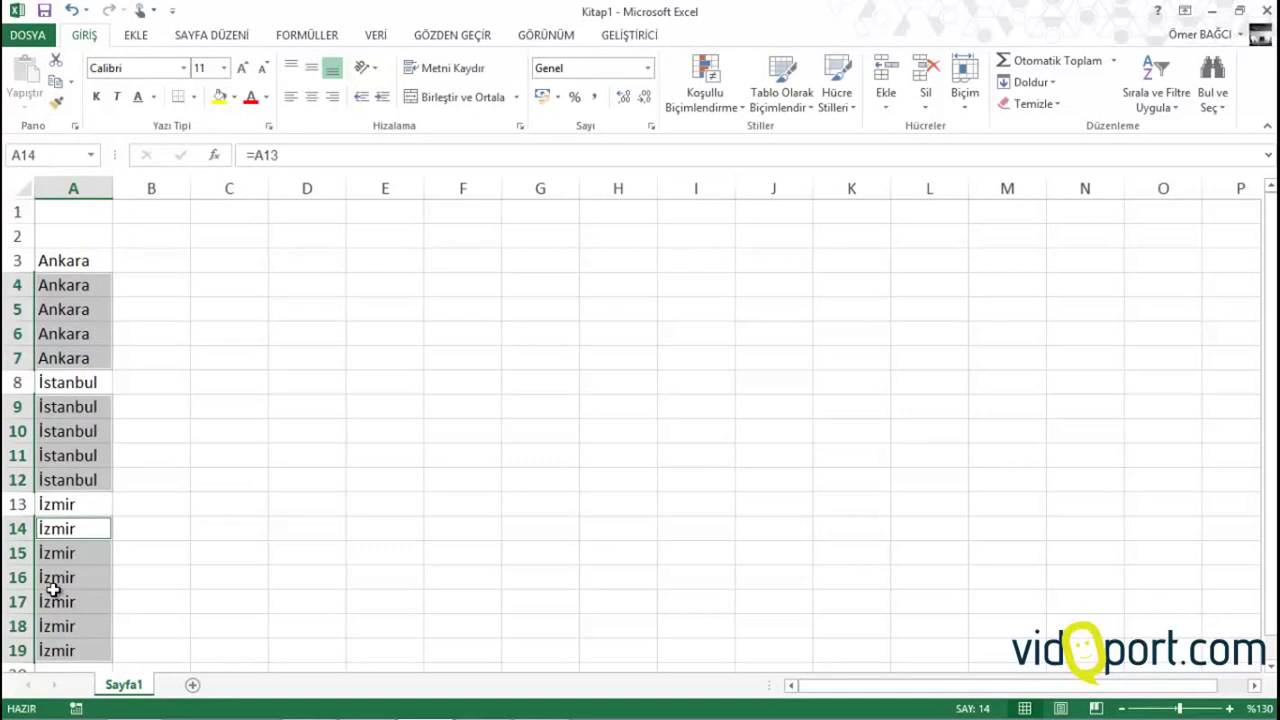
key("ctrl+z")
left_click(177, 323)
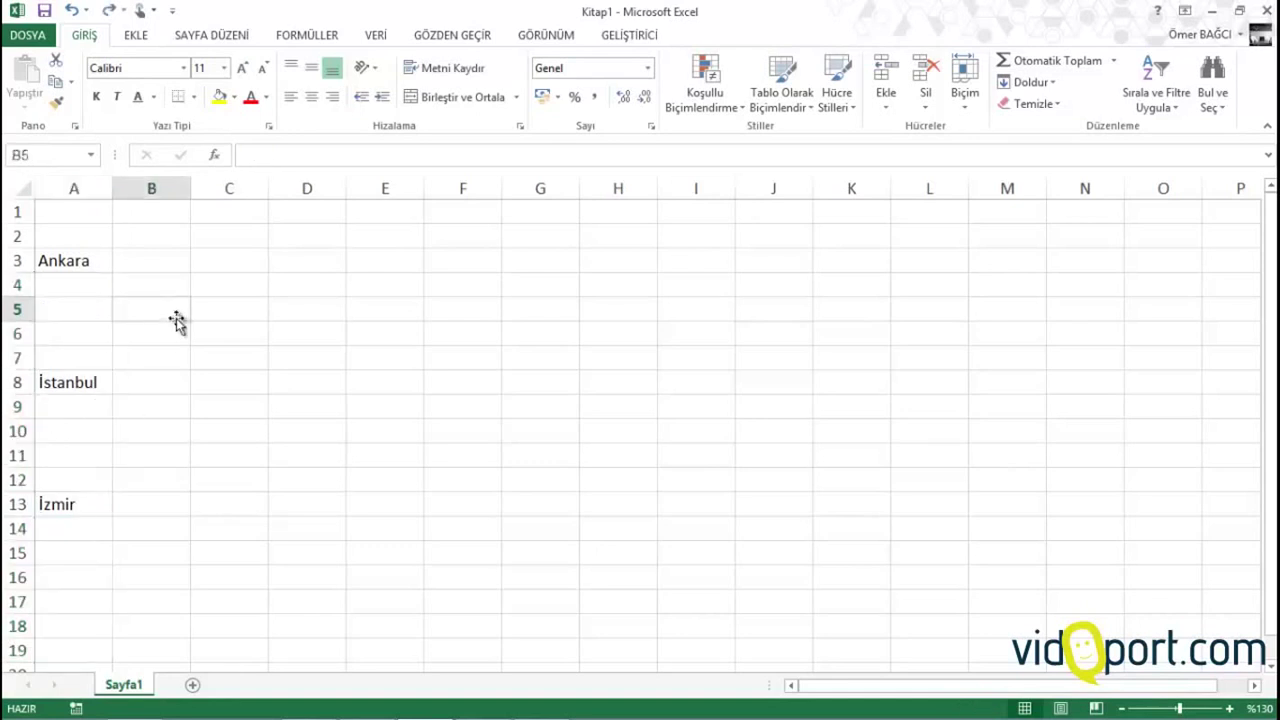
Step: Move İstanbul from A8 to B3 and İzmir from A13 to C3
left_click(86, 380)
left_click_drag(92, 380, 130, 262)
left_click(72, 520)
left_click(66, 494)
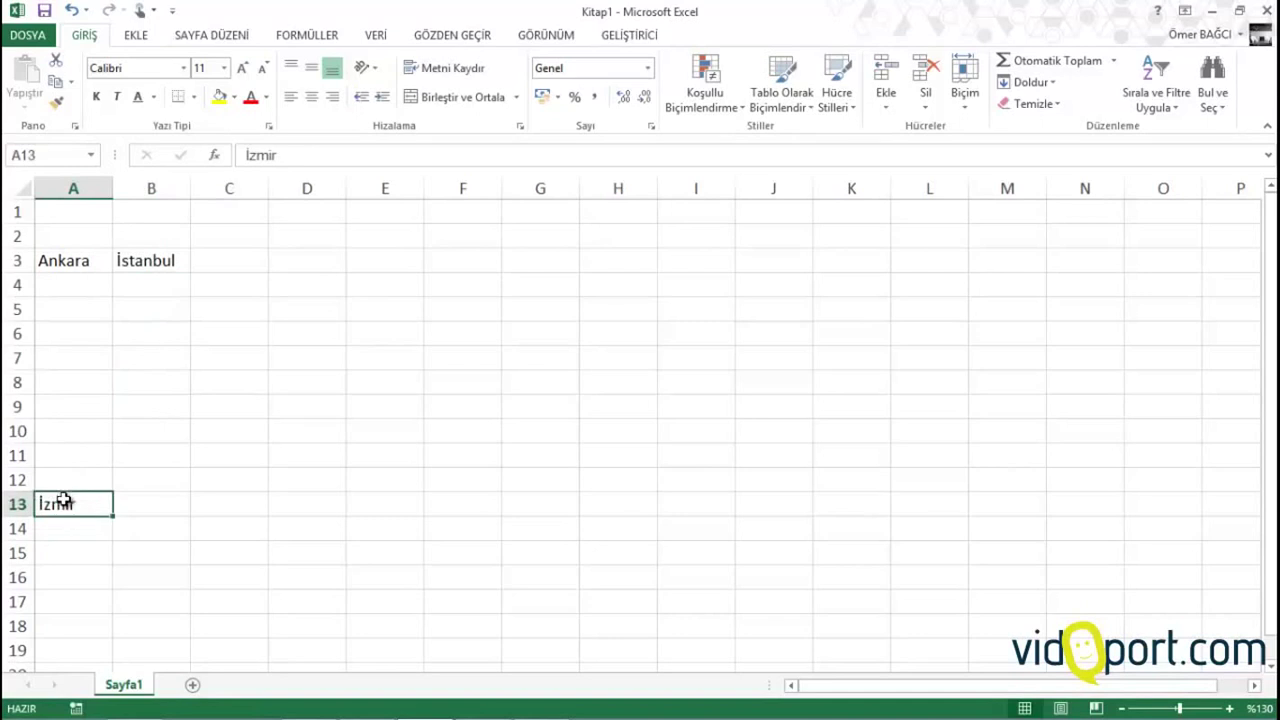
left_click_drag(97, 455, 246, 253)
Step: Fill the blanks A4:C16 with above-cell formulas so each column repeats its city
left_click_drag(80, 284, 58, 580)
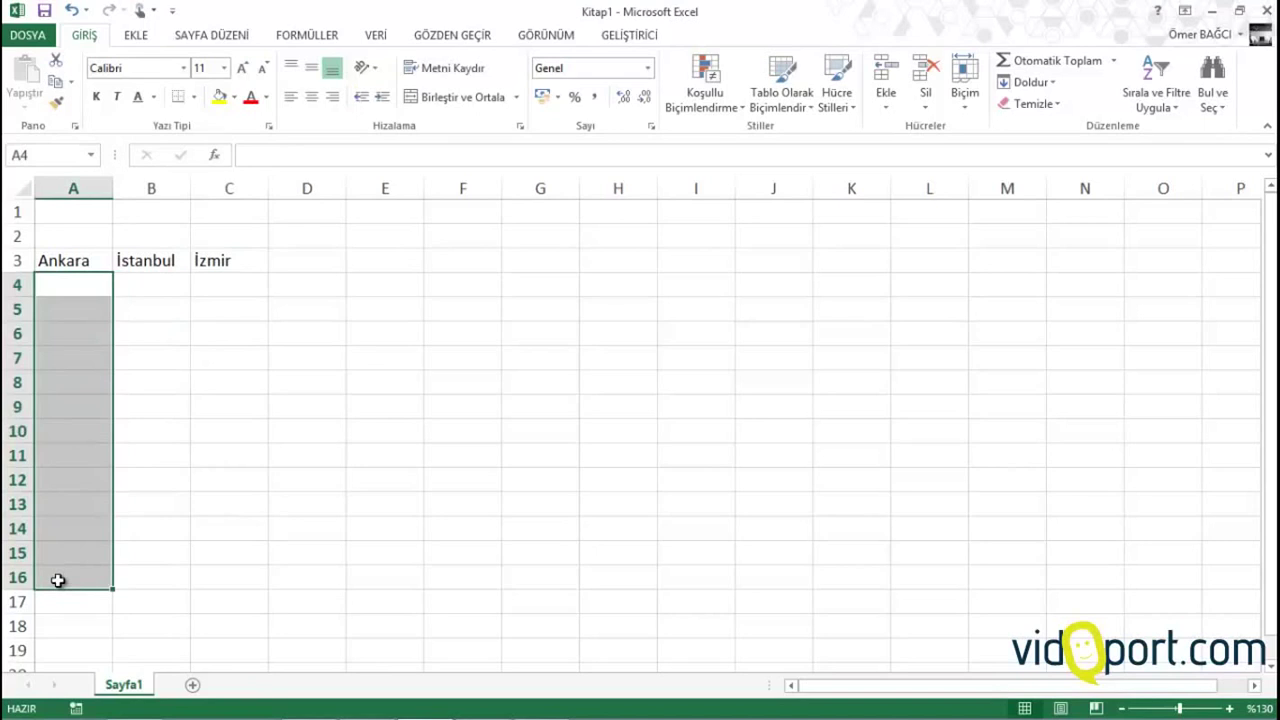
left_click_drag(140, 287, 137, 585)
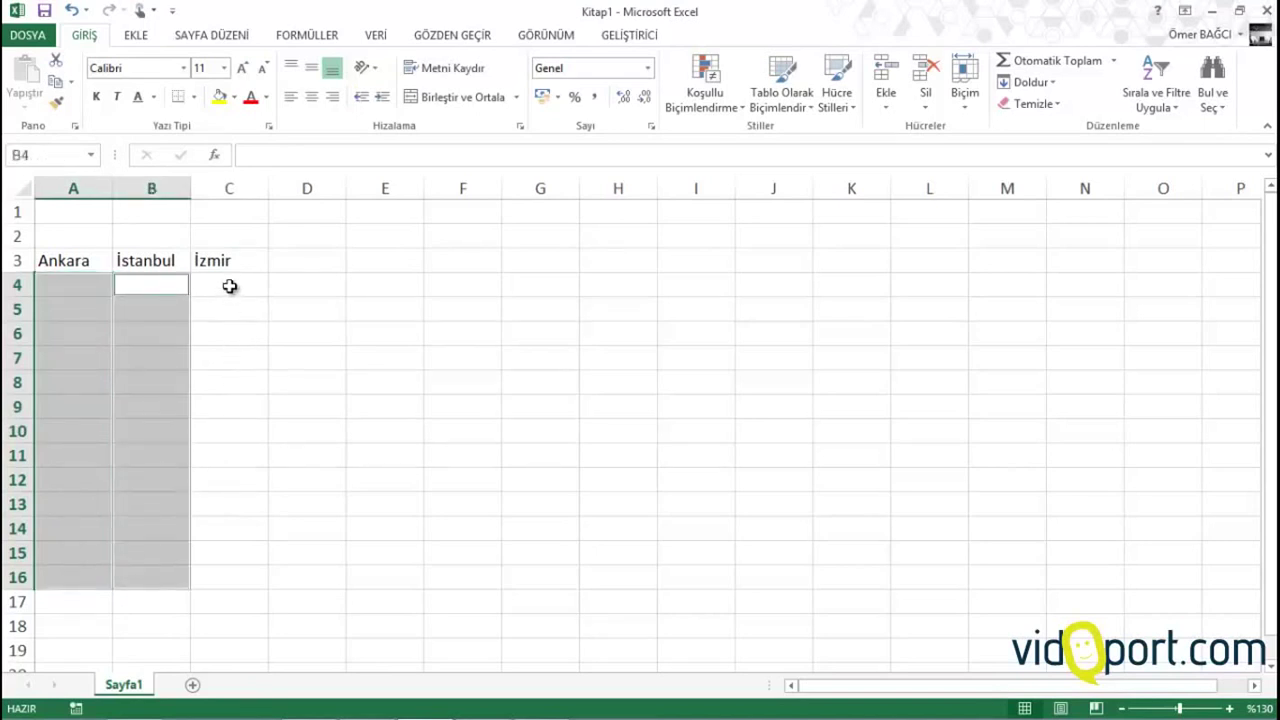
left_click_drag(229, 286, 231, 574)
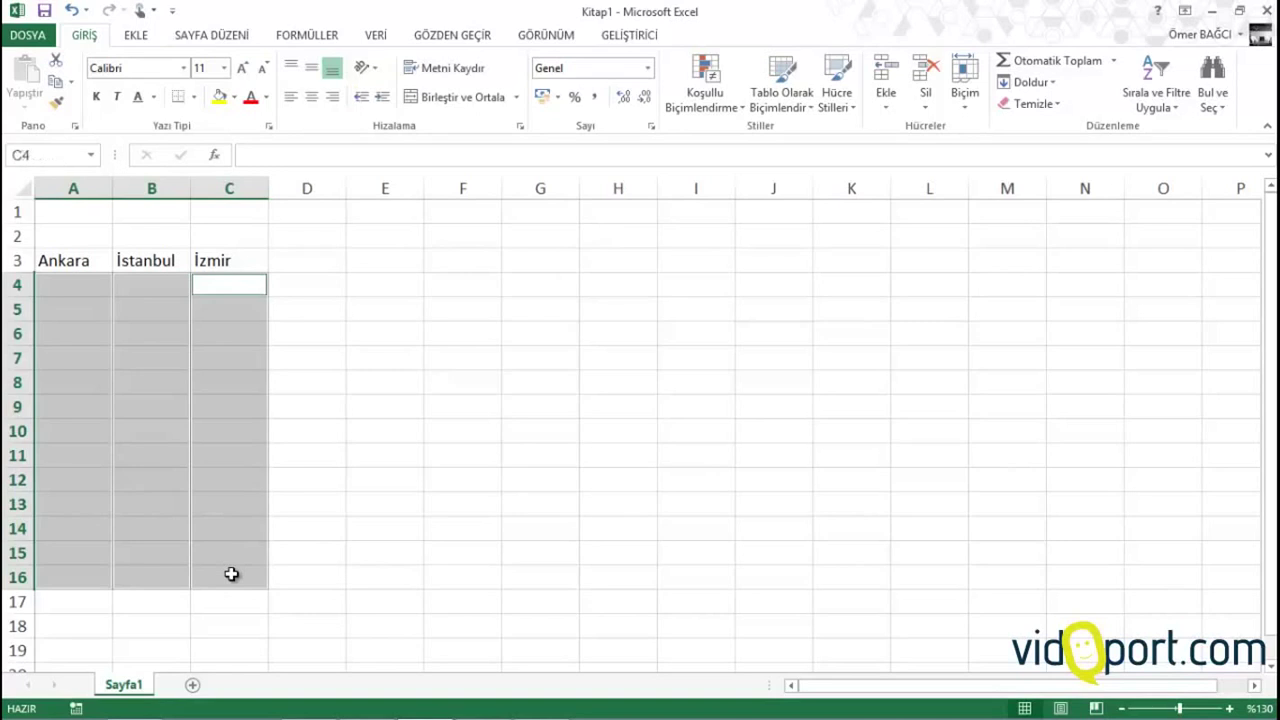
type("=")
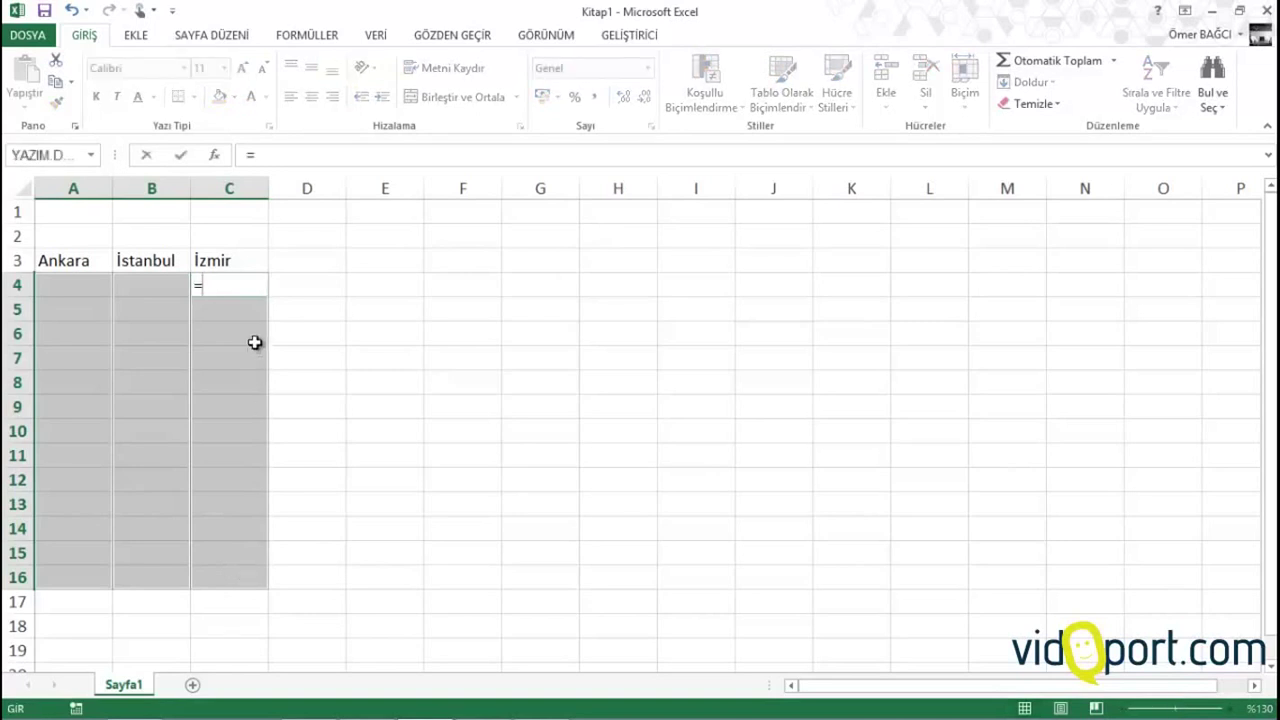
left_click(245, 254)
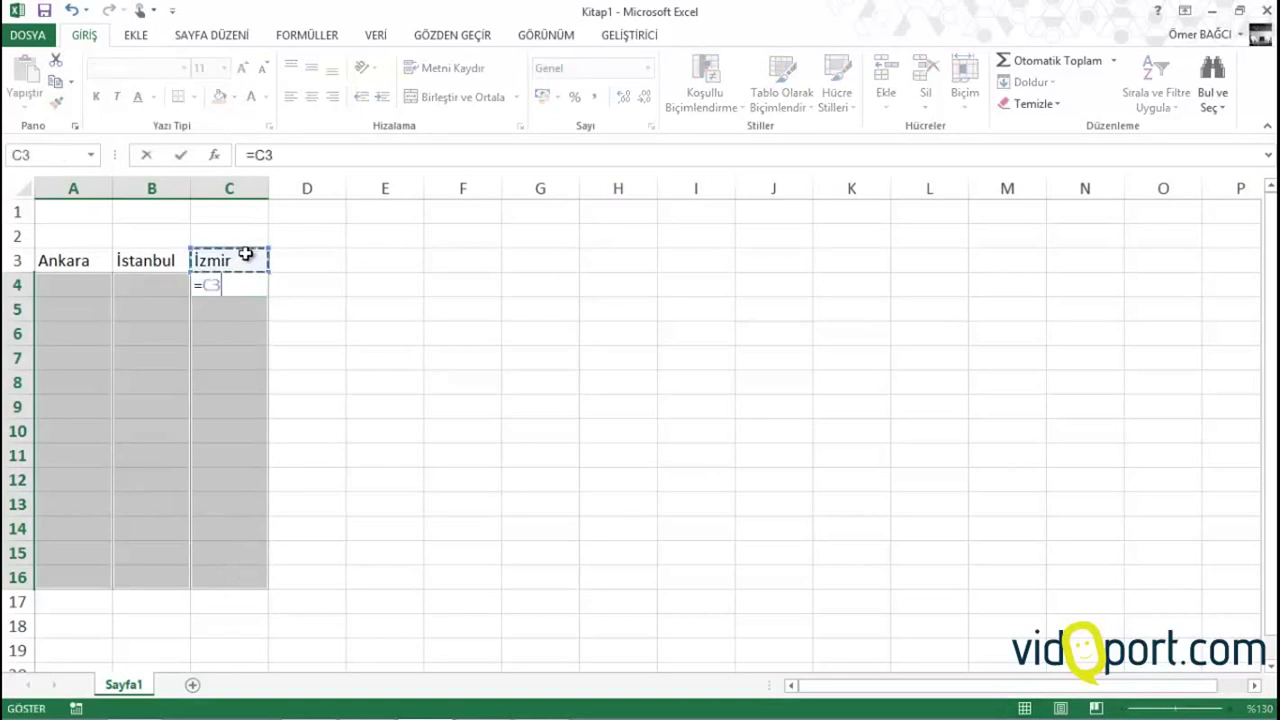
key("ctrl+Return")
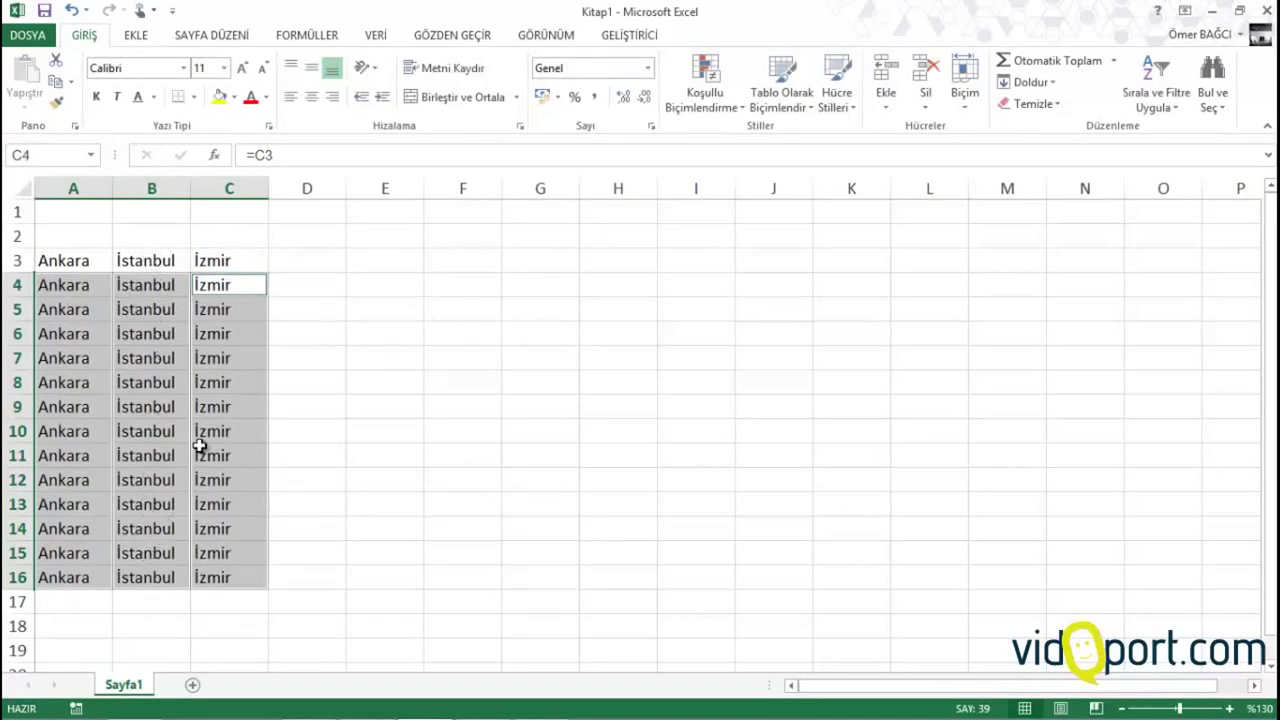
left_click(200, 445)
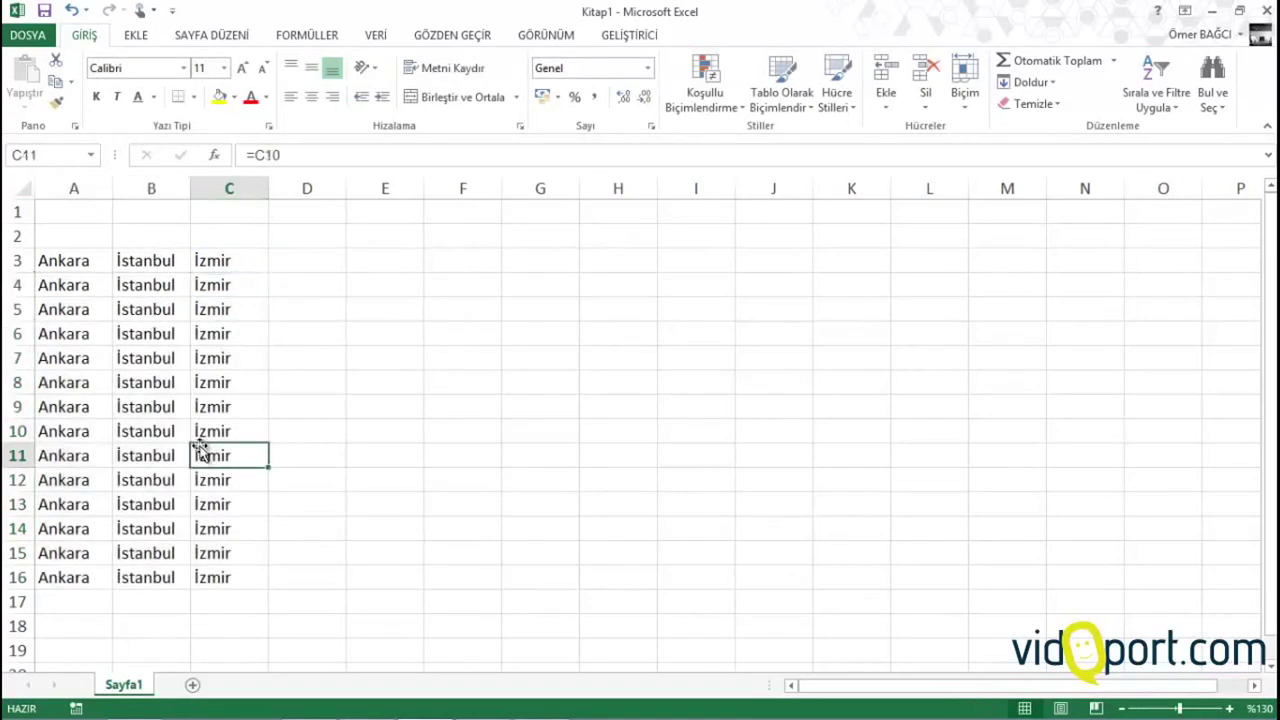
Step: Check a formula in the city list
left_click(163, 261)
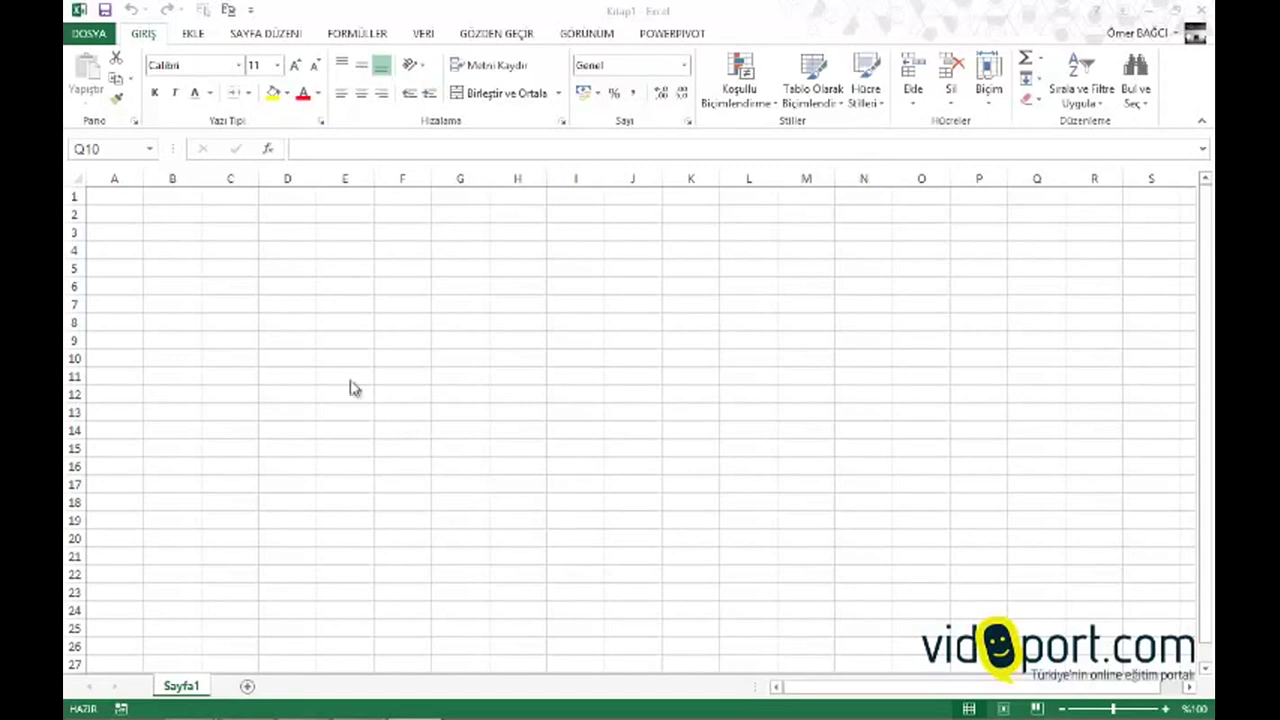
Step: Move around with the arrow keys and drag-select the ranges A1:E11 and A1:G12
left_click(274, 340)
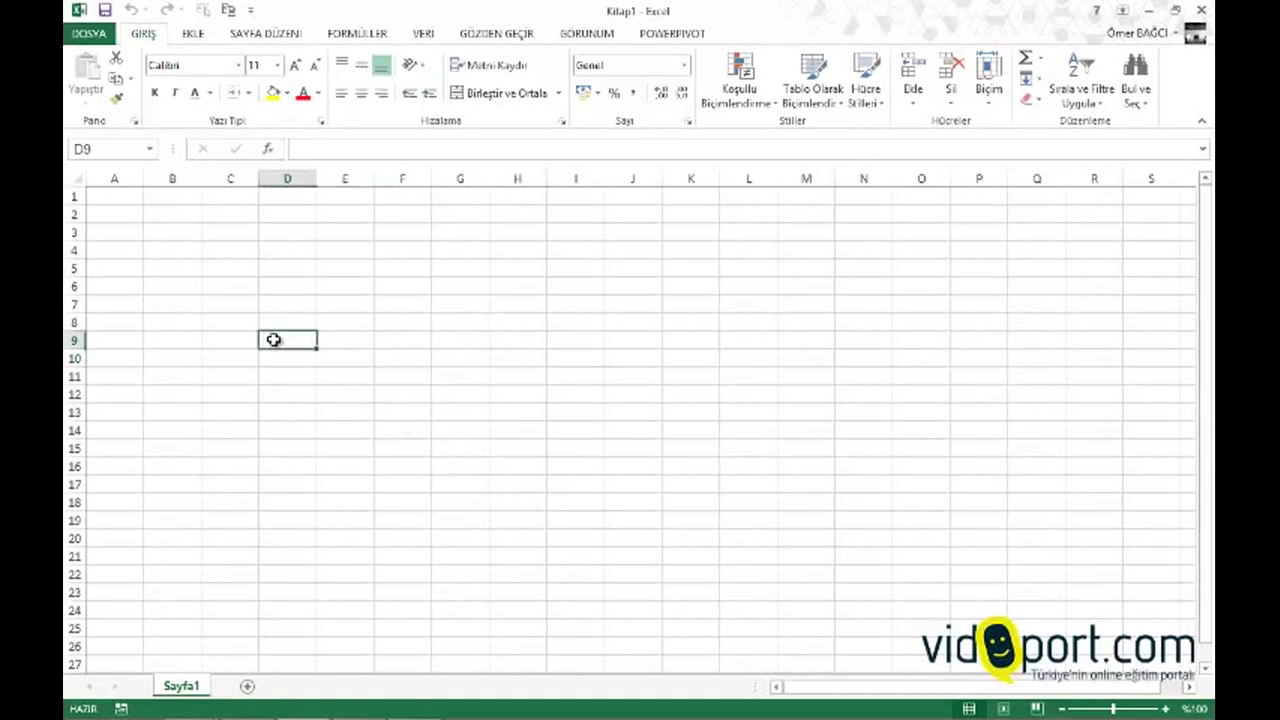
key("Up")
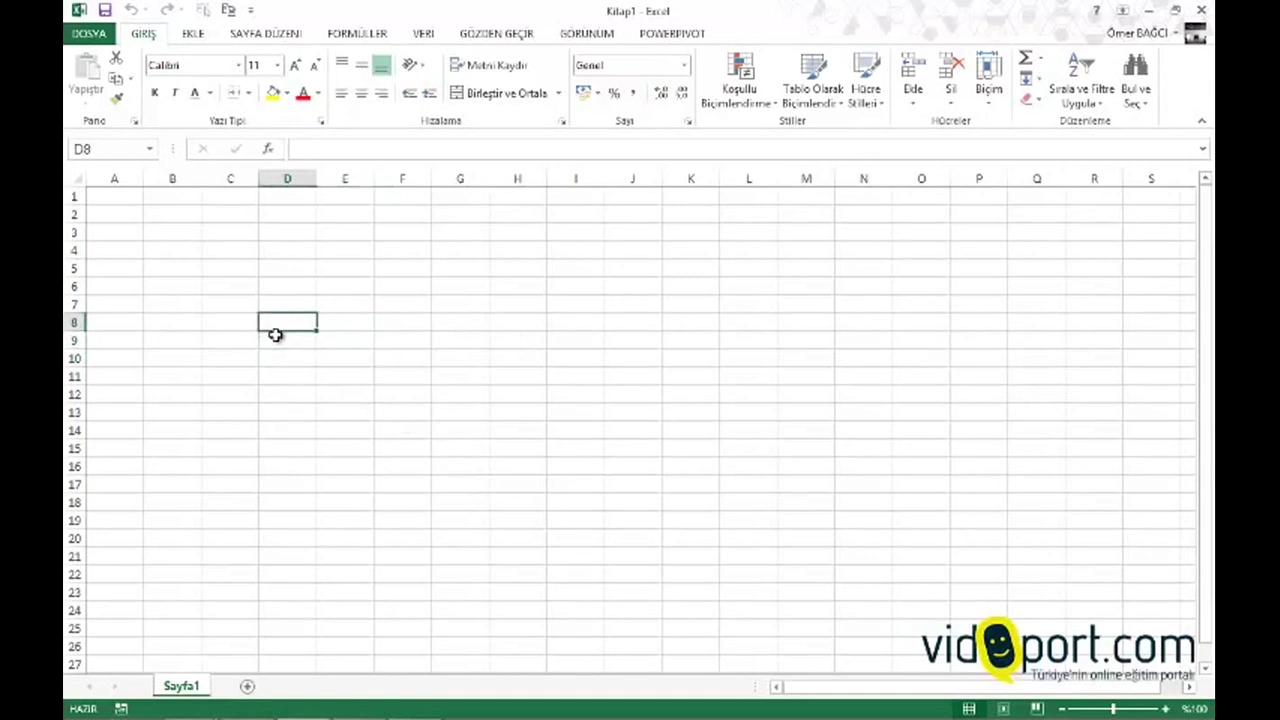
key("Left")
key("Left")
key("Left")
key("Up")
key("Up")
key("Up")
key("Up")
key("Up")
key("Up")
key("Up")
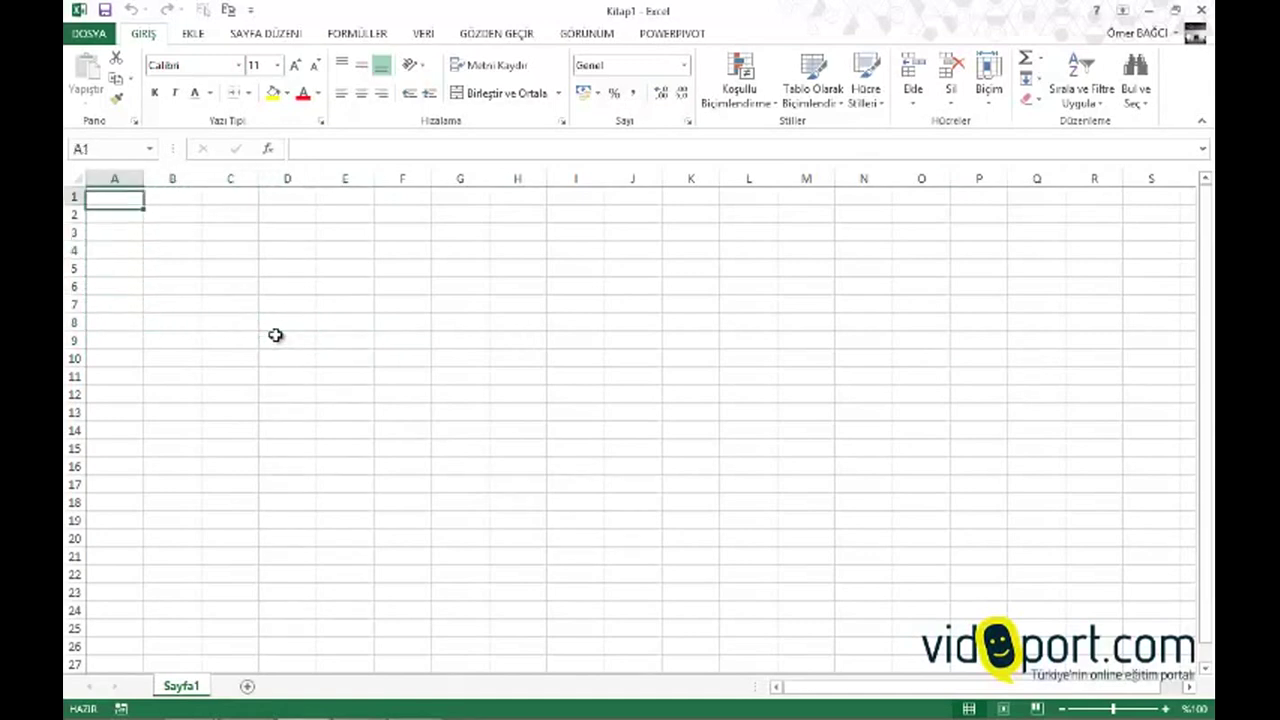
left_click(170, 231)
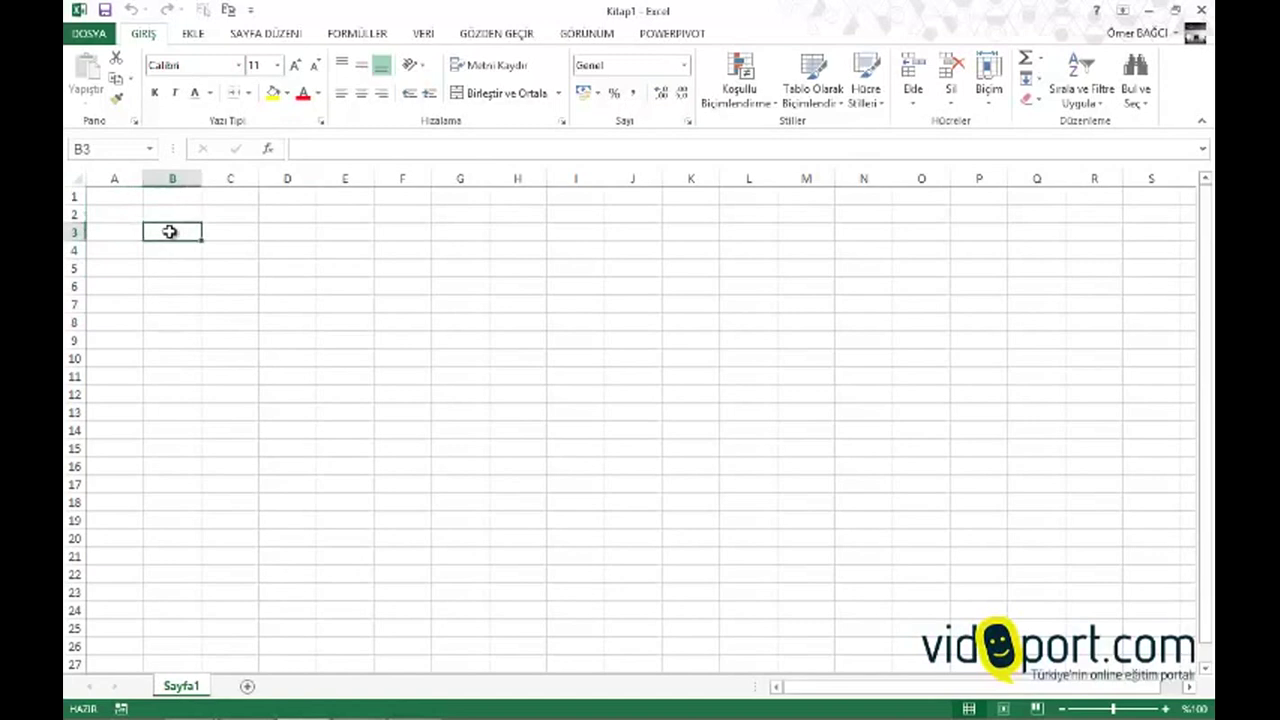
left_click_drag(129, 195, 346, 383)
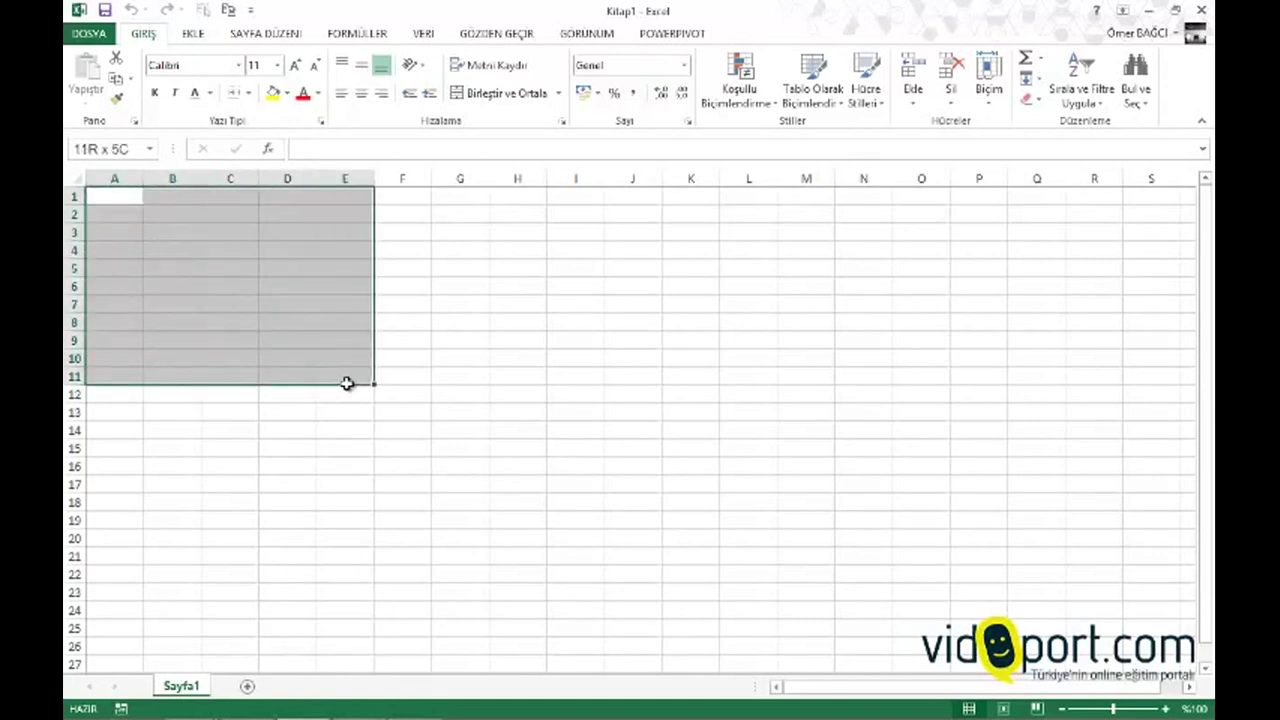
left_click(346, 376)
left_click_drag(120, 192, 449, 437)
left_click(451, 426)
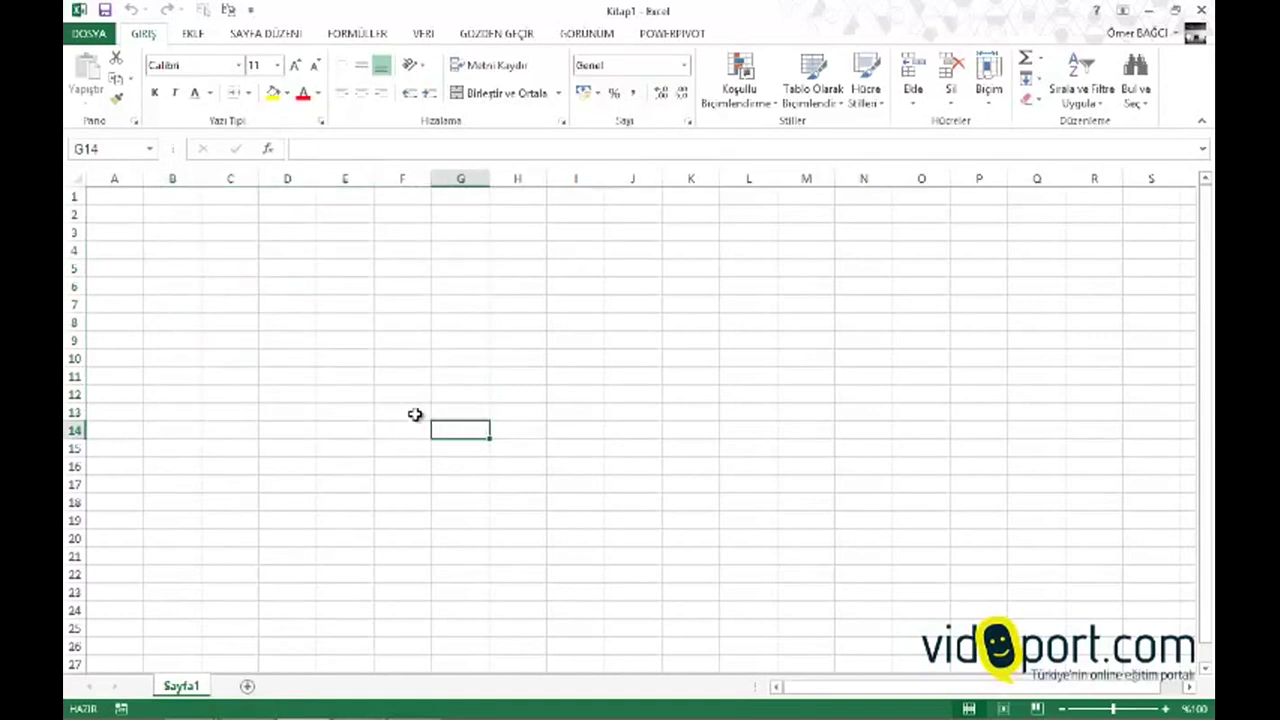
Step: Enter the range a1:b0000 in the Name Box to select a tall A–B block
left_click(136, 150)
type("a1:b0000")
key("Return")
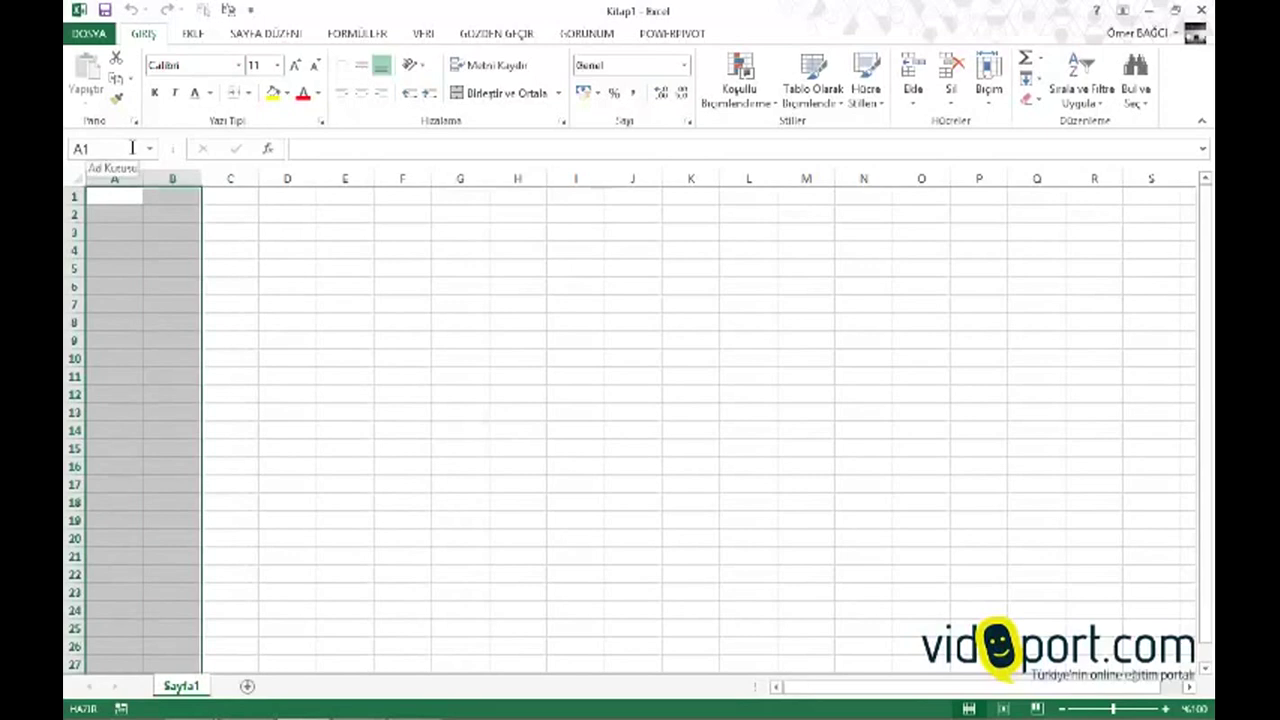
left_click(132, 148)
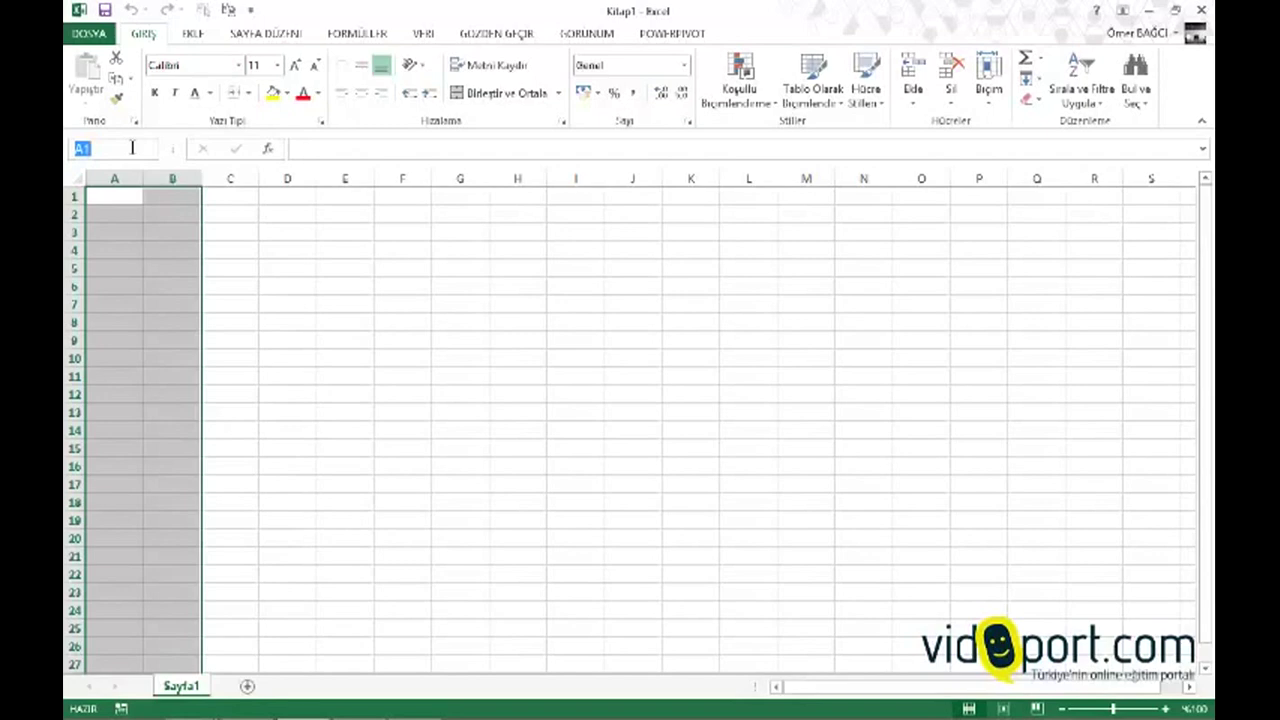
type("a2.n100")
key("Return")
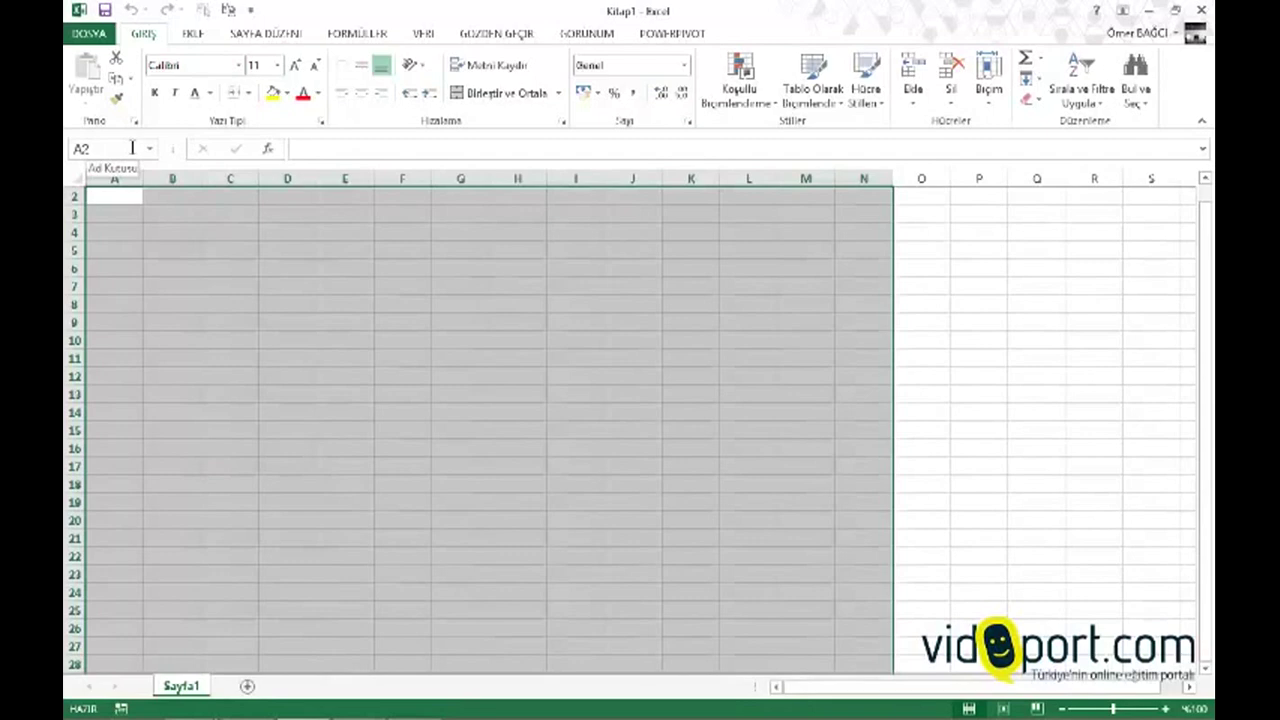
left_click(132, 148)
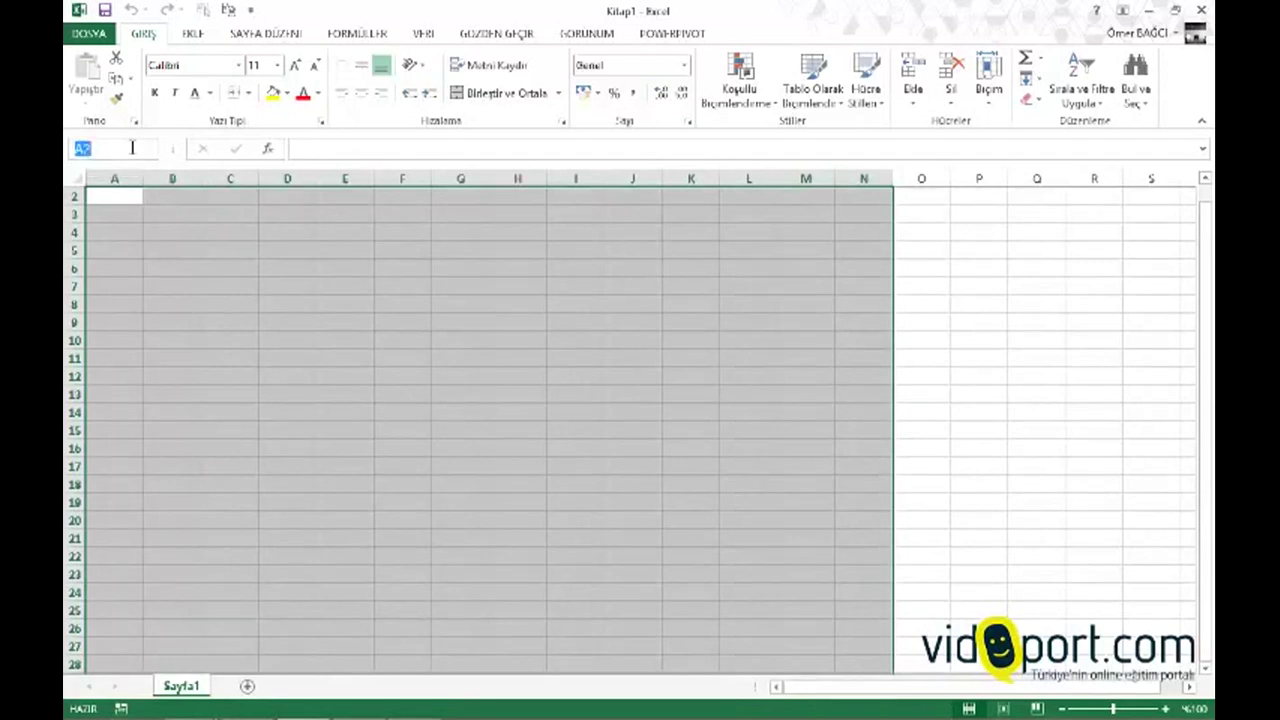
type("a2.b10,b3")
key("BackSpace")
key("BackSpace")
type("6")
type(":c40")
key("Return")
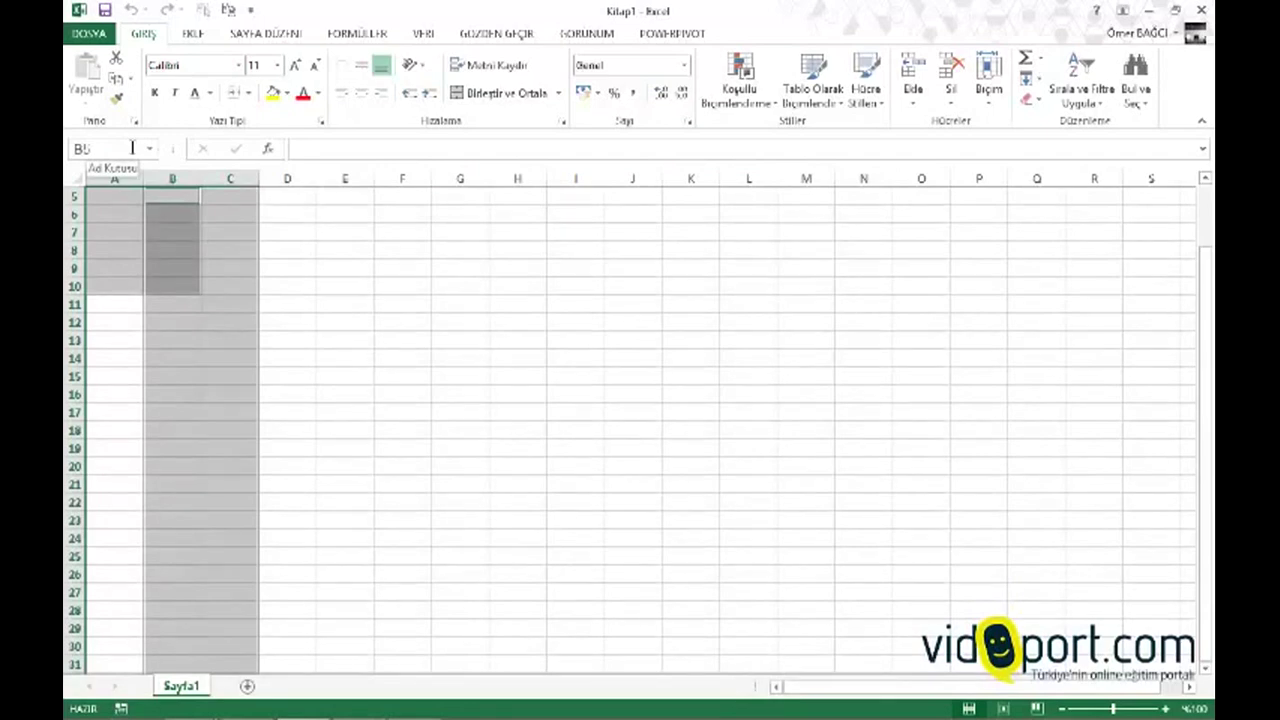
left_click(132, 148)
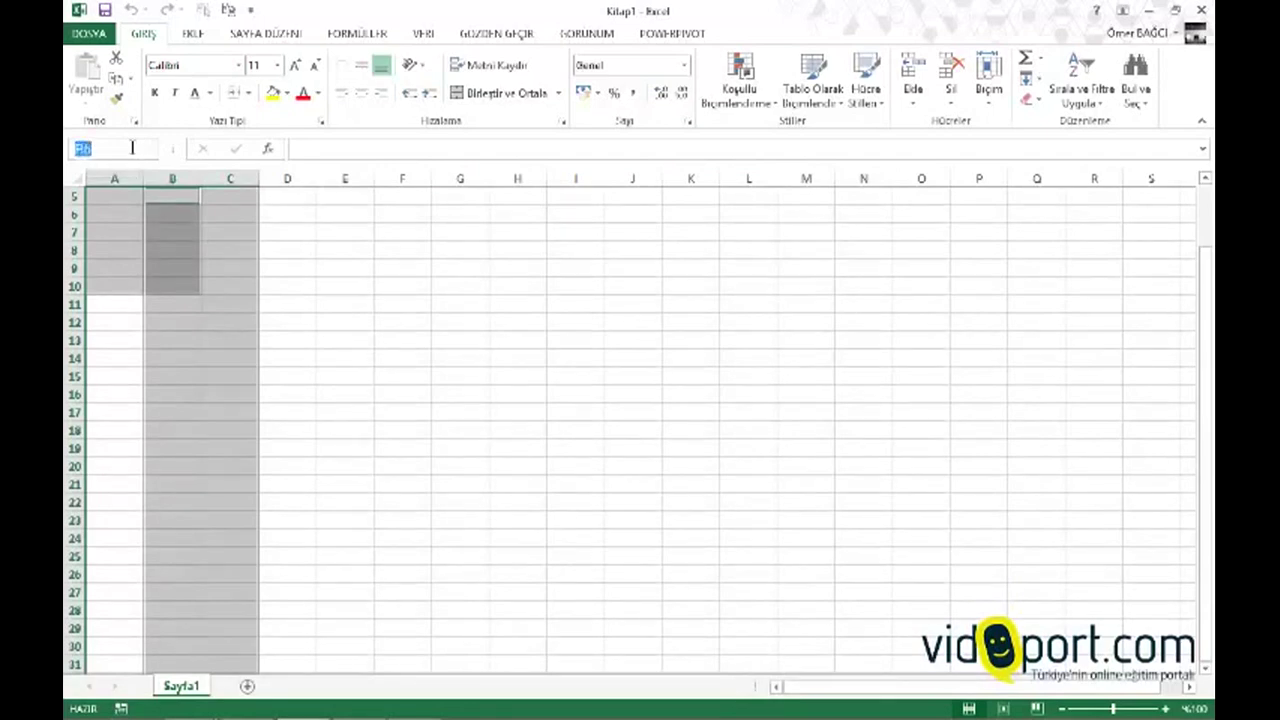
type("a2.c10,du:f60")
key("Return")
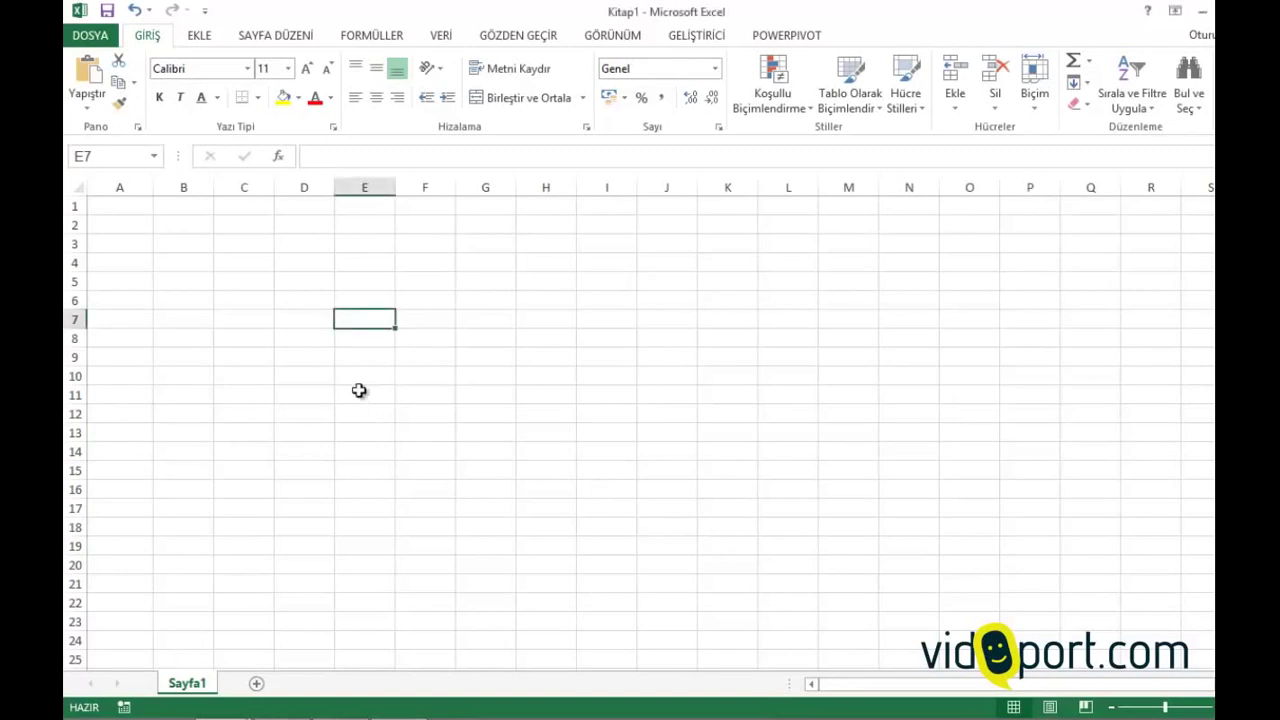
Step: On the empty Kitap1 sheet, move the active cell up and down column B between B2 and B11
left_click(180, 272)
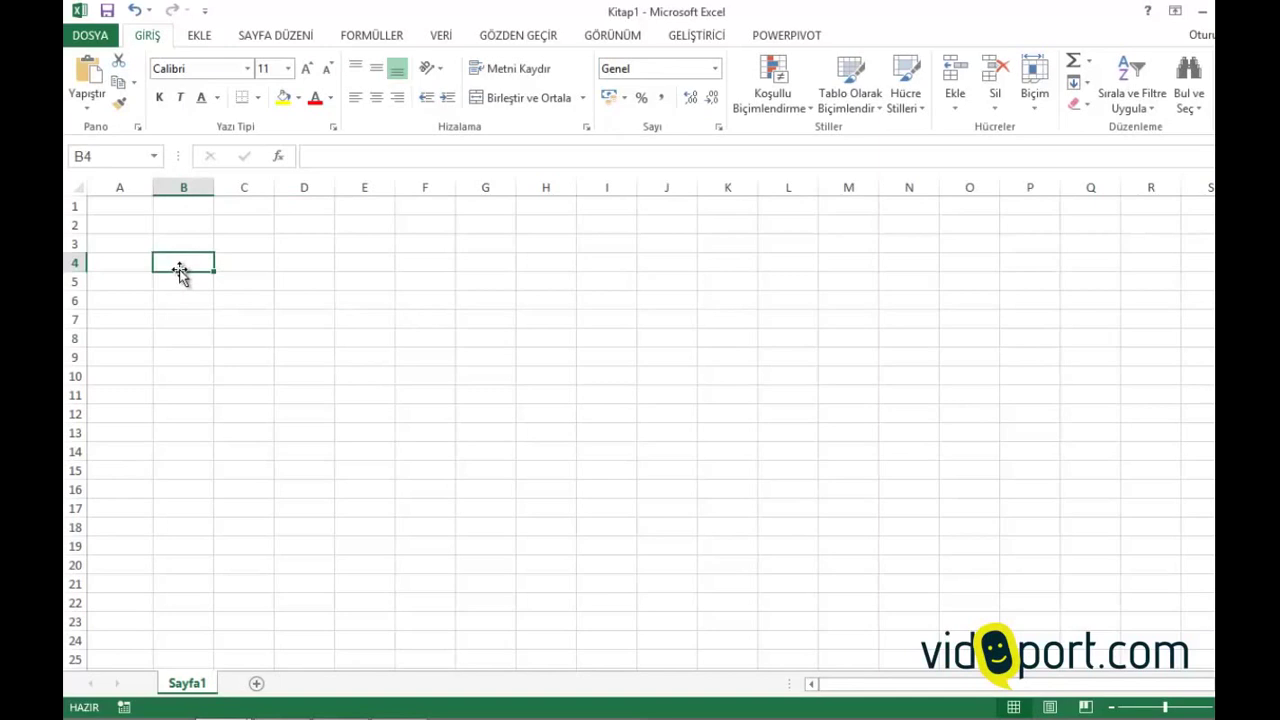
key("Down")
key("Down")
key("Down")
key("Down")
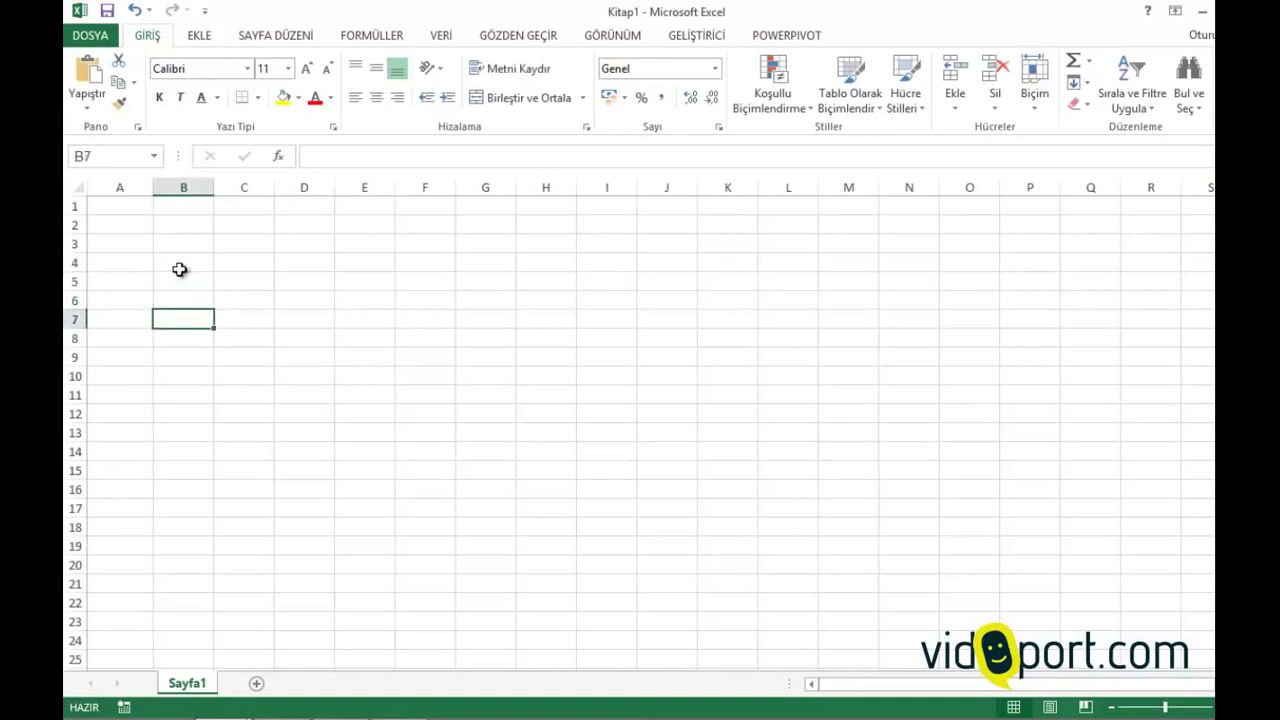
key("Down")
key("Down")
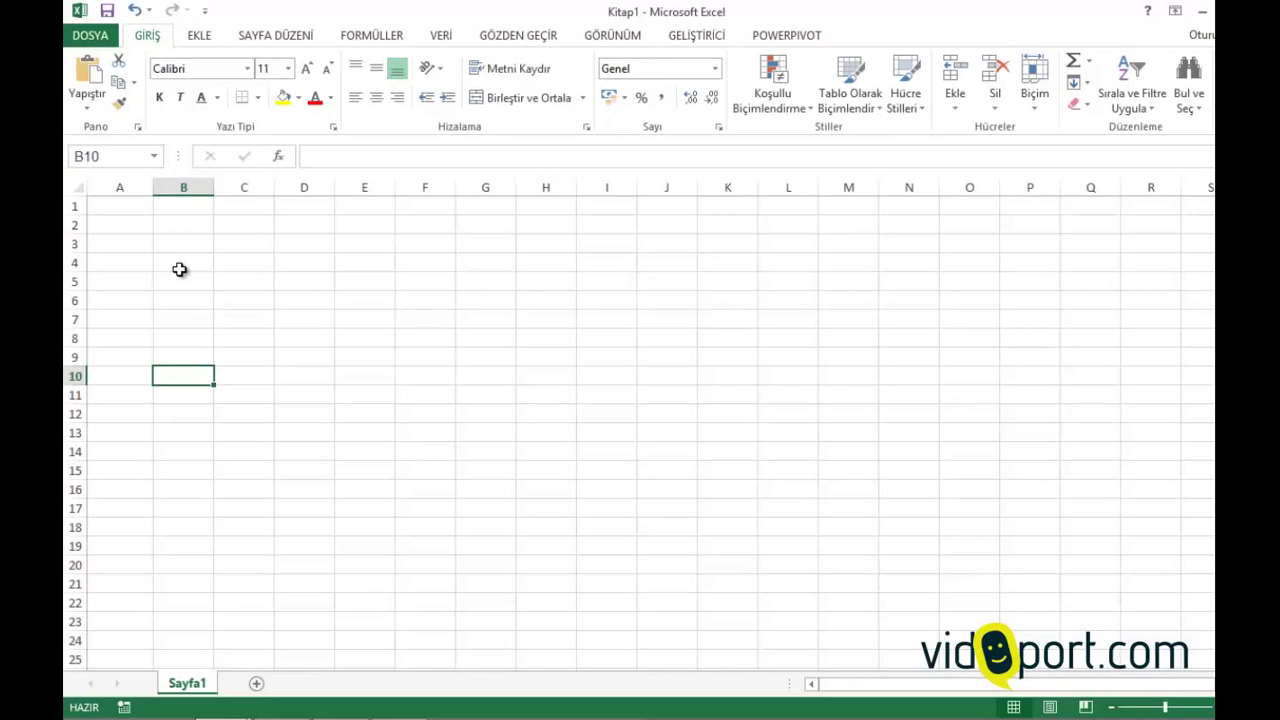
key("Down")
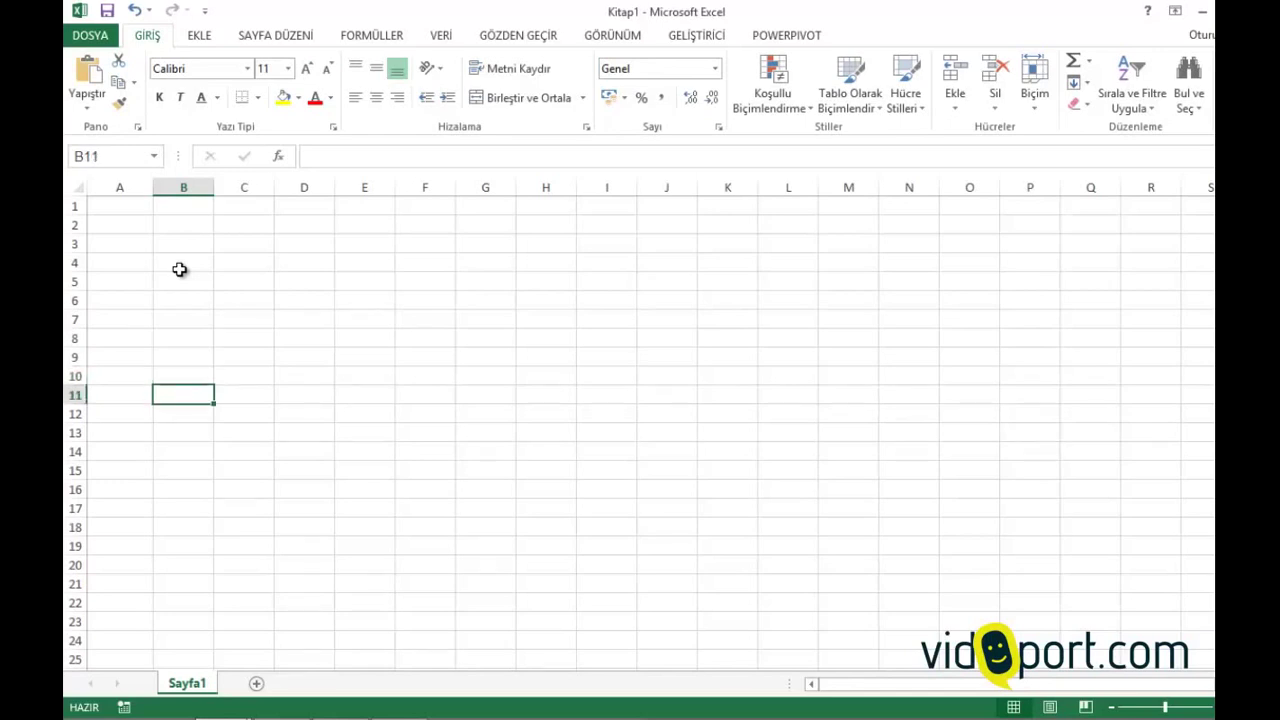
key("Up")
key("Up")
key("Up")
key("Up")
key("Up")
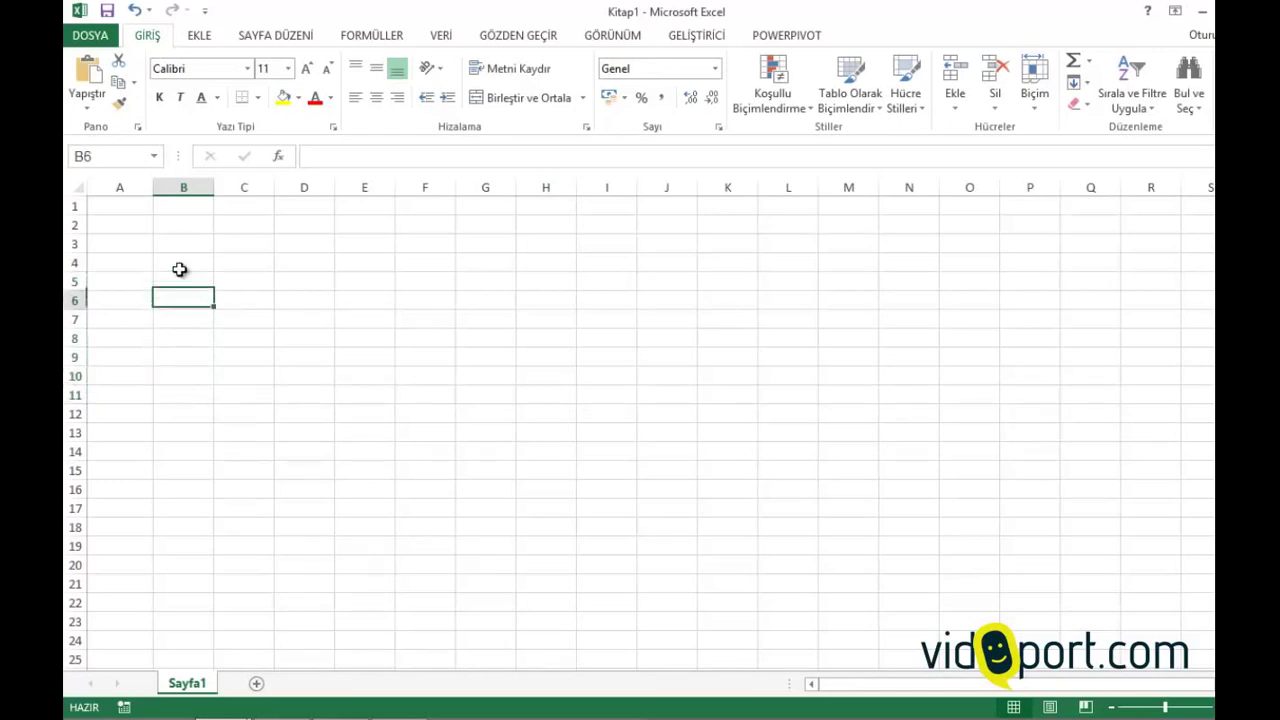
key("Down")
key("Down")
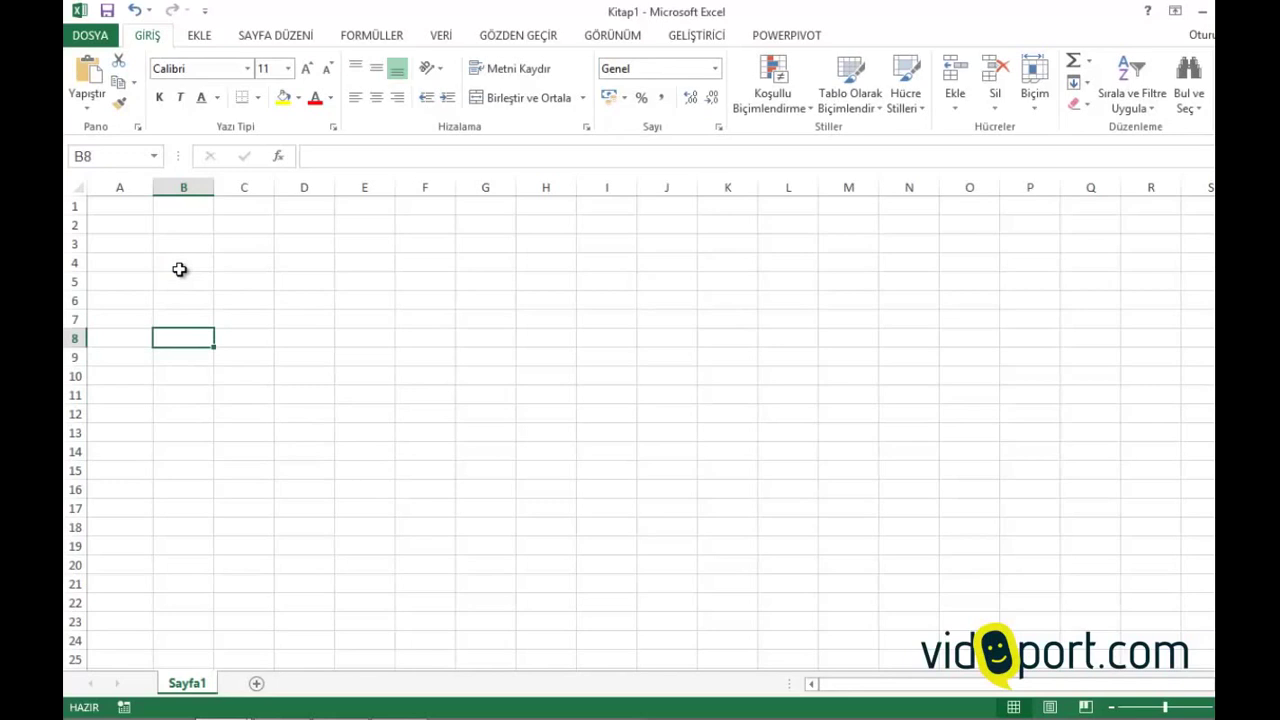
key("Down")
key("Down")
key("Down")
key("Up")
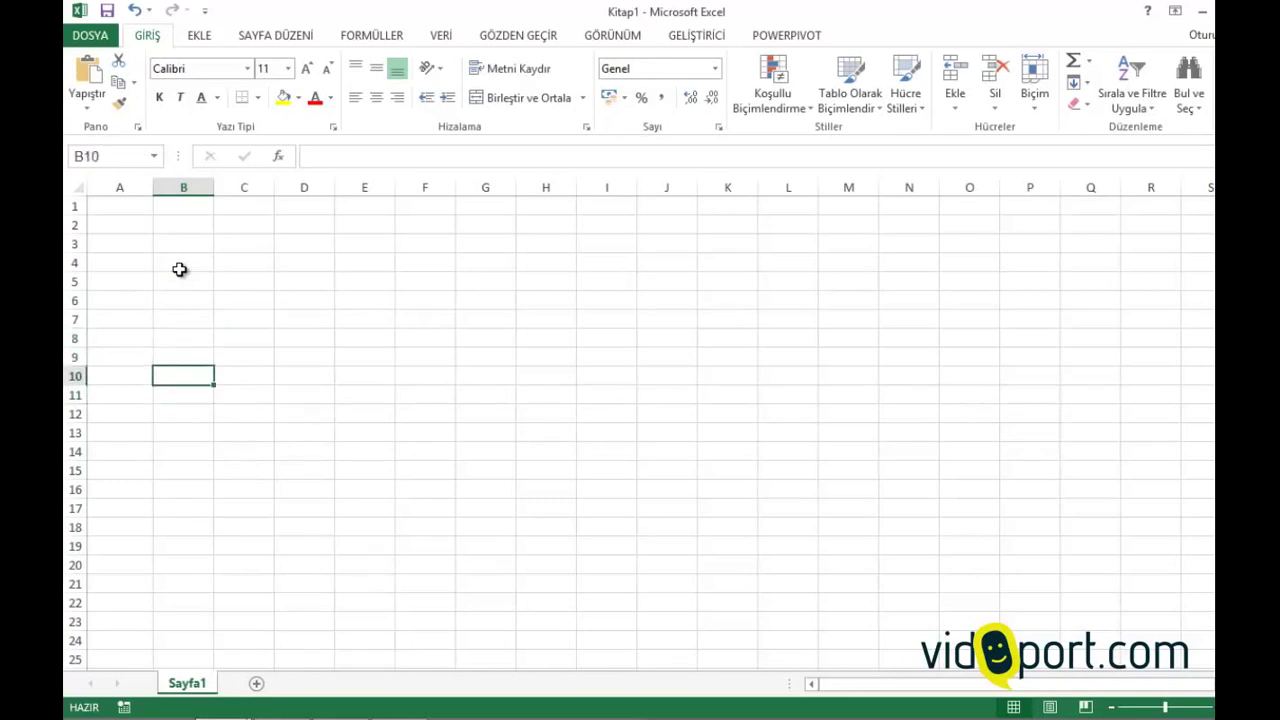
key("Up")
key("Up")
key("Up")
key("Up")
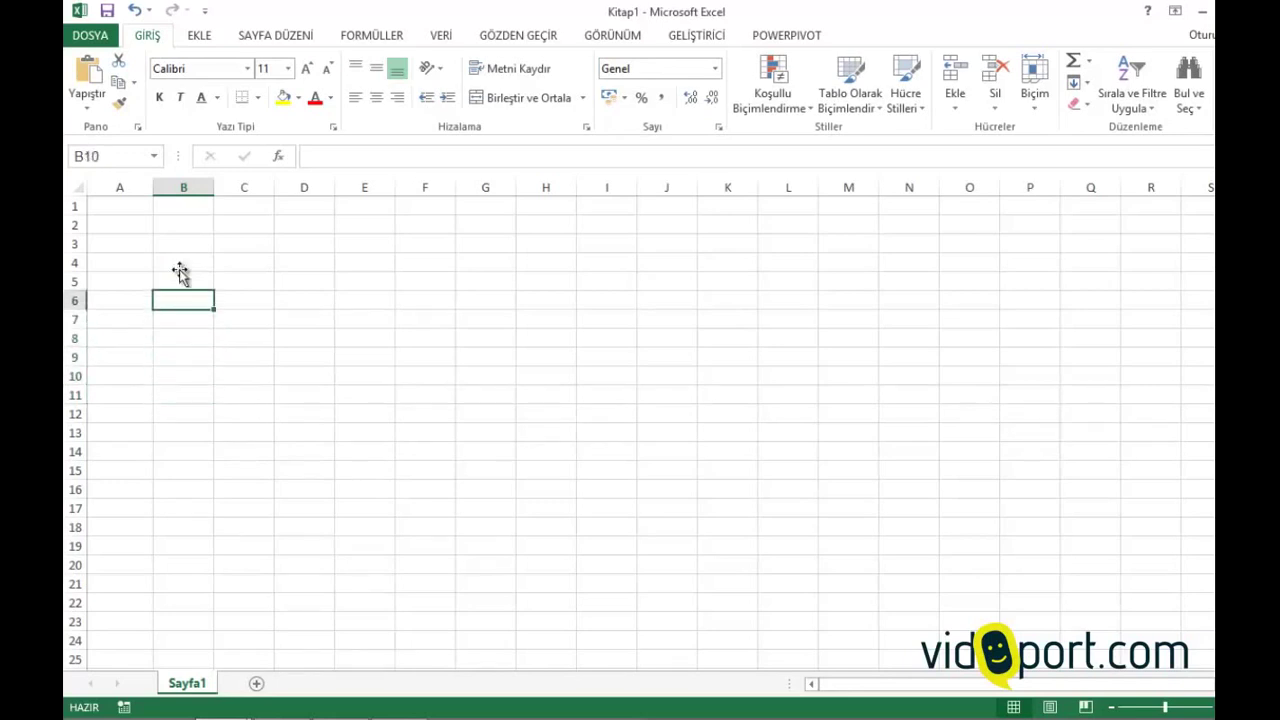
key("Up")
key("Up")
key("Up")
key("Up")
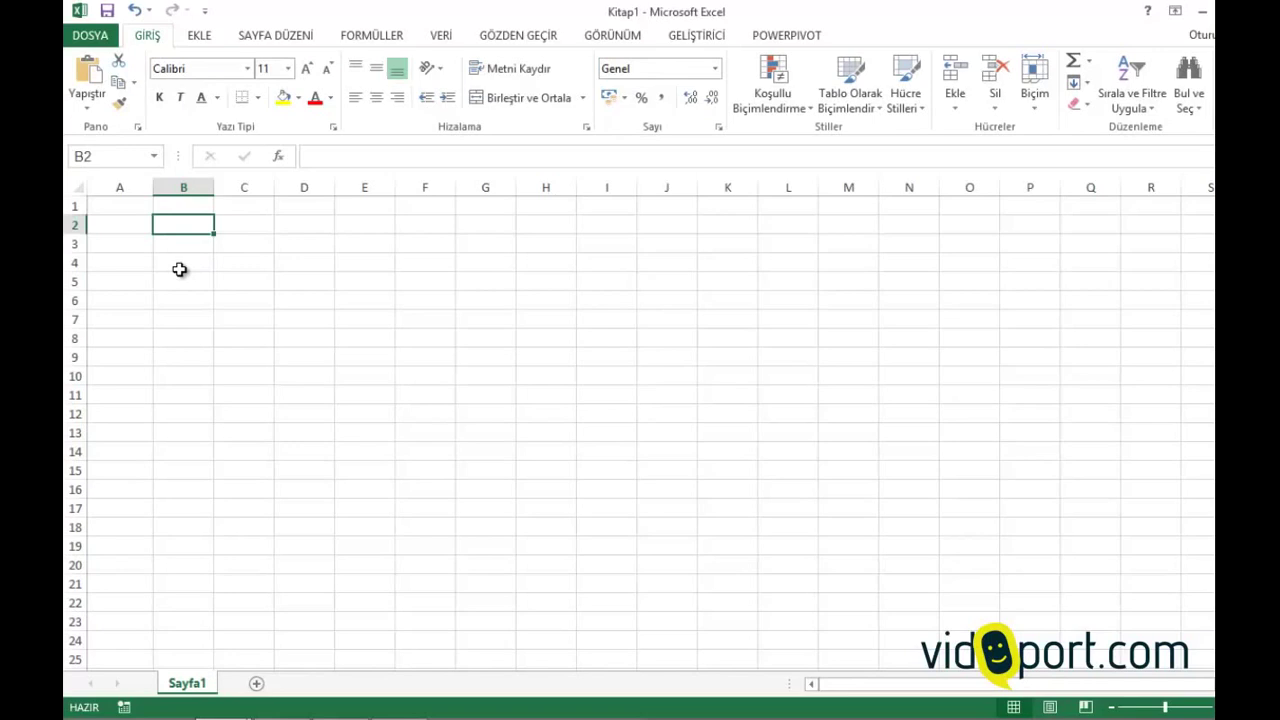
key("Down")
key("Down")
key("Down")
key("Down")
key("Down")
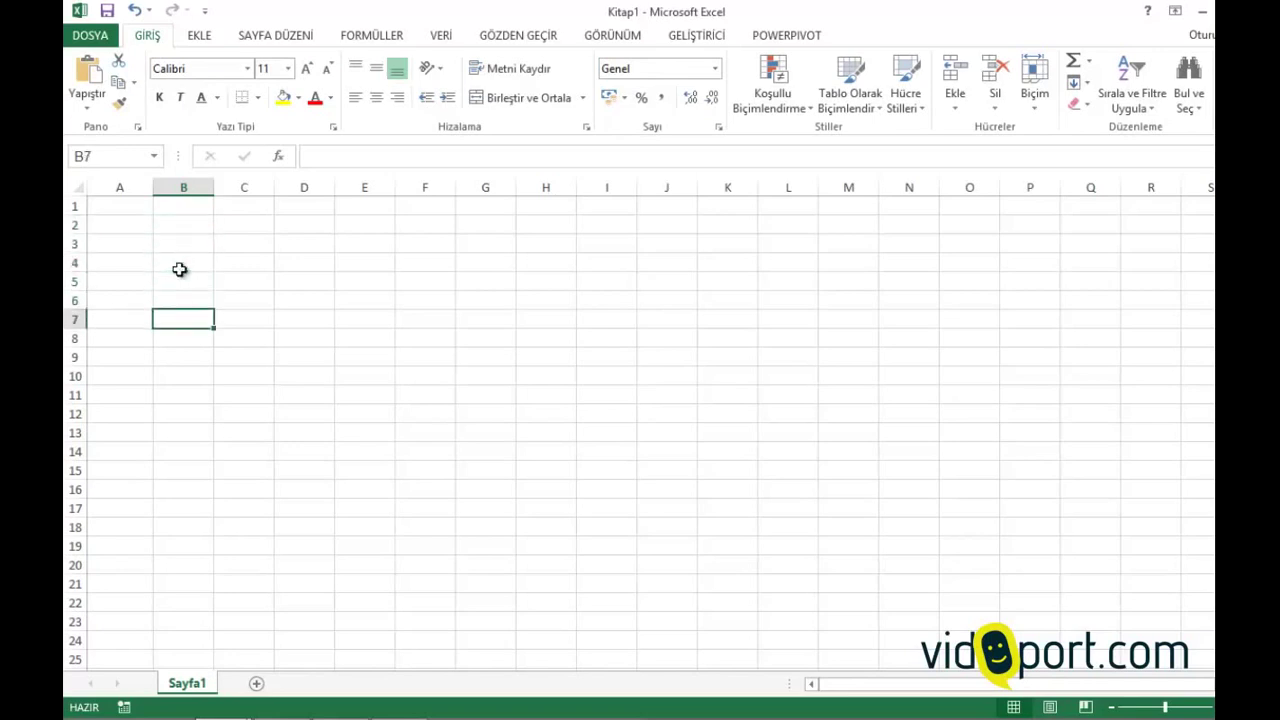
key("Up")
key("Up")
key("Up")
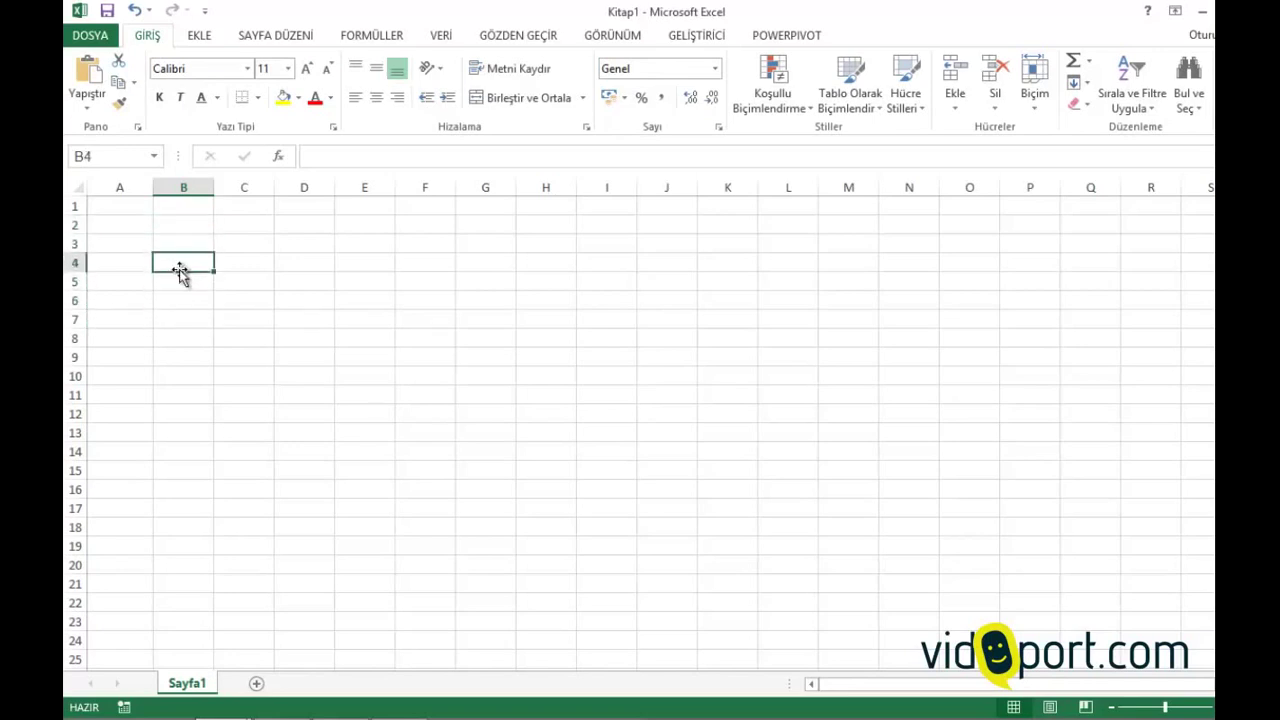
Step: Move the active cell left and right along rows 4 and 5, out to L5 and back
key("Right")
key("Right")
key("Left")
key("Right")
key("Right")
key("Down")
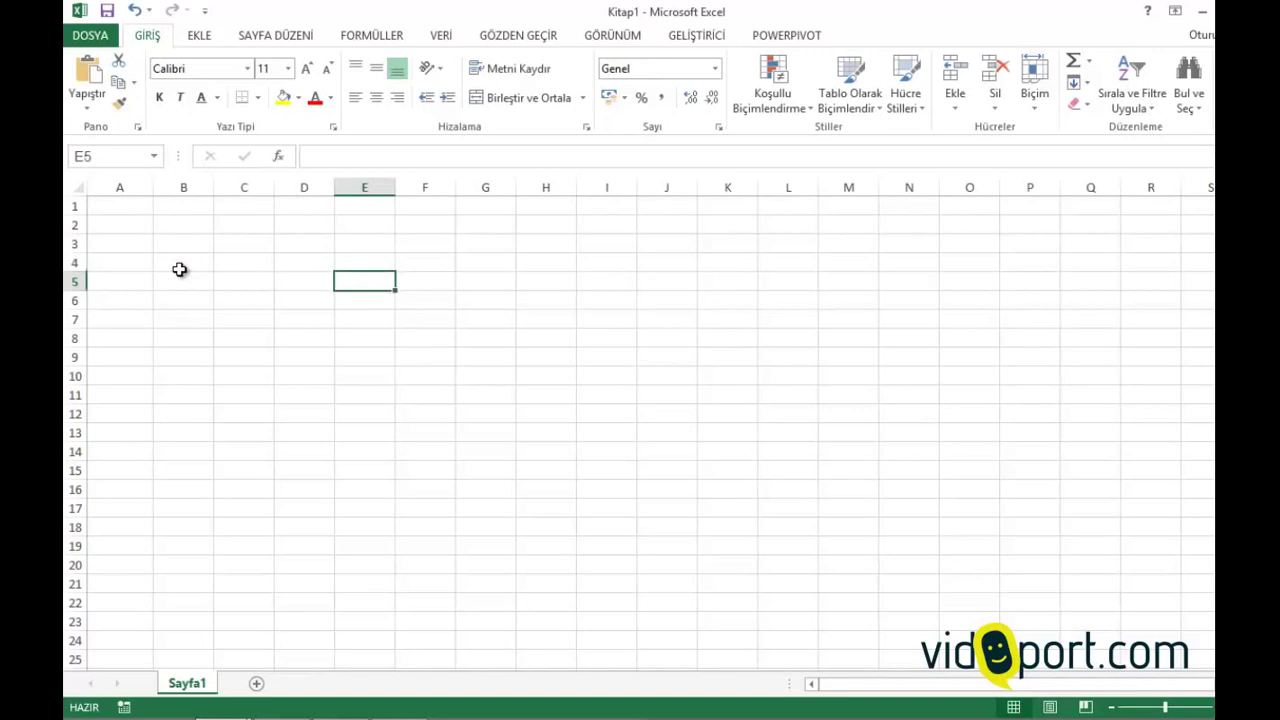
key("Left")
key("Right")
key("Right")
key("Right")
key("Right")
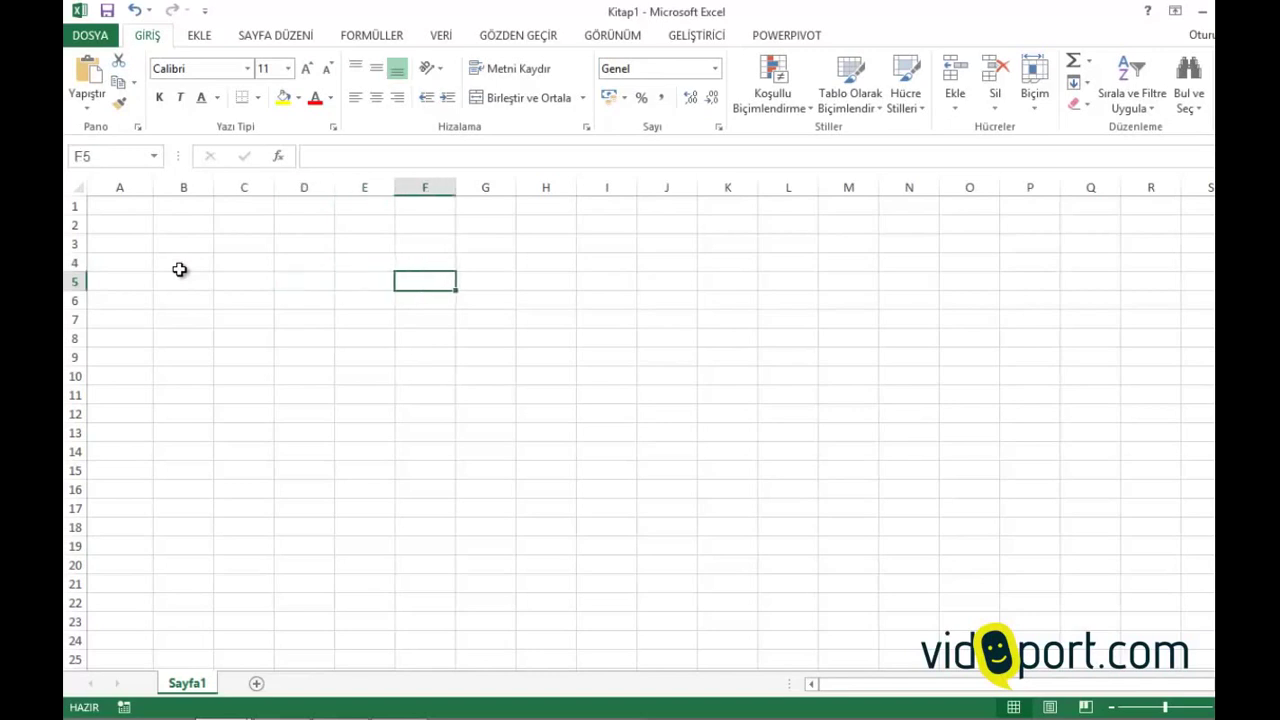
key("Right")
key("Right")
key("Right")
key("Right")
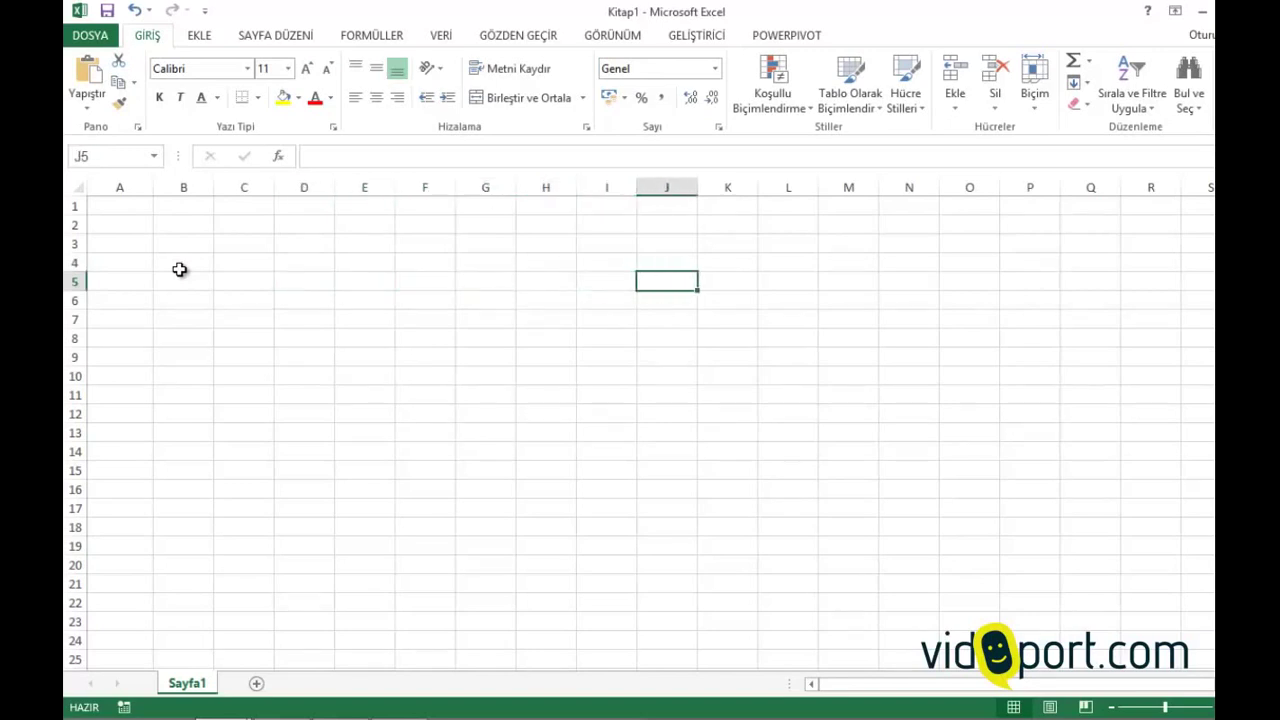
key("Right")
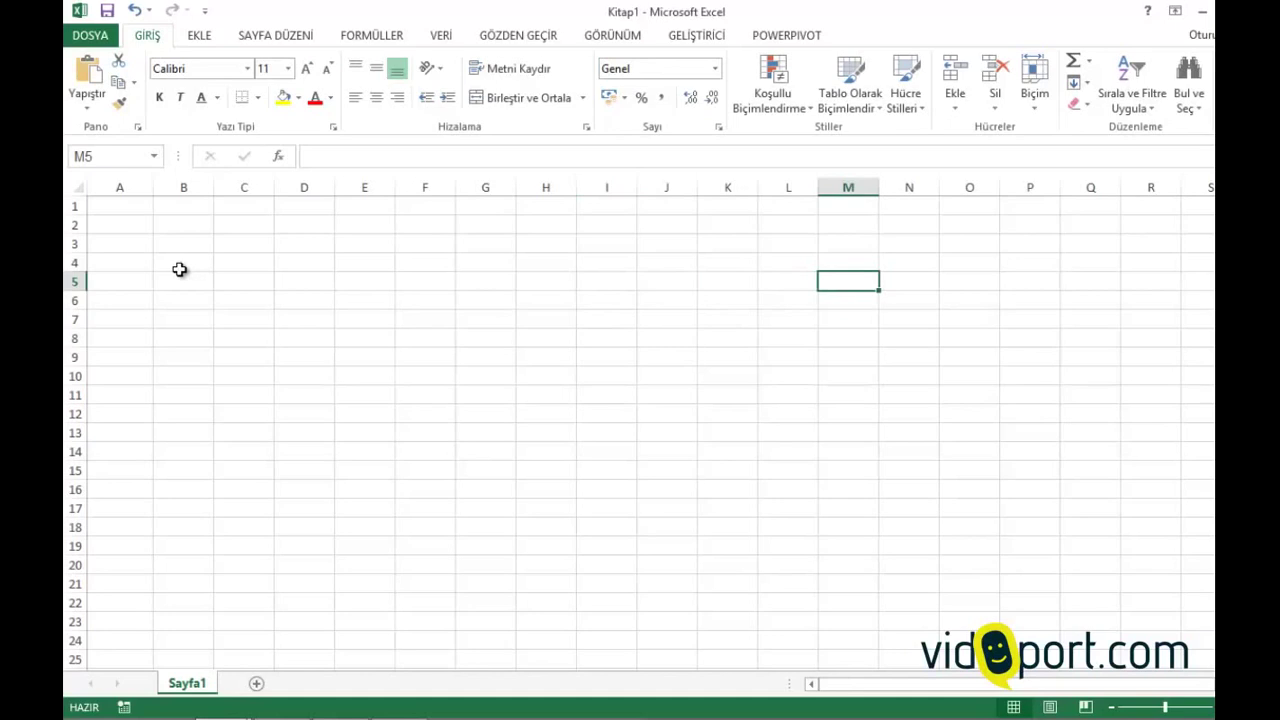
key("Left")
key("Left")
key("Left")
key("Left")
key("Left")
key("Left")
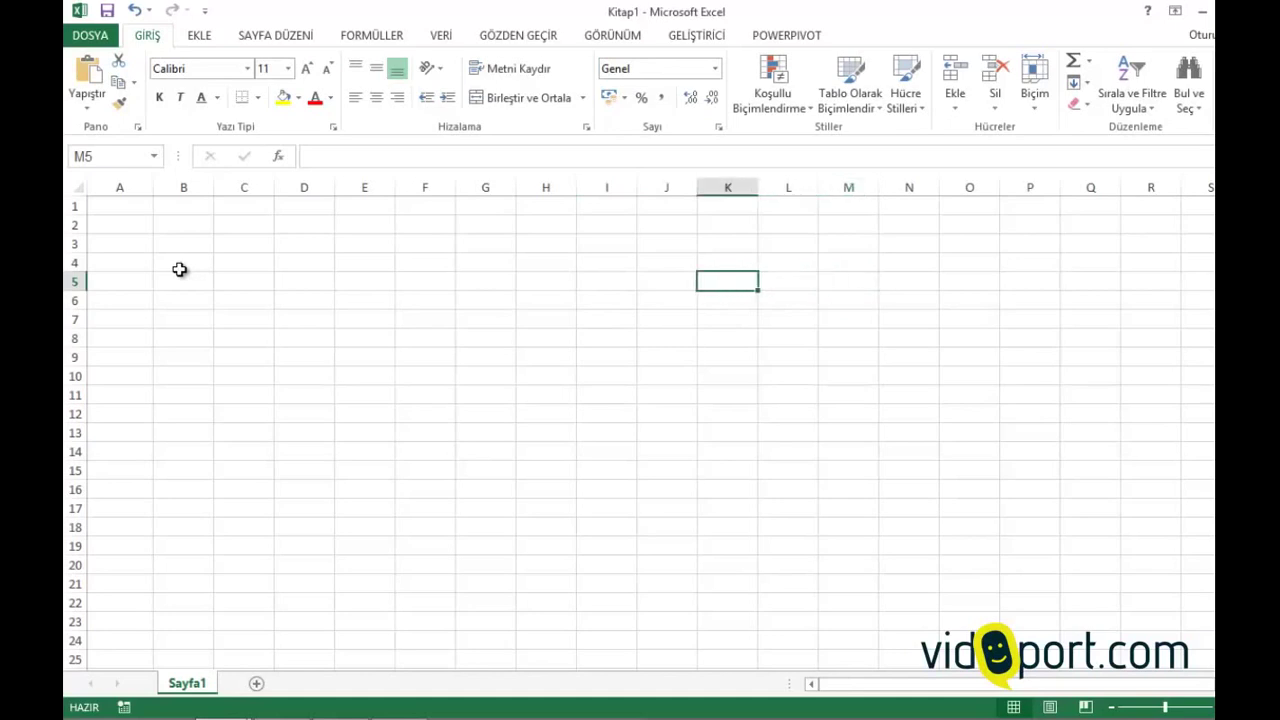
key("Left")
key("Left")
key("Left")
key("Left")
key("Left")
key("Left")
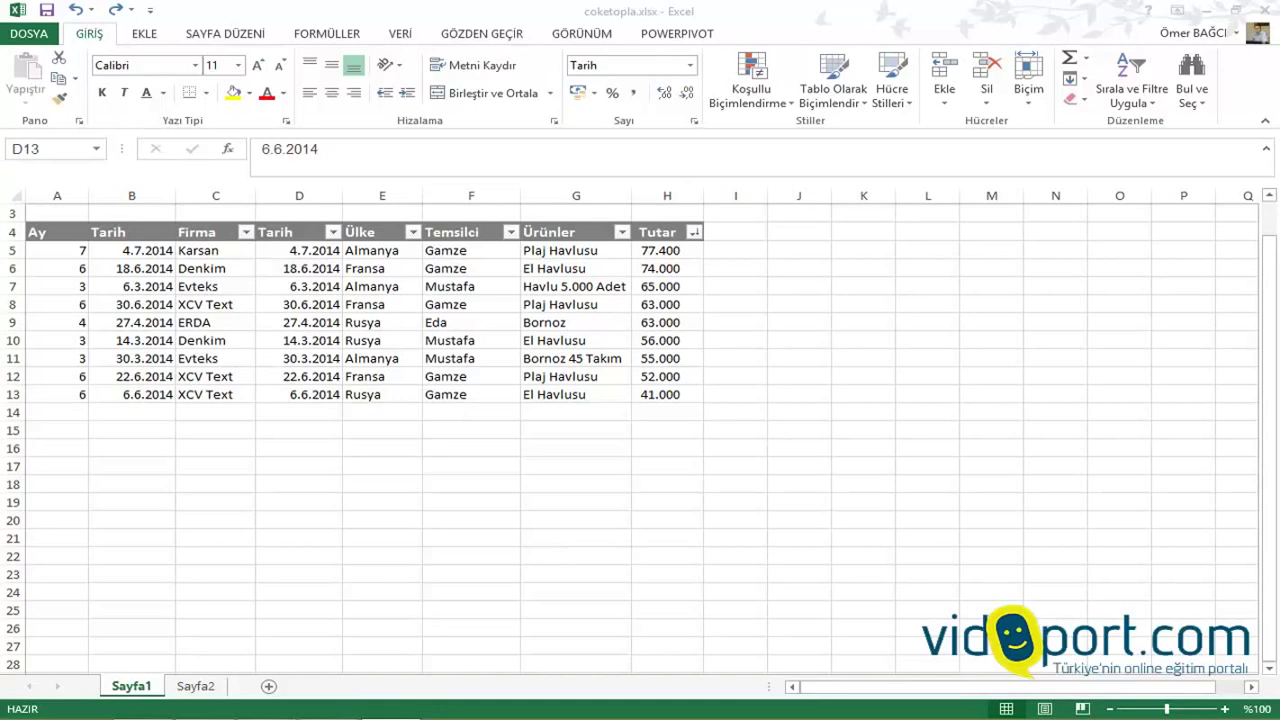
Step: Select the Tarih header cell and insert a blank row above the sales table with Alt, E, S
left_click(298, 394)
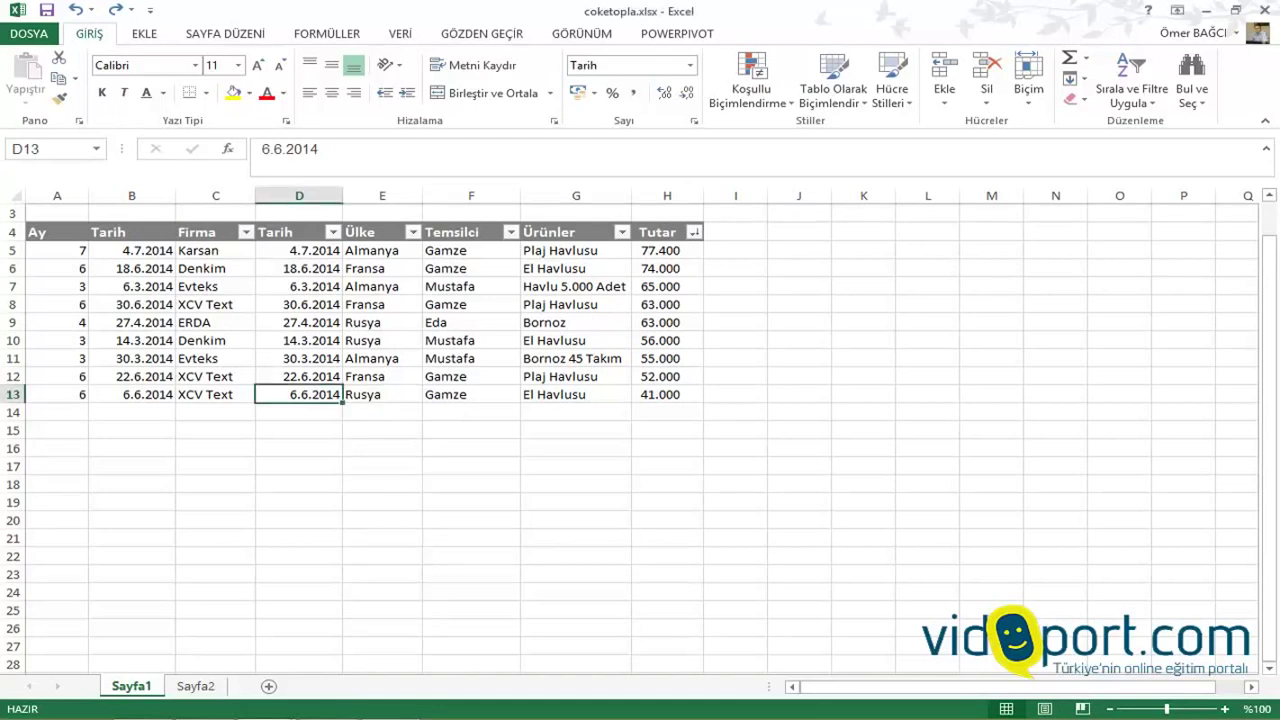
key("Up")
left_click(131, 322)
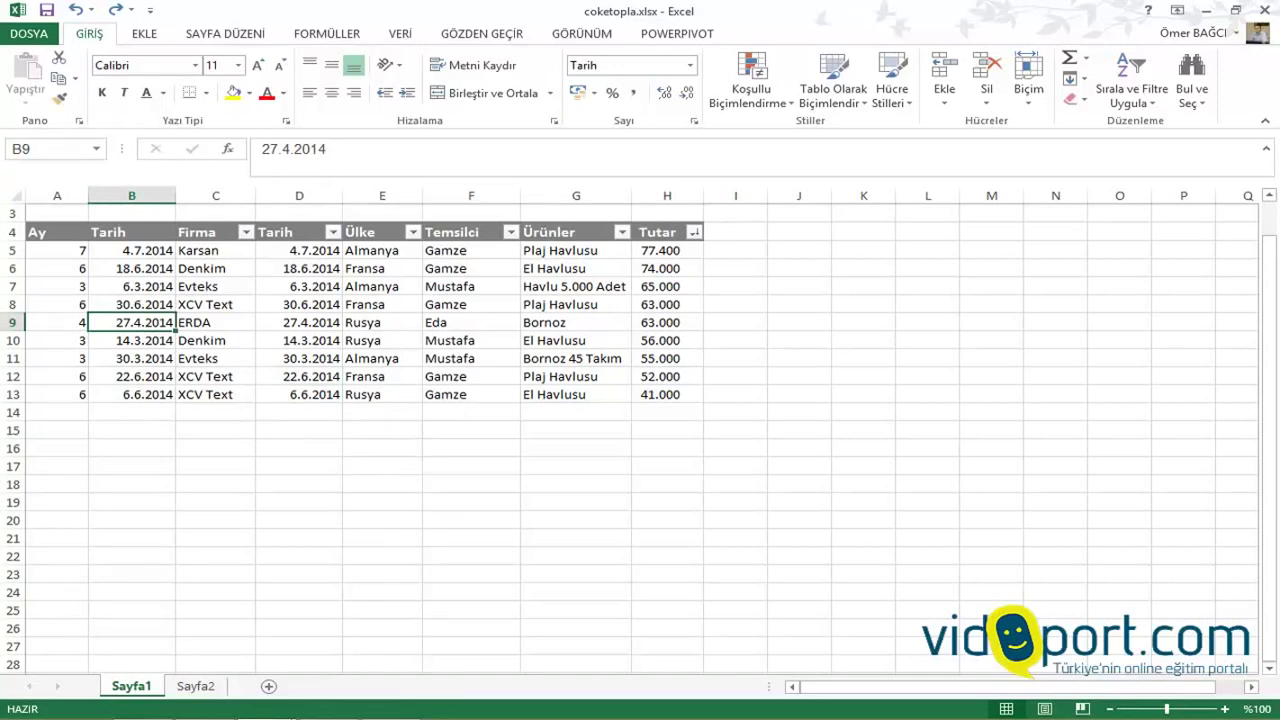
key("Up")
key("Up")
key("Up")
key("Up")
key("Up")
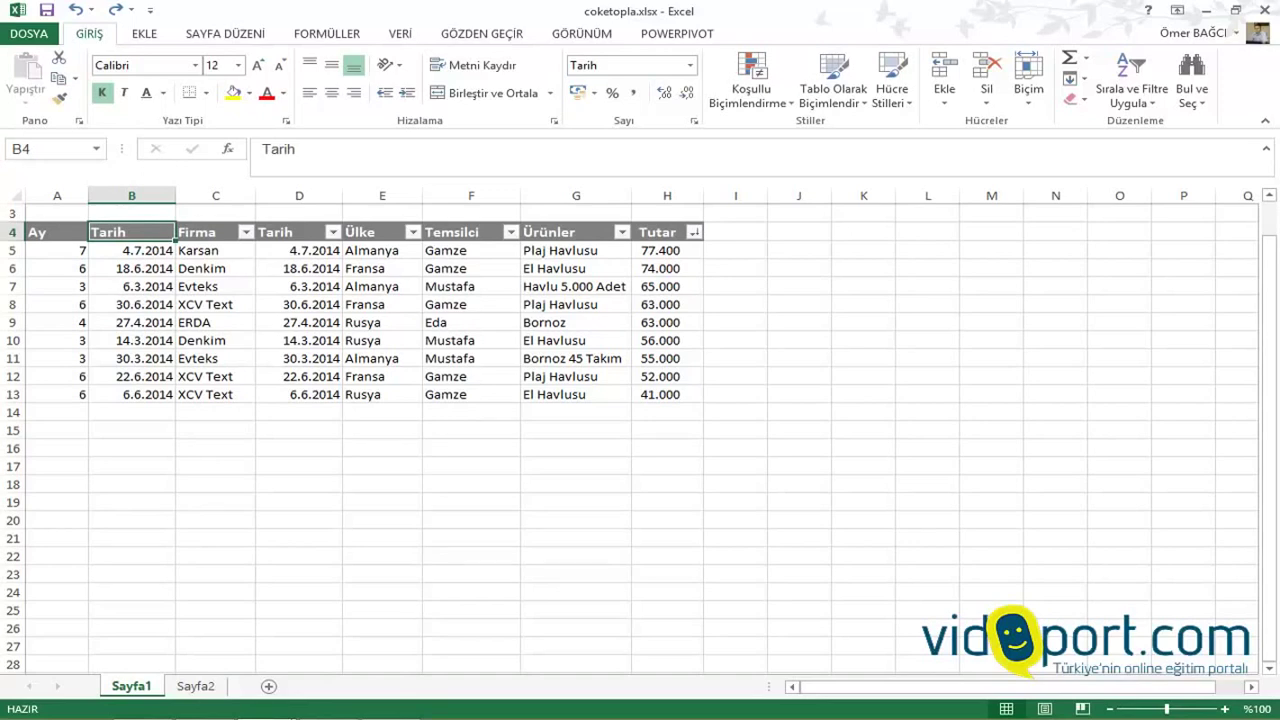
key("alt")
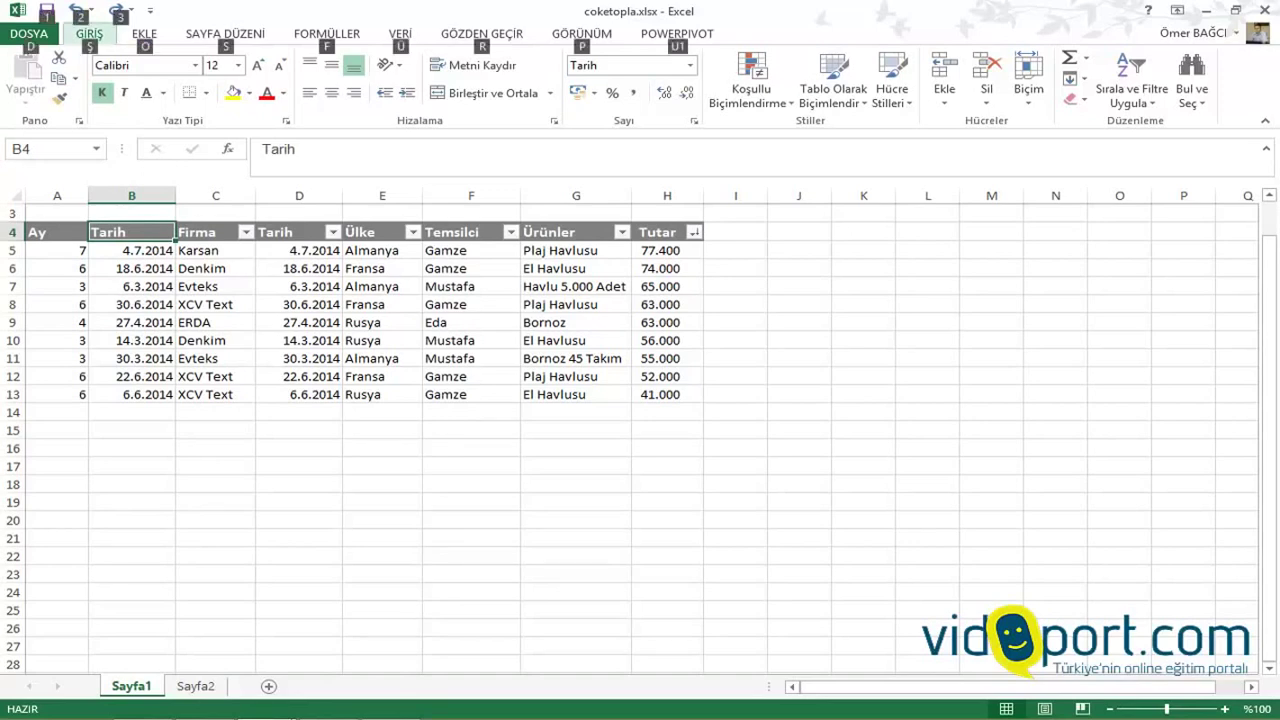
key("e")
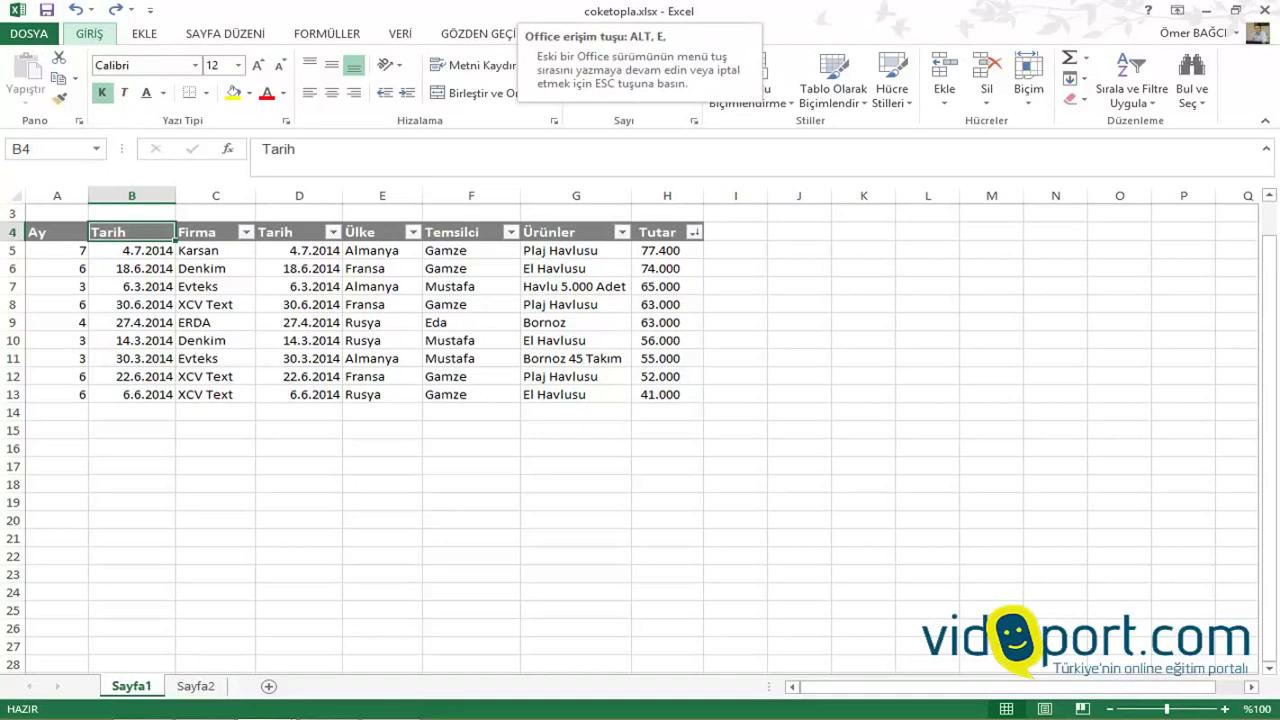
key("s")
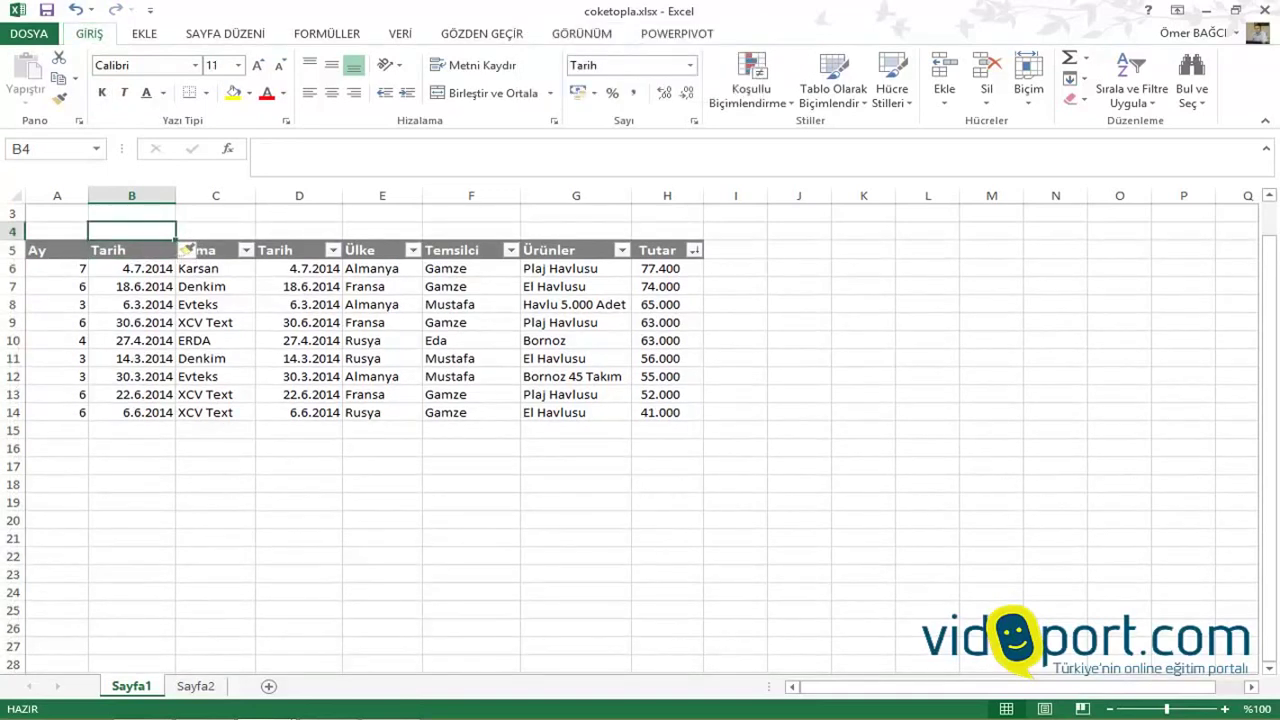
Step: Insert a second blank row above the Tarih header, moving it to row 6
left_click(131, 250)
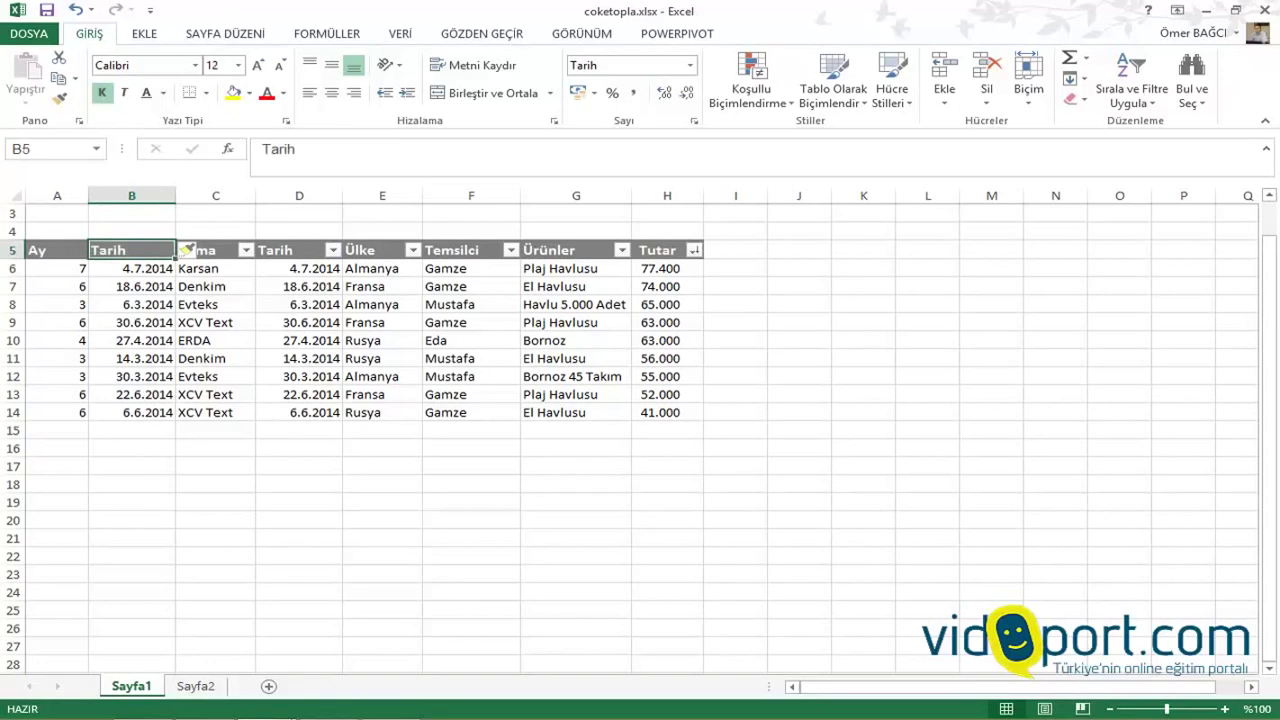
key("alt")
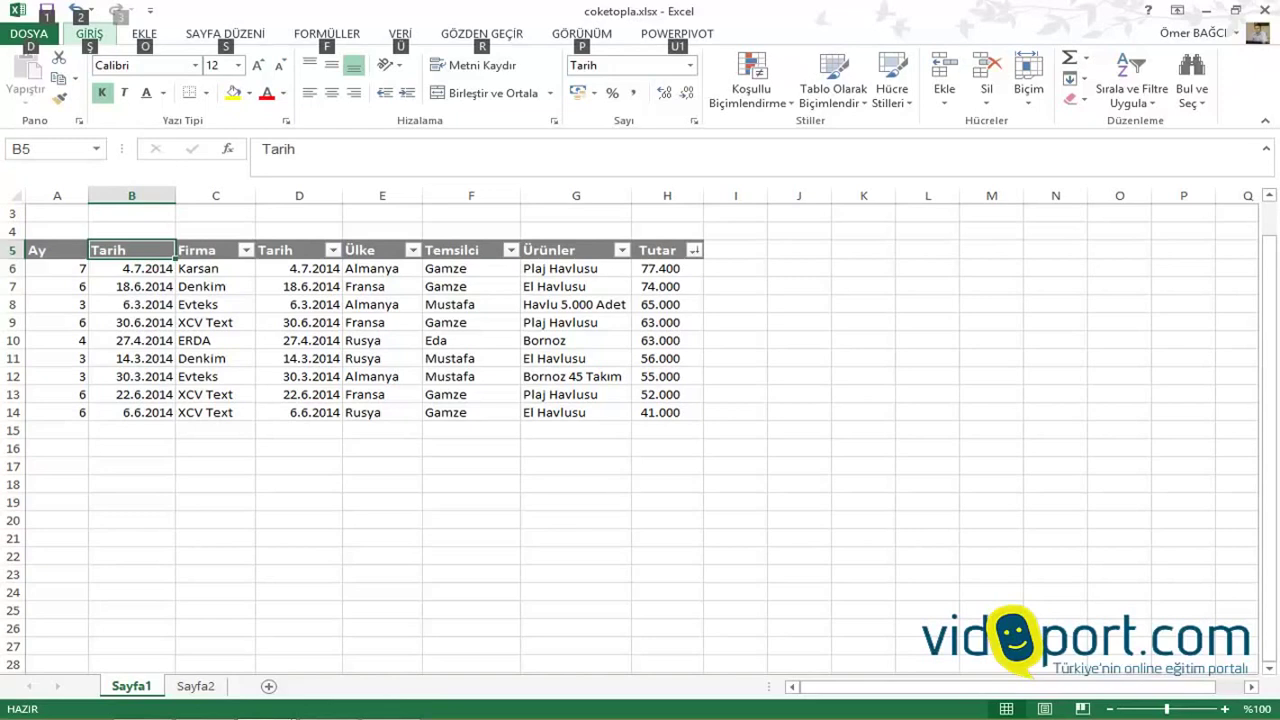
key("e")
key("s")
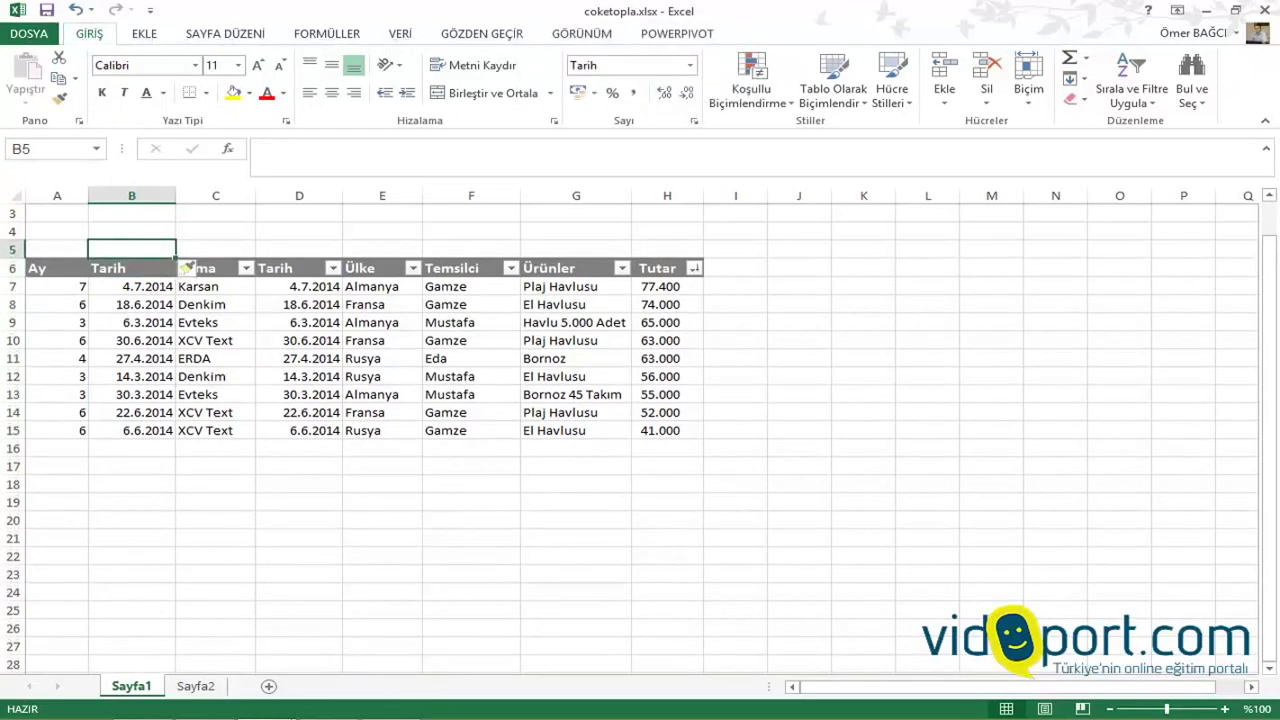
left_click(57, 249)
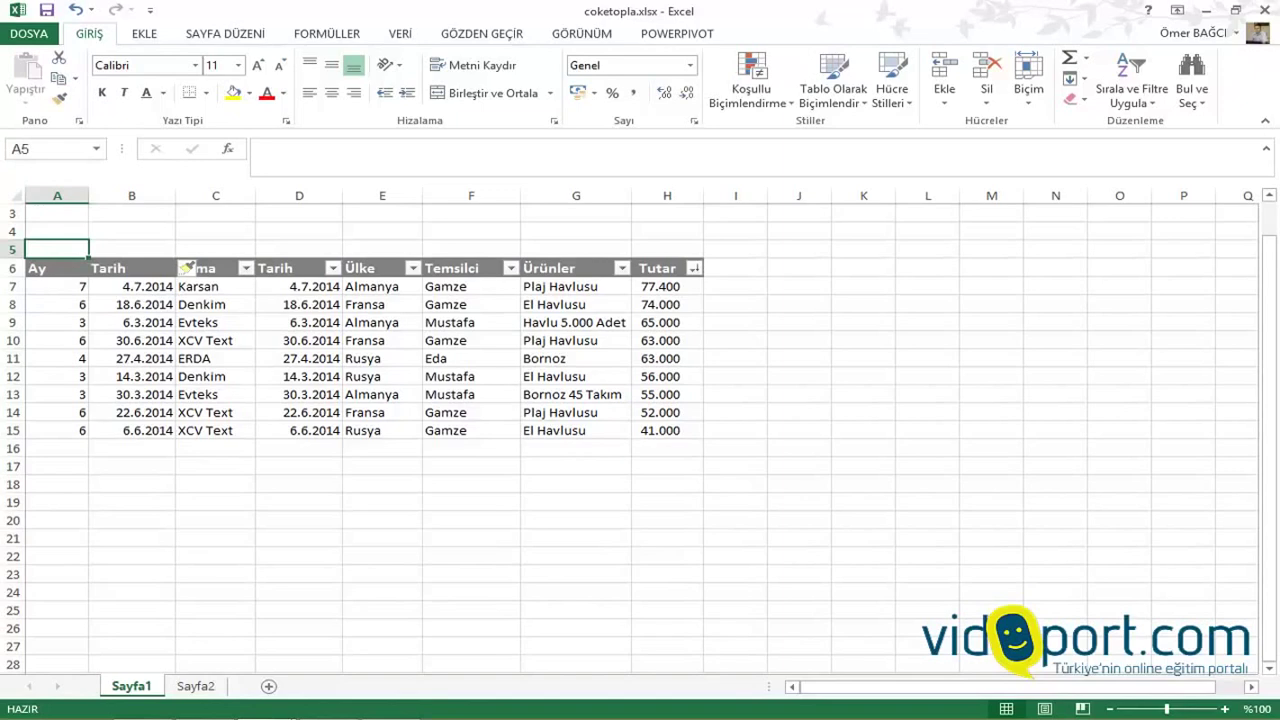
type("Kimp")
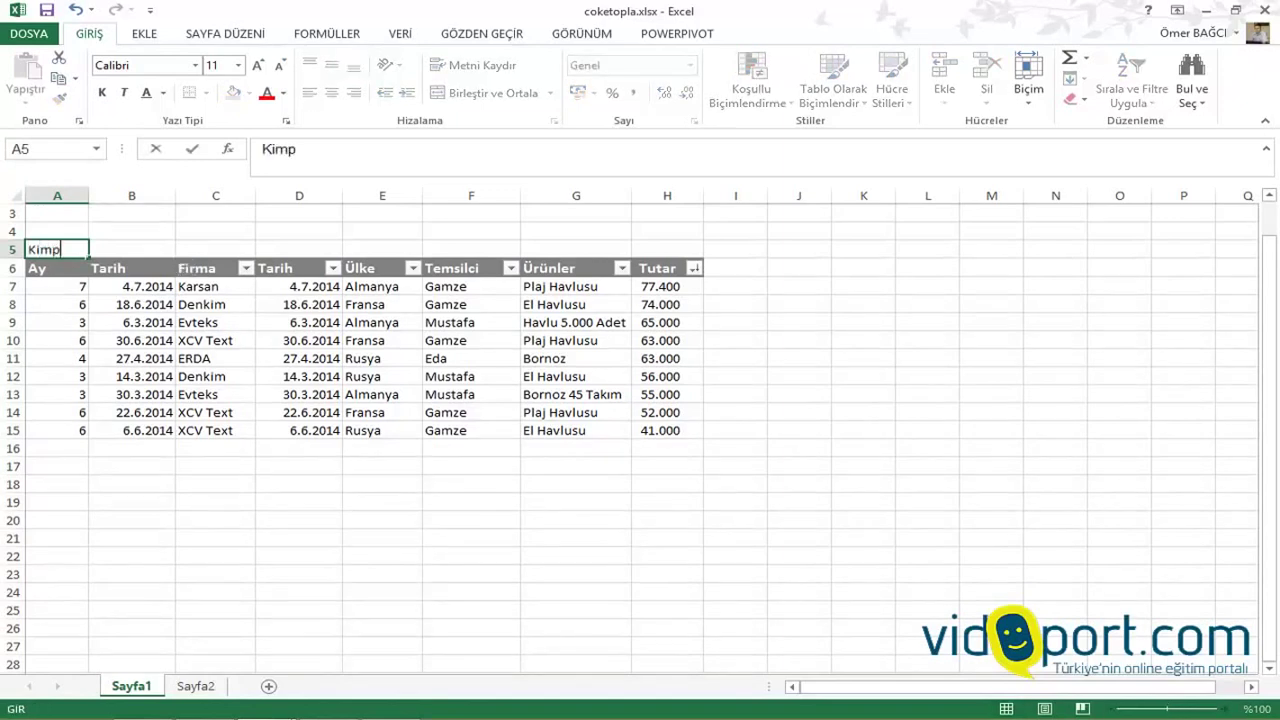
type("eks Tekstil")
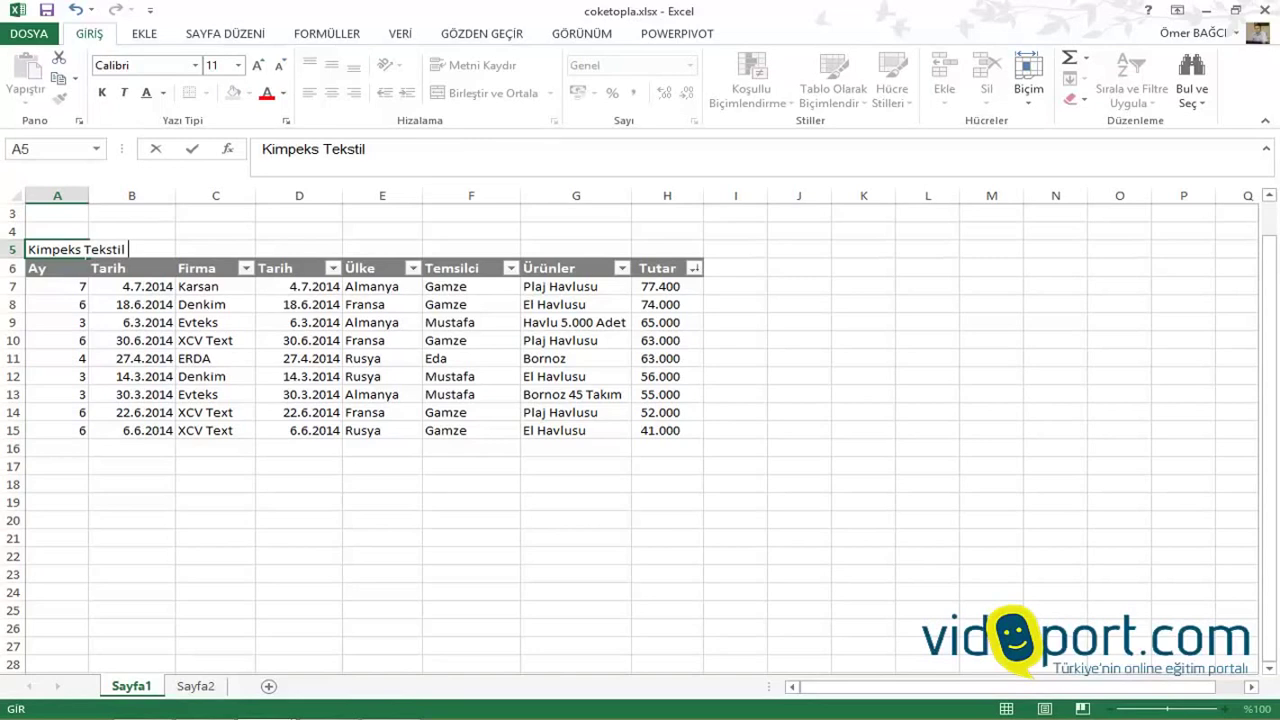
type(" Satış Lis")
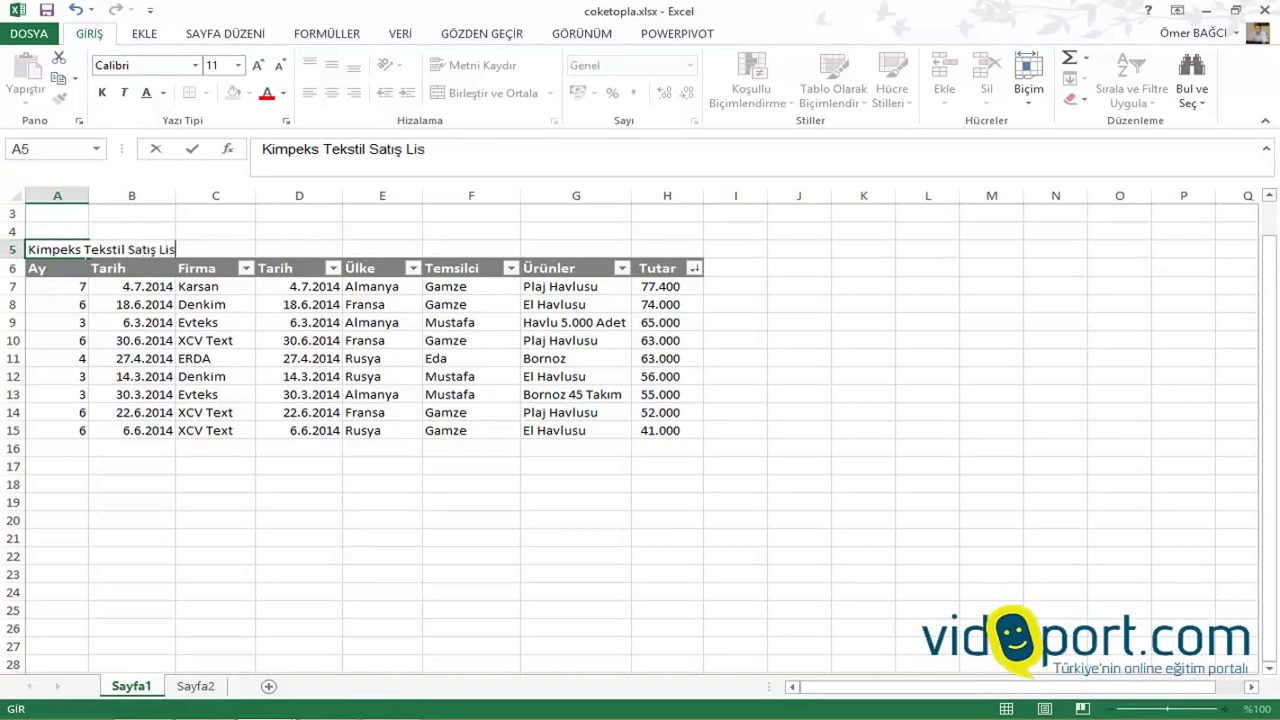
type("tesi")
left_click(131, 466)
left_click_drag(131, 475, 123, 452)
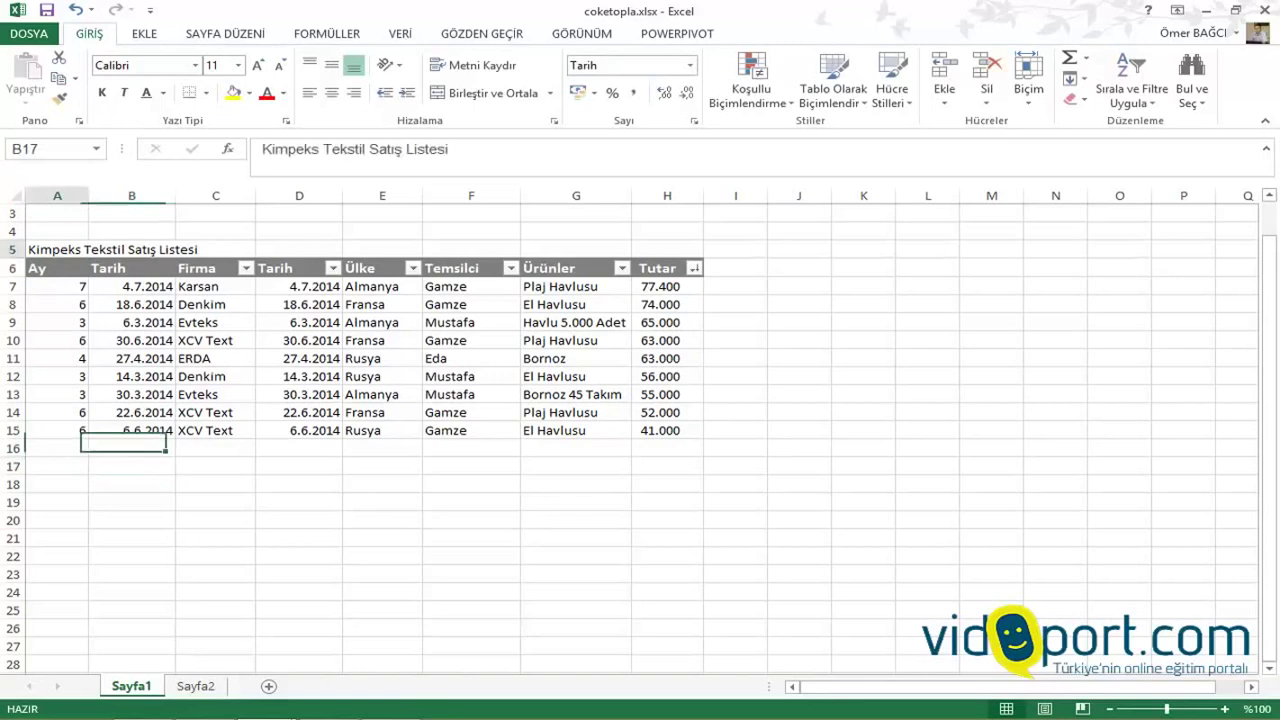
left_click_drag(55, 249, 680, 249)
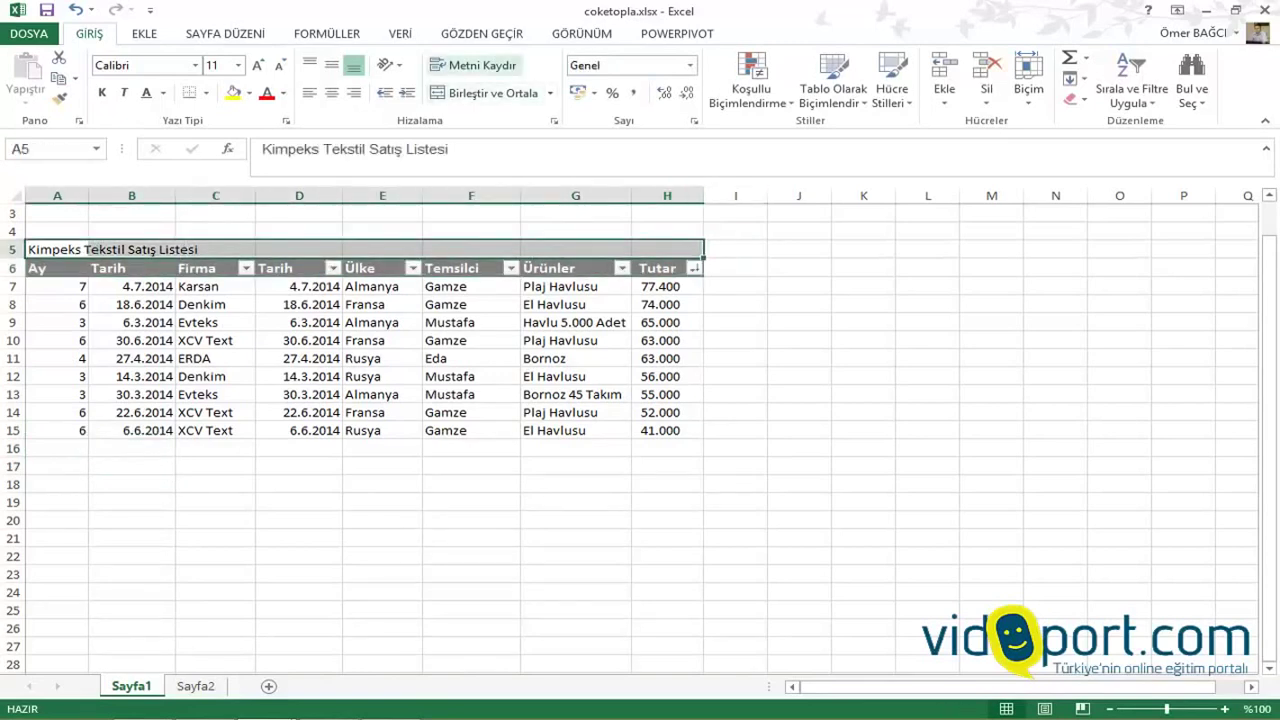
left_click(490, 93)
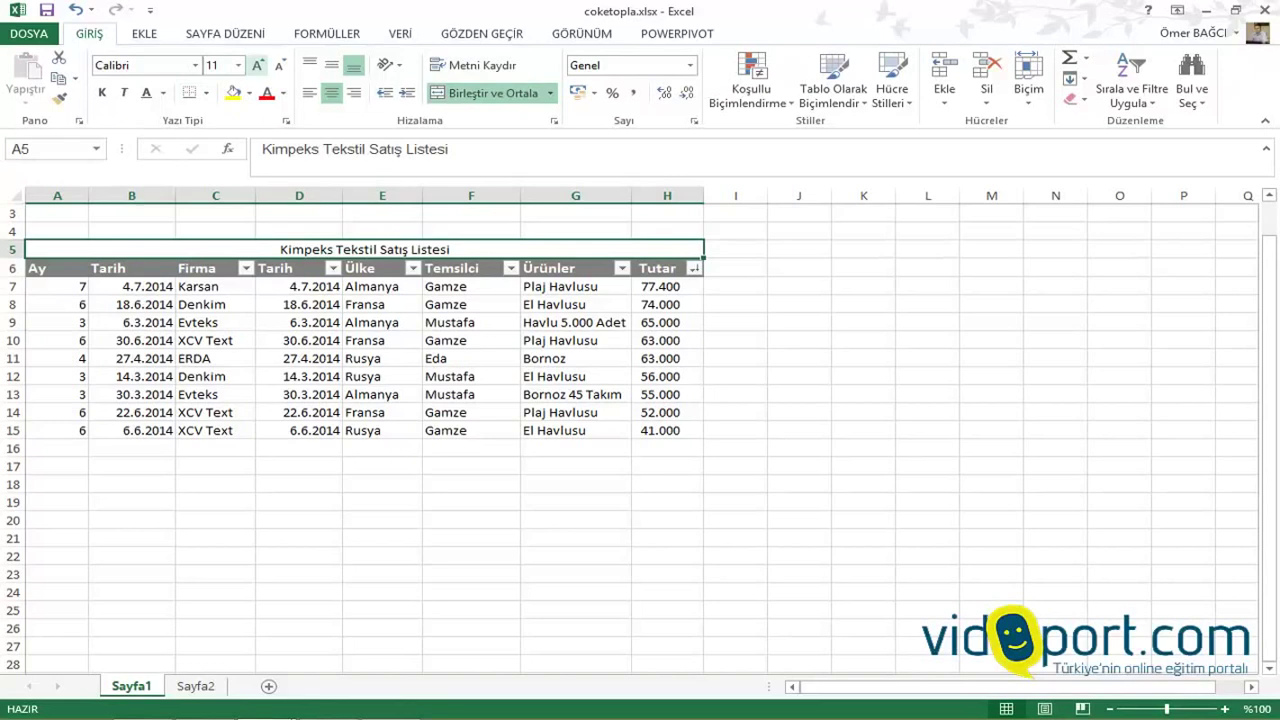
left_click(257, 65)
left_click(257, 65)
left_click(215, 363)
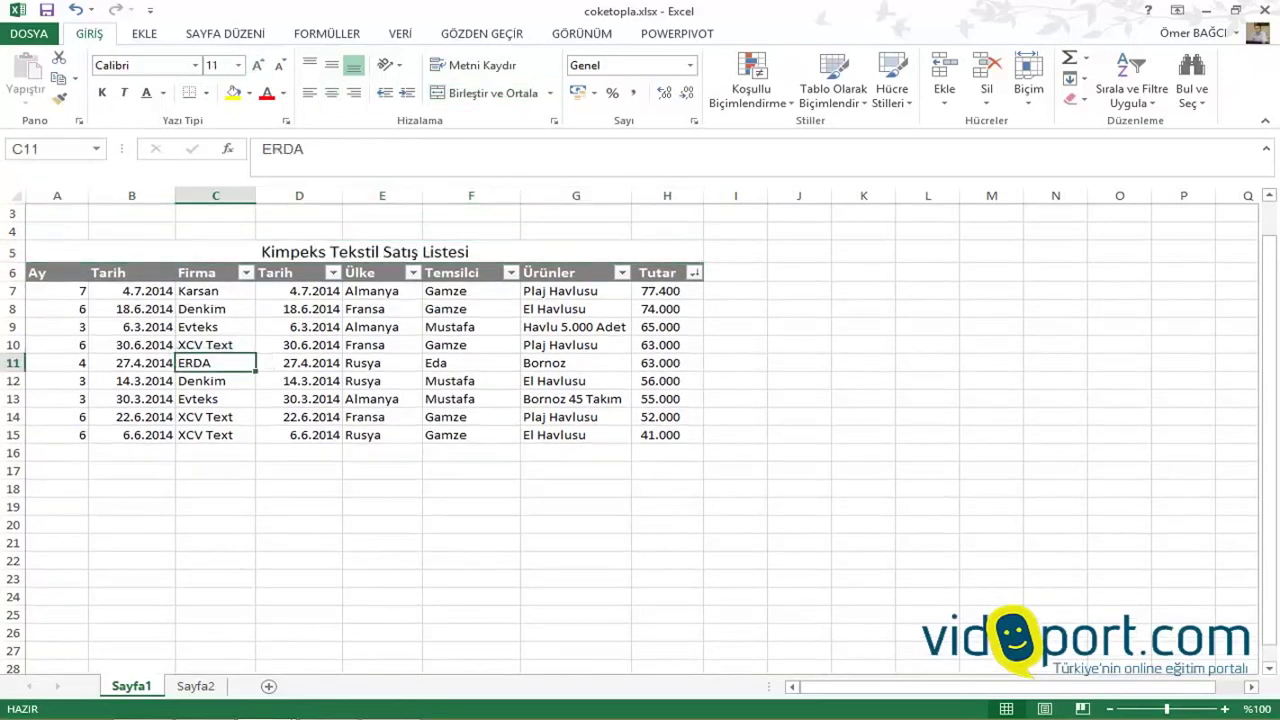
left_click(365, 252)
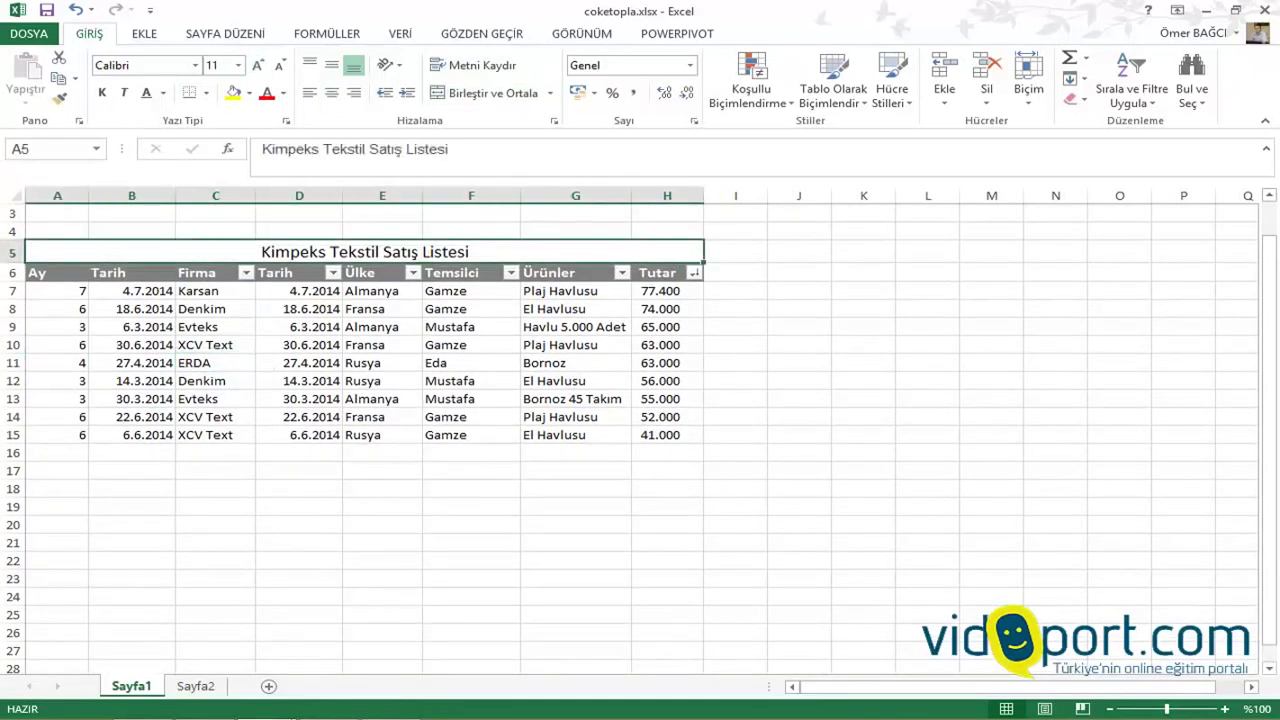
key("shift+Down")
key("shift+Down")
key("shift+Down")
key("shift+Down")
key("shift+Down")
key("shift+Down")
key("shift+Down")
key("shift+Down")
key("shift+Down")
key("shift+Down")
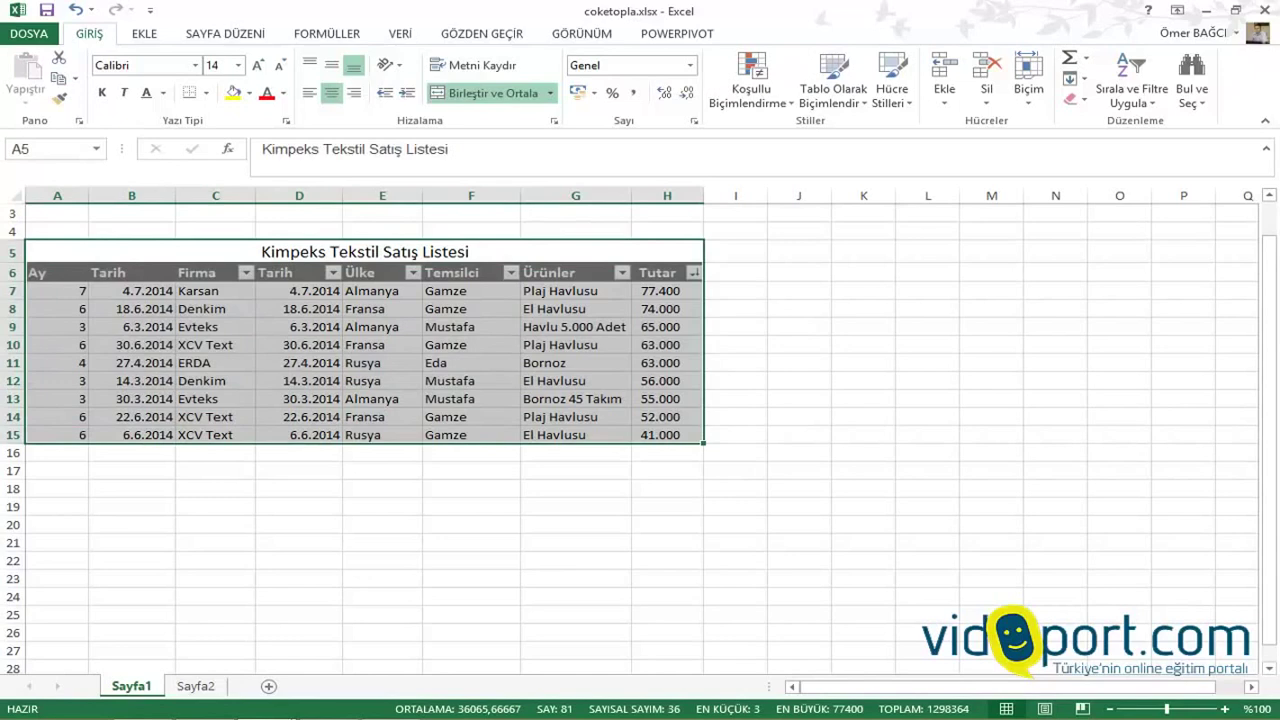
left_click(215, 230)
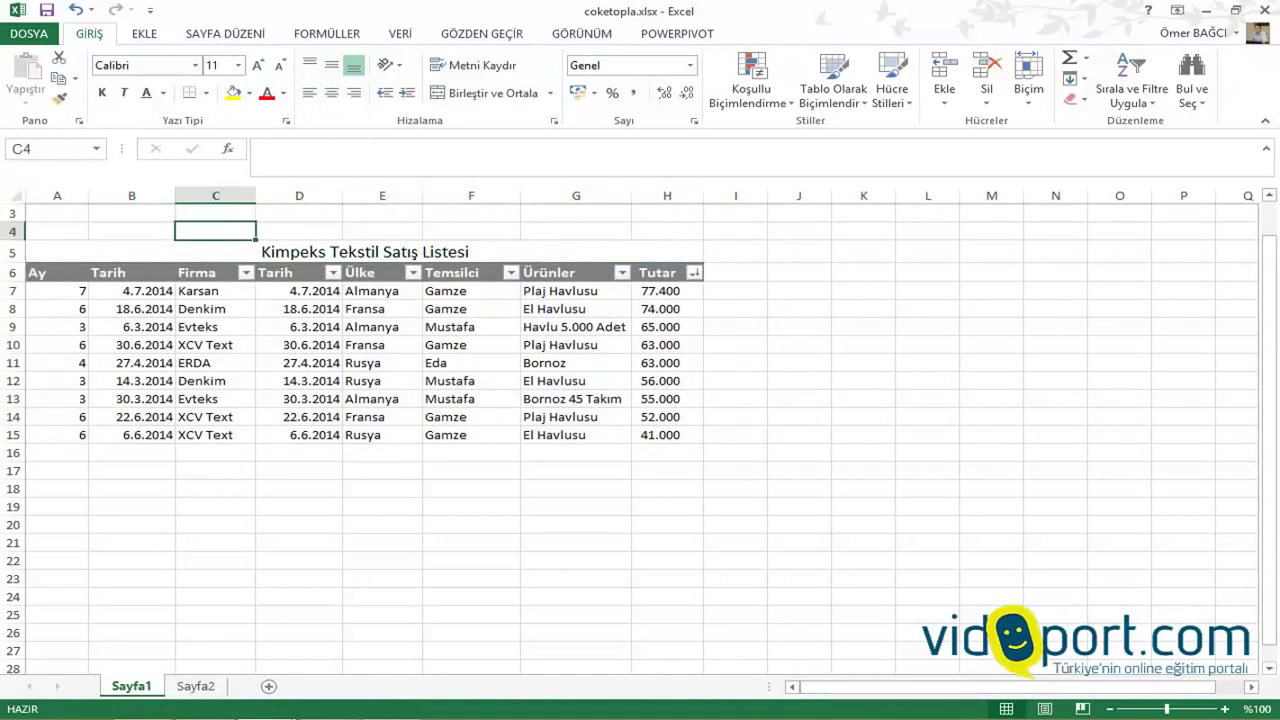
type("123")
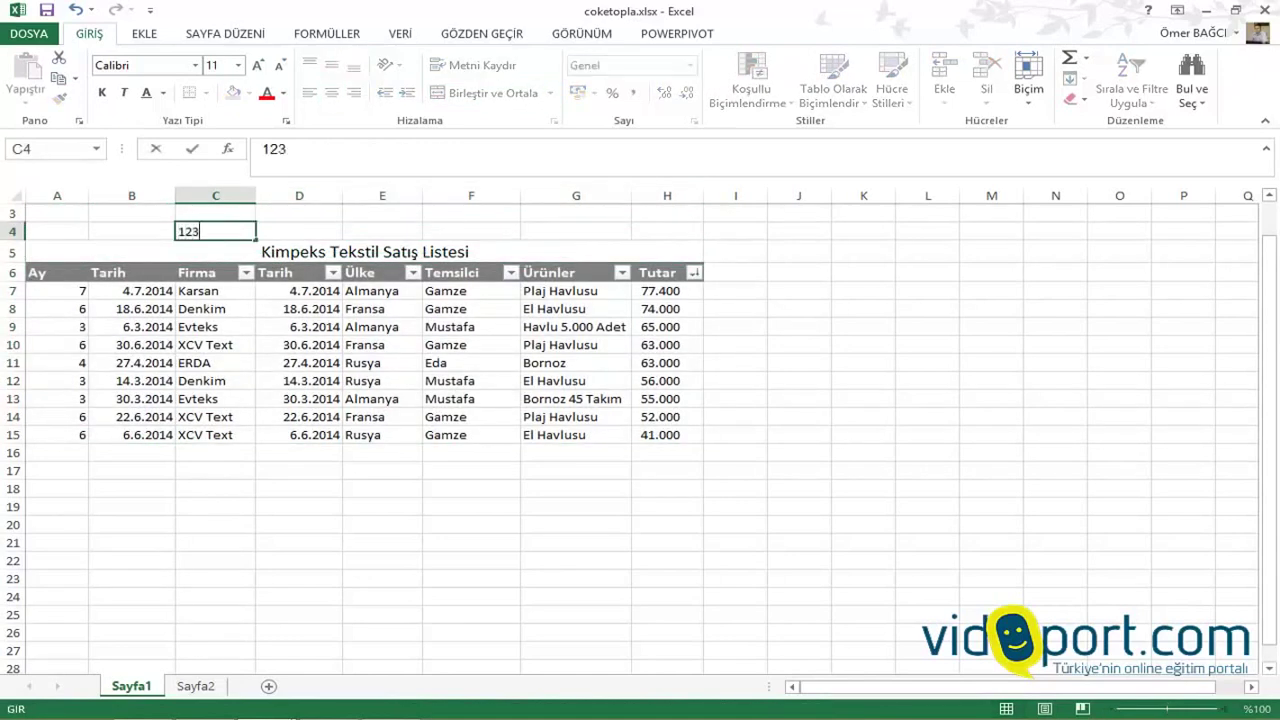
left_click(215, 416)
left_click(215, 230)
key("shift+Down")
key("shift+Down")
key("shift+Down")
key("shift+Down")
key("shift+Down")
key("shift+Down")
key("shift+Down")
key("shift+Down")
key("shift+Down")
key("shift+Down")
key("shift+Down")
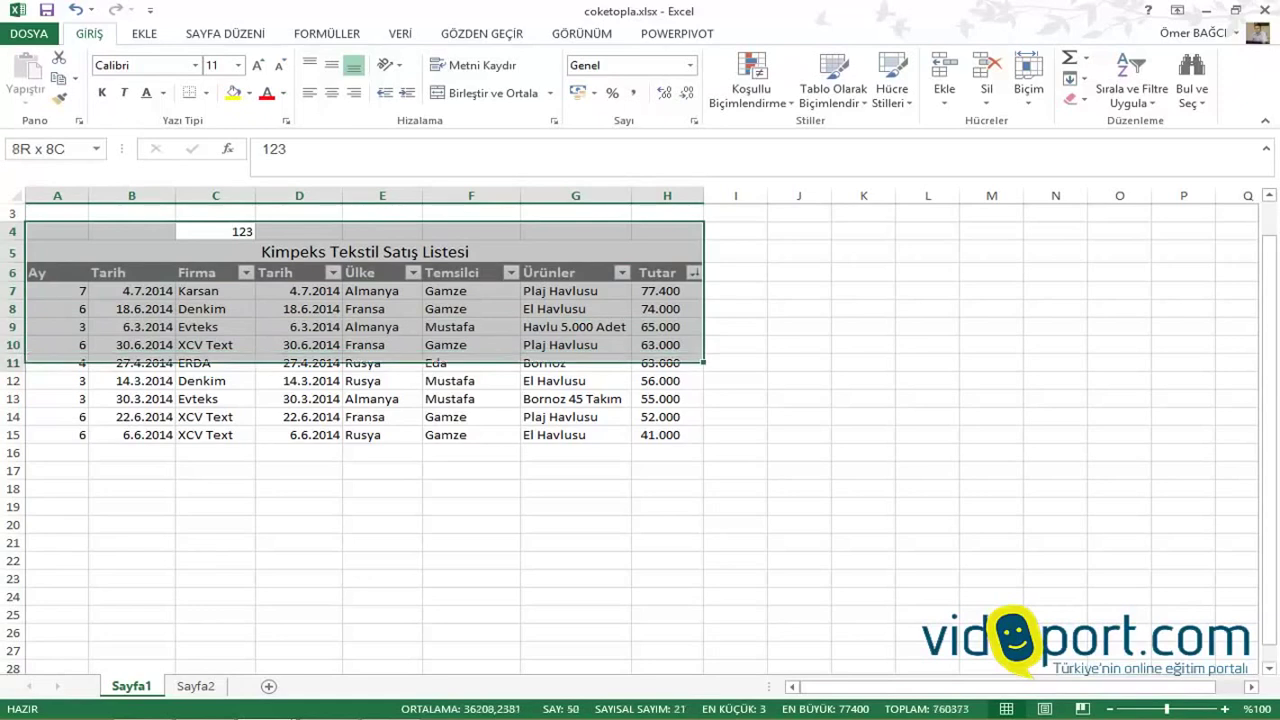
left_click(215, 362)
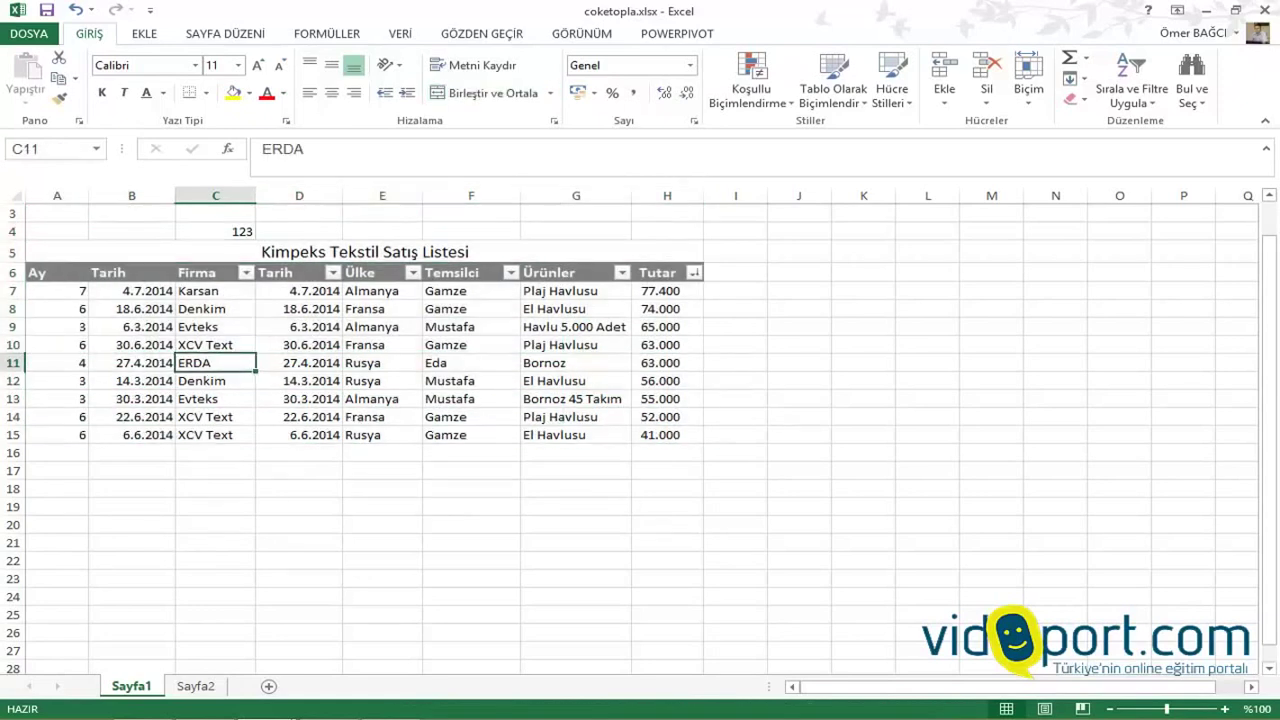
left_click(215, 230)
key("shift+Down")
key("shift+Down")
key("shift+Down")
key("shift+Down")
key("shift+Down")
key("shift+Down")
key("shift+Down")
key("shift+Down")
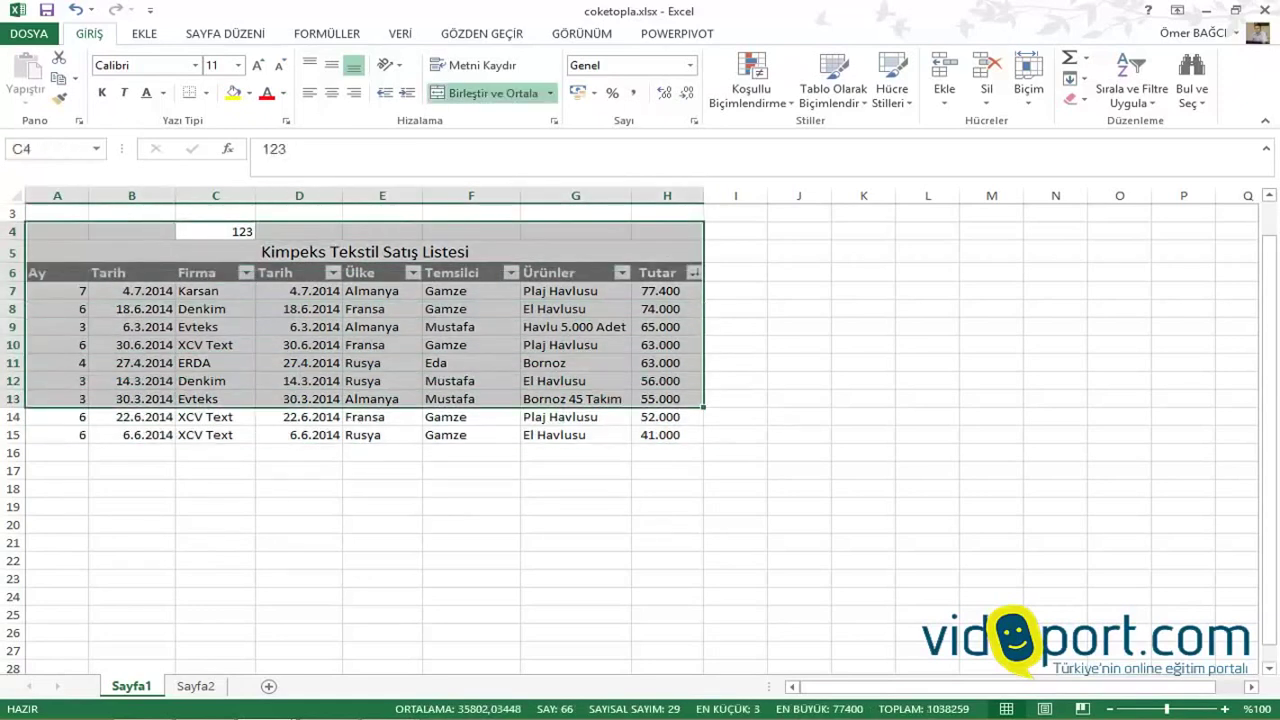
key("Down")
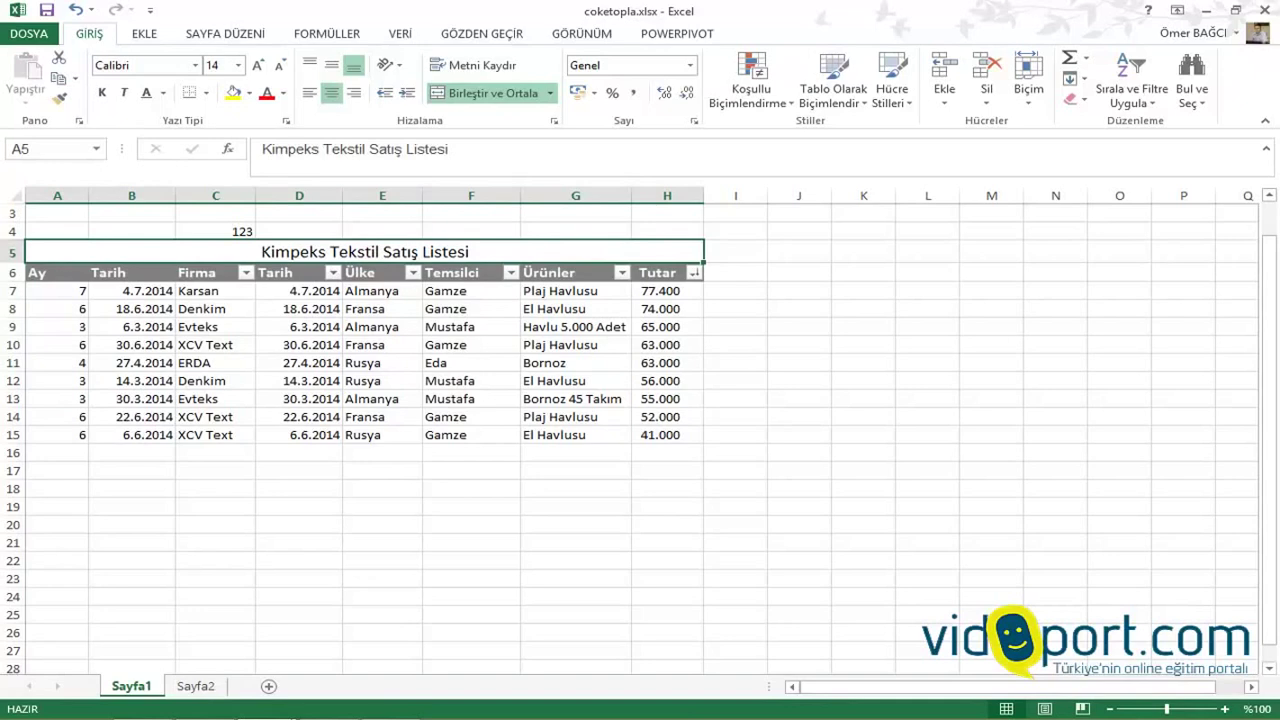
key("shift+Down")
key("shift+Down")
key("shift+Down")
key("shift+Down")
key("shift+Down")
key("shift+Down")
key("shift+Down")
key("shift+Down")
key("shift+Down")
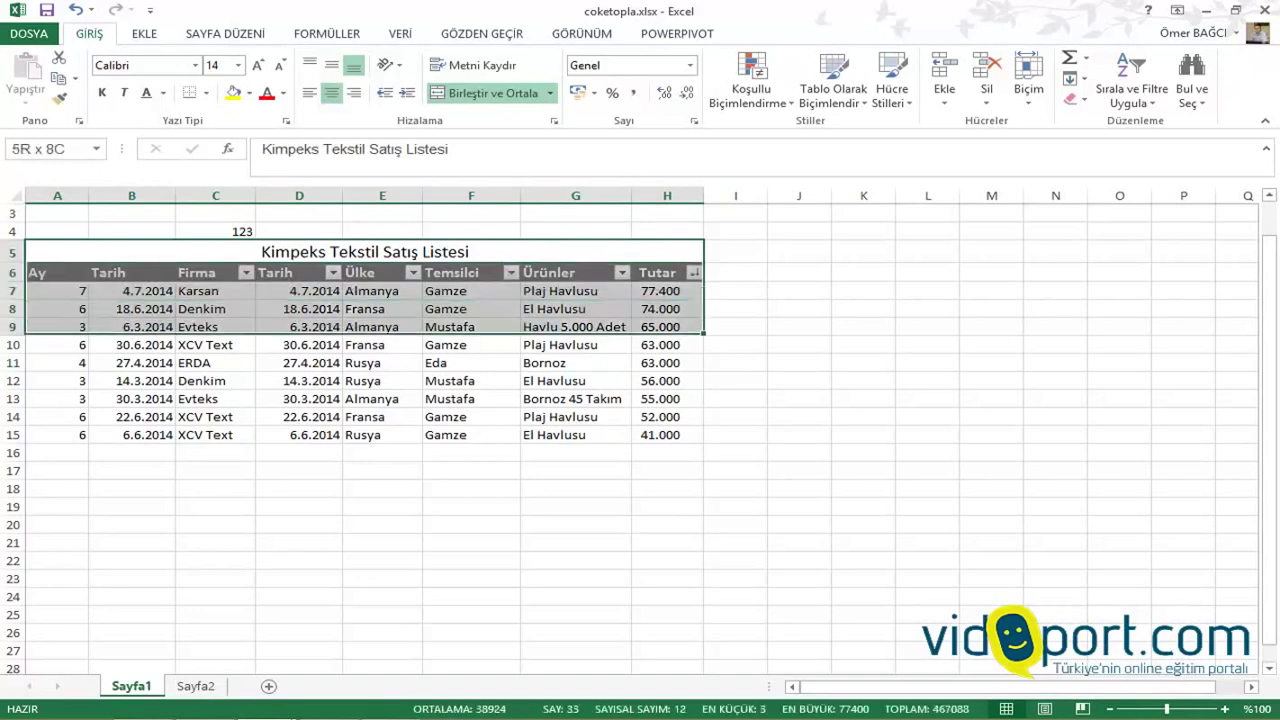
left_click(215, 452)
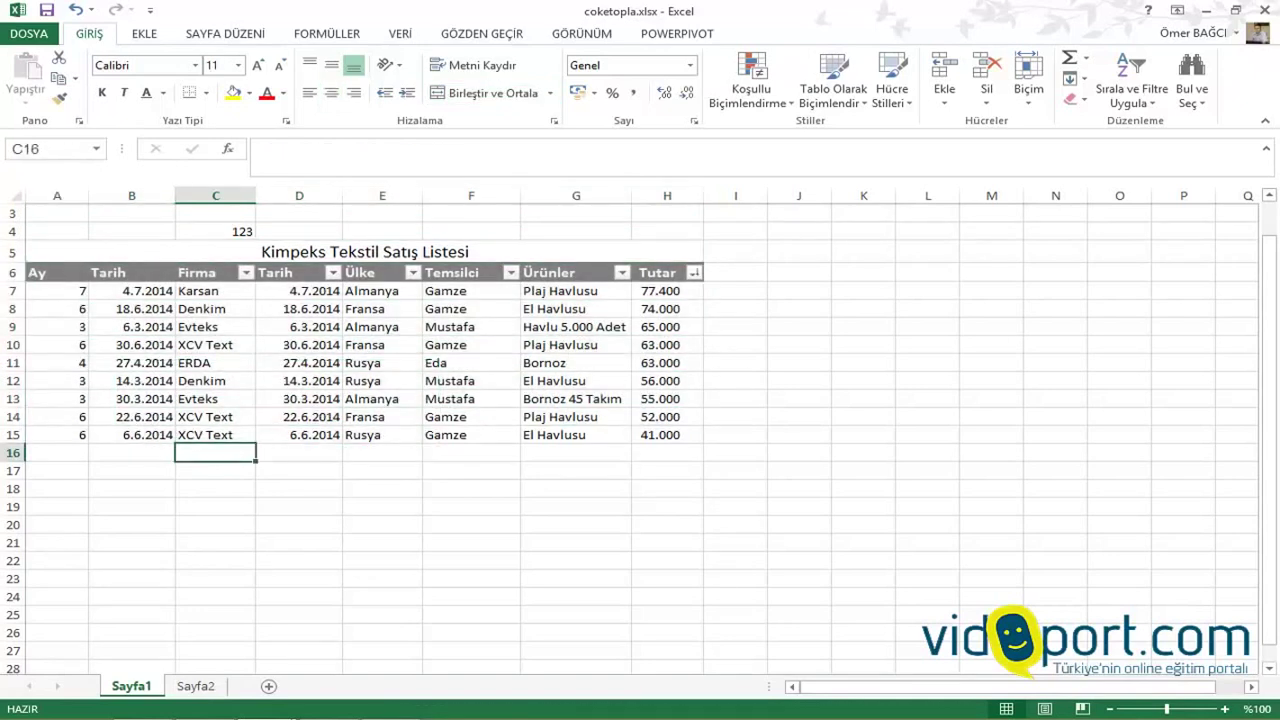
left_click(215, 195)
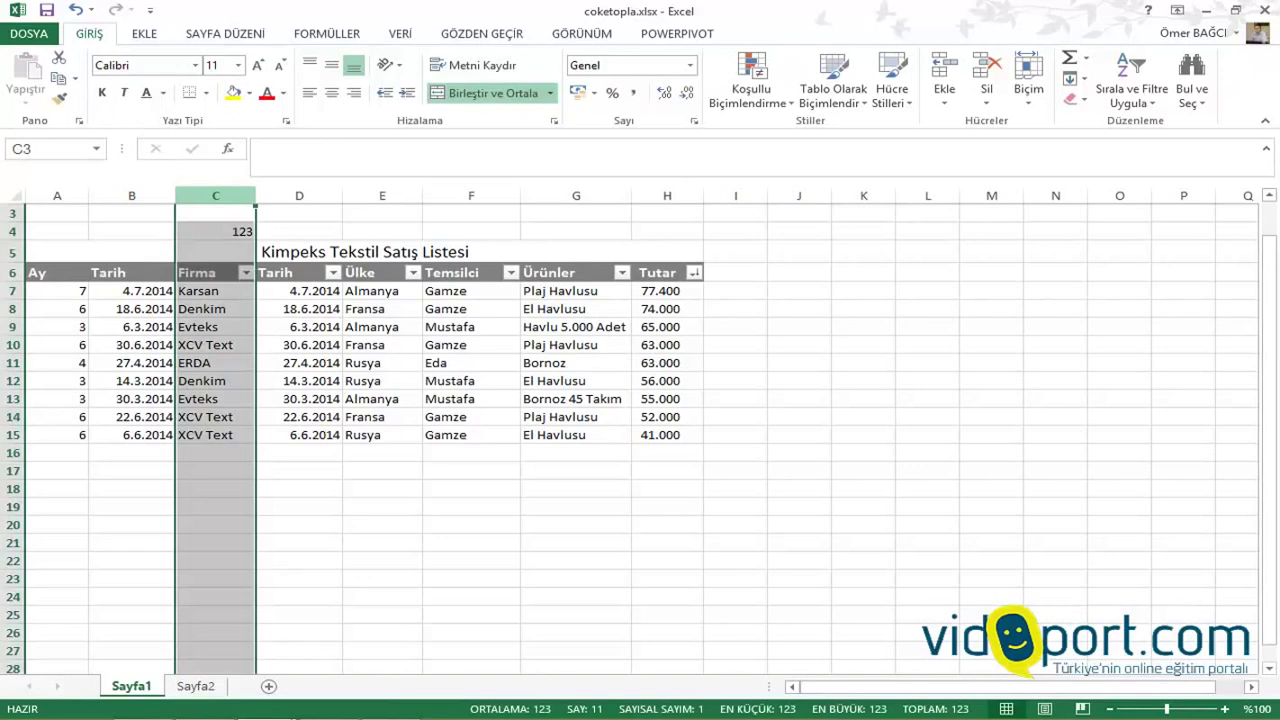
scroll(640, 440, "down", 4)
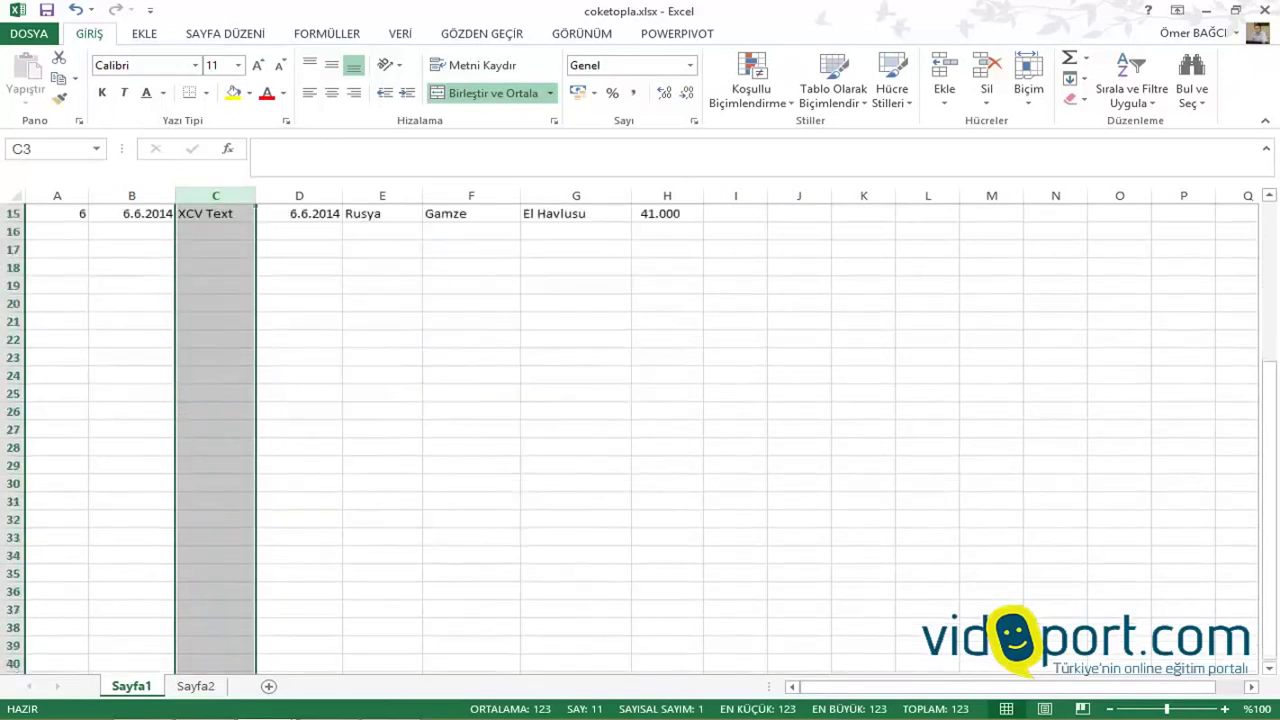
scroll(640, 440, "up", 5)
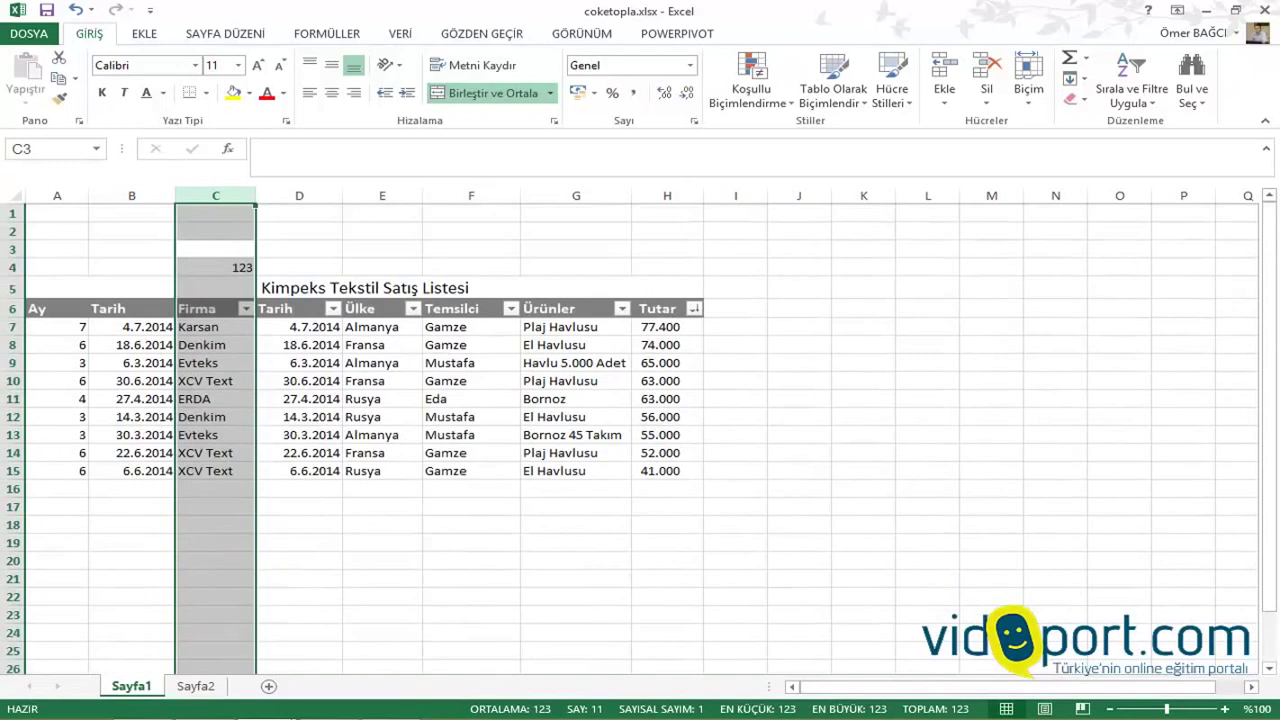
left_click(215, 470)
left_click(215, 326)
left_click_drag(215, 326, 215, 380)
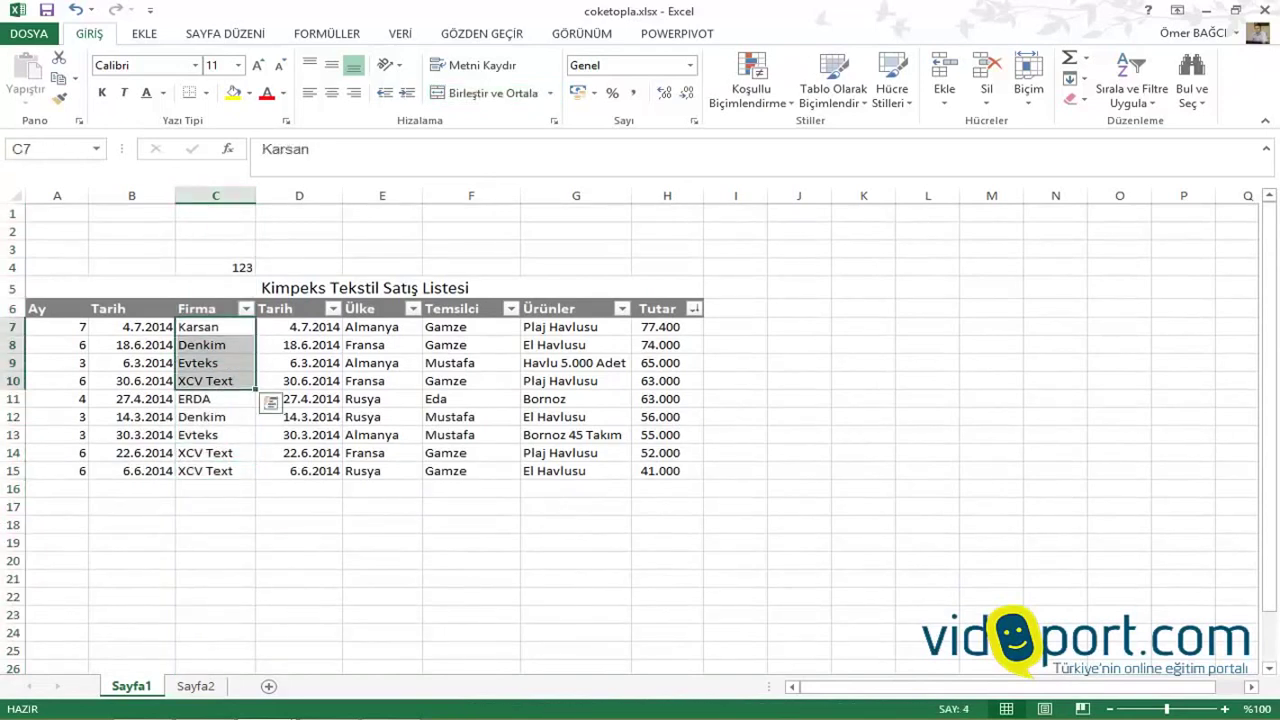
left_click(215, 380)
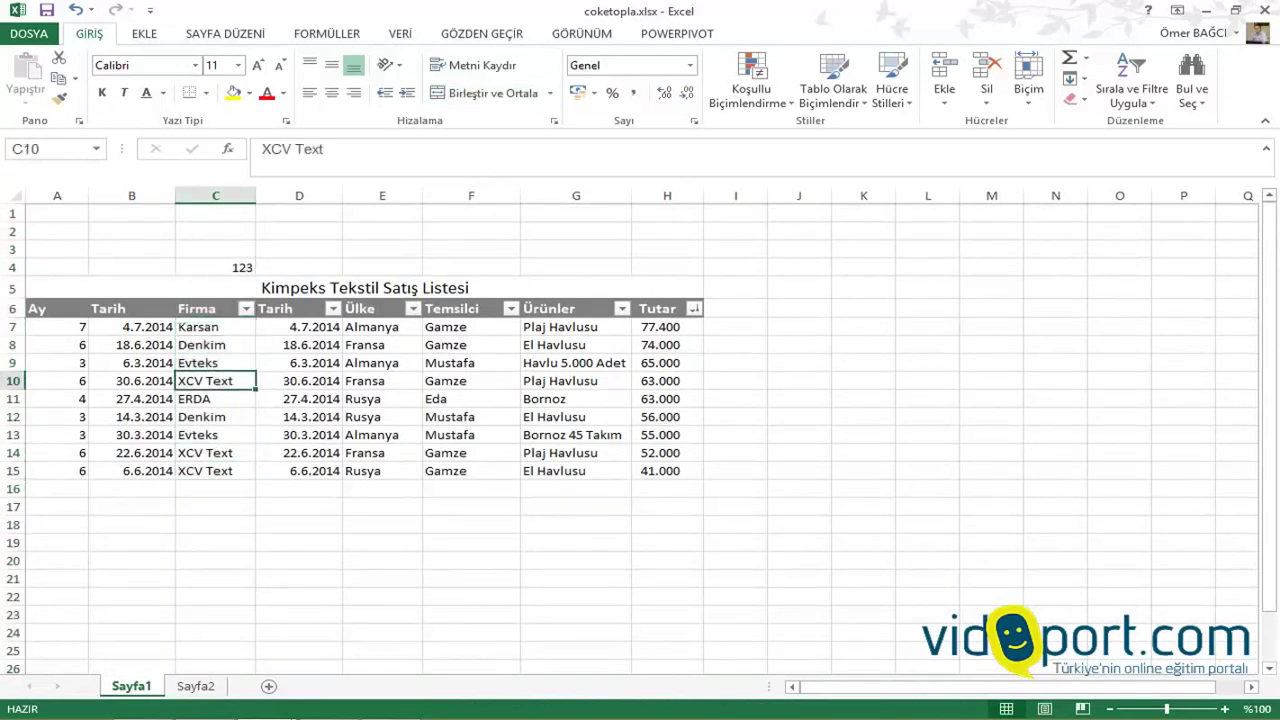
Step: Ctrl-drag the A6:H15 sales table down to make a copy starting at row 19
left_click_drag(57, 308, 667, 470)
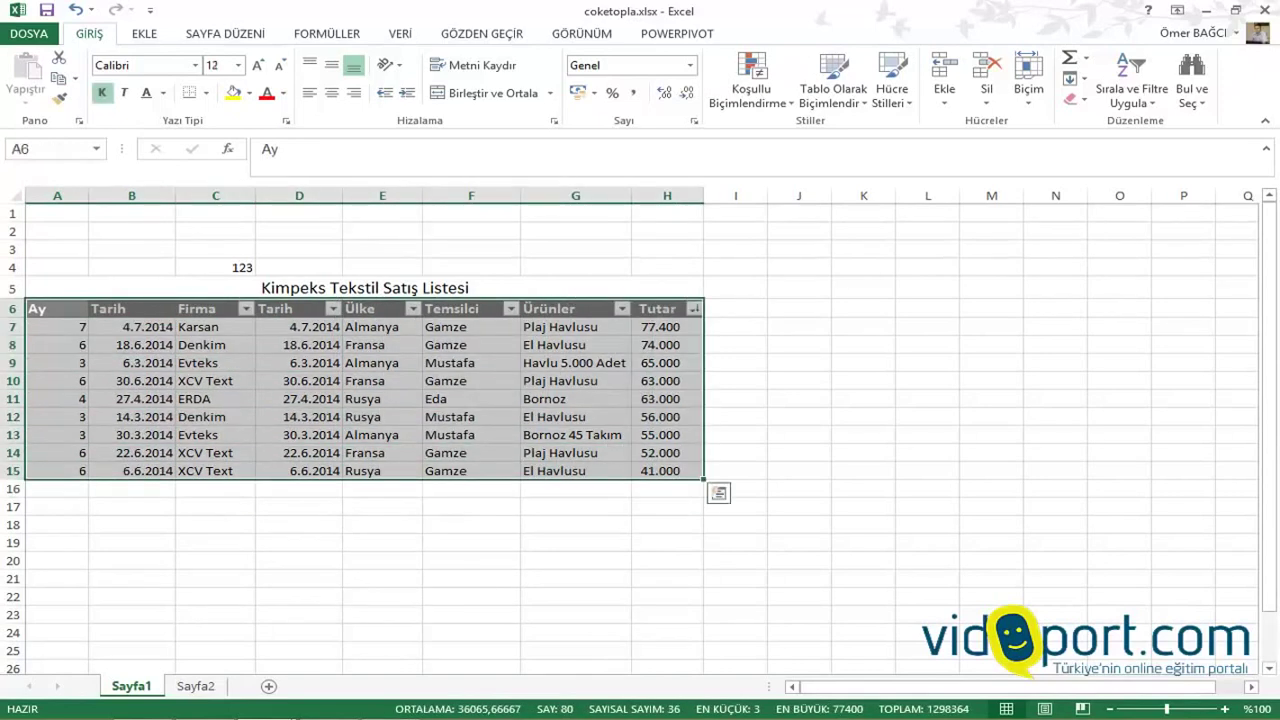
scroll(667, 470, "down", 2)
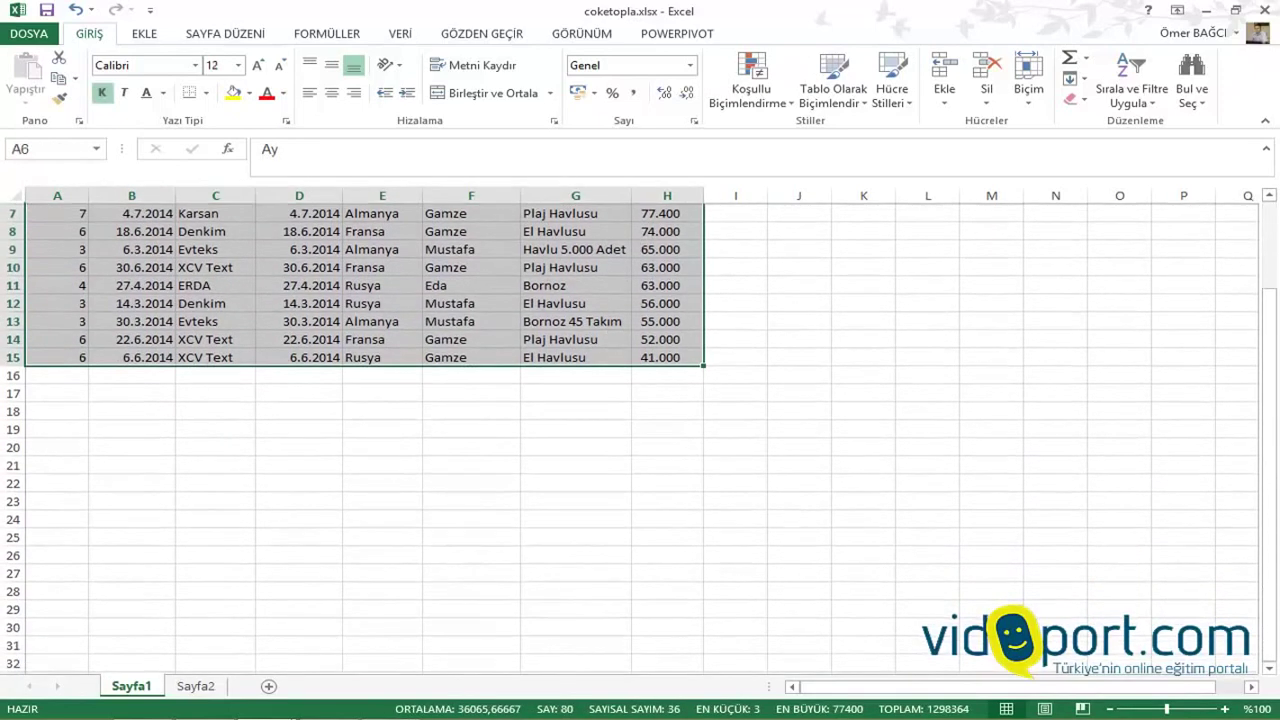
left_click_drag(425, 365, 425, 599)
left_click(57, 411)
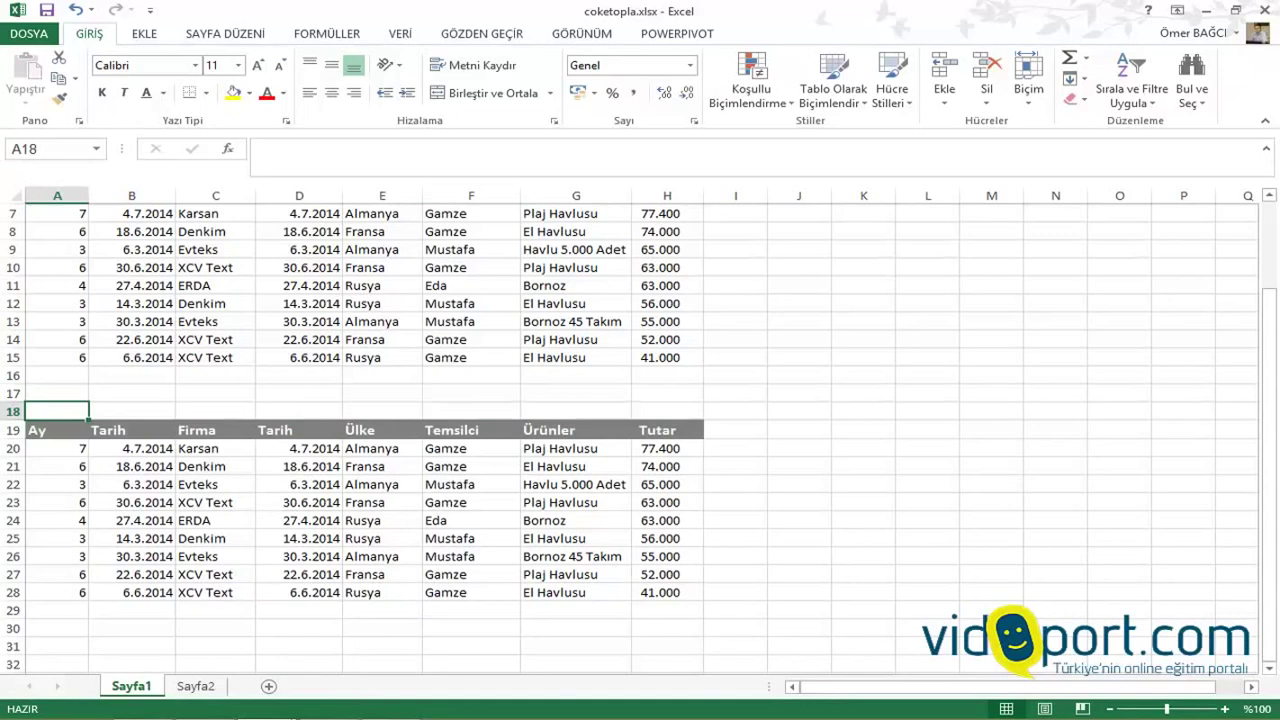
Step: Enter 'Kimpekst Tekstil Satış Listesi' in A18 and select A18:H18
type("Ki")
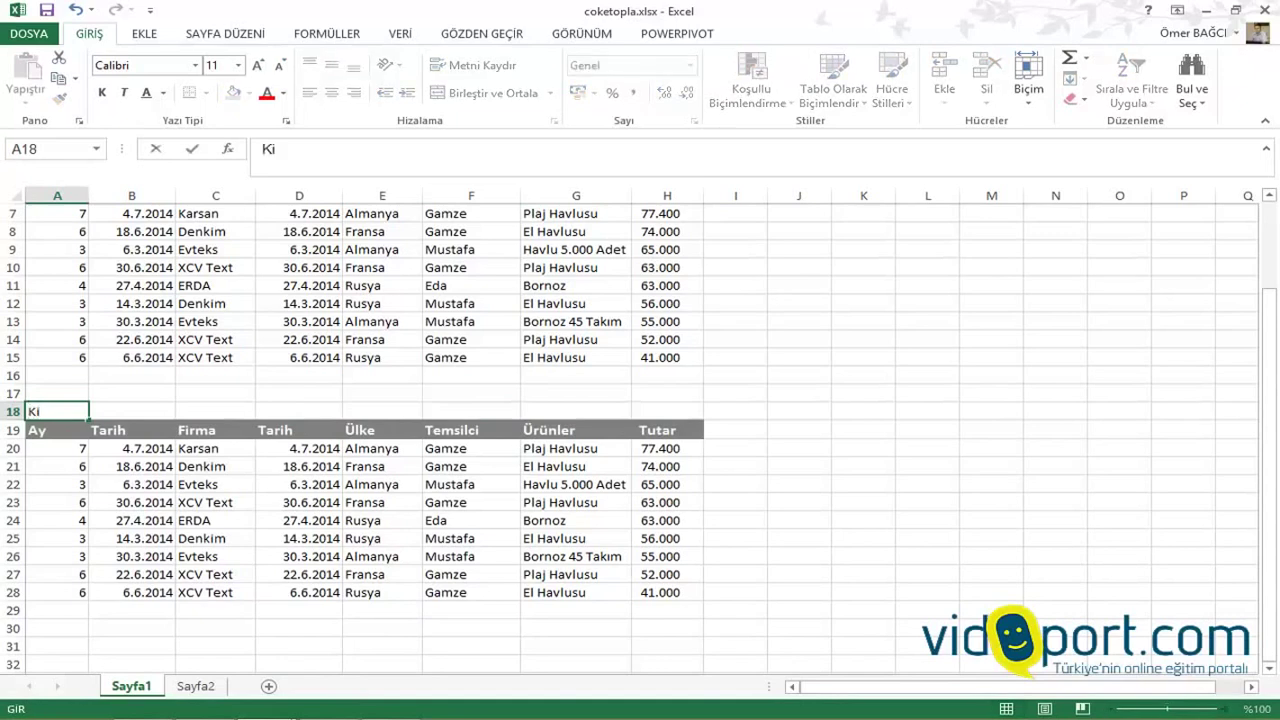
type("mpekst Teks")
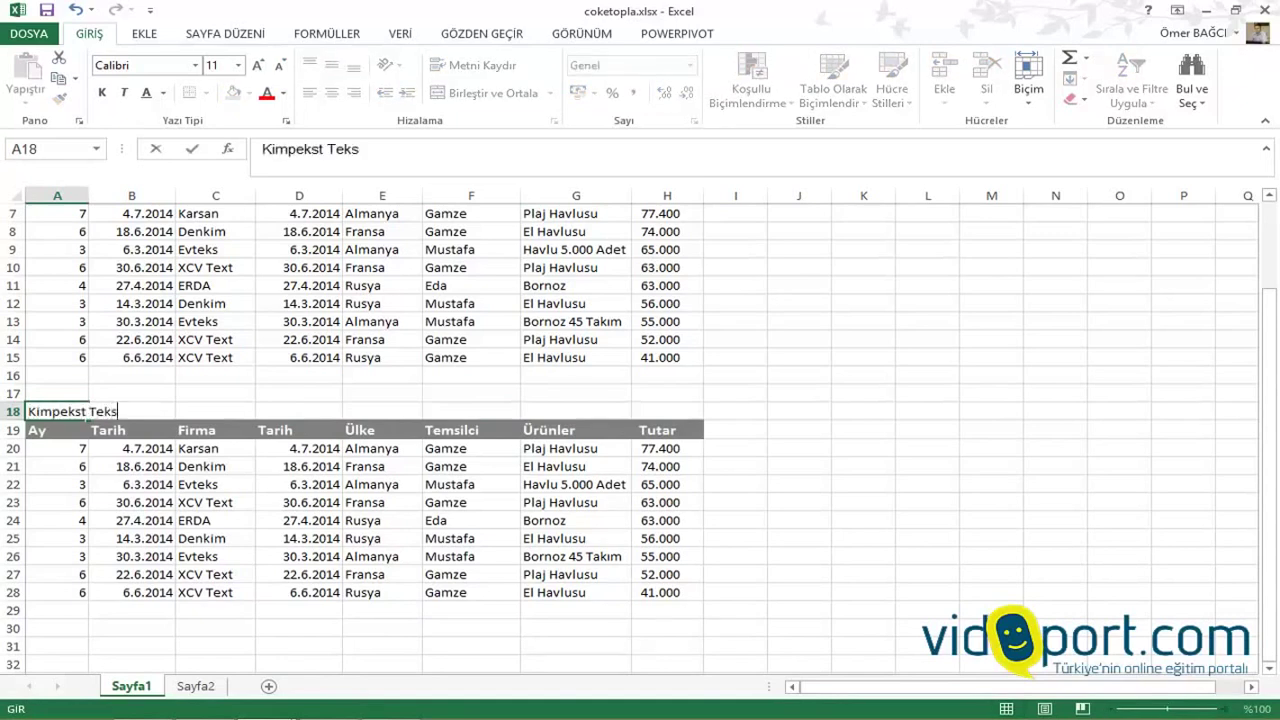
type("til Satış Listesi")
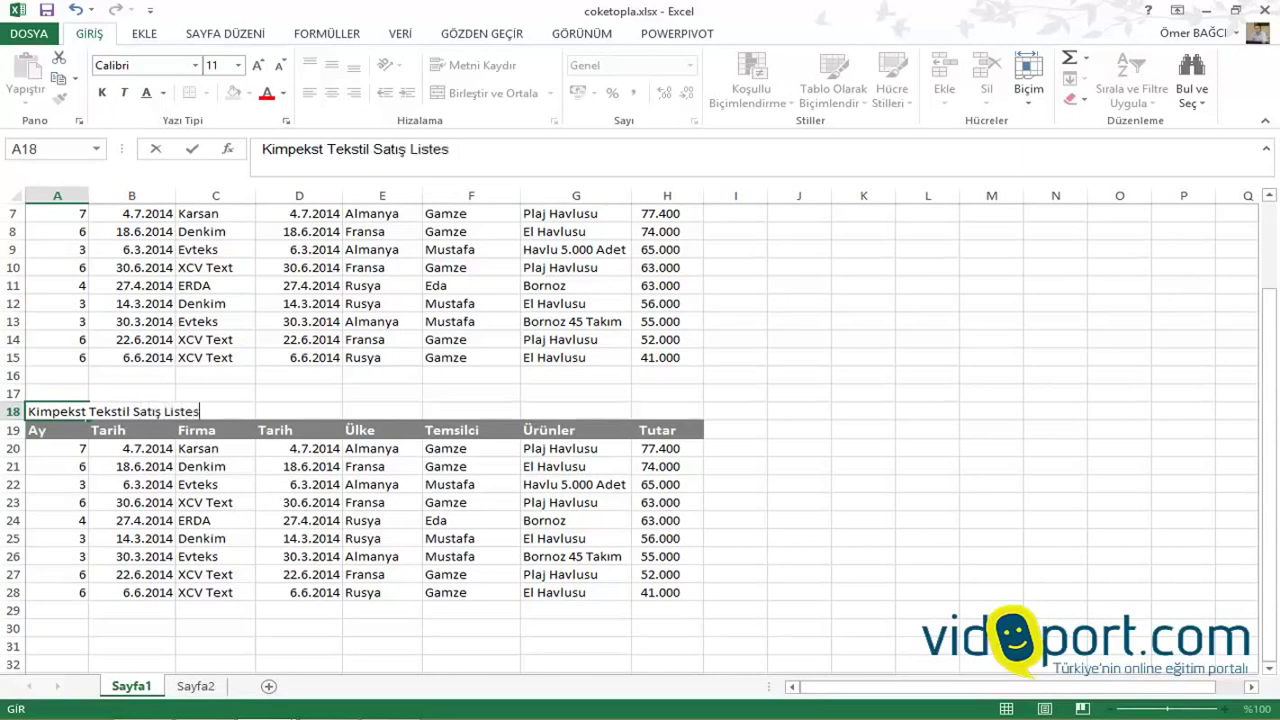
left_click(215, 502)
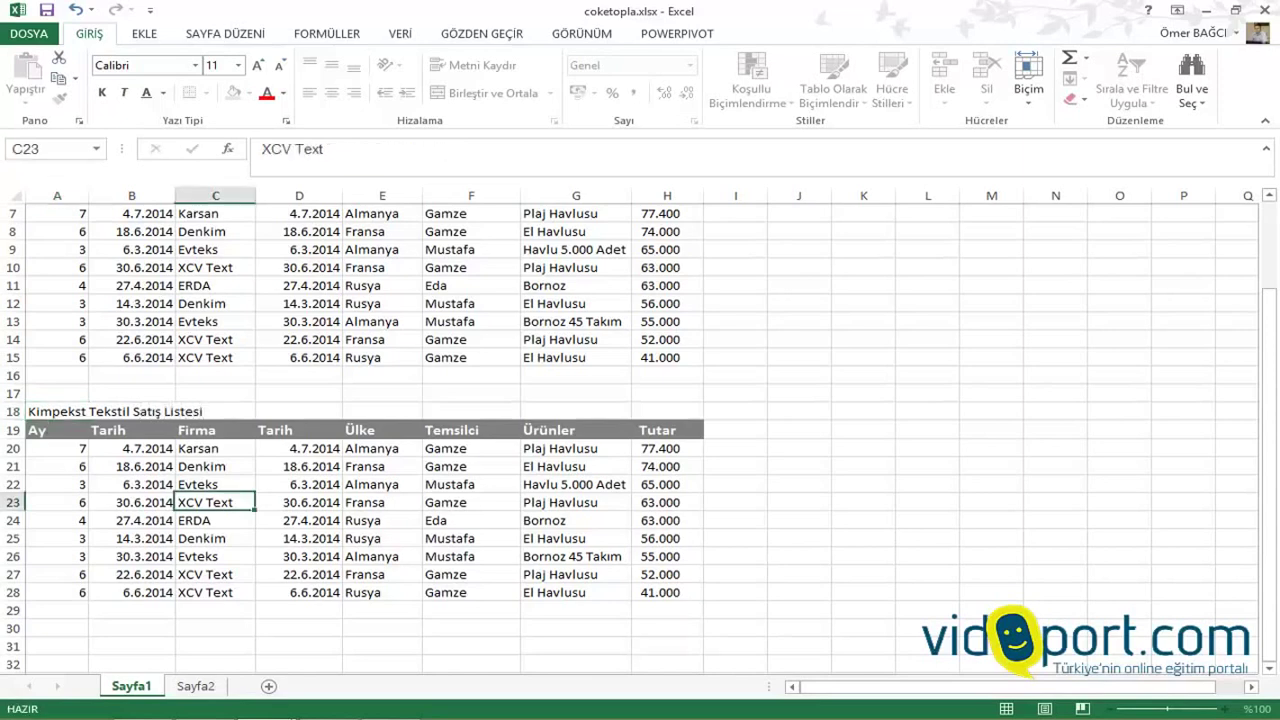
left_click_drag(60, 411, 667, 411)
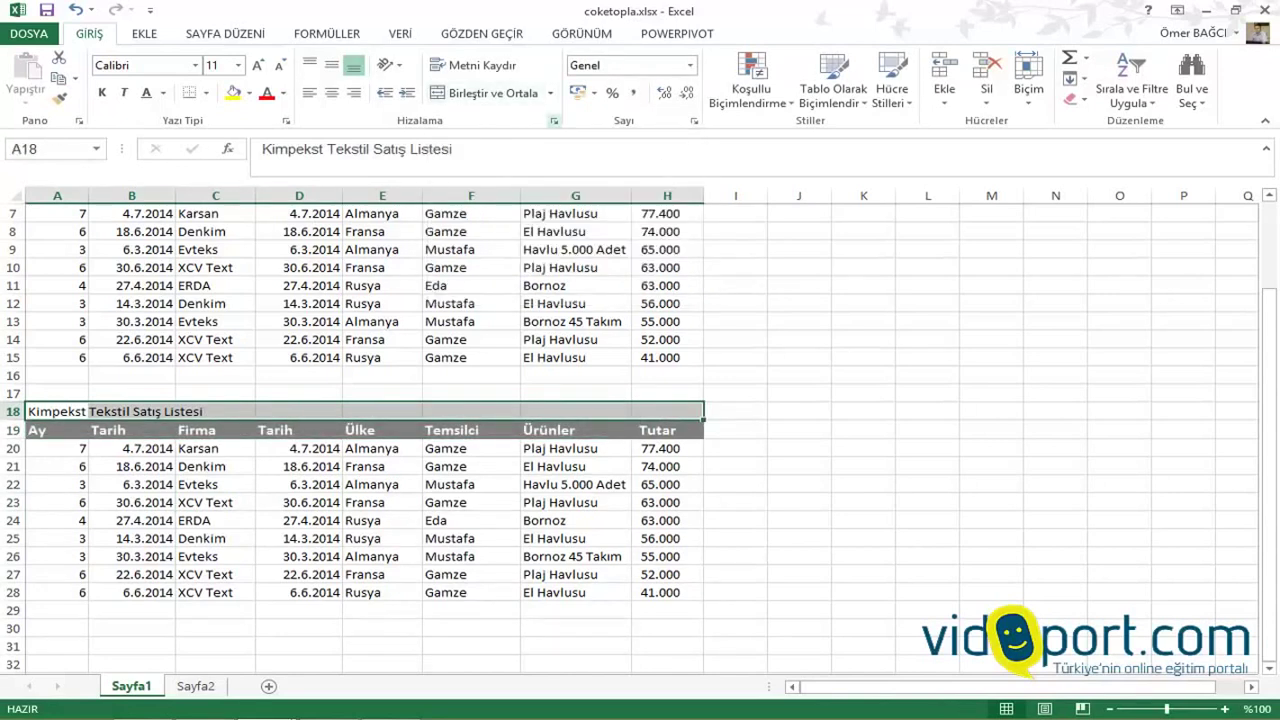
Step: Set the horizontal alignment of A18:H18 to Center Across Selection in Format Cells
left_click(553, 120)
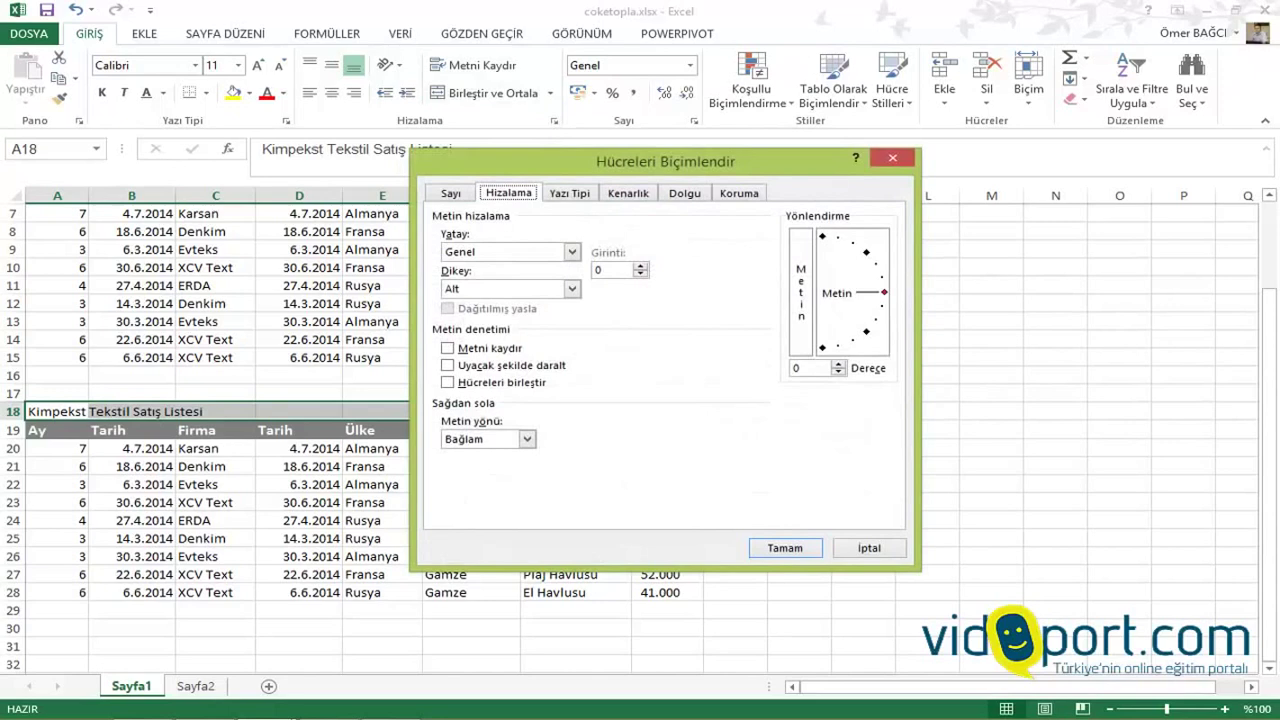
left_click_drag(665, 161, 872, 56)
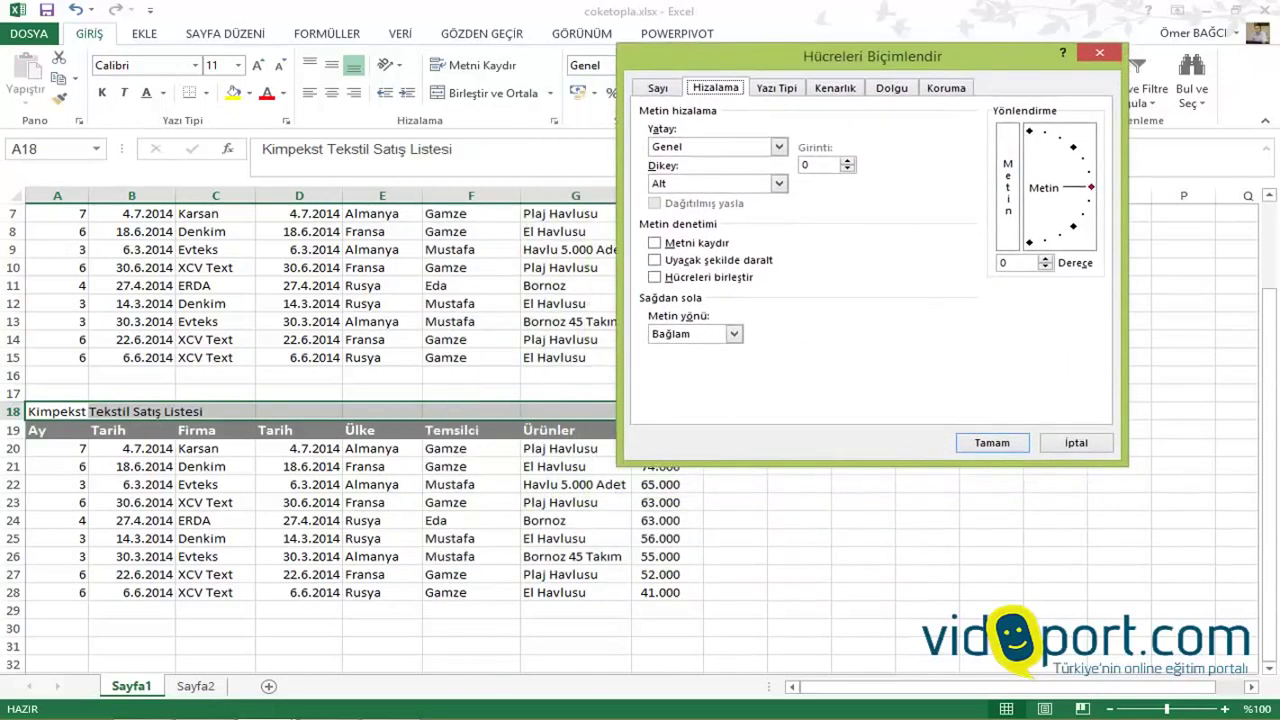
left_click(778, 146)
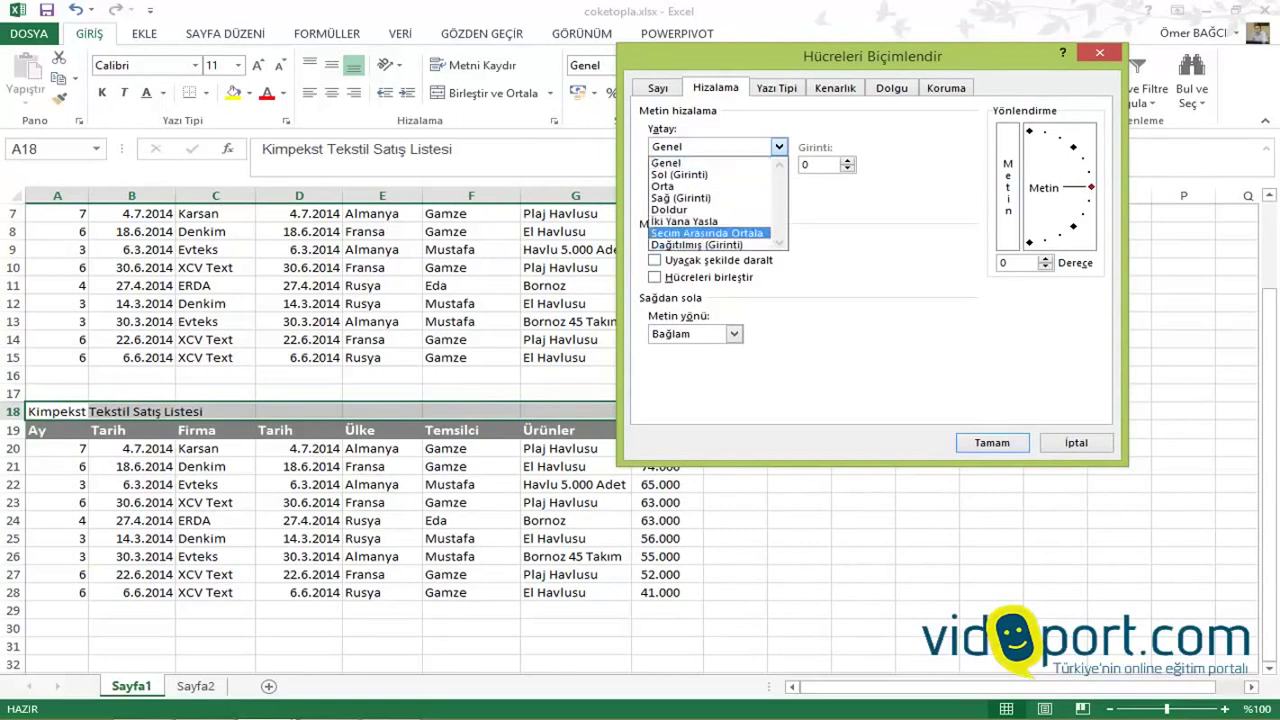
key("Return")
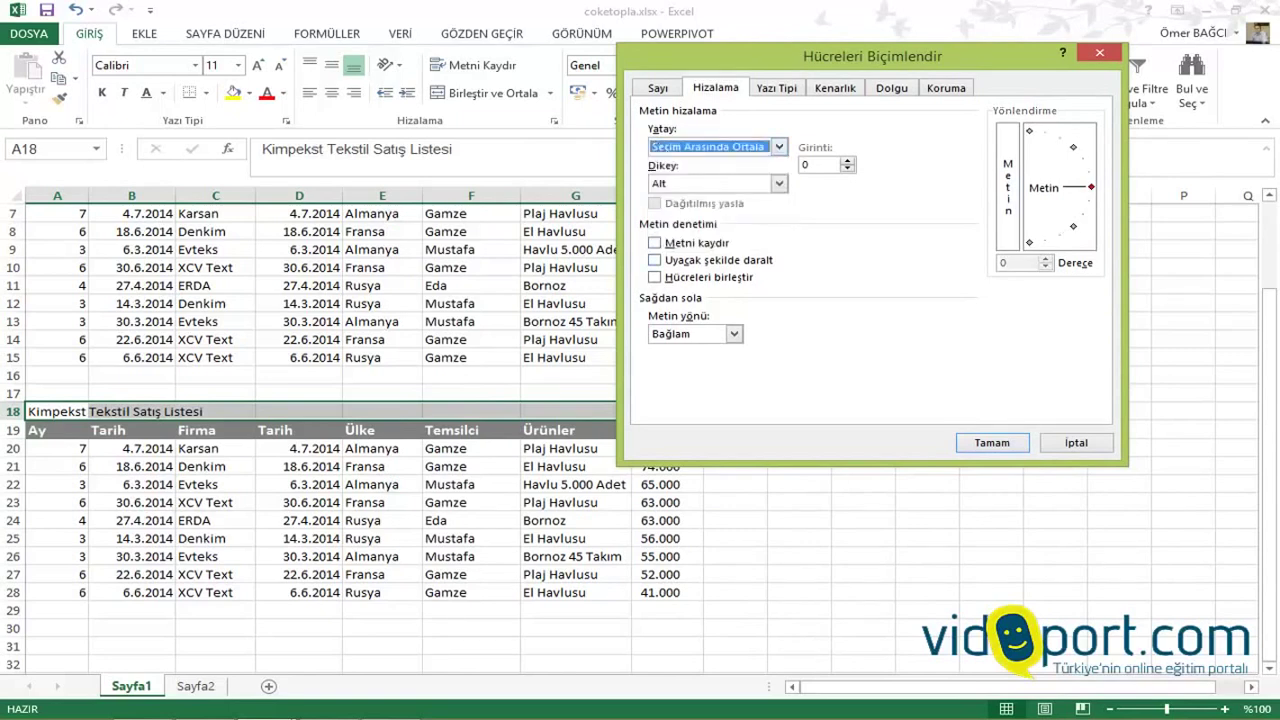
left_click(778, 146)
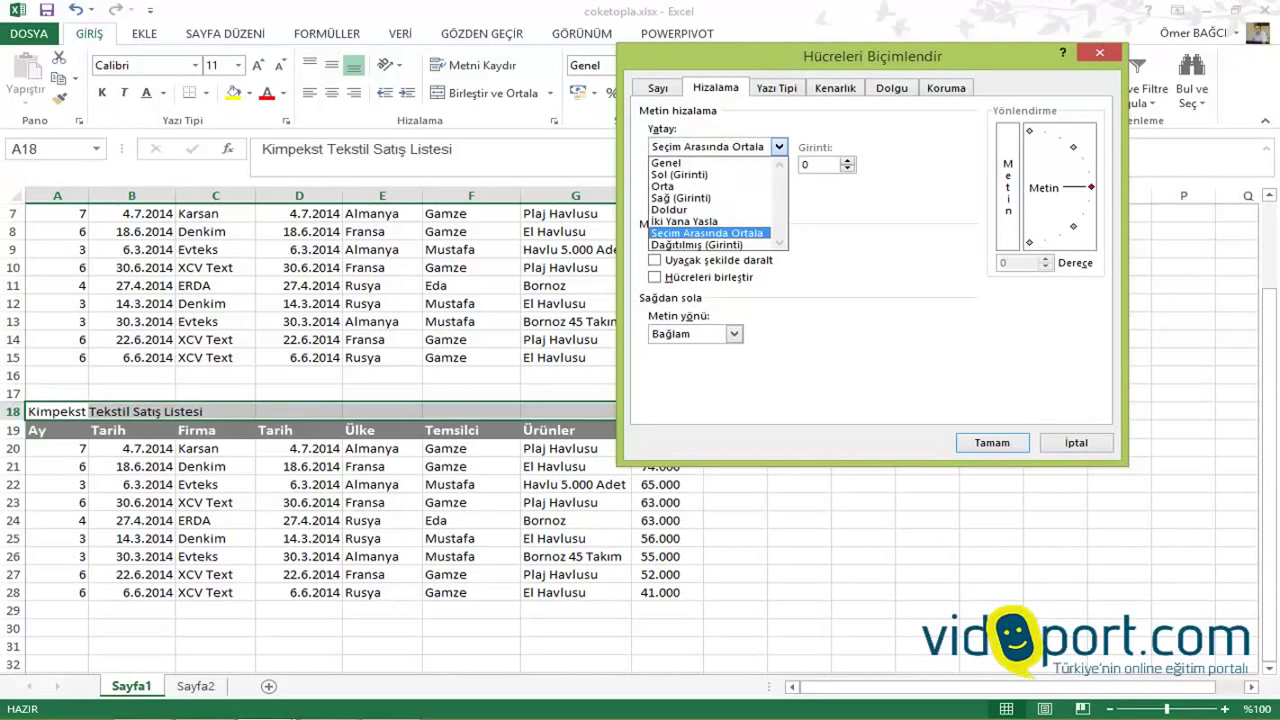
key("Down")
key("Up")
key("Return")
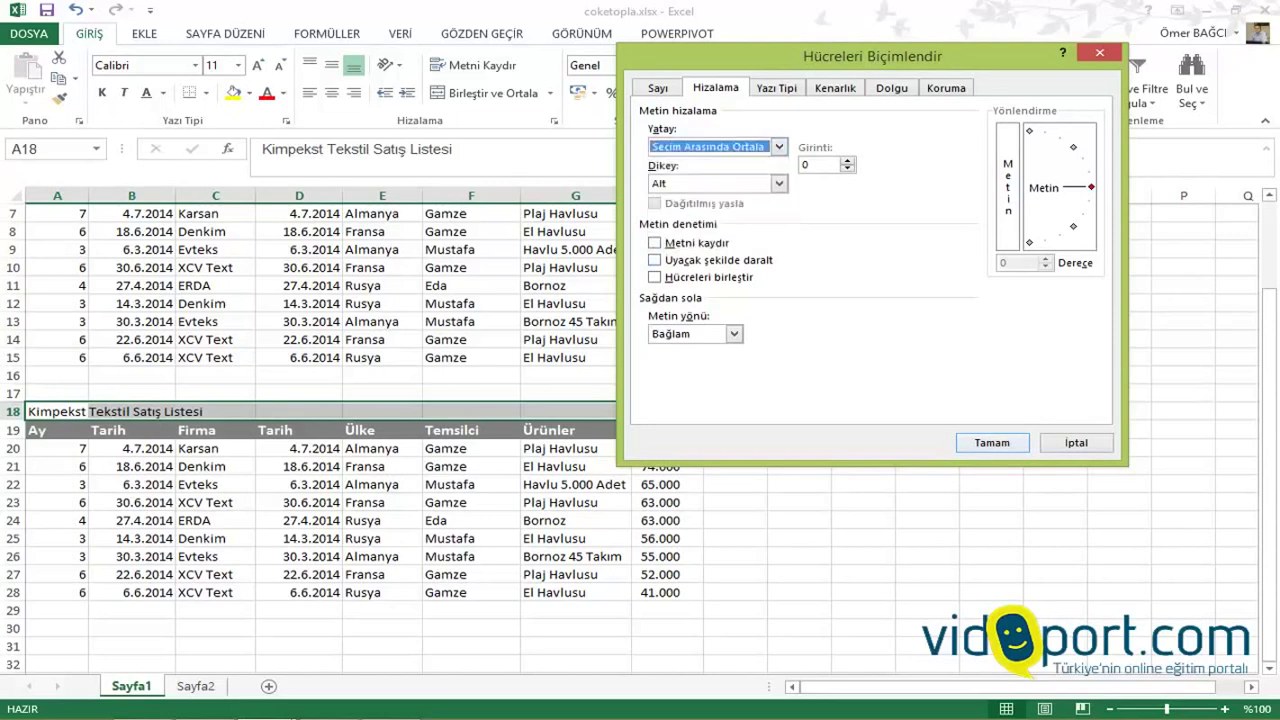
key("Return")
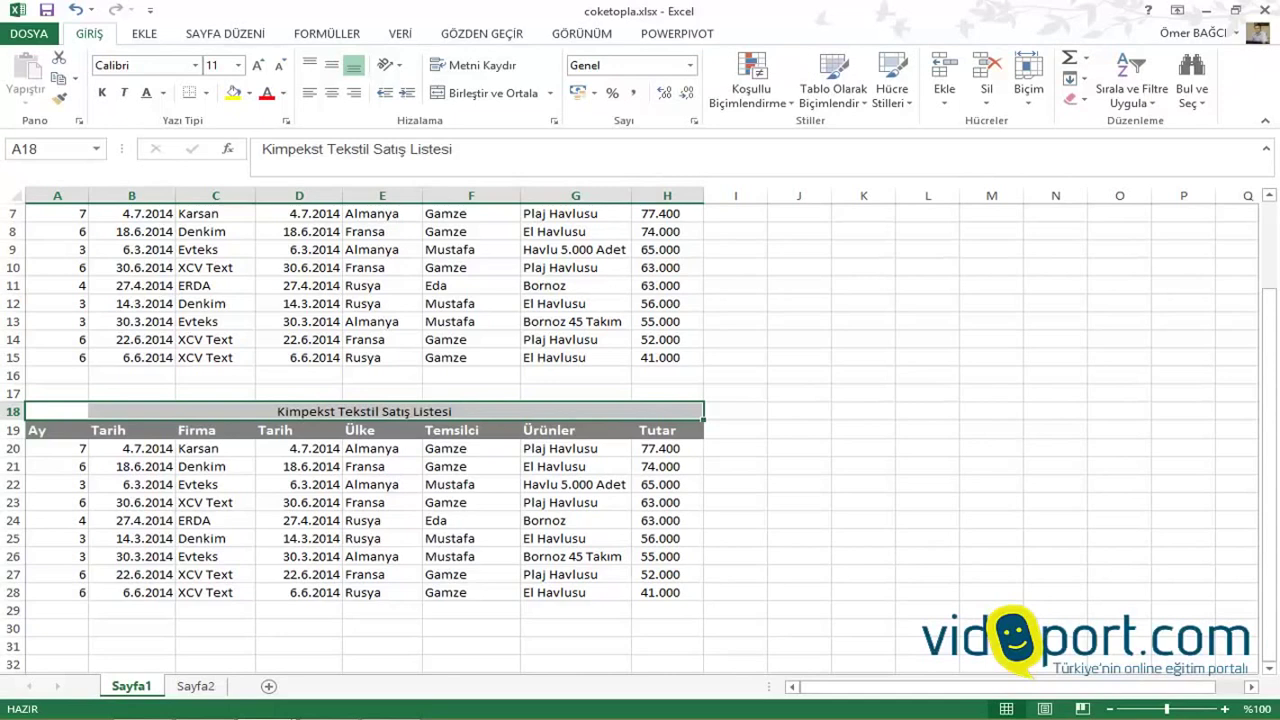
Step: Click through cells in rows 17 and 18 to show the title lives only in A18
left_click(863, 429)
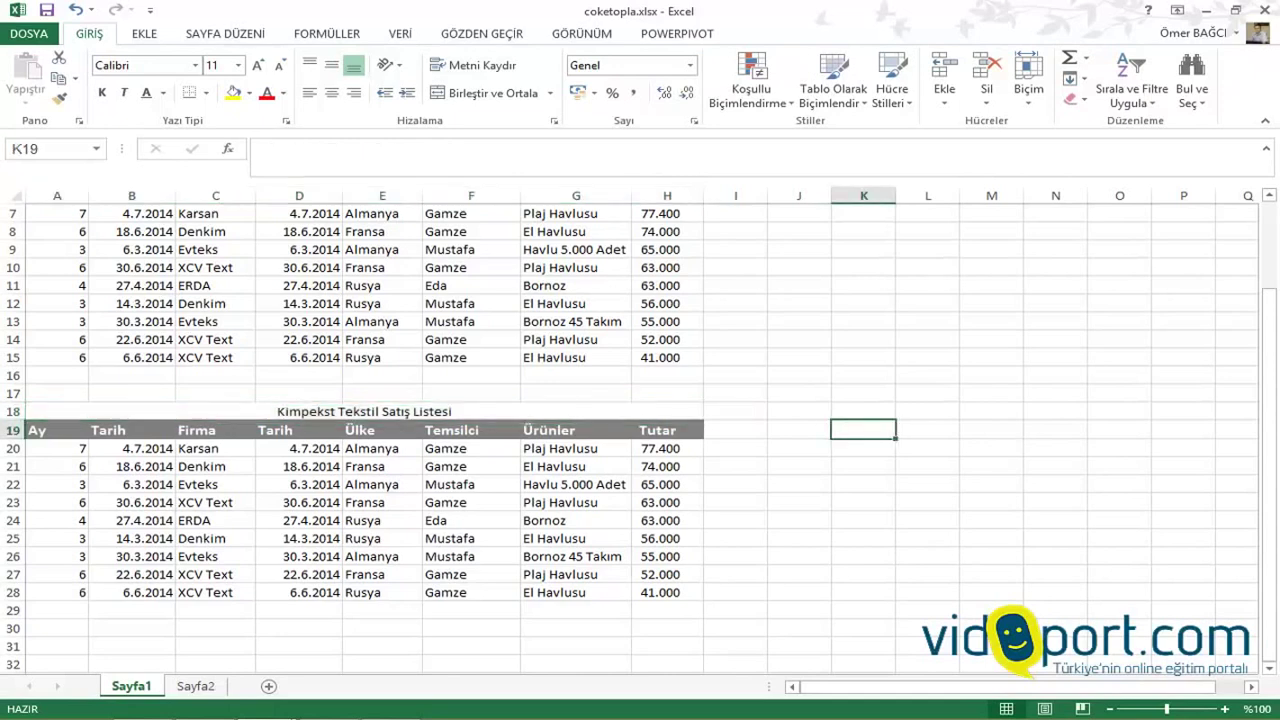
left_click(426, 411)
left_click(170, 411)
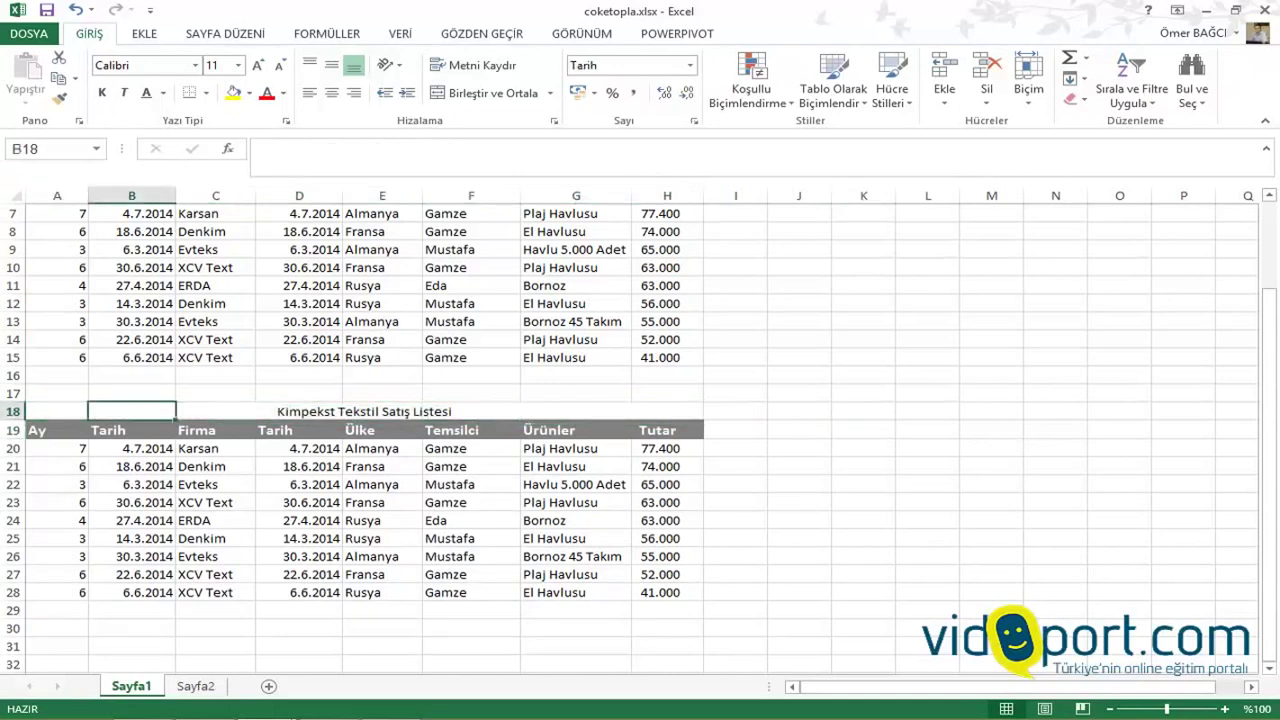
left_click(420, 411)
left_click(180, 411)
left_click(131, 411)
left_click(57, 411)
left_click(131, 411)
left_click(215, 393)
left_click(298, 393)
left_click(382, 484)
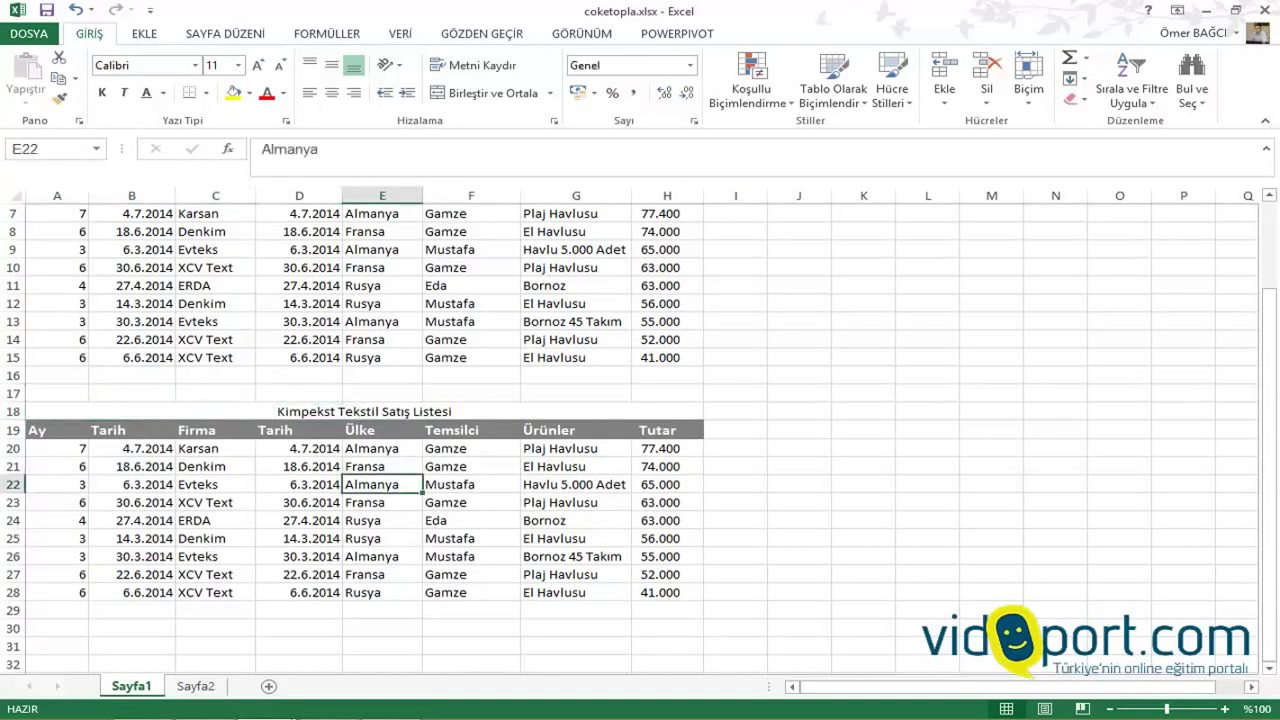
Step: Enter 123 in B17, then select ranges in columns B, F and G below it
left_click(131, 393)
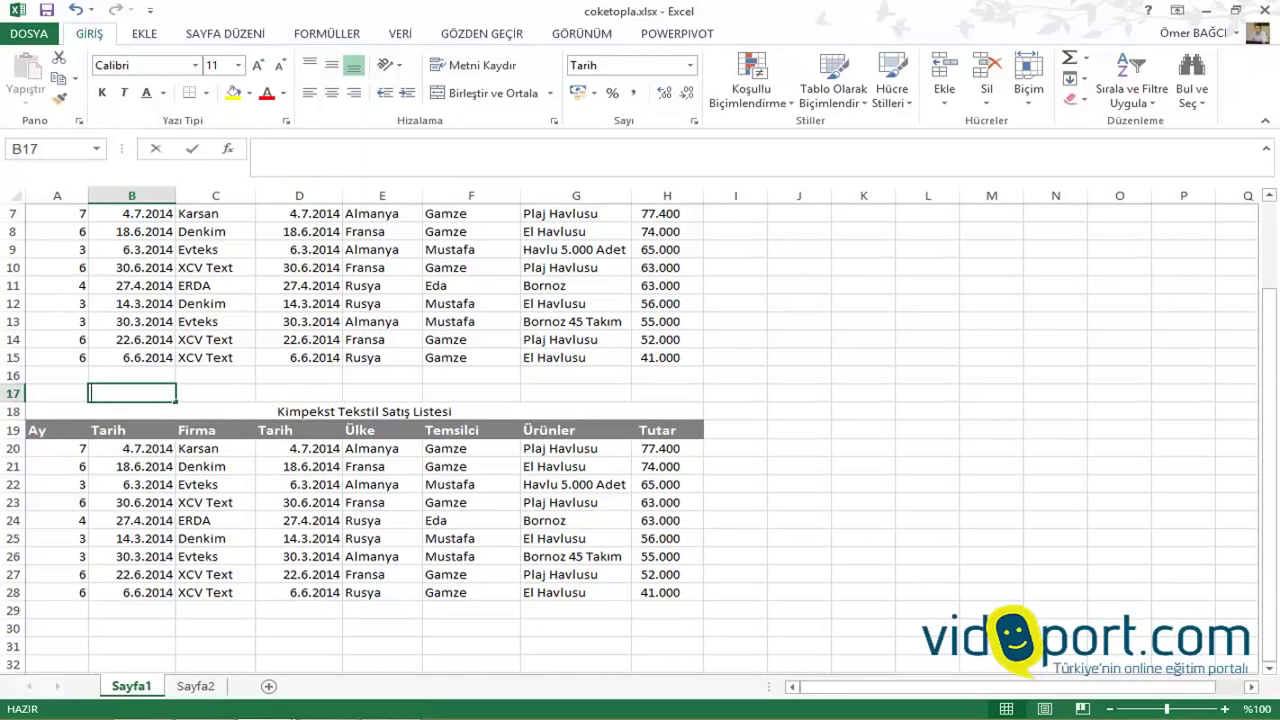
type("123")
left_click(131, 466)
left_click_drag(131, 393, 131, 610)
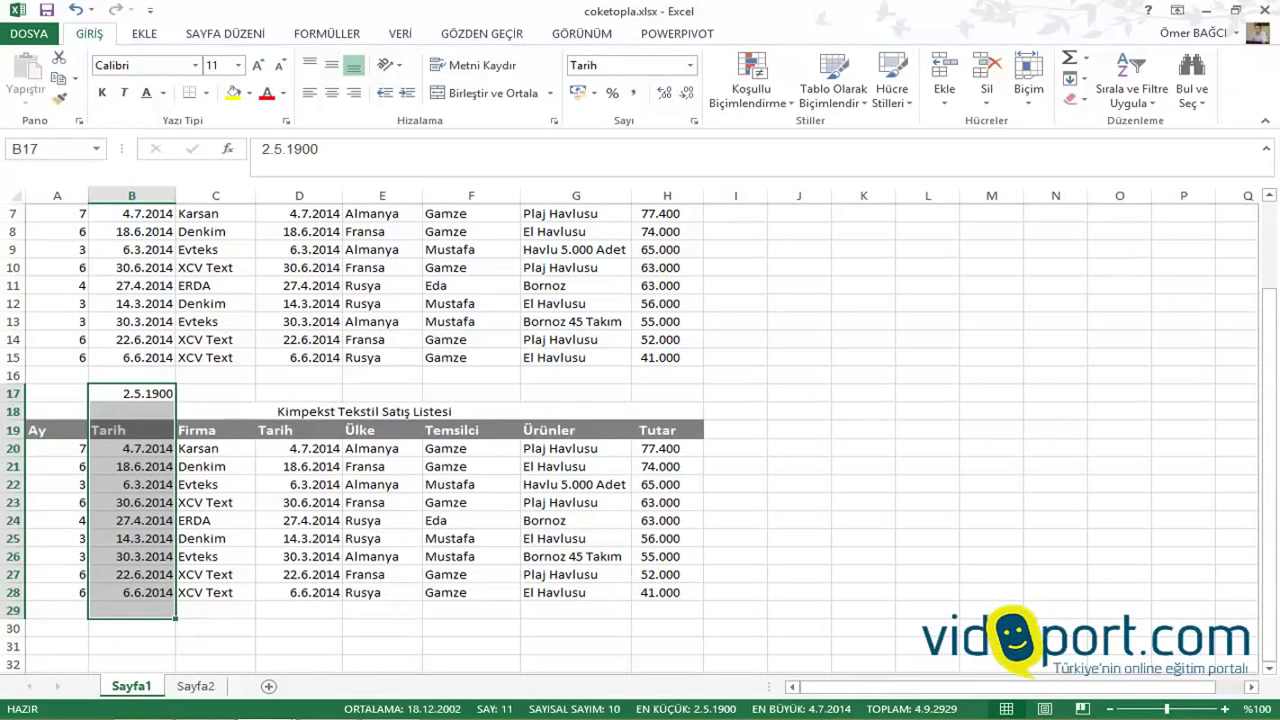
left_click_drag(471, 393, 471, 610)
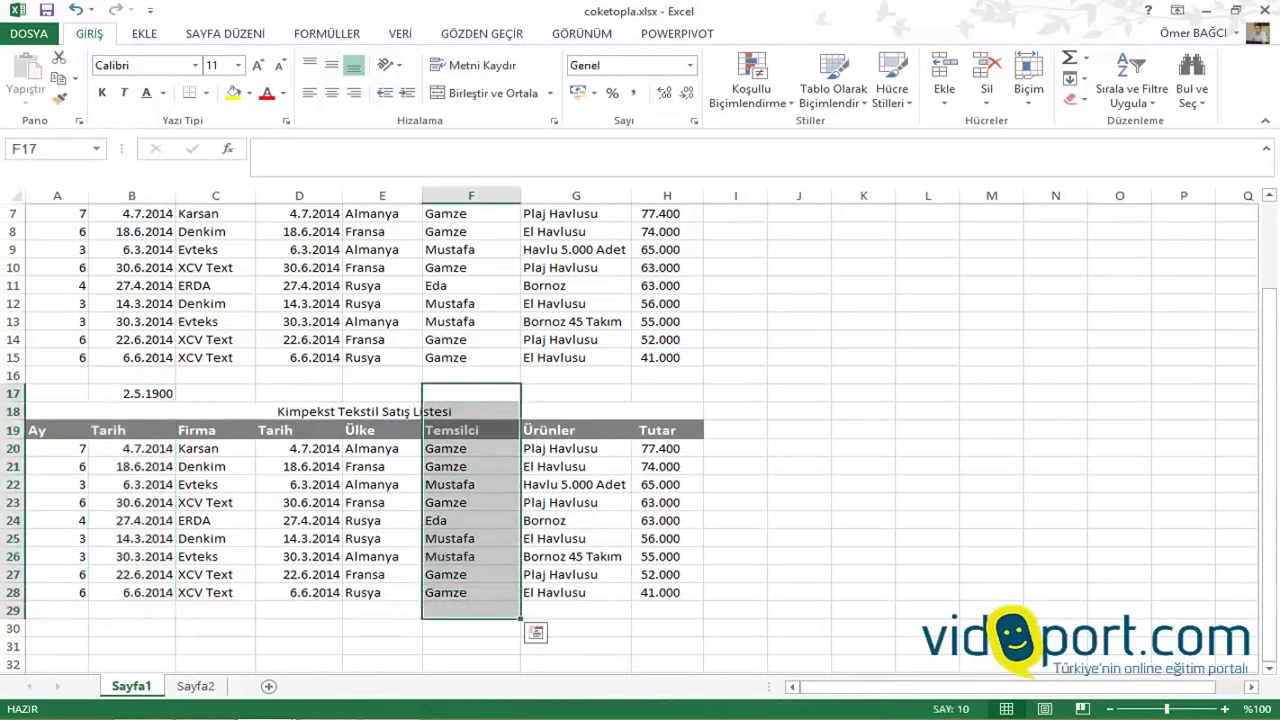
left_click_drag(575, 393, 575, 592)
left_click(575, 538)
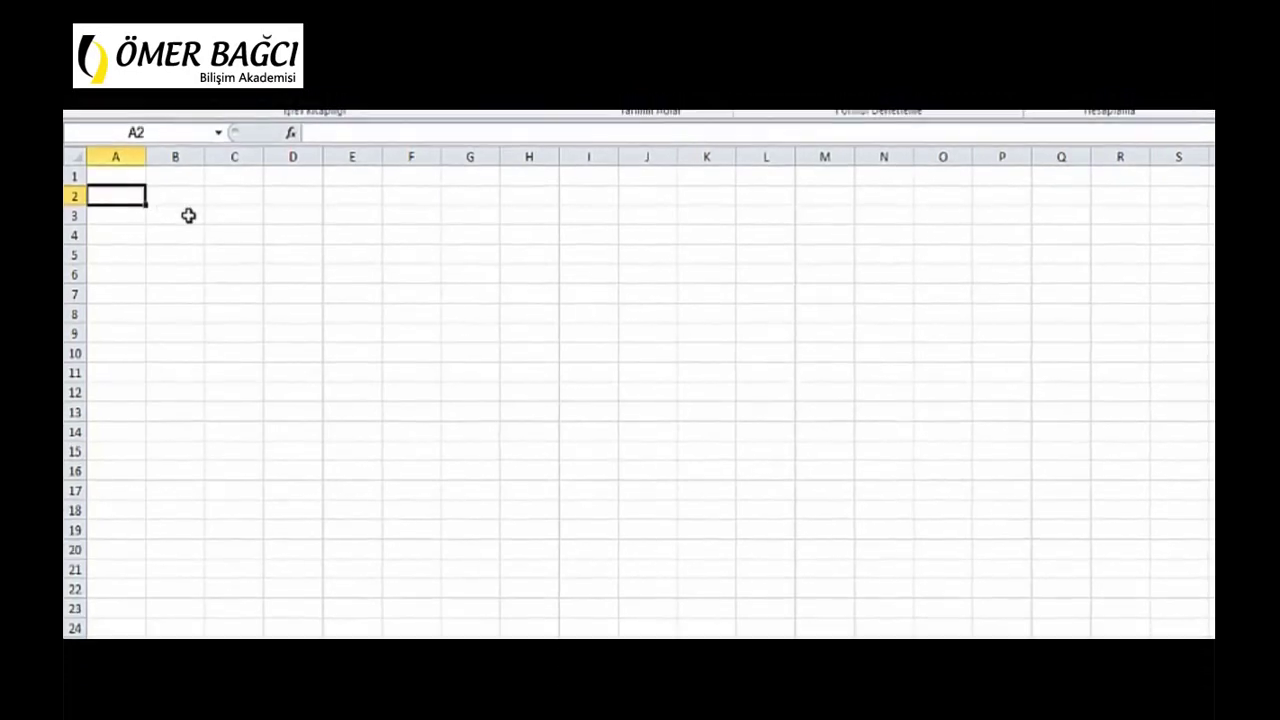
Step: Enter =A1+B1 in A2, fill it down to A6, and compare the adjusted formulas
type("=a")
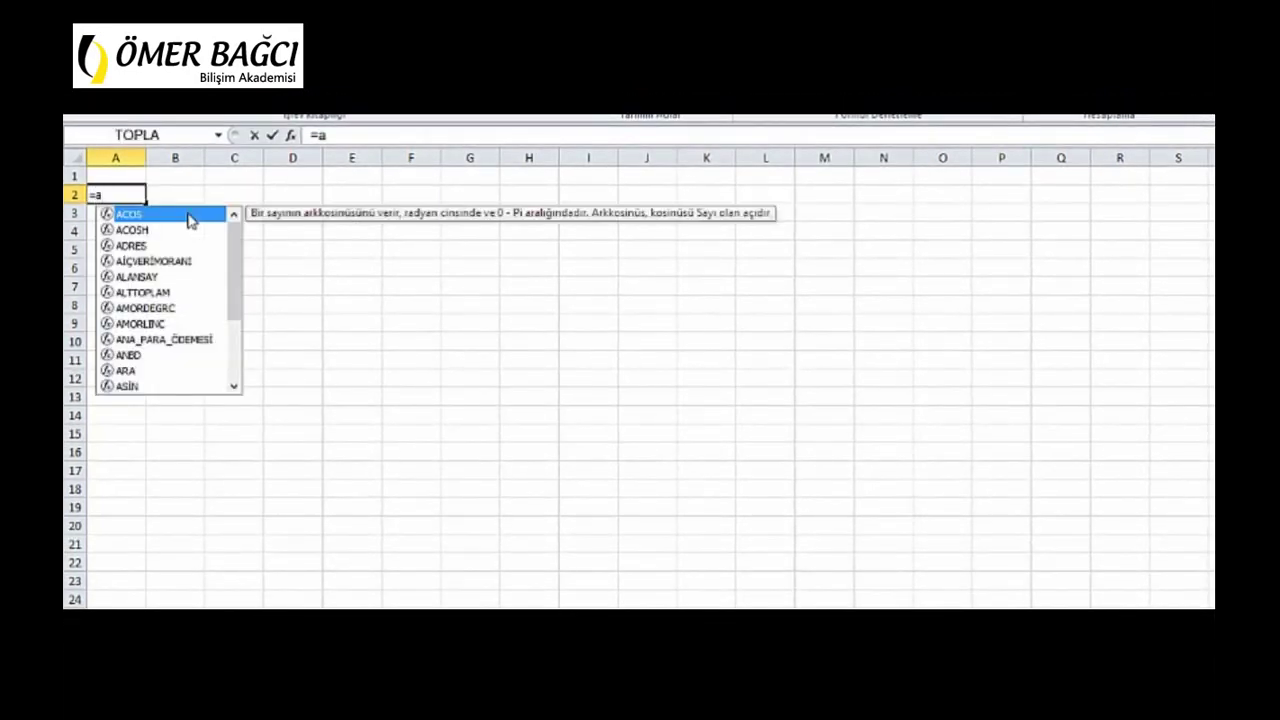
type("1")
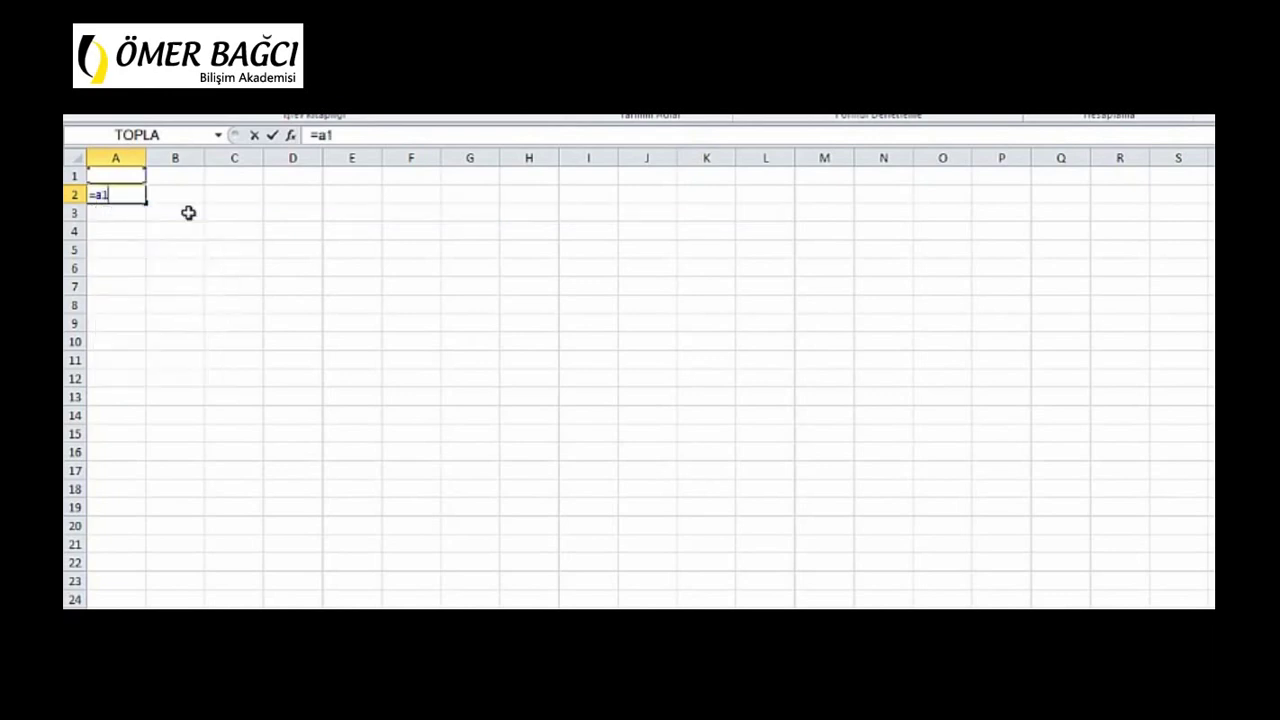
type("+b1")
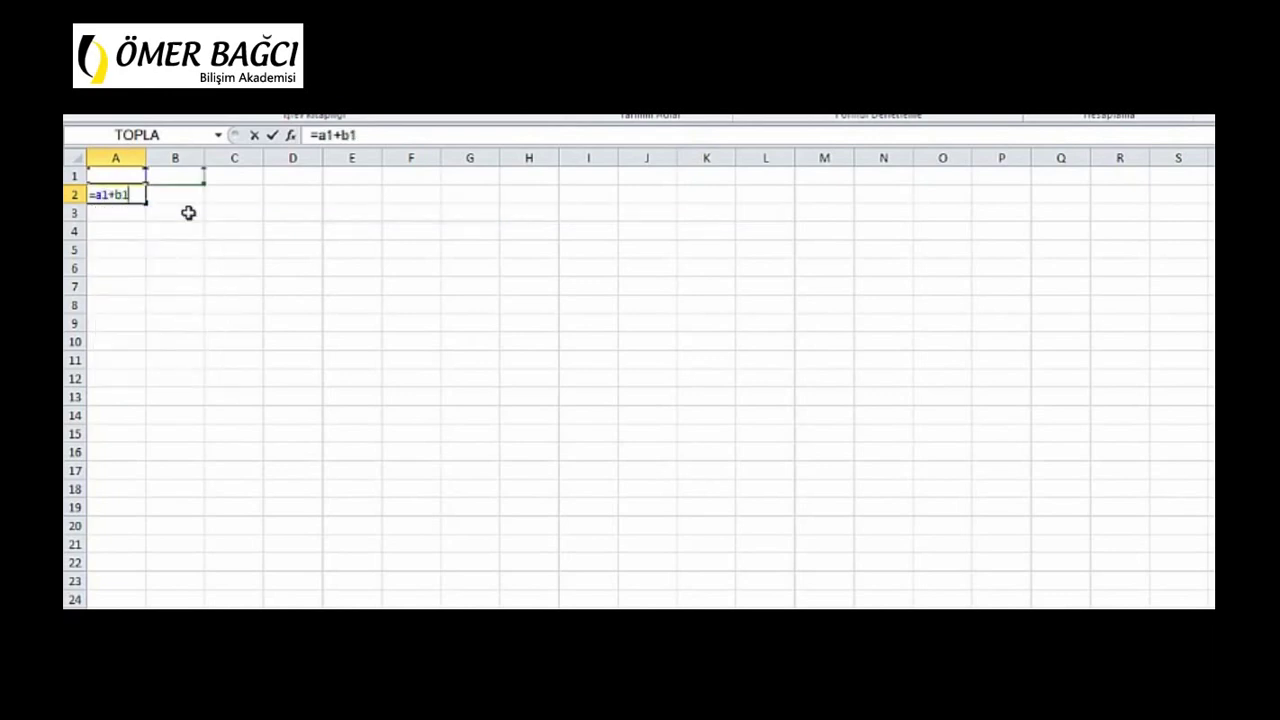
key("ctrl+Return")
key("Return")
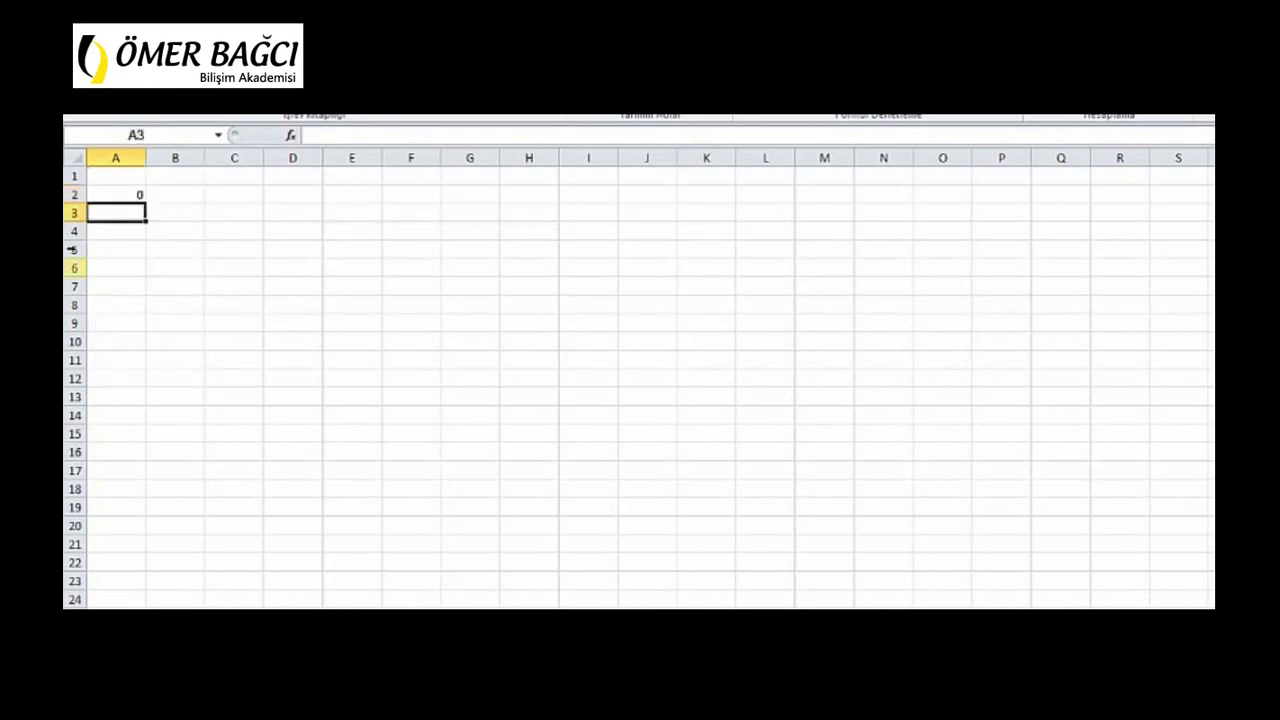
left_click(132, 195)
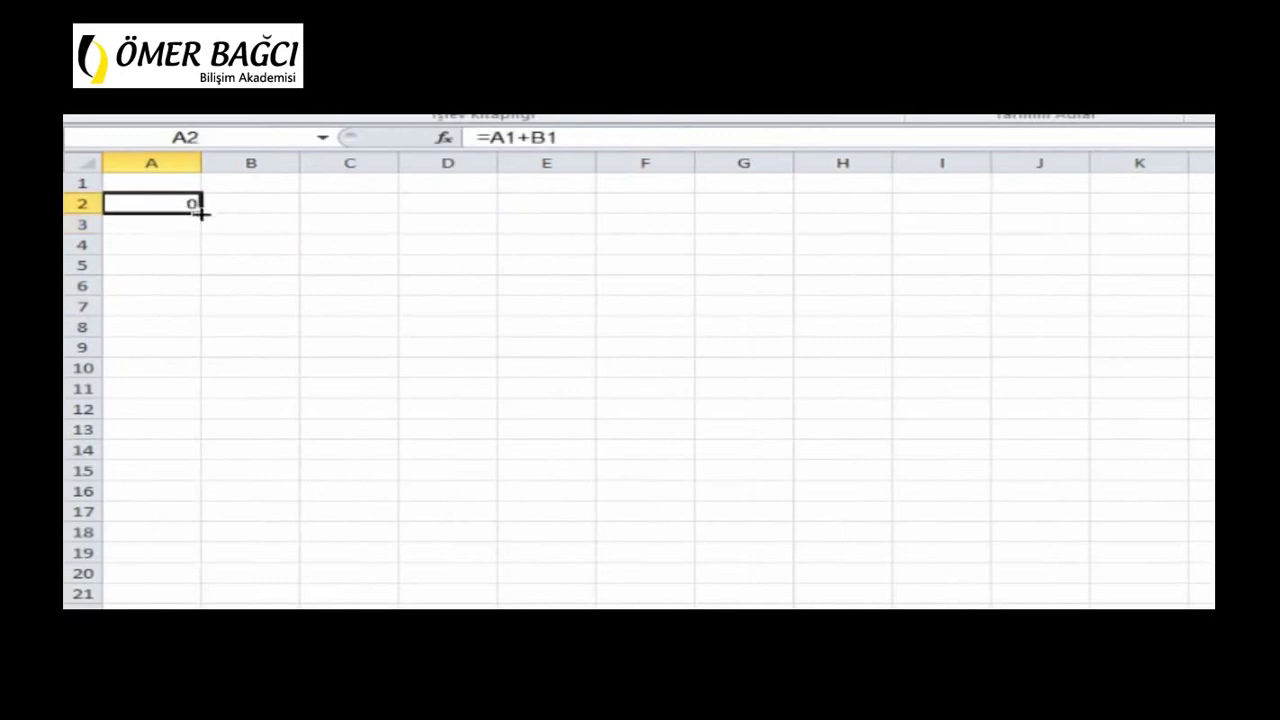
left_click_drag(200, 212, 189, 305)
left_click(189, 222)
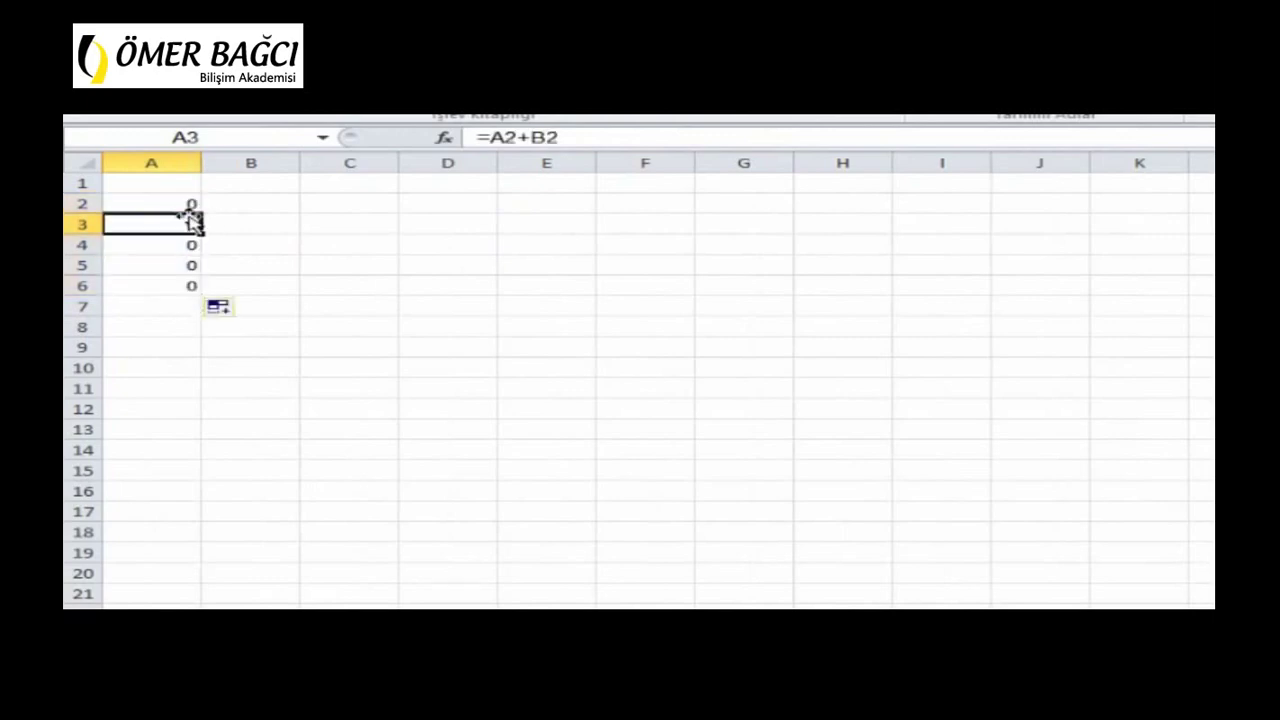
left_click(169, 244)
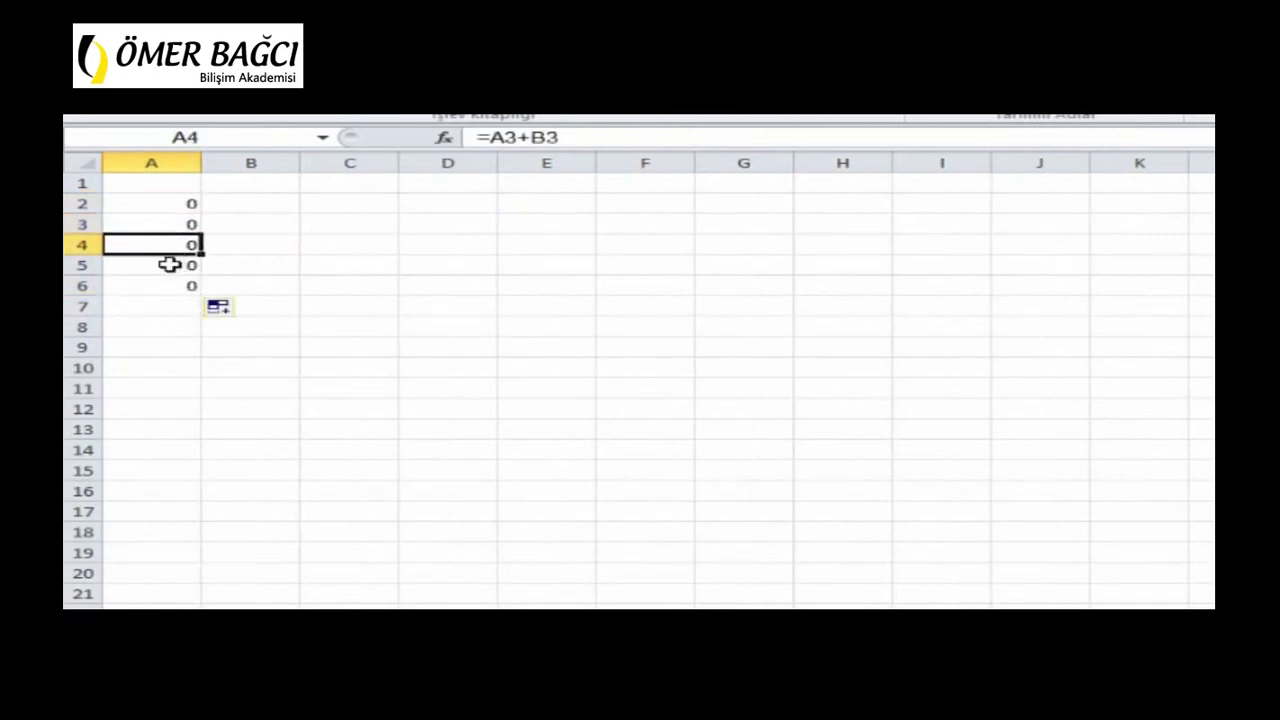
left_click(167, 266)
left_click(170, 284)
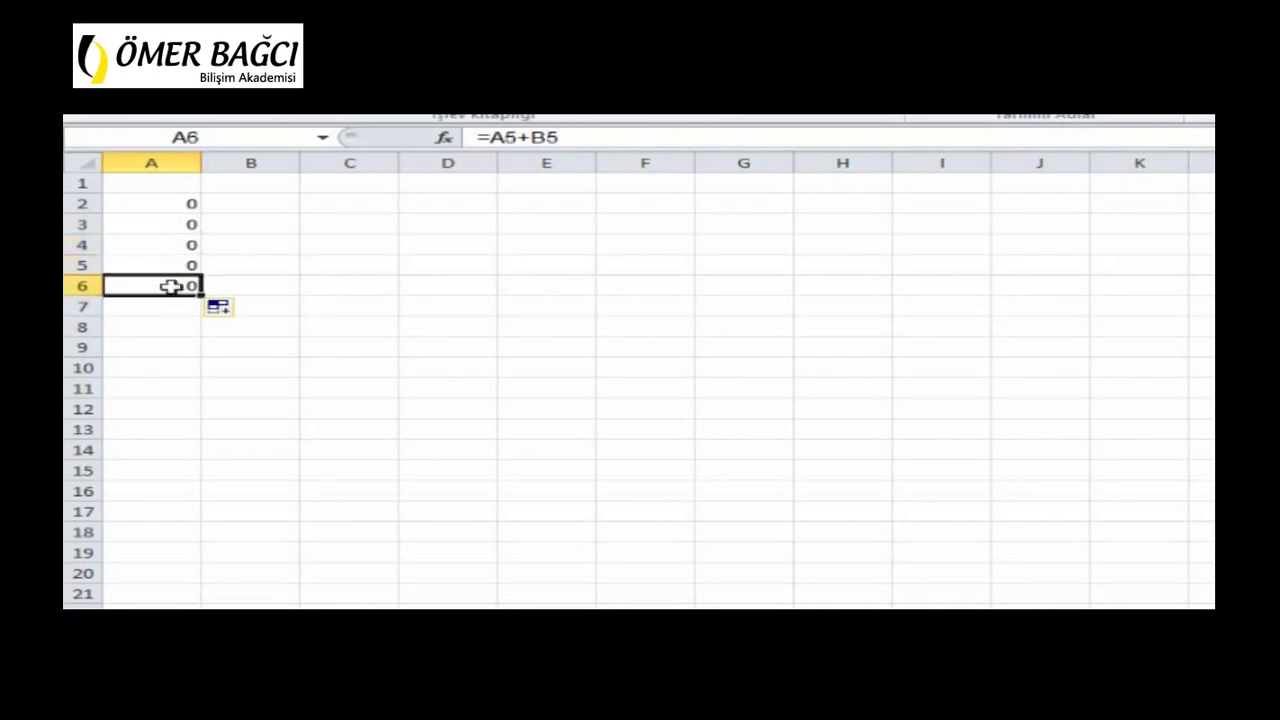
left_click(182, 244)
left_click(188, 203)
left_click(155, 245)
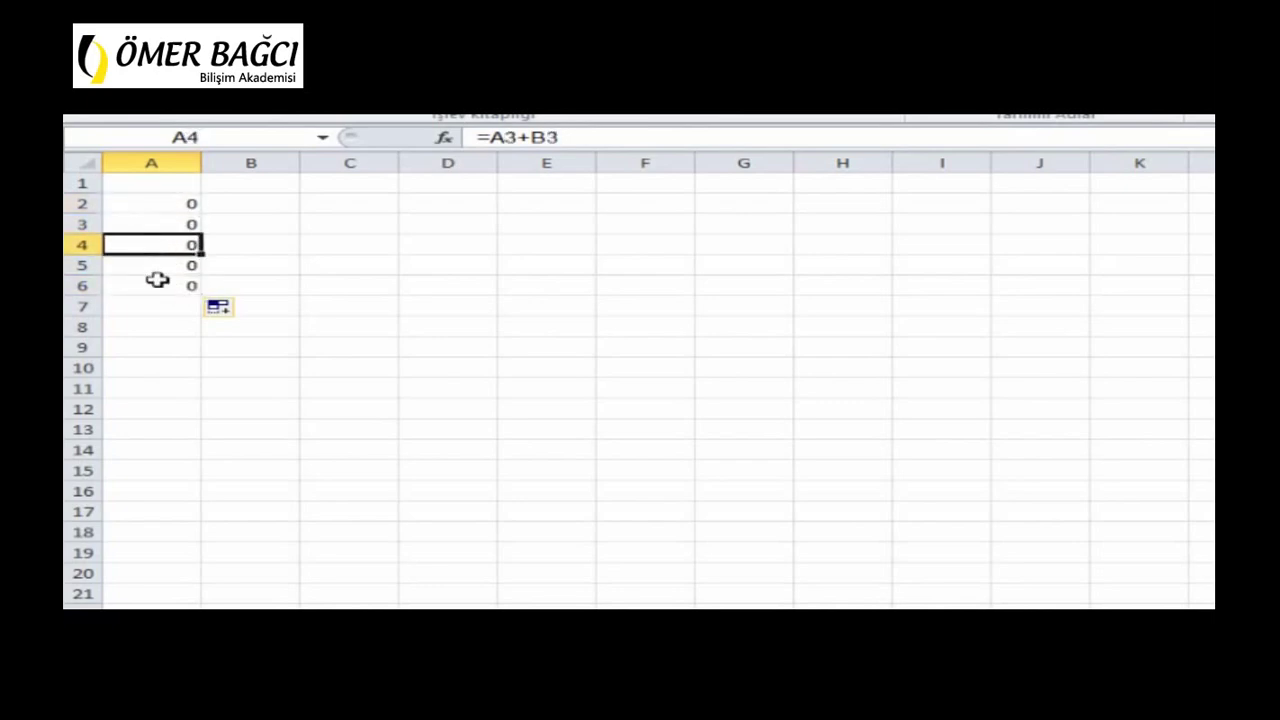
left_click(158, 282)
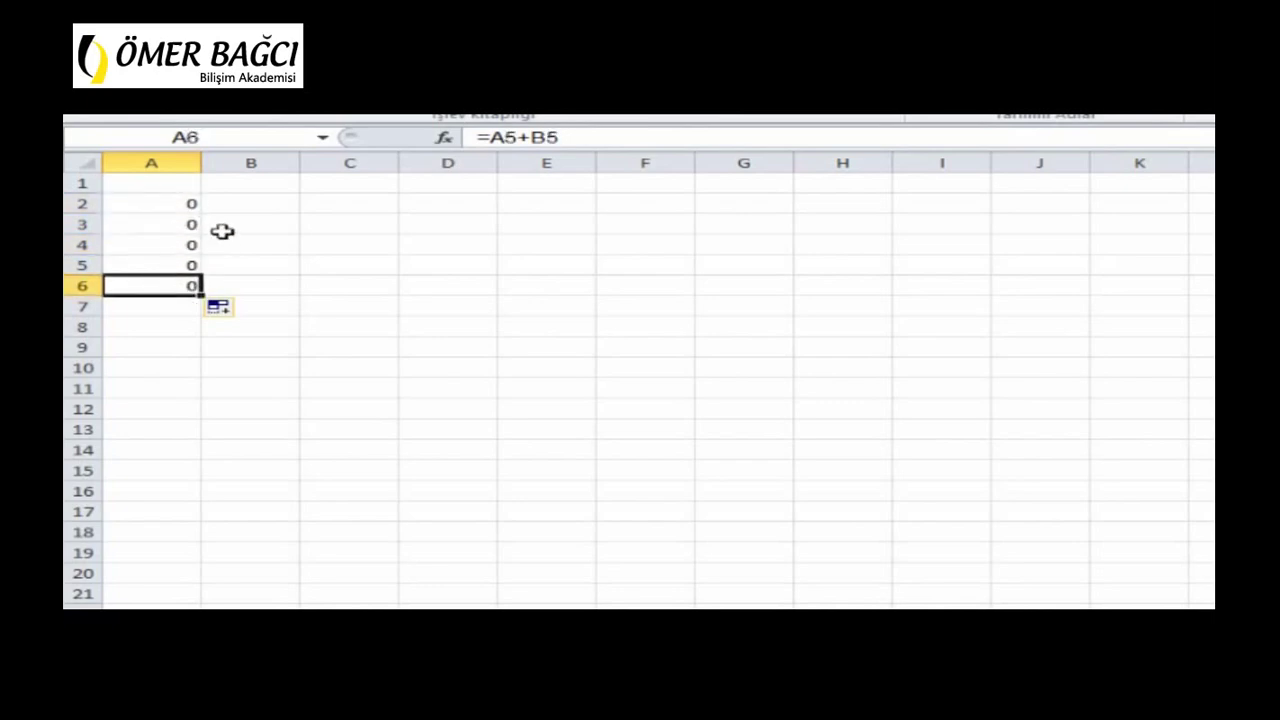
left_click(163, 200)
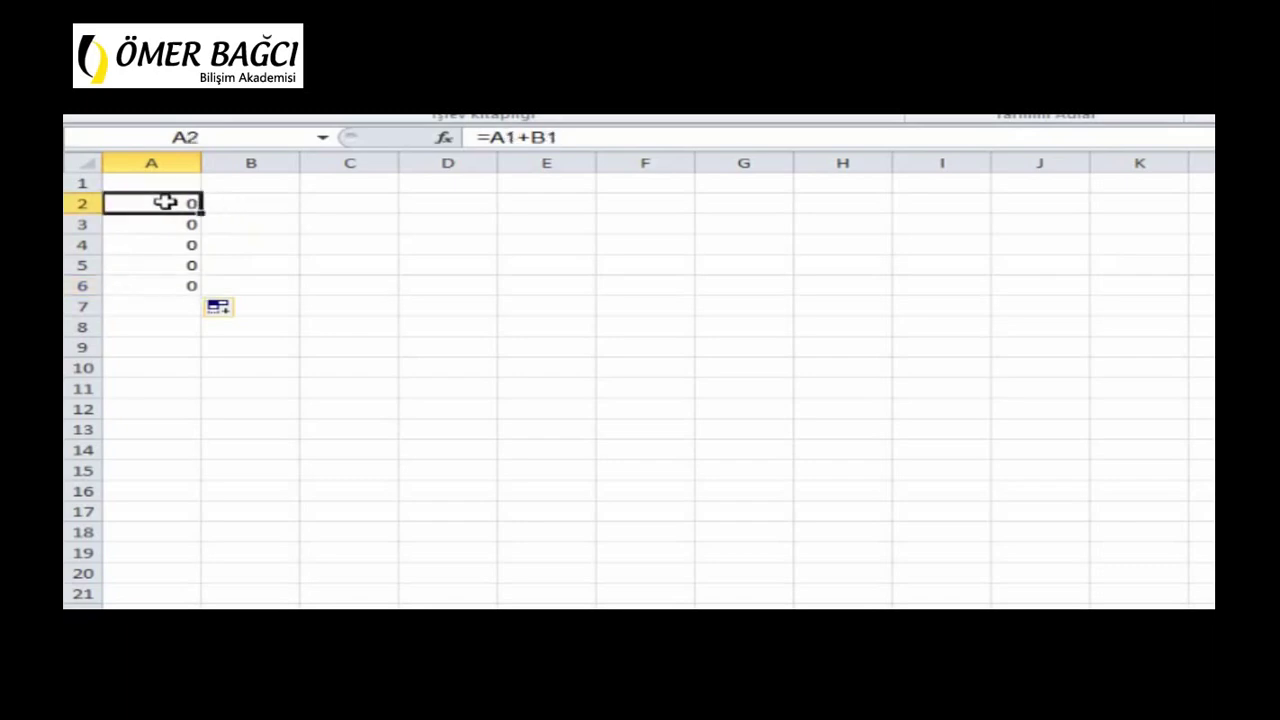
left_click(160, 223)
left_click(207, 263)
Step: Enter =A1+$B$1 in D2, fill it down to D11, and inspect D4's references
left_click(402, 205)
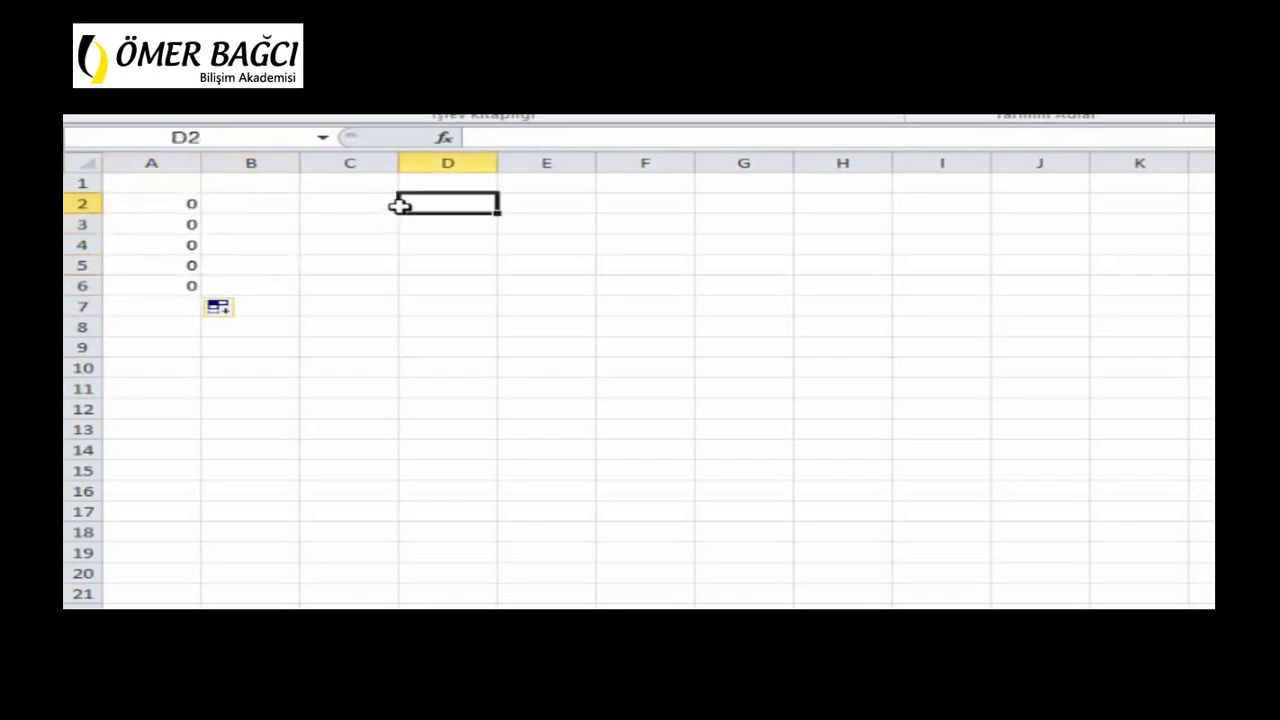
type("=")
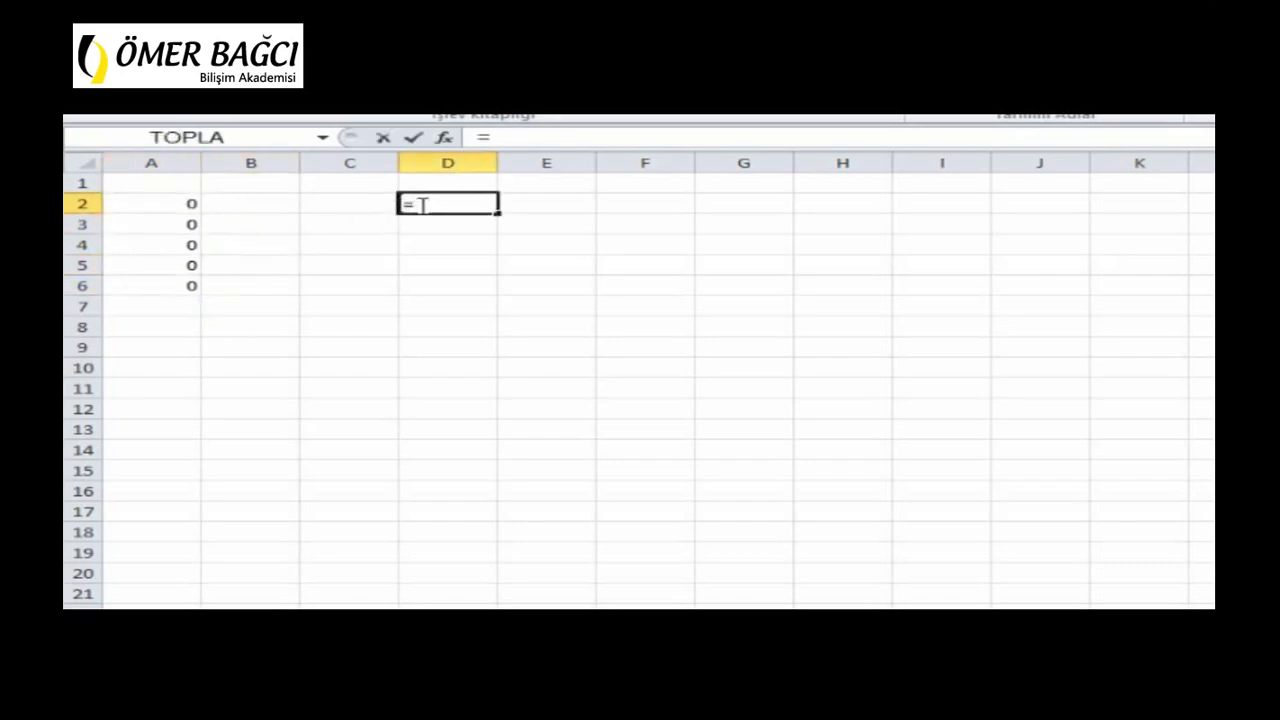
type("a1+")
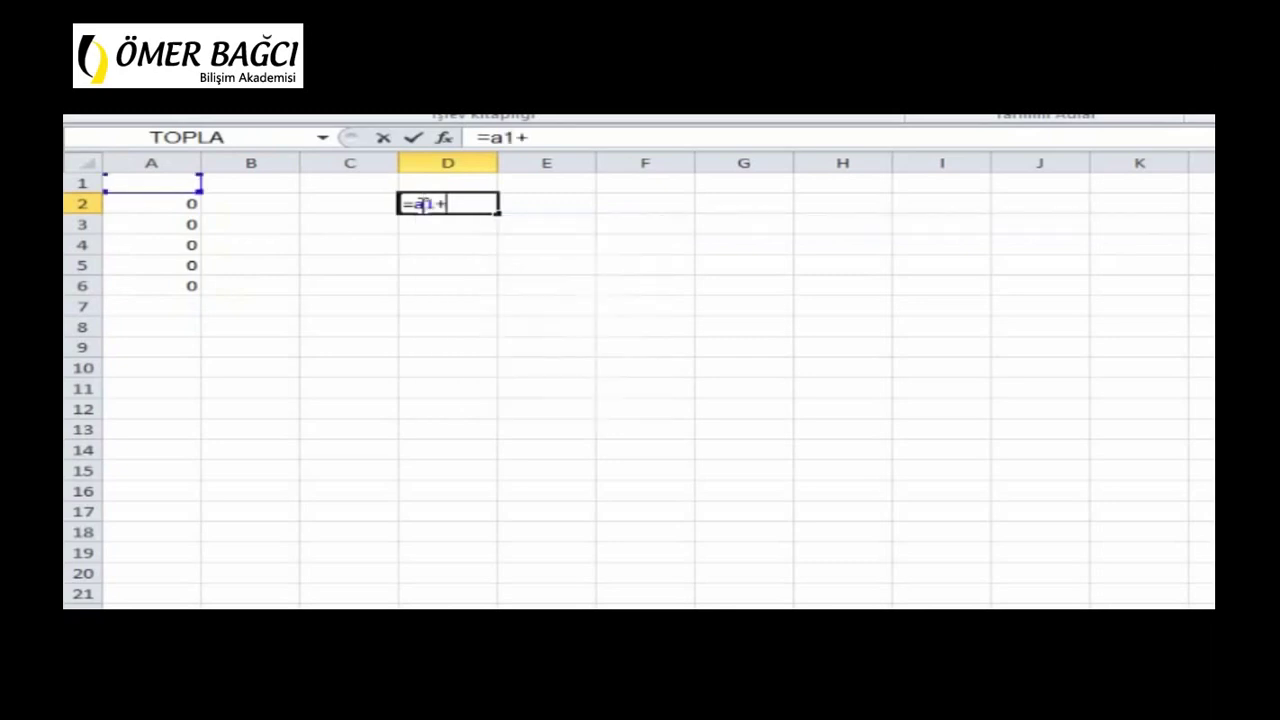
type("b1")
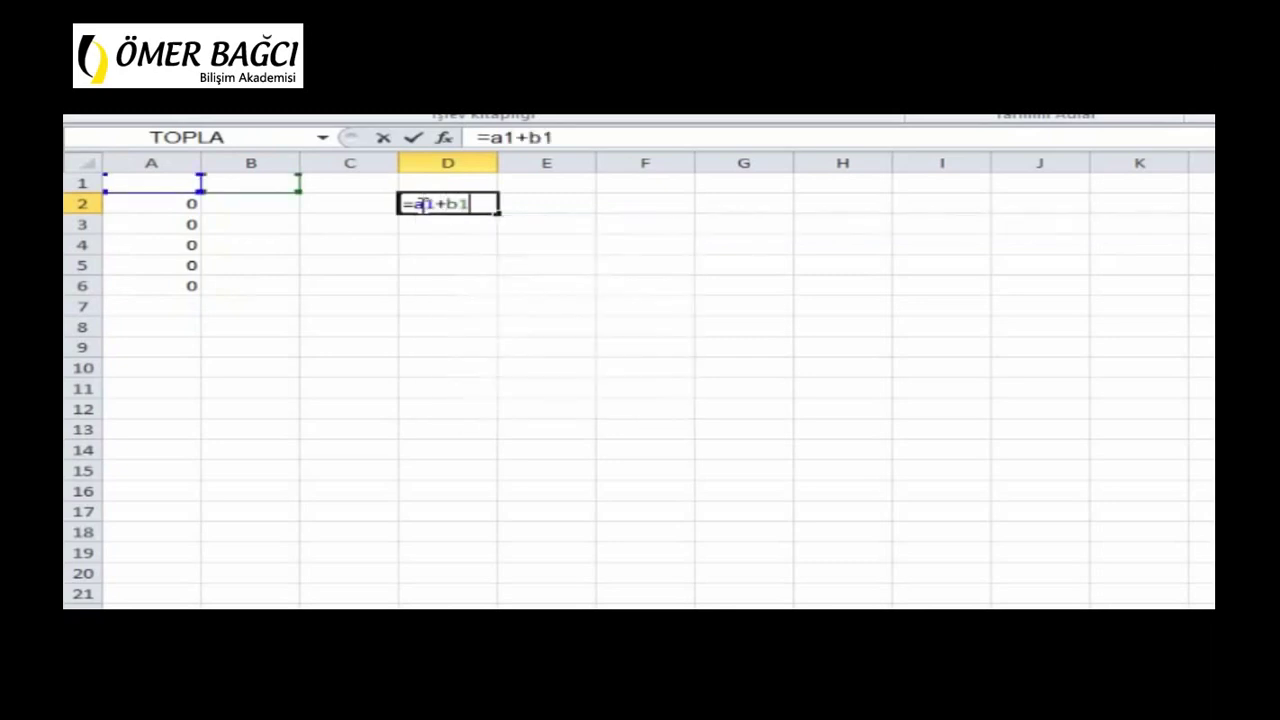
key("F4")
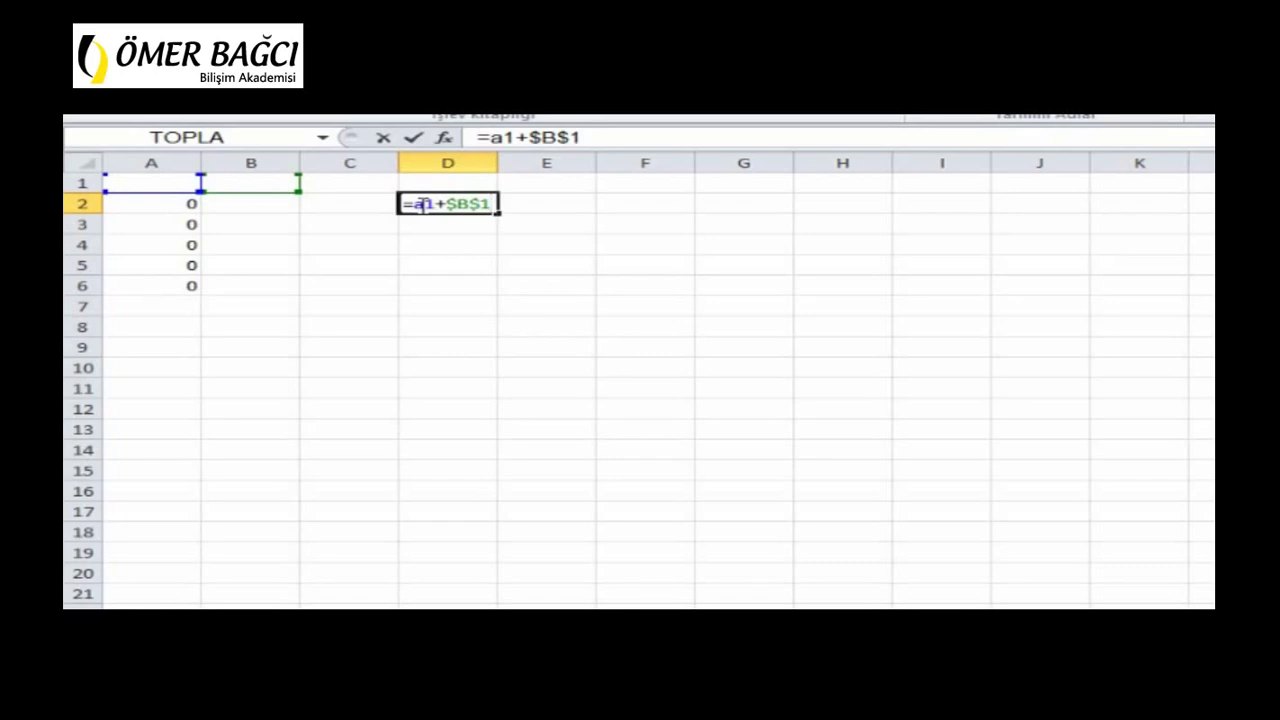
key("Return")
left_click(419, 204)
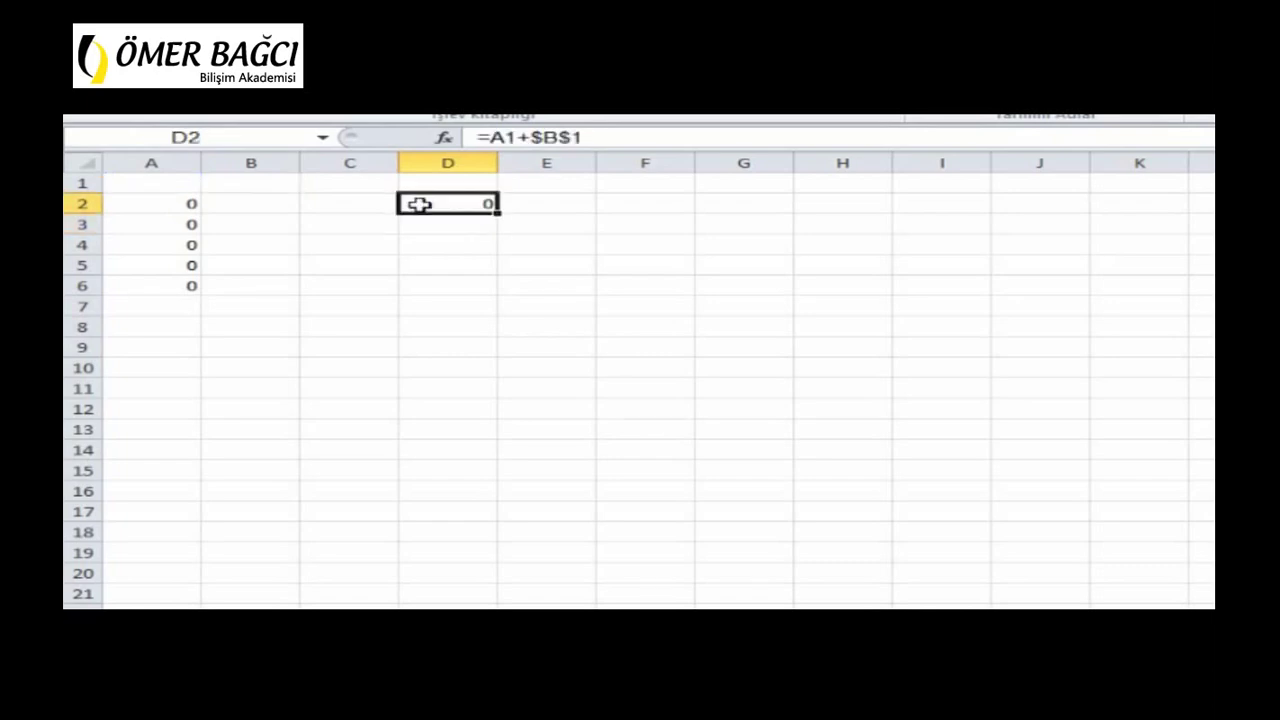
left_click_drag(494, 216, 466, 389)
left_click(463, 209)
left_click(463, 250)
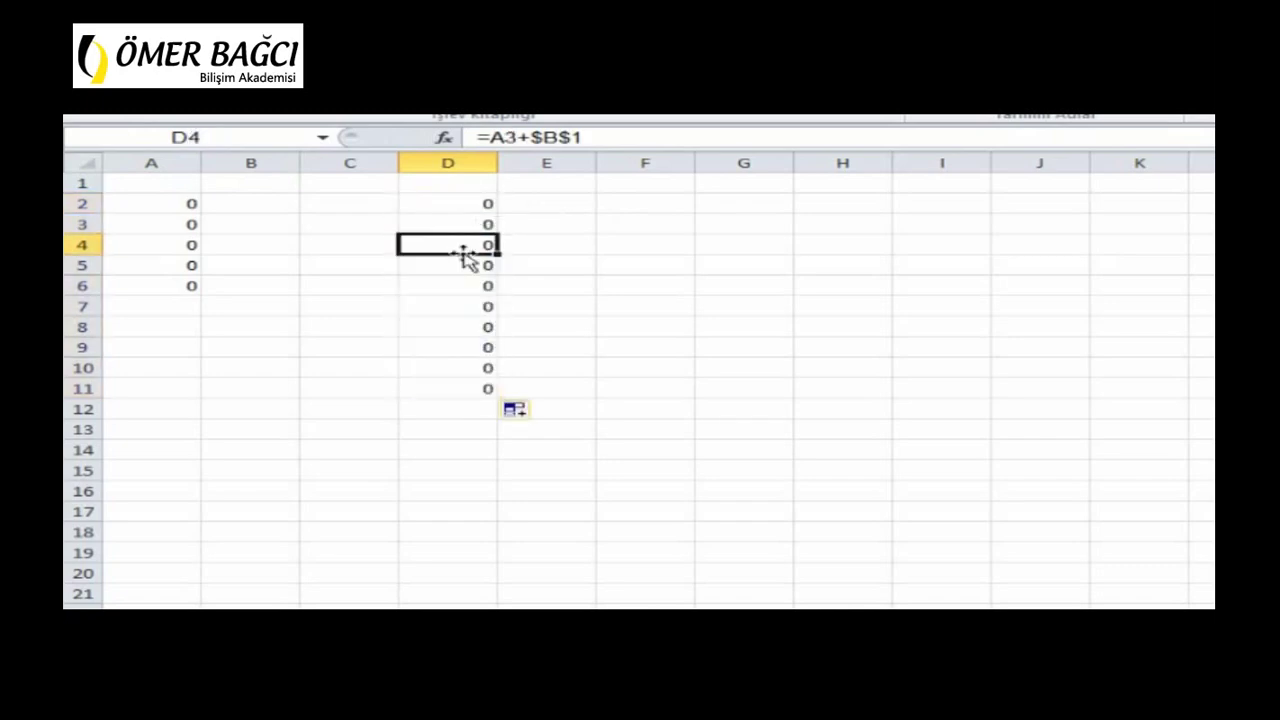
double_click(465, 252)
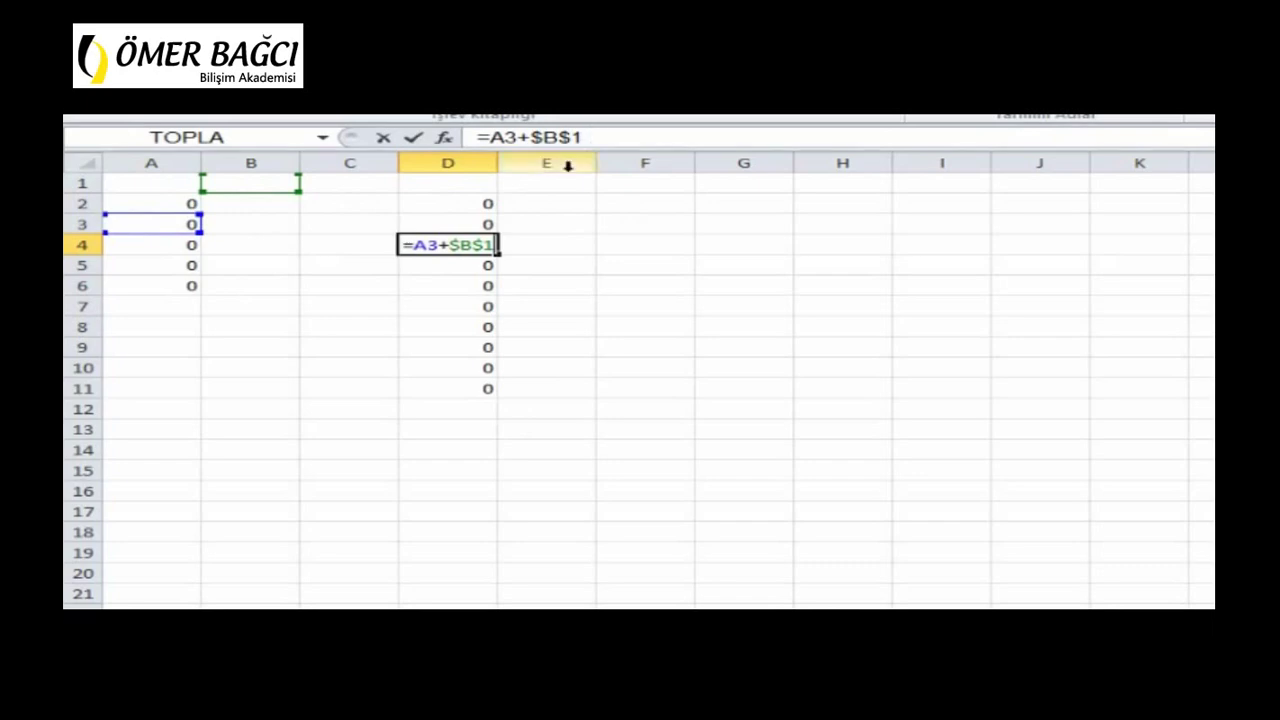
key("Escape")
Step: Enter =A1+B$1 in F2, using F4 to lock only B1's row
left_click(650, 204)
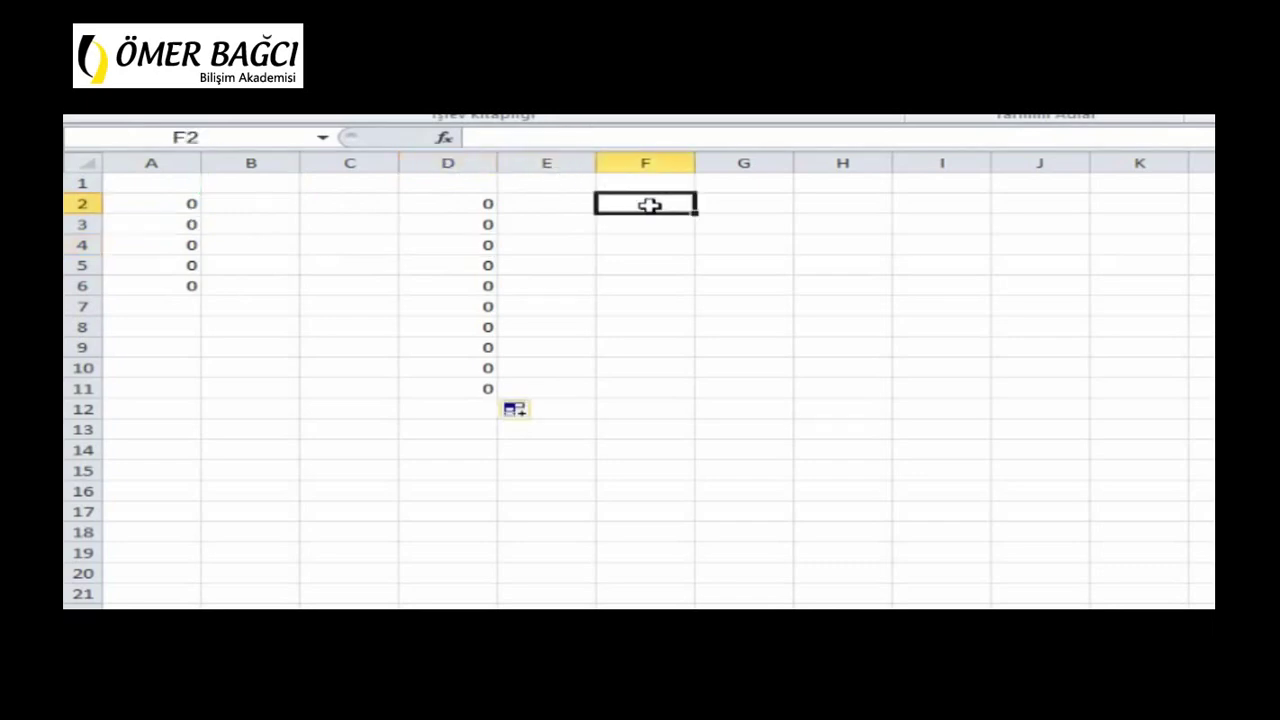
type("=a1")
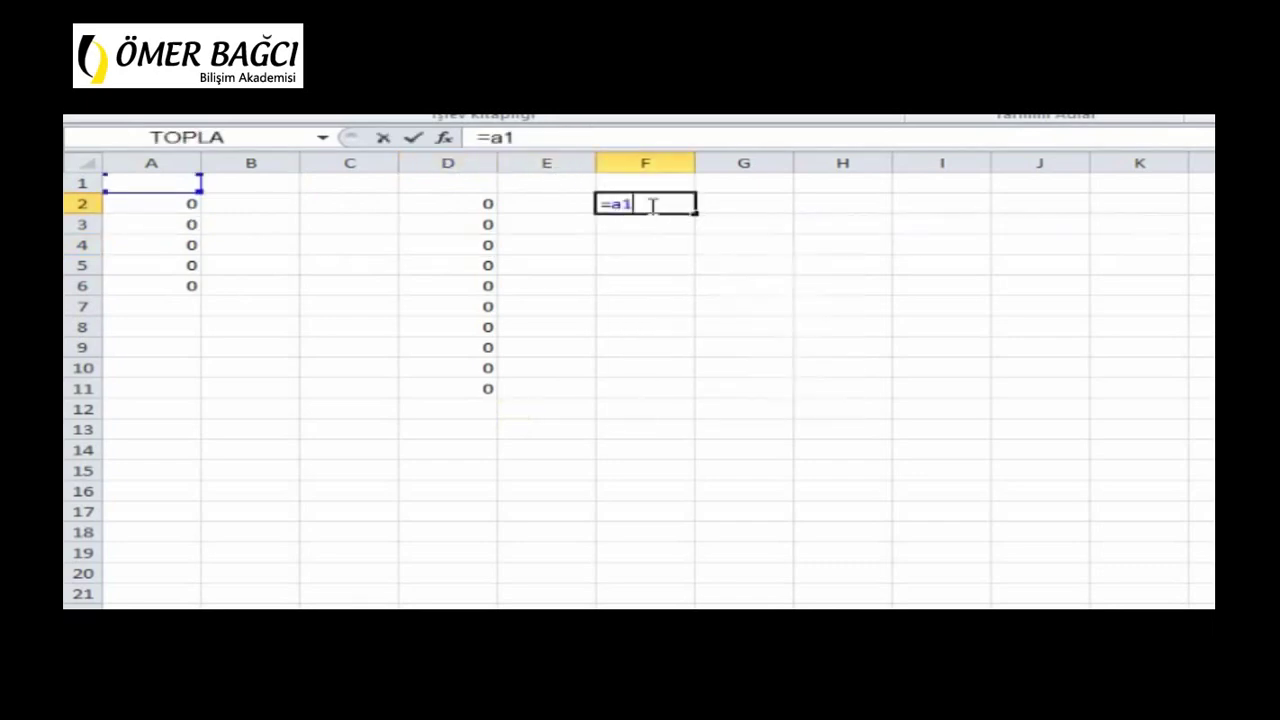
type("+b1")
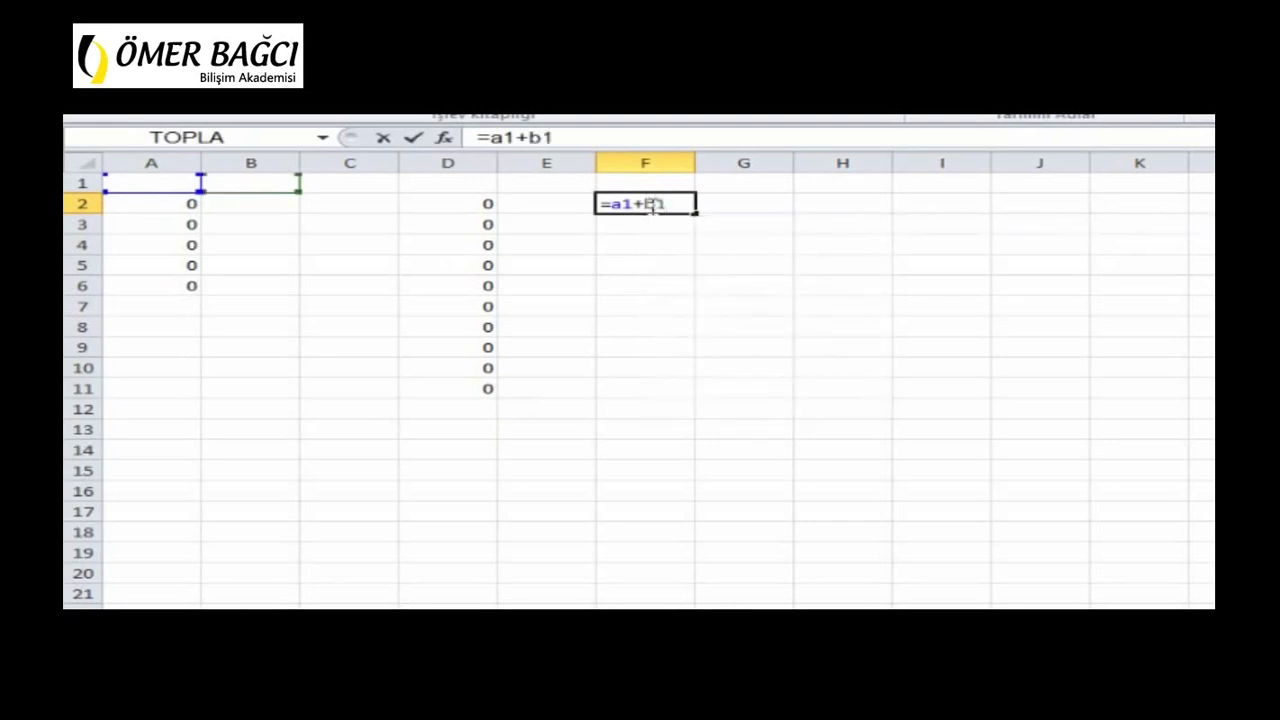
key("F4")
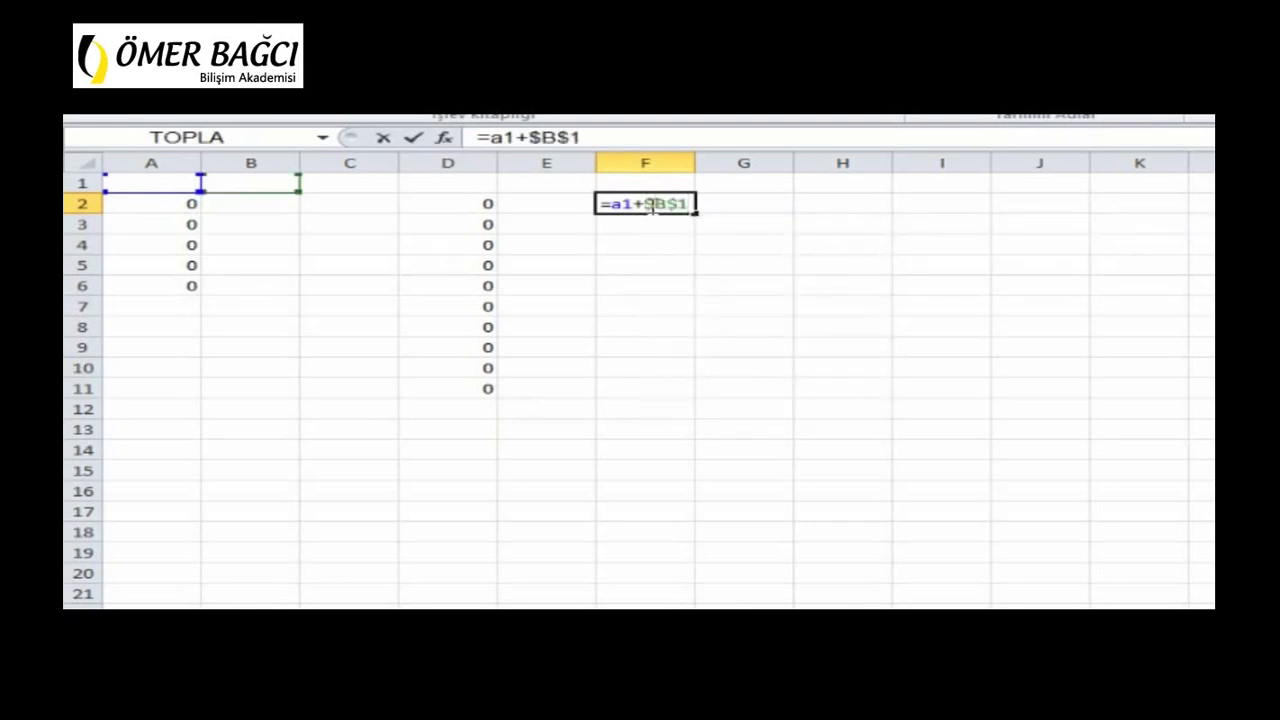
key("F4")
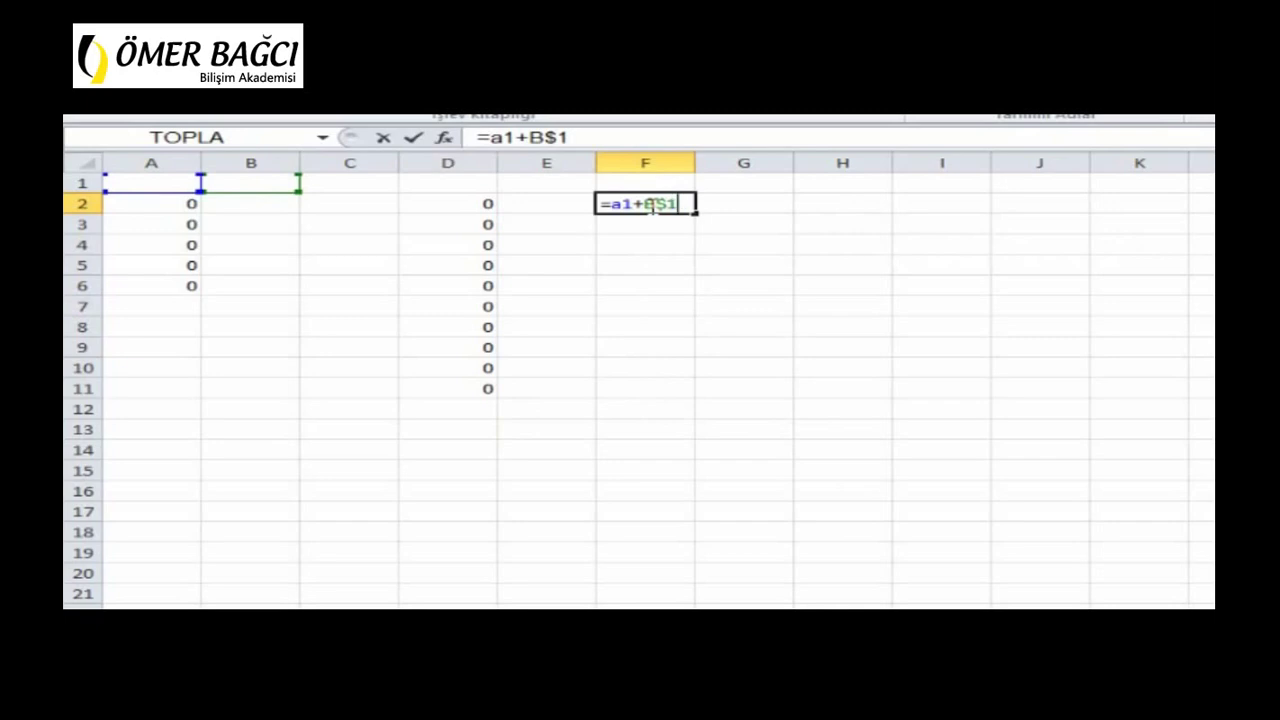
key("F4")
key("F4")
key("F4")
key("F4")
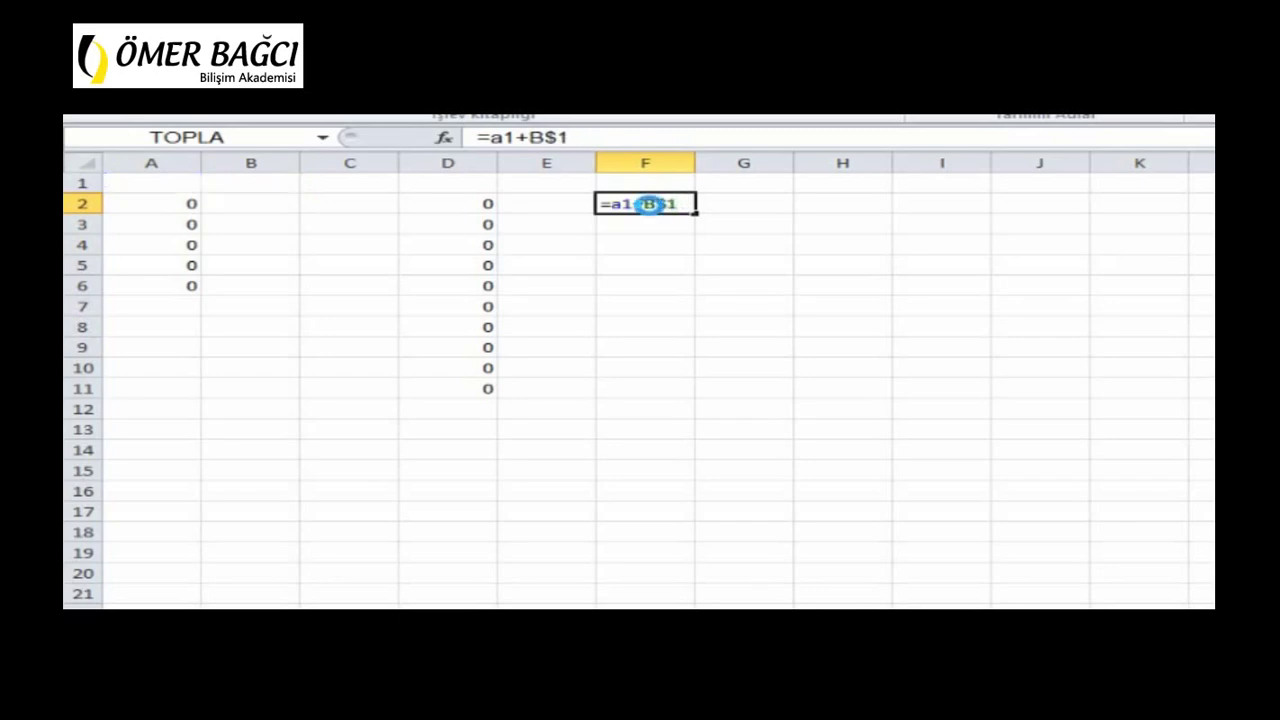
key("Return")
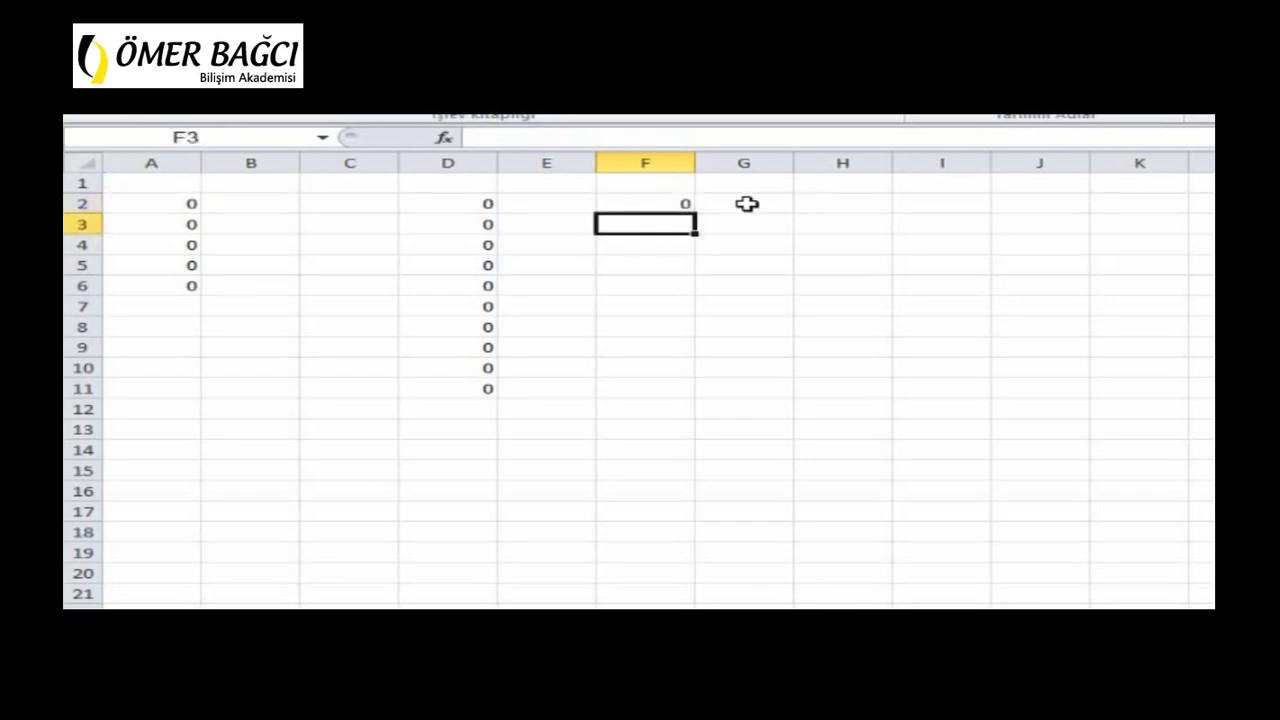
Step: Enter the fully absolute formula =$A$1+$B$1 in G2
left_click(743, 203)
type("=a1")
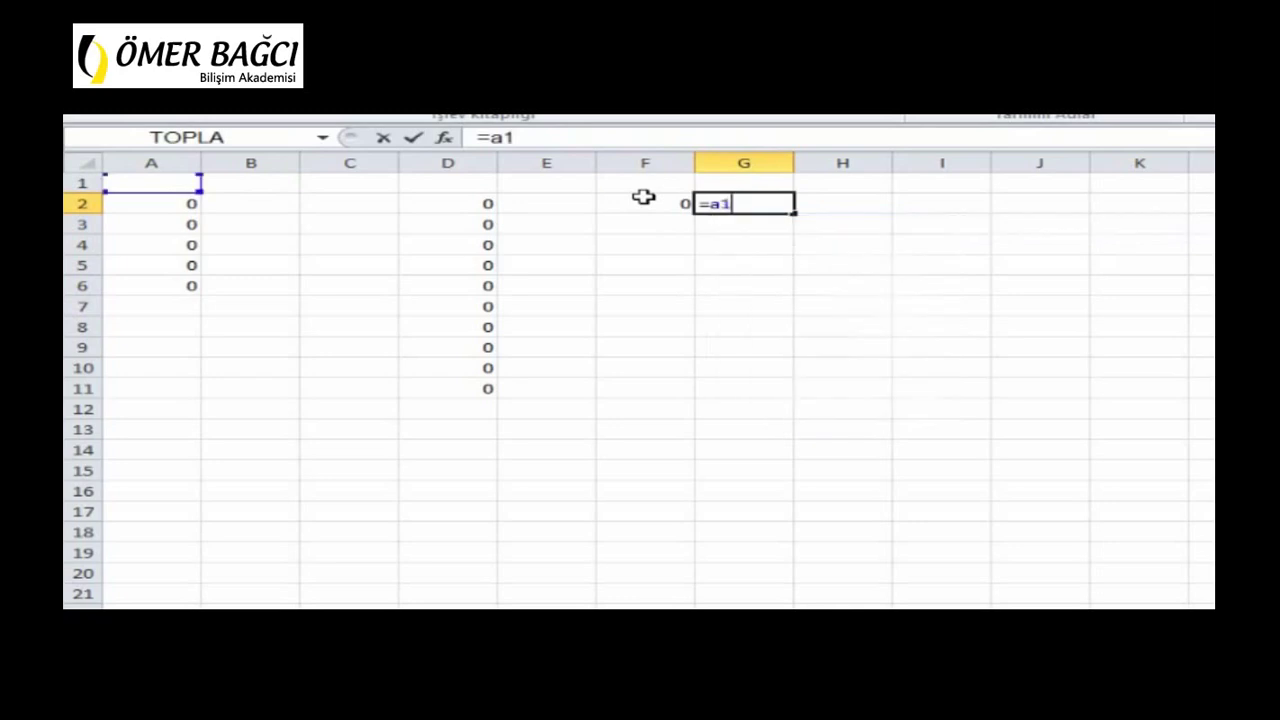
key("F4")
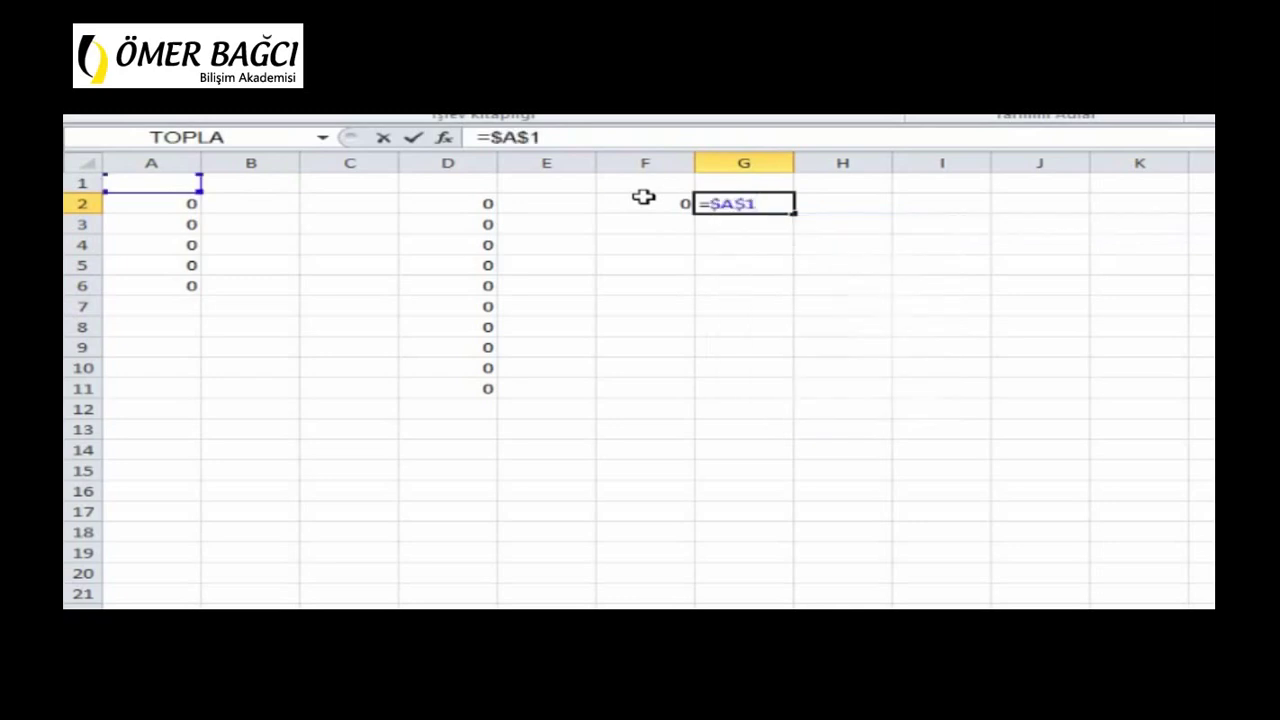
type("+b1")
key("F4")
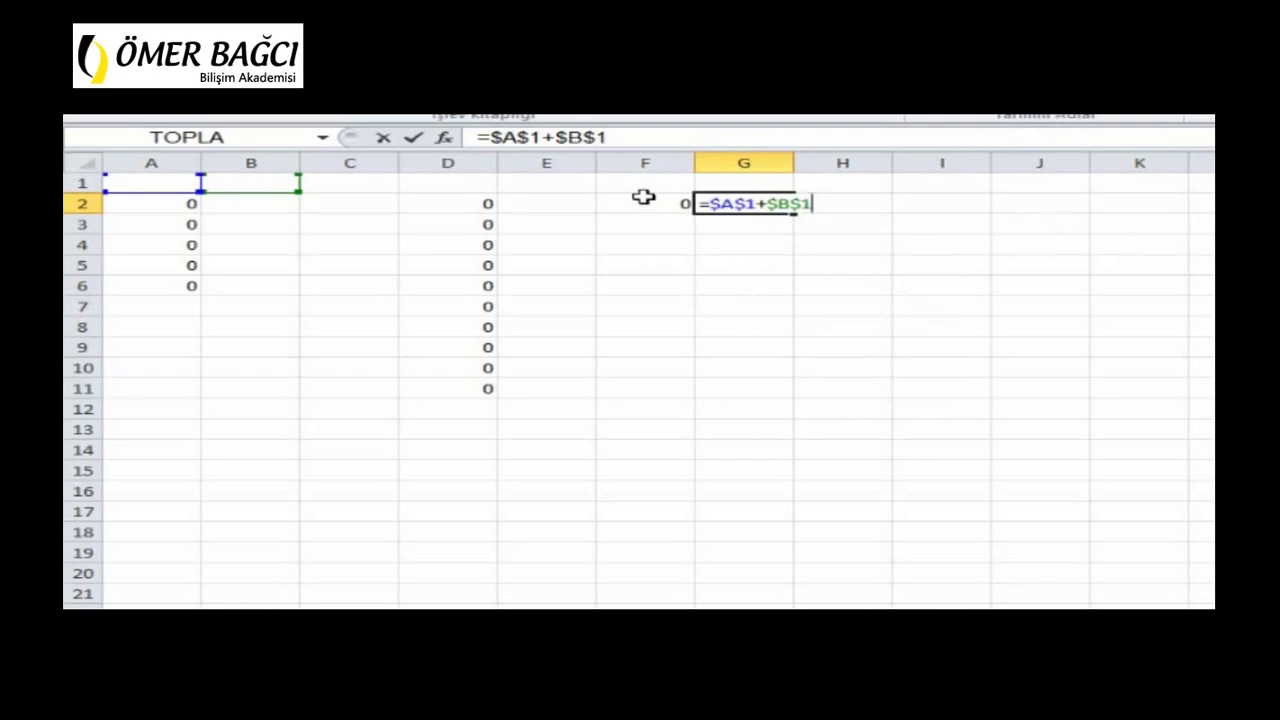
key("Return")
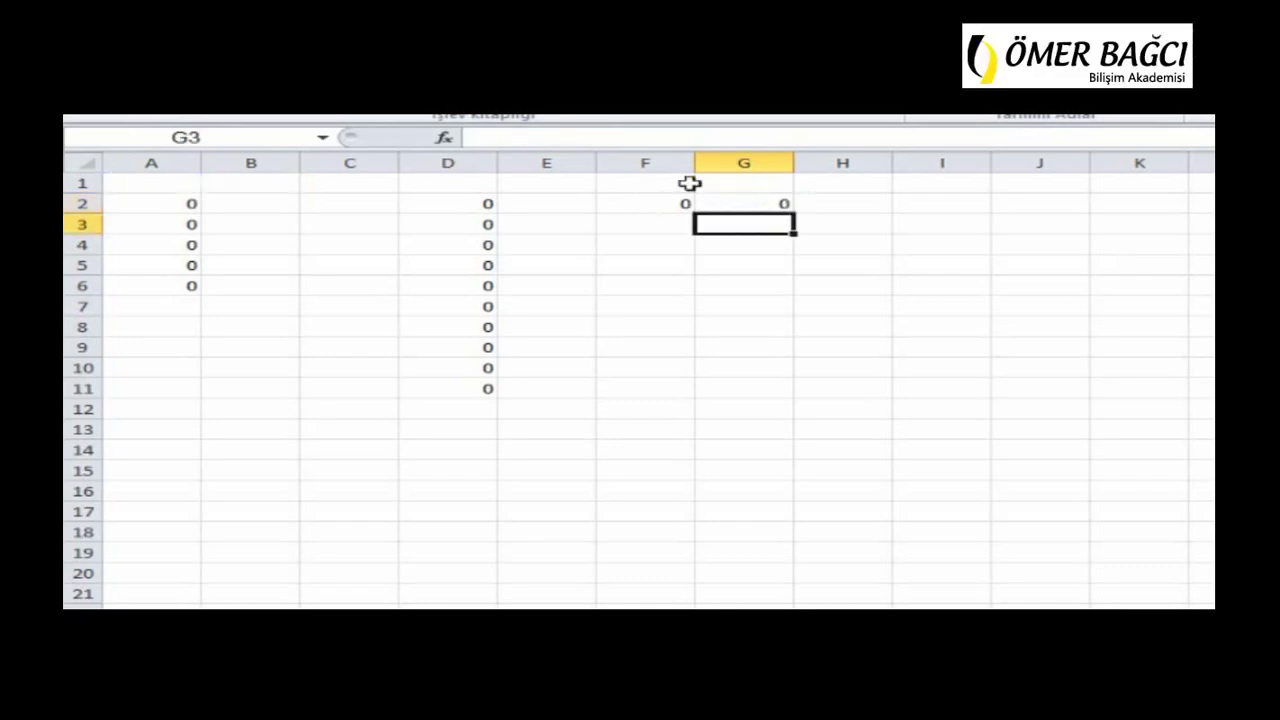
Step: Fill G2's formula down to G11 and check that each copy keeps $A$1 and $B$1
left_click(743, 199)
left_click_drag(793, 213, 763, 392)
left_click(765, 263)
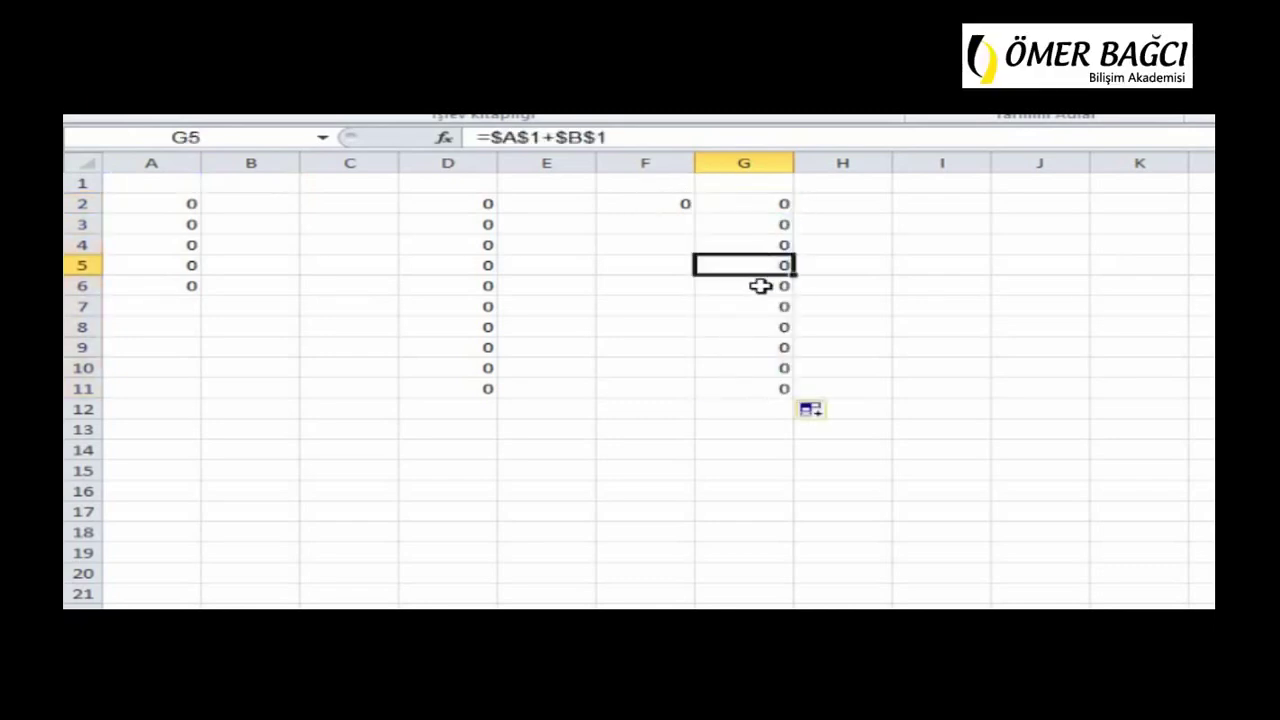
left_click(760, 368)
left_click(779, 300)
left_click(776, 245)
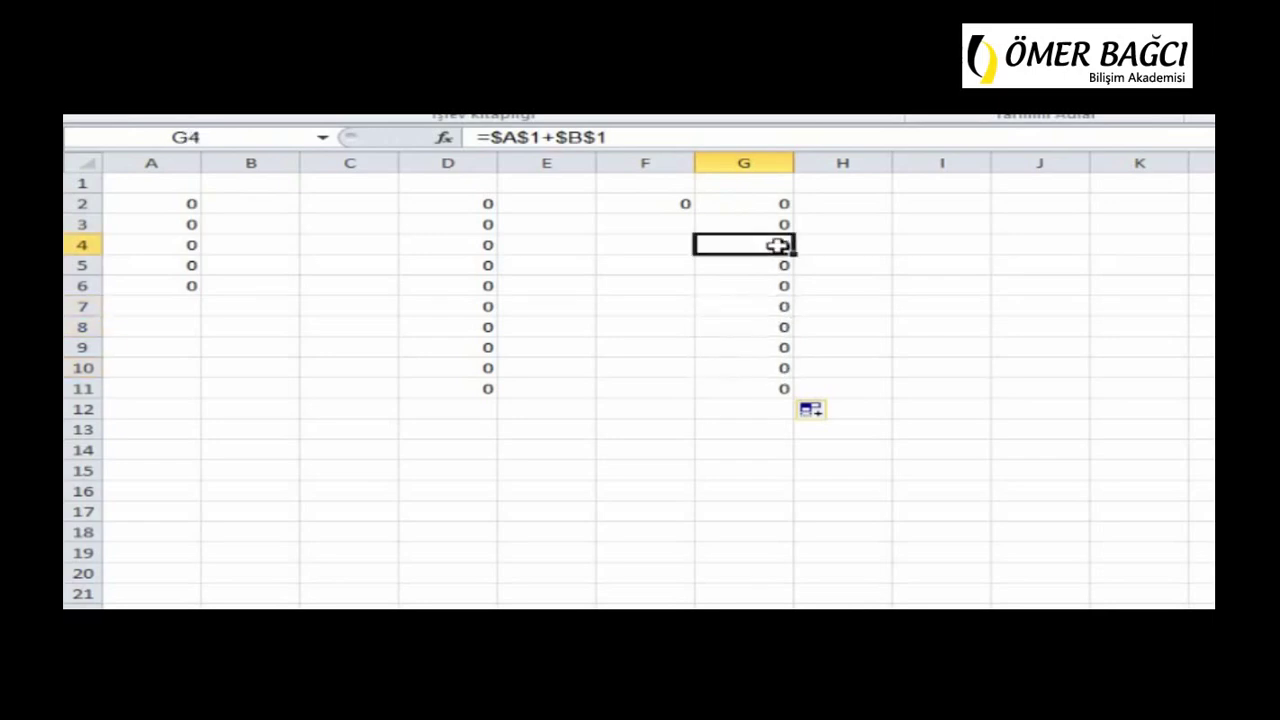
left_click(774, 220)
left_click(778, 199)
left_click(743, 264)
left_click(741, 324)
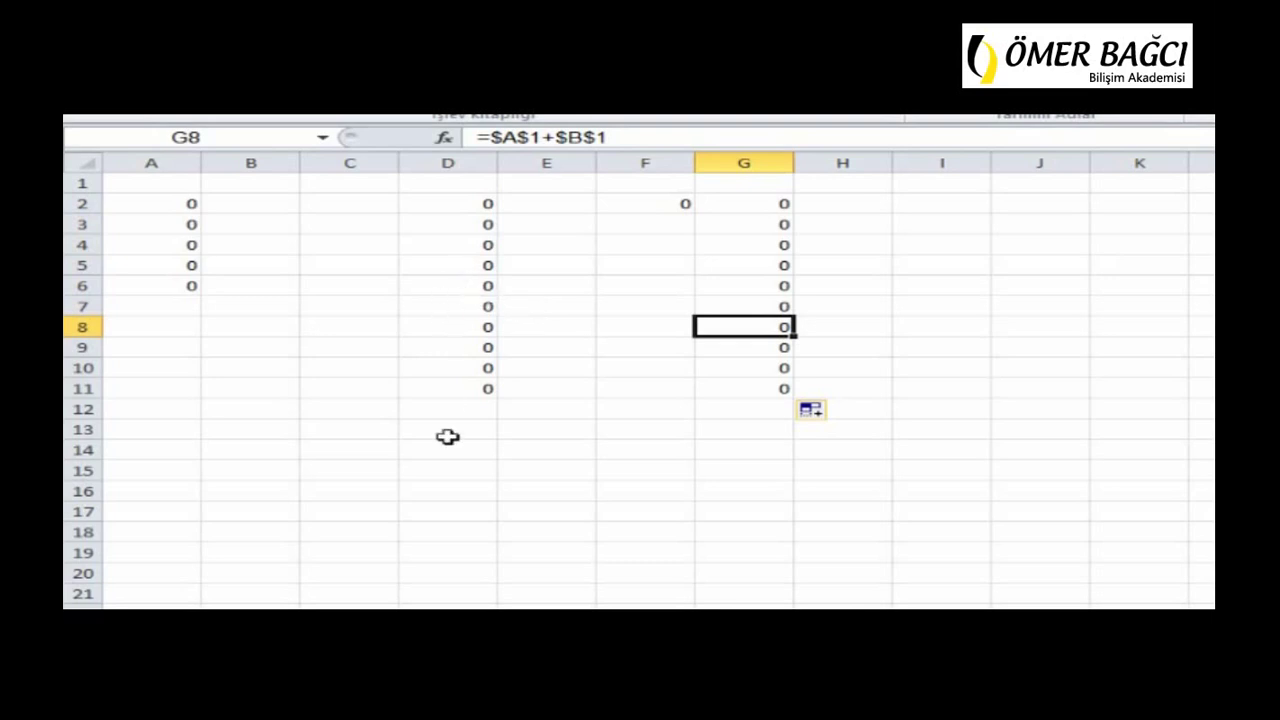
Step: Switch to the sales sheet and enter =F2*I2 in G2
key("ctrl+Page_Down")
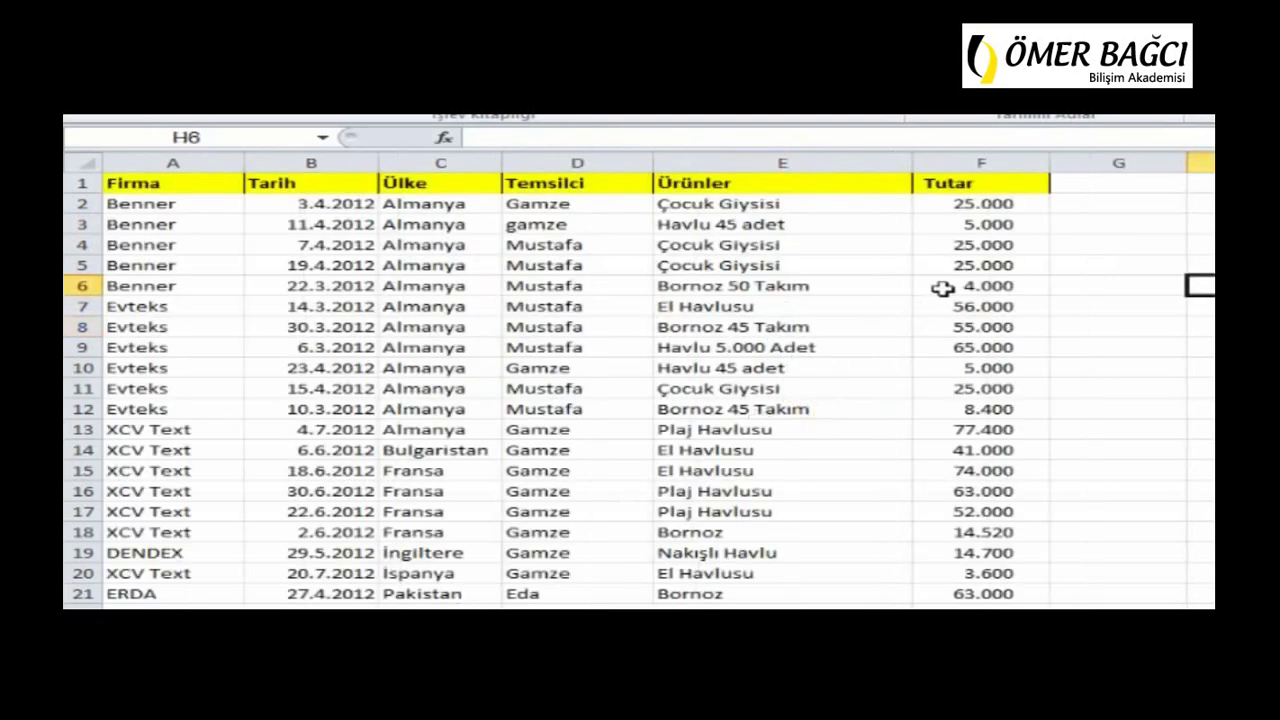
key("Up")
key("Up")
key("Up")
key("Up")
key("Right")
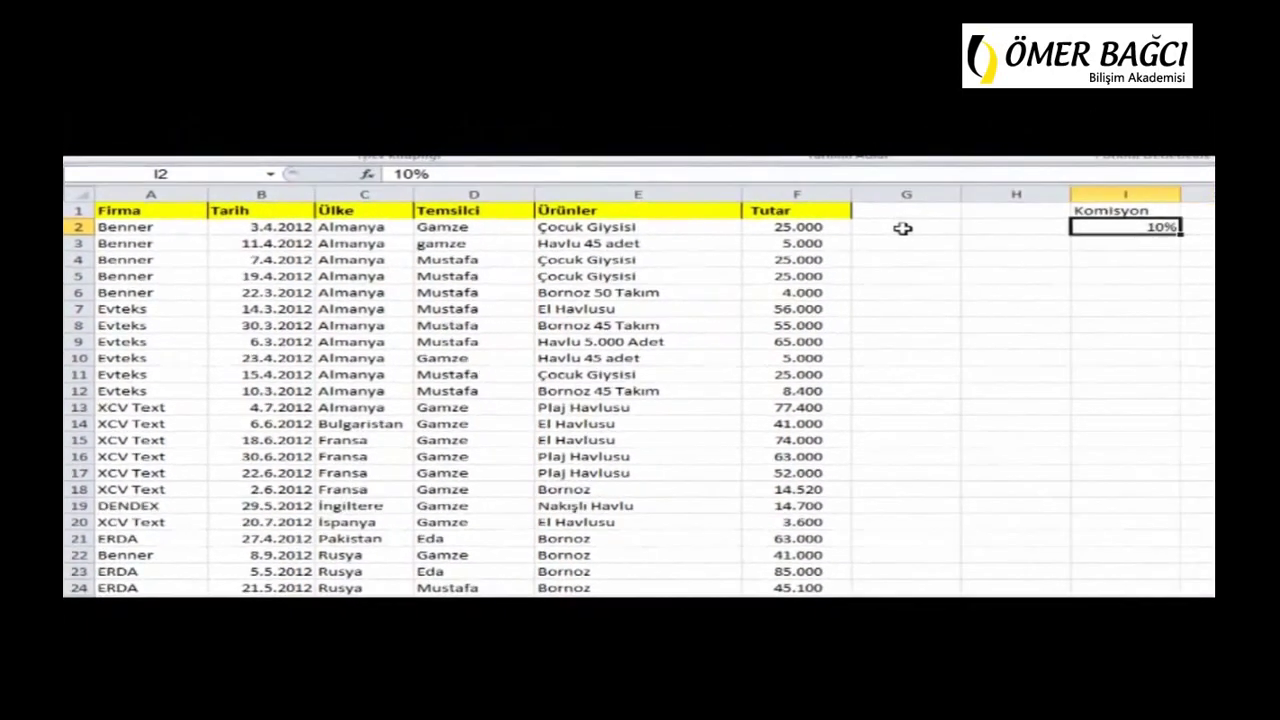
left_click(1116, 206)
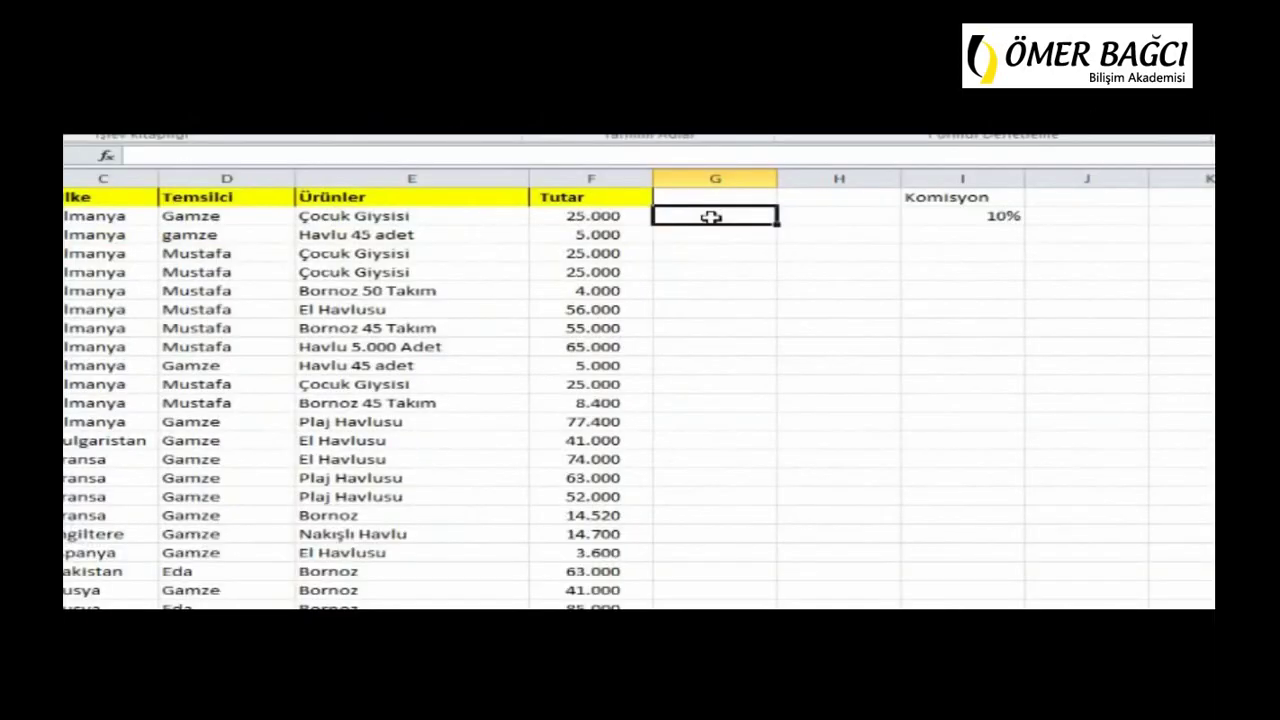
type("=")
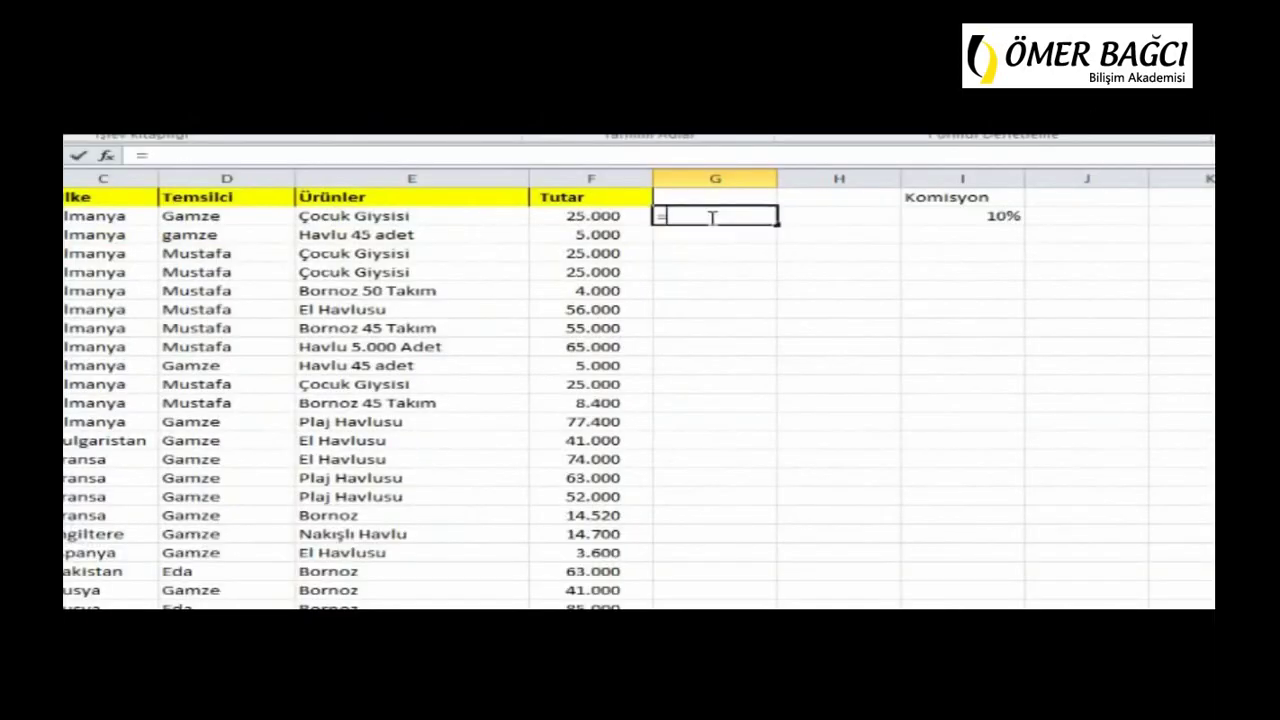
type("F2*")
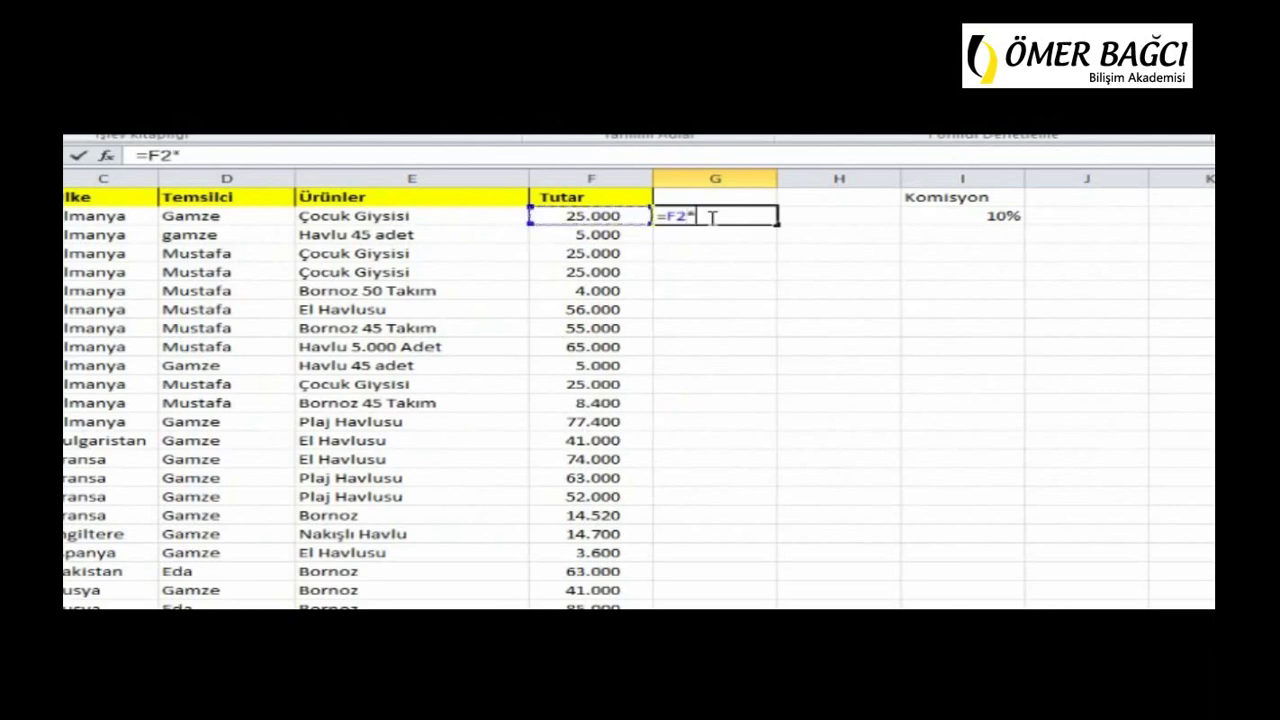
type("I2")
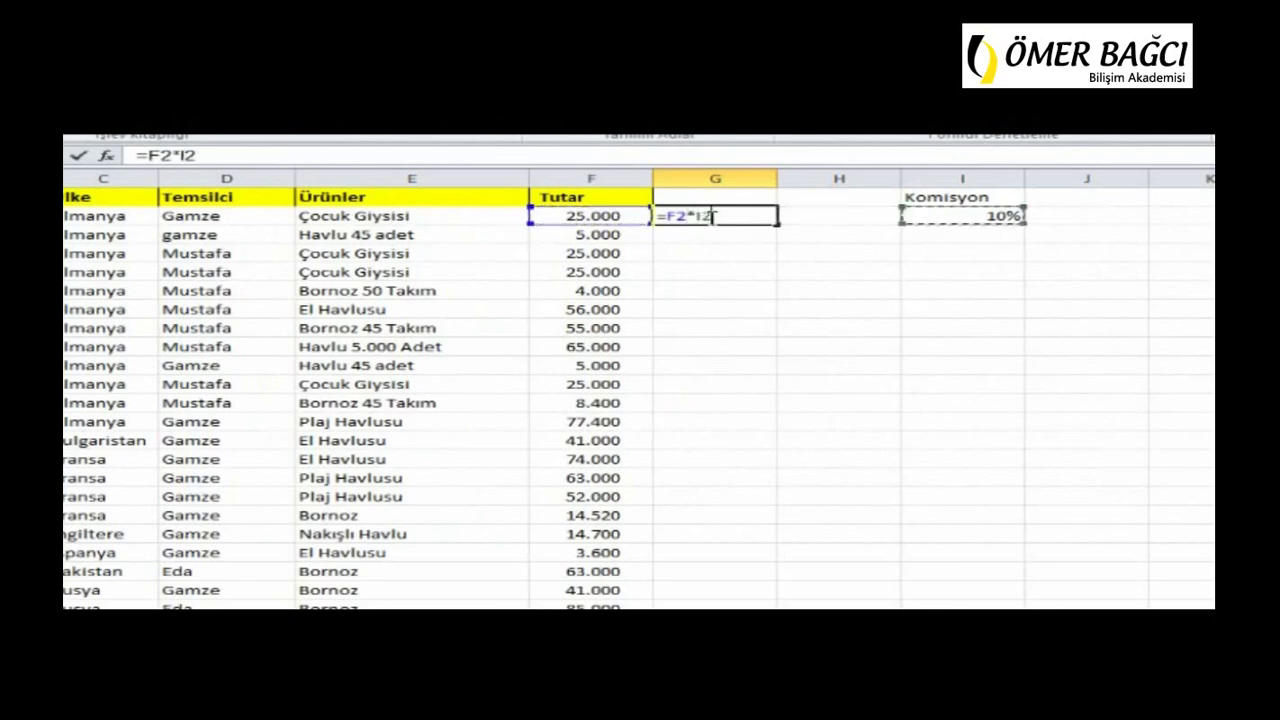
key("Return")
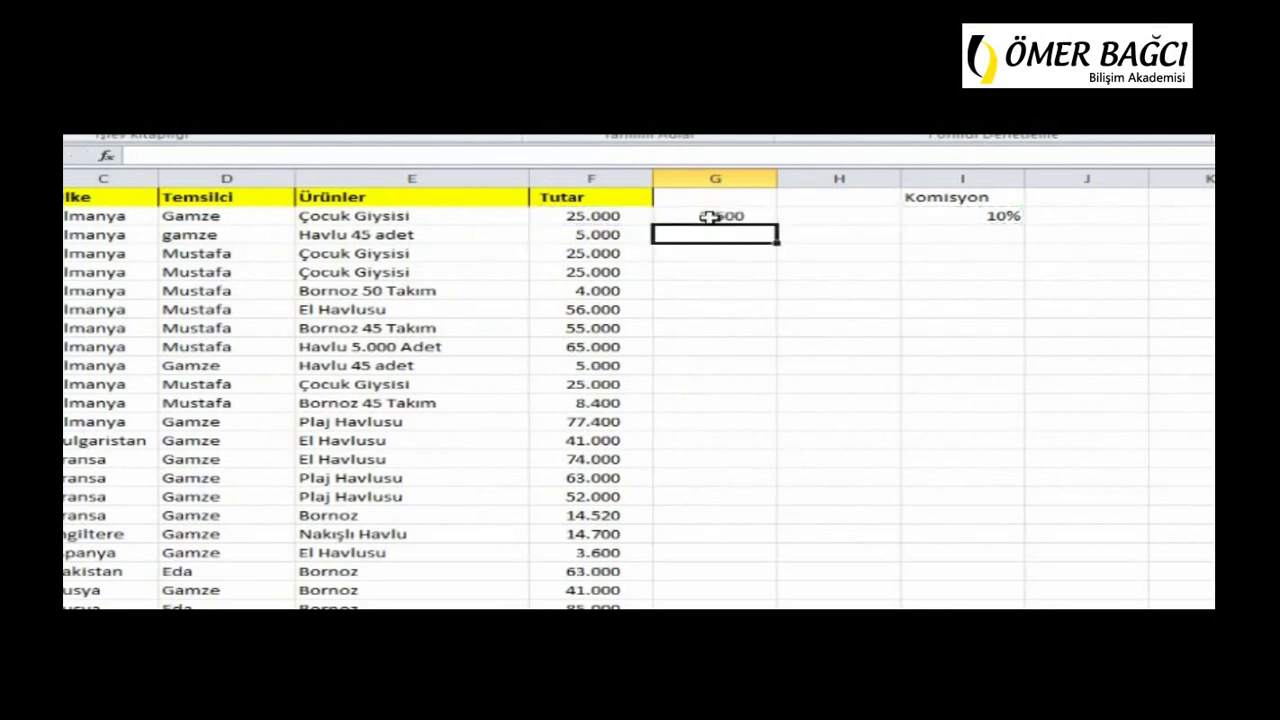
Step: Fill the G2 commission formula down column G and click through the copies
left_click(708, 217)
left_click_drag(777, 224, 751, 508)
left_click(705, 217)
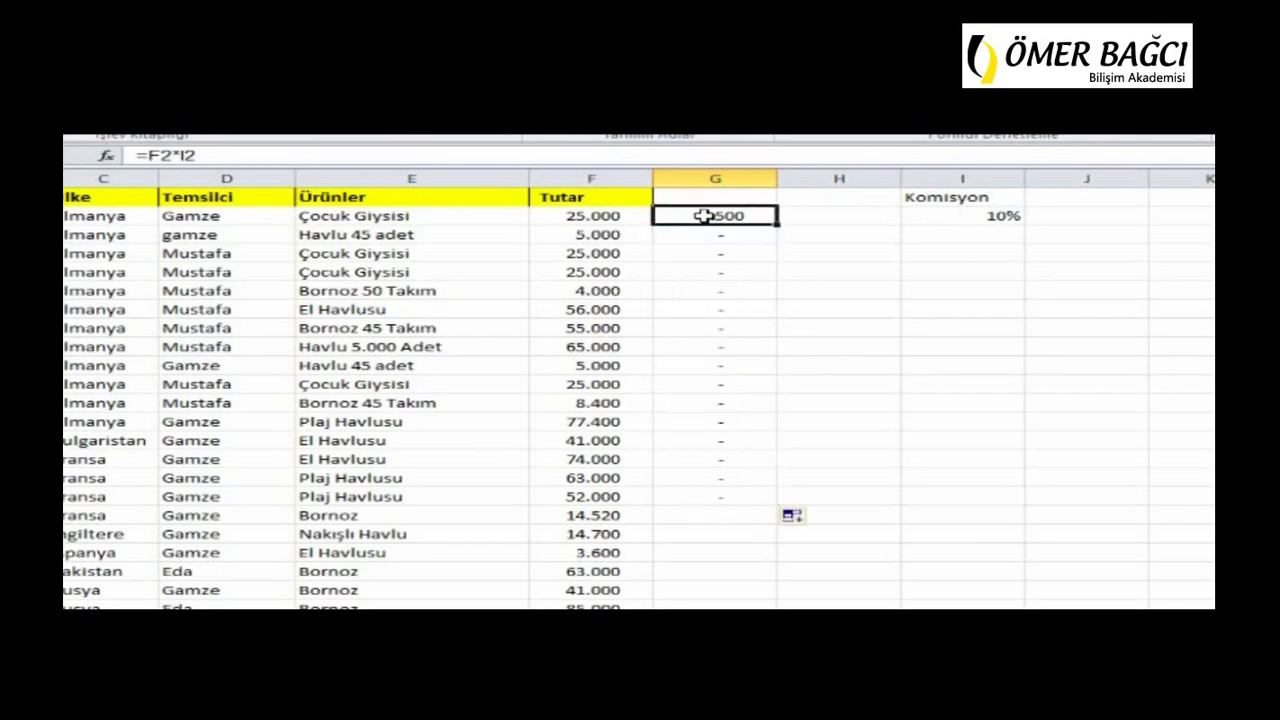
left_click(702, 238)
left_click(698, 290)
left_click(688, 332)
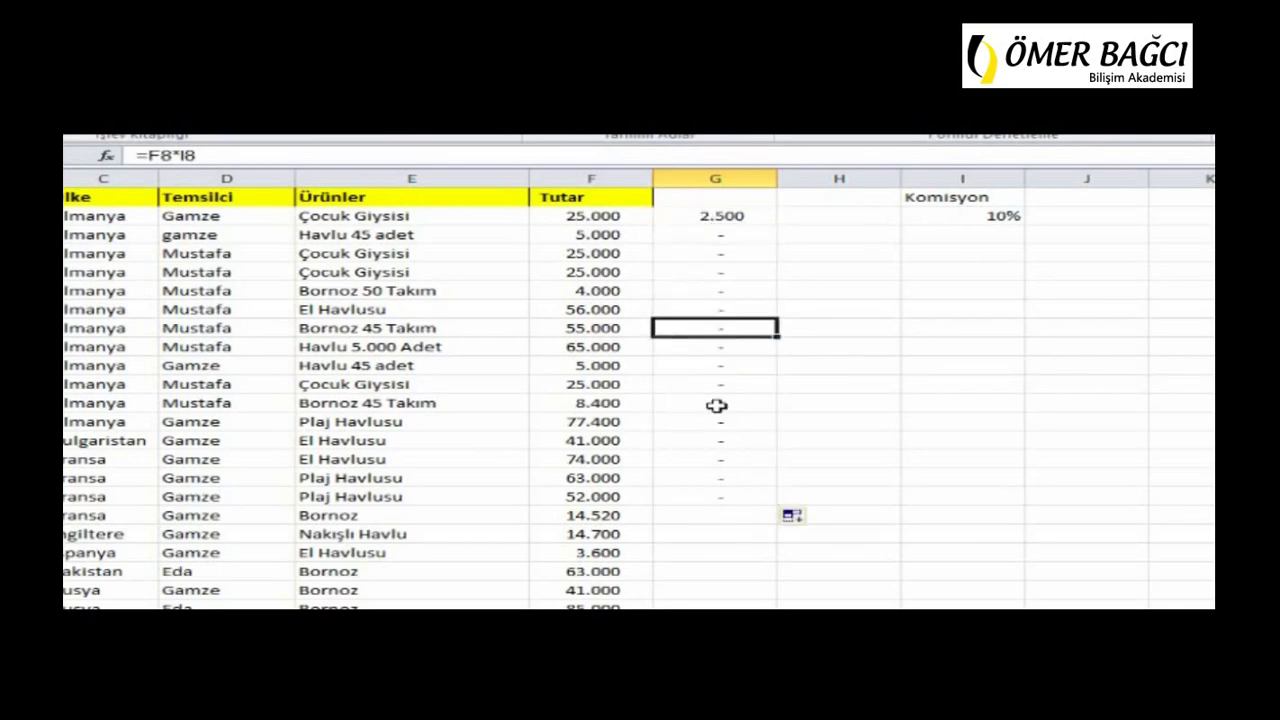
left_click(716, 405)
left_click(722, 277)
left_click(722, 366)
left_click(720, 278)
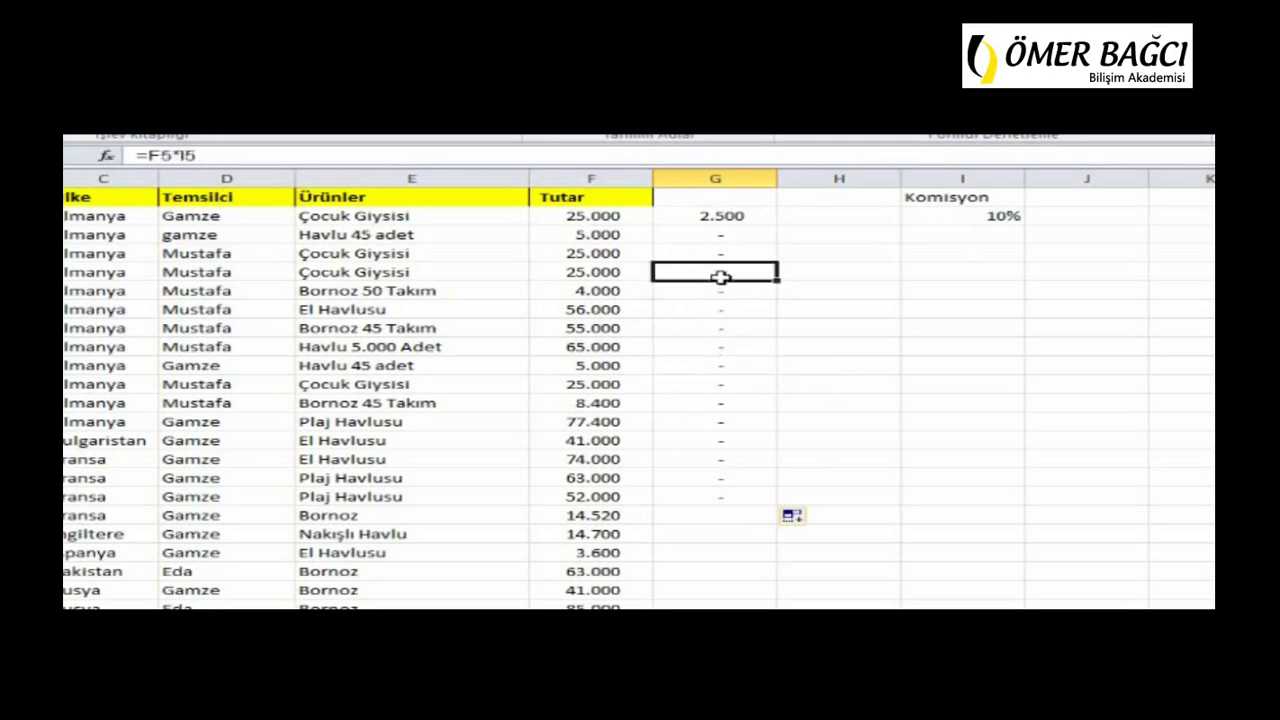
Step: Inspect G5's formula to show its rate reference shifted from I2 to the empty I5
key("F2")
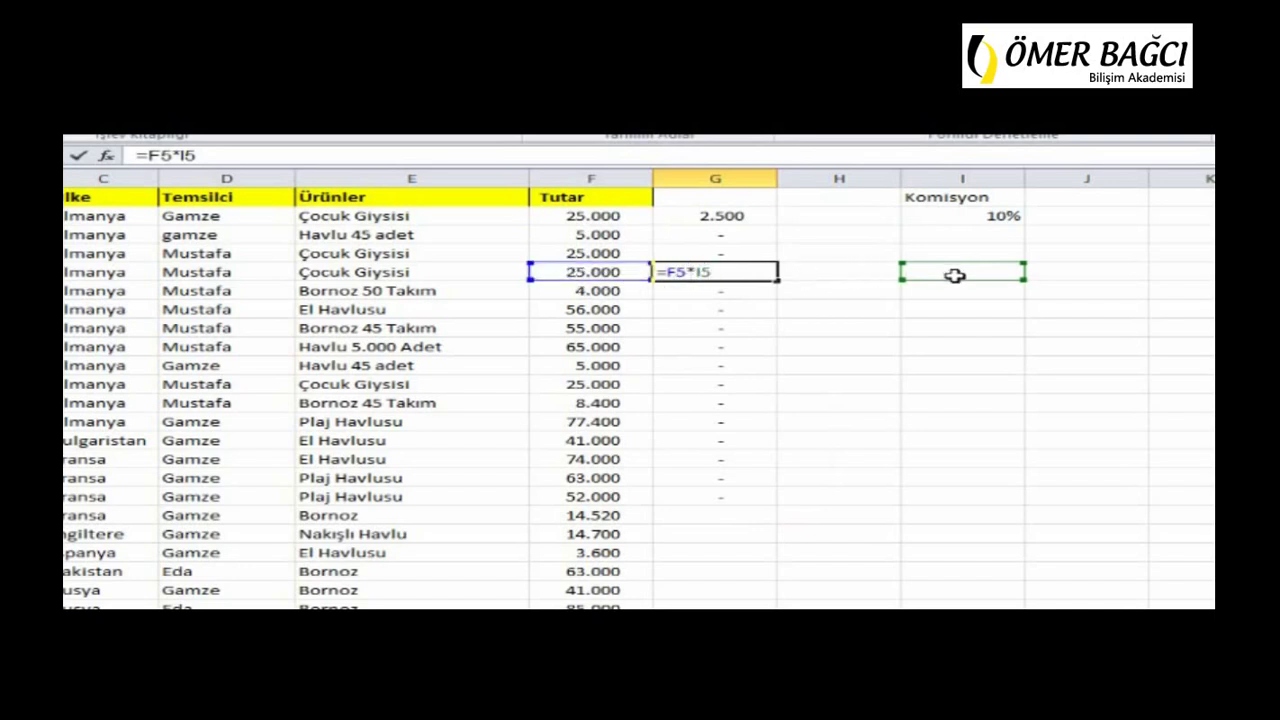
left_click(720, 328)
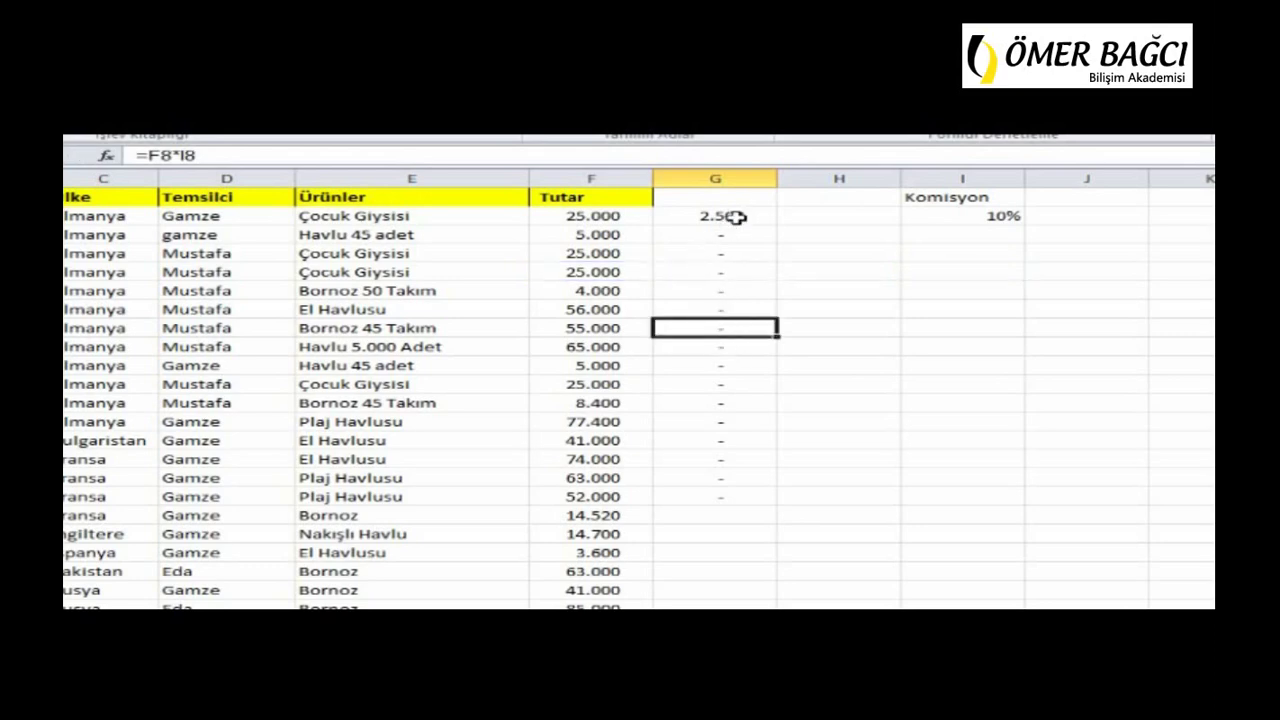
left_click(735, 217)
left_click_drag(606, 215, 597, 537)
left_click(718, 215)
left_click(990, 215)
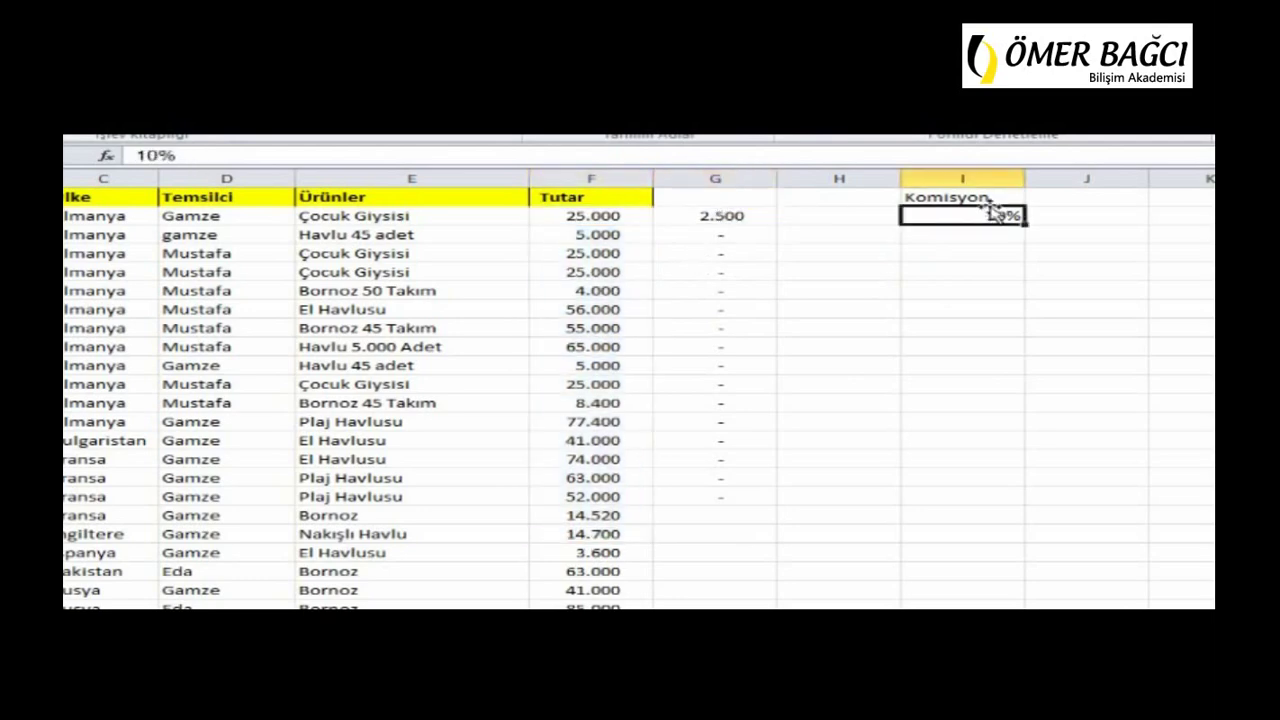
key("Left")
key("Left")
Step: Replace the G2 formula with =F2*$I$2, locking the 10% rate reference
key("Delete")
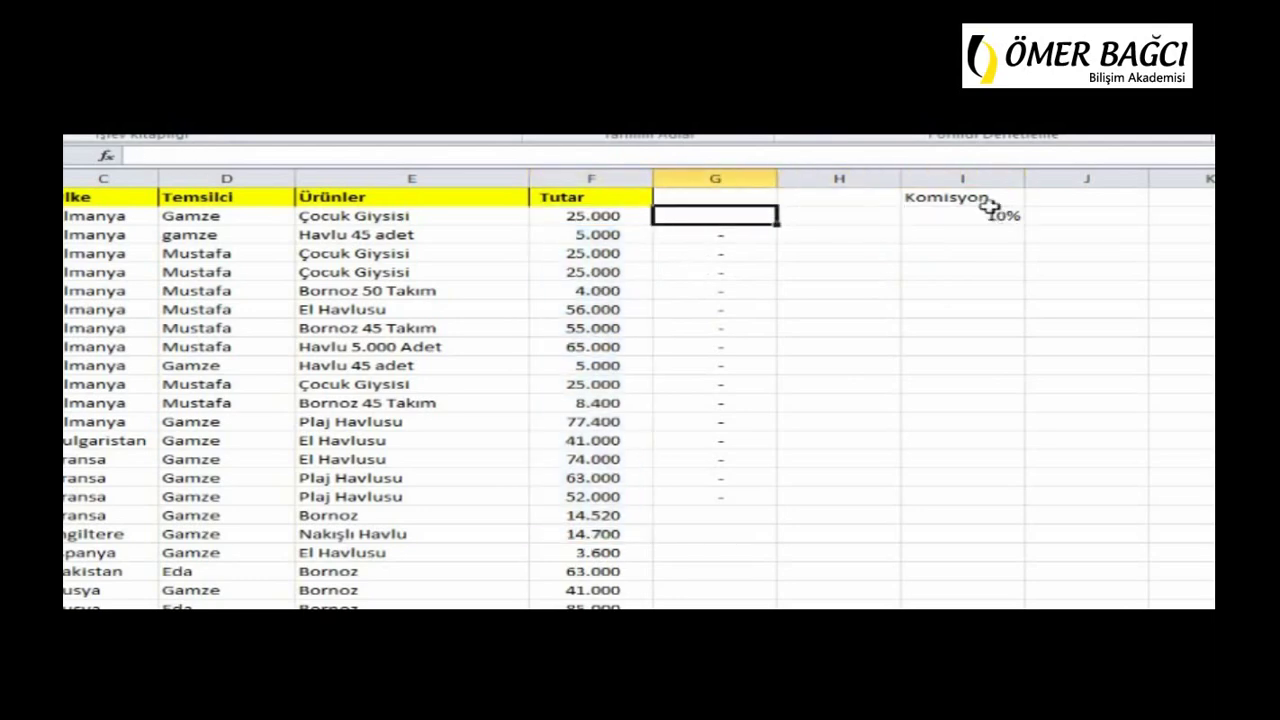
type("=")
key("Left")
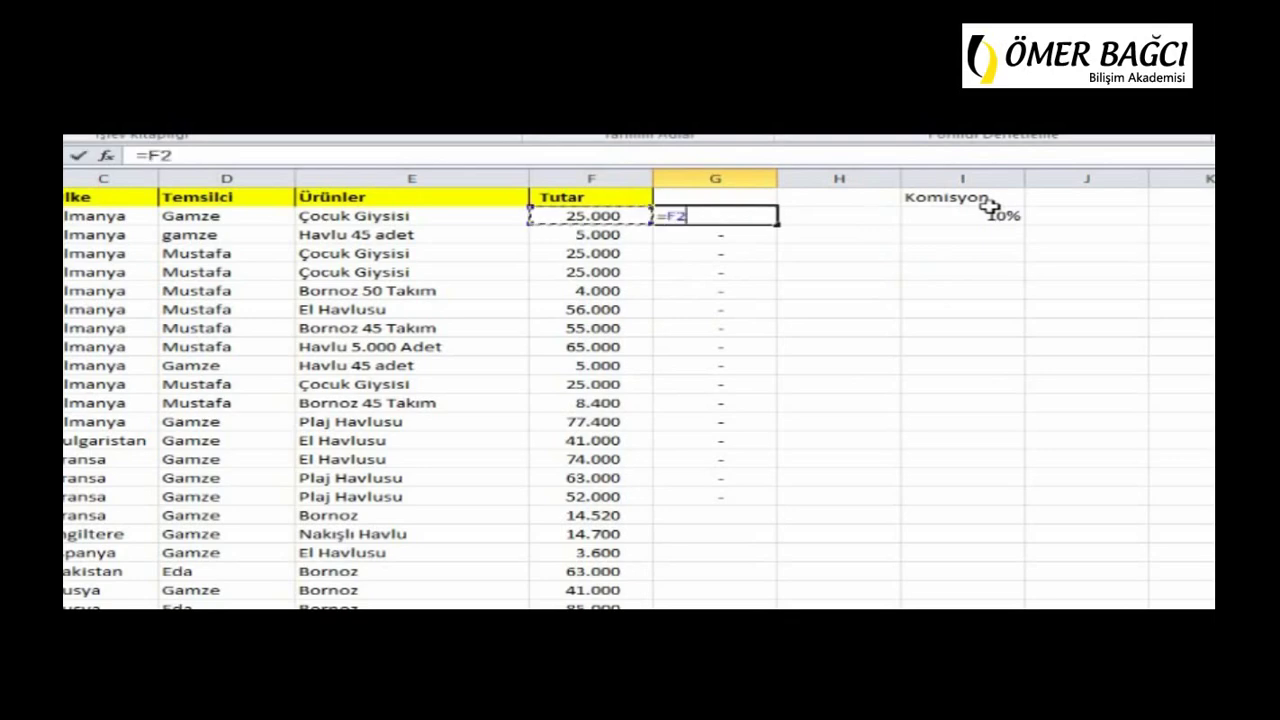
type("*")
key("Right")
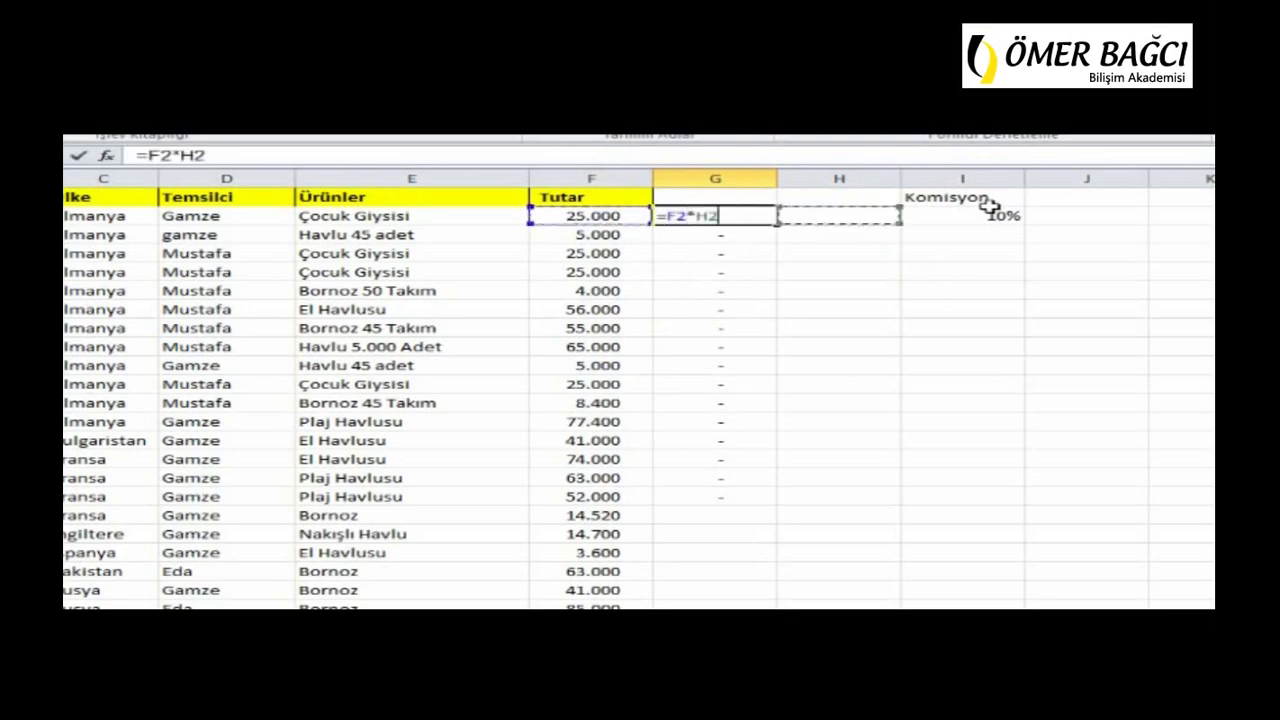
key("Right")
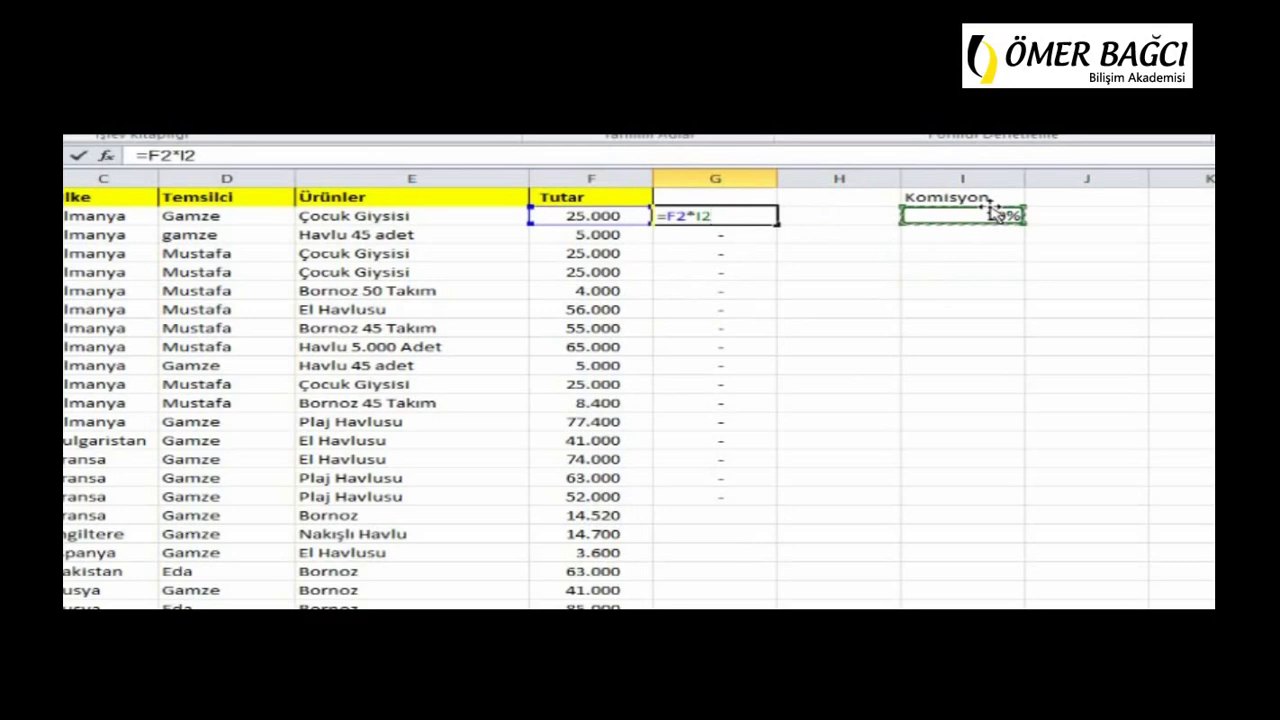
key("F4")
key("Return")
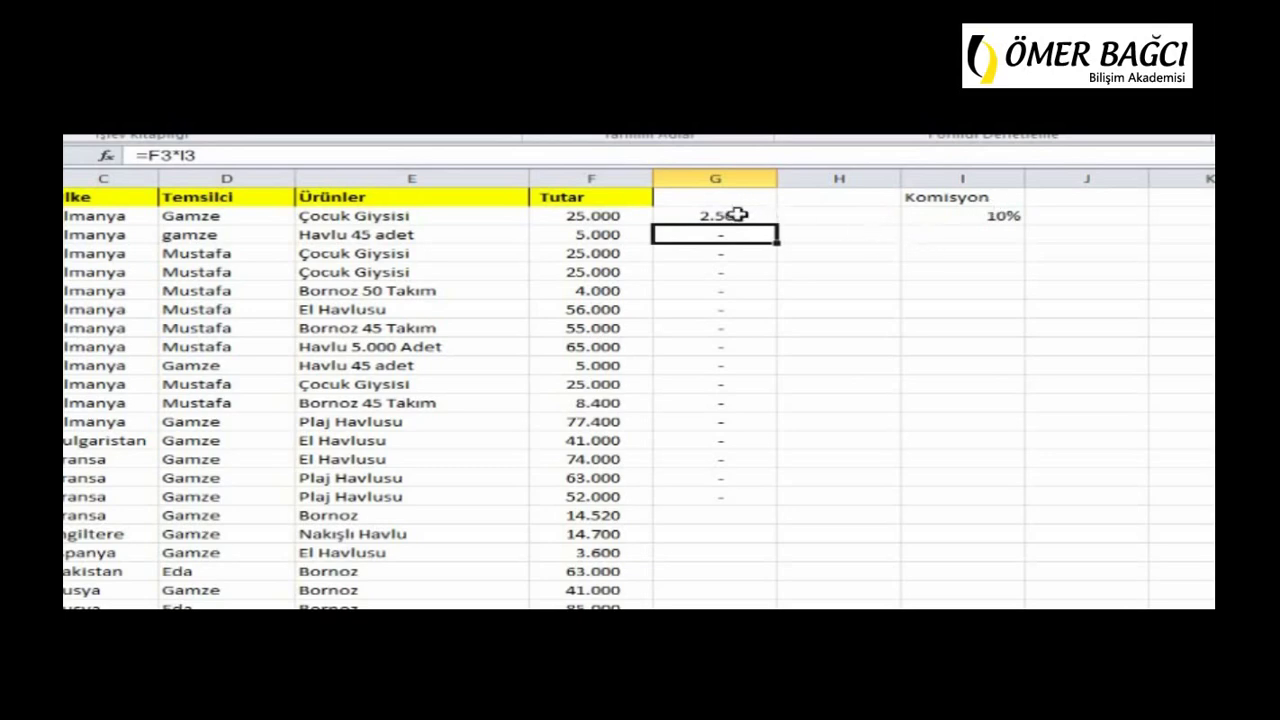
Step: Fill the G2 formula down to G17 and inspect the copied formulas in G10 and G6
left_click(738, 214)
left_click_drag(776, 226, 756, 508)
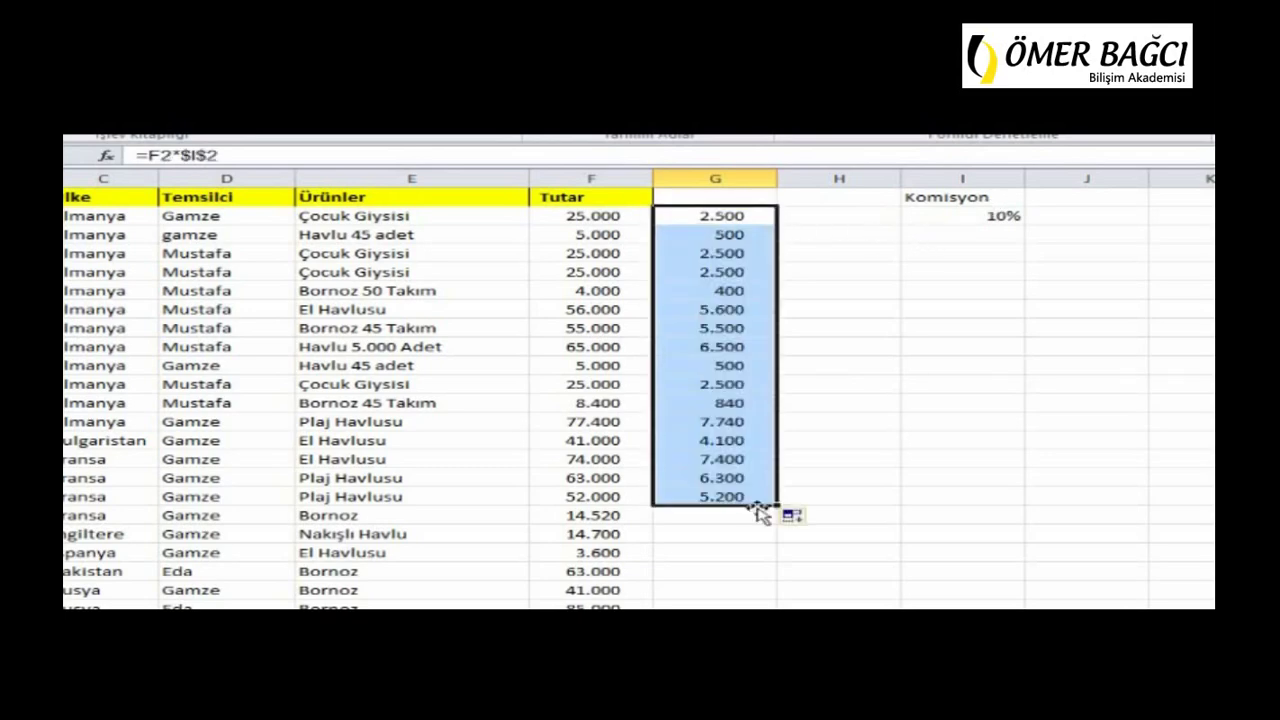
left_click(730, 360)
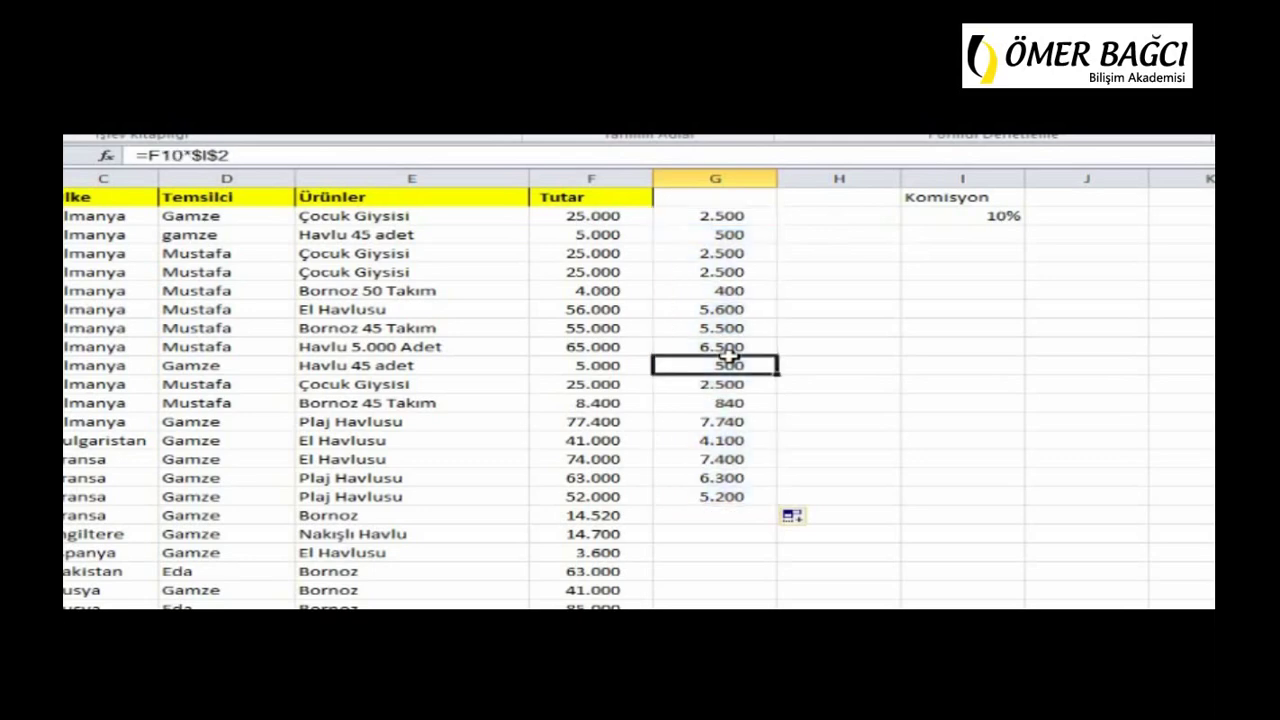
double_click(703, 364)
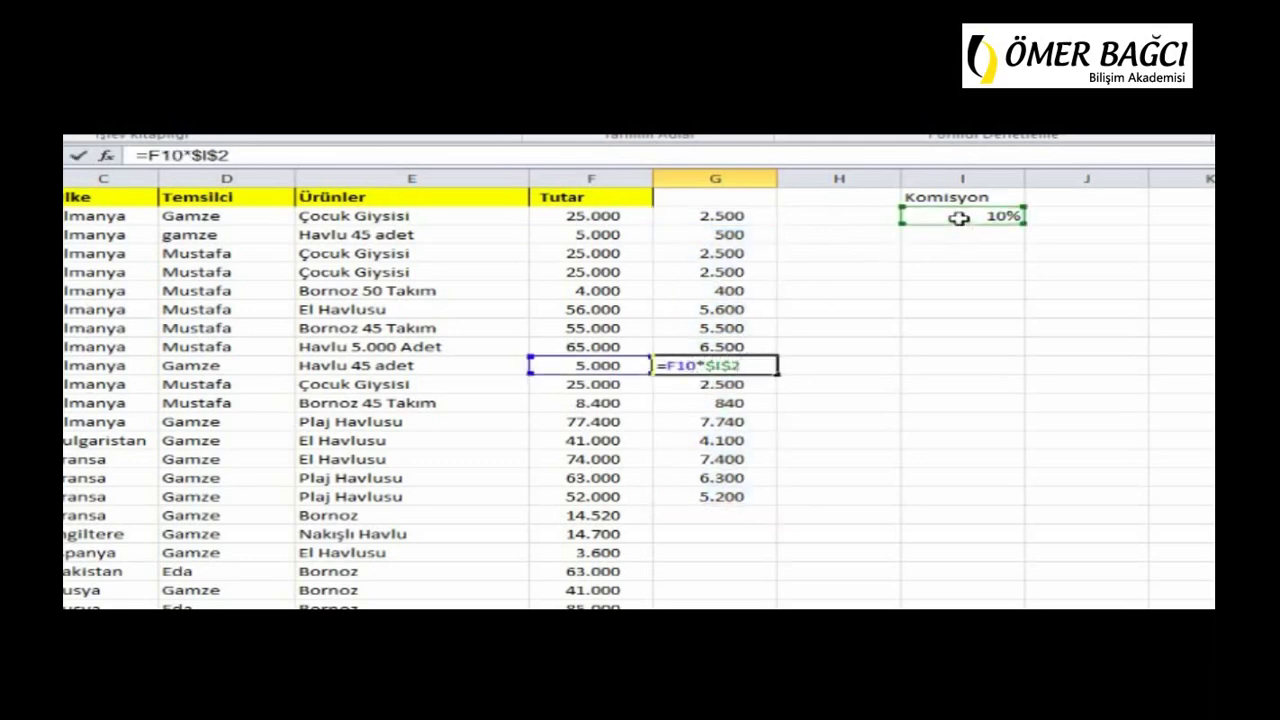
left_click(730, 291)
double_click(732, 298)
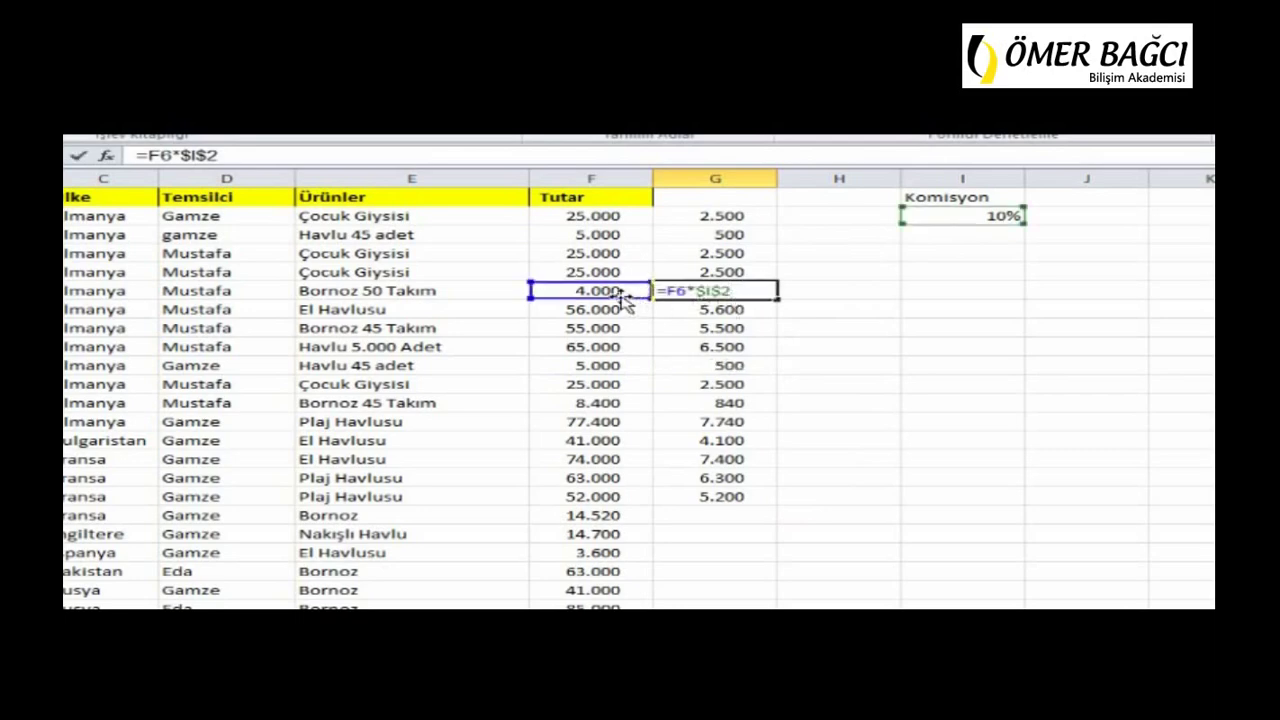
key("Escape")
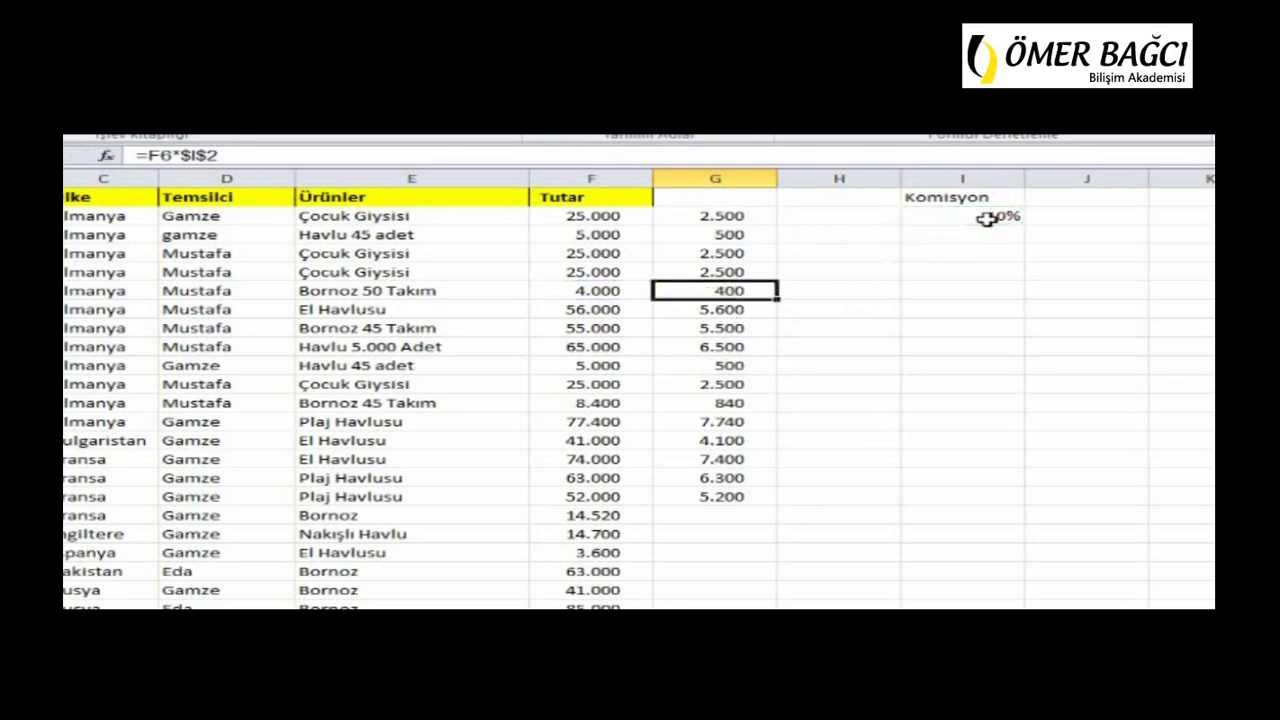
Step: Review the 10% rate in I2 and the first commission formula in G2
left_click(957, 230)
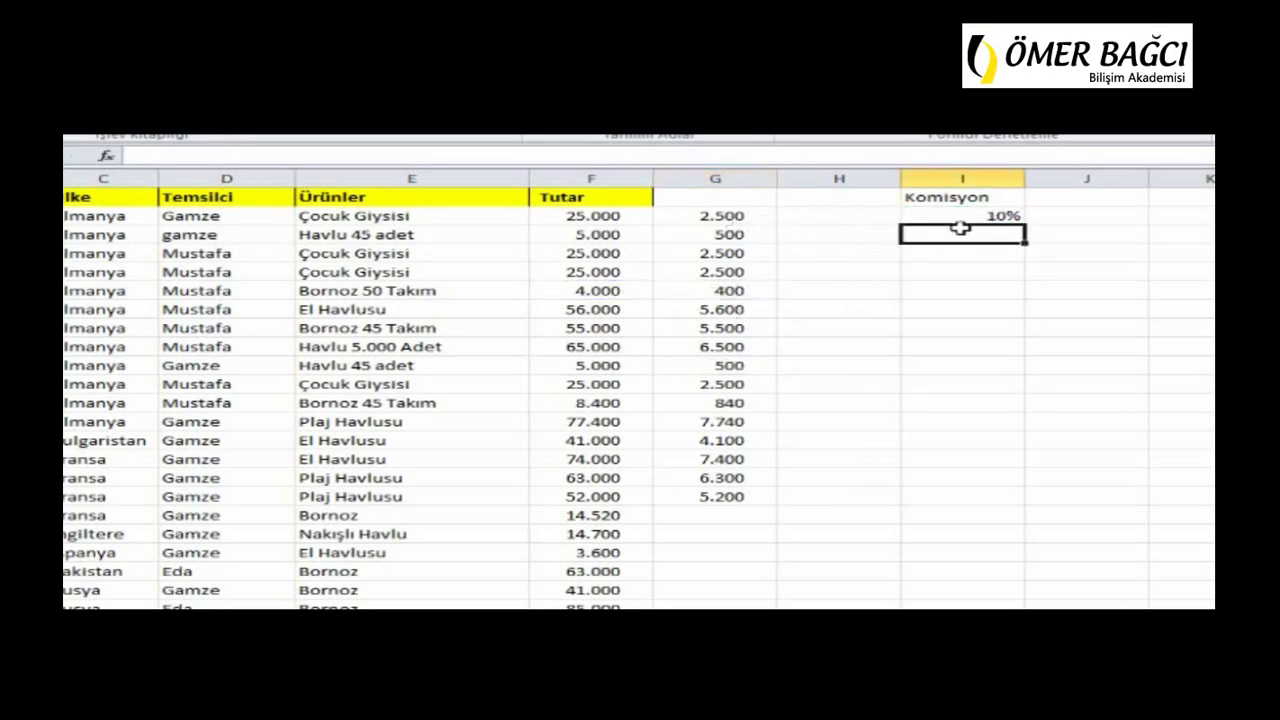
left_click(963, 214)
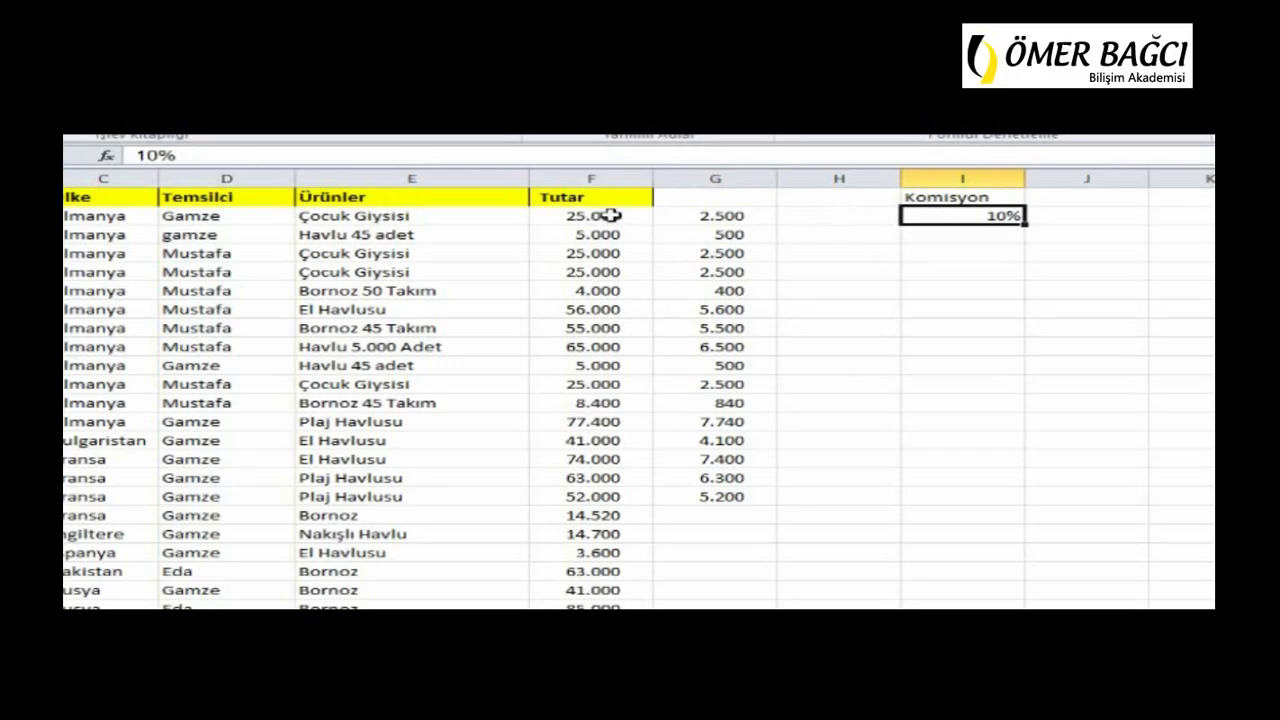
left_click(673, 215)
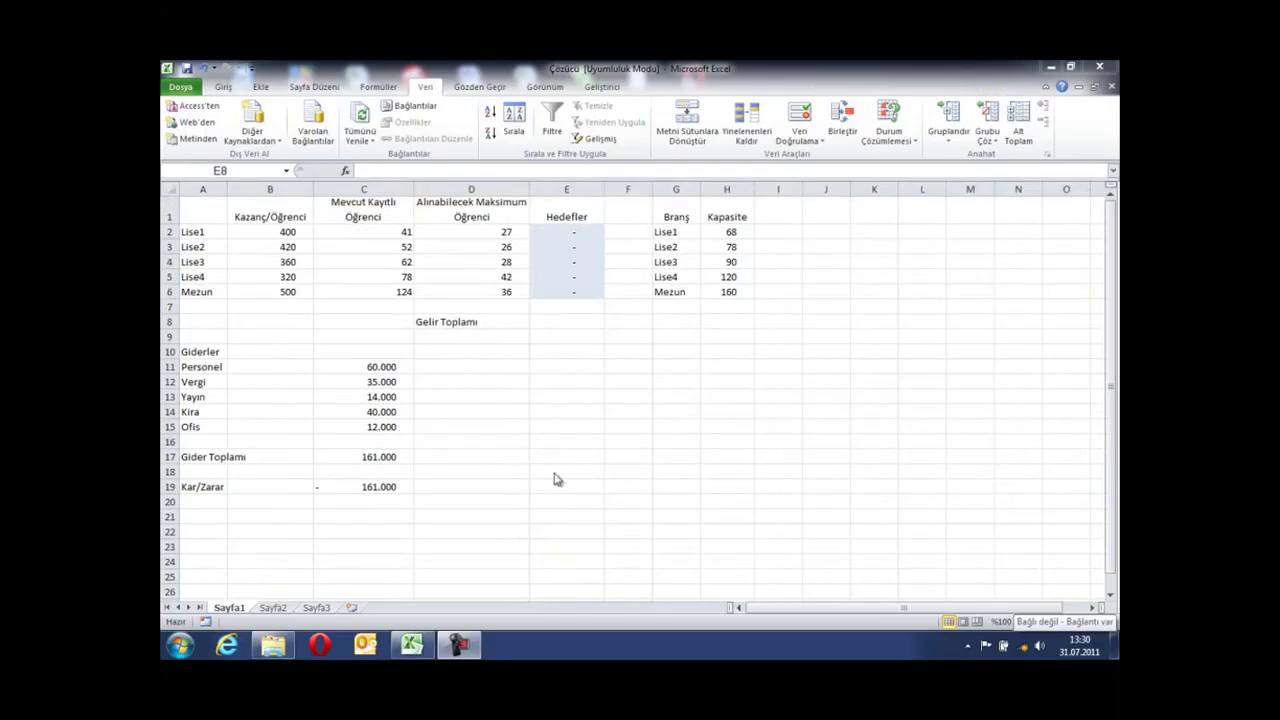
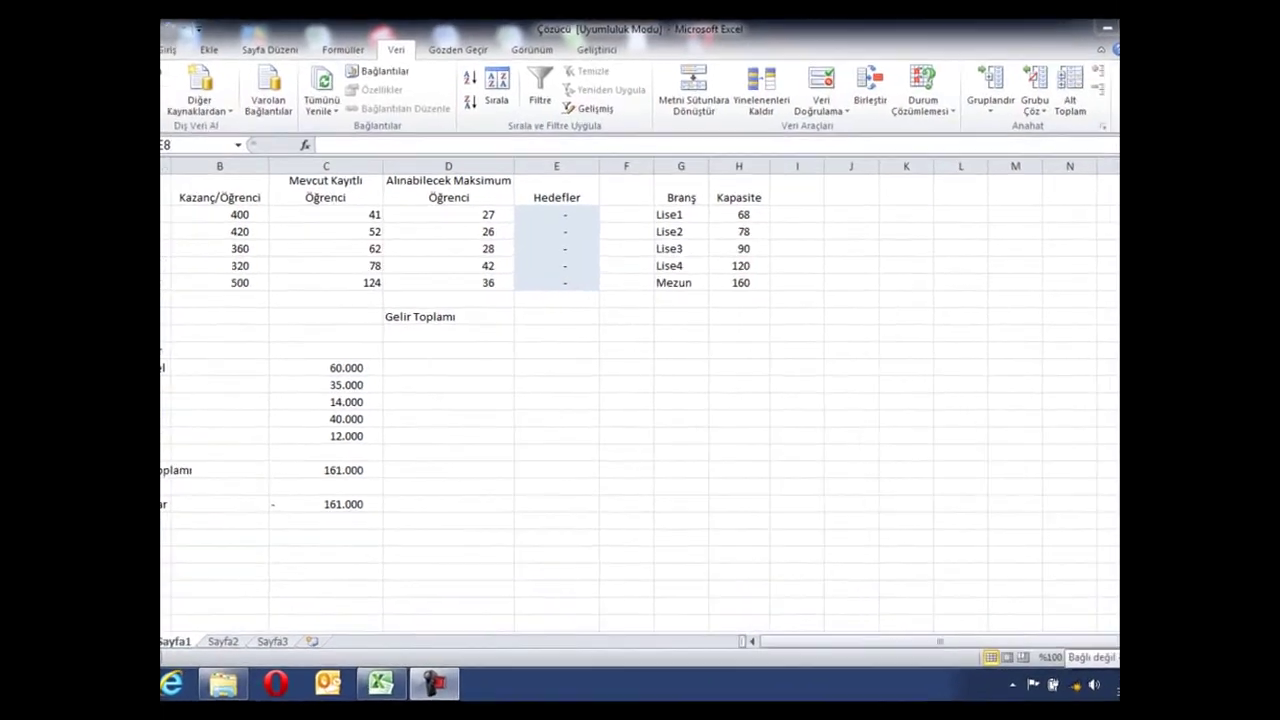
Step: Enable the Çözücü Eklentisi (Solver) add-in from Excel Options > Eklentiler
key("alt+f")
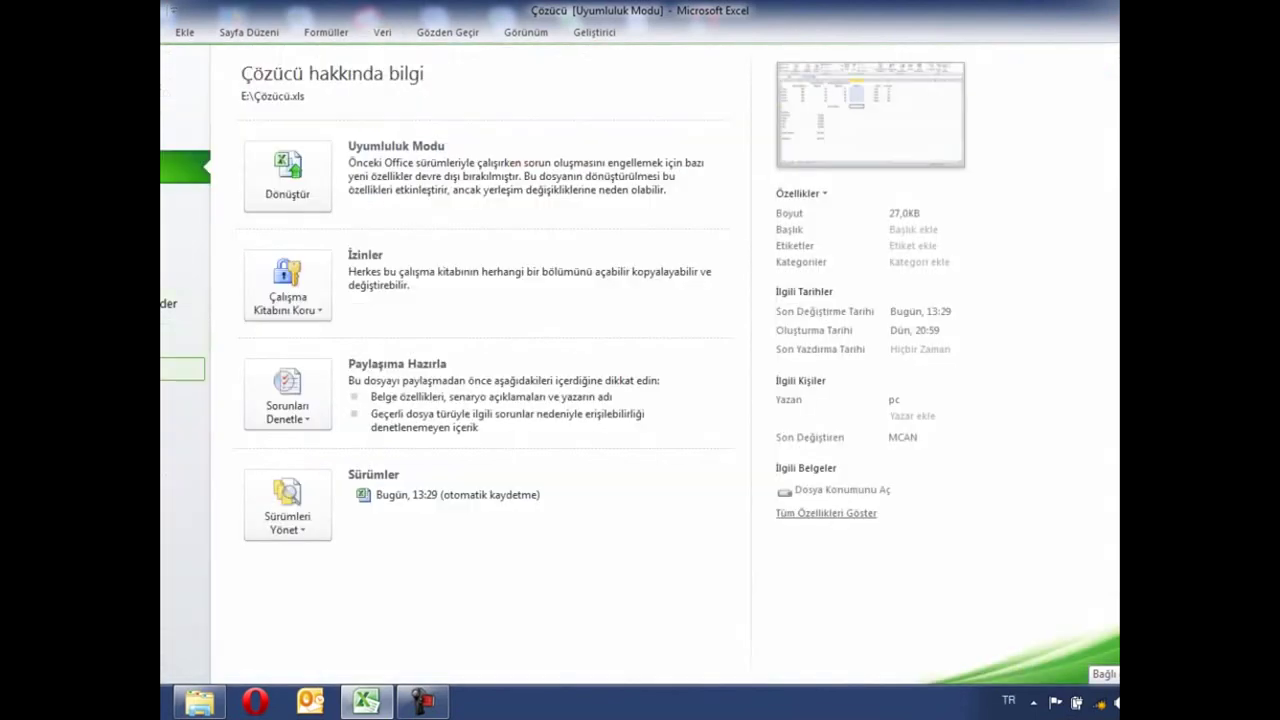
left_click(184, 369)
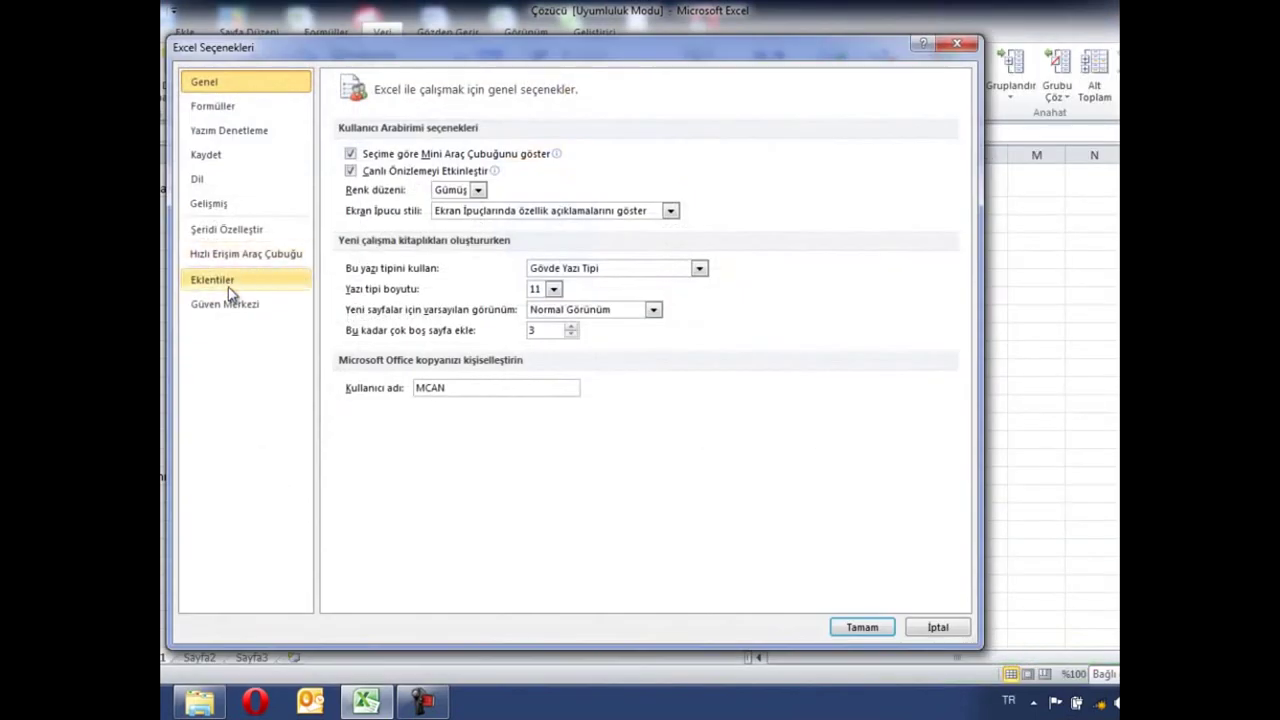
left_click(228, 284)
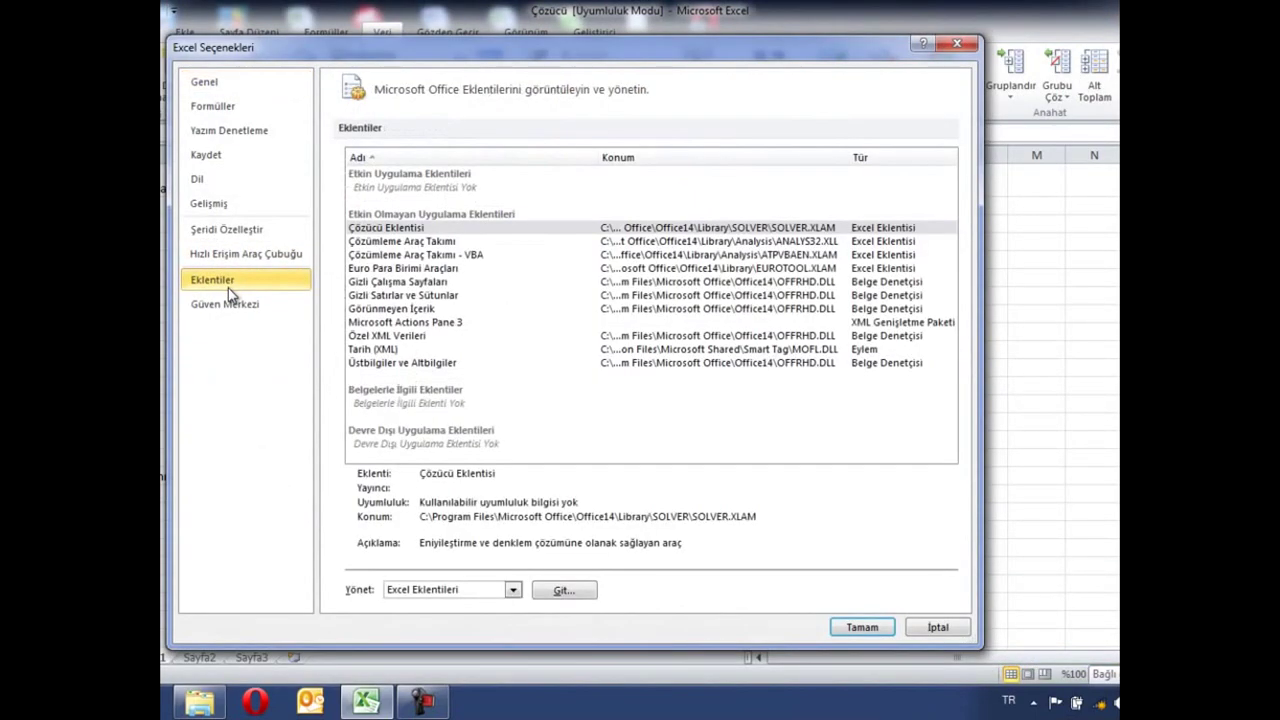
left_click(565, 593)
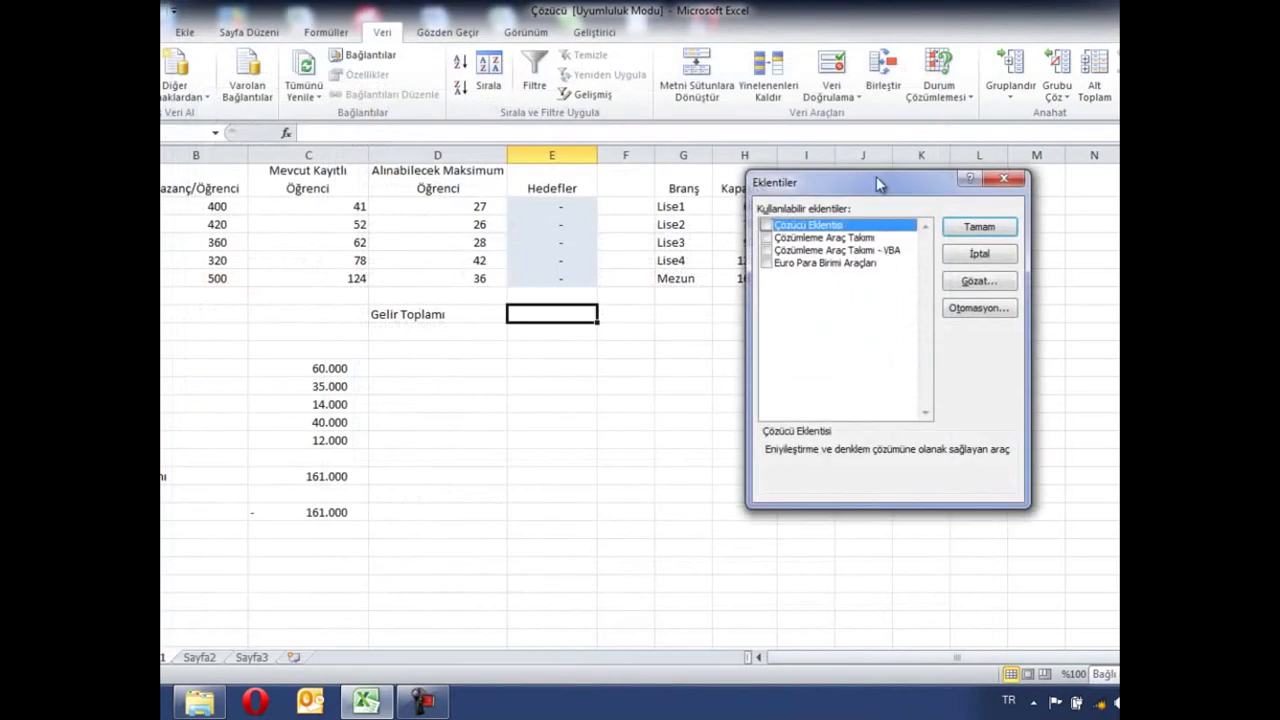
left_click_drag(876, 180, 591, 127)
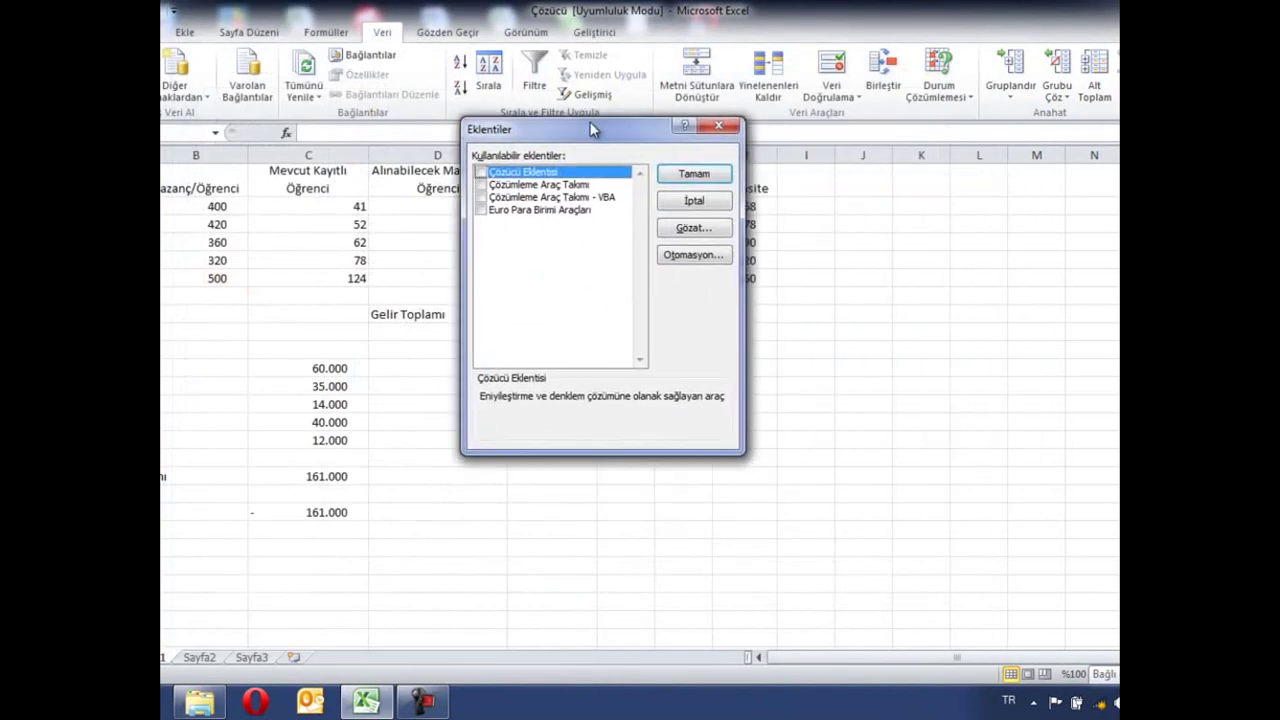
left_click(483, 175)
left_click(694, 174)
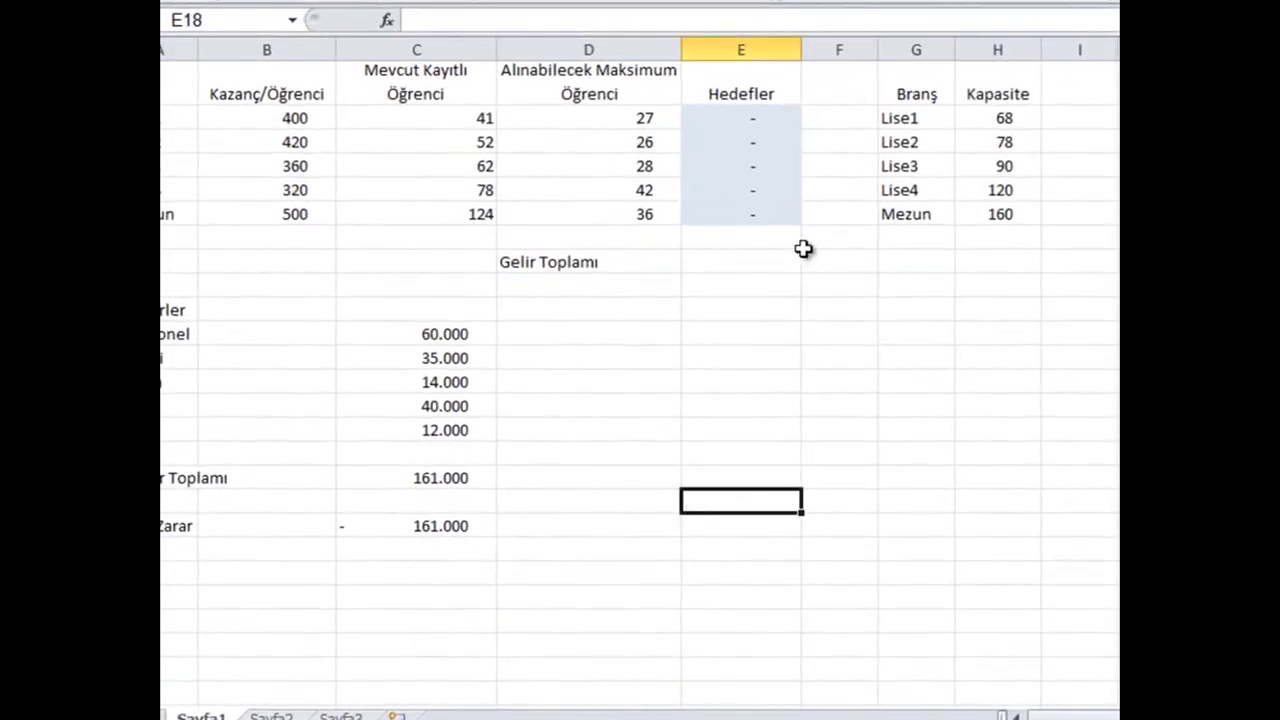
left_click(776, 259)
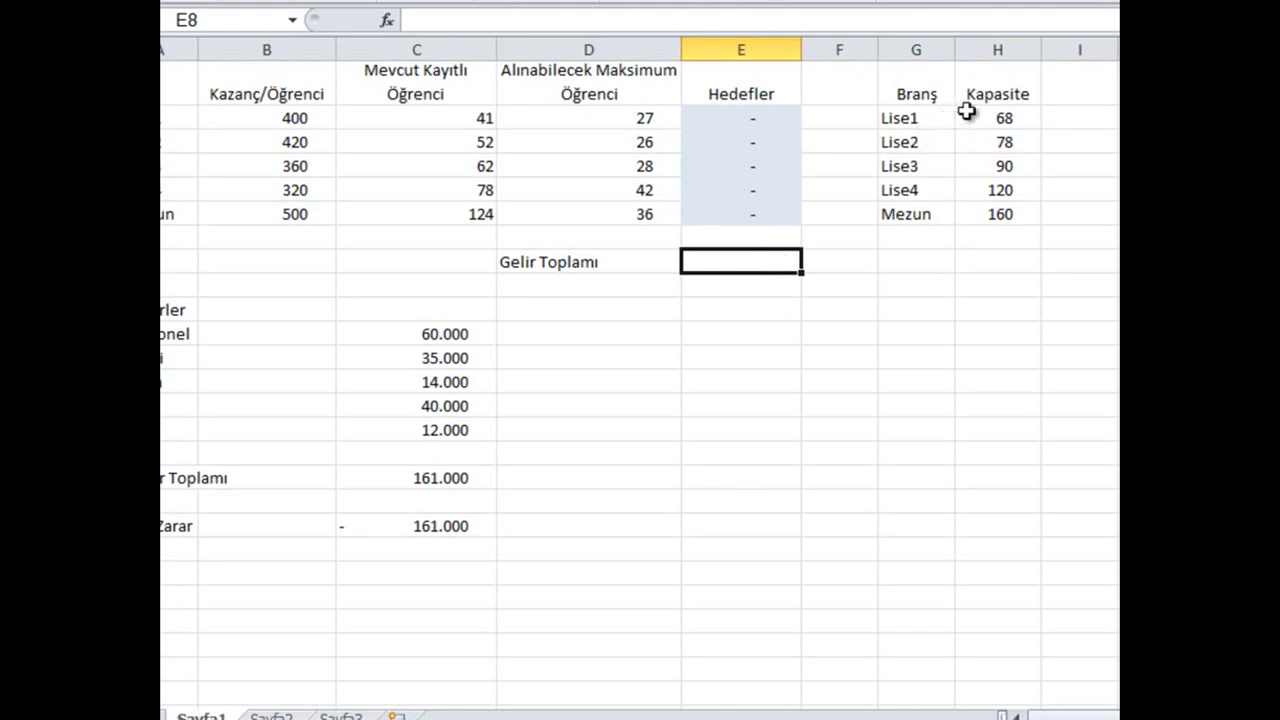
left_click(1008, 122)
left_click(1010, 146)
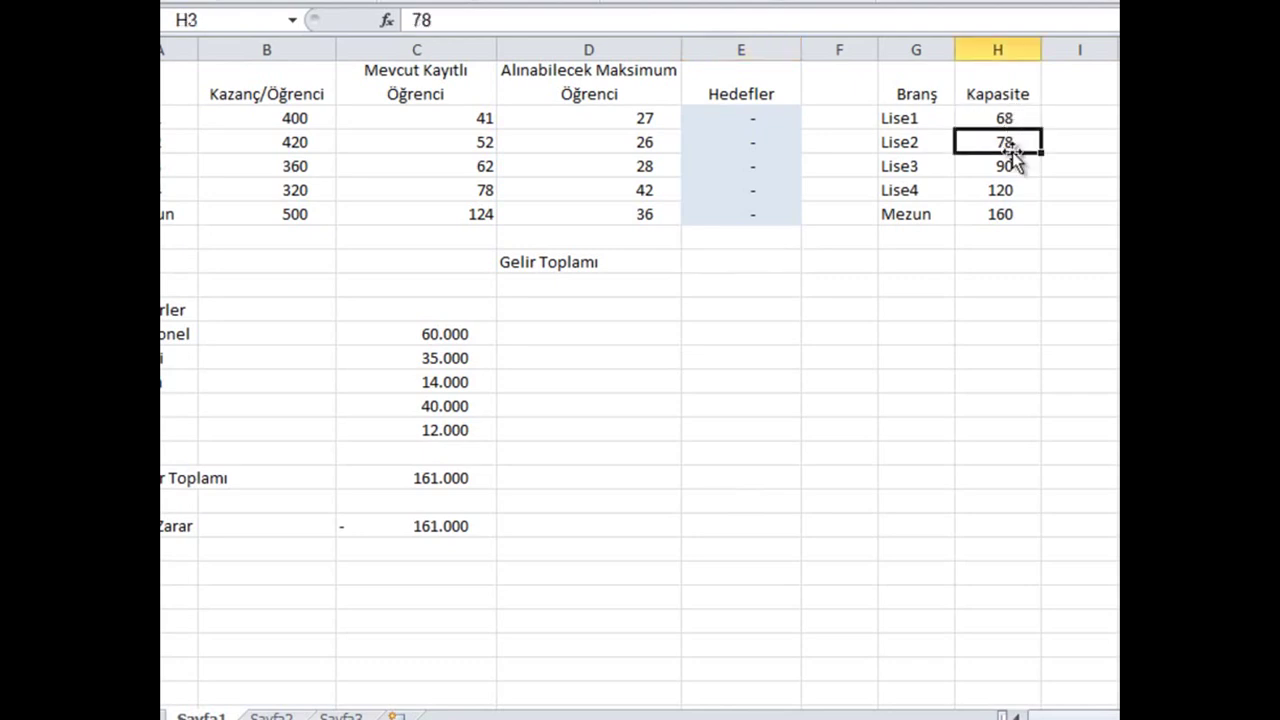
left_click(1008, 168)
left_click(1008, 190)
left_click(1008, 214)
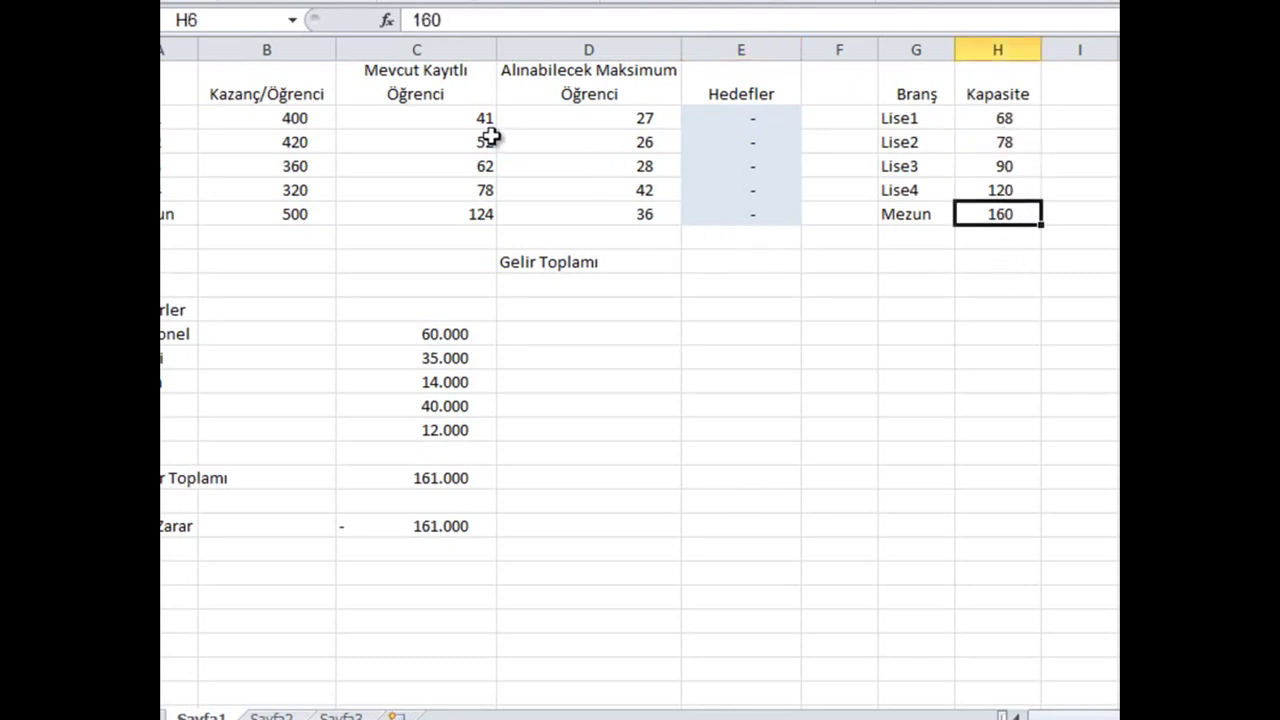
left_click_drag(461, 117, 456, 214)
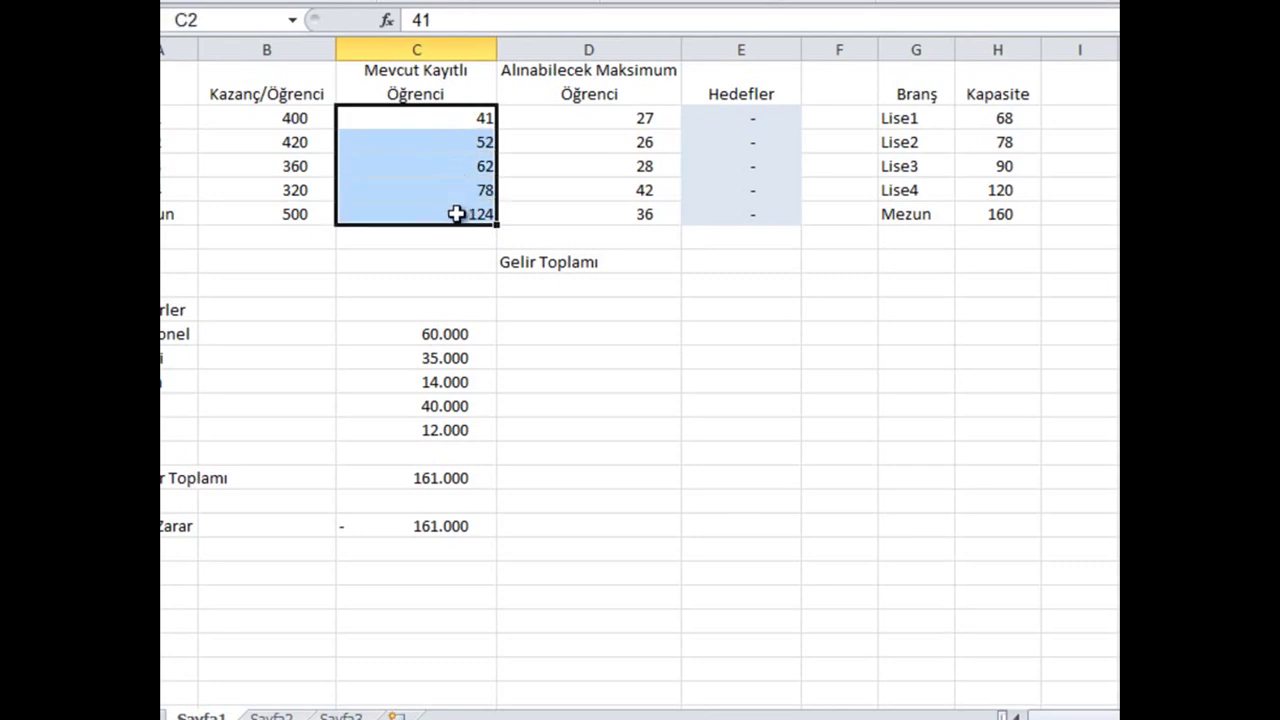
left_click(456, 214)
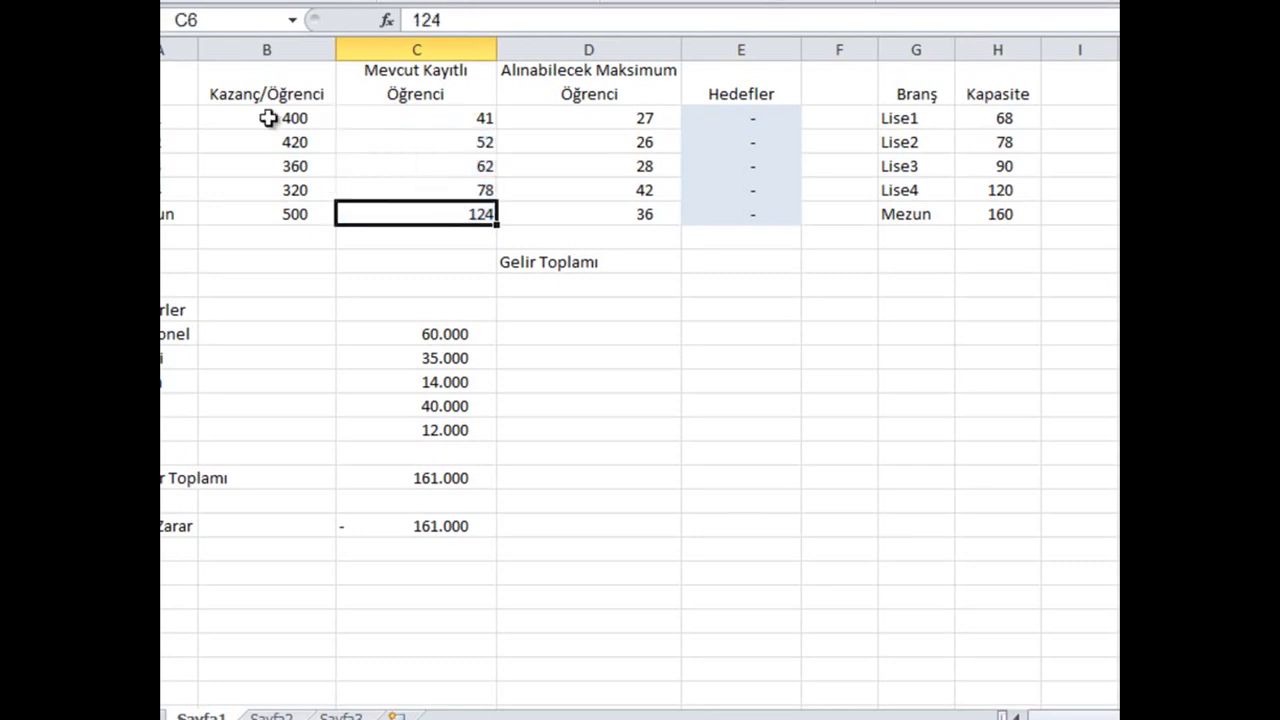
left_click(266, 117)
left_click(276, 157)
left_click(281, 195)
left_click(284, 222)
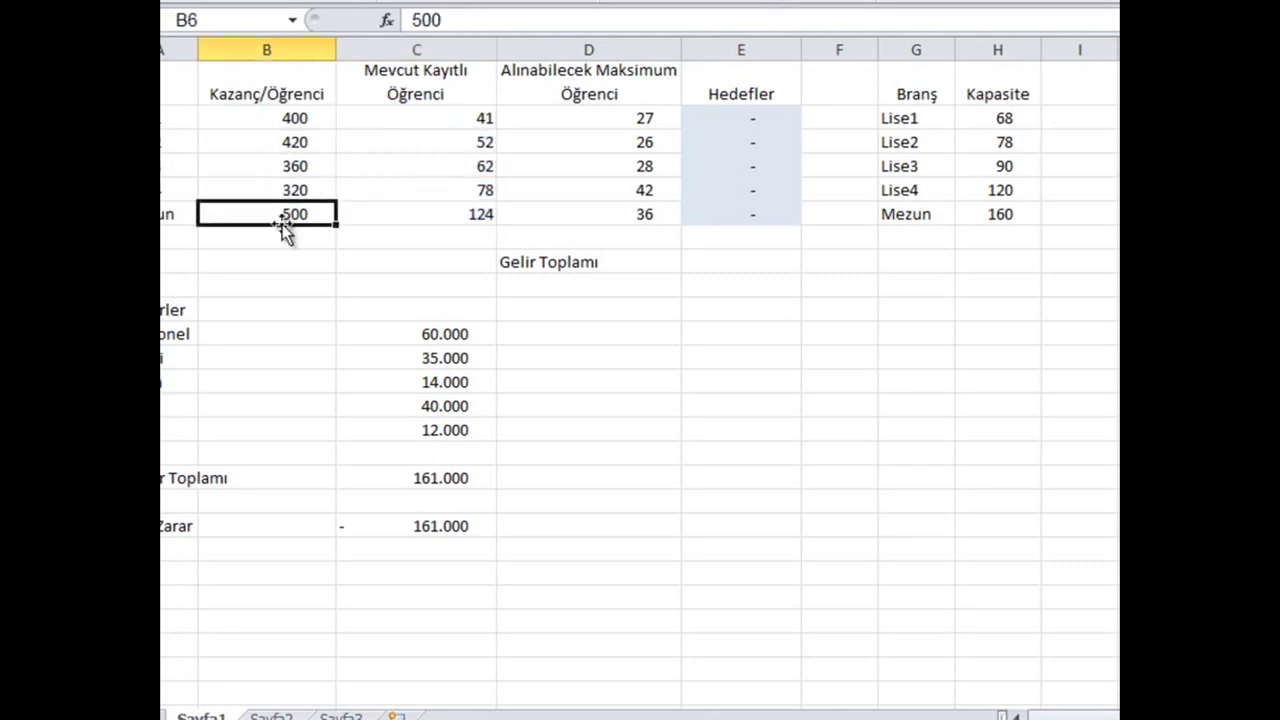
left_click(295, 117)
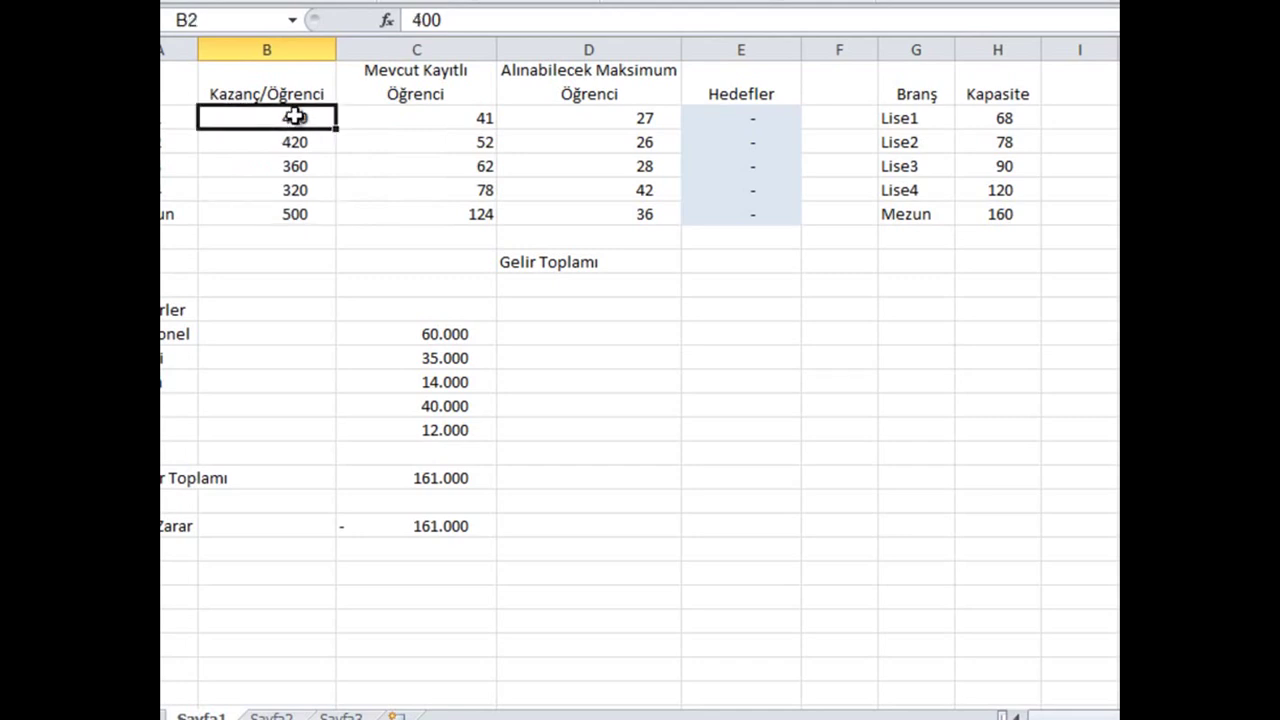
left_click(287, 145)
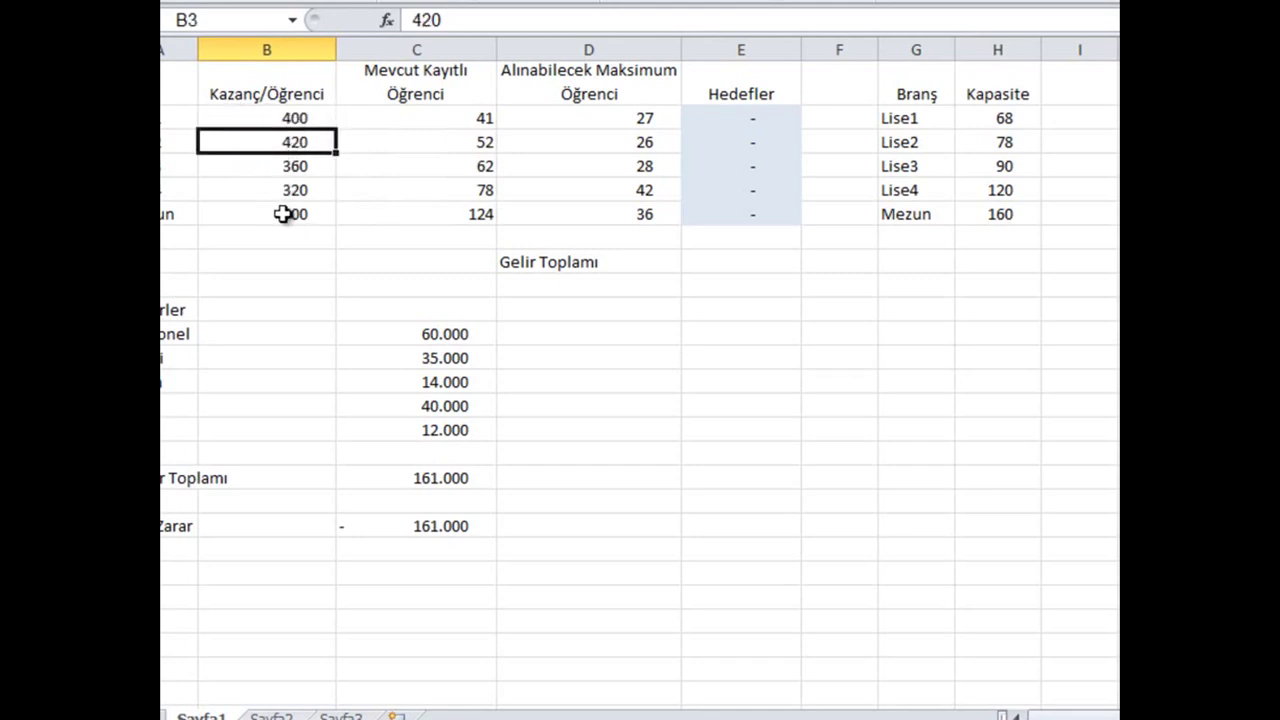
left_click(733, 262)
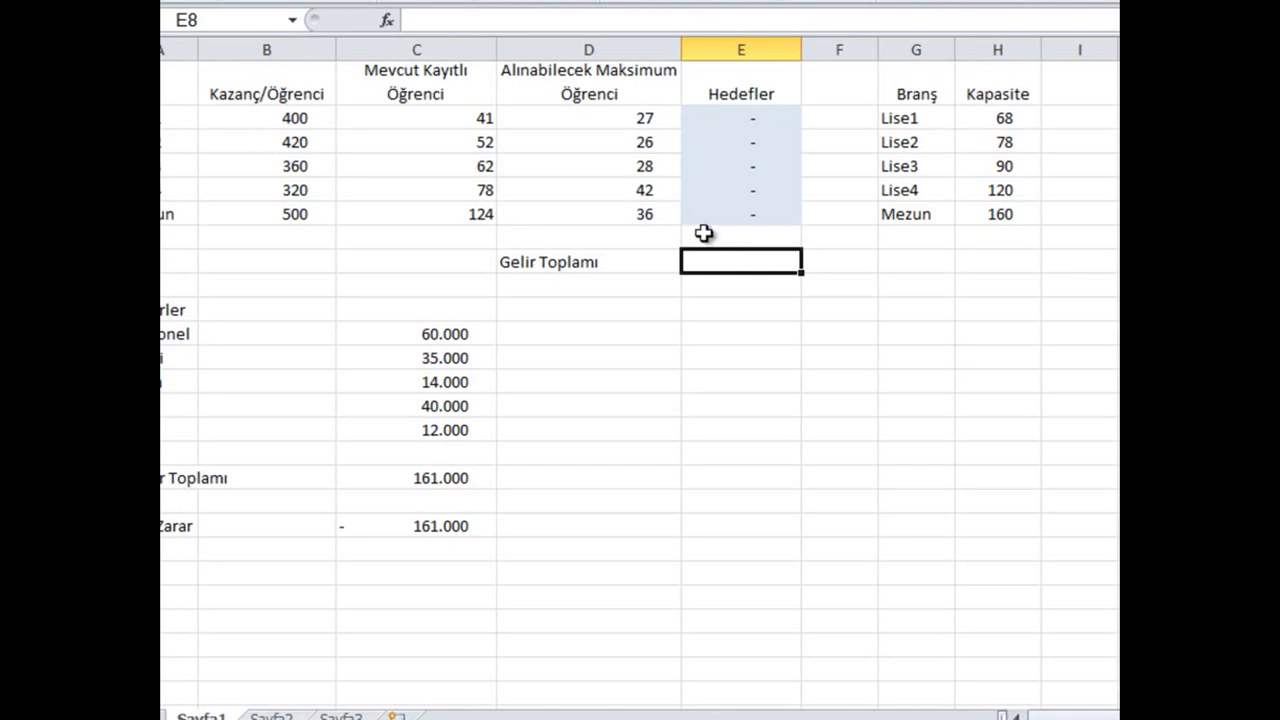
left_click(297, 124)
left_click(446, 120)
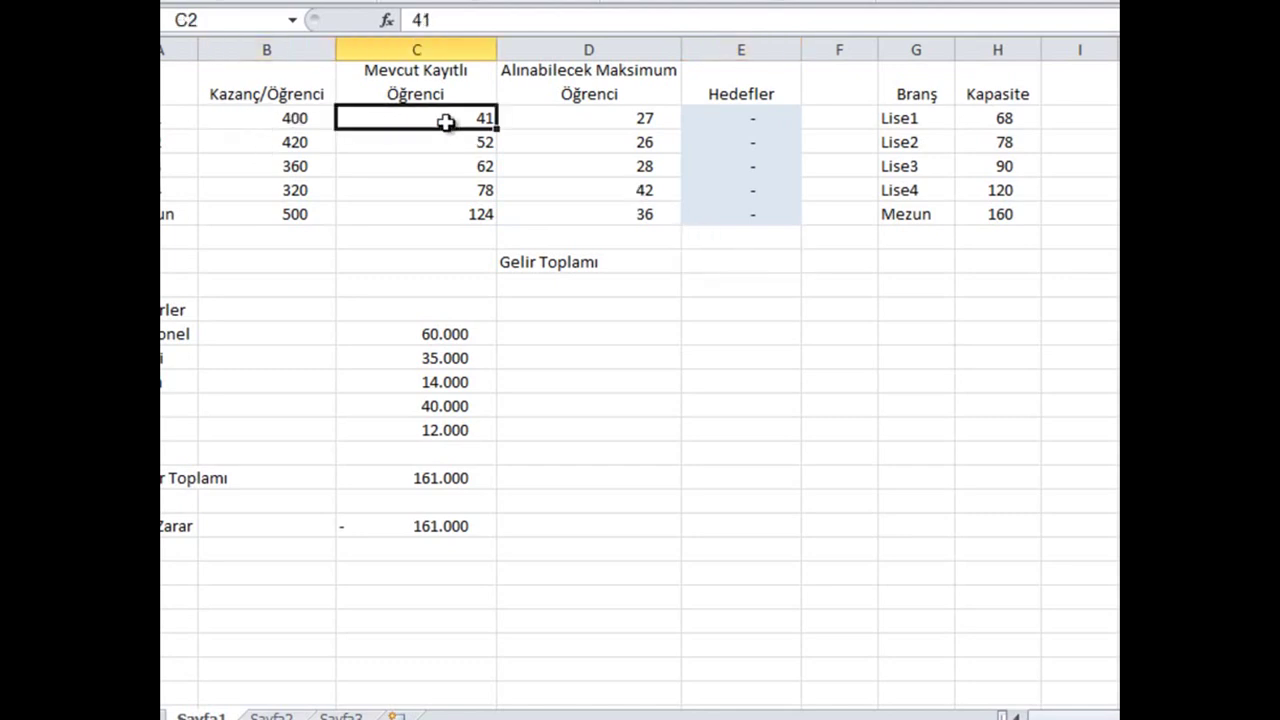
left_click(275, 118)
left_click(403, 116)
left_click(723, 265)
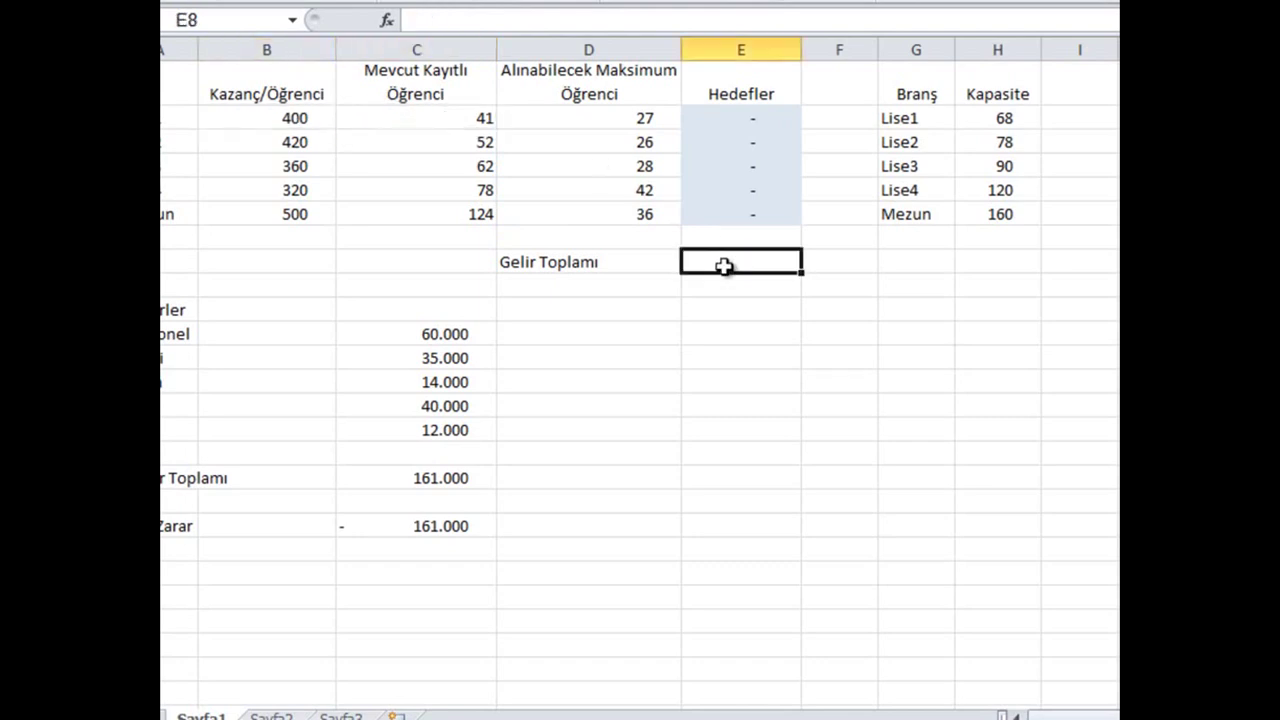
Step: Build =C2*B2+C3*B3+C4*B4 in E8 from cell clicks, then trim it to =C2*B2
type("=")
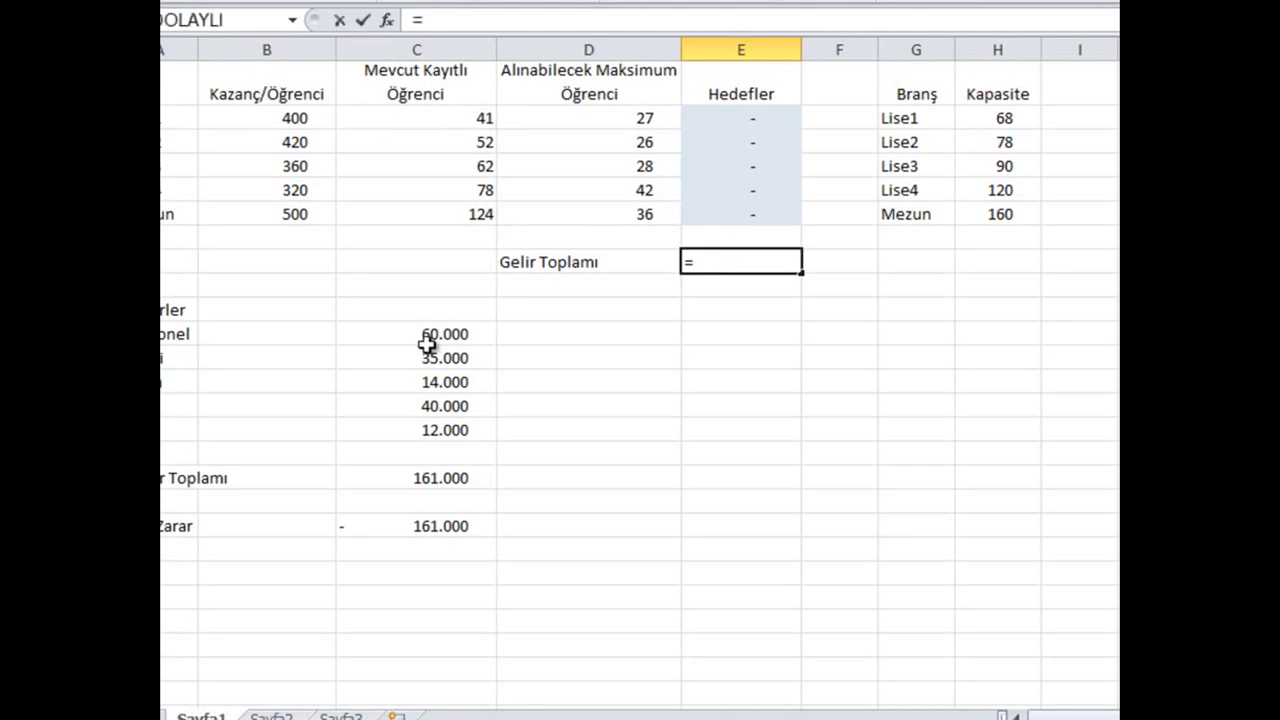
left_click(403, 117)
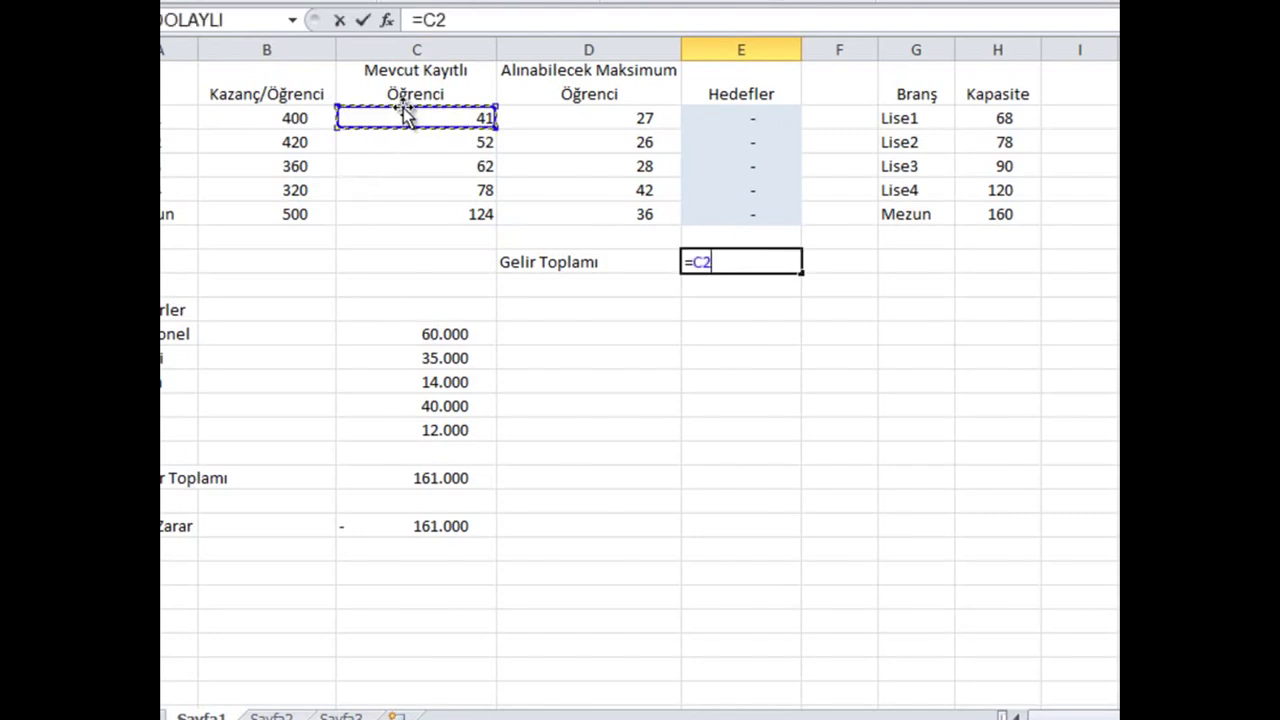
type("*")
left_click(303, 117)
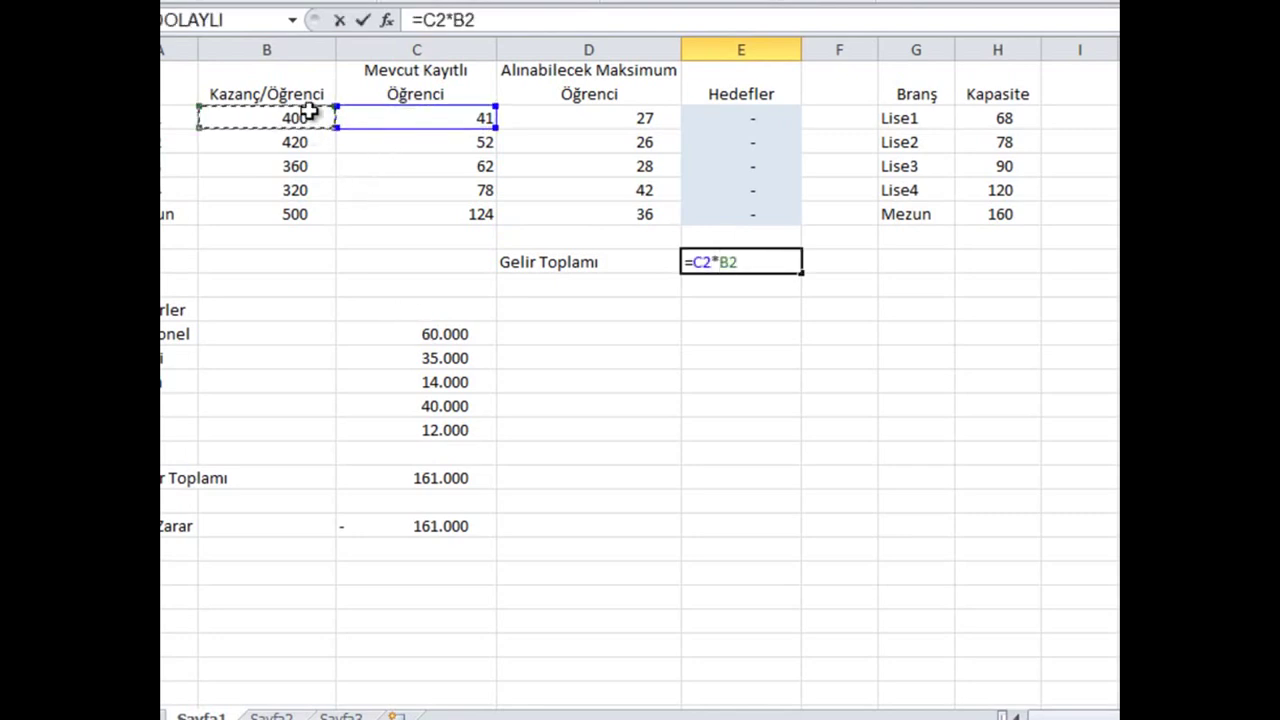
type("+")
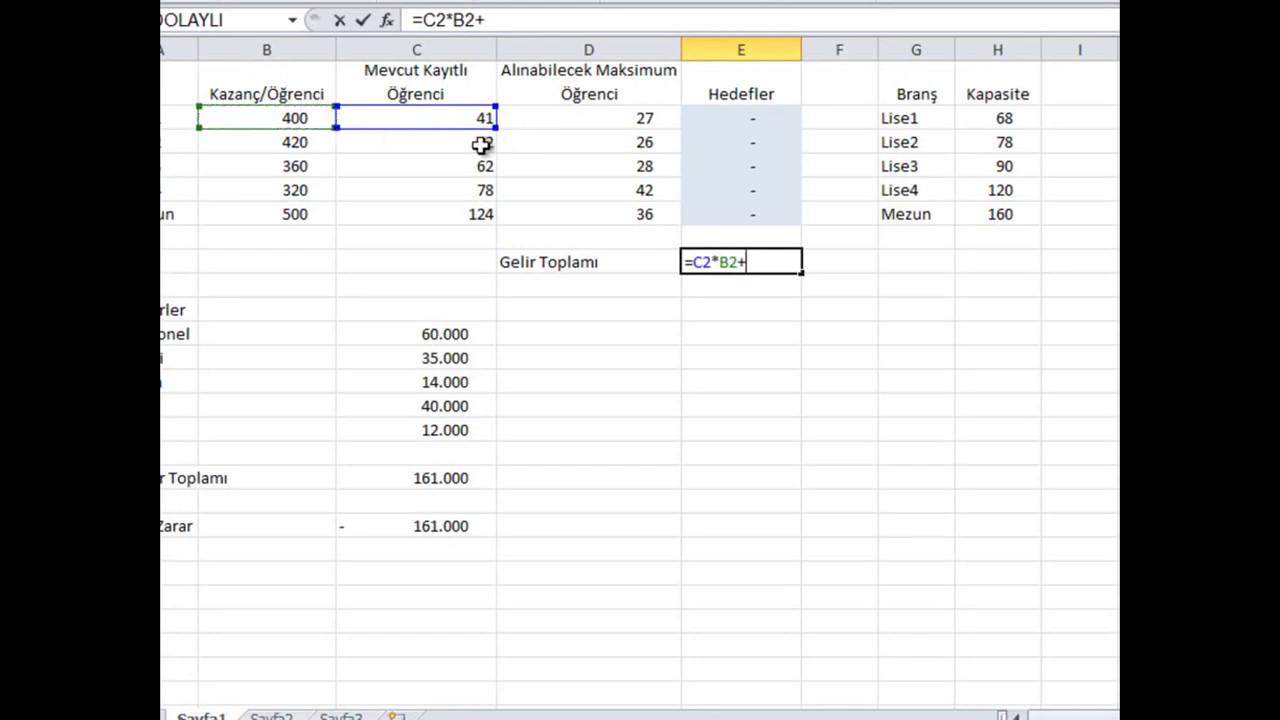
left_click(482, 145)
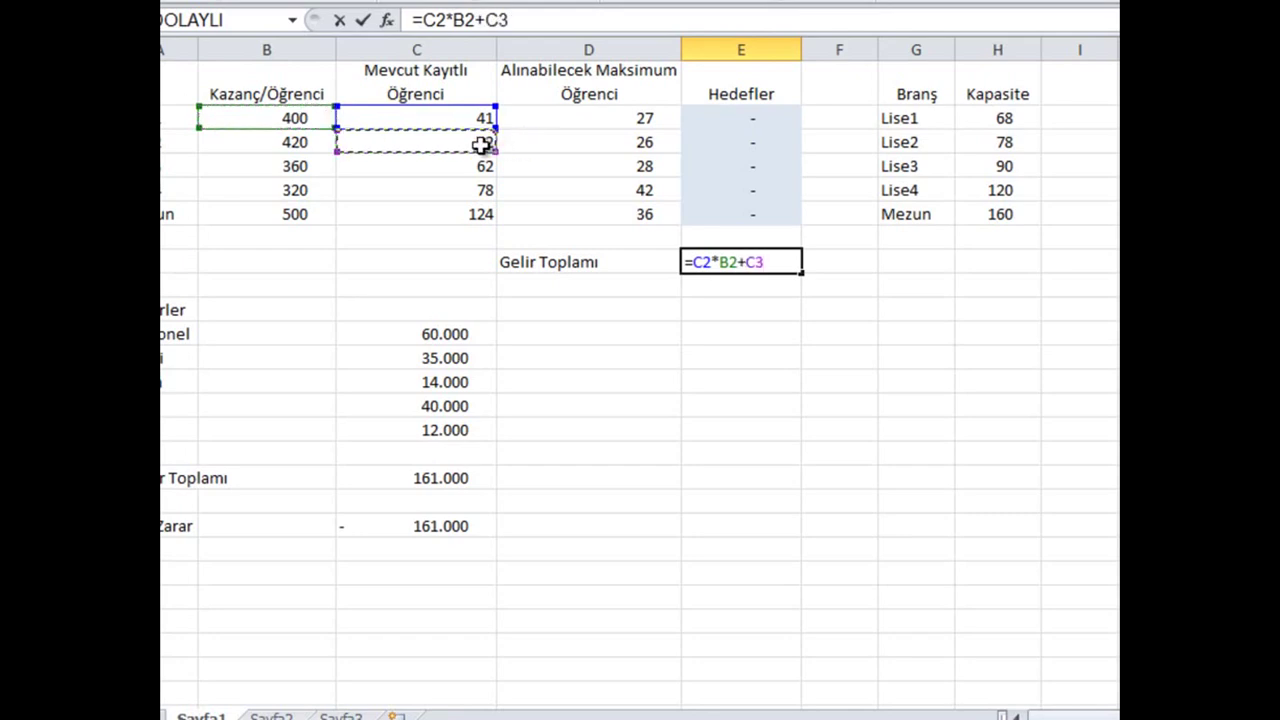
type("*")
left_click(303, 142)
type("+")
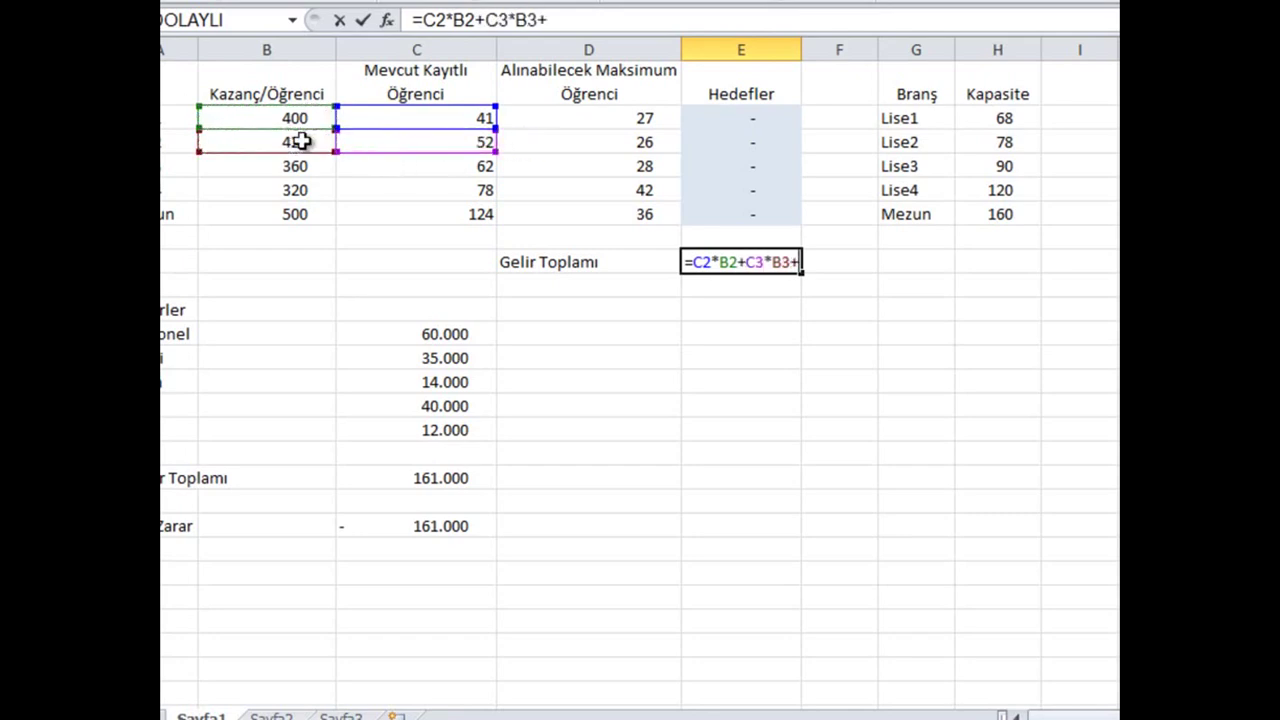
left_click(428, 167)
type("*")
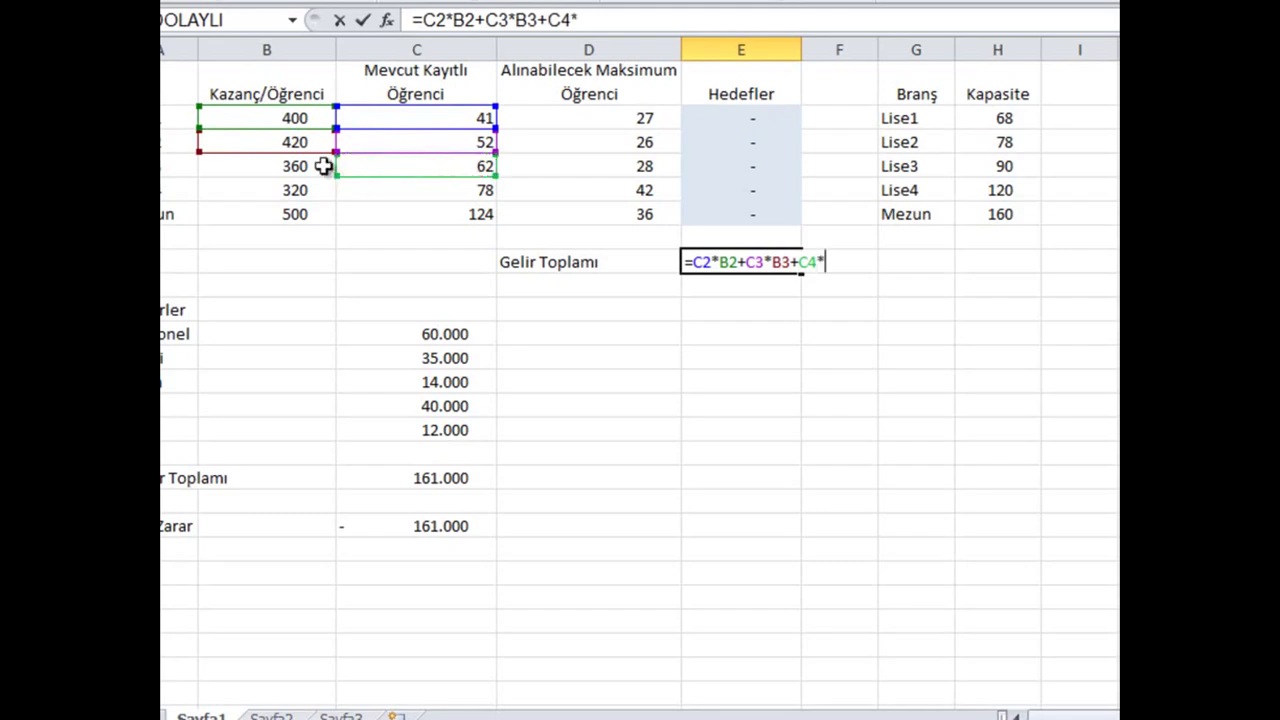
left_click(302, 166)
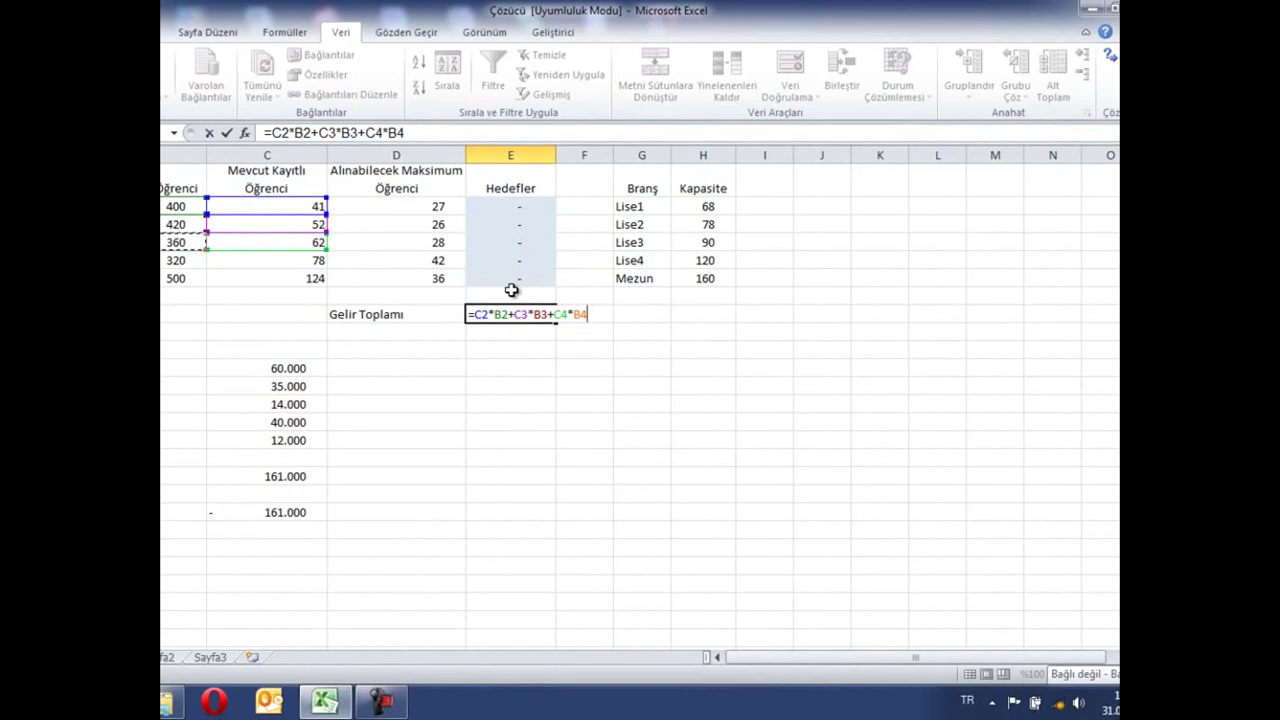
key("BackSpace")
key("BackSpace")
key("BackSpace")
key("BackSpace")
key("BackSpace")
key("BackSpace")
key("BackSpace")
key("BackSpace")
key("BackSpace")
key("BackSpace")
key("BackSpace")
key("BackSpace")
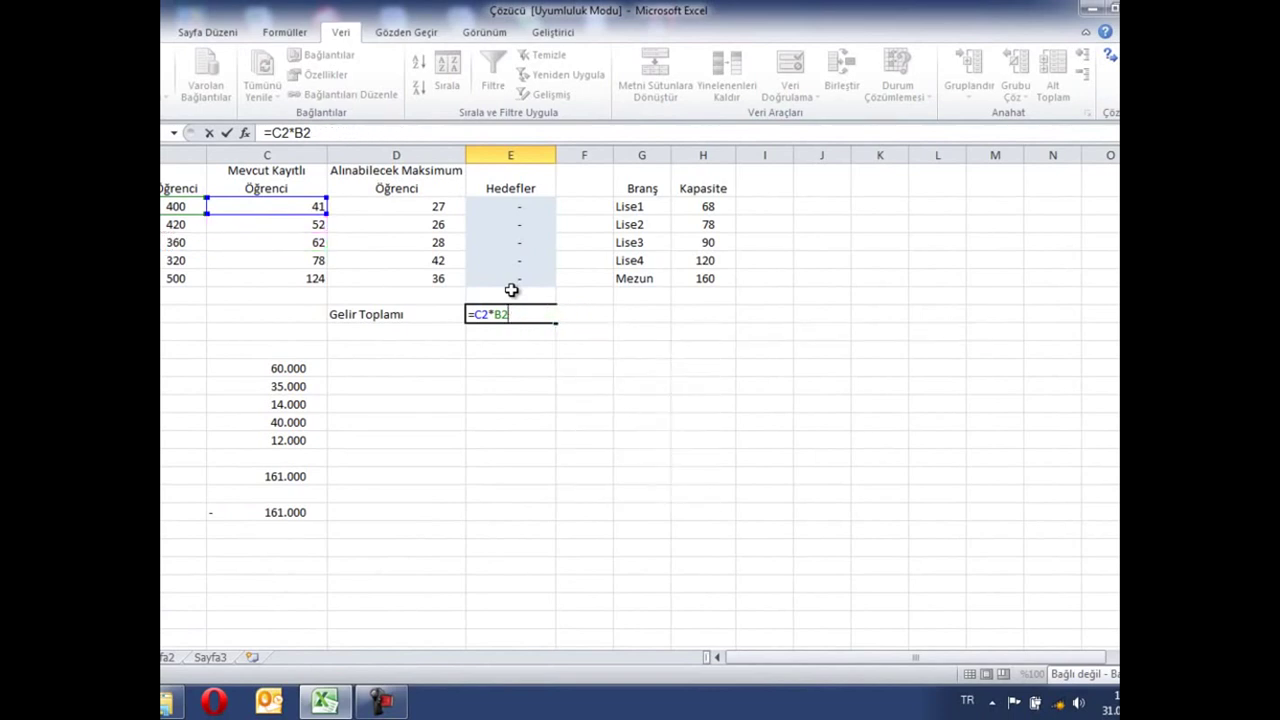
Step: Replace the E8 formula with TOPLA.ÇARPIM(B2:B6;C2:C6)
key("BackSpace")
key("BackSpace")
key("BackSpace")
key("BackSpace")
key("BackSpace")
type("topla")
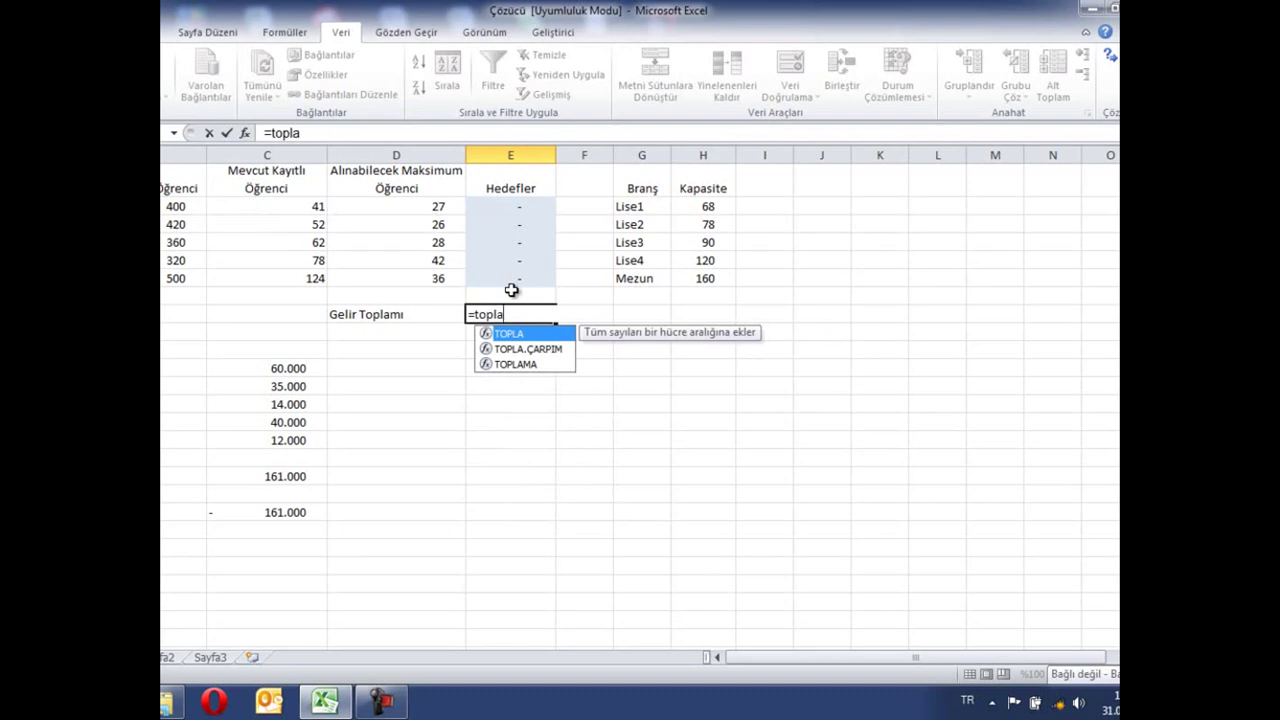
key("Down")
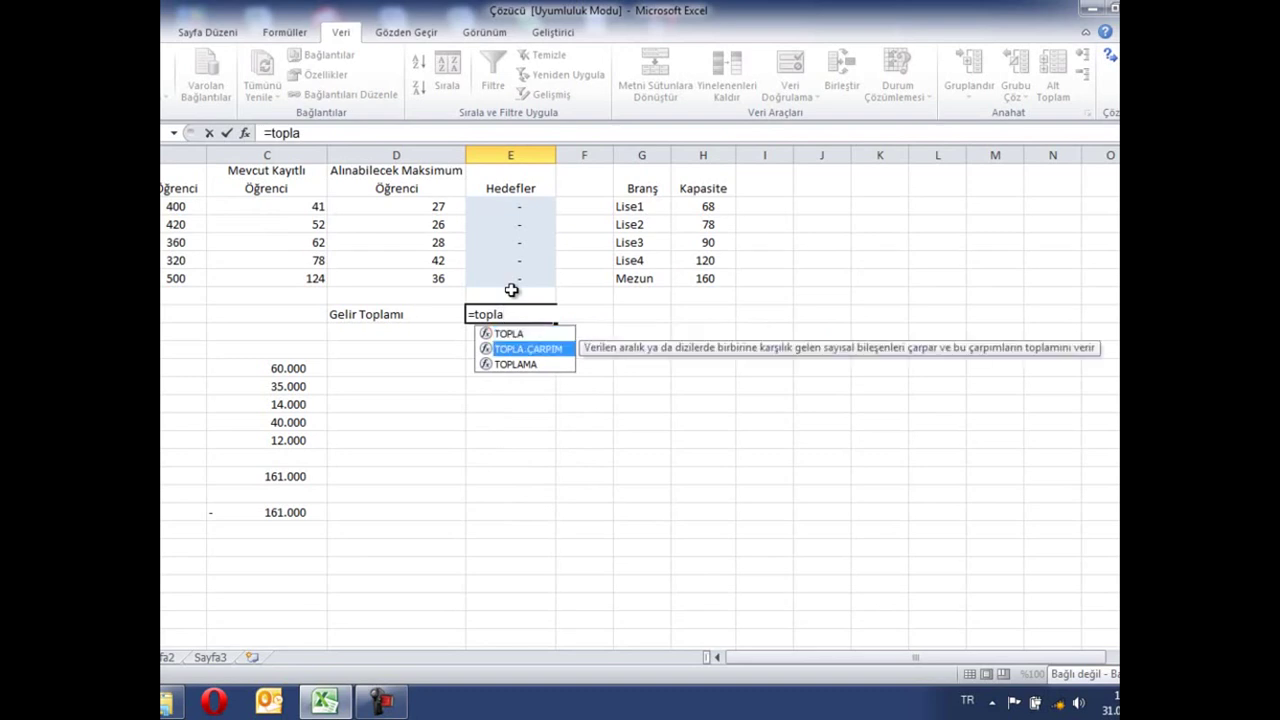
key("Tab")
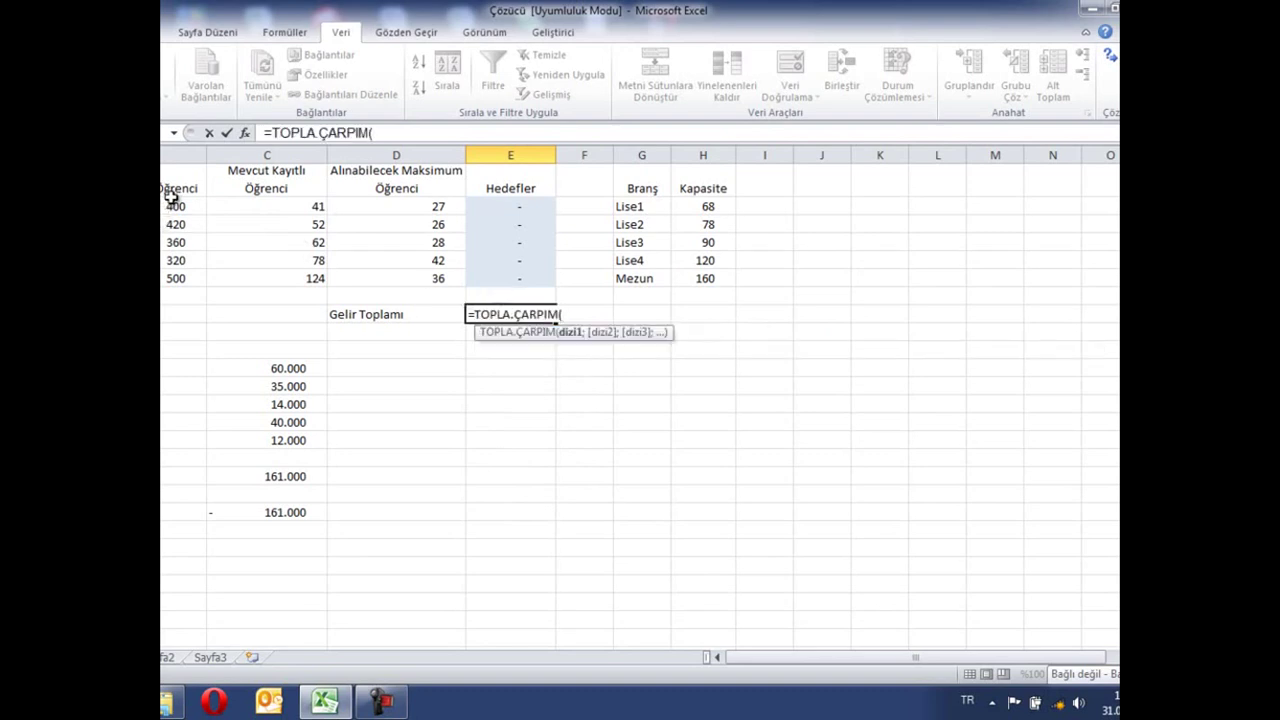
left_click_drag(172, 206, 170, 290)
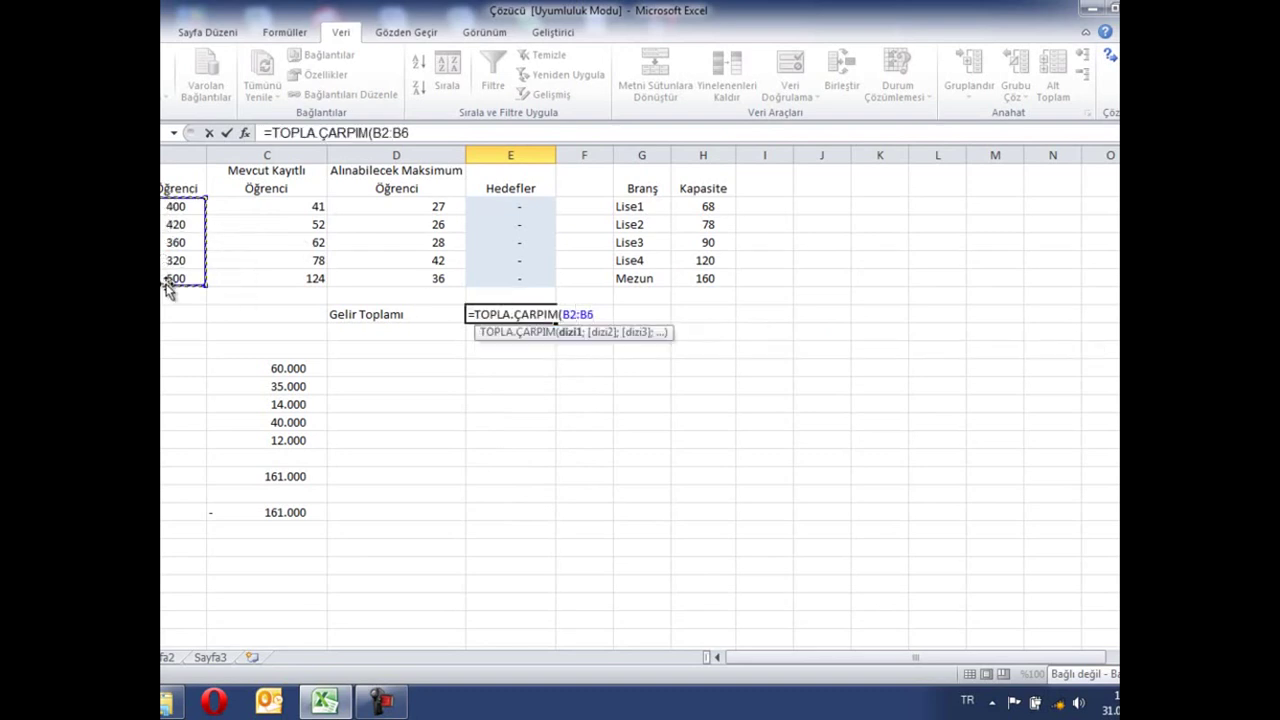
type(";")
left_click_drag(305, 204, 303, 280)
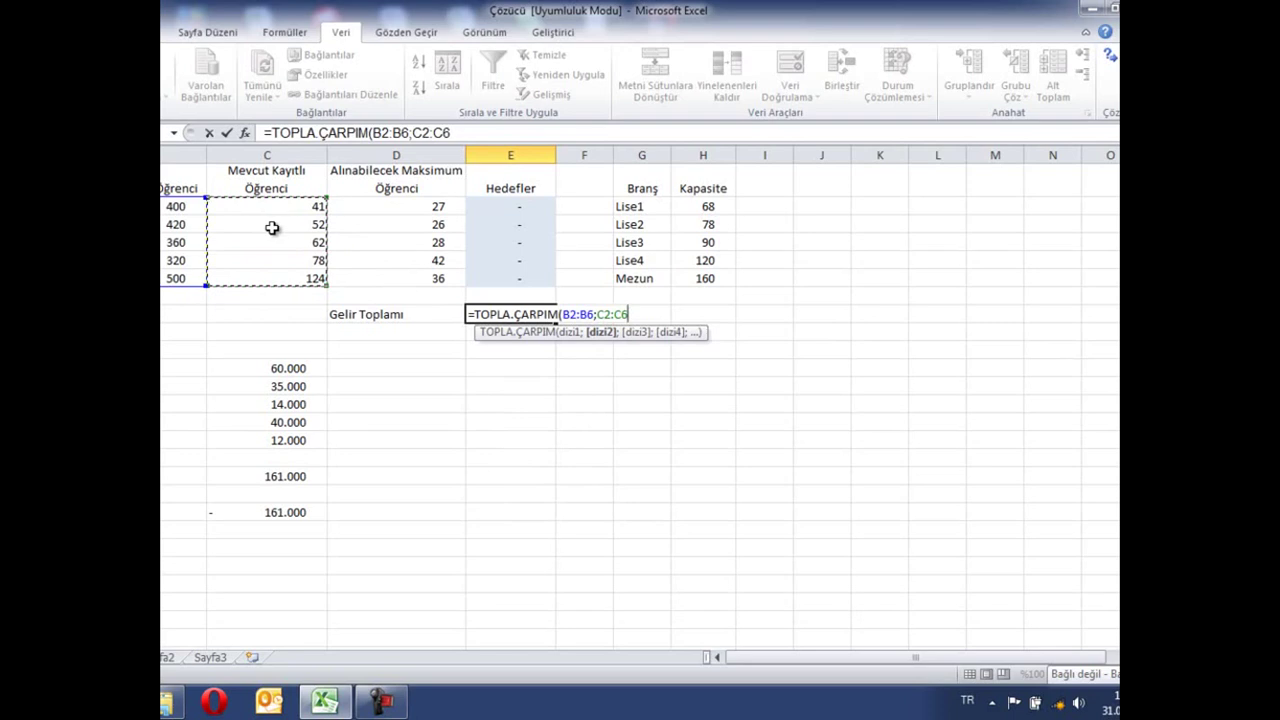
Step: Add +TOPLA.ÇARPIM(B2:B6;E2:E6), commit the formula for 147.520, and reselect E8
type(")")
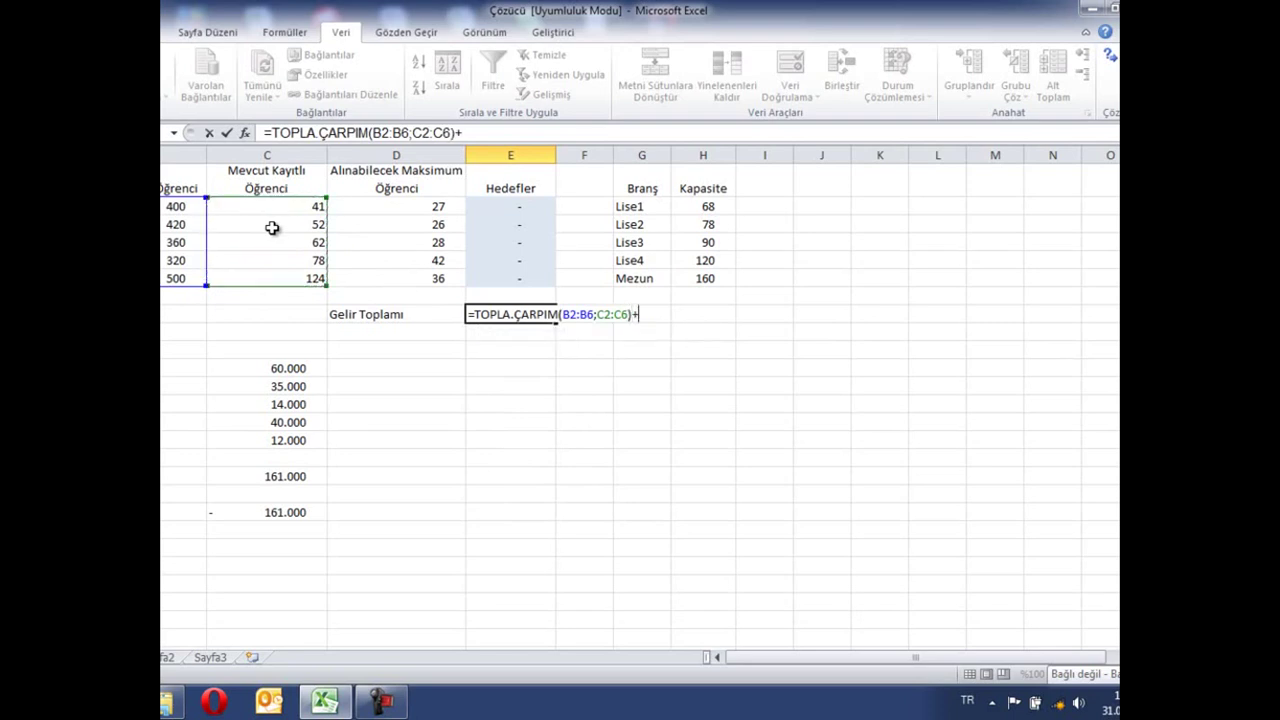
type("+topla")
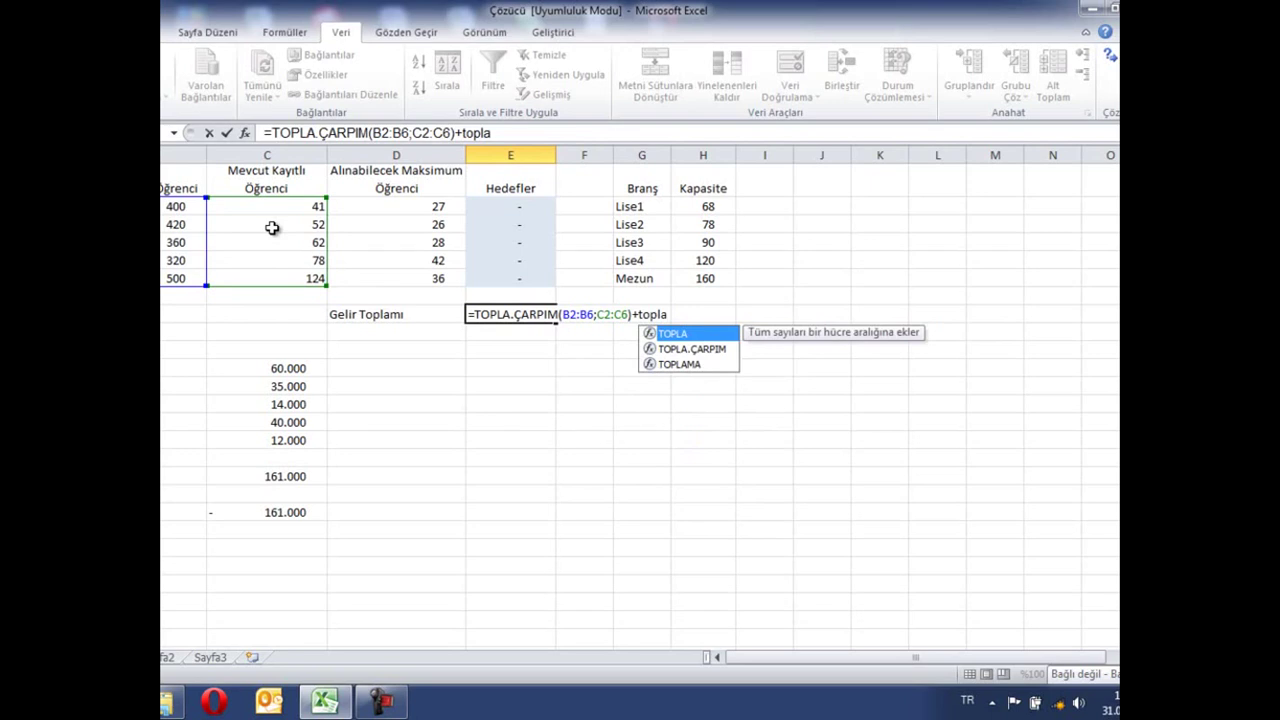
key("Down")
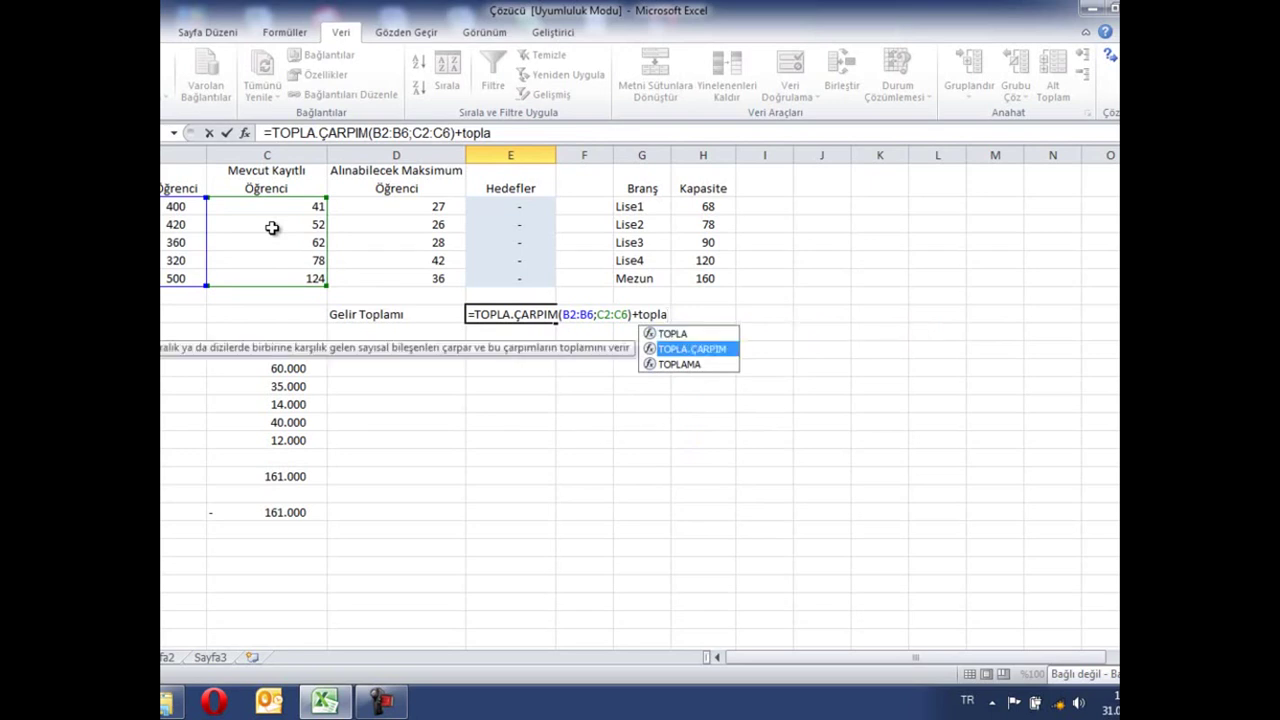
key("Tab")
left_click_drag(168, 206, 165, 277)
type(";")
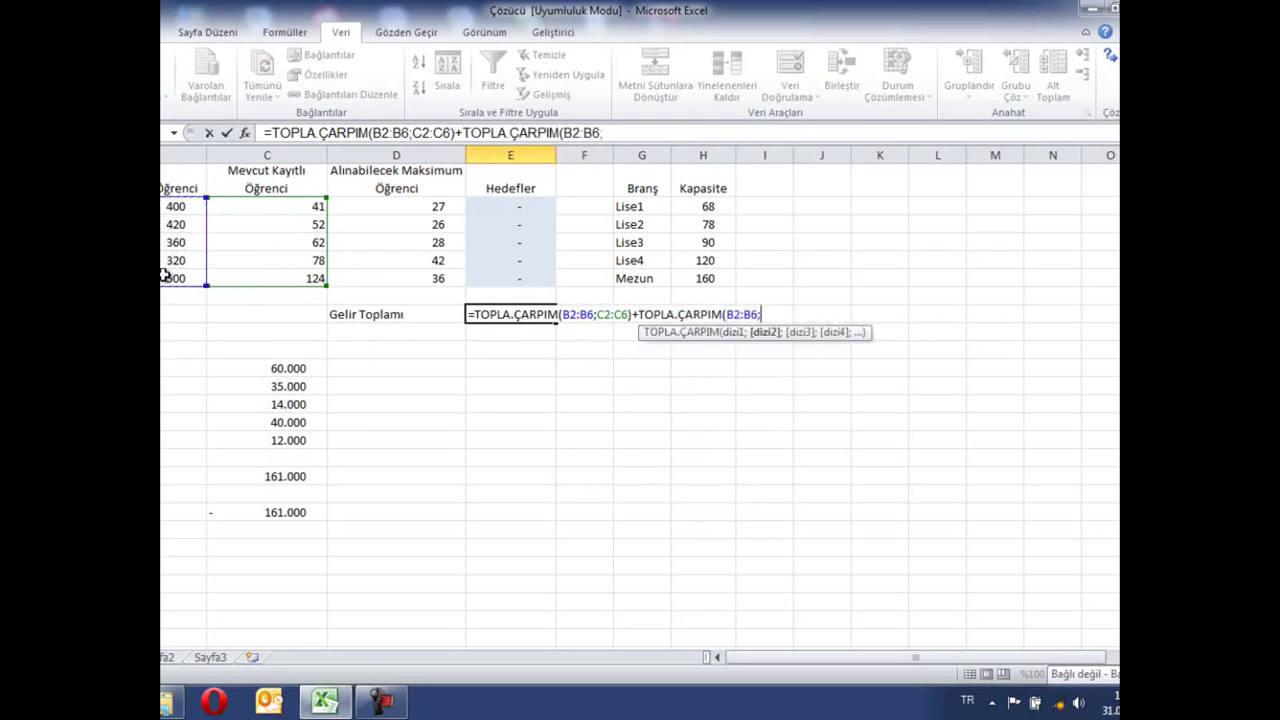
left_click_drag(526, 206, 521, 281)
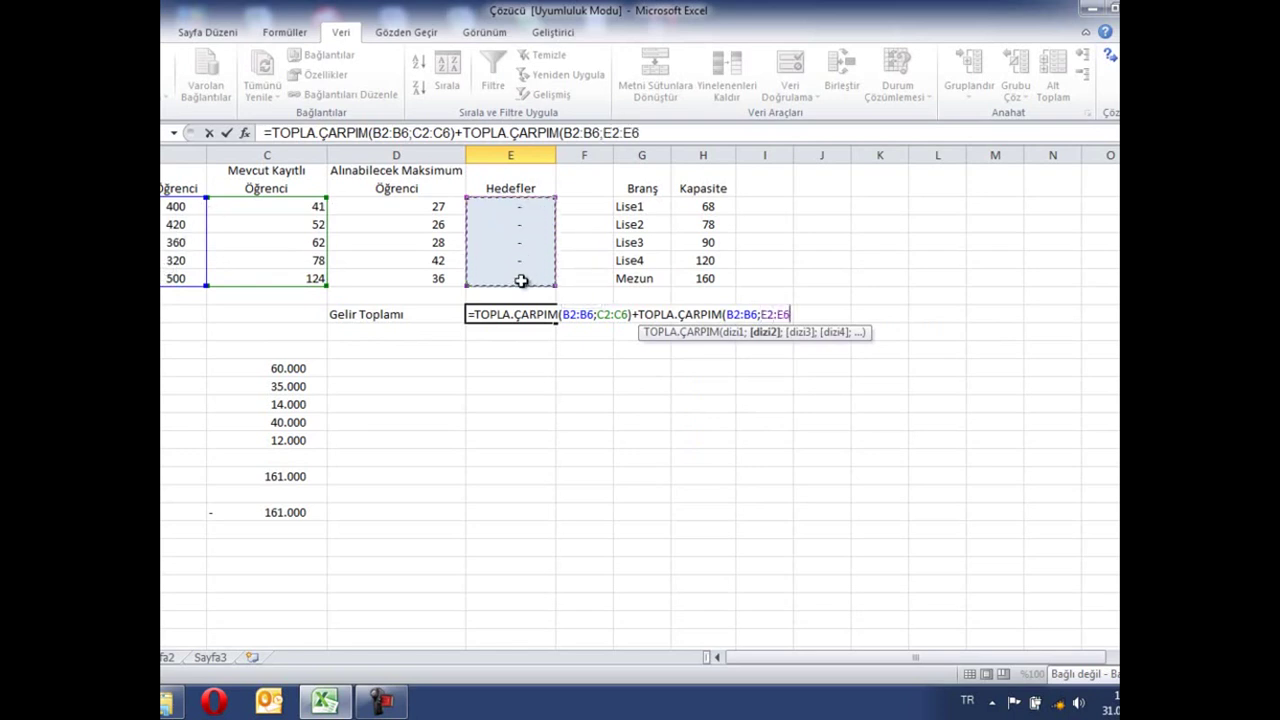
type(")")
key("Return")
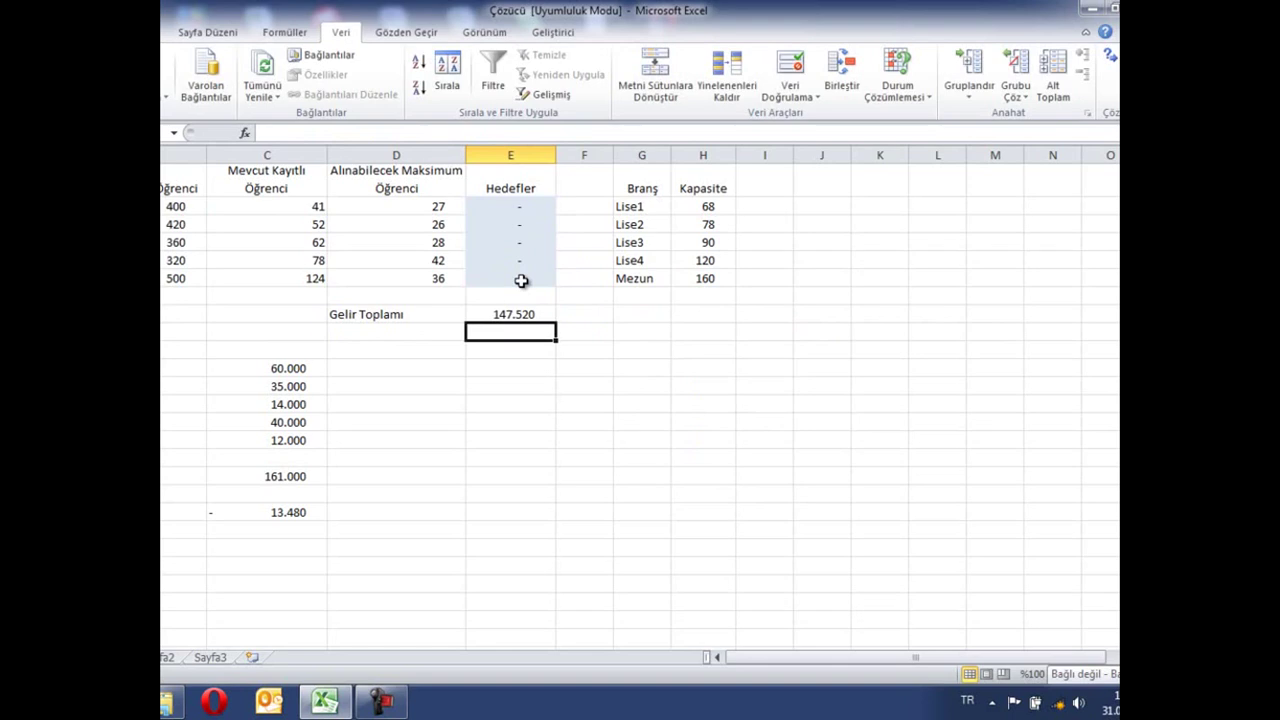
key("Up")
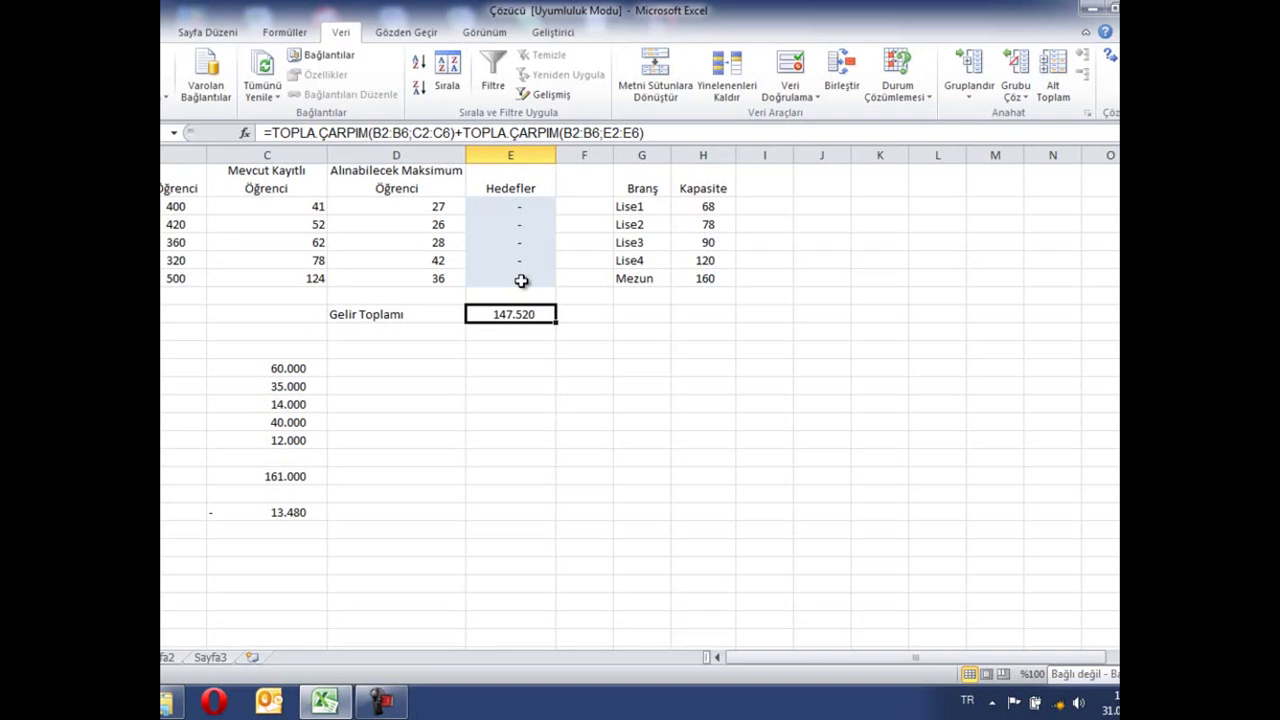
left_click_drag(527, 207, 523, 290)
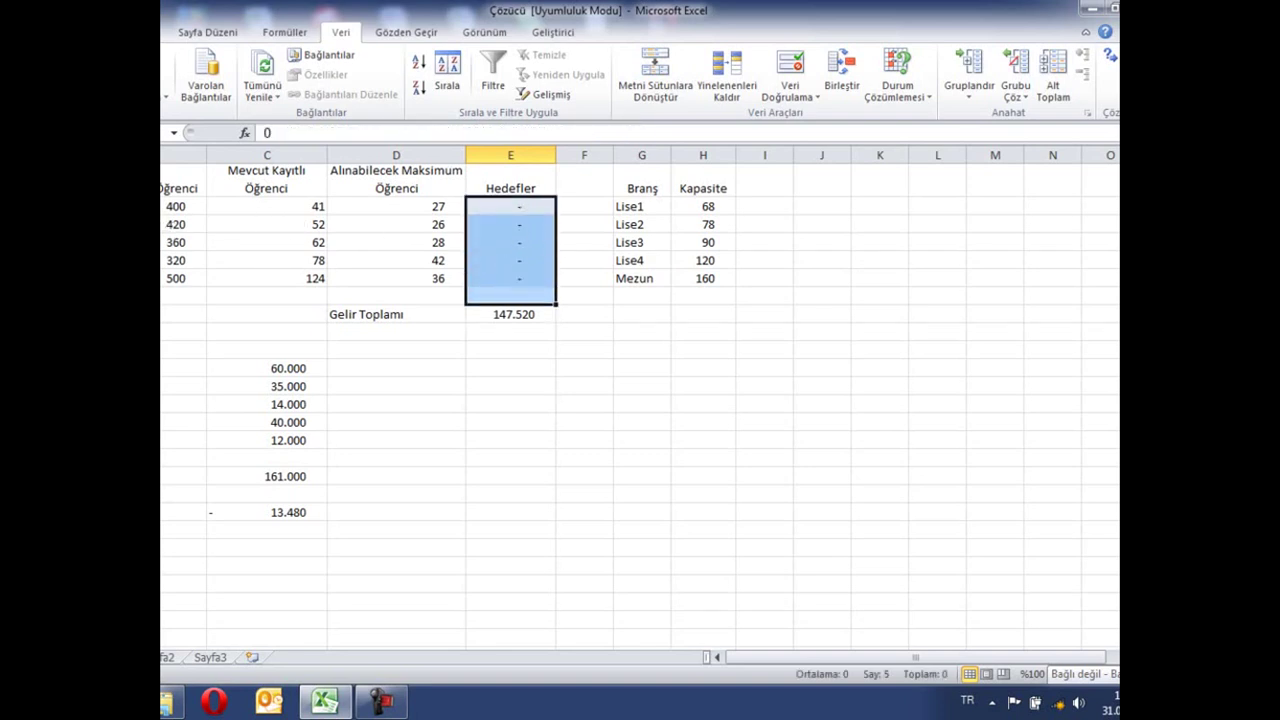
left_click(522, 316)
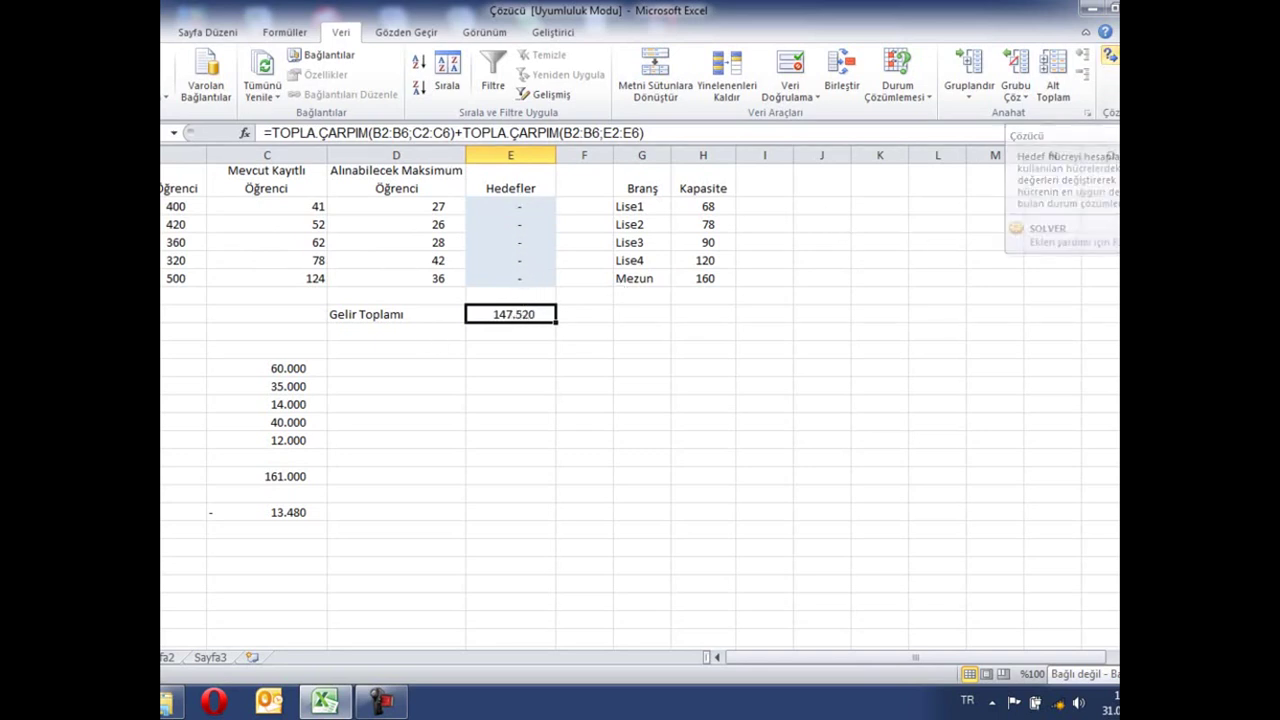
Step: Set Solver's objective to $E$8 at value 180000, changing cells $E$2:$E$6
left_click(1108, 56)
left_click_drag(644, 44, 931, 96)
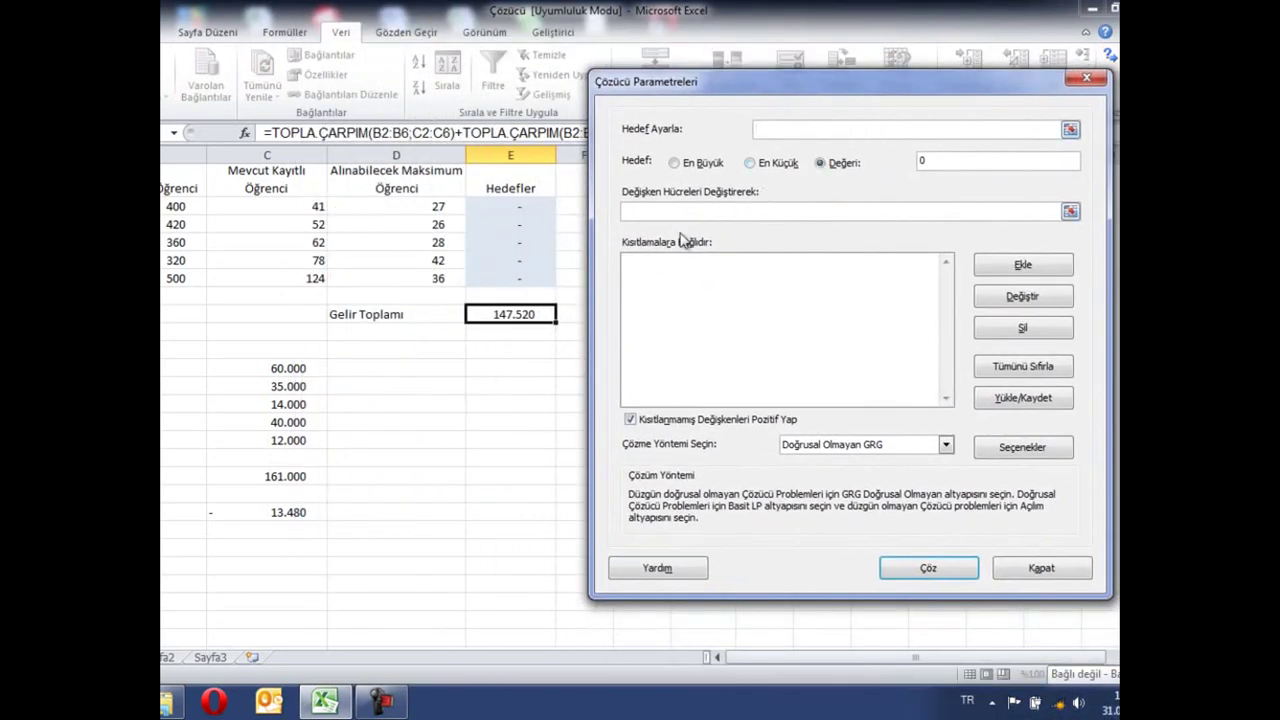
left_click(515, 314)
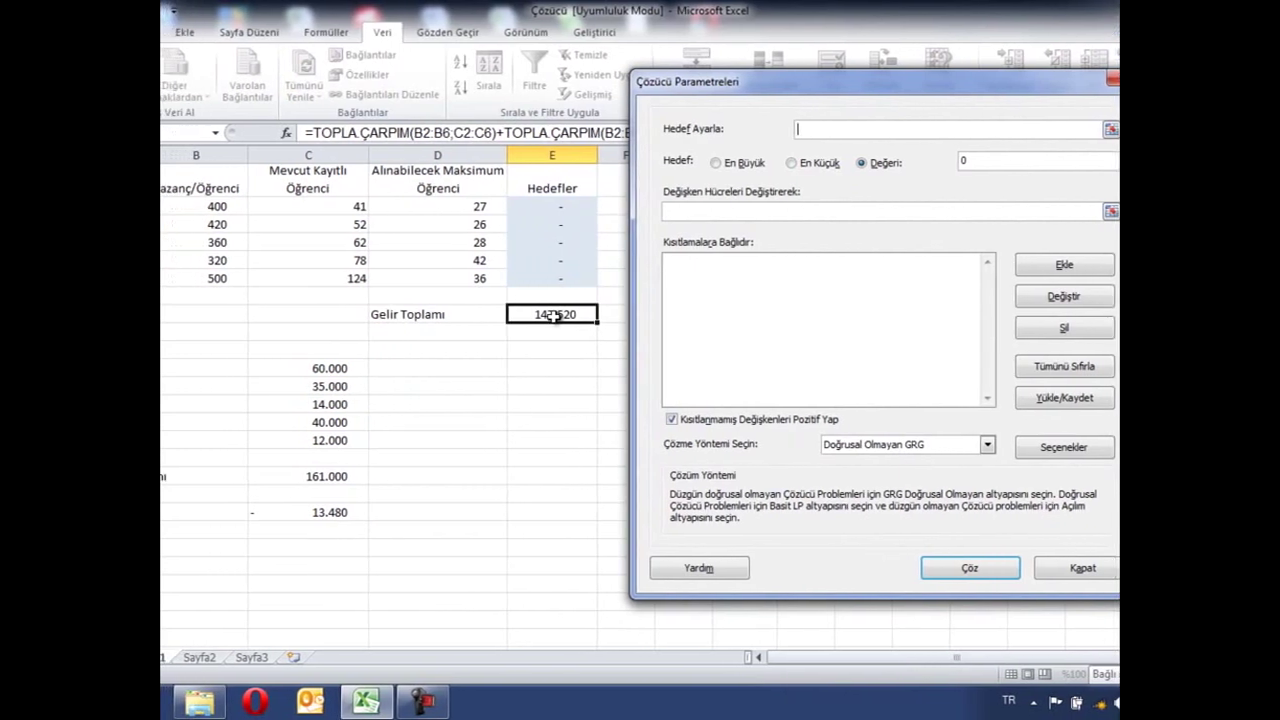
left_click(537, 314)
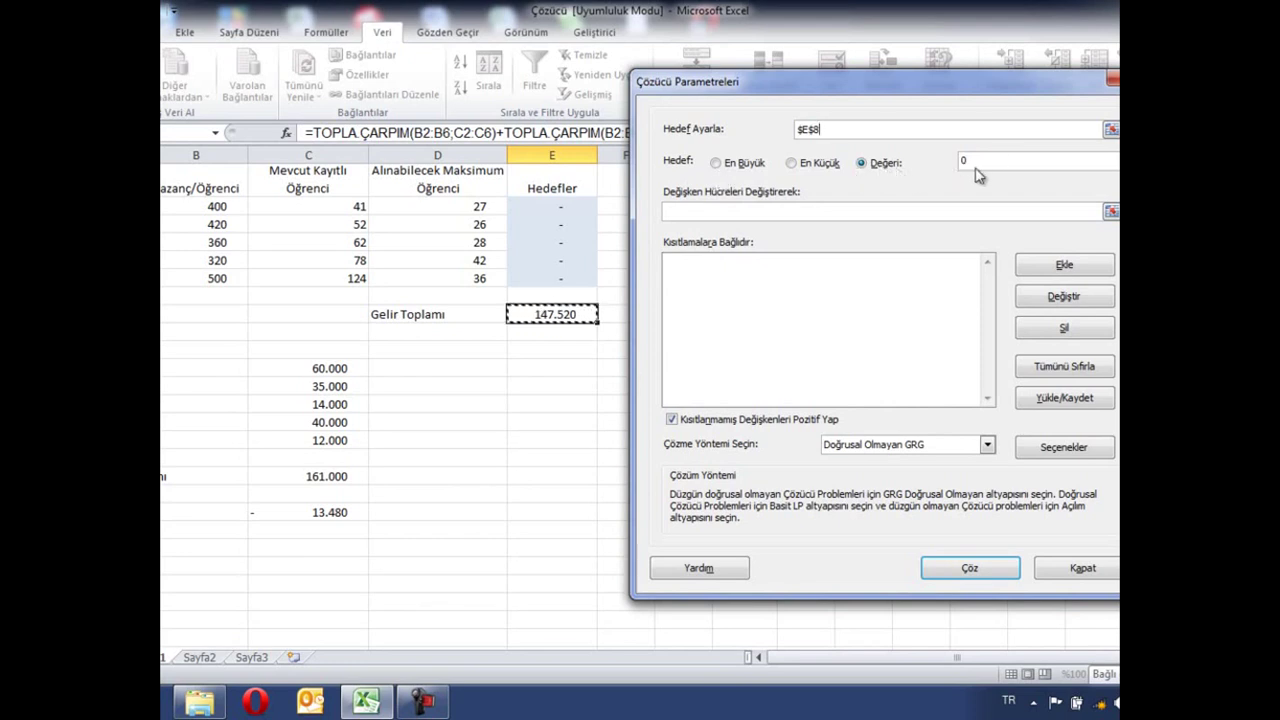
double_click(961, 163)
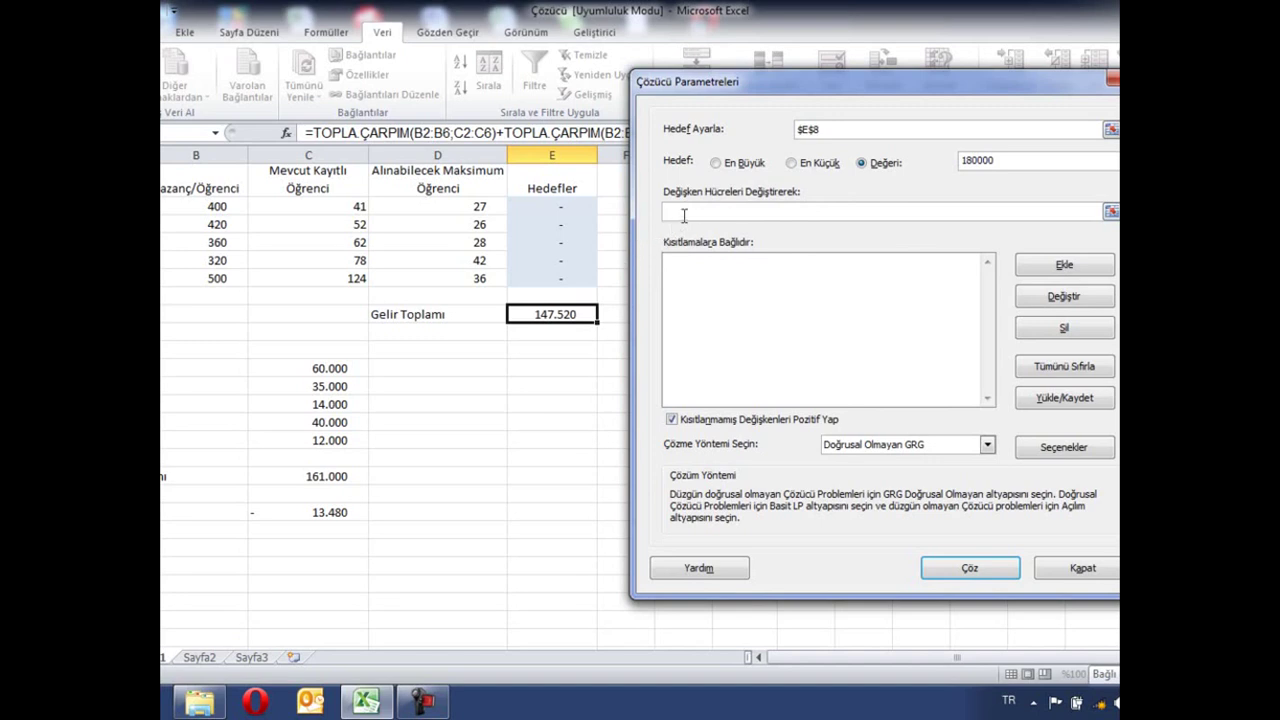
left_click_drag(572, 204, 548, 278)
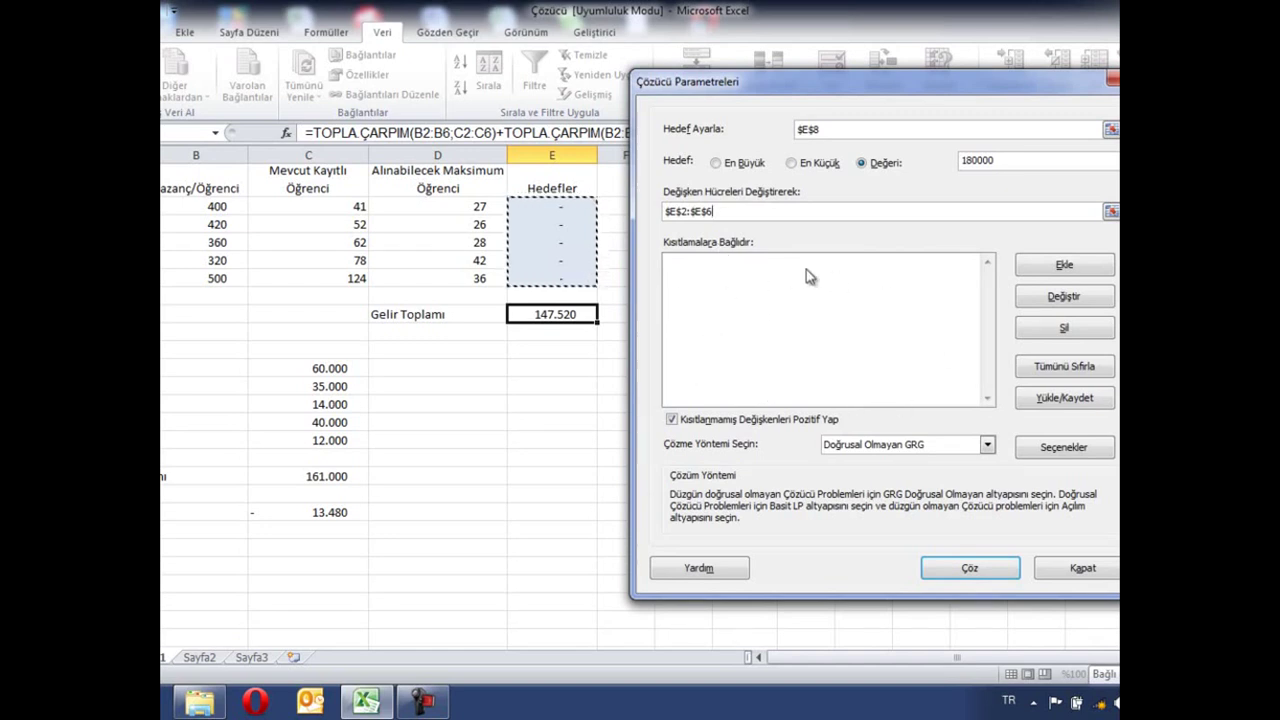
Step: Reposition the Solver window and begin adding a constraint
left_click_drag(778, 86, 790, 62)
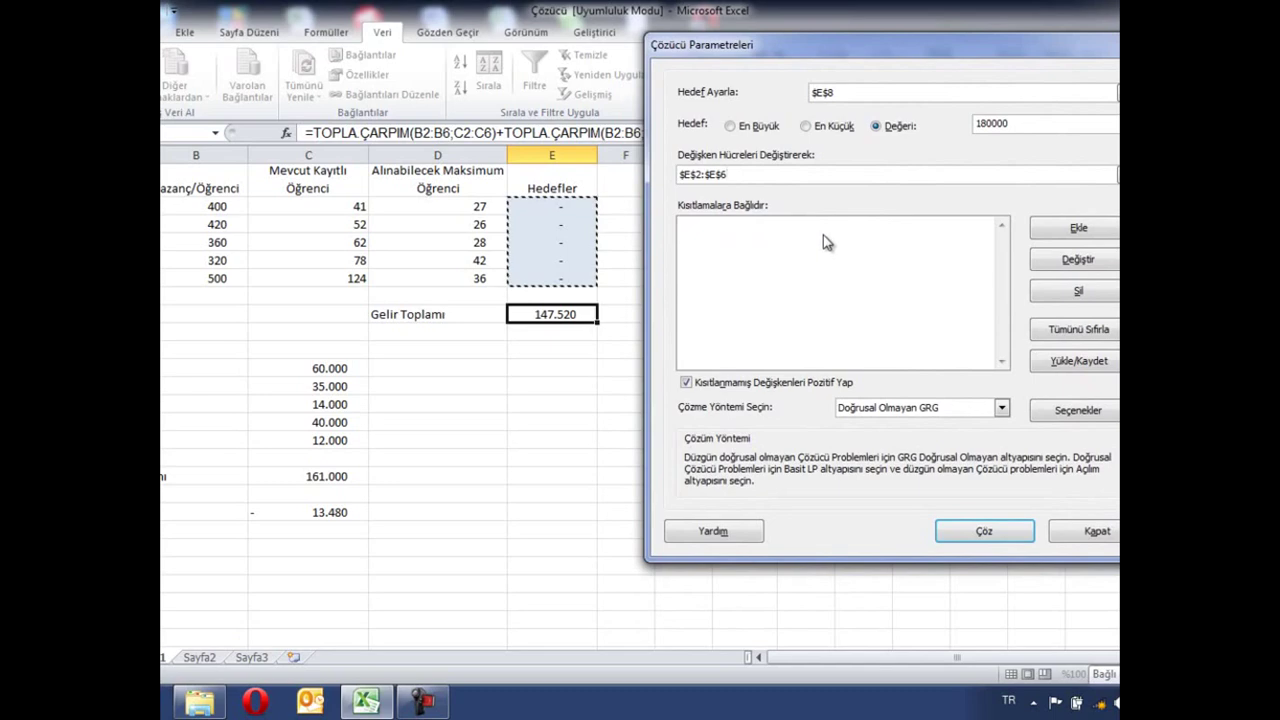
left_click_drag(828, 44, 746, 336)
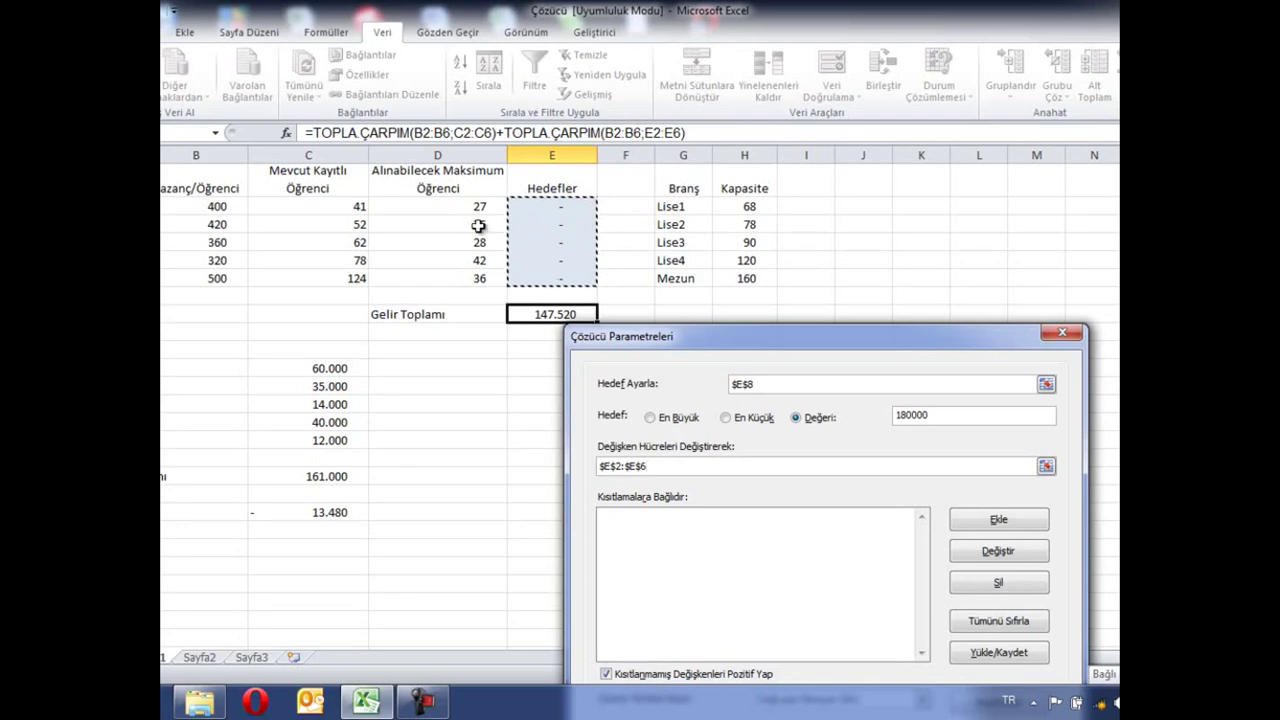
left_click_drag(756, 334, 826, 152)
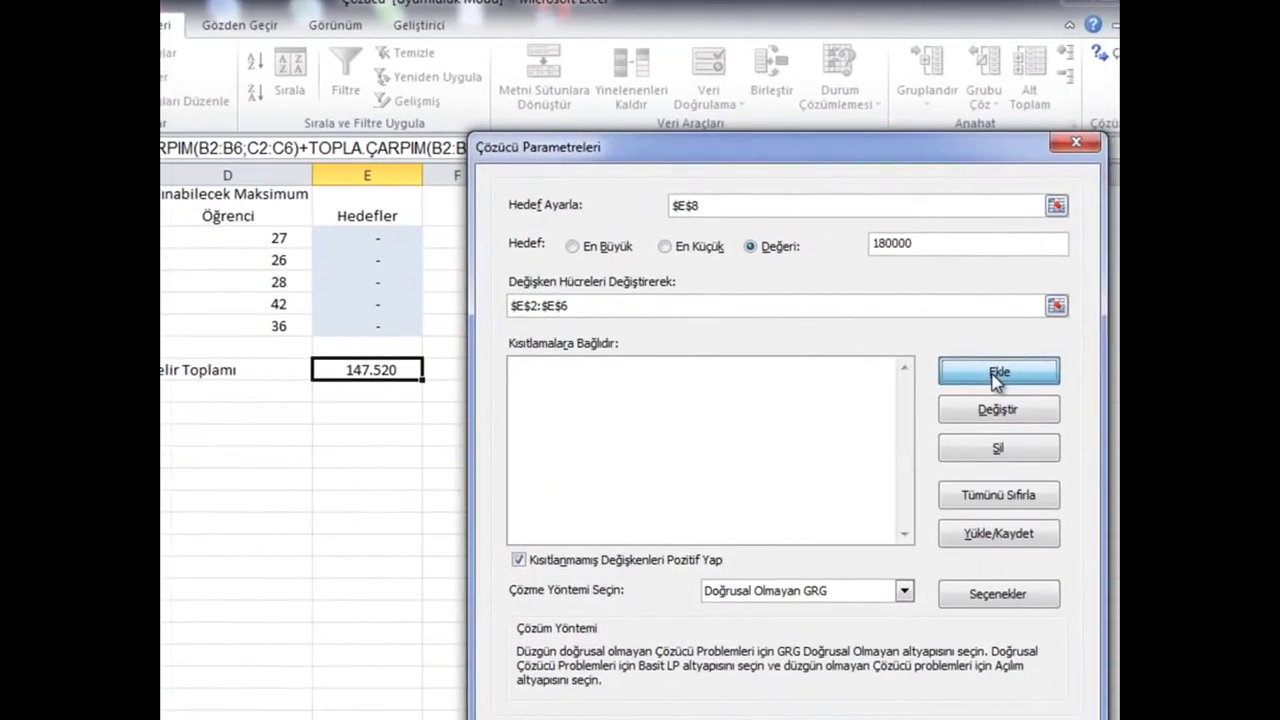
left_click(1060, 344)
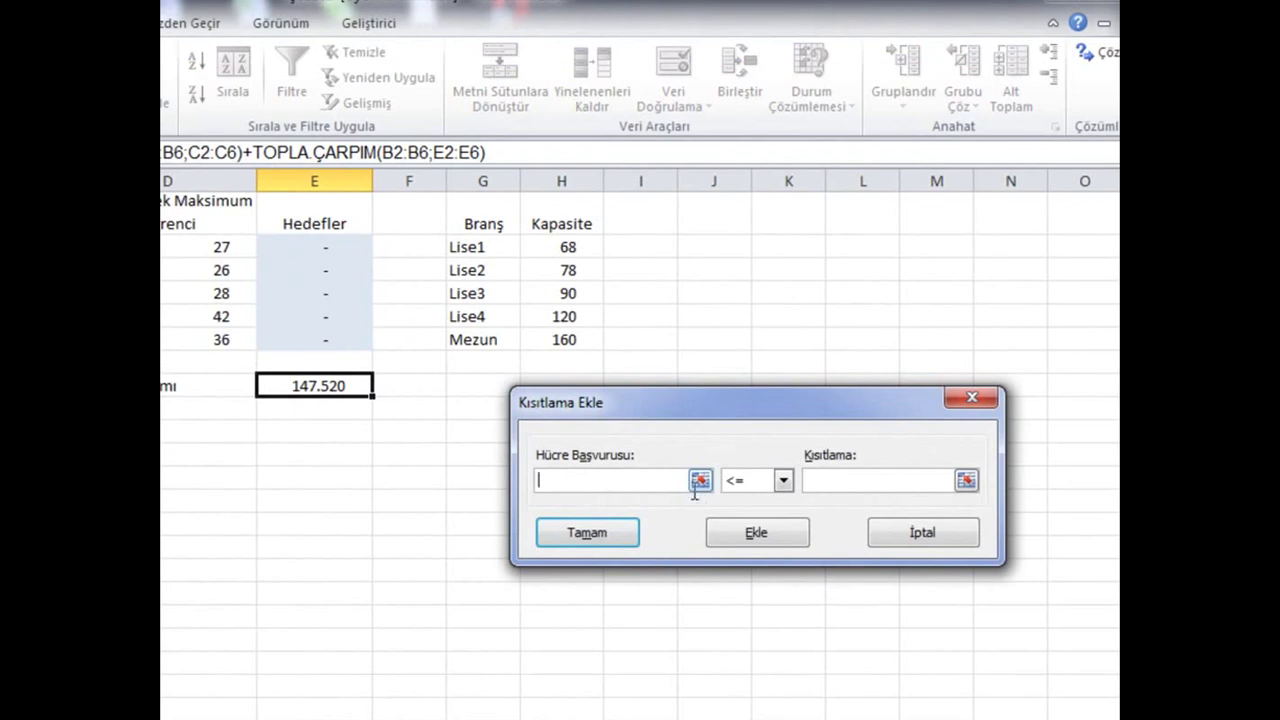
Step: Add constraints $E$2<=$D$2, $E$3<=$D$3 and $E$4<=$D$4
left_click(329, 246)
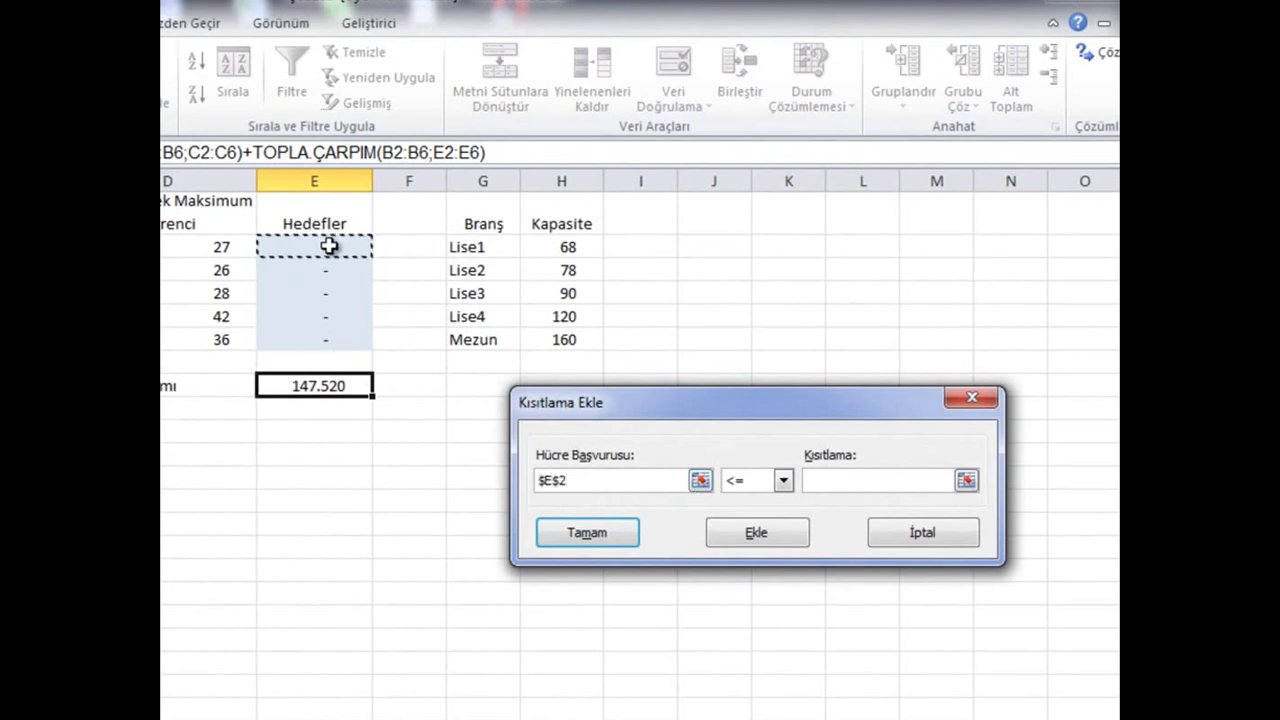
left_click(851, 481)
left_click(180, 246)
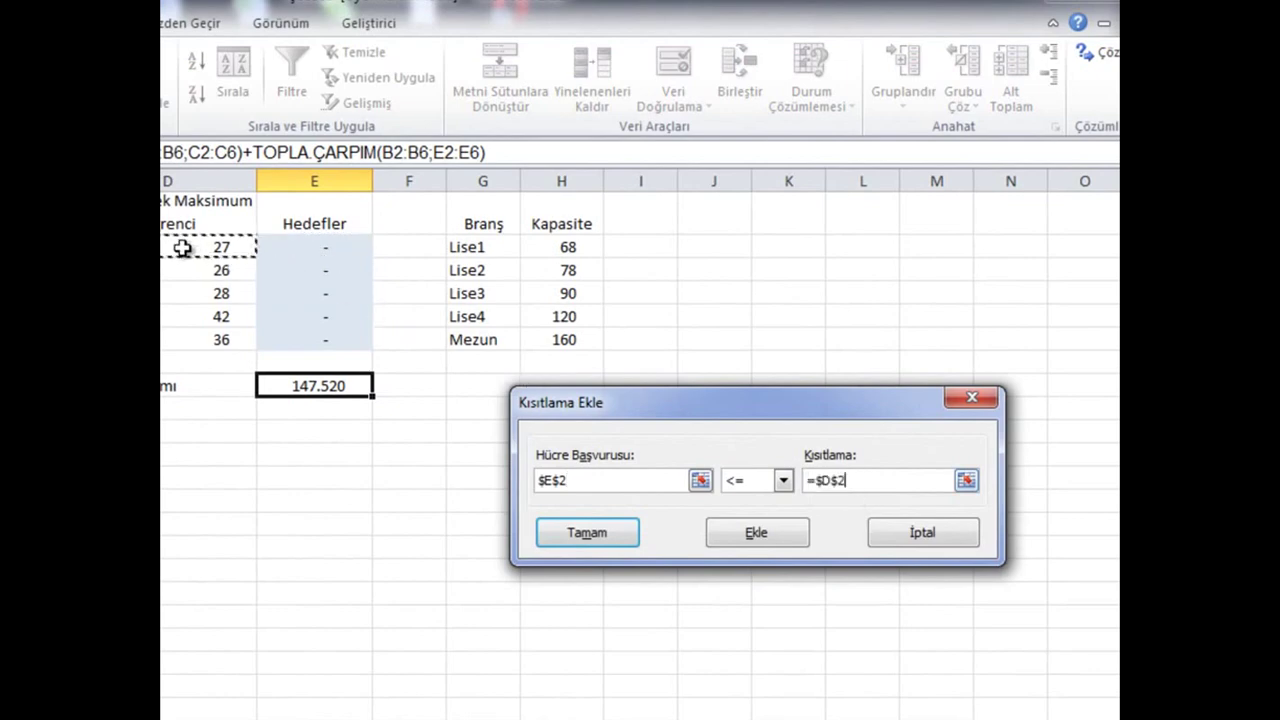
left_click(765, 534)
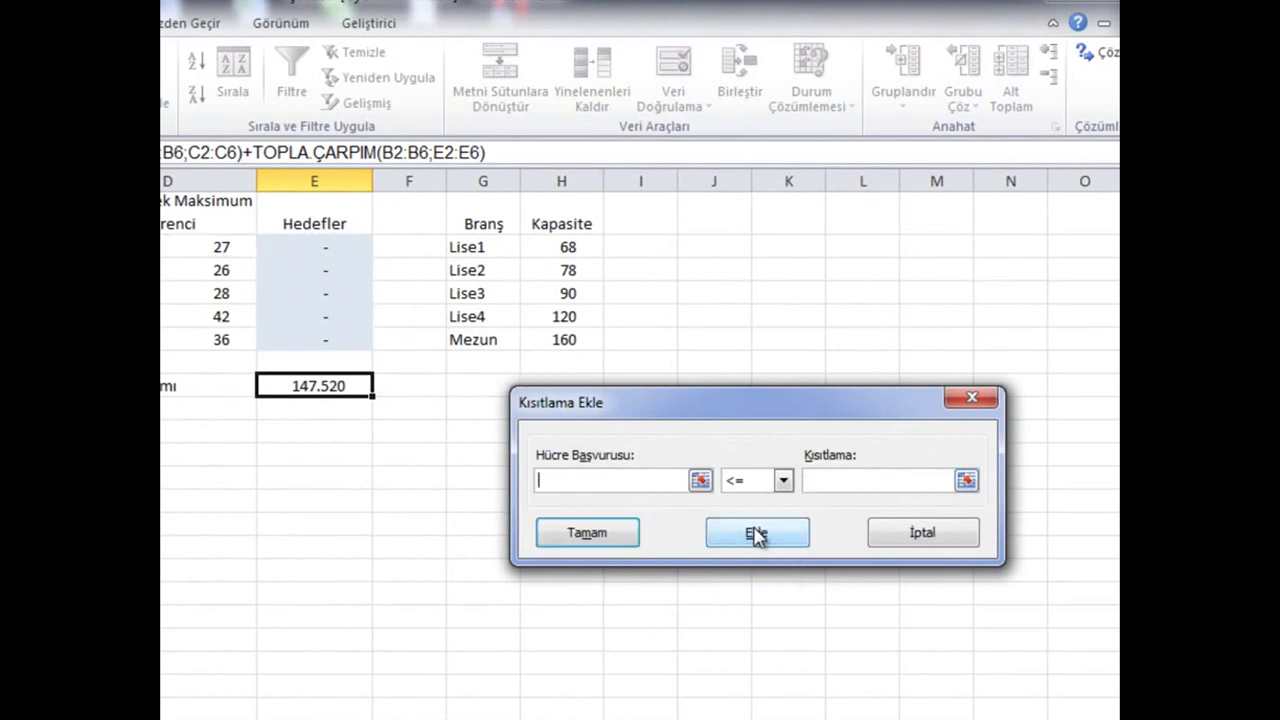
left_click(341, 268)
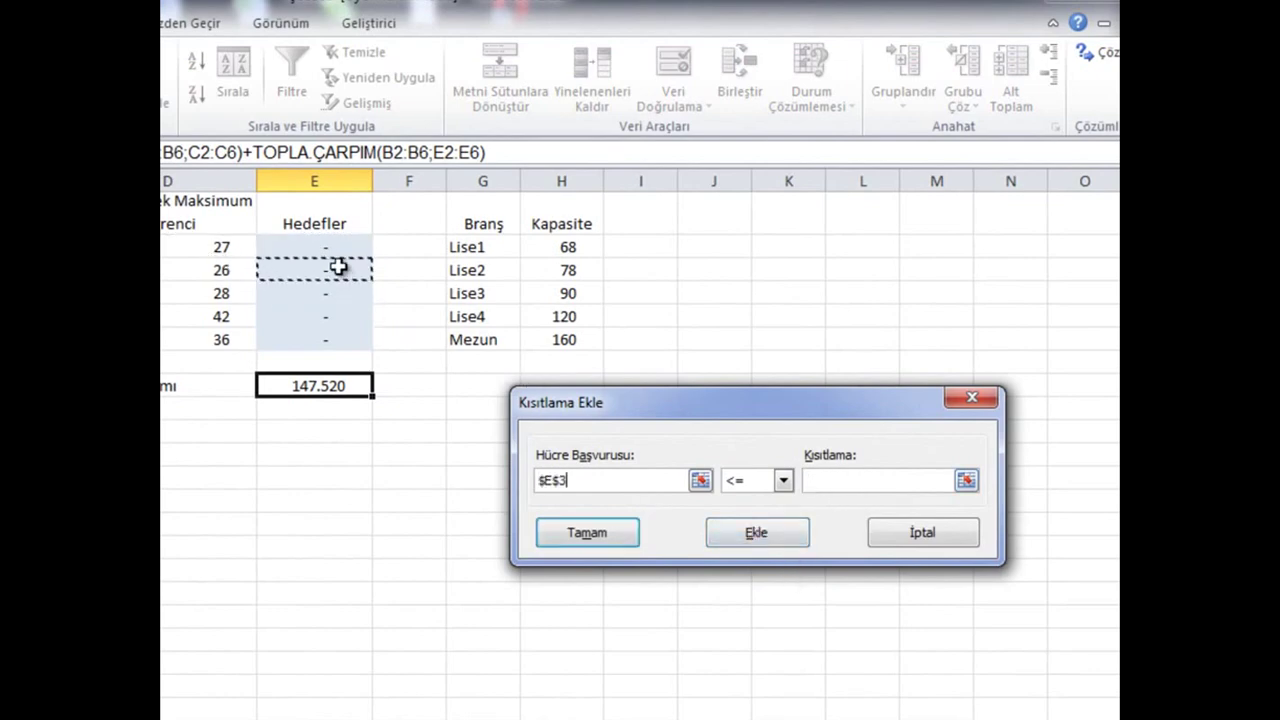
left_click(836, 480)
left_click(220, 270)
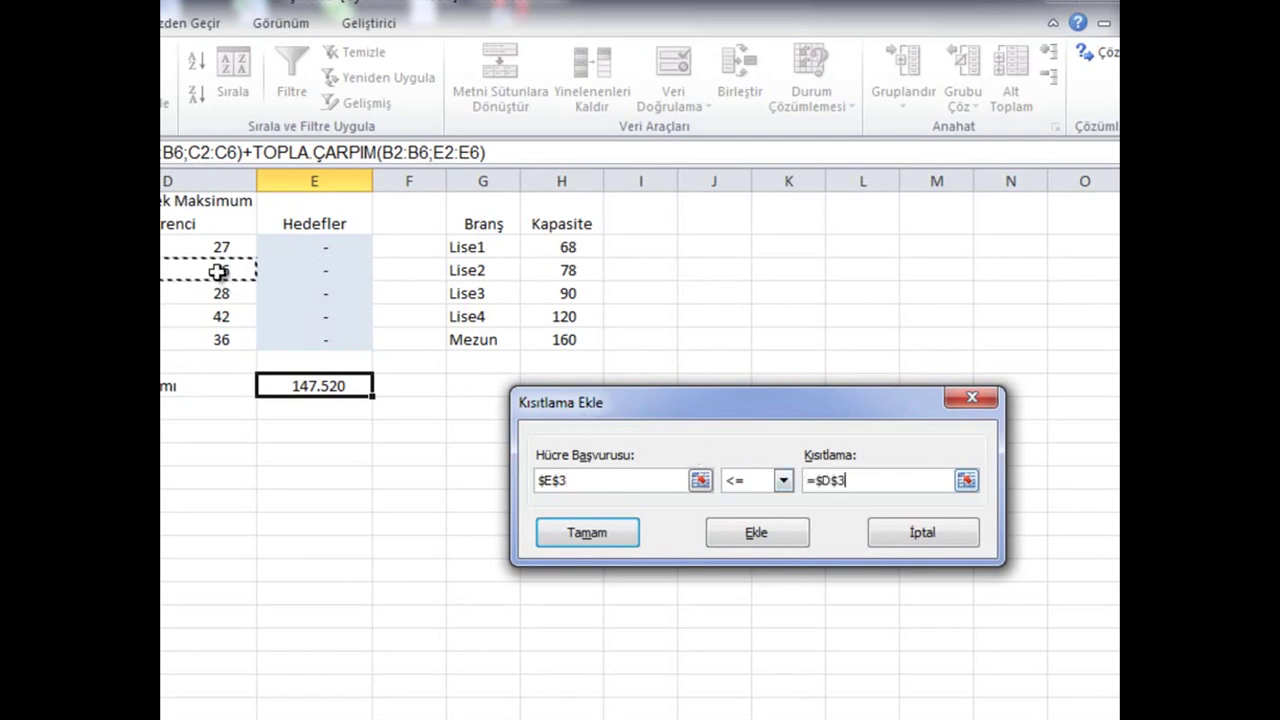
left_click(758, 537)
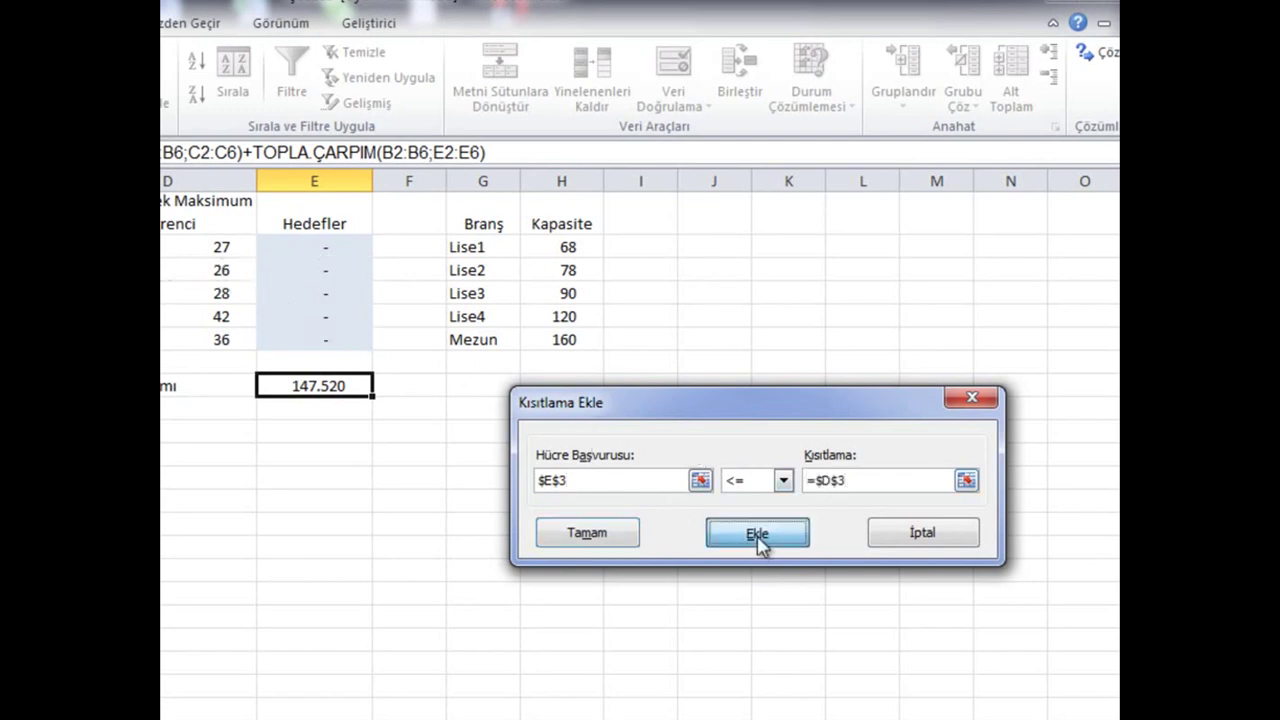
left_click(327, 296)
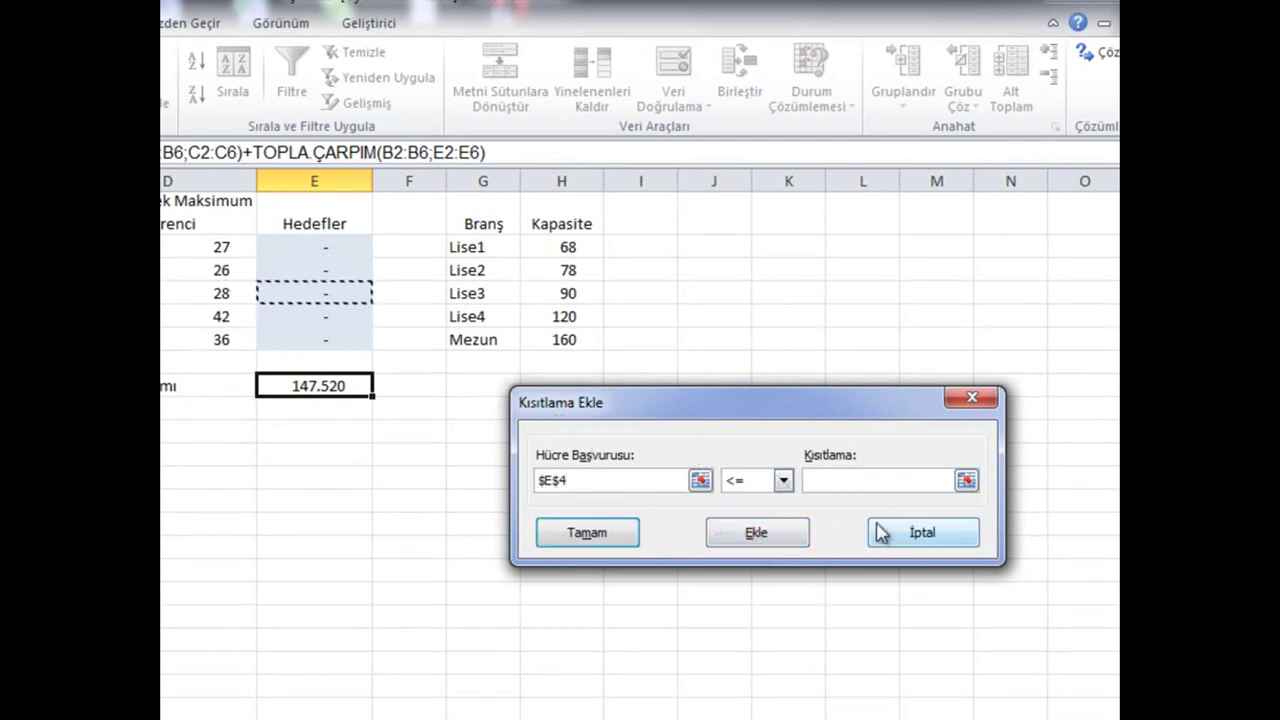
left_click(862, 481)
left_click(214, 294)
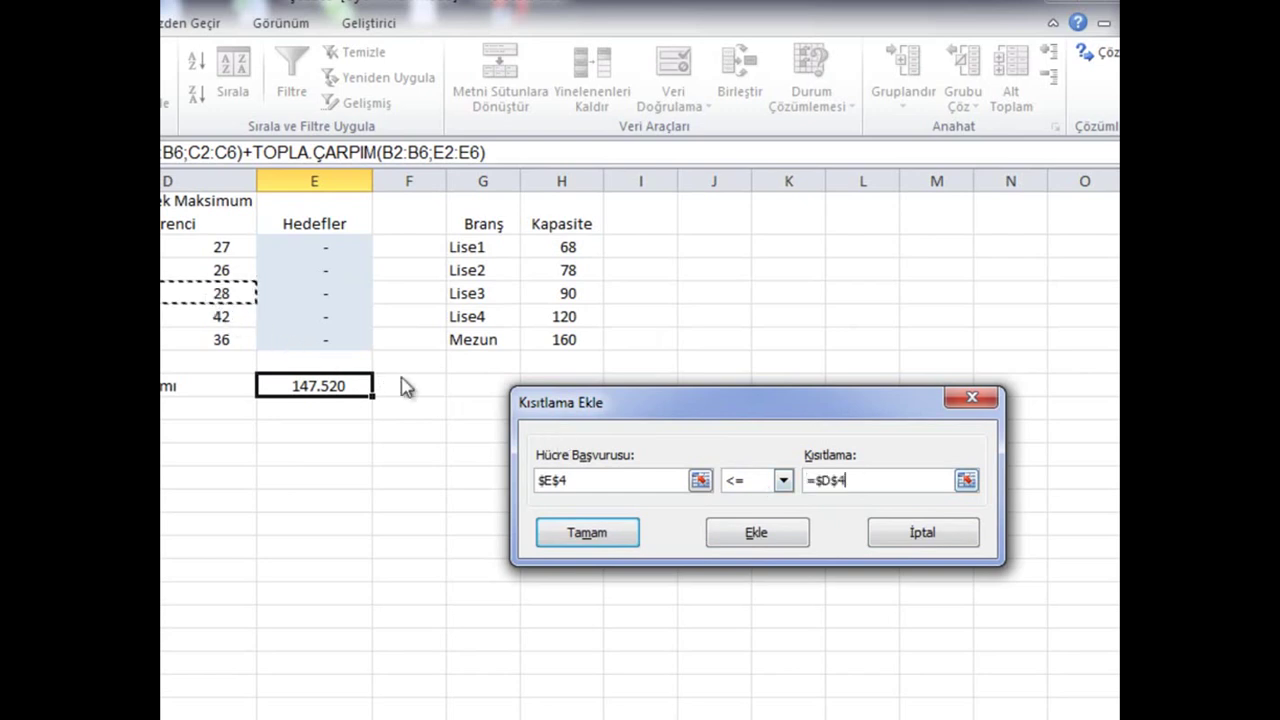
left_click(756, 536)
Step: Add $E$5<=$D$5 and $E$6<=$D$6, returning to Solver Parameters
left_click(331, 320)
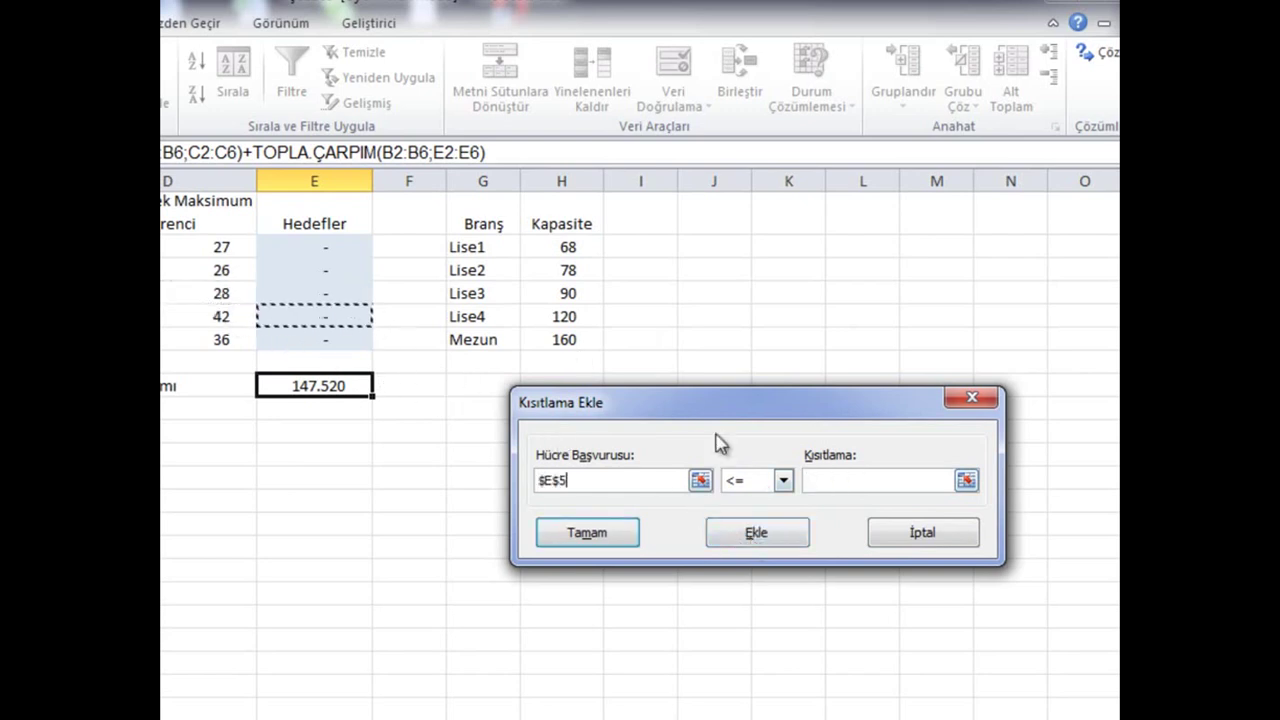
left_click(812, 482)
left_click(232, 318)
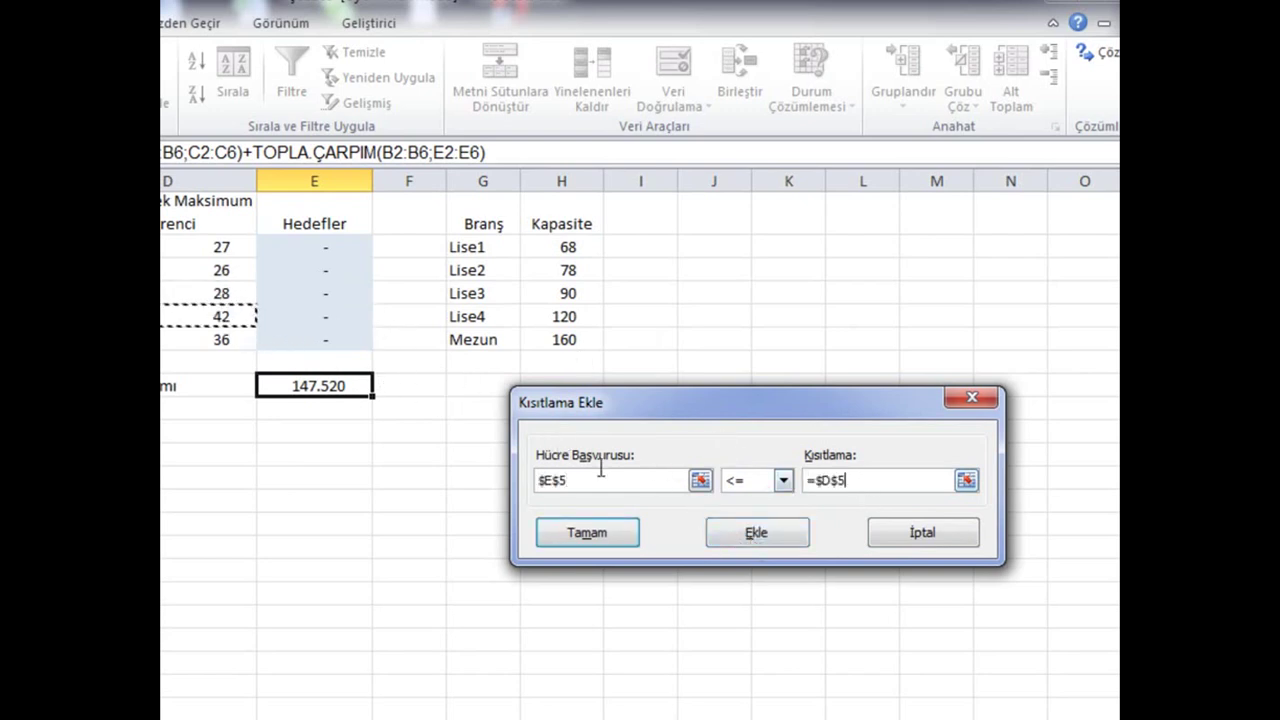
left_click(752, 534)
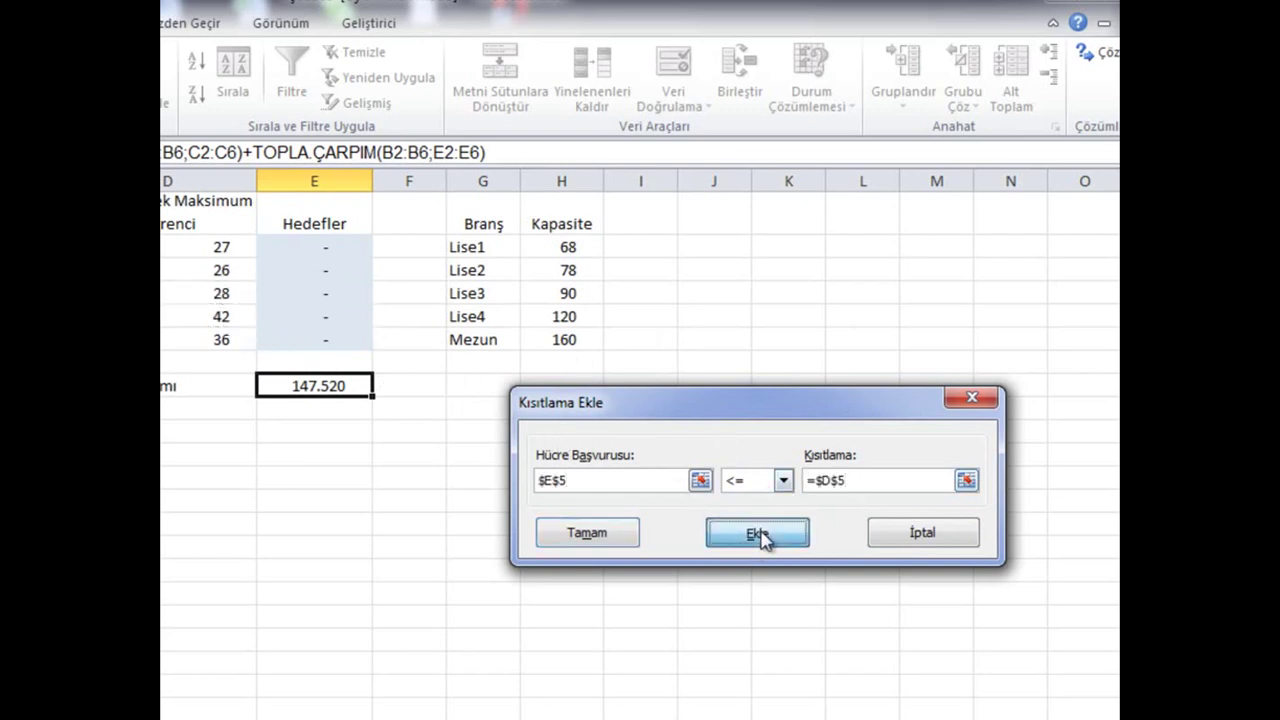
left_click(300, 341)
left_click(841, 487)
left_click(180, 343)
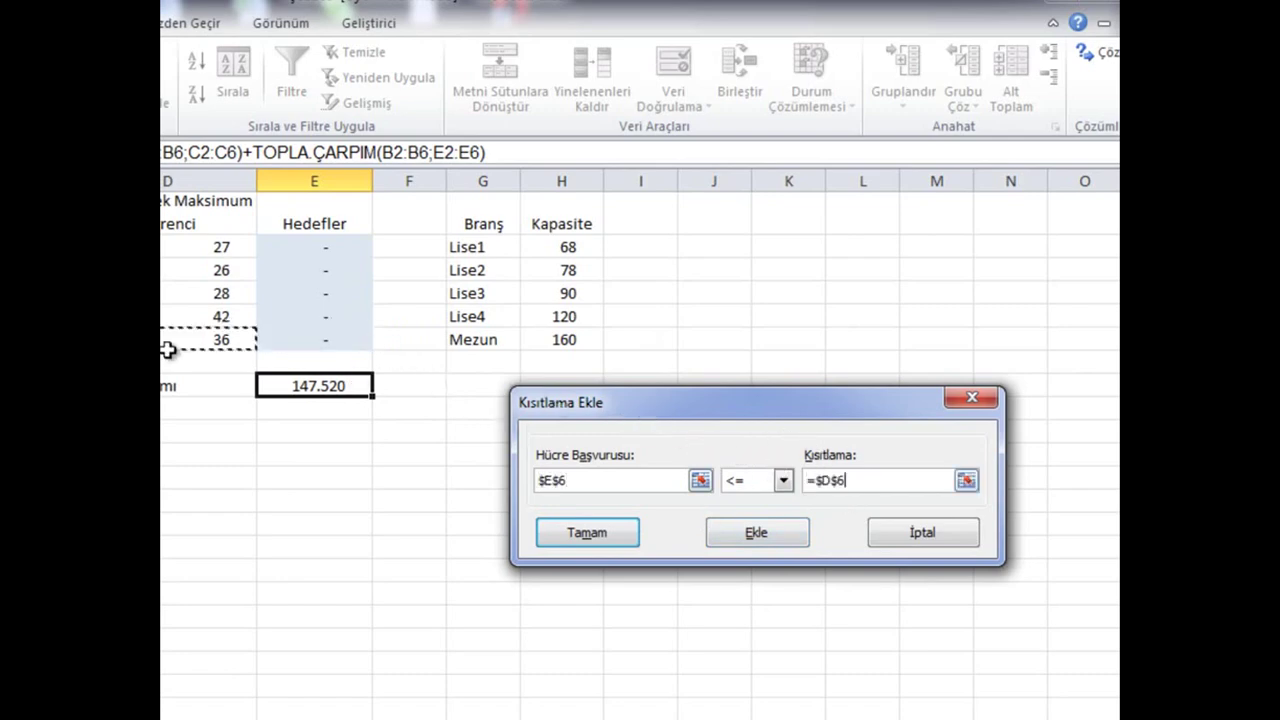
left_click(586, 533)
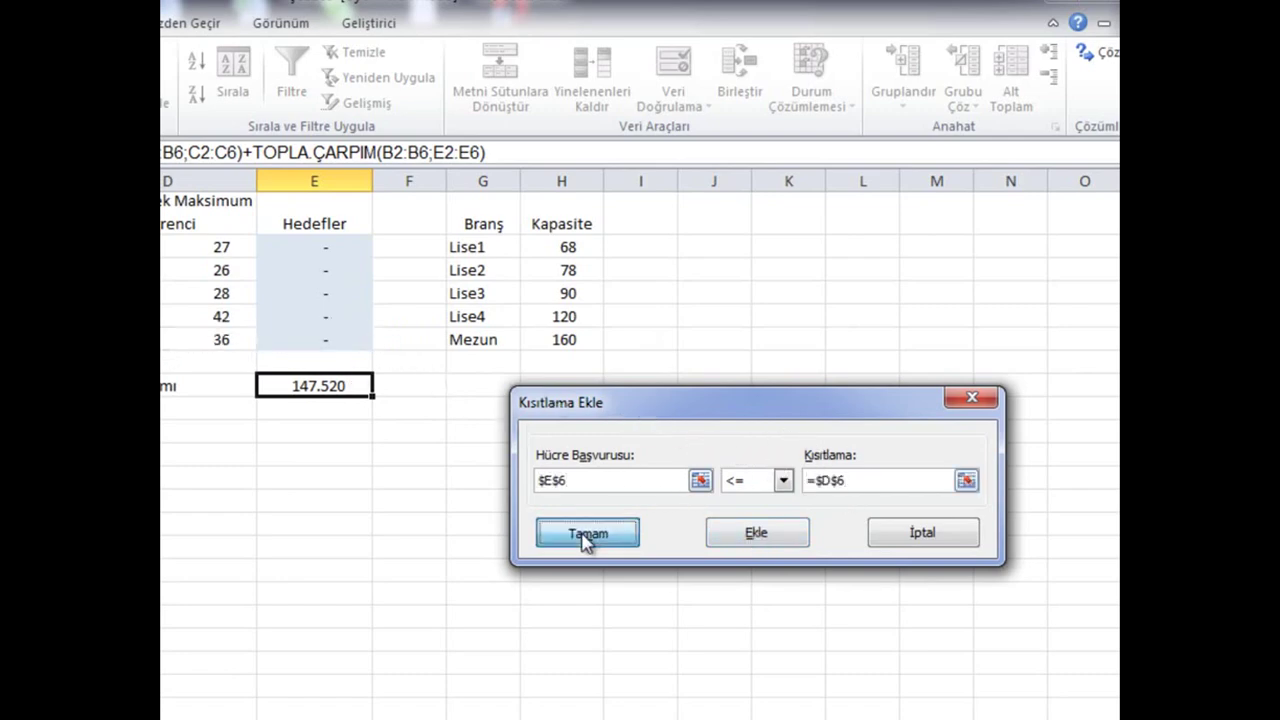
left_click_drag(695, 172, 733, 42)
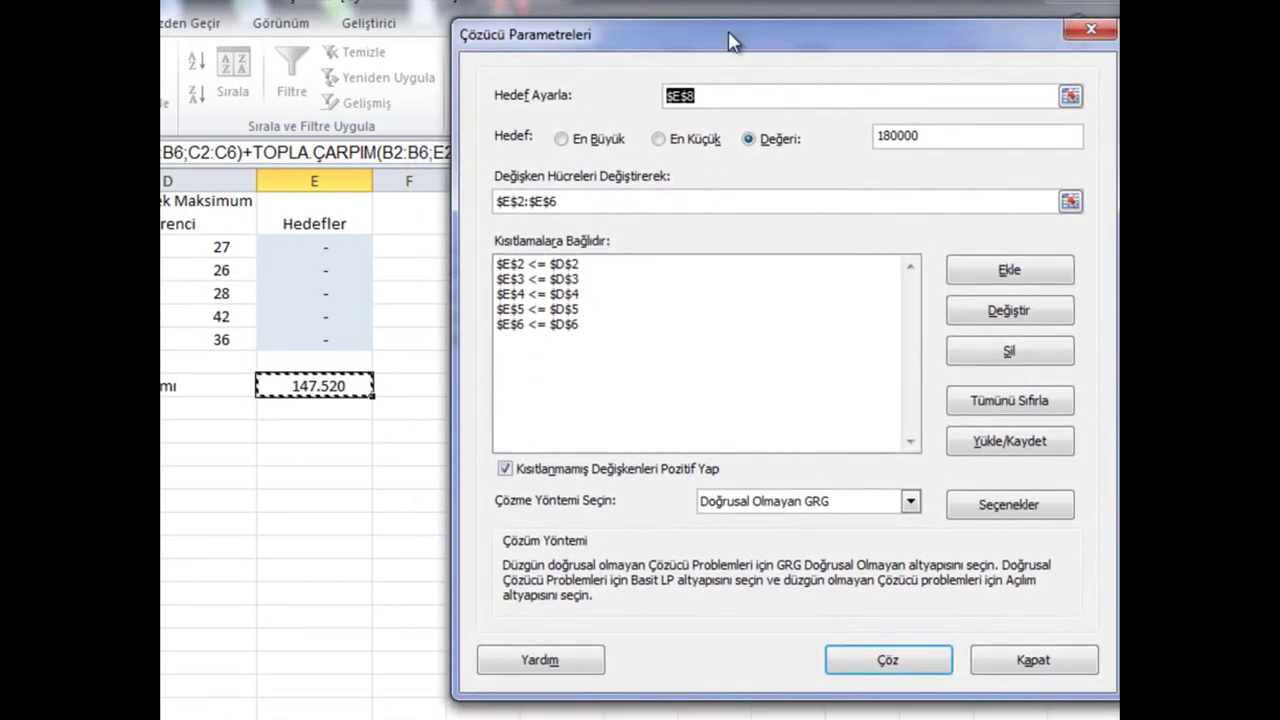
Step: Keep the Doğrusal Olmayan GRG method and solve for the 180000 revenue target
left_click(752, 505)
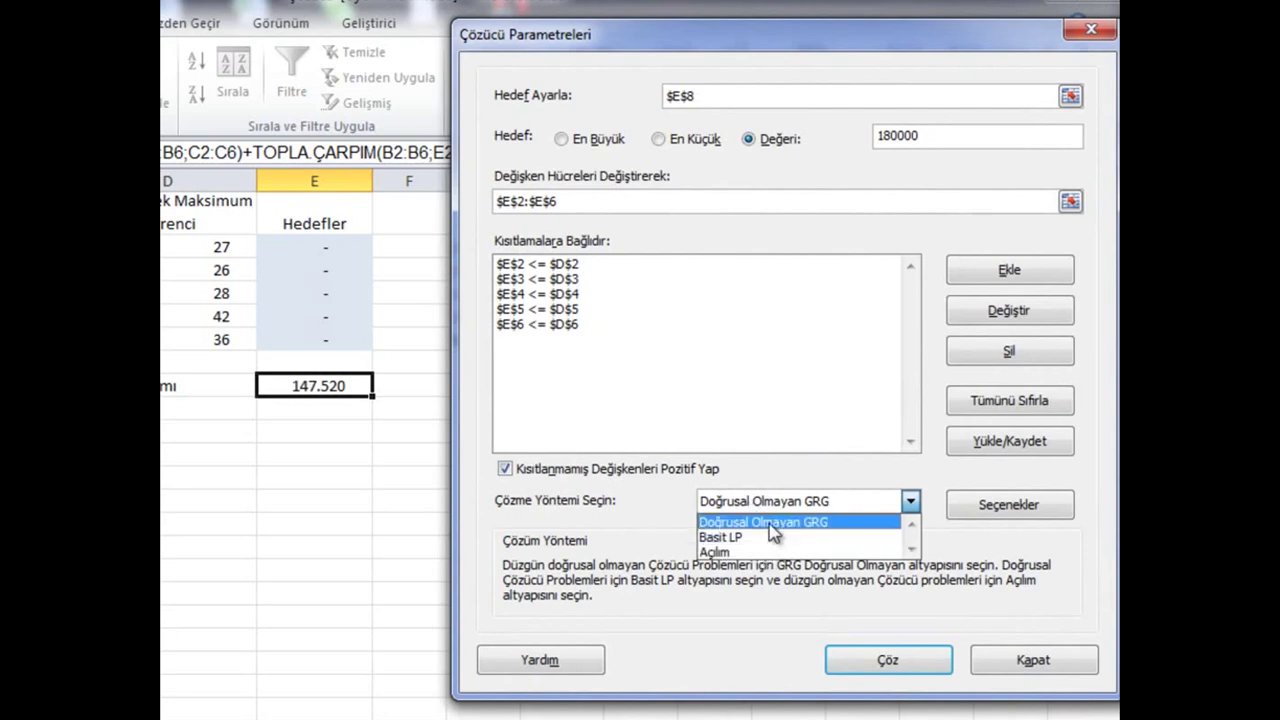
left_click(770, 522)
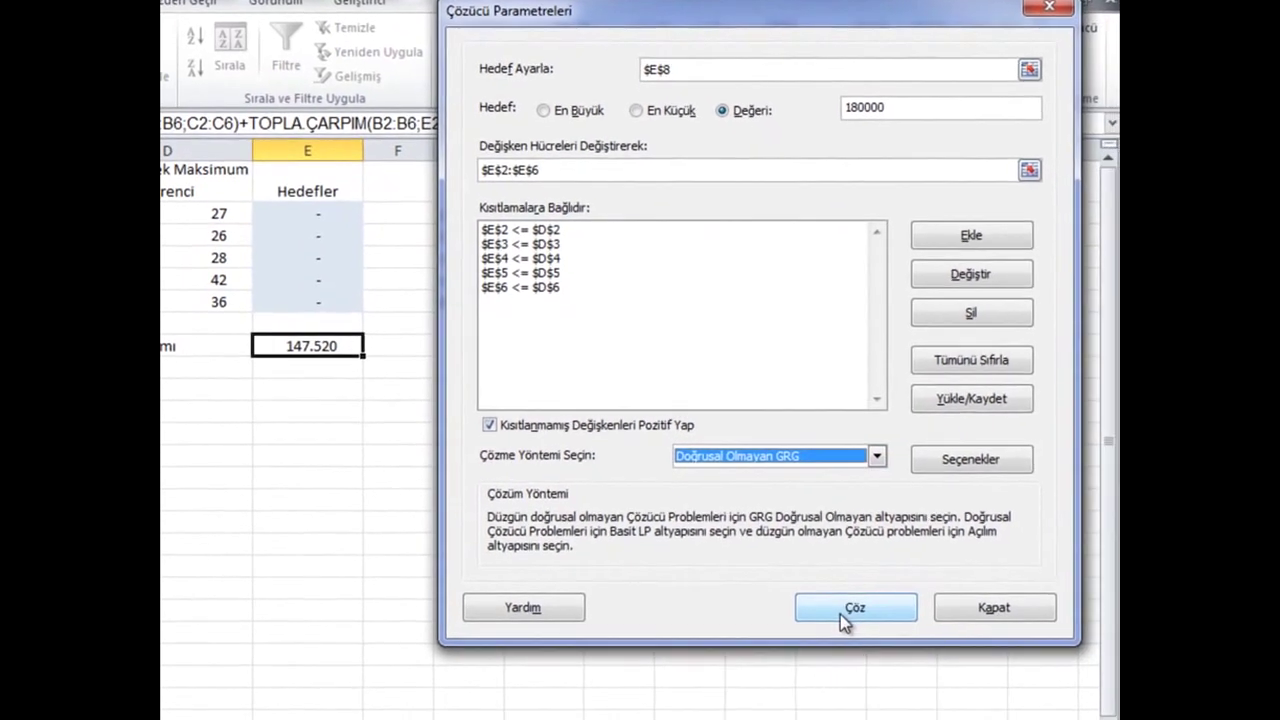
left_click(876, 668)
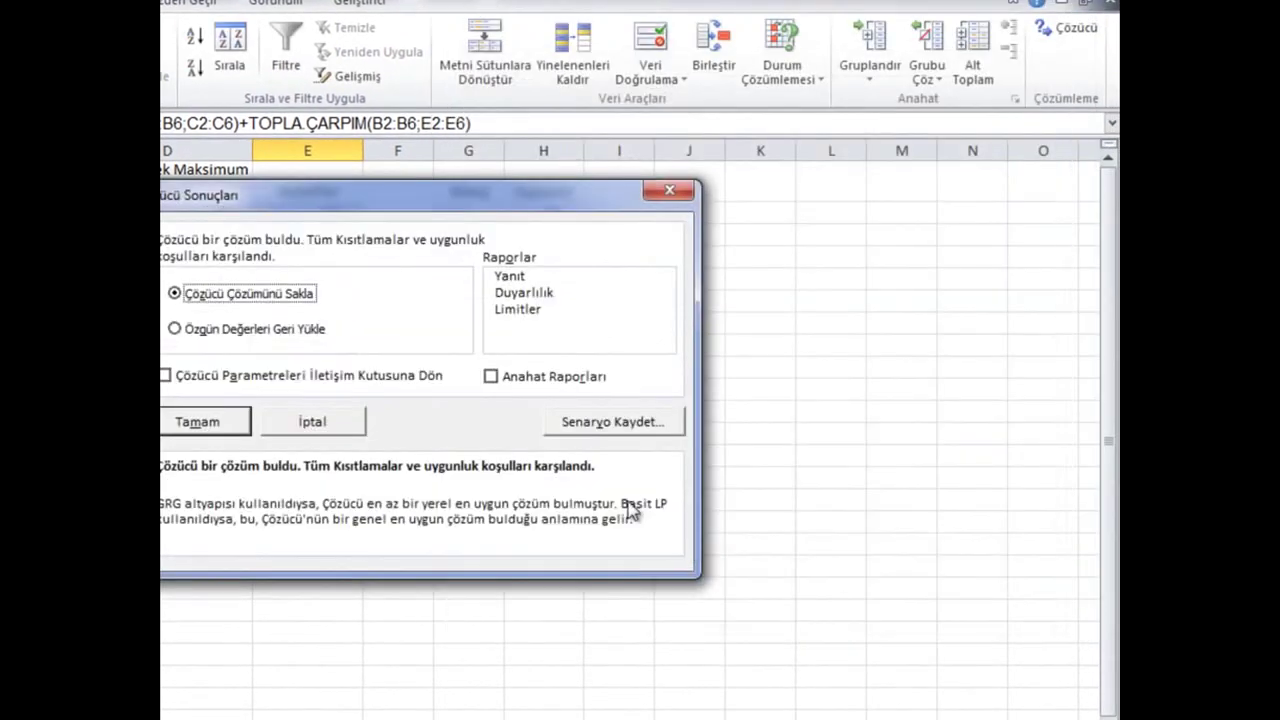
Step: Review the solved values, then cancel to restore the original Hedefler and 147.520 total
left_click_drag(406, 203, 720, 347)
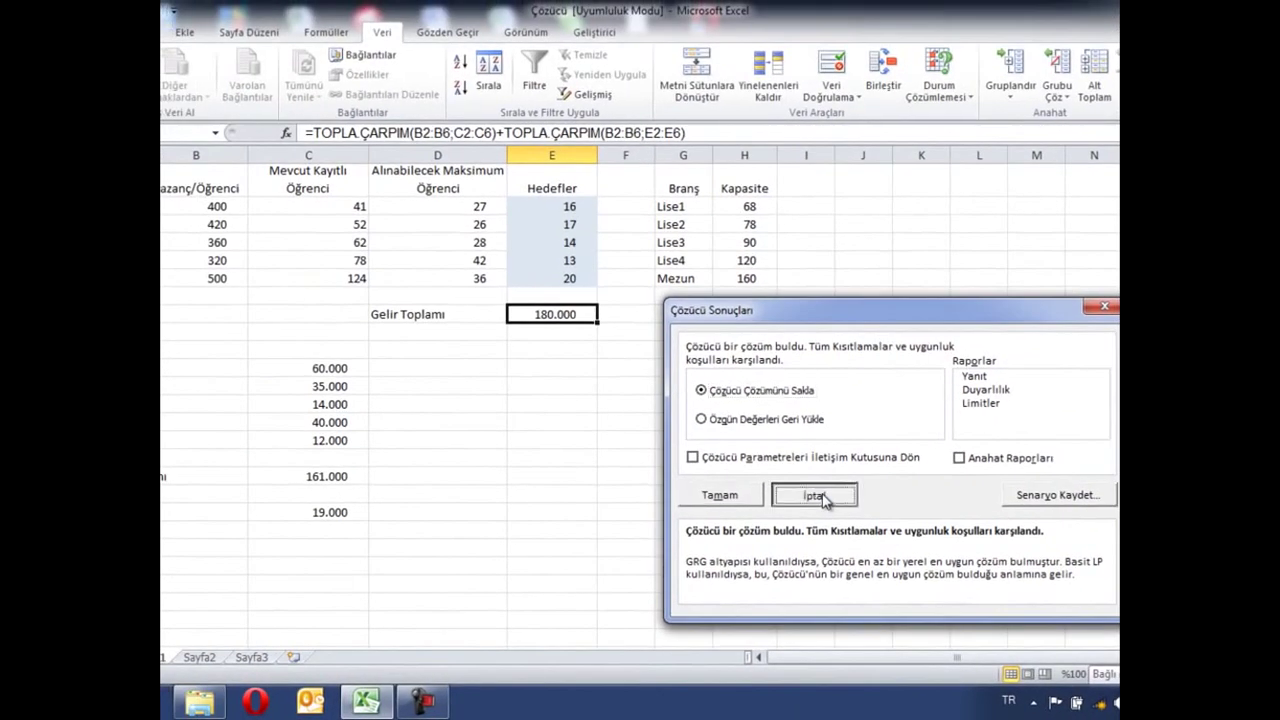
left_click(583, 420)
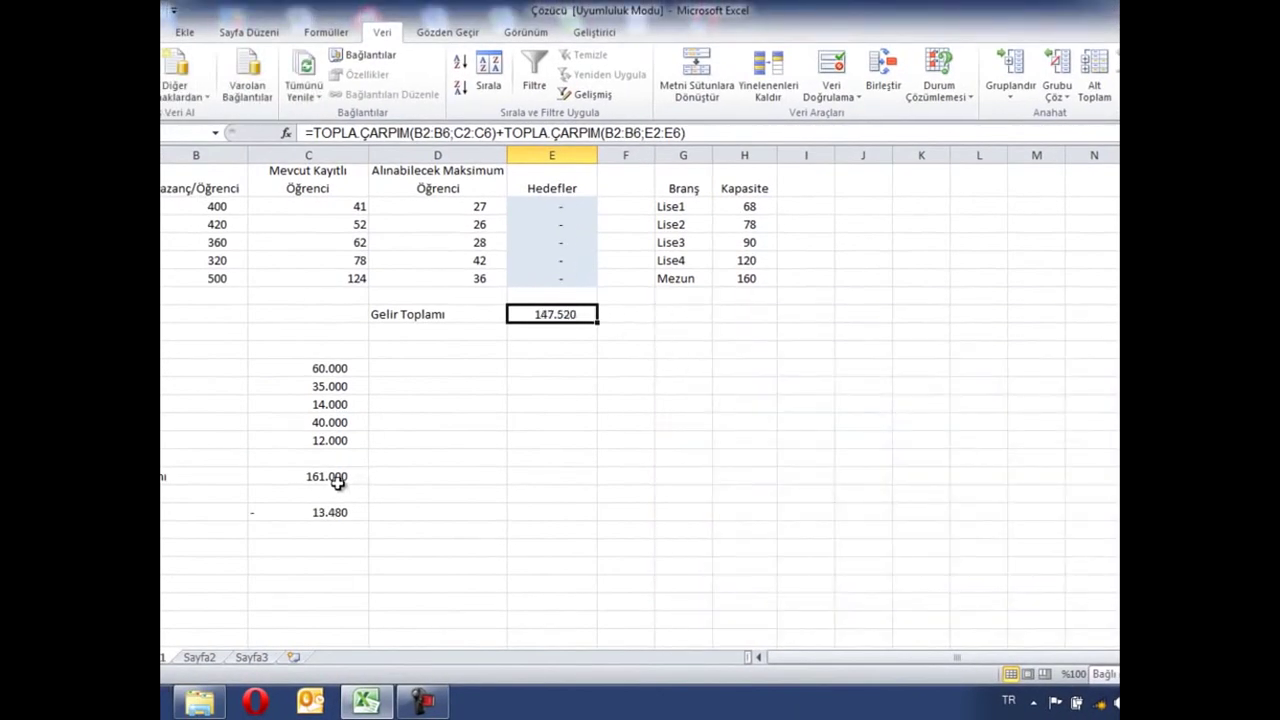
Step: Retarget Solver's objective to $C$19 with value 24000 and solve
left_click(316, 512)
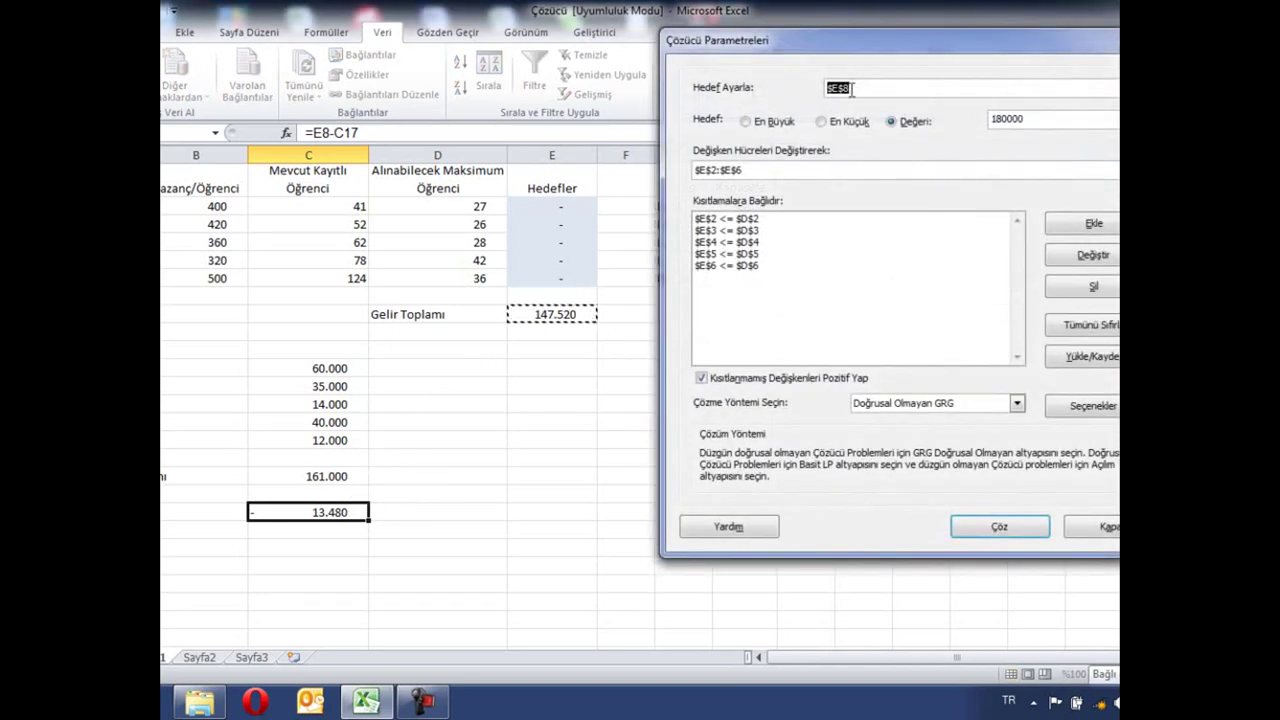
left_click(341, 512)
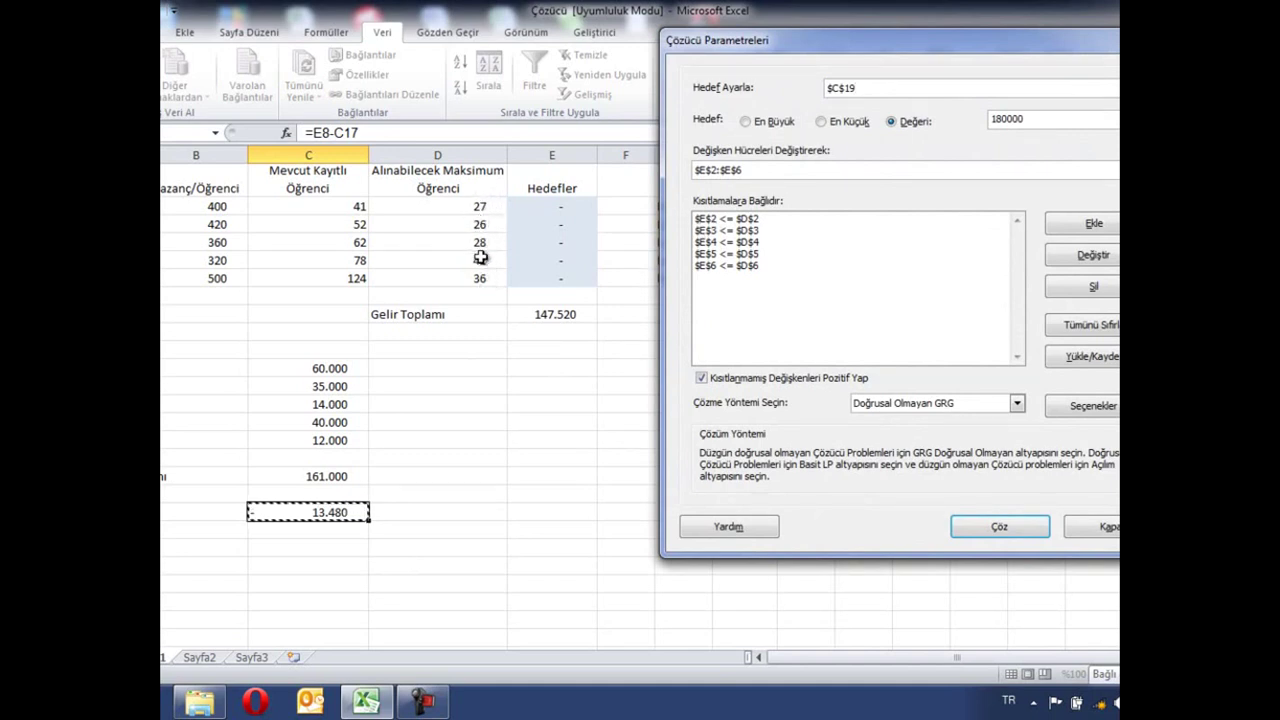
double_click(1040, 120)
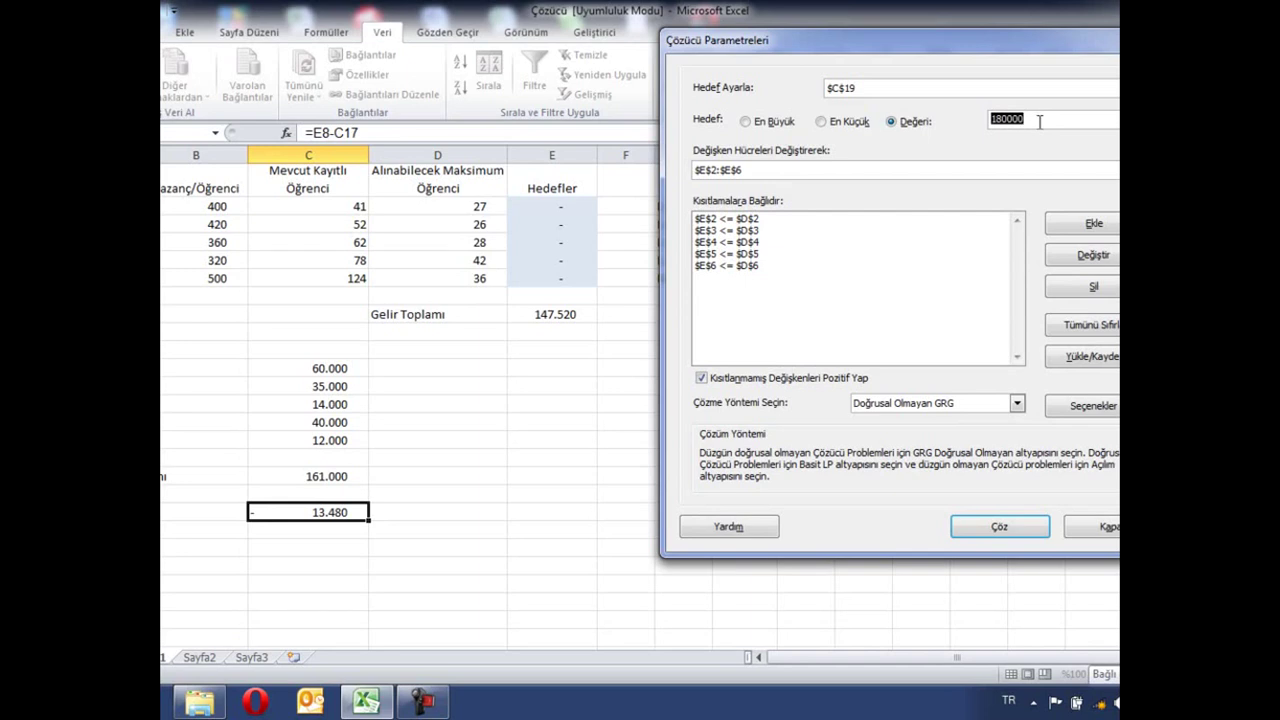
type("24")
left_click(1005, 528)
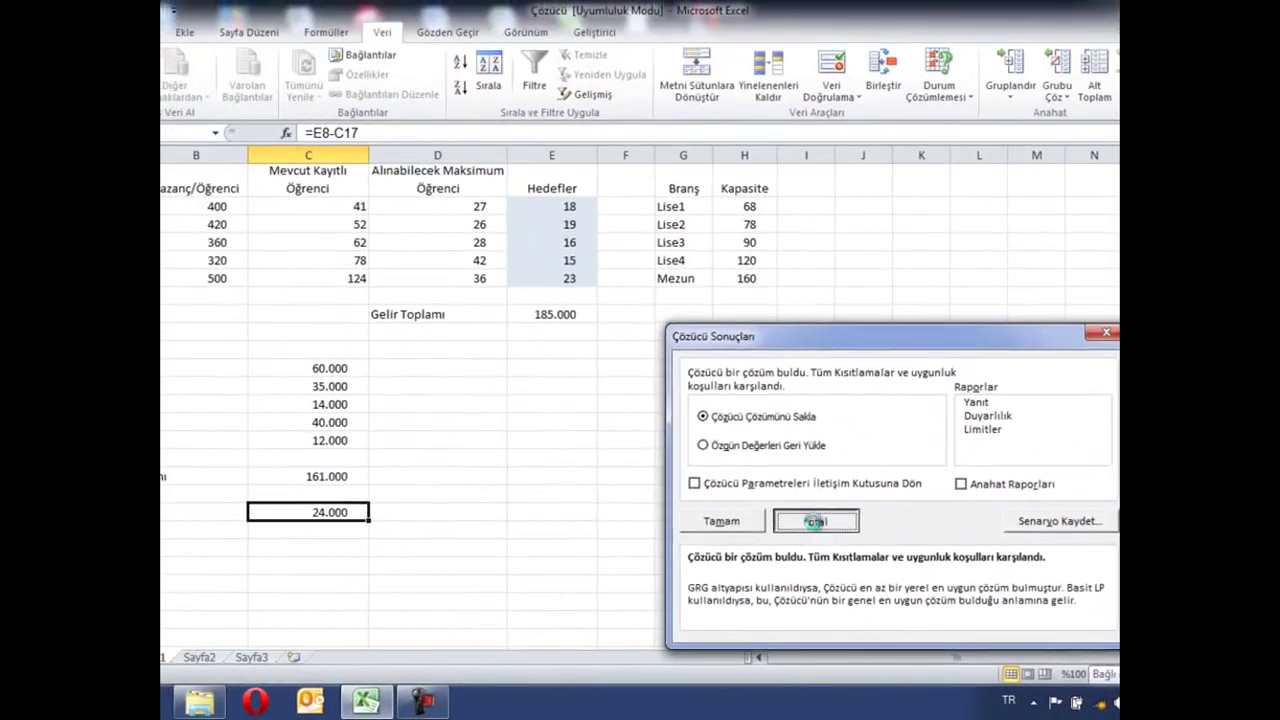
Step: Cancel the 185.000 solution to restore the original values
left_click(586, 456)
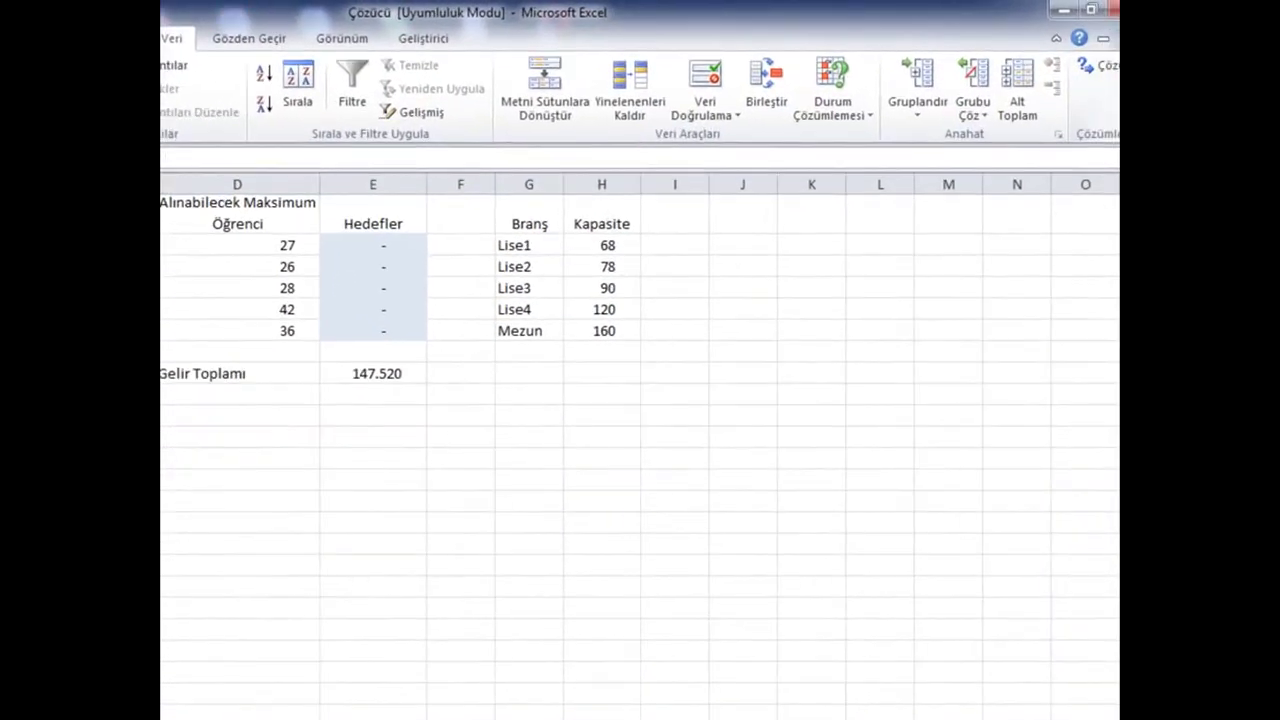
Step: Rerun Solver with C19 targeting 40000, then cancel the solution
left_click(1090, 66)
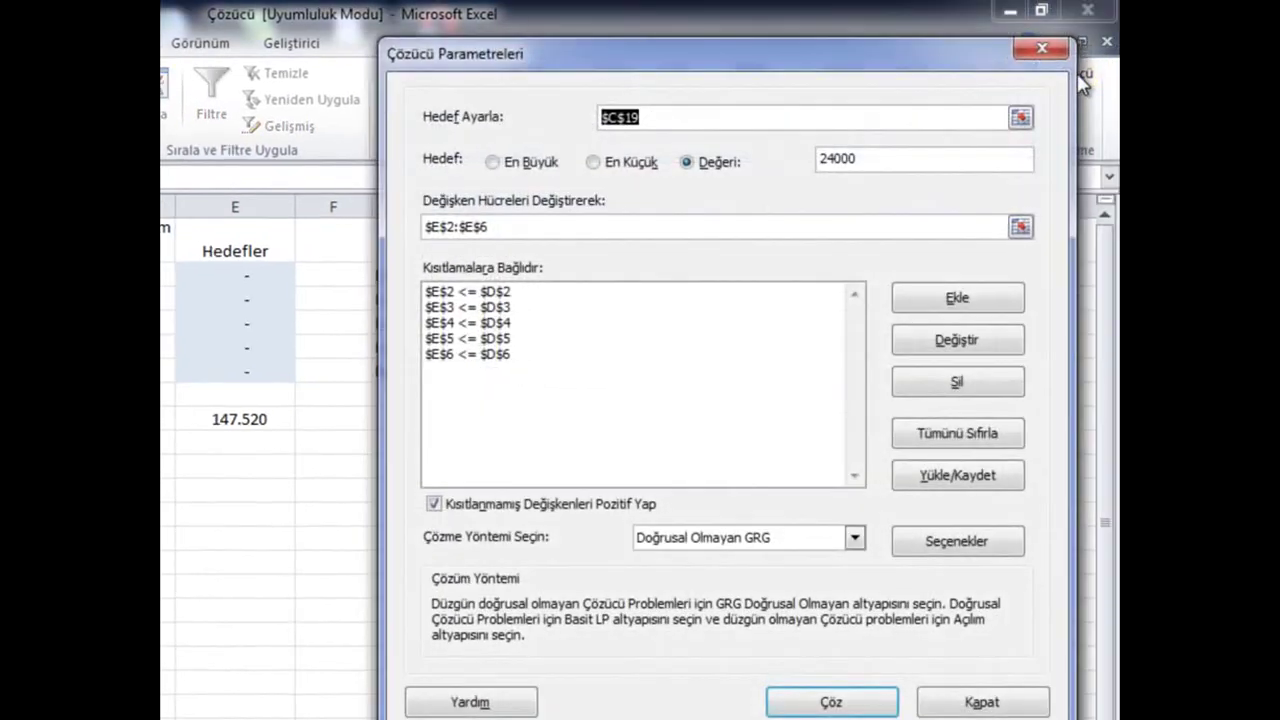
double_click(895, 162)
type("40")
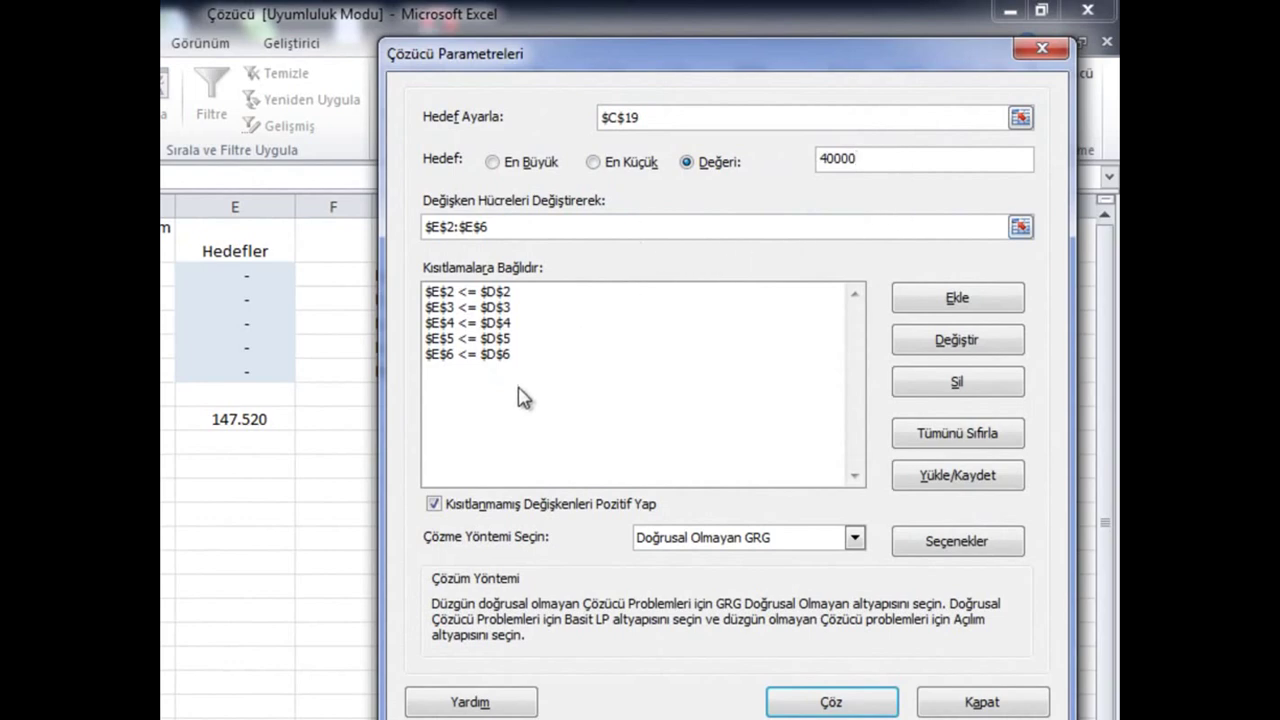
left_click(842, 704)
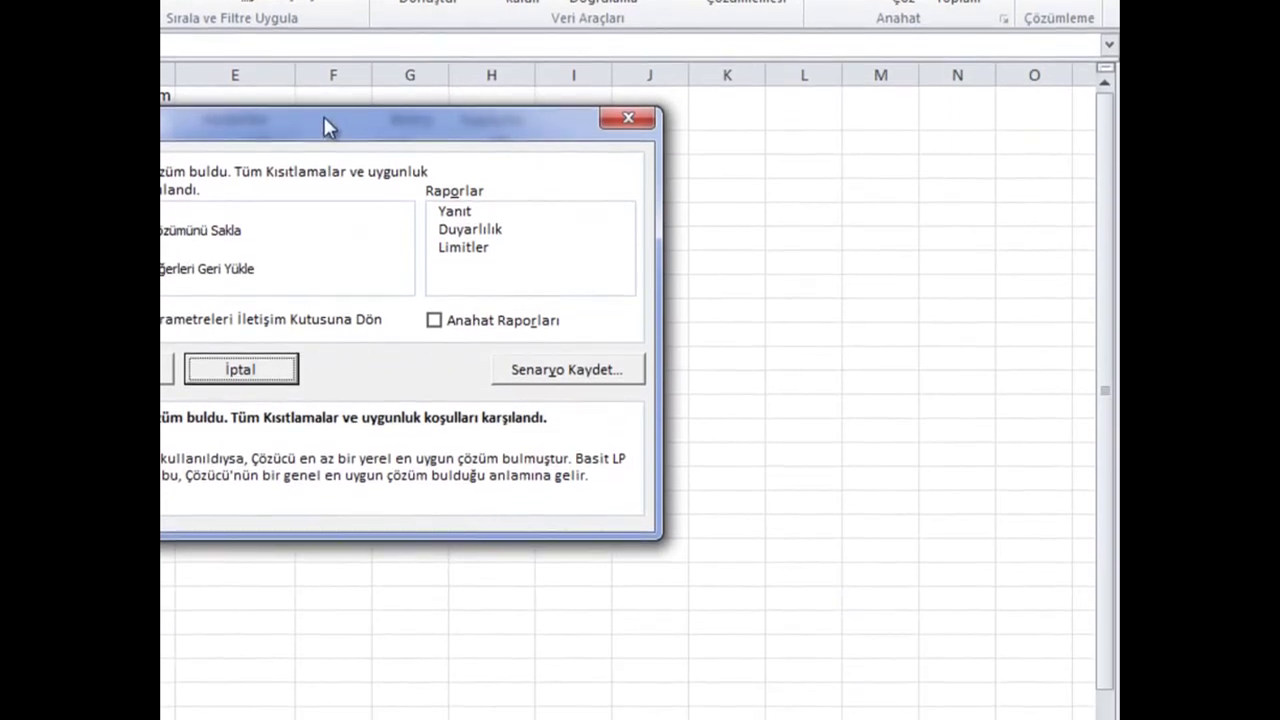
left_click_drag(323, 138, 674, 177)
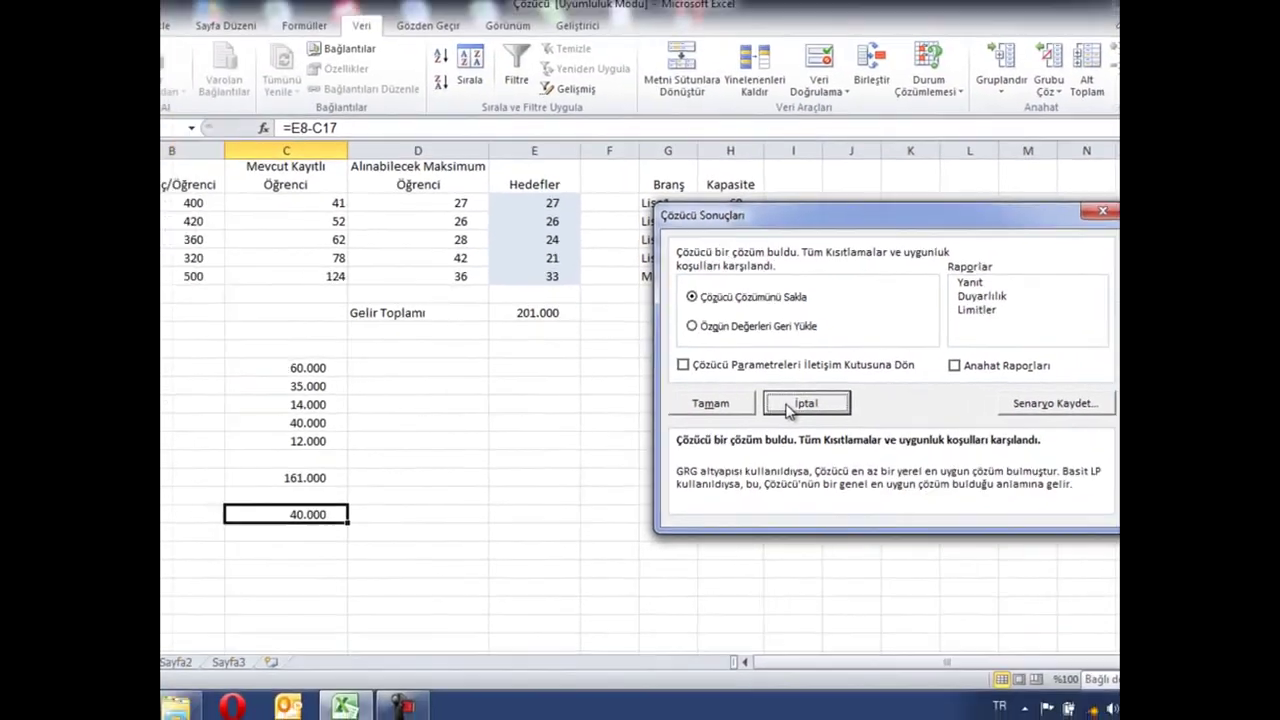
left_click(612, 406)
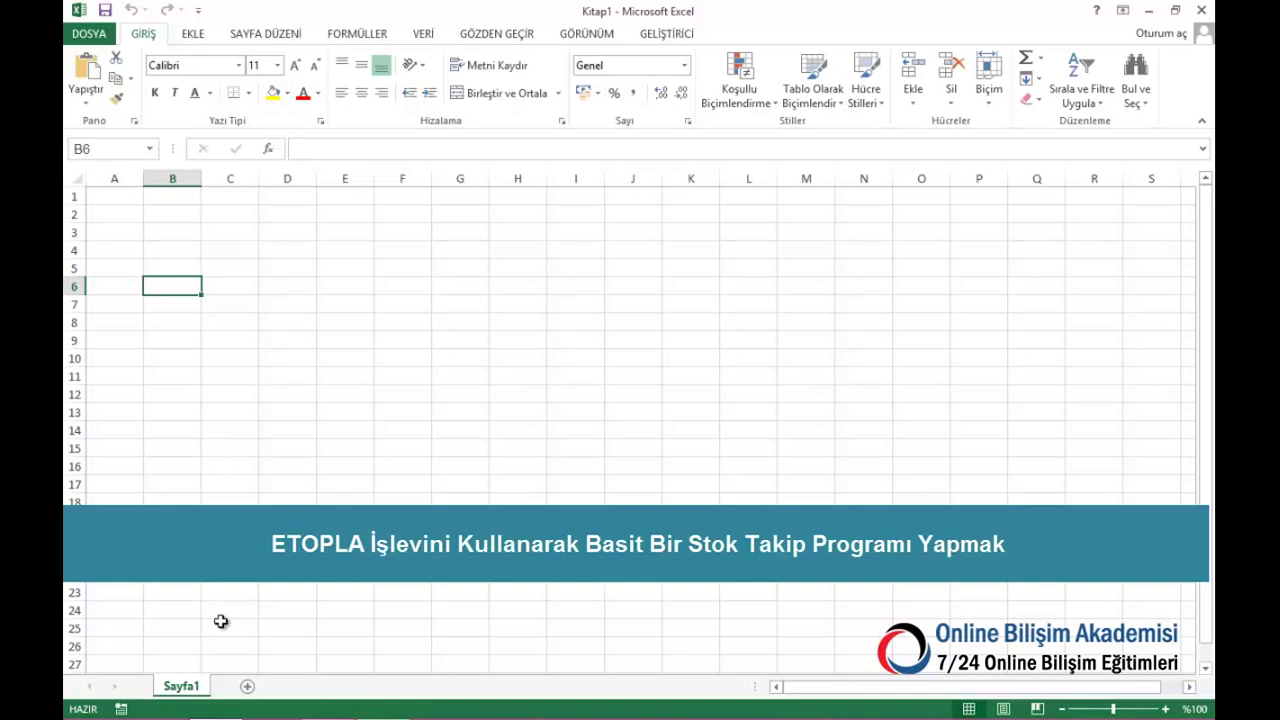
Step: Add Sayfa2 and Sayfa3, then group Sayfa1 with Sayfa2
left_click(247, 687)
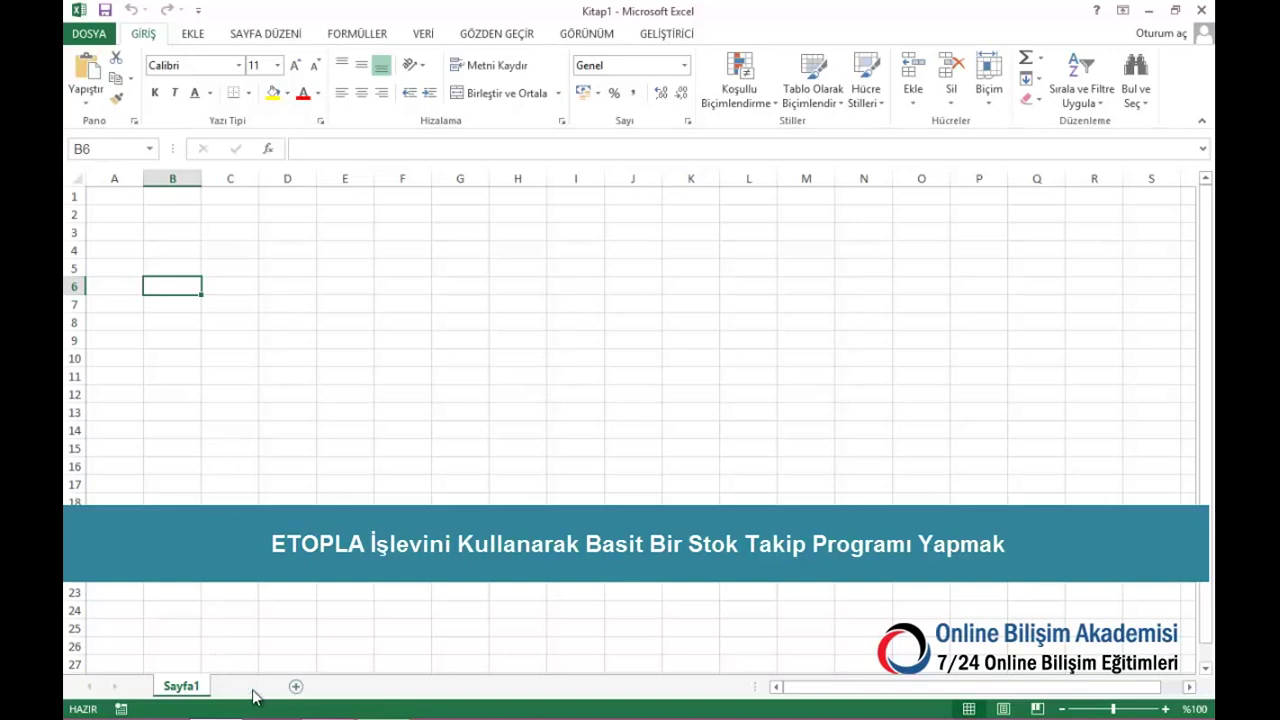
left_click(305, 687)
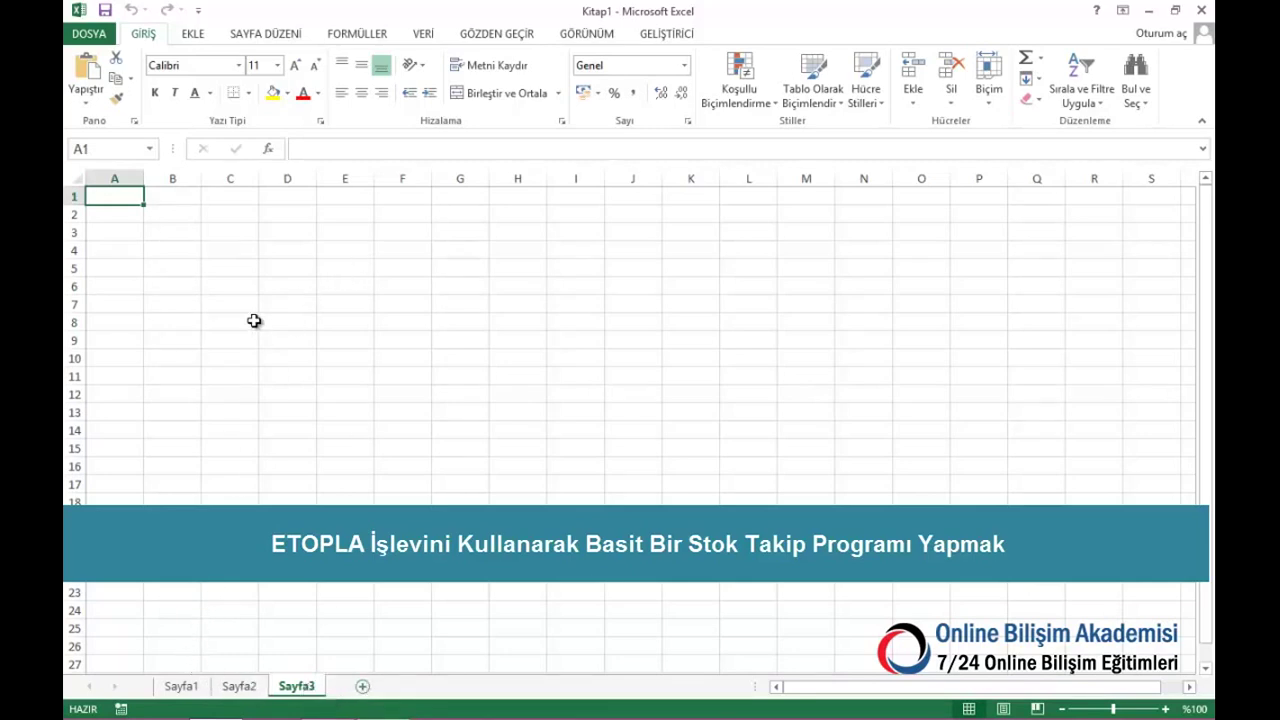
left_click(185, 689)
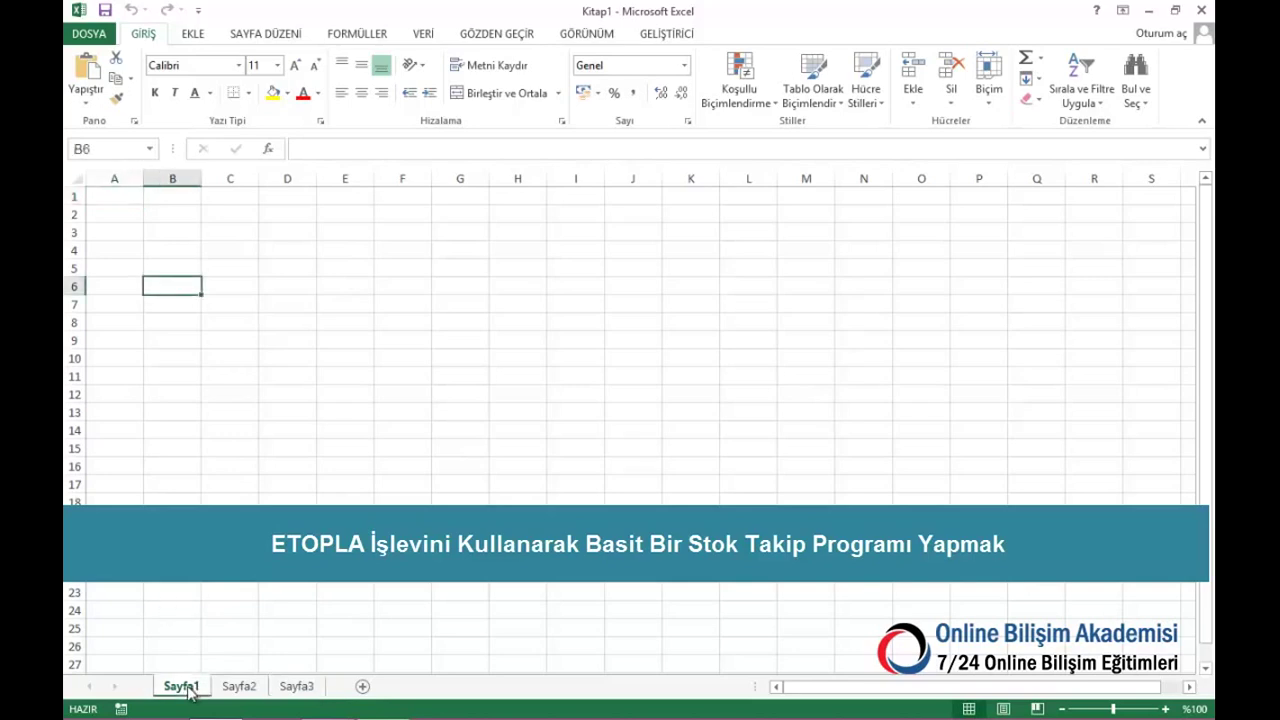
left_click(237, 689, "ctrl")
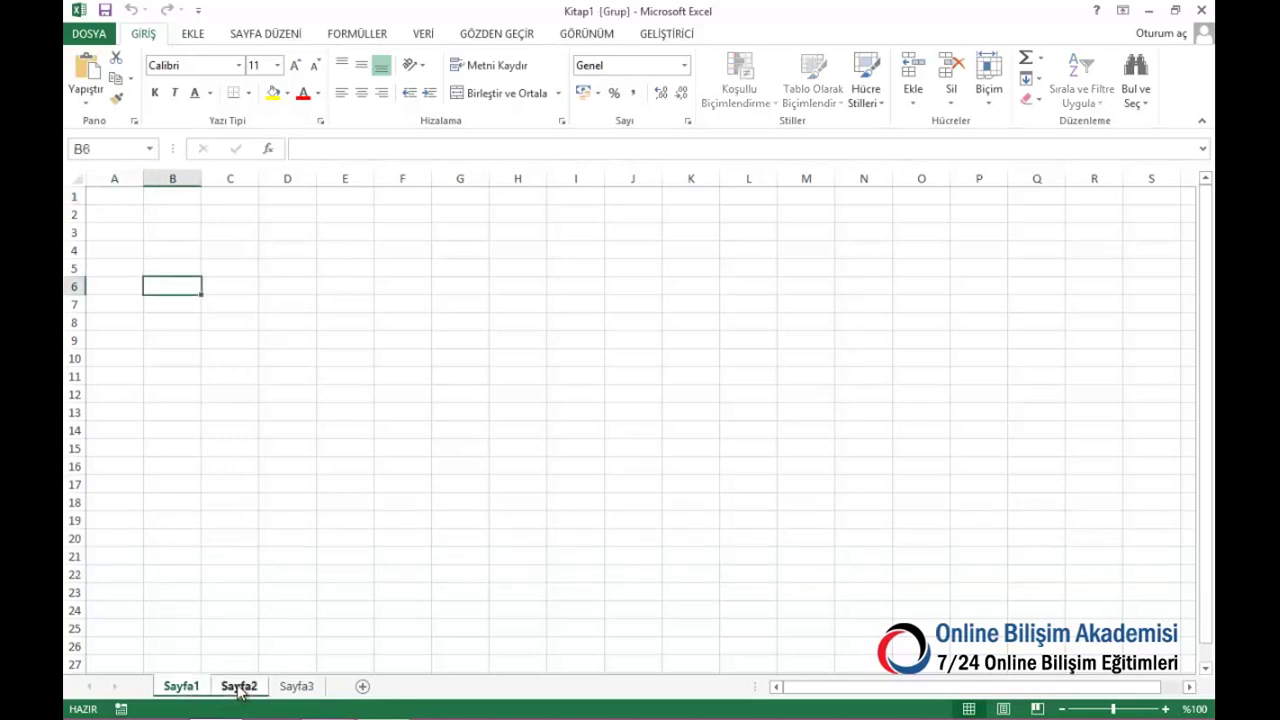
Step: Enter the headers Gün, Ay and Yıl in A1:C1
left_click(108, 202)
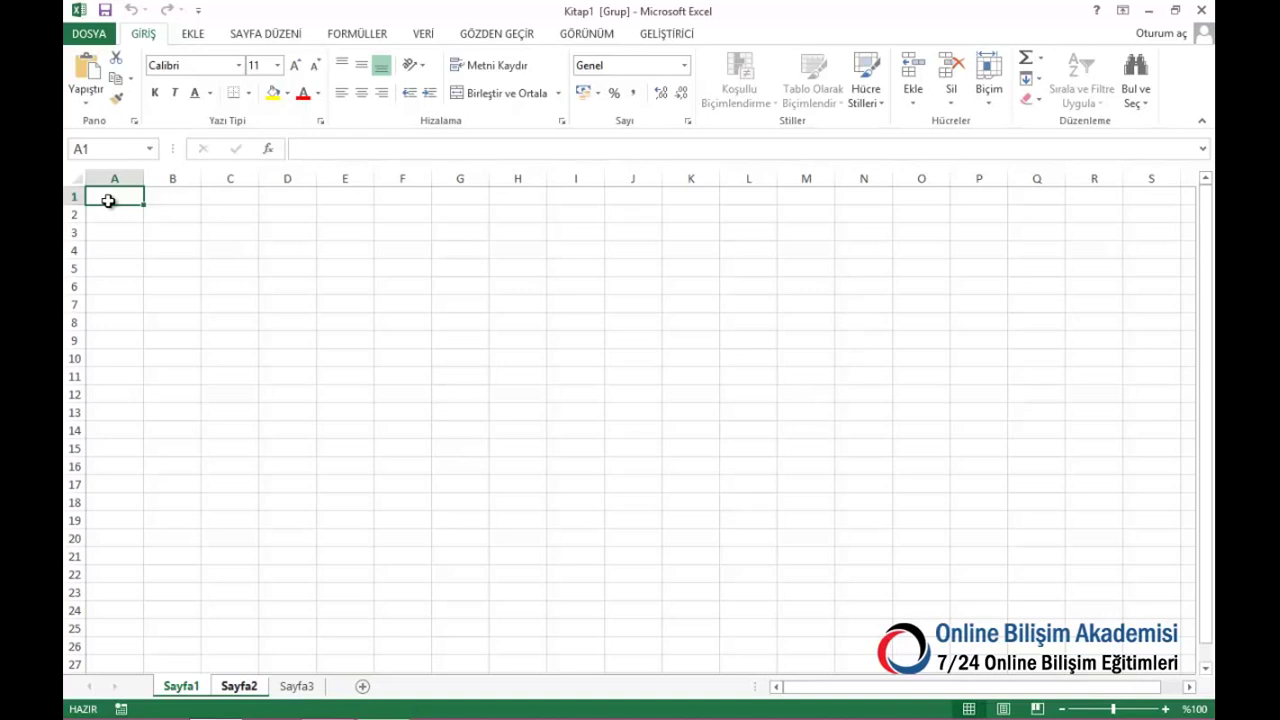
type("Gün")
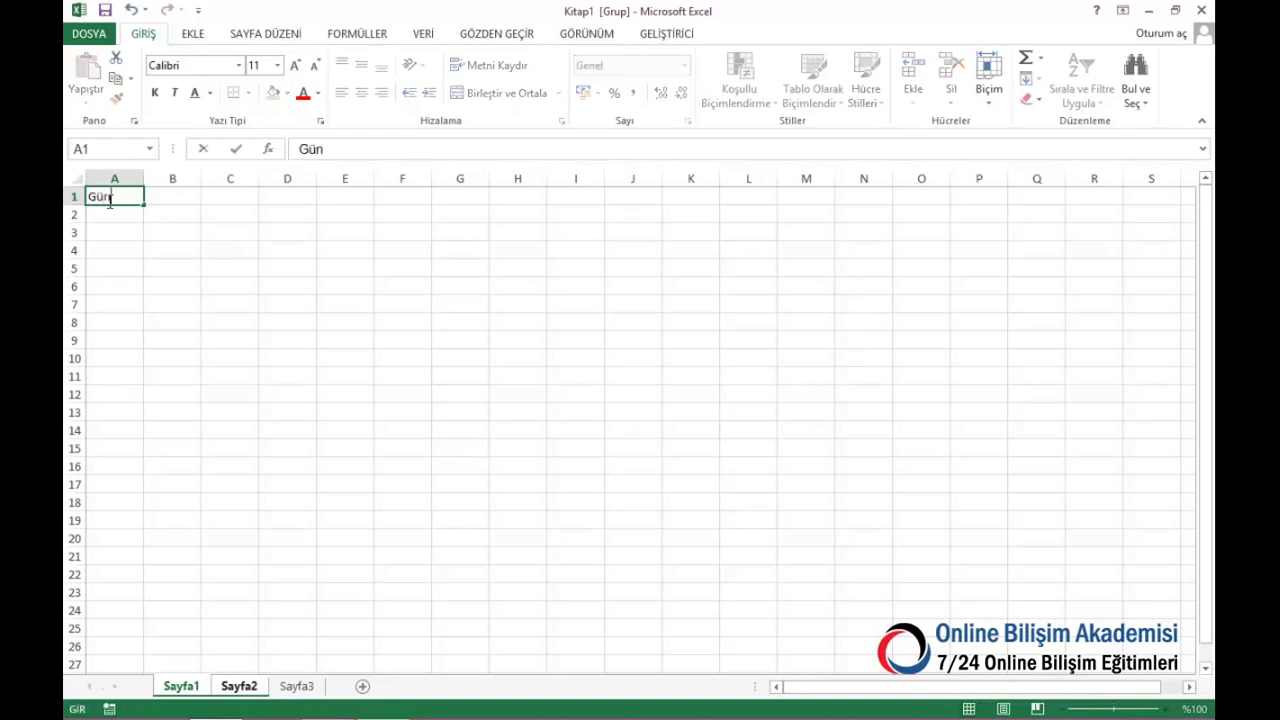
key("ctrl+Return")
key("Tab")
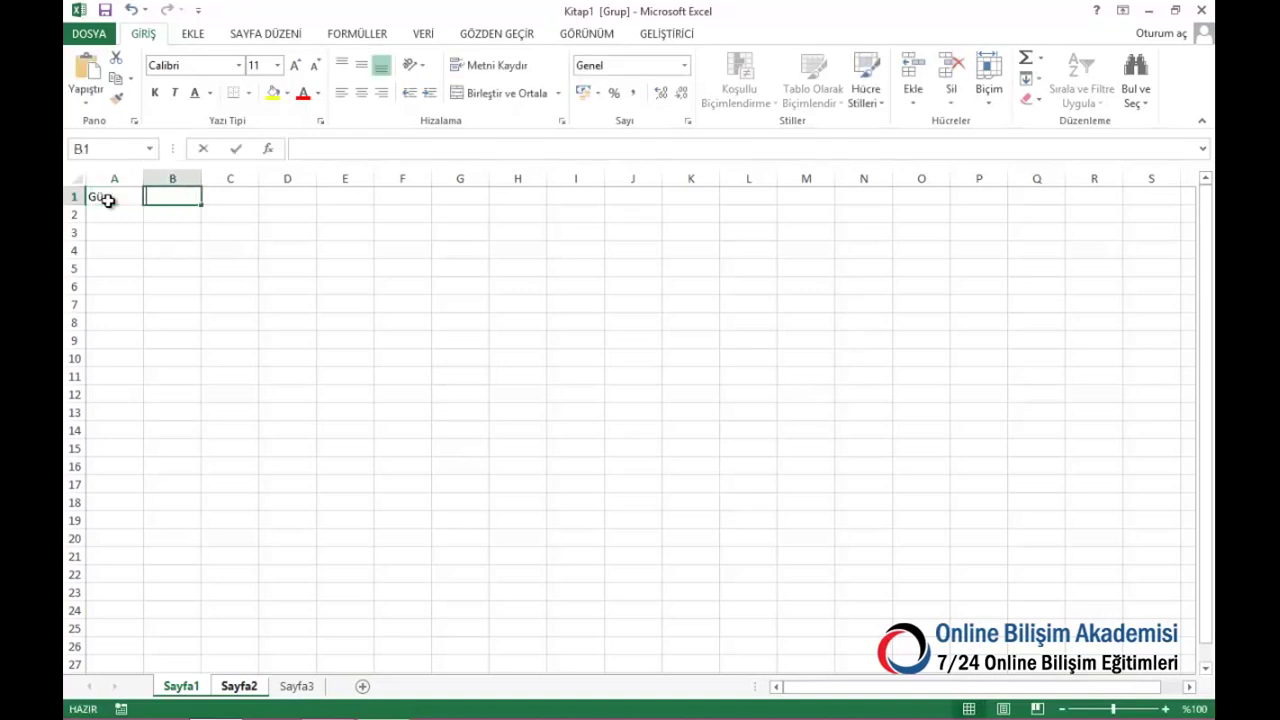
type("Ay")
key("Tab")
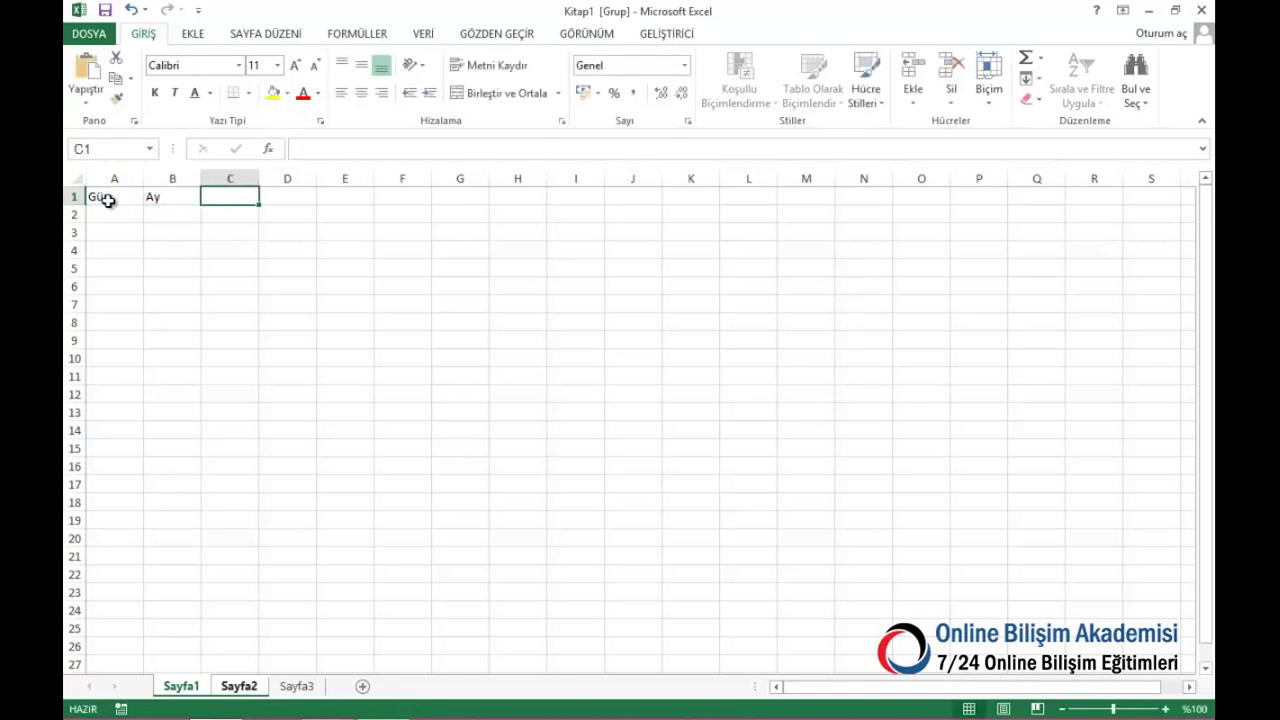
type("Y")
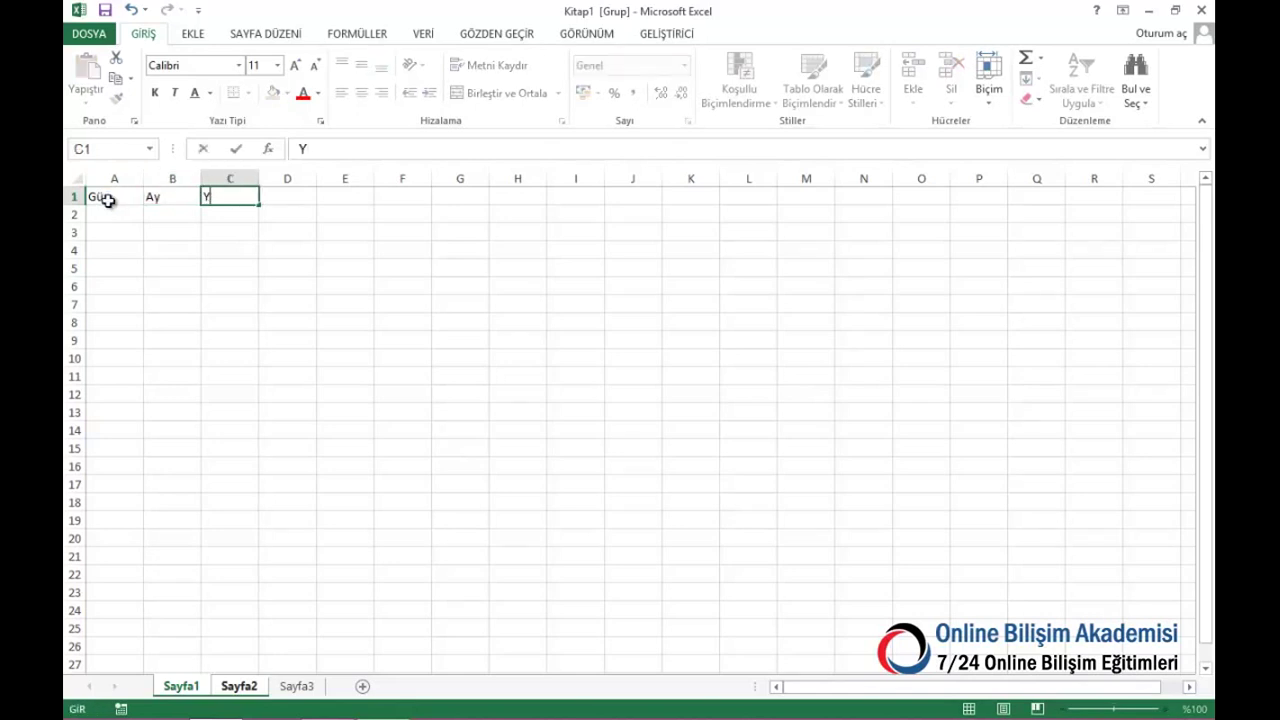
type("ıl")
key("Tab")
Step: Enter the headers TARih, Ürün and Adet in D1:F1
type("T")
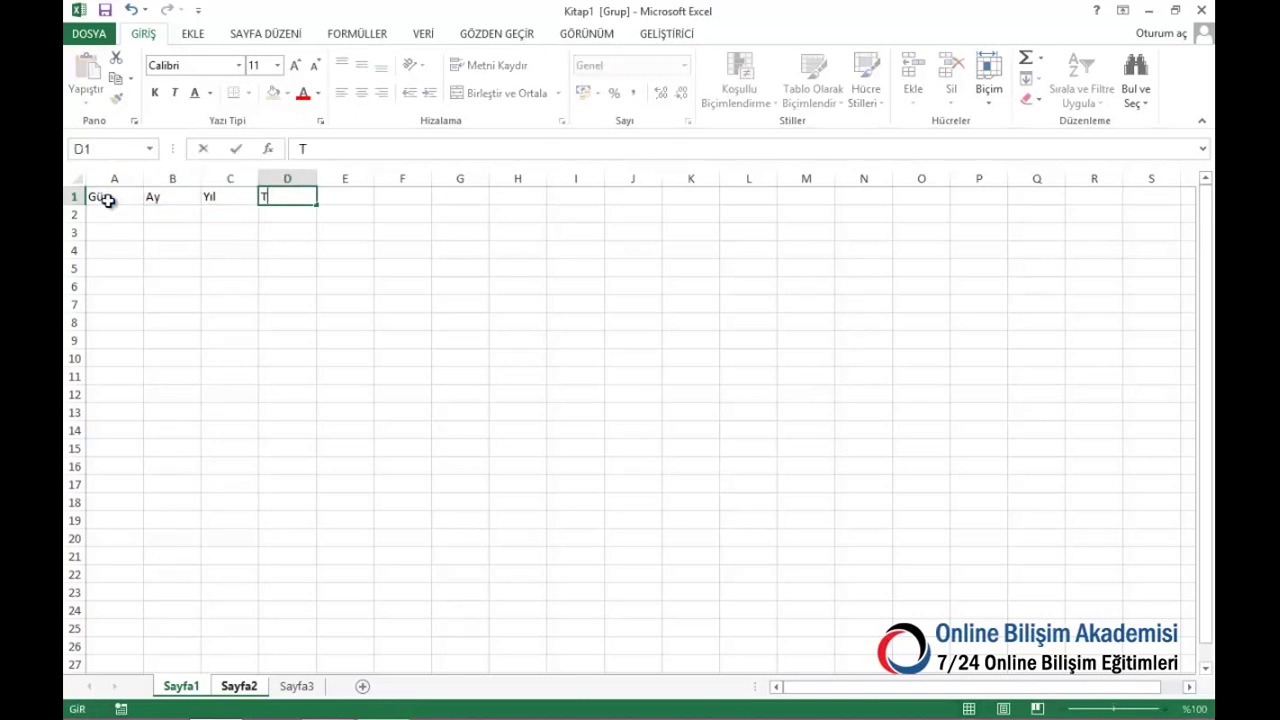
key("Tab")
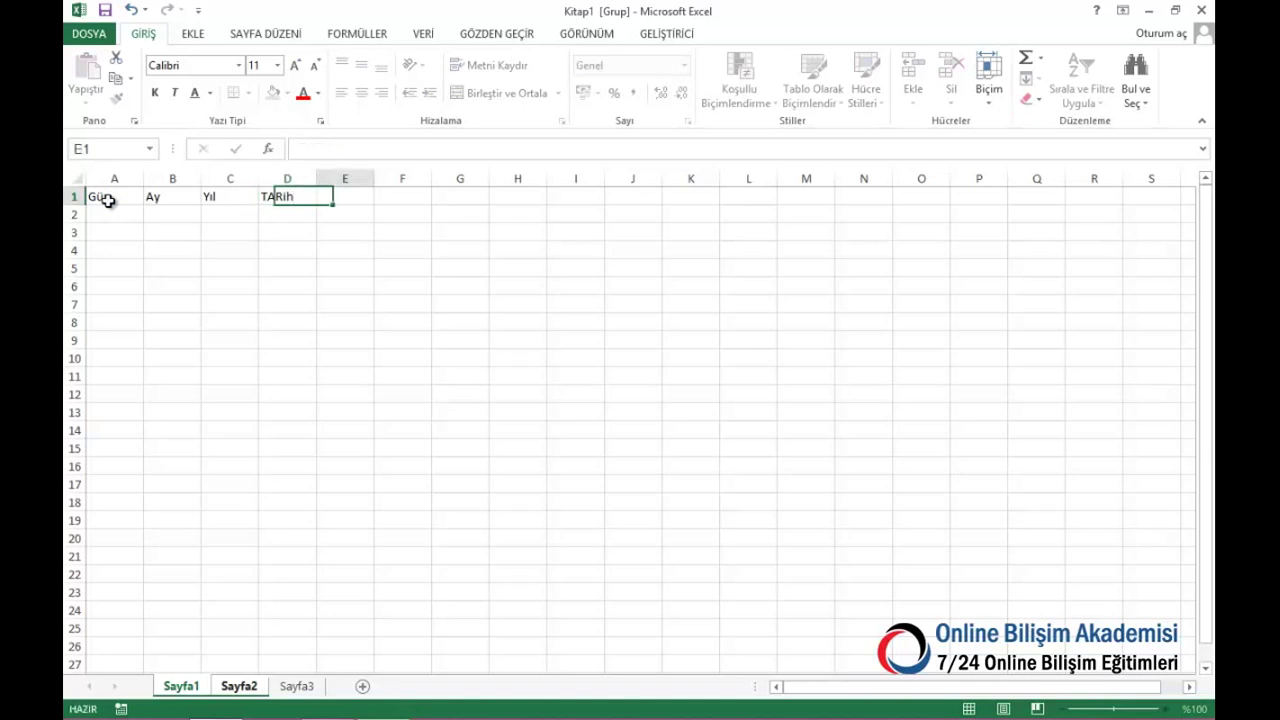
type("Ürün")
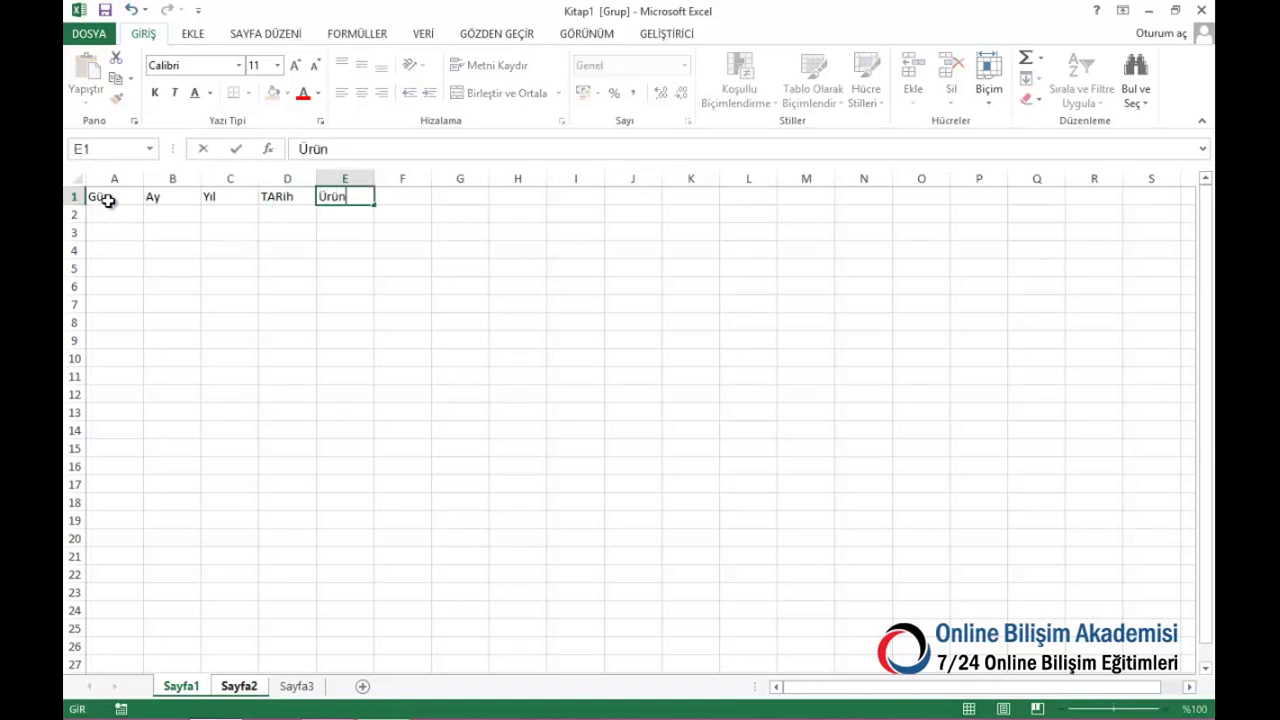
key("Tab")
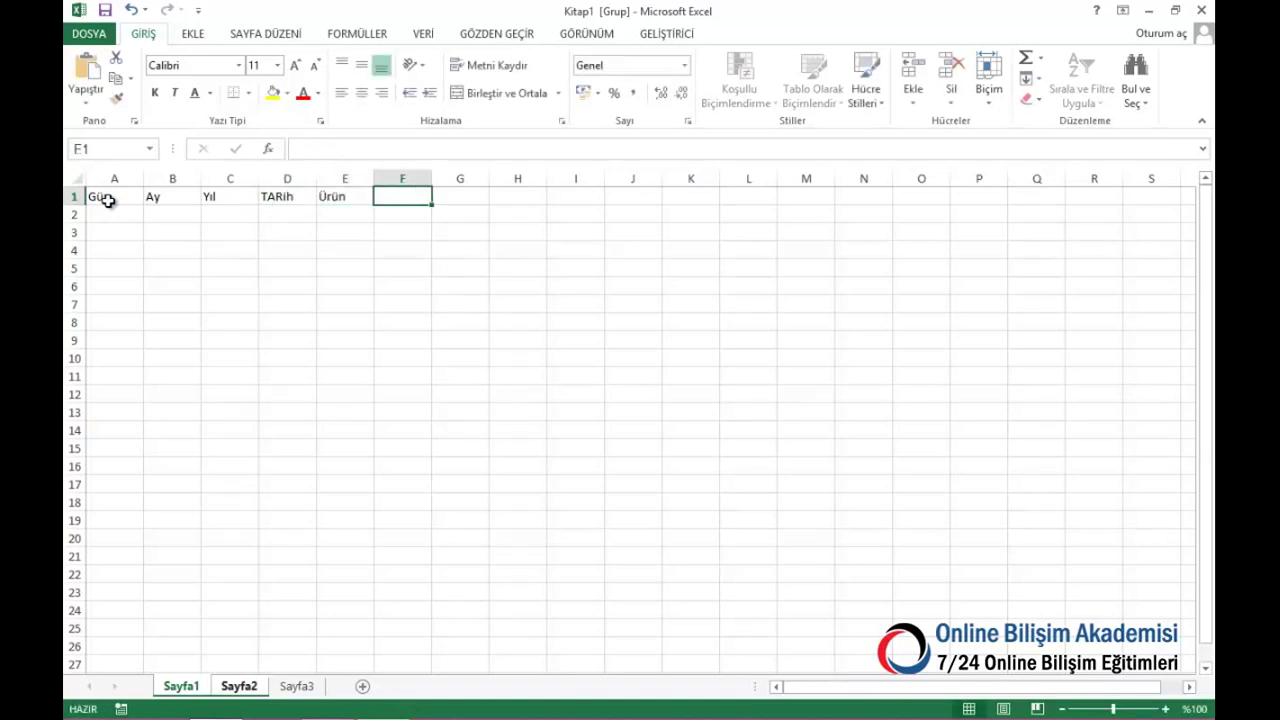
type("Adet")
key("Return")
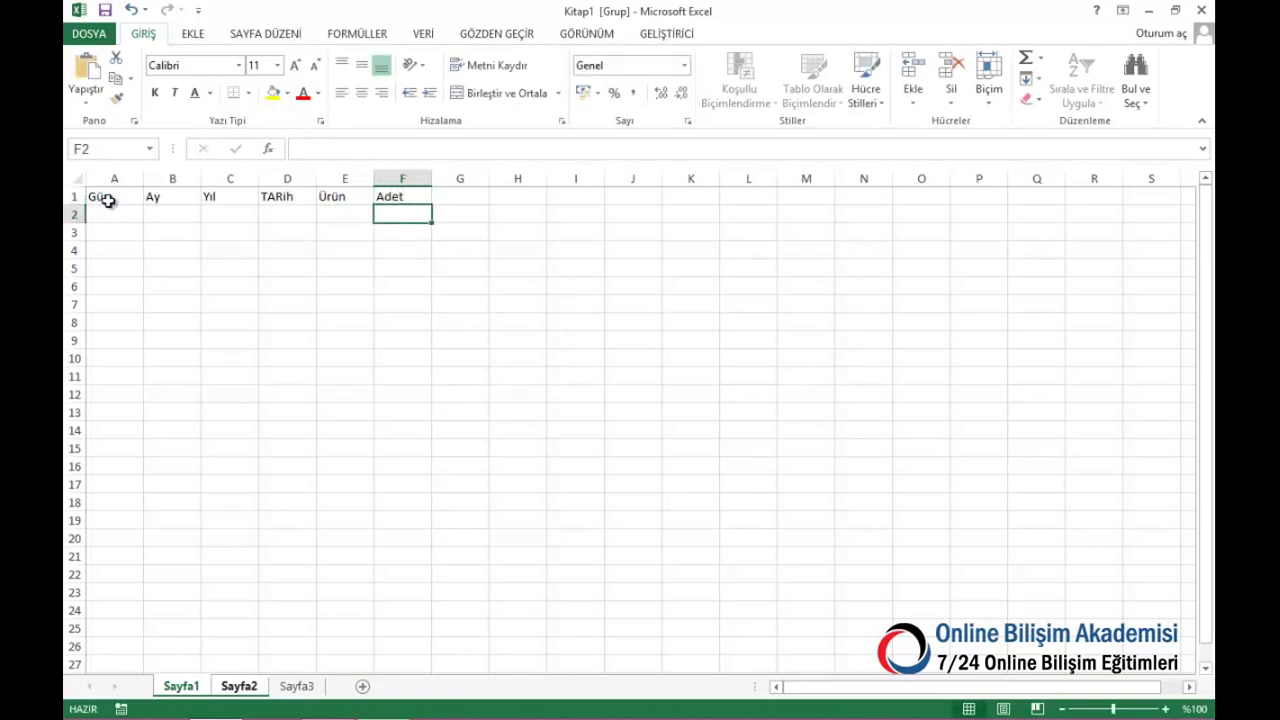
Step: Give A1:F25 all borders and make the header row A1:F1 bold
left_click_drag(119, 195, 391, 628)
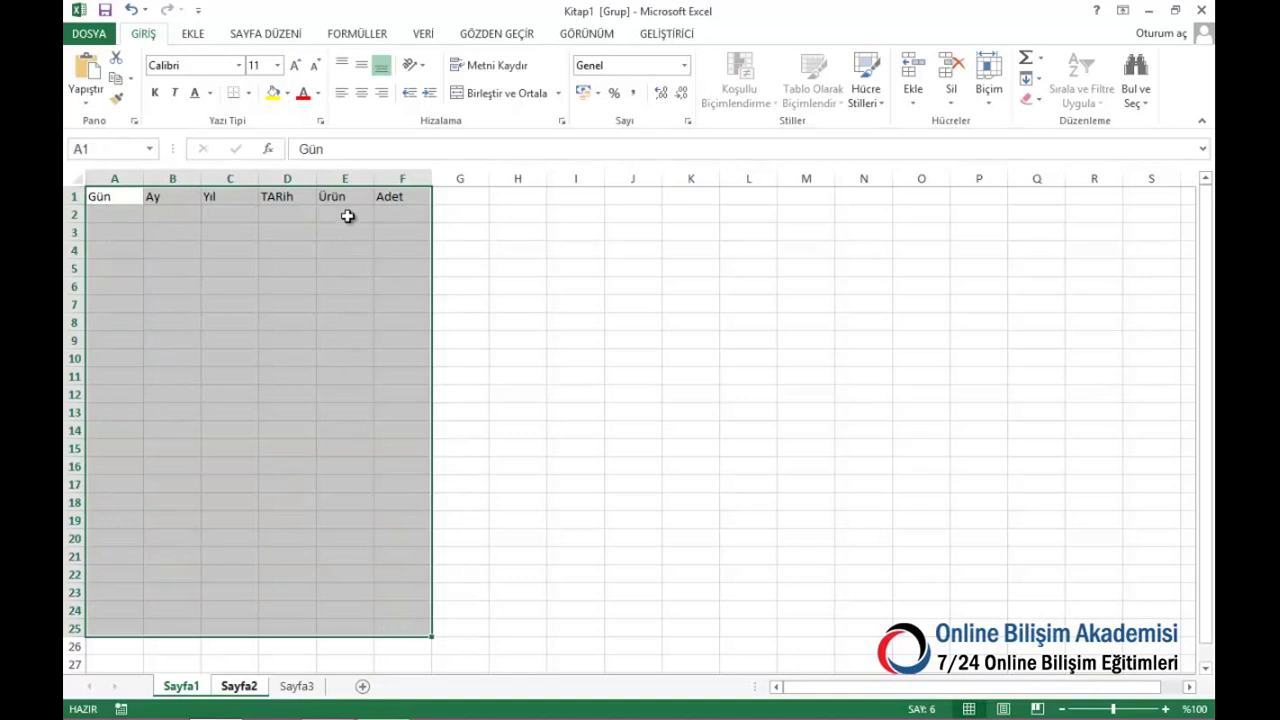
left_click(250, 93)
left_click(258, 248)
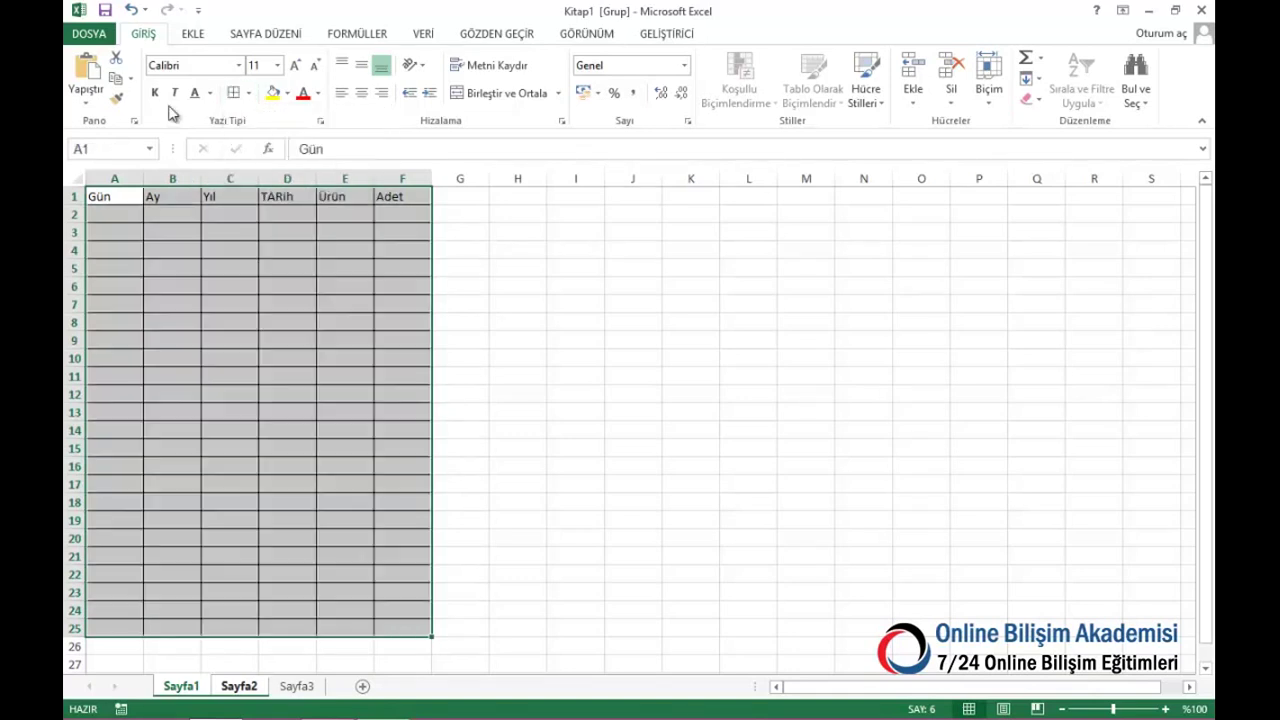
left_click_drag(120, 196, 383, 196)
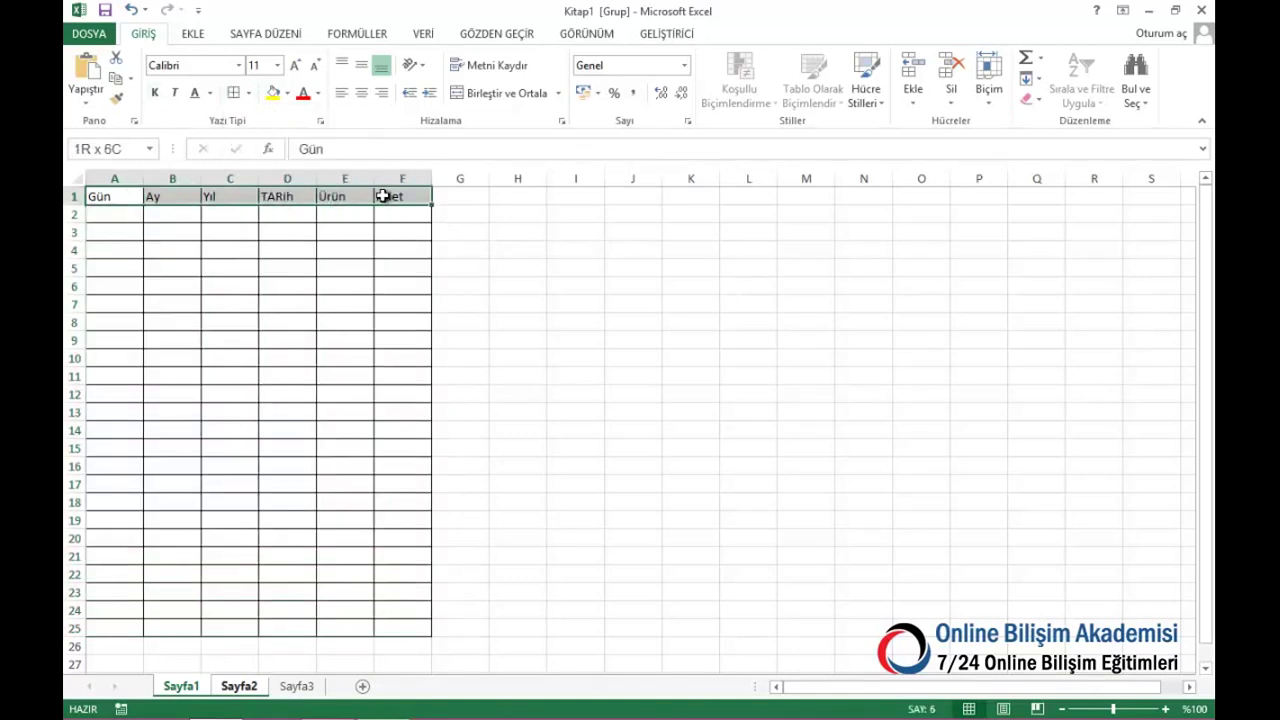
left_click(155, 92)
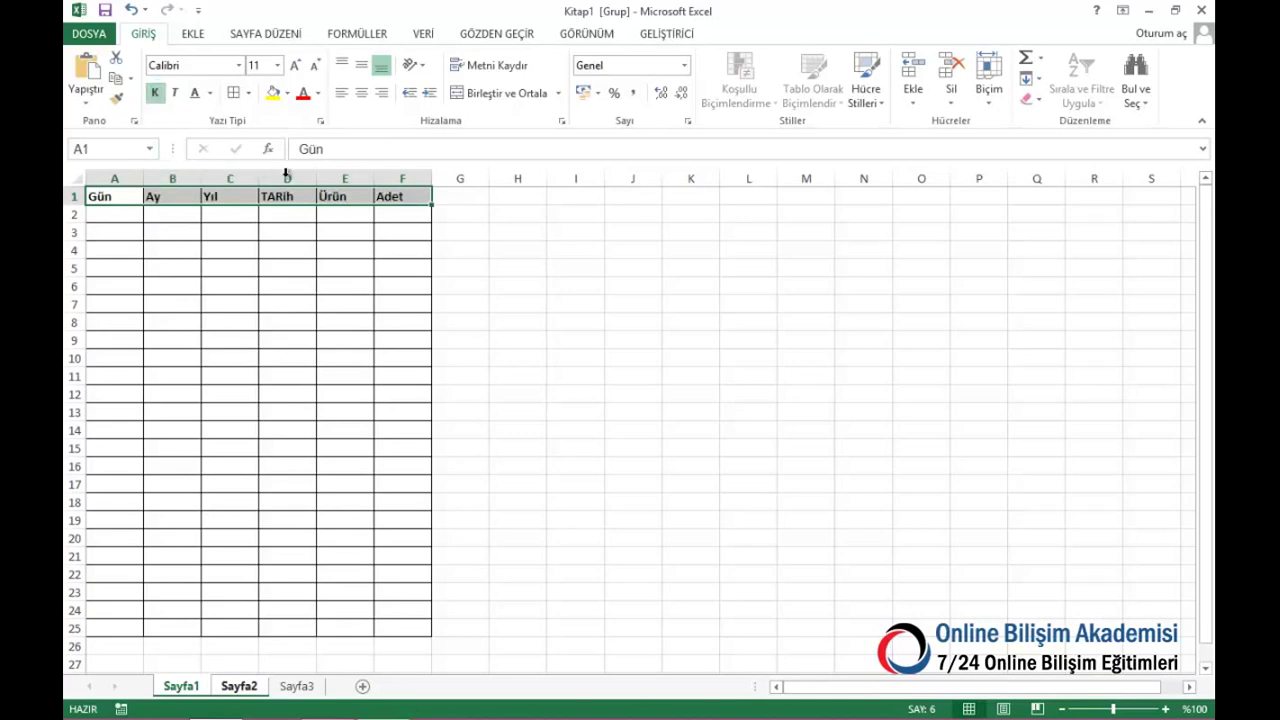
Step: Widen the TARih and Ürün columns and show Sayfa3 ungrouped
left_click_drag(317, 178, 651, 204)
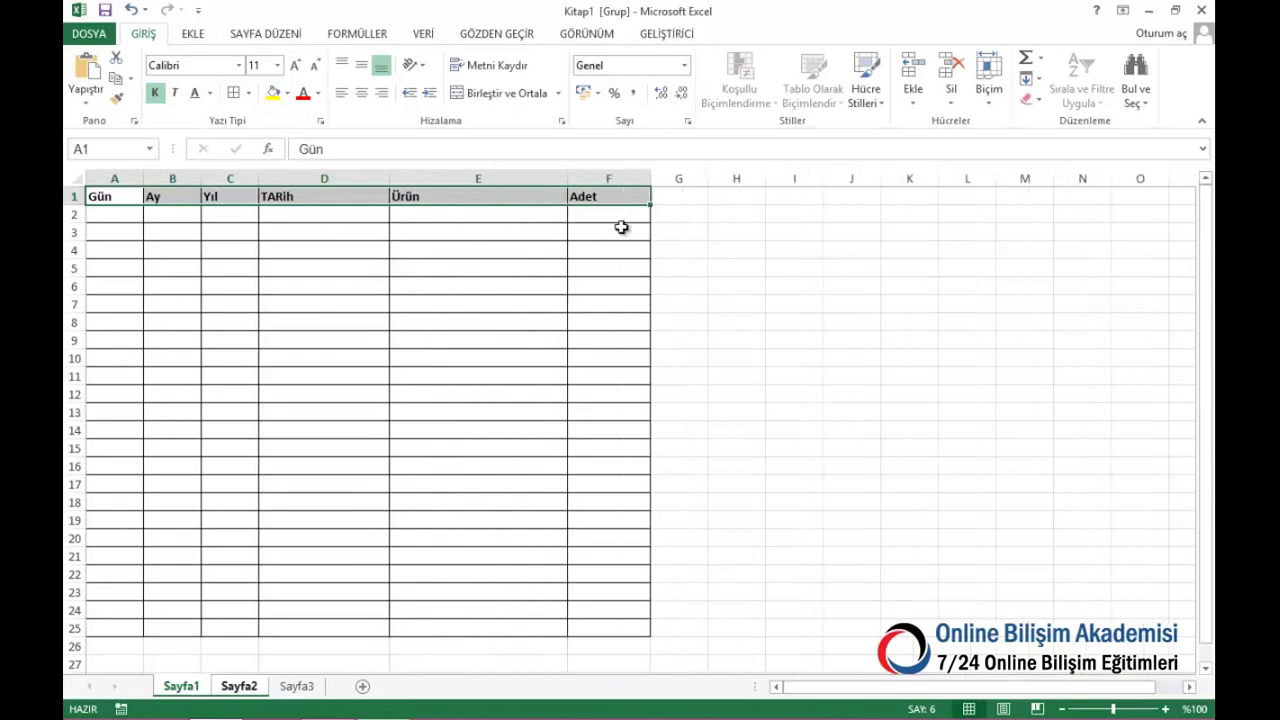
left_click(520, 412)
left_click(240, 686)
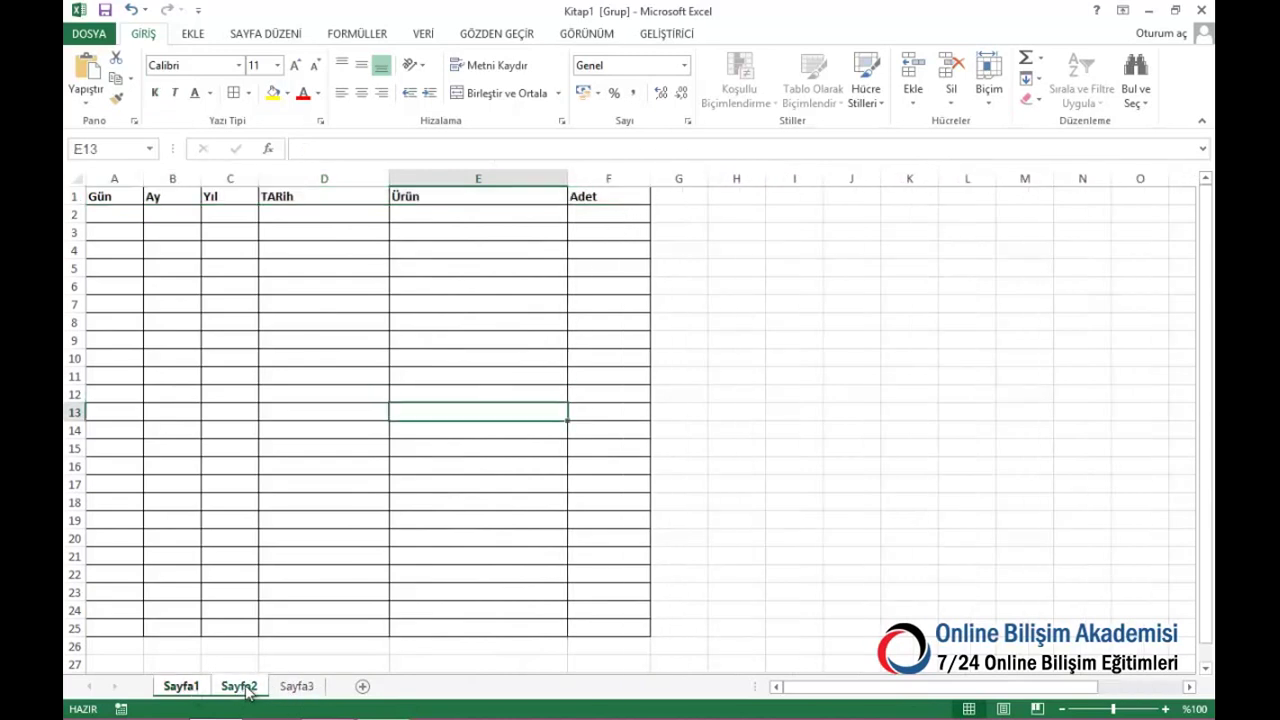
left_click(297, 686)
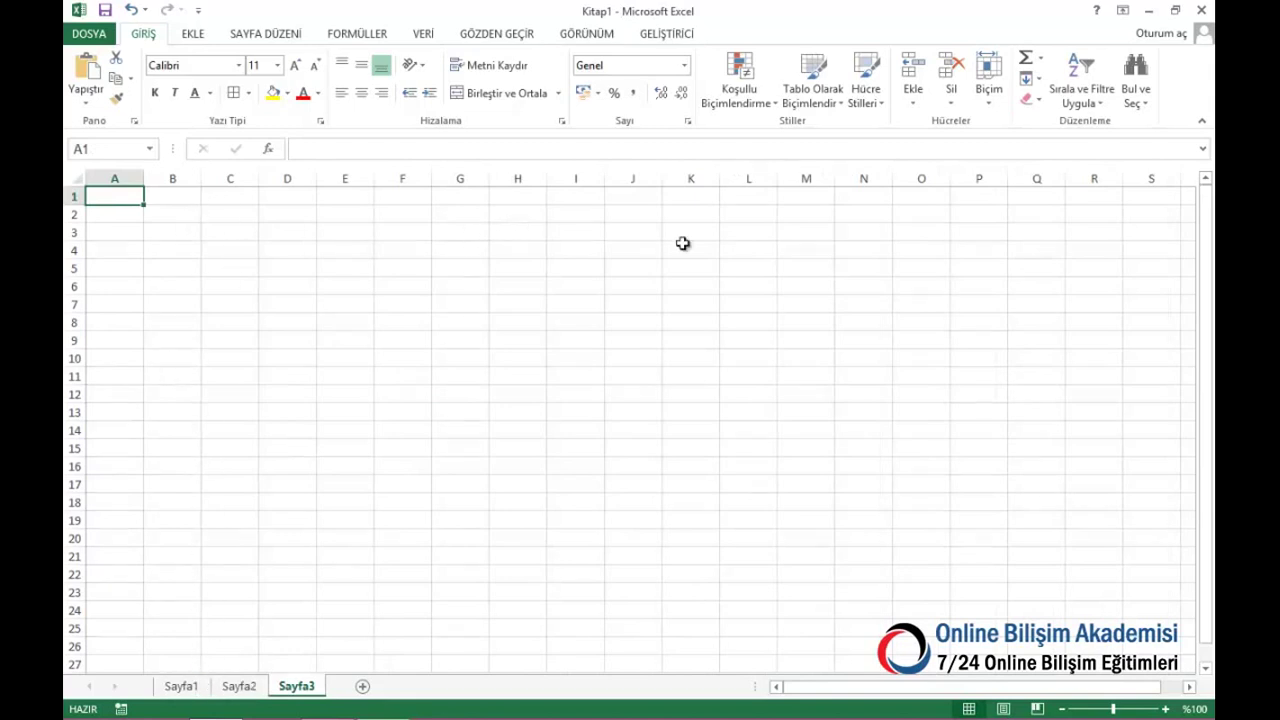
Step: Enter the heading Ürünler in K1 on Sayfa3
left_click(709, 198)
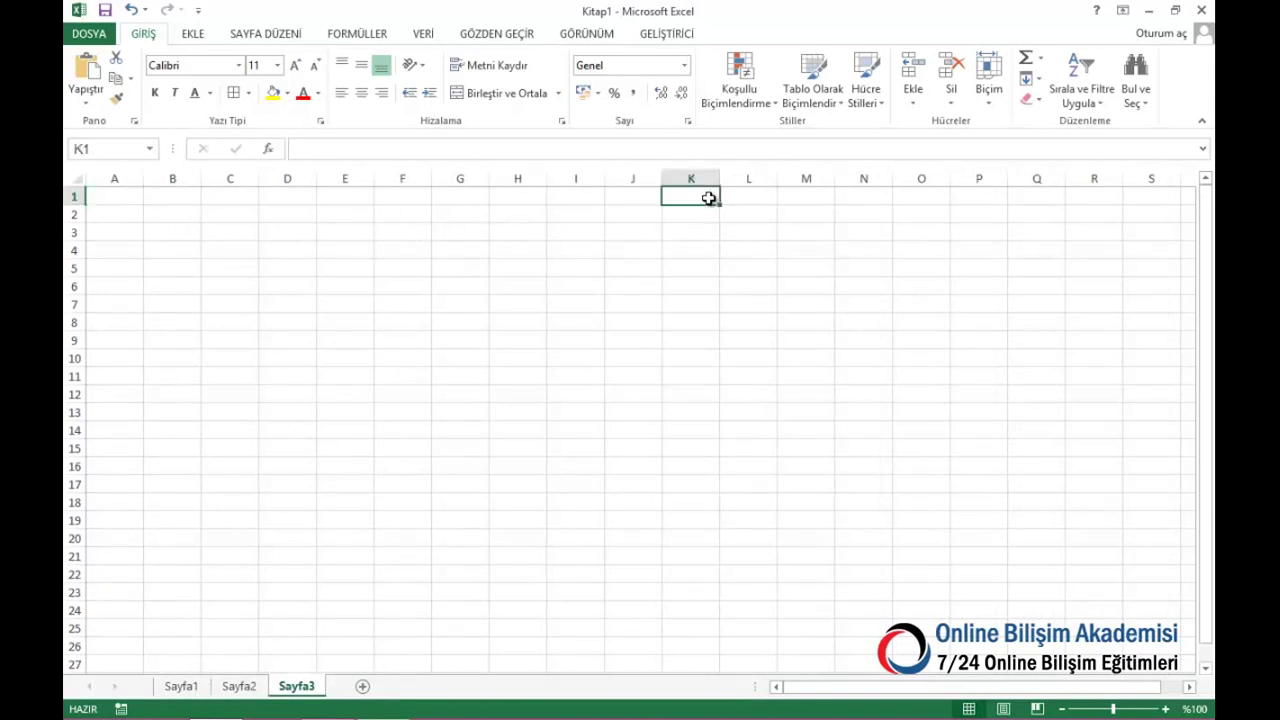
type("Ürünler")
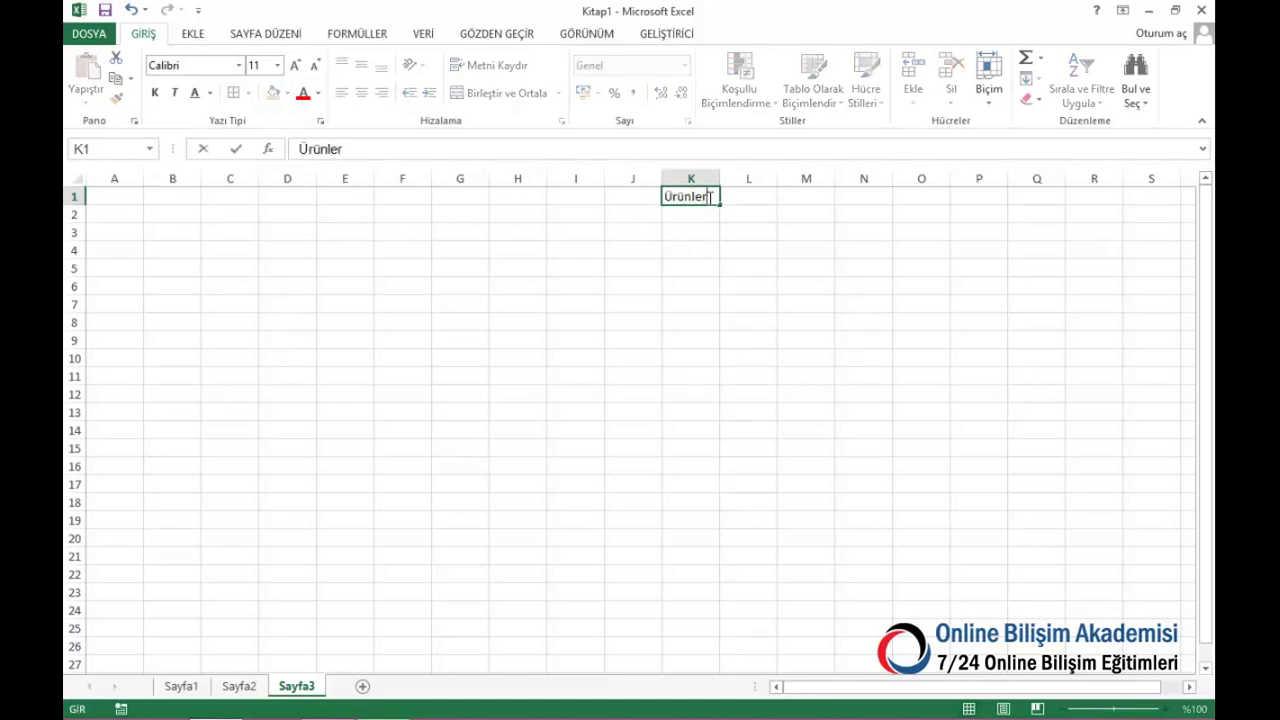
left_click(708, 218)
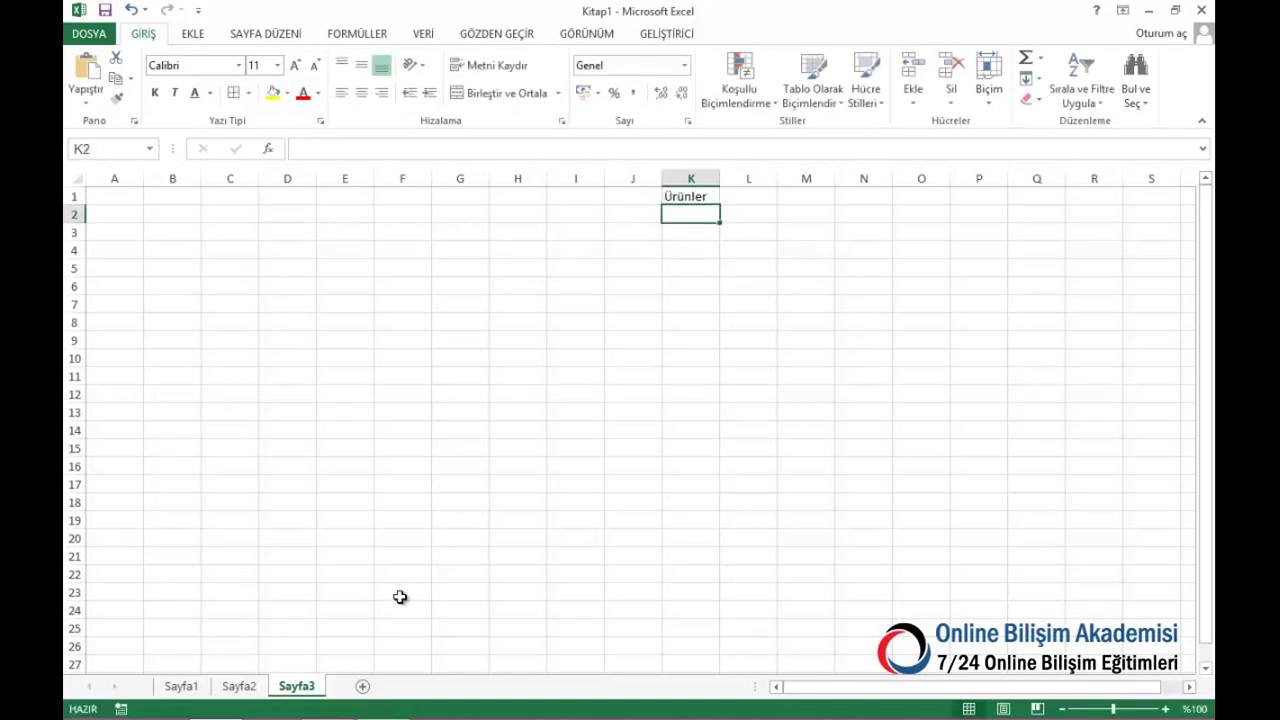
Step: Retype Sayfa1's D1 header as Tarih
left_click(180, 688)
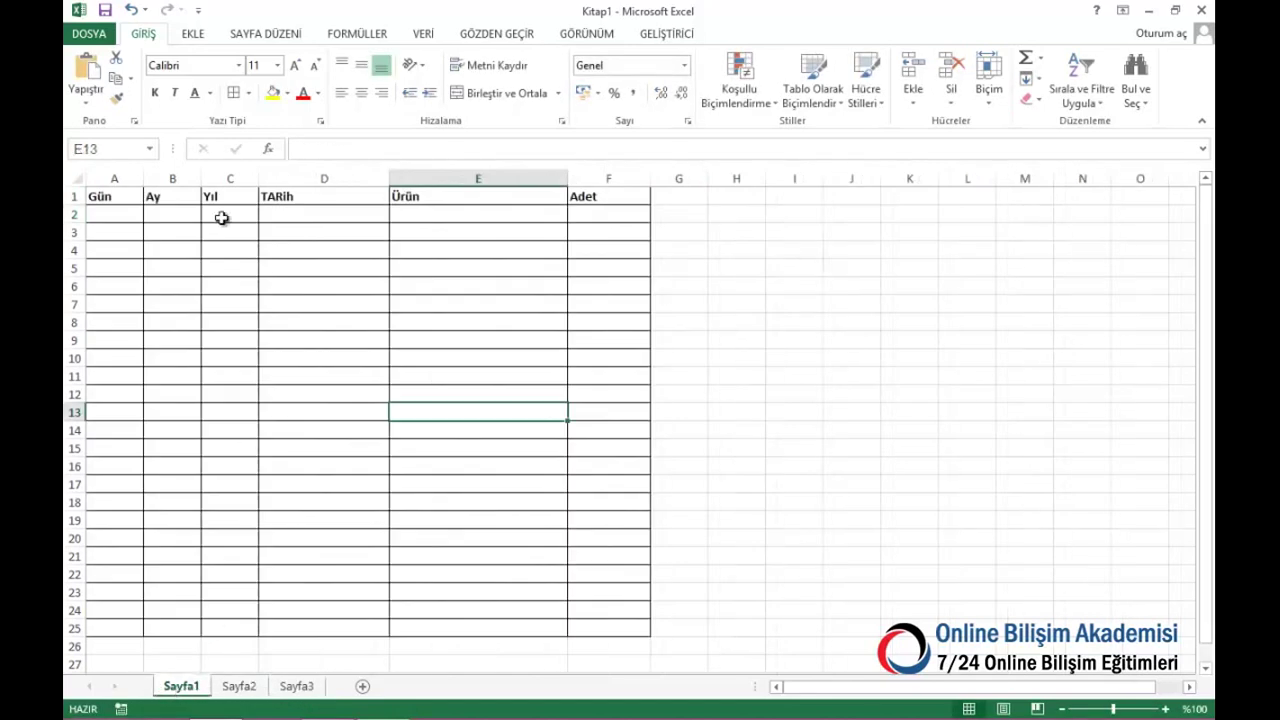
left_click(126, 217)
left_click(270, 217)
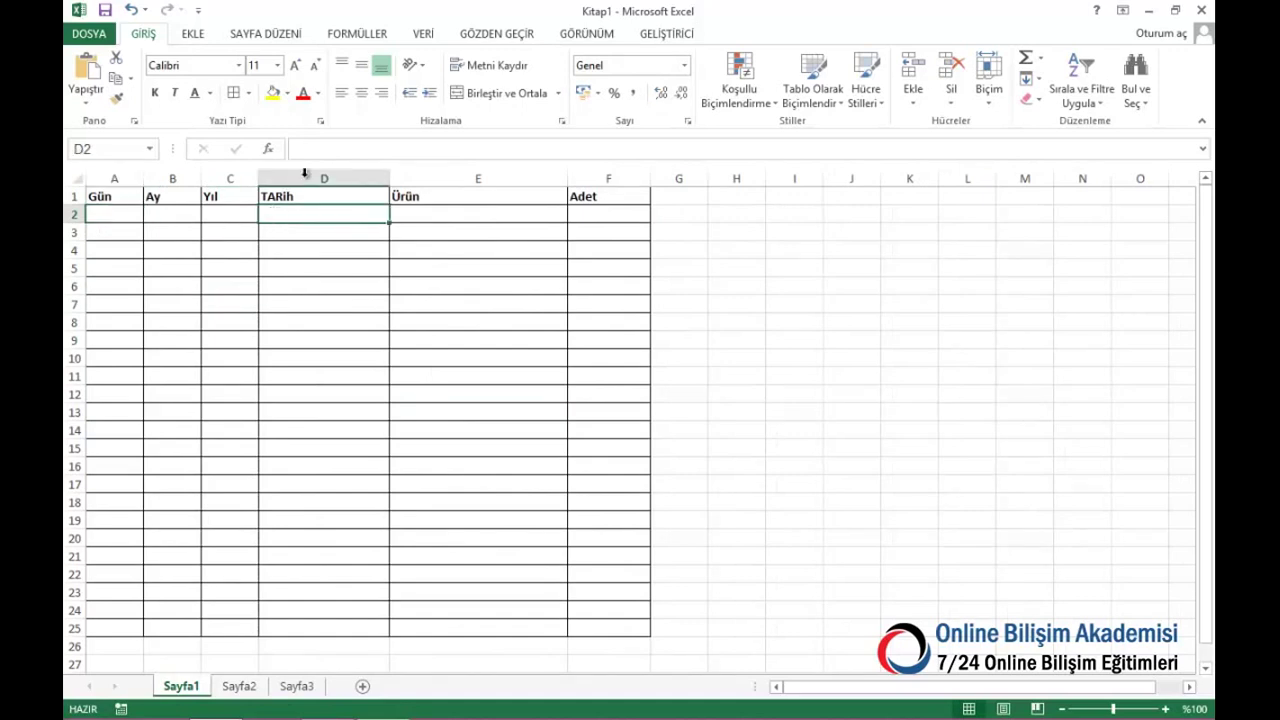
left_click(298, 196)
type("Tar")
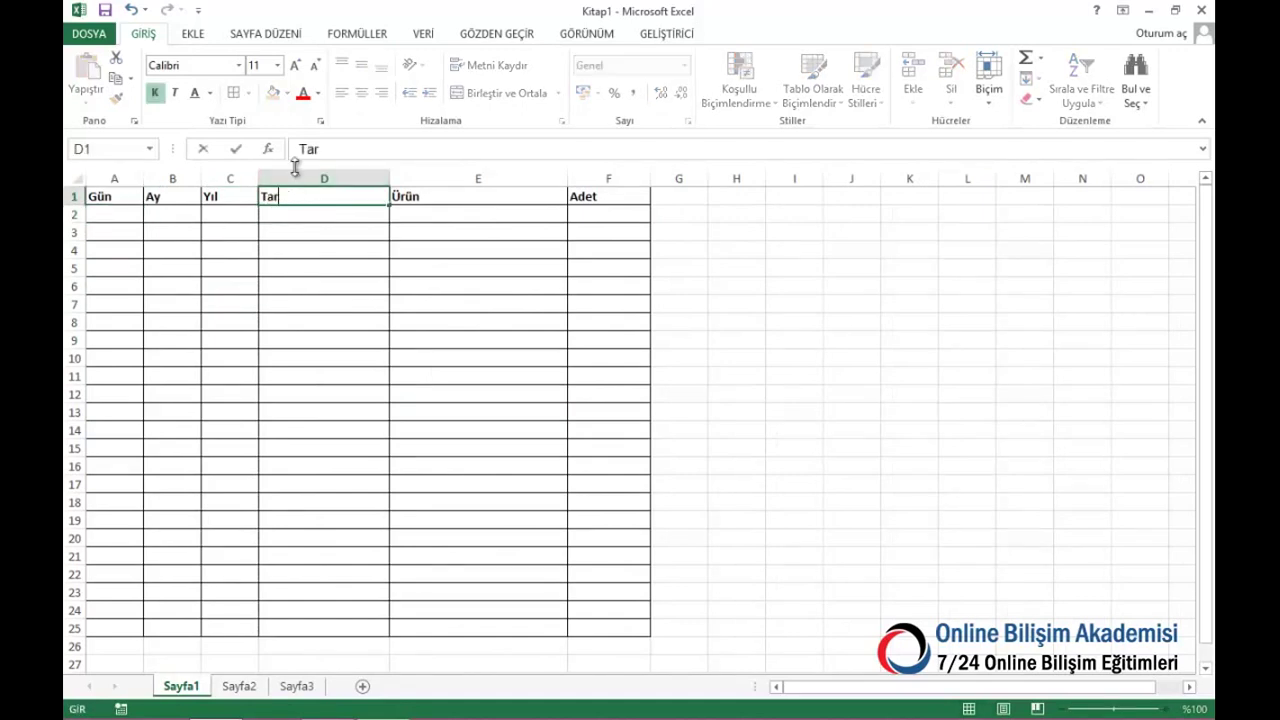
key("ctrl+Return")
left_click(478, 214)
key("Return")
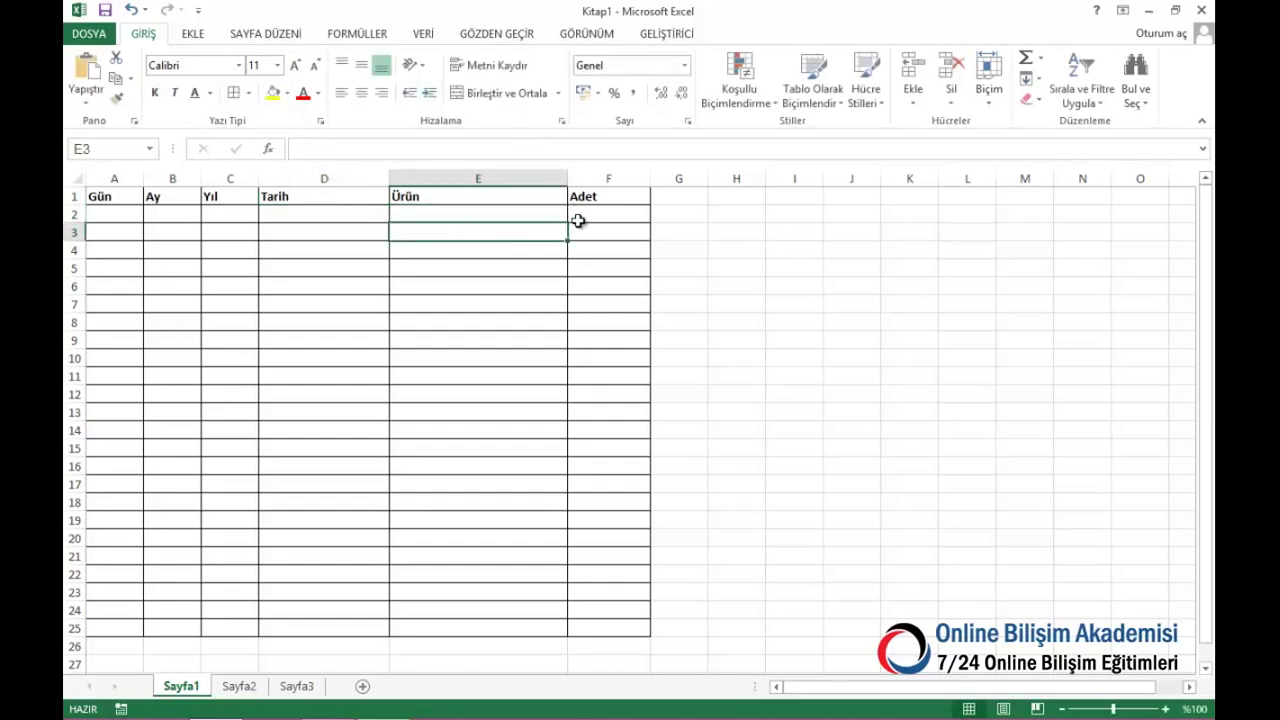
Step: On Sayfa2, set D1 to Tarih and F1 to Çıkan Adet
left_click(239, 686)
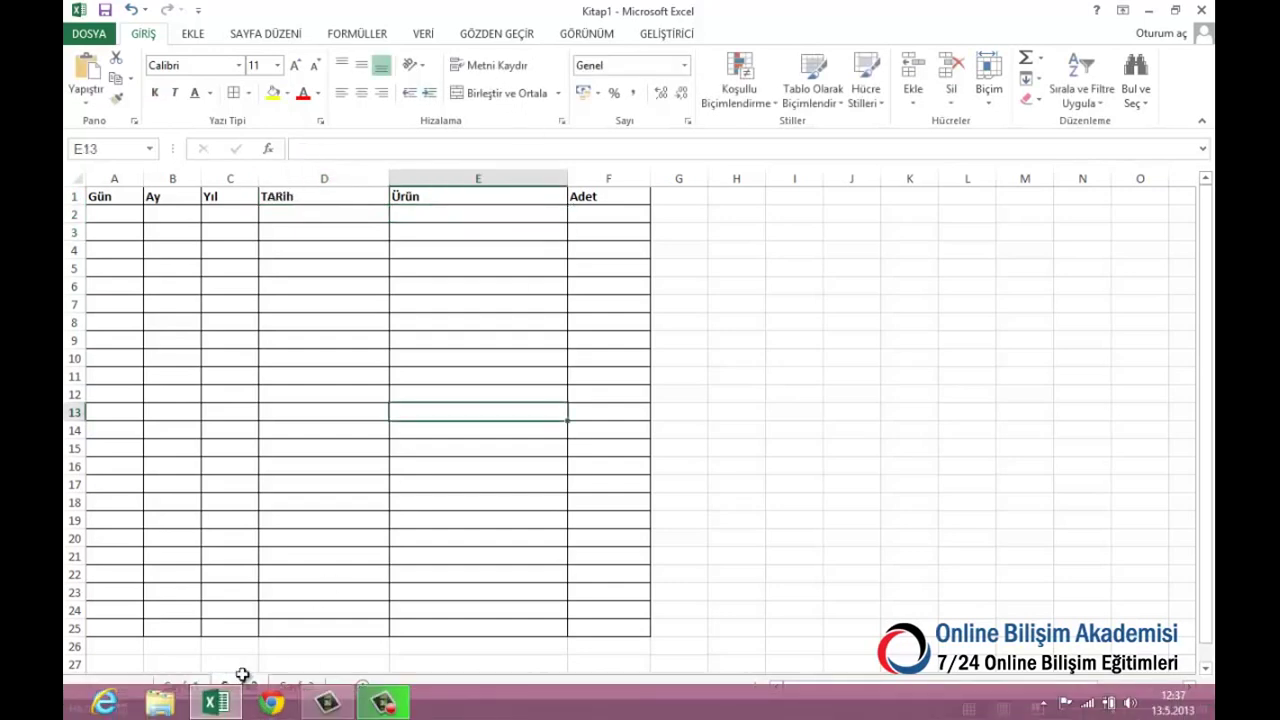
left_click(291, 195)
type("Ta")
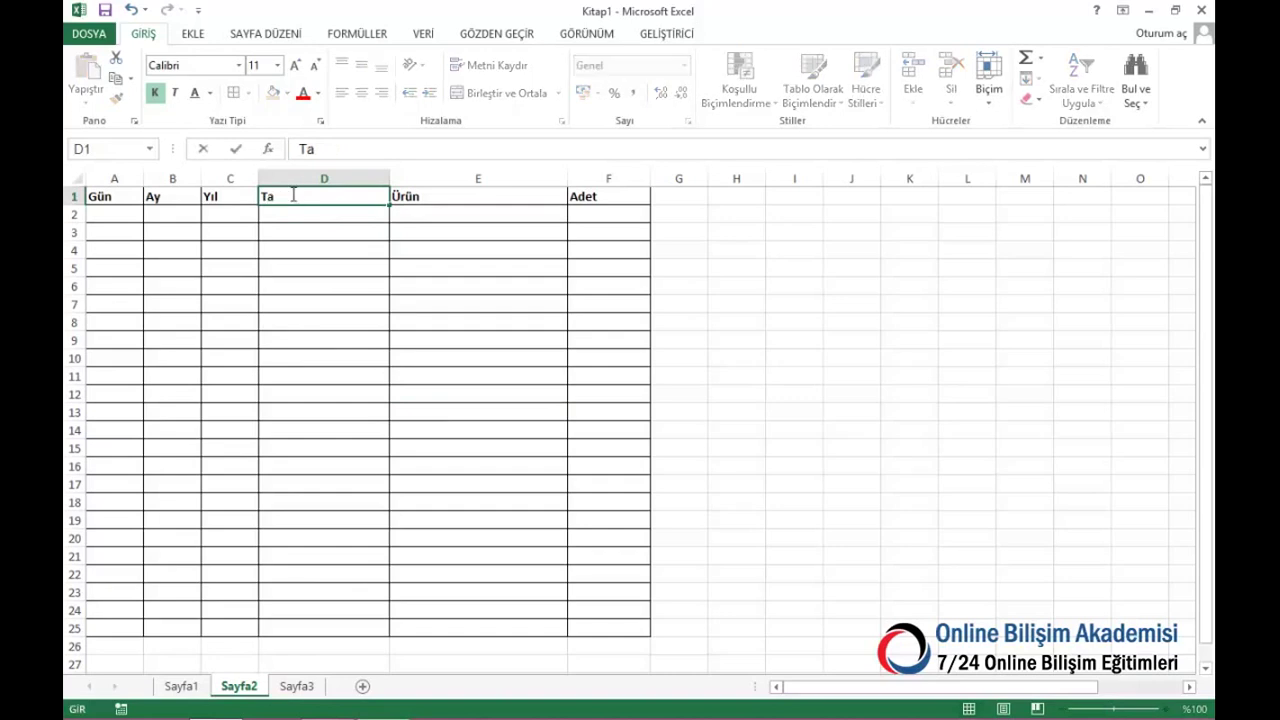
type("rih")
key("Return")
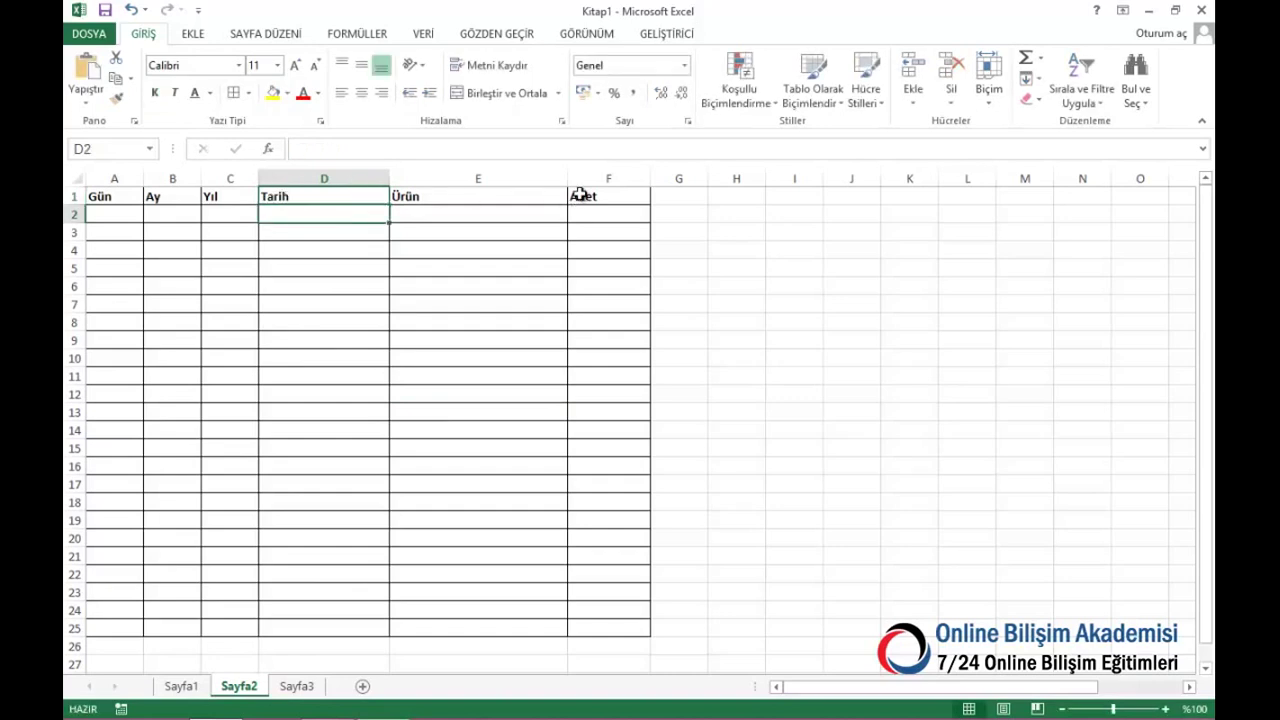
left_click(580, 195)
type("Çı")
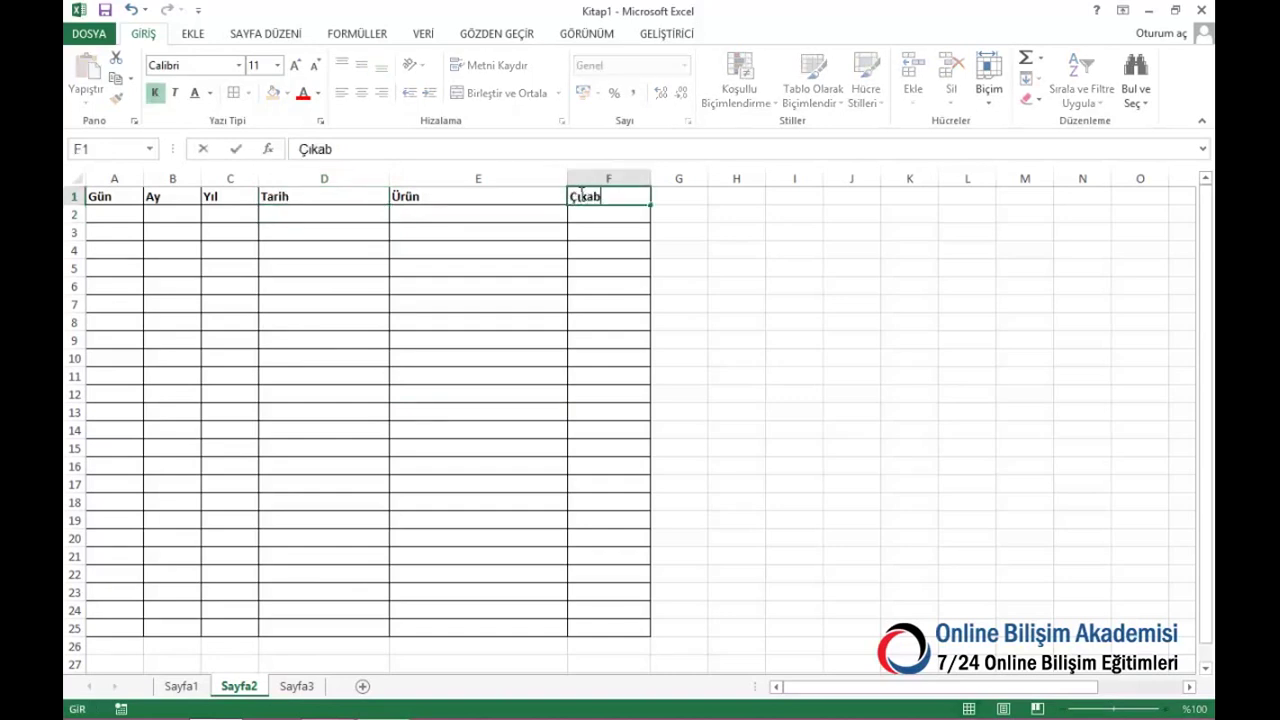
type("kan Adet")
key("Return")
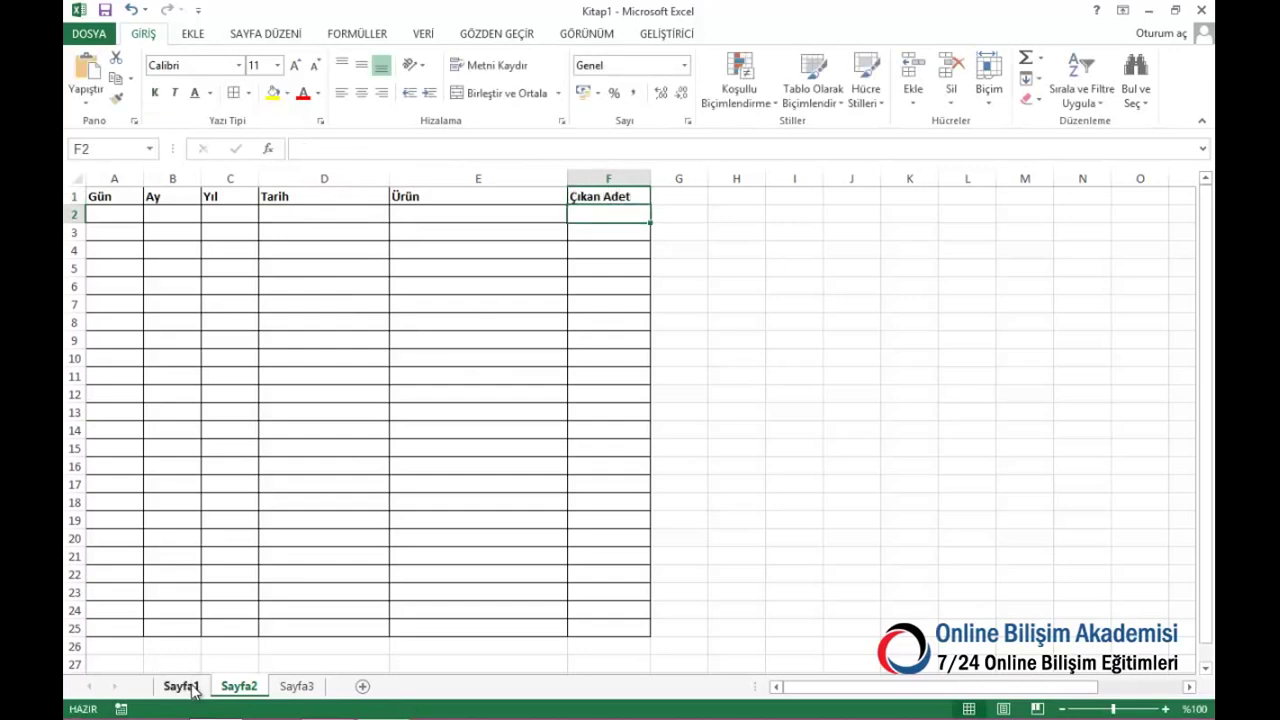
Step: Set Sayfa1's F1 header to Giren Adet
key("ctrl+z")
left_click(603, 191)
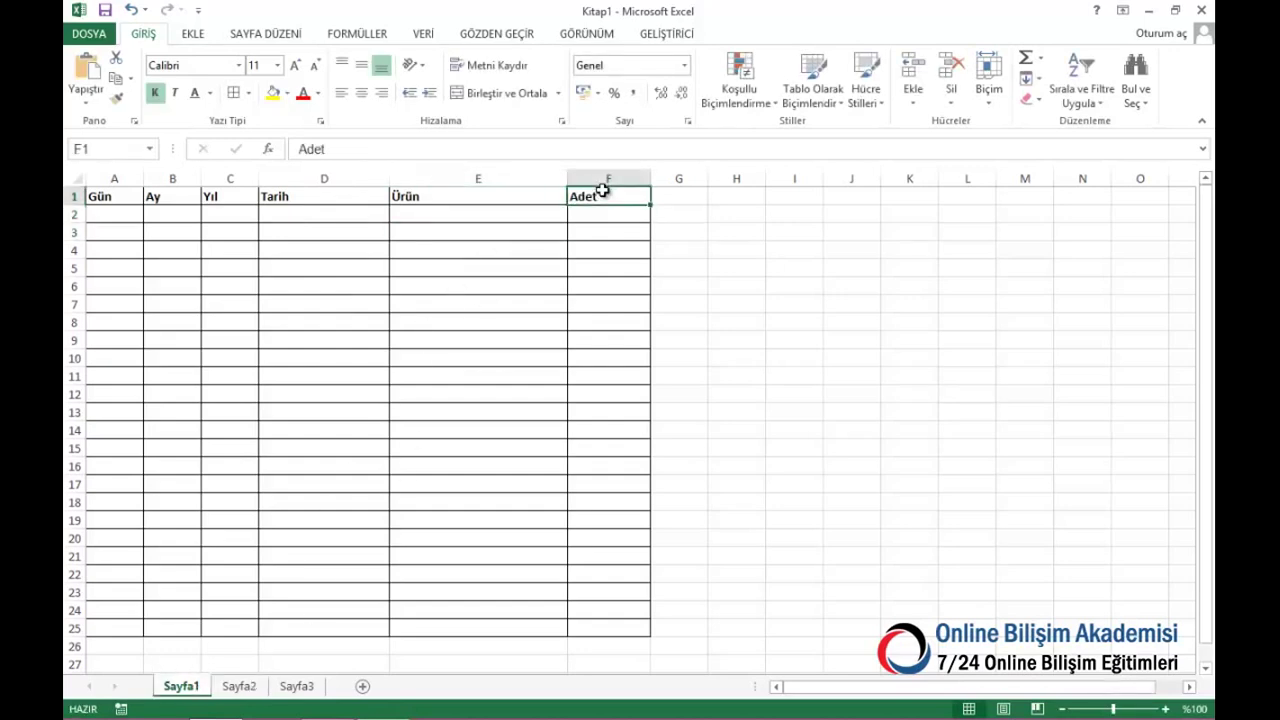
type("Giren")
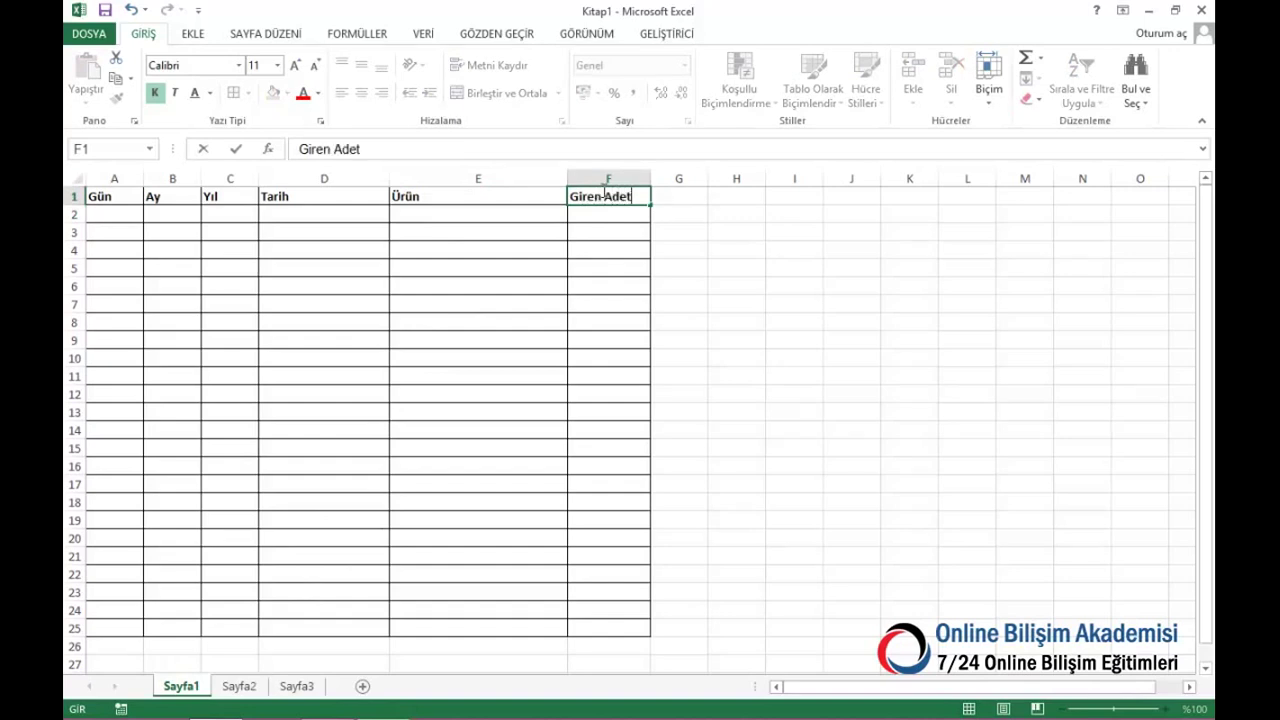
key("Return")
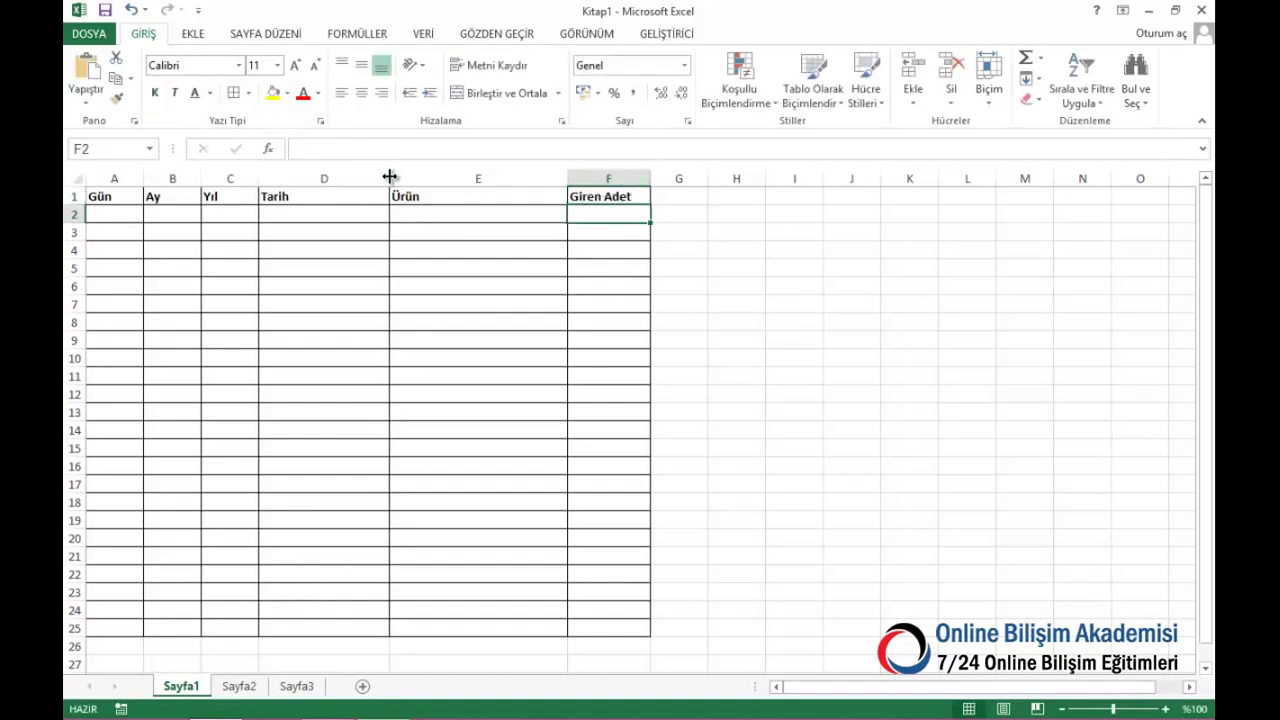
Step: Narrow the Tarih column and move Sayfa3's Ürünler heading from K1 to A2
left_click_drag(390, 177, 398, 554)
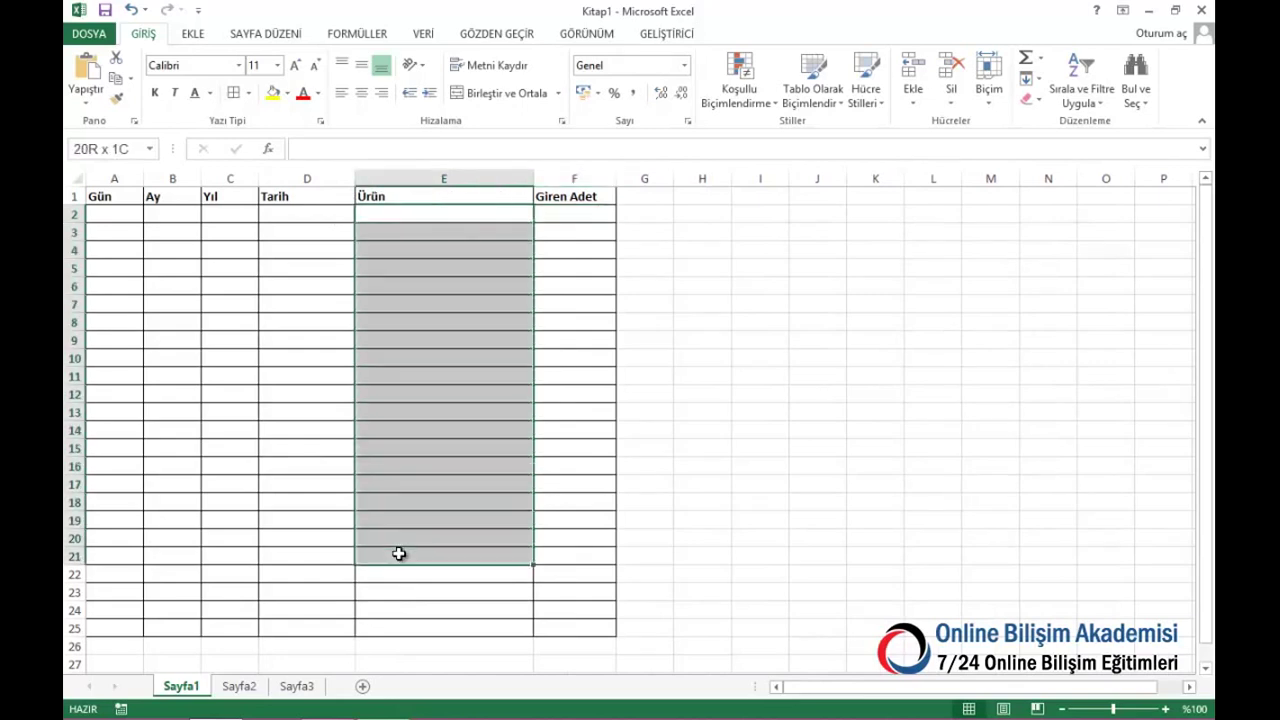
left_click(297, 686)
left_click_drag(694, 211, 712, 448)
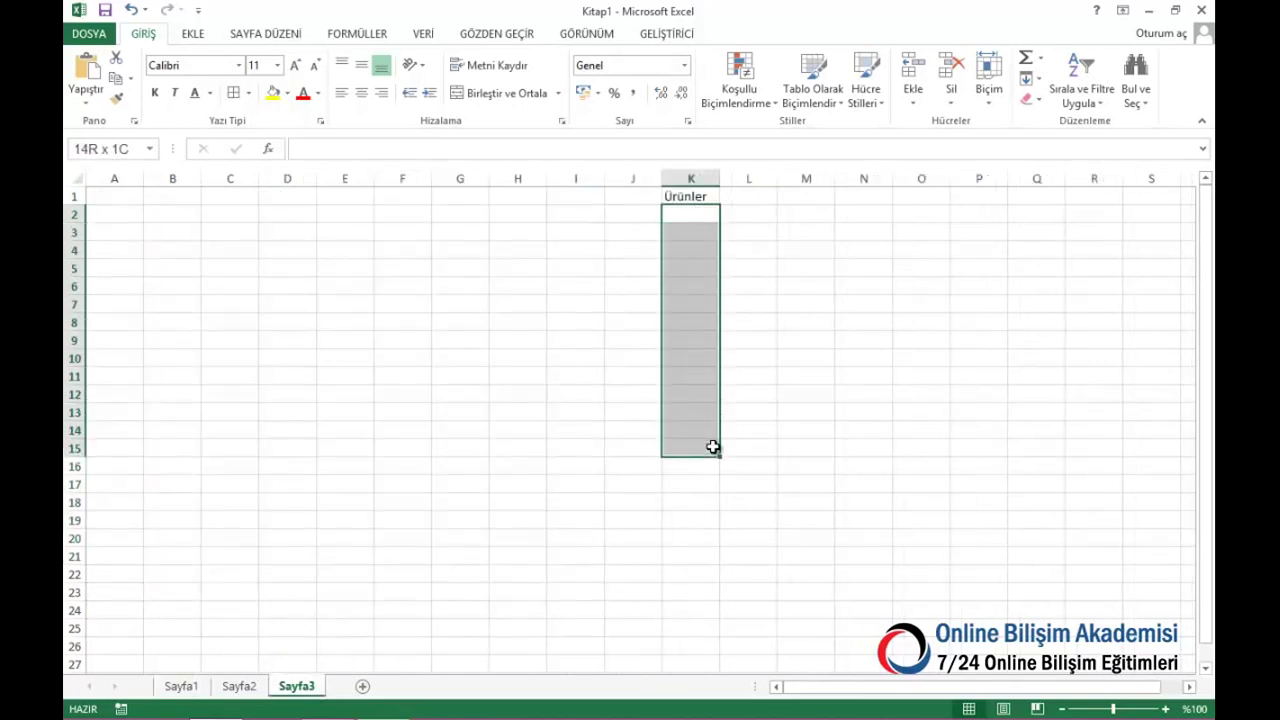
left_click(239, 686)
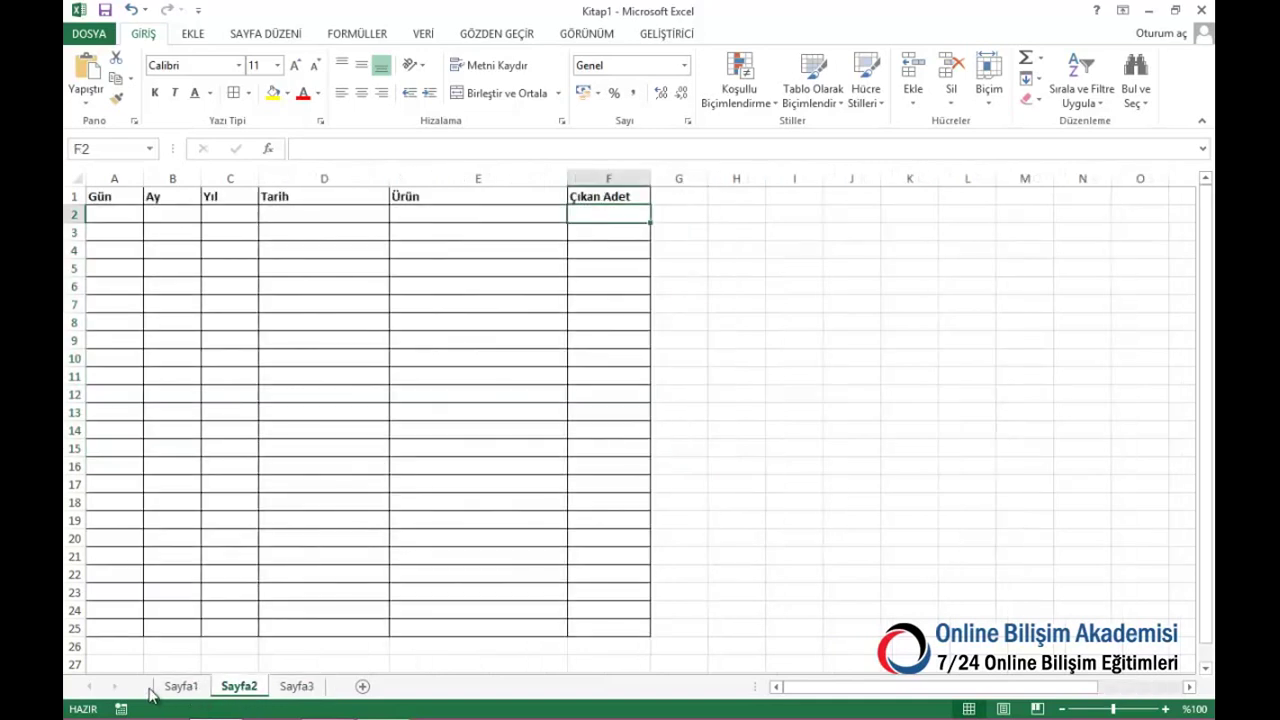
left_click(178, 688)
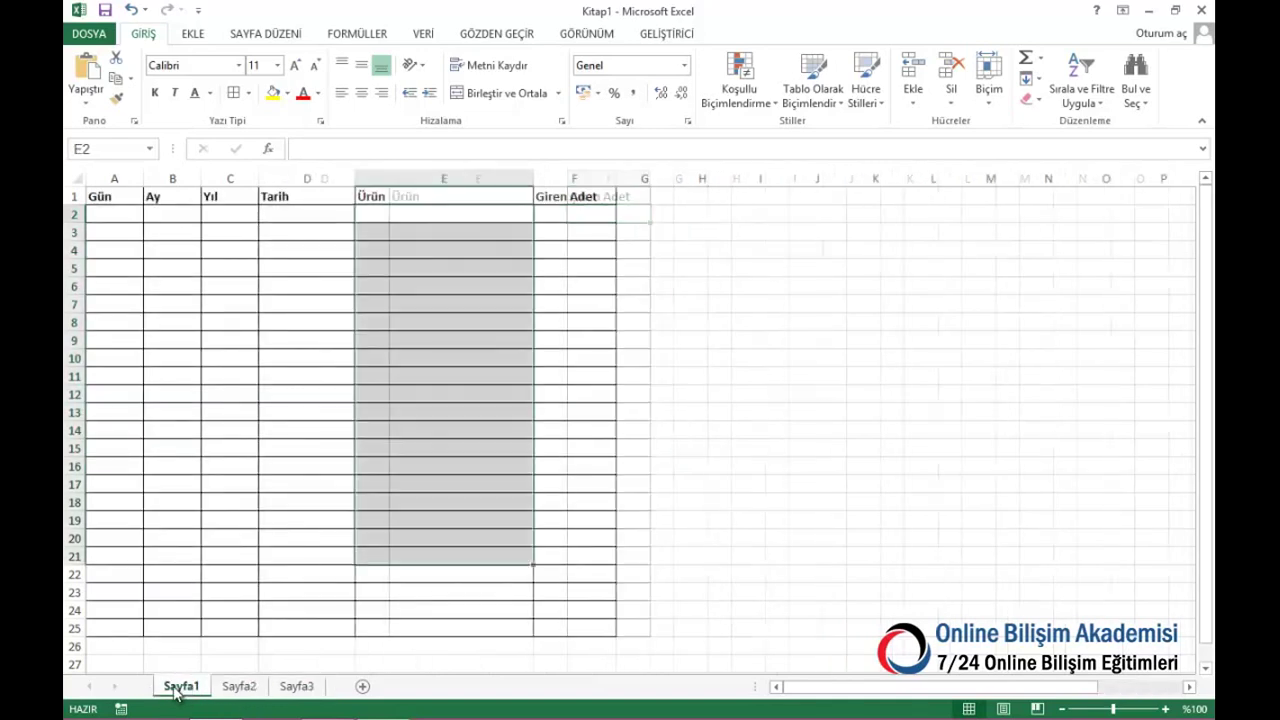
left_click(239, 686)
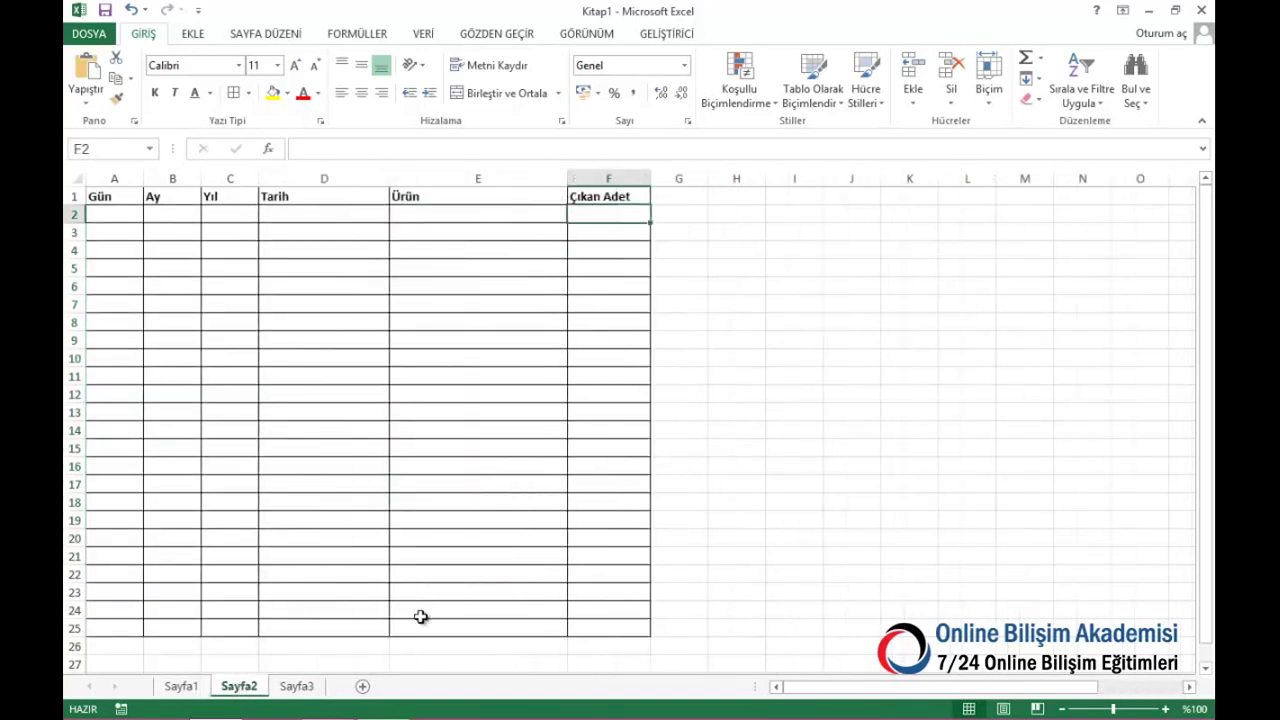
left_click(298, 687)
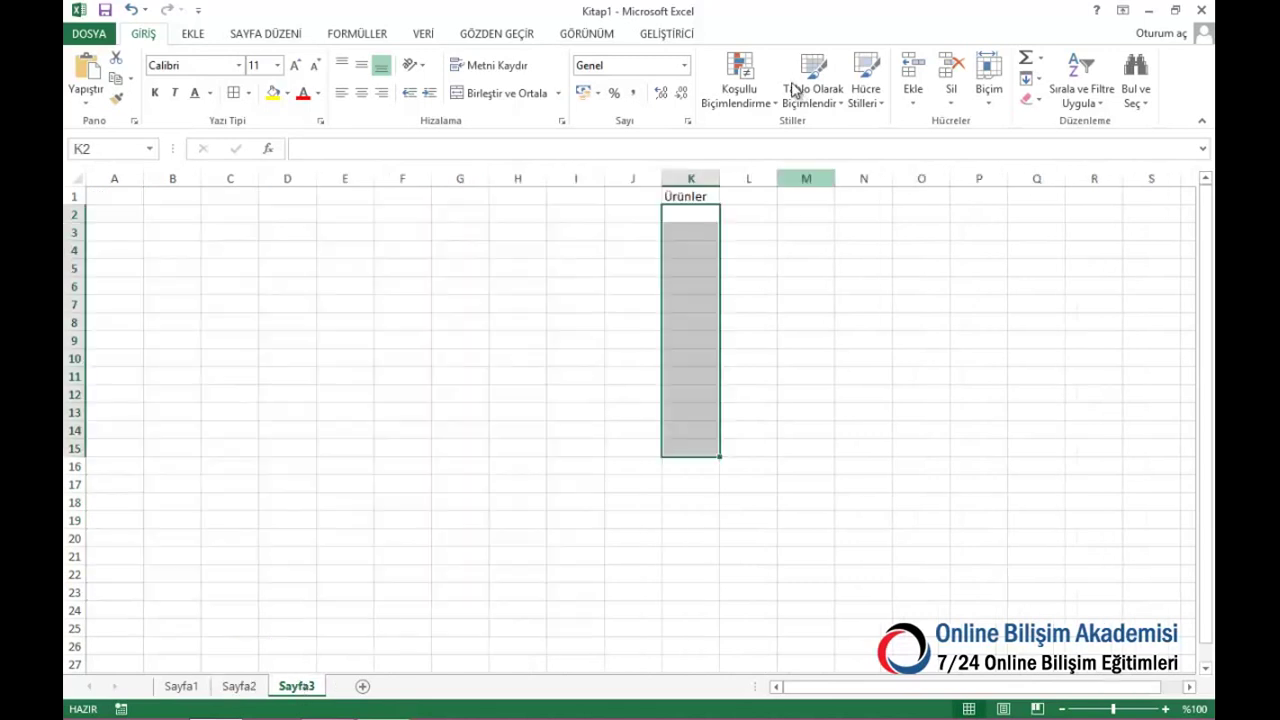
left_click(688, 216)
left_click(686, 196)
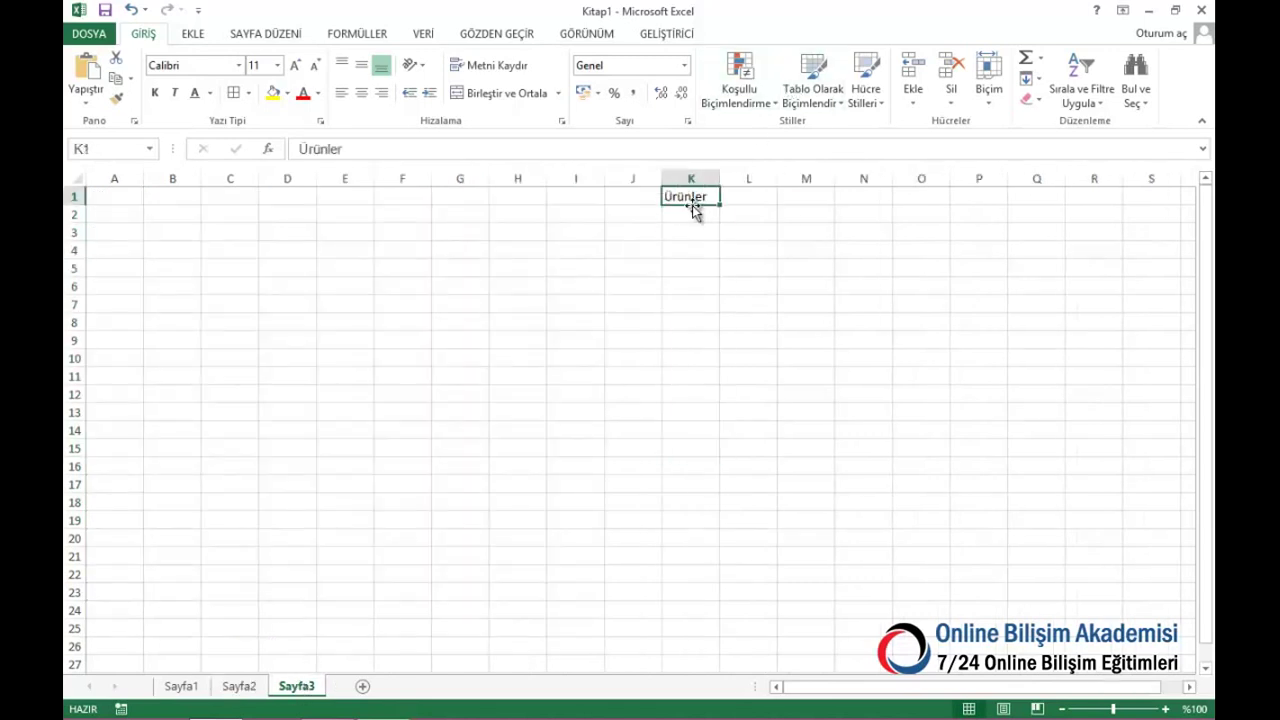
left_click_drag(695, 210, 124, 215)
left_click(111, 236)
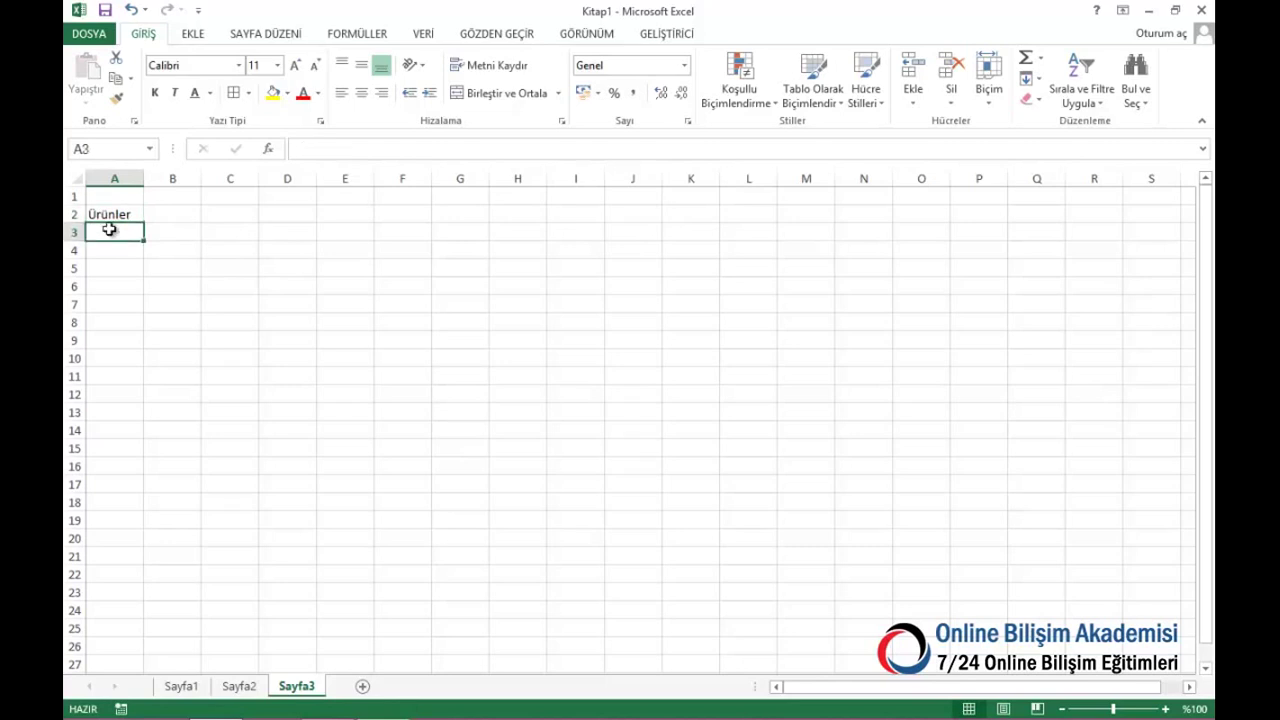
Step: List A ürünü, B ürünü, c Ürünü and d ürünü in A3:A6
double_click(109, 229)
type("A ürü")
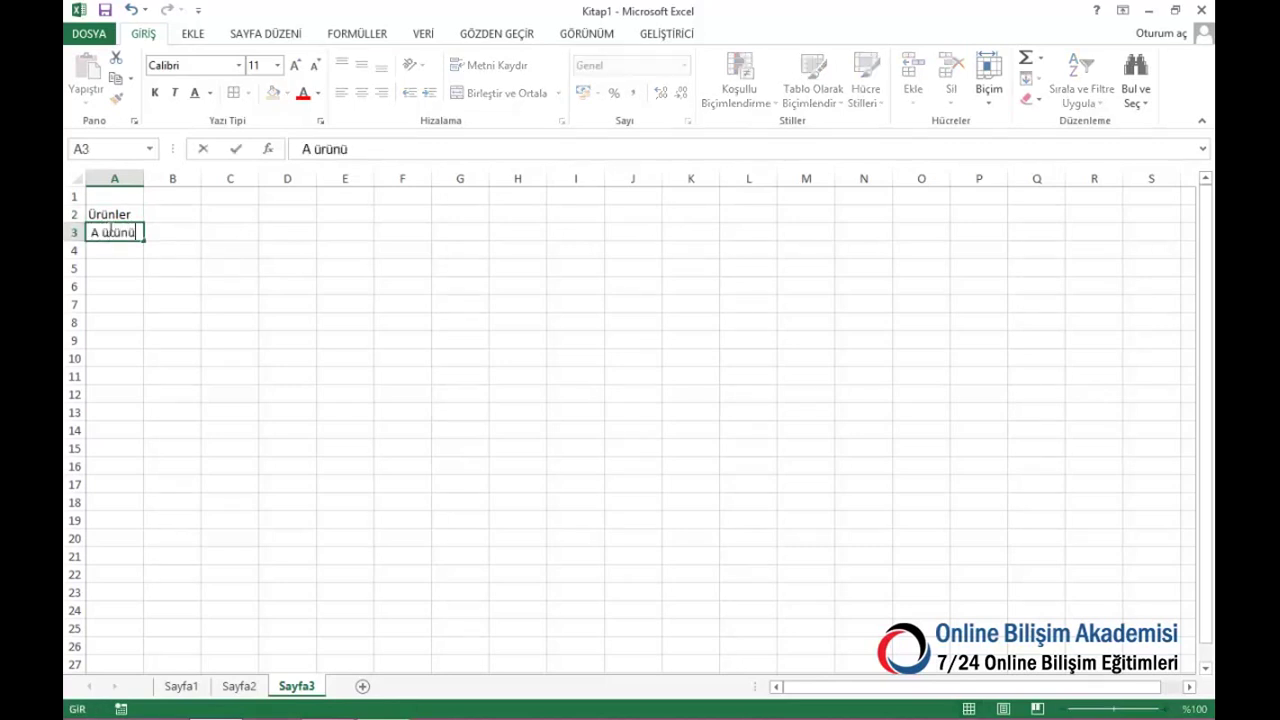
type("nü")
key("Return")
type("B")
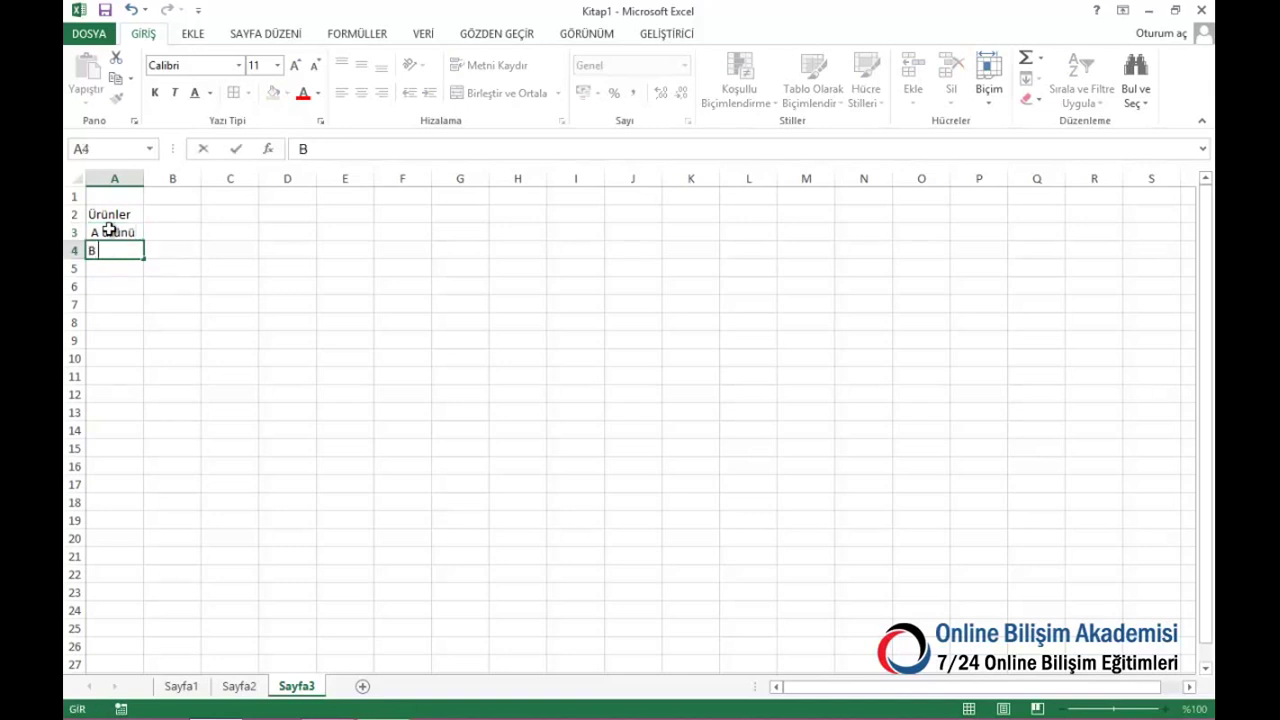
type(" ürünü")
key("Return")
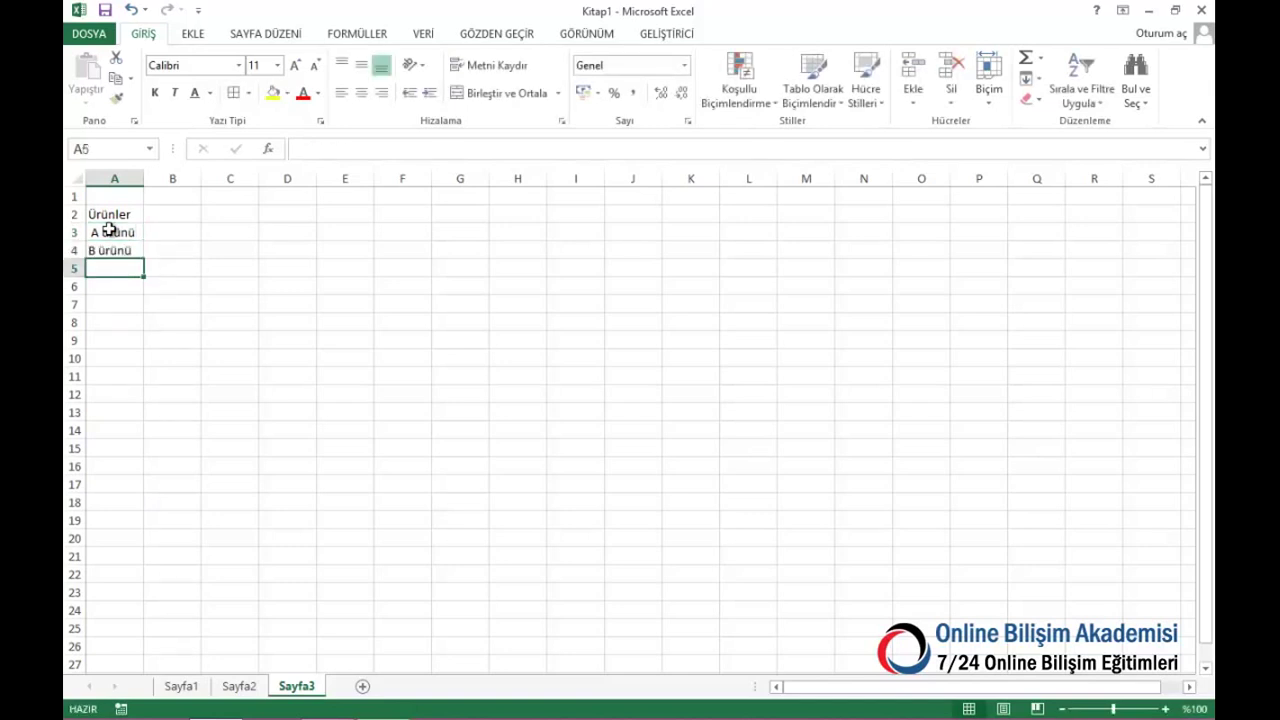
type("c Ürünü")
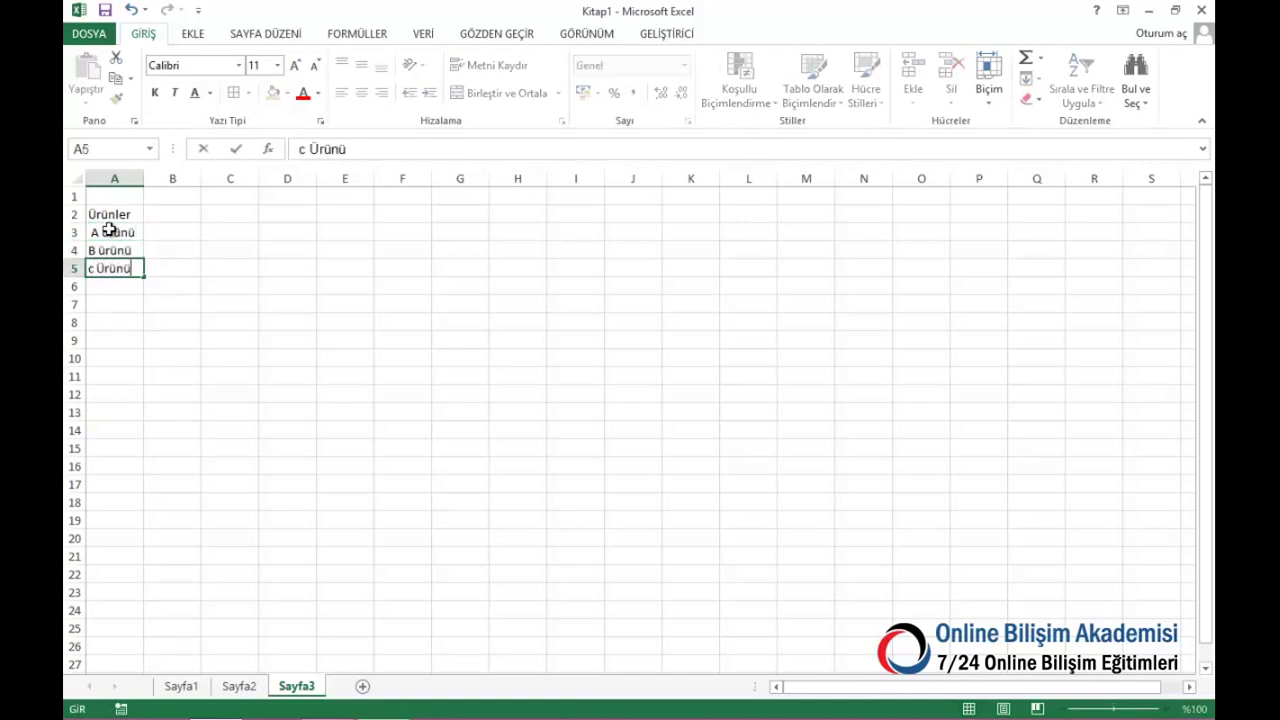
key("Return")
type("d ürünü")
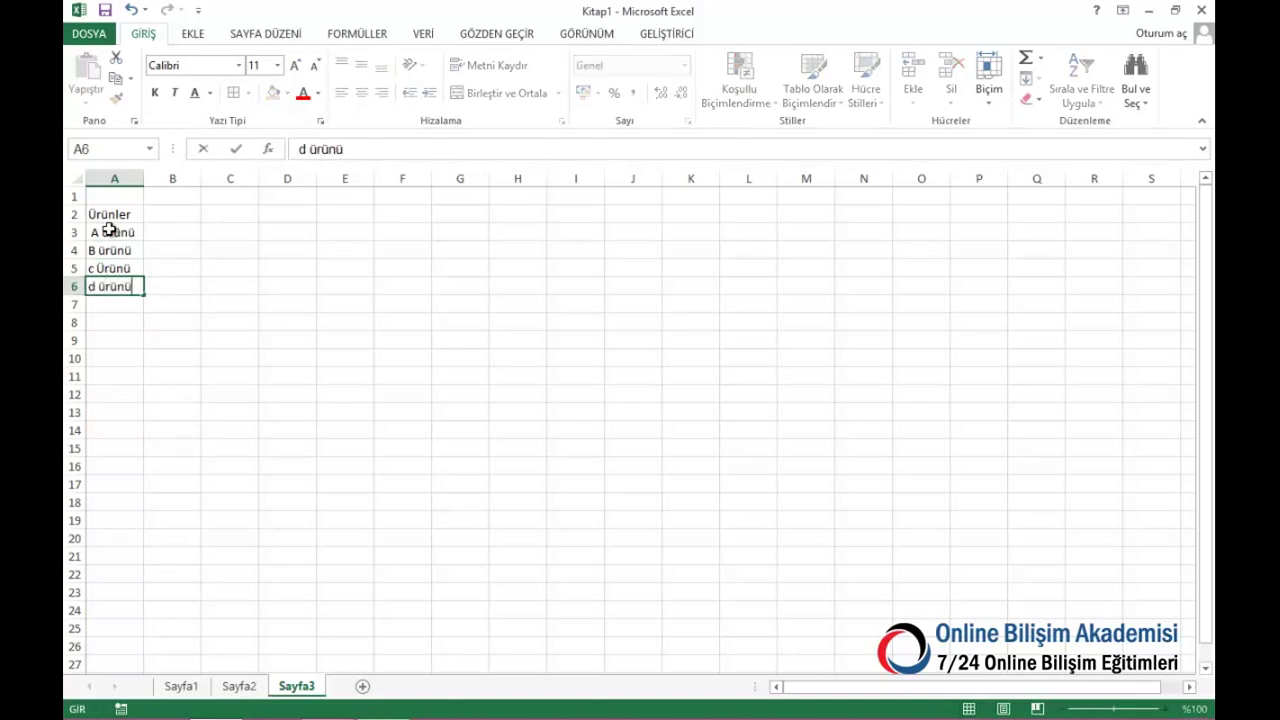
key("Return")
Step: Remove the leading space from A ürünü and select the product range A3:A22
left_click(109, 229)
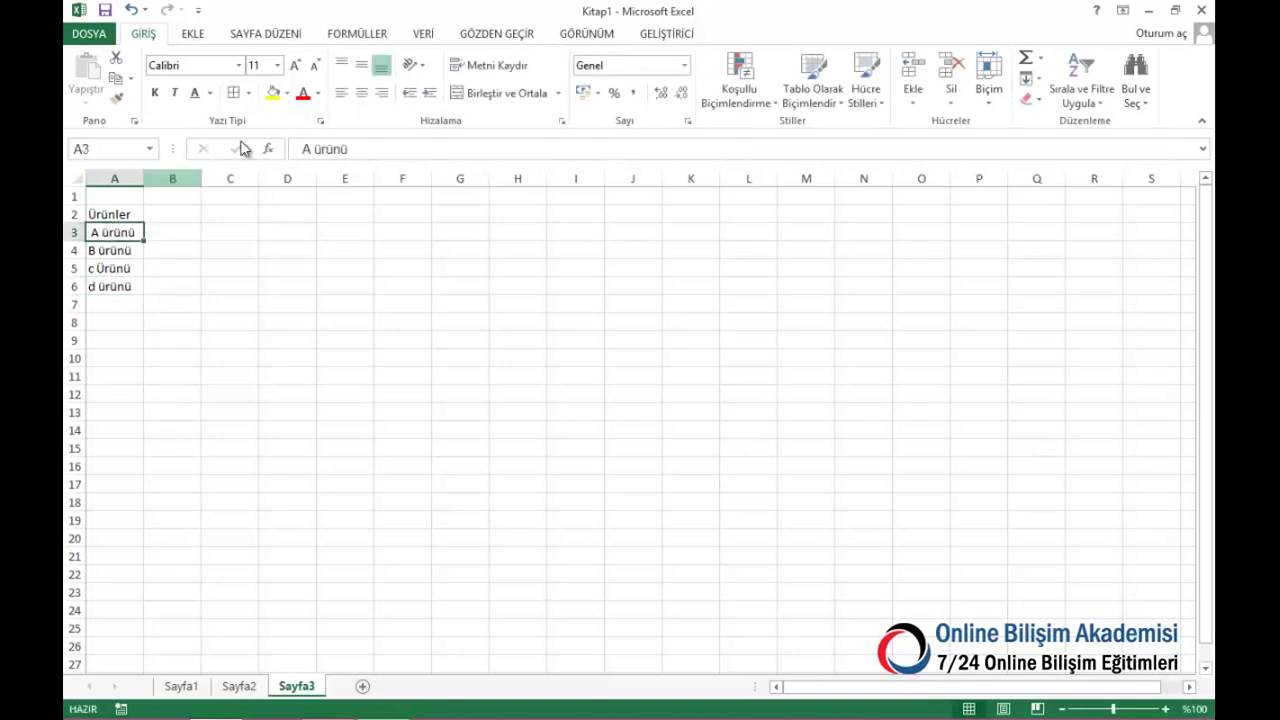
left_click(309, 149)
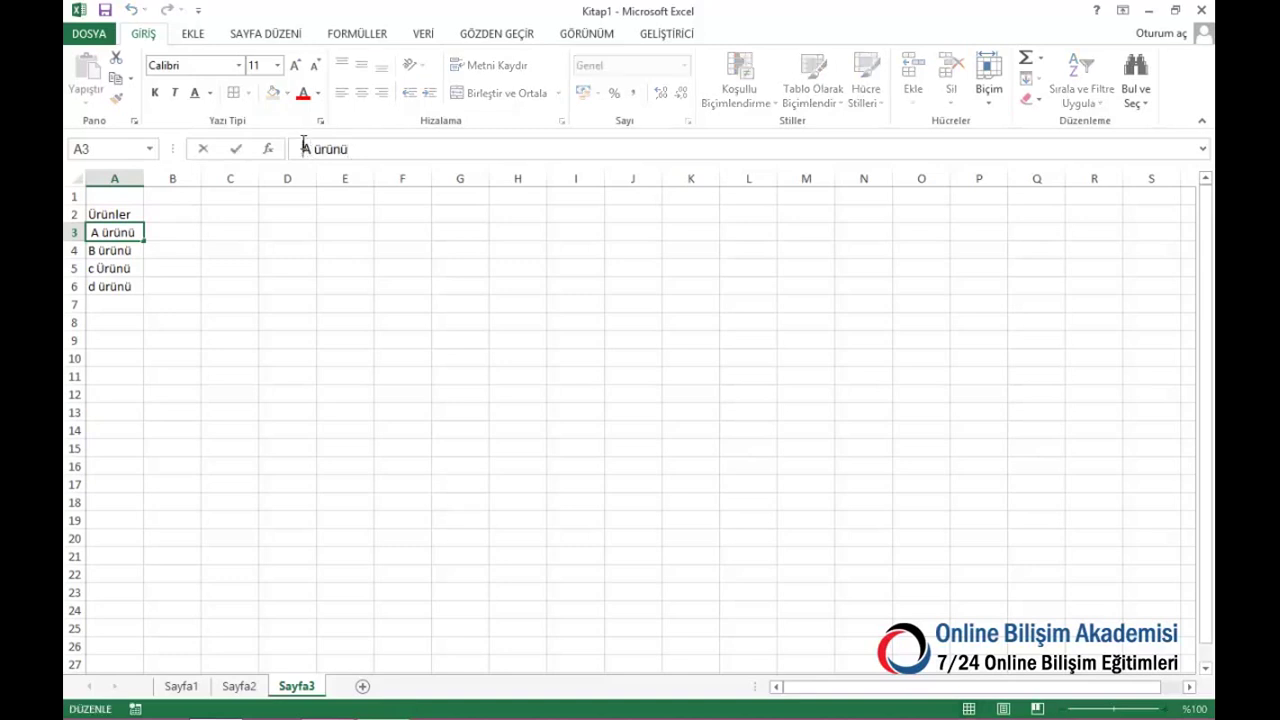
key("BackSpace")
left_click(221, 235)
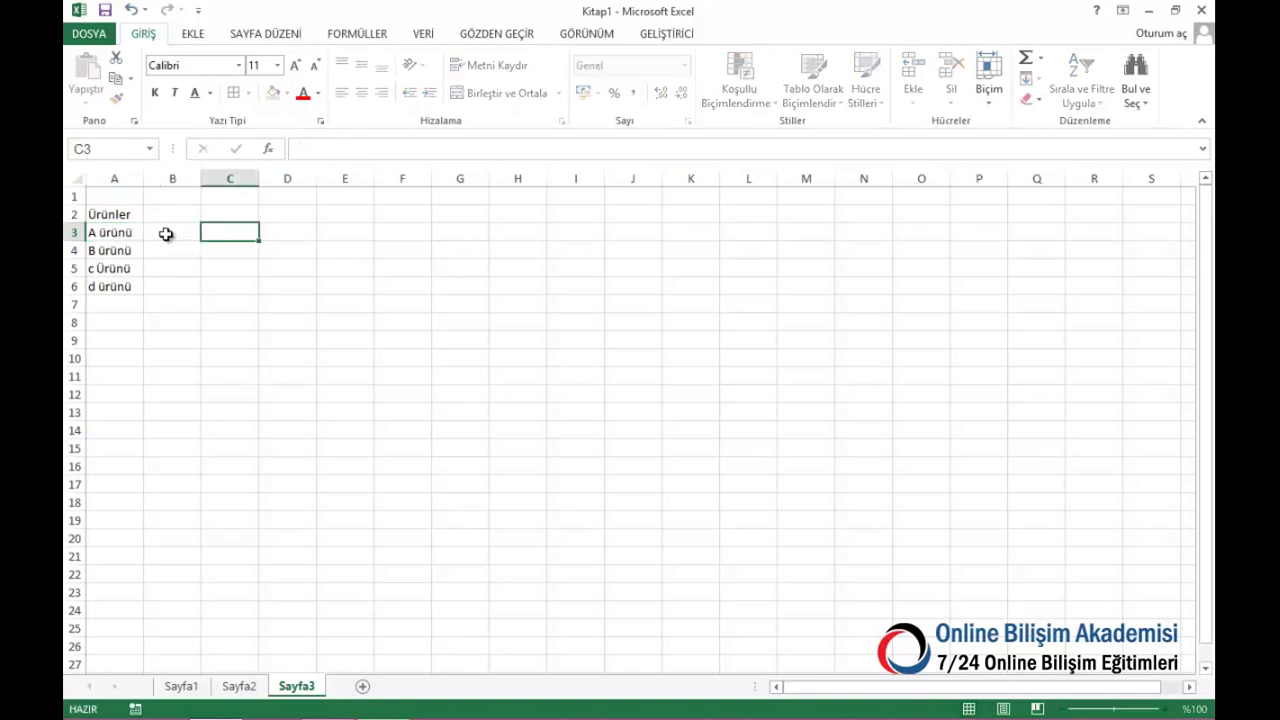
left_click_drag(122, 232, 113, 581)
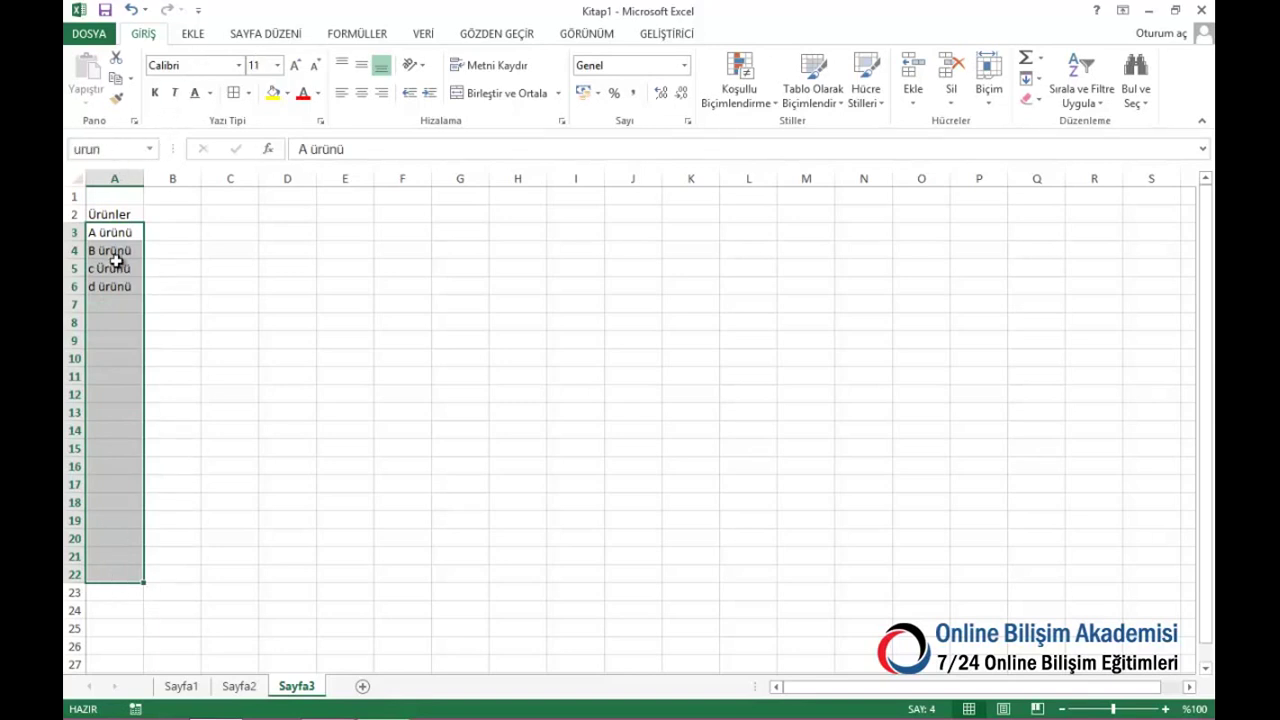
Step: Restrict Sayfa1's Ürün cells E2:E25 to a list drawn from urun, and test the dropdown
left_click(183, 692)
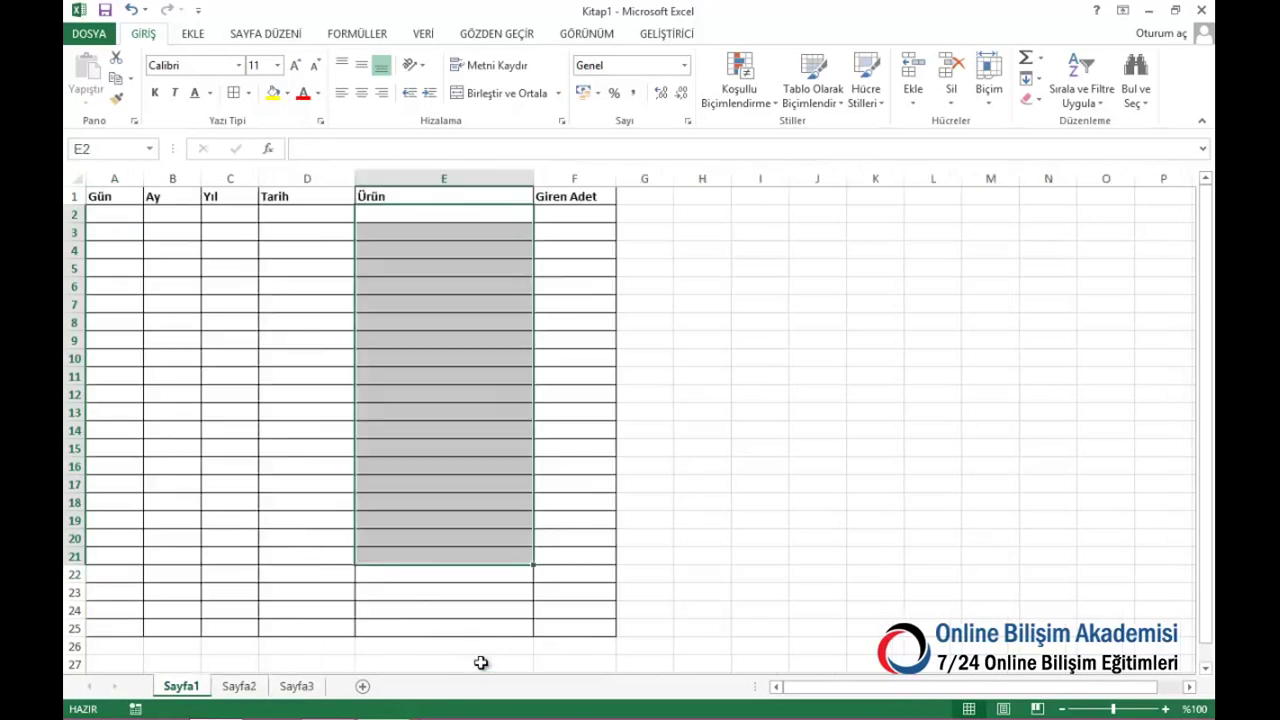
left_click(465, 502)
left_click_drag(416, 209, 425, 622)
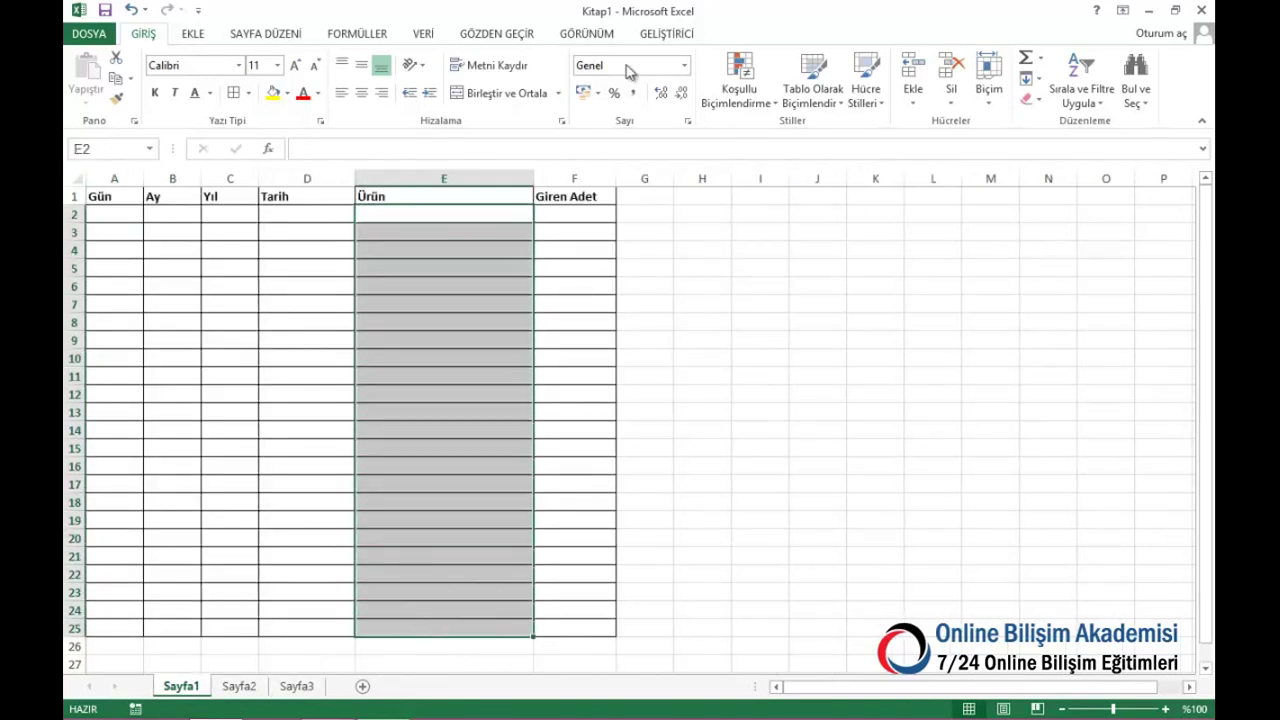
left_click(422, 36)
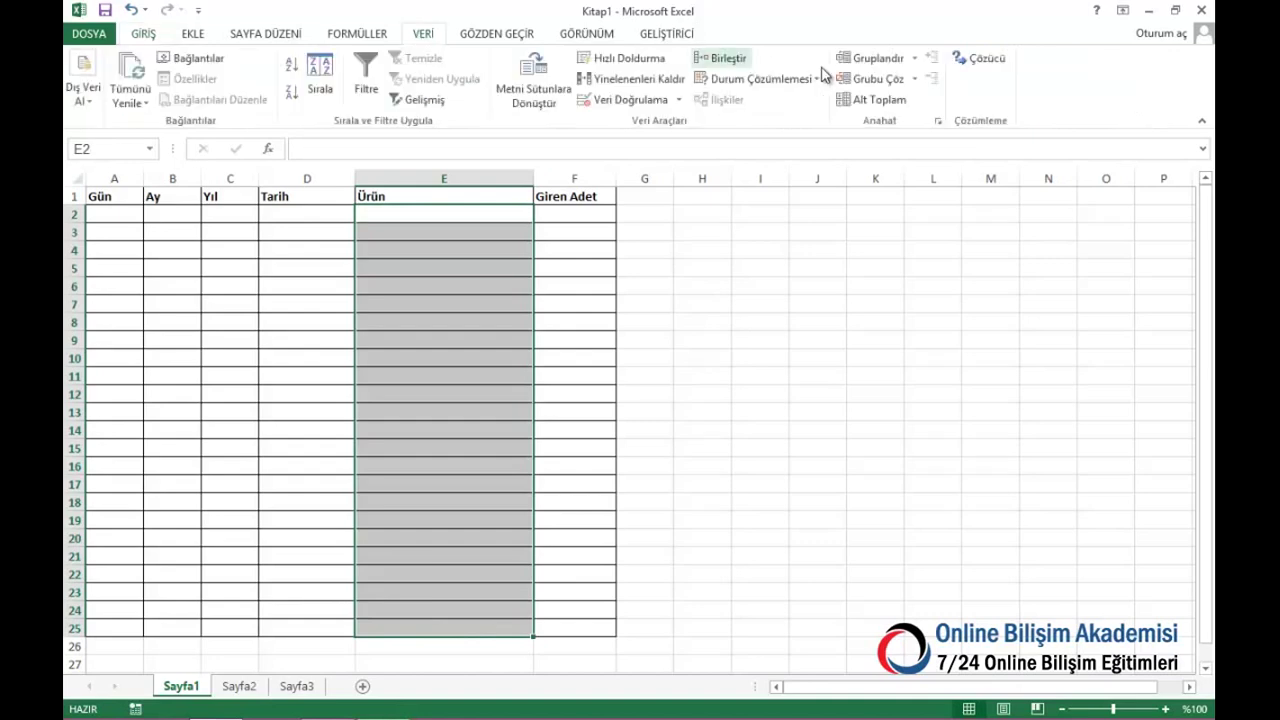
left_click(622, 100)
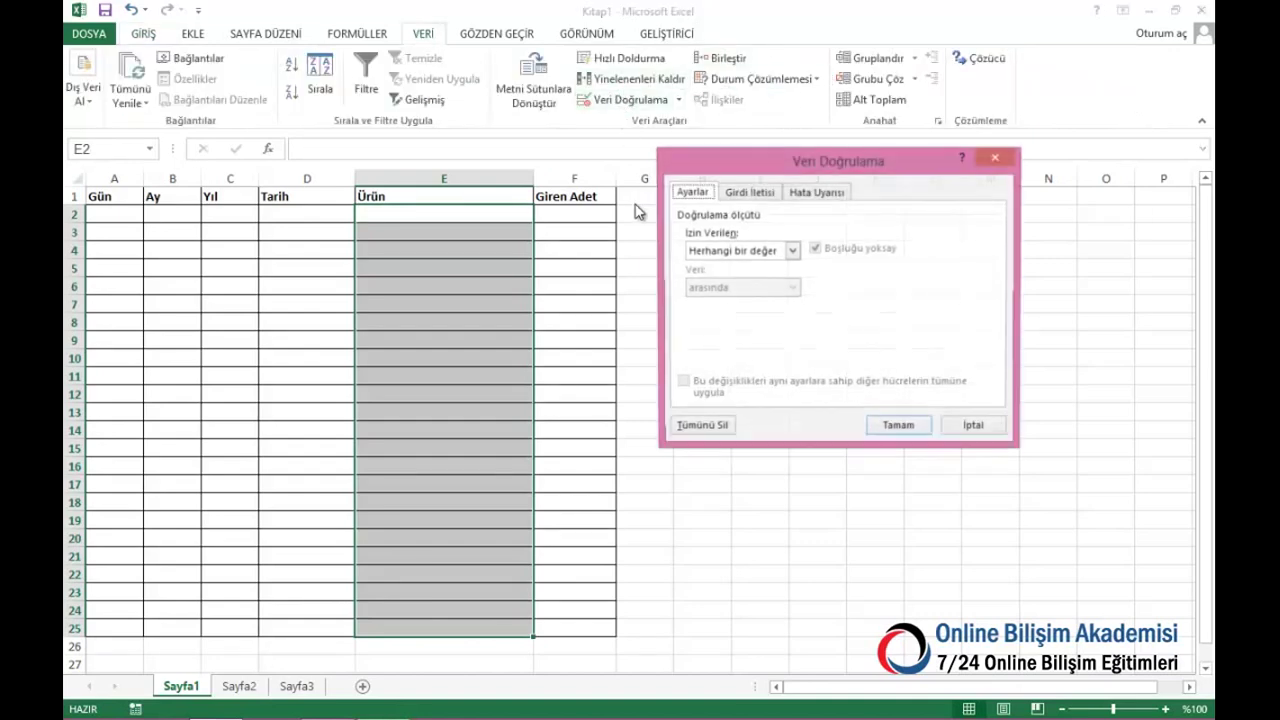
left_click(715, 252)
left_click(705, 300)
left_click(710, 324)
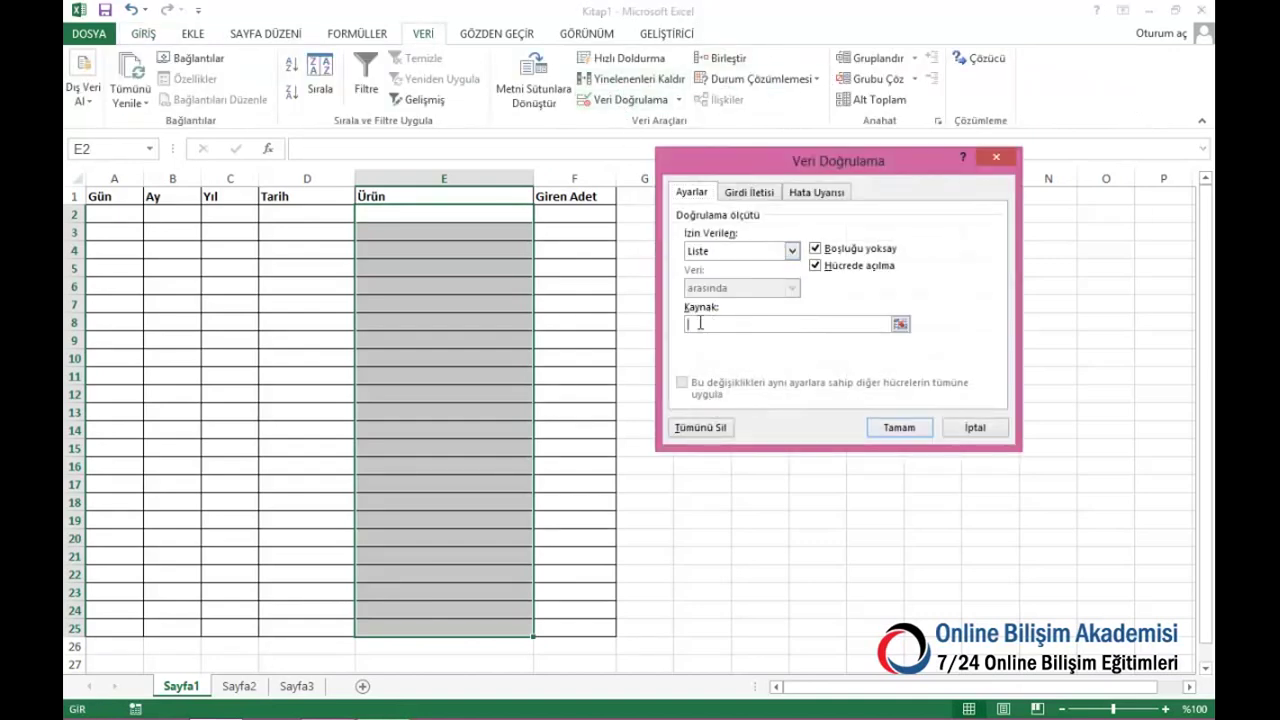
key("F3")
left_click(760, 262)
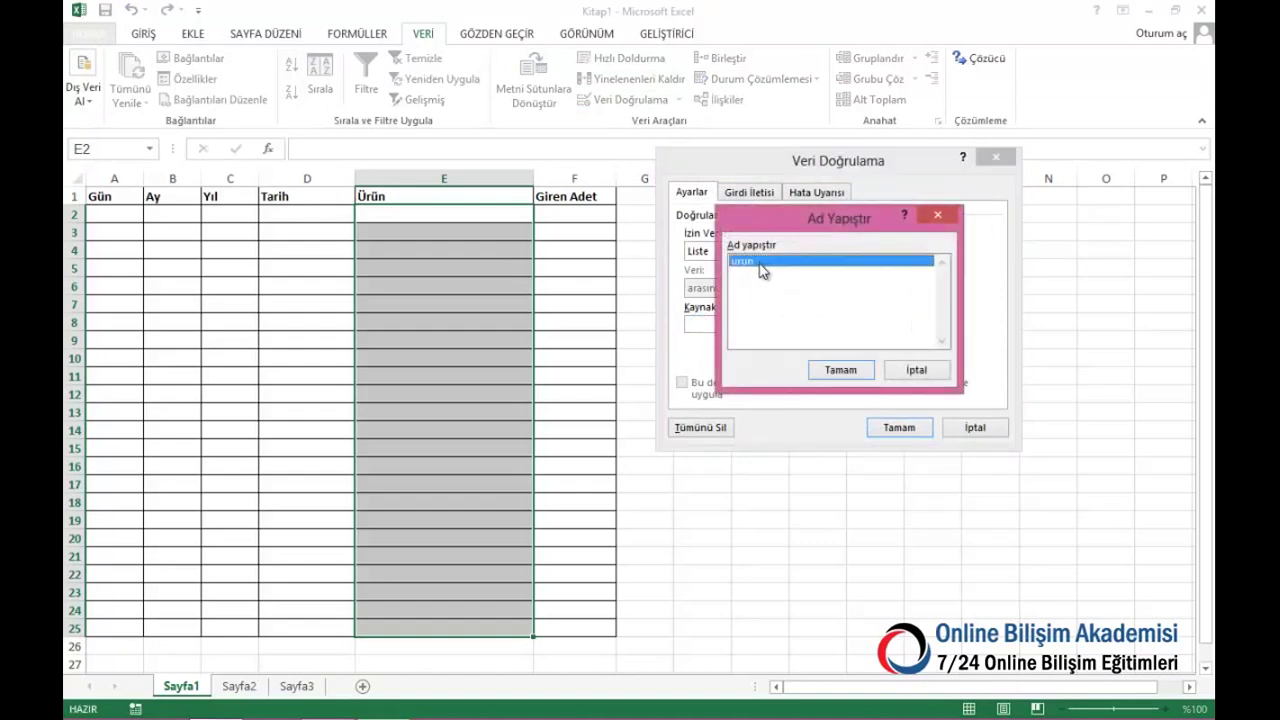
left_click(842, 370)
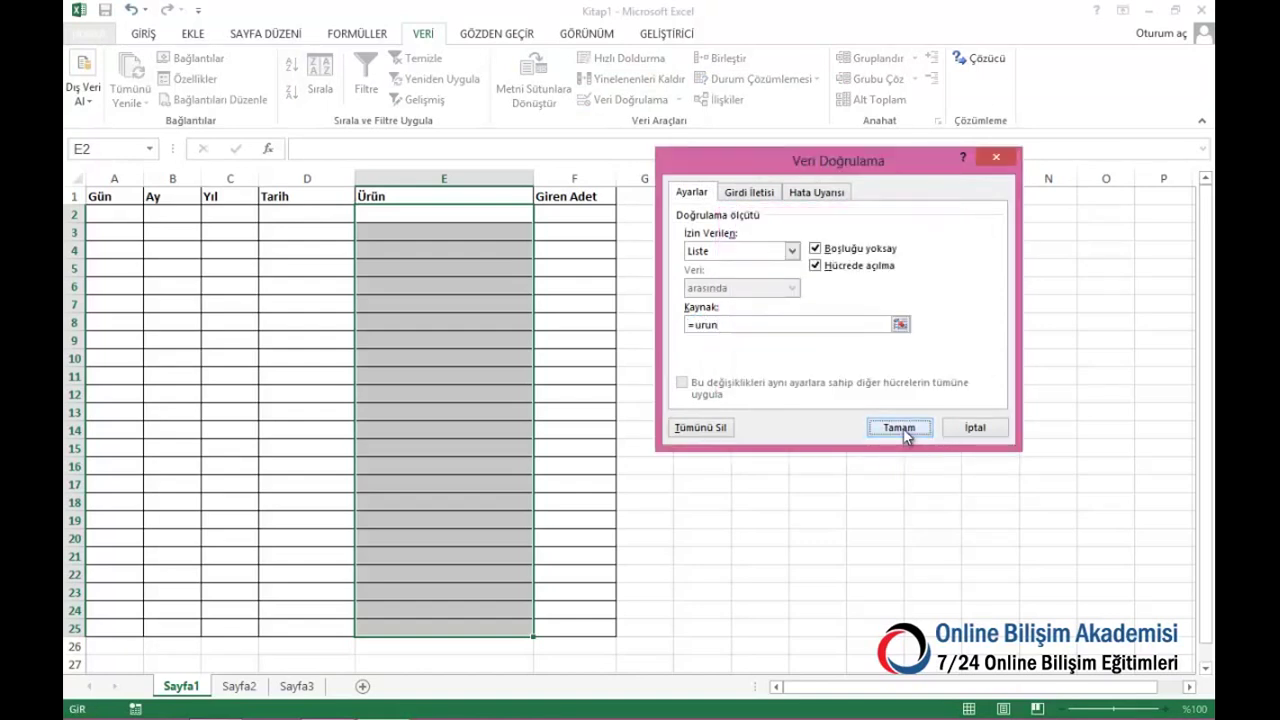
left_click(900, 428)
left_click(541, 215)
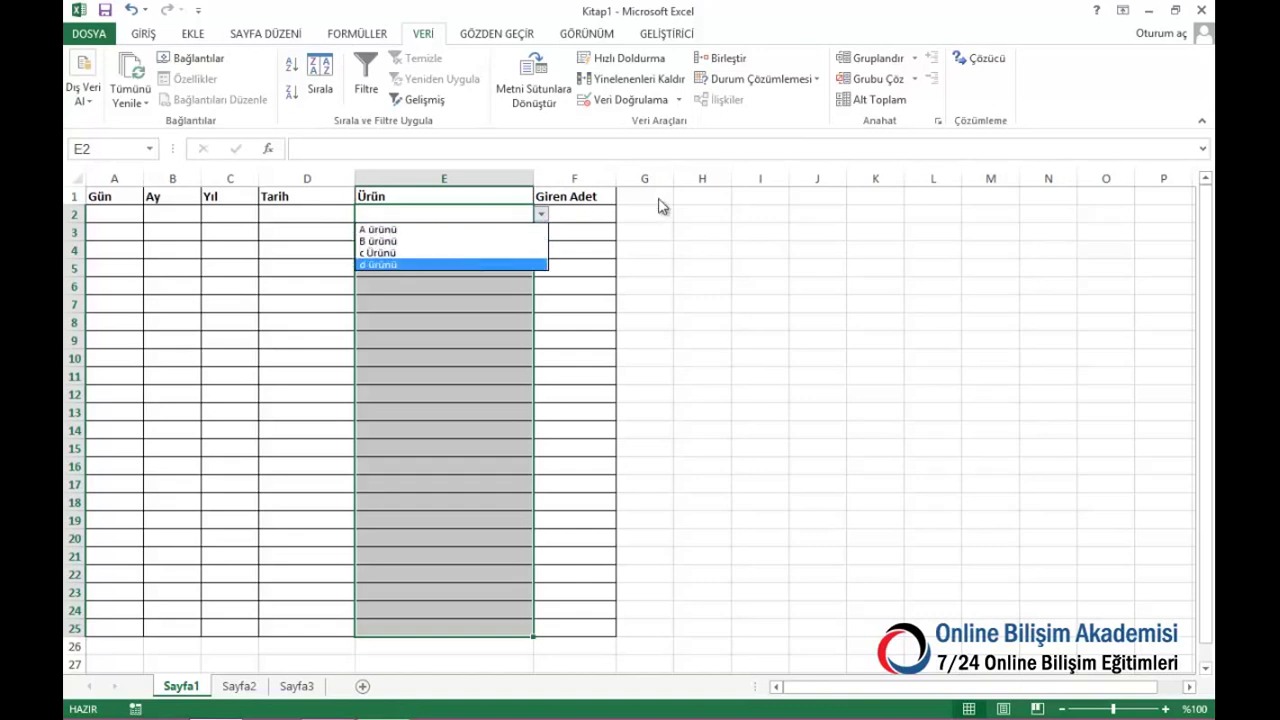
key("Escape")
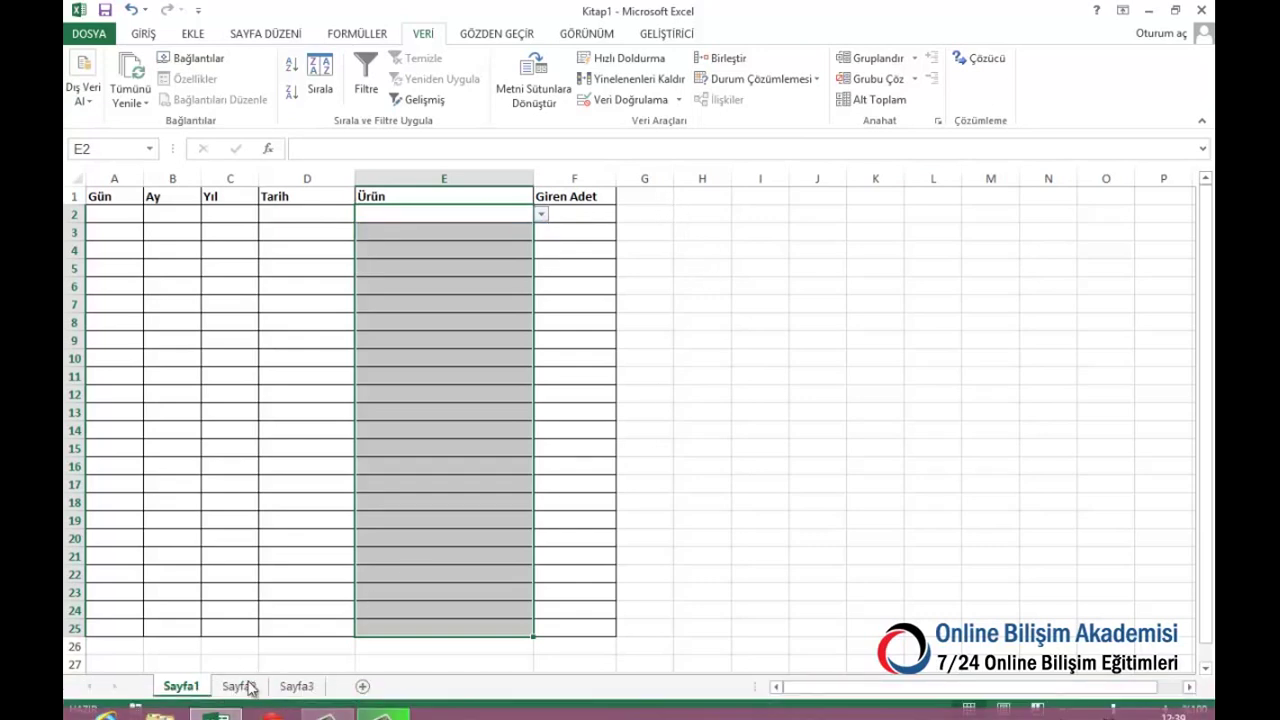
Step: Apply the same urun list validation to Sayfa2's E2:E25 and test it
left_click(240, 686)
left_click_drag(478, 214, 469, 631)
left_click(628, 102)
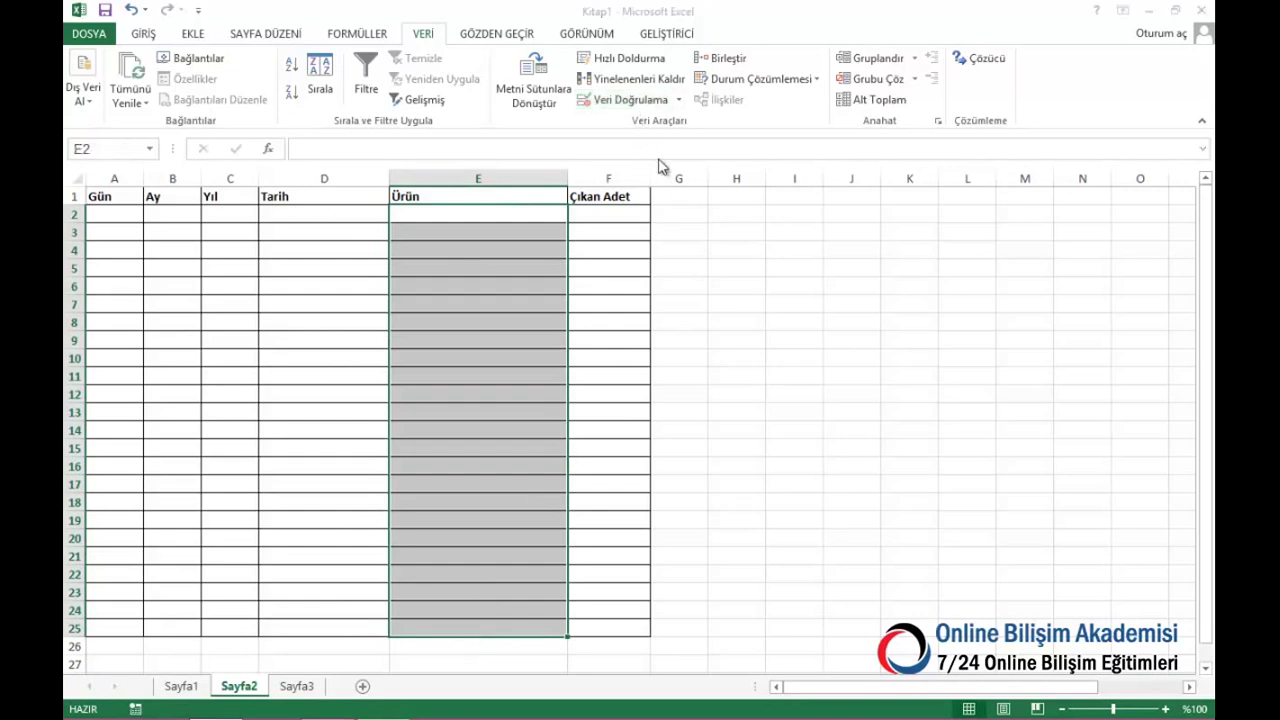
left_click(737, 251)
left_click(733, 306)
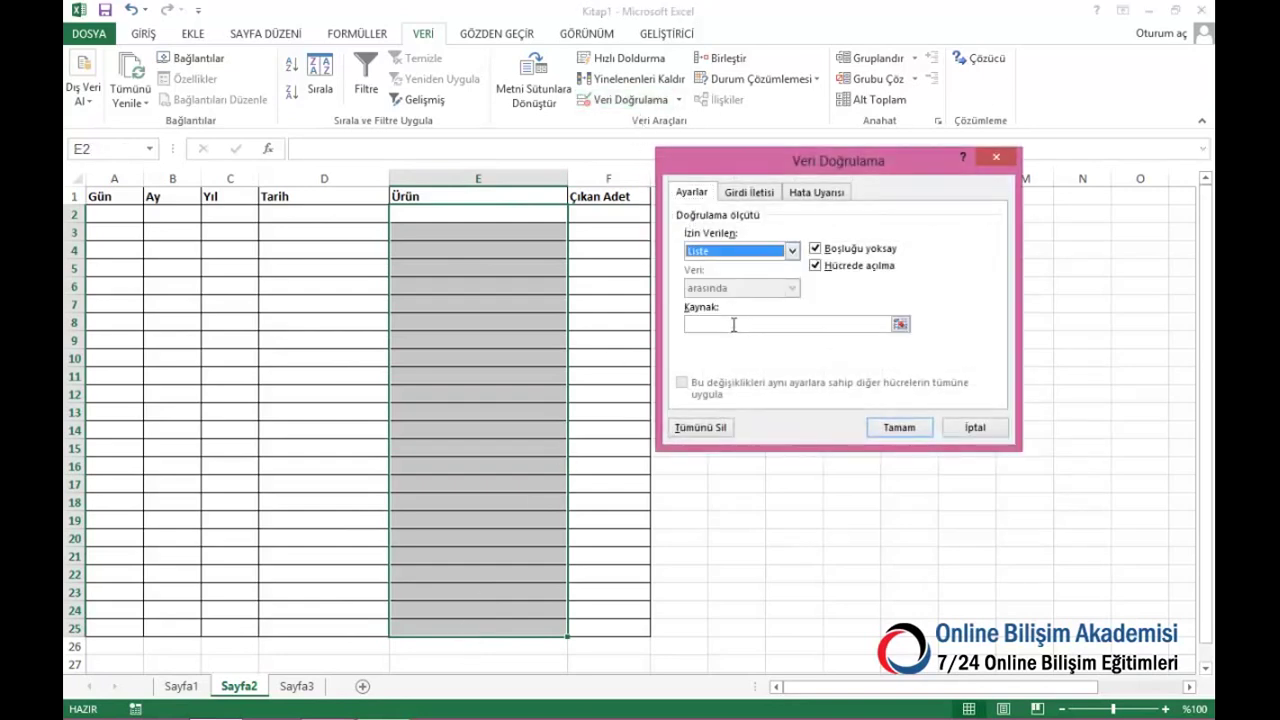
left_click(733, 325)
key("F3")
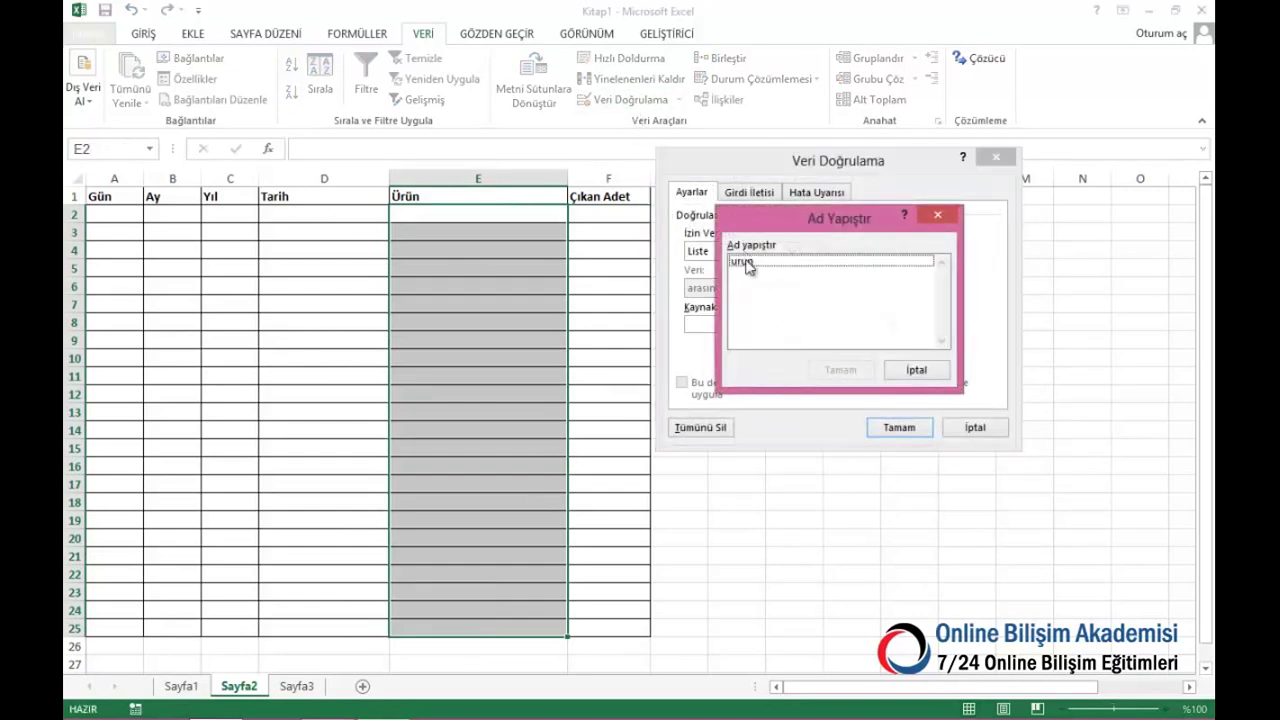
left_click(748, 262)
left_click(842, 370)
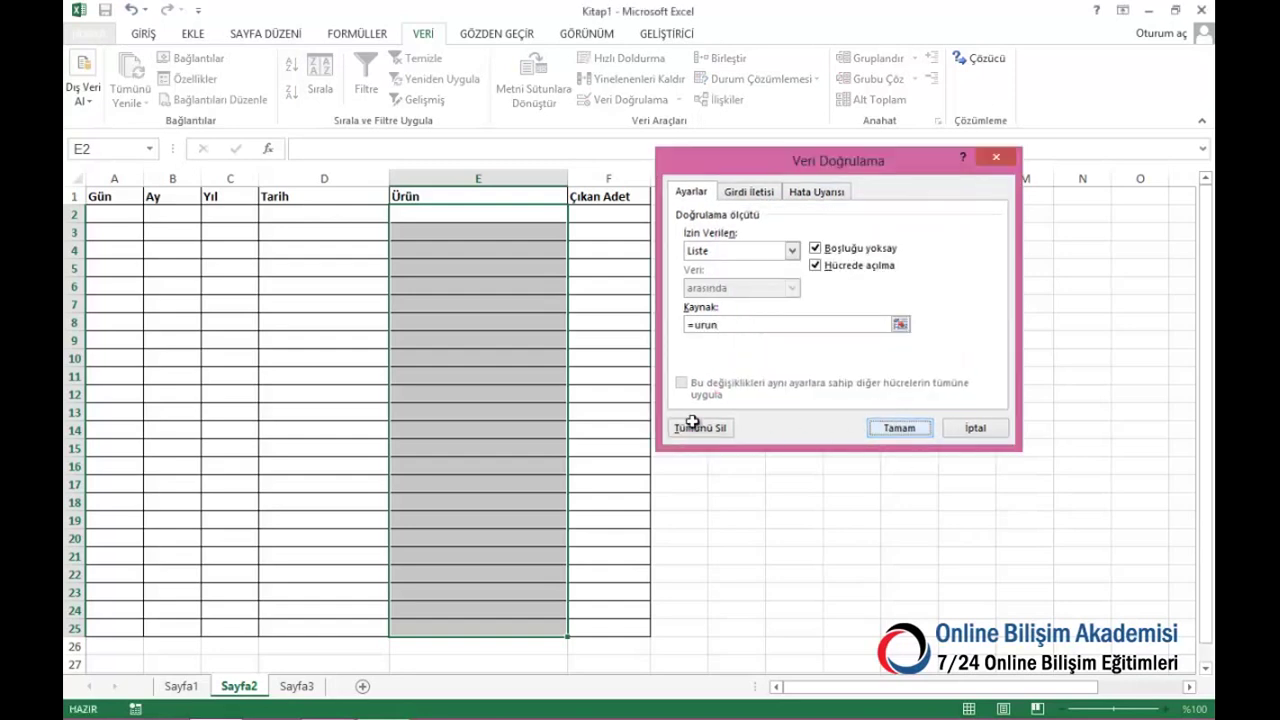
left_click(900, 428)
left_click(575, 215)
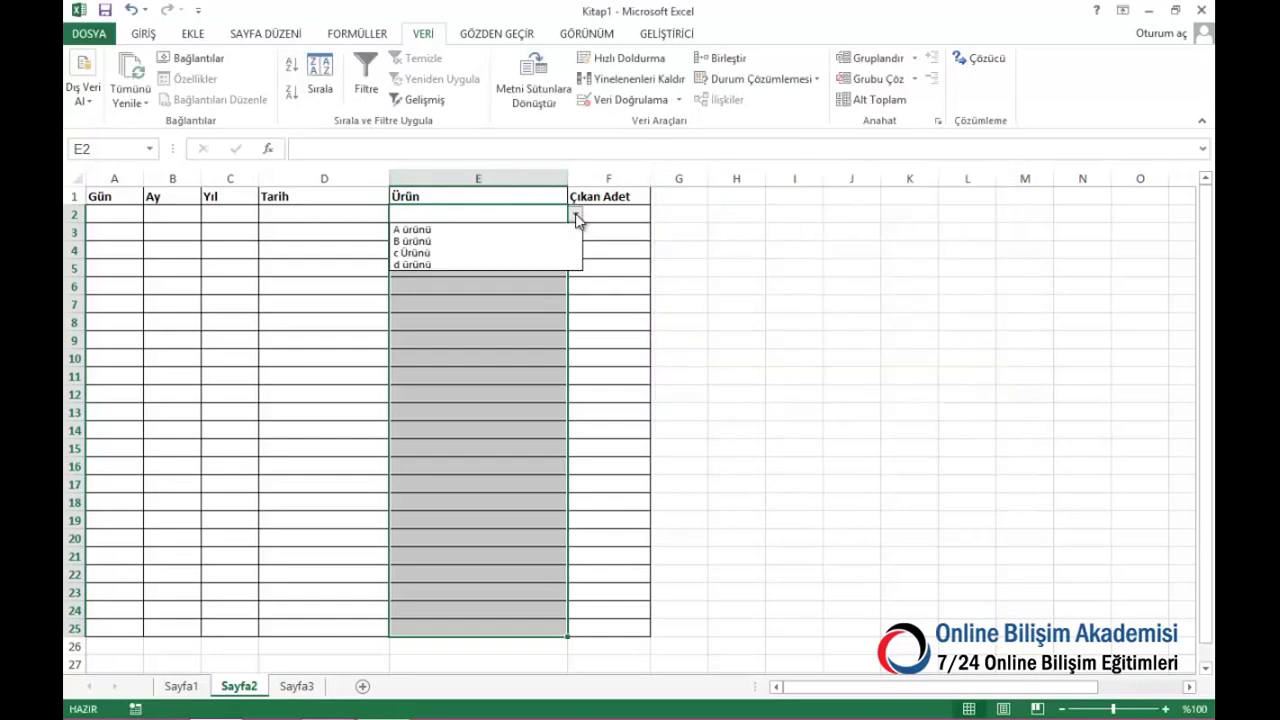
key("Escape")
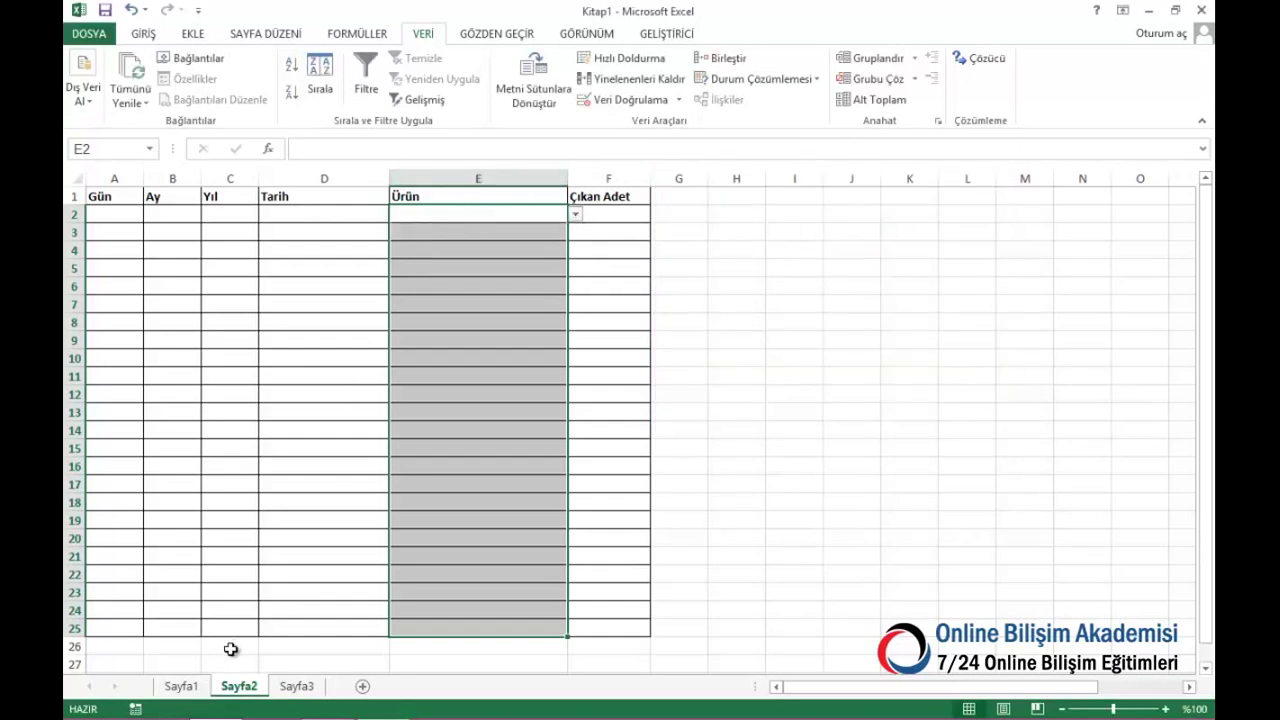
left_click(183, 686)
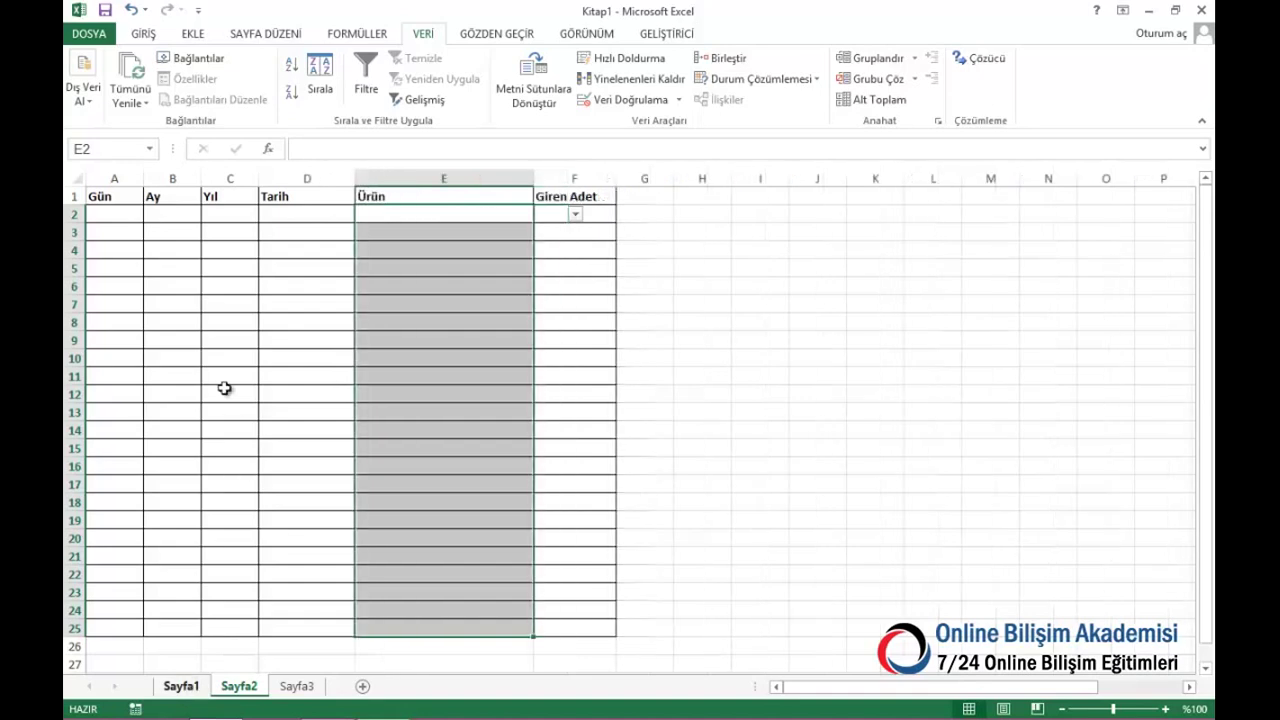
Step: Enter the day formula =GÜN(D2) in A2 on Sayfa1
left_click(130, 215)
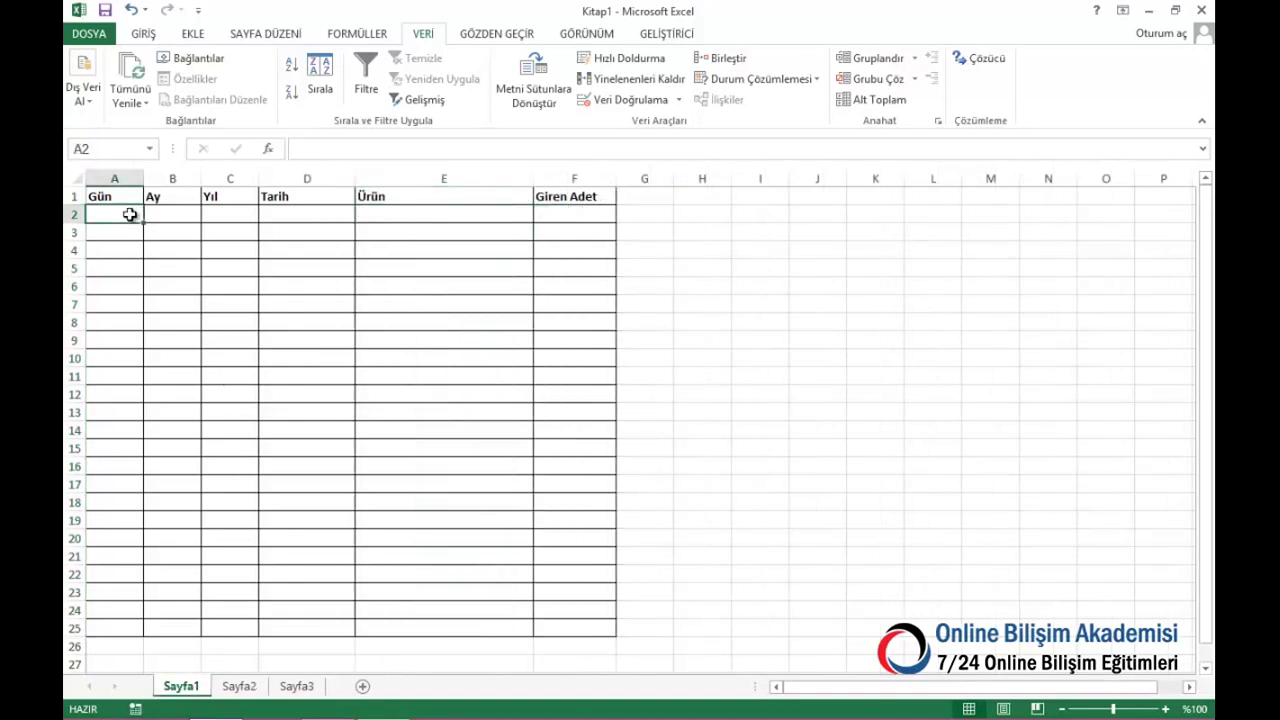
type("=gün(")
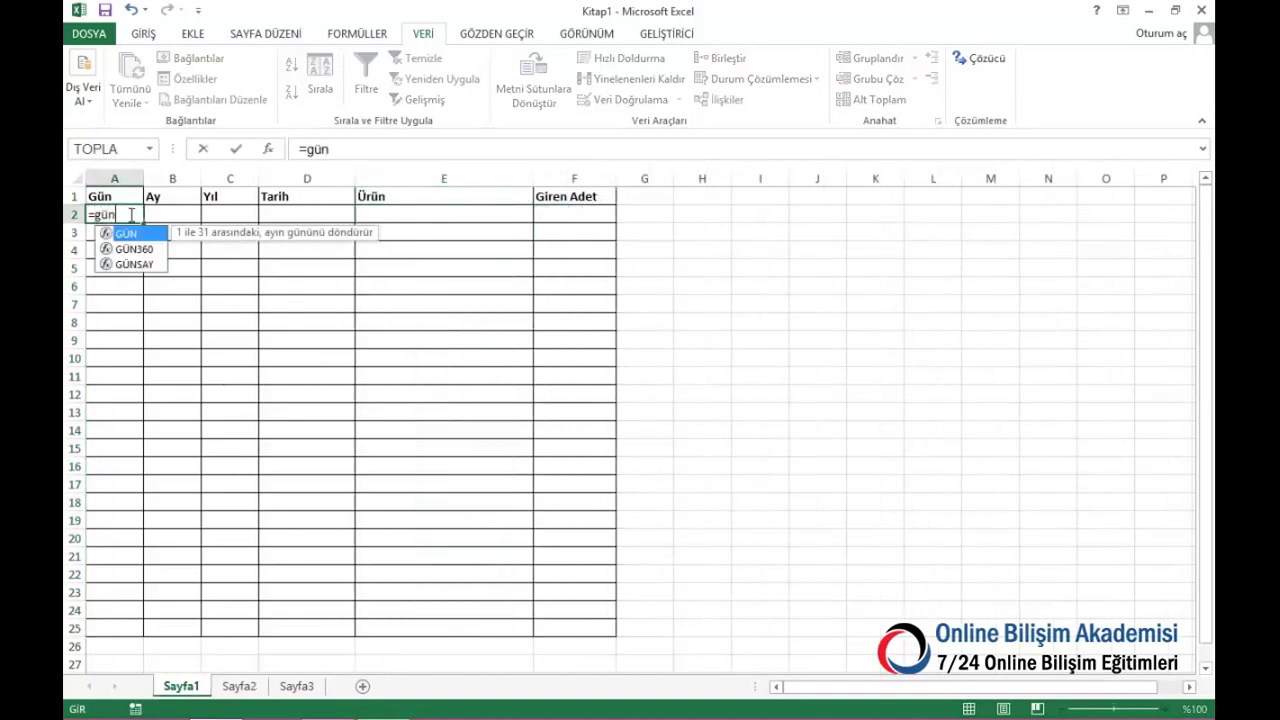
key("Right")
key("Right")
key("Right")
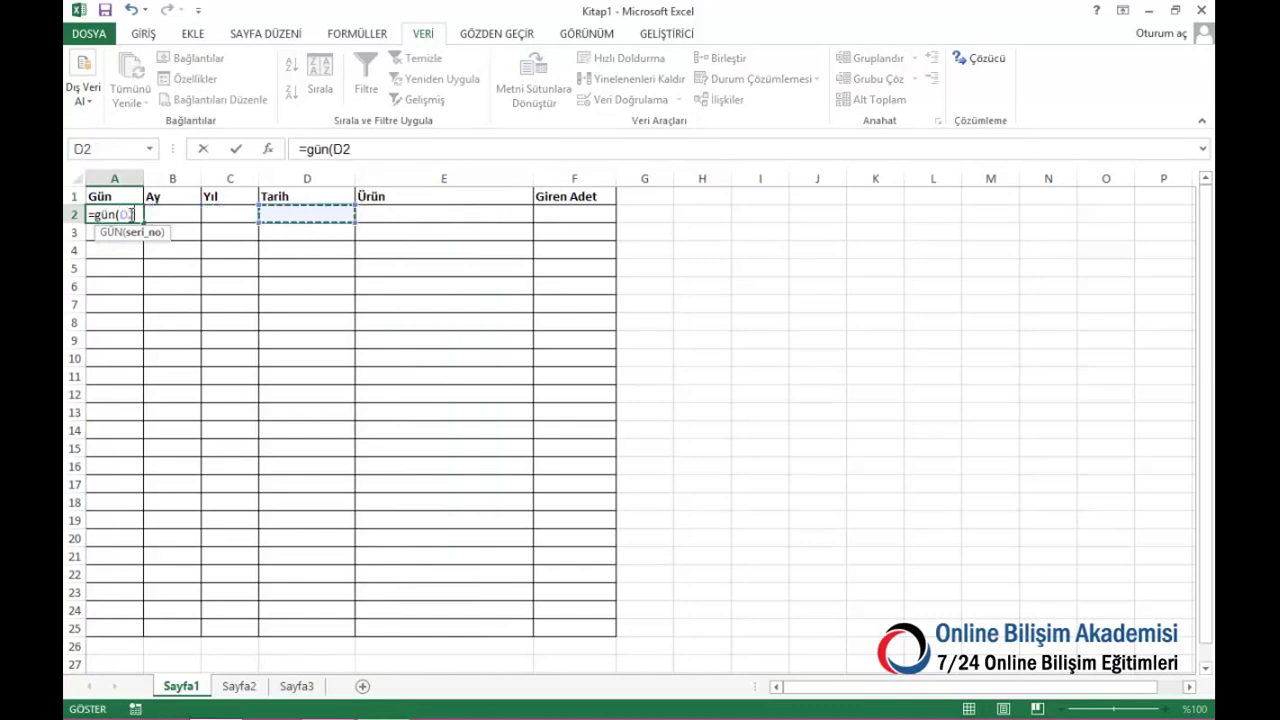
type(")")
key("ctrl+Return")
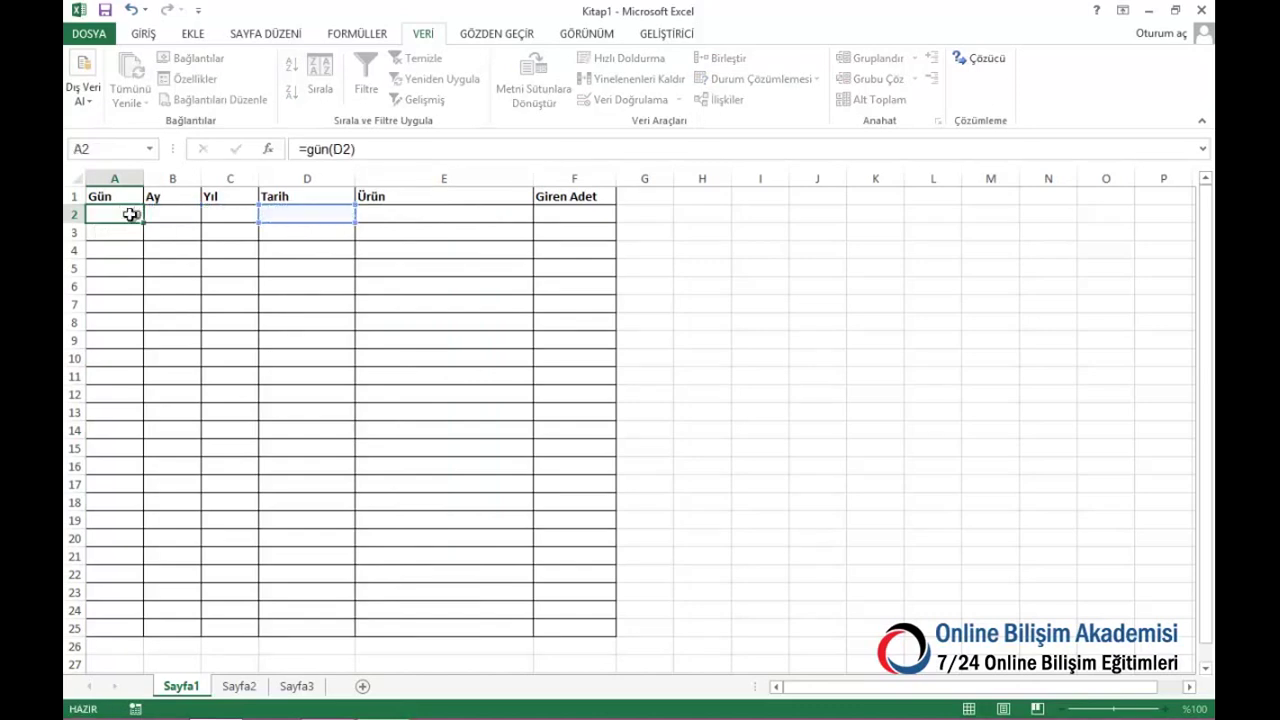
key("Right")
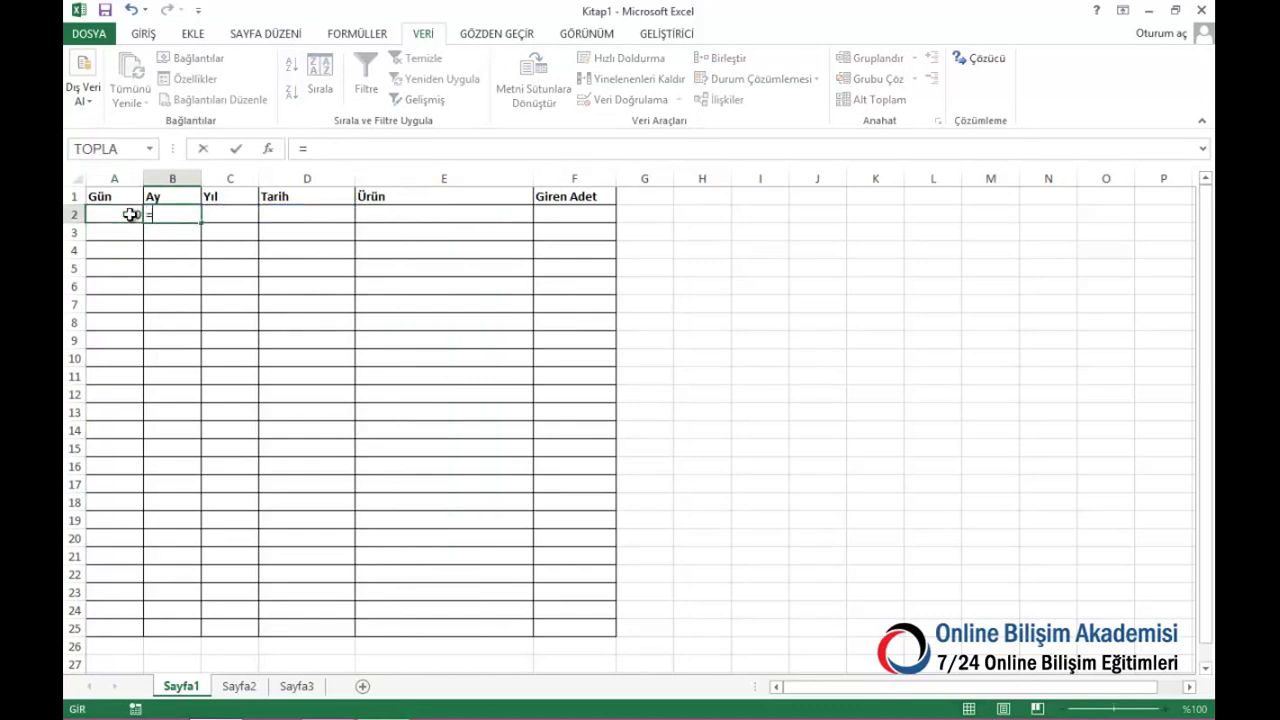
Step: Enter the month formula =AY(D2) in B2
type("=ay(")
key("Right")
key("Right")
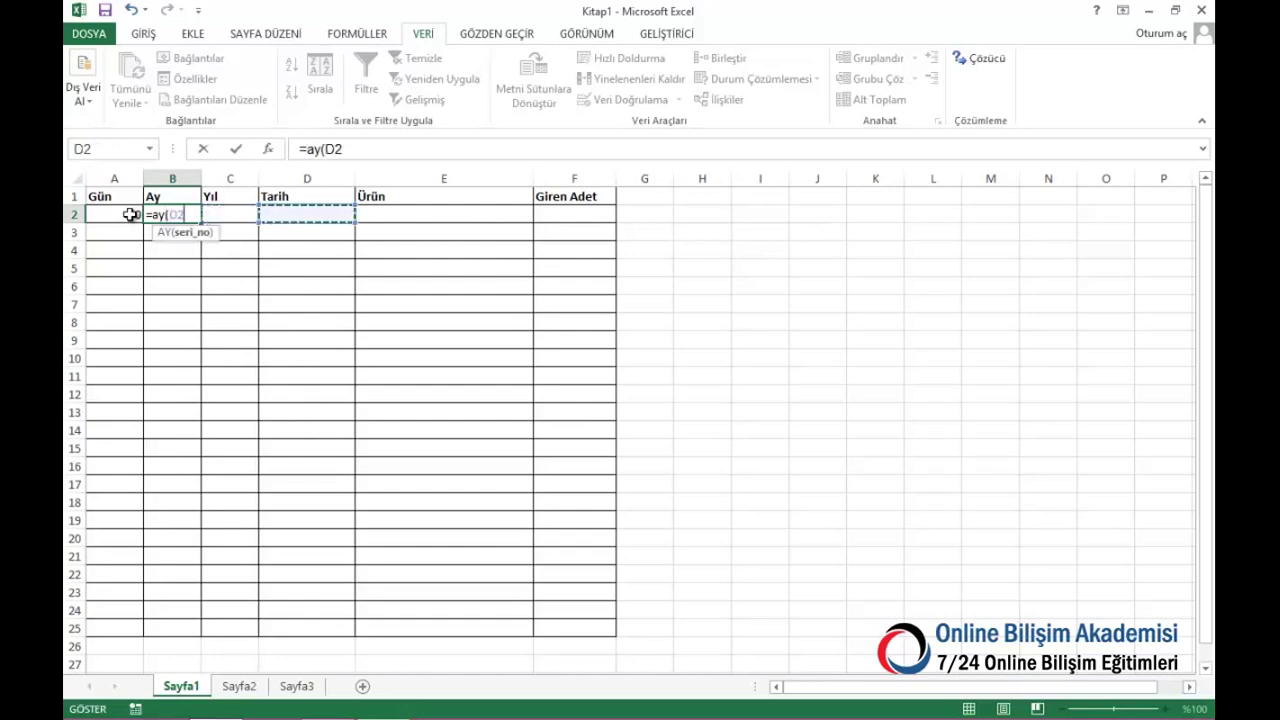
type(")")
key("ctrl+Return")
key("Down")
key("Right")
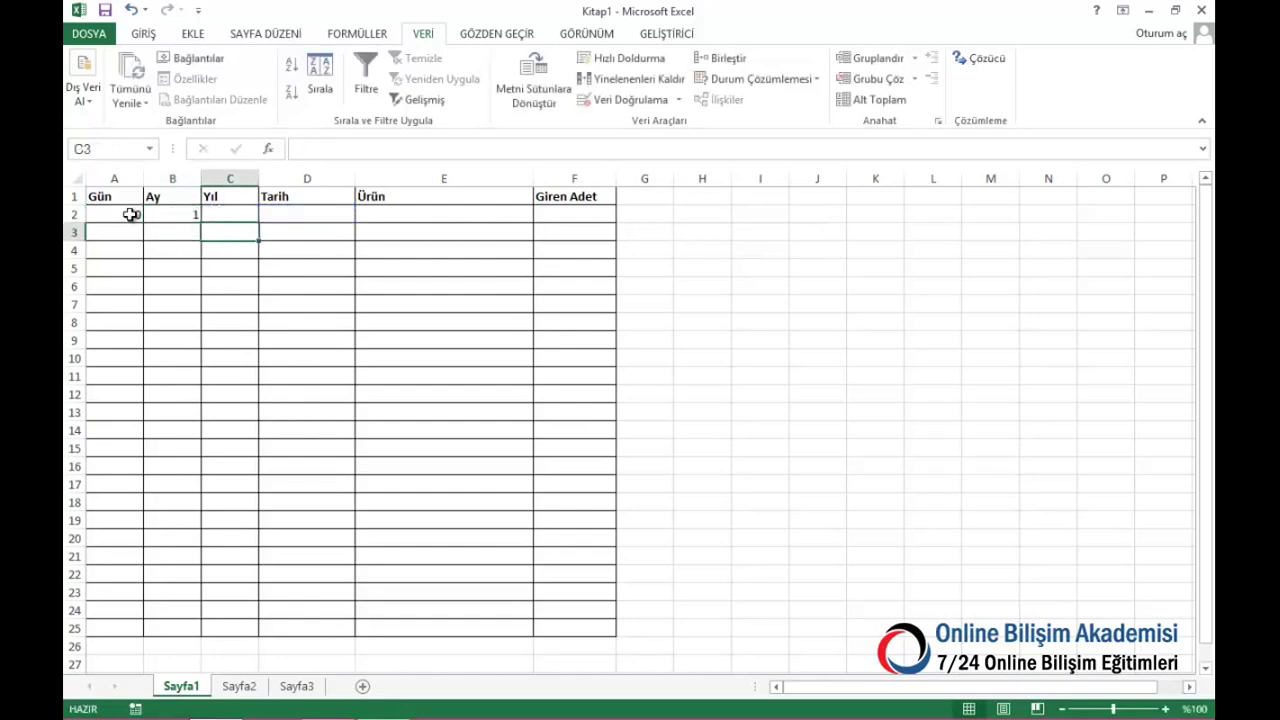
key("Up")
Step: Enter =YIL(D2) in C2 and fill A2:C2 down to row 25
type("=yıl(")
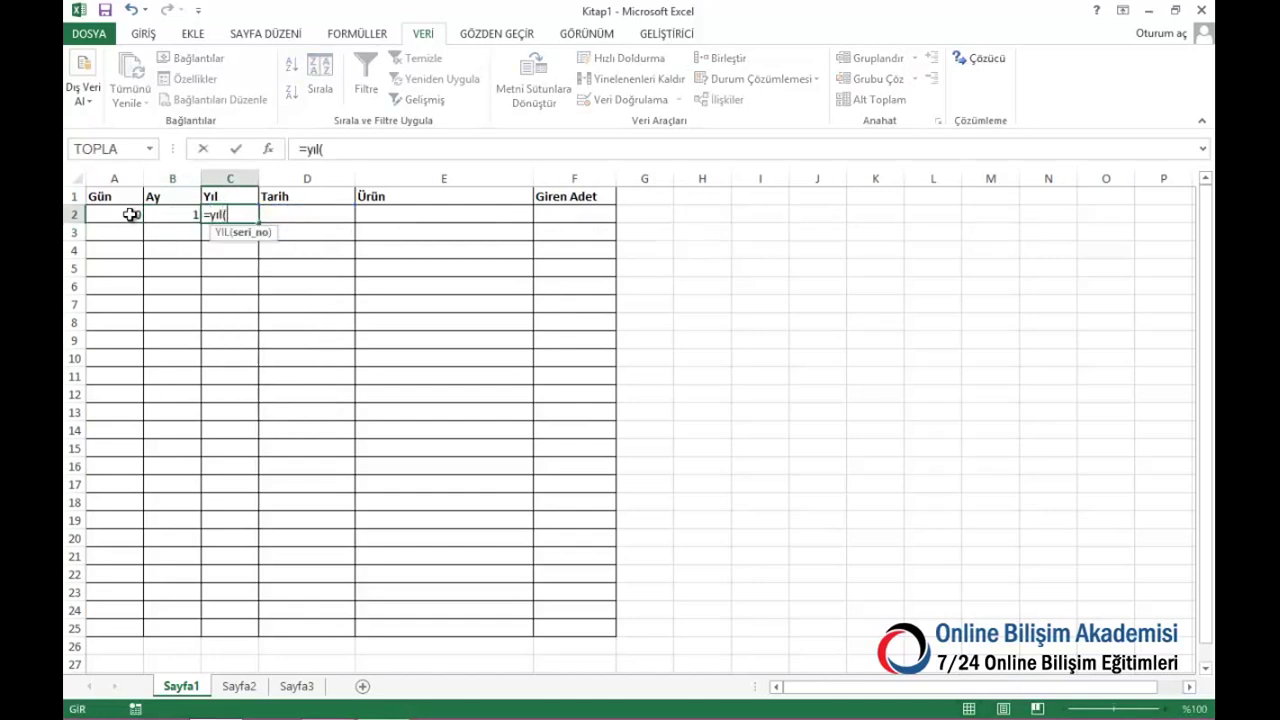
key("Right")
type(")")
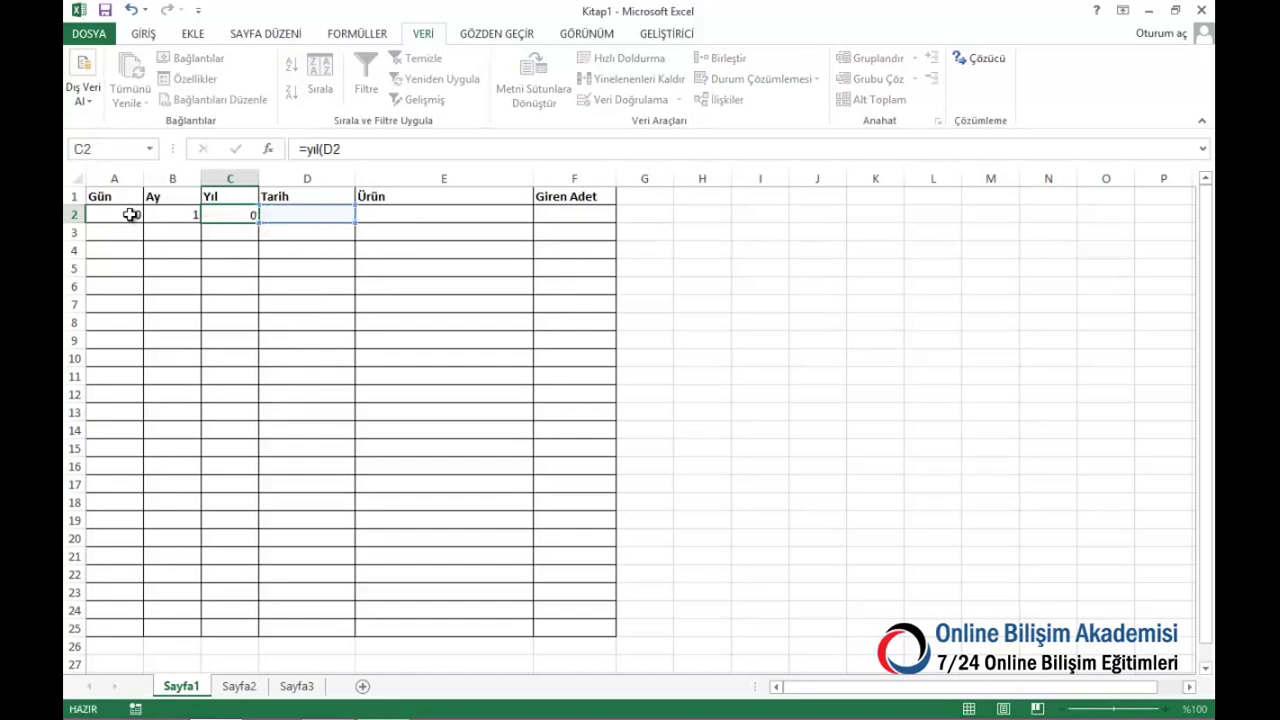
key("ctrl+Return")
key("Left")
key("Left")
left_click_drag(130, 213, 237, 632)
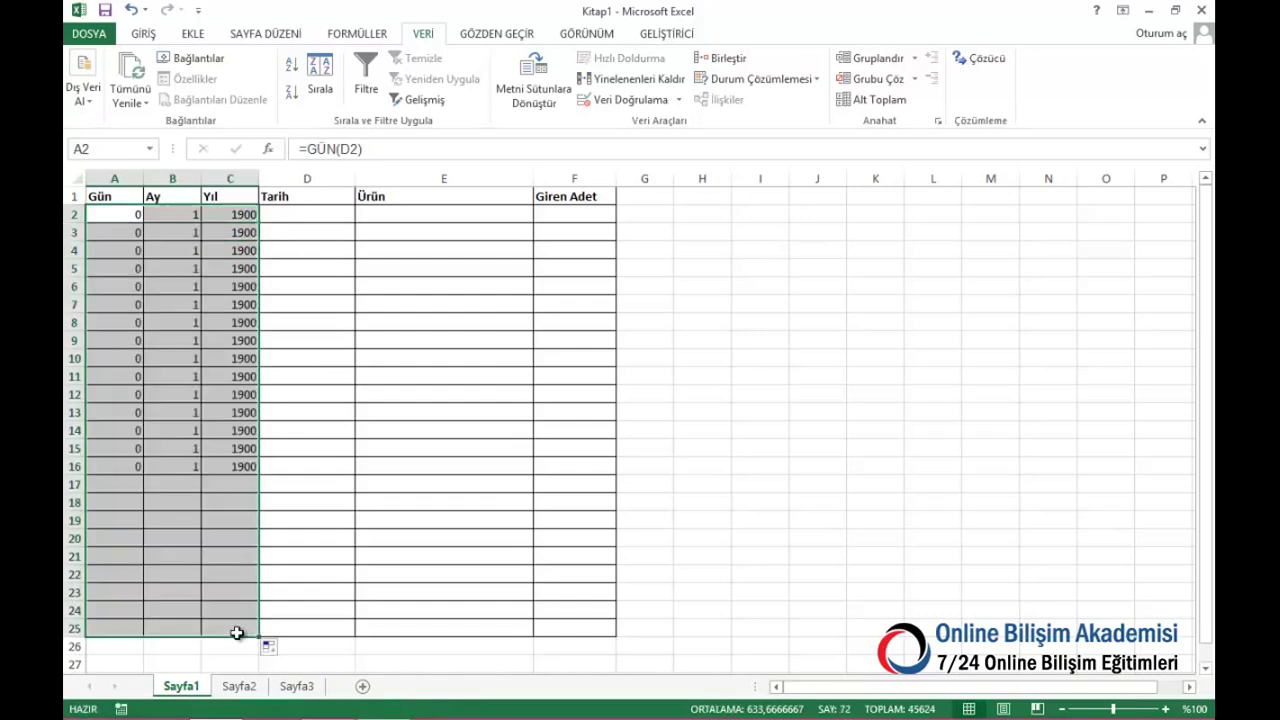
Step: Copy the A2:C2 date formulas to Sayfa2 and fill them down to row 25
left_click(115, 216)
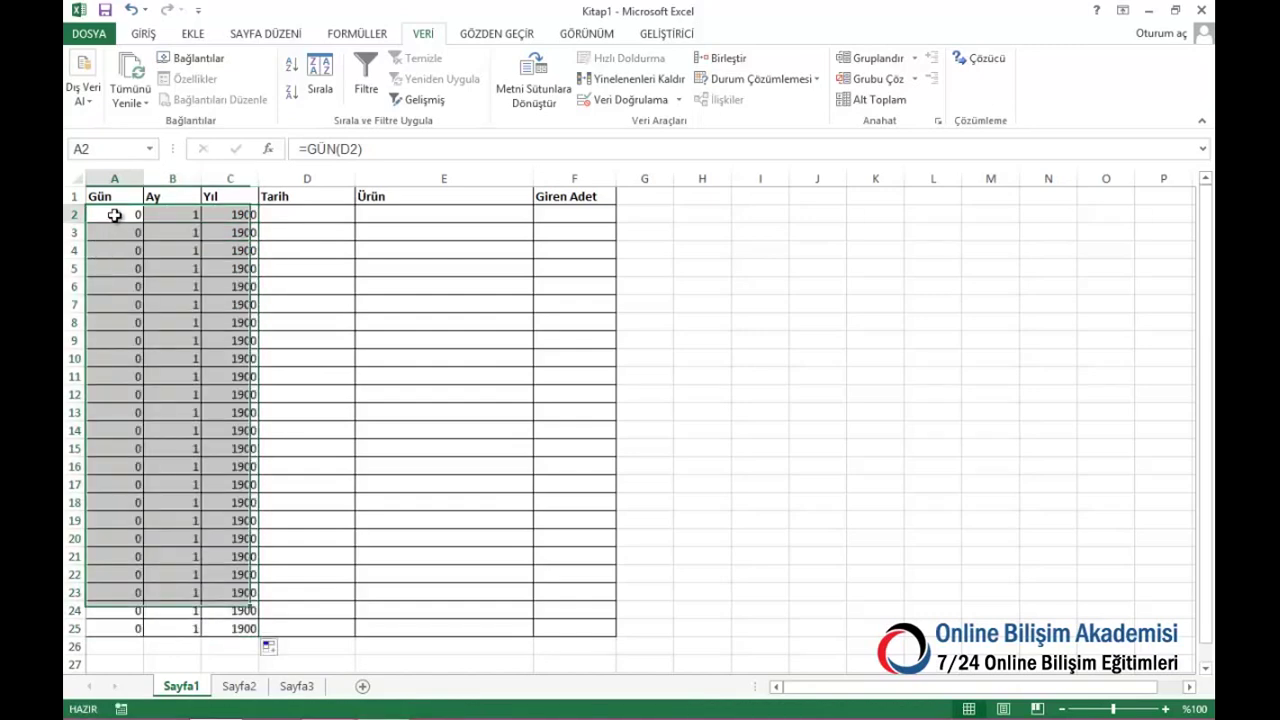
left_click_drag(115, 216, 223, 211)
key("ctrl+c")
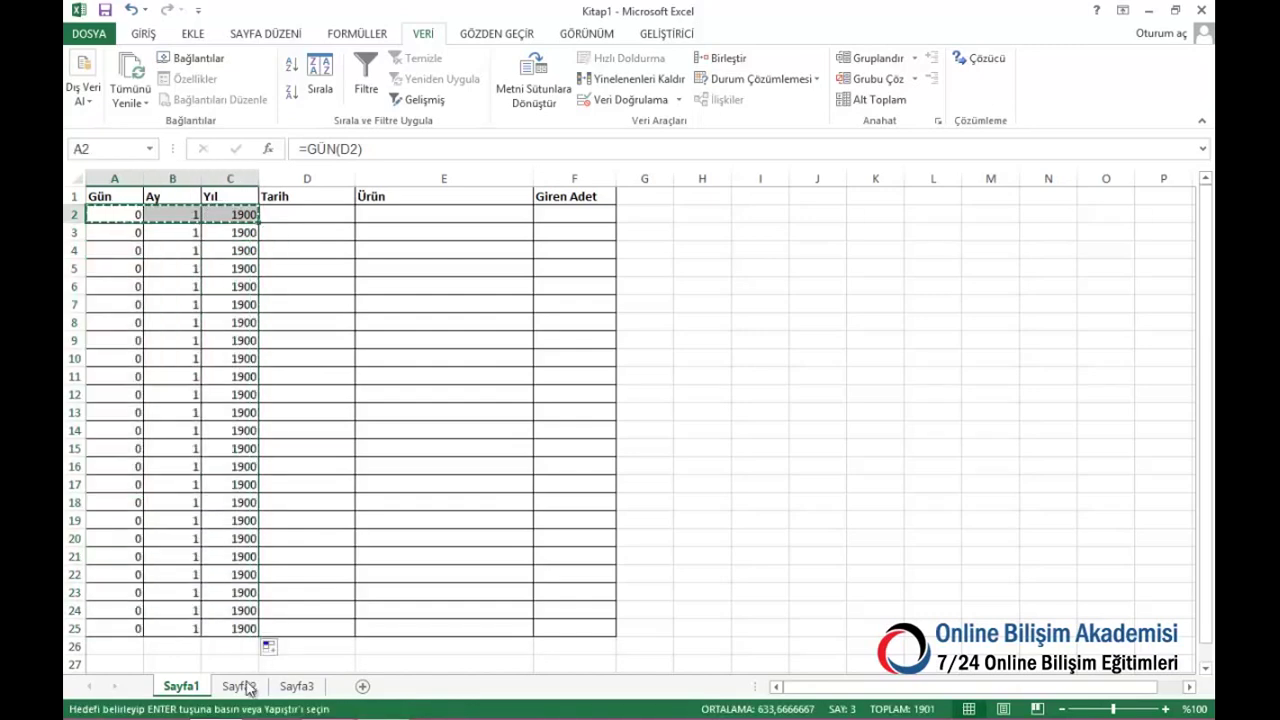
left_click(249, 688)
left_click(131, 212)
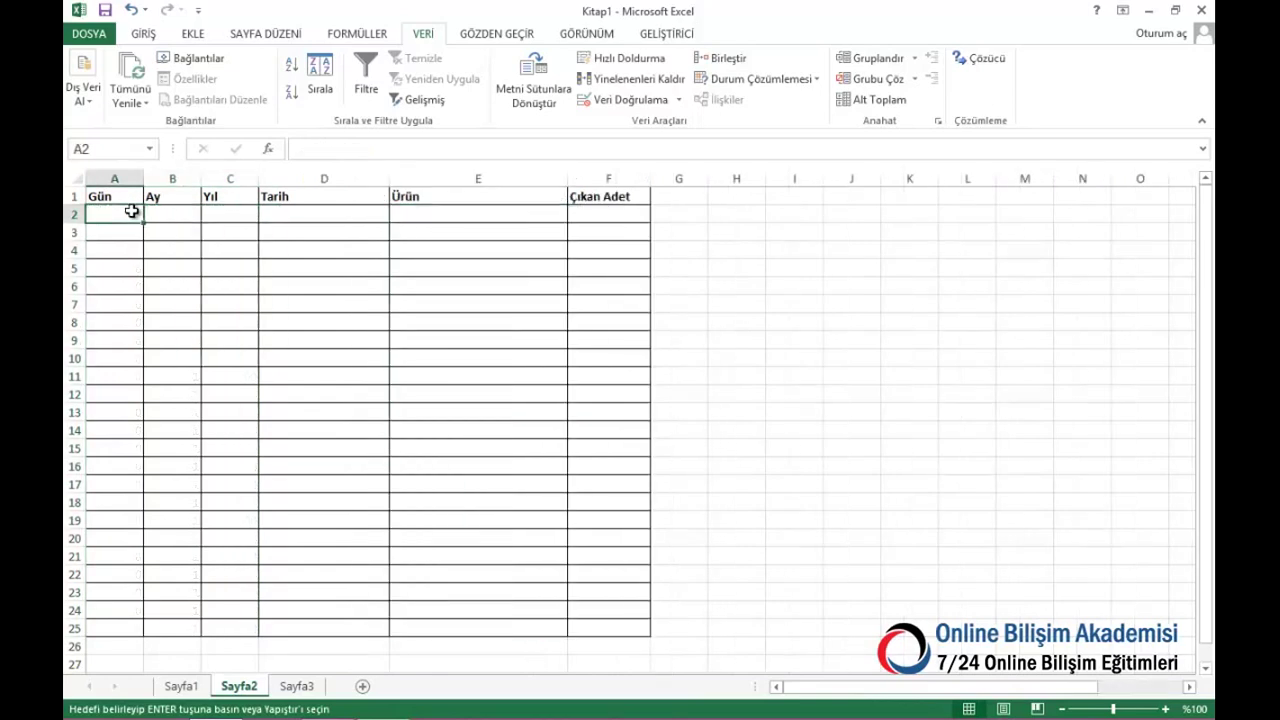
key("ctrl+v")
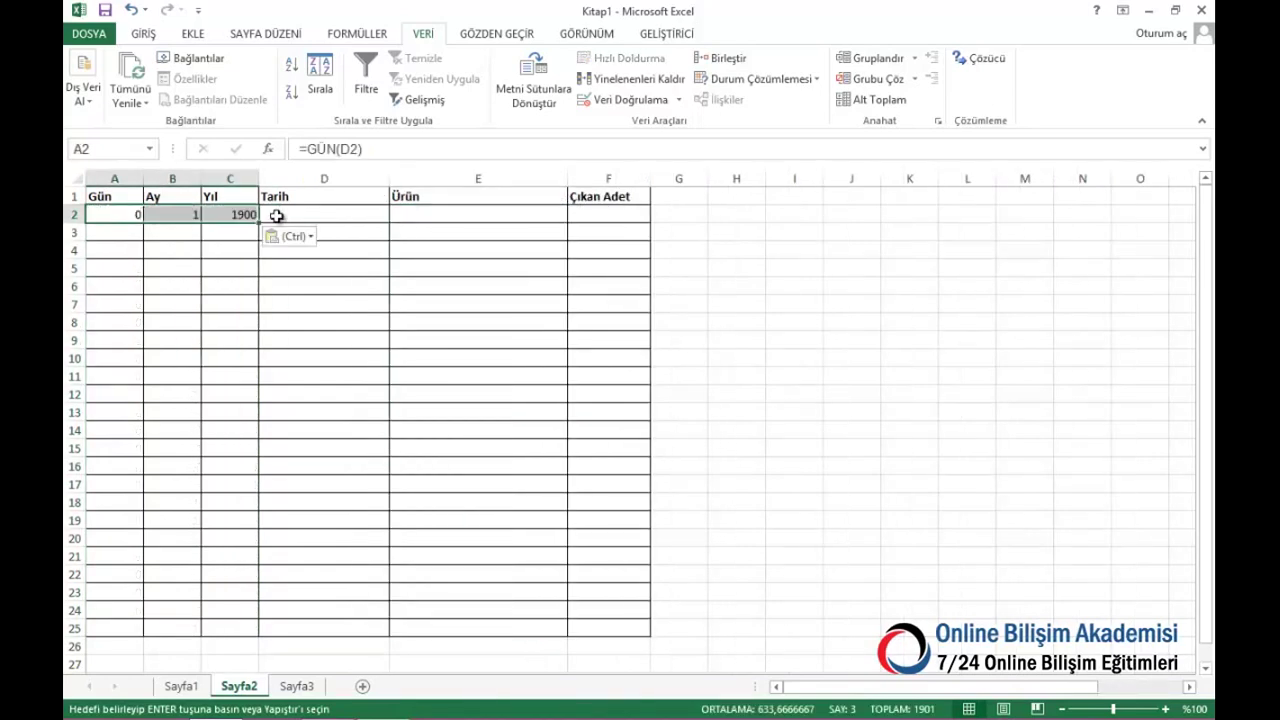
left_click_drag(257, 222, 260, 631)
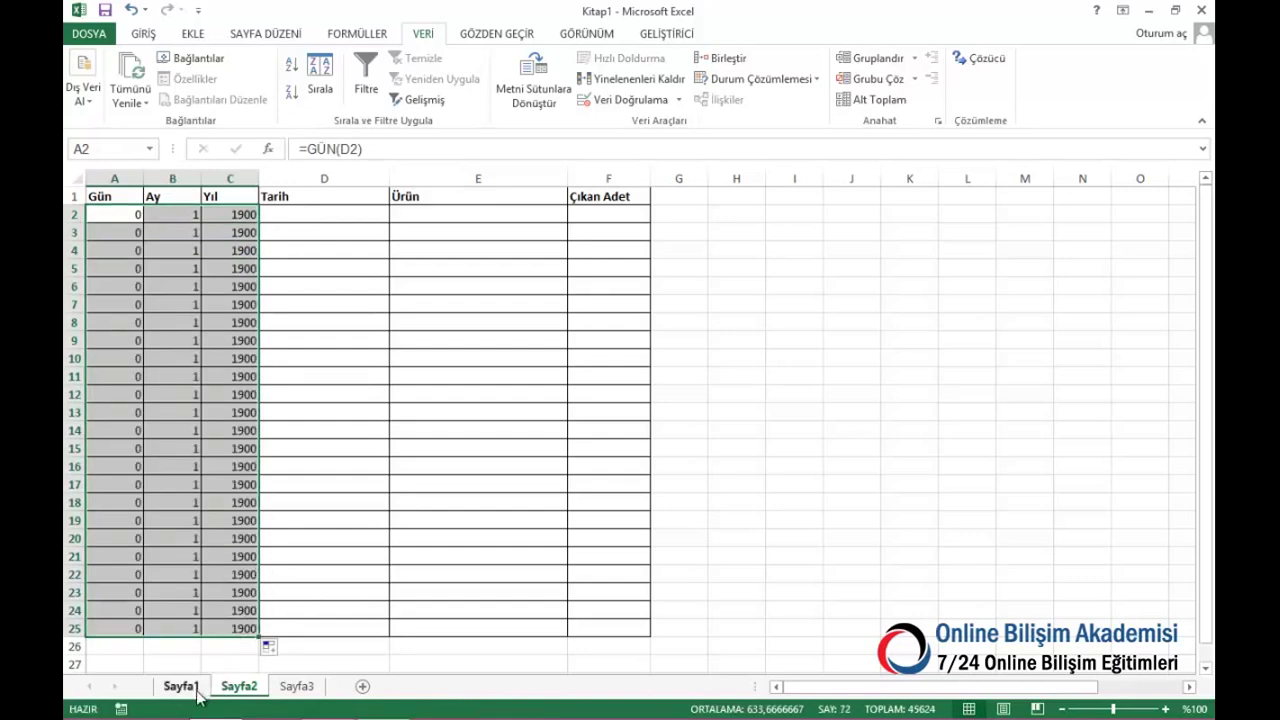
left_click(181, 686)
Step: Record 13.5.2013, B ürünü, quantity 20 in row 2 of Sayfa1
left_click(300, 223)
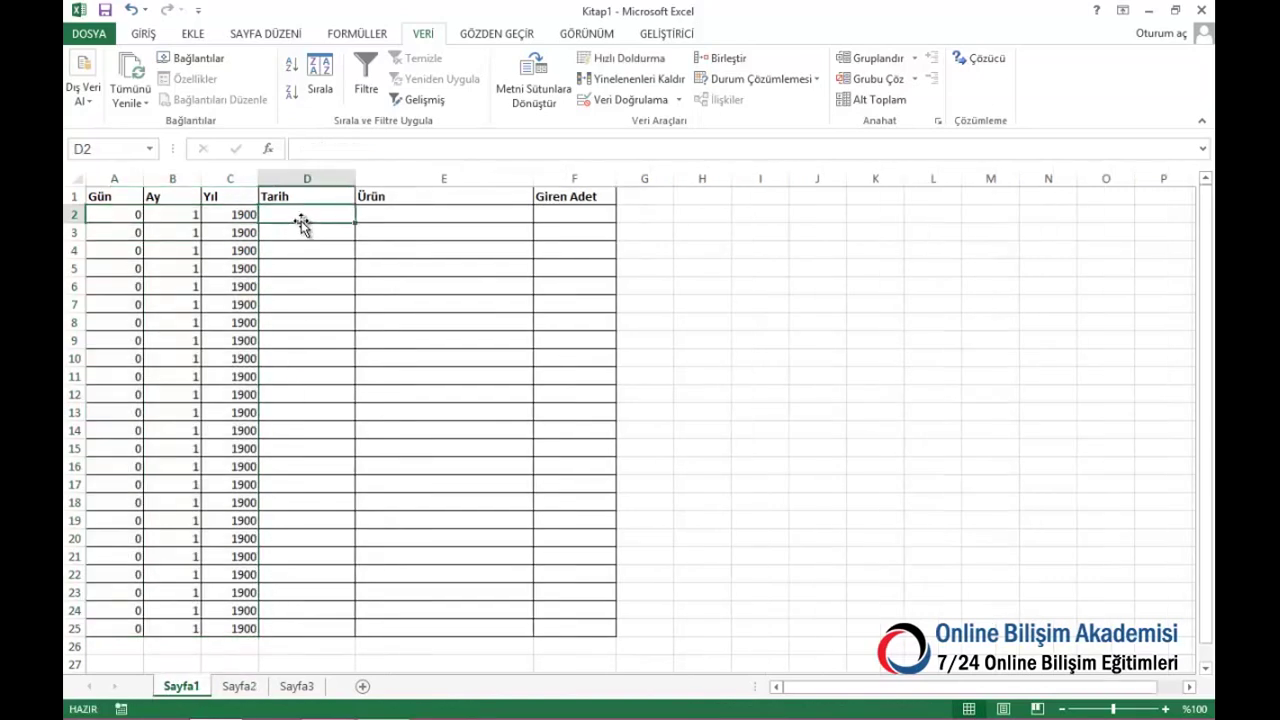
type("13.5.2013")
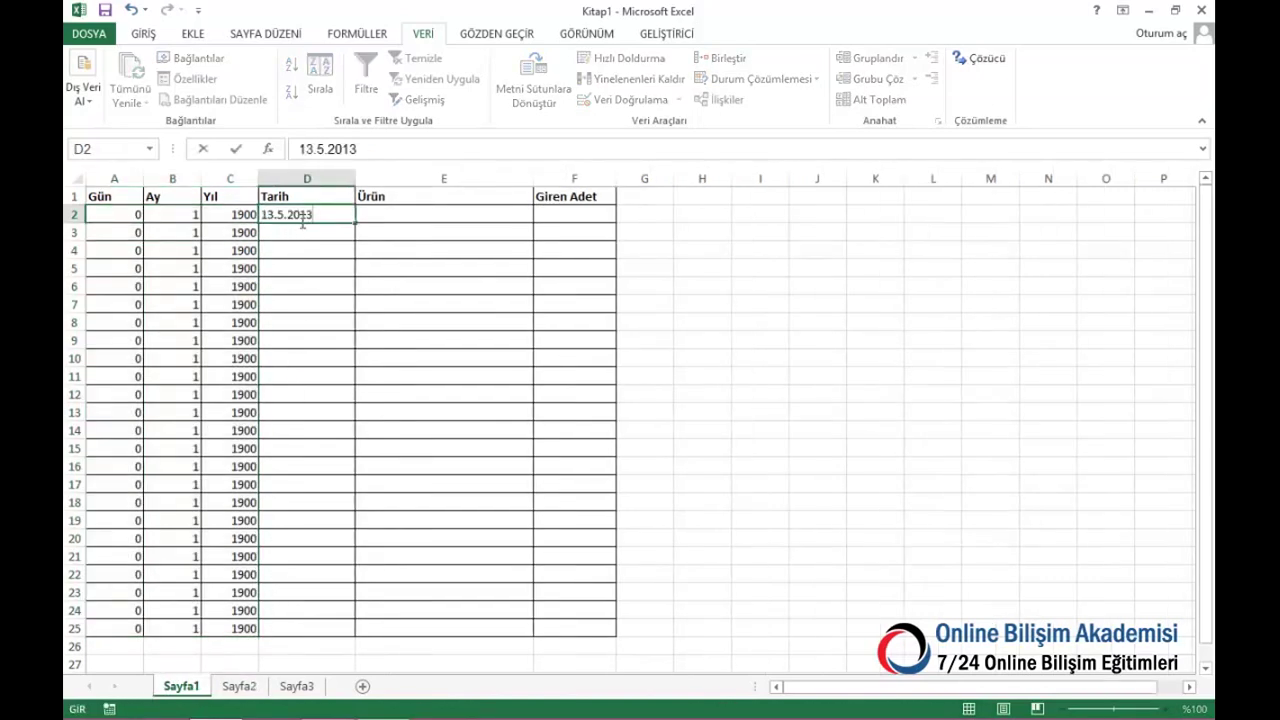
key("Tab")
left_click(541, 216)
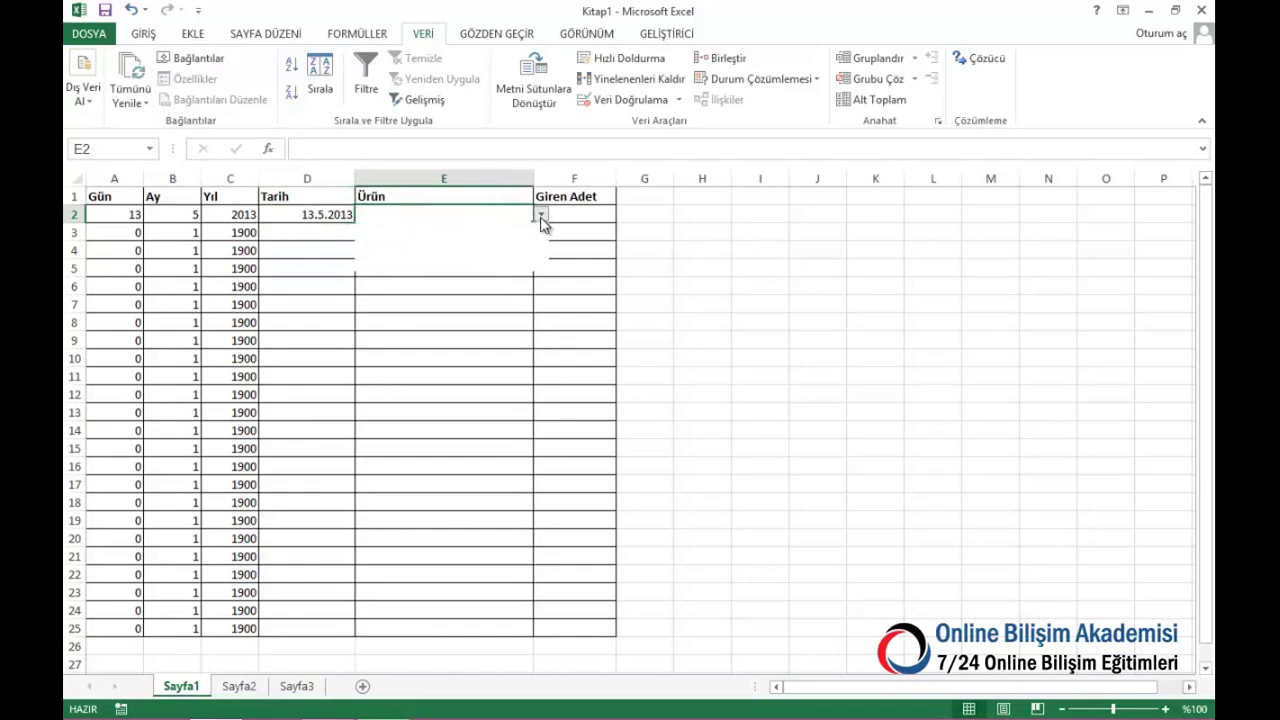
left_click(489, 241)
left_click(571, 213)
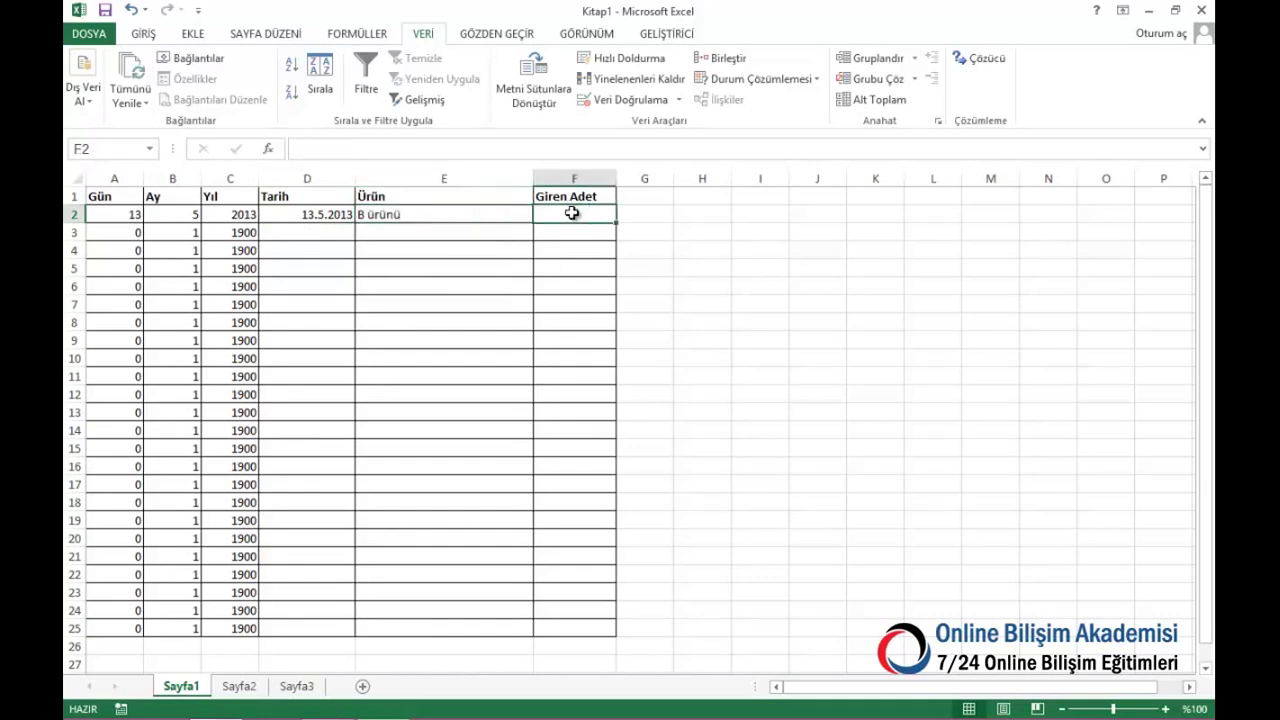
type("20")
key("ctrl+Return")
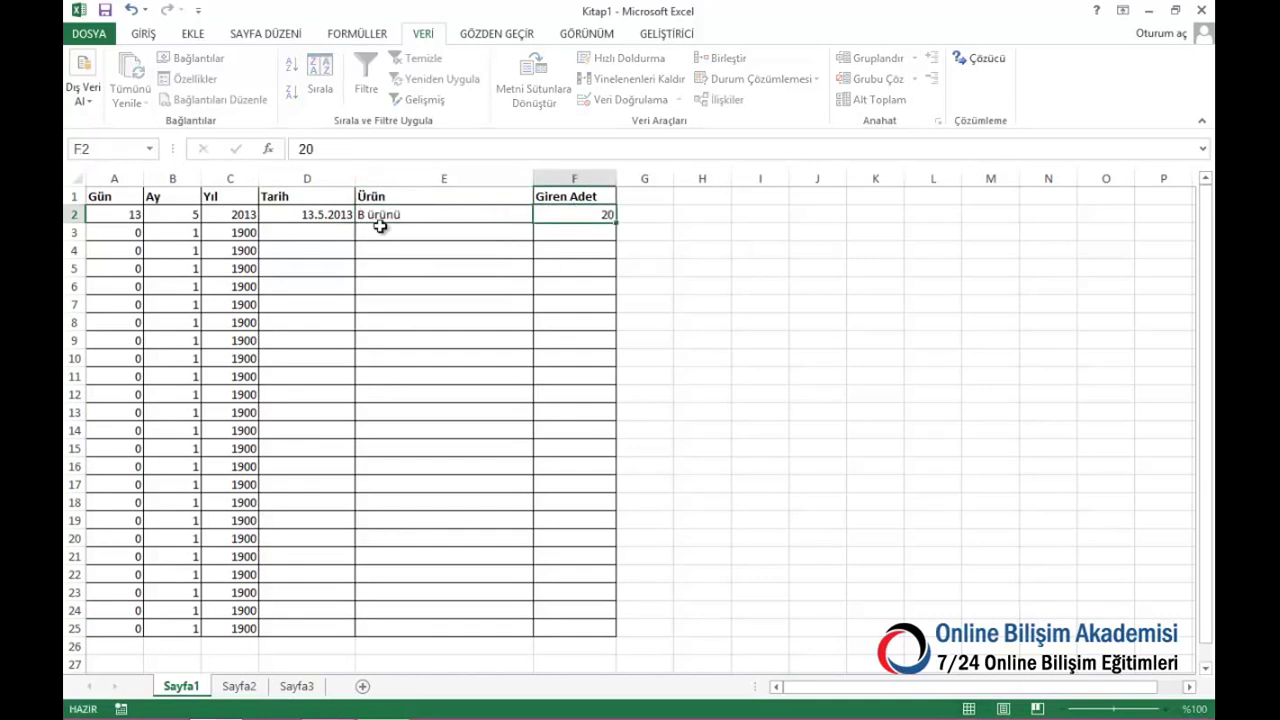
Step: Copy the date into D3, set product A ürünü and quantity 30 in row 3
key("Down")
left_click(341, 232)
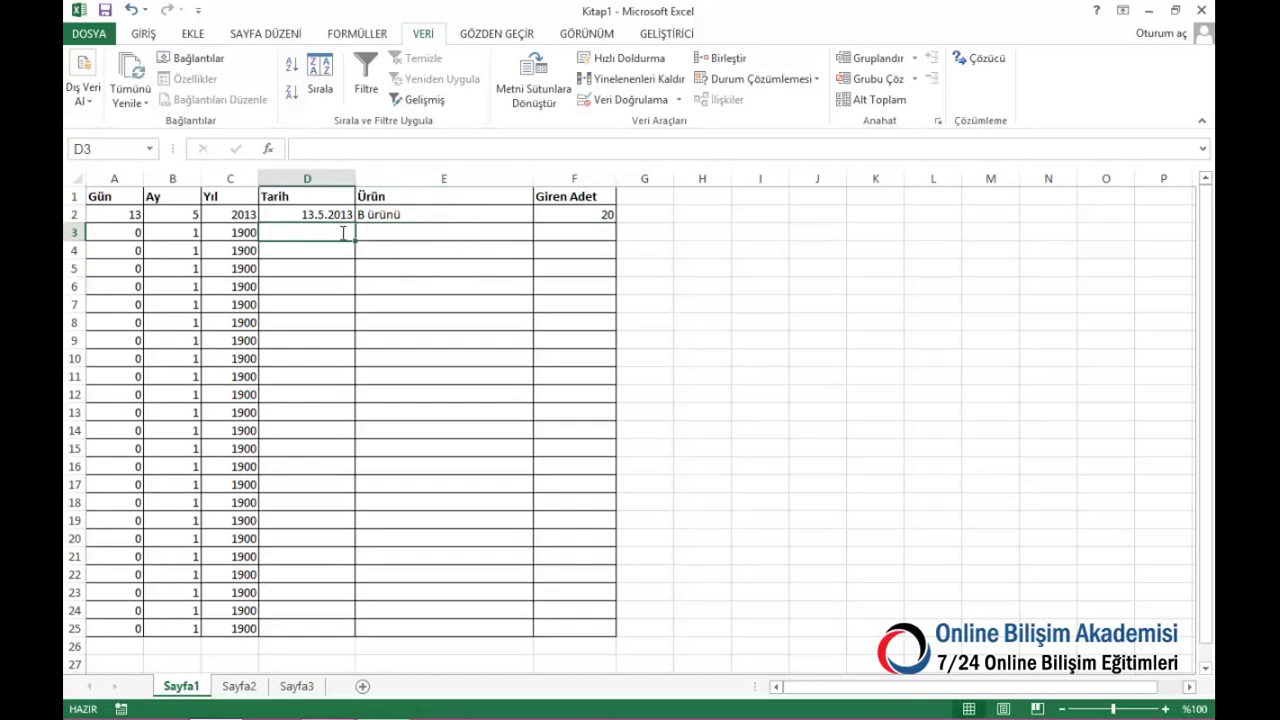
key("ctrl+d")
left_click(388, 237)
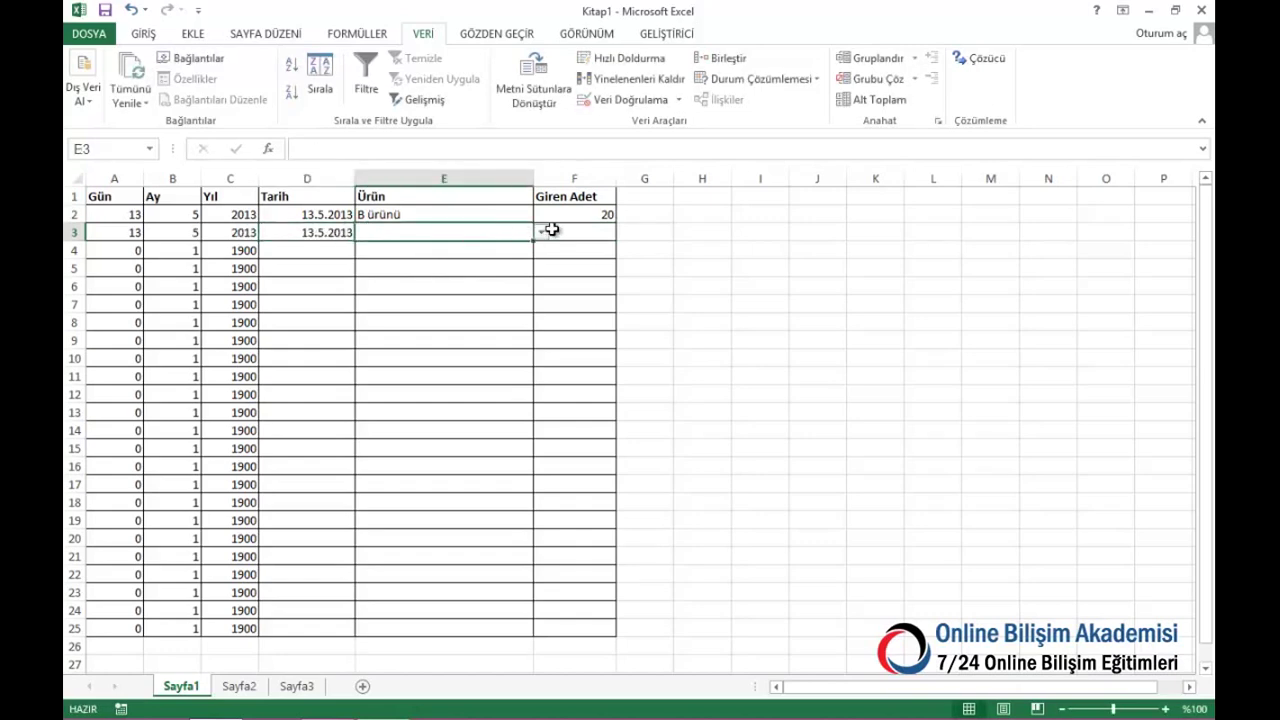
left_click(541, 232)
left_click(486, 265)
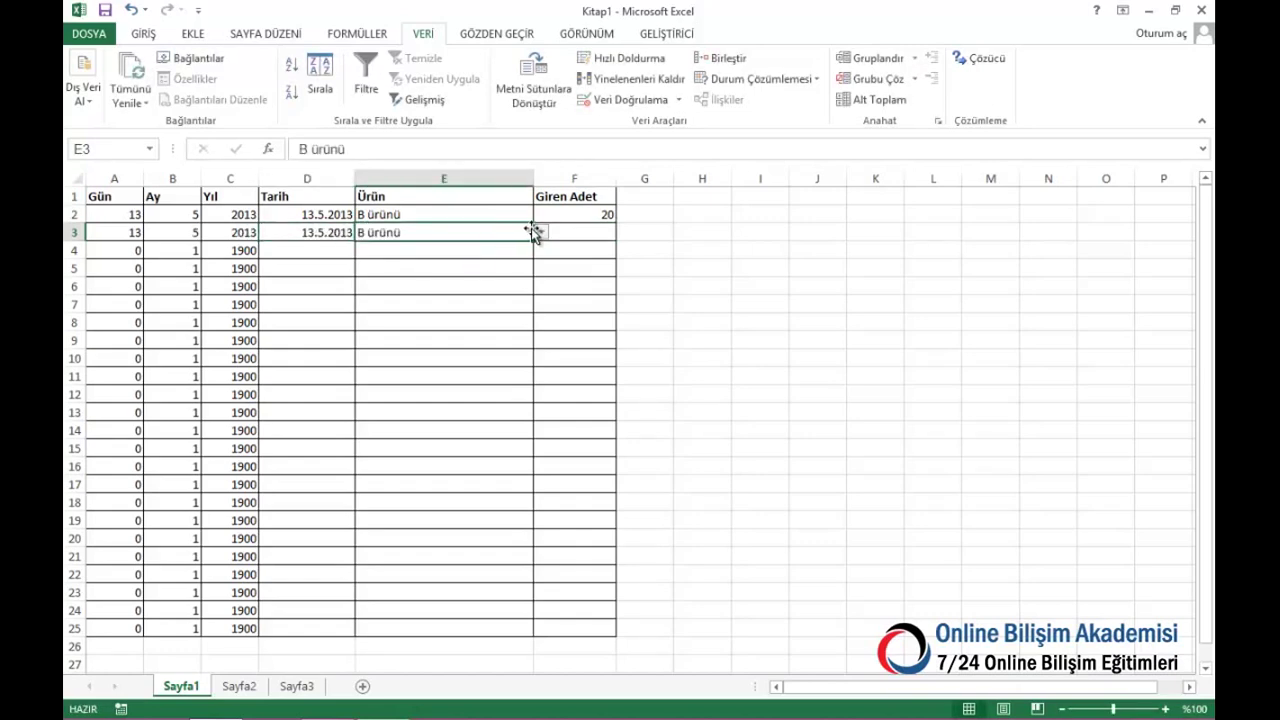
left_click(541, 232)
left_click(471, 249)
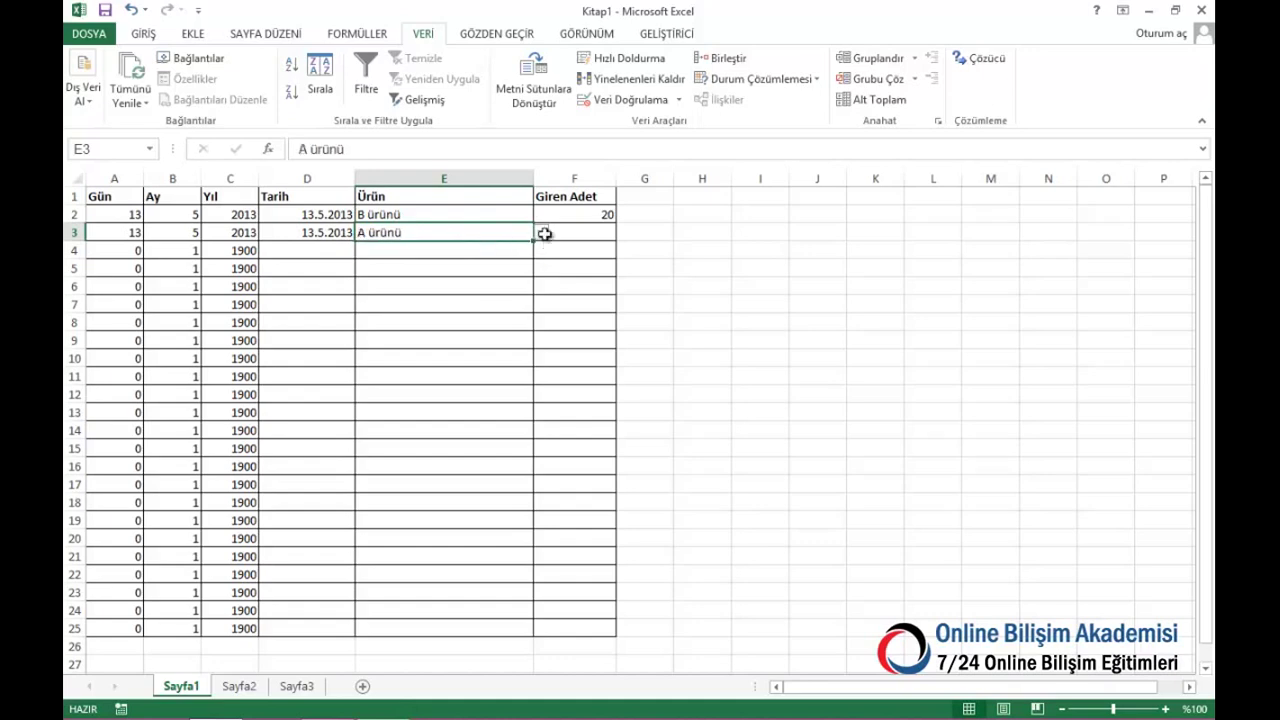
left_click(591, 230)
type("30")
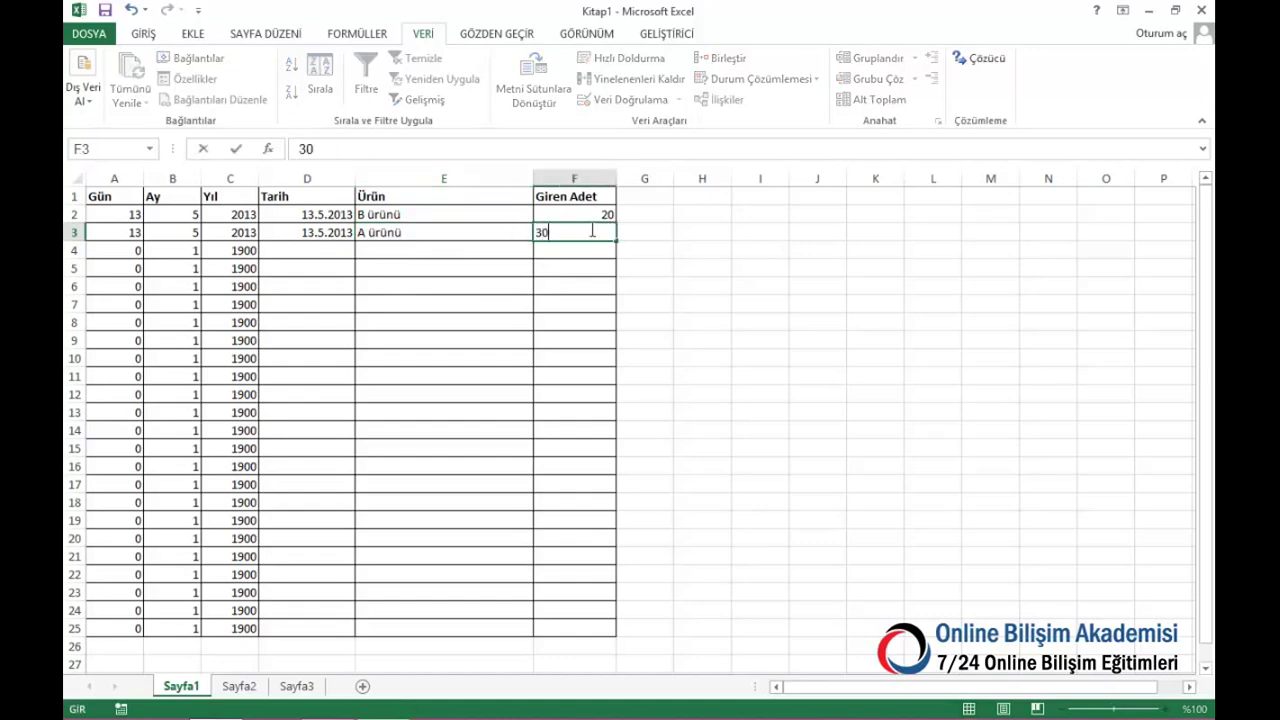
key("Return")
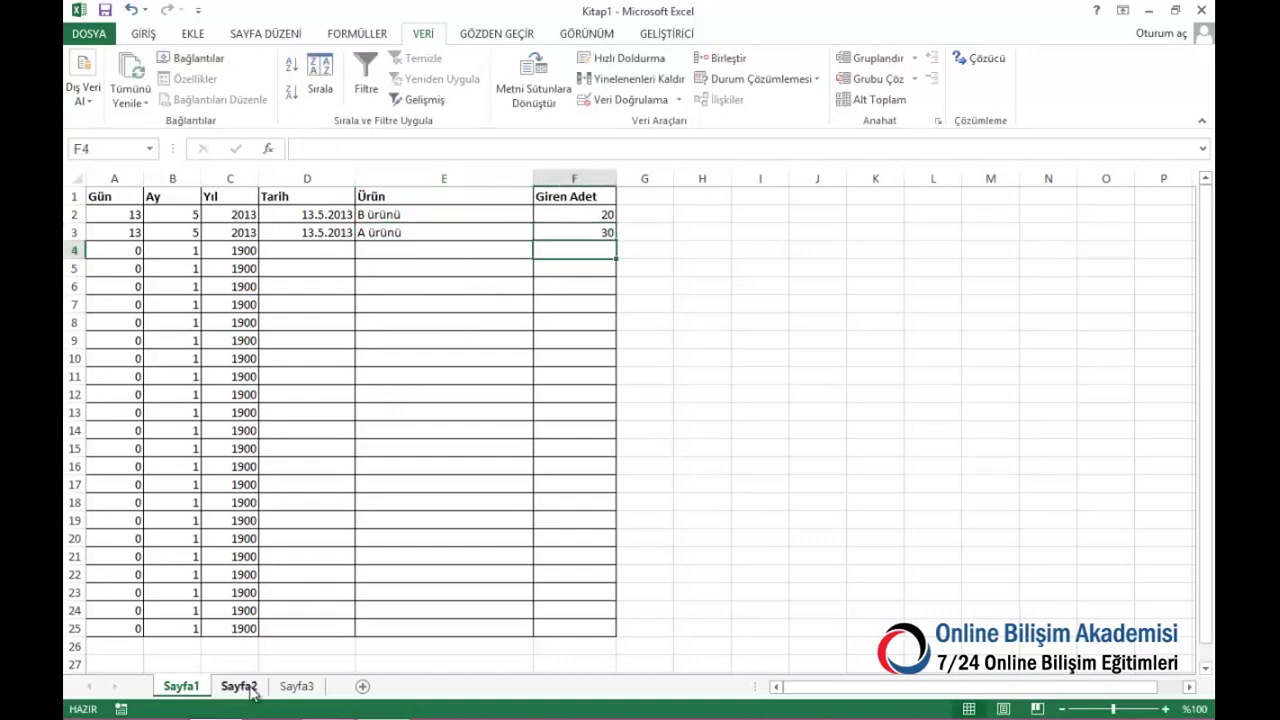
Step: On Sayfa2, record 13.5.2013, A ürünü, outgoing quantity 2 in row 2
left_click(239, 686)
left_click(371, 212)
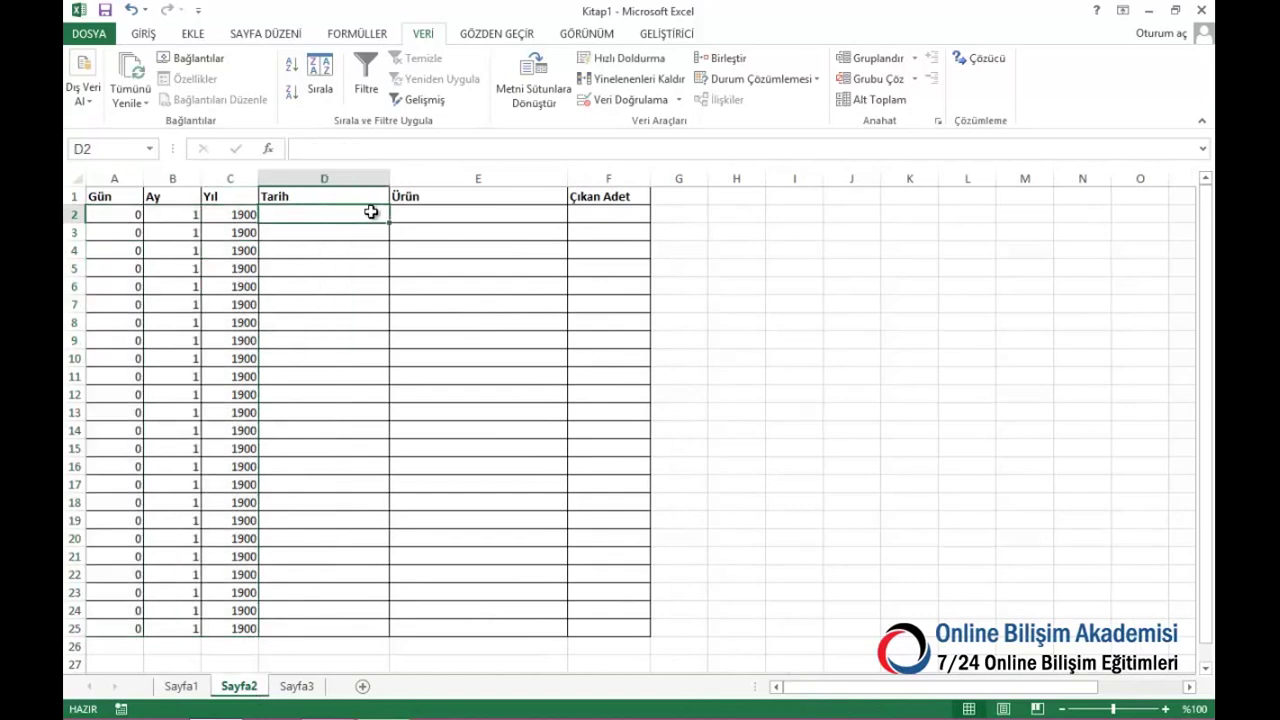
type("13.5.2013")
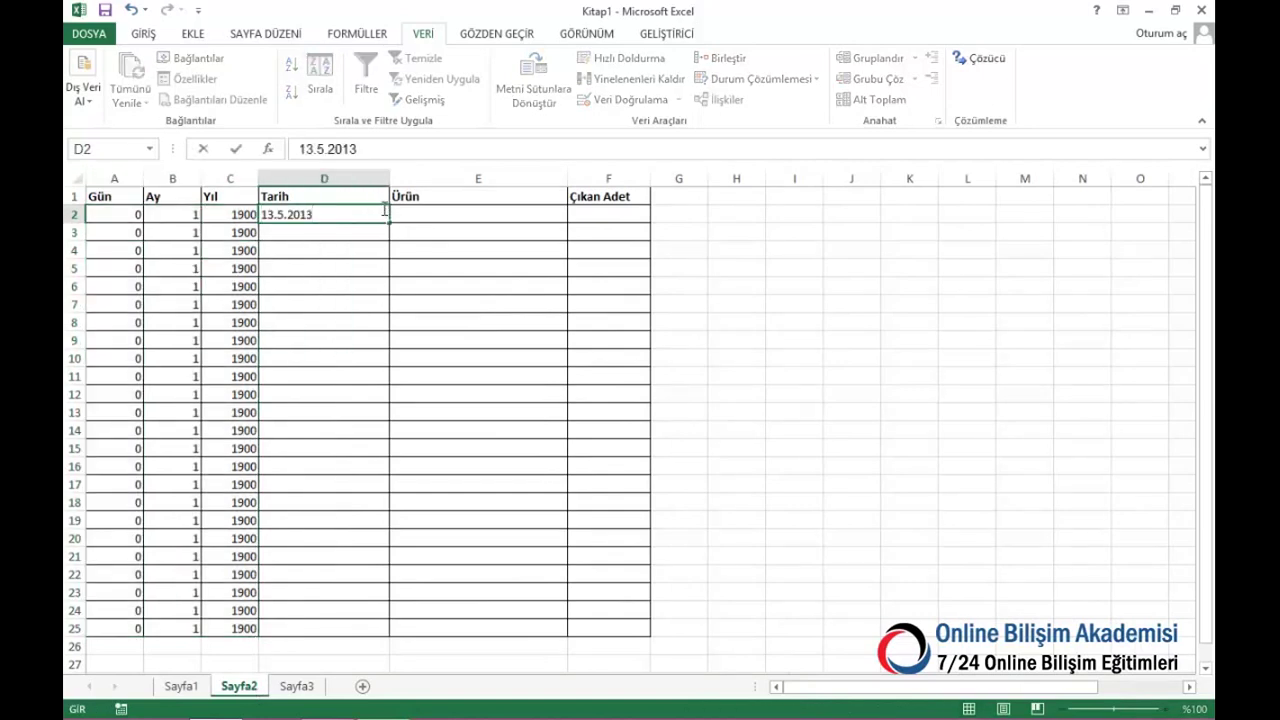
left_click(505, 214)
left_click(575, 214)
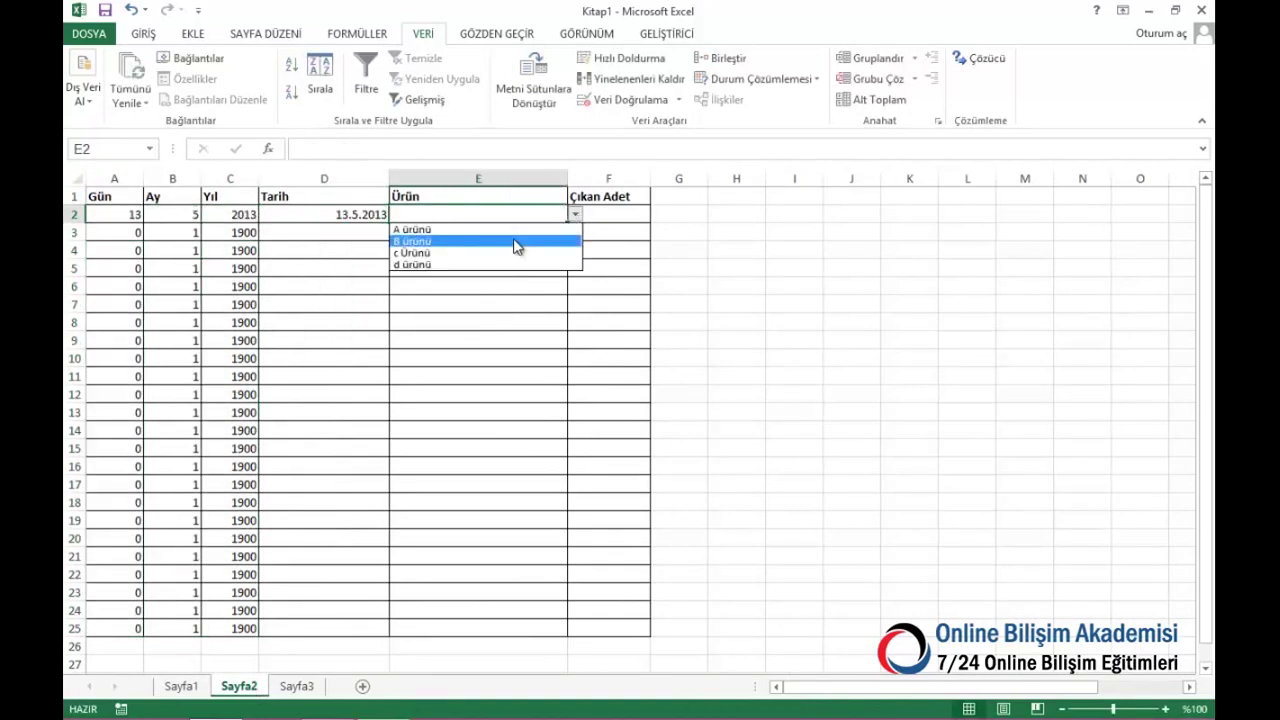
left_click(514, 231)
left_click(616, 216)
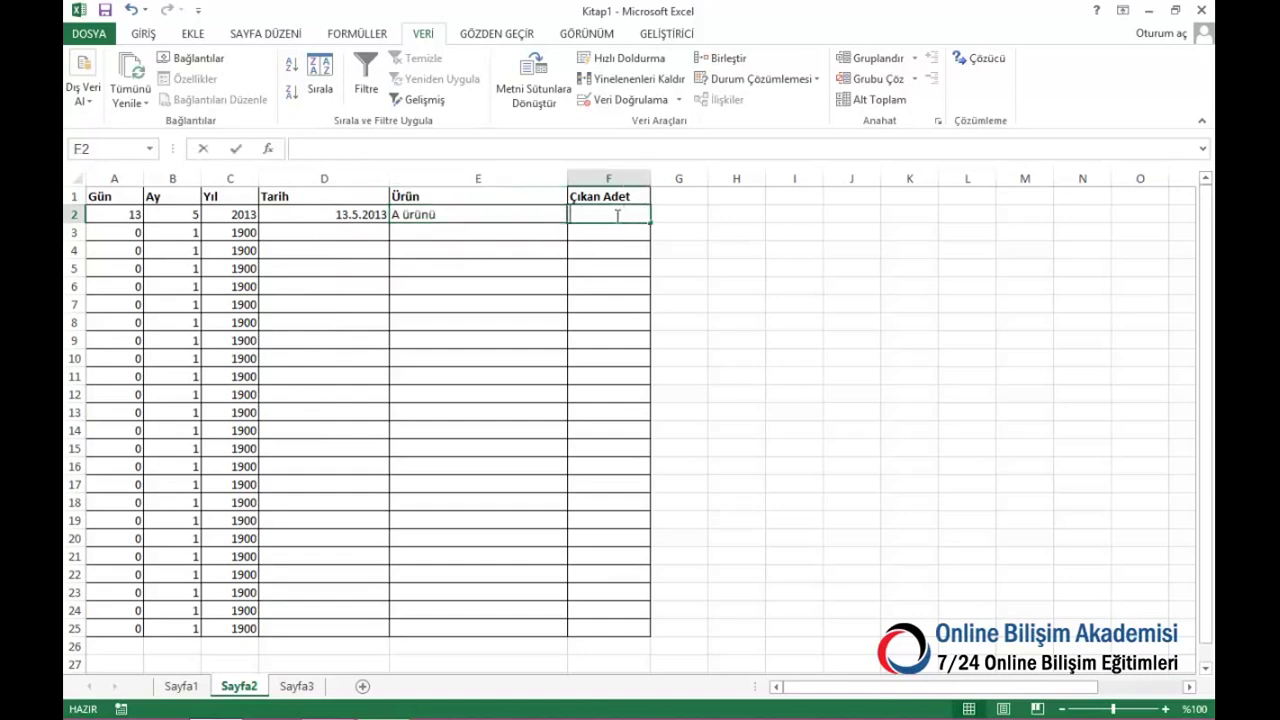
type("2")
Step: Record 13.5.2013, B ürünü, outgoing quantity 1 in row 3
left_click(363, 226)
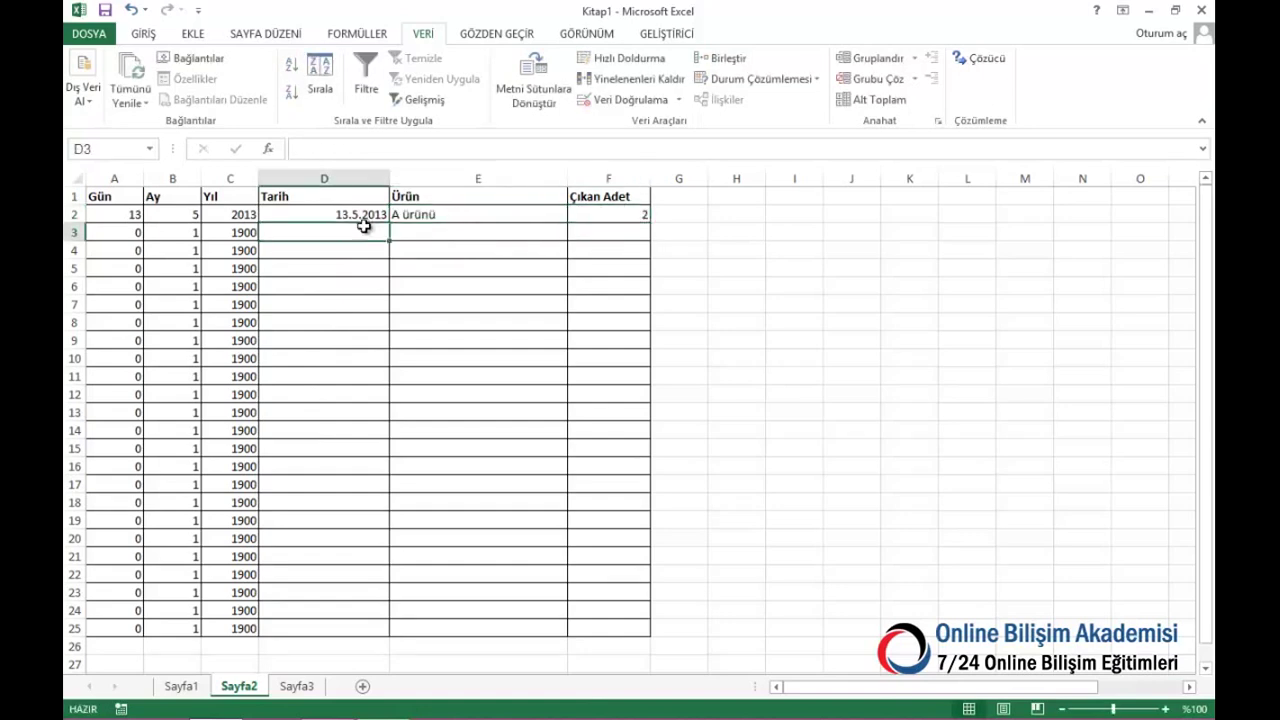
type("13.5.2013")
left_click(432, 246)
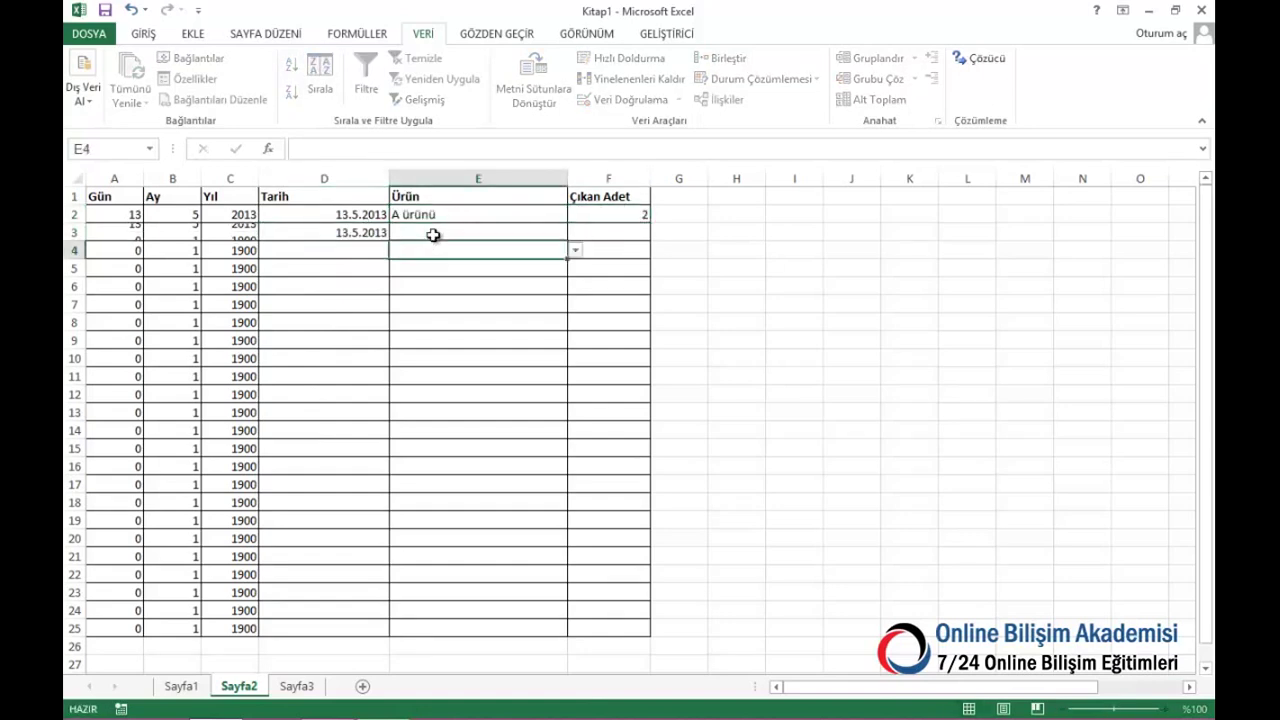
left_click(449, 230)
left_click(576, 232)
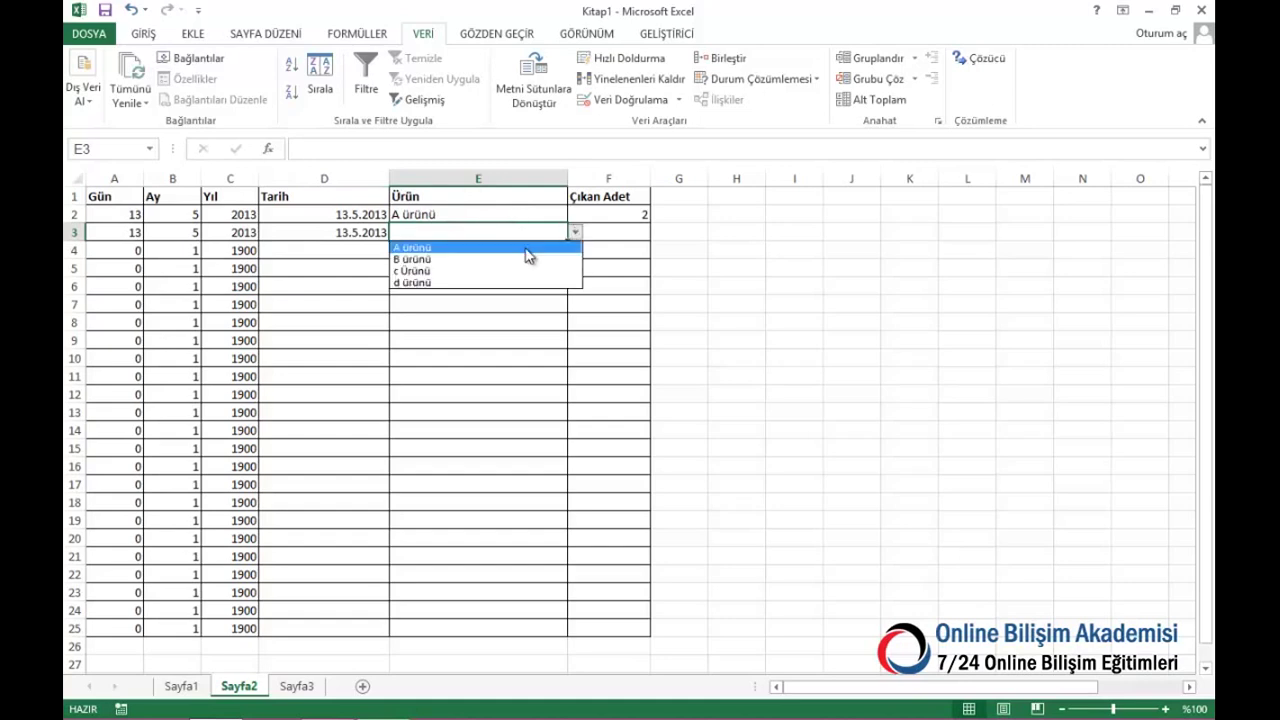
left_click(523, 260)
left_click(622, 232)
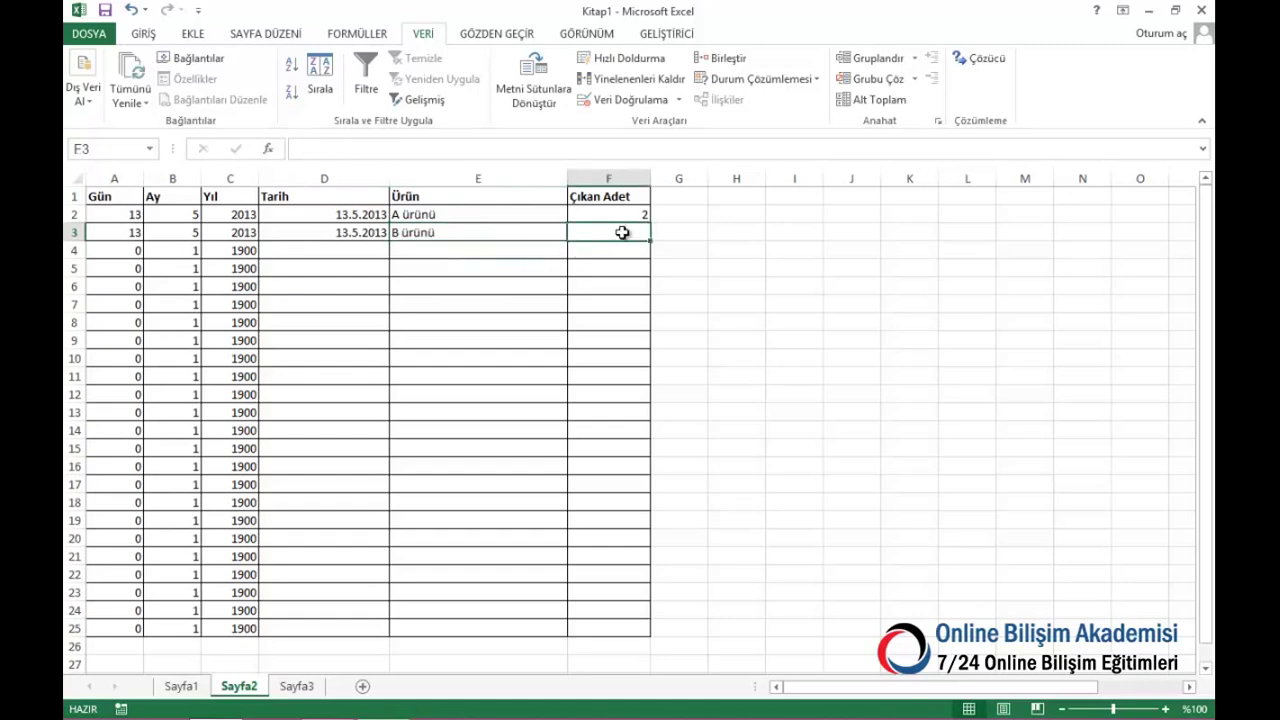
type("1")
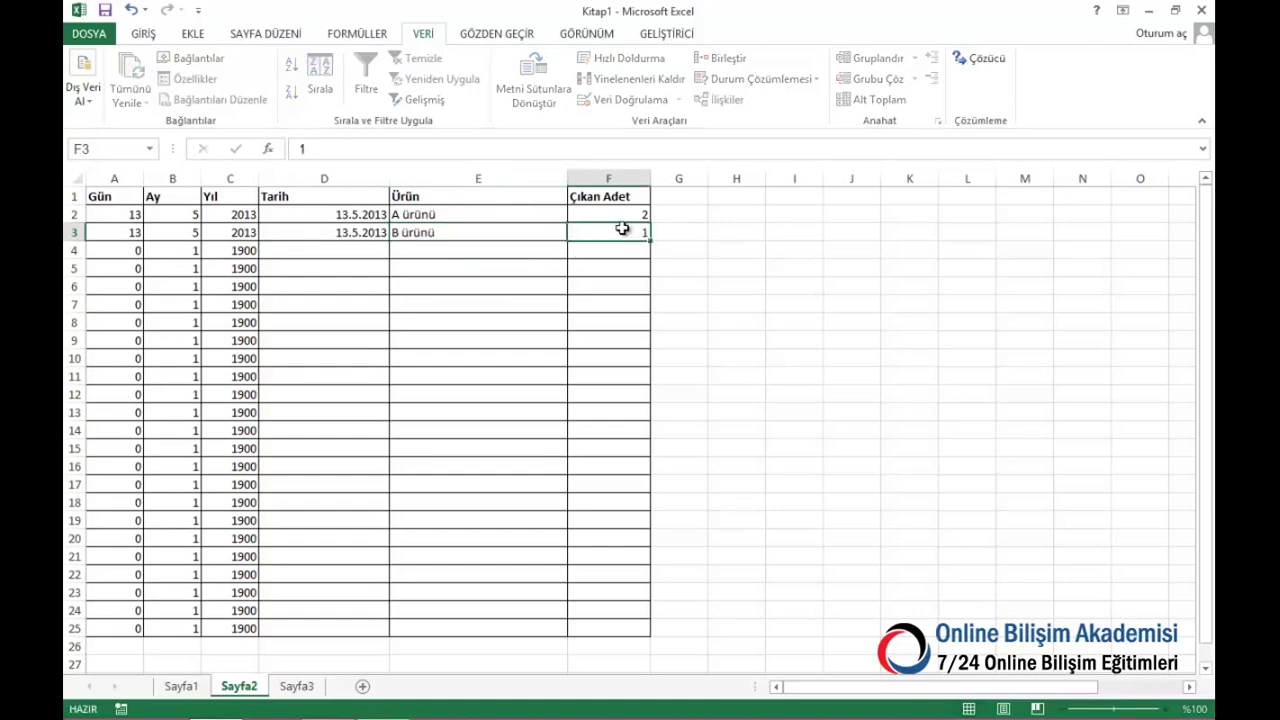
key("Return")
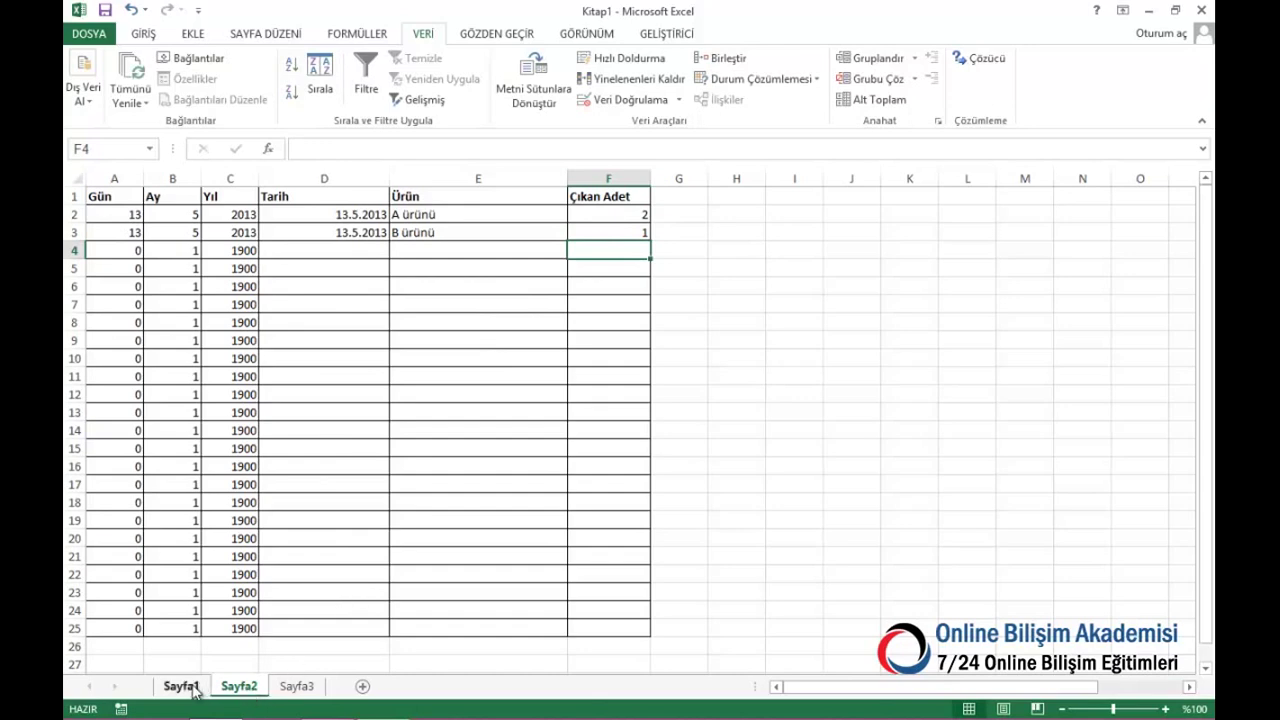
Step: Rename Sayfa1 to giren and Sayfa2 to çıkan, then start naming Sayfa3 anlık Stok
left_click(181, 686)
double_click(181, 686)
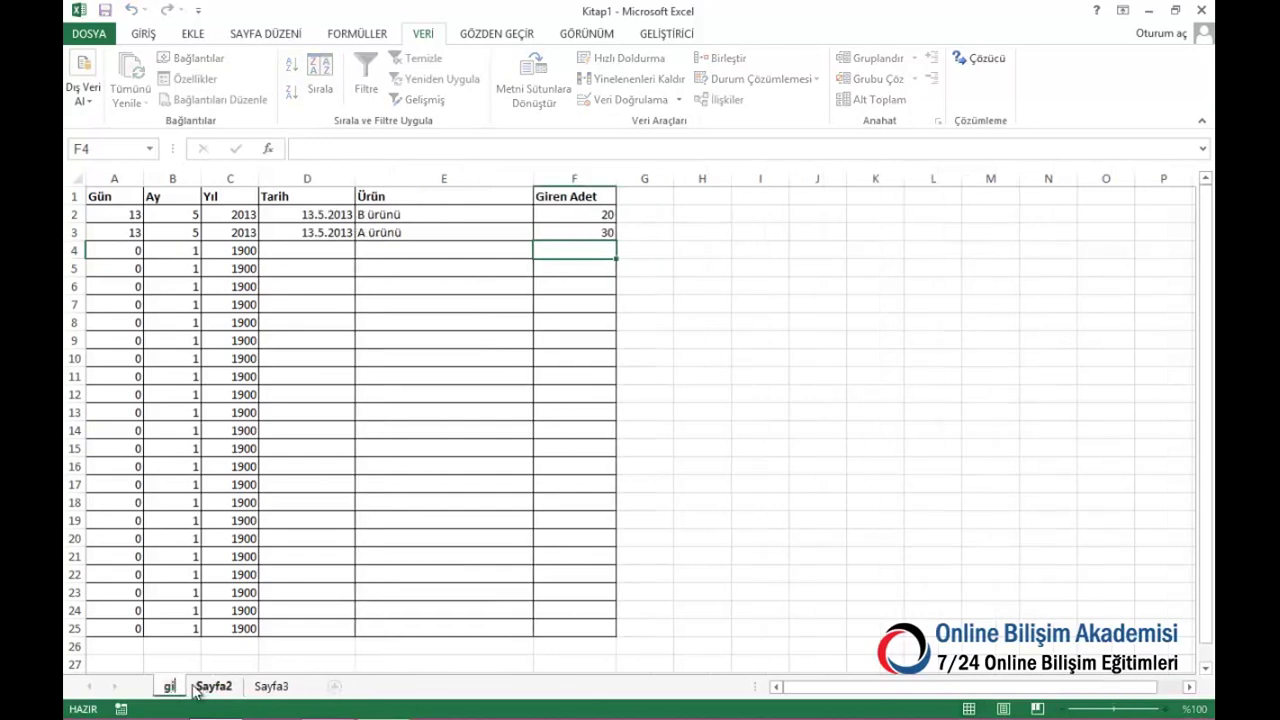
type("giren")
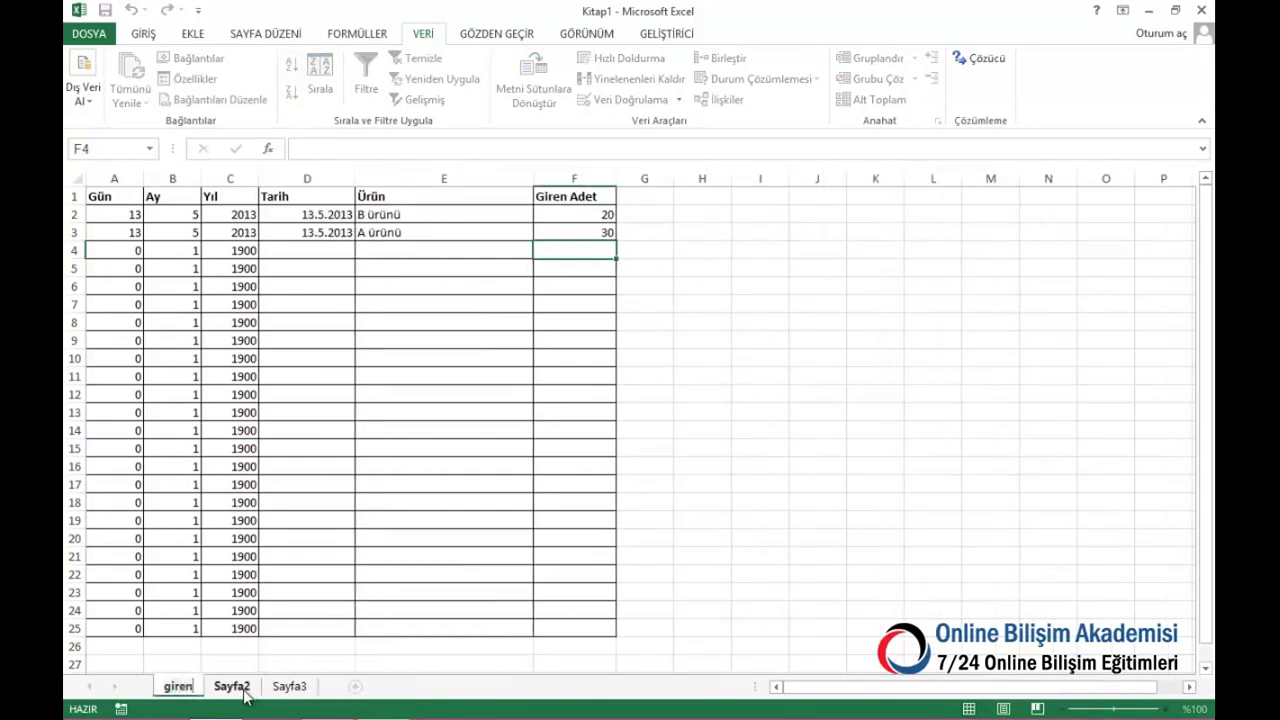
left_click(244, 693)
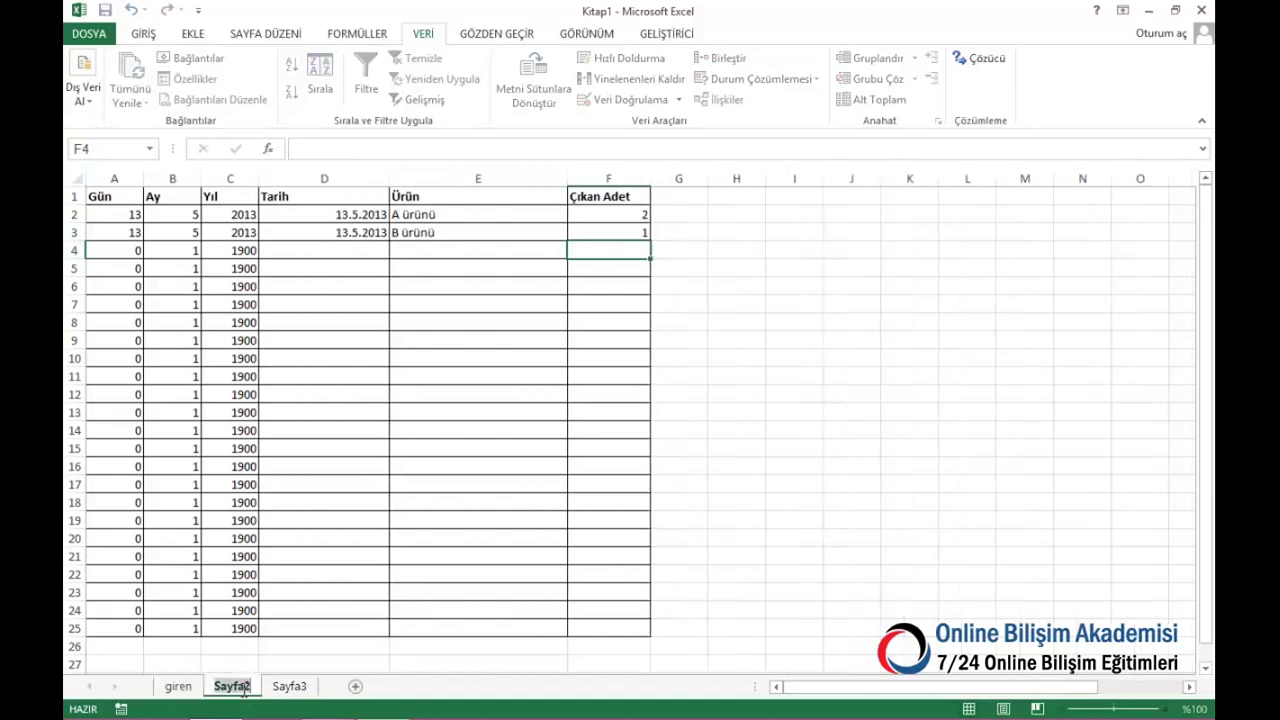
double_click(243, 694)
type("çıkan")
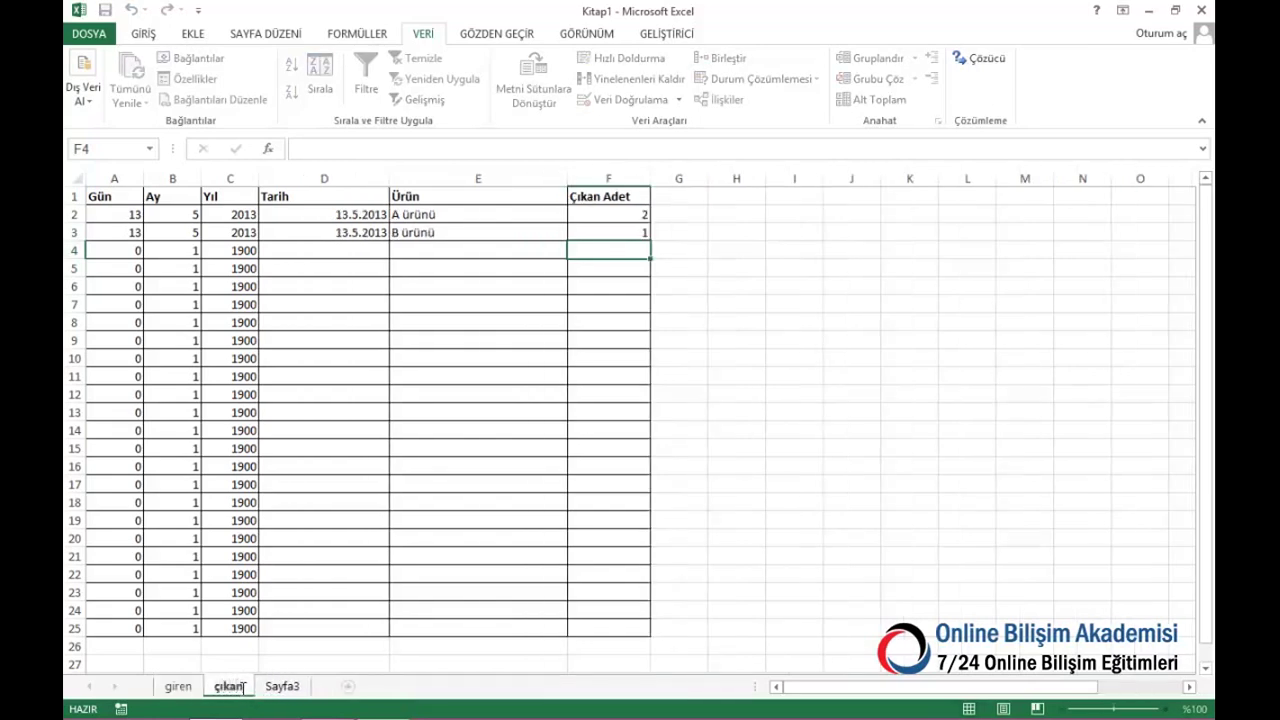
left_click(274, 690)
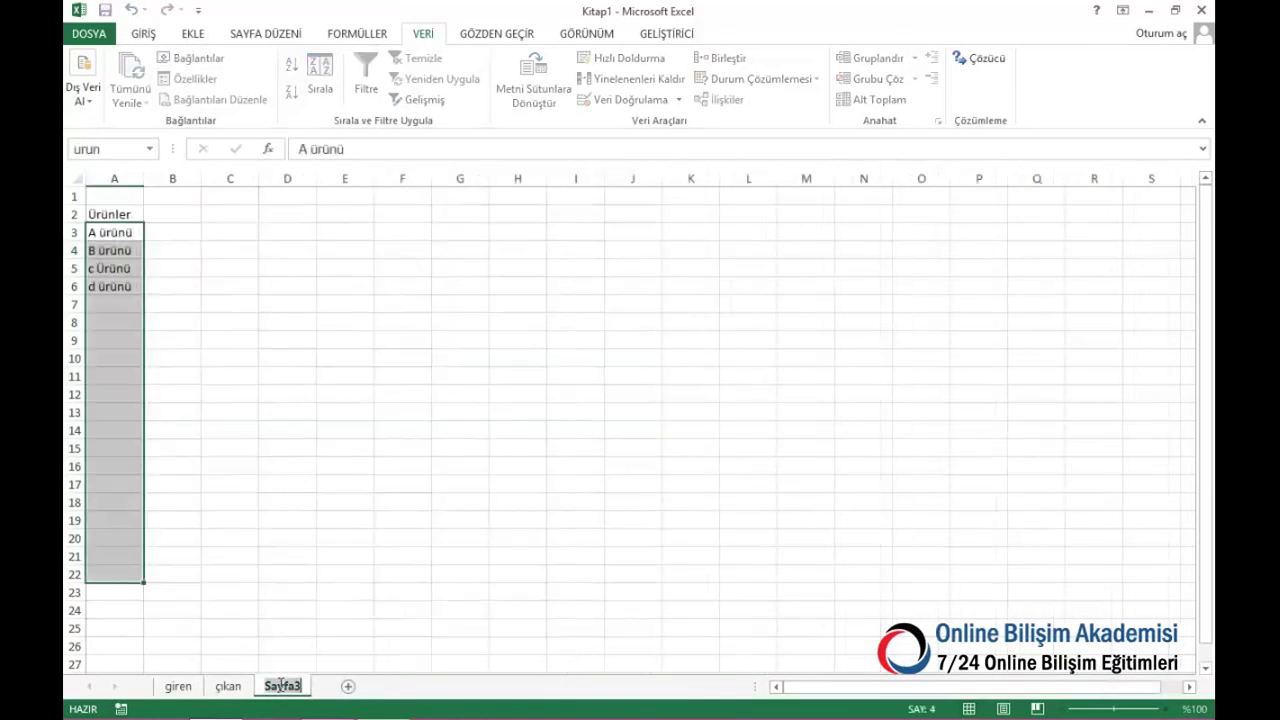
type("anlık Stok")
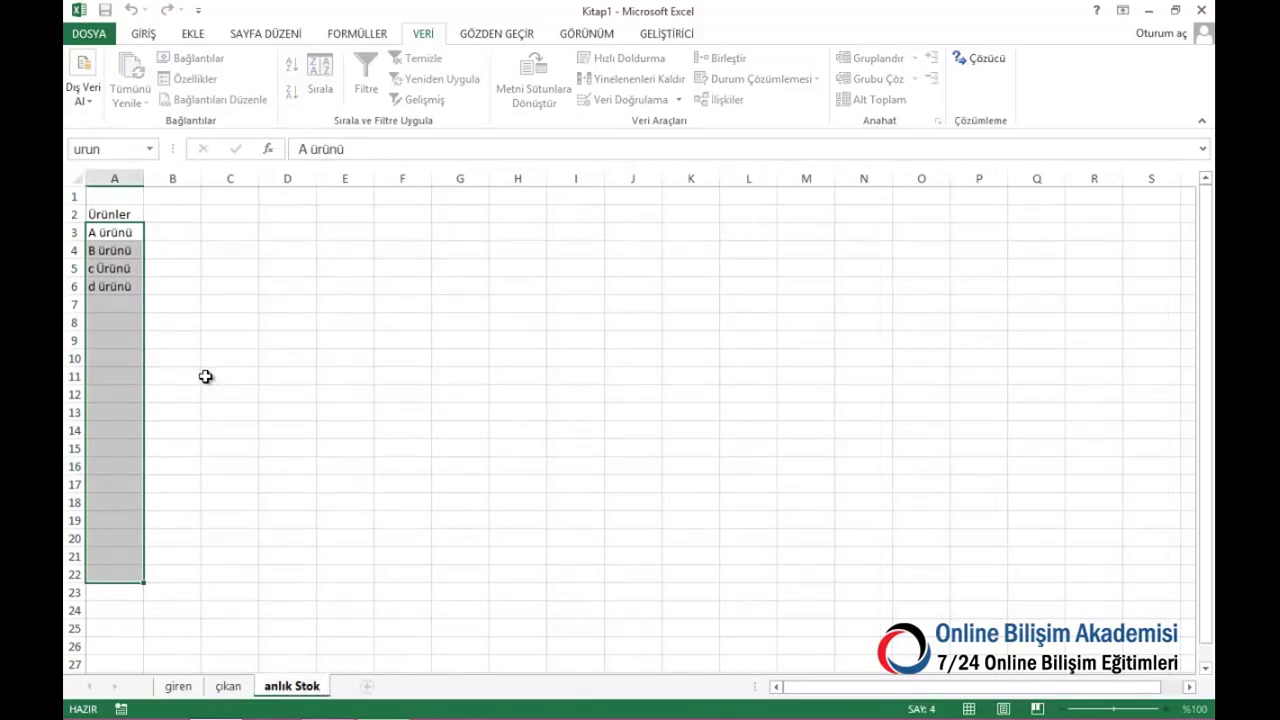
Step: Finish naming the sheet anlık Stok, widen column A and bold the Ürünler heading
left_click(104, 200)
left_click_drag(138, 181, 110, 402)
left_click(110, 212)
left_click(122, 214)
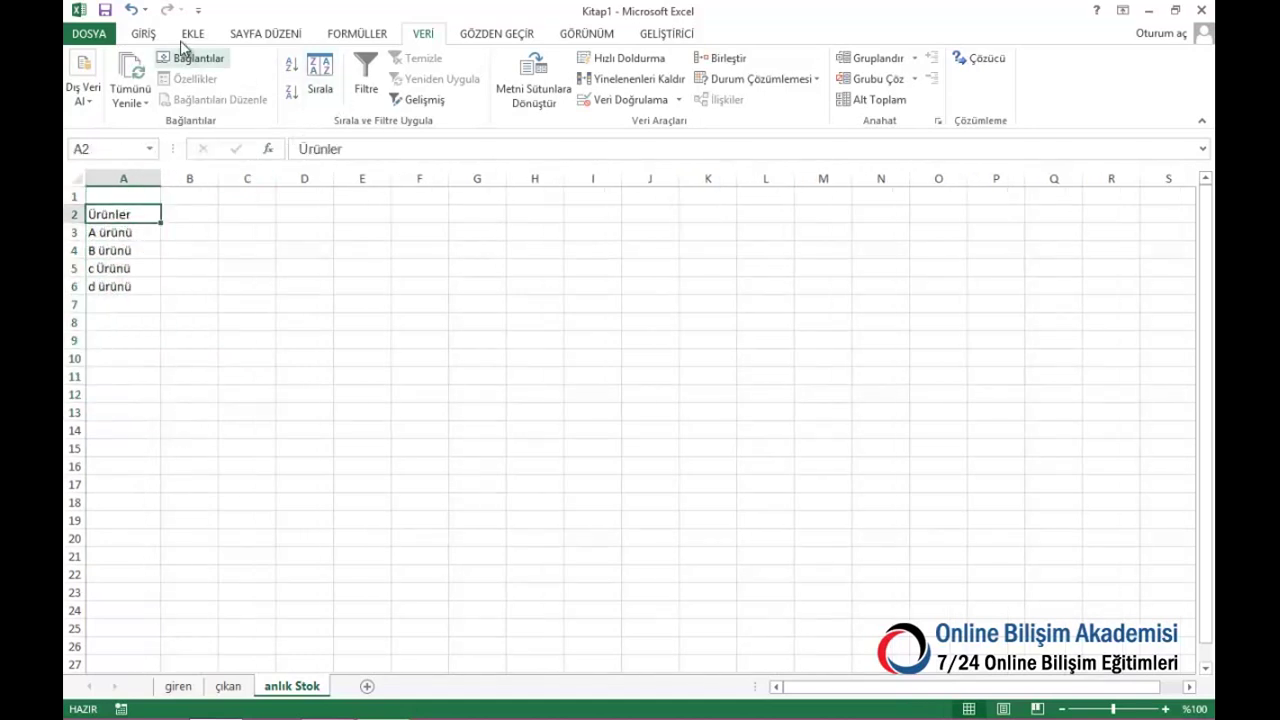
left_click(148, 36)
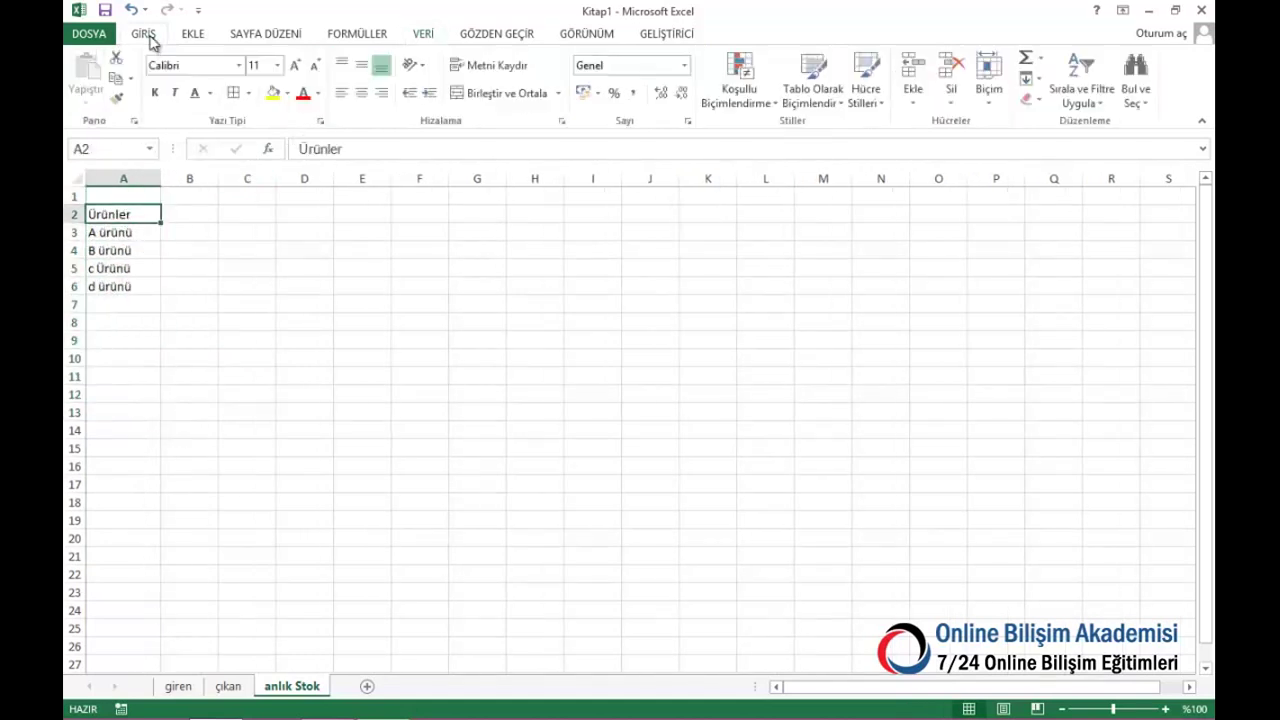
left_click(155, 92)
Step: Enter two-line headers Giren Miktar, Çıkan Mikat and Anlık Stok in B2:D2
left_click(189, 211)
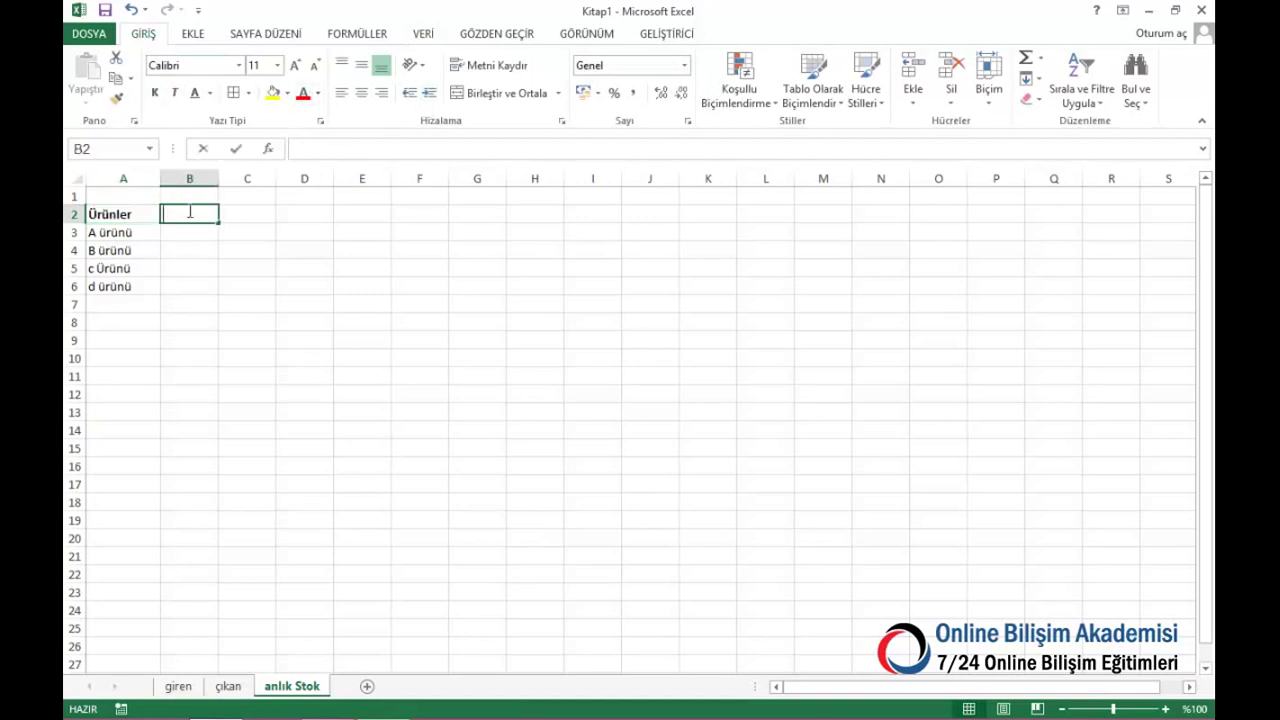
type("Giren")
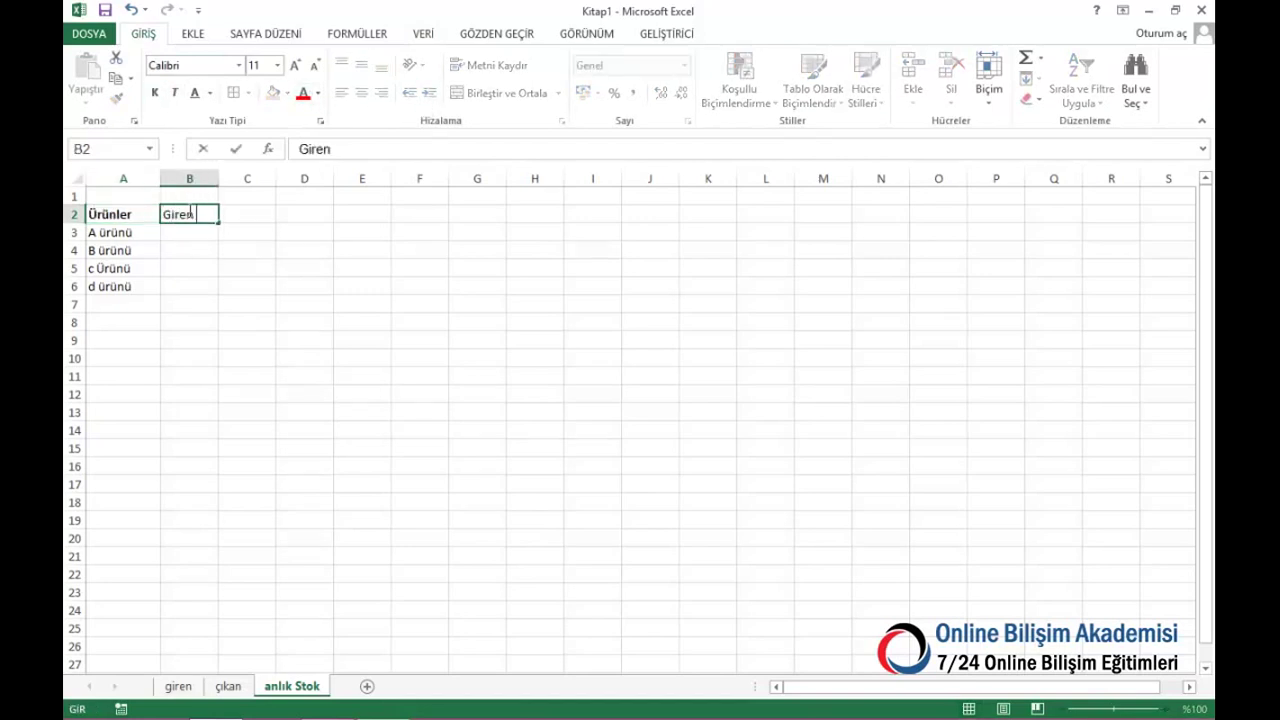
key("Return")
type("Miktar")
key("Tab")
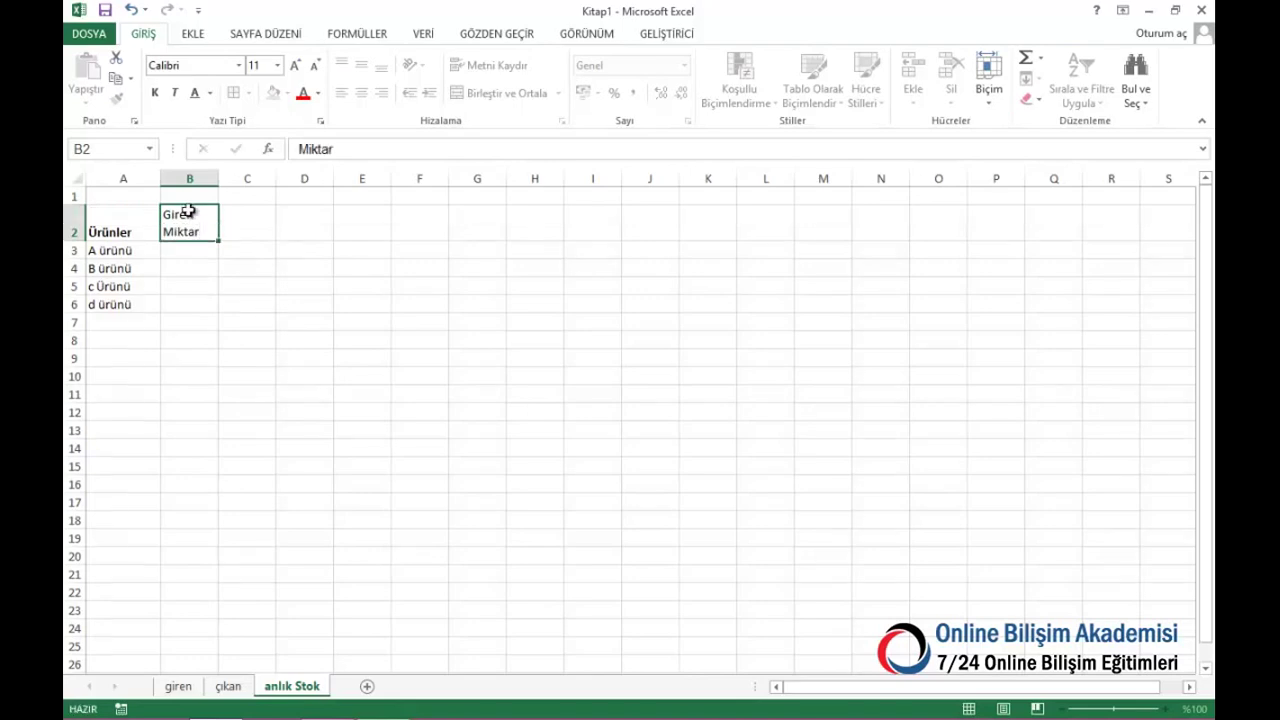
type("Çıkan")
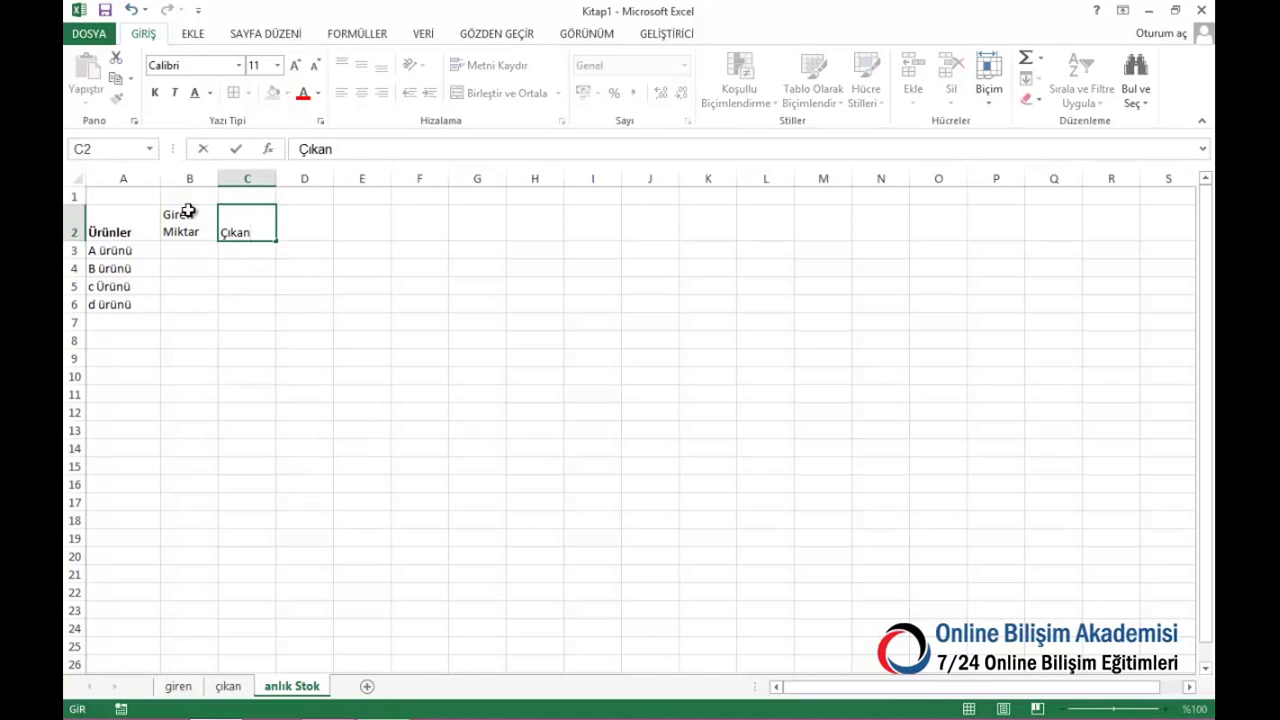
key("alt+Return")
key("Tab")
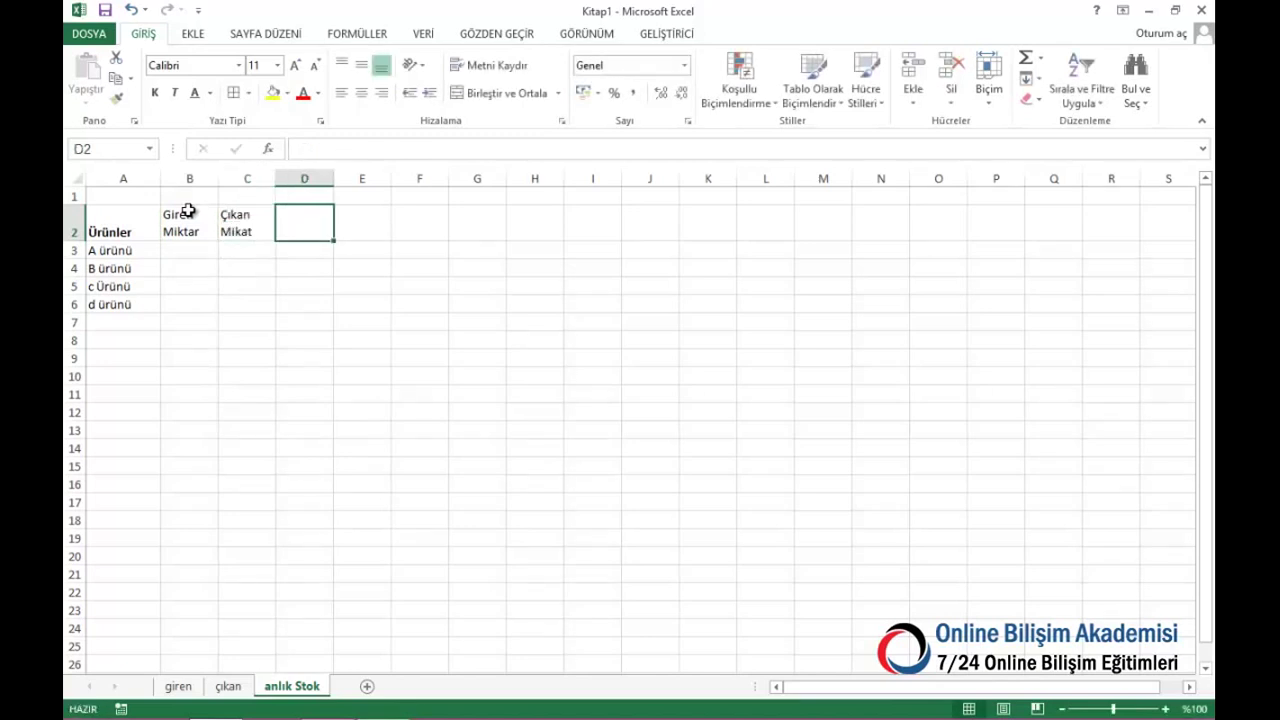
type("Me")
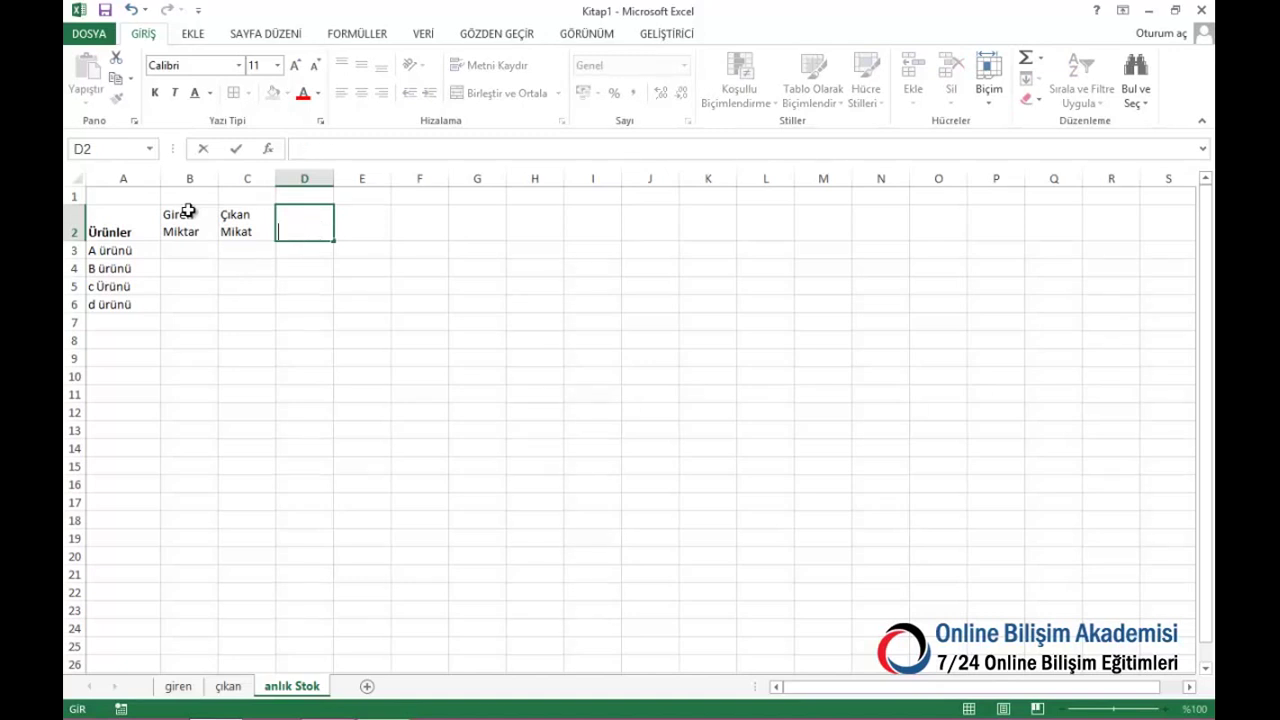
type("Anlık")
key("alt+Return")
type("Stok")
key("Return")
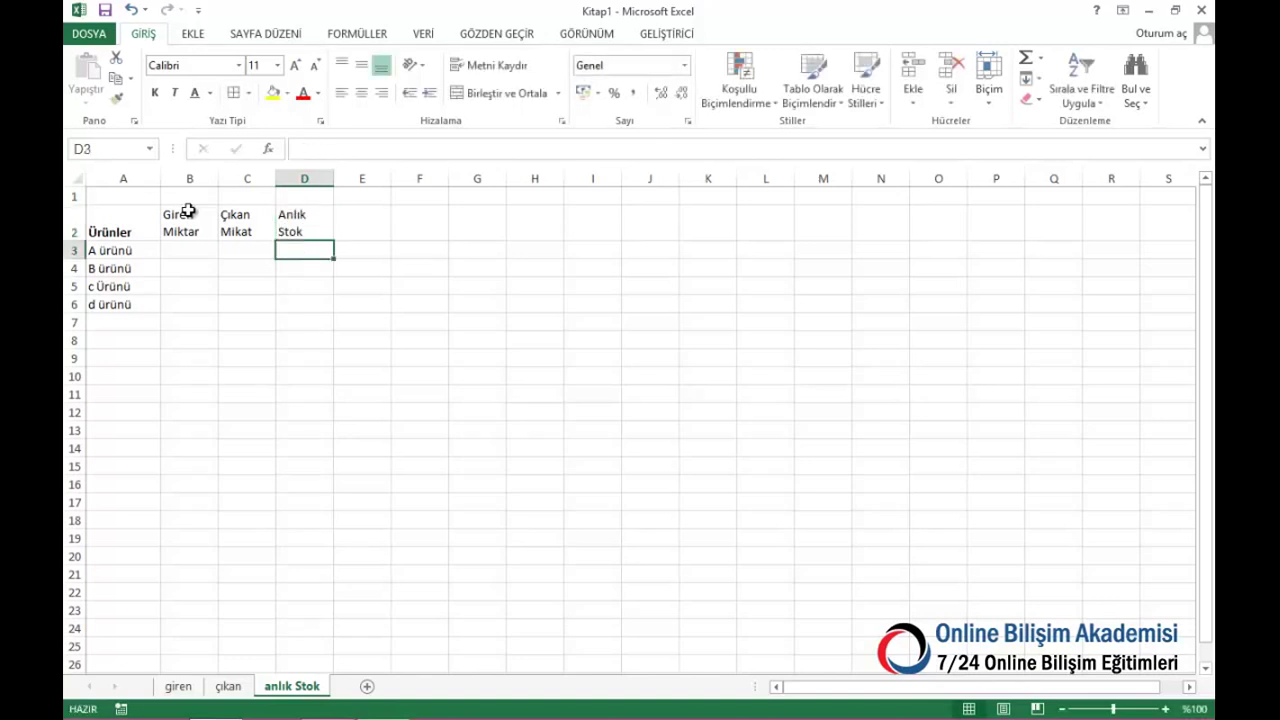
Step: Apply All Borders to A2:D13, bold and centre the header row, and widen columns B–D
left_click_drag(188, 212, 320, 240)
left_click_drag(120, 222, 317, 428)
left_click(233, 92)
left_click_drag(125, 222, 295, 214)
left_click(155, 95)
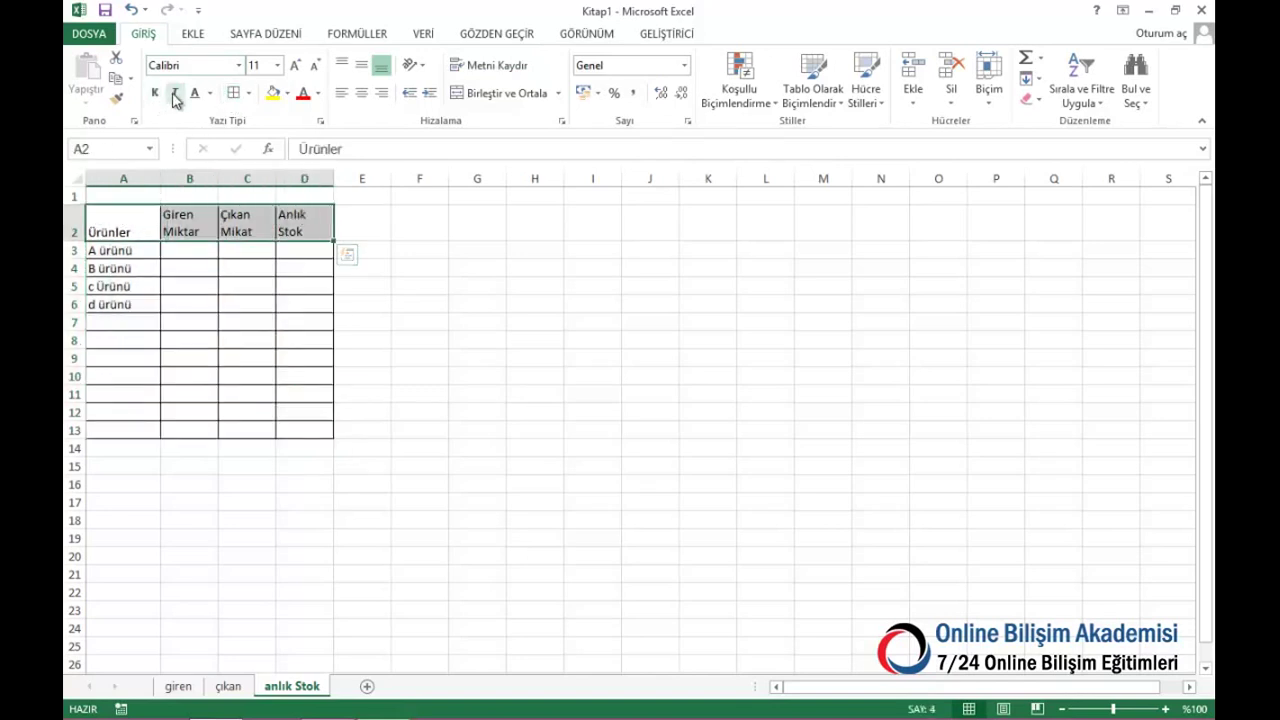
left_click(155, 95)
left_click(363, 95)
left_click(362, 65)
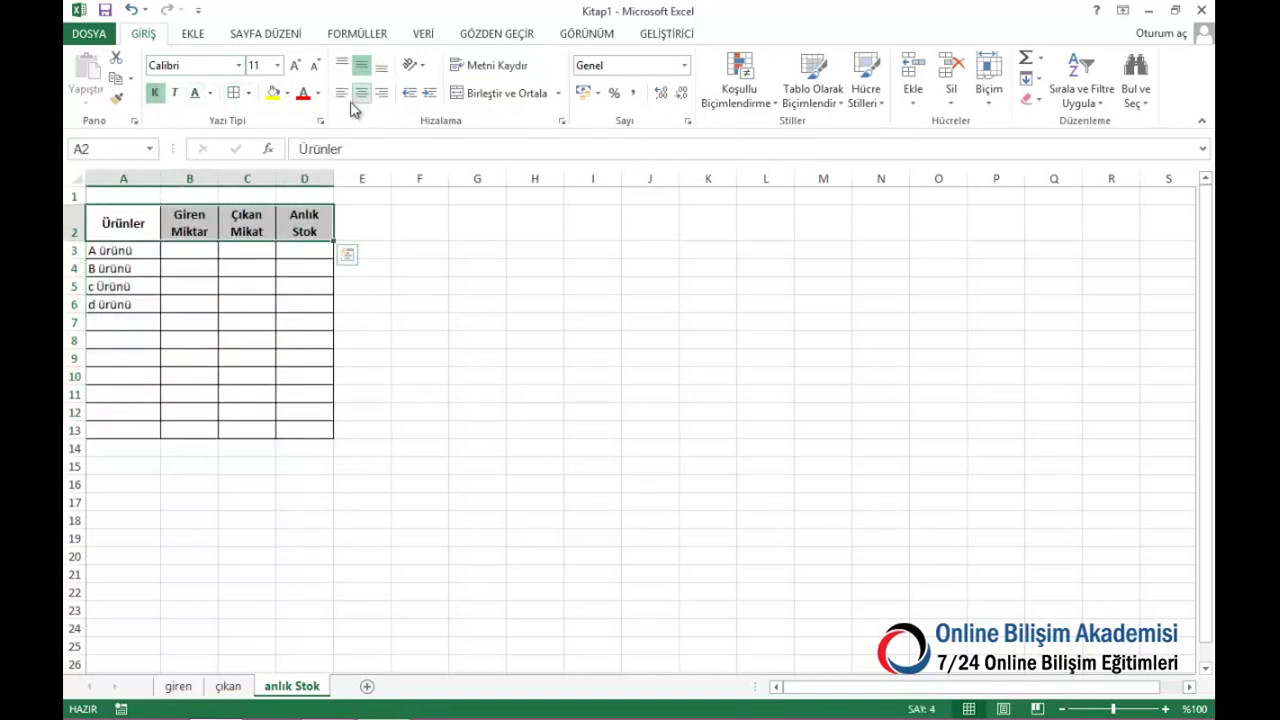
left_click_drag(218, 178, 372, 178)
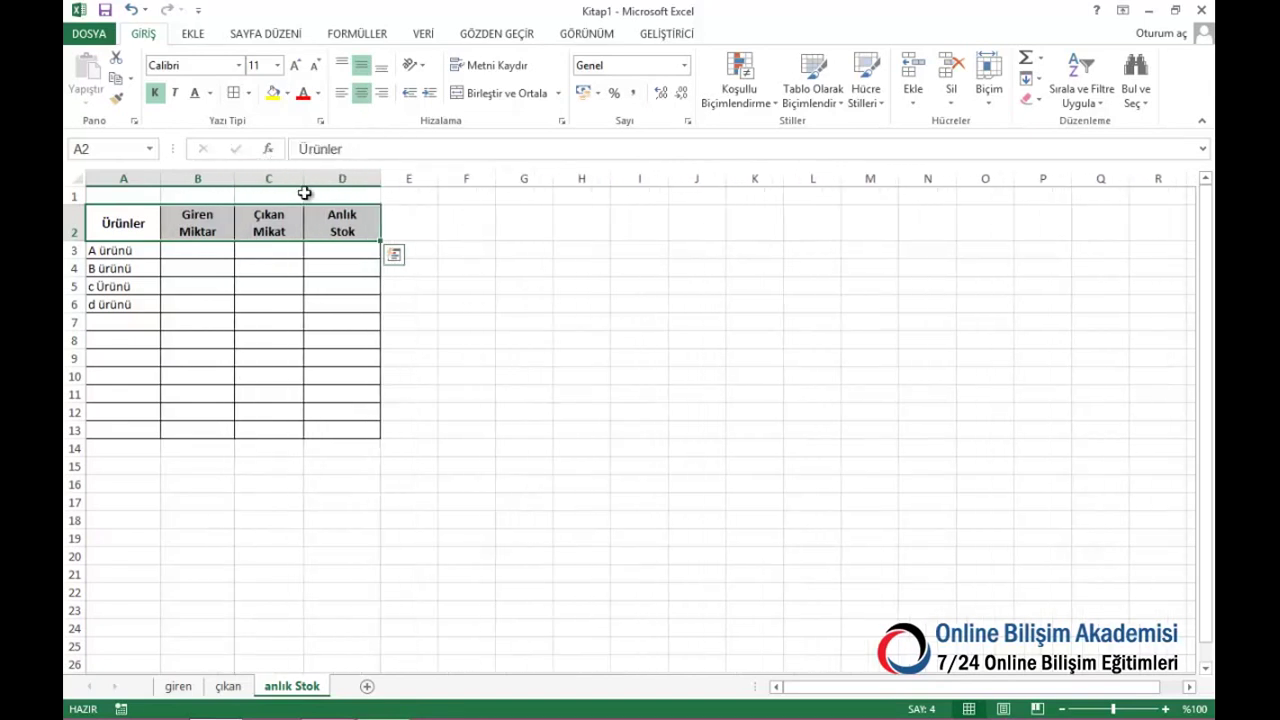
left_click_drag(234, 178, 250, 178)
left_click(217, 249)
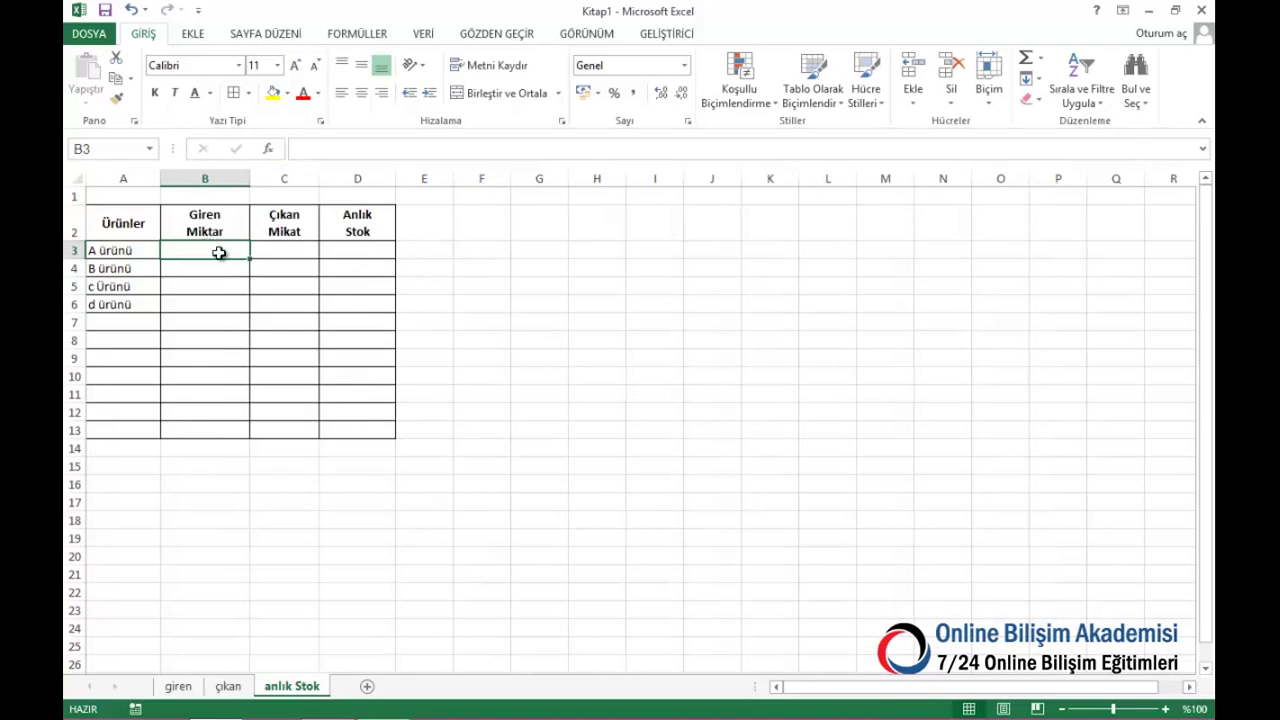
Step: Enter =ETOPLA(giren!E:E;'anlık Stok'!A3;giren!F:F) in B3
type("=etop")
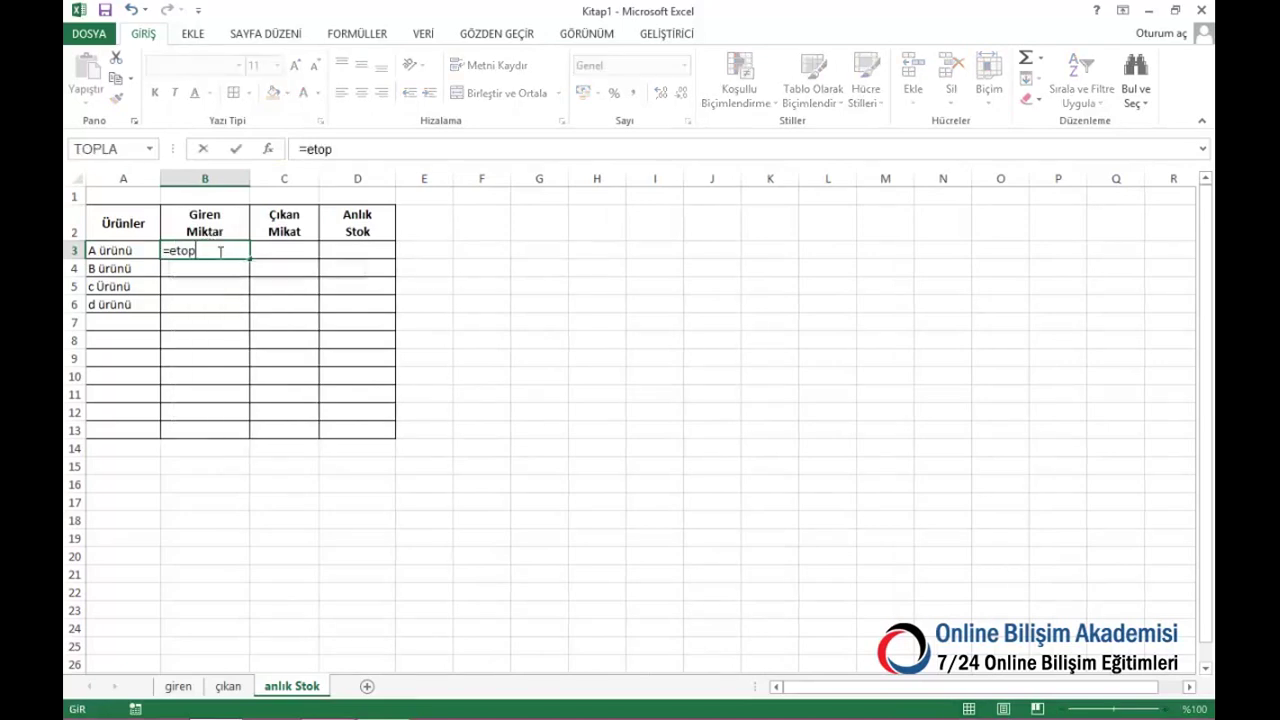
key("Tab")
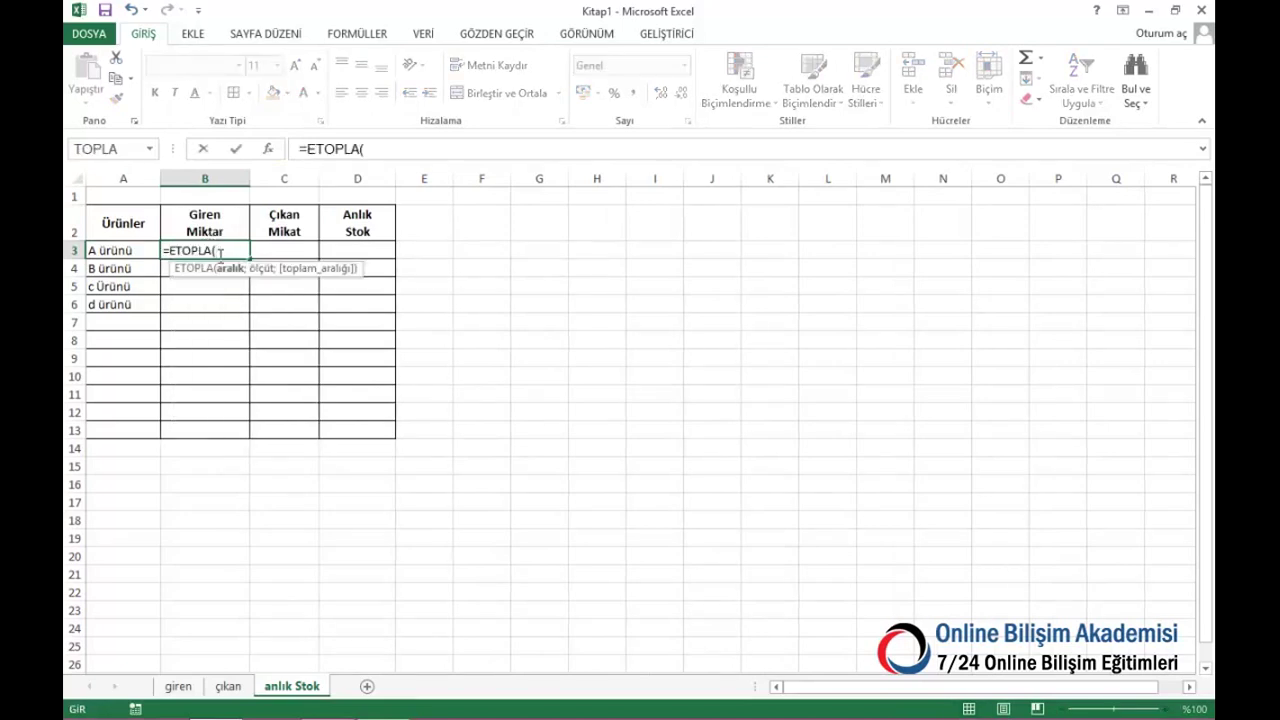
left_click(175, 686)
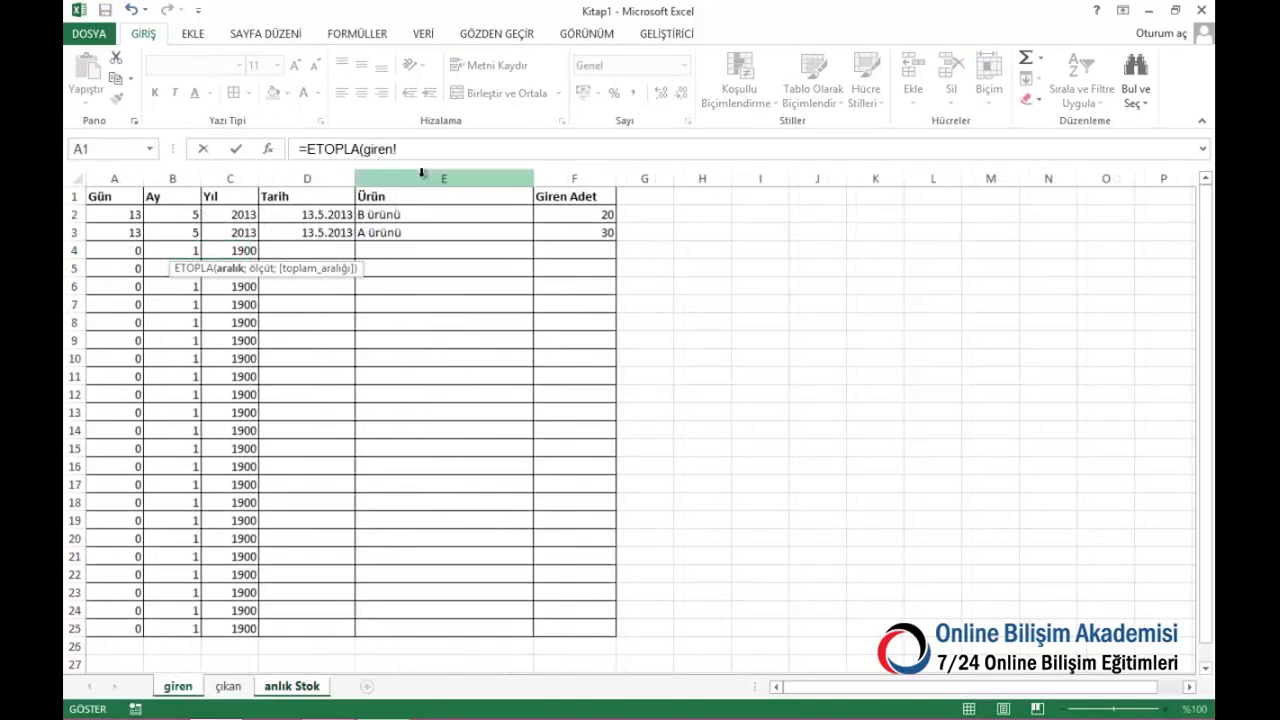
left_click(418, 175)
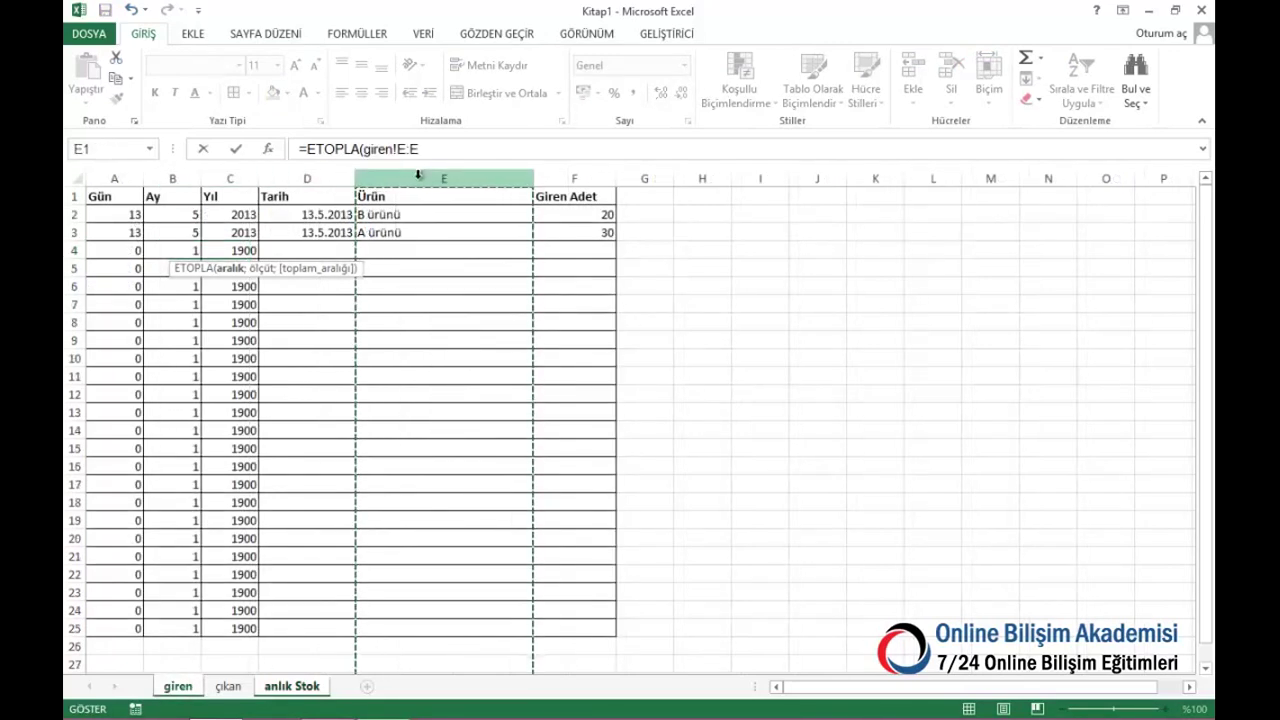
type(";")
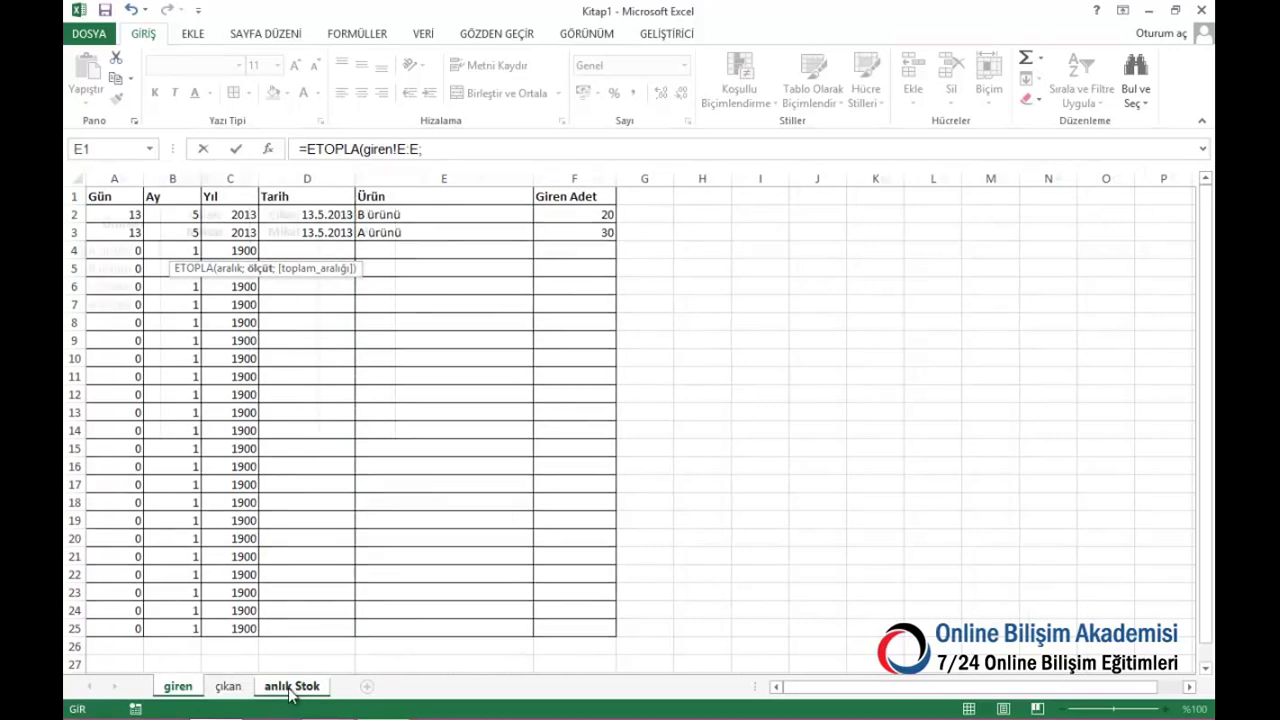
left_click(263, 690)
left_click(123, 251)
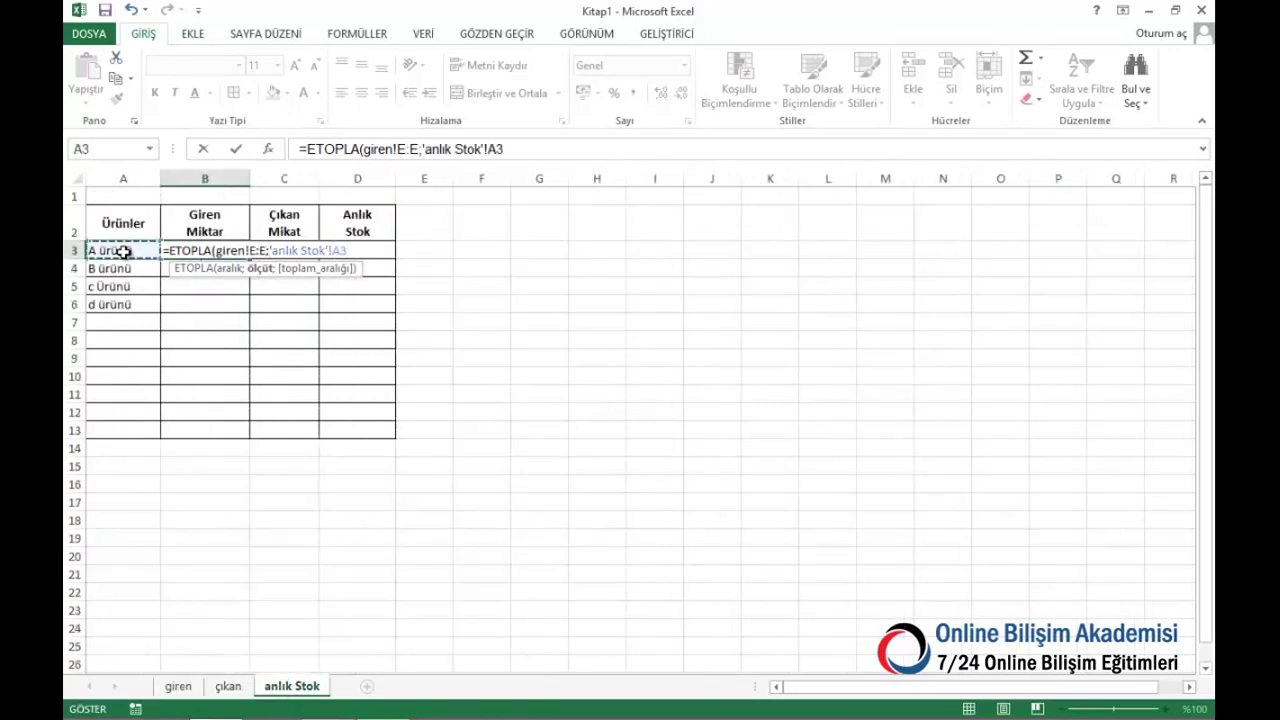
type(";")
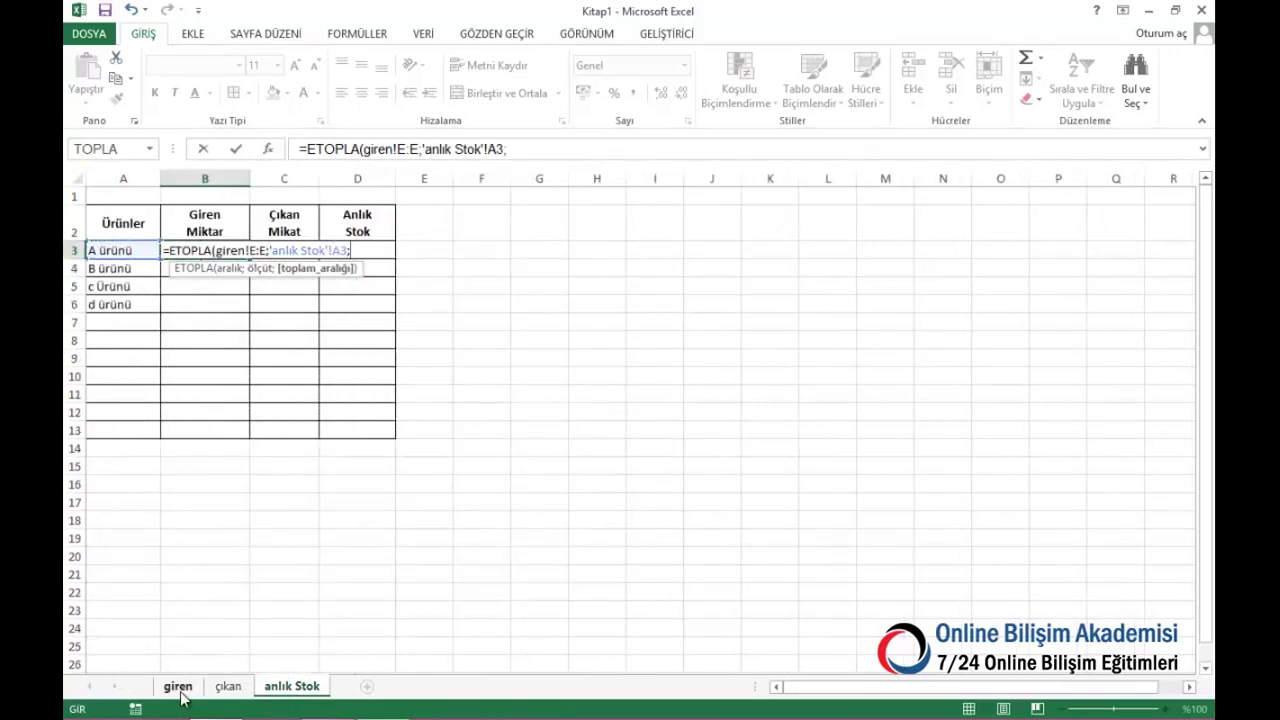
key("ctrl+Page_Up")
key("ctrl+Page_Up")
left_click(594, 177)
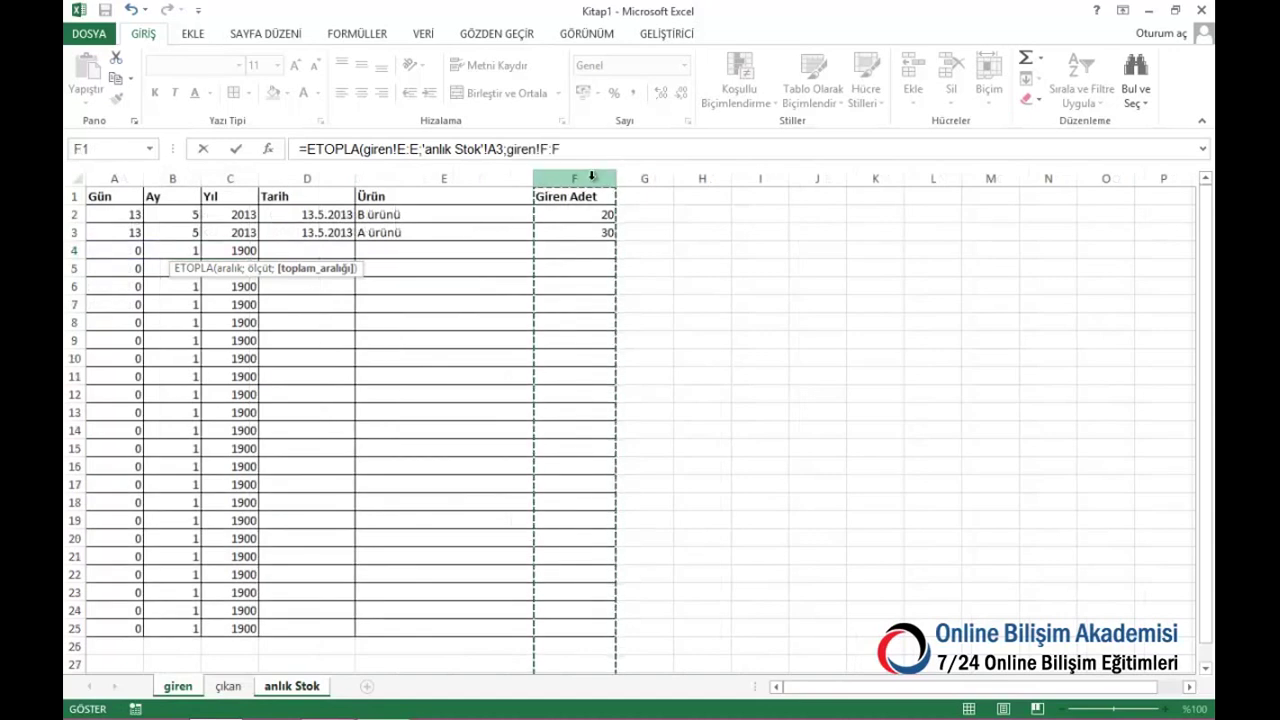
type(")")
key("Return")
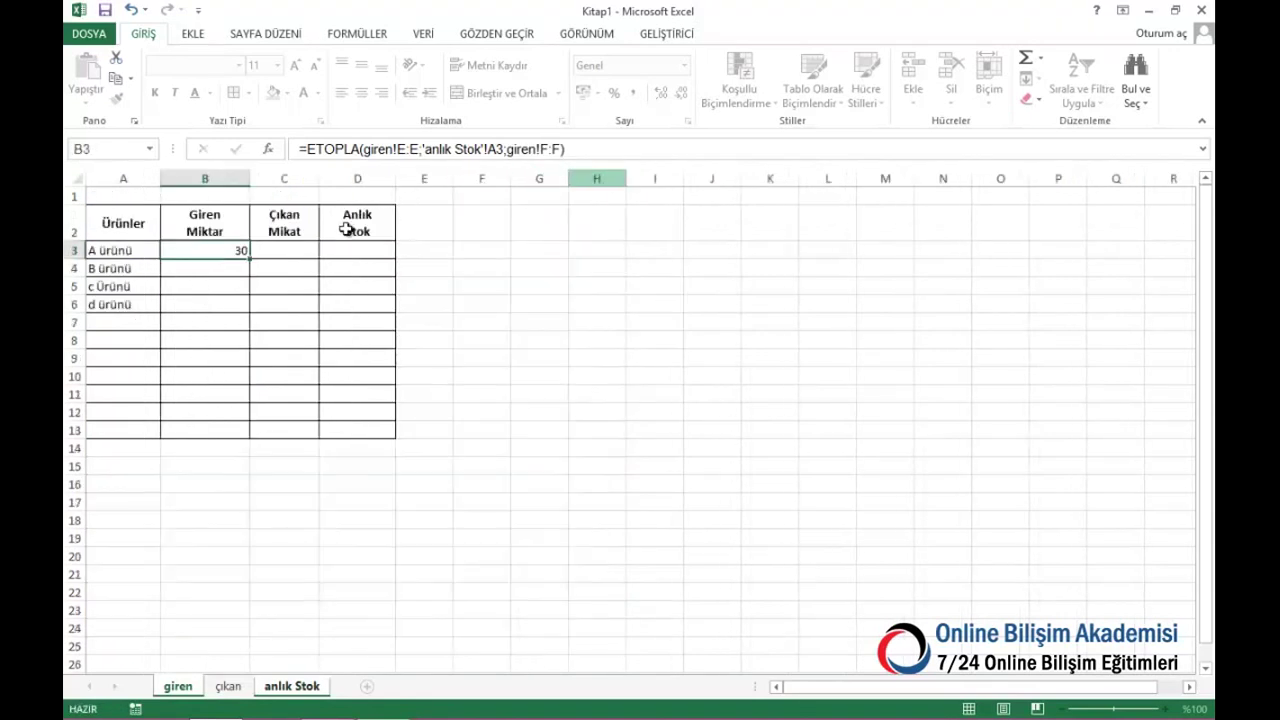
Step: Fill the B3 formula down to B13 and begin an ETOPLA formula in C3
left_click(240, 251)
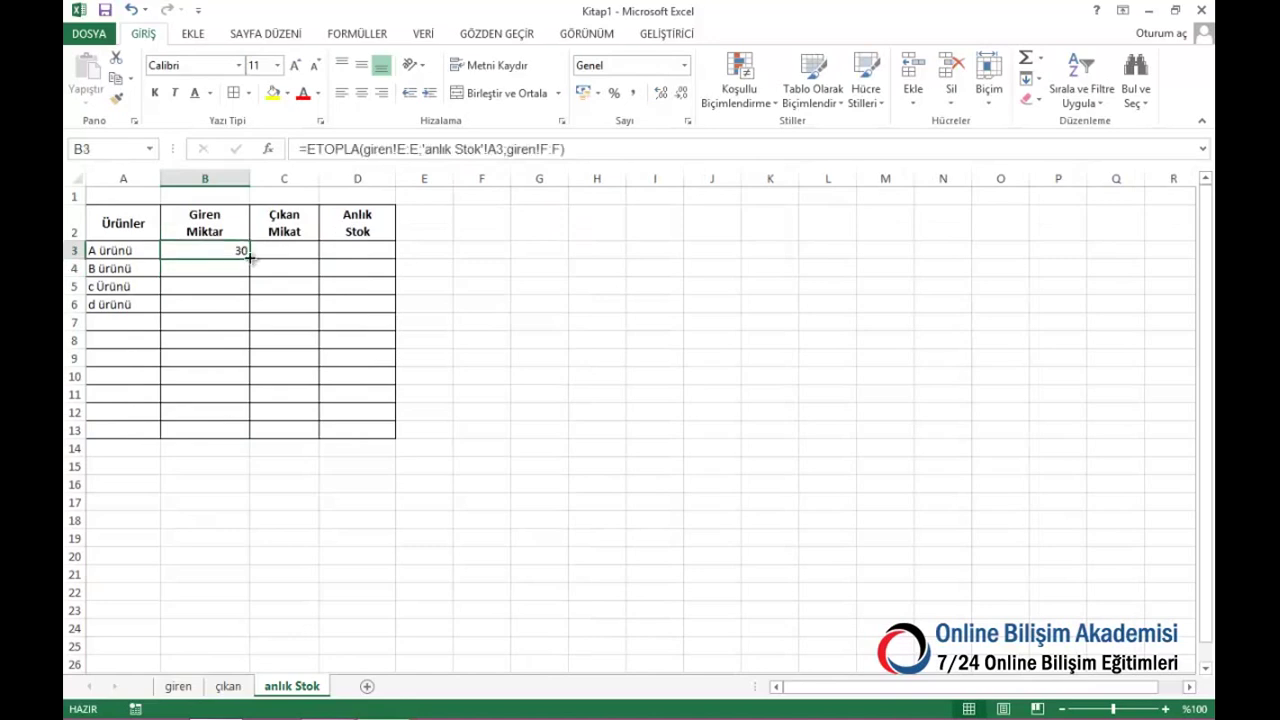
left_click_drag(249, 257, 240, 446)
left_click(304, 251)
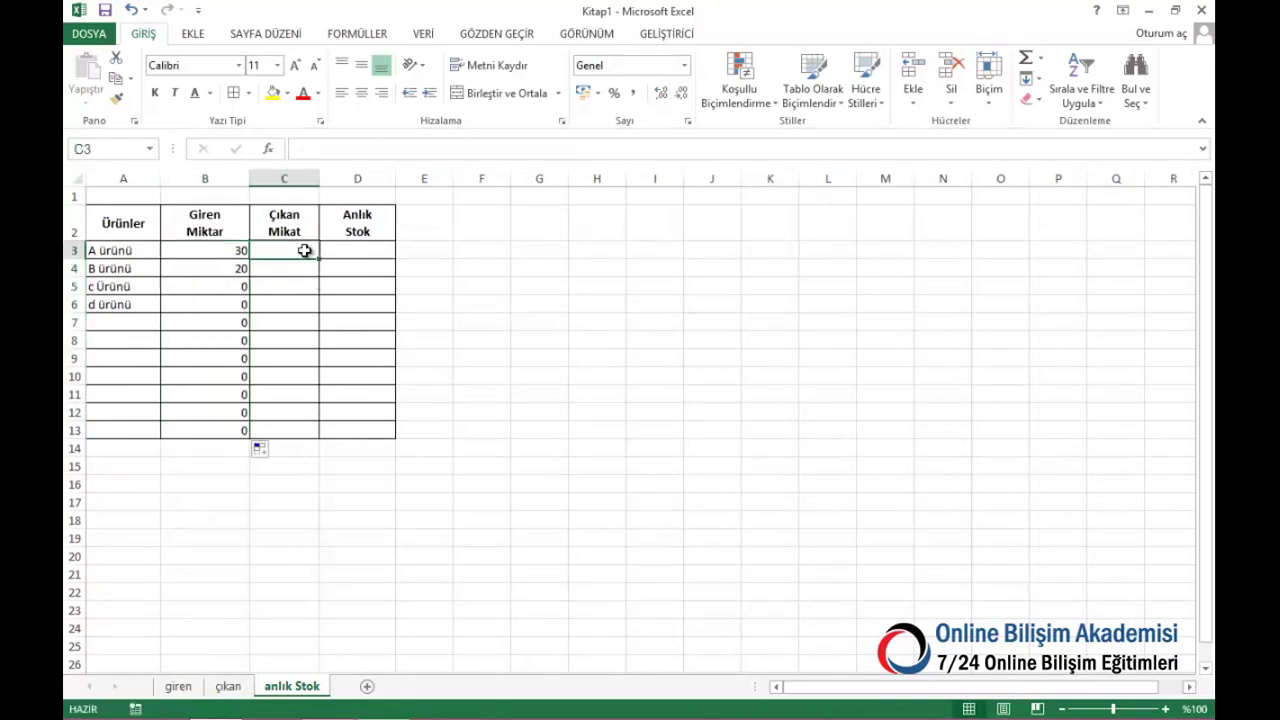
type("=eto")
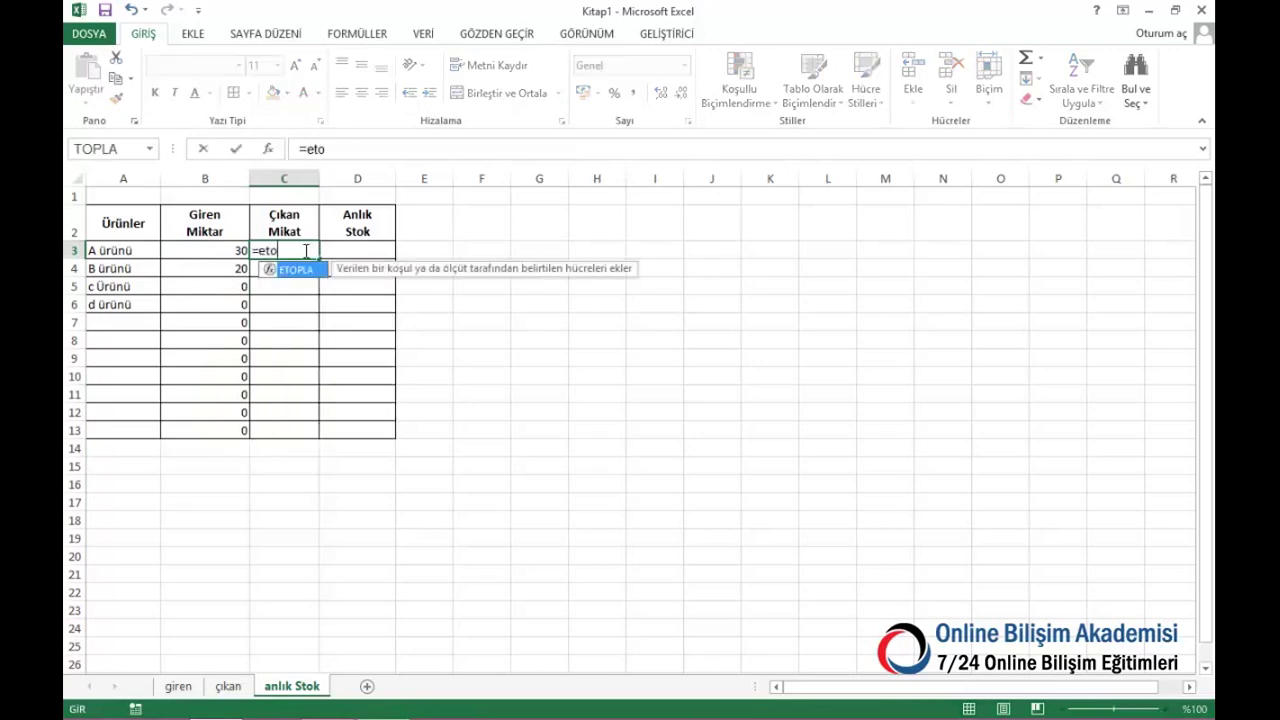
type("pla(")
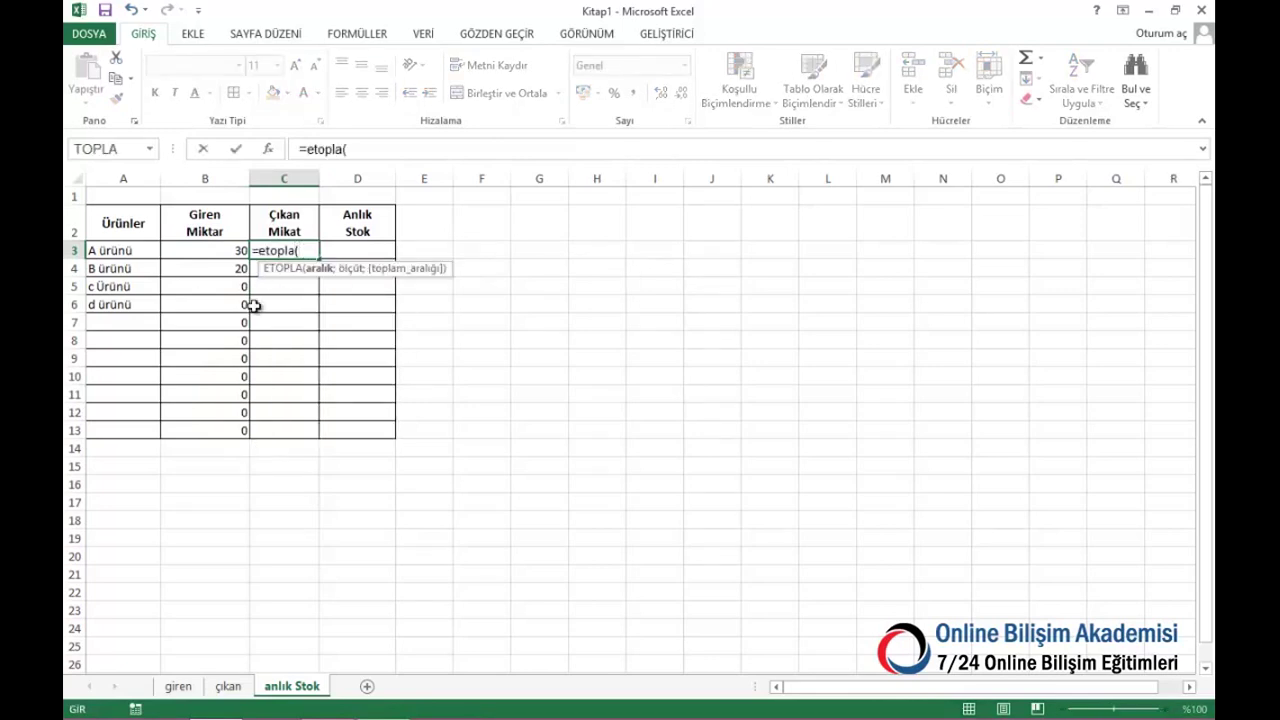
Step: Complete C3 as =ETOPLA(çıkan!E:E;'anlık Stok'!A3;çıkan!F:F) and fill it down to C13
left_click(210, 690)
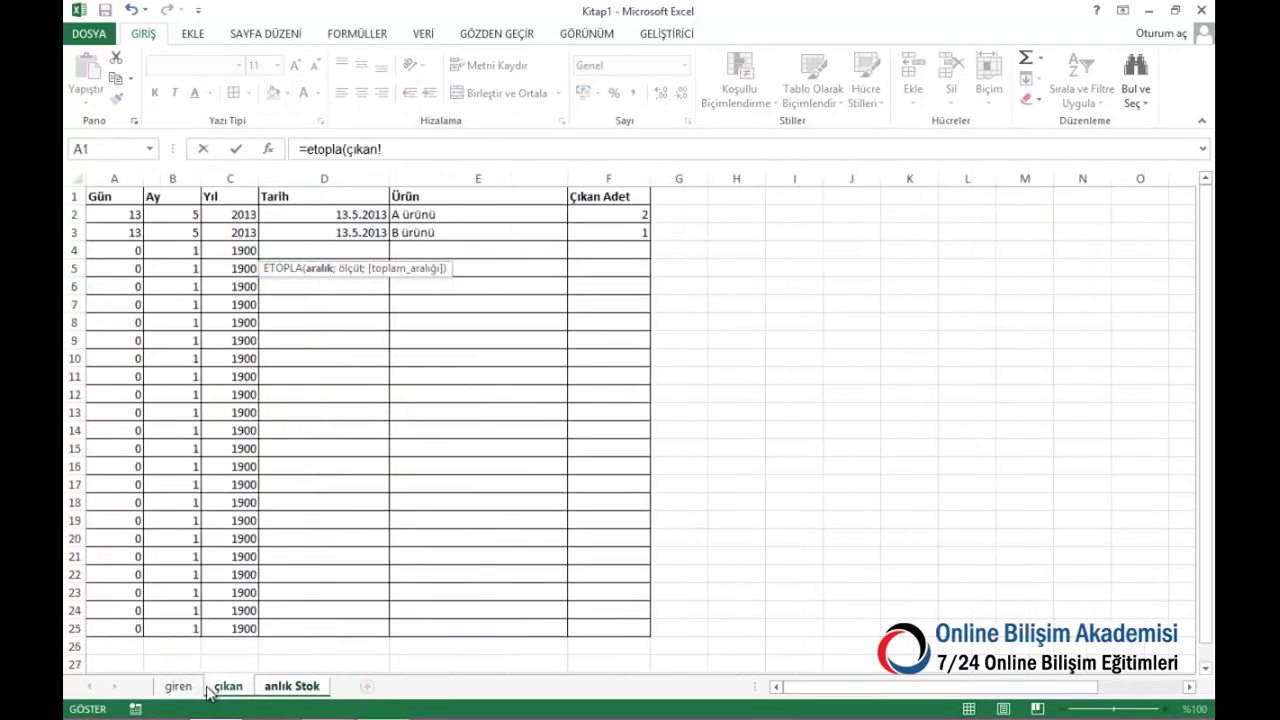
left_click(478, 178)
type(";")
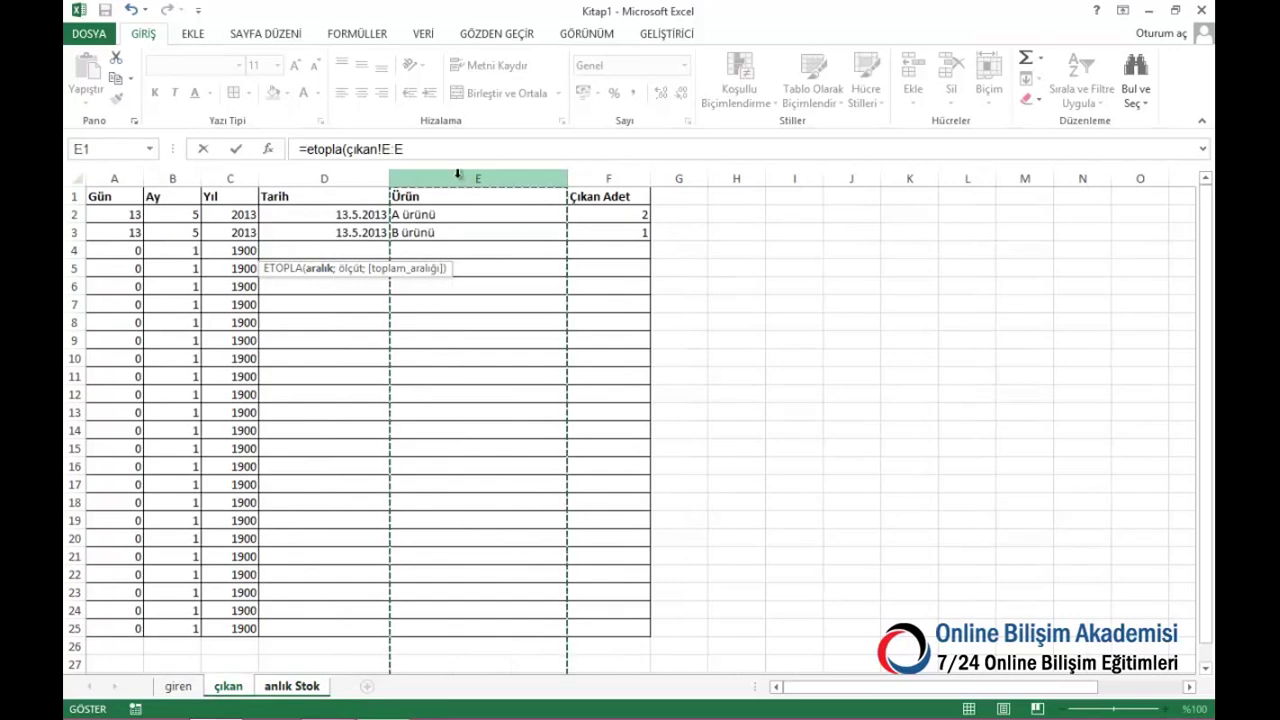
left_click(305, 687)
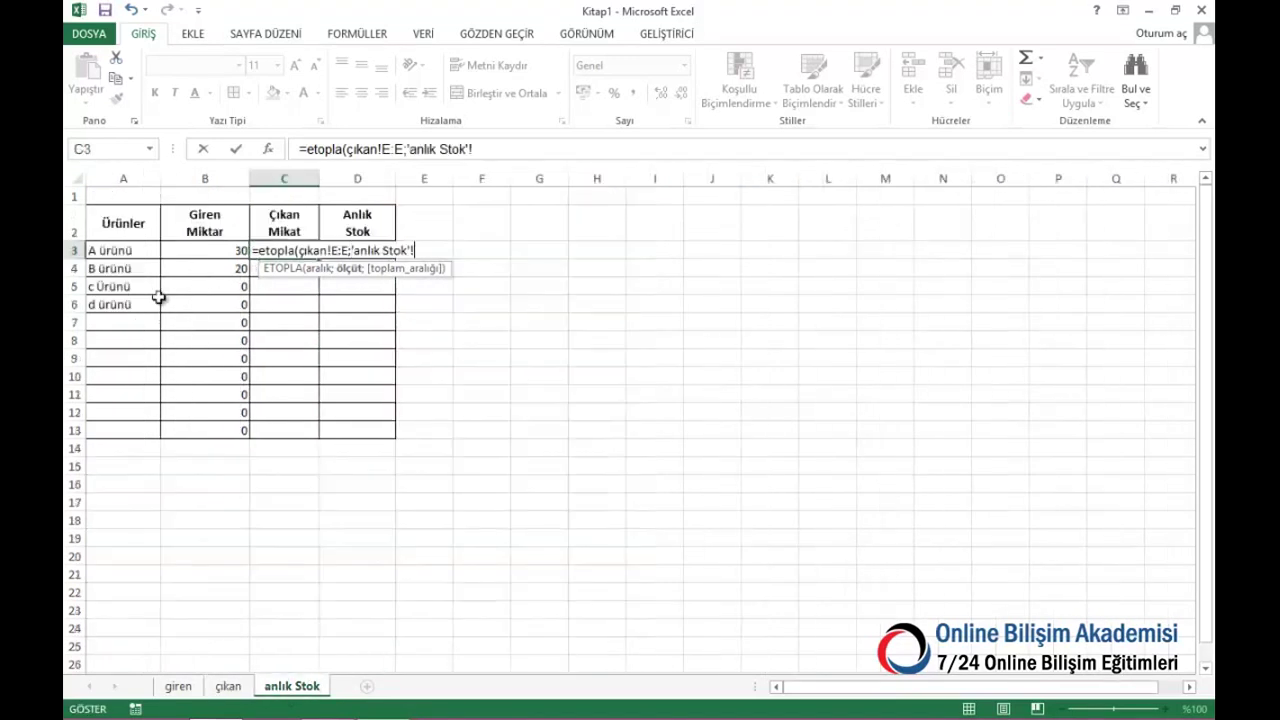
left_click(125, 250)
type(";")
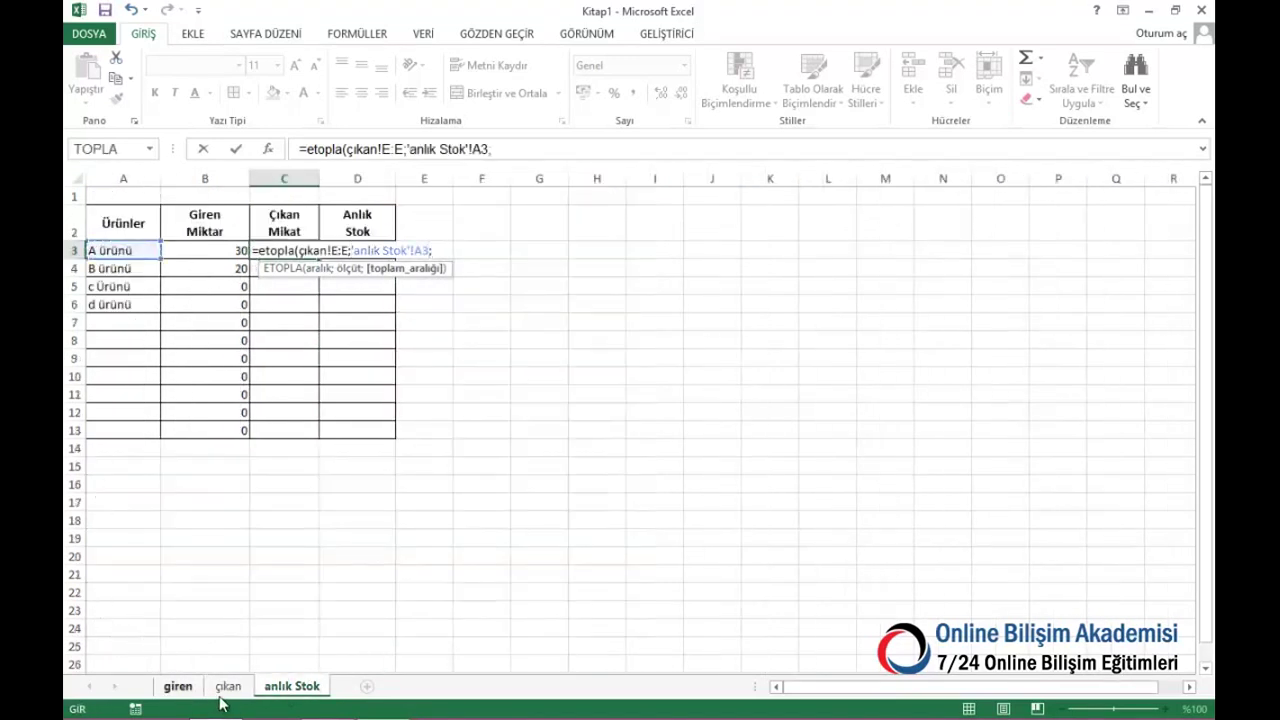
left_click(228, 686)
left_click(610, 178)
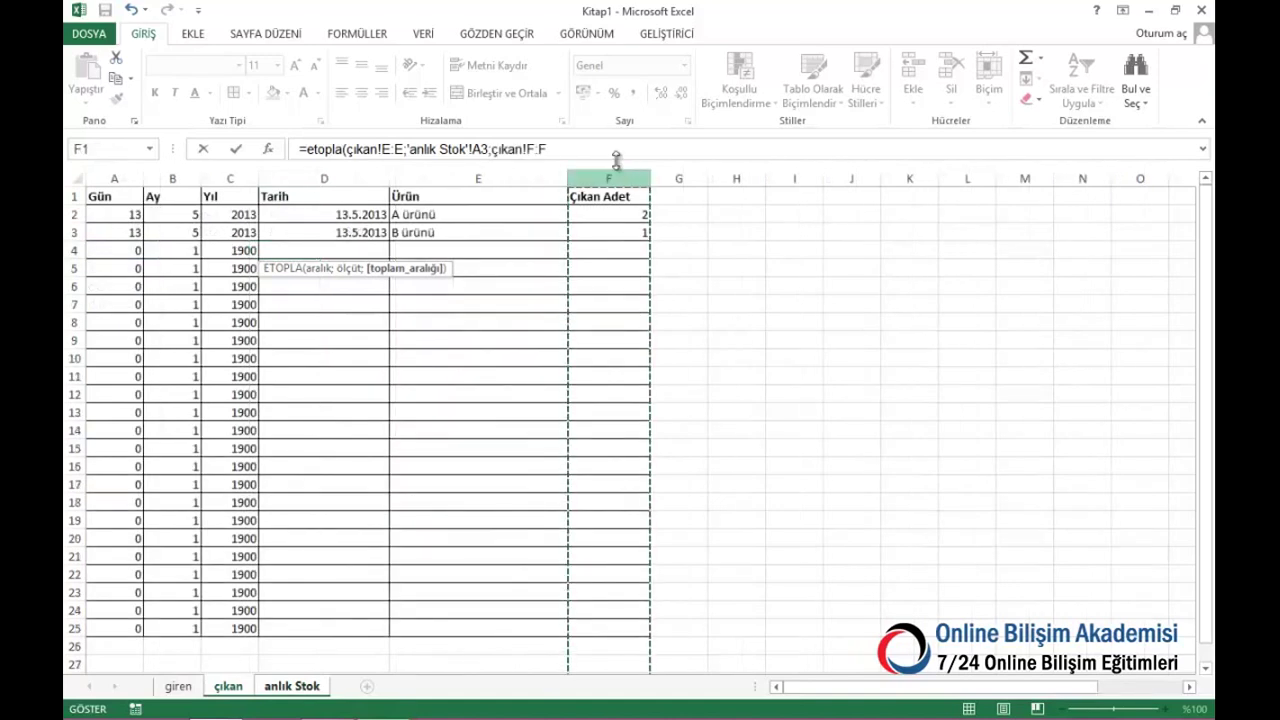
type(")")
key("Return")
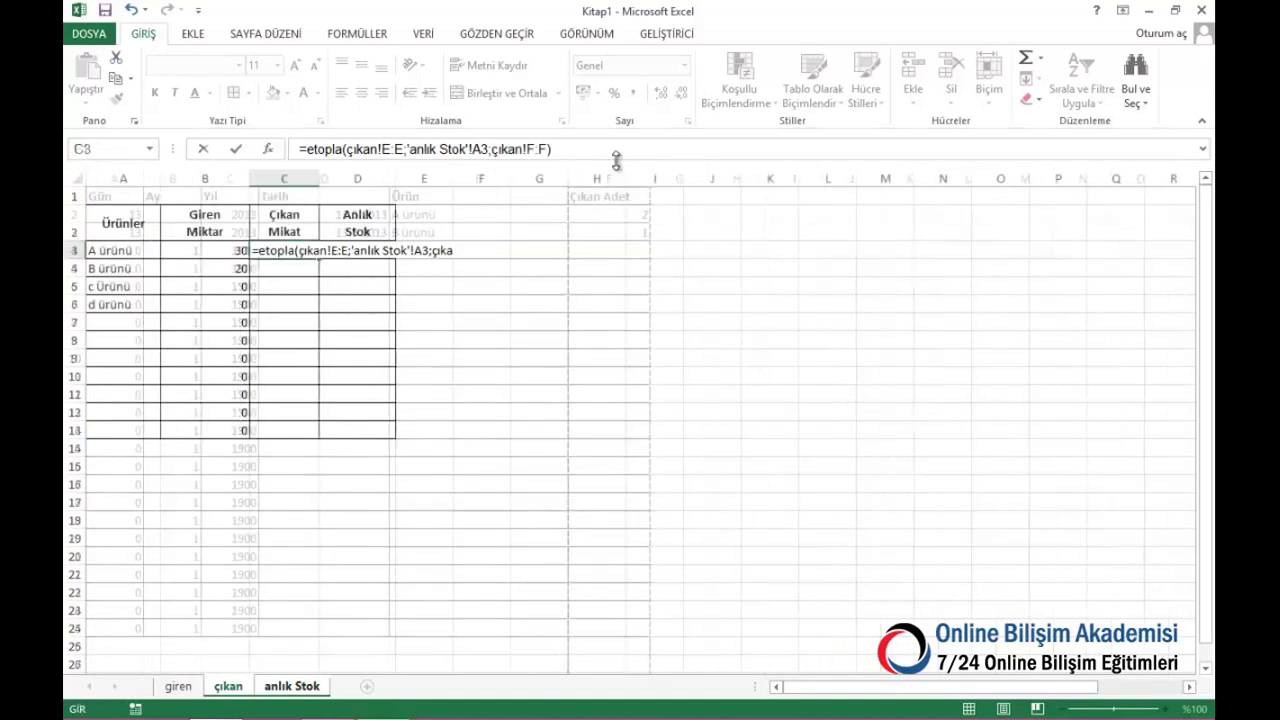
left_click(301, 251)
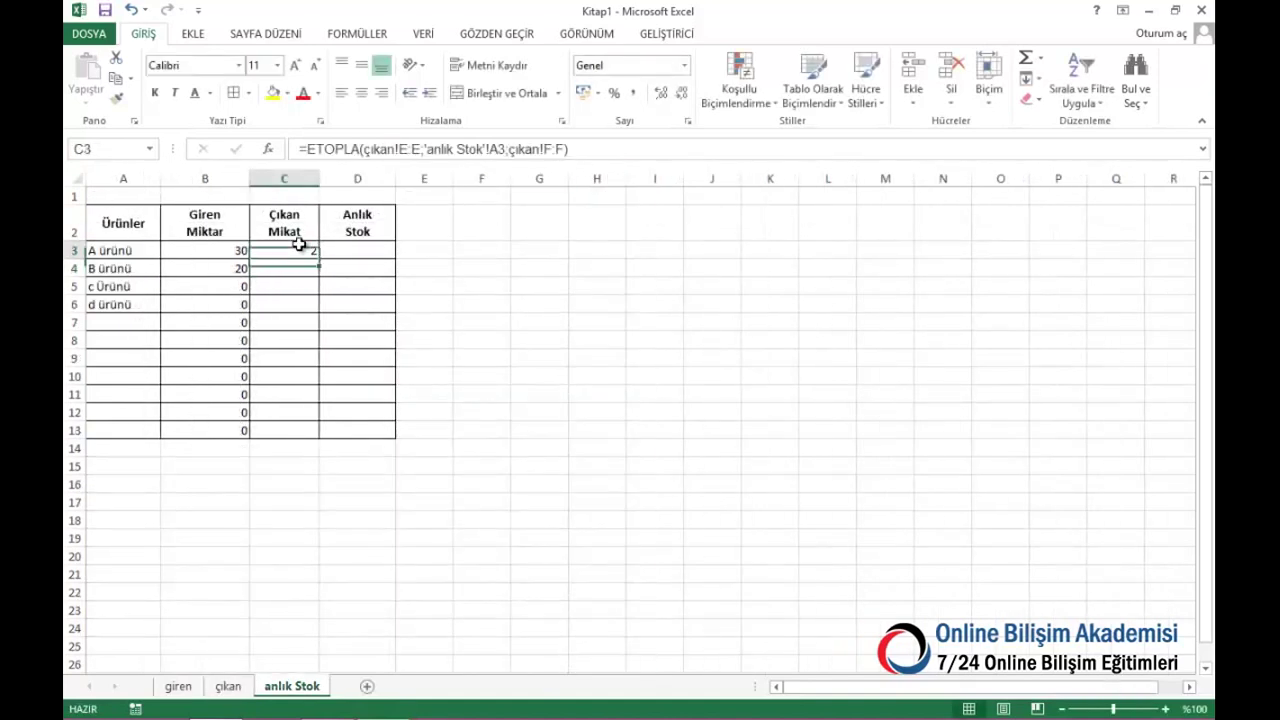
left_click_drag(318, 259, 330, 420)
Step: Enter =B3-C3 in D3 and fill it down to D13, giving 28, 19, then zeros
left_click(347, 247)
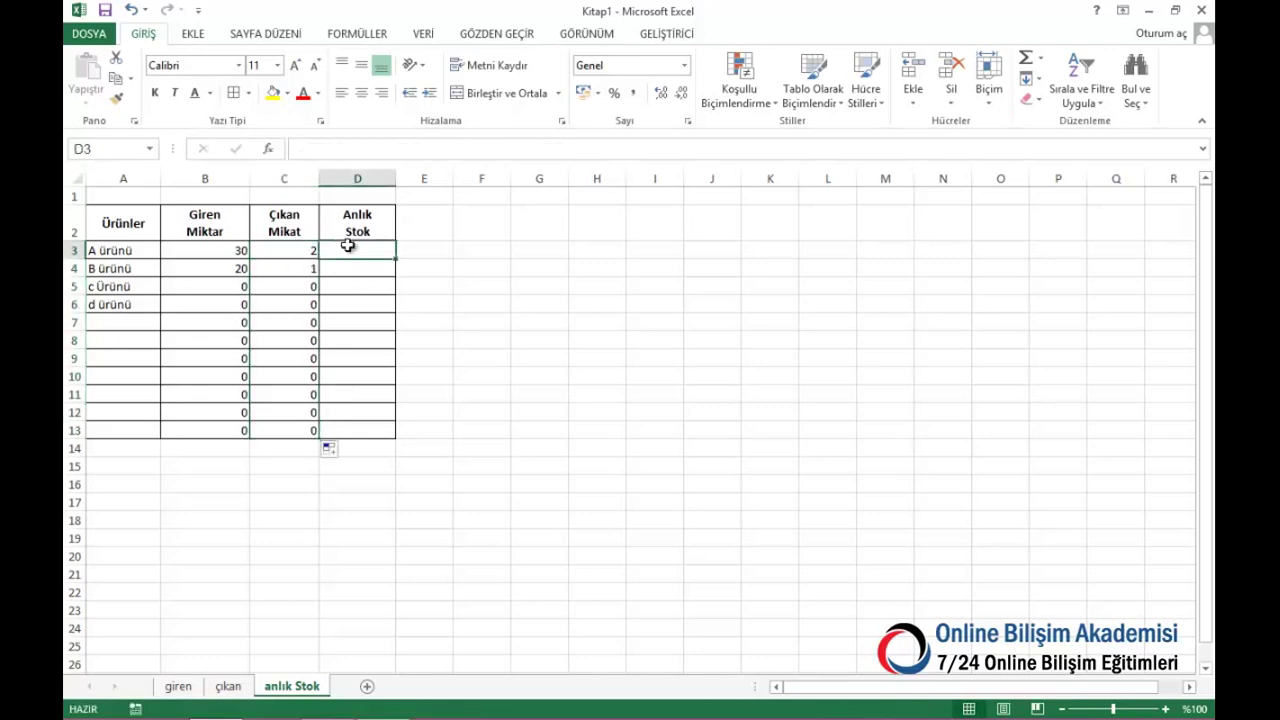
type("=")
key("Left")
key("Left")
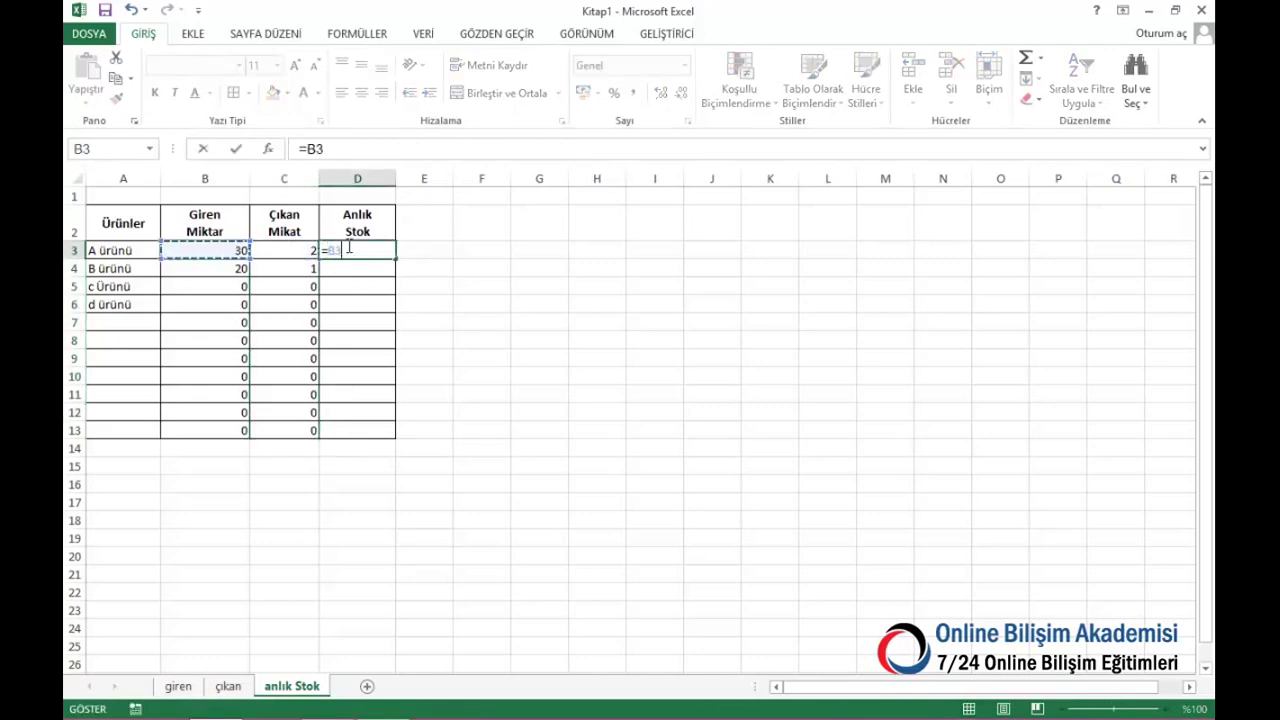
type("-")
key("Left")
key("Return")
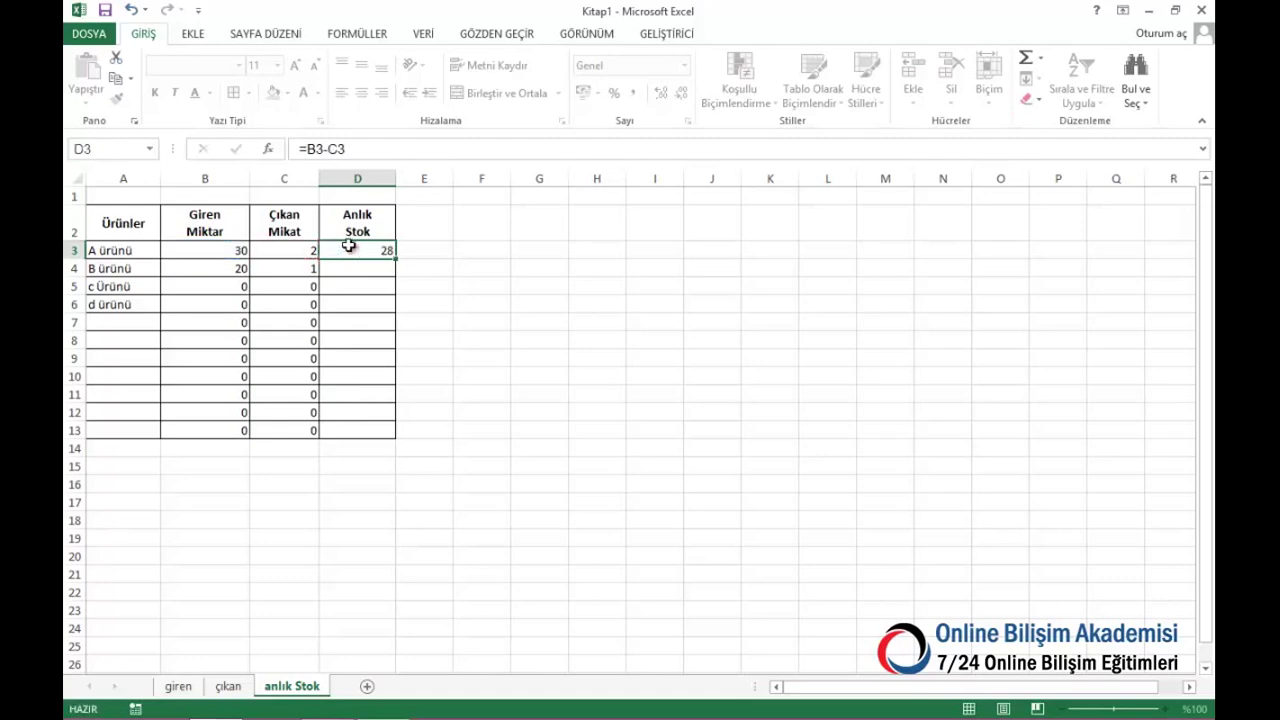
left_click(372, 252)
double_click(396, 258)
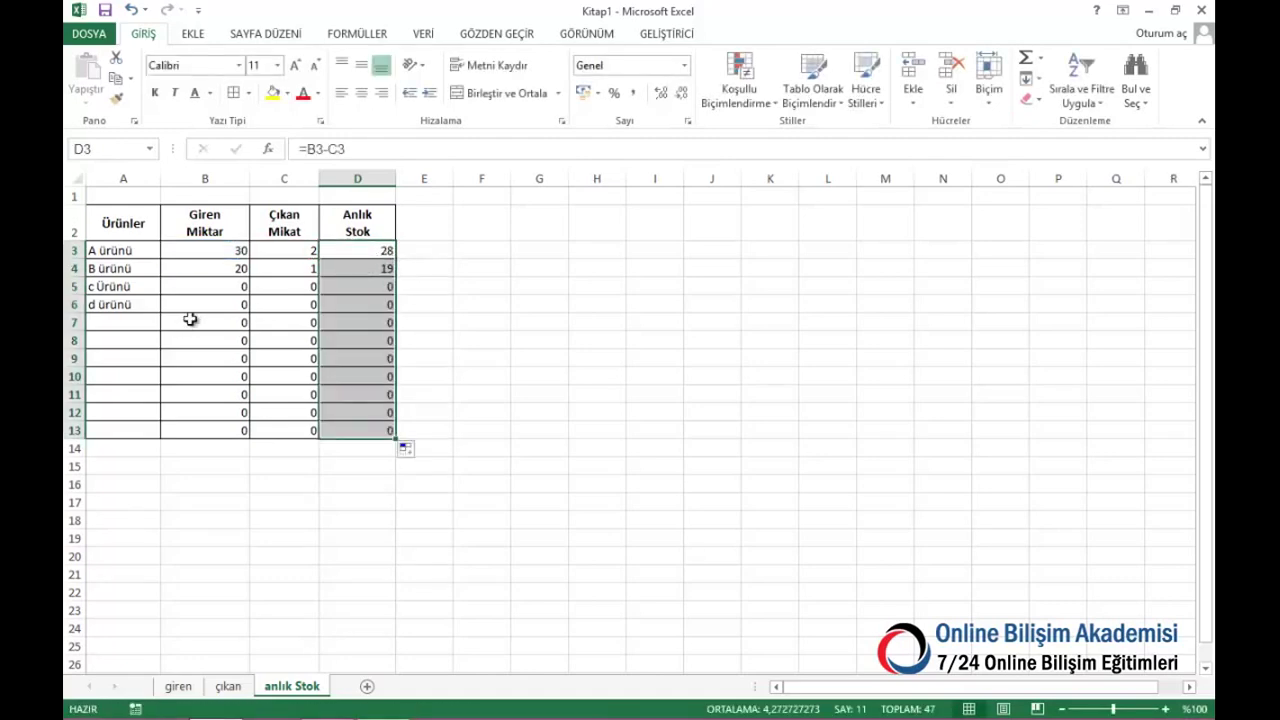
Step: On the giren sheet, enter row 4: 13.5.2013, c Ürünü, 100 incoming
left_click(190, 688)
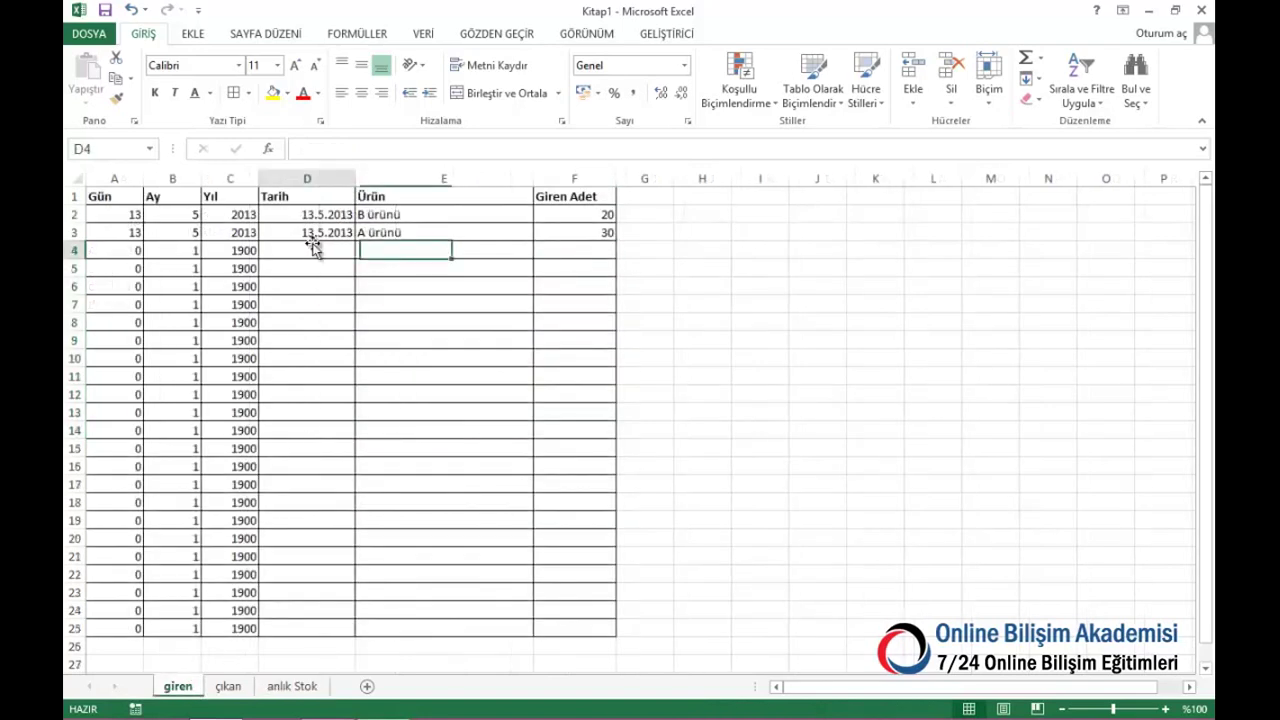
left_click(313, 248)
type("13.5.2013")
key("Tab")
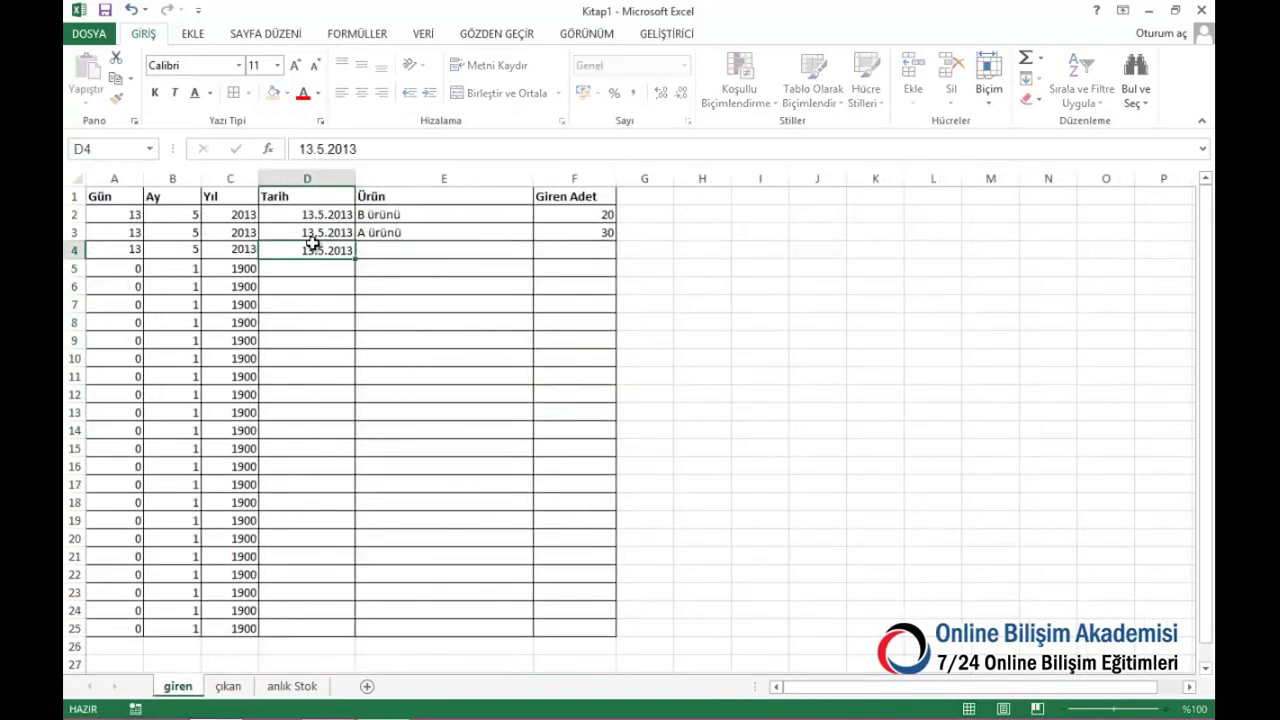
type("c ü")
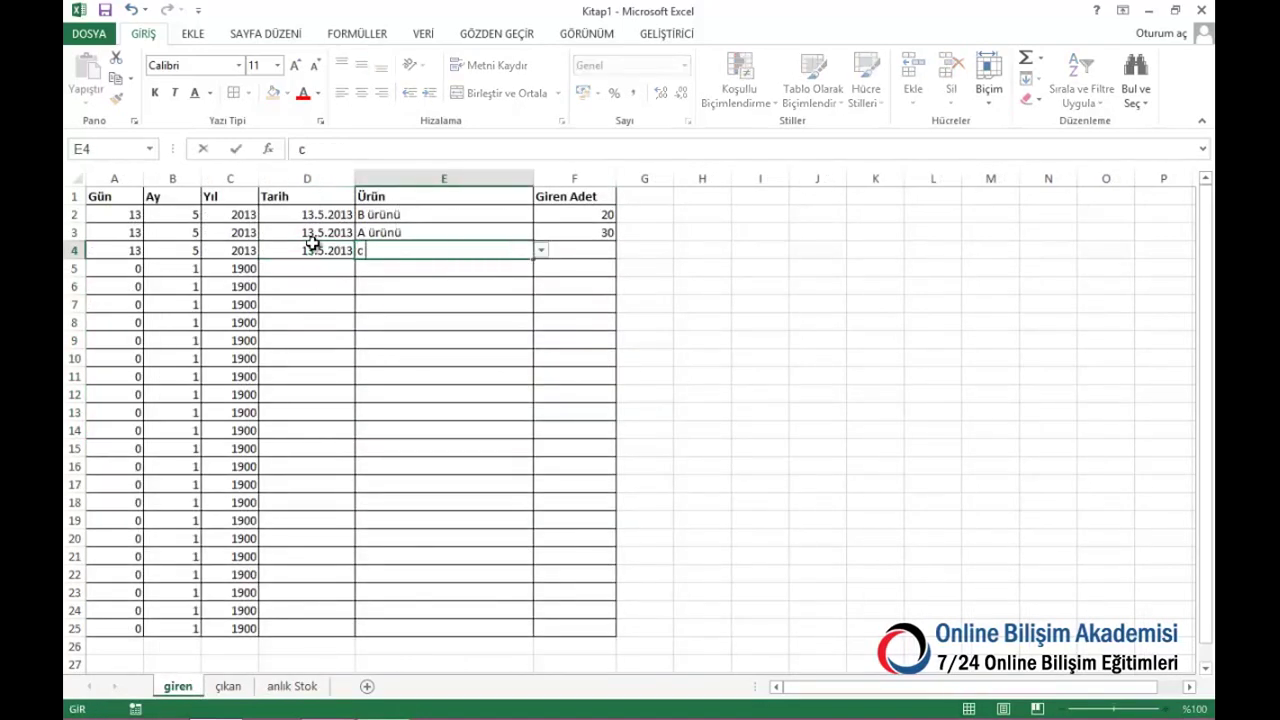
left_click(541, 253)
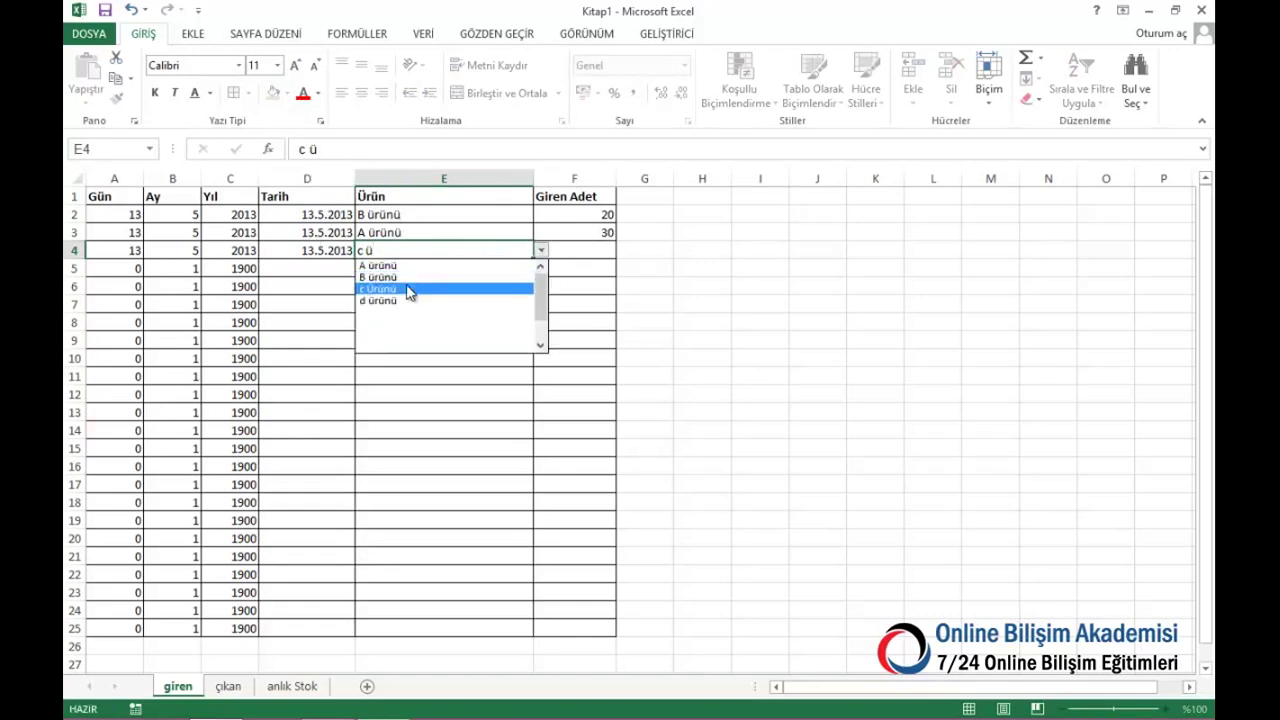
left_click(408, 289)
left_click(581, 251)
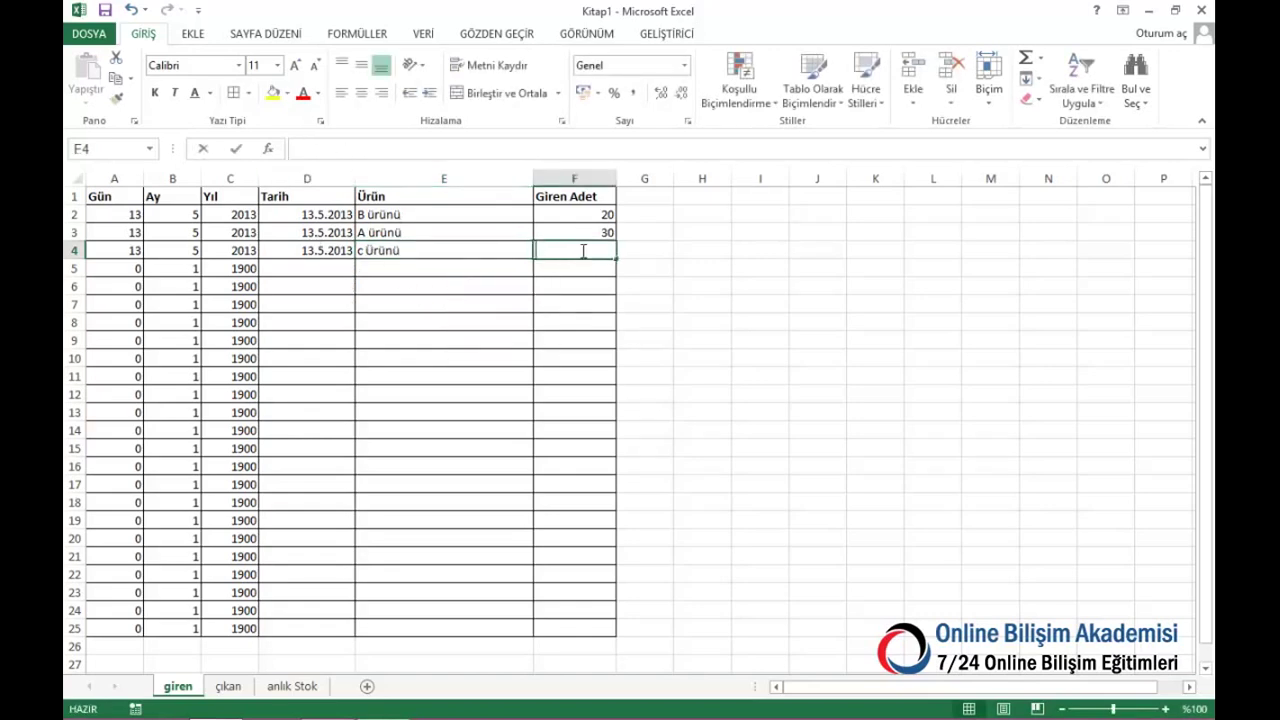
type("100")
key("Return")
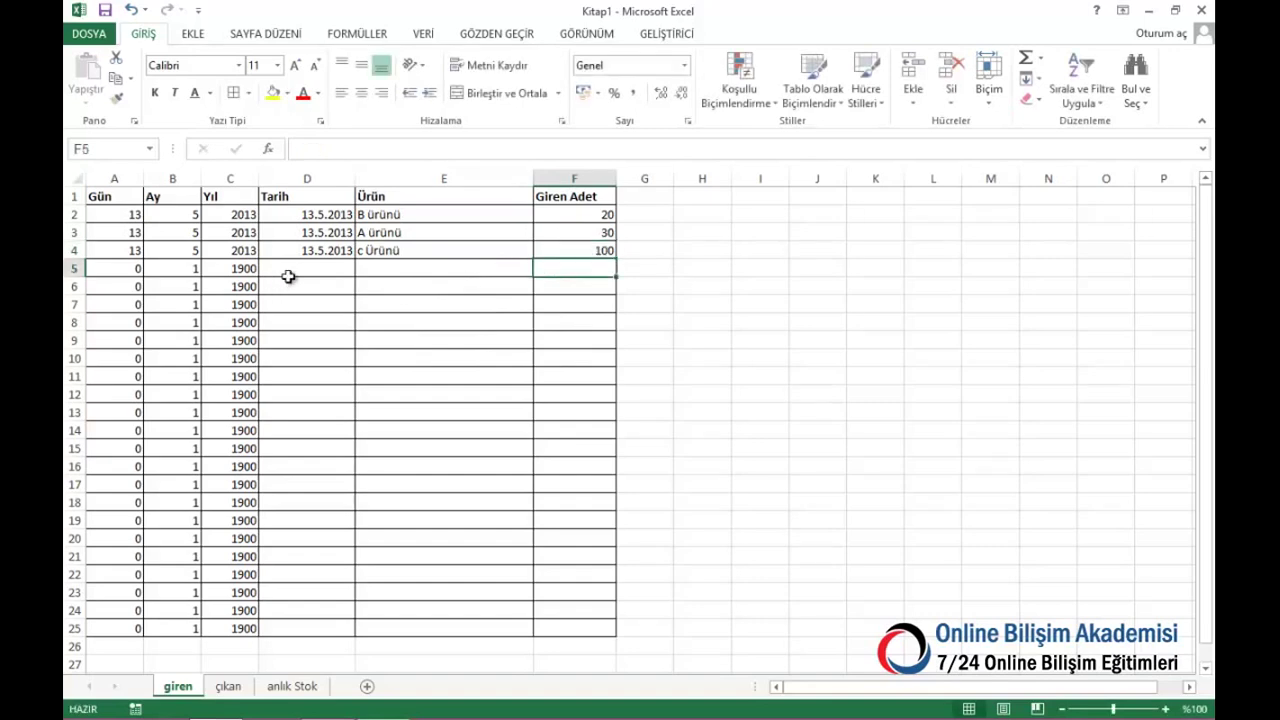
Step: Add giren row 5: 13.5.2013, d ürünü, 125 incoming
left_click(292, 277)
type("13.5.2013")
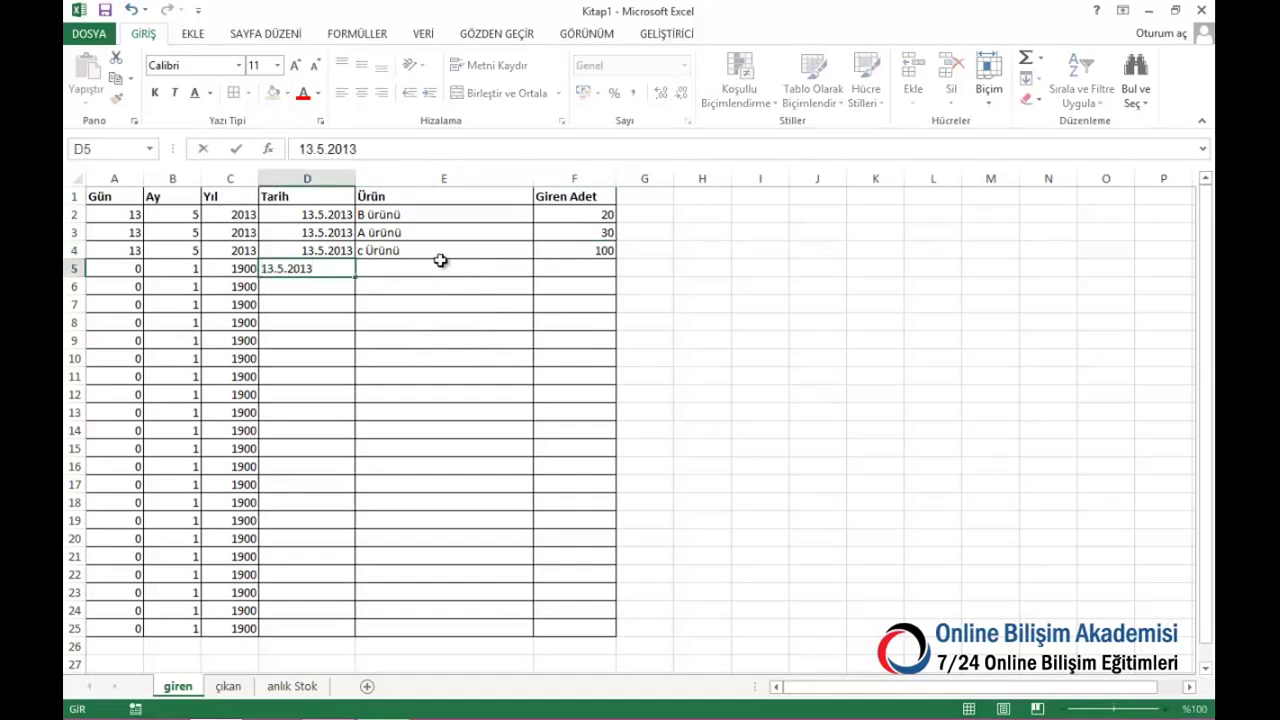
left_click(440, 264)
left_click(540, 268)
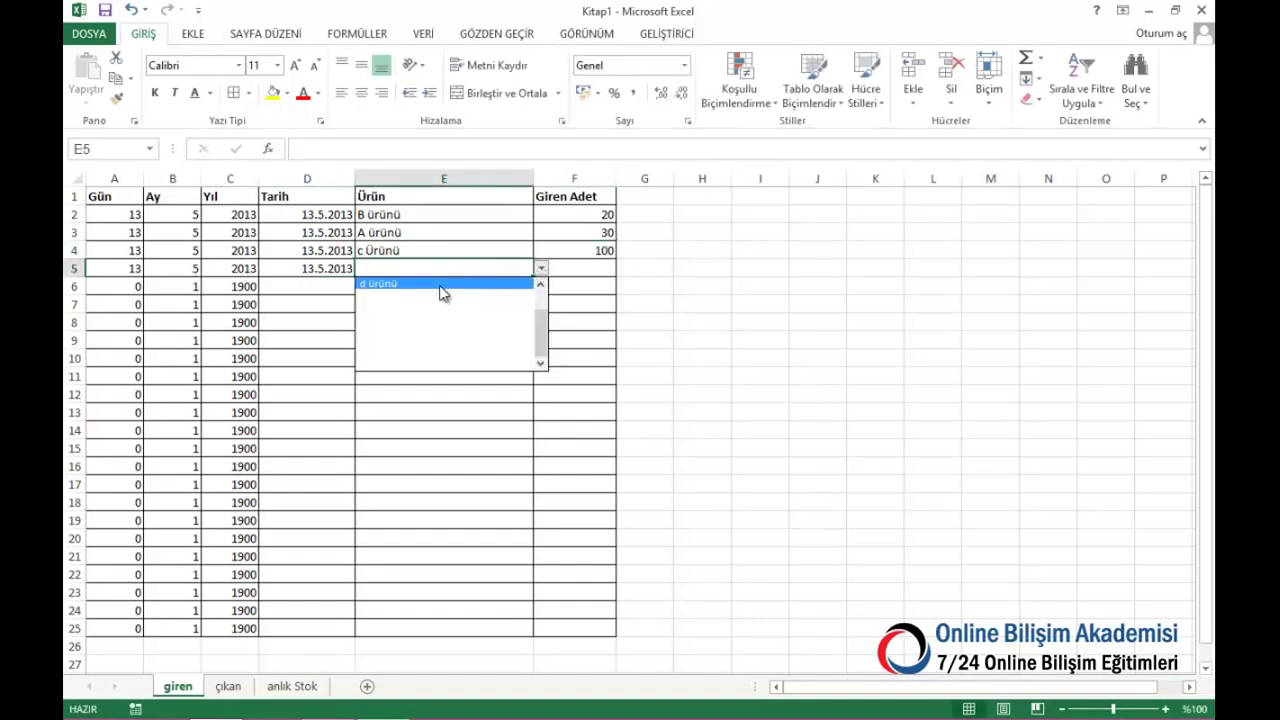
left_click(443, 284)
left_click(608, 274)
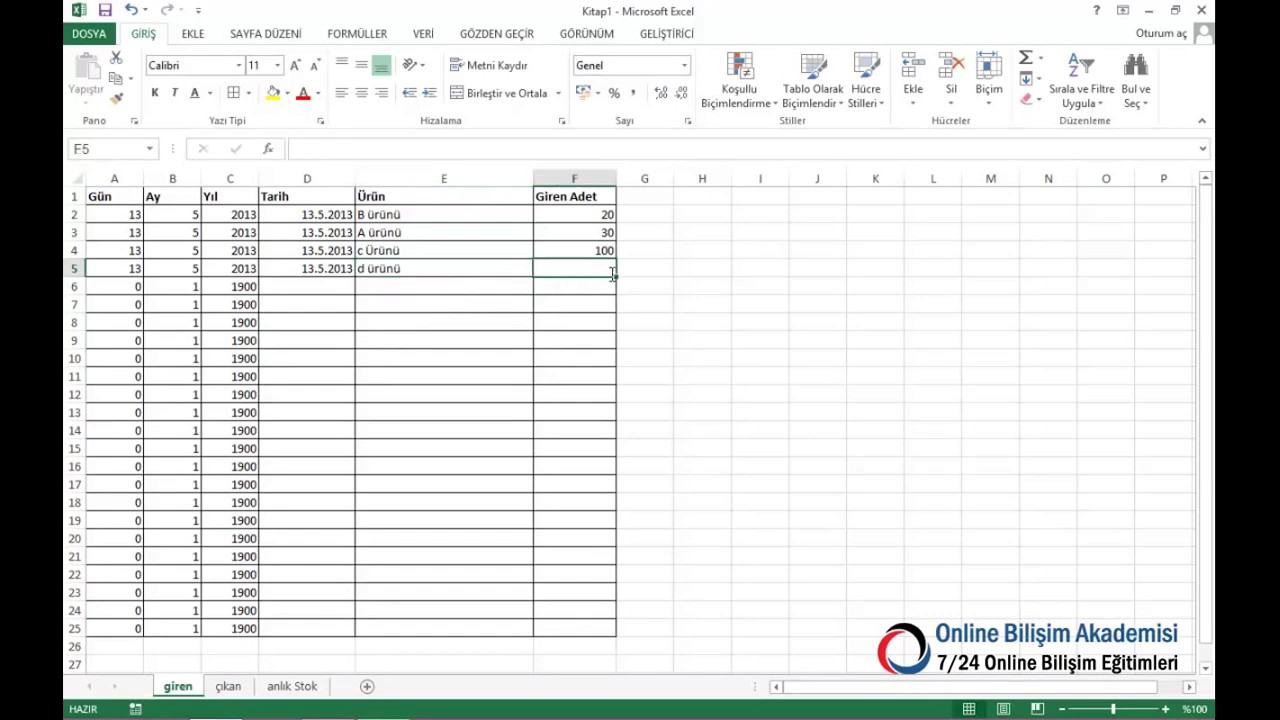
type("125")
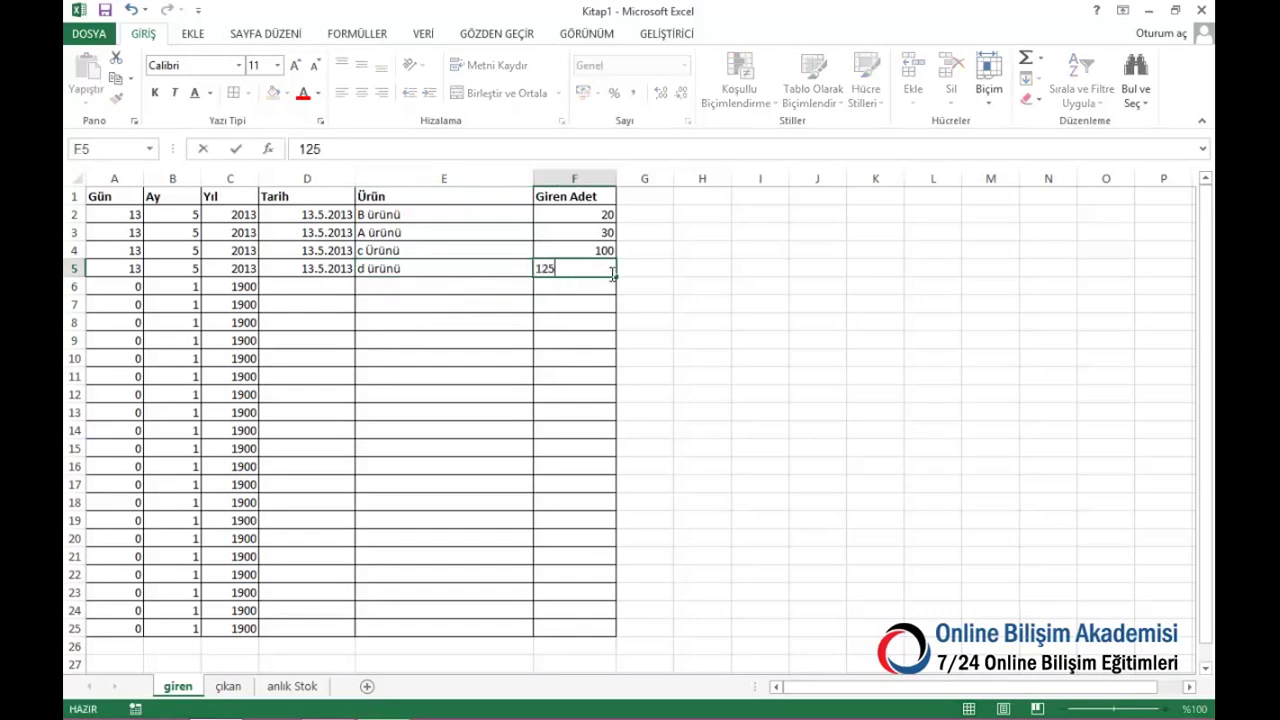
key("Return")
Step: On the çıkan sheet, record row 4: 13.5.2013, c Ürünü, 5 outgoing
left_click(228, 686)
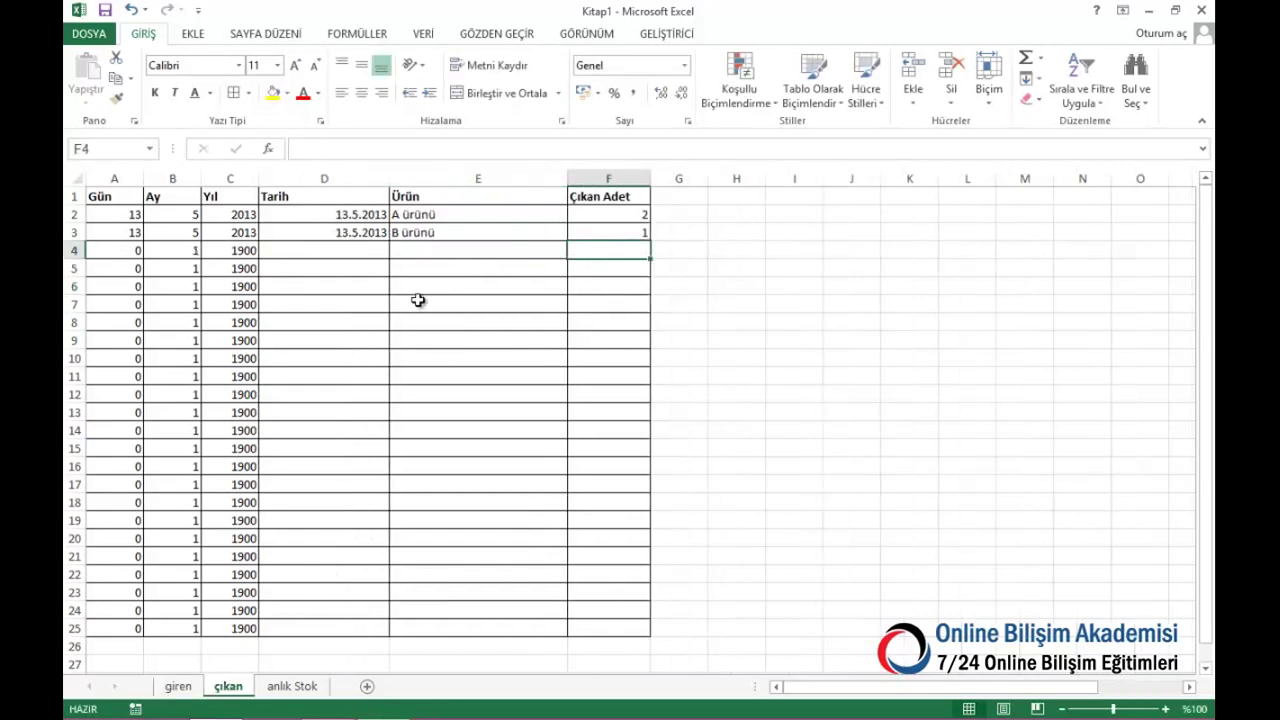
left_click(370, 250)
key("ctrl+apostrophe")
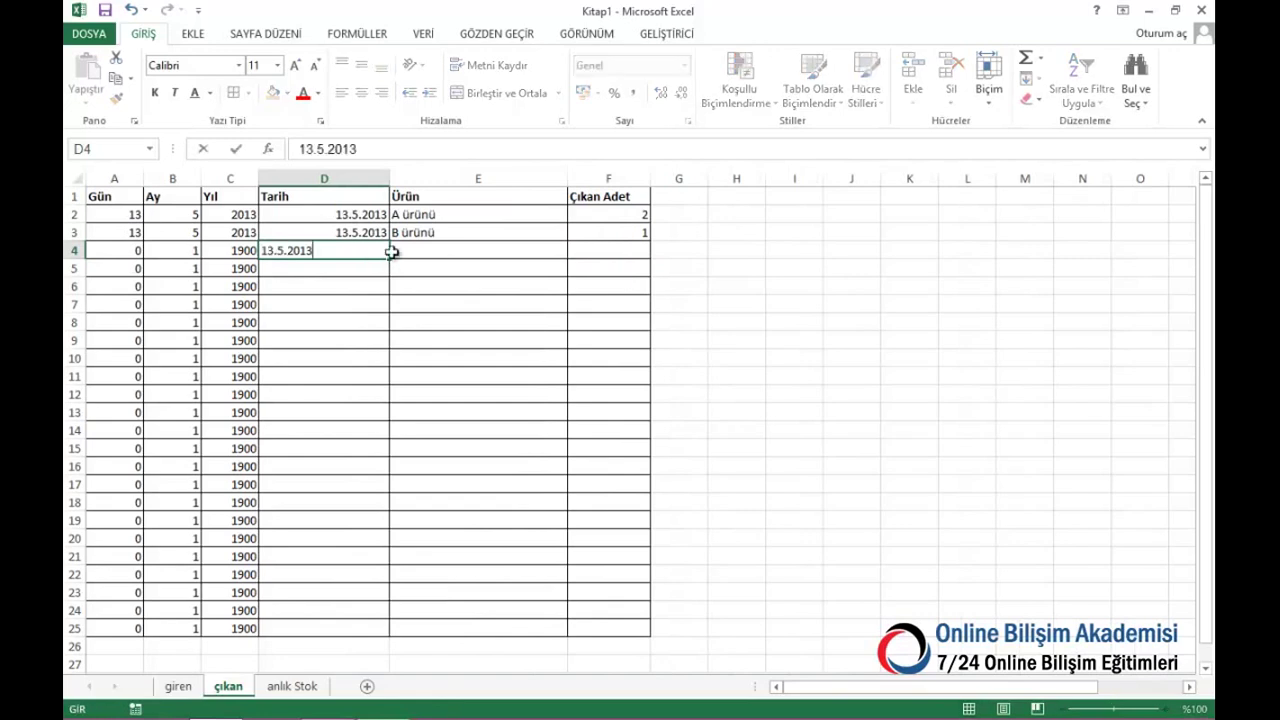
left_click(503, 251)
key("Return")
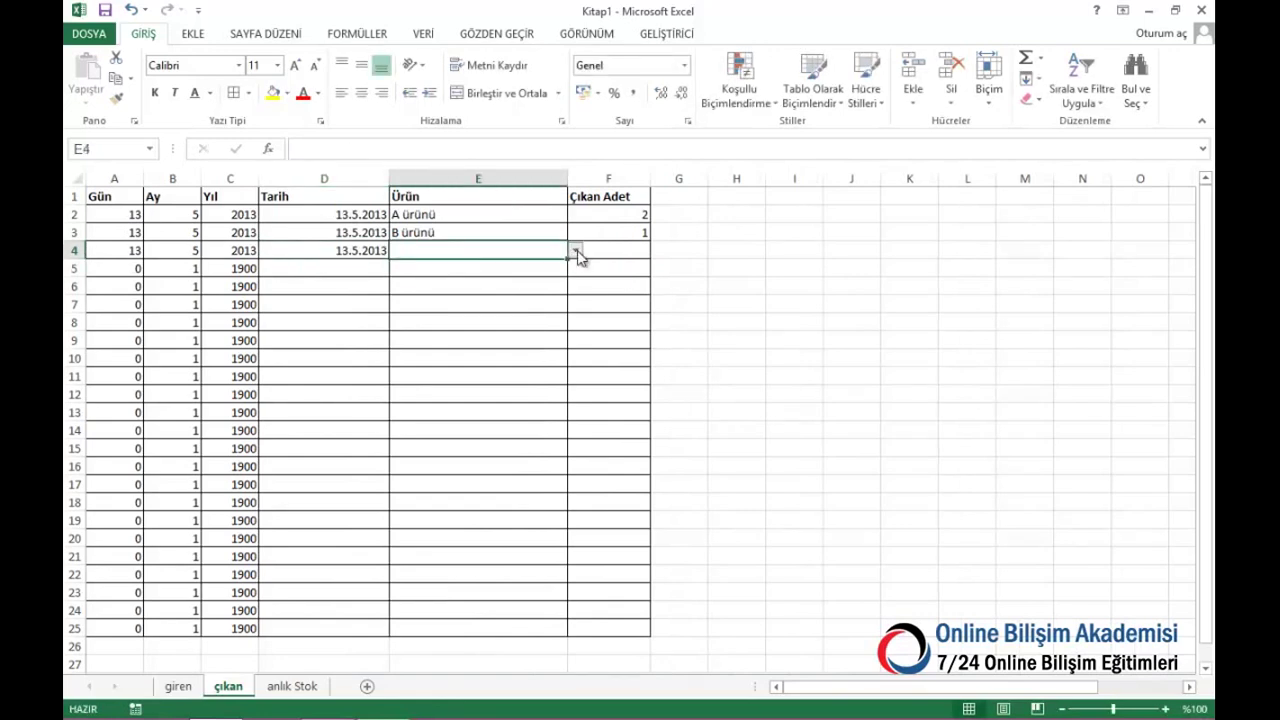
left_click(576, 250)
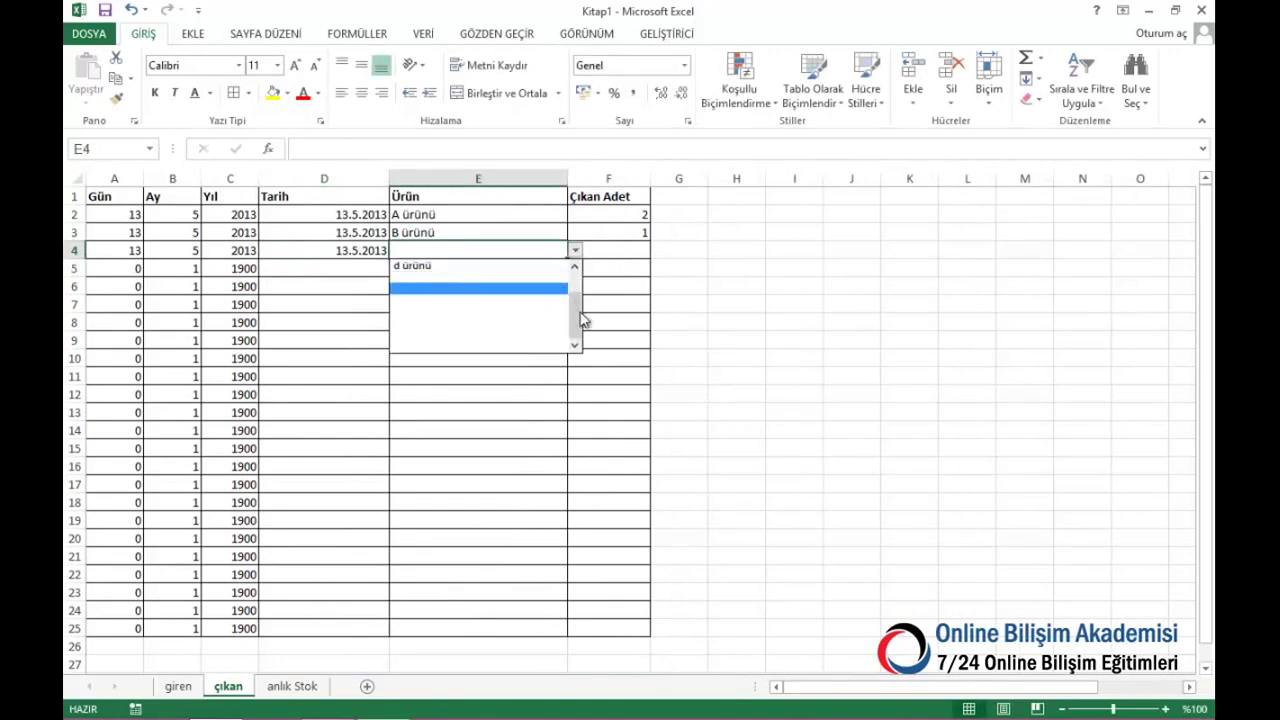
left_click_drag(577, 318, 577, 285)
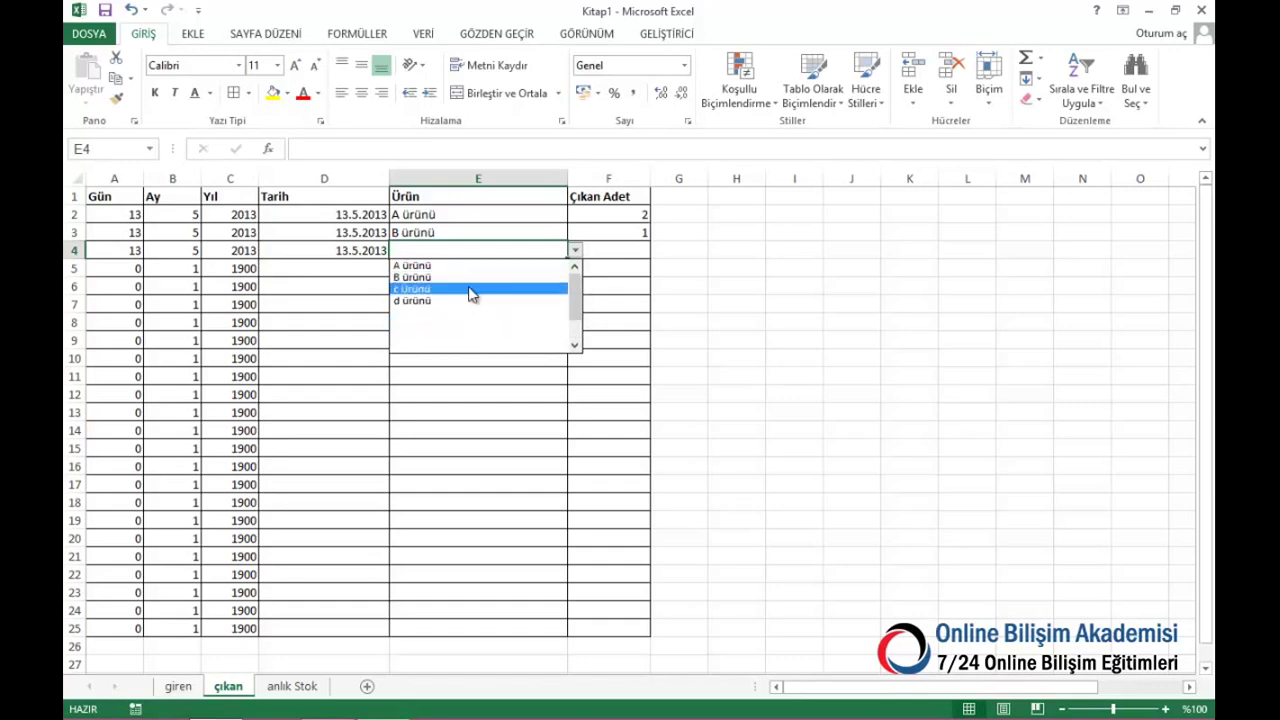
left_click(472, 291)
left_click(598, 248)
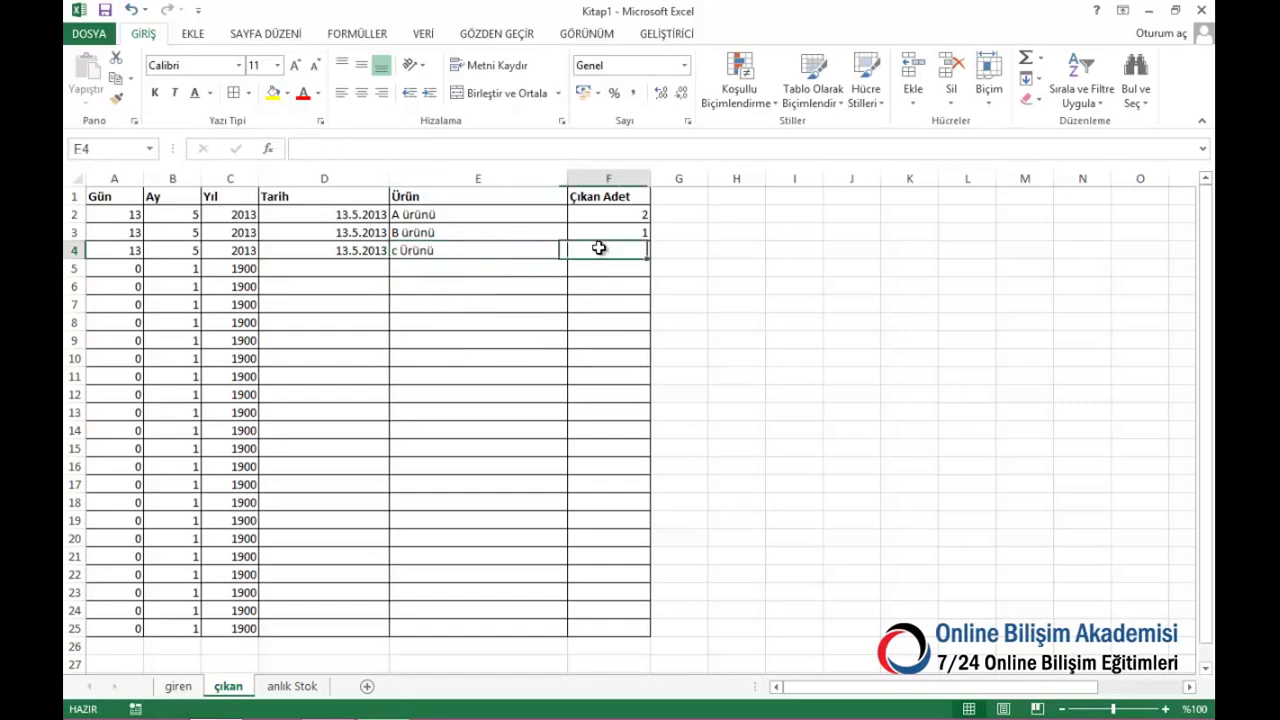
type("5")
key("Return")
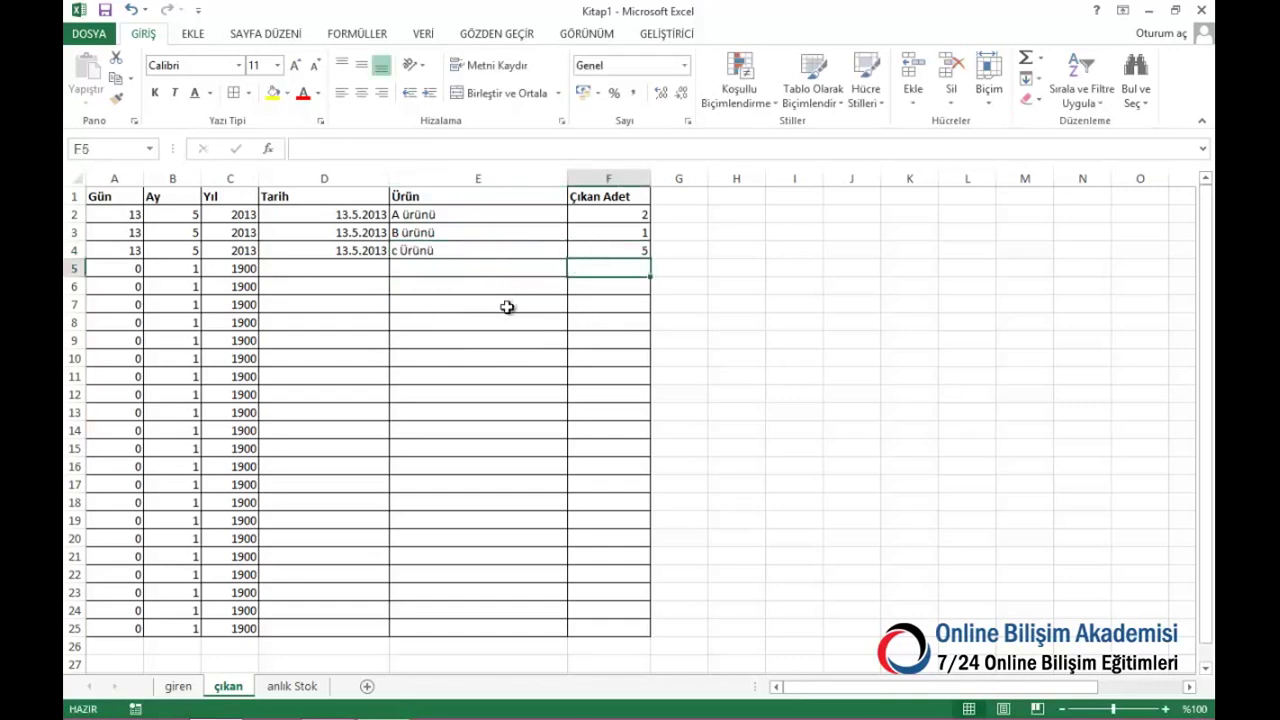
Step: Add E ürünü as a new product in anlık Stok cell A7
left_click(292, 686)
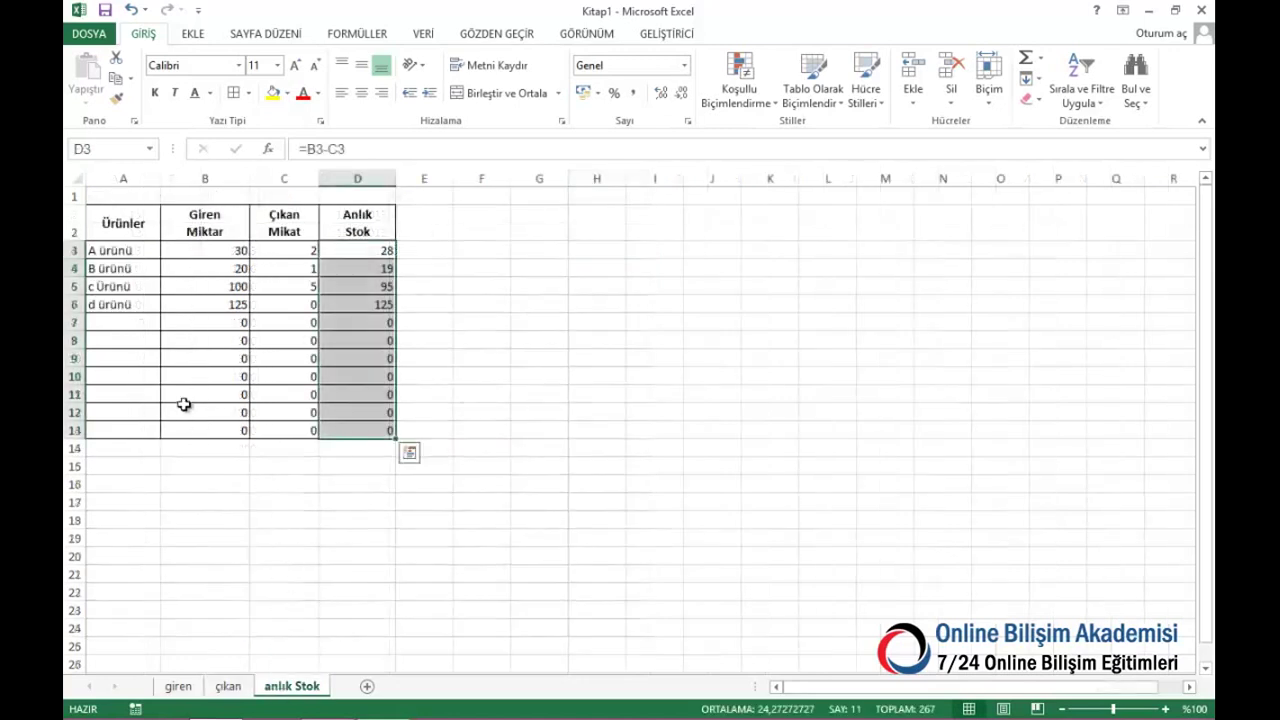
left_click(145, 321)
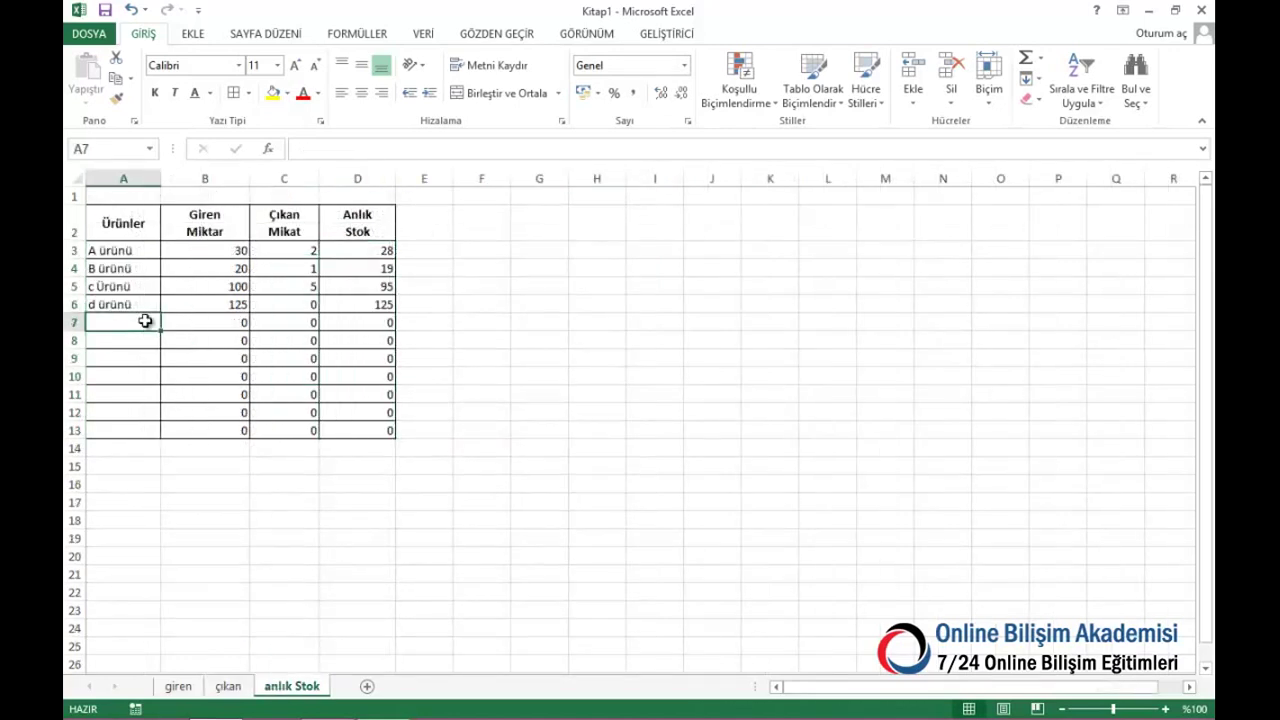
type("E ürünü")
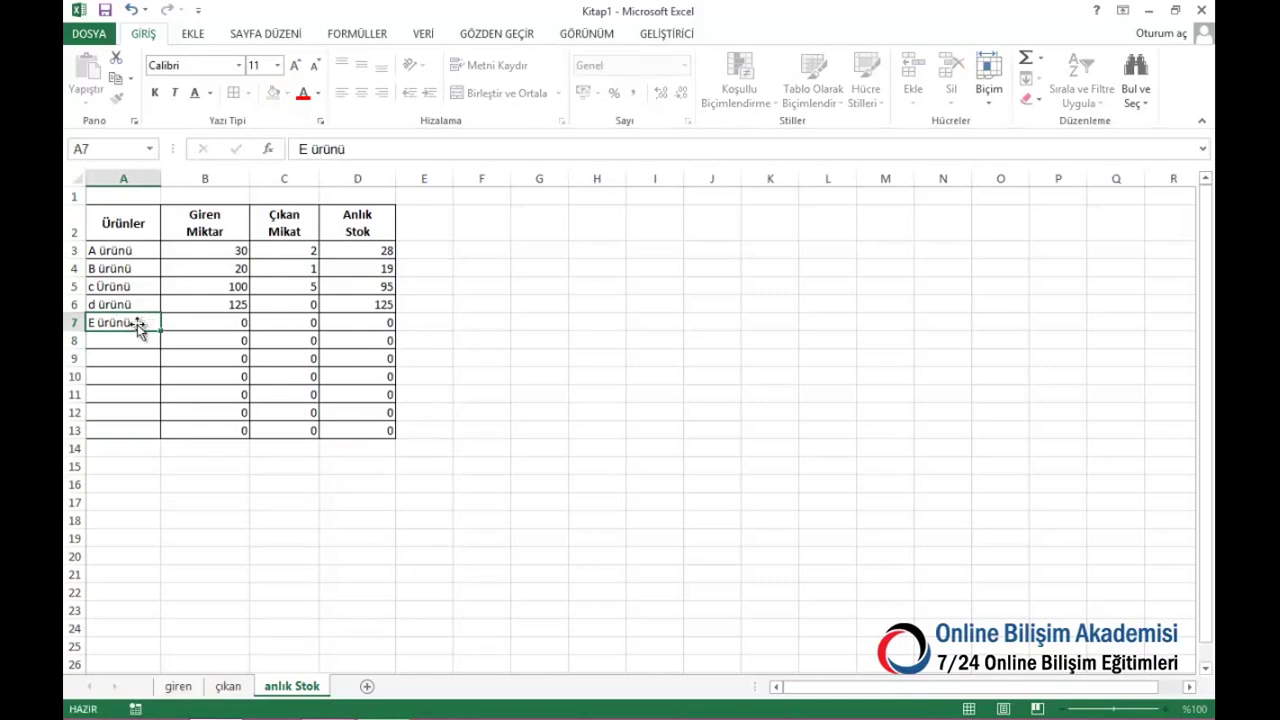
key("Return")
Step: On the giren sheet, enter row 6: 13.5.2013, E ürünü, 200 incoming
left_click(178, 687)
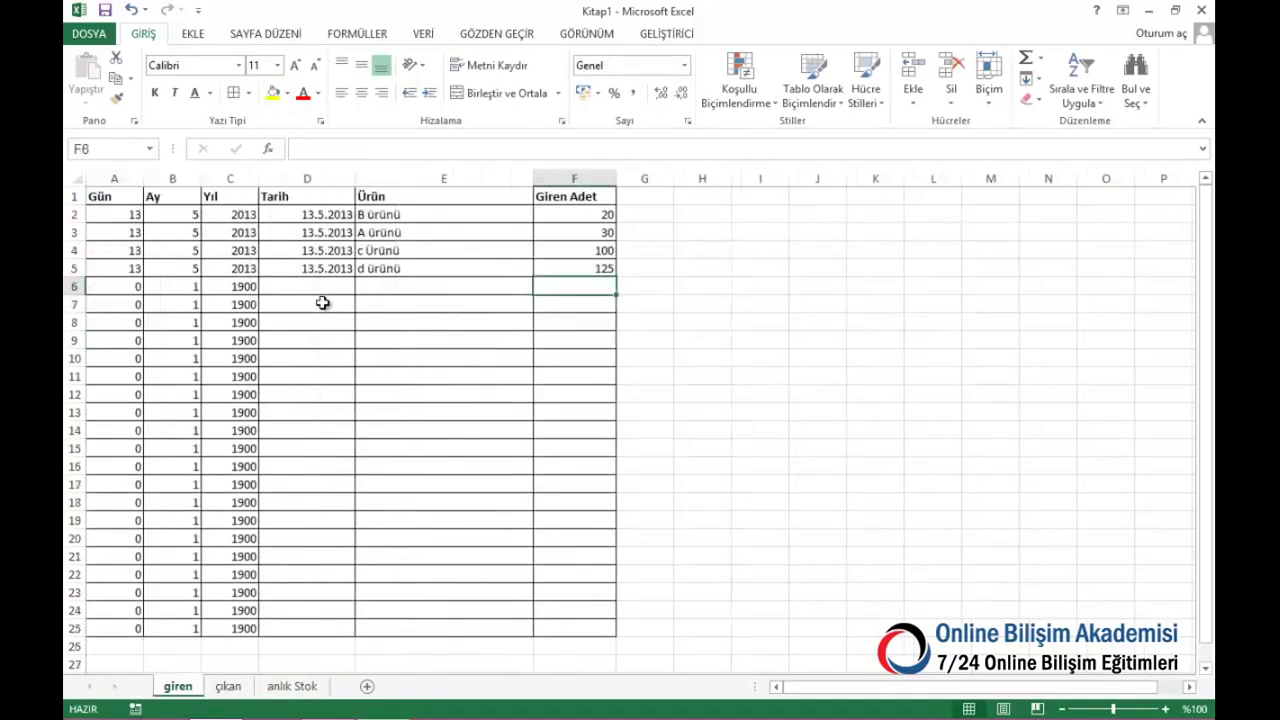
left_click(318, 284)
key("ctrl+apostrophe")
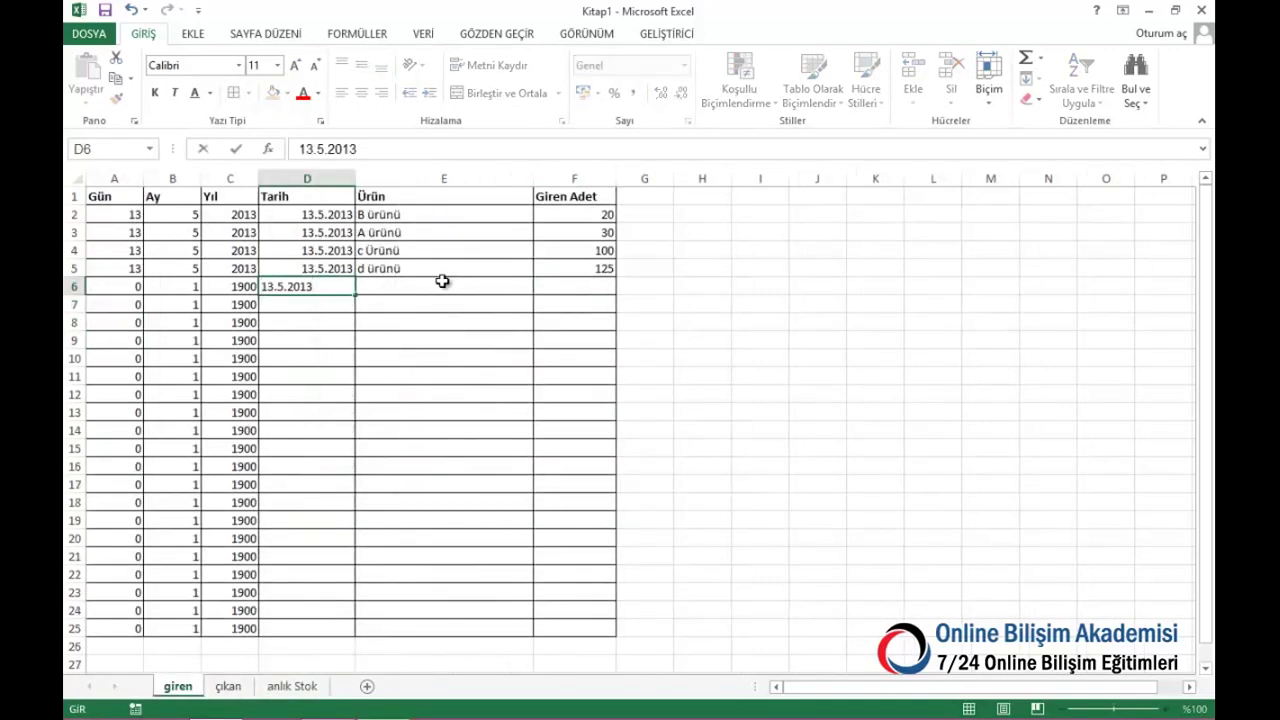
left_click(442, 282)
left_click(541, 287)
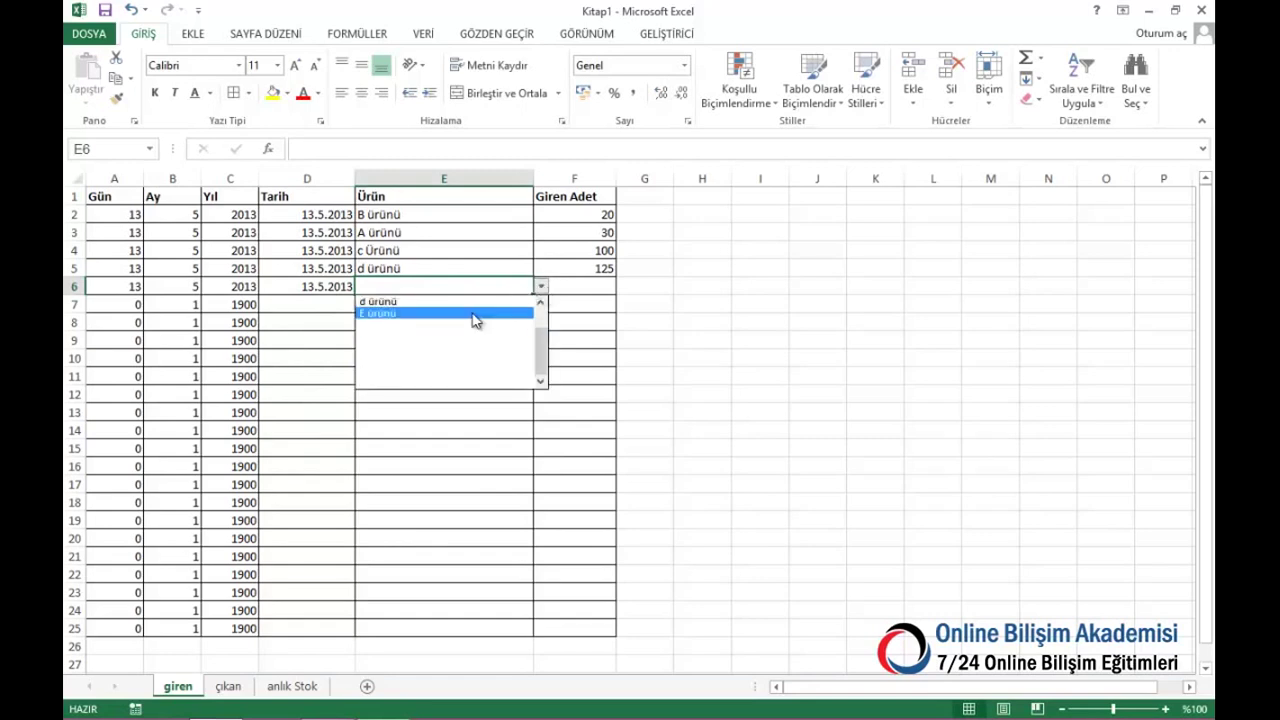
left_click(541, 306)
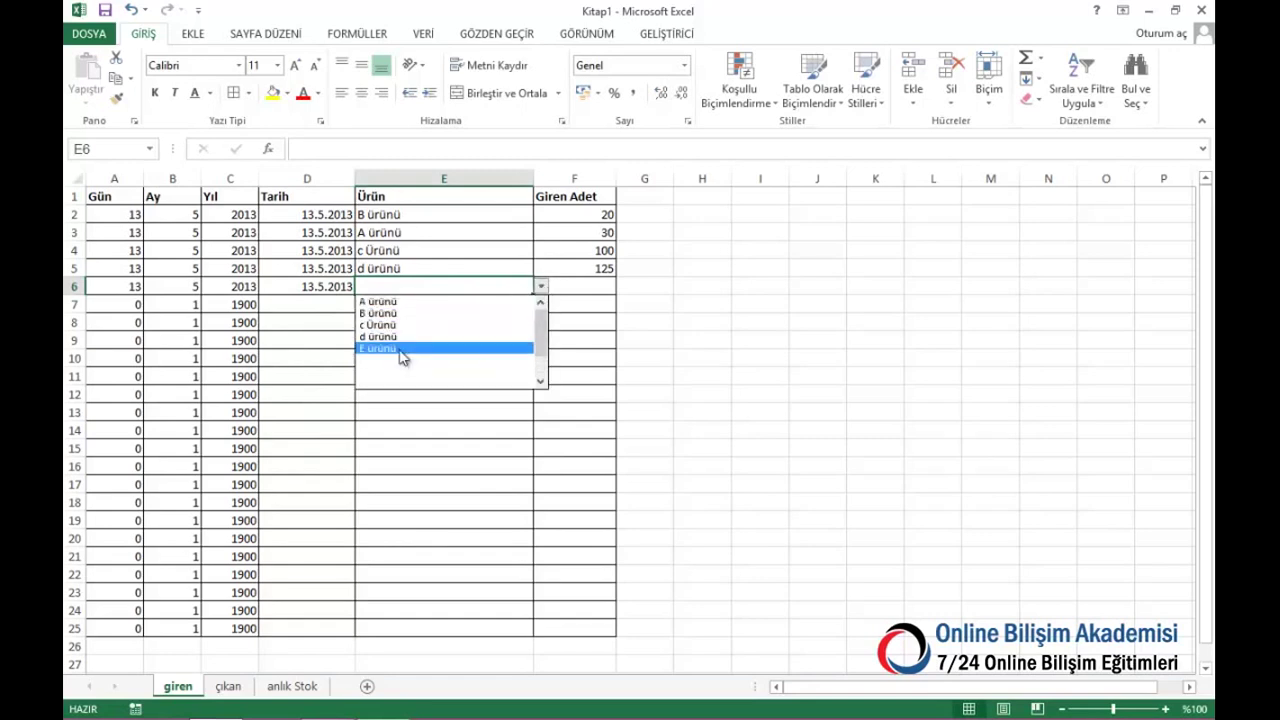
left_click(405, 350)
left_click(568, 290)
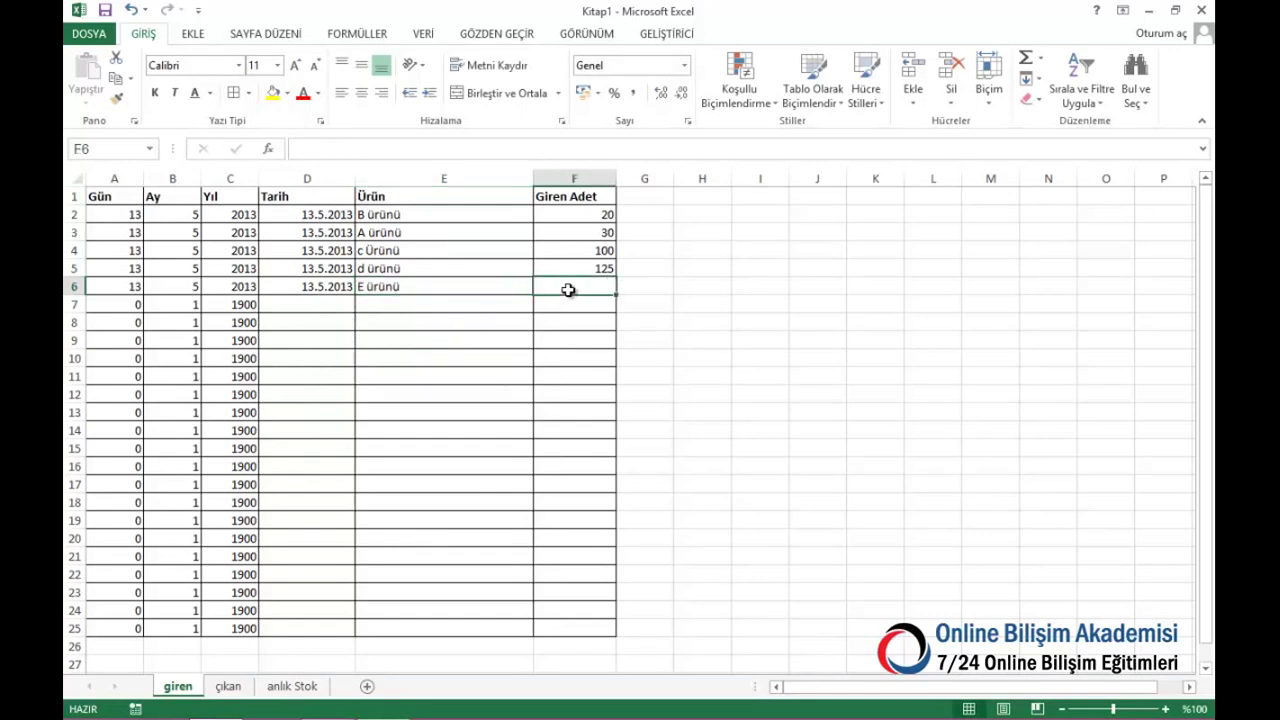
type("200")
key("Return")
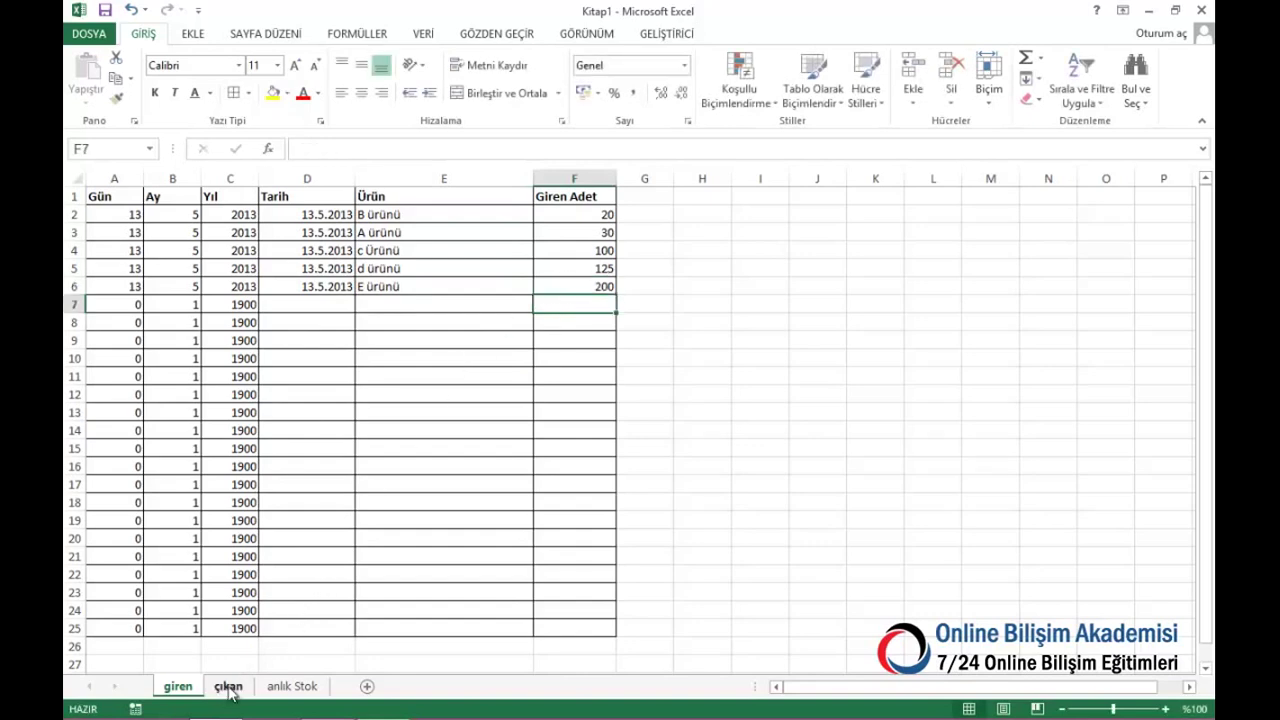
Step: Record çıkan row 5 (13.5.2013, E ürünü, 50 outgoing), then view anlık Stok
left_click(228, 687)
left_click(324, 269)
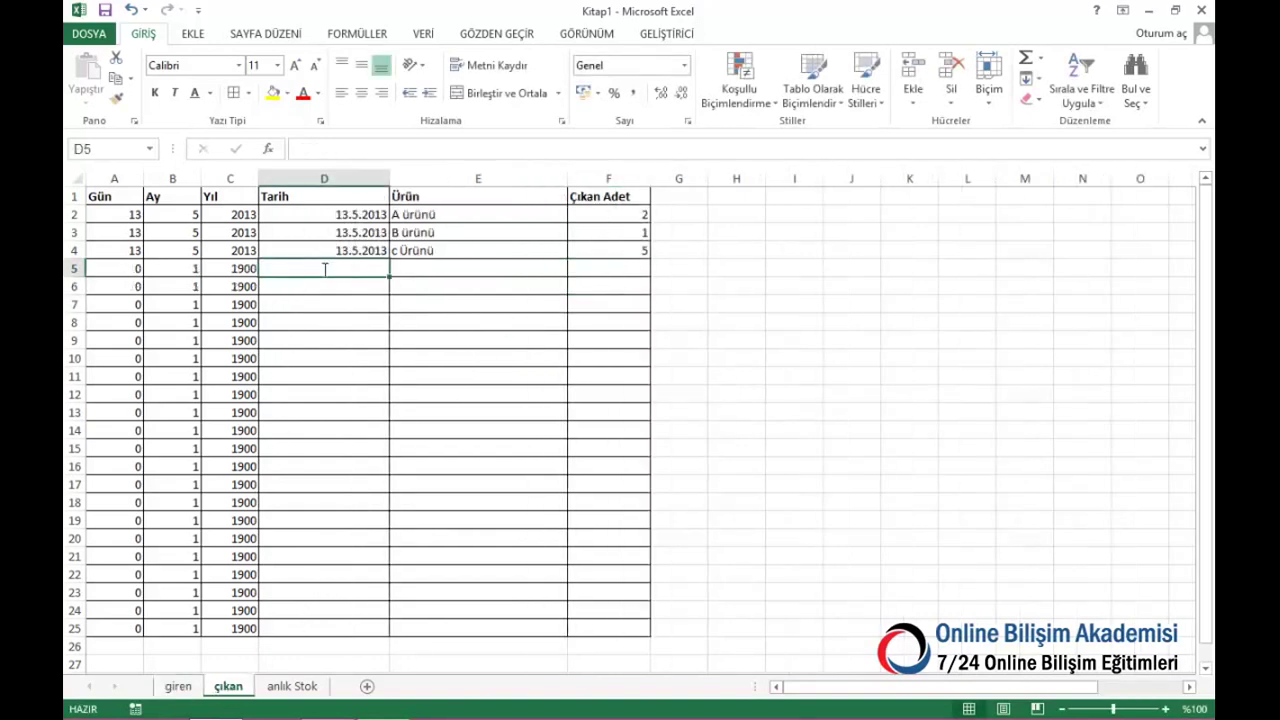
type("13.5.2013")
left_click(420, 268)
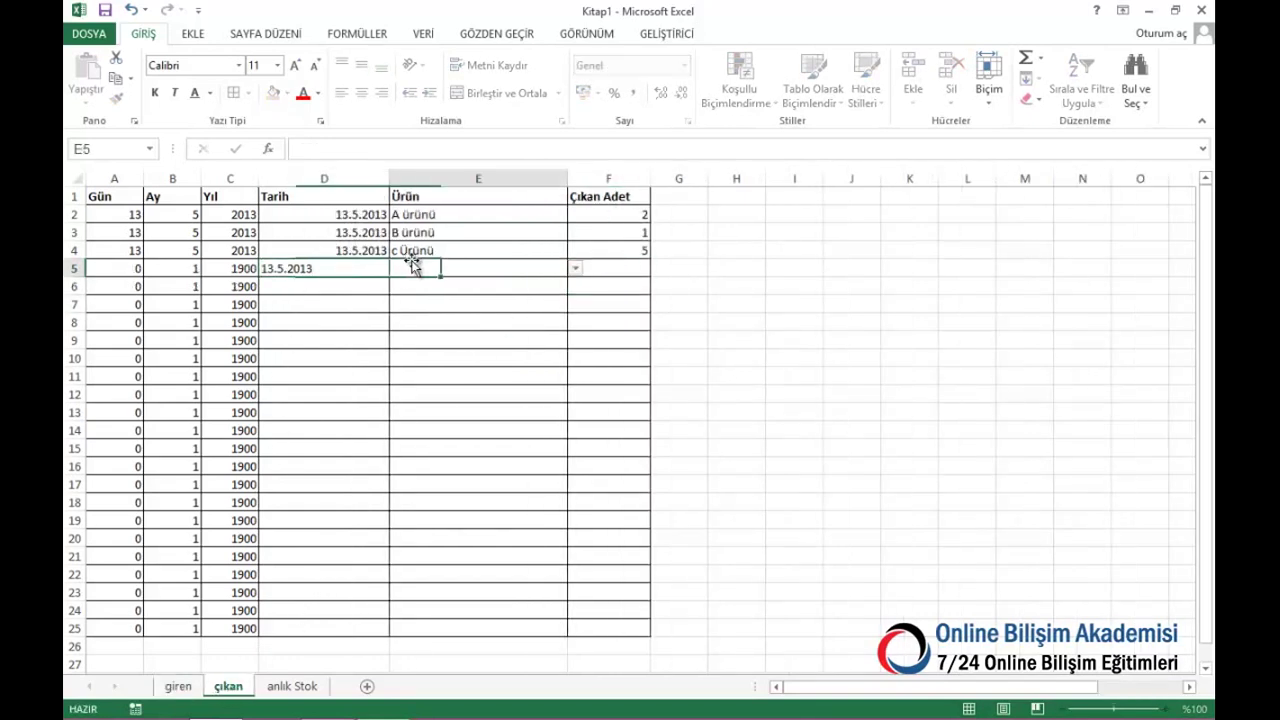
left_click(575, 268)
left_click(500, 298)
left_click(611, 274)
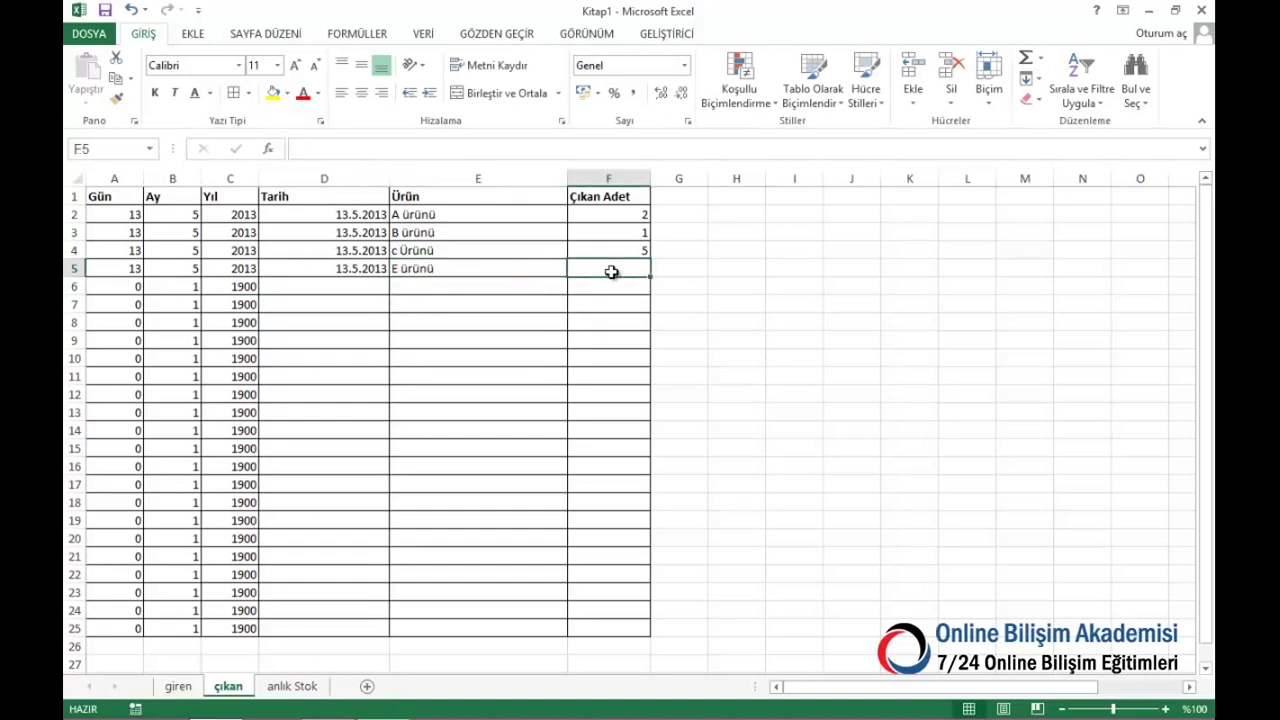
type("50")
key("Return")
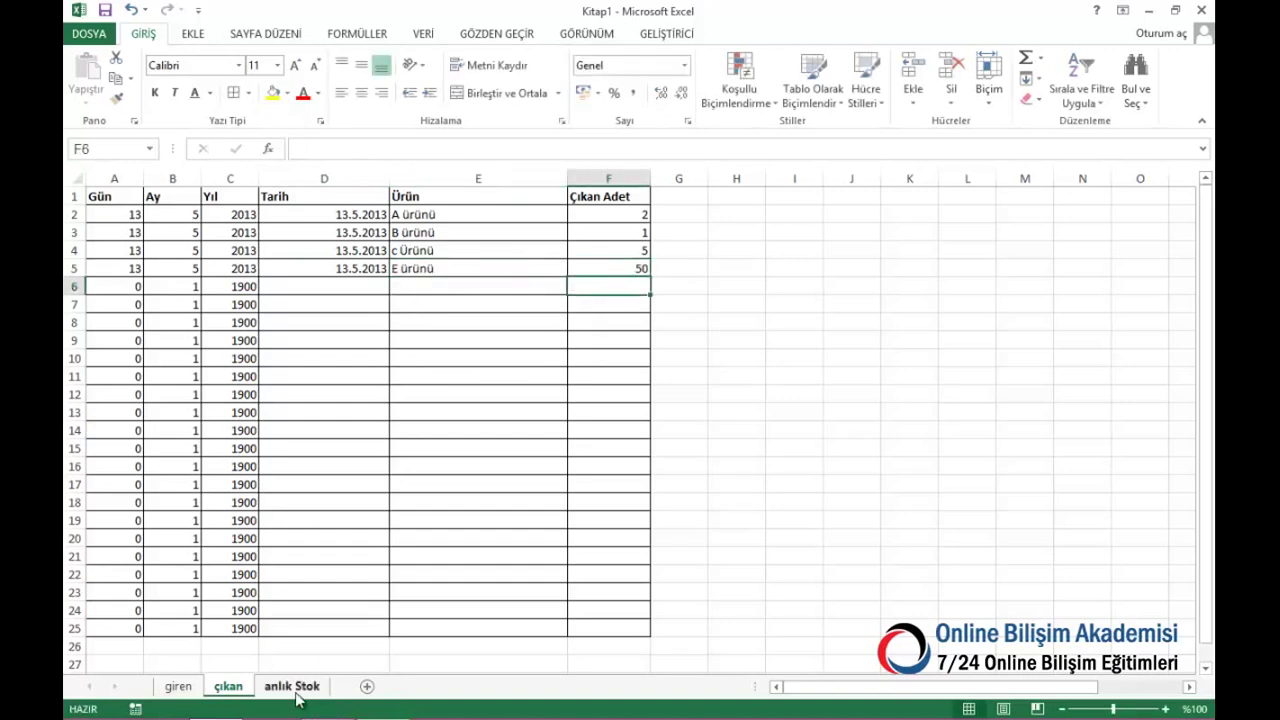
left_click(292, 686)
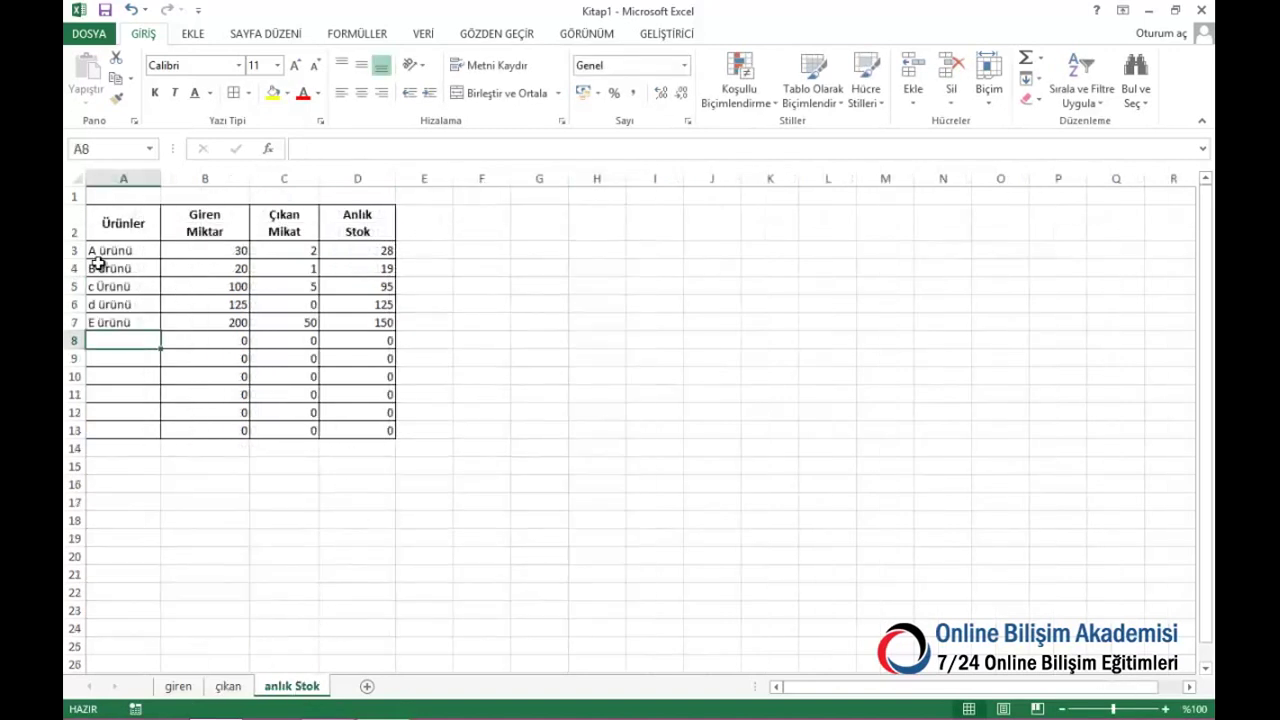
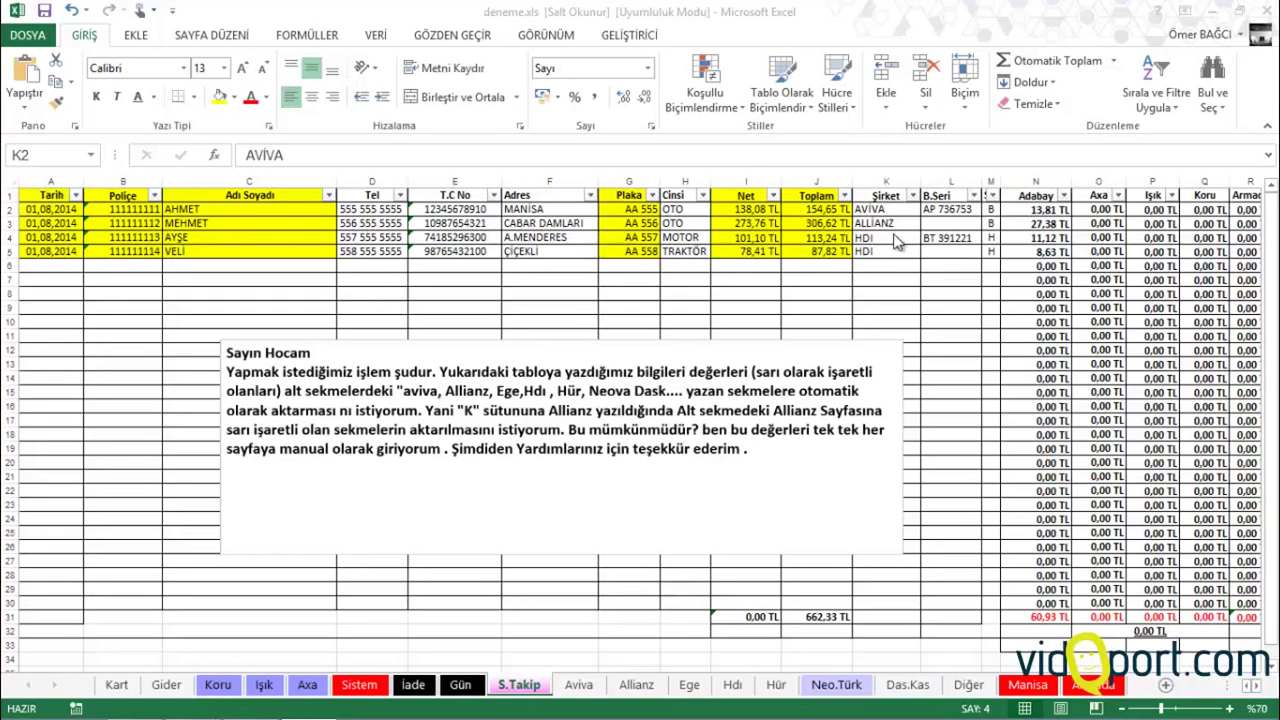
Step: Review the company names in column K and browse the Aviva, Allianz and Hdı sheets
left_click_drag(897, 213, 880, 258)
left_click(891, 224)
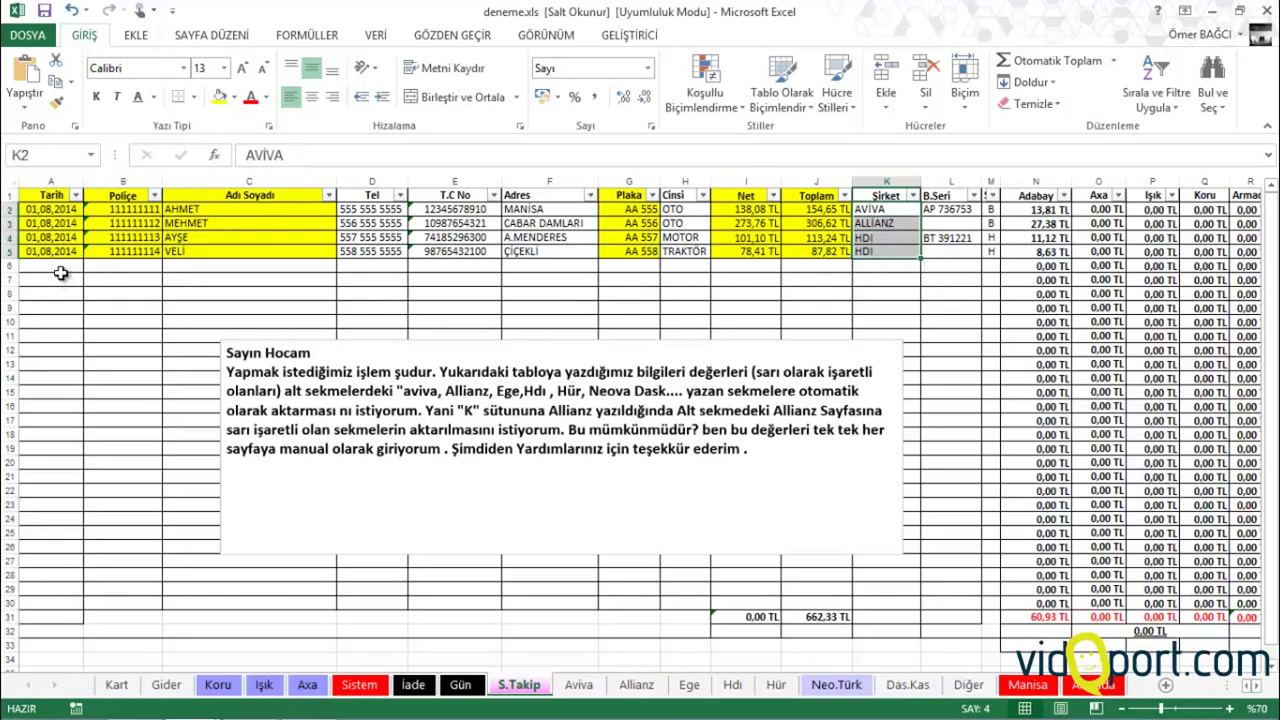
left_click_drag(62, 268, 940, 275)
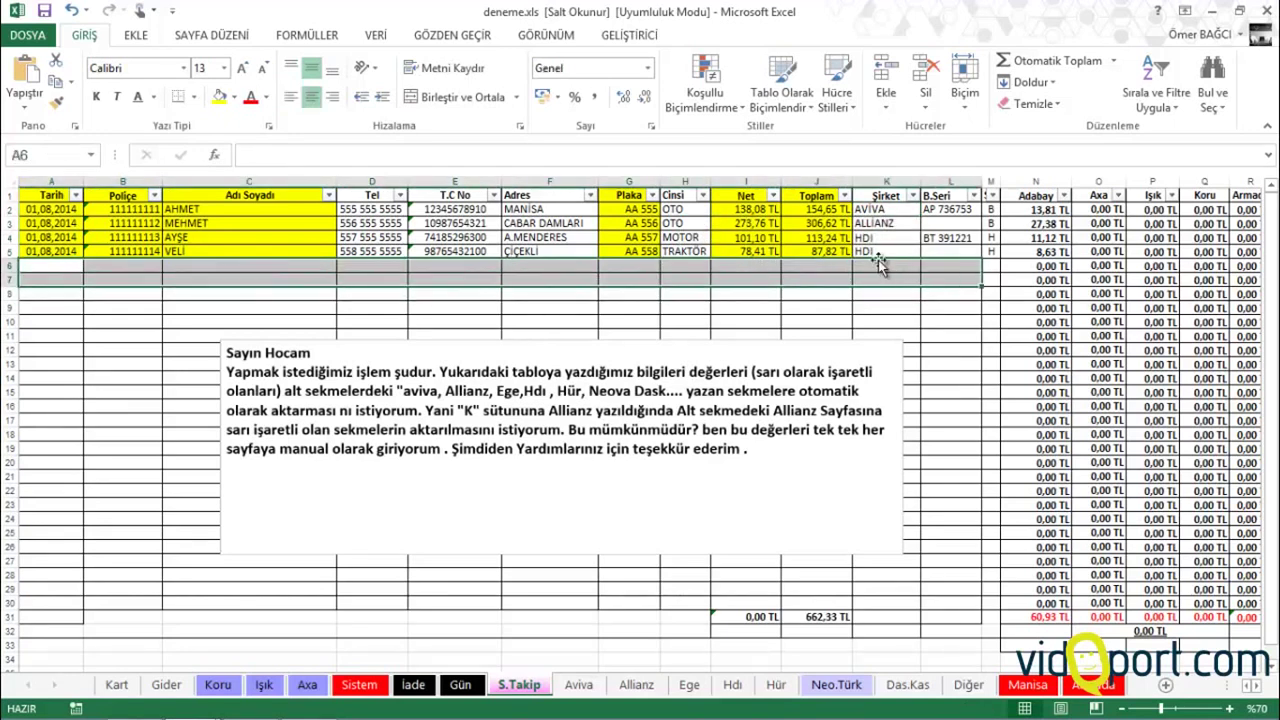
left_click(876, 264)
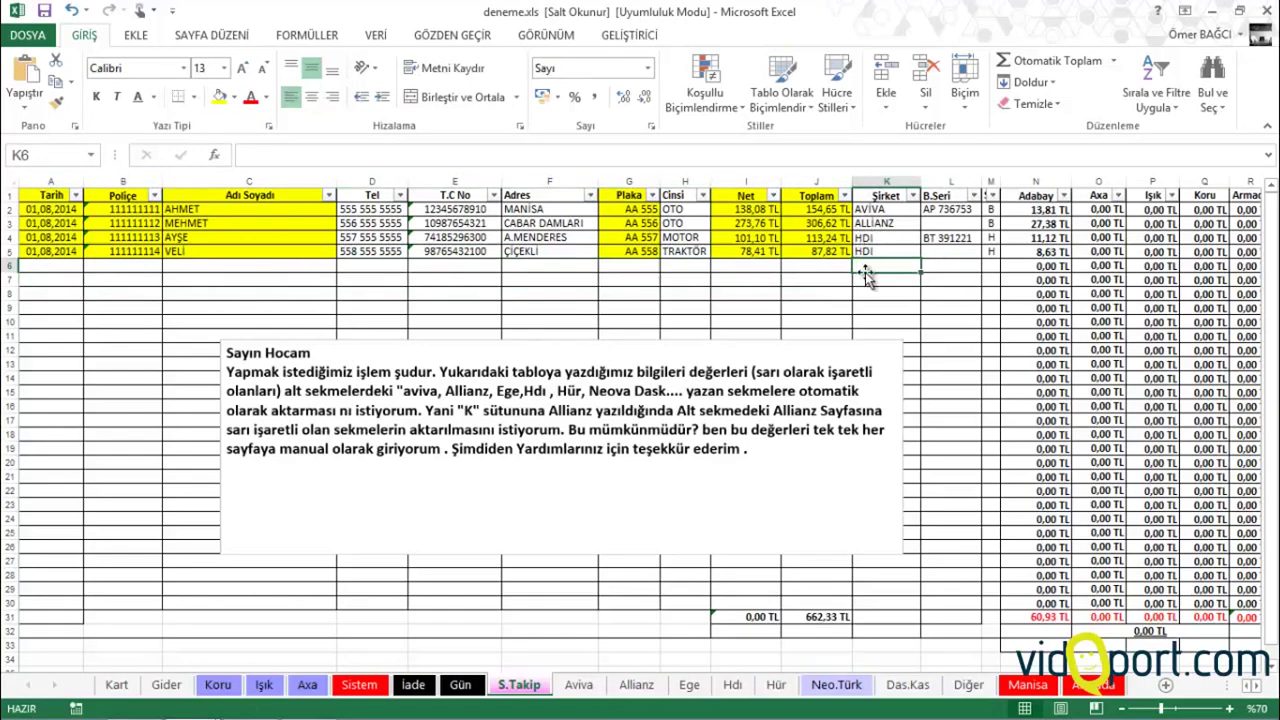
left_click(579, 686)
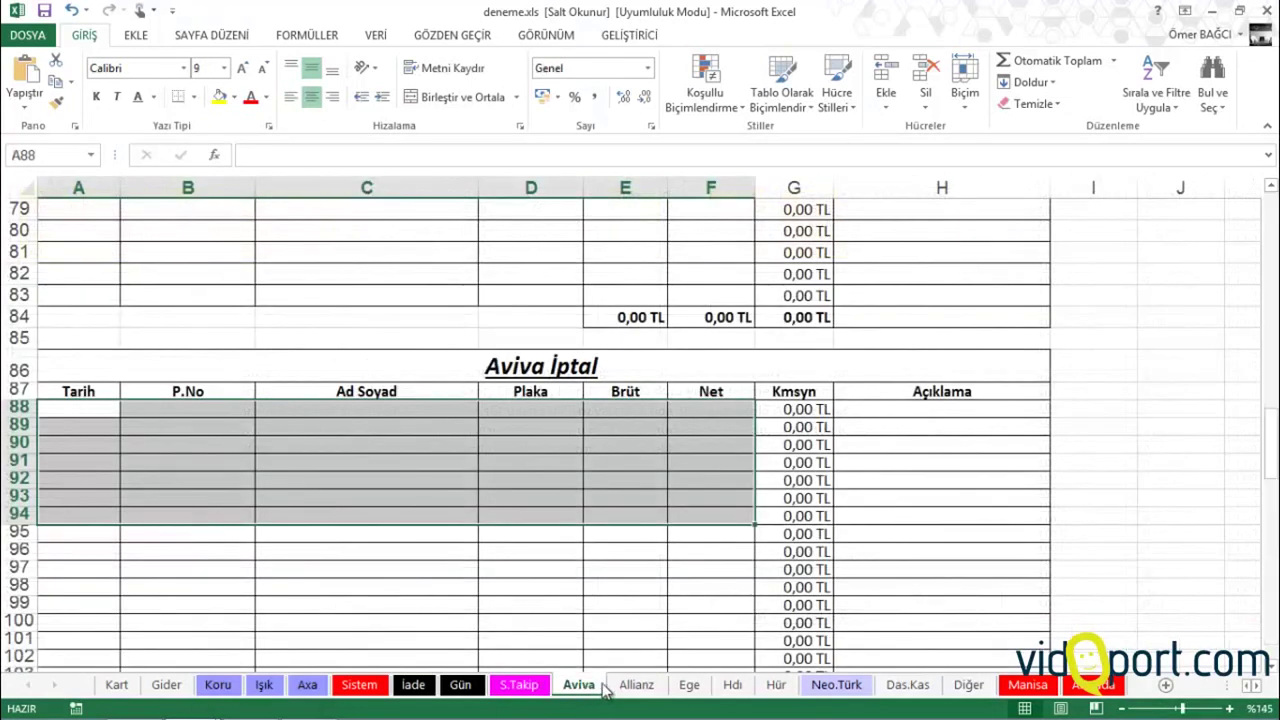
left_click(649, 690)
left_click(734, 686)
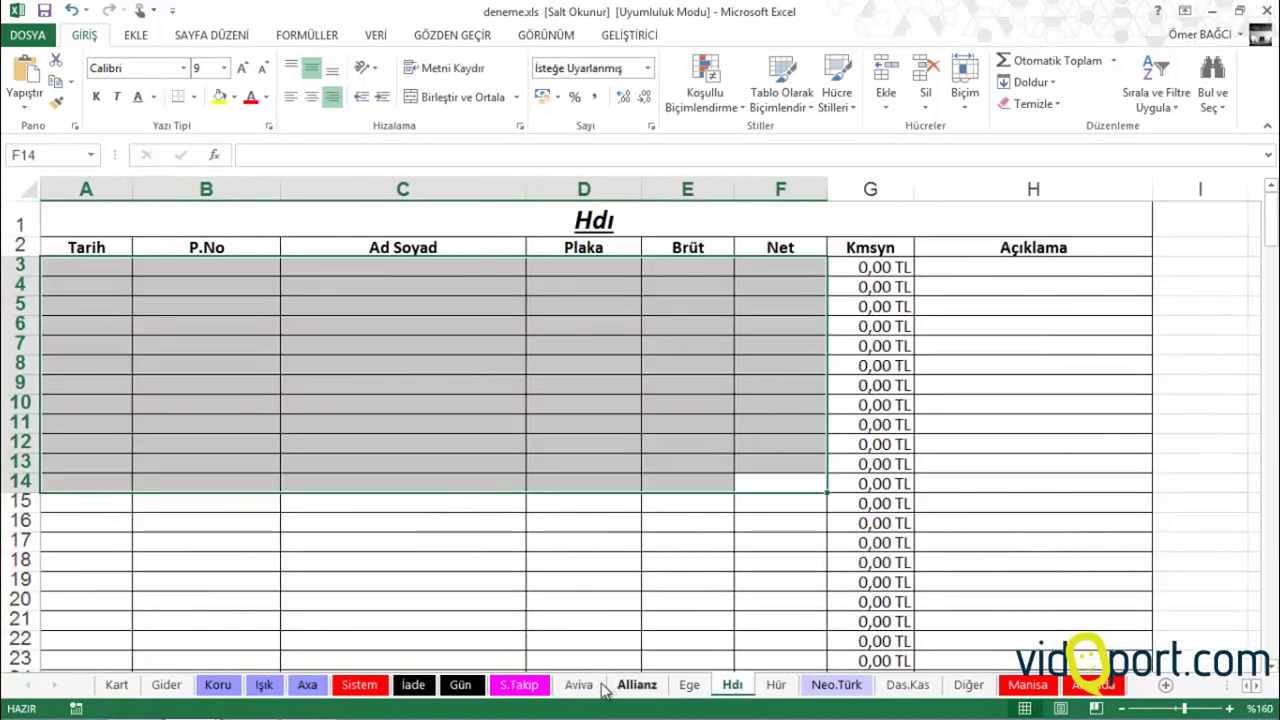
left_click(520, 686)
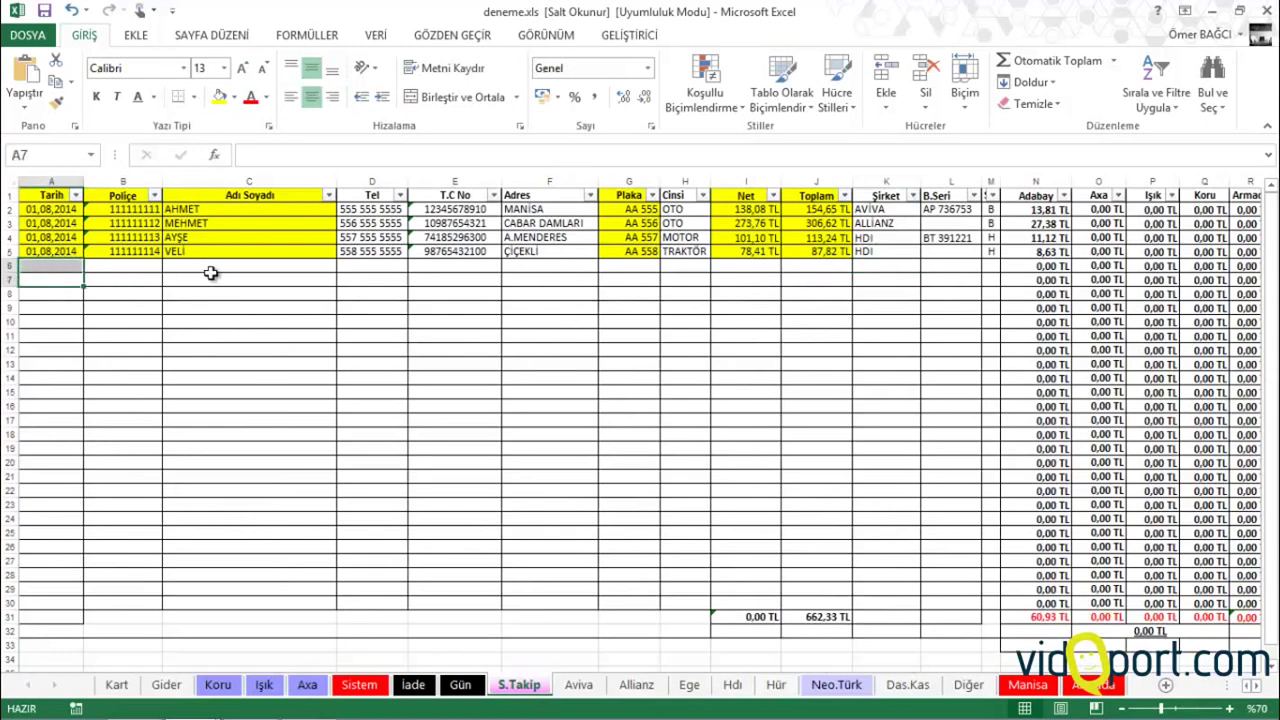
Step: Select K7, then look through the Aviva, Allianz, Ege and Hdı sheets before returning to S.Takip
left_click(880, 277)
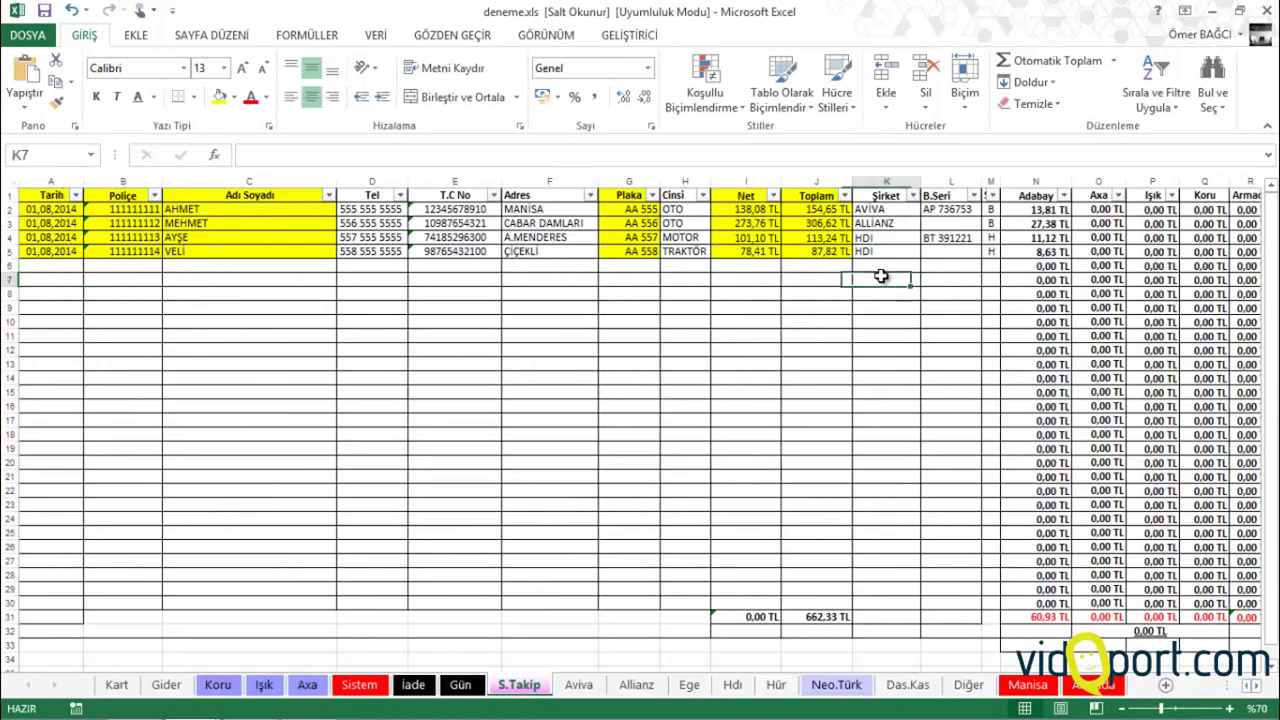
left_click(580, 685)
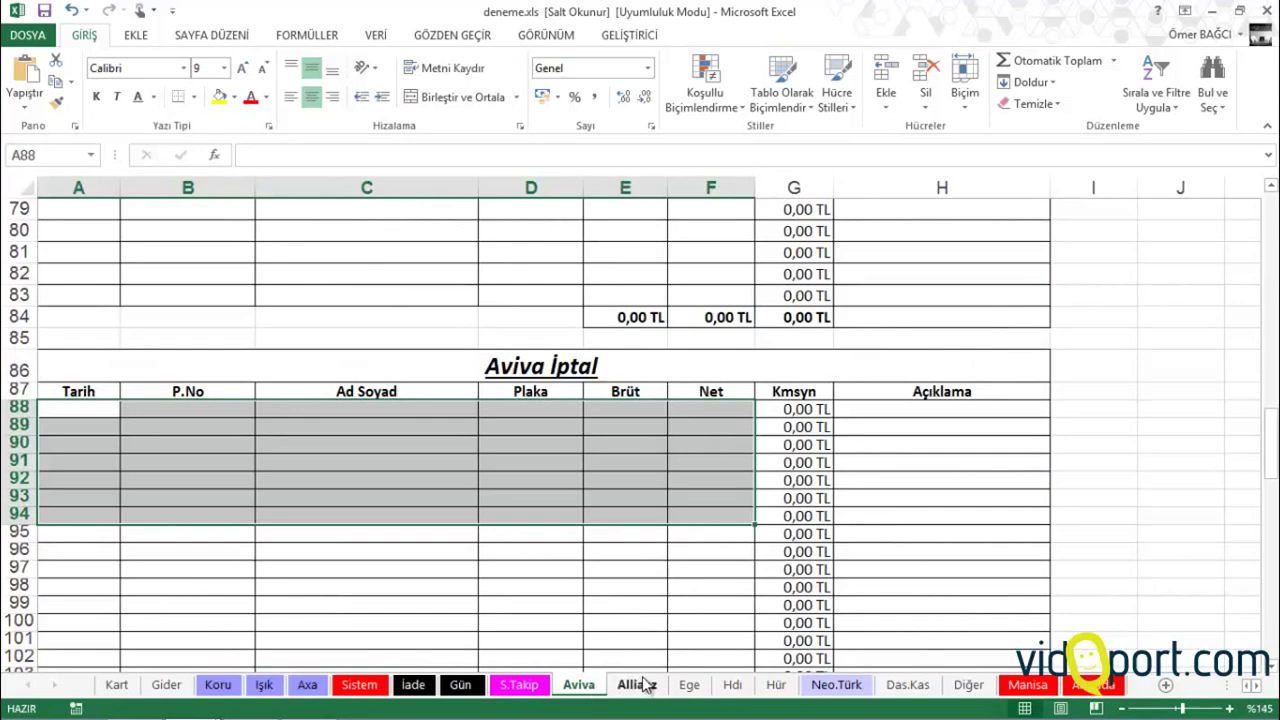
left_click(645, 685)
left_click(689, 686)
left_click(735, 687)
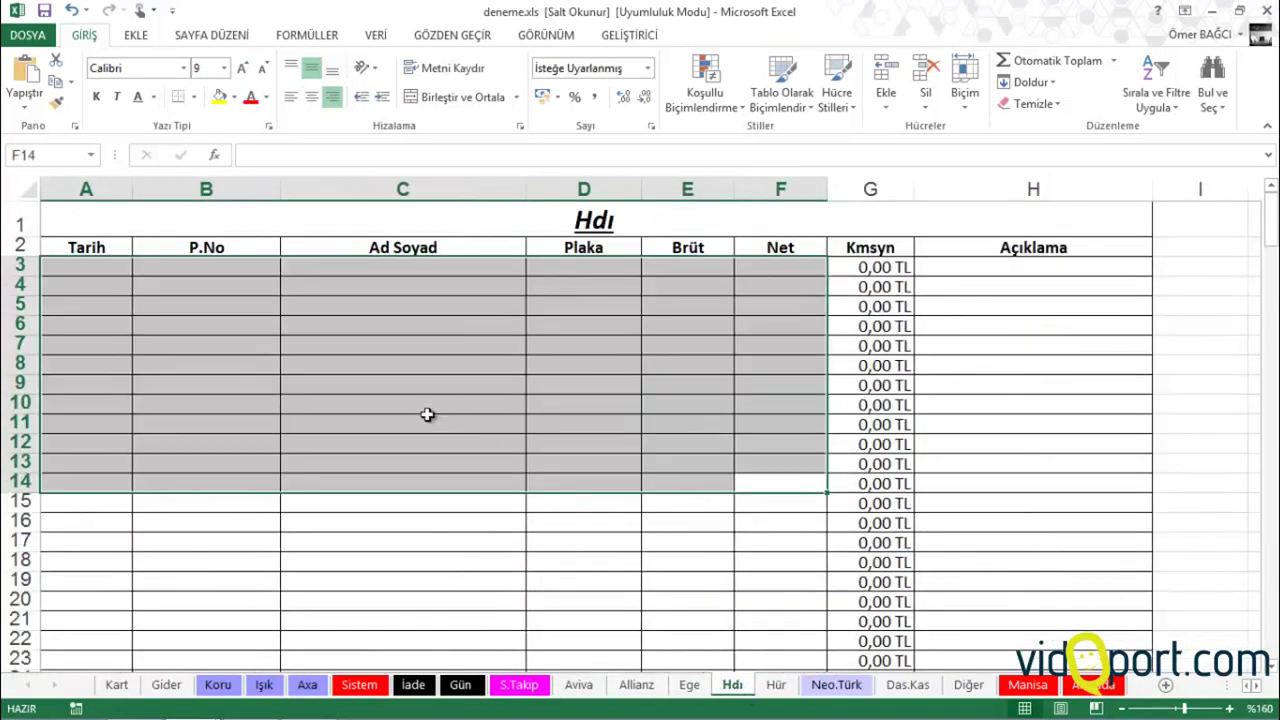
left_click(540, 686)
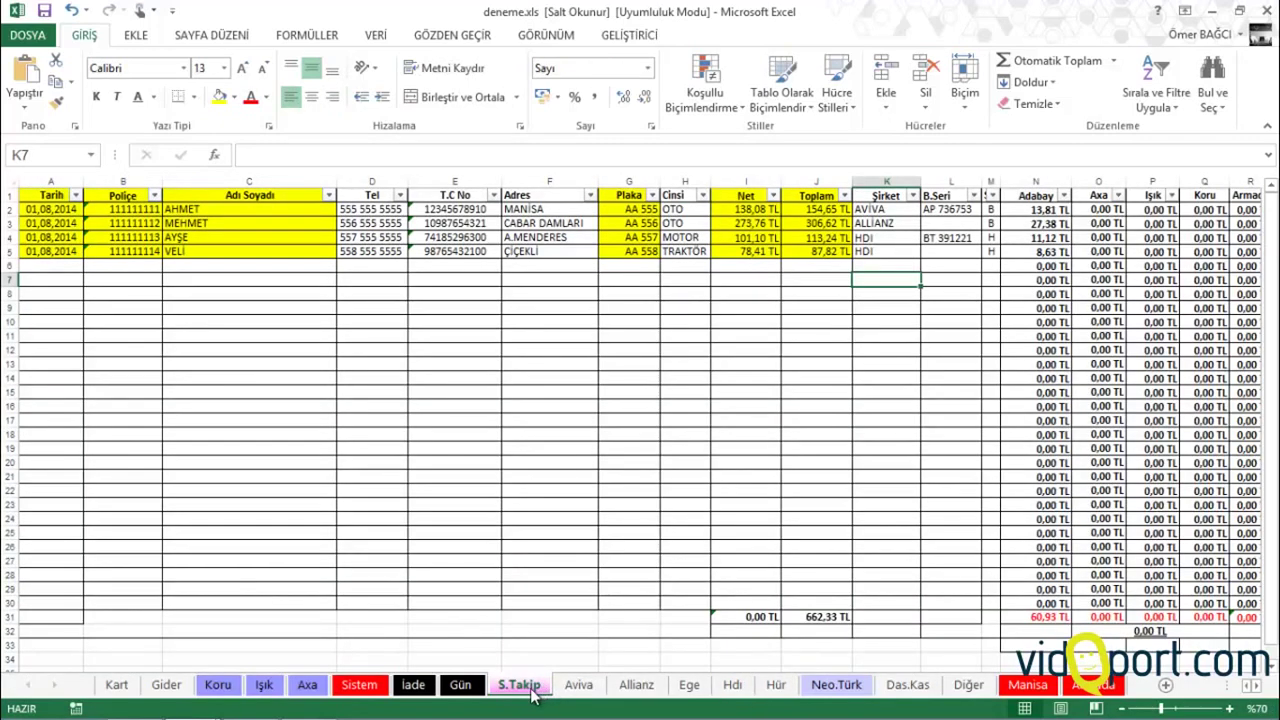
Step: Group the Aviva, Ege and Allianz sheets with S.Takip
left_click(585, 686, "ctrl")
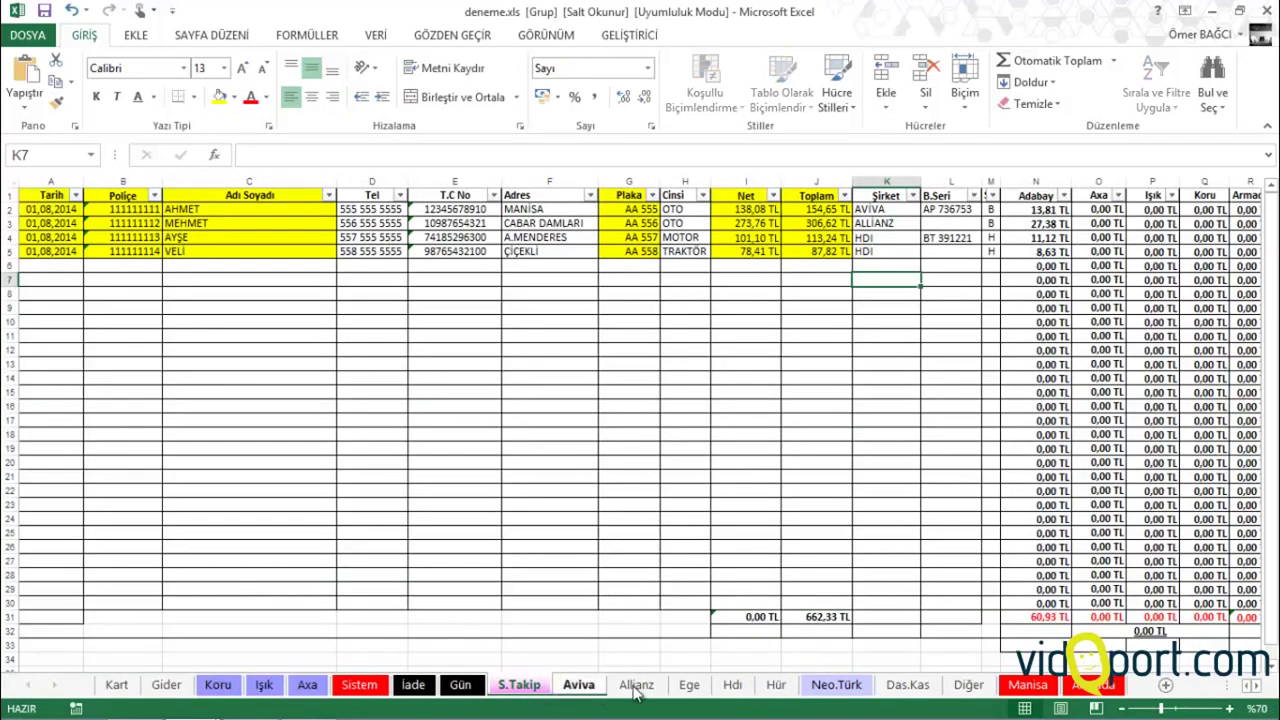
left_click(688, 688, "ctrl")
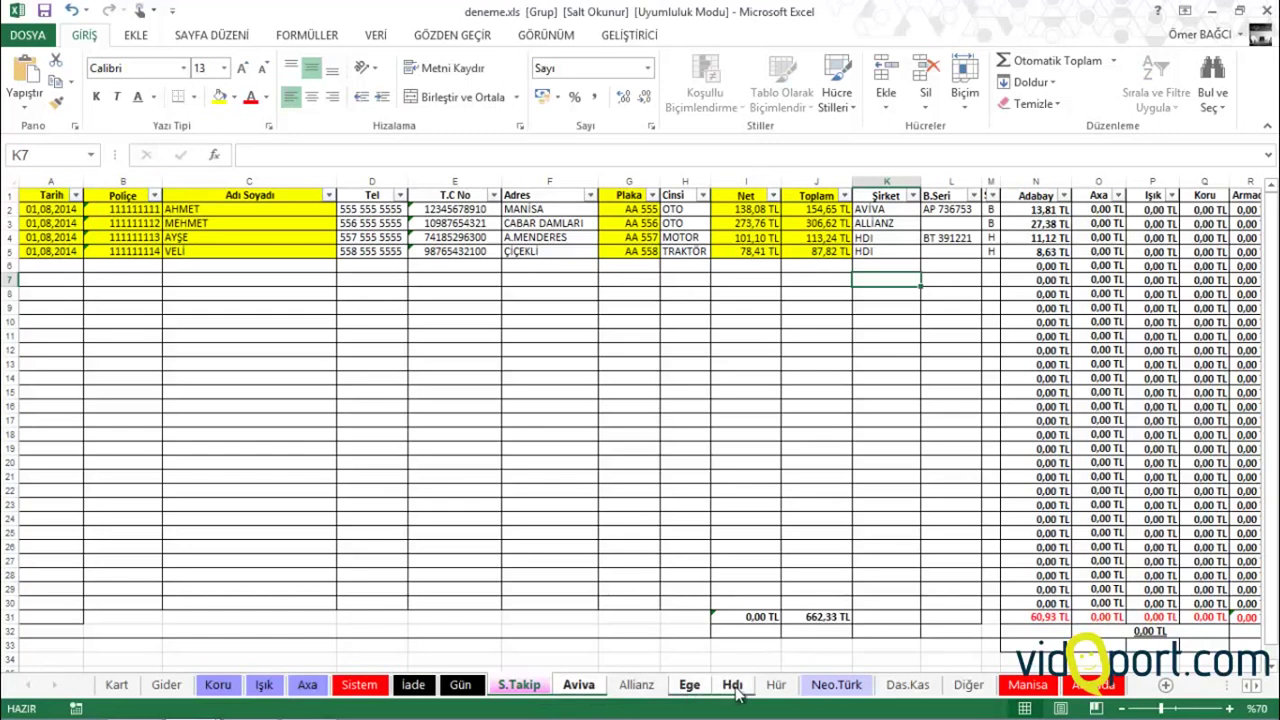
left_click(648, 690, "ctrl")
Step: Copy the grouped sheets into a new workbook using Taşı veya Kopyala with Kopya oluştur ticked
right_click(560, 690)
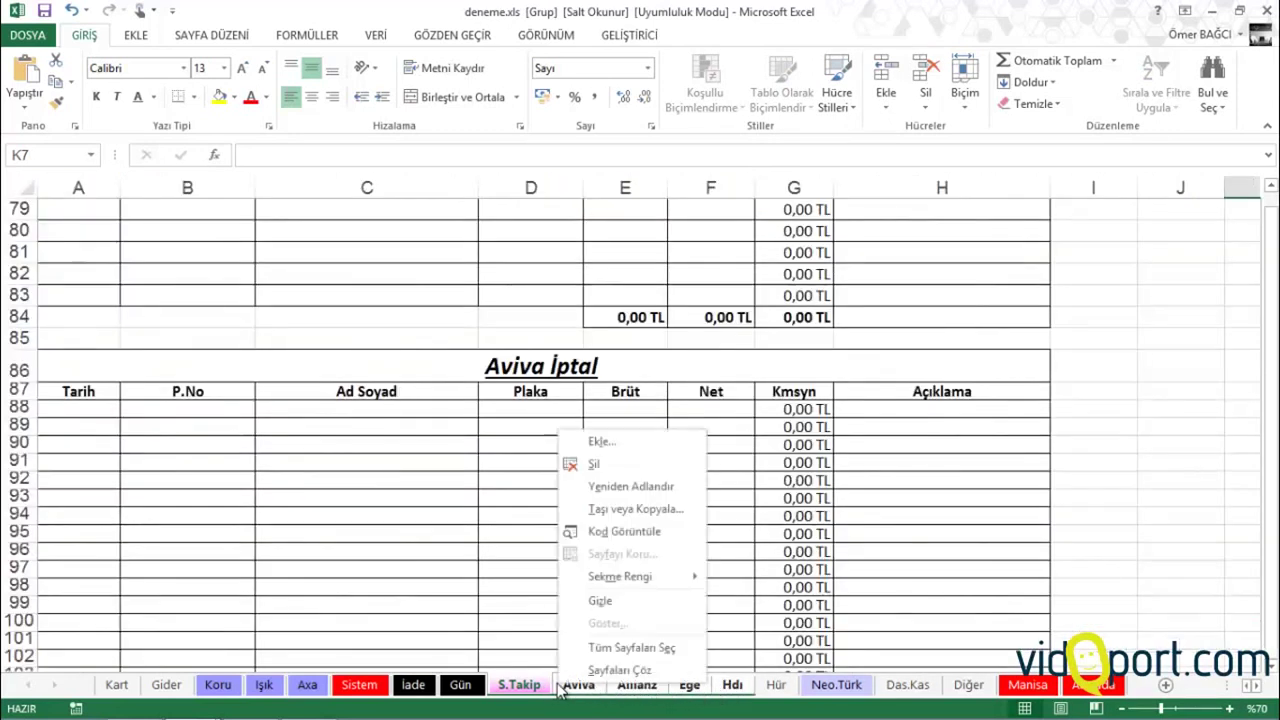
left_click(617, 510)
left_click(530, 442)
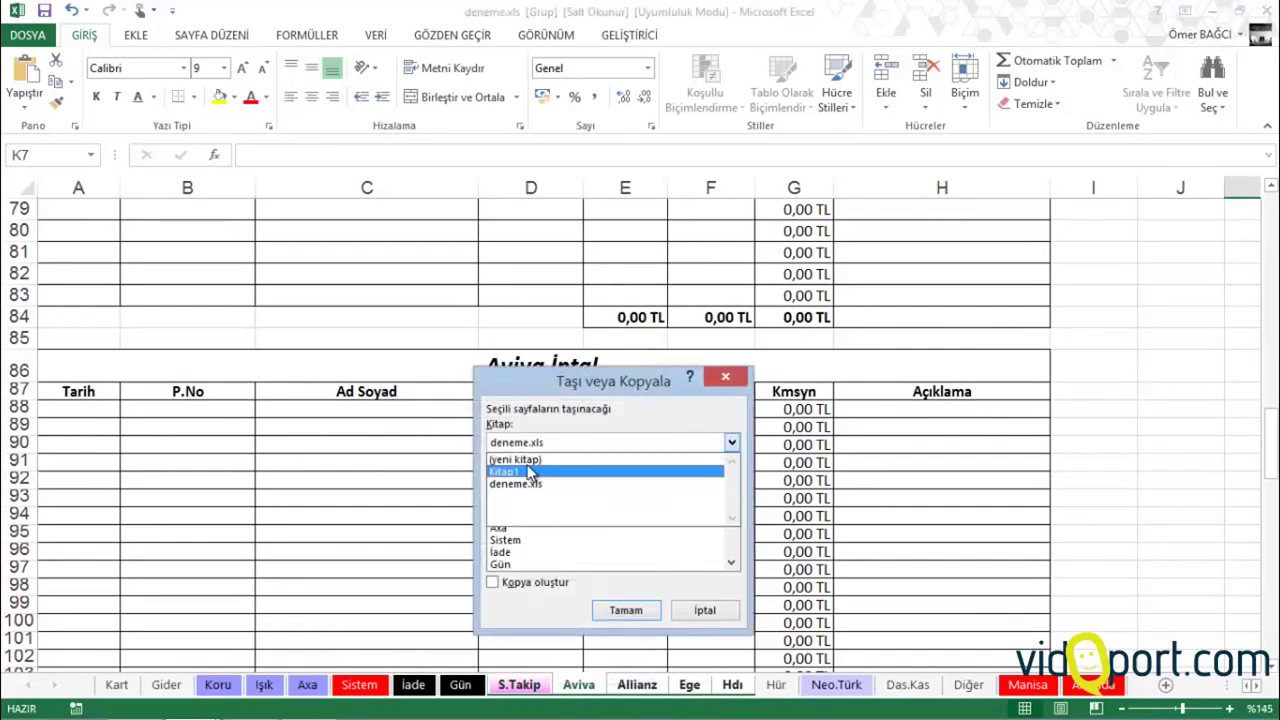
left_click(515, 459)
left_click(535, 583)
left_click(627, 610)
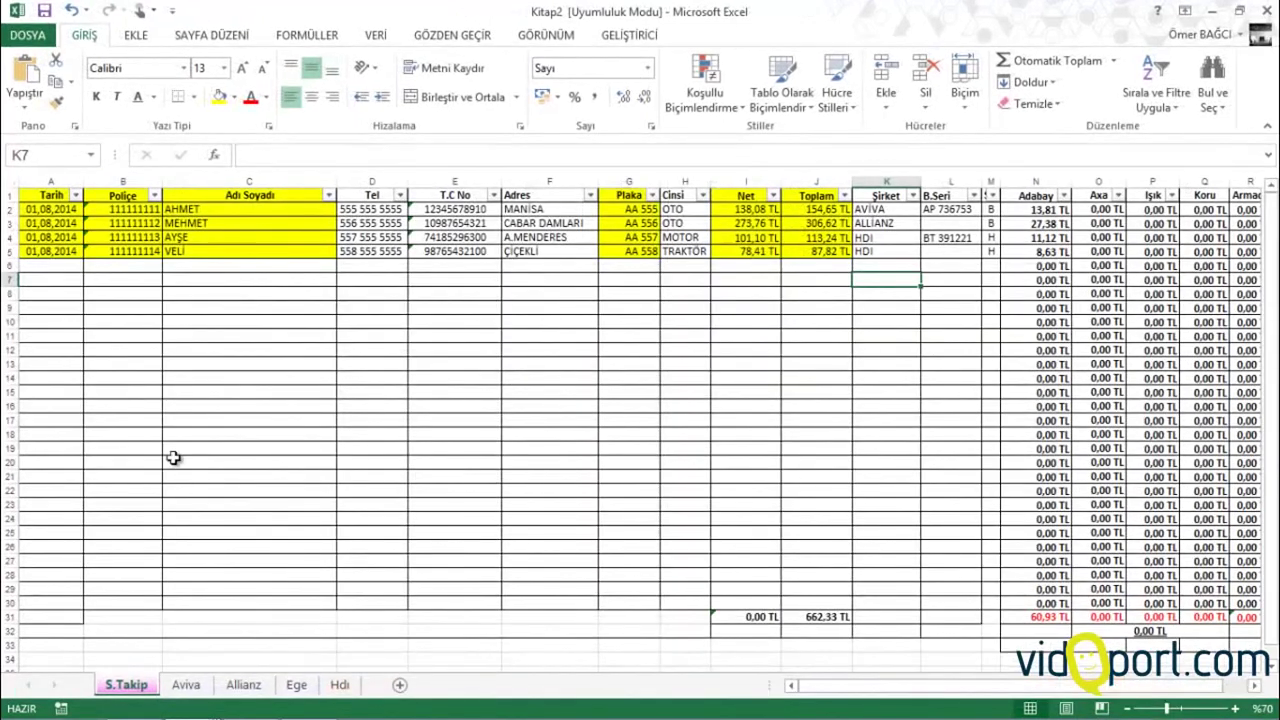
Step: Check the copied S.Takip company list and the Aviva, Allianz, Ege and Hdı sheets in Kitap2
left_click(150, 347)
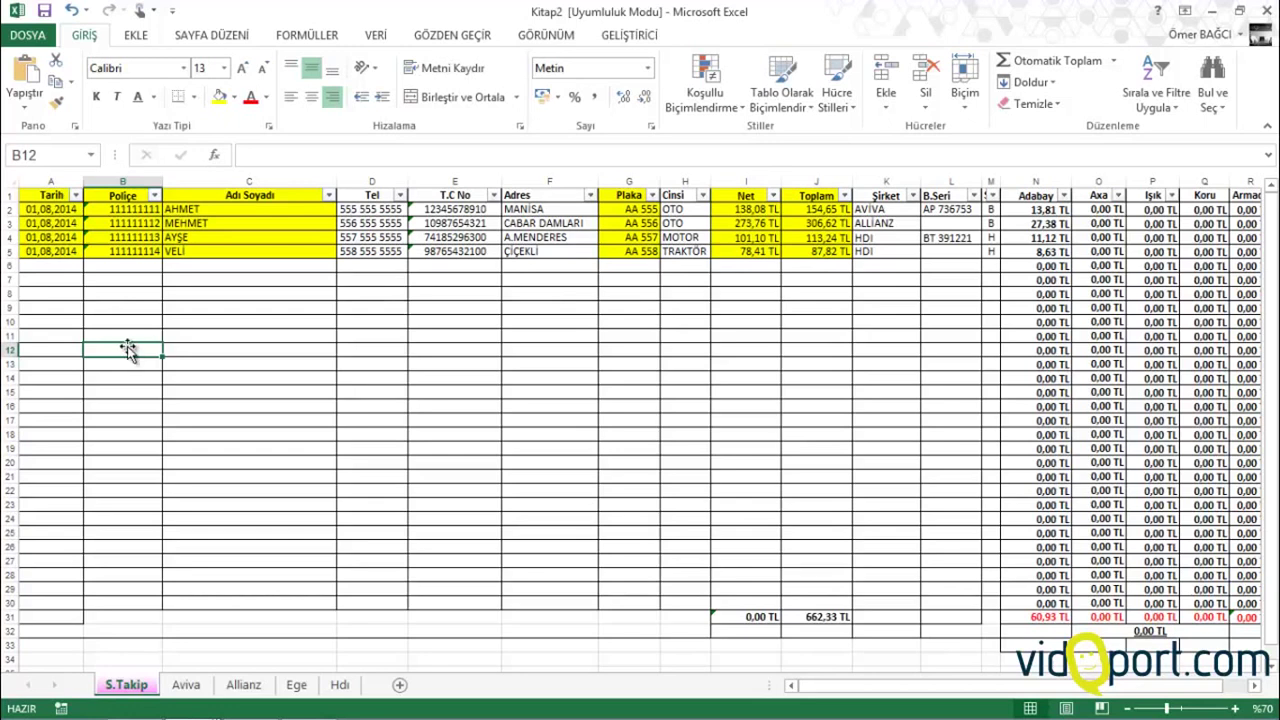
left_click(64, 268)
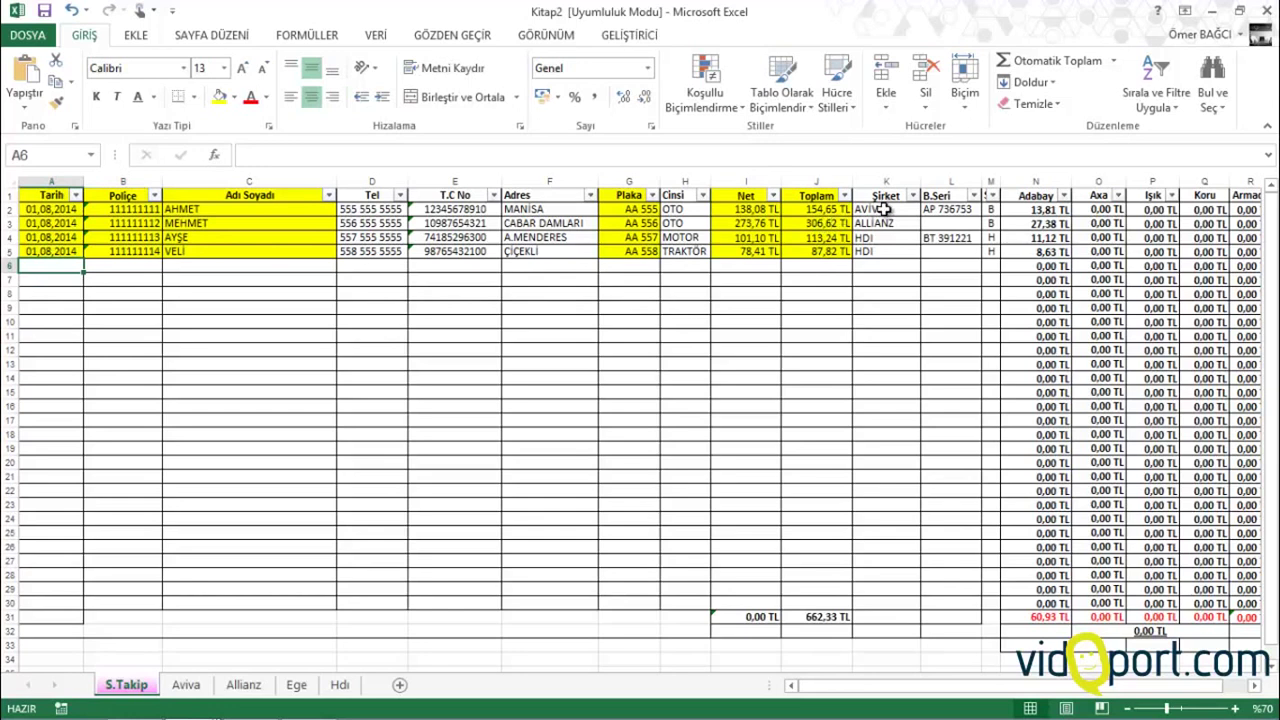
mouse_move(884, 208)
left_mouse_down()
mouse_move(880, 254)
mouse_move(877, 224)
left_mouse_up()
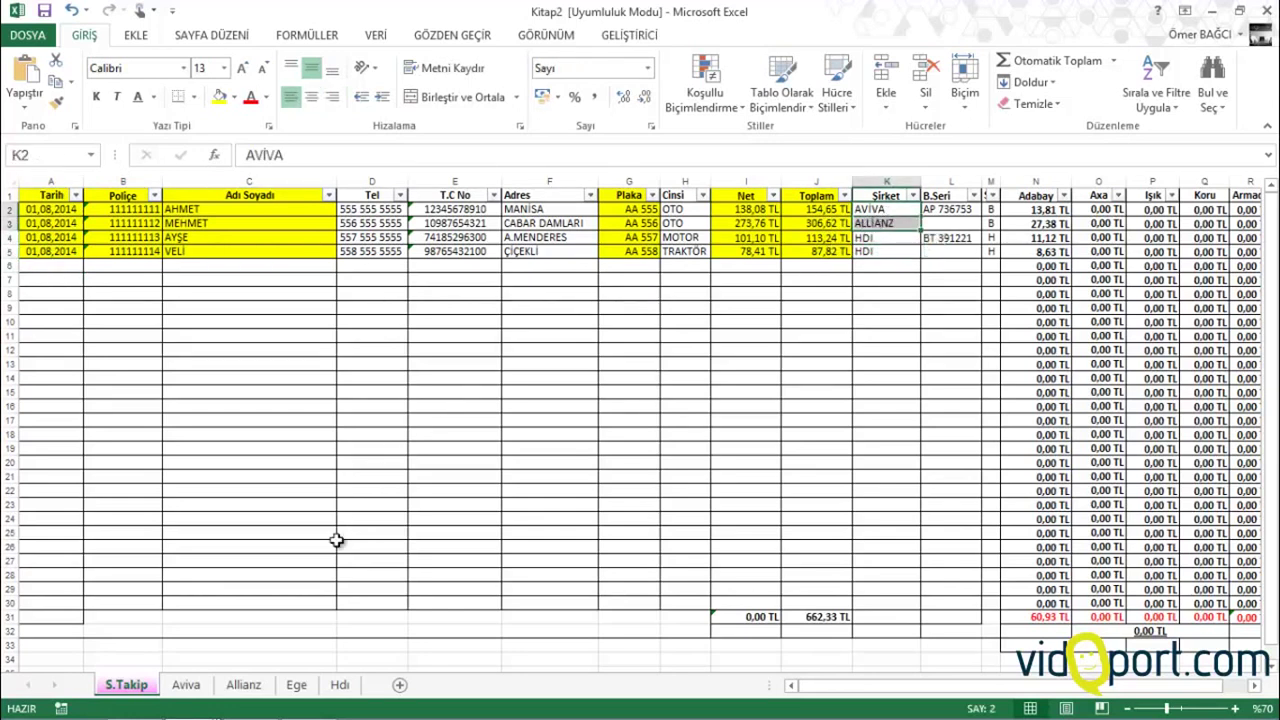
left_click(190, 686)
left_click(240, 686)
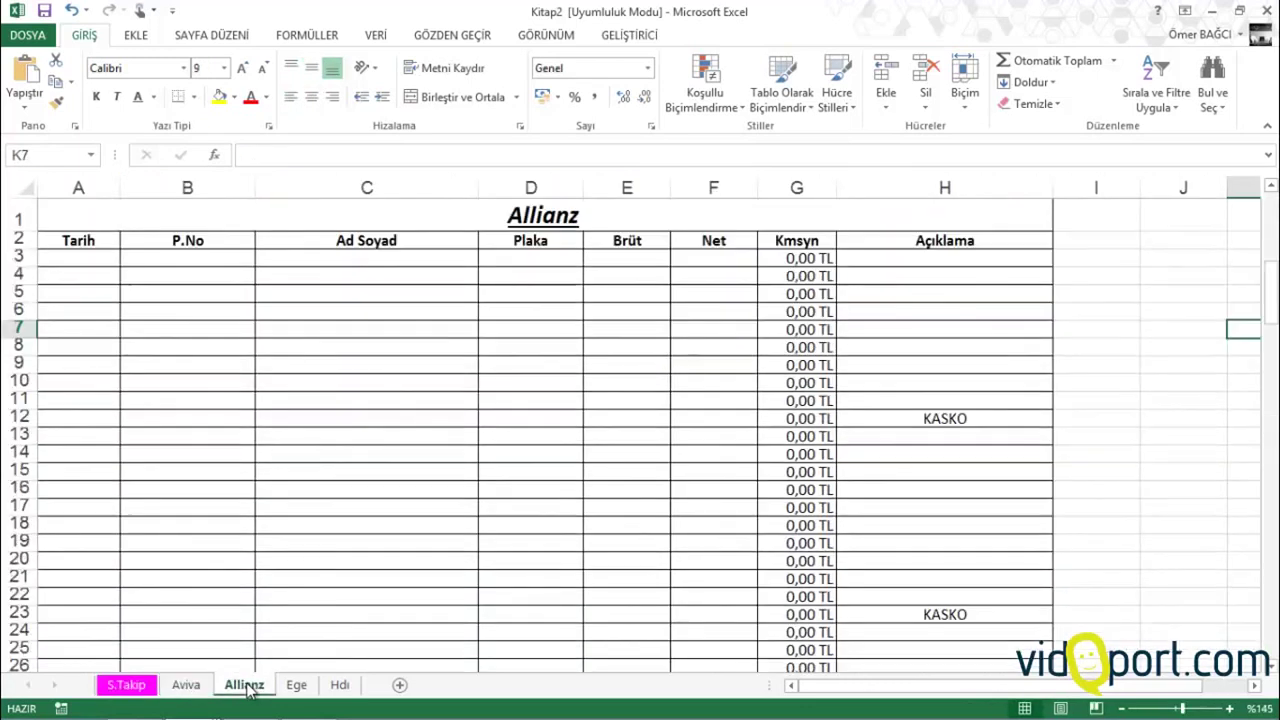
left_click(297, 686)
left_click(338, 686)
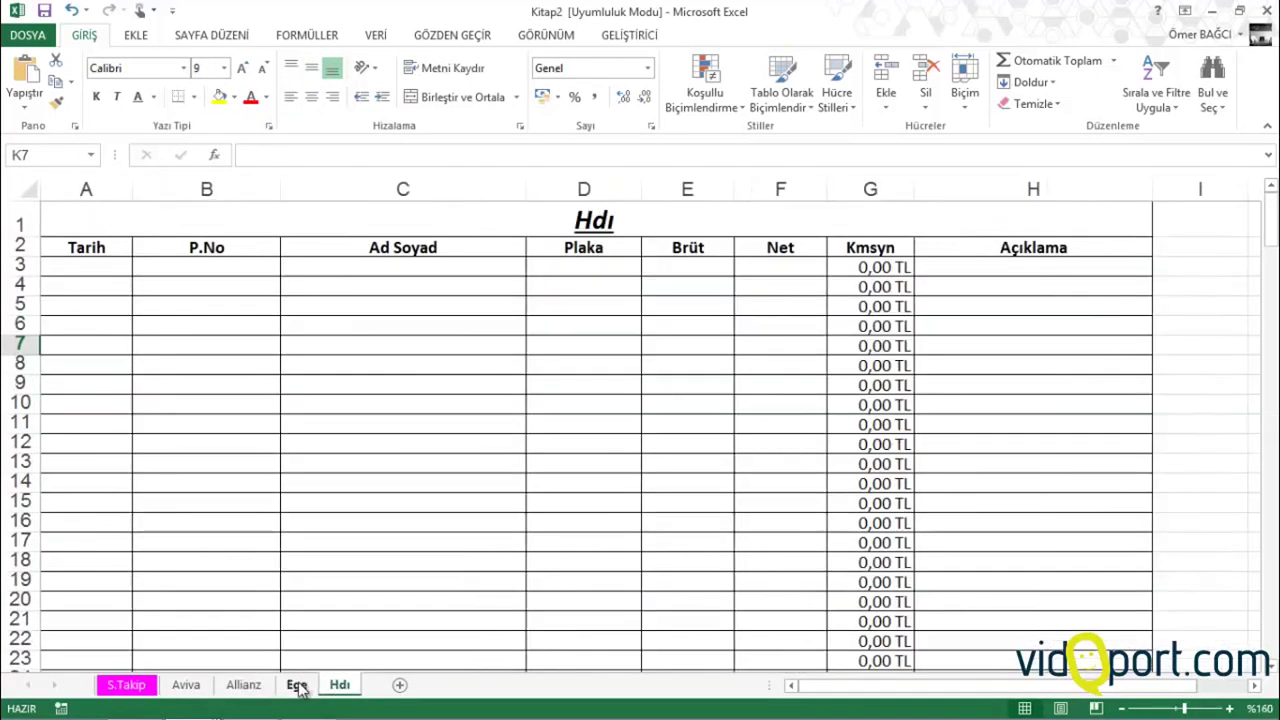
left_click(188, 688)
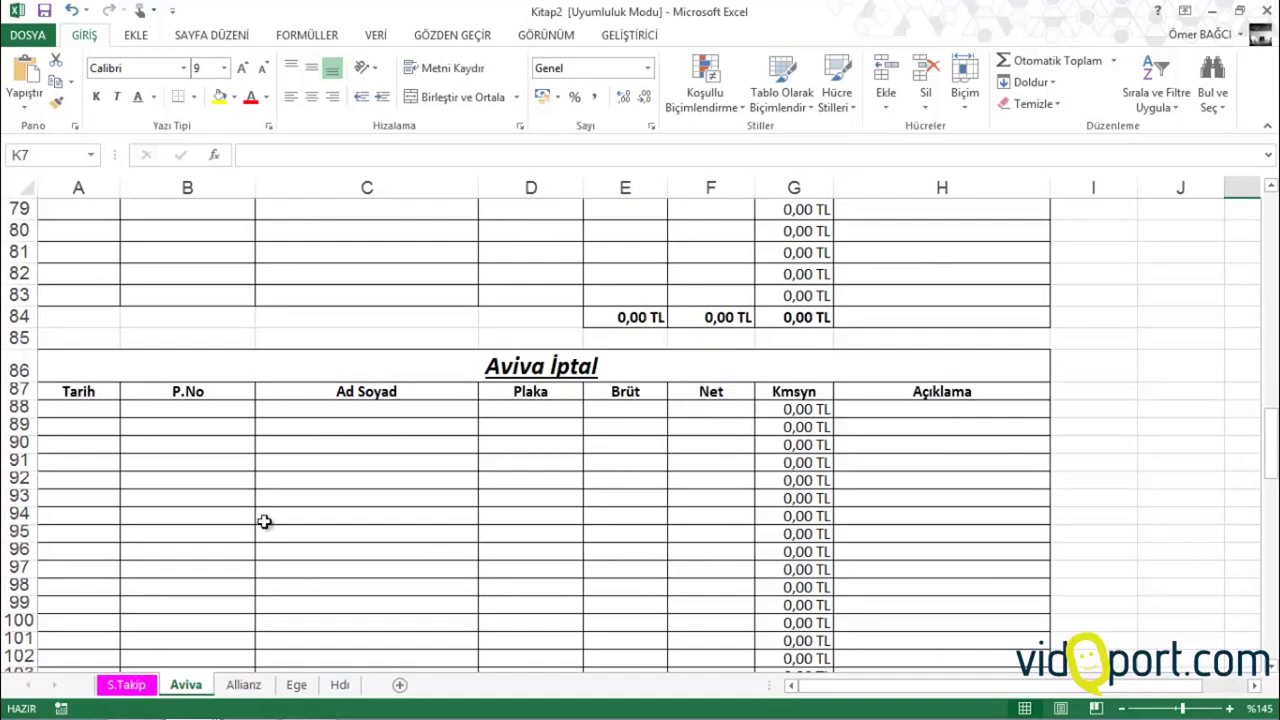
scroll(263, 520, "up", 14)
left_click(126, 685)
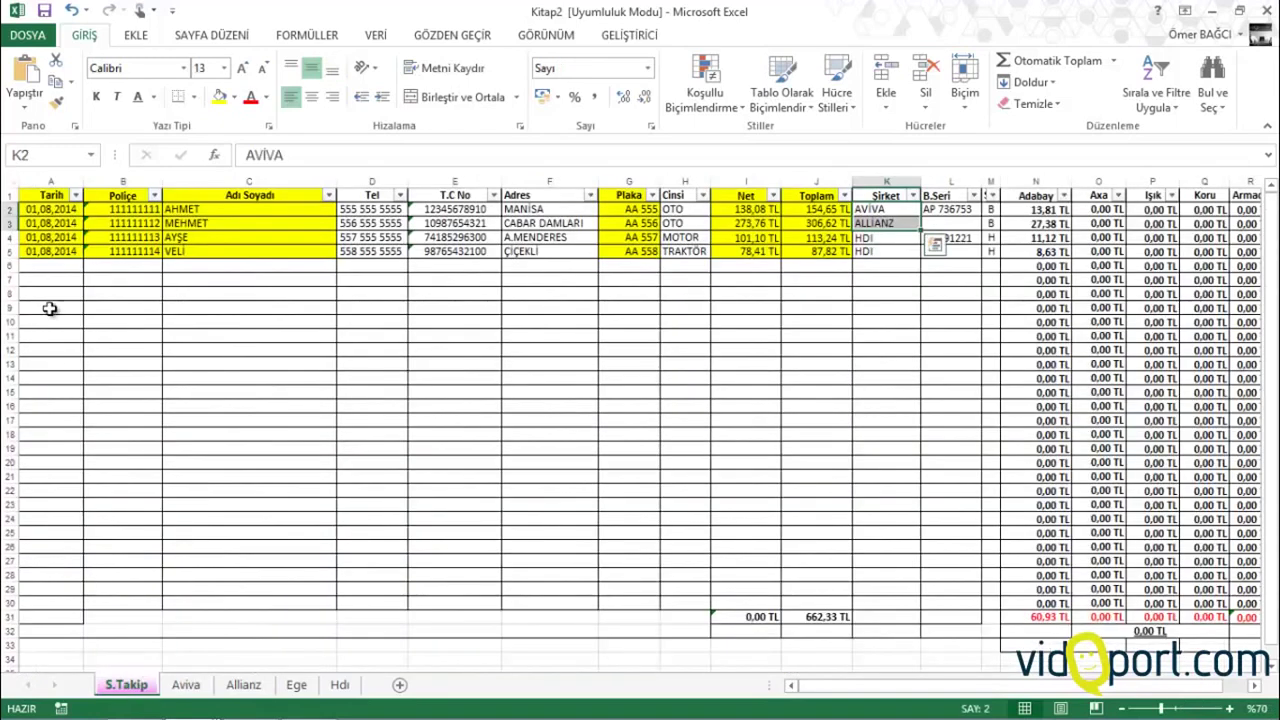
Step: Insert an empty column A before Tarih and select cell A2
right_click(48, 186)
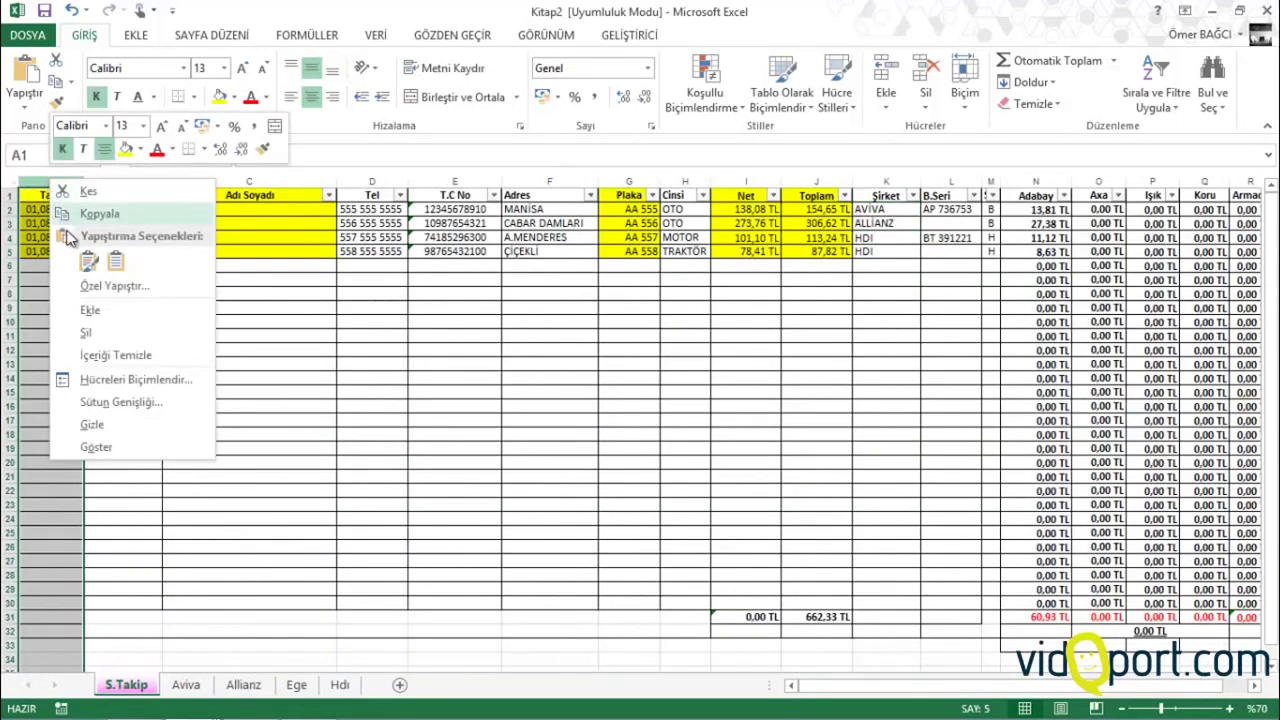
left_click(90, 310)
left_click(36, 209)
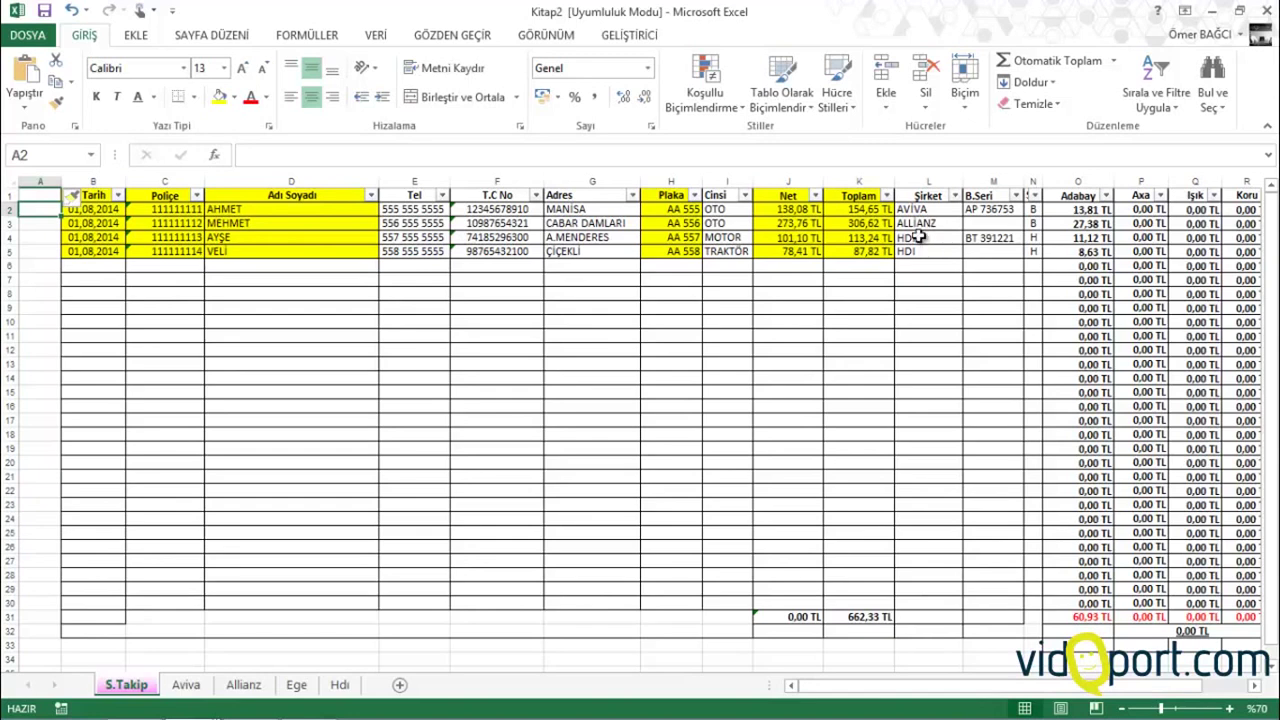
Step: Start the EĞERSAY function in A2, correcting the mistyped function name
type("=")
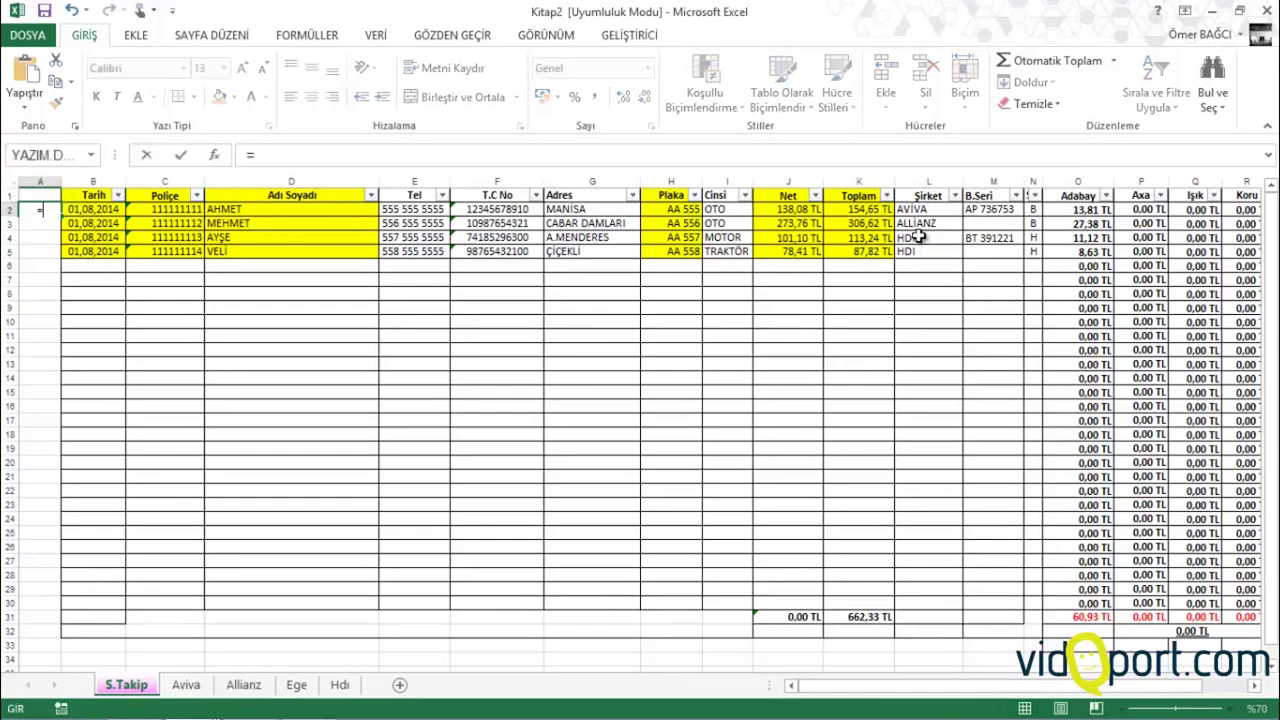
left_click(917, 236)
type("ğe")
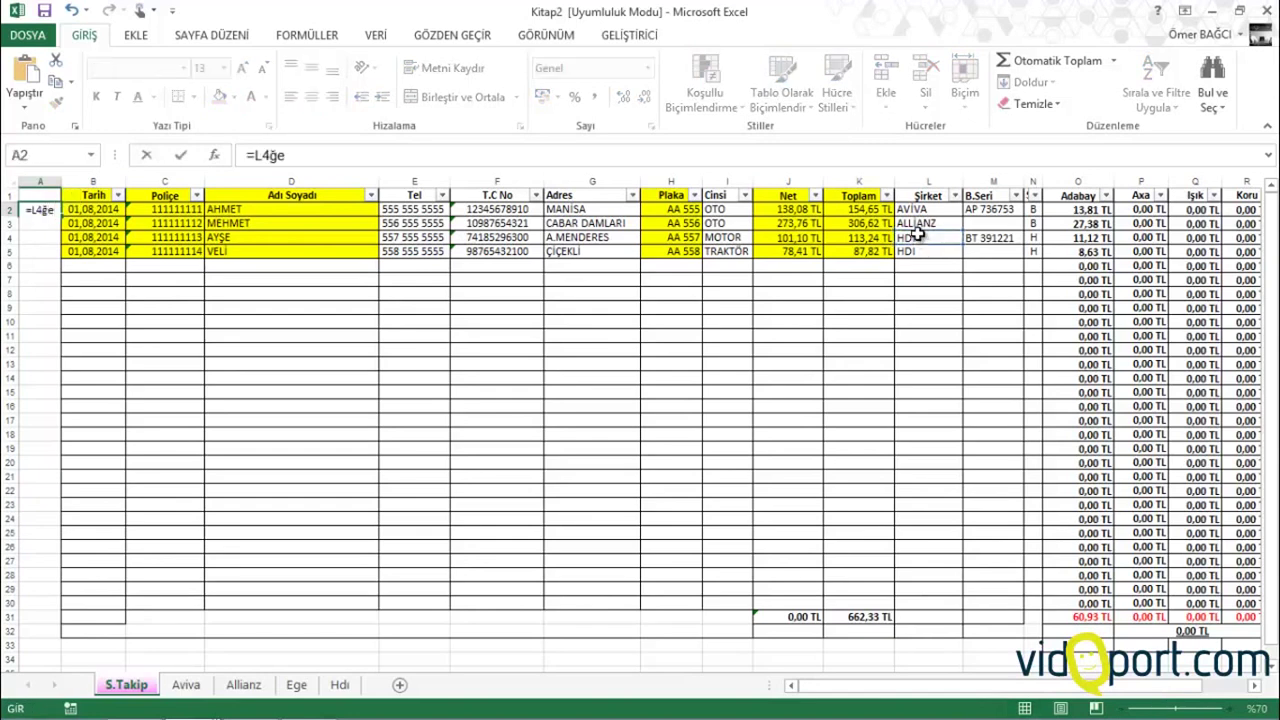
key("Escape")
scroll(925, 262, "up", 1)
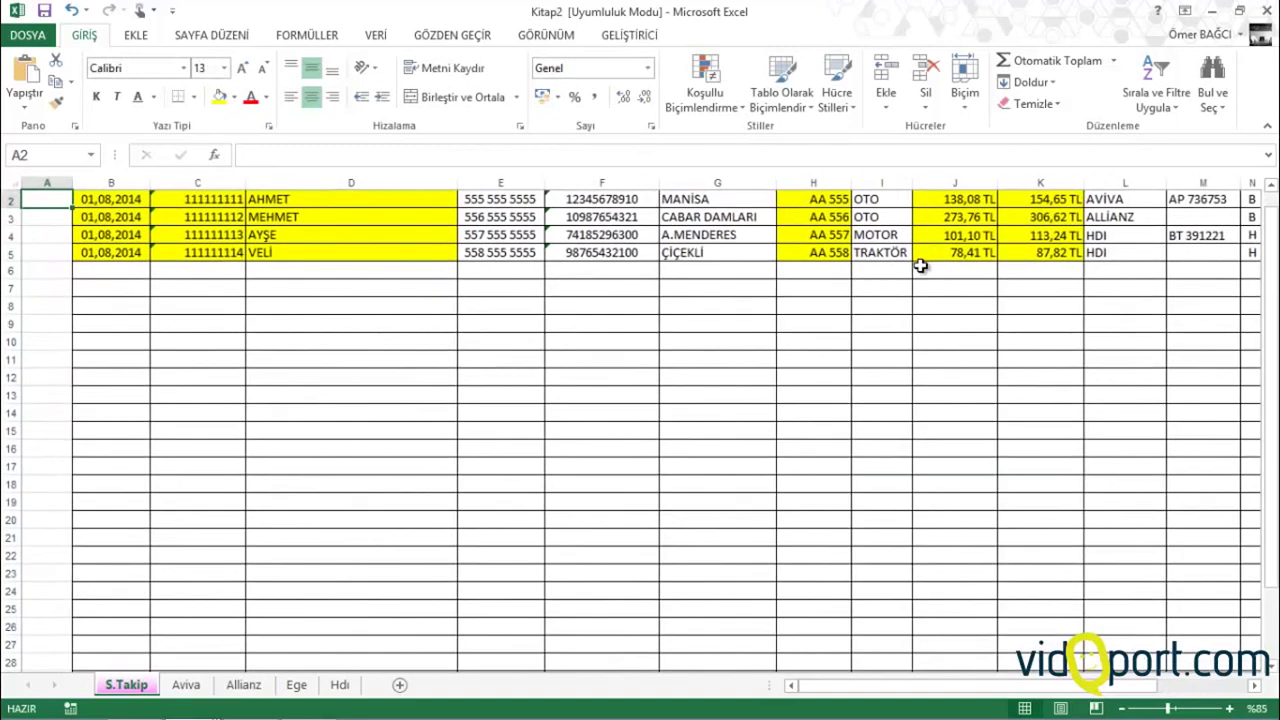
type("=e")
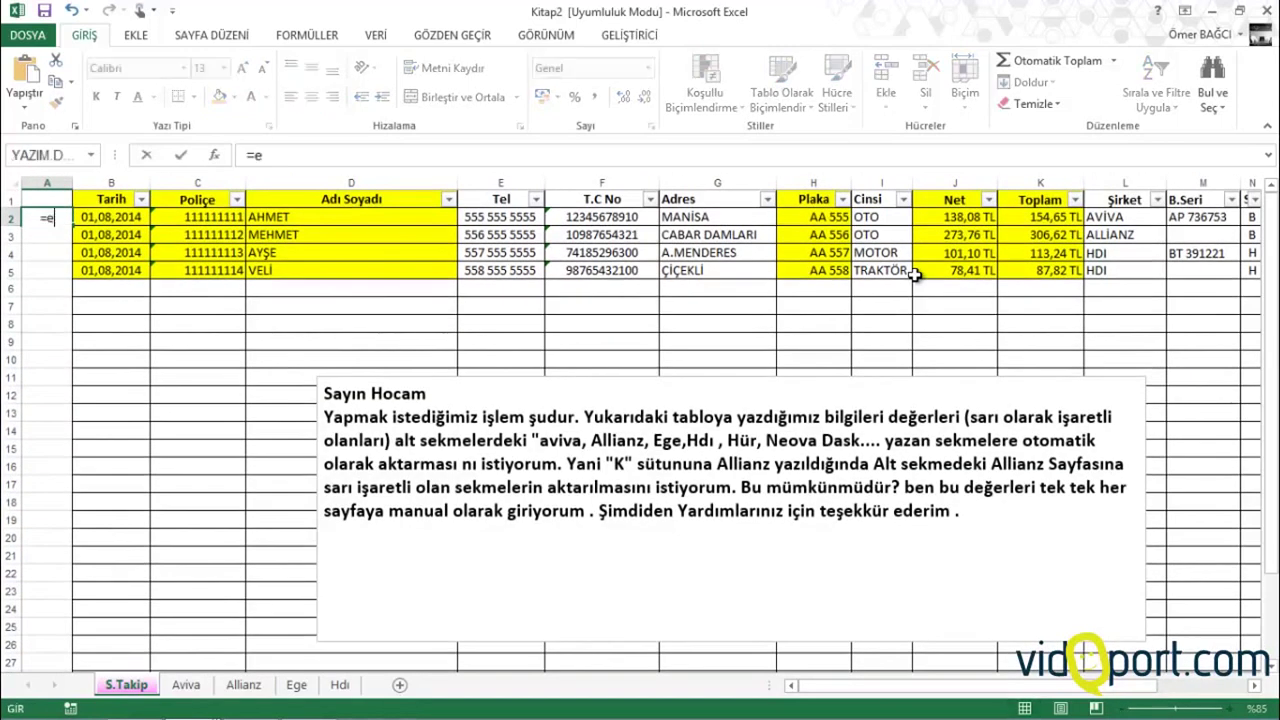
type("ğesay")
key("Tab")
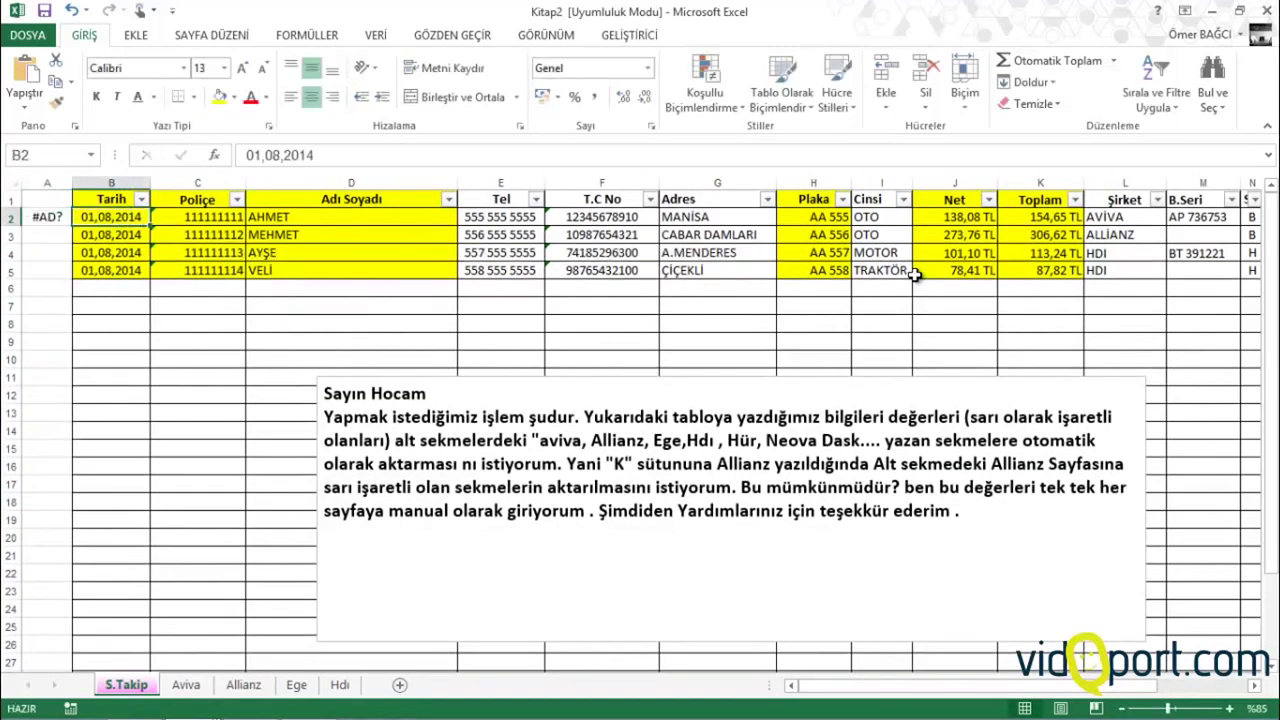
double_click(47, 215)
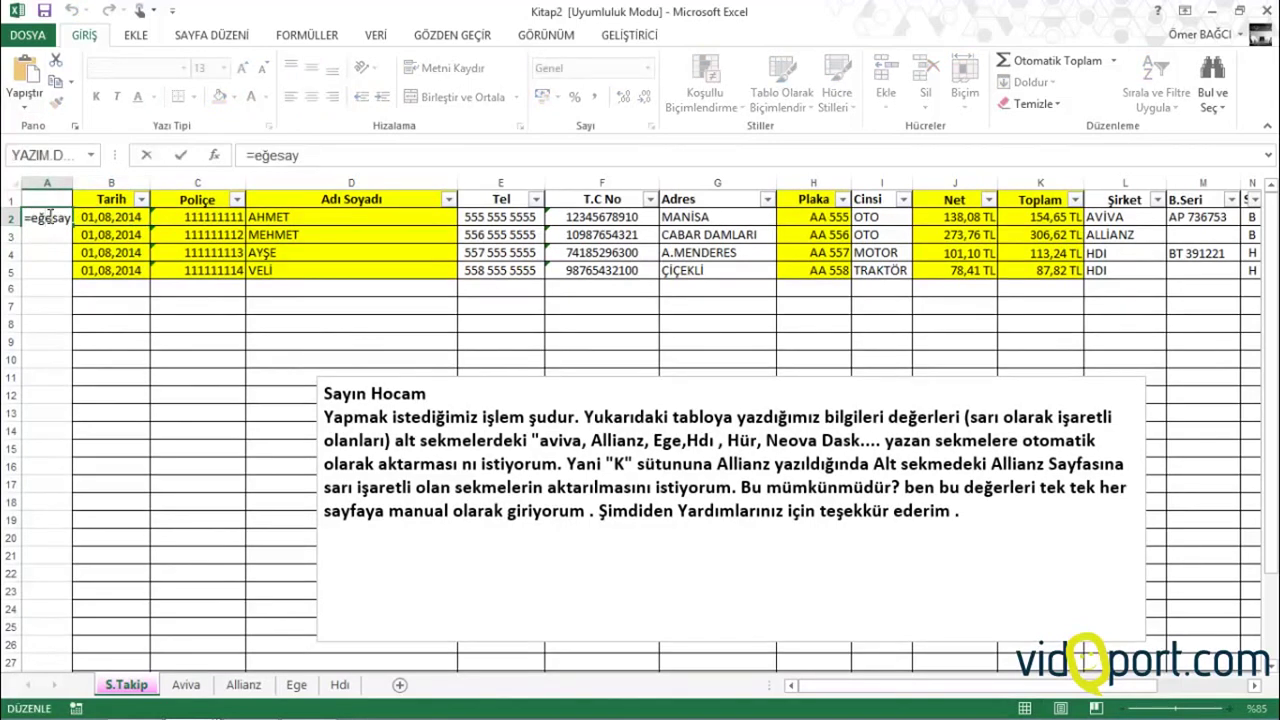
type("r")
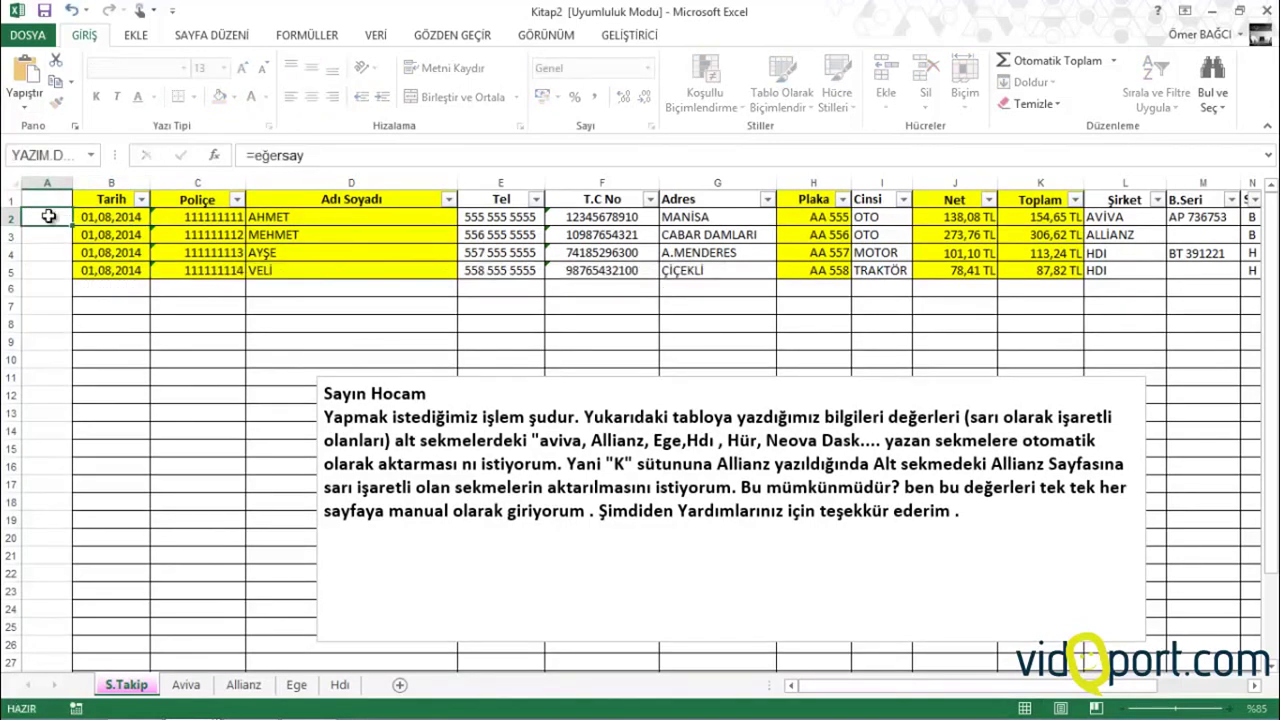
key("Tab")
Step: Complete A2 as =EĞERSAY($L$2:L2;L2), locking the range start with F4
double_click(55, 216)
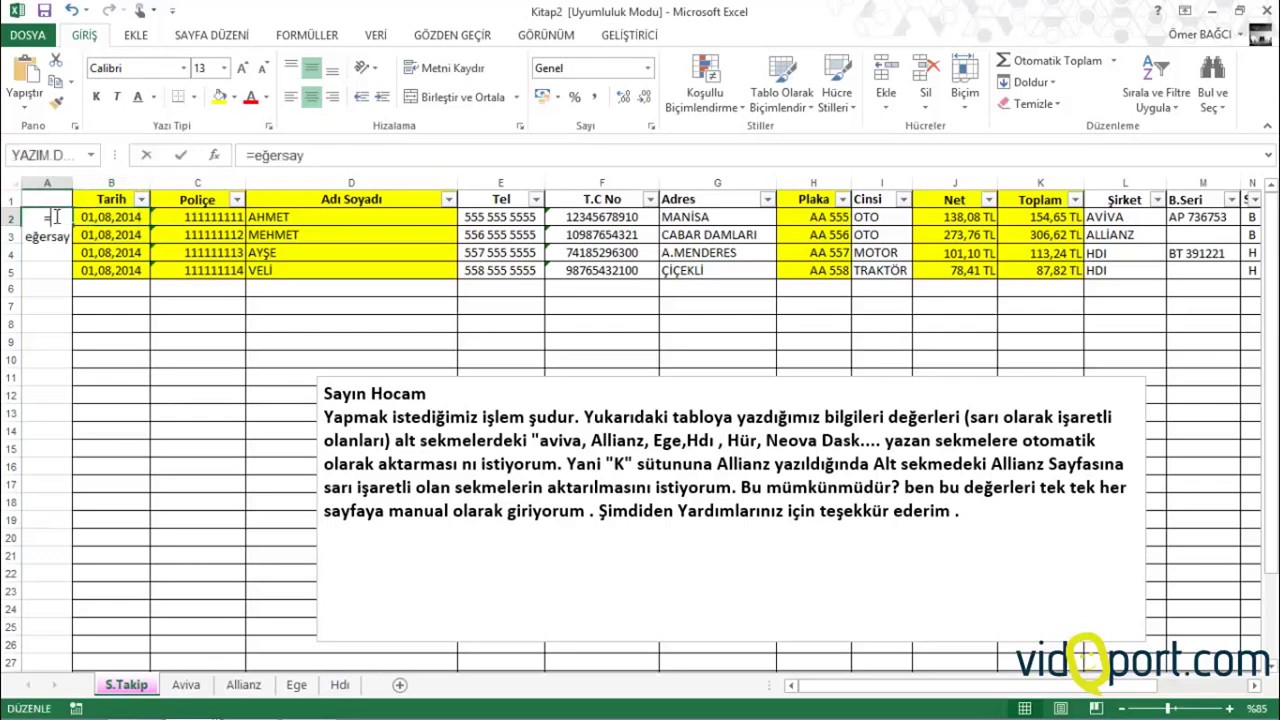
left_click(318, 157)
type("(")
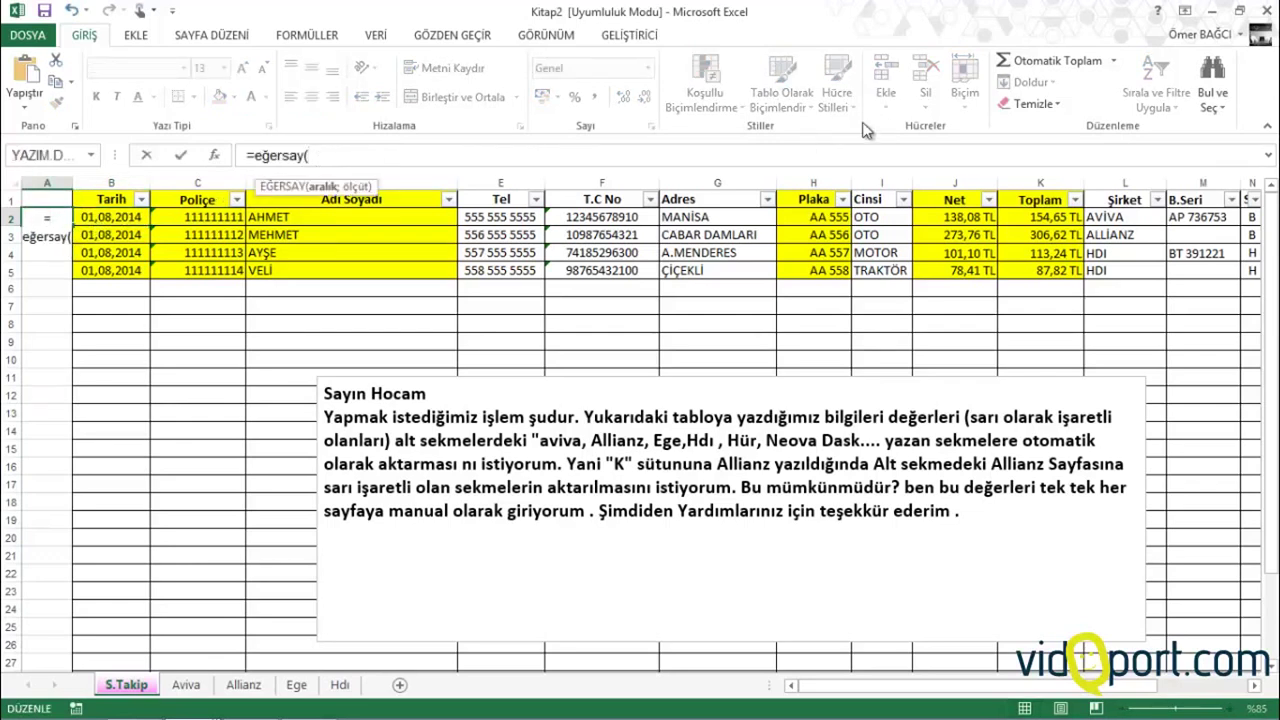
left_click(1112, 217)
key("F8")
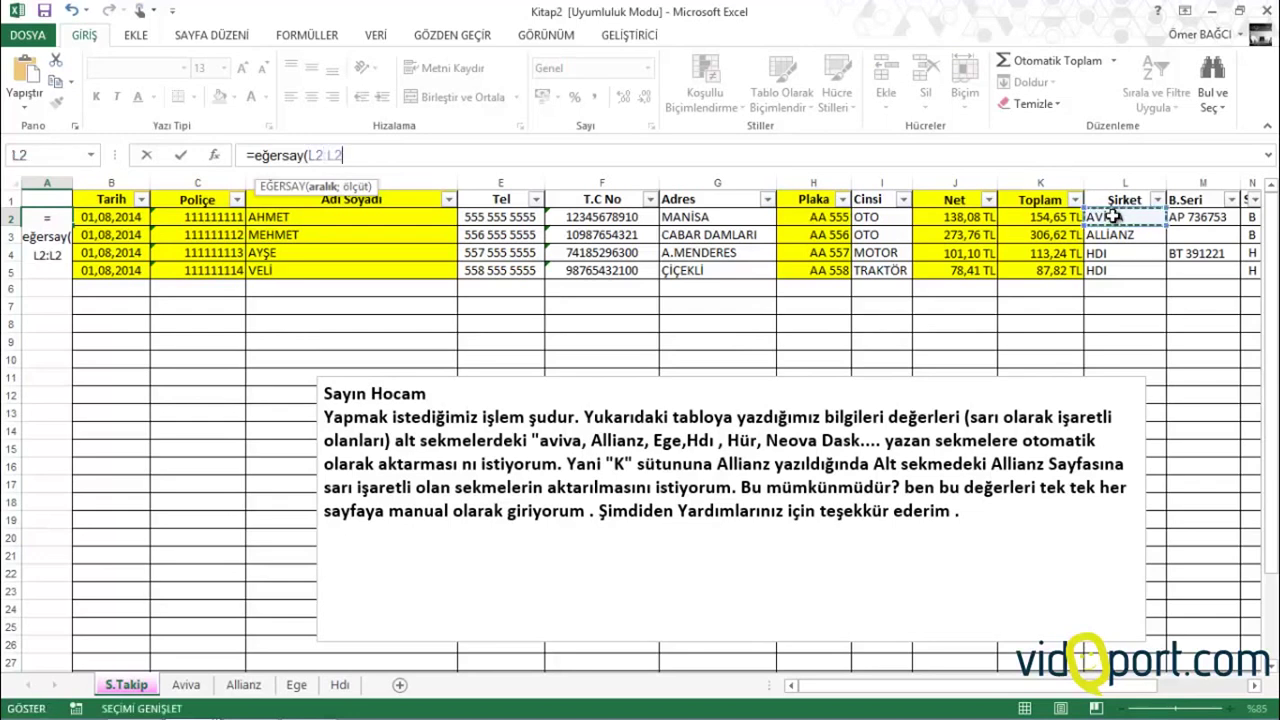
left_click(314, 155)
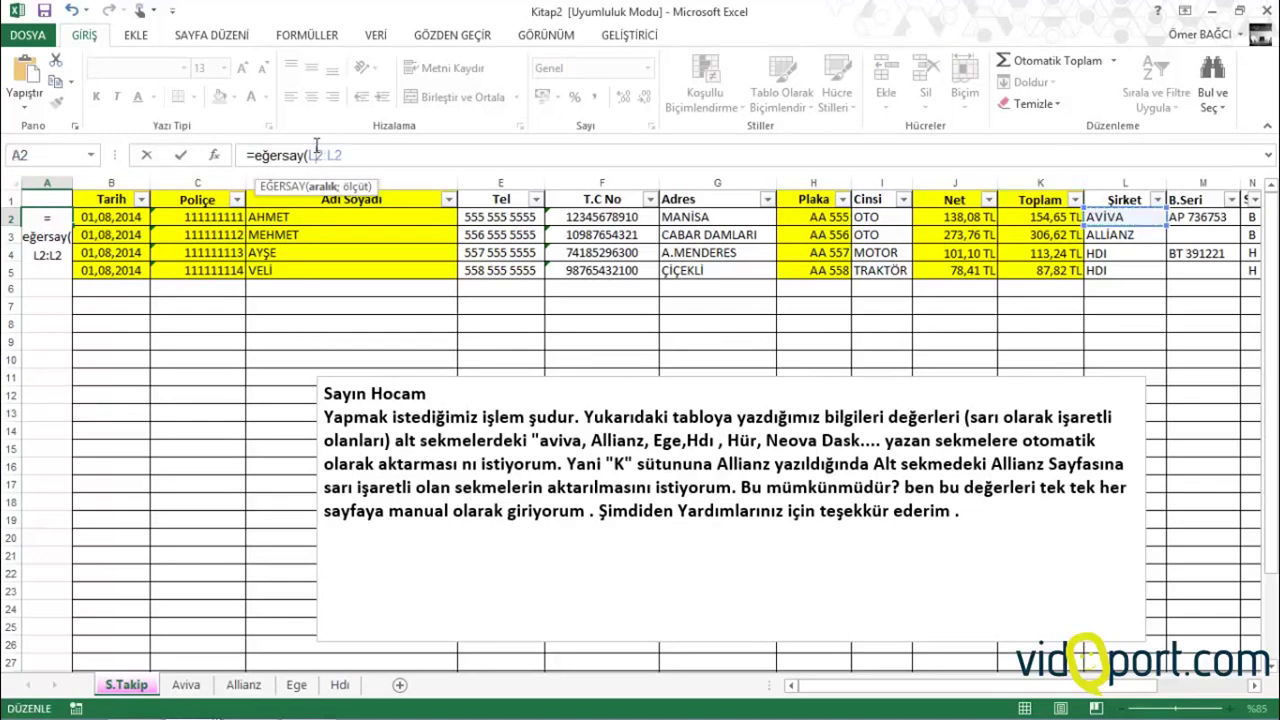
key("F4")
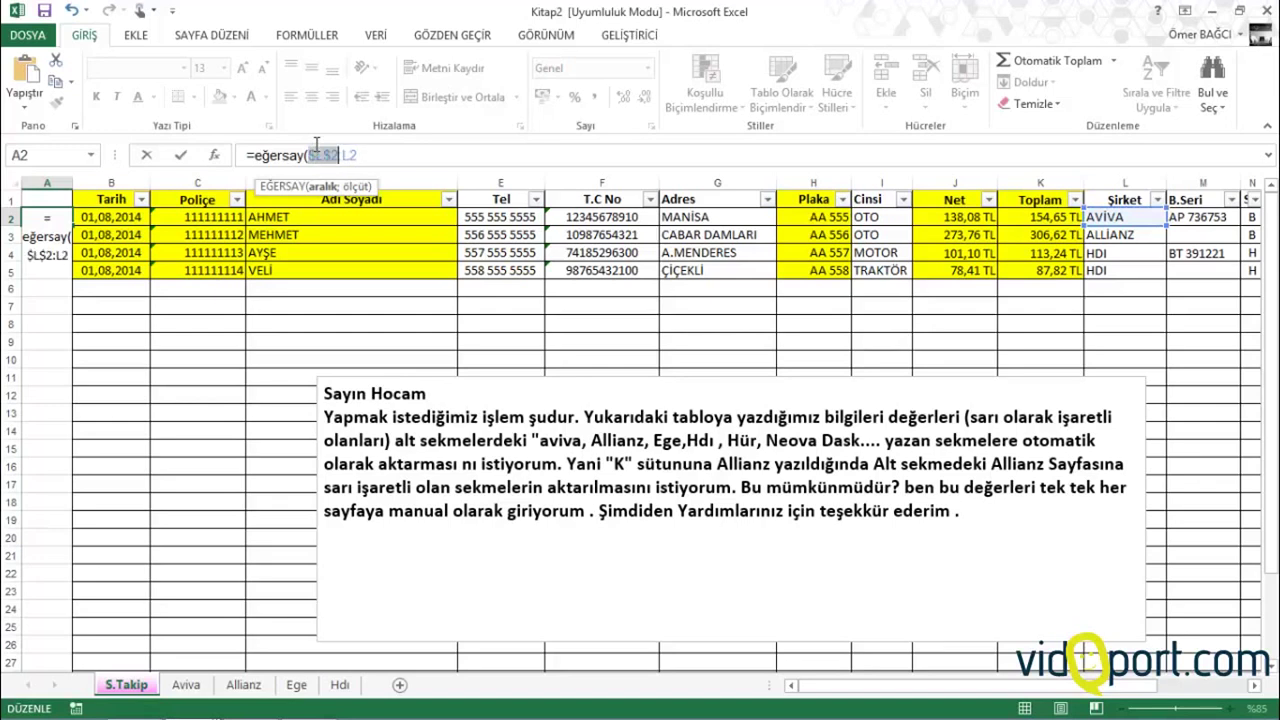
left_click(370, 153)
type(";")
left_click(1108, 216)
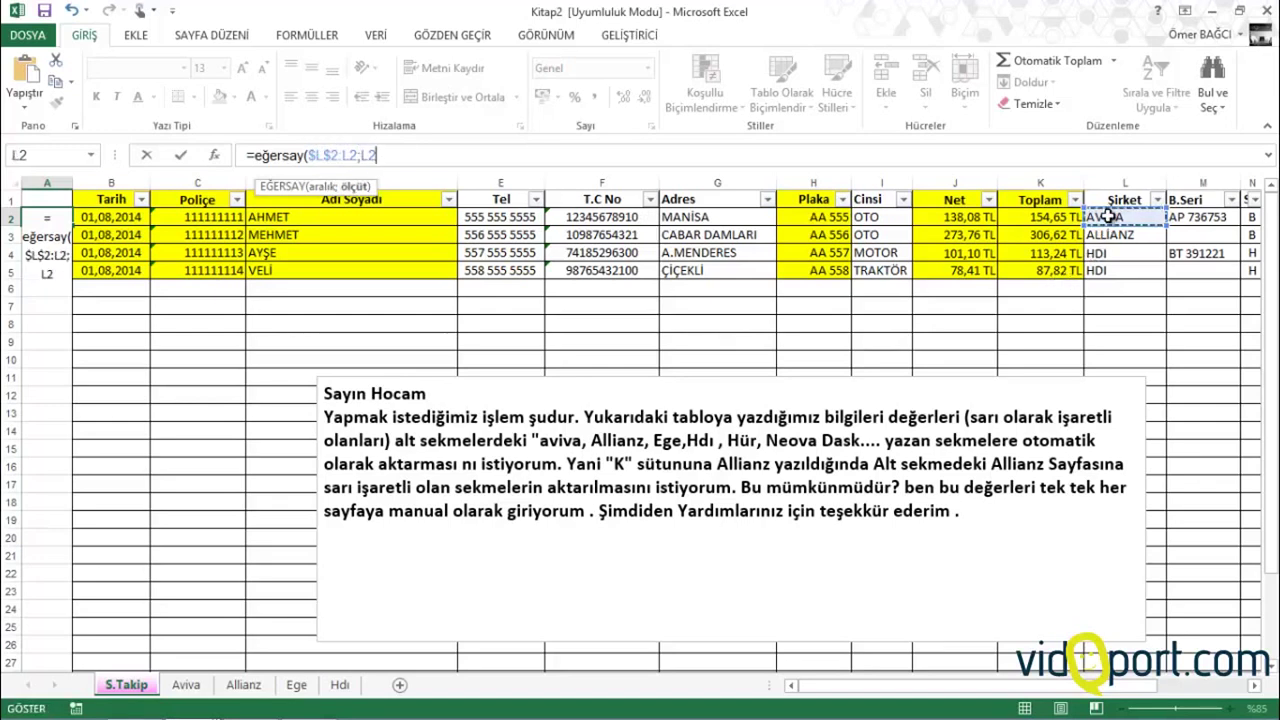
type(")")
key("Return")
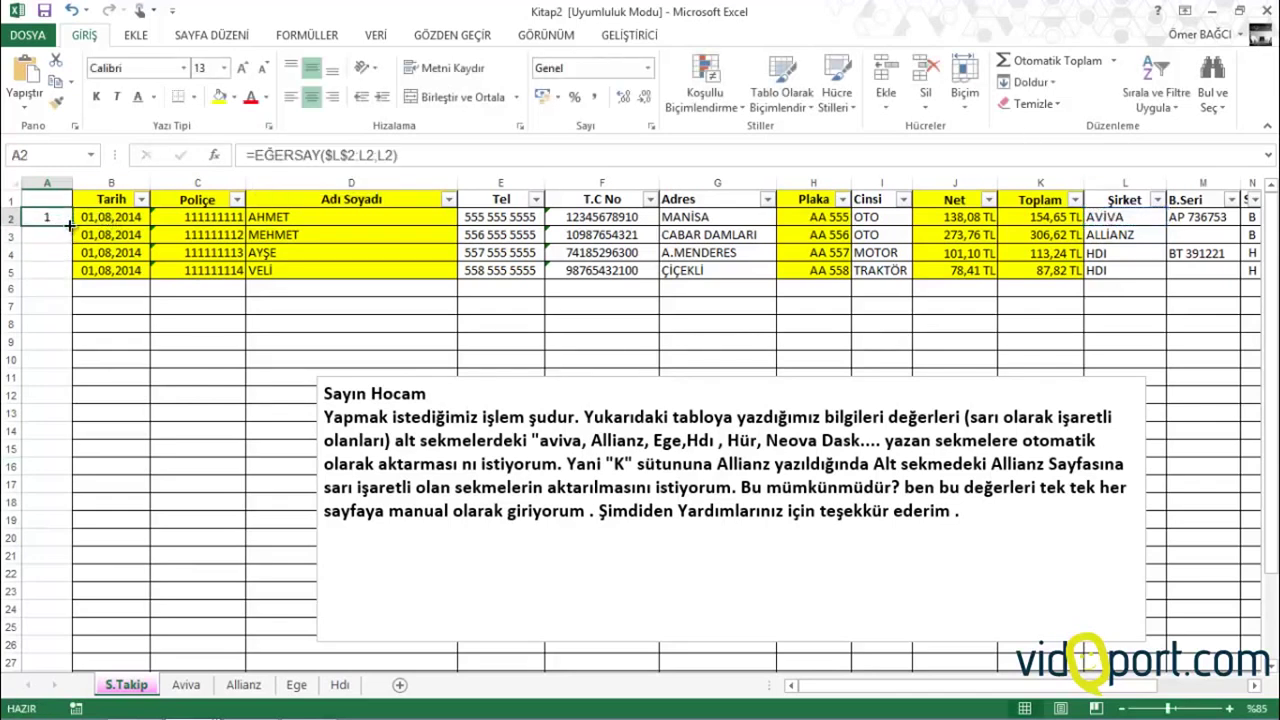
Step: Fill the count formula from A2 down to A18, giving 1, 1, 1, 2, and check column L
left_click_drag(72, 226, 60, 519)
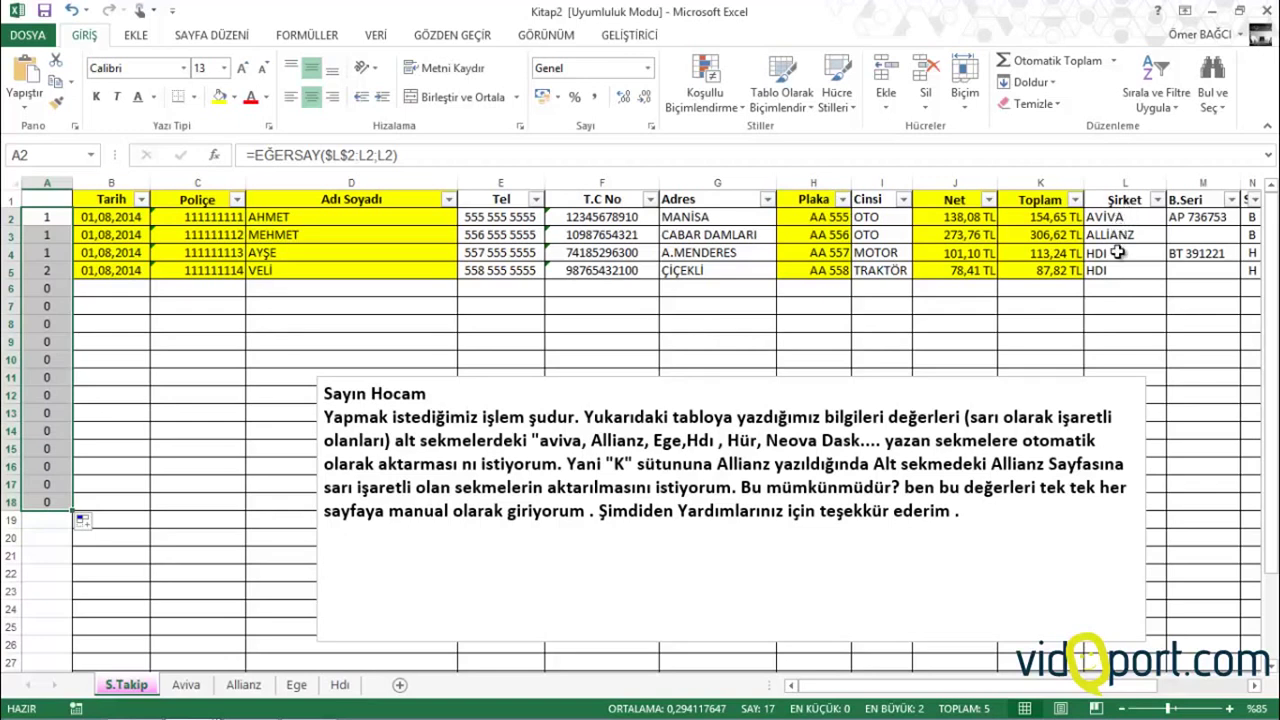
left_click(1117, 253)
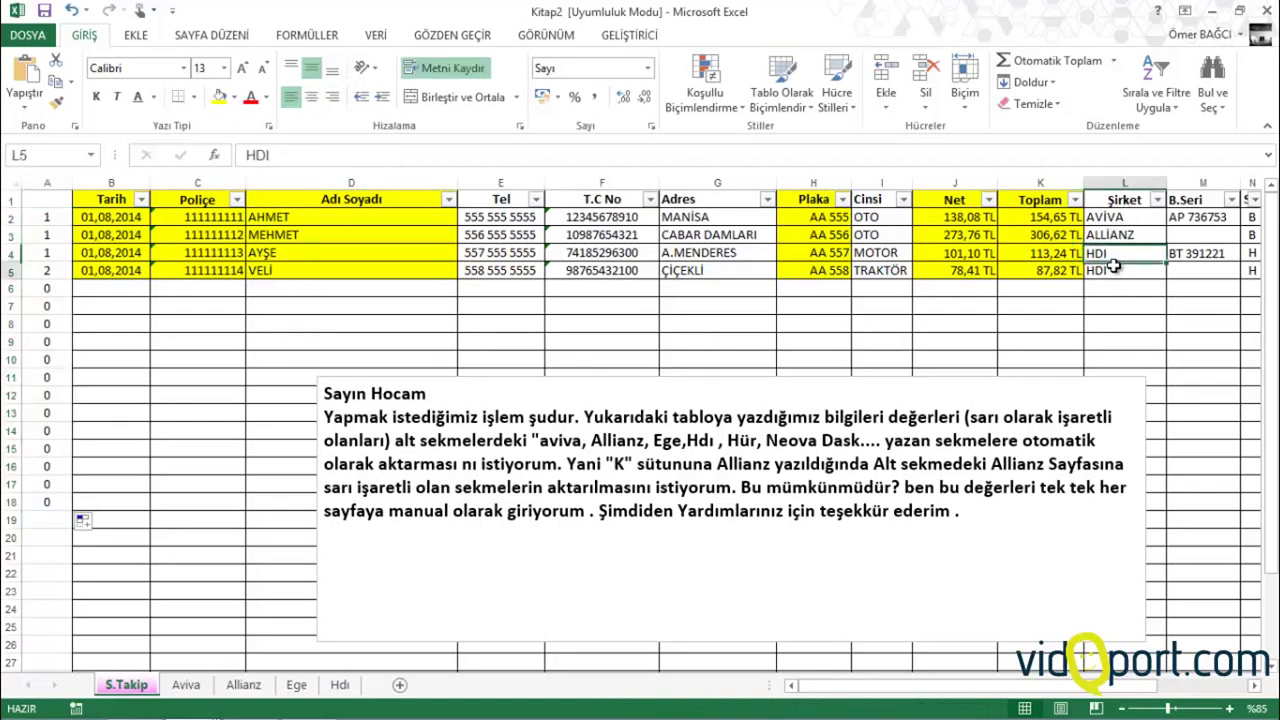
left_click(1113, 266)
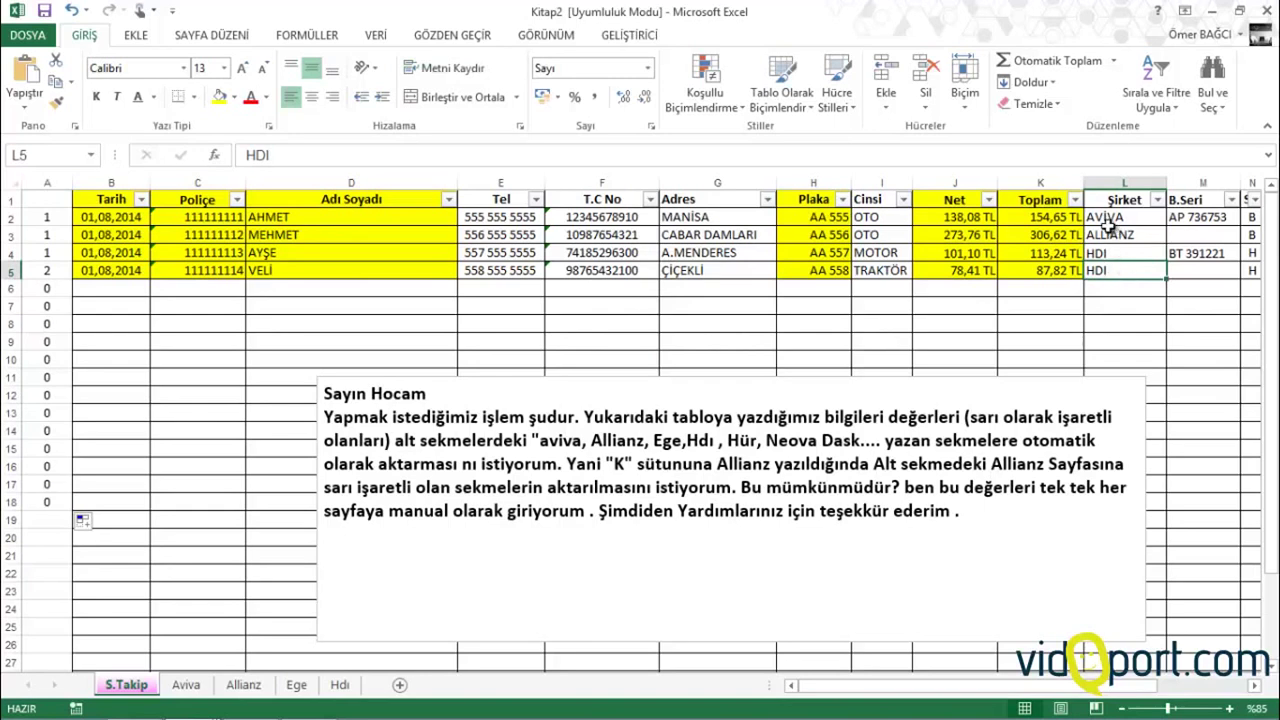
Step: Glance at the Aviva sheet, then return to S.Takip and begin editing A2's formula
left_click(185, 685)
scroll(218, 437, "up", 12)
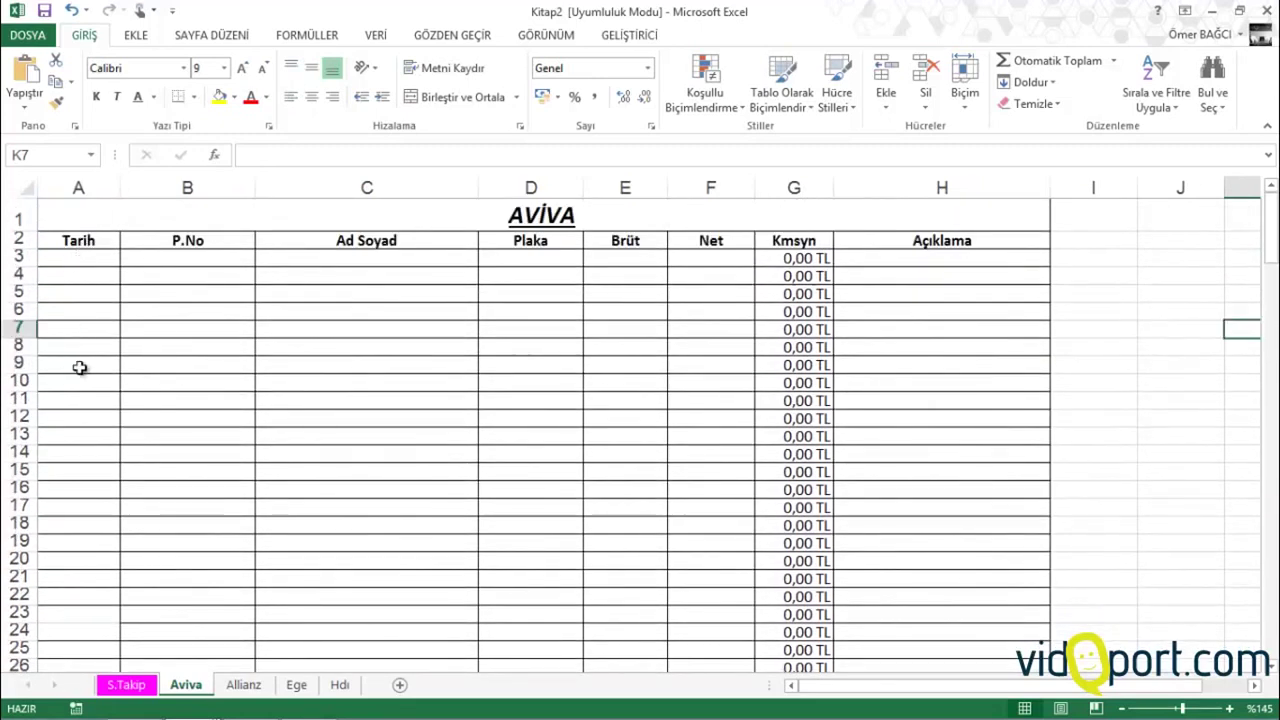
left_click(128, 685)
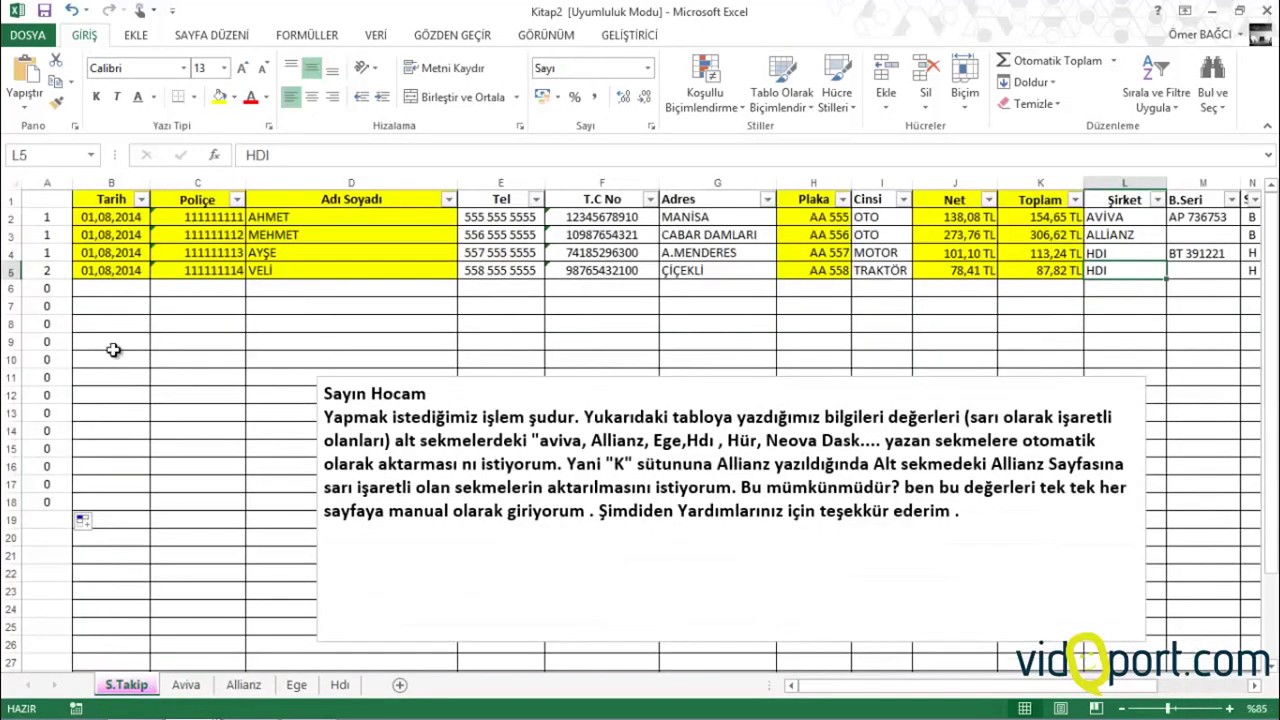
left_click(47, 220)
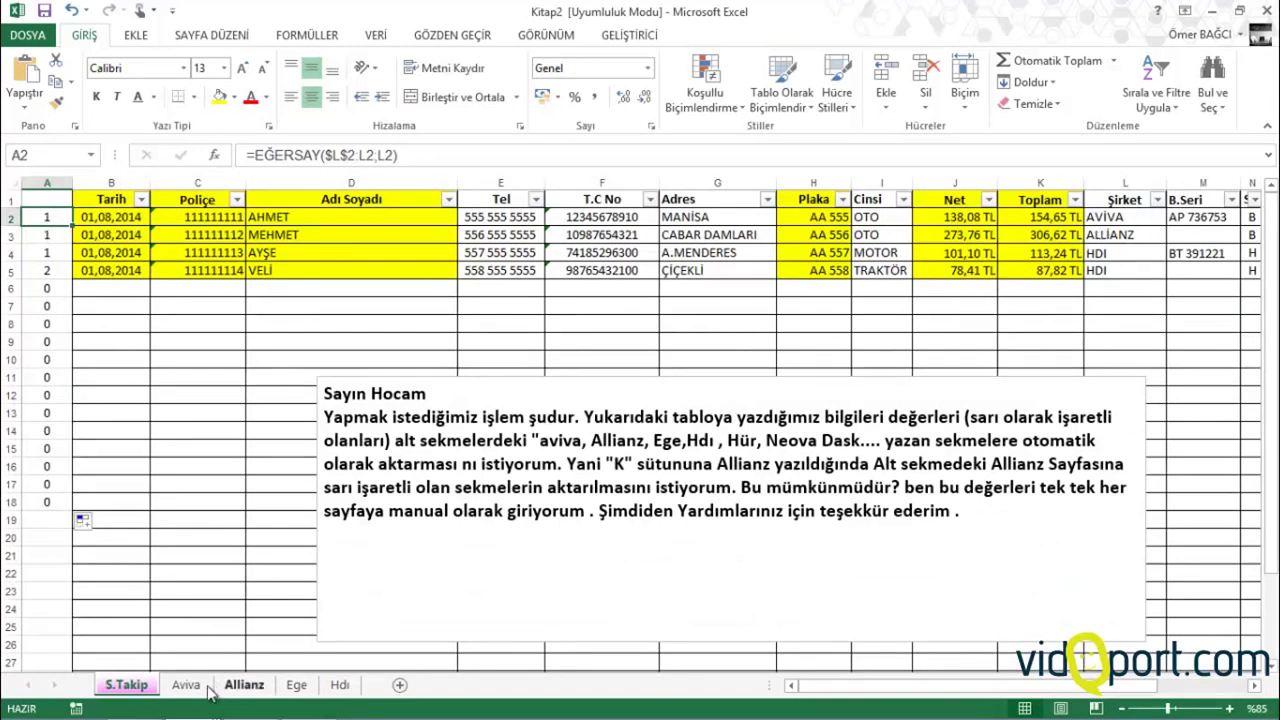
left_click(428, 162)
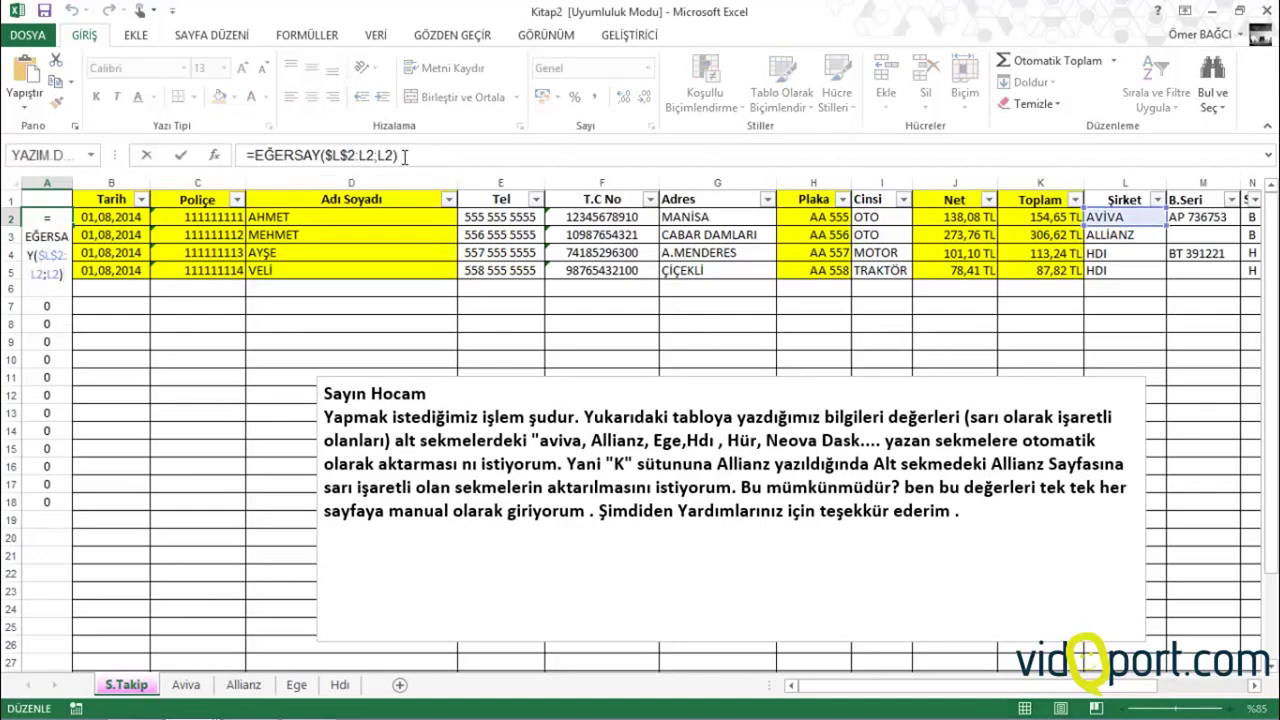
Step: Change A2 to =EĞERSAY($L$2:L2;L2)&L2, fill it down column A, and autofit the column
left_click(450, 152)
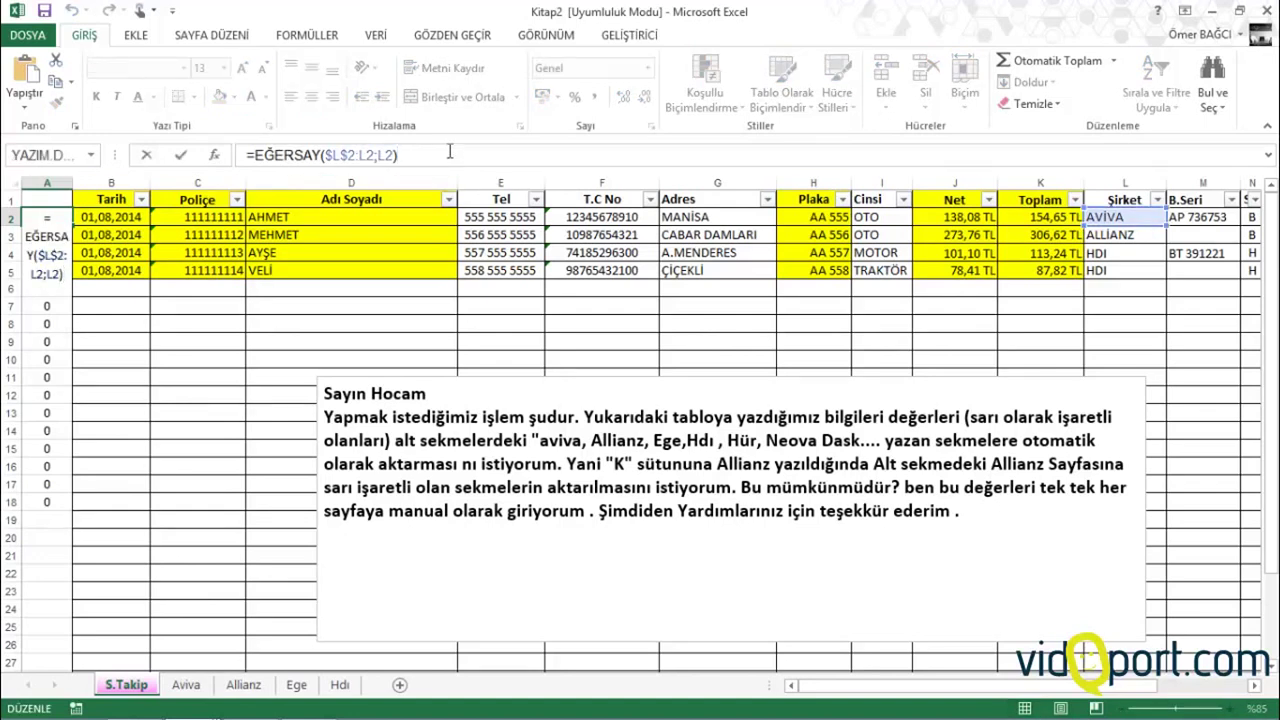
type("&")
left_click(1126, 217)
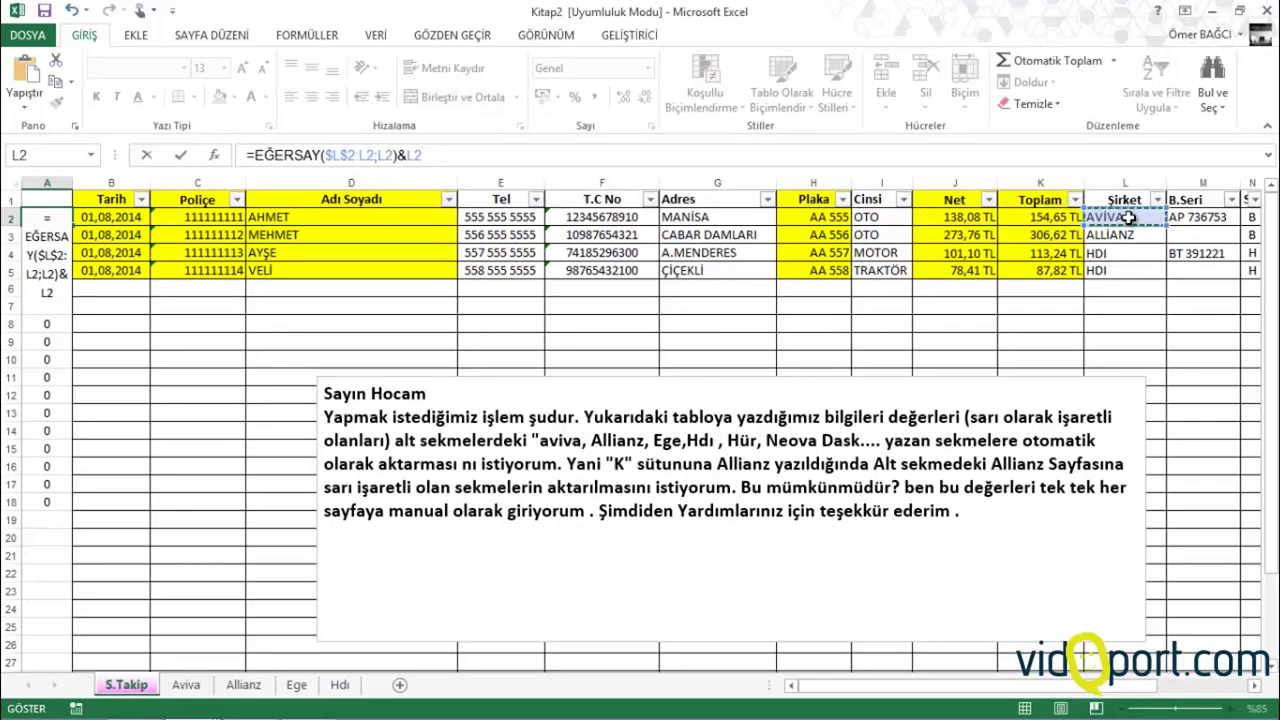
key("Return")
left_click(63, 213)
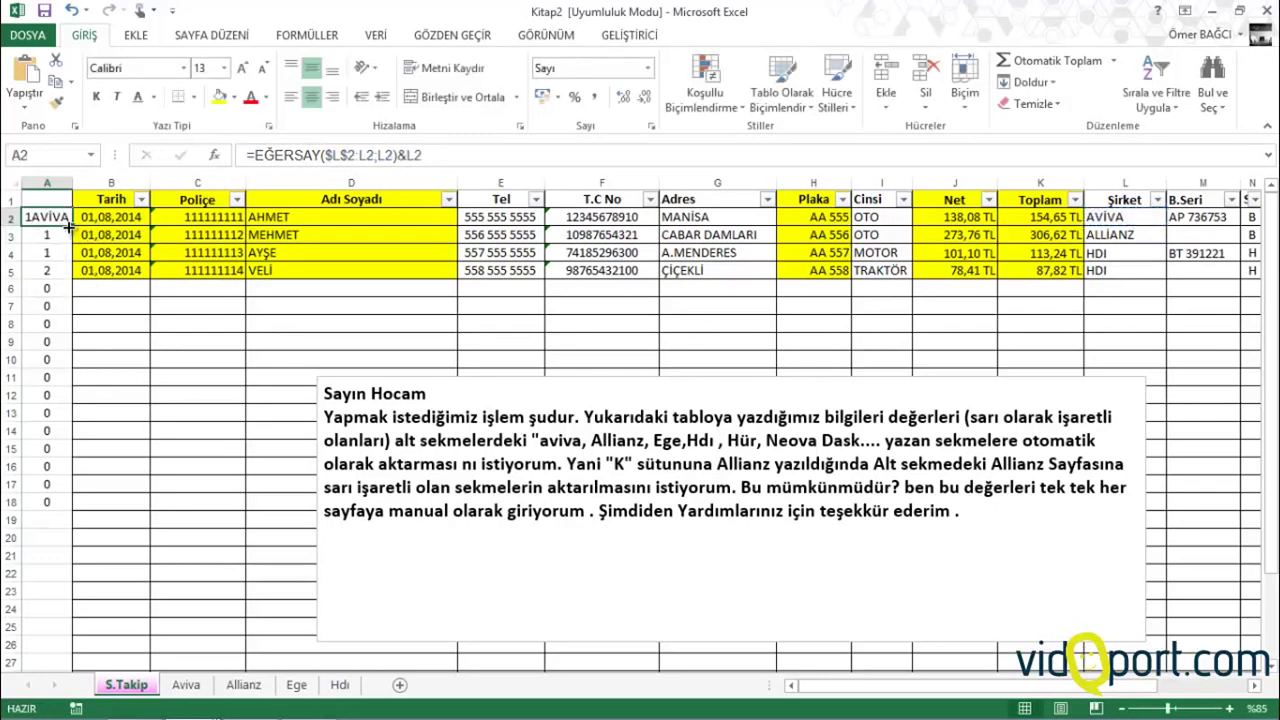
left_click_drag(66, 212, 32, 664)
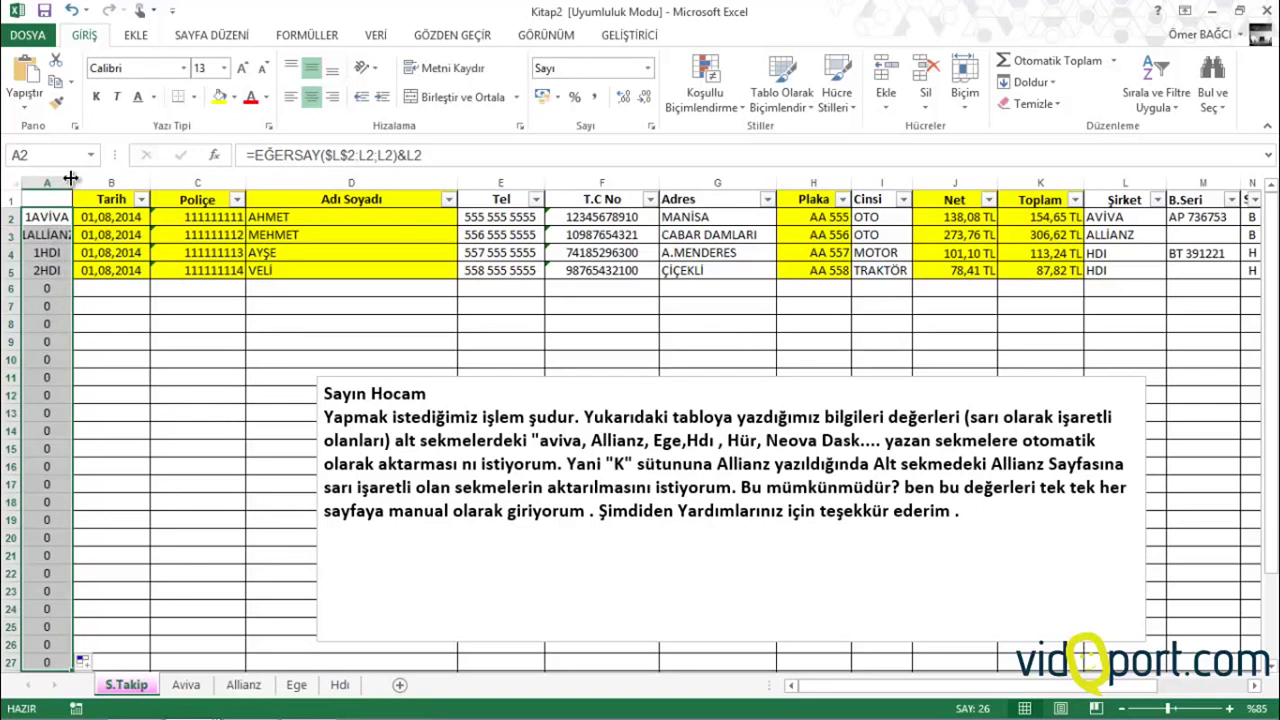
double_click(72, 183)
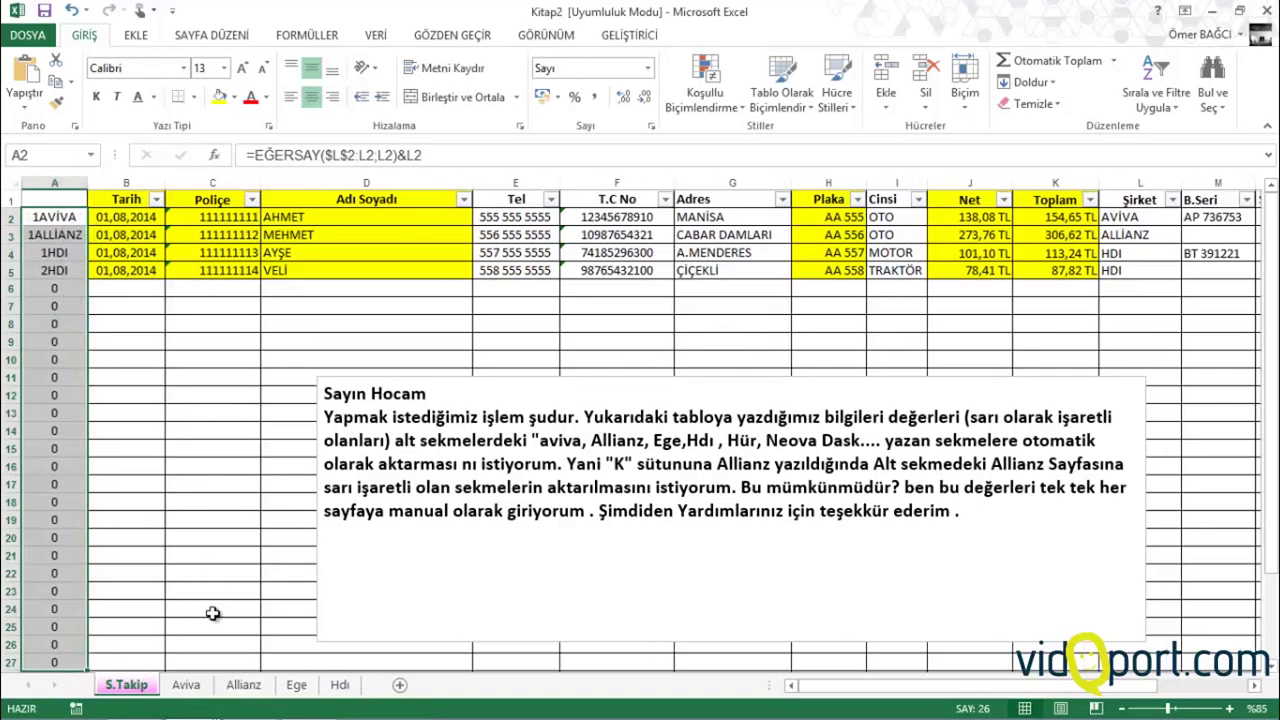
Step: On Aviva, unmerge and delete the AVİVA title, then copy the table from the Tarih header down
left_click(186, 685)
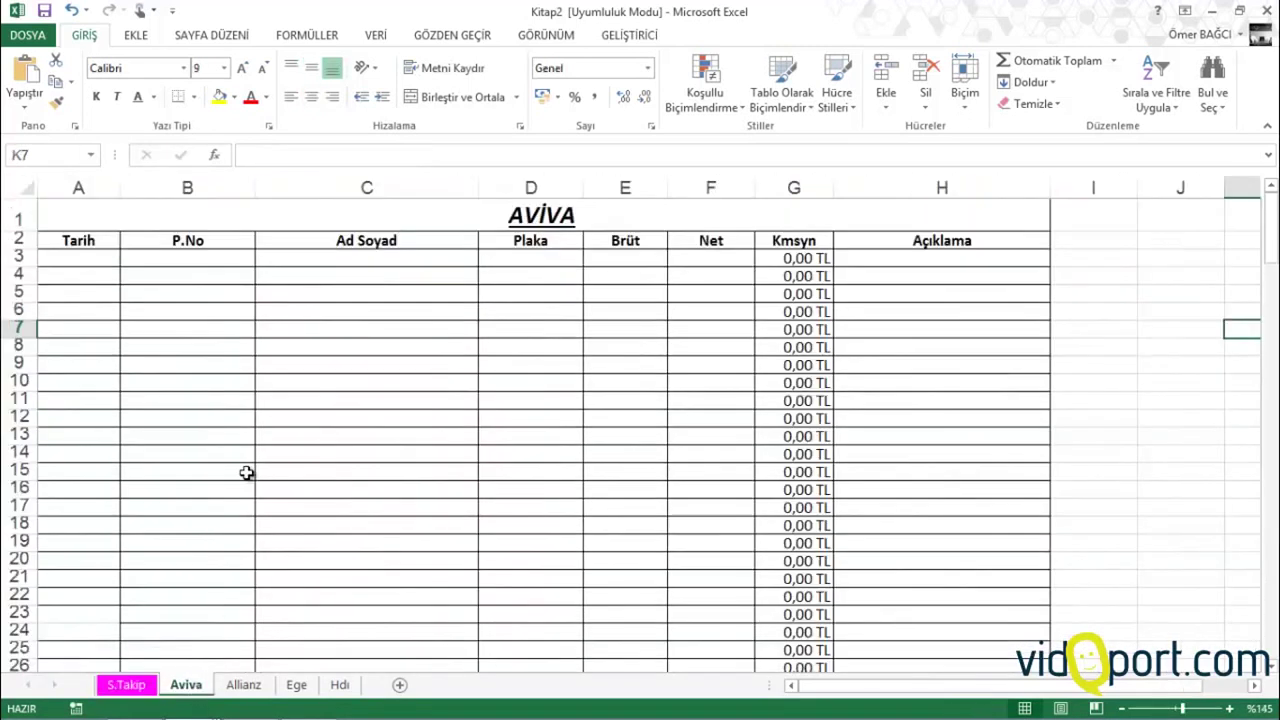
left_click(172, 214)
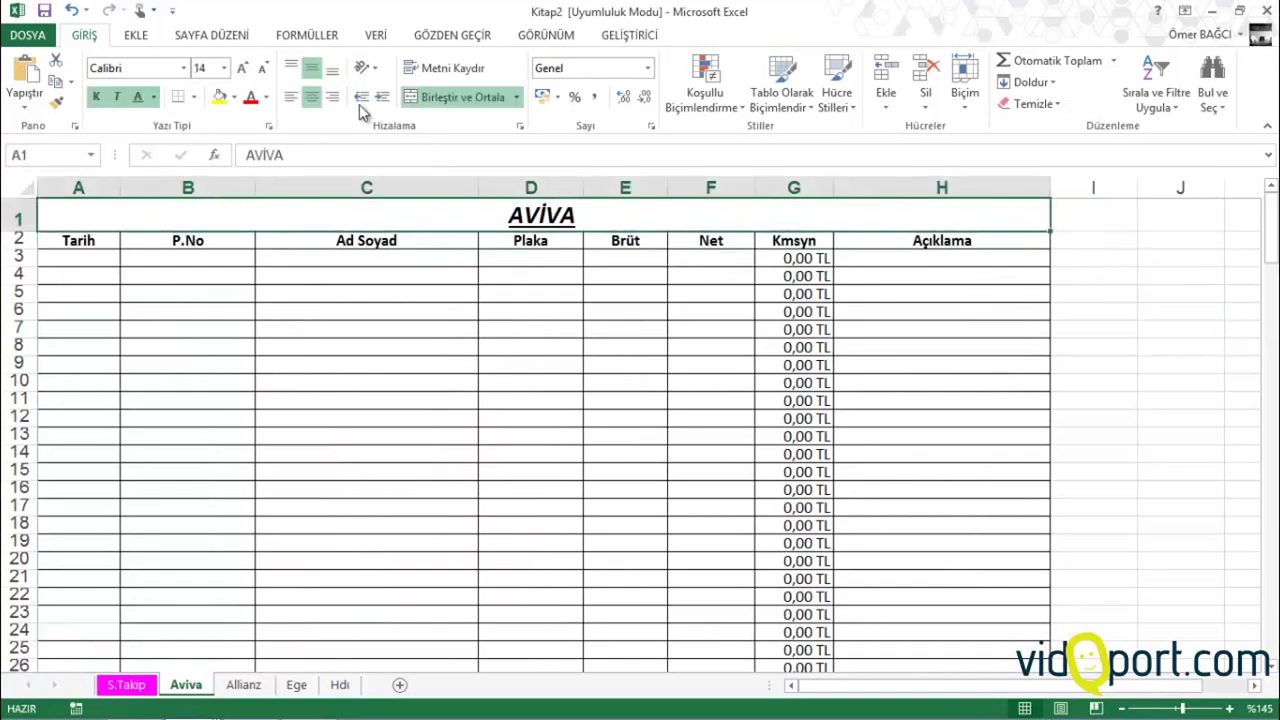
left_click(455, 97)
left_click(76, 213)
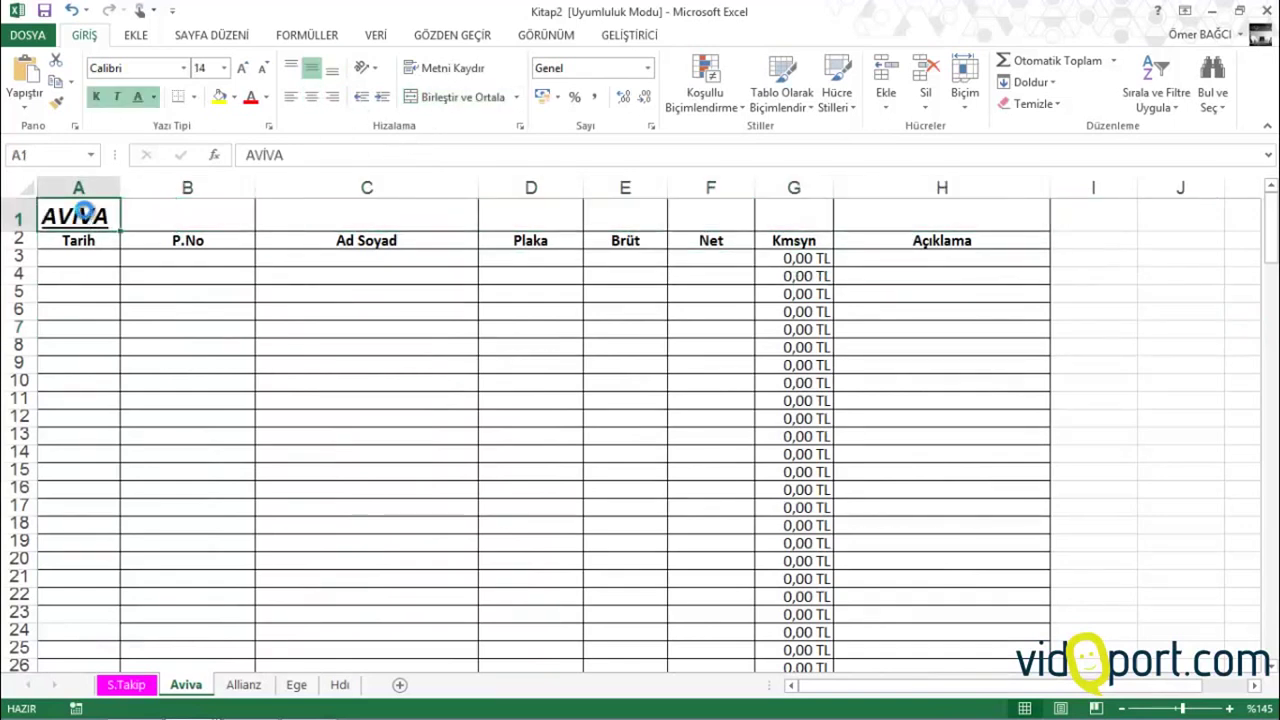
key("Delete")
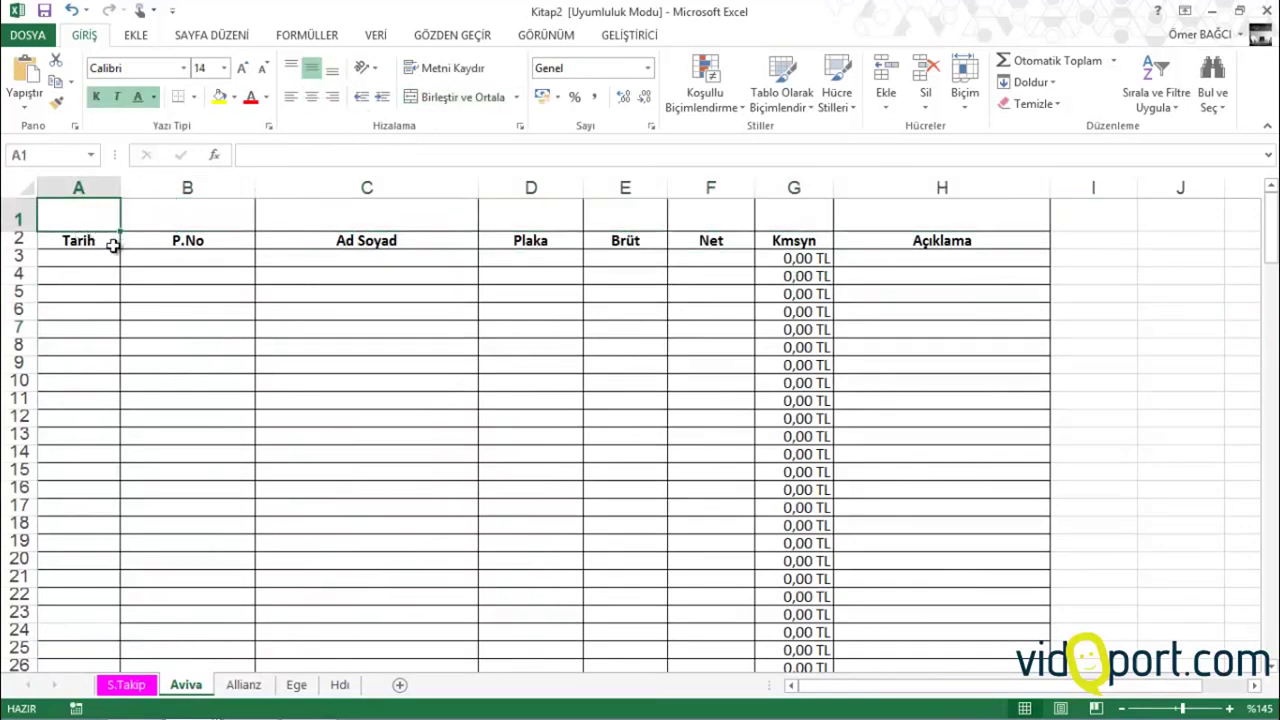
left_click_drag(86, 247, 1004, 601)
right_click(772, 345)
left_click(829, 374)
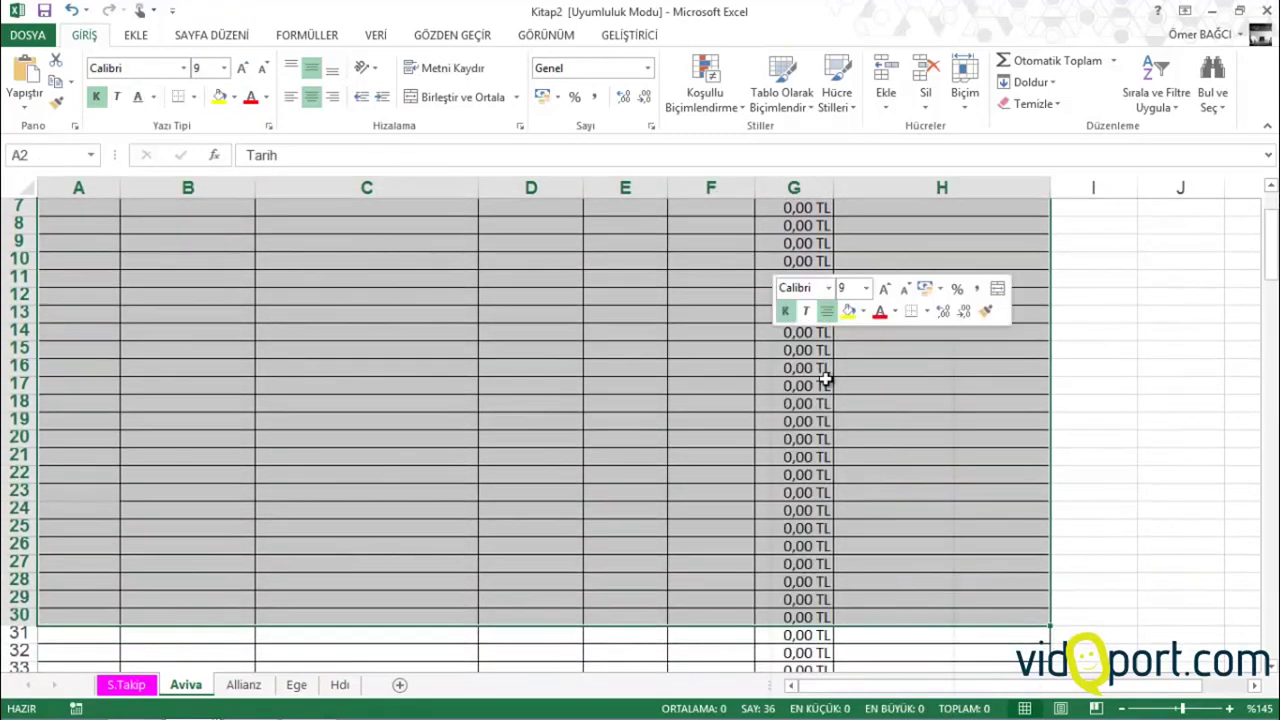
Step: Paste the Aviva table at A2 of a new sheet keeping the source theme, and widen column C
scroll(500, 607, "up", 2)
left_click(400, 685)
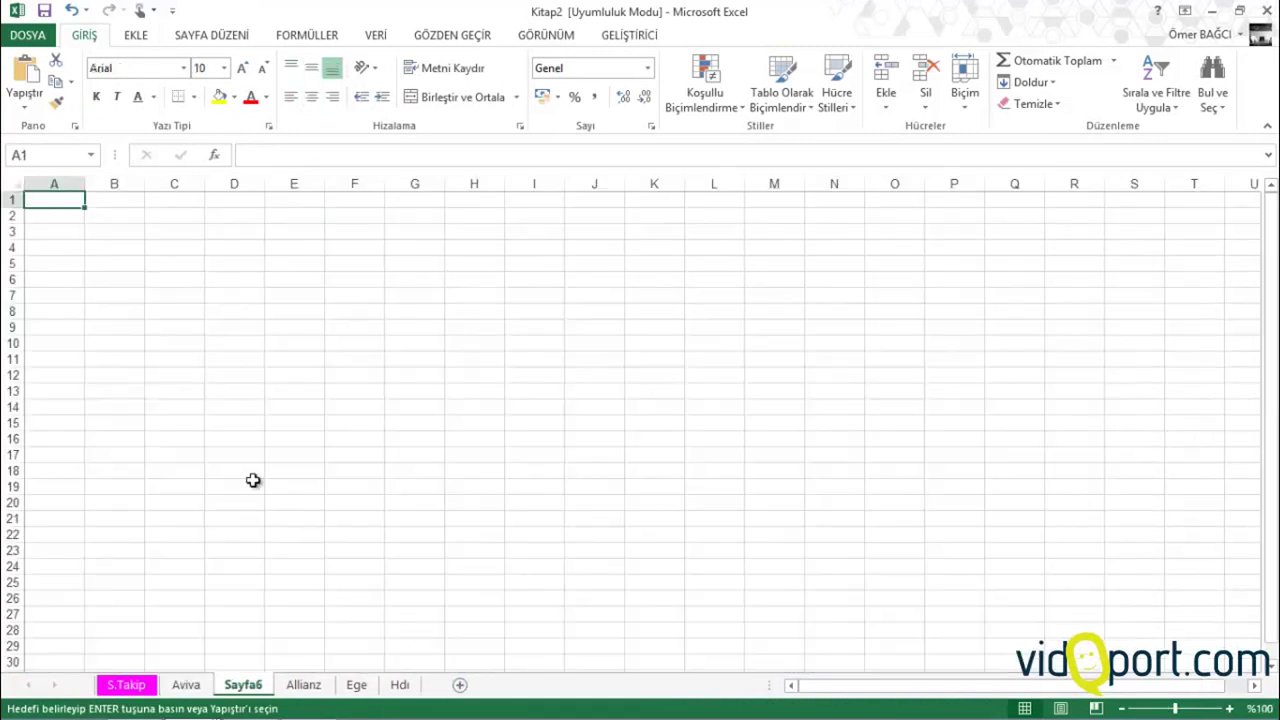
right_click(62, 214)
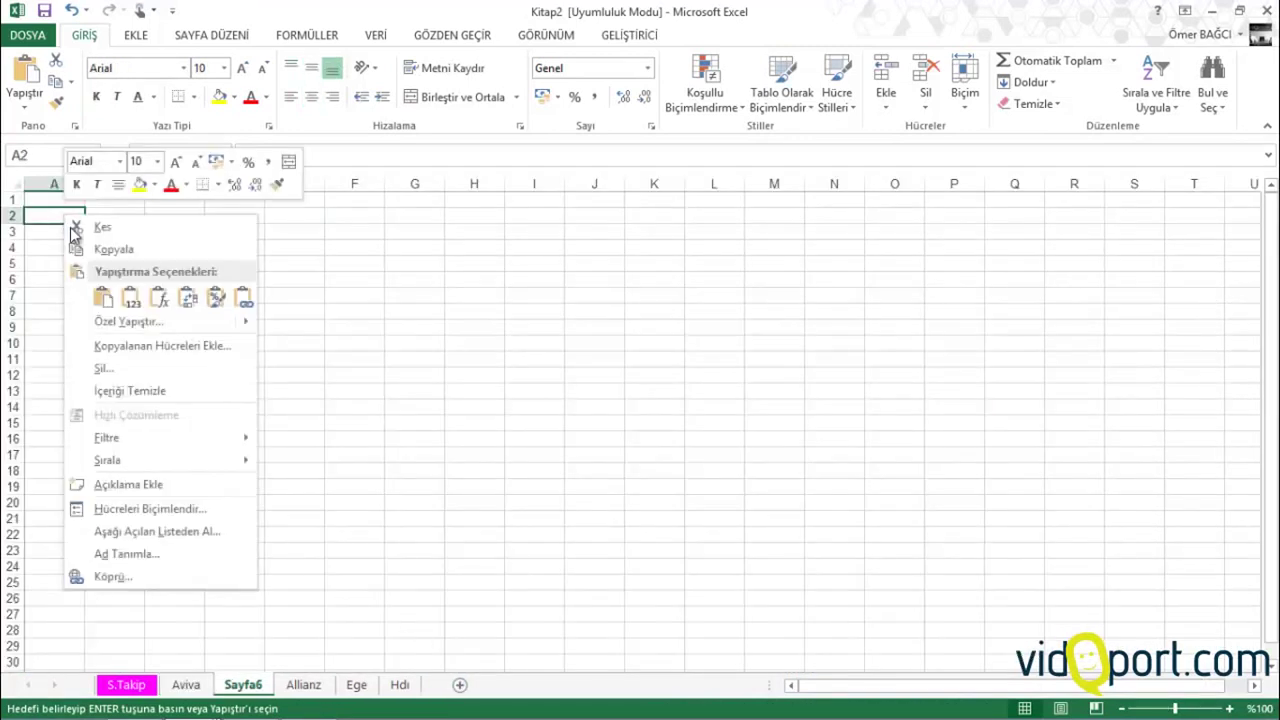
left_click(137, 322)
left_click(300, 212)
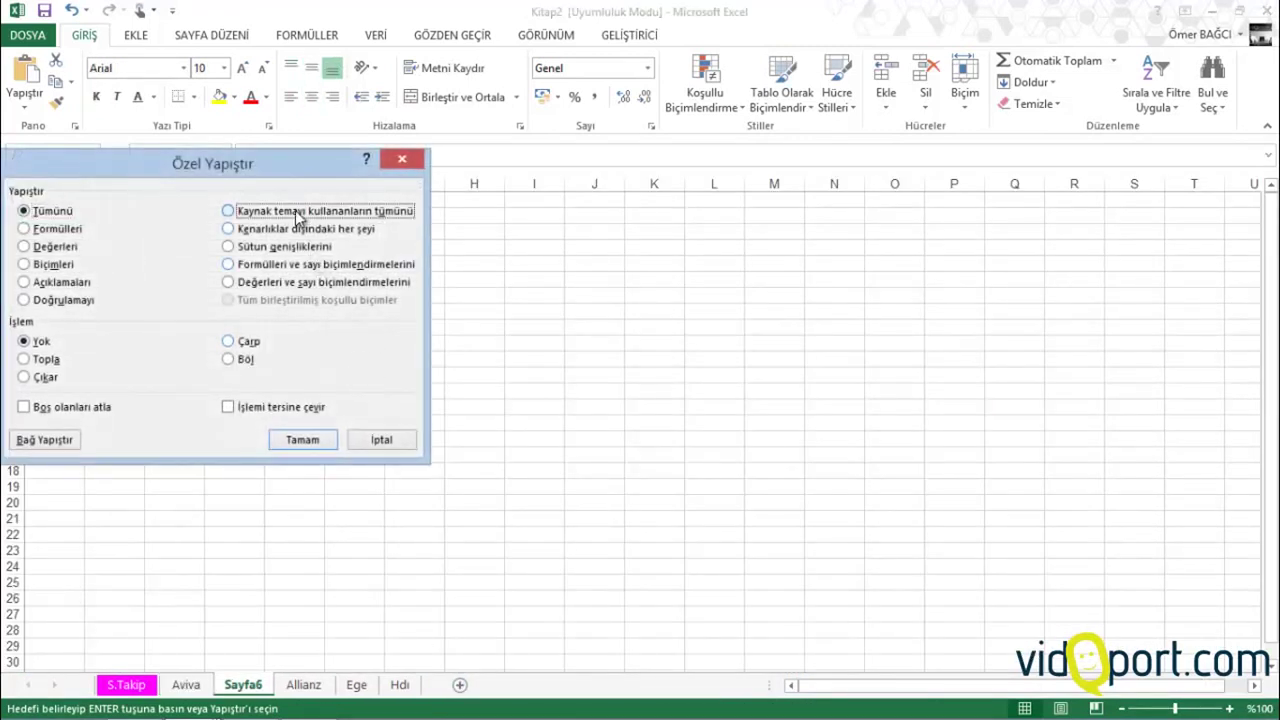
left_click(306, 440)
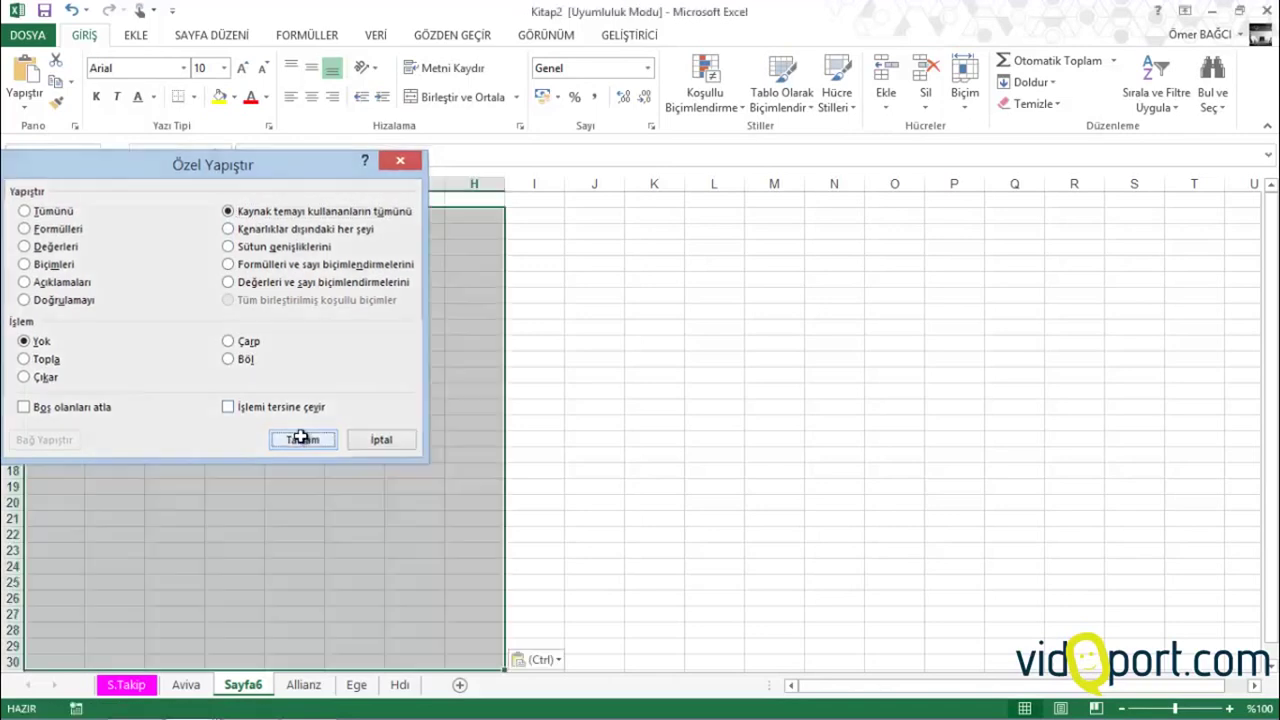
scroll(114, 205, "up", 2, "ctrl")
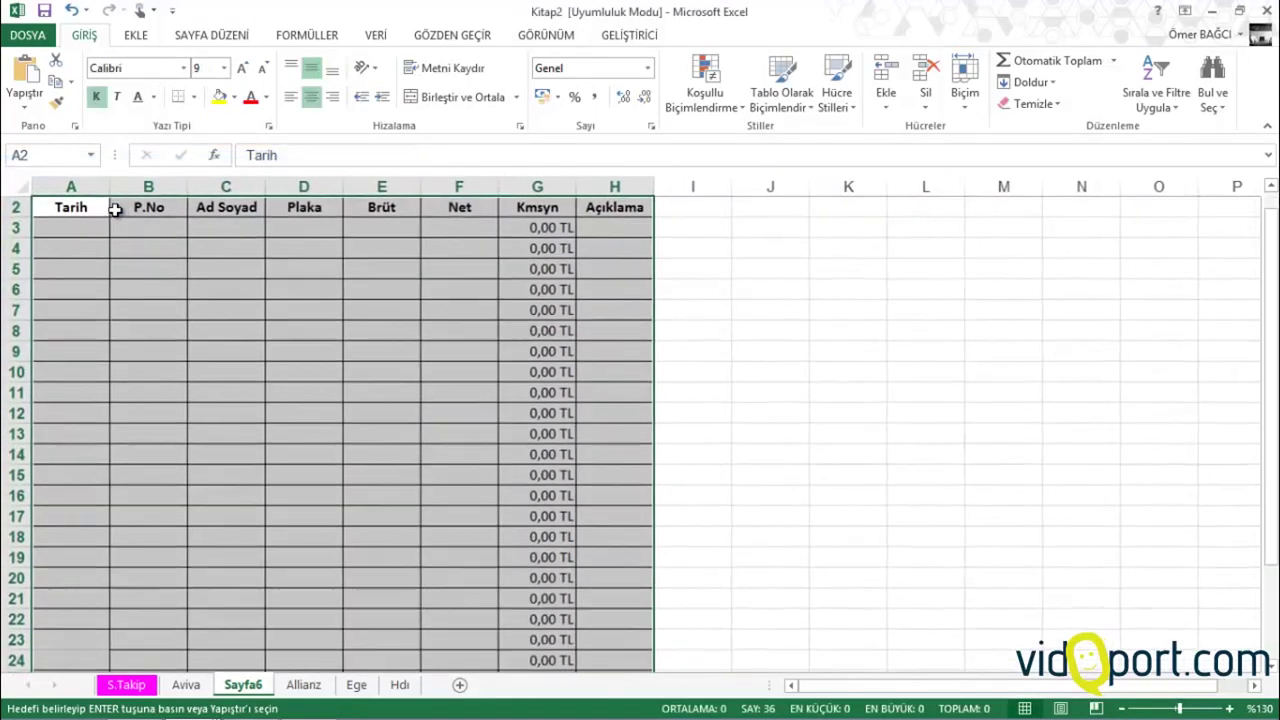
left_click_drag(265, 186, 288, 186)
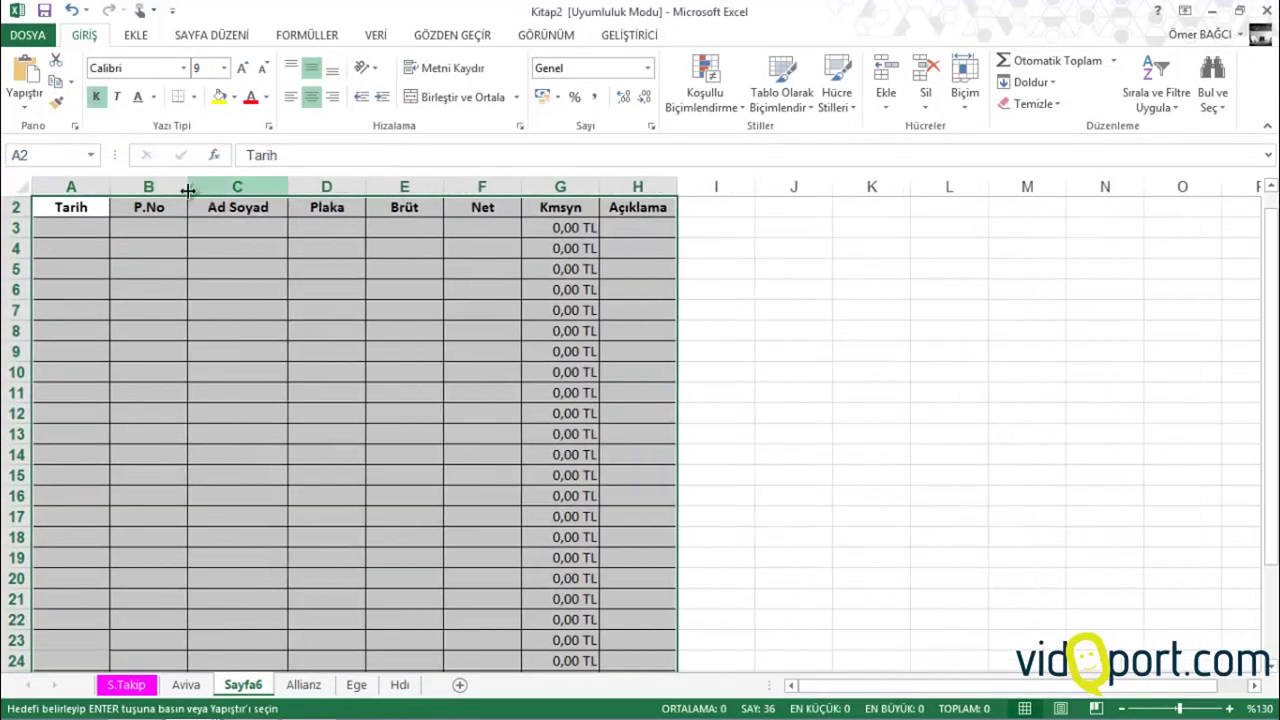
left_click(84, 192)
scroll(94, 254, "up", 1)
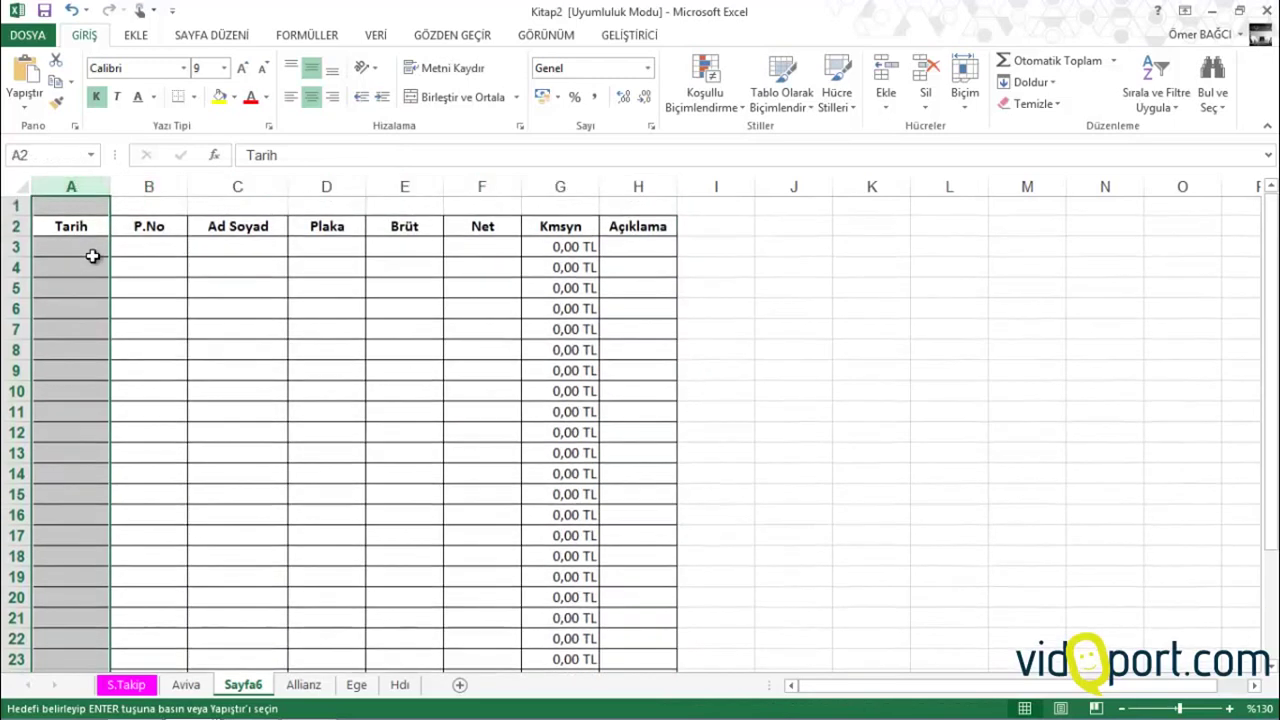
Step: Enter the label Firma in cell A1
left_click(100, 205)
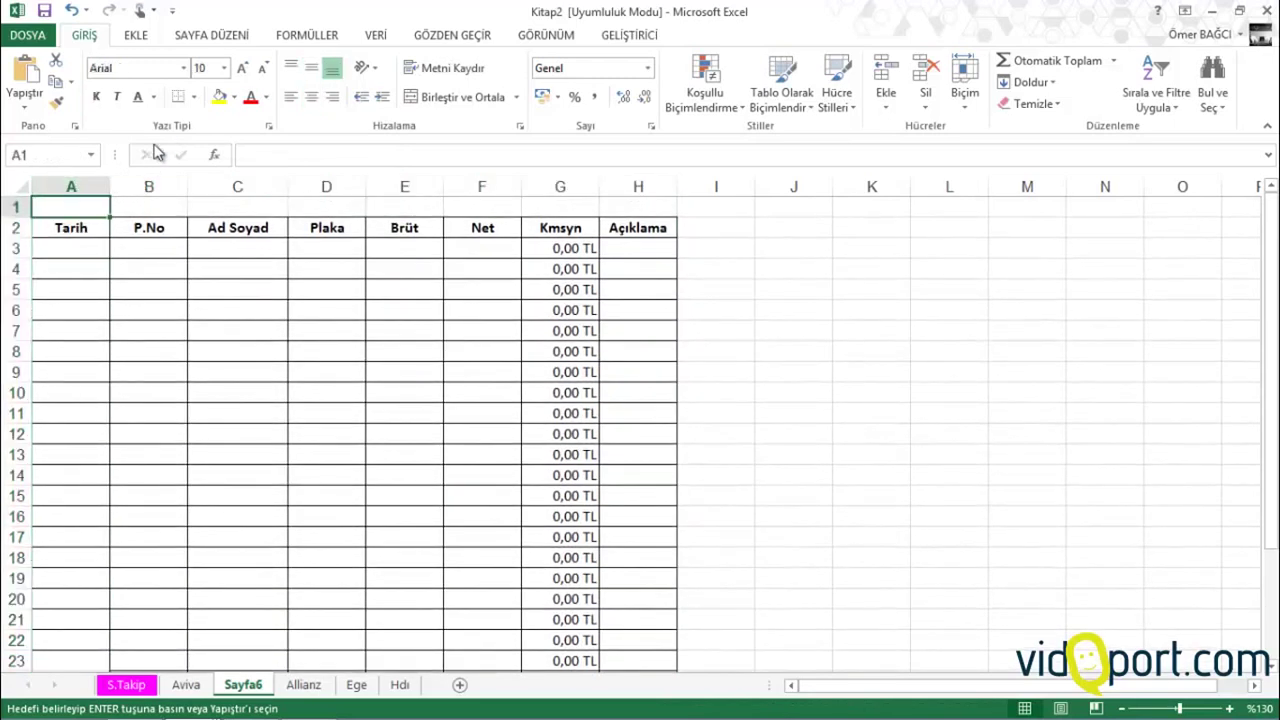
type("Firma")
key("Tab")
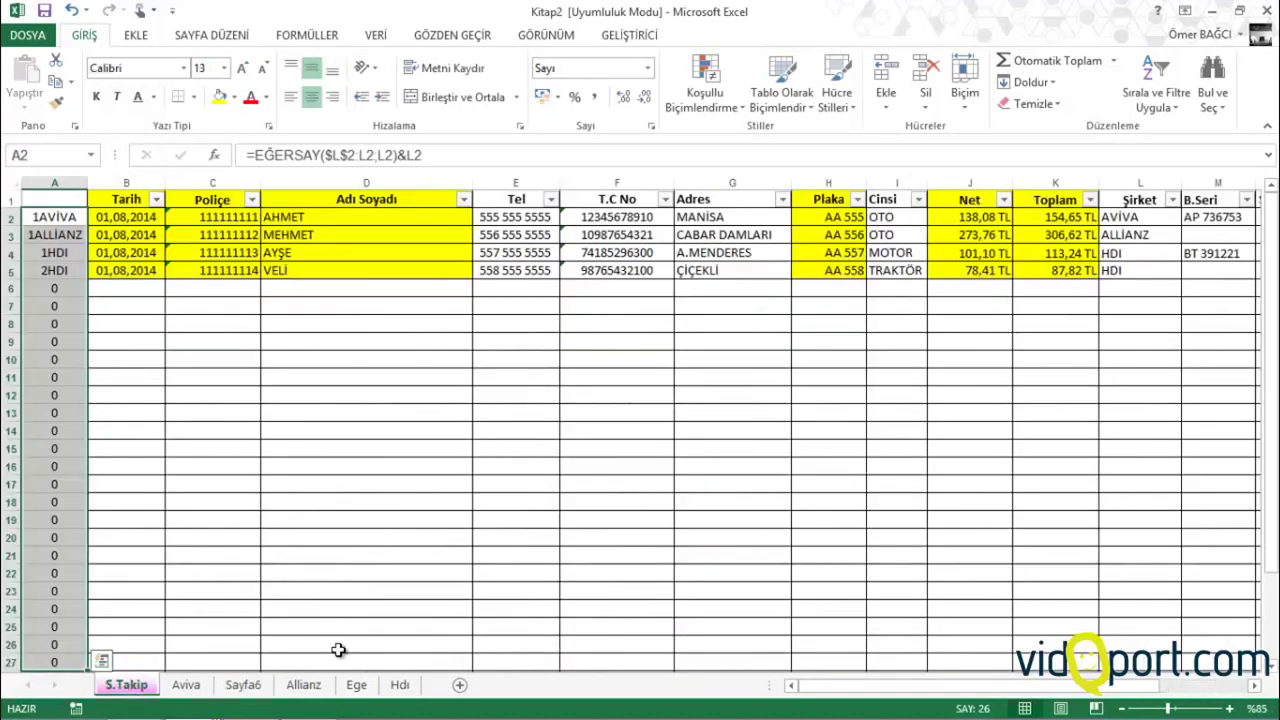
Step: Copy AVİVA from L2 on S.Takip and paste it beside Firma on Sayfa6
left_click(126, 685)
left_click(1172, 217)
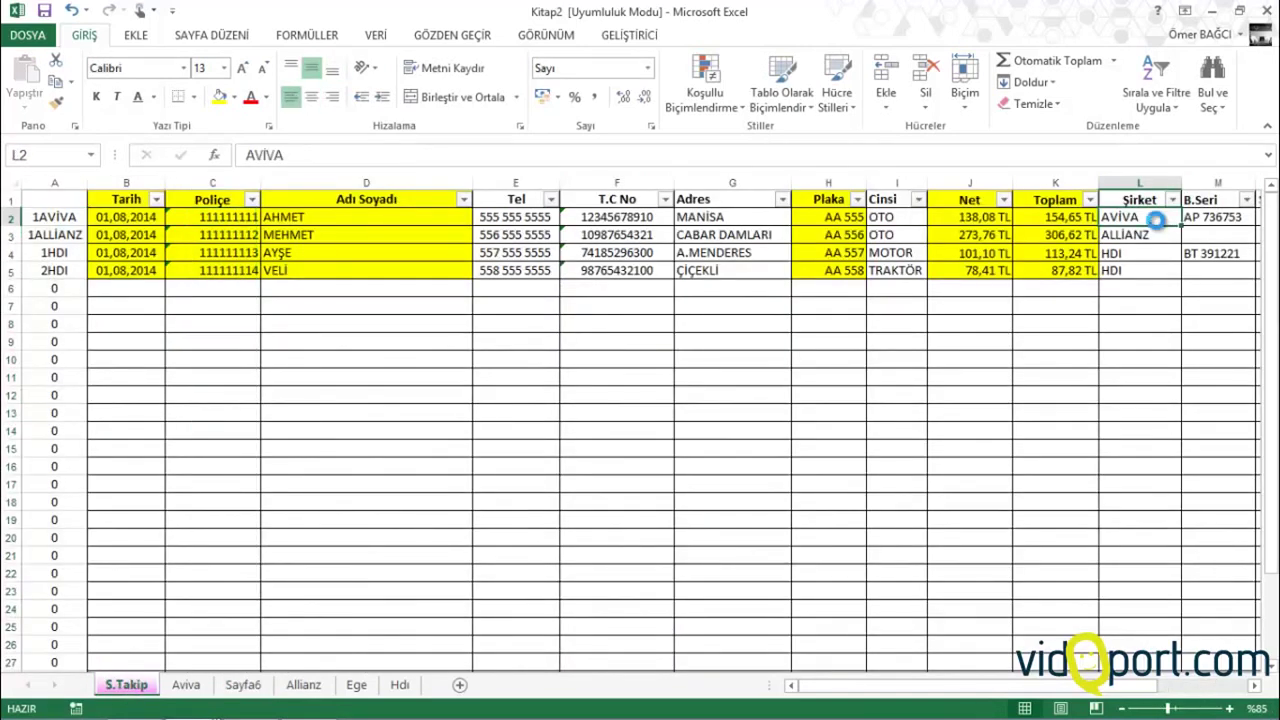
key("ctrl+c")
left_click(244, 686)
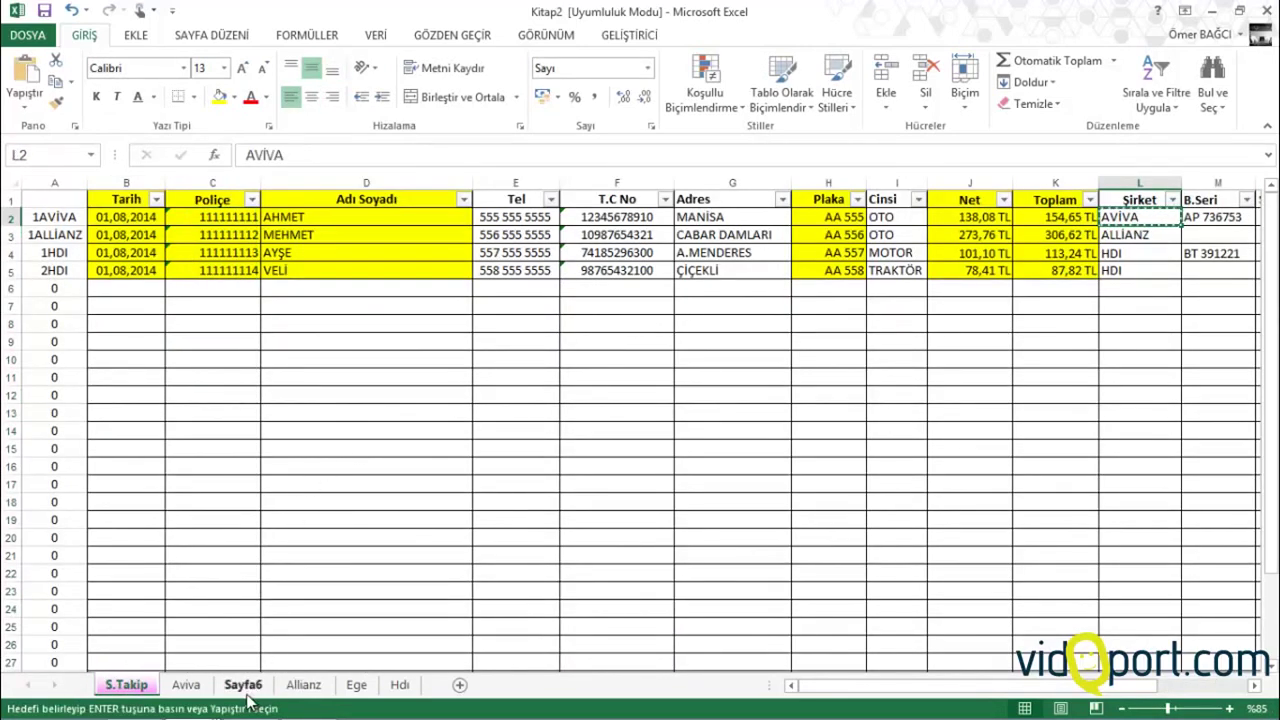
key("ctrl+v")
Step: Insert a new empty column A on Sayfa6, then glance at S.Takip and Aviva
left_click(74, 252)
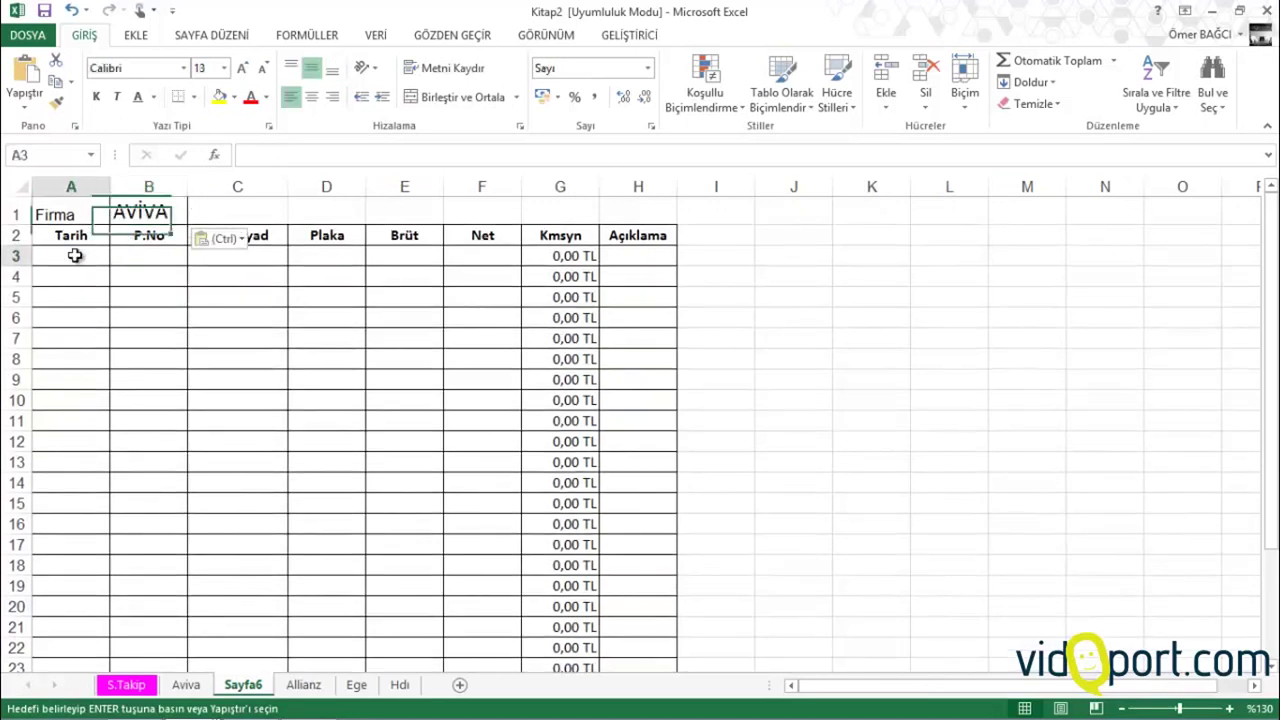
right_click(70, 180)
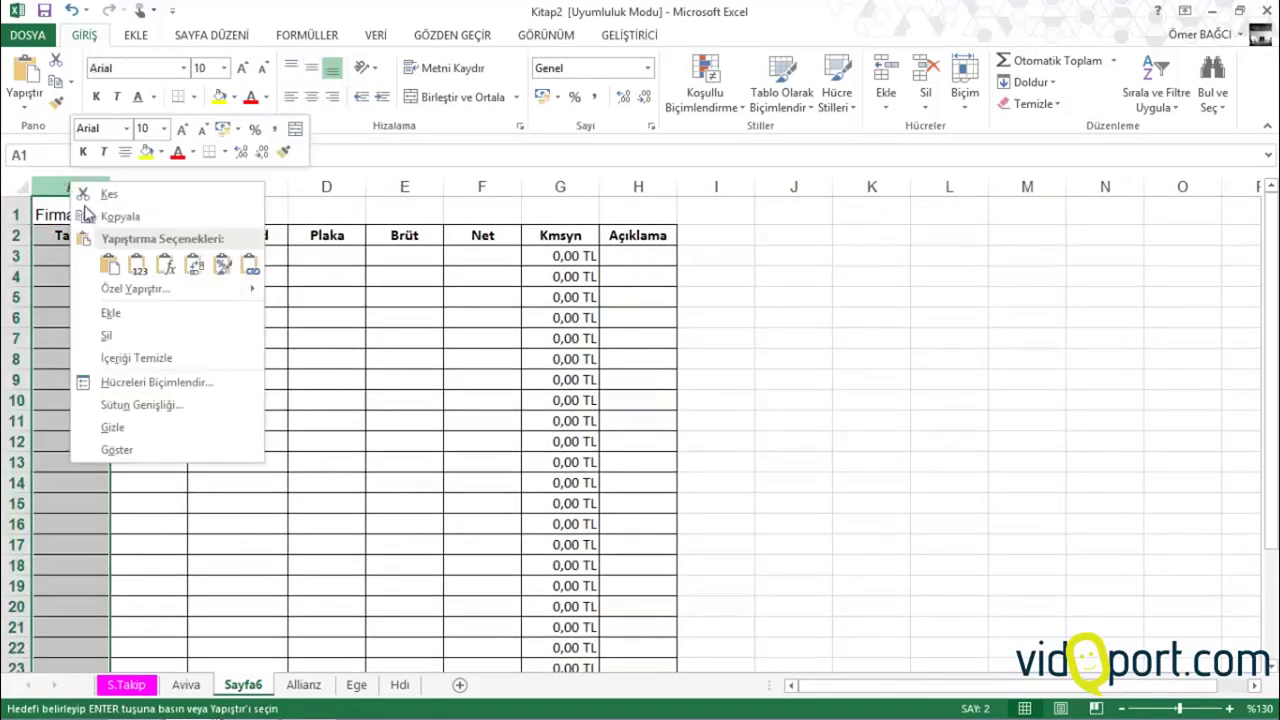
left_click(112, 313)
left_click(85, 255)
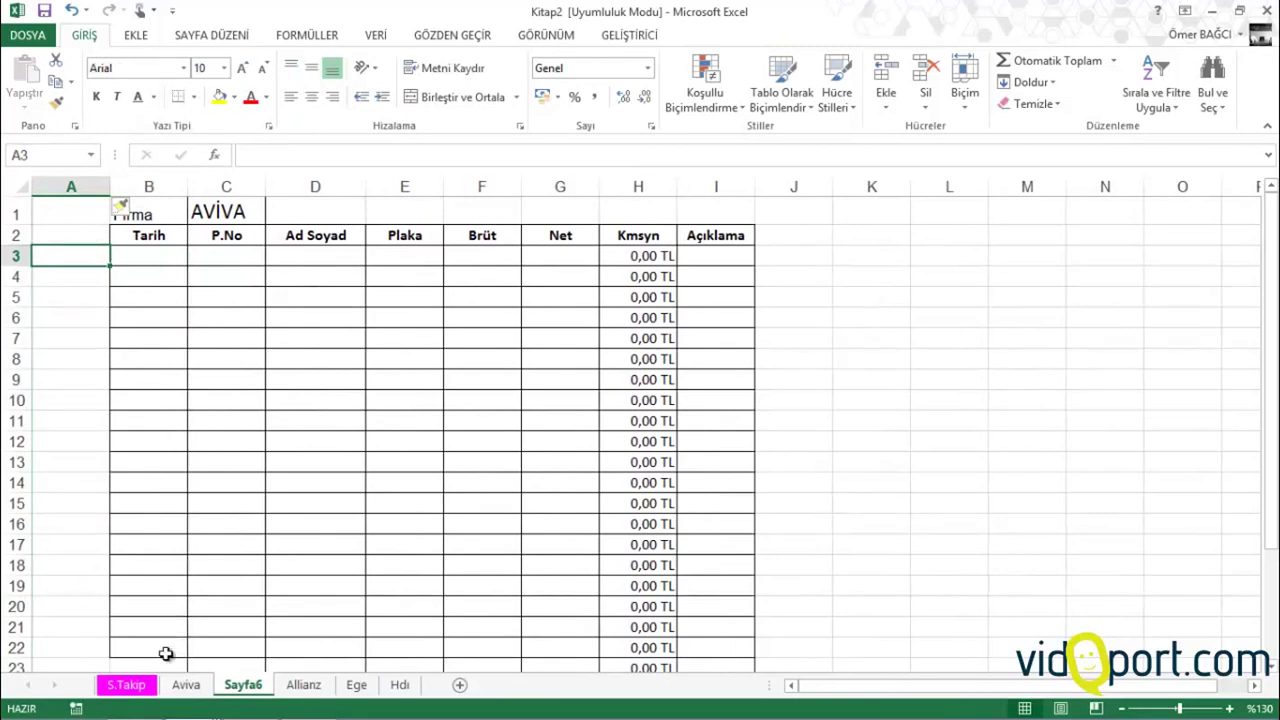
left_click(126, 685)
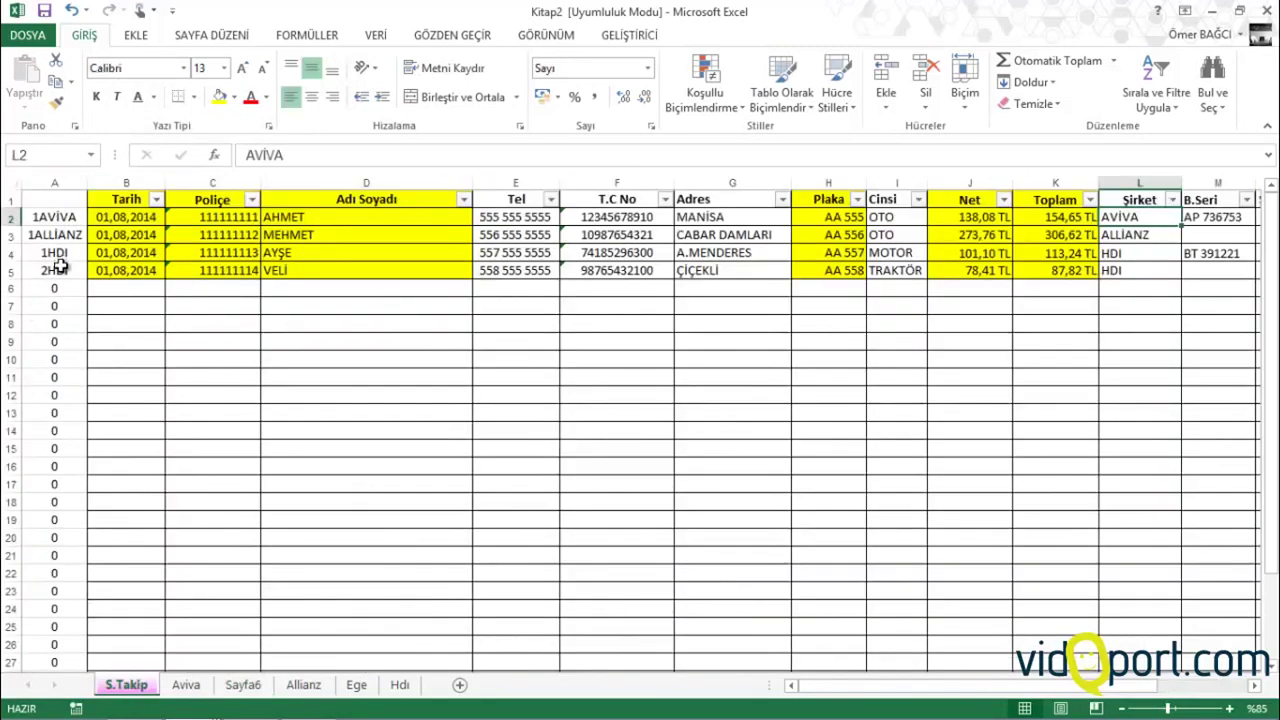
left_click(197, 686)
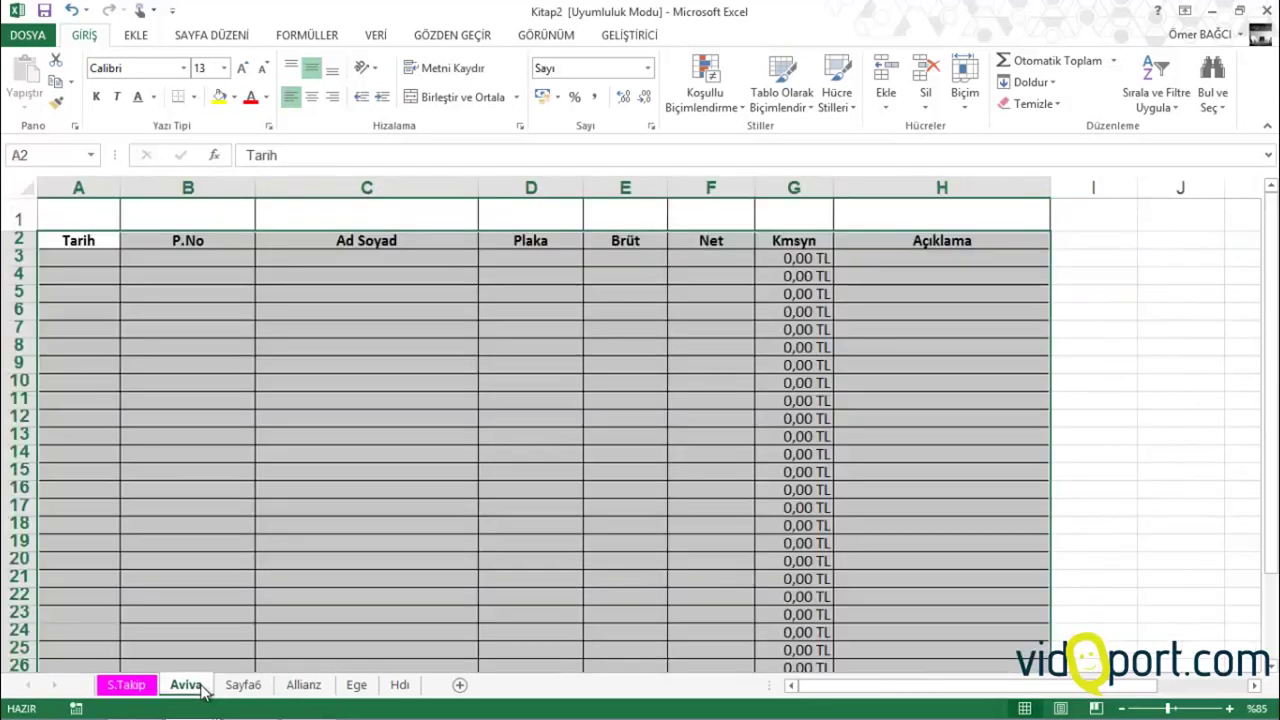
left_click(245, 686)
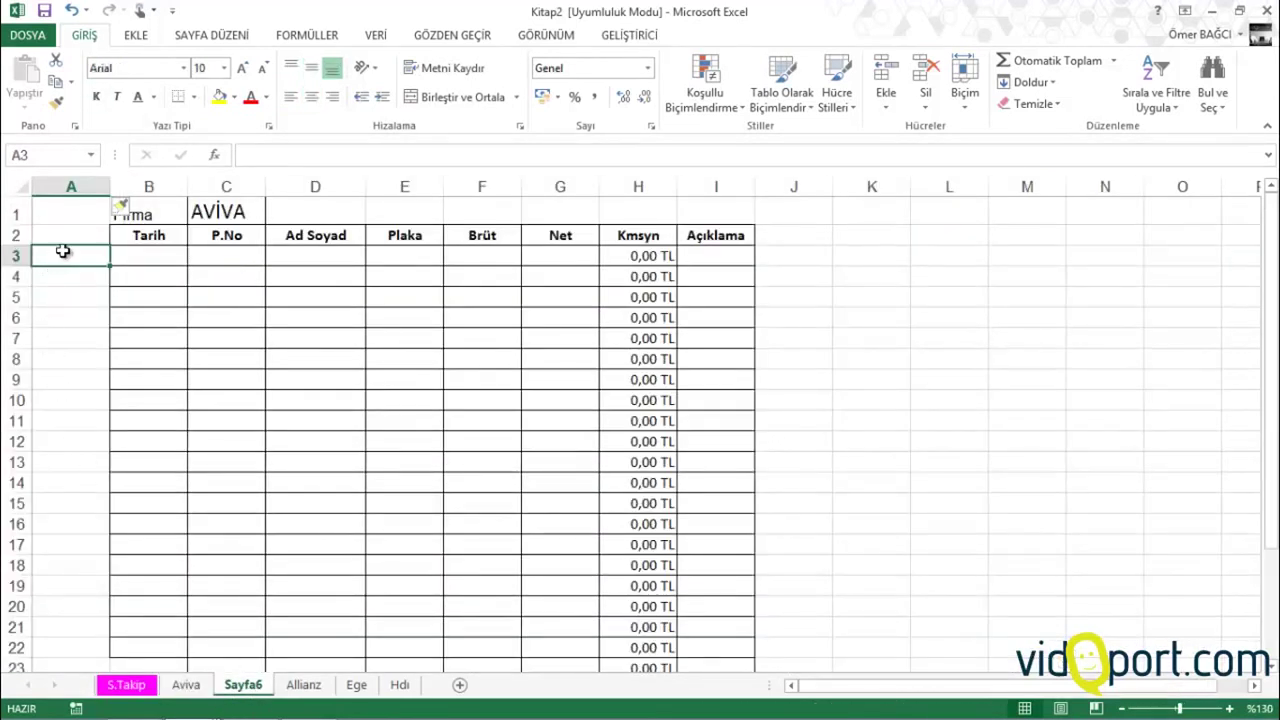
Step: Enter =1&C1 in A3 and copy it down to row 6
type("=")
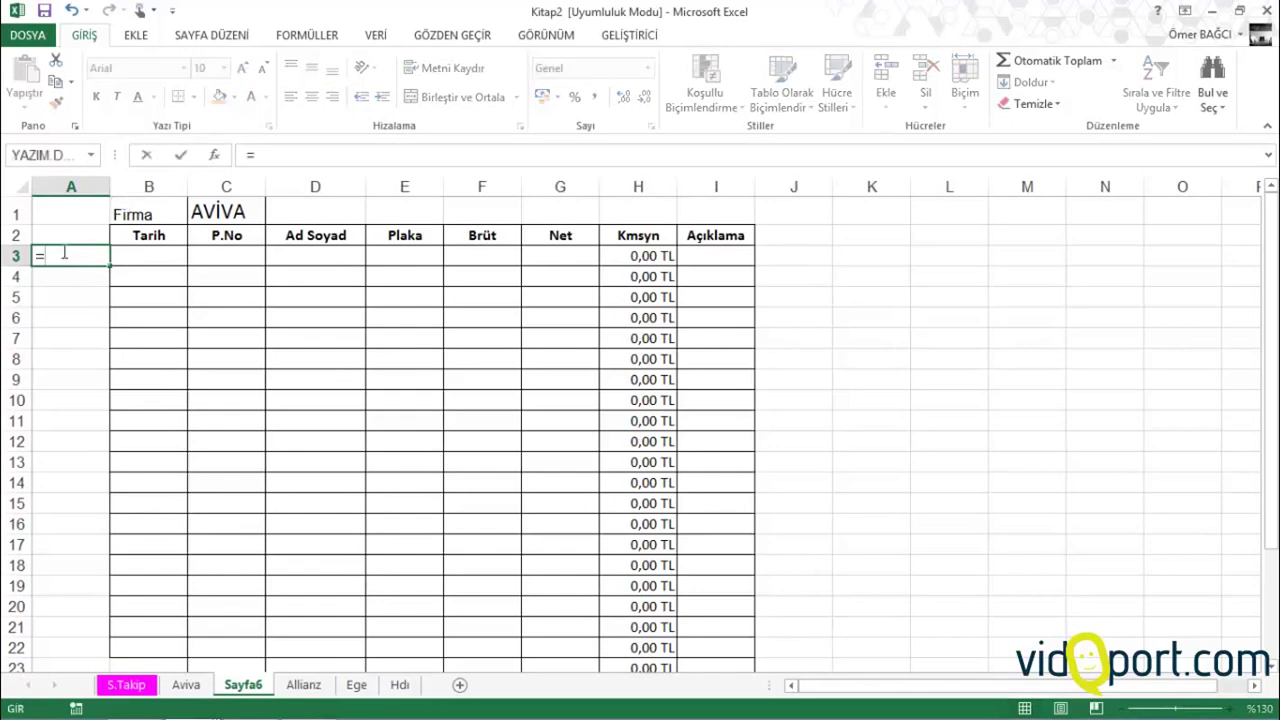
type("1&")
left_click(232, 214)
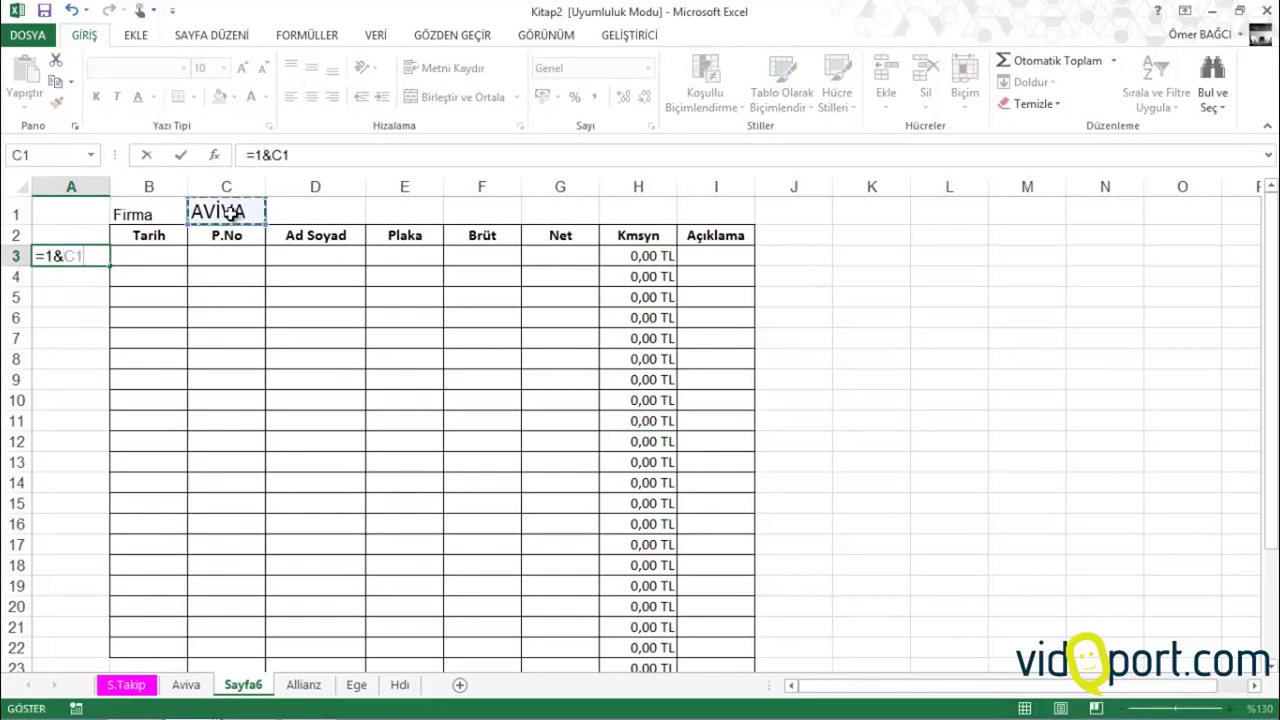
key("Return")
left_click(82, 254)
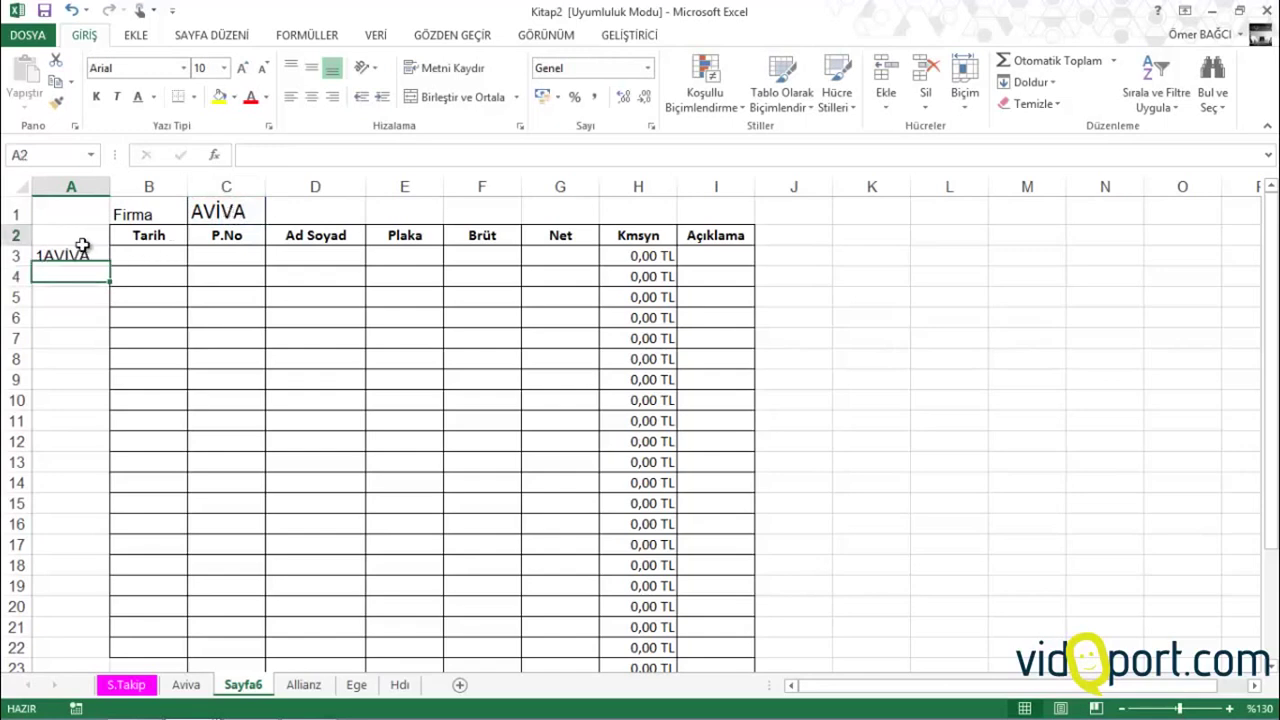
left_click_drag(109, 267, 109, 331)
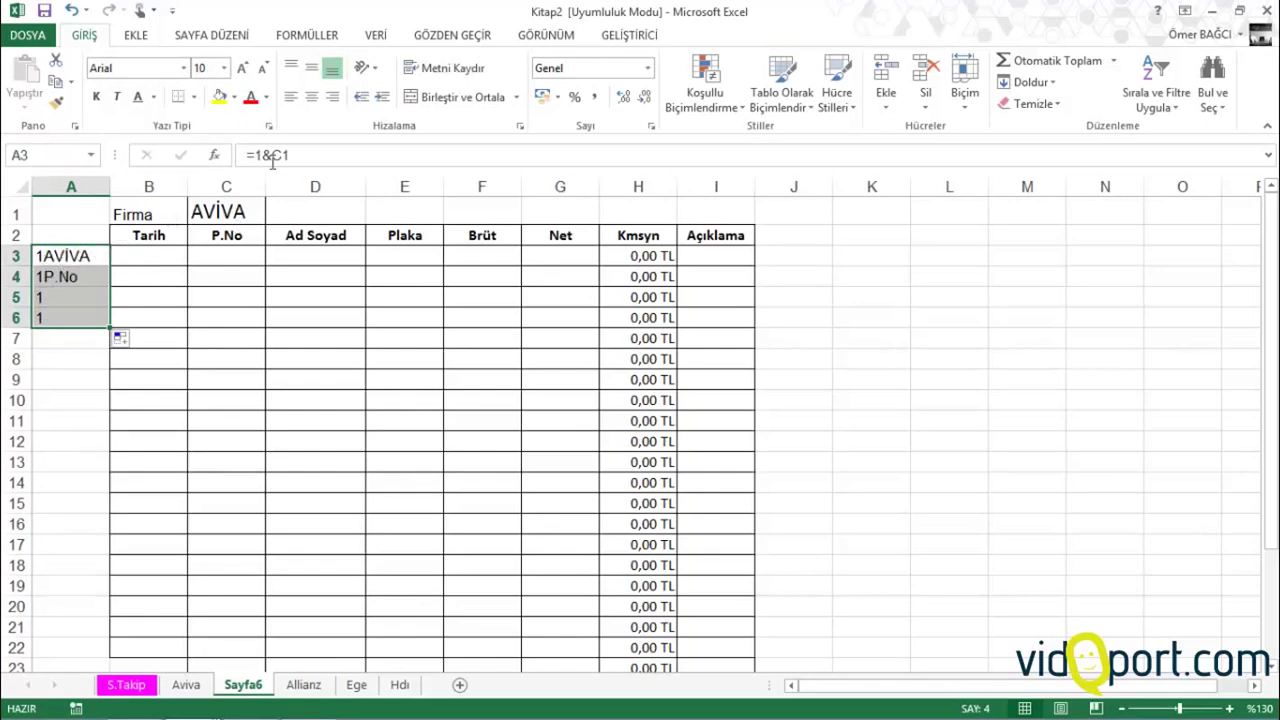
Step: Replace A3 with =SATIR() and clear the copies in A4:A6
double_click(70, 258)
left_click_drag(39, 256, 187, 251)
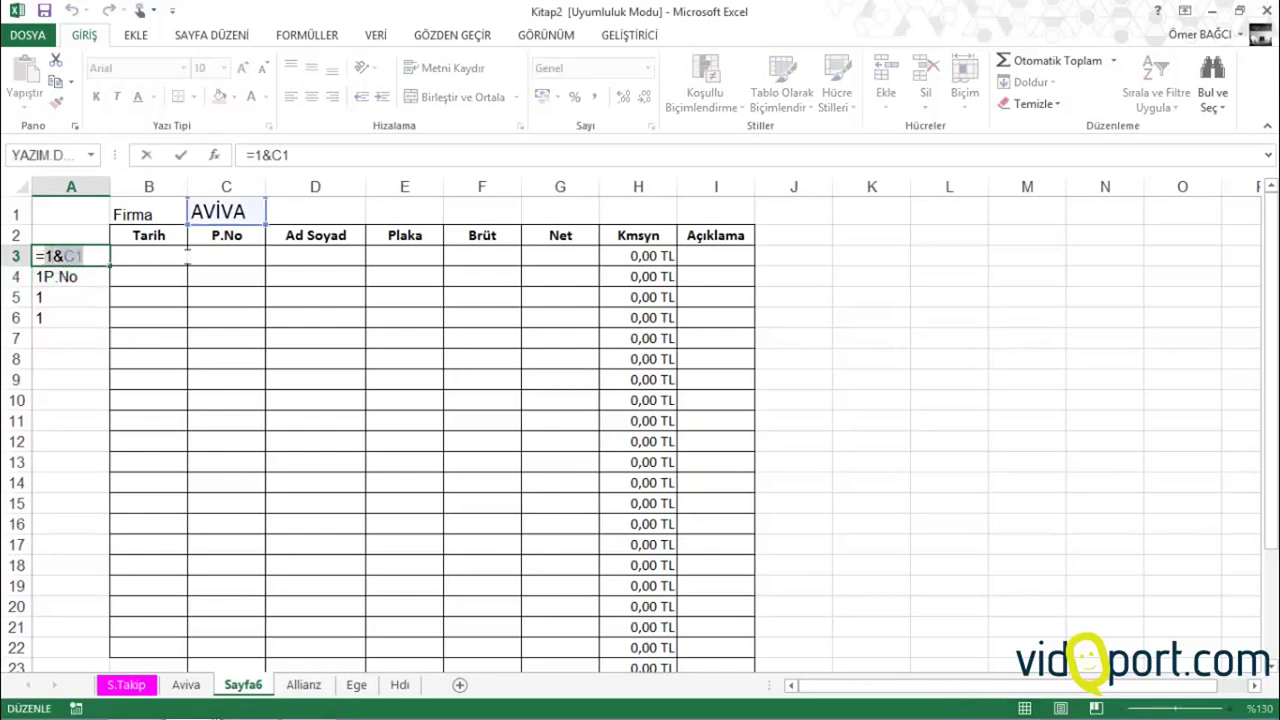
key("BackSpace")
key("Escape")
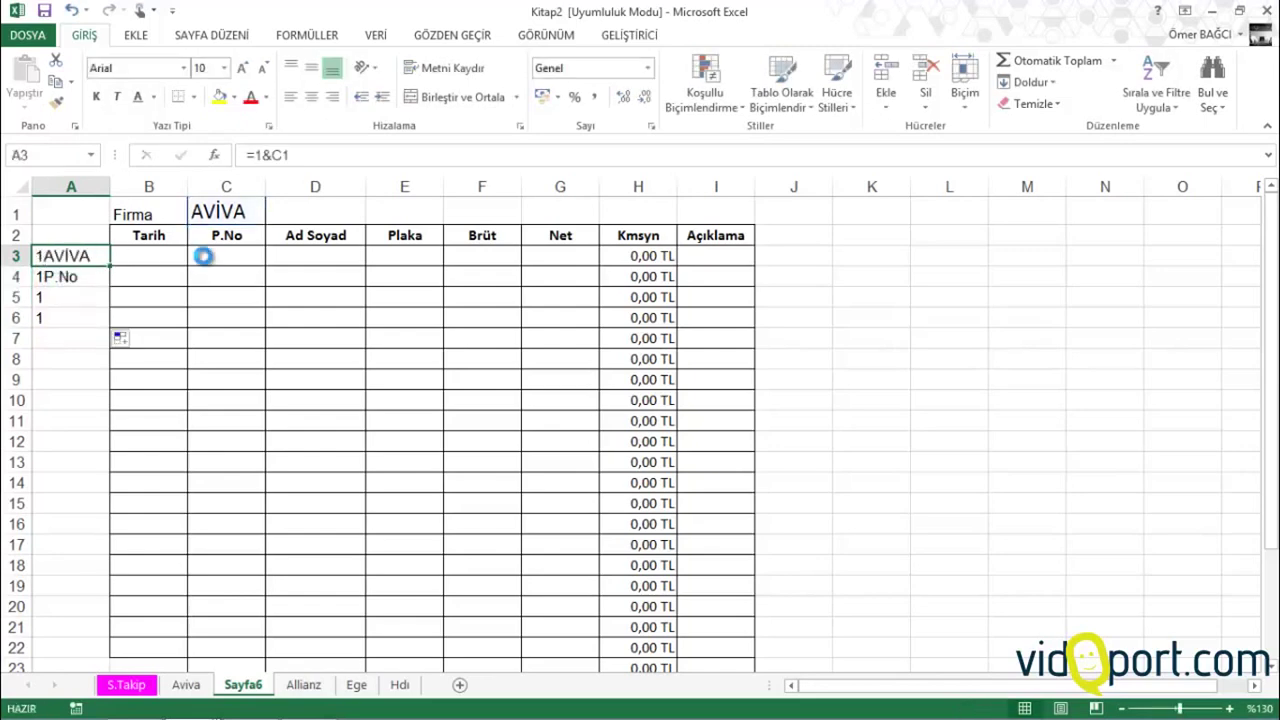
key("Delete")
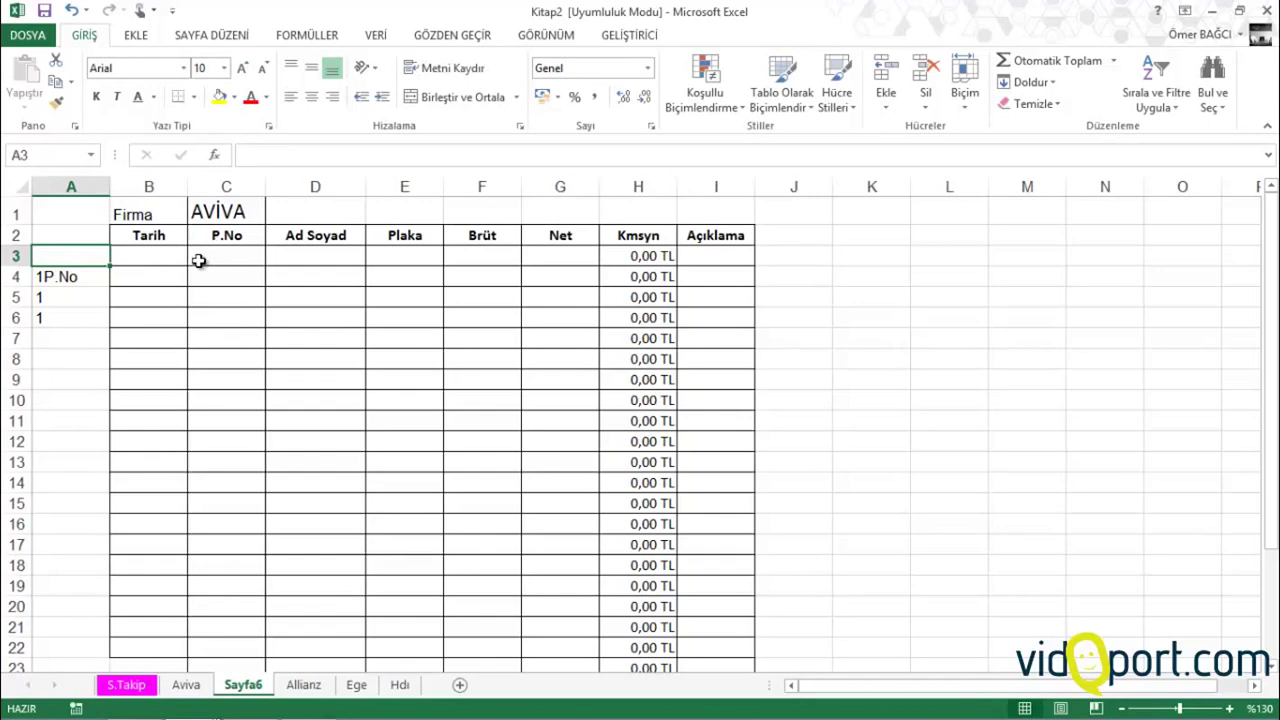
type("=satı")
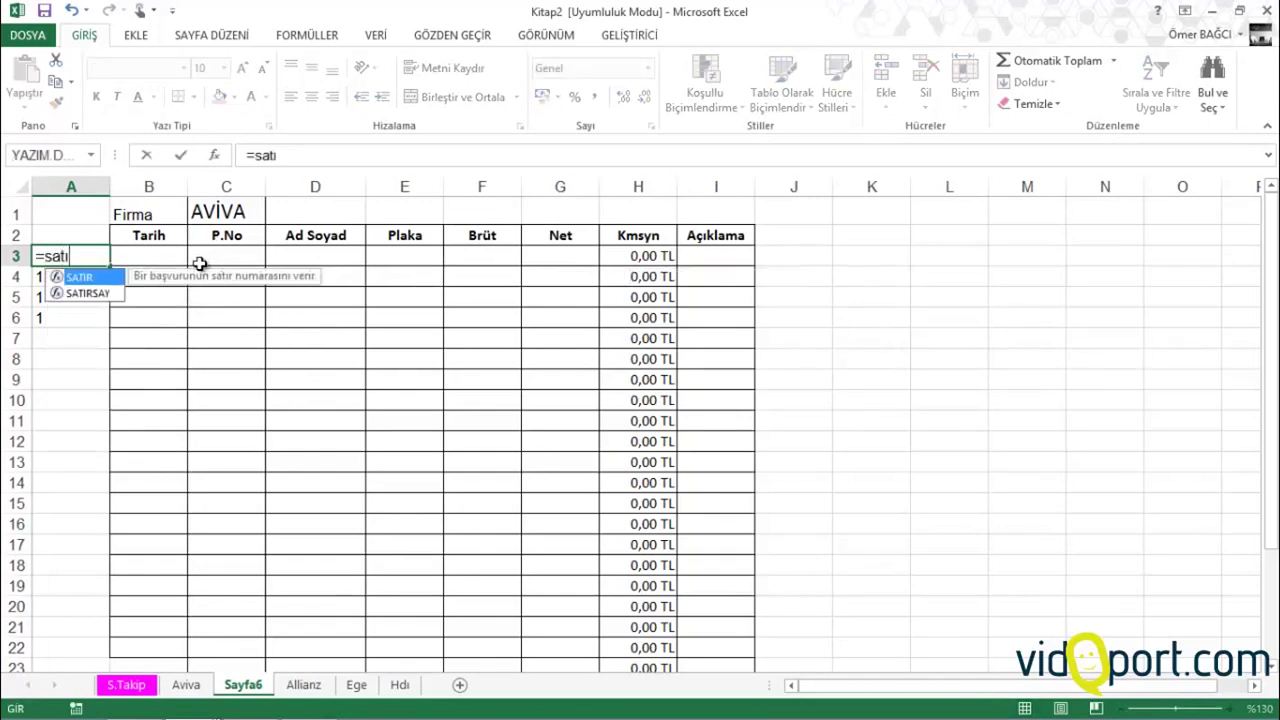
type("r()")
key("Return")
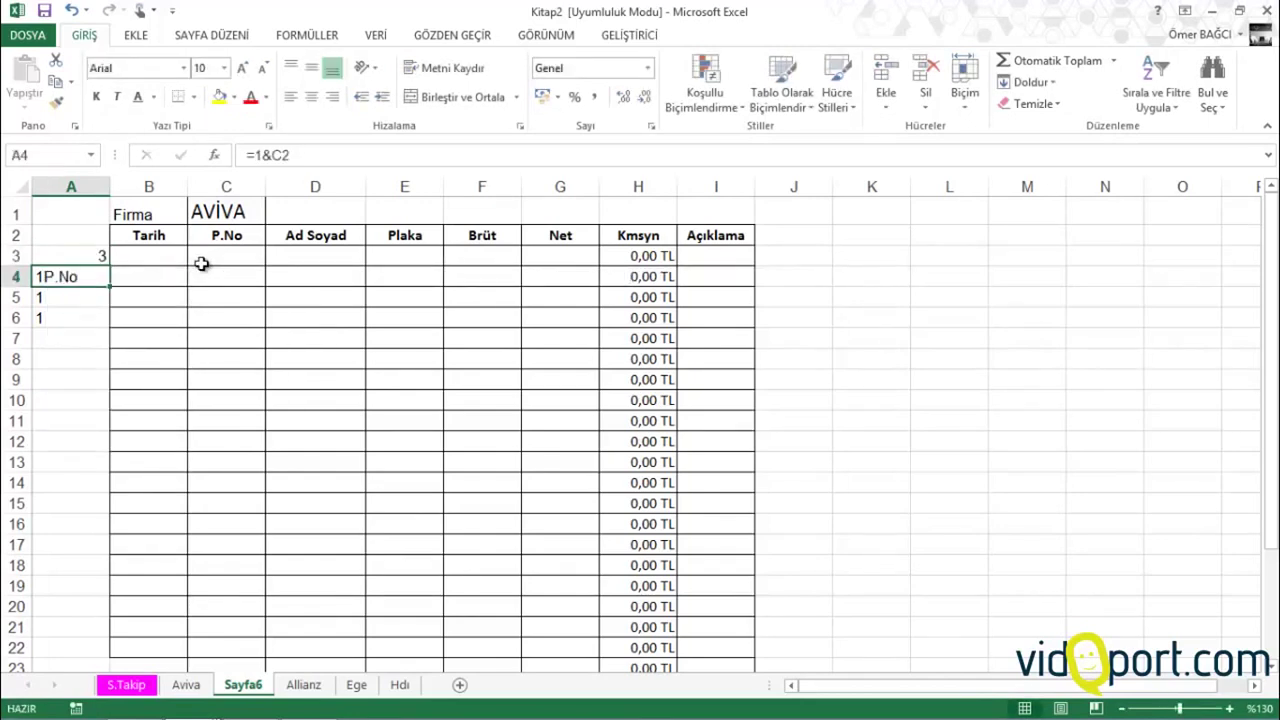
key("shift+Down")
key("shift+Down")
key("shift+Down")
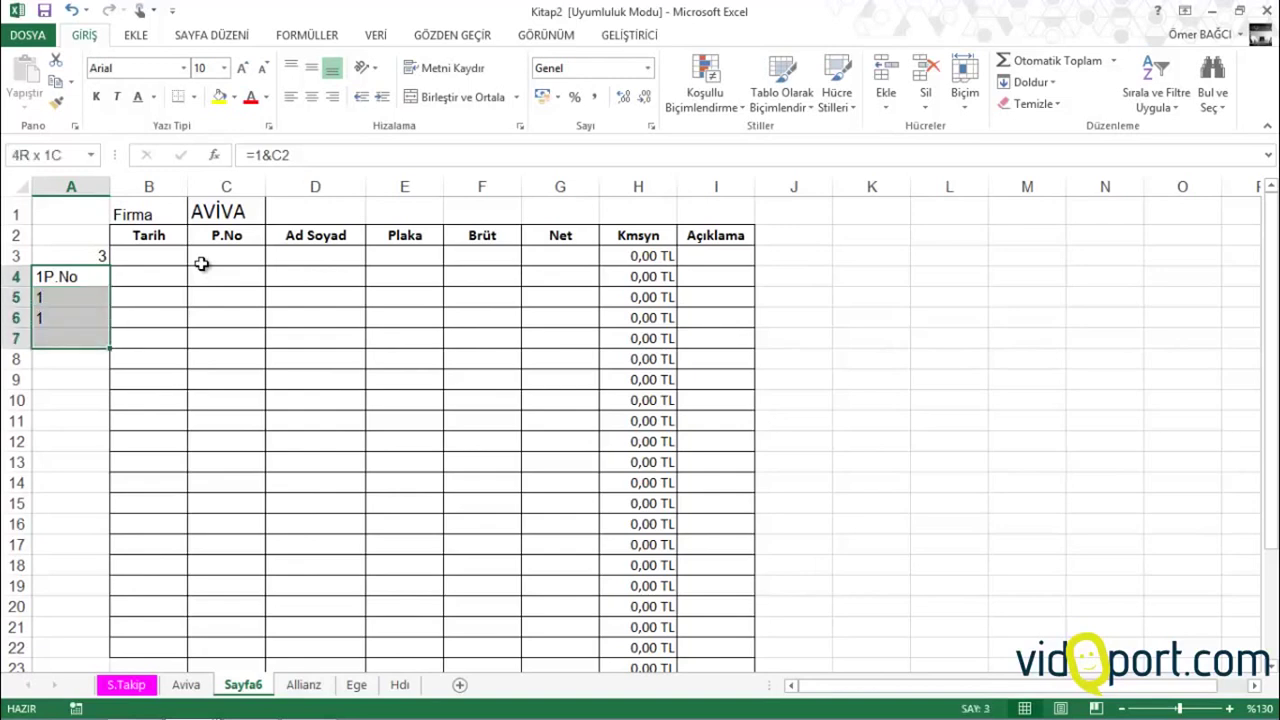
key("Delete")
key("Up")
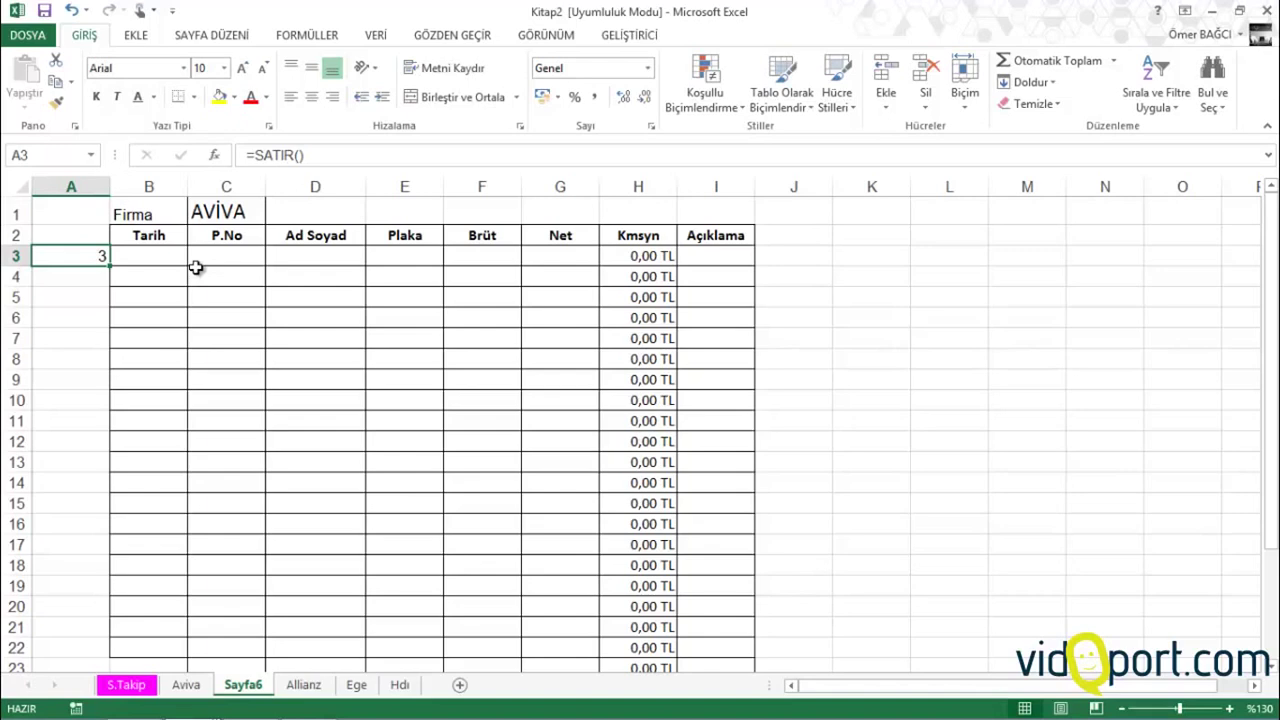
Step: Enter =(SATIR()-2)&$C$1 in A3 and fill it down to A22, giving 1AVİVA–20AVİVA
type("=")
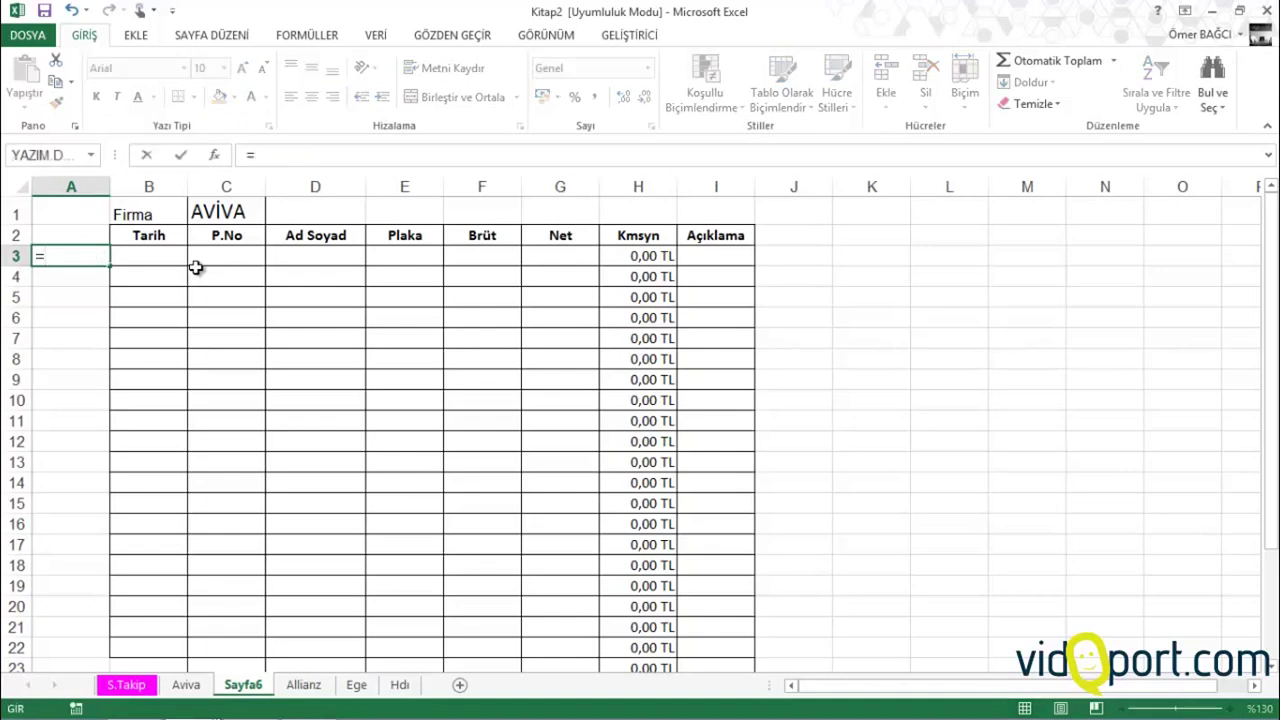
type("(satır")
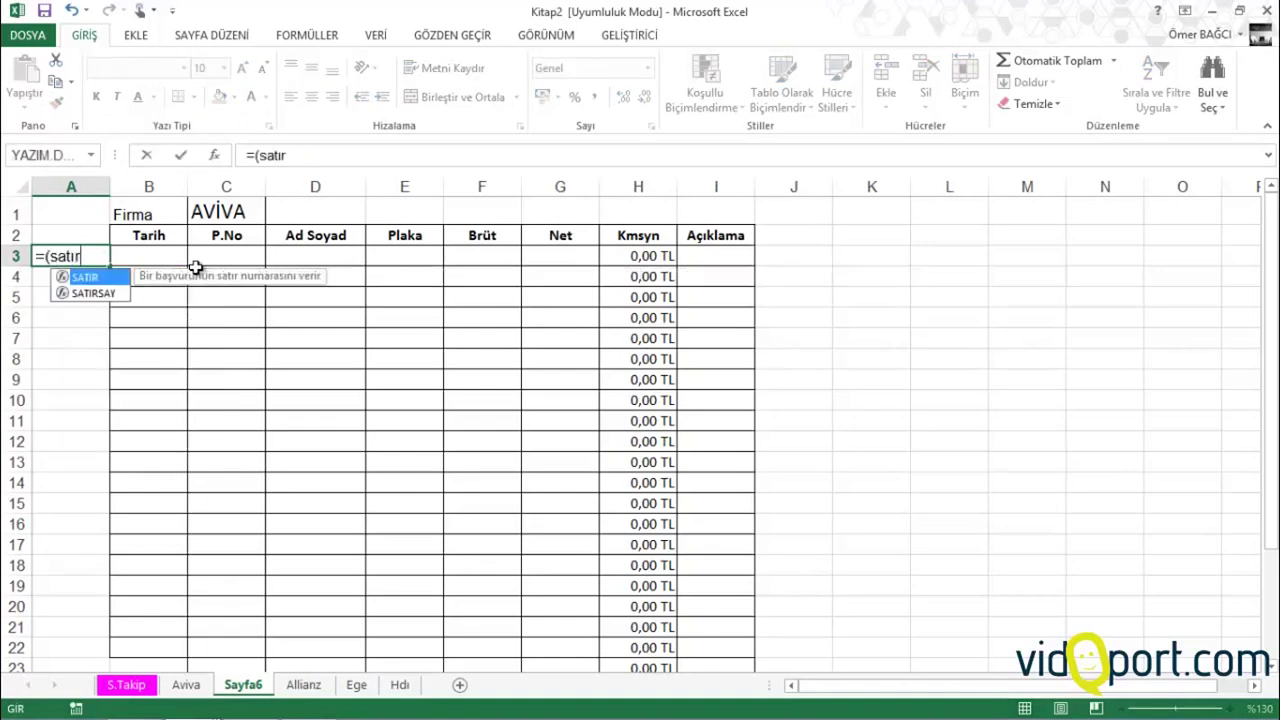
type("()")
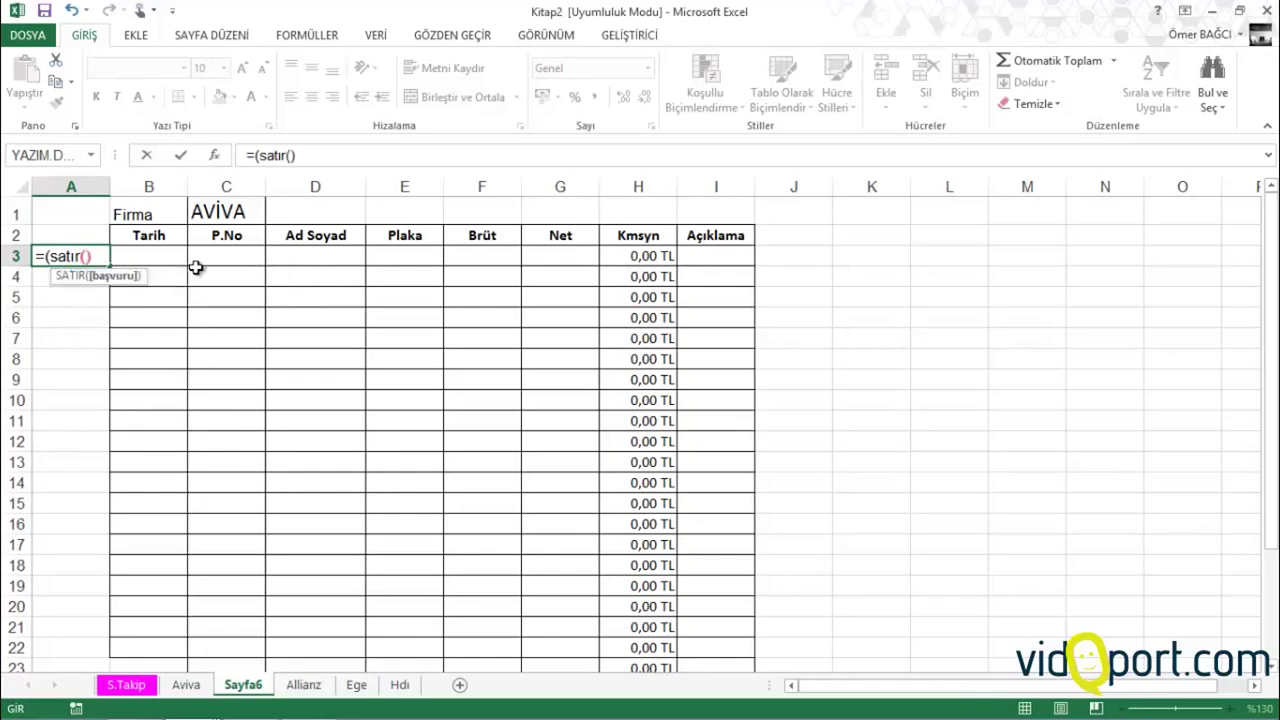
type("-2)&")
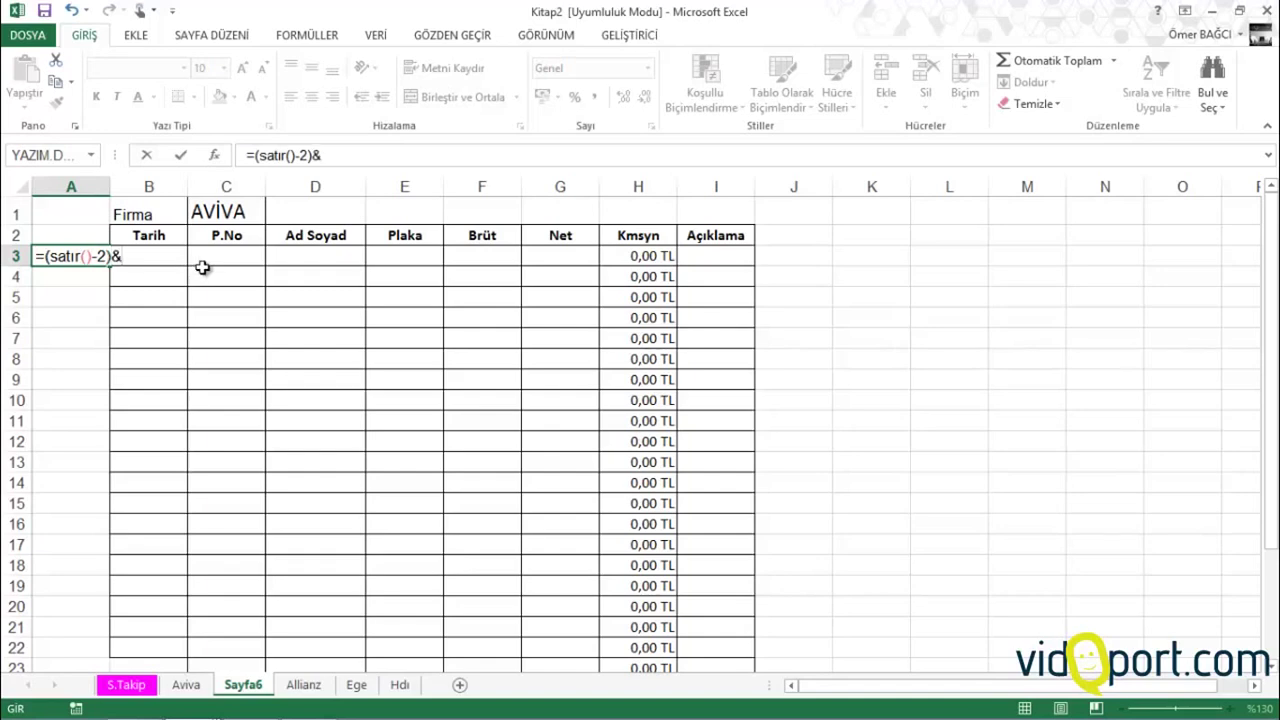
left_click(228, 210)
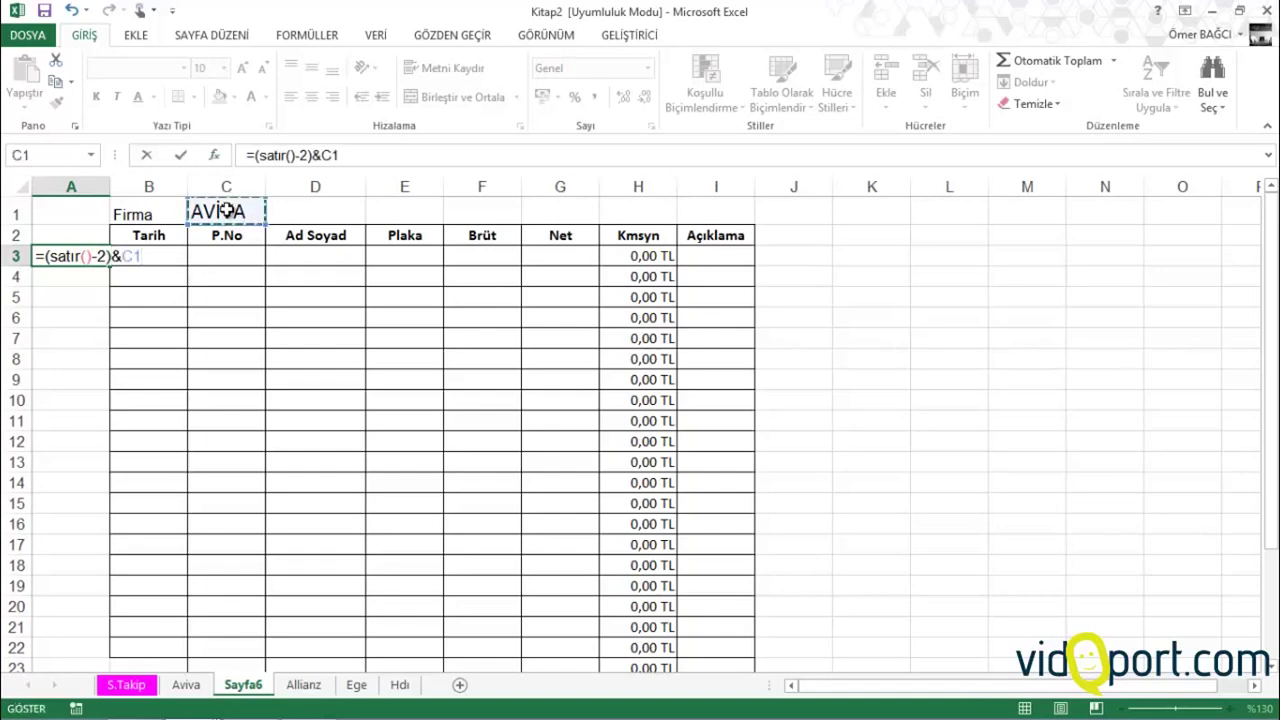
key("F4")
key("Return")
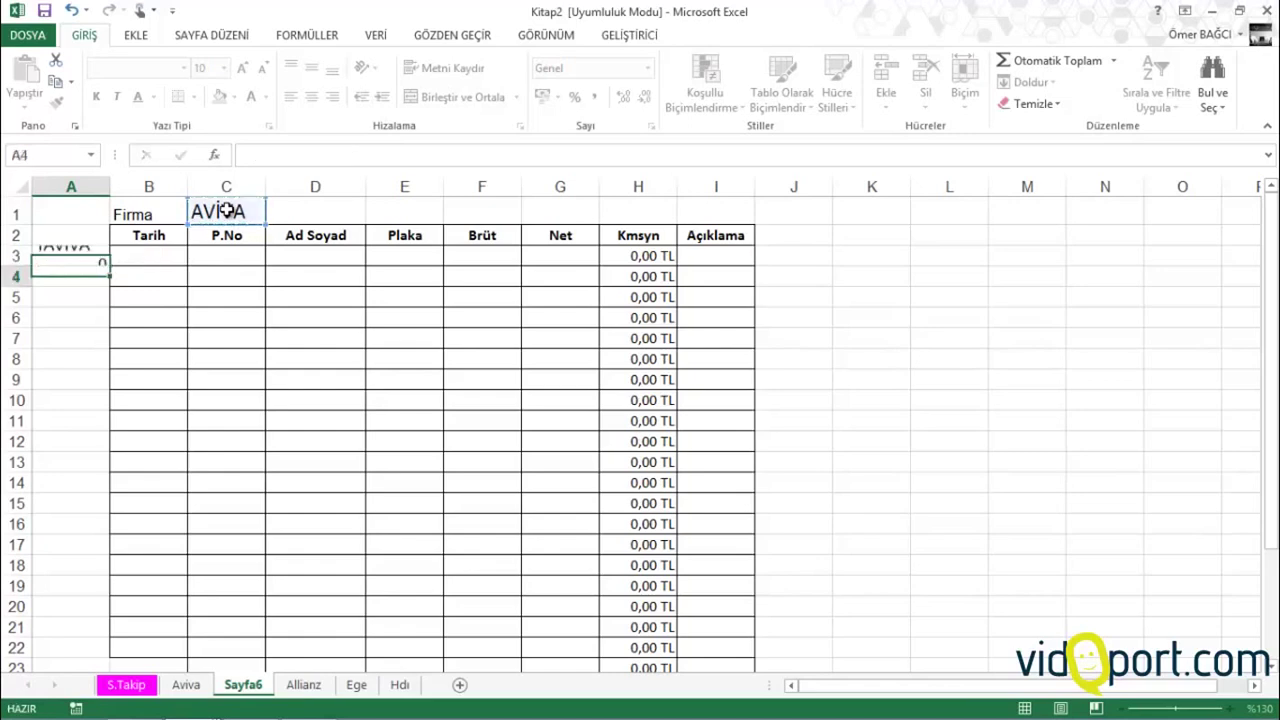
left_click(86, 257)
left_click_drag(109, 266, 84, 662)
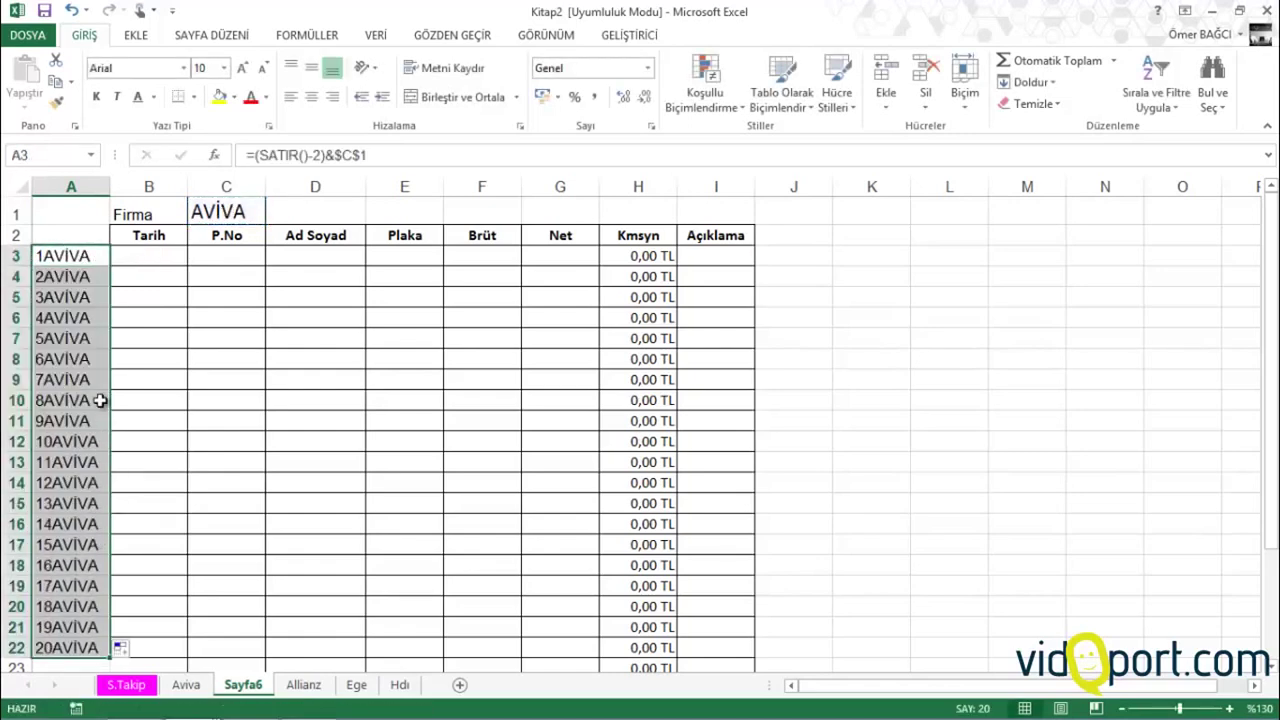
left_click(126, 685)
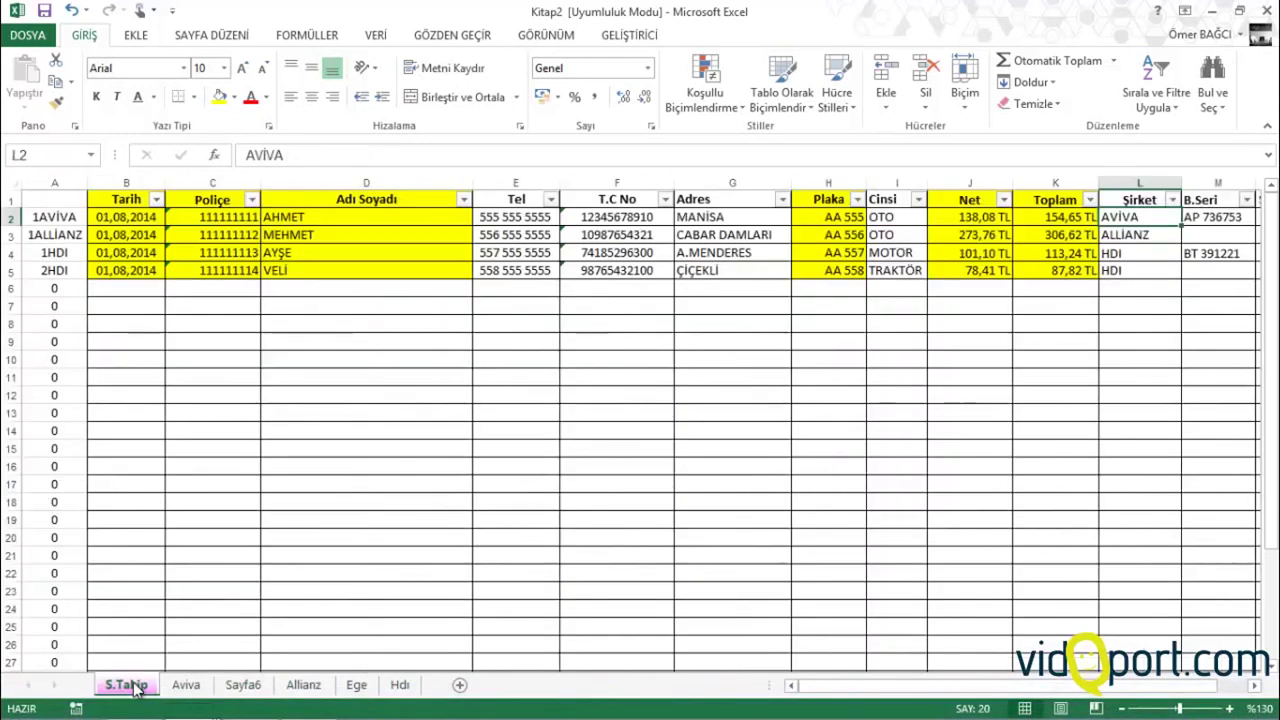
left_click(1134, 290)
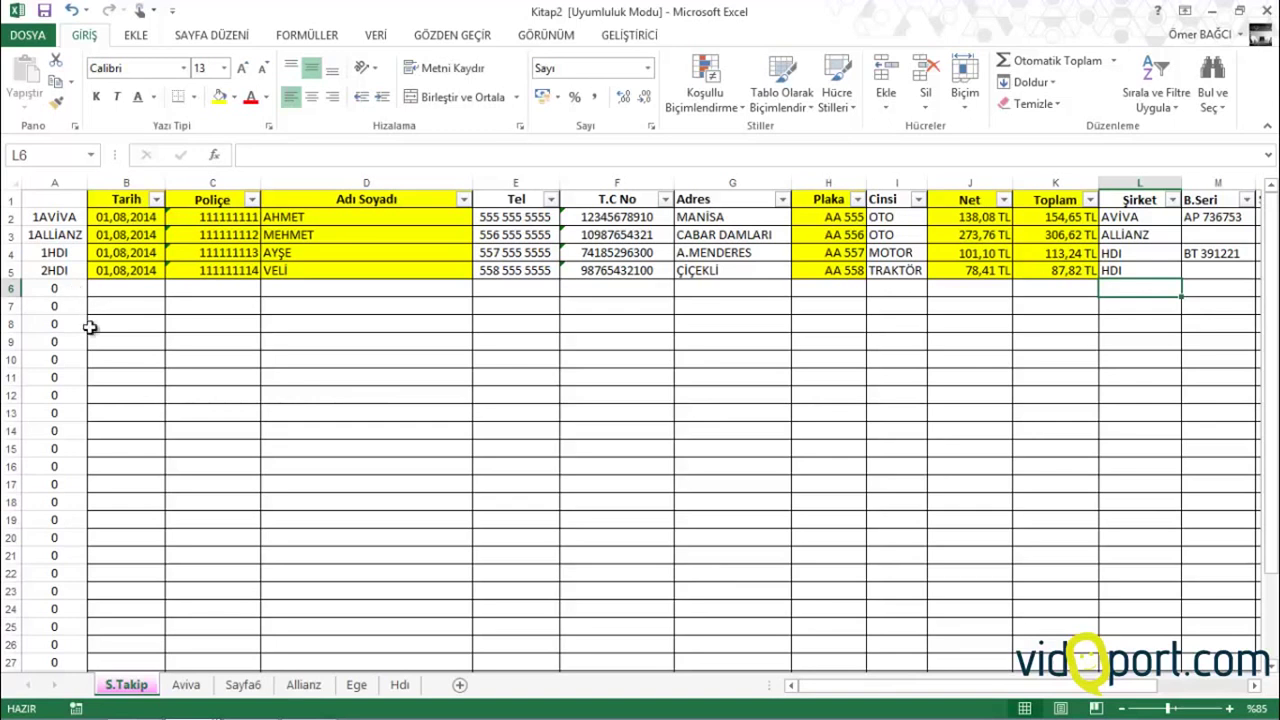
Step: On Sayfa6, start a DÜŞEYARA formula in B3 that uses A3 as the lookup value
left_click(243, 685)
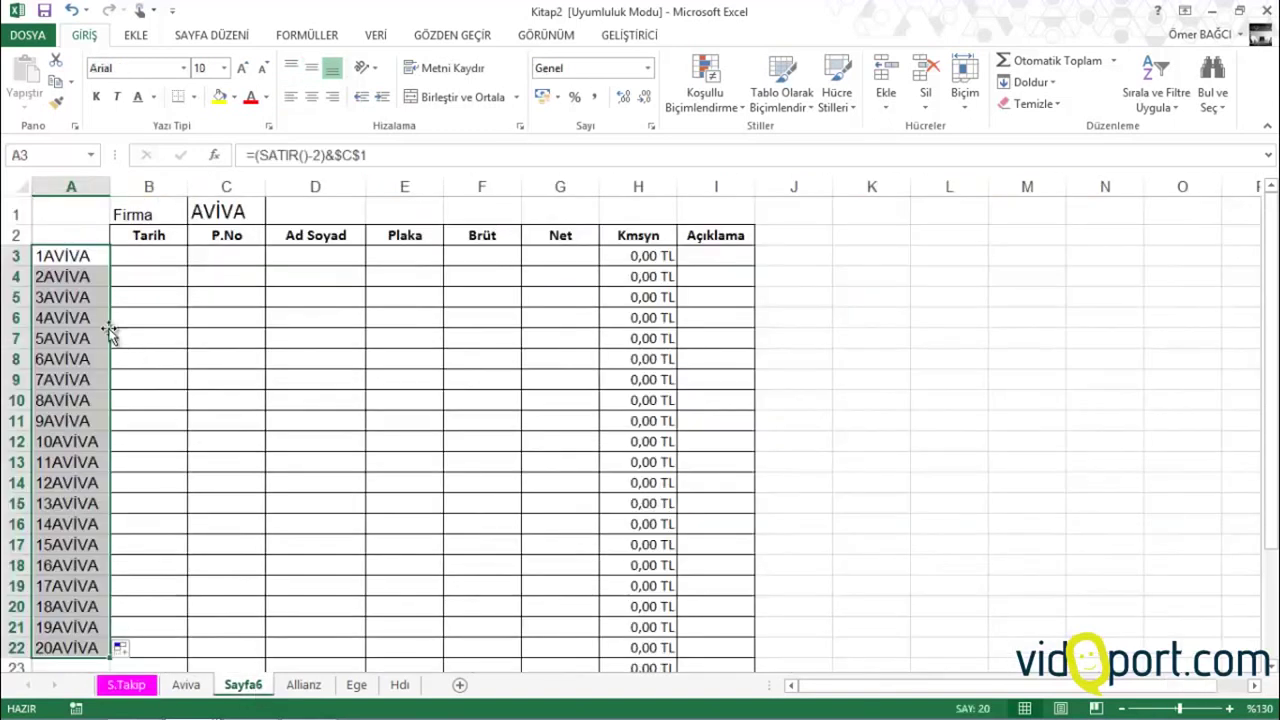
left_click(168, 250)
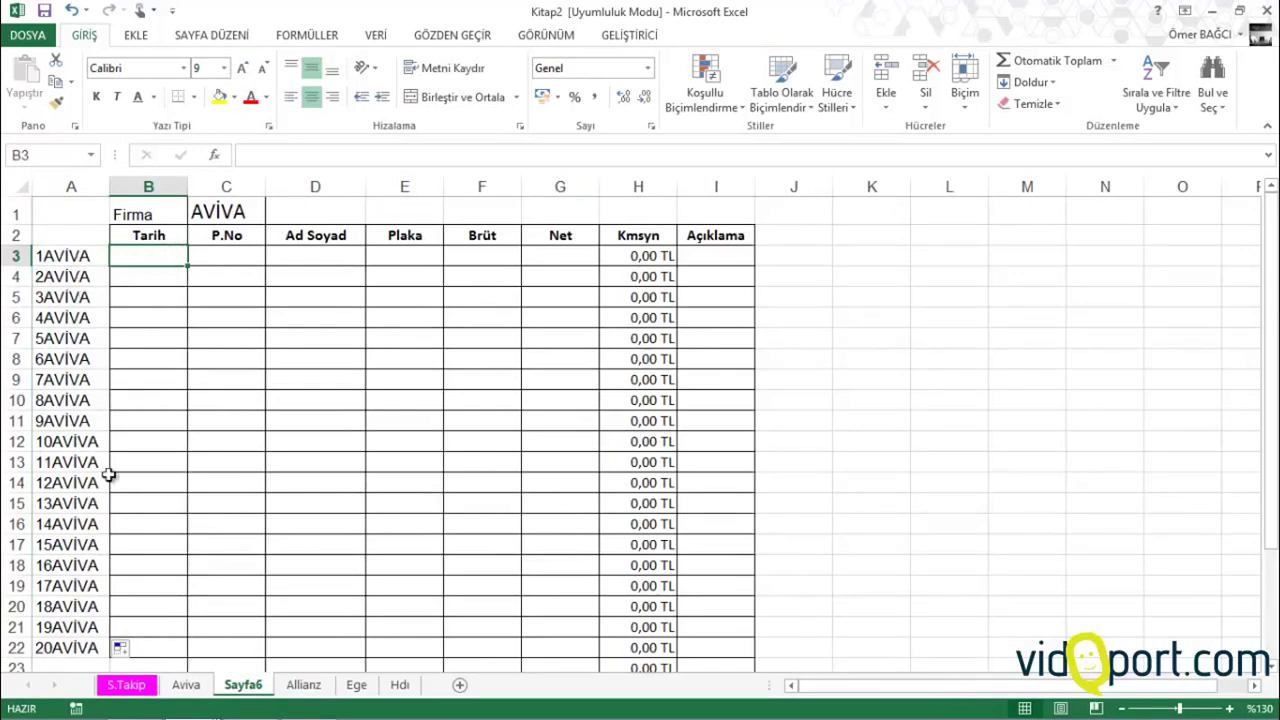
left_click(126, 685)
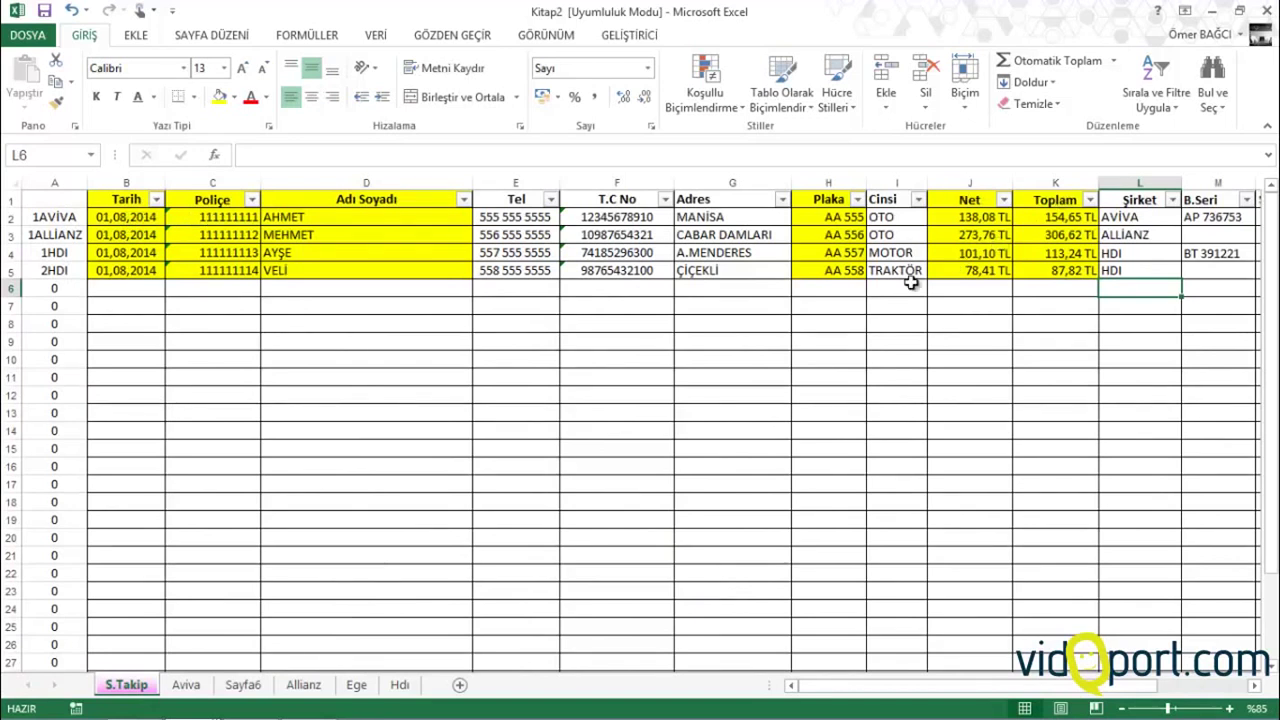
left_click(238, 685)
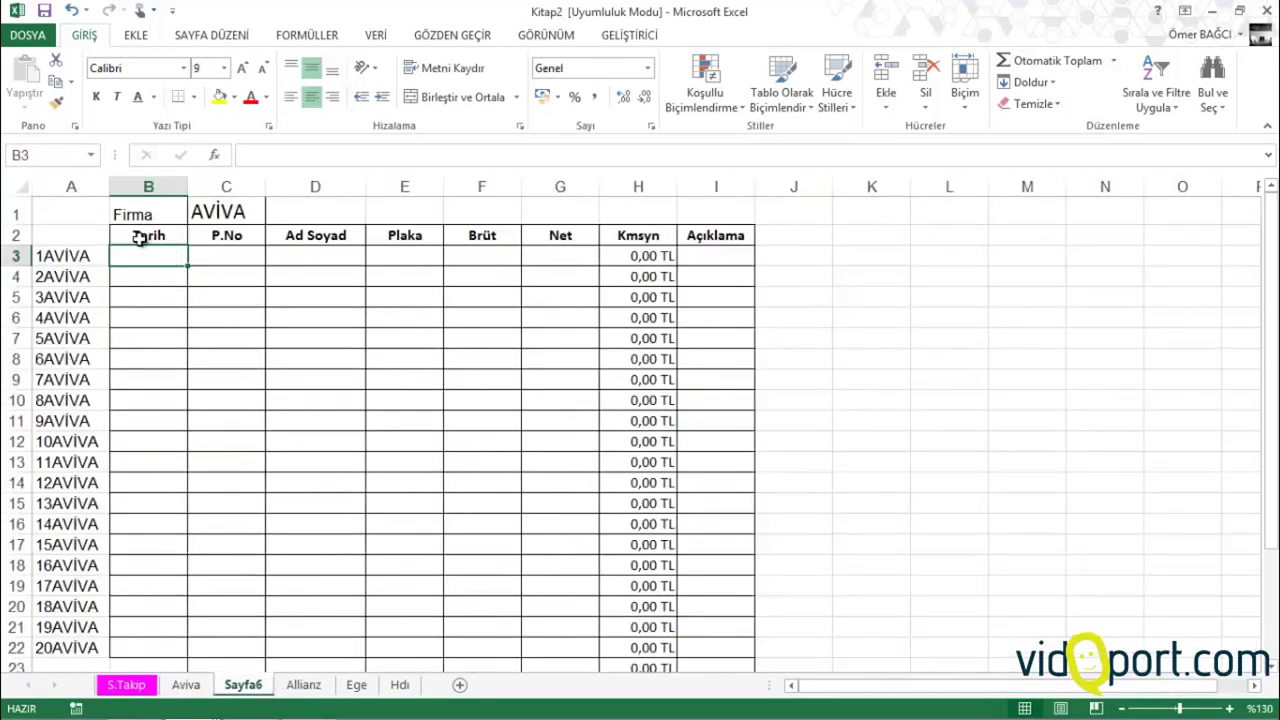
type("=dü")
key("Tab")
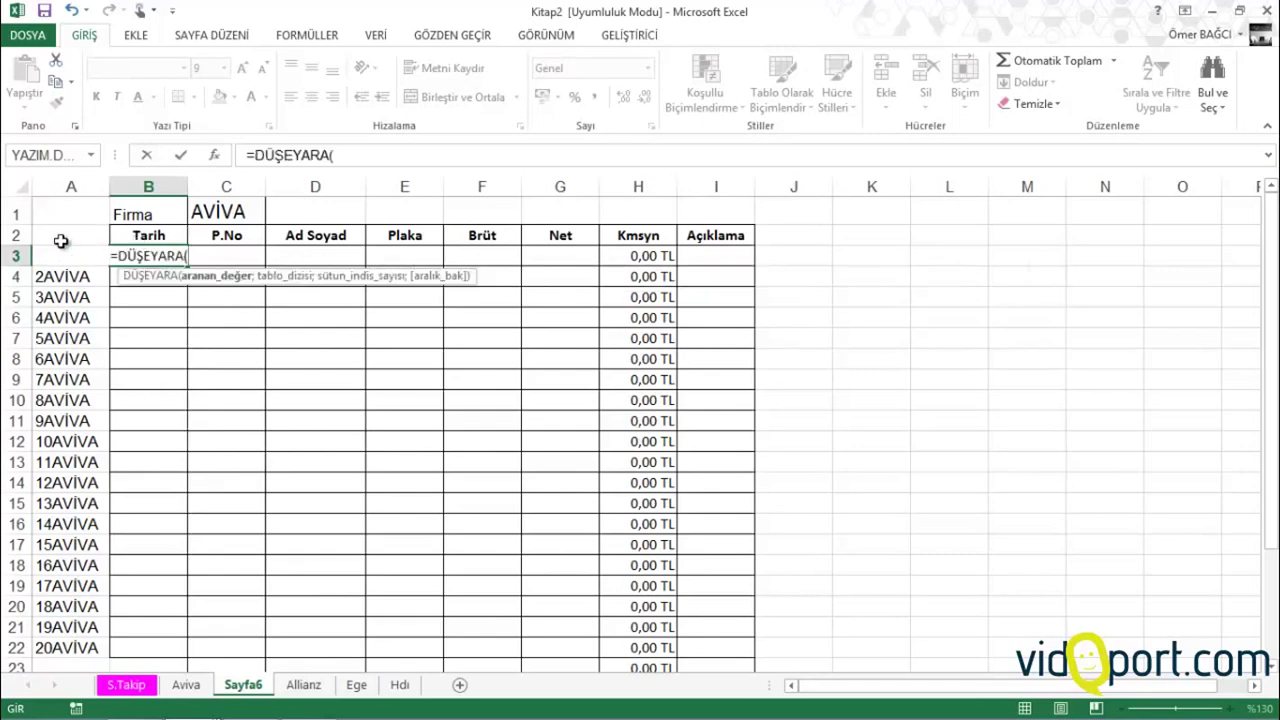
key("F2")
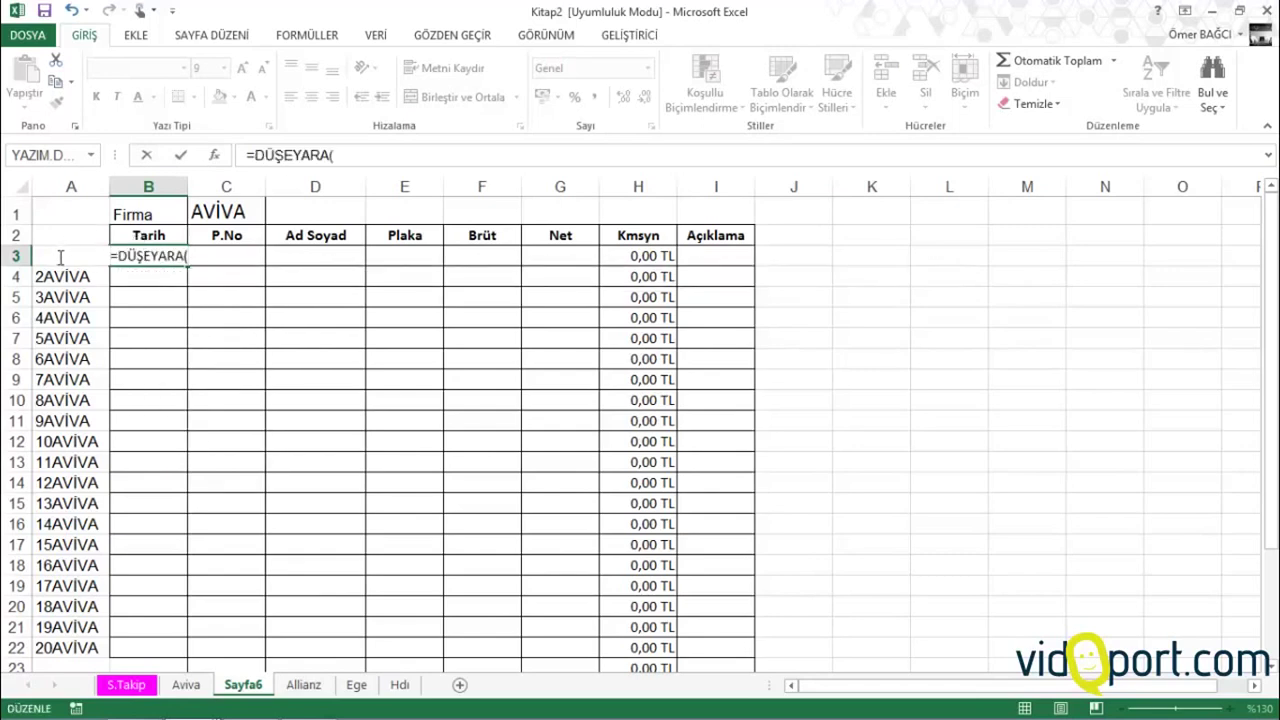
type("a3;")
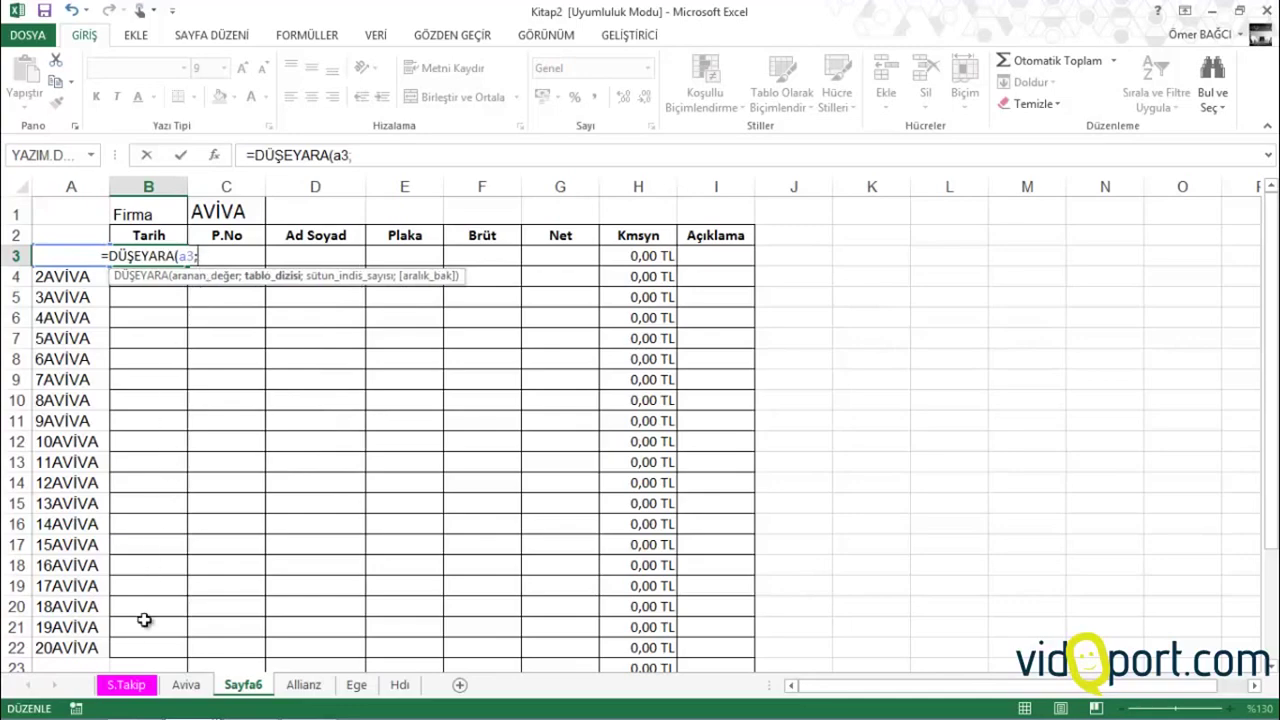
Step: Use S.Takip!$A$2:$Q$31 as the absolute table with column 2 and exact match 0, returning 01,08,2014
left_click(127, 685)
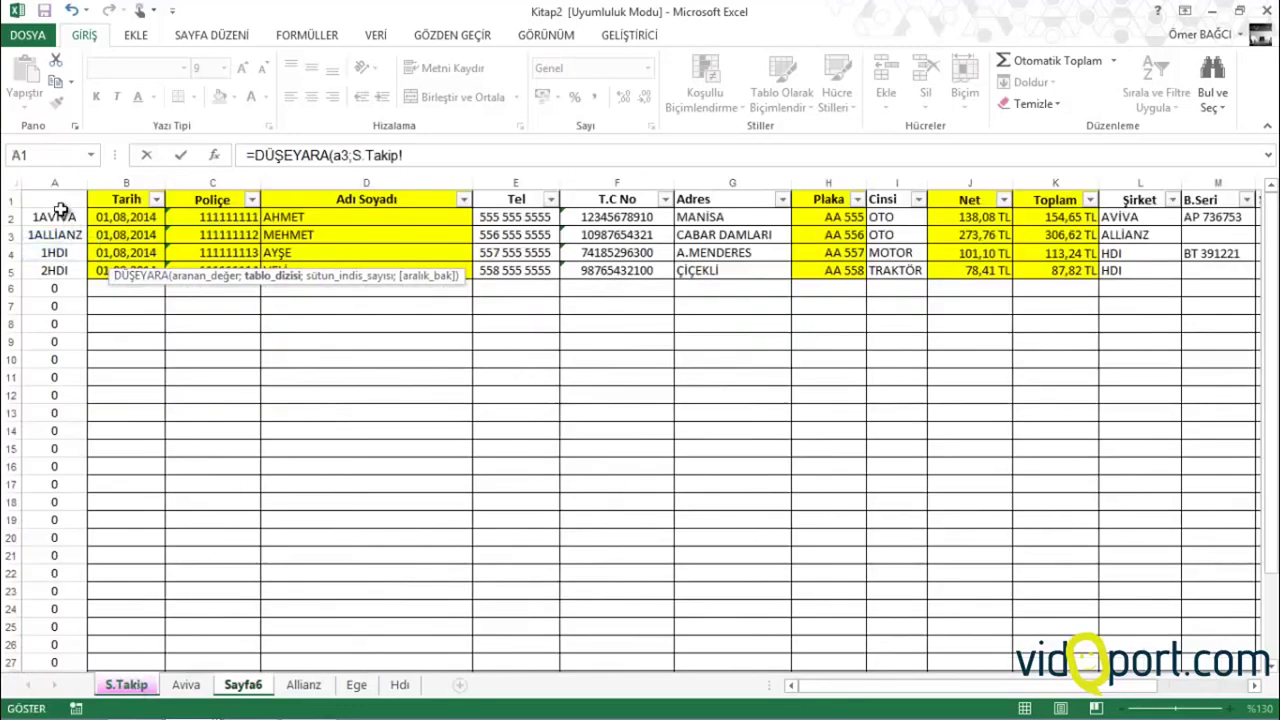
left_click_drag(52, 216, 1215, 331)
left_click_drag(1213, 519, 1216, 626)
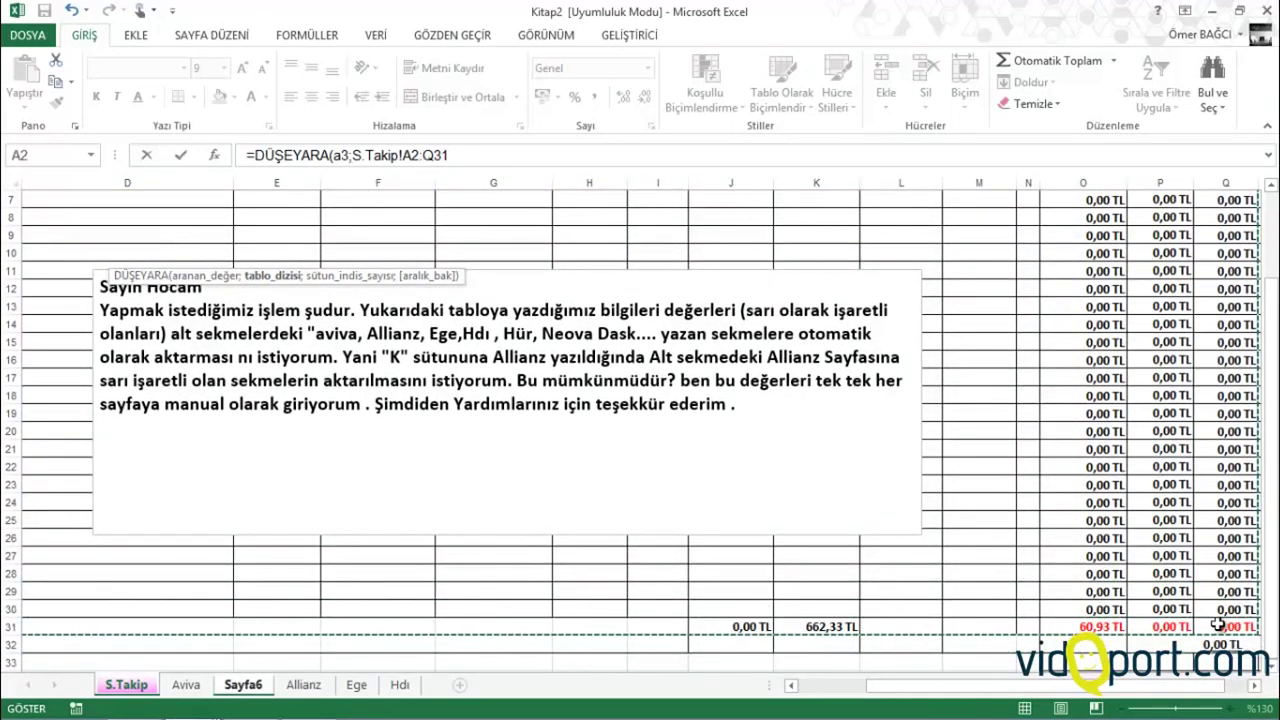
key("F4")
type(";")
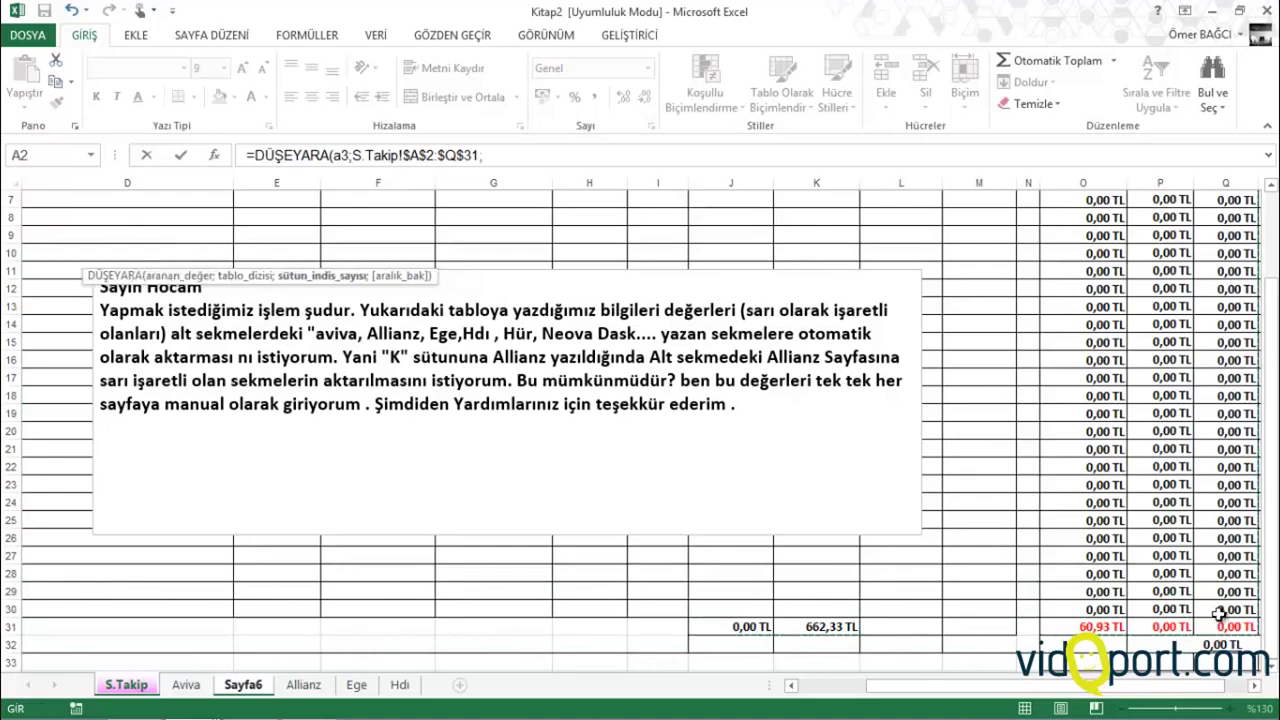
left_click_drag(1125, 685, 1058, 685)
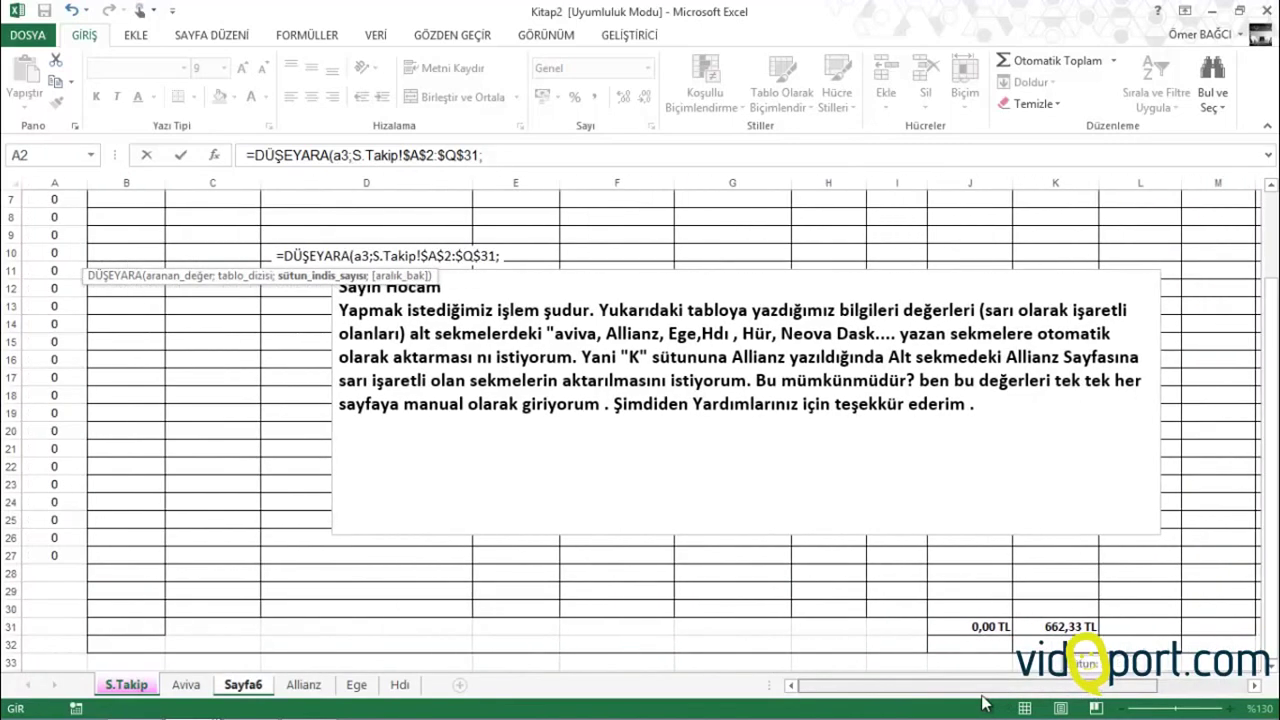
scroll(386, 466, "up", 2)
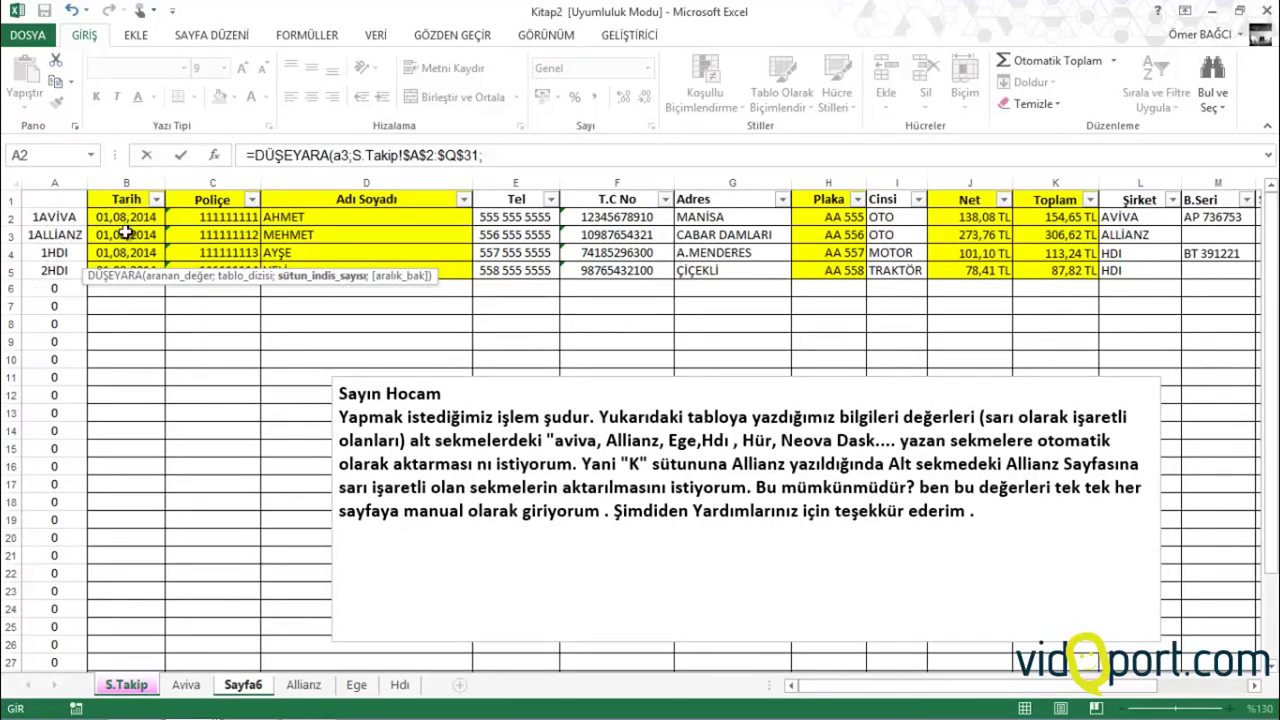
type(";")
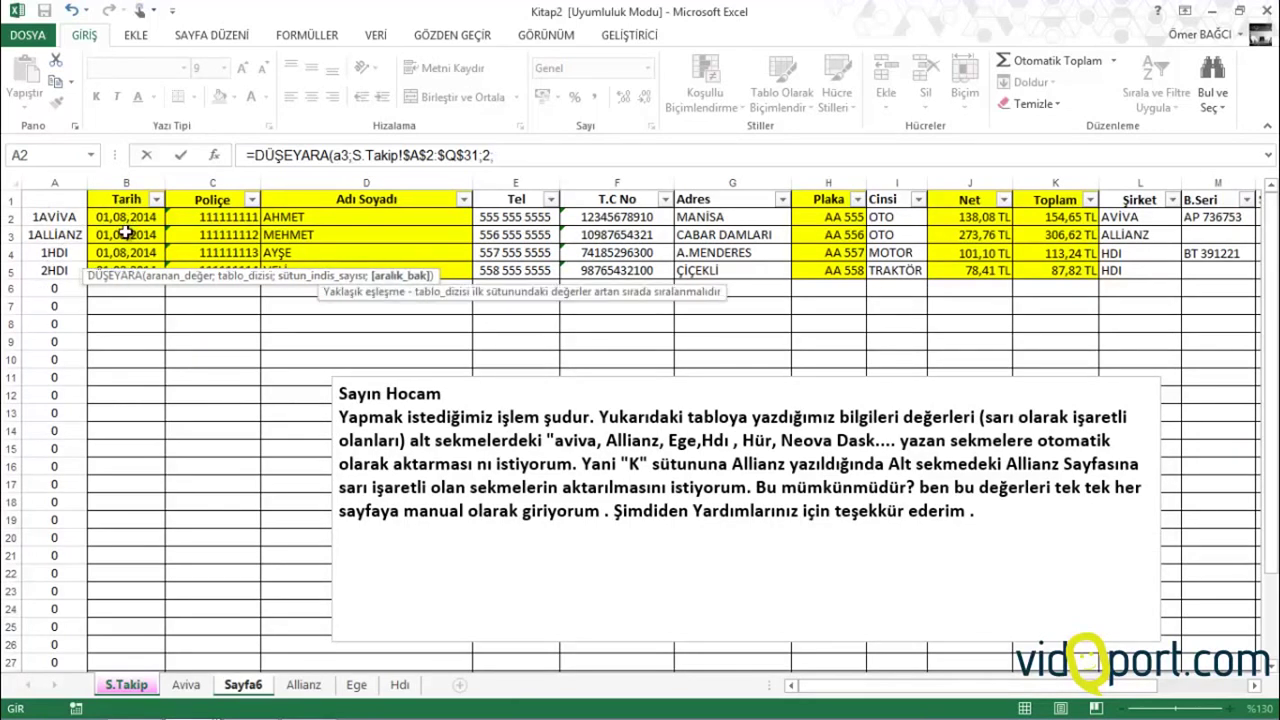
type("0")
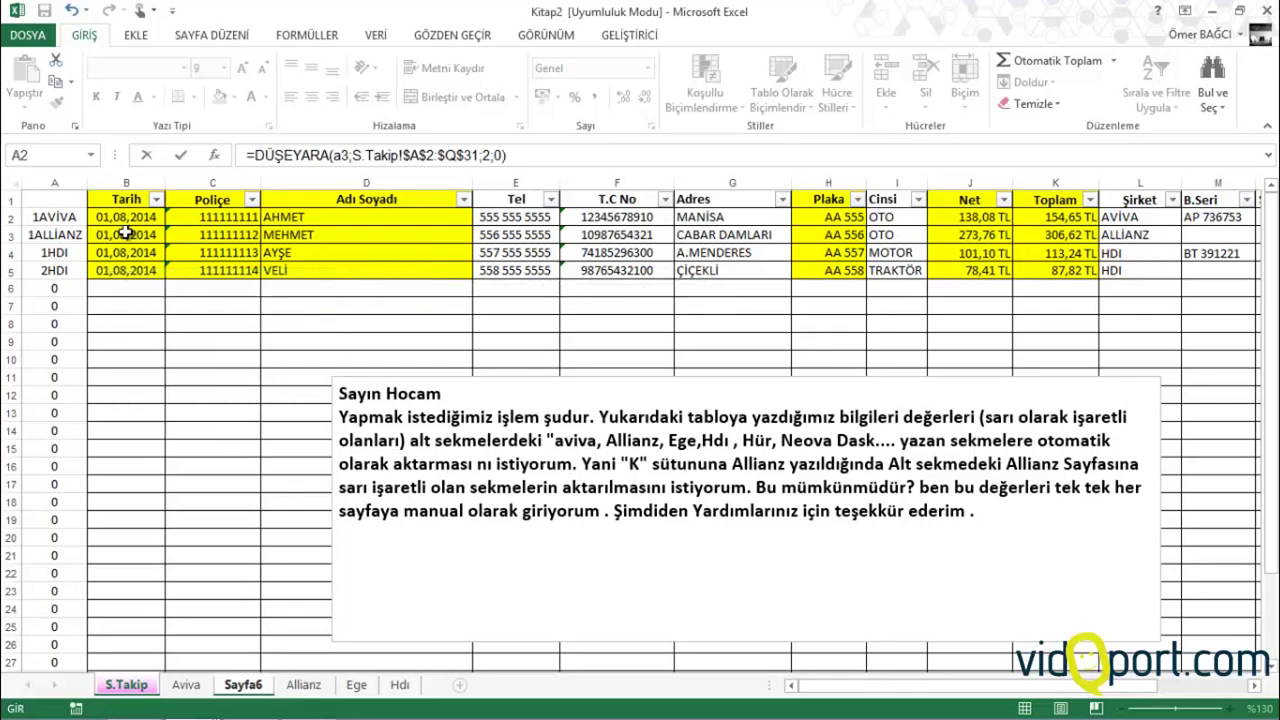
key("Return")
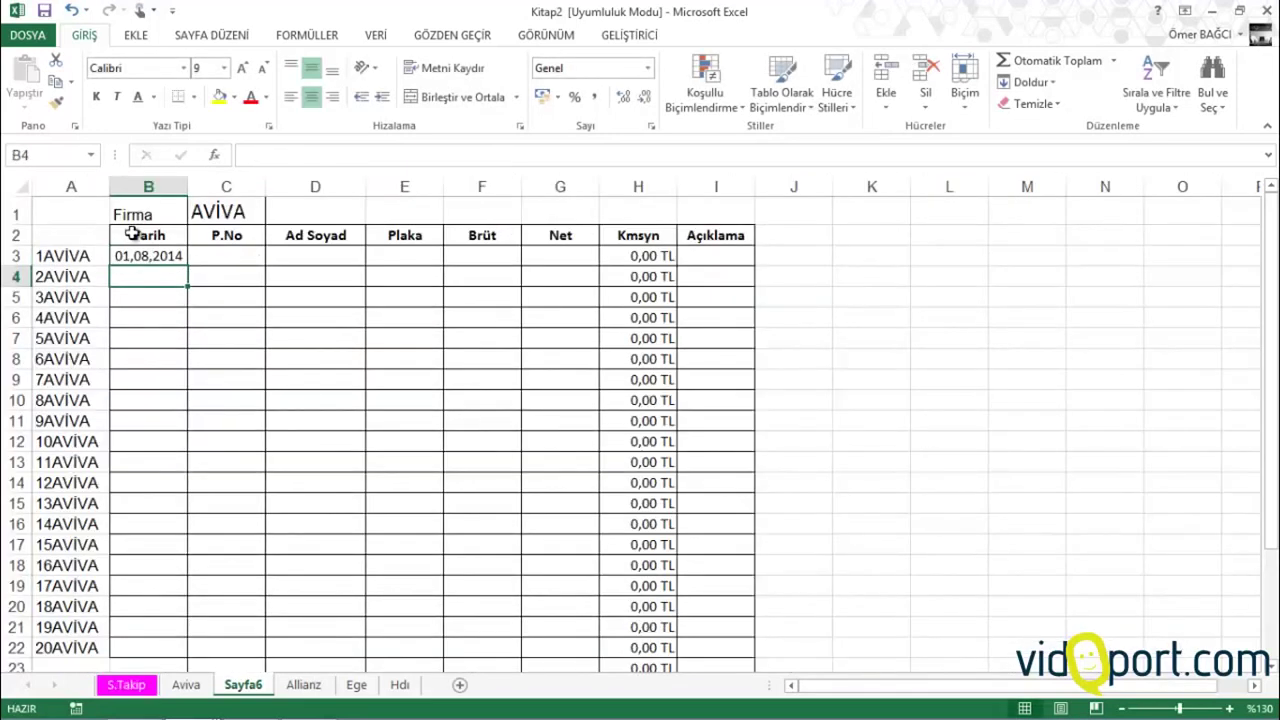
Step: Fill B3's lookup across to G3 and check the copied formulas in C3 through E3
left_click(134, 251)
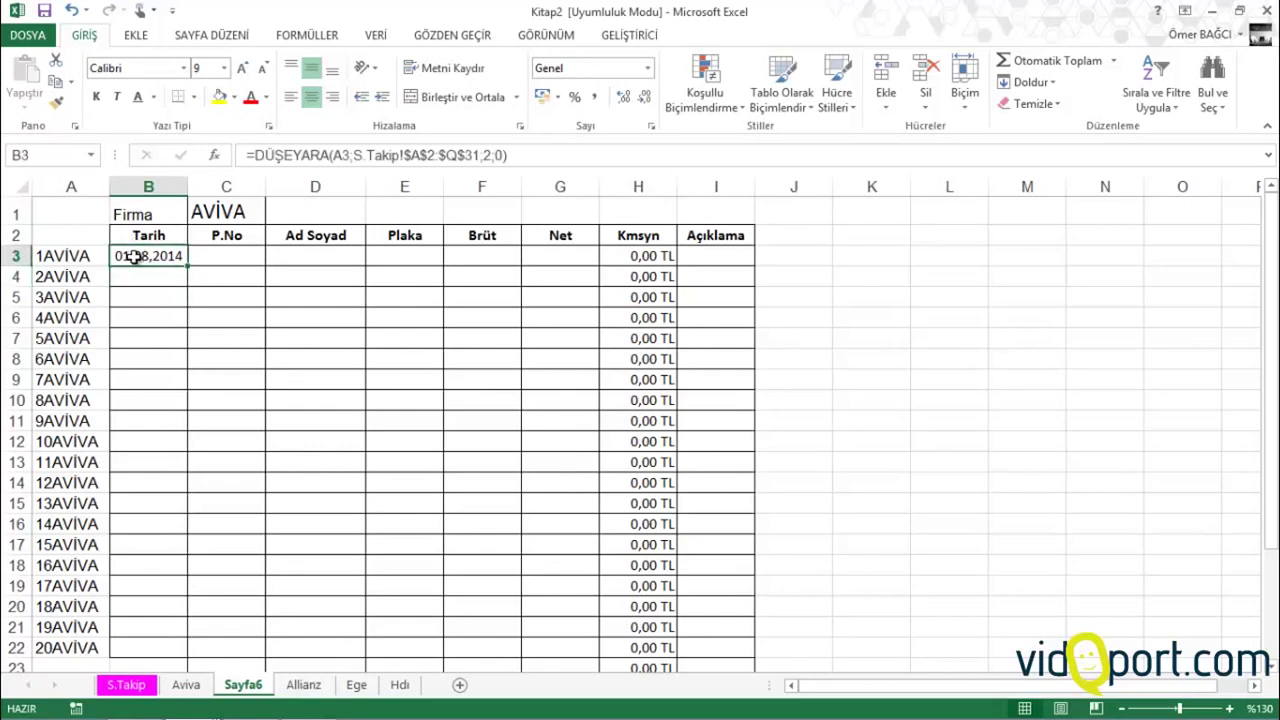
left_click_drag(187, 269, 596, 286)
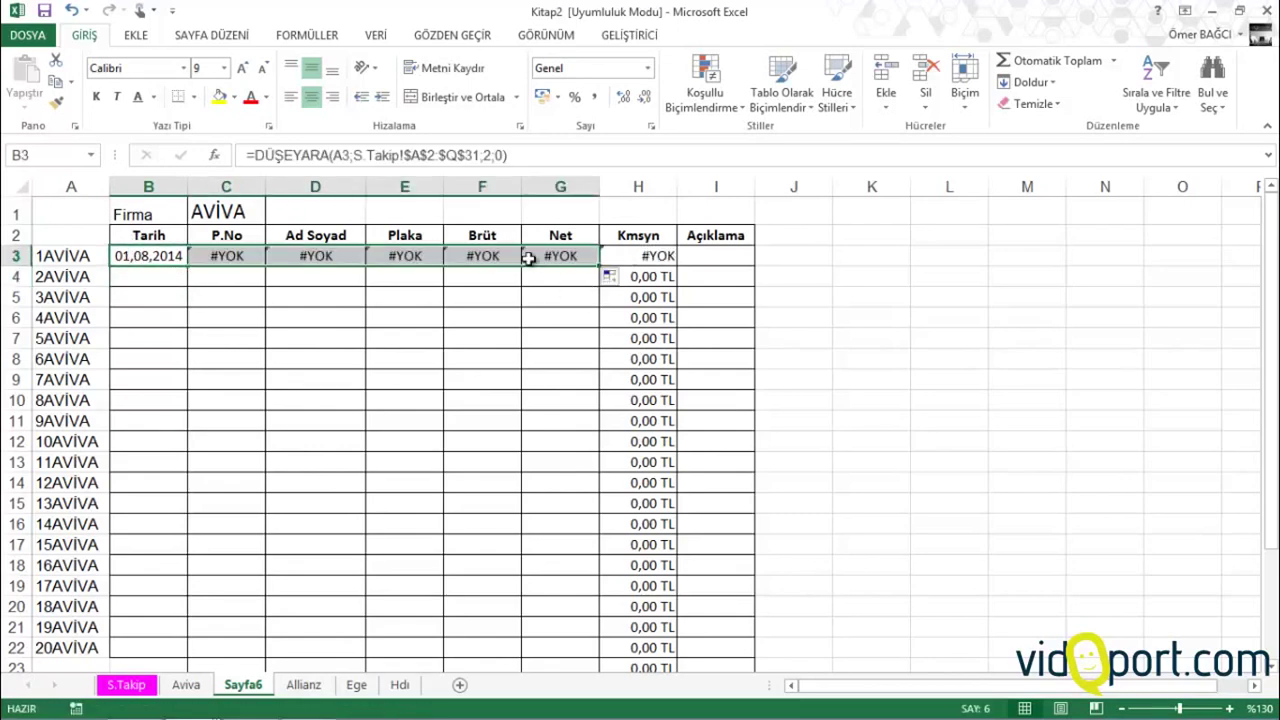
left_click(157, 256)
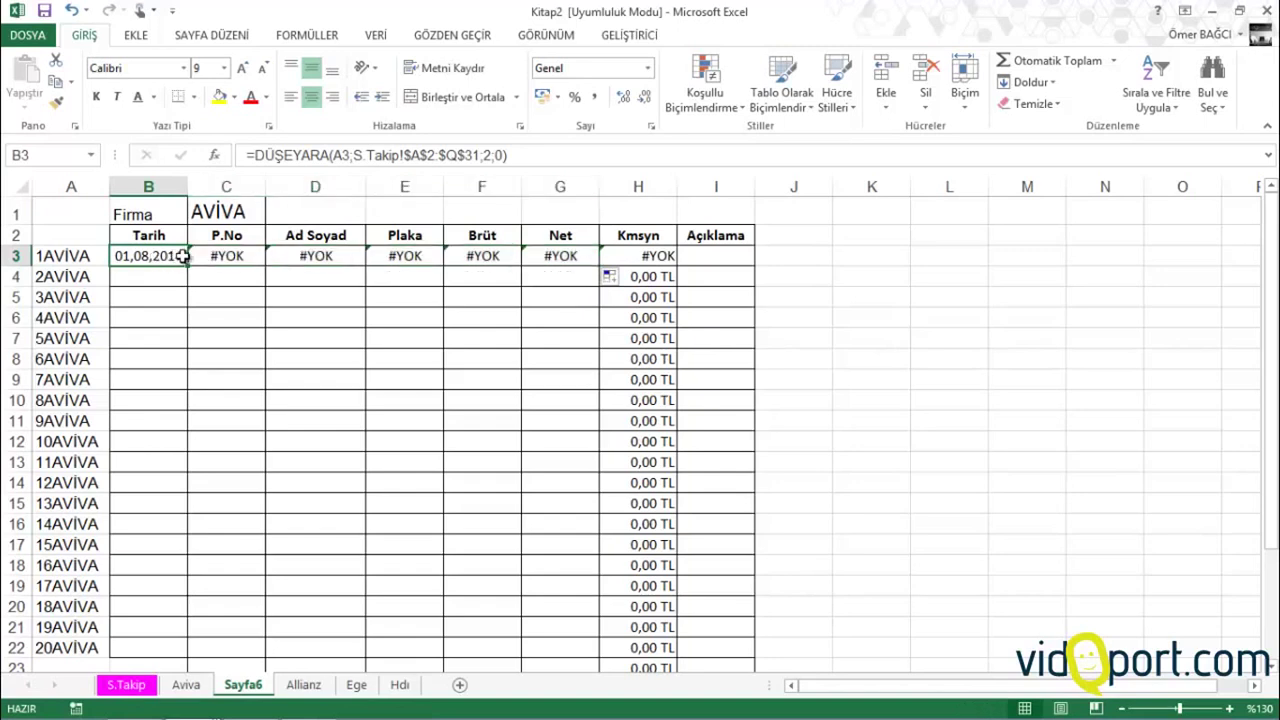
left_click(199, 255)
left_click(342, 166)
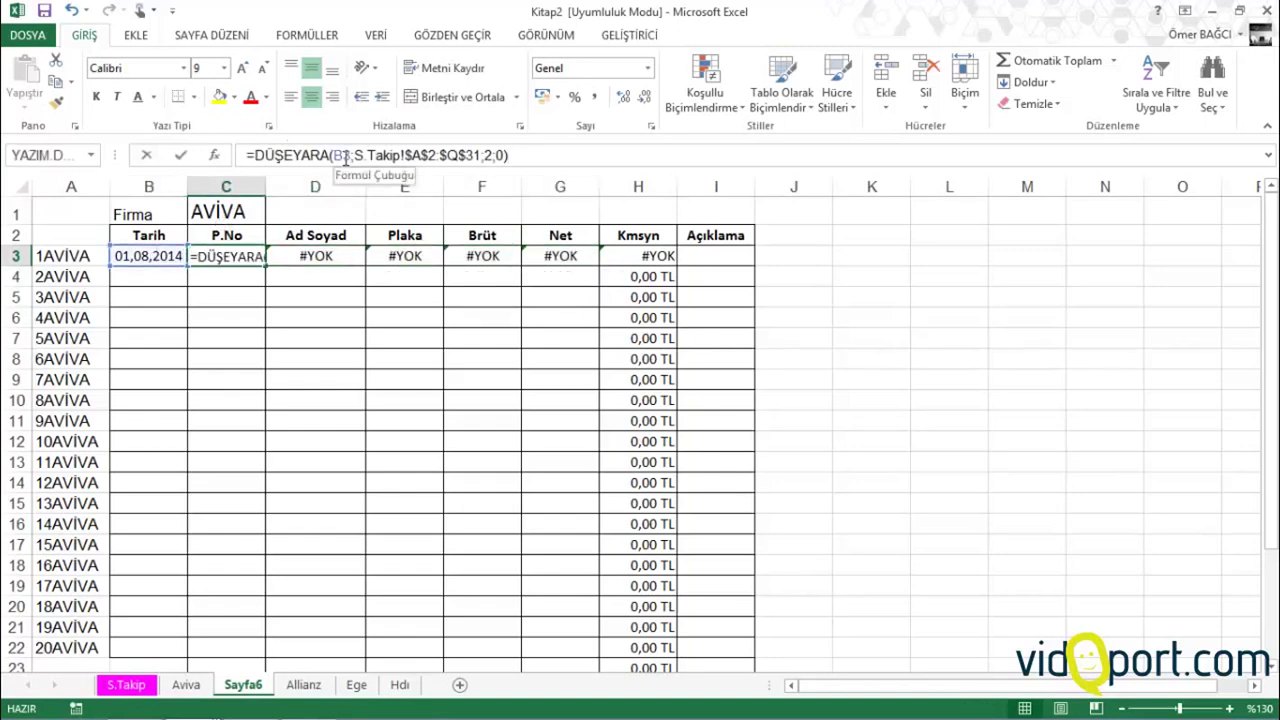
left_click(317, 252)
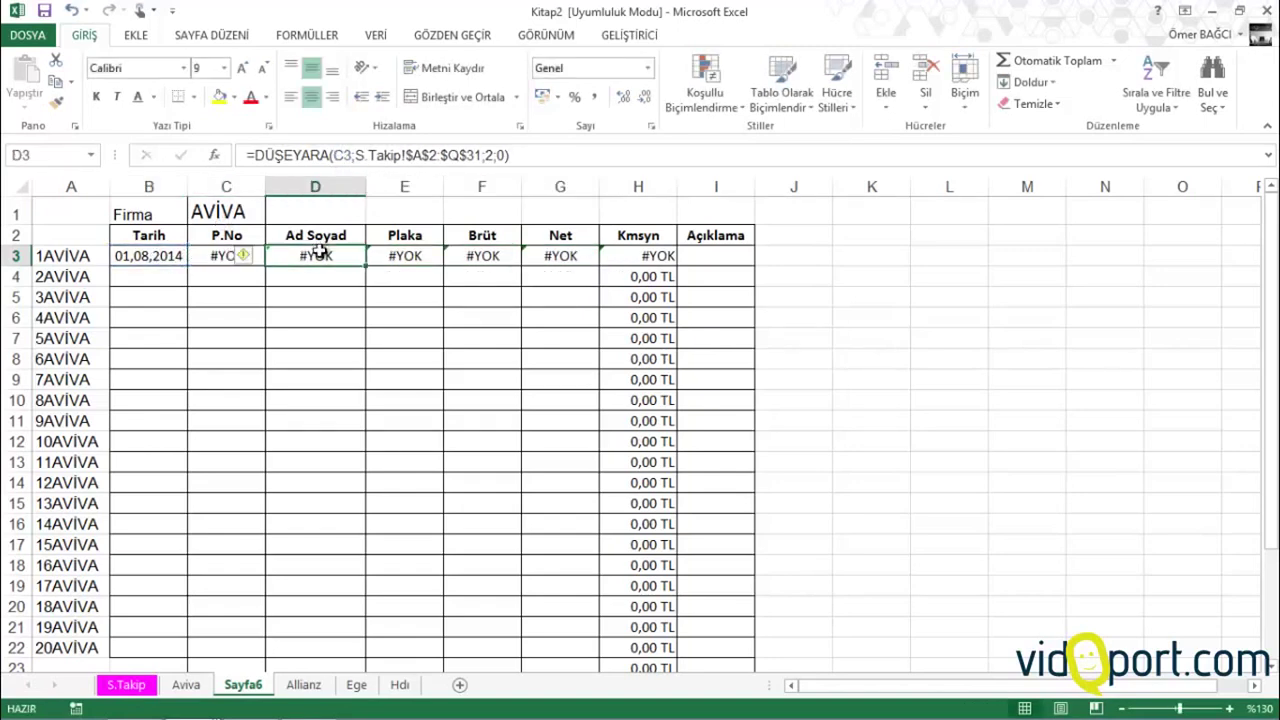
left_click(384, 256)
left_click(158, 257)
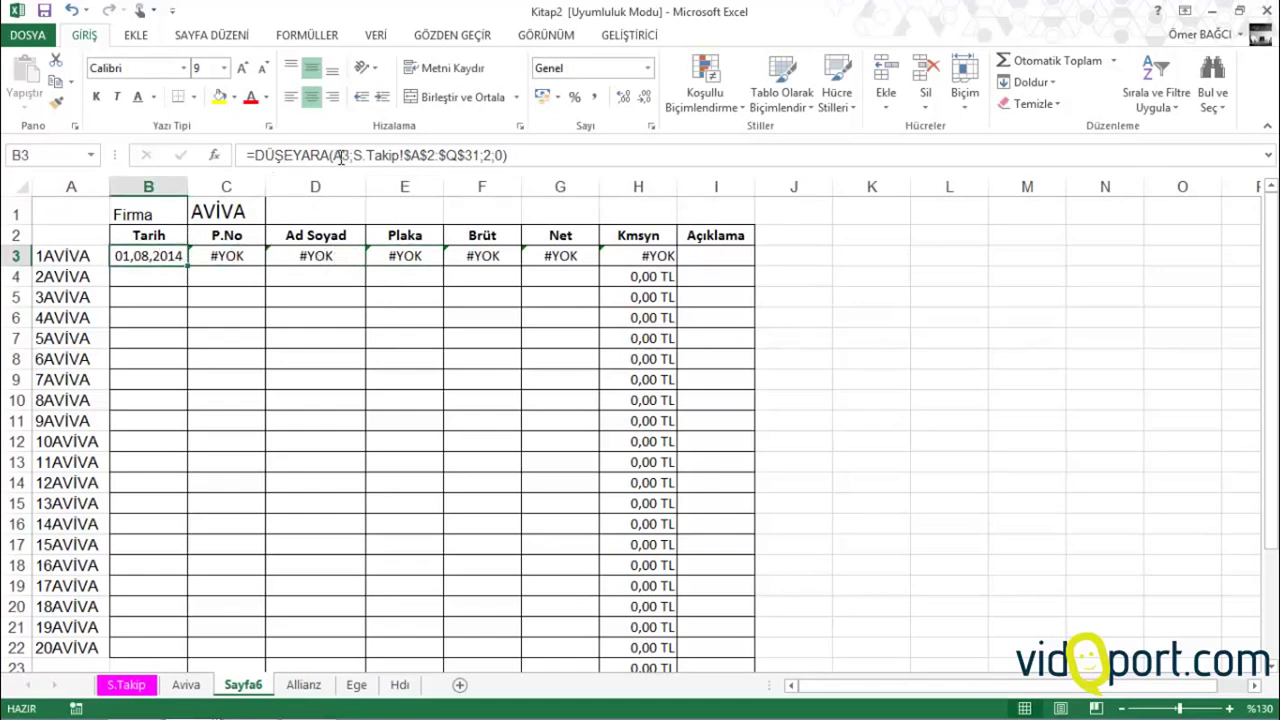
Step: Lock B3's lookup value to column A by changing A3 to $A3
left_click(340, 156)
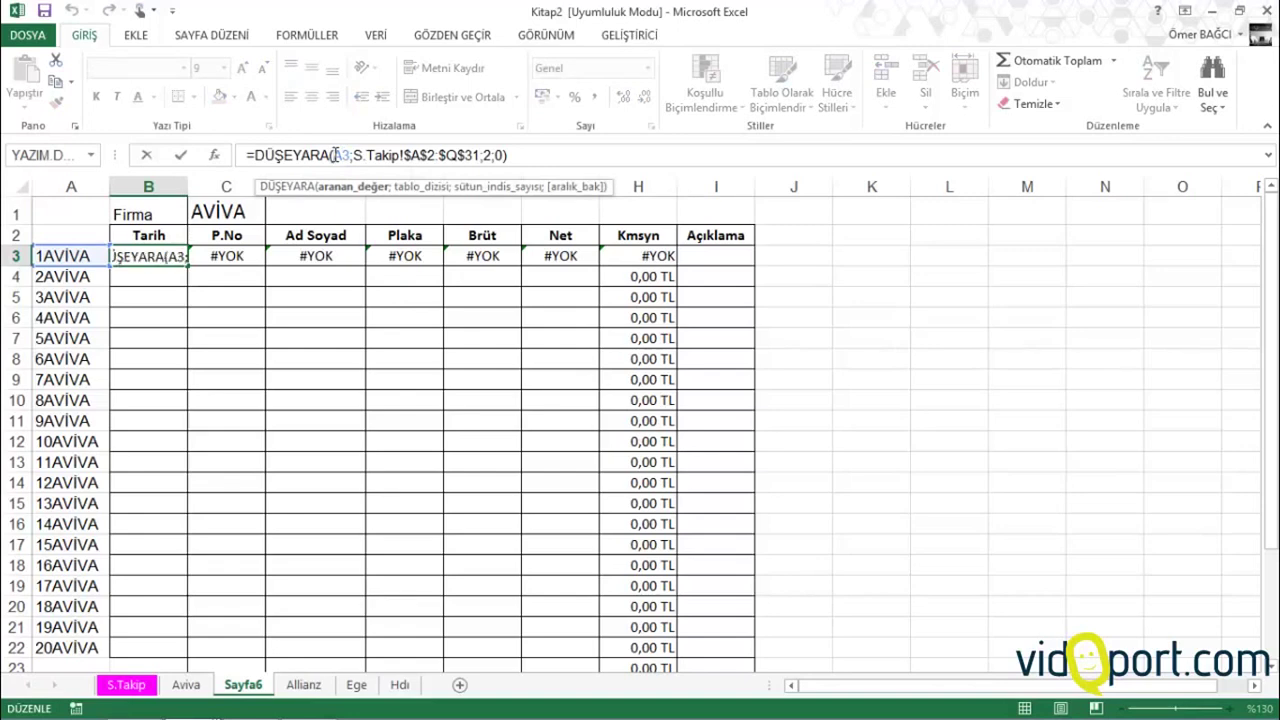
key("alt")
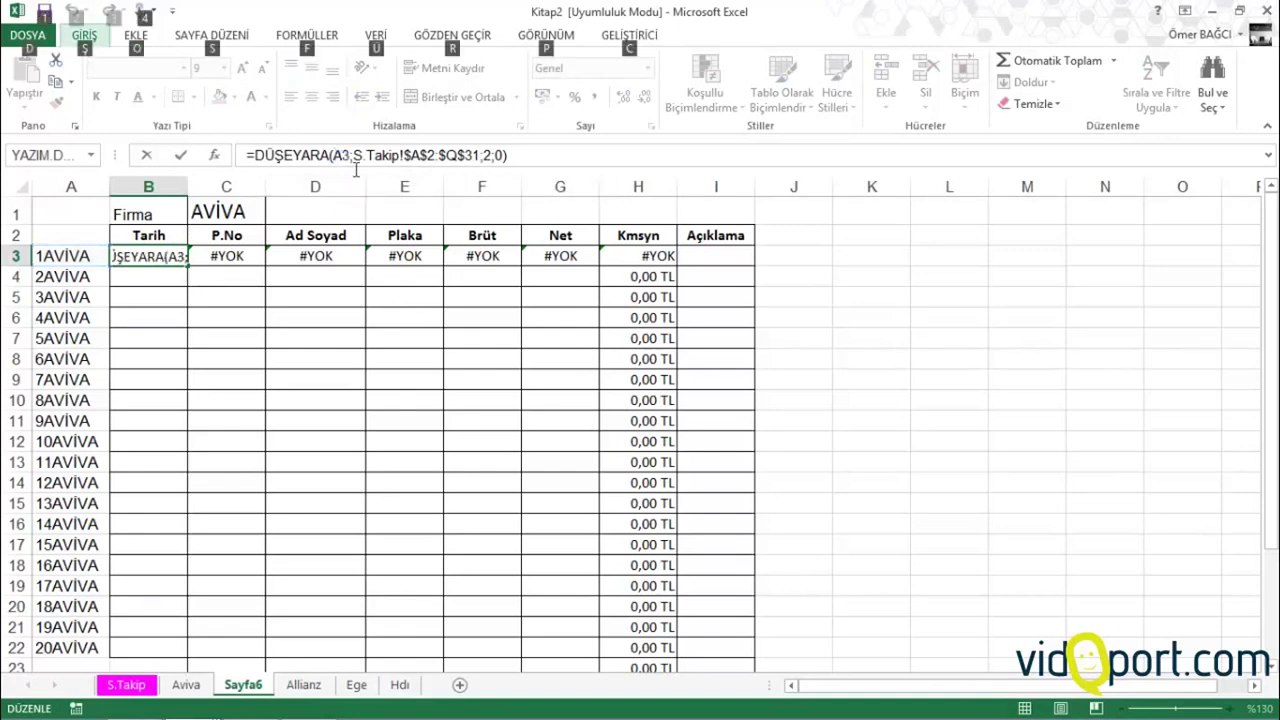
key("alt")
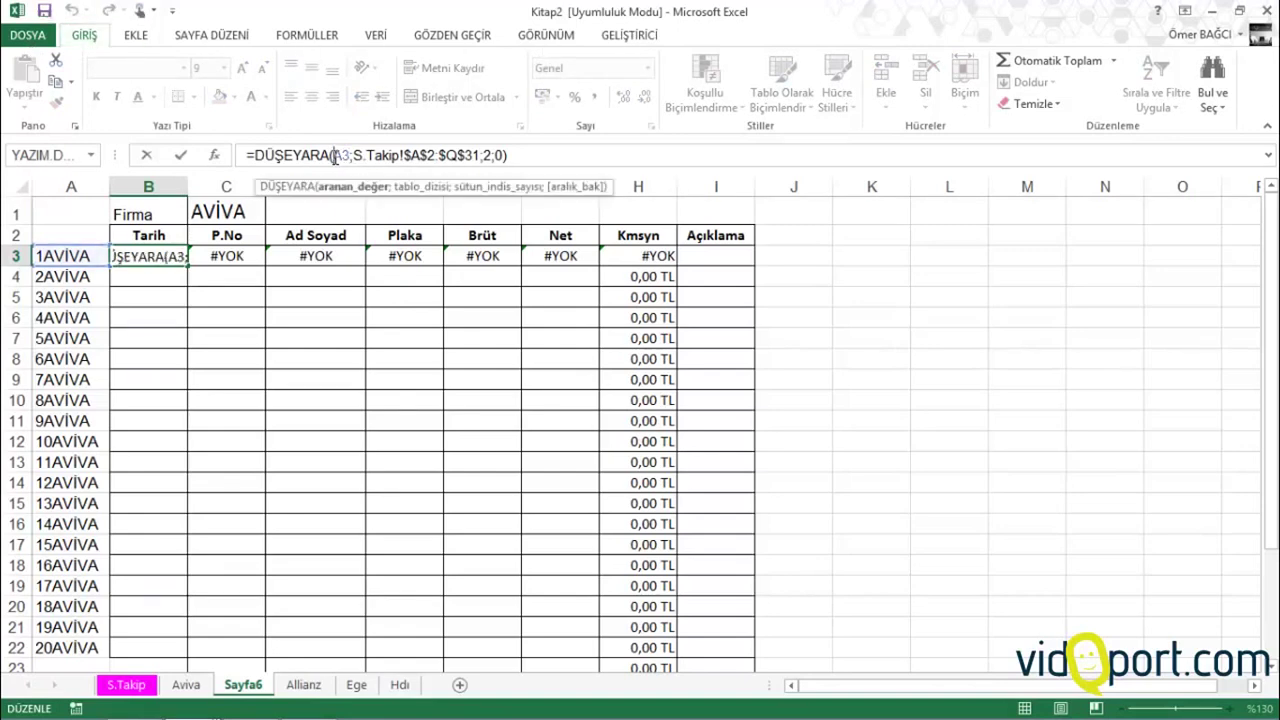
type("$")
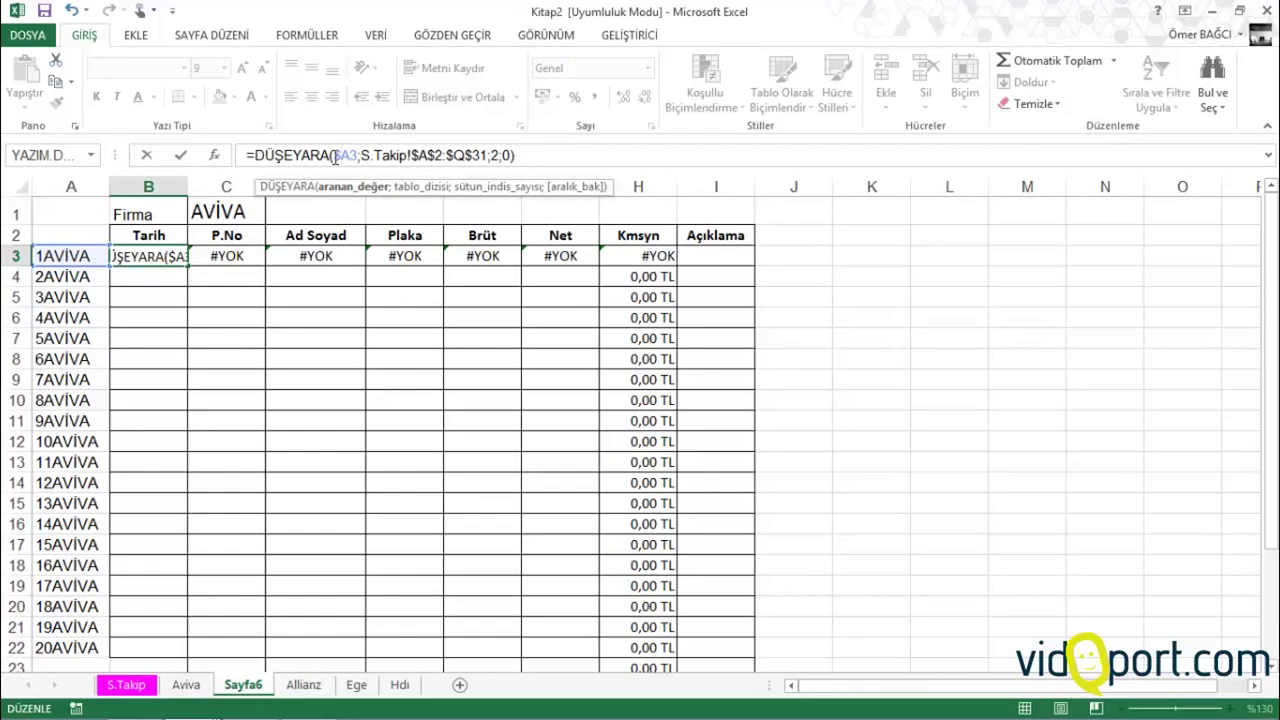
key("Return")
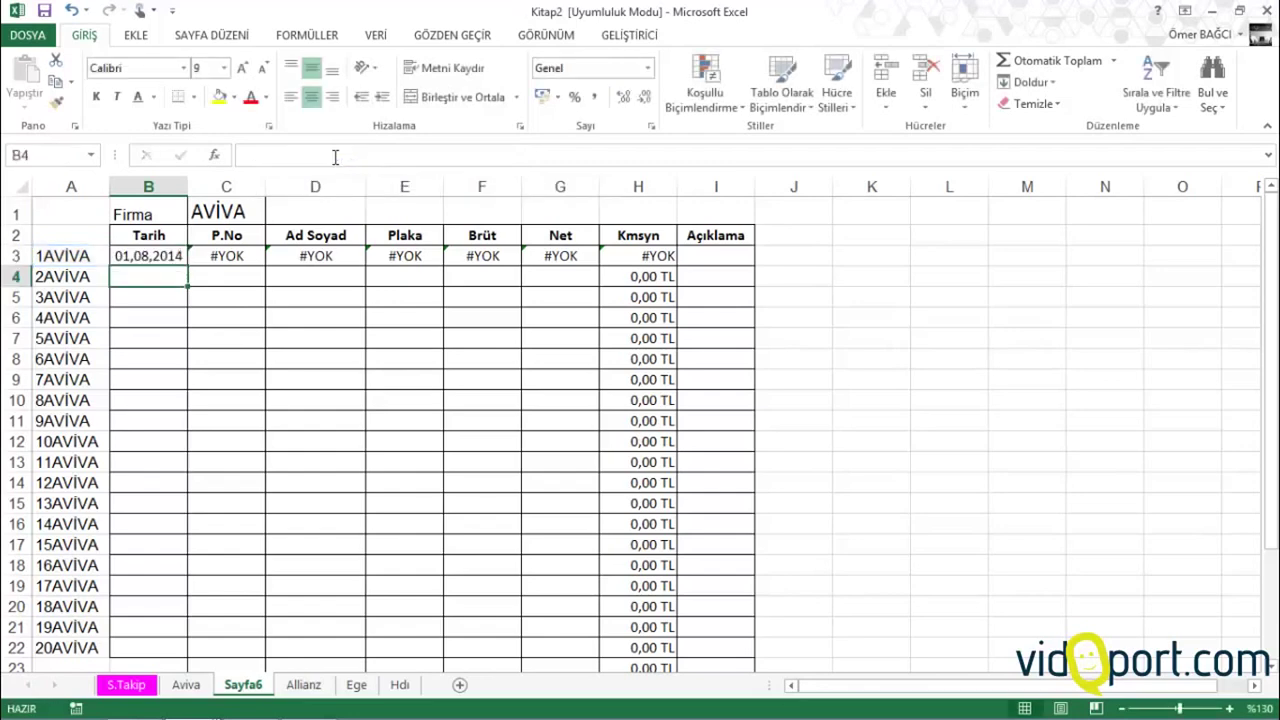
Step: Copy B3's corrected lookup across row 3 to G3
left_click(178, 258)
left_click_drag(178, 258, 570, 268)
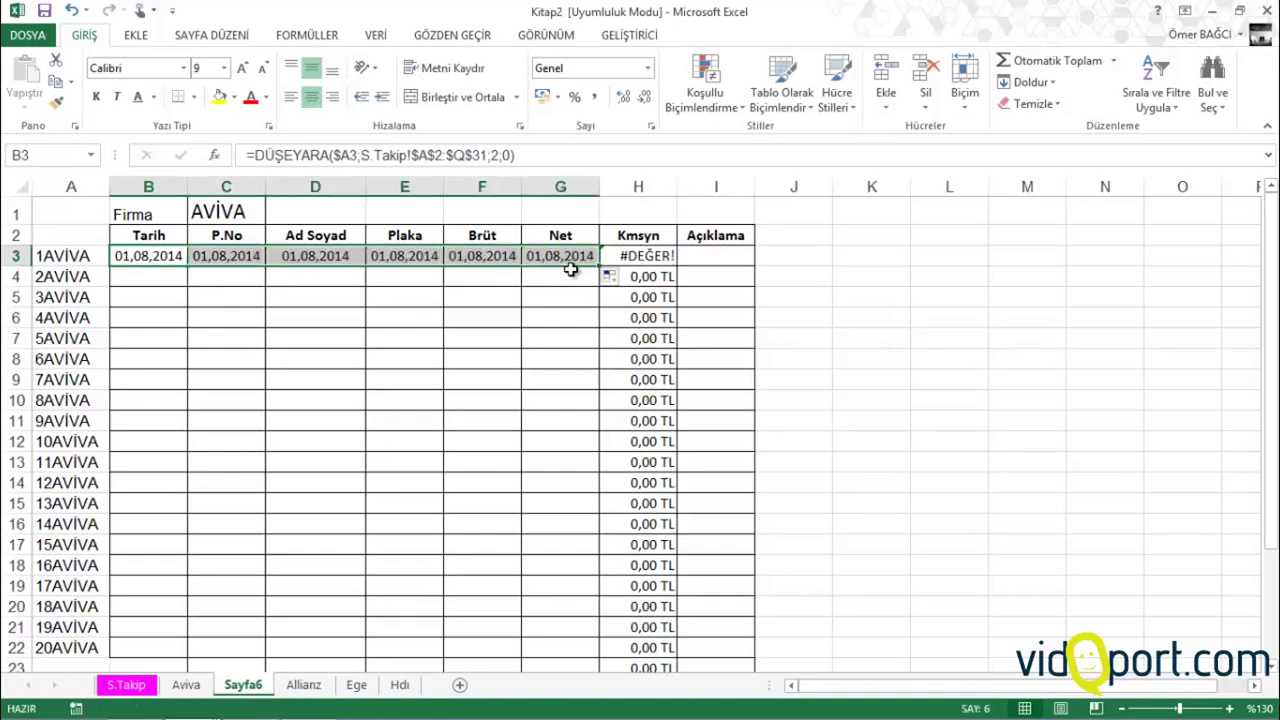
left_click(234, 252)
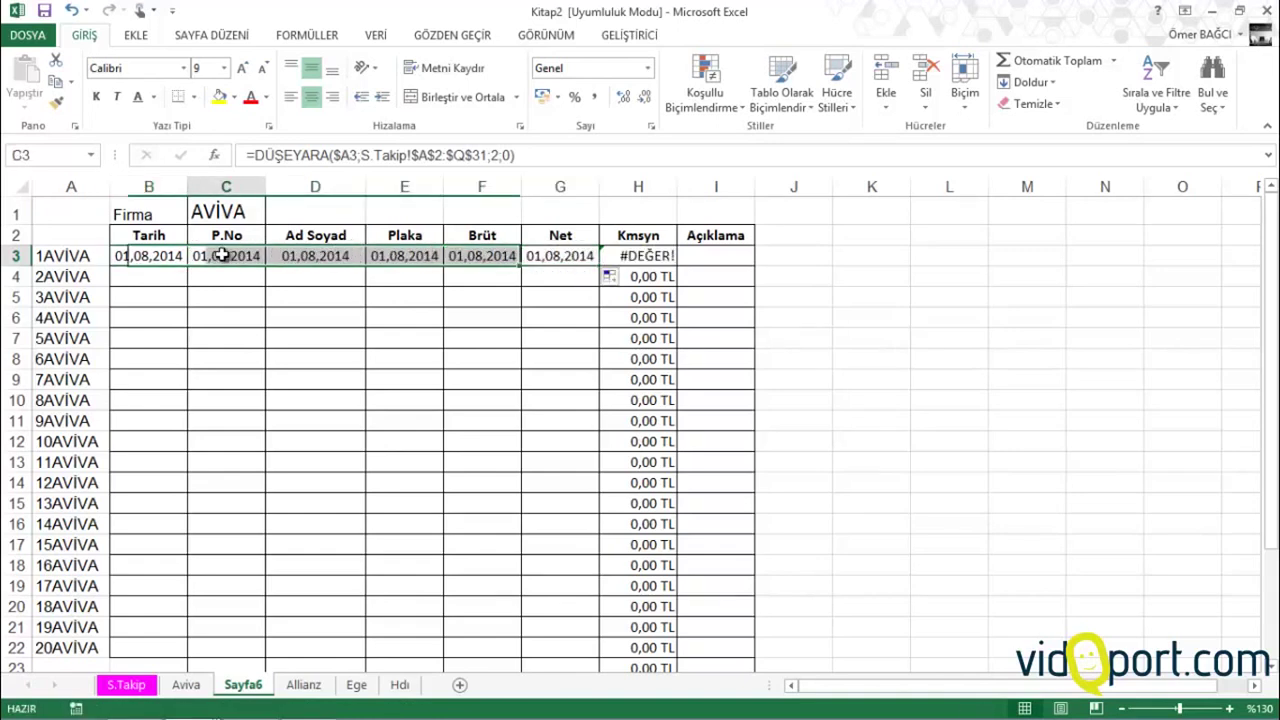
left_click(492, 154)
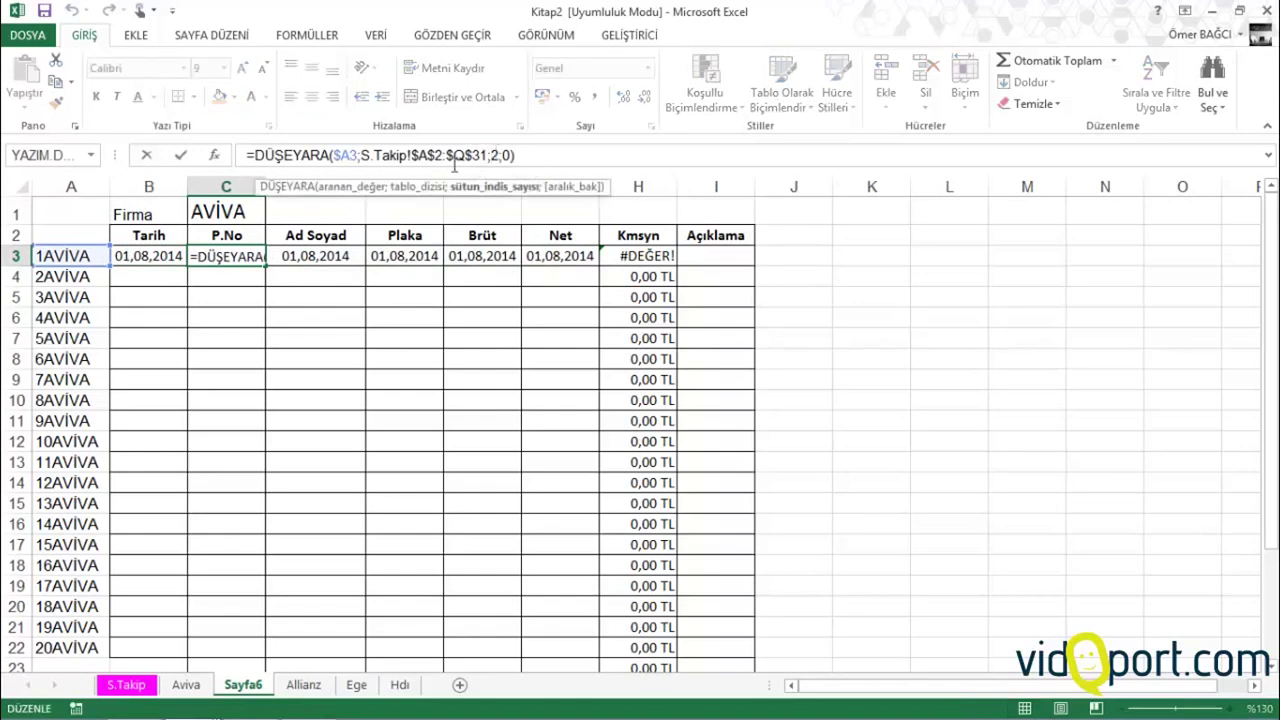
key("Return")
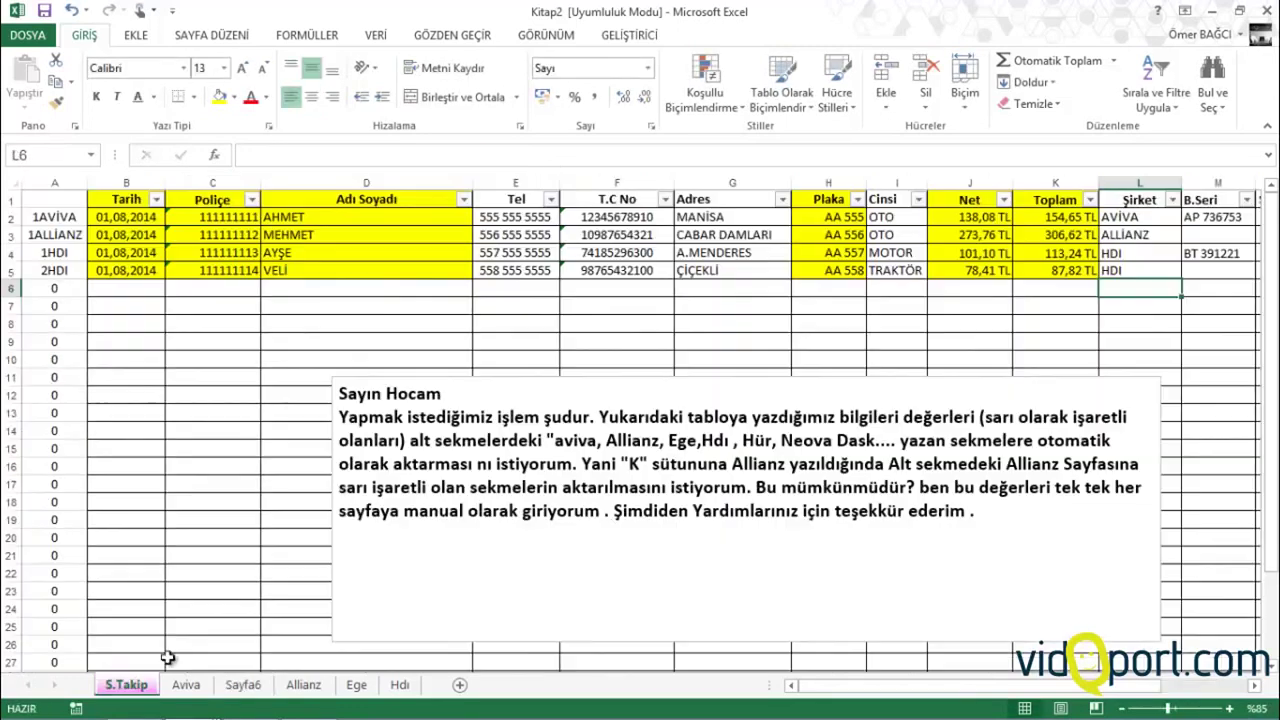
Step: Check S.Takip's column order and set C3's column index to 3 for P.No
left_click(122, 685)
left_click(243, 685)
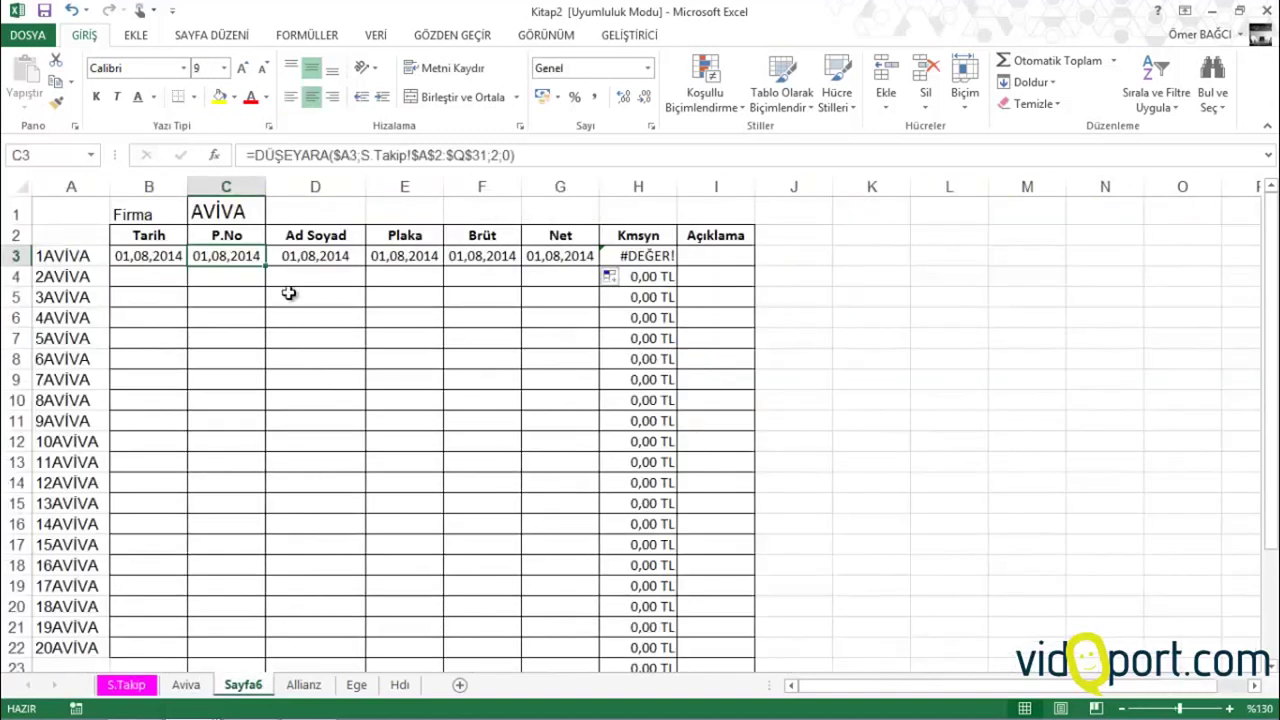
left_click(492, 155)
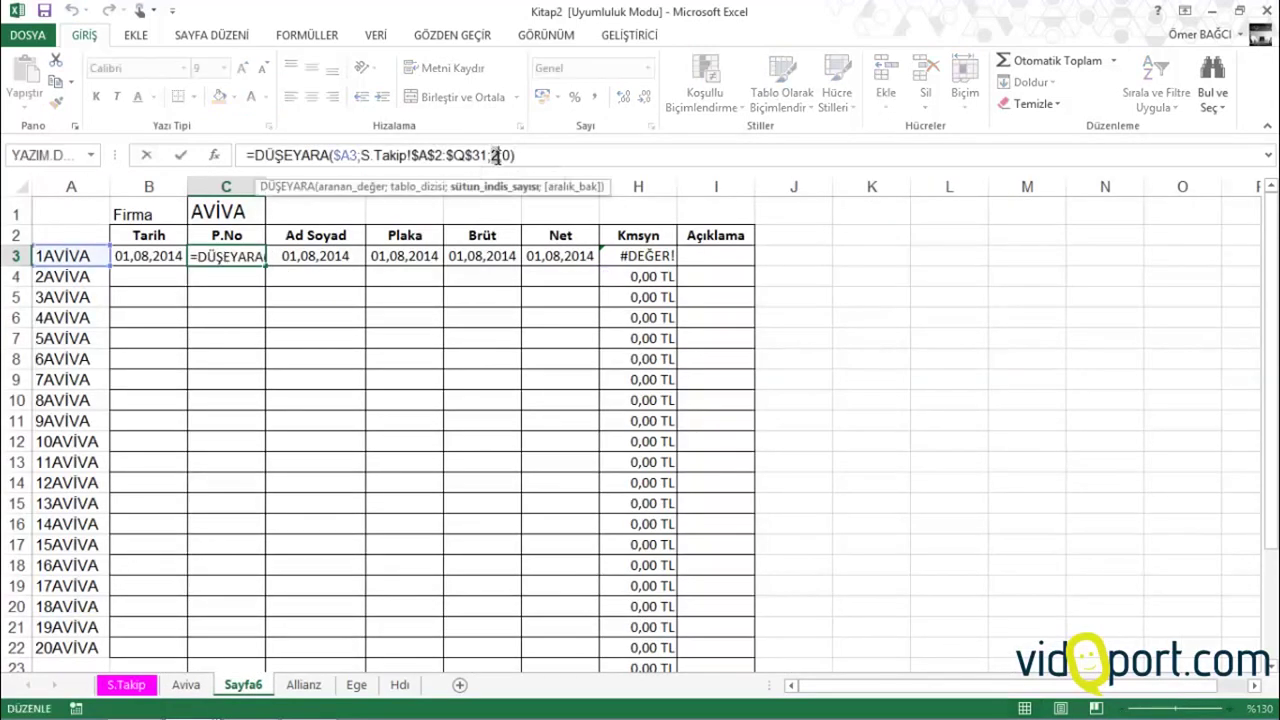
key("BackSpace")
type("3")
key("Return")
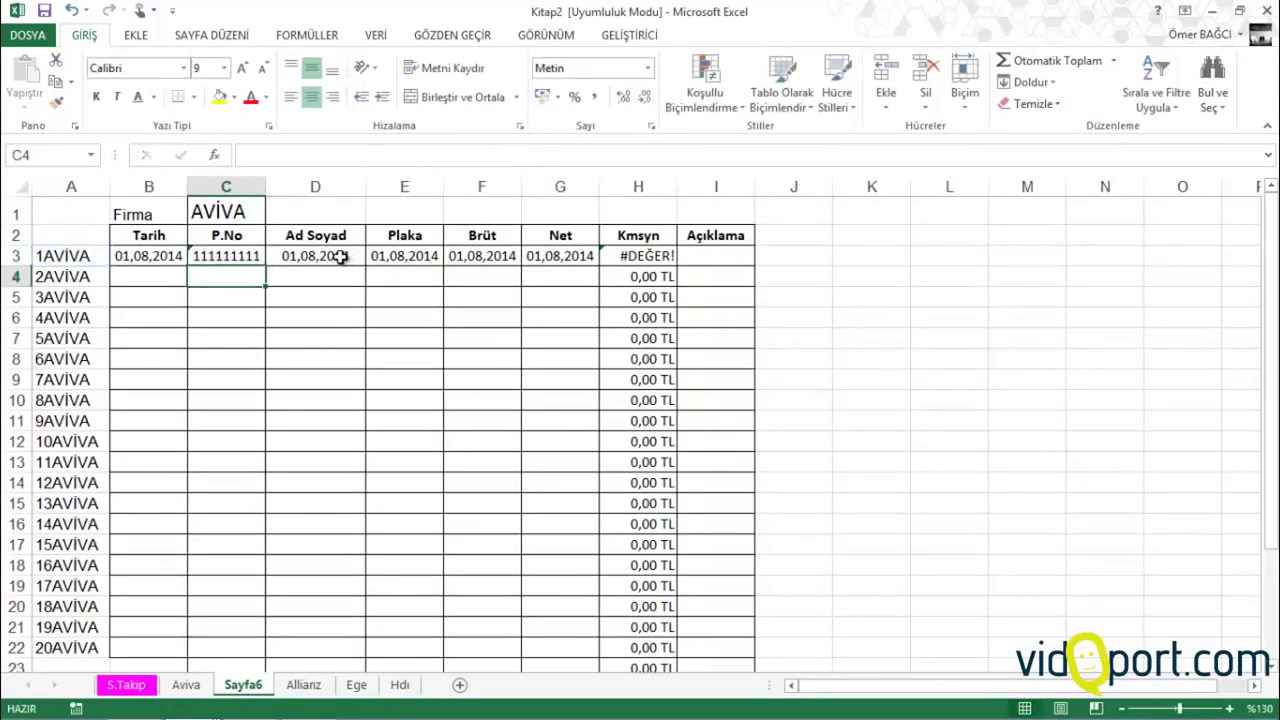
Step: Set D3's column index to 4 so it shows AHMET, then fill B3's lookup down to B22
left_click(340, 257)
double_click(493, 155)
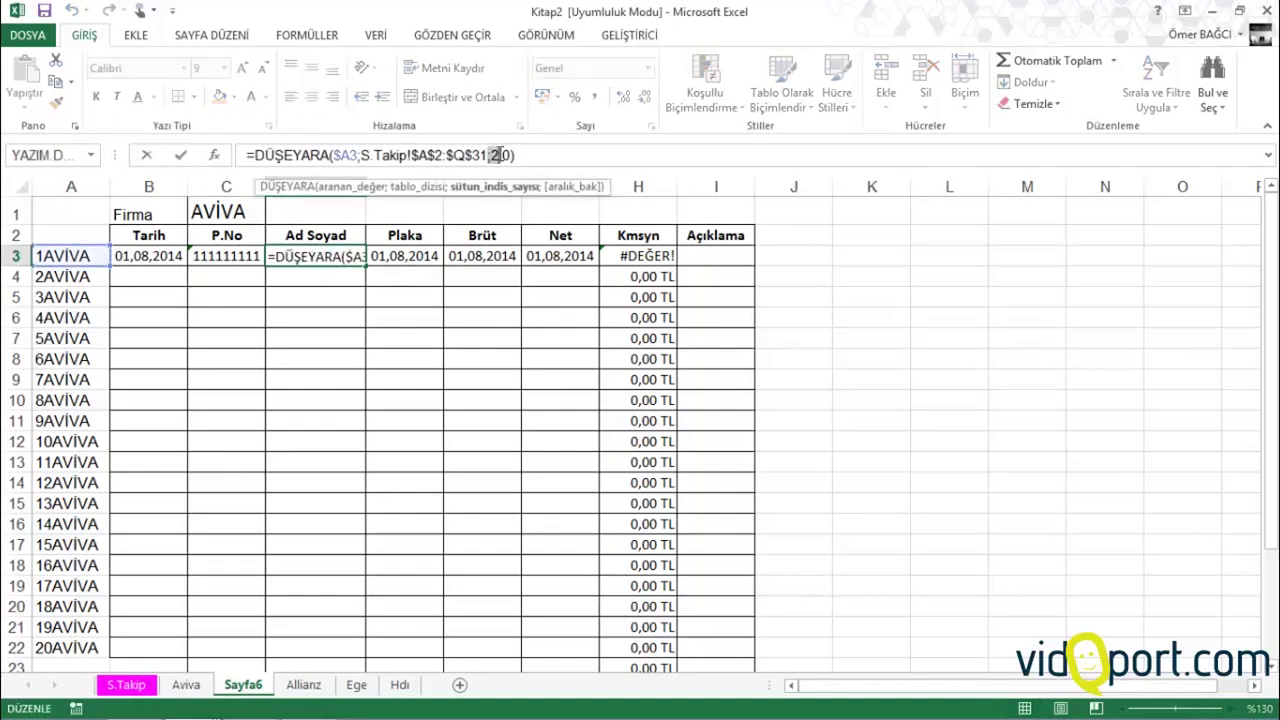
type("4")
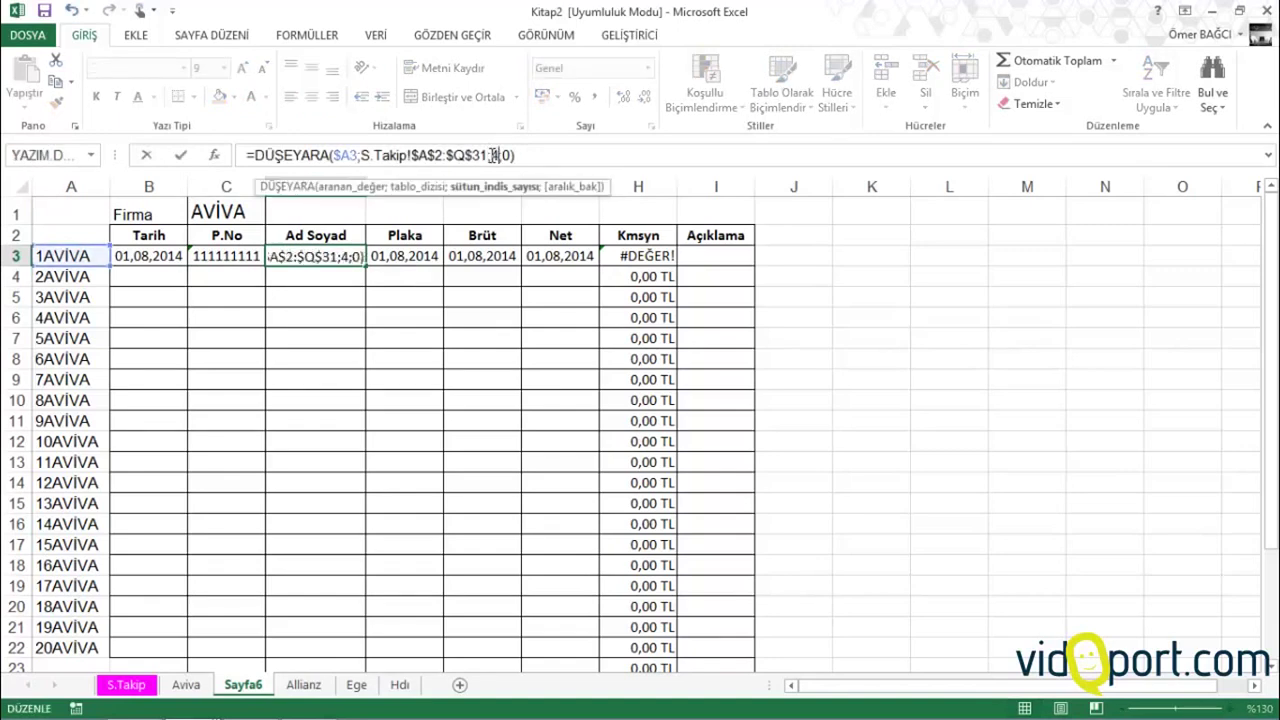
key("Return")
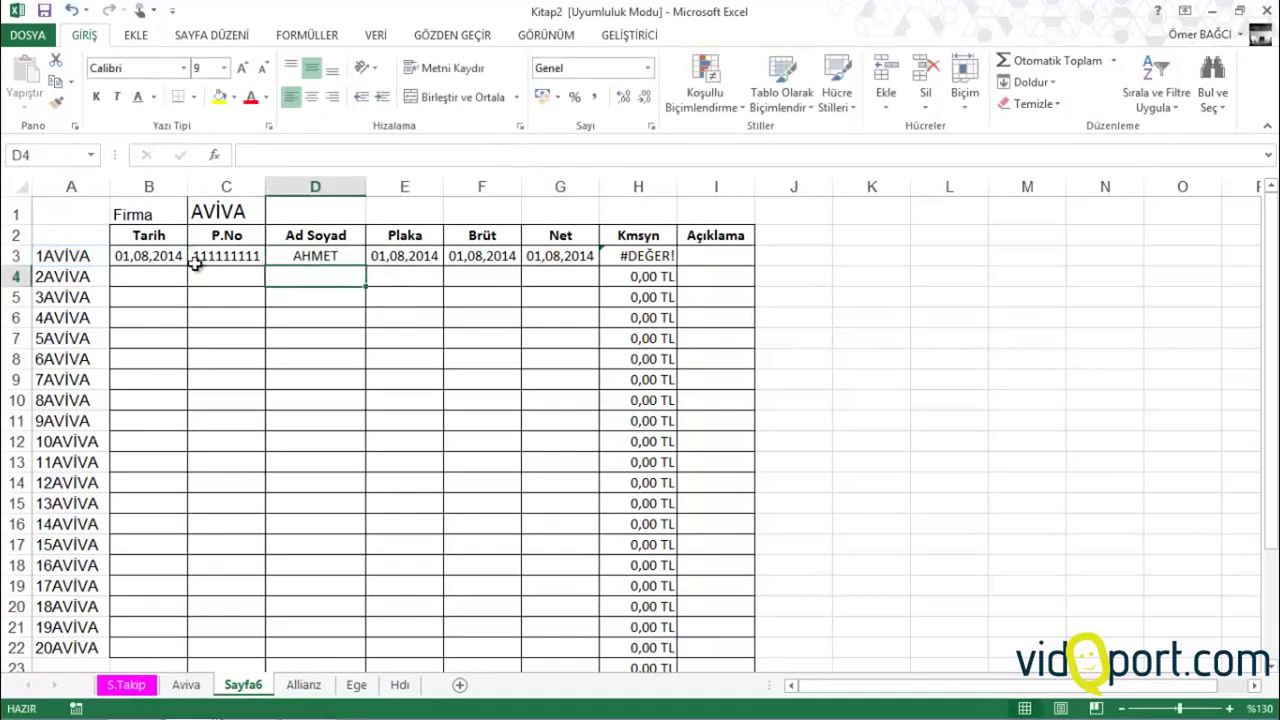
left_click(150, 254)
left_click_drag(189, 268, 190, 650)
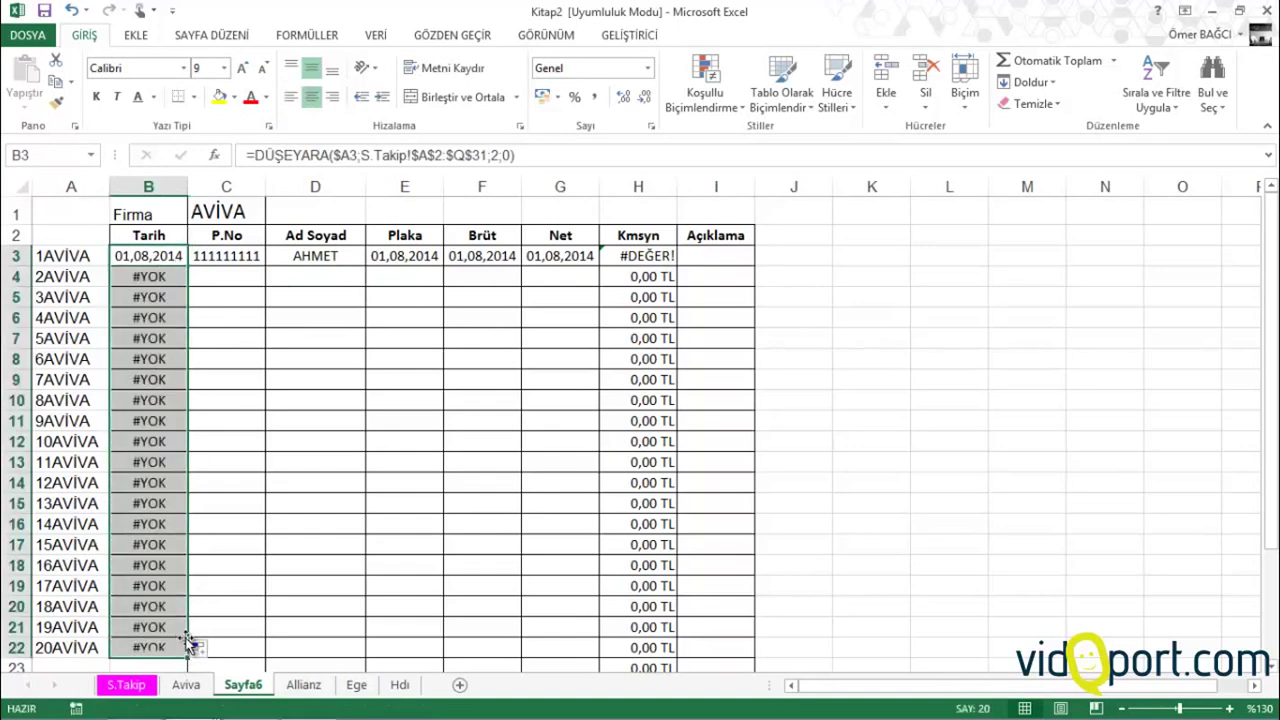
Step: Wrap B3's lookup as =EĞERHATA(DÜŞEYARA(...);"") so unmatched rows stay blank
left_click(155, 257)
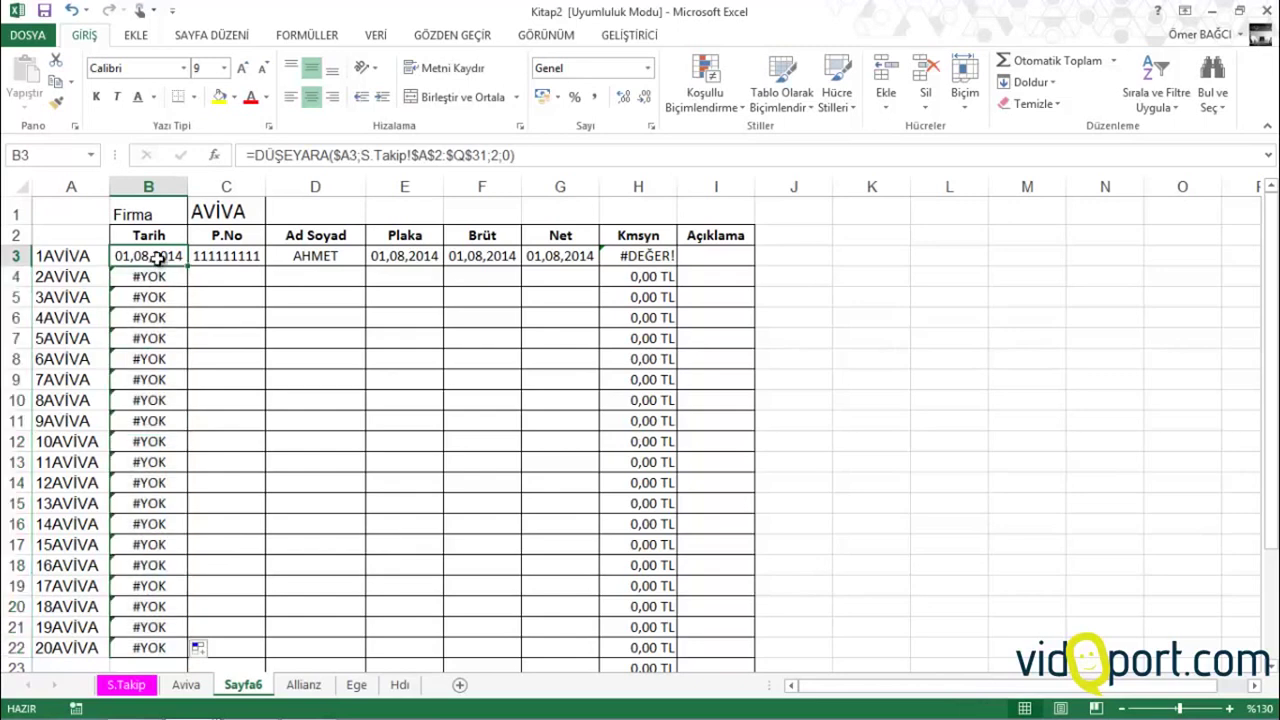
left_click(255, 156)
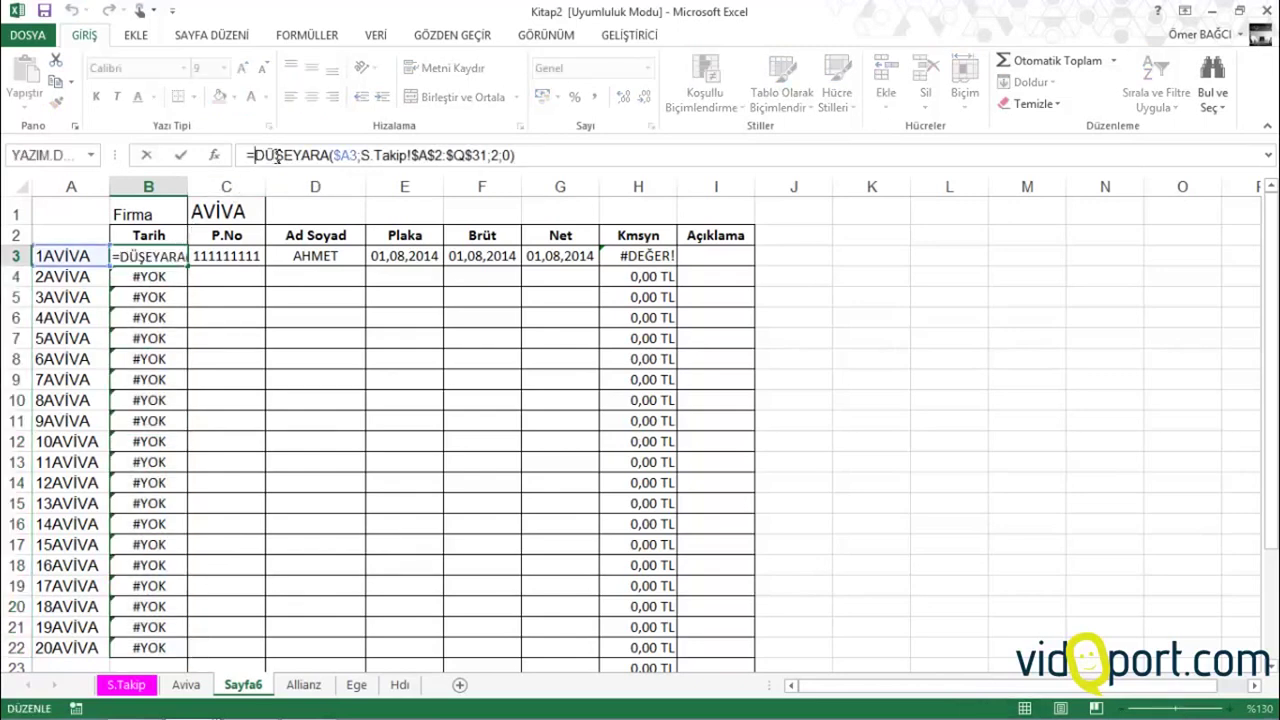
type("Eğer")
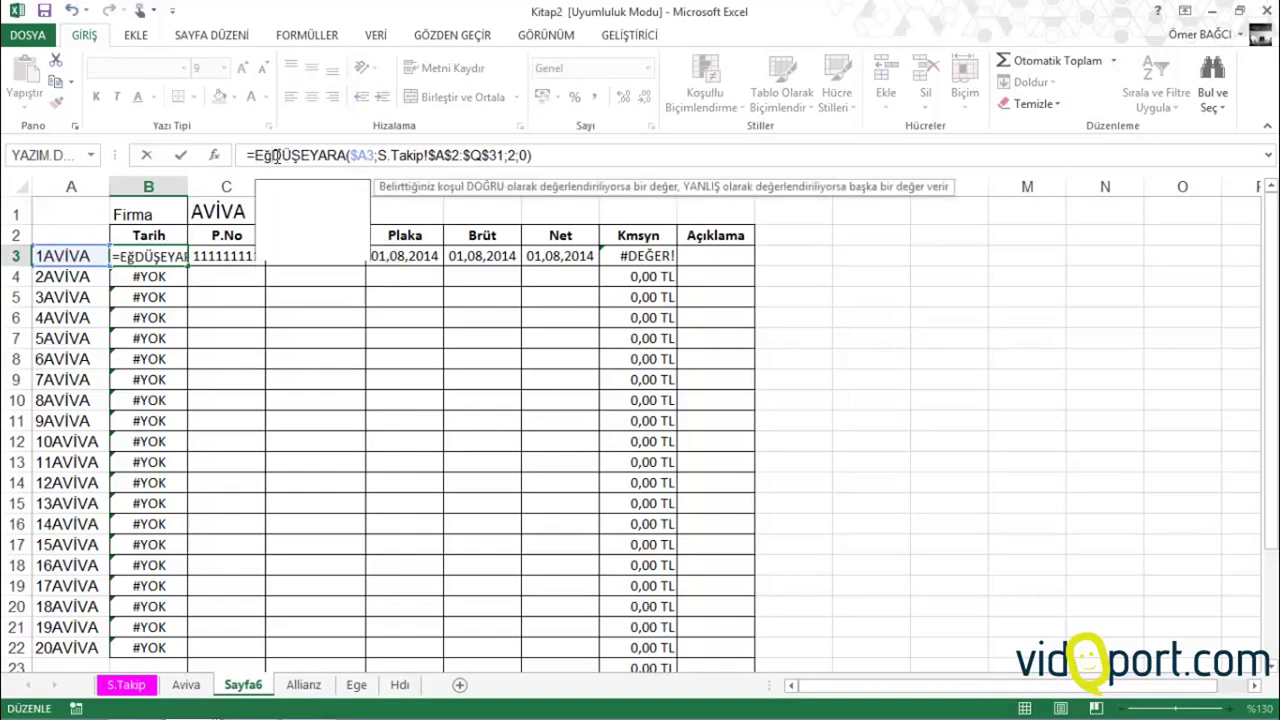
type("hat")
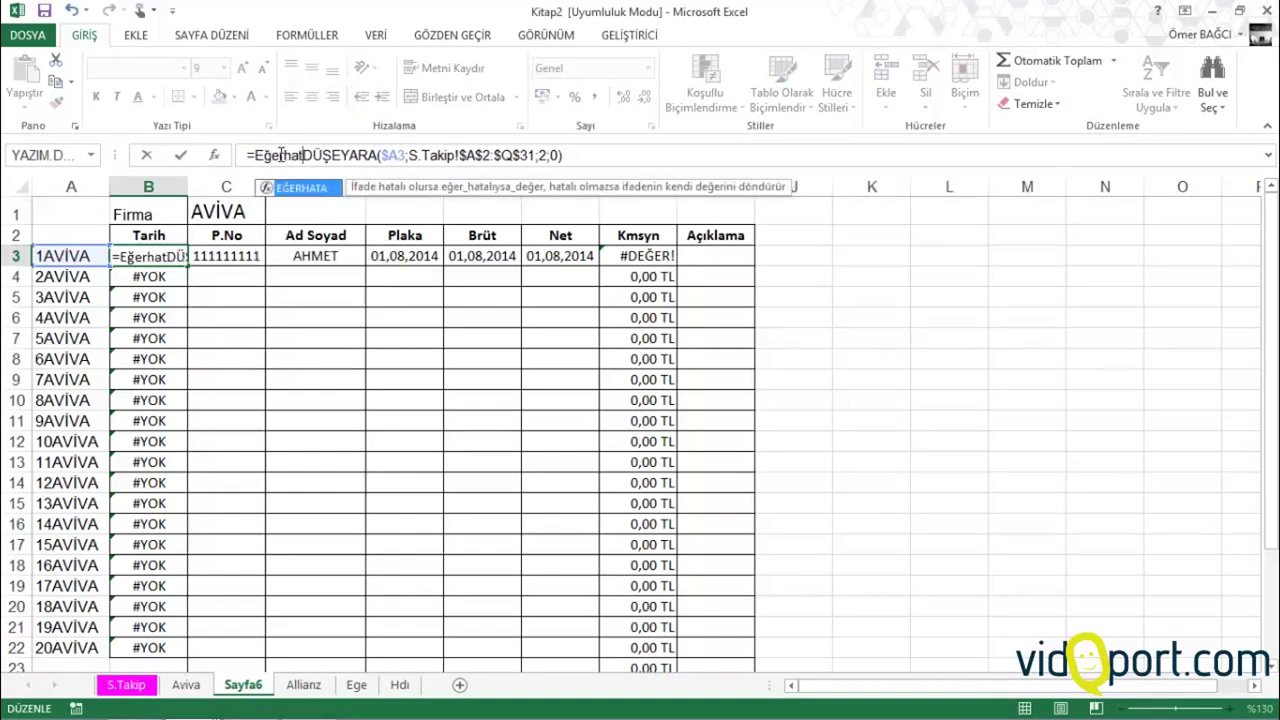
key("Tab")
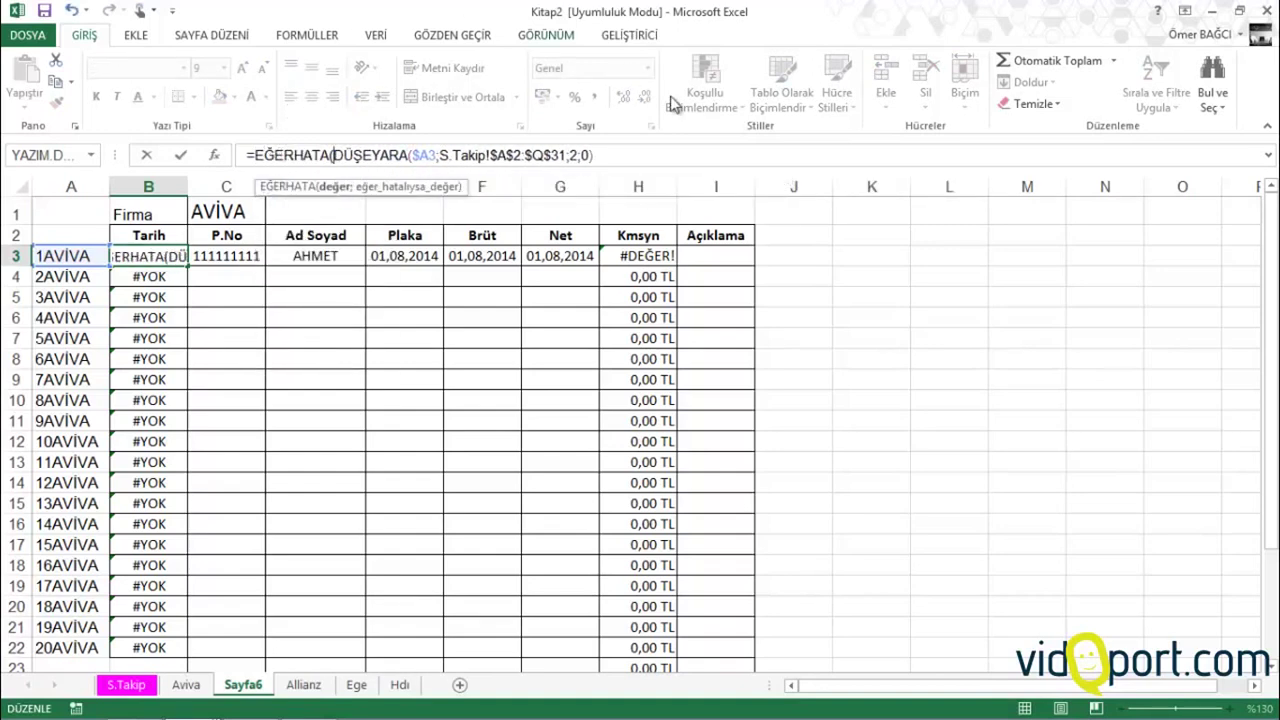
left_click(651, 154)
type(";")
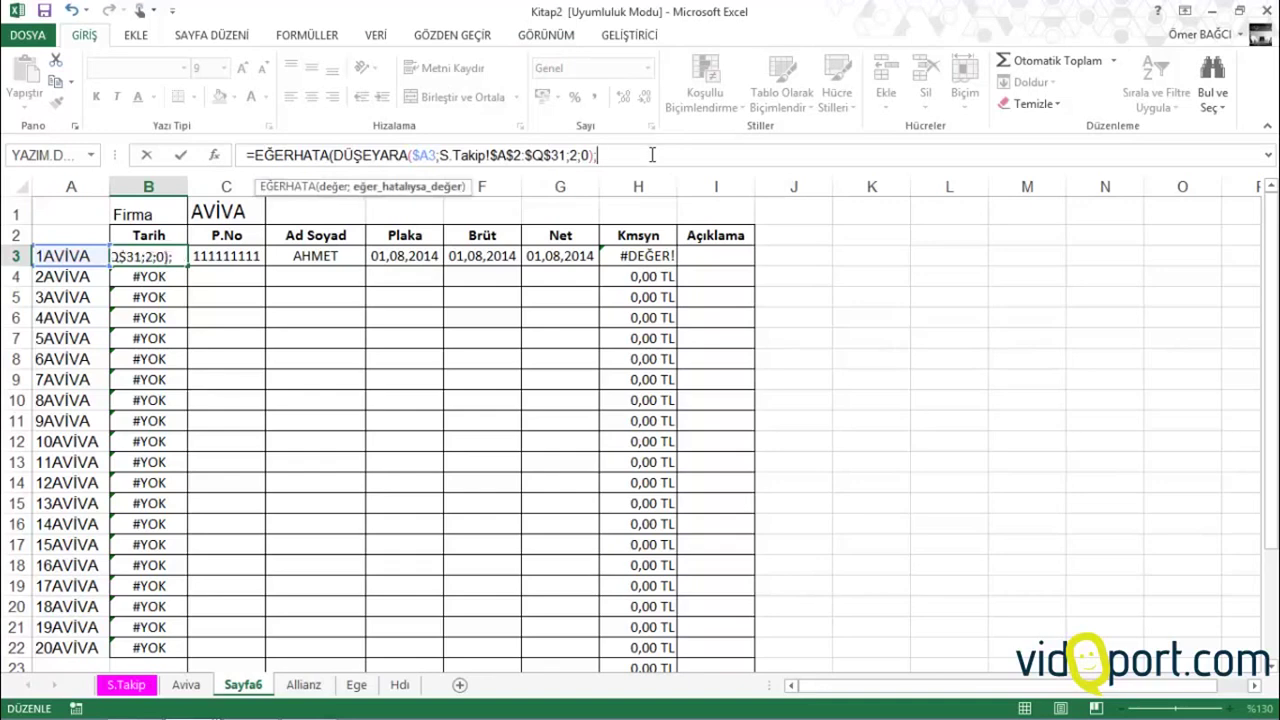
type("\"\")")
key("Return")
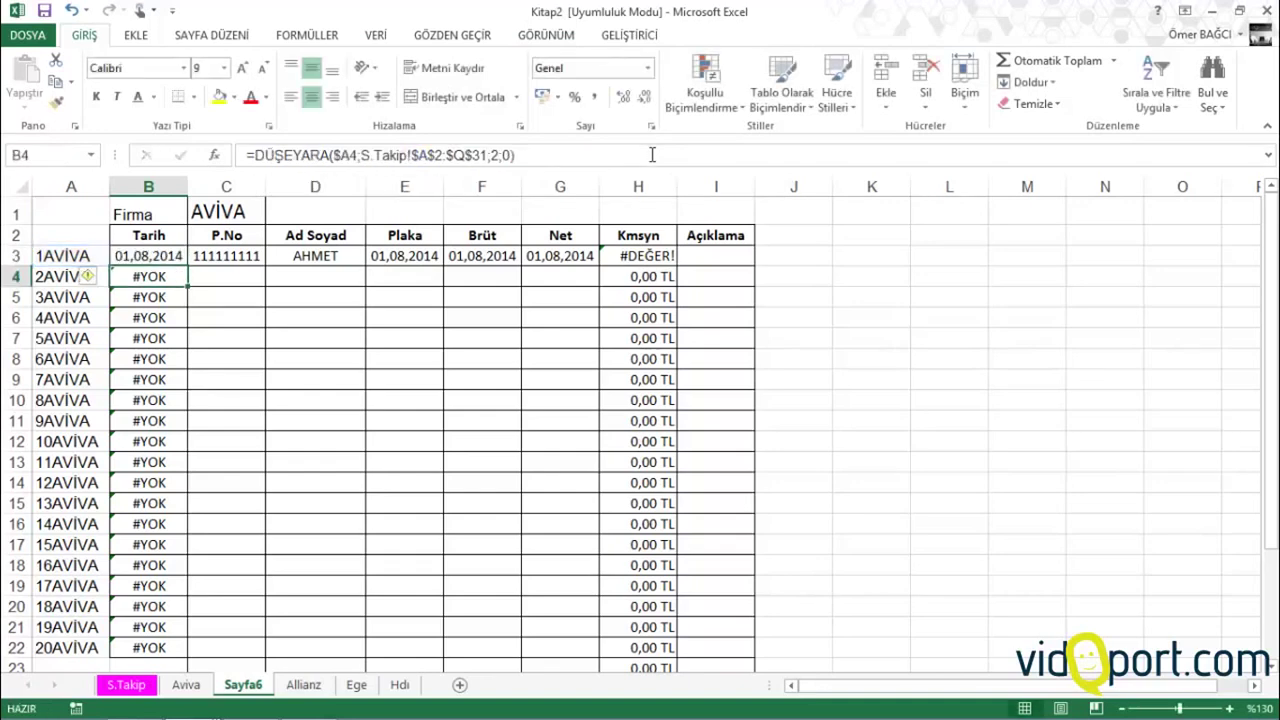
Step: Fill the wrapped formula down to row 22 and across row 3 to G3, then begin editing C3
left_click(176, 256)
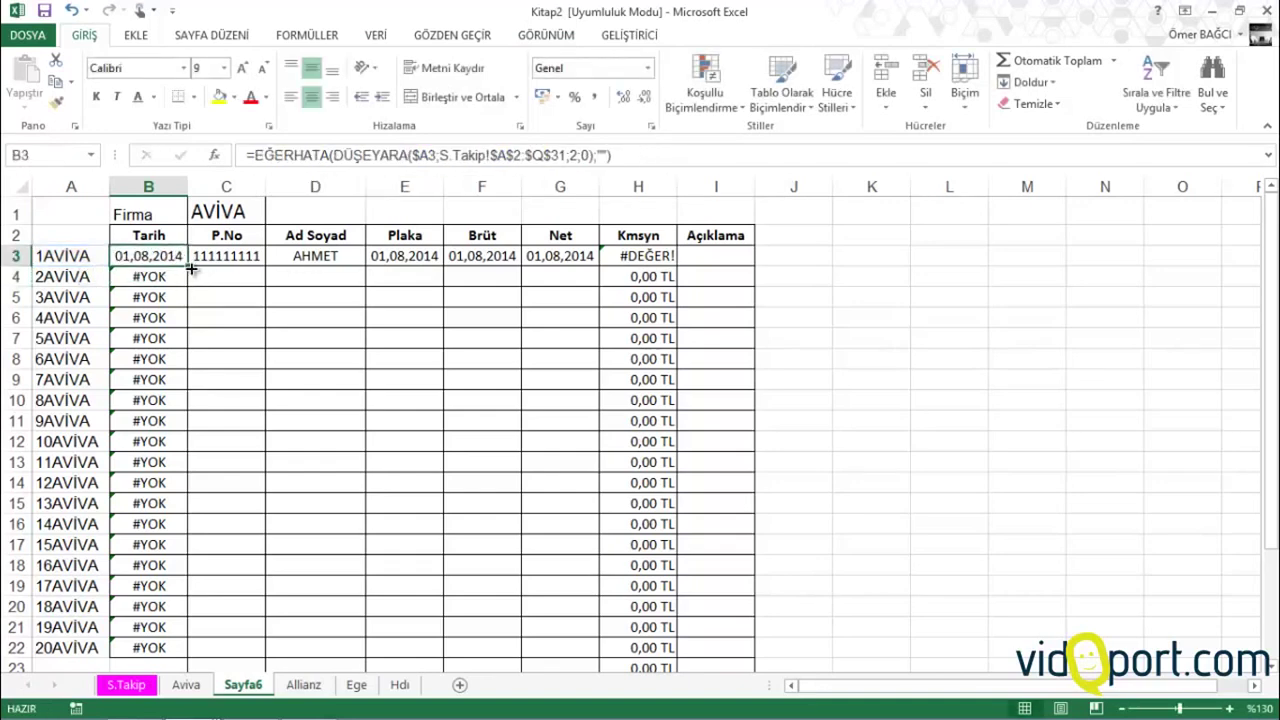
double_click(187, 266)
left_click(178, 261)
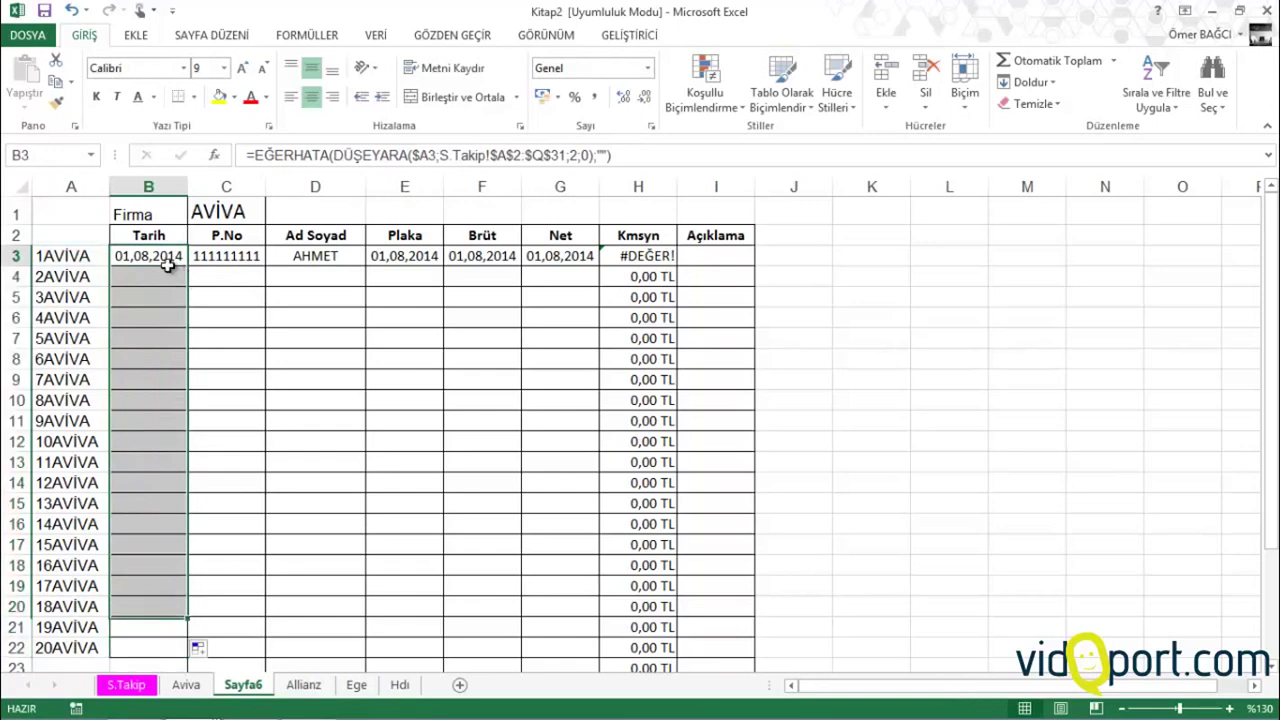
left_click_drag(188, 266, 583, 269)
left_click(251, 256)
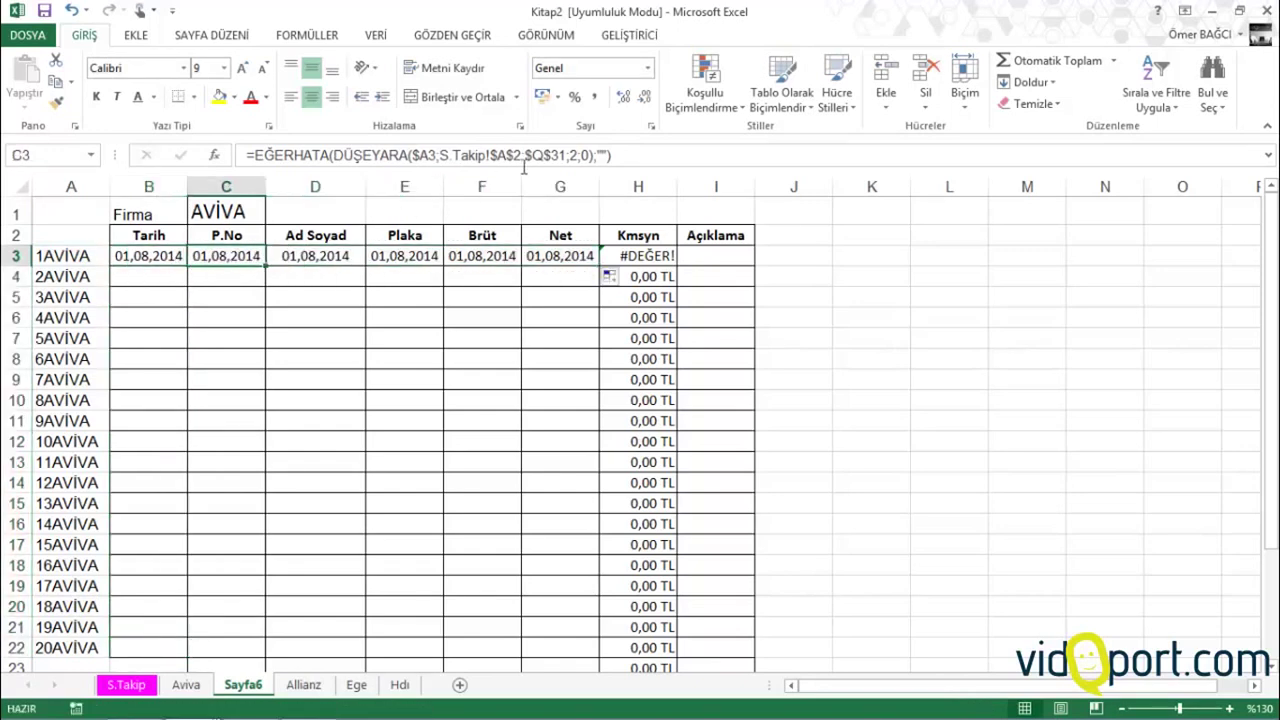
double_click(571, 155)
Step: Set the column index to 3 in C3 and D3 so D3 shows AHMET
type("3")
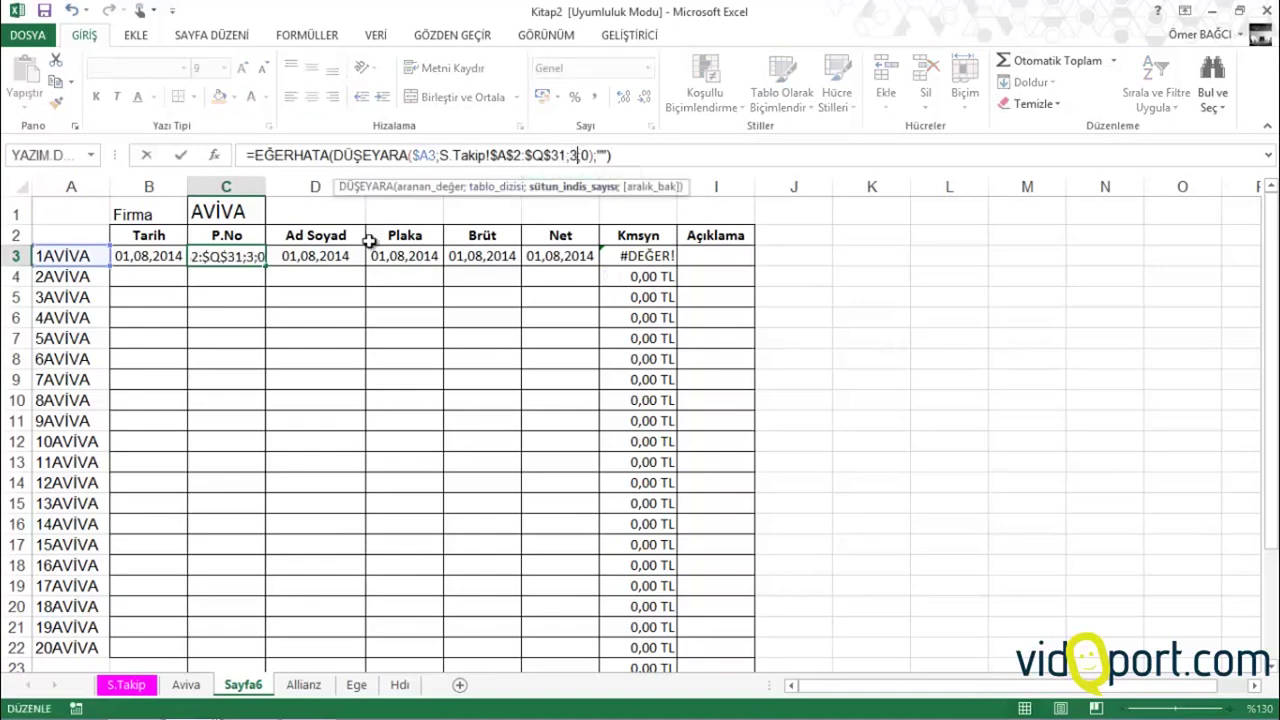
left_click(324, 256)
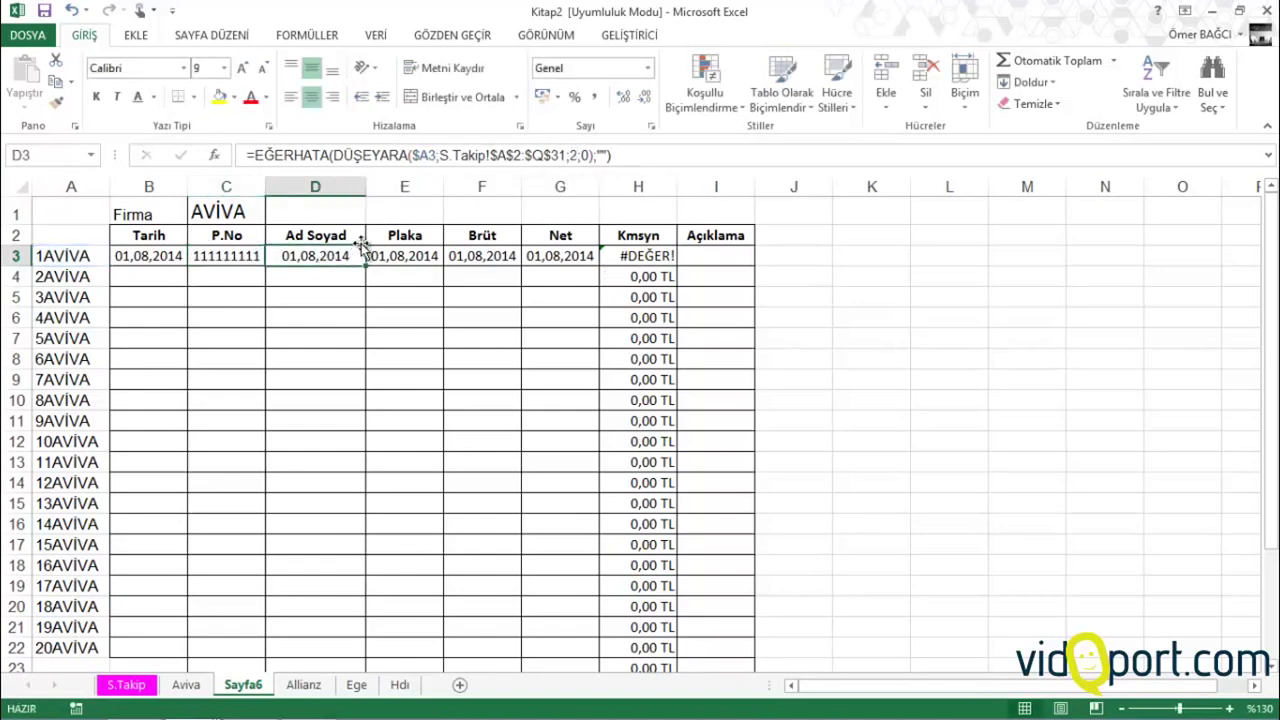
left_click(573, 155)
left_click(571, 155)
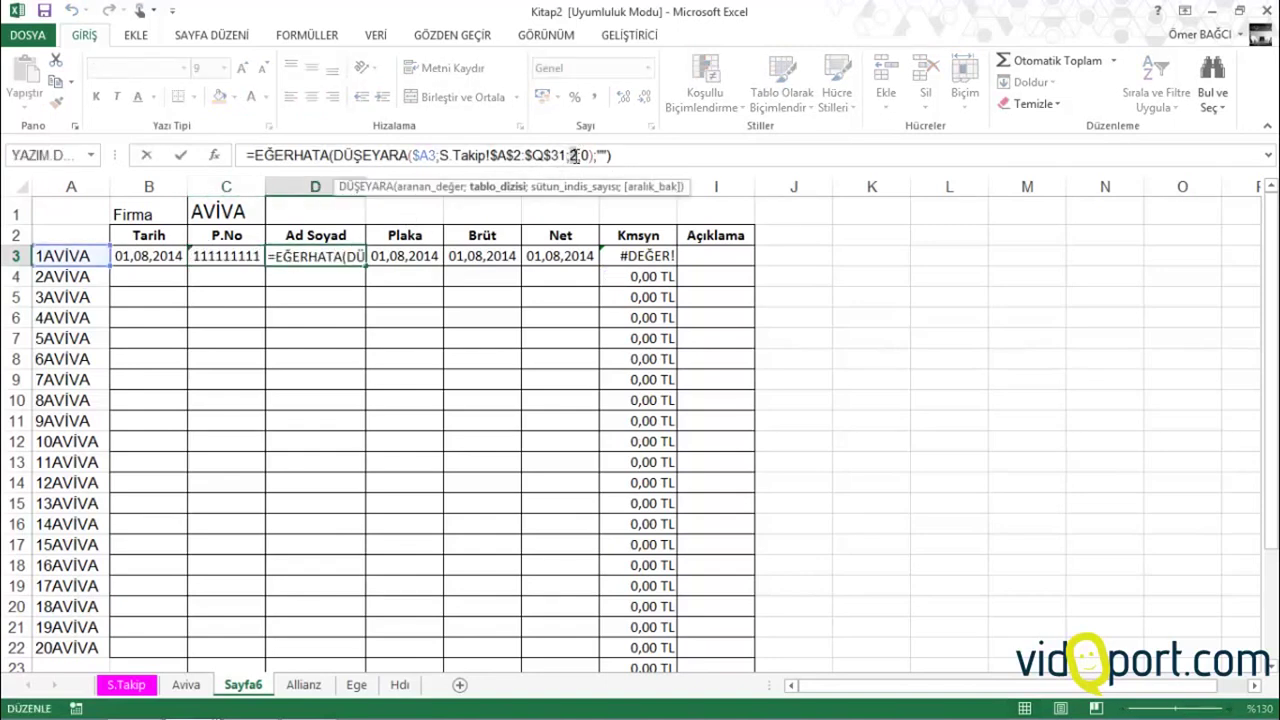
type("3")
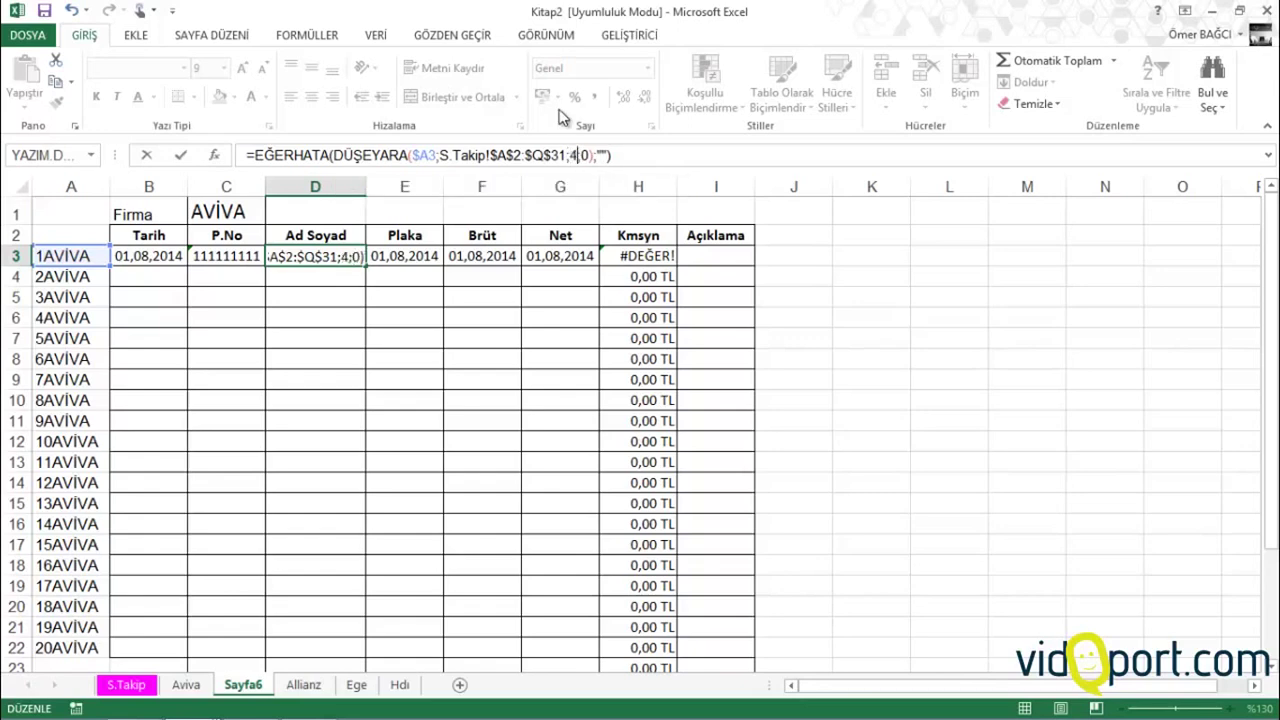
key("Return")
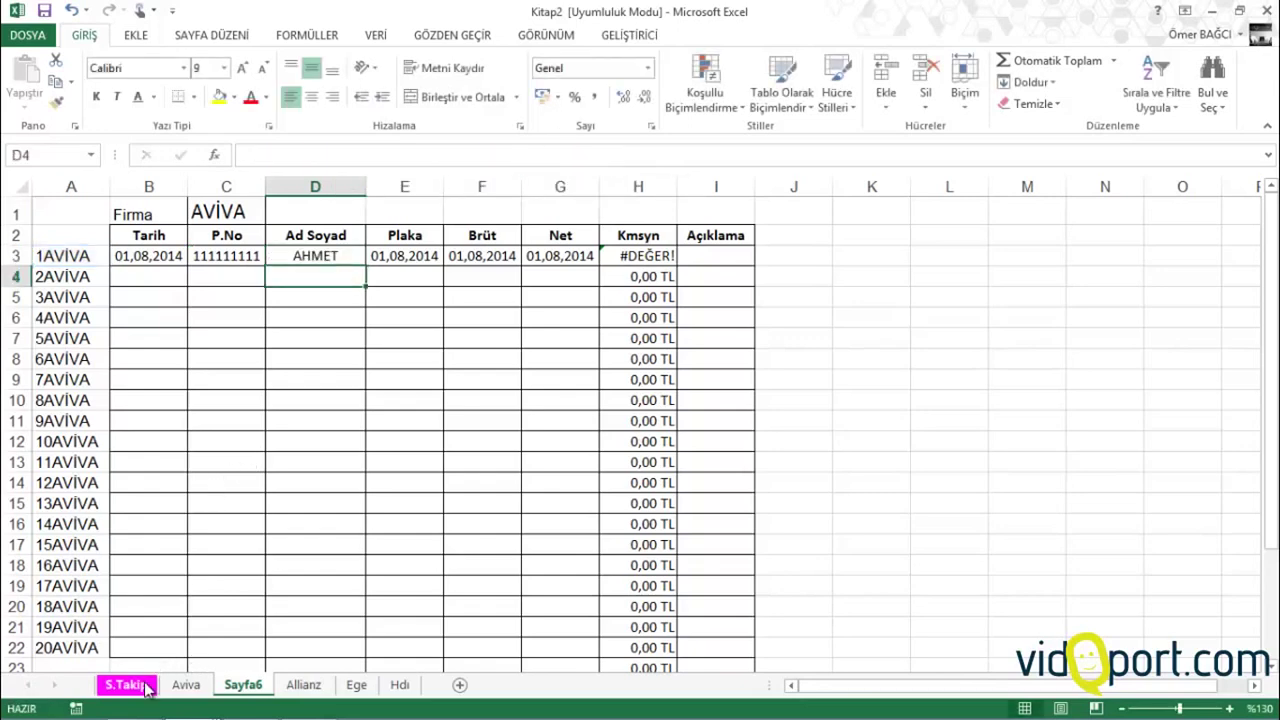
left_click(126, 685)
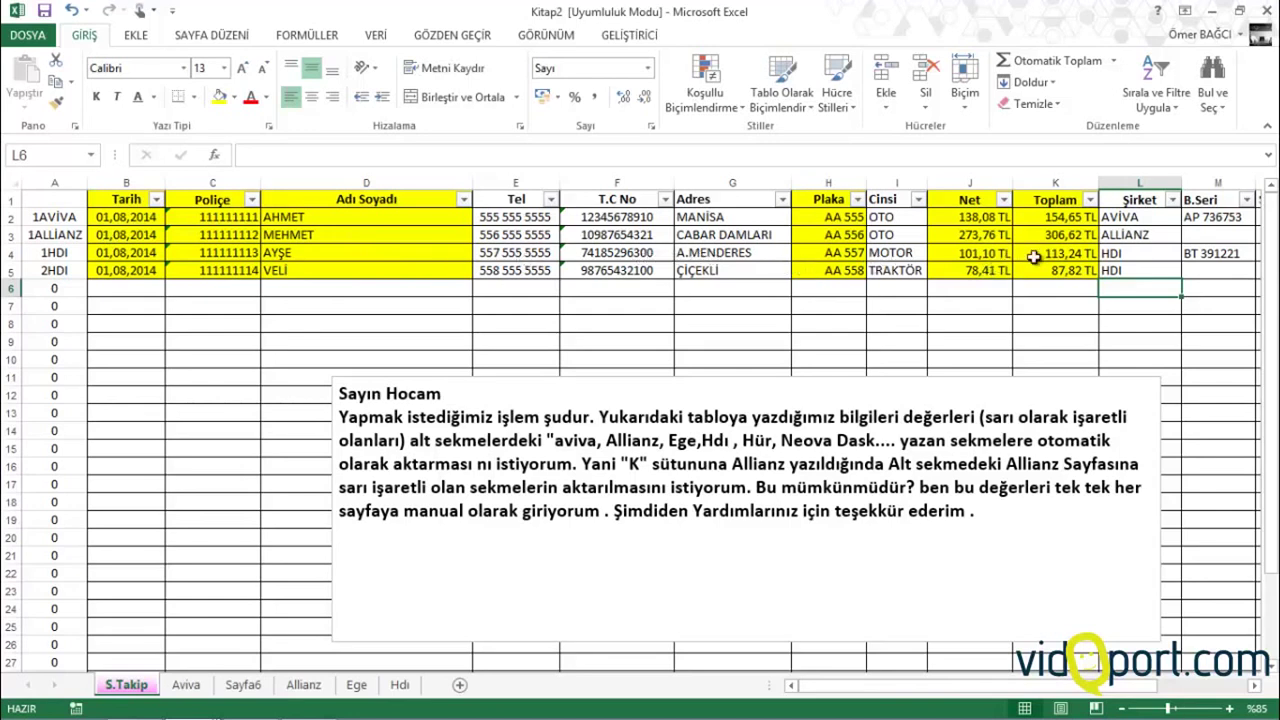
left_click(243, 686)
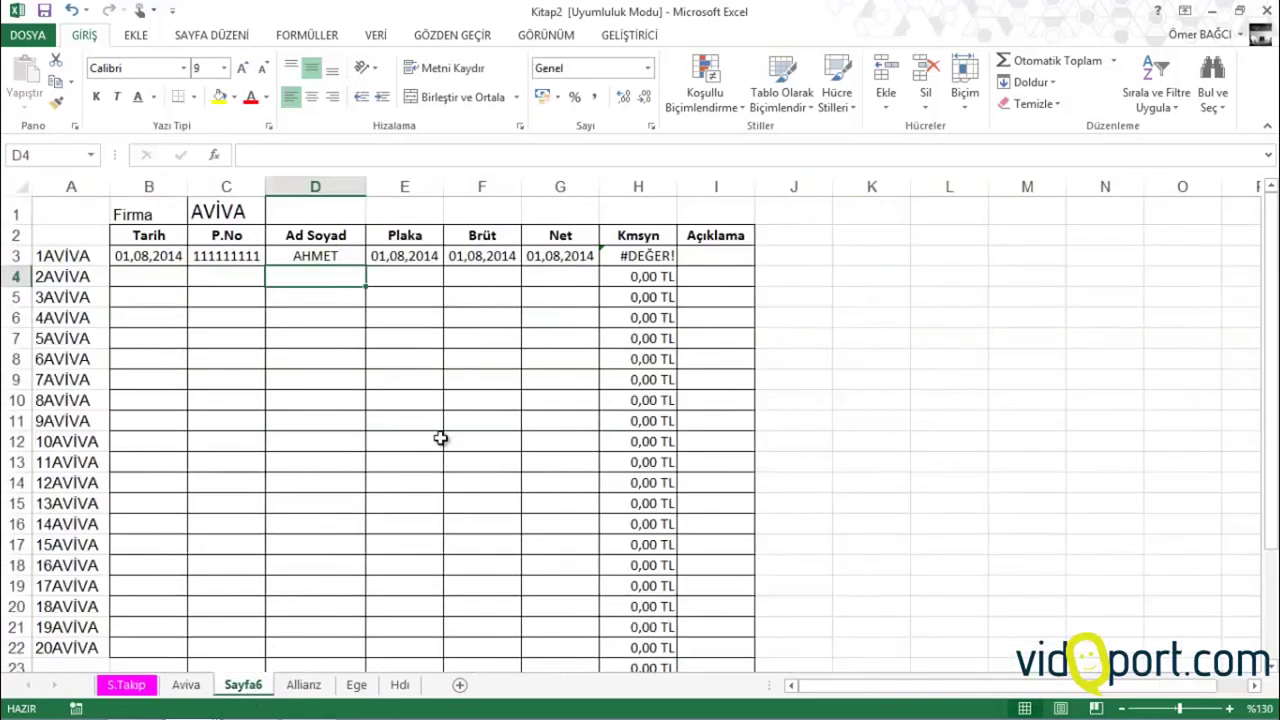
Step: Set the E3–G3 column indexes, using 10 so Brüt shows 138,08 and Net 154,65
left_click(422, 256)
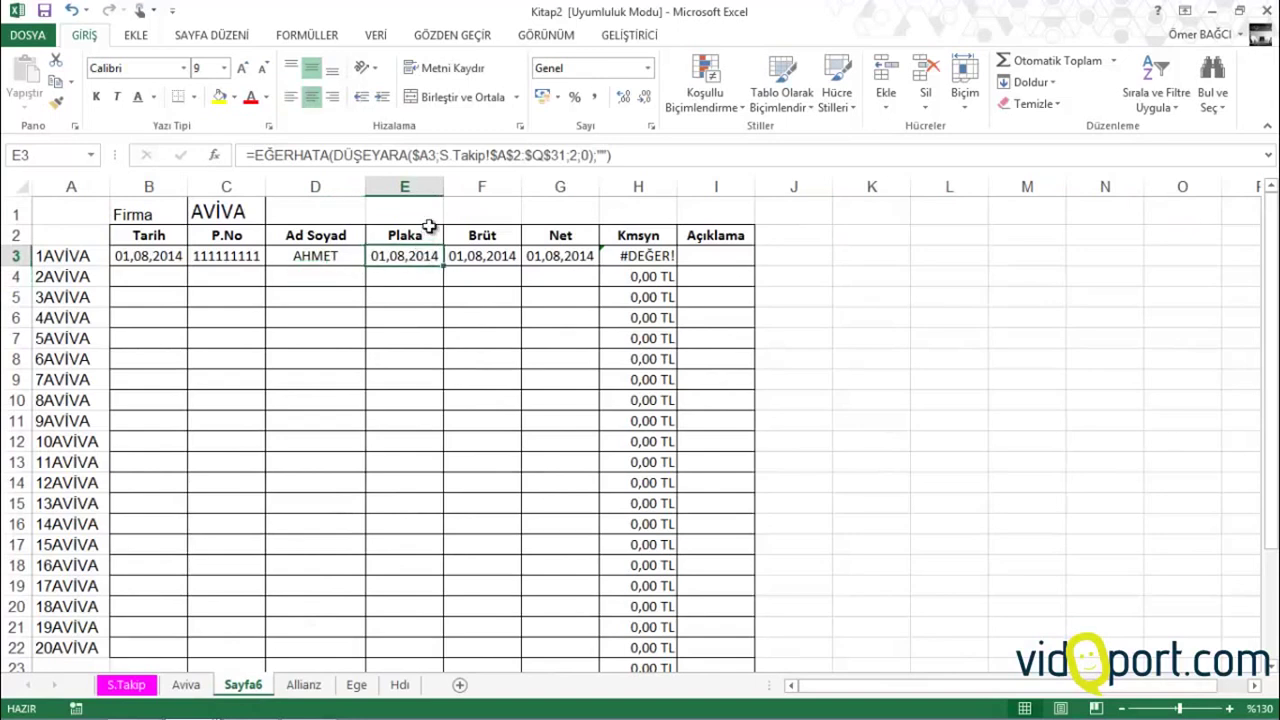
left_click(573, 155)
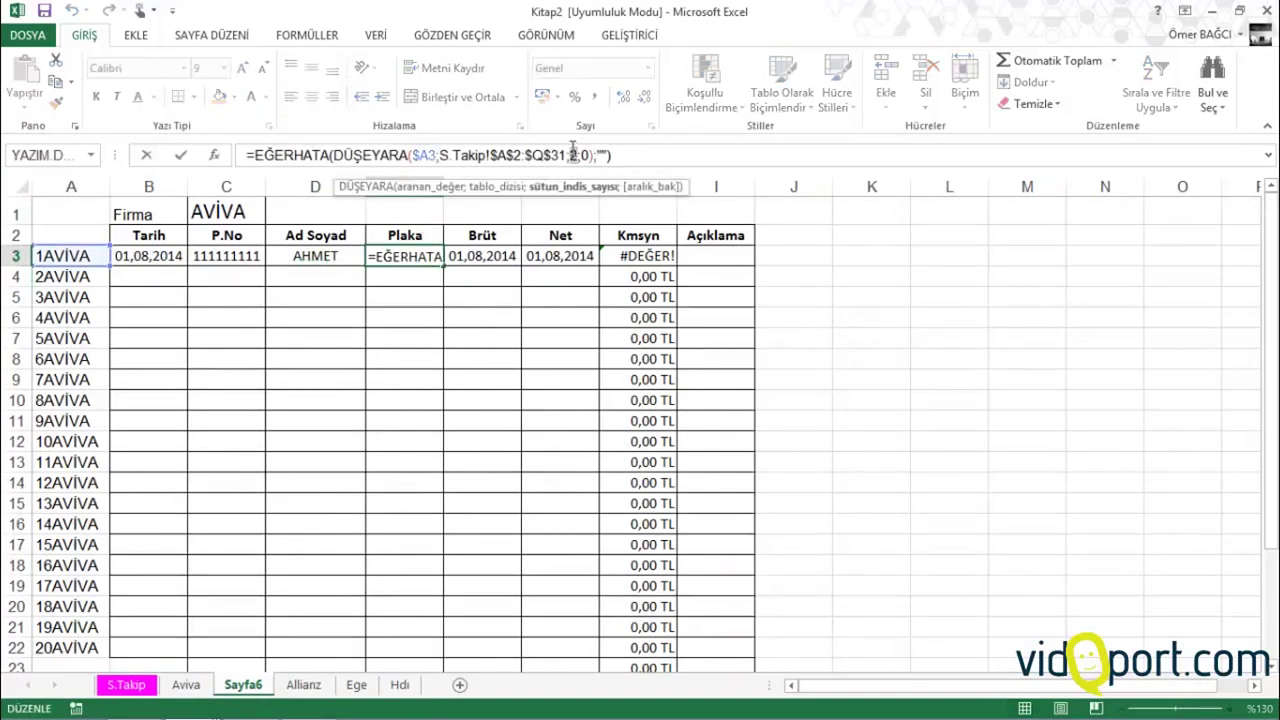
left_click(503, 257)
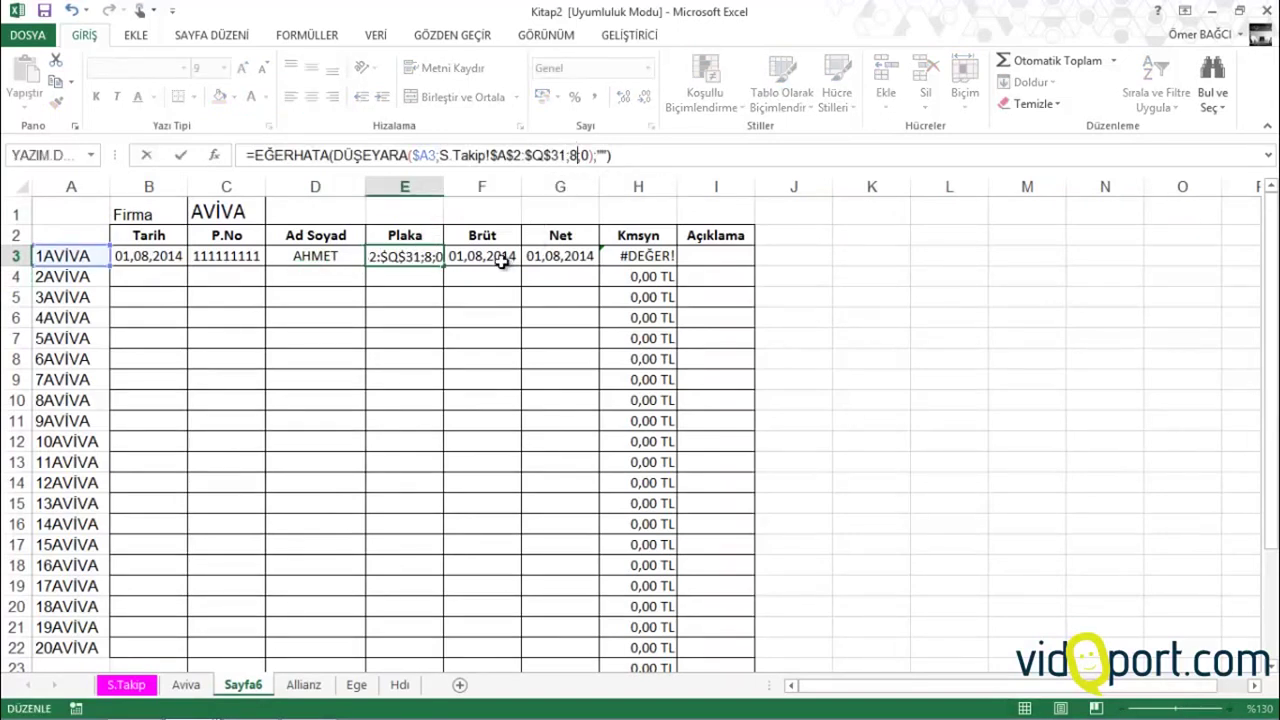
left_click(573, 155)
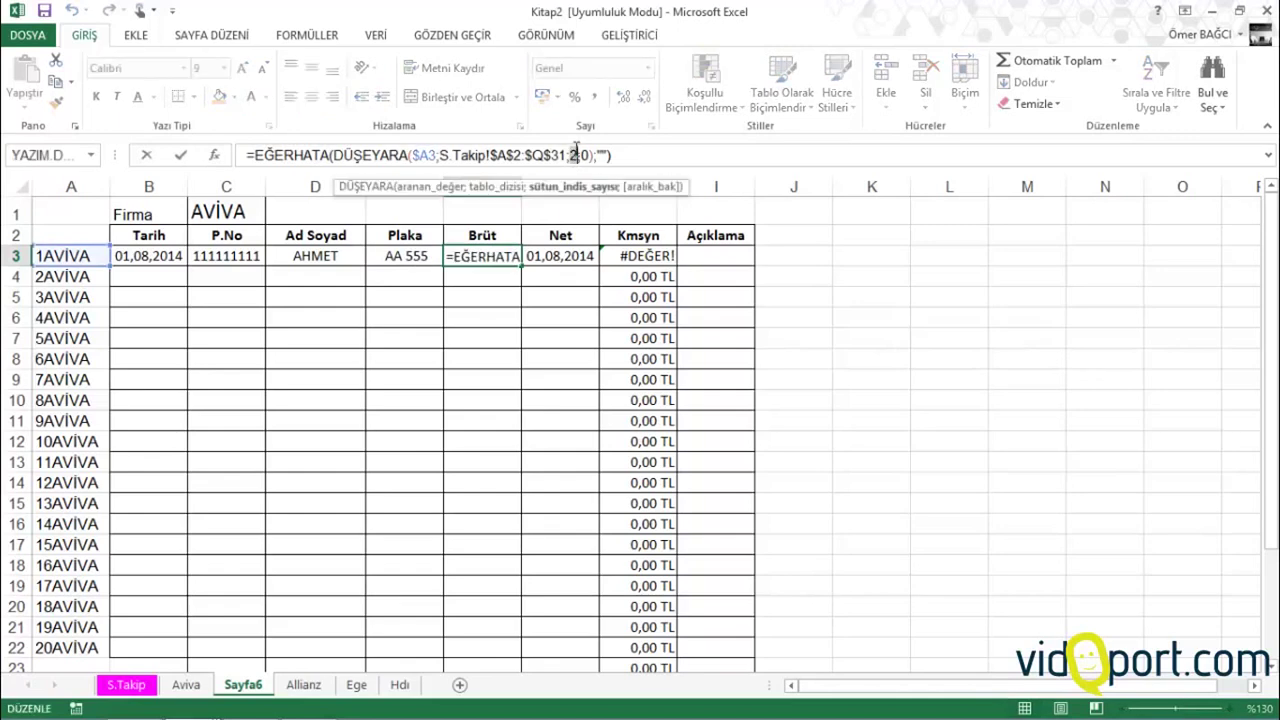
key("BackSpace")
type("10")
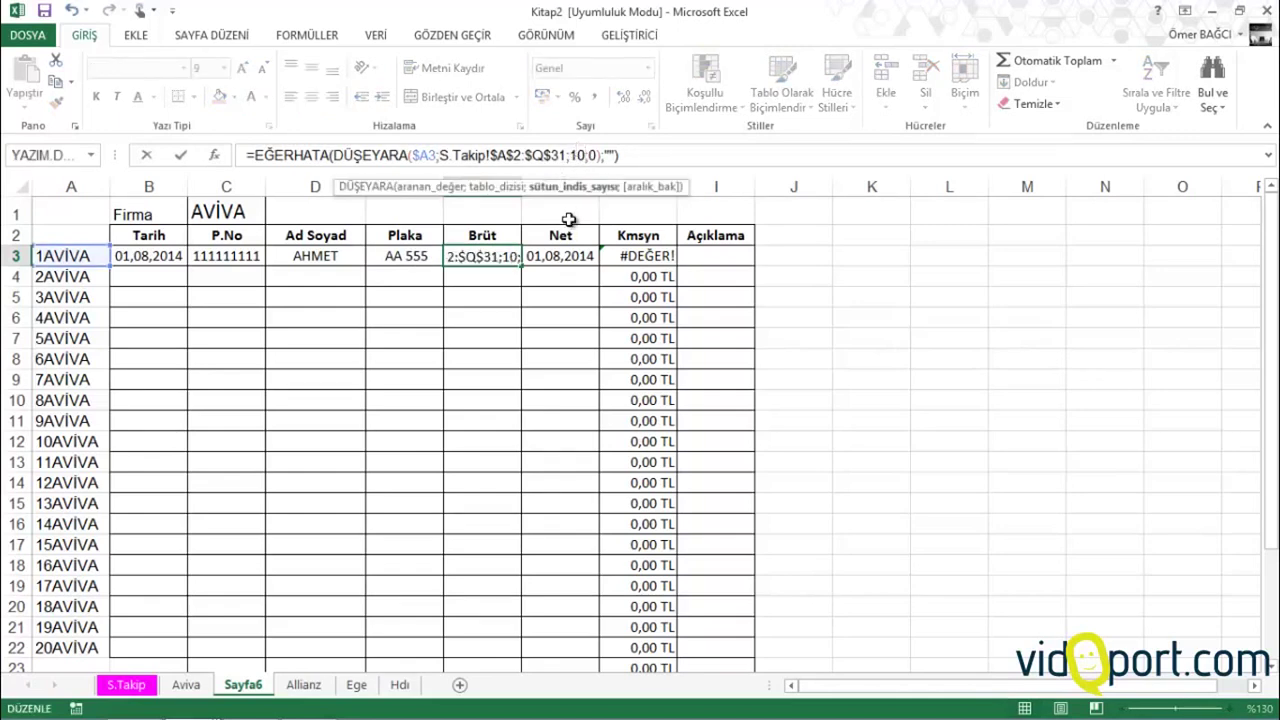
left_click(566, 257)
left_click(573, 155)
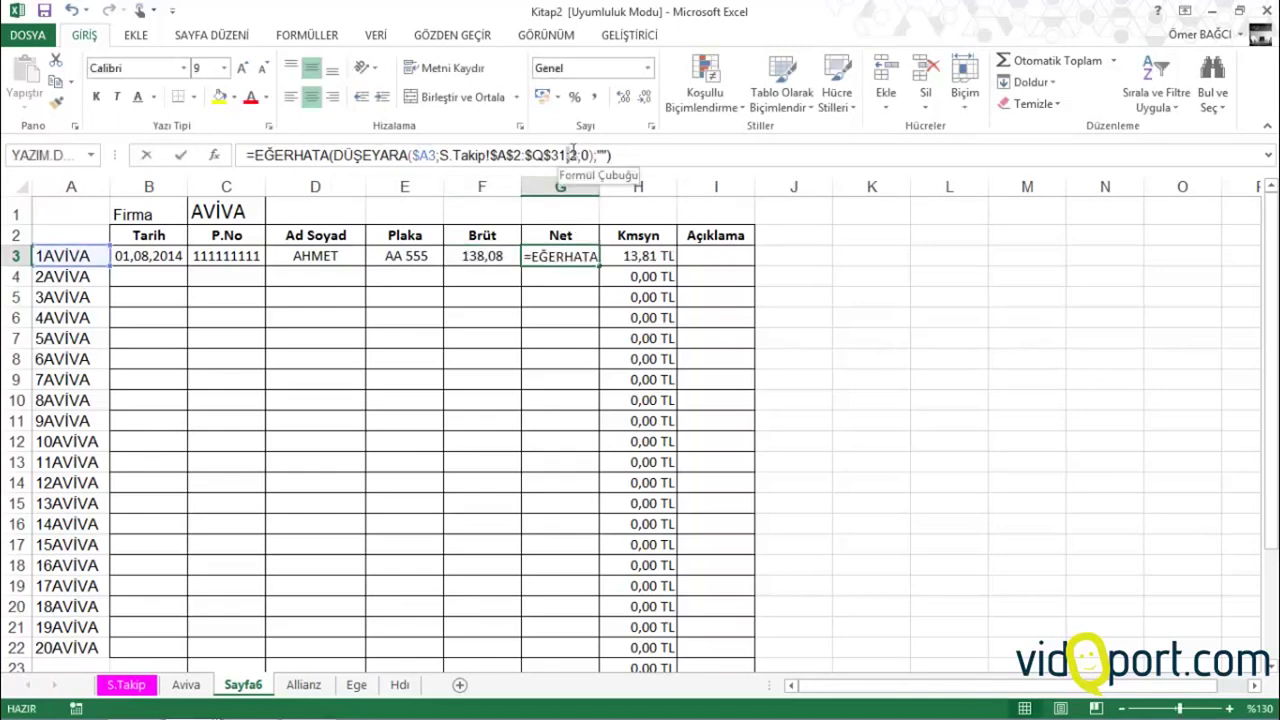
key("BackSpace")
type("10")
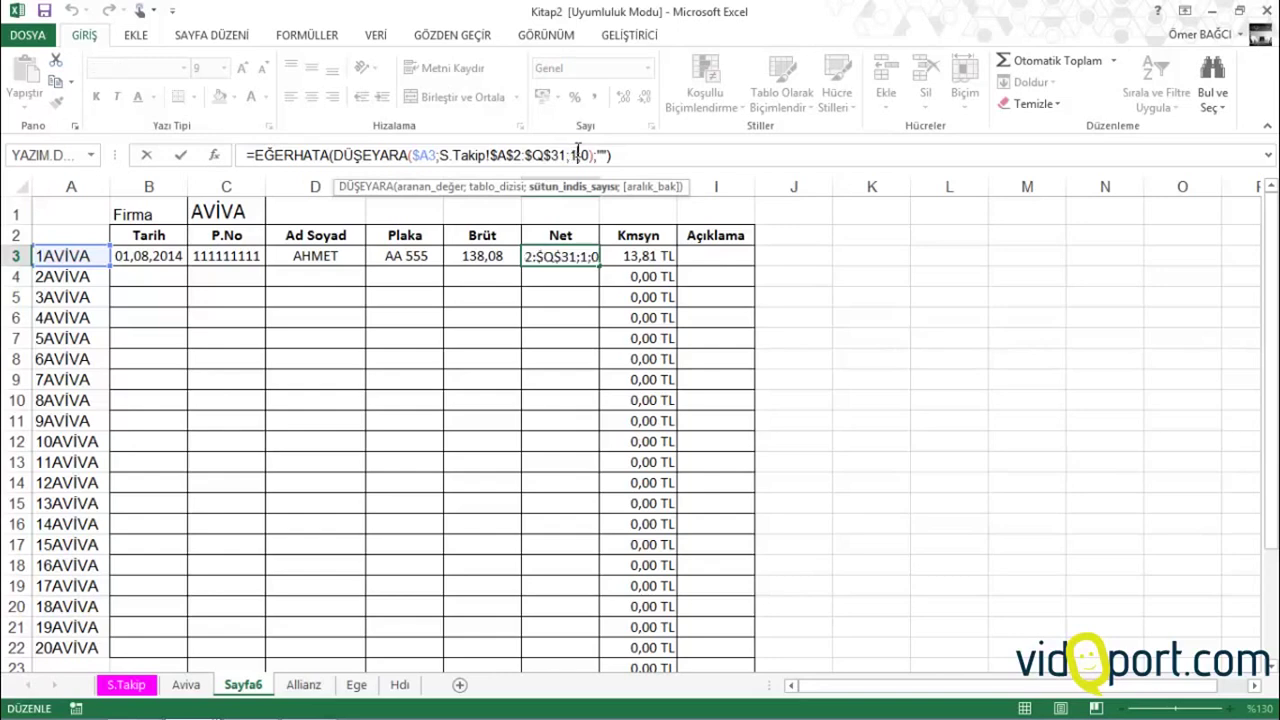
key("Return")
Step: Wrap H3's commission formula in EĞERHATA(...;"") and fill it down the Kmsyn column to row 23
left_click_drag(141, 263, 531, 543)
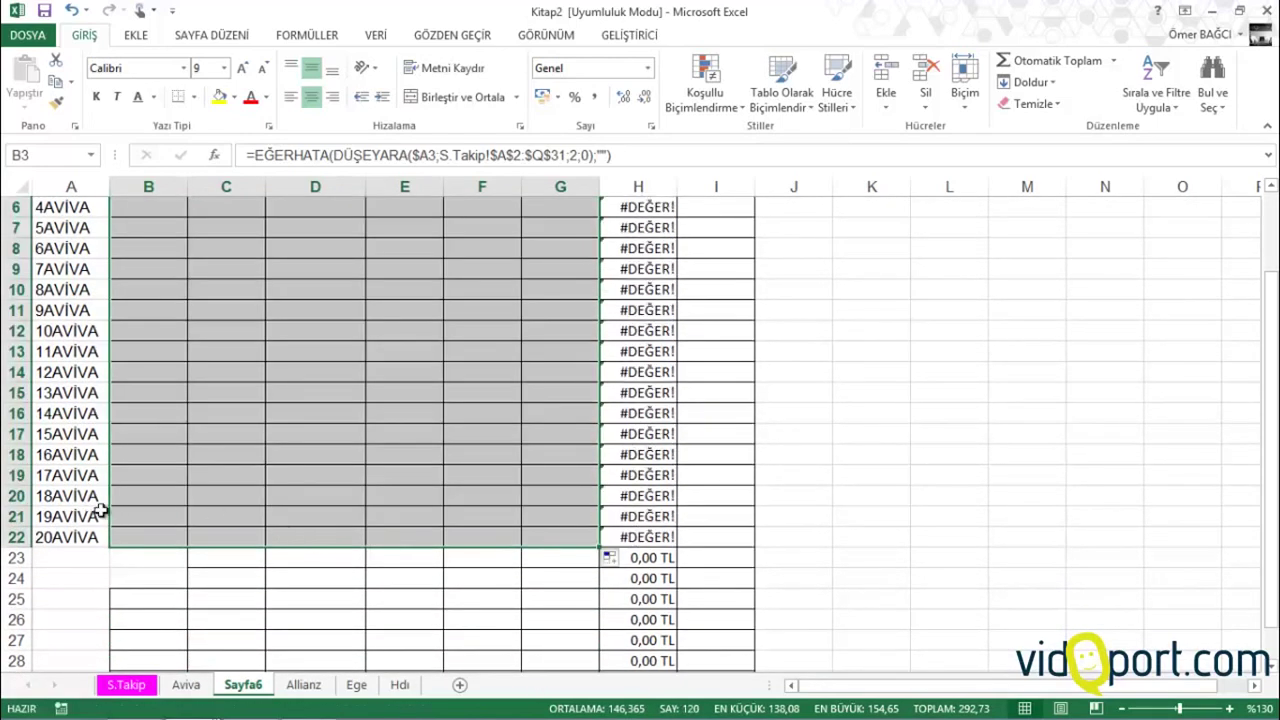
scroll(115, 500, "up", 2)
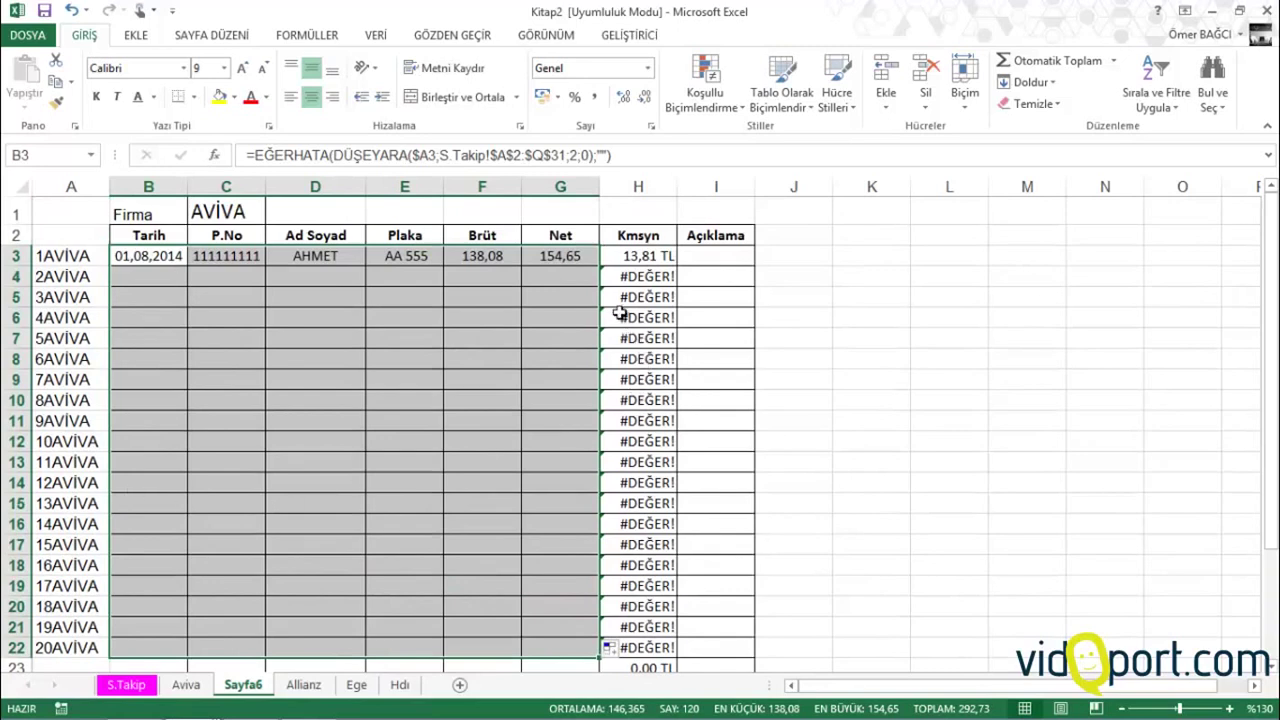
left_click(638, 276)
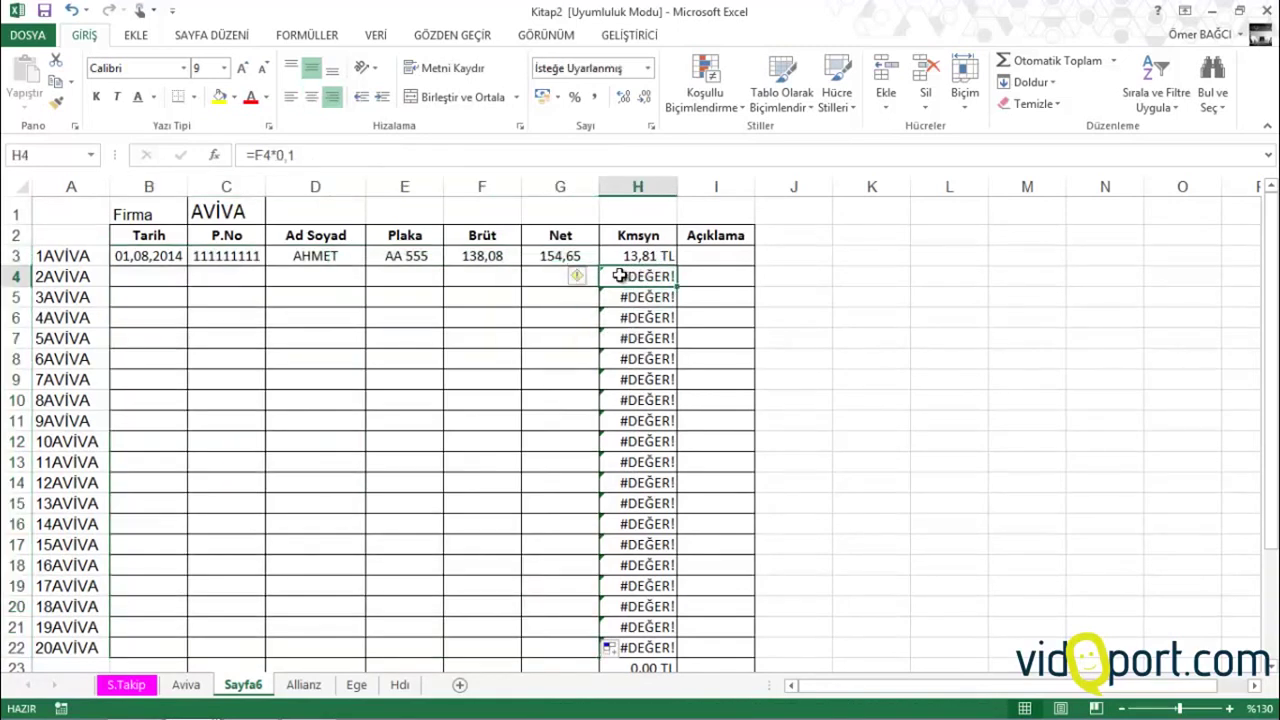
left_click(466, 277)
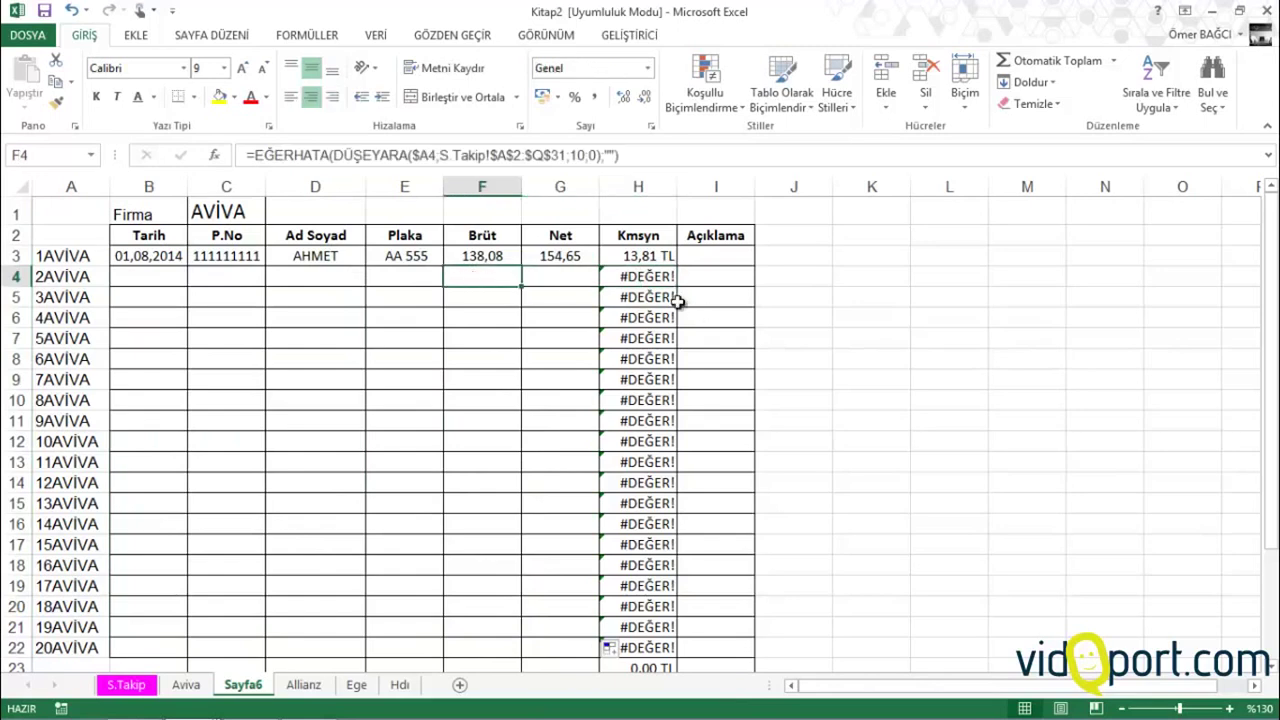
left_click(648, 257)
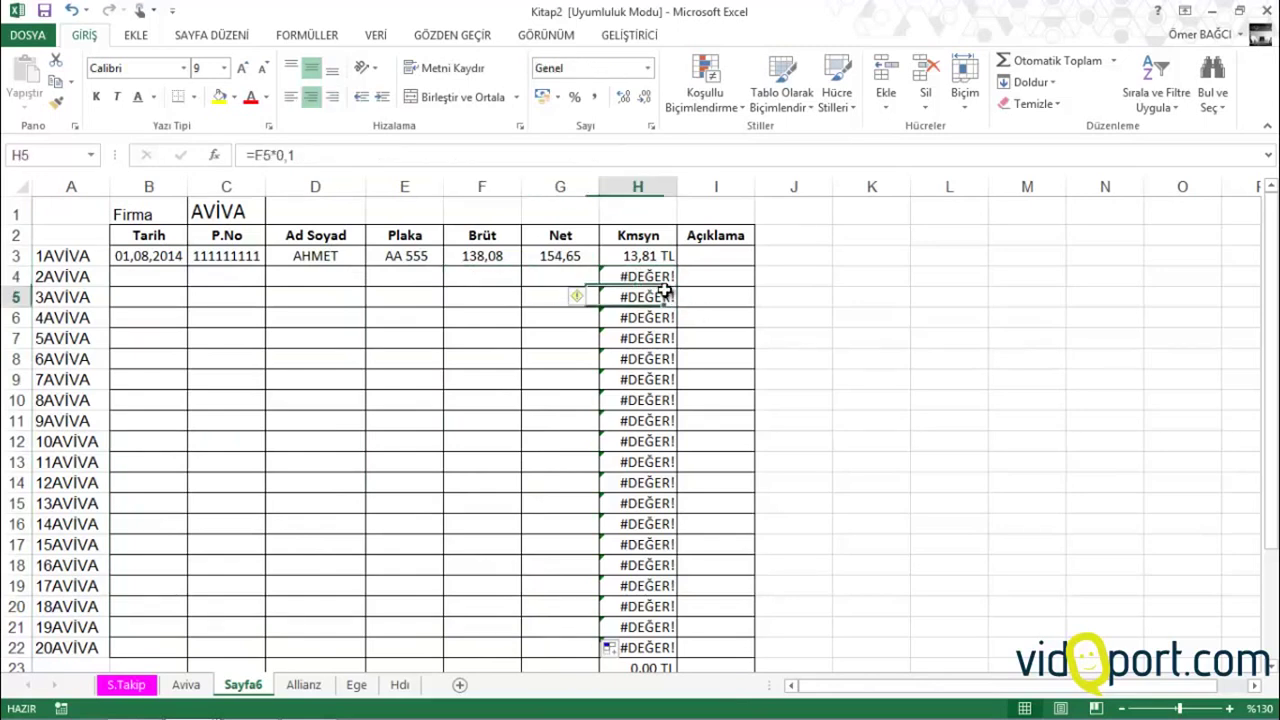
left_click(254, 155)
type("eğerhata(")
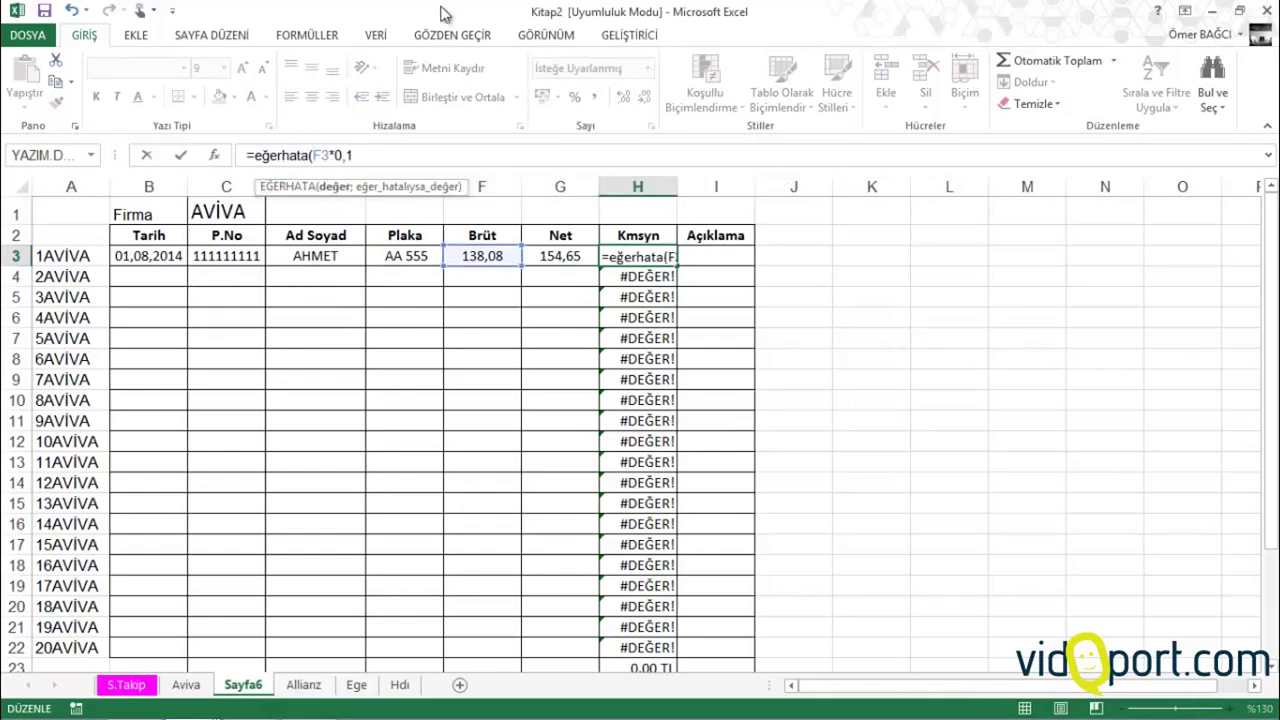
type(";")
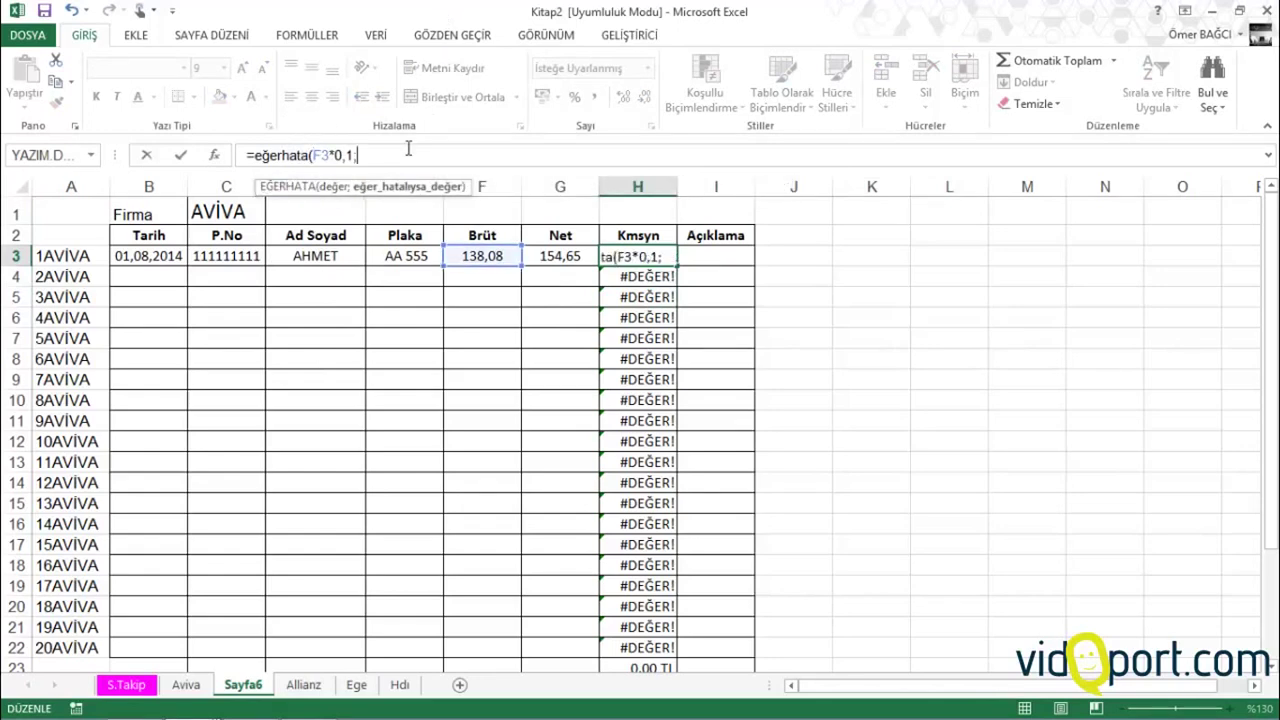
type("\"\")")
key("Return")
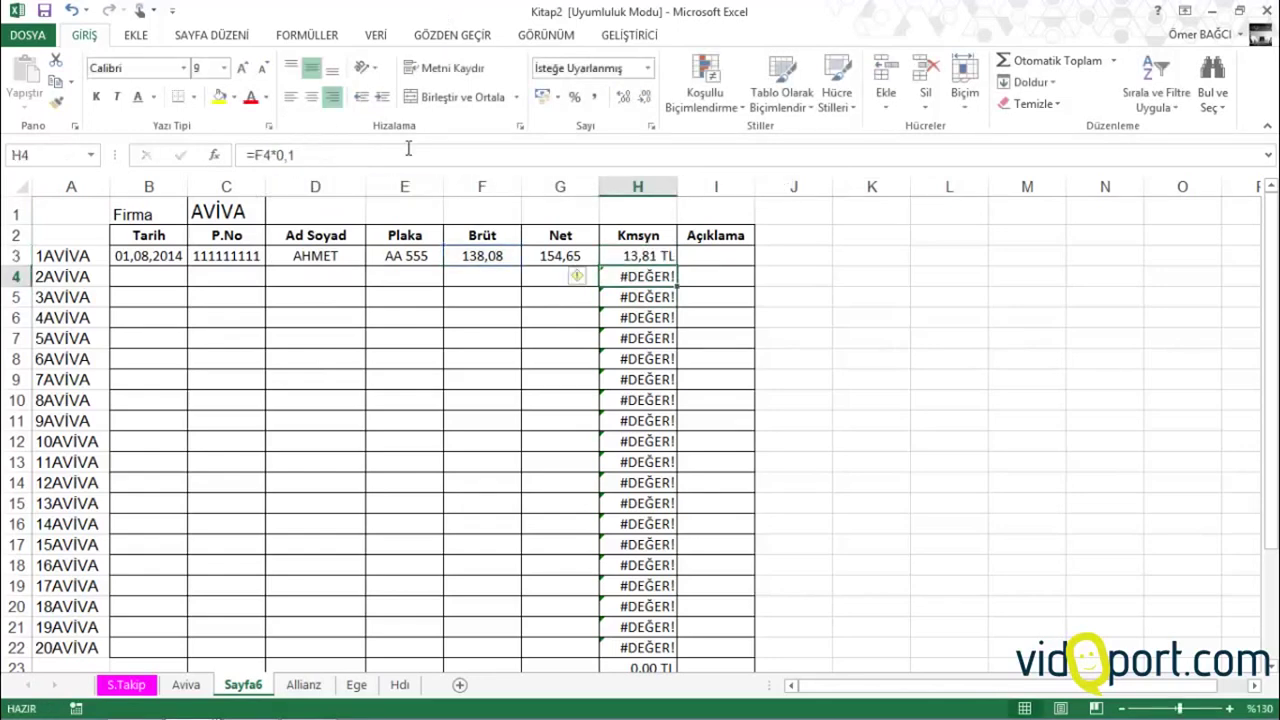
left_click(670, 258)
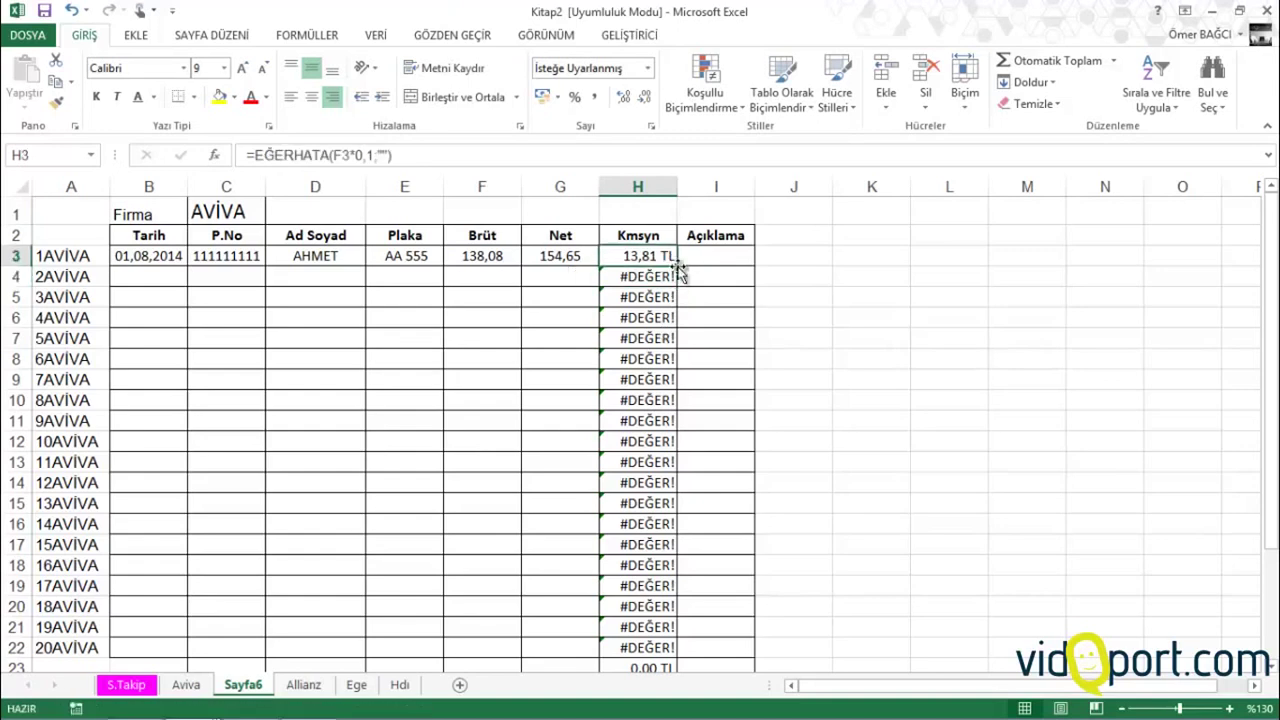
double_click(678, 266)
Step: Copy ALLİANZ from S.Takip's L3 into C1 on Sayfa6, replacing AVİVA
left_click(154, 253)
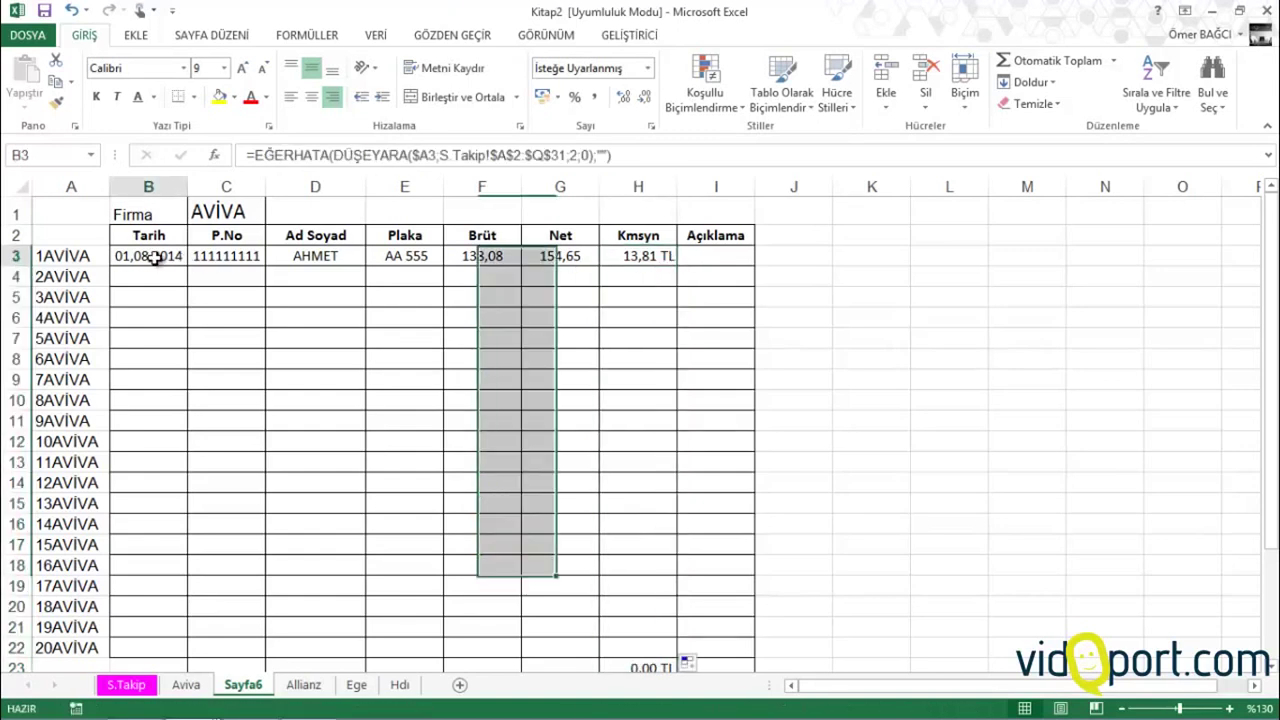
left_click(223, 207)
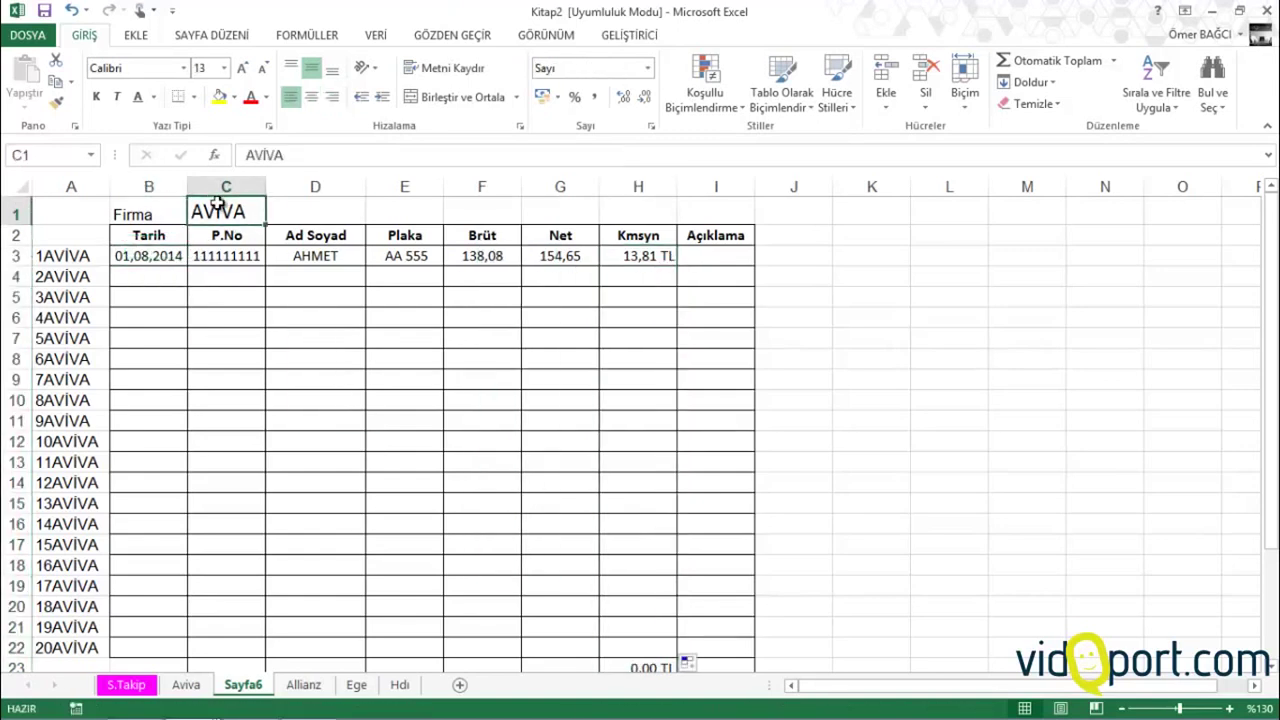
left_click(140, 686)
left_click(1114, 233)
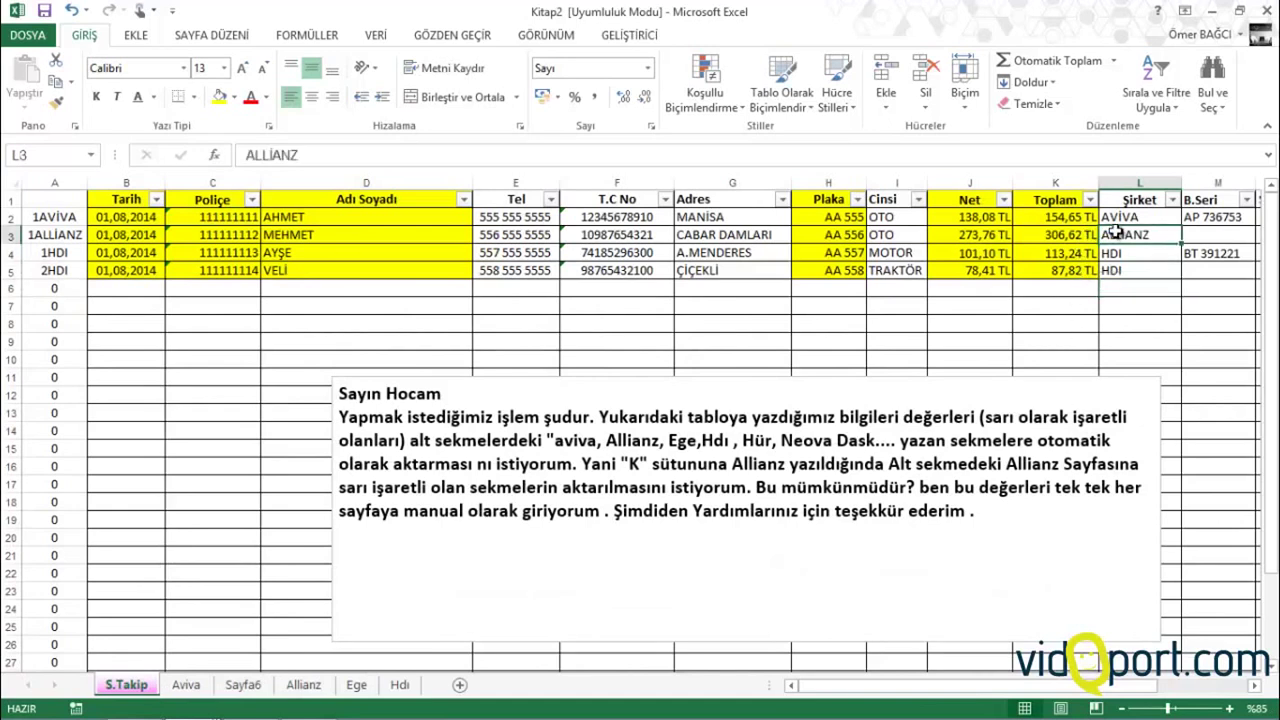
key("ctrl+c")
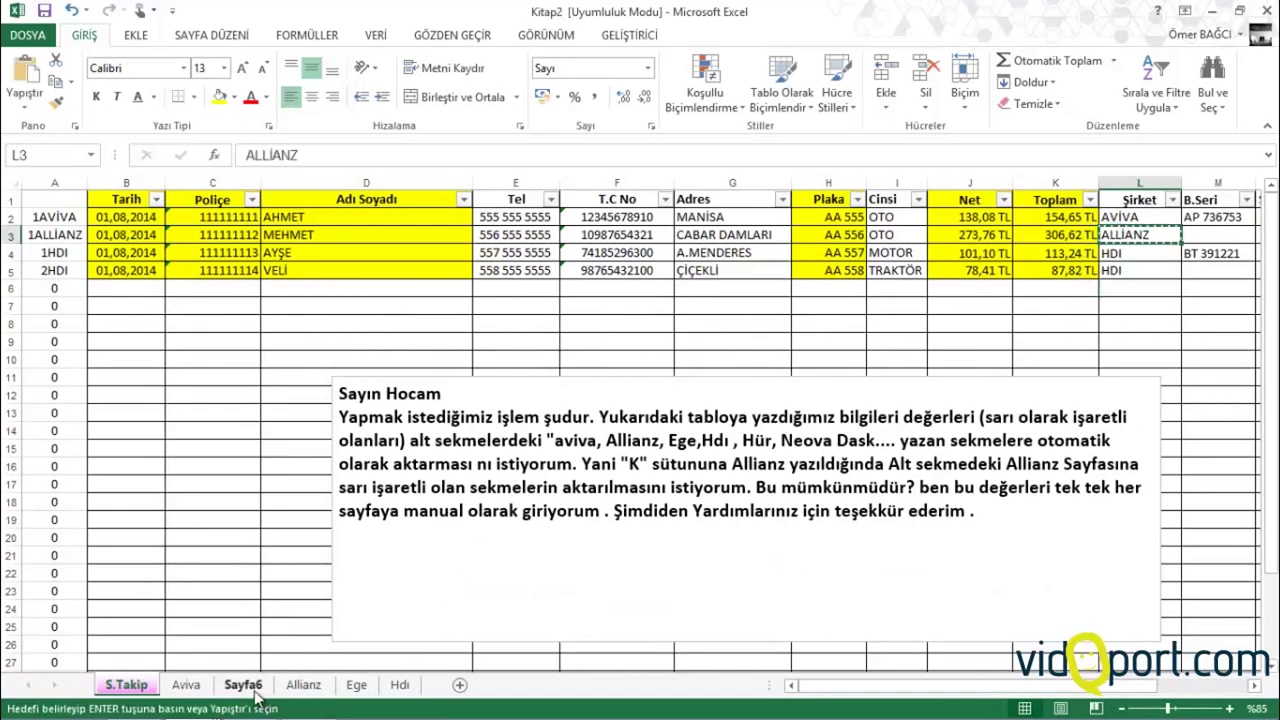
left_click(243, 685)
key("ctrl+v")
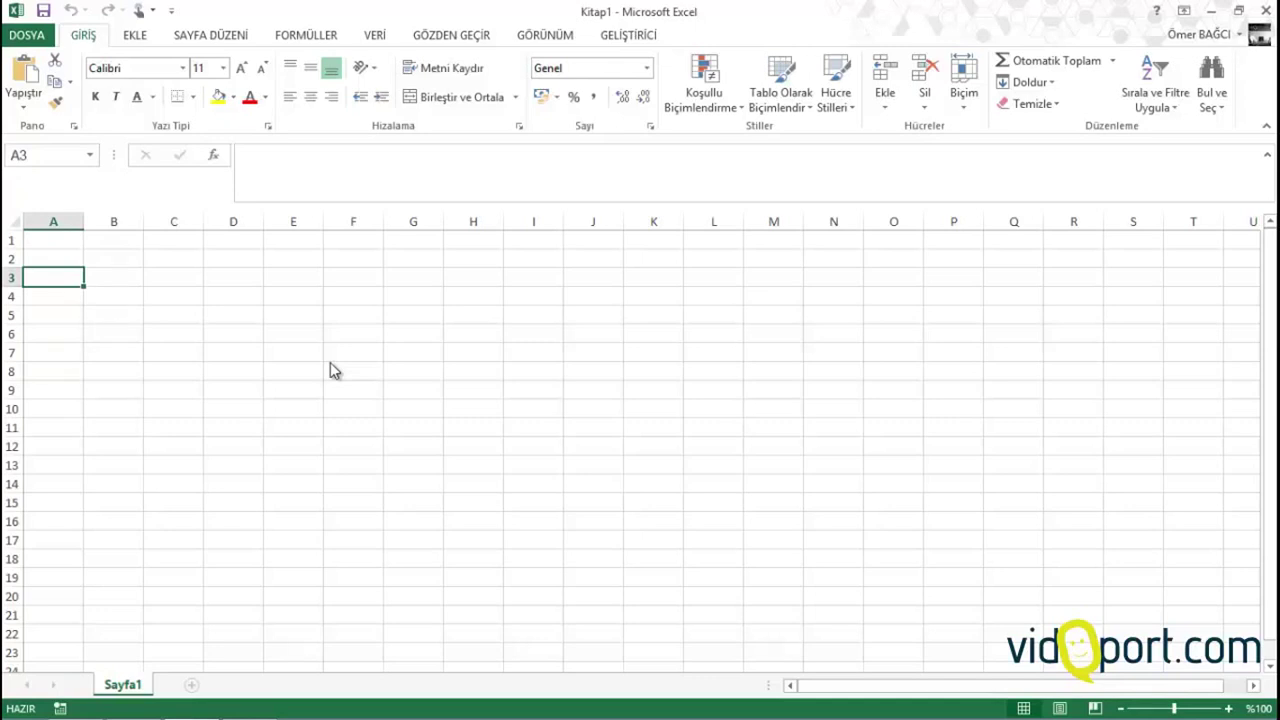
Step: Select cell A2 on Sayfa1 of the blank Kitap1 workbook
left_click(303, 288)
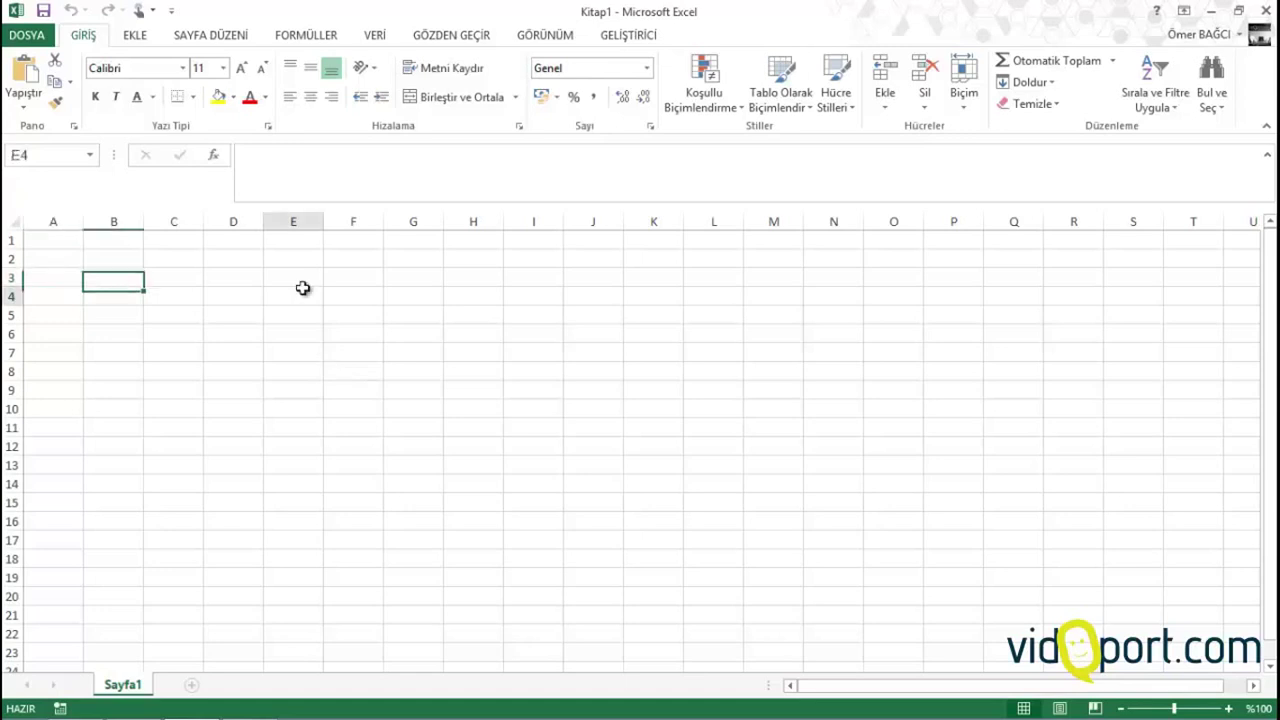
left_click(69, 259)
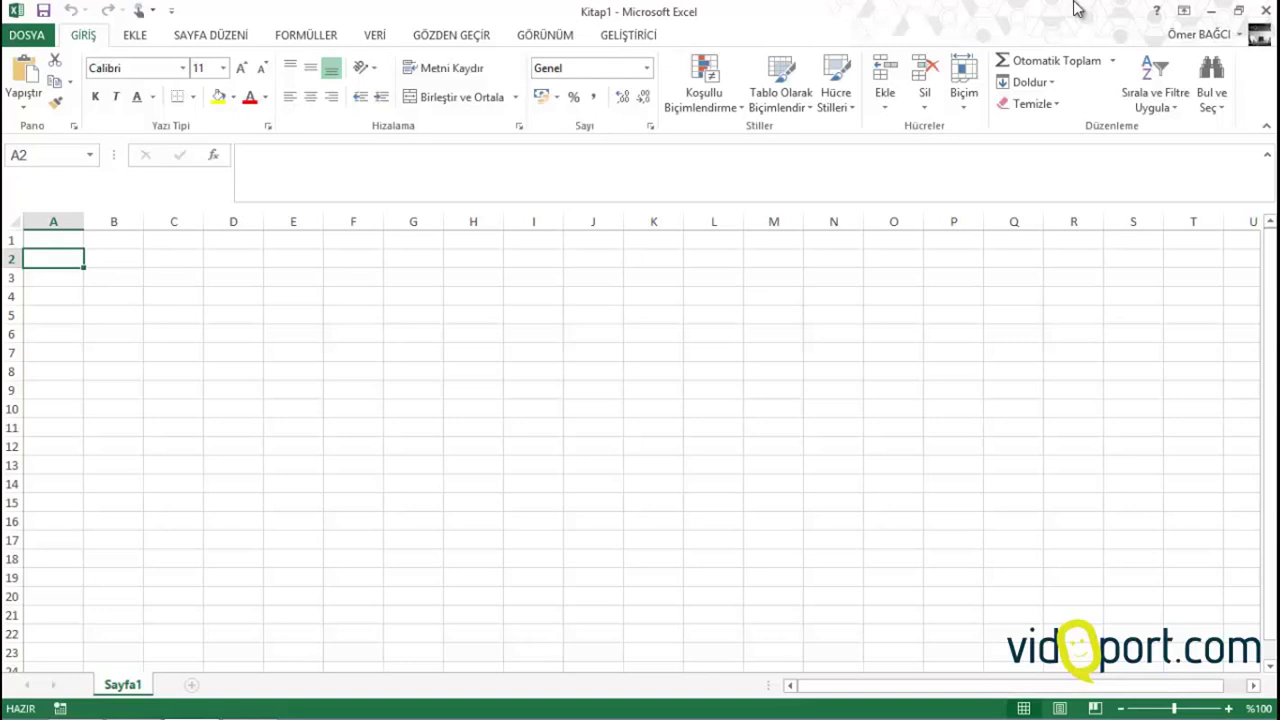
Step: Enter the headers Tarih, Tür, Açıklamalar-1 and Açıklama-2 in A2 through D2
type("Ta")
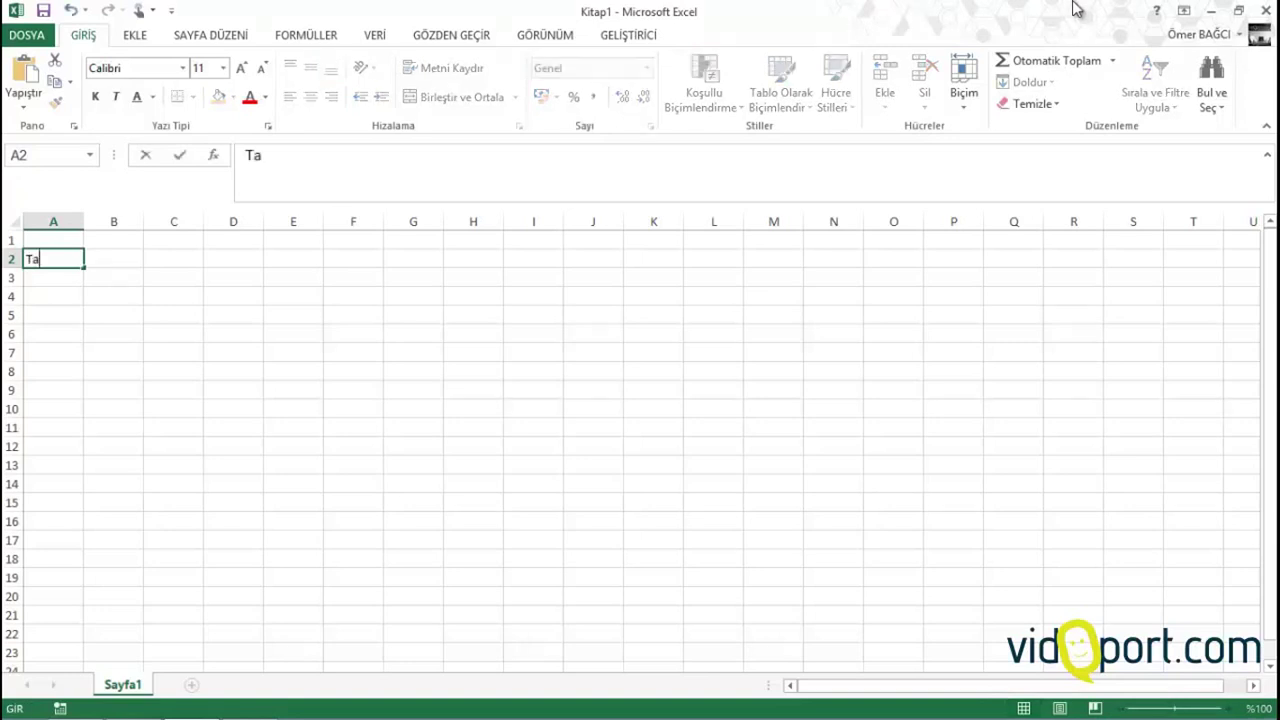
type("rih")
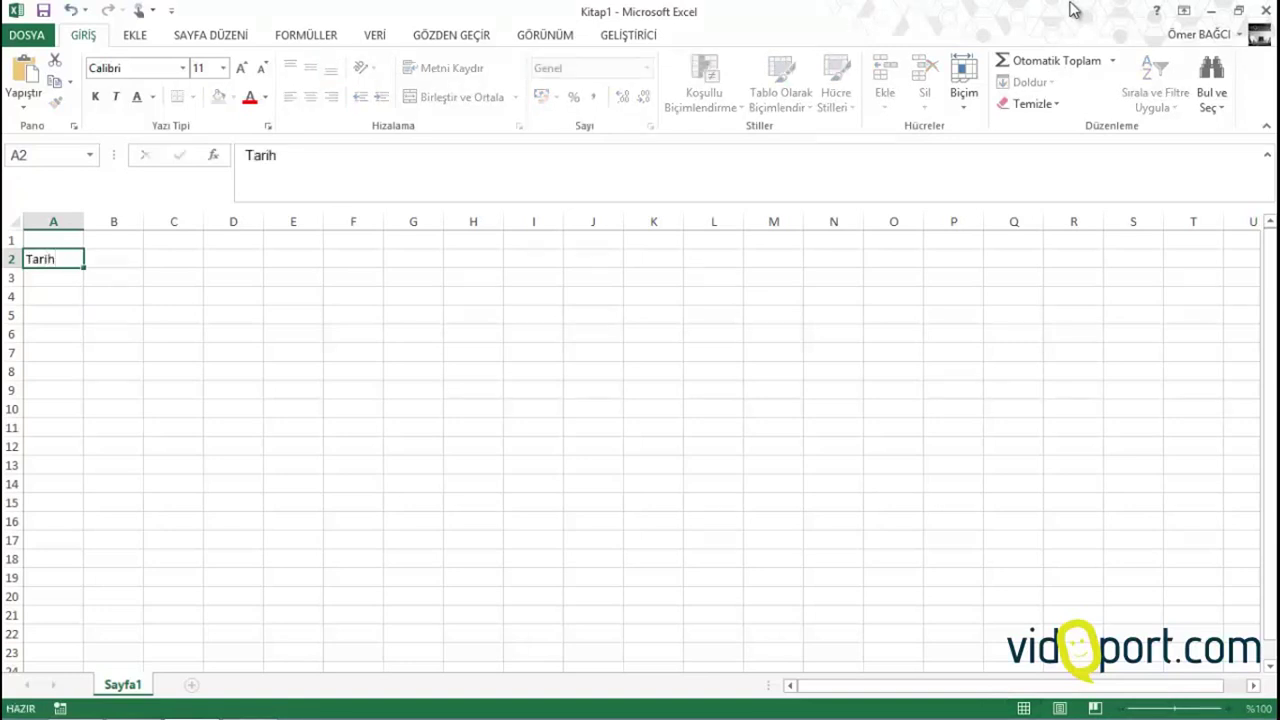
key("Tab")
type("tür")
key("BackSpace")
key("BackSpace")
key("BackSpace")
type("Tür")
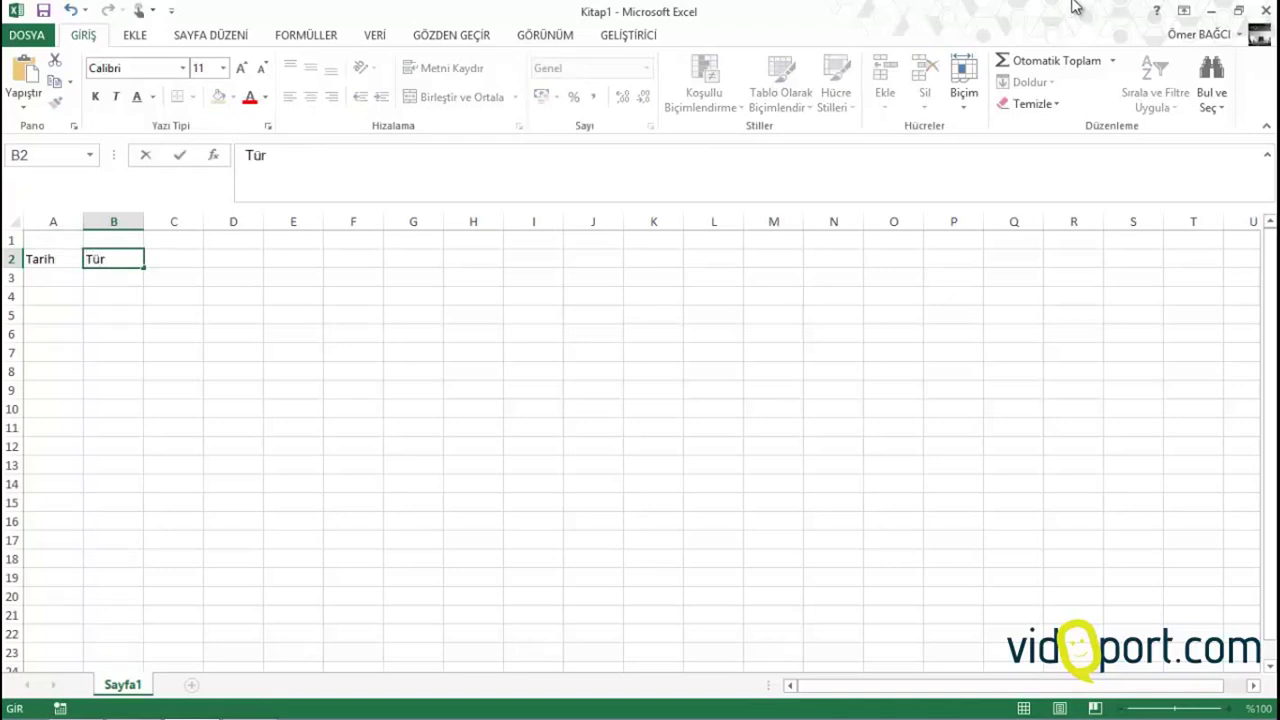
key("Tab")
type("Aç")
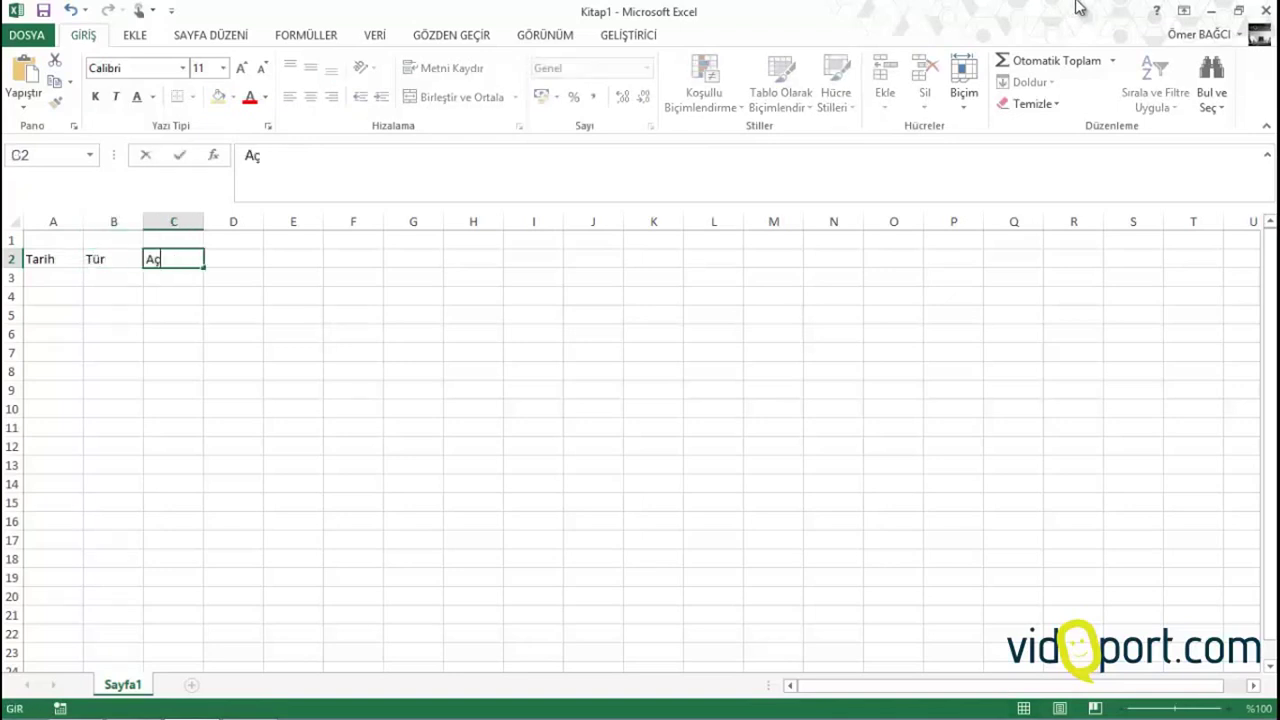
type("ıklamal")
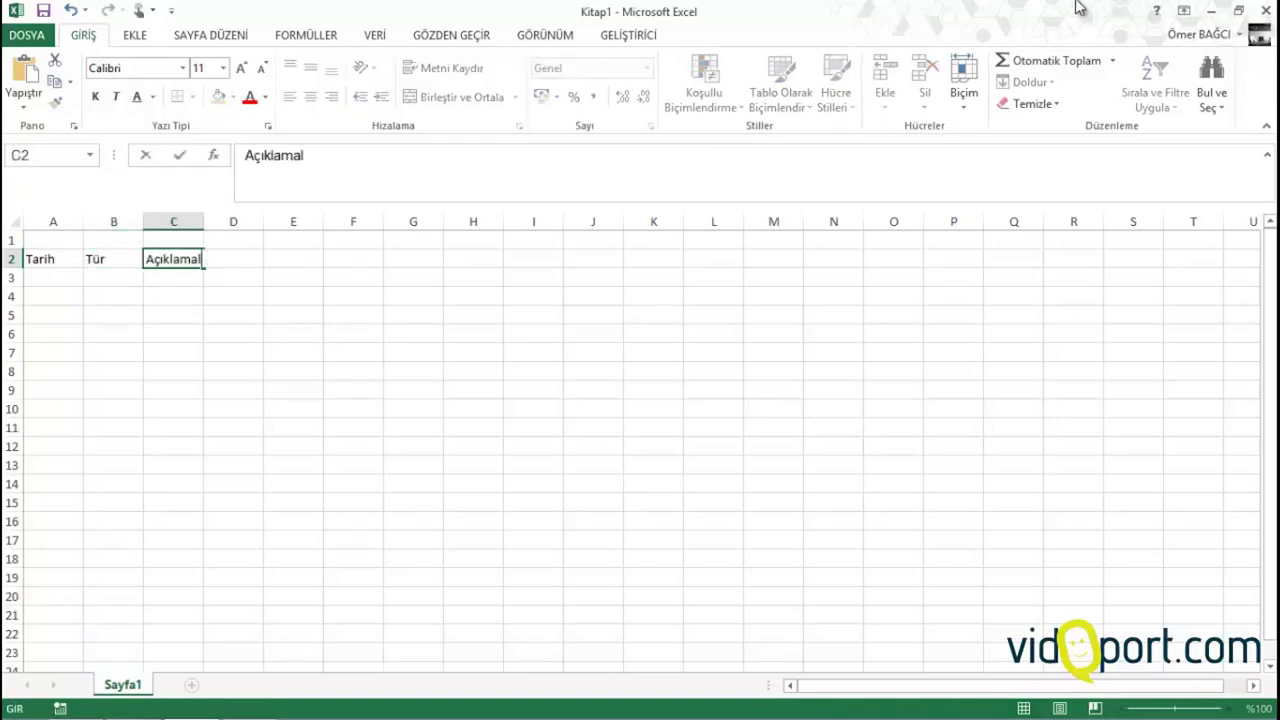
type("ar-1")
key("Tab")
type("Açı")
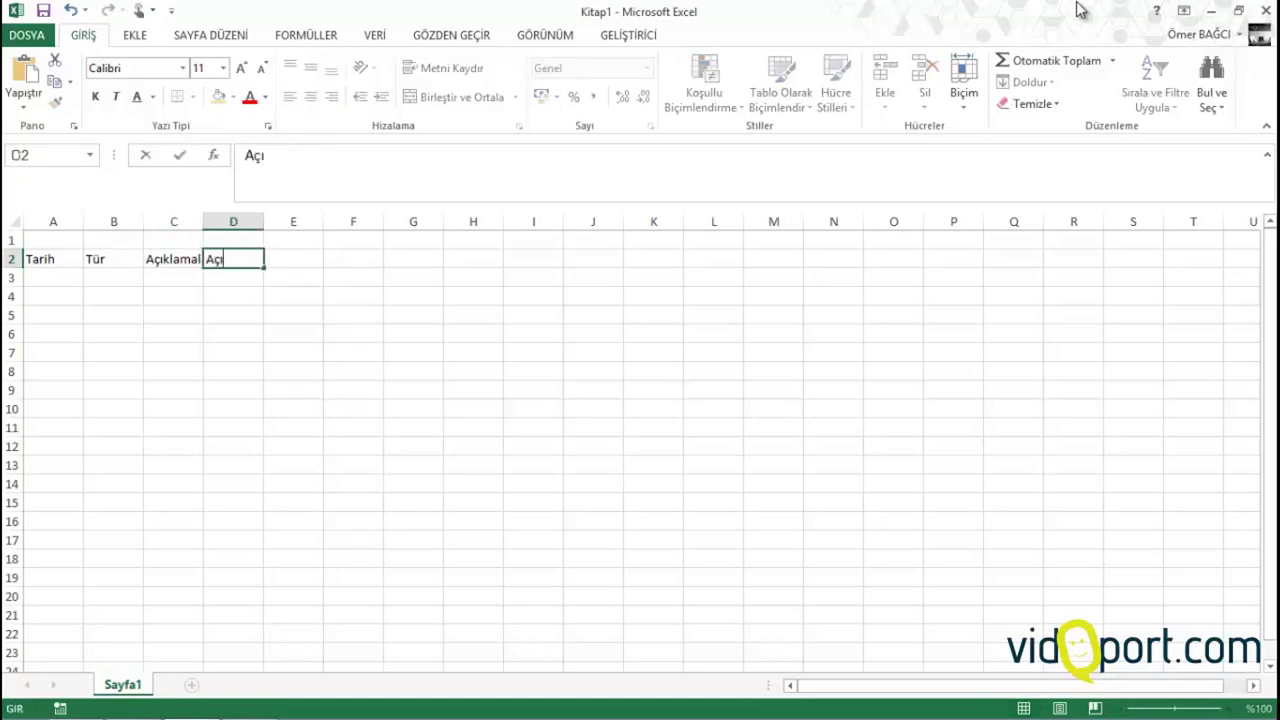
type("klama-3")
key("Tab")
key("Left")
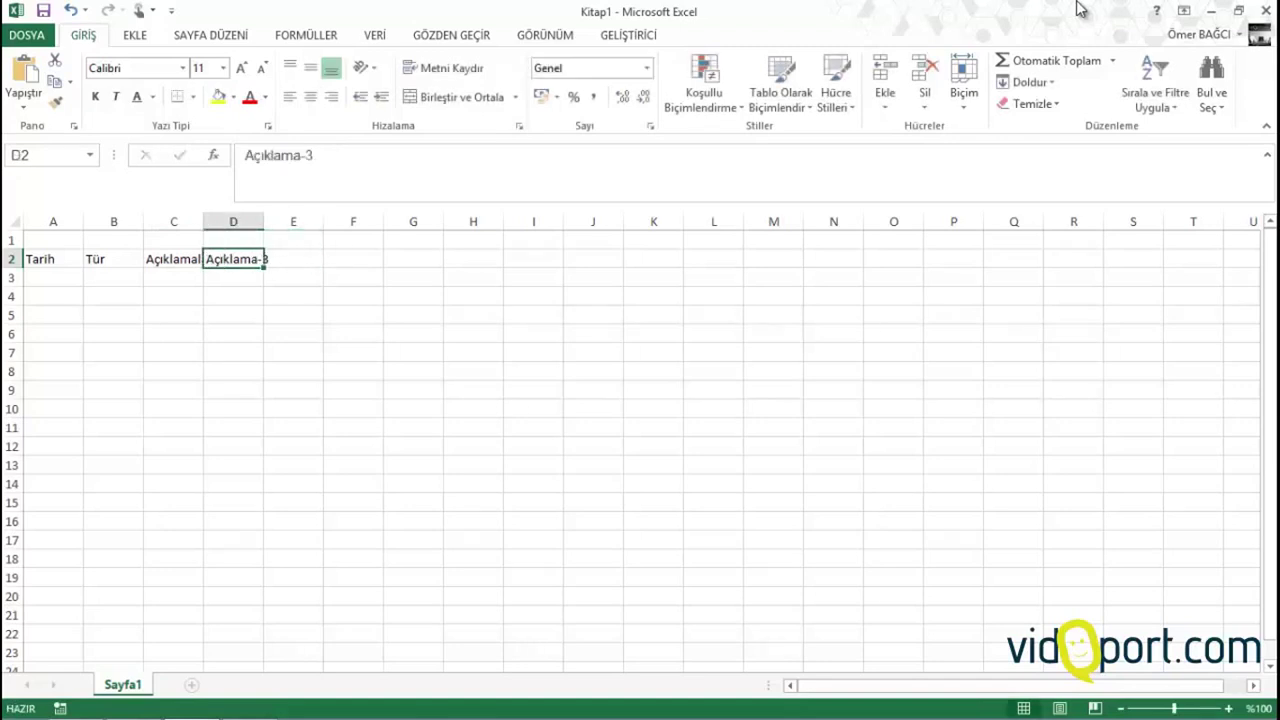
left_click(483, 154)
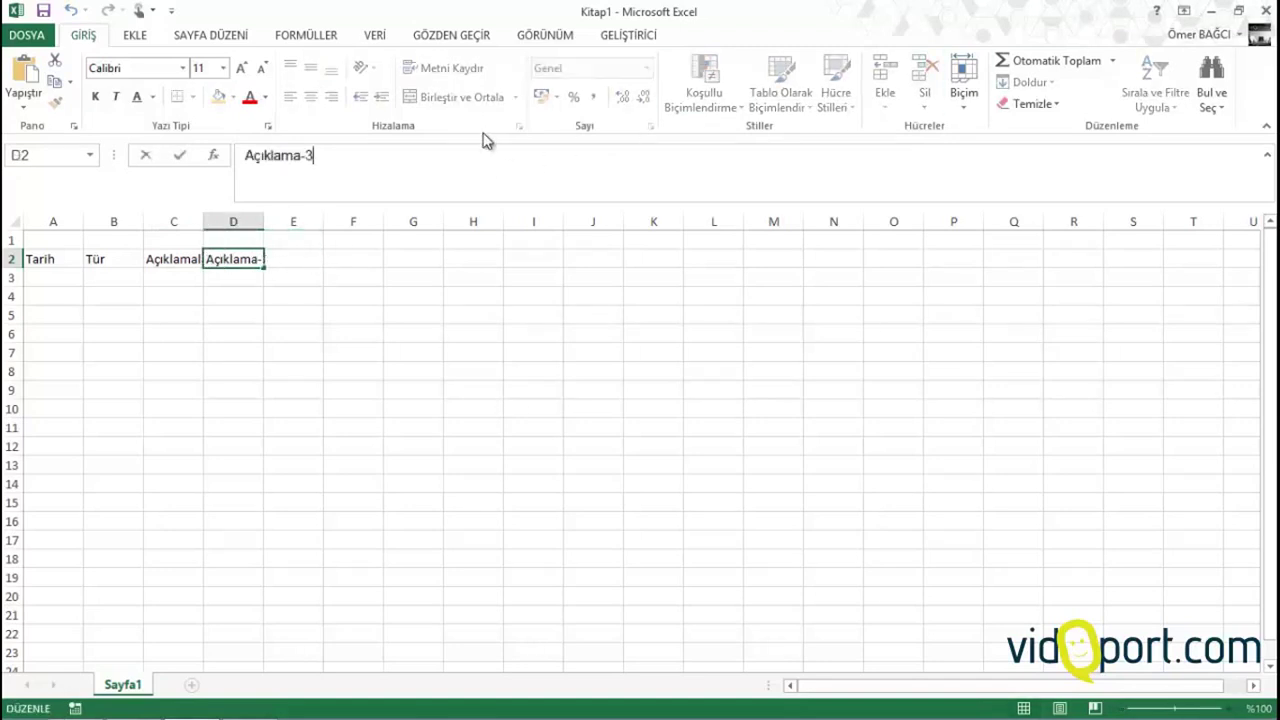
key("BackSpace")
type("2")
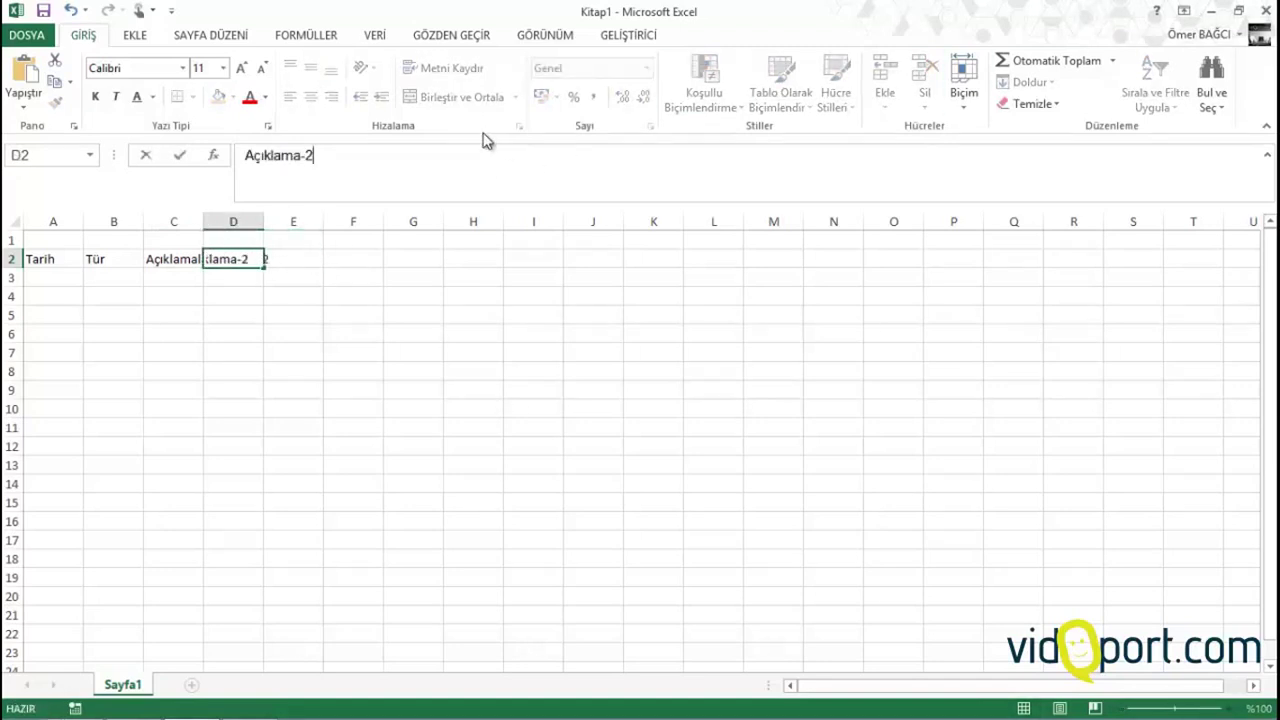
key("Return")
Step: Add the headers Açıklama-3, Açıklama-4 and Tutar in E2 through G2
key("Up")
key("Right")
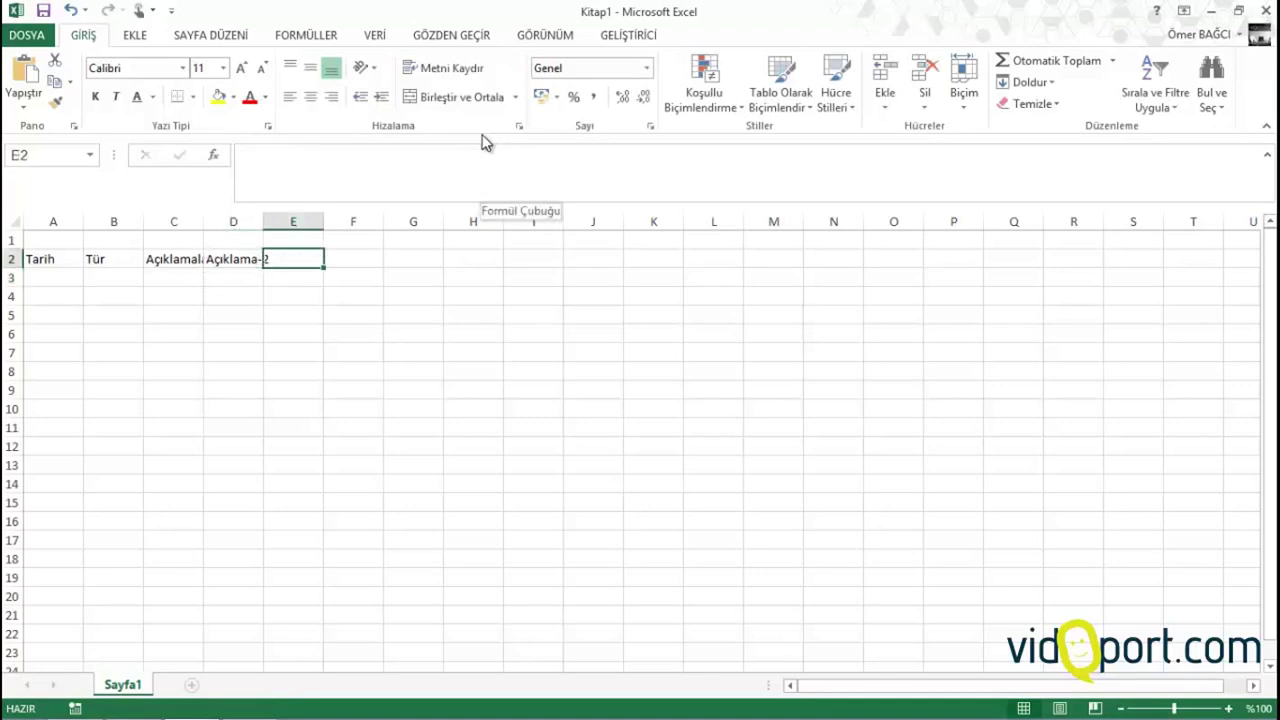
type("Açıkl")
type("ama")
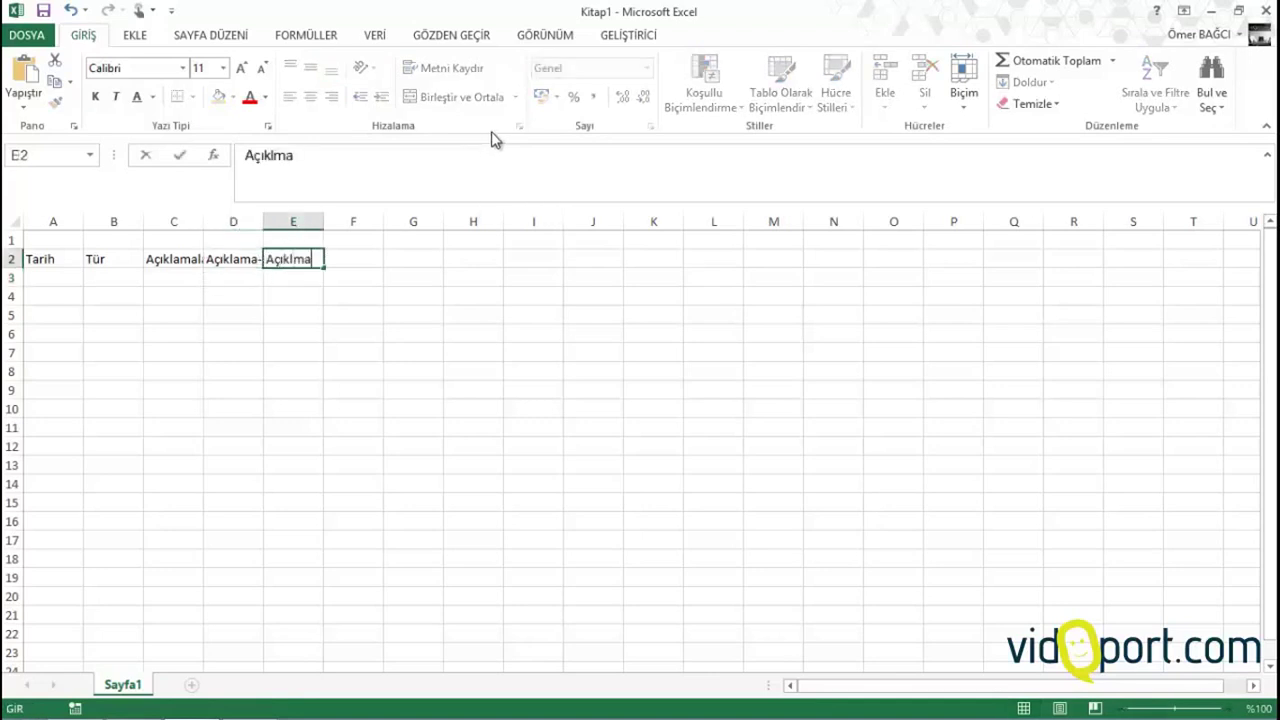
key("BackSpace")
key("BackSpace")
key("BackSpace")
key("BackSpace")
type("lama-3")
key("Tab")
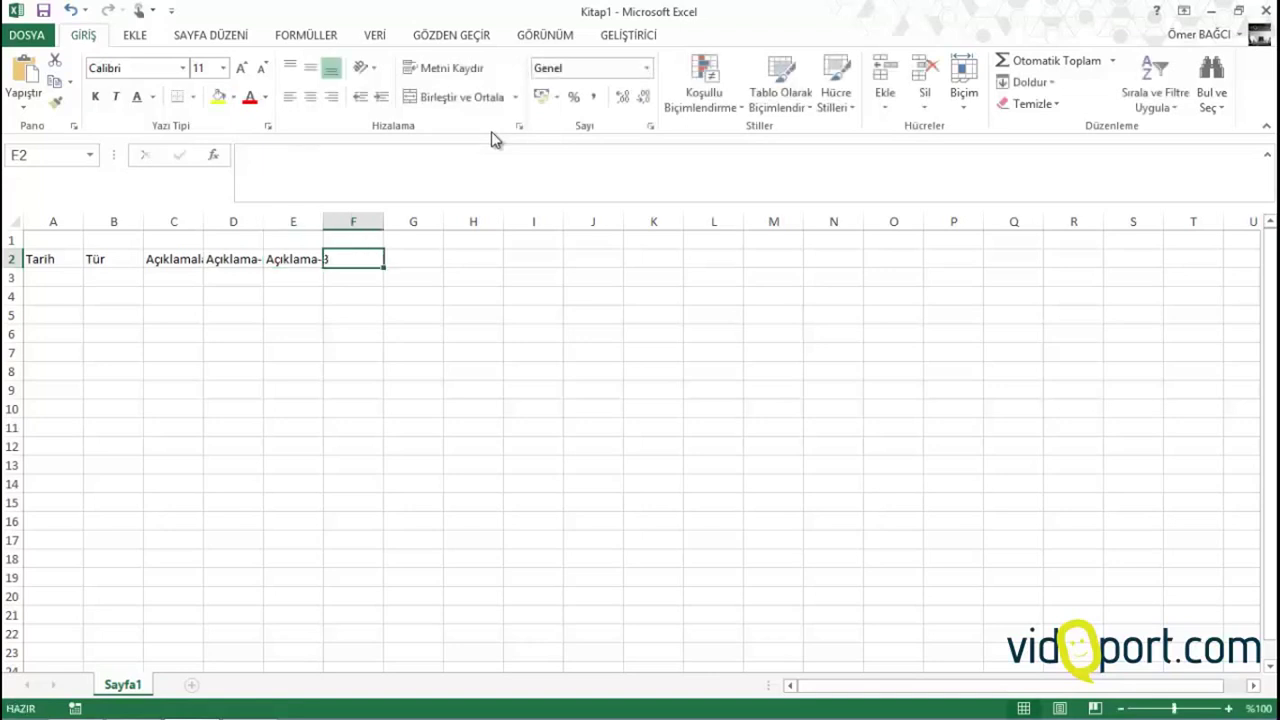
type("Açıklama")
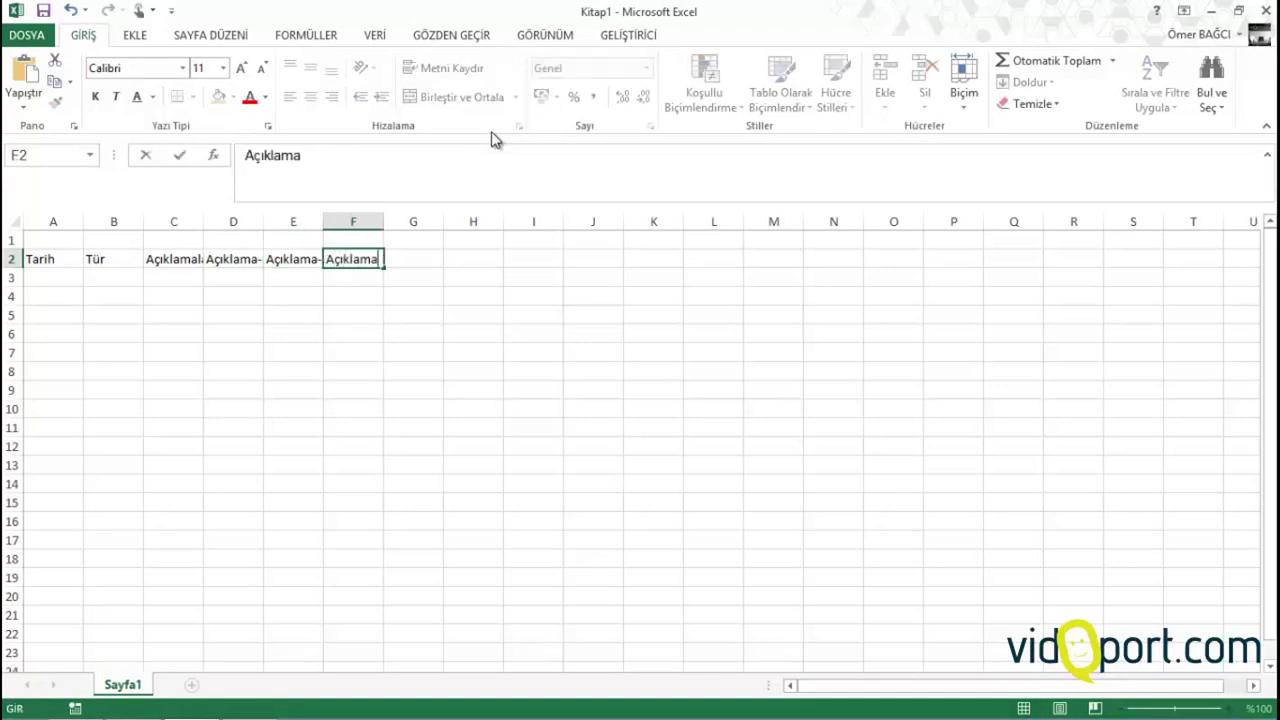
type("-4")
key("Tab")
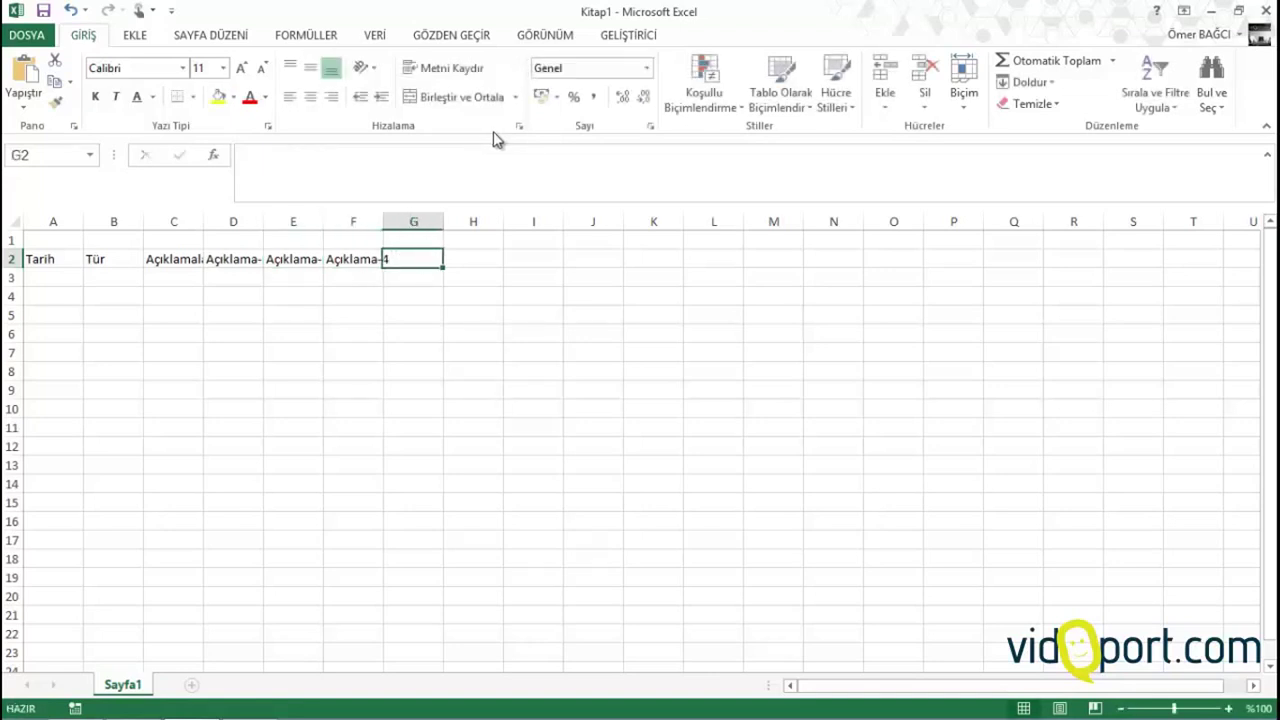
type("Tutar")
key("Return")
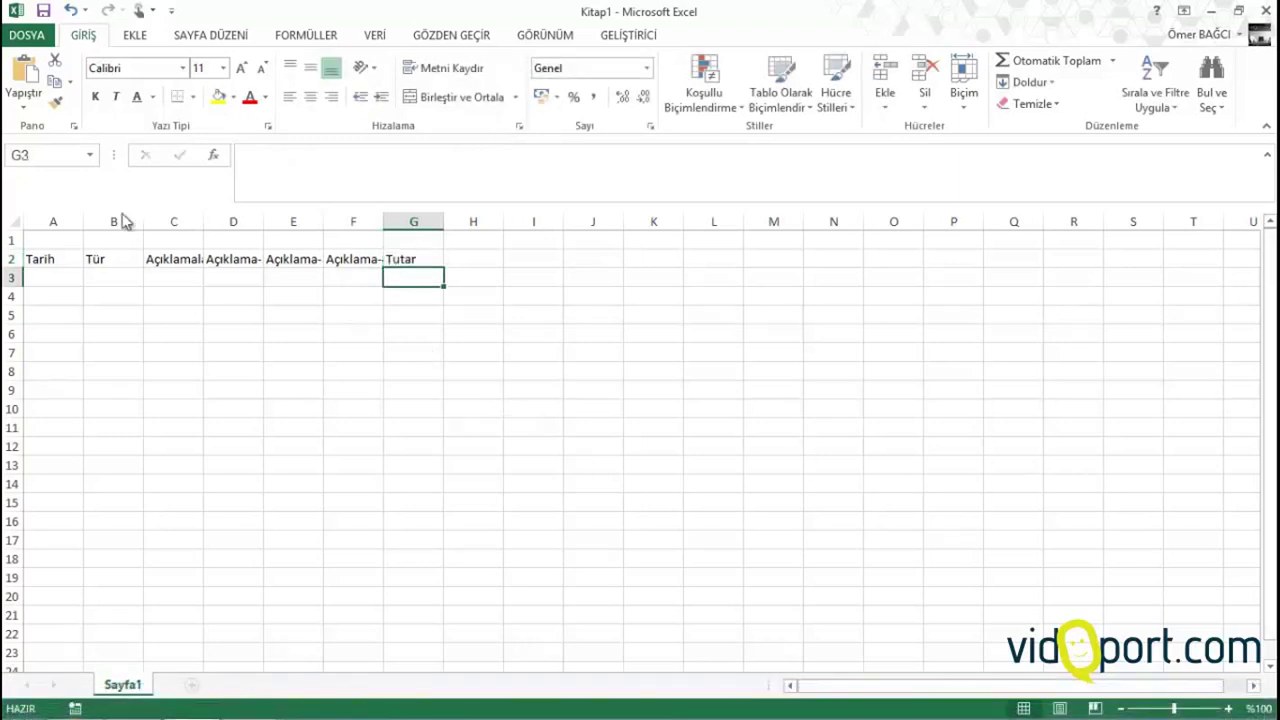
Step: Widen columns A through F and correct C2's header to Açıklama-1
left_click_drag(191, 221, 430, 214)
left_click(236, 255)
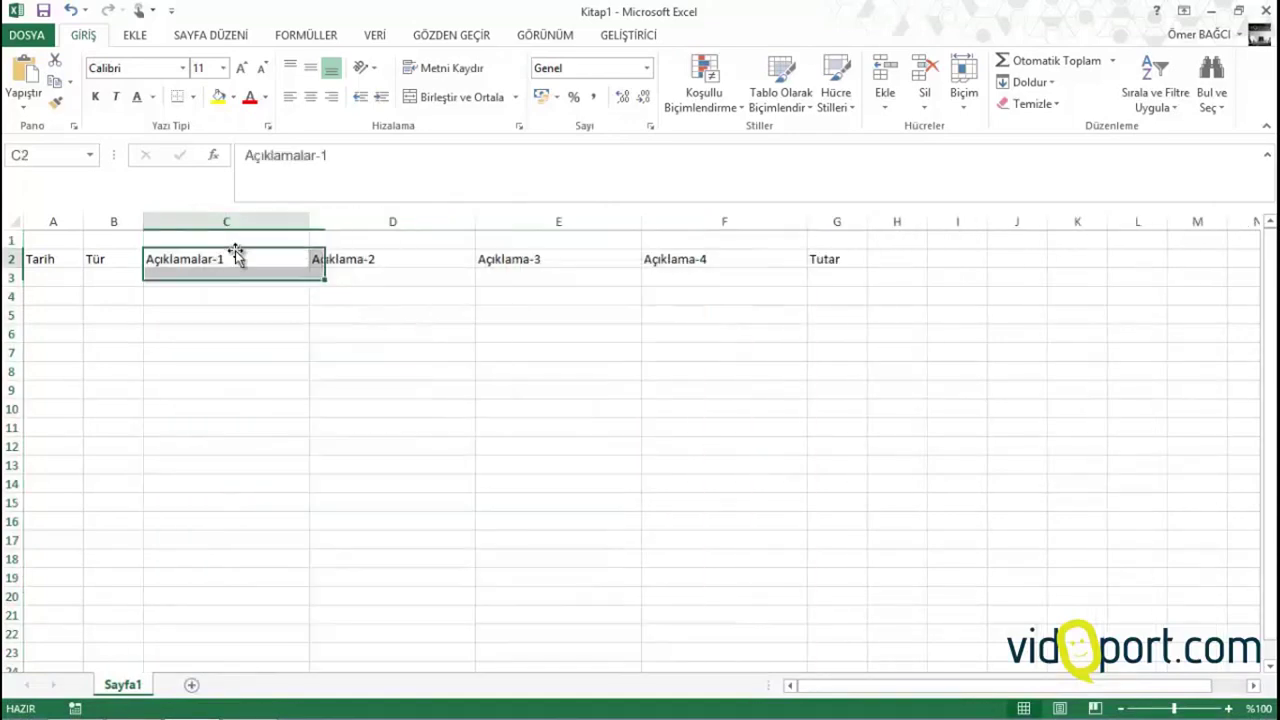
left_click(309, 152)
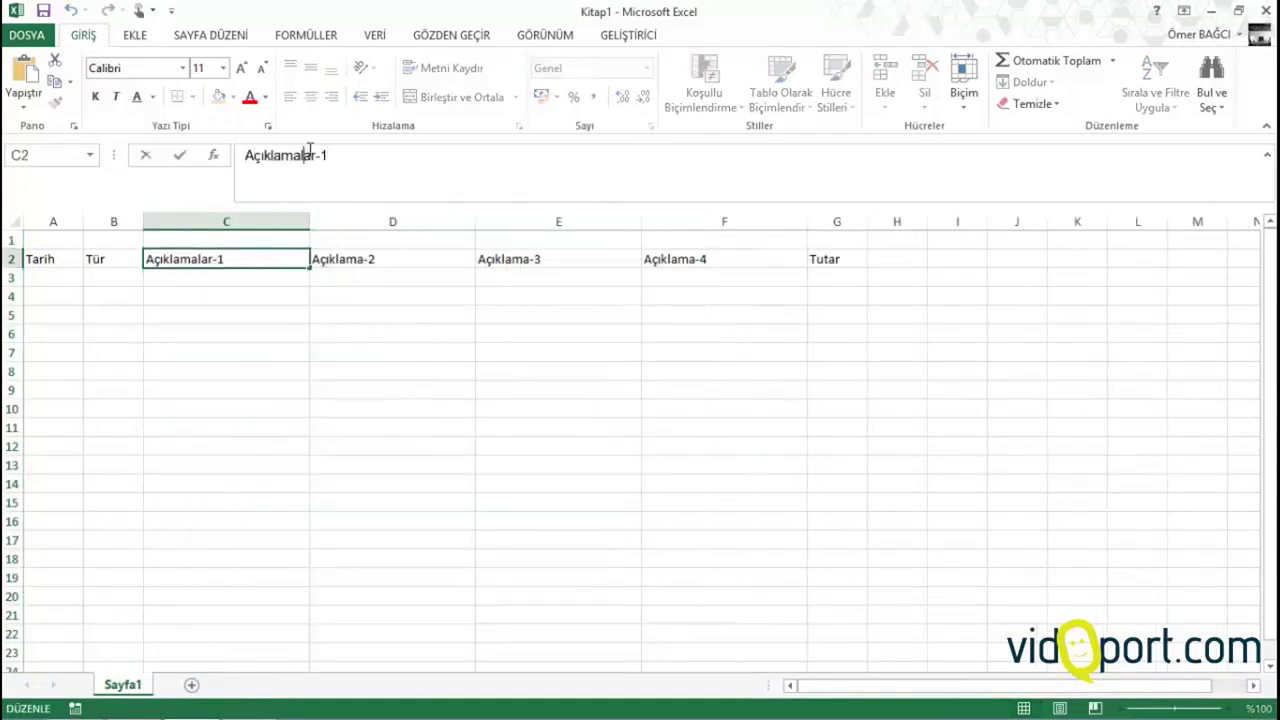
key("Delete")
key("Delete")
key("Delete")
key("Return")
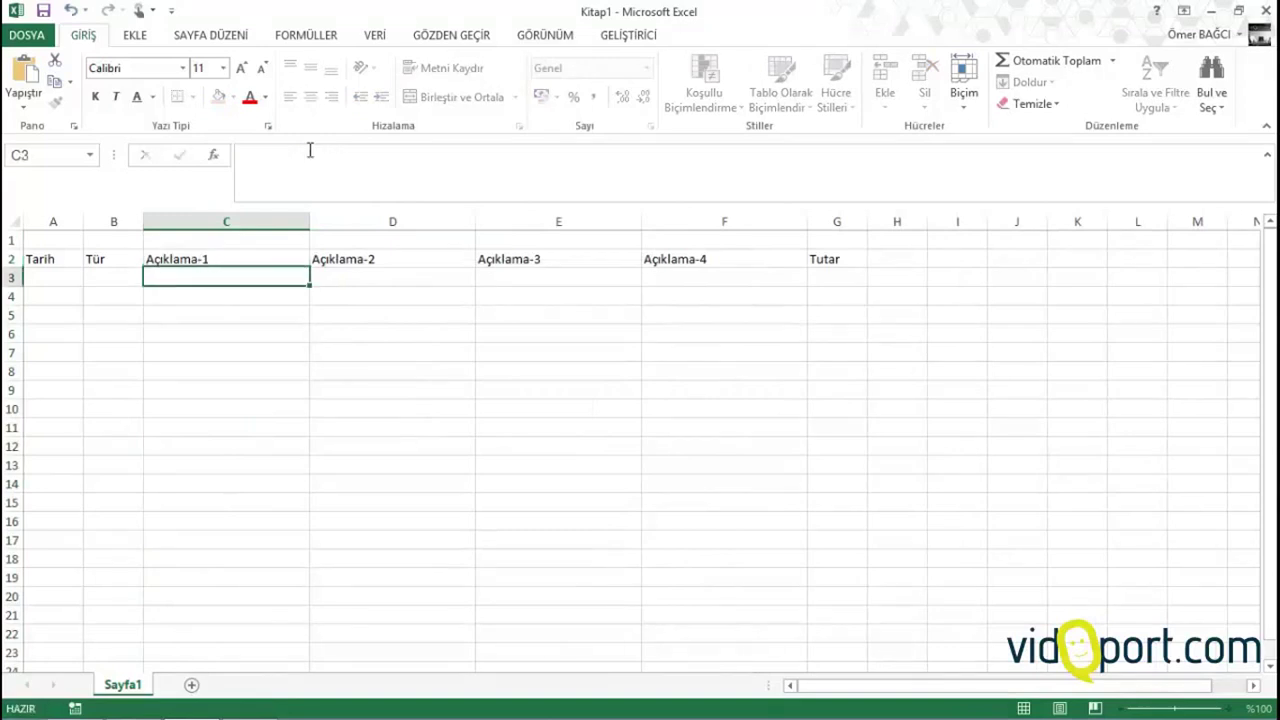
left_click_drag(144, 221, 183, 221)
left_click_drag(83, 221, 101, 221)
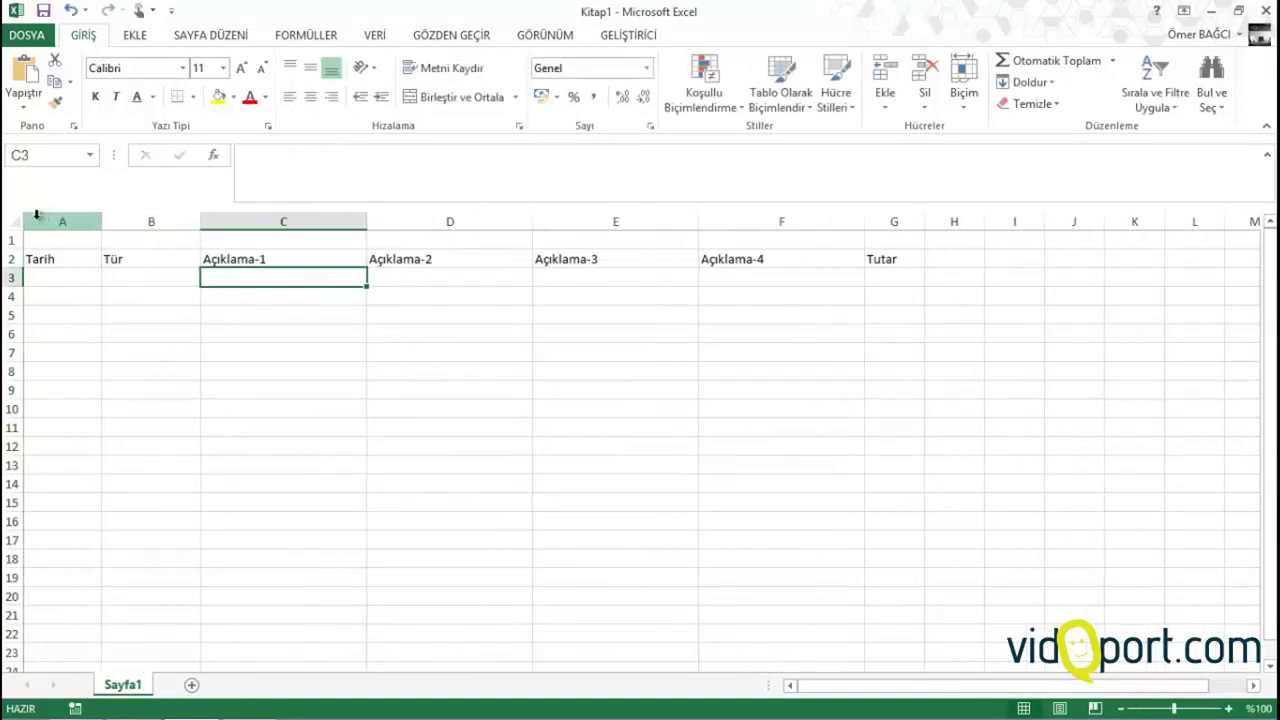
Step: Select the Tür cells from B3 downward
left_click(56, 279)
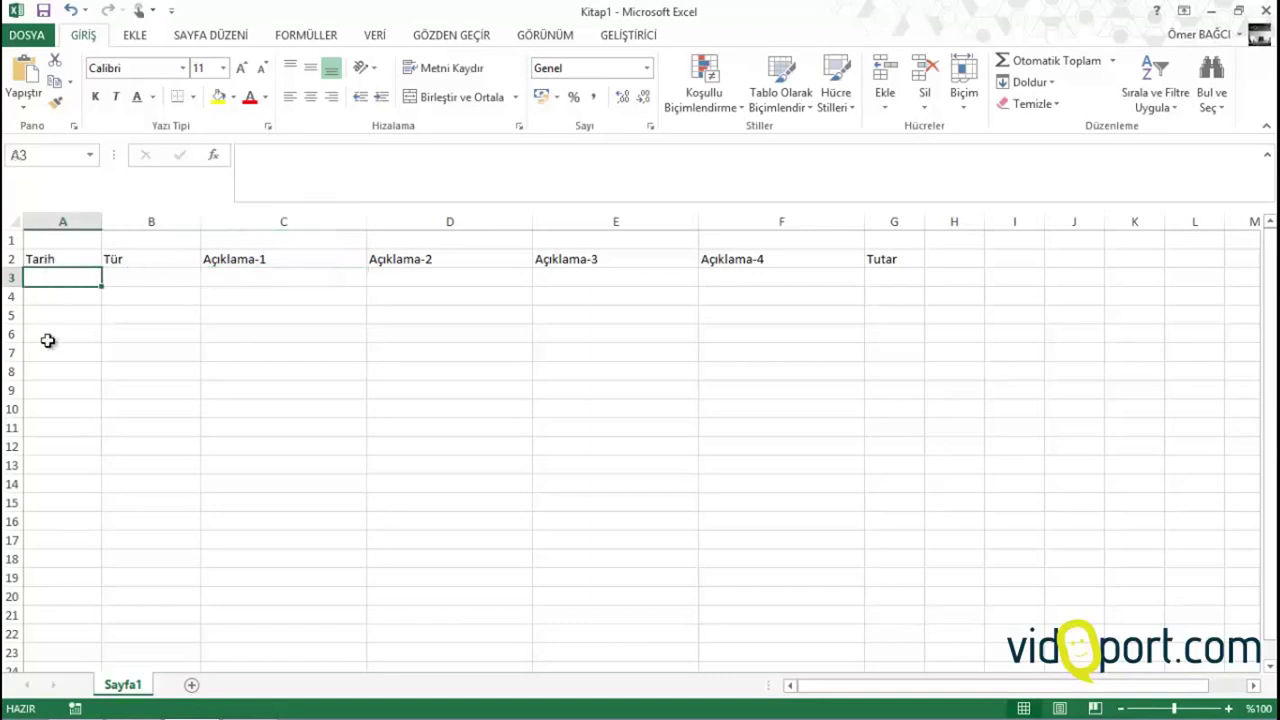
left_click(47, 418)
left_click(62, 314)
left_click(125, 277)
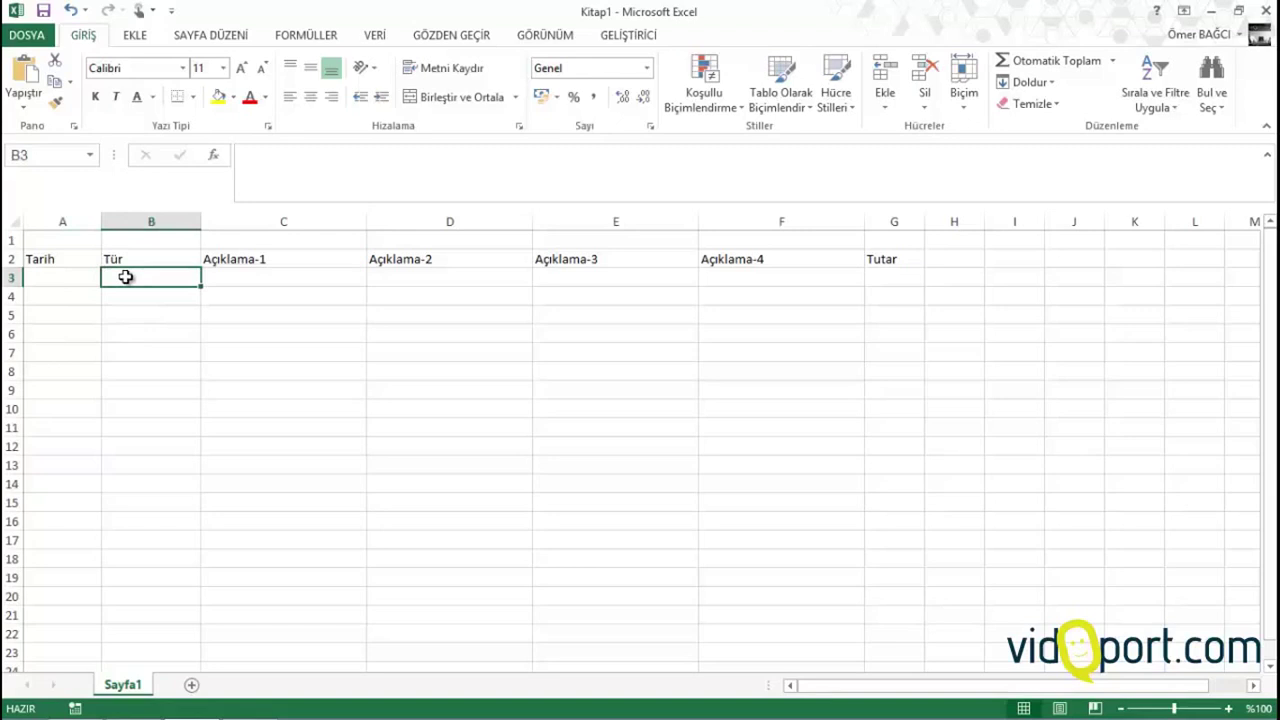
left_click_drag(125, 277, 147, 497)
Step: Add a Liste data validation with source Gelir;Gider to B3:B100, then check B3's dropdown
left_click(362, 38)
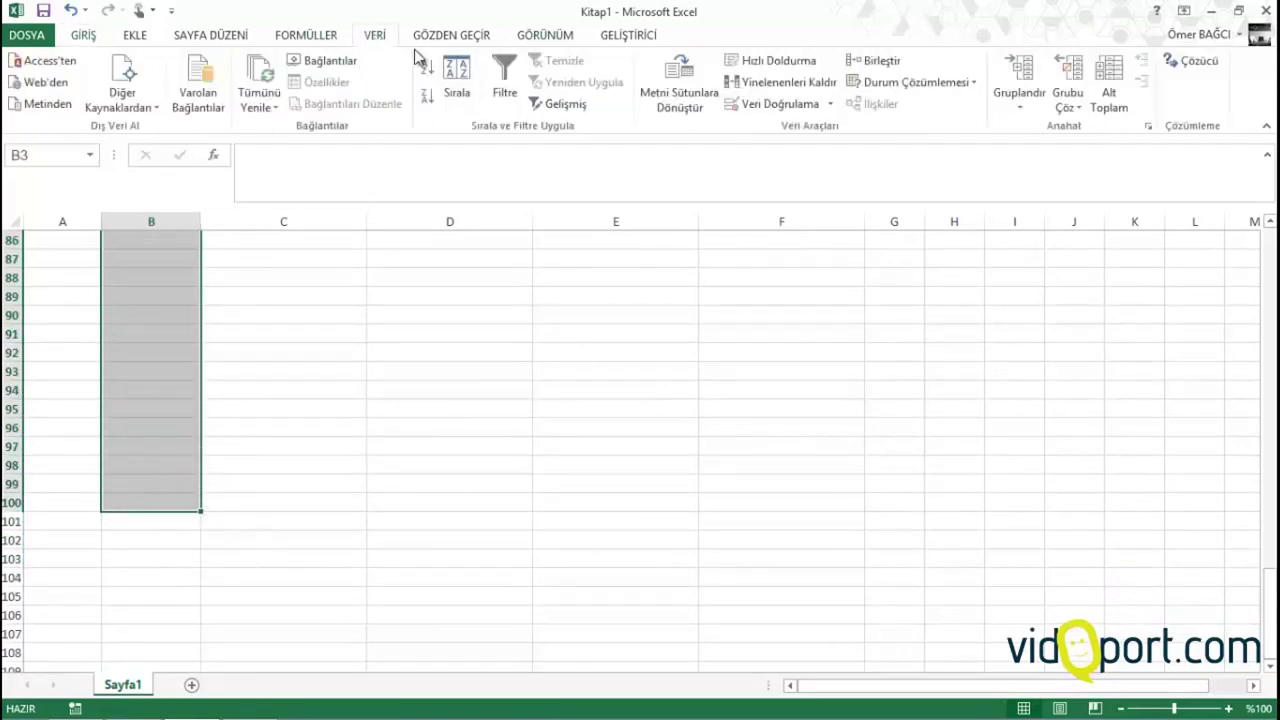
left_click(777, 104)
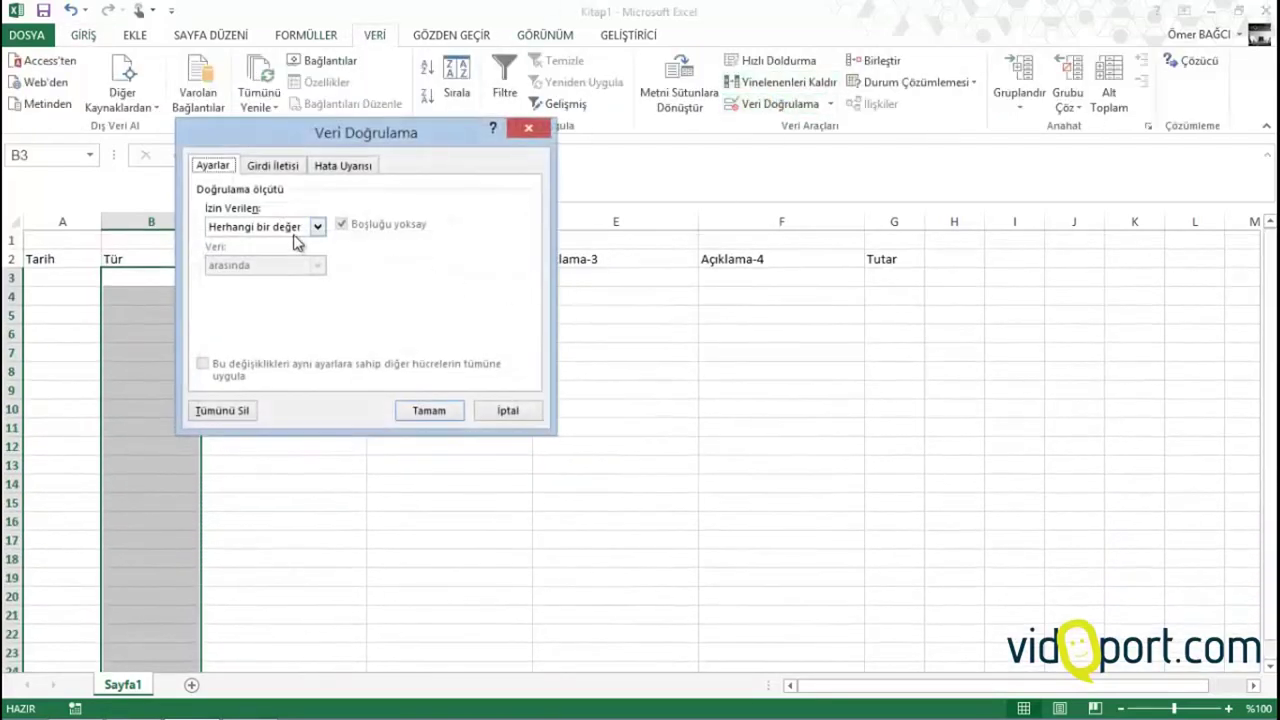
left_click(294, 232)
left_click(252, 287)
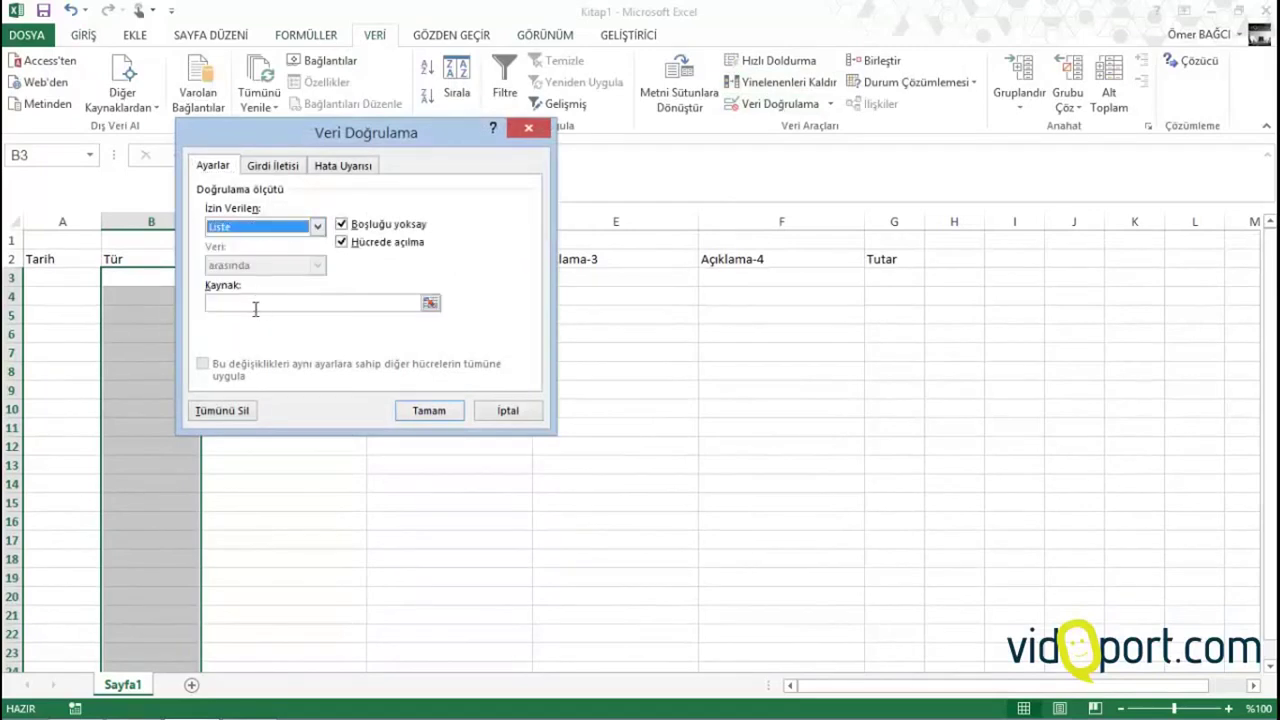
left_click(256, 305)
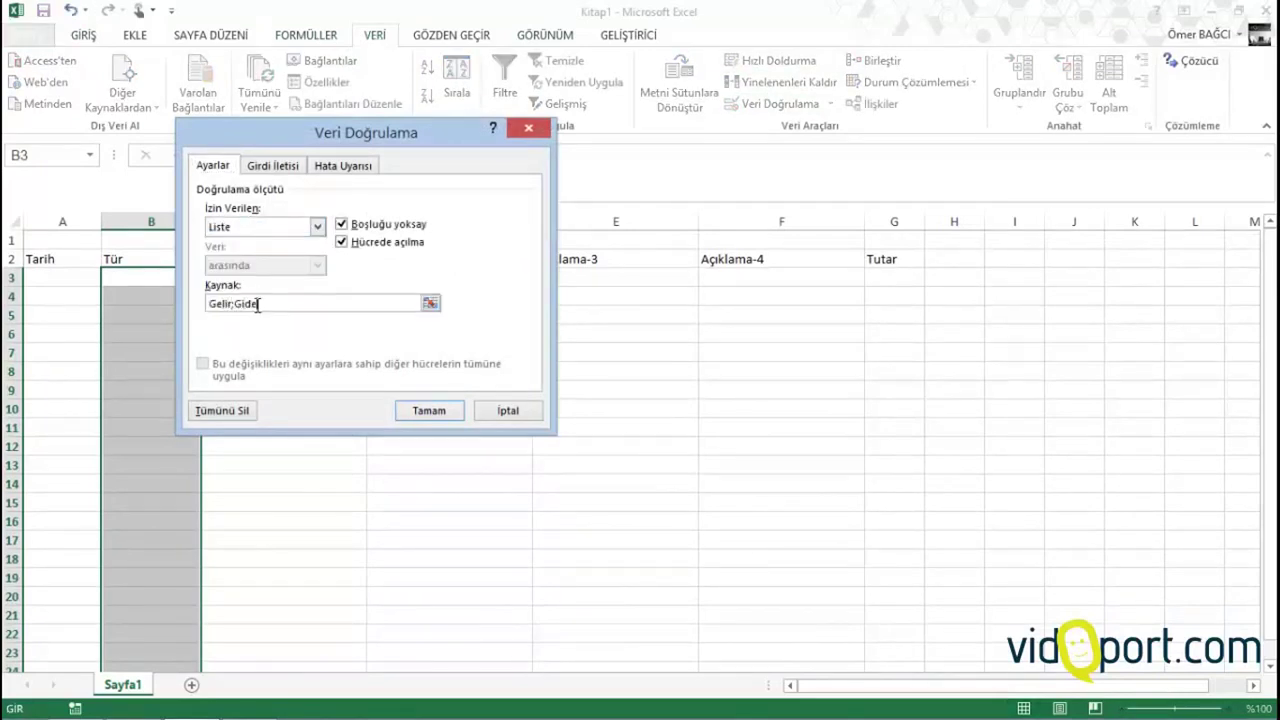
type("Gelir;Gider")
left_click(429, 410)
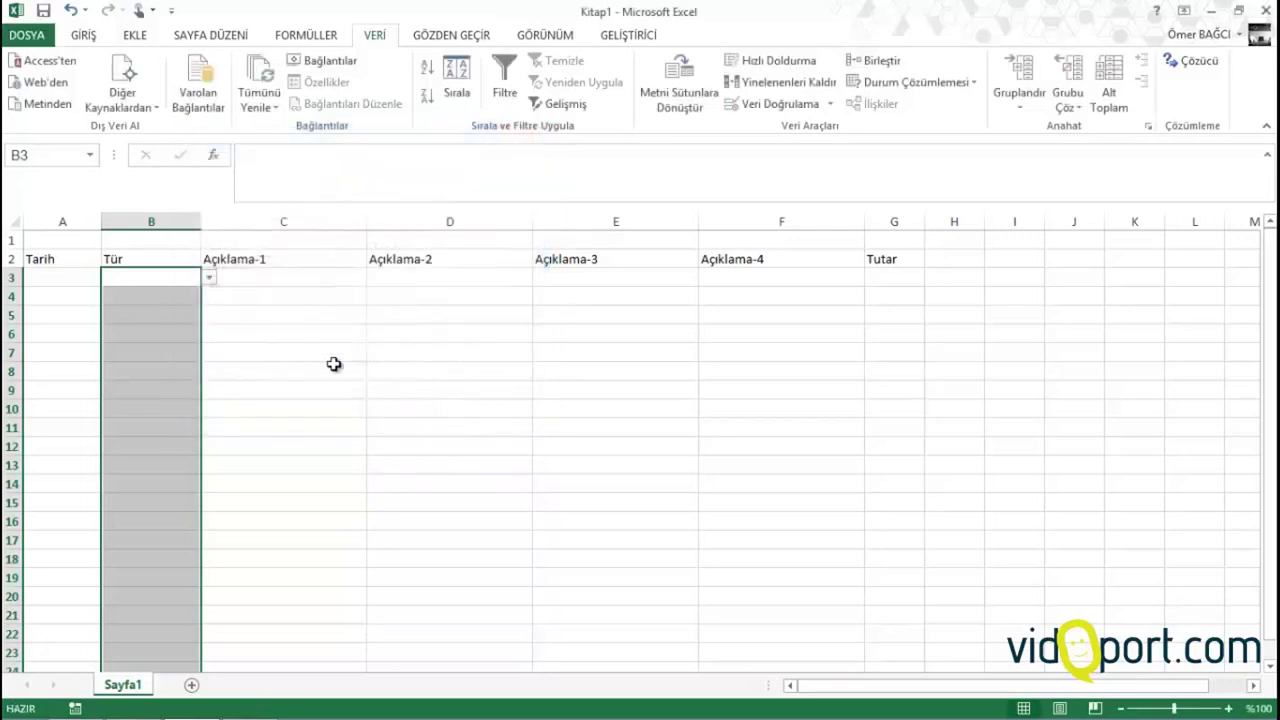
left_click(209, 278)
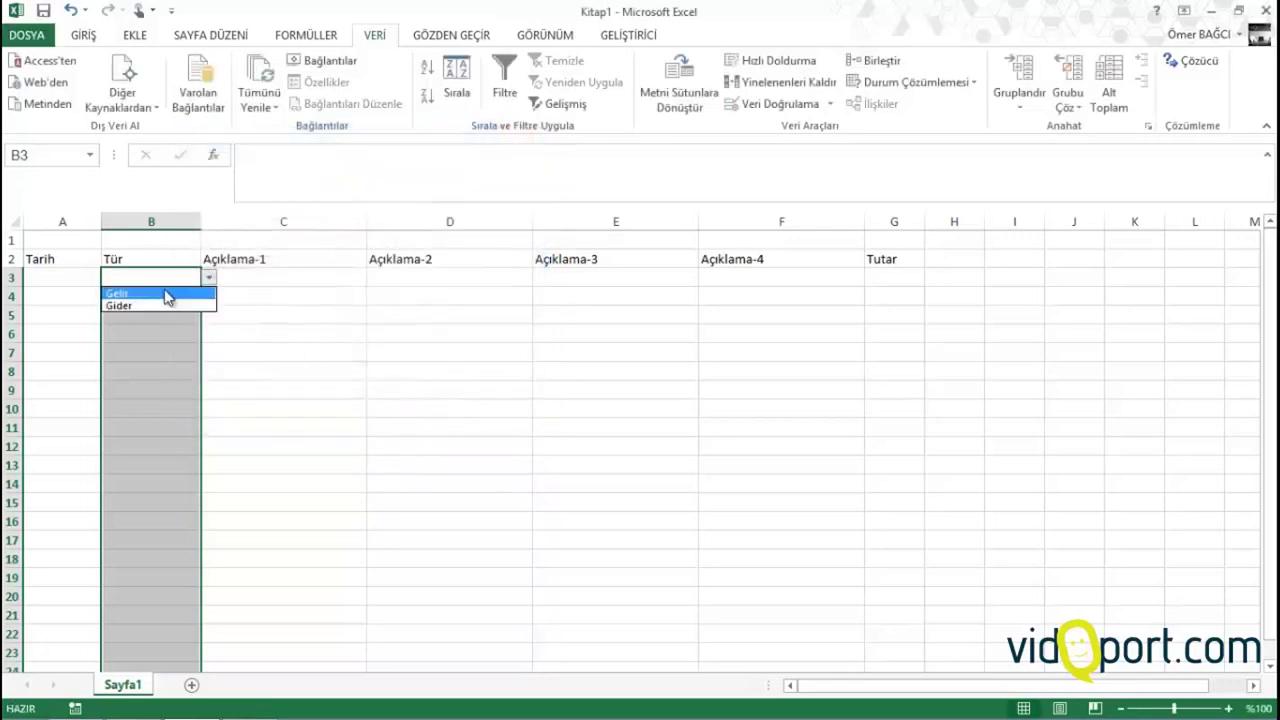
key("Escape")
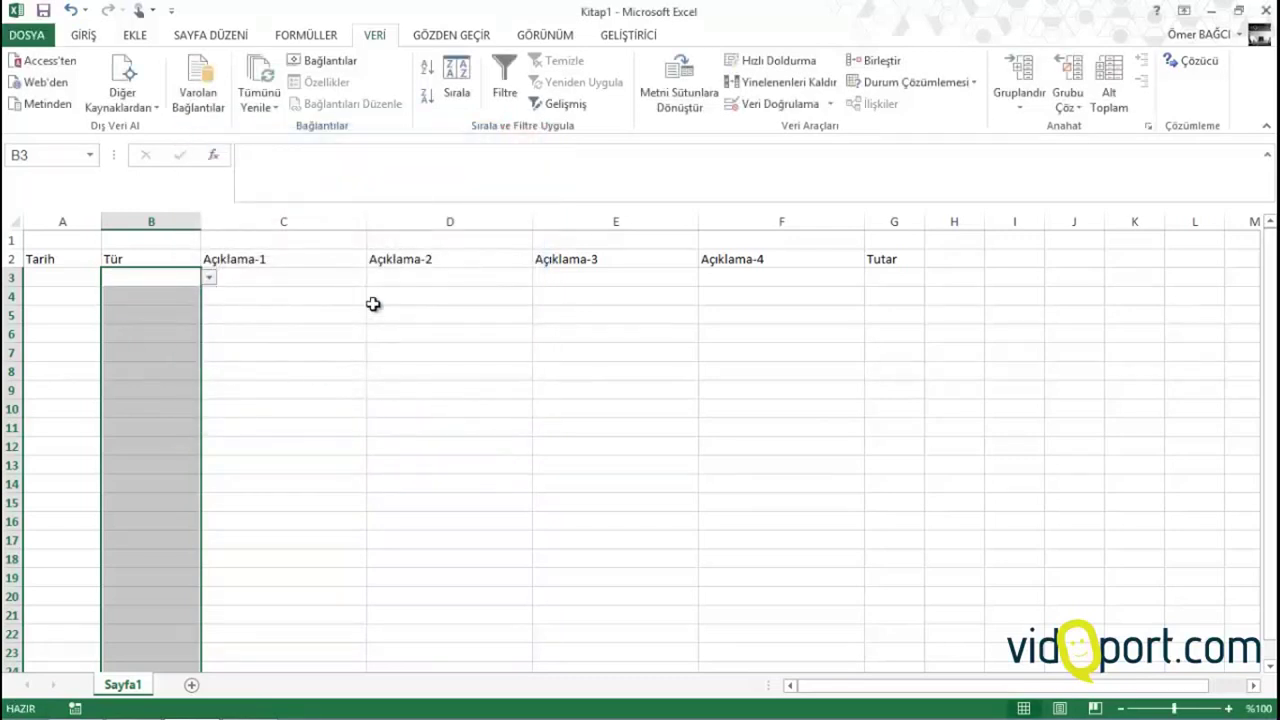
Step: Enter 12.8.2014 in A3, choose Gelir from B3's dropdown, and widen the Tutar column G
left_click(88, 273)
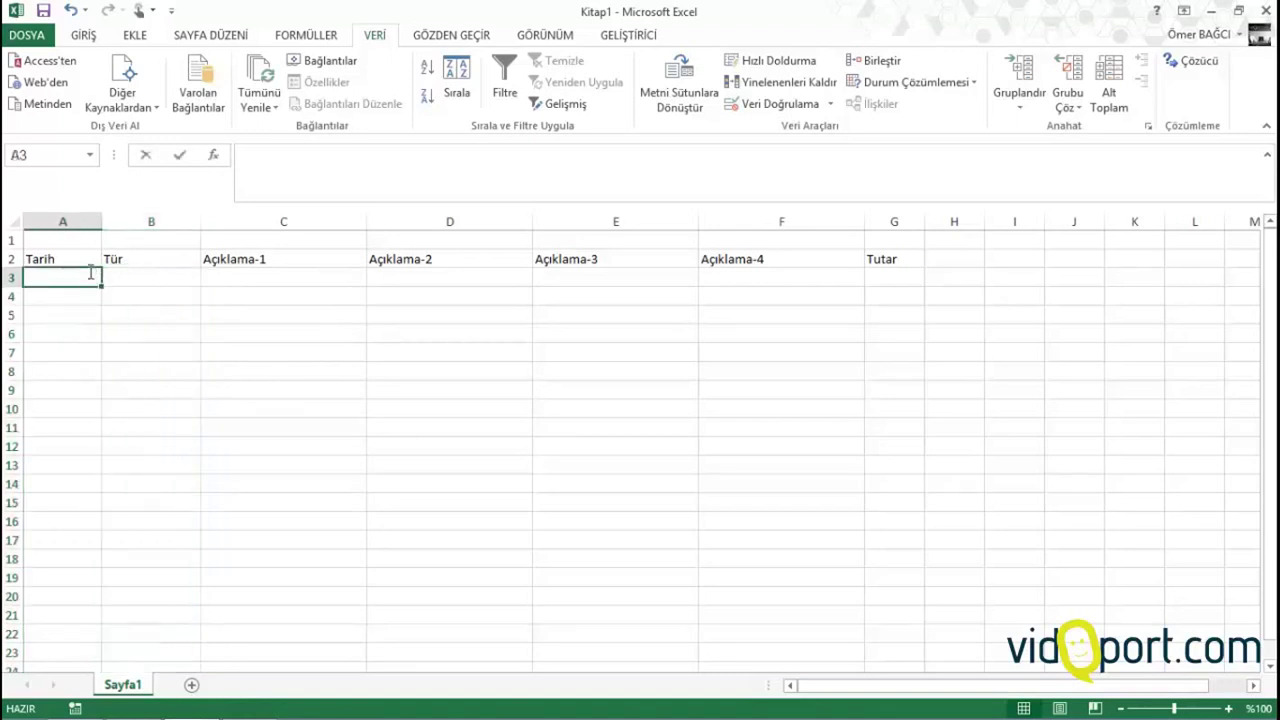
type("12.8.2014")
left_click(156, 278)
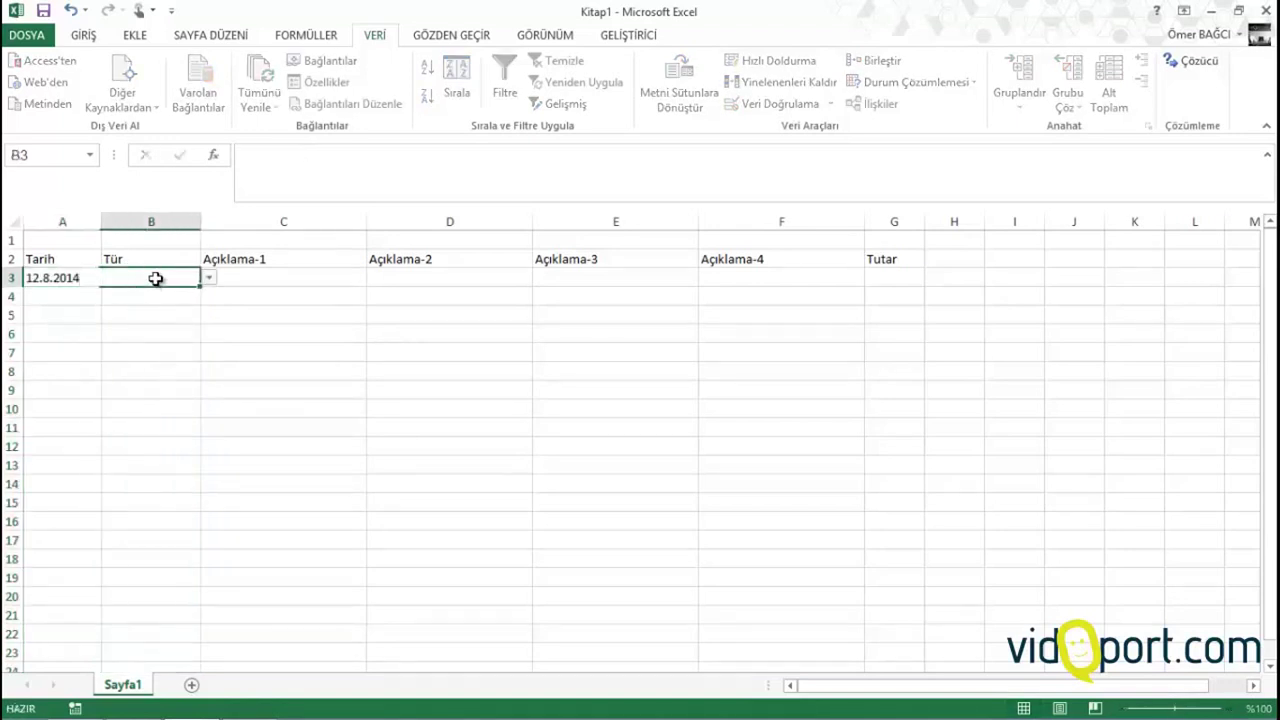
left_click(209, 278)
left_click(183, 290)
left_click(329, 277)
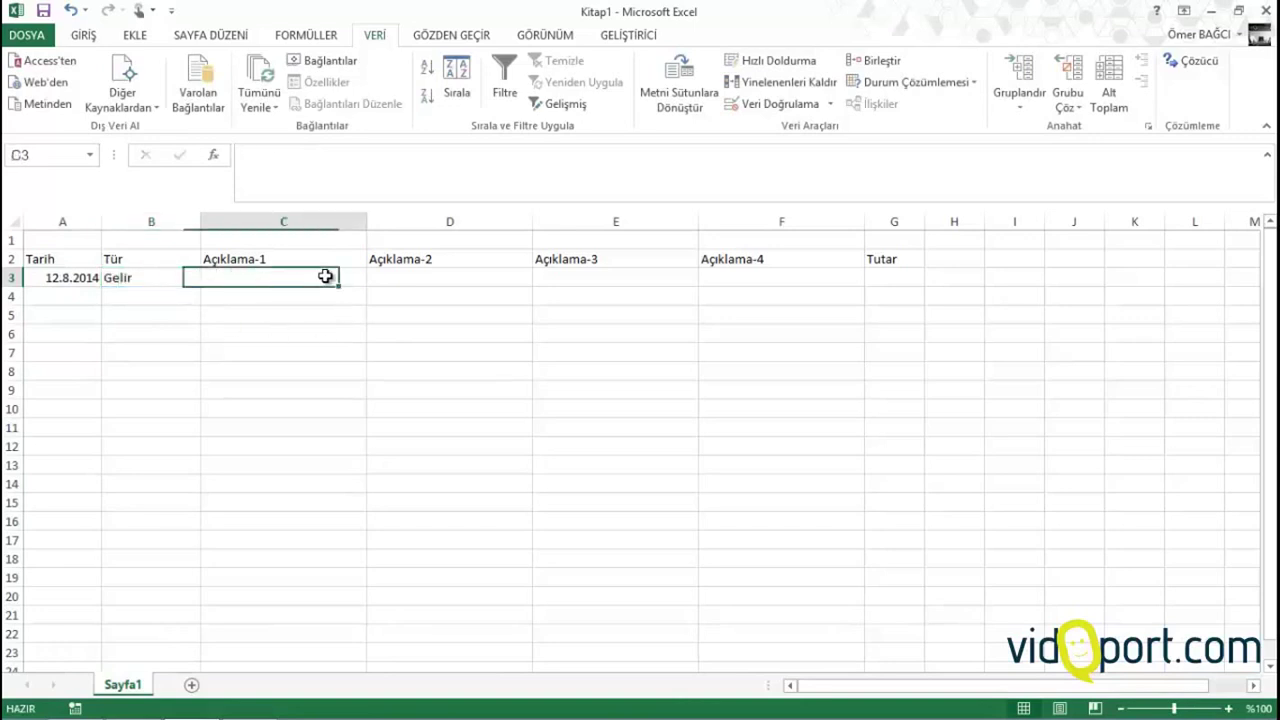
left_click(418, 275)
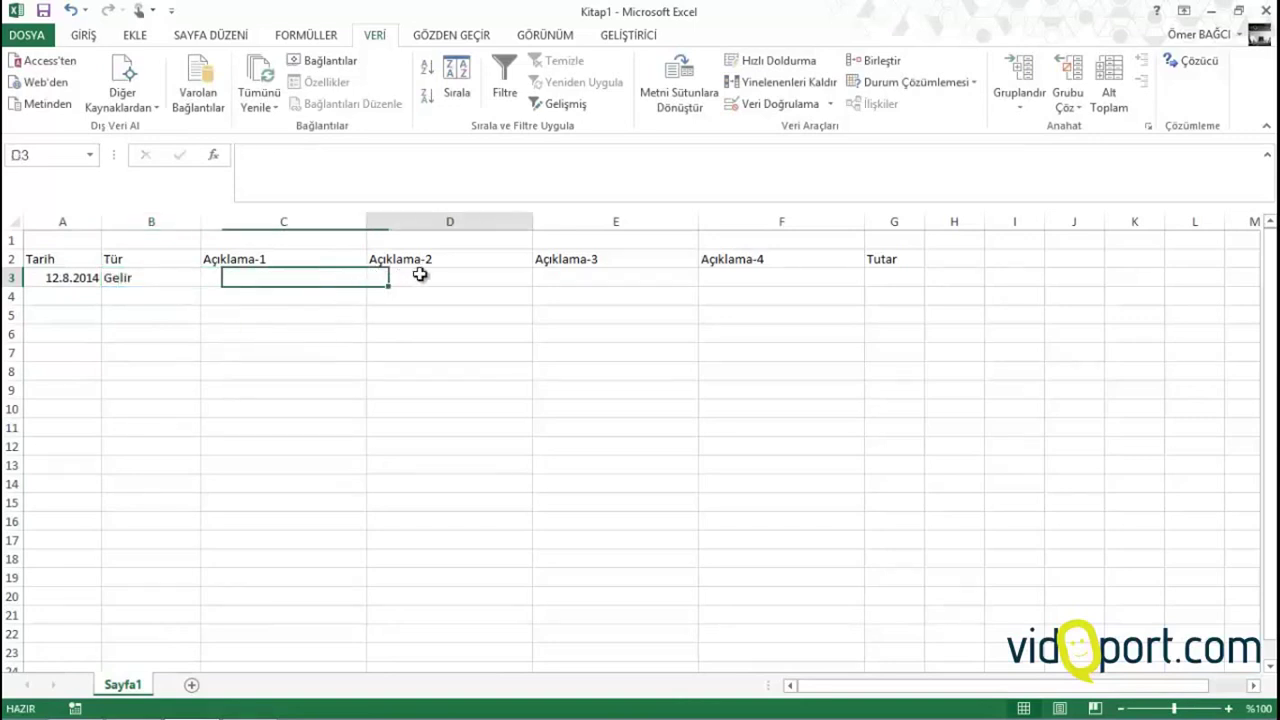
left_click(571, 263)
left_click(738, 280)
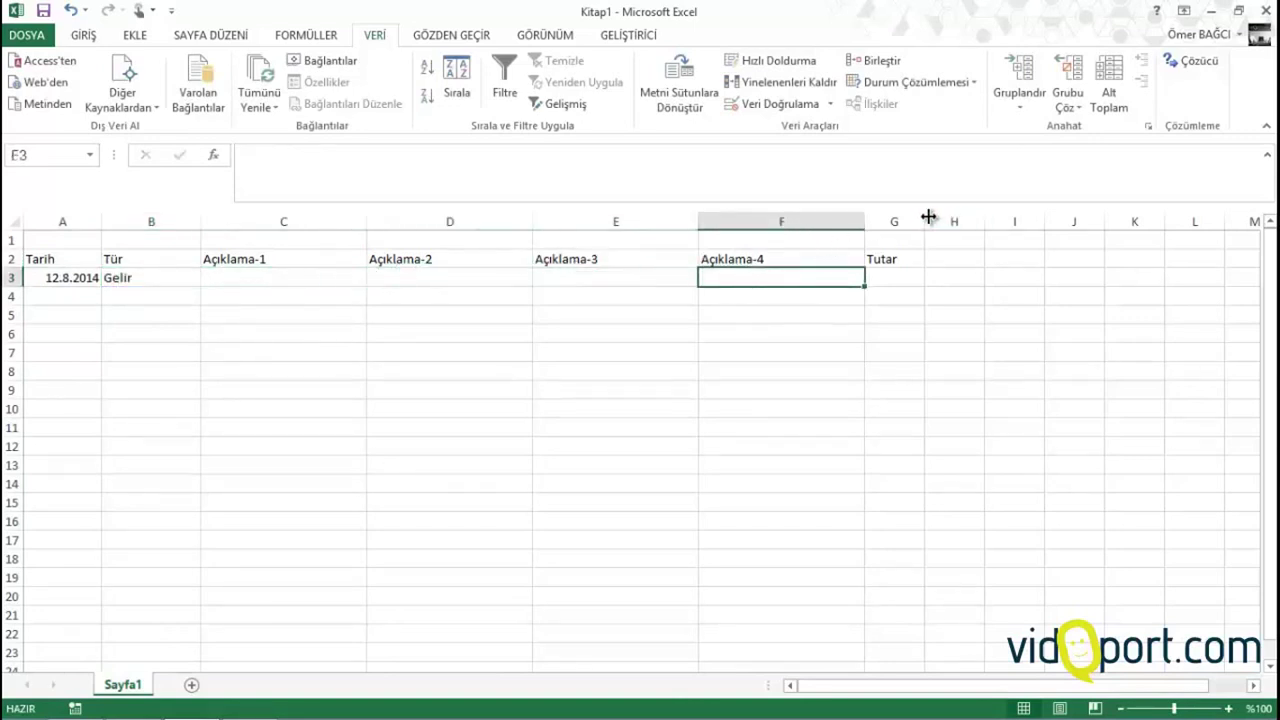
left_click_drag(926, 216, 946, 217)
left_click(307, 281)
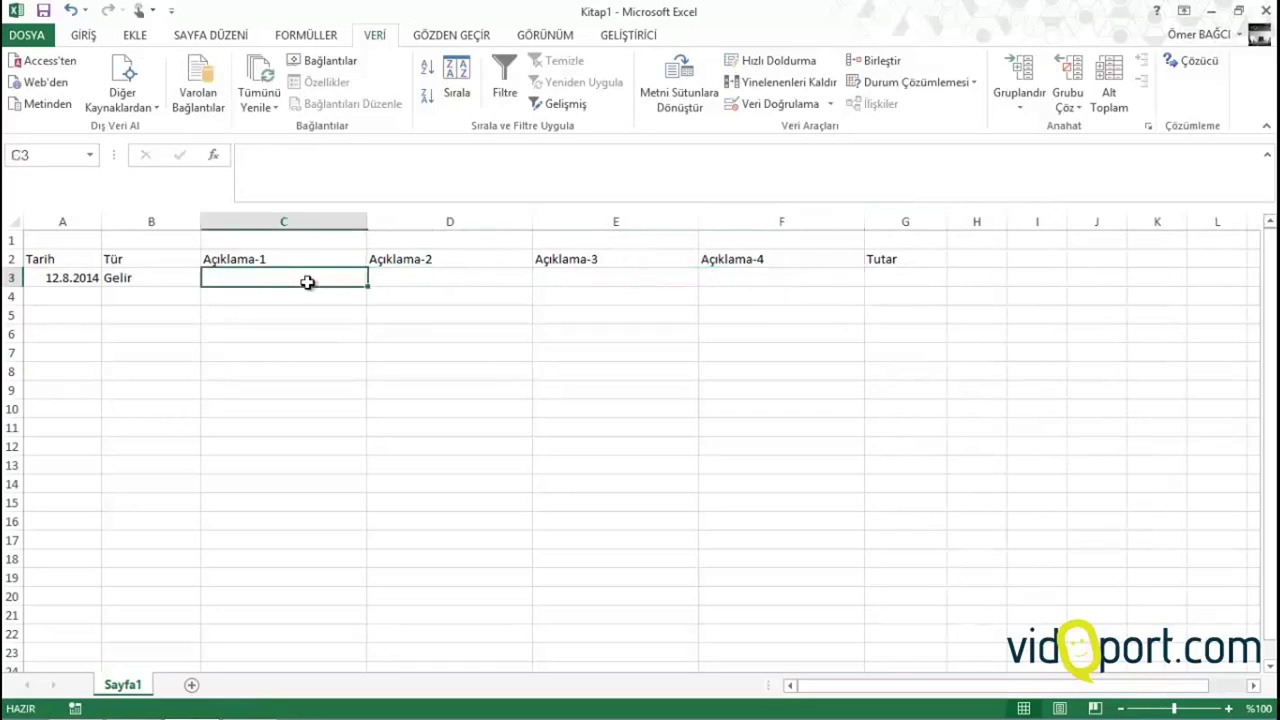
left_click(163, 276)
Step: Fill C3:G3 with Üyelik, Aylık, the member's name, and amount 25
left_click(281, 271)
type("Üyelik")
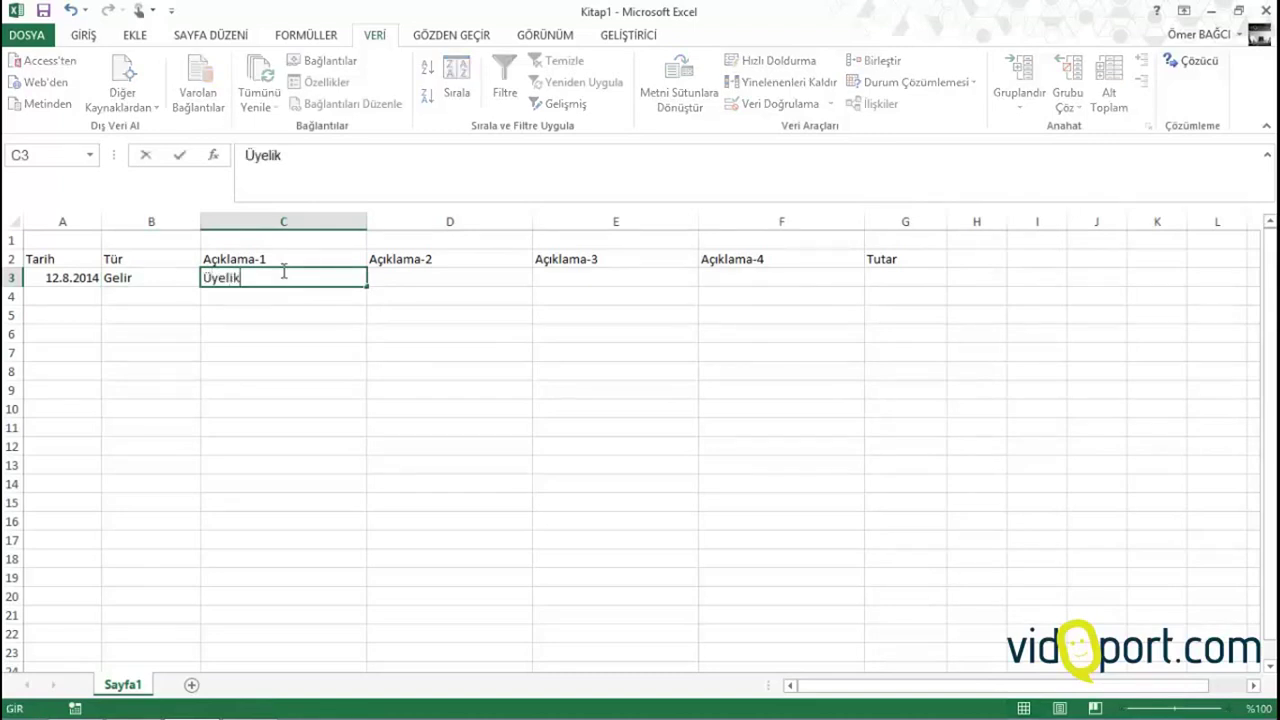
key("Tab")
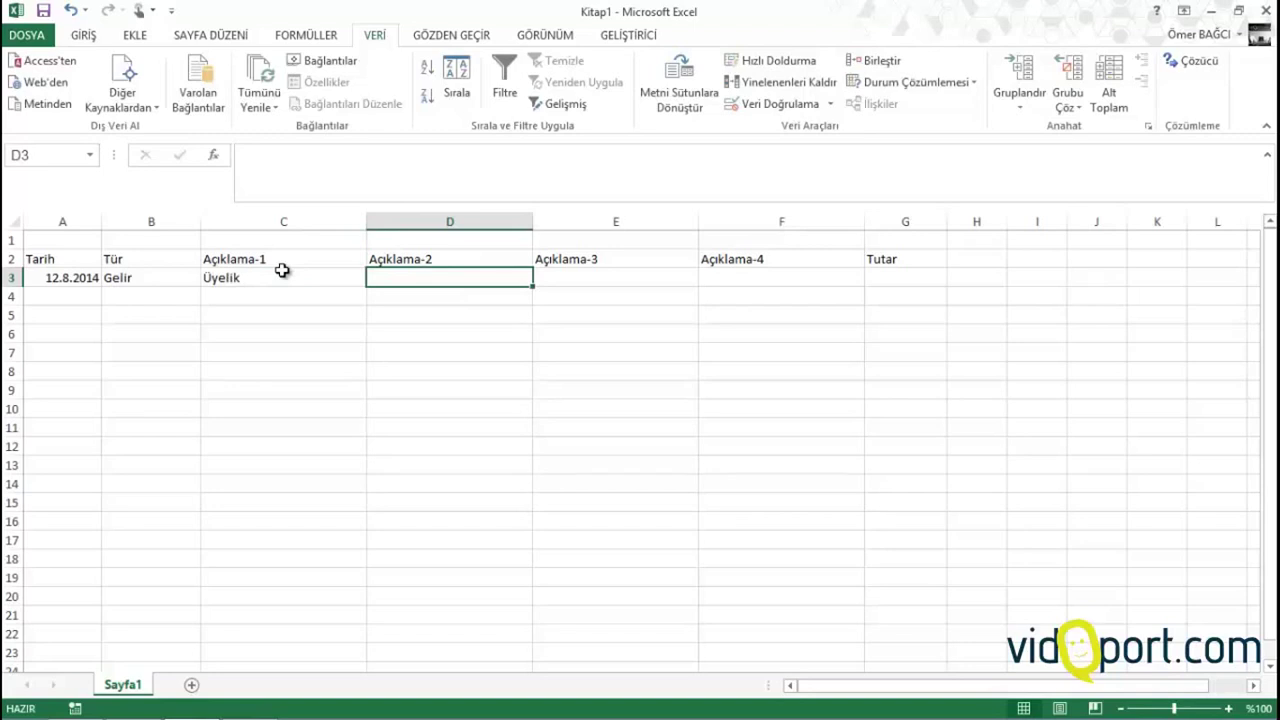
type("Aylo")
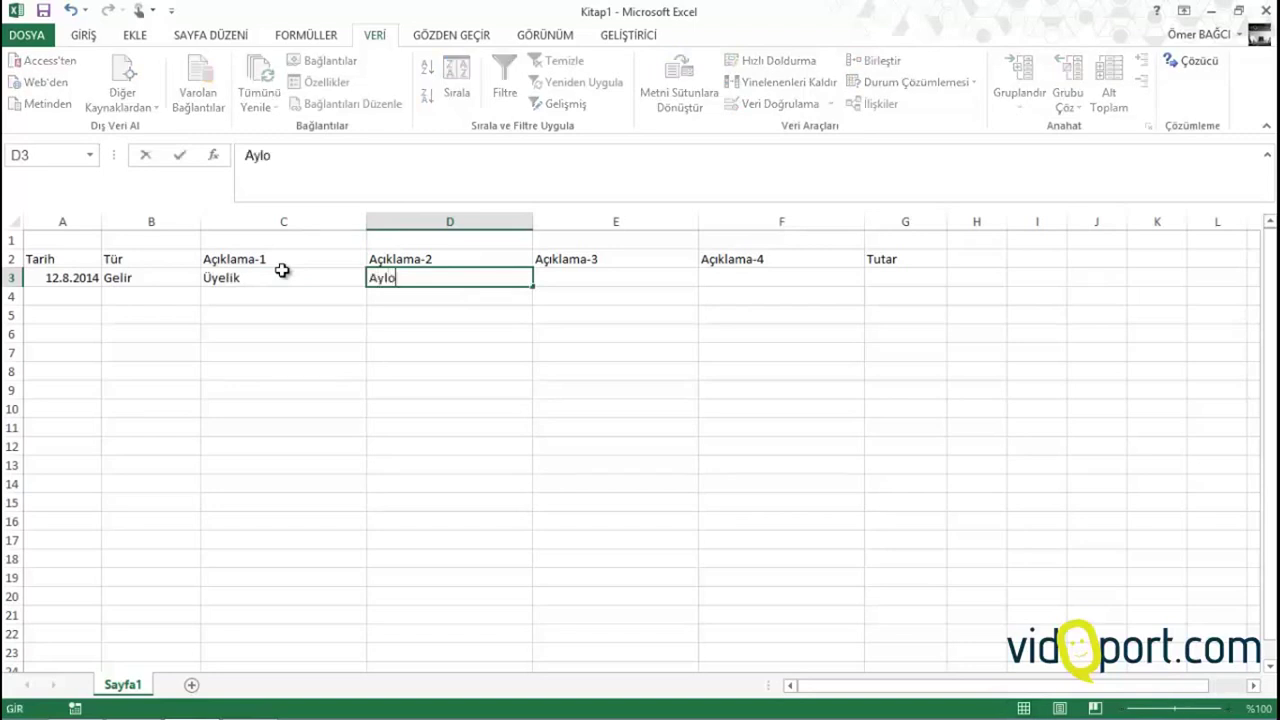
key("BackSpace")
type("ık")
key("Tab")
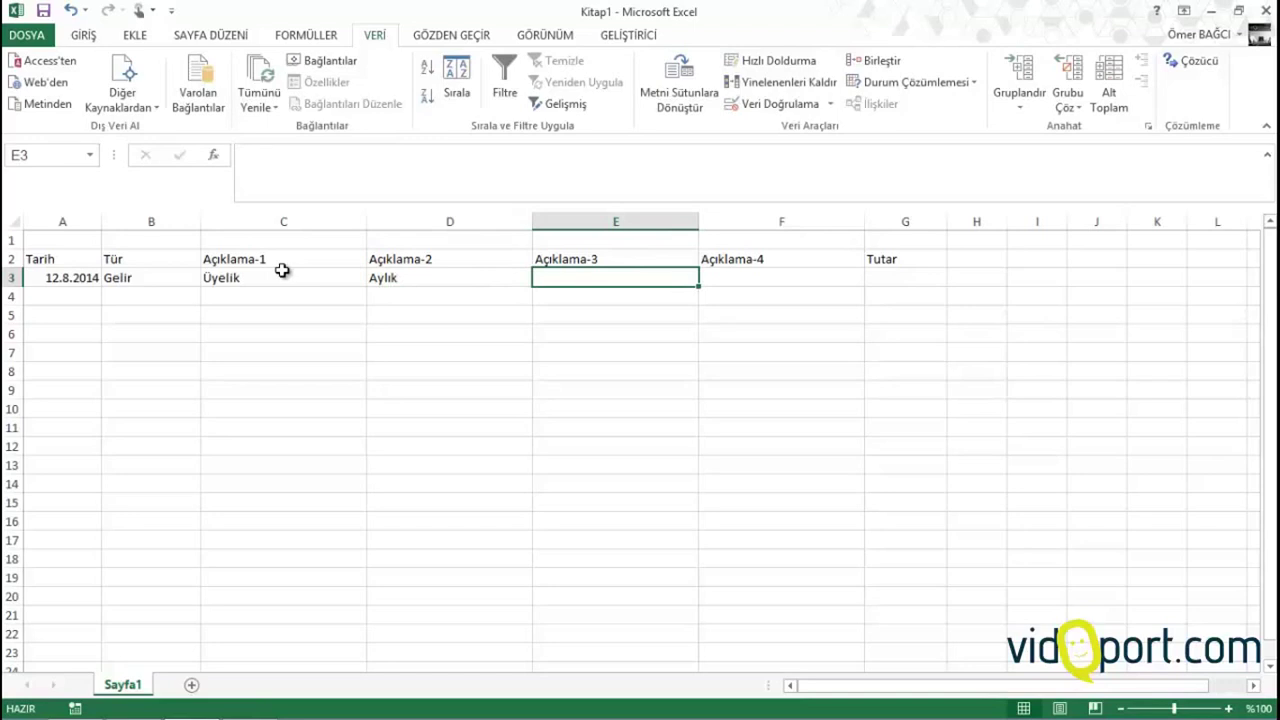
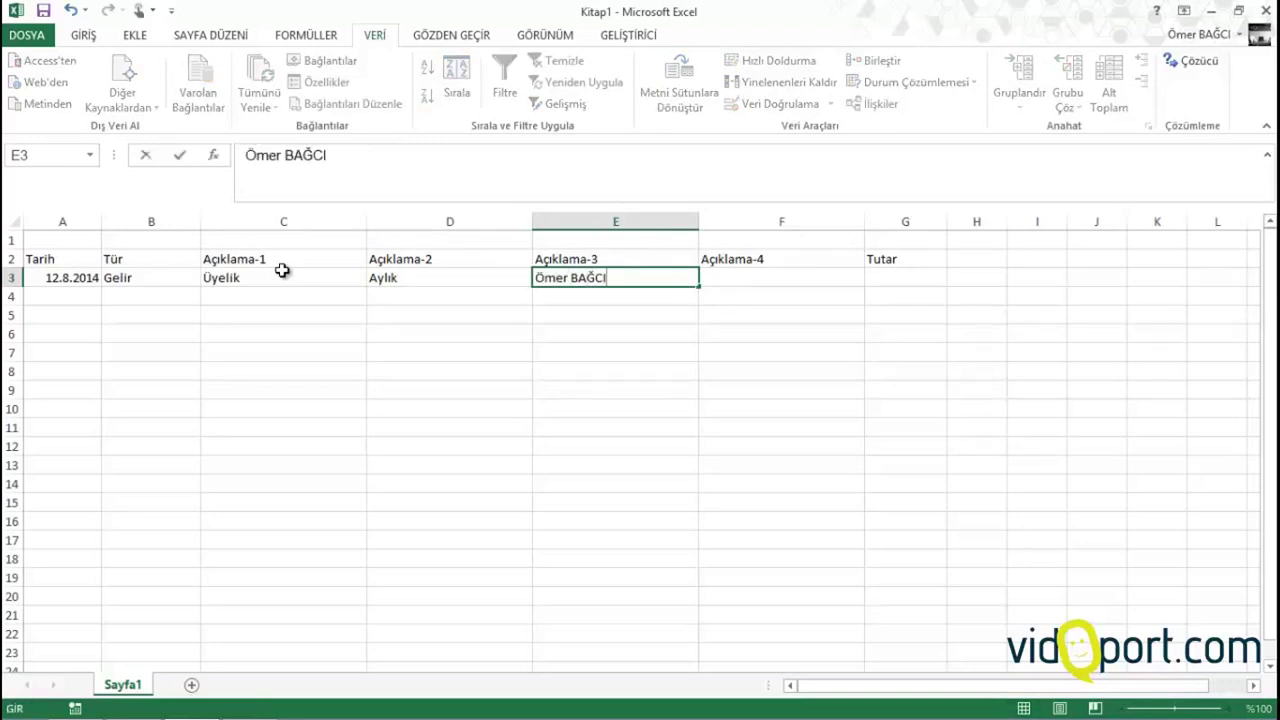
key("Tab")
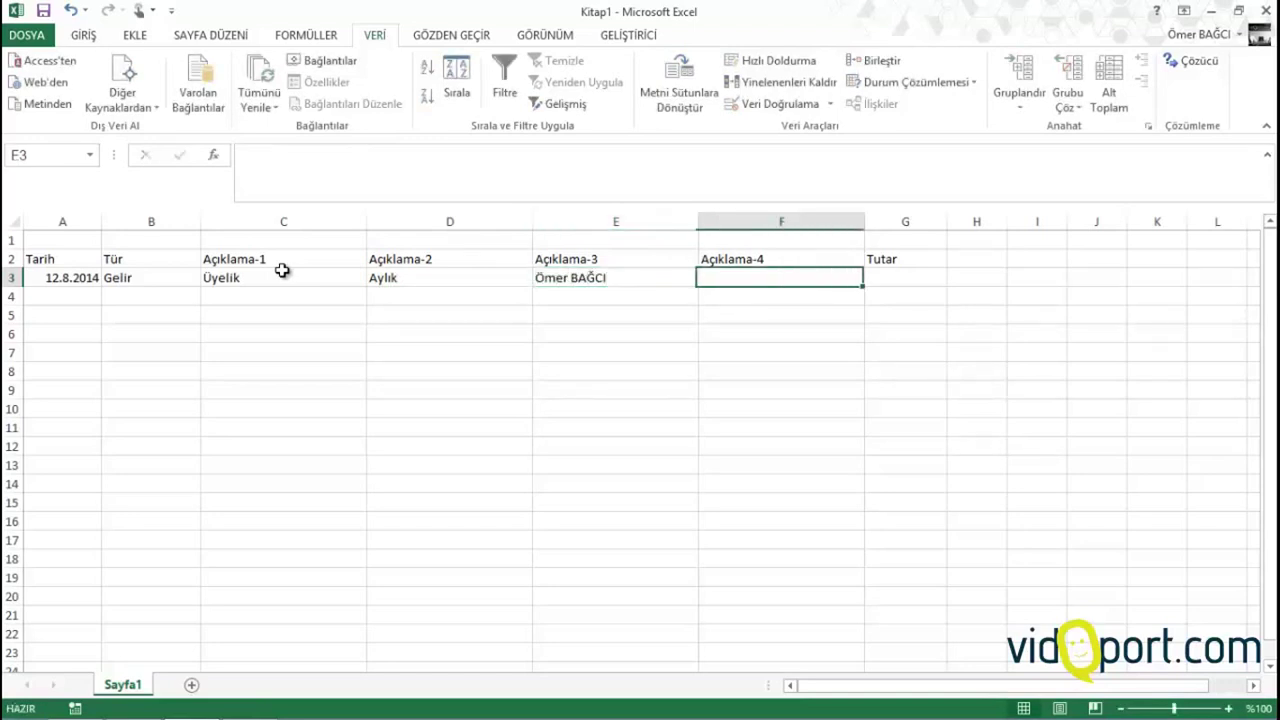
key("Tab")
type("25")
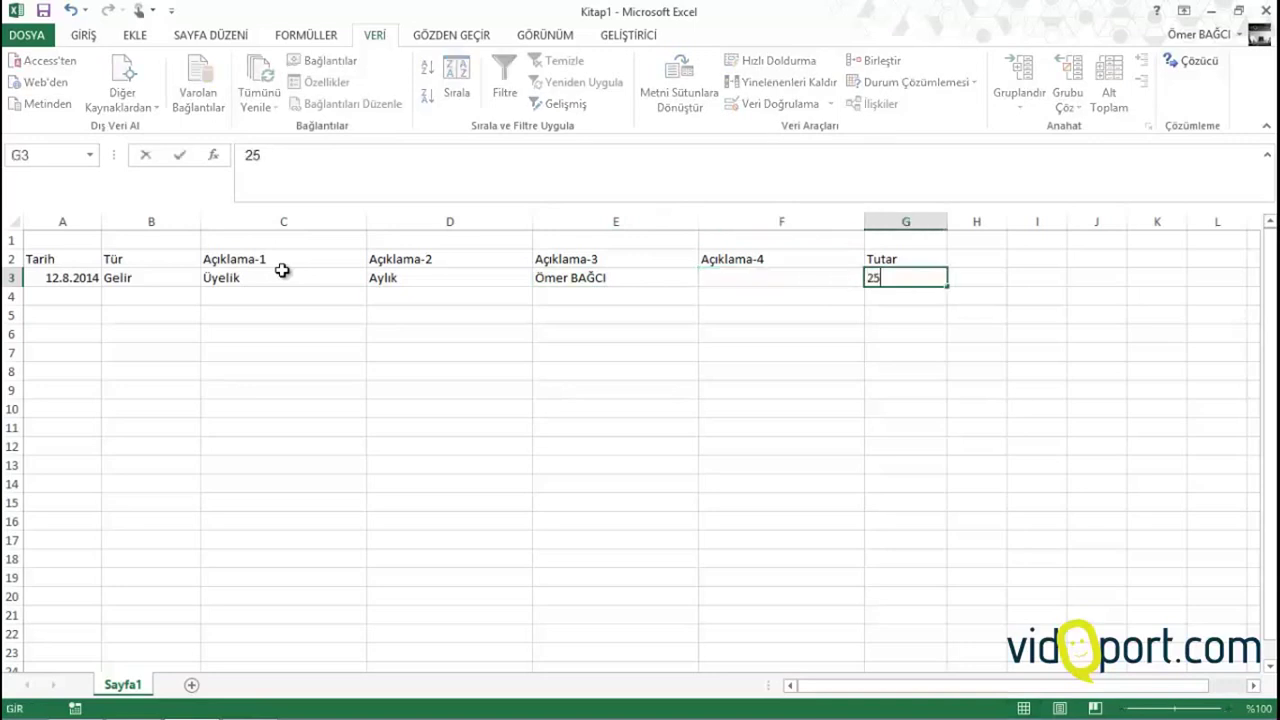
key("Return")
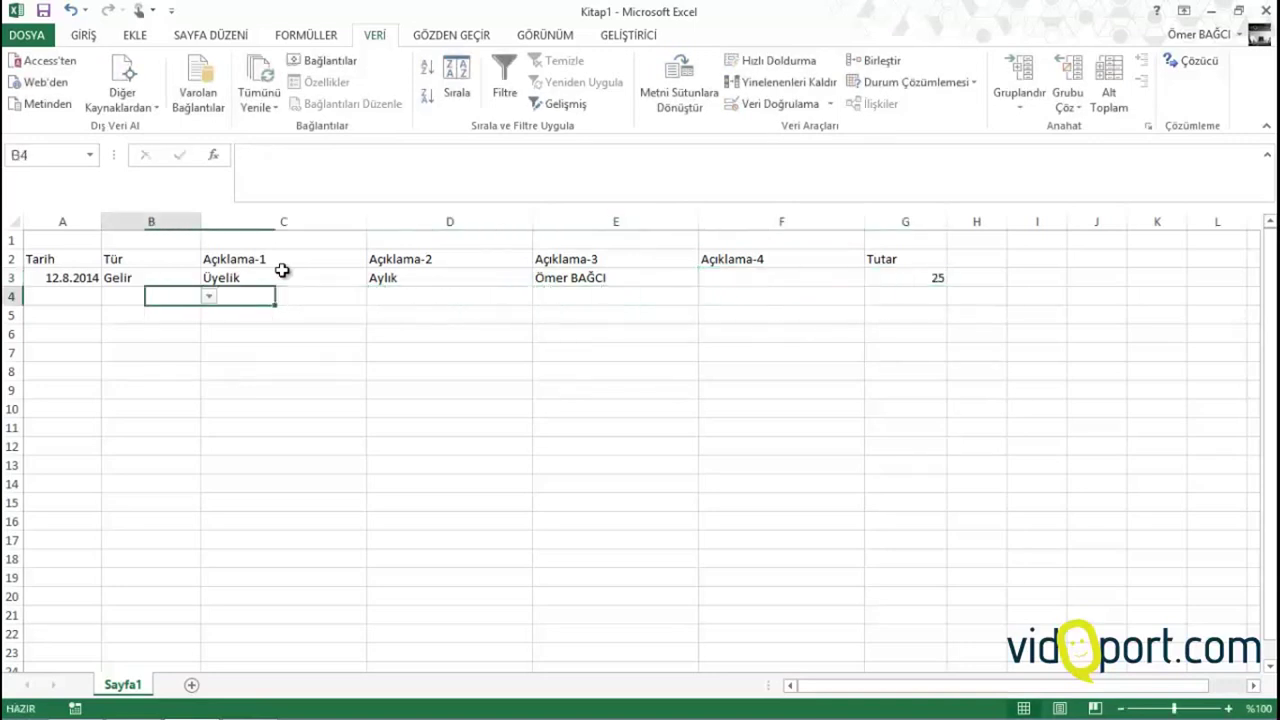
Step: Enter today's date 12.8.2014 with Ctrl+;, Gider, and Araç in A4:C4
key("ctrl+semicolon")
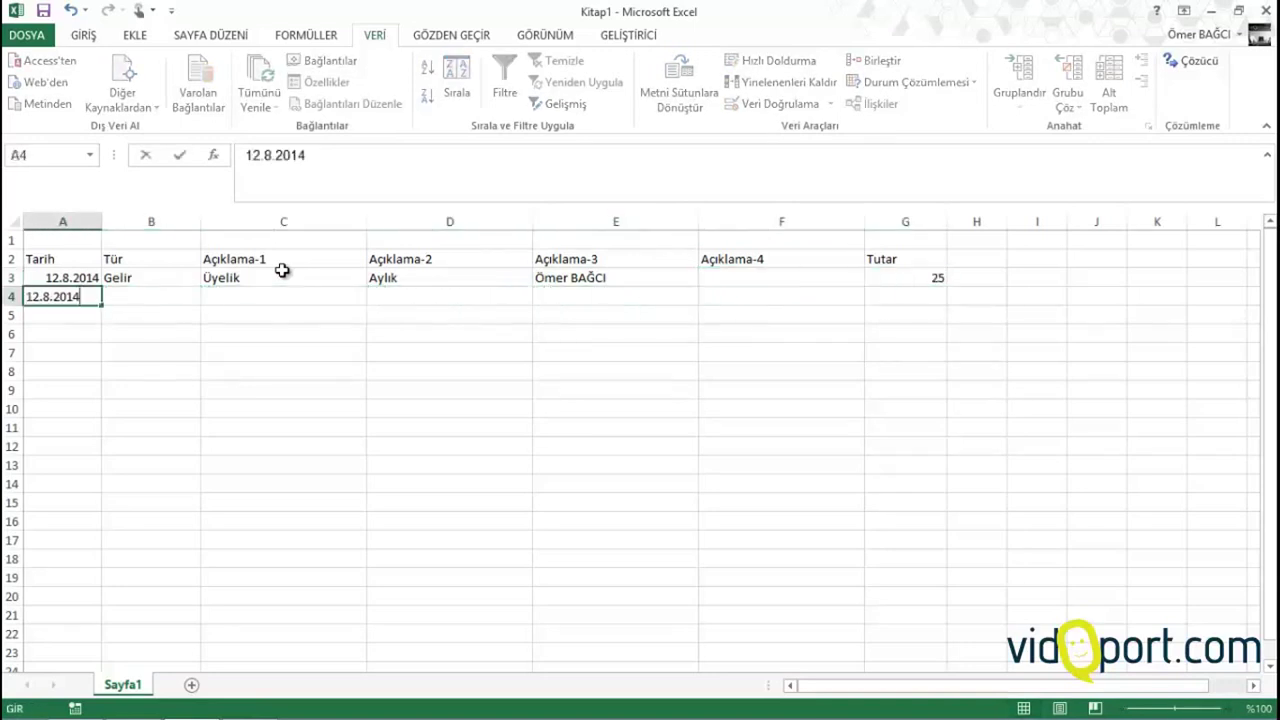
key("Tab")
type("Gi")
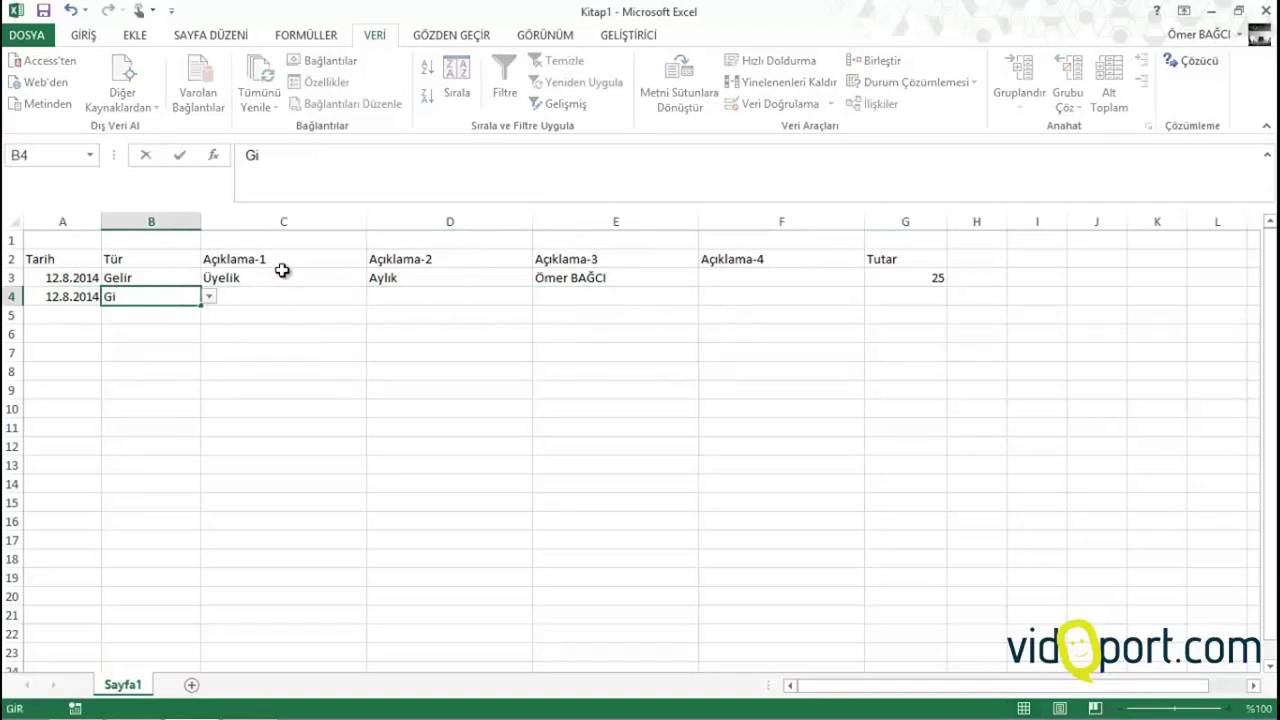
type("der")
key("Tab")
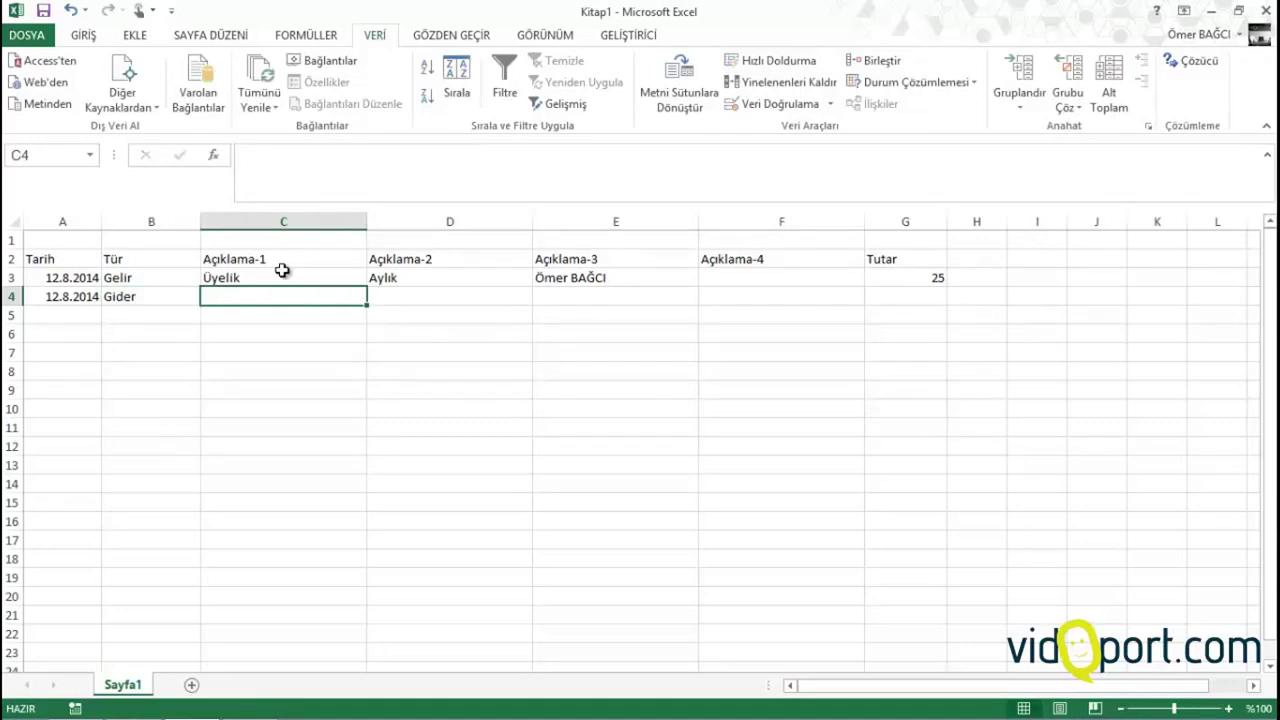
type("ARa")
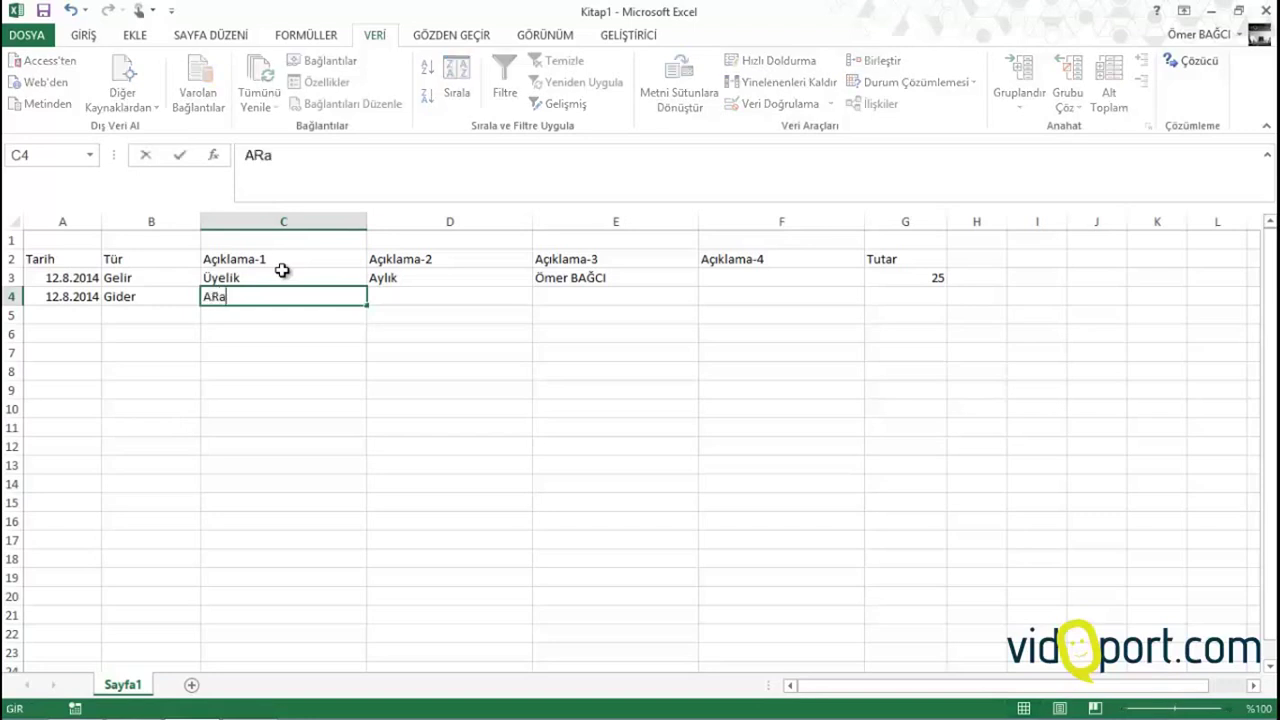
key("BackSpace")
key("BackSpace")
type("ra")
key("Tab")
Step: Complete row 4 with Yakıt, the vehicle plate number, and amount 230
type("Ya")
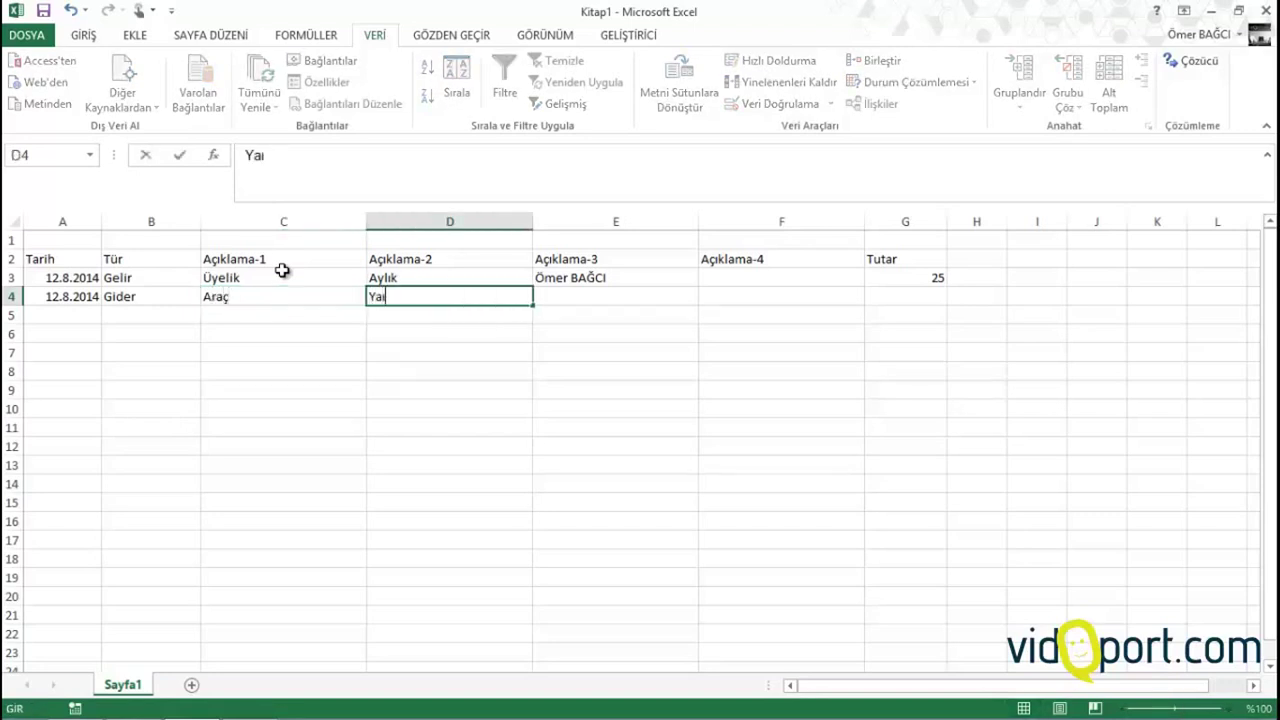
type("kıt")
key("Tab")
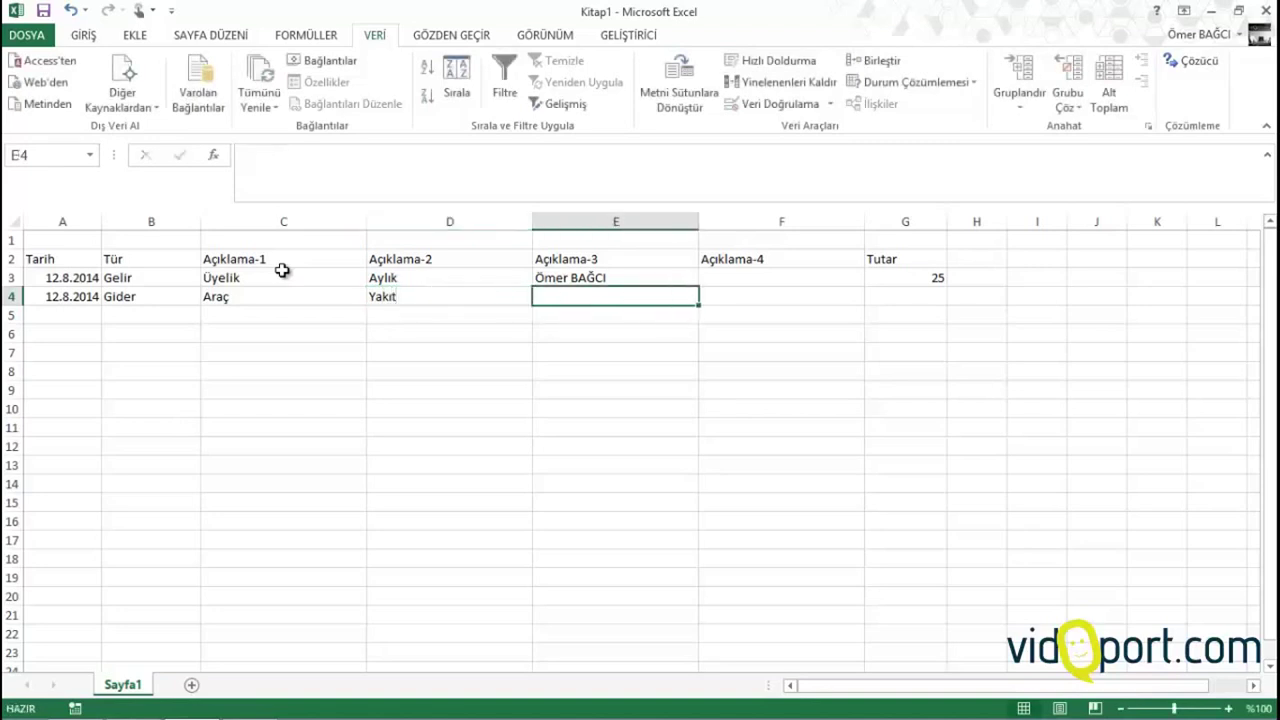
type("34")
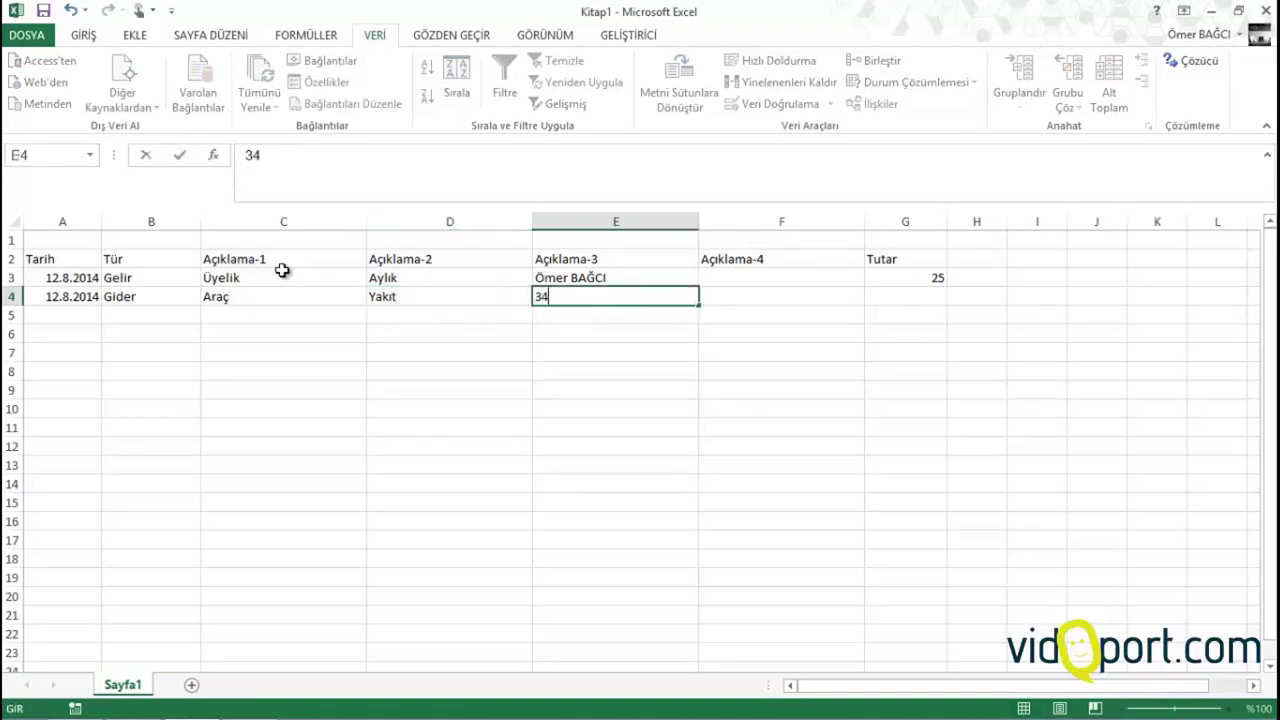
type("B6115")
key("Tab")
key("Tab")
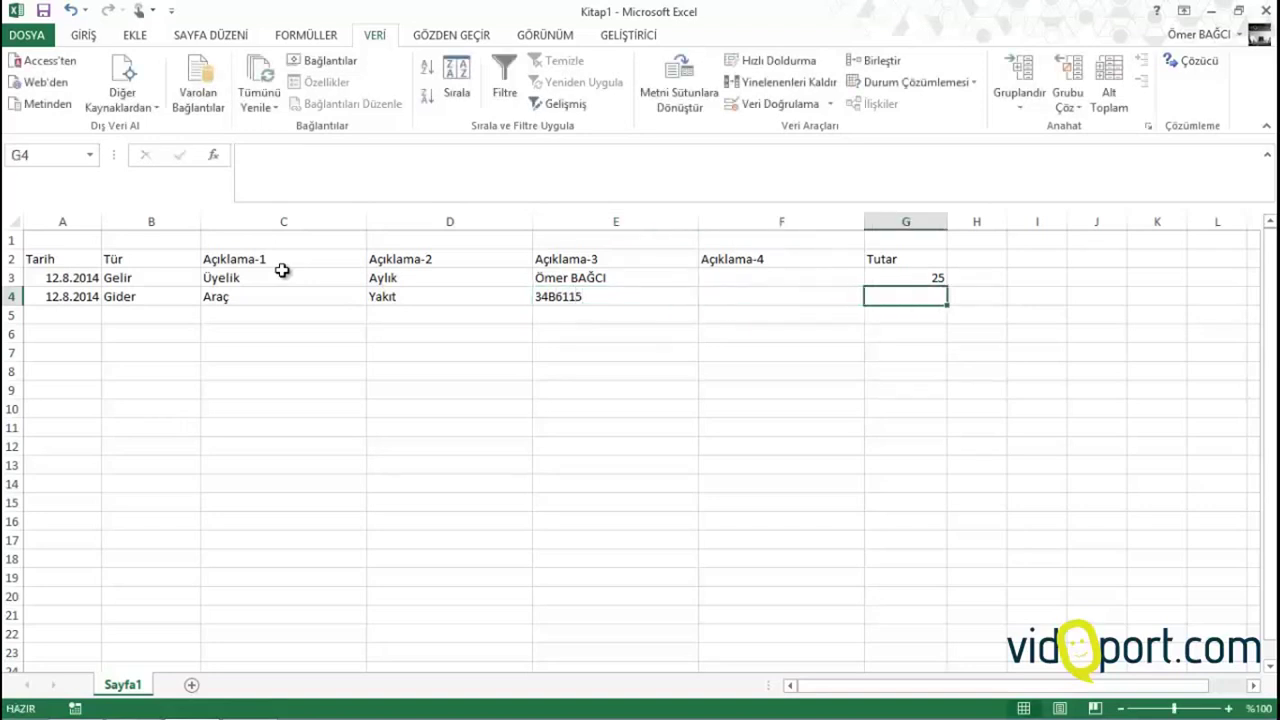
type("230")
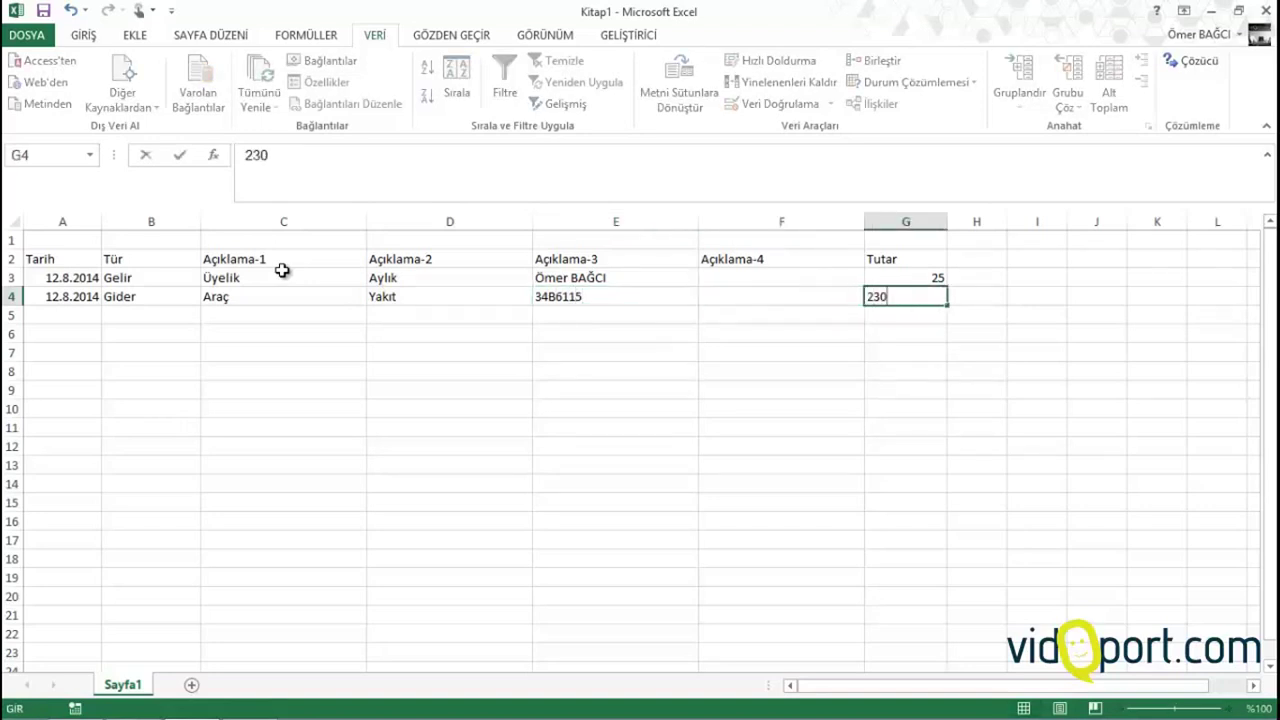
key("Down")
key("Left")
key("Left")
key("Left")
key("Left")
key("Left")
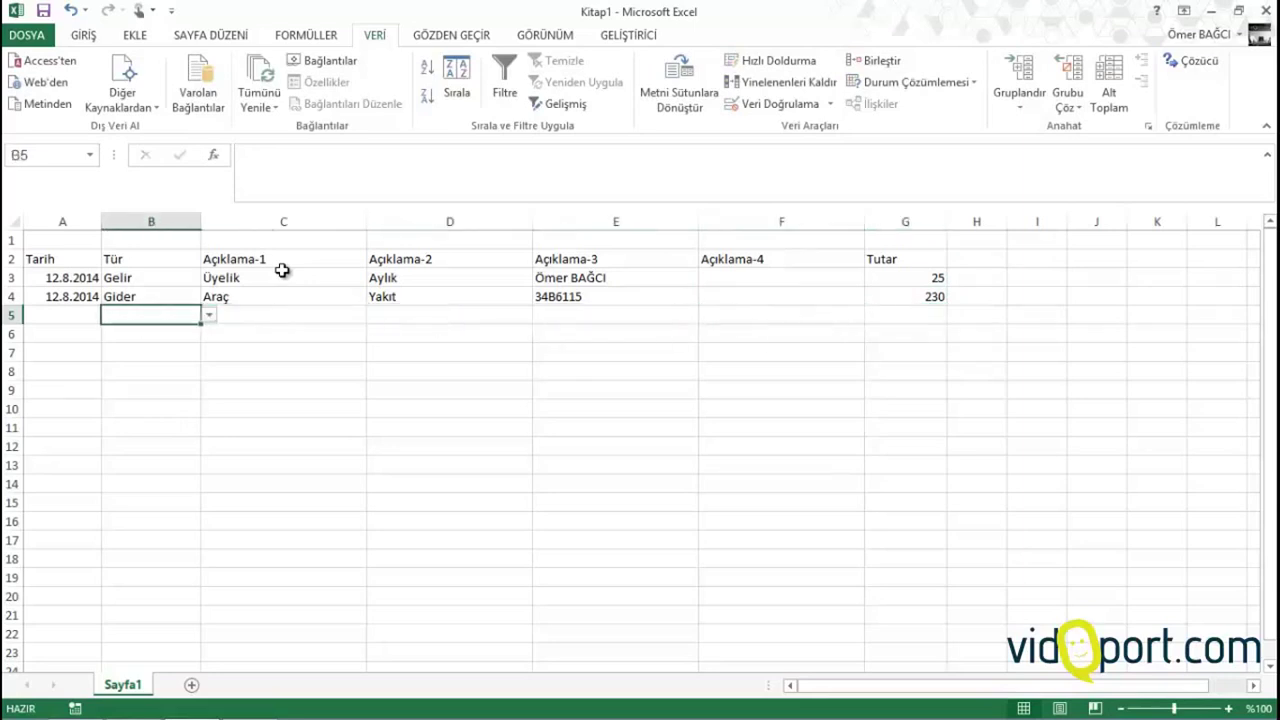
Step: Enter the date 12.8.2014, Gider, and Ofis in A5:C5
key("Left")
key("ctrl+semicolon")
key("Tab")
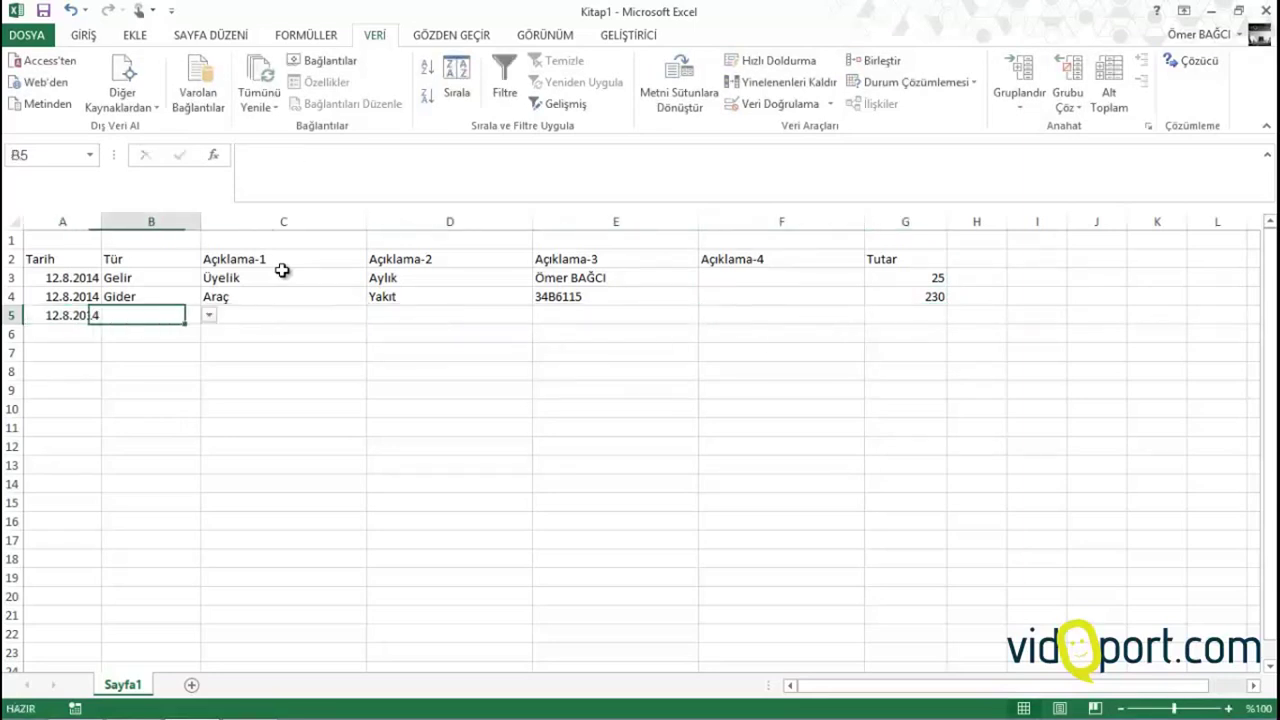
type("Gider")
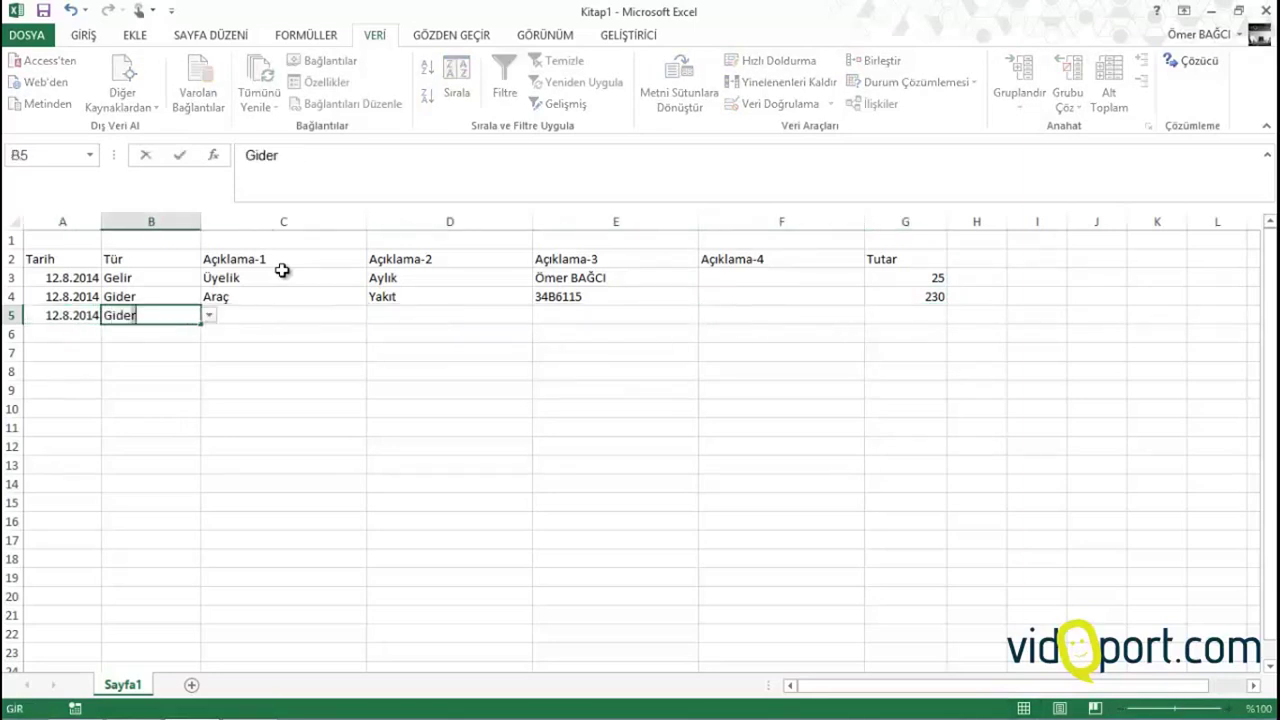
key("Tab")
type("Ofis")
key("Tab")
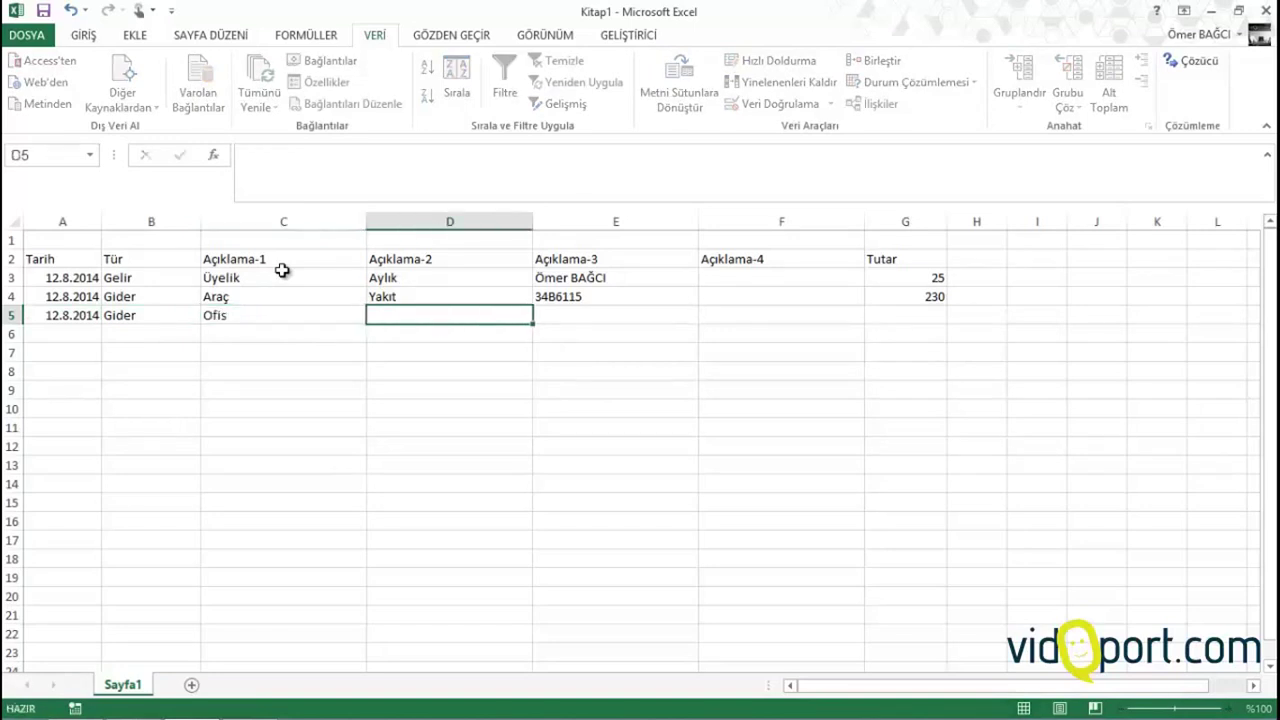
Step: Add Telefon, the phone number, a note on who uses it, and amount 123 in D5:G5
type("Telefon")
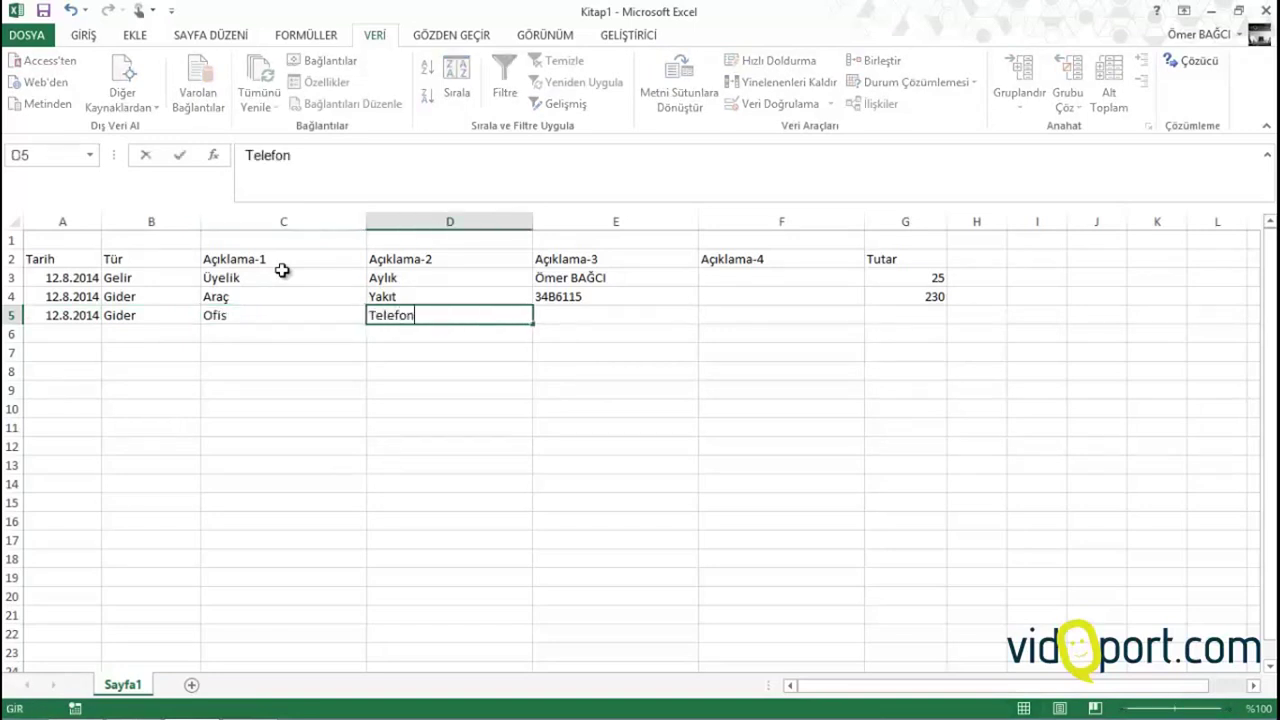
key("Tab")
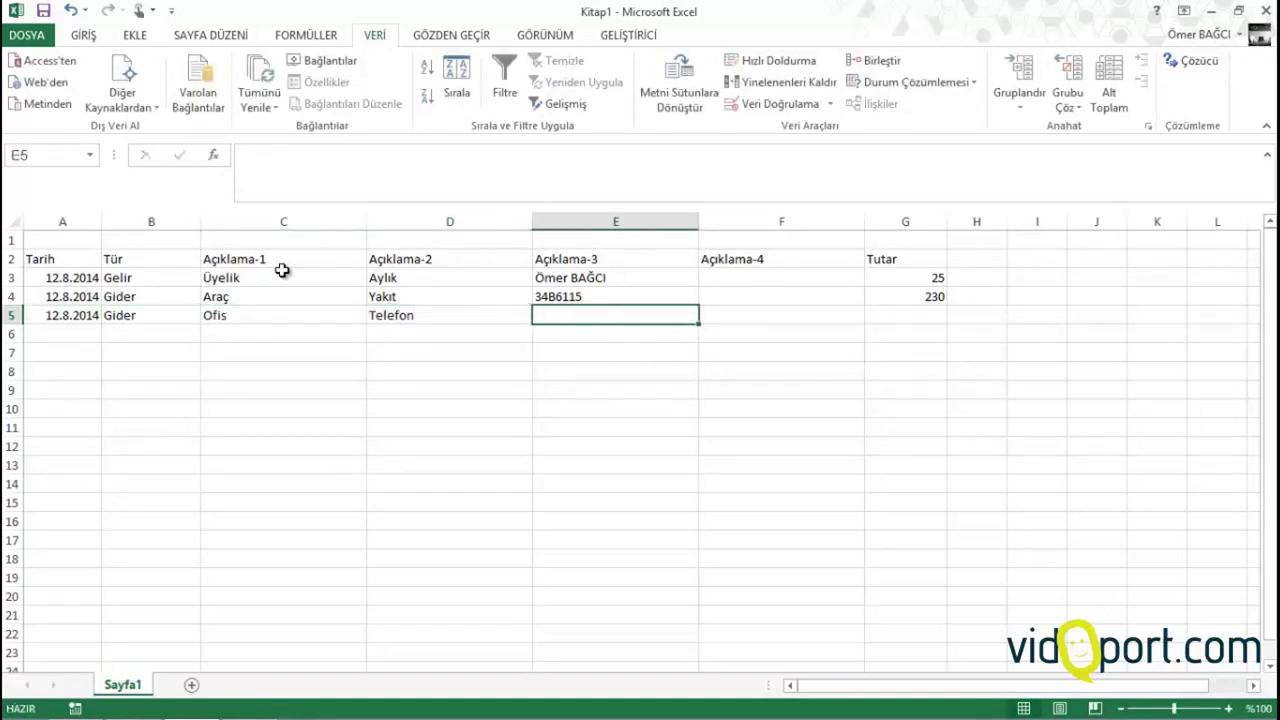
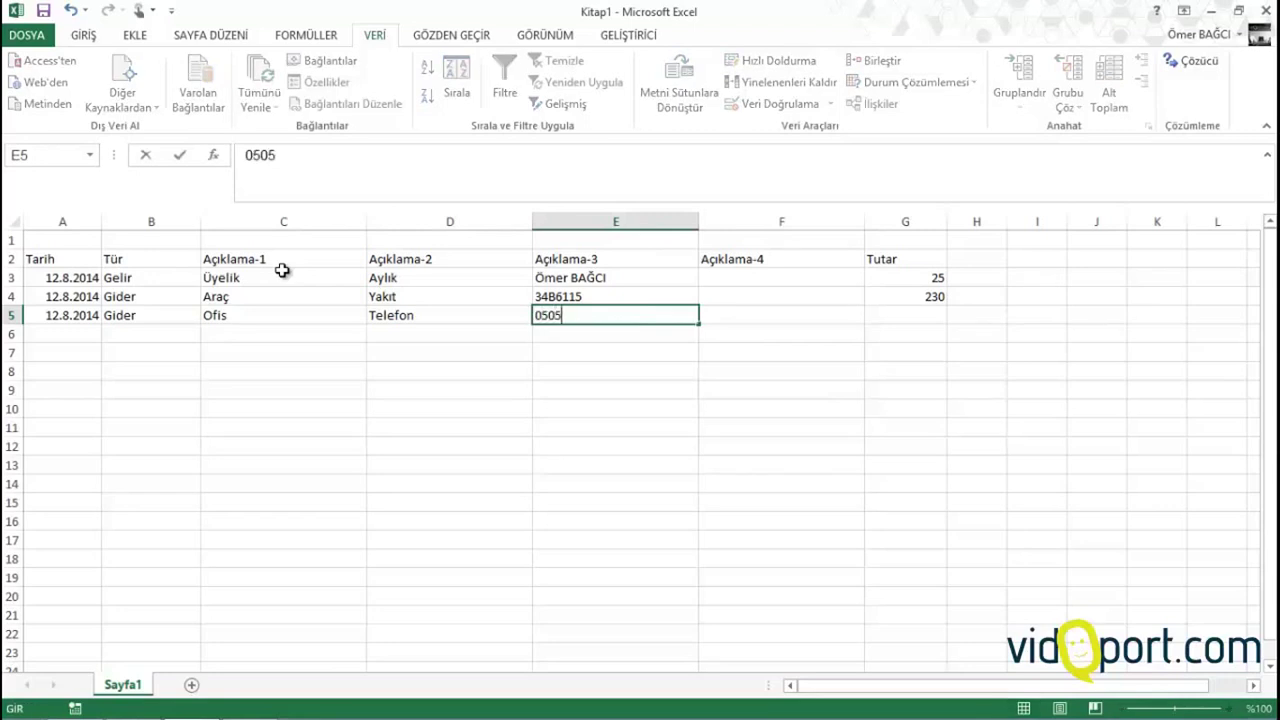
key("Tab")
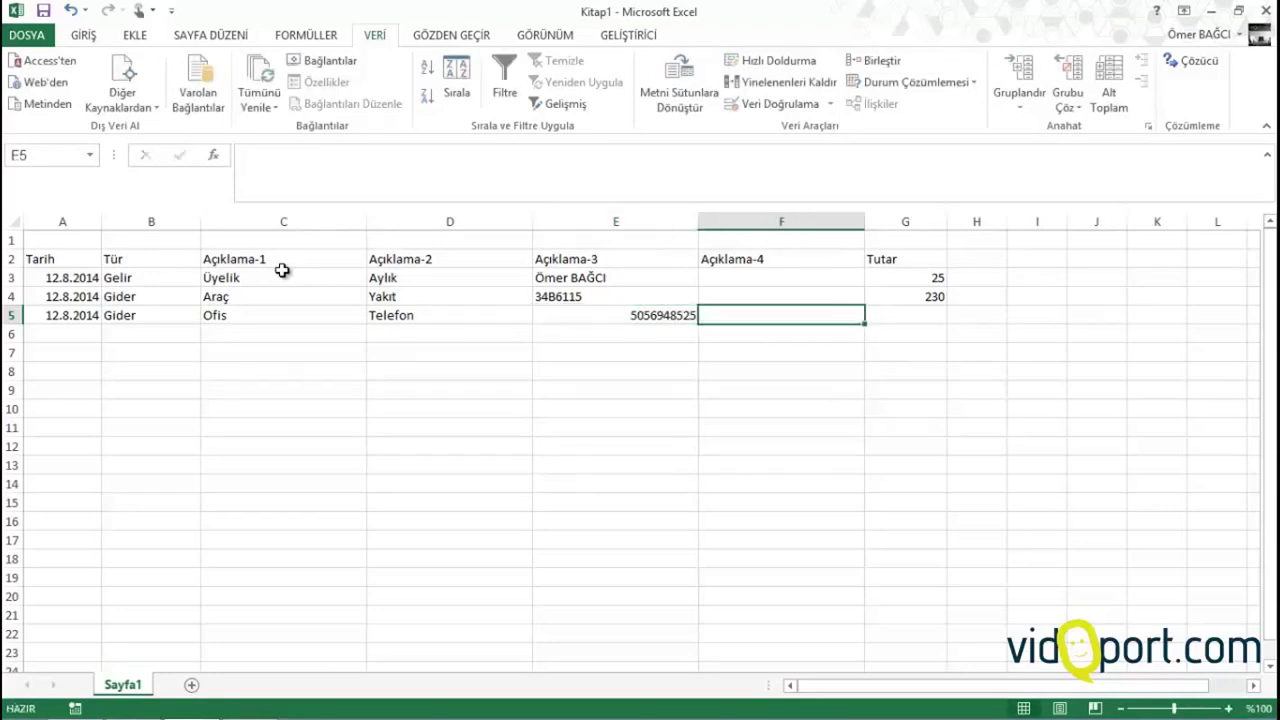
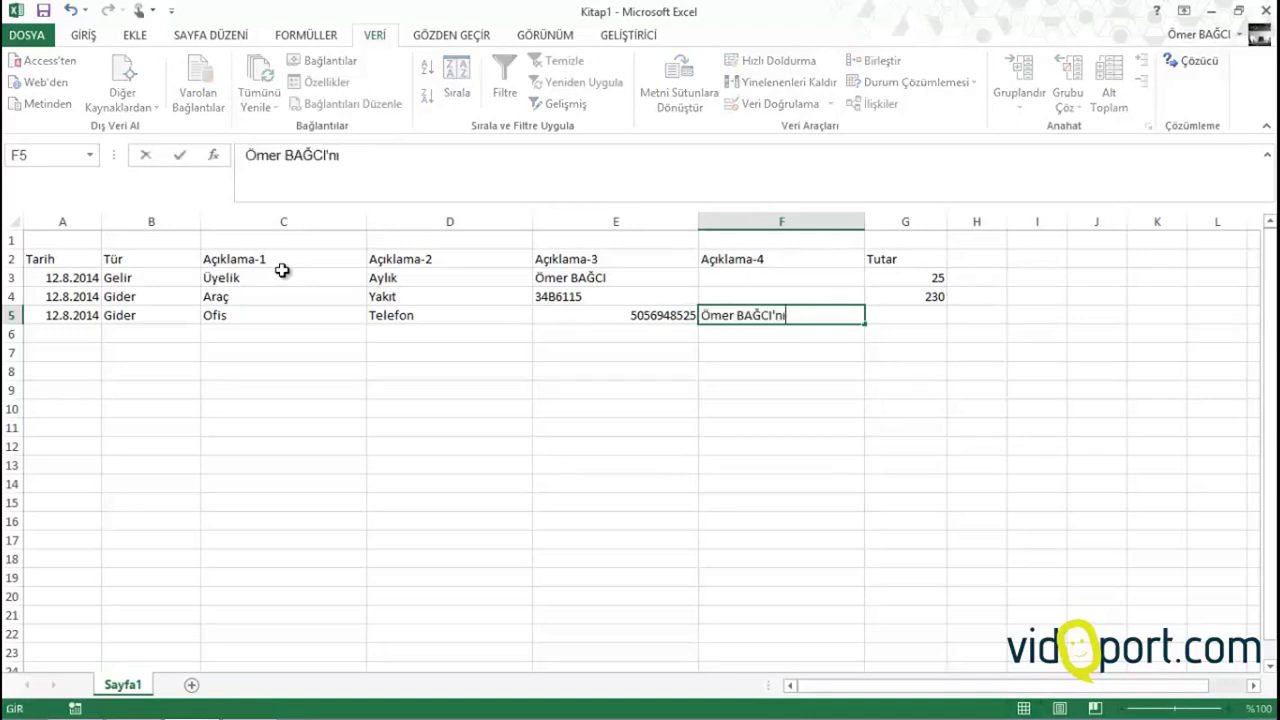
type("n kullan")
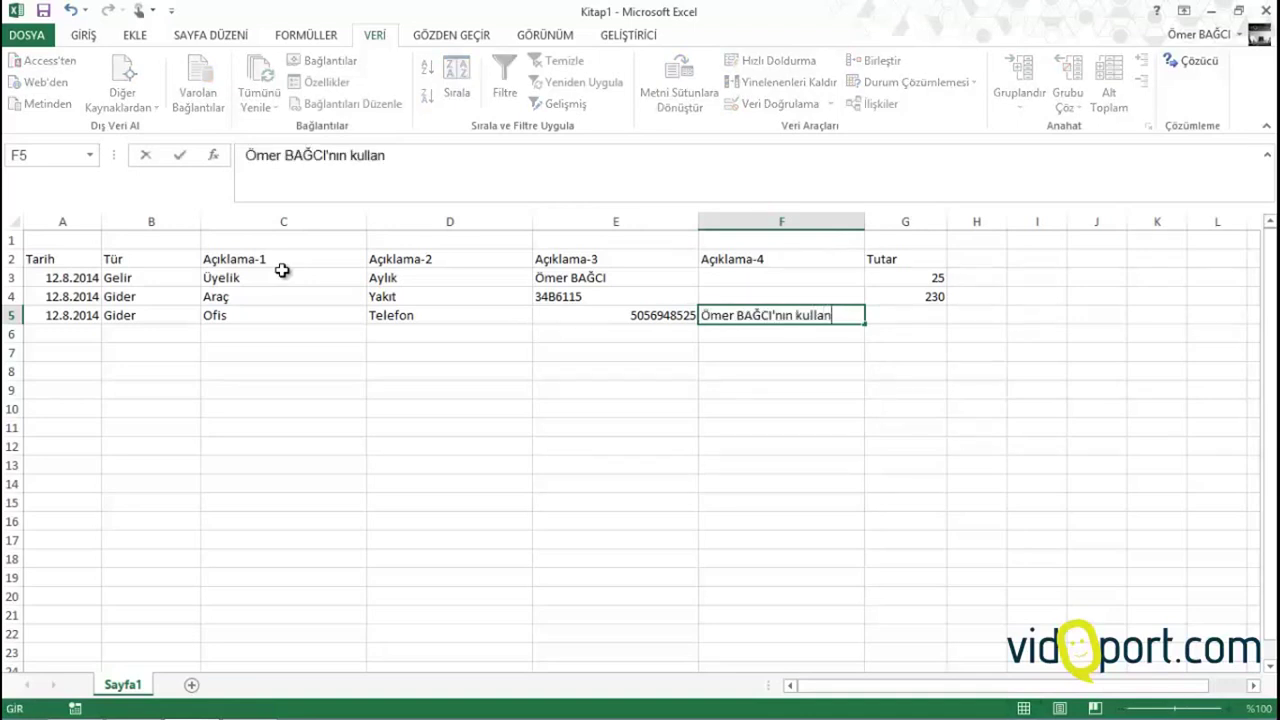
type("dığı")
key("Tab")
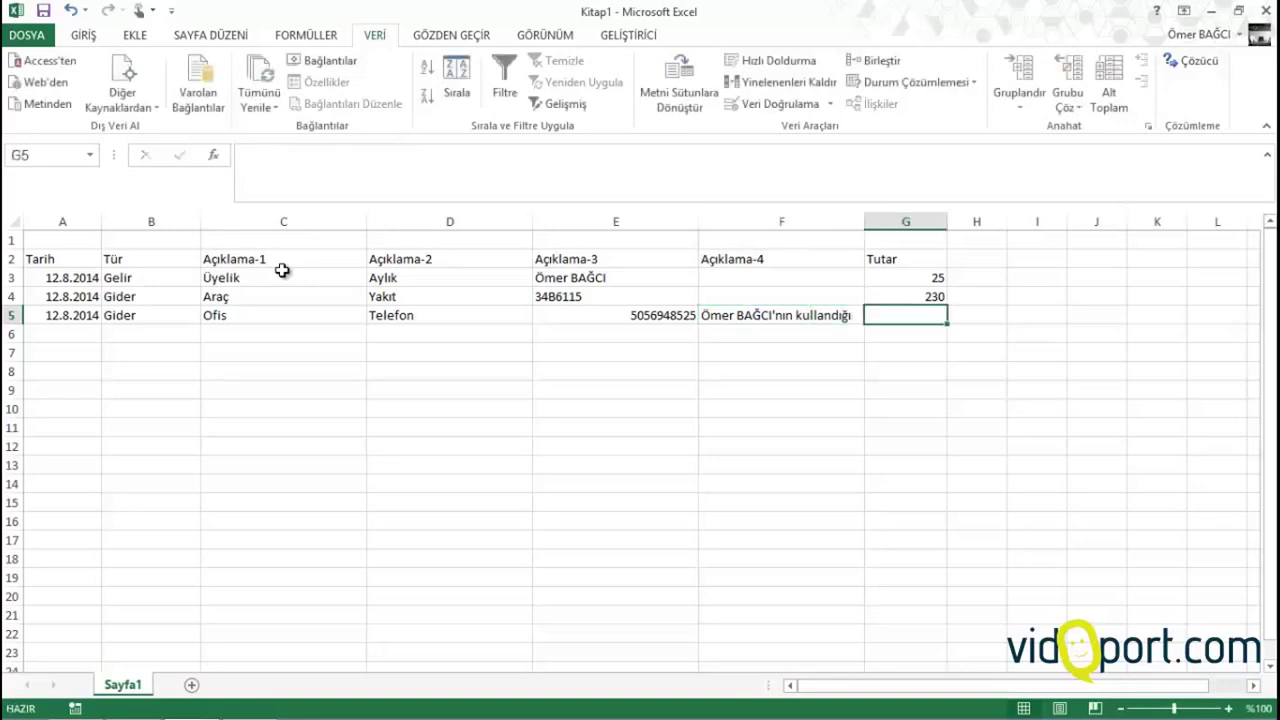
type("123")
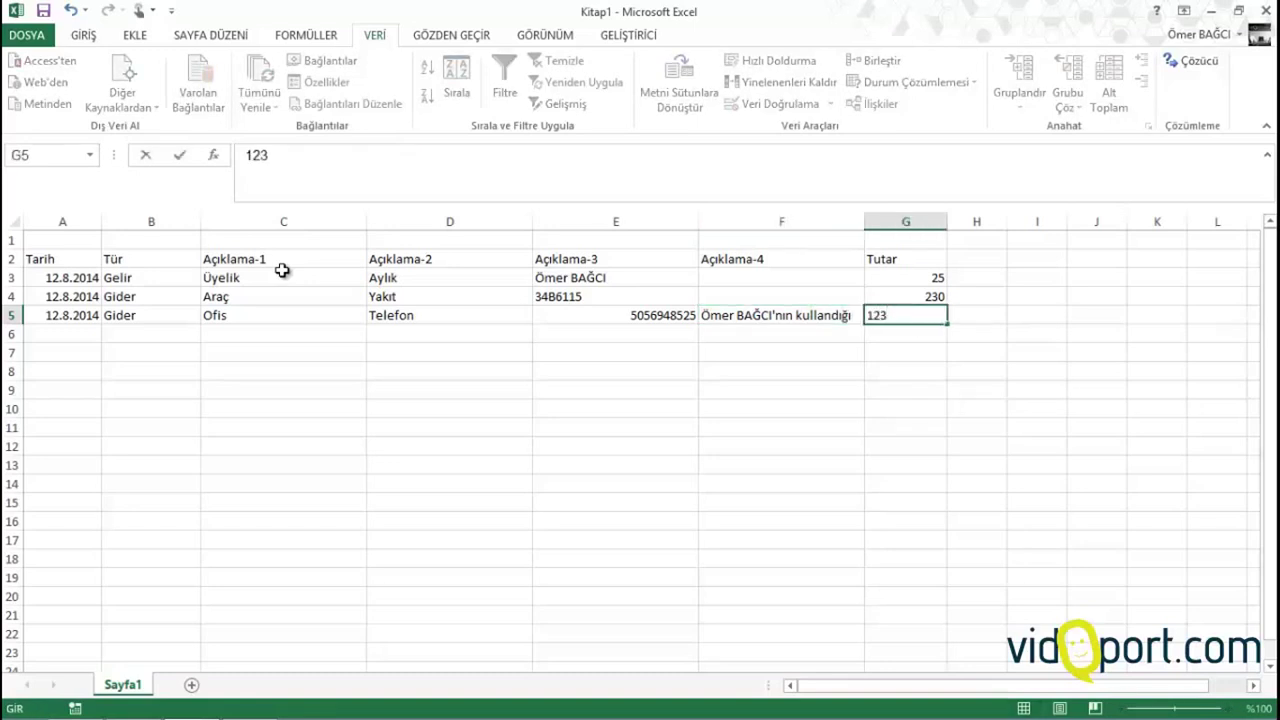
key("Return")
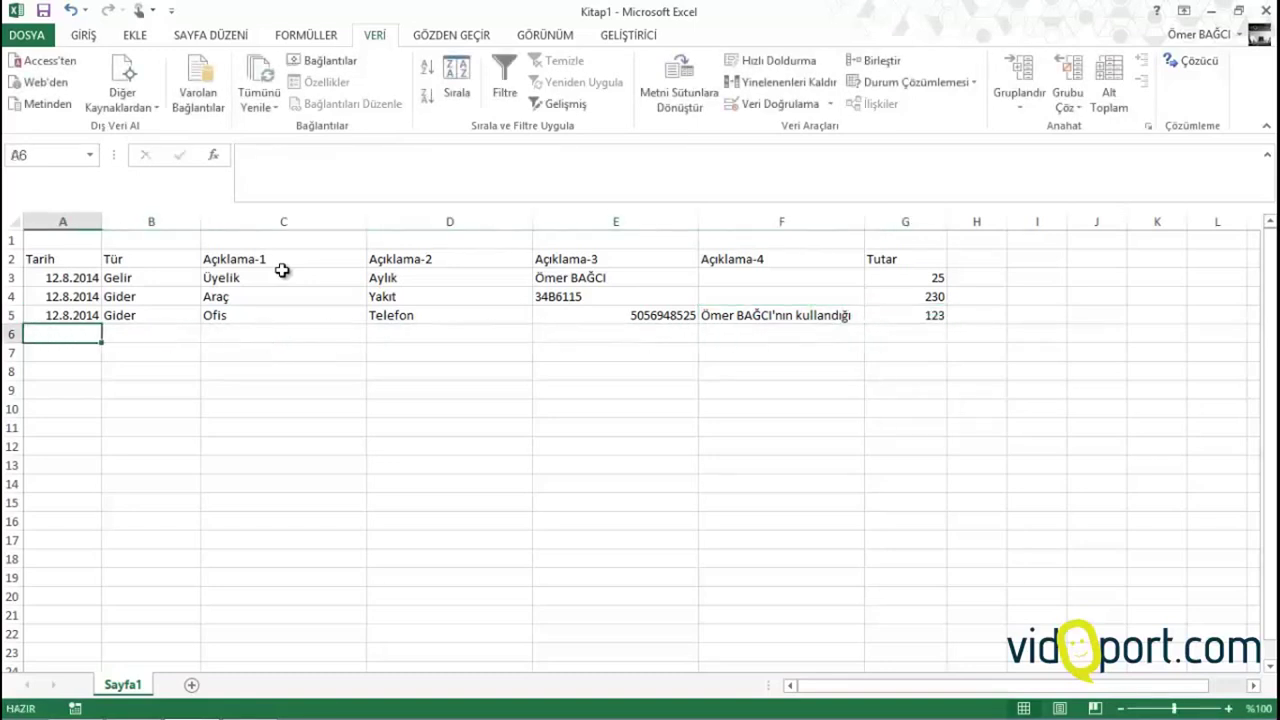
Step: Add row 6: 12.8.2014, Gelir, Üyelik, Excel, a contact's name, and amount 49
type("12.8.2014")
key("Tab")
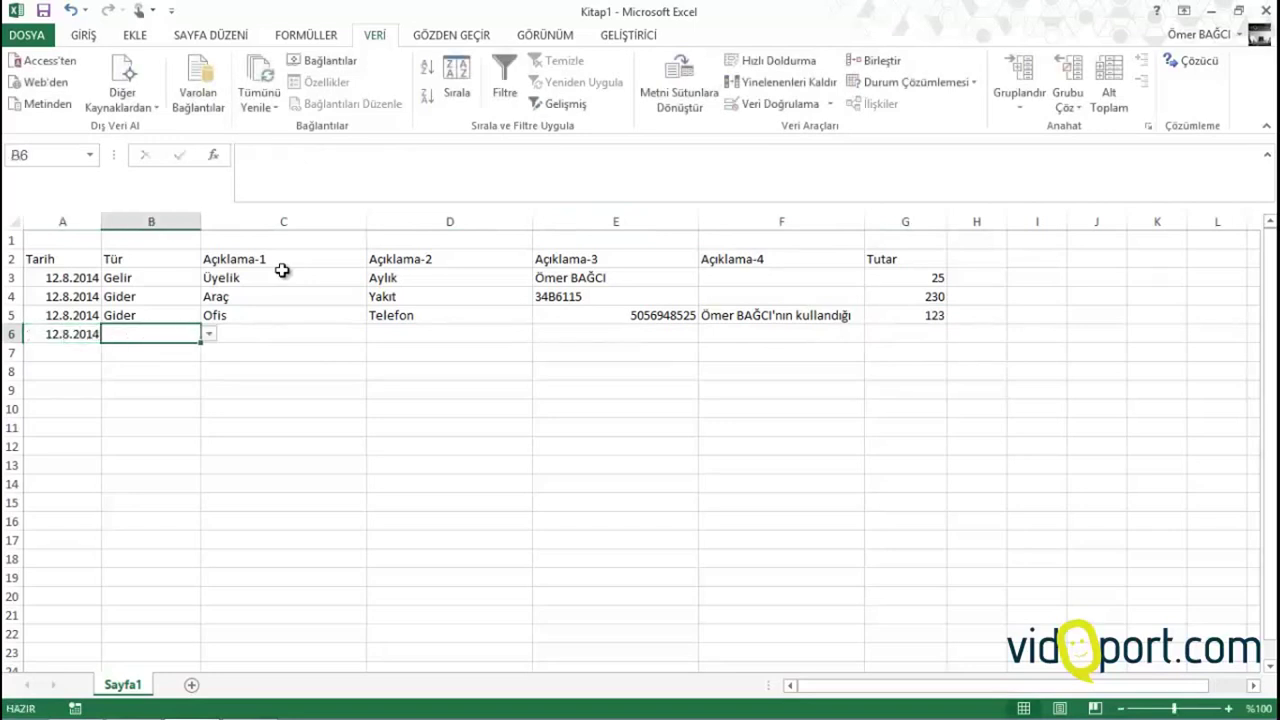
type("Gelir")
key("Tab")
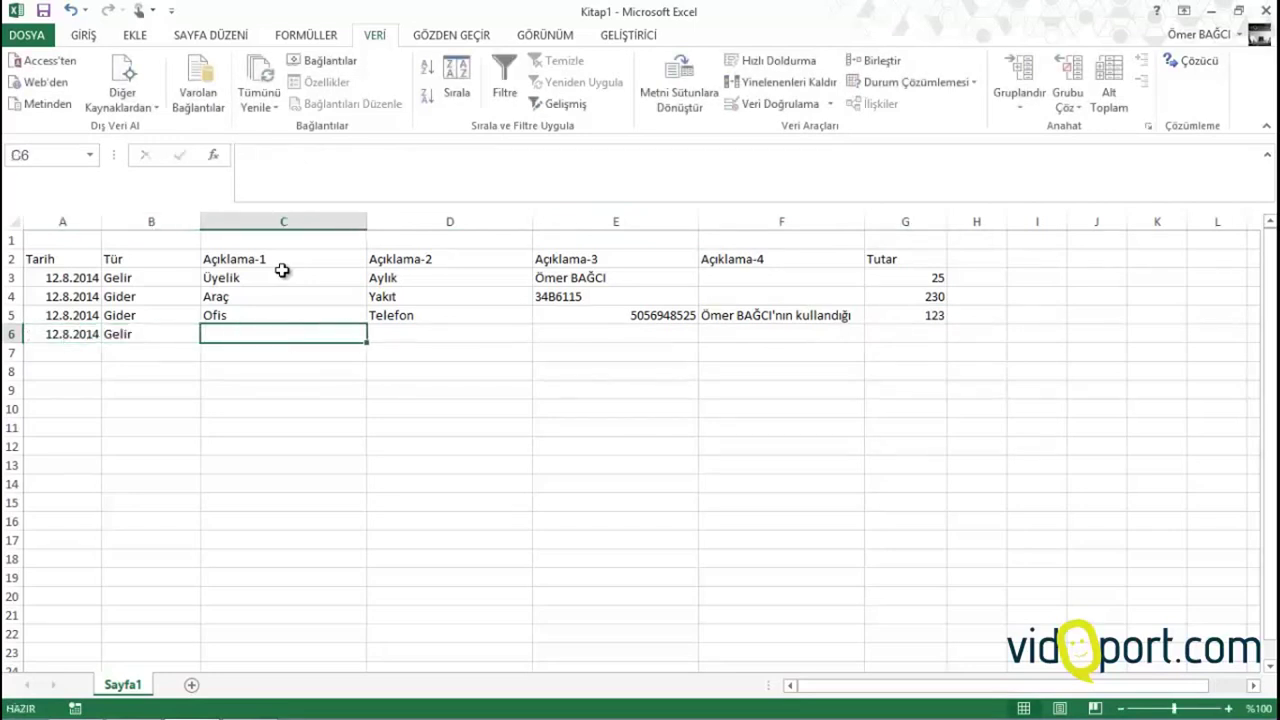
type("üyelik")
key("Tab")
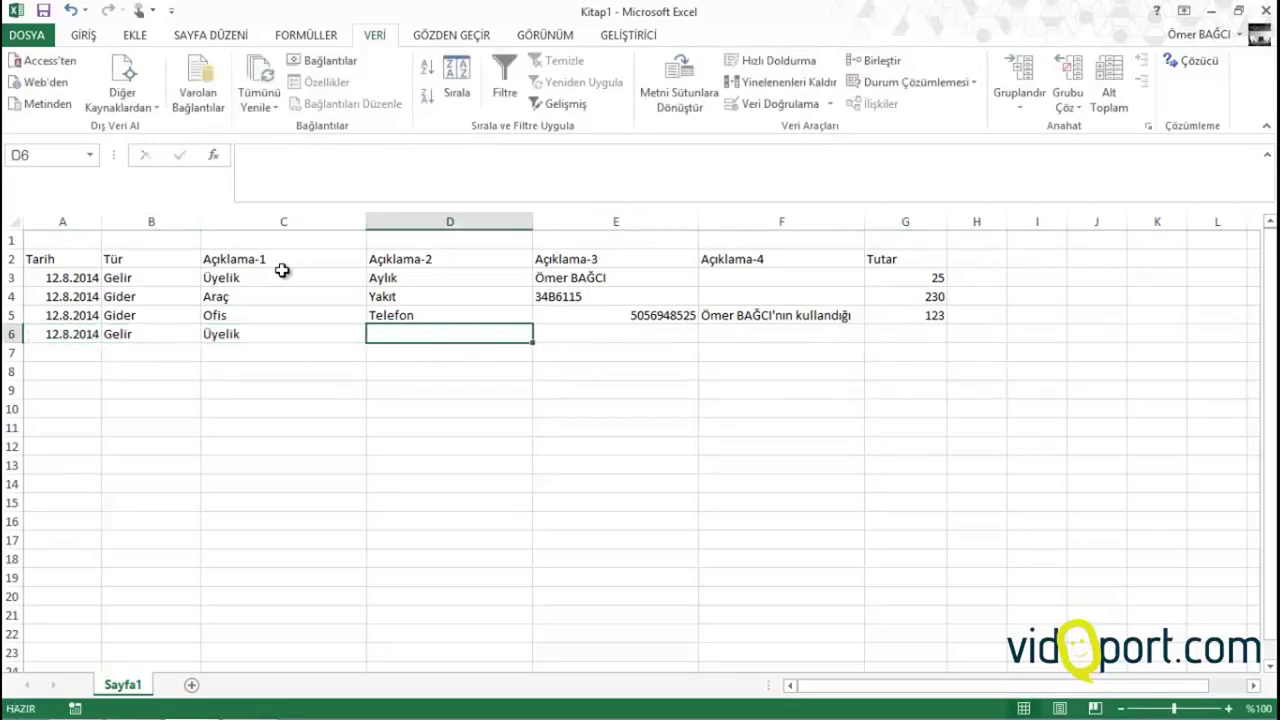
type("Excel")
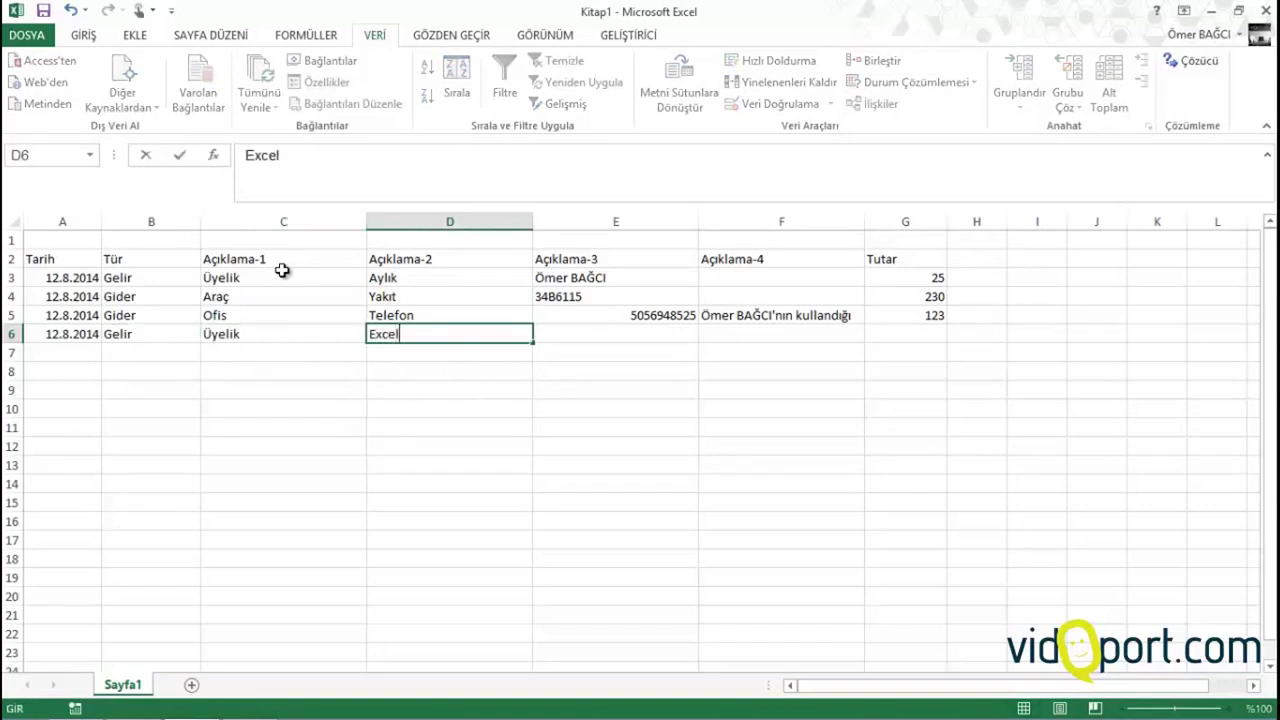
key("Tab")
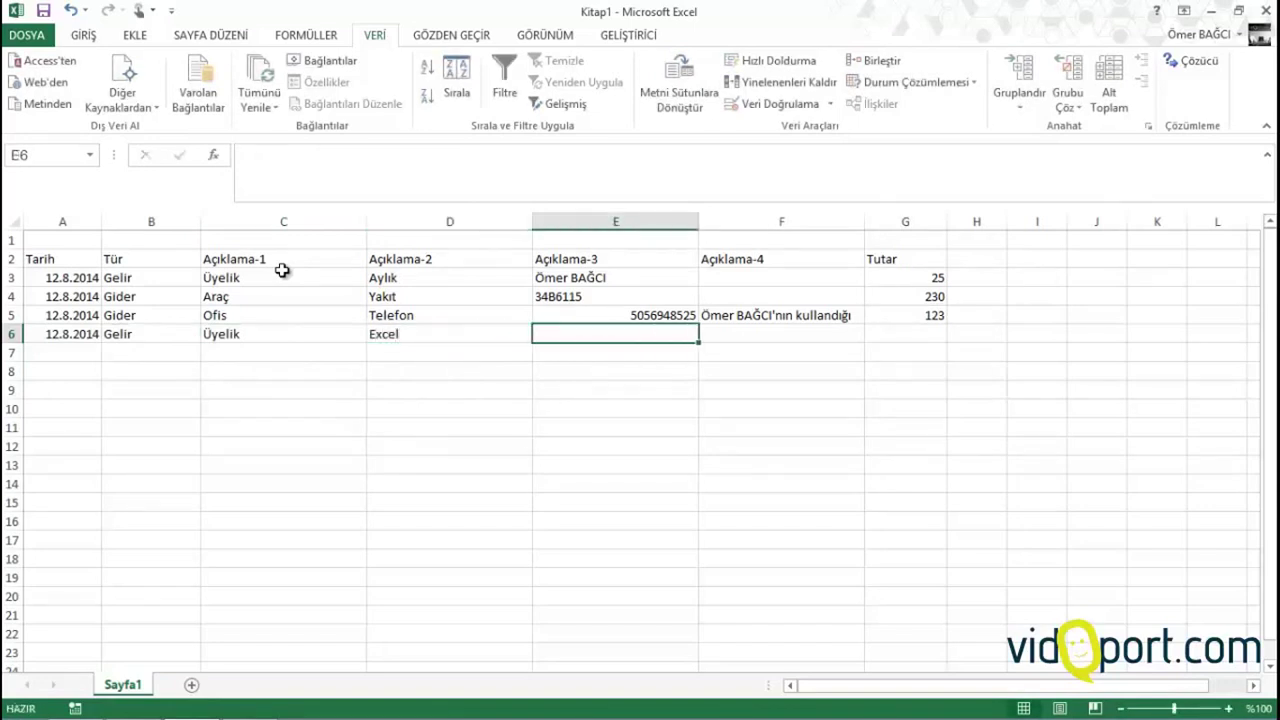
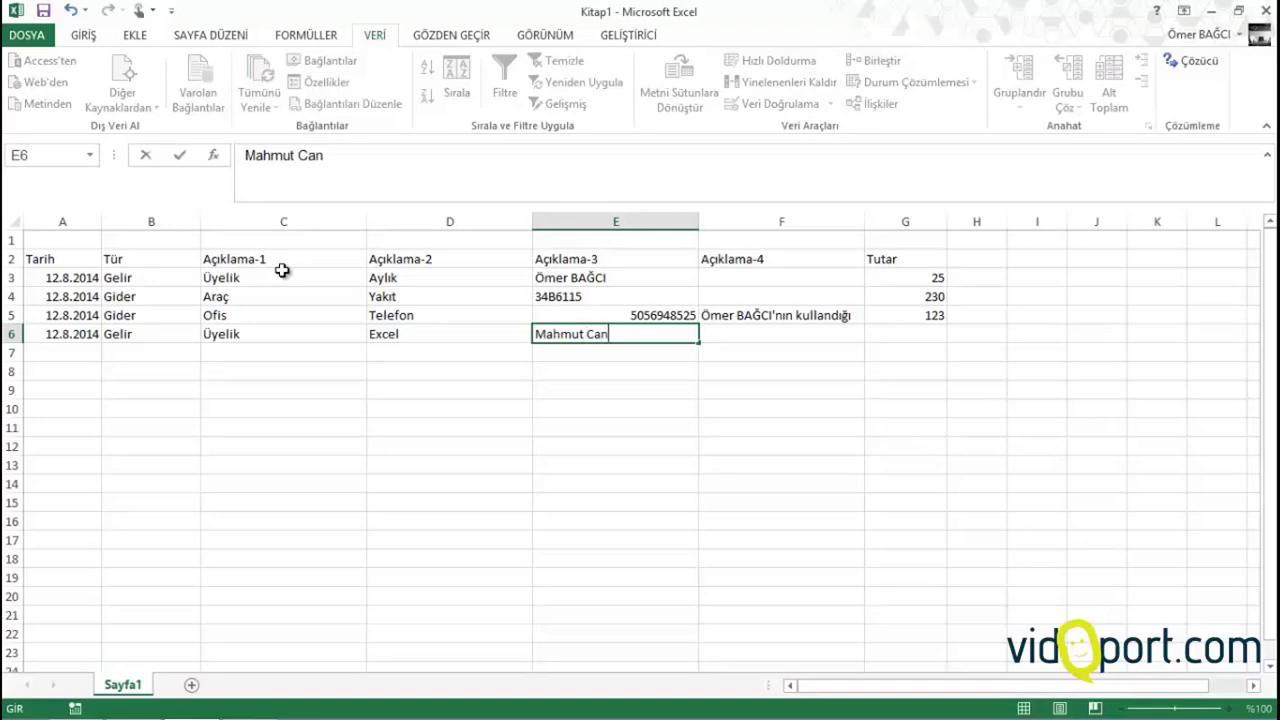
key("Tab")
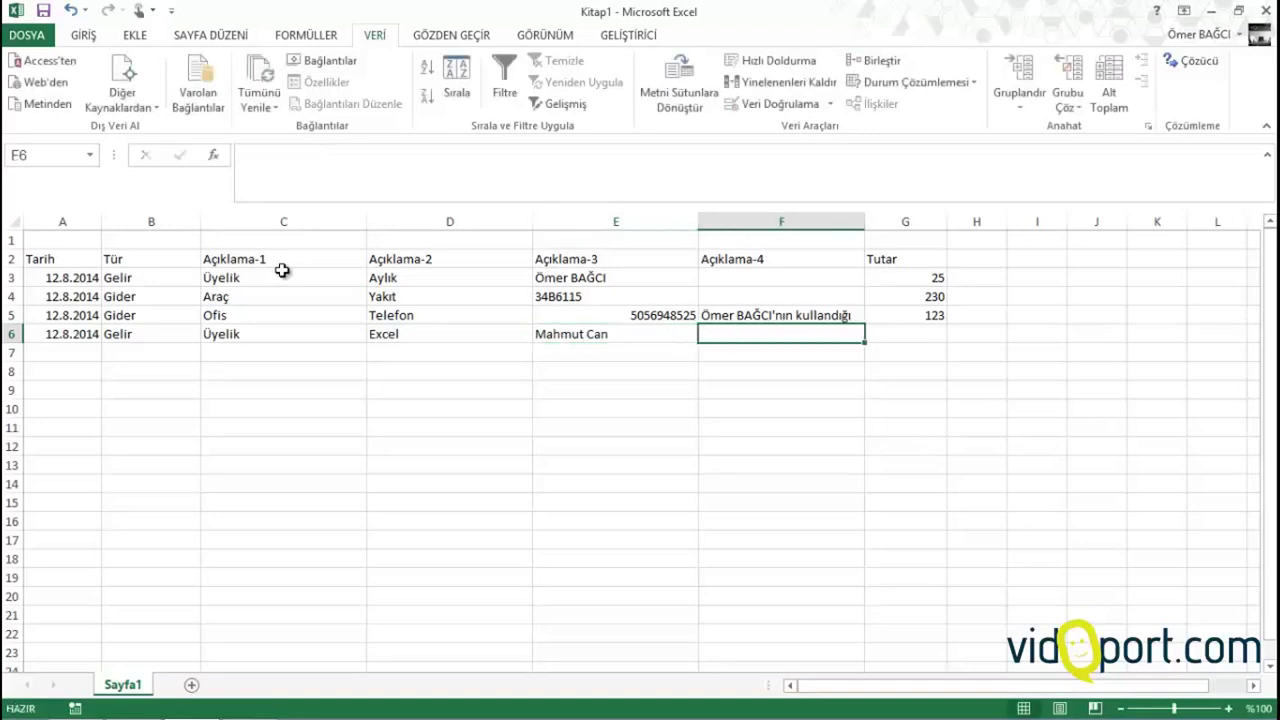
key("Tab")
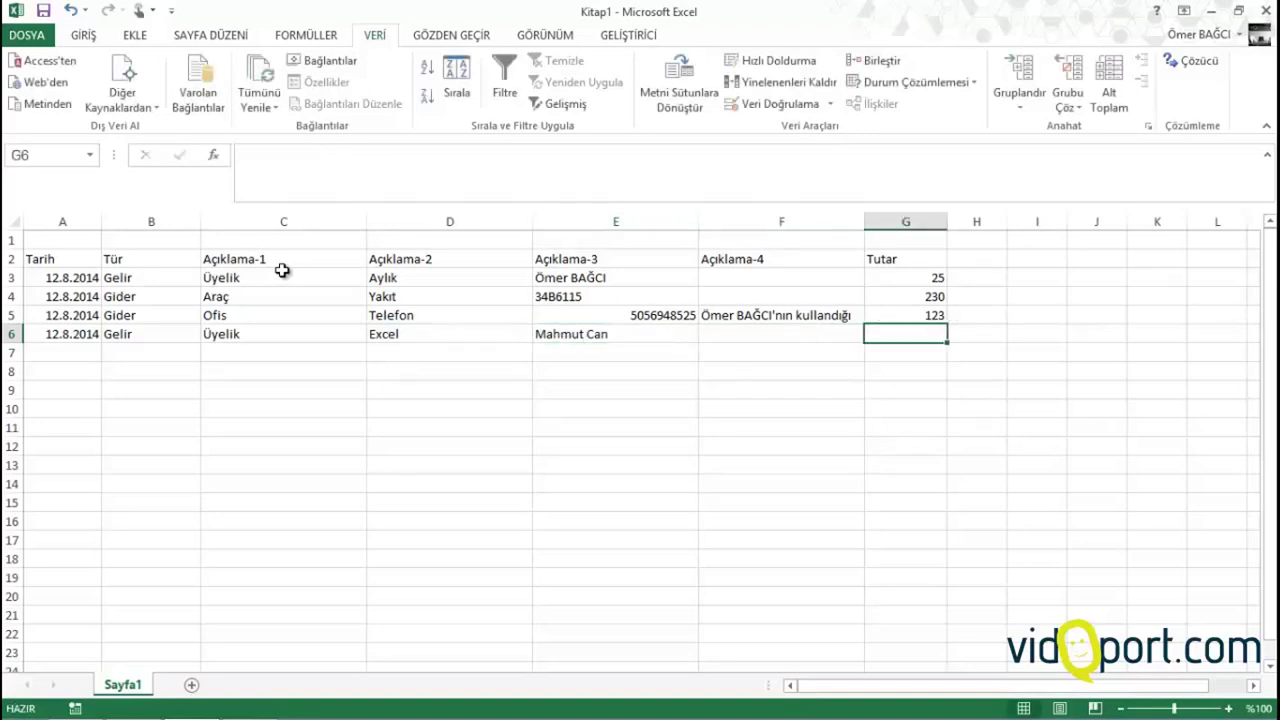
type("49")
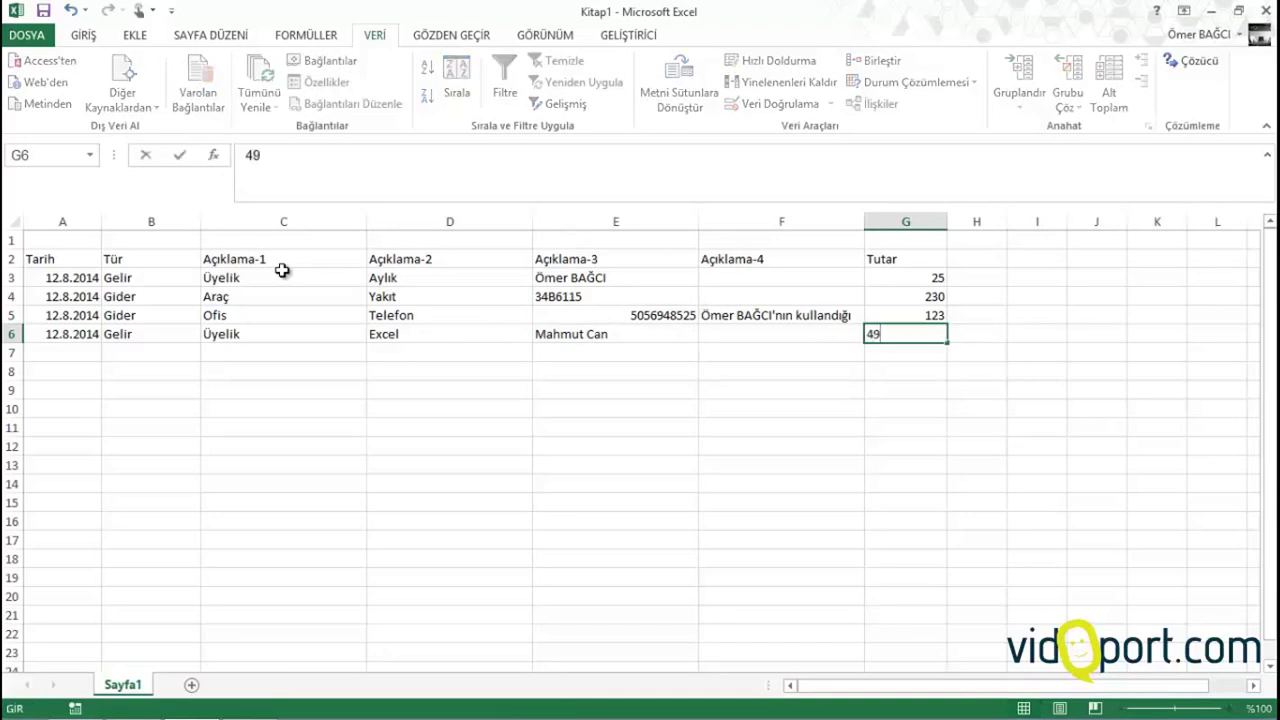
key("Return")
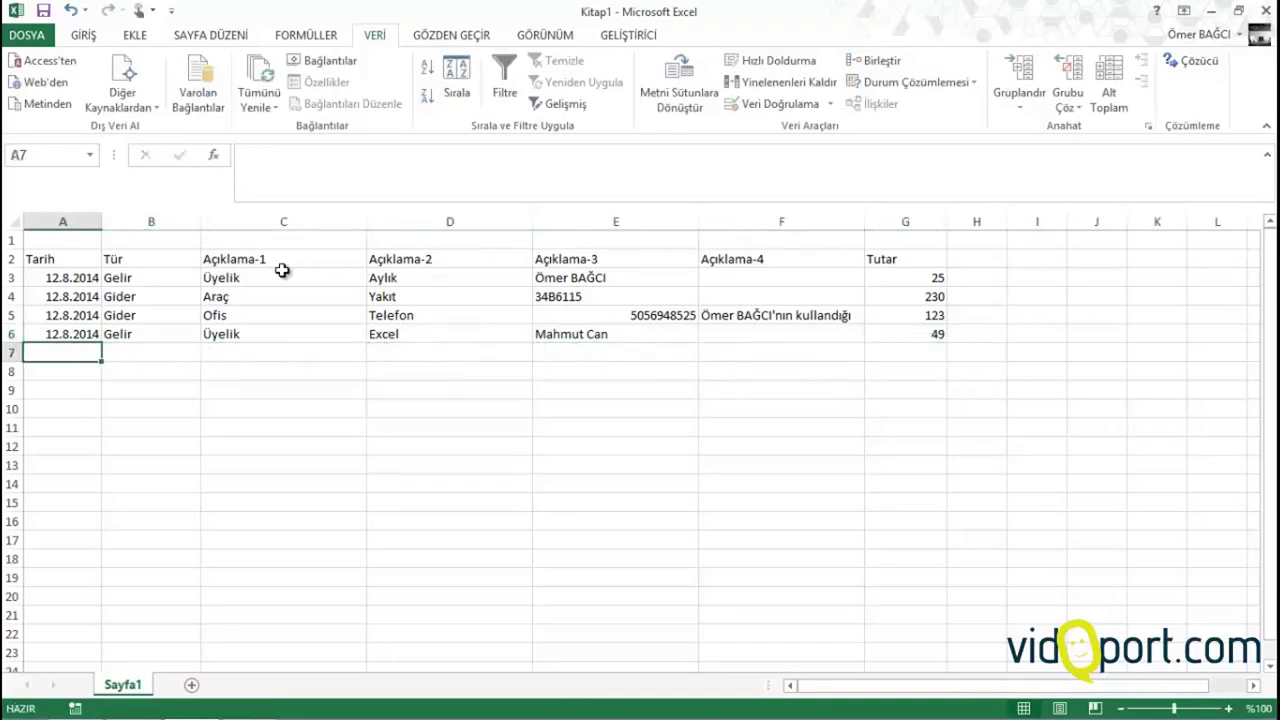
Step: Add row 7: 12.8.2014, Gelir, Eğitim, Firma Eğitimi, Yıldız Meşrubat, and amount 300
type("12.8.2014")
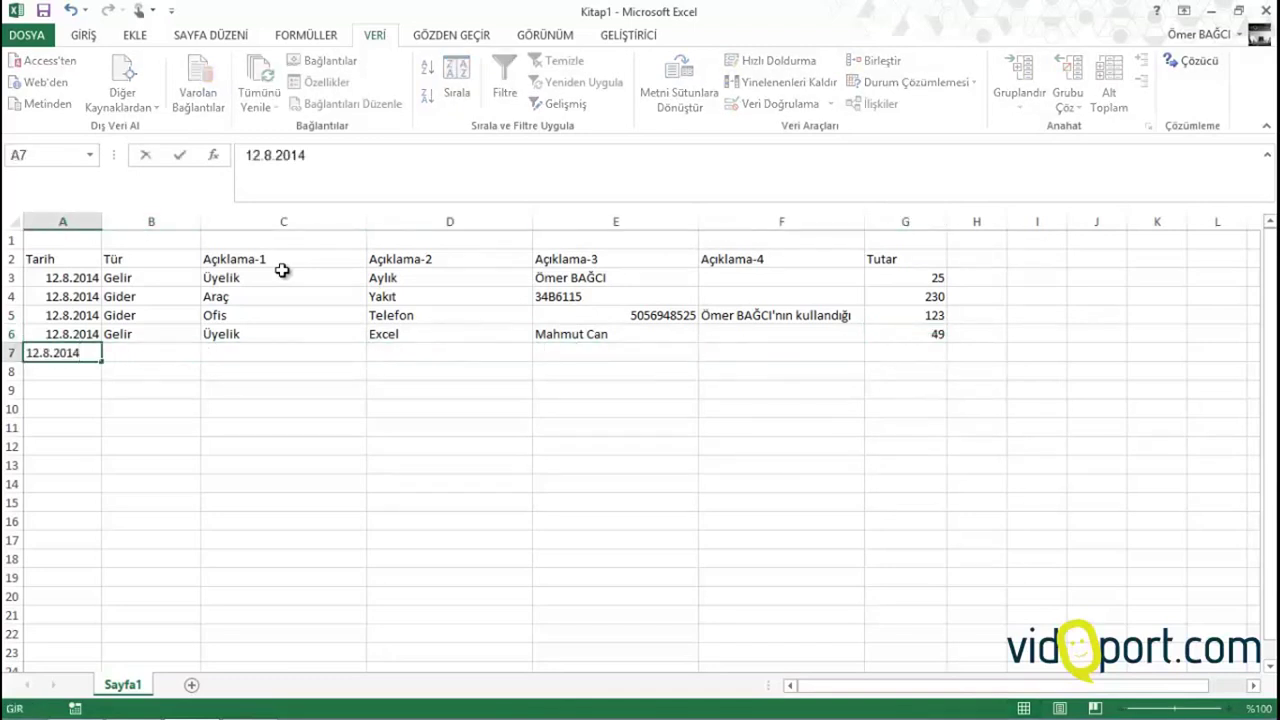
key("Tab")
type("gelir")
key("Tab")
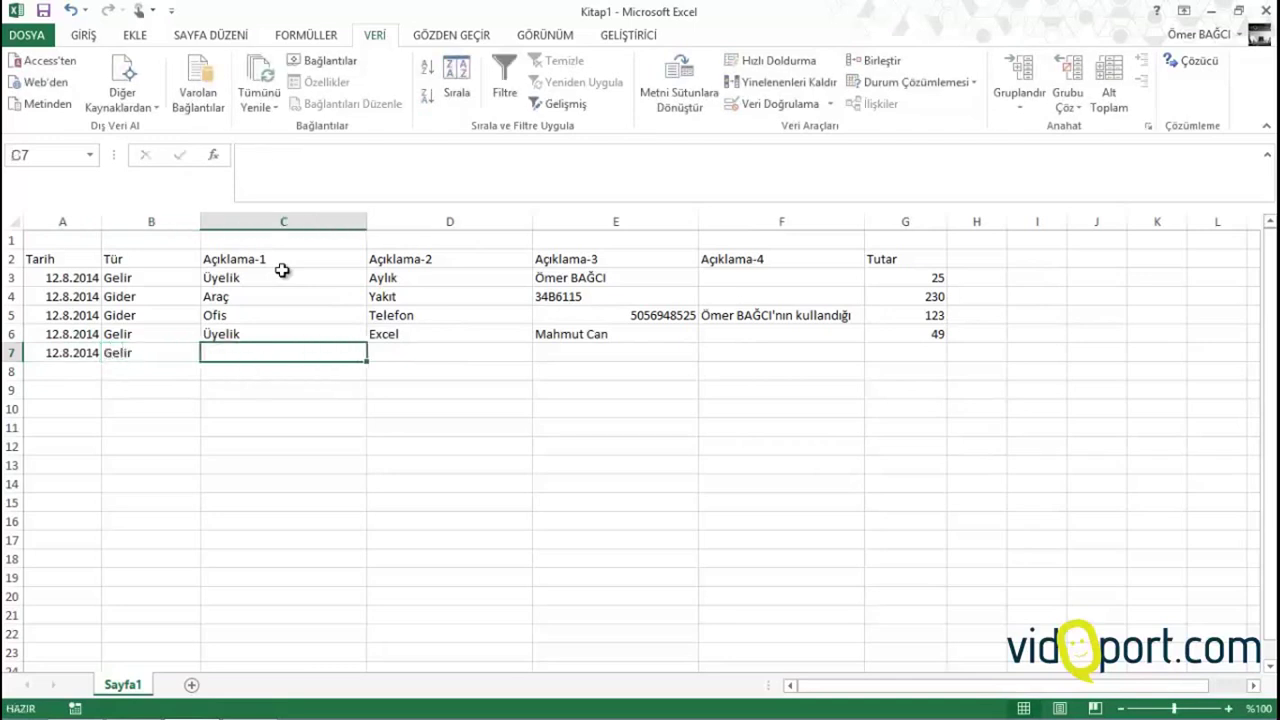
type("Eğitim")
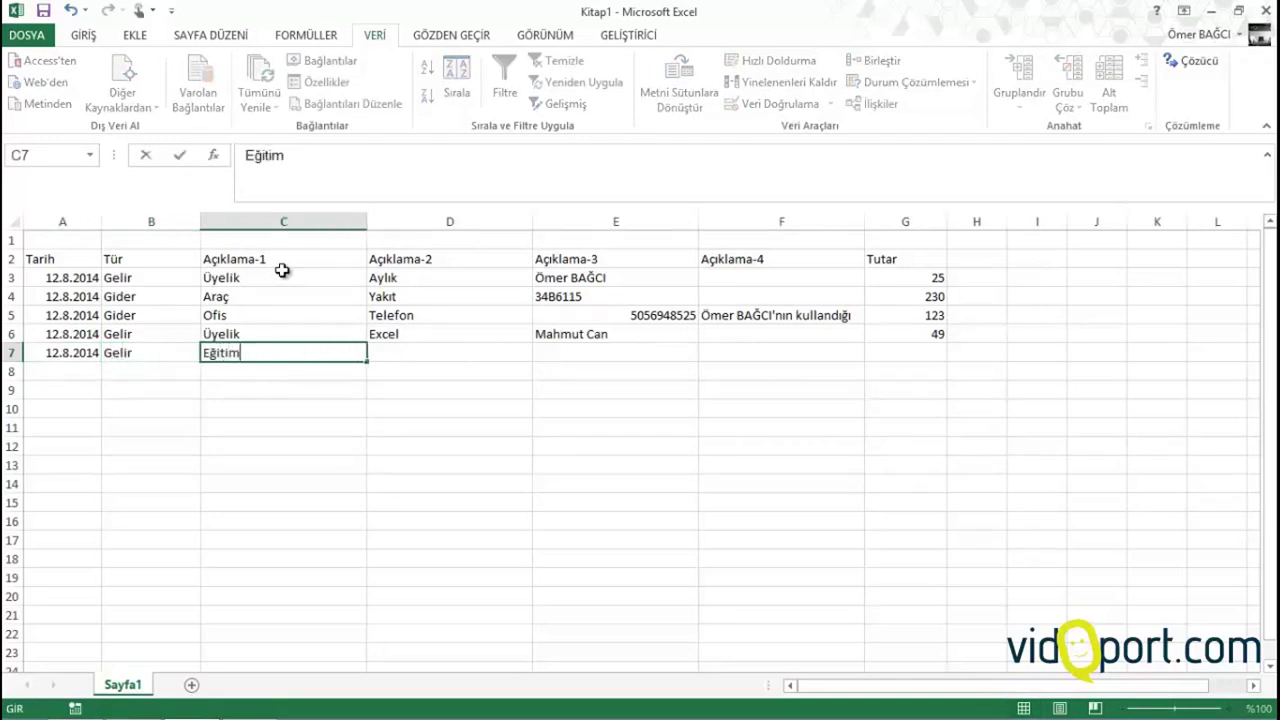
key("Tab")
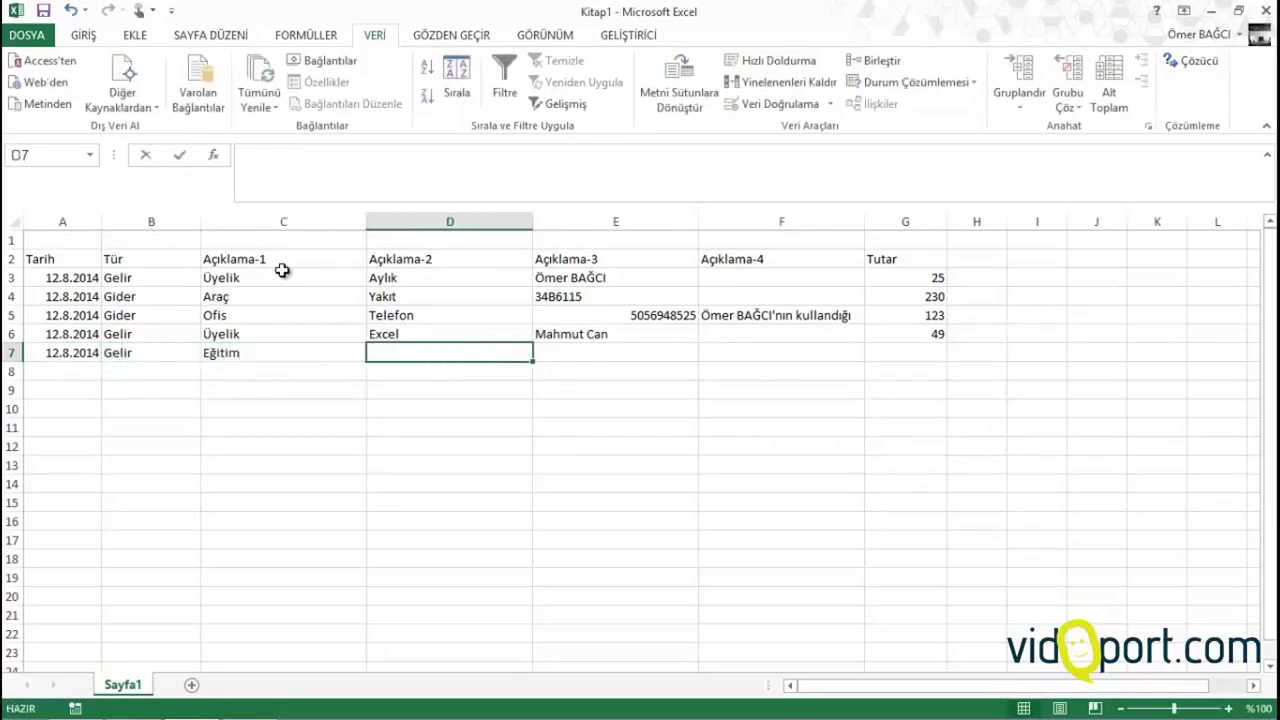
type("firm")
key("BackSpace")
key("BackSpace")
key("BackSpace")
key("BackSpace")
type("F")
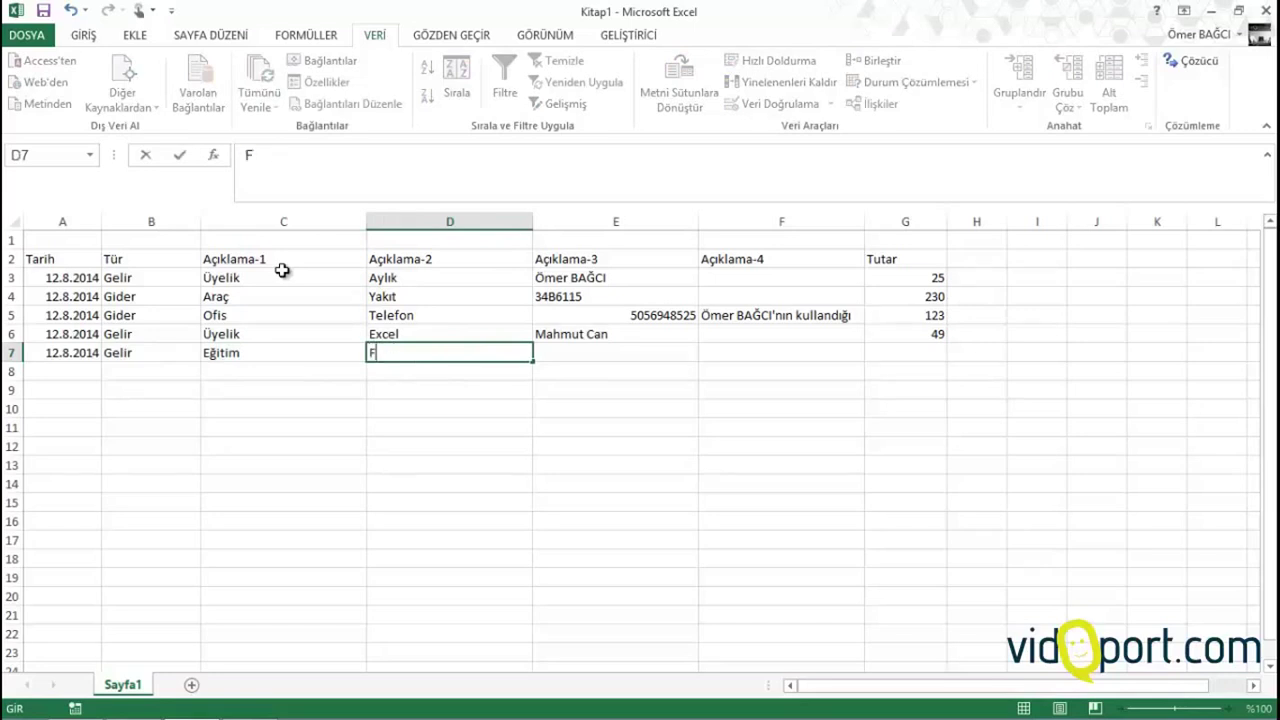
type("irma Eğitimi")
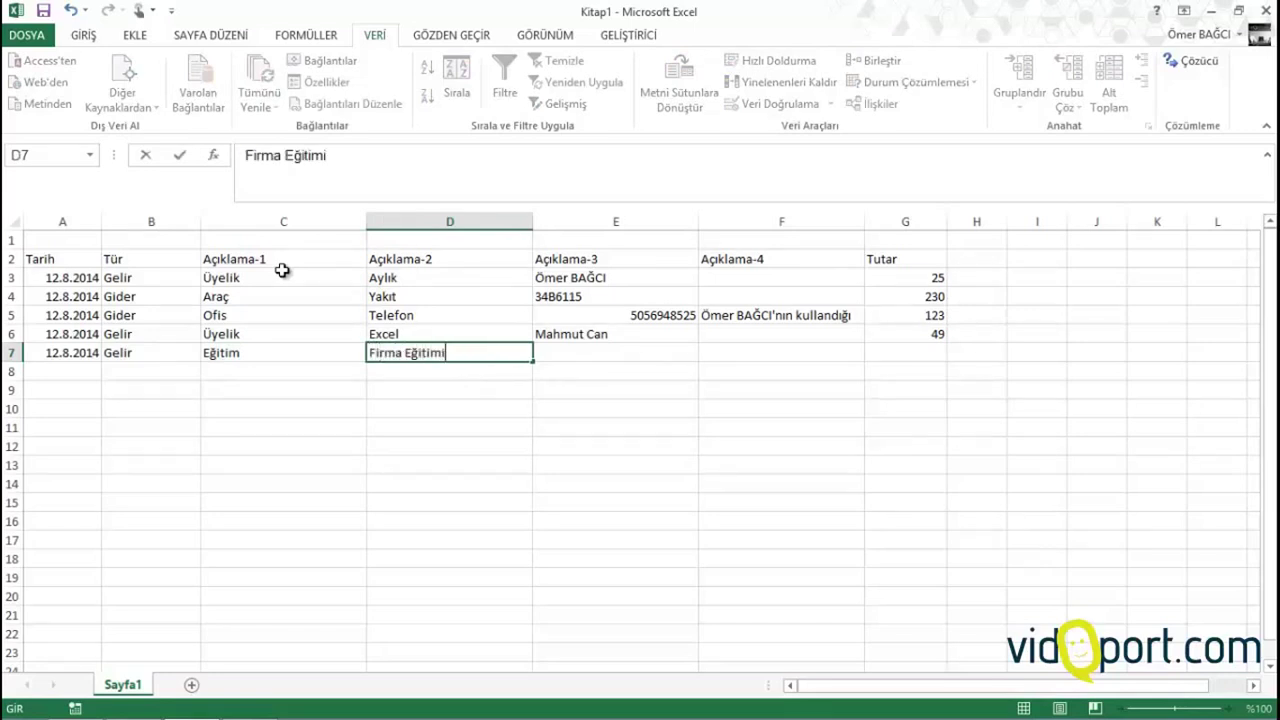
key("Tab")
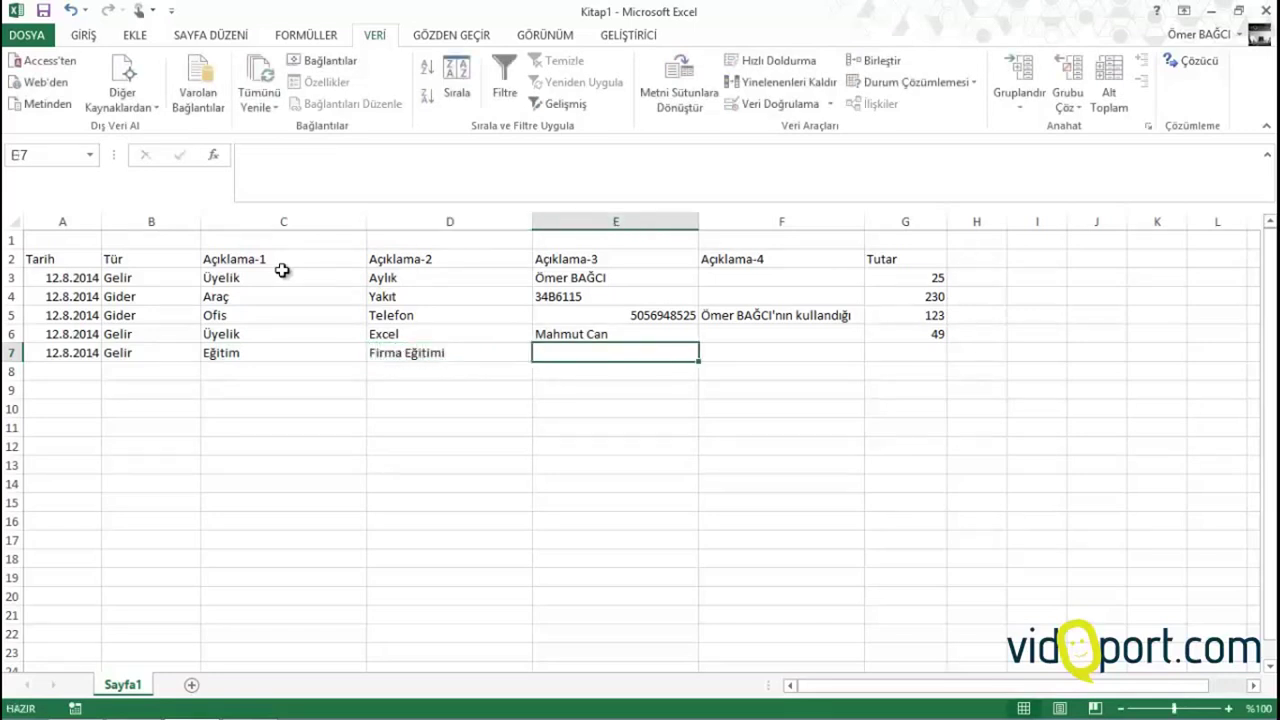
type("Yıldı")
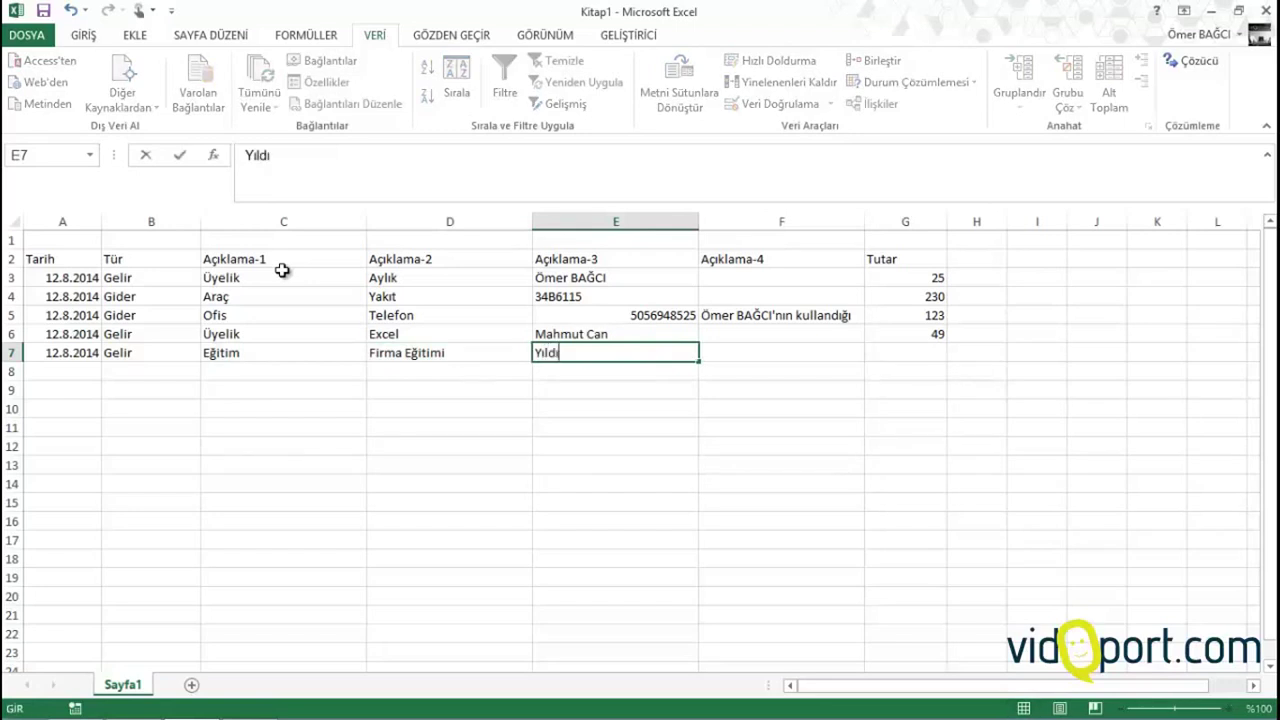
type("z Meşrubat")
key("Tab")
key("Tab")
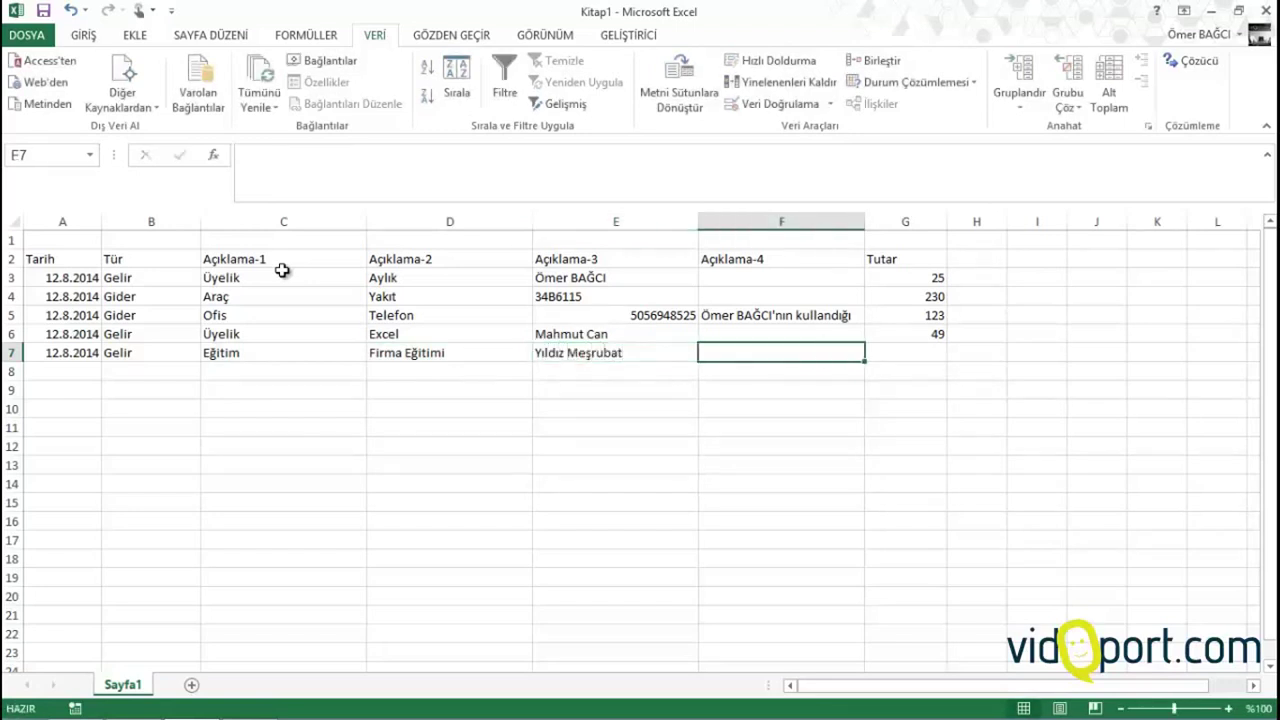
type("300")
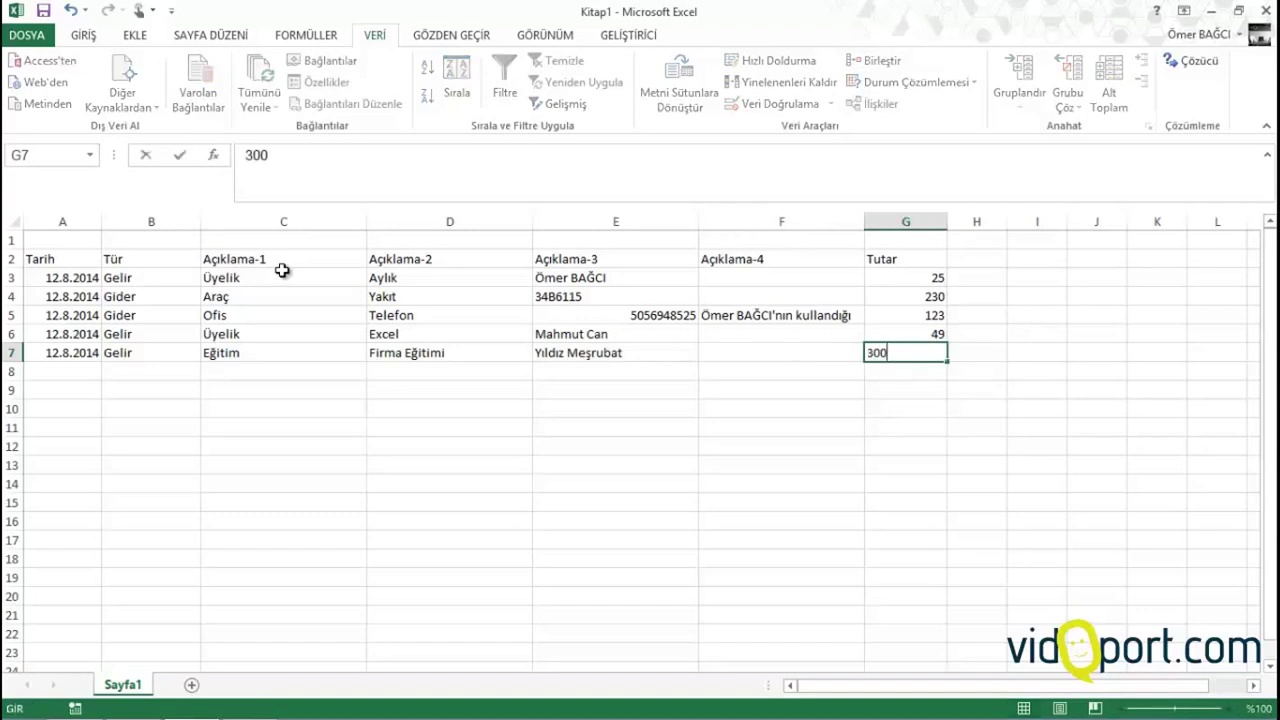
key("Return")
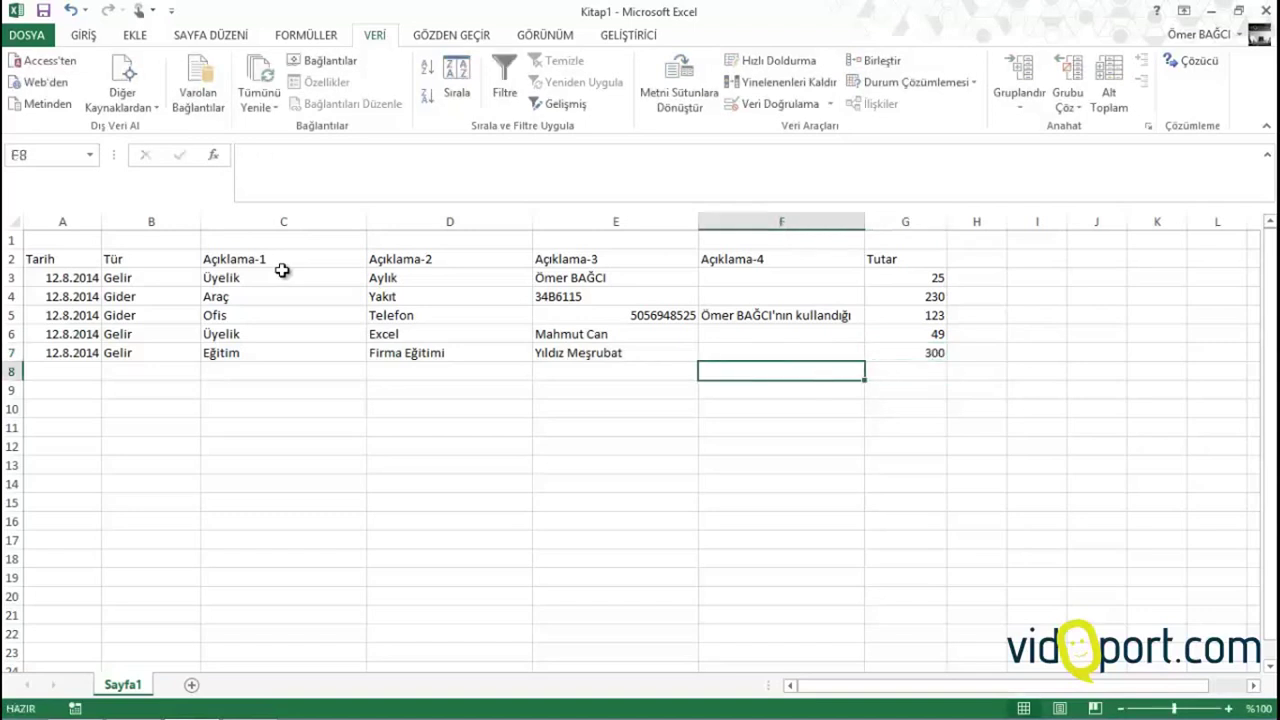
key("Left")
key("Left")
key("Left")
key("Left")
key("Left")
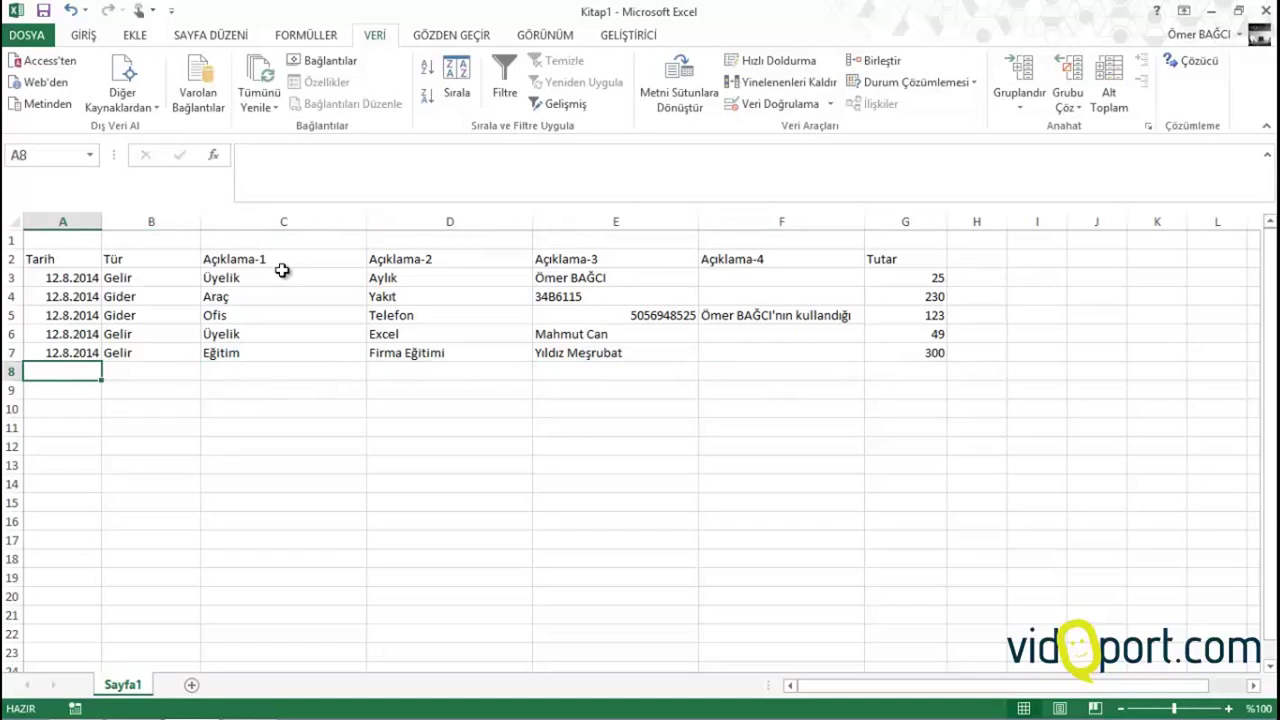
Step: Highlight the existing Açıklama-1 to Açıklama-3 sample entries in rows 3–7
left_click(282, 275)
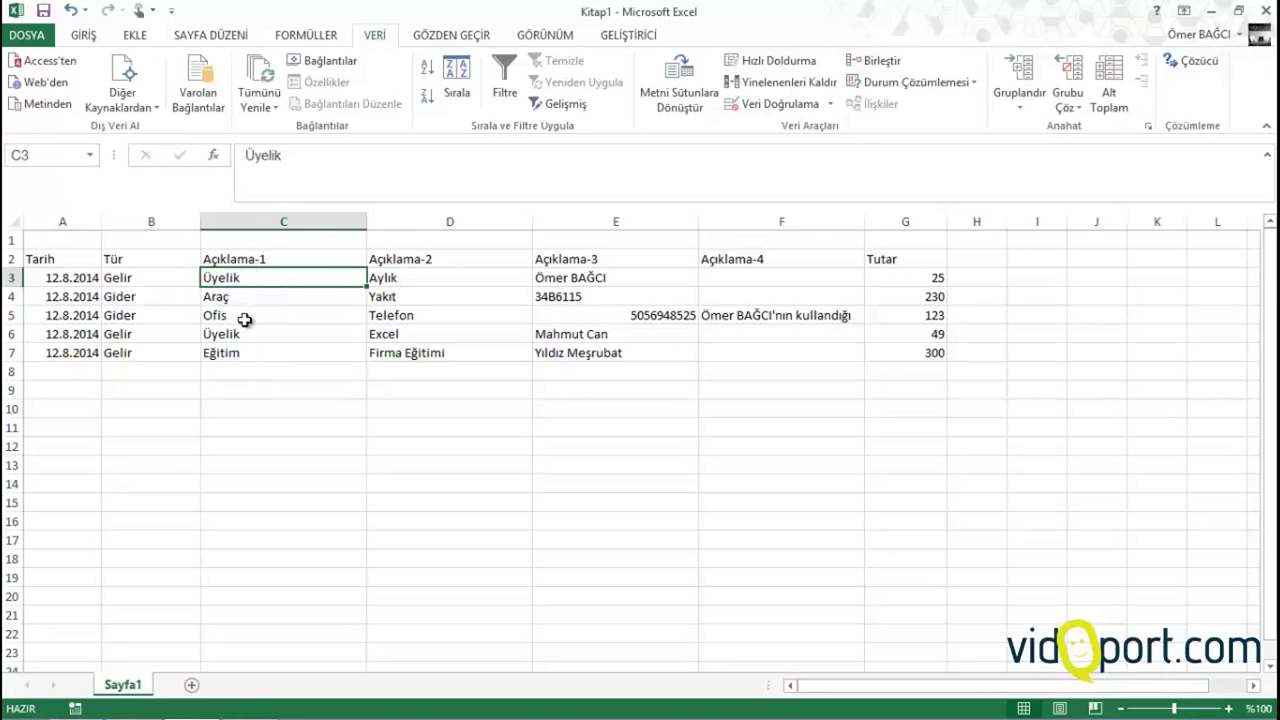
left_click_drag(463, 277, 450, 366)
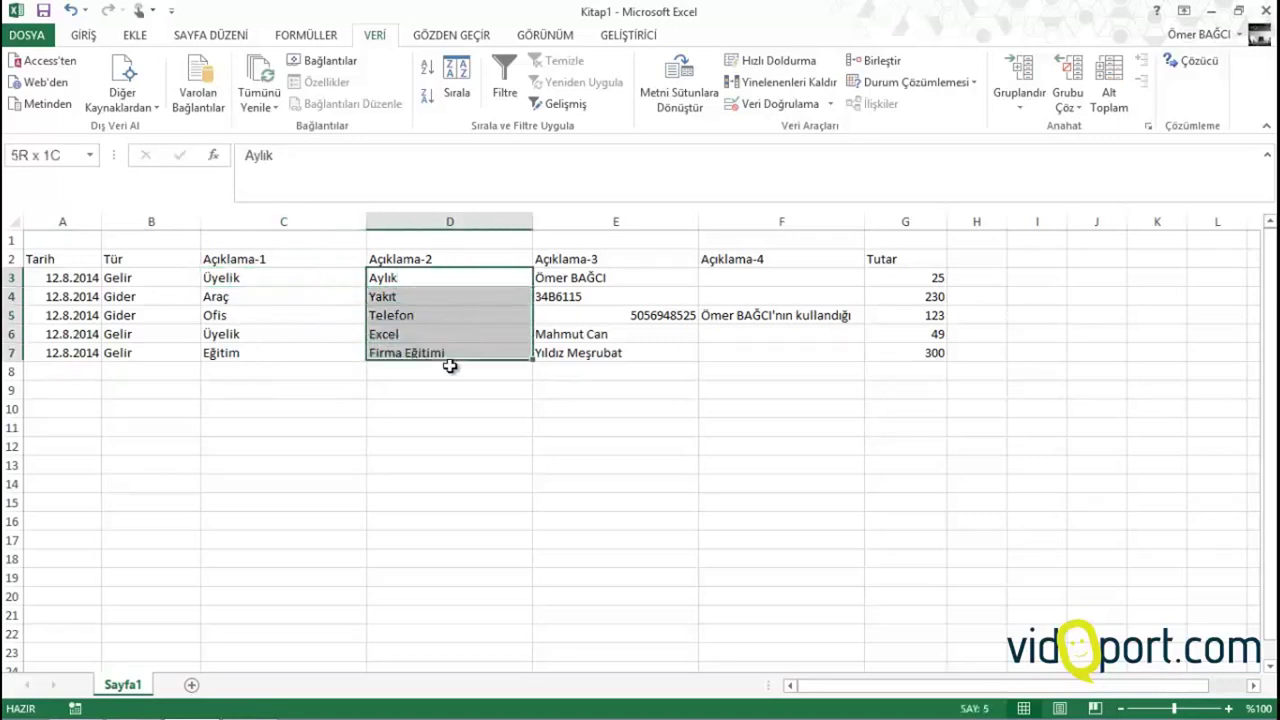
left_click_drag(549, 277, 571, 335)
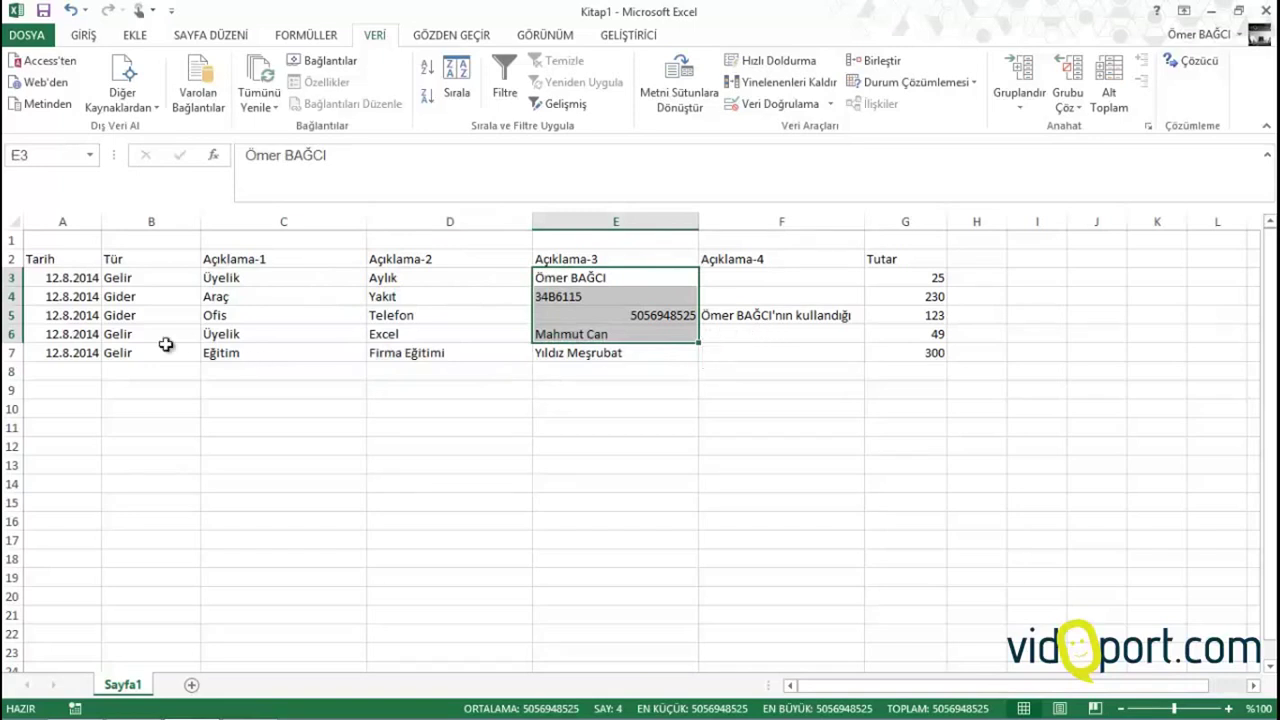
left_click(220, 353)
Step: Add row 8: copied date, Gider, Ofis, Mutfak, Mutfak Giderleri, Market Alışverişi, amount 45
left_click(100, 371)
key("ctrl+apostrophe")
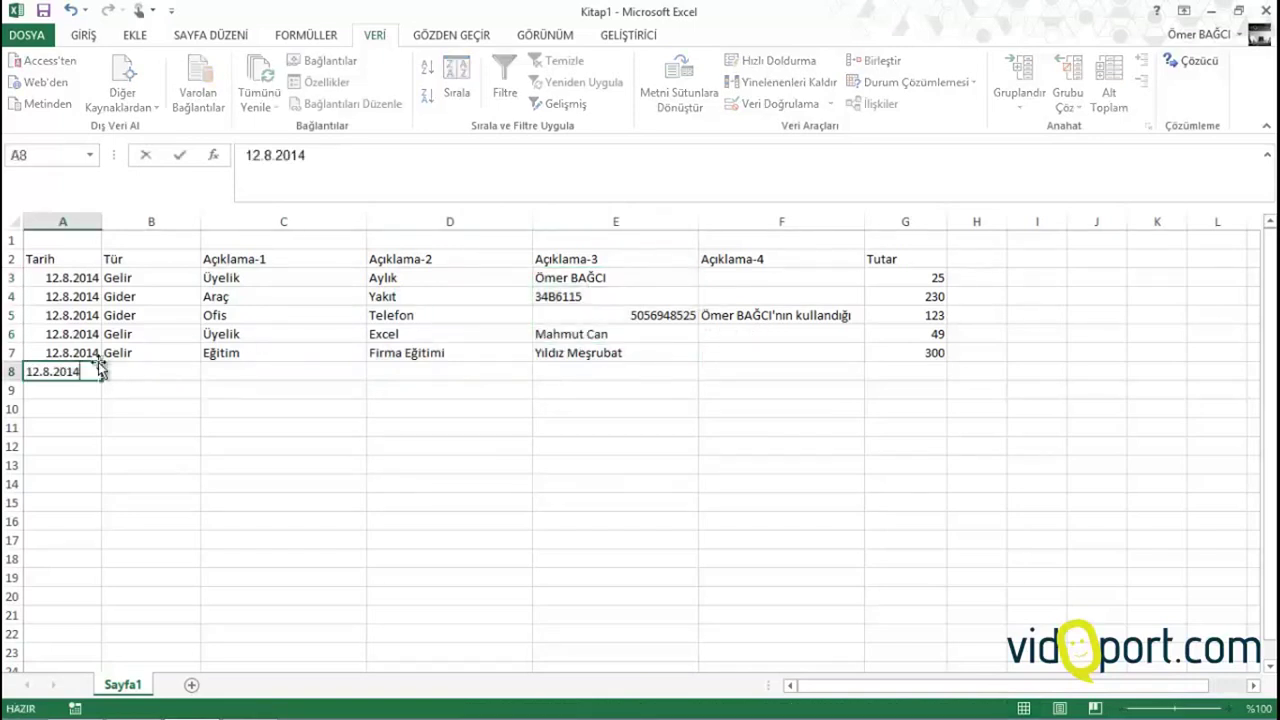
key("Tab")
type("Gider")
key("Tab")
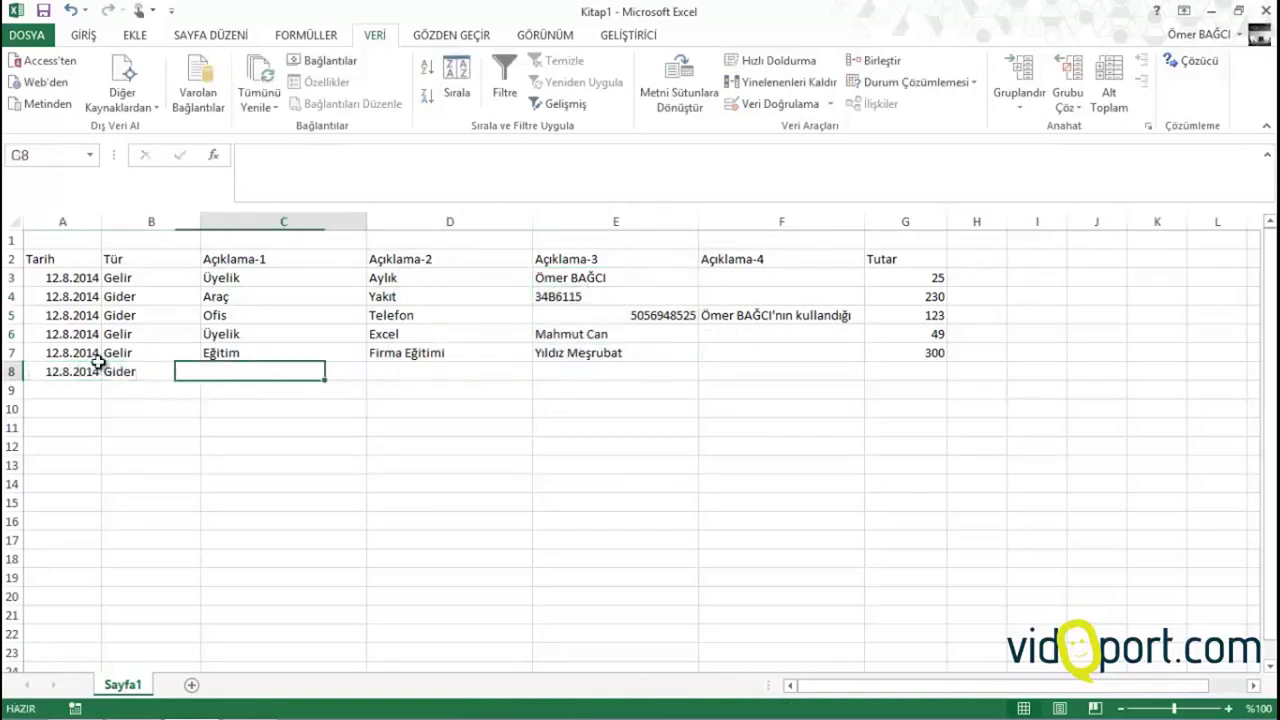
type("Ofis")
key("Tab")
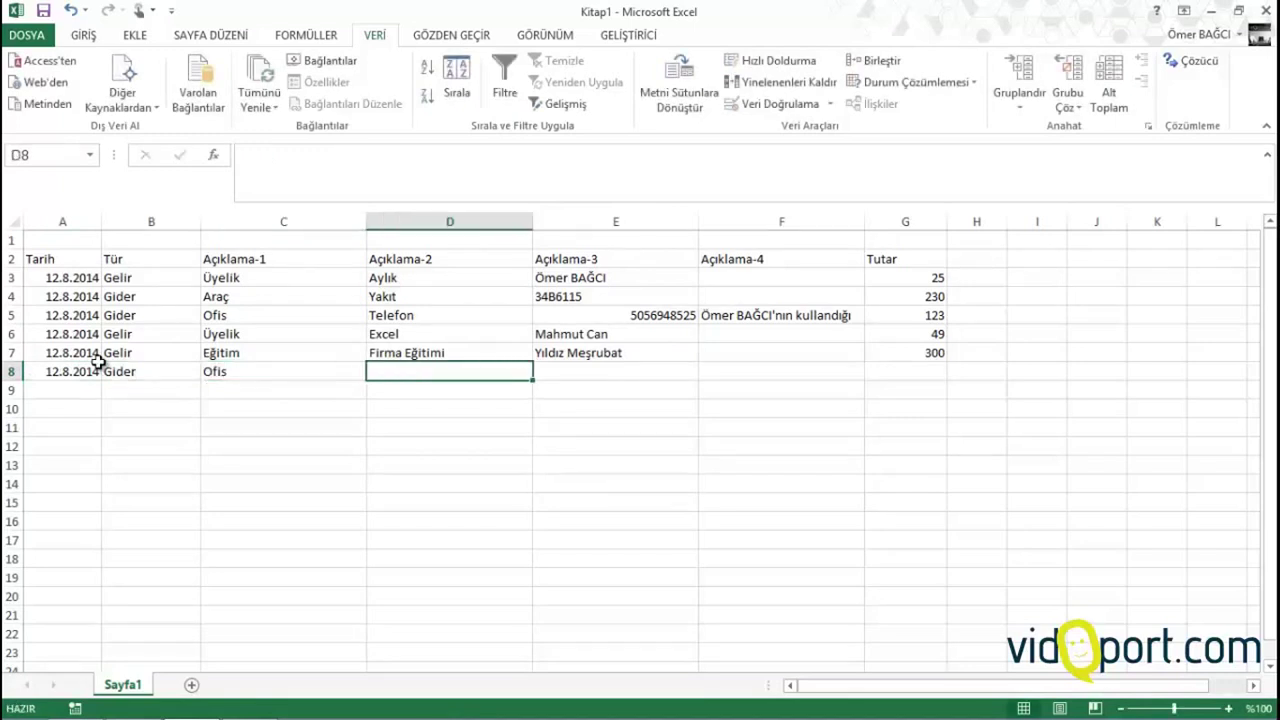
type("Mutfak")
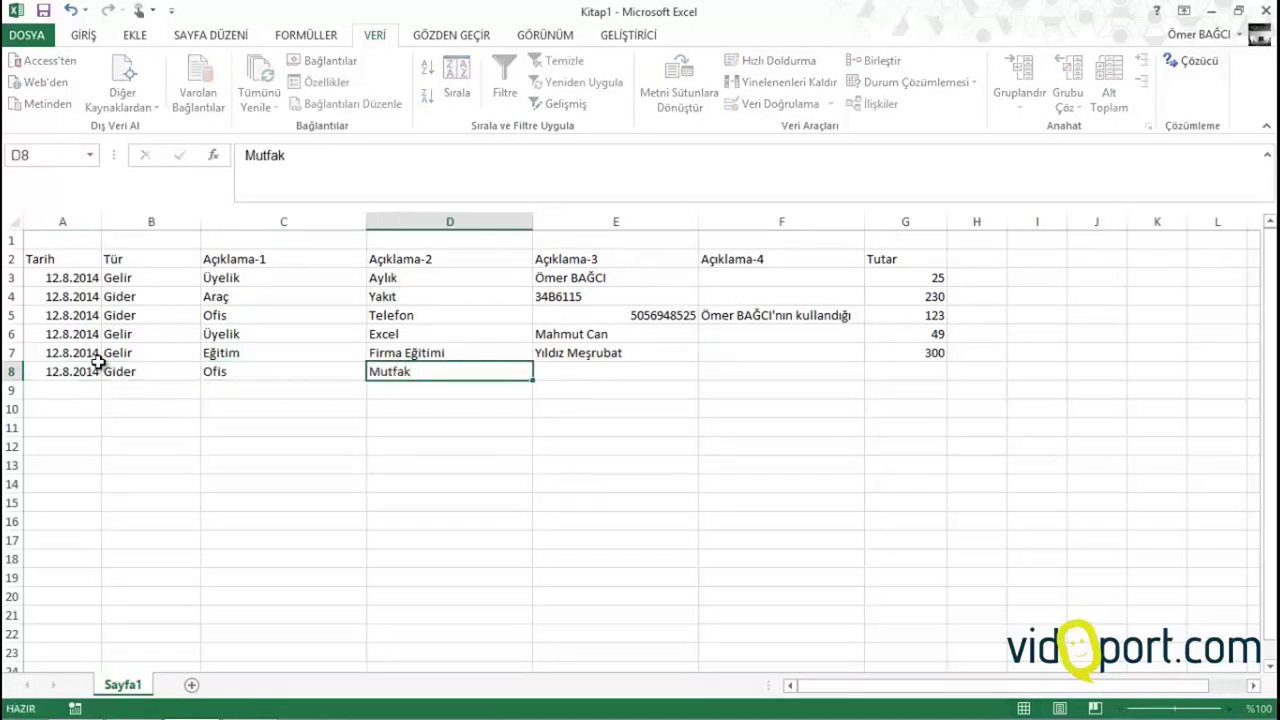
key("Tab")
type("Mutfa")
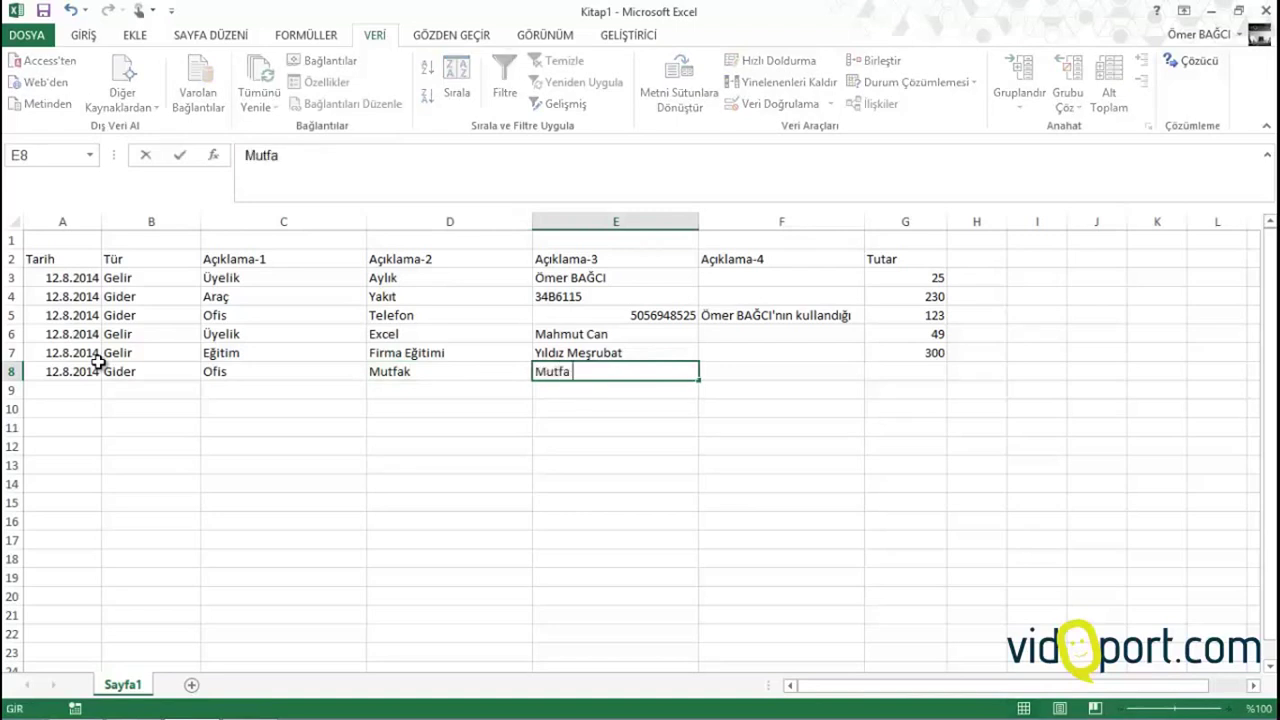
type("k Gi")
key("BackSpace")
key("BackSpace")
key("BackSpace")
type("k Giderleri")
key("Tab")
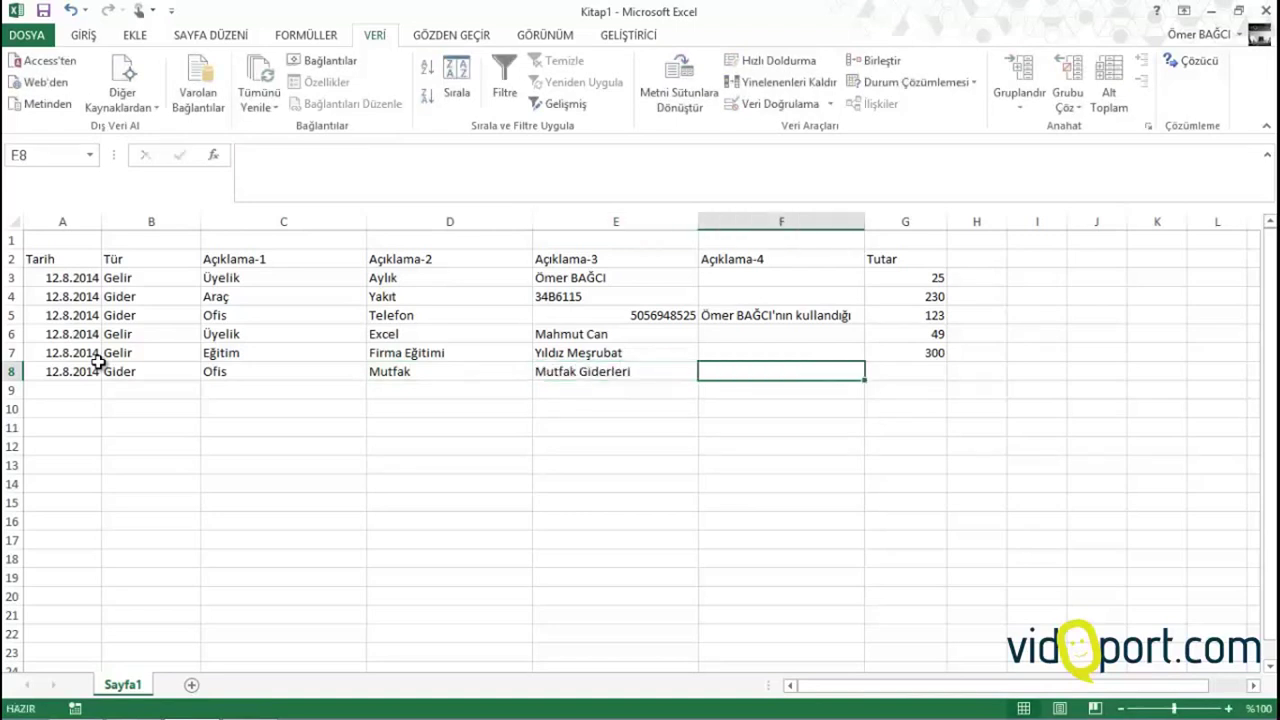
type("Marke")
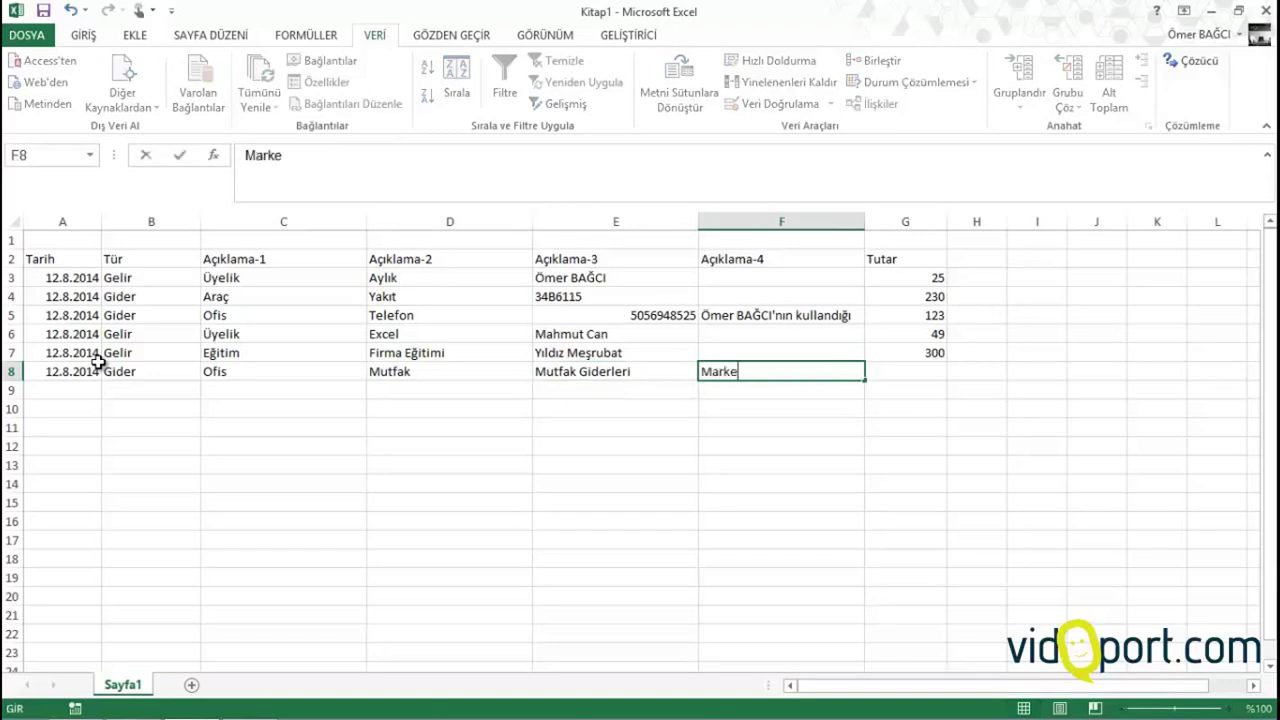
type("t Alışverişi")
key("Tab")
key("Tab")
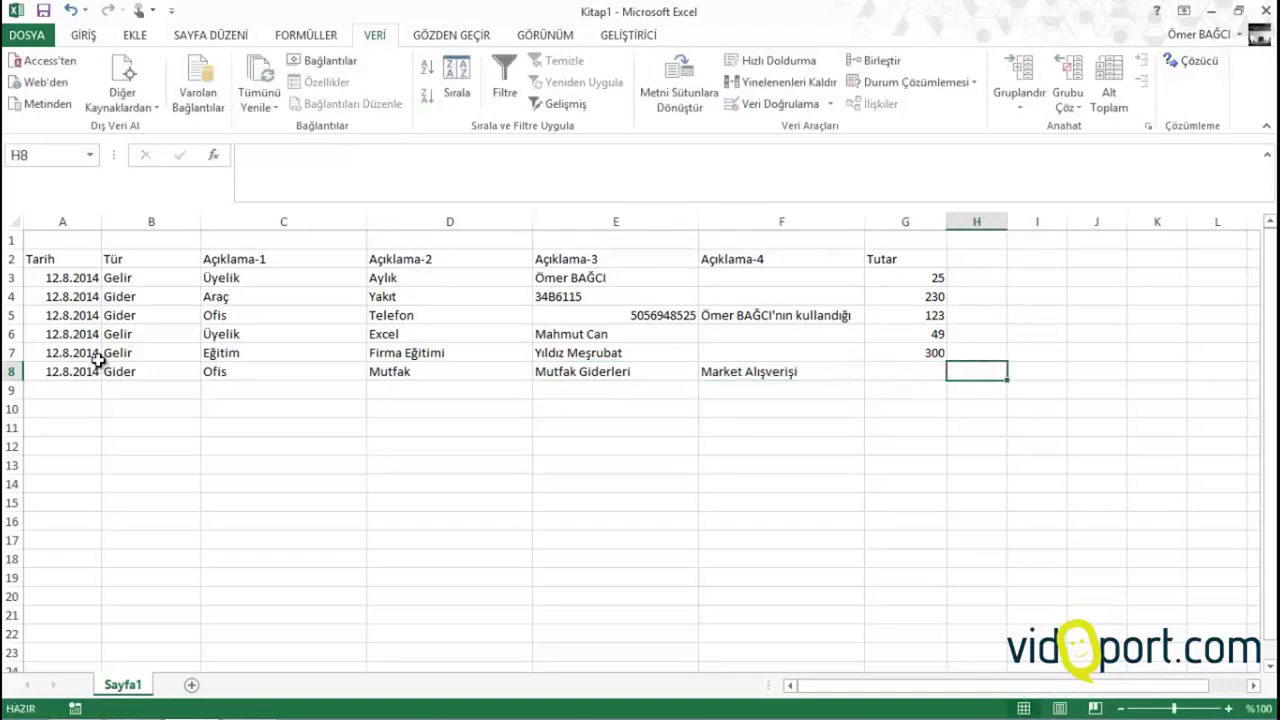
key("Left")
type("45")
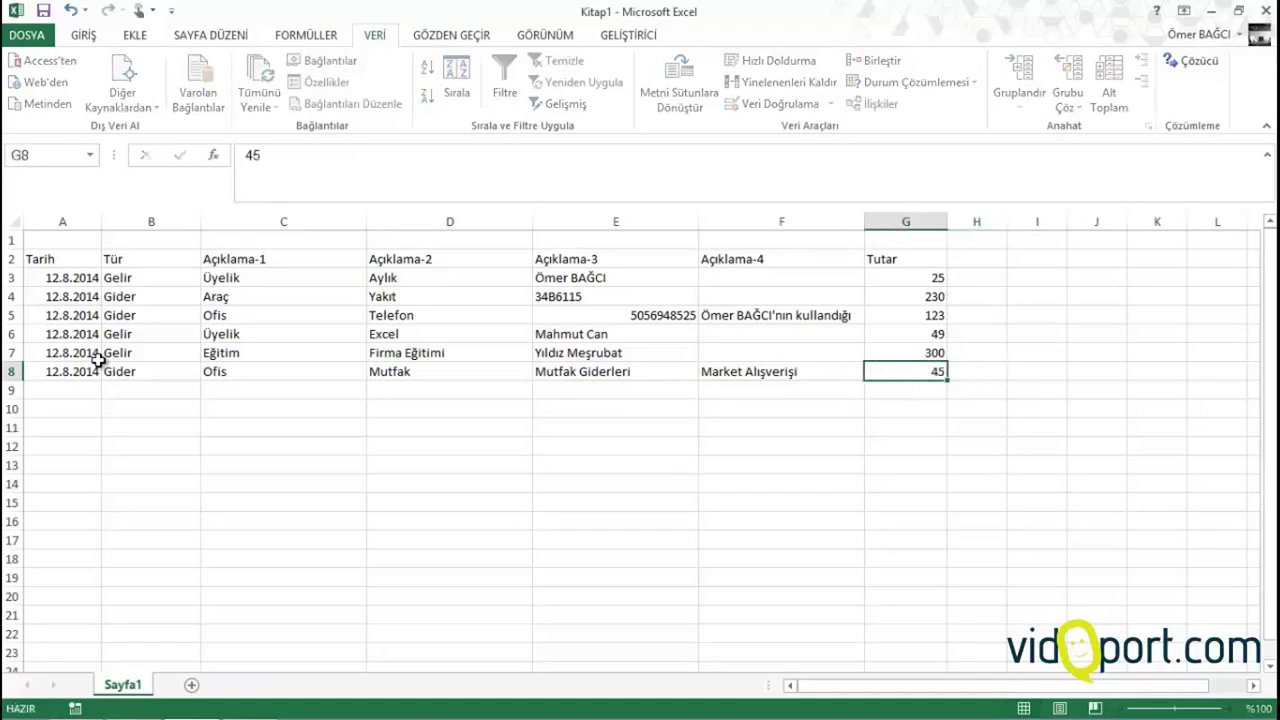
key("Return")
Step: Add row 9: date, Gider, Vergi, SGK, Prim Ödemesi, Ağustos Ödemesi, amount 400
key("Home")
key("ctrl+semicolon")
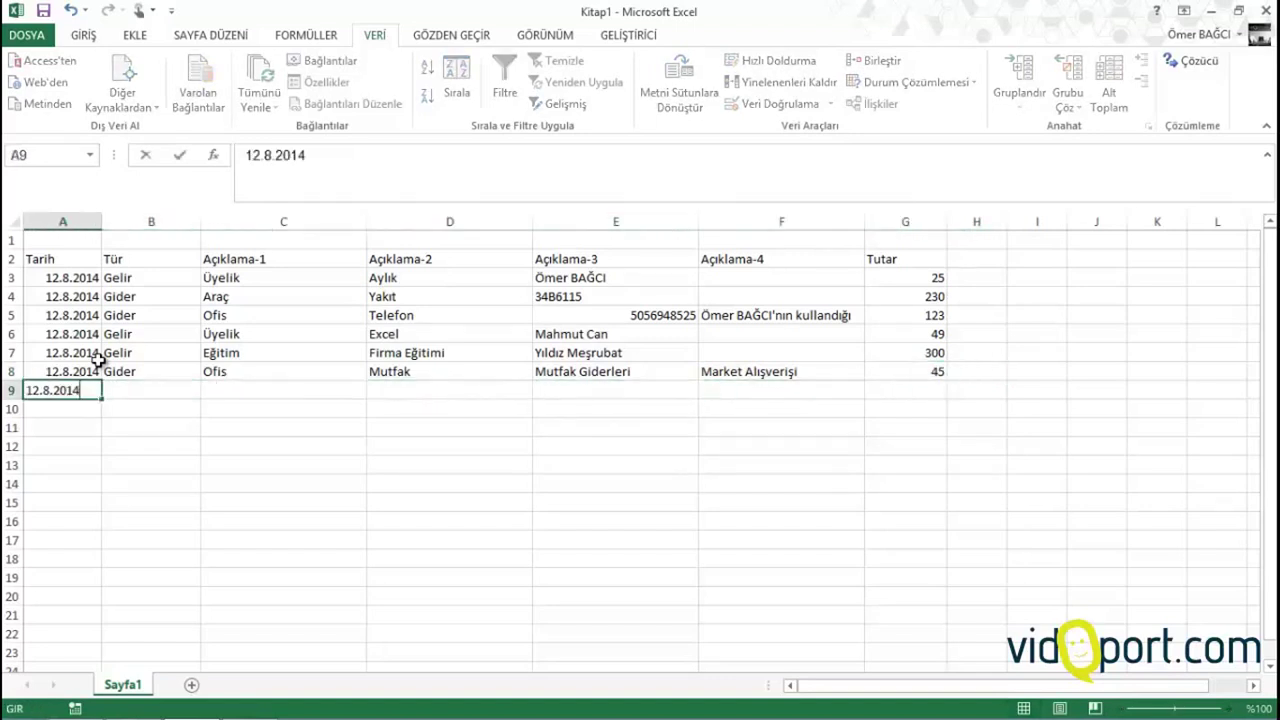
key("Tab")
type("Gider")
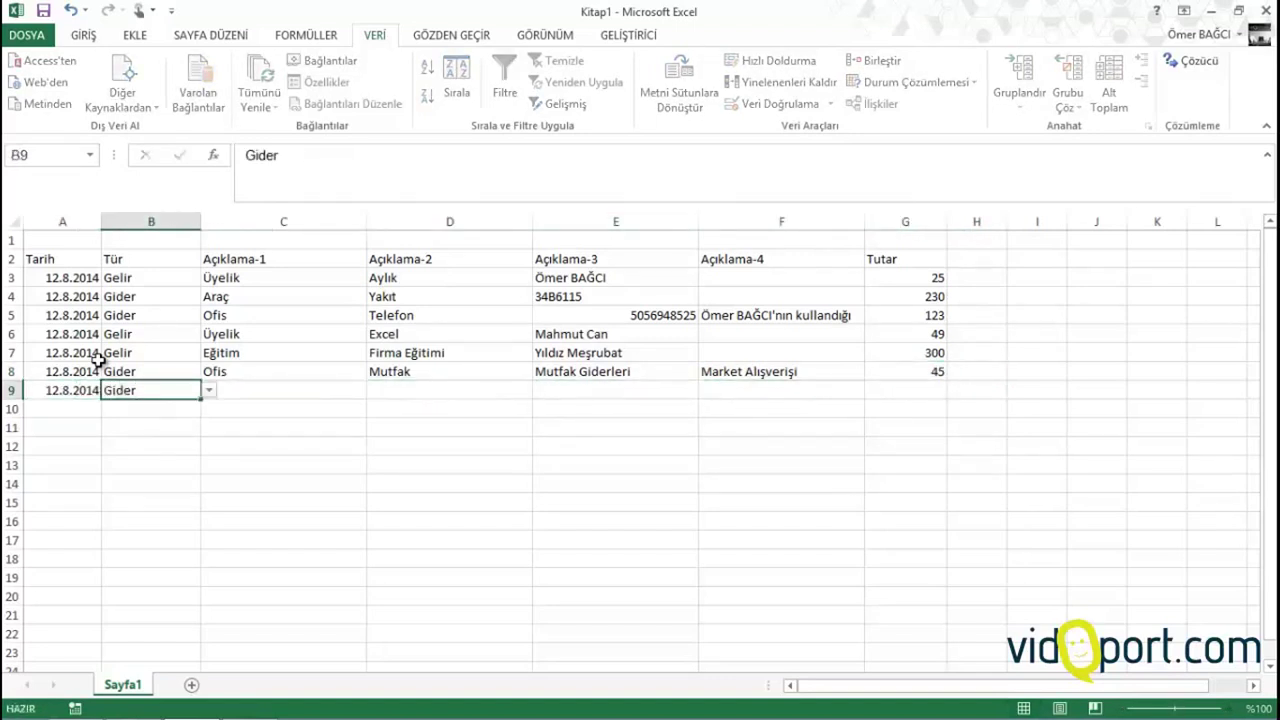
key("Tab")
type("Vergi")
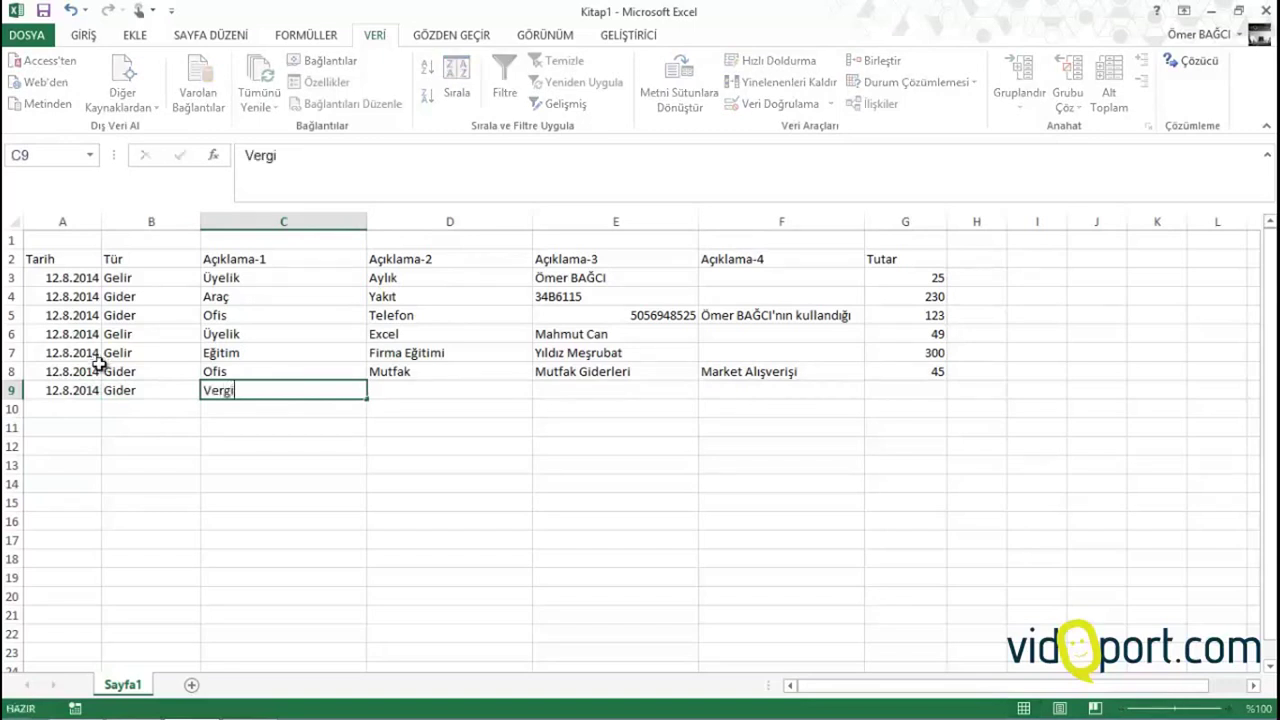
key("Tab")
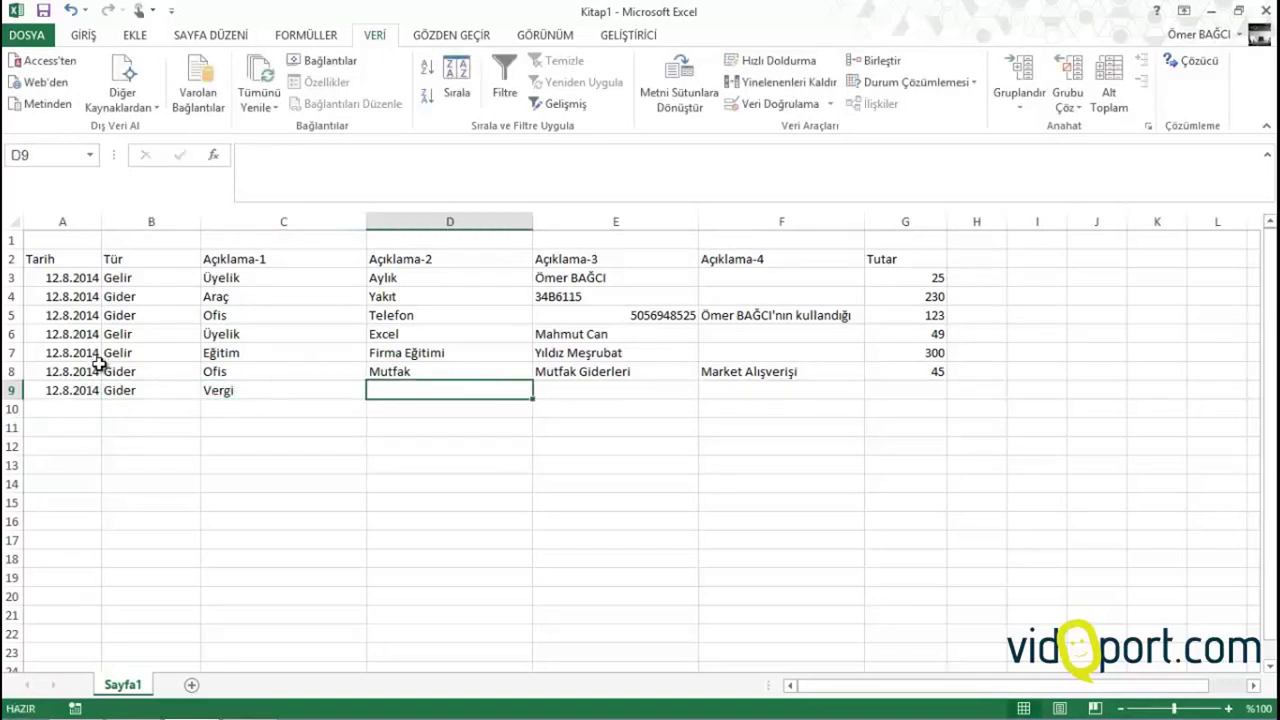
type("SGK")
key("Tab")
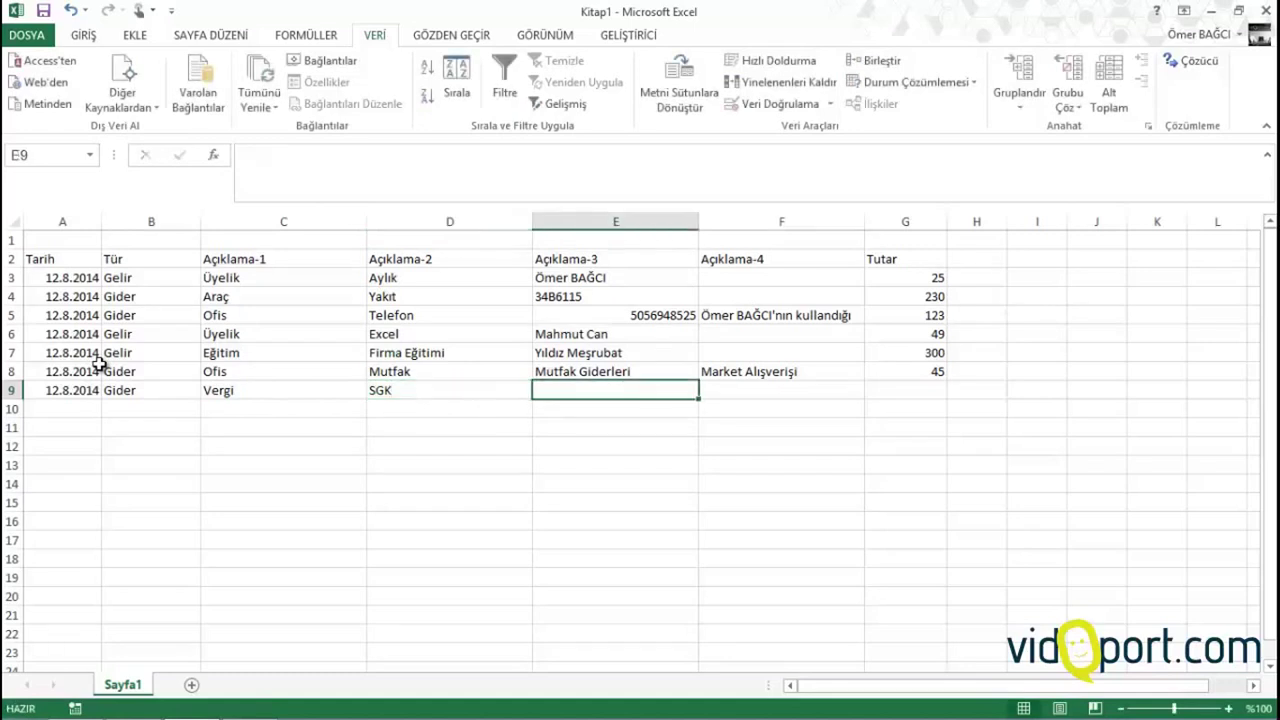
type("Prim Öd")
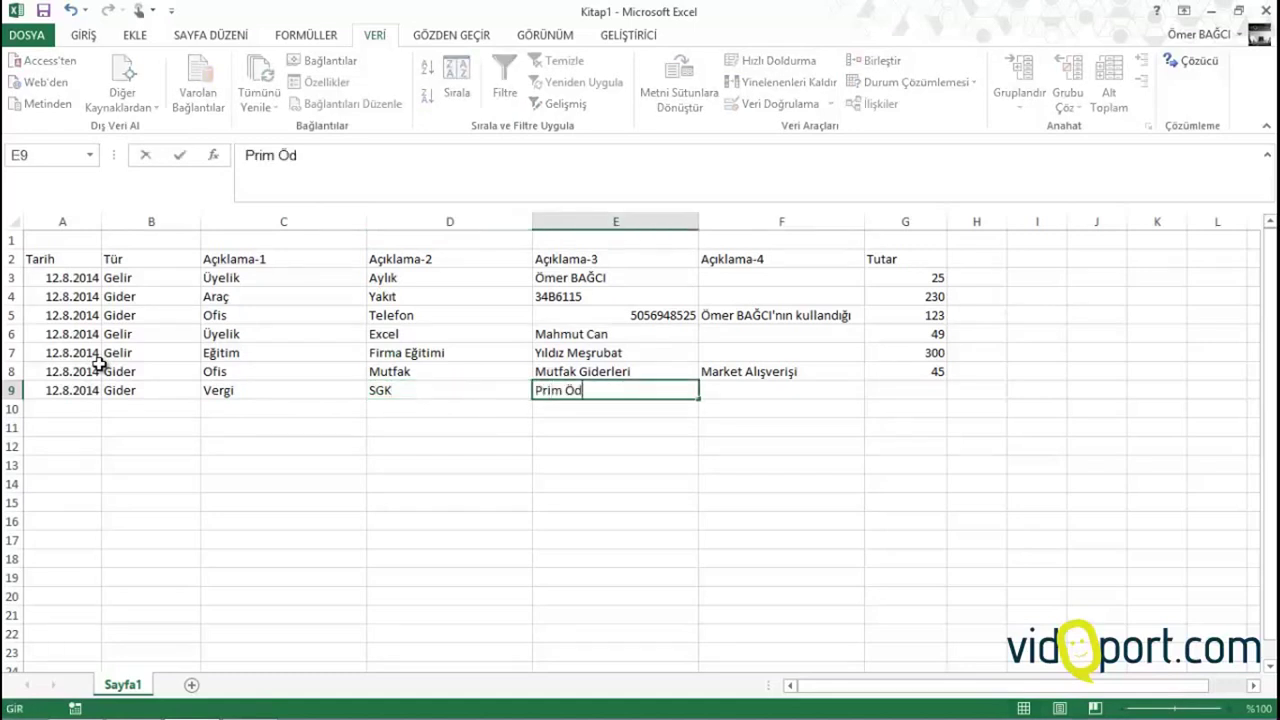
type("emesi")
key("Tab")
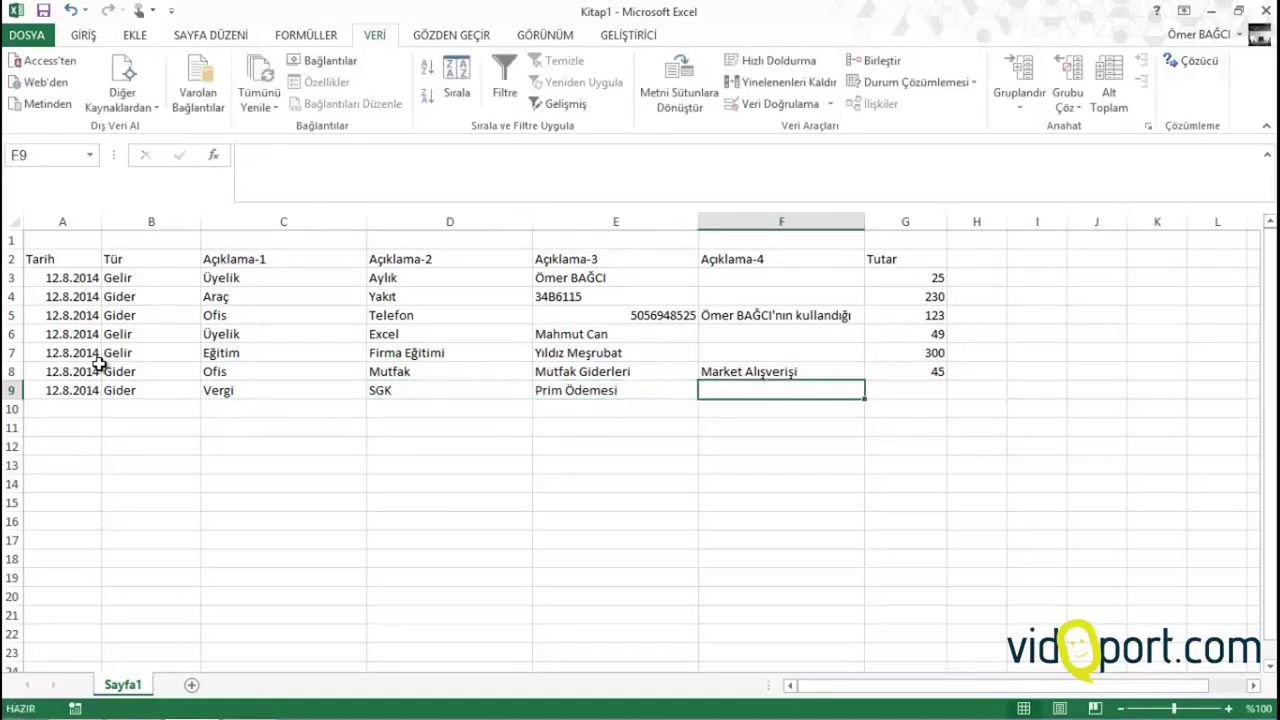
type("Ha")
key("BackSpace")
key("BackSpace")
type("A")
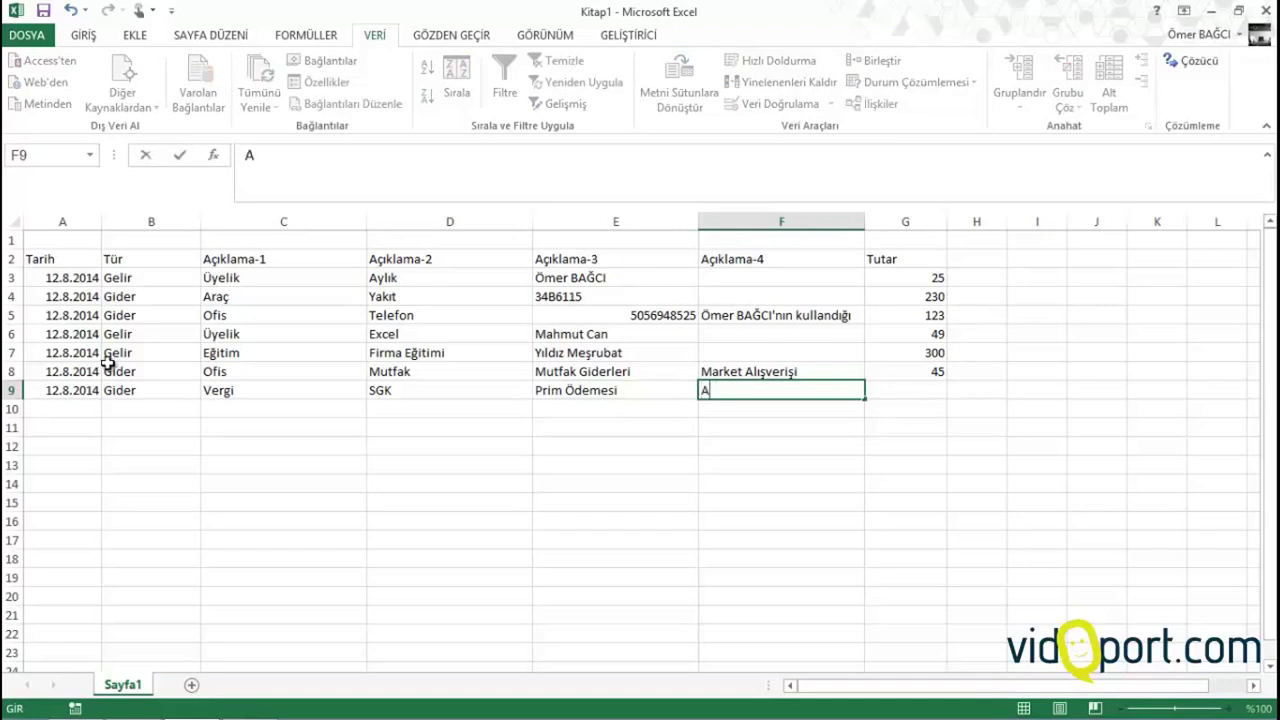
type("ğustos Ödemesi")
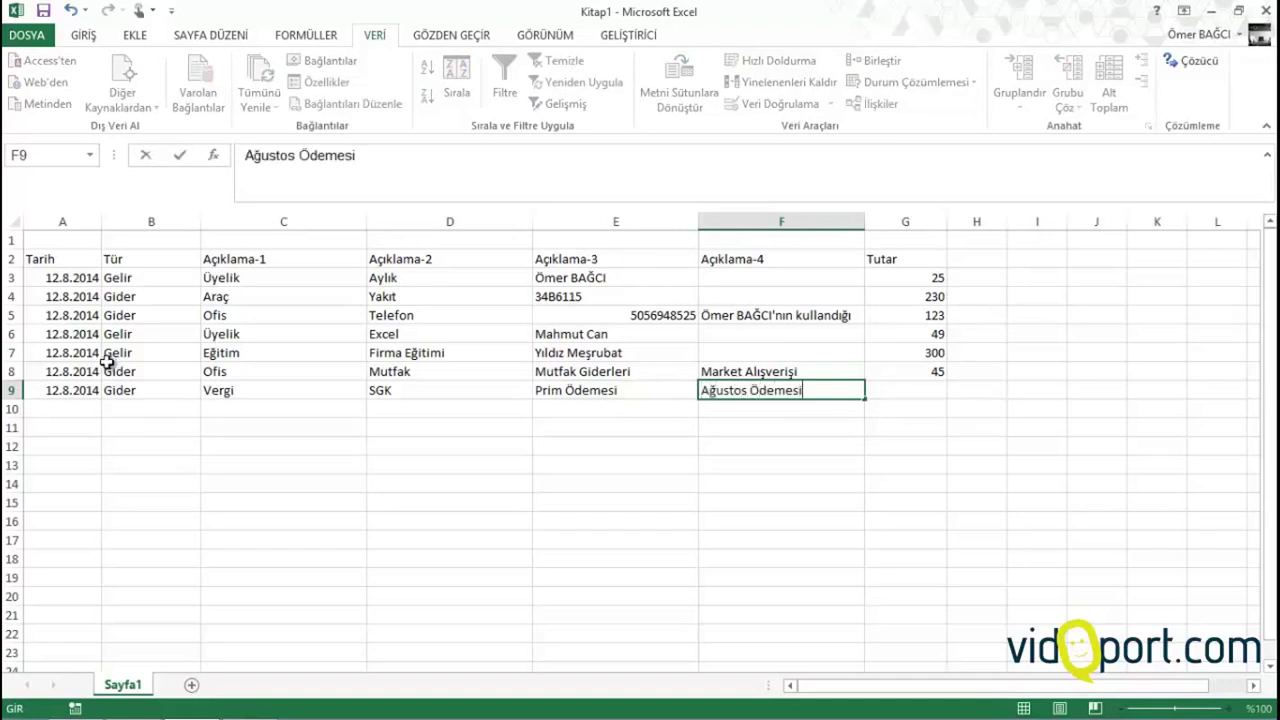
key("Tab")
type("400")
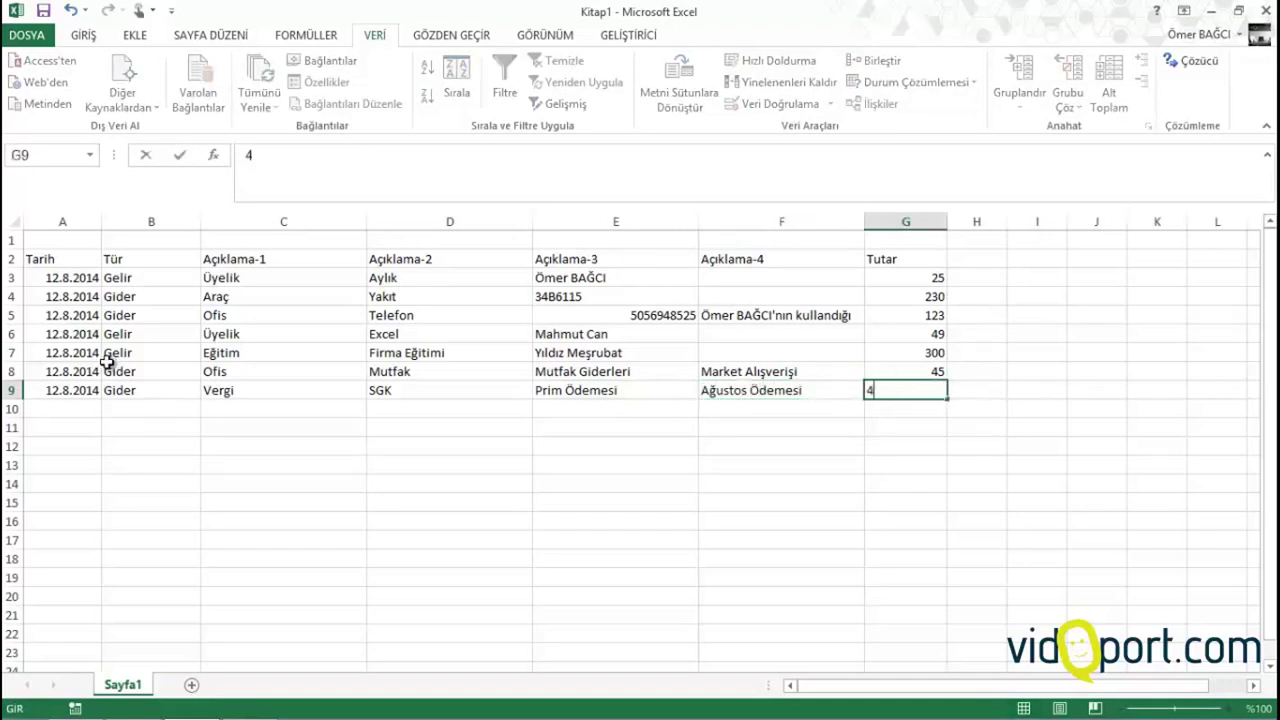
key("Return")
key("Left")
key("Left")
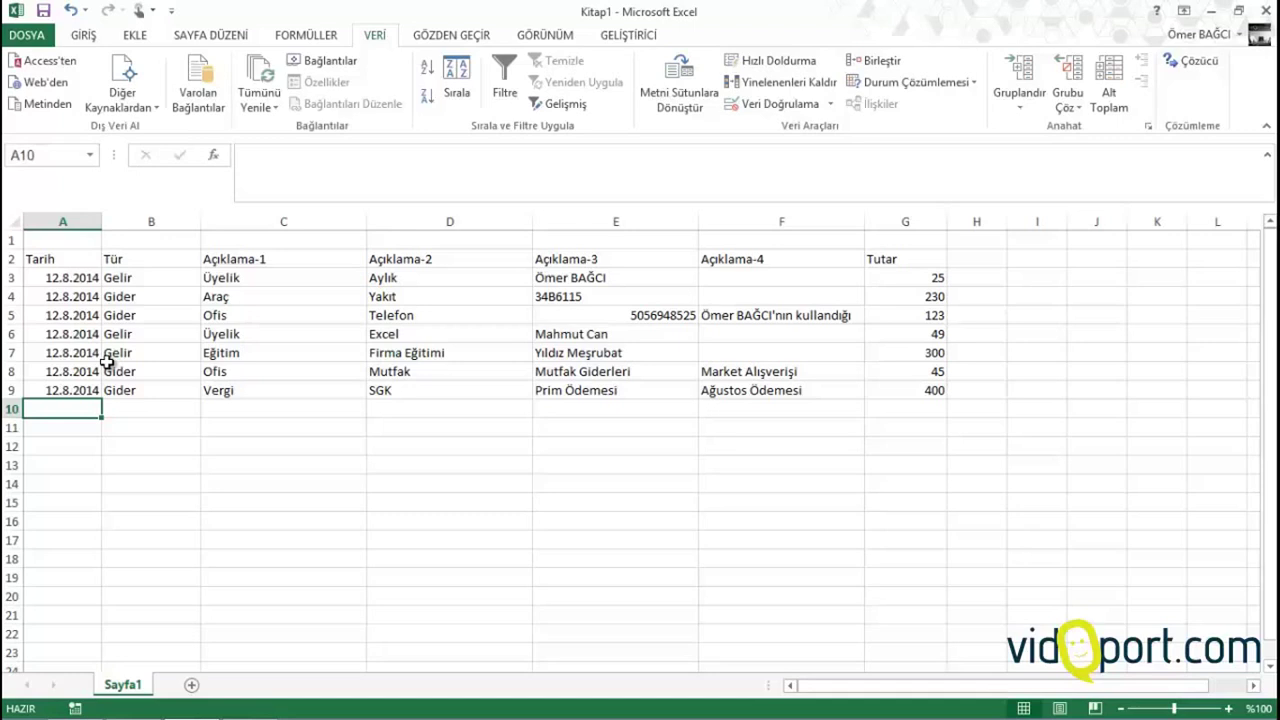
Step: Start row 10 with date 12.8.2014, type Gider, and descriptions Ofis and Telefon
type("12.8.2014")
key("Tab")
type("gider")
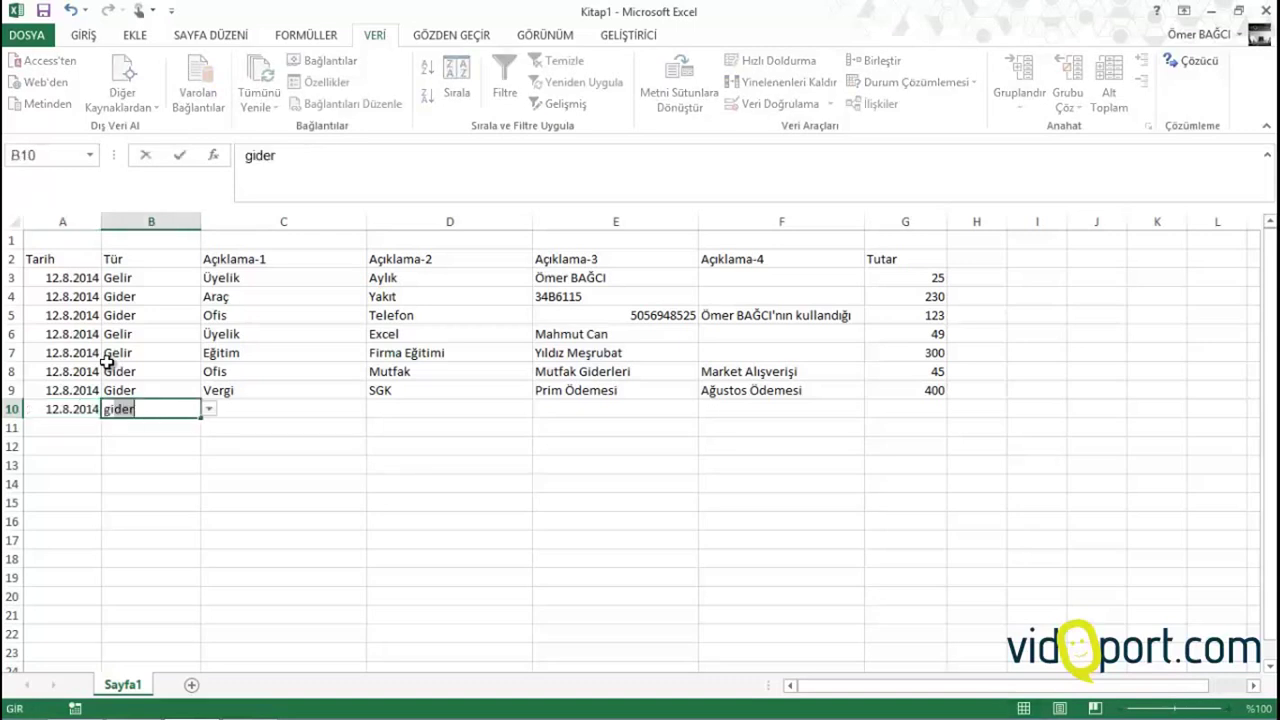
key("Tab")
type("ofis")
key("Tab")
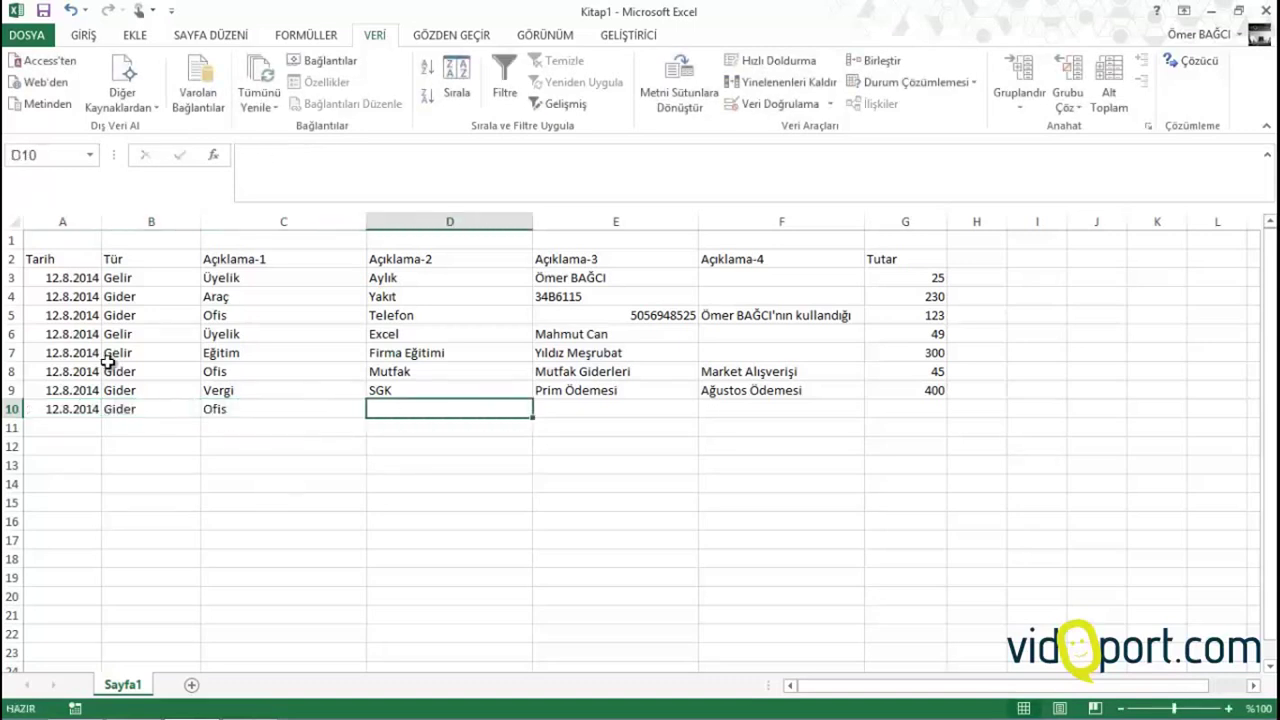
type("t")
key("Tab")
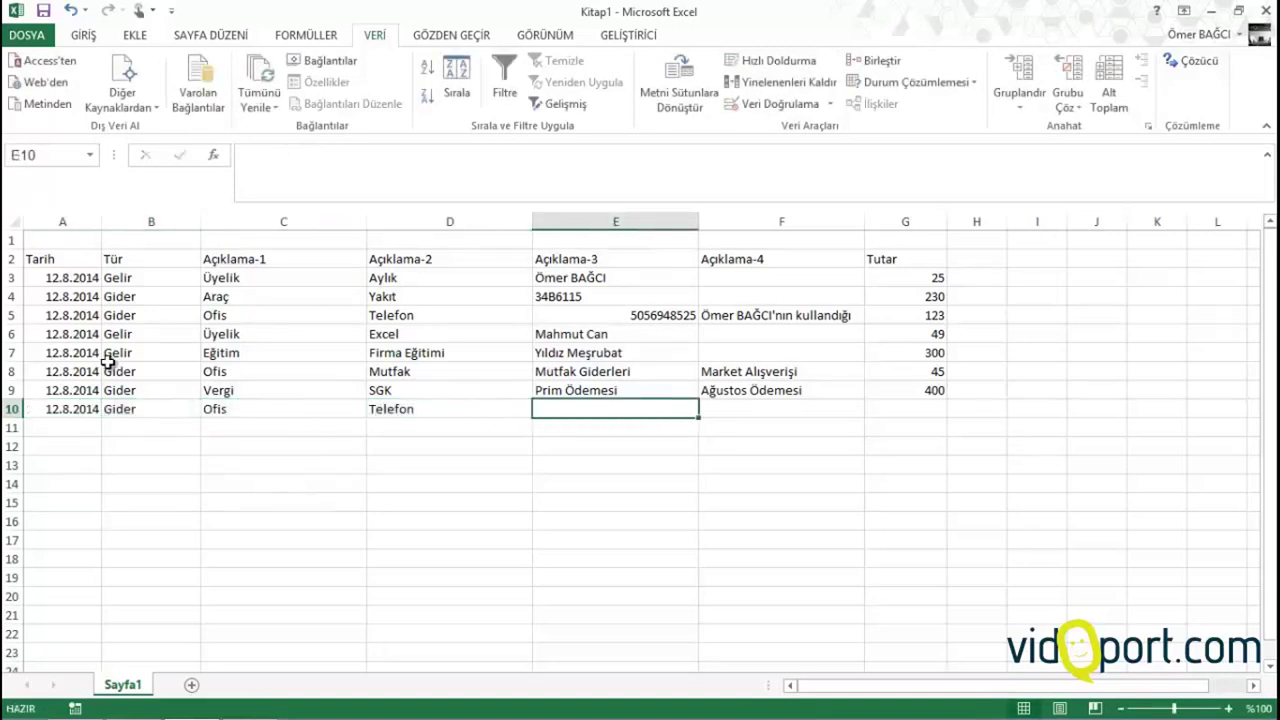
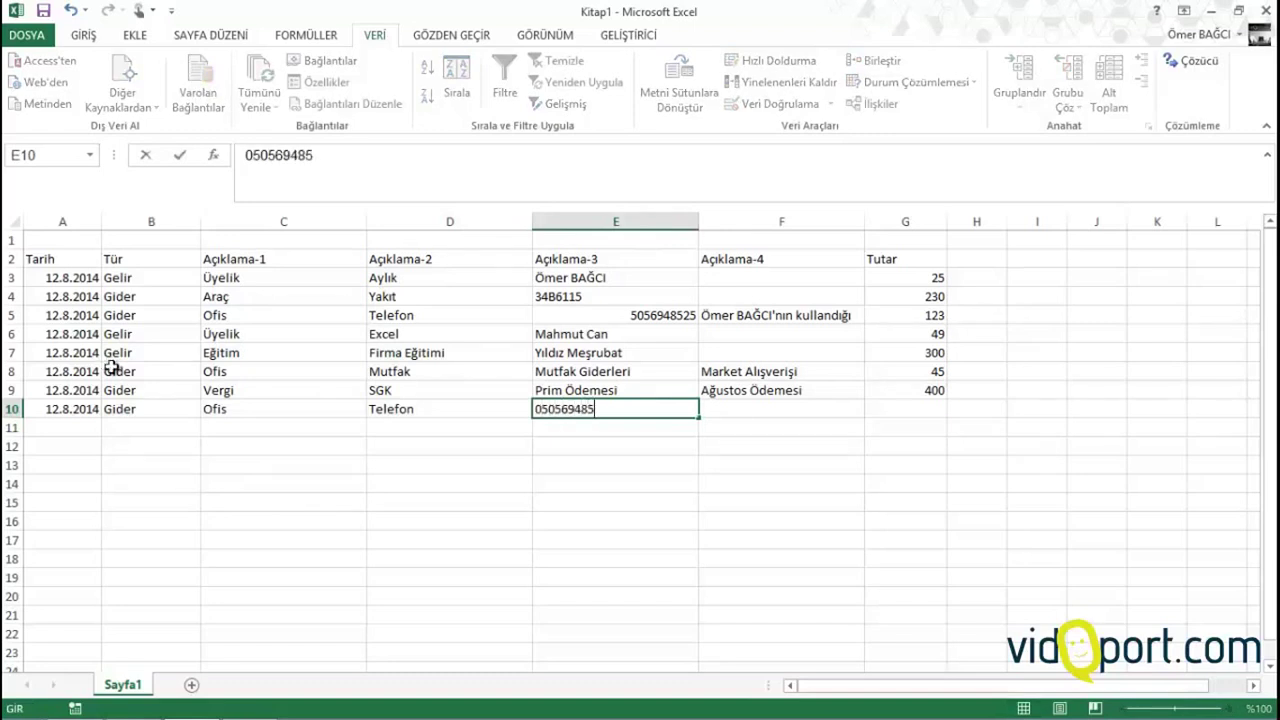
Step: Enter the phone number in Açıklama-3 and a note naming who uses the line
key("Tab")
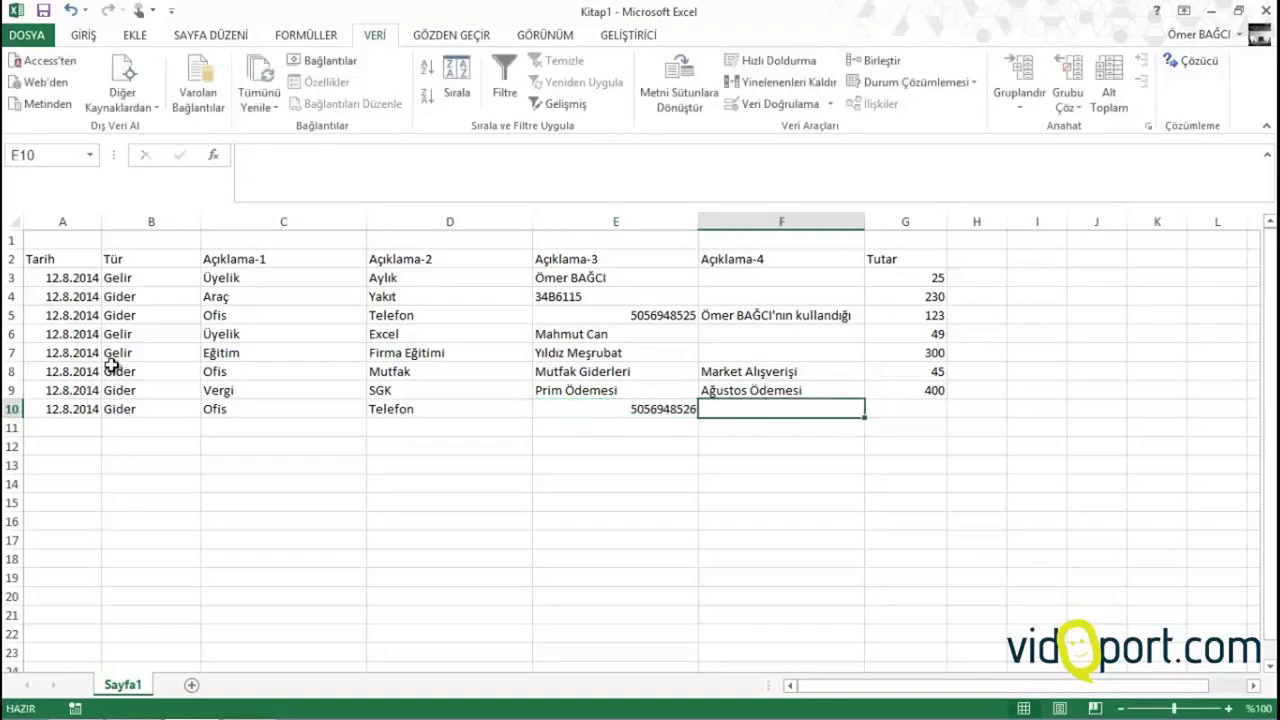
type("Mustafa Ne")
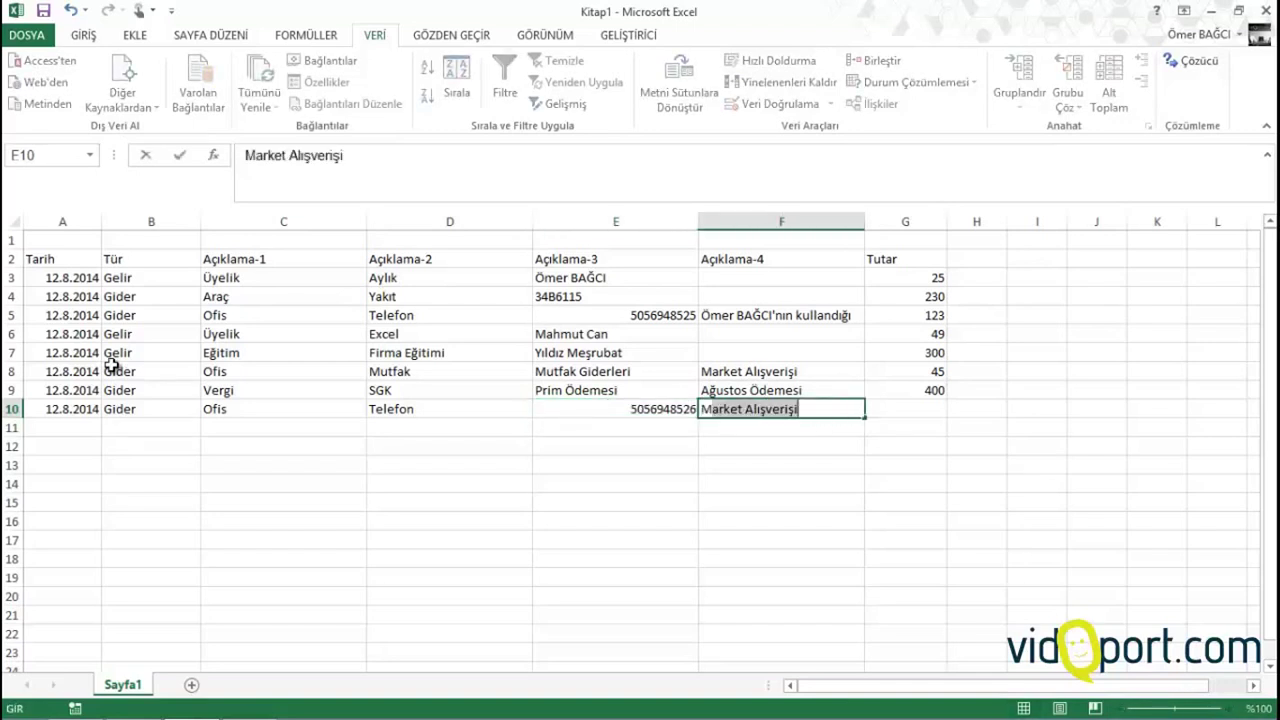
type("y")
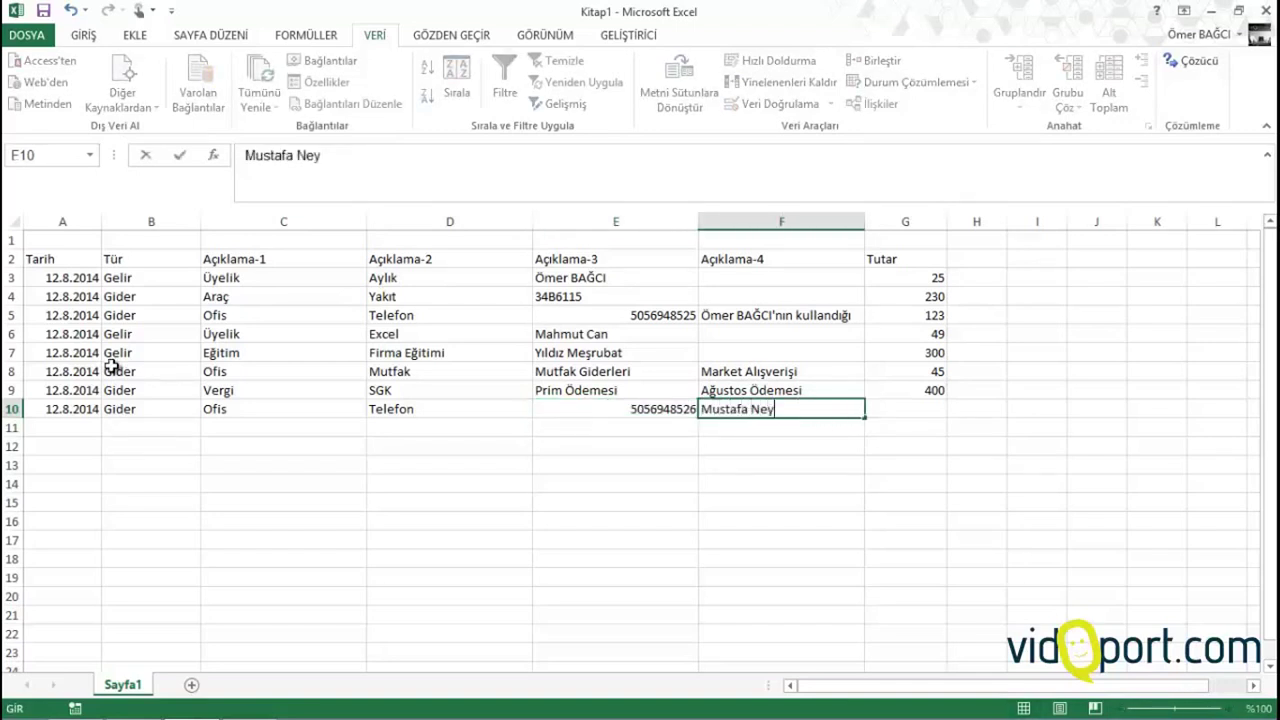
key("BackSpace")
key("BackSpace")
key("BackSpace")
type("bey ku")
key("BackSpace")
type("kullan")
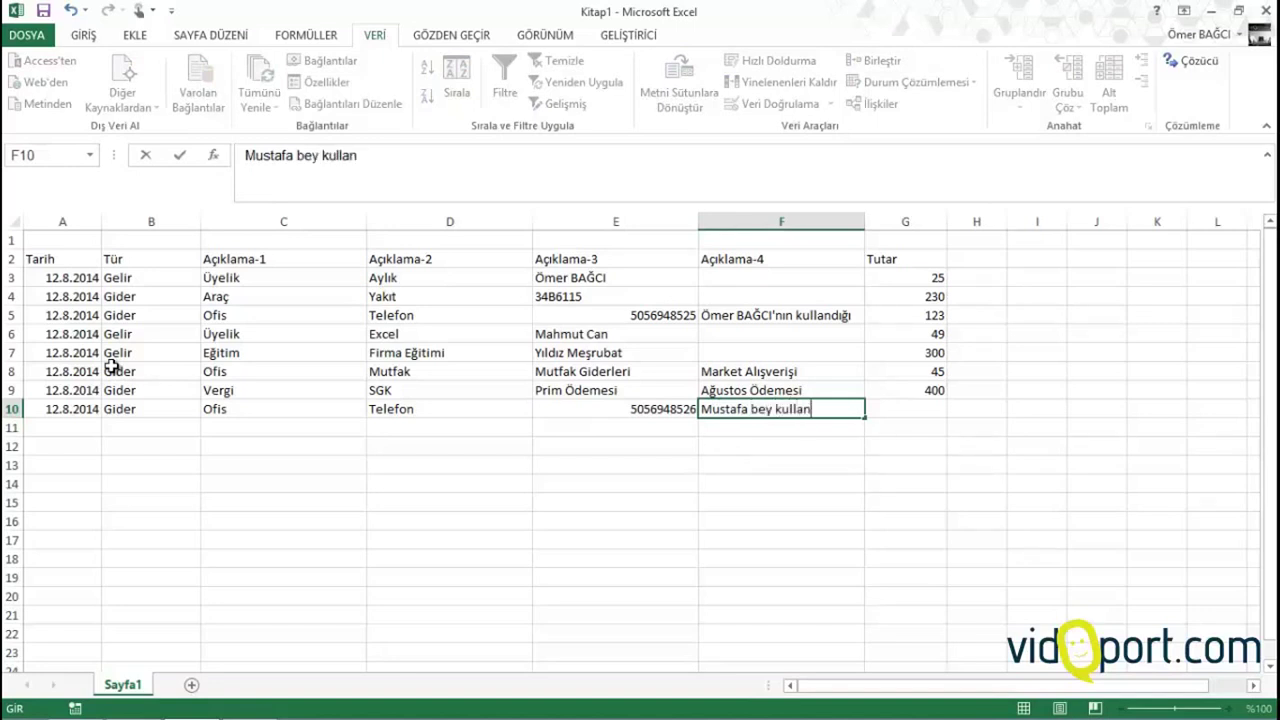
type("dığı")
key("Tab")
Step: Enter row 10's Tutar, correcting the mistyped 234 in G10 to 23
type("23")
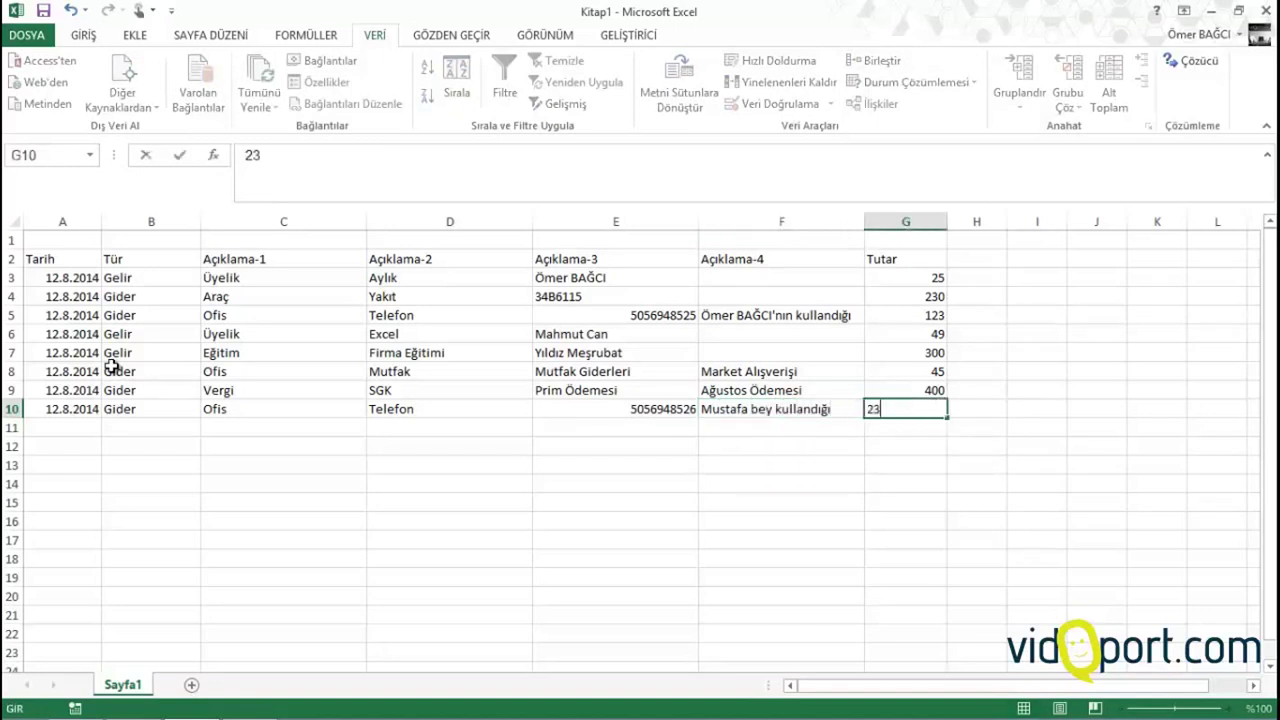
type("4")
key("Home")
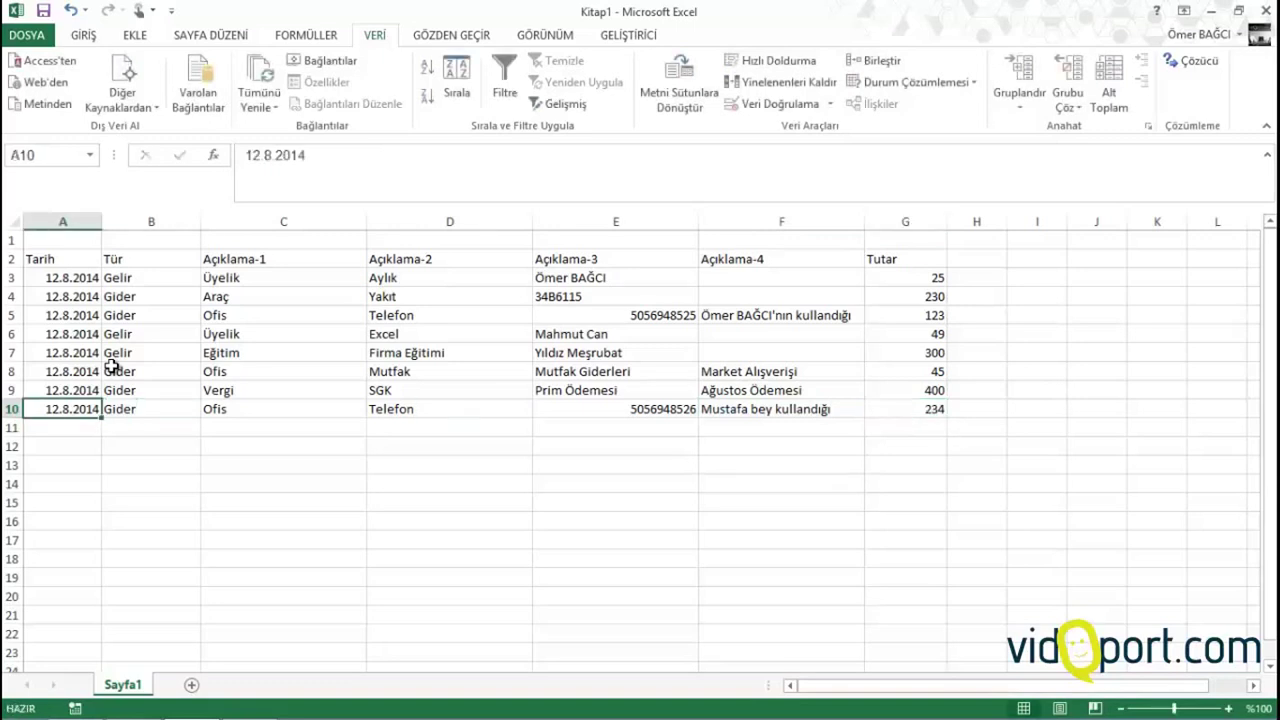
key("ctrl+Right")
key("F2")
key("BackSpace")
key("Return")
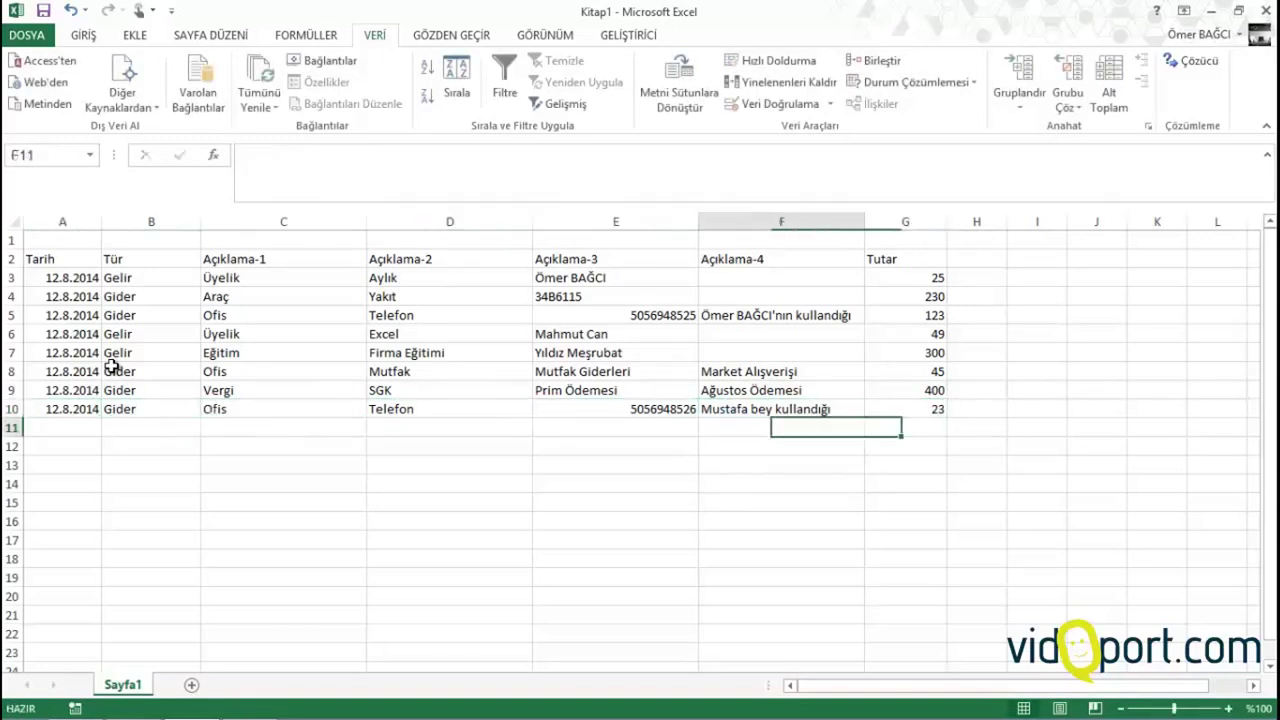
Step: Start row 11 with the copied 12.8.2014 date, type Gelir, and Eğitim, Firma Eğitimi
key("Left")
key("Left")
key("Left")
key("Left")
key("Left")
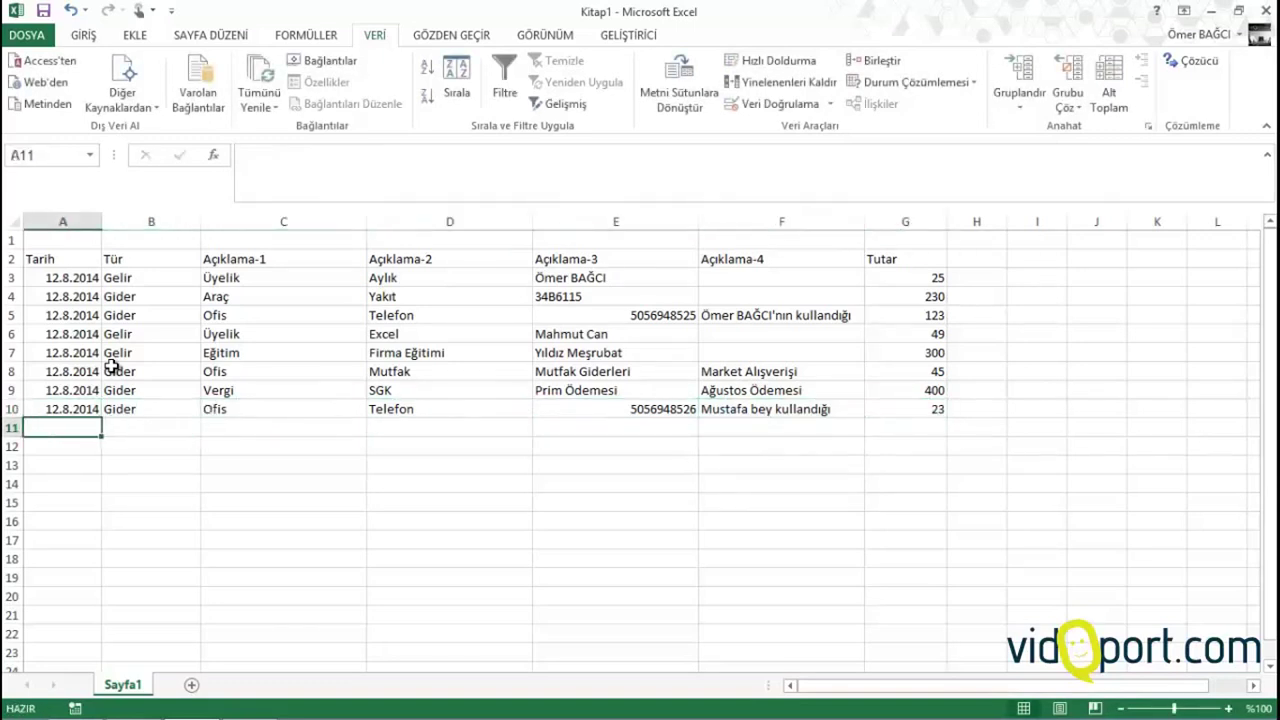
key("ctrl+apostrophe")
key("Tab")
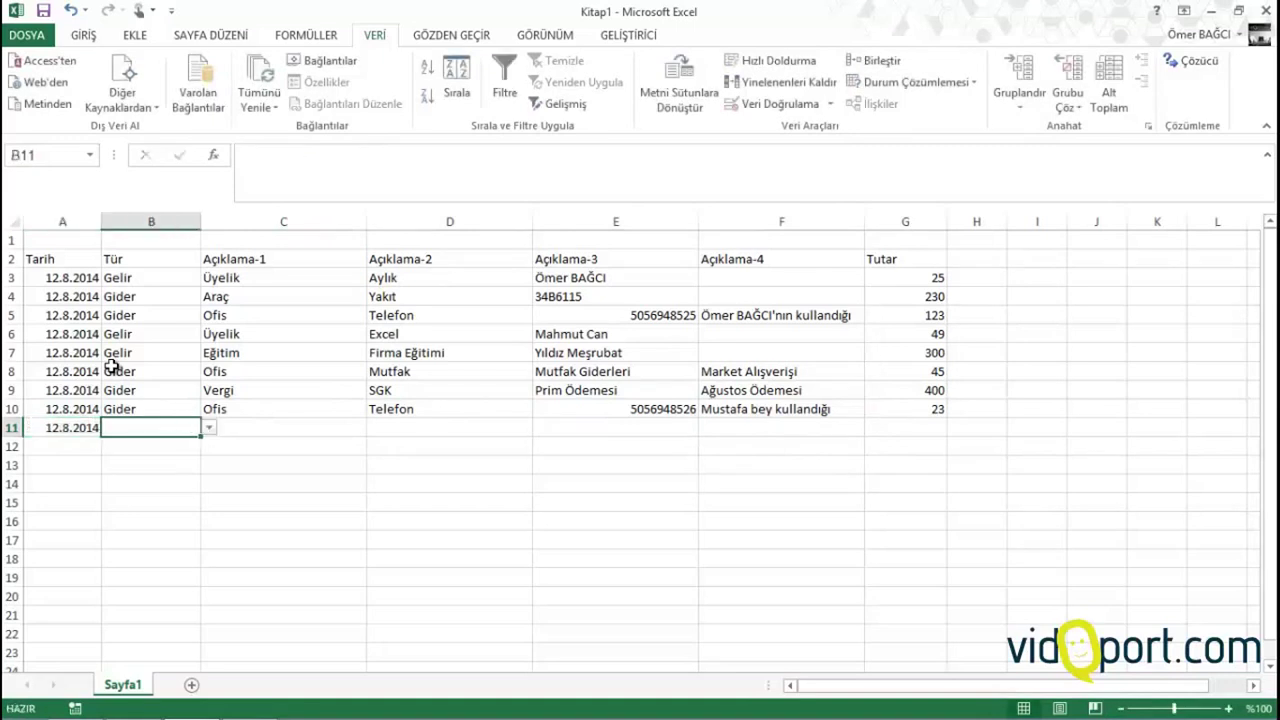
type("gelir")
key("Tab")
type("eğitim")
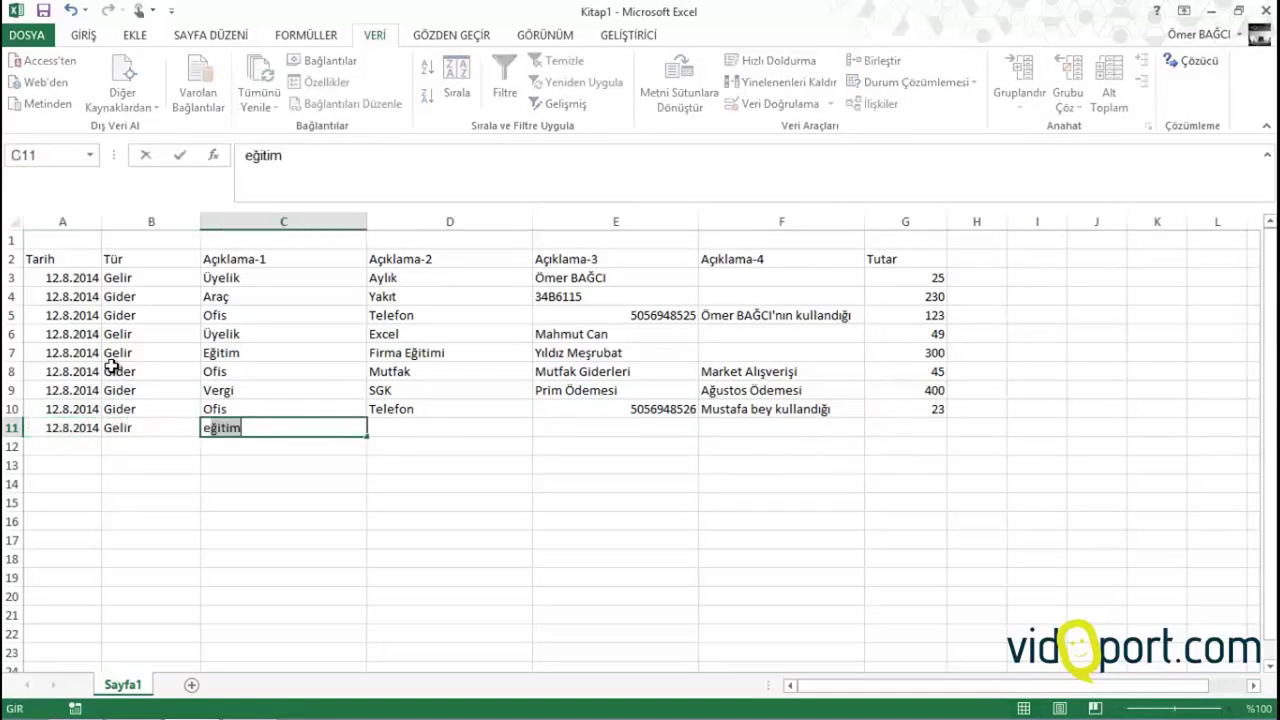
key("Tab")
type("f")
key("Tab")
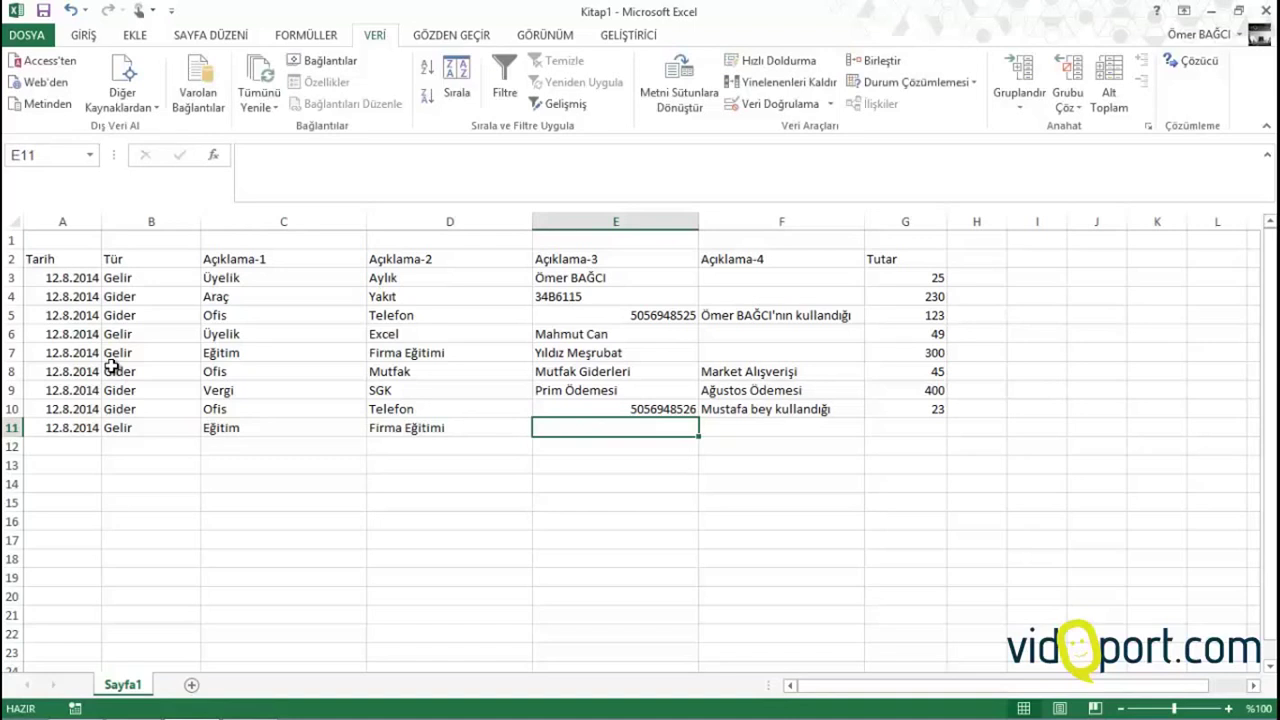
Step: Finish row 11 with İnterpro, İleri Excel and amount 450, then check entries C5 and C9
type("İnterpro")
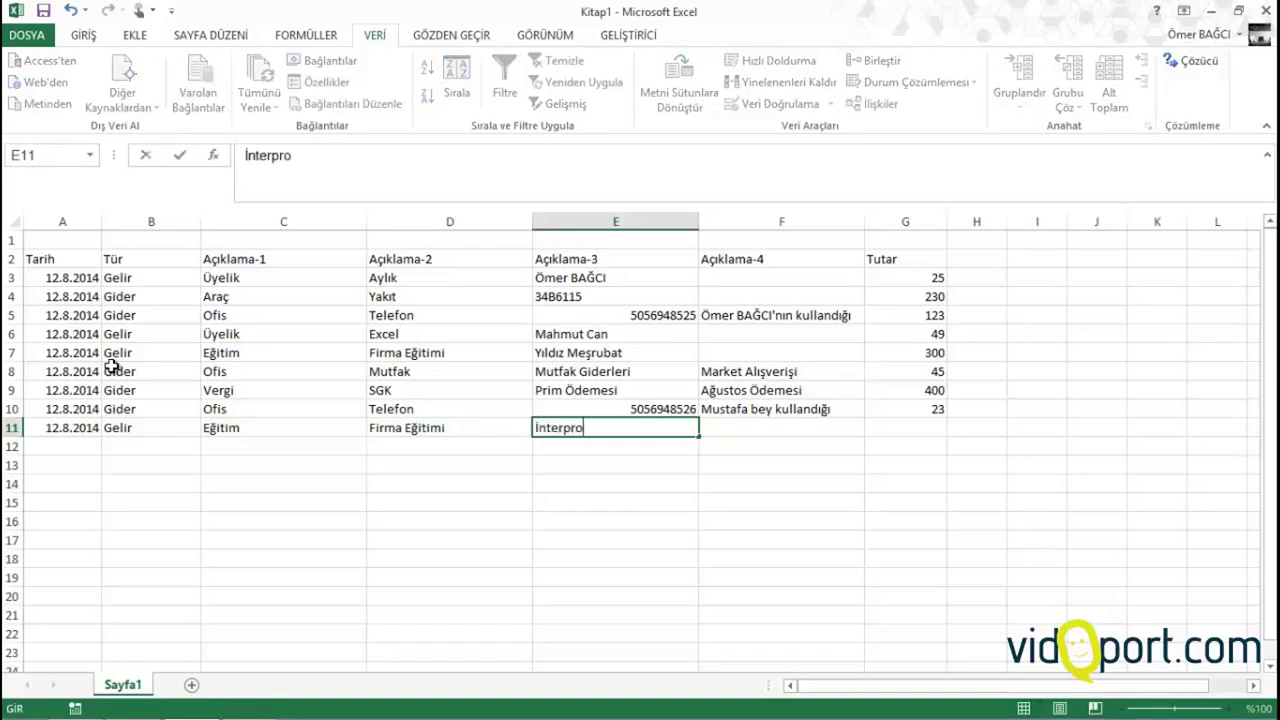
key("Tab")
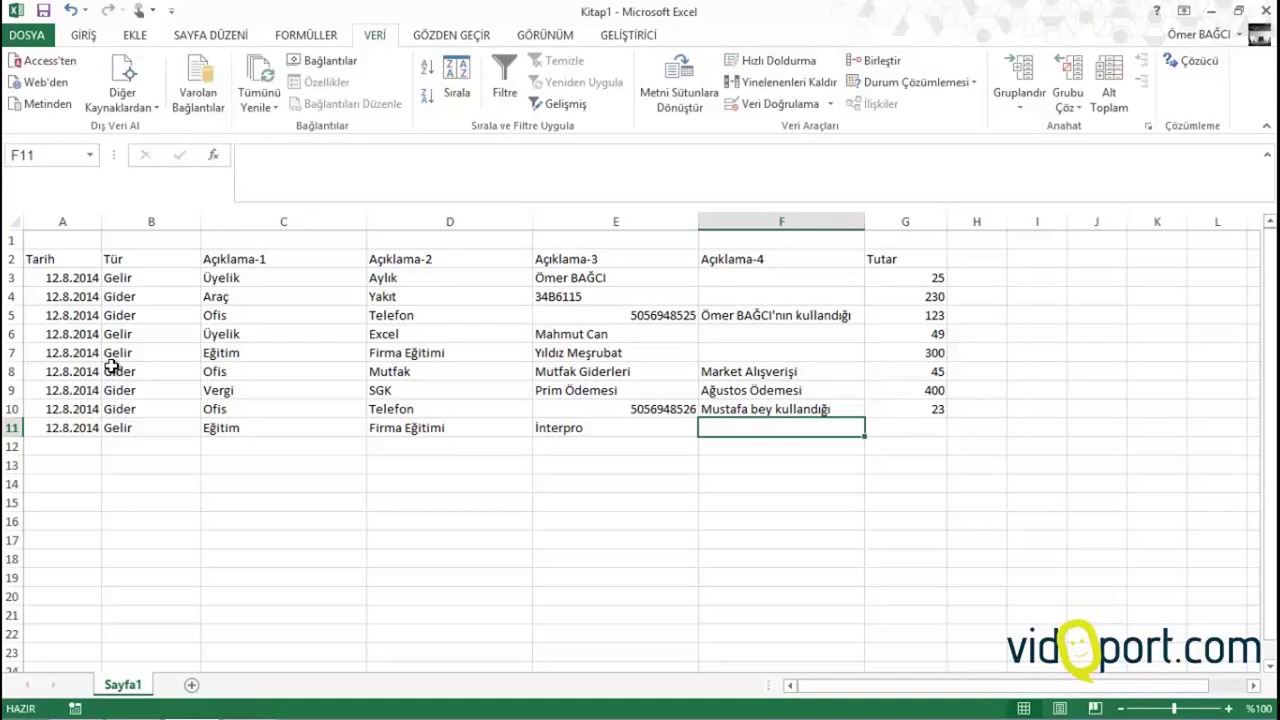
type("İleri Ex")
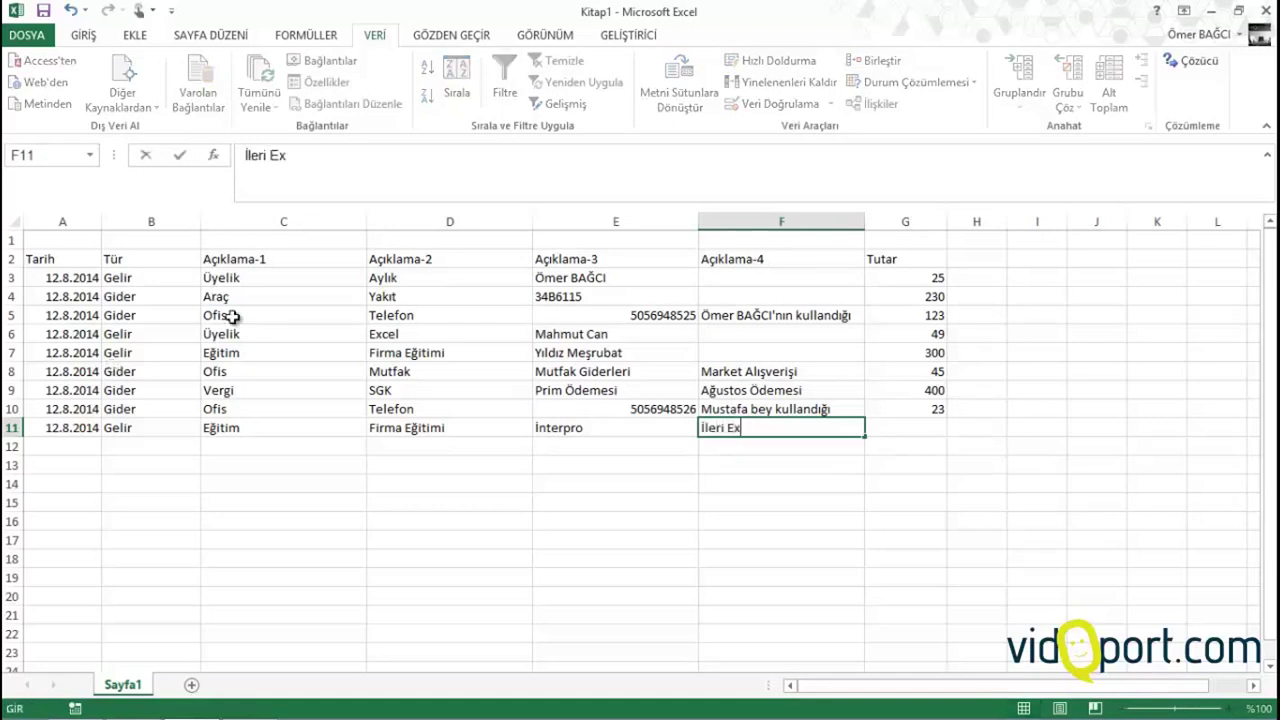
type("cel")
key("Tab")
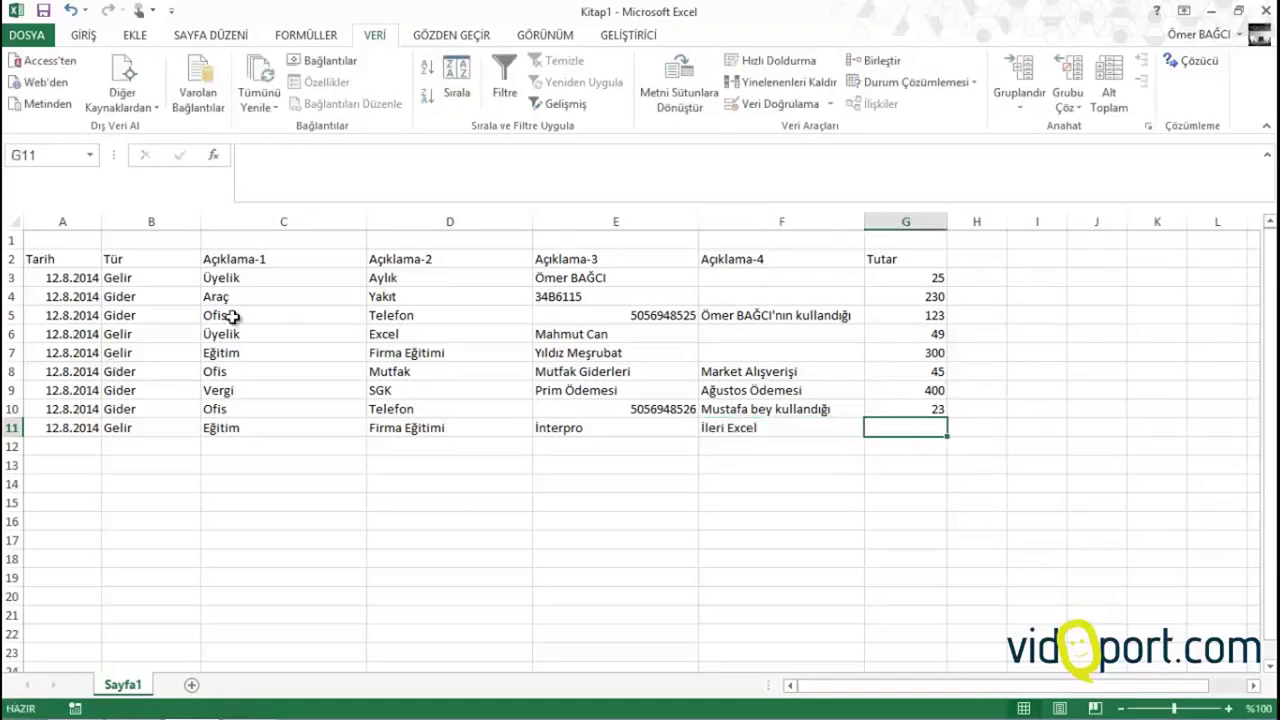
type("450")
key("Return")
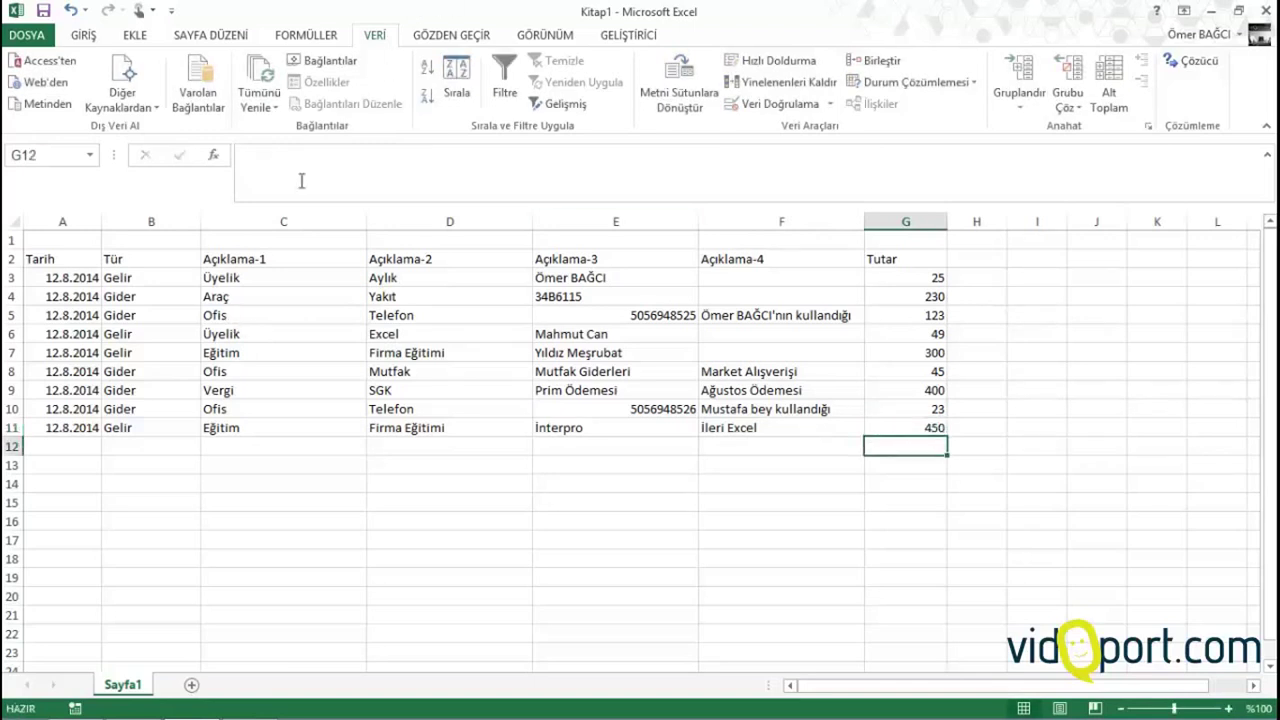
left_click(267, 321)
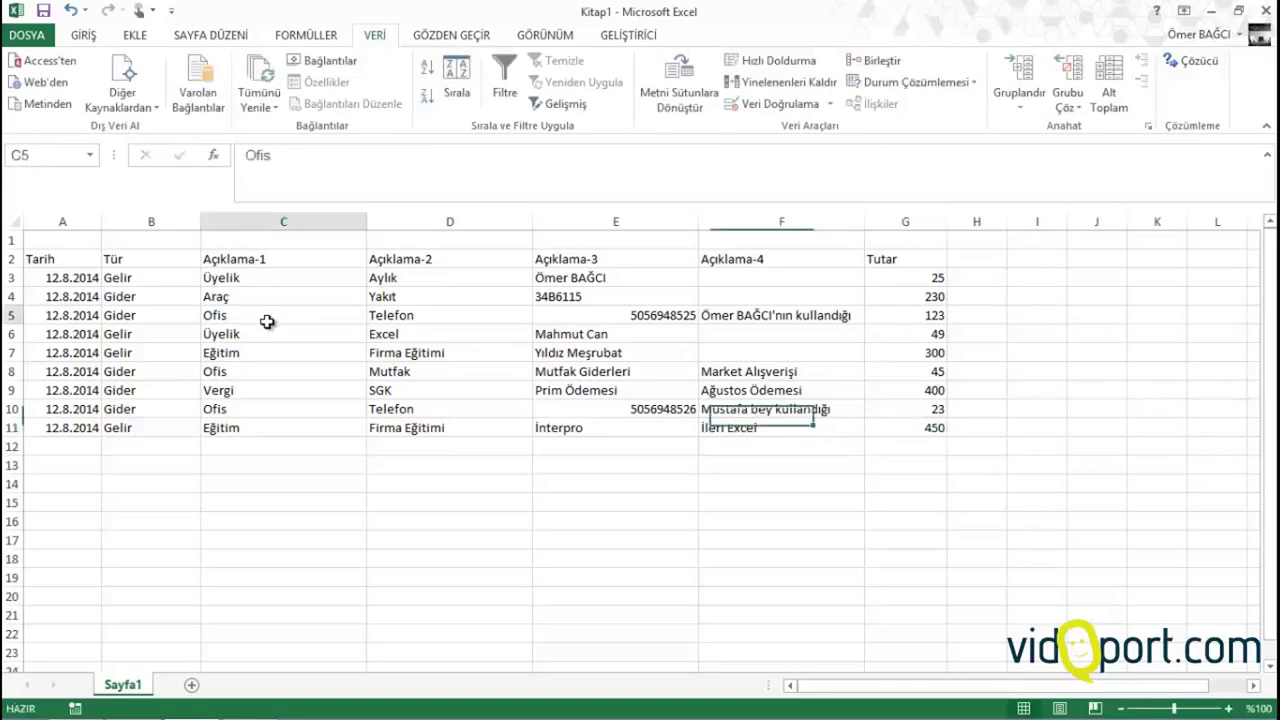
left_click(232, 388)
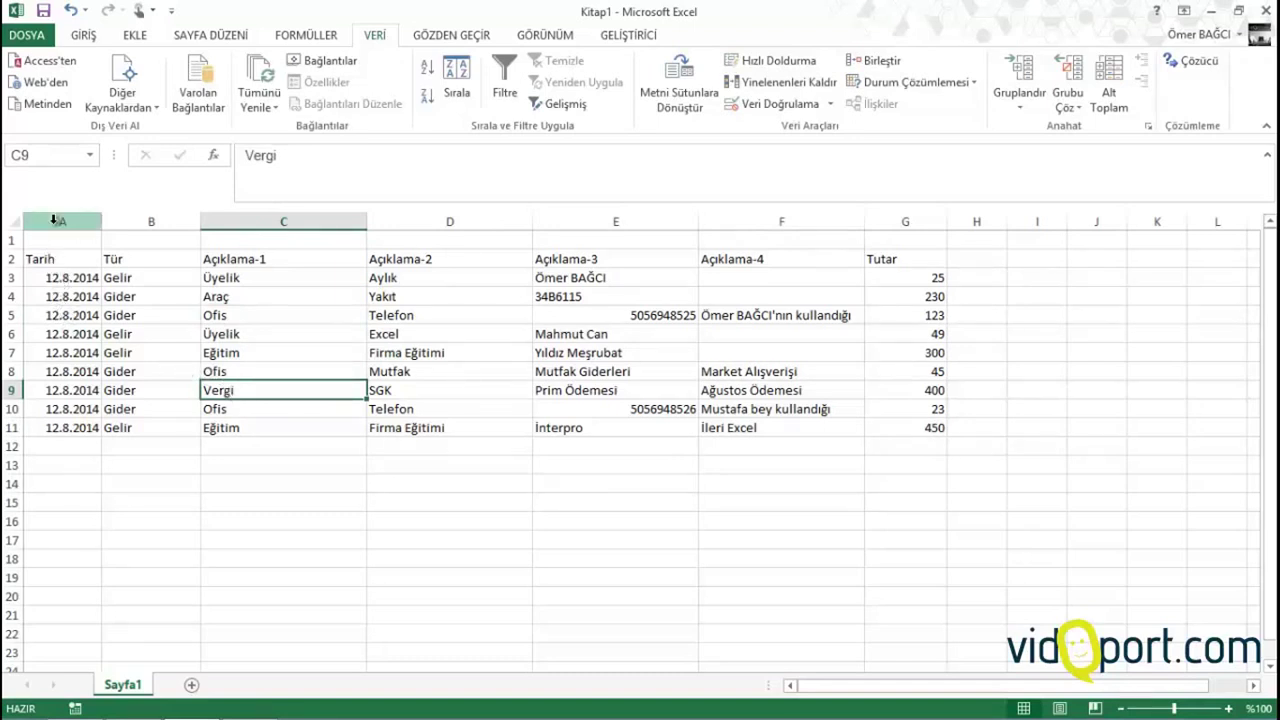
Step: Insert two empty columns before the Tarih column
right_click(56, 220)
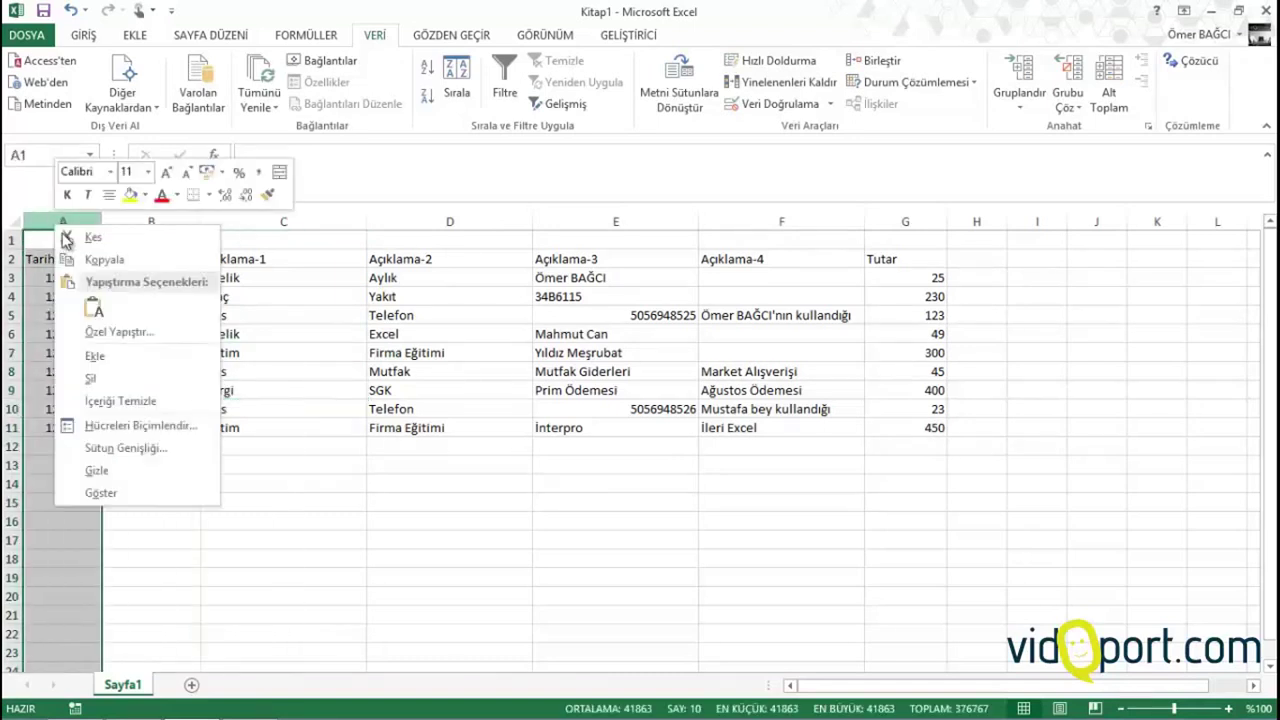
left_click(95, 356)
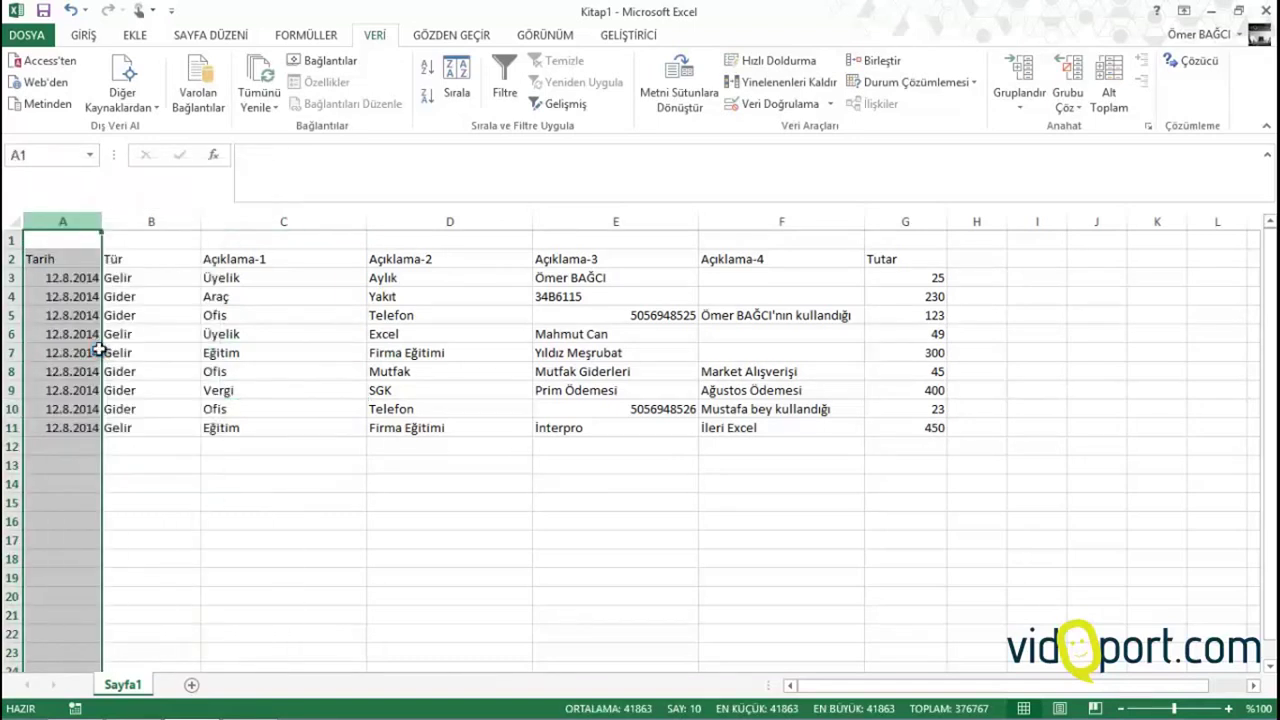
right_click(51, 221)
left_click(95, 354)
left_click_drag(44, 257, 48, 296)
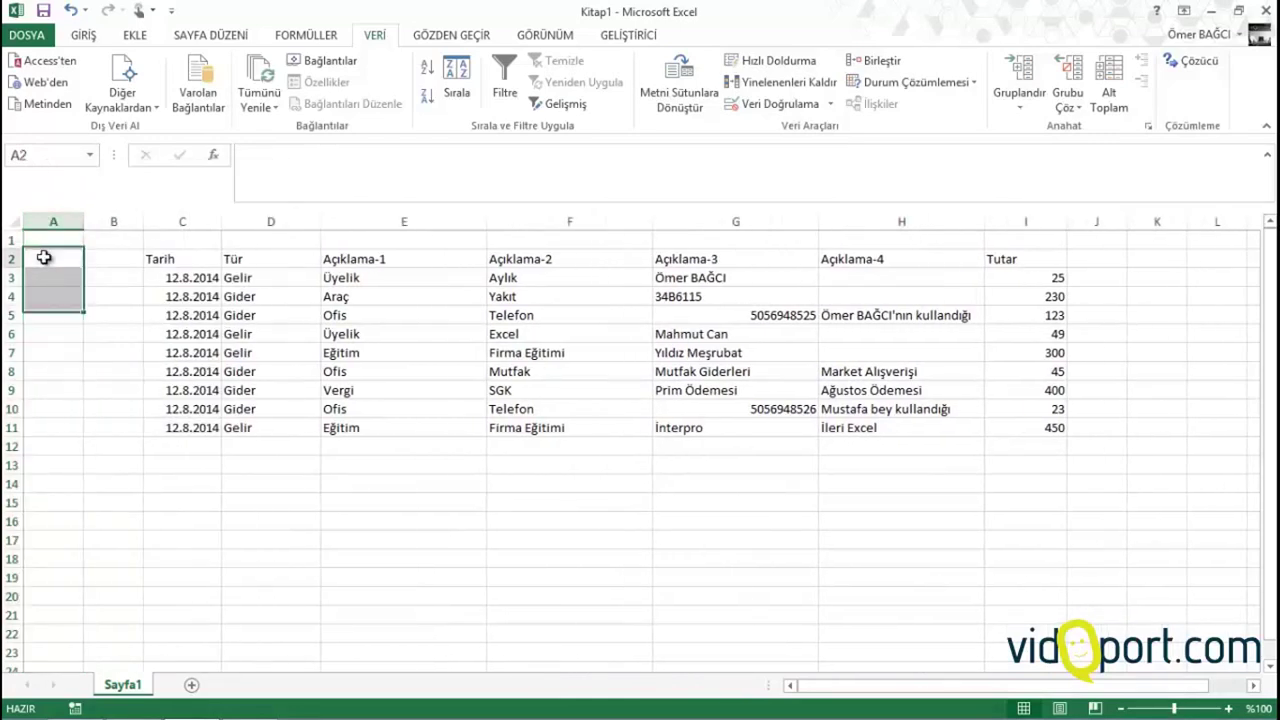
Step: Add the headers YIL in A2 and AY in B2
left_click(47, 255)
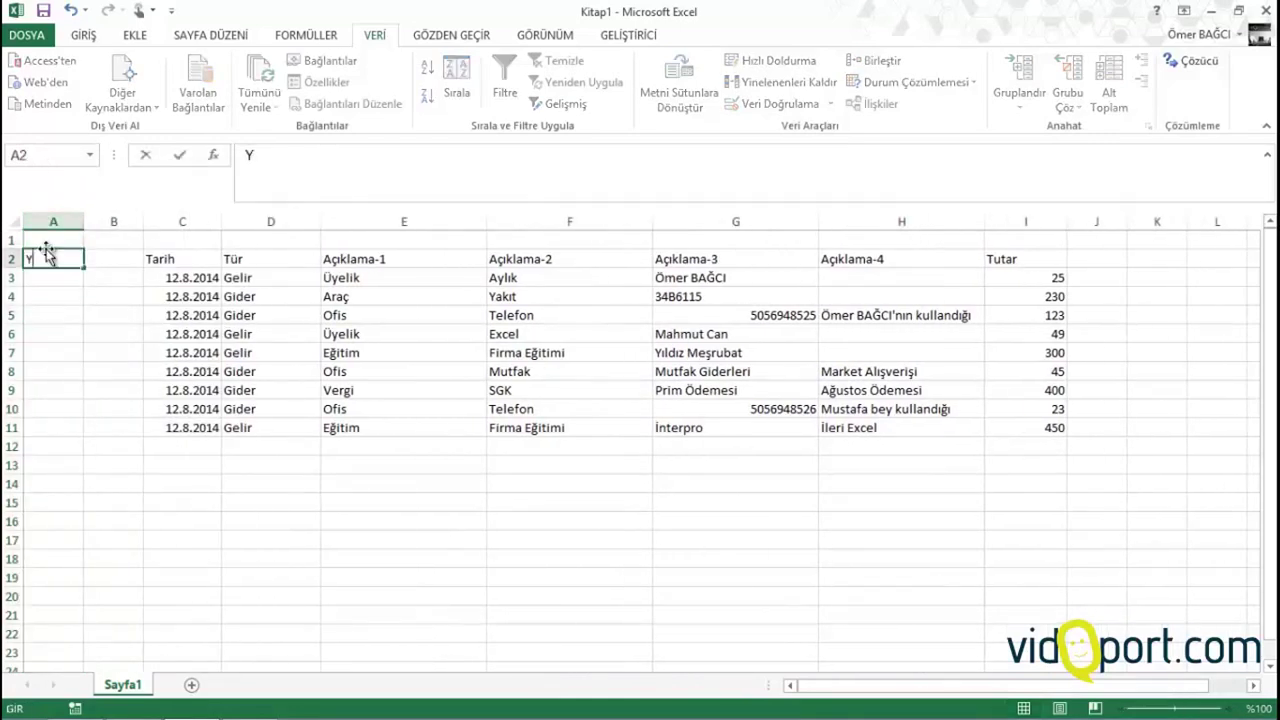
type("Yı")
type("L")
key("Tab")
type("AY")
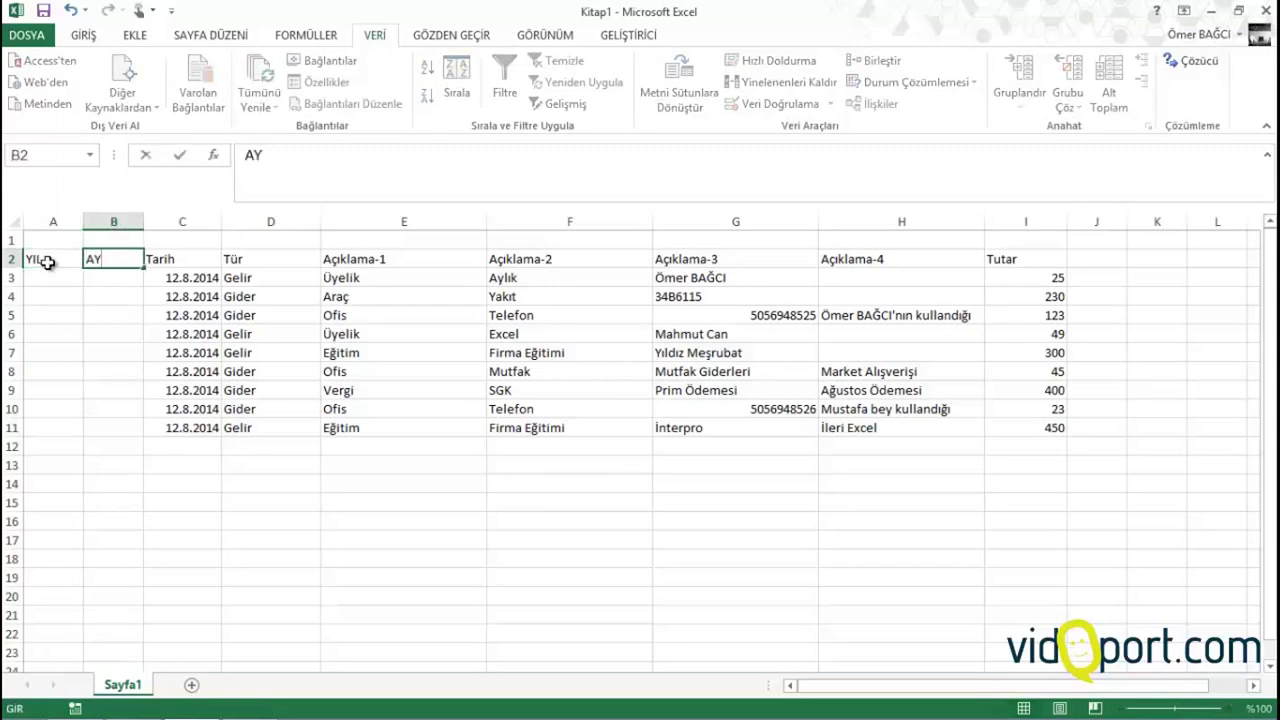
key("Return")
Step: Enter =YIL(C3) in A3 and =AY(C3) in B3
key("Left")
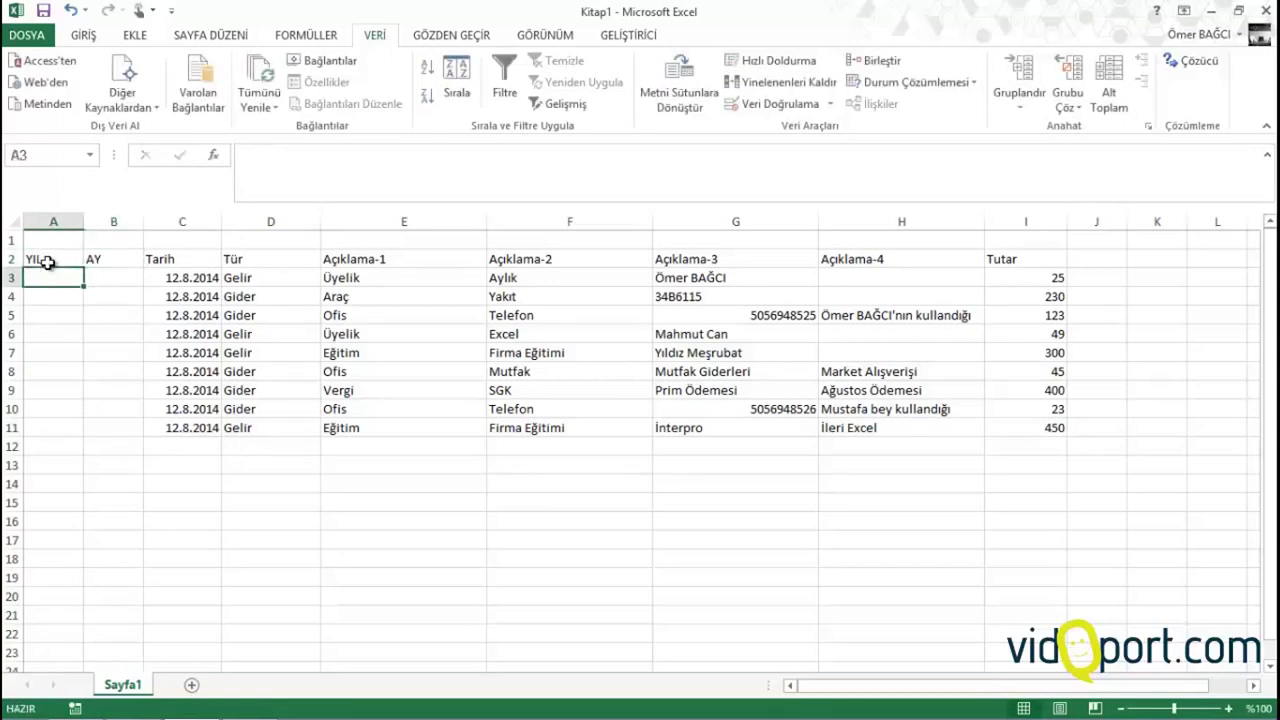
type("=")
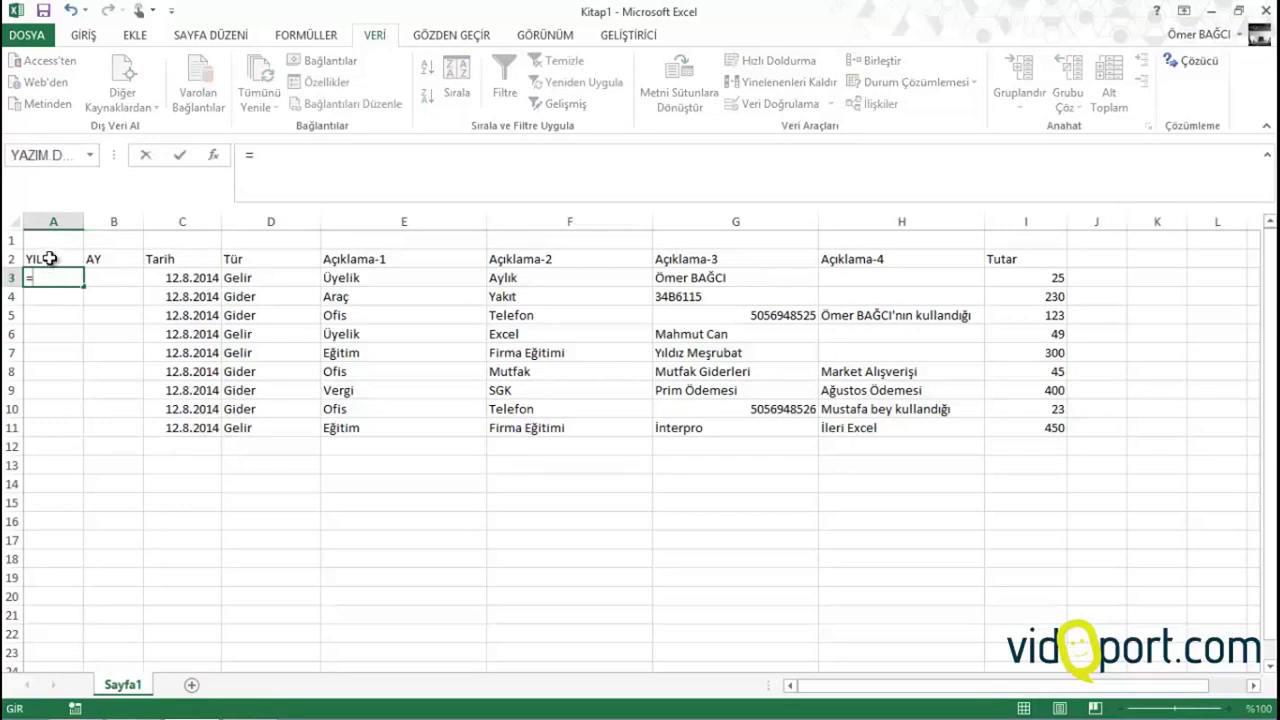
type("yıl")
key("Tab")
key("Right")
key("Right")
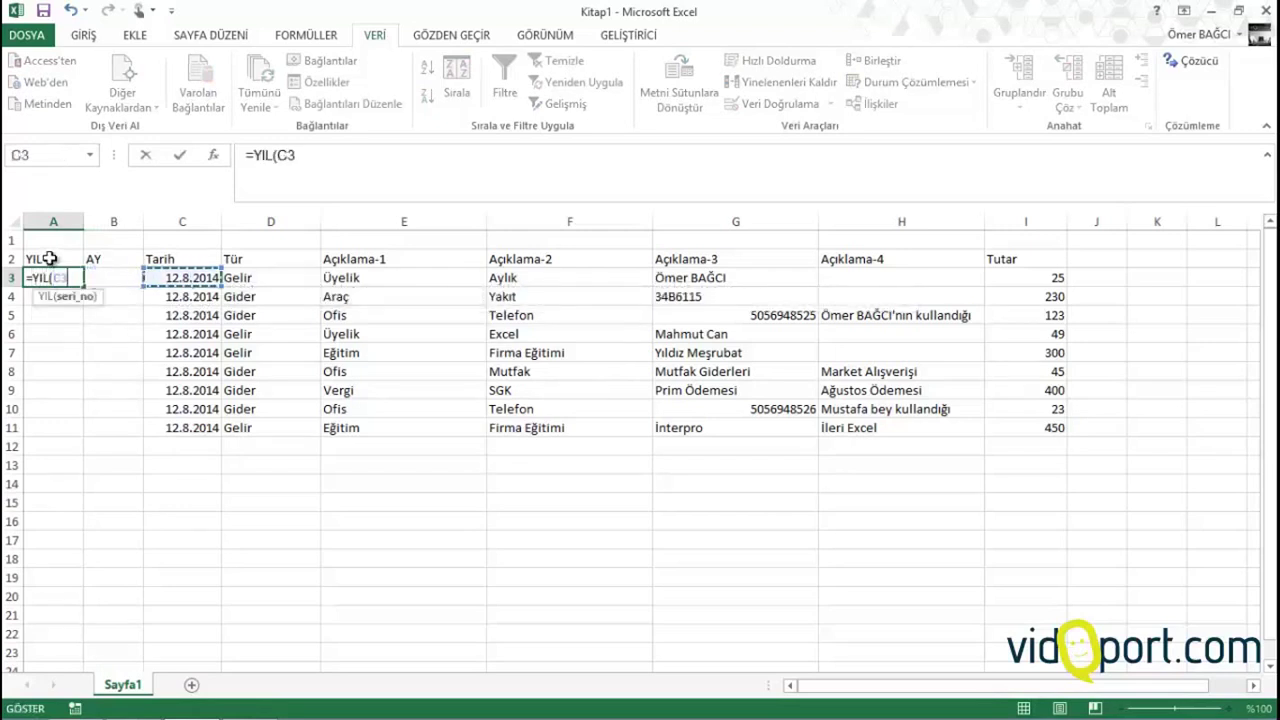
key("Return")
key("Up")
key("Right")
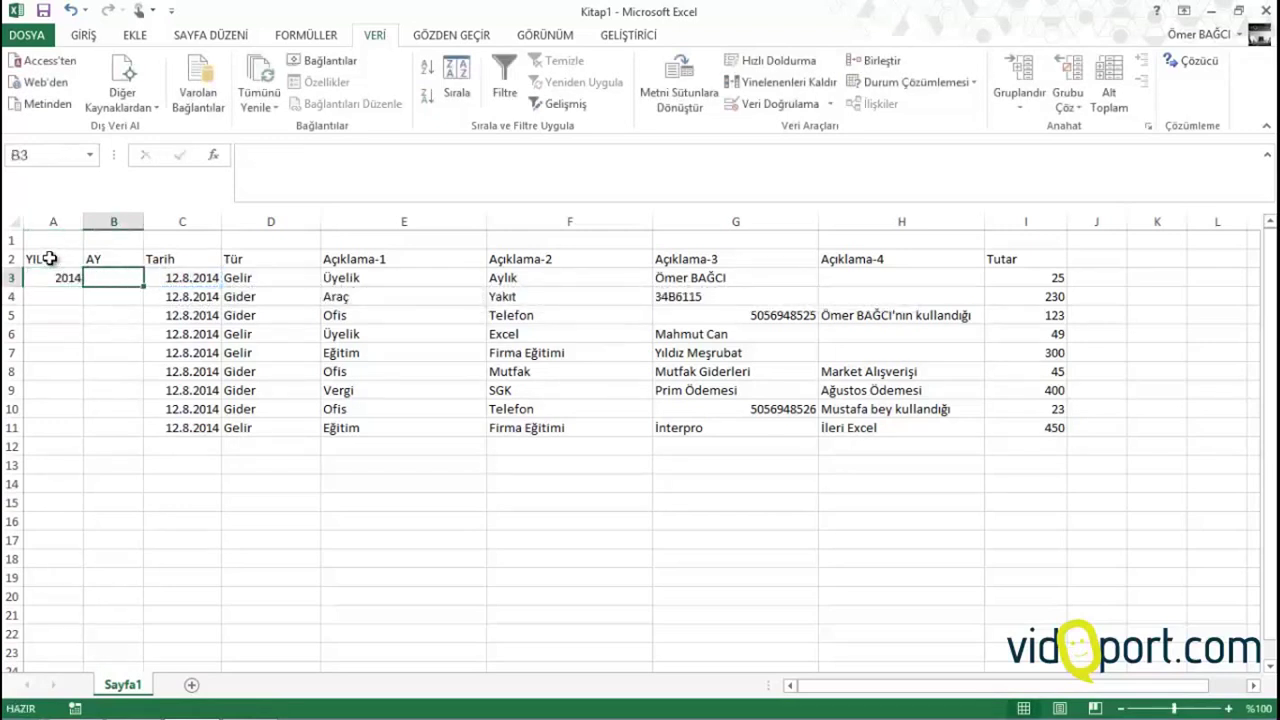
type("=ay")
key("Tab")
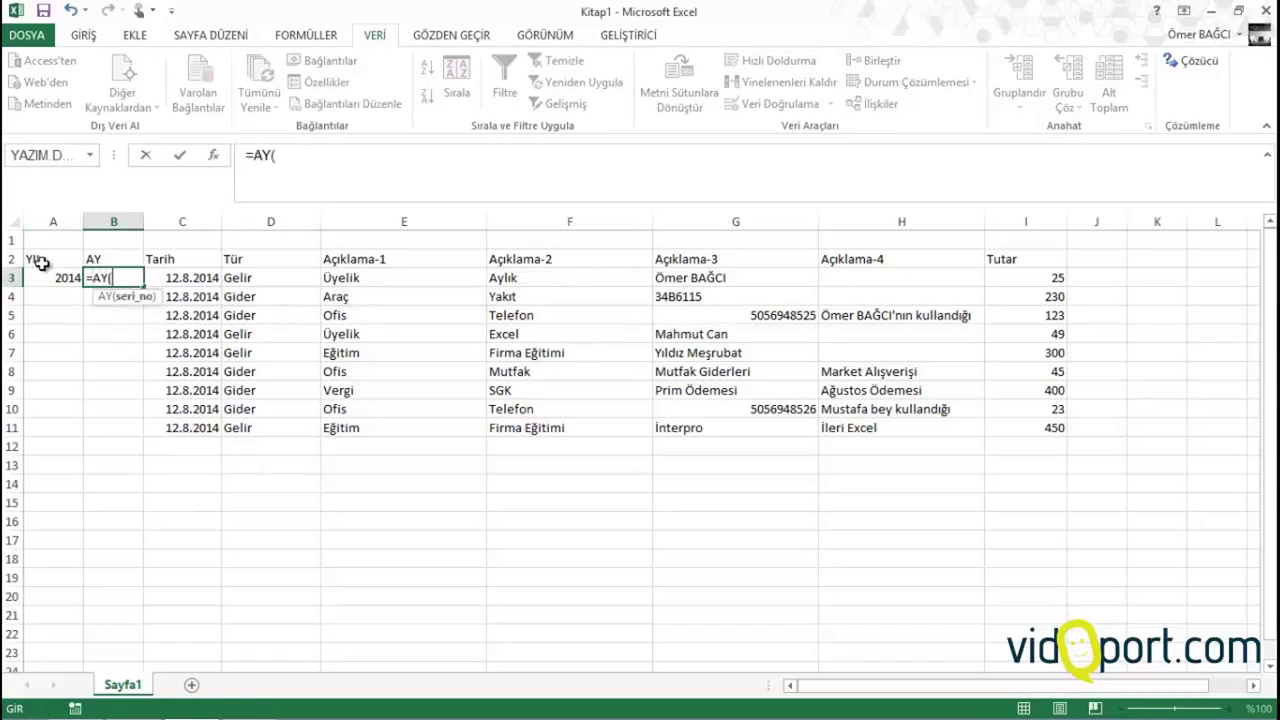
key("Right")
key("Return")
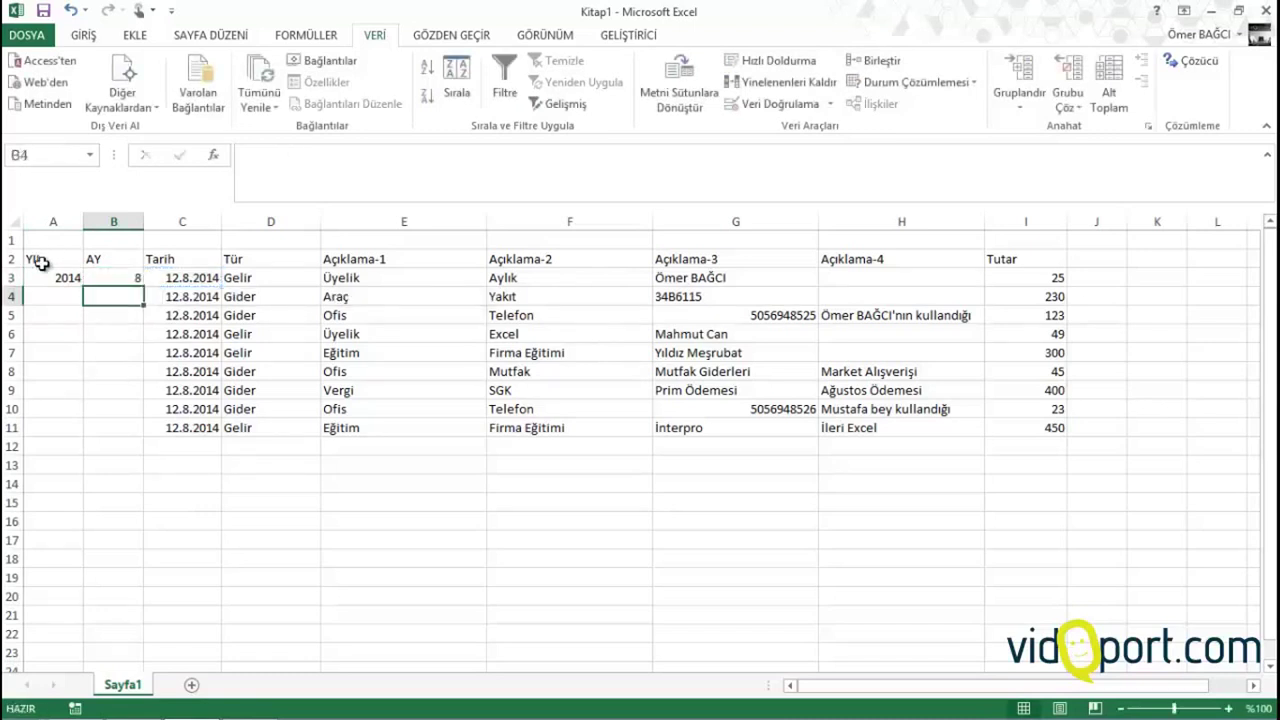
Step: Fill the A3:B3 year and month formulas down many rows below the data
left_click_drag(40, 273, 113, 280)
left_click(110, 280)
left_click_drag(143, 286, 117, 449)
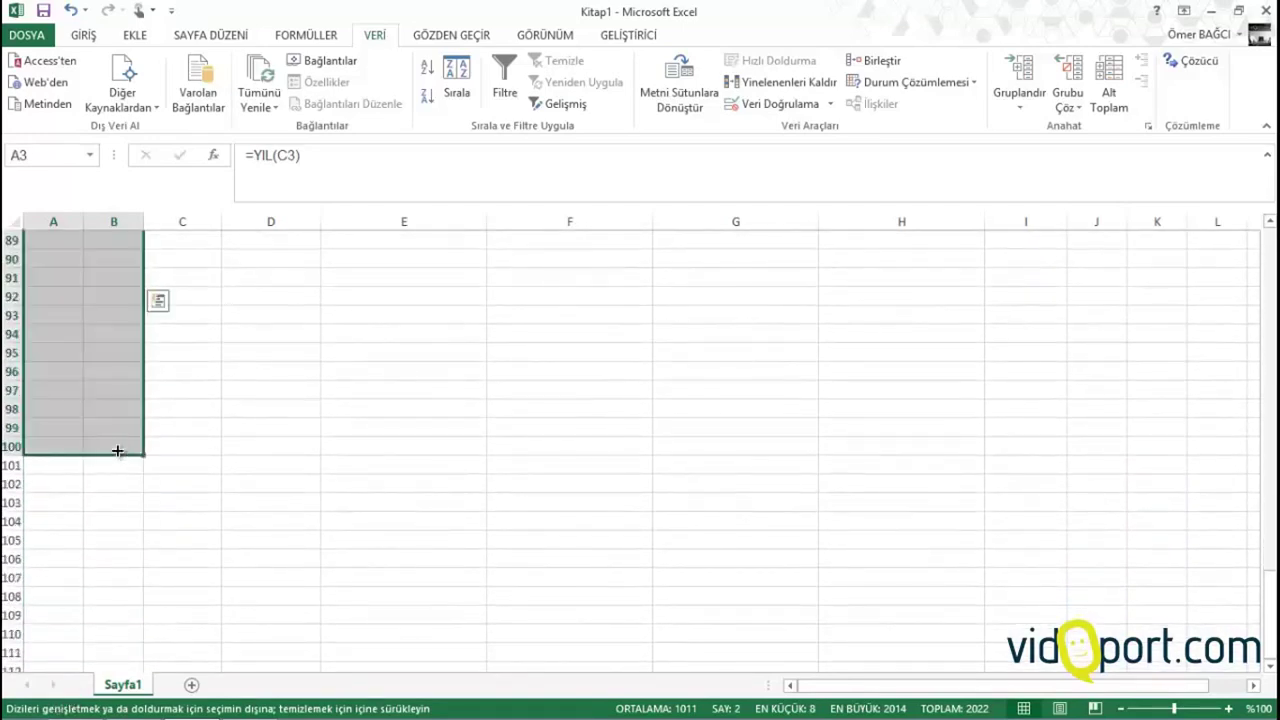
scroll(92, 390, "up", 15)
scroll(95, 372, "up", 15)
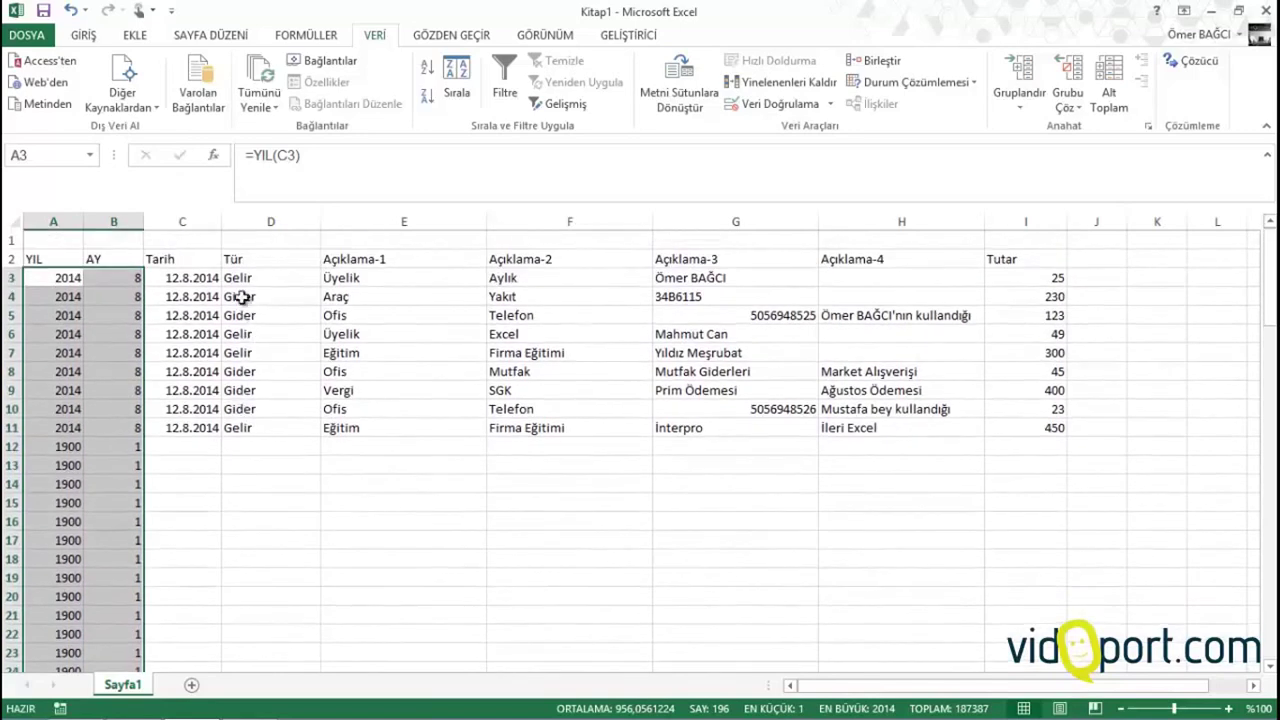
left_click_drag(243, 294, 243, 313)
key("ctrl+c")
left_click(262, 446)
key("Escape")
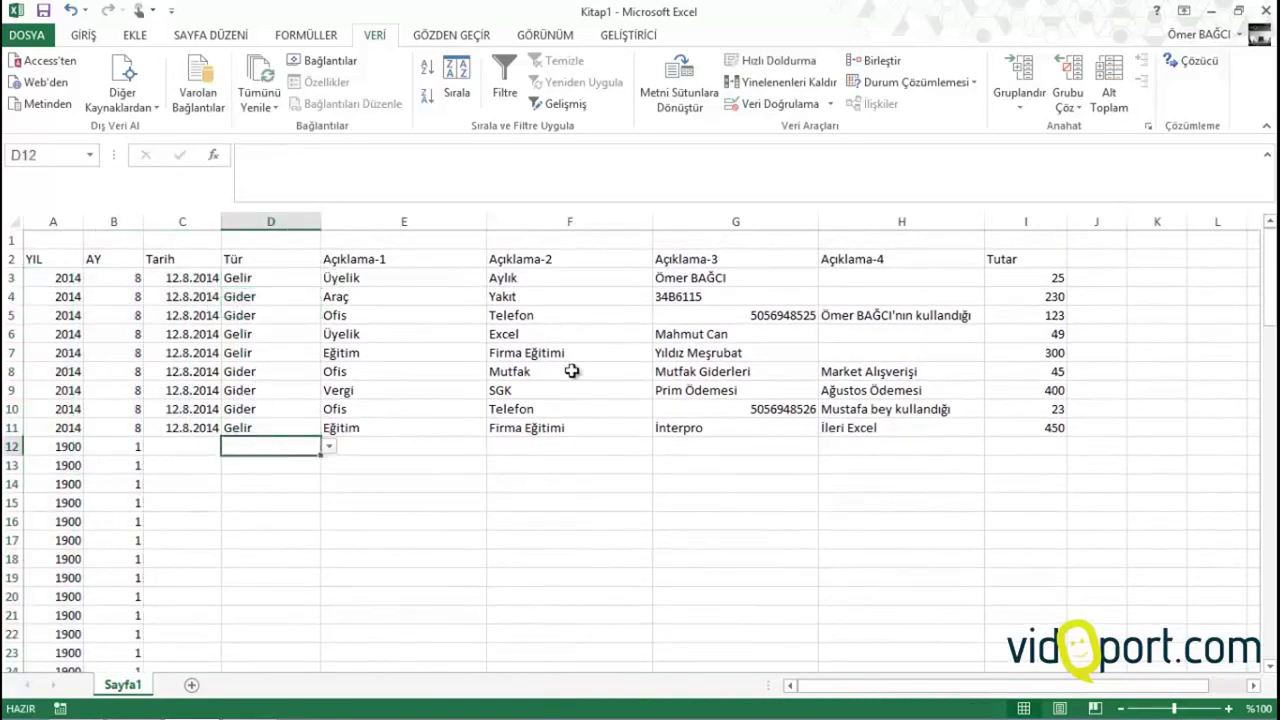
Step: Add the Kasa Durumu header in J2 and widen columns J and H
left_click(1094, 260)
type("Kasa Dur")
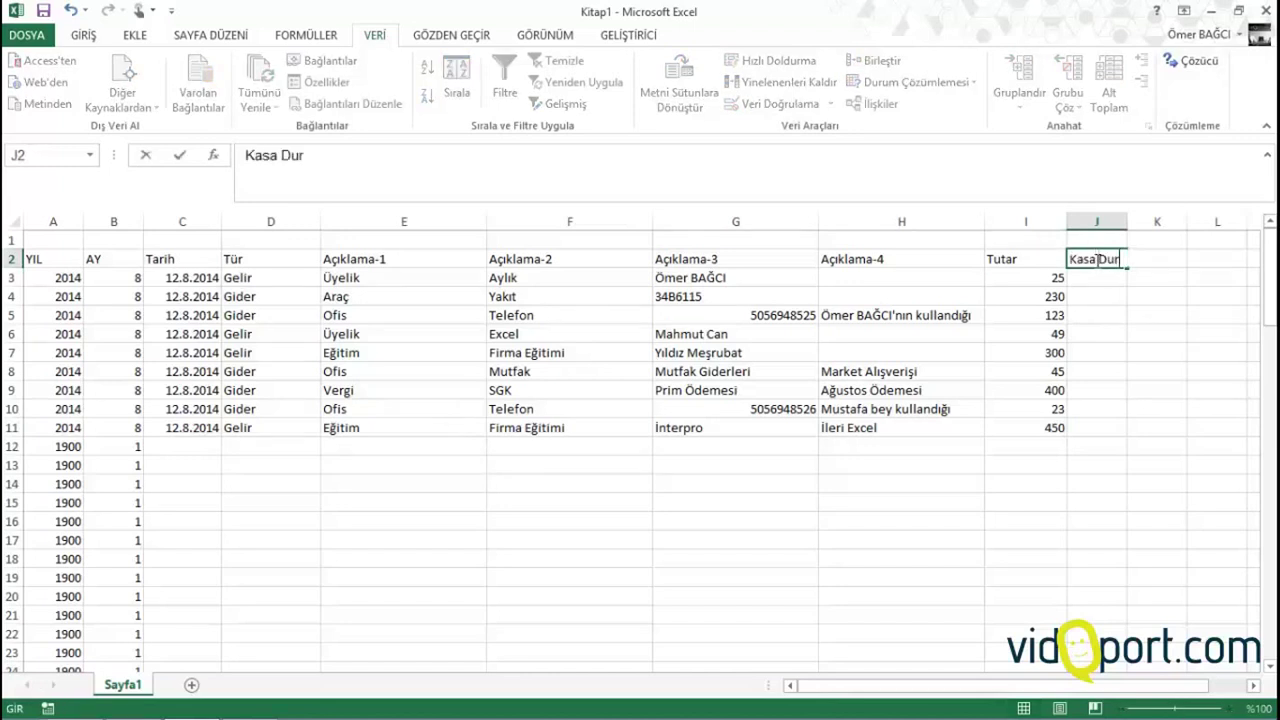
type("umu")
key("Return")
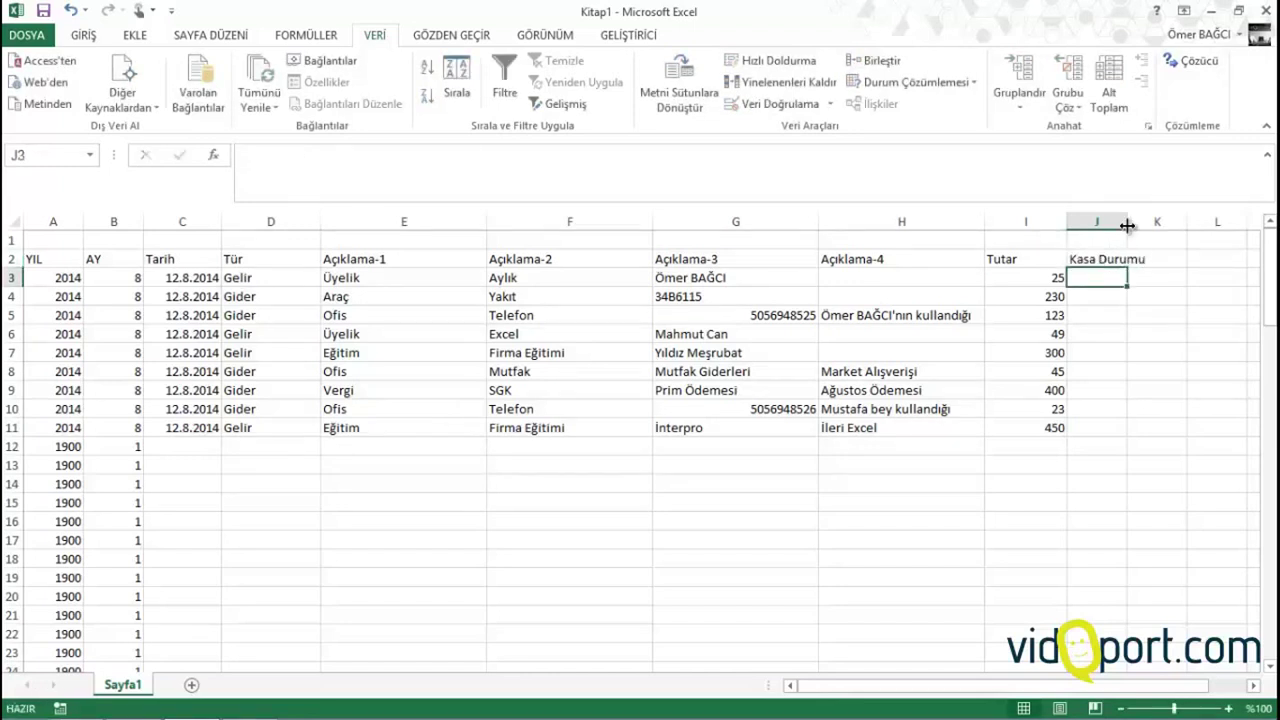
left_click_drag(1128, 221, 1077, 221)
left_click_drag(984, 221, 996, 221)
Step: Make the header row A2:J2 bold with yellow fill and all borders
left_click_drag(35, 259, 1140, 259)
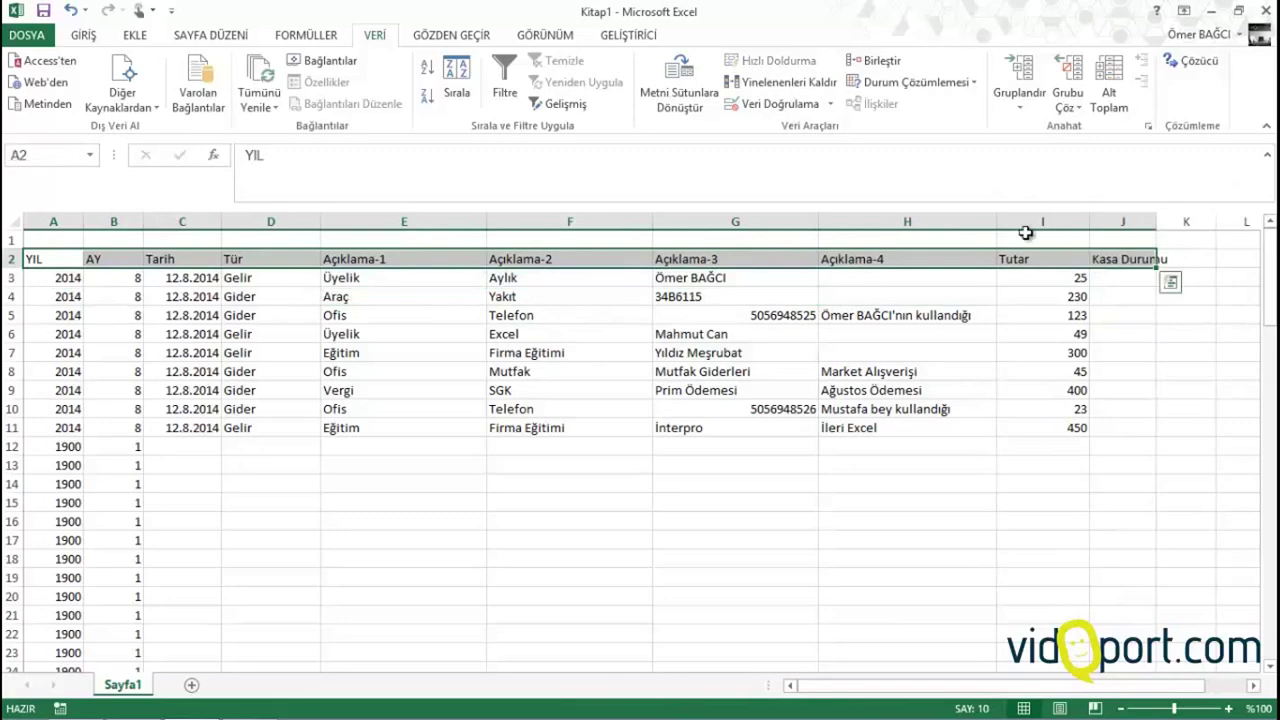
left_click(90, 37)
left_click(100, 96)
left_click(218, 96)
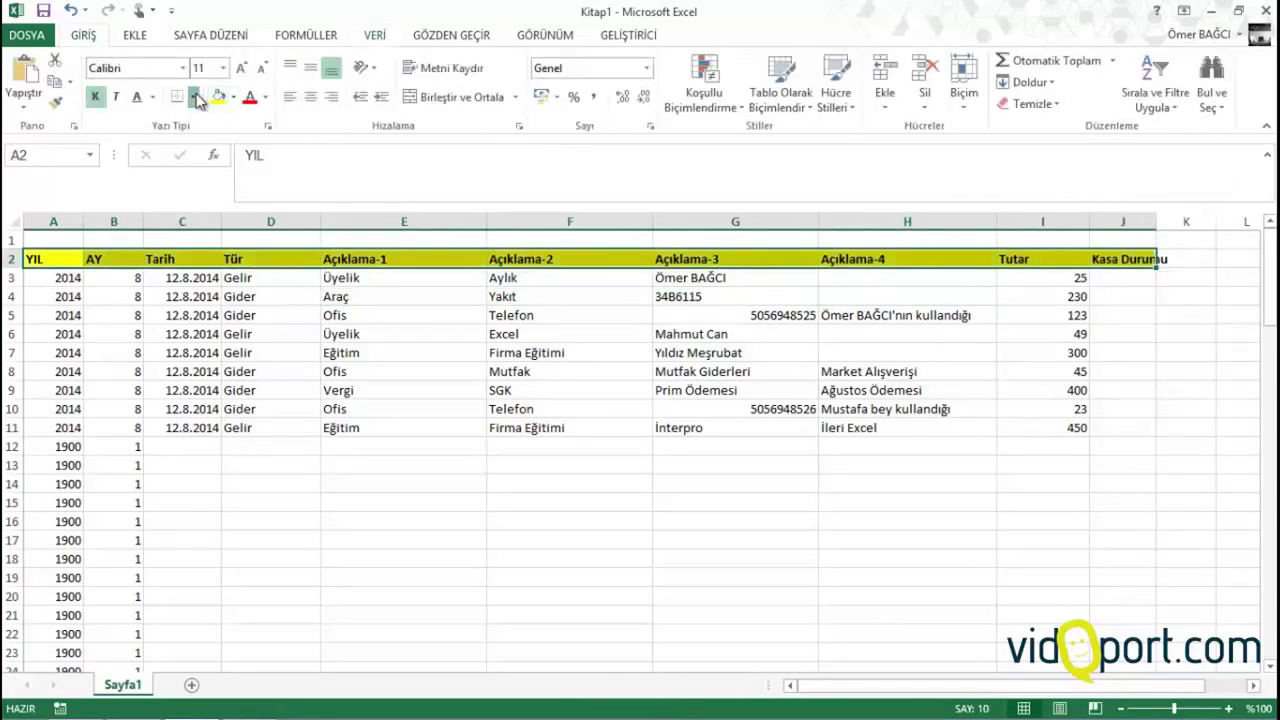
left_click(193, 97)
left_click(228, 257)
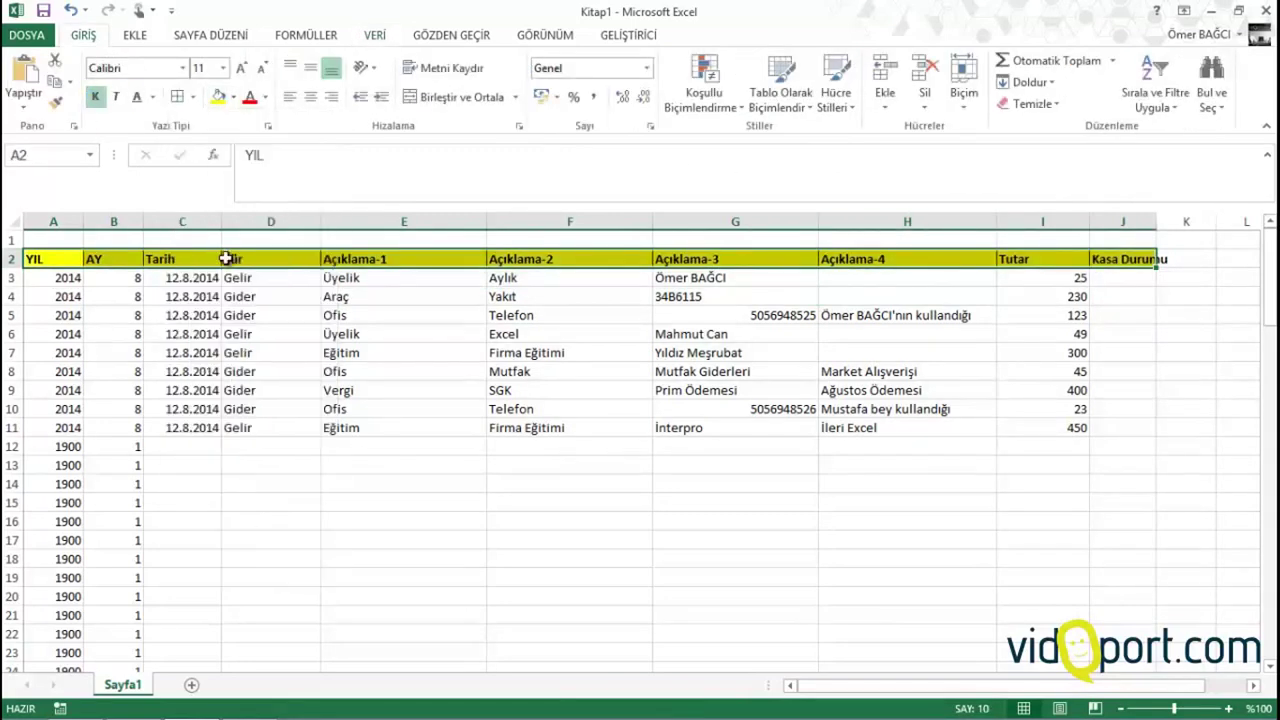
left_click(243, 371)
Step: Narrow columns E, F and G and widen column J to fit their contents
left_click_drag(487, 220, 411, 220)
left_click_drag(580, 220, 549, 220)
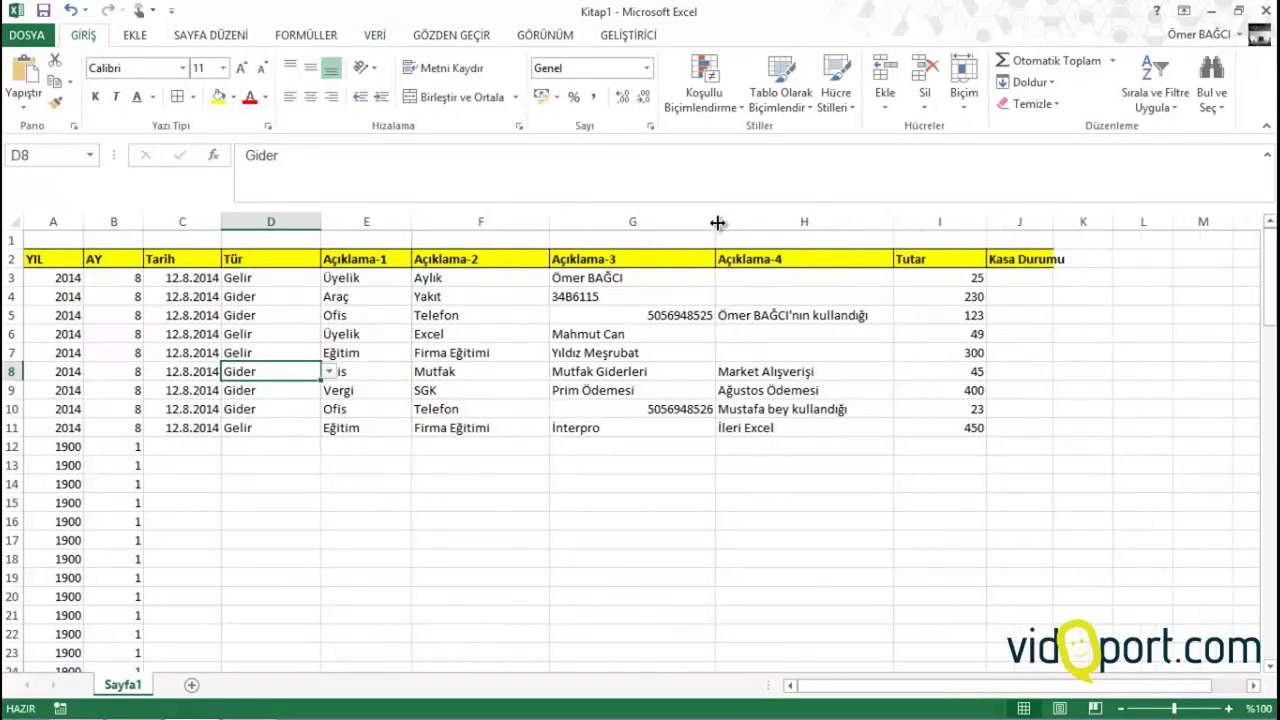
left_click_drag(716, 220, 706, 220)
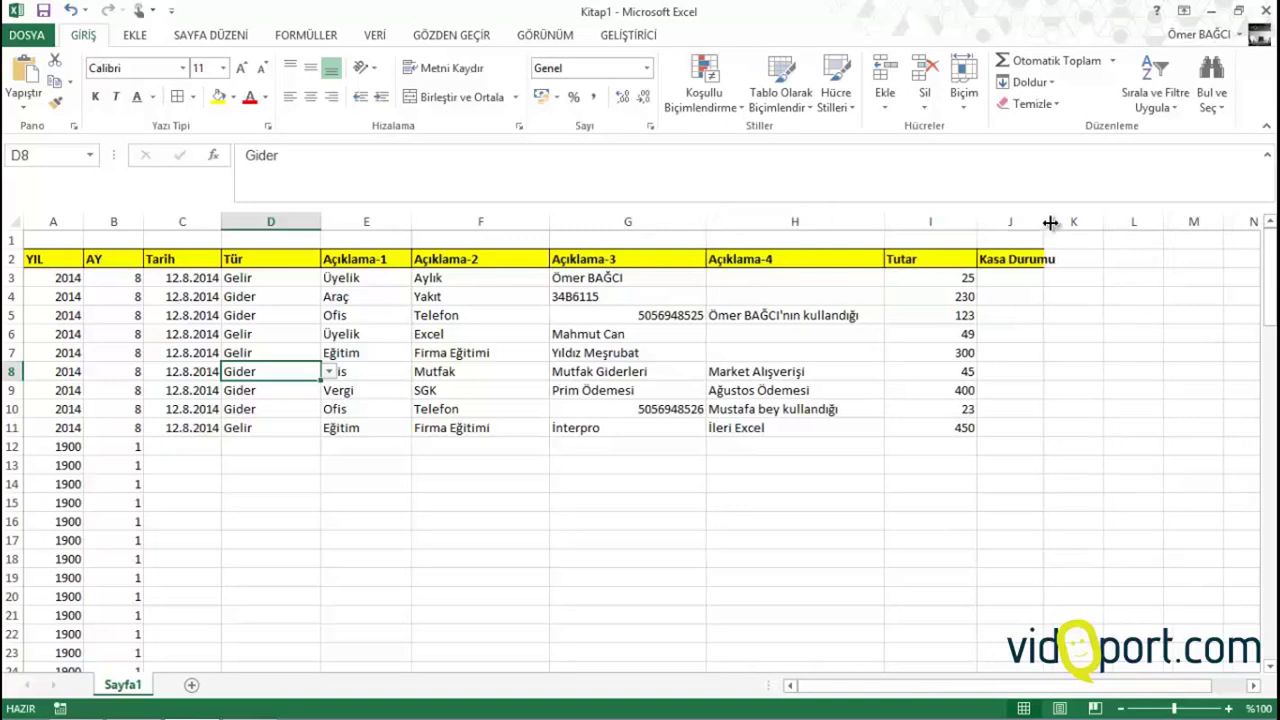
left_click_drag(1044, 220, 1067, 220)
left_click(1025, 275)
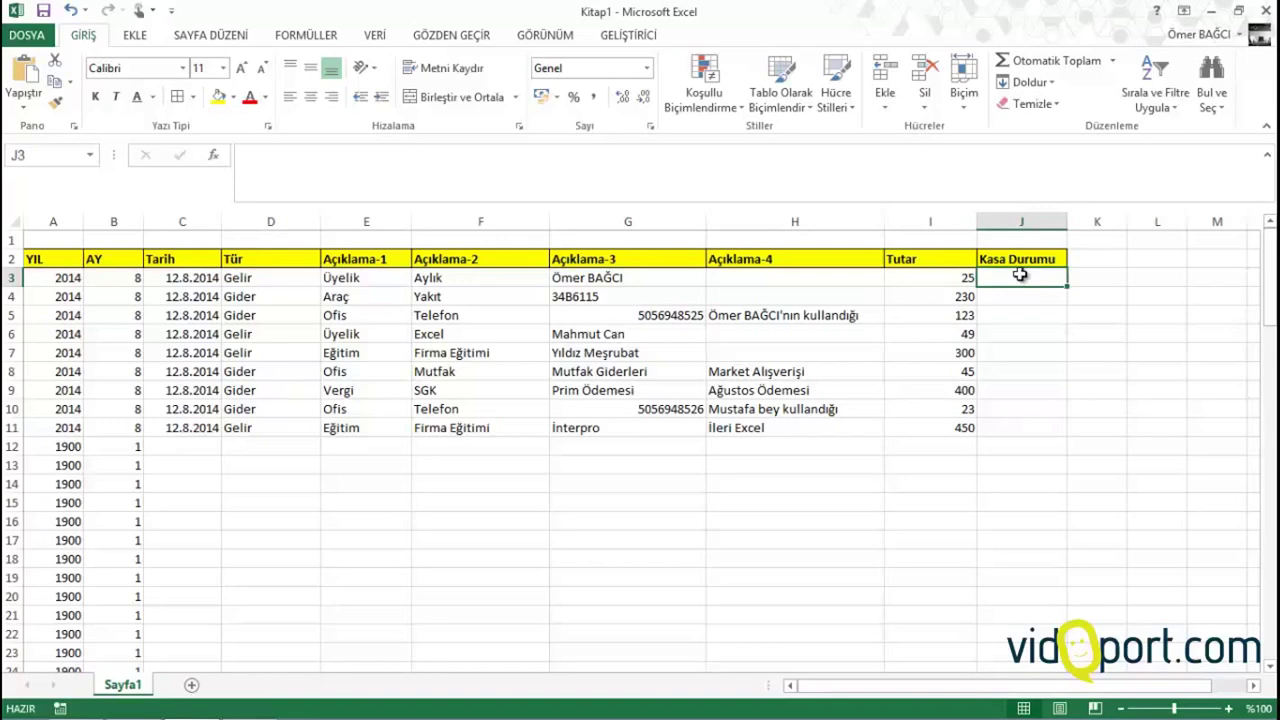
Step: Begin an =ETOPLA( formula in cell J3
type("=e")
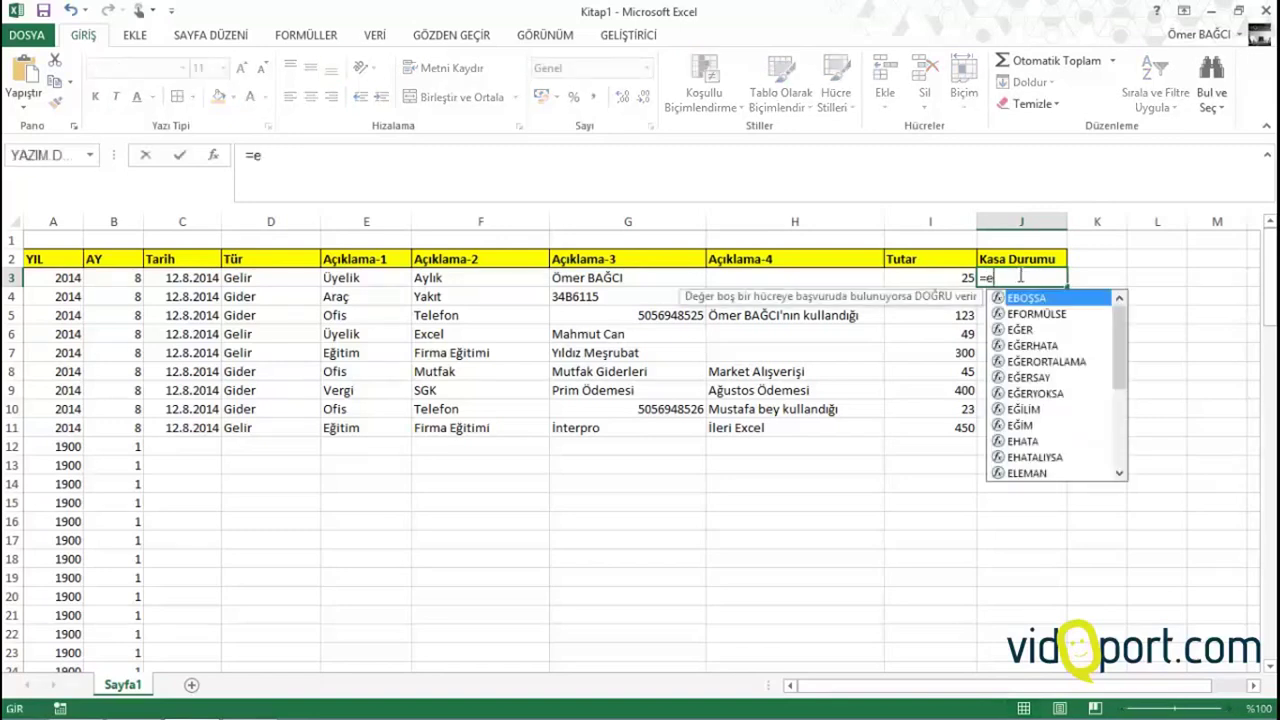
key("BackSpace")
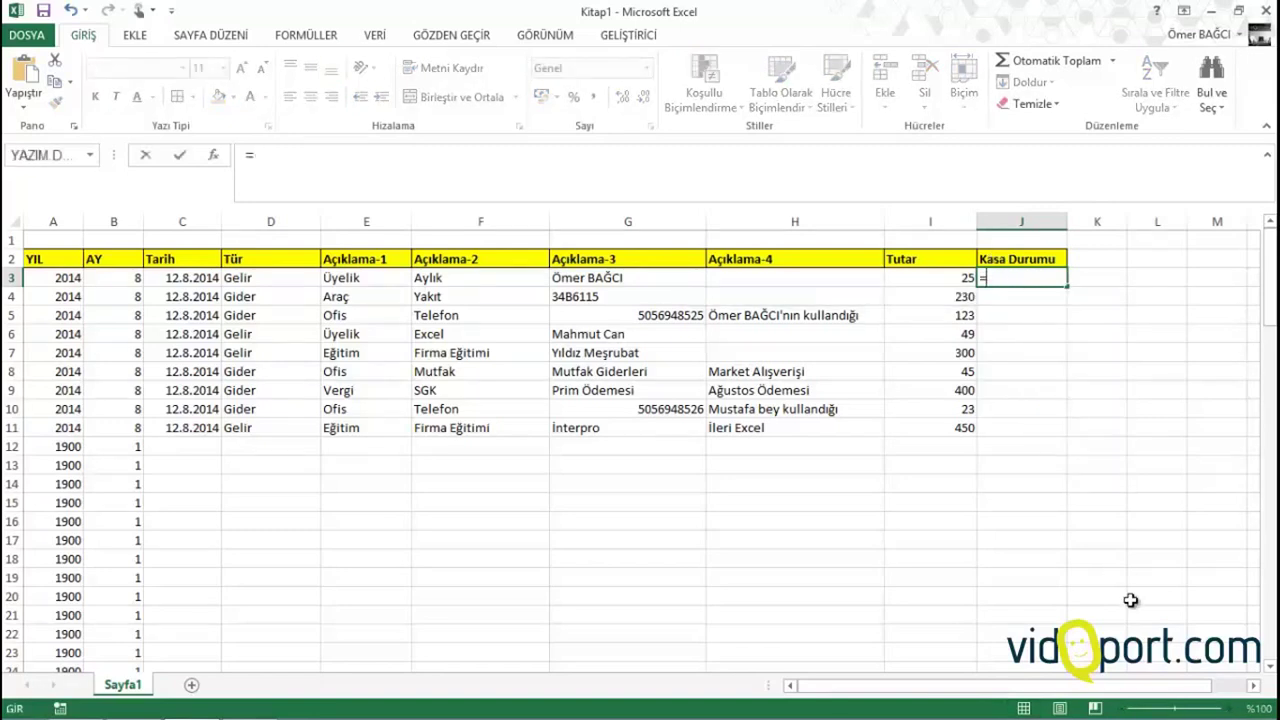
key("Escape")
left_click(1253, 686)
left_click(1253, 686)
left_click(1253, 686)
left_click(1253, 686)
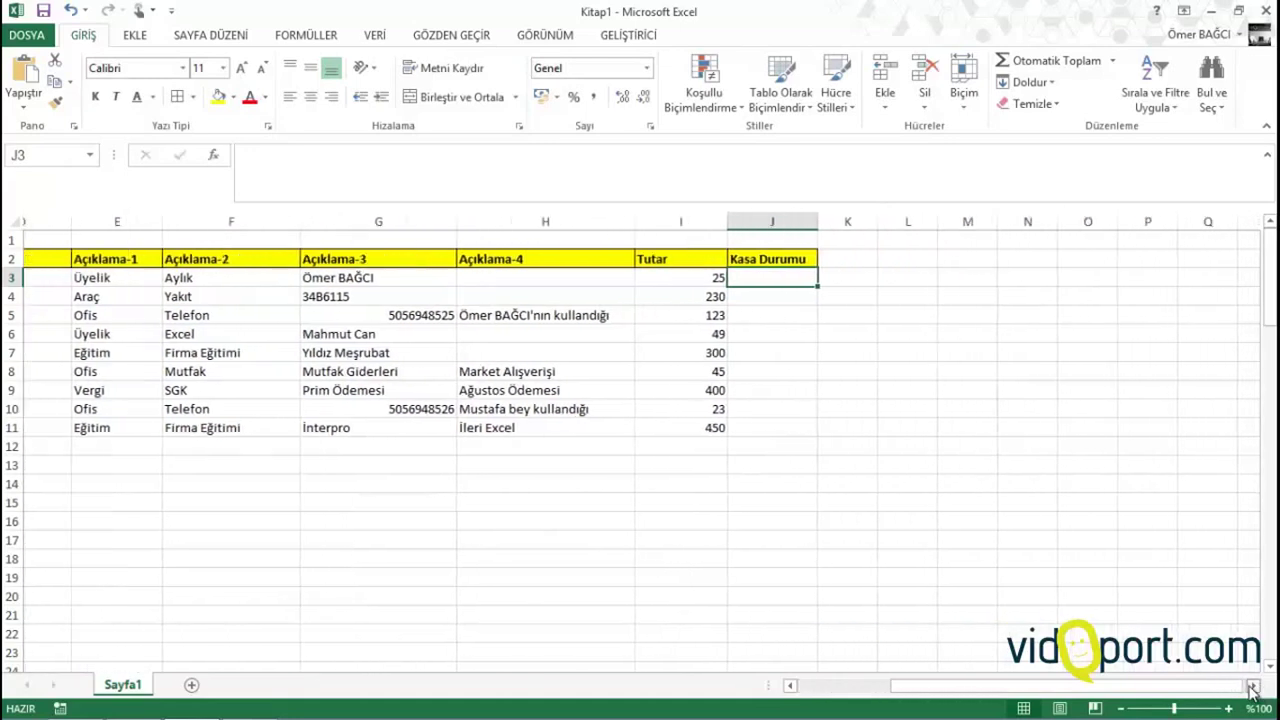
left_click(1252, 686)
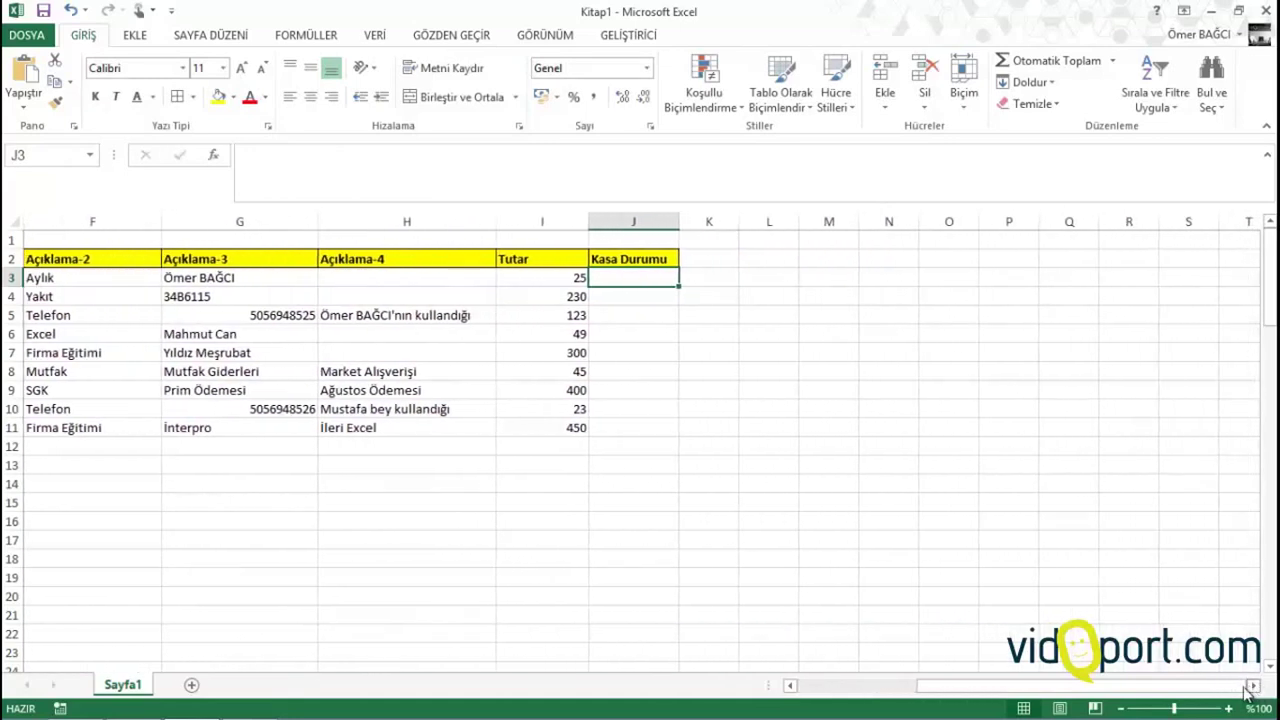
left_click(791, 686)
left_click(791, 686)
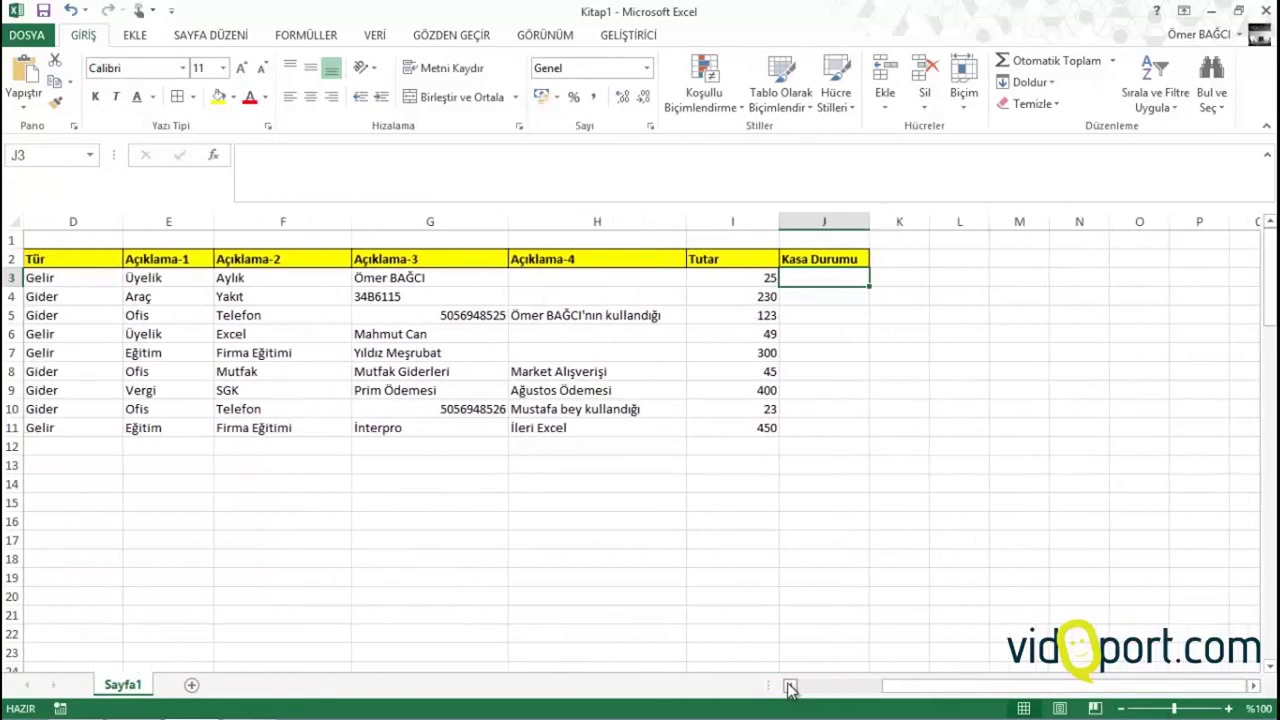
type("=et")
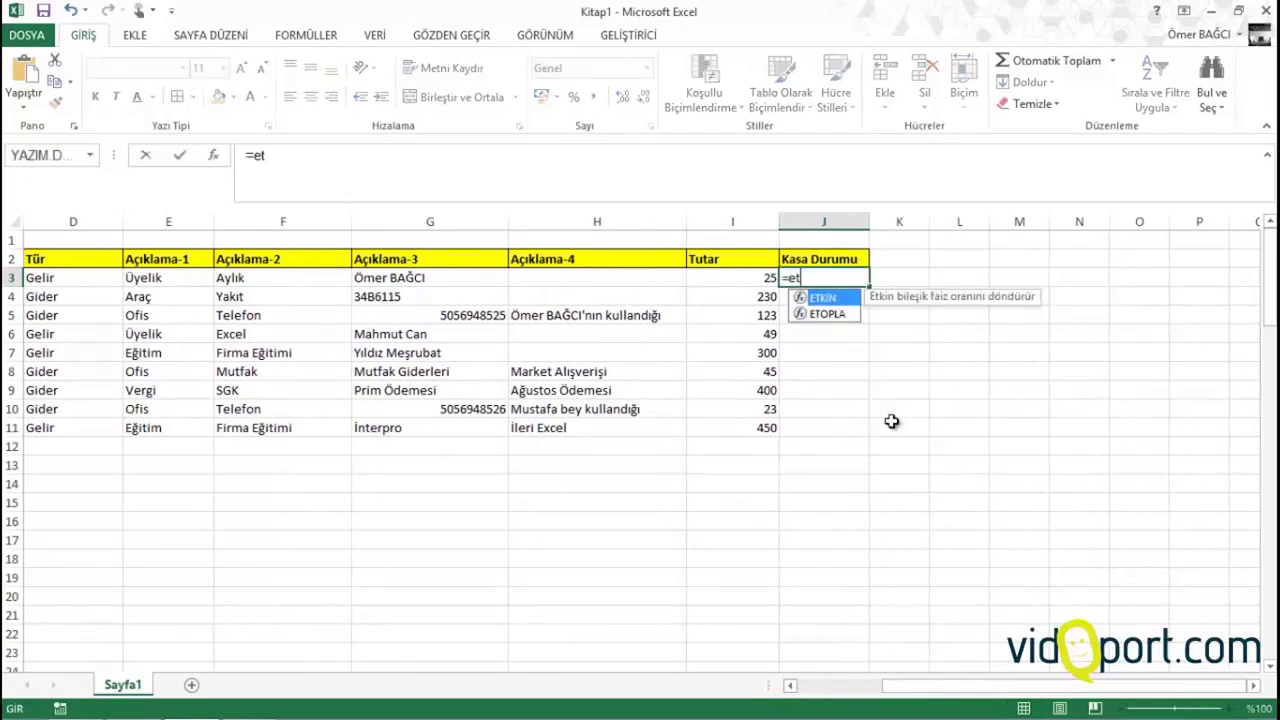
type("opl")
key("Tab")
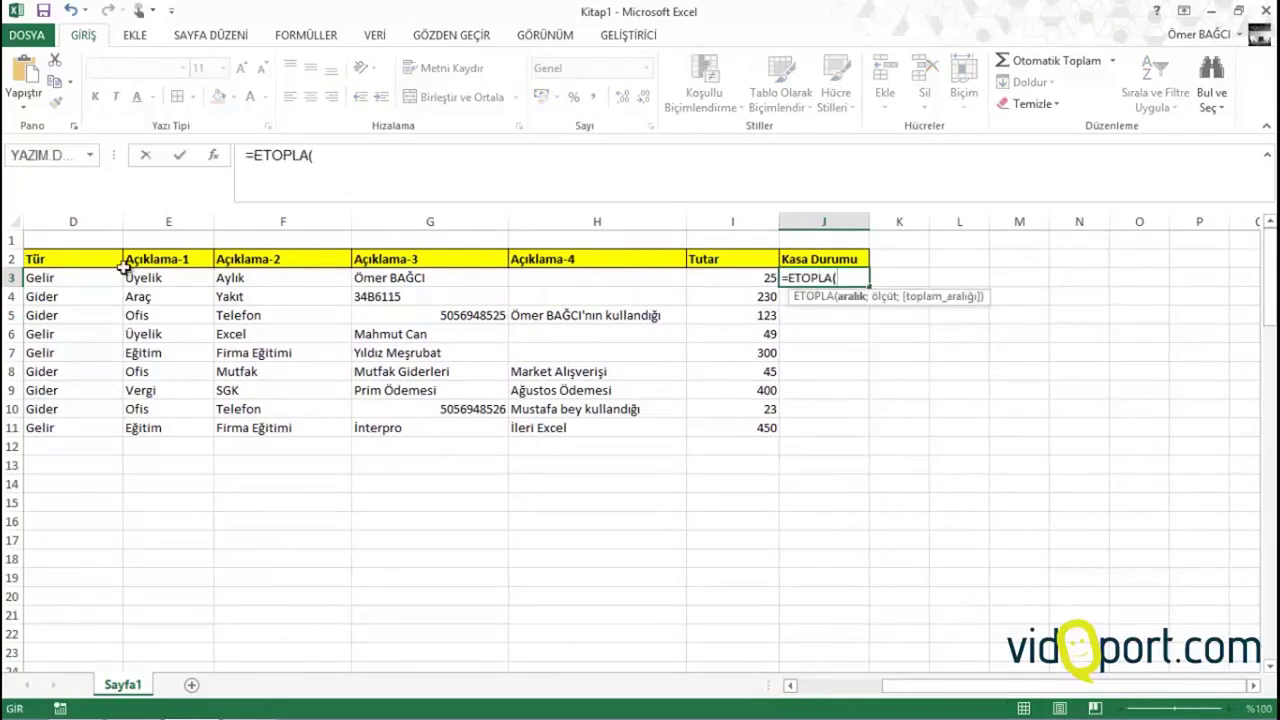
type("s")
key("Escape")
Step: Fill the ETOPLA arguments as $D$3:D3;D3;$I$3:I3 for a running total
left_click(50, 274)
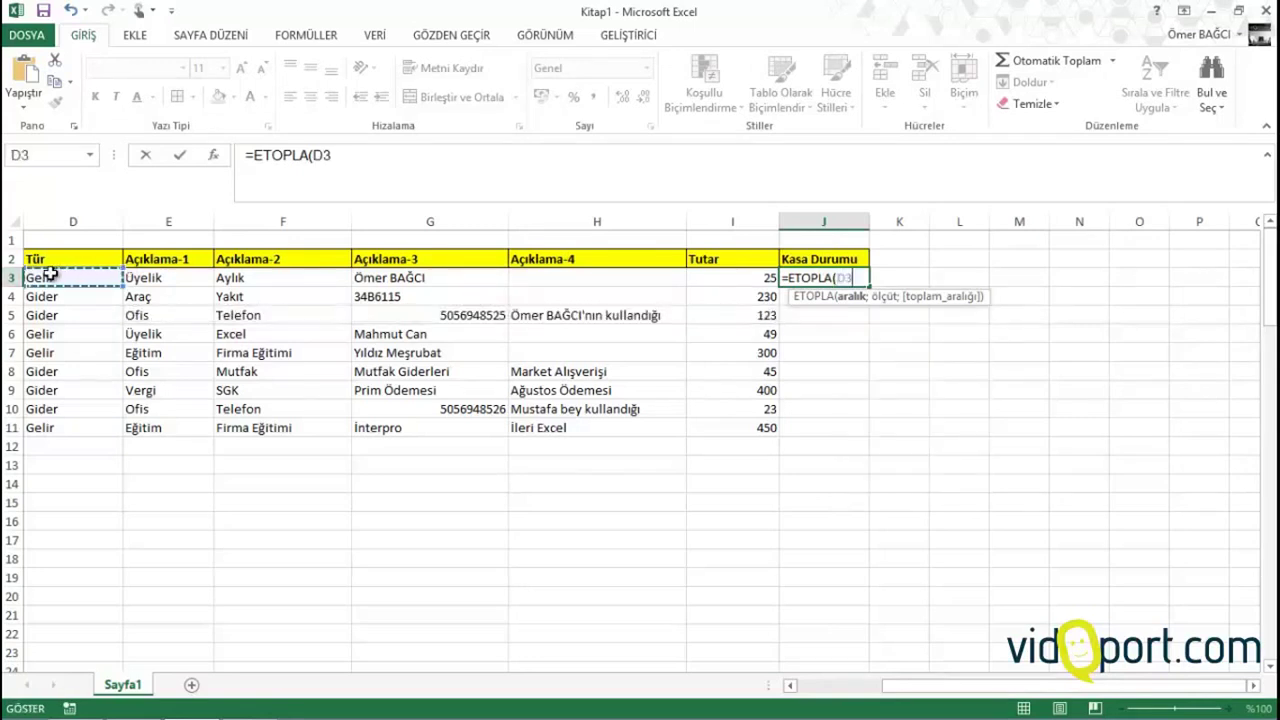
key("F8")
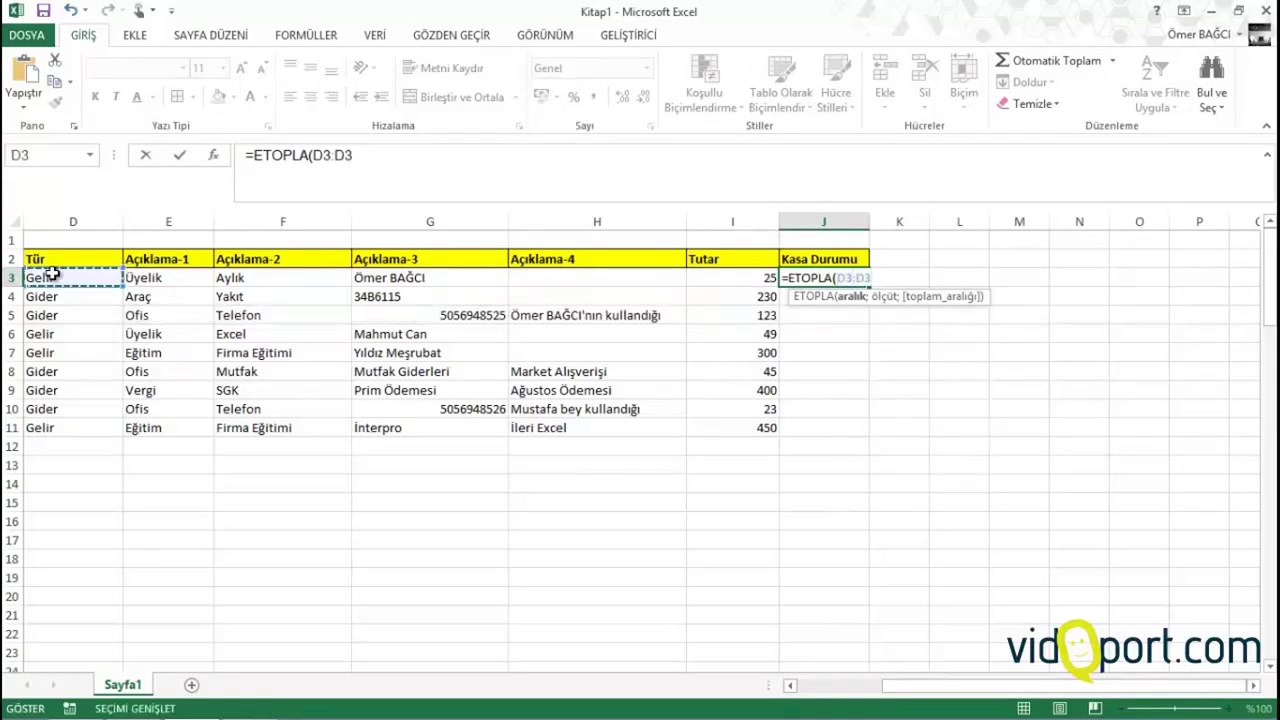
left_click(323, 156)
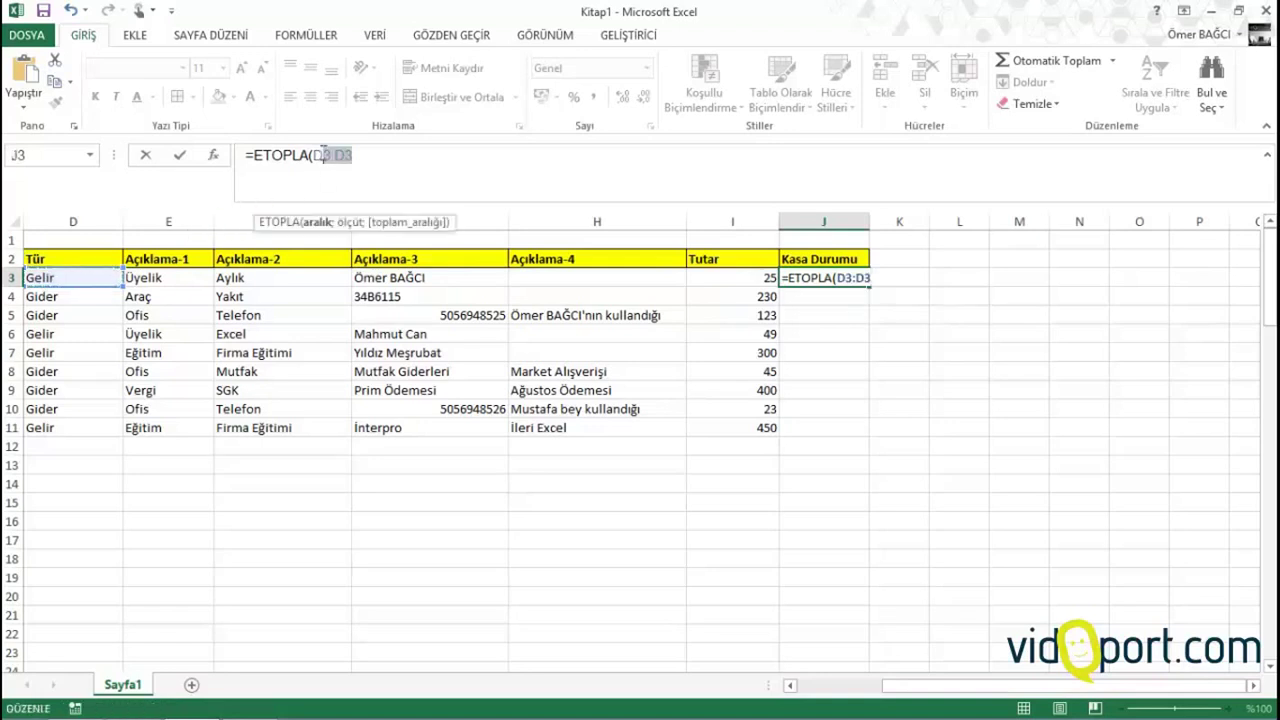
key("F4")
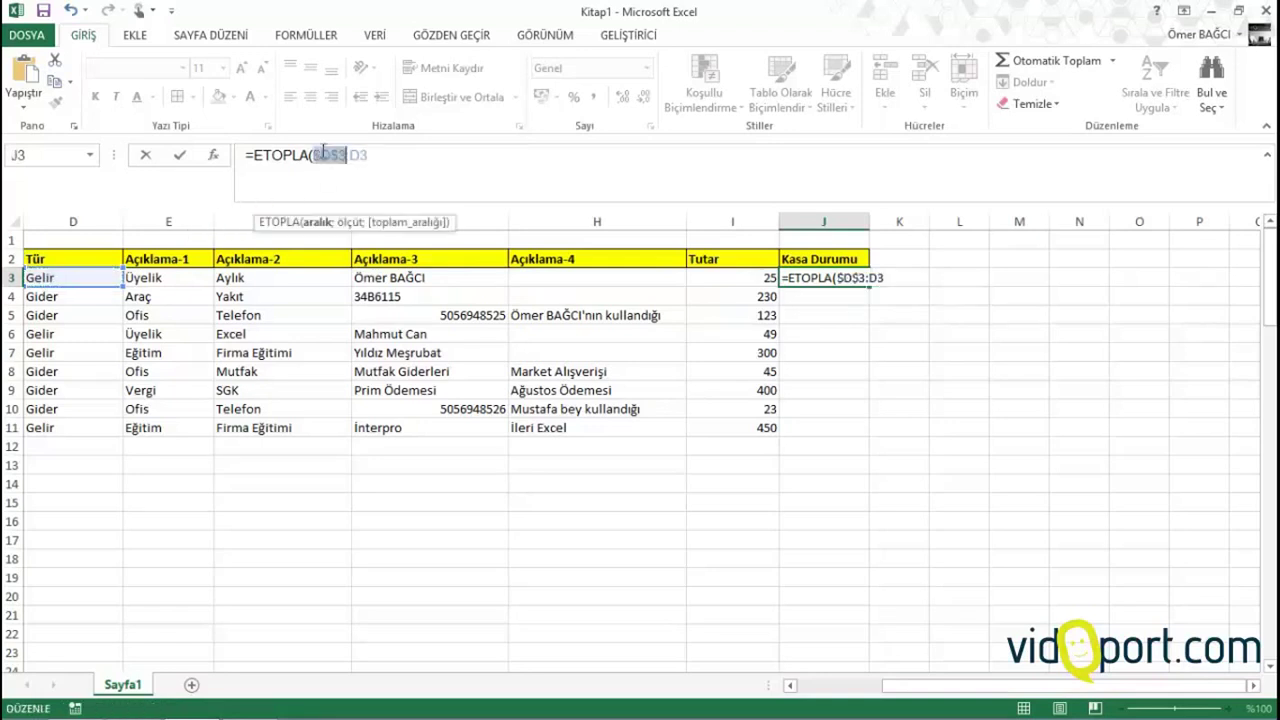
left_click(388, 156)
type(";")
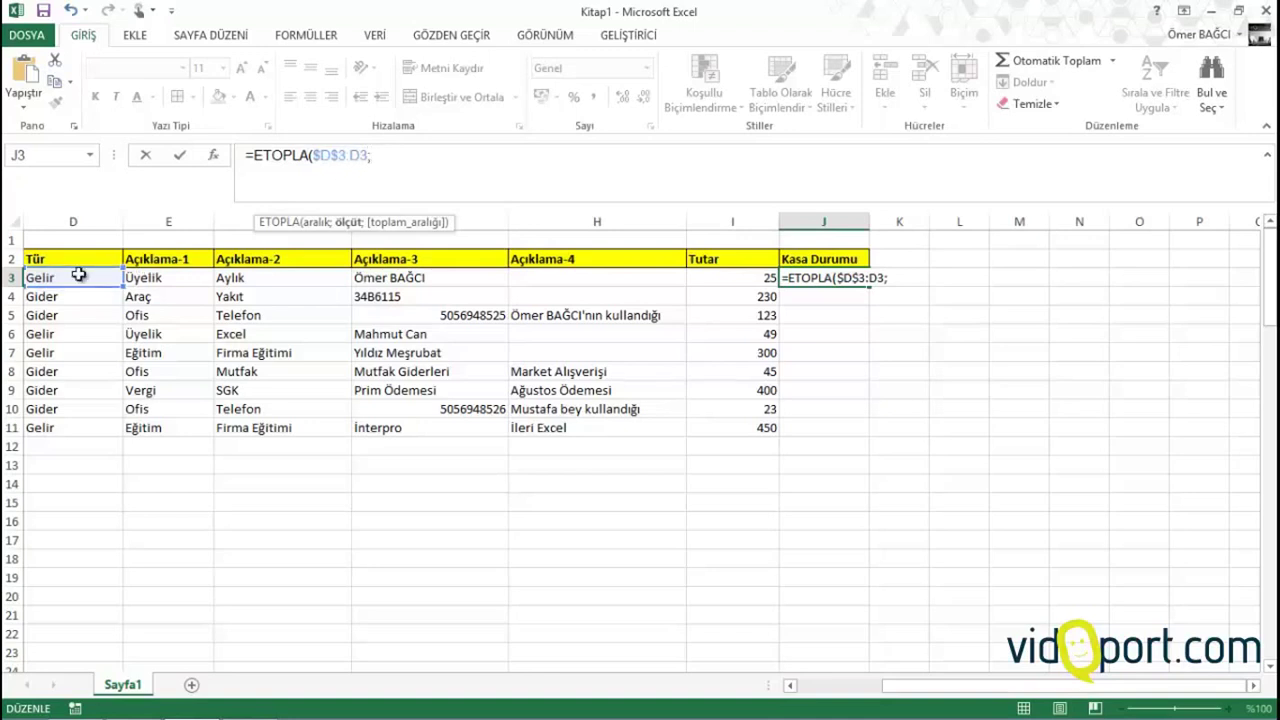
left_click(78, 275)
type(";")
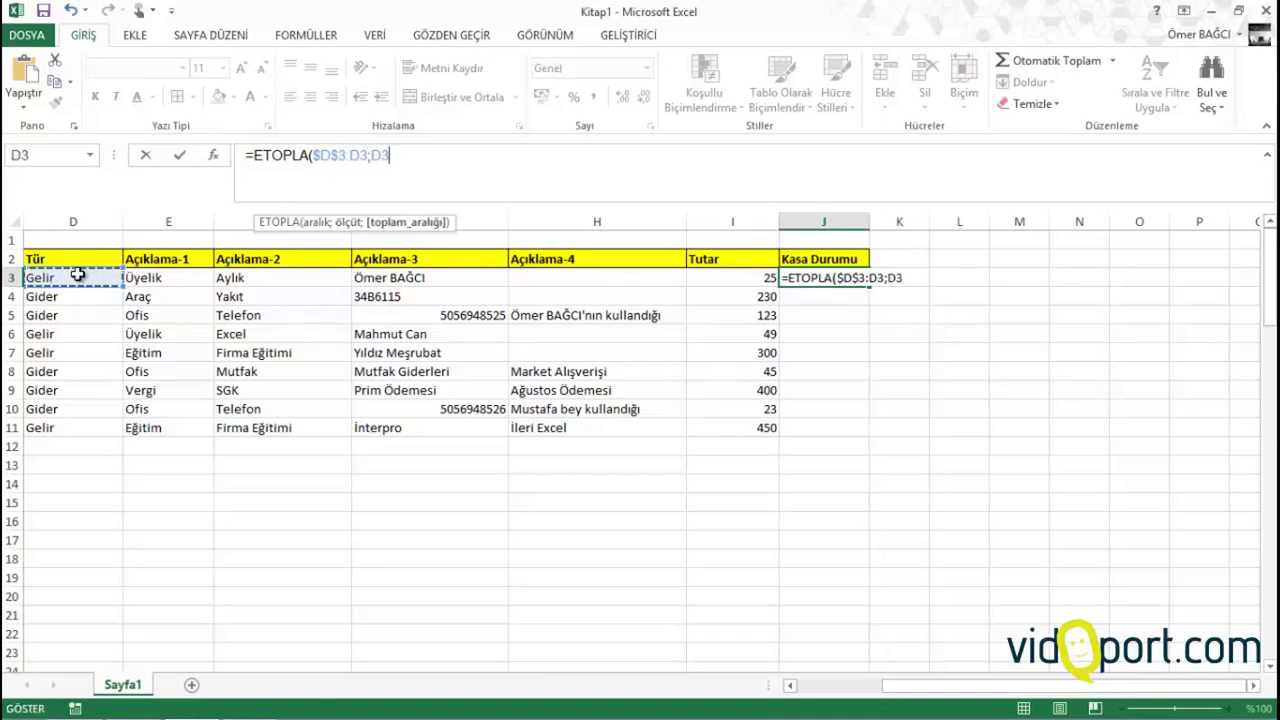
left_click(722, 280)
key("F8")
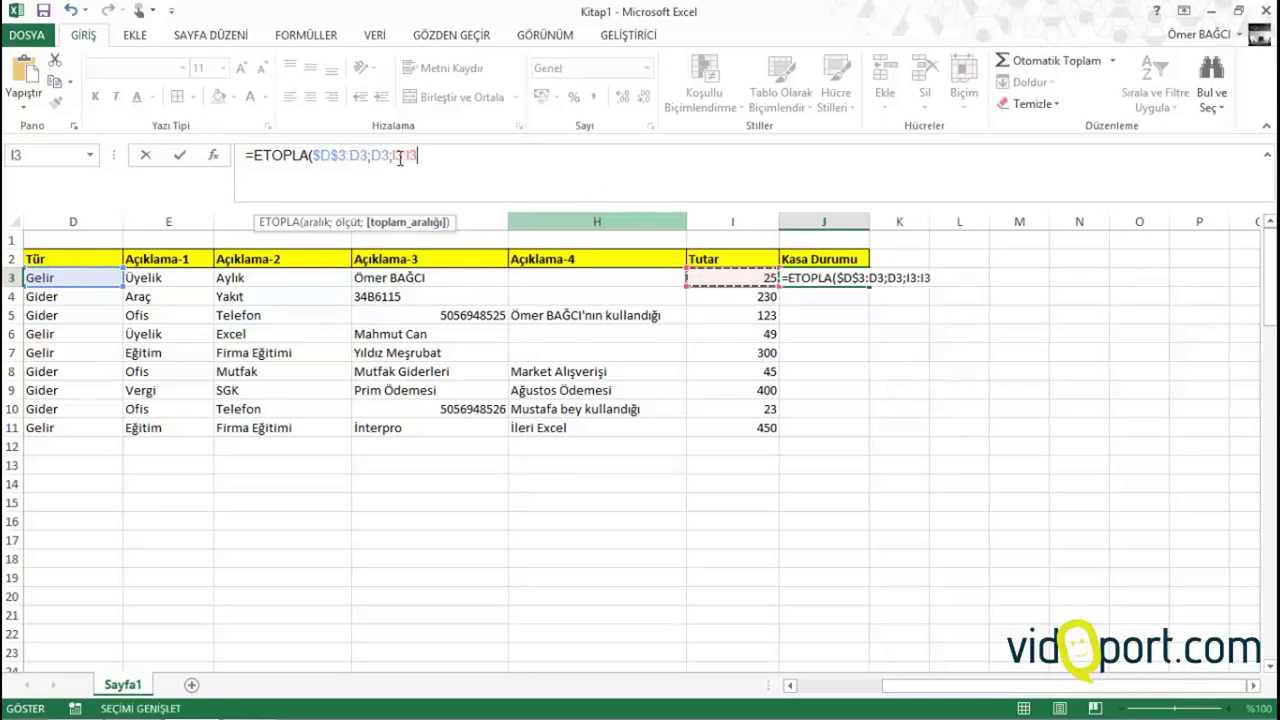
left_click_drag(417, 155, 398, 155)
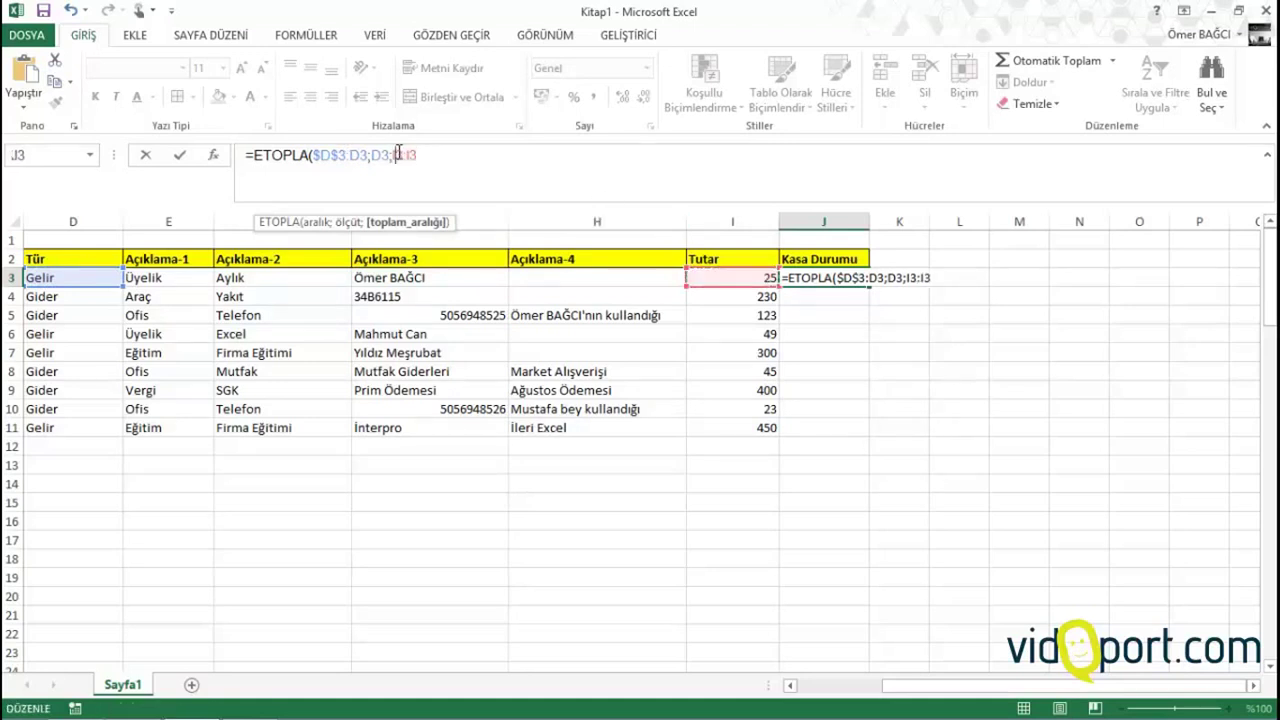
key("F4")
left_click(472, 154)
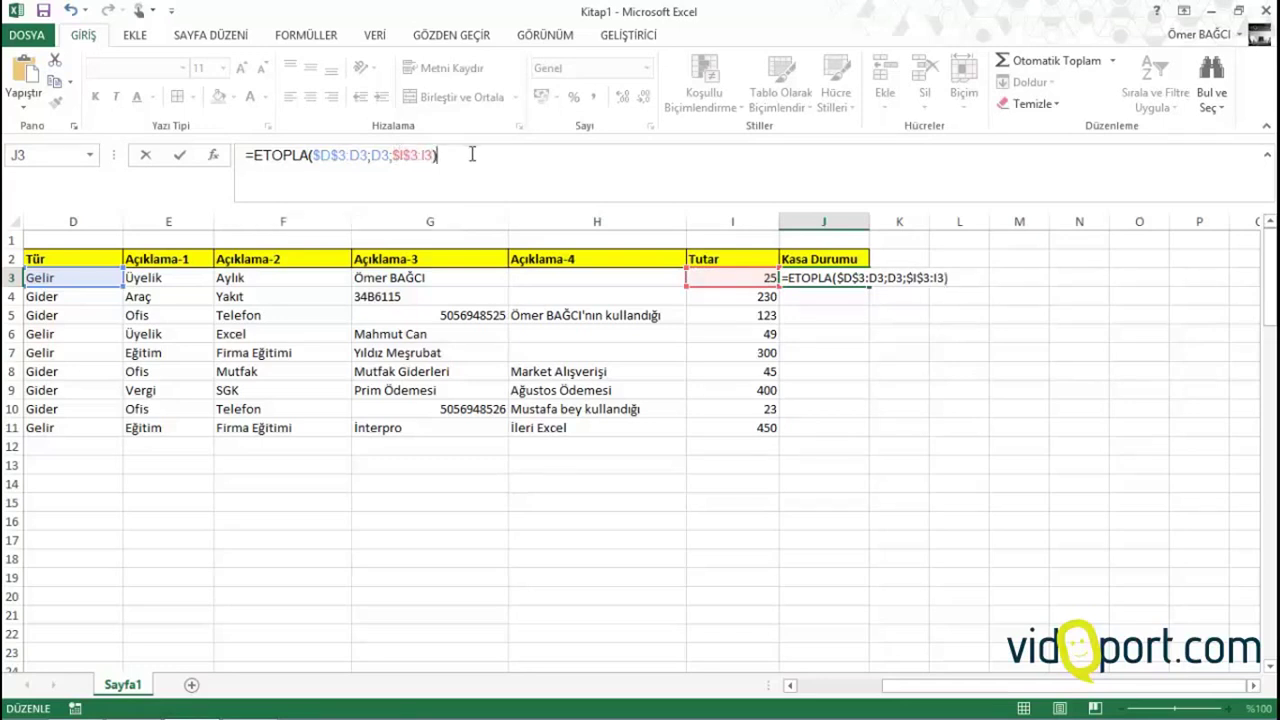
Step: Append a minus and a second copy of the ETOPLA term to J3's formula
type(")-e")
key("BackSpace")
left_click_drag(256, 155, 480, 166)
key("ctrl+c")
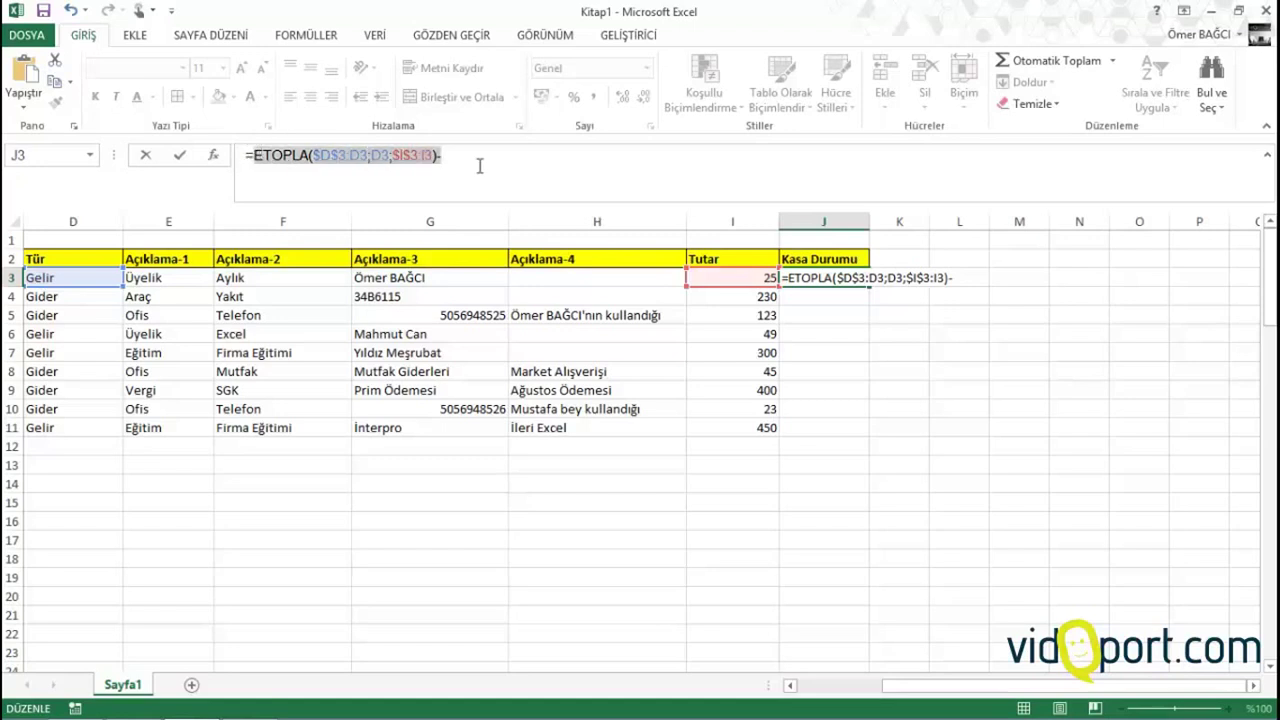
left_click(537, 165)
key("ctrl+v")
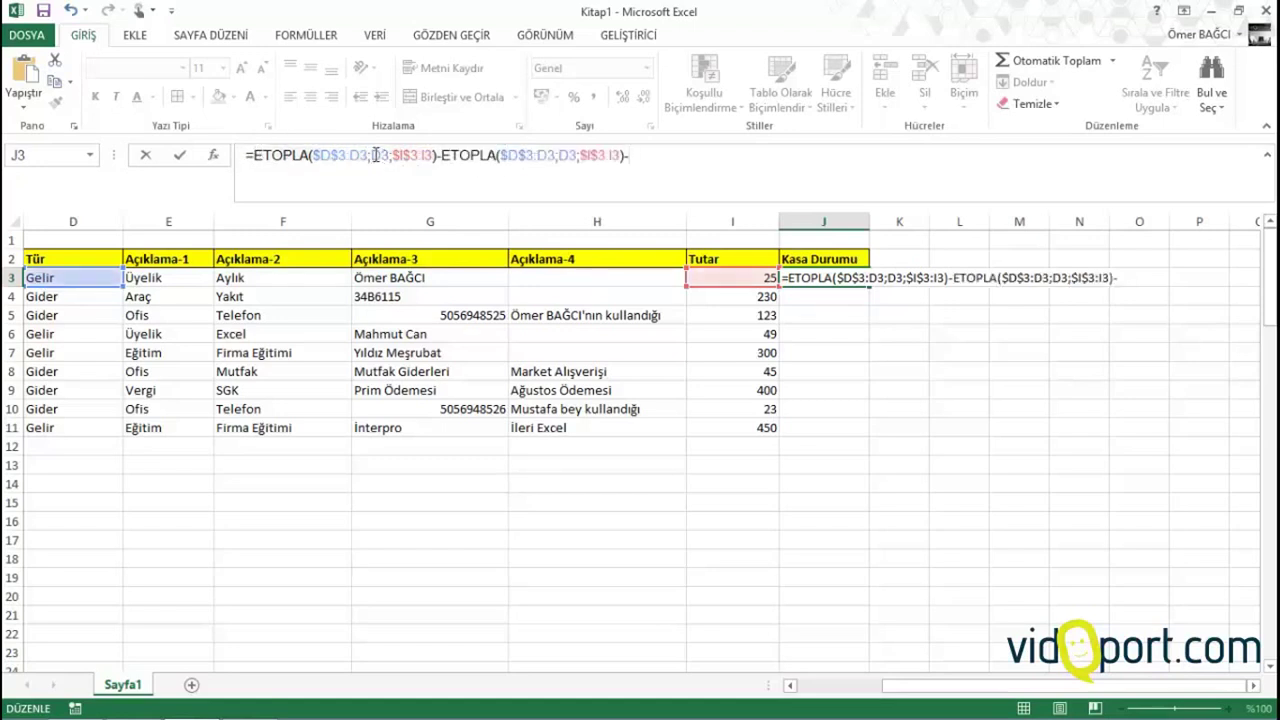
Step: Replace the D3 criteria with "Gelir" and "Gider" and commit, giving a balance of 25
left_click_drag(391, 152, 390, 155)
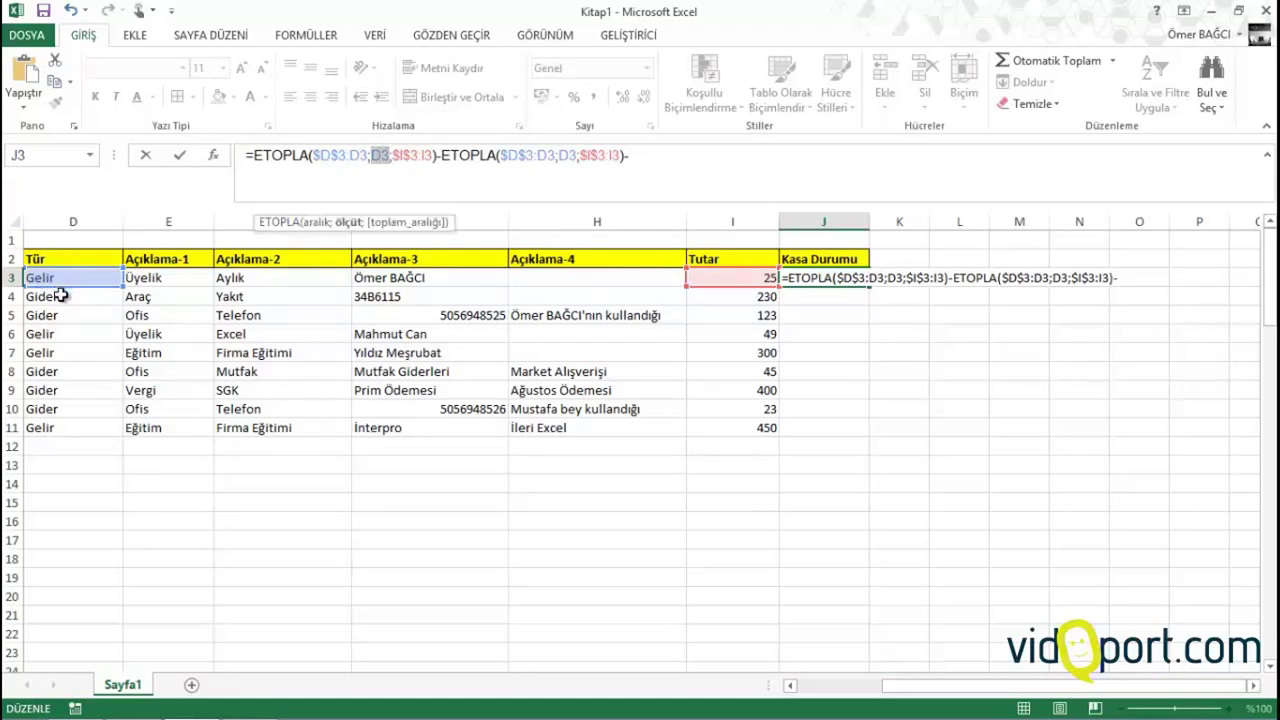
type("\"")
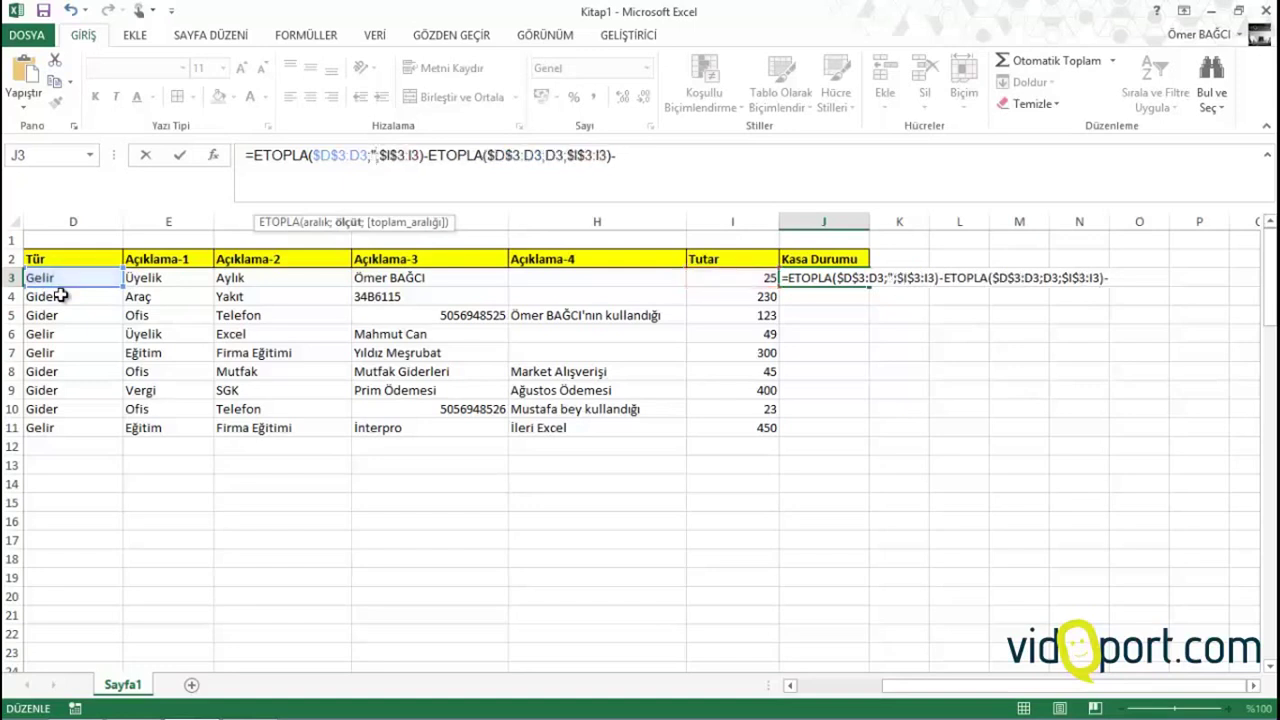
type("Gelir\"")
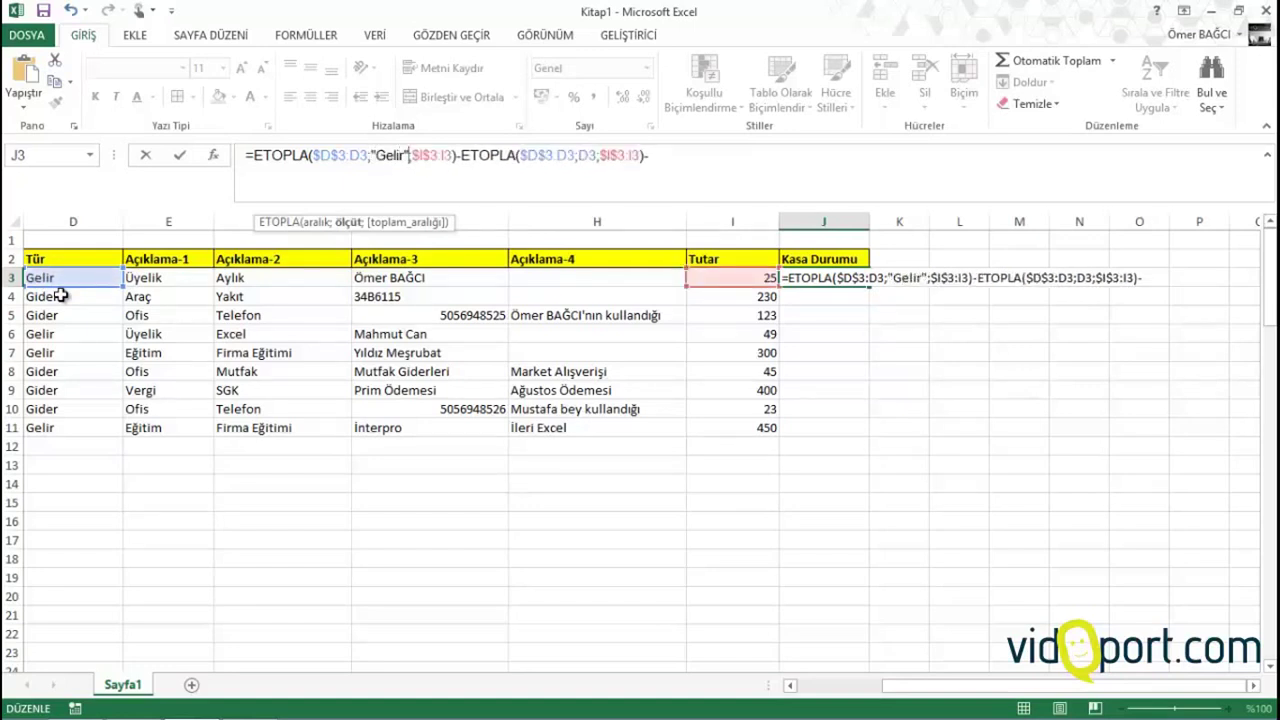
left_click(580, 155)
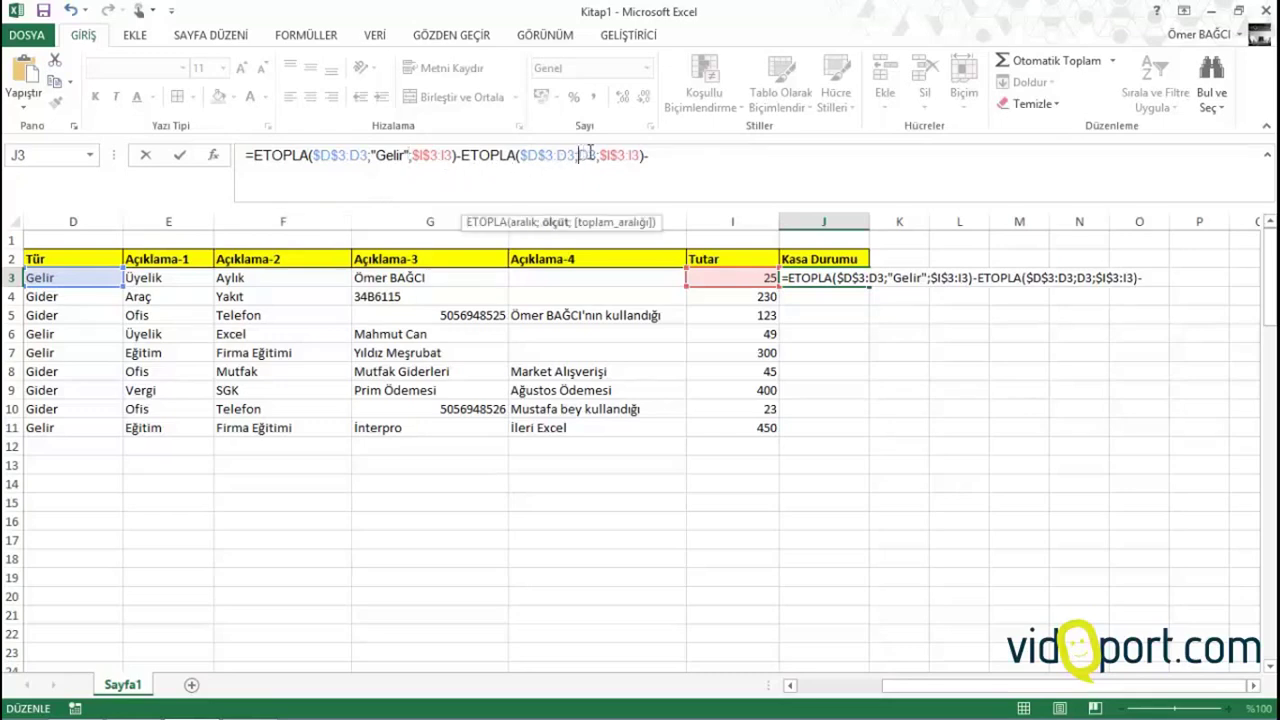
type("\"")
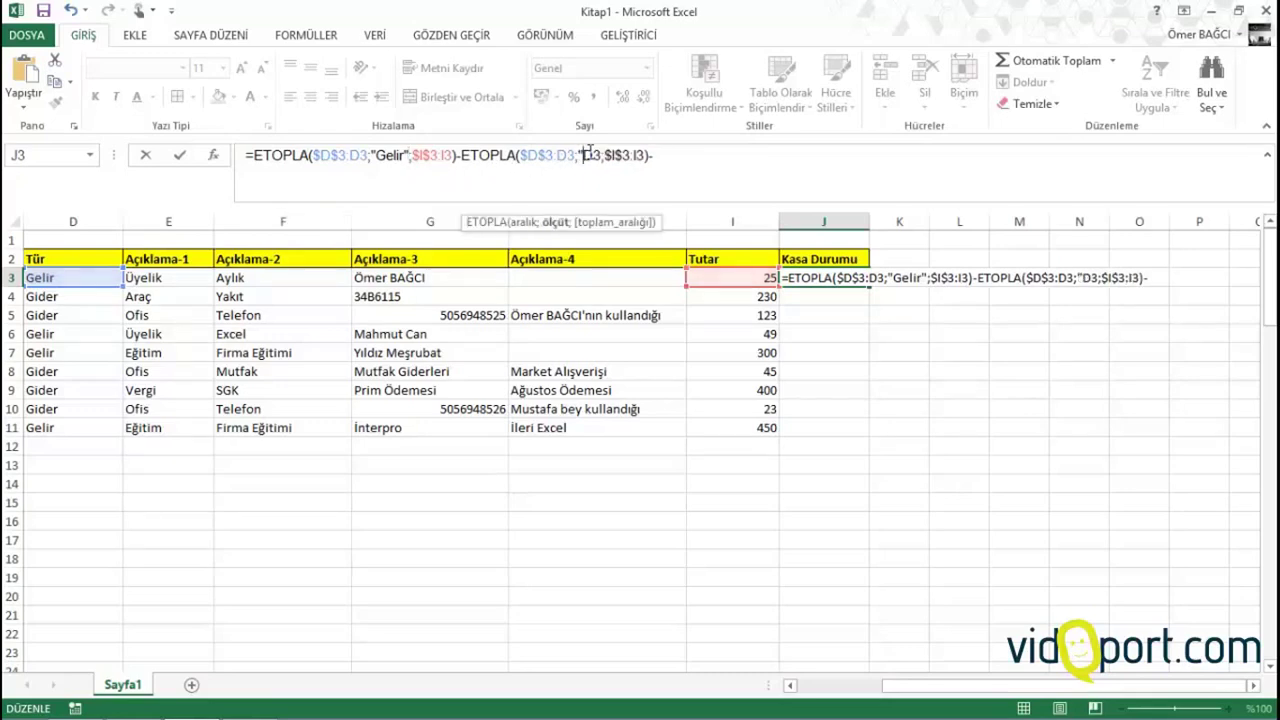
type("Gider\"")
key("Delete")
key("Delete")
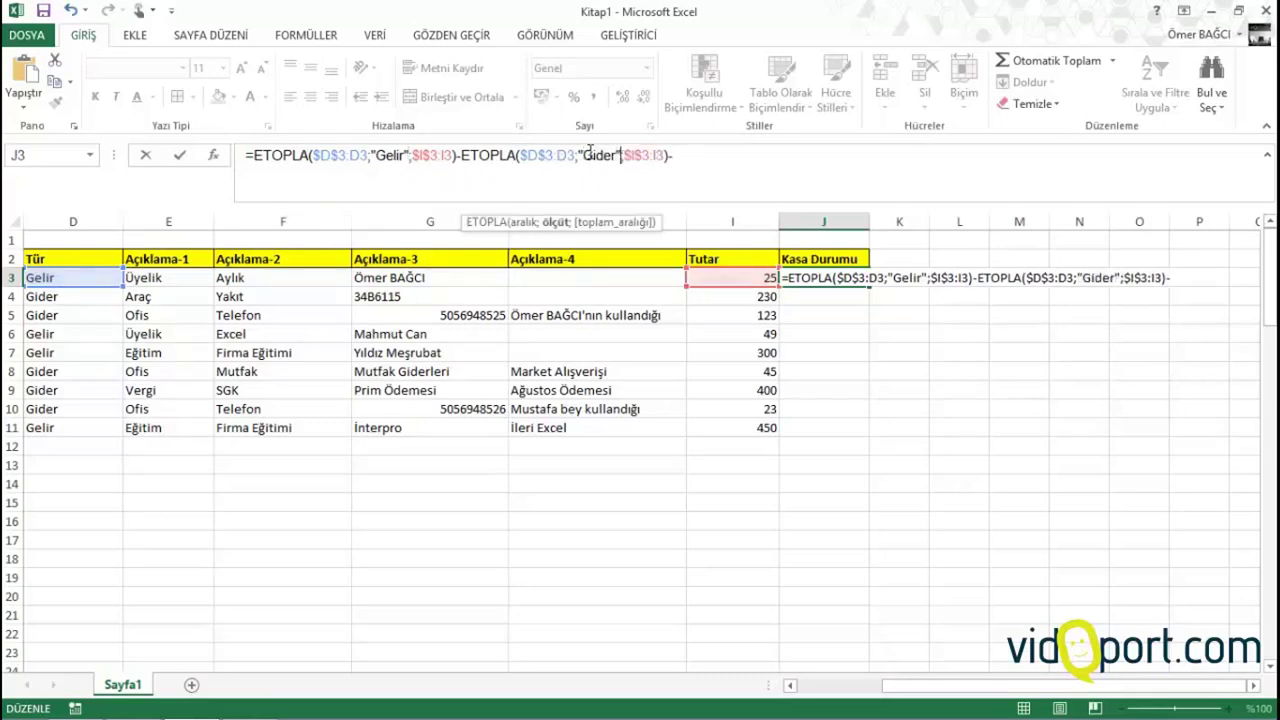
left_click(720, 155)
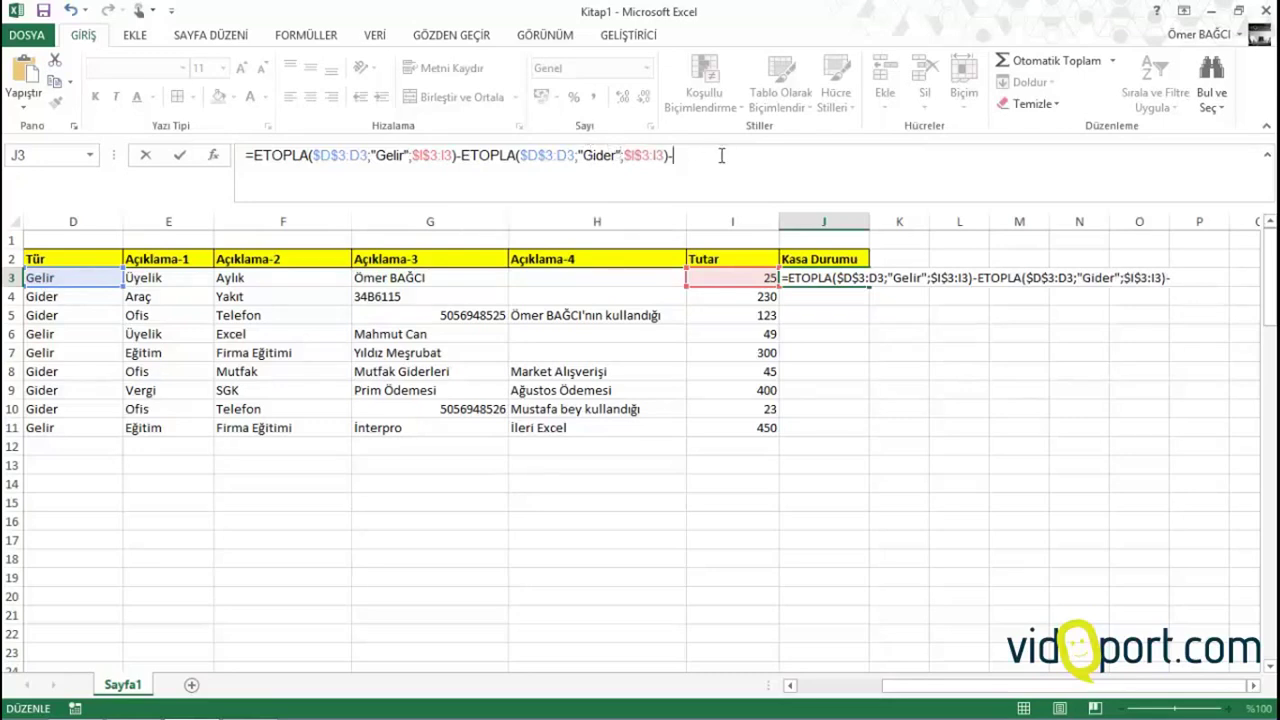
key("Return")
left_click(840, 279)
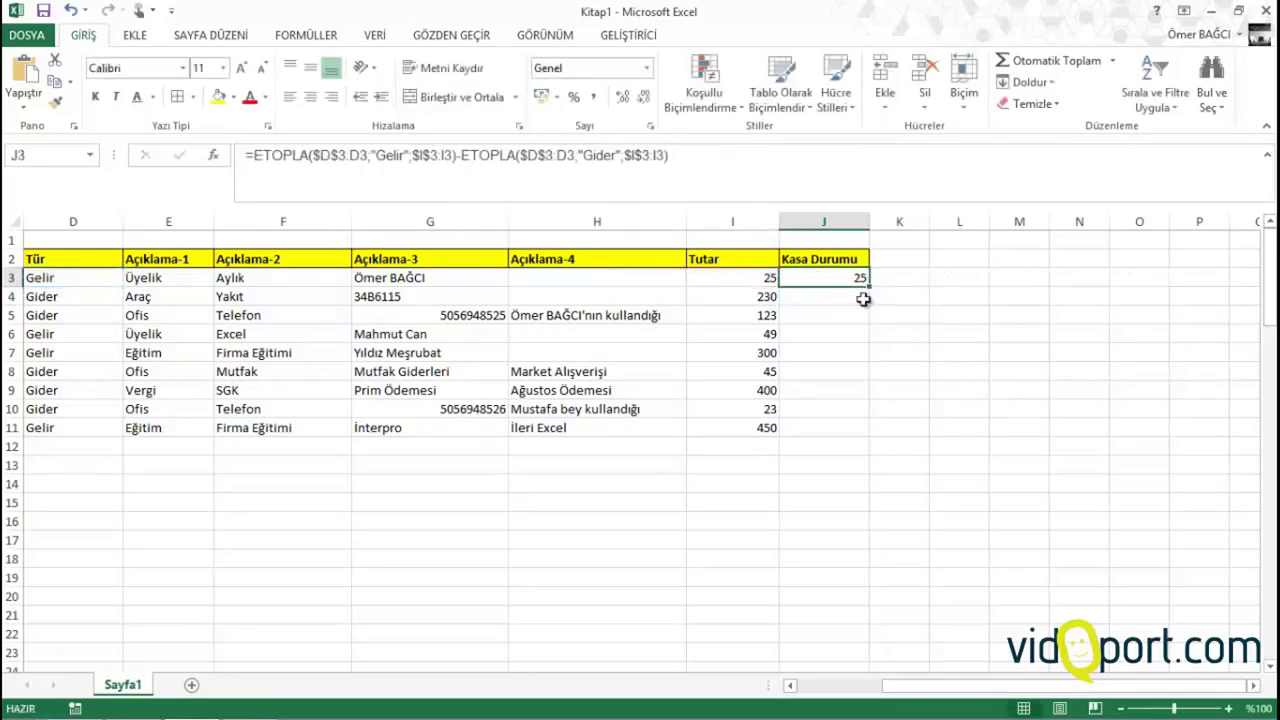
Step: Fill J3's Kasa Durumu formula down to row 100, formatted as Sayı with red negatives
left_click_drag(870, 288, 884, 648)
scroll(766, 508, "up", 13)
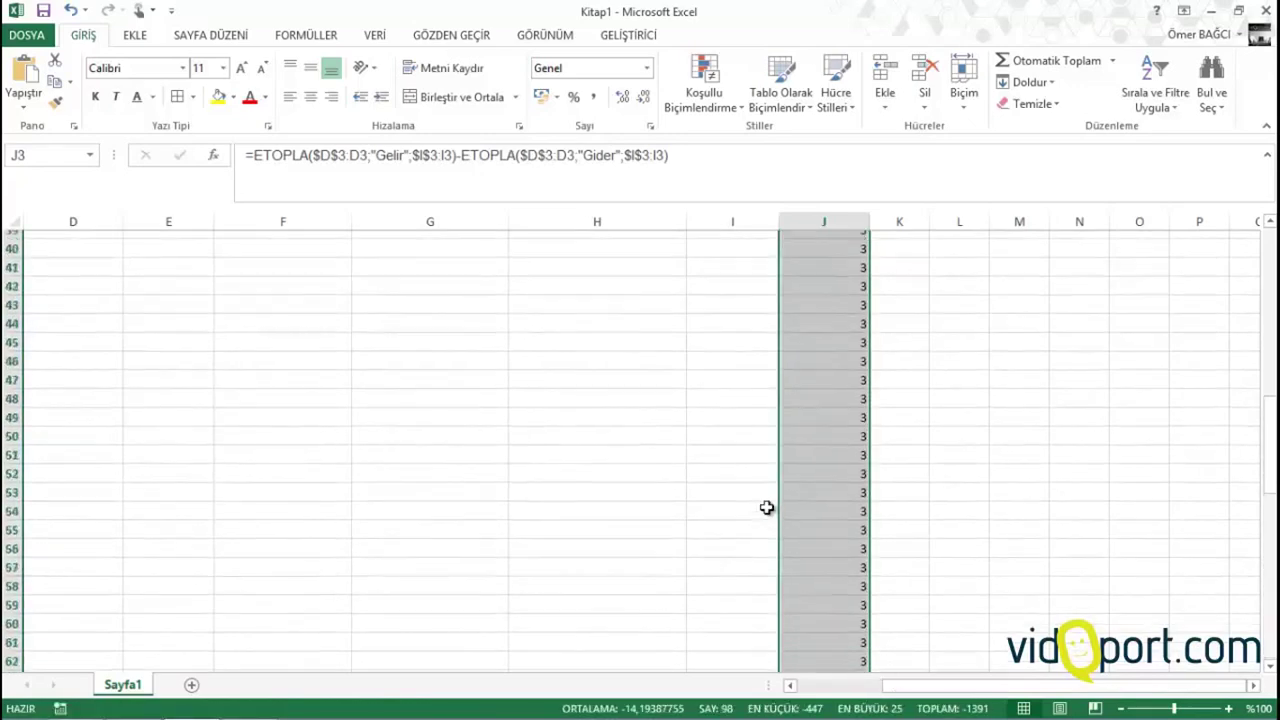
scroll(766, 508, "up", 13)
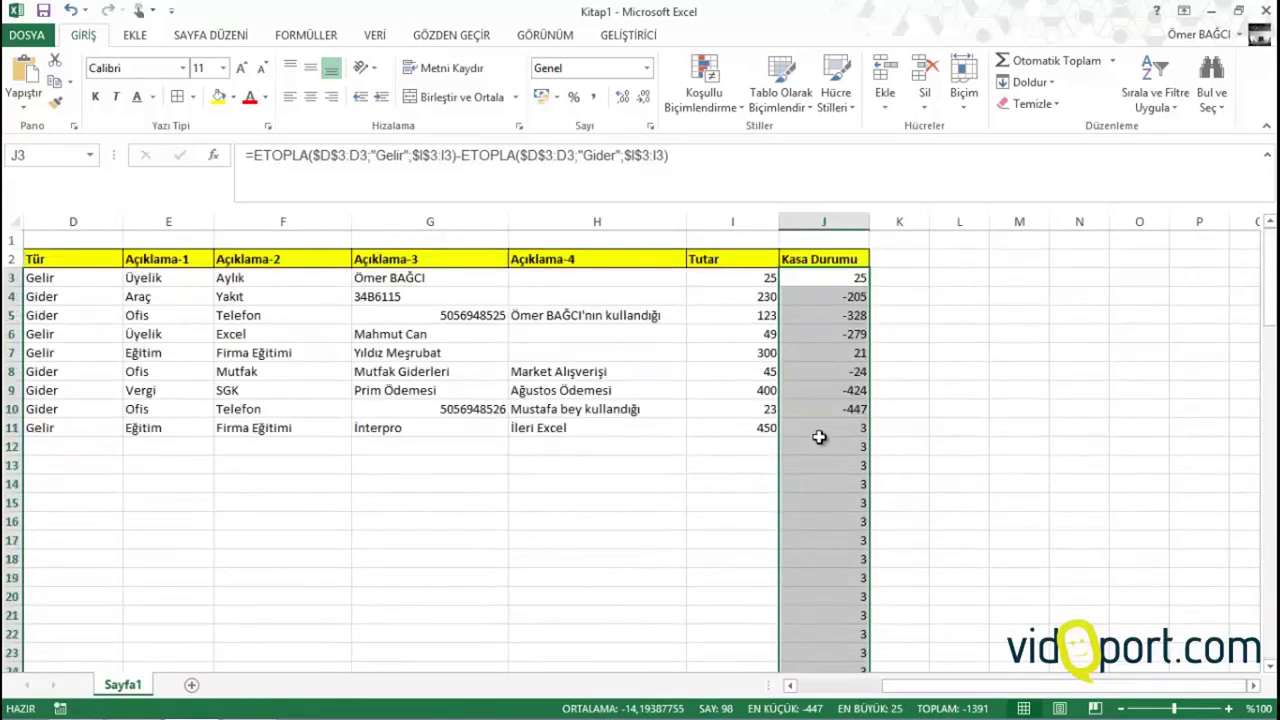
left_click(594, 97)
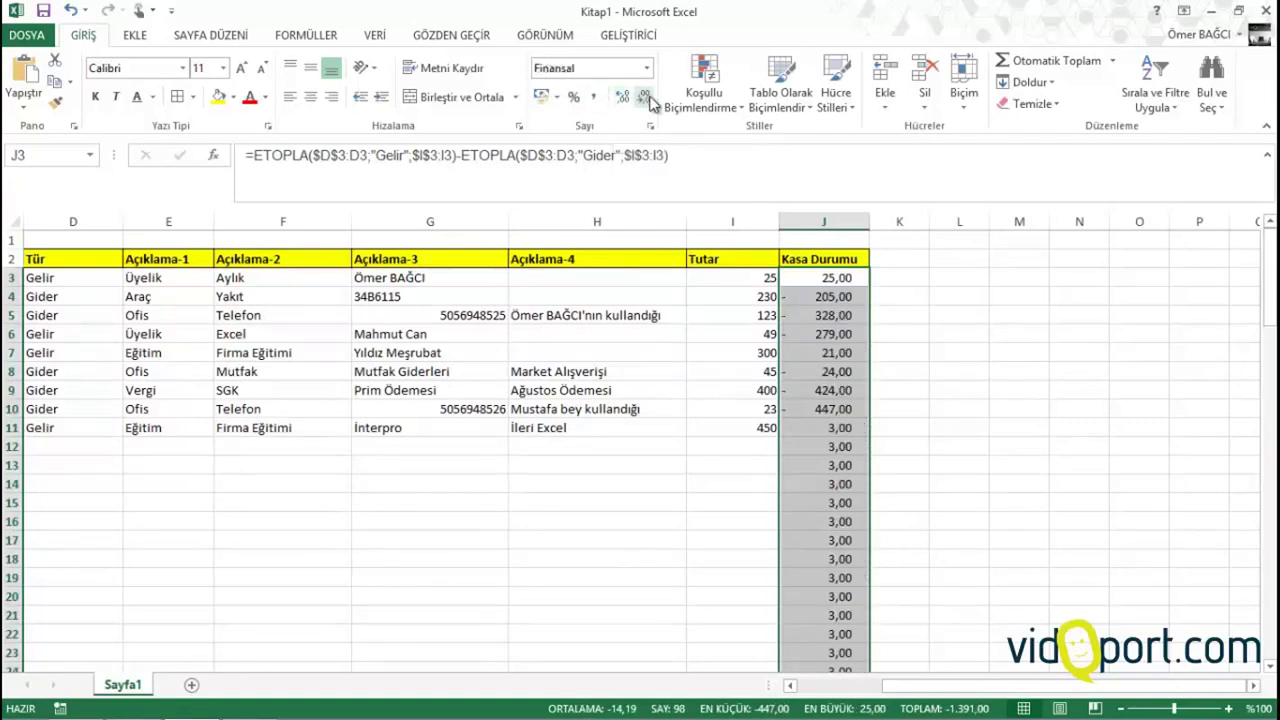
key("ctrl+1")
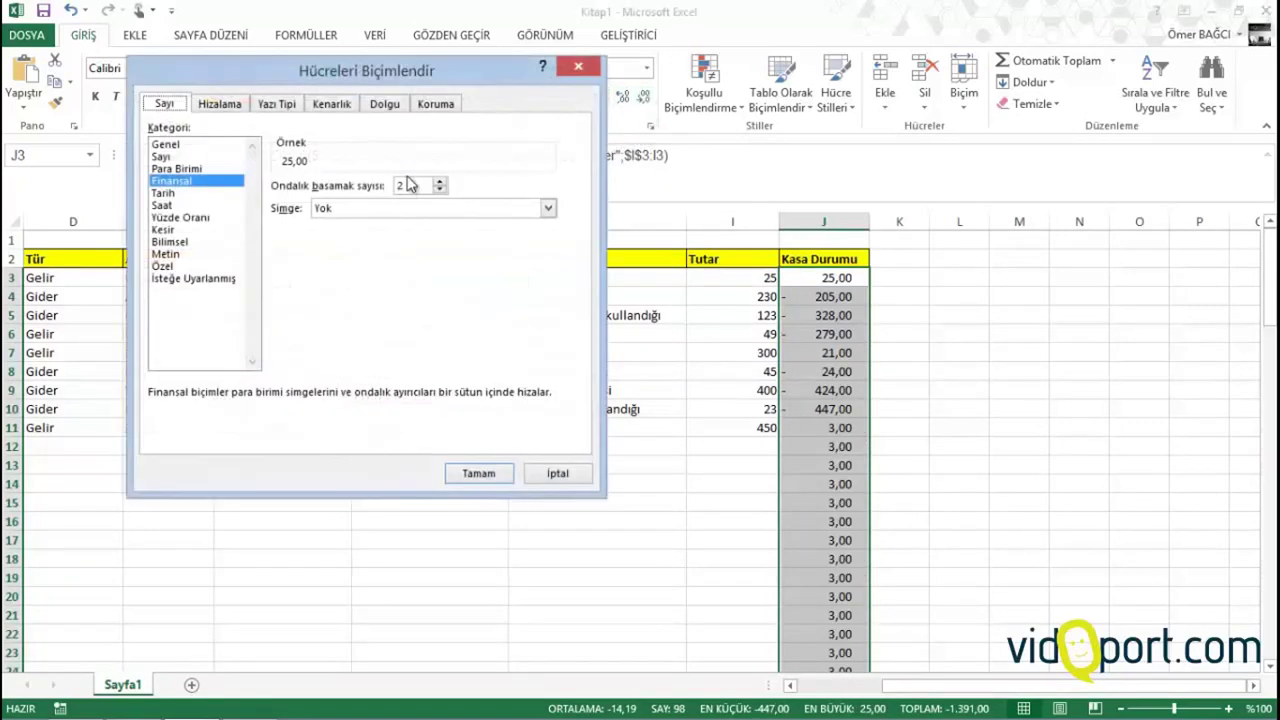
left_click(163, 157)
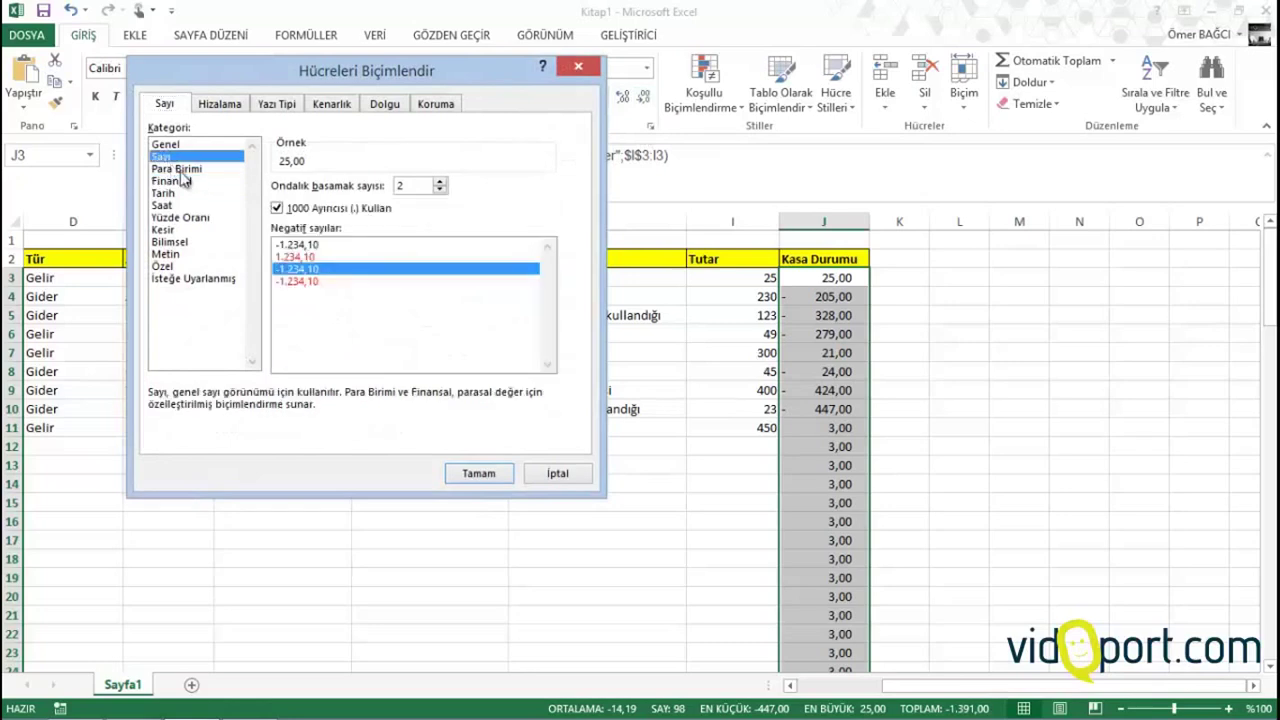
left_click(303, 284)
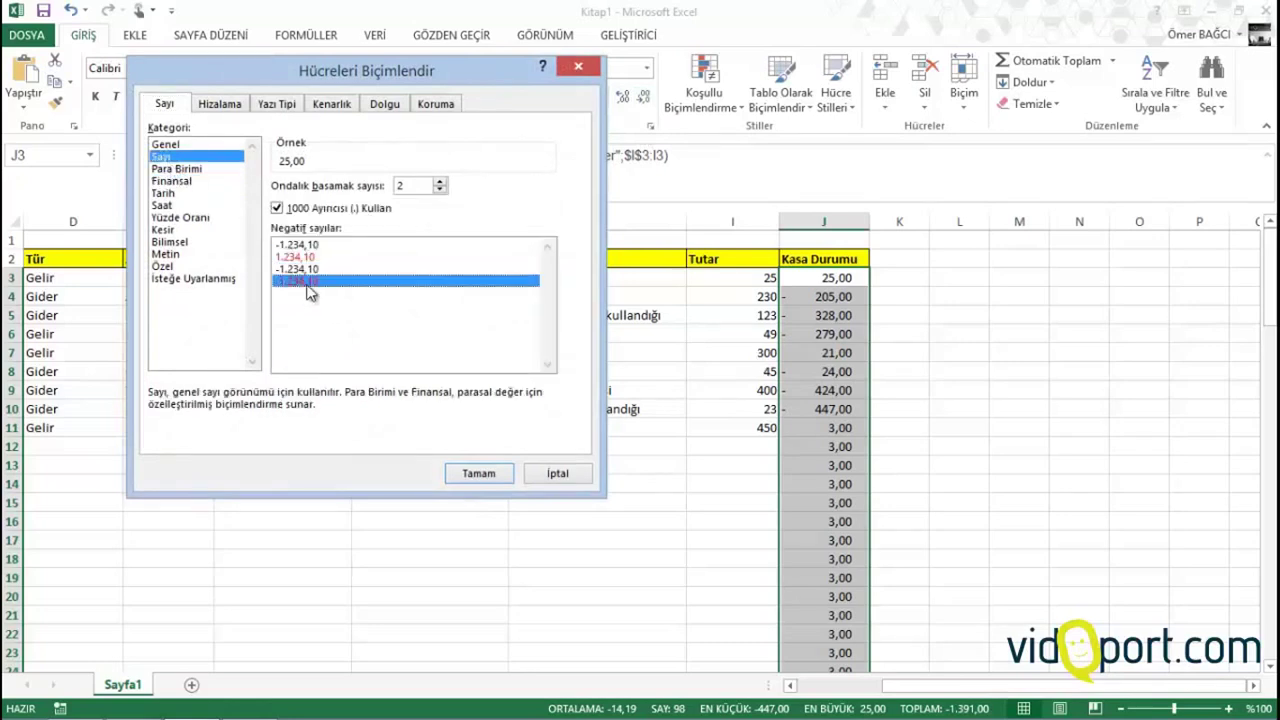
left_click(481, 473)
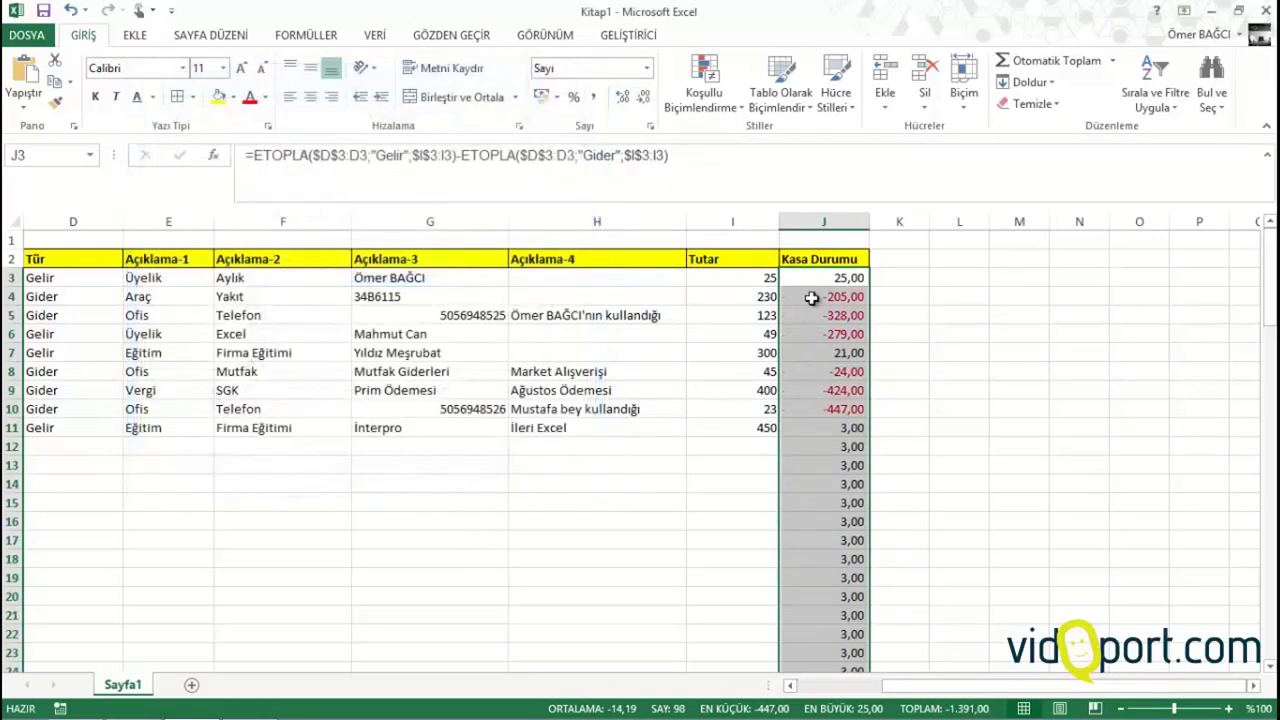
left_click_drag(871, 216, 864, 216)
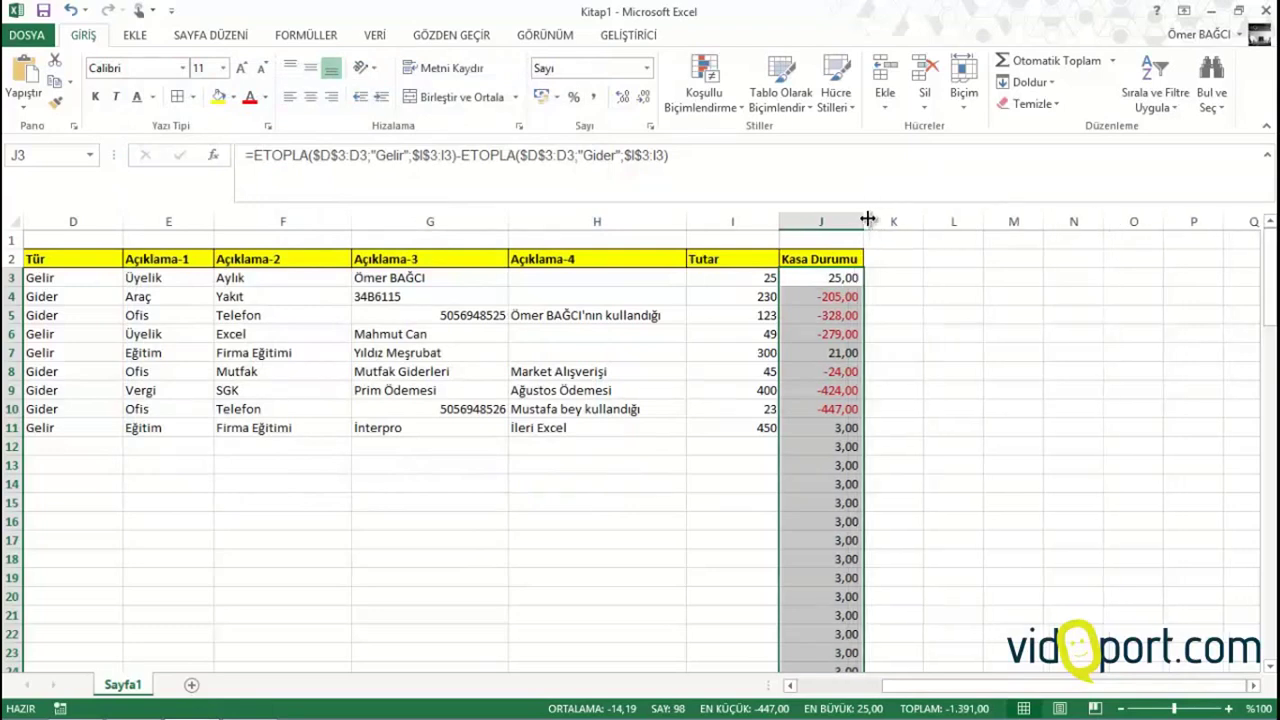
Step: Check the copied formulas in J16, A12, J12 and J14, ending on empty Tutar cell I12
left_click(812, 524)
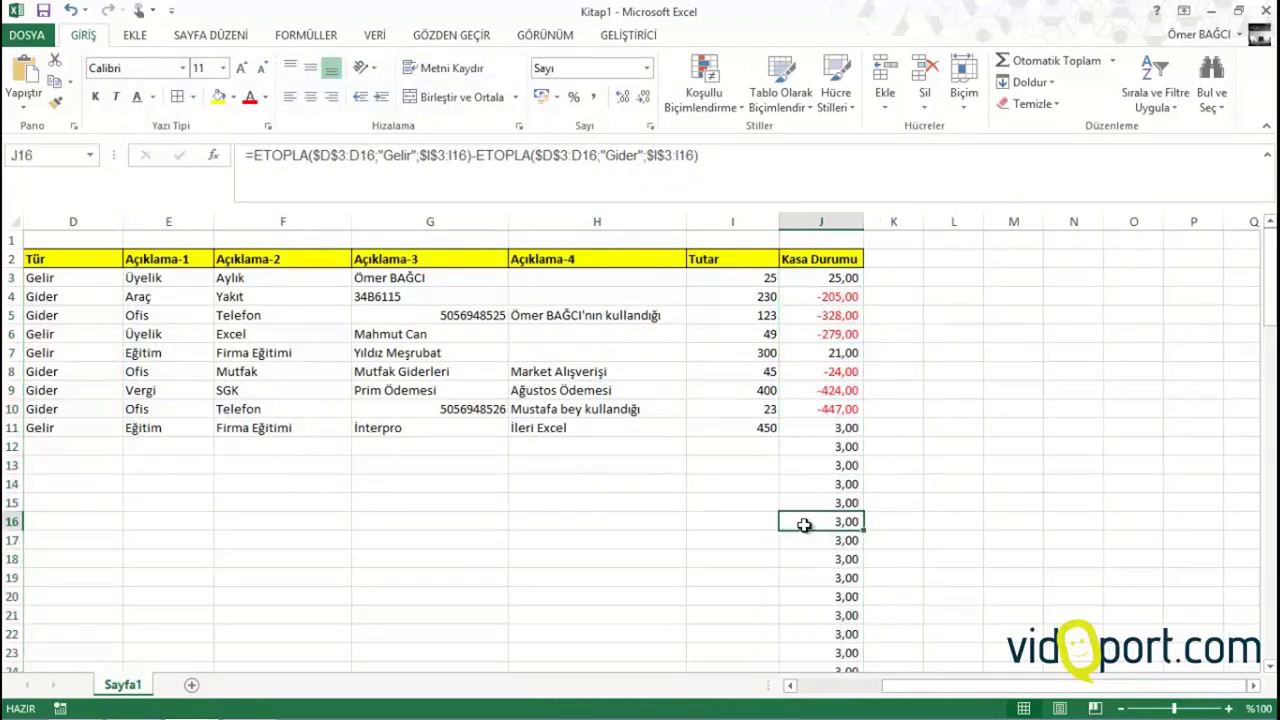
left_click(203, 535)
key("Left")
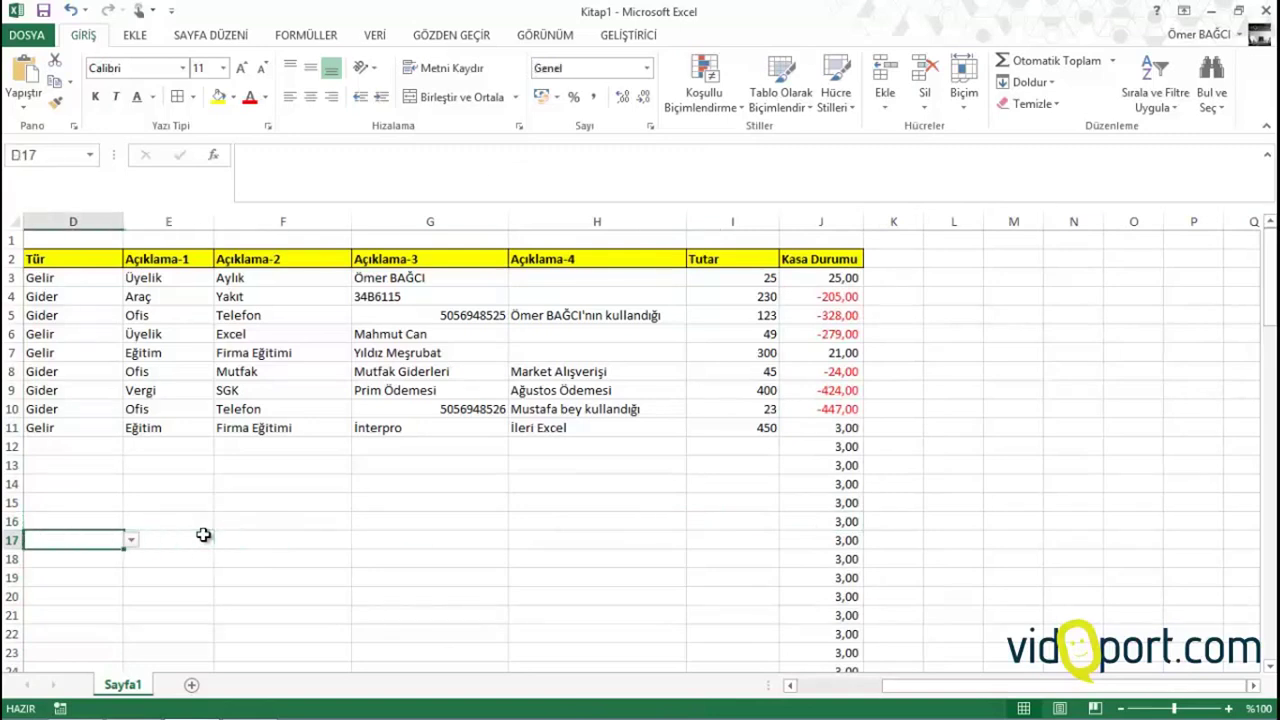
key("Left")
key("Left")
key("Left")
key("Right")
key("Left")
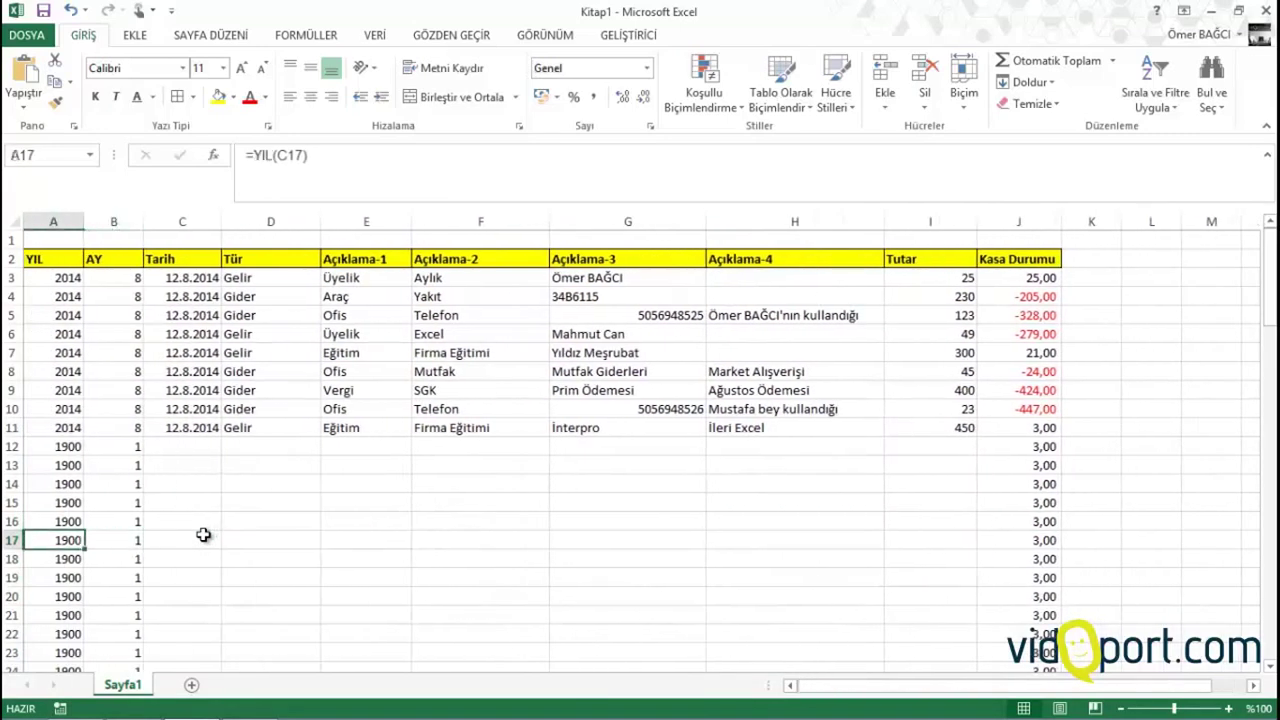
key("Up")
key("Up")
key("Up")
key("Up")
key("Up")
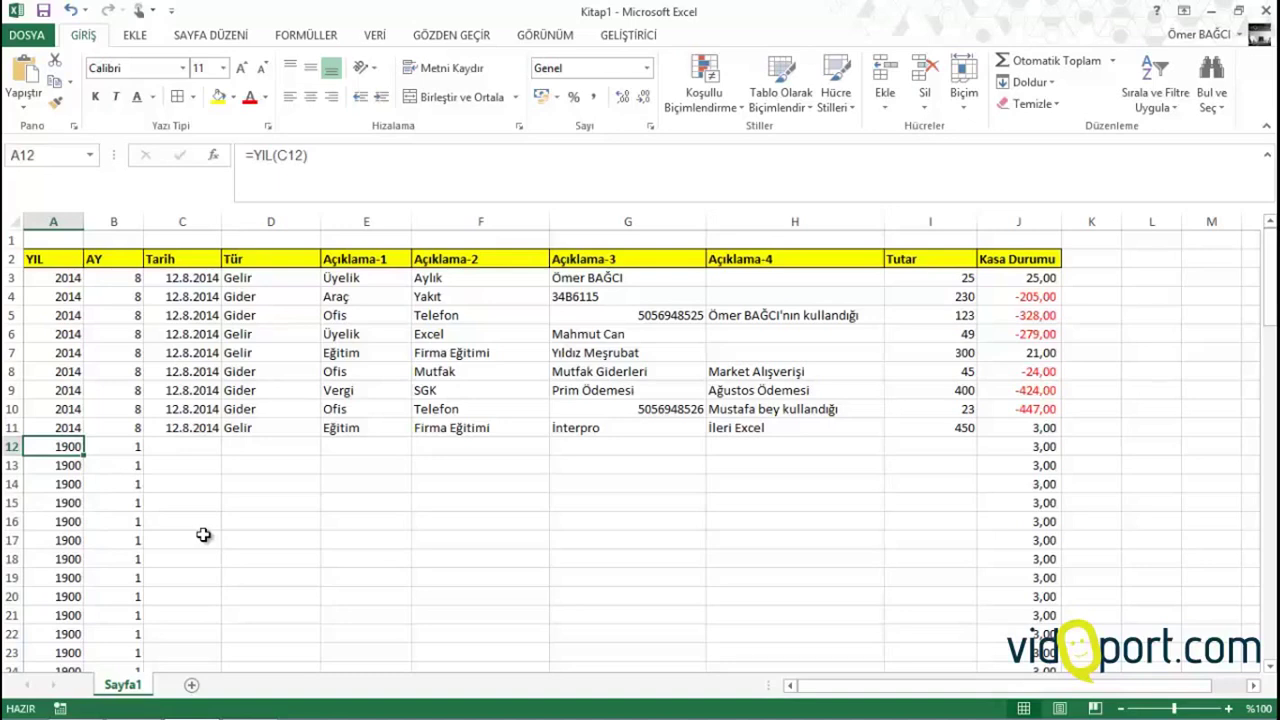
left_click(1053, 445)
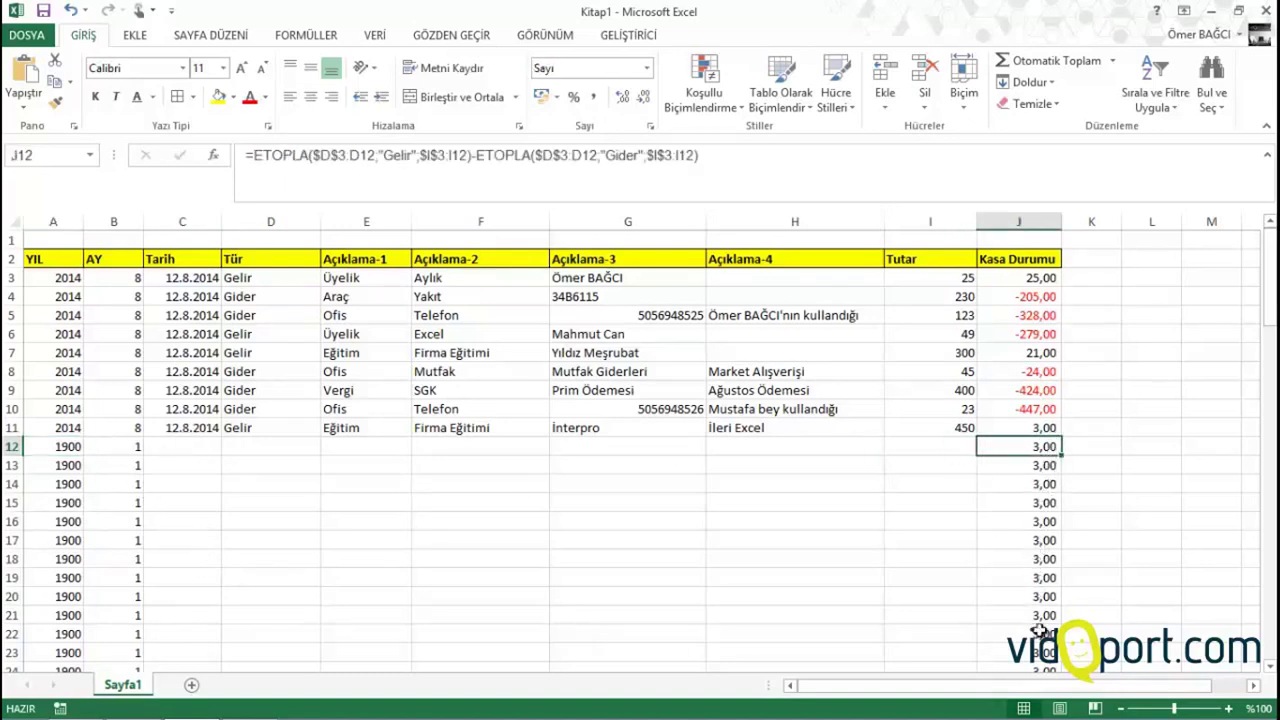
scroll(1040, 630, "down", 6)
scroll(1040, 630, "up", 6)
left_click(1052, 485)
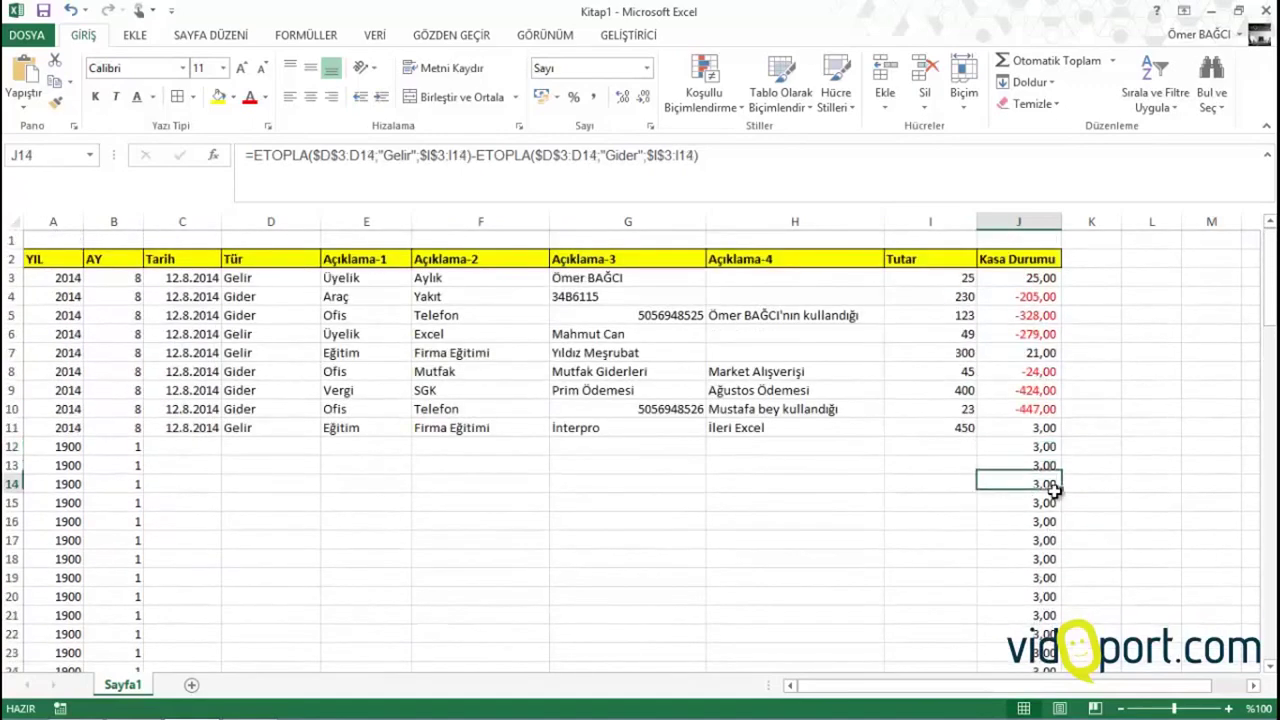
left_click(920, 446)
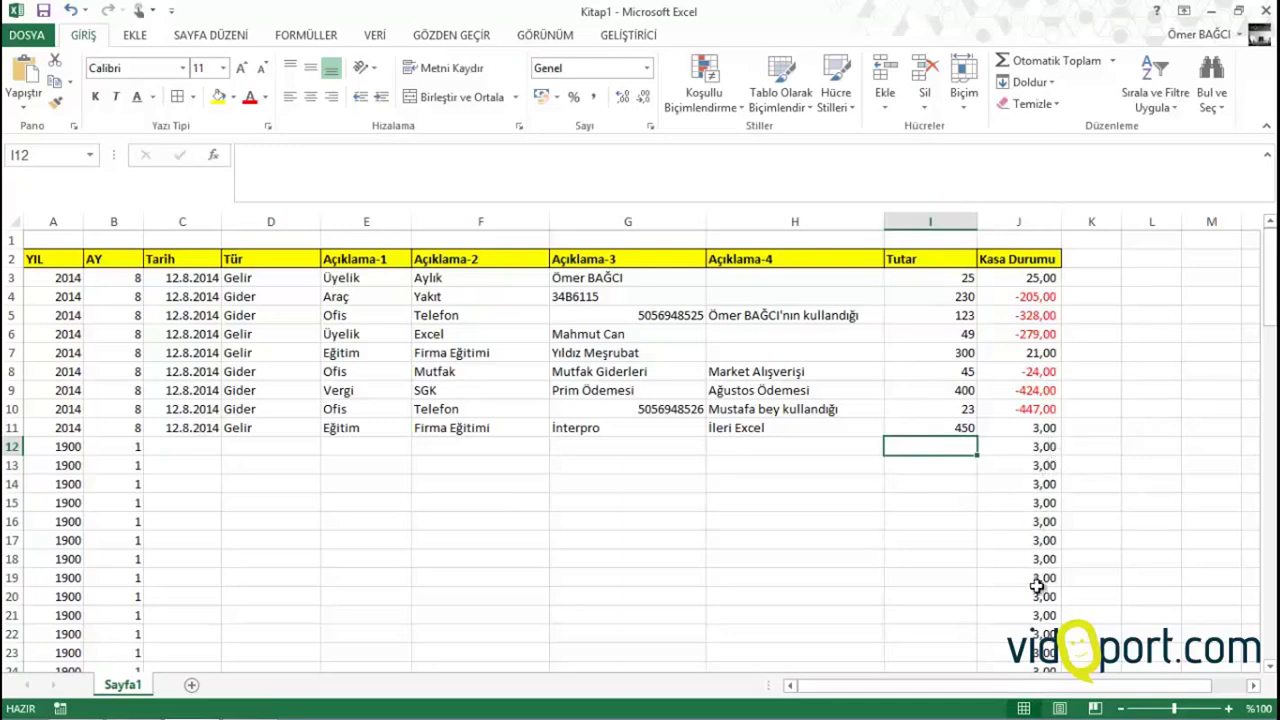
Step: Select the table from A3 across the columns and down through the filled rows
left_click(39, 280)
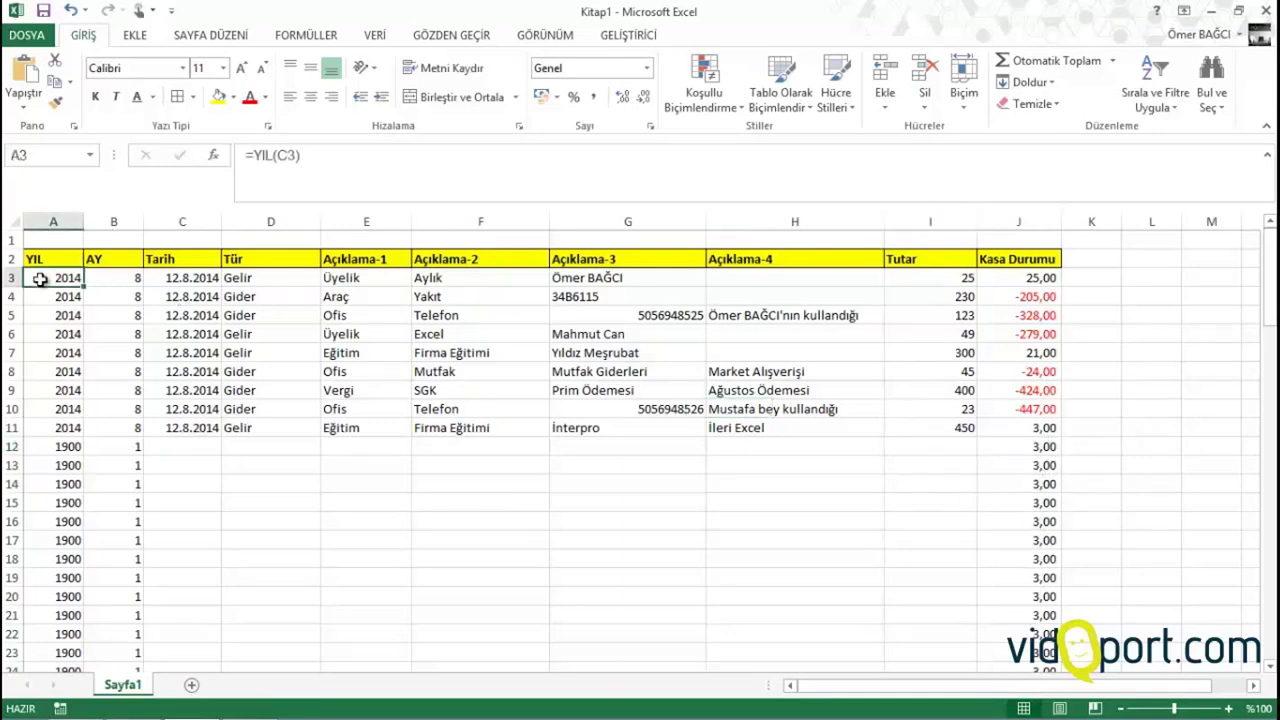
key("shift+Right")
key("shift+Right")
key("shift+Right")
key("shift+Right")
key("shift+Right")
key("shift+Right")
key("shift+Right")
key("shift+Right")
key("shift+Right")
key("ctrl+shift+Down")
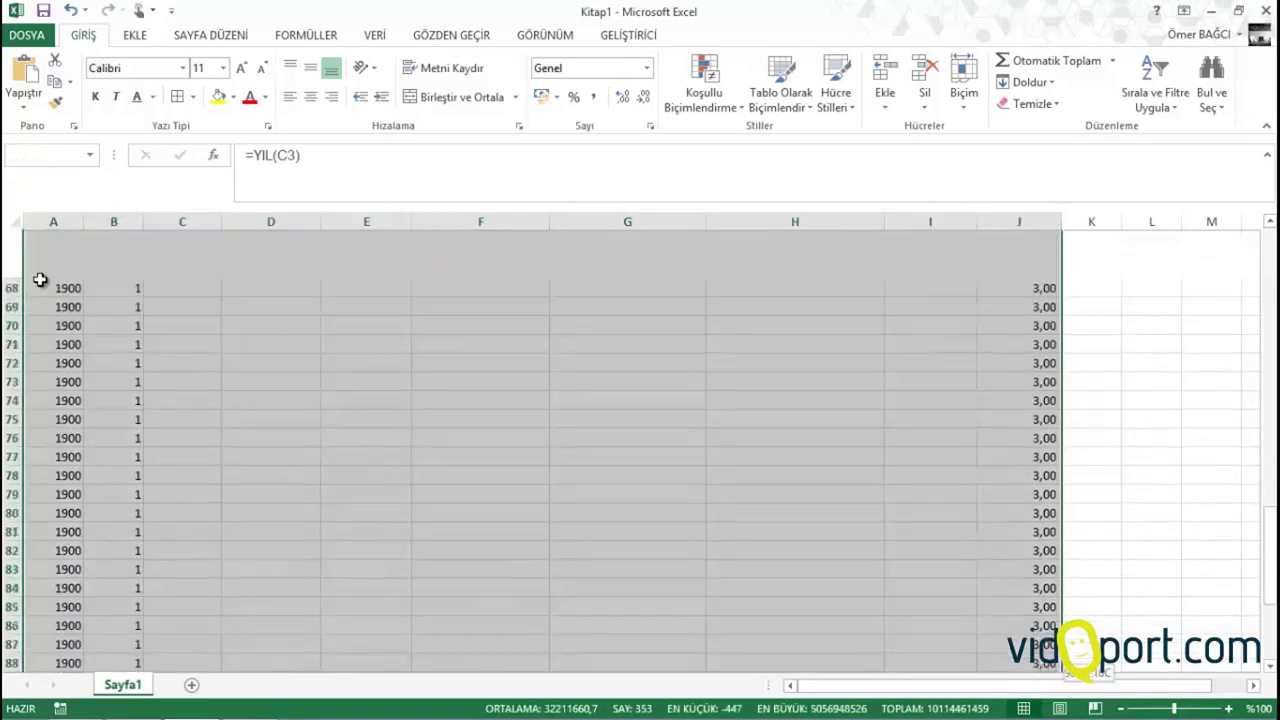
scroll(39, 280, "up", 20)
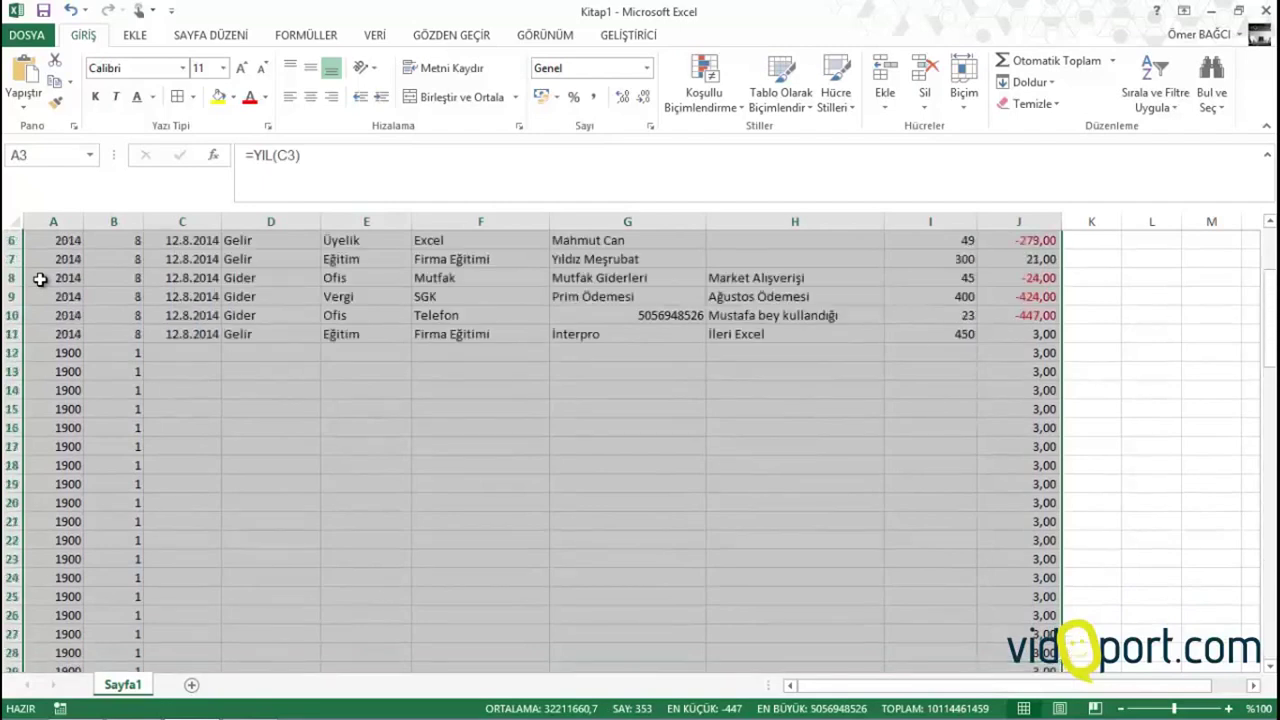
scroll(39, 280, "up", 2)
Step: Add a formula conditional formatting rule =$I3="" that sets the font colour to white
left_click(688, 86)
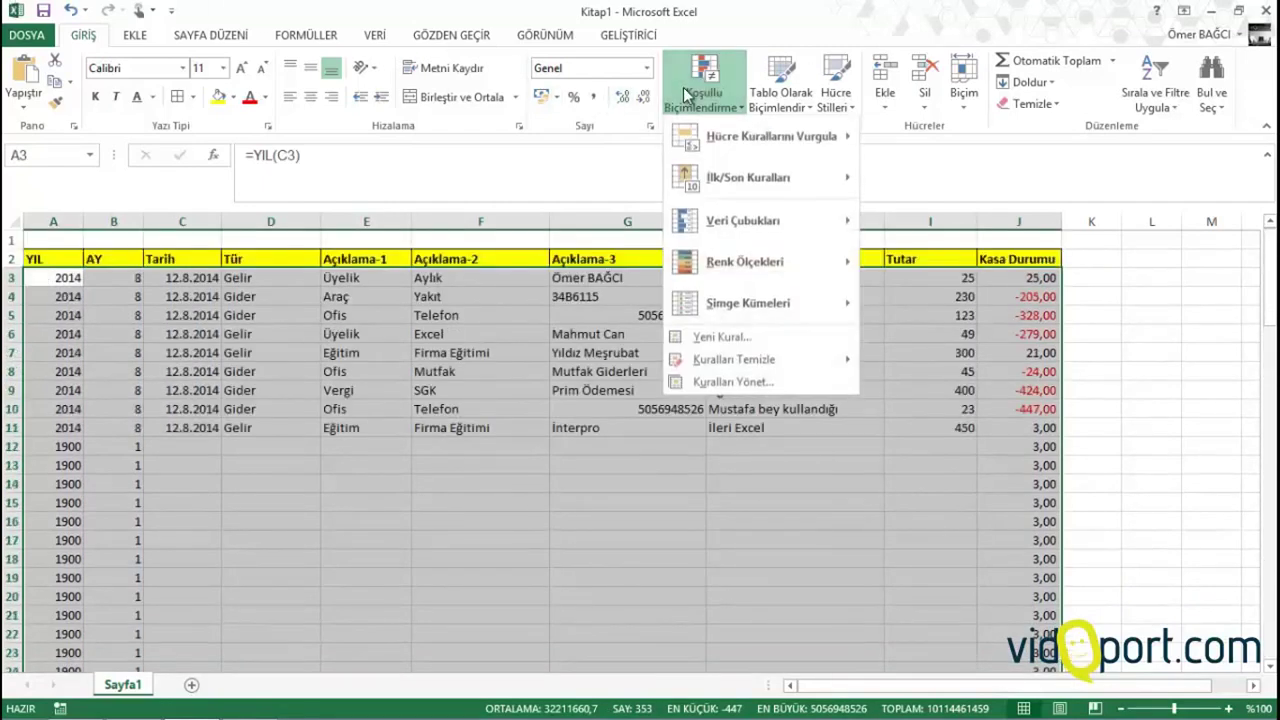
left_click(757, 340)
left_click(388, 271)
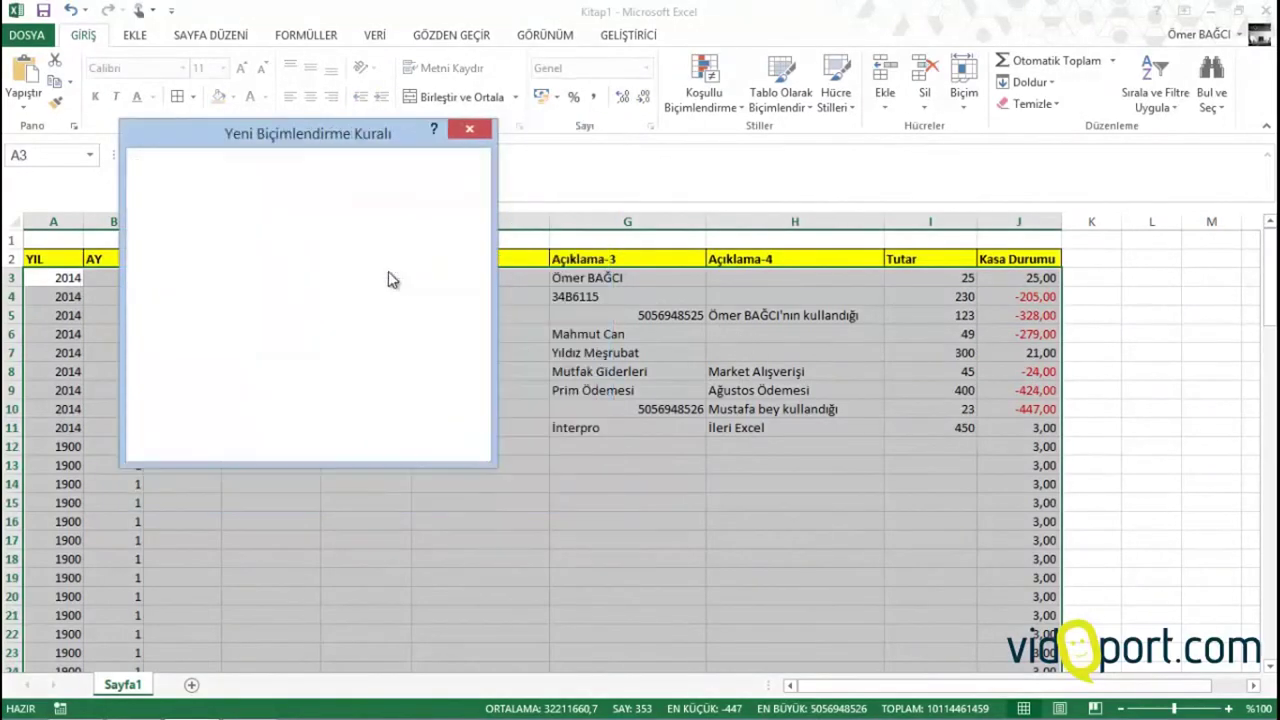
left_click_drag(443, 133, 682, 63)
left_click(627, 275)
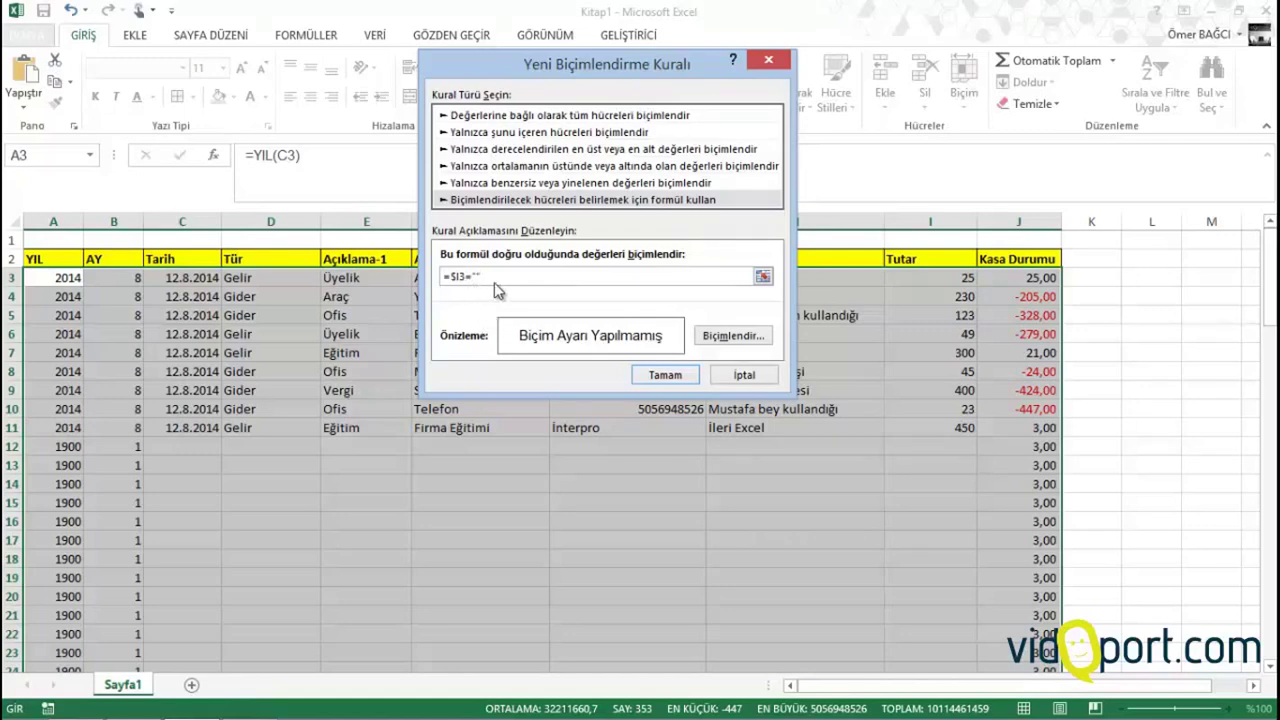
left_click(746, 337)
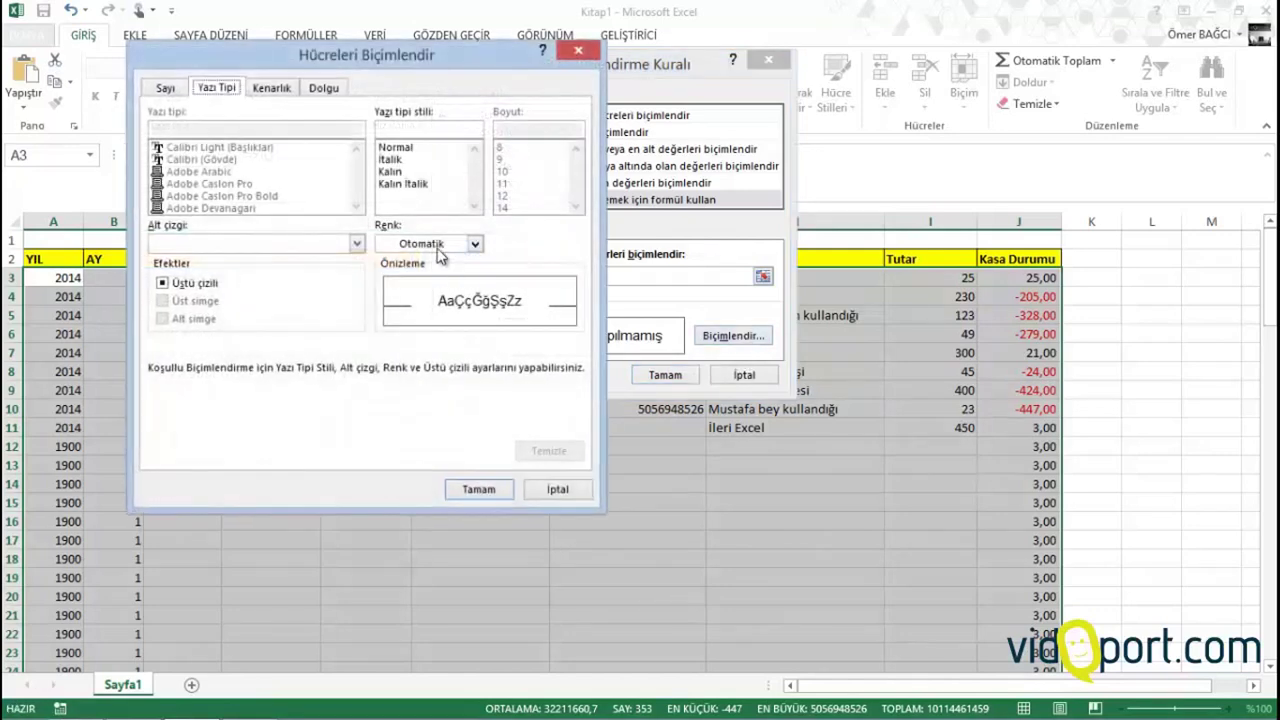
left_click(440, 255)
left_click(386, 298)
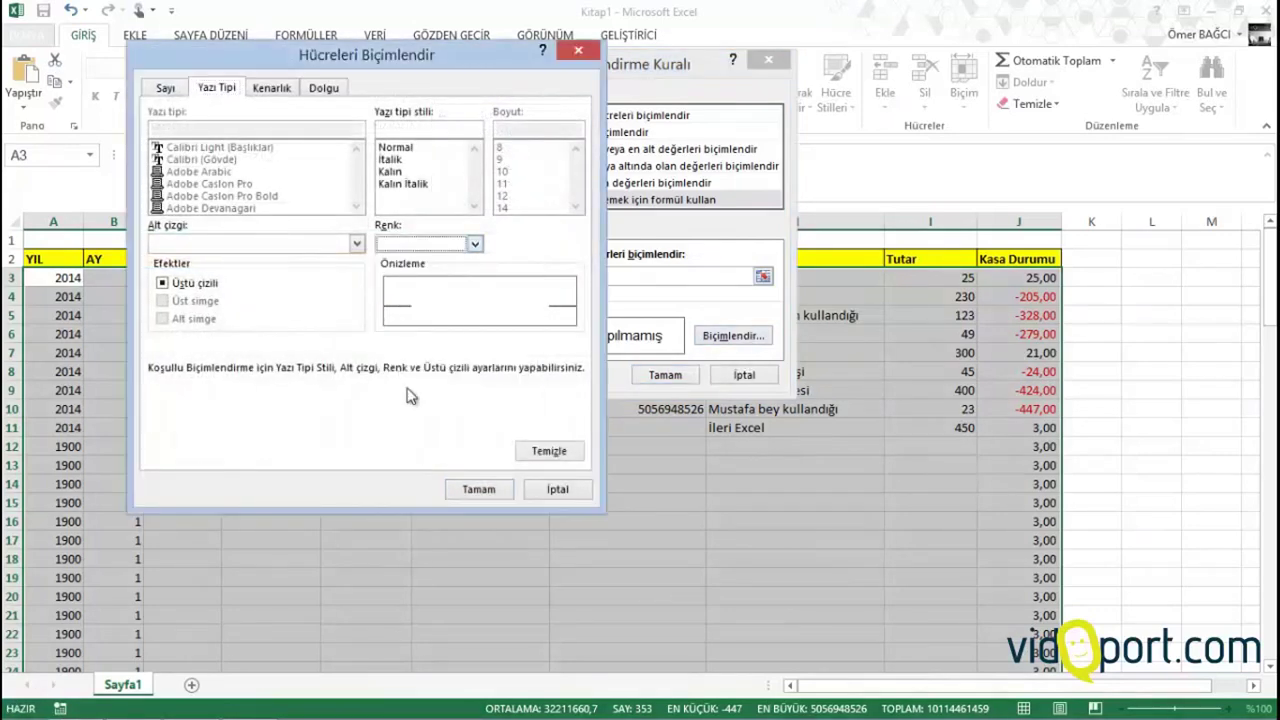
left_click(470, 490)
left_click(657, 373)
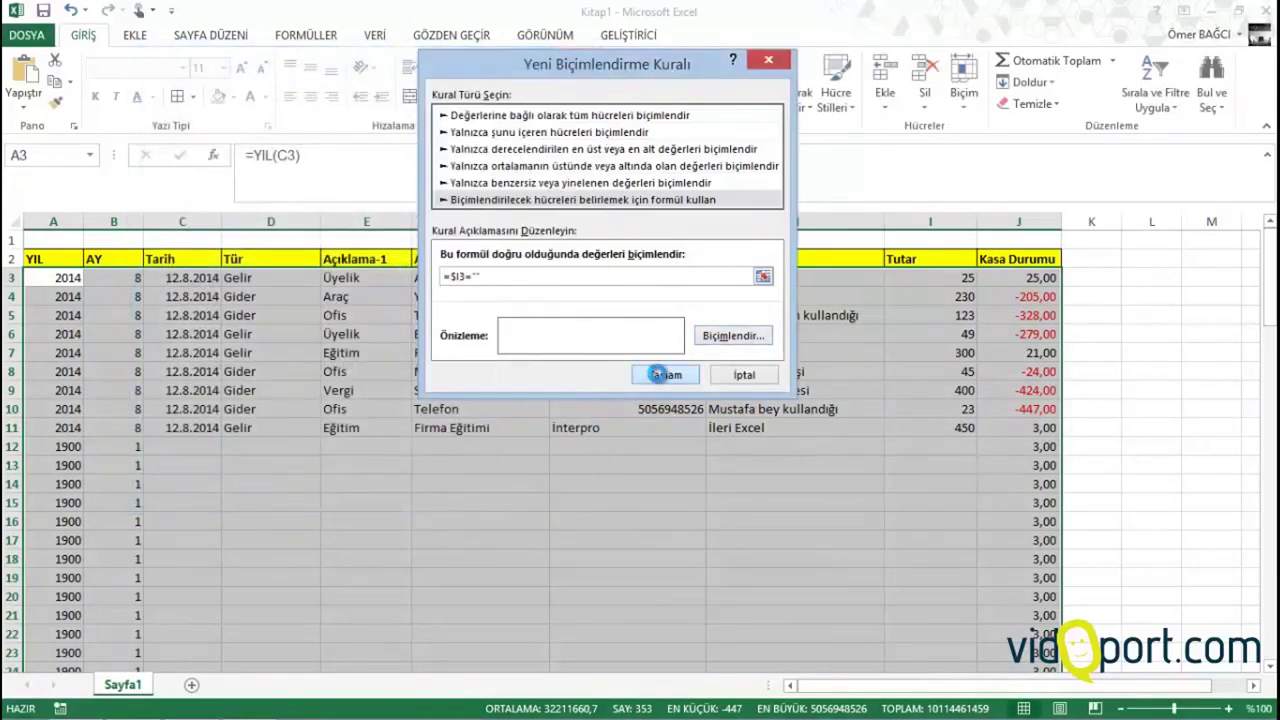
left_click(300, 487)
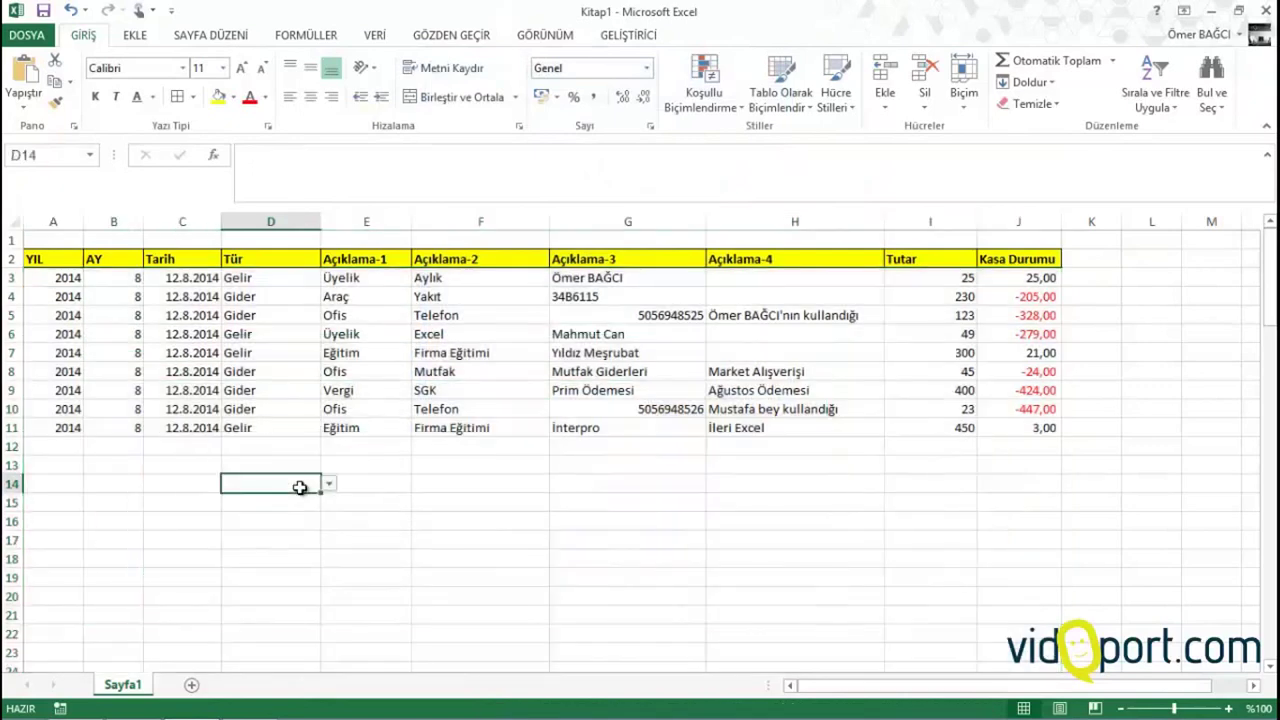
key("Up")
key("Right")
key("Right")
key("Right")
key("Right")
key("Right")
key("Up")
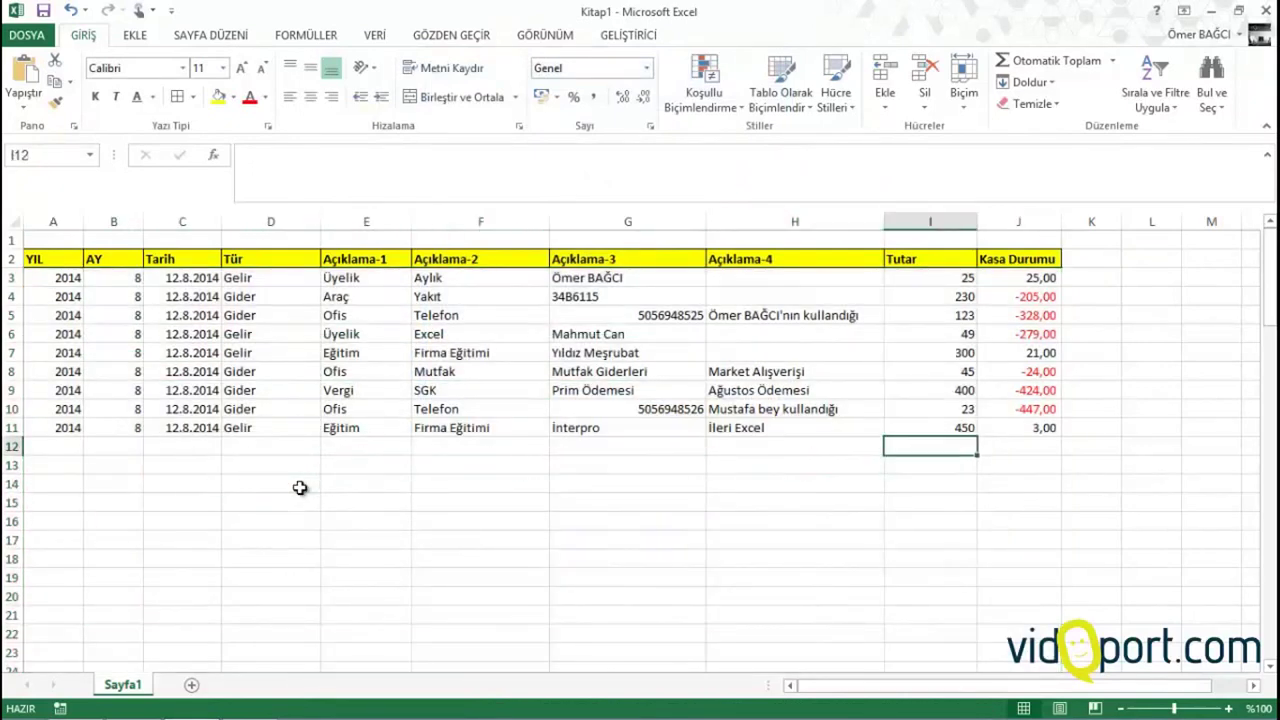
type("34")
key("Return")
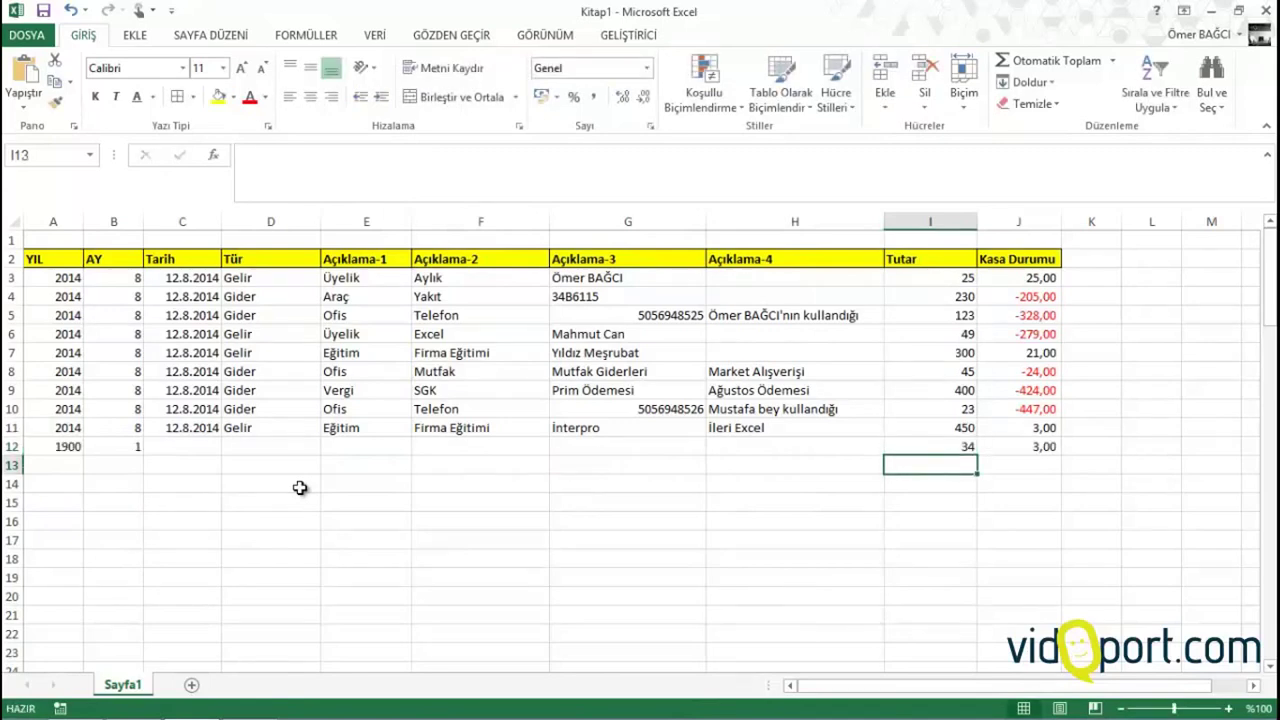
key("Up")
key("Delete")
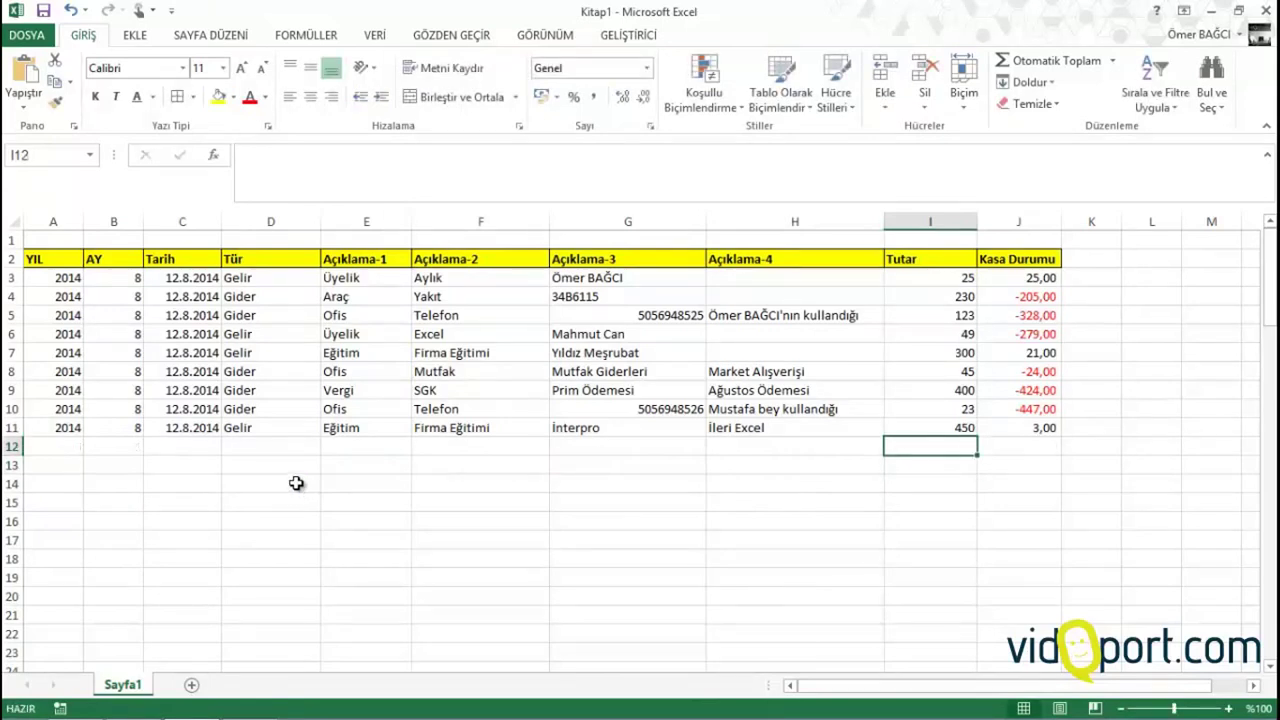
key("Up")
key("Up")
key("Up")
key("Up")
key("Up")
key("Up")
key("Up")
key("Up")
key("Up")
key("Up")
key("Up")
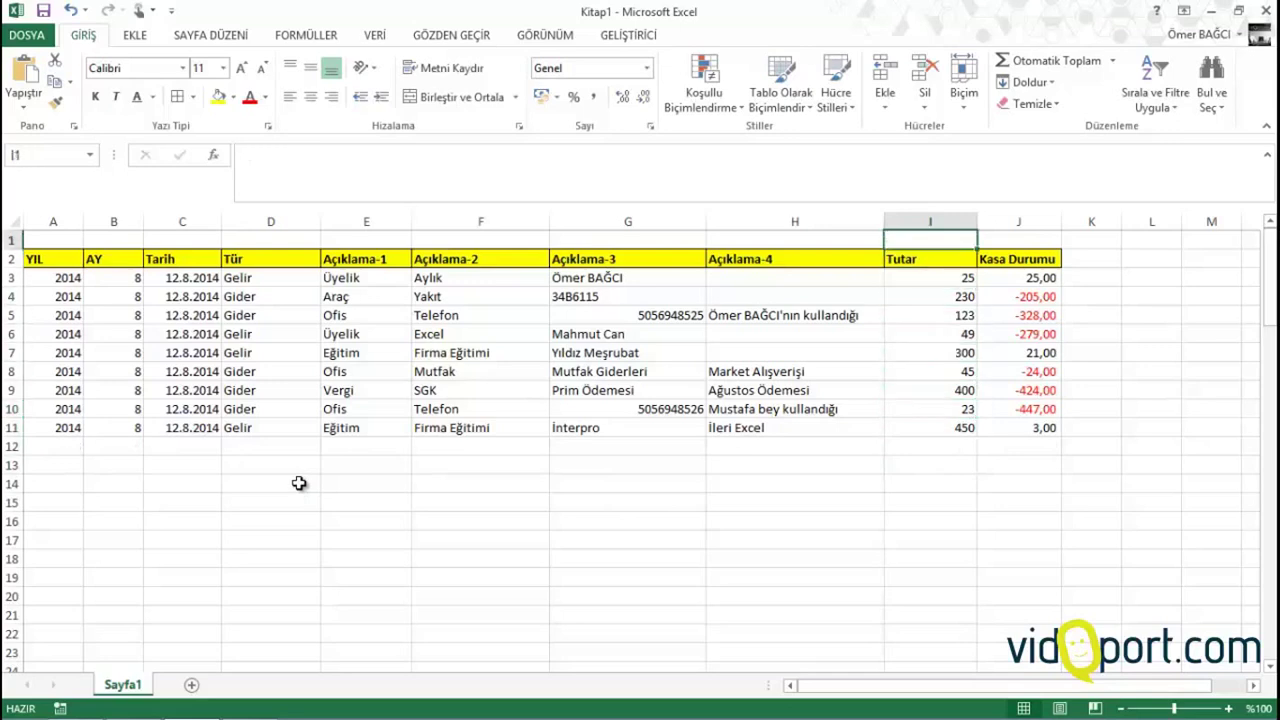
key("Left")
key("Right")
key("Left")
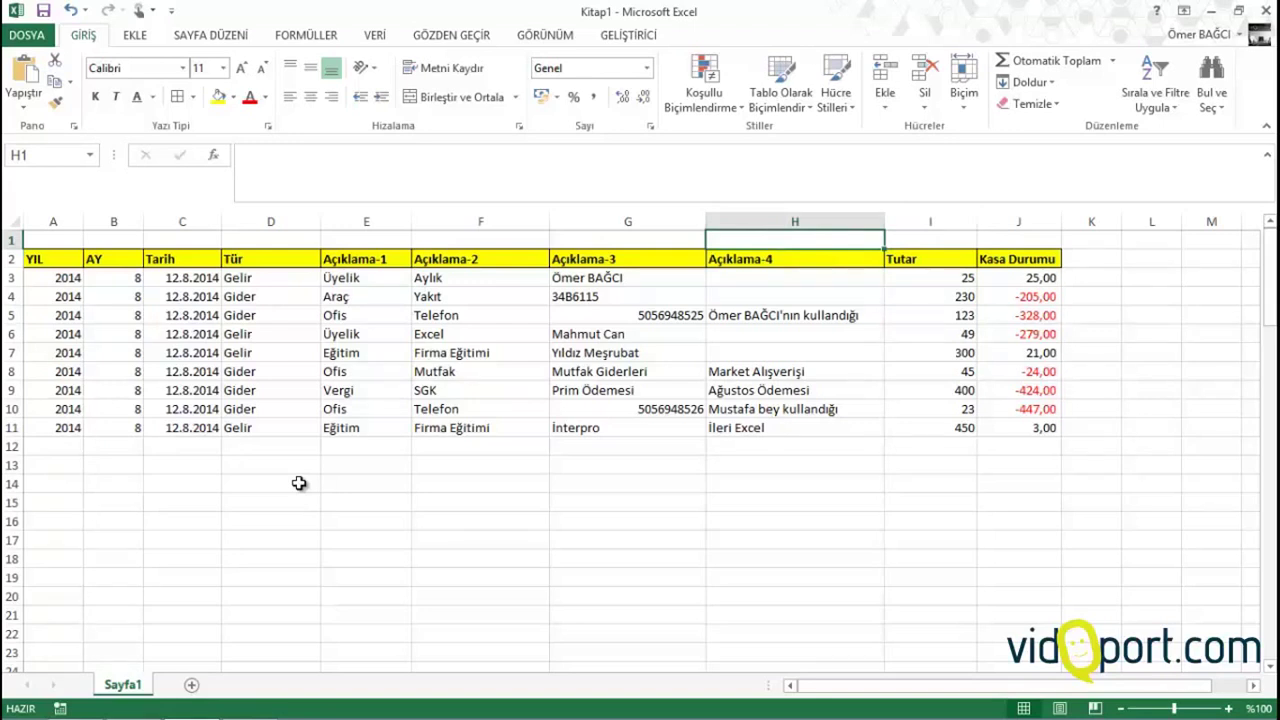
key("Down")
key("Down")
key("Left")
key("ctrl+5")
key("Down")
key("ctrl+5")
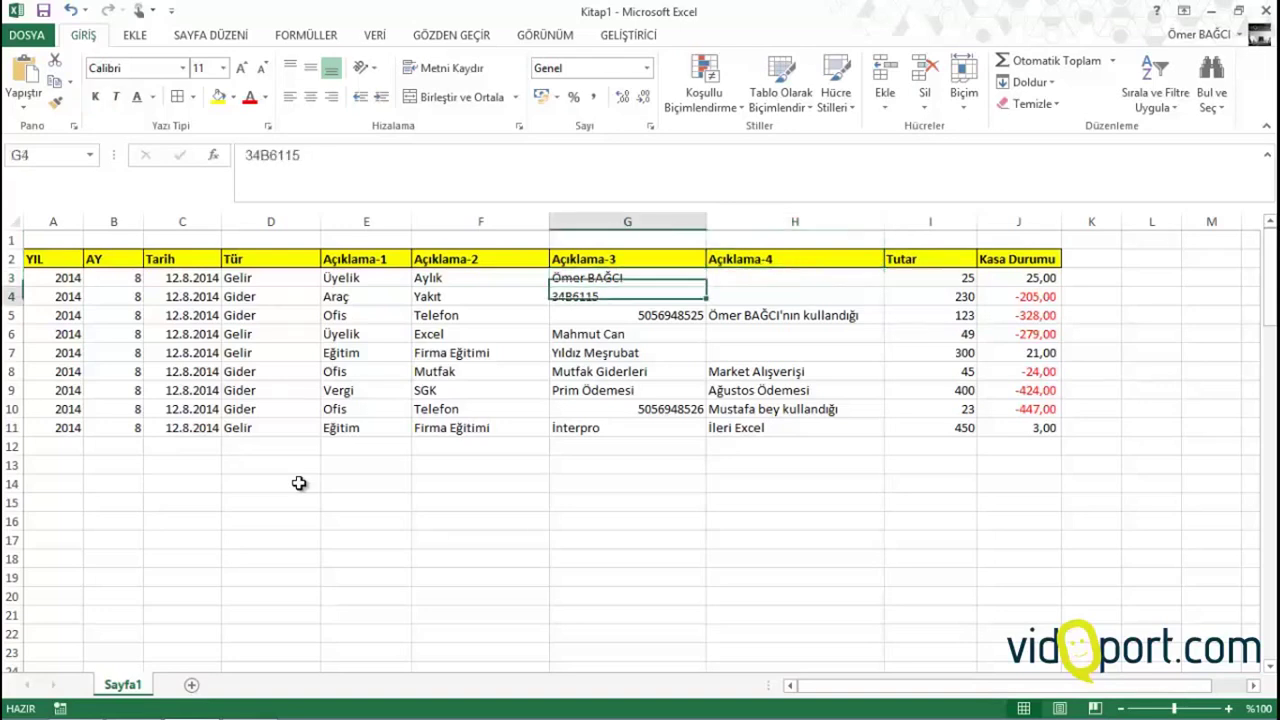
key("ctrl+z")
key("ctrl+z")
key("Left")
key("Left")
key("Left")
key("Left")
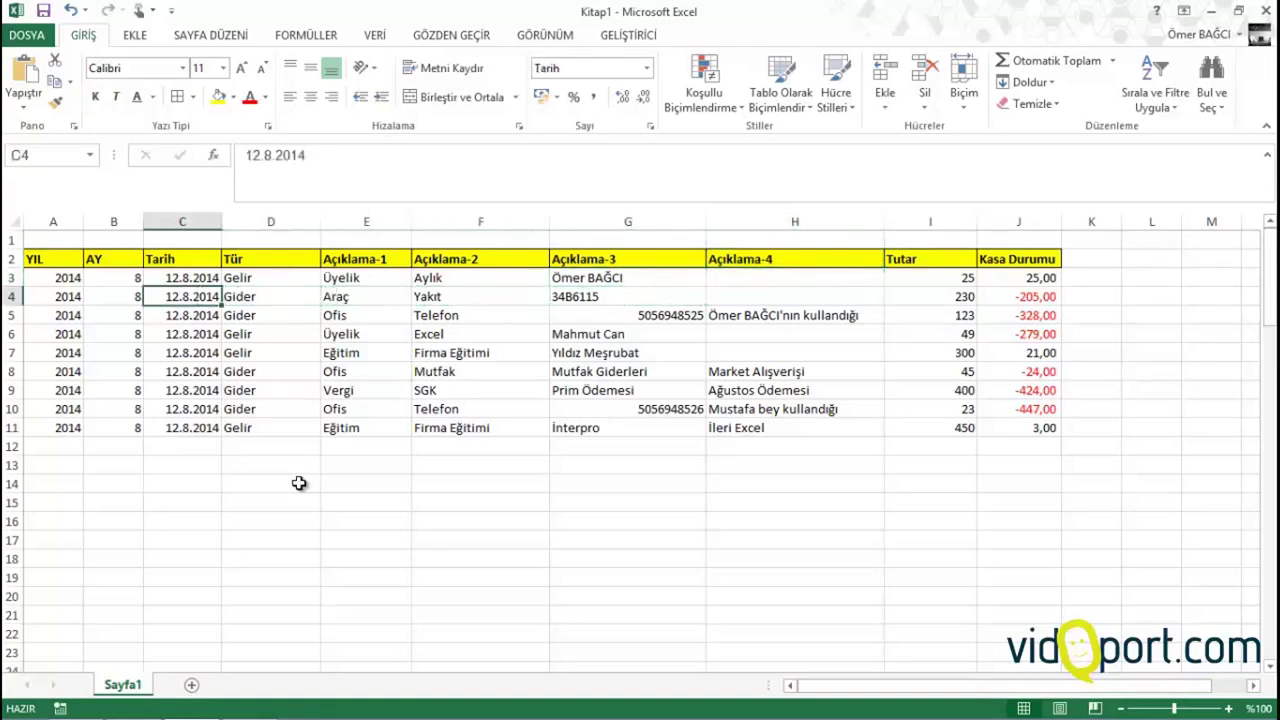
key("Down")
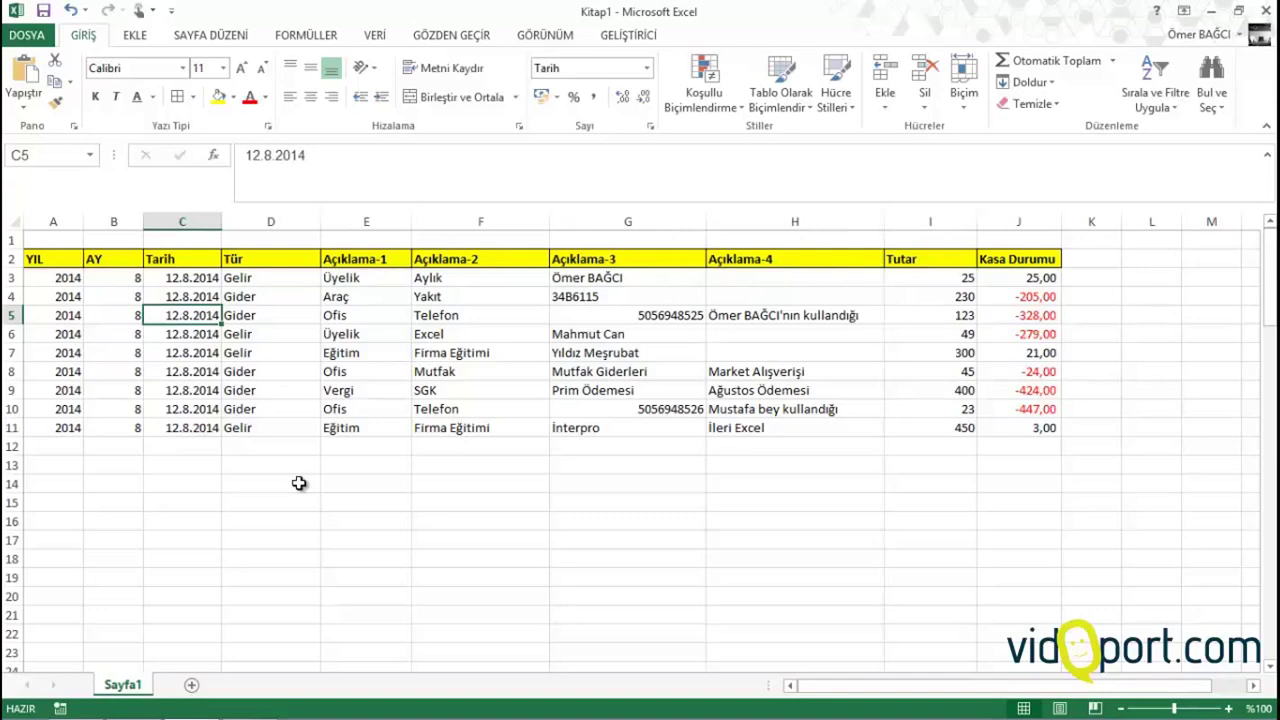
key("Left")
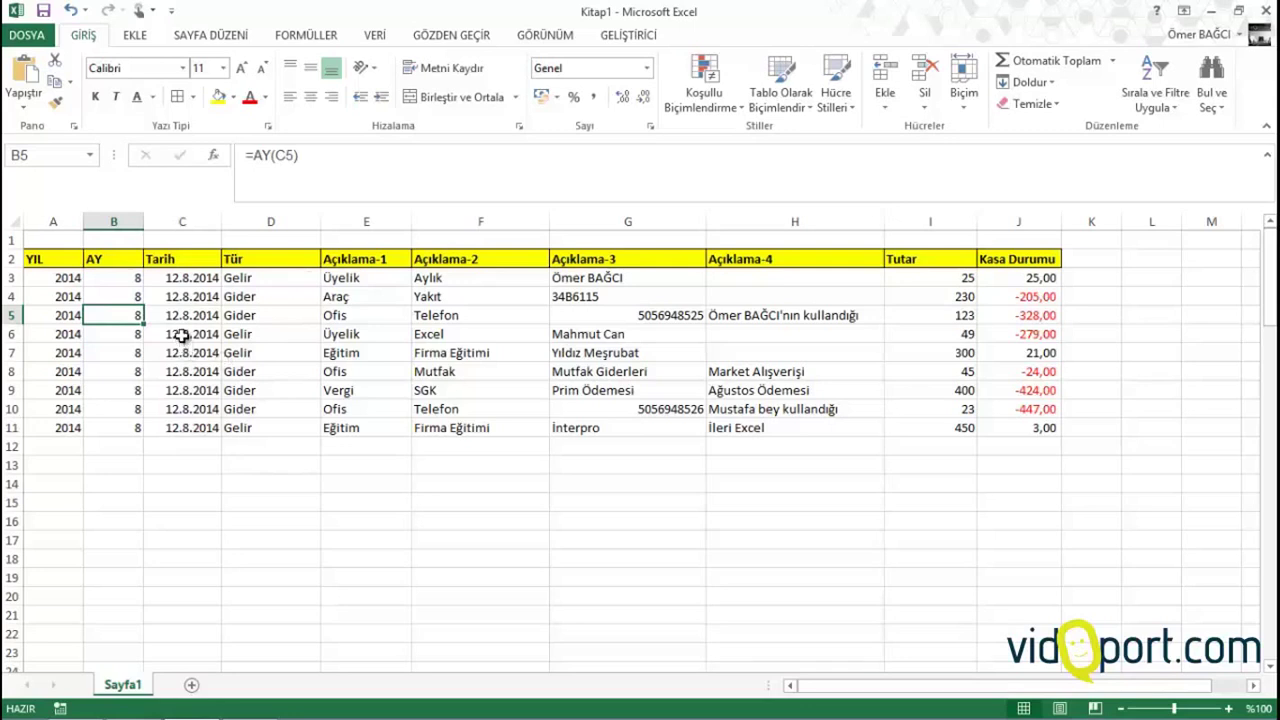
Step: Replace .8. with .7. in dates C6:C8 so they read 12.7.2014
left_click_drag(181, 336, 184, 369)
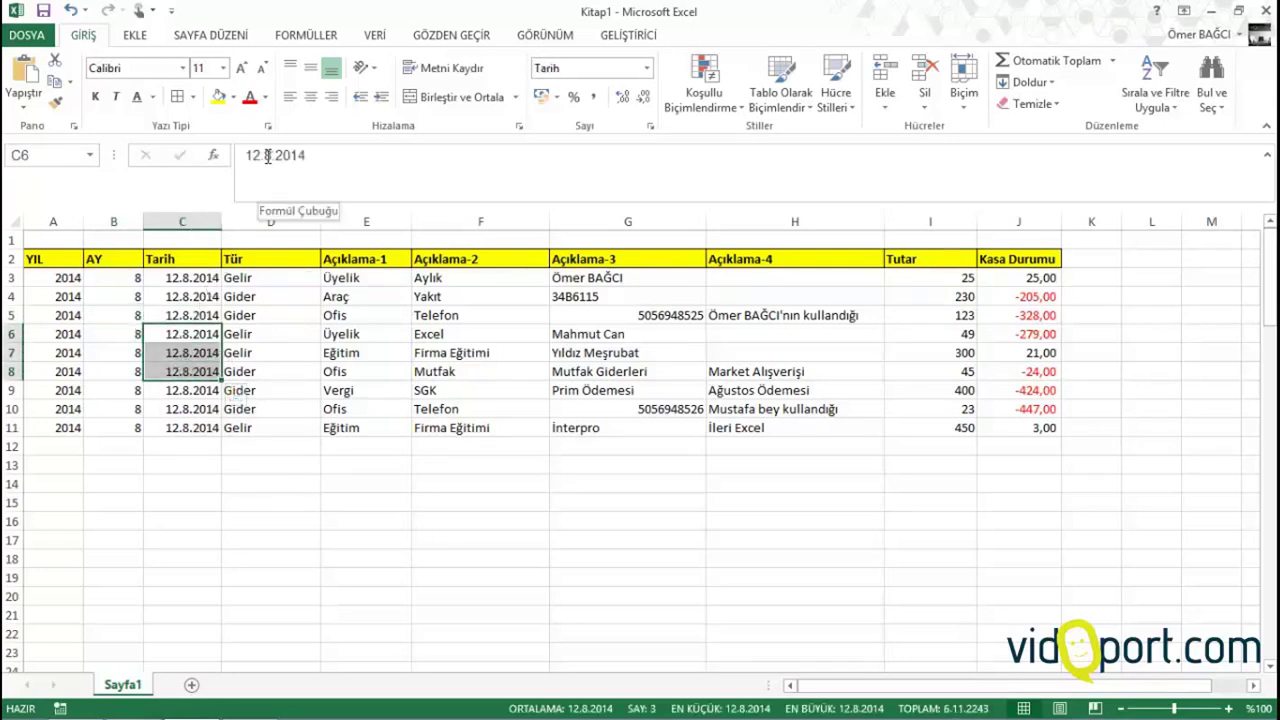
key("ctrl+h")
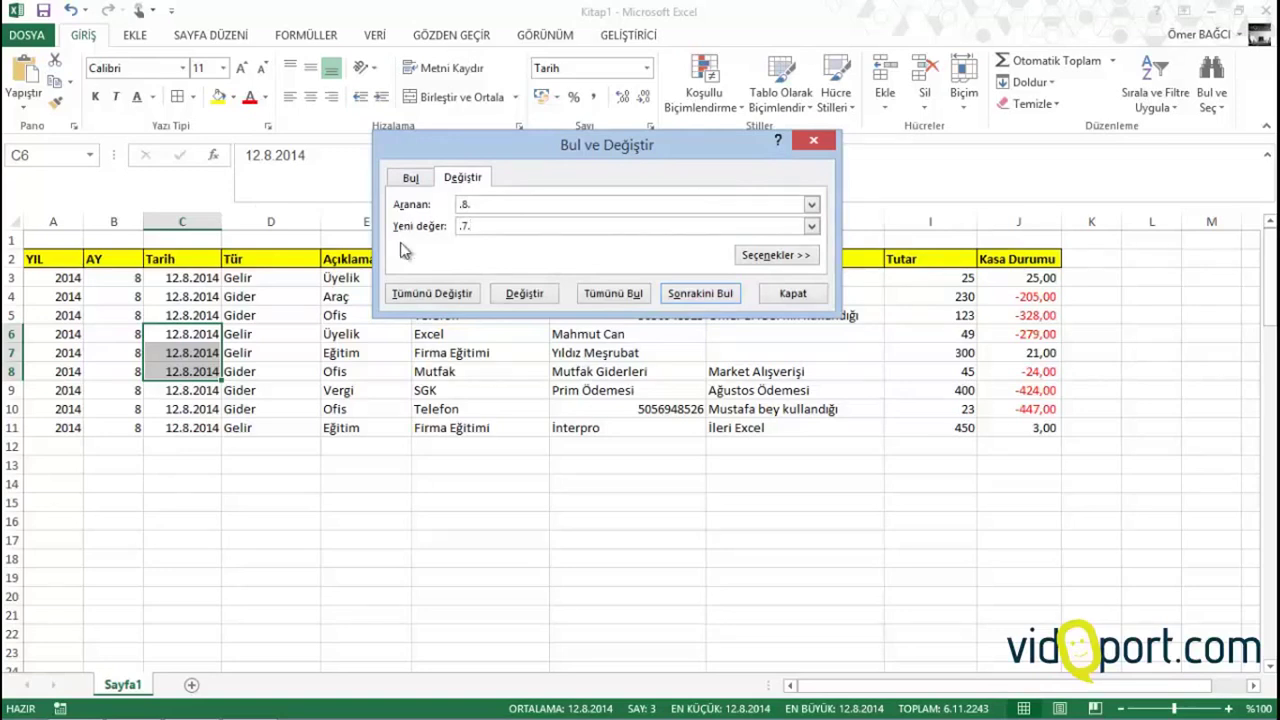
left_click(431, 293)
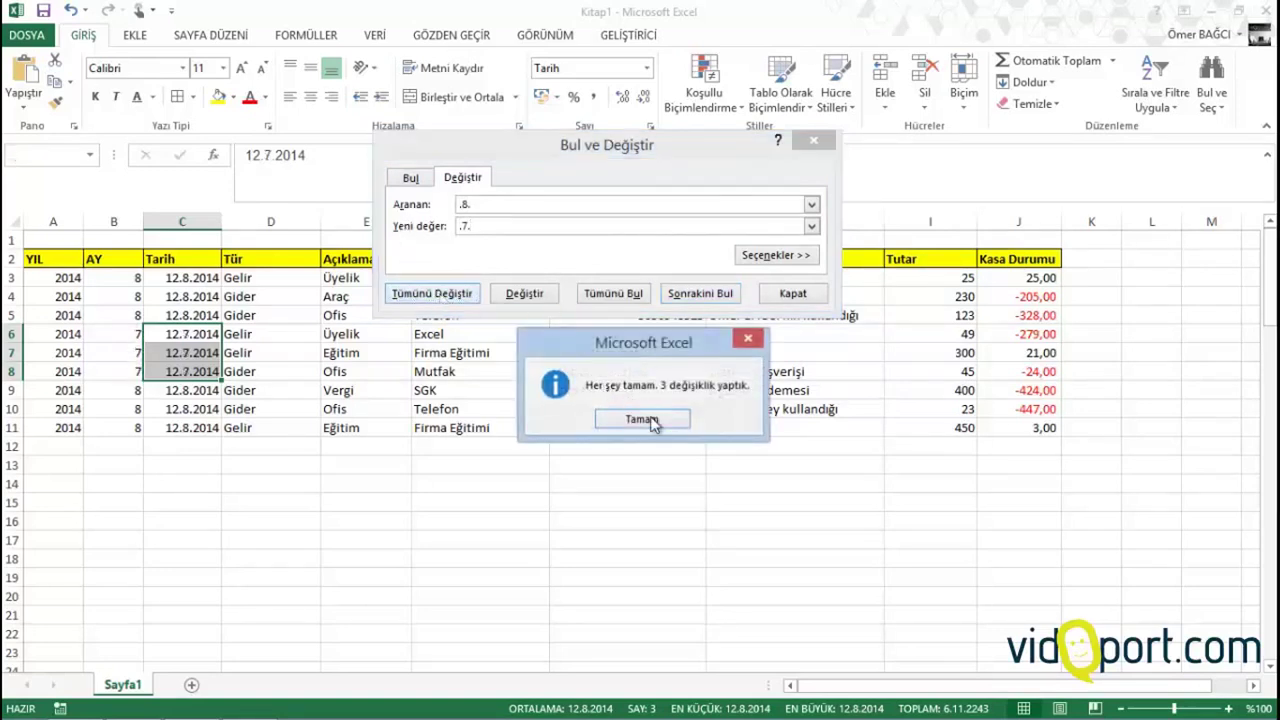
left_click(648, 421)
left_click(800, 296)
Step: Check the updated month in B7 and the Tür and Açıklama-1 values in row 7
left_click(127, 360)
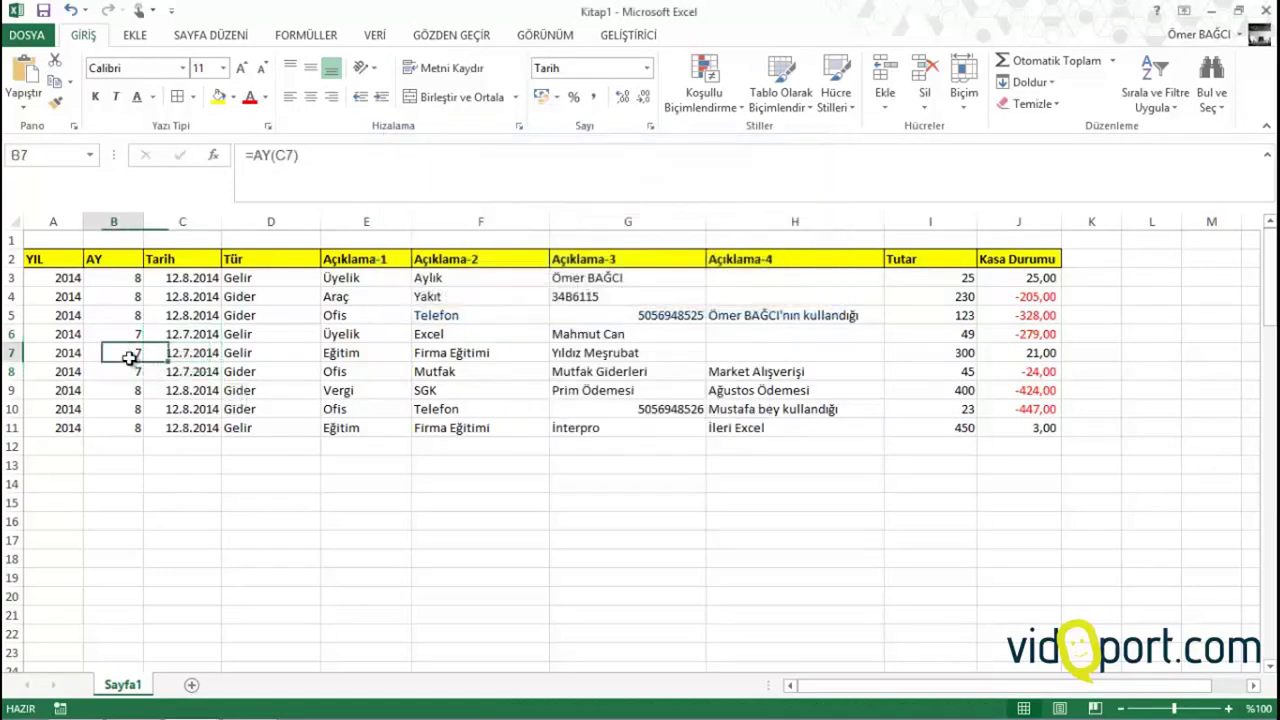
left_click(308, 354)
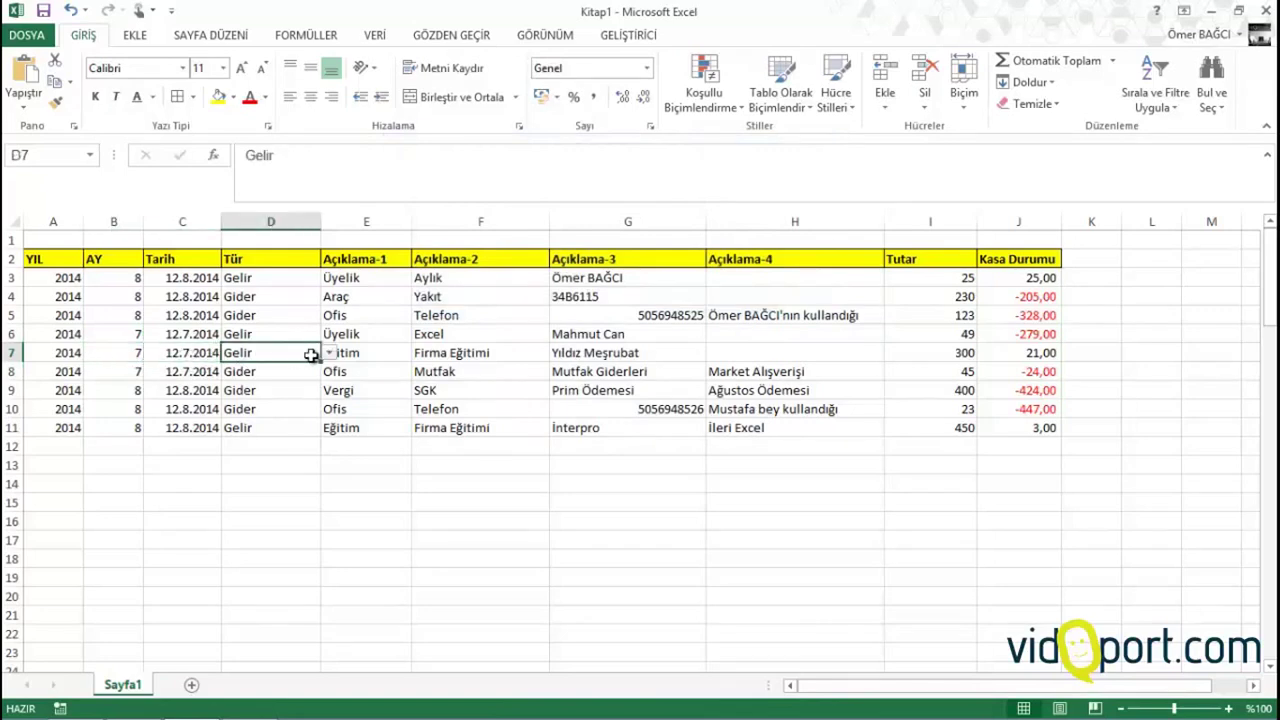
left_click(394, 349)
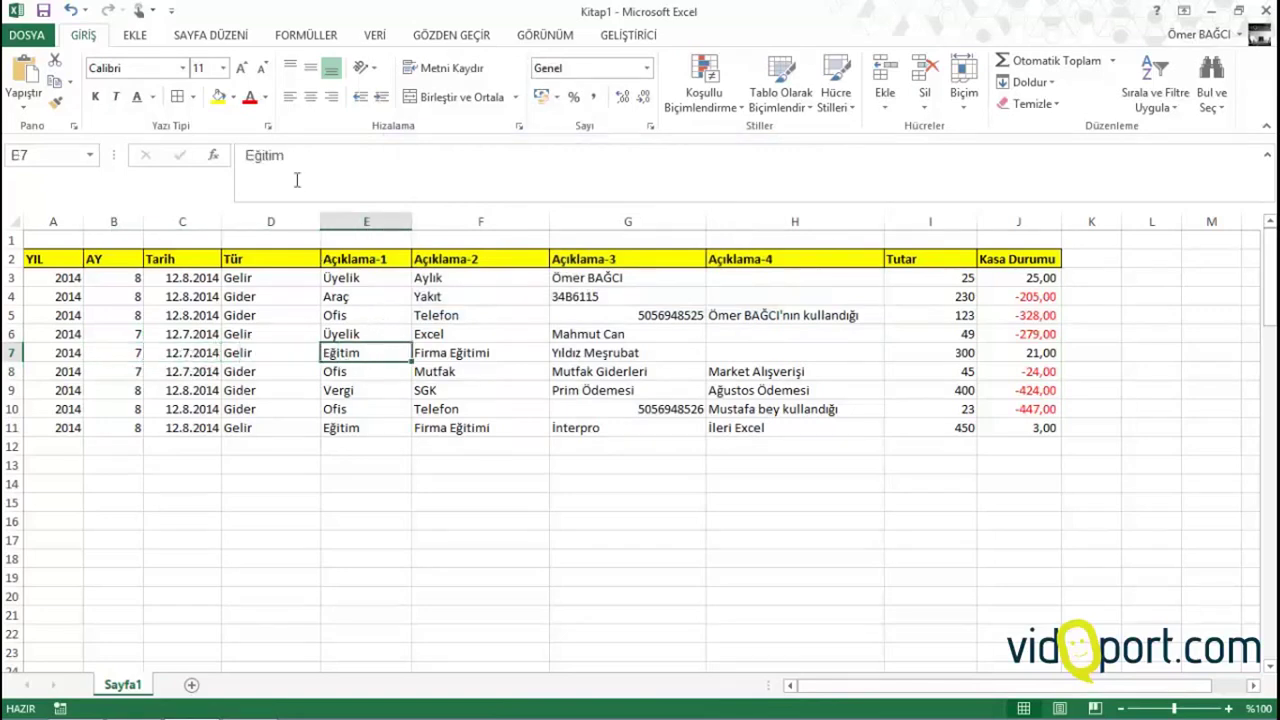
Step: Insert a PivotTable from the ledger on a new sheet
left_click(134, 34)
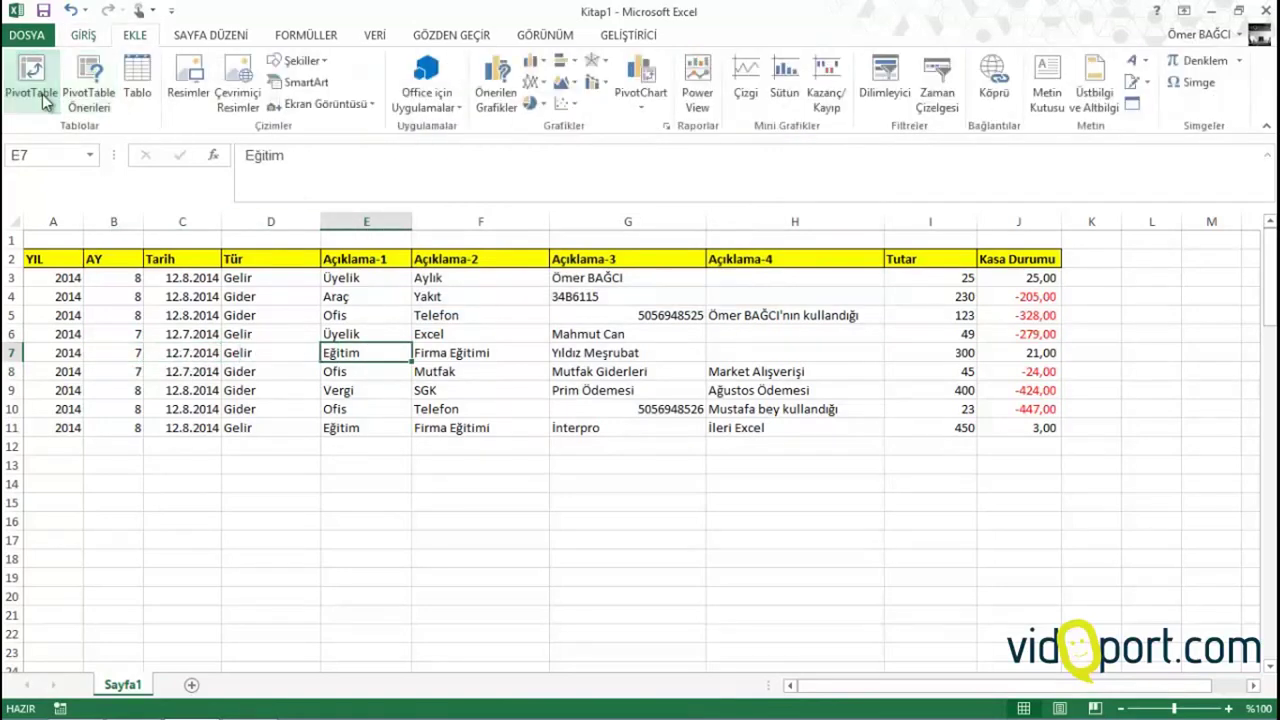
left_click(32, 85)
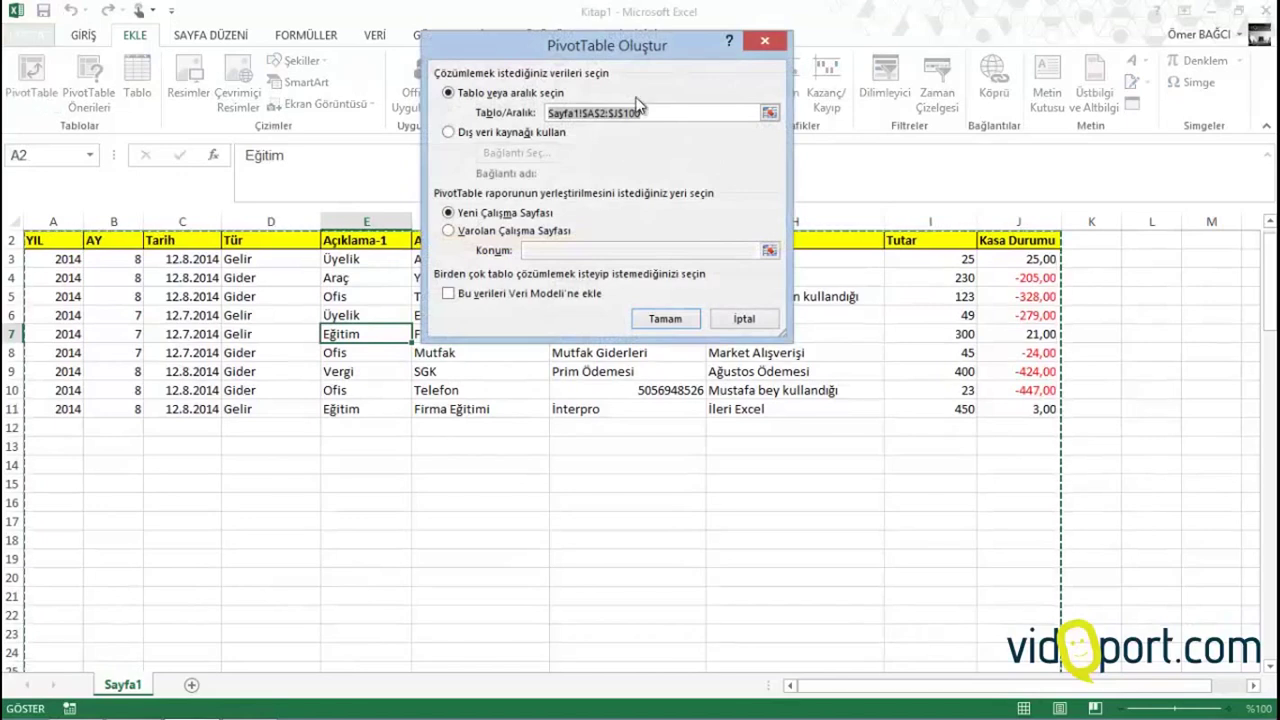
left_click(684, 321)
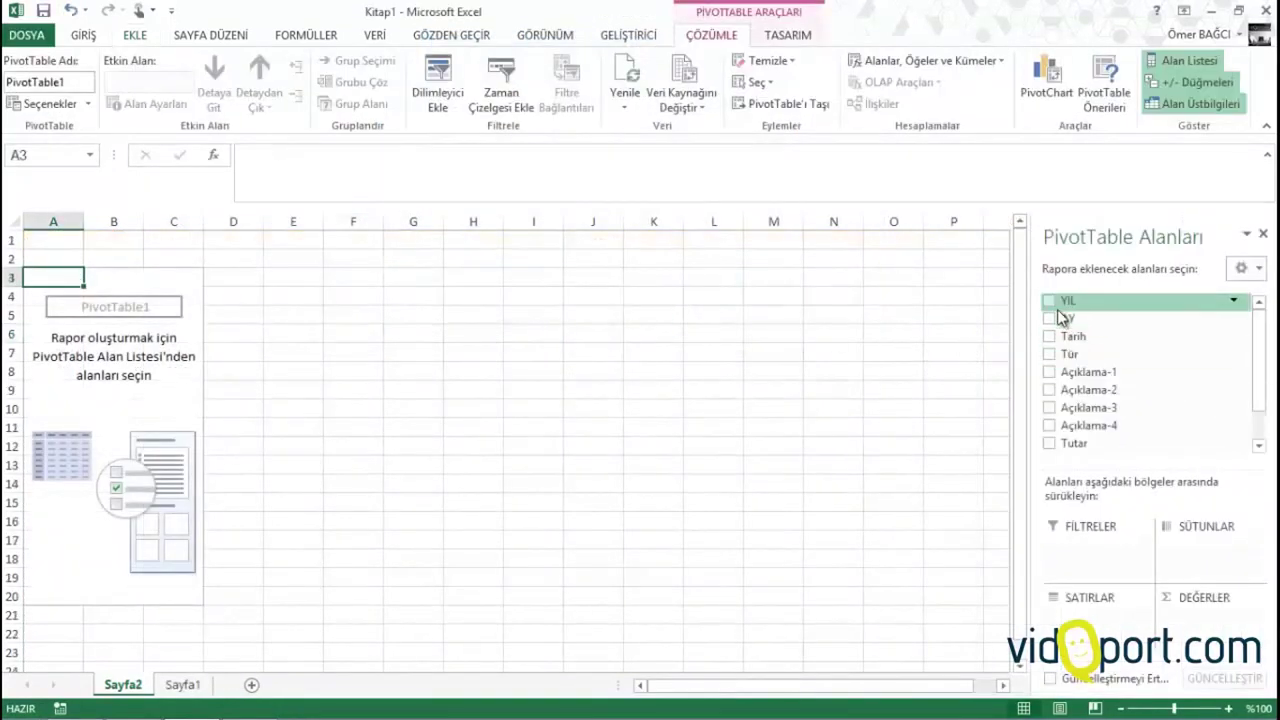
Step: Put YIL and Tür in Filters, AY in Columns, Açıklama-1/2 in Rows, and Tutar in Values
left_click_drag(1062, 302, 1086, 545)
left_click_drag(1066, 320, 1203, 543)
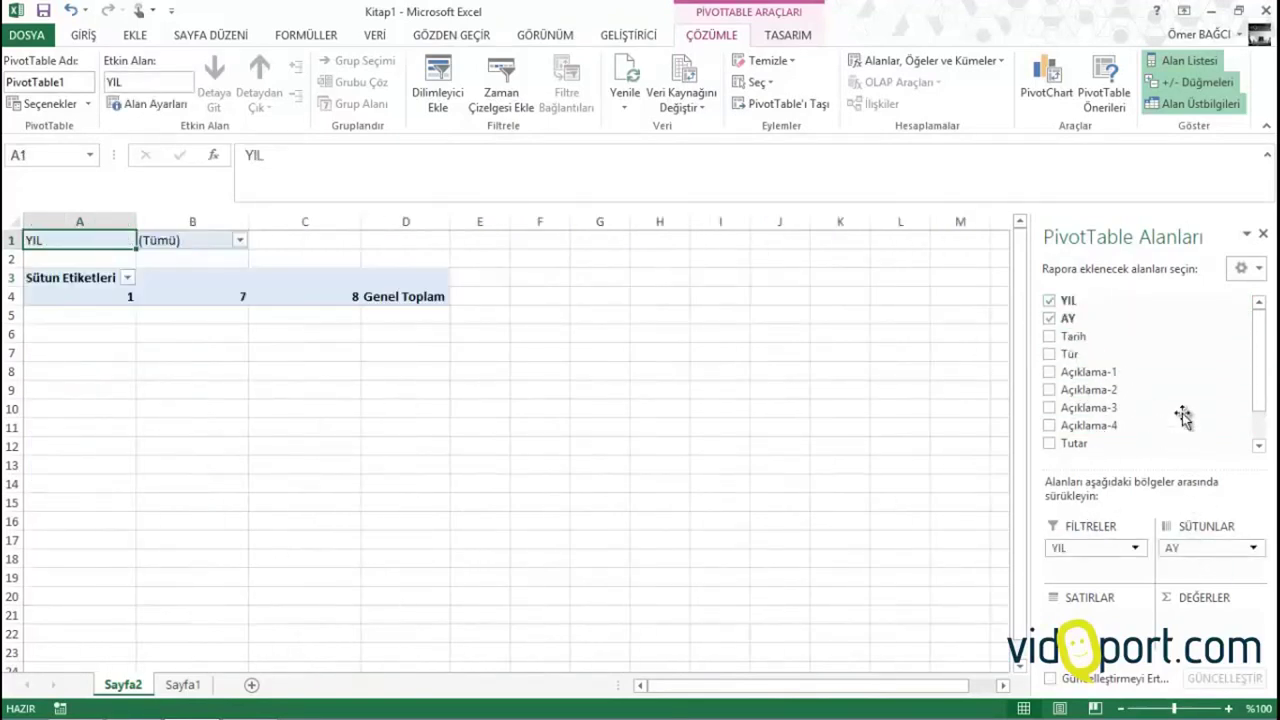
left_click_drag(1068, 356, 1095, 560)
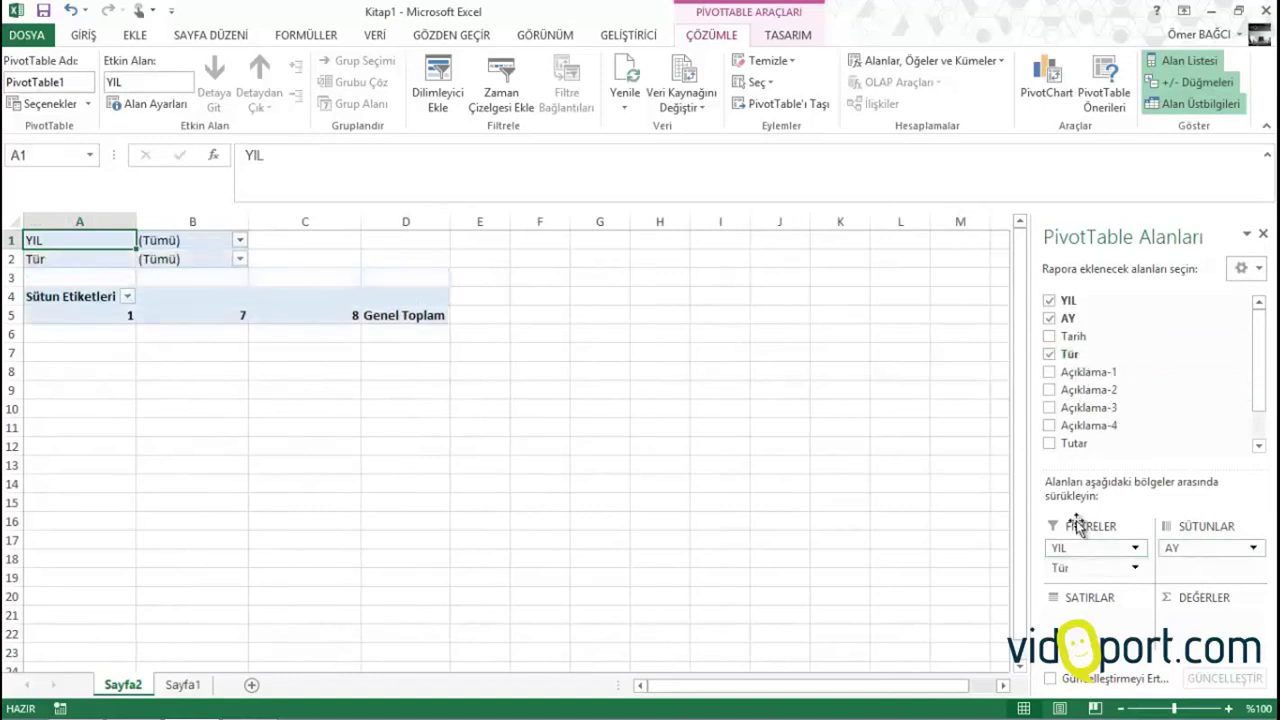
left_click_drag(1088, 372, 1094, 615)
left_click_drag(1077, 378, 1095, 632)
left_click_drag(1080, 430, 1220, 628)
left_click(1220, 622)
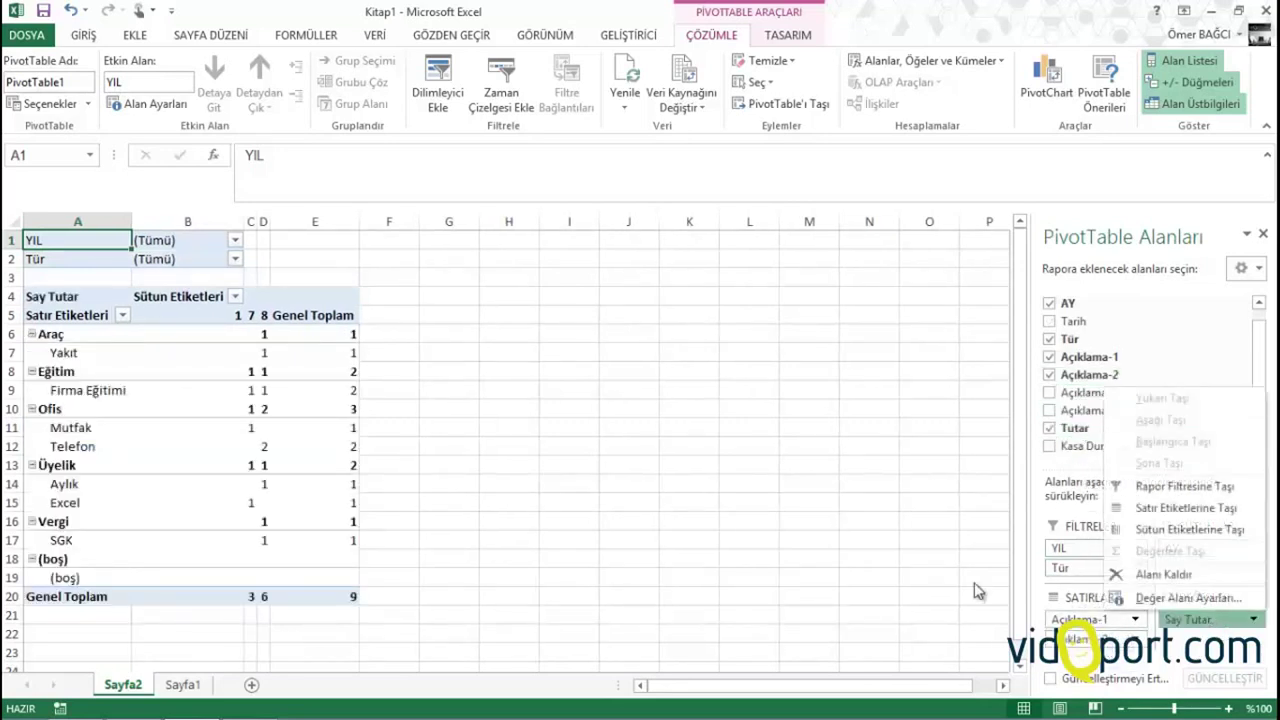
Step: Summarize the pivot's Tutar values by Toplam (sum) instead of count
left_click(255, 371)
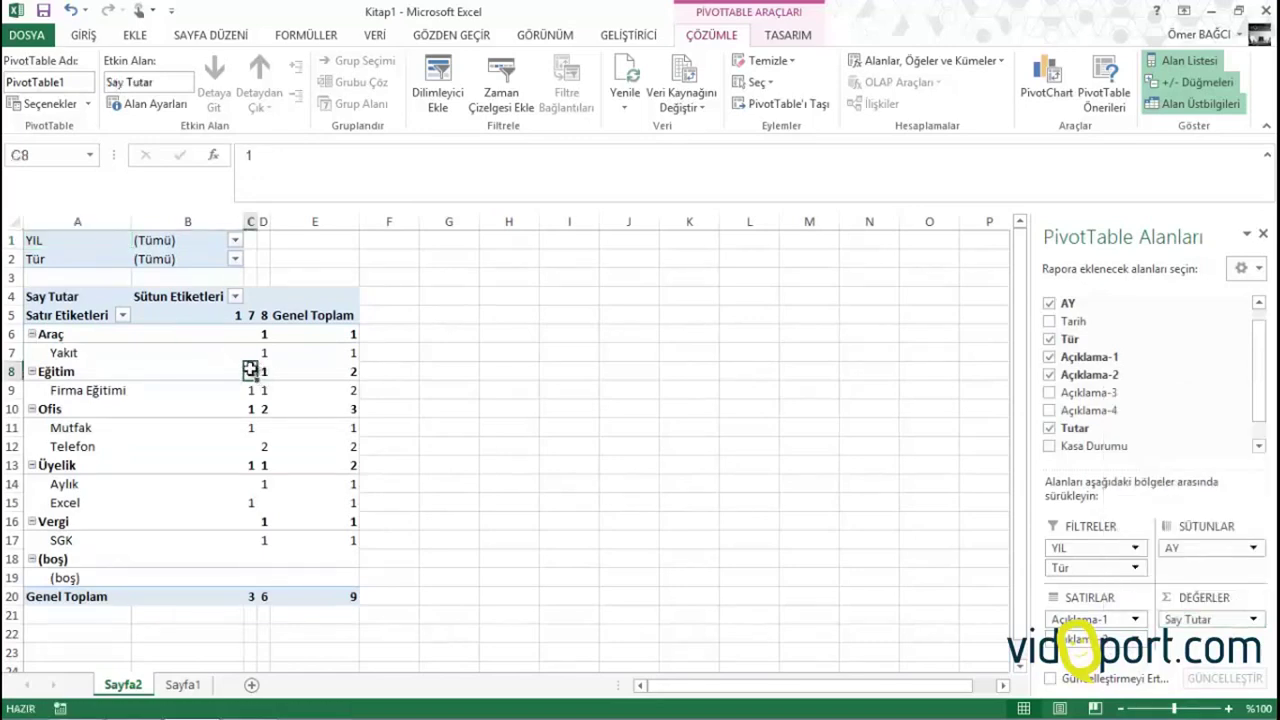
right_click(250, 370)
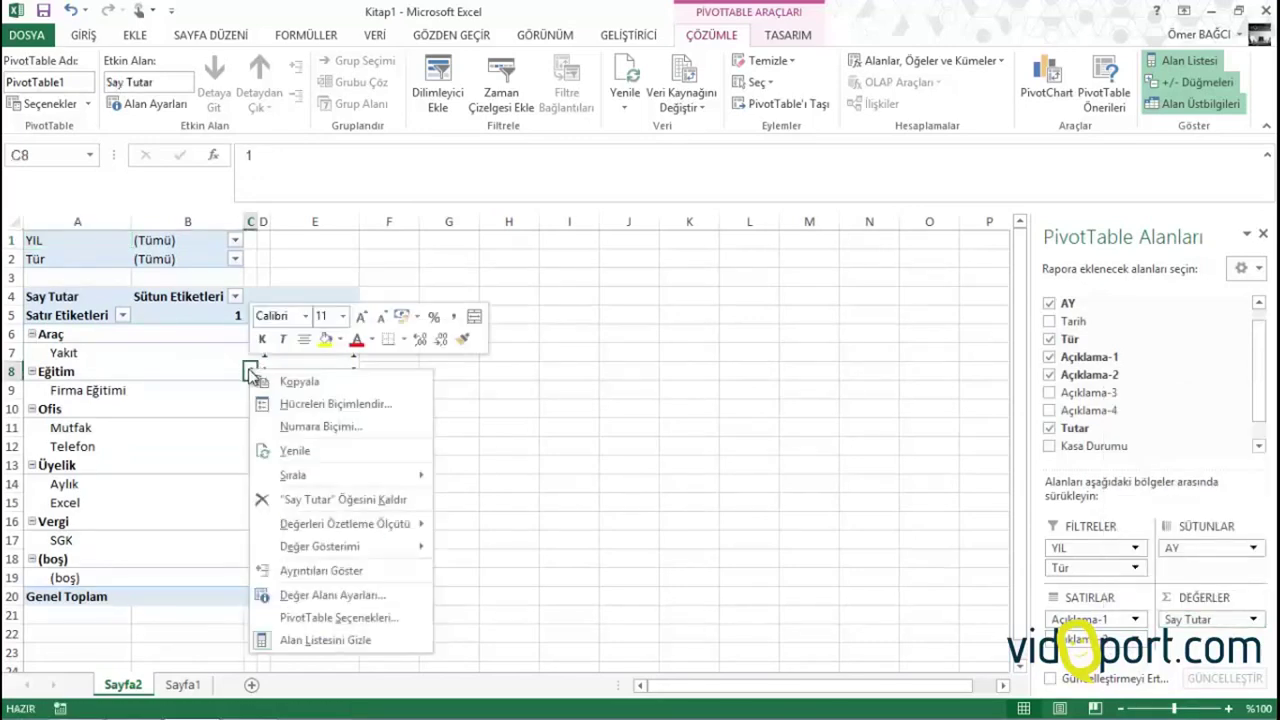
mouse_move(357, 525)
left_click(450, 520)
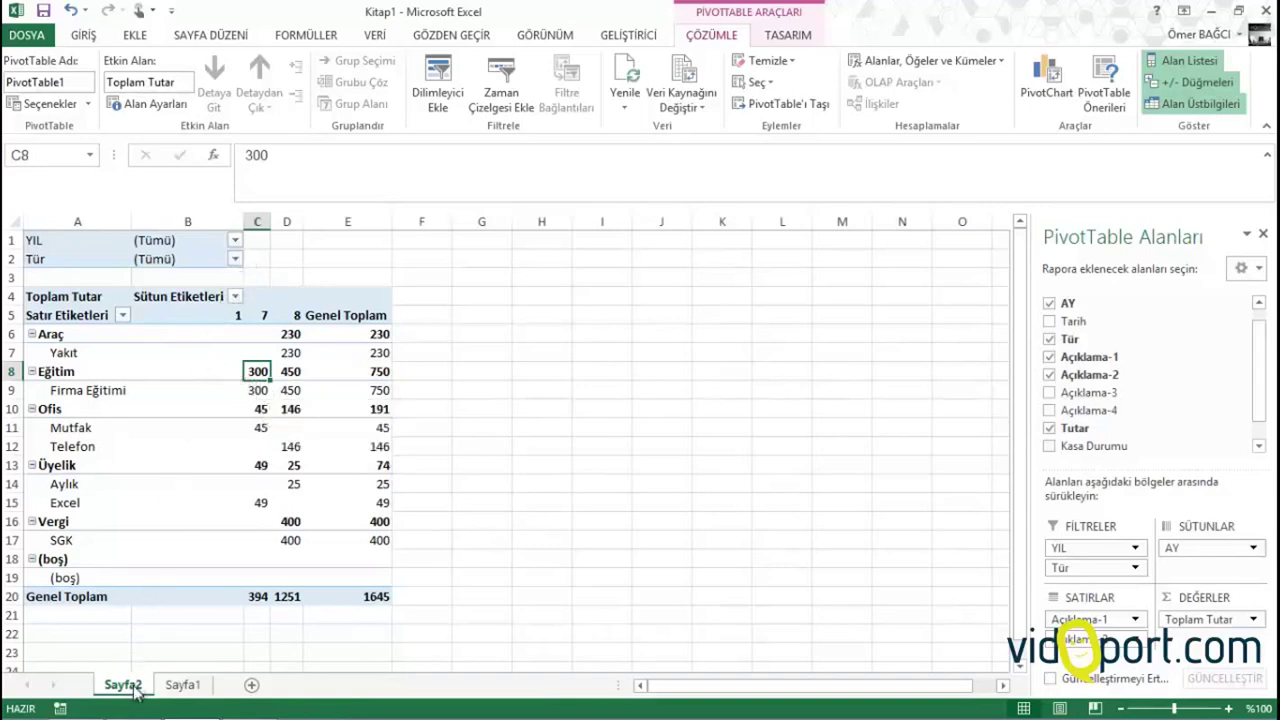
Step: Filter the pivot's Tür field to Gelir only
left_click(235, 260)
left_click(47, 318)
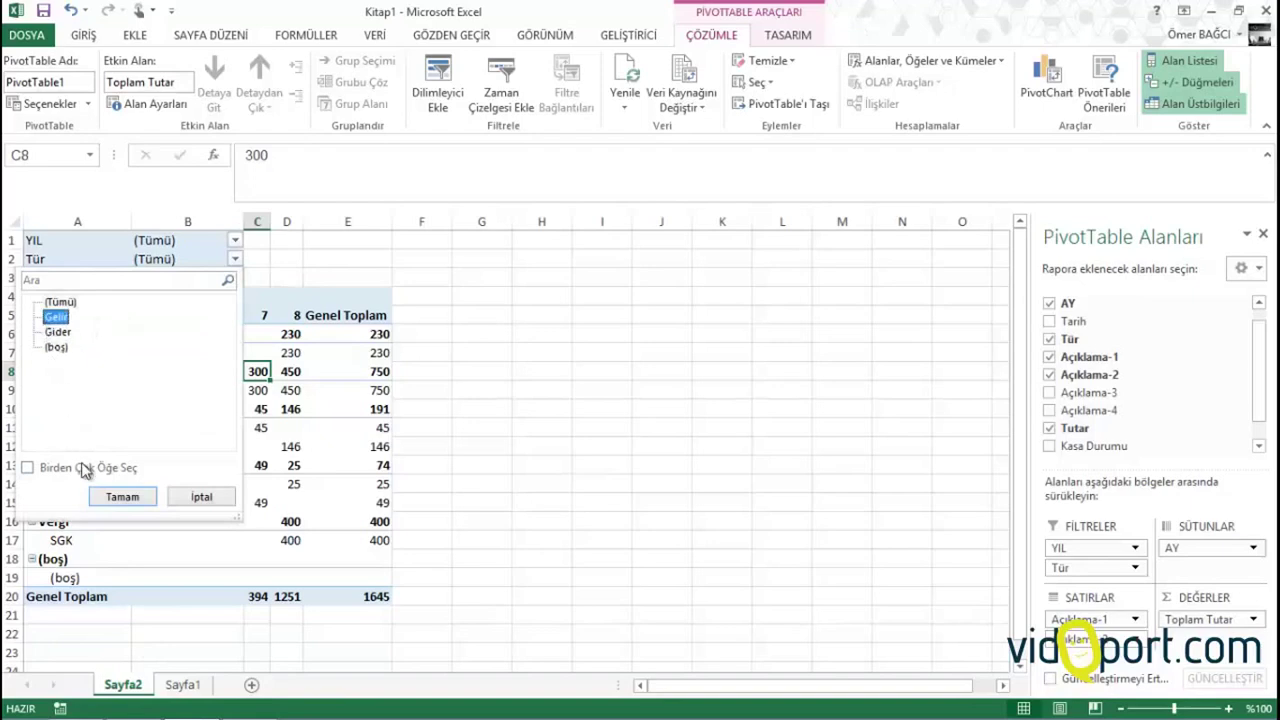
left_click(112, 496)
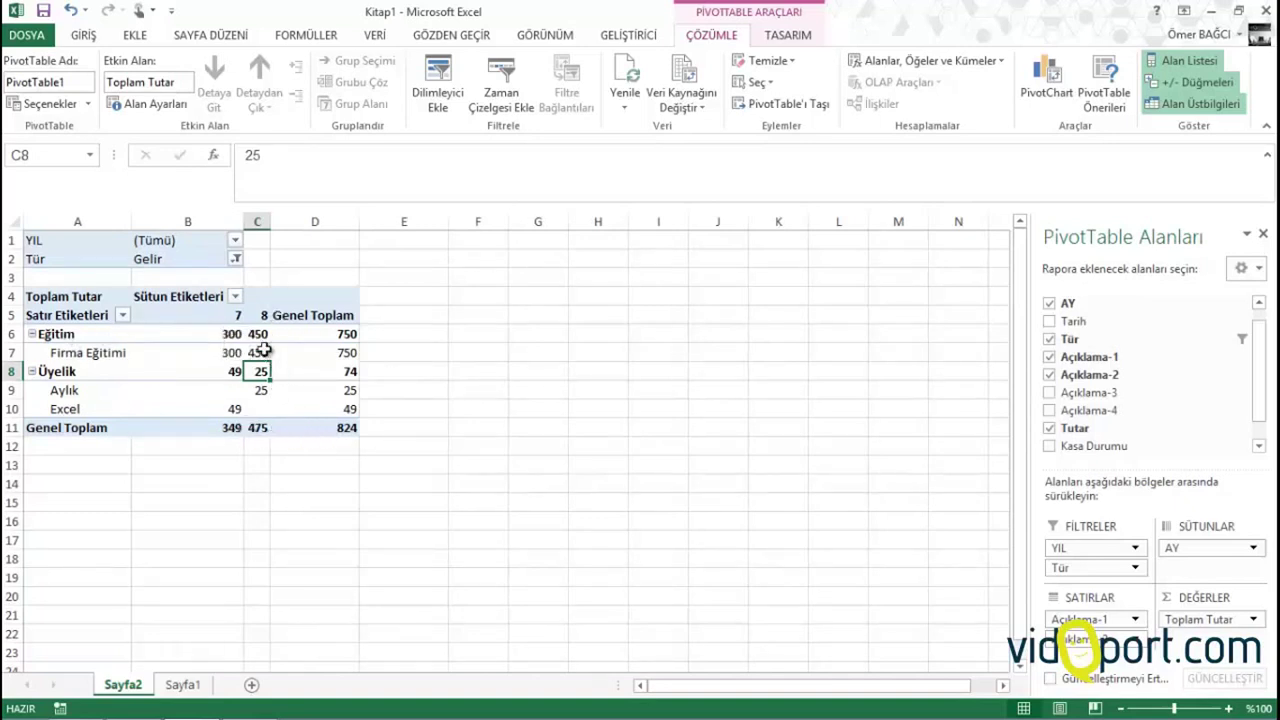
right_click(264, 352)
Step: Format the pivot amounts as Number with two decimals and a 1000 separator
left_click(344, 405)
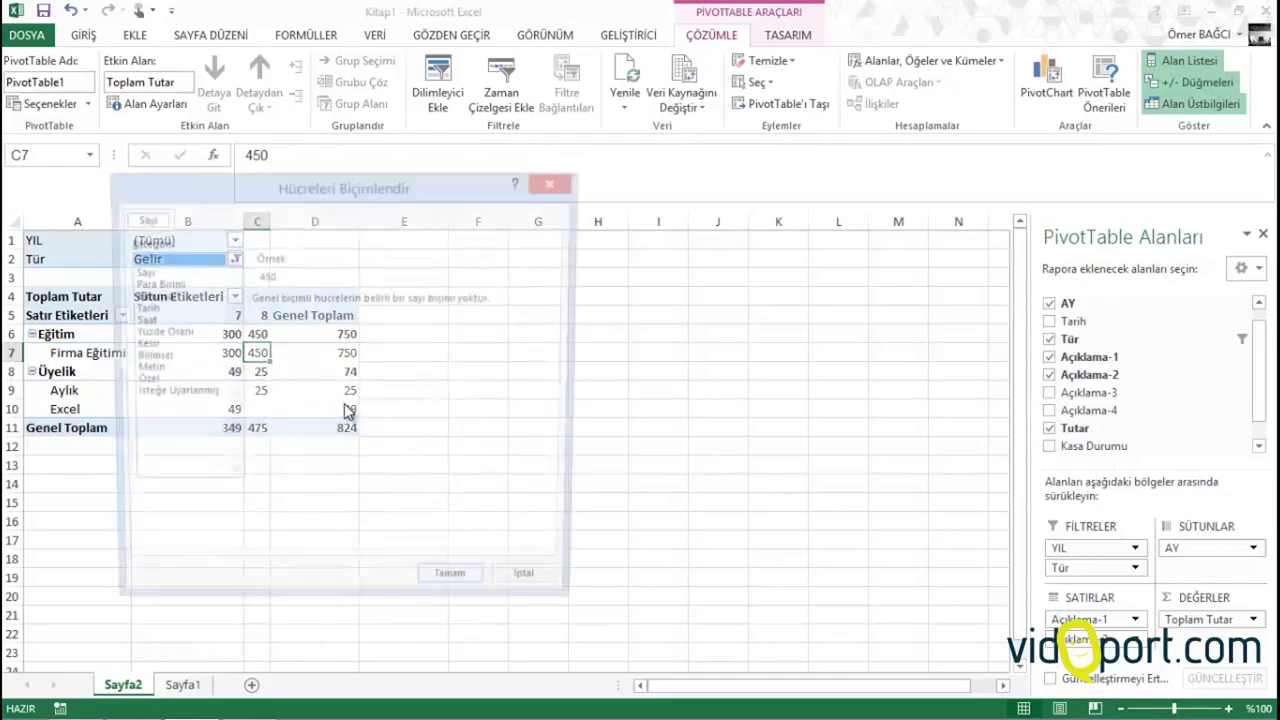
left_click(145, 271)
left_click(287, 326)
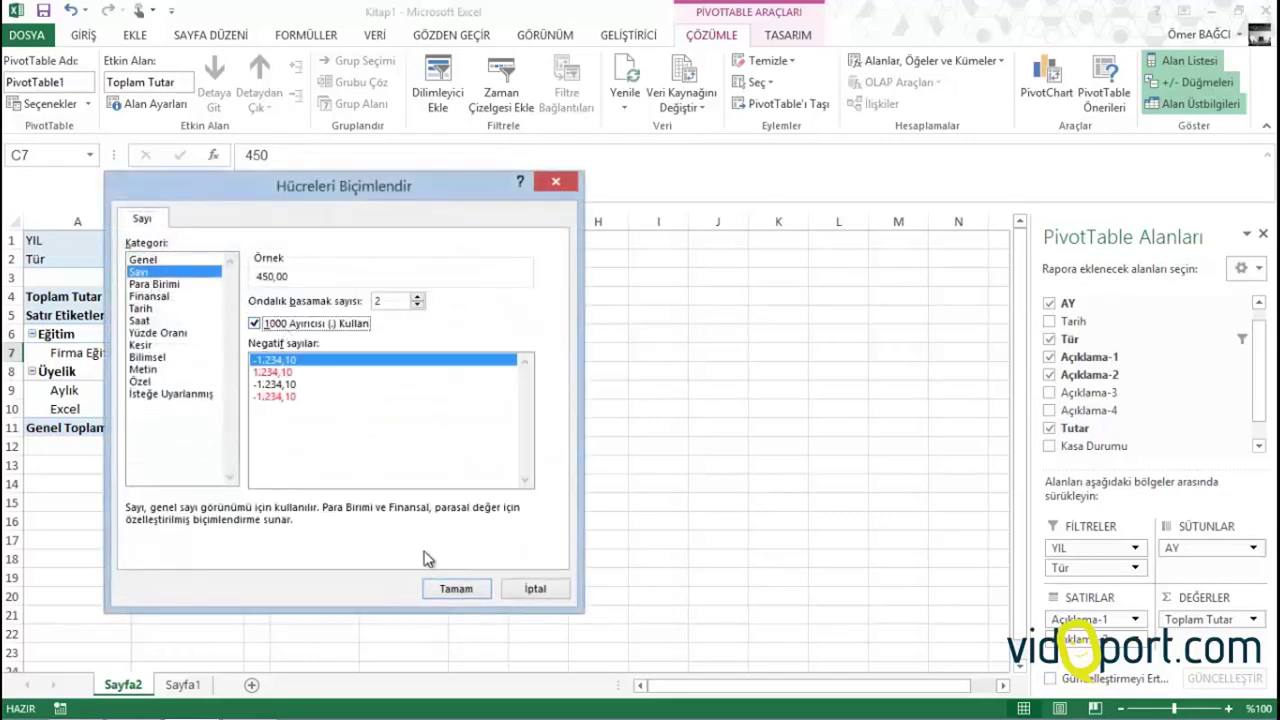
left_click(455, 589)
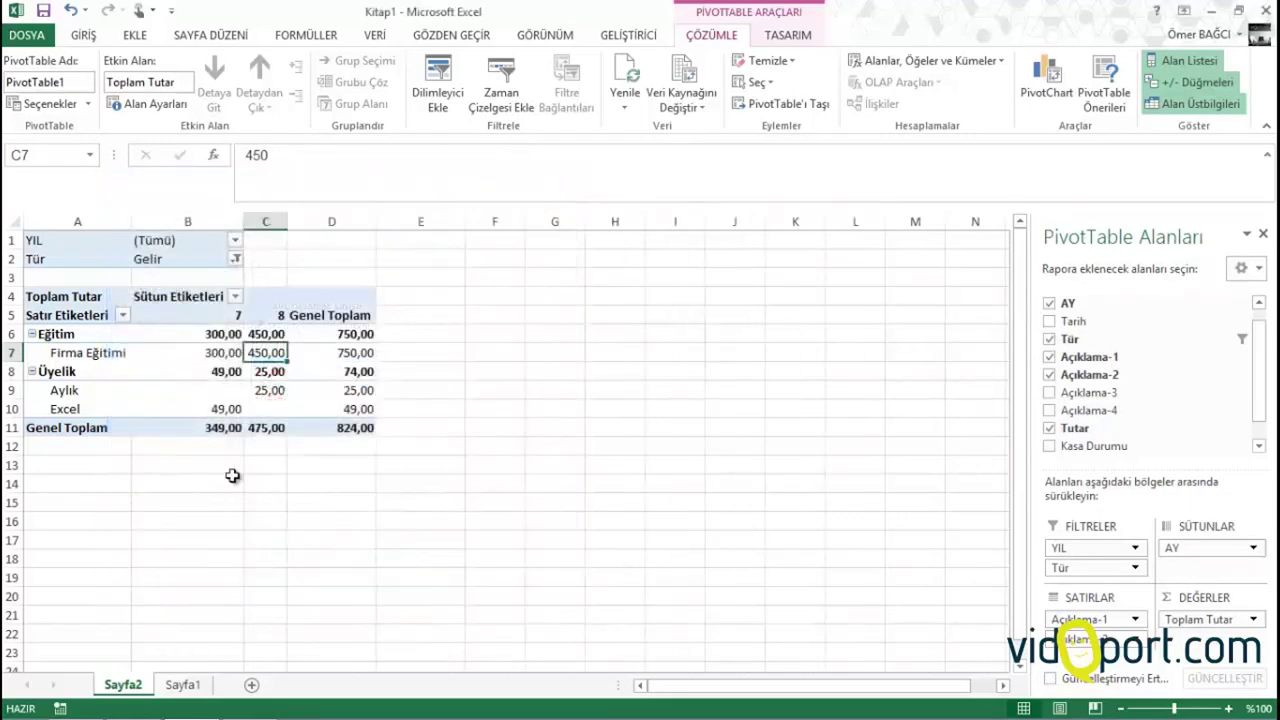
Step: Relabel the column header Aylar and row header Tür, and blank the Toplam Tutar caption
left_click(155, 297)
type("Ayl")
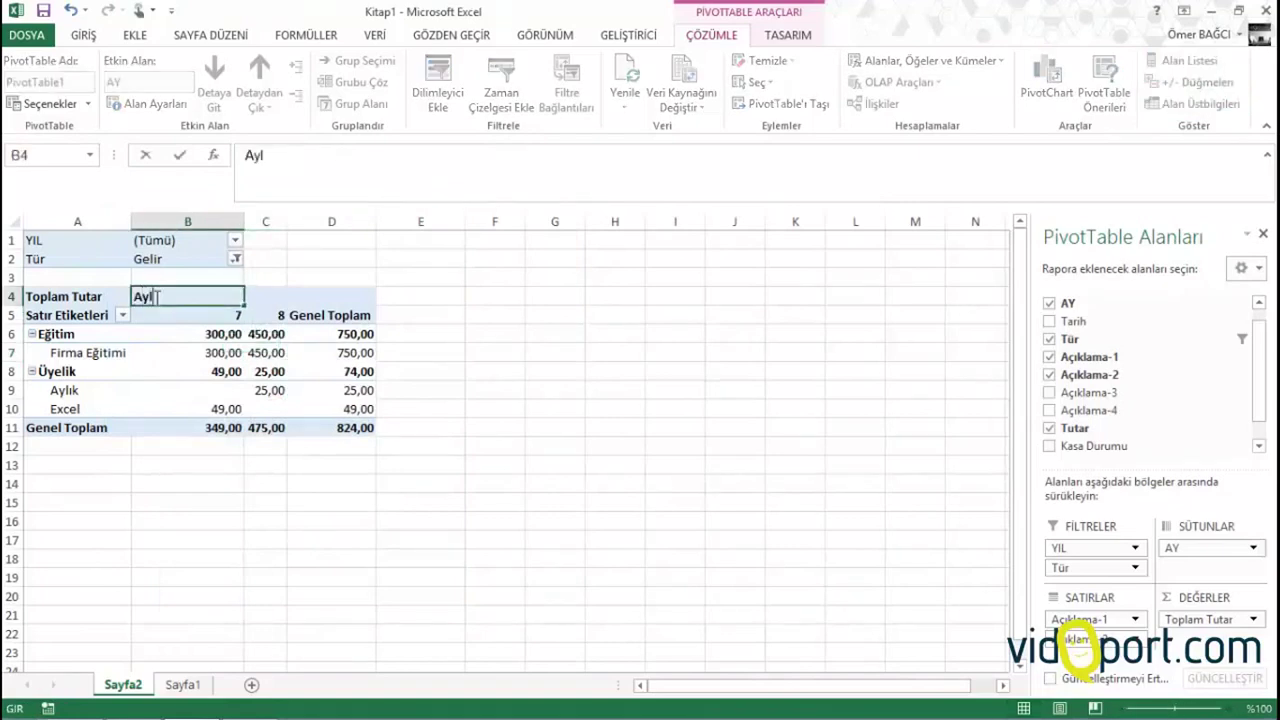
key("Return")
key("Left")
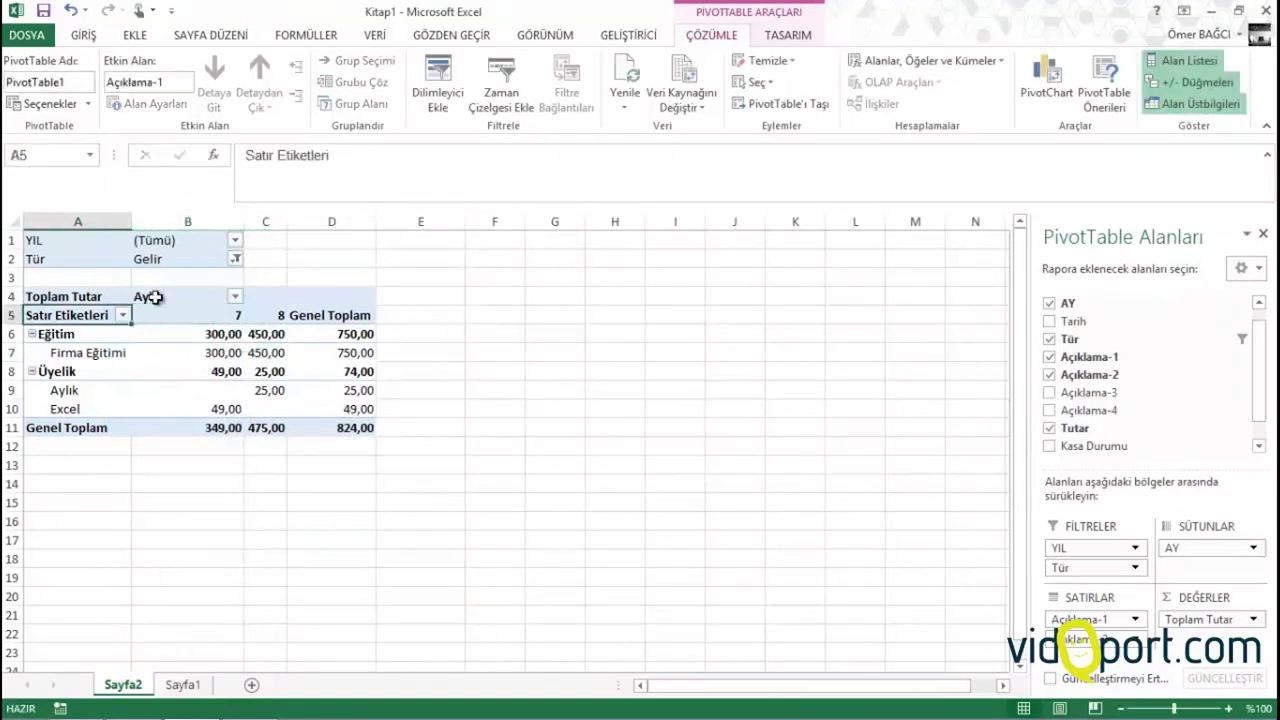
type("Tğr")
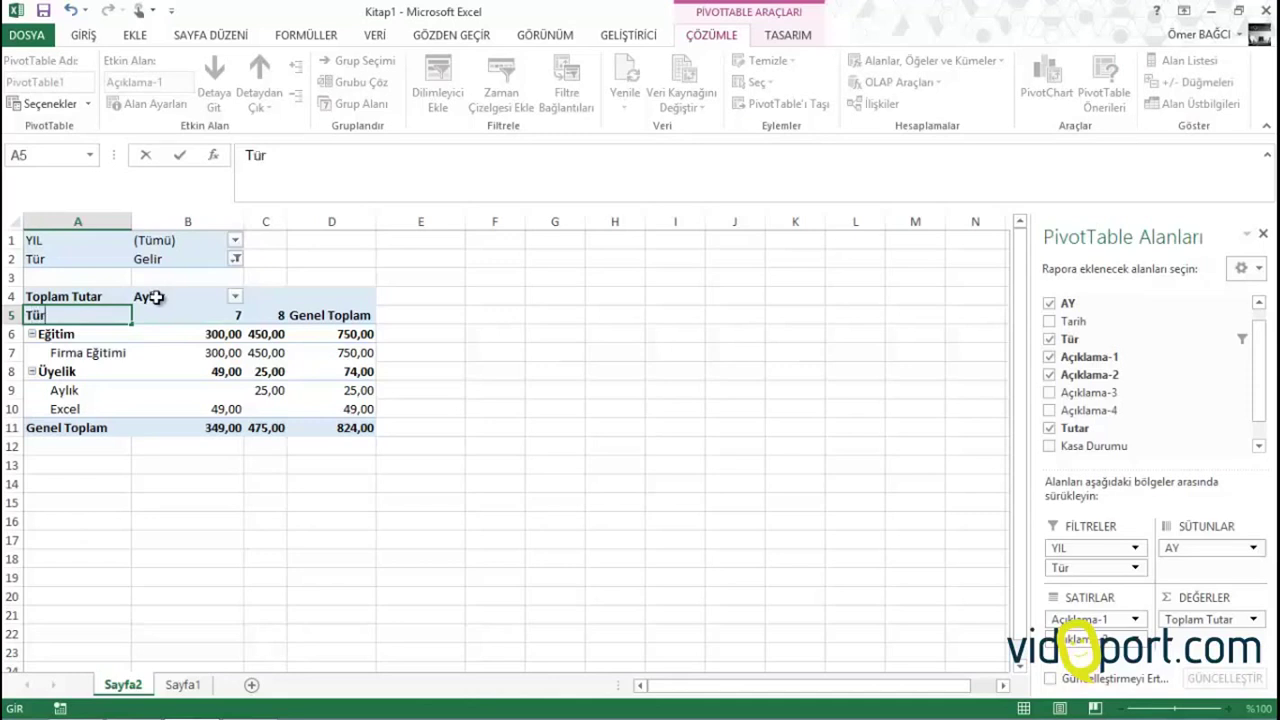
key("Up")
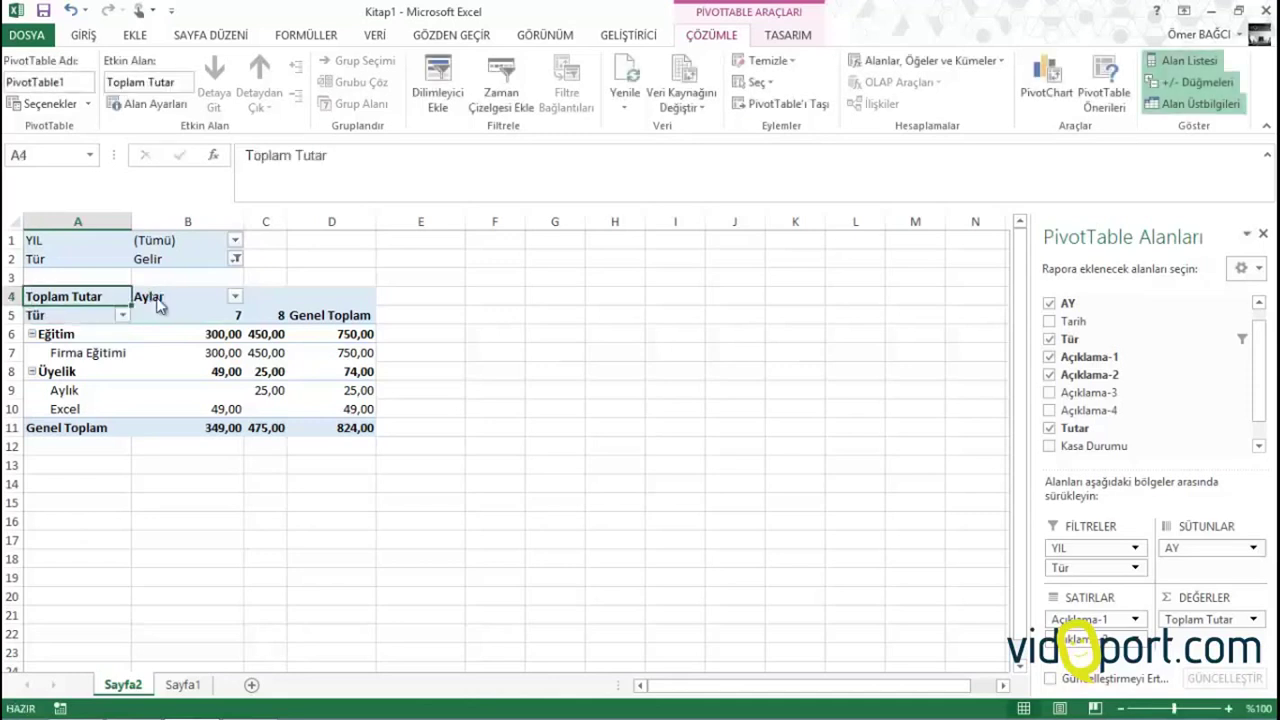
key("Return")
key("Delete")
key("Return")
key("BackSpace")
key("Return")
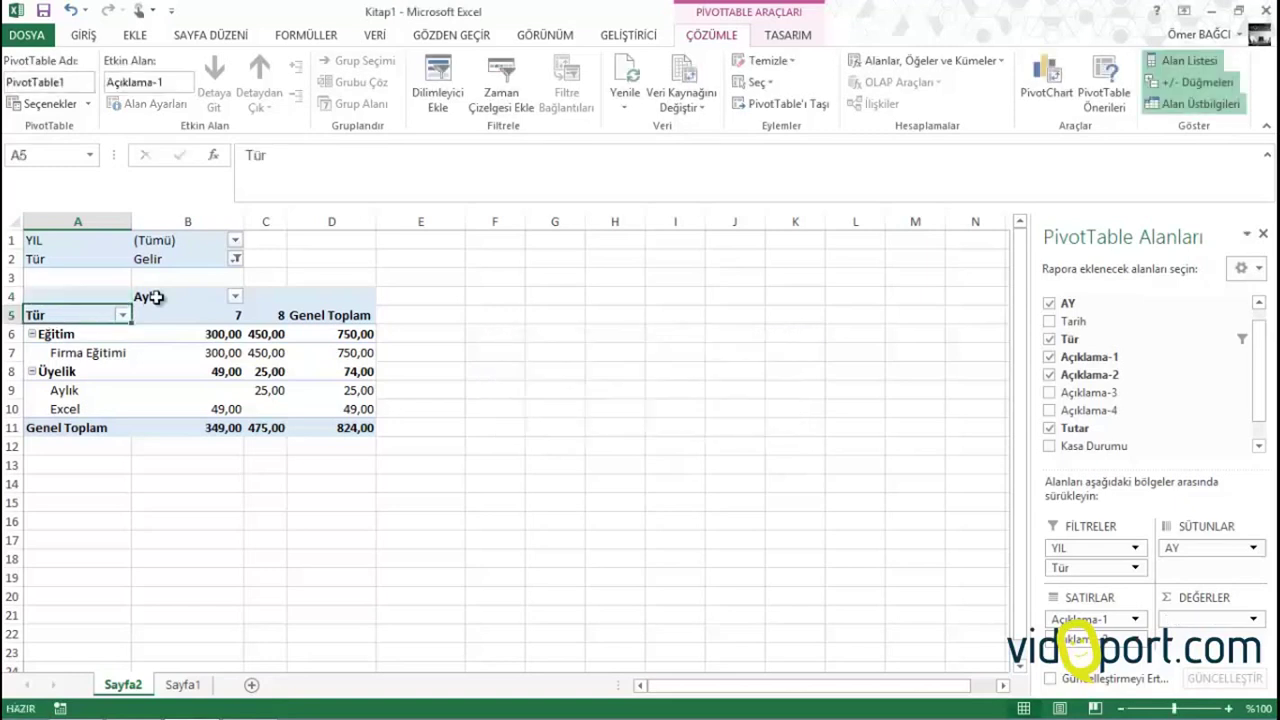
key("Down")
key("Down")
key("Down")
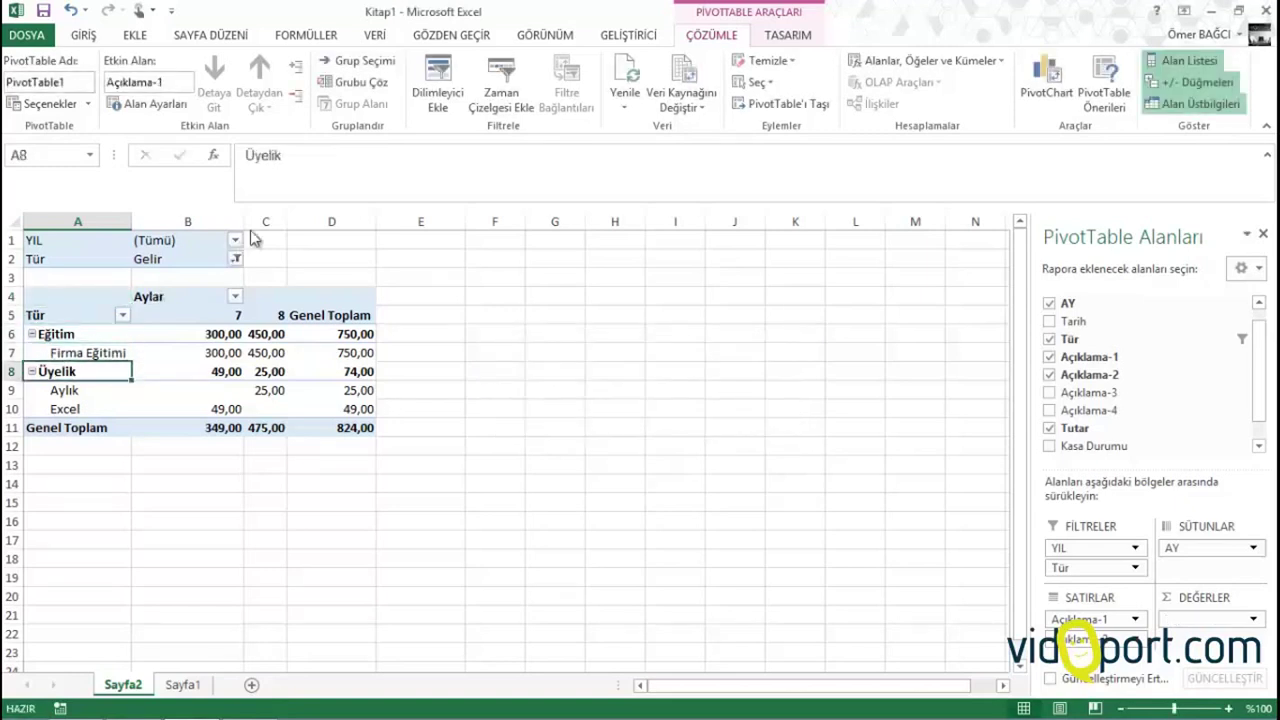
left_click(160, 244)
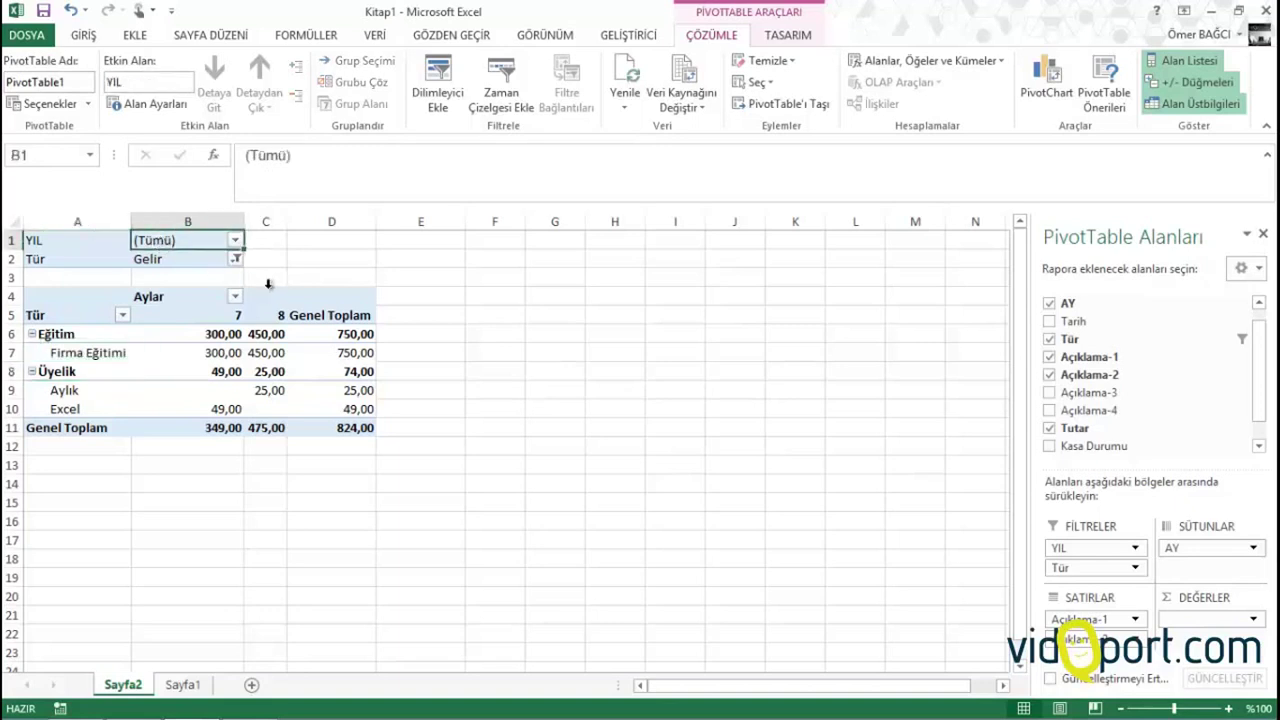
Step: Rename the Sayfa2 pivot sheet to Gelir Raporu
double_click(124, 684)
type("Gelir Ta")
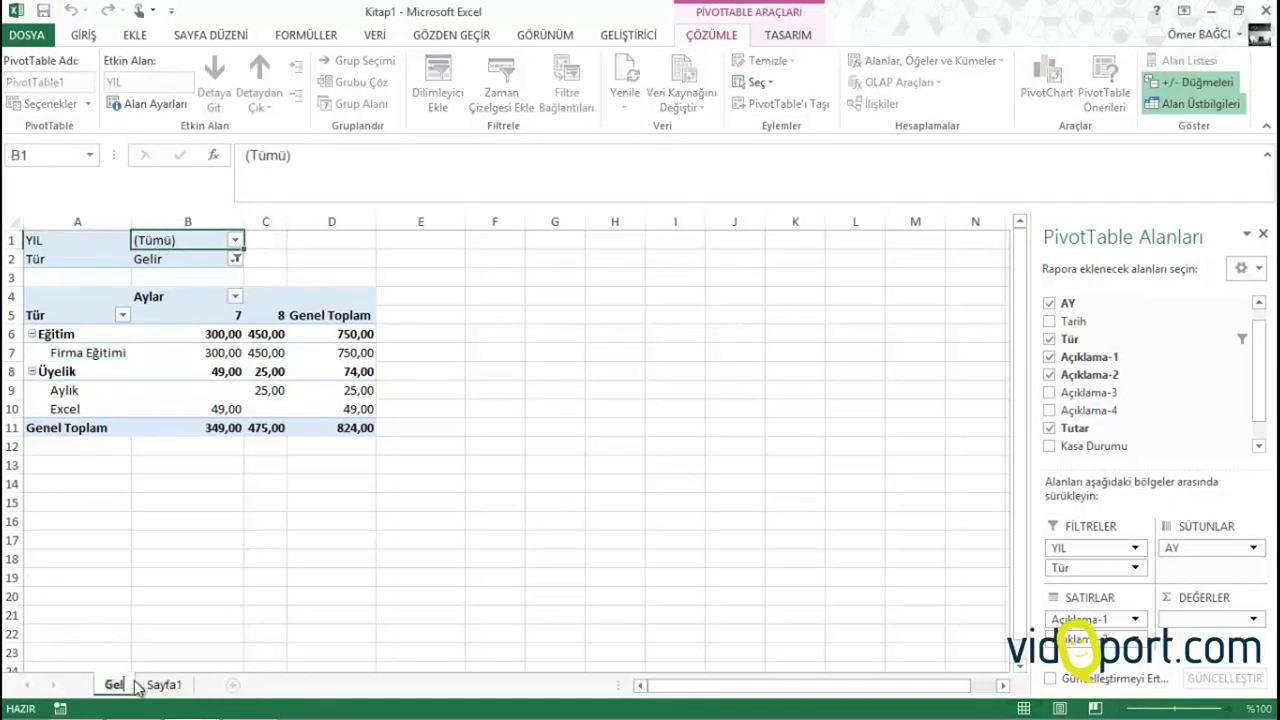
key("BackSpace")
key("BackSpace")
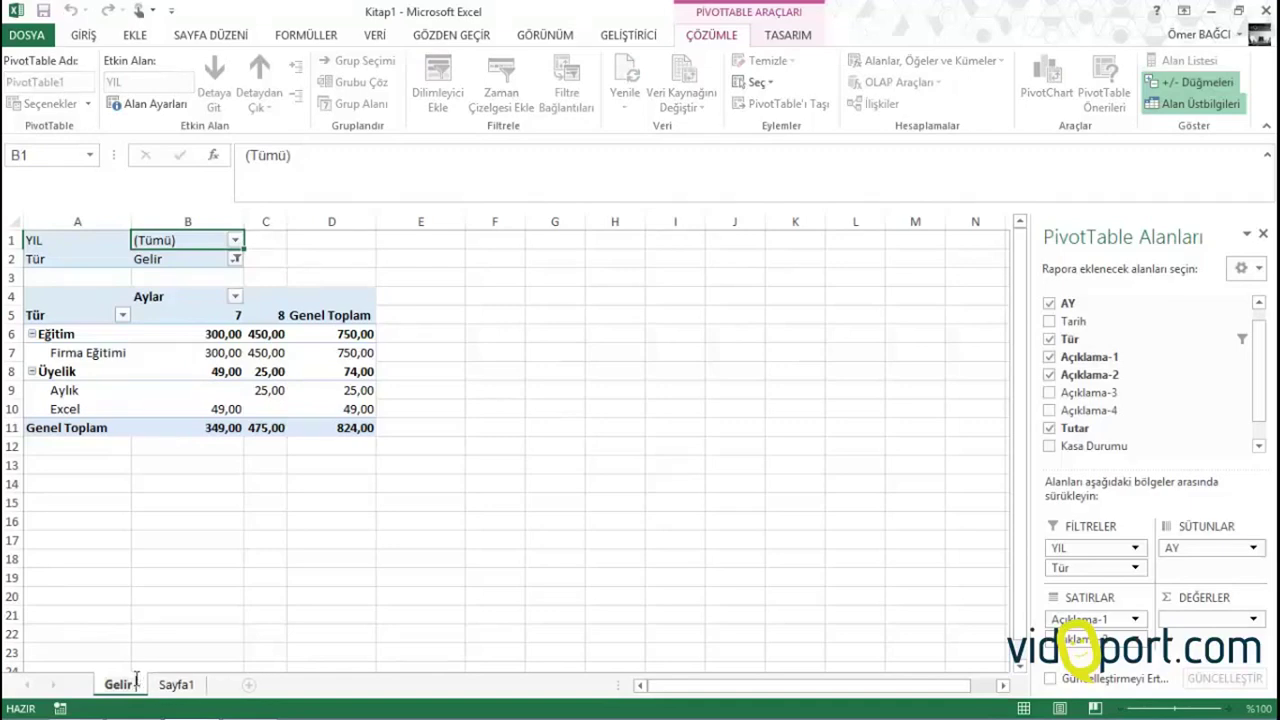
type("Raporu")
key("Return")
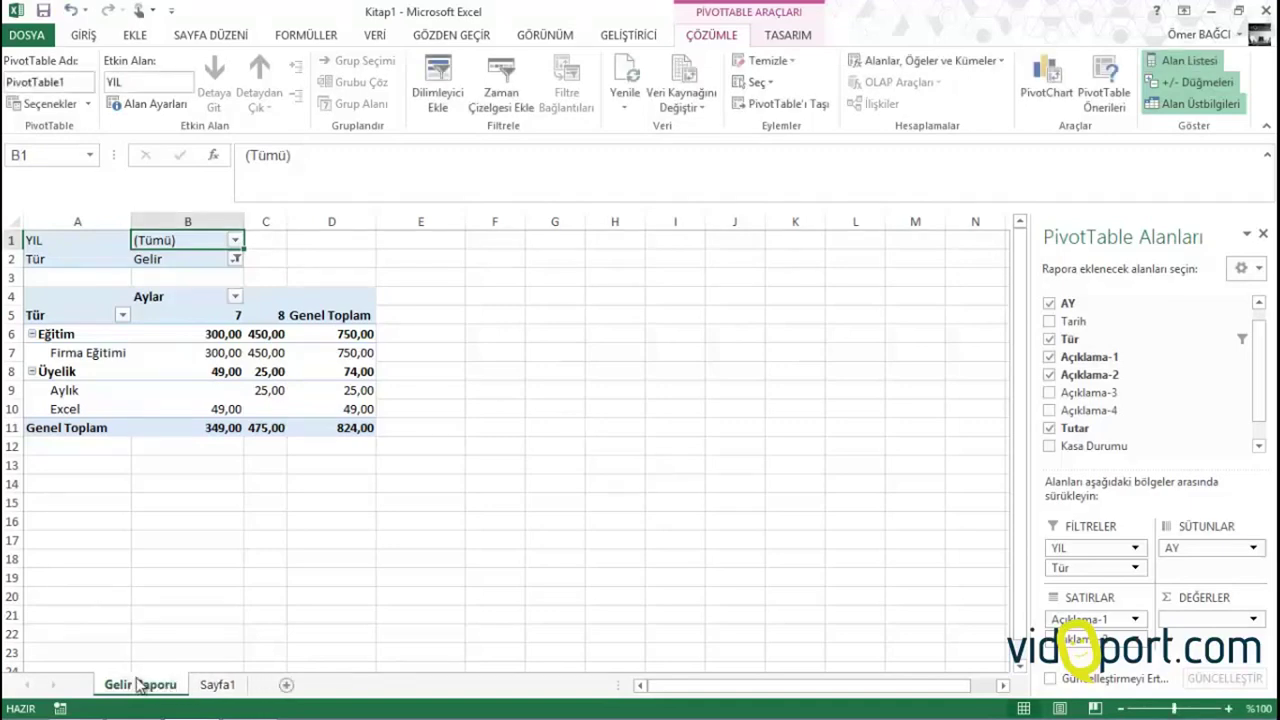
Step: Rename the Sayfa1 ledger sheet to Veri Girişi
left_click(217, 684)
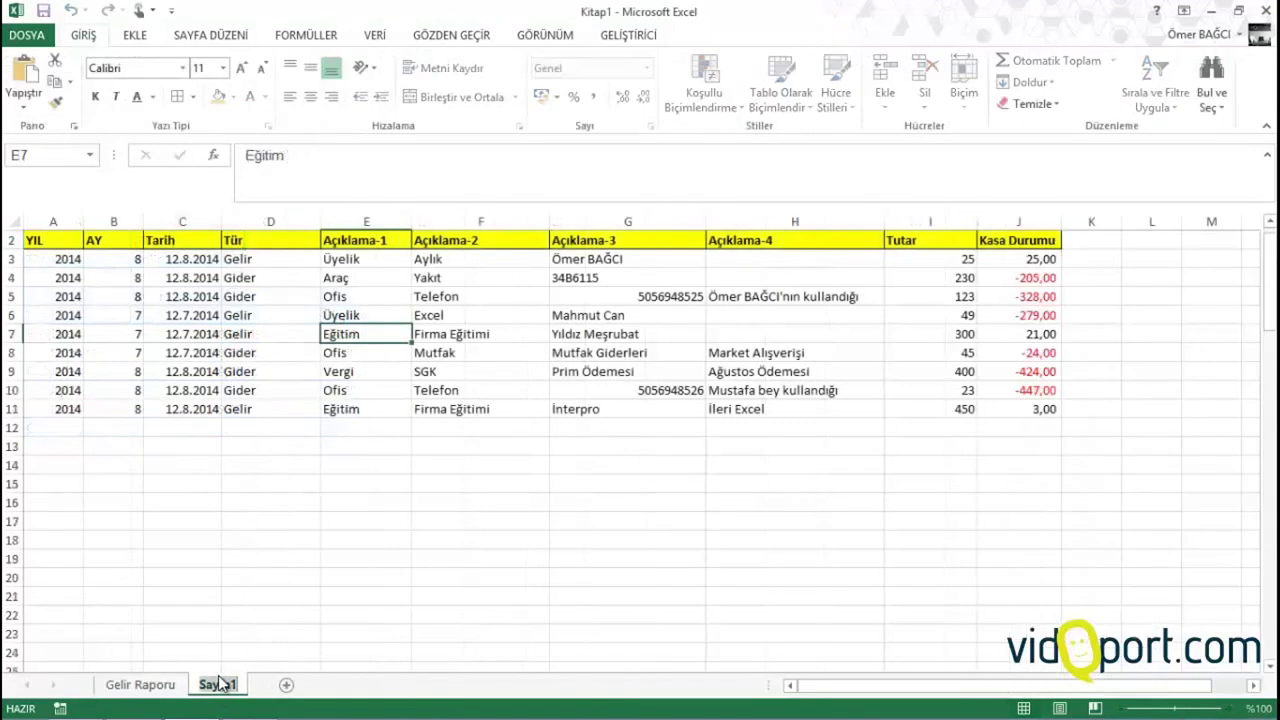
double_click(217, 684)
type("Veri Giriş")
key("Return")
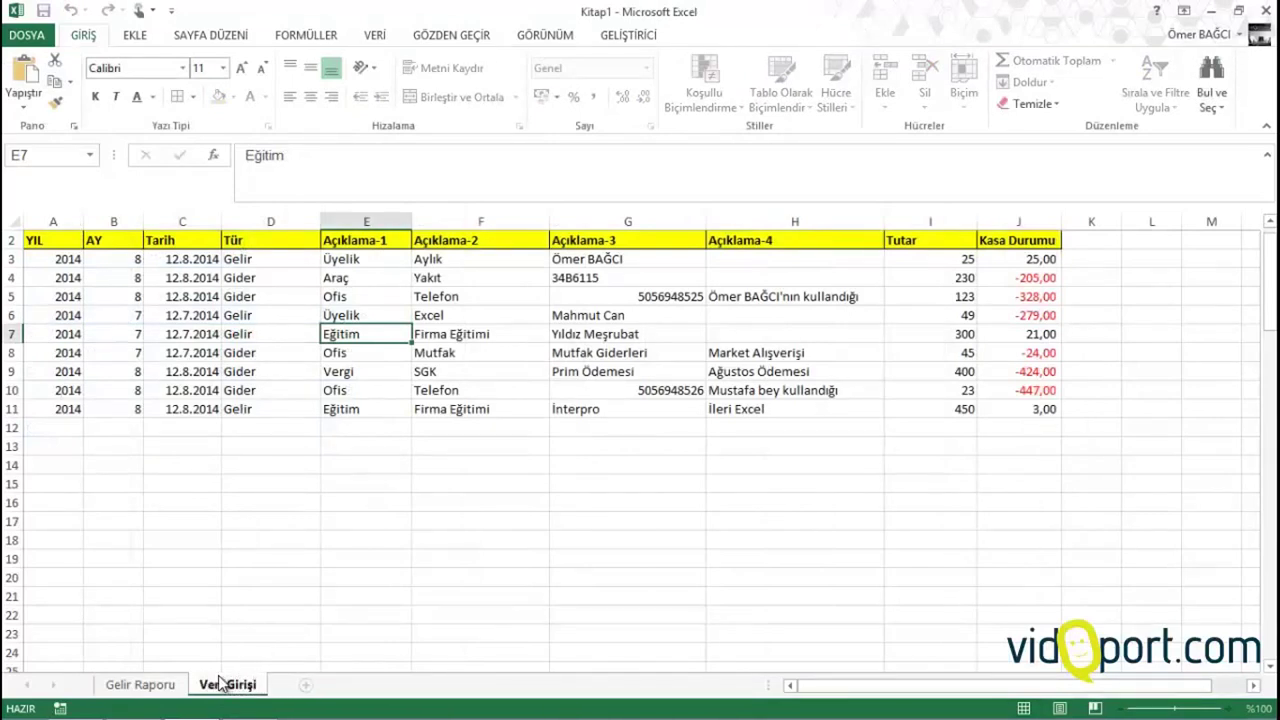
Step: Insert a new PivotTable from the ledger table on a new sheet
left_click(305, 335)
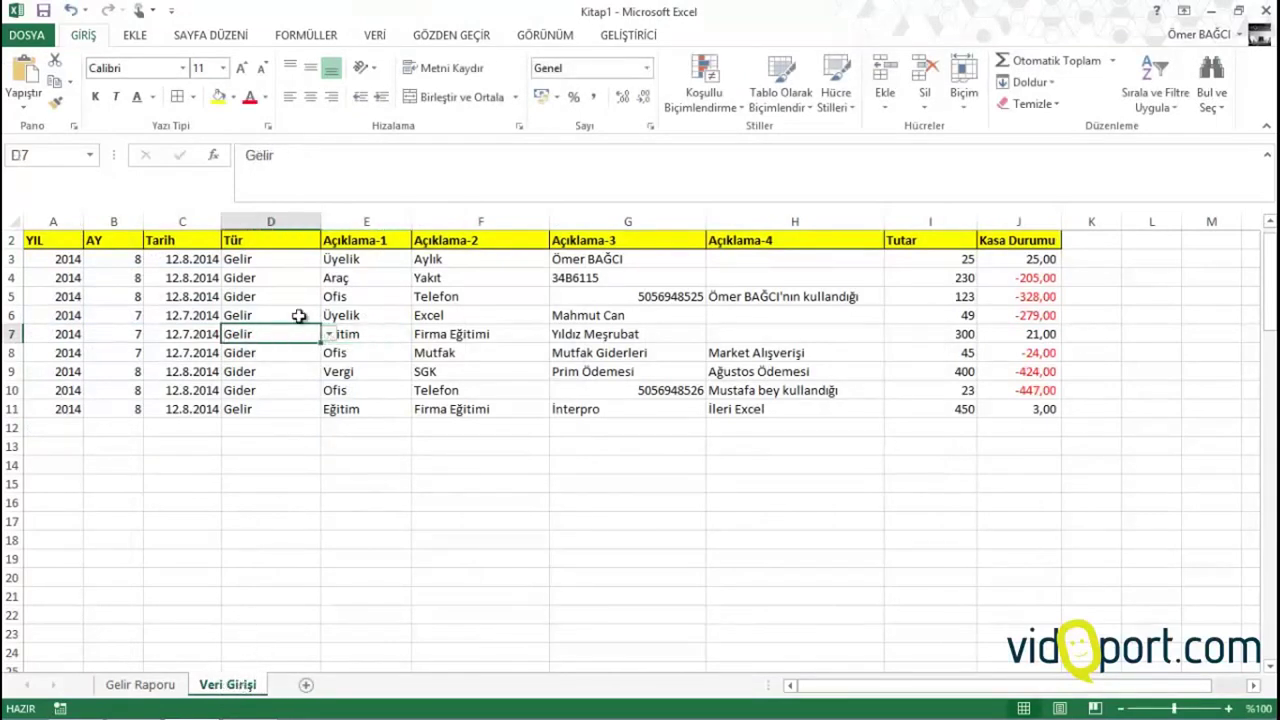
left_click(135, 35)
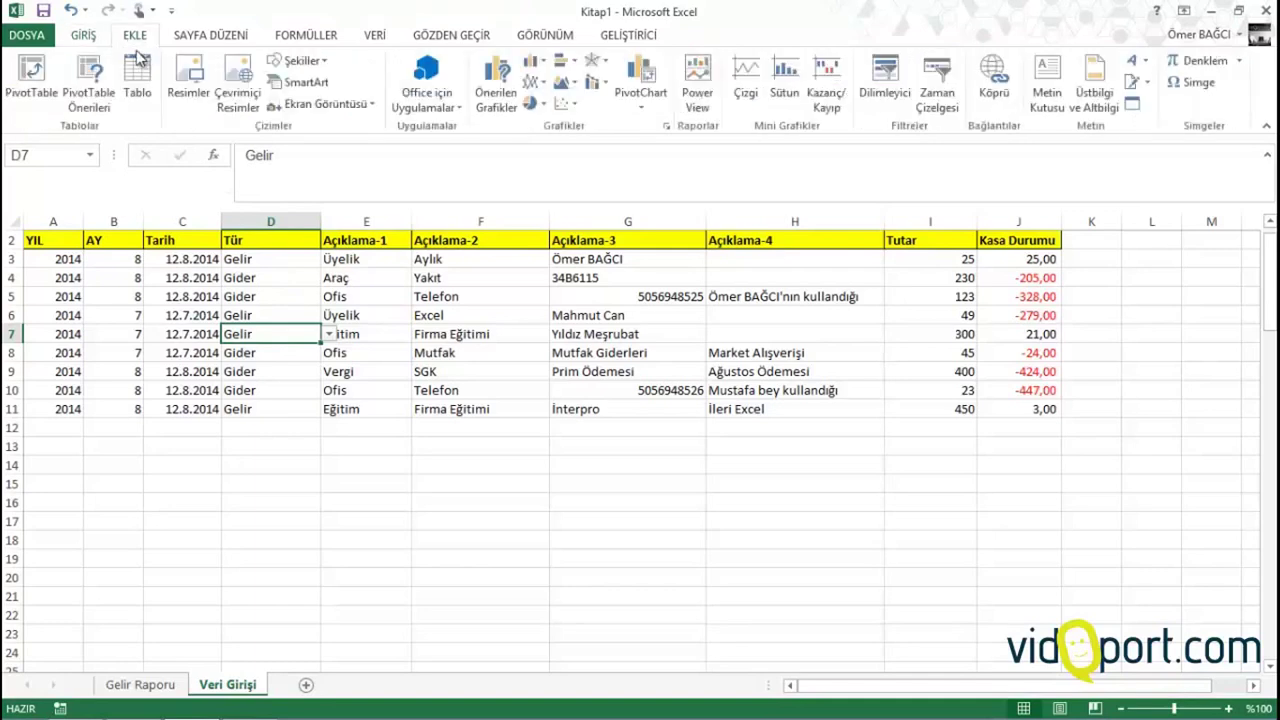
left_click(31, 78)
left_click(648, 318)
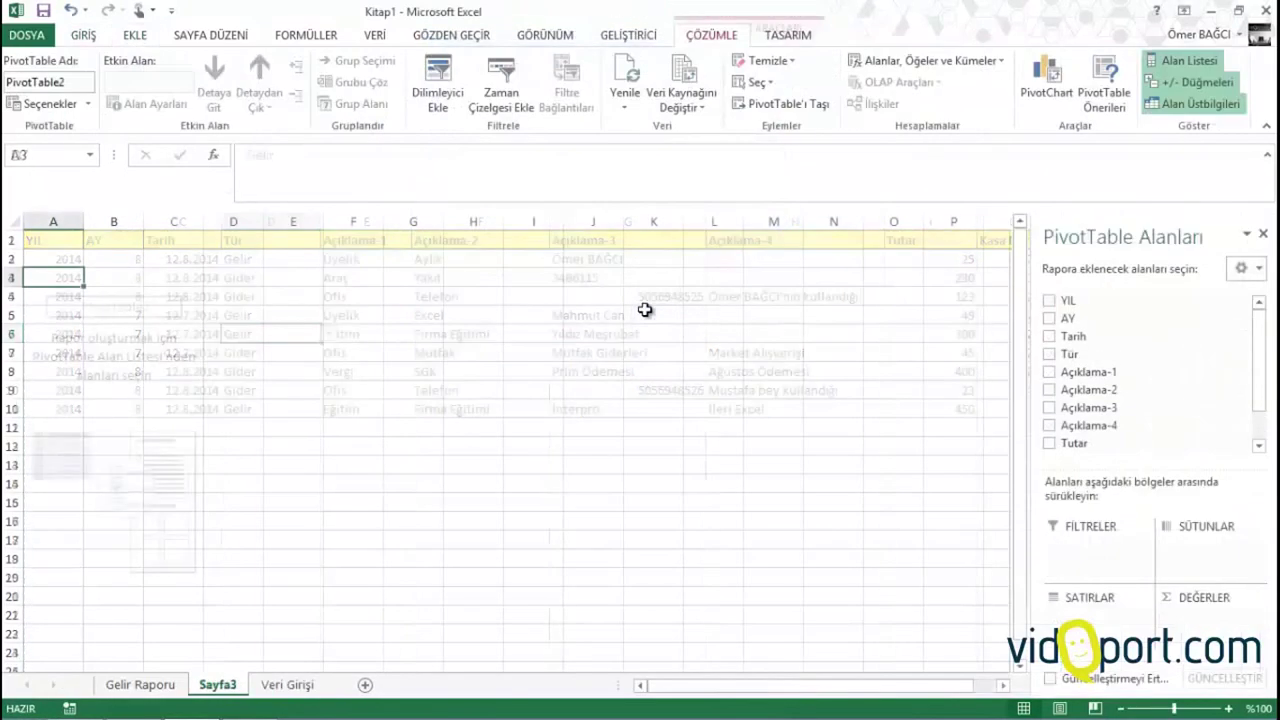
Step: Add YIL and Tür as filters, Açıklama-1/2 as rows, and Tutar as values
left_click_drag(1045, 302, 1094, 551)
left_click_drag(1078, 354, 1088, 588)
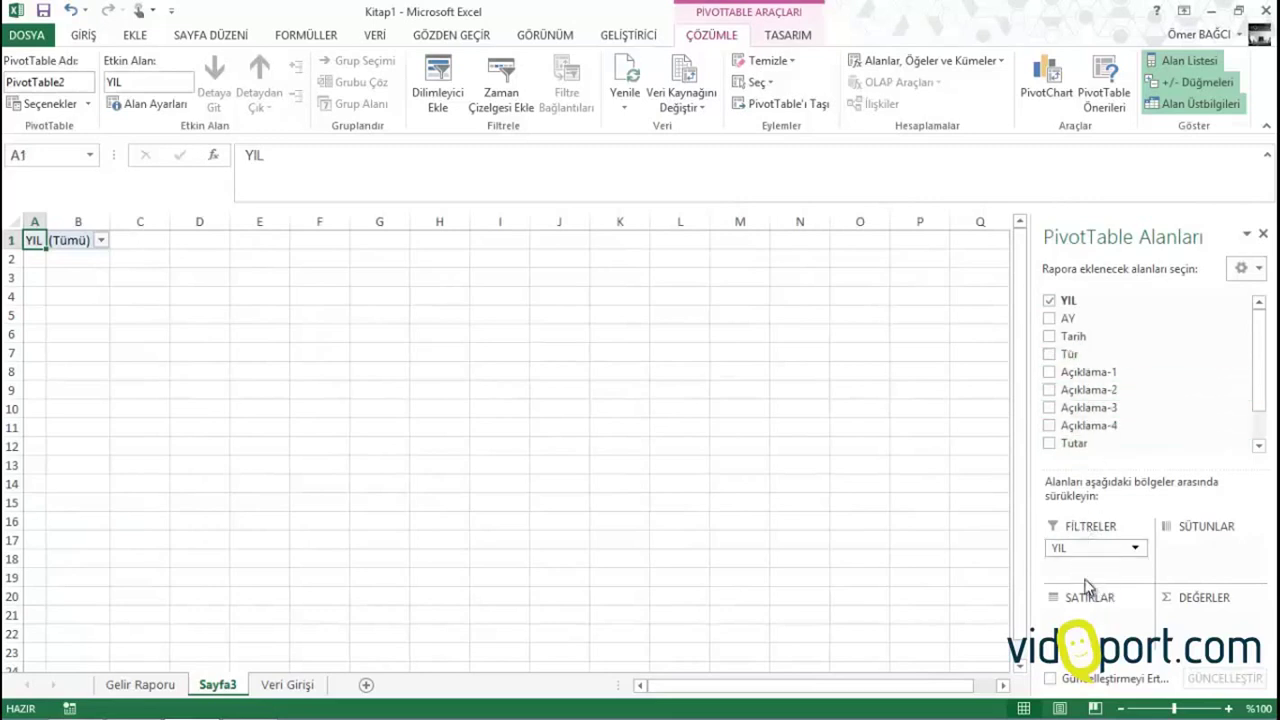
left_click_drag(1071, 345, 1092, 566)
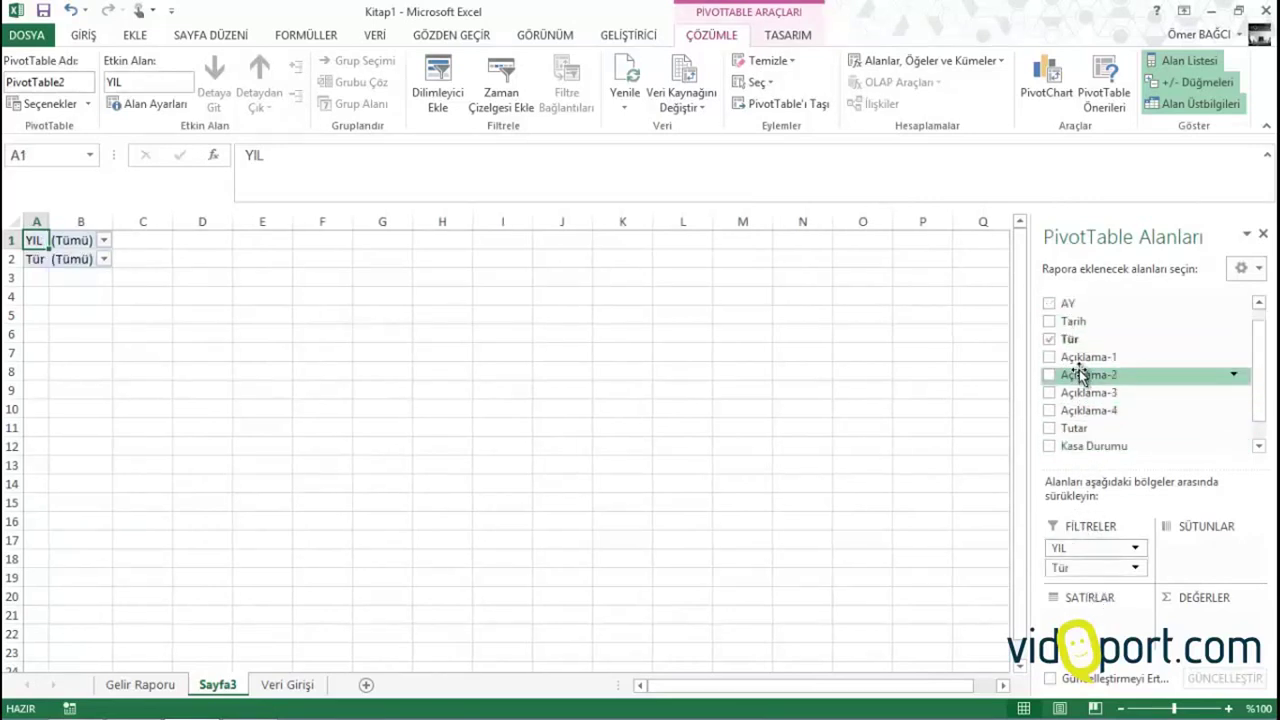
left_click_drag(1080, 358, 1080, 618)
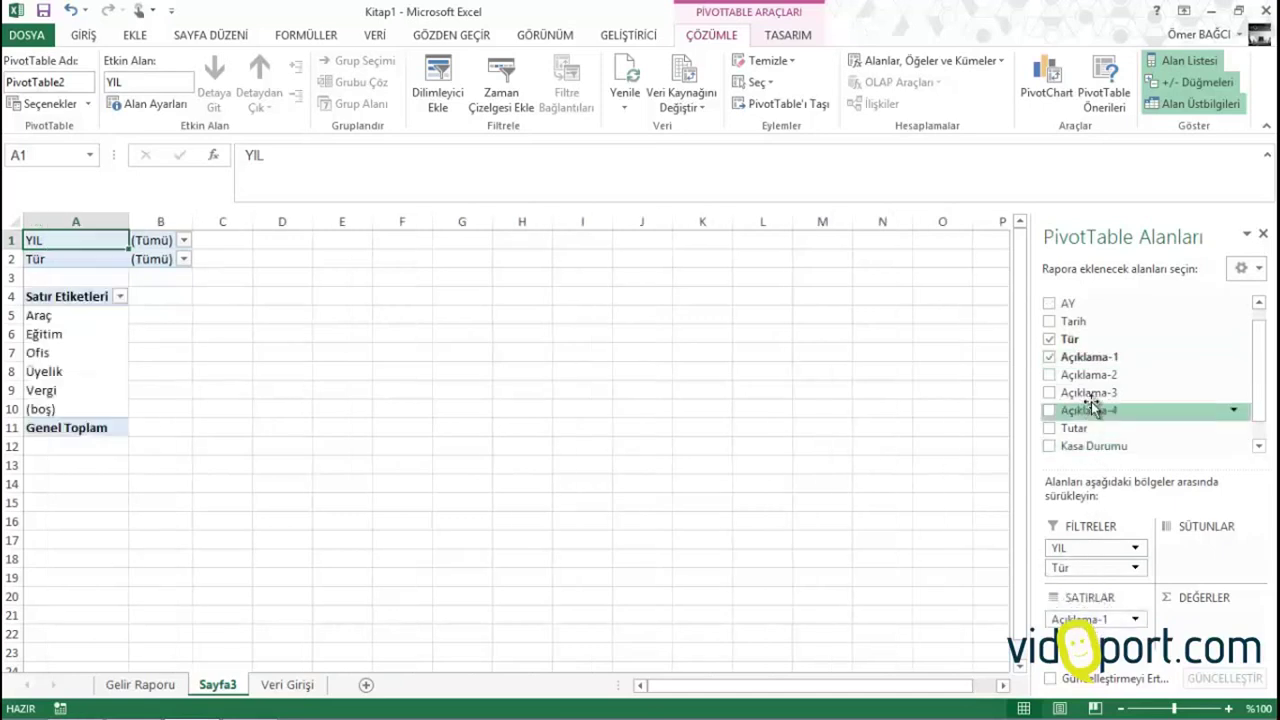
left_click_drag(1088, 374, 1100, 632)
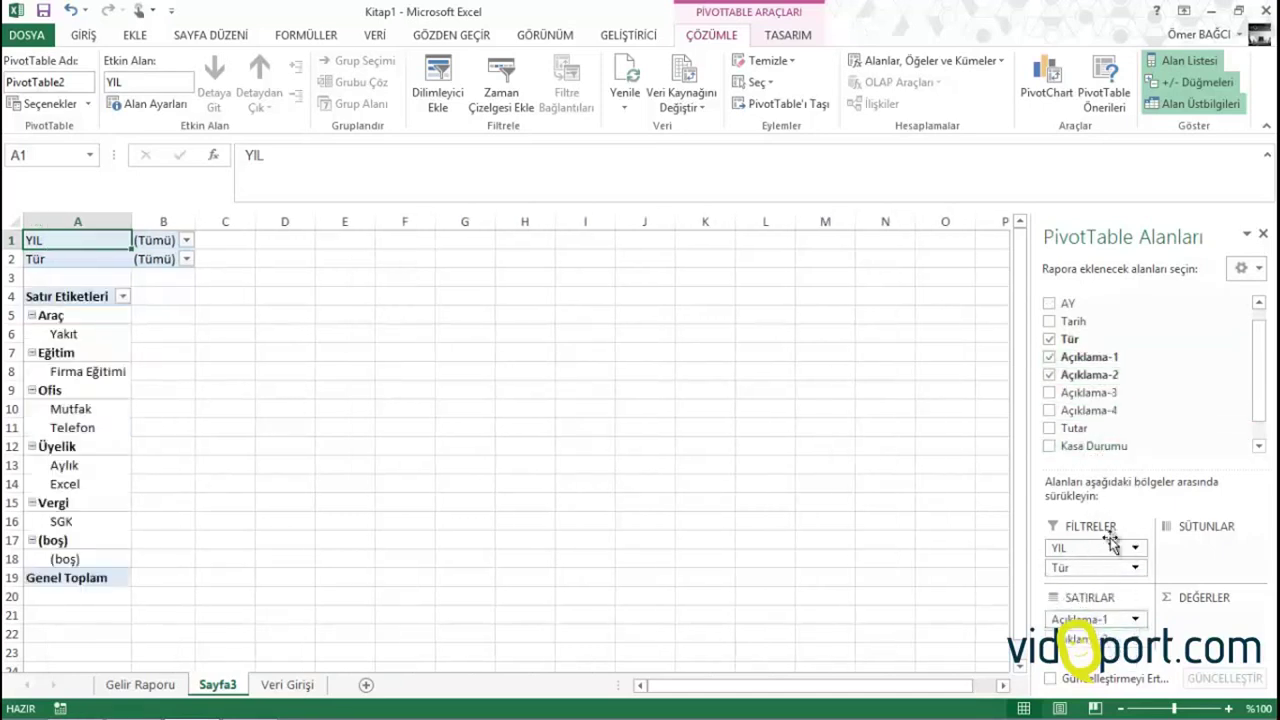
left_click_drag(1078, 430, 1188, 618)
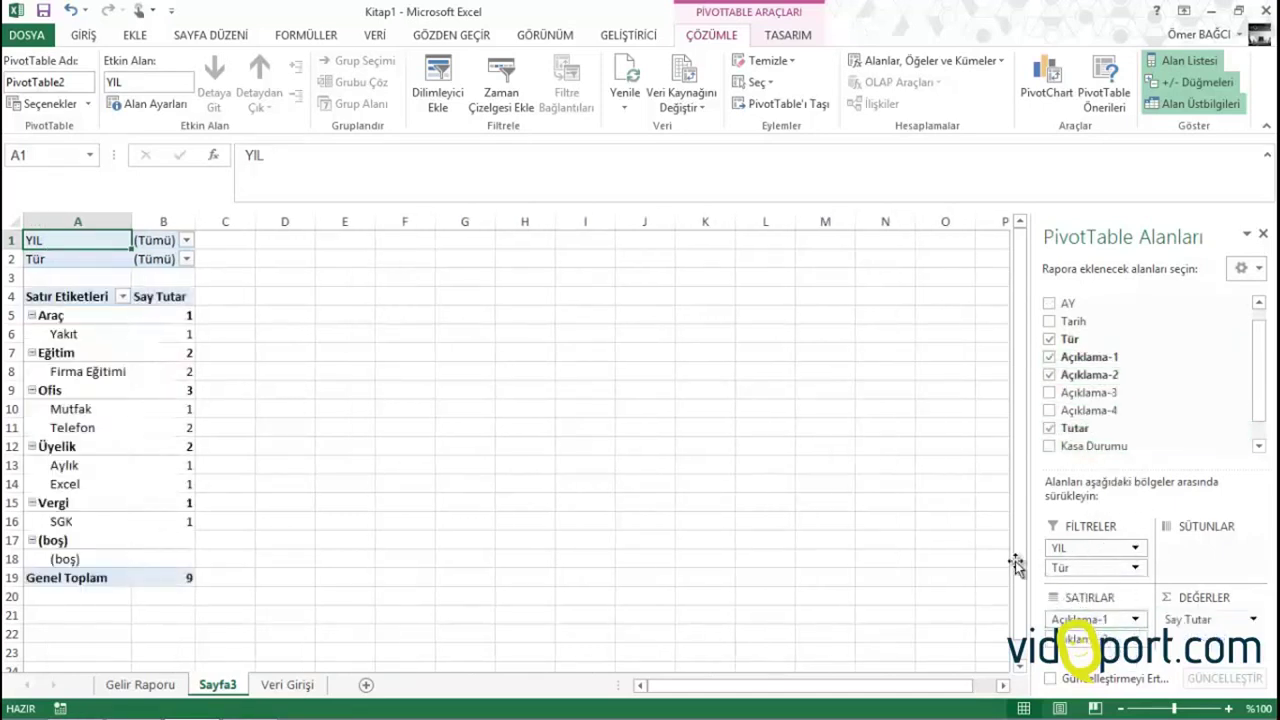
Step: Sum Tutar instead of counting, filter Tür to Gider, and put AY in columns
right_click(188, 352)
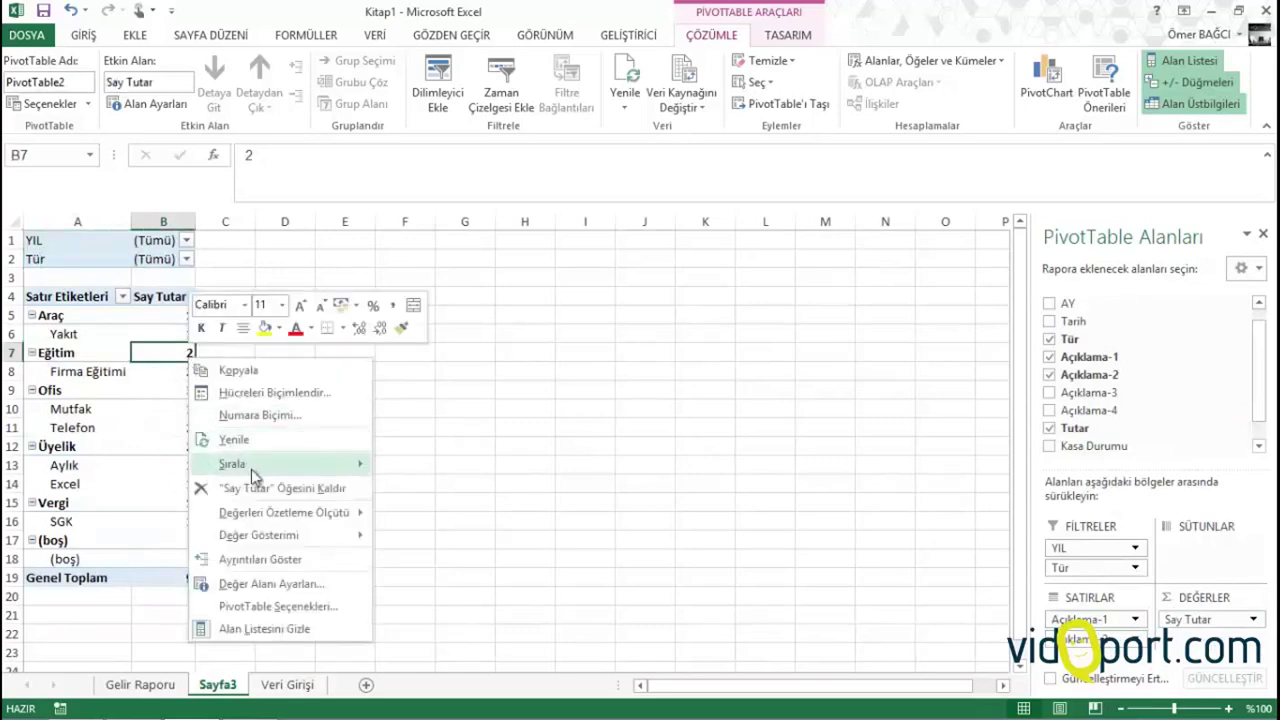
mouse_move(300, 524)
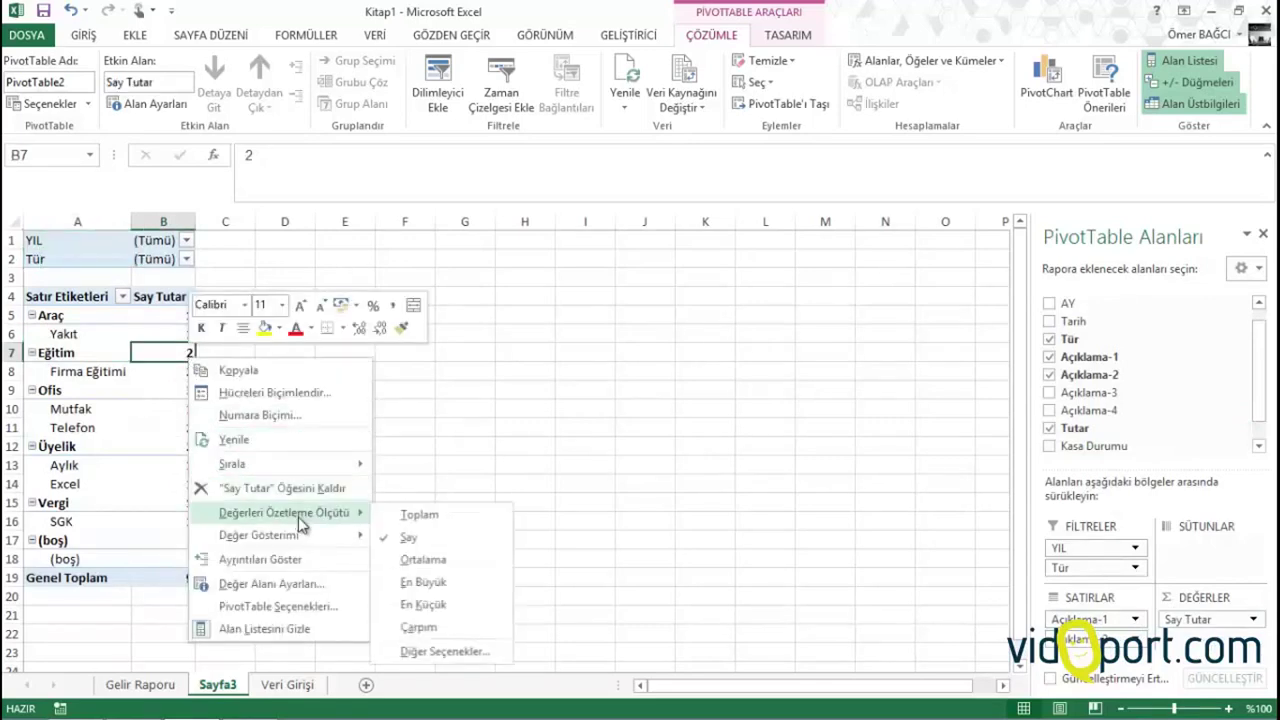
left_click(412, 517)
left_click(205, 259)
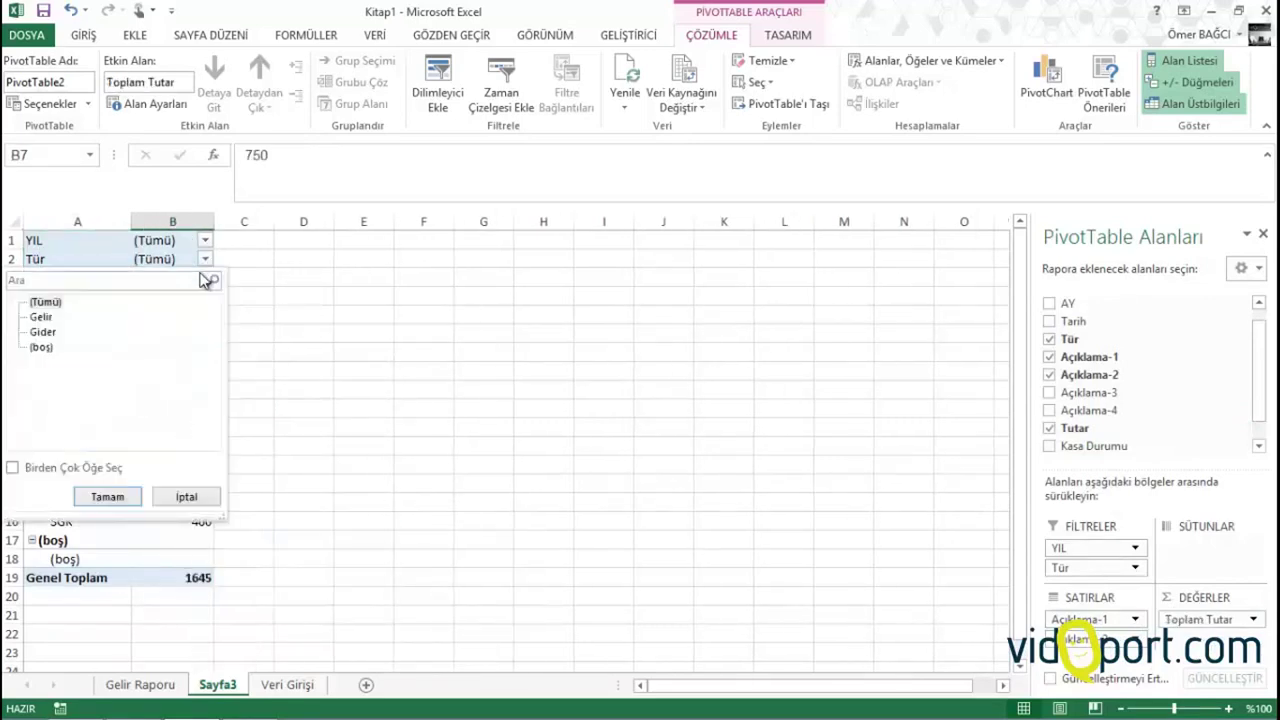
left_click(44, 332)
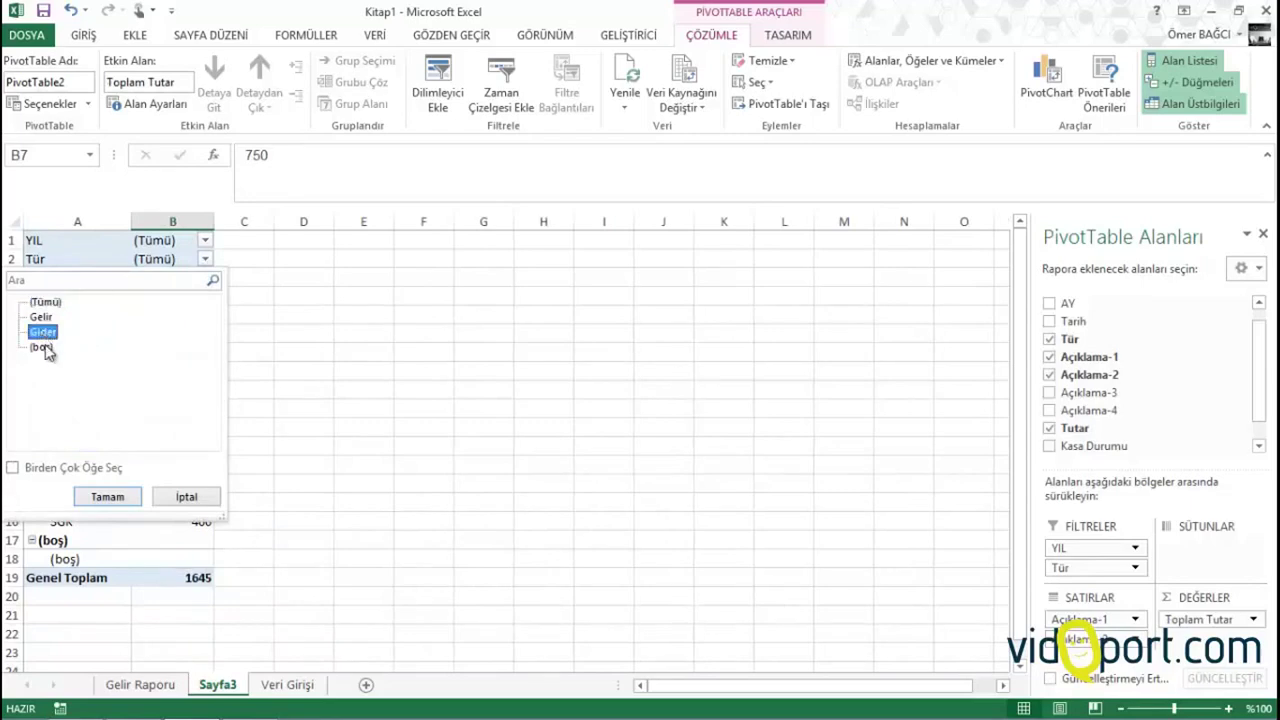
left_click(107, 496)
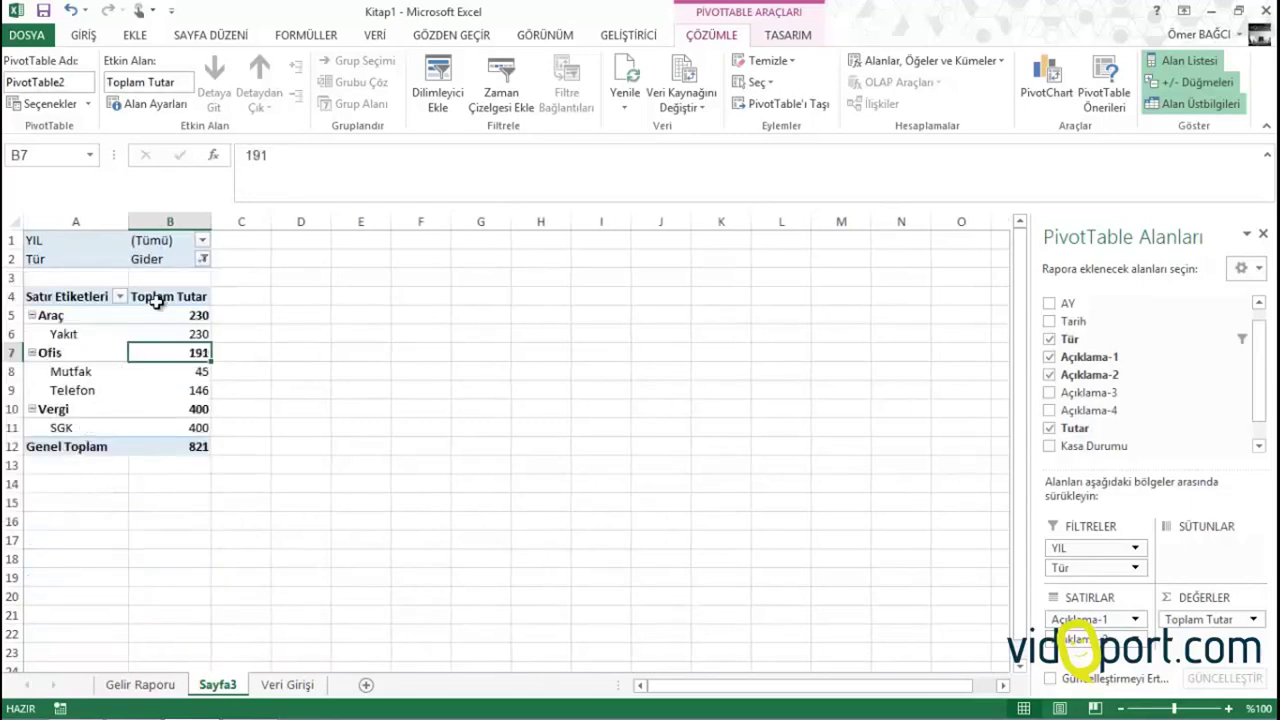
left_click_drag(1075, 320, 1205, 550)
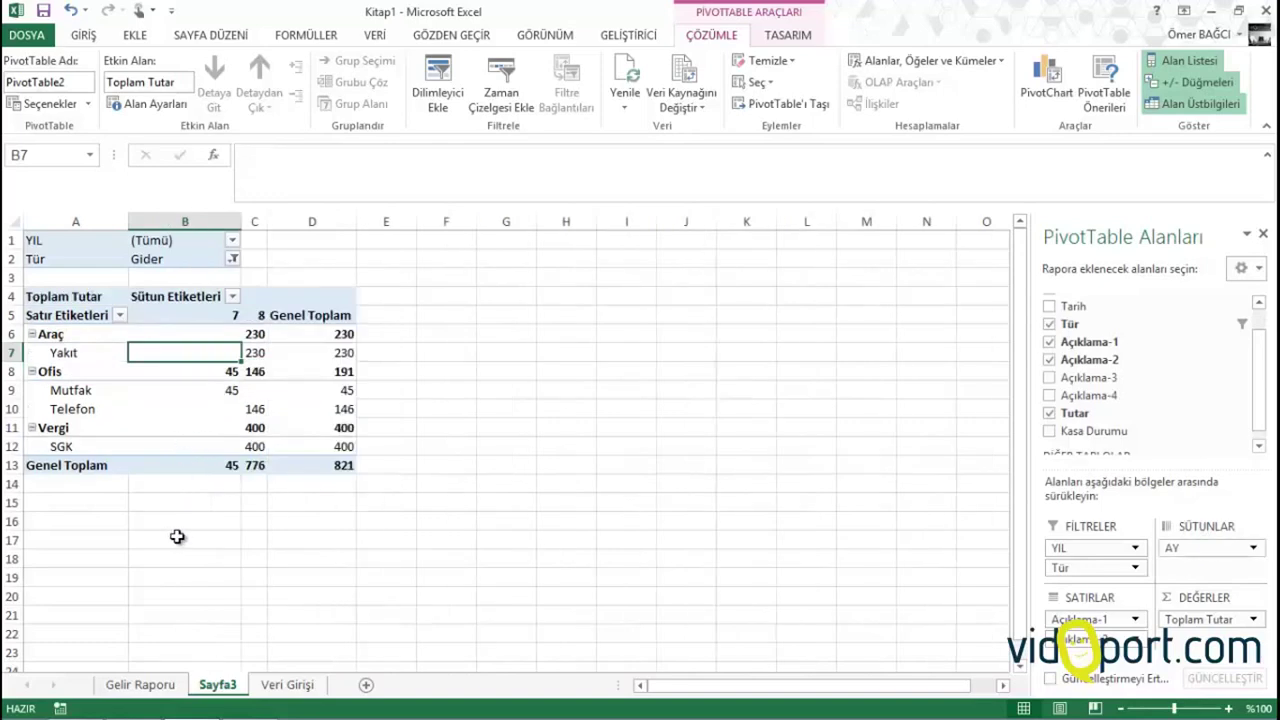
Step: Rename the Sayfa3 tab to Gider Raporu and deselect the pivot
left_click(220, 683)
type("Gider")
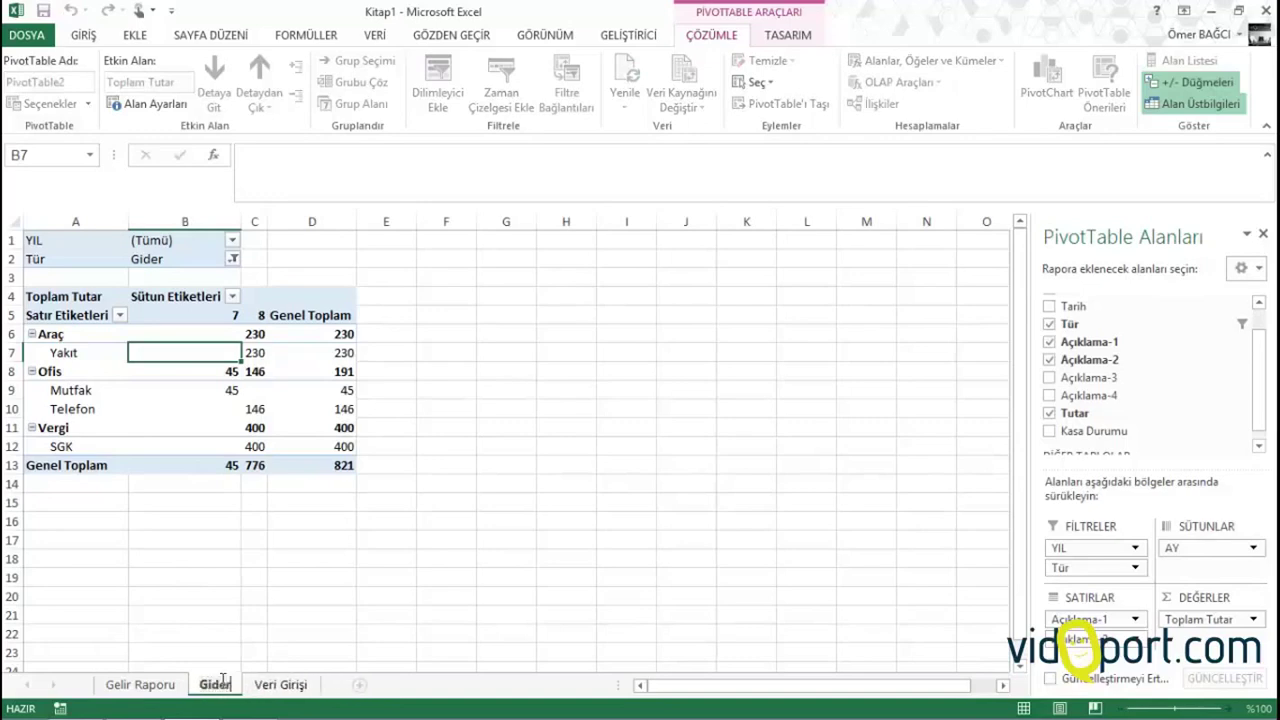
type(" Raporu")
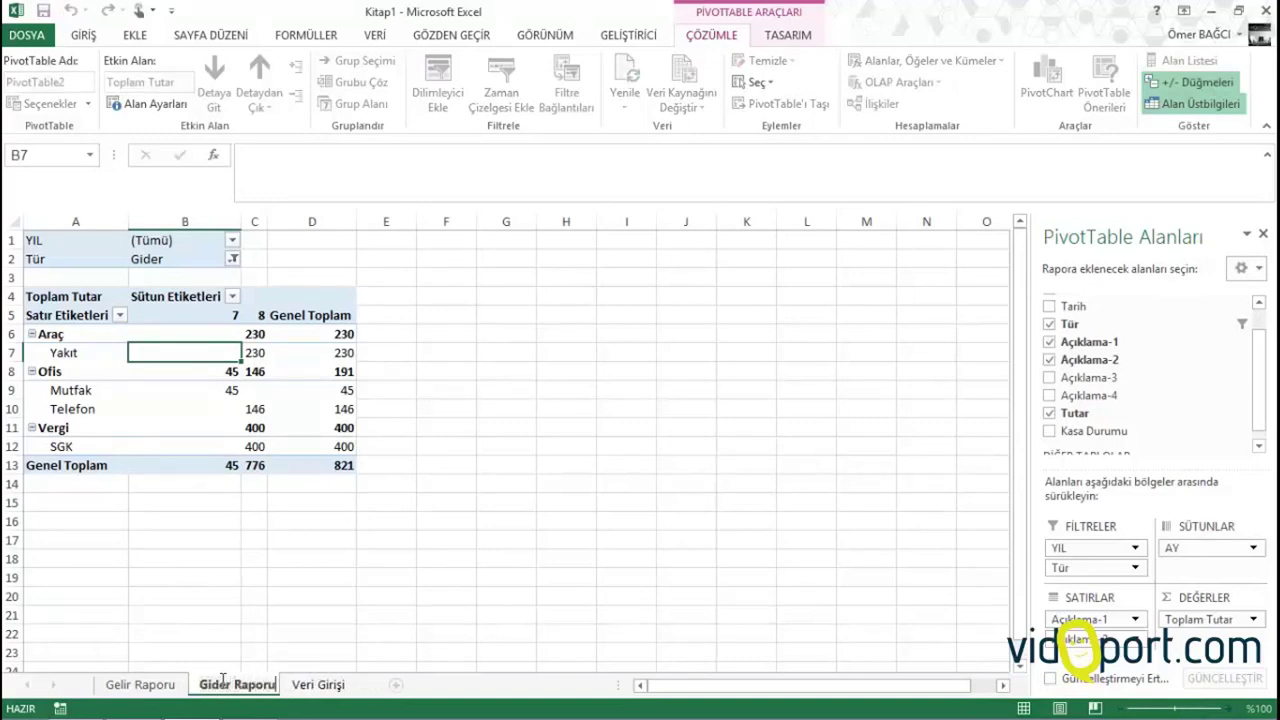
key("Return")
left_click(233, 658)
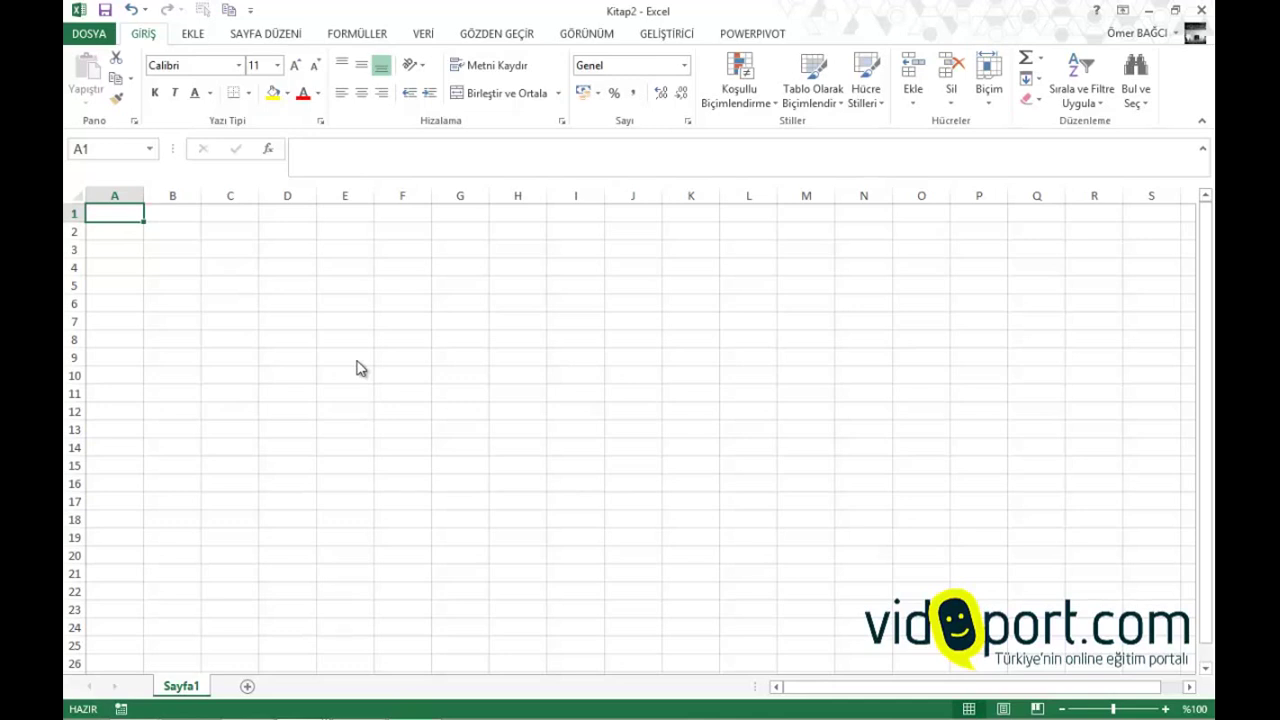
Step: Enter the headers Ay, Yıl, Tarih and Tür in A1:D1
type("Ay")
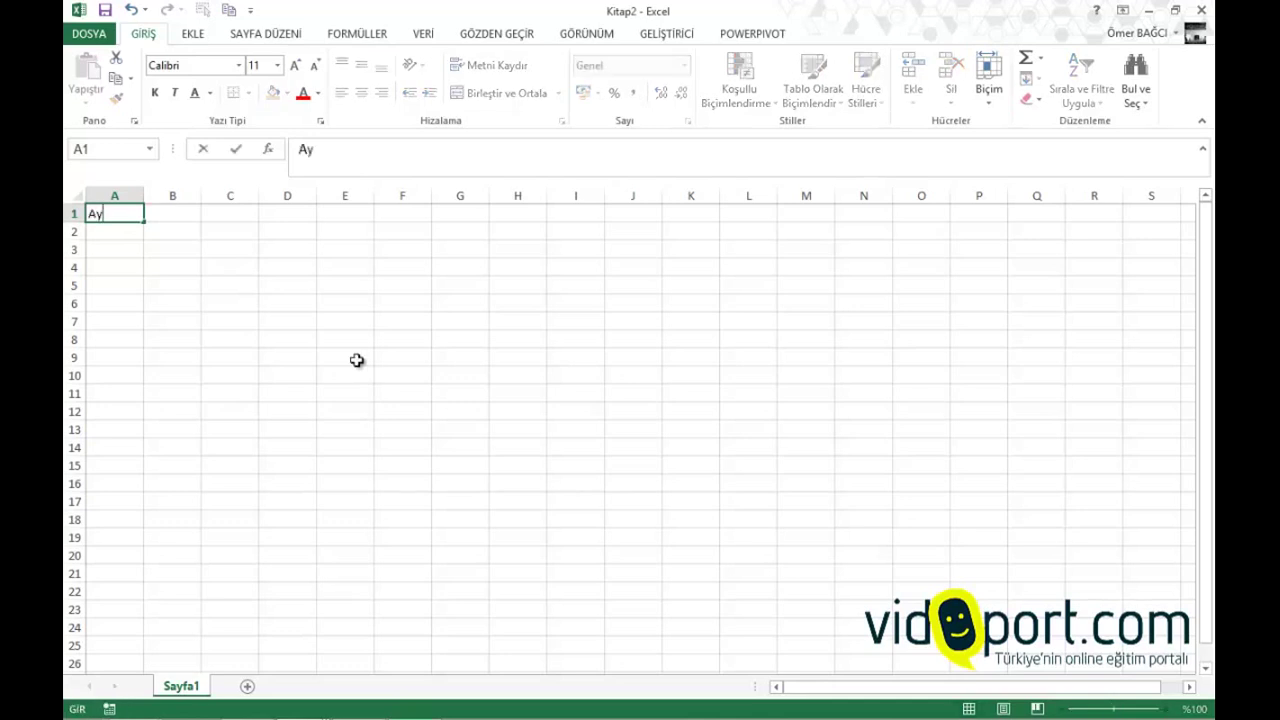
key("Tab")
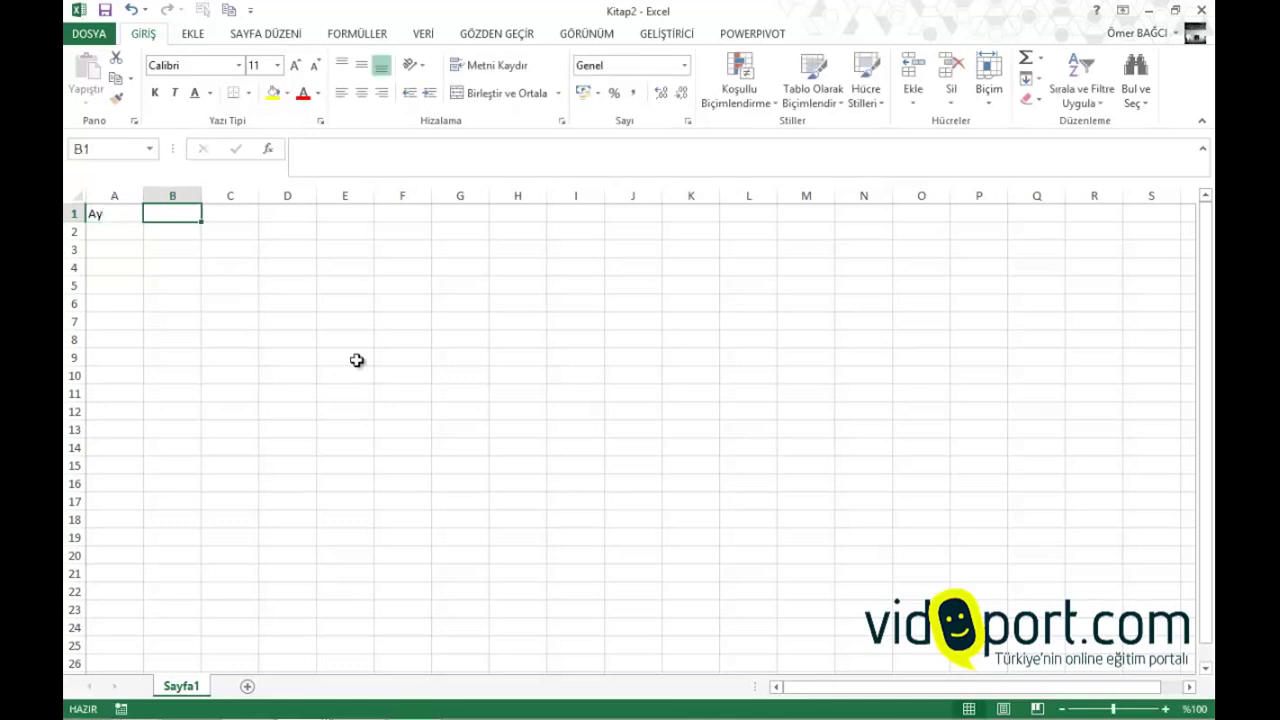
type("Yıl")
key("Tab")
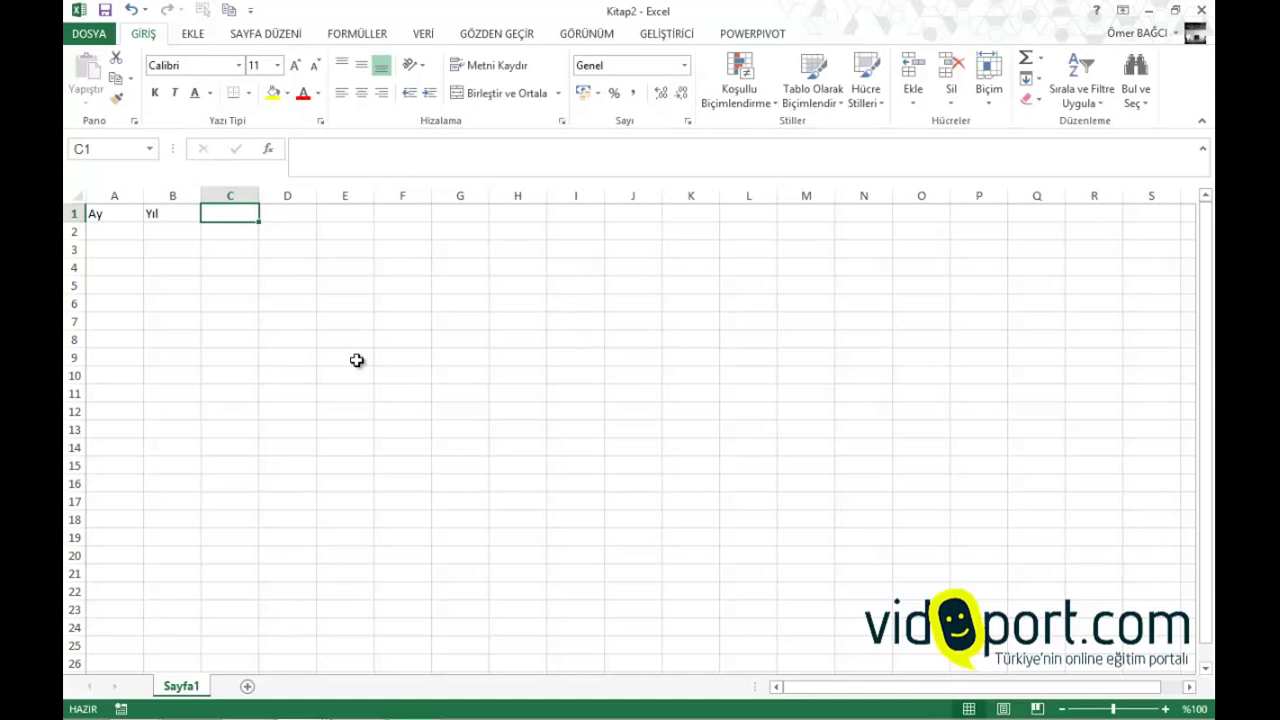
type("Tarih")
key("Return")
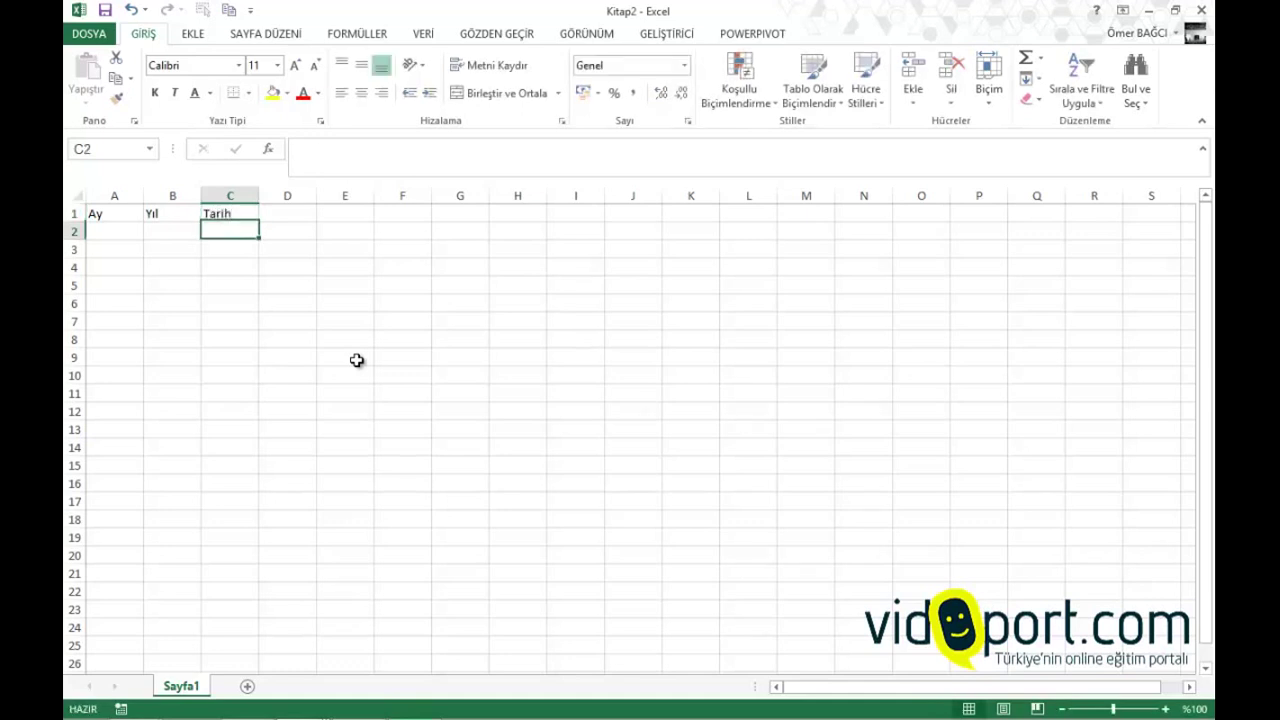
key("Left")
key("Left")
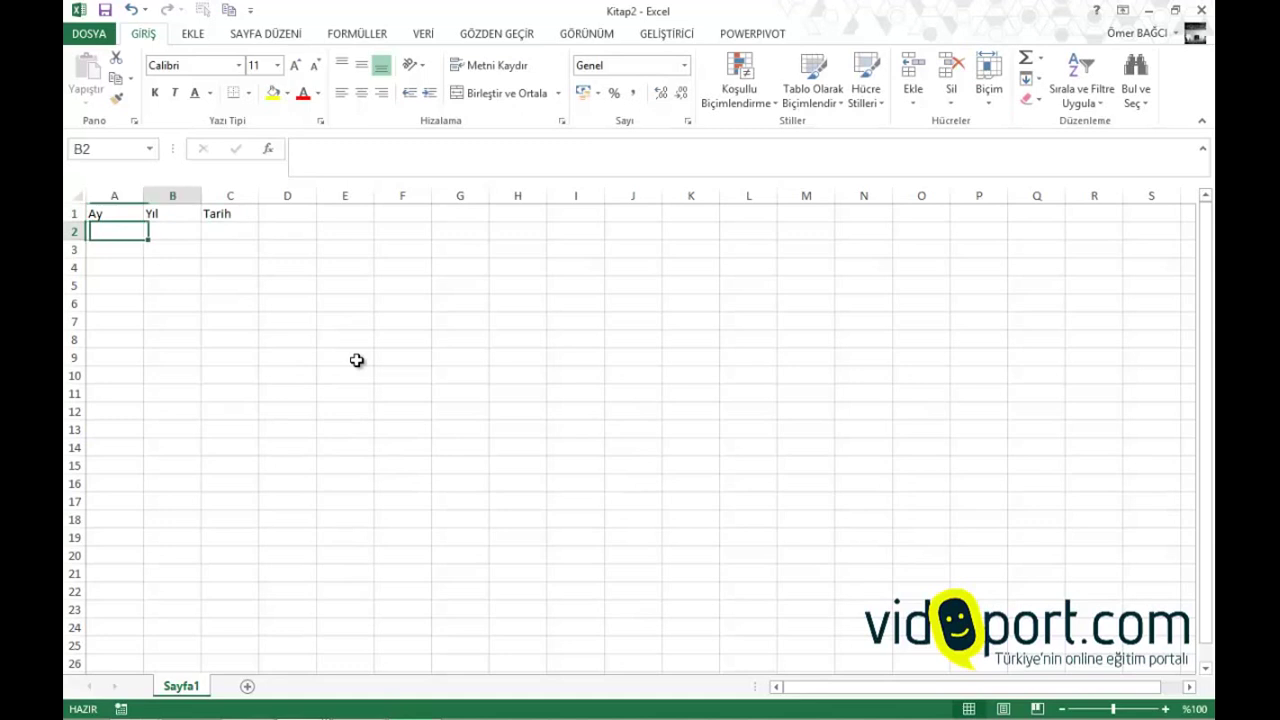
key("Right")
key("Right")
key("Right")
key("Up")
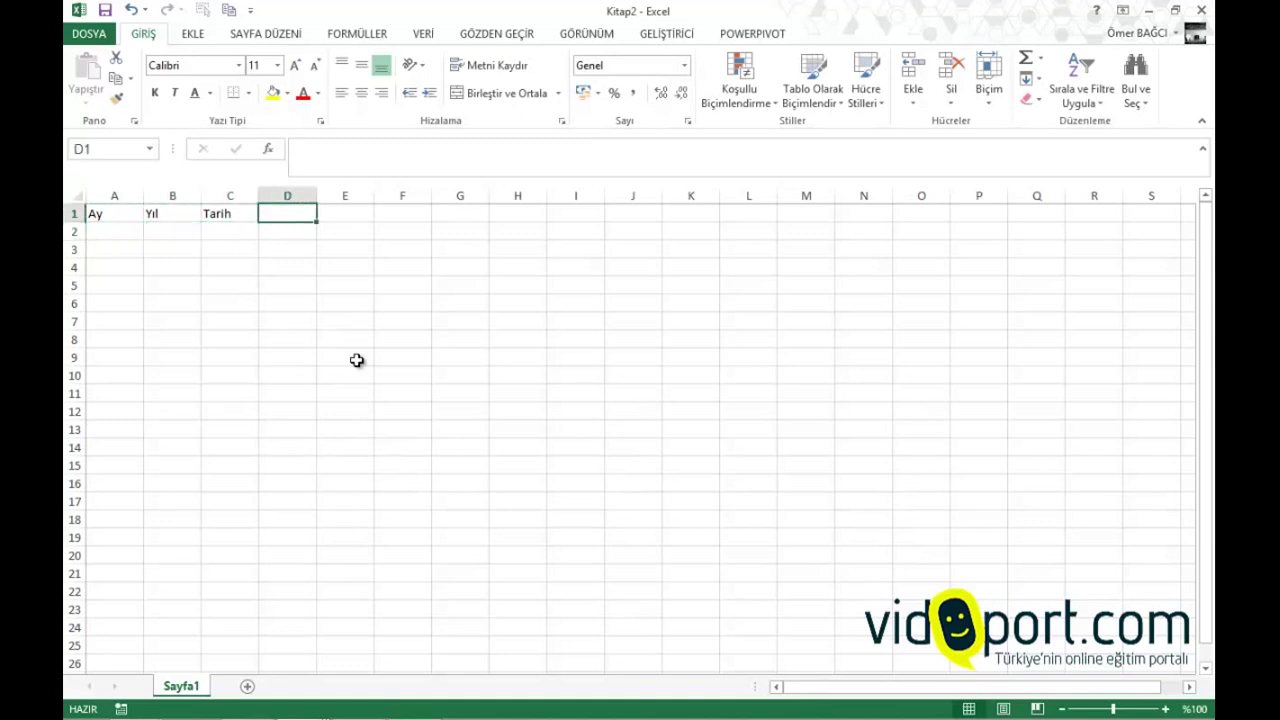
type("Tür")
key("Return")
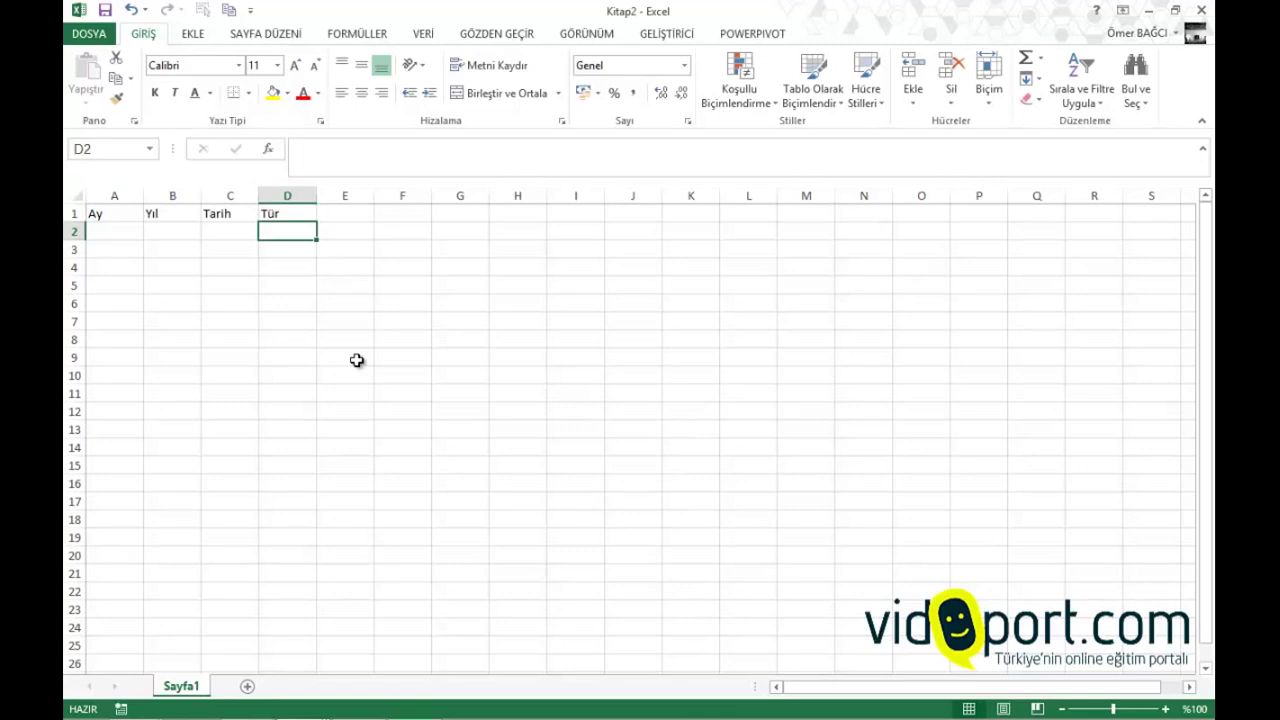
Step: Enter Açıklama, Açıklama-1, Açıklama-2 and Tutar in E1:H1, then widen column E
key("Right")
key("Up")
type("Açıkl")
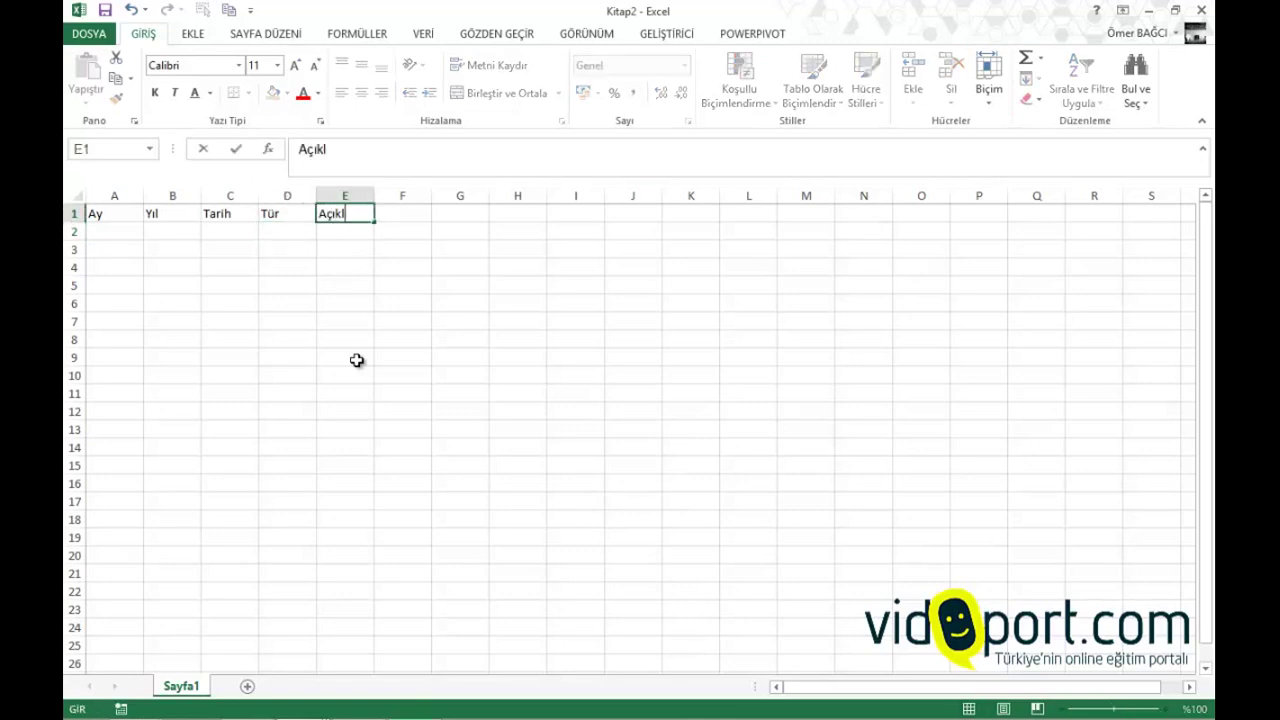
type("ama")
key("BackSpace")
key("BackSpace")
type("ma")
key("Right")
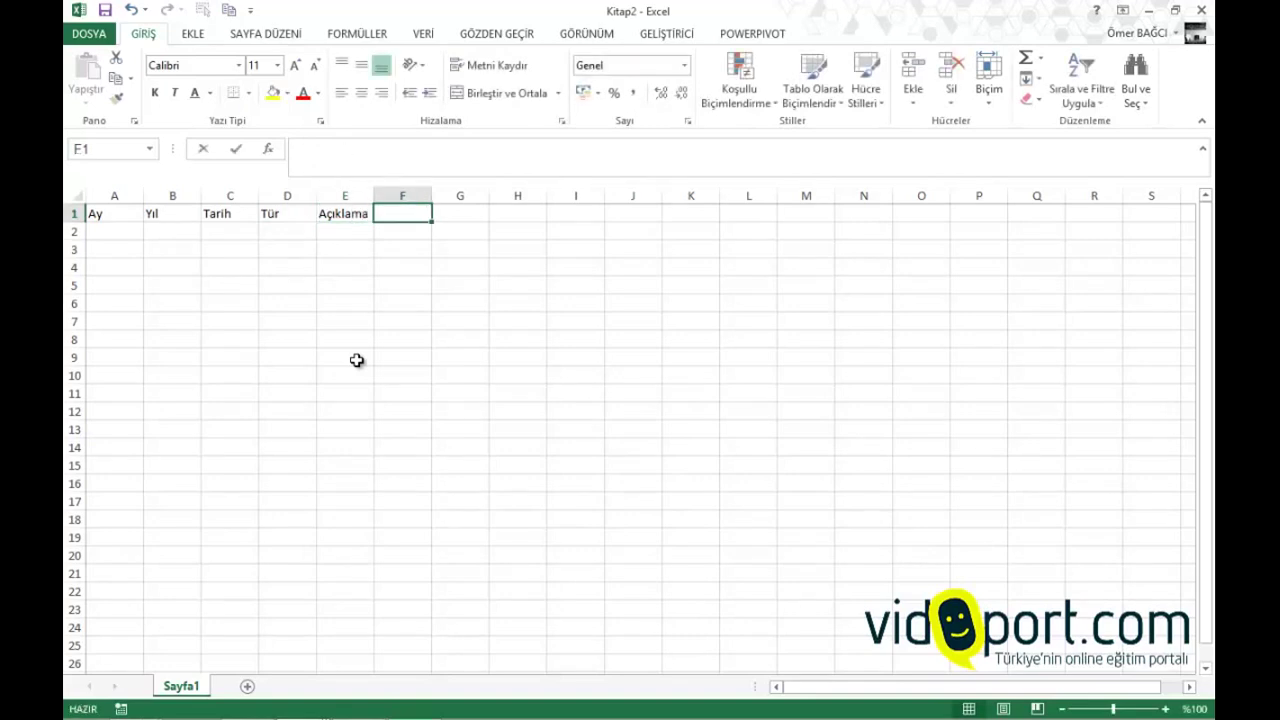
type("Açıklama")
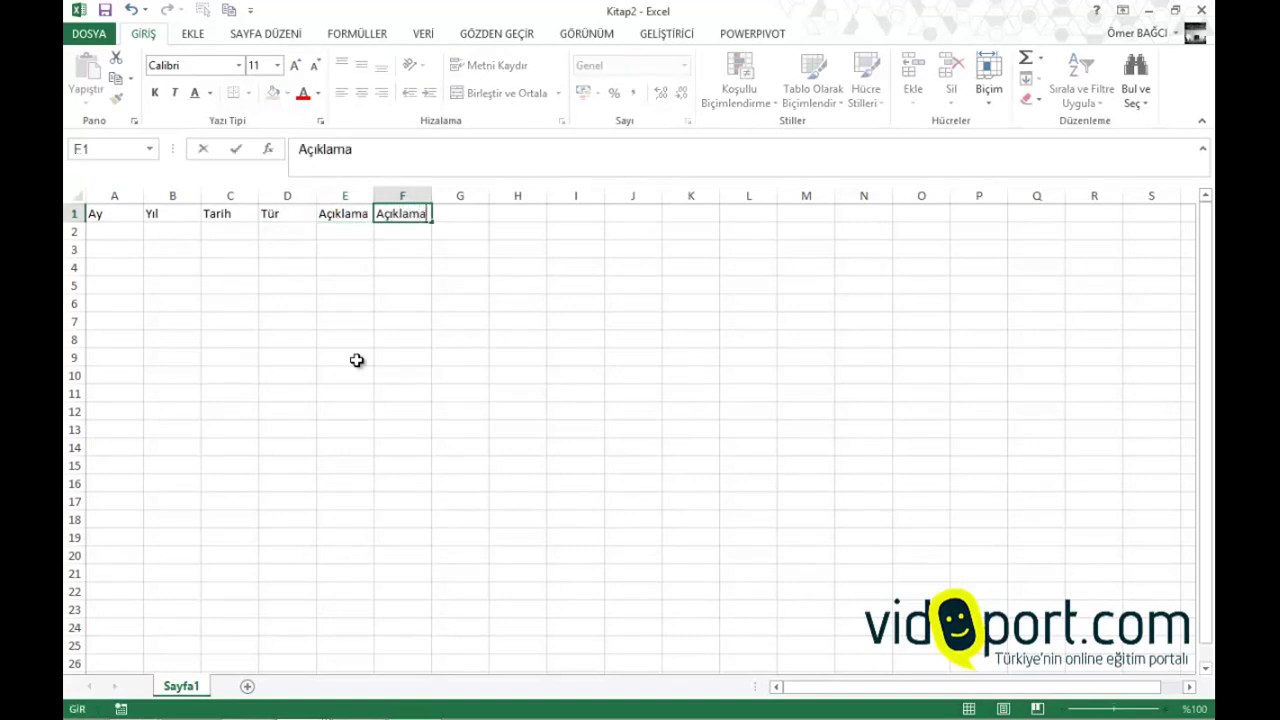
type("-1")
key("Right")
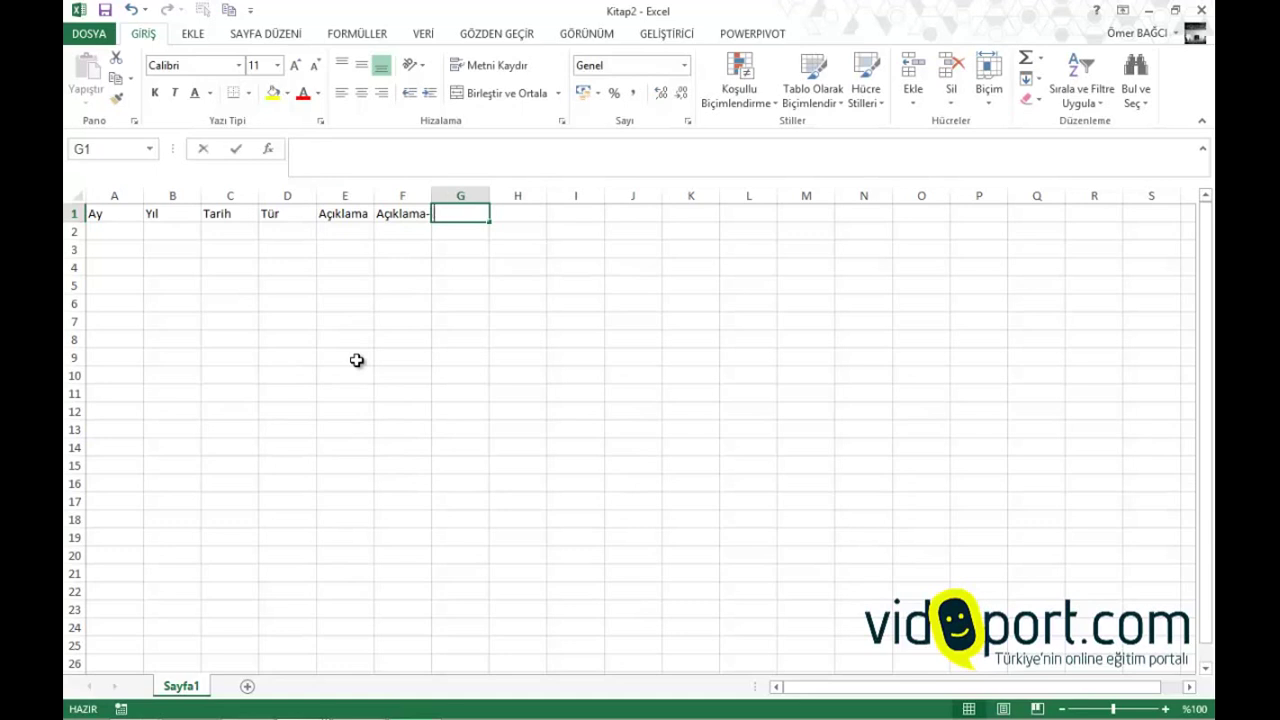
type("Açıklama-2")
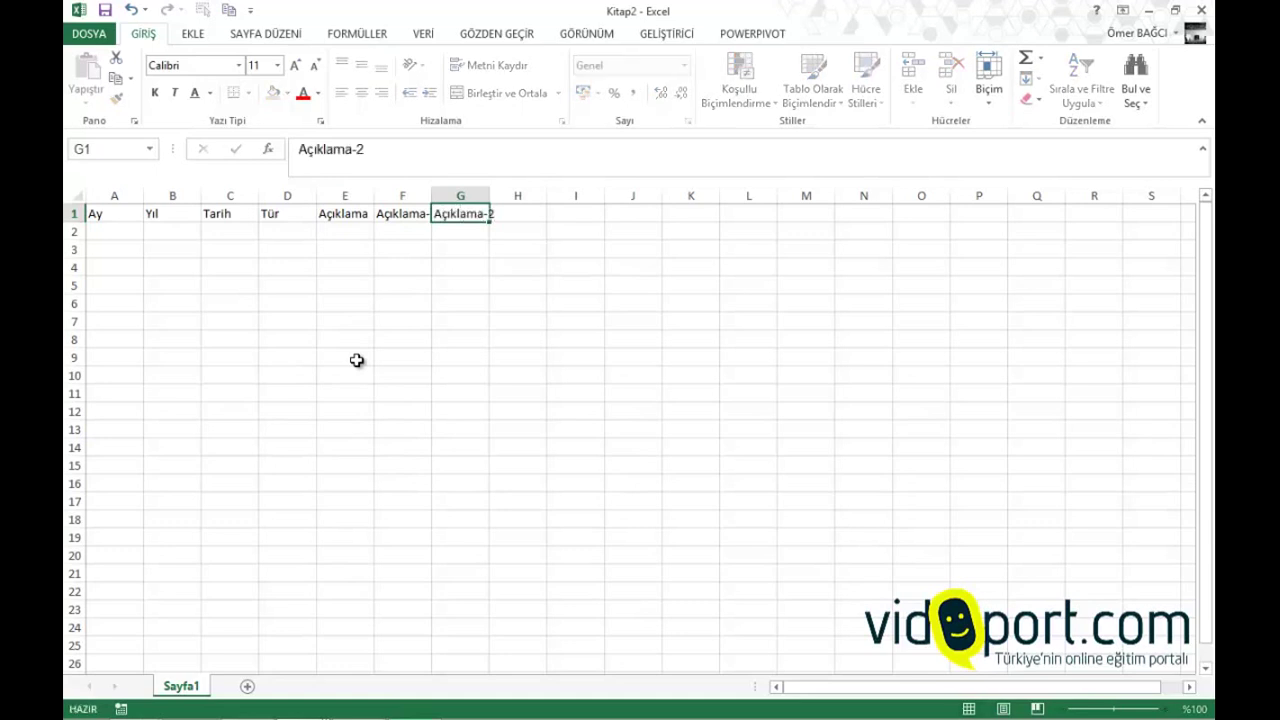
key("Right")
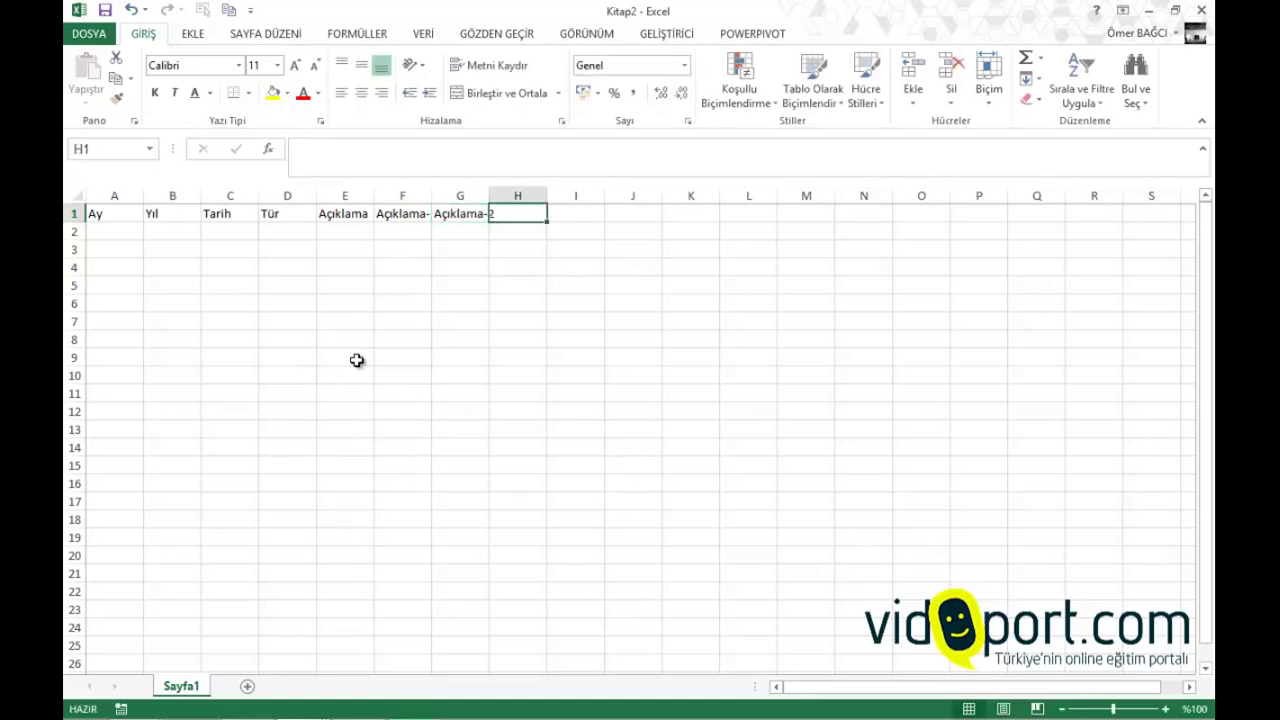
type("Tutar")
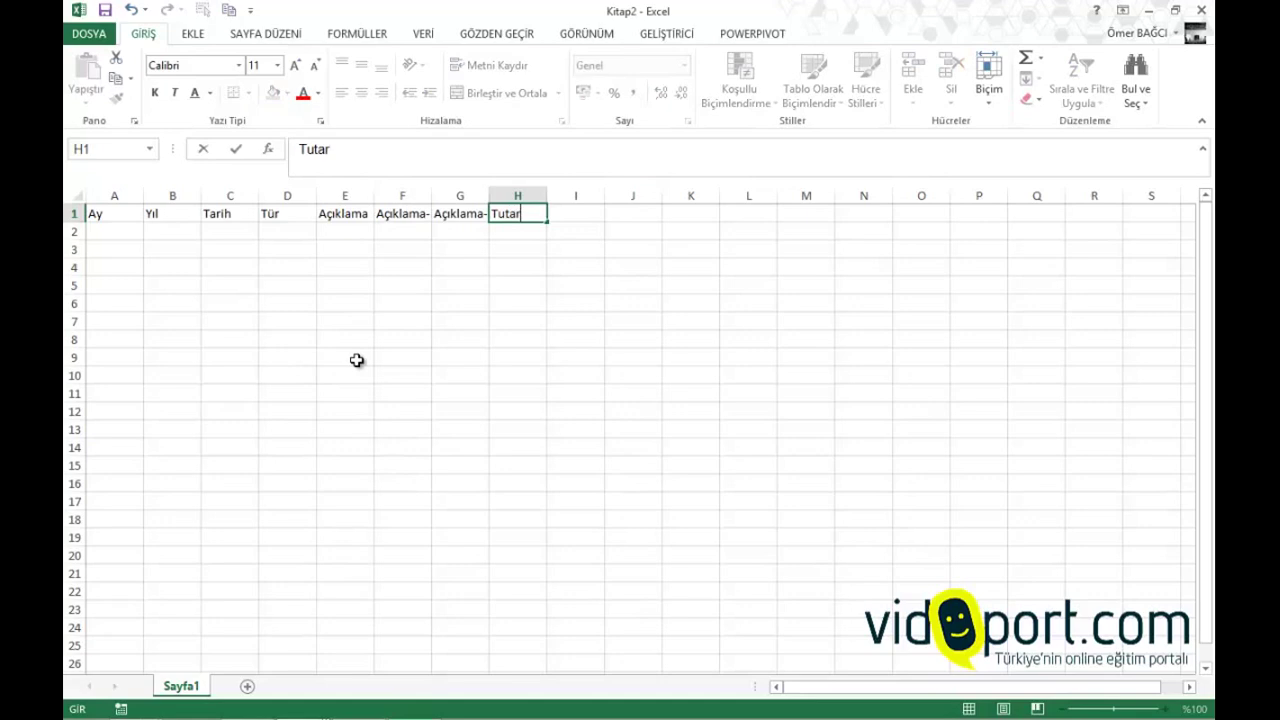
key("Return")
left_click_drag(374, 195, 650, 197)
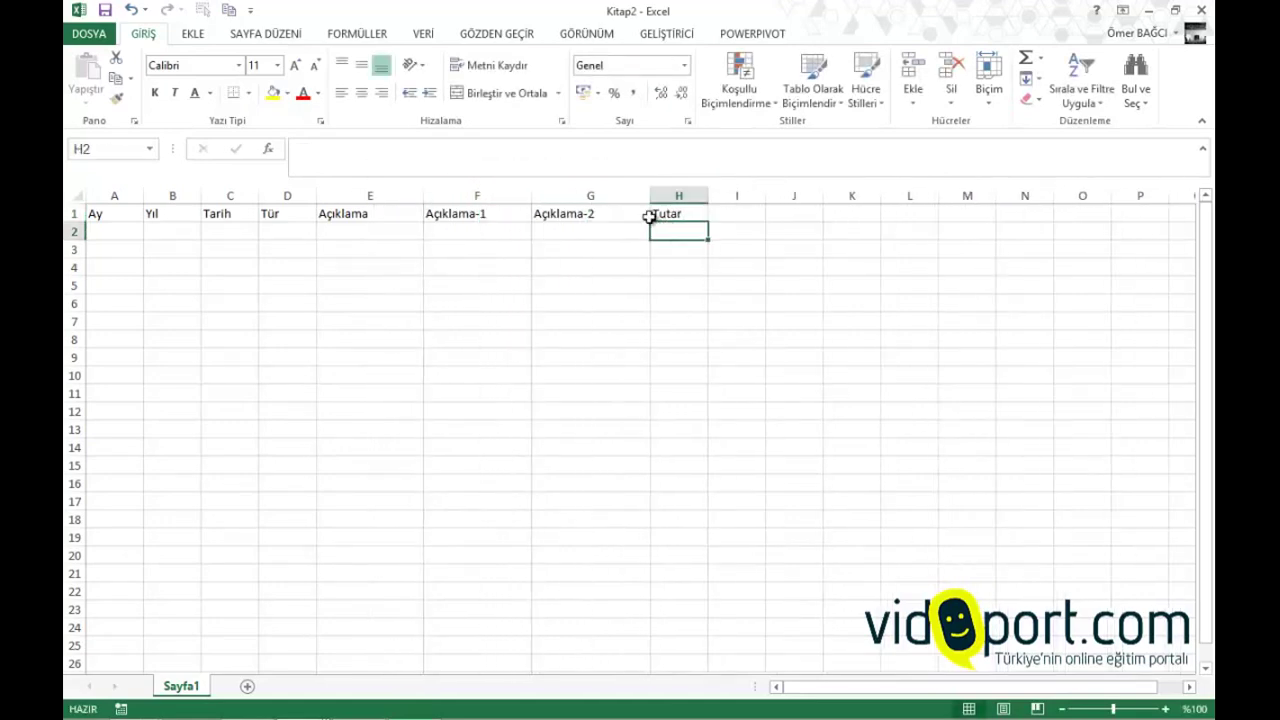
Step: Enter Gider, Araç and Yakıt in D2:F2 of the first ledger row
left_click(286, 228)
type("Gider")
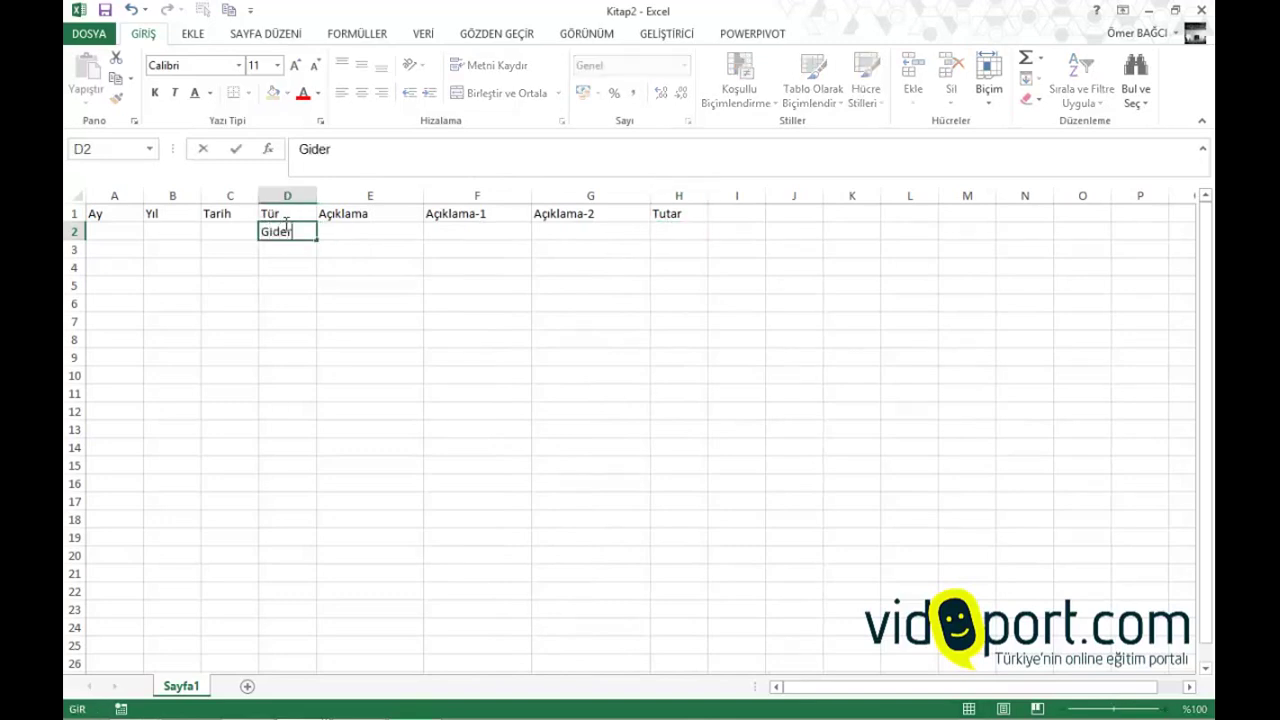
key("Tab")
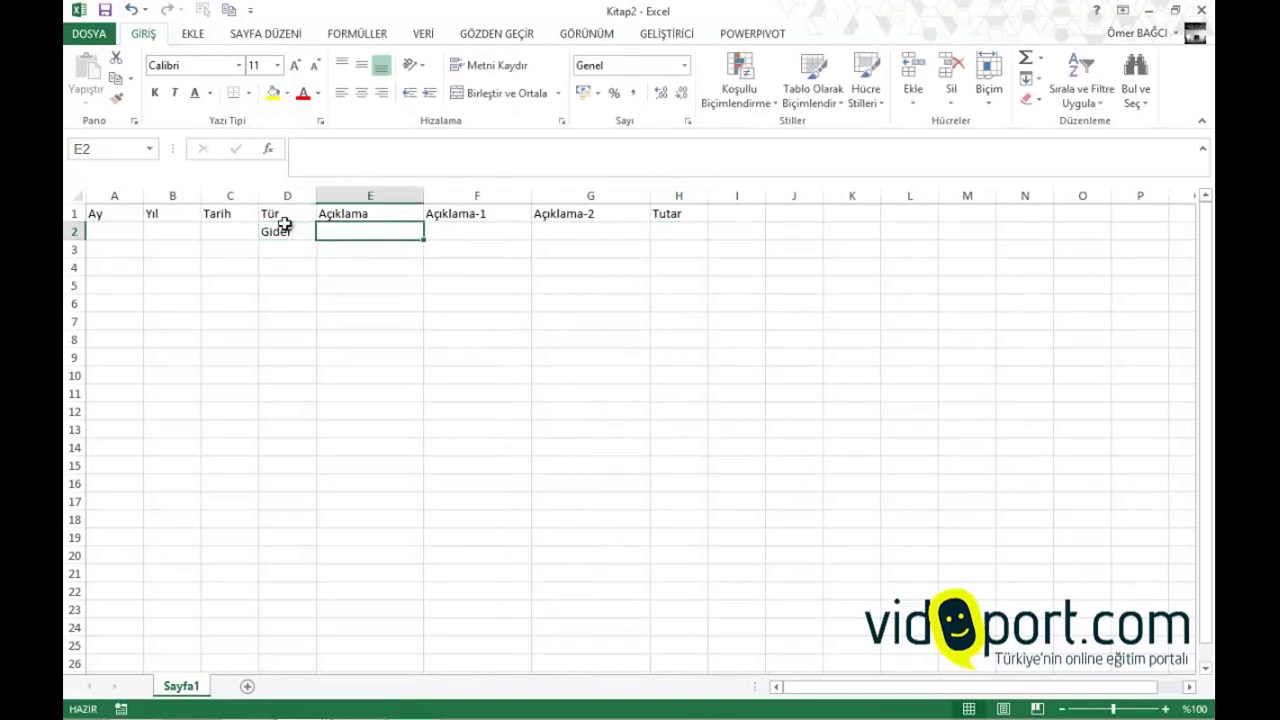
type("Araç")
key("Tab")
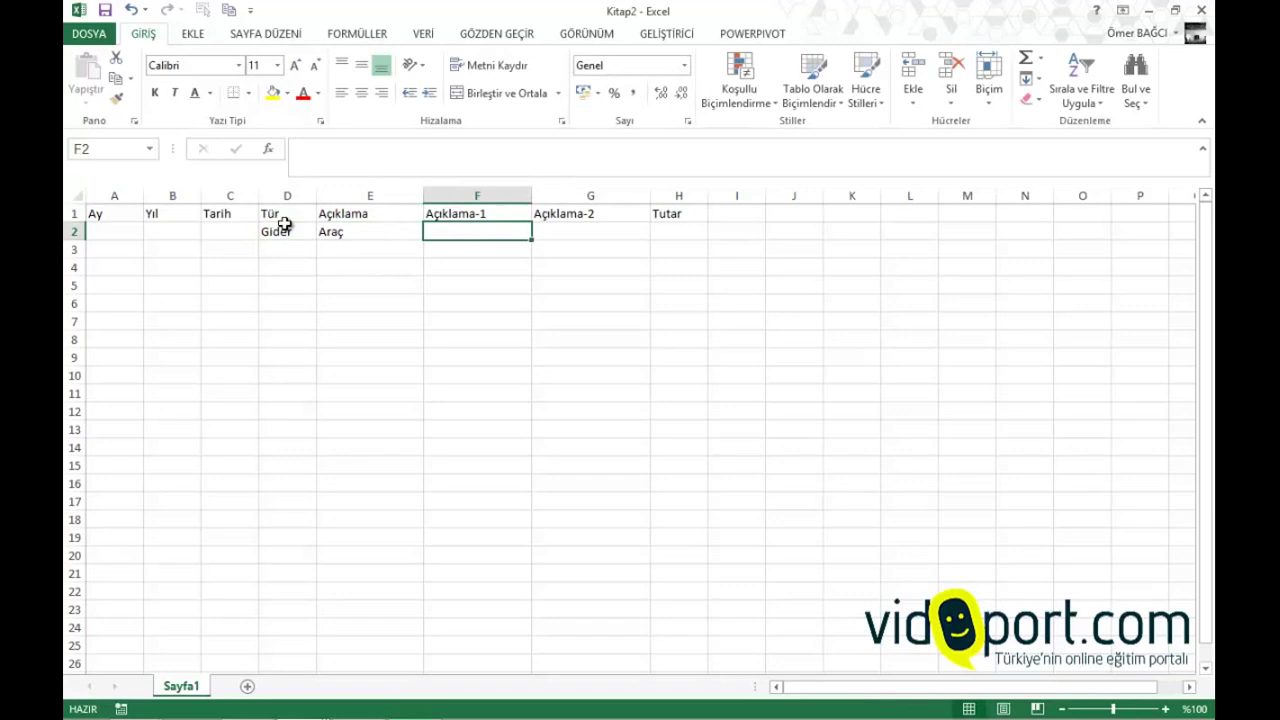
type("Yakıt")
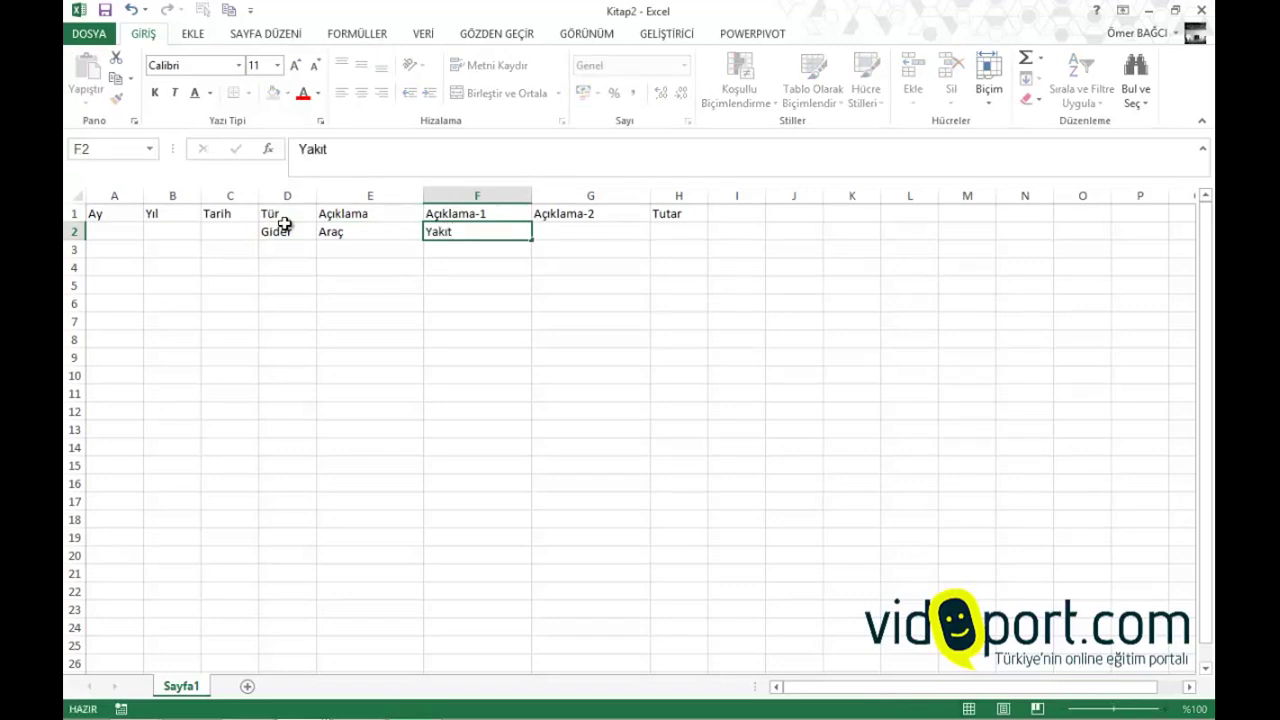
key("Tab")
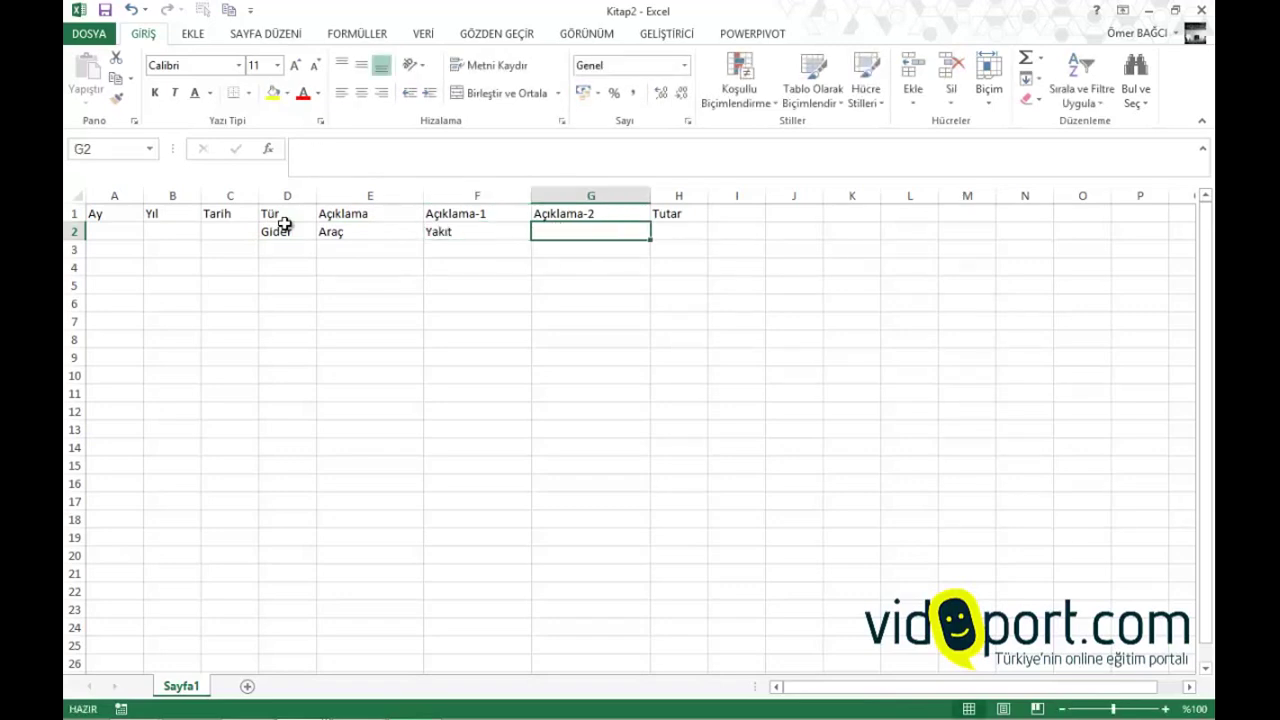
Step: Enter the plate code B6115 and the amount 75 in G2:H2
type("6115")
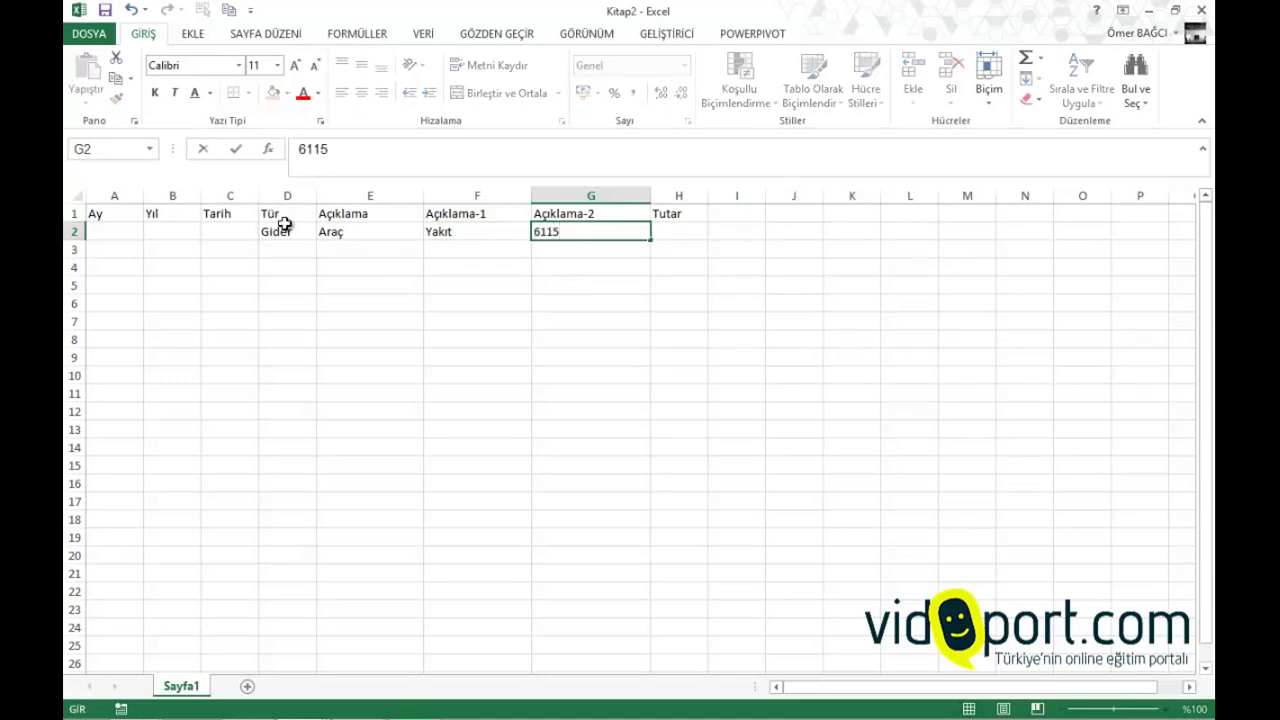
key("BackSpace")
key("BackSpace")
key("BackSpace")
key("BackSpace")
type("B6115")
key("Tab")
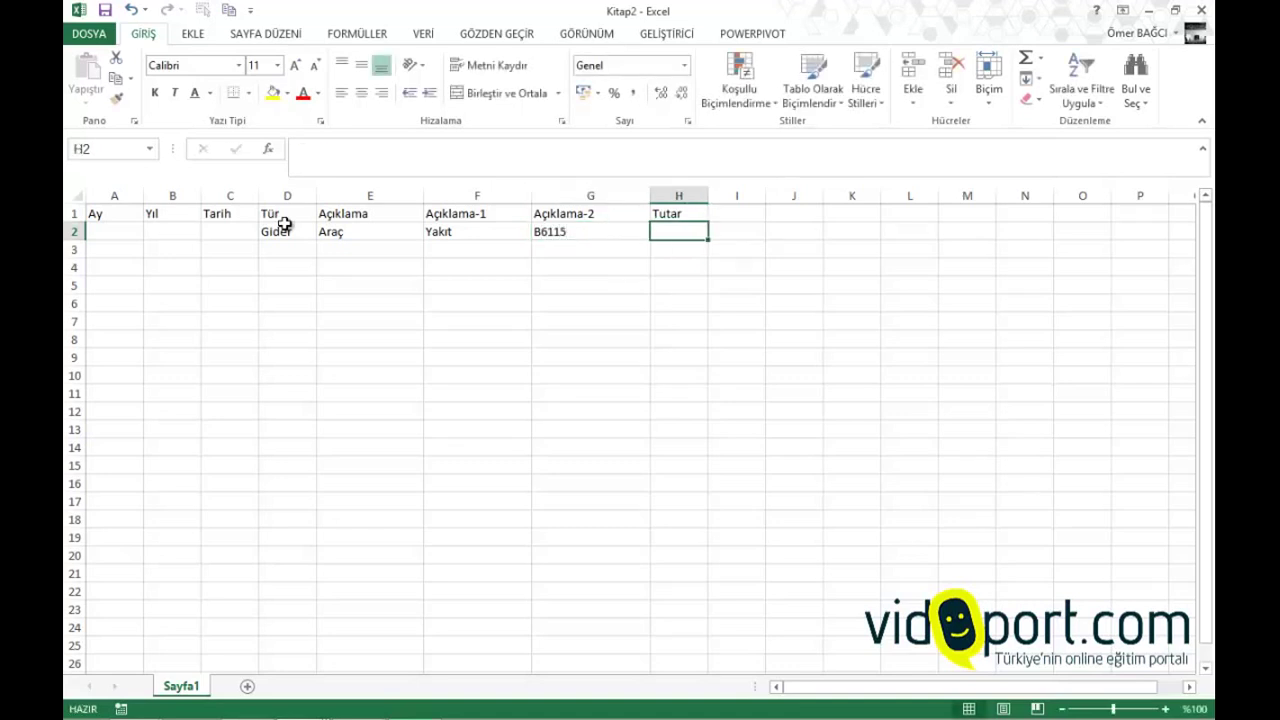
type("75")
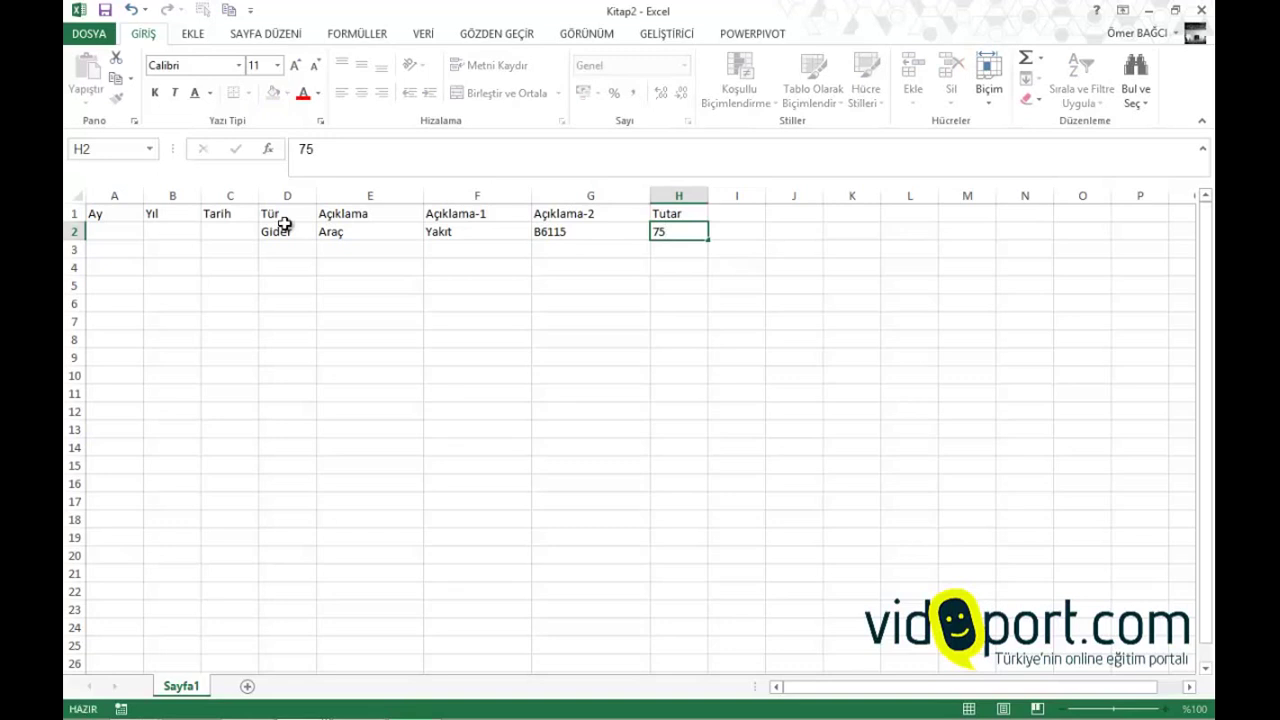
key("Return")
Step: Insert today's date, 3.12.2013, into the Tarih cell C2 with Ctrl+;
key("Up")
key("Left")
key("Left")
key("Left")
key("Left")
key("Left")
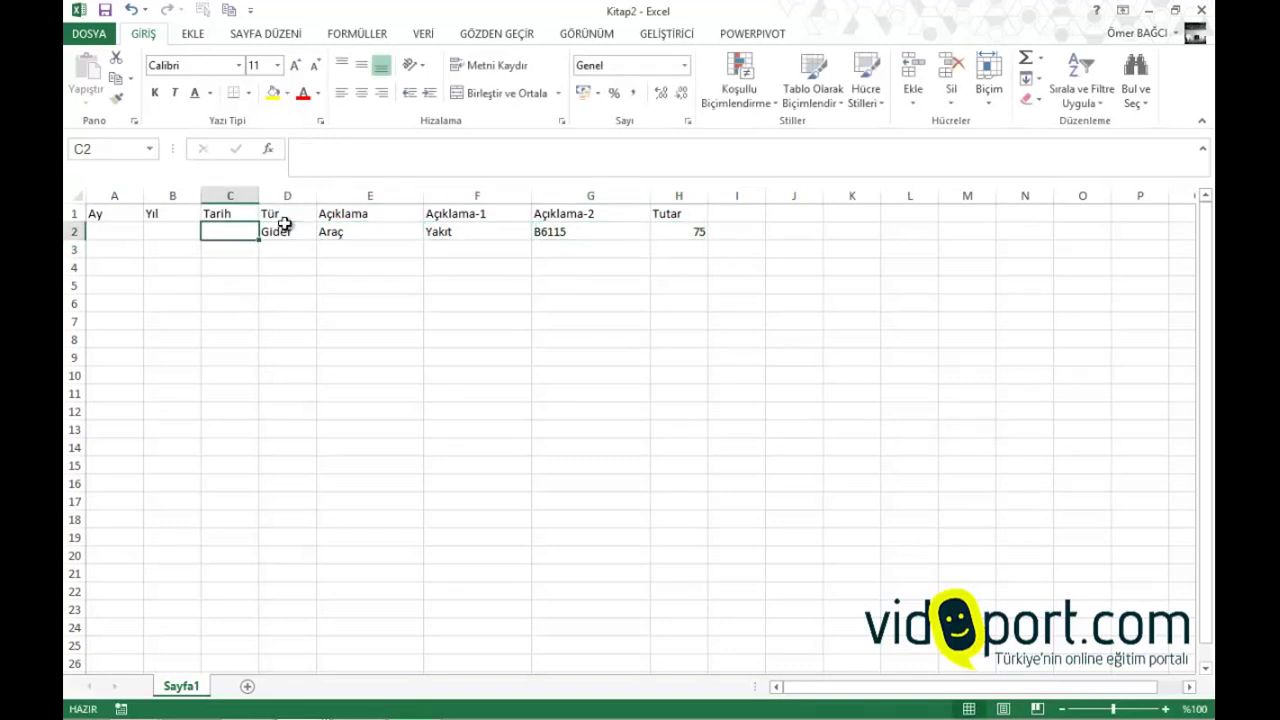
key("ctrl+semicolon")
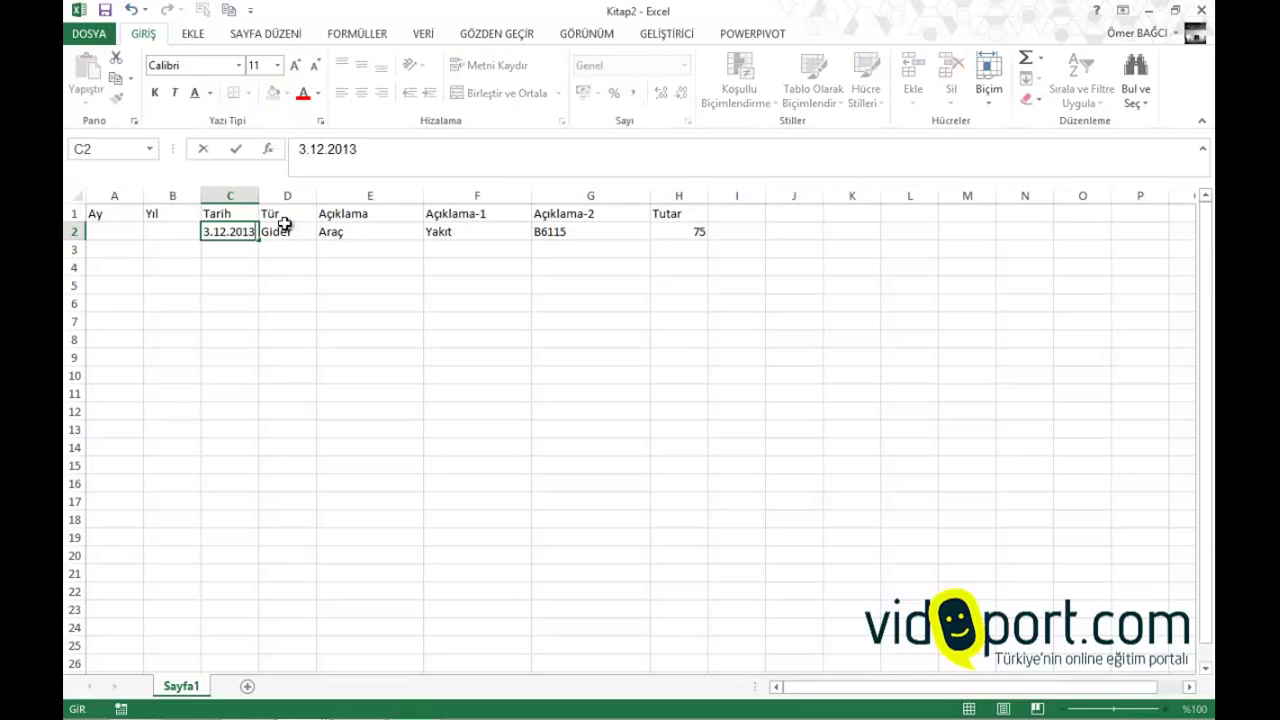
key("Return")
Step: Enter =AY(C2) in A2 to get the month of the date
left_click(116, 235)
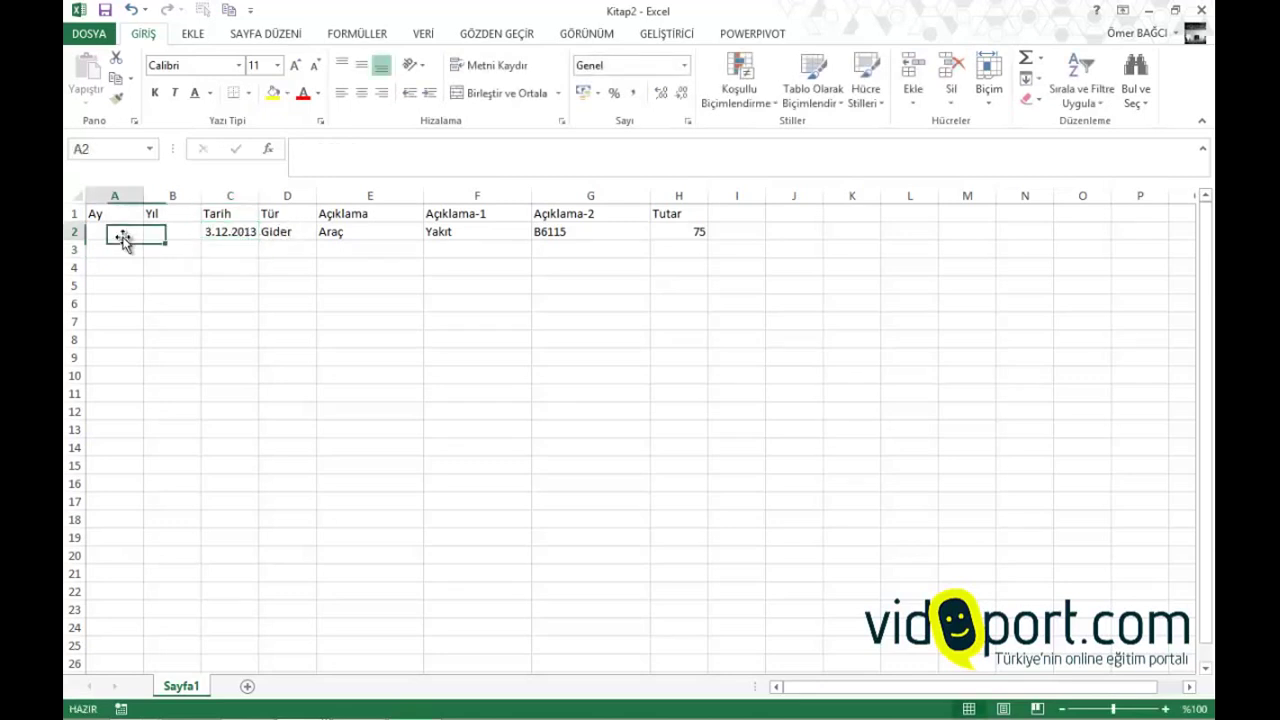
type("=ay(")
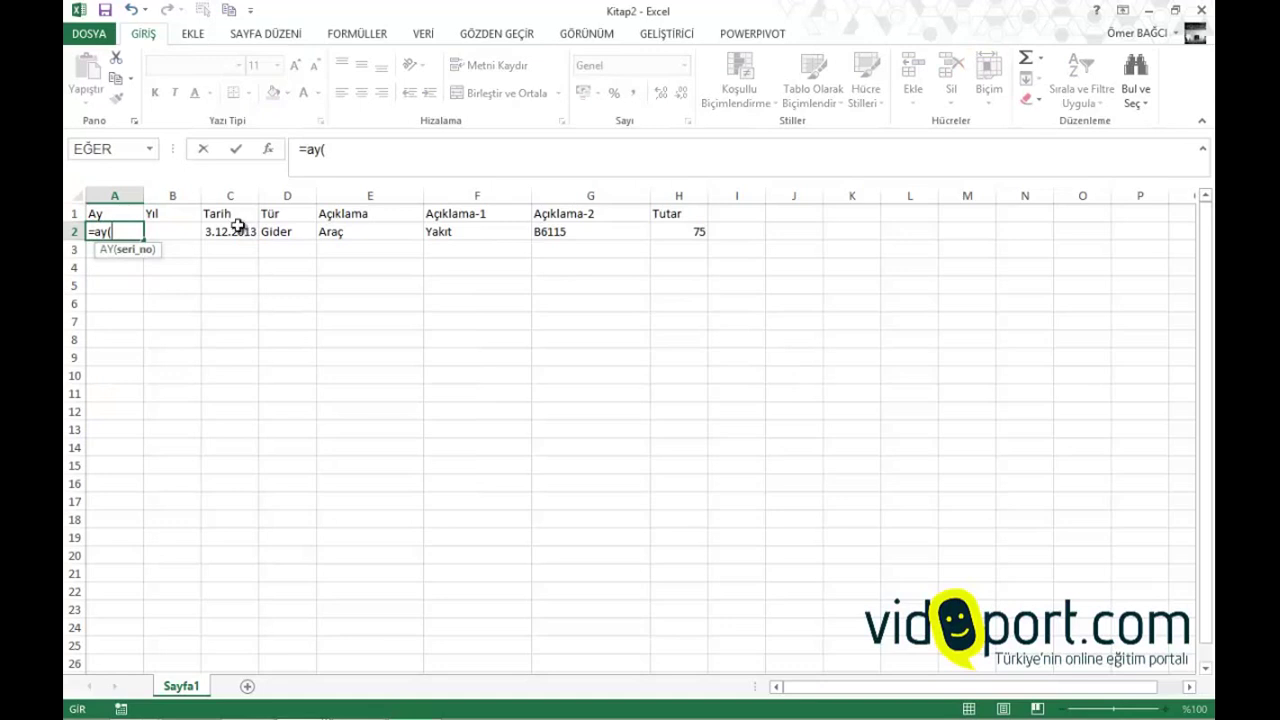
left_click(237, 231)
type(")")
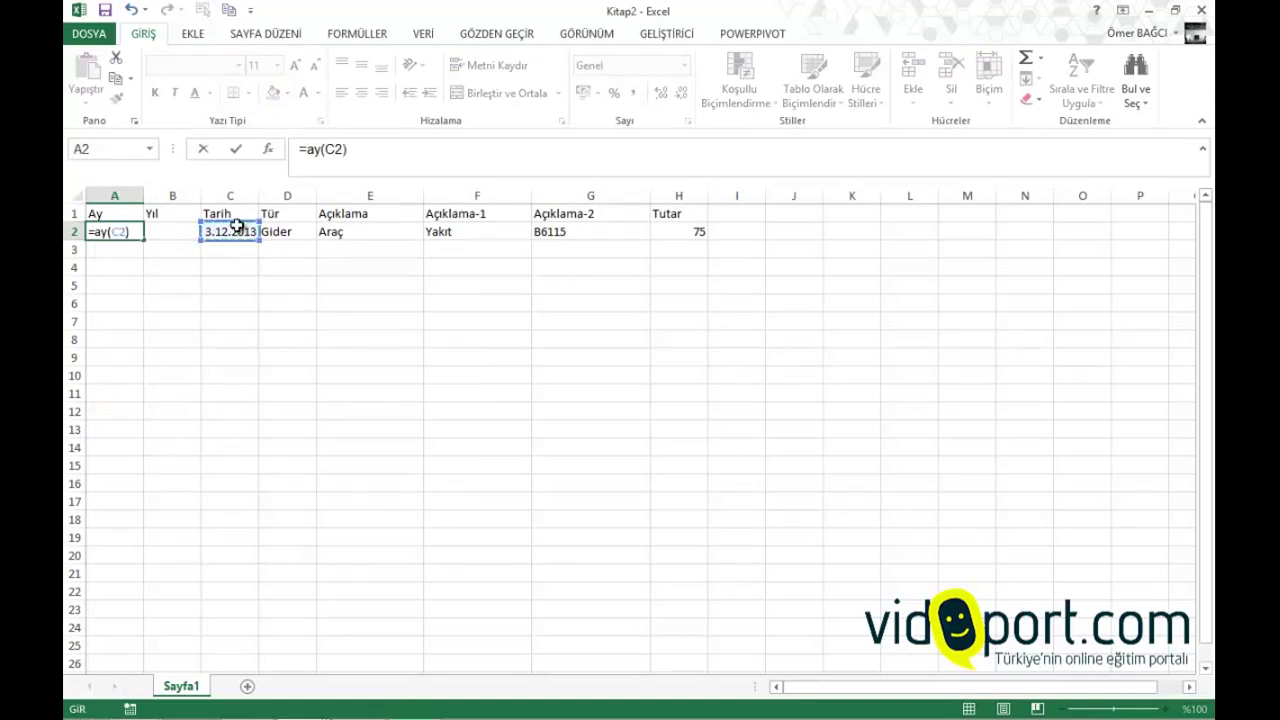
key("Return")
Step: Enter =YIL(C2) in B2 and fill both formulas down to row 25
key("Up")
key("Right")
type("=")
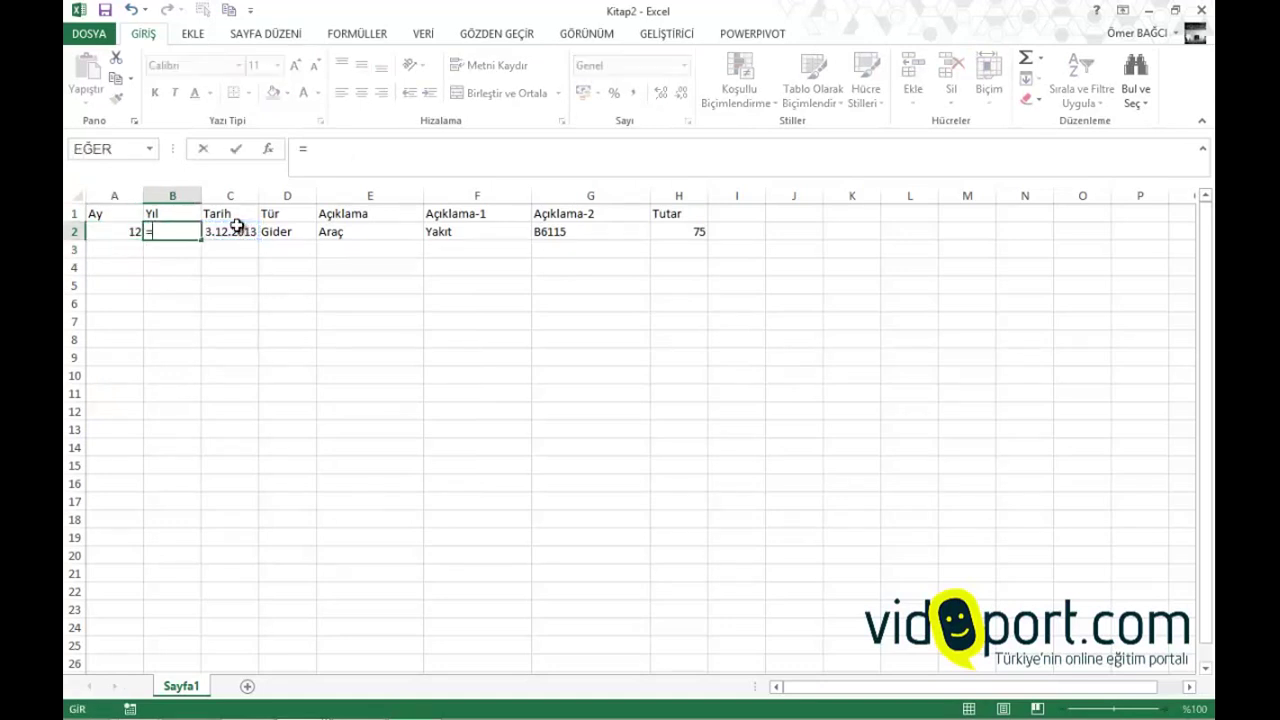
type("Yıl(")
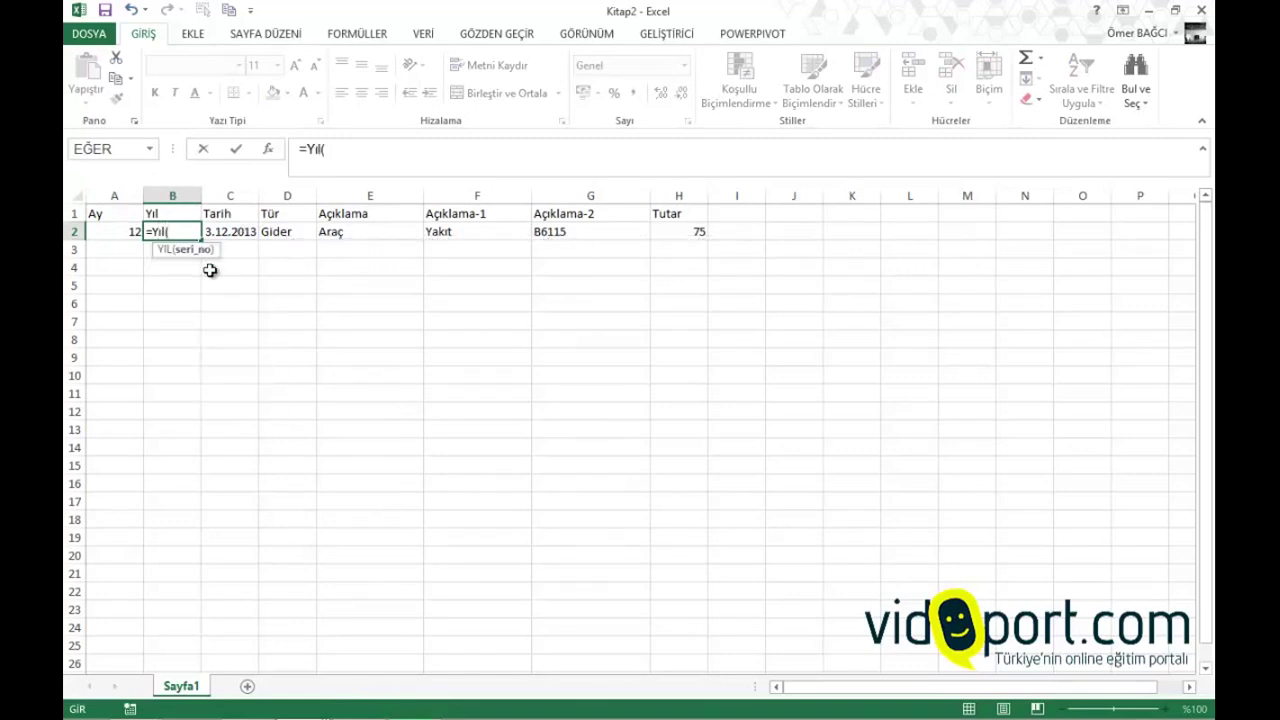
left_click(237, 230)
type(")")
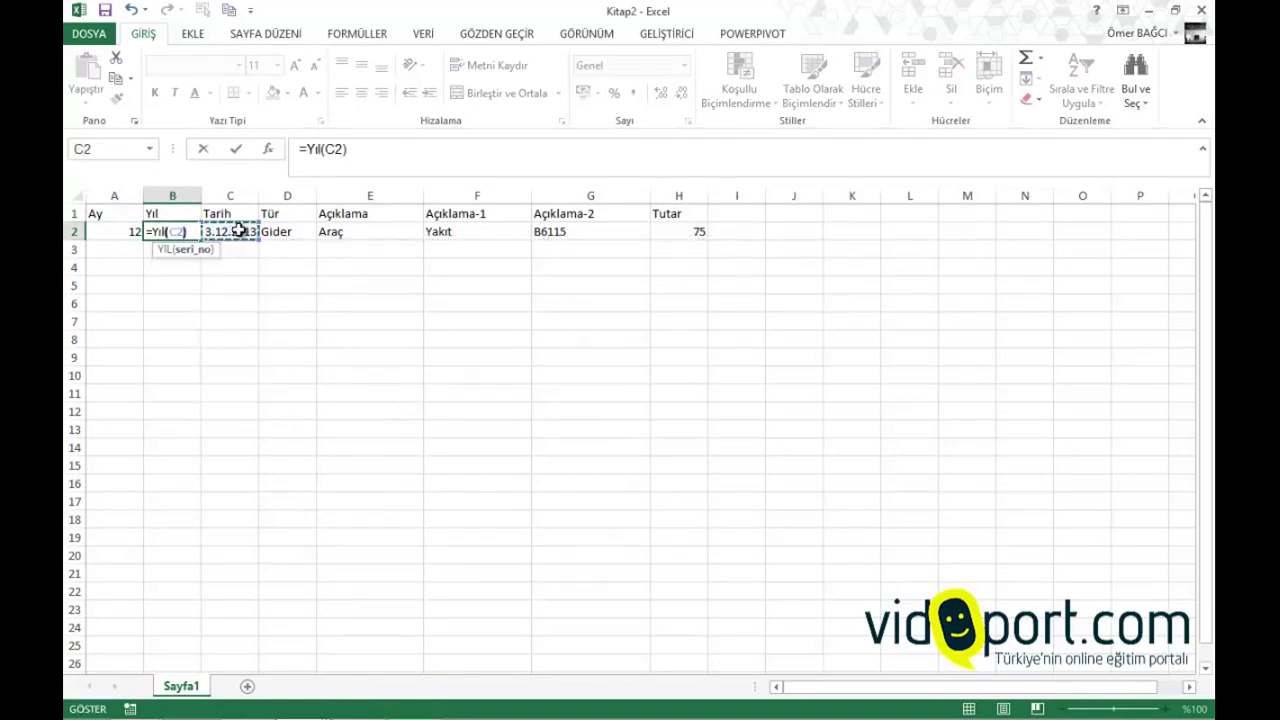
key("Return")
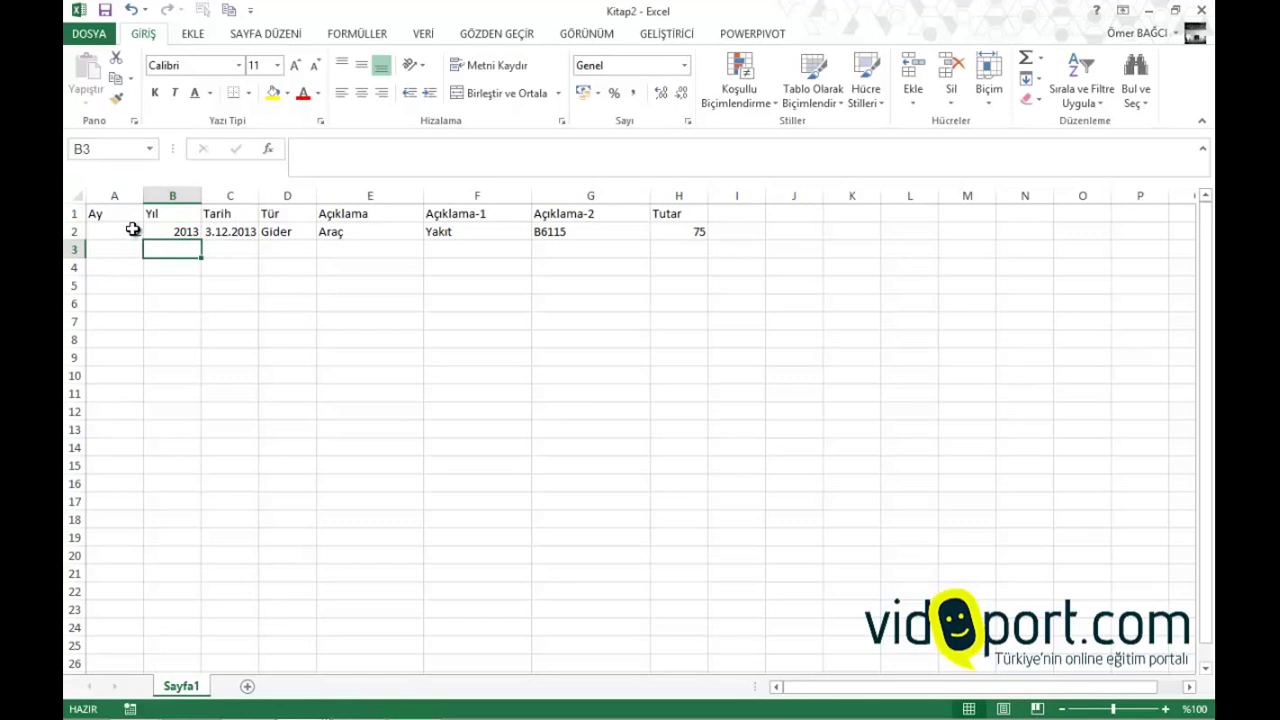
left_click_drag(134, 231, 156, 650)
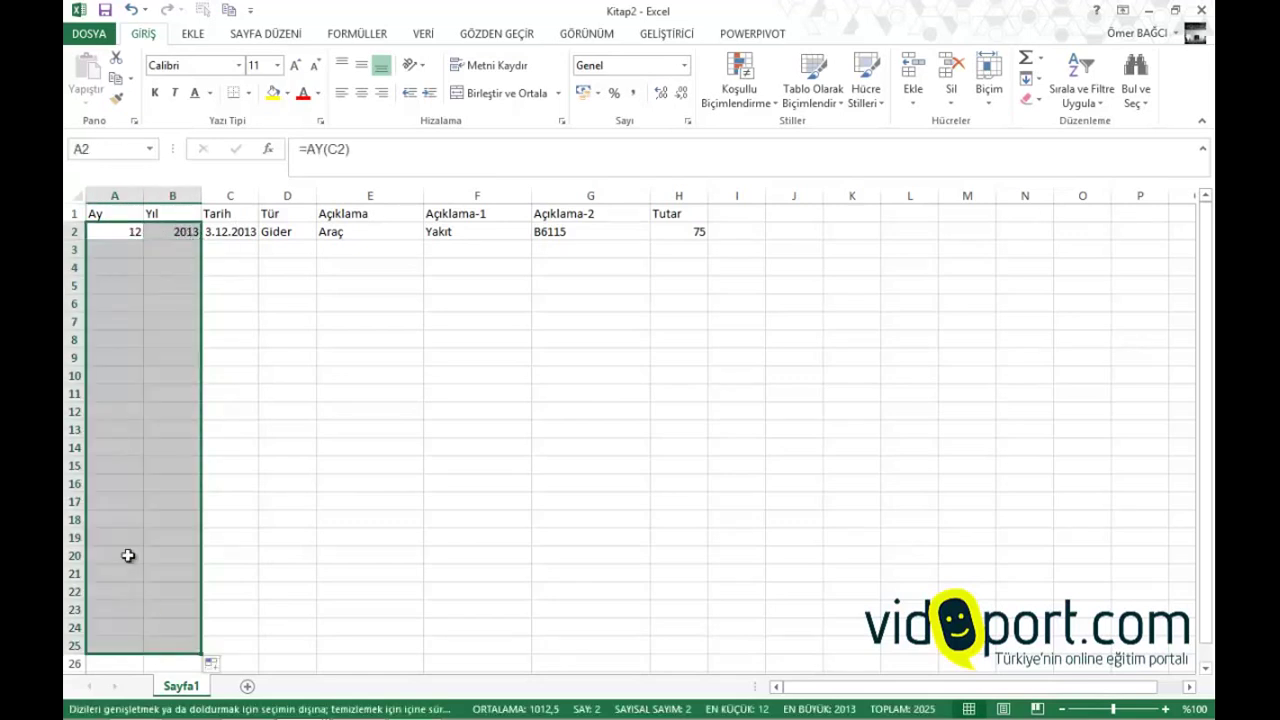
Step: Fill daily dates down C2:C25, autofit column C, and make C2:C8 October dates
left_click(241, 232)
left_click_drag(258, 240, 240, 646)
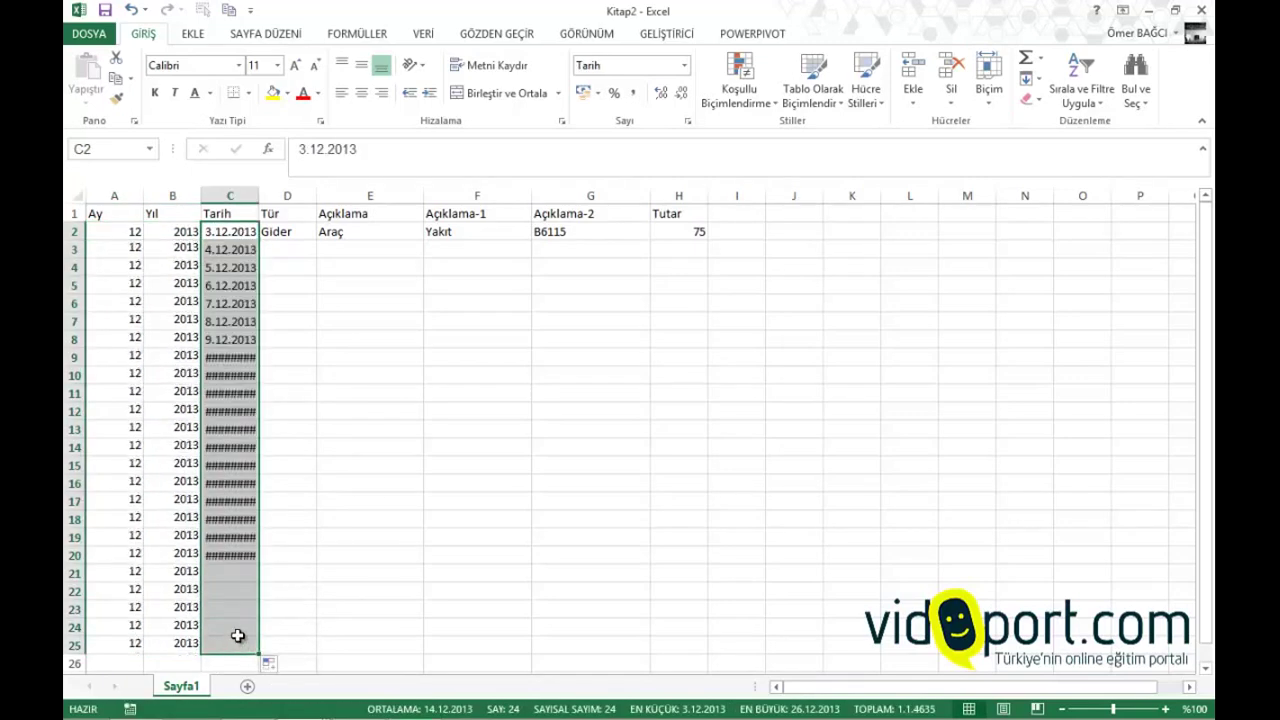
double_click(258, 196)
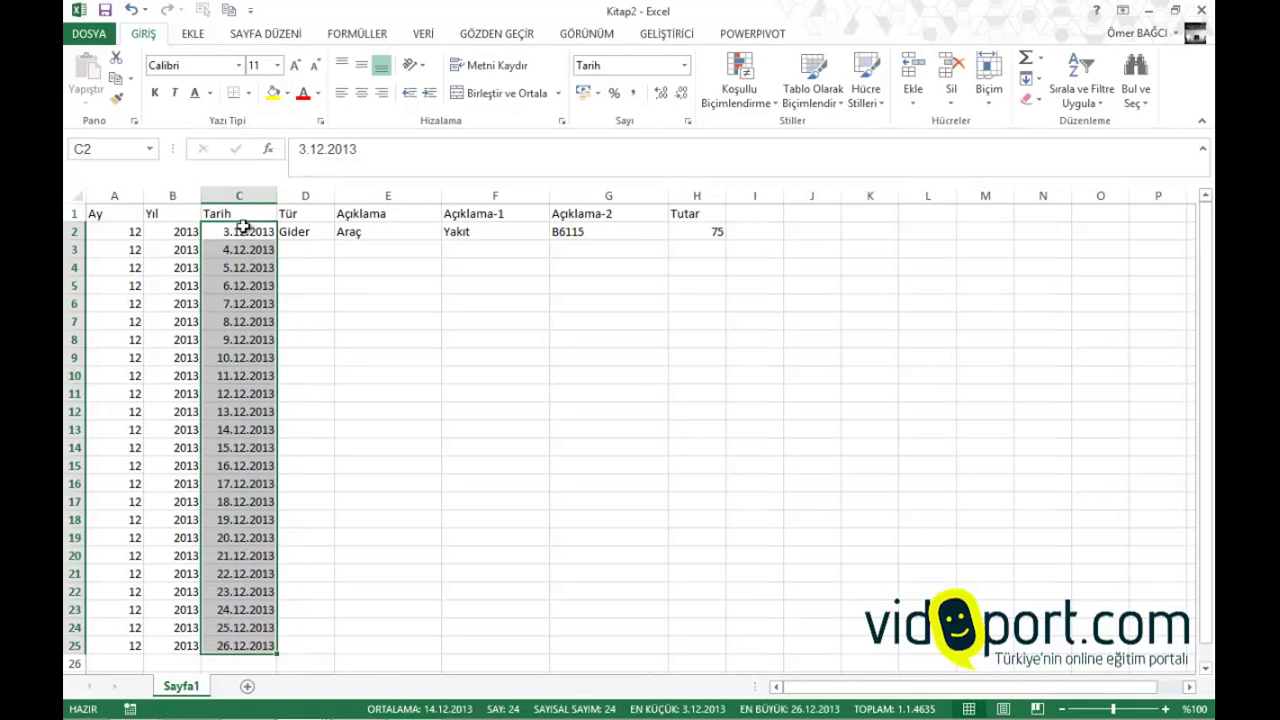
double_click(315, 150)
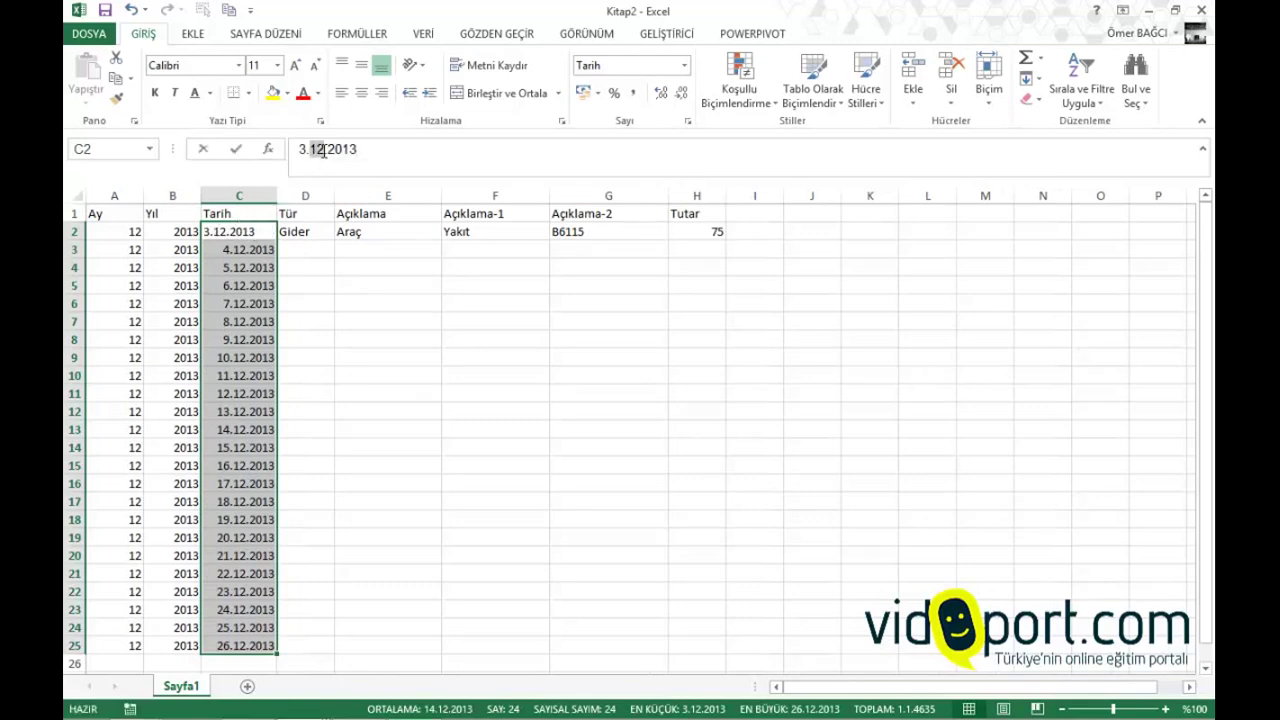
type("10")
key("Return")
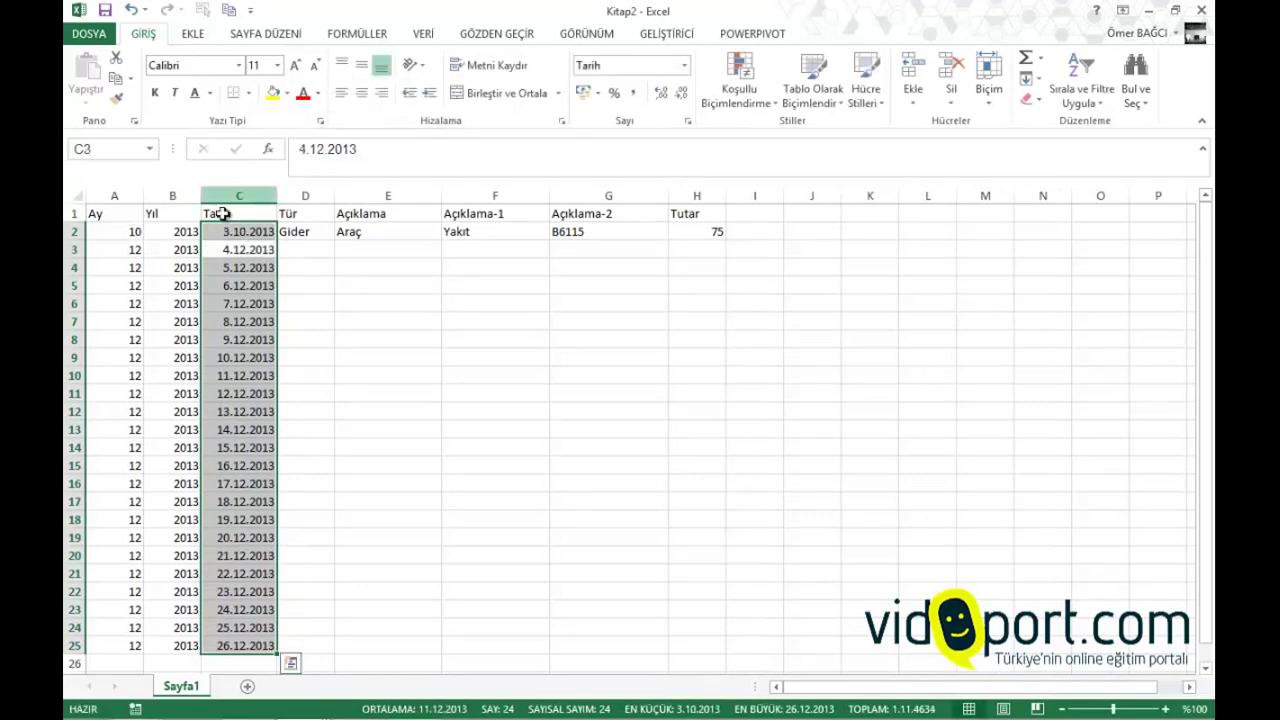
left_click(235, 232)
left_click_drag(276, 240, 271, 345)
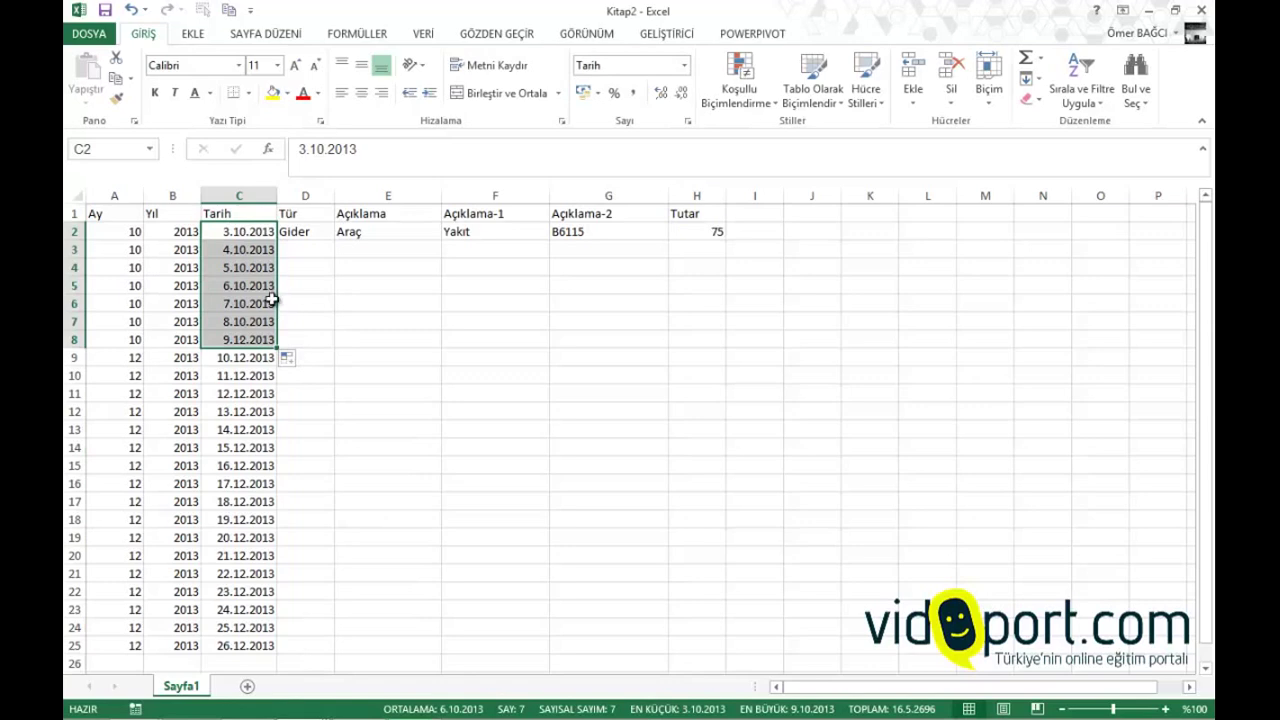
Step: Change C9 to a November date and fill November dates down to row 18
left_click(240, 357)
left_click(322, 149)
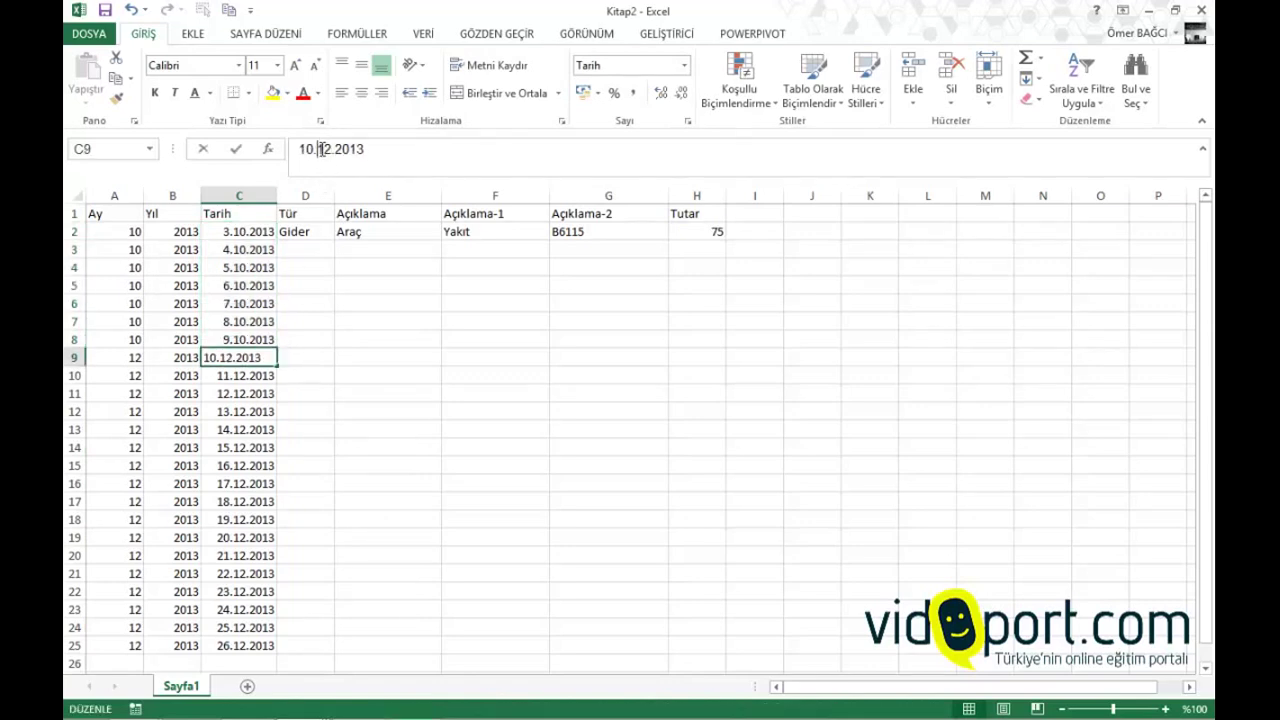
double_click(323, 149)
left_click(325, 149)
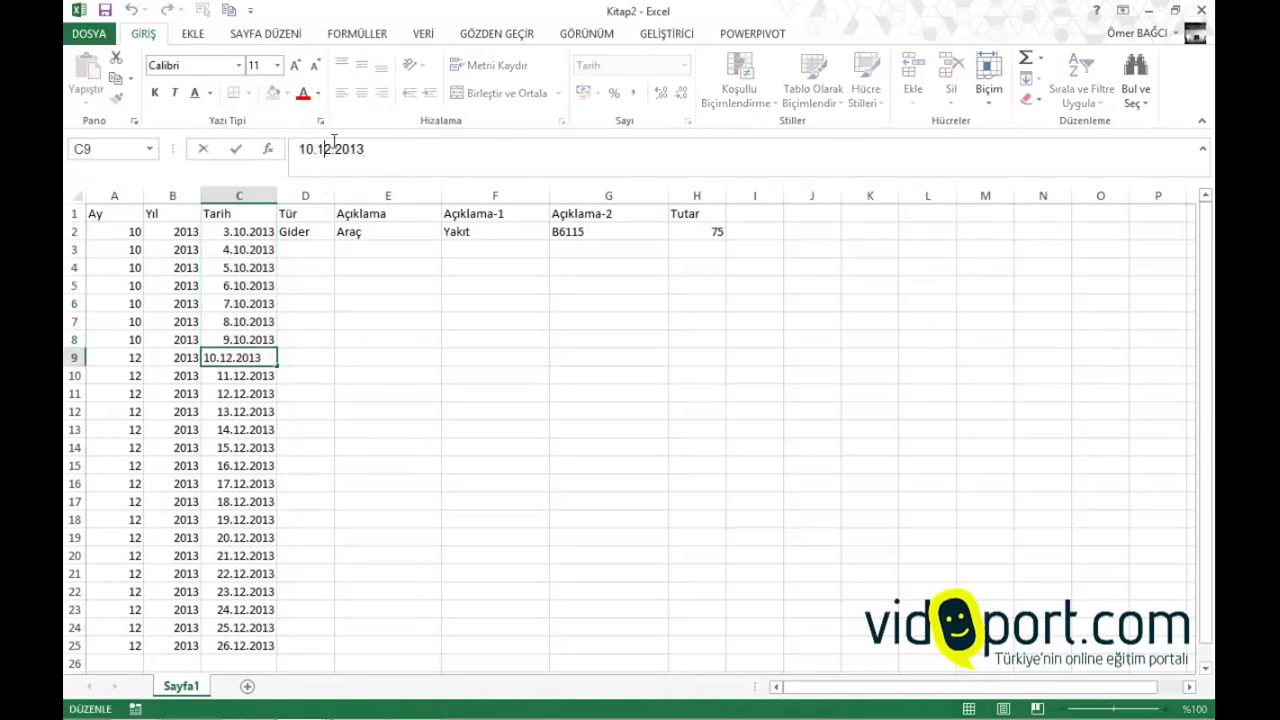
key("BackSpace")
type("1")
key("Return")
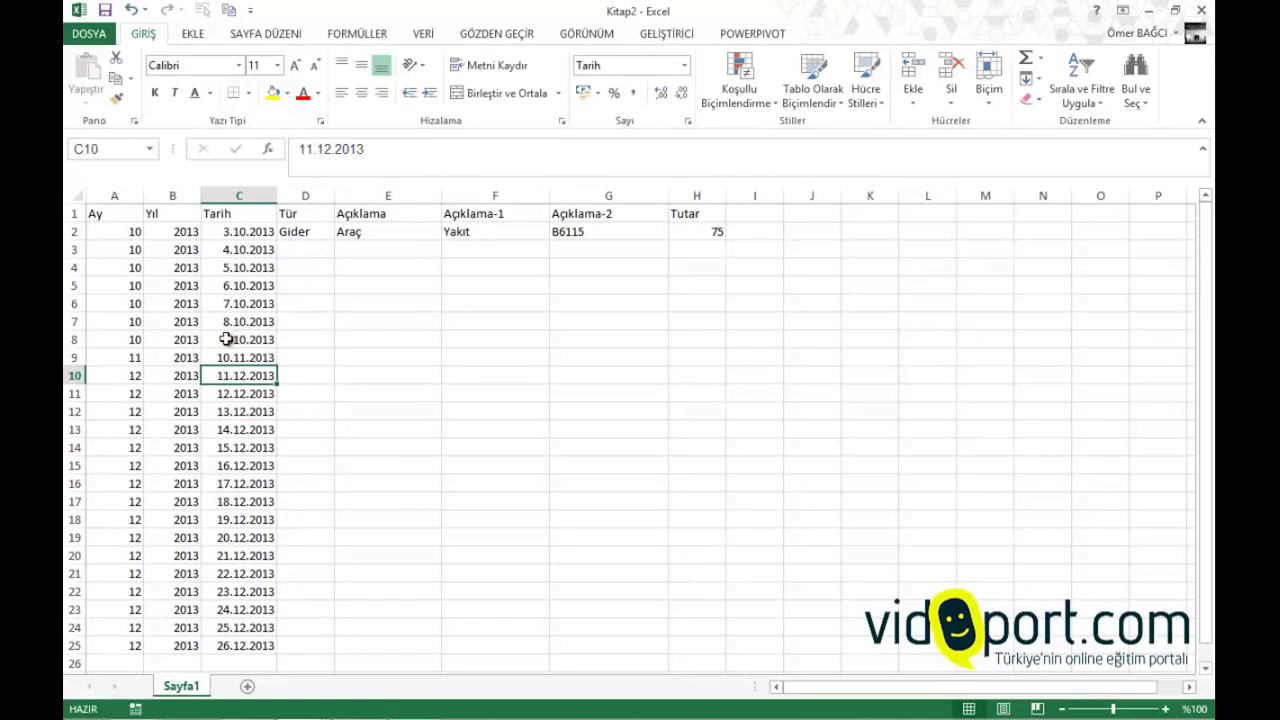
left_click(236, 360)
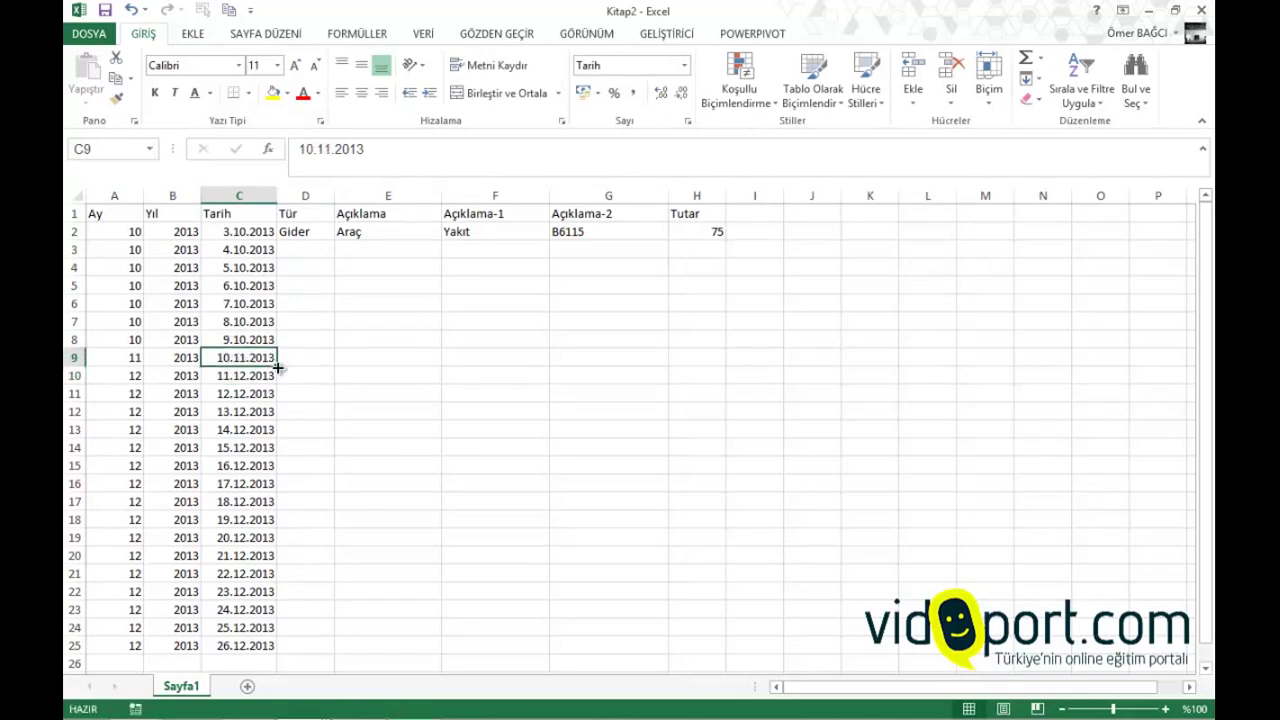
left_click_drag(277, 366, 277, 527)
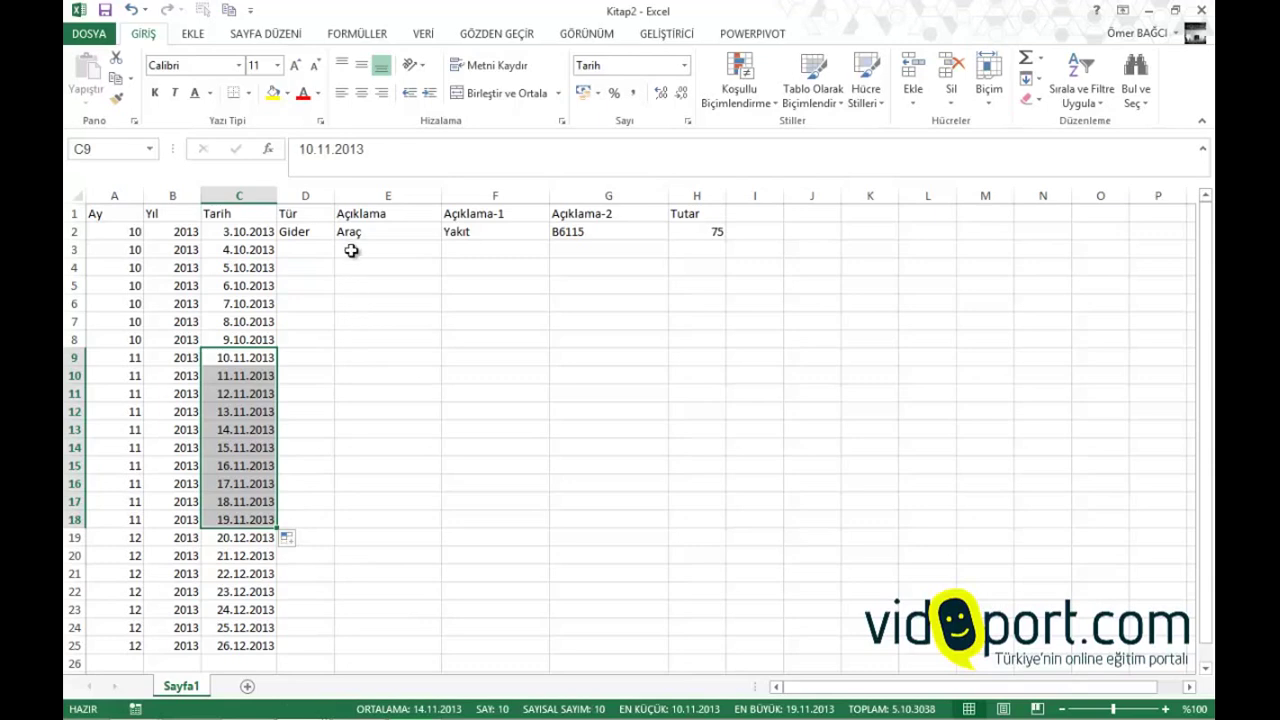
left_click(321, 249)
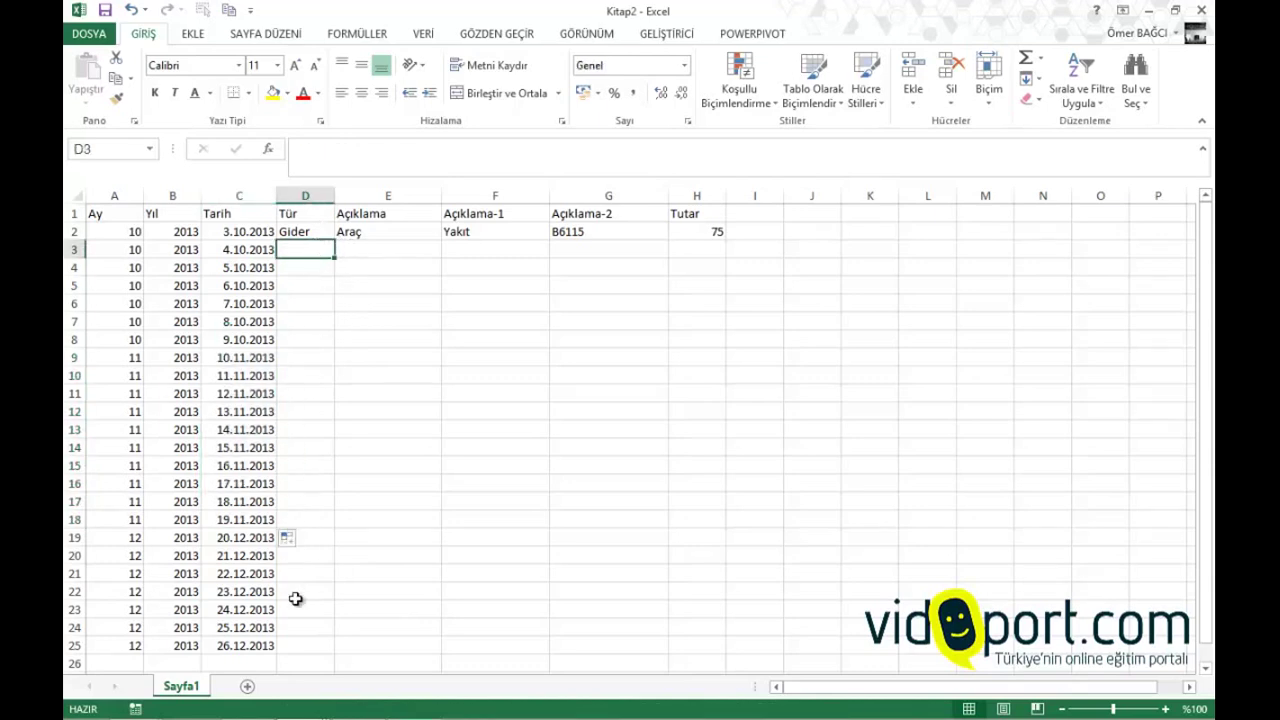
mouse_move(300, 648)
left_mouse_down()
mouse_move(306, 220)
mouse_move(300, 649)
left_mouse_up()
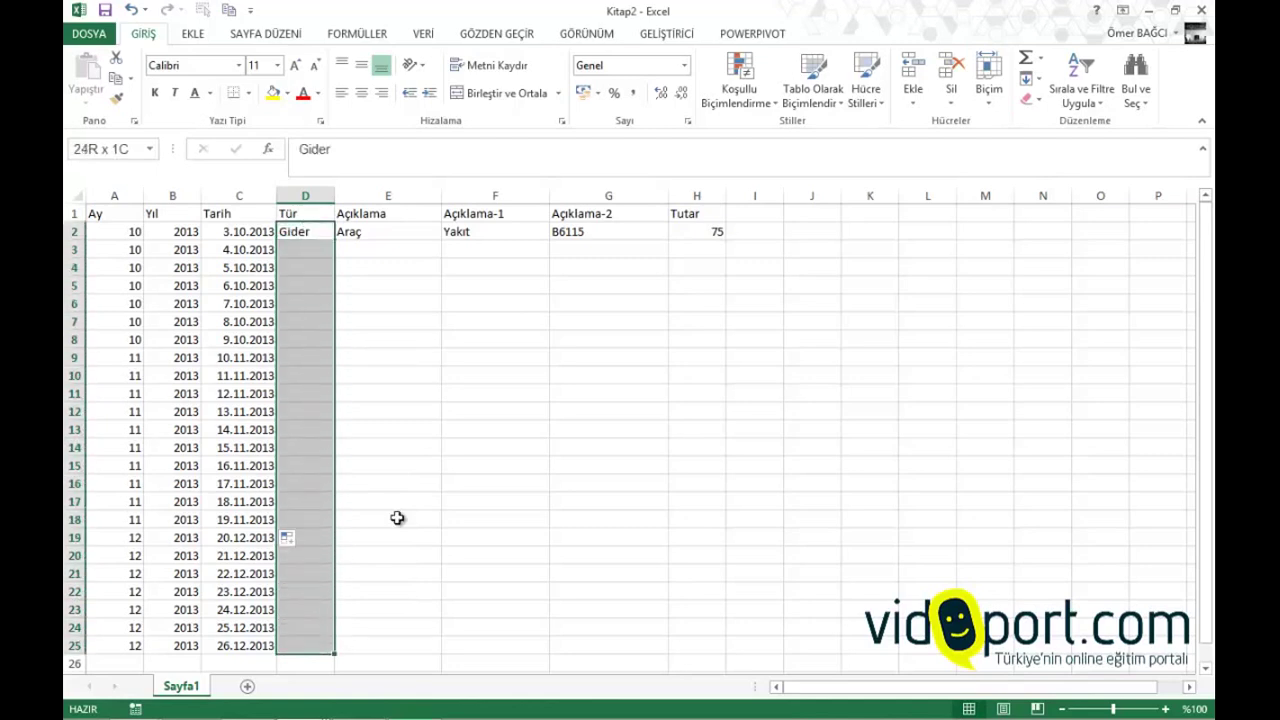
Step: Add a Liste data validation with source Gelir;Gider to D2:D25
left_click(420, 34)
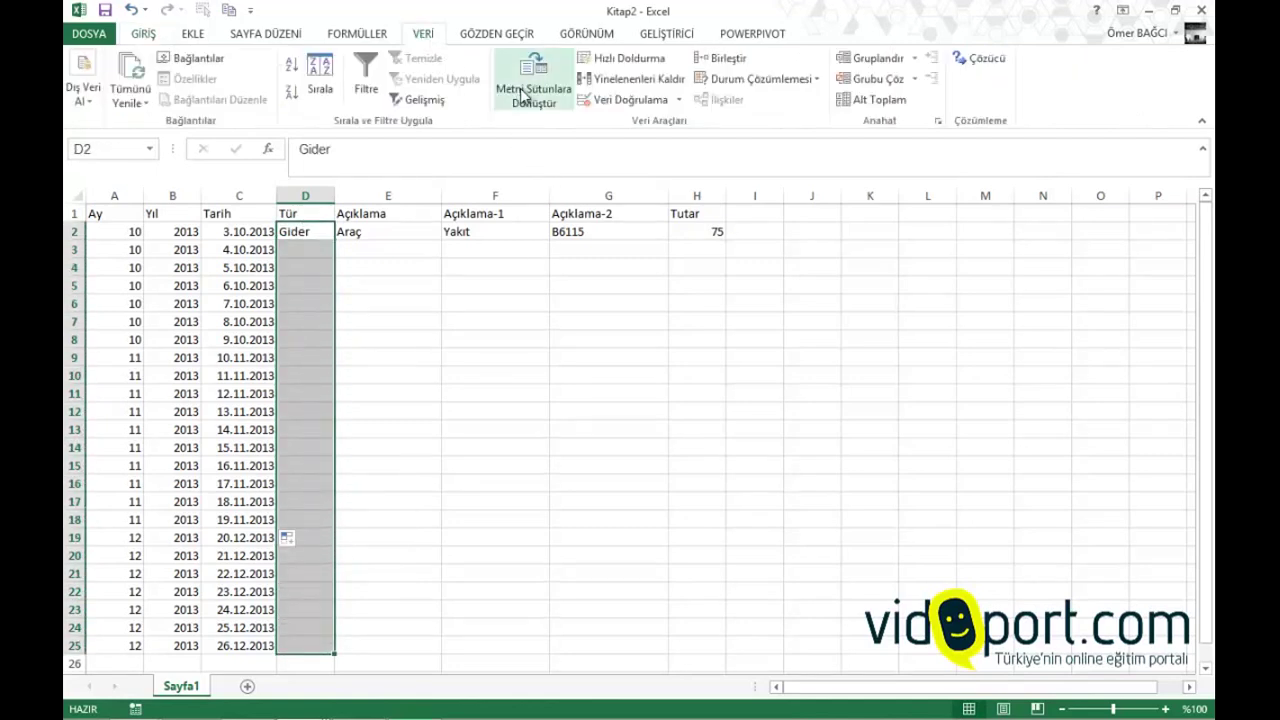
left_click(610, 99)
left_click(610, 326)
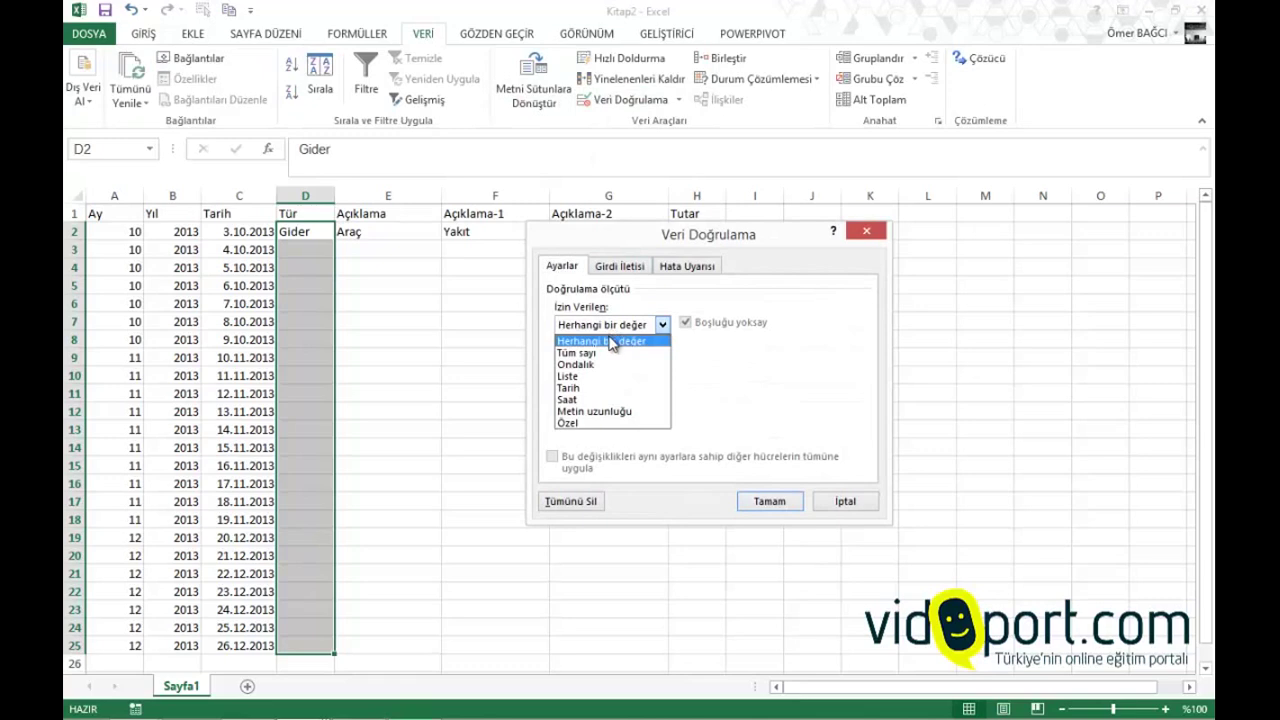
left_click(613, 388)
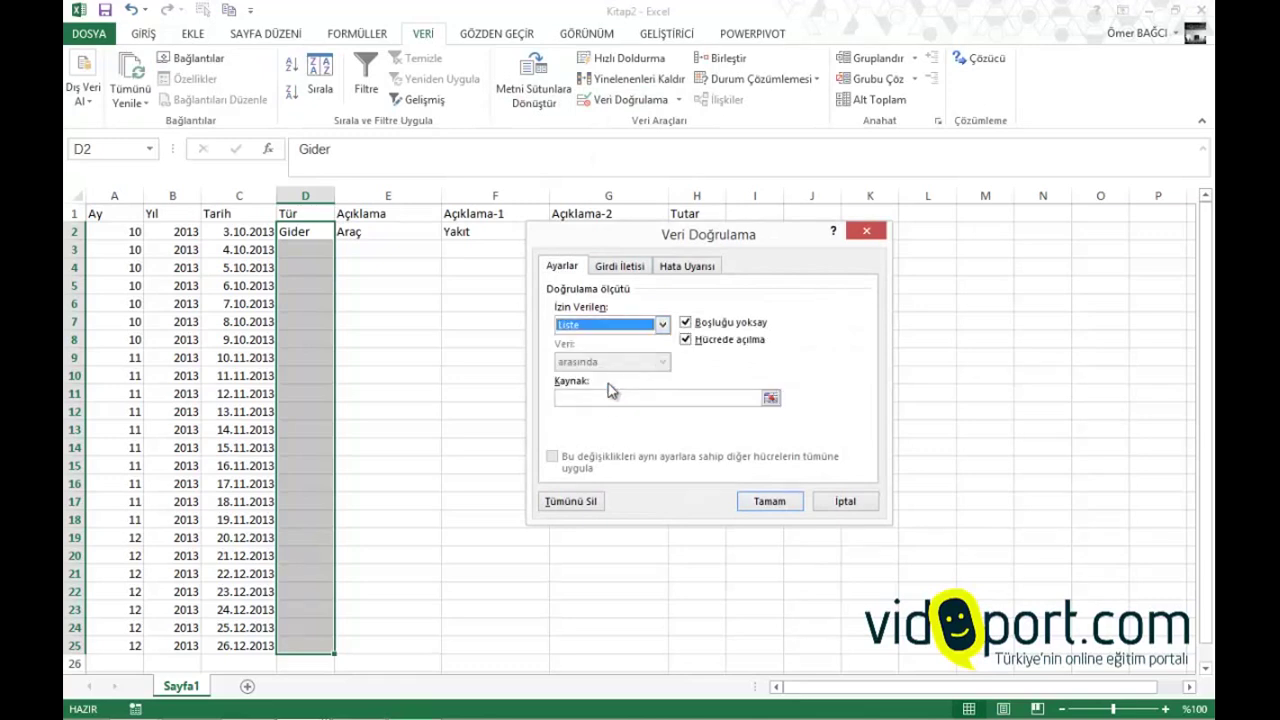
left_click(597, 399)
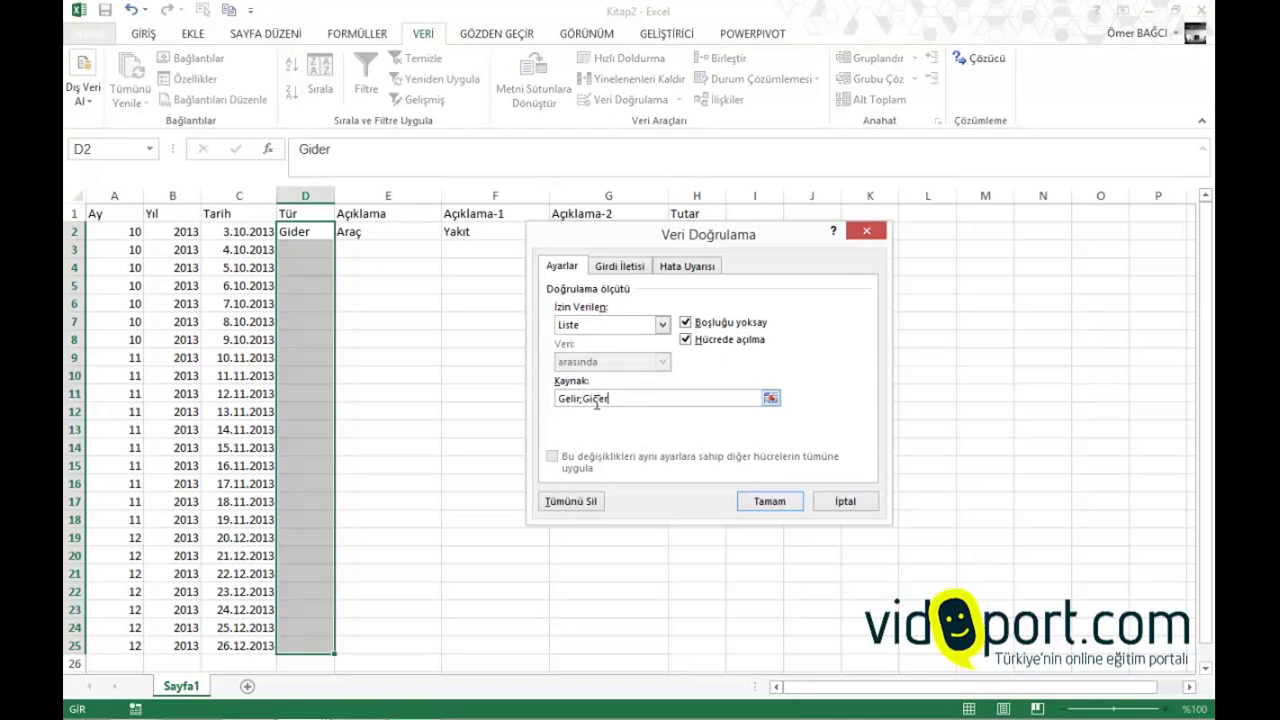
left_click(769, 501)
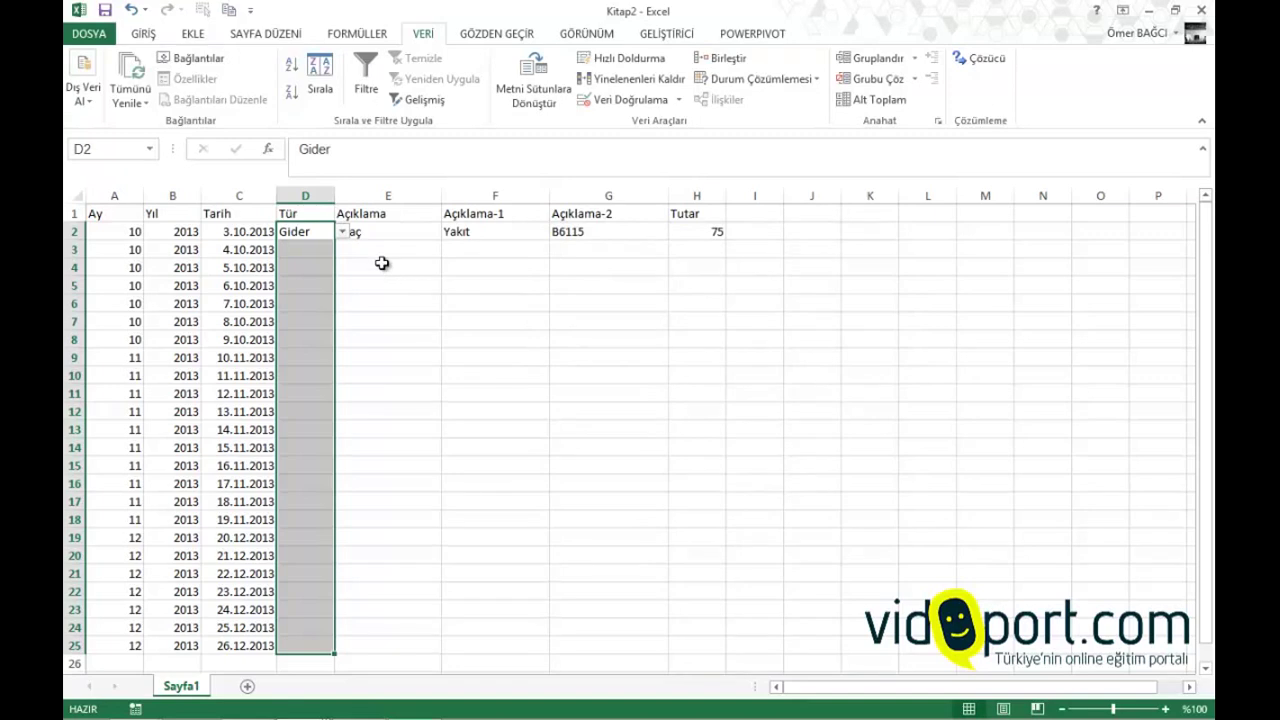
left_click(318, 244)
Step: Choose Gelir for D3 from its Tür dropdown list
left_click(342, 249)
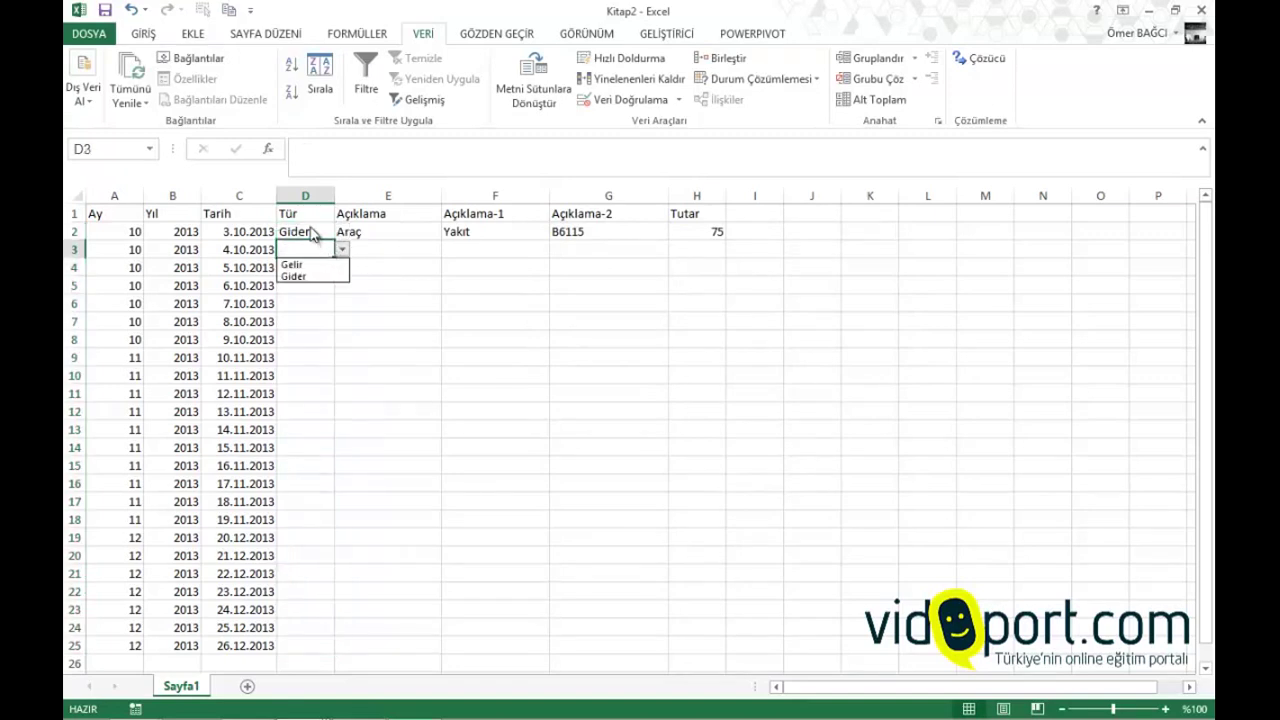
key("Escape")
left_click(398, 248)
left_click(398, 231)
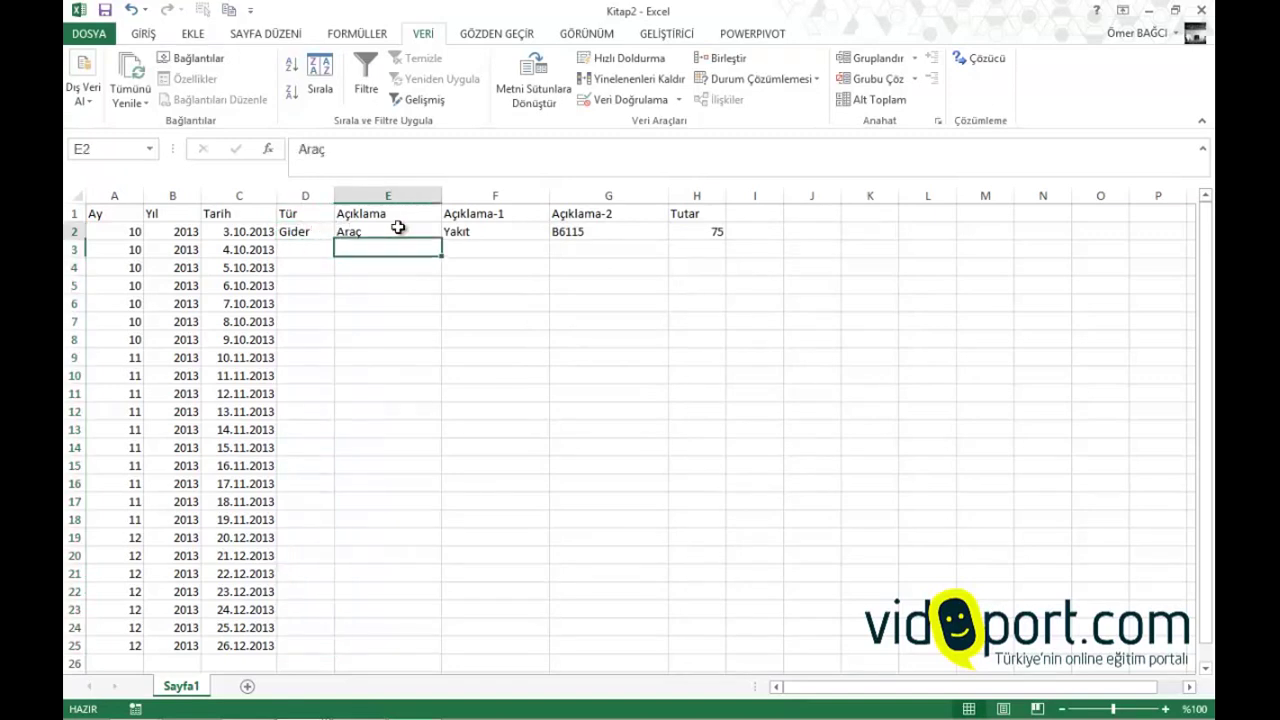
left_click_drag(398, 231, 423, 503)
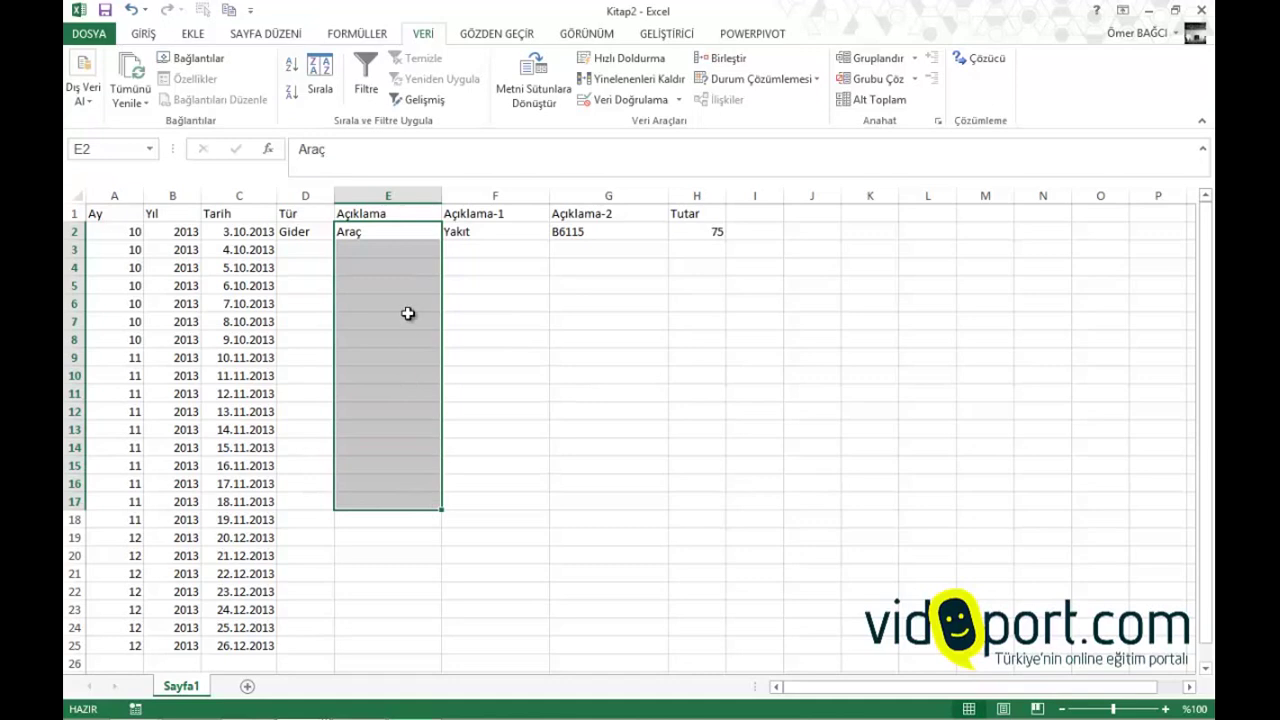
left_click(384, 250)
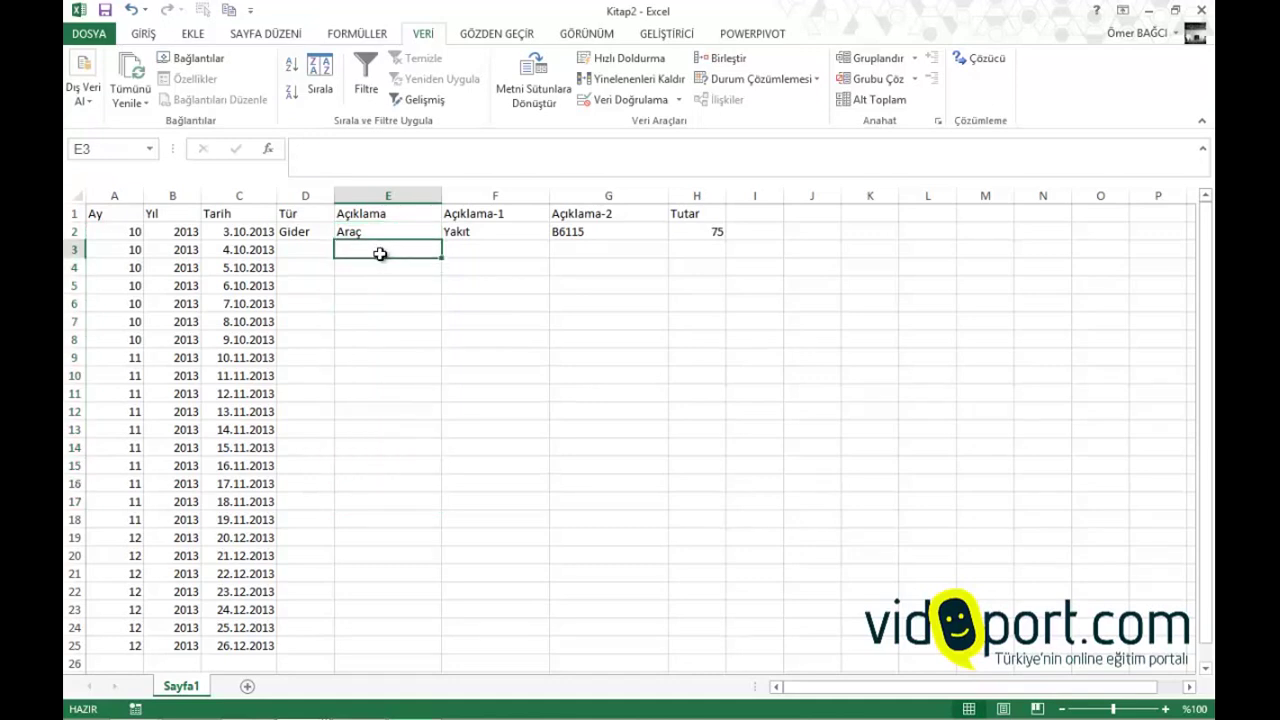
left_click(487, 245)
left_click(418, 250)
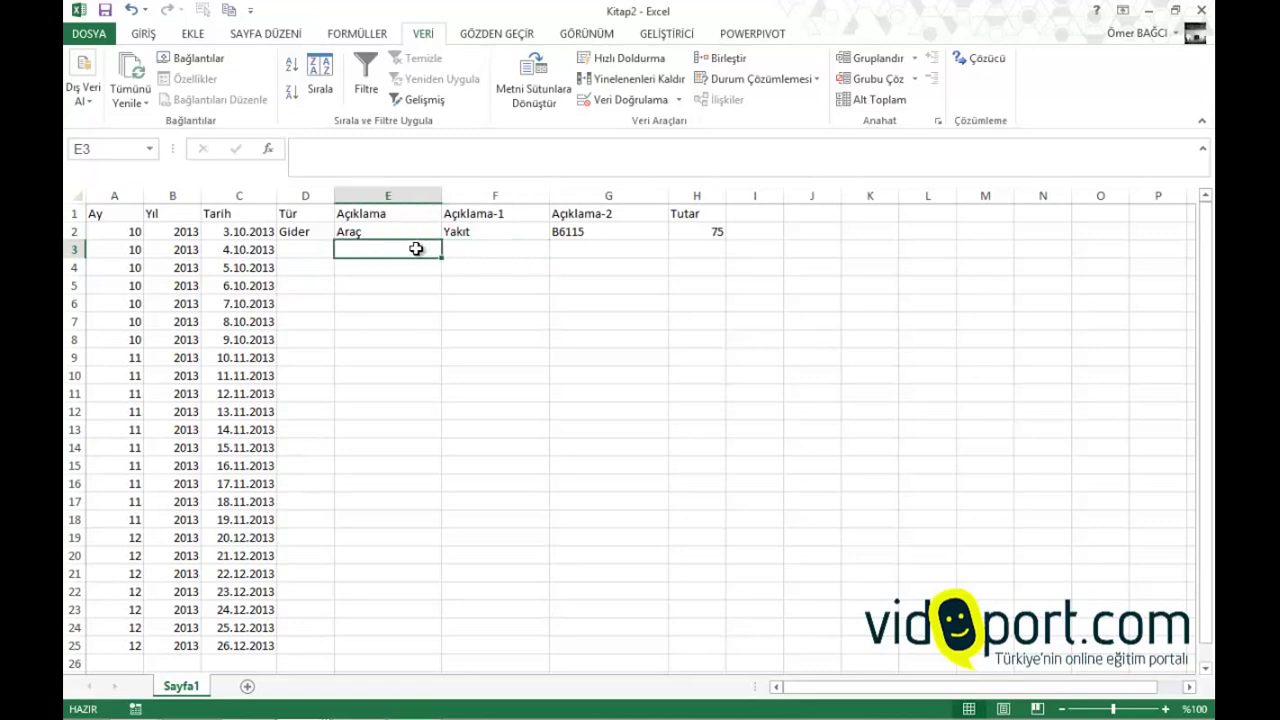
left_click(318, 250)
left_click(342, 258)
left_click(318, 274)
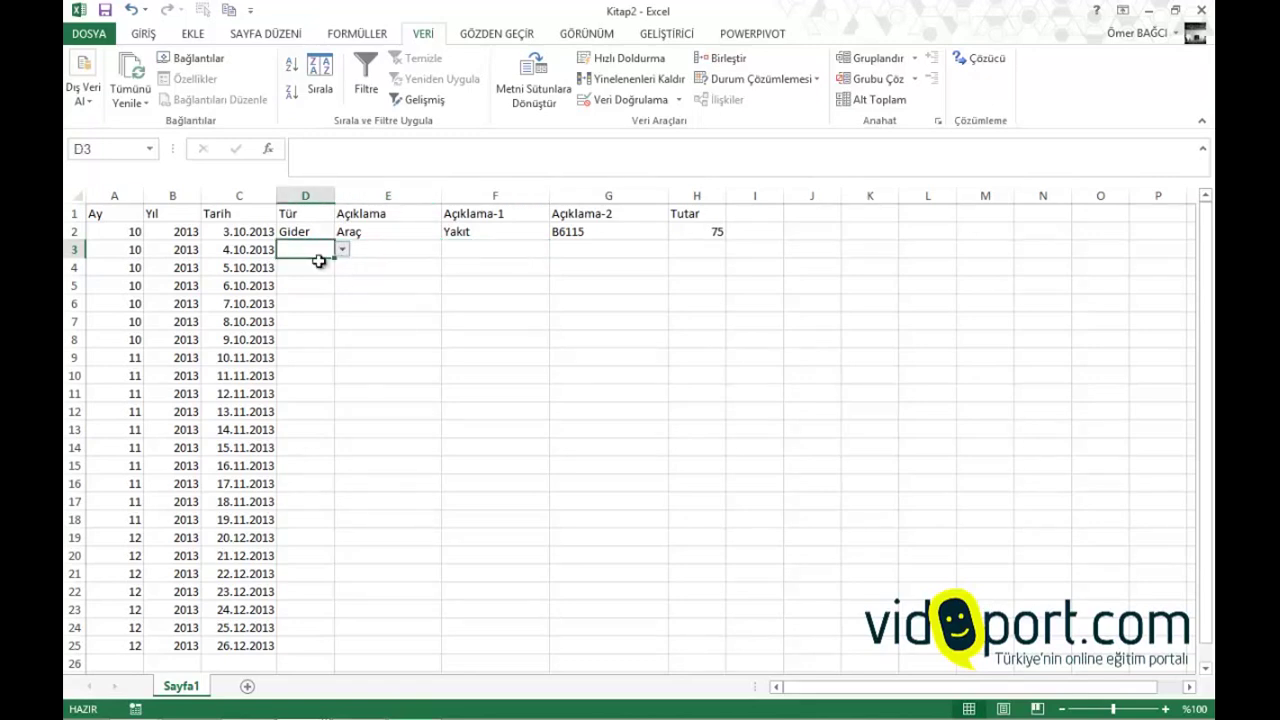
Step: Enter Gider in D4–D5 and Gelir in D6–D8, retyping the rejected D4 entry
left_click(321, 266)
type("g")
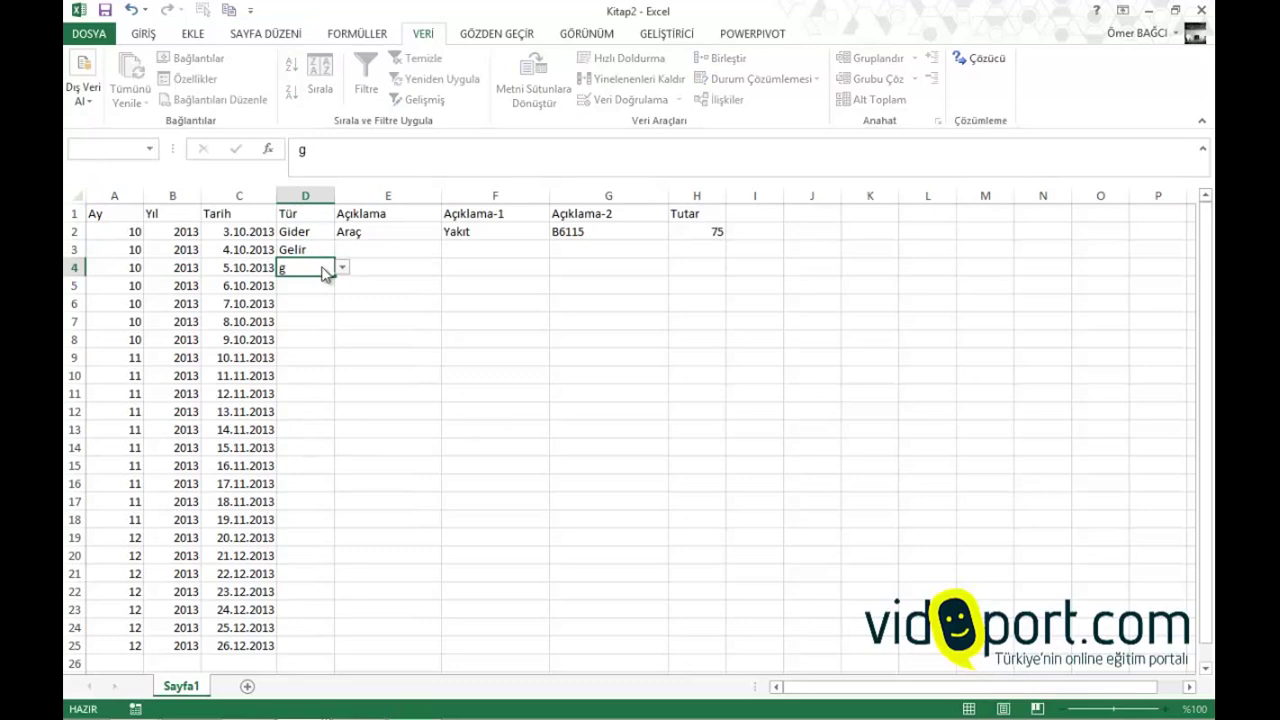
key("Return")
key("Return")
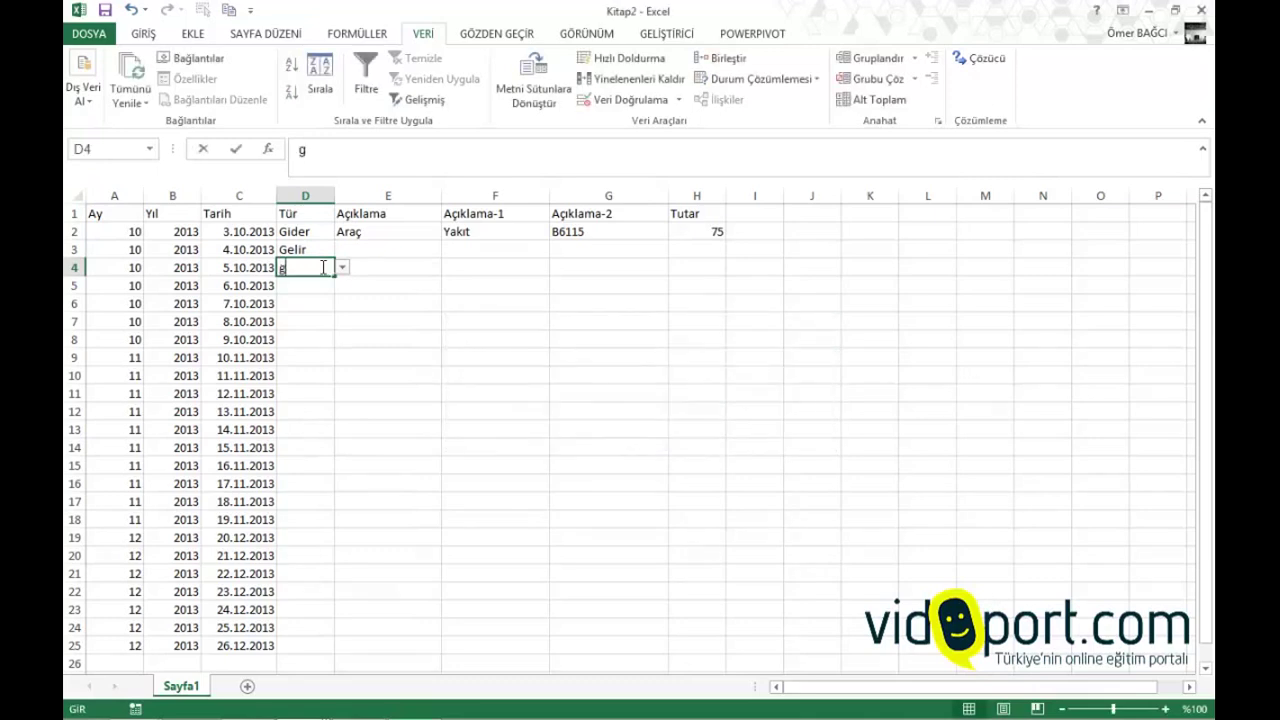
type("ider")
key("Return")
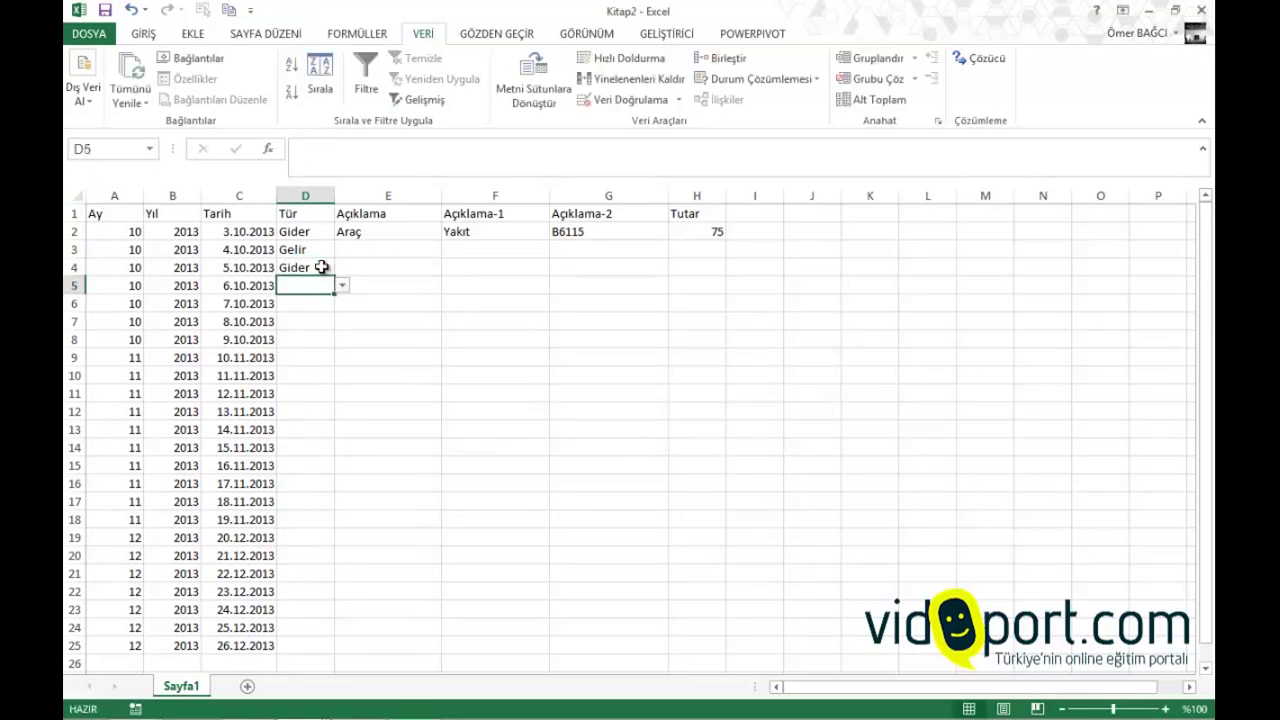
type("gider")
key("Return")
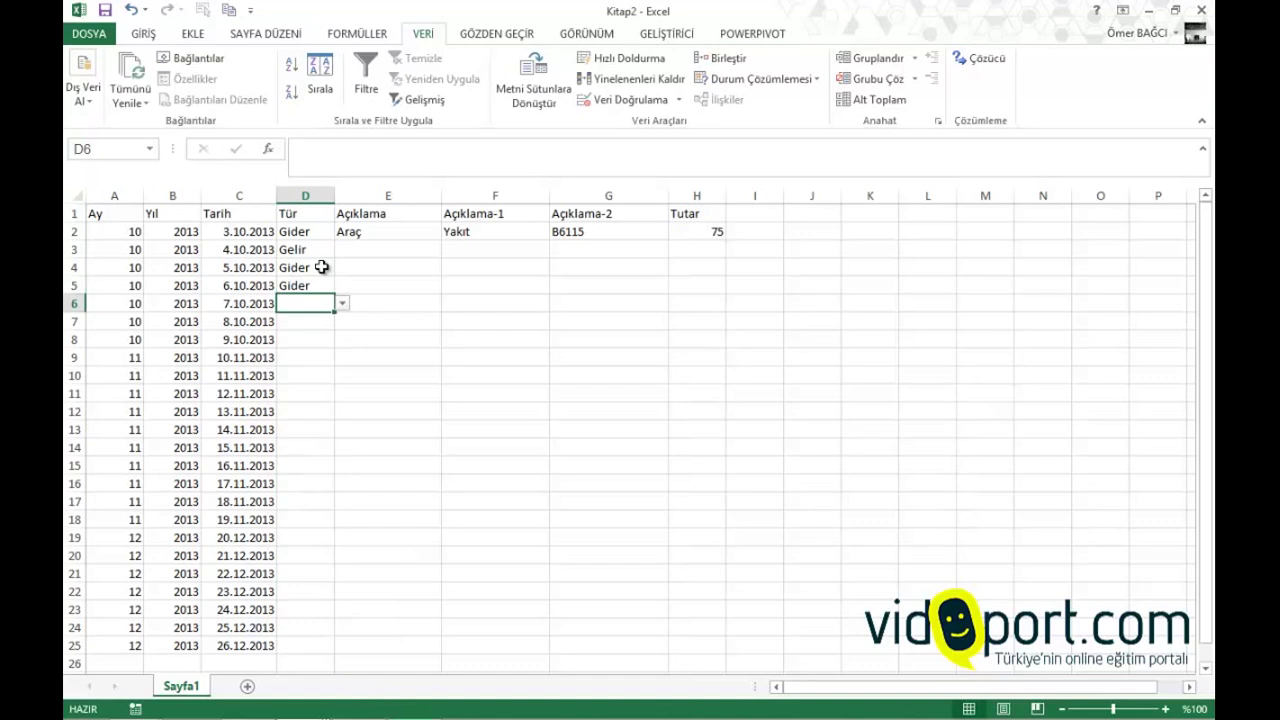
type("gider")
key("Return")
type("gelir")
key("Return")
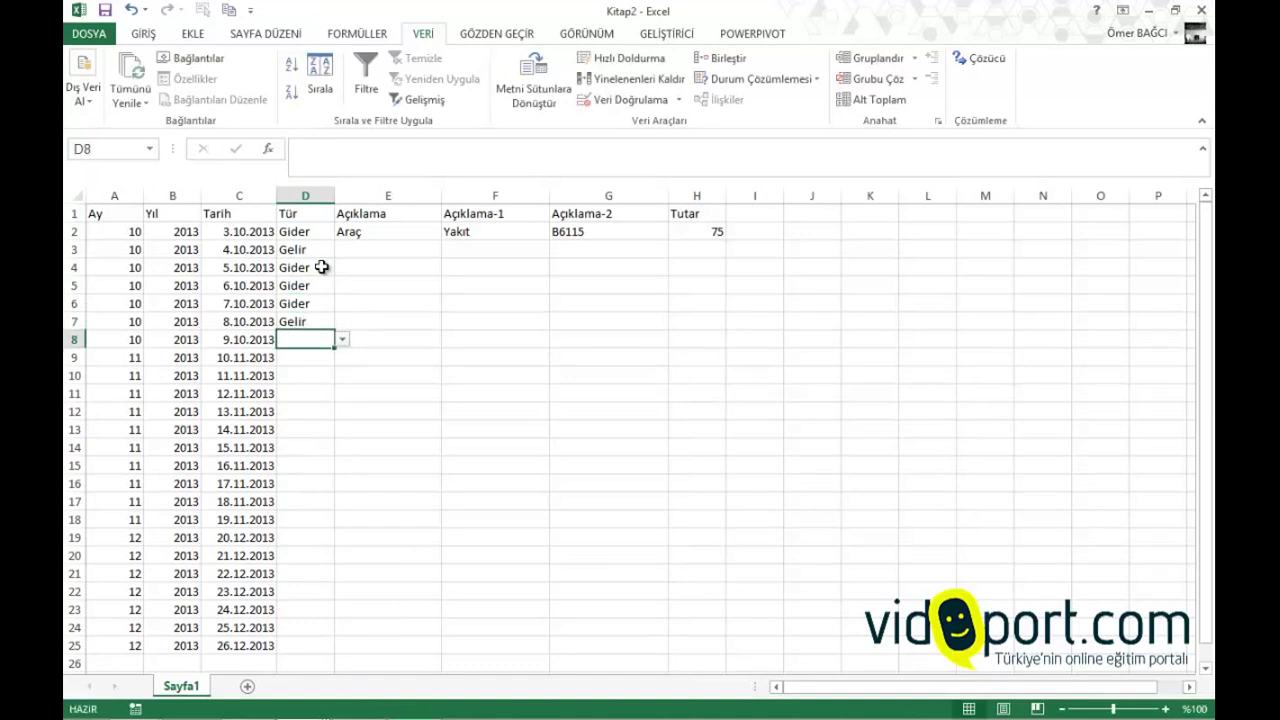
type("gelir")
key("Return")
type("gelir")
Step: Fill the remaining Tür cells down to D25 with Gider or Gelir entries
key("Return")
type("gider")
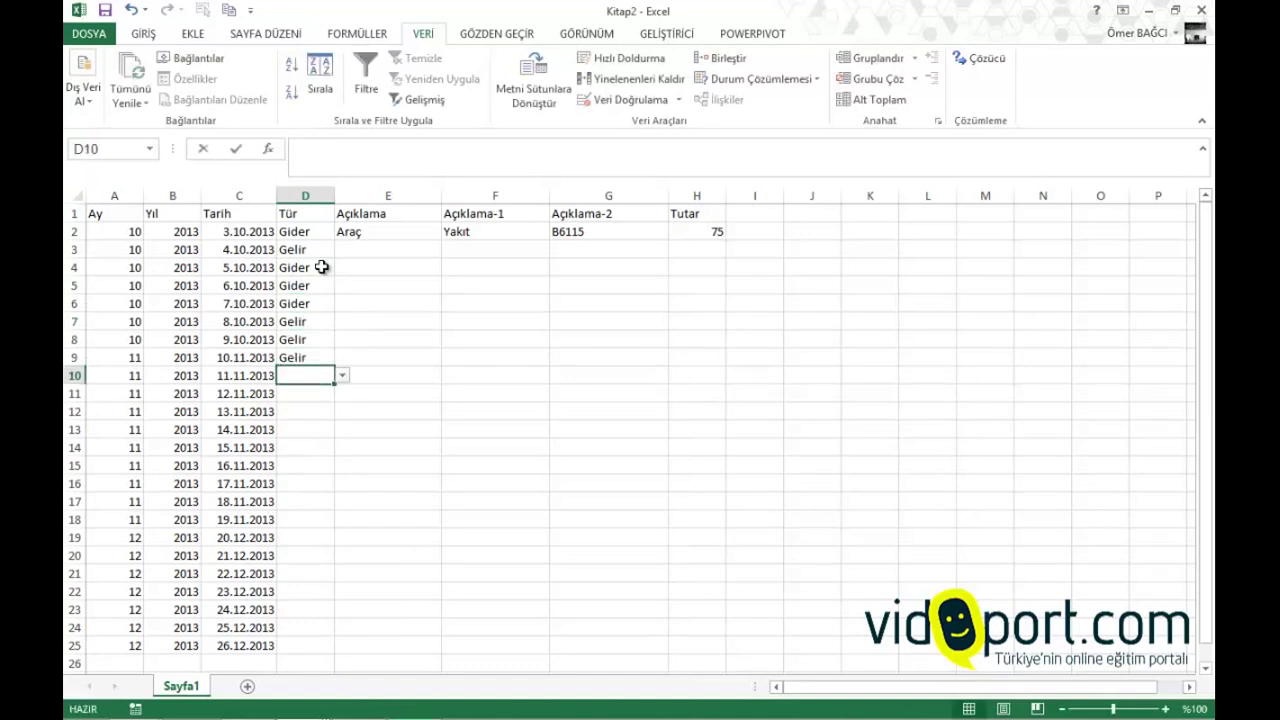
key("Return")
type("gider")
key("Return")
type("gider")
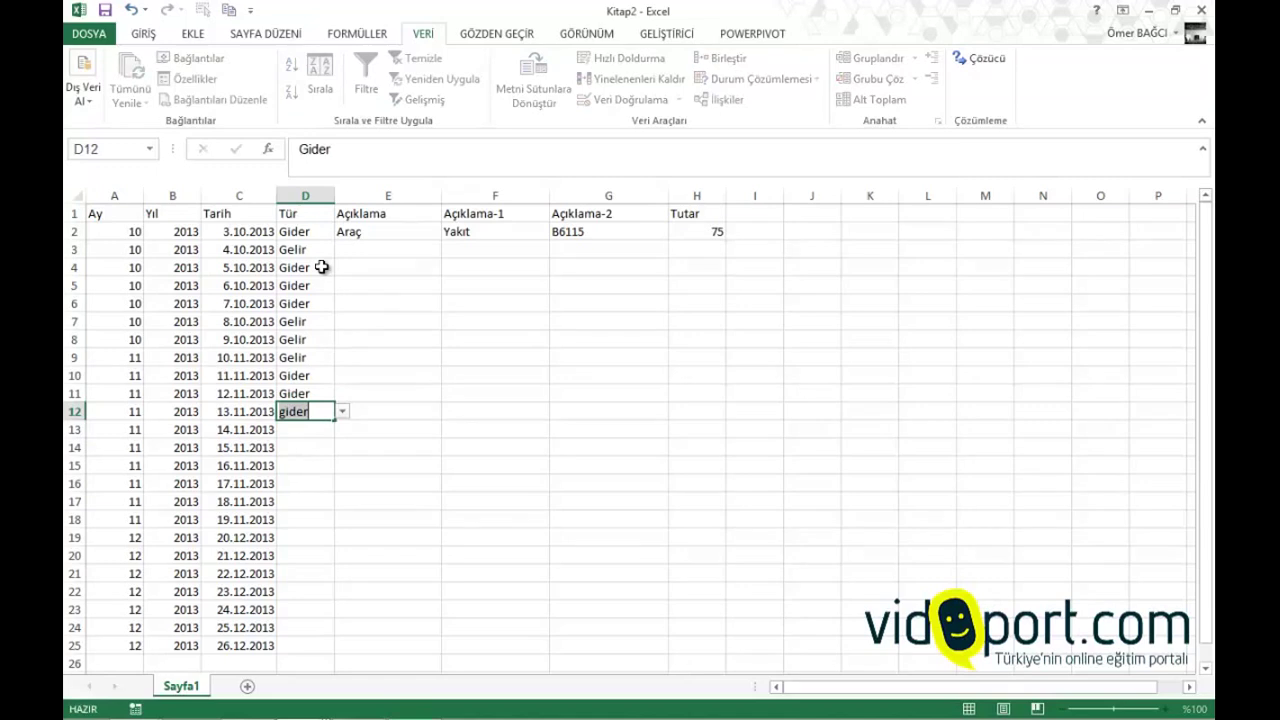
key("Return")
type("gelir")
key("Return")
type("gelir")
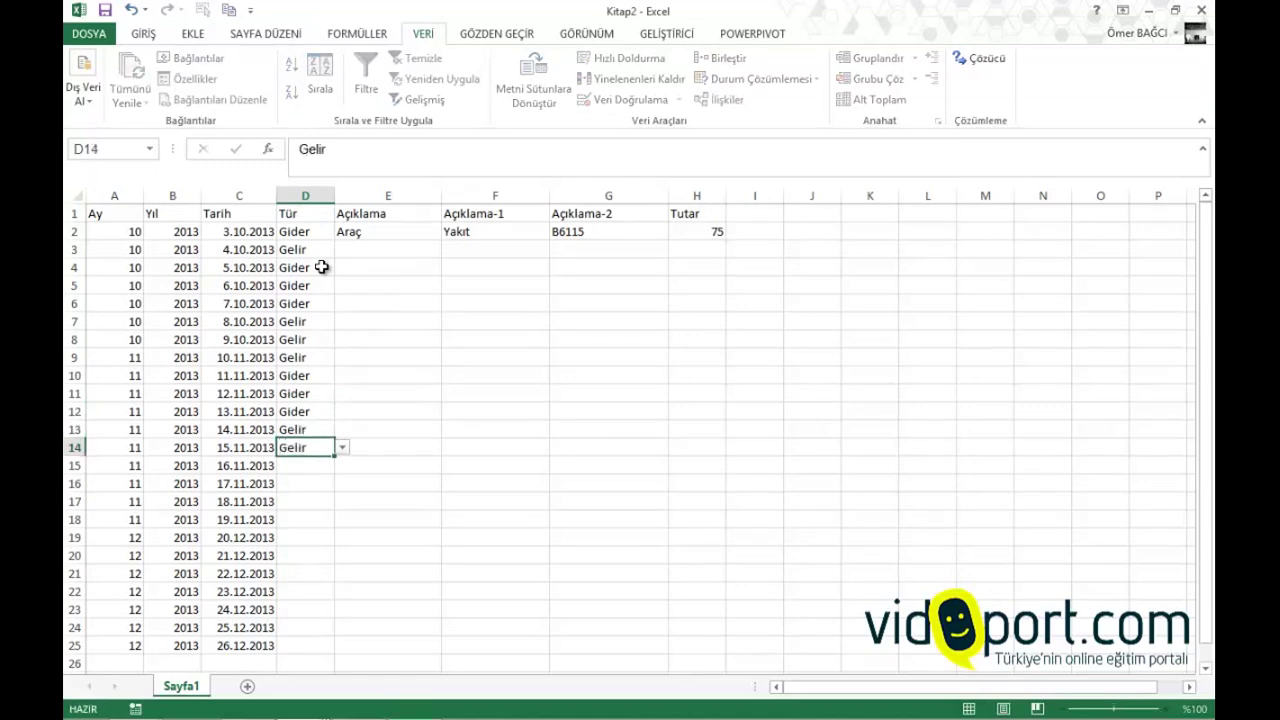
key("Return")
type("gider")
key("Return")
type("gider")
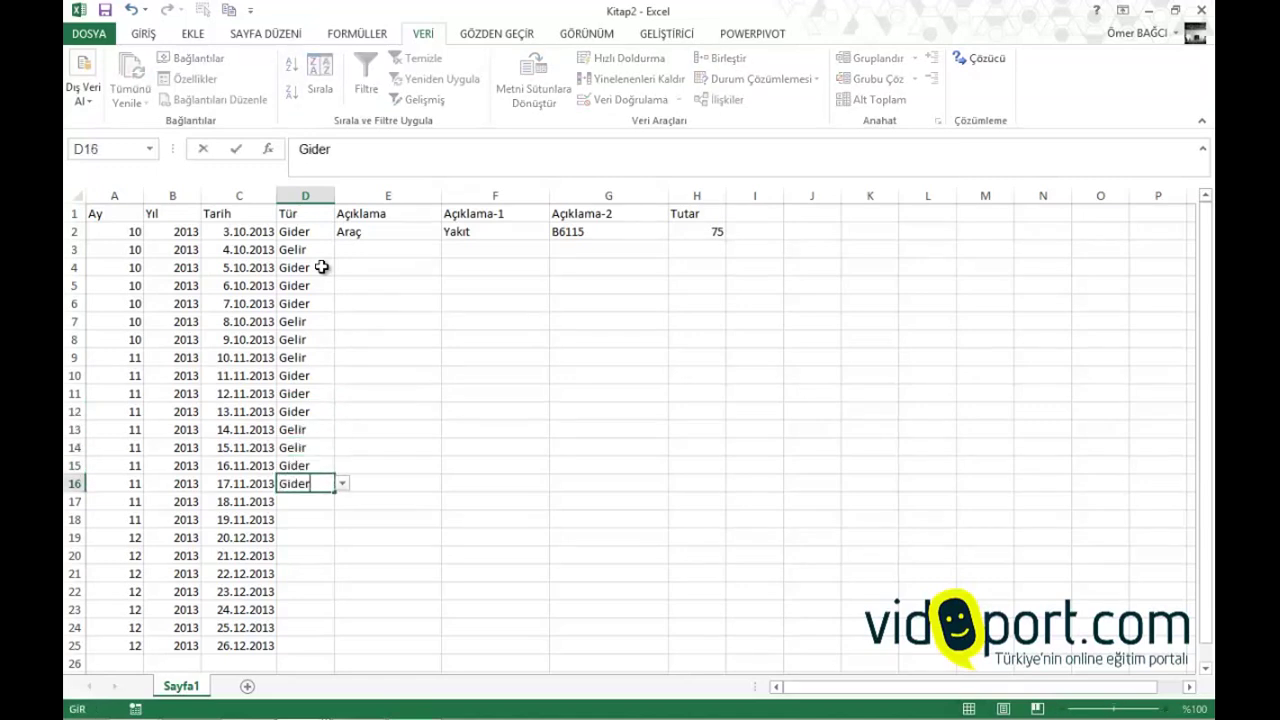
key("ctrl+Return")
key("Return")
type("gider")
key("Return")
type("gelir")
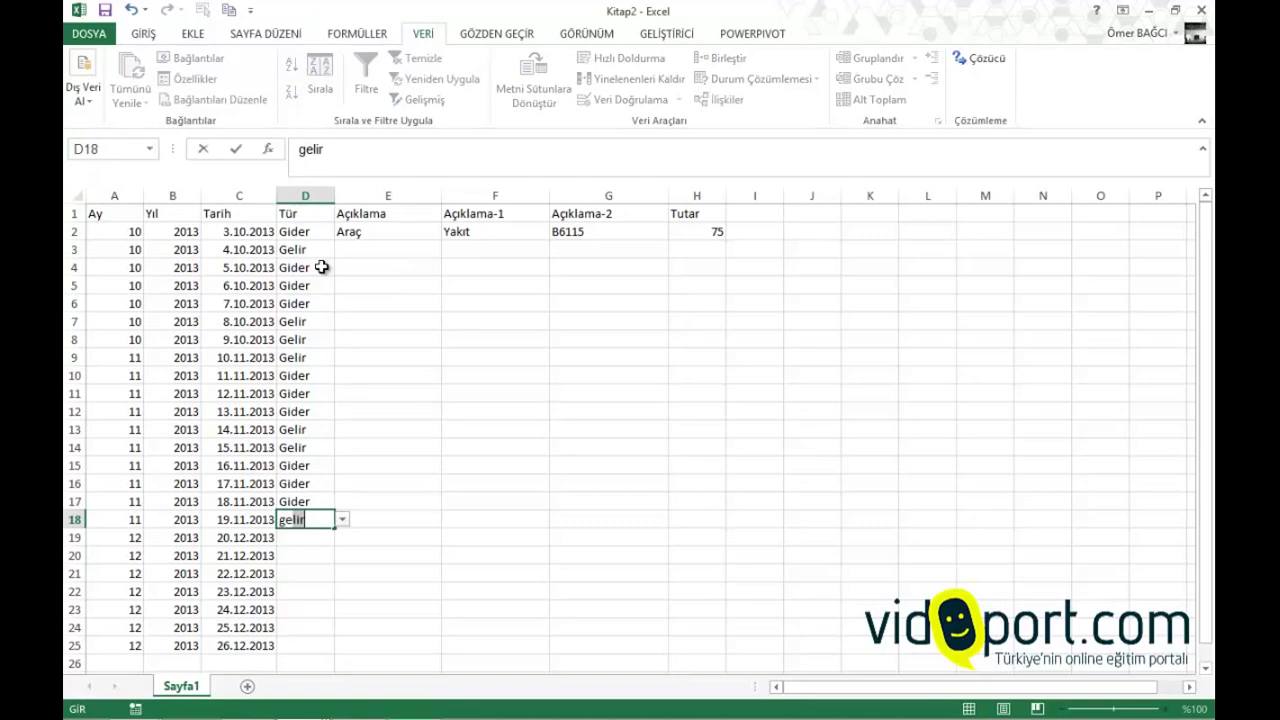
key("Return")
type("gelir")
key("Return")
type("gider")
key("Return")
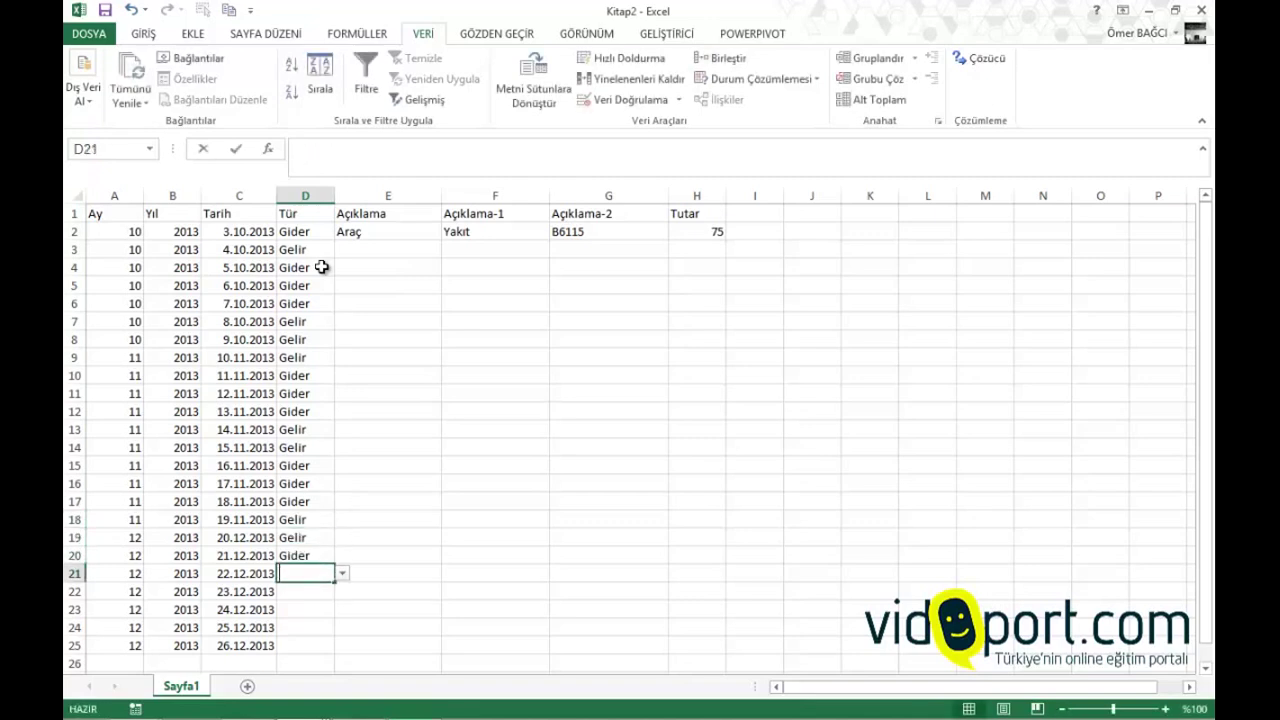
type("gider")
key("Return")
type("gider")
key("Return")
type("gelir")
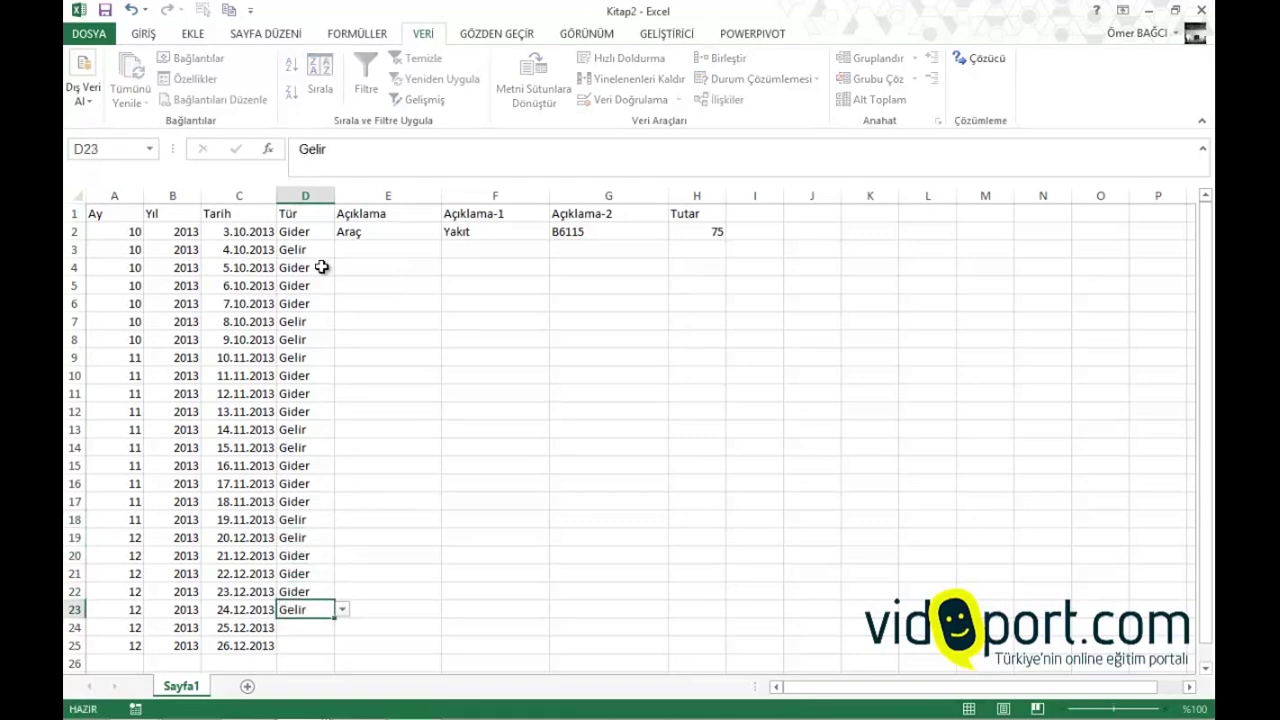
key("Return")
type("gelir")
key("Return")
type("gider")
key("Return")
key("Right")
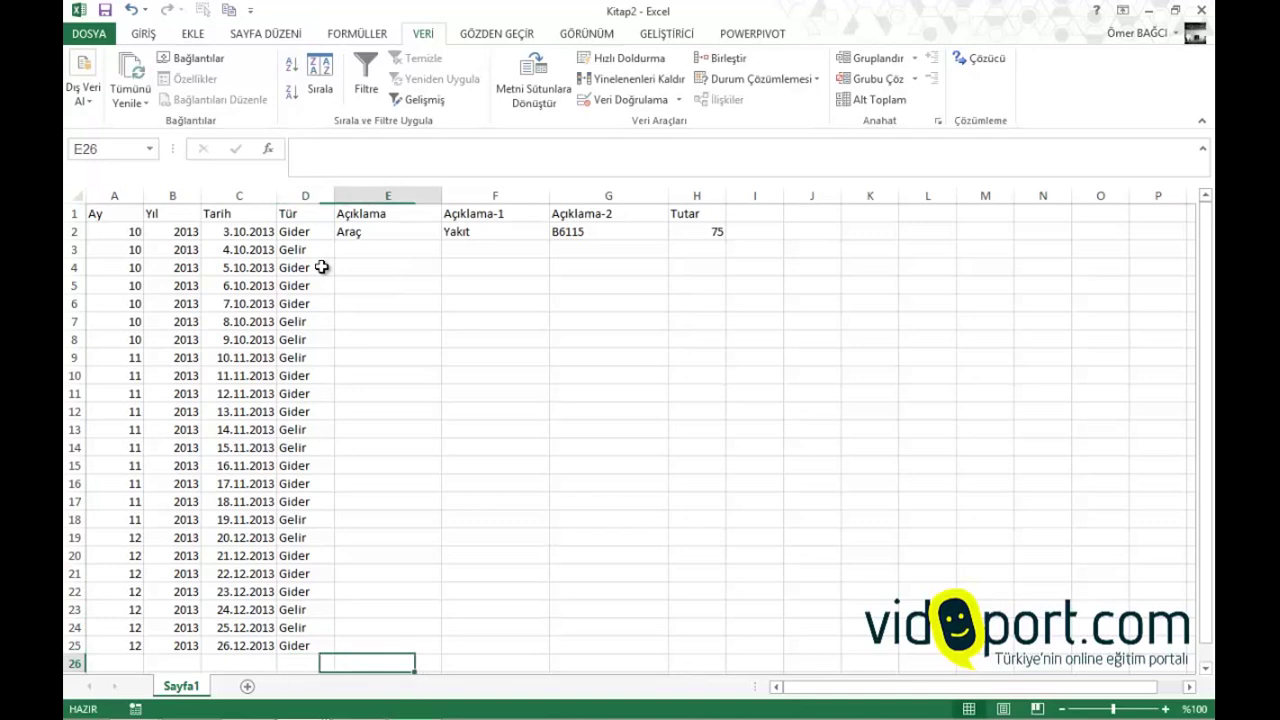
key("Up")
key("Up")
key("Up")
key("Up")
key("Up")
key("Up")
key("Up")
key("Up")
key("Up")
key("Up")
key("Up")
key("Up")
key("Up")
key("Up")
key("Up")
key("Up")
key("Up")
key("Up")
key("Up")
key("Up")
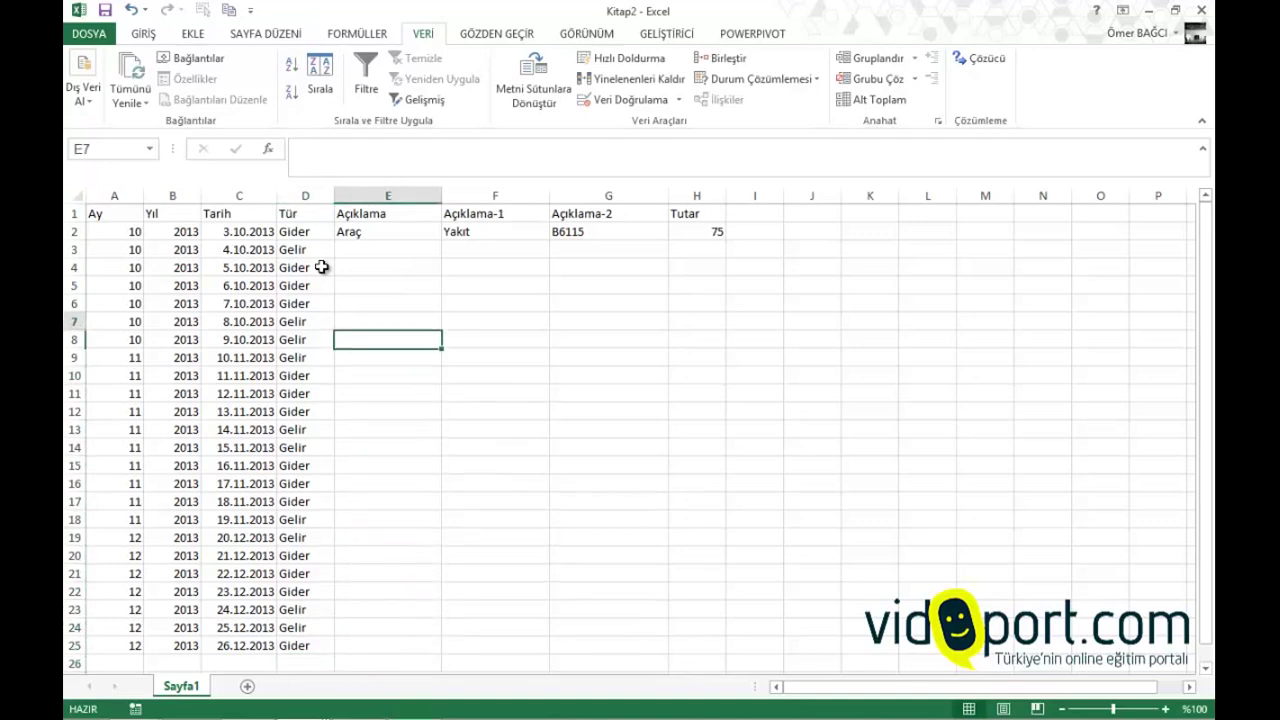
Step: Fill row 3 with Üyelik, Aylık Üyelik, the member's full name, and amount 25
key("Down")
key("Down")
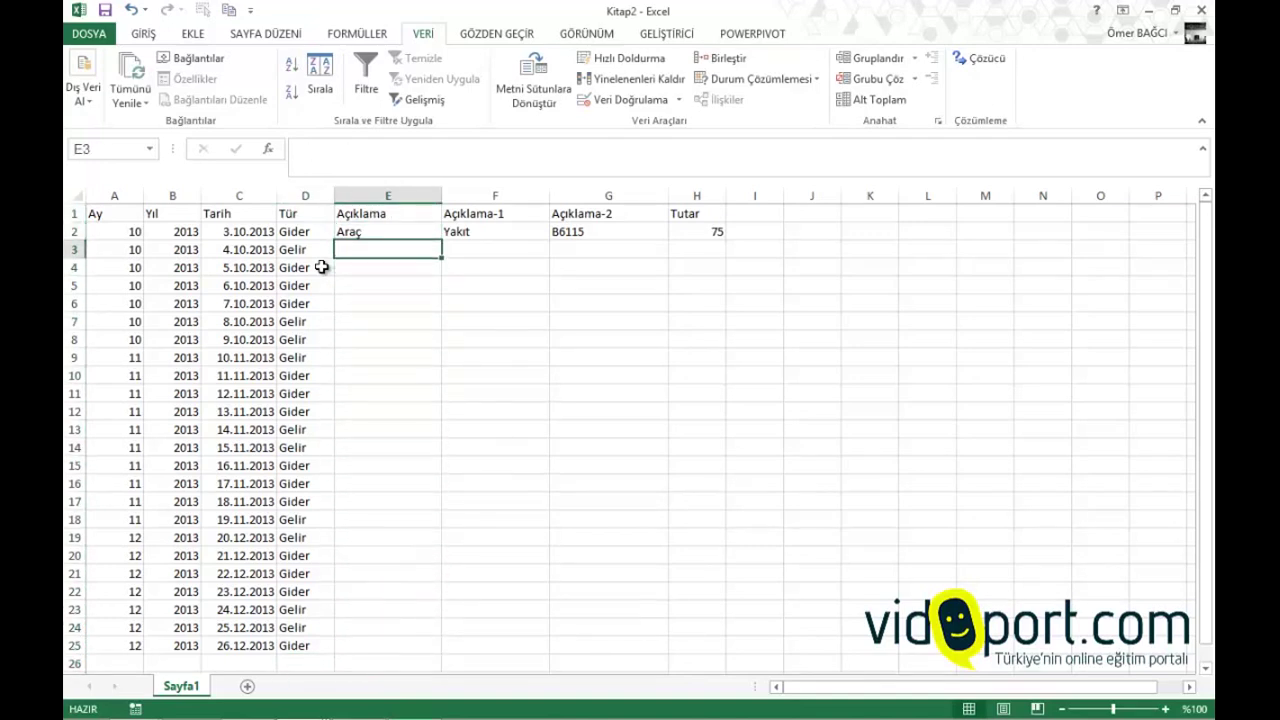
type("Üyelik")
key("Tab")
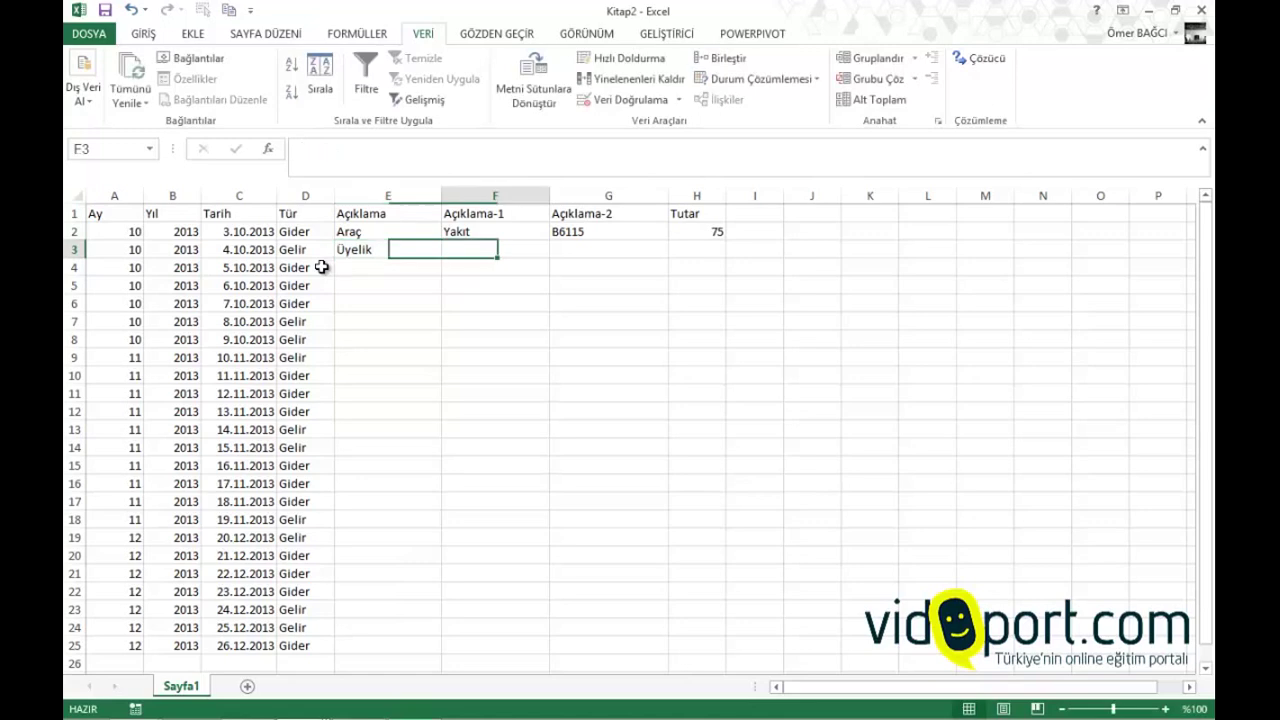
type("Aylık")
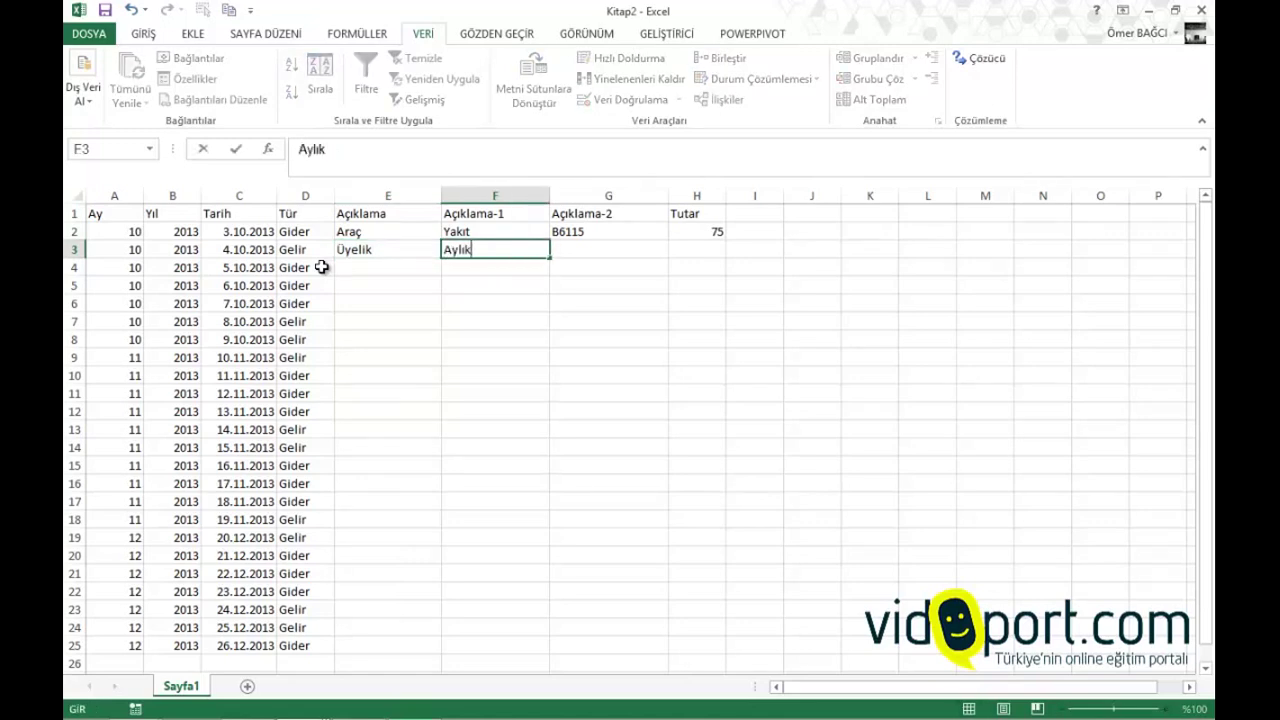
type(" Üyelik")
key("Tab")
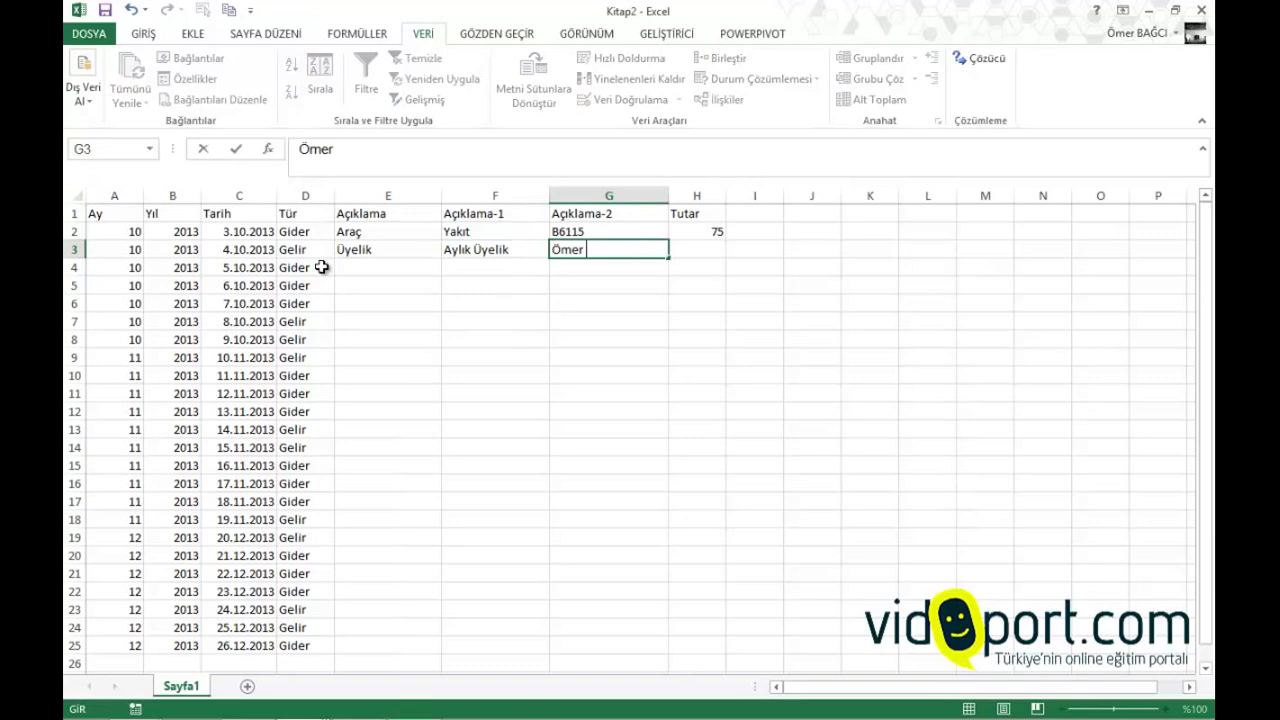
key("Tab")
type("25")
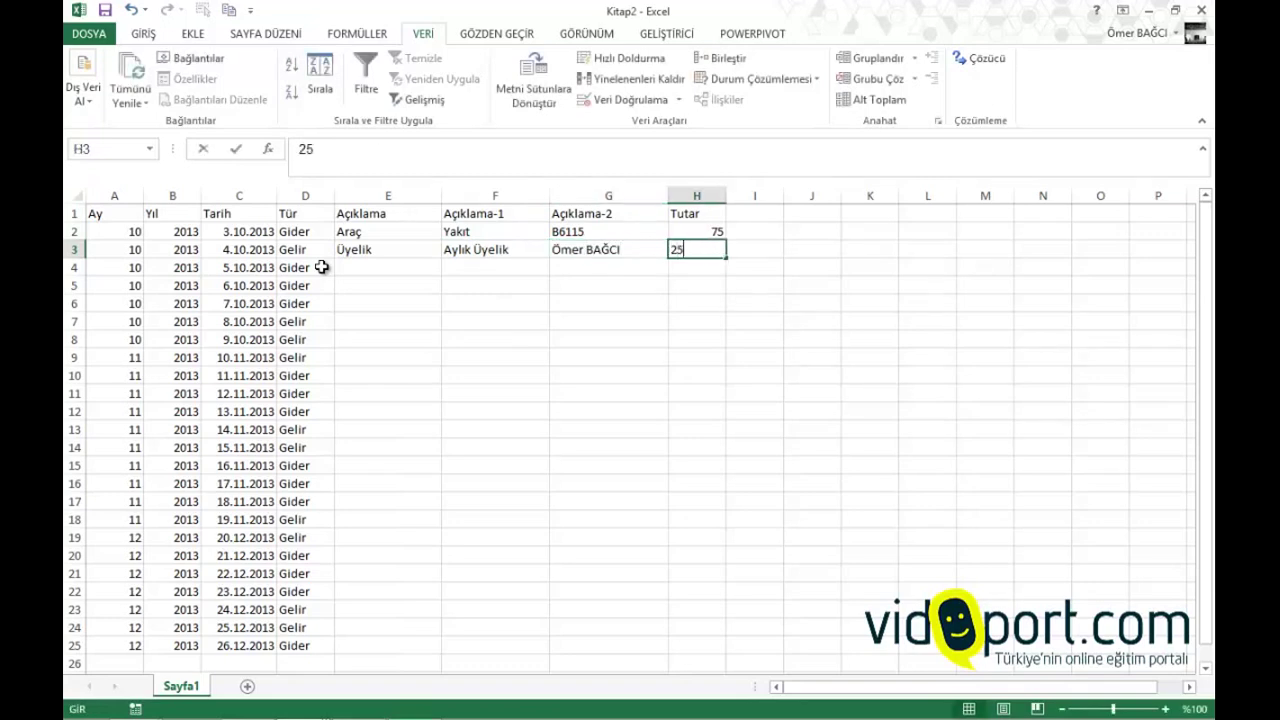
key("Return")
Step: Fill row 4 with Ofis, Kira, Aralık Ayı, and amount 1250
key("Left")
key("Left")
key("Left")
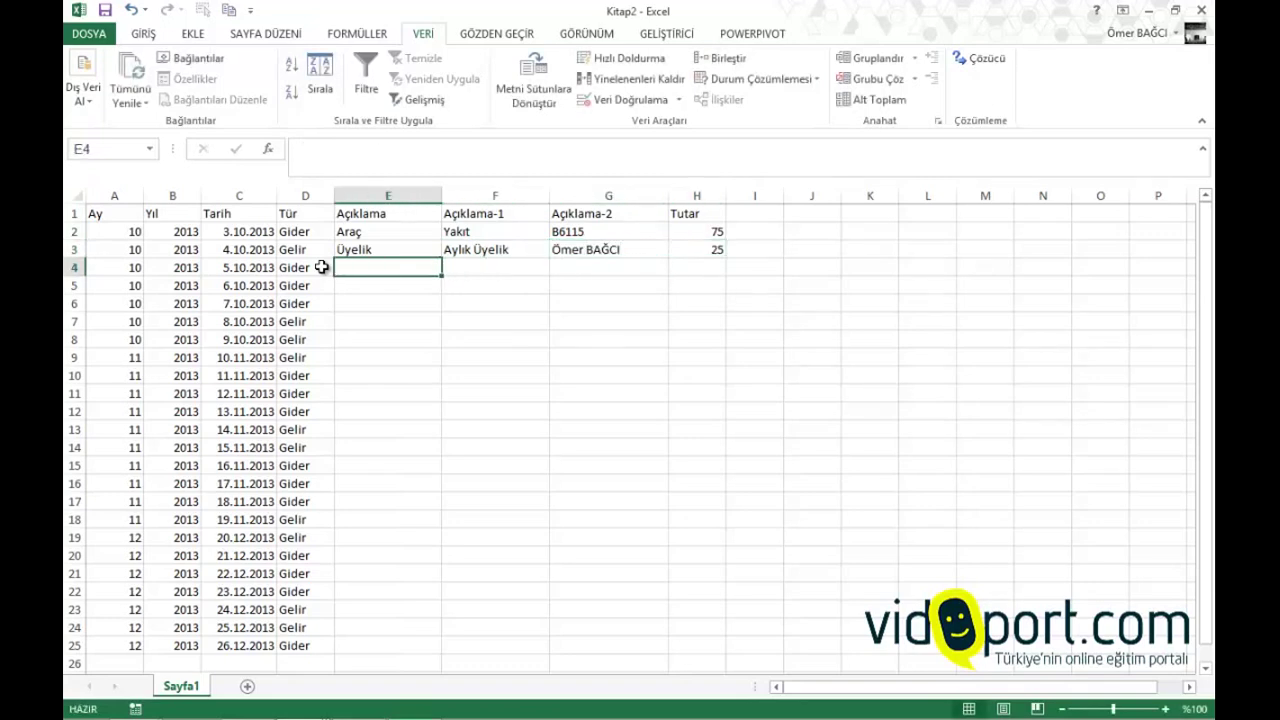
type("Ofis")
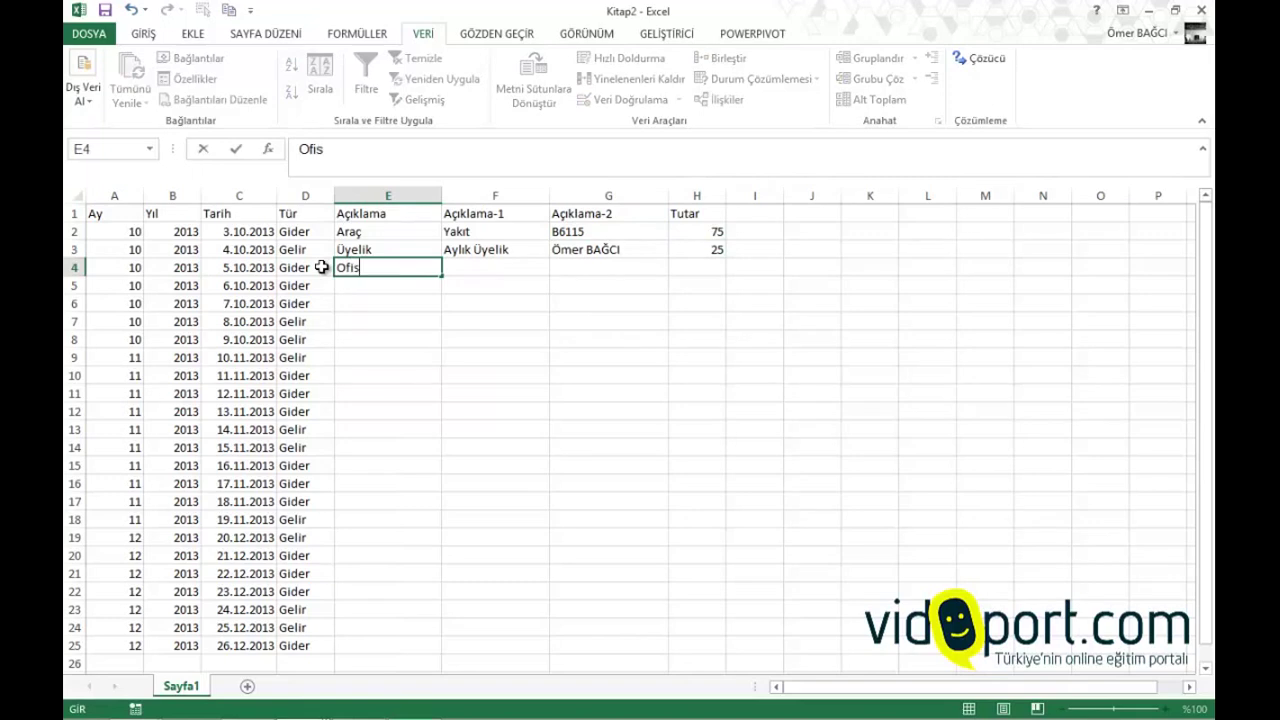
key("Tab")
type("Kita")
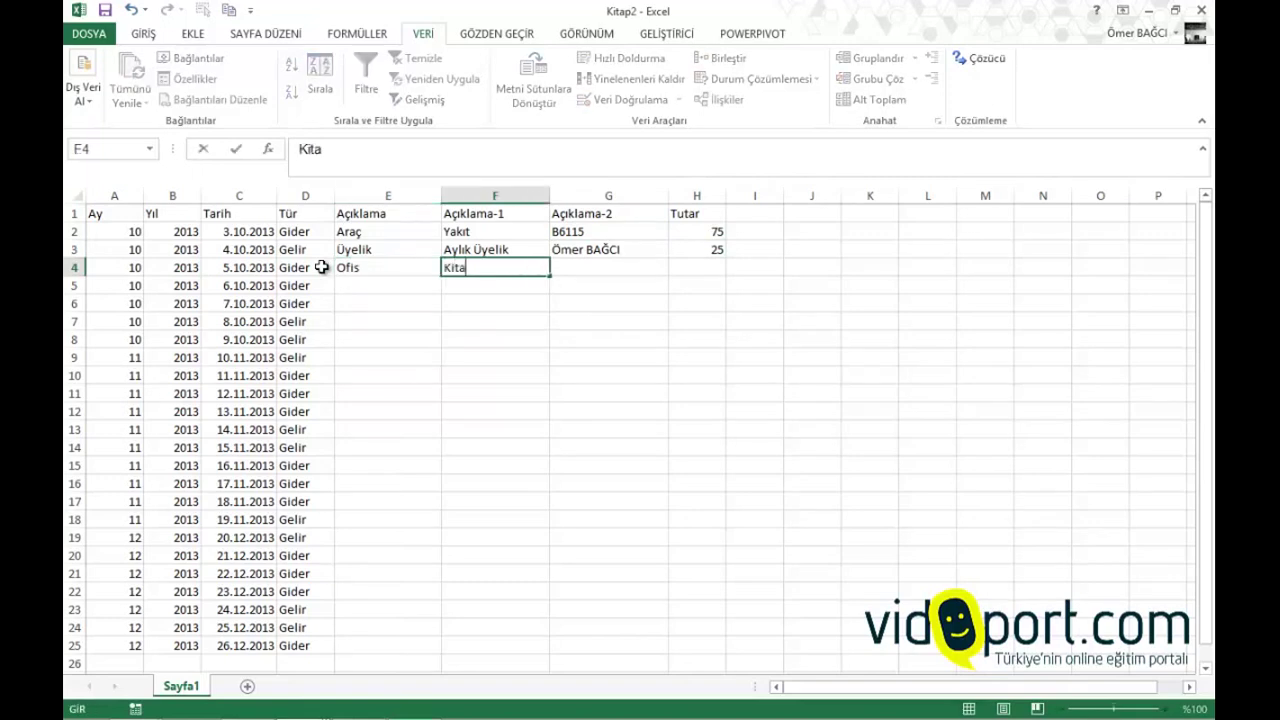
key("BackSpace")
key("BackSpace")
key("Tab")
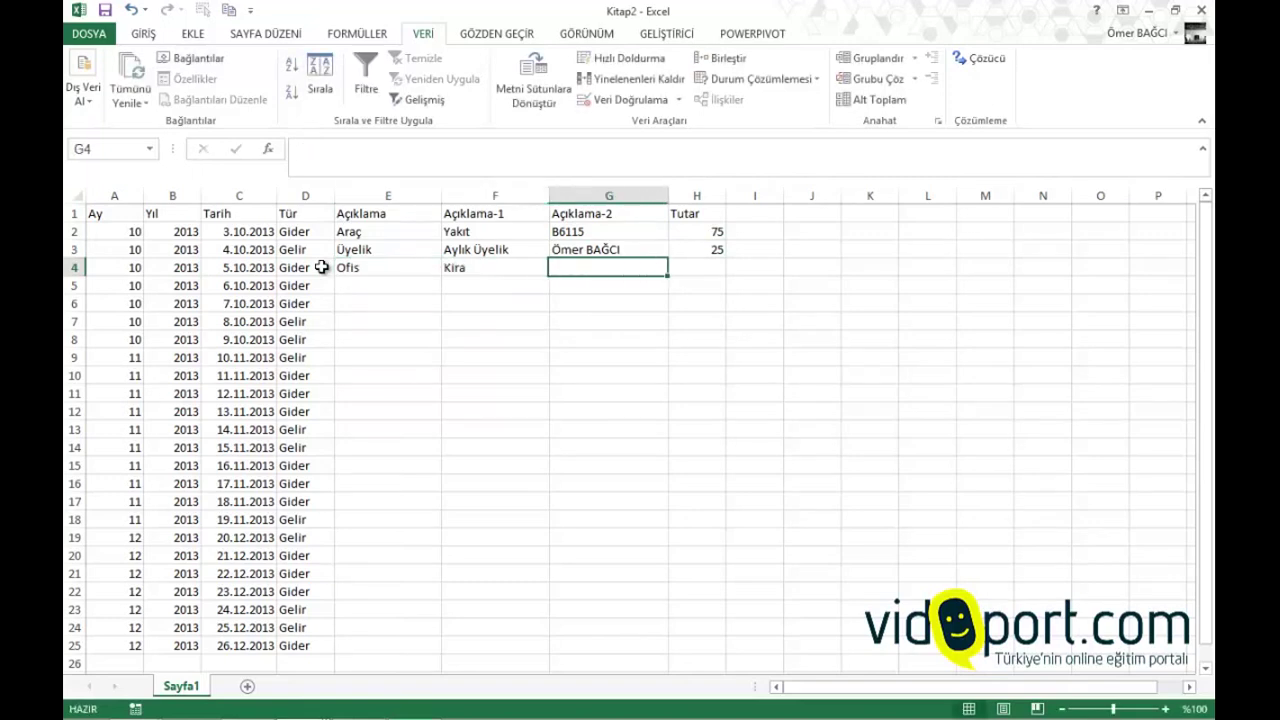
type("Aralık")
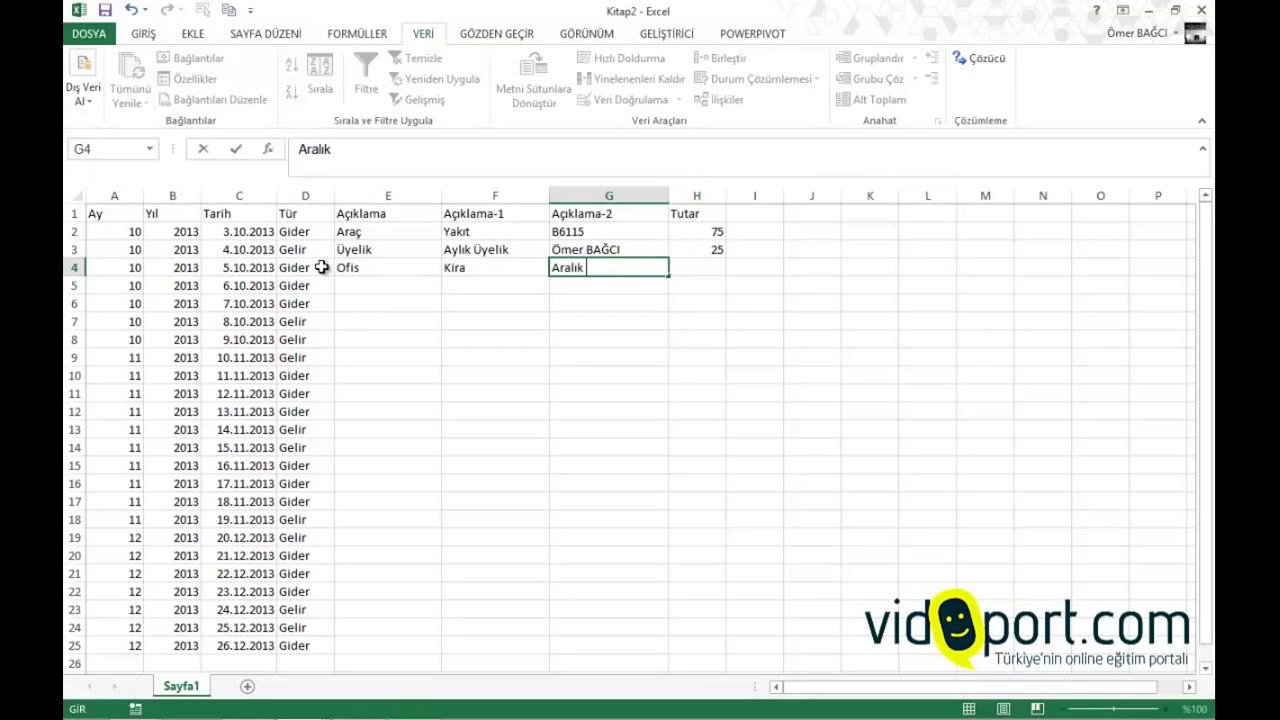
type(" Ayı")
key("Tab")
type("1250")
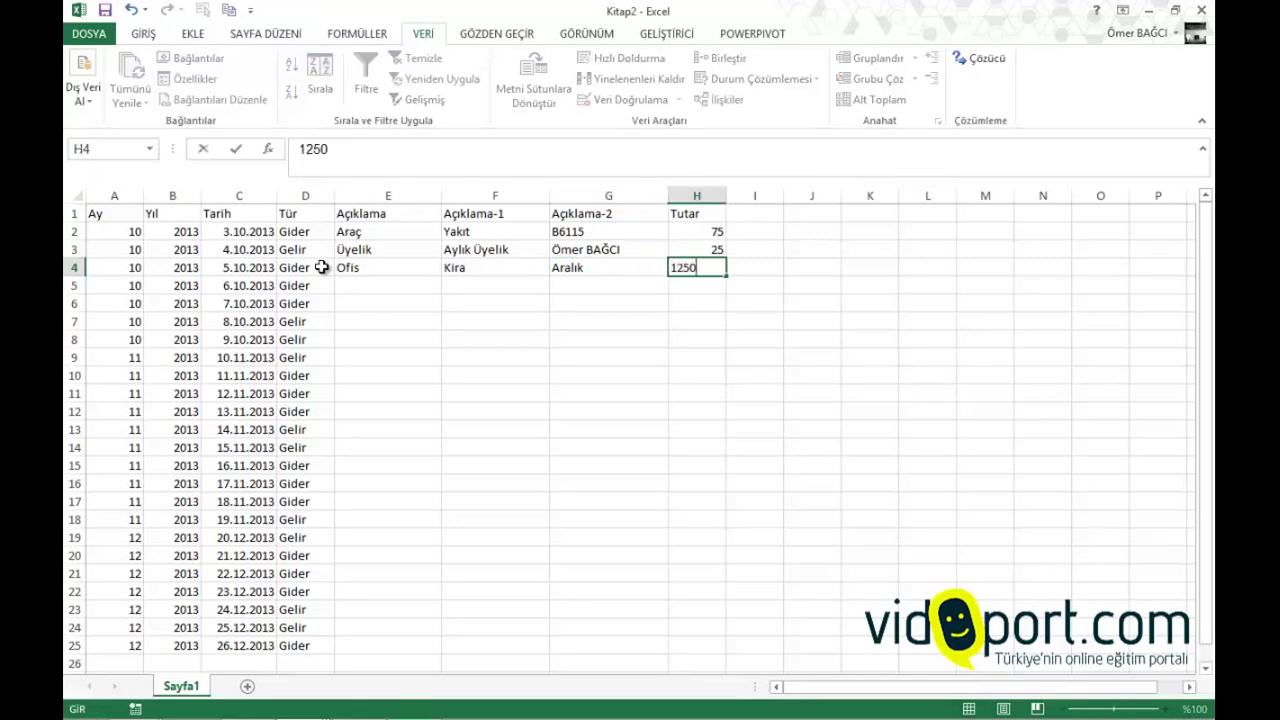
key("Return")
Step: Fill row 5 with Ofis, Telefon, a phone number, and amount 95
key("Left")
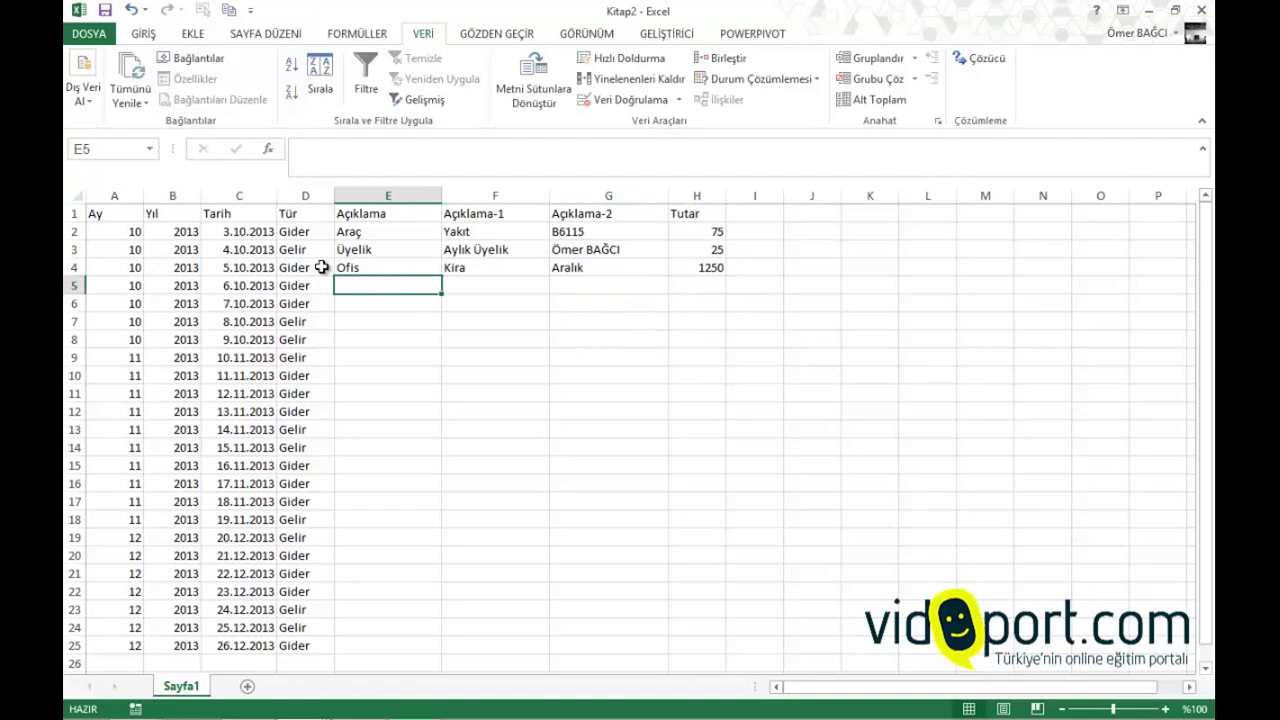
type("Ofis")
key("Tab")
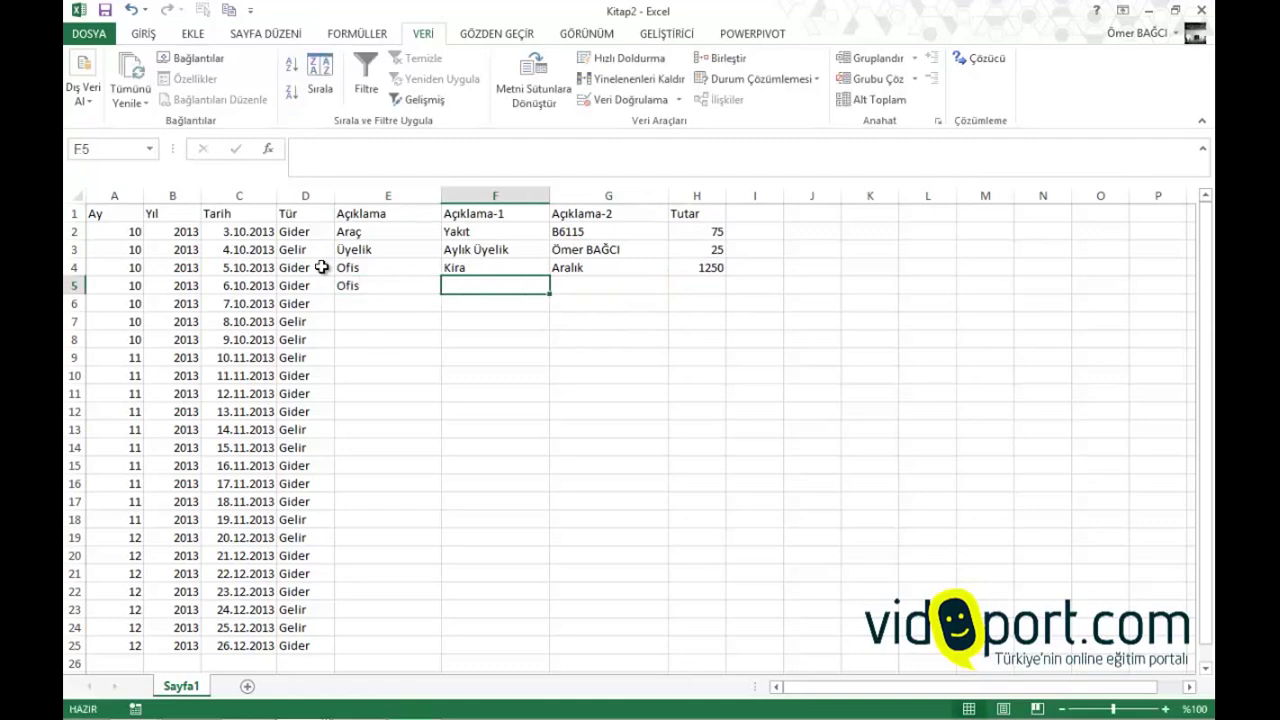
type("Telefo")
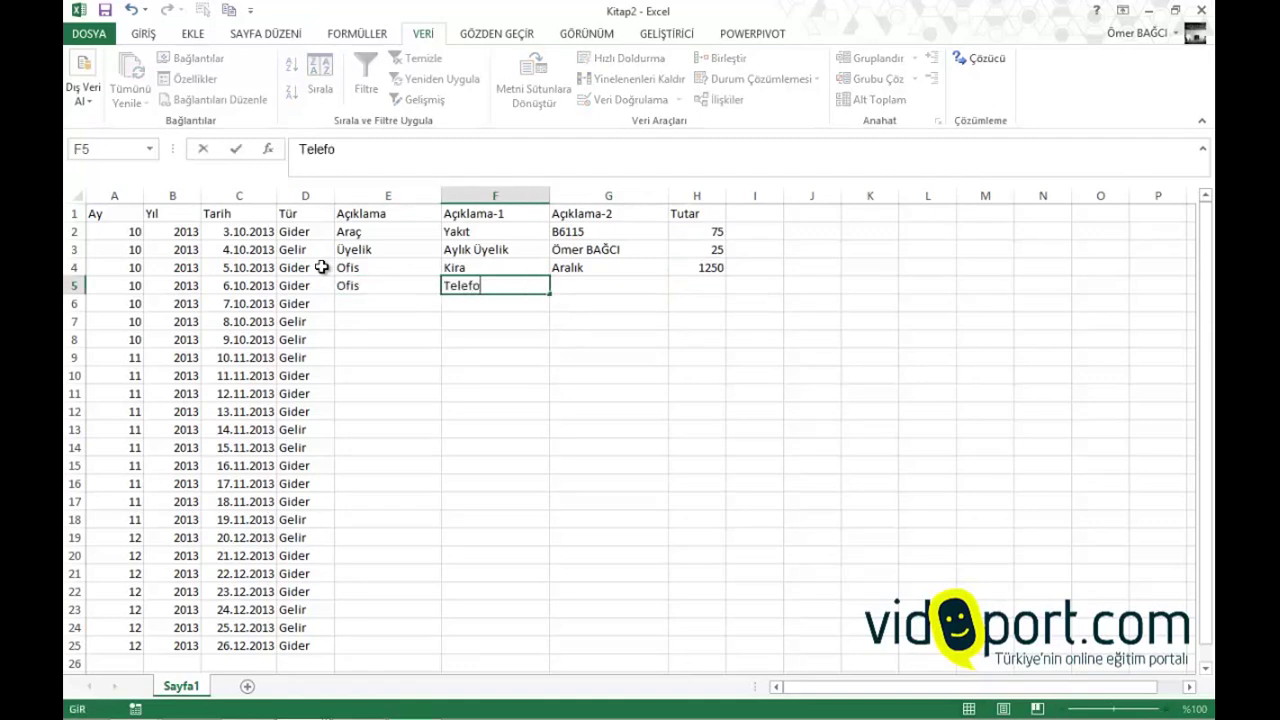
type("n")
key("Tab")
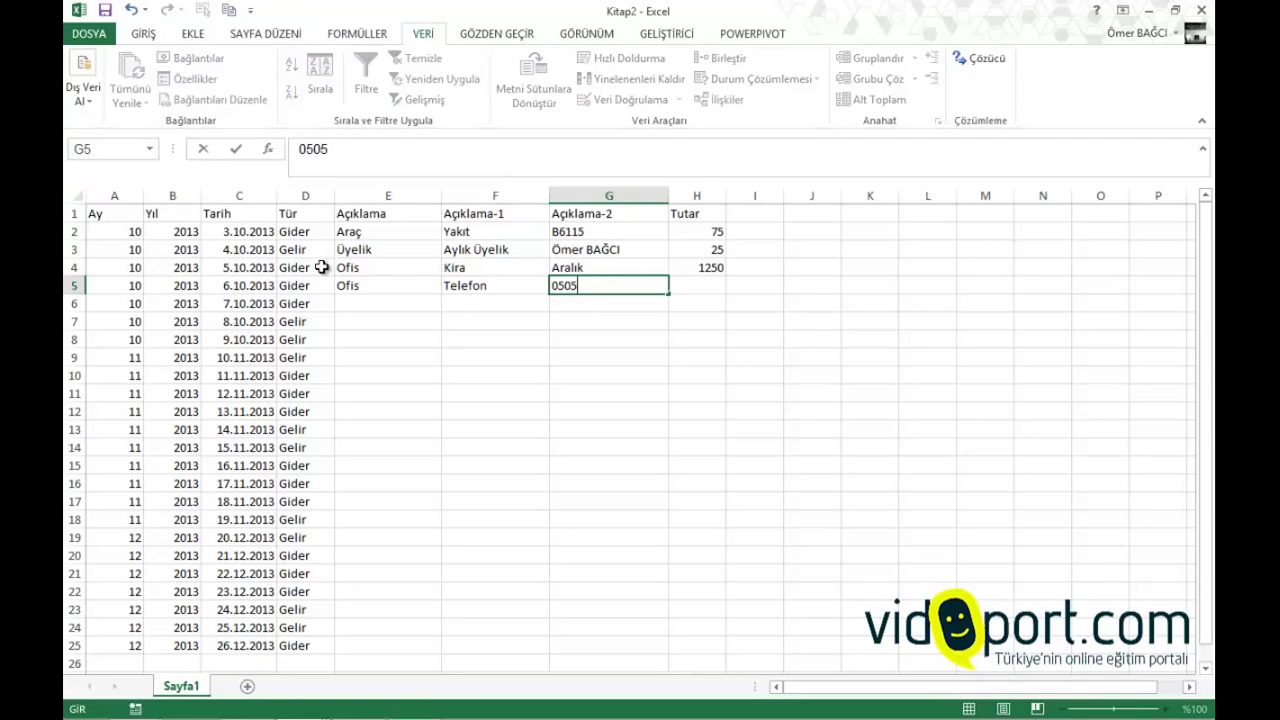
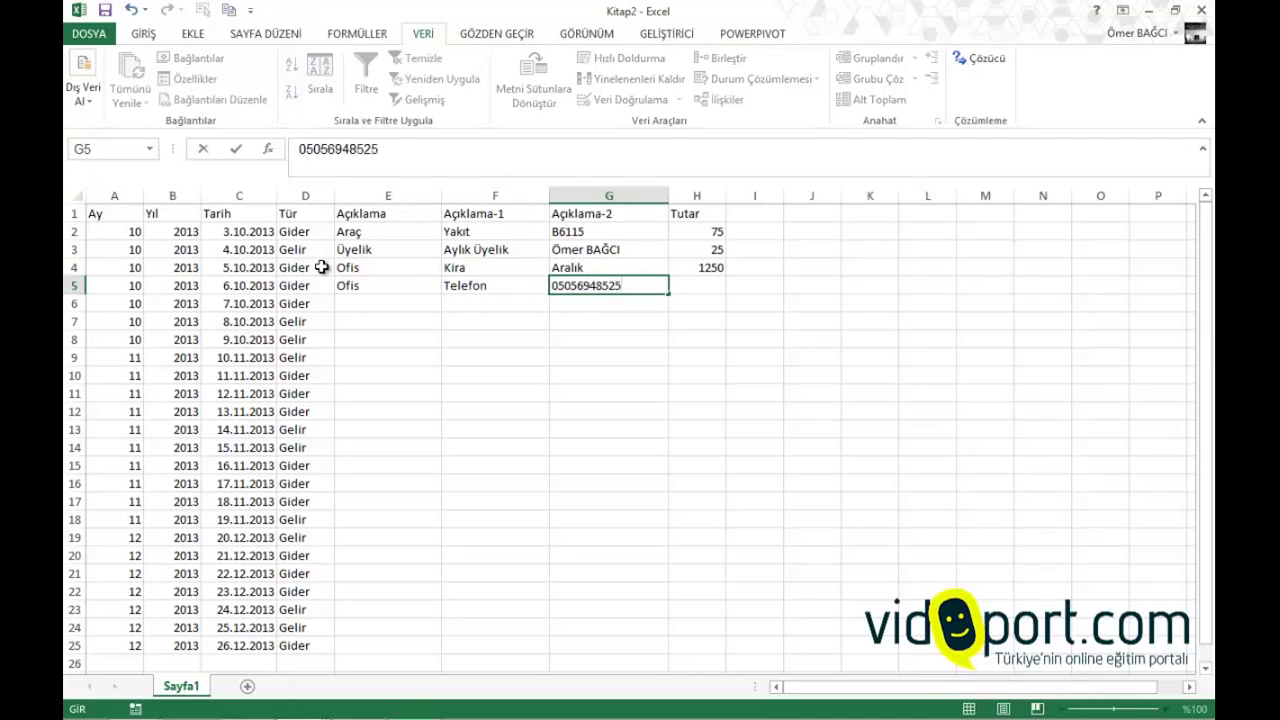
key("Tab")
type("9")
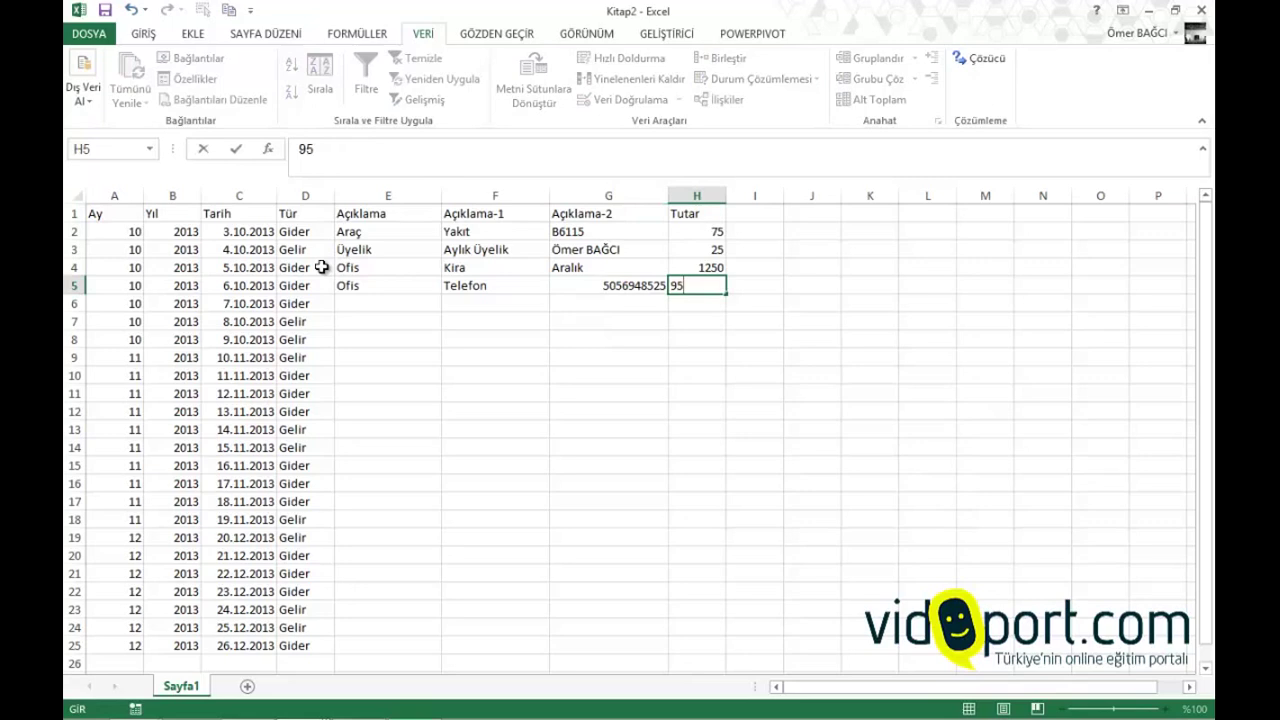
type("5")
key("Return")
key("Left")
key("Left")
key("Left")
key("Left")
key("Right")
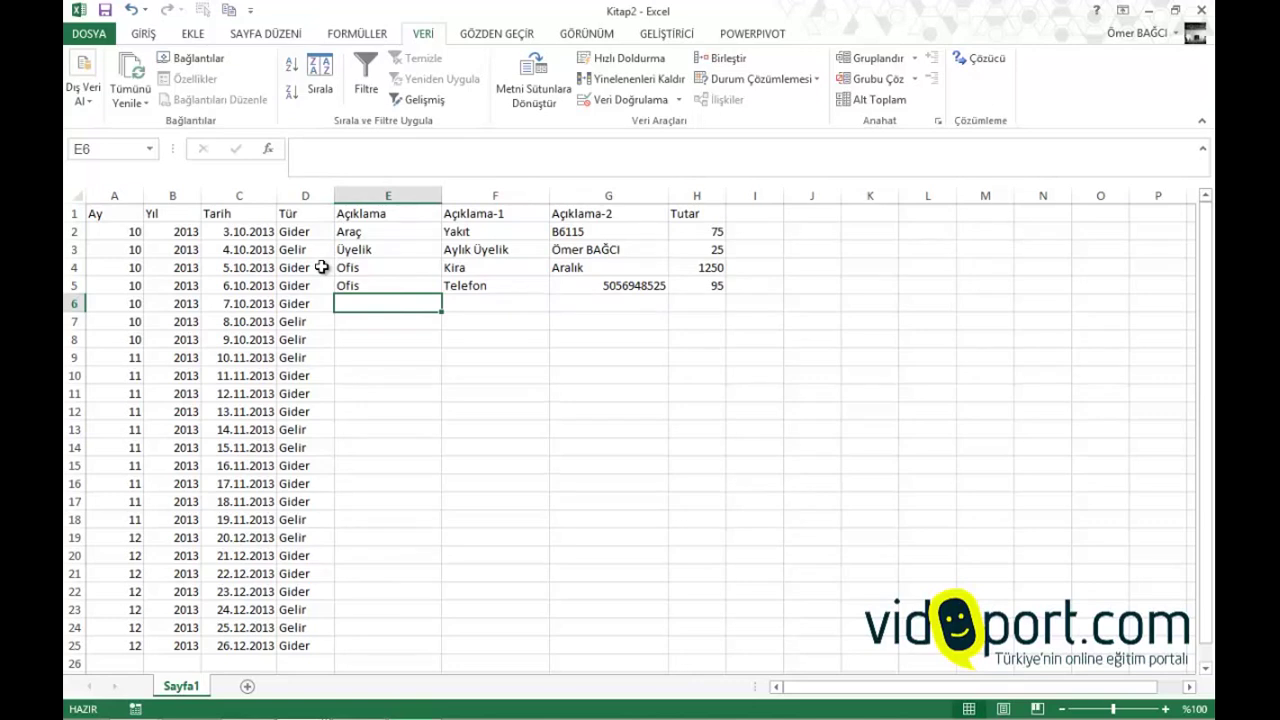
Step: Enter row 6 as Personel, the staff member's name, Maaş and 1450
type("Pers")
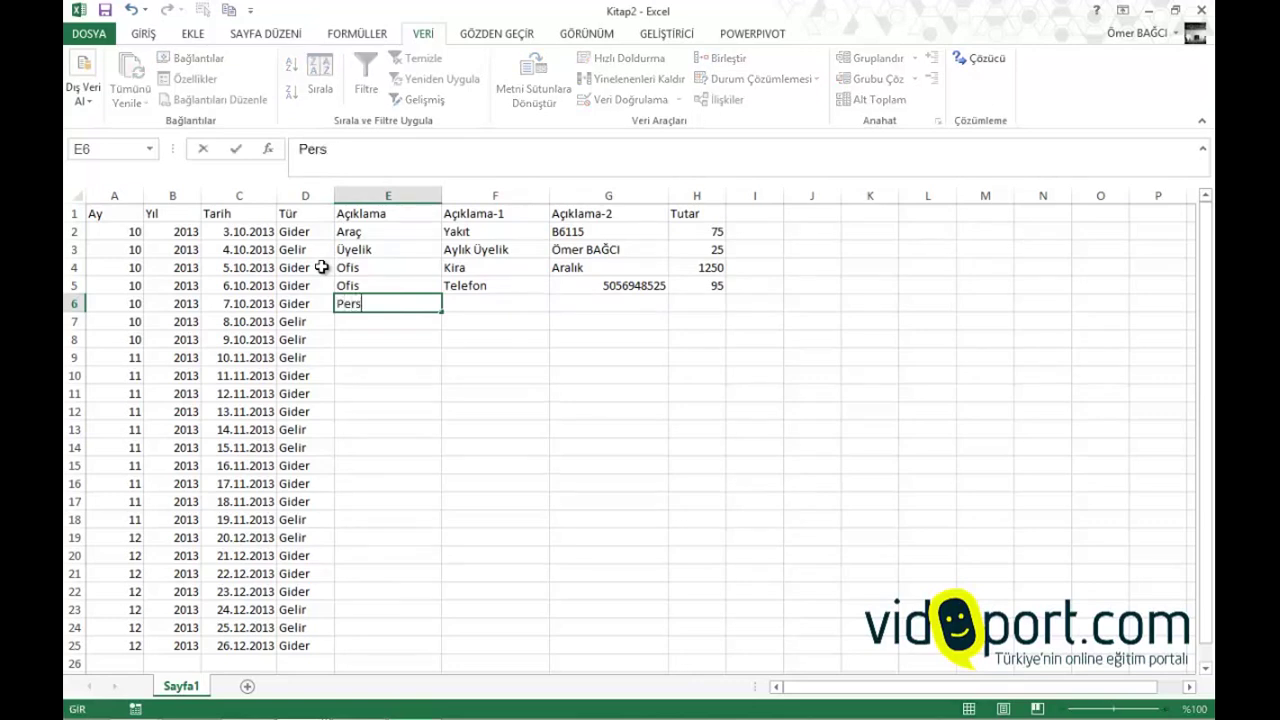
type("onel")
key("Tab")
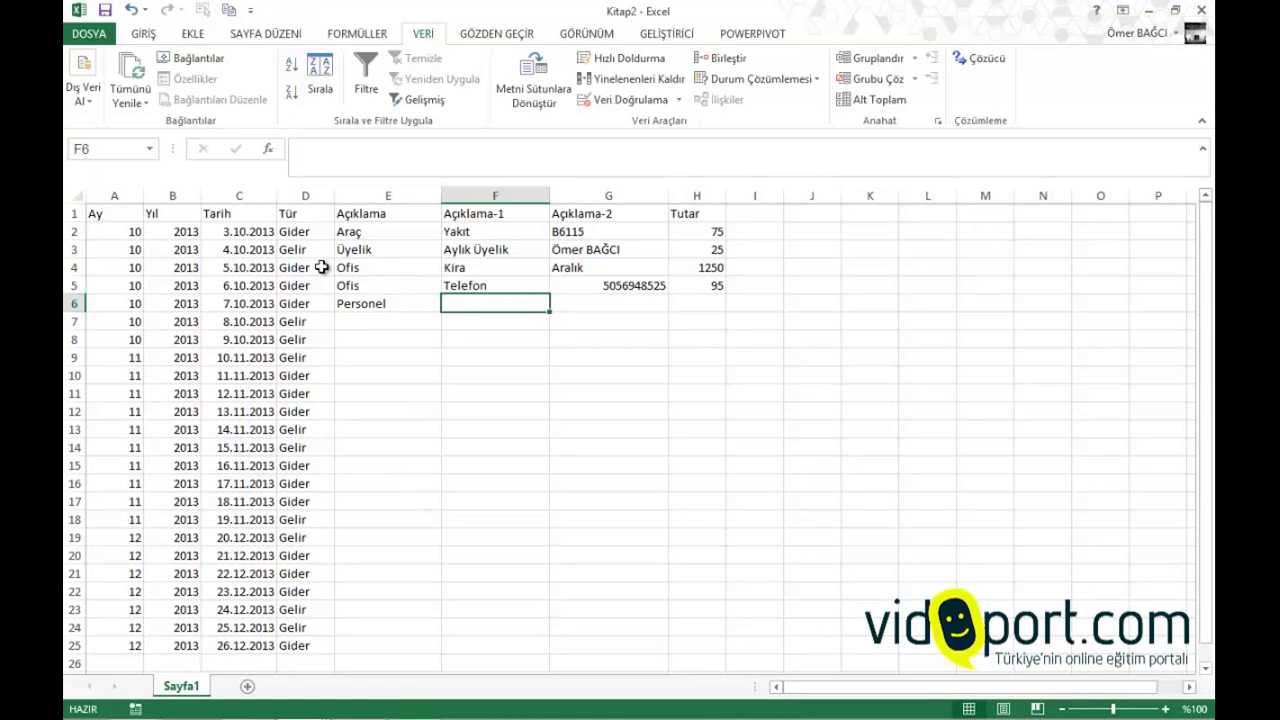
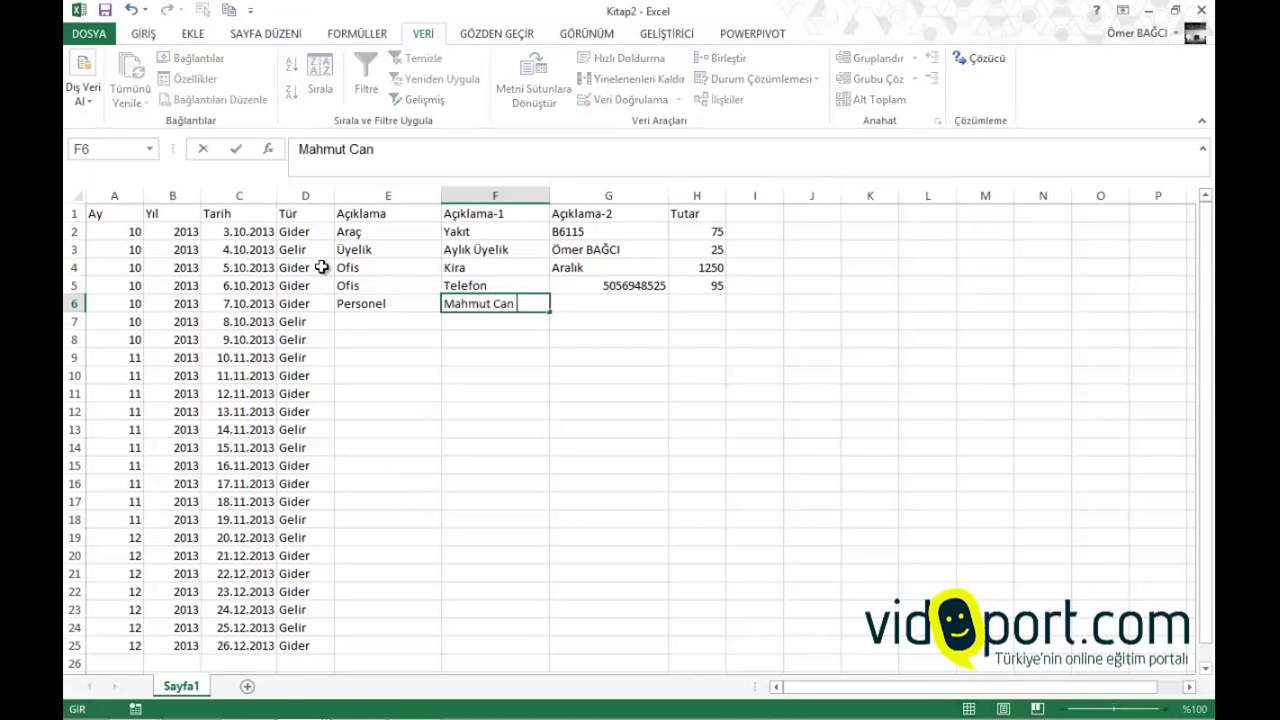
key("Tab")
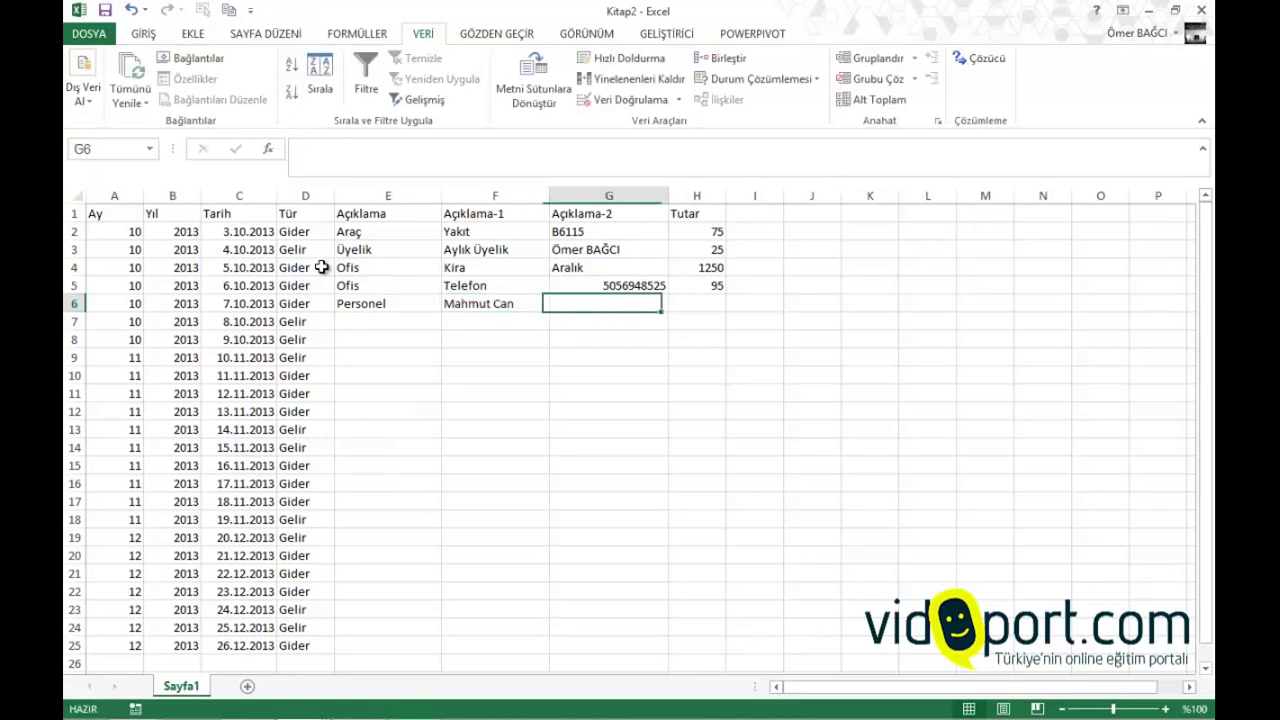
type("Maaş")
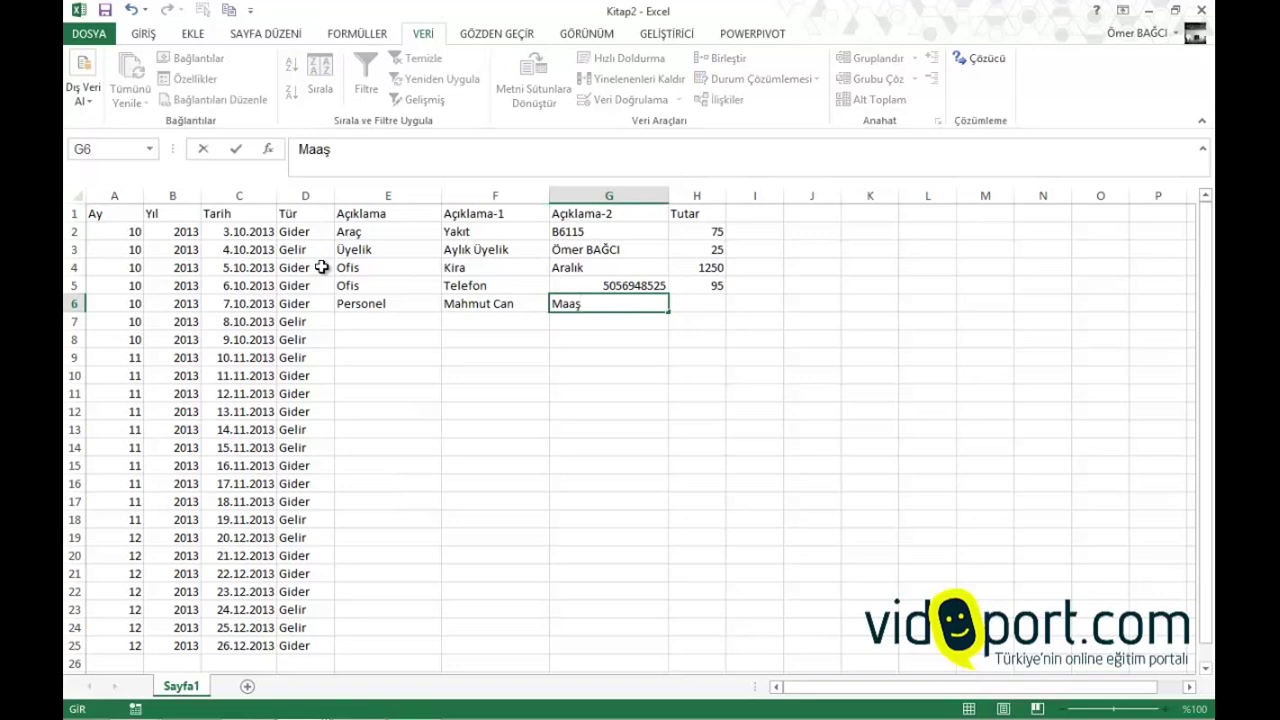
key("Tab")
type("1450")
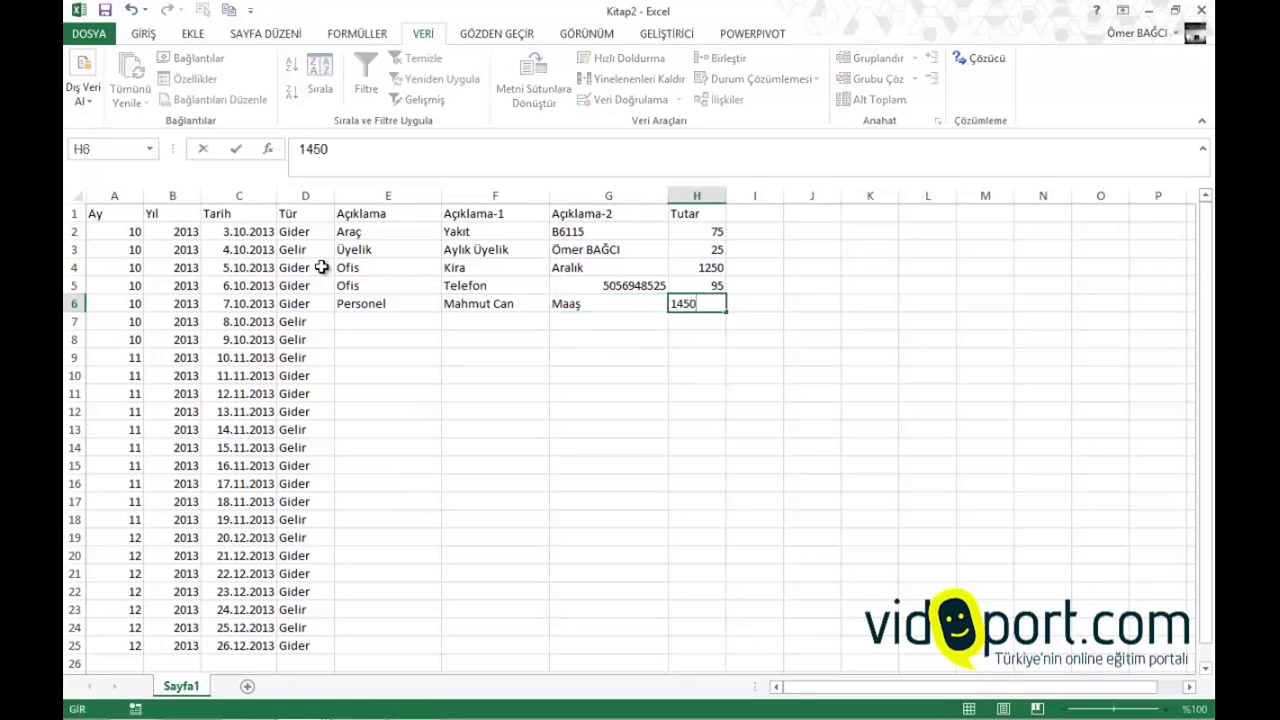
key("Return")
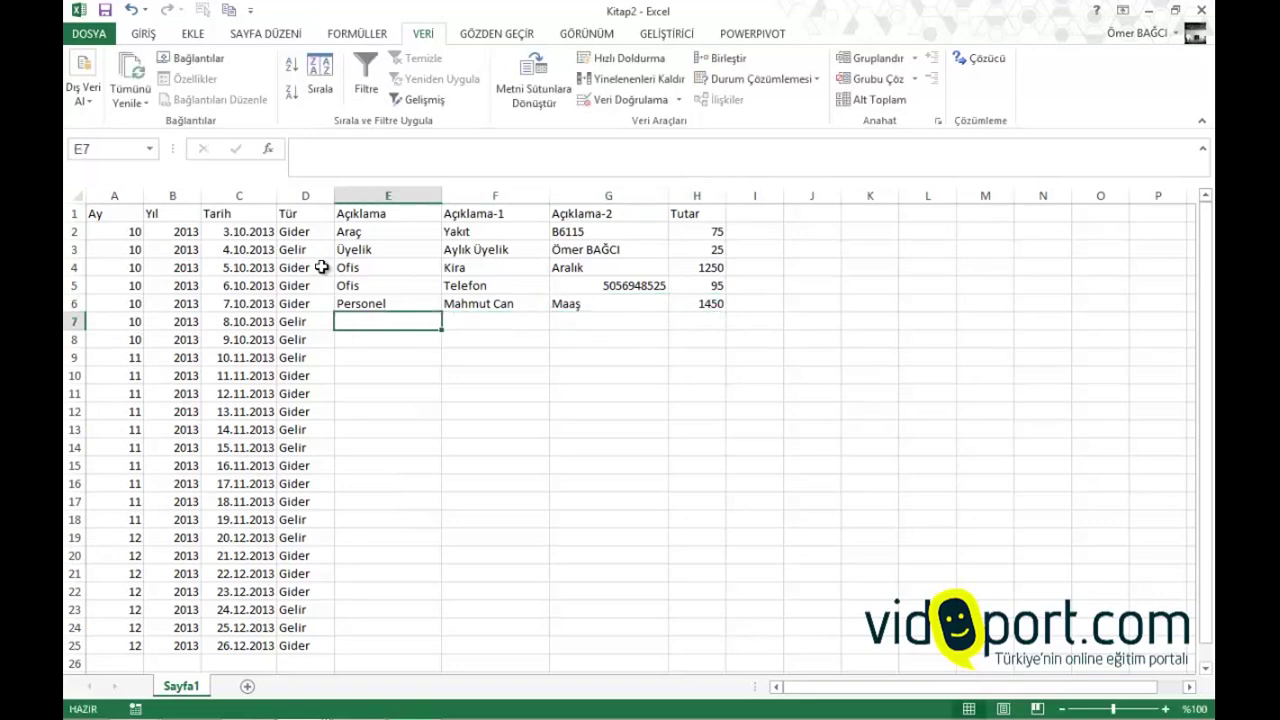
Step: Enter row 7 as Üyelik, Yıllık Üyelik, the member's name and 99
type("Üyelik")
key("Tab")
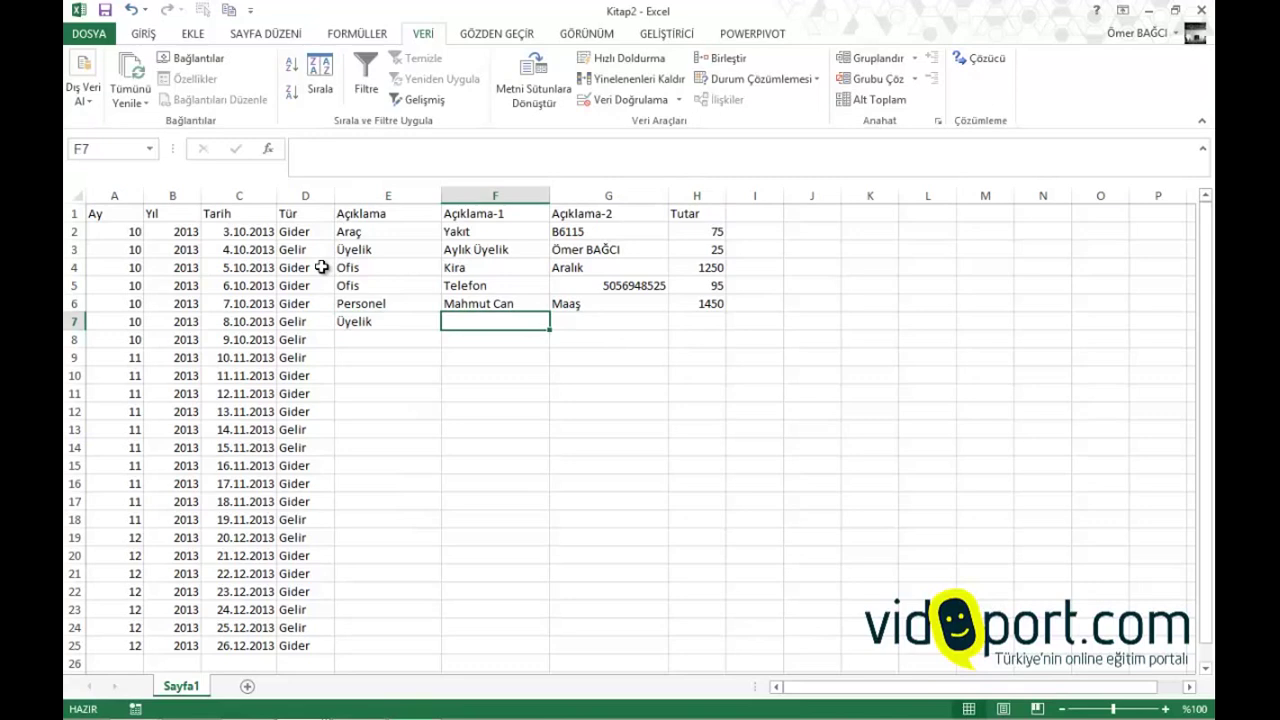
type("Yıllı")
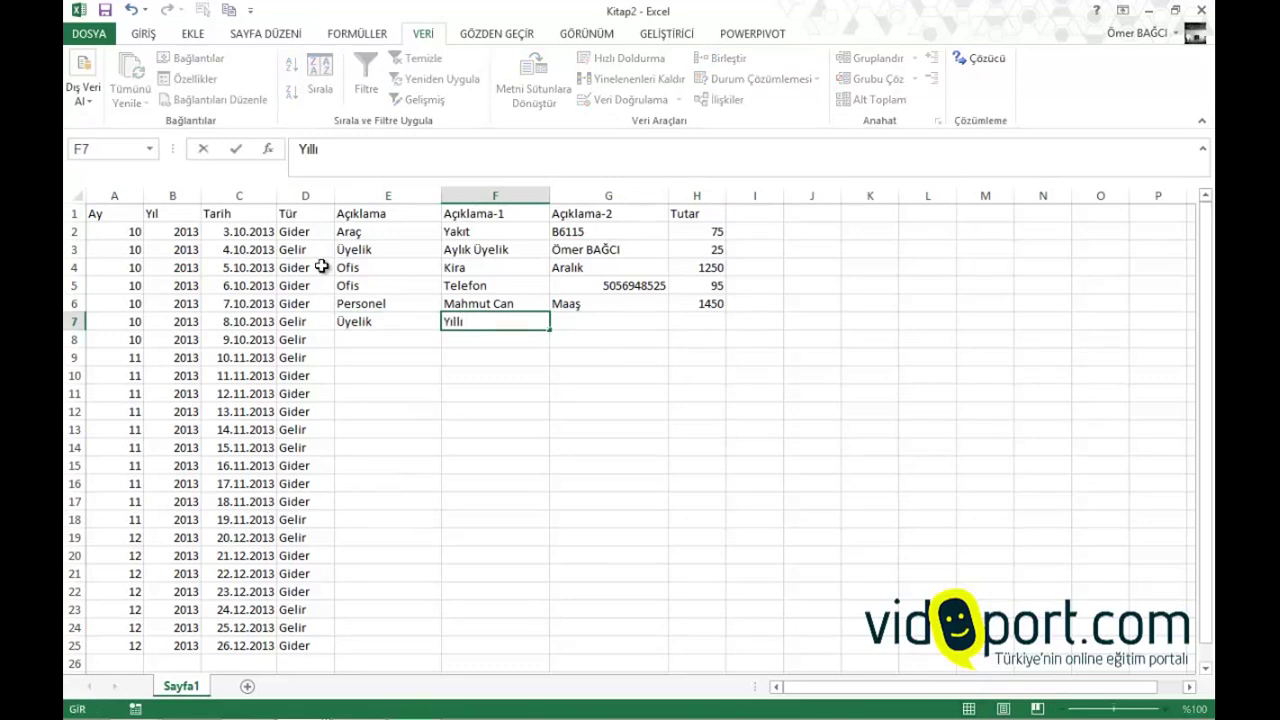
type("k Üyelik")
key("Tab")
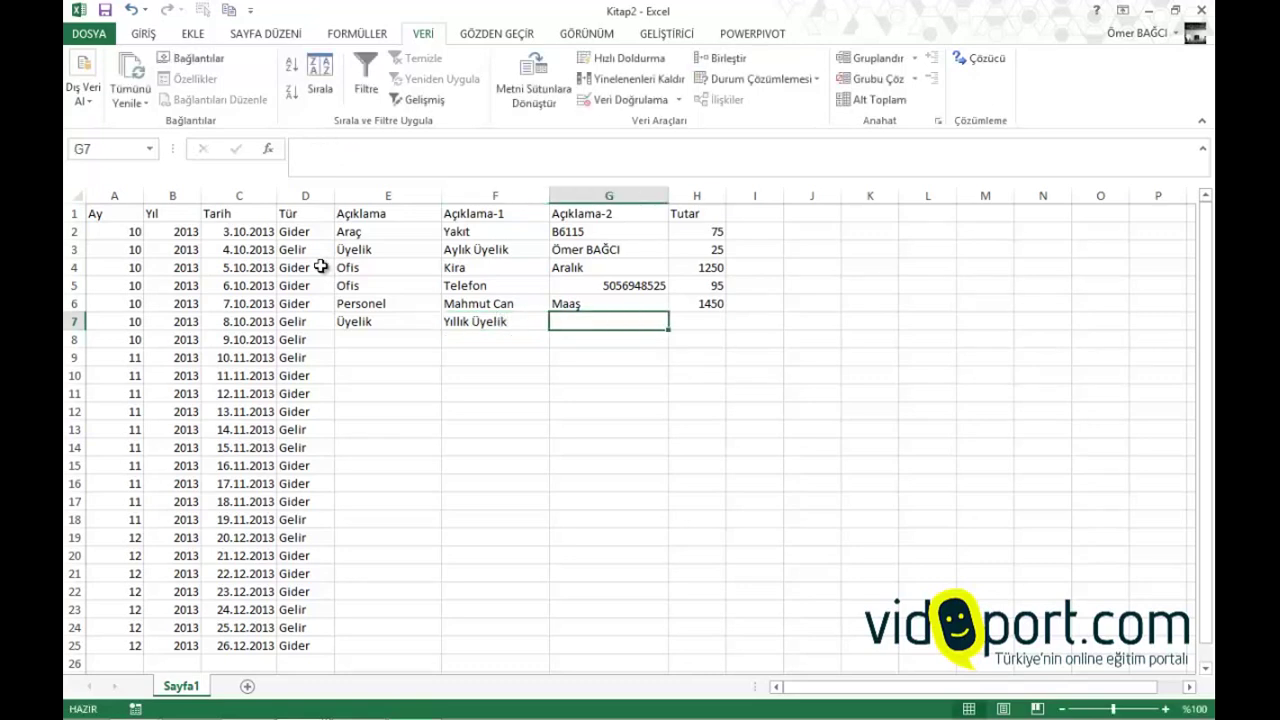
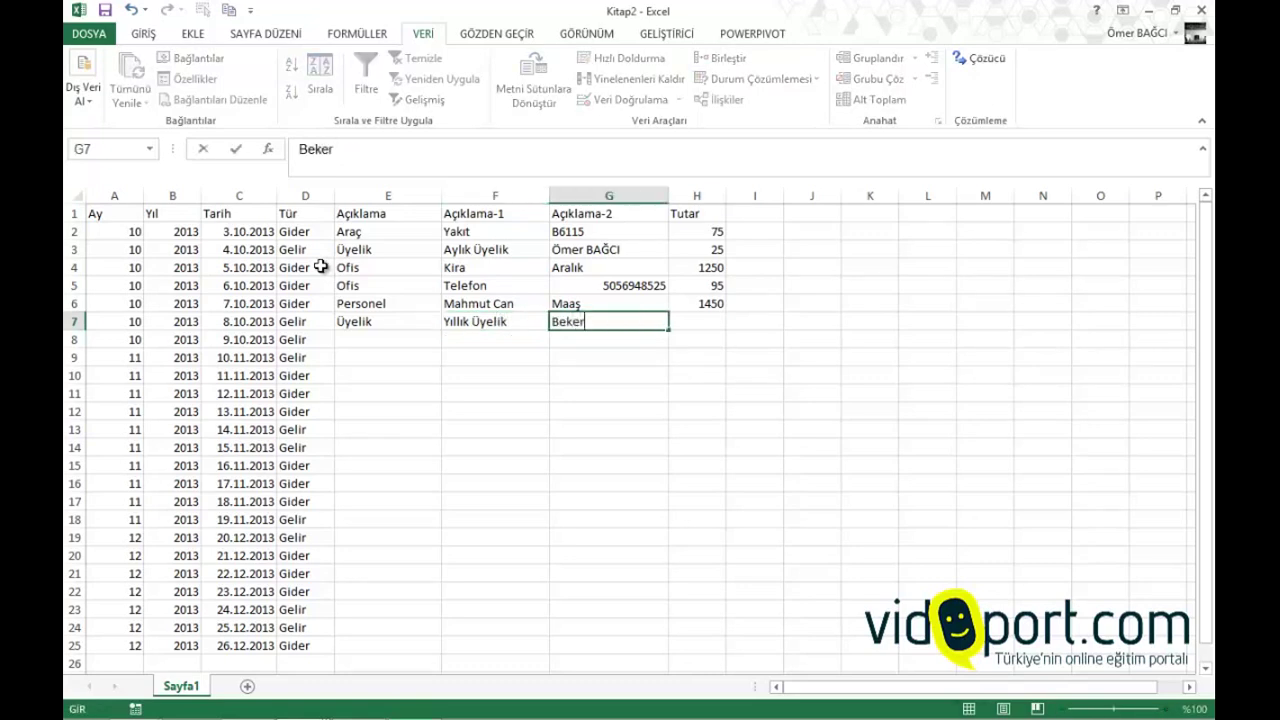
key("Tab")
type("9")
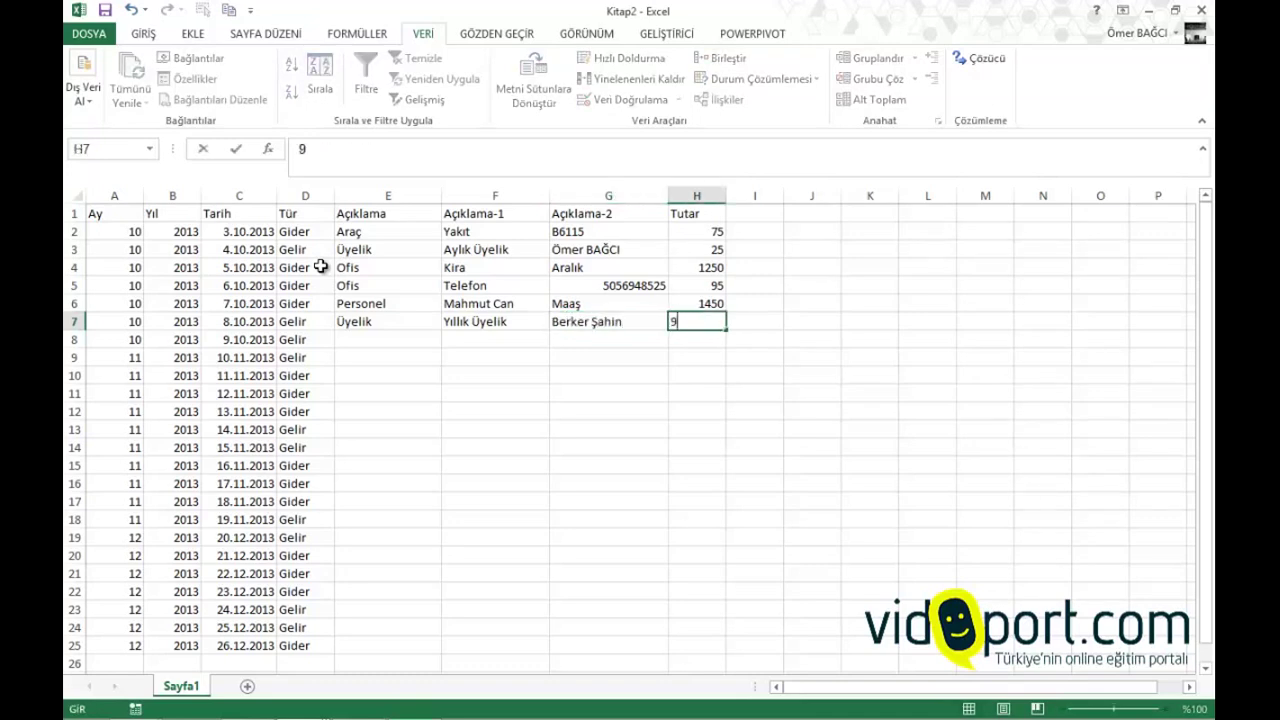
key("Return")
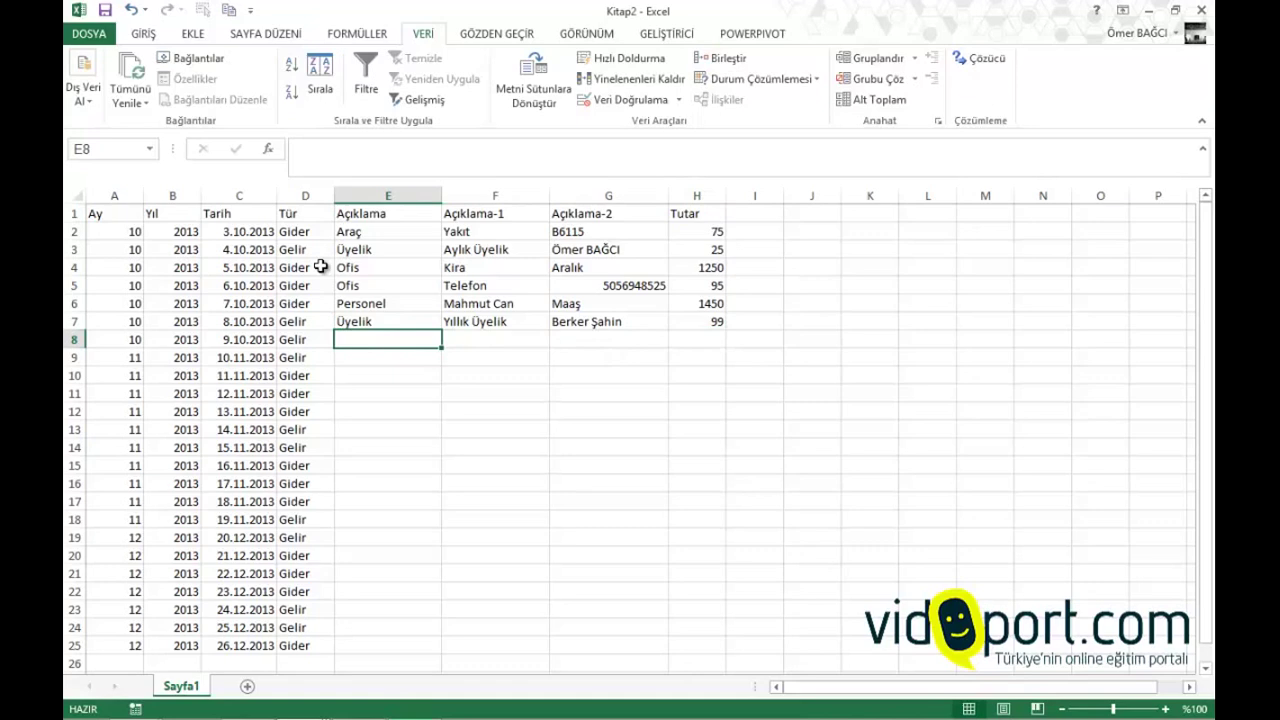
Step: Enter row 8 as Üyelik, Yıllık Üyelik, a member's name and 99
type("Üyelik")
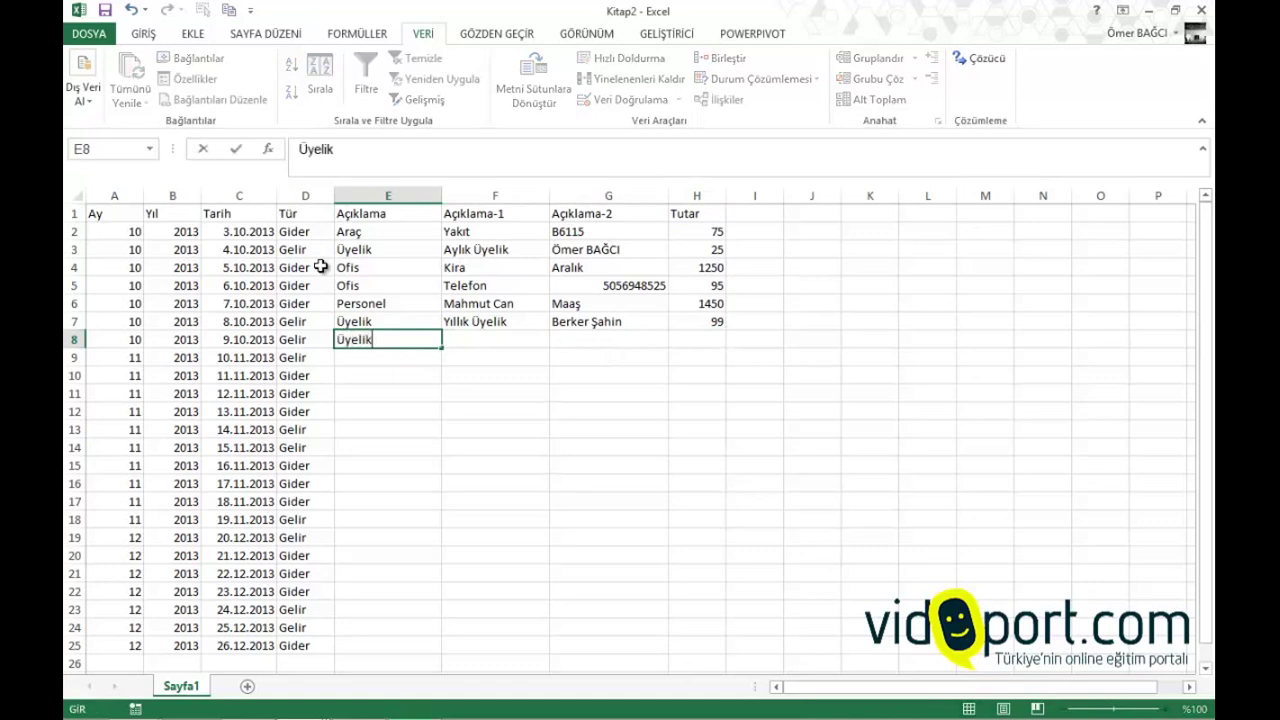
key("Tab")
type("y")
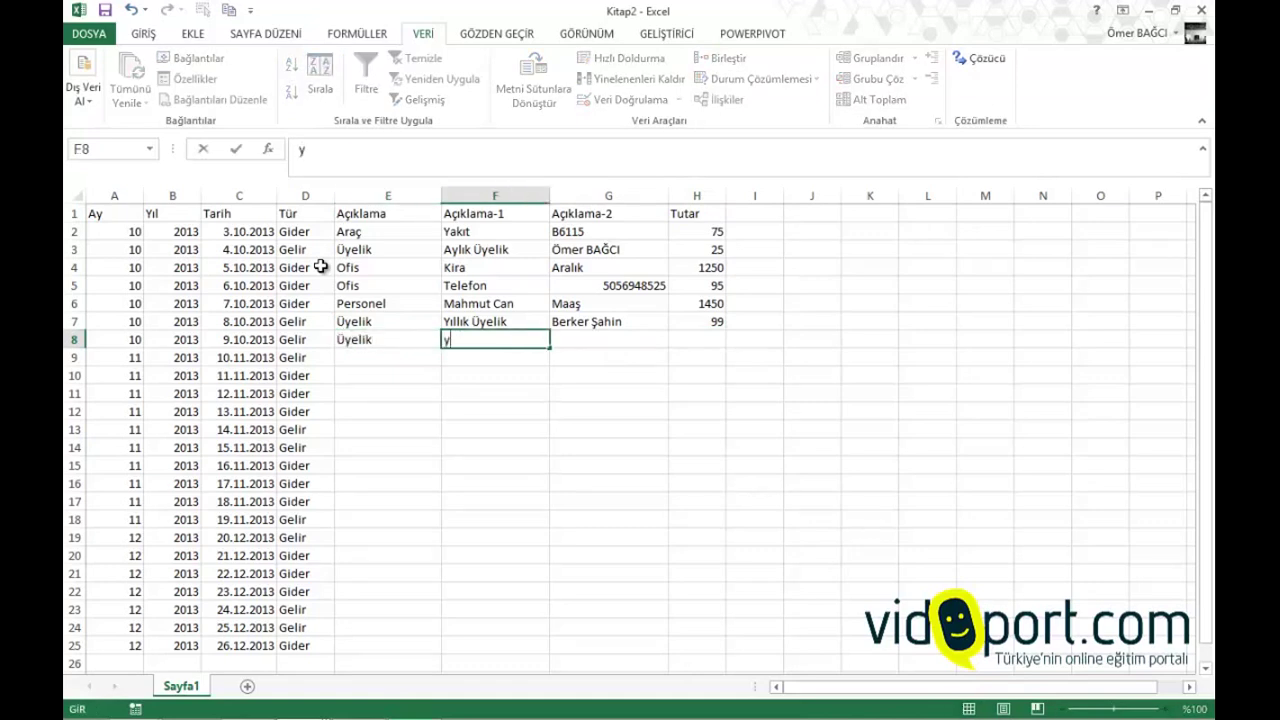
key("Tab")
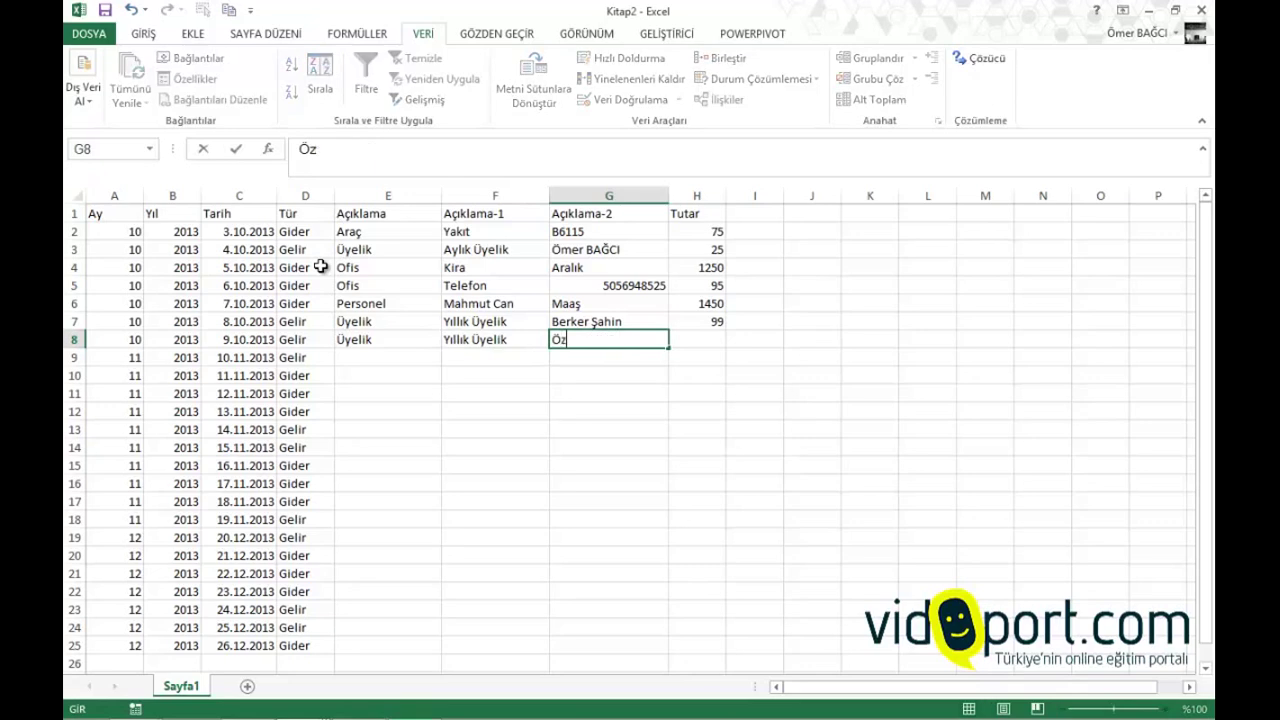
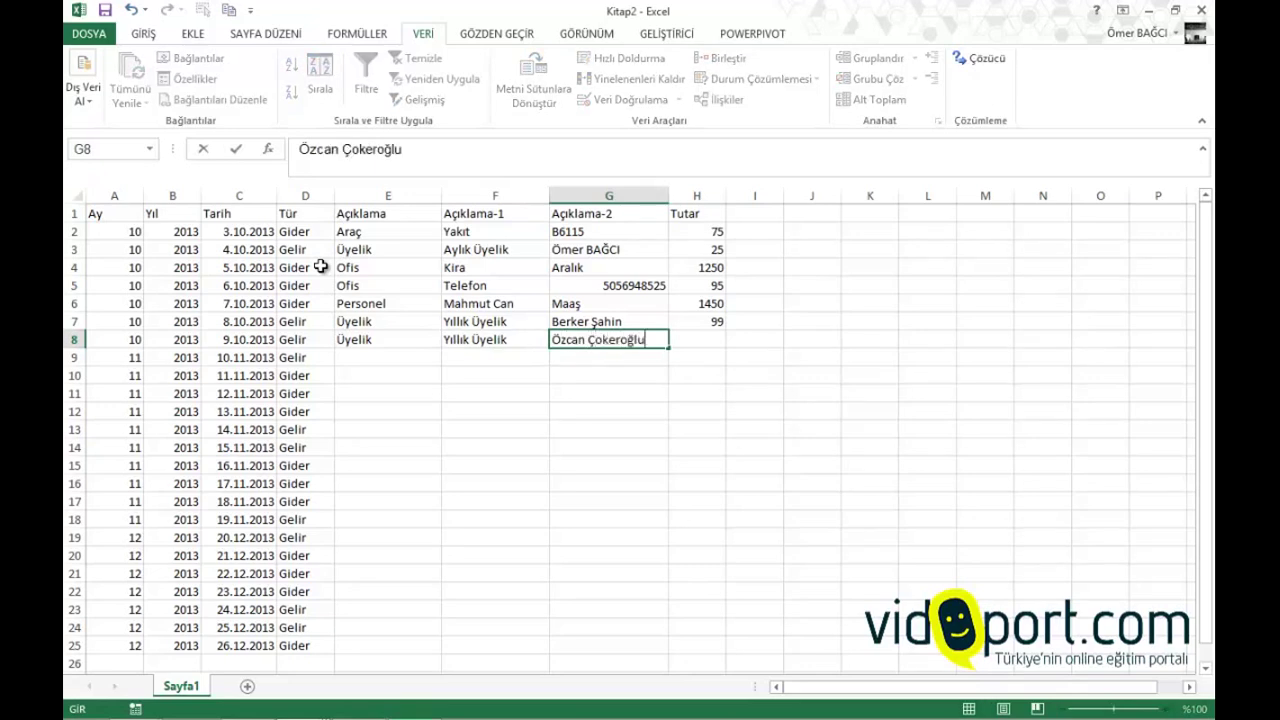
key("Tab")
type("99")
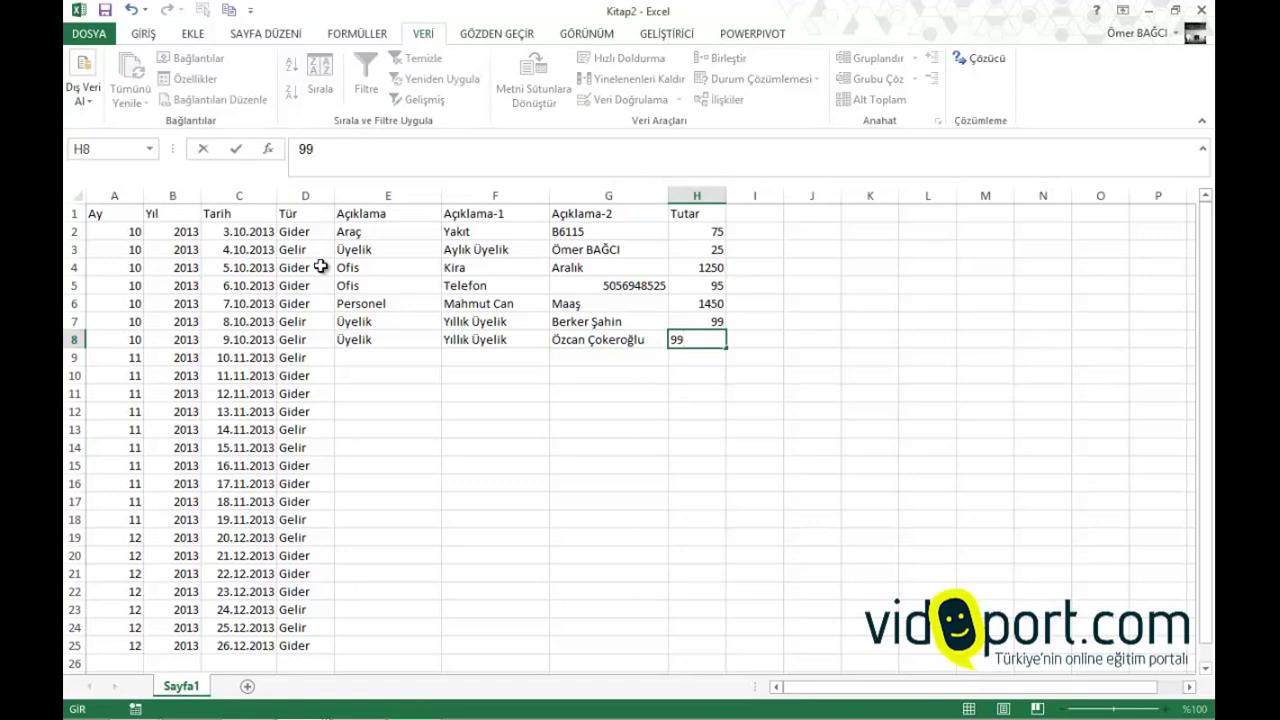
key("Return")
Step: Enter row 9 as Üyelik, Excel Üyeliği, a member's name and 49
type("Üyelik")
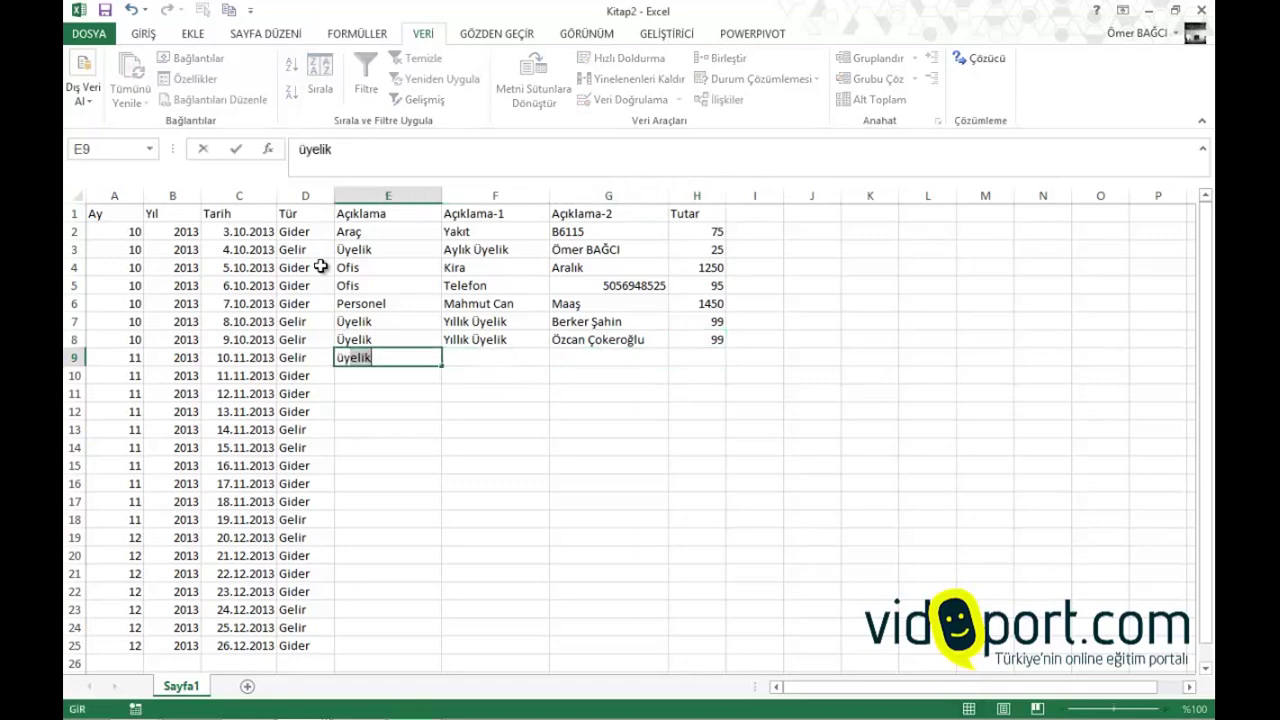
key("Tab")
type("Excel Üyeliği")
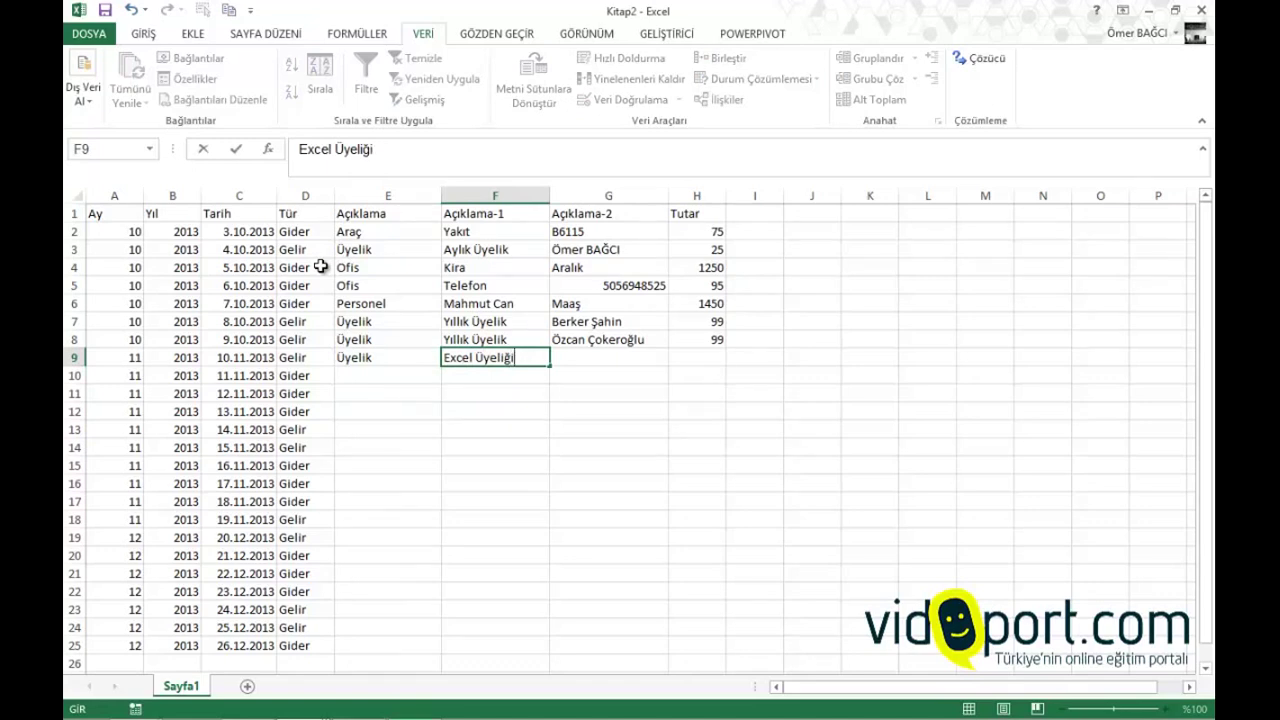
key("Tab")
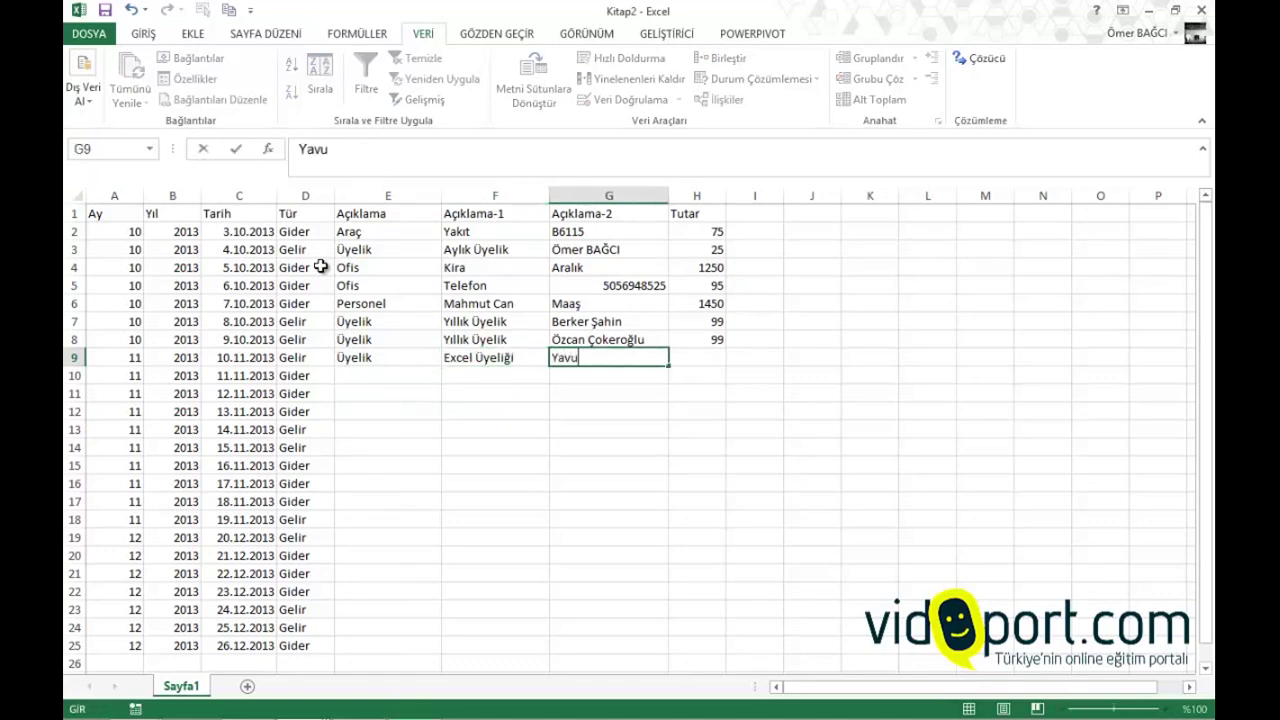
key("Tab")
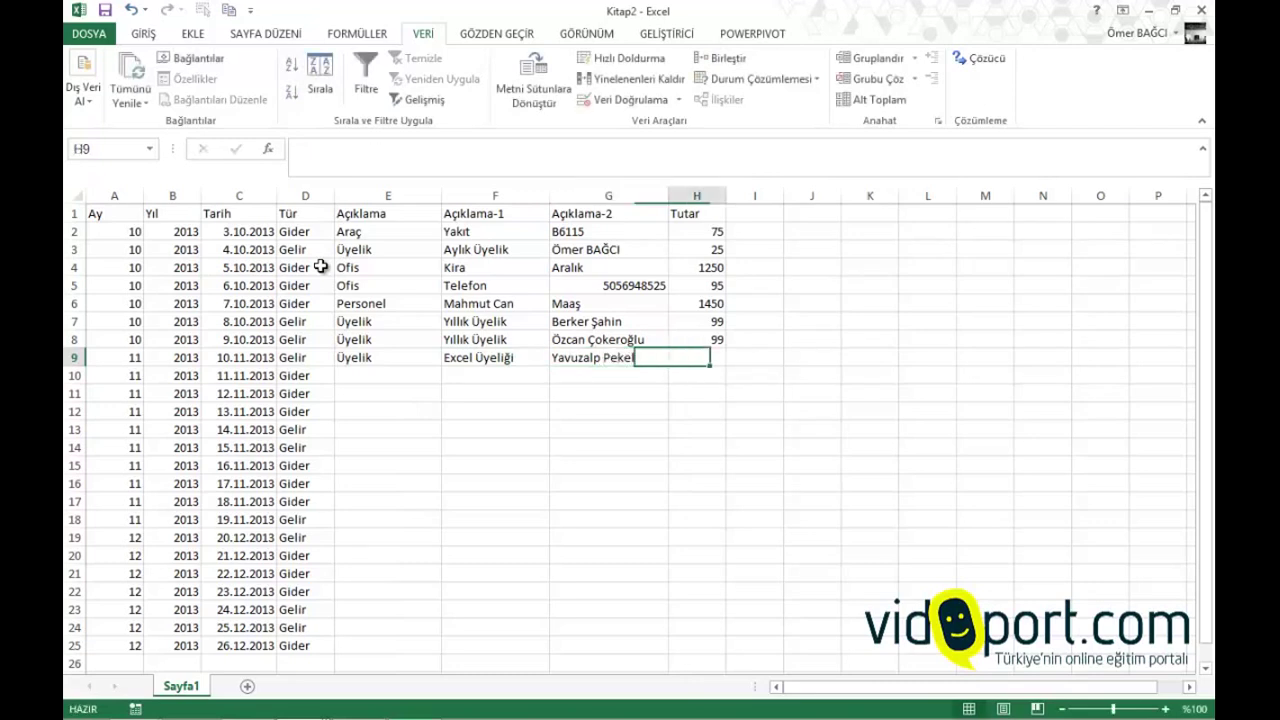
type("49")
key("Return")
Step: Fill row 10 with Ofis, Mutfak, Yemek and the amount 253
key("Left")
key("Left")
key("Left")
key("Left")
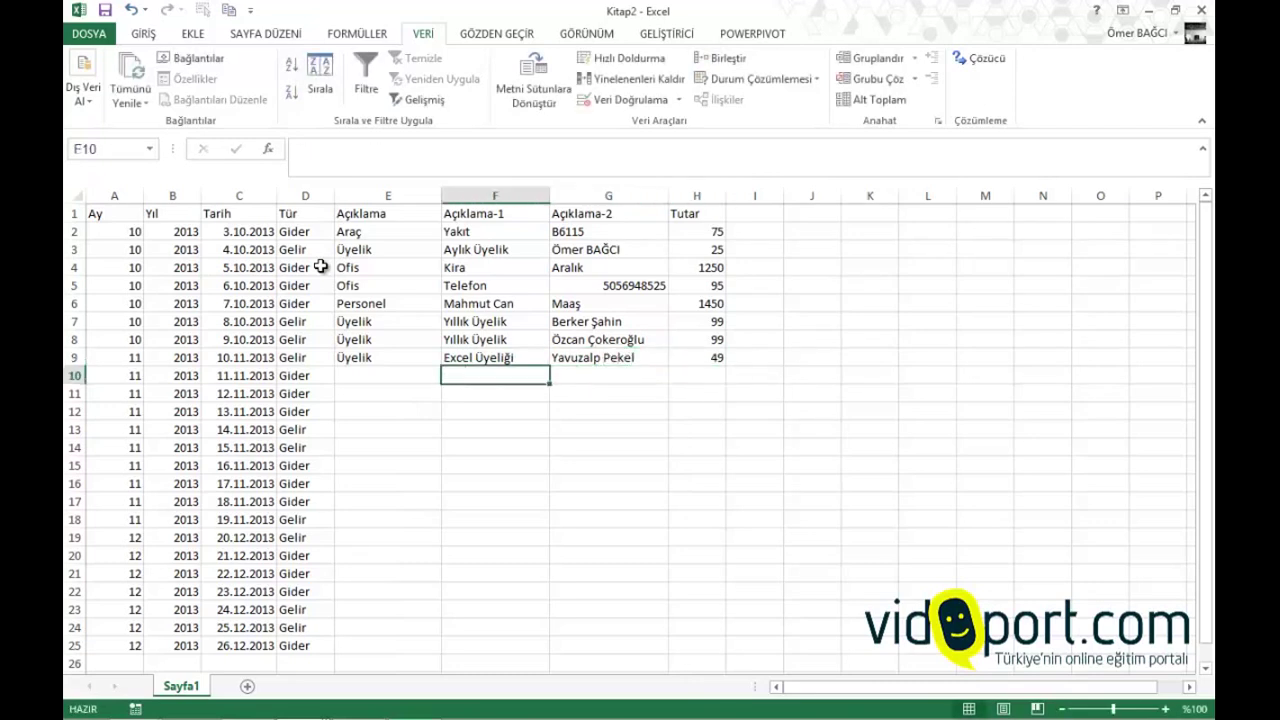
key("Right")
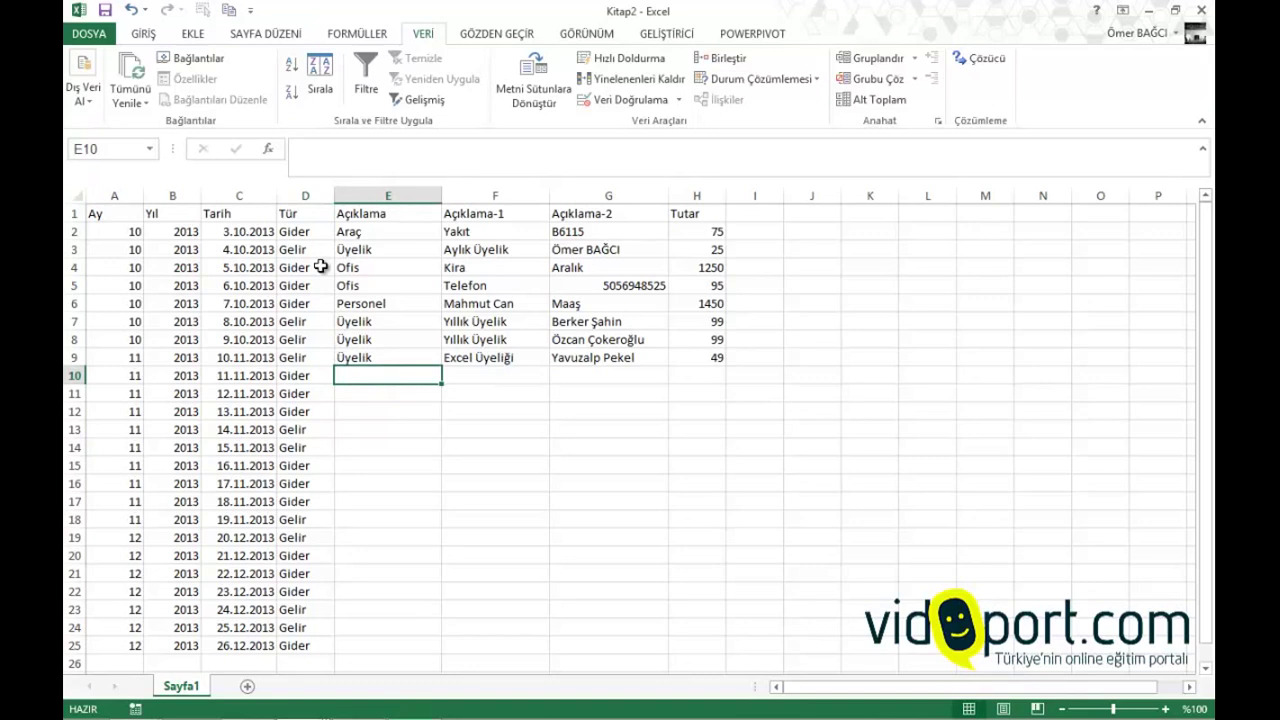
type("Ofis")
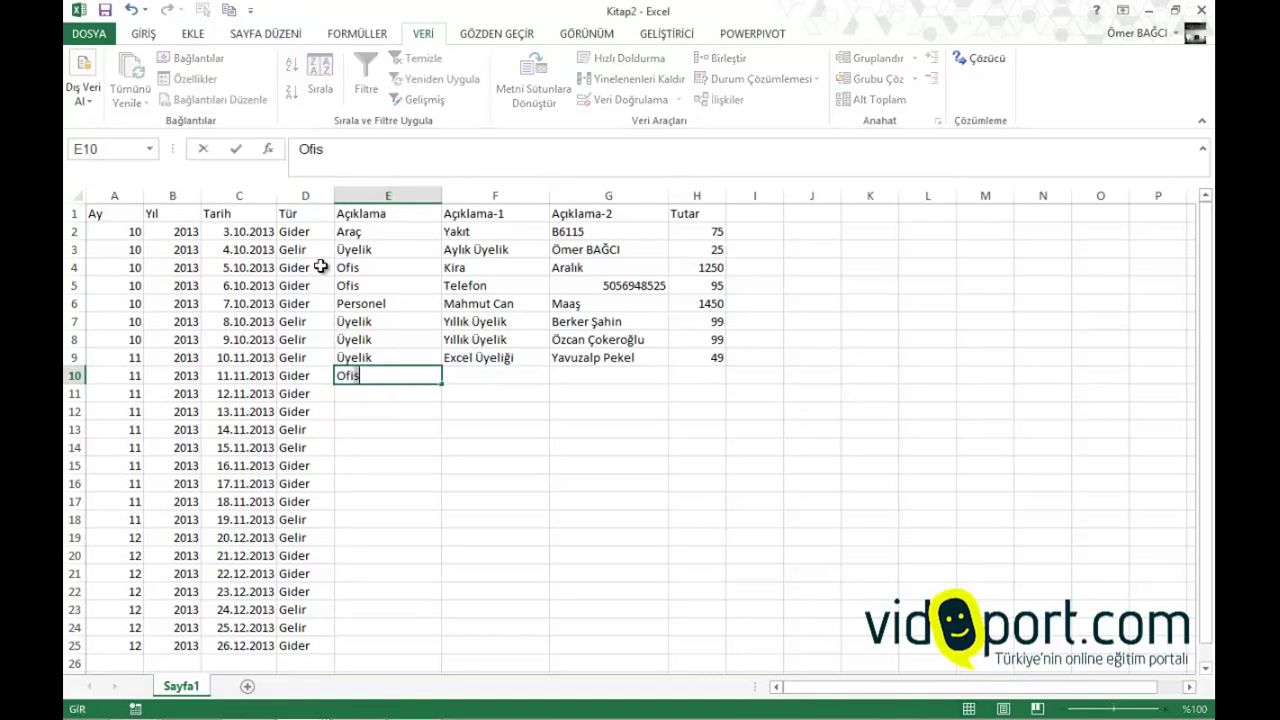
key("Right")
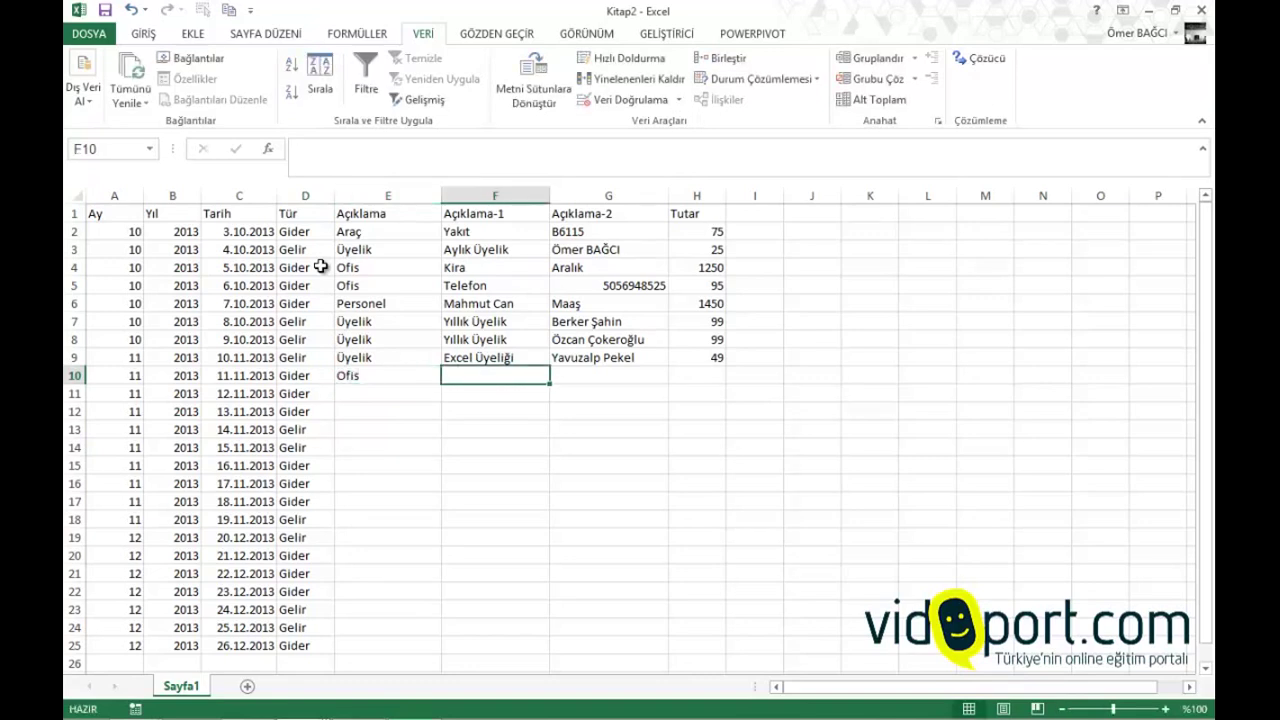
type("Mut")
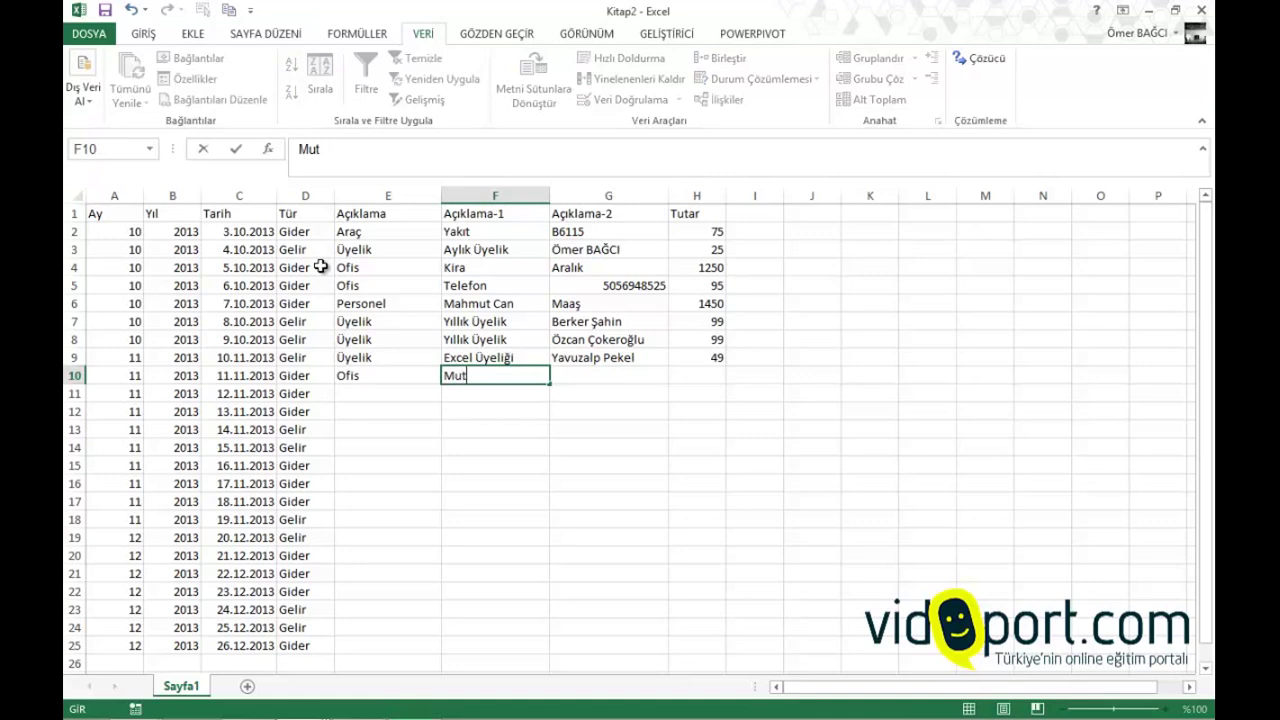
type("fa")
key("Left")
key("Right")
key("Right")
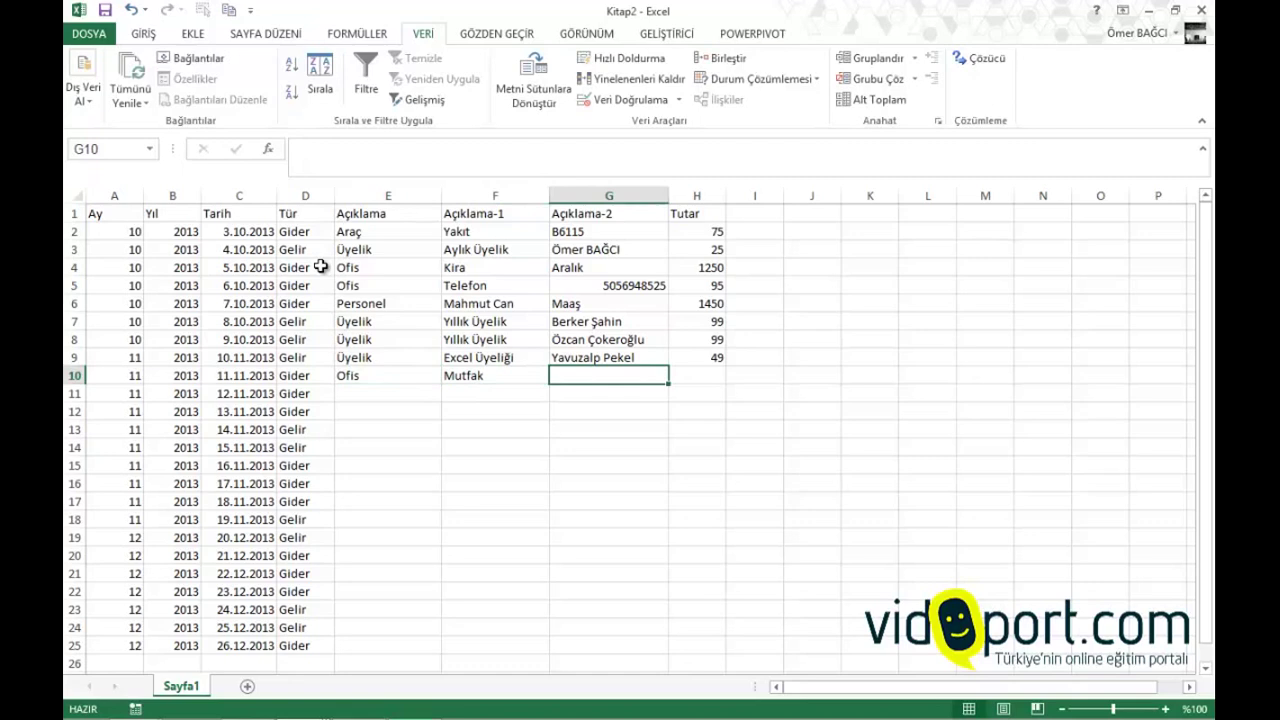
type("ye")
key("BackSpace")
key("BackSpace")
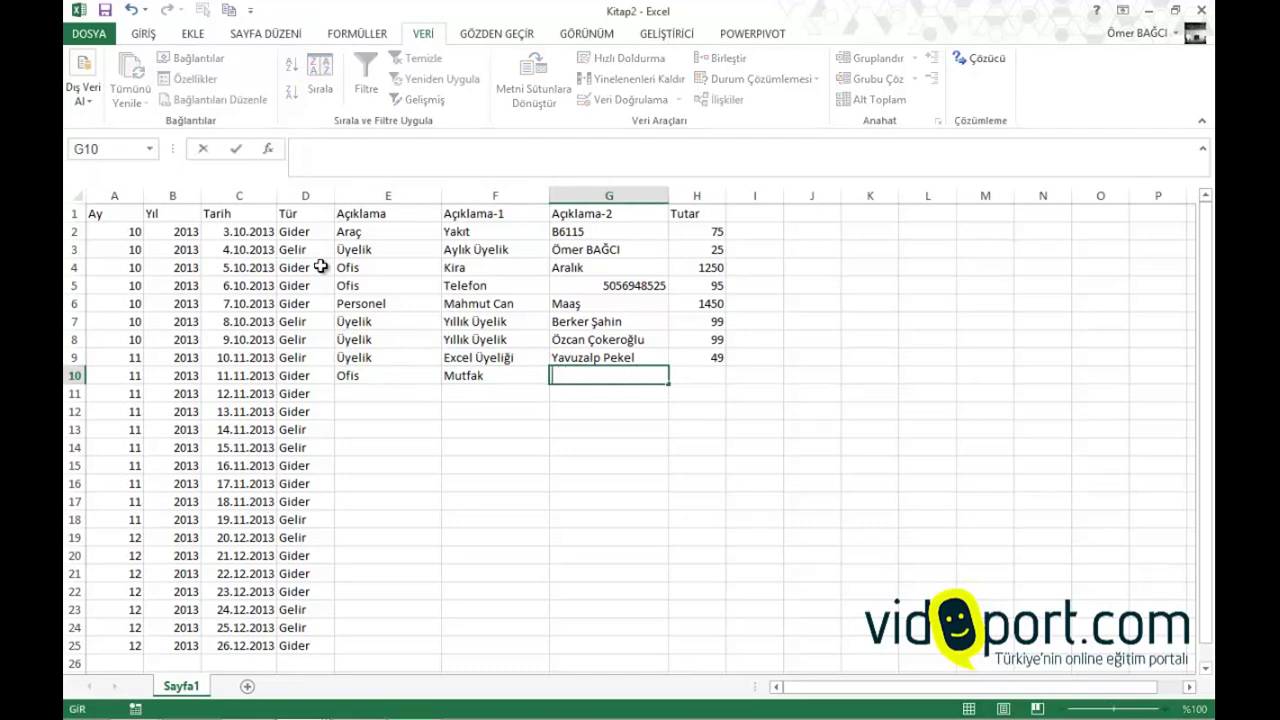
type("Yemek")
key("Right")
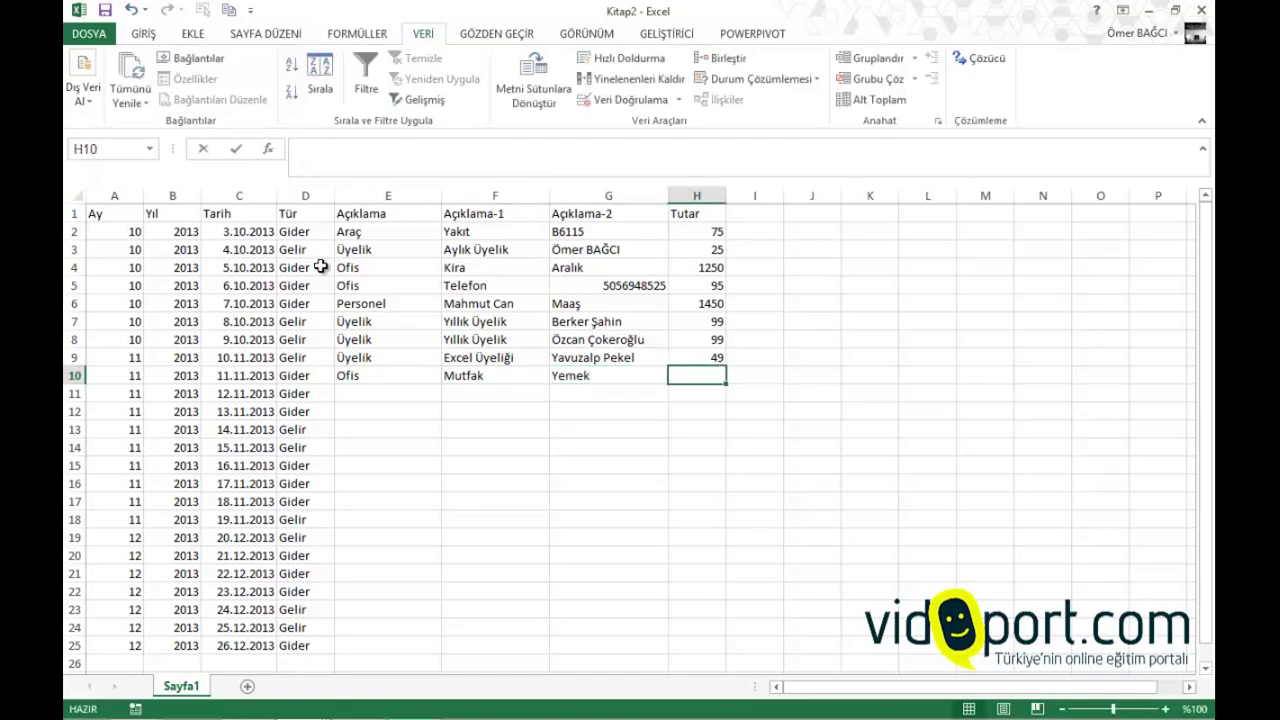
type("253")
key("Return")
key("Left")
key("Left")
key("Left")
key("Left")
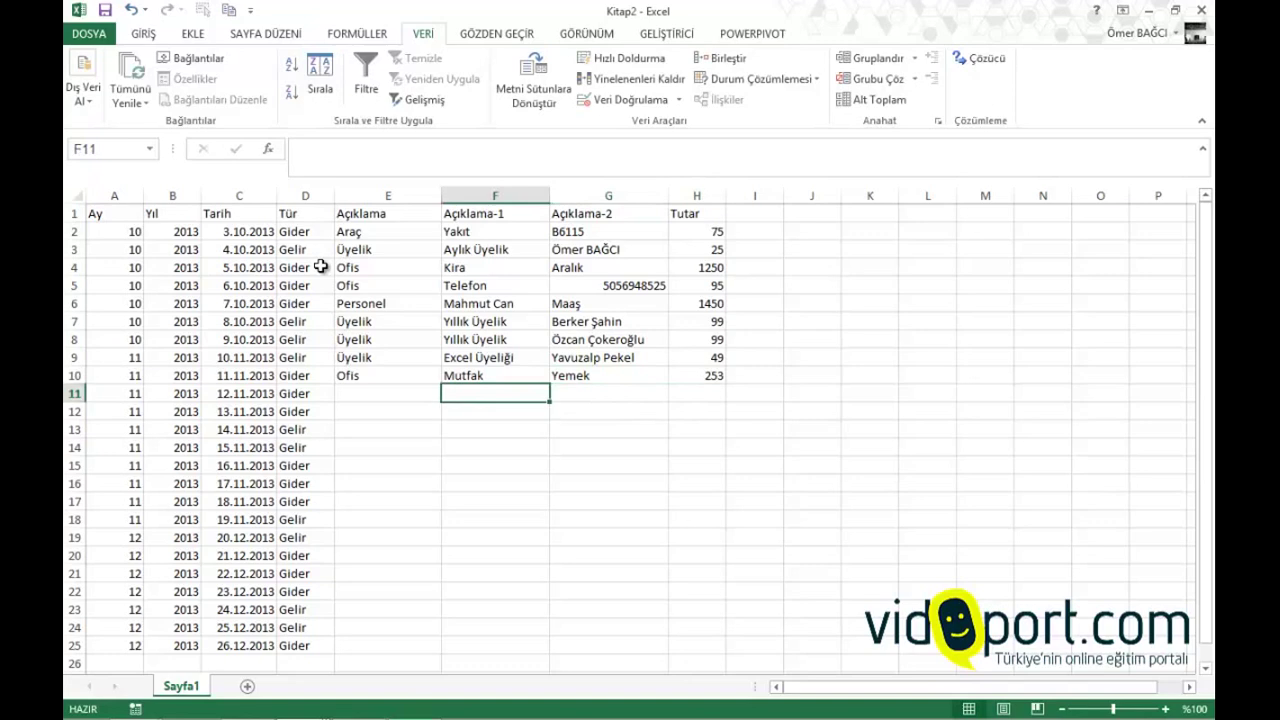
key("Right")
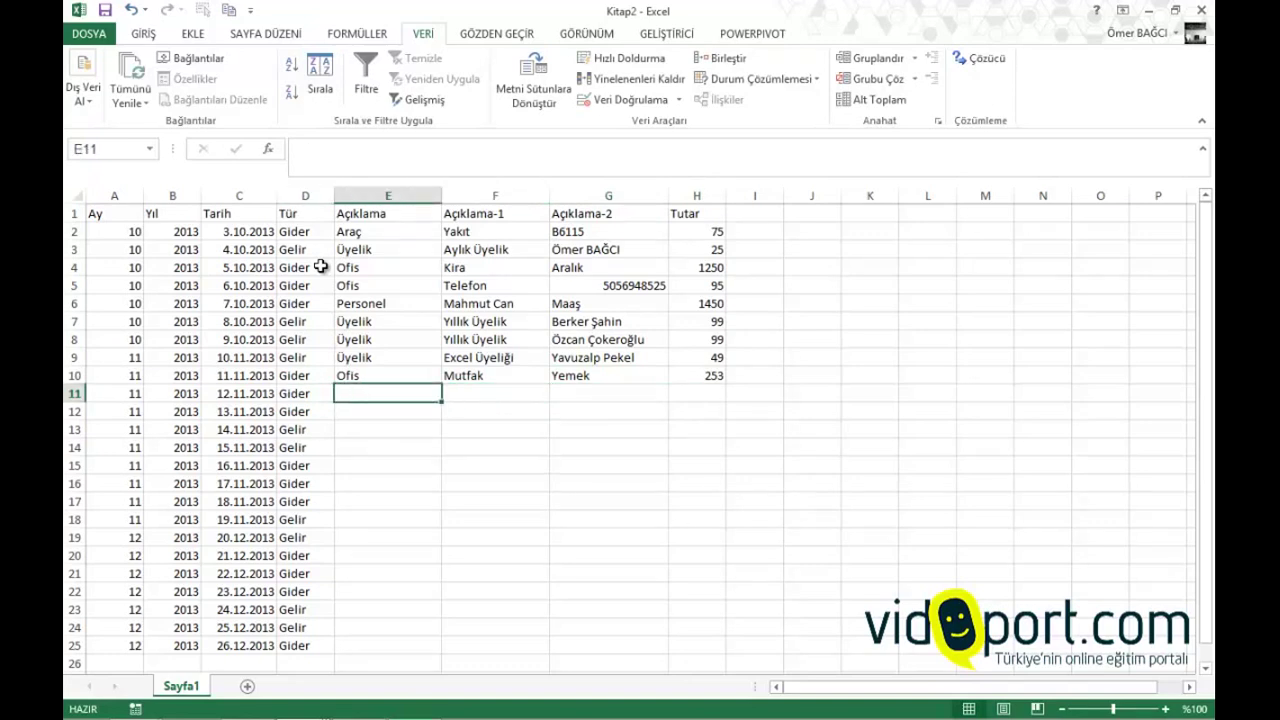
Step: Enter row 11 as Ofis, Yakıt, B6115 and 75
type("ofis")
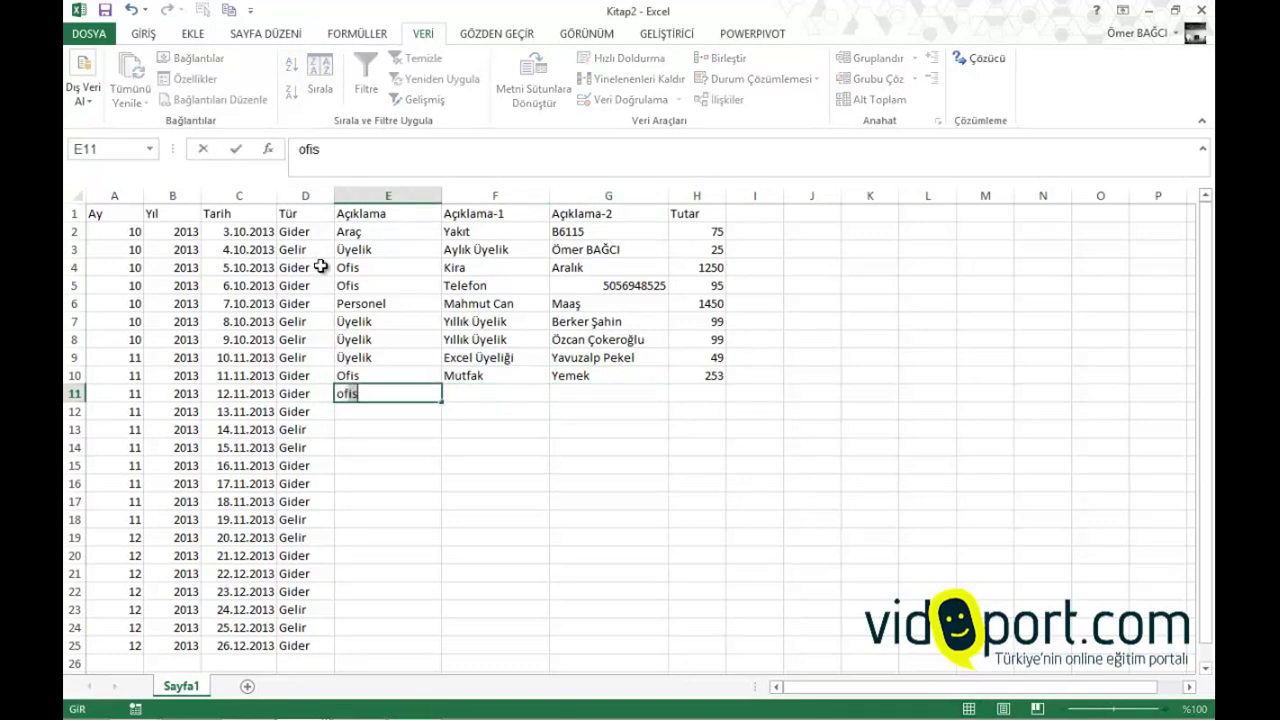
key("Right")
type("yakıt")
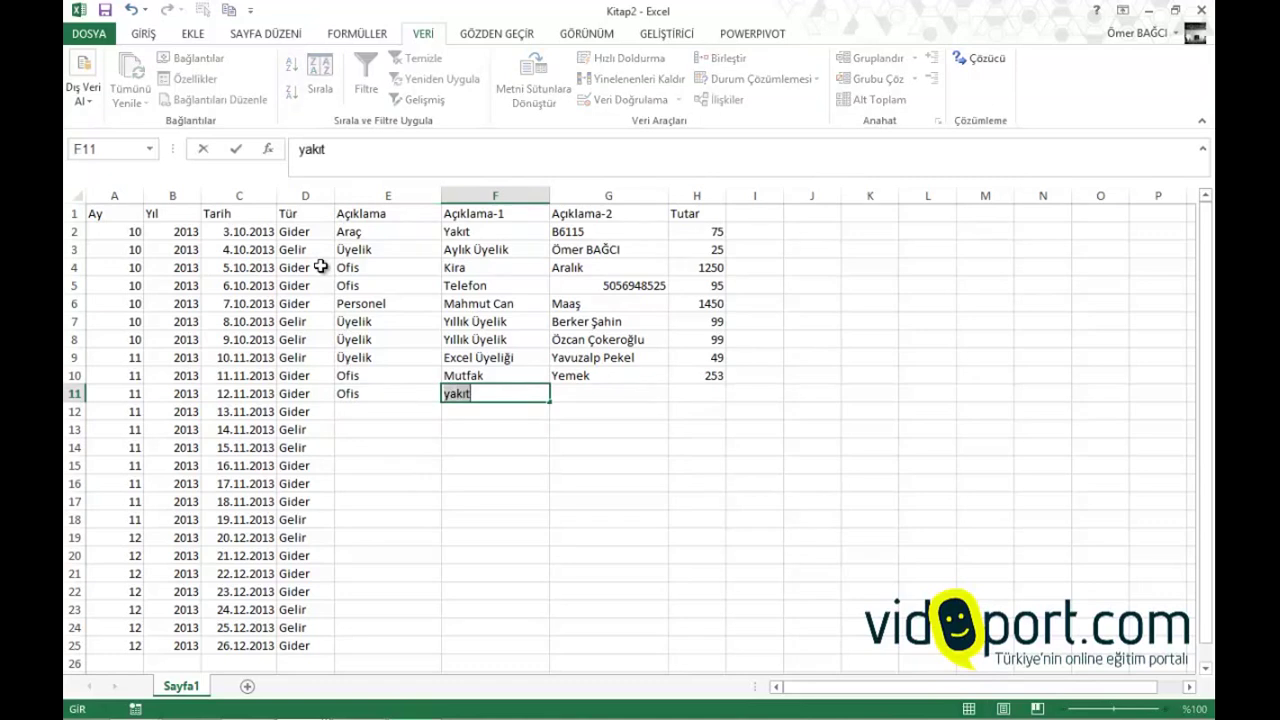
key("Right")
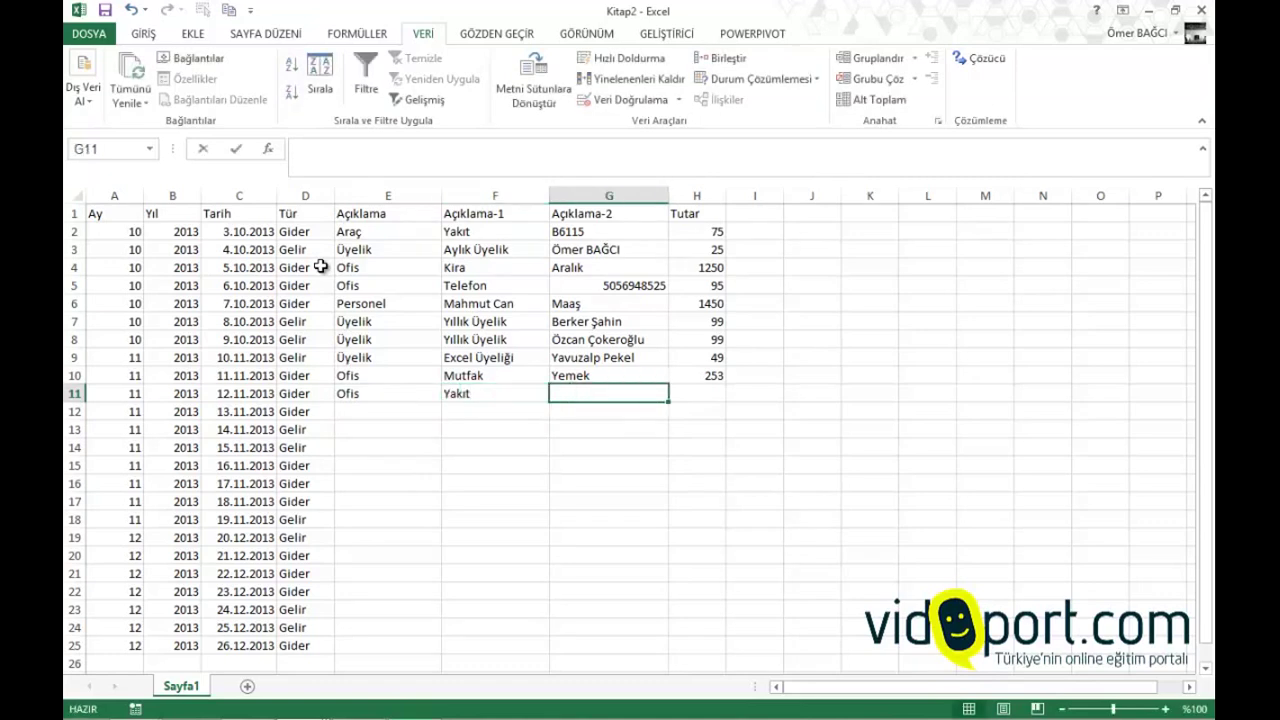
type("B6115")
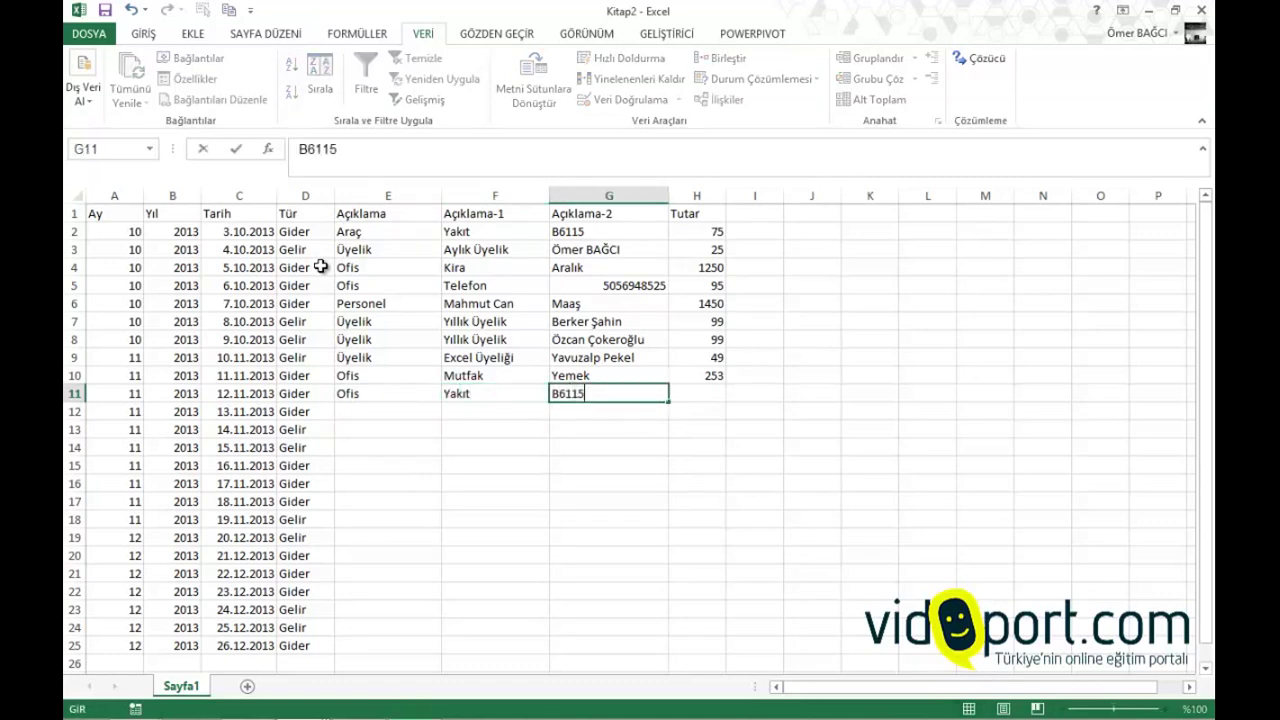
key("Right")
type("75")
key("Return")
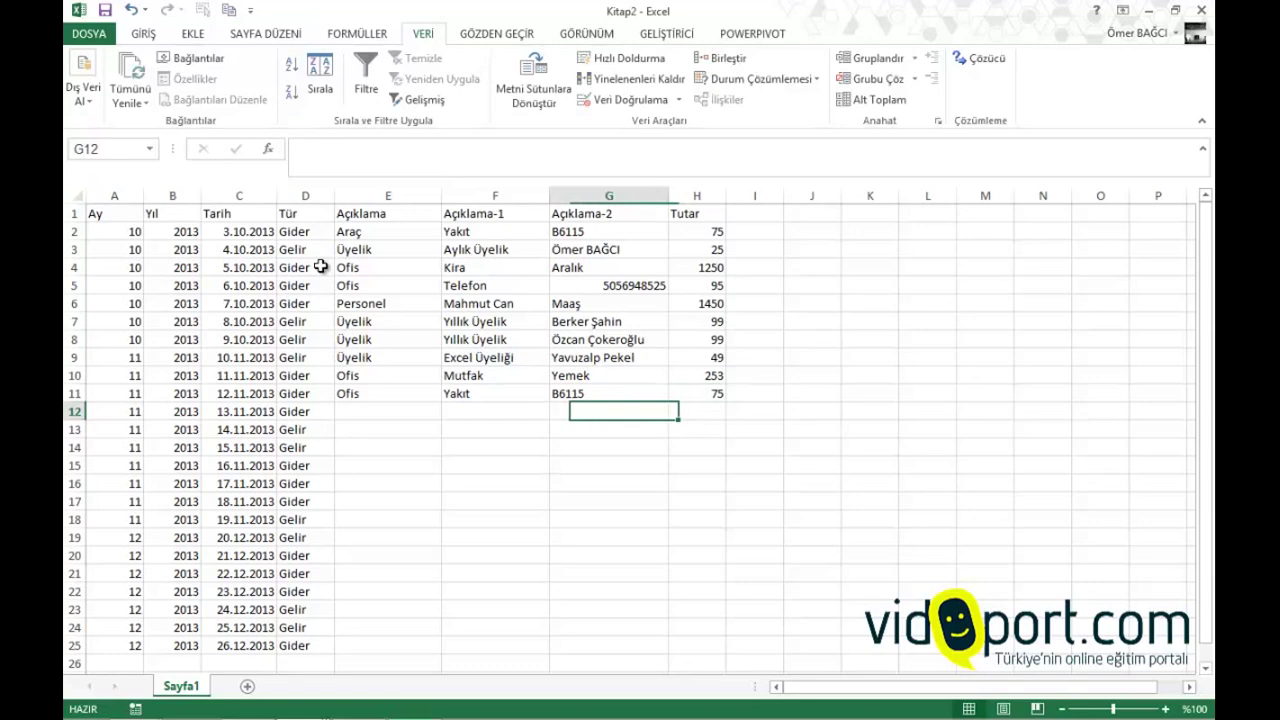
Step: Enter row 12 as Ofis, Telefon, the phone number and 41
key("Right")
type("ofis")
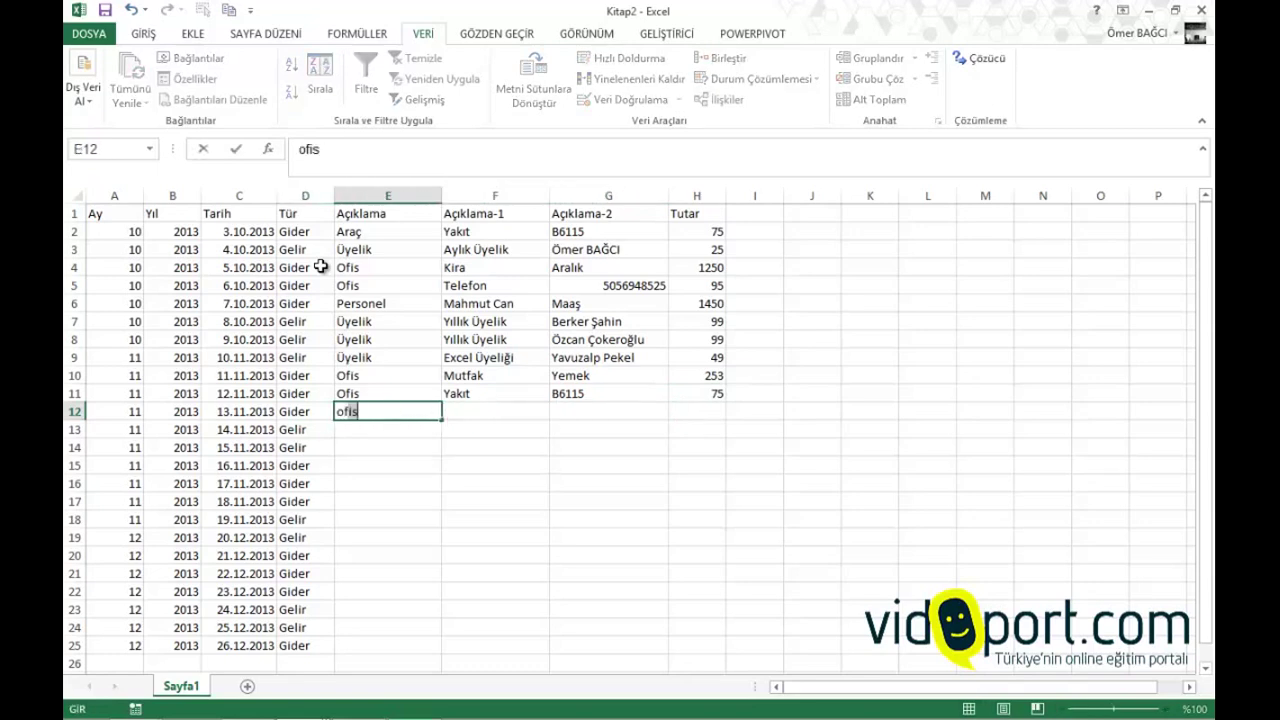
key("Right")
type("Telefon")
key("Right")
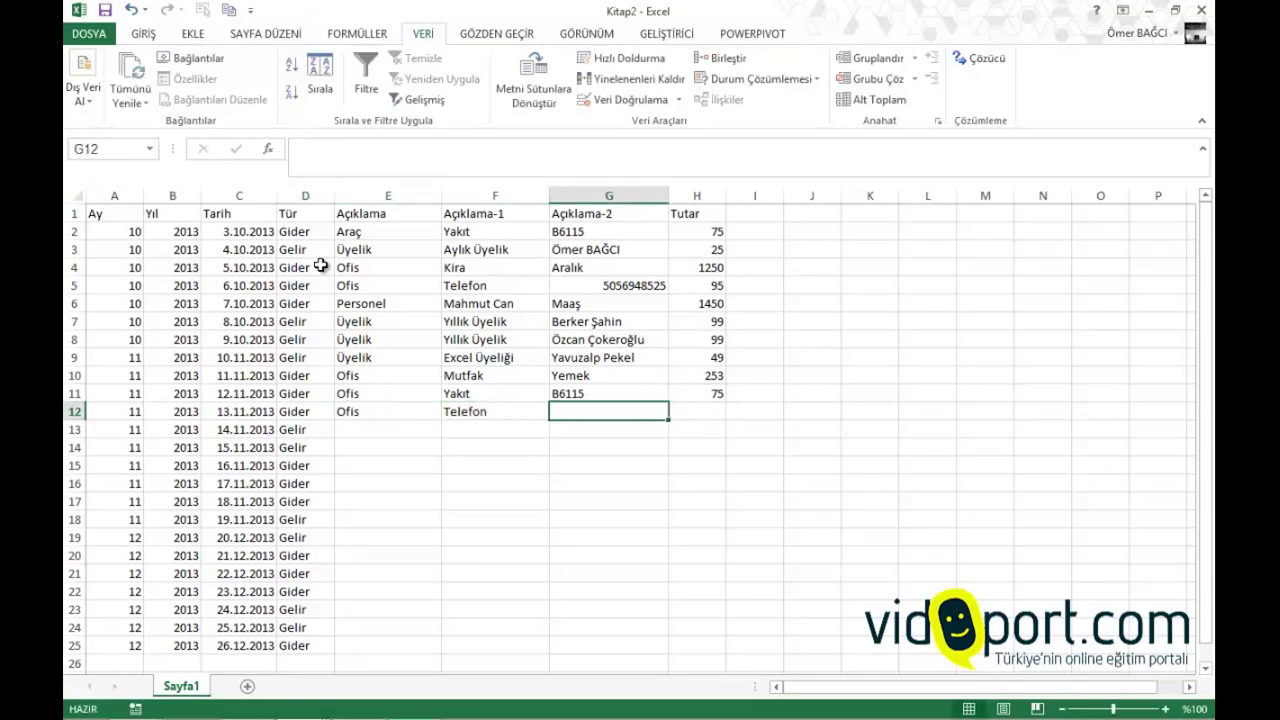
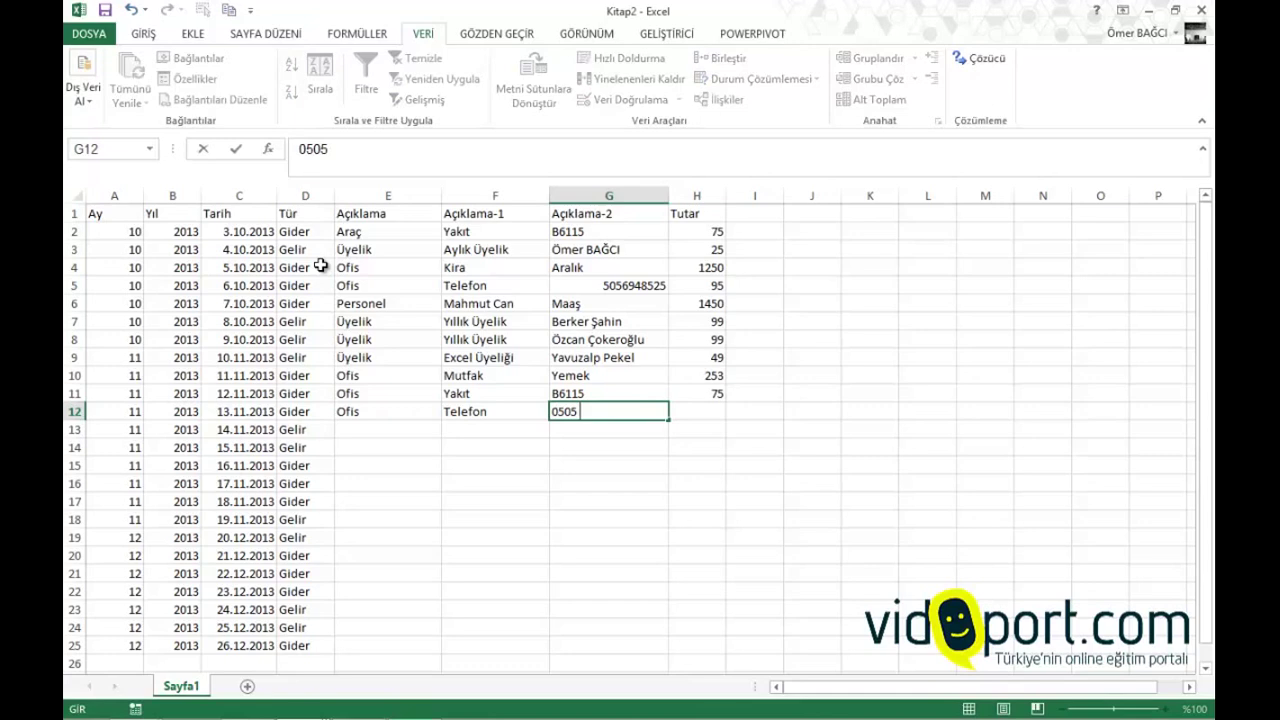
key("Right")
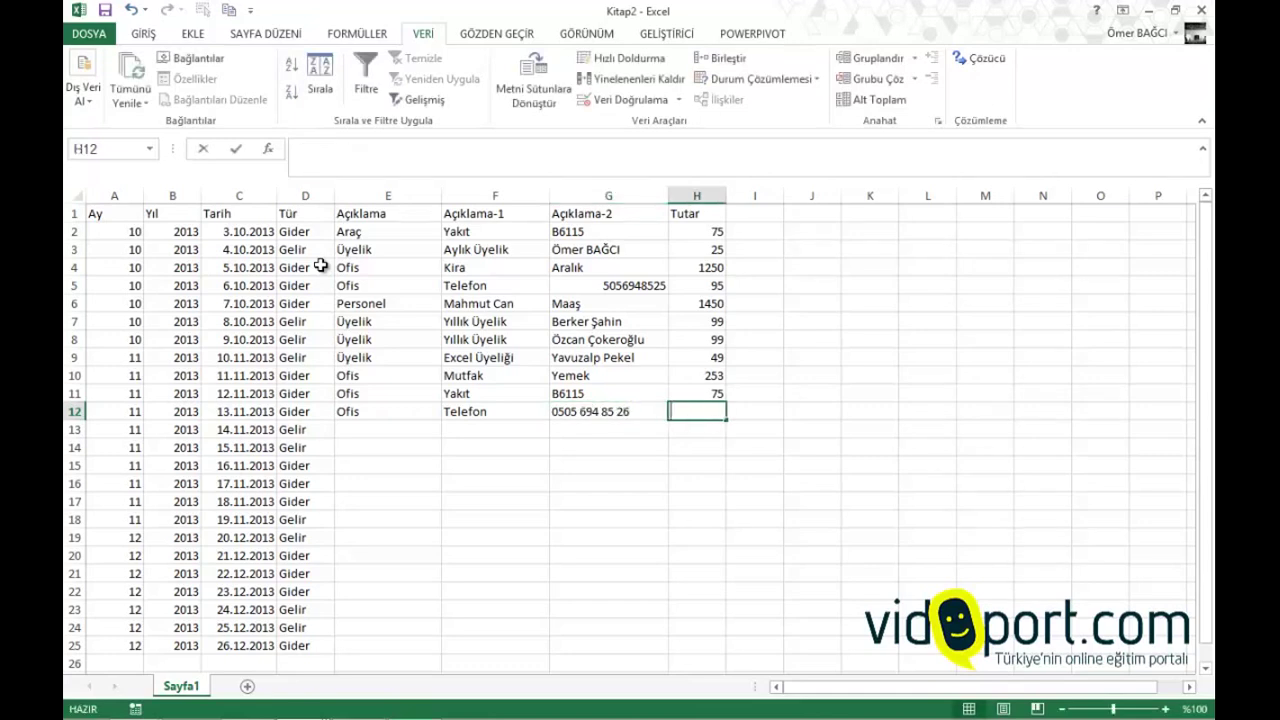
type("41")
key("Return")
Step: Fill rows 13 and 14 with Üyelik and Yıllık Üyelik using AutoComplete
key("Left")
key("Left")
key("Left")
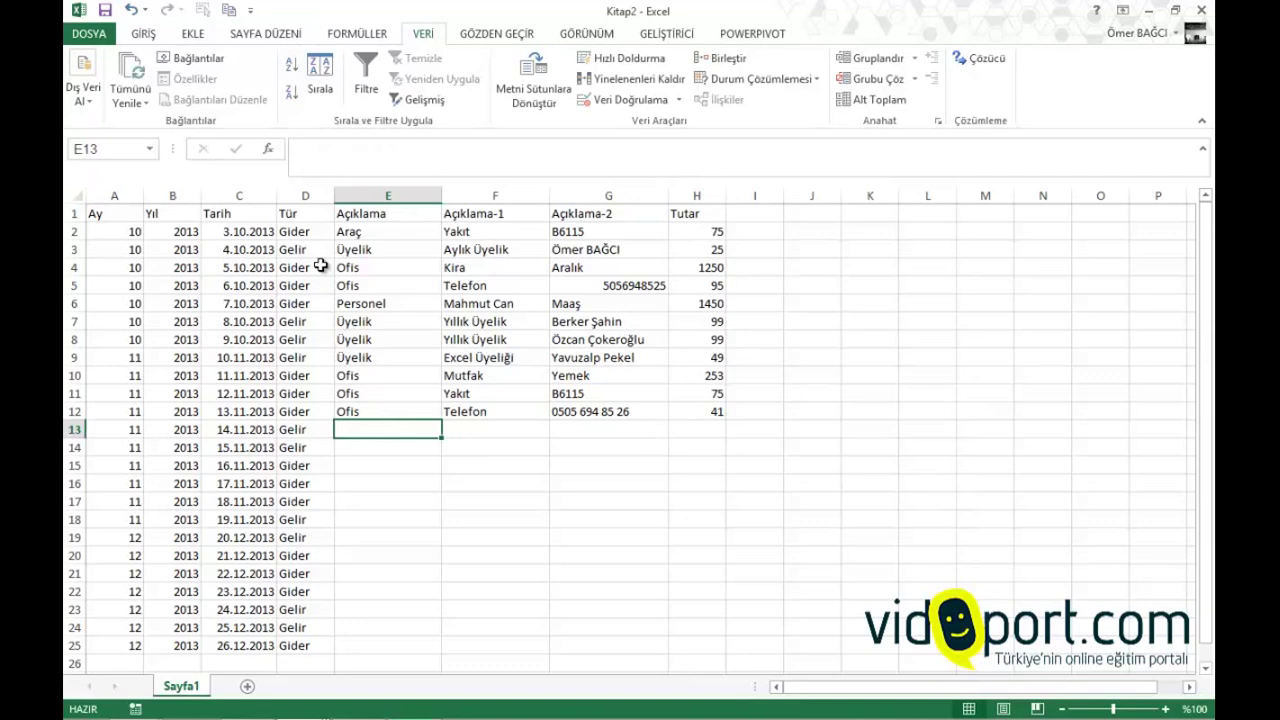
type("Ü")
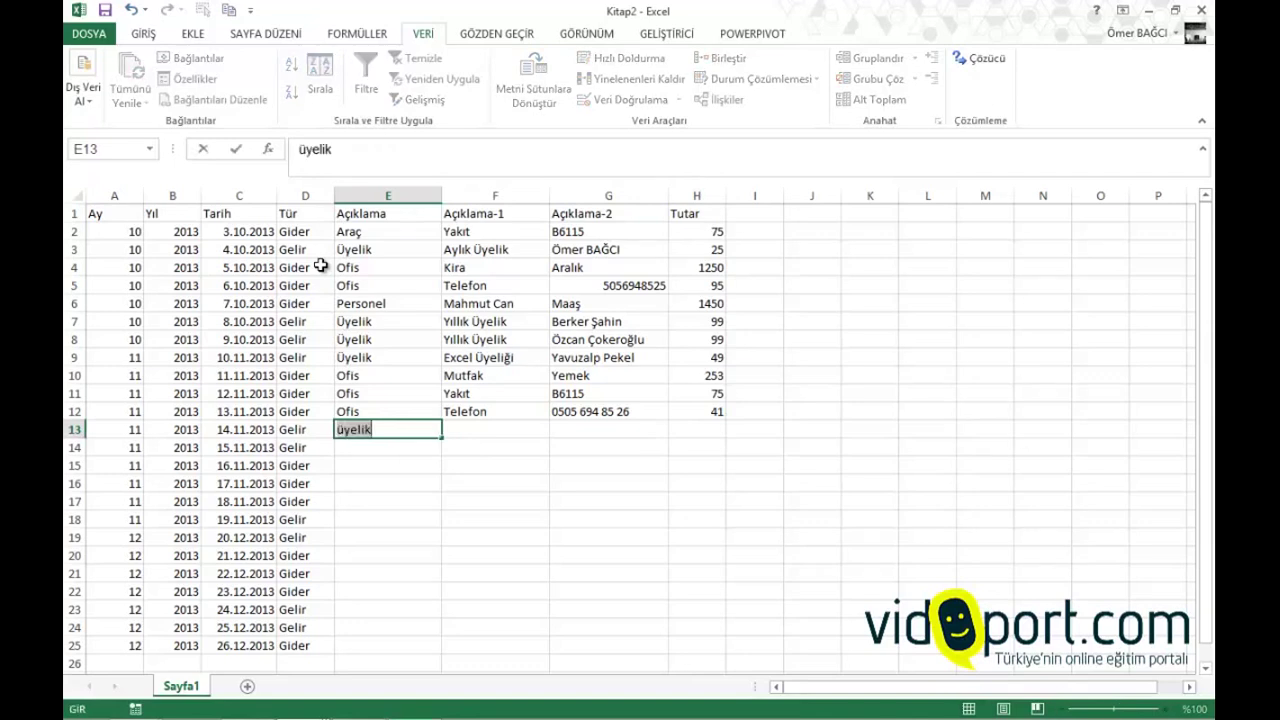
key("Return")
type("Ü")
key("Right")
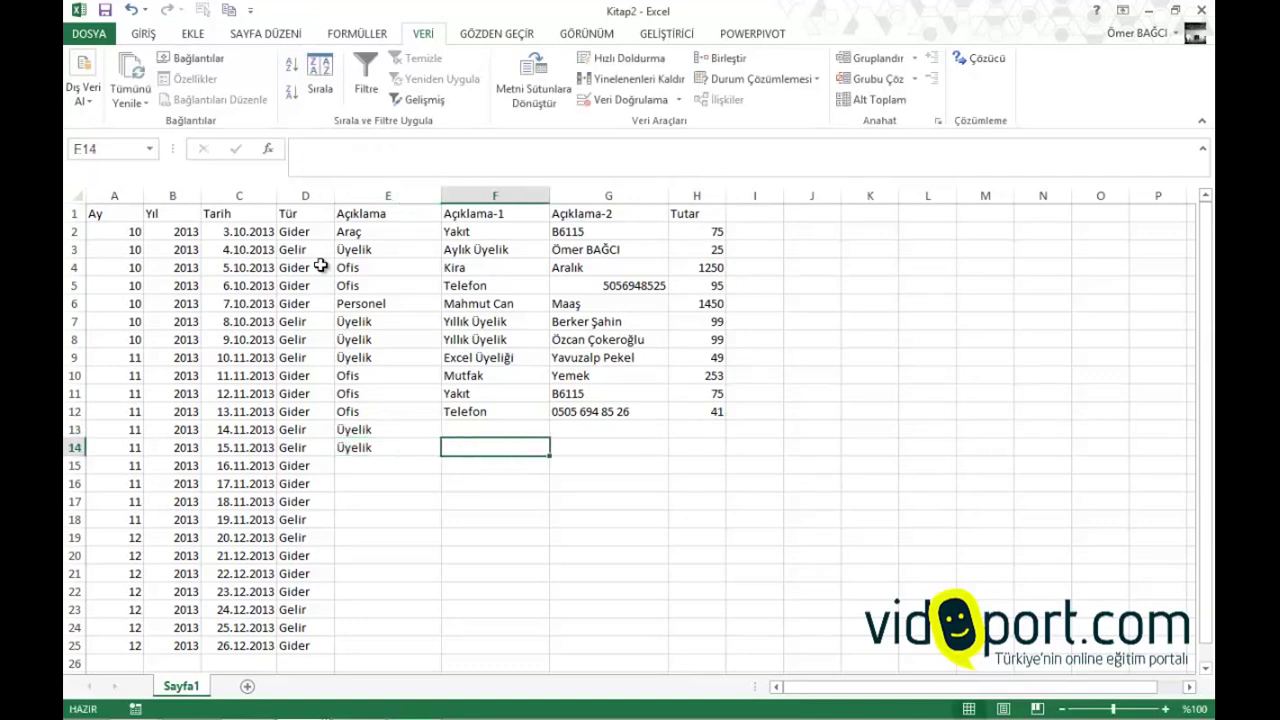
key("Up")
type("y")
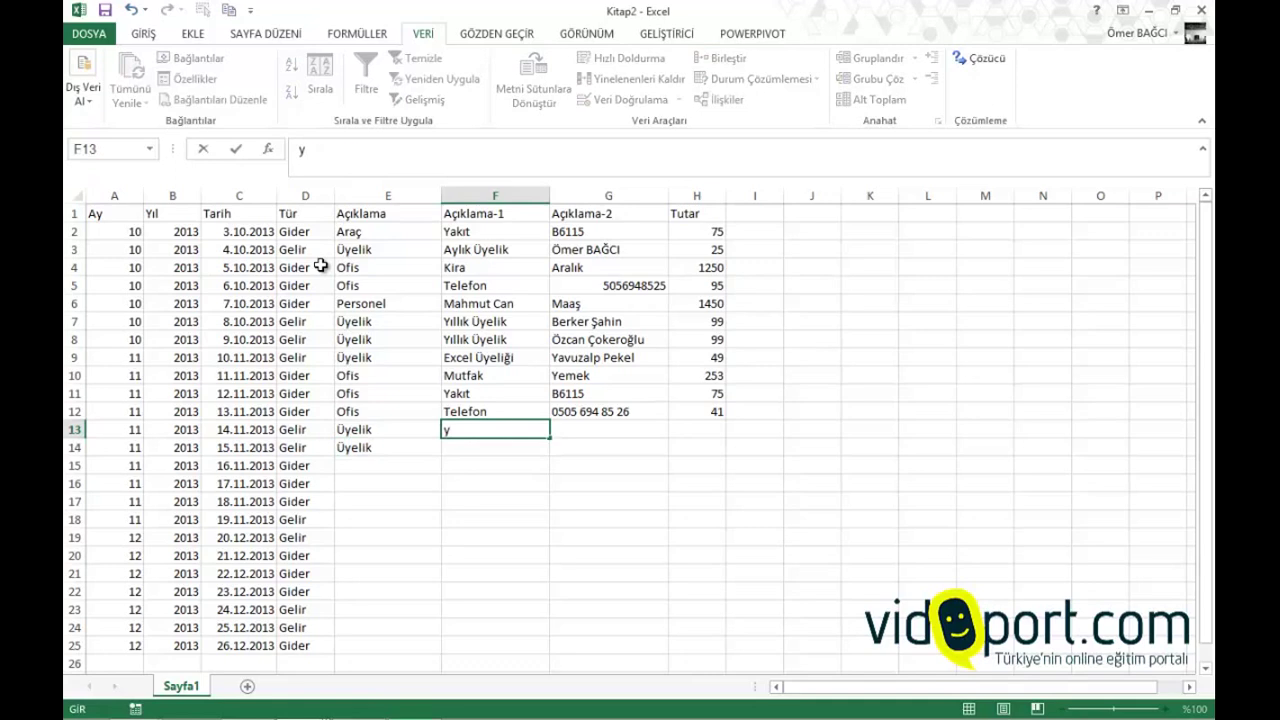
type("ıllık Üyelik")
key("Return")
type("yı")
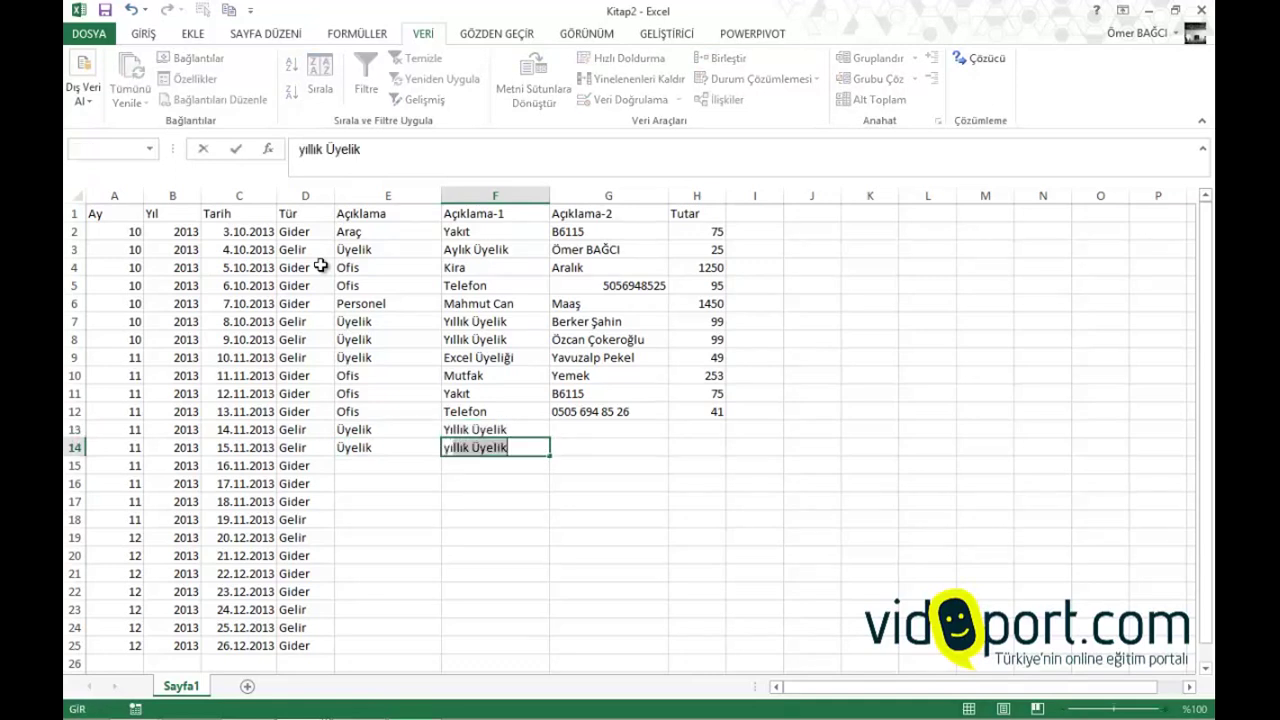
key("Right")
key("Up")
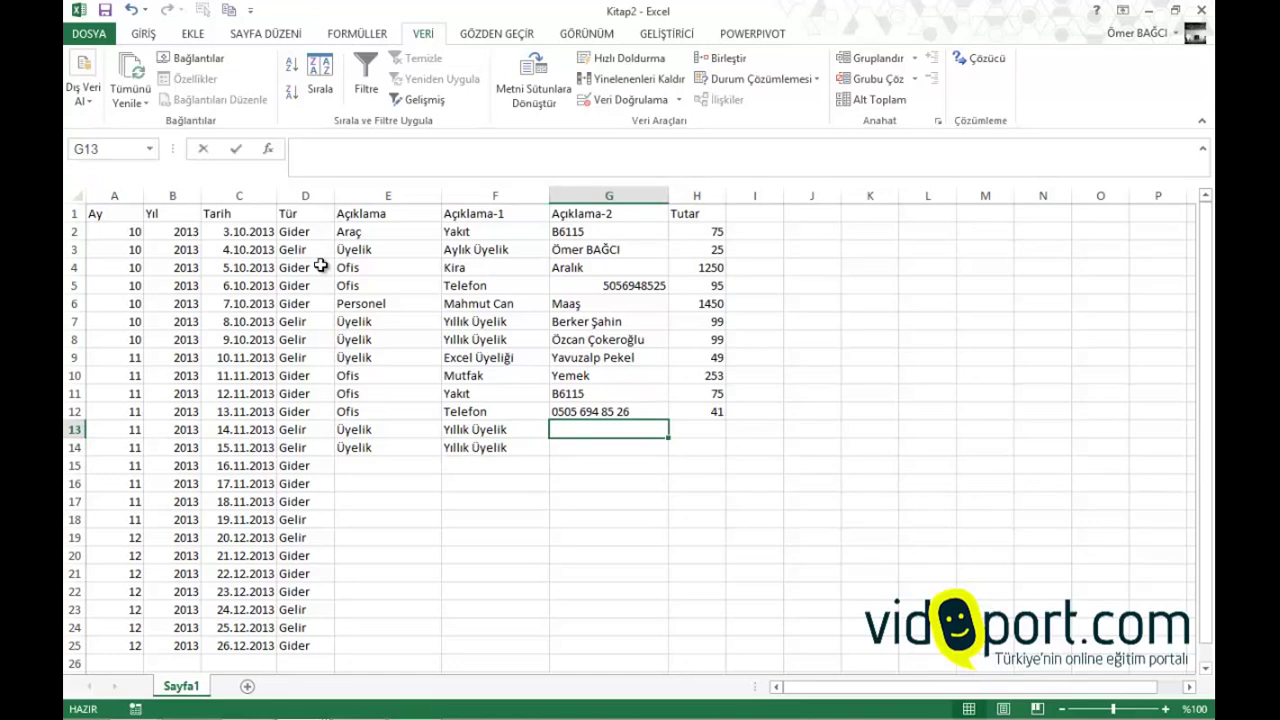
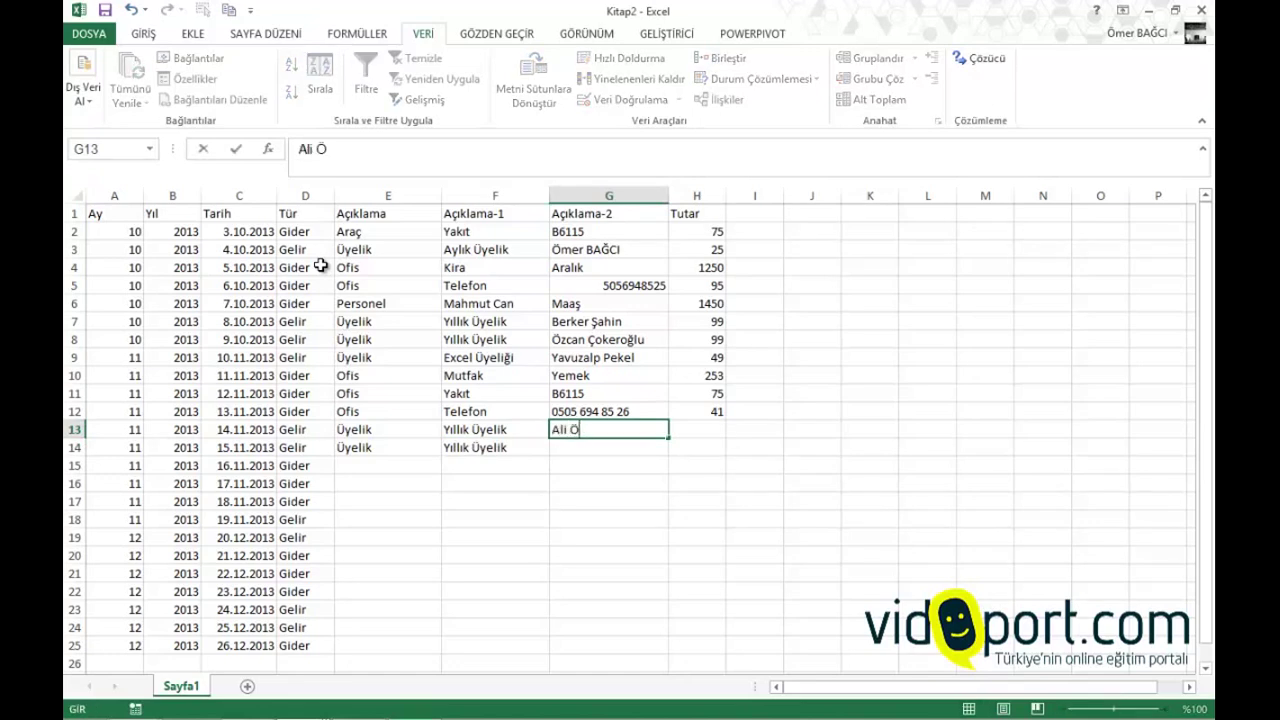
Step: Enter the two members' names with amounts of 99 in rows 13 and 14
key("Tab")
type("99")
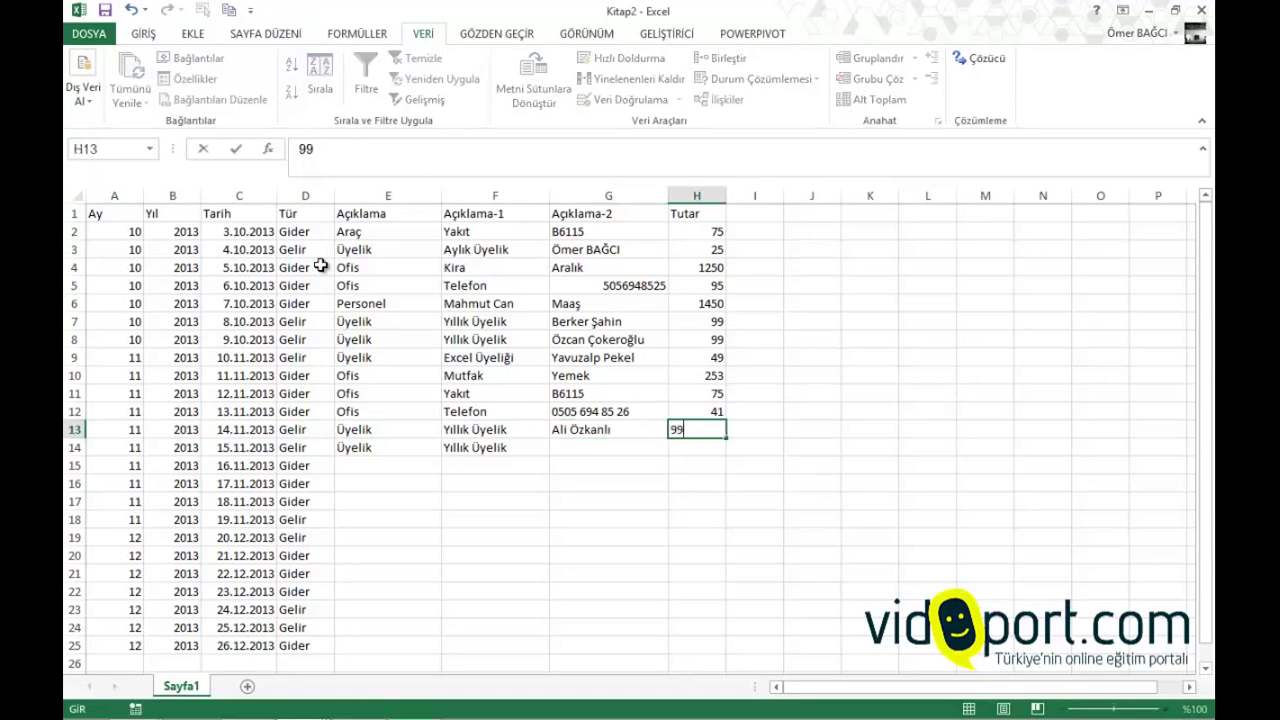
key("ctrl+Return")
key("Return")
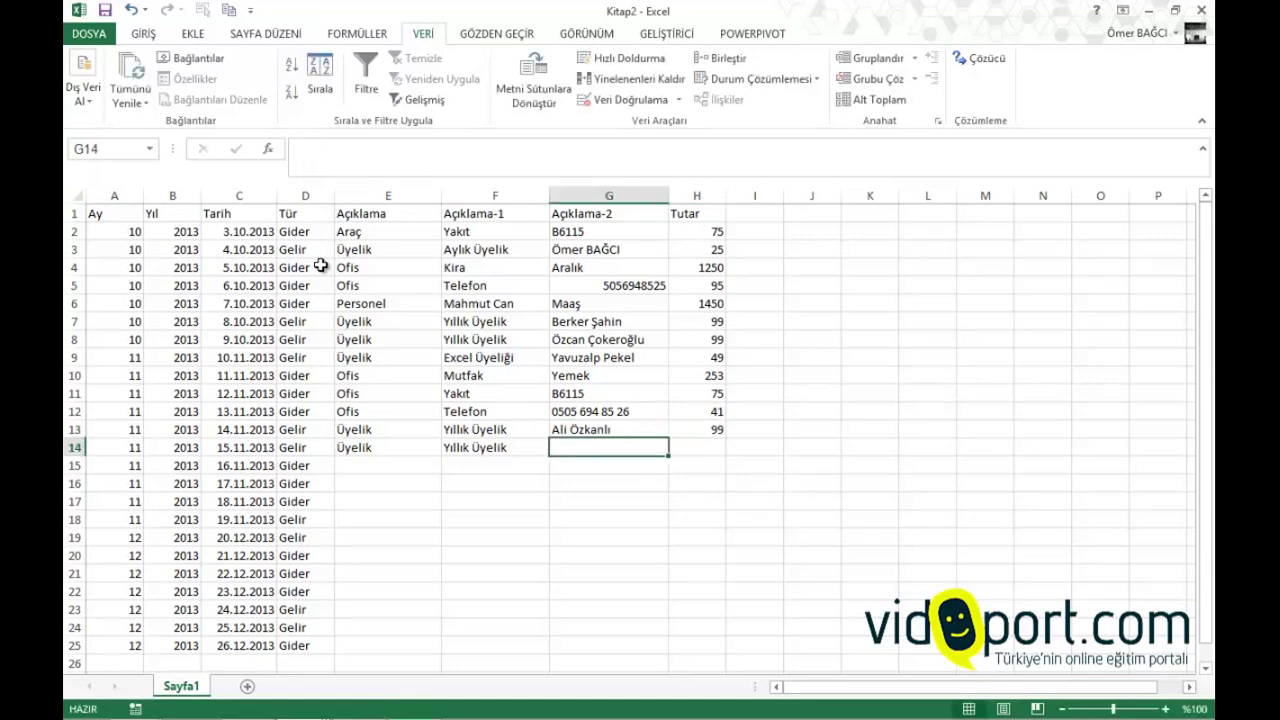
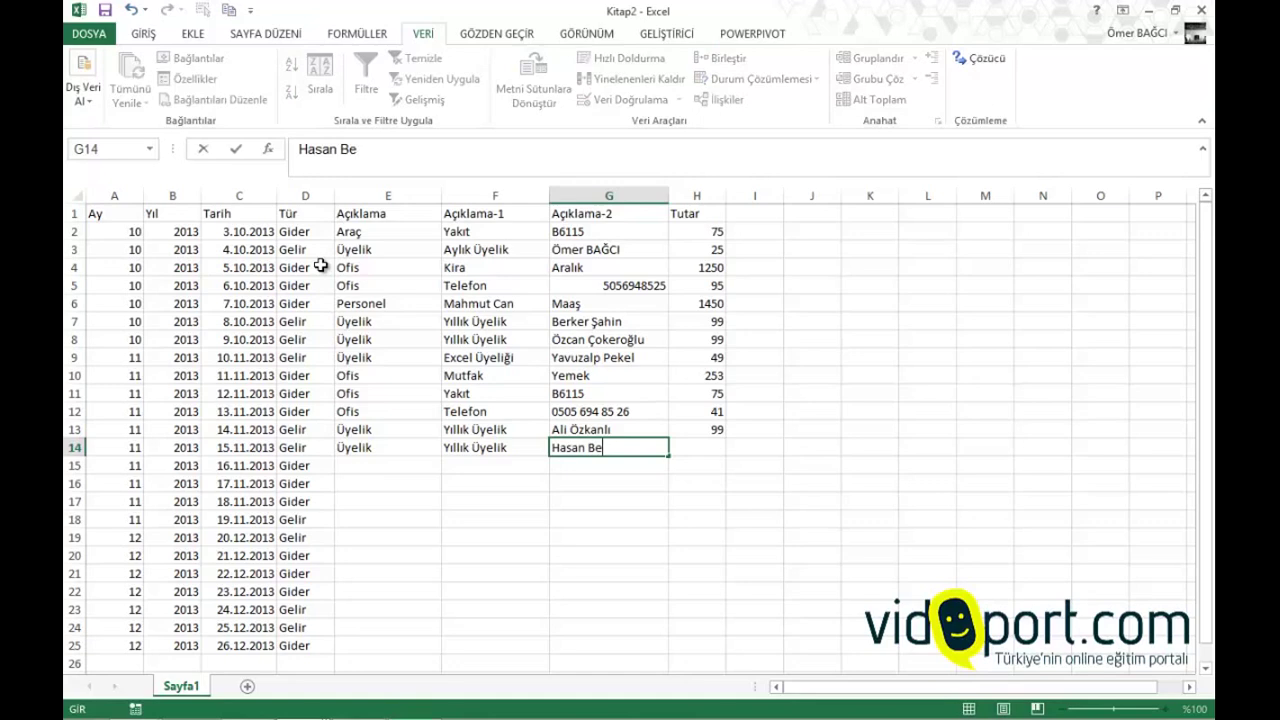
key("Tab")
type("99")
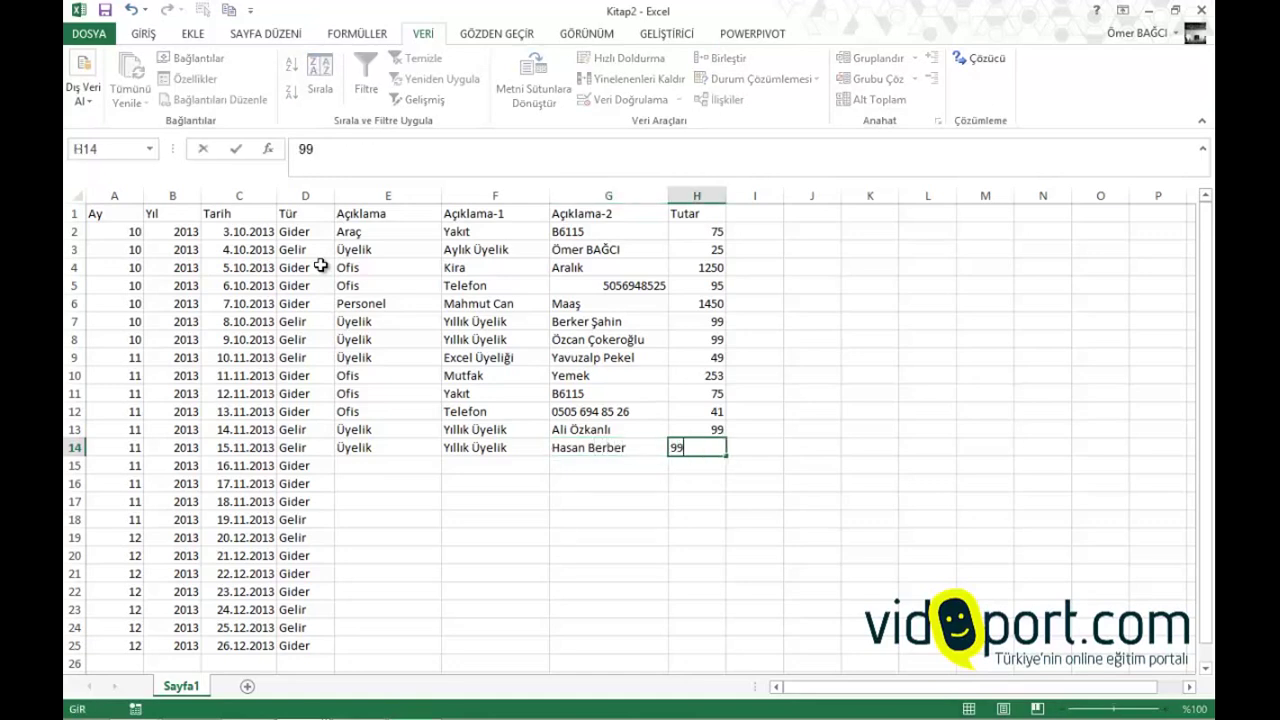
key("ctrl+Return")
key("Down")
key("Left")
key("Left")
key("Left")
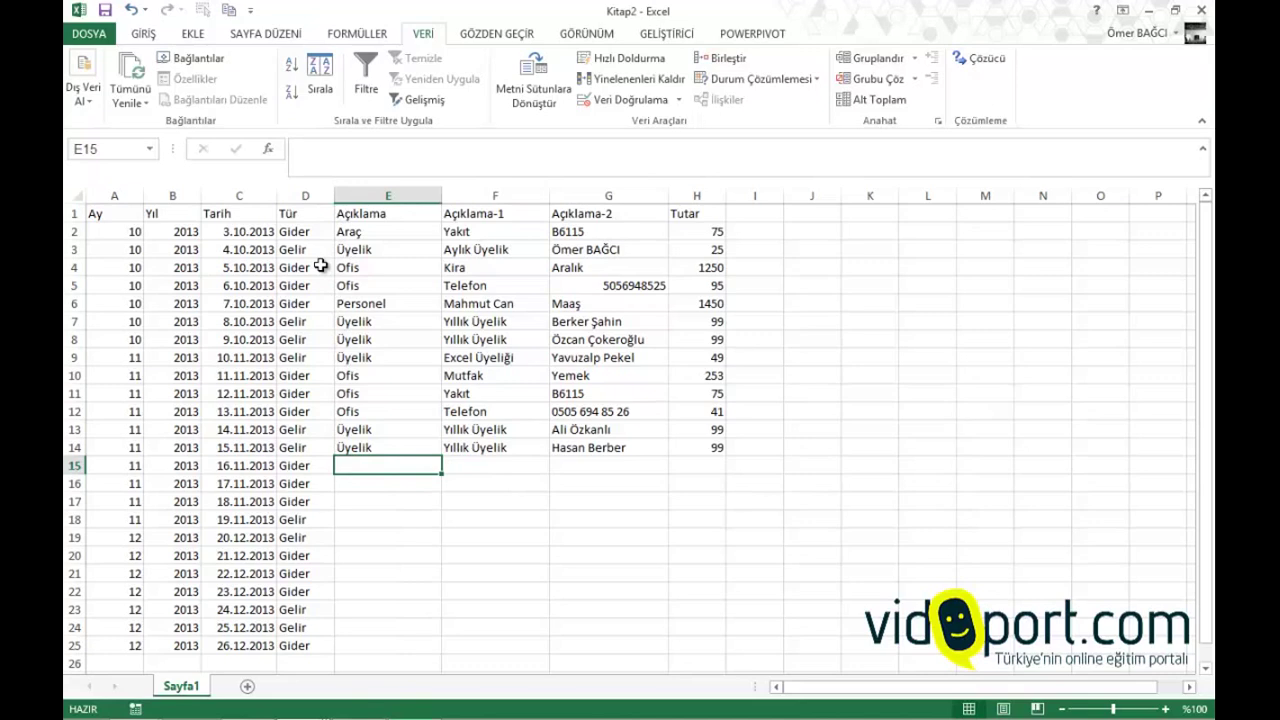
Step: Enter row 15 as Ofis, Muhasebe, Aralık Ücreti and 365
type("Ofis")
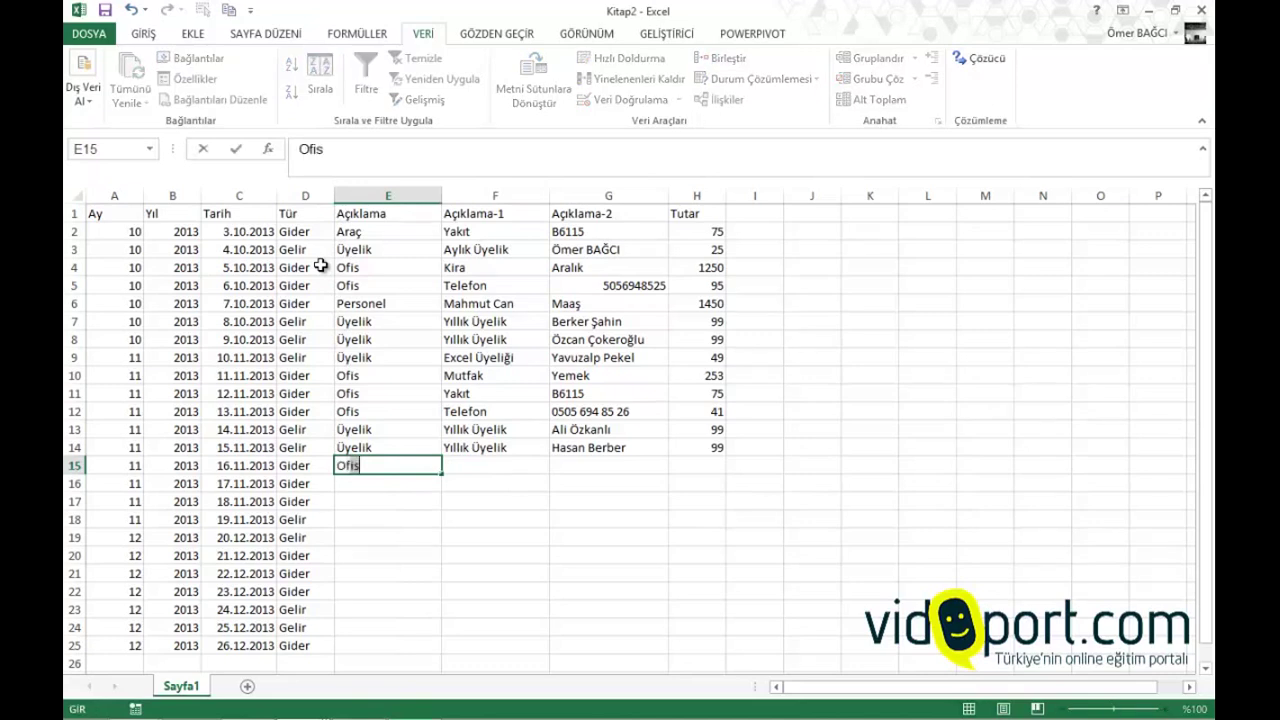
key("Tab")
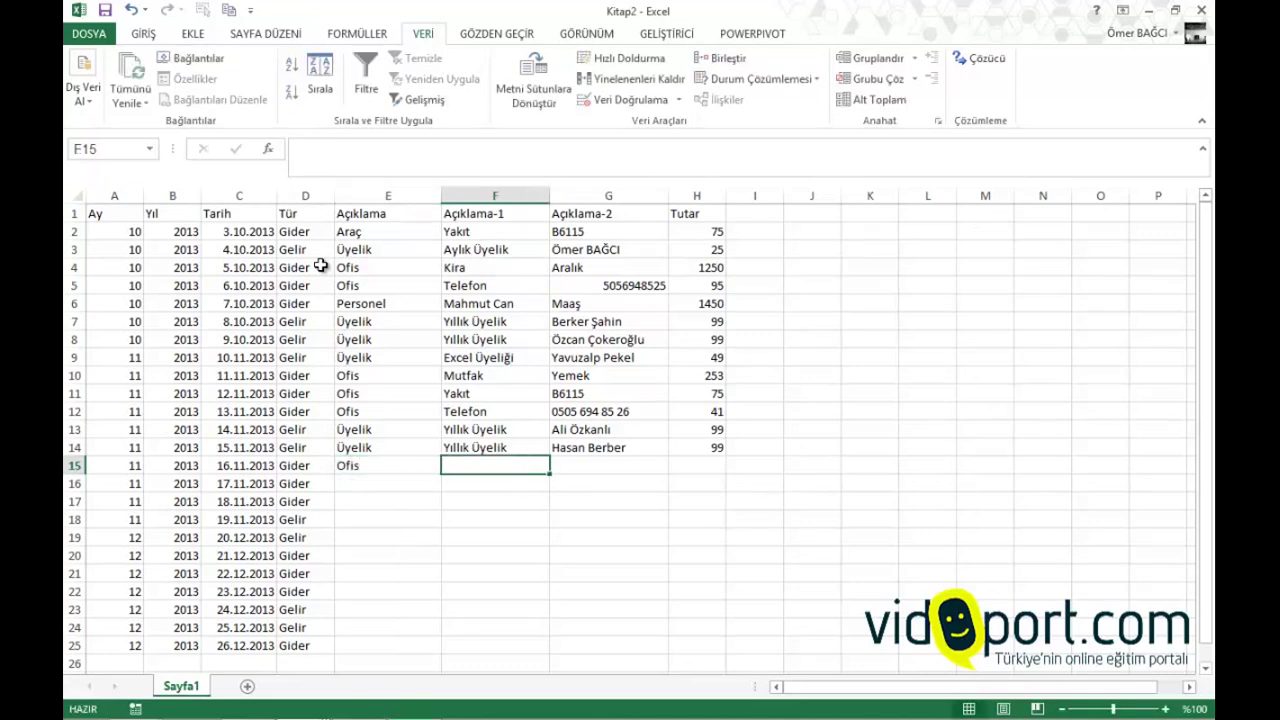
type("Muhasebe")
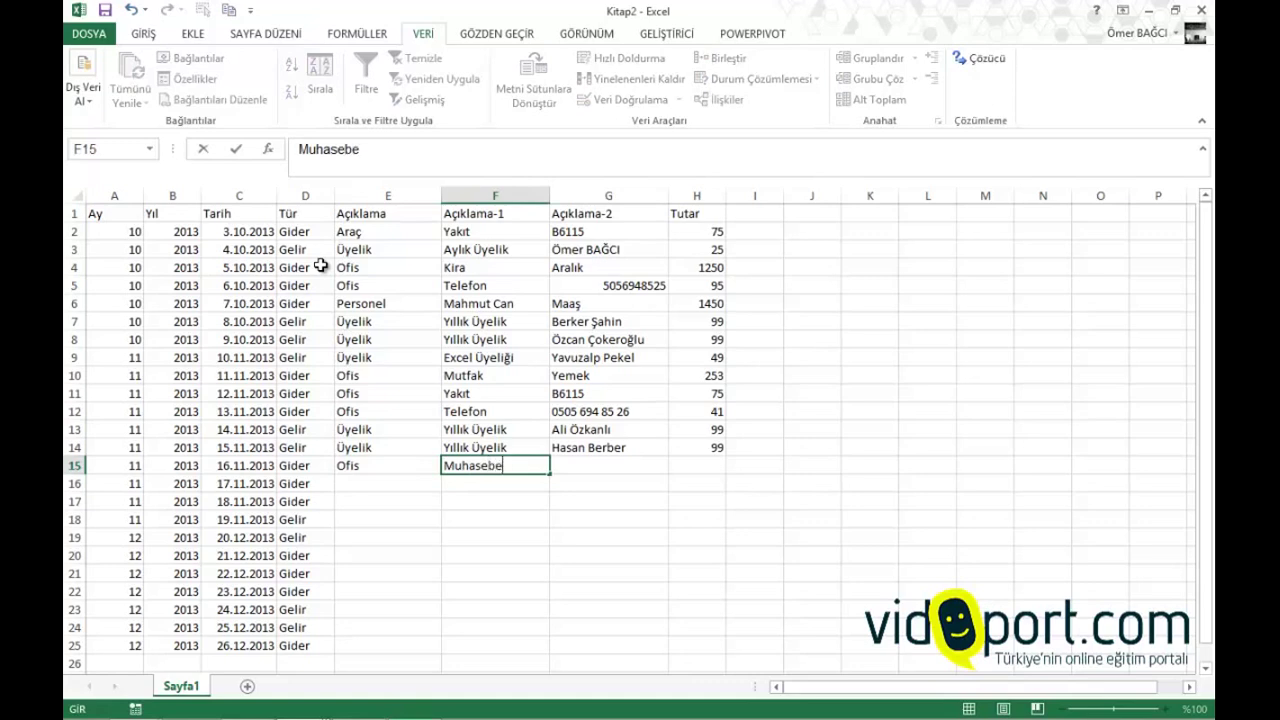
key("Tab")
type("Muhsen")
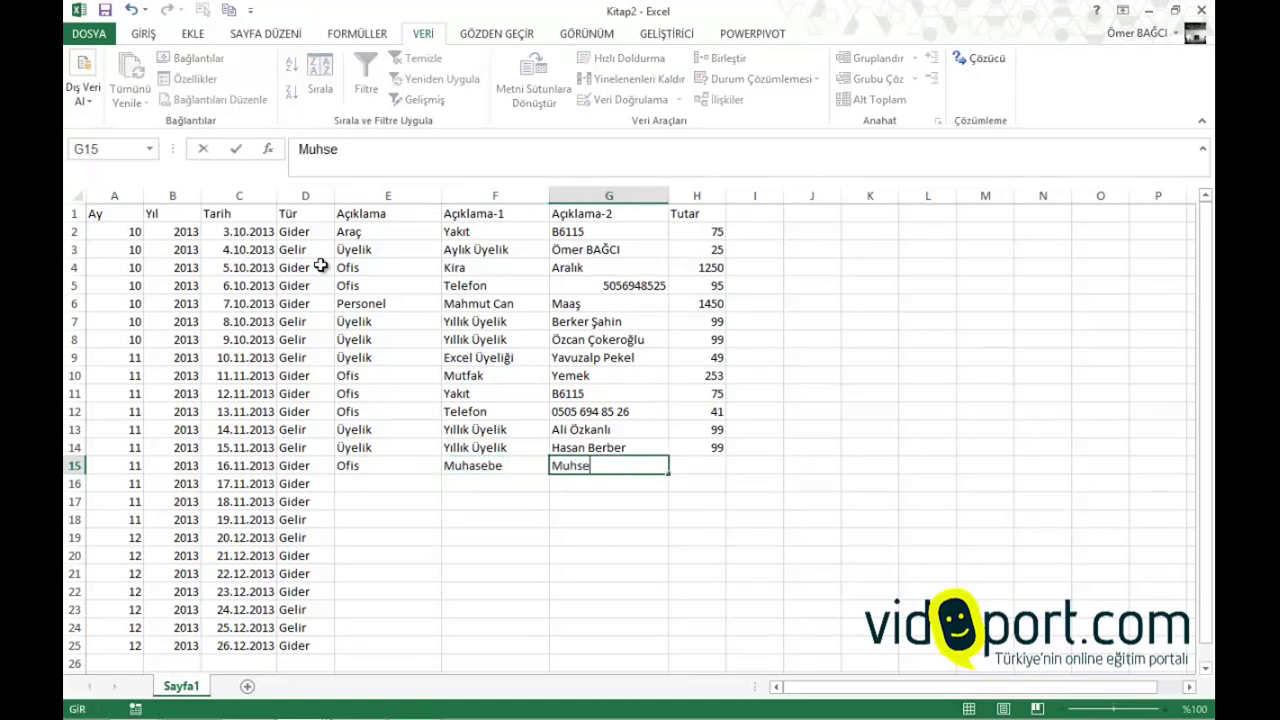
key("BackSpace")
key("BackSpace")
type("asebe")
key("BackSpace")
key("BackSpace")
key("BackSpace")
key("BackSpace")
key("BackSpace")
key("BackSpace")
key("BackSpace")
key("BackSpace")
type("Ara")
type("lık bu")
key("BackSpace")
key("BackSpace")
key("BackSpace")
type("Ücreti")
key("Tab")
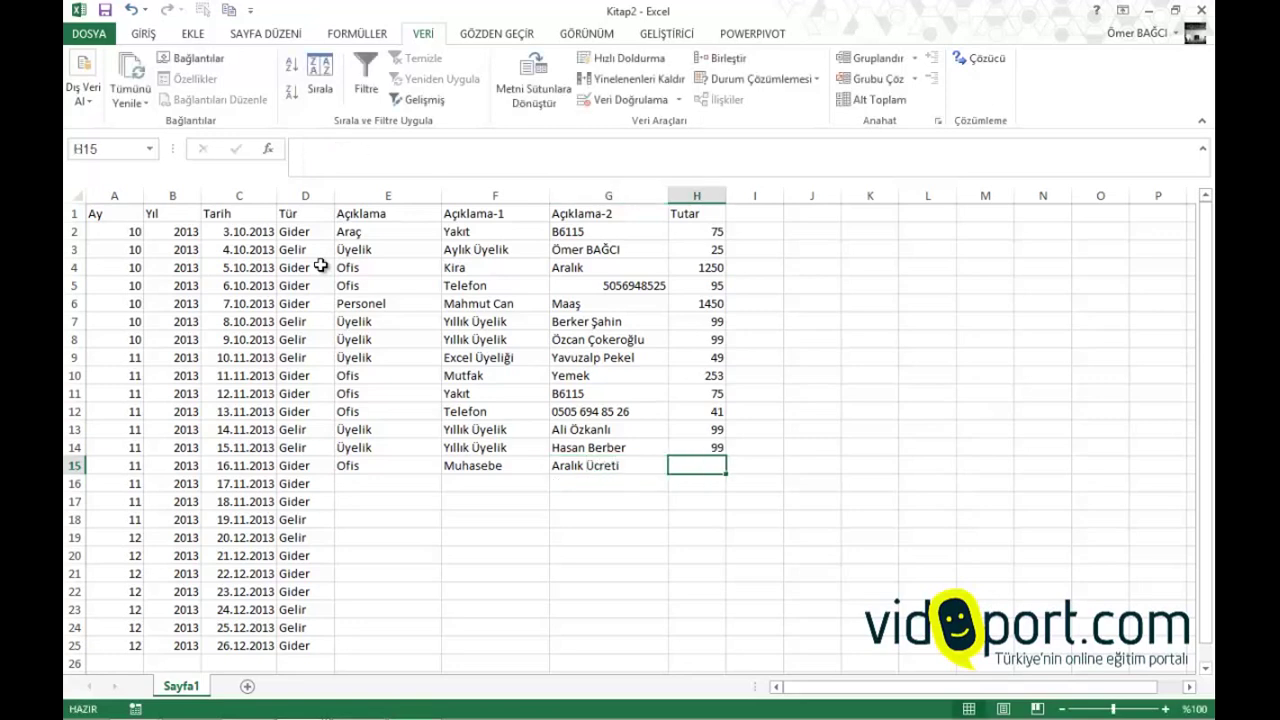
type("365")
key("Return")
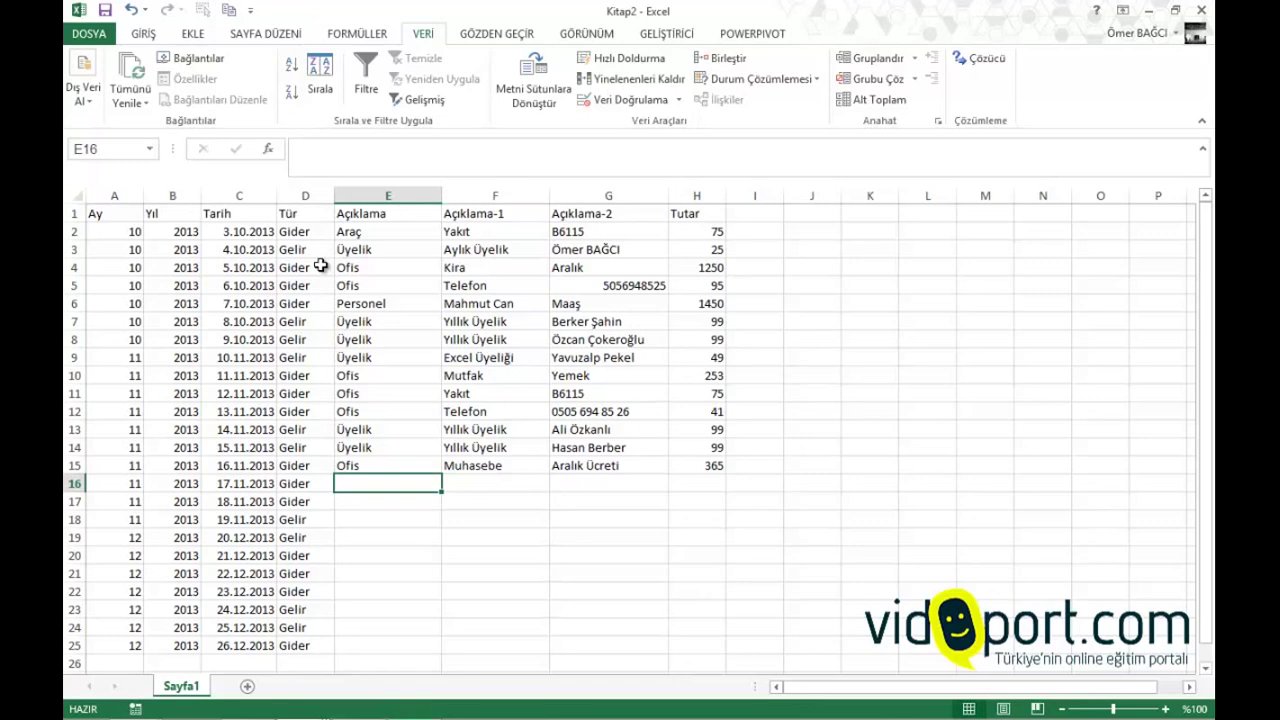
Step: Fill row 16 with Personel, the employee's name, Maaş and 1450 via AutoComplete
key("Up")
key("Up")
key("Up")
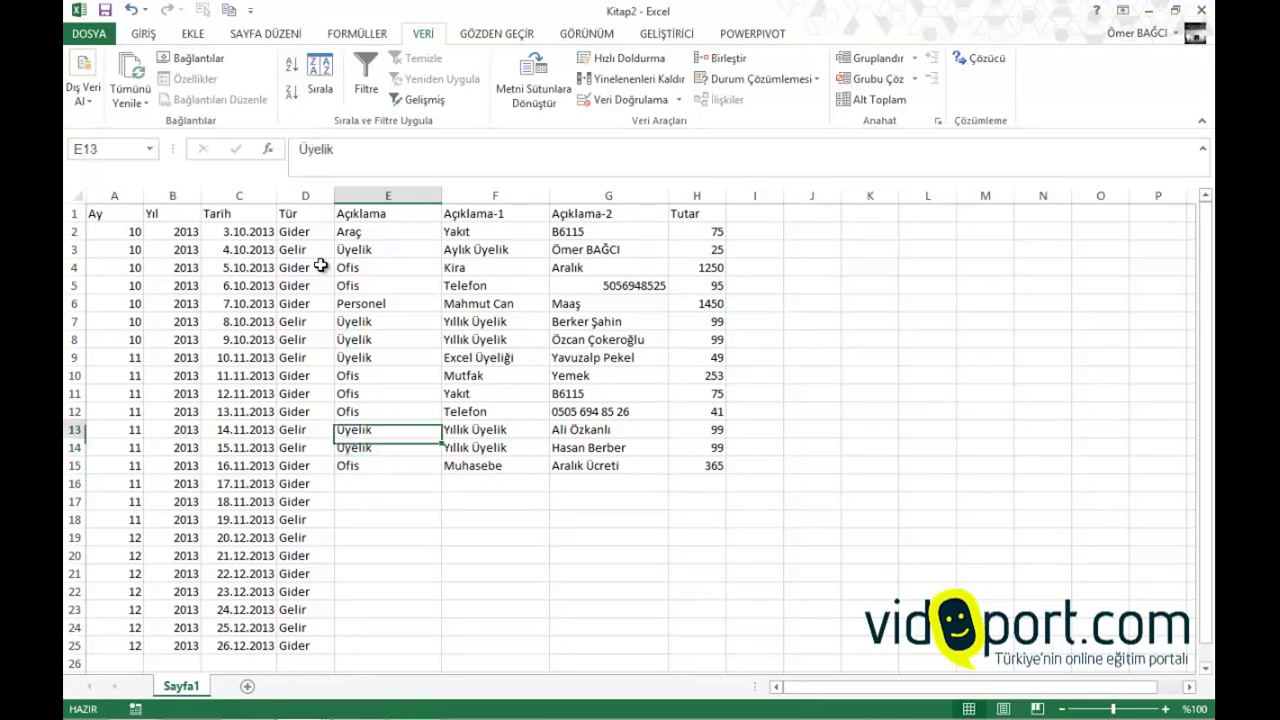
key("Down")
key("Down")
key("Down")
type("p")
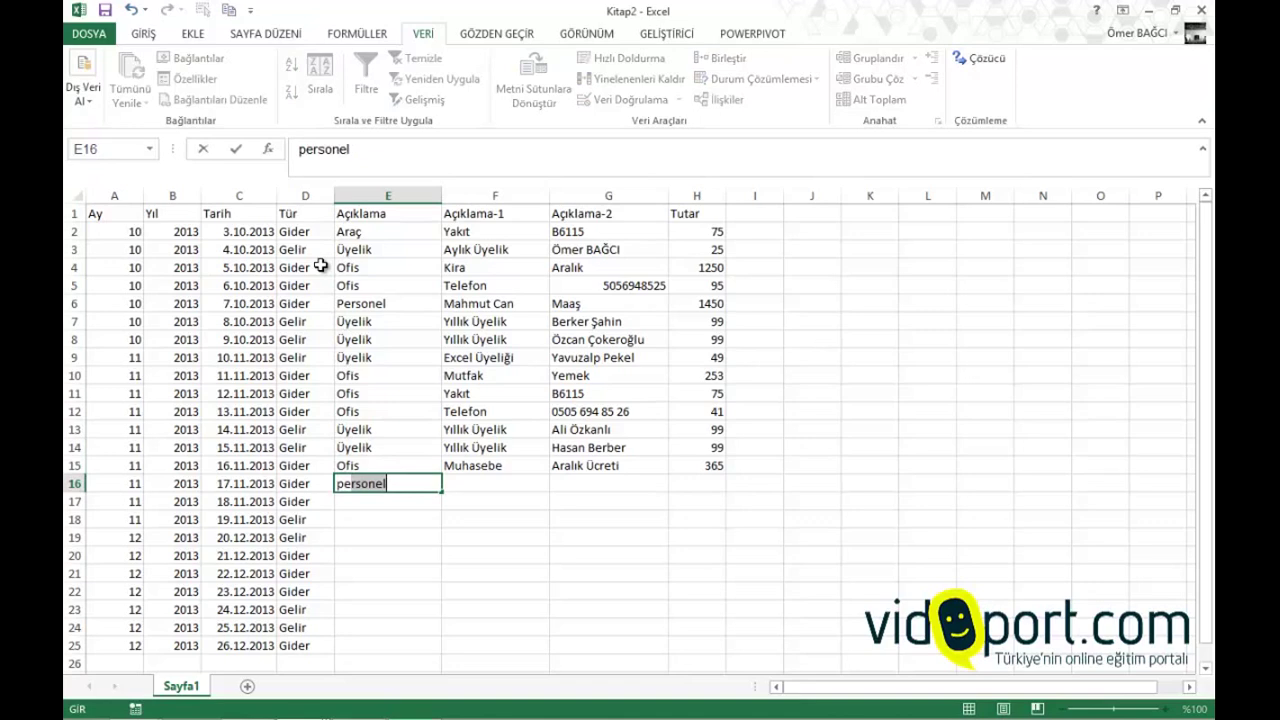
key("Tab")
type("m")
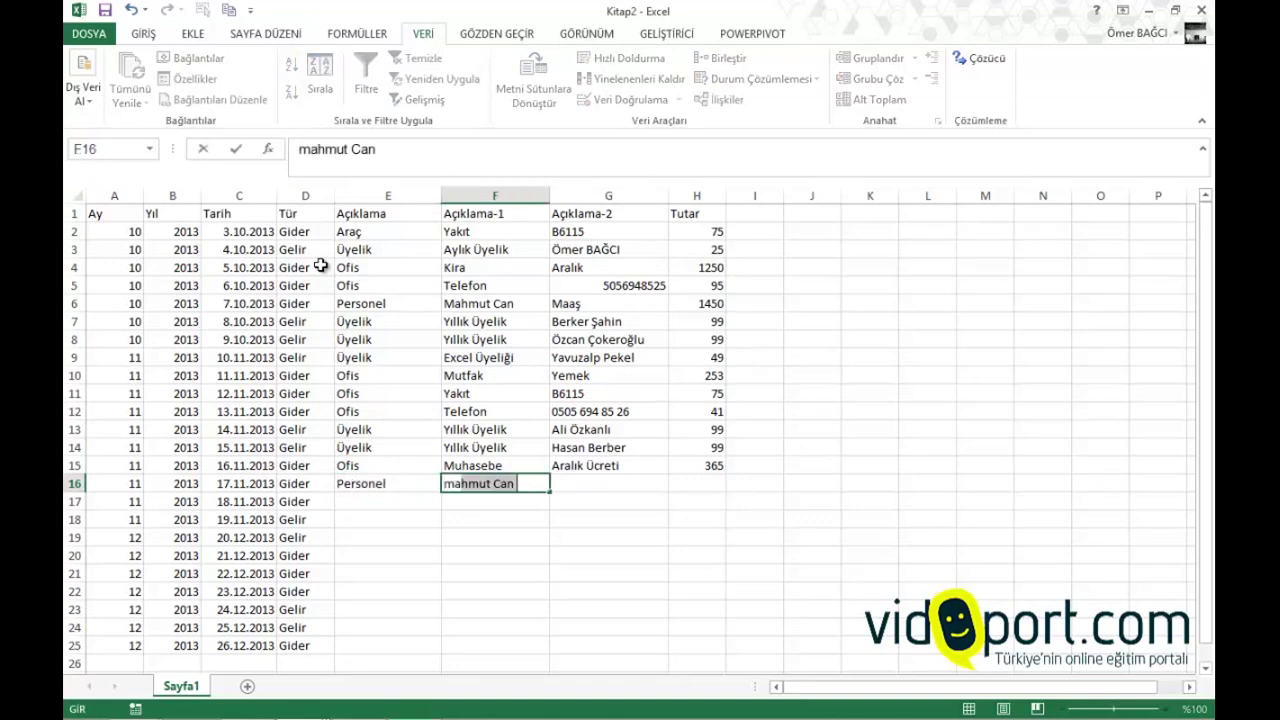
key("Tab")
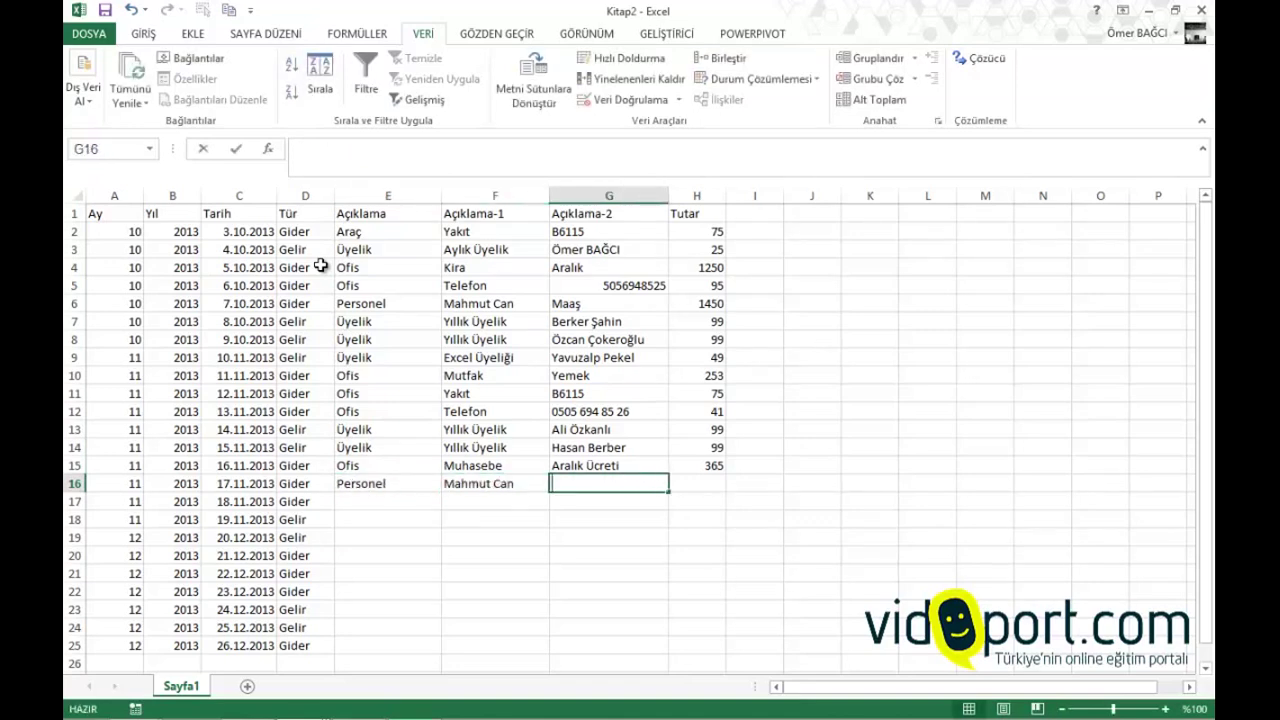
type("maaş")
key("Tab")
type("1")
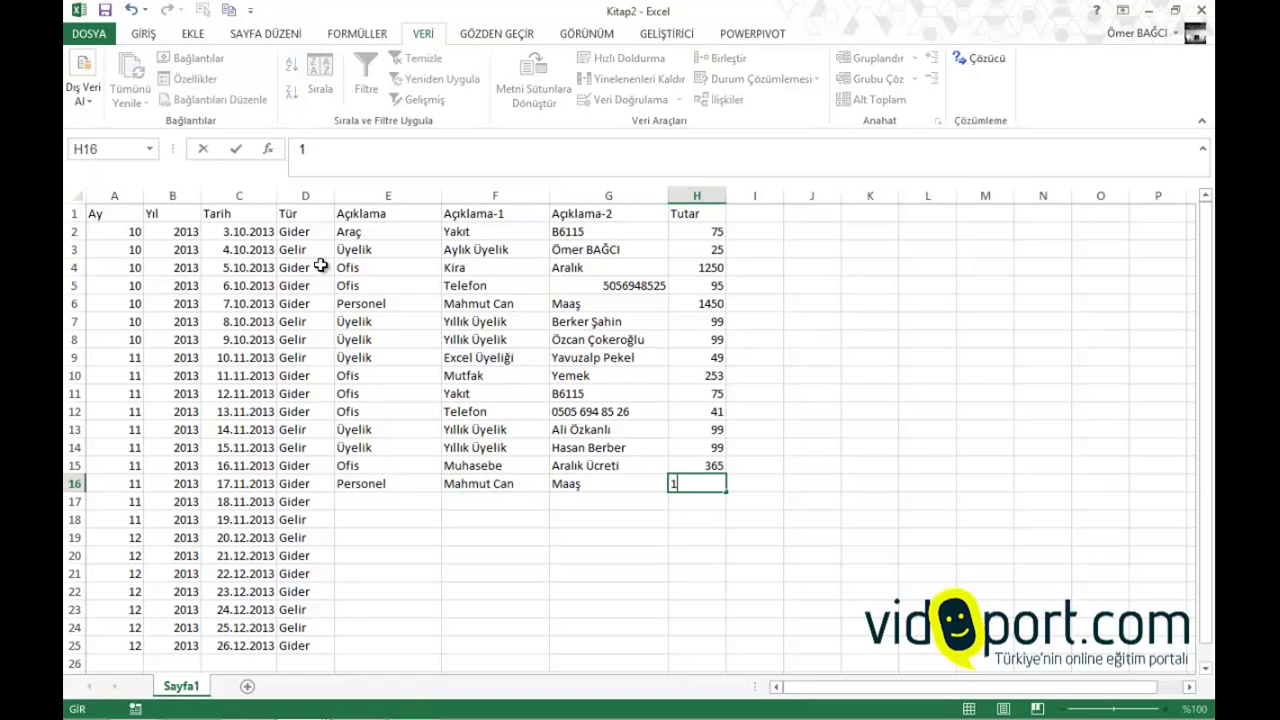
type("450")
key("Return")
key("Up")
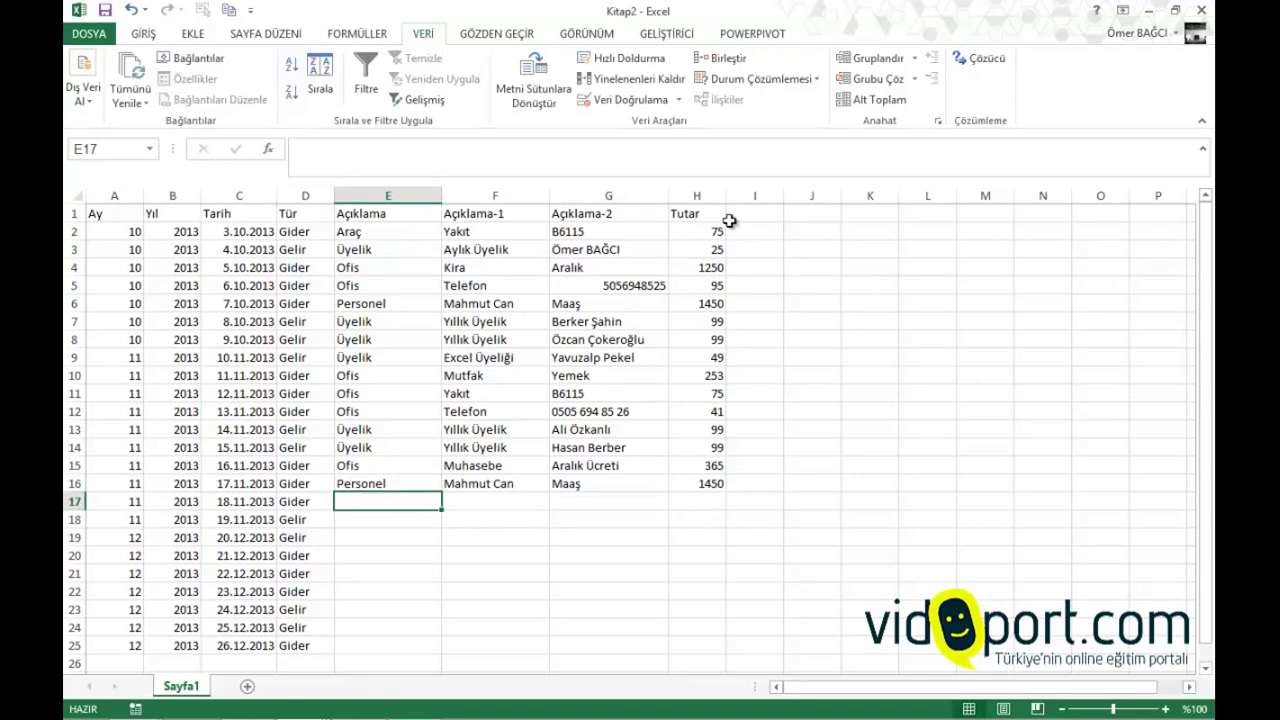
Step: Apply Comma Style to the Tutar column in column H
left_click(714, 196)
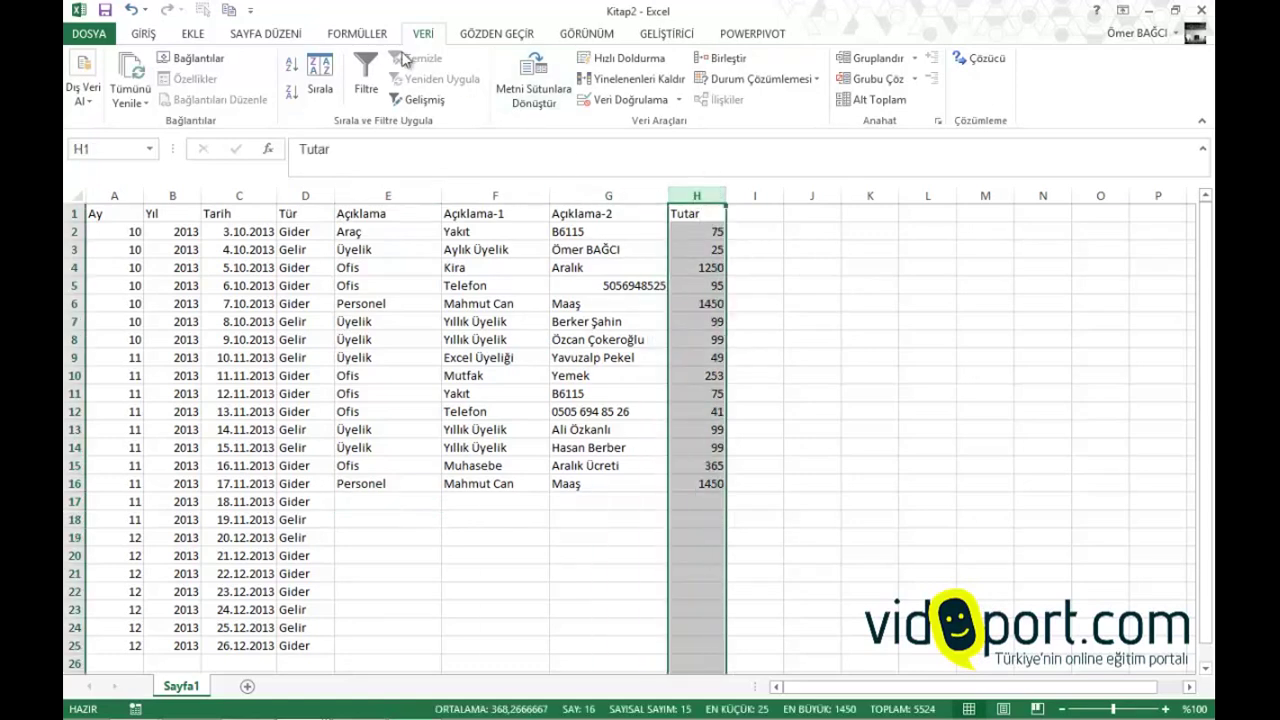
left_click(143, 36)
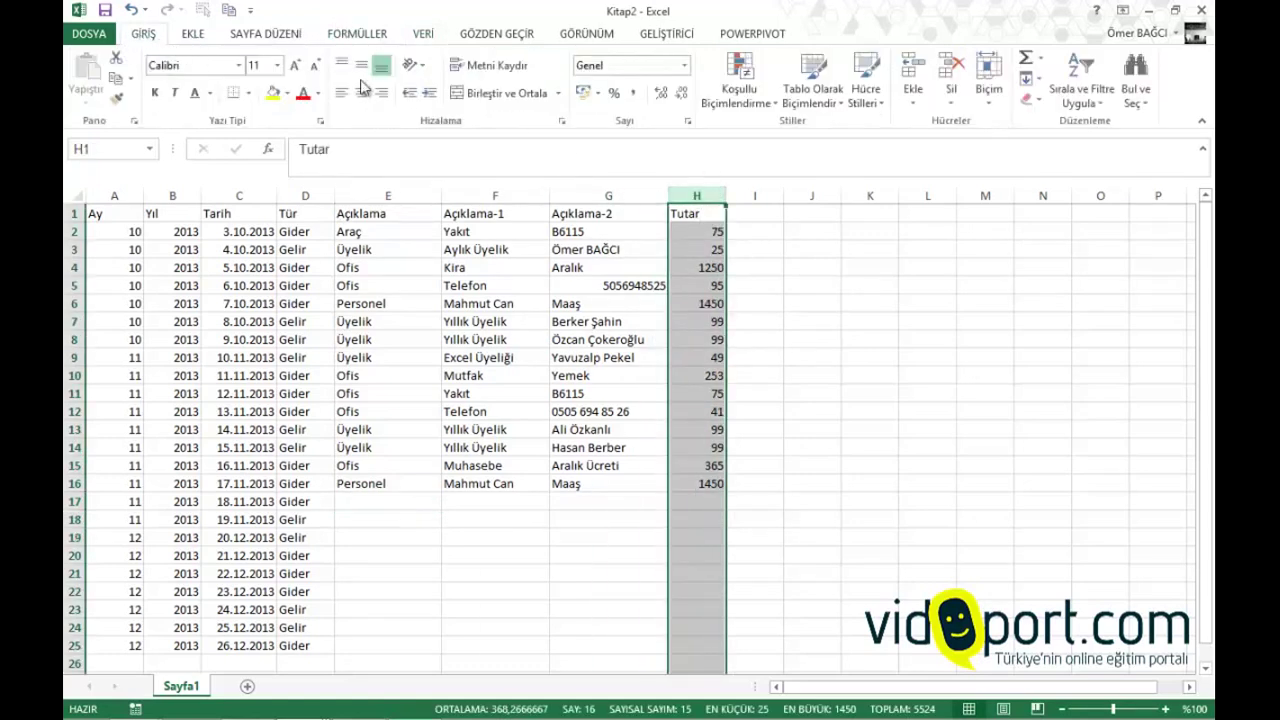
left_click(631, 94)
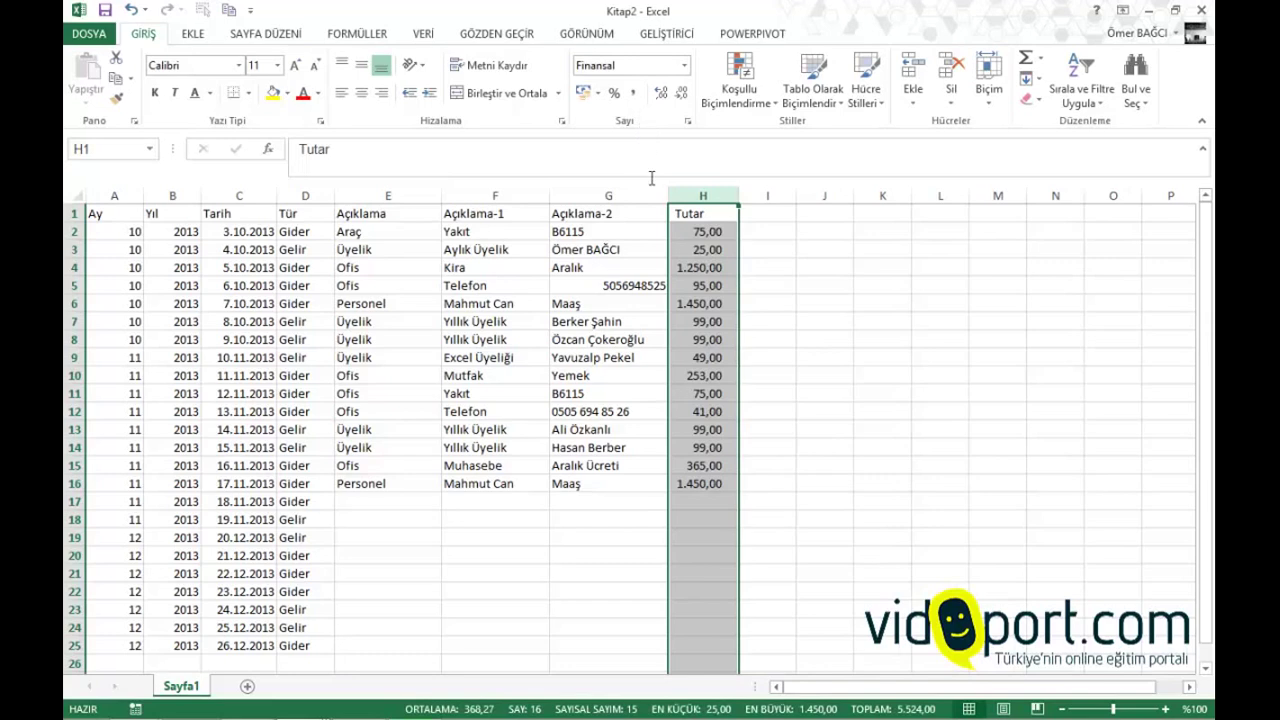
left_click(608, 267)
Step: Make the header cells A1:H1 bold
left_click_drag(110, 213, 690, 213)
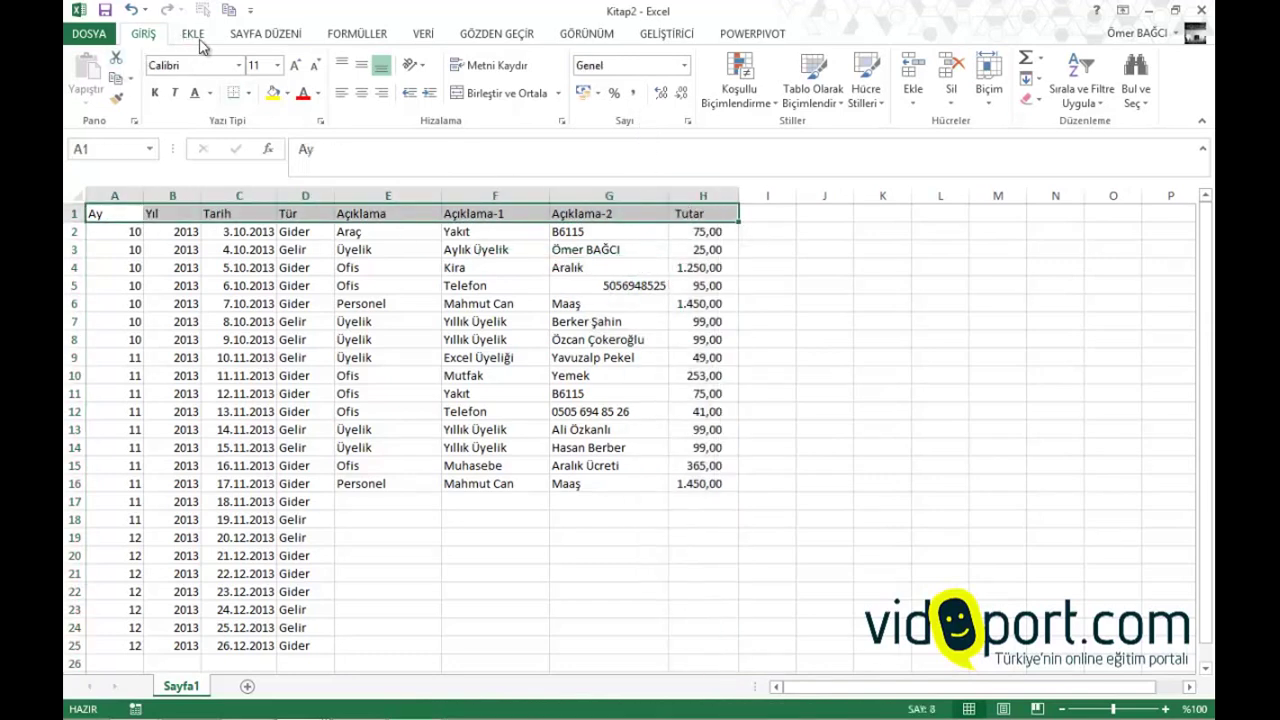
left_click(155, 93)
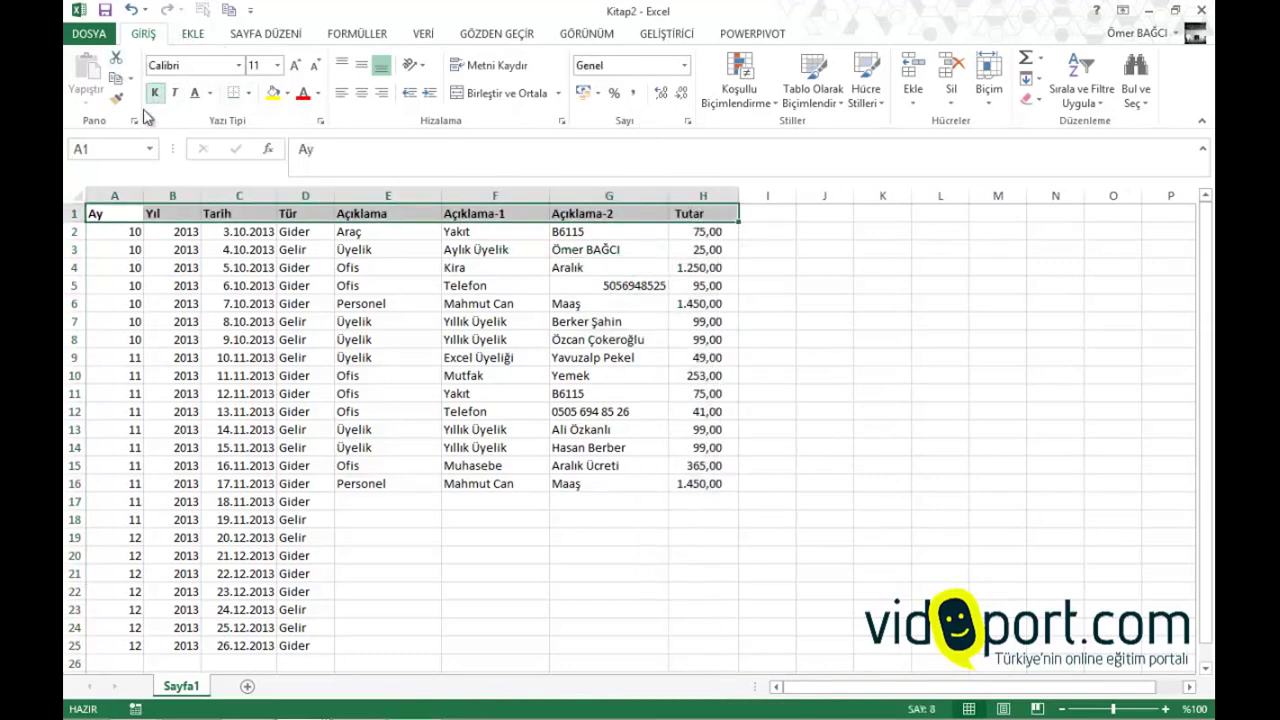
left_click(100, 233)
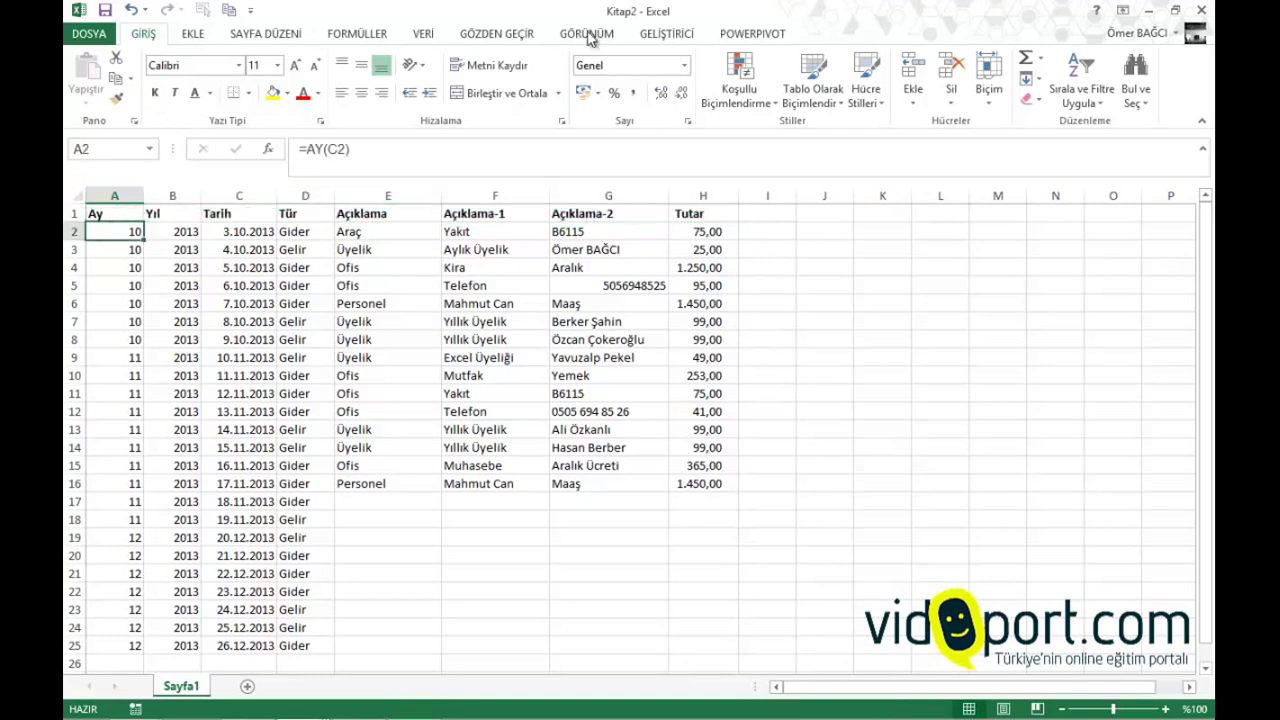
Step: Freeze the top header row and check it stays visible while scrolling
left_click(592, 36)
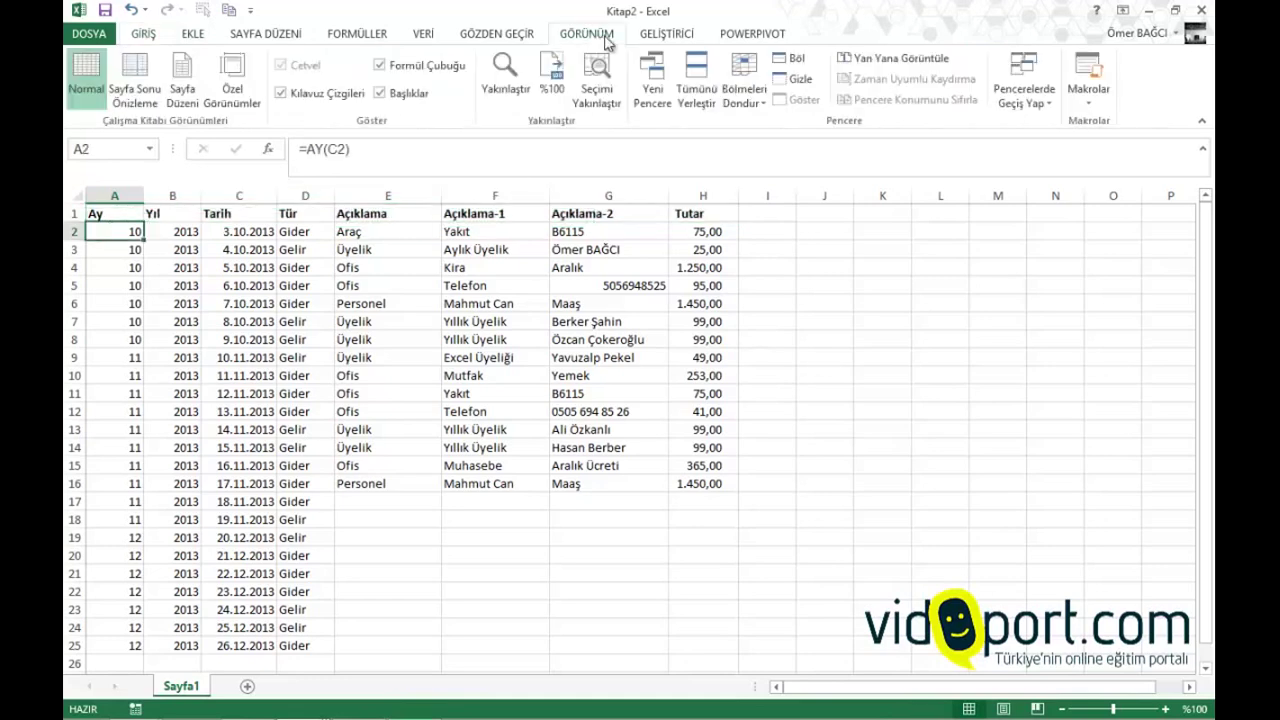
left_click(758, 104)
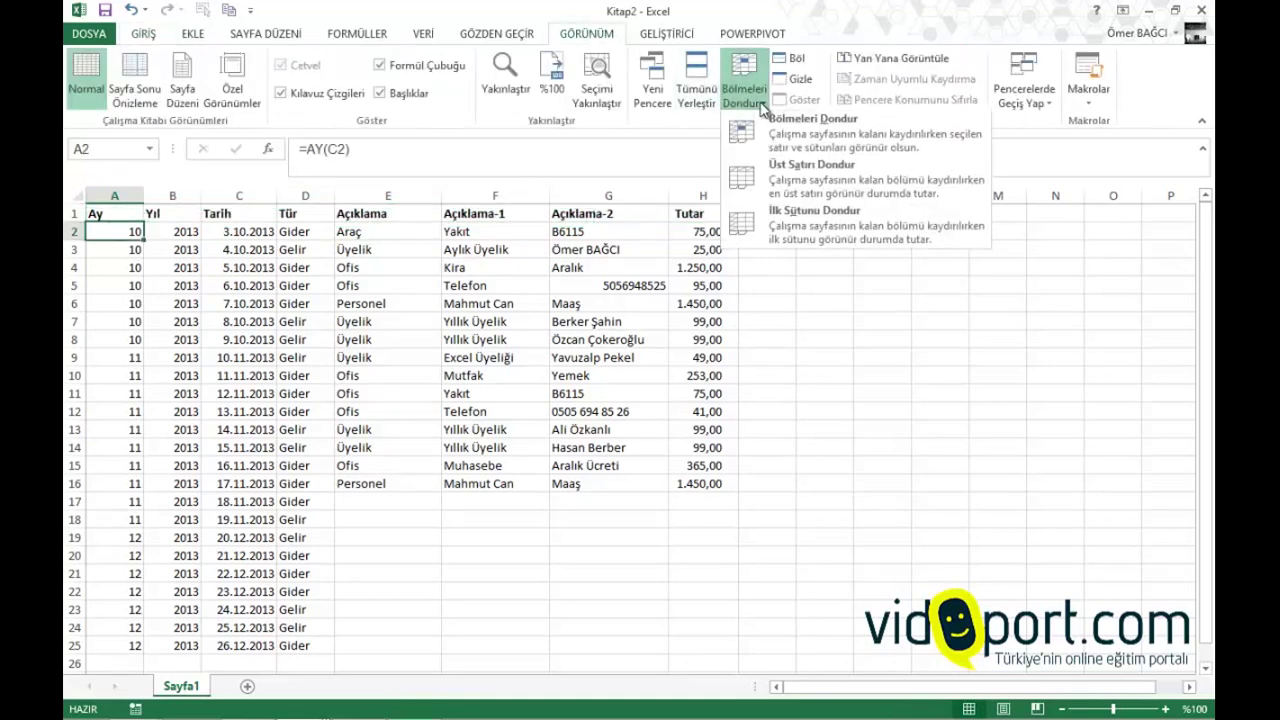
left_click(780, 187)
left_click(641, 248)
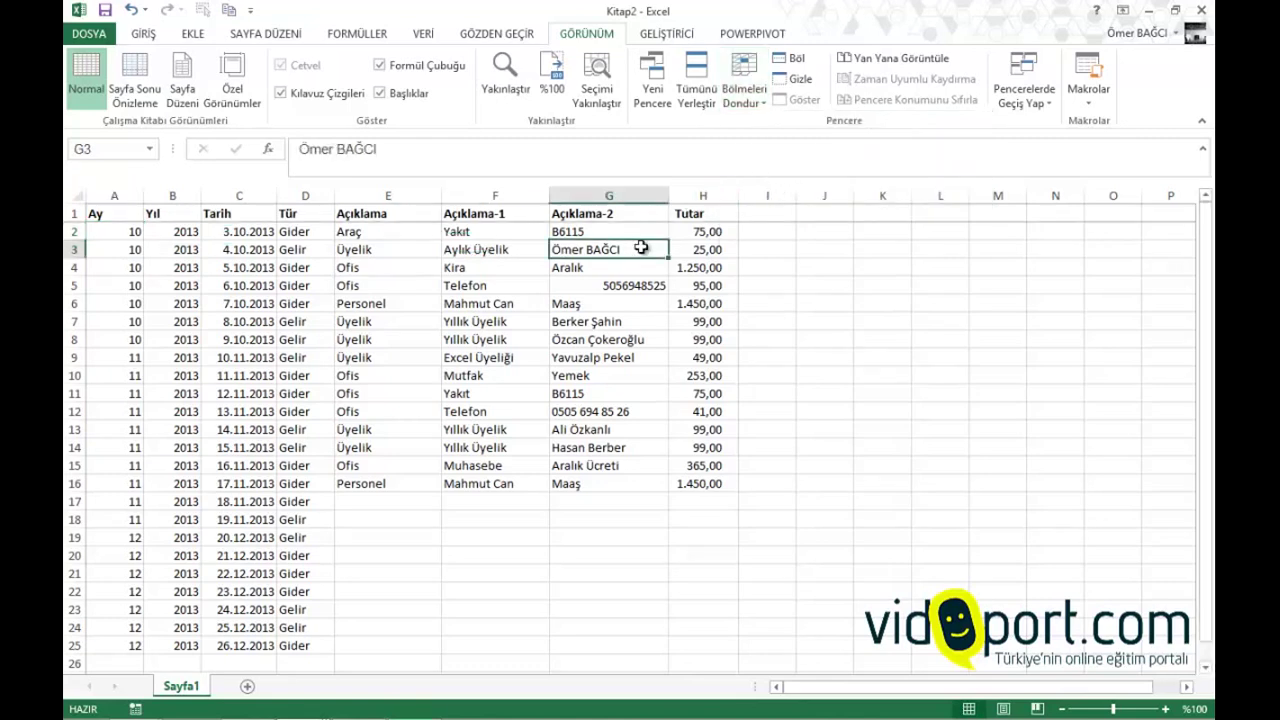
key("Down")
key("Down")
key("Down")
key("Down")
key("Down")
key("Down")
key("Down")
key("Down")
key("Down")
key("Down")
key("Down")
key("Down")
key("Down")
key("Down")
key("Down")
key("Down")
key("Down")
key("Down")
key("Down")
key("Down")
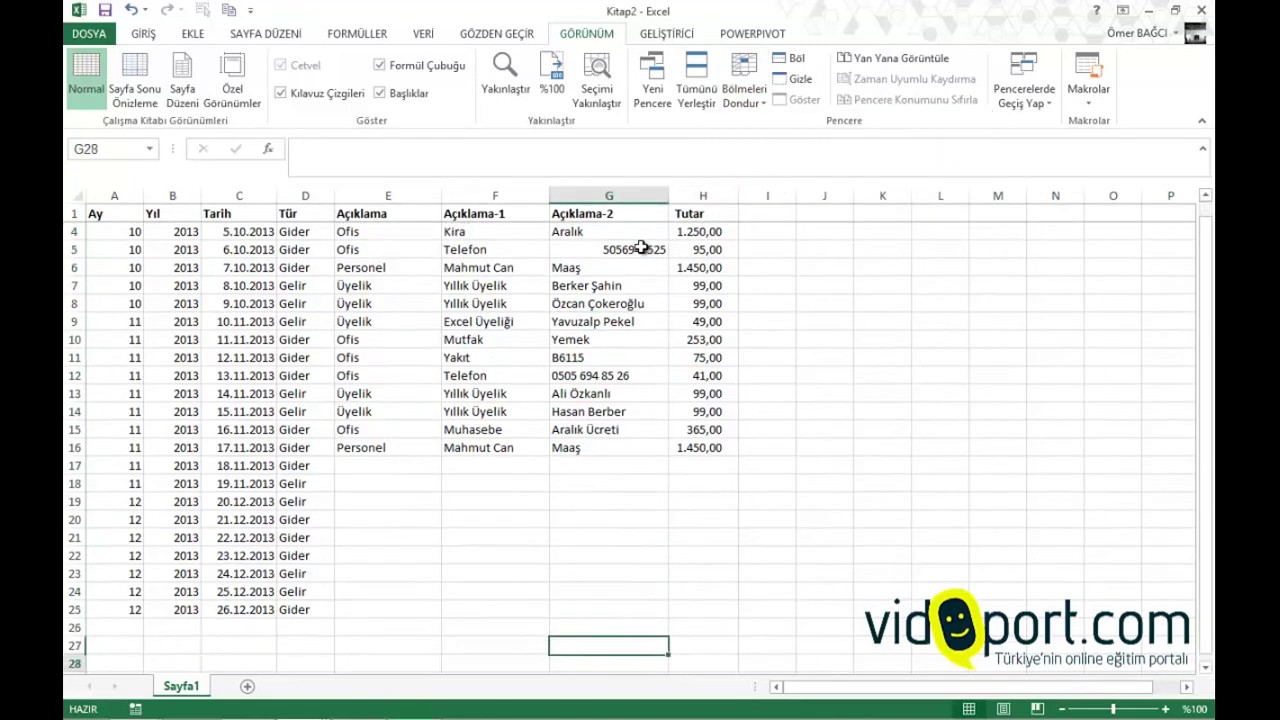
key("Up")
key("Up")
key("Up")
key("Up")
key("Up")
key("Up")
key("Up")
key("Up")
key("Up")
key("Up")
key("Up")
key("Up")
key("Up")
key("Up")
key("Up")
key("Up")
key("Up")
key("Up")
key("Up")
key("Up")
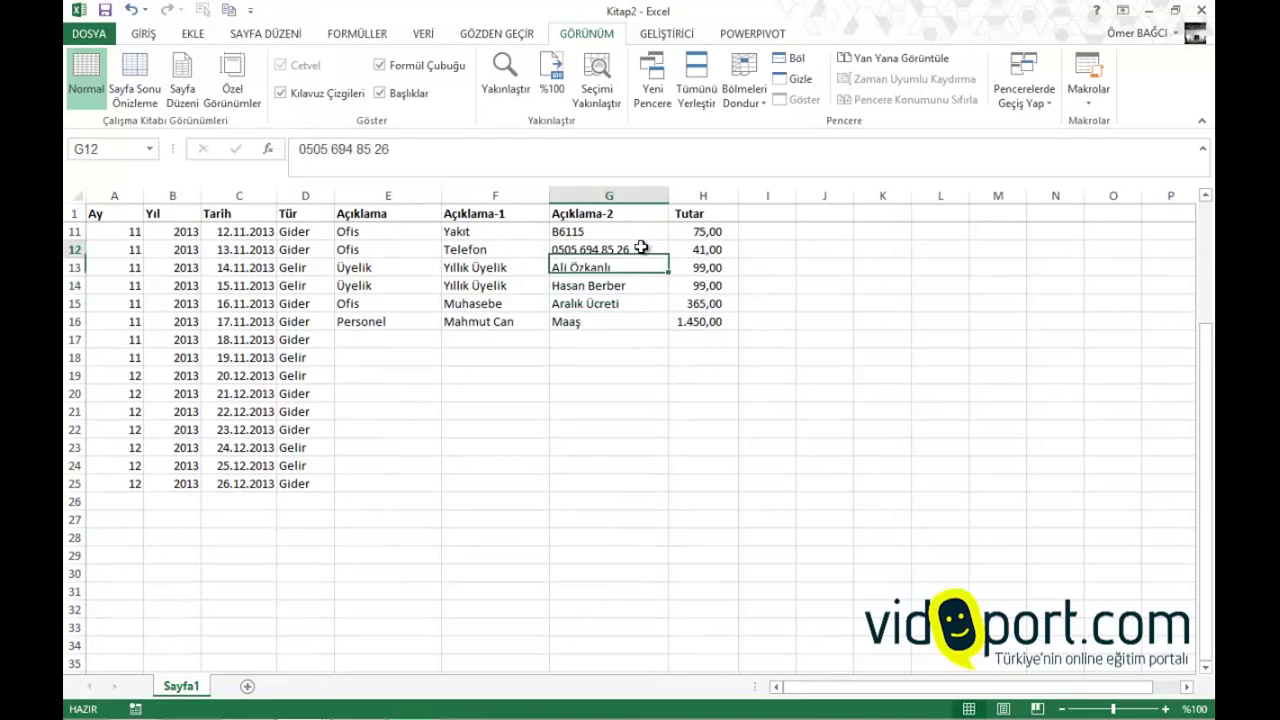
key("Down")
key("Down")
key("Down")
key("Down")
key("Down")
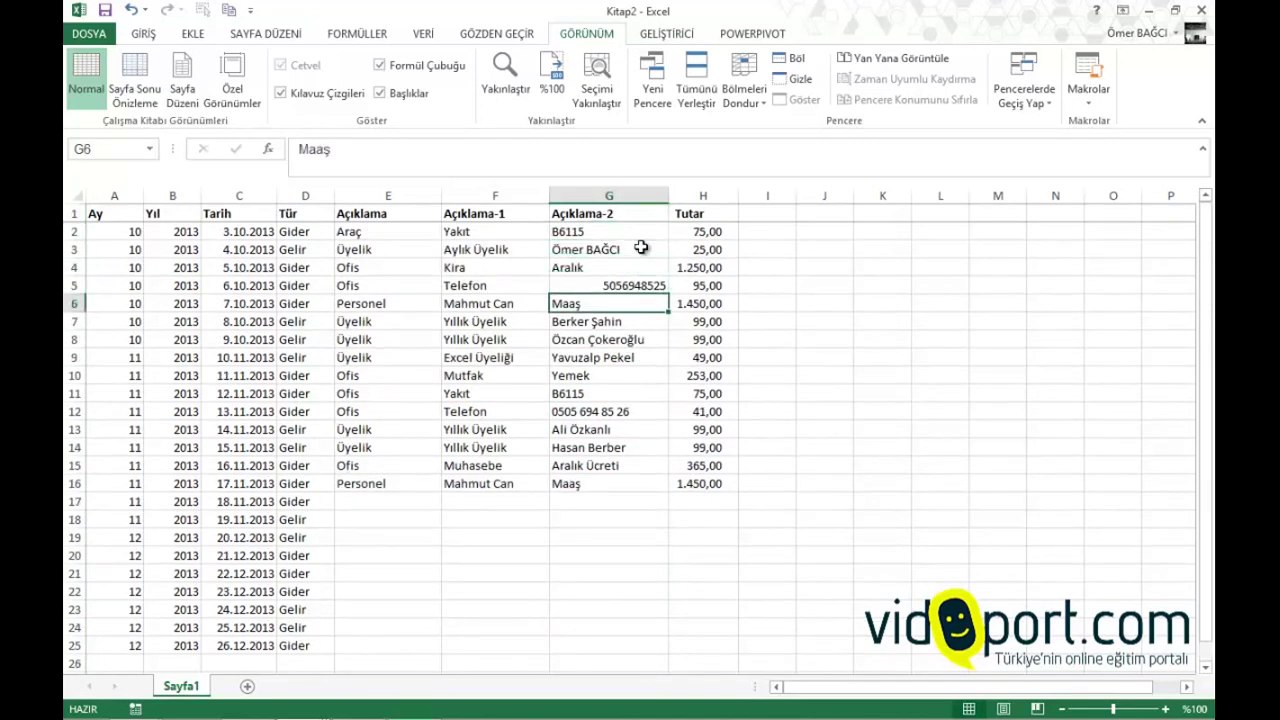
key("Down")
key("Down")
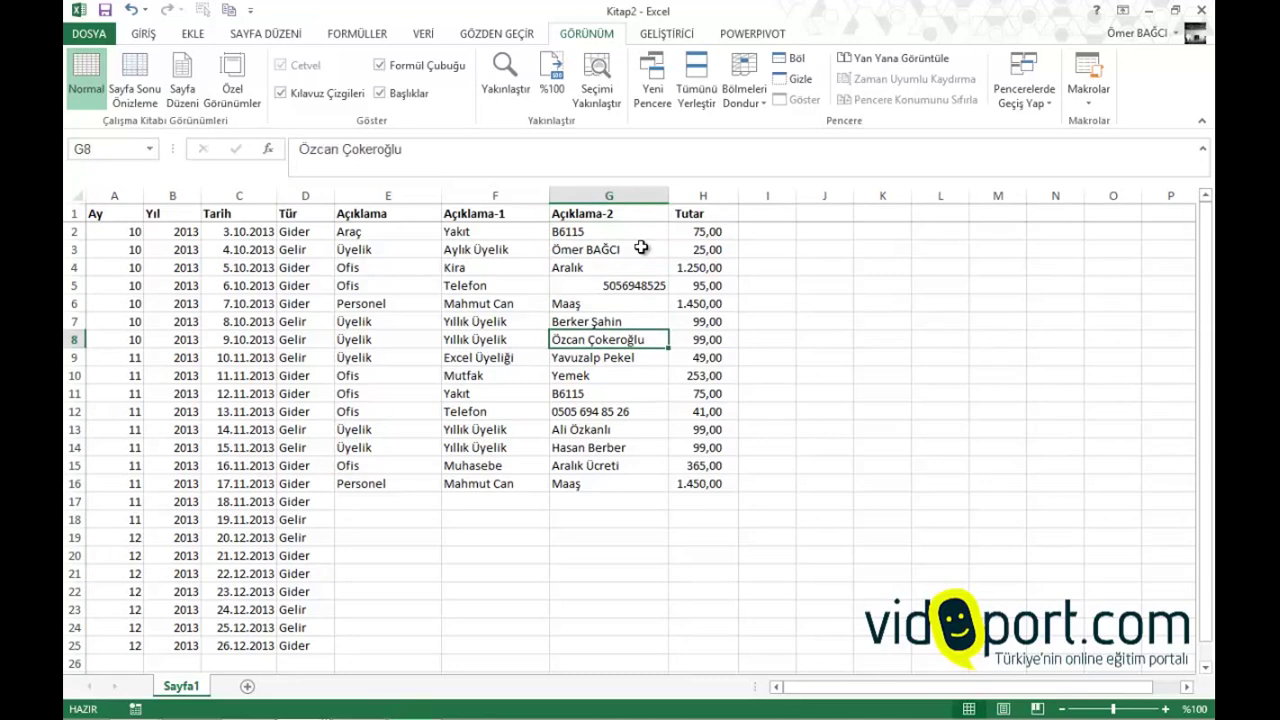
key("Down")
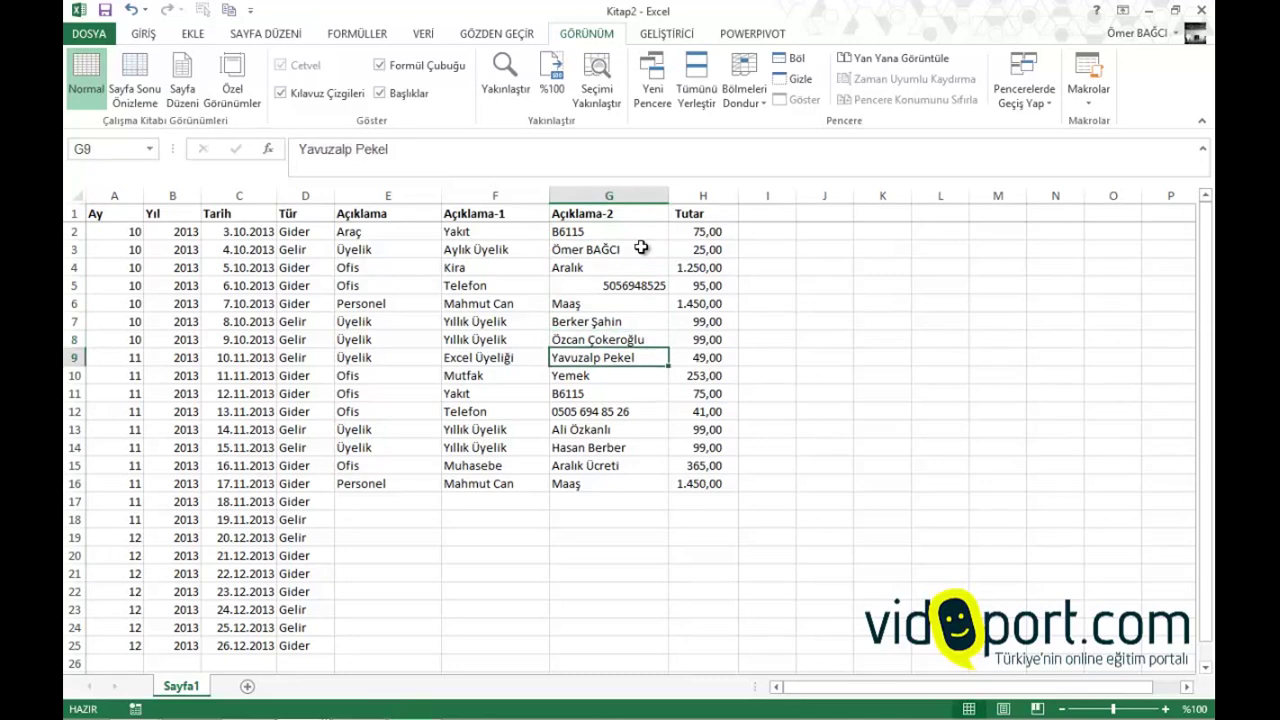
key("Down")
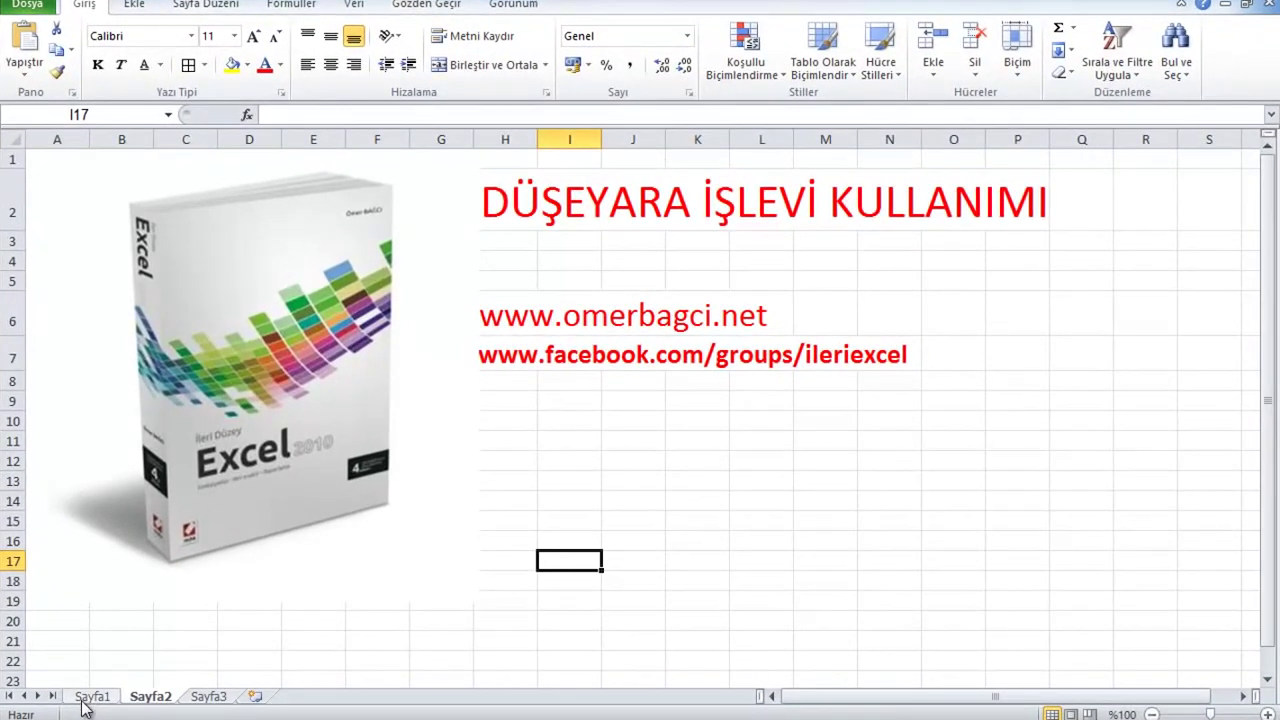
Step: Switch to Sayfa1 to show the ÇEK TAKİP LİSTESİ cheque table
left_click(134, 668)
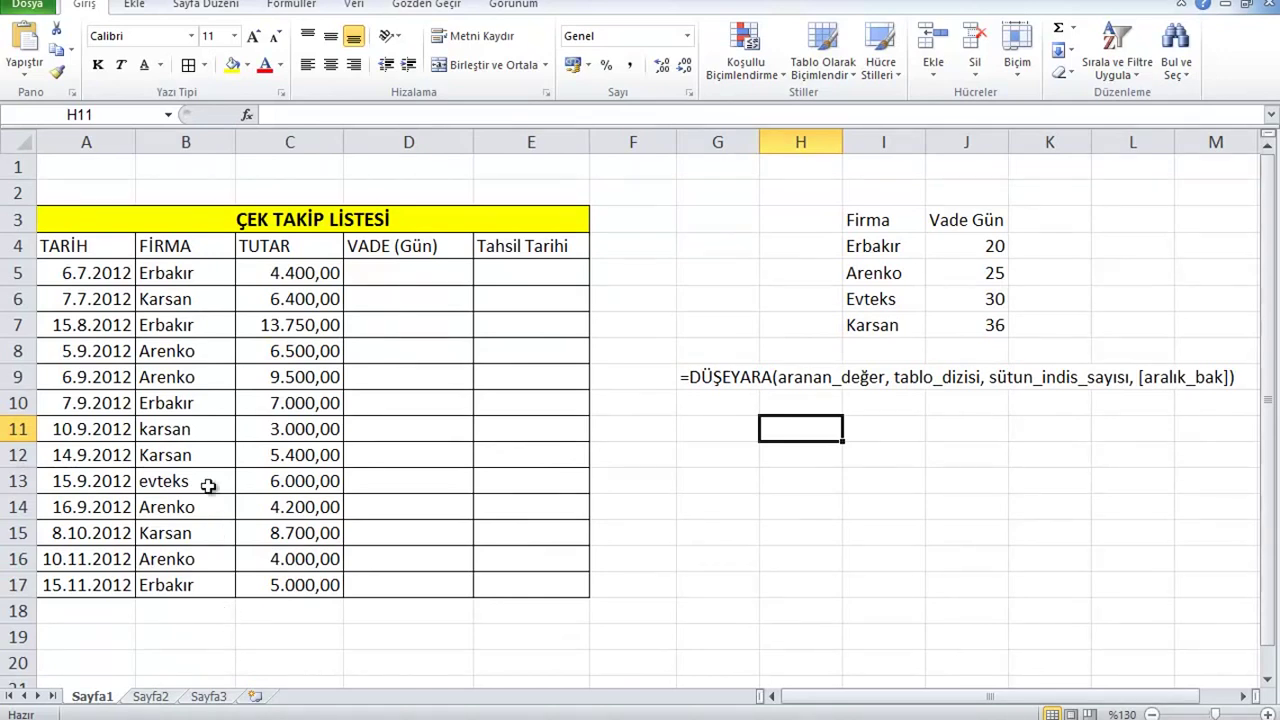
left_click(108, 272)
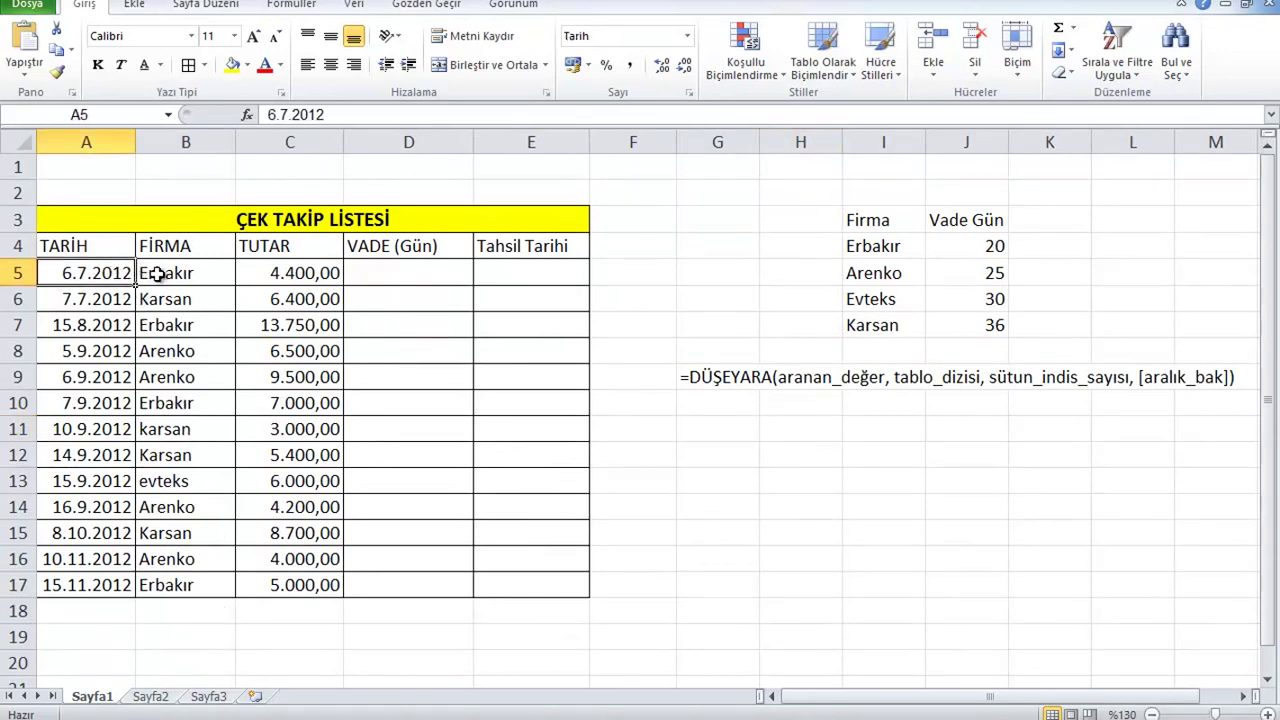
left_click_drag(160, 272, 152, 585)
left_click(314, 265)
left_click_drag(314, 265, 276, 560)
left_click_drag(861, 222, 857, 323)
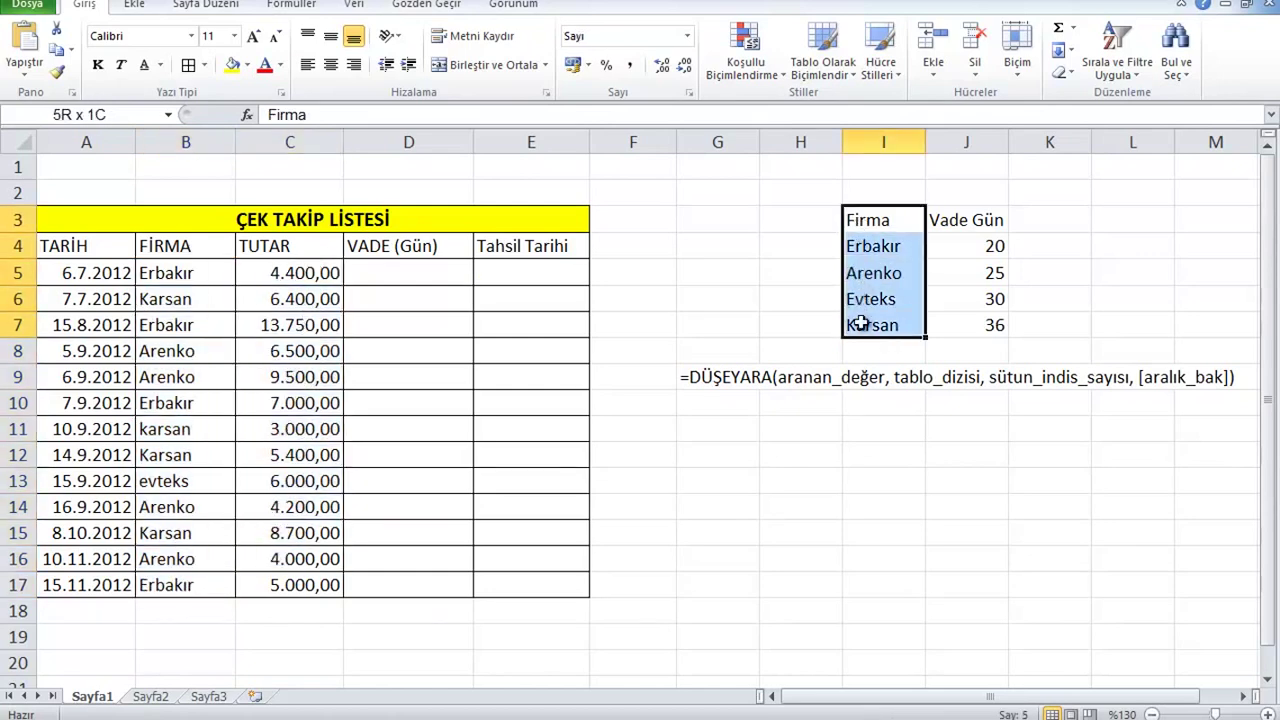
left_click(863, 246)
left_click_drag(955, 240, 955, 323)
left_click(210, 278)
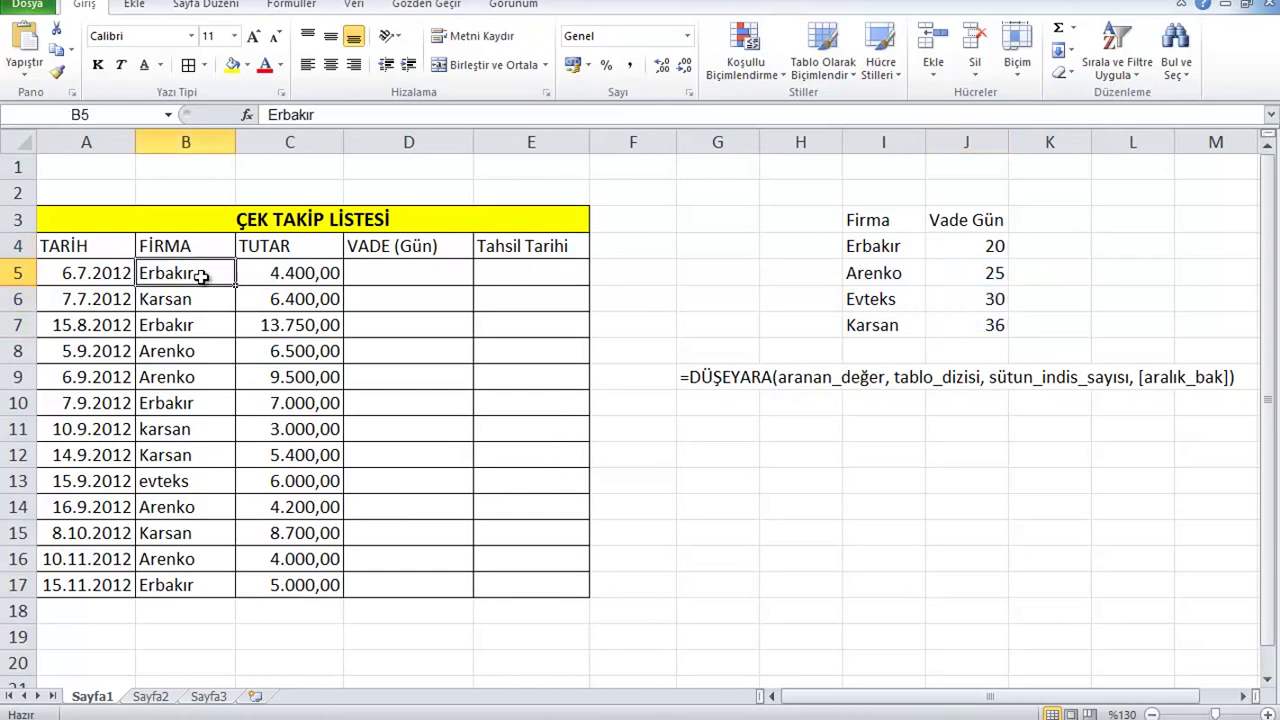
left_click(975, 250)
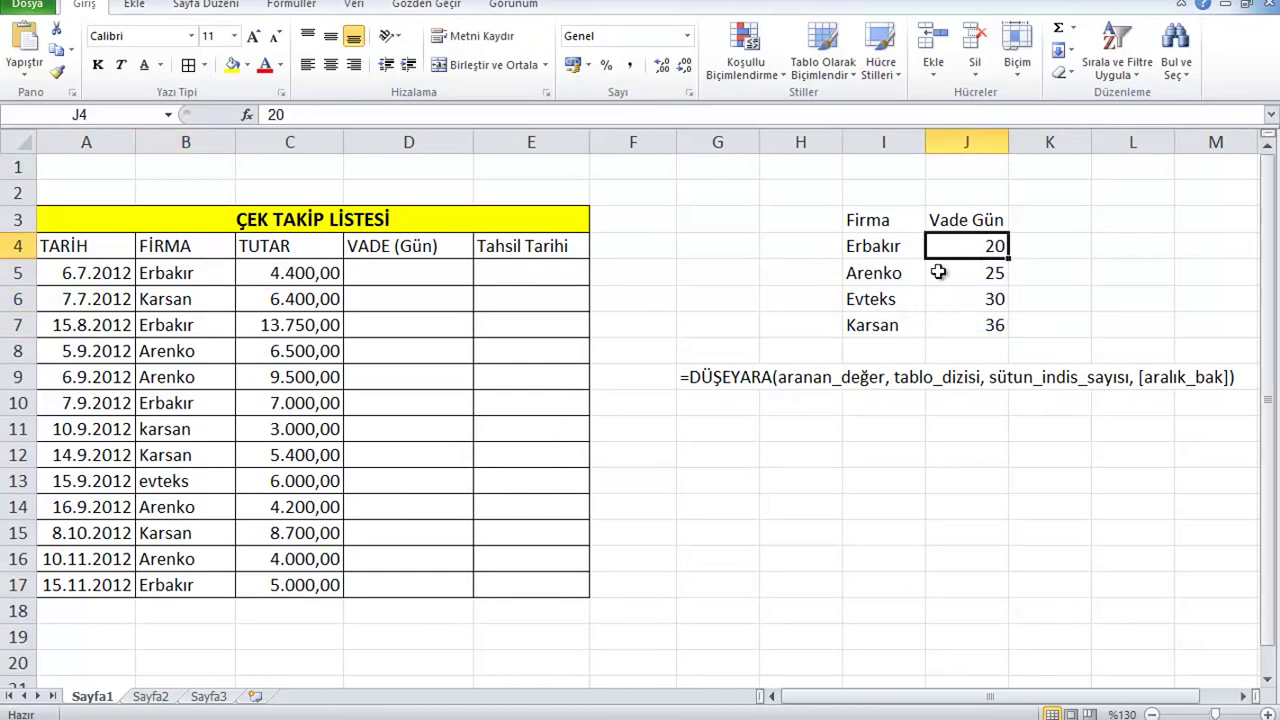
left_click(860, 280)
left_click(988, 277)
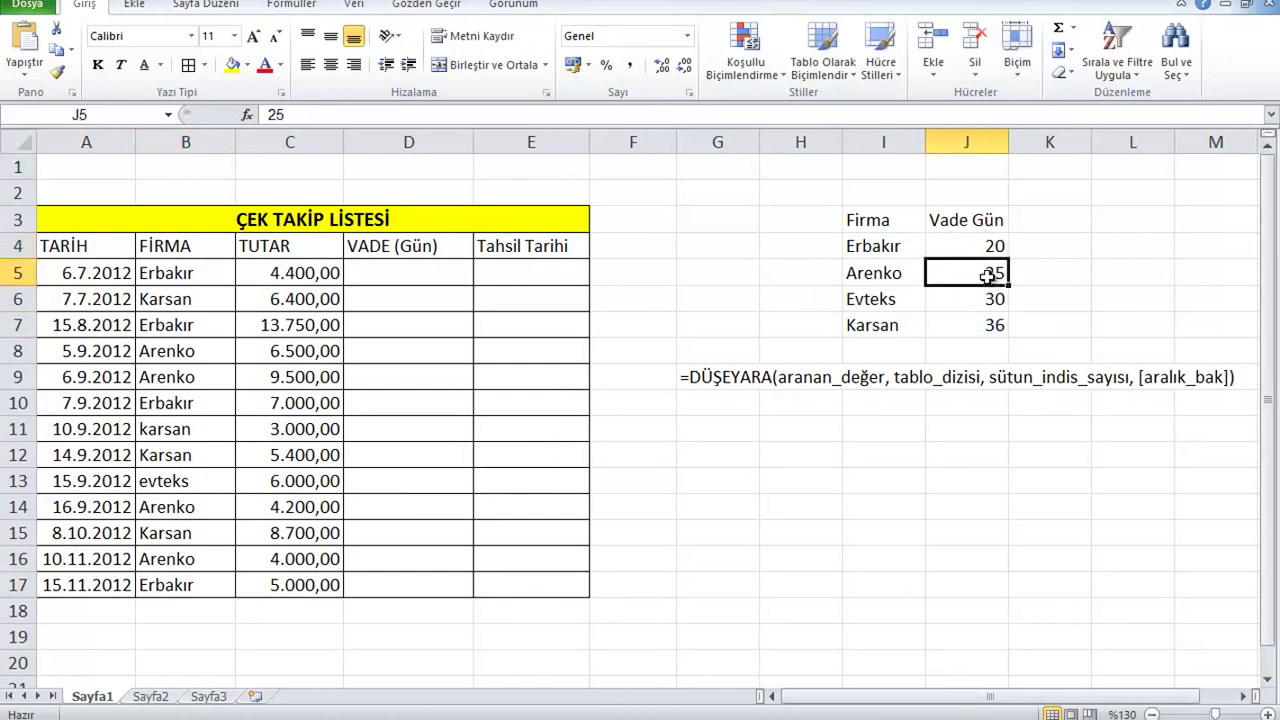
left_click(884, 300)
left_click(988, 300)
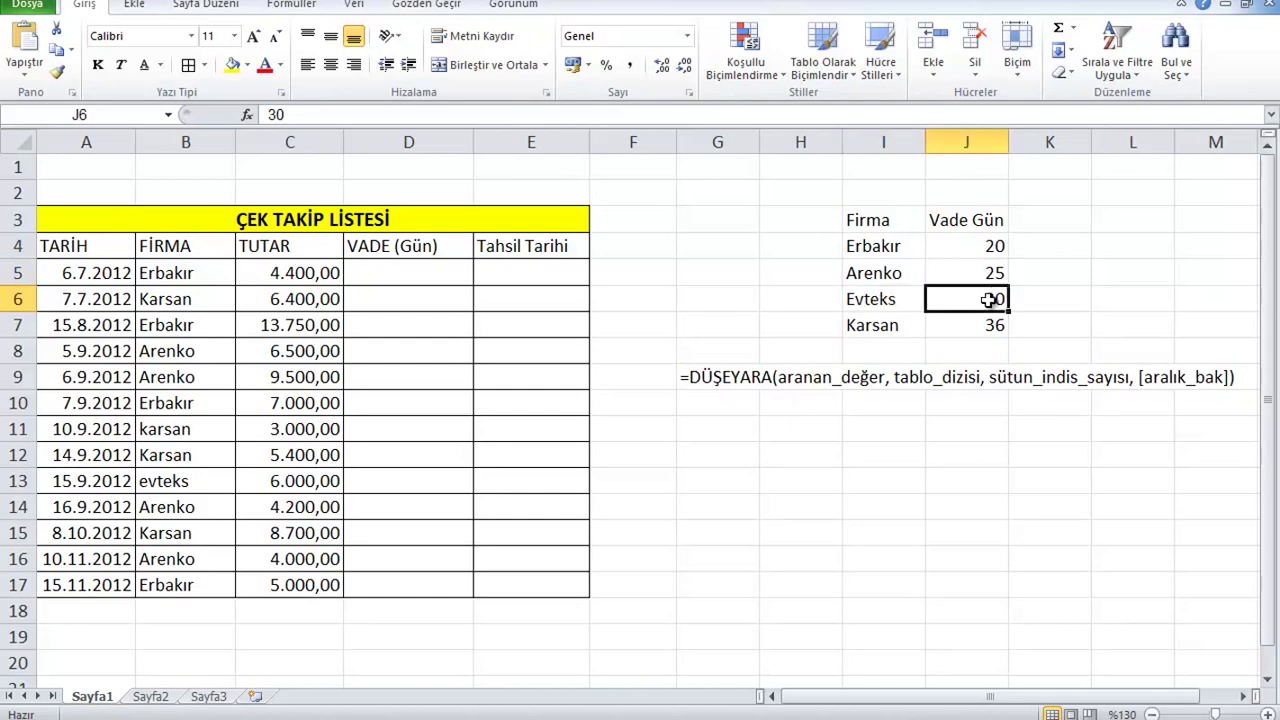
left_click(882, 333)
left_click(1002, 333)
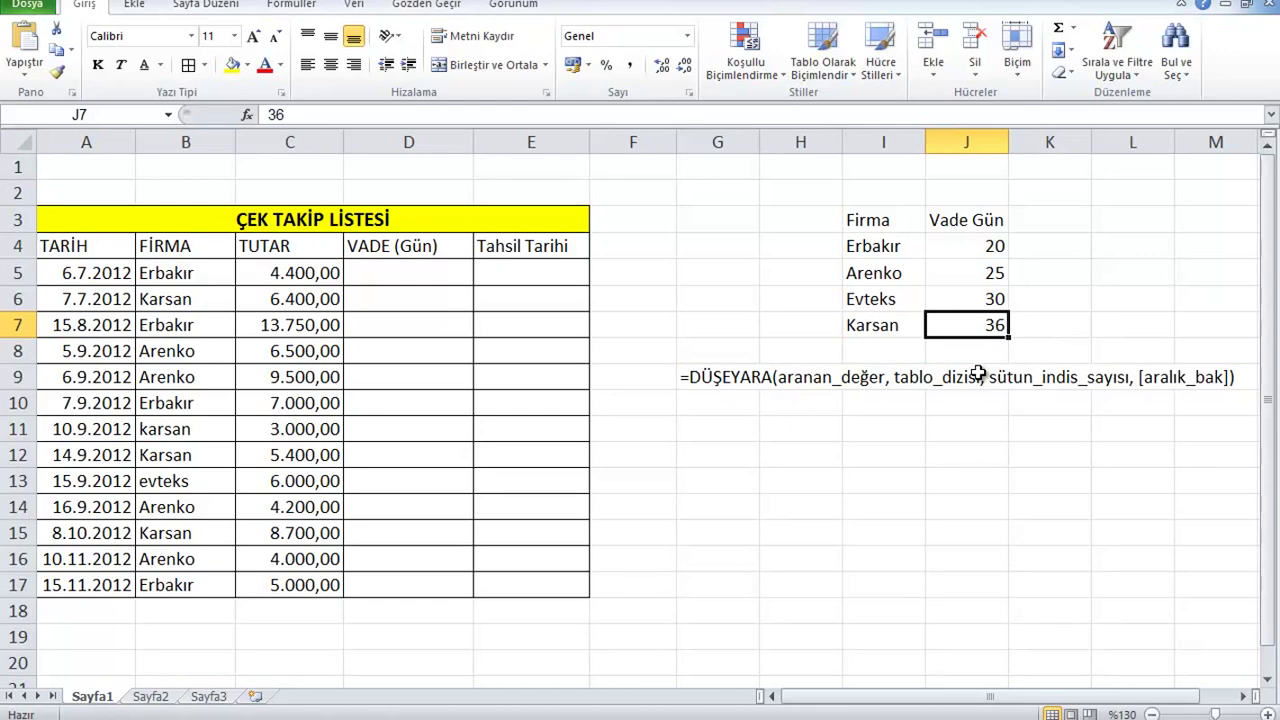
left_click(889, 256)
left_click_drag(889, 256, 968, 338)
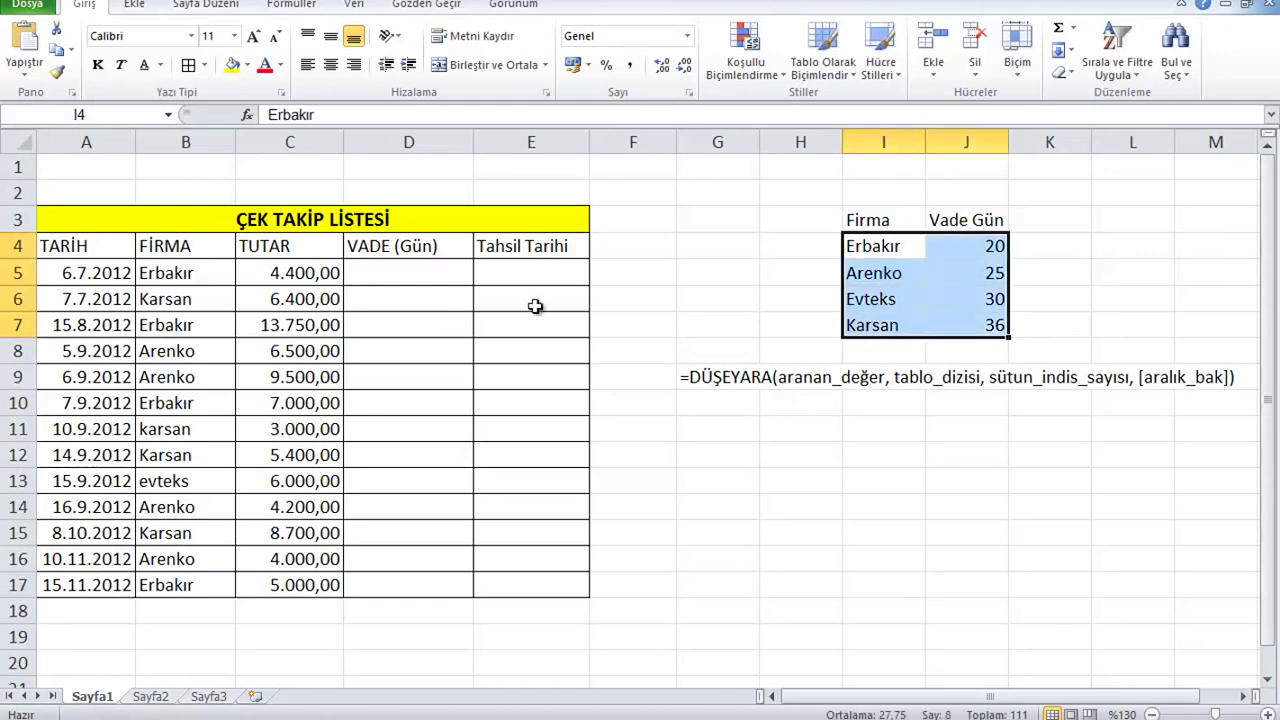
left_click(422, 273)
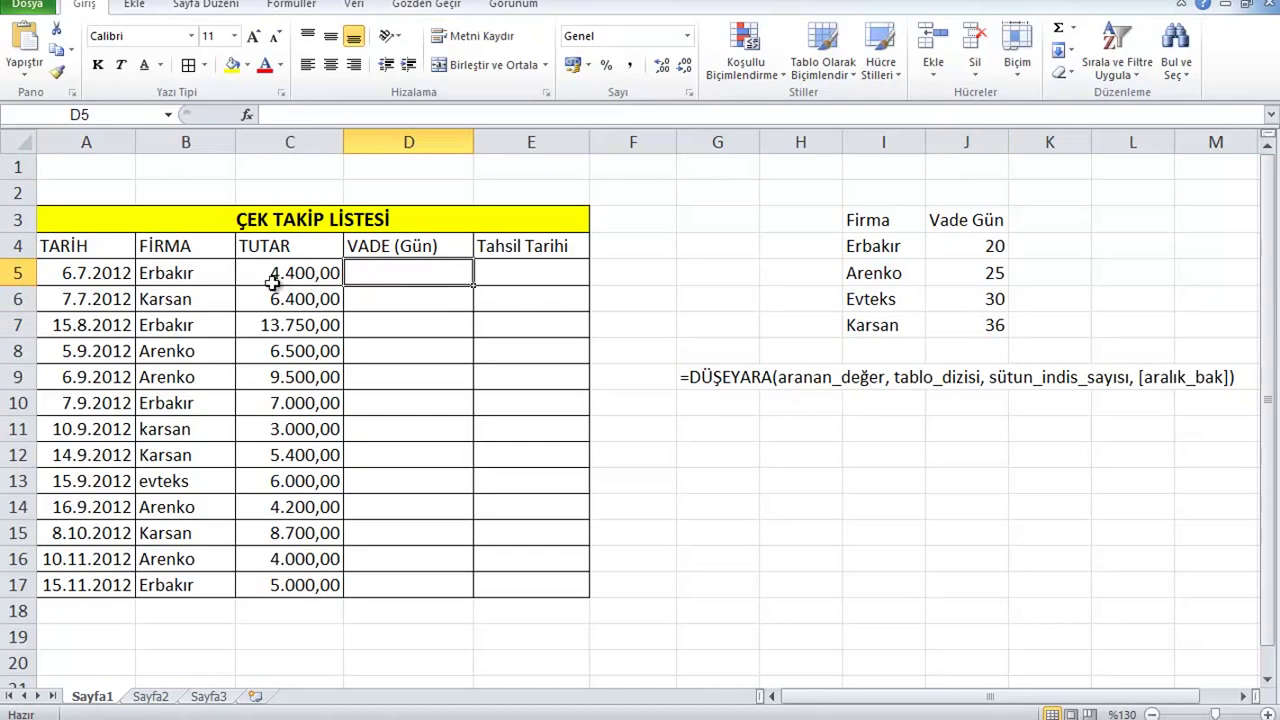
left_click(185, 291)
left_click(184, 272)
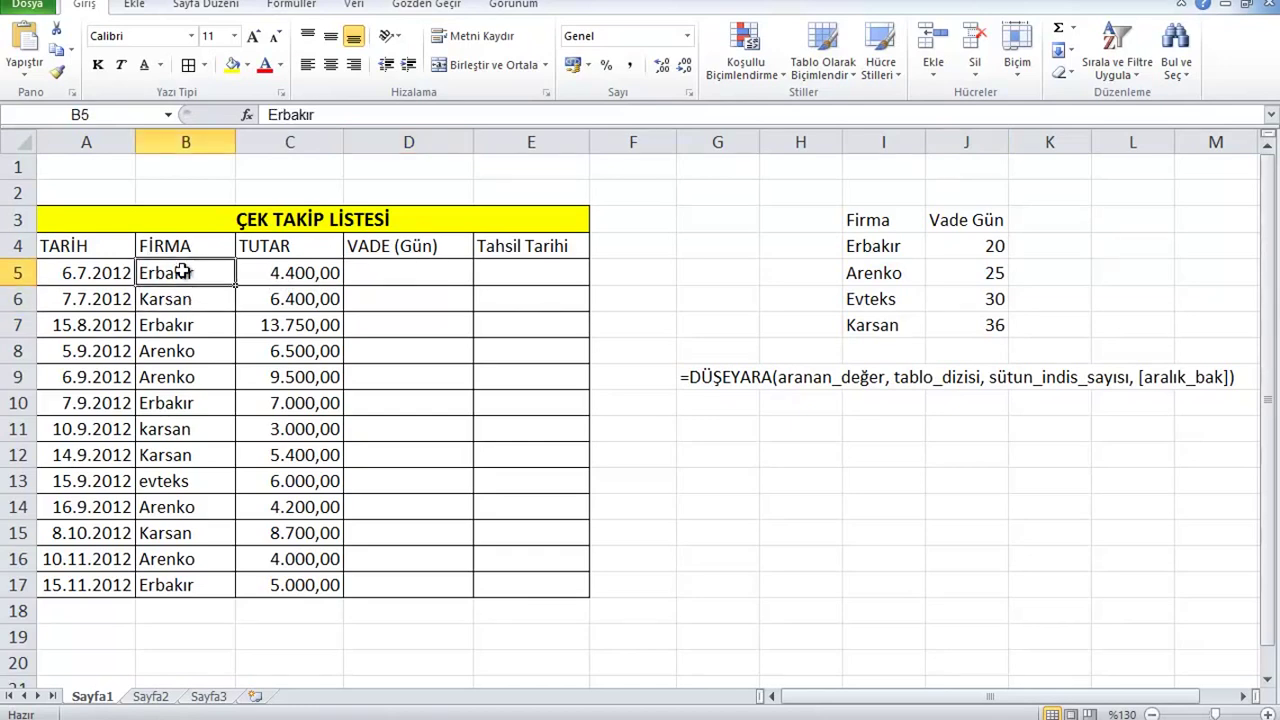
left_click_drag(875, 246, 970, 336)
left_click(975, 246)
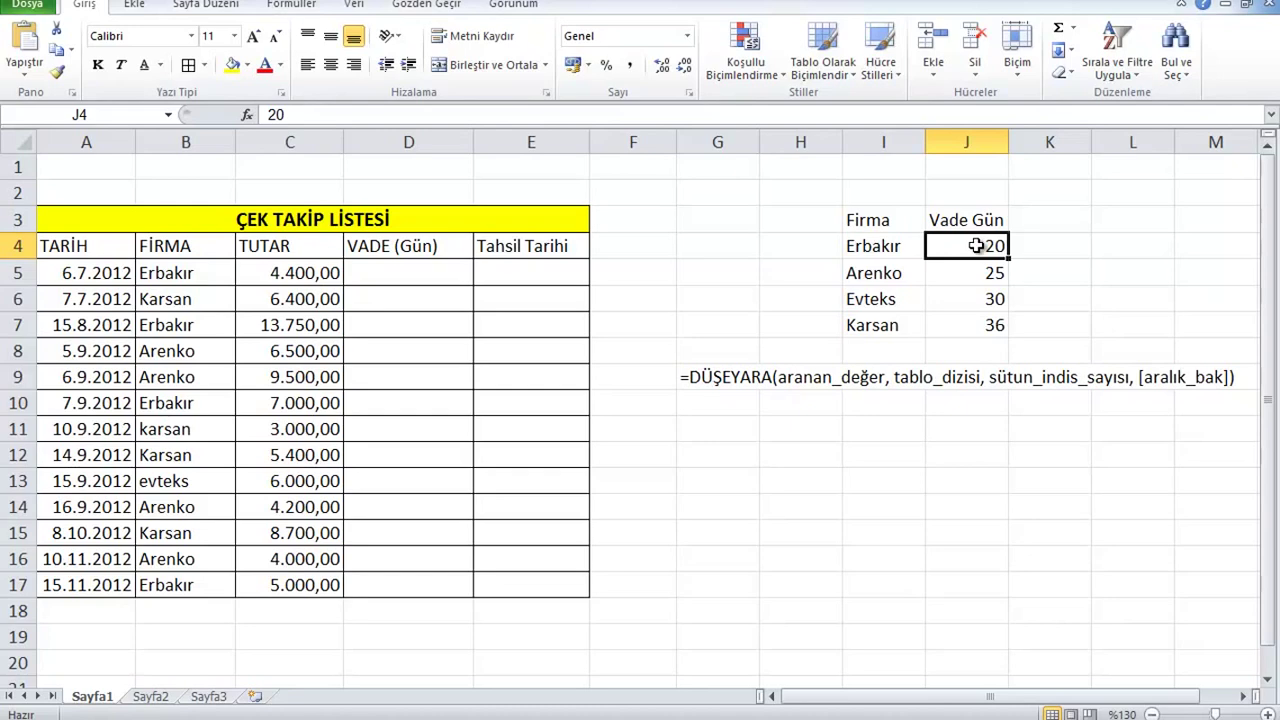
left_click(450, 266)
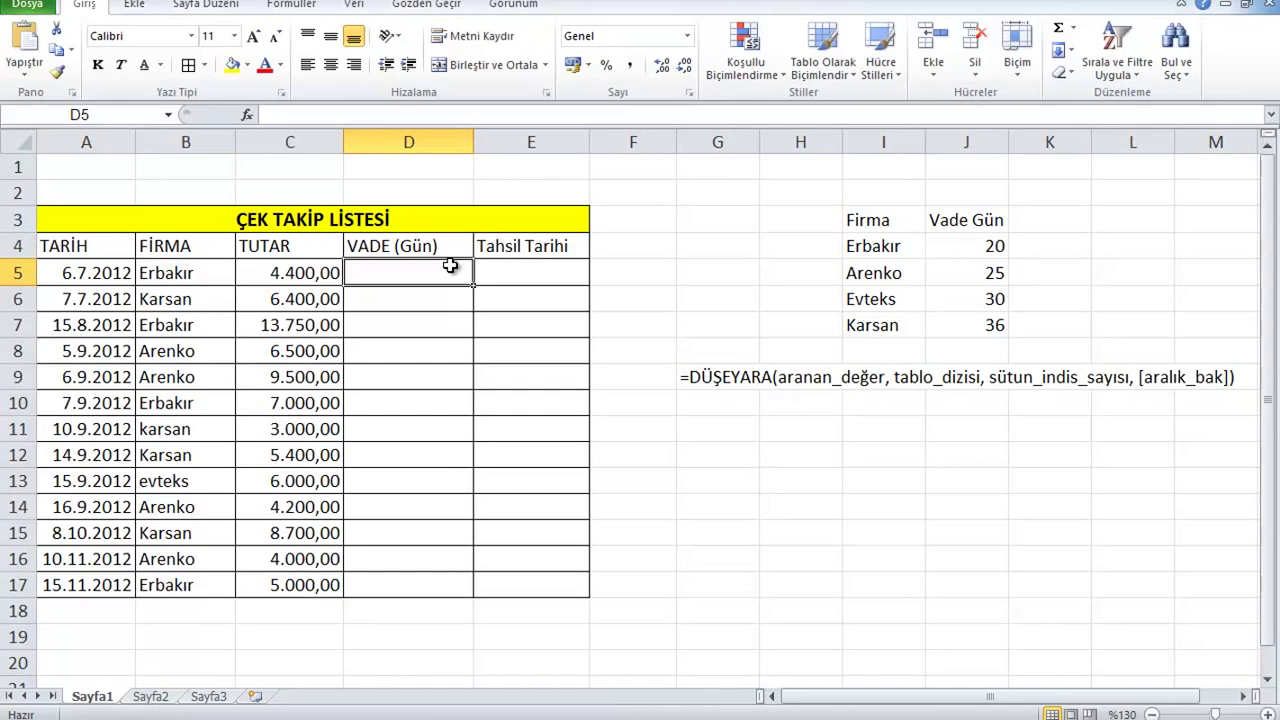
left_click(722, 377)
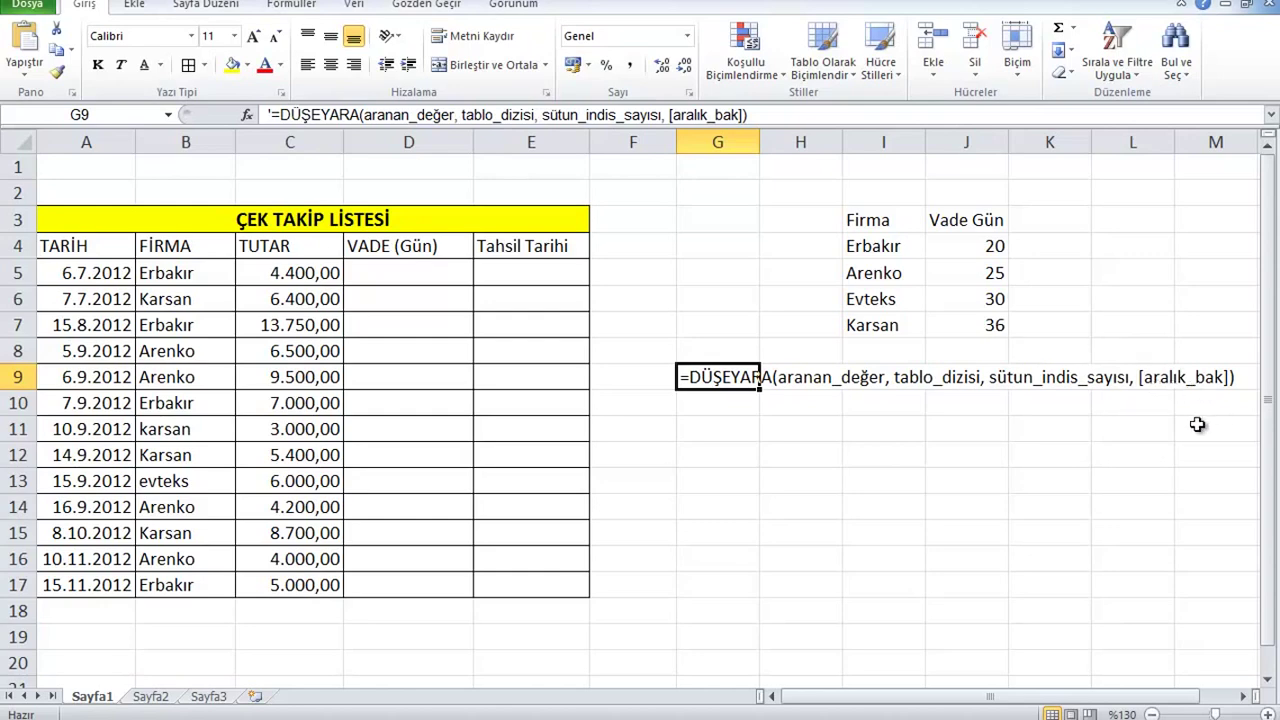
left_click(416, 271)
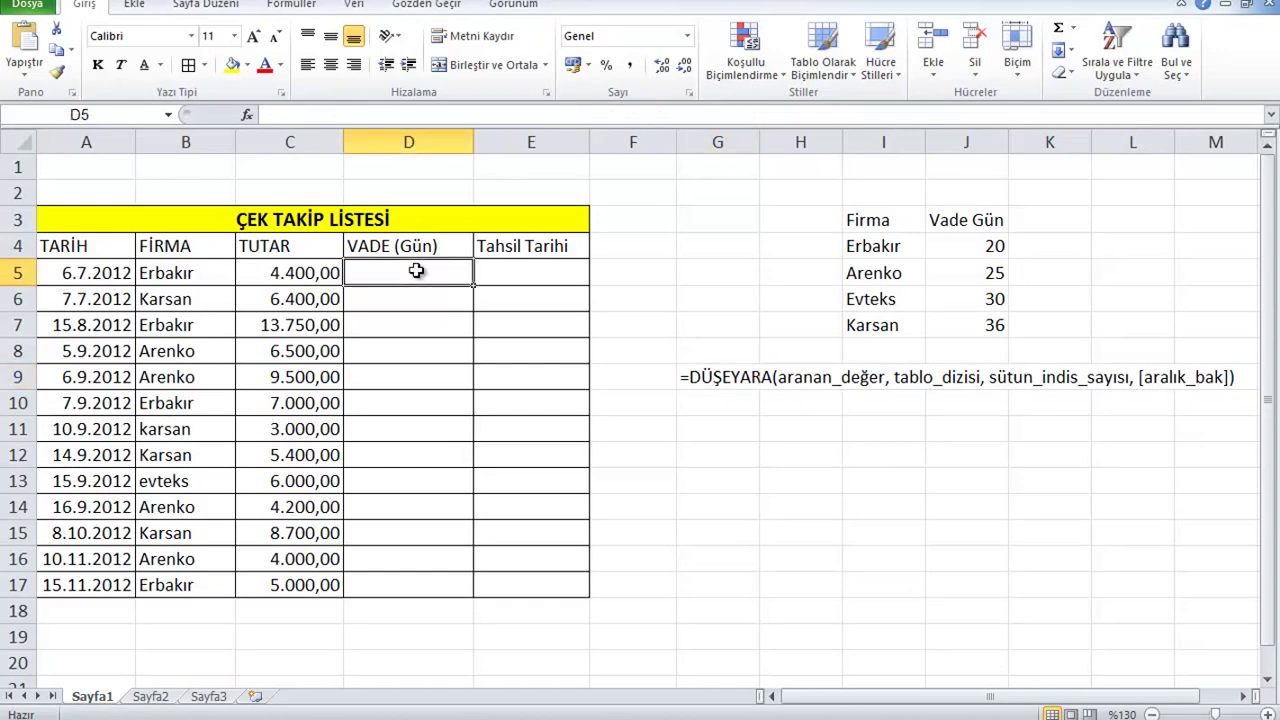
Step: Enter =DÜŞEYARA(B5;$I$4:$J$7;2;YANLIŞ) in D5 so it returns Erbakır's 20 due days
type("=dşer")
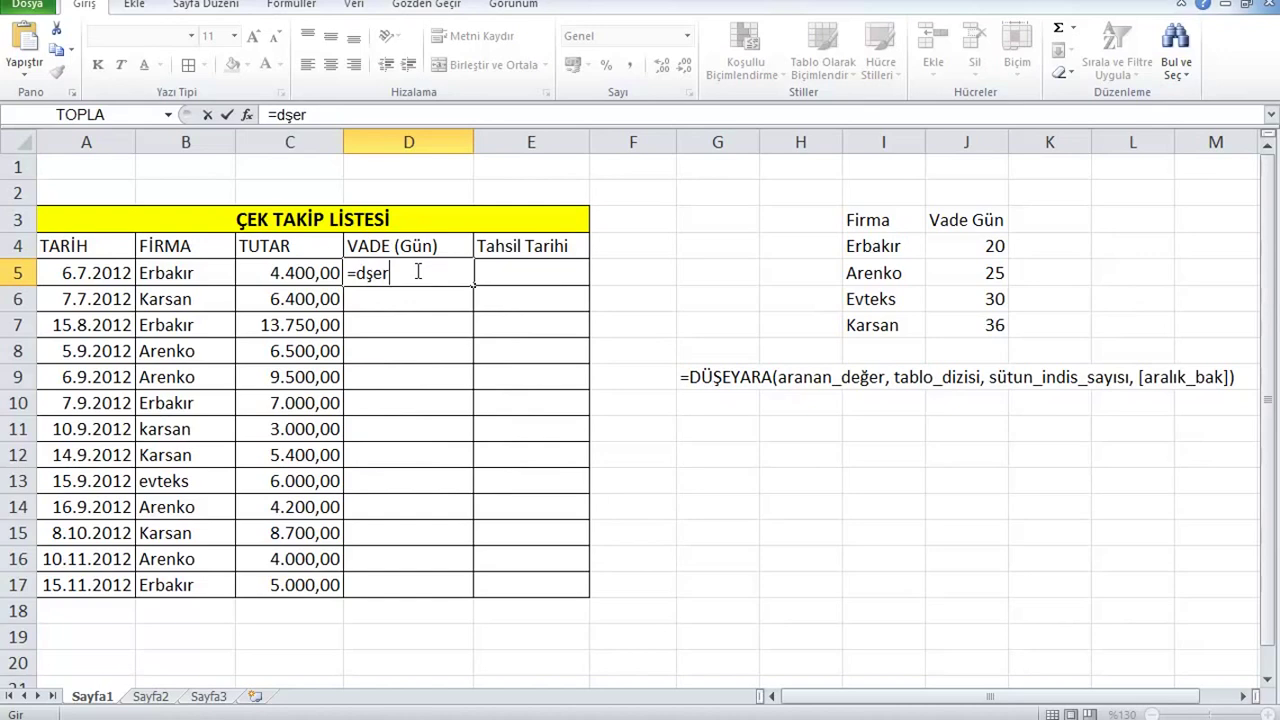
key("BackSpace")
key("BackSpace")
key("BackSpace")
type("ü")
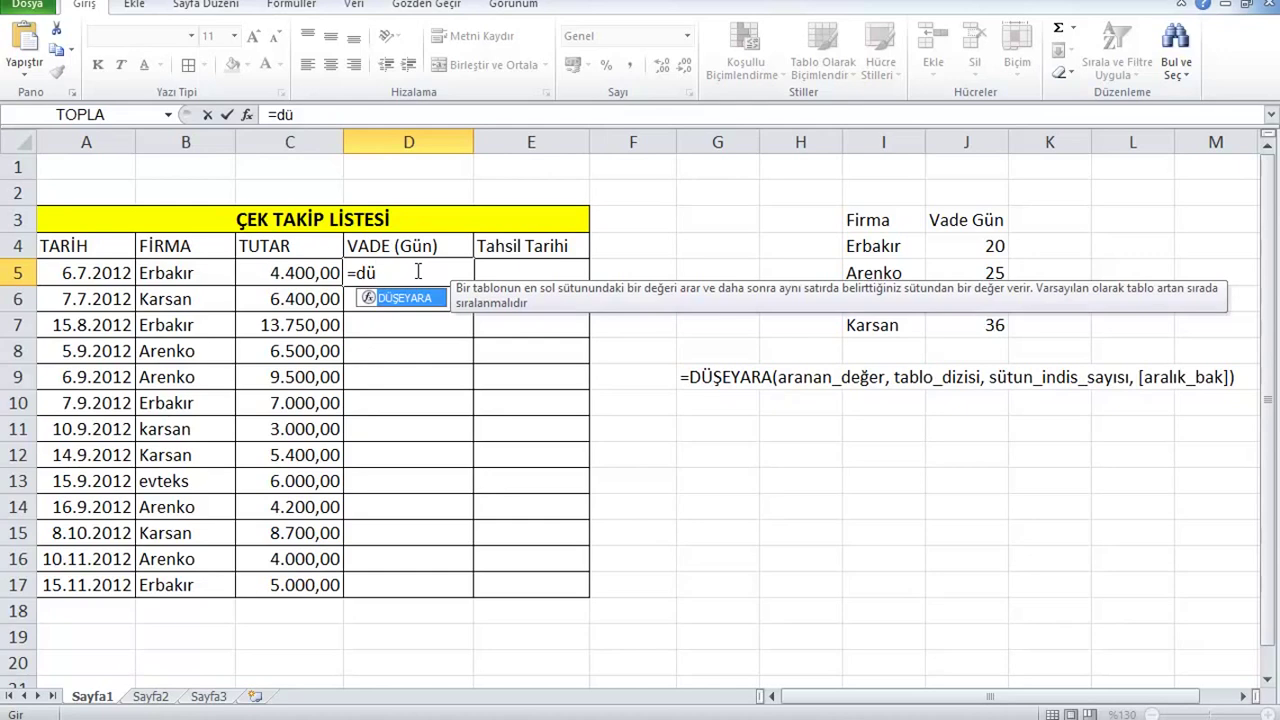
key("Tab")
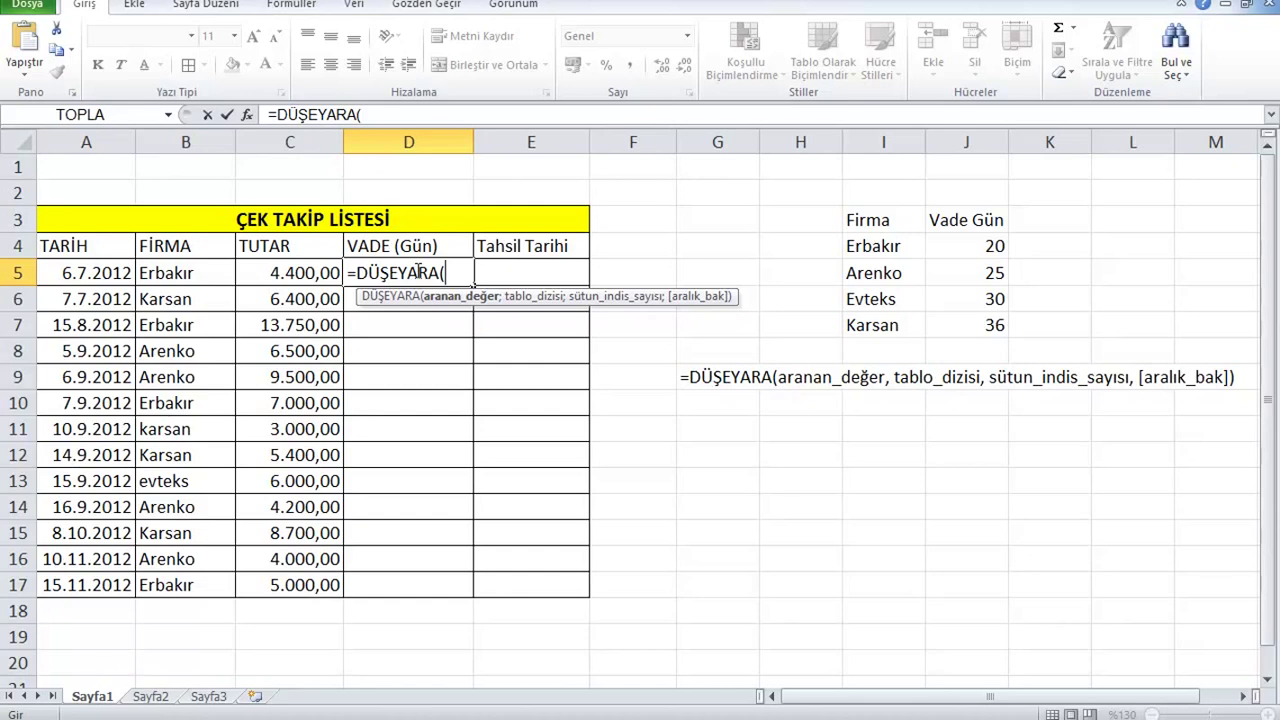
left_click(183, 276)
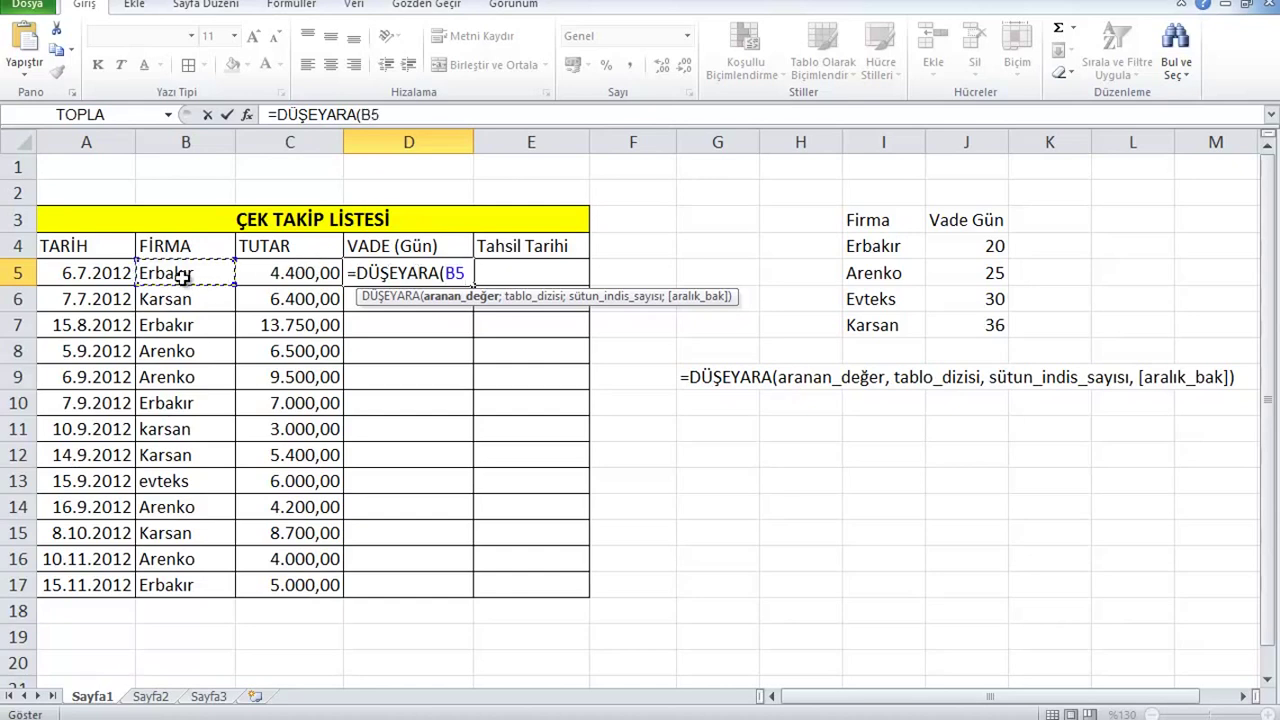
type(";")
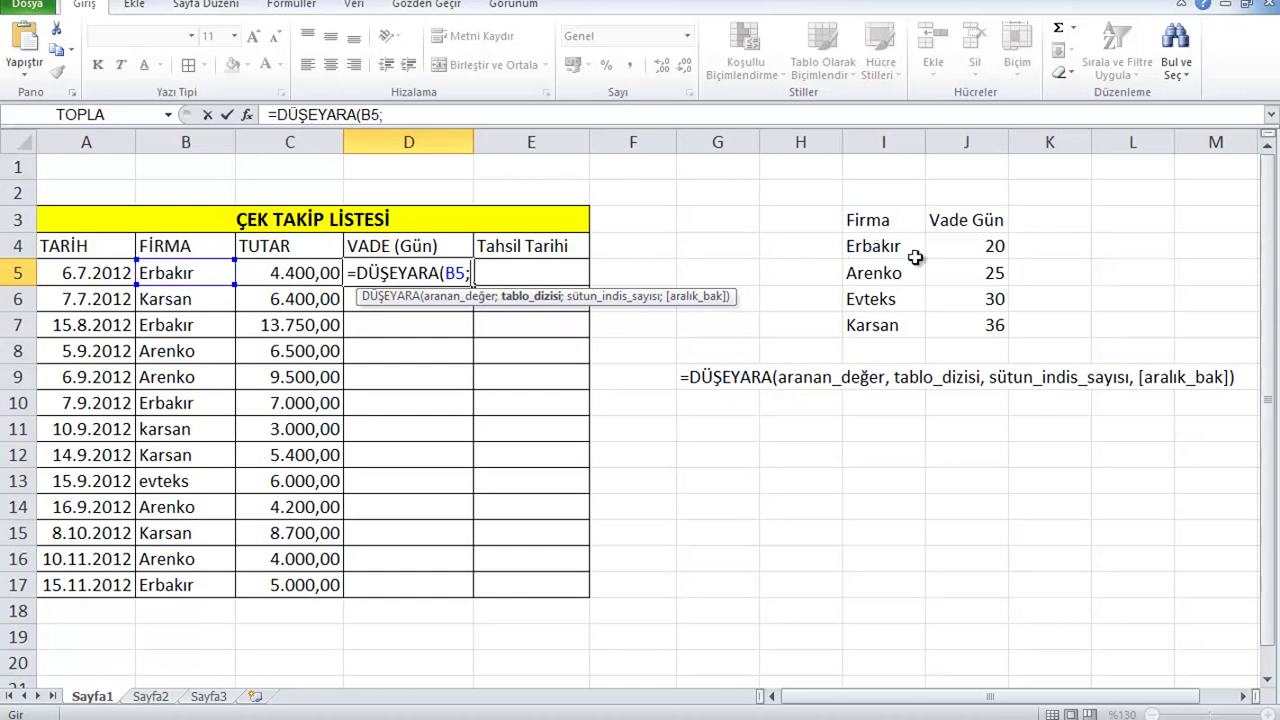
left_click_drag(890, 248, 968, 326)
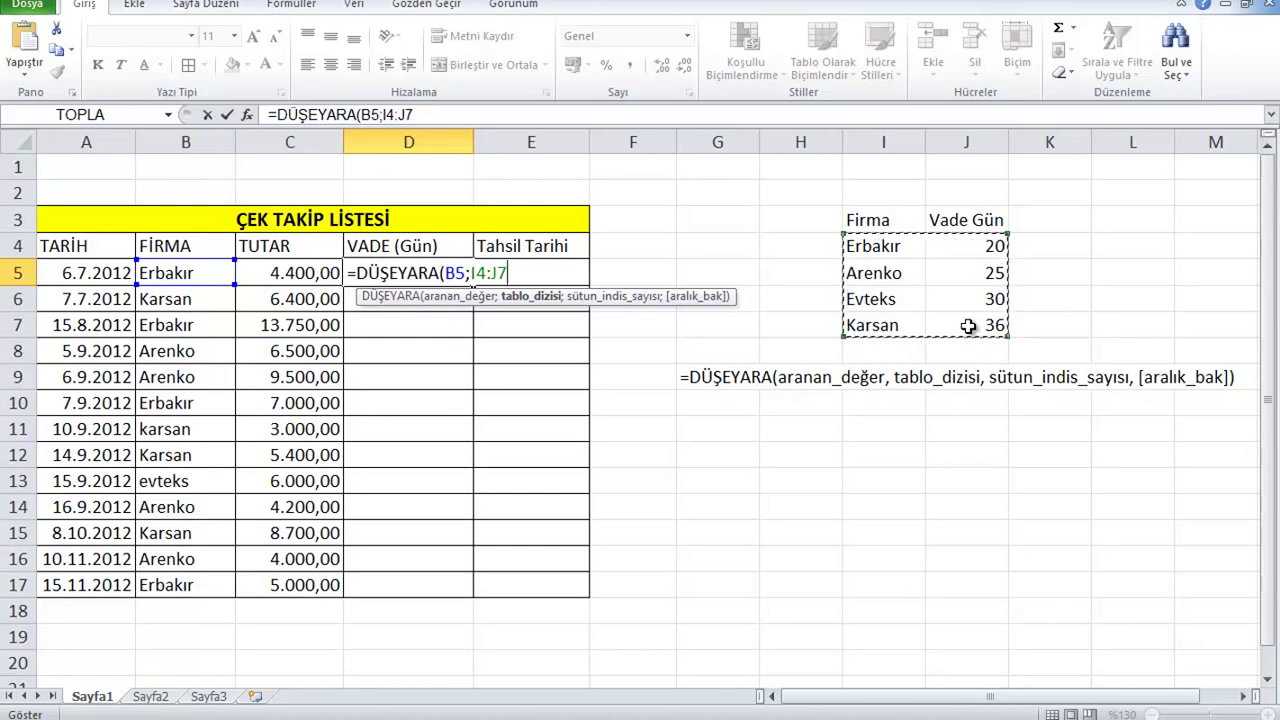
key("F4")
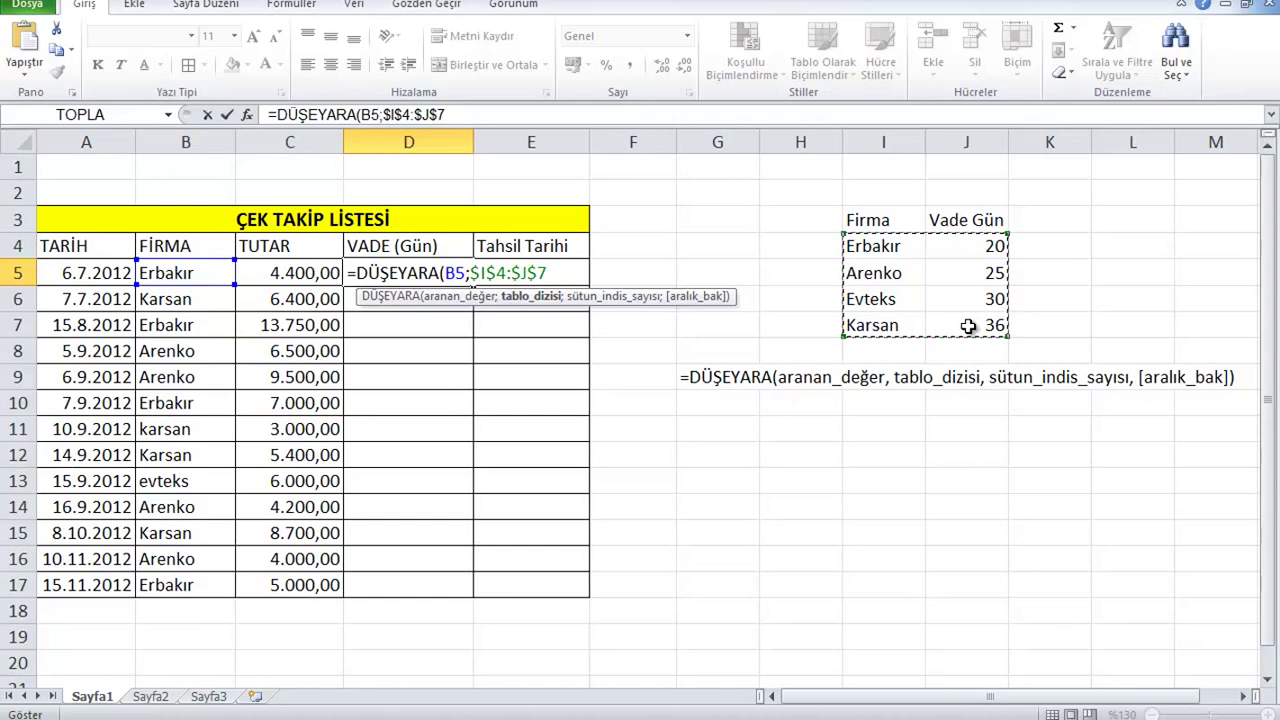
type(";")
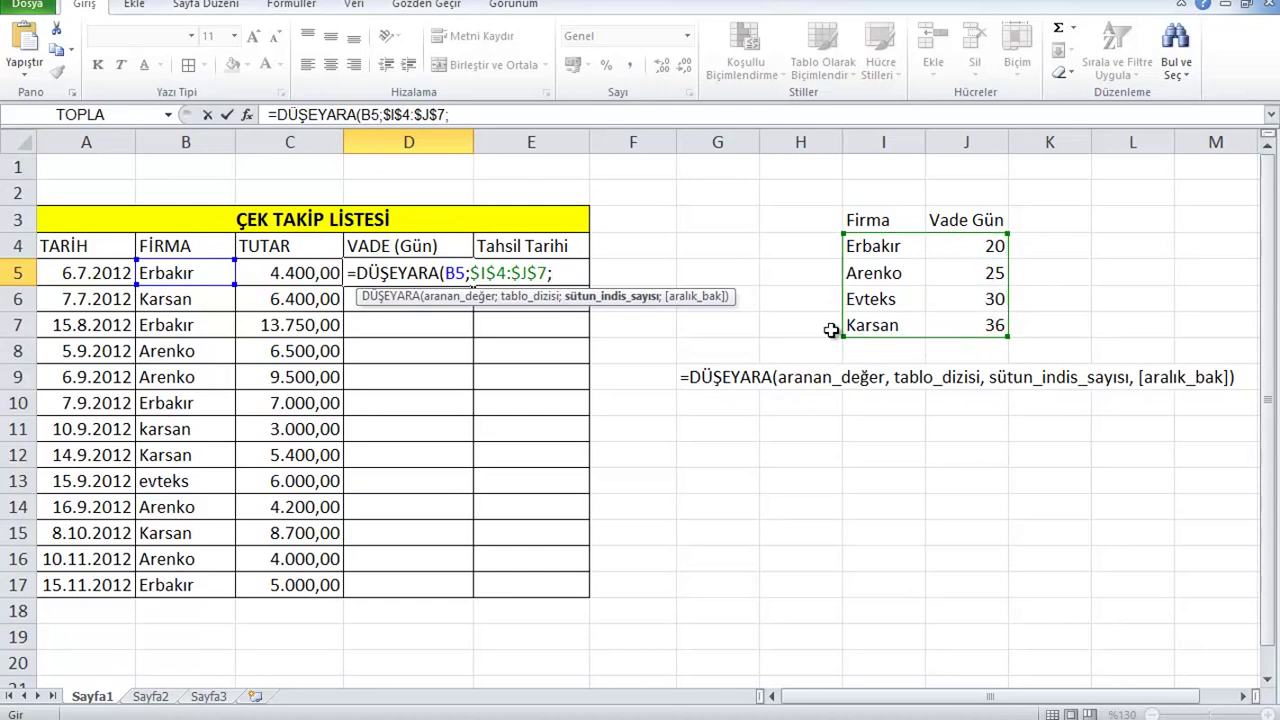
type("2;")
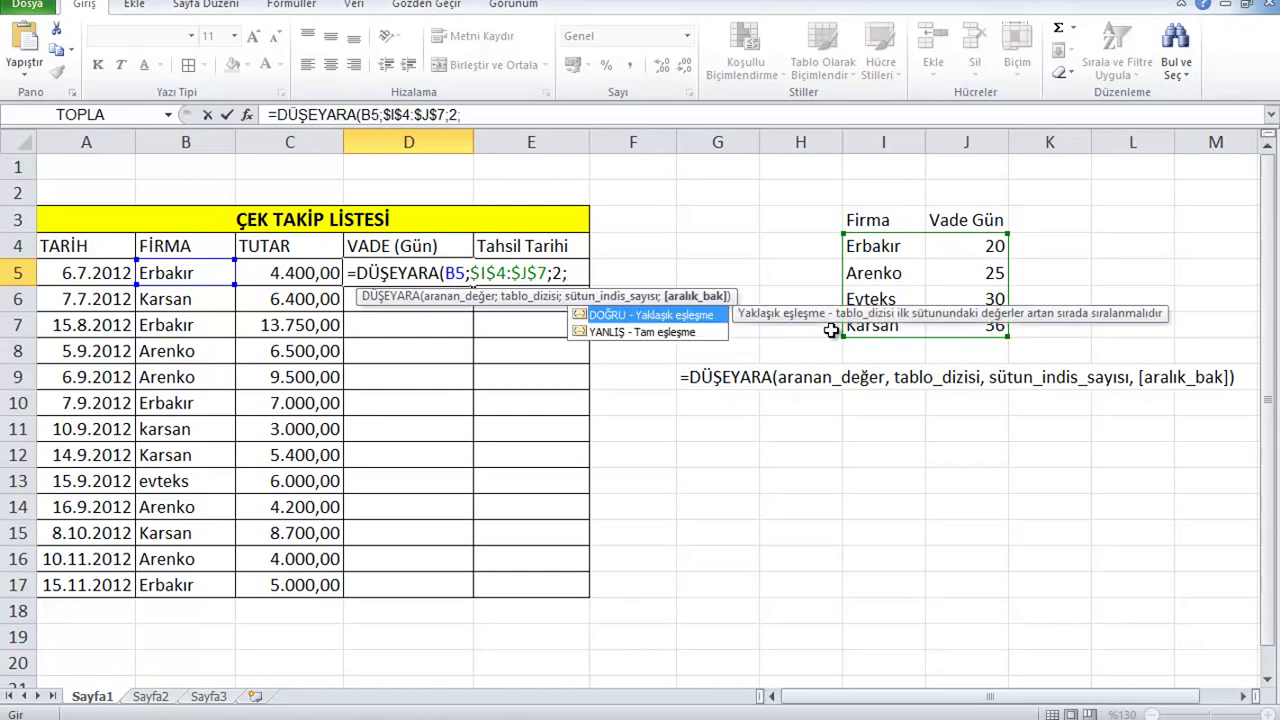
key("Down")
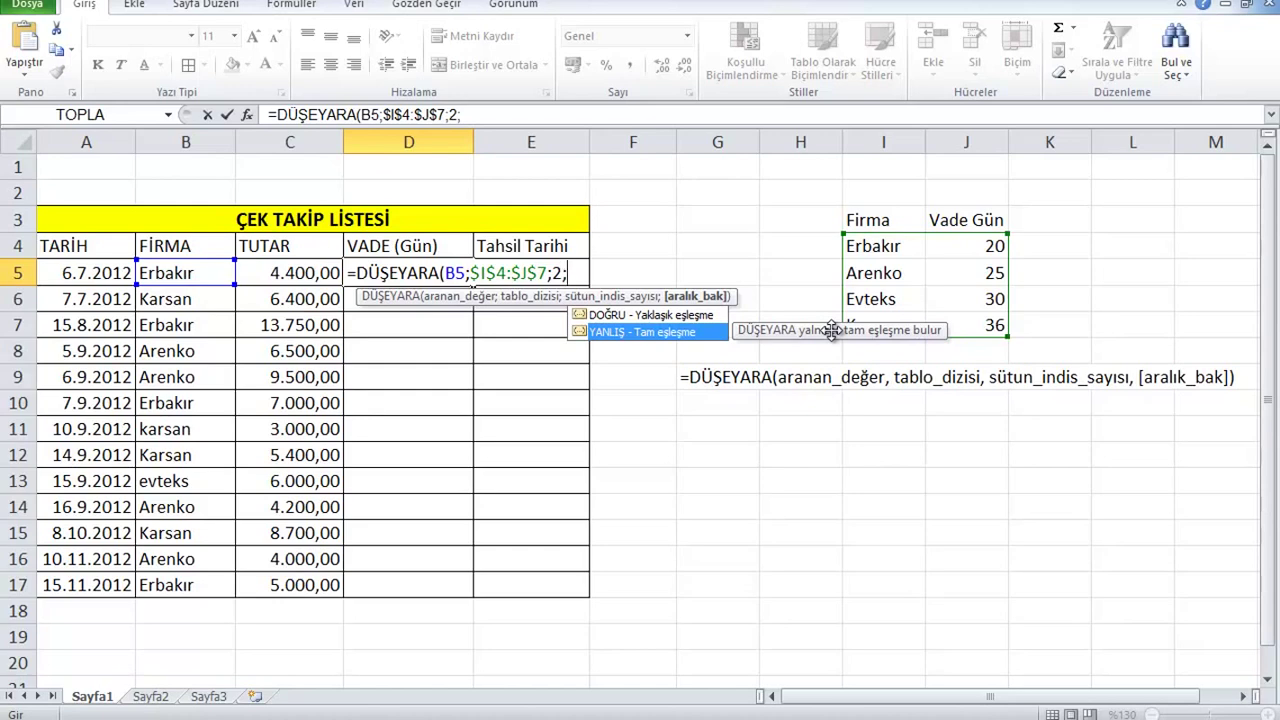
key("Tab")
type(")")
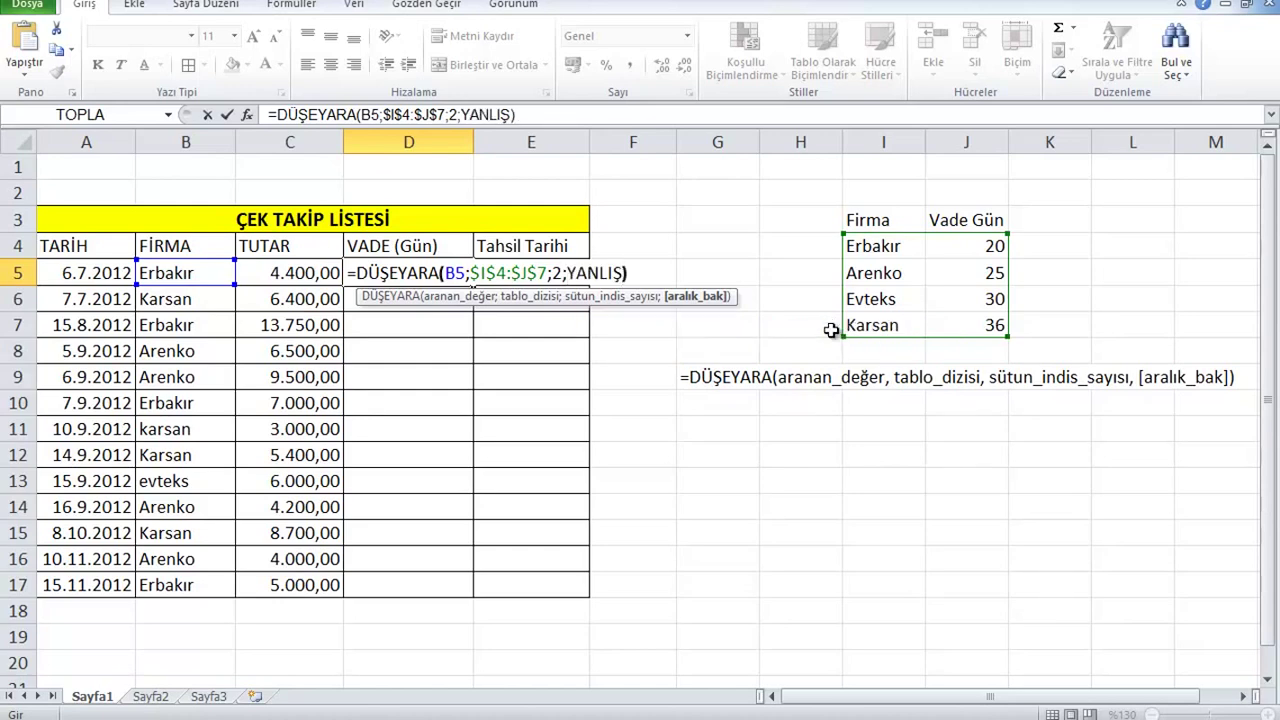
key("Return")
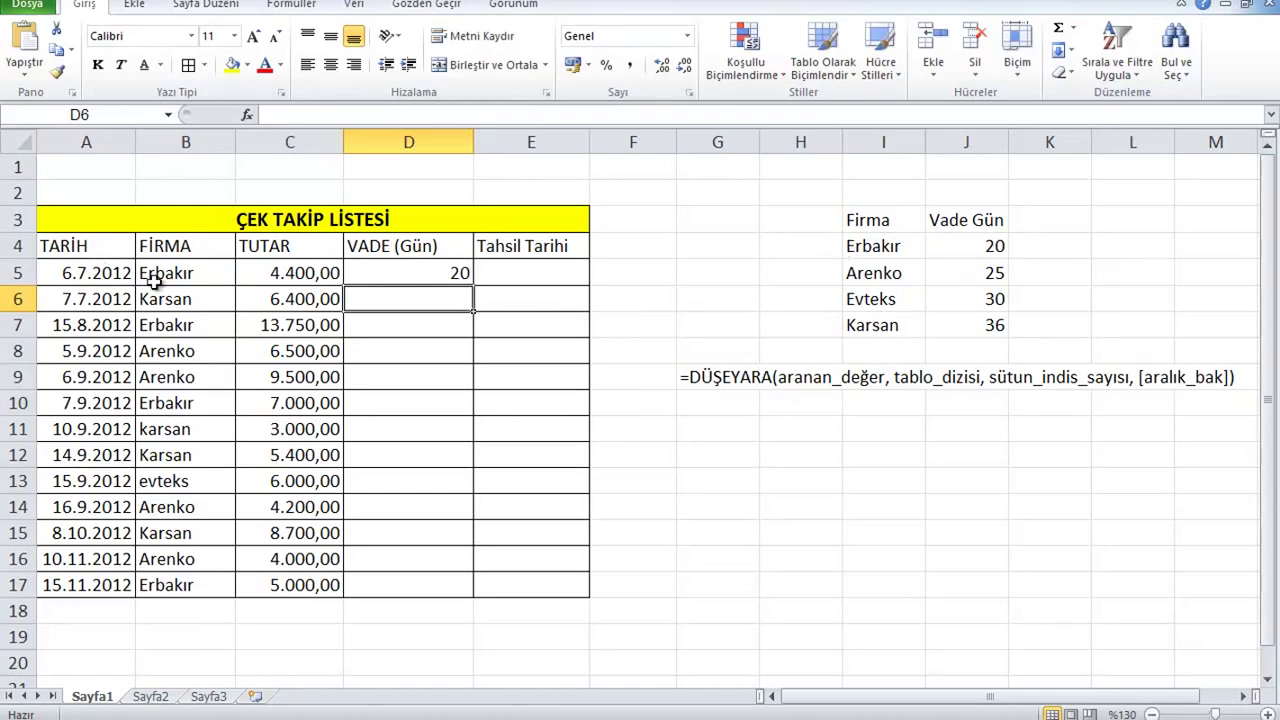
Step: Highlight Erbakır in B5 and the firm due-day table to explain the lookup
left_click(200, 273)
left_click_drag(897, 249, 963, 320)
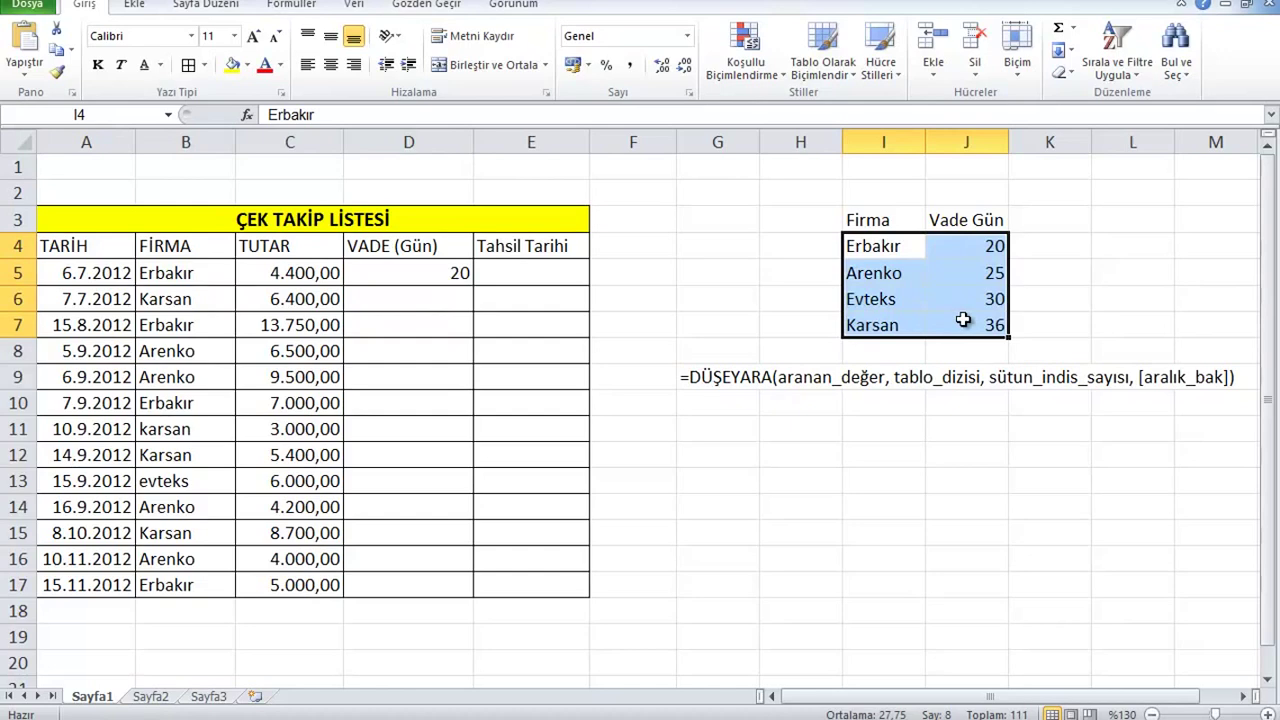
left_click(963, 320)
left_click_drag(920, 246, 982, 326)
left_click(975, 250)
Step: Copy the D5 lookup formula down to row 17, then reopen D5 to review it
left_click(402, 272)
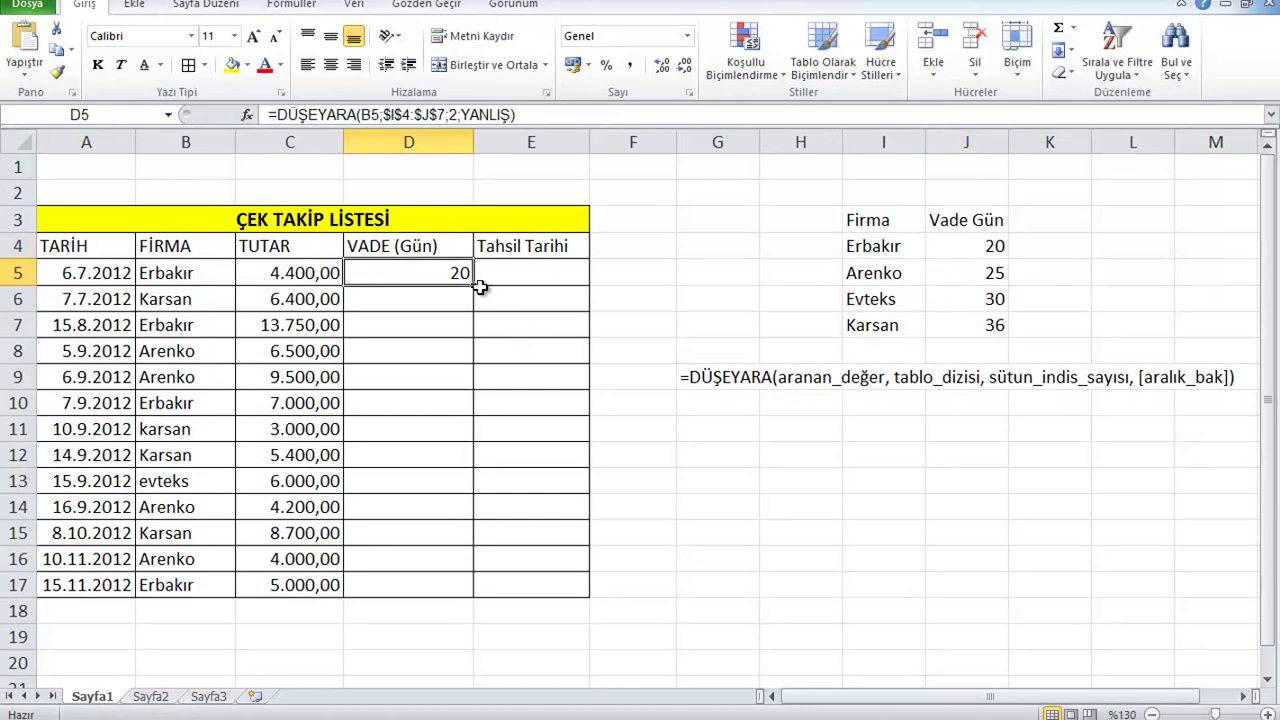
double_click(474, 286)
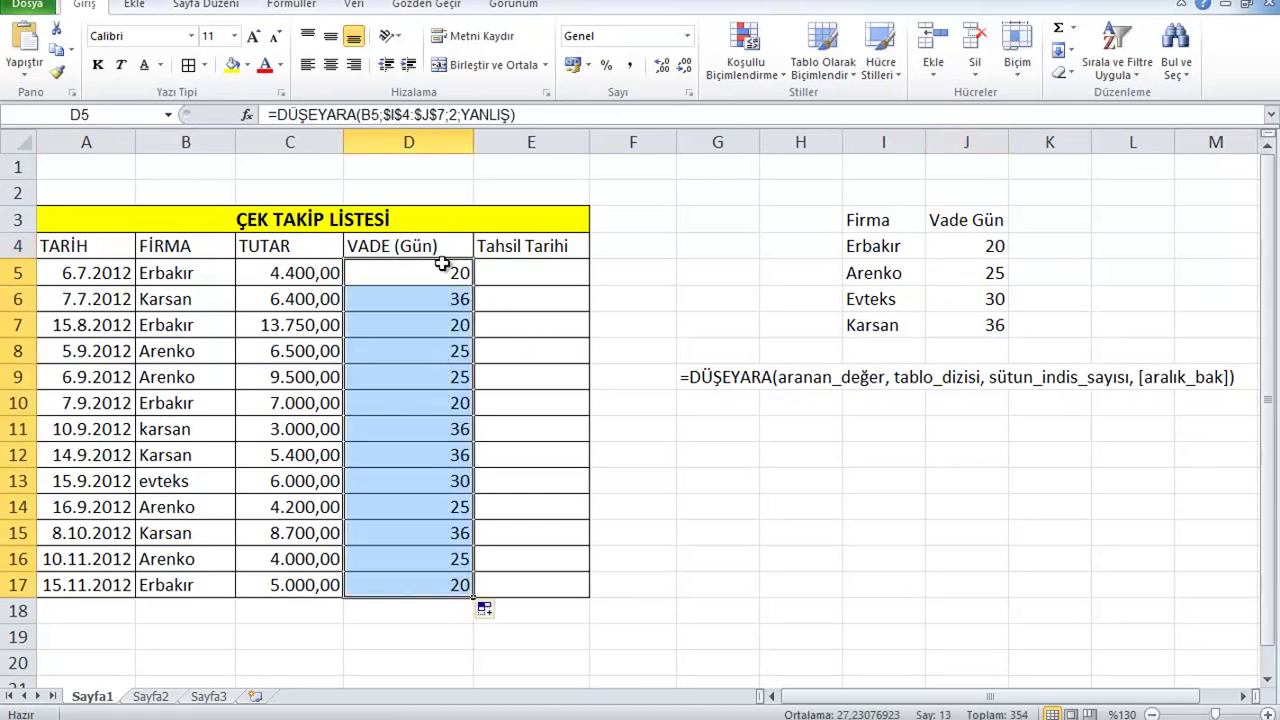
left_click(412, 642)
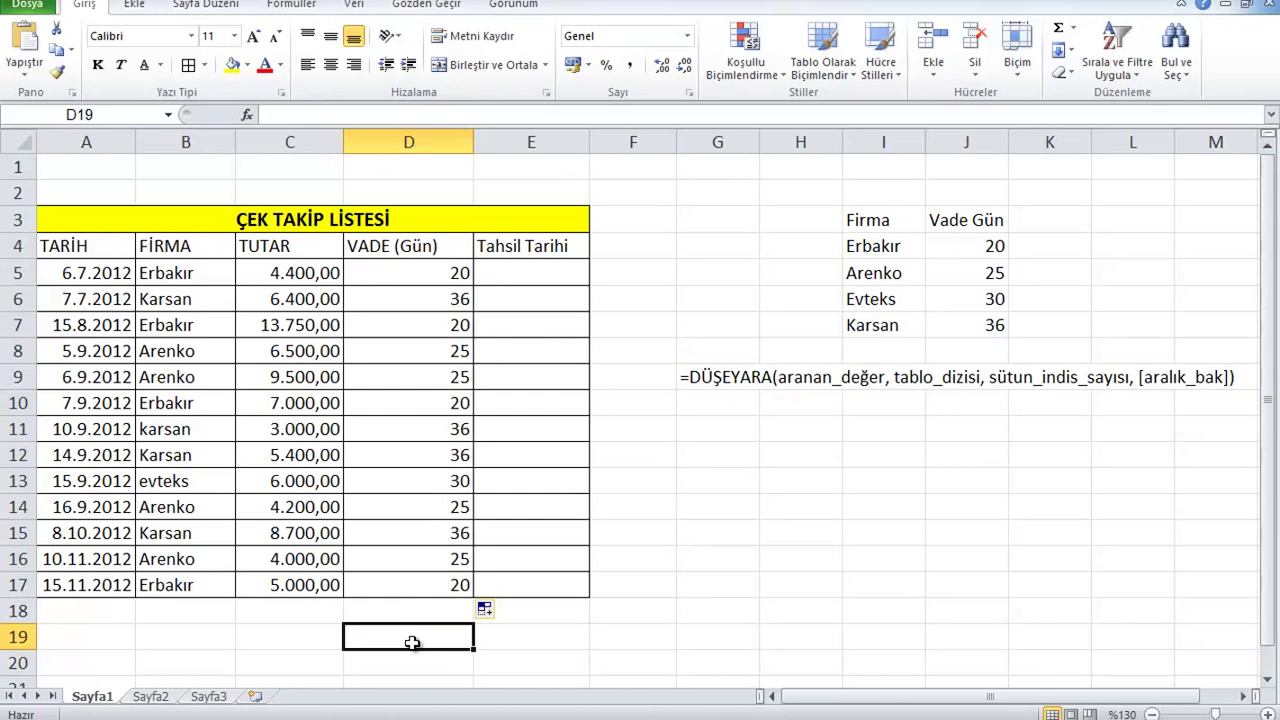
left_click(396, 272)
double_click(396, 272)
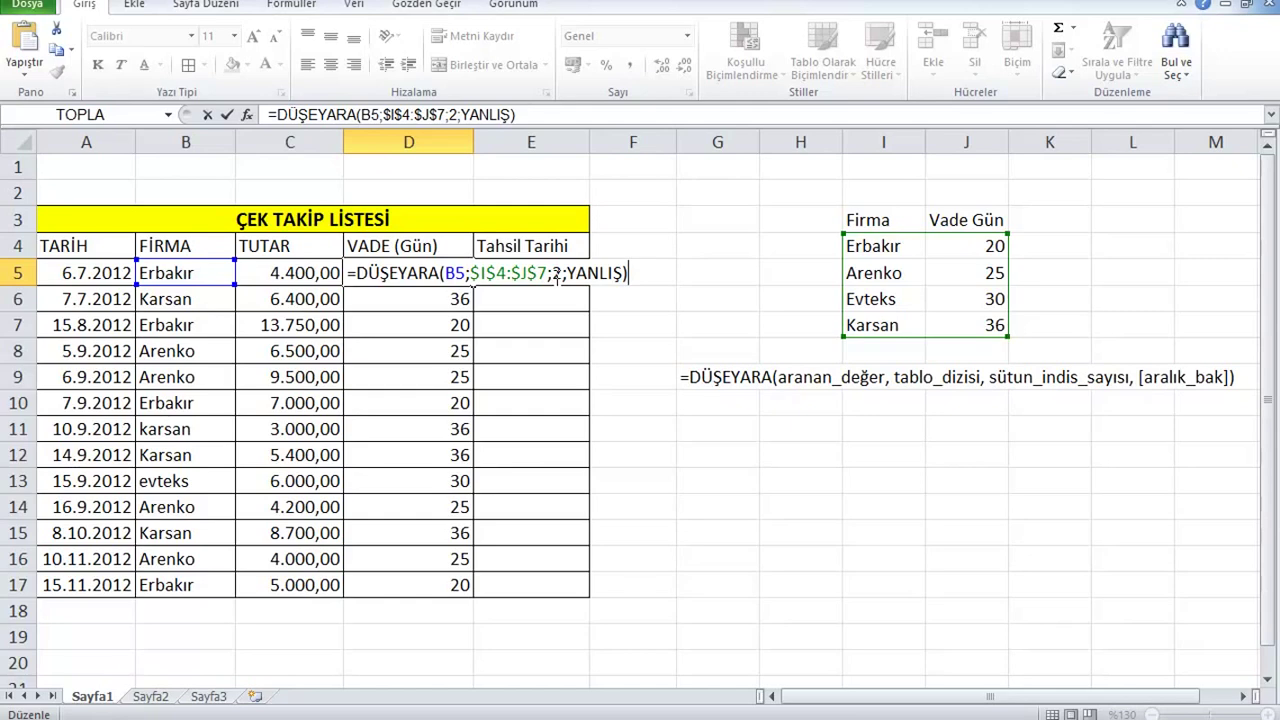
Step: Enter =A5+D5 in E5 to get the first collection date, 26.7.2012
key("Return")
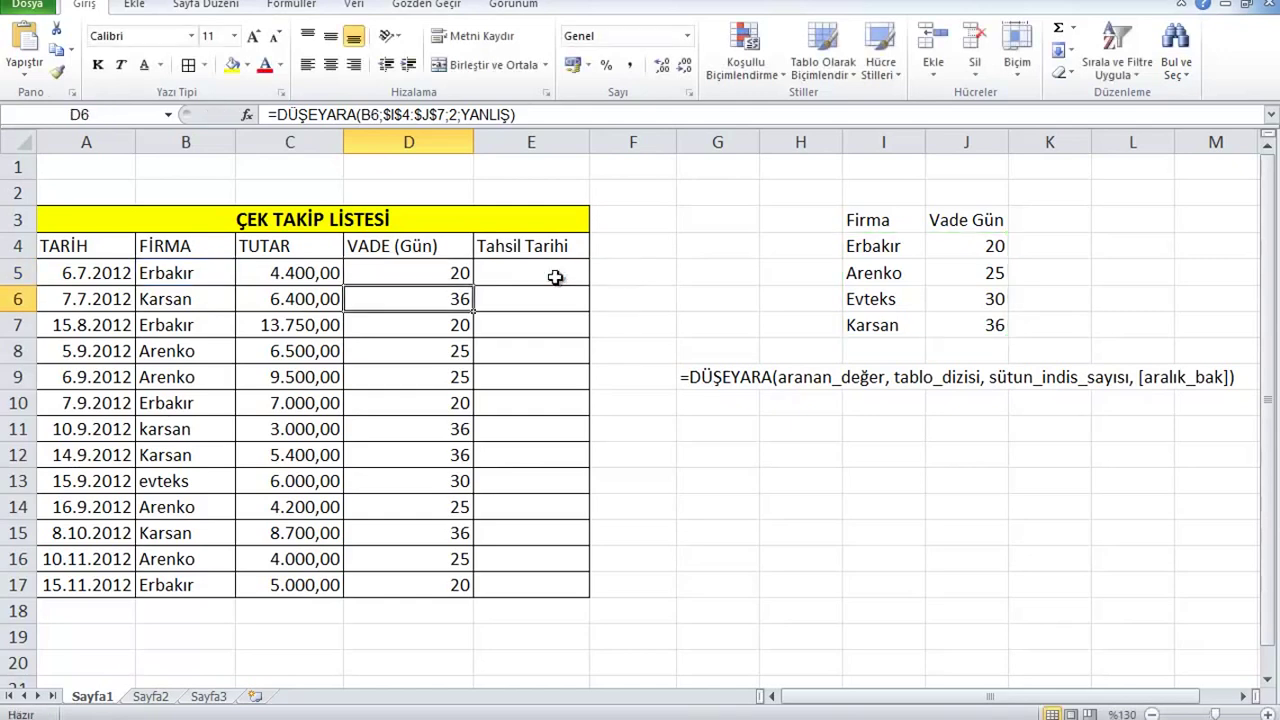
left_click(555, 277)
type("=")
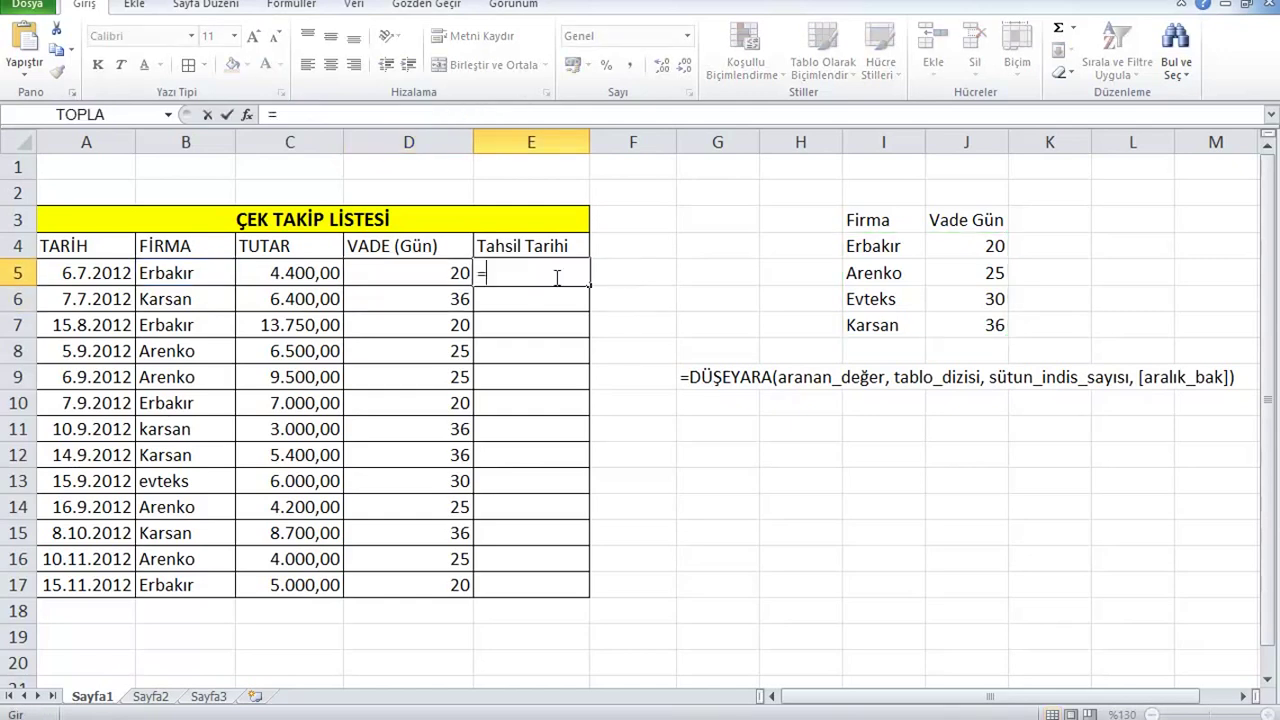
left_click(93, 272)
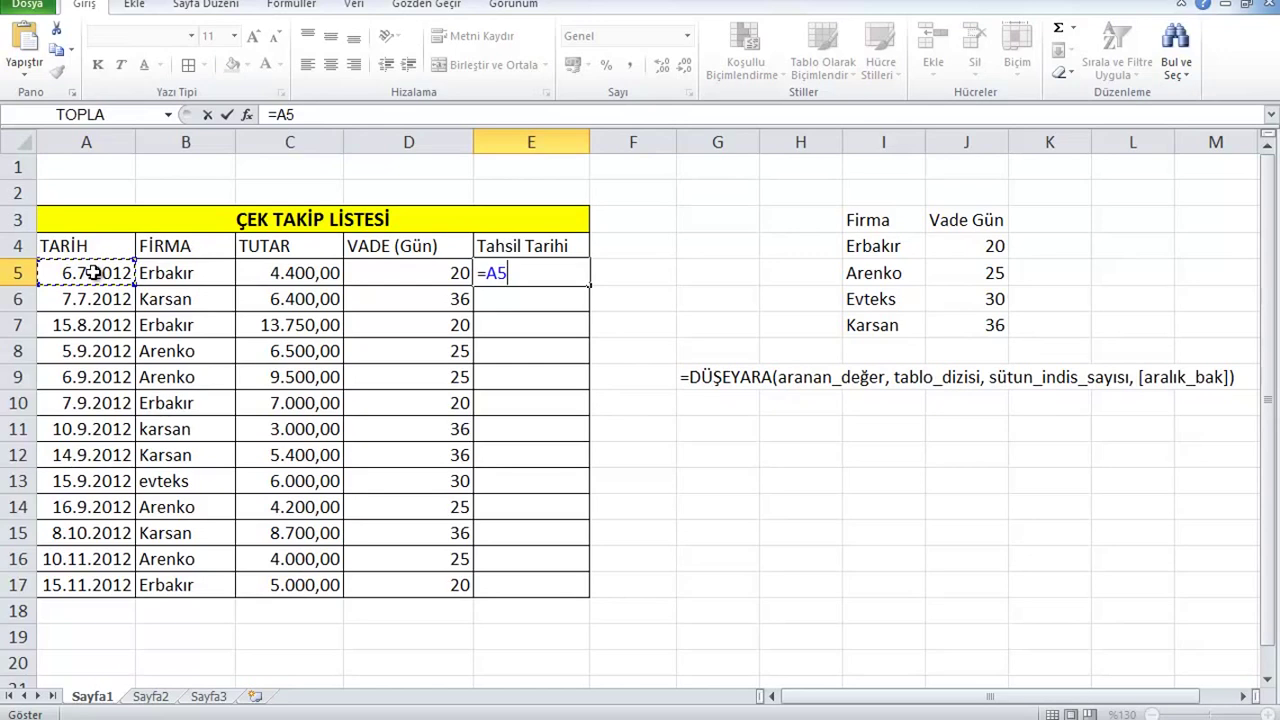
type("+")
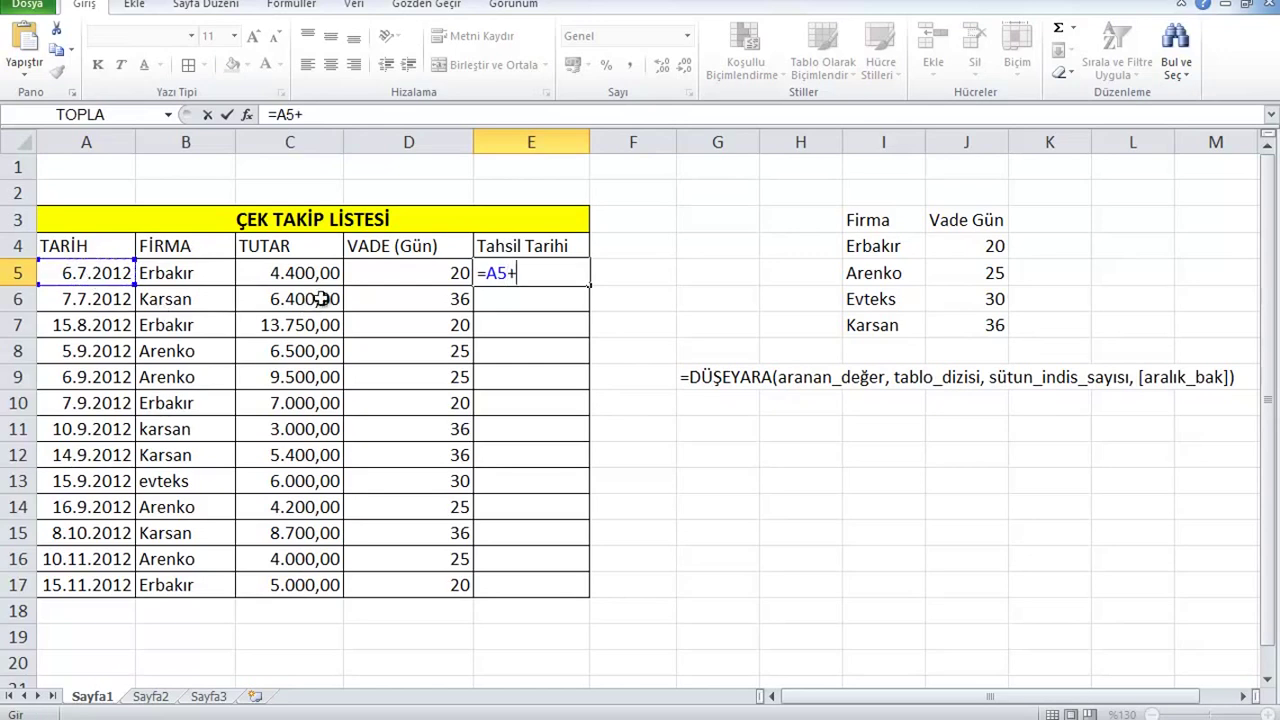
left_click(388, 278)
key("Return")
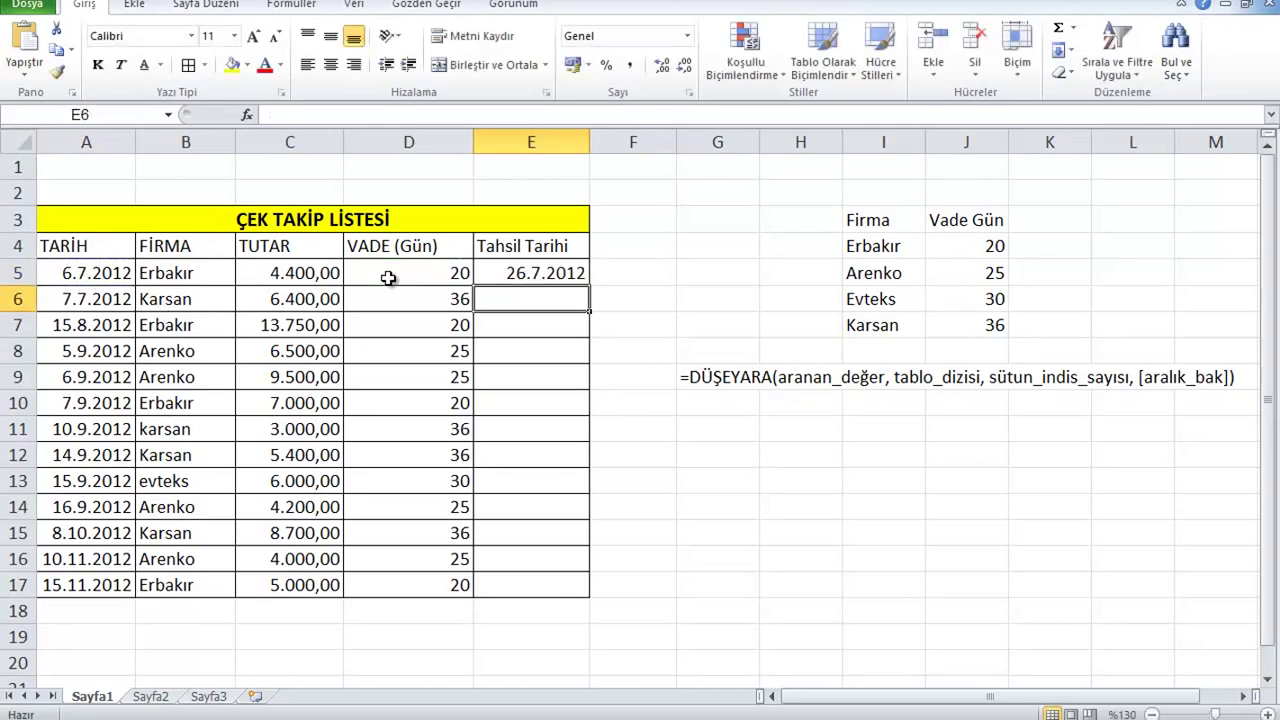
Step: Copy the E5 collection-date formula down through row 17
left_click(581, 277)
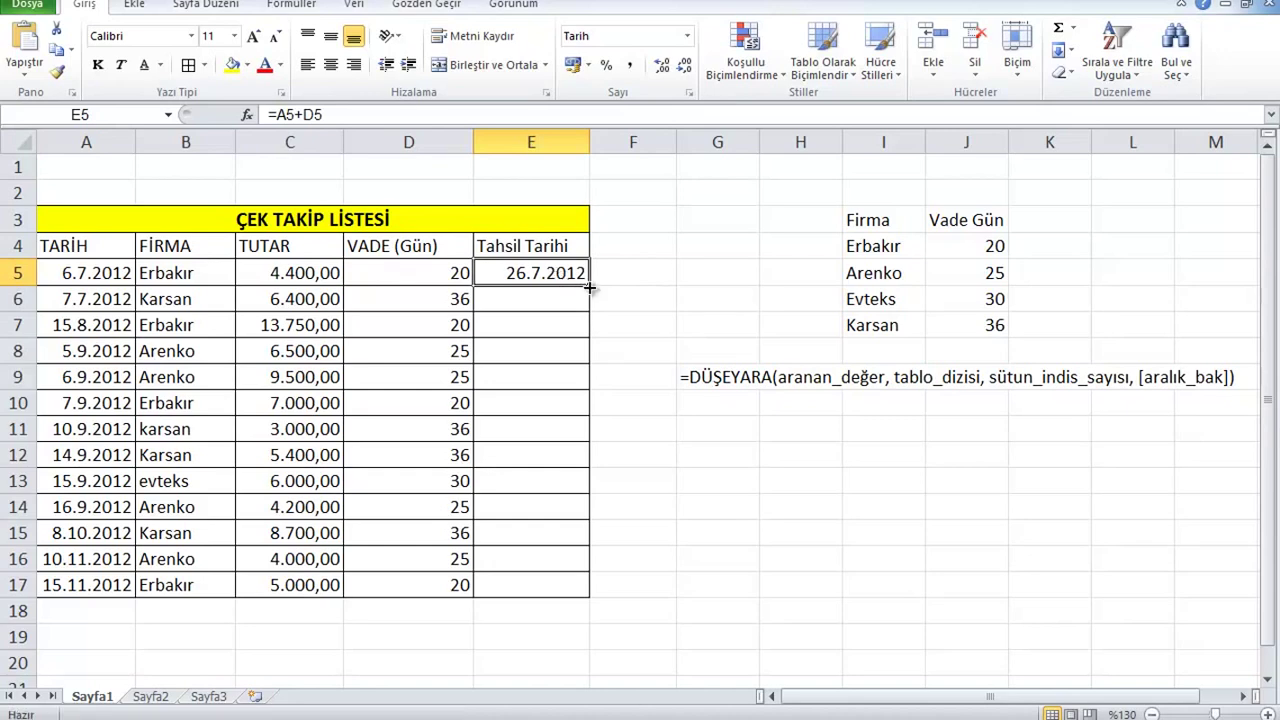
double_click(590, 287)
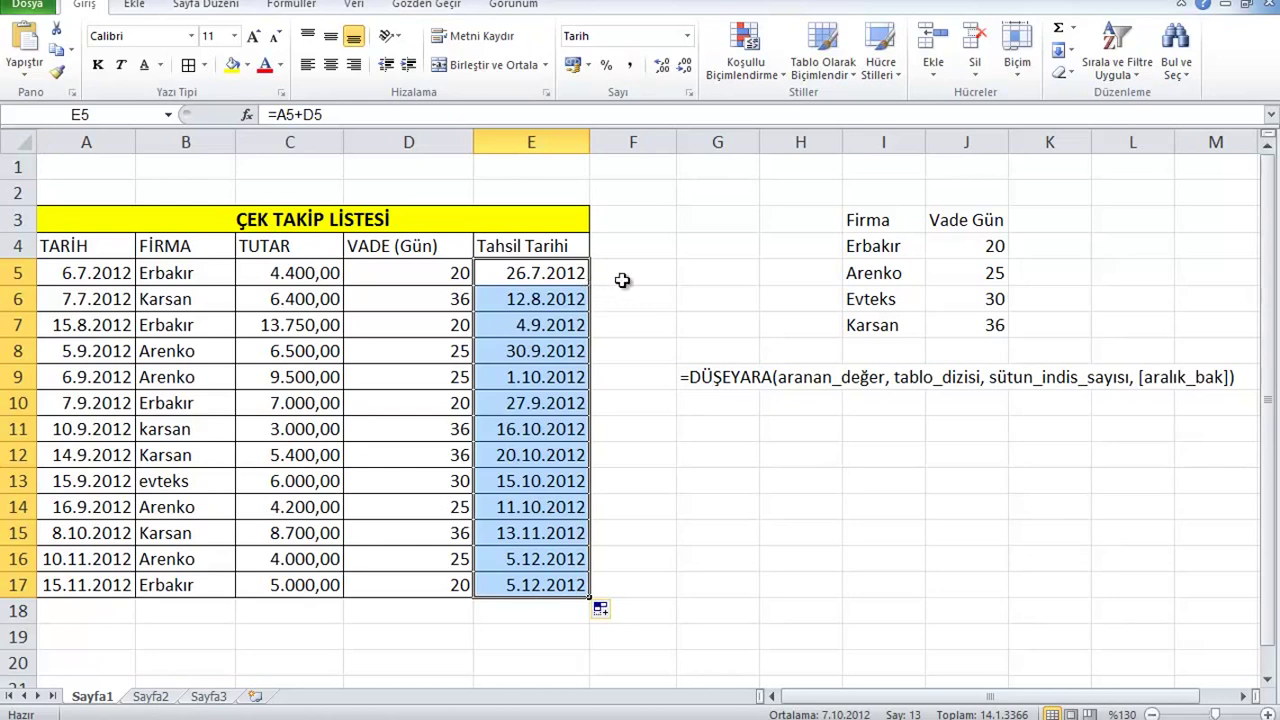
left_click(621, 279)
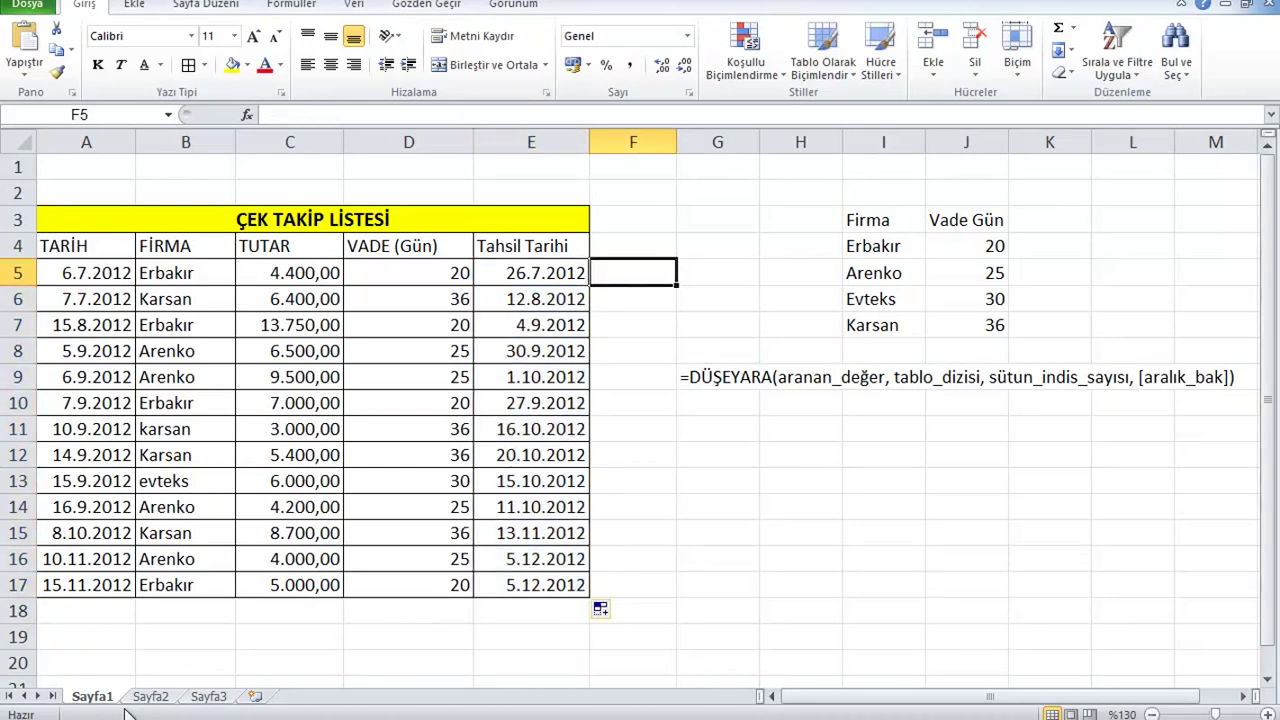
Step: Switch to Sayfa2, then to the etoplatoplamstok workbook window
left_click(150, 696)
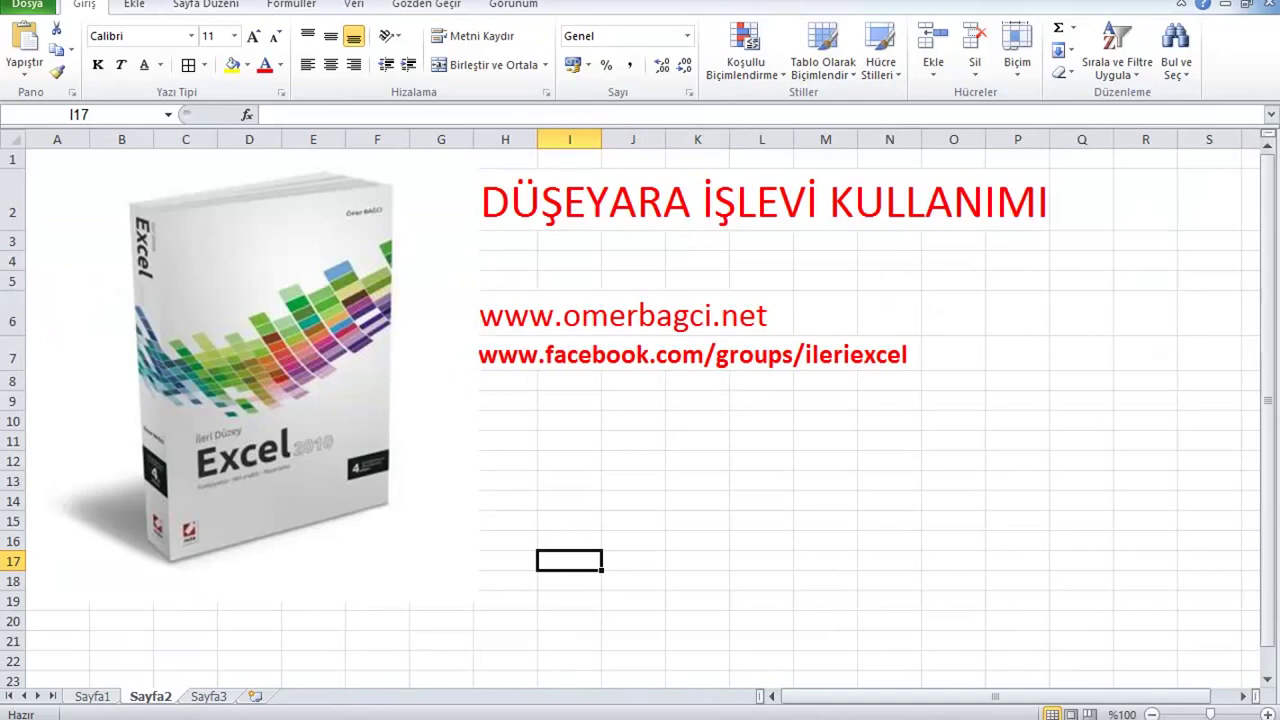
mouse_move(458, 719)
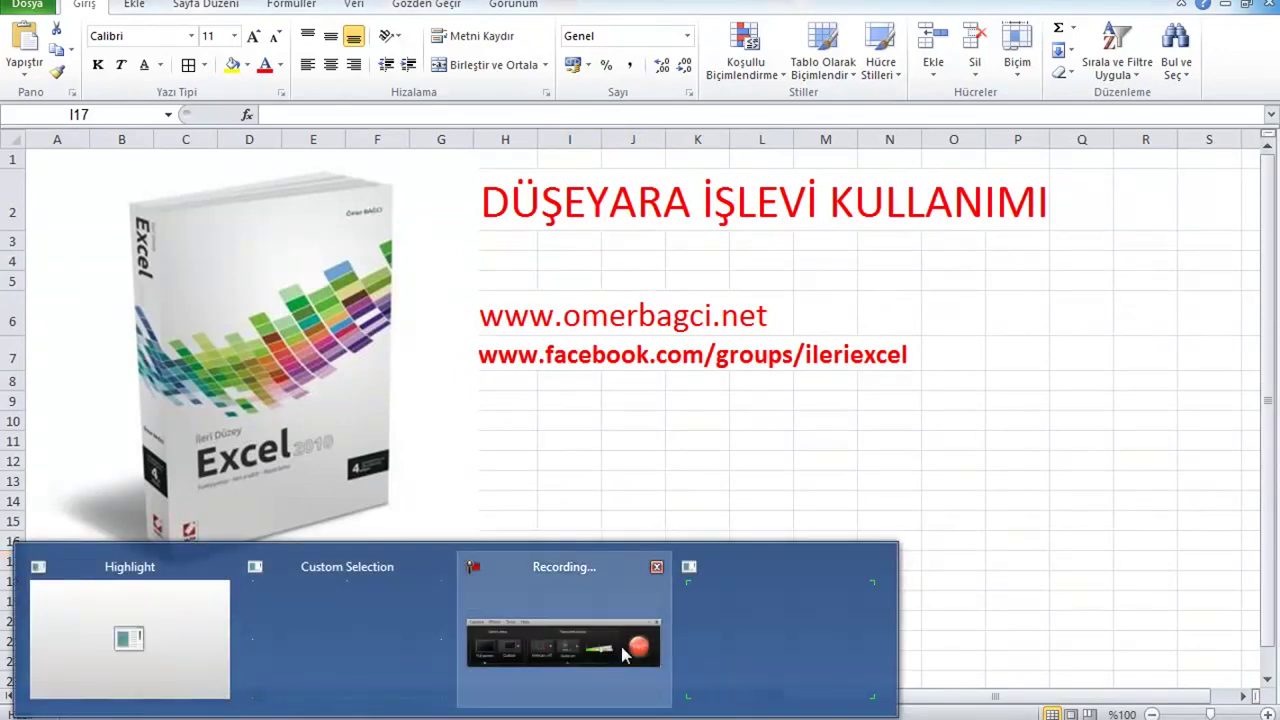
left_click(621, 646)
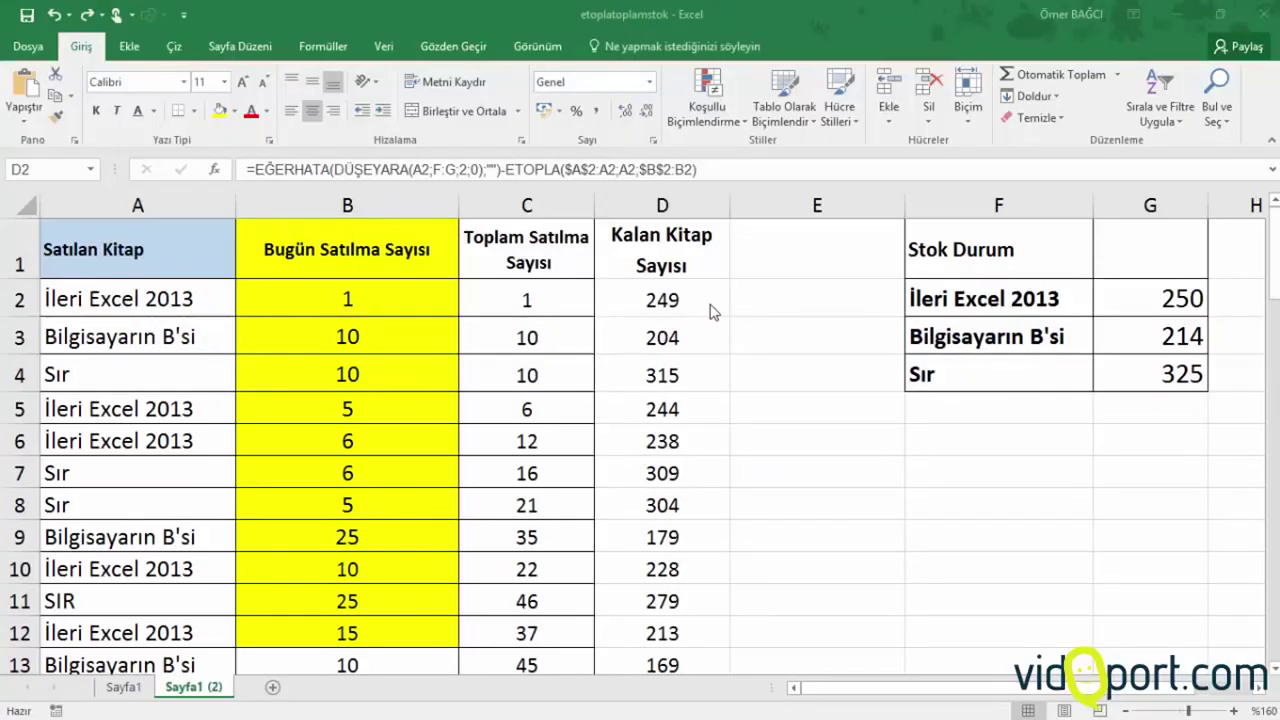
Step: Fill D2's remaining-stock formula down column D and inspect the #DEĞER! results in C14 and D14
left_click(653, 310)
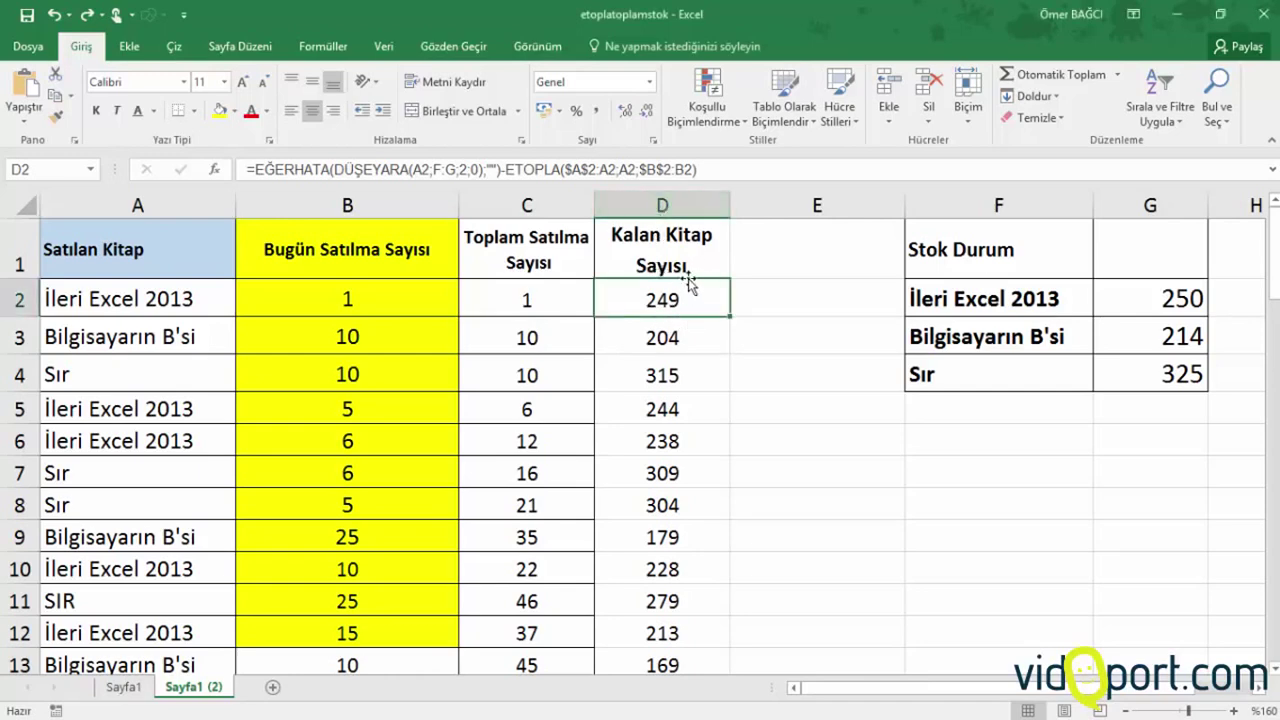
double_click(729, 316)
scroll(686, 277, "down", 4)
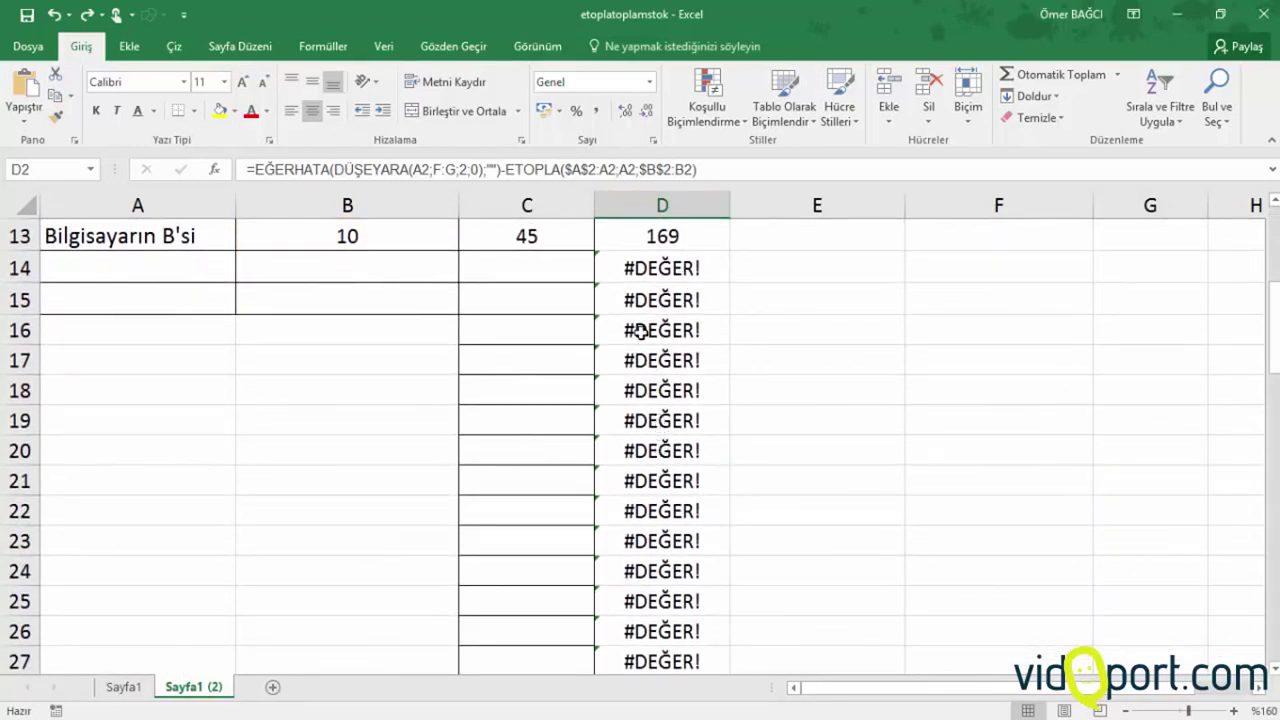
left_click(539, 269)
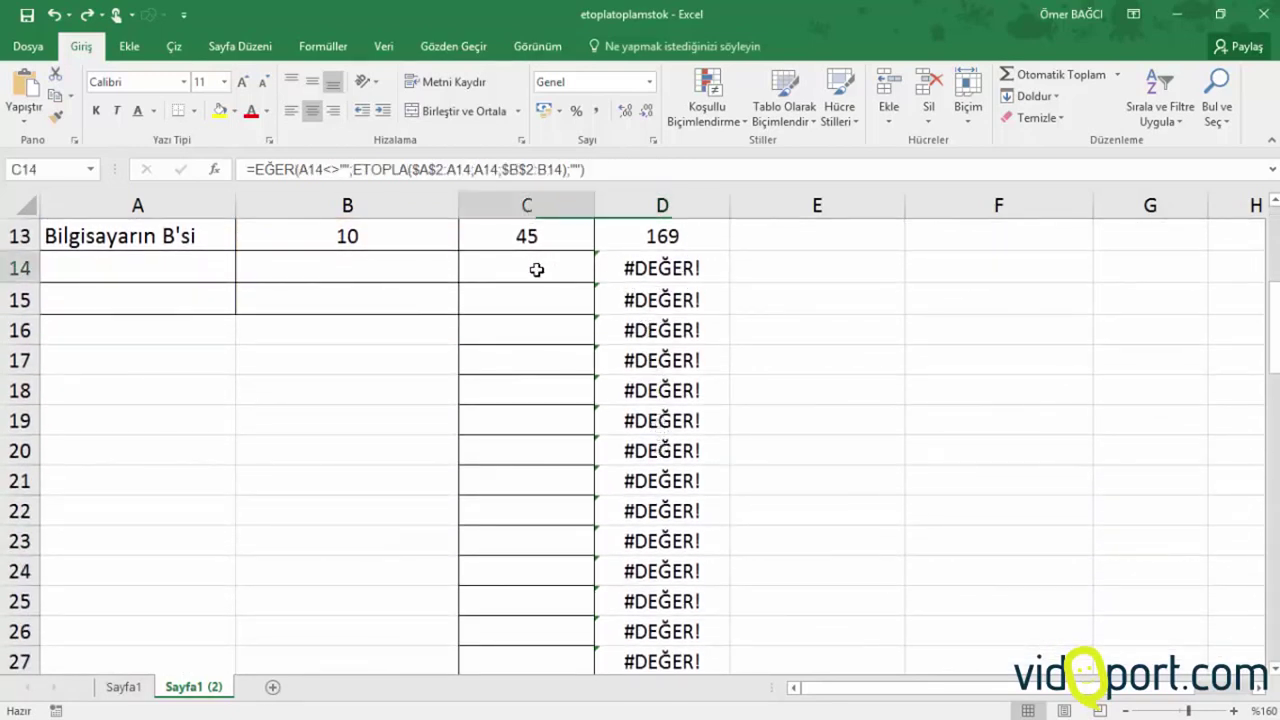
left_click(667, 268)
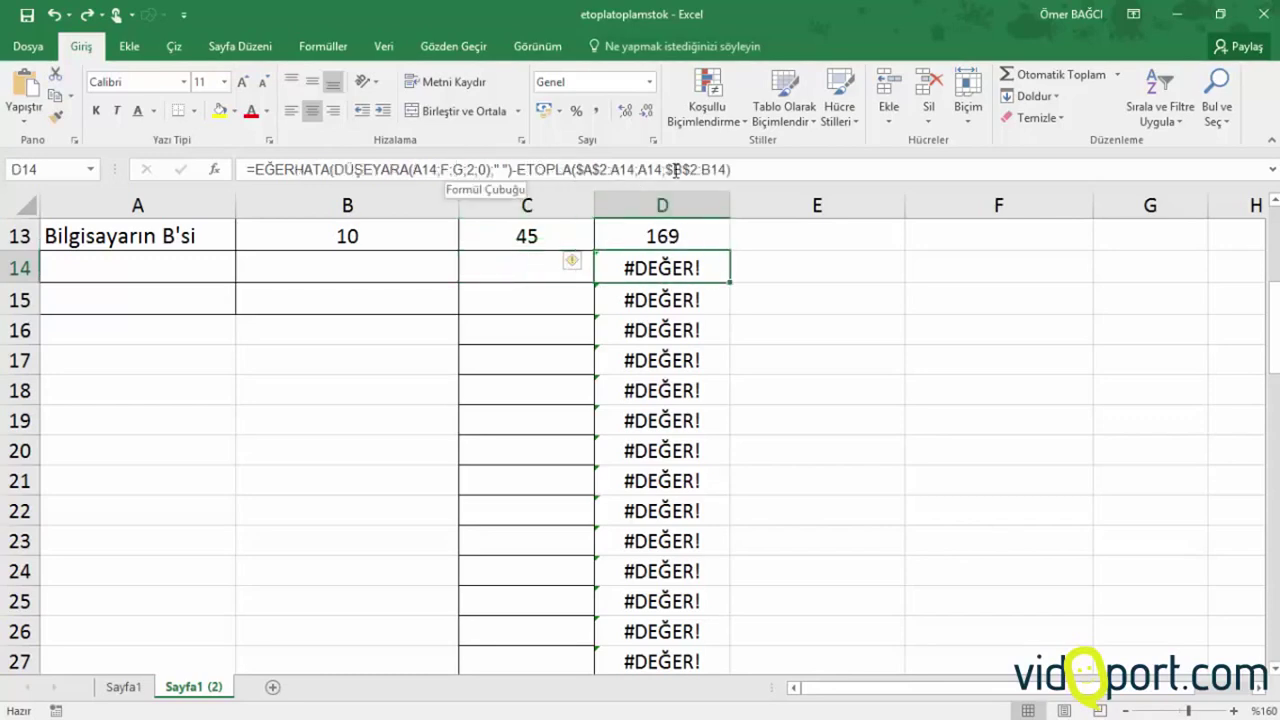
scroll(648, 275, "up", 4)
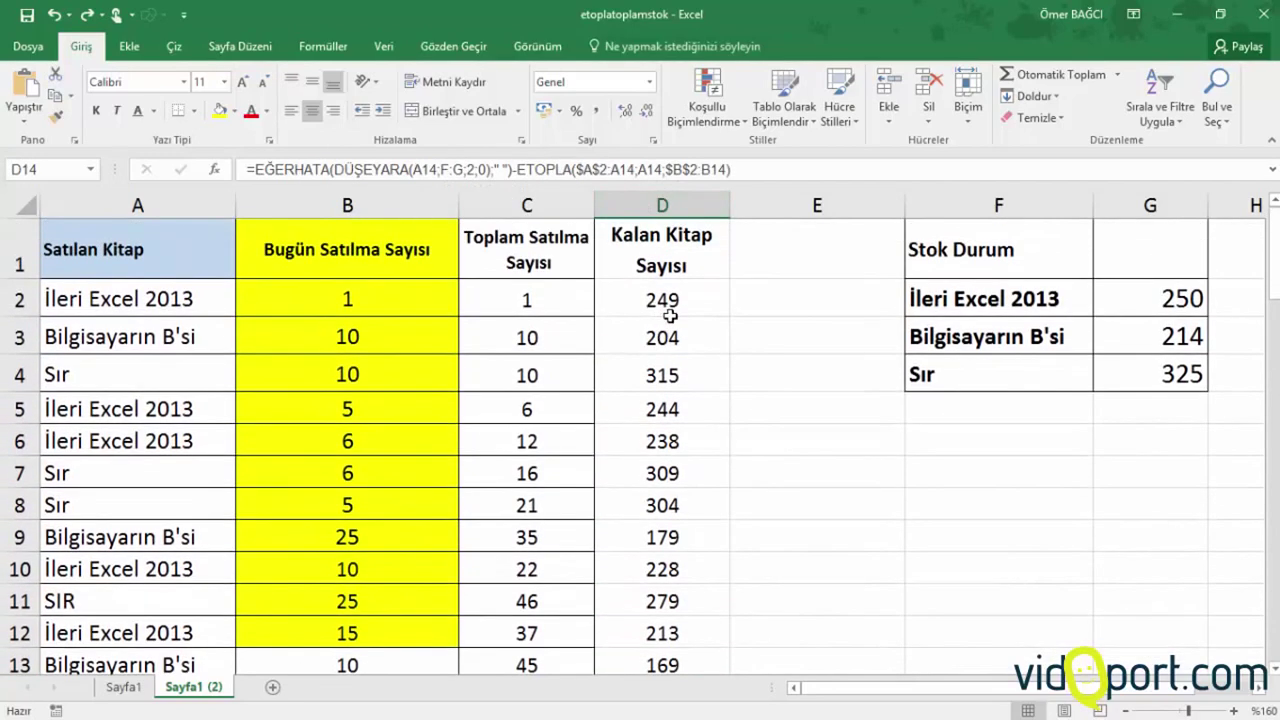
left_click(669, 306)
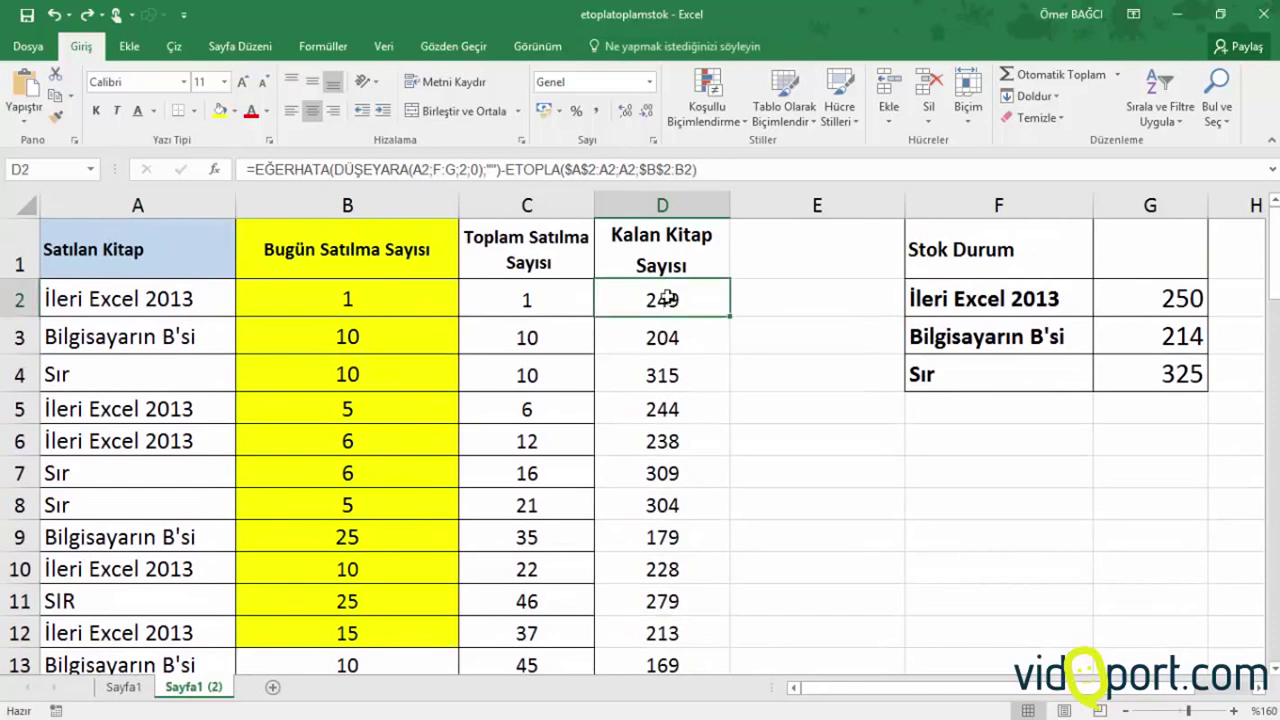
Step: Wrap D2's DÜŞEYARA-minus-ETOPLA formula in EĞERHATA with "" fallback and copy it down column D
double_click(667, 298)
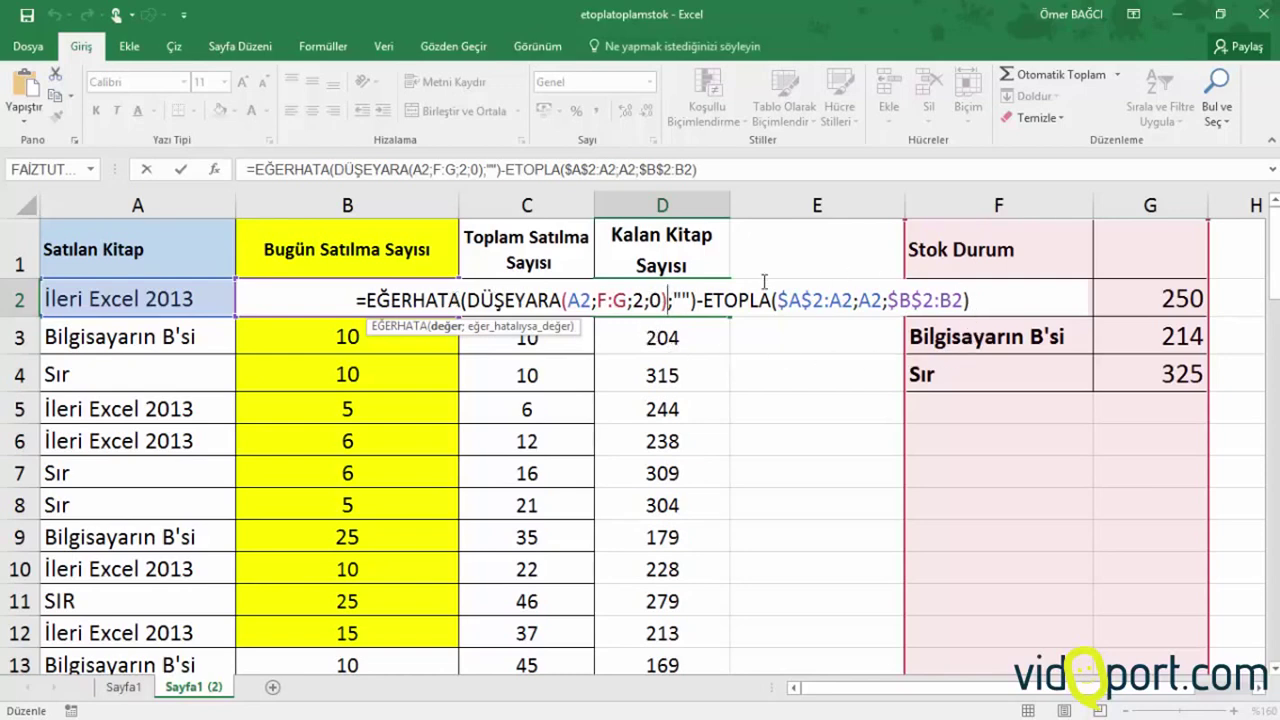
key("Delete")
key("Delete")
key("Delete")
key("Delete")
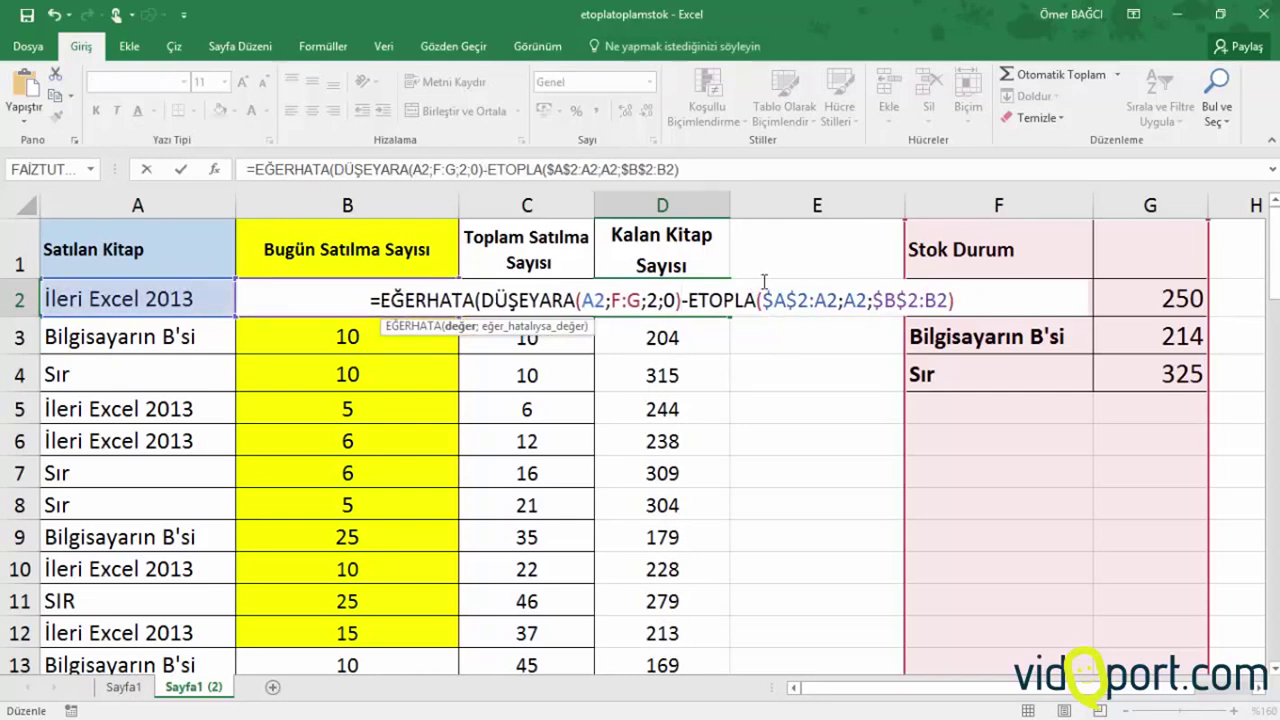
key("Right")
key("Right")
key("Right")
key("Right")
key("Right")
key("Right")
key("Right")
key("Right")
key("Right")
key("Right")
key("Right")
key("Right")
key("Right")
key("Right")
key("Right")
key("Right")
key("Right")
key("Right")
key("Right")
key("Right")
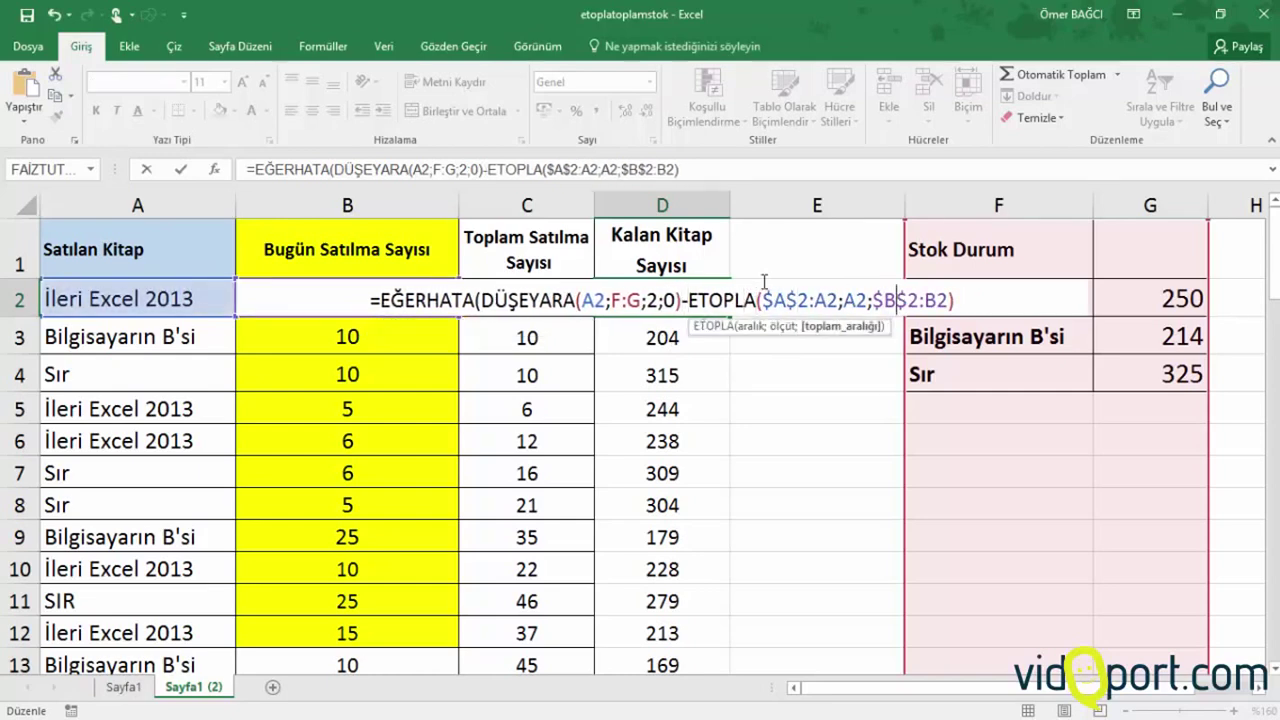
left_click(764, 281)
key("End")
type(";")
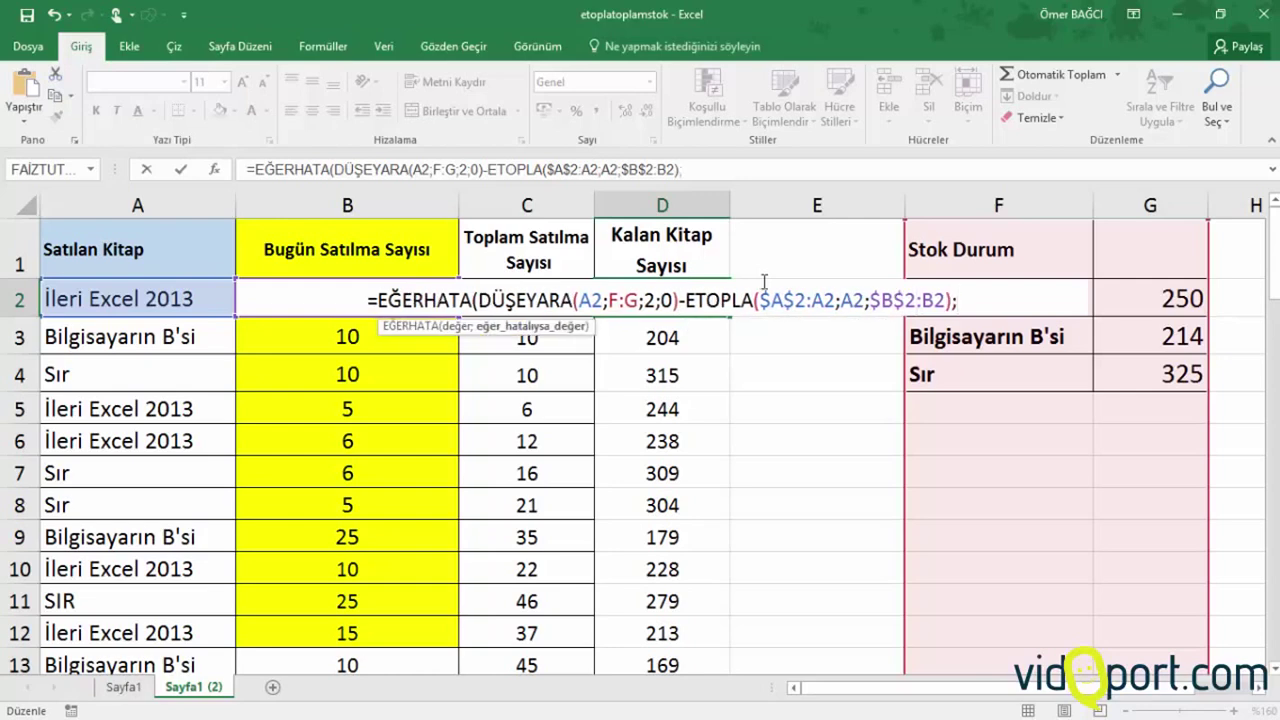
type("\"\"")
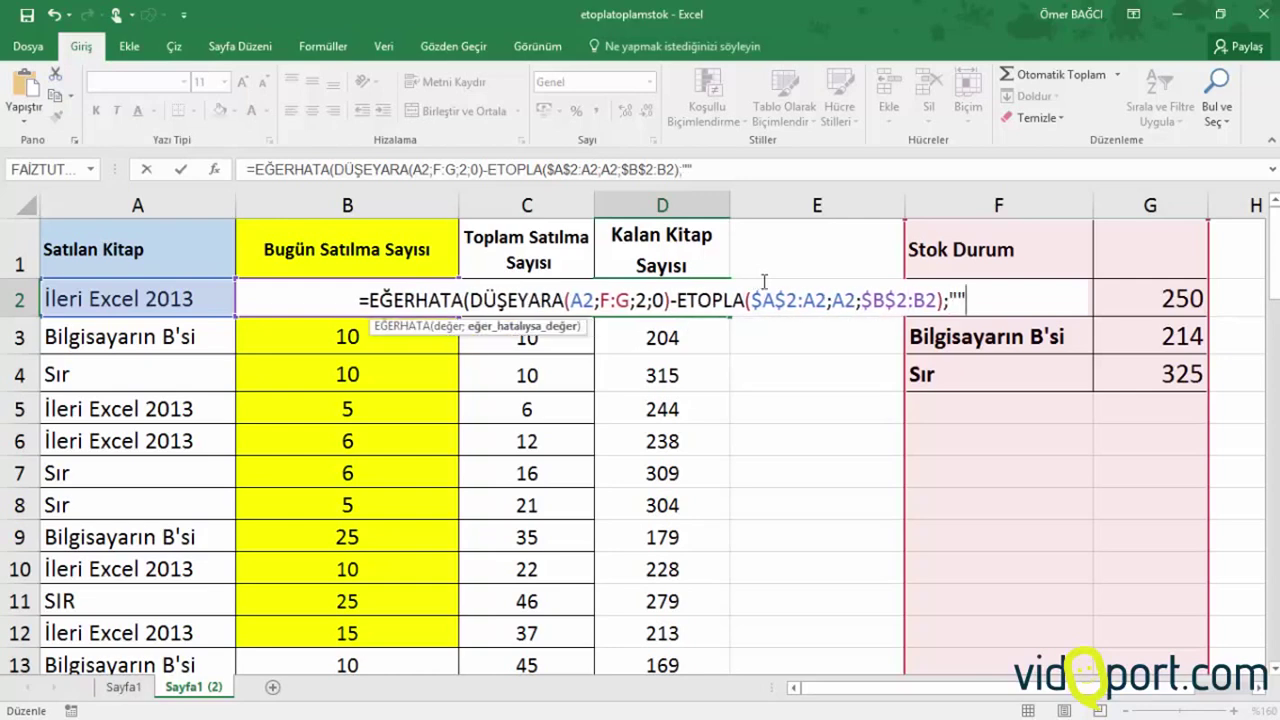
type(")")
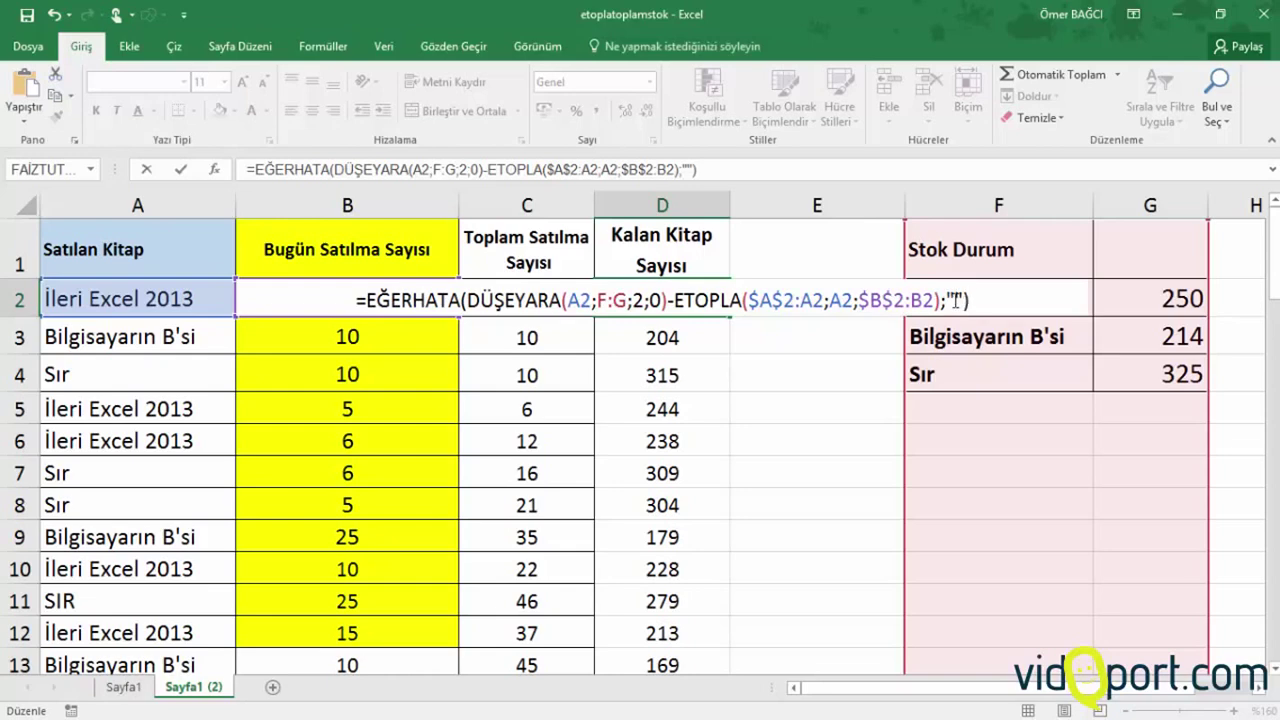
key("Return")
left_click(699, 298)
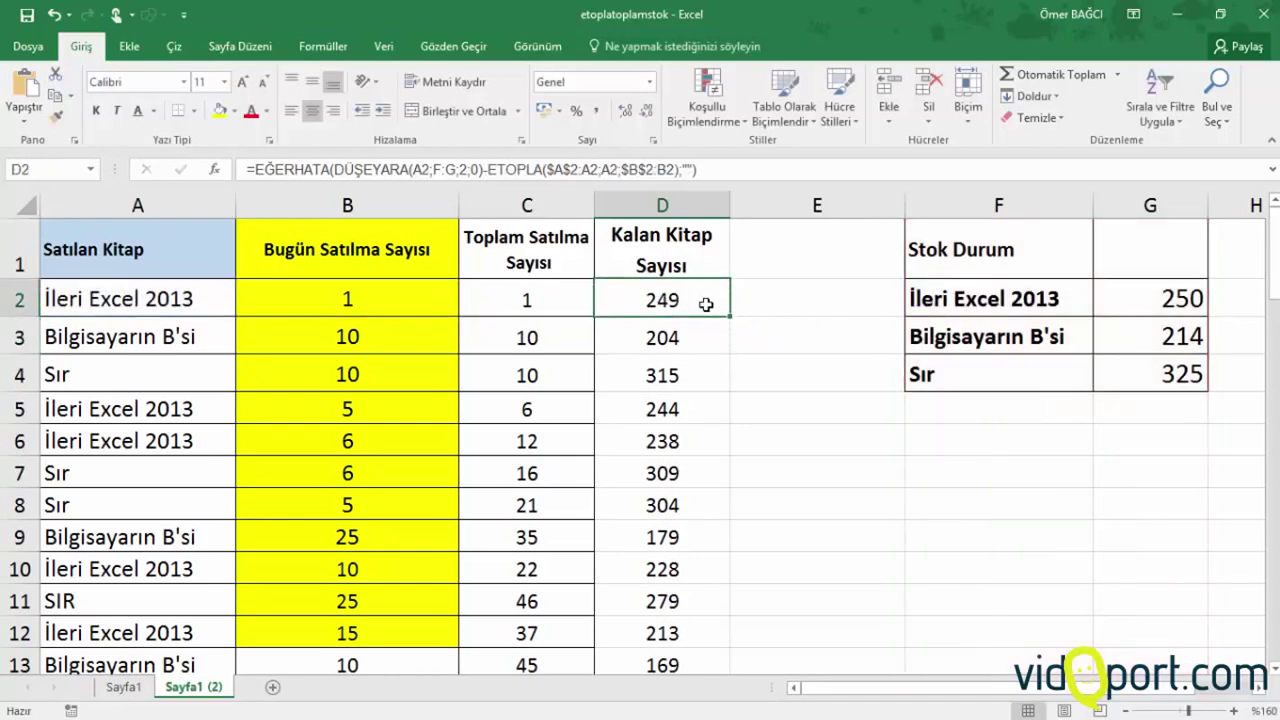
double_click(729, 317)
scroll(727, 317, "down", 5)
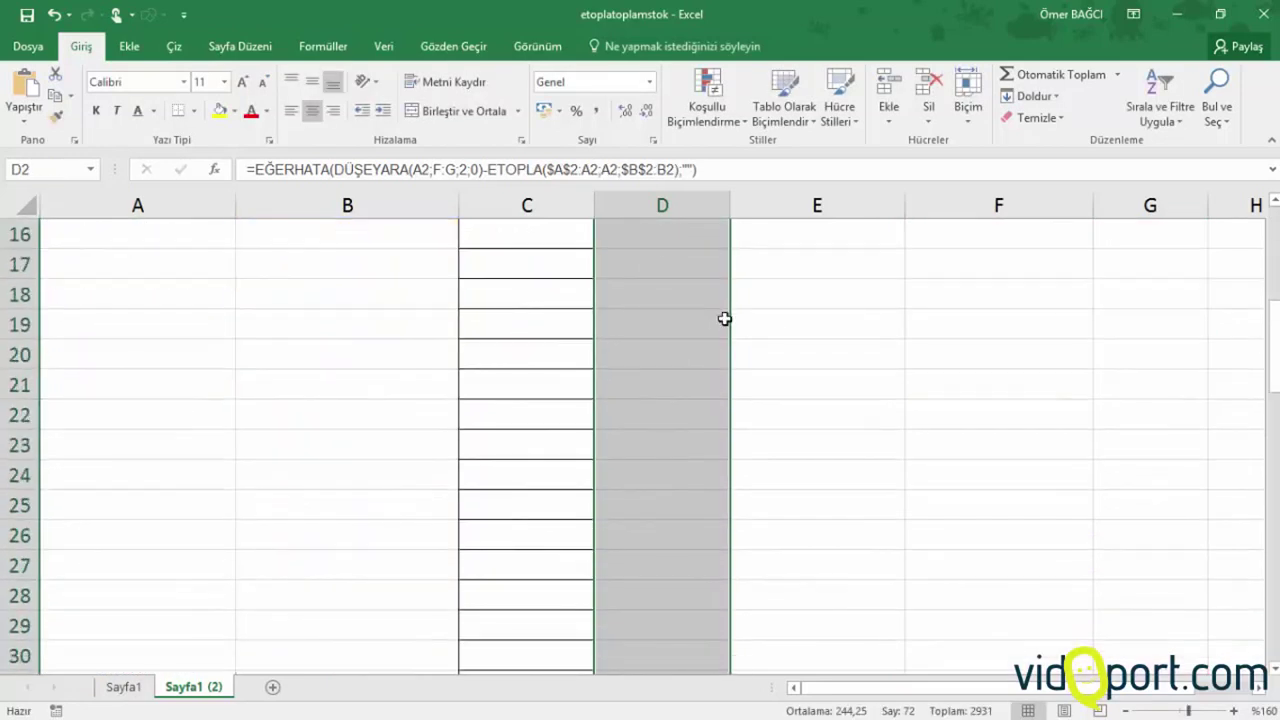
scroll(726, 317, "up", 1)
scroll(704, 318, "up", 2)
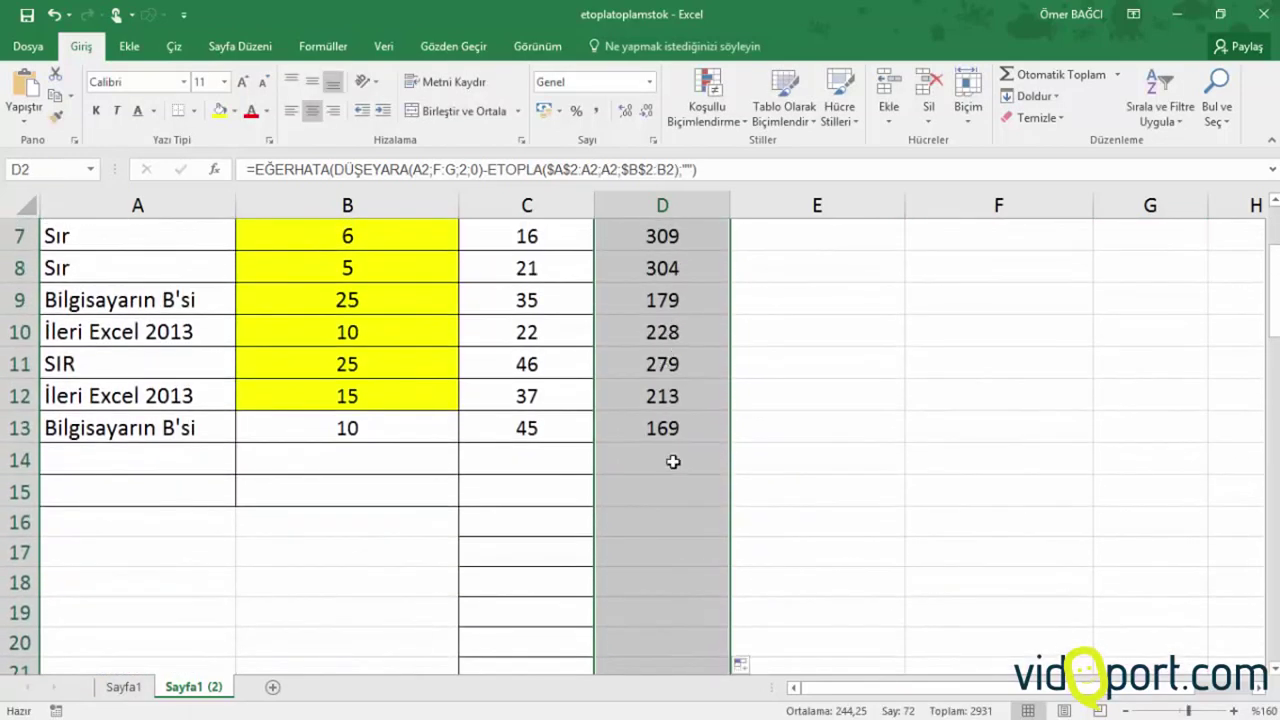
left_click(668, 458)
left_click(664, 490)
left_click(652, 521)
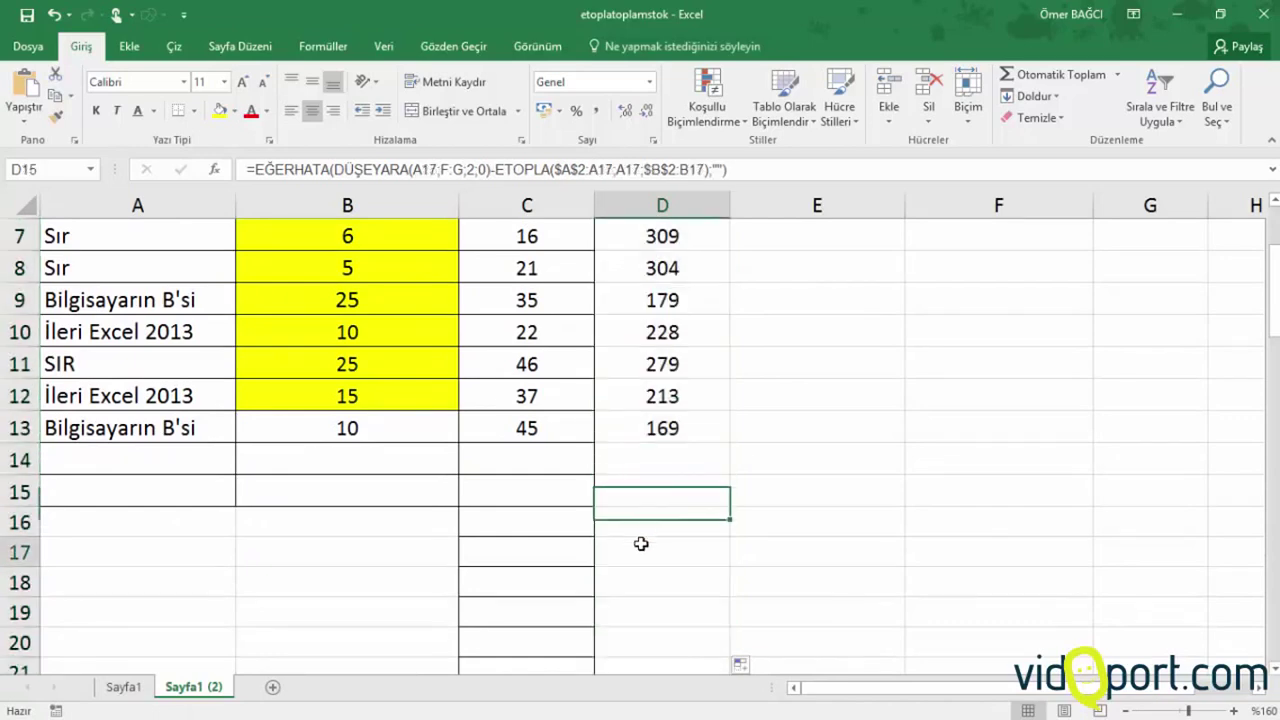
left_click(642, 551)
left_click(630, 578)
left_click(640, 550)
left_click(646, 521)
left_click(653, 490)
left_click(660, 460)
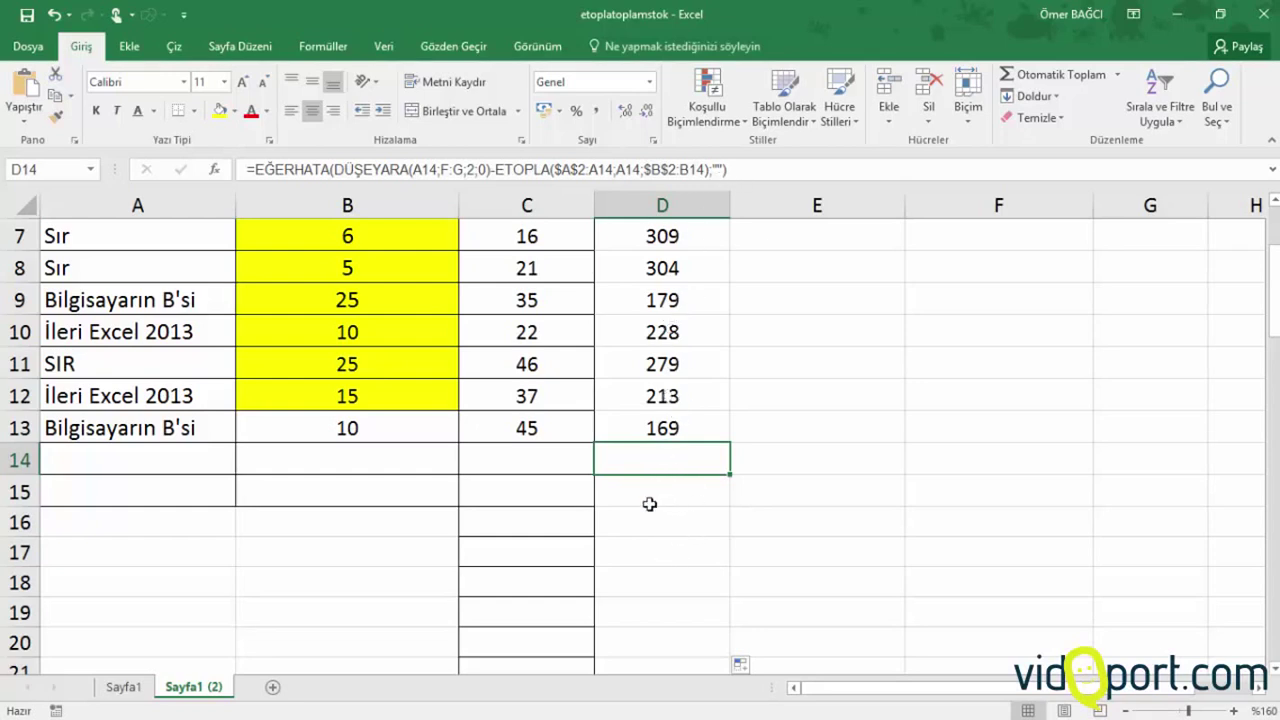
key("Down")
key("Down")
key("Down")
key("Down")
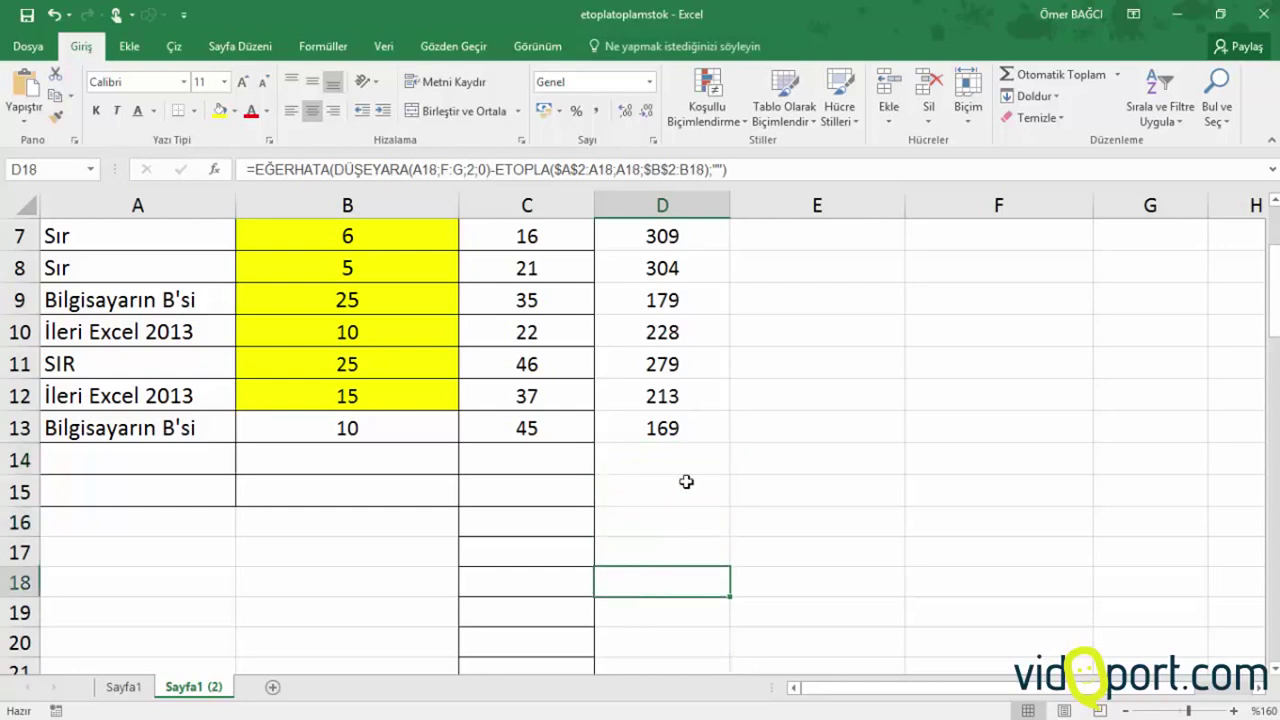
scroll(688, 480, "down", 2)
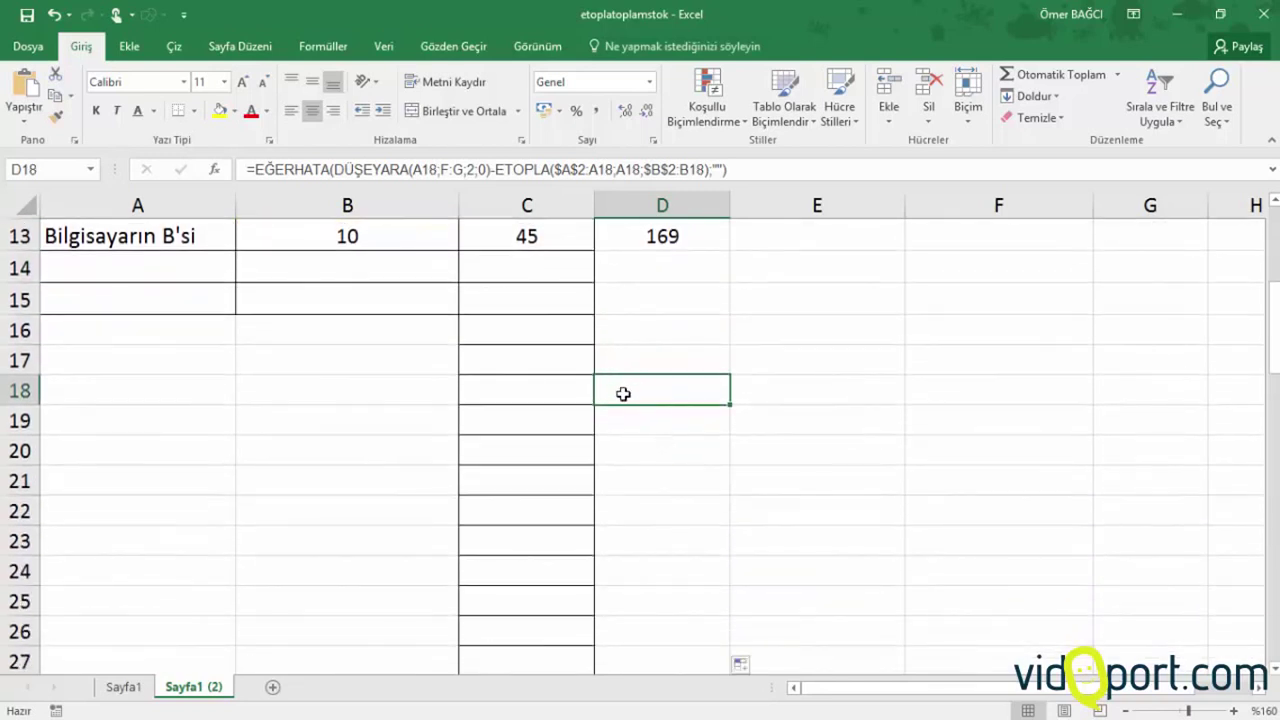
left_click(650, 355)
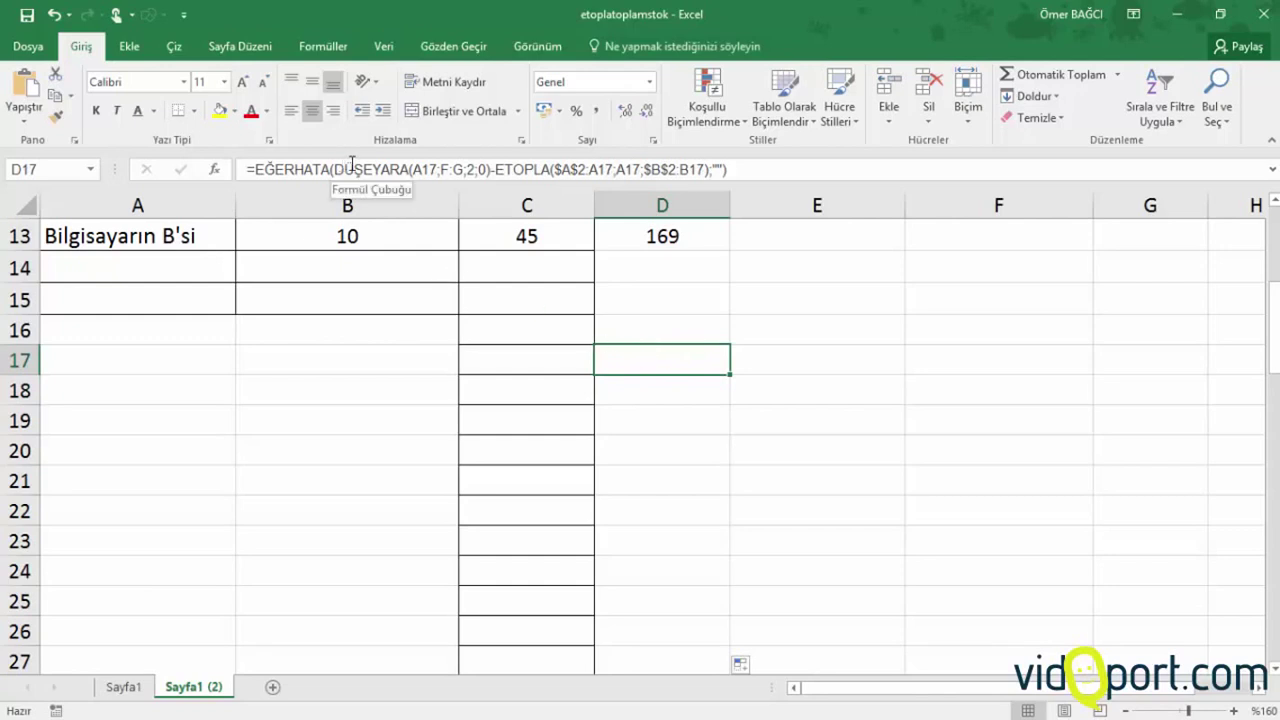
left_click(677, 325)
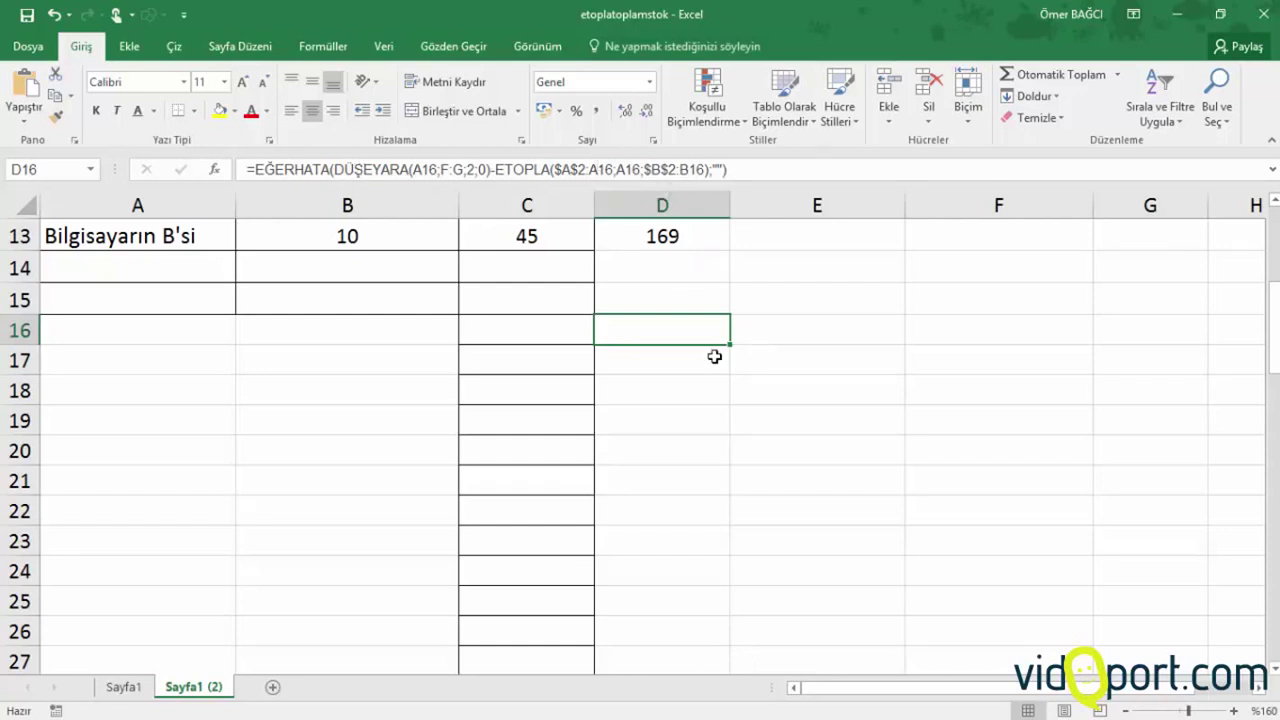
scroll(745, 348, "up", 2)
Step: Record a sale of 30 İleri Excel 2013 copies in row 14, giving 67 sold and 183 remaining
left_click(190, 452)
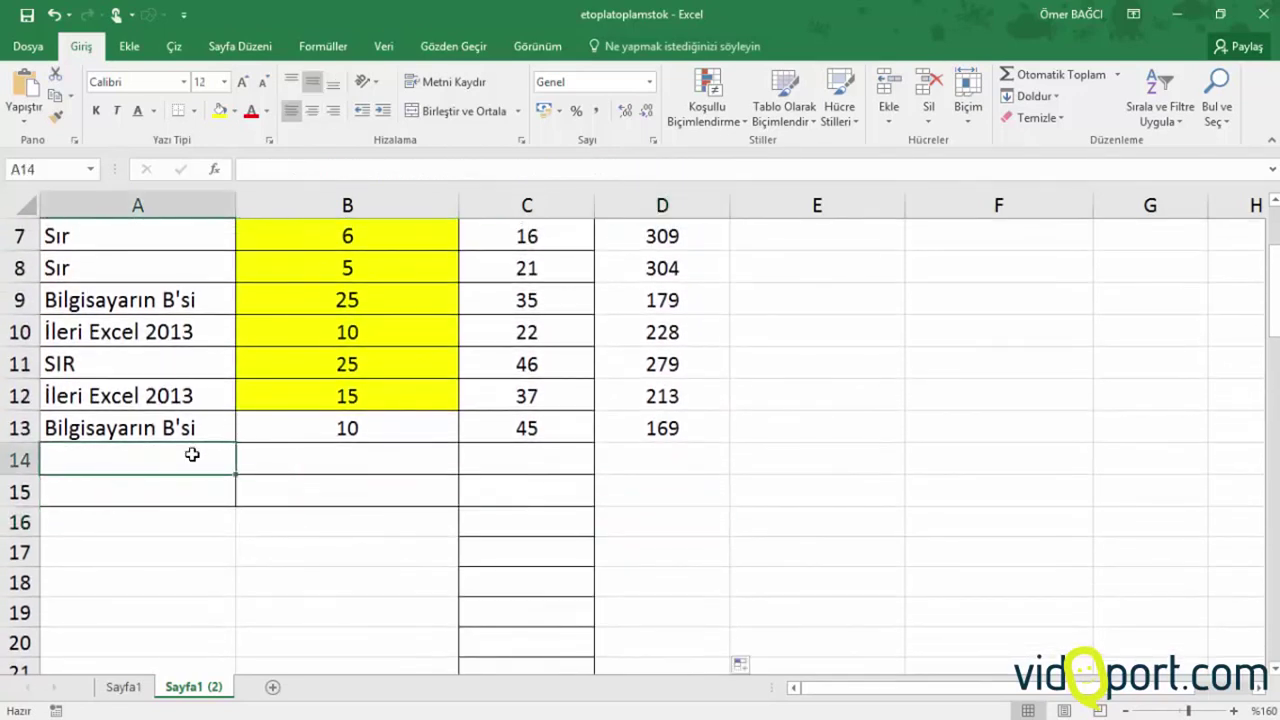
type("İleri Excel 2013")
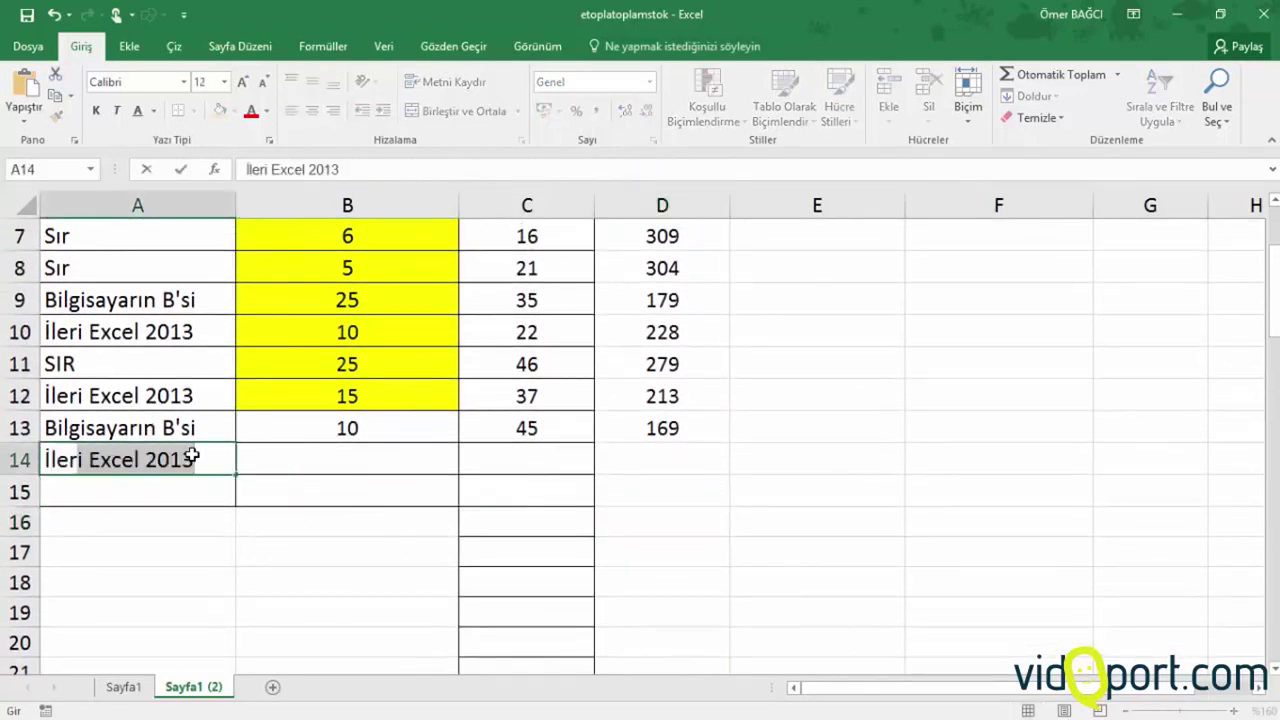
key("Tab")
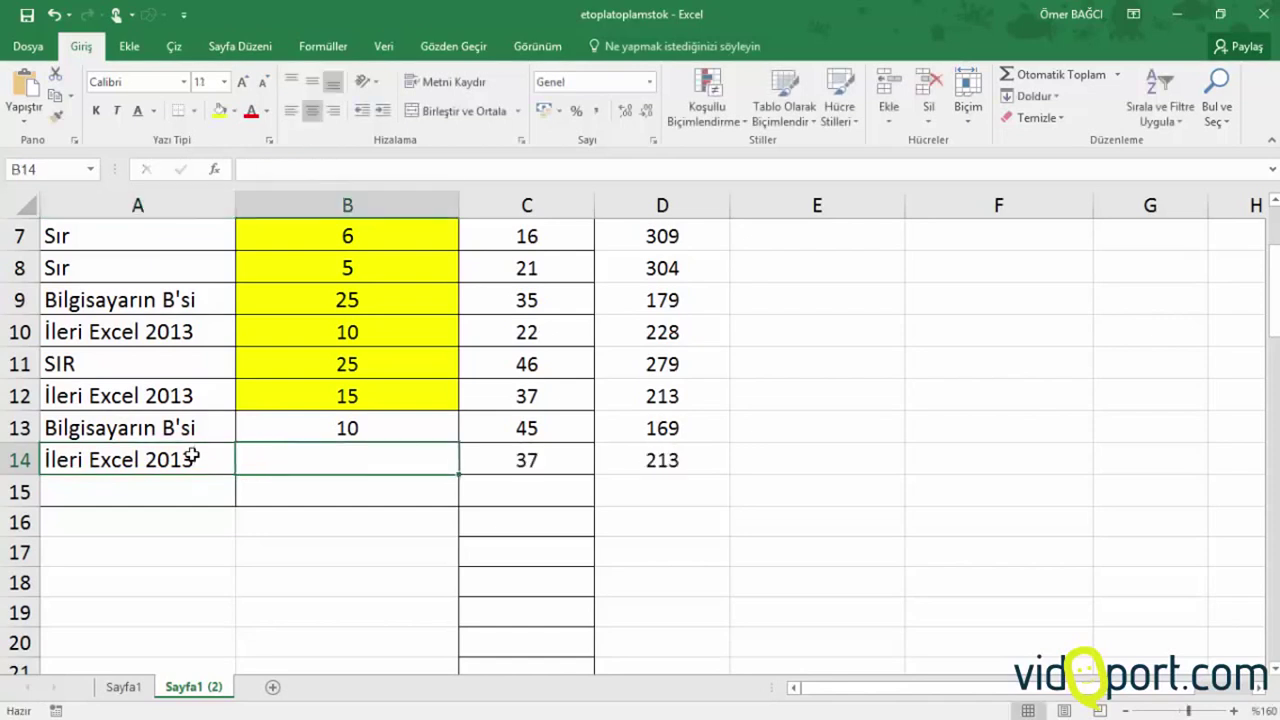
type("30")
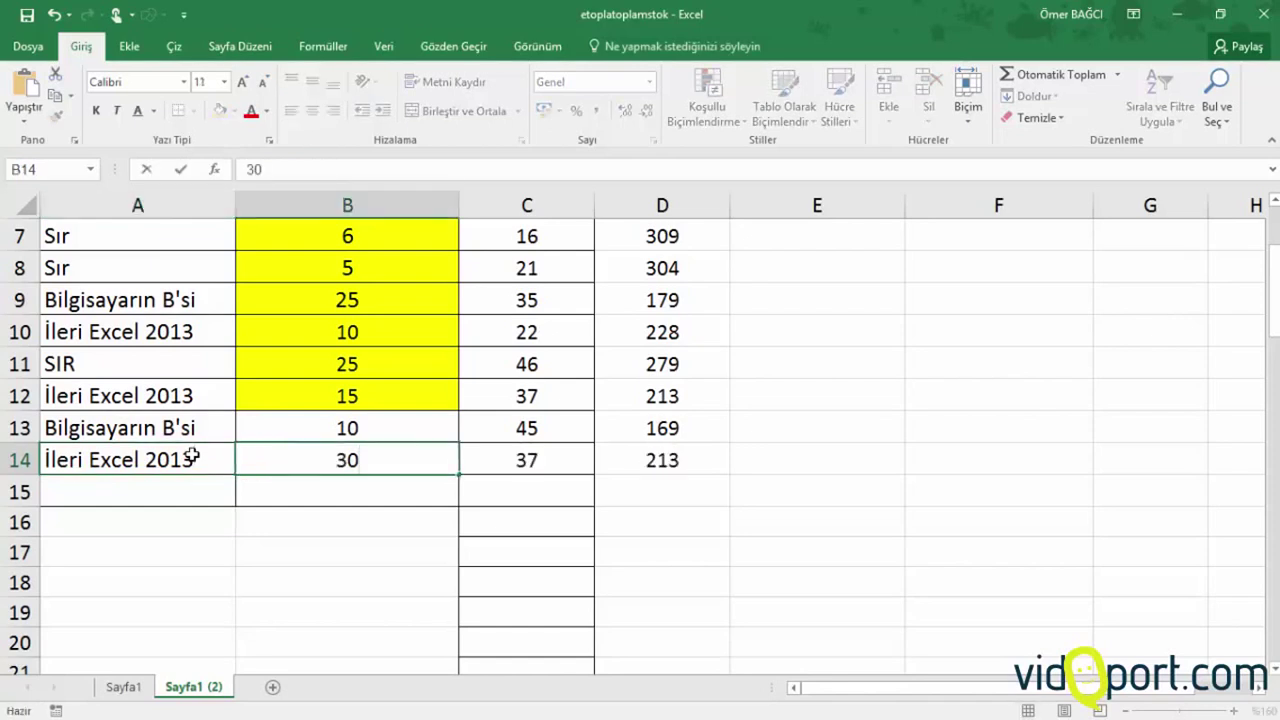
key("Return")
key("Up")
key("Right")
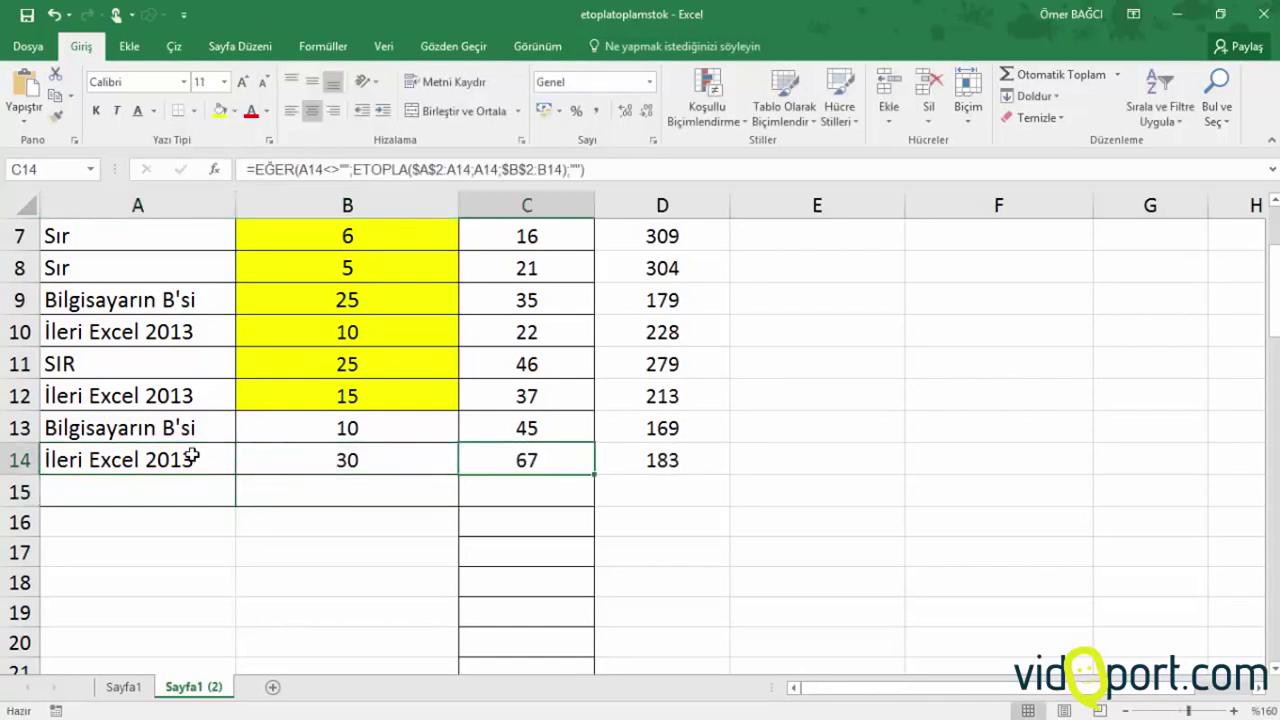
key("Right")
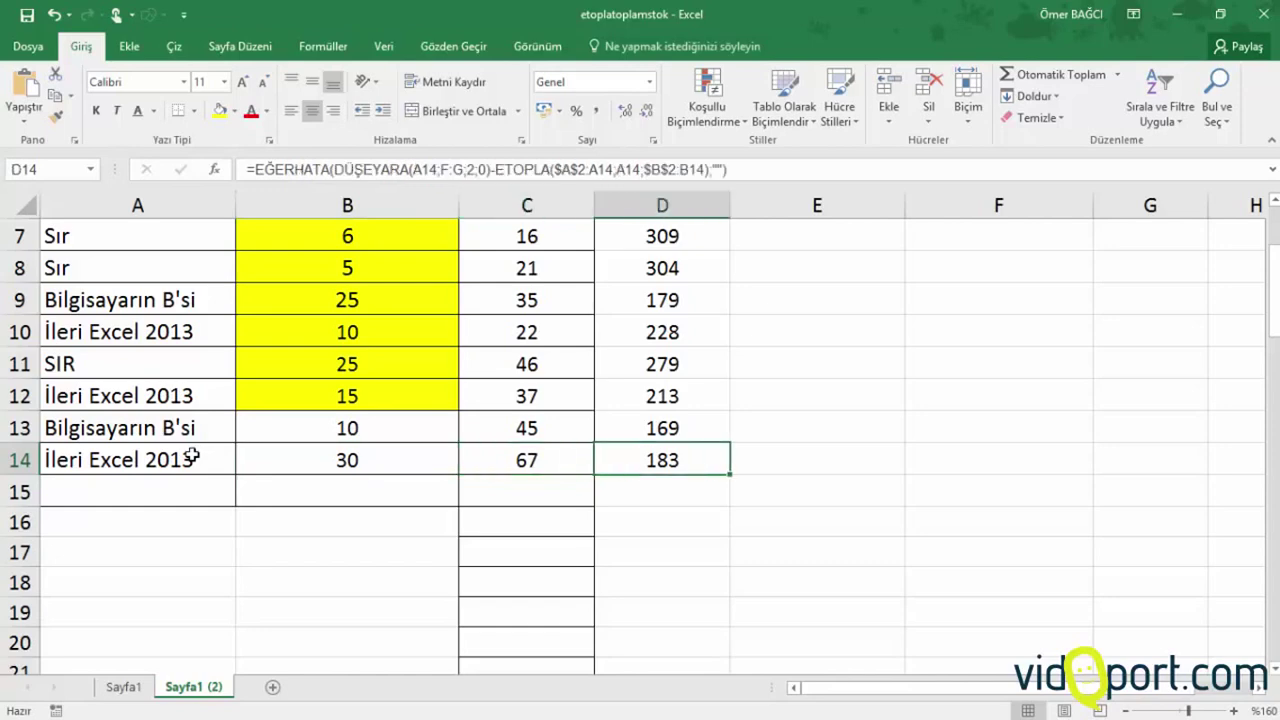
scroll(695, 454, "up", 2)
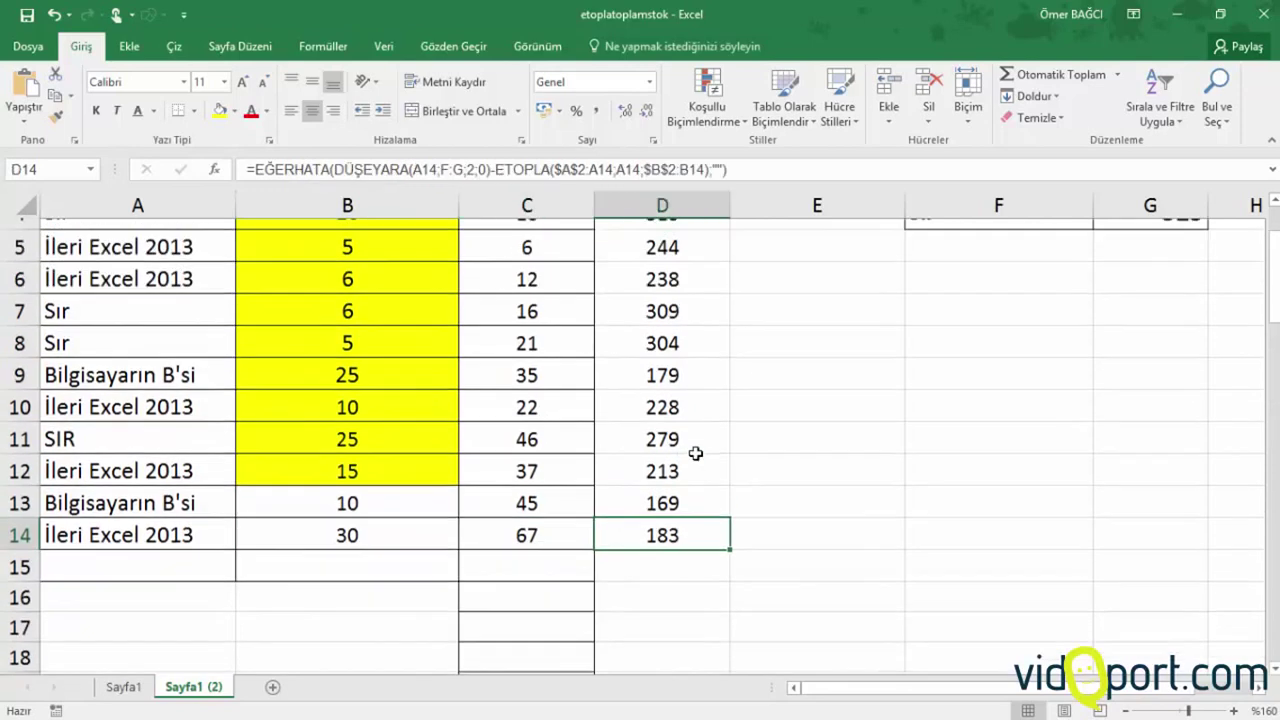
scroll(695, 454, "up", 2)
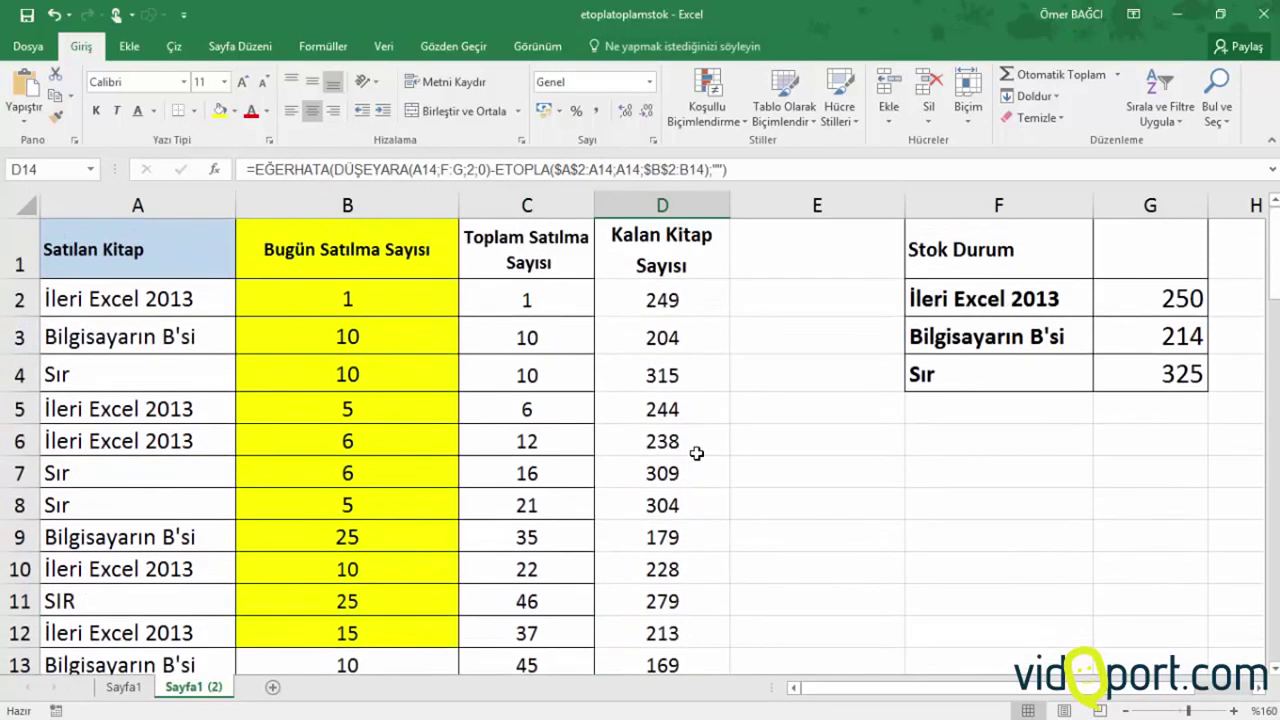
Step: Total each book's sales in H2:H4 with =ETOPLA(A:A;F2;B:B), giving 67, 45, 46
left_click(1254, 300)
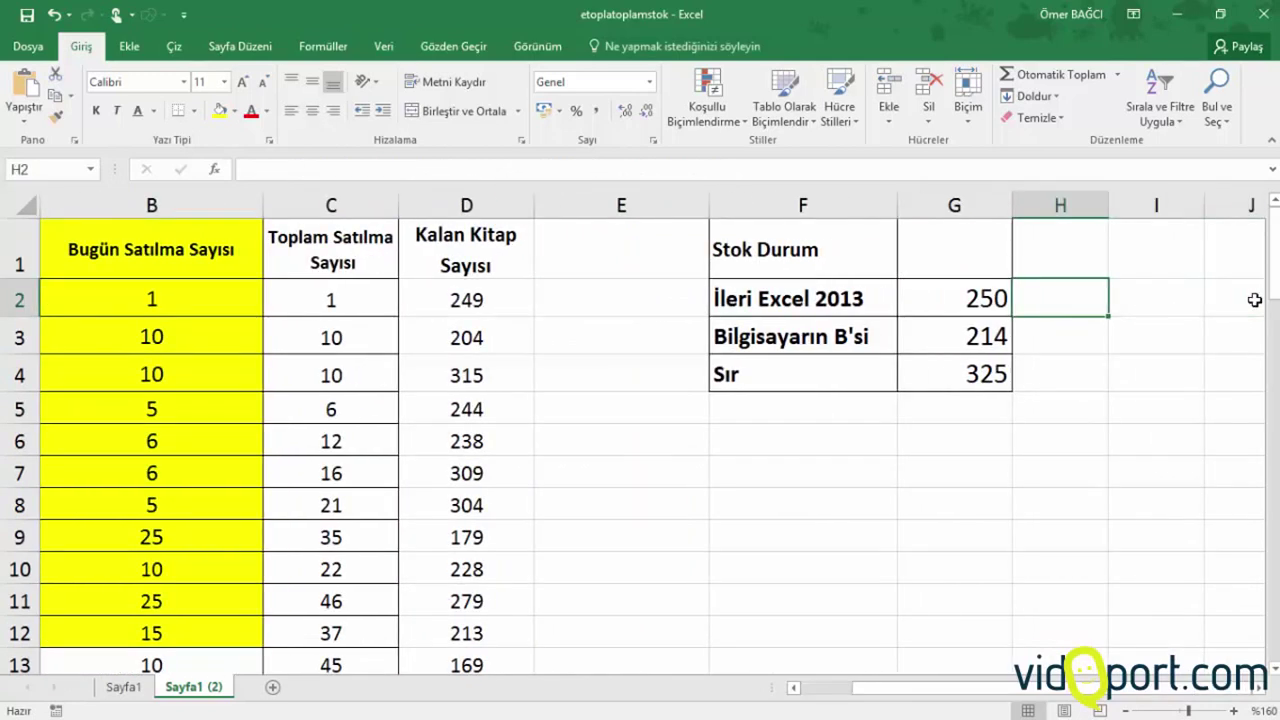
type("=etpo")
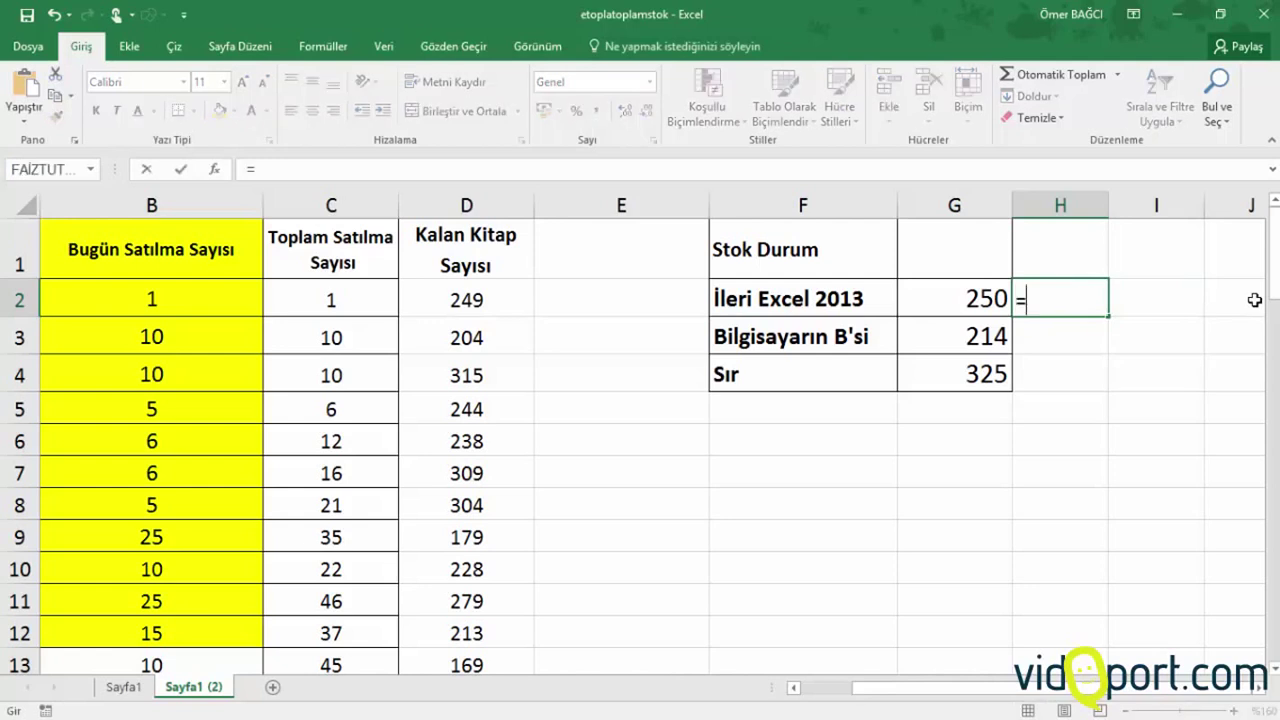
key("BackSpace")
key("BackSpace")
type("op")
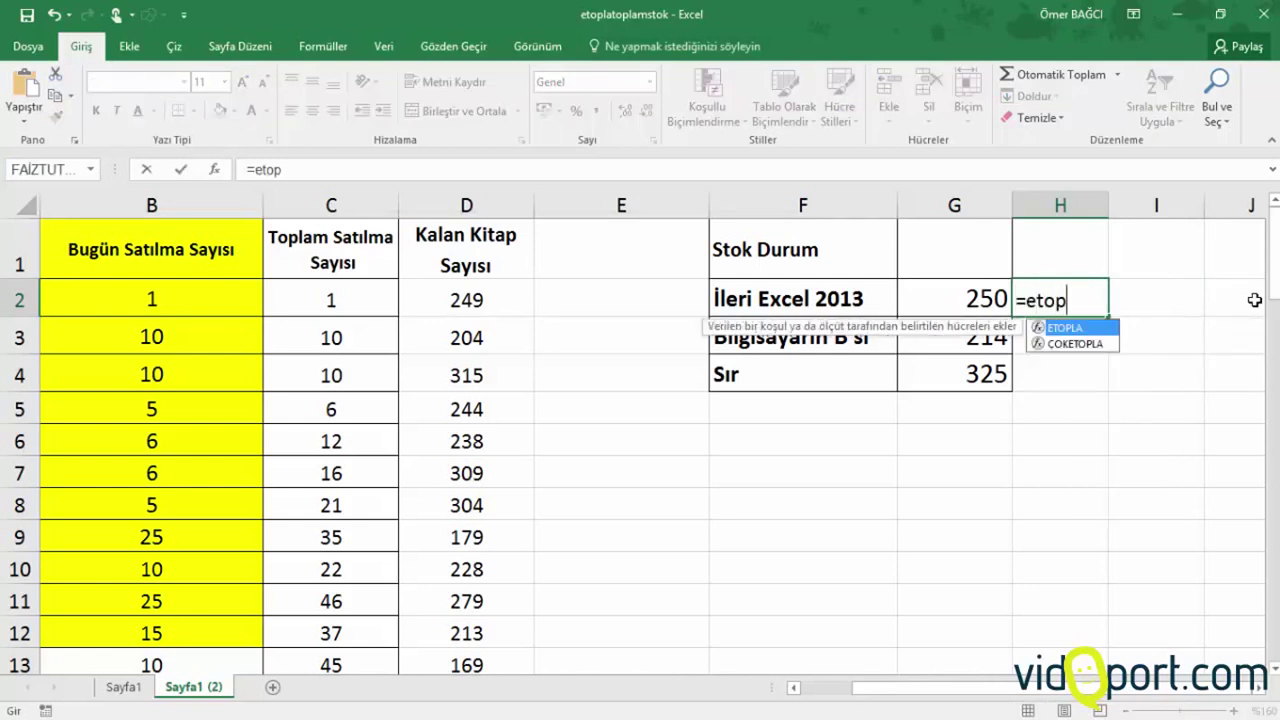
key("Tab")
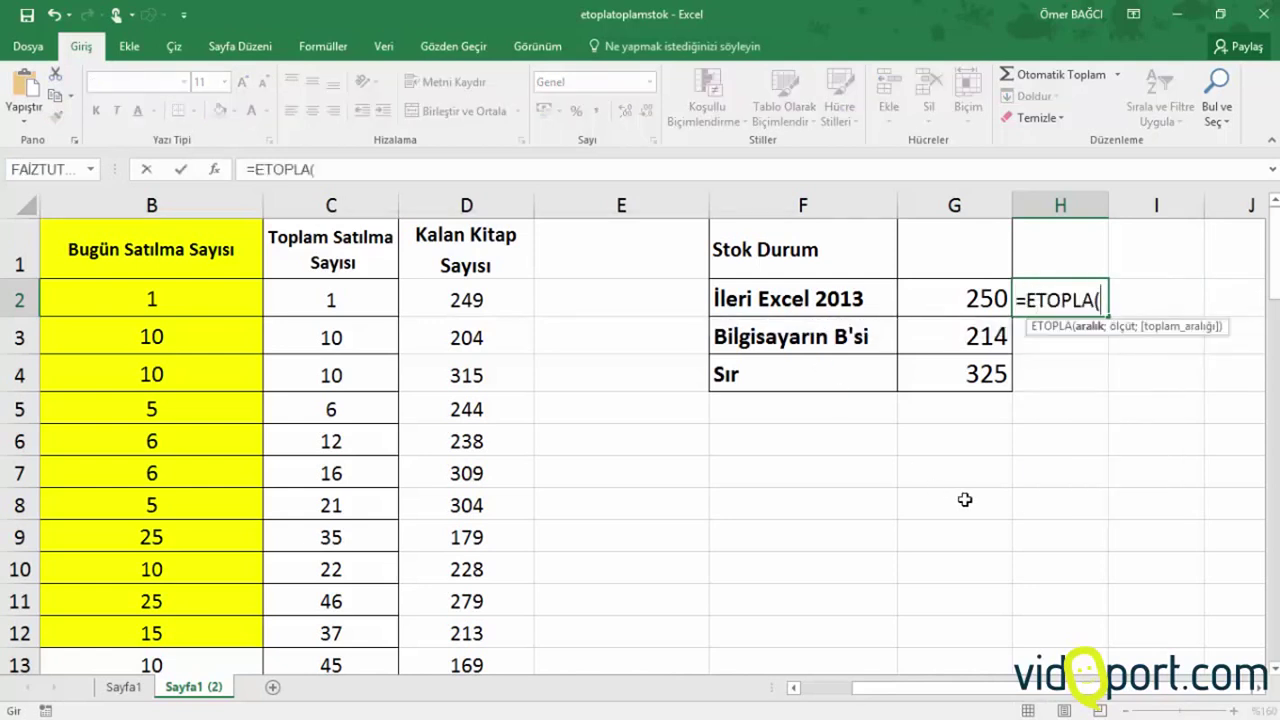
left_click(803, 692)
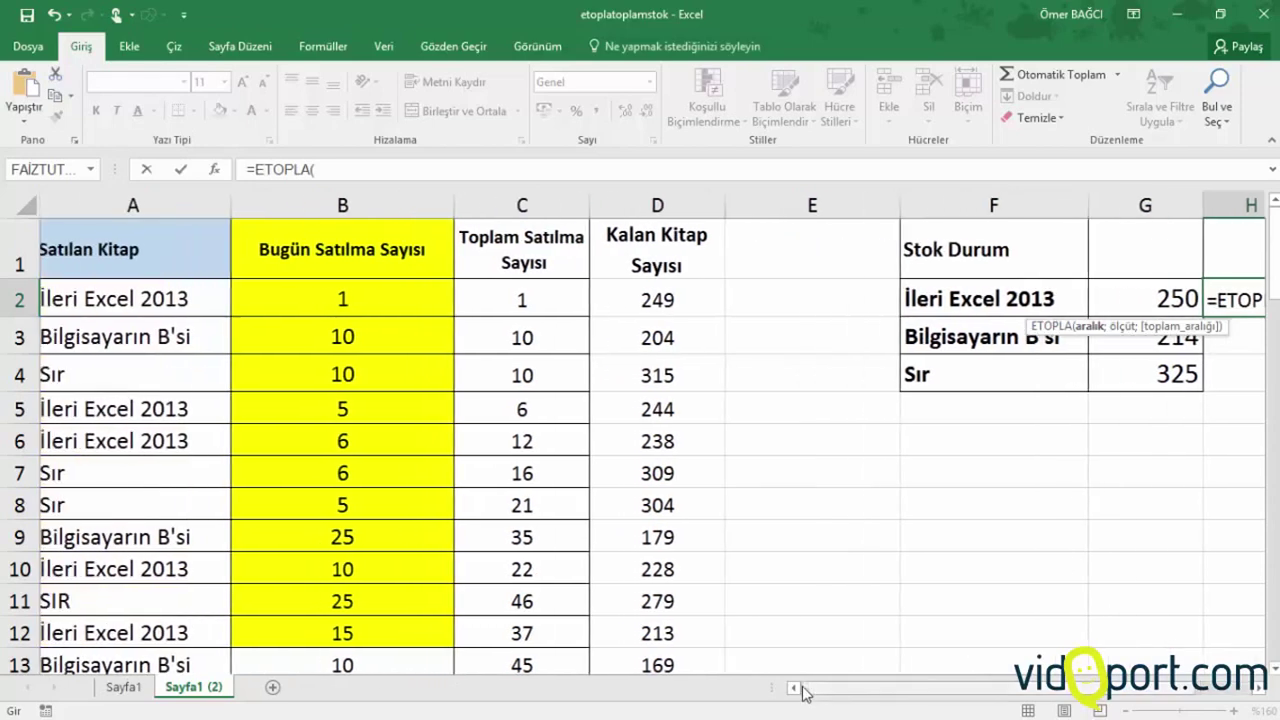
left_click(155, 204)
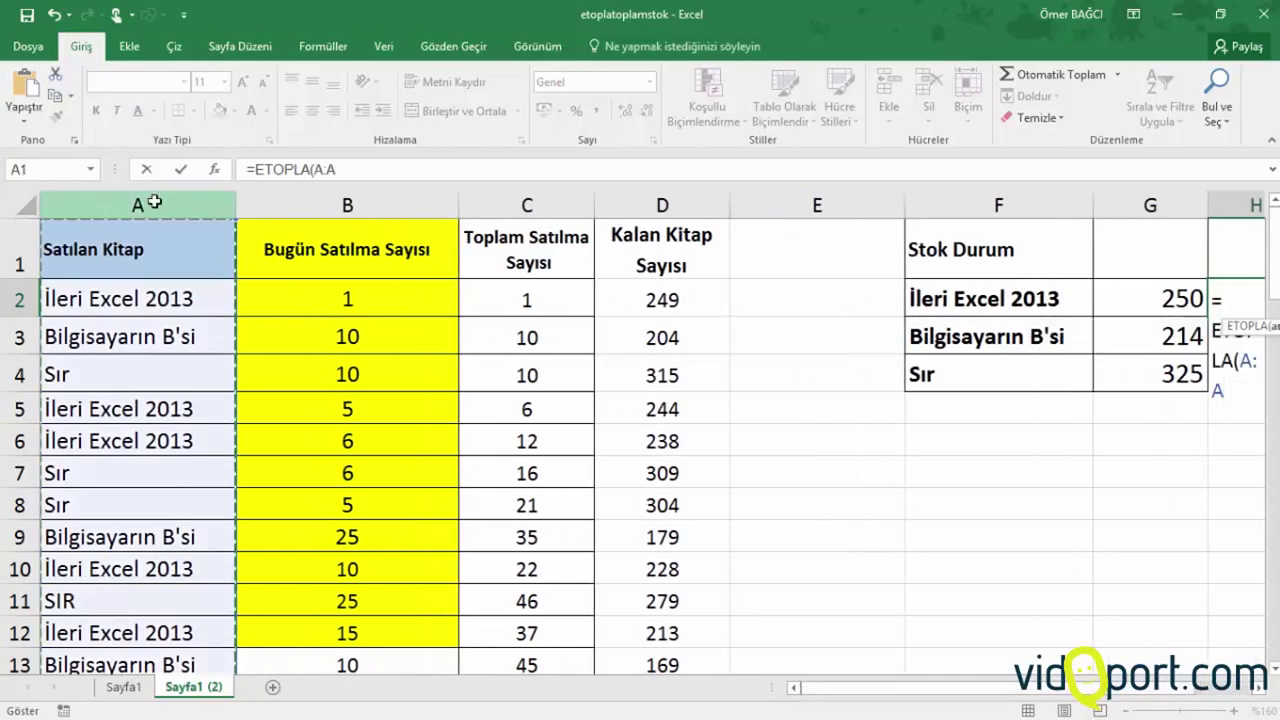
type(";")
left_click(977, 306)
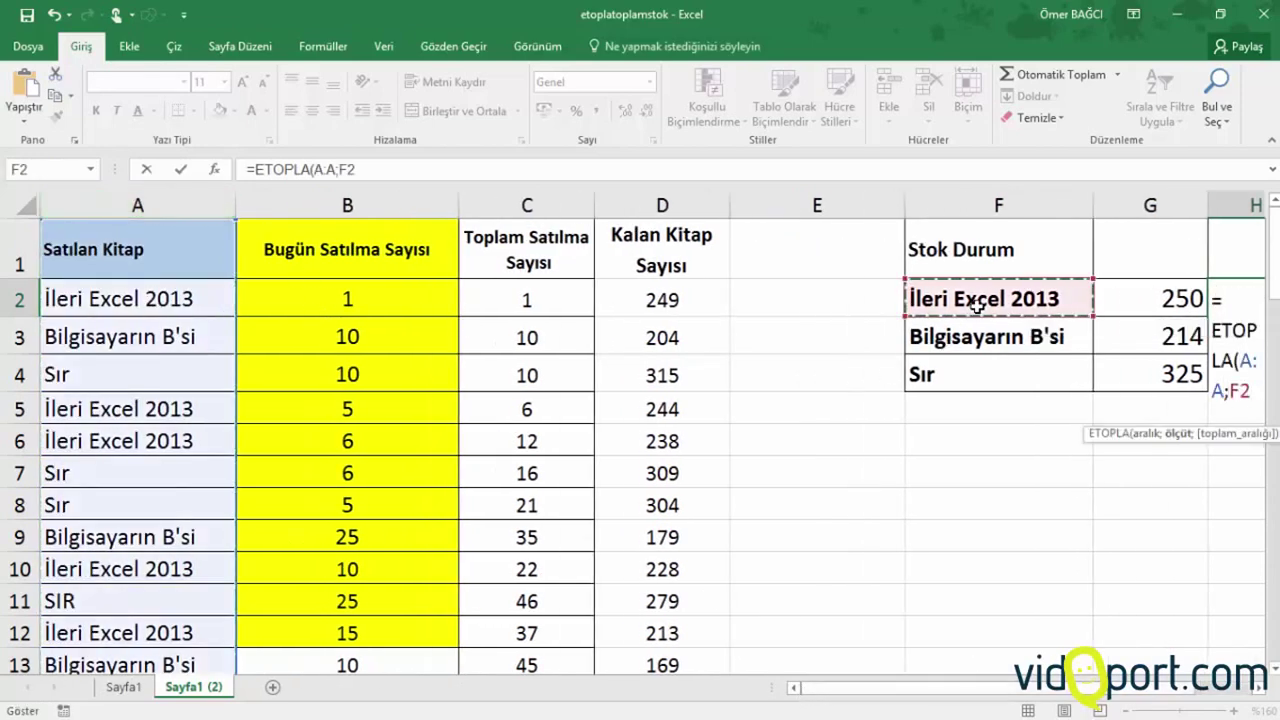
type(";")
left_click(301, 195)
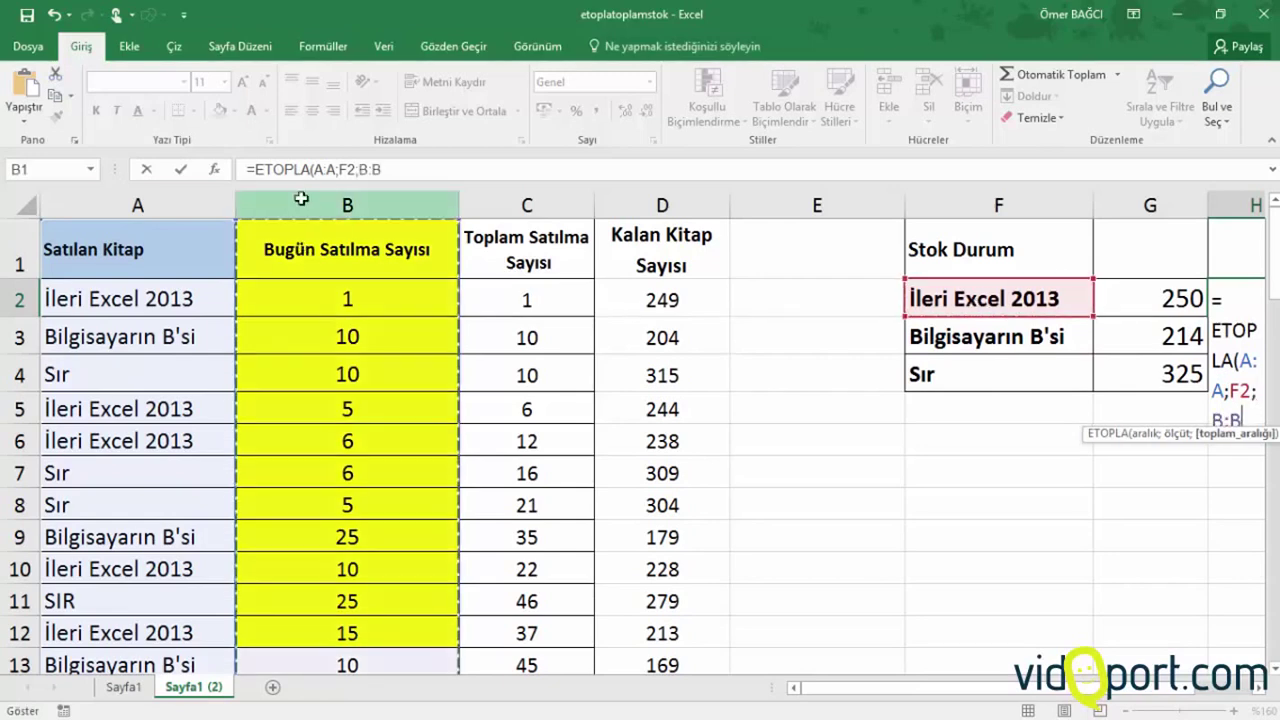
key("Return")
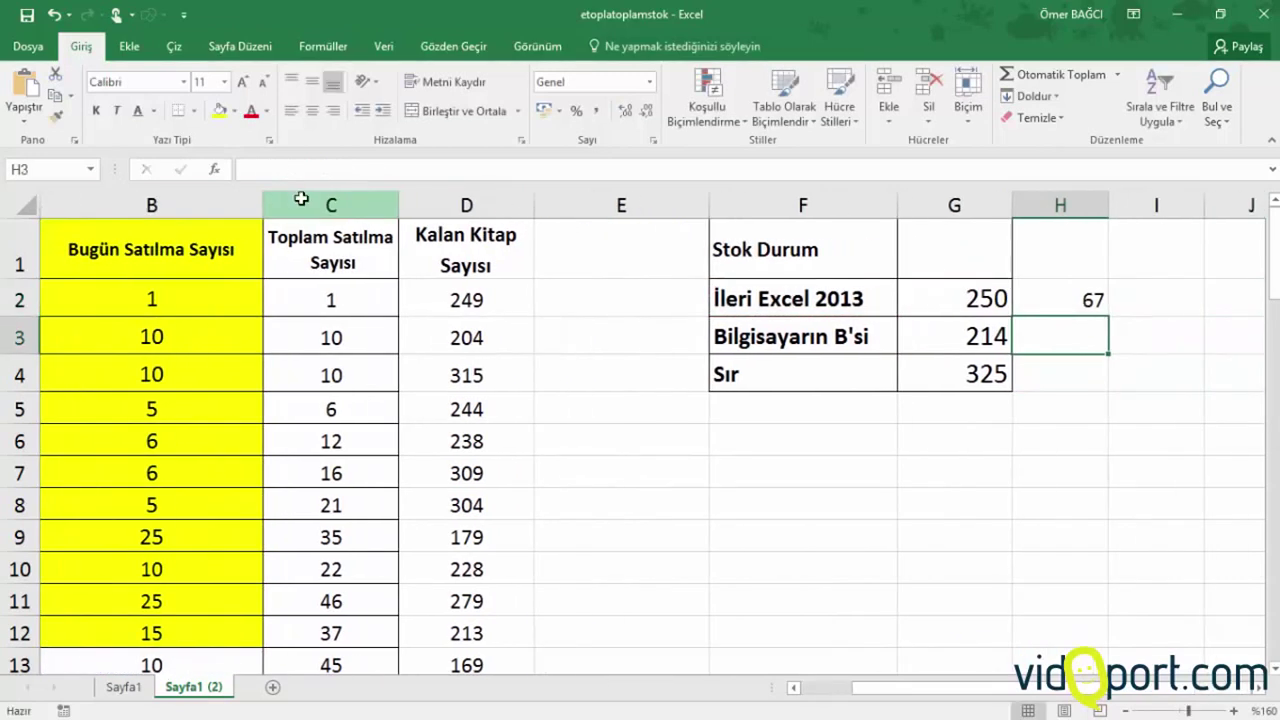
key("Up")
left_click_drag(1106, 316, 1104, 392)
Step: Compute remaining stock in I2:I4 with =G2-H2, giving 183, 169, 279
left_click(1159, 293)
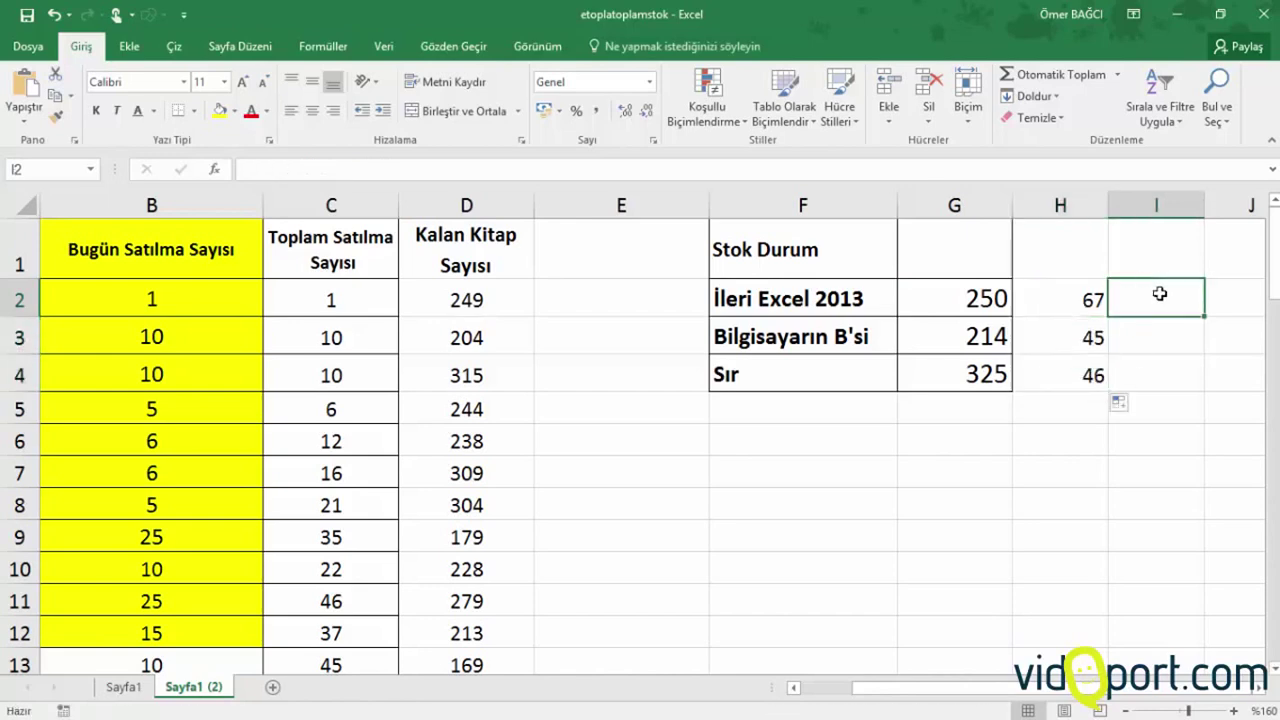
type("=")
key("Left")
key("Left")
type("-")
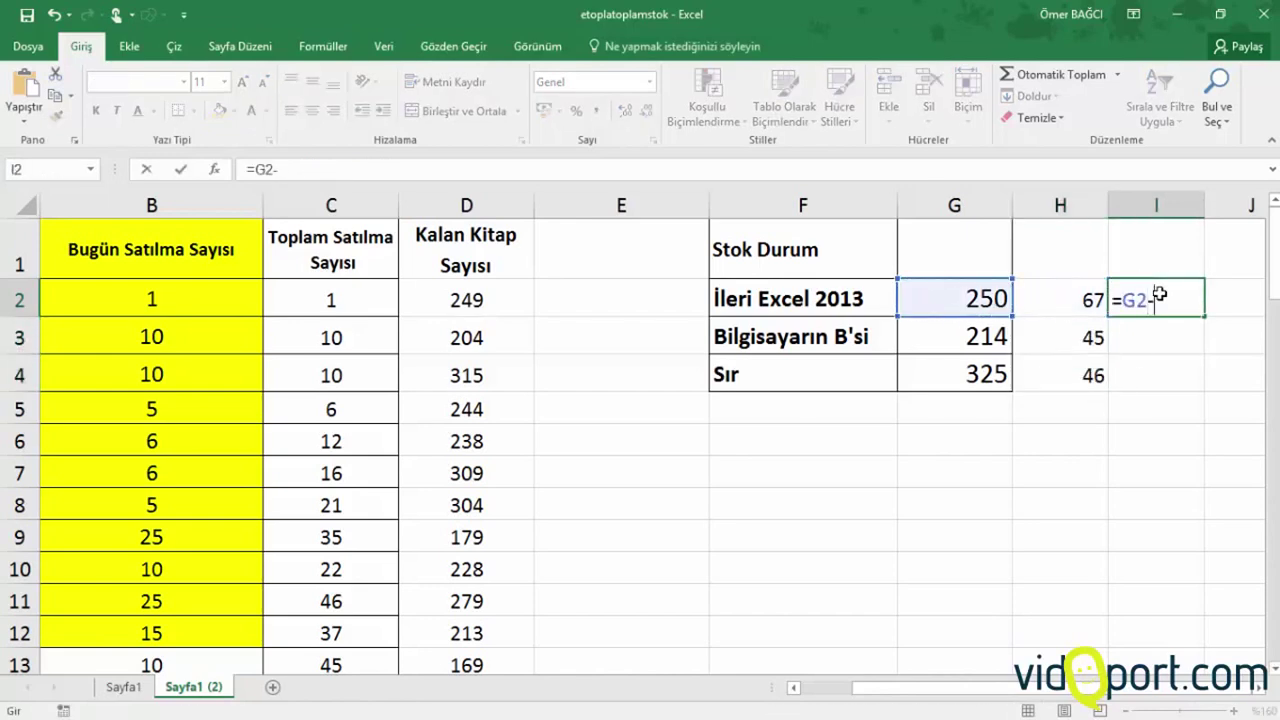
key("Left")
key("Return")
left_click(1100, 296)
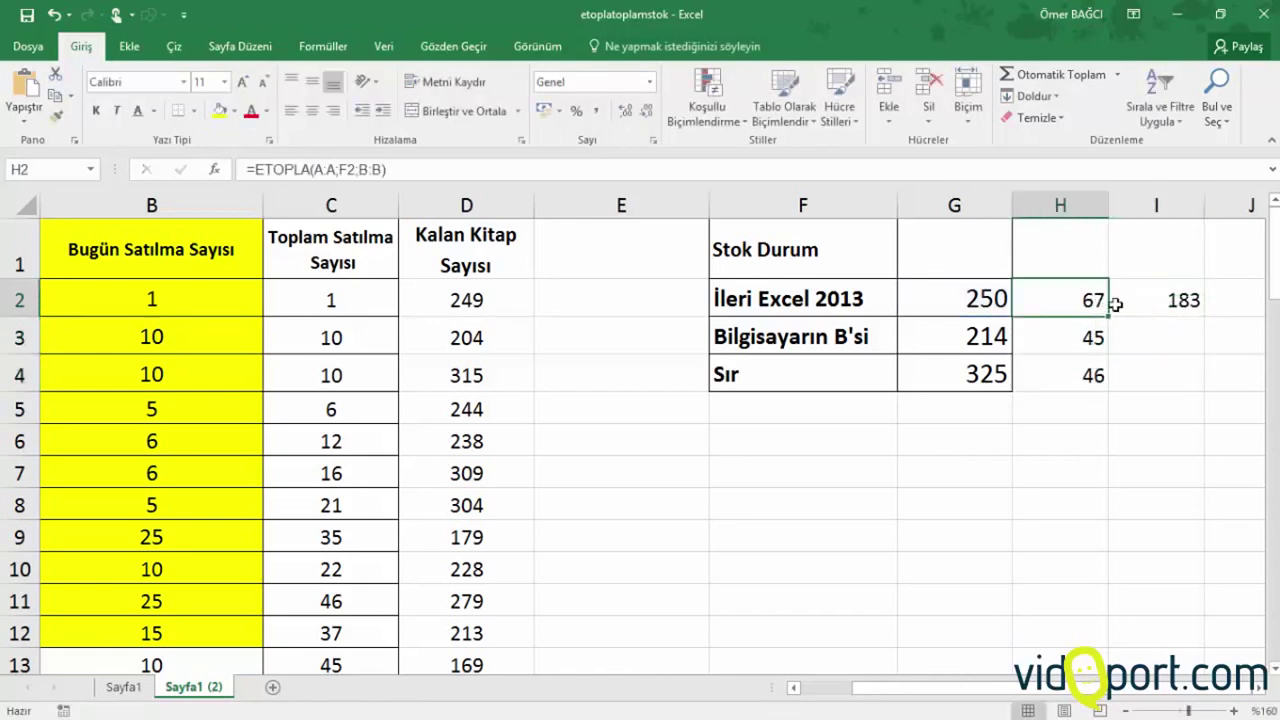
left_click(1180, 297)
left_click_drag(1205, 316, 1196, 382)
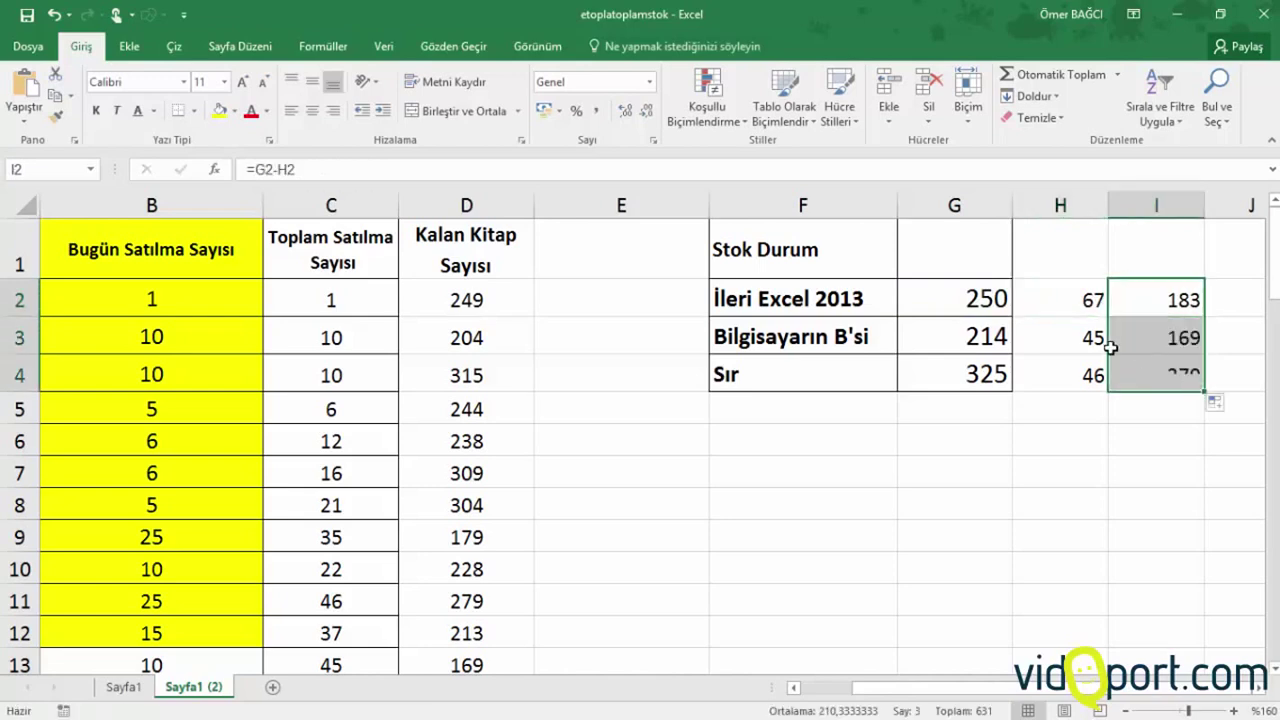
left_click(378, 387)
key("Left")
key("Left")
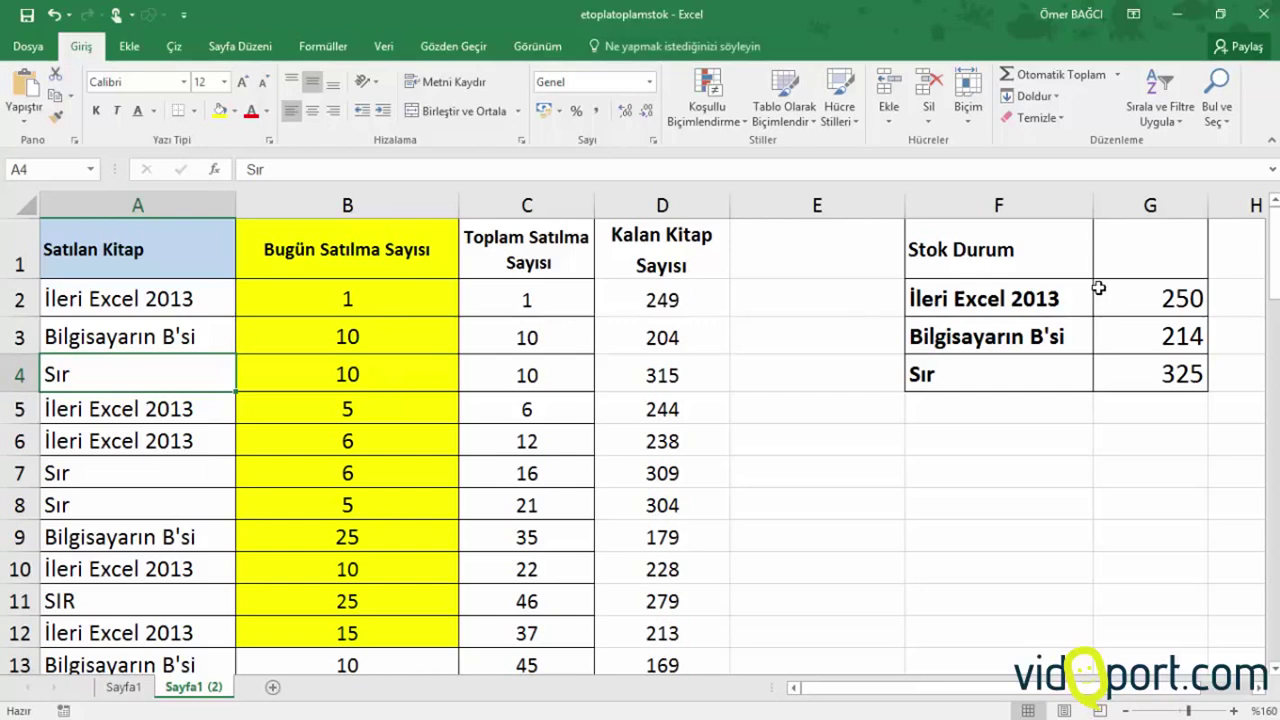
Step: Review row 4's sales, the Sır stock entry, and the C4, D2 and D4 formulas
left_click(395, 386)
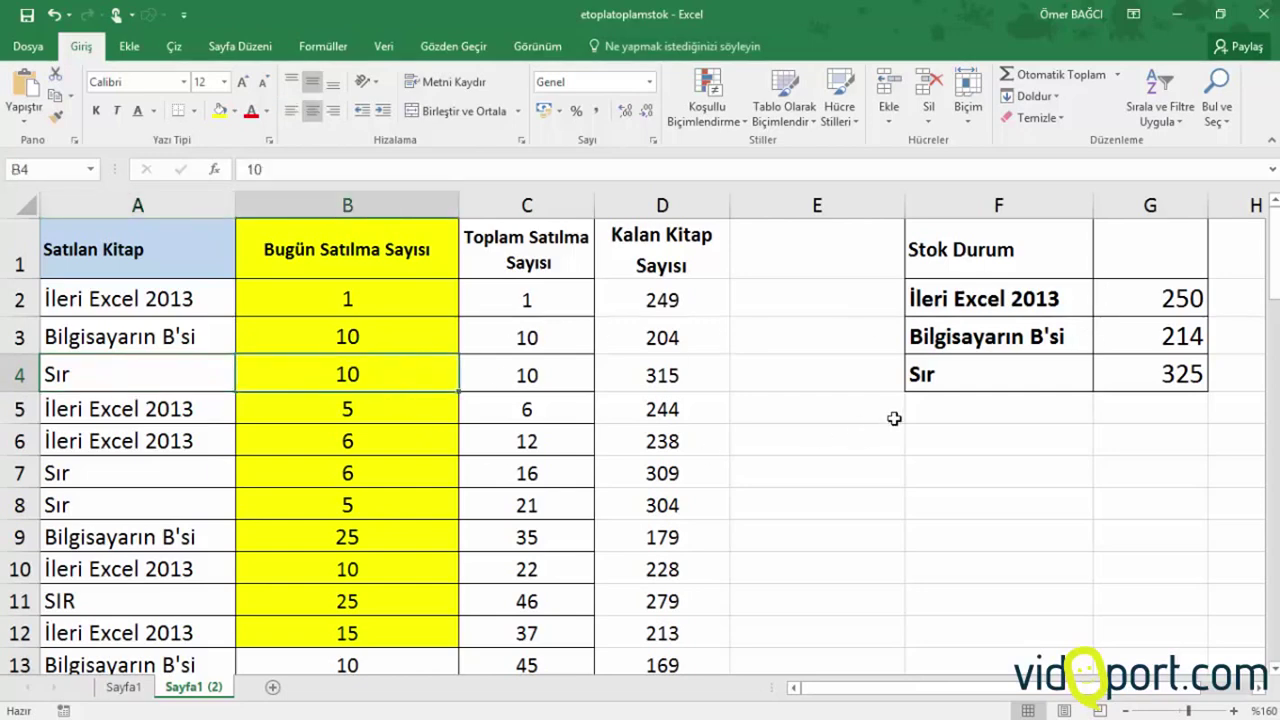
left_click(968, 378)
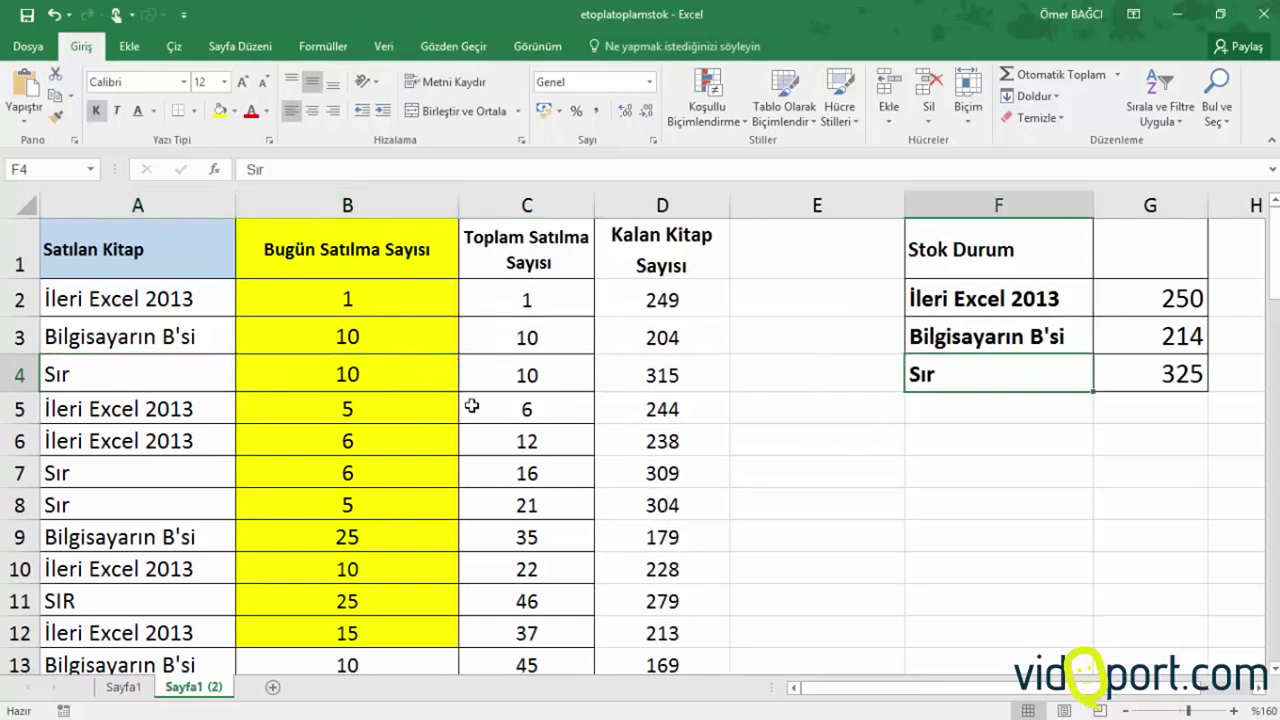
left_click(497, 385)
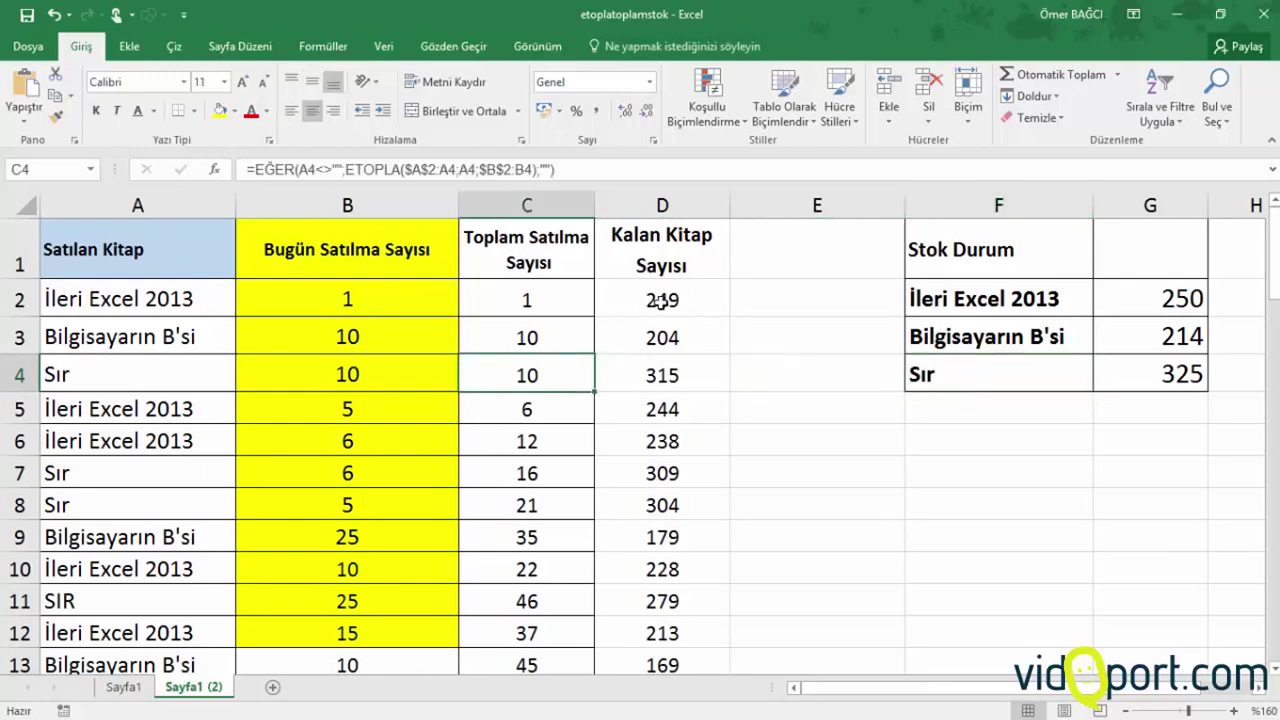
left_click(660, 302)
left_click(652, 388)
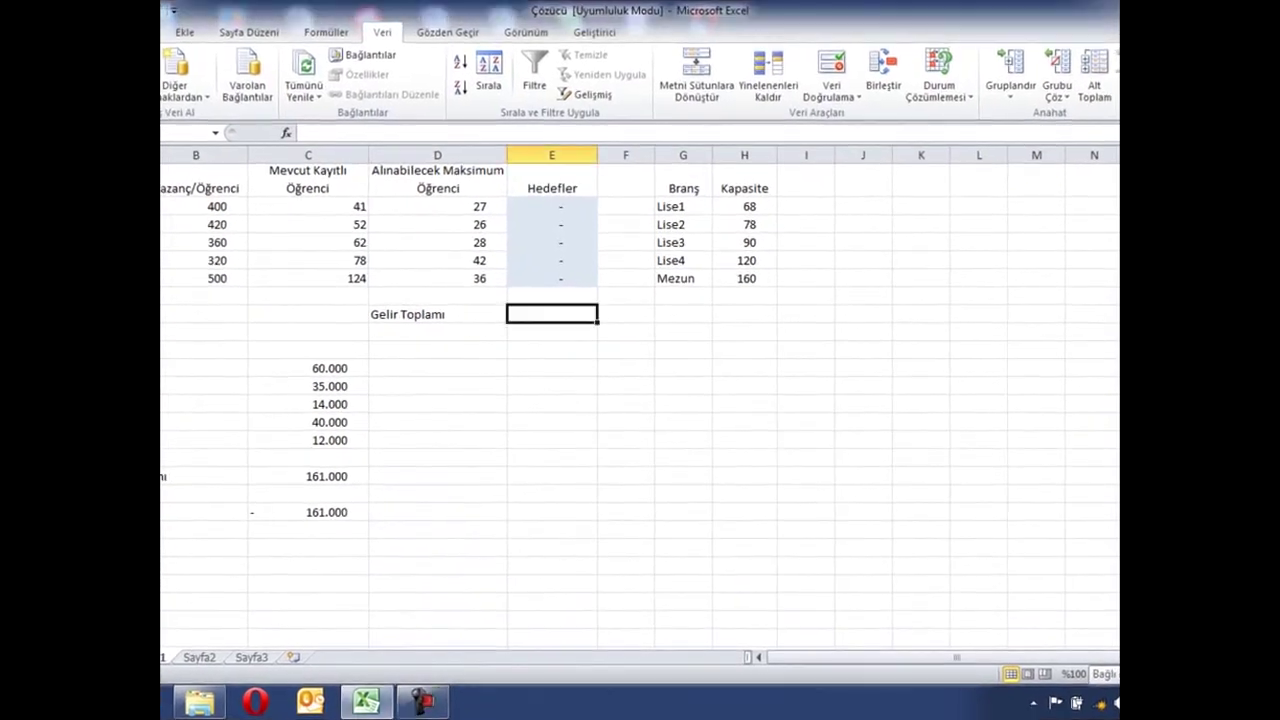
Step: Enable the Çözücü Eklentisi (Solver) add-in via Seçenekler > Eklentiler > Git
key("alt+d")
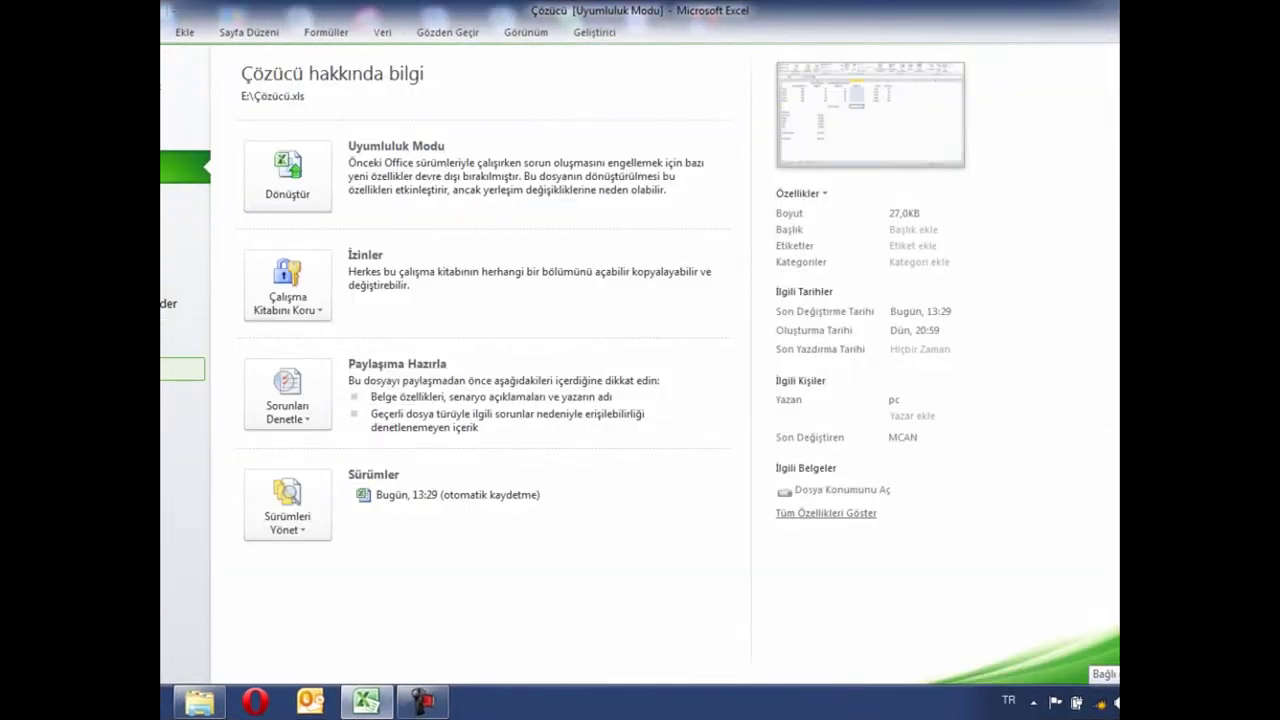
key("s")
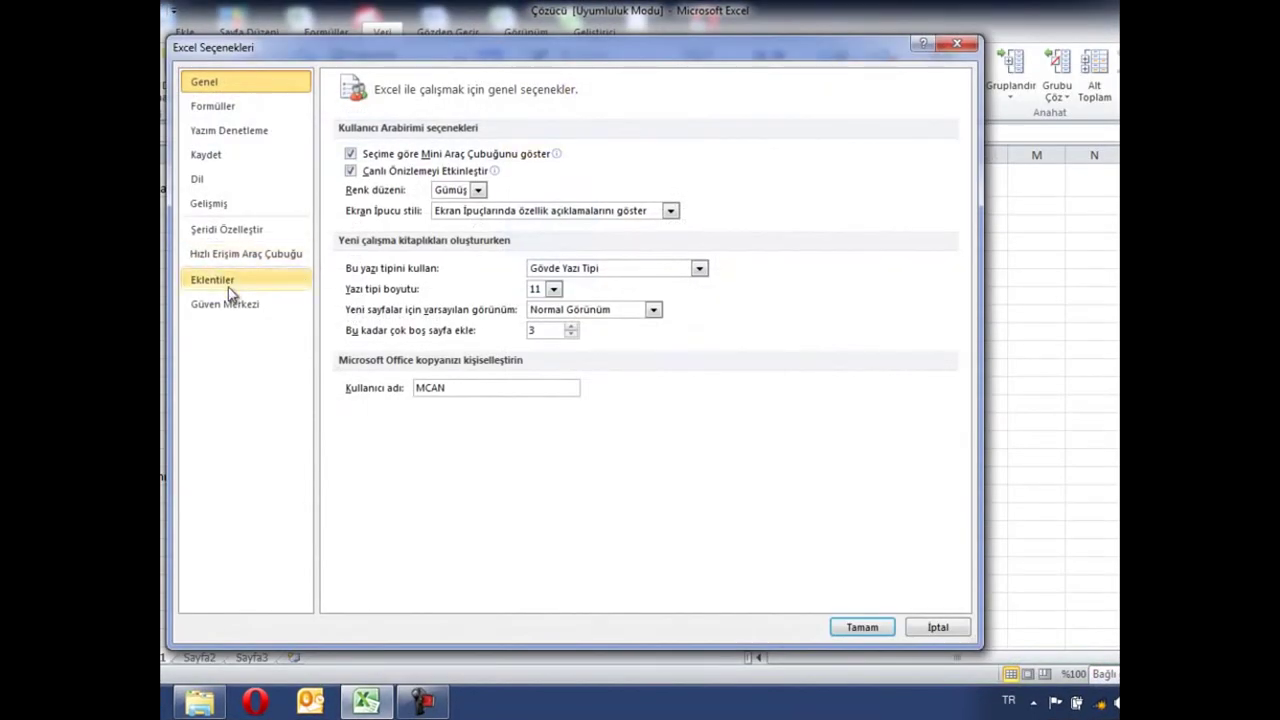
left_click(228, 287)
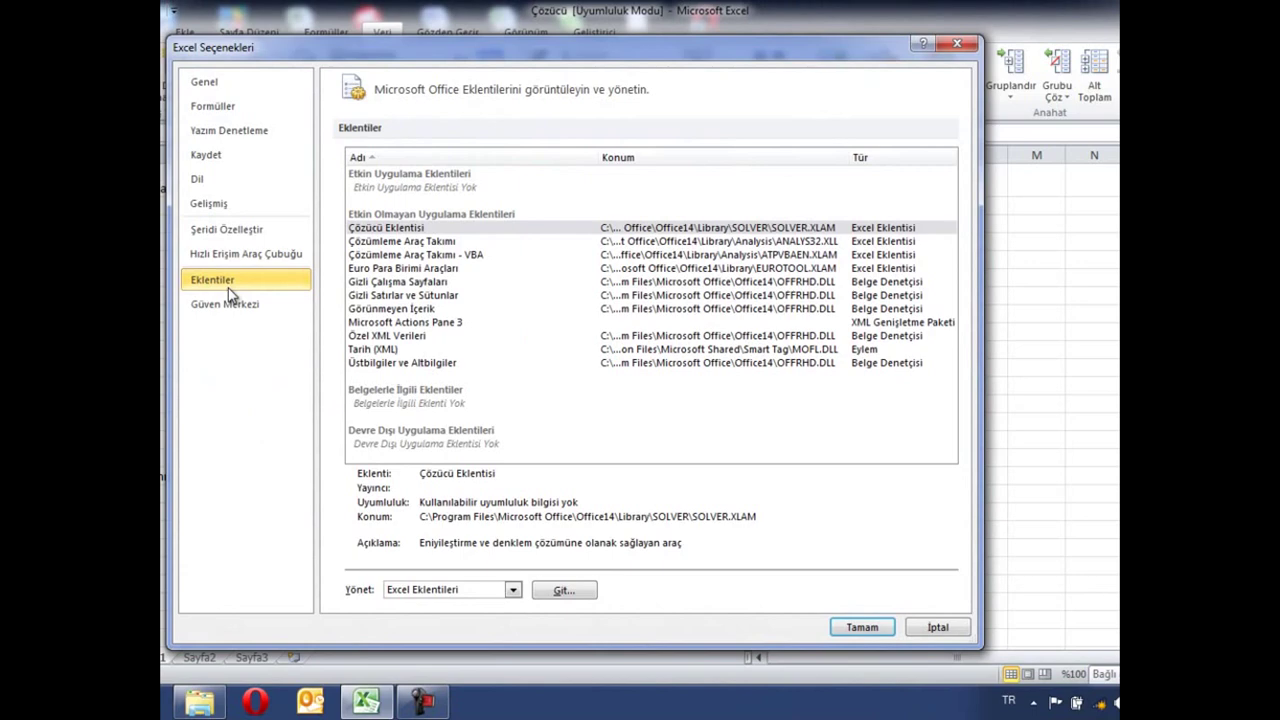
left_click(566, 592)
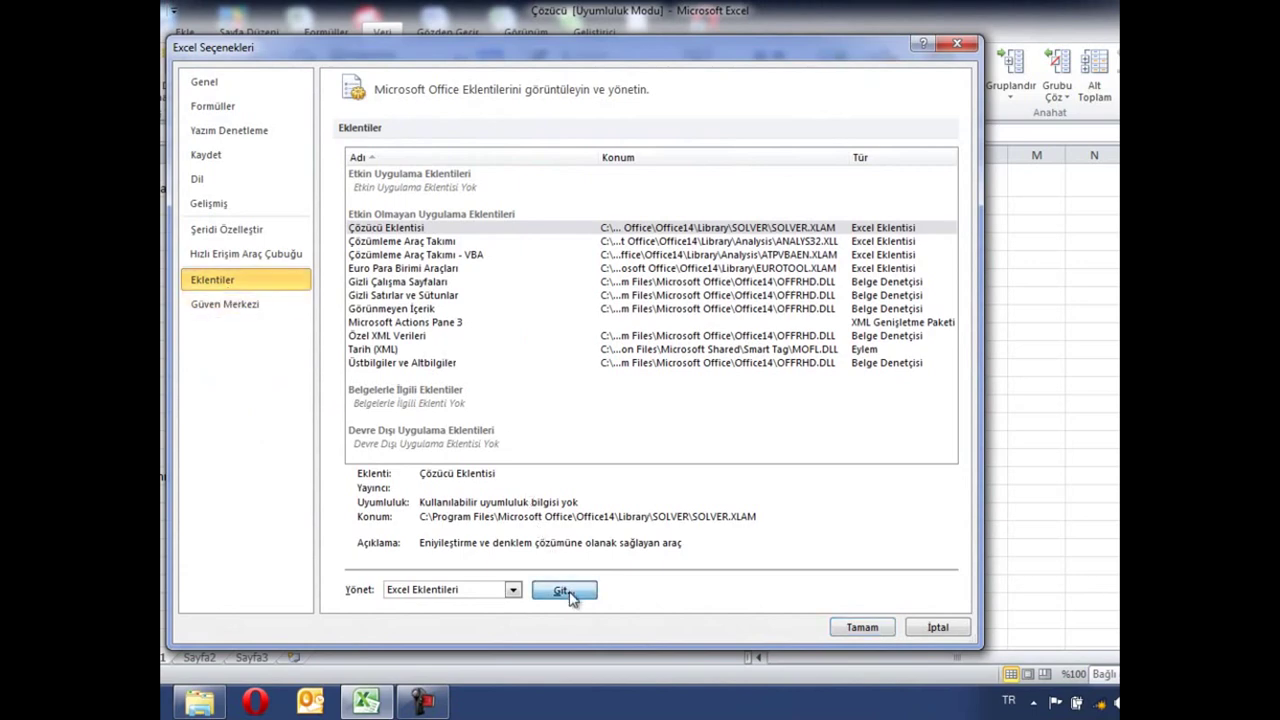
left_click_drag(876, 177, 590, 123)
left_click(482, 173)
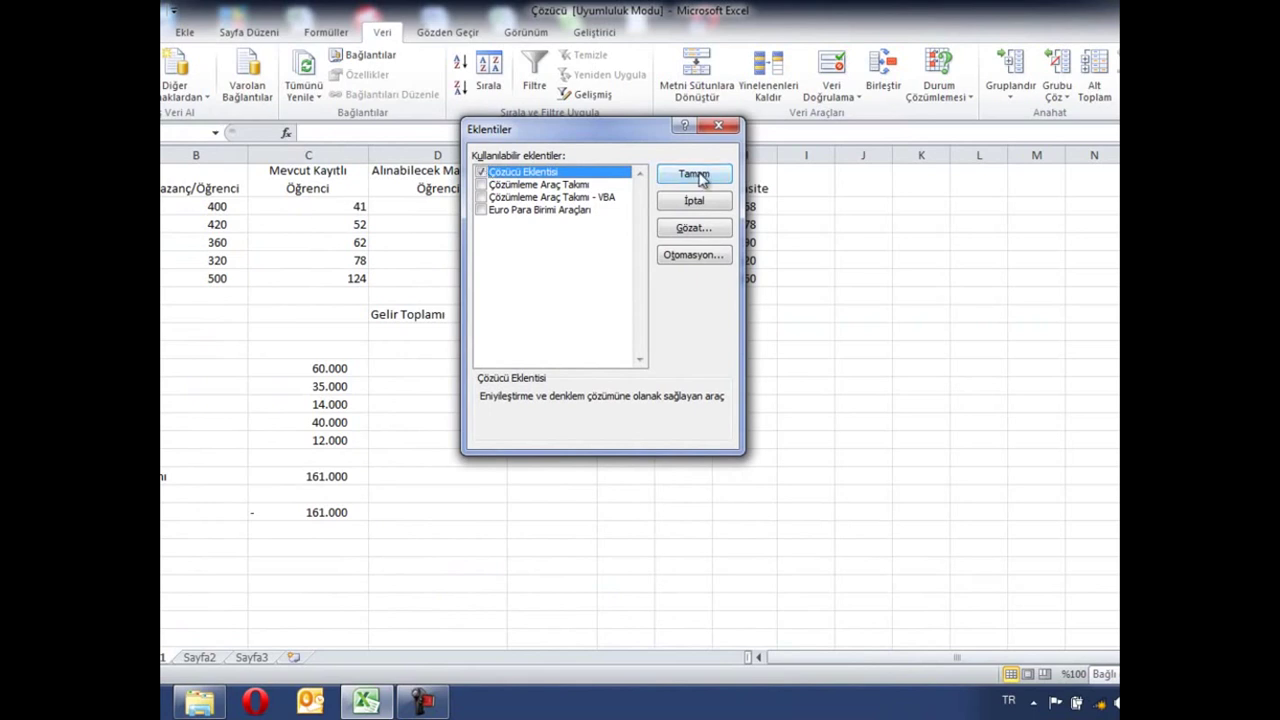
left_click(697, 174)
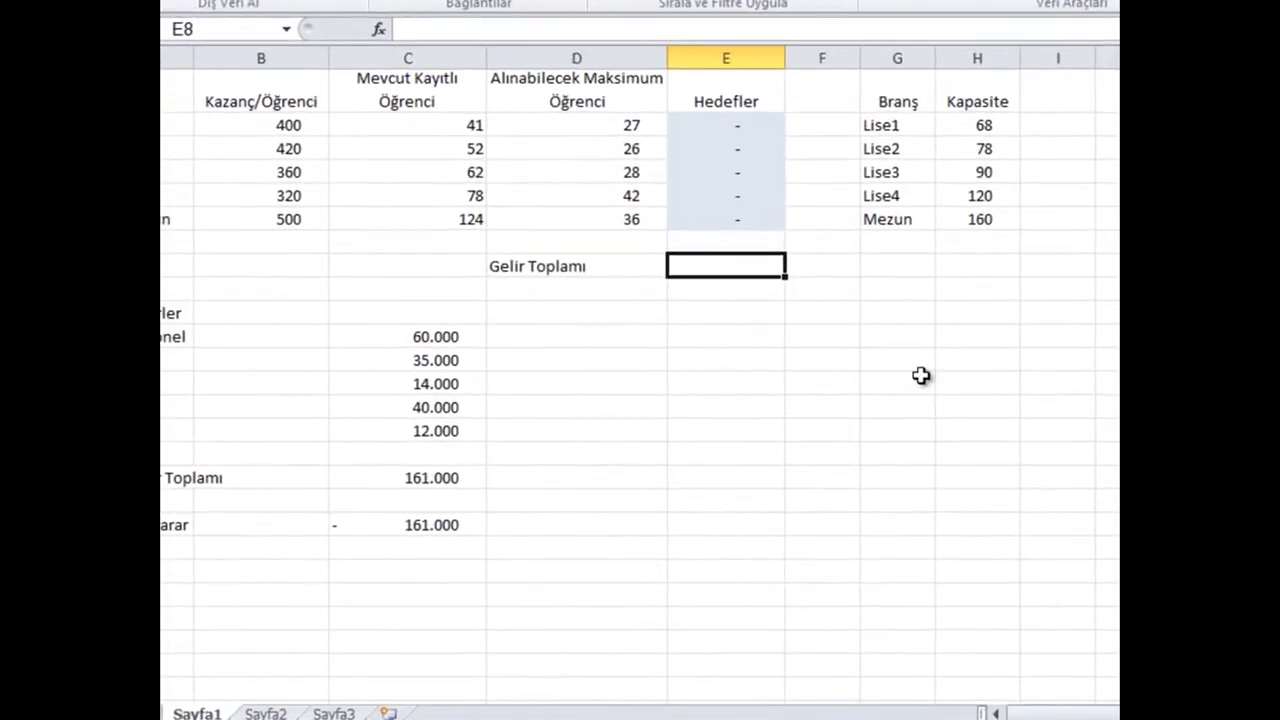
left_click(552, 494)
left_click(776, 259)
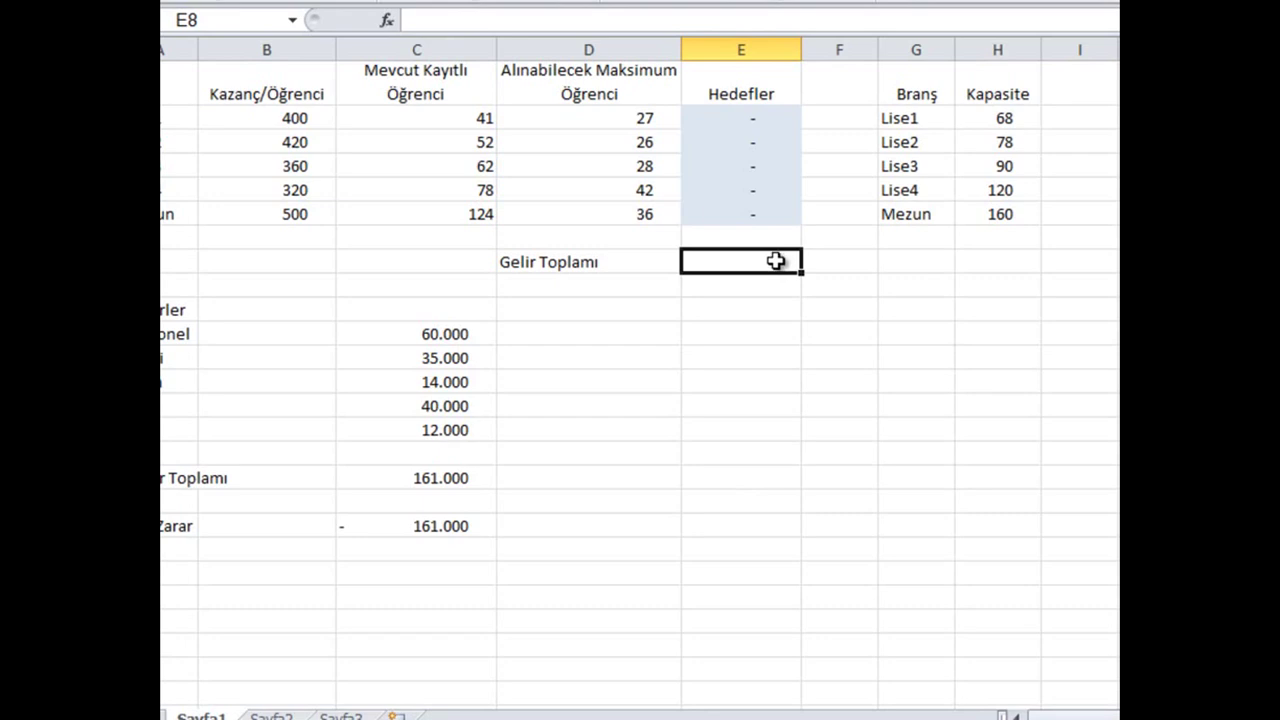
left_click(1009, 124)
left_click(1008, 144)
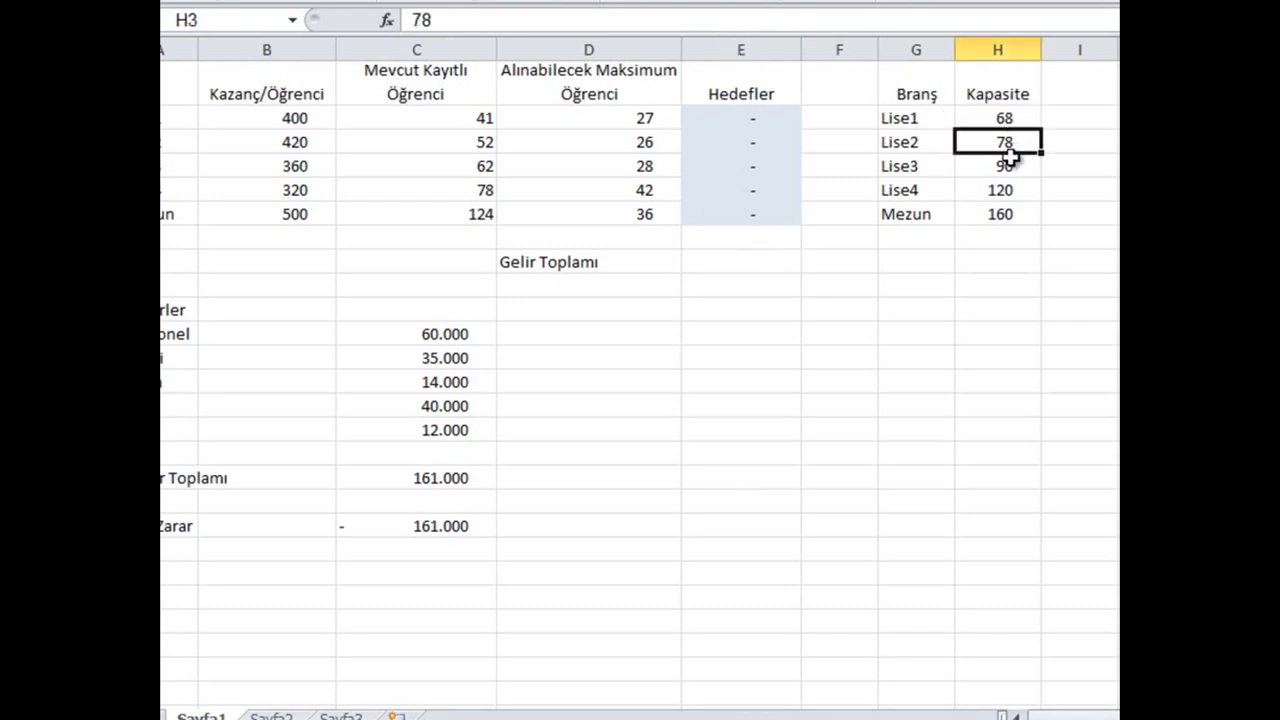
left_click(1008, 166)
left_click(1008, 190)
left_click(1009, 212)
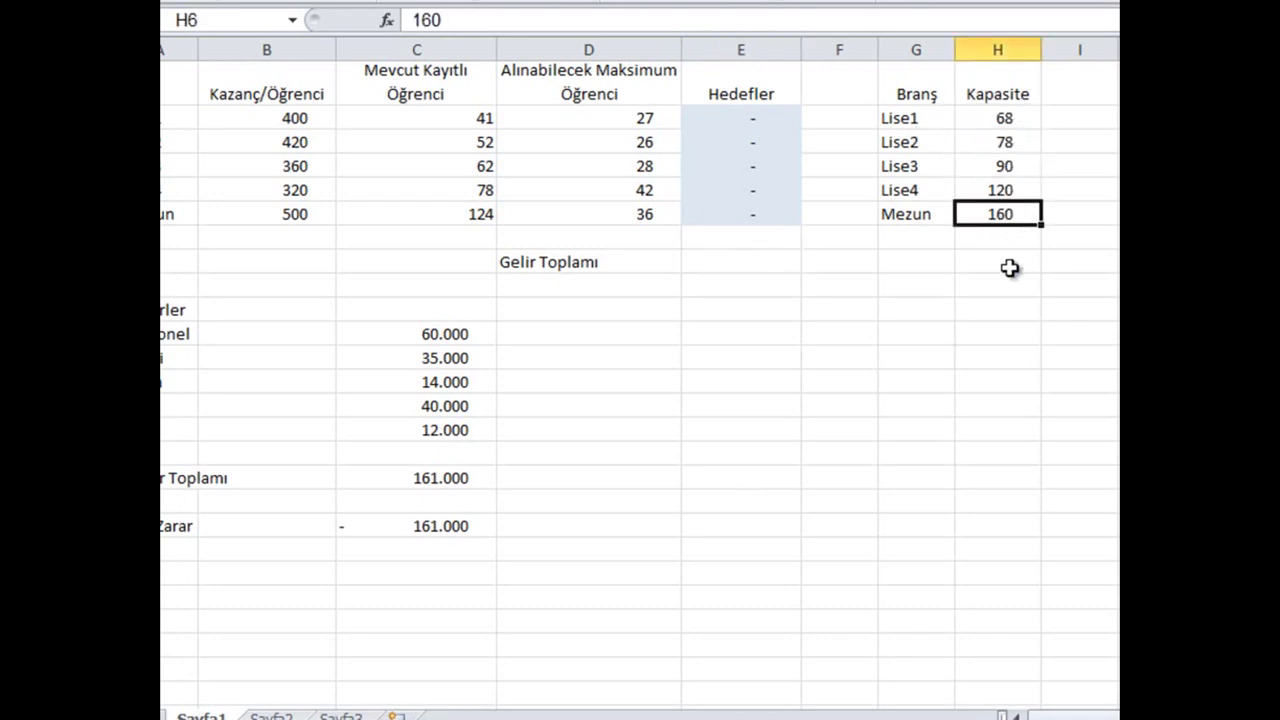
left_click_drag(460, 118, 456, 213)
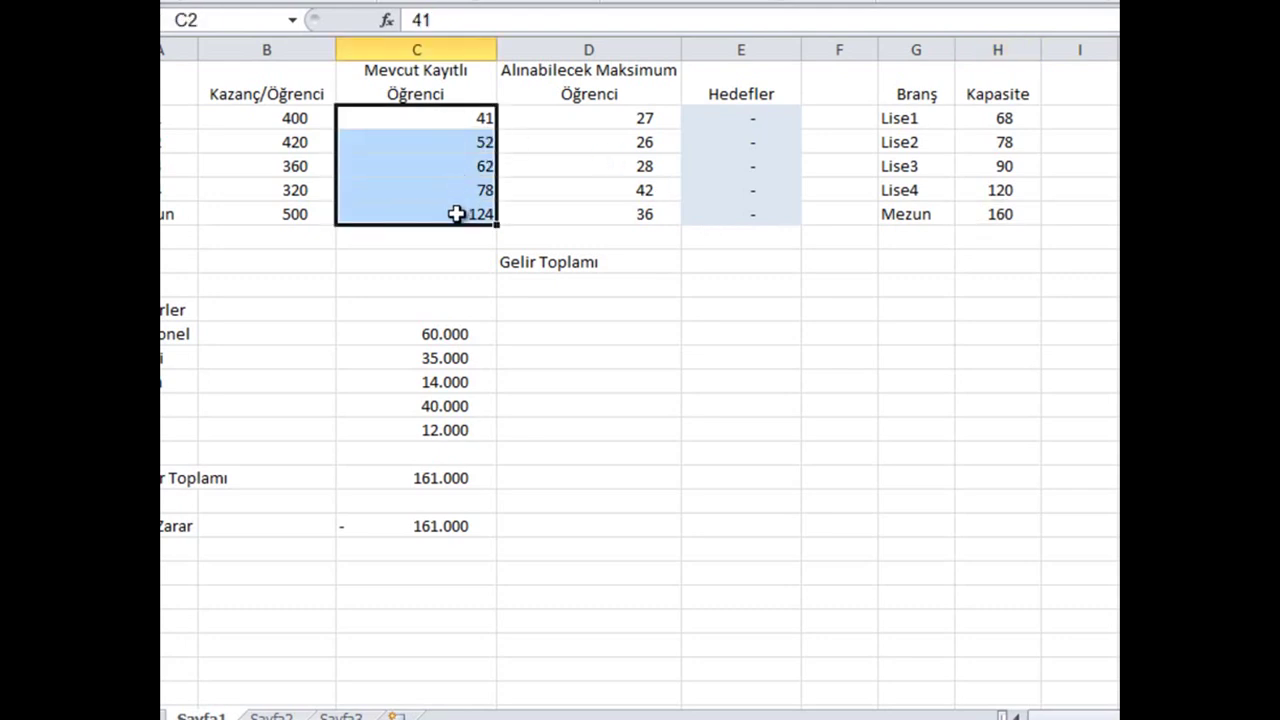
left_click(456, 213)
left_click(266, 118)
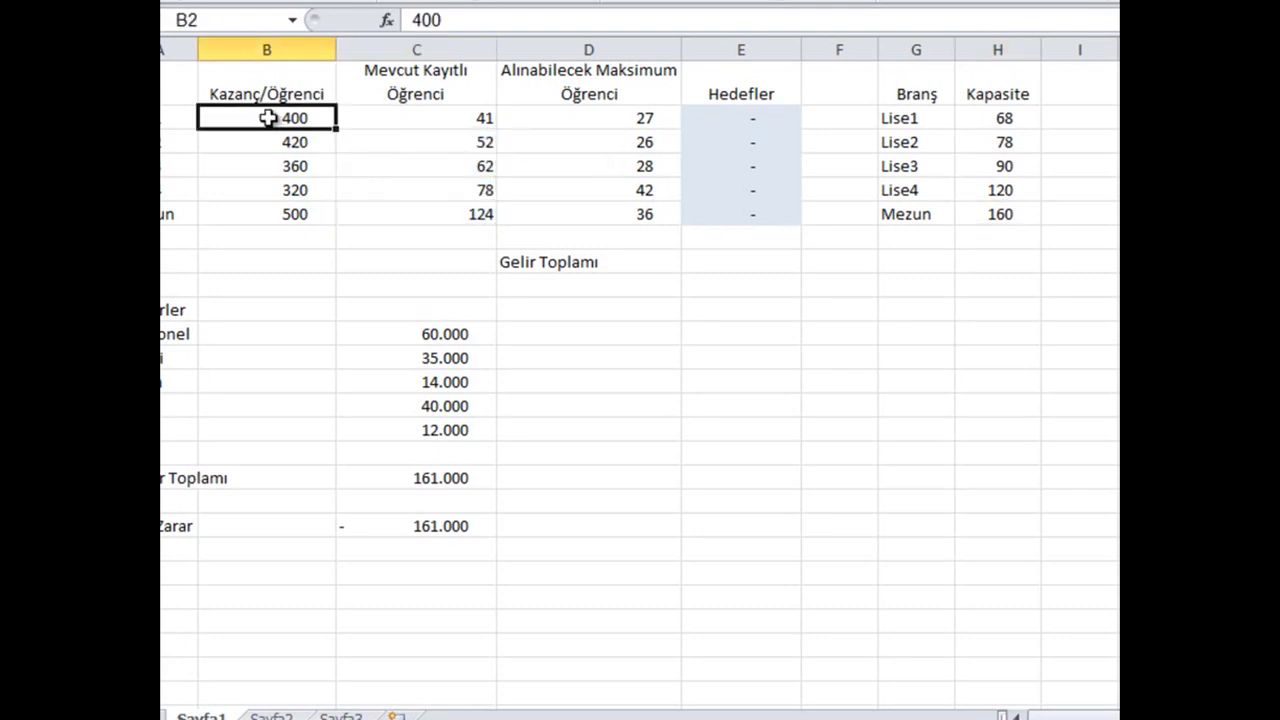
left_click(277, 166)
left_click(281, 192)
left_click(281, 215)
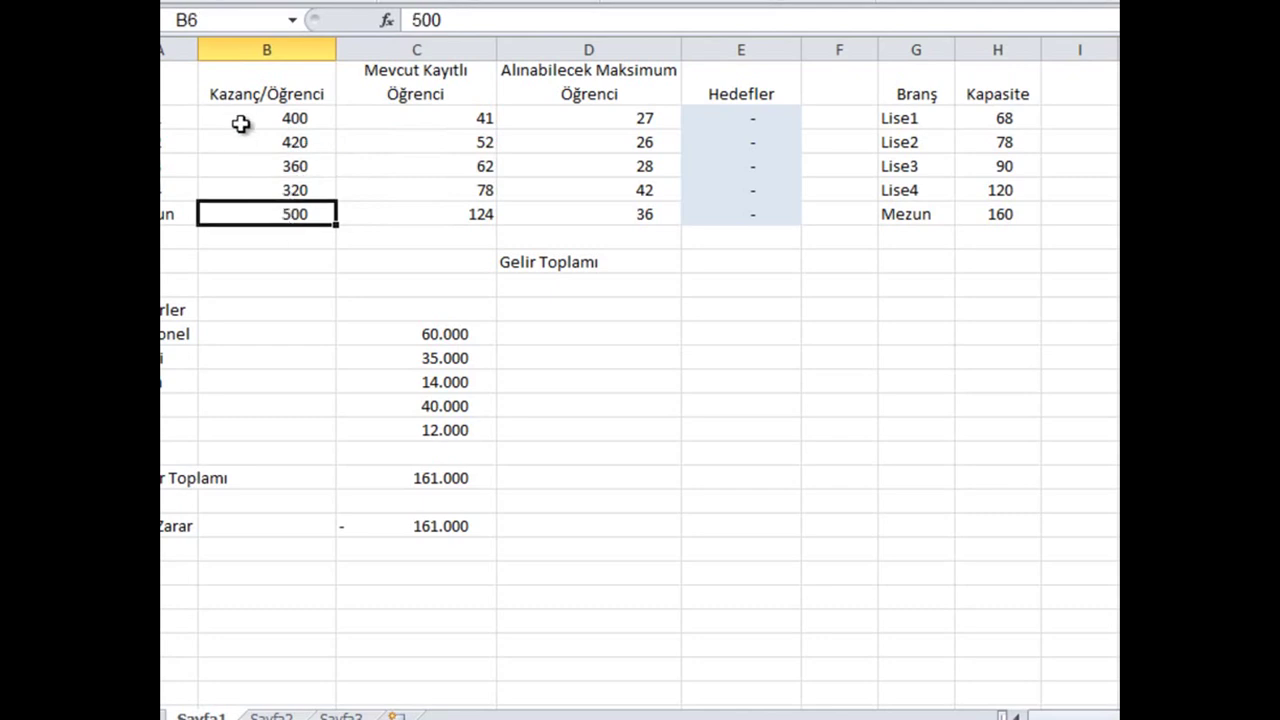
left_click(294, 117)
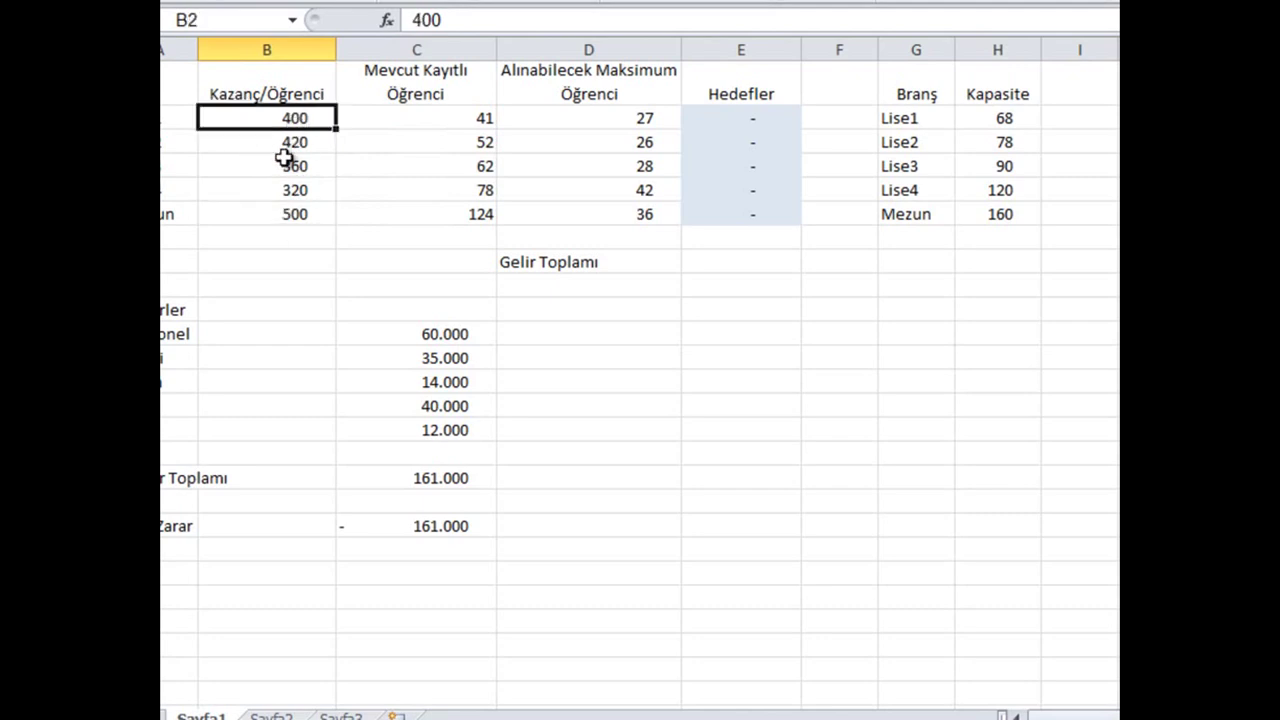
left_click(287, 144)
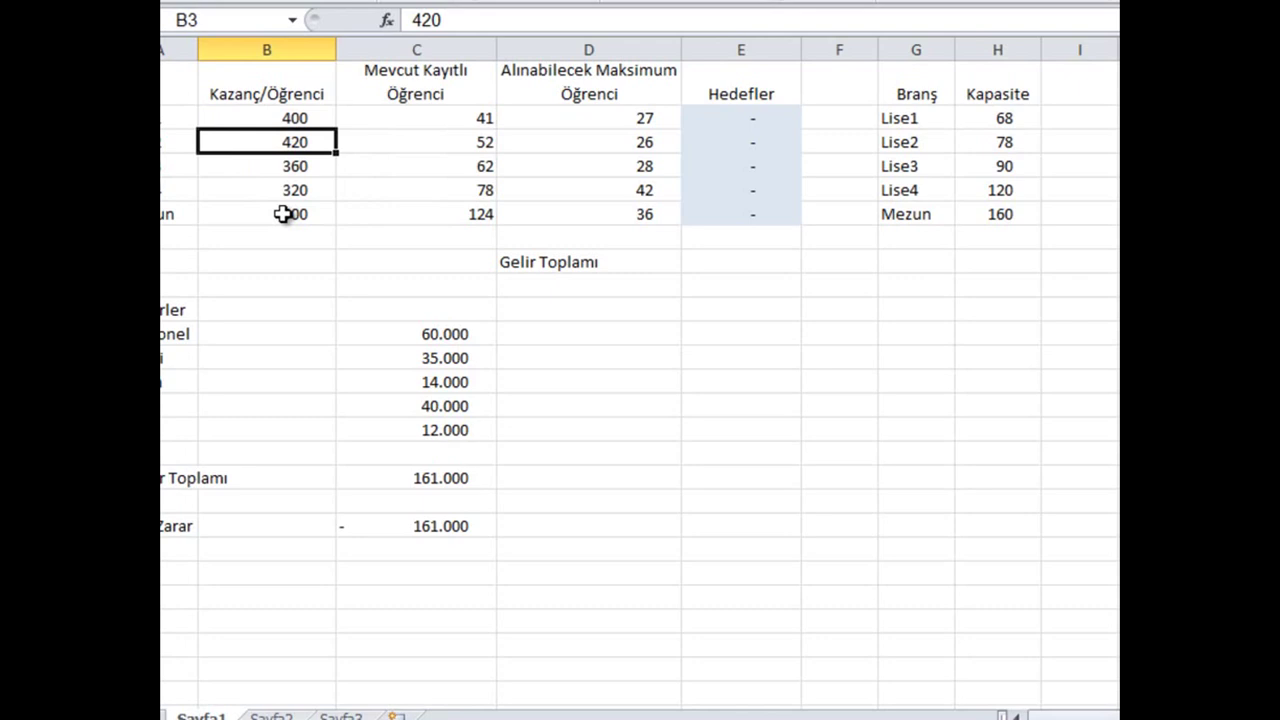
left_click(733, 262)
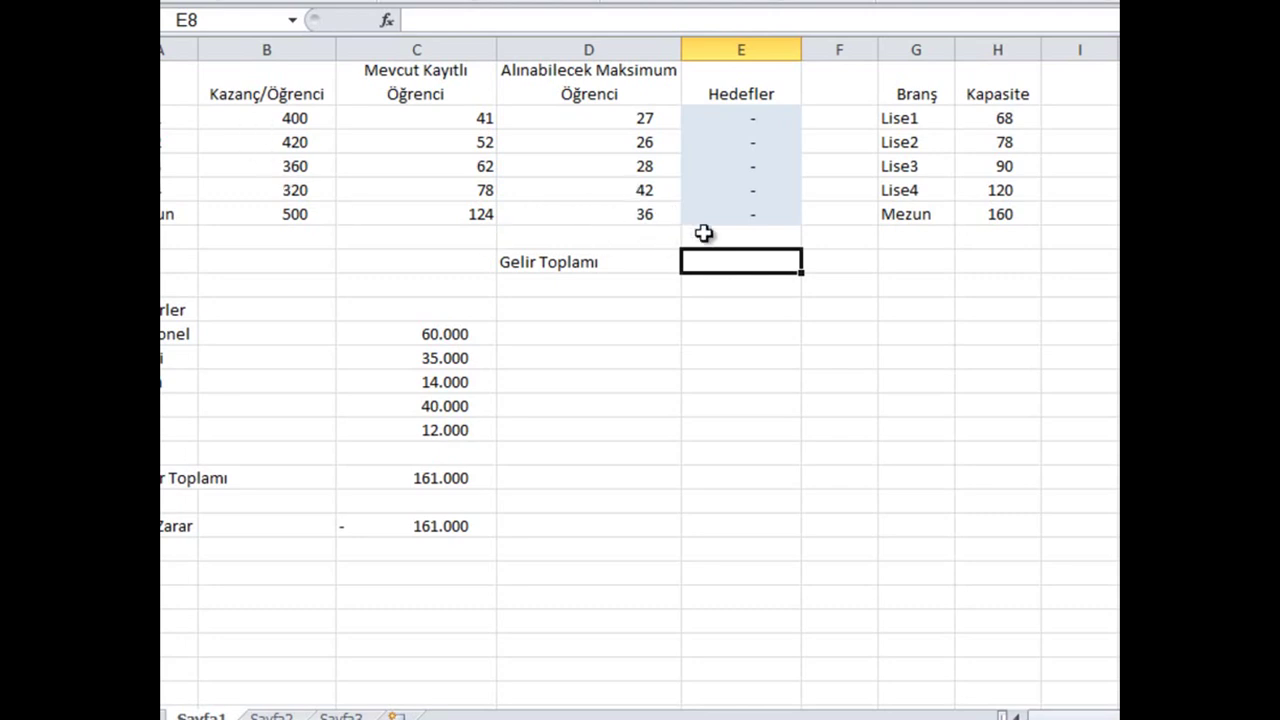
left_click(295, 122)
left_click(447, 120)
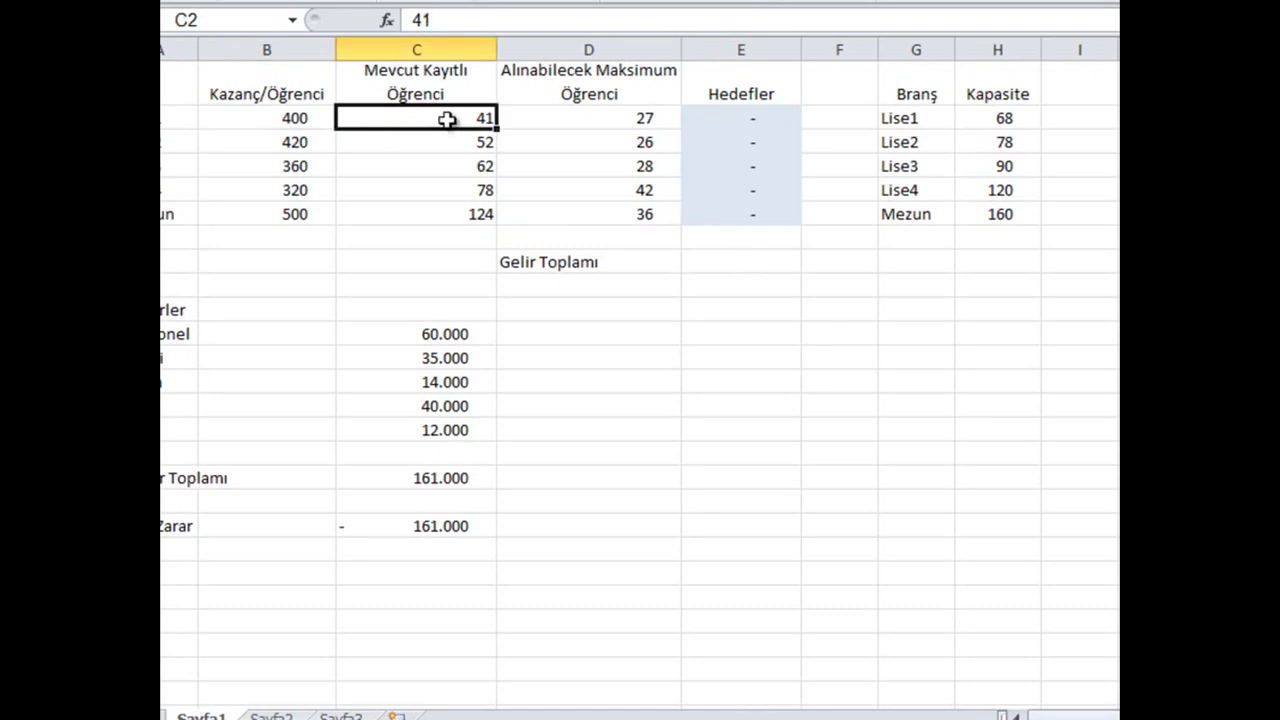
left_click(274, 118)
left_click(403, 116)
Step: In E8, begin the revenue formula =C2*B2+C3*B3 by selecting the branch cells
left_click(724, 265)
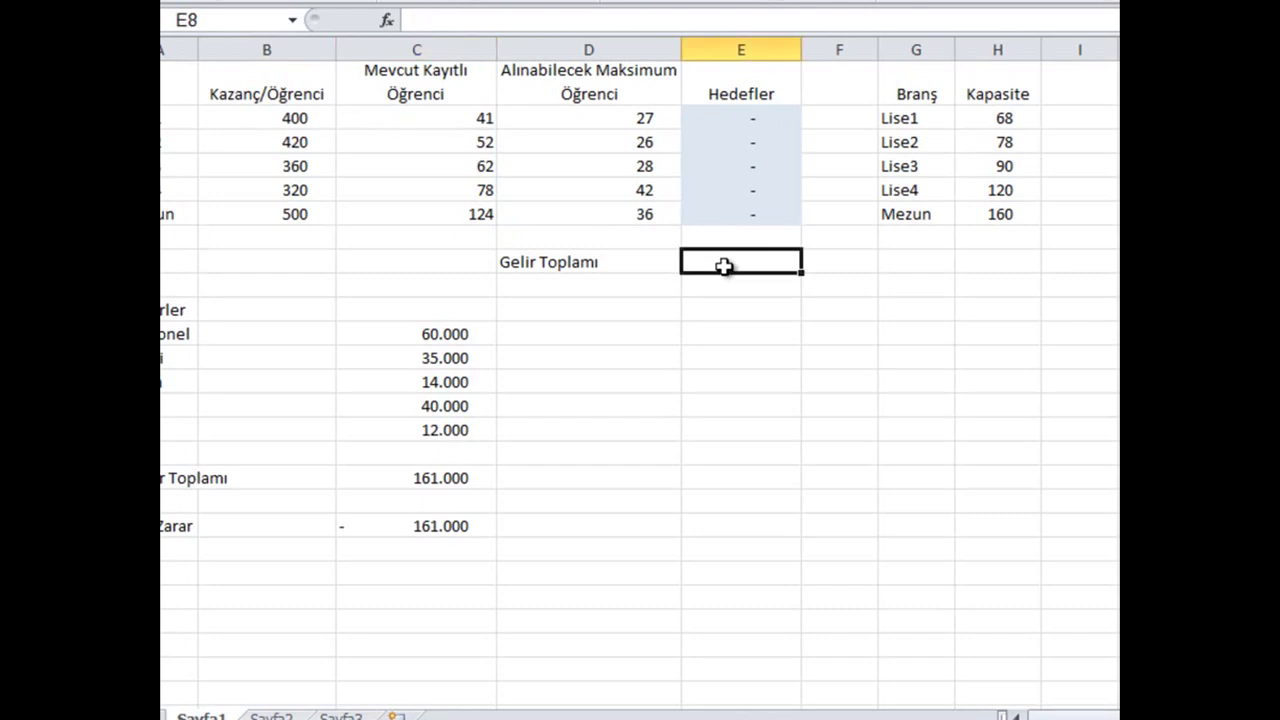
type("=")
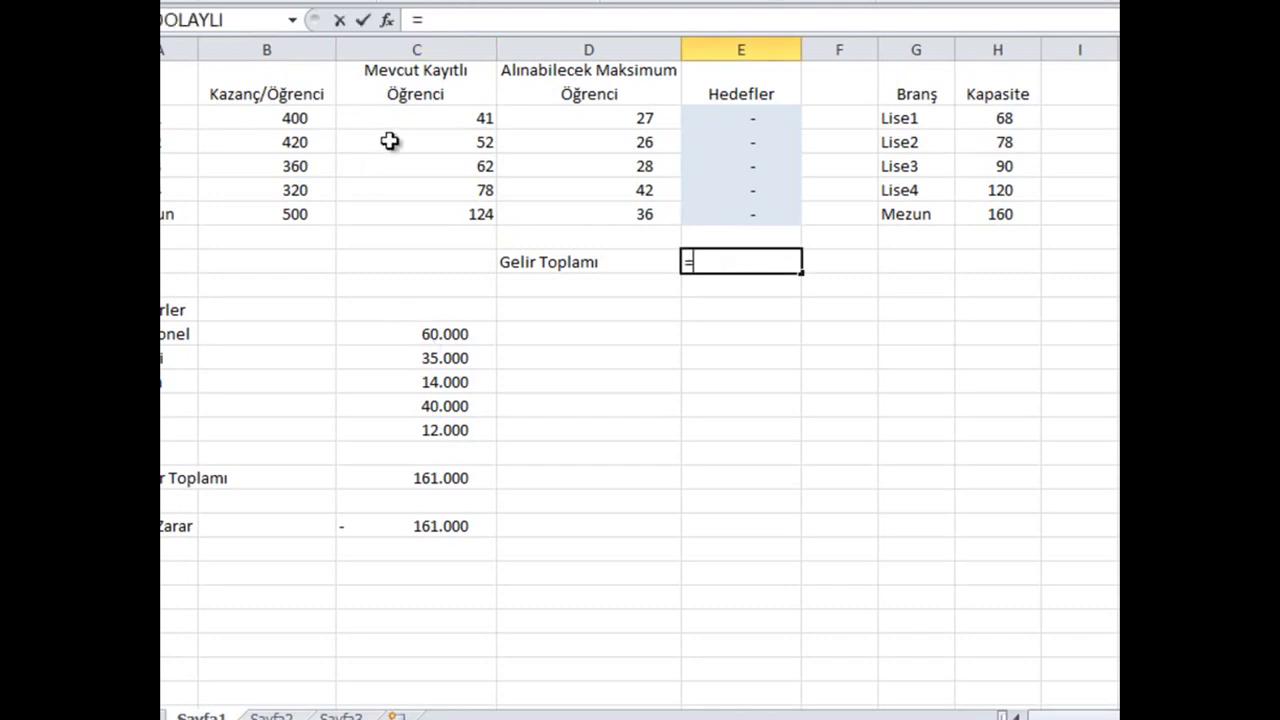
left_click(405, 116)
type("*")
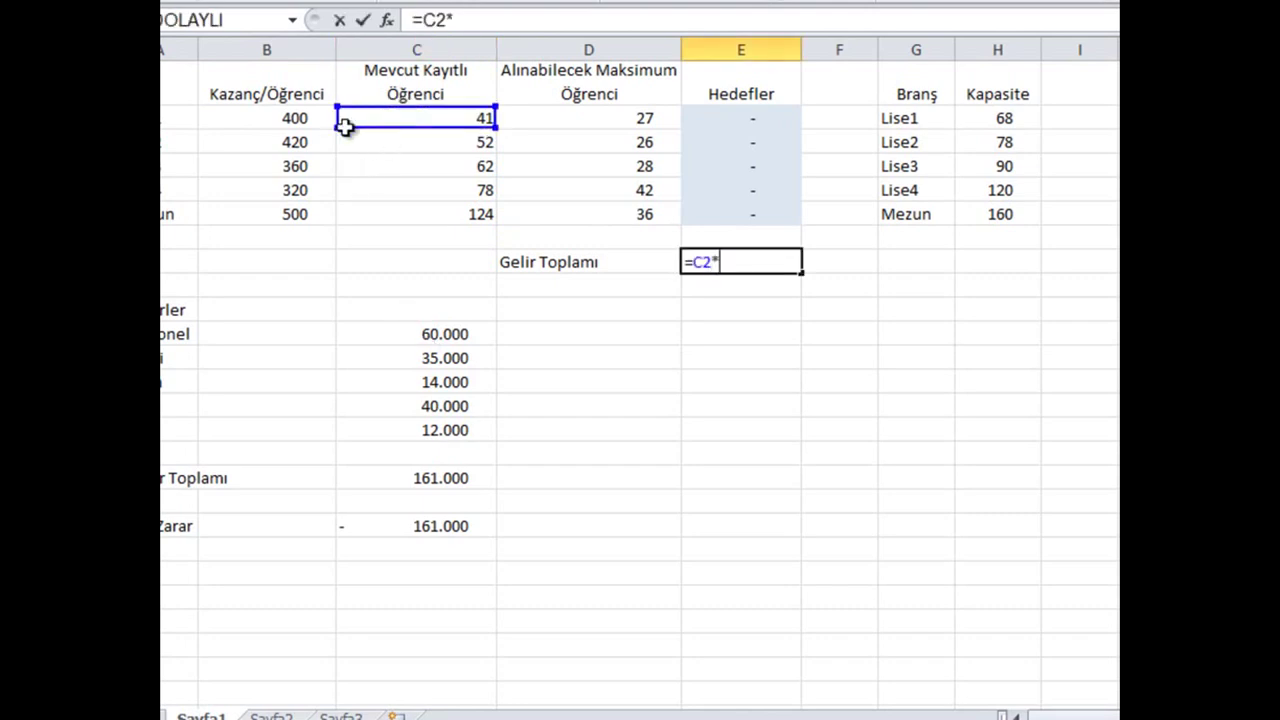
left_click(310, 113)
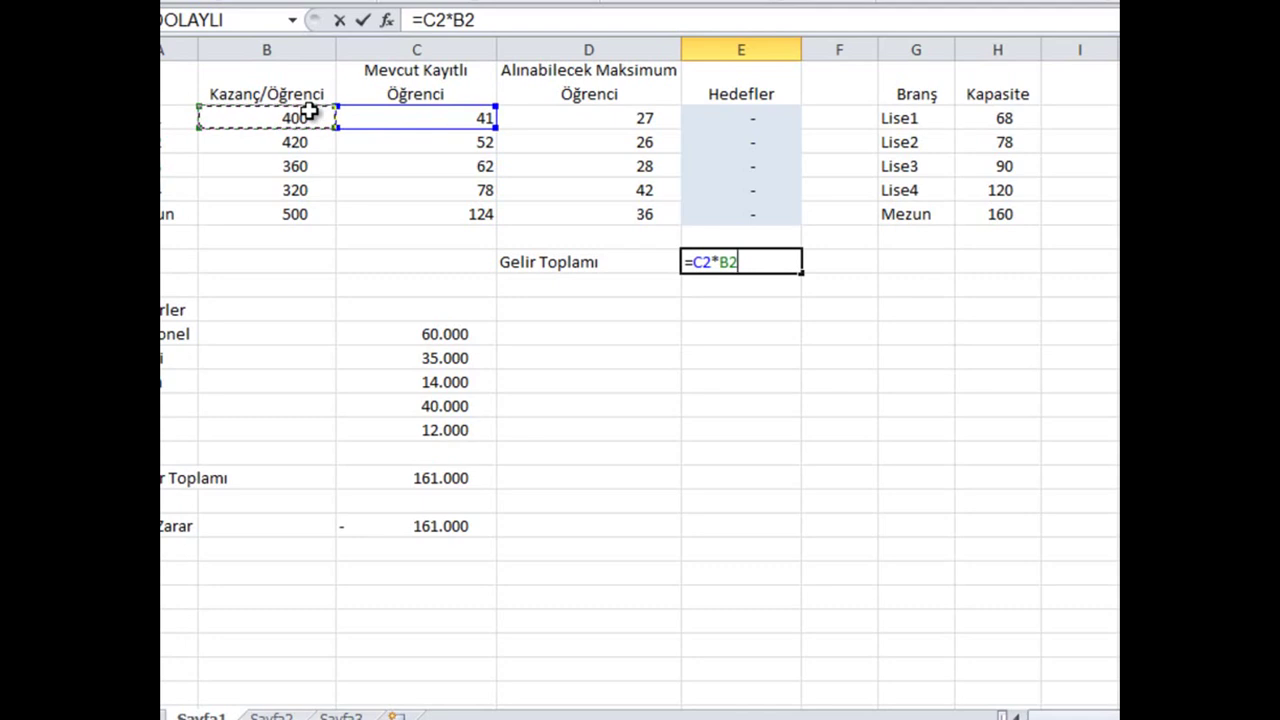
type("+")
left_click(484, 144)
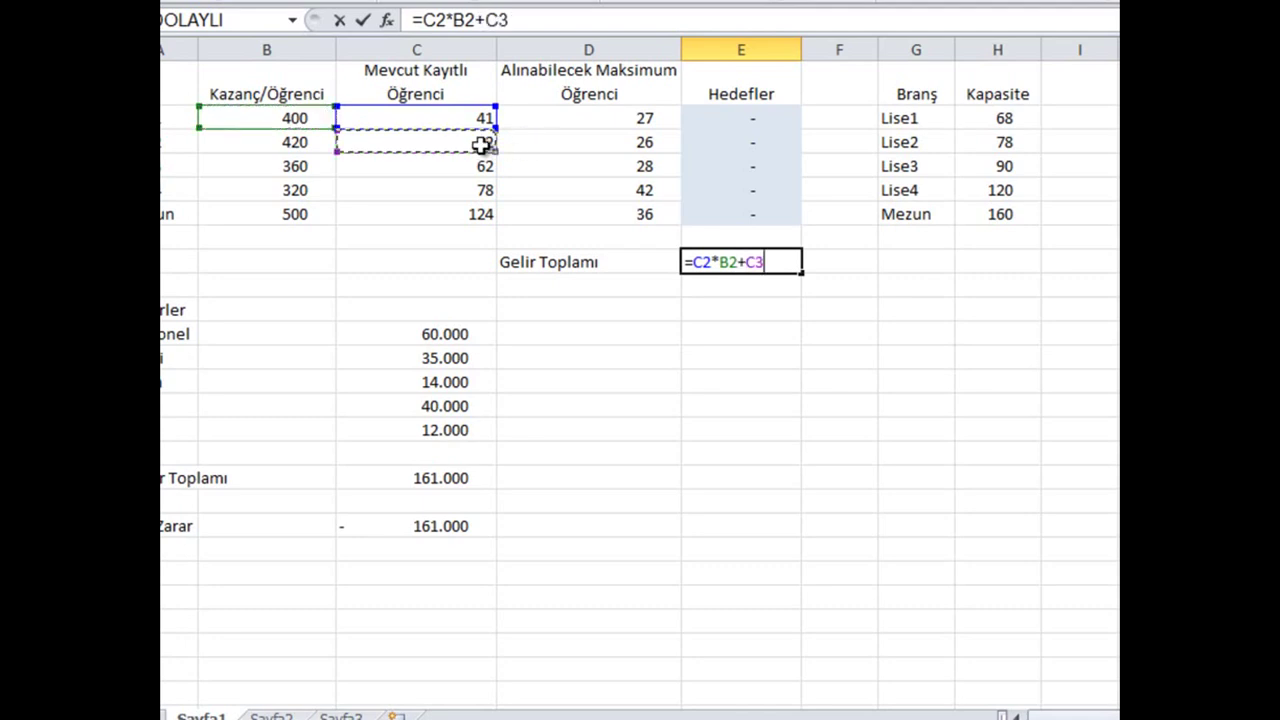
type("*")
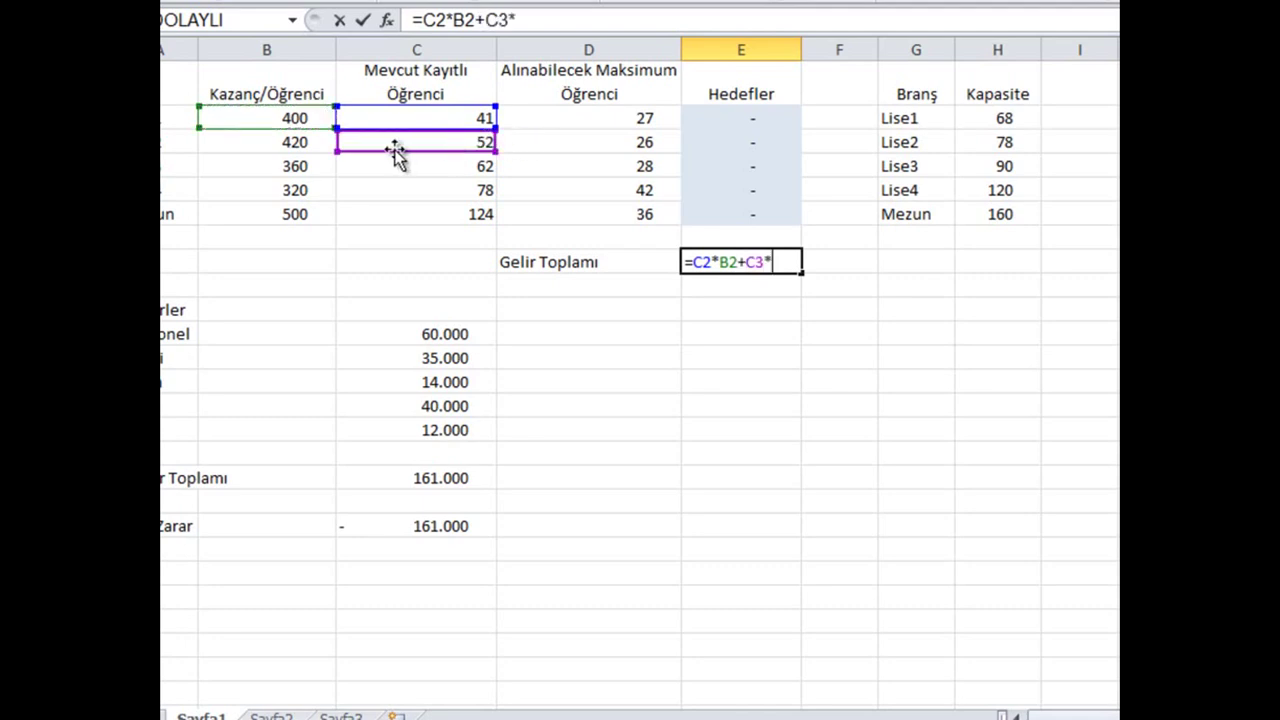
left_click(302, 142)
Step: Extend the formula with +C4*B4, then backspace it back to a draft reading =C2*
type("+")
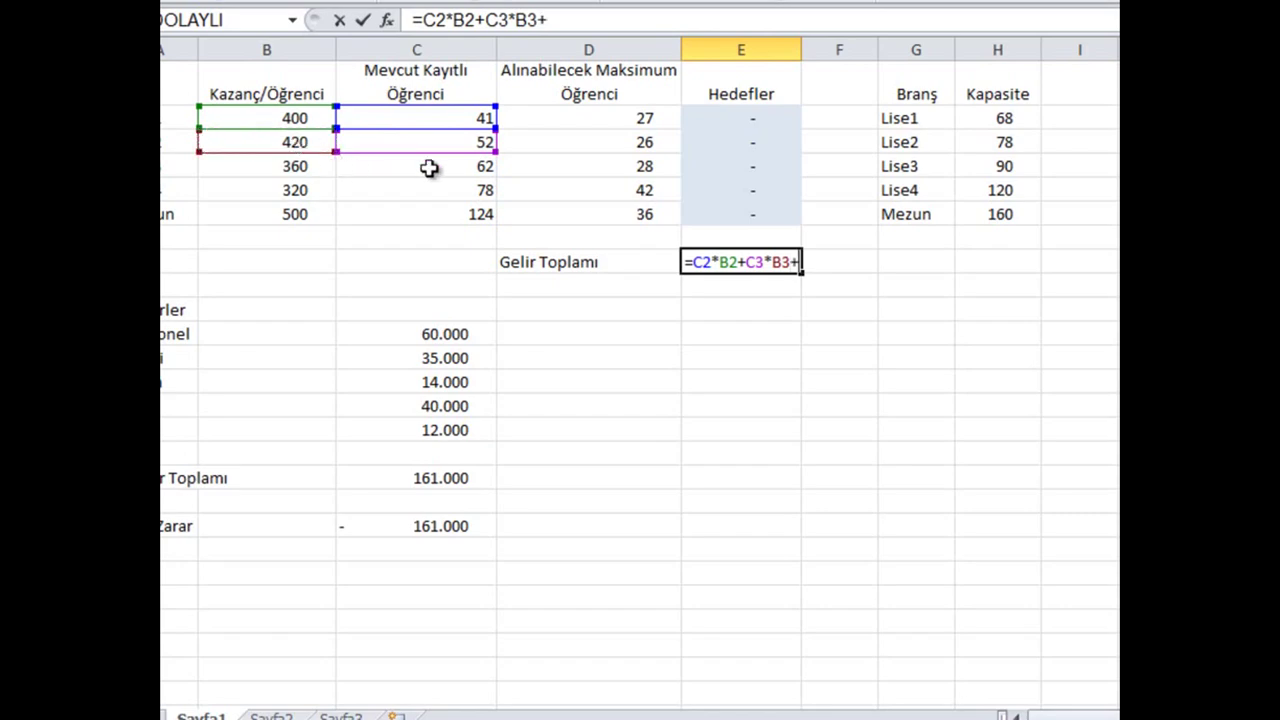
left_click(428, 168)
type("*")
left_click(294, 166)
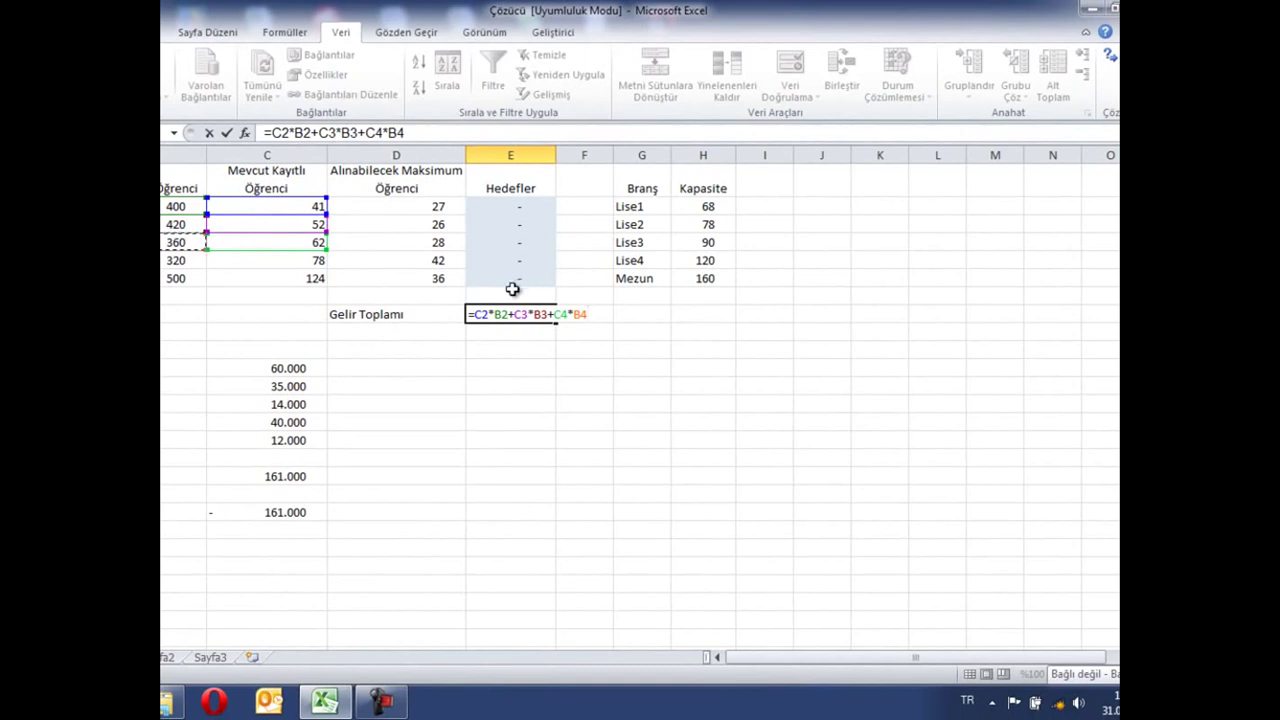
key("BackSpace")
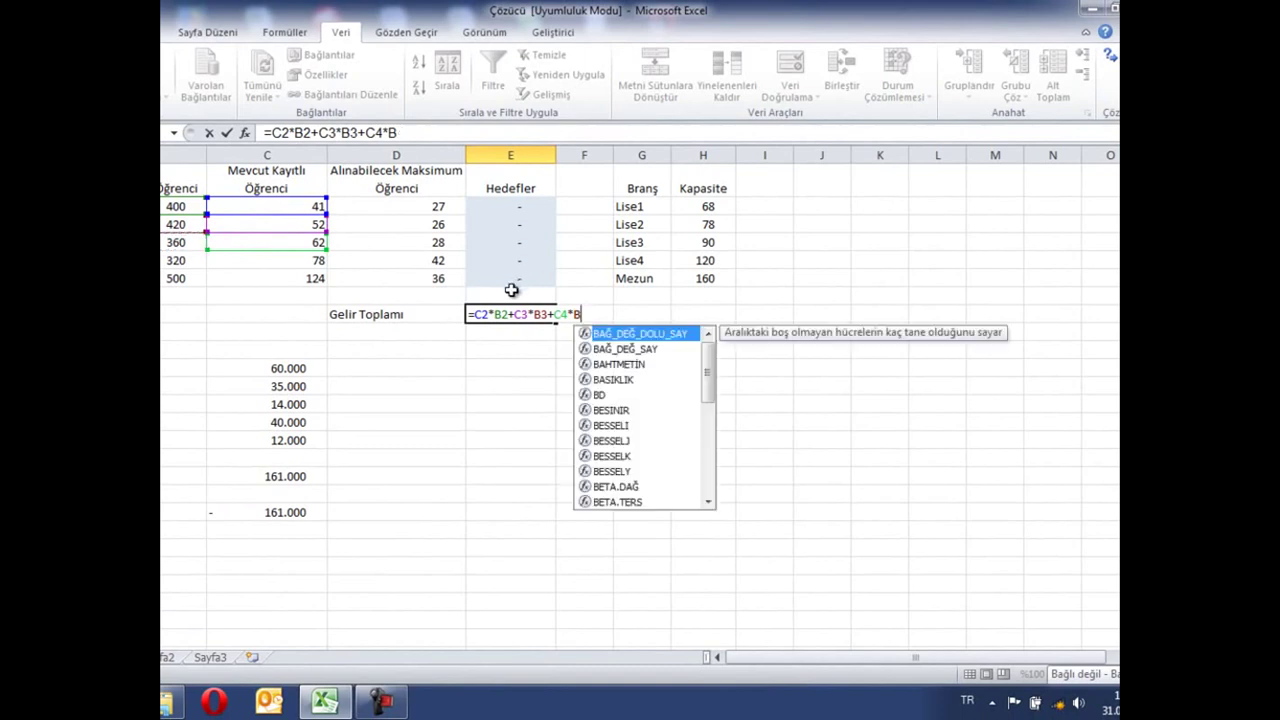
key("BackSpace")
key("BackSpace")
key("BackSpace")
key("BackSpace")
key("BackSpace")
key("BackSpace")
key("BackSpace")
key("BackSpace")
key("BackSpace")
key("BackSpace")
key("BackSpace")
key("BackSpace")
key("BackSpace")
key("BackSpace")
key("BackSpace")
key("BackSpace")
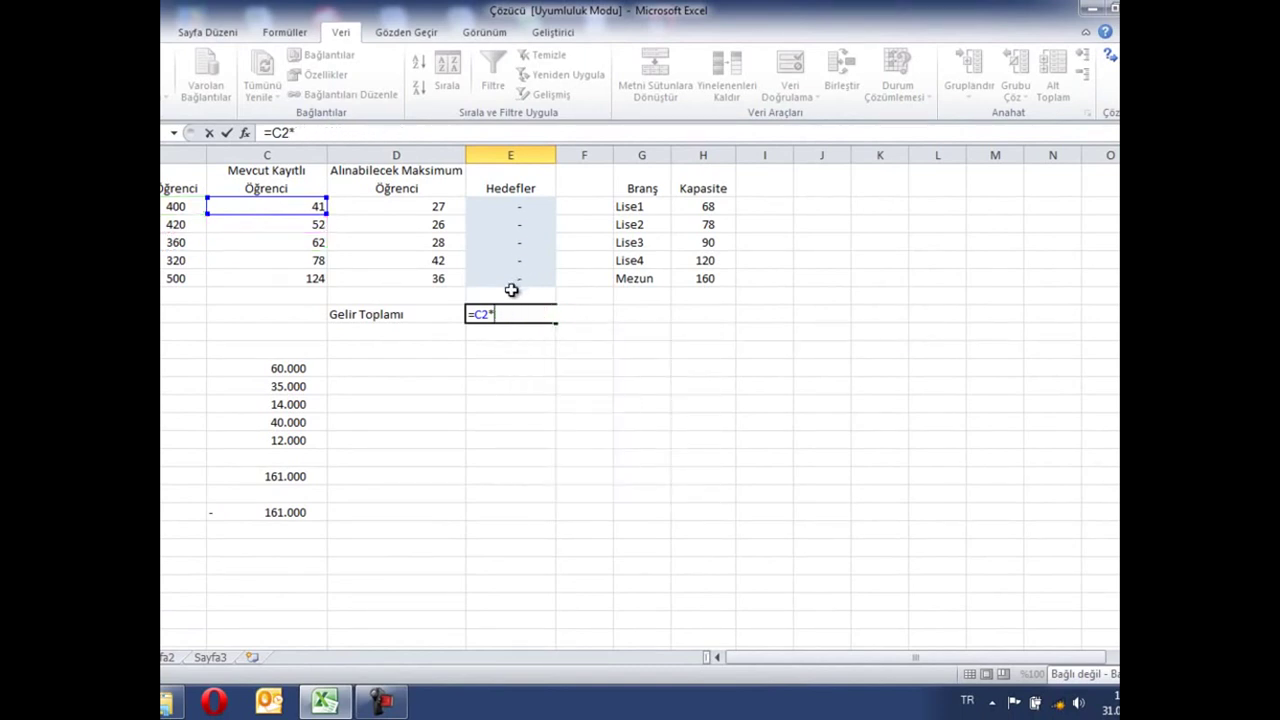
Step: Start E8's formula with TOPLA.ÇARPIM(B2:B6;C2:C6) for current-student revenue
type("topla")
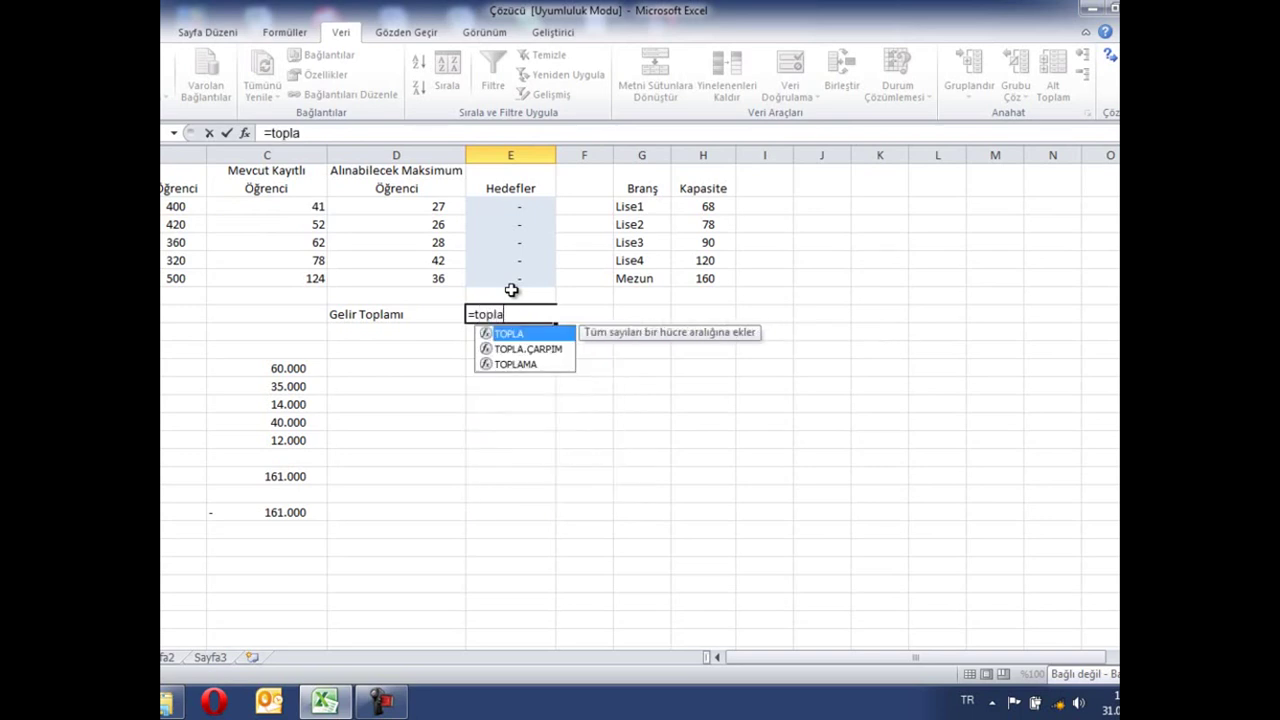
key("Down")
key("Tab")
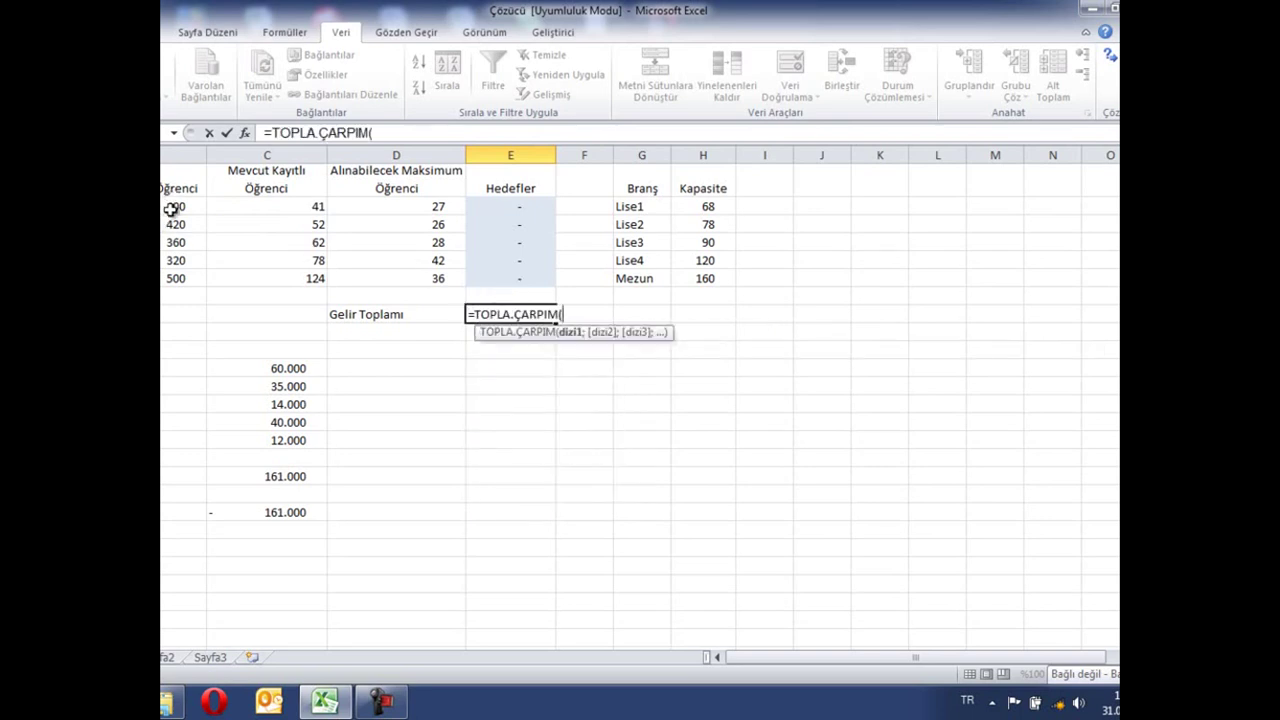
left_click_drag(171, 206, 172, 282)
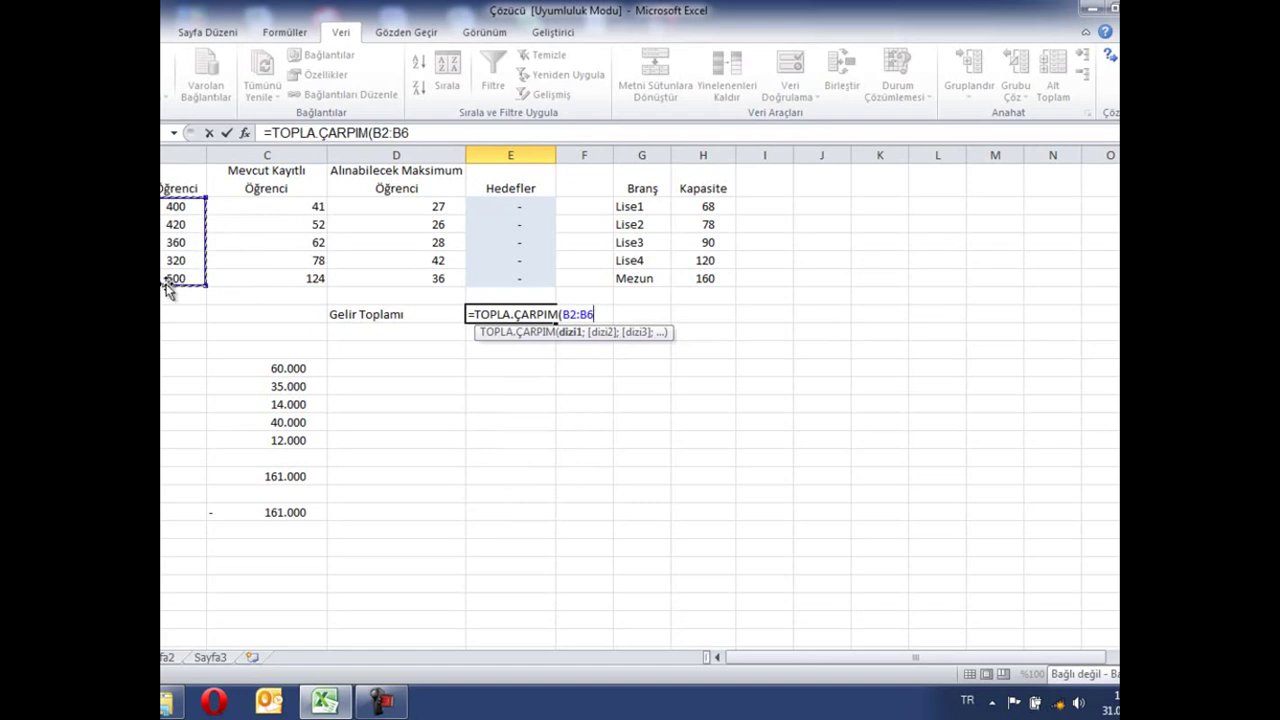
type(";")
left_click_drag(306, 206, 306, 280)
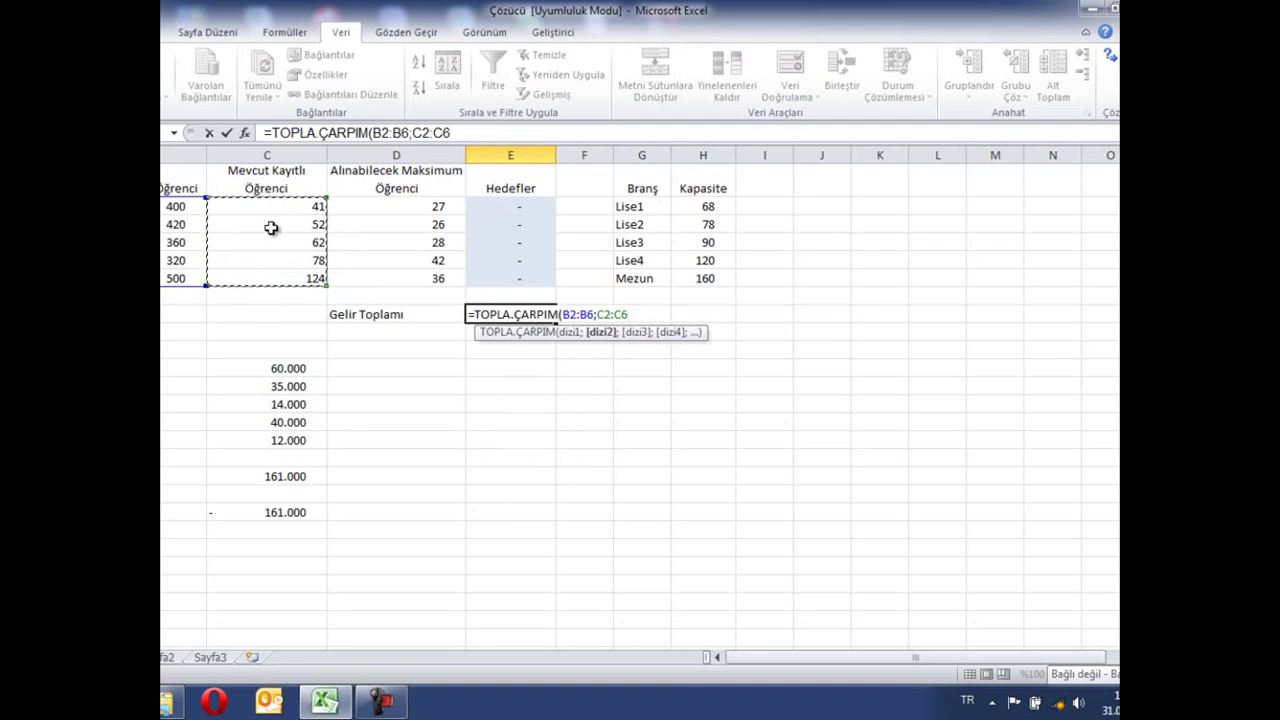
Step: Add +TOPLA.ÇARPIM(B2:B6;E2:E6) for target revenue and commit, giving 147.520
type(")")
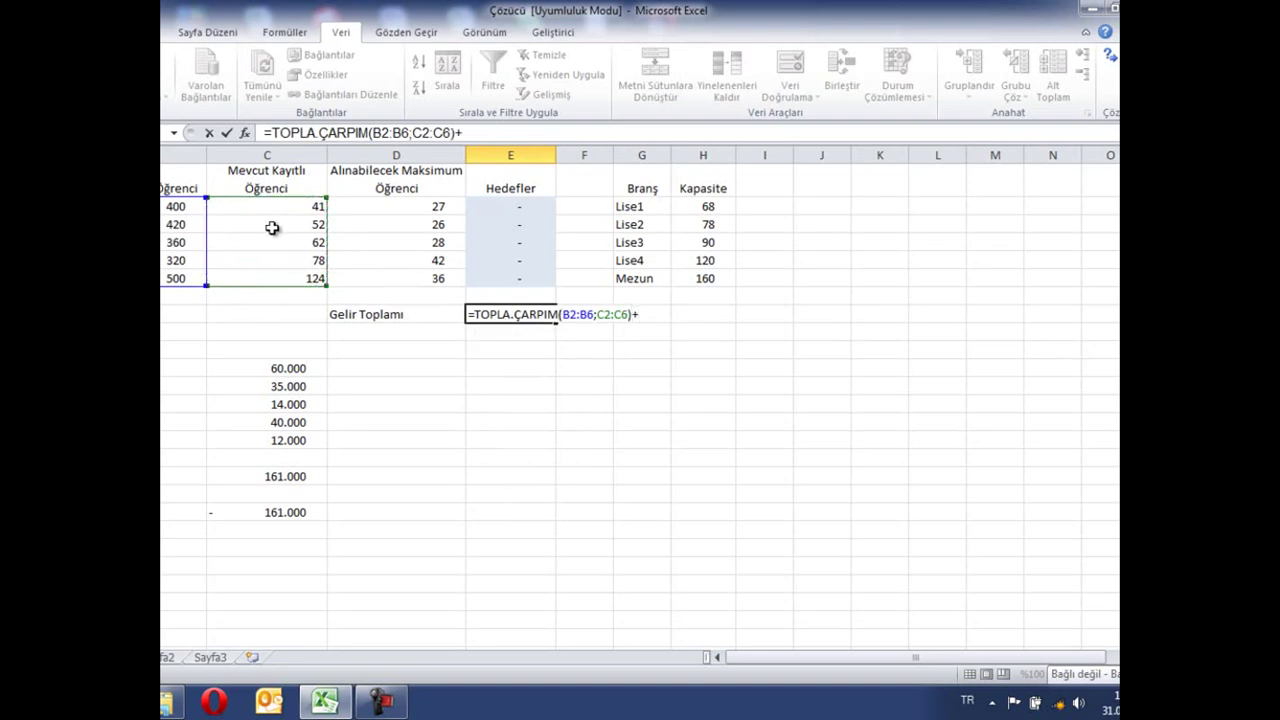
type("+topla")
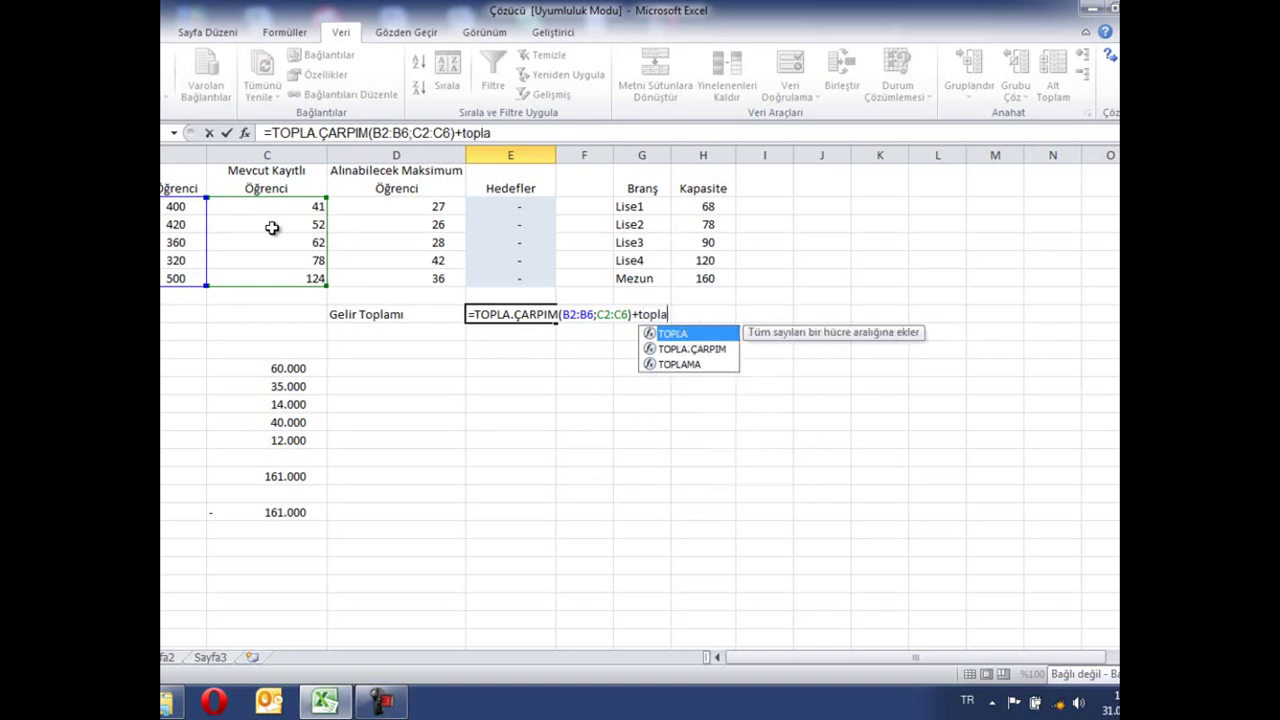
key("Down")
key("Tab")
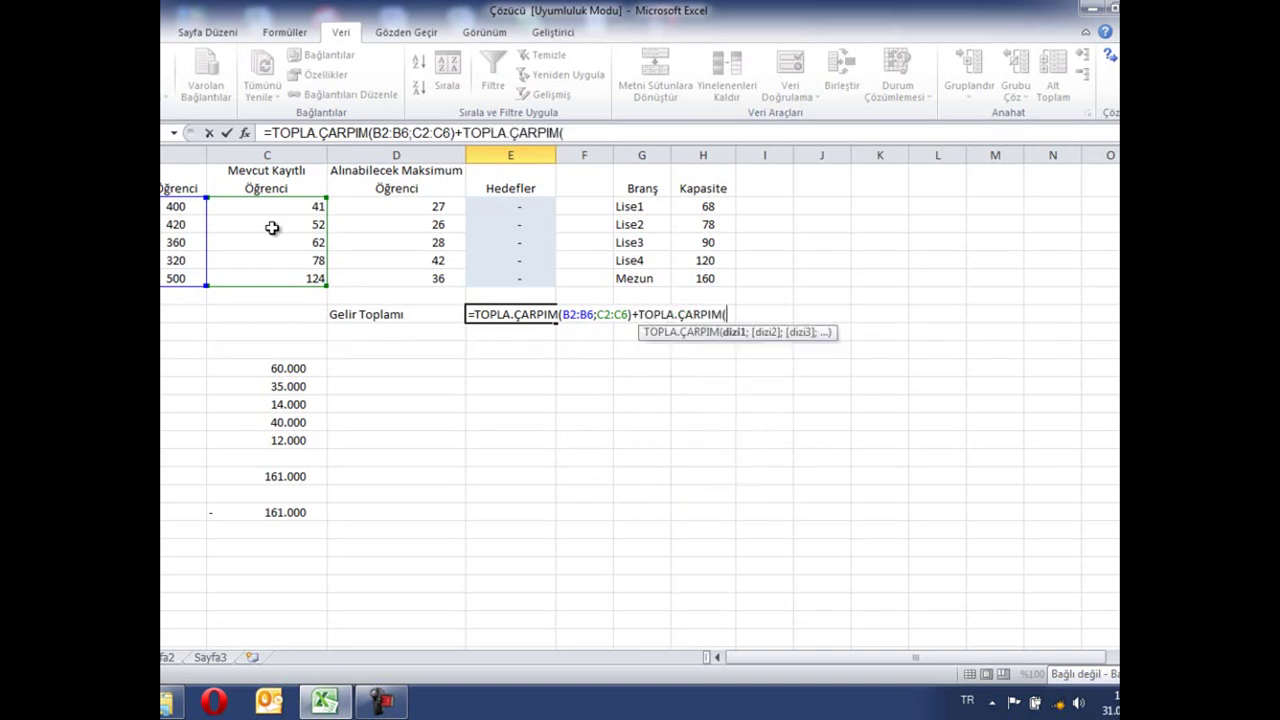
left_click_drag(170, 207, 165, 278)
type(";")
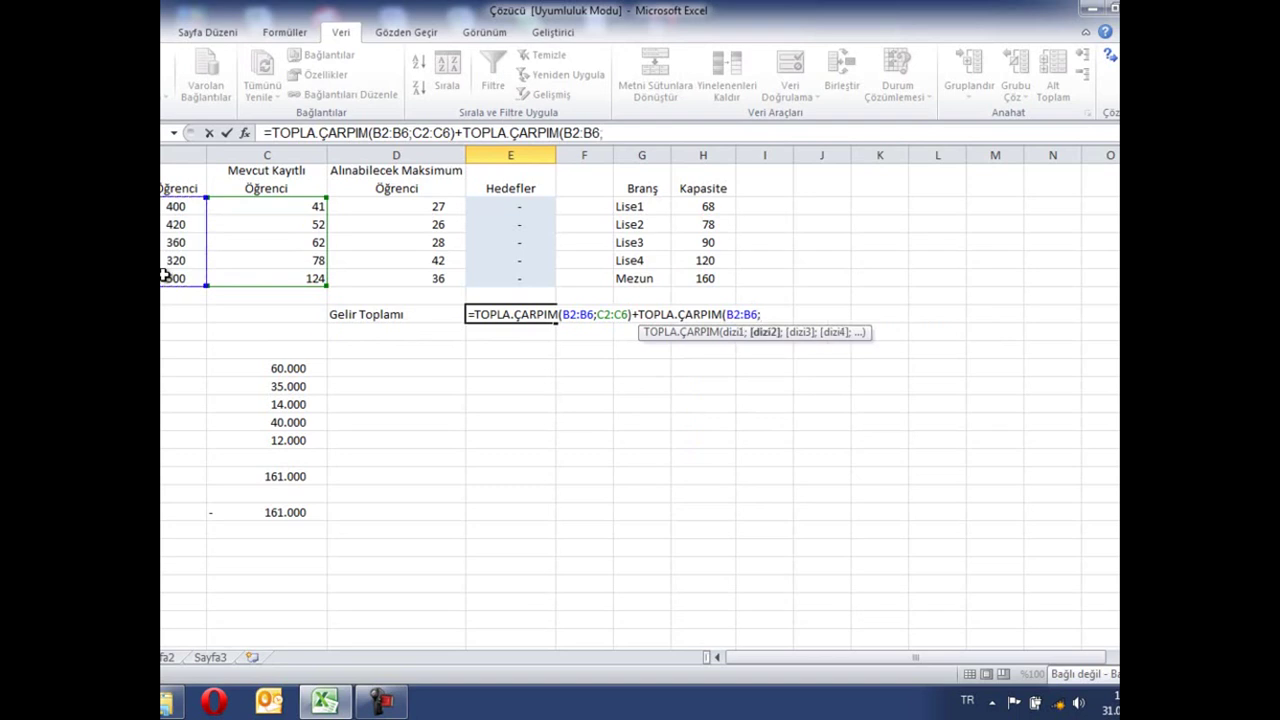
left_click_drag(531, 205, 522, 280)
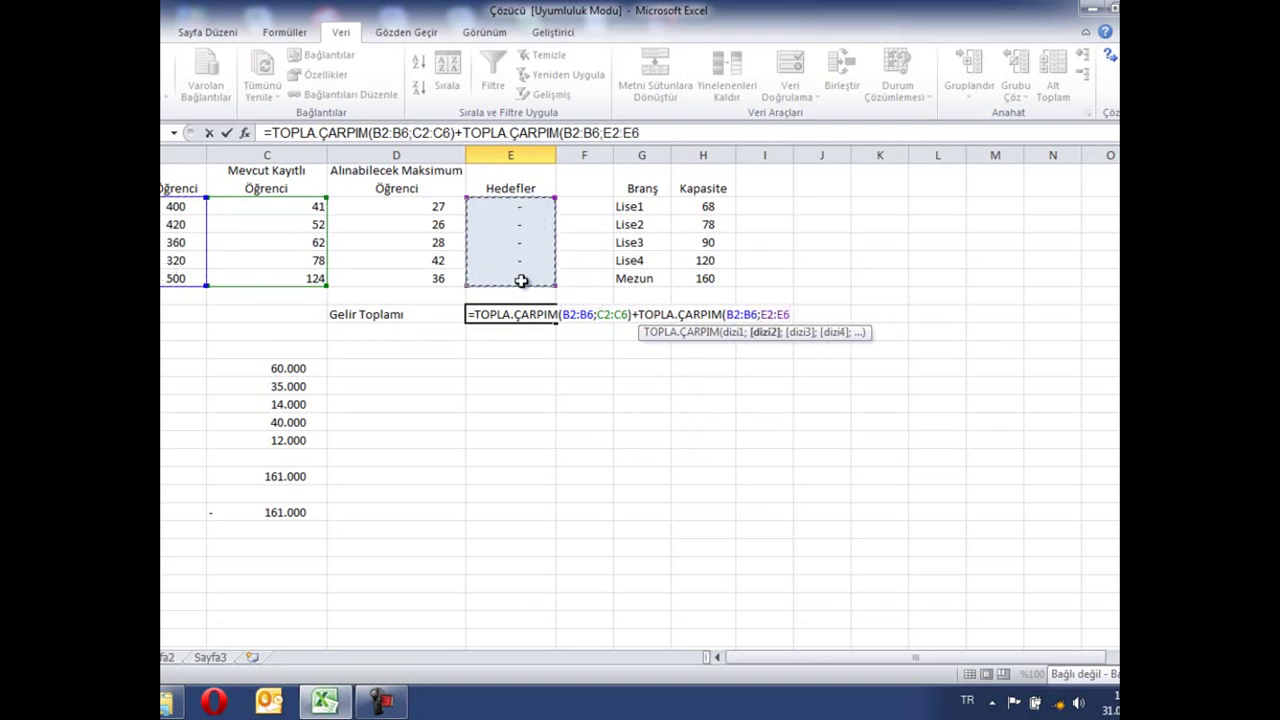
type(")")
key("Return")
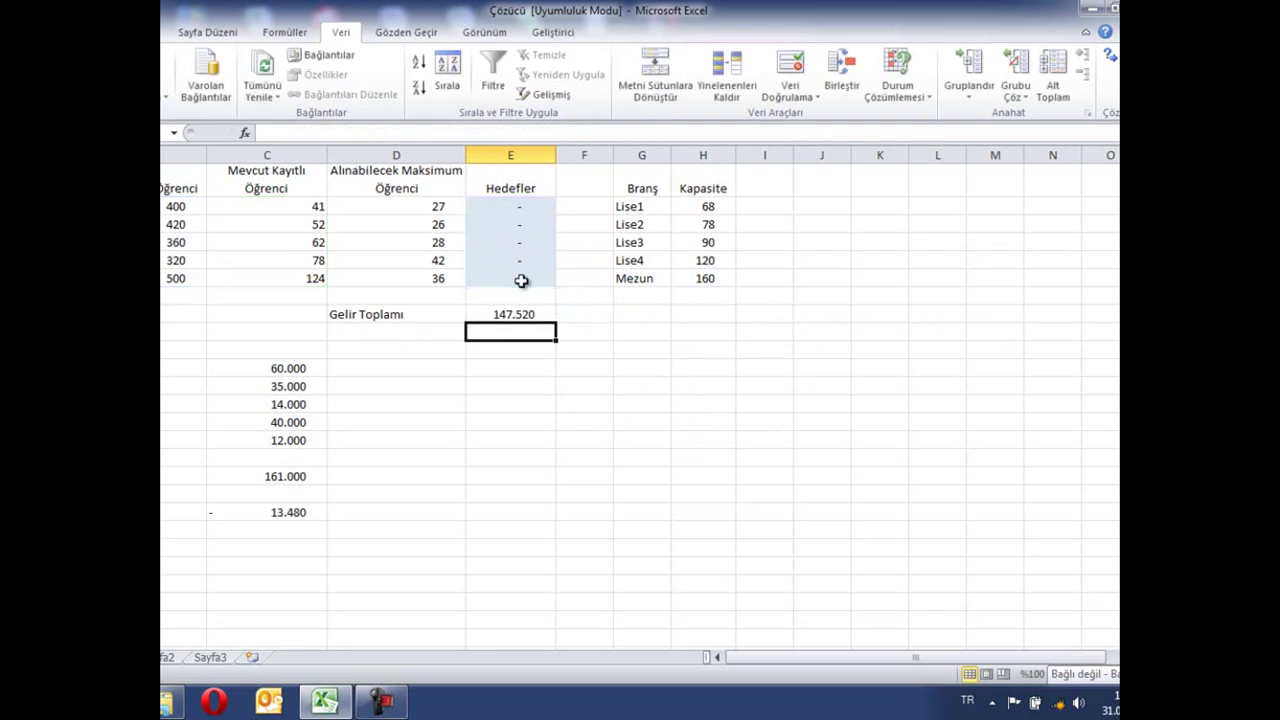
key("Up")
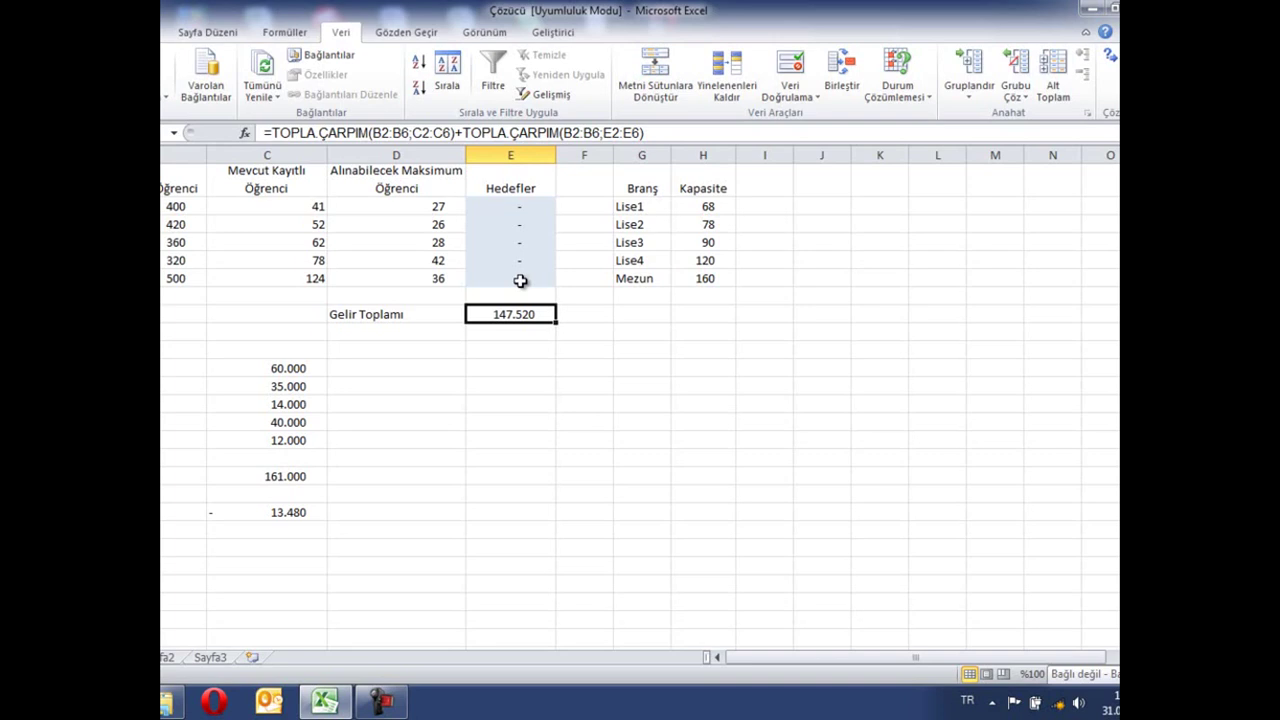
left_click_drag(529, 209, 522, 298)
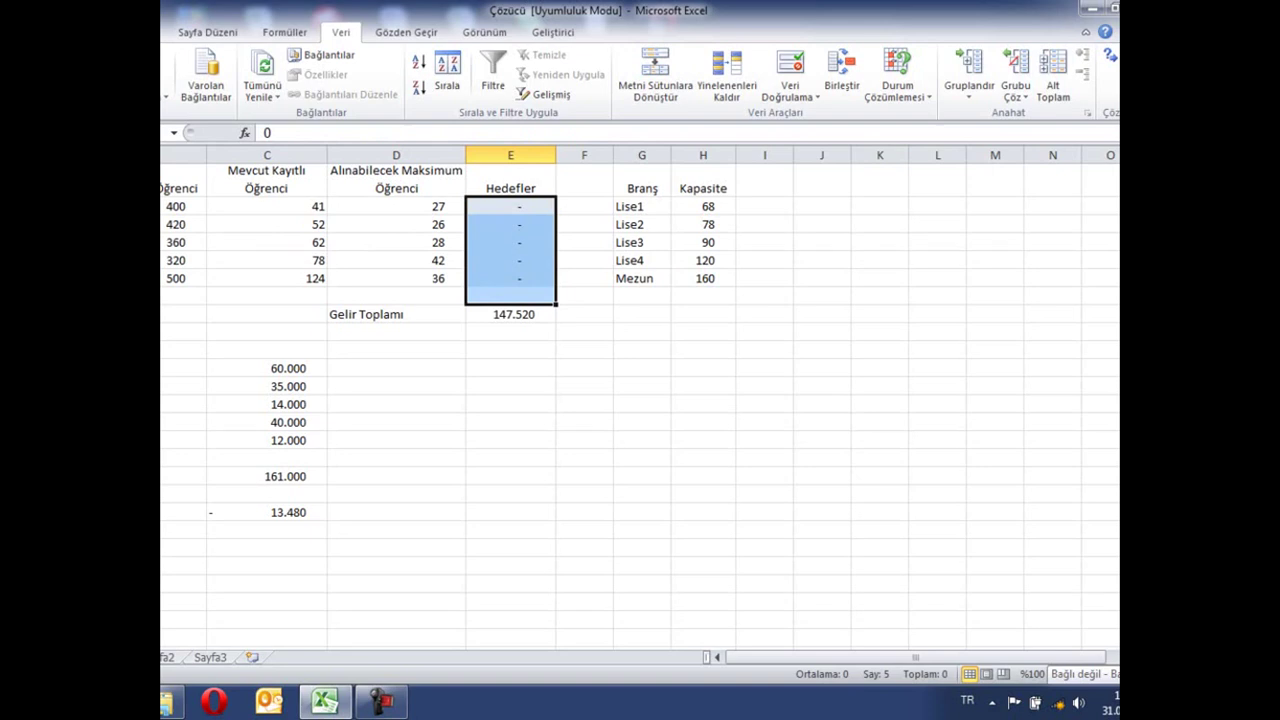
left_click(522, 314)
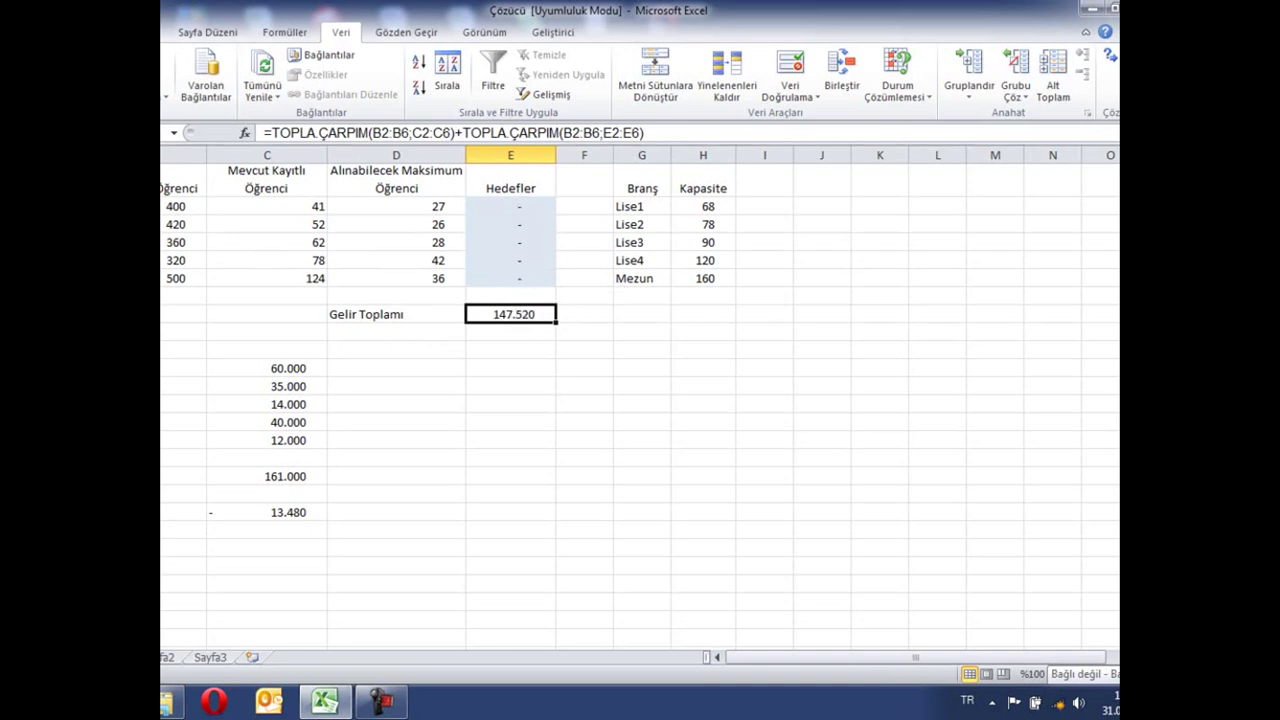
Step: In Solver, set objective $E$8 to value 180000 with variable cells $E$2:$E$6
left_click(1110, 56)
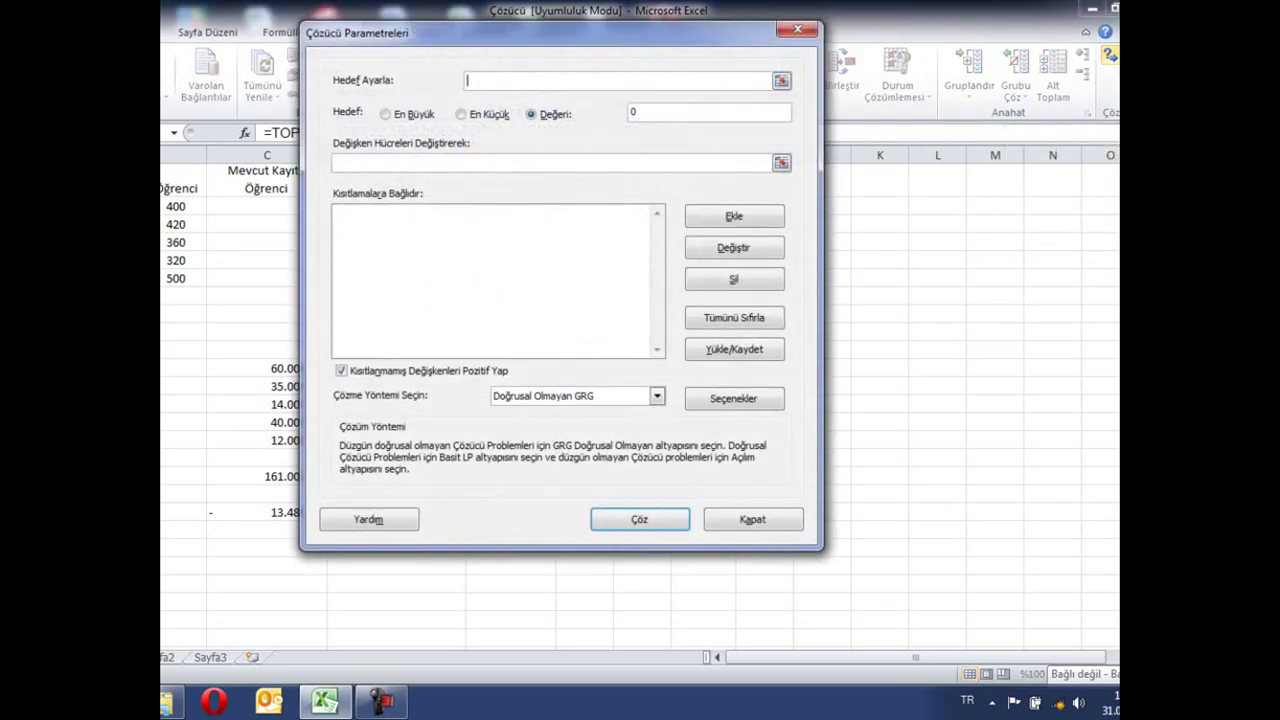
left_click_drag(645, 50, 932, 95)
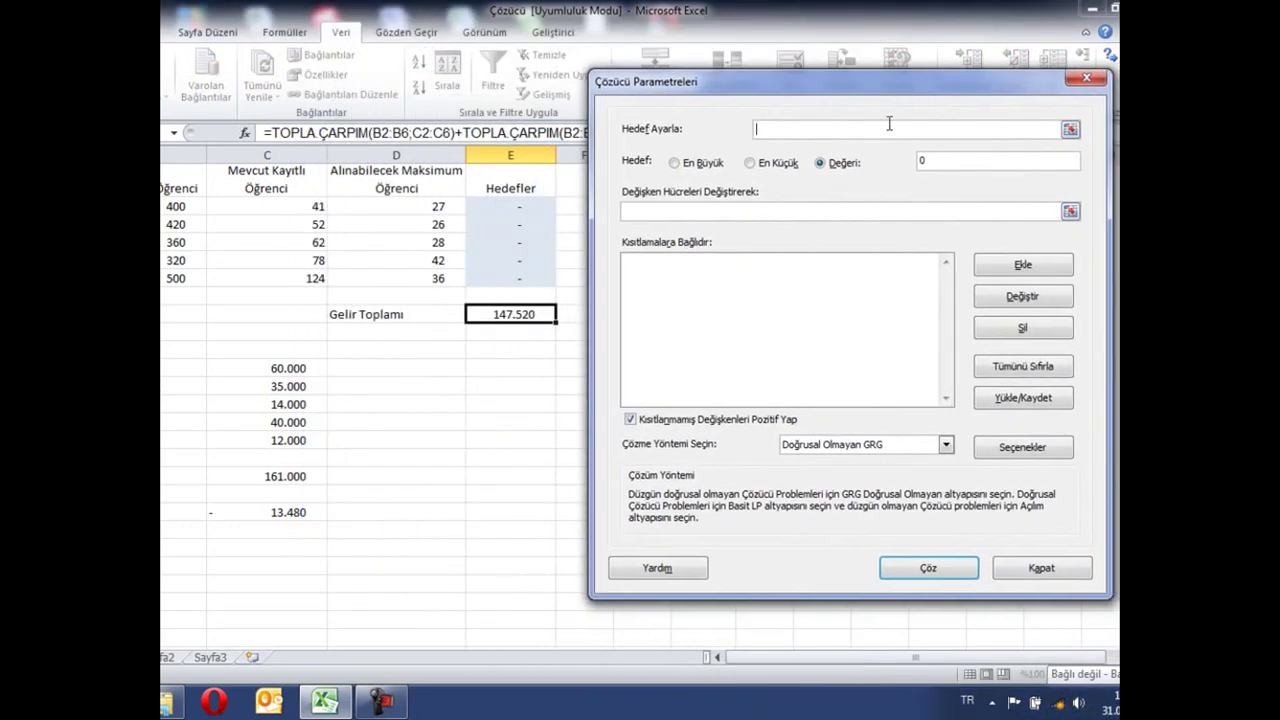
left_click(537, 316)
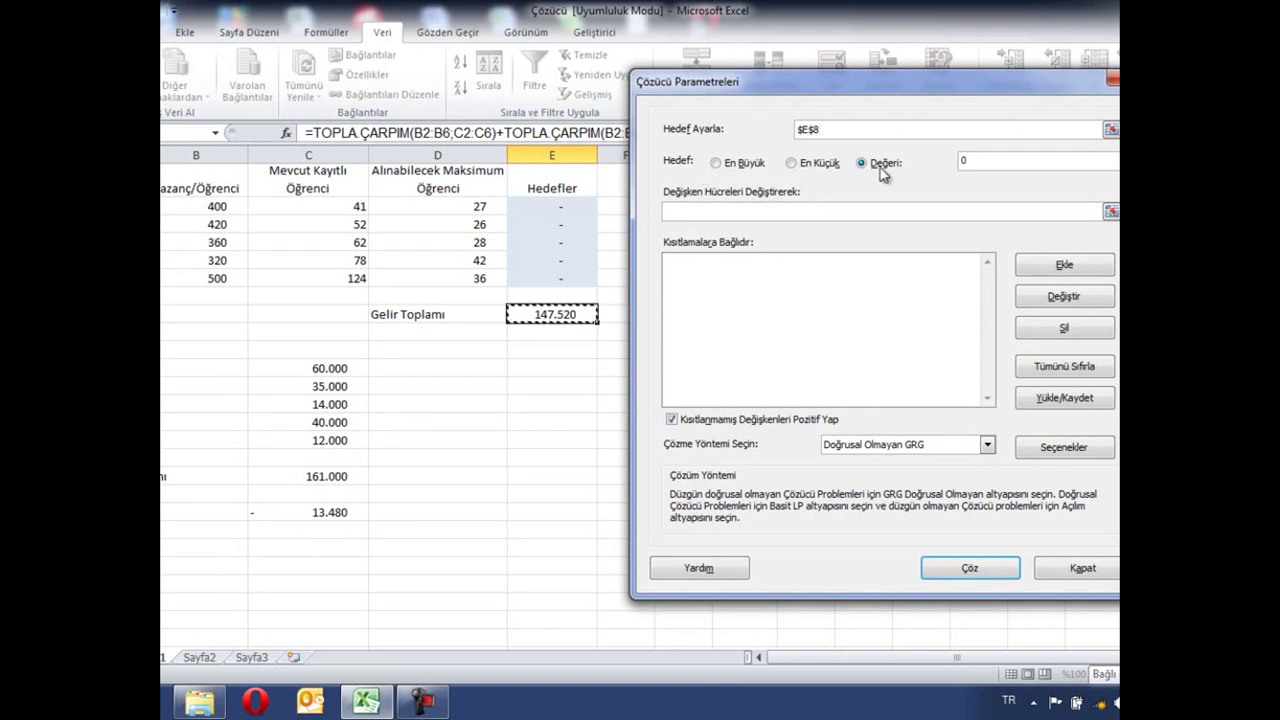
left_click(978, 163)
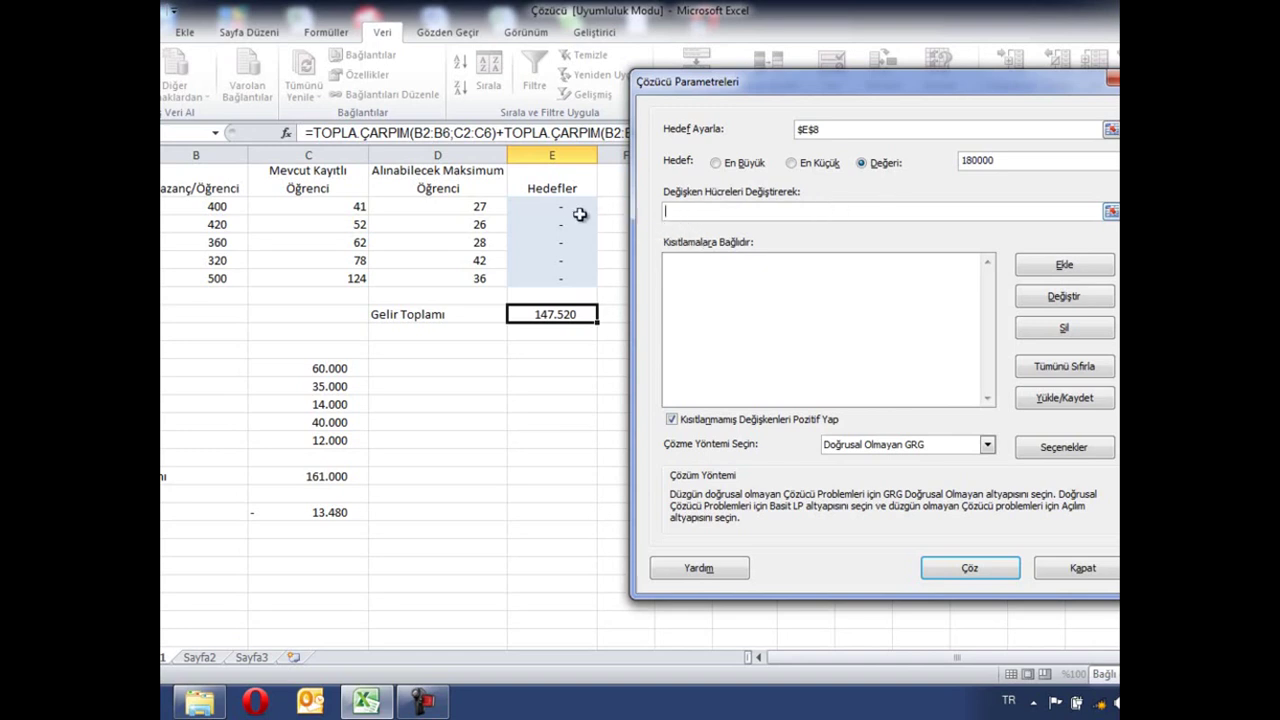
left_click_drag(572, 208, 550, 277)
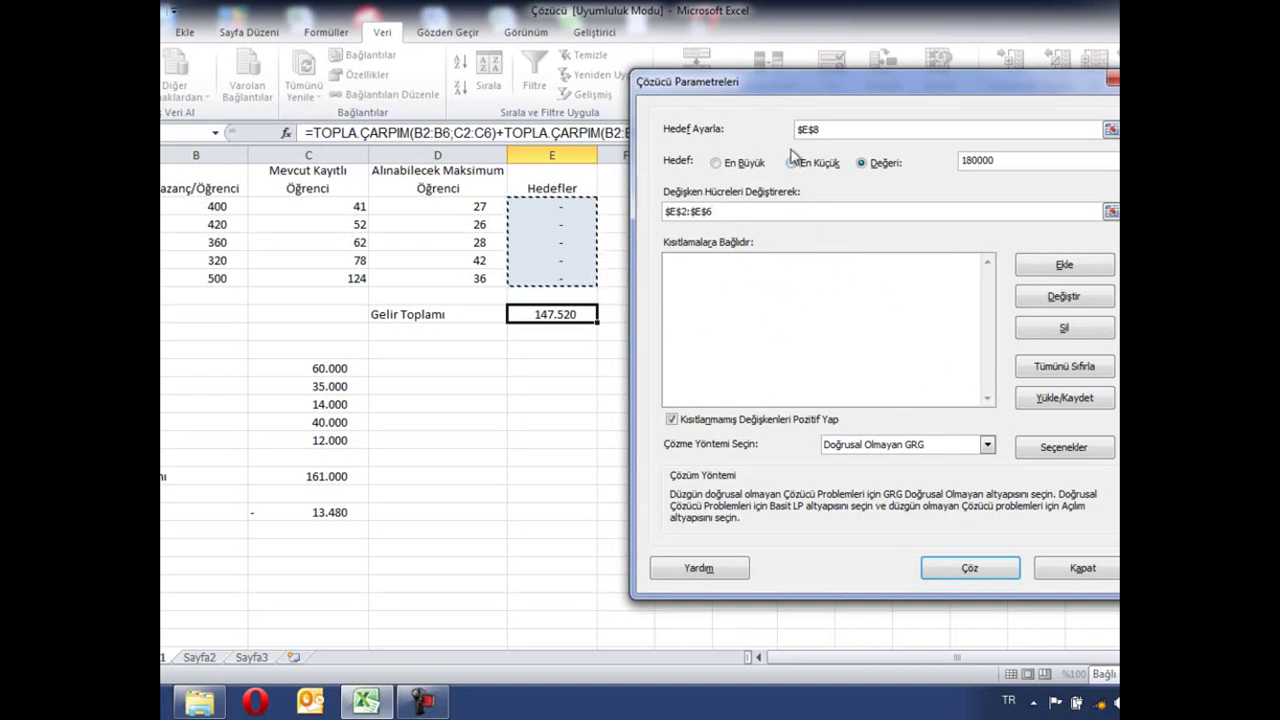
left_click_drag(780, 88, 794, 51)
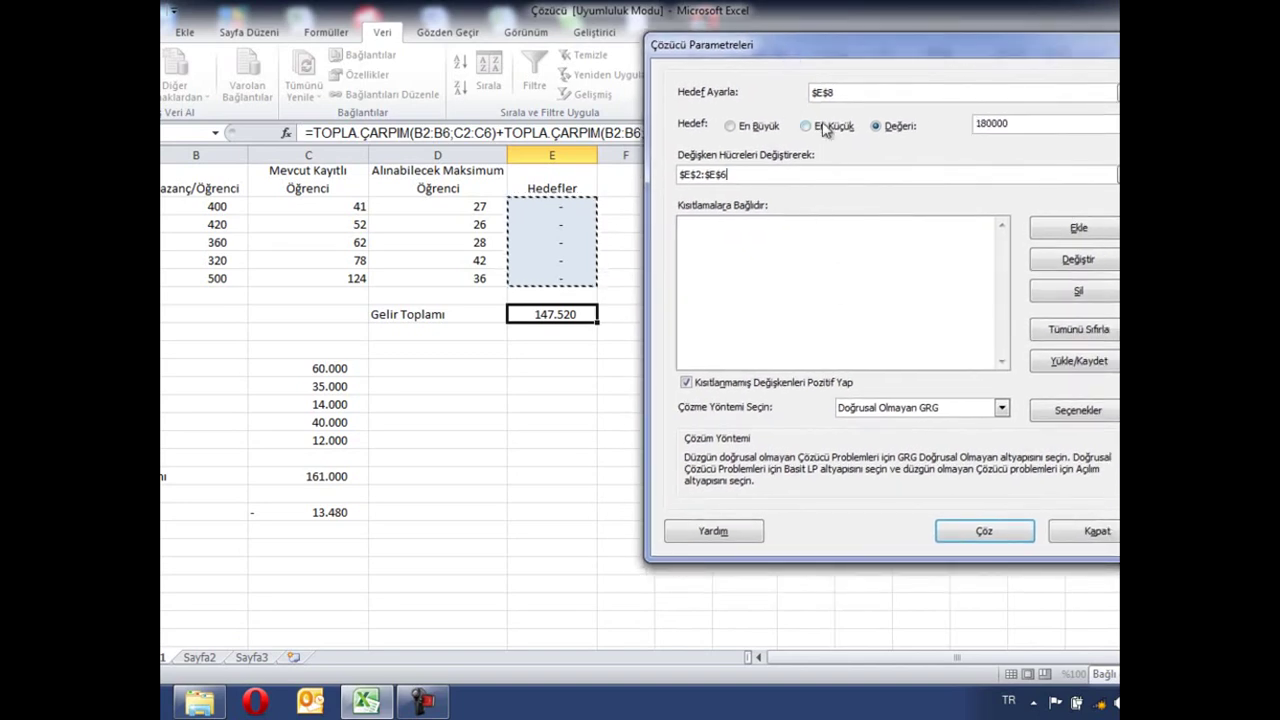
left_click_drag(810, 44, 730, 336)
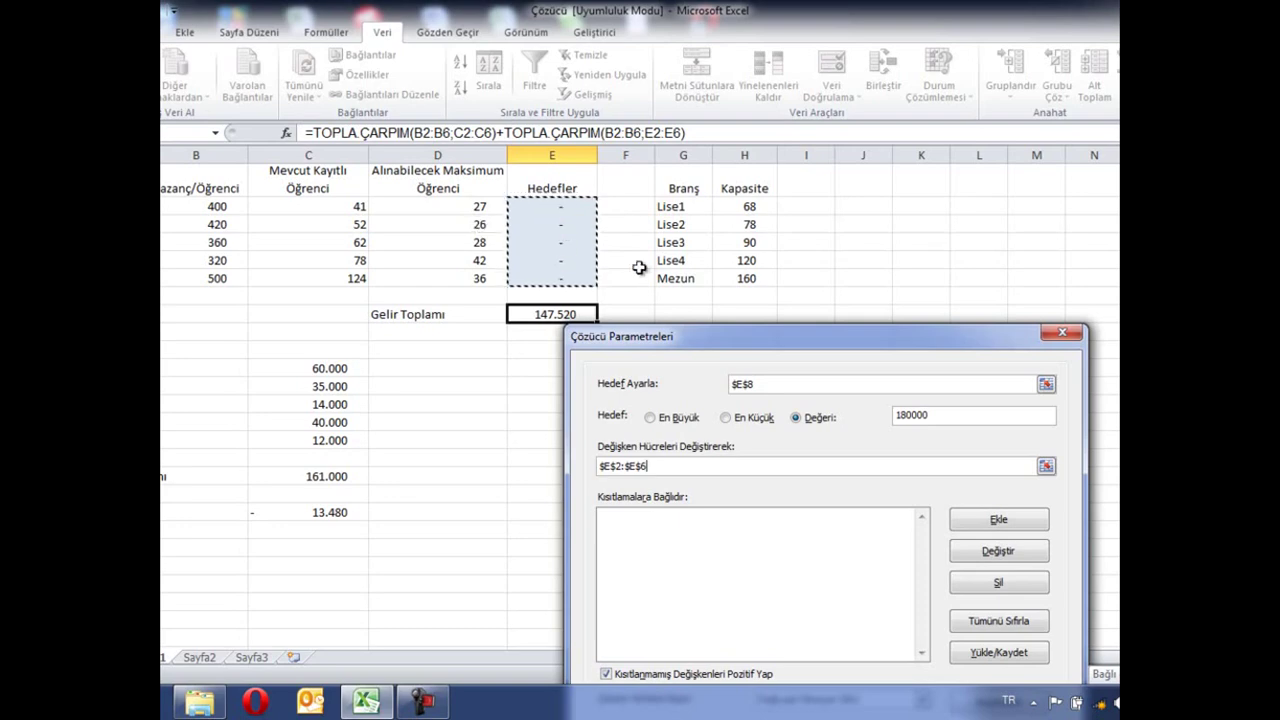
left_click_drag(756, 331, 816, 100)
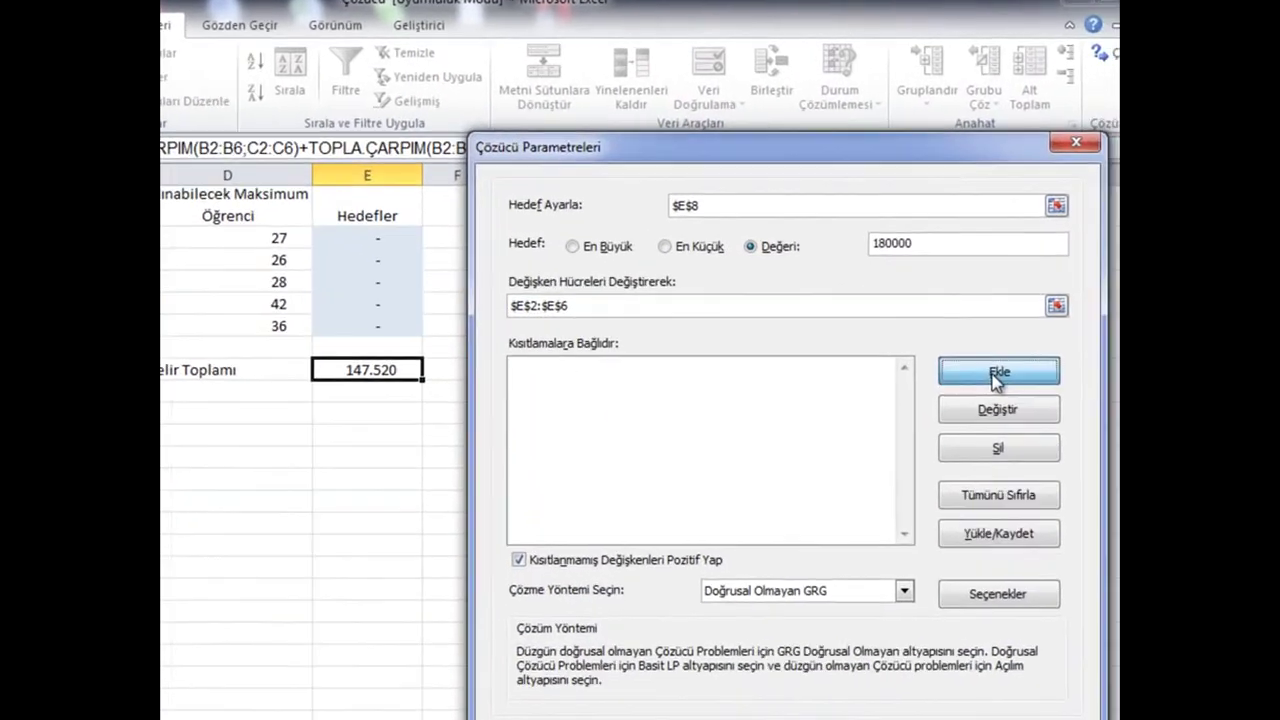
Step: Add Solver constraints $E$2<=$D$2 and $E$3<=$D$3
left_click(997, 374)
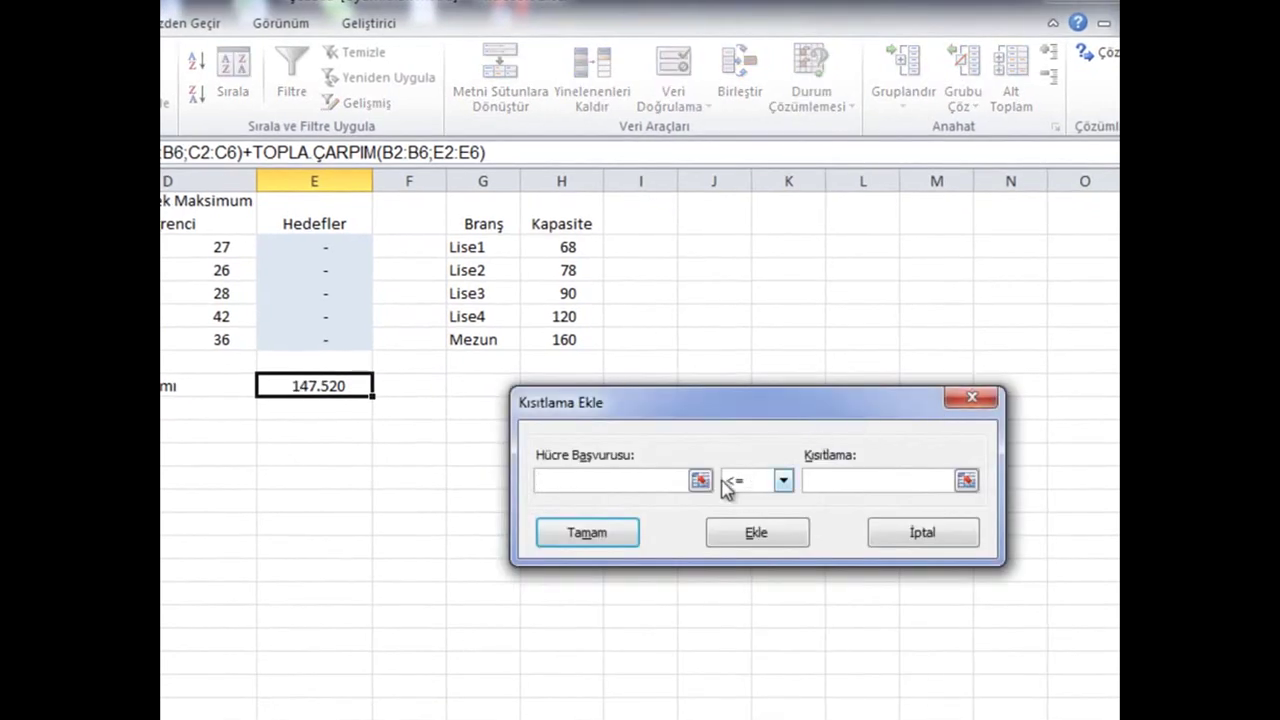
left_click(329, 246)
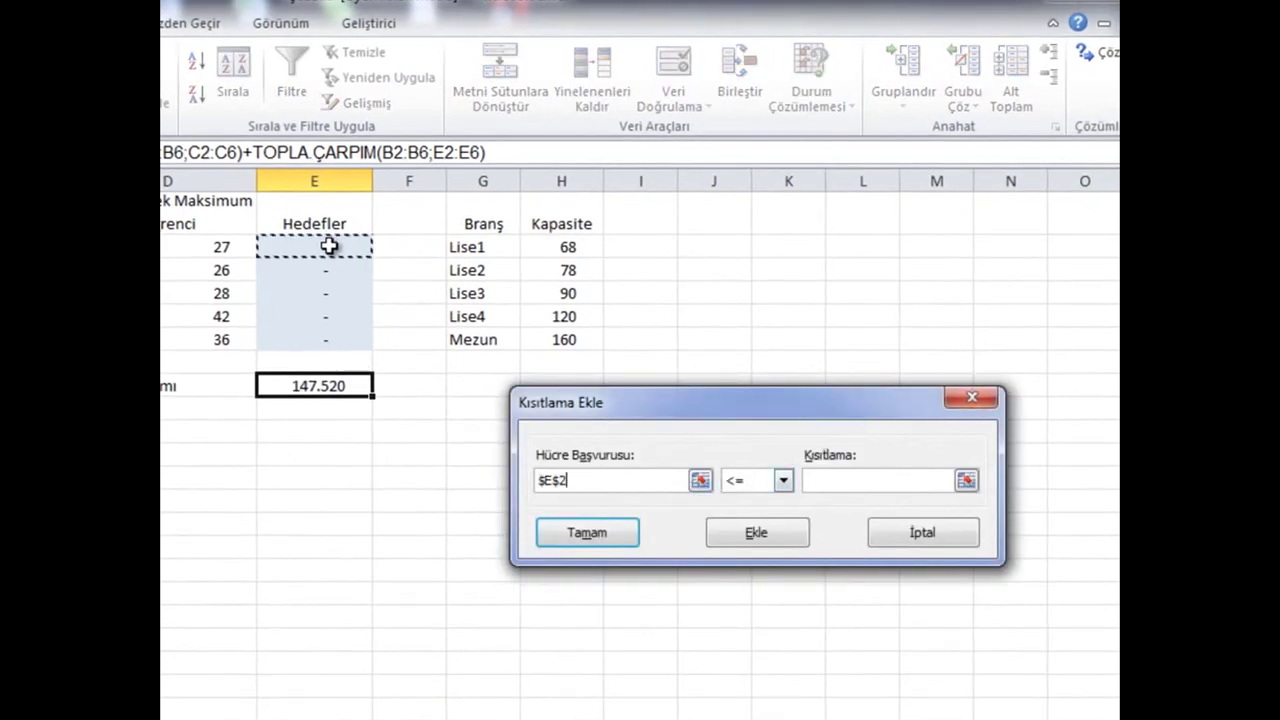
left_click(851, 483)
left_click(183, 248)
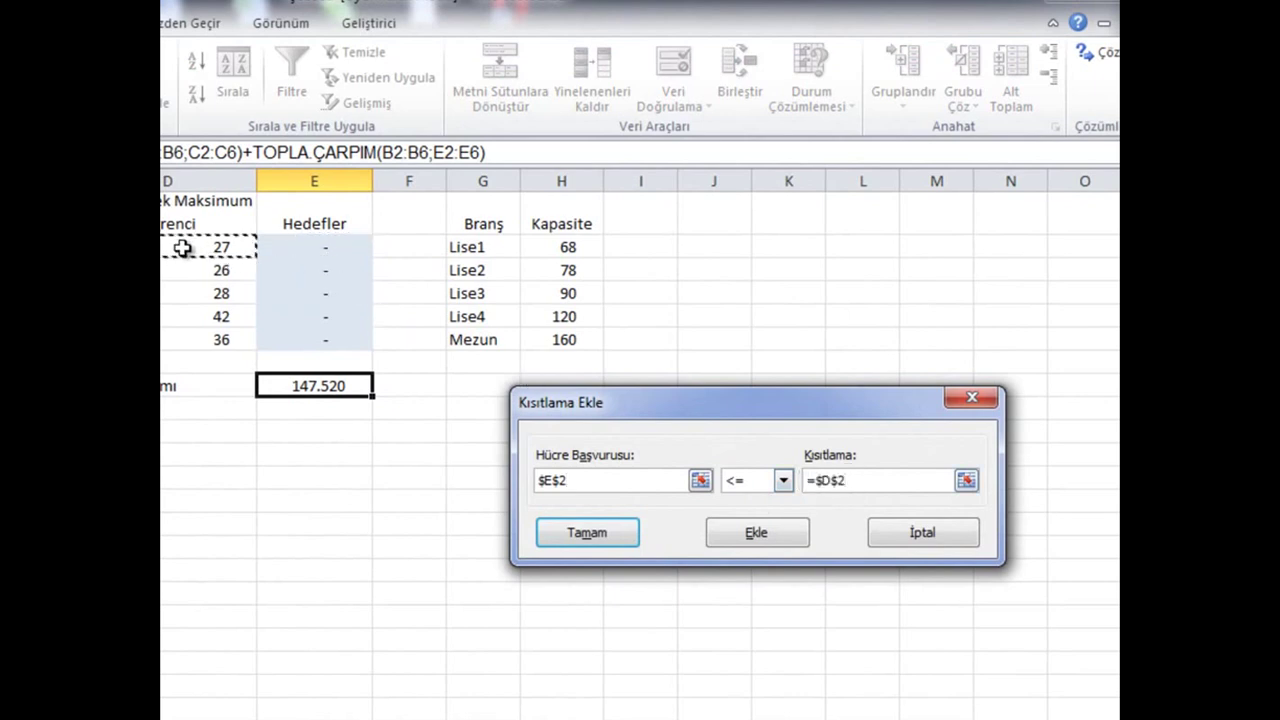
left_click(757, 535)
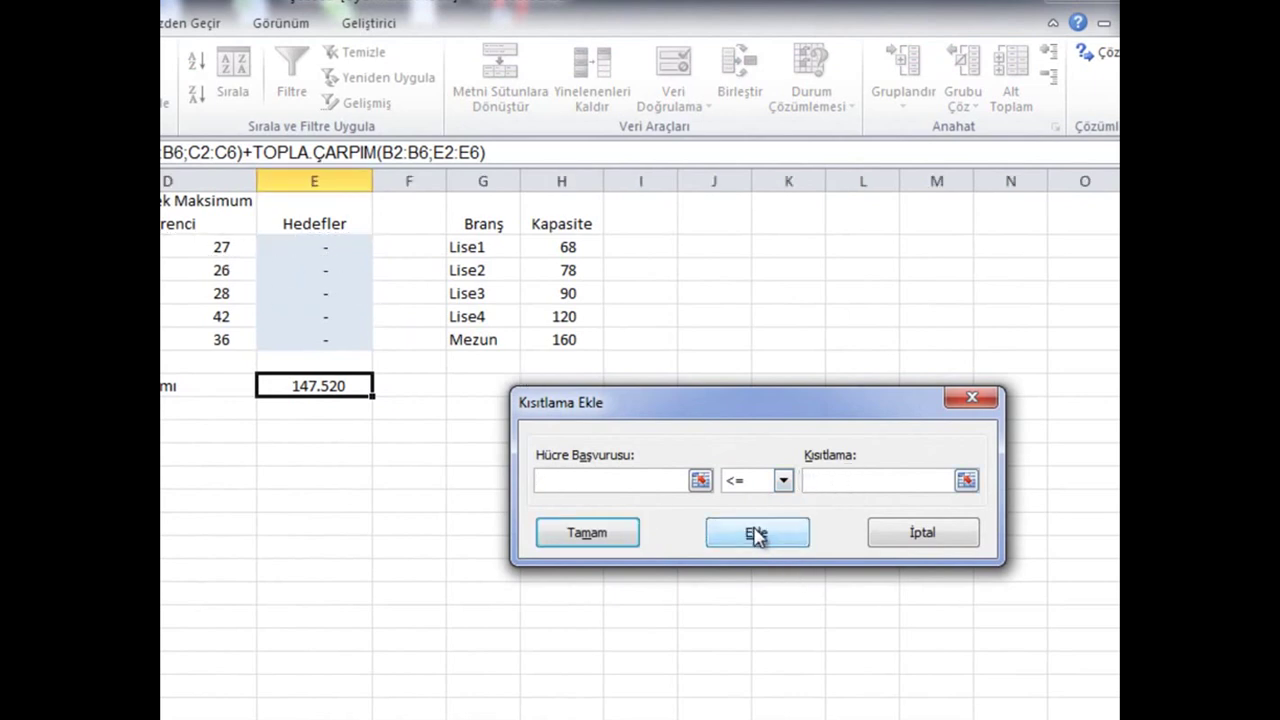
left_click(337, 268)
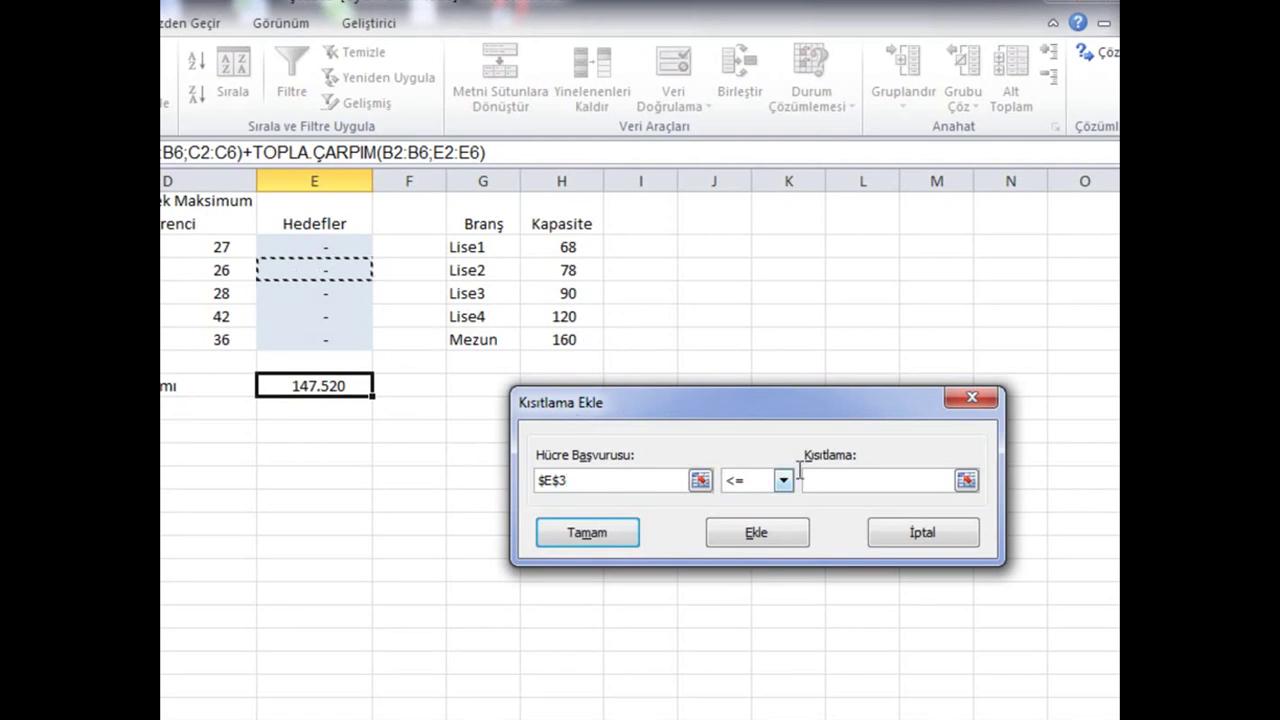
left_click(834, 481)
left_click(230, 278)
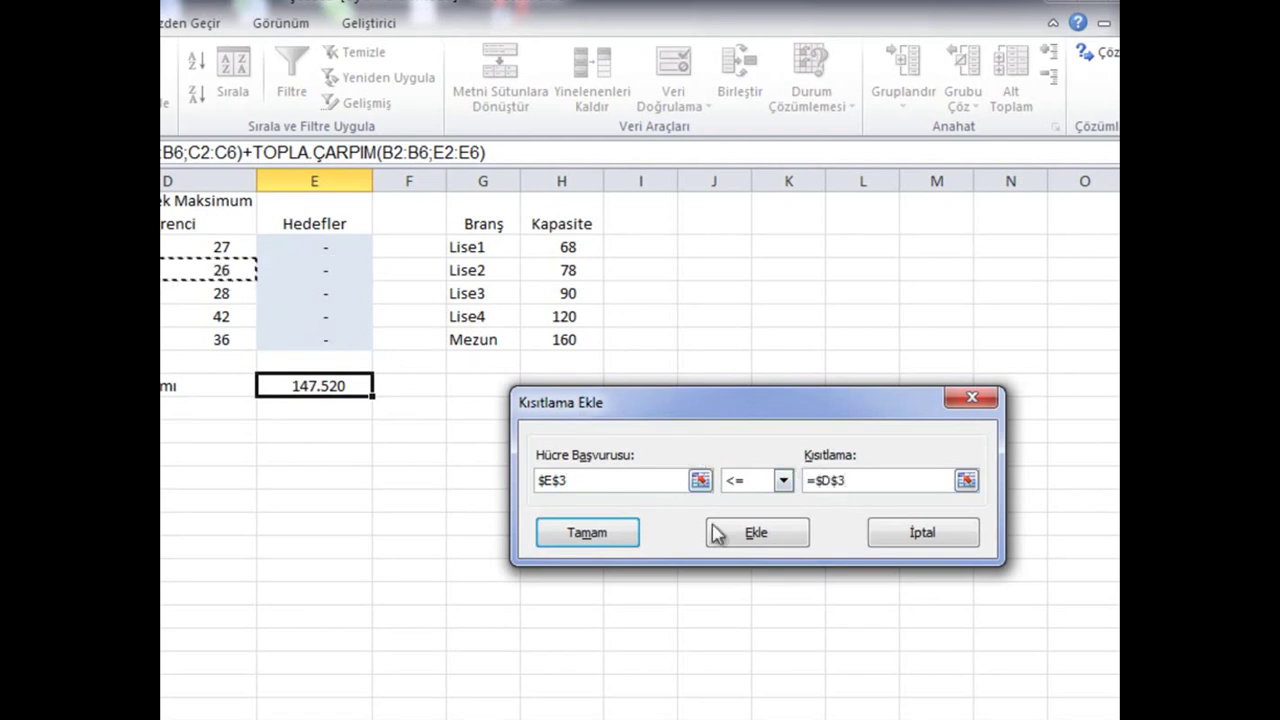
left_click(757, 535)
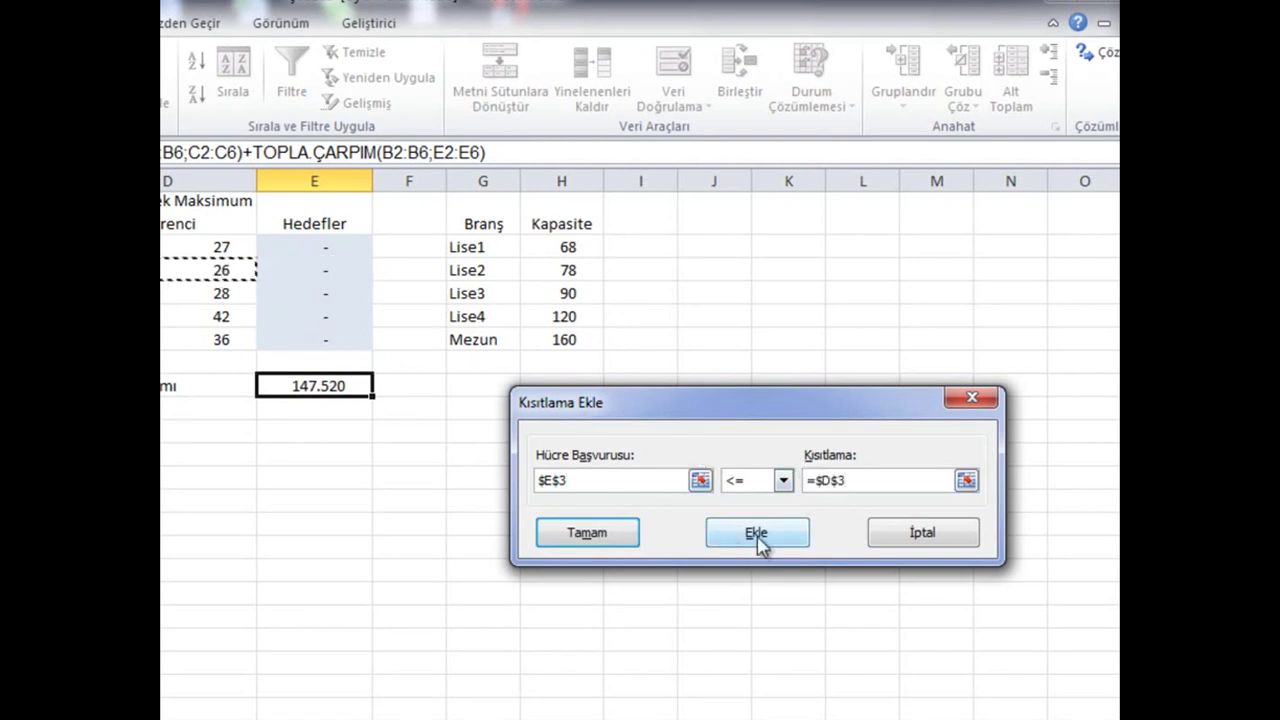
Step: Add constraints $E$4<=$D$4, $E$5<=$D$5 and $E$6<=$D$6, then return to Solver
left_click(327, 296)
left_click(862, 481)
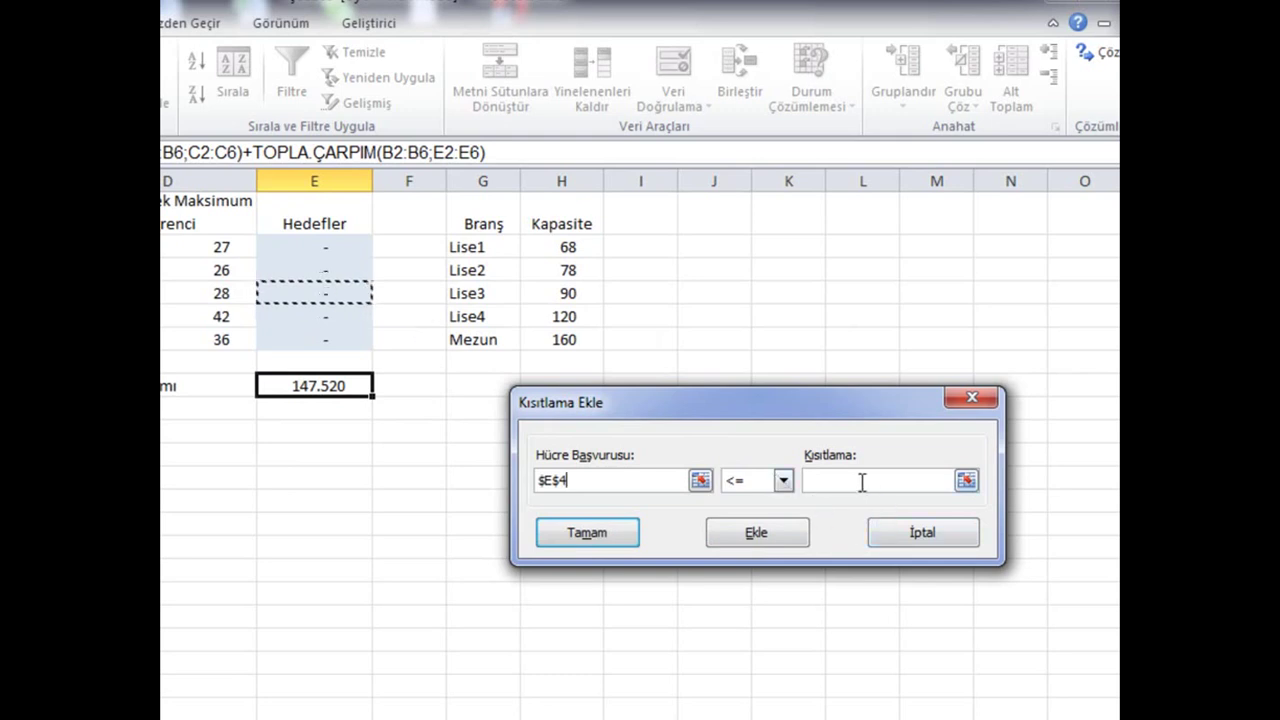
left_click(215, 295)
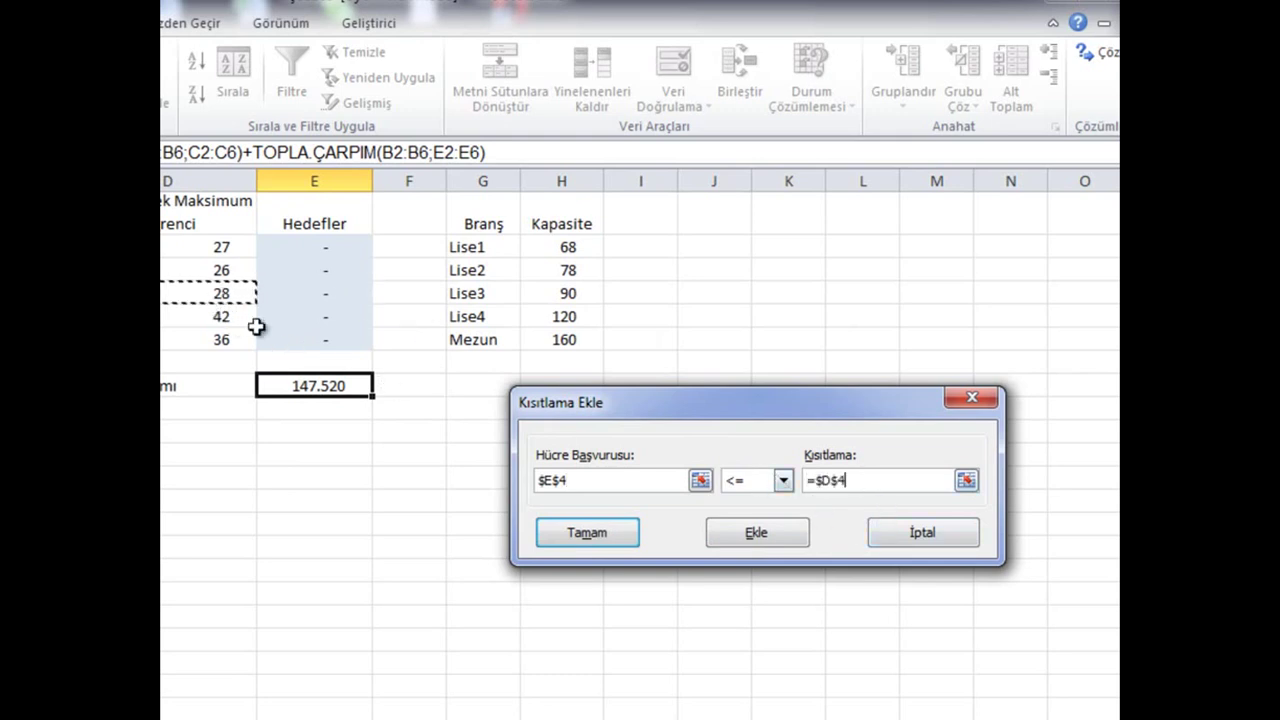
left_click(757, 540)
left_click(338, 318)
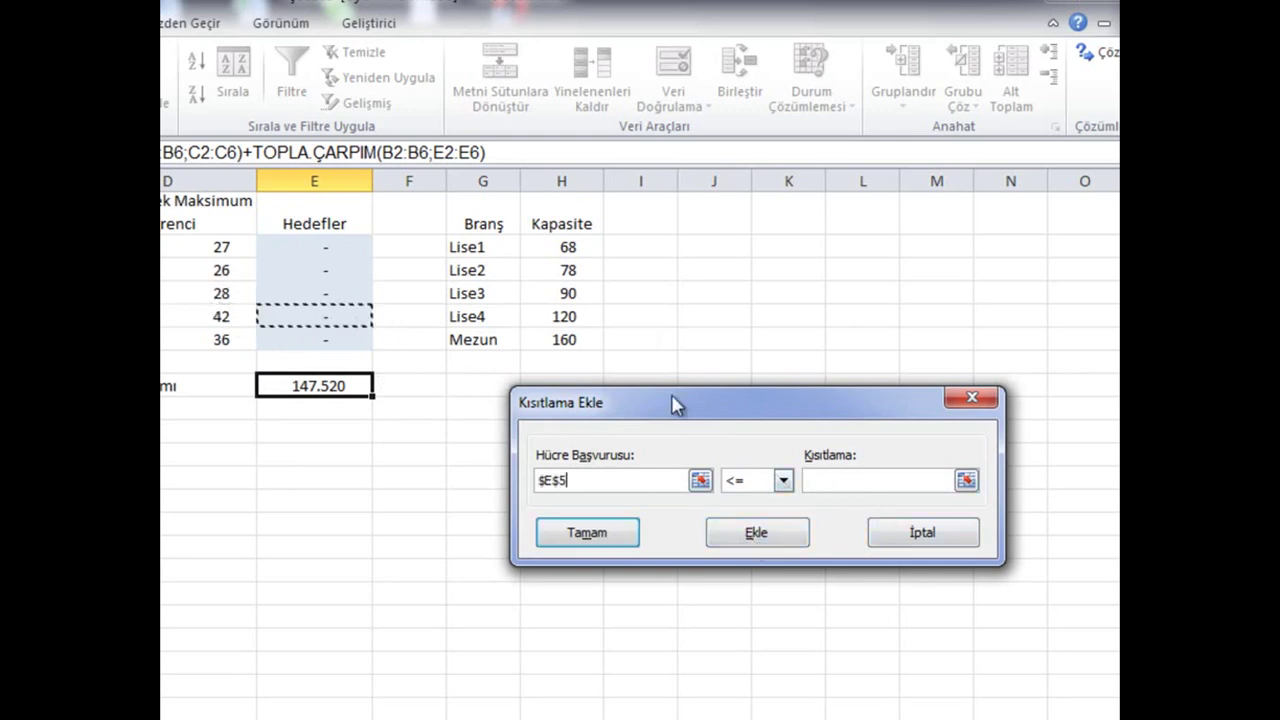
left_click(862, 484)
left_click(232, 318)
left_click(757, 532)
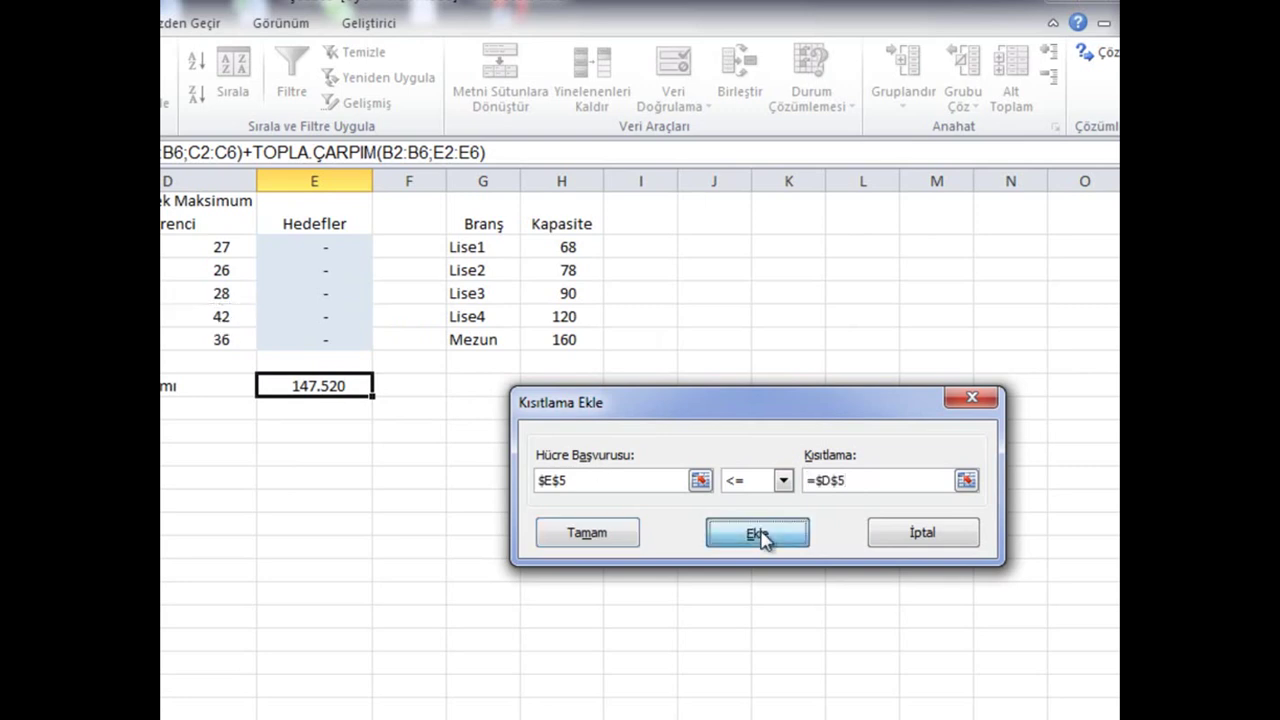
left_click(287, 340)
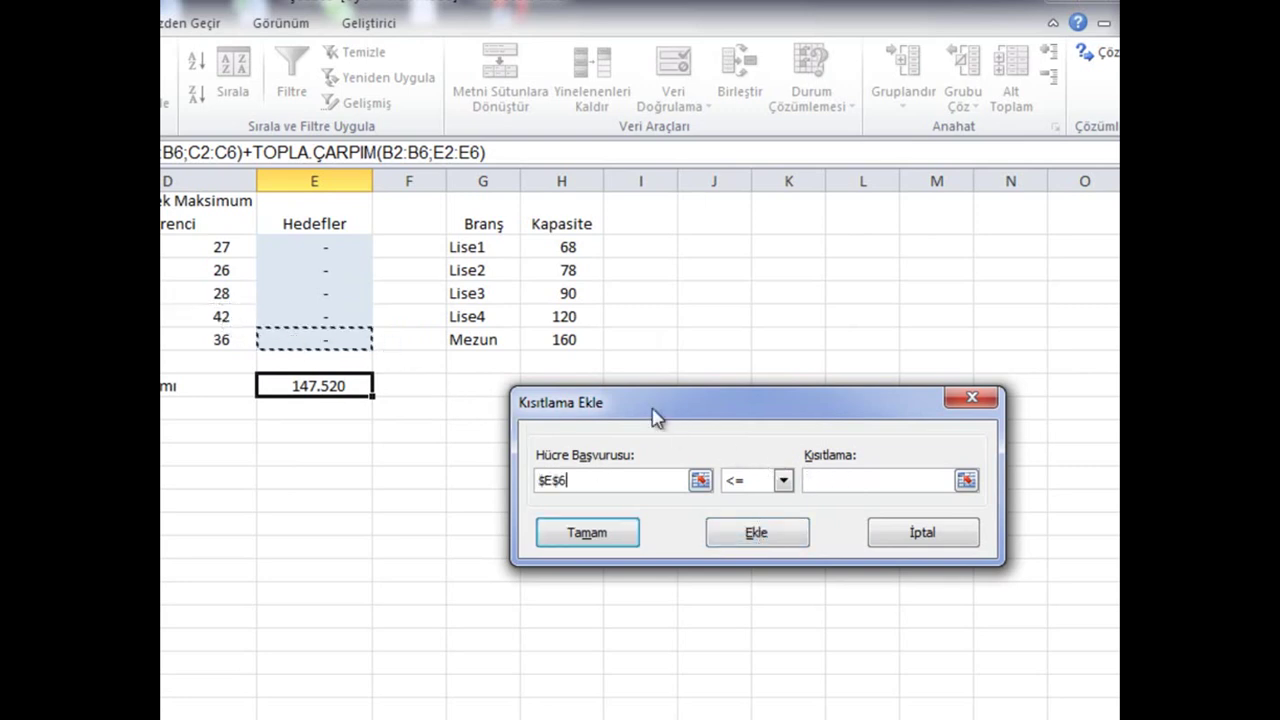
left_click(841, 485)
left_click(167, 348)
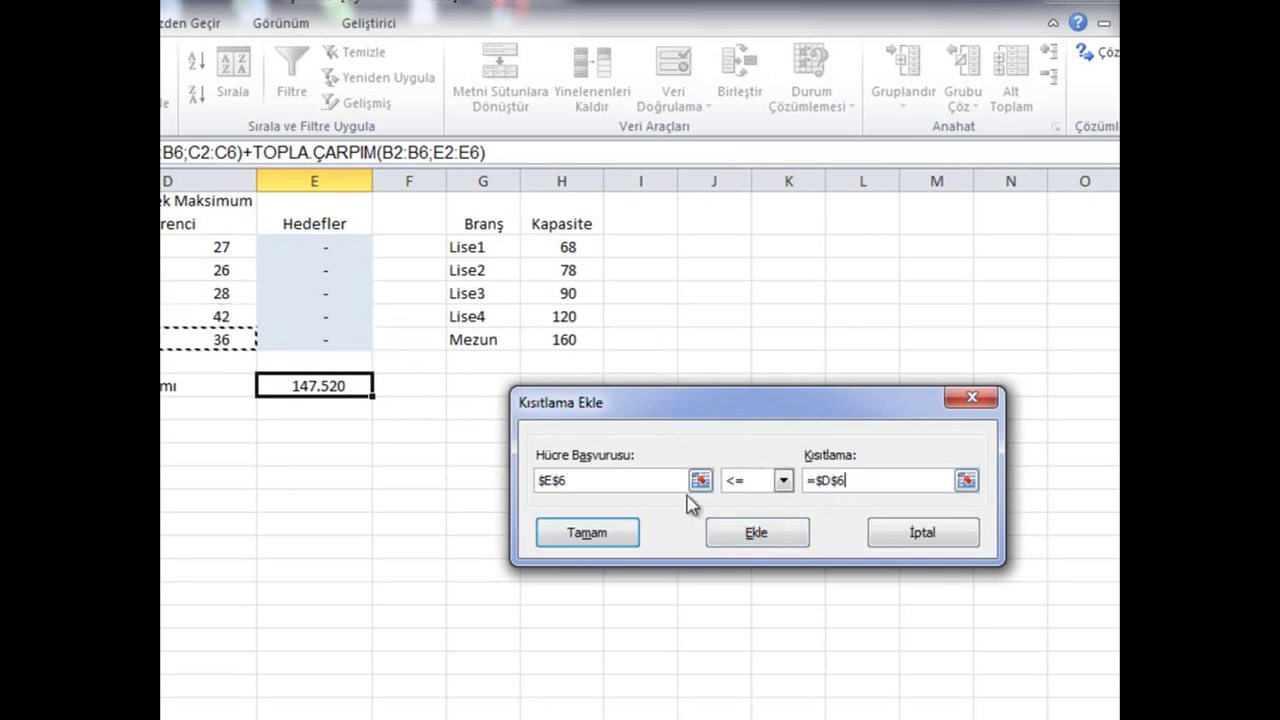
left_click(585, 533)
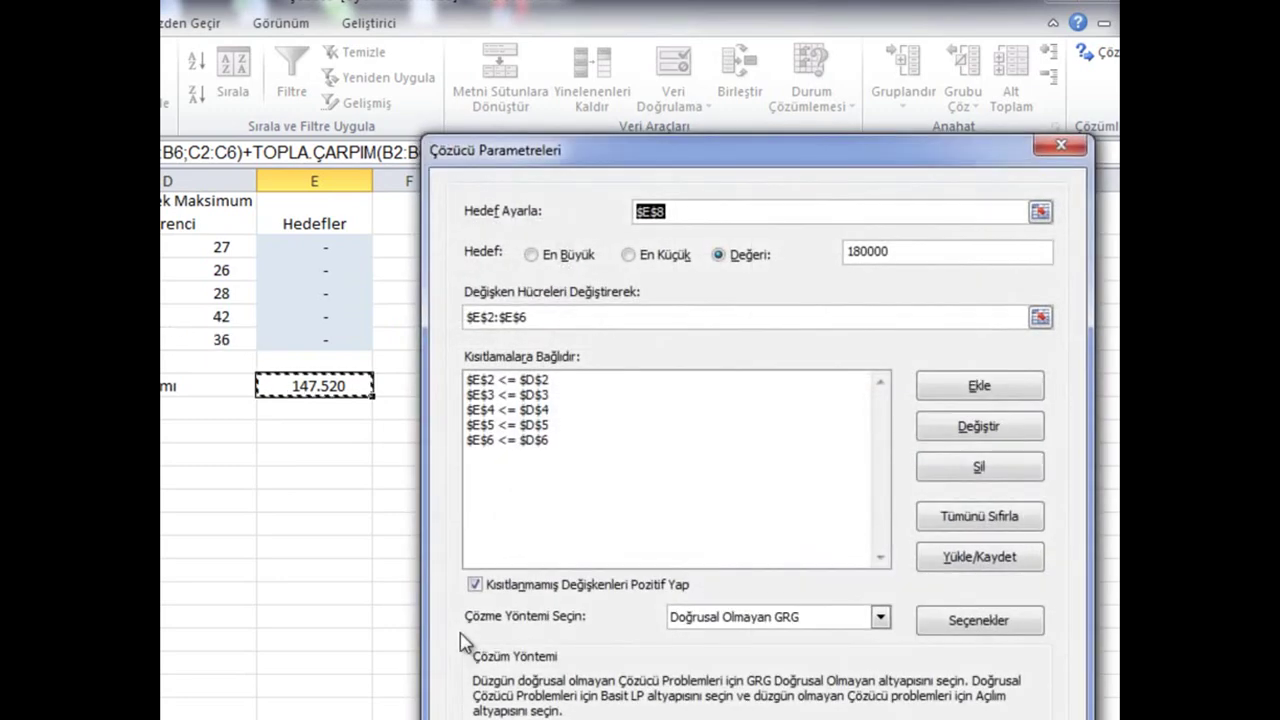
Step: Solve with GRG Nonlinear, then cancel to discard the found targets 16, 17, 14, 13, 20
left_click_drag(670, 150, 733, 41)
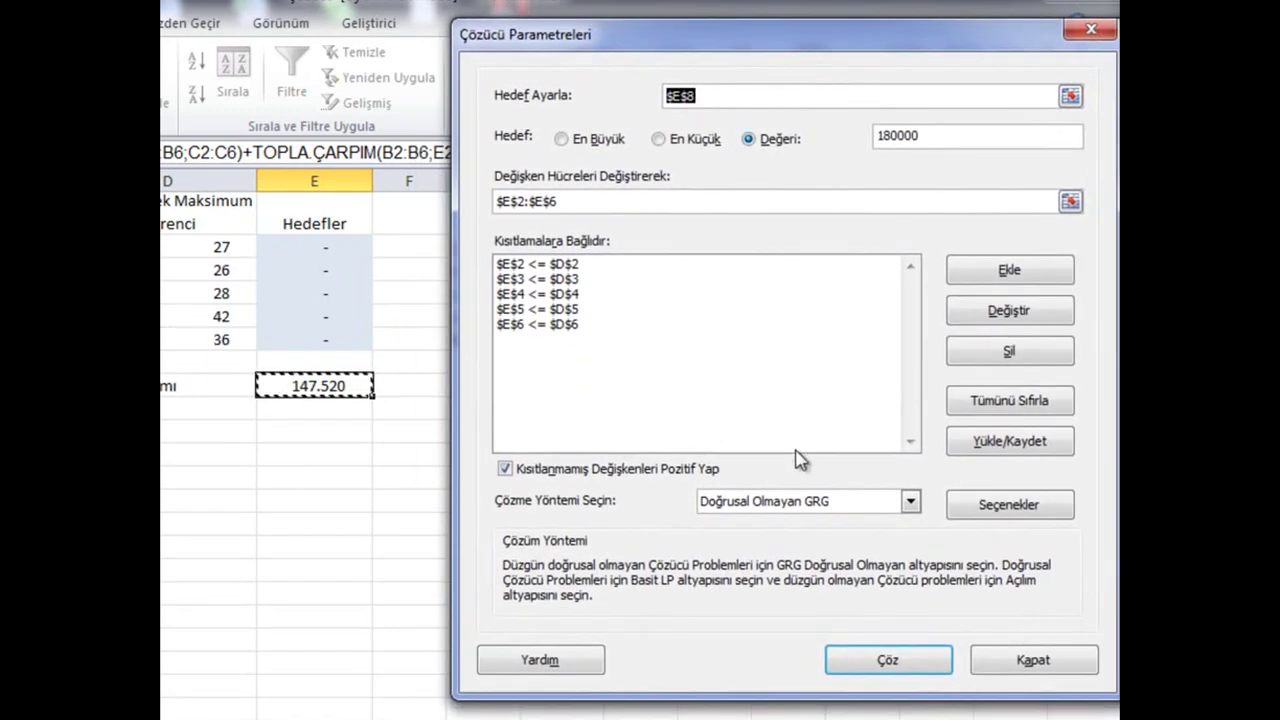
left_click(752, 505)
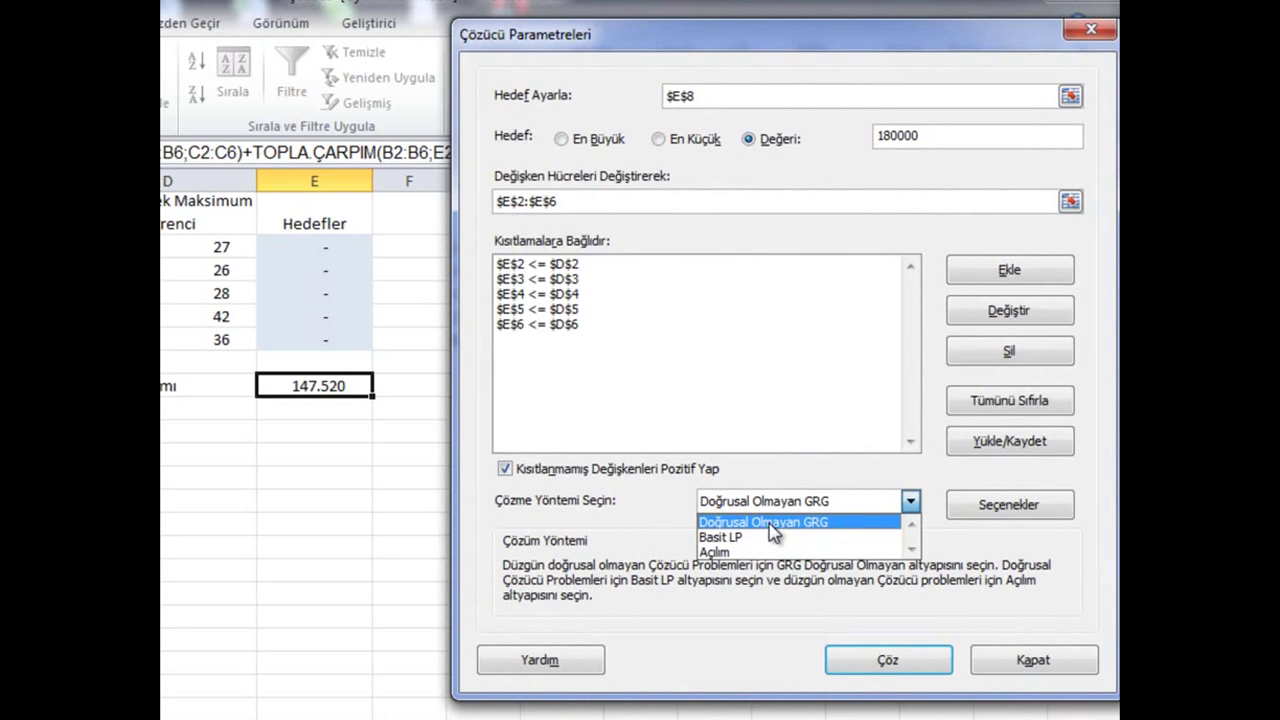
left_click(772, 522)
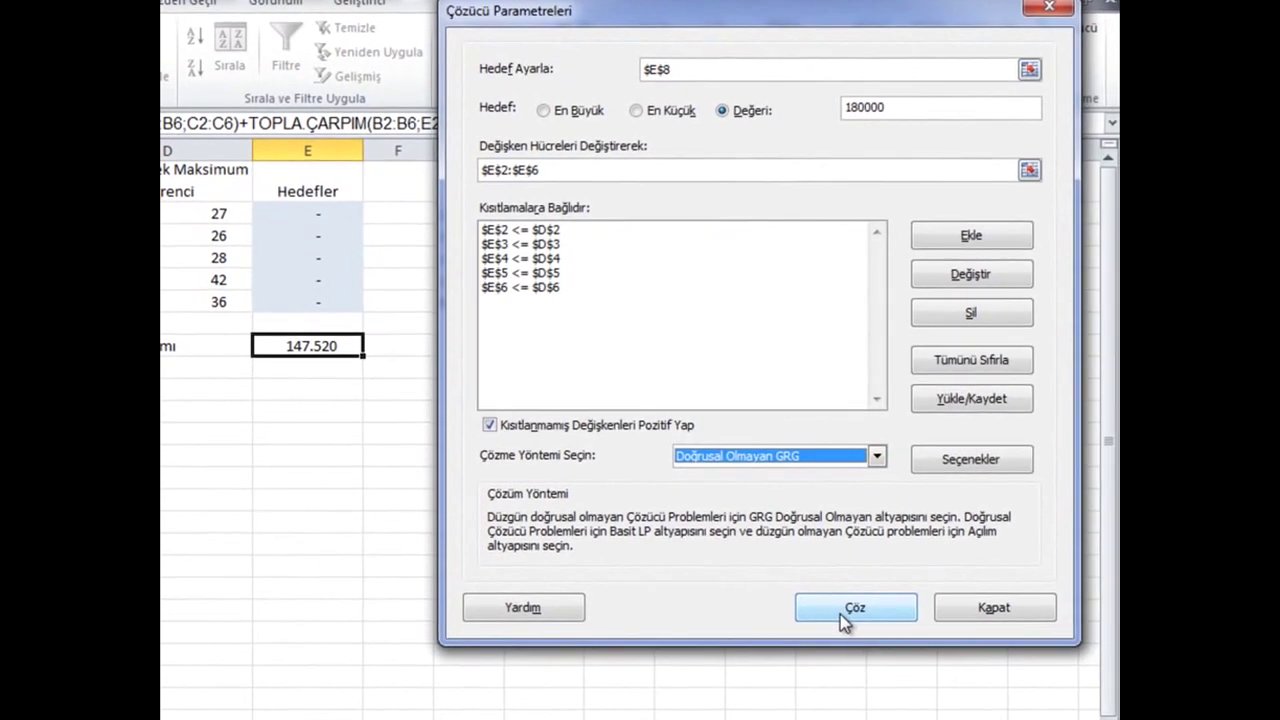
left_click(876, 668)
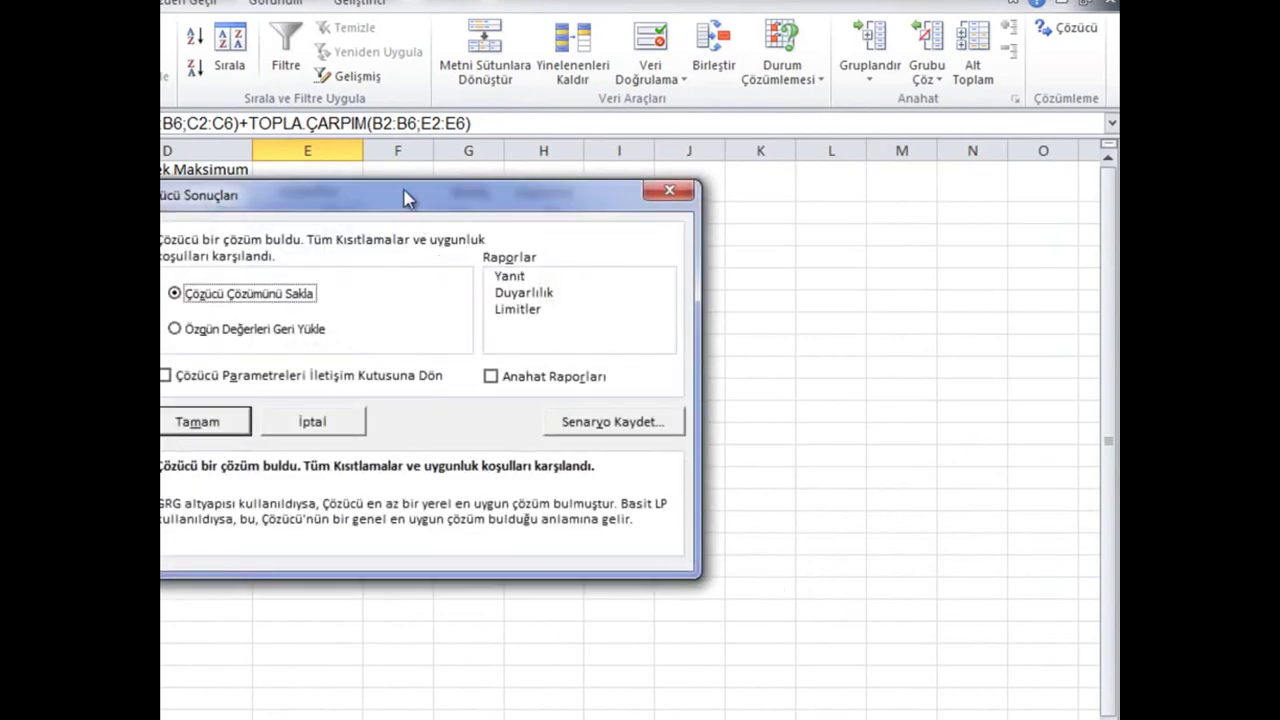
left_click_drag(407, 203, 720, 348)
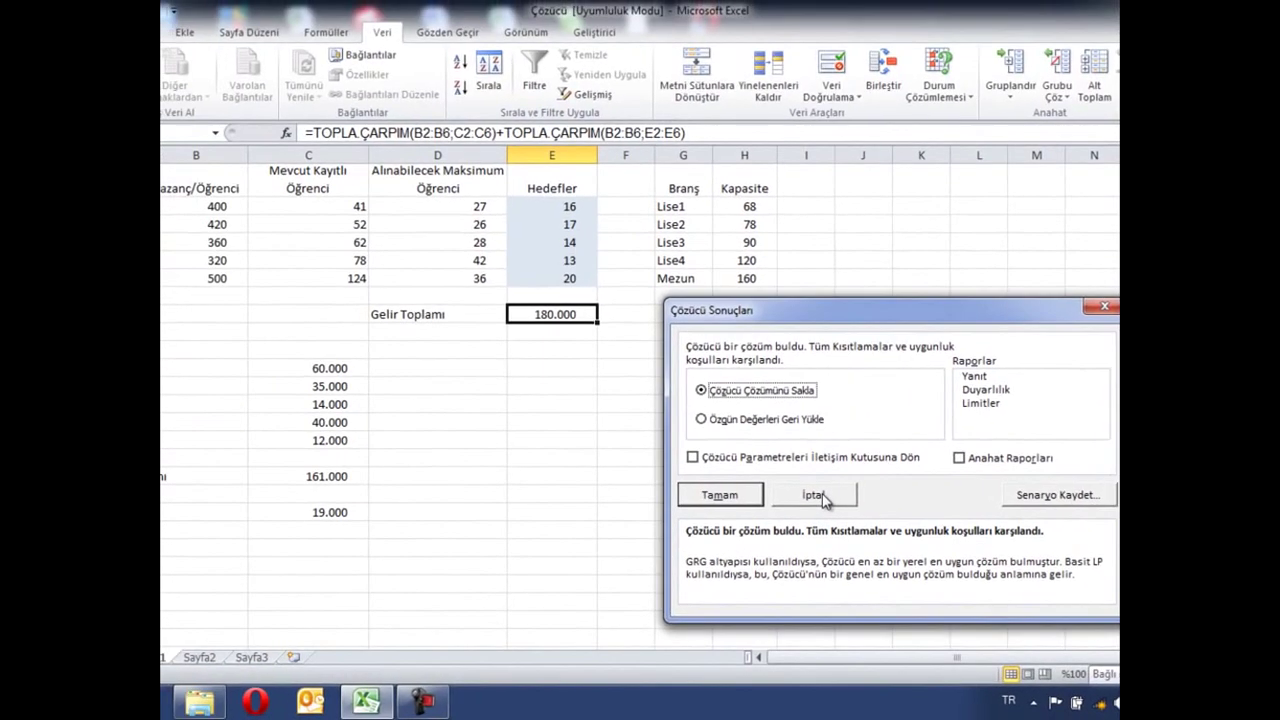
left_click(583, 420)
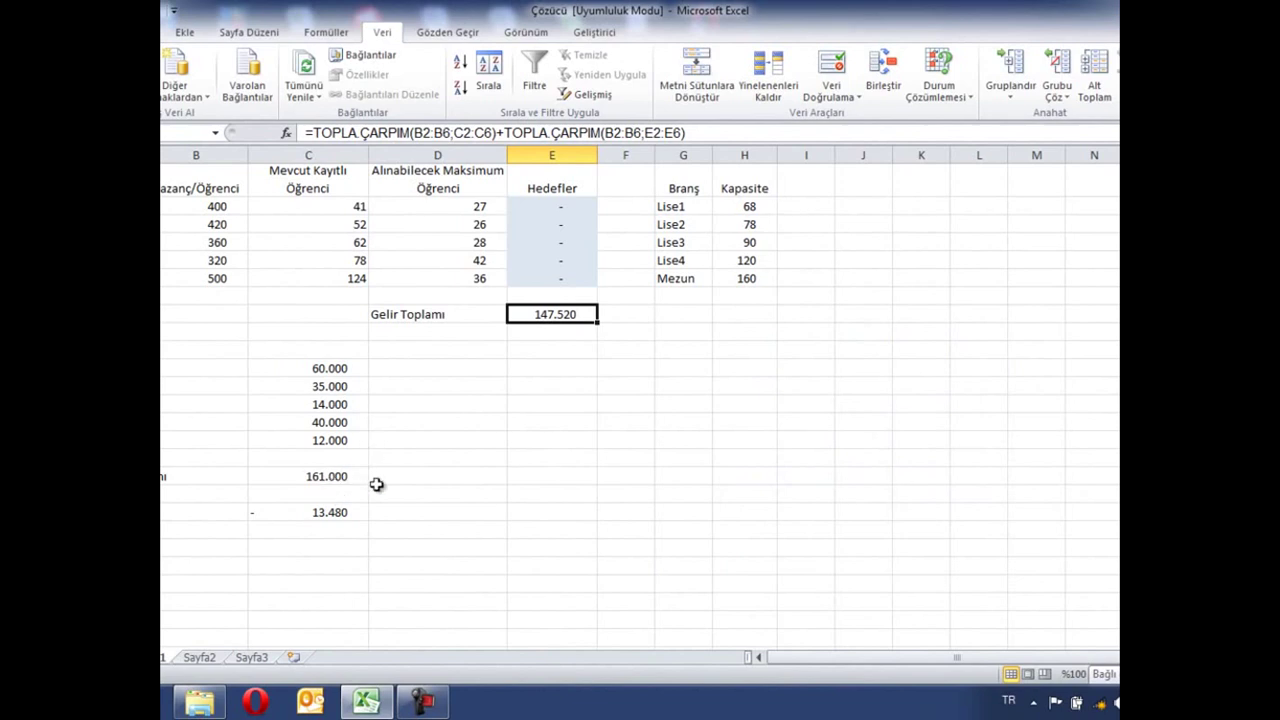
Step: Make the 13.480 difference cell Solver's objective with value 24000, solve, then discard the result
left_click(316, 512)
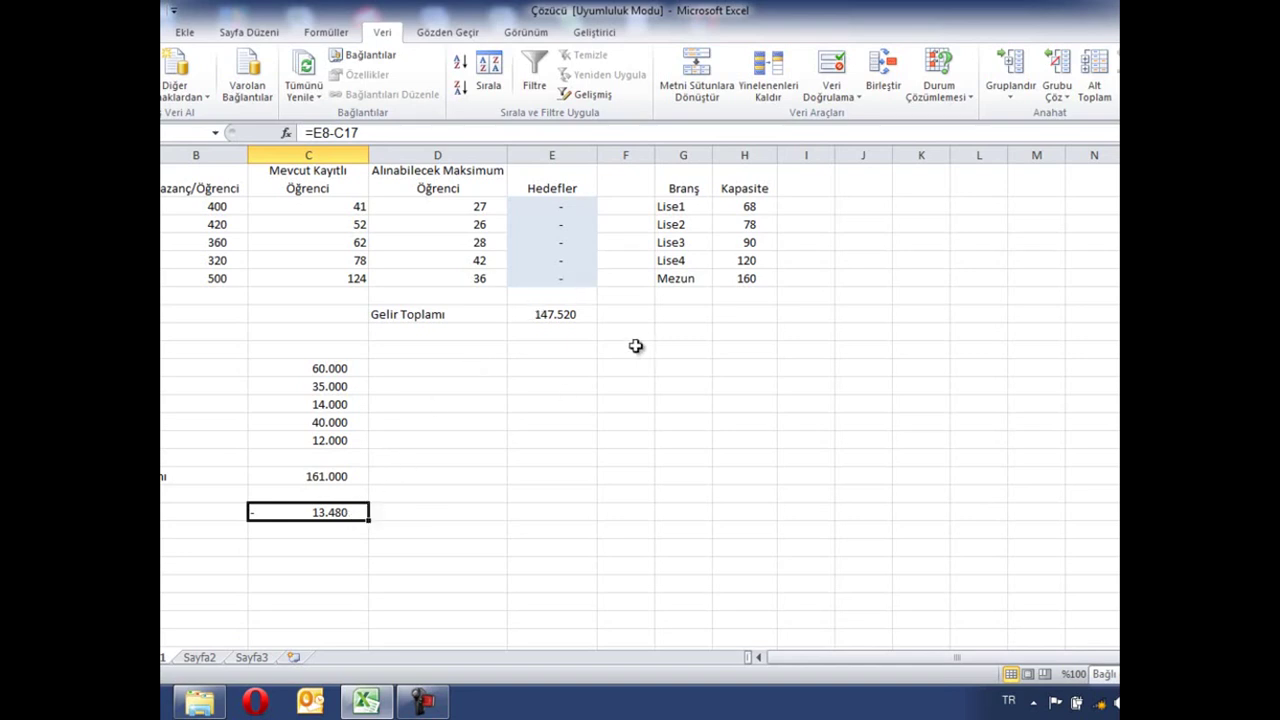
left_click(1160, 85)
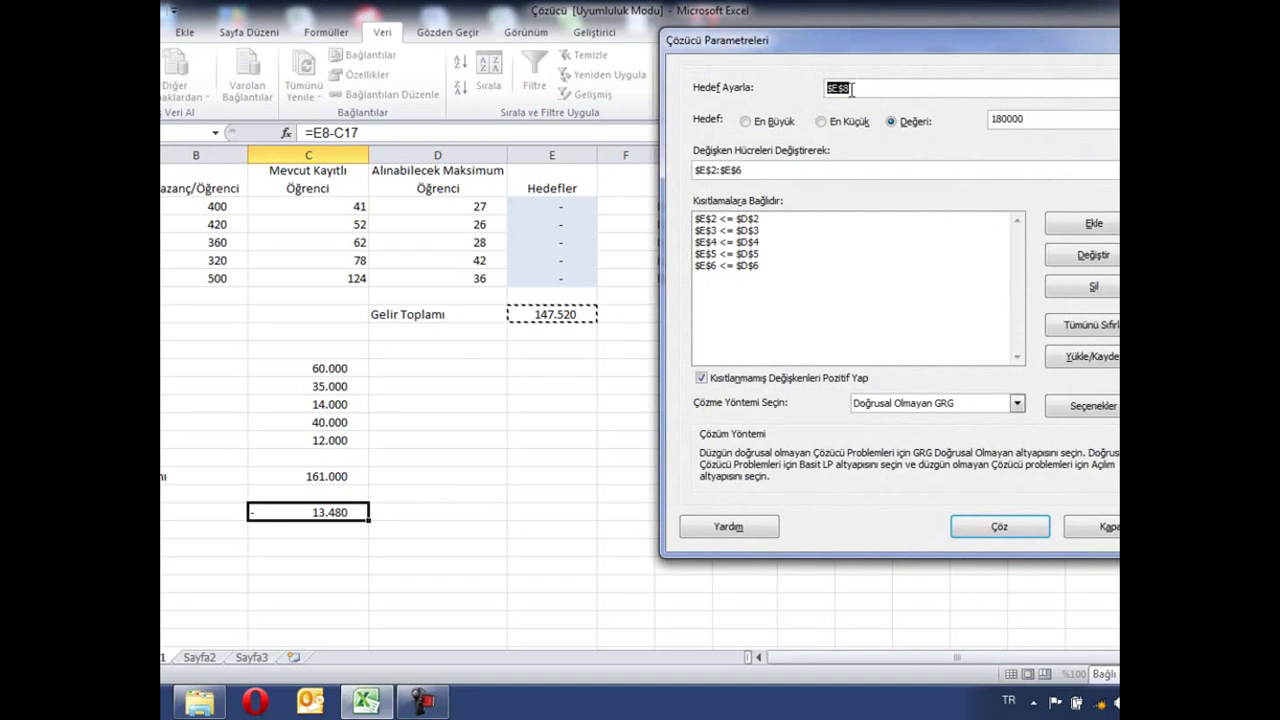
left_click(340, 512)
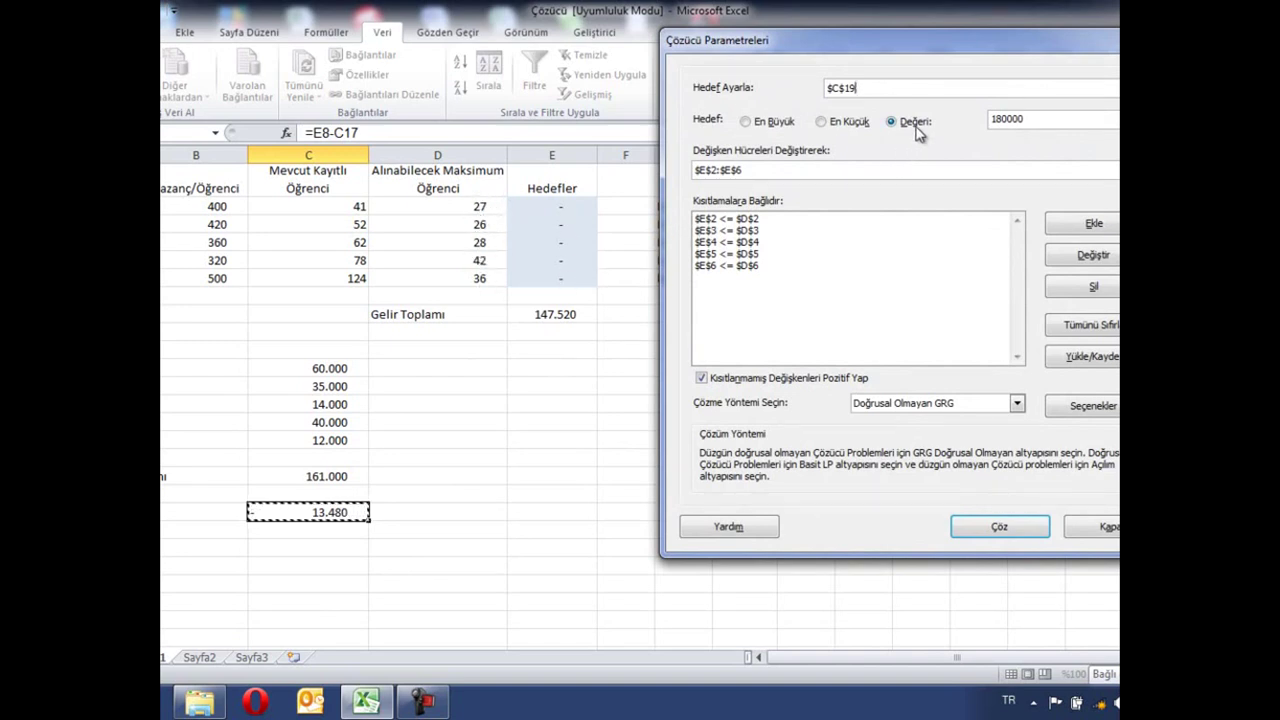
double_click(1040, 121)
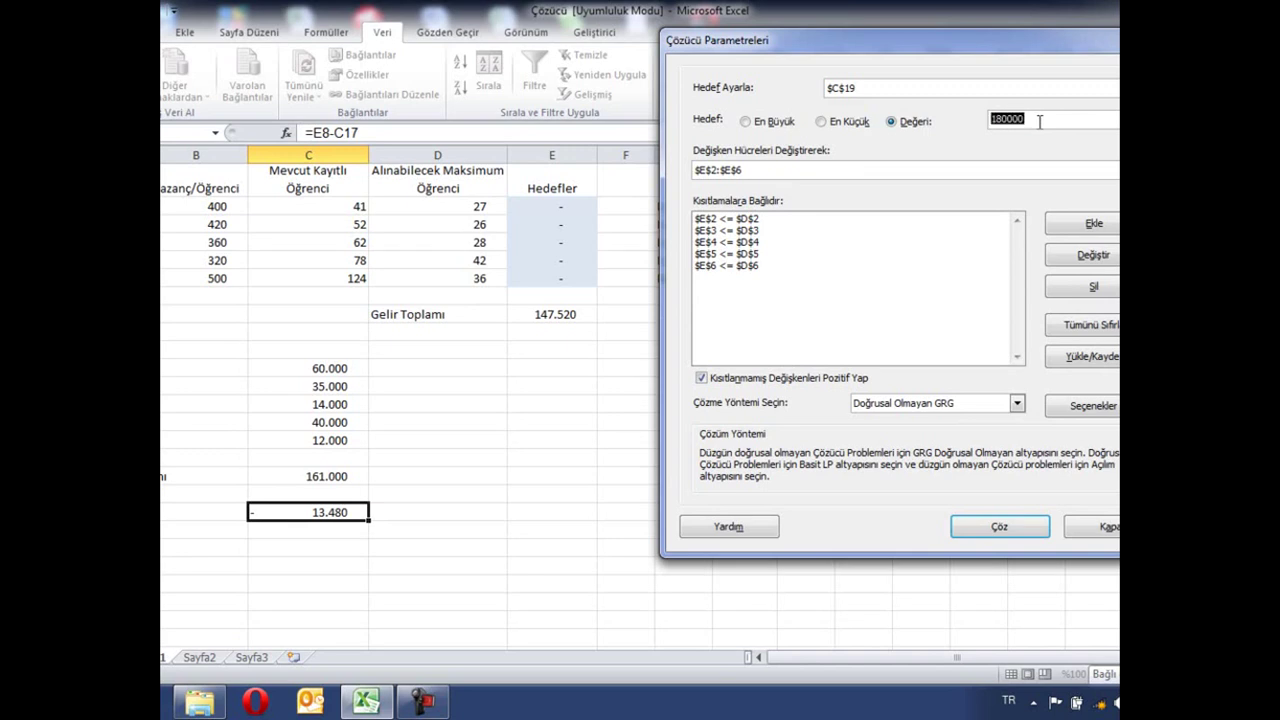
type("24")
left_click(1008, 530)
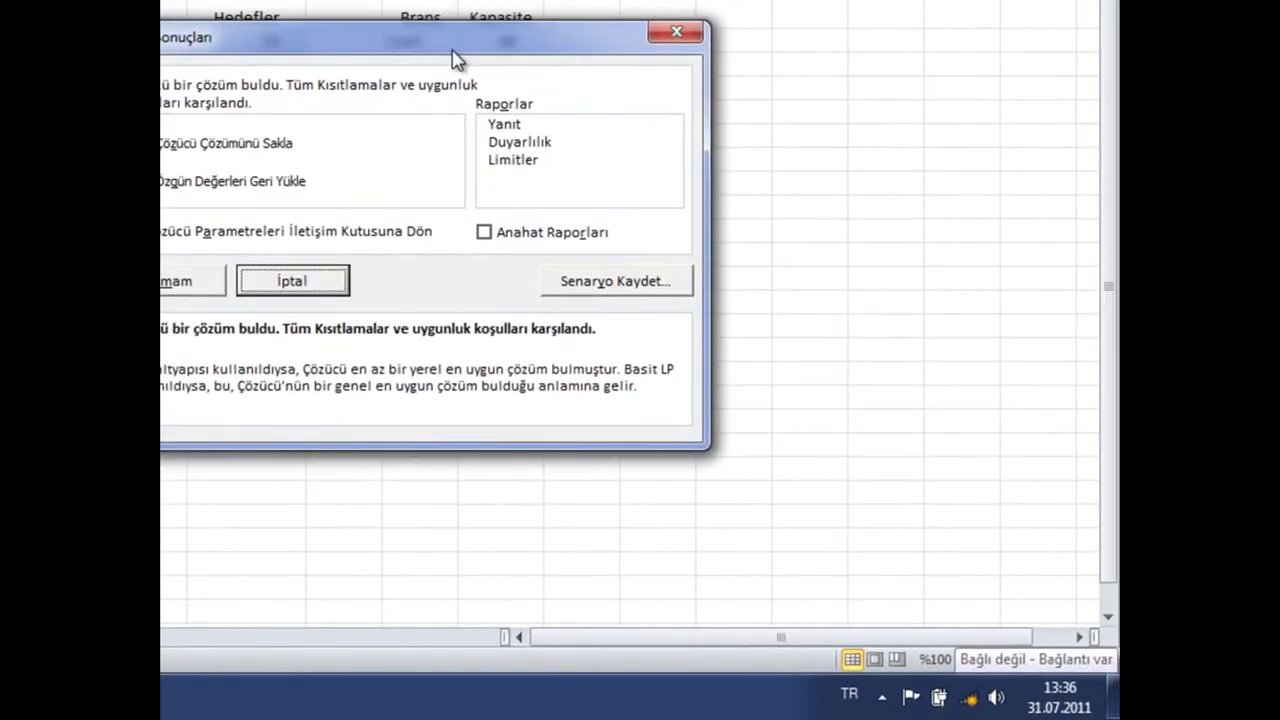
left_click_drag(457, 60, 737, 223)
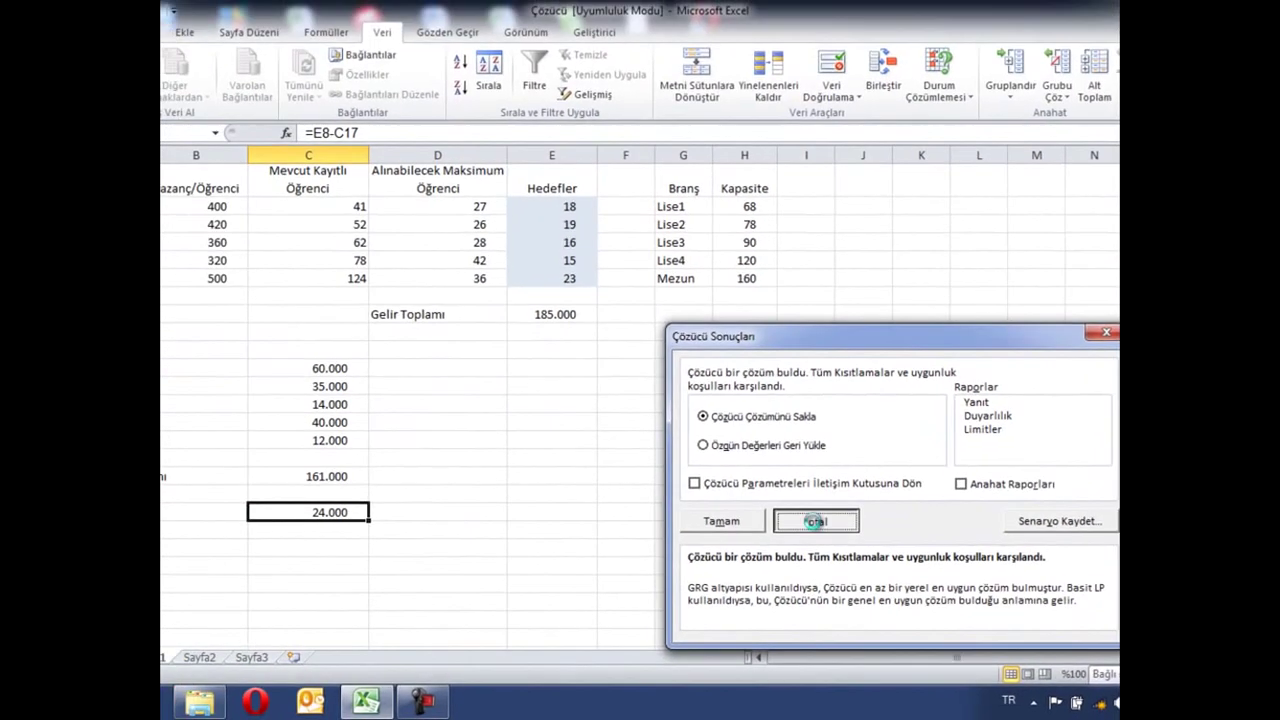
left_click(586, 458)
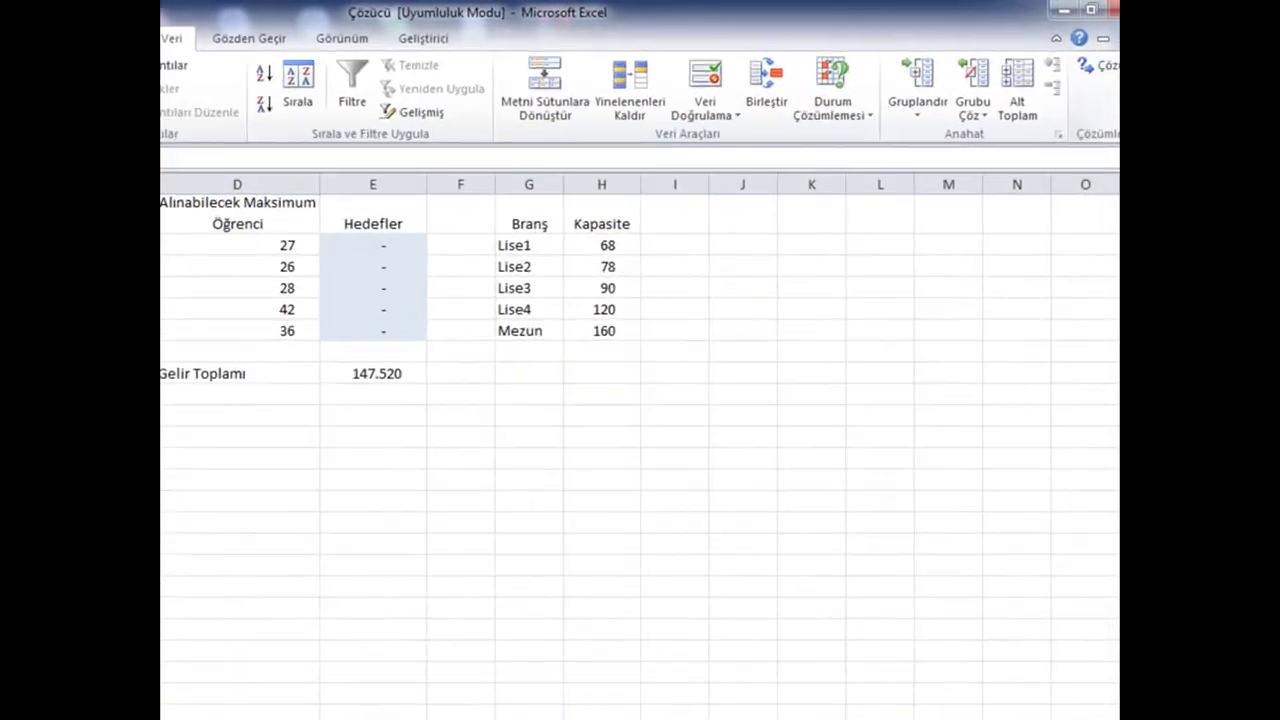
Step: Rerun Solver with a 40000 target value and cancel to keep the original values
left_click(1172, 66)
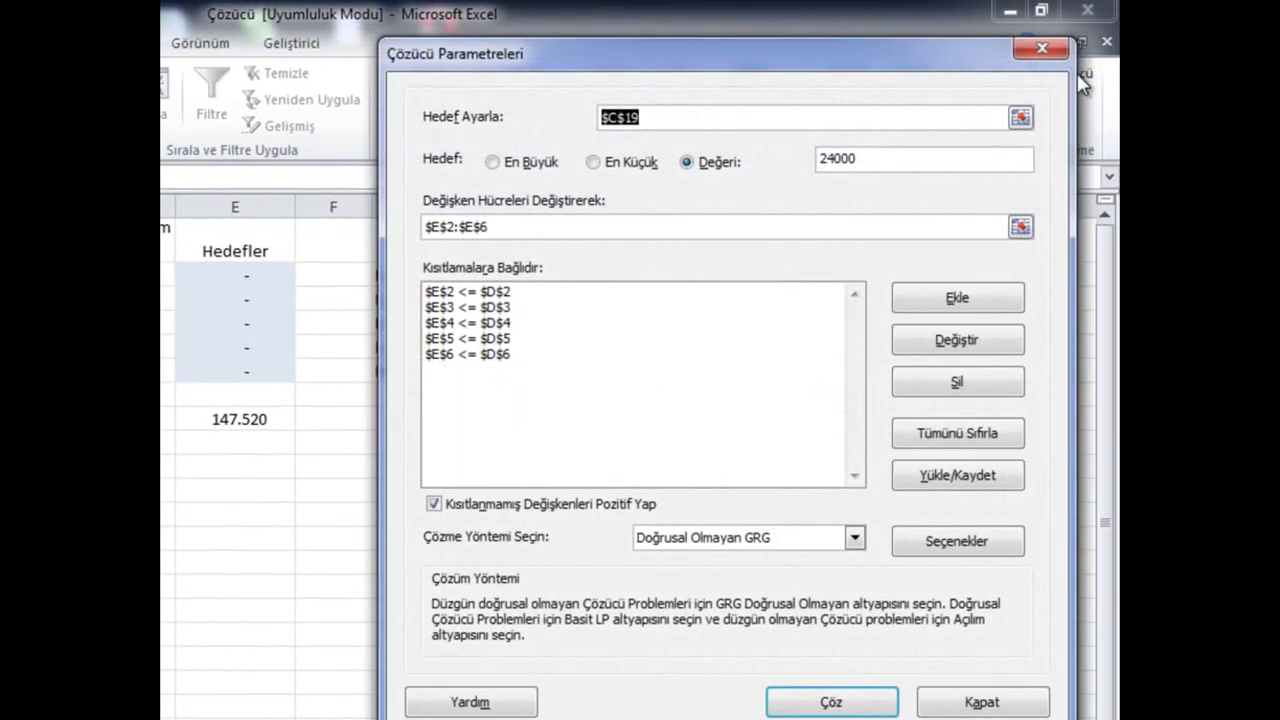
double_click(895, 162)
type("40")
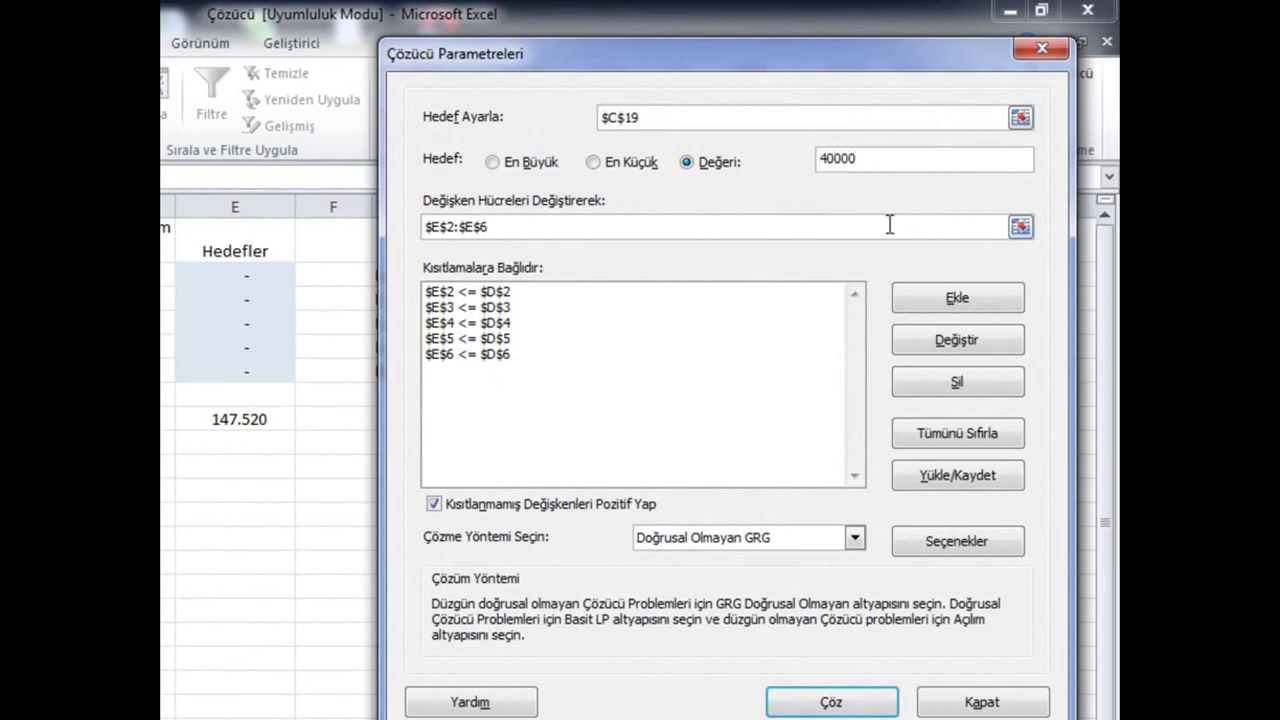
left_click(843, 703)
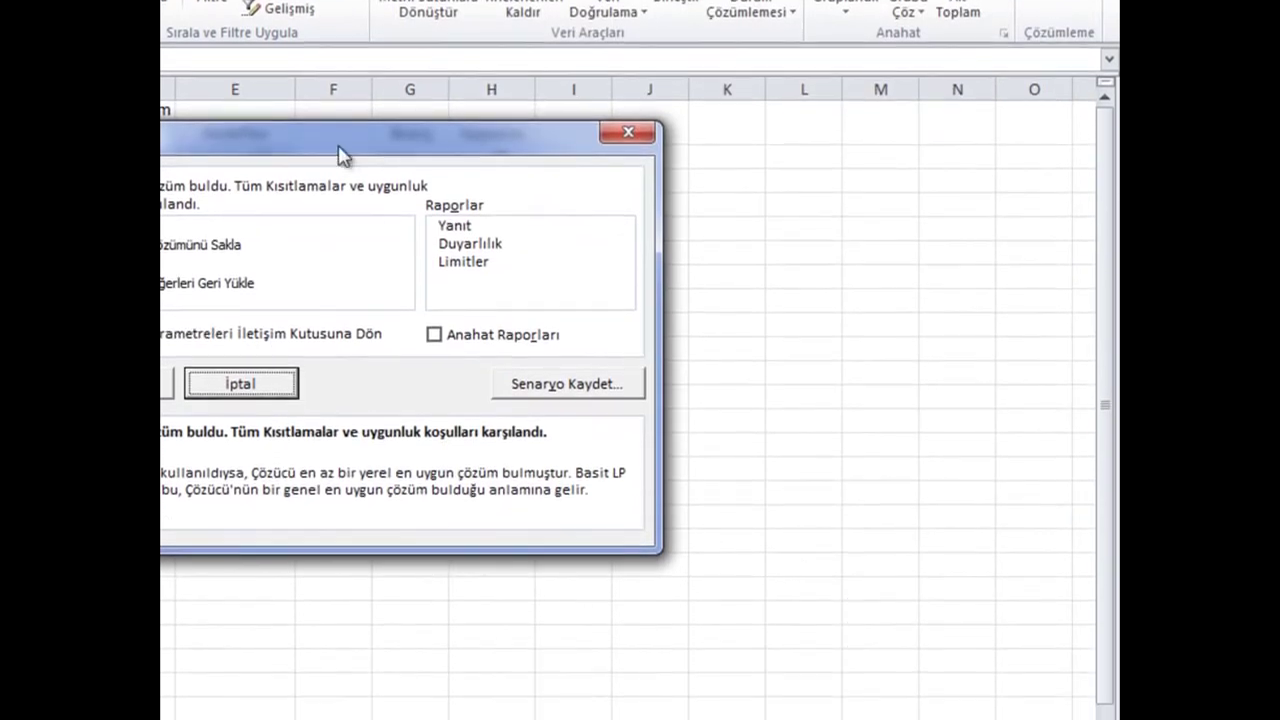
left_click_drag(328, 138, 676, 172)
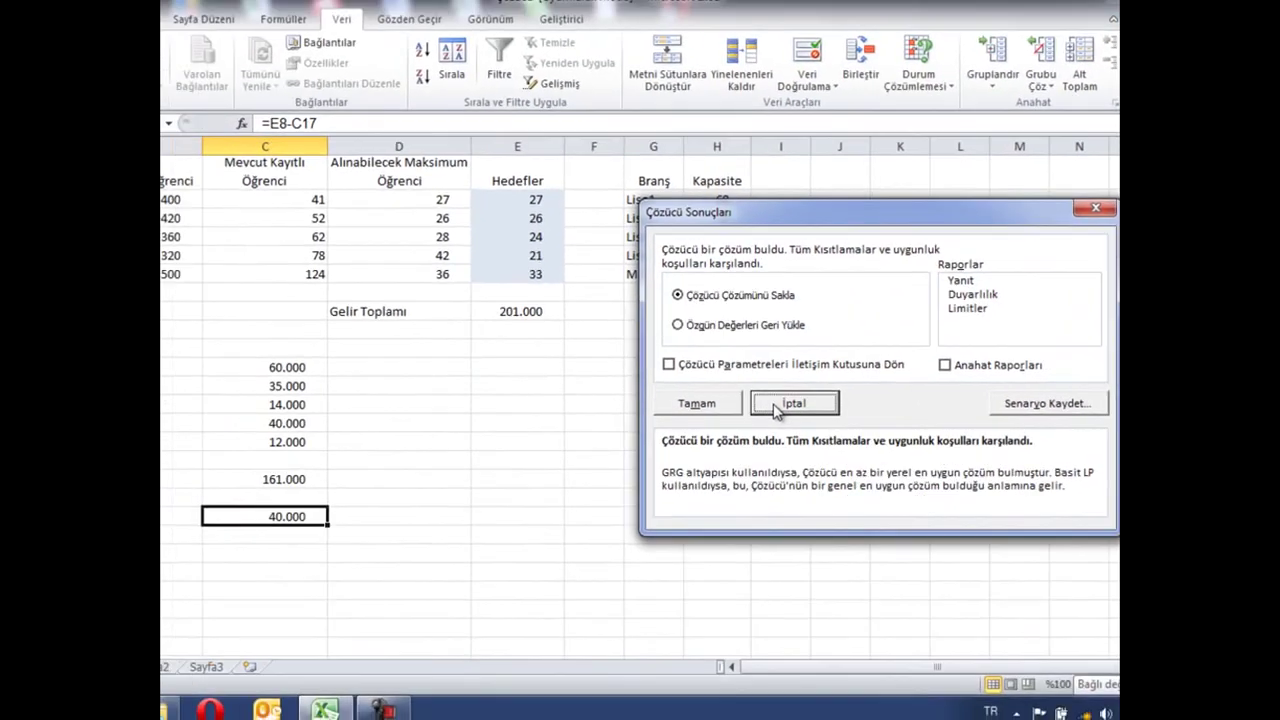
left_click(794, 403)
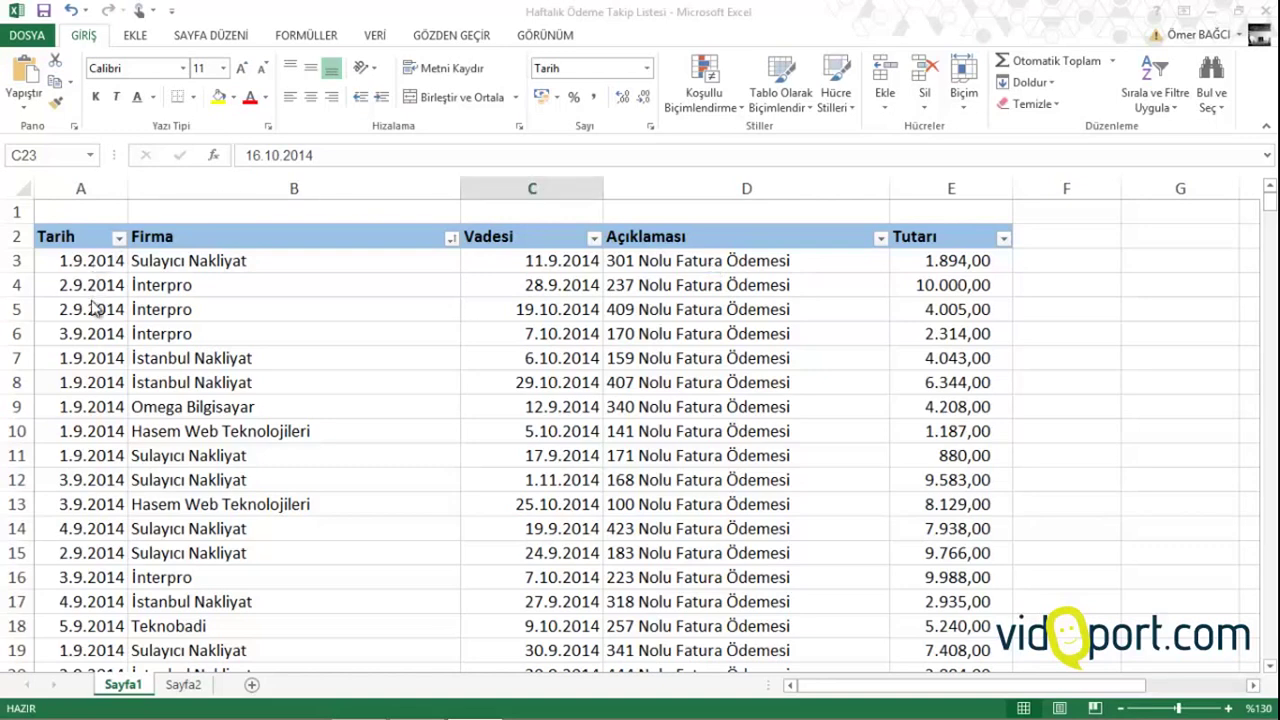
Step: Select the date, company, due-date, description and amount ranges on the Sayfa1 payment list
left_click(86, 260)
left_click(88, 356)
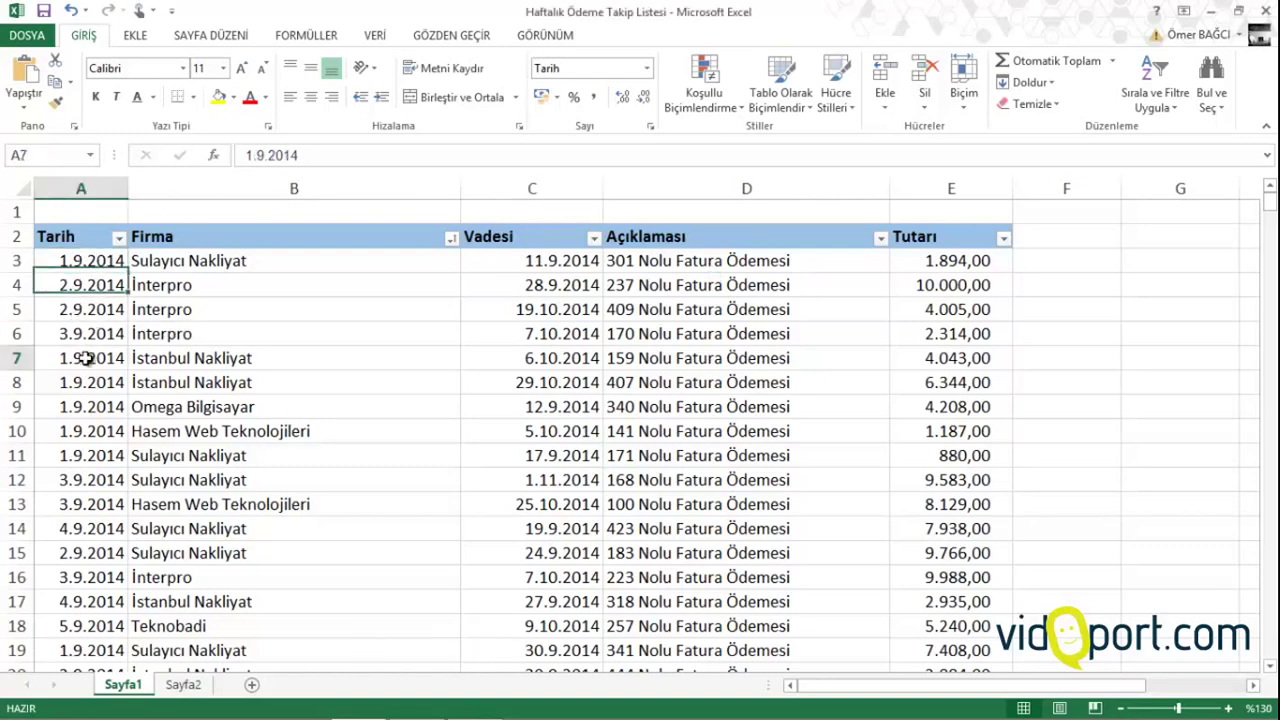
left_click_drag(220, 292, 233, 482)
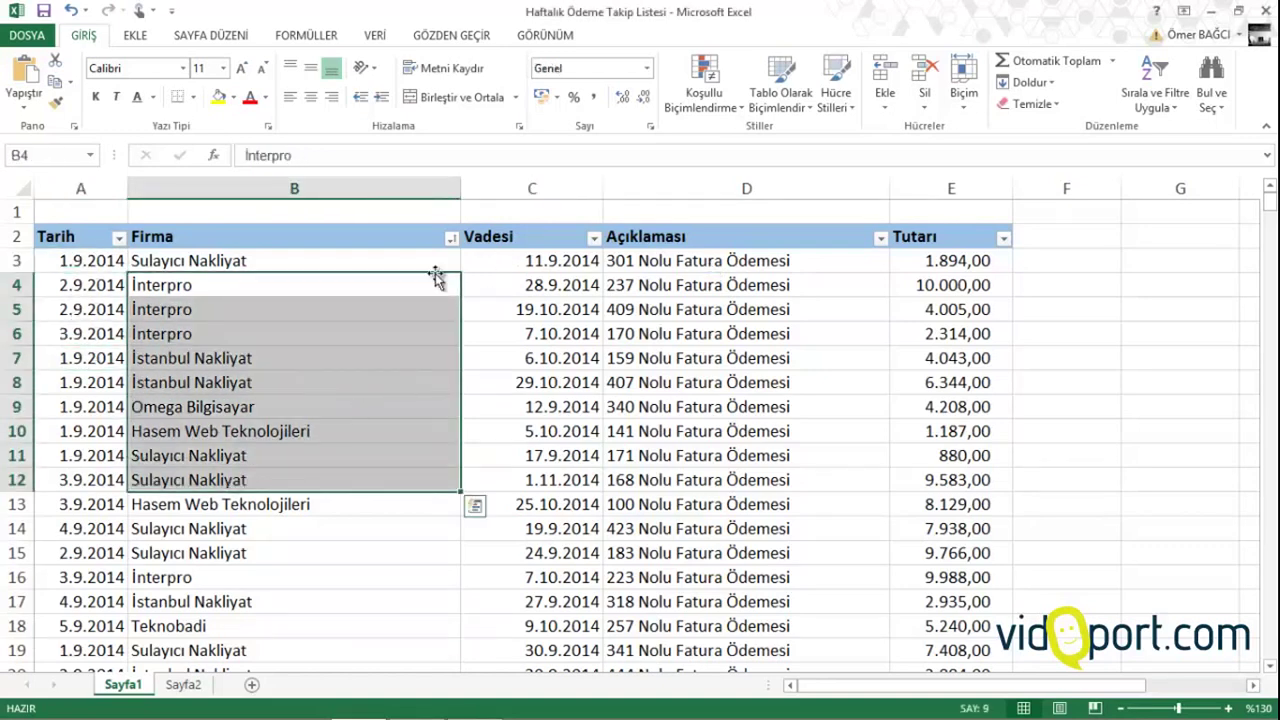
left_click(220, 258)
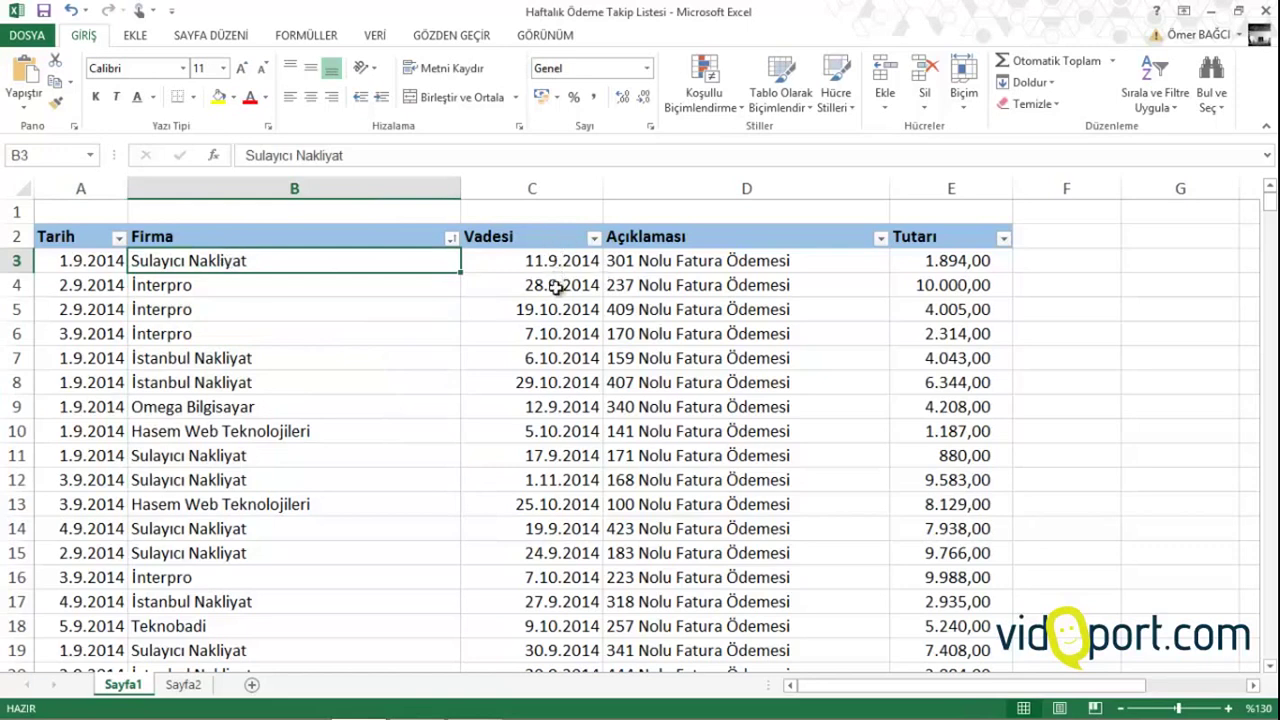
left_click_drag(563, 286, 572, 540)
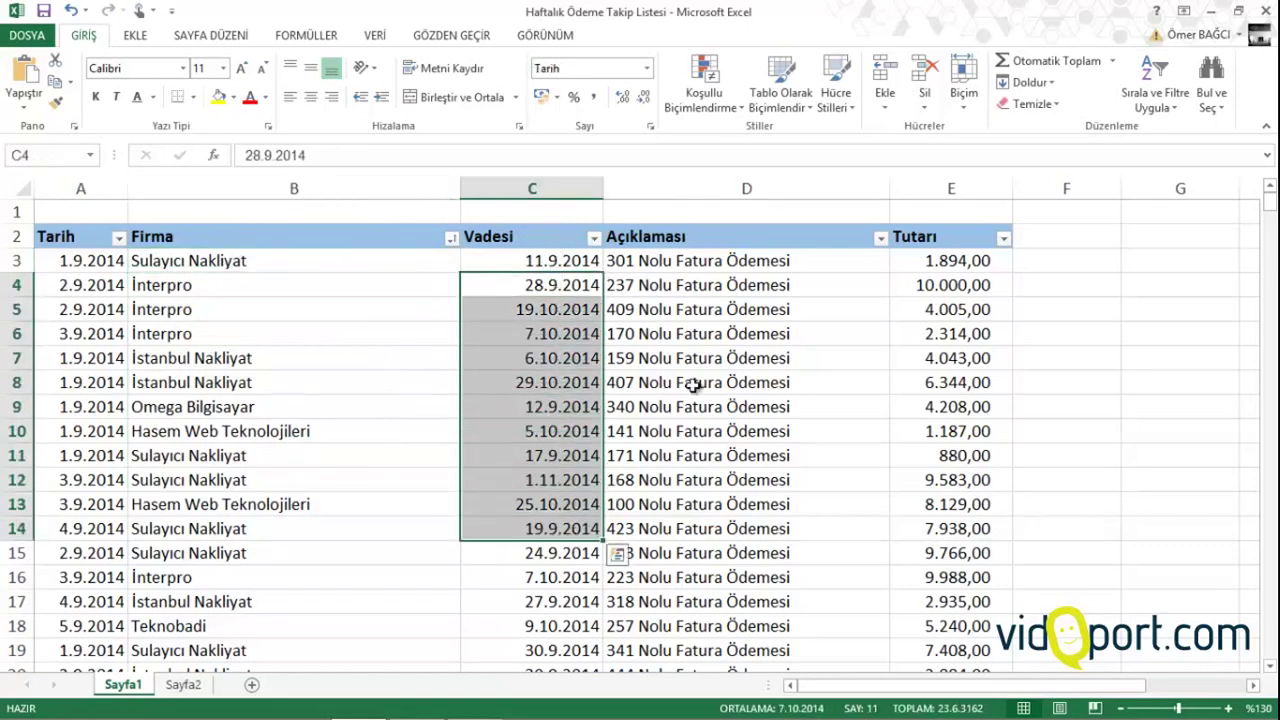
left_click_drag(700, 262, 834, 391)
left_click(970, 260)
left_click_drag(970, 260, 971, 380)
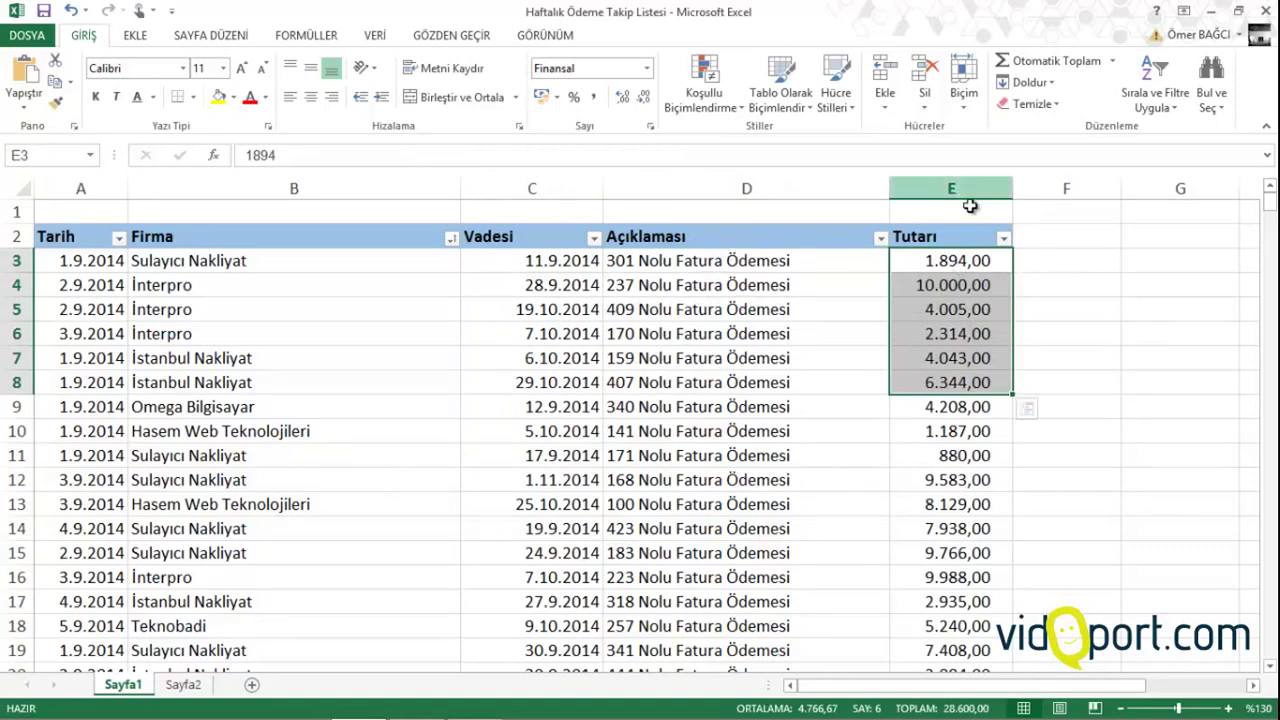
left_click(750, 344)
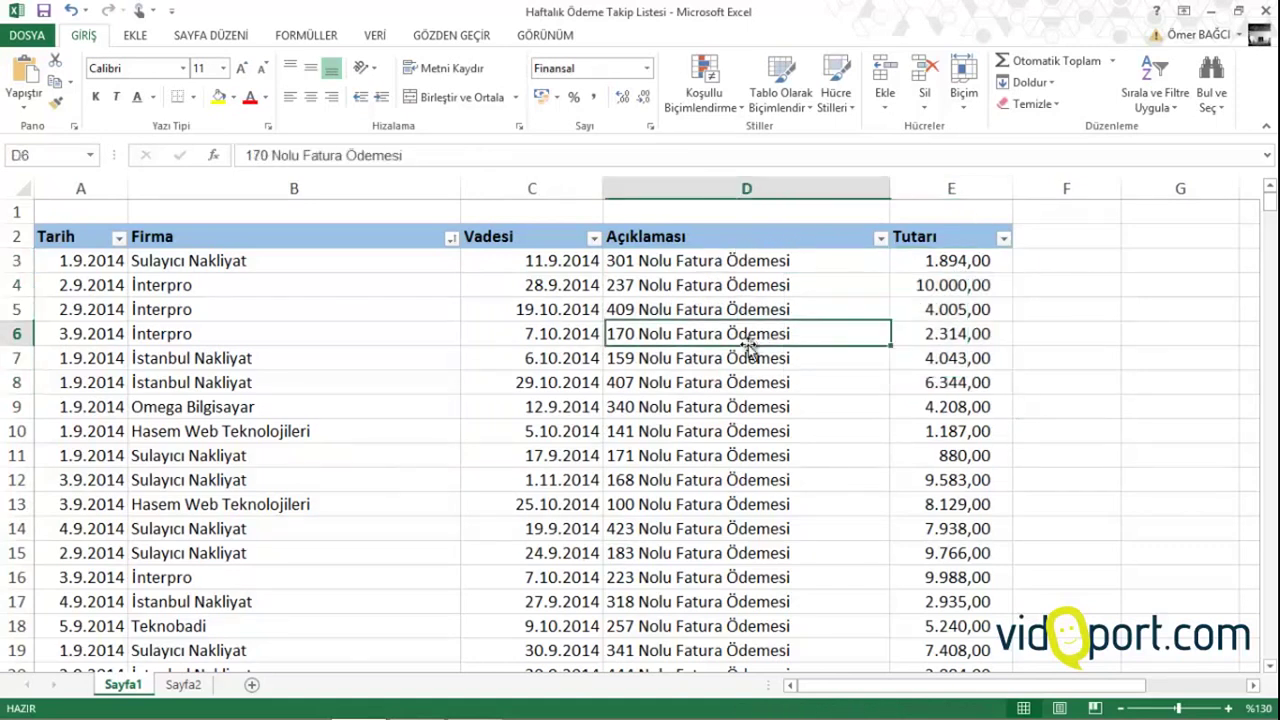
left_click(106, 262)
left_click(68, 410)
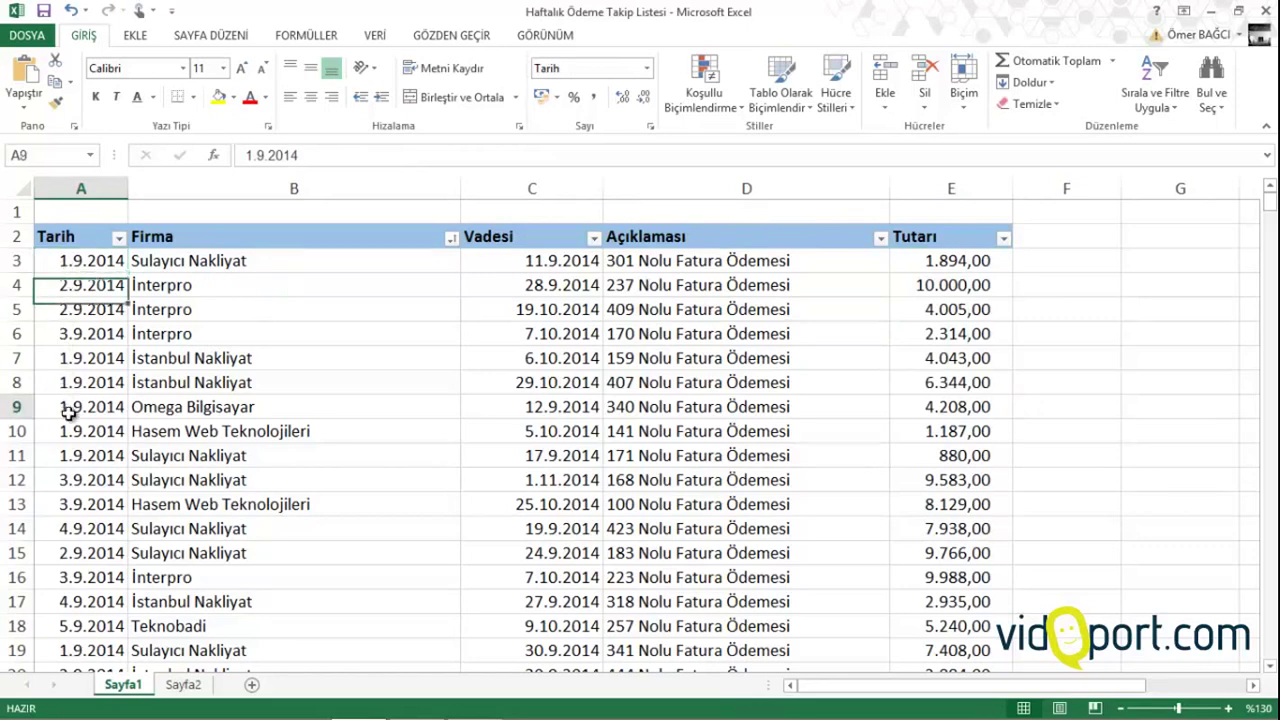
left_click_drag(260, 272, 280, 406)
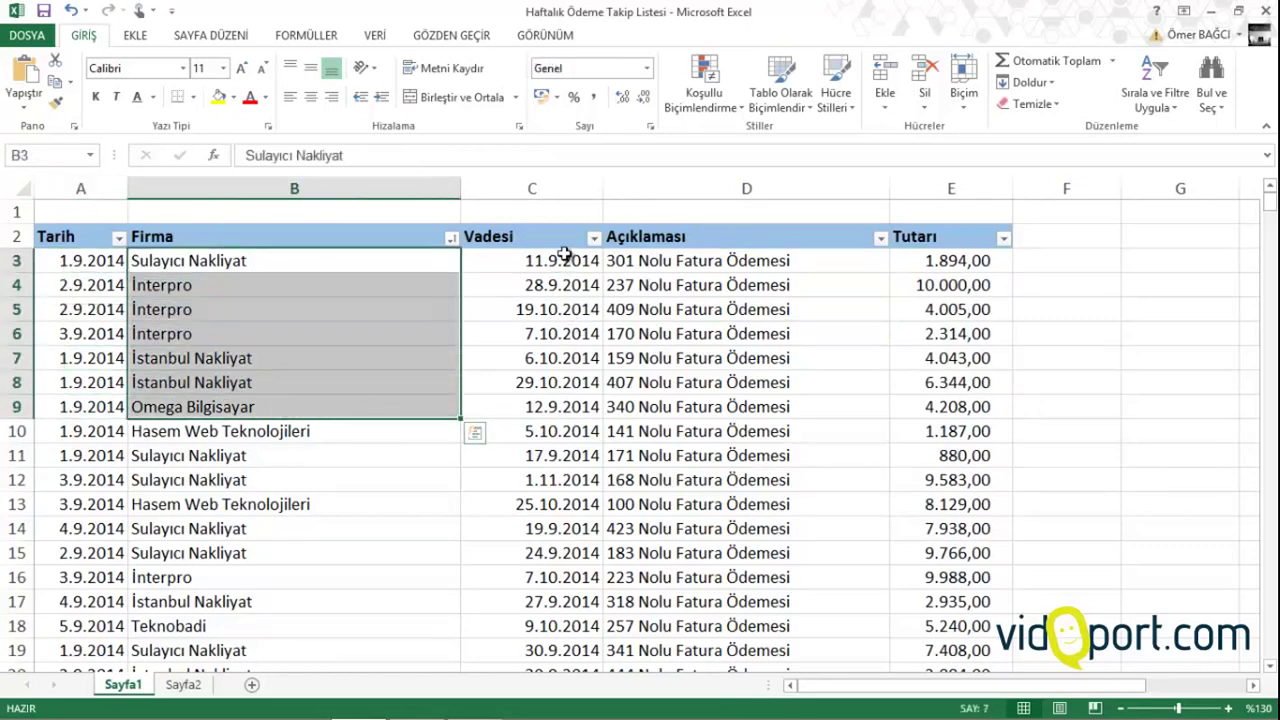
left_click_drag(563, 258, 550, 402)
left_click_drag(687, 267, 690, 355)
left_click_drag(955, 308, 957, 336)
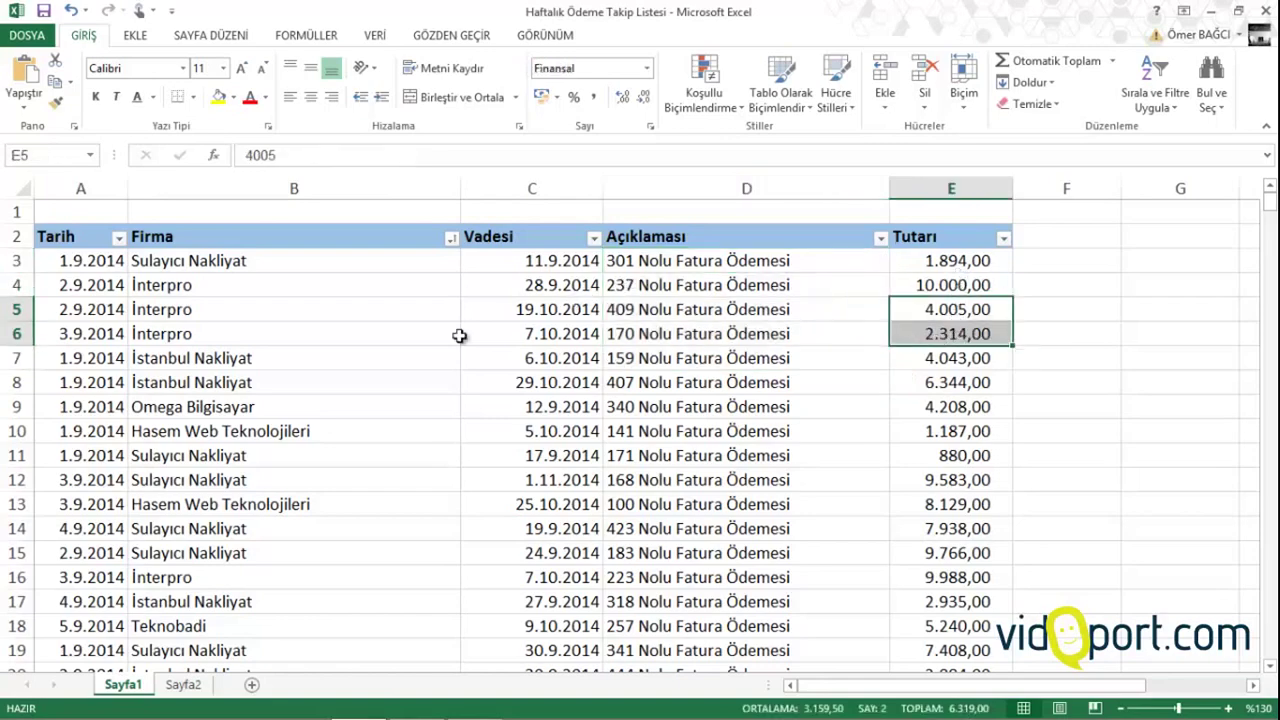
Step: On Sayfa2, inspect E1's =BUGÜN() formula and select the week's dates in B3:G3
left_click(183, 684)
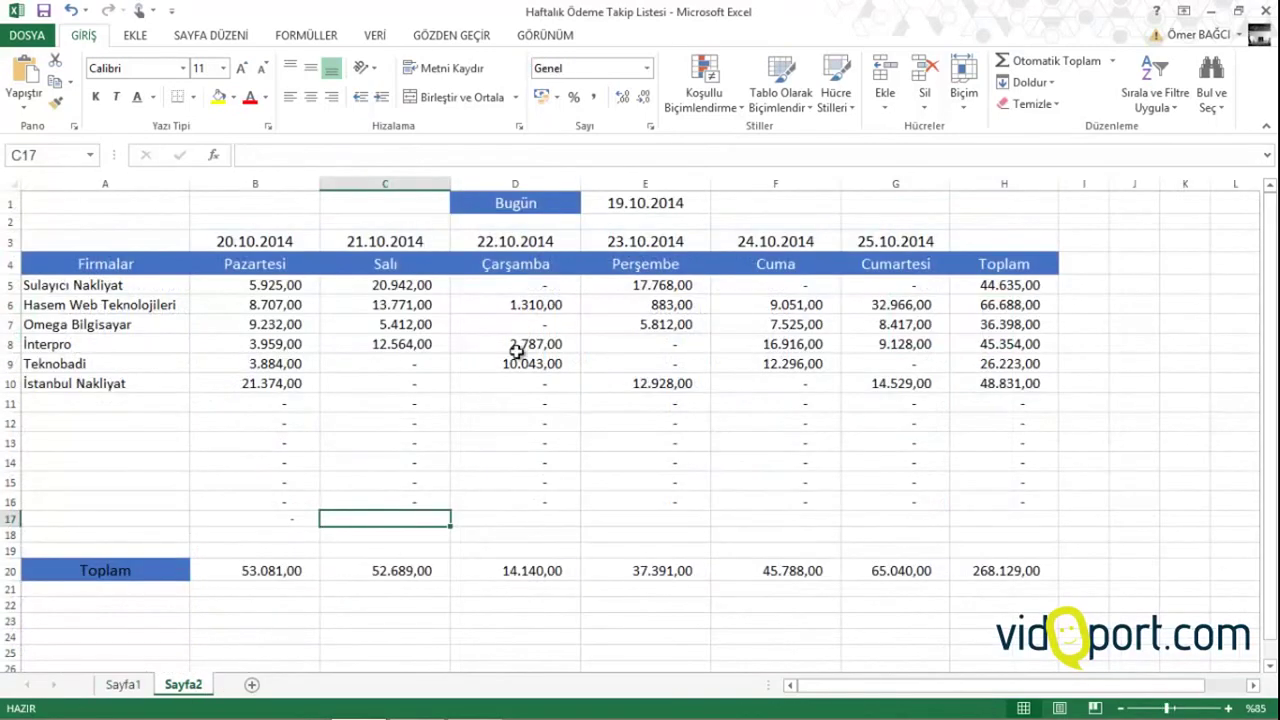
left_click(566, 211)
left_click(594, 204)
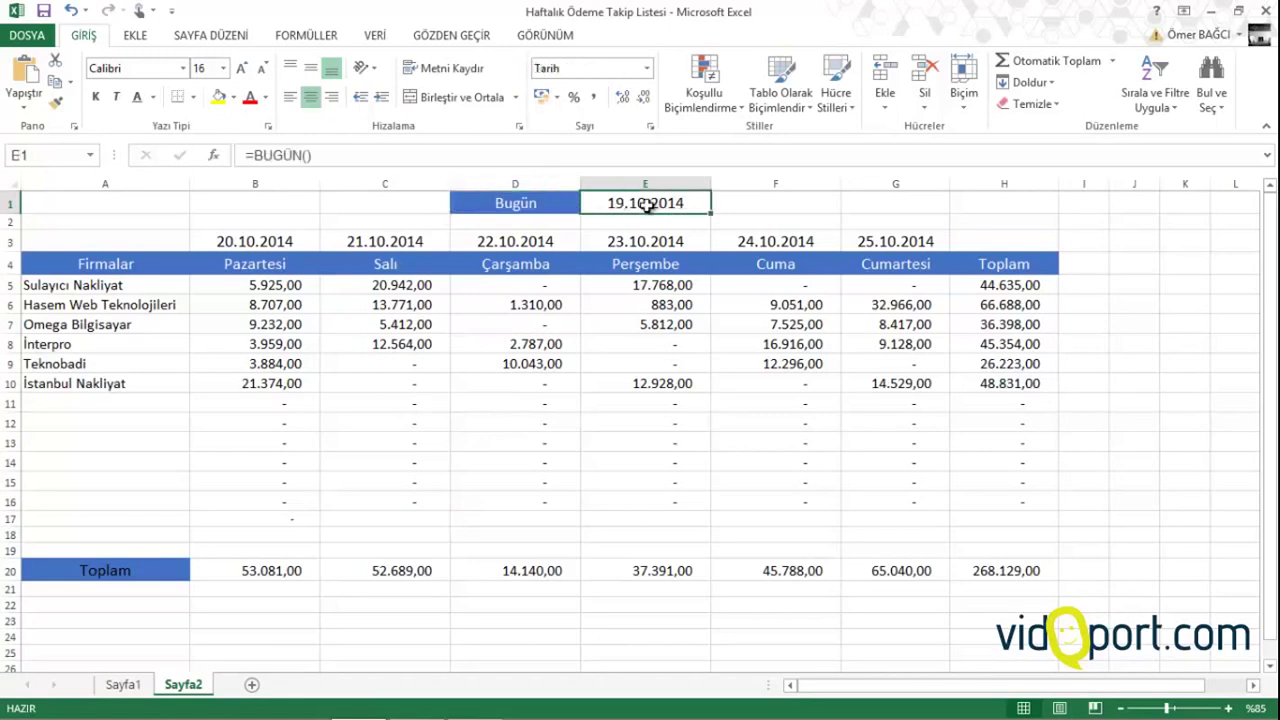
double_click(647, 204)
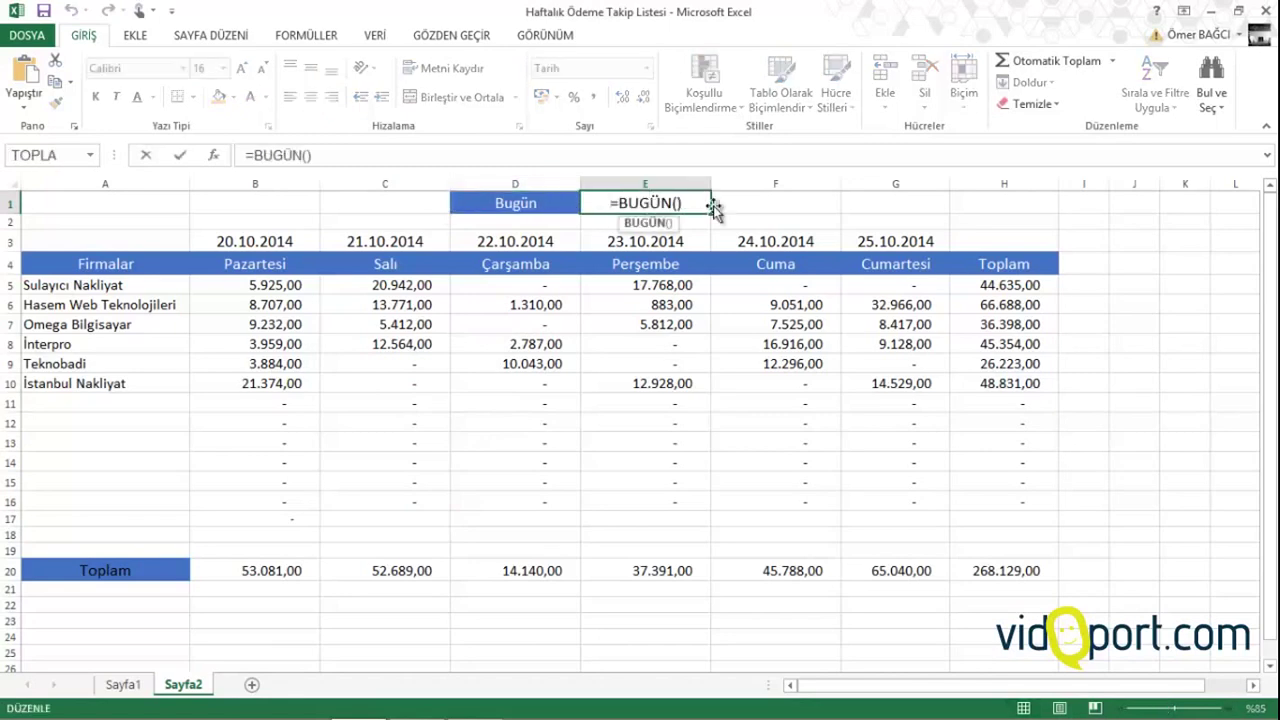
left_click(611, 218)
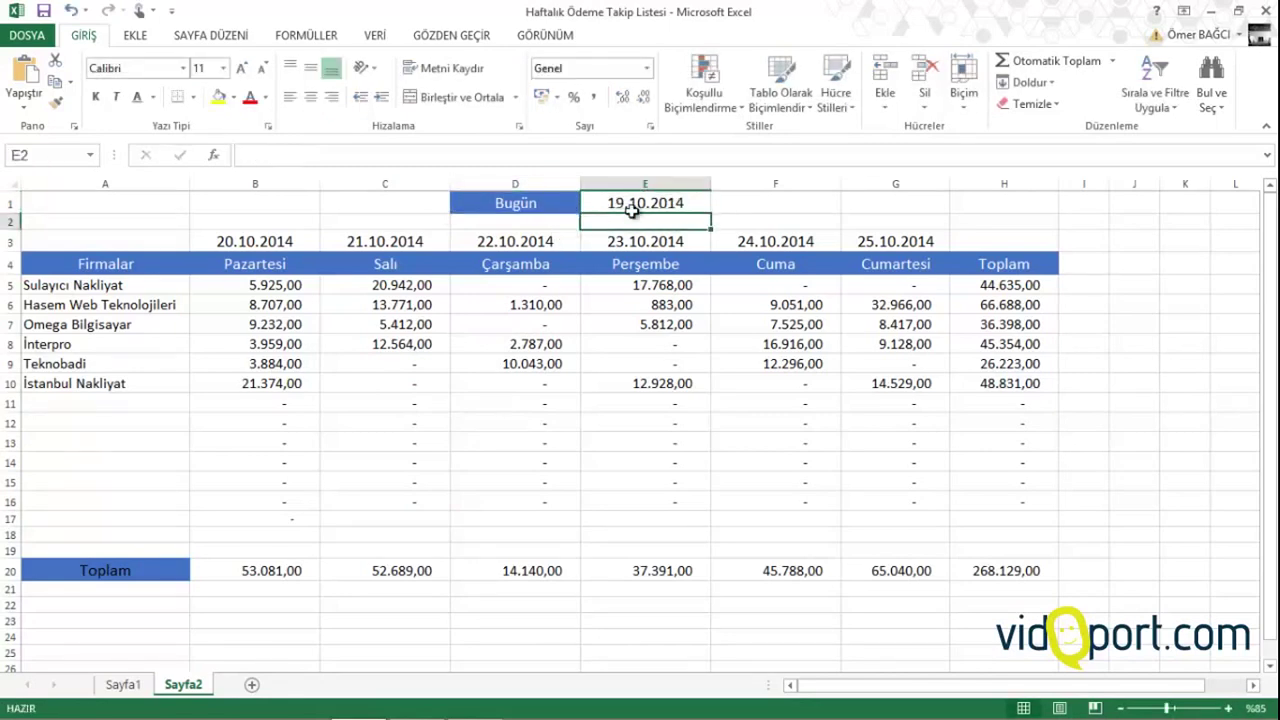
left_click_drag(280, 240, 941, 237)
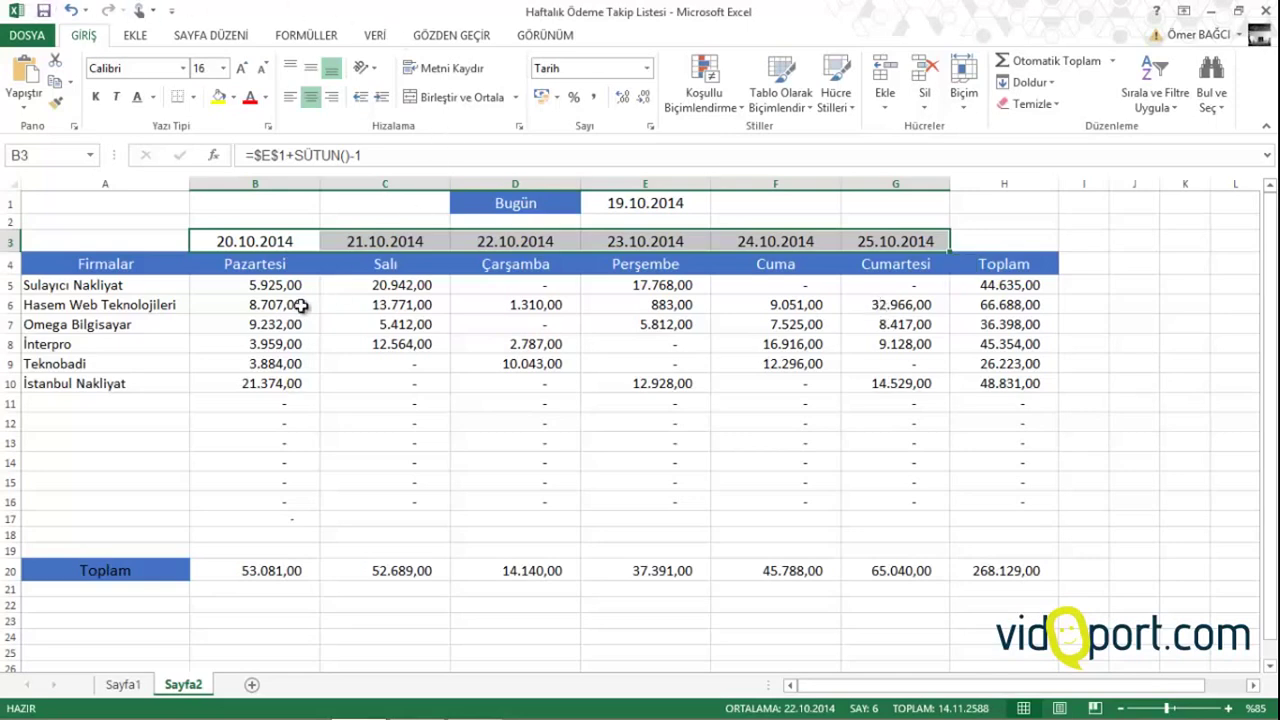
Step: Copy the Sayfa1 invoice sheet into a new workbook, Kitap1, keeping the original
left_click_drag(300, 307, 280, 286)
left_click(123, 685)
right_click(145, 683)
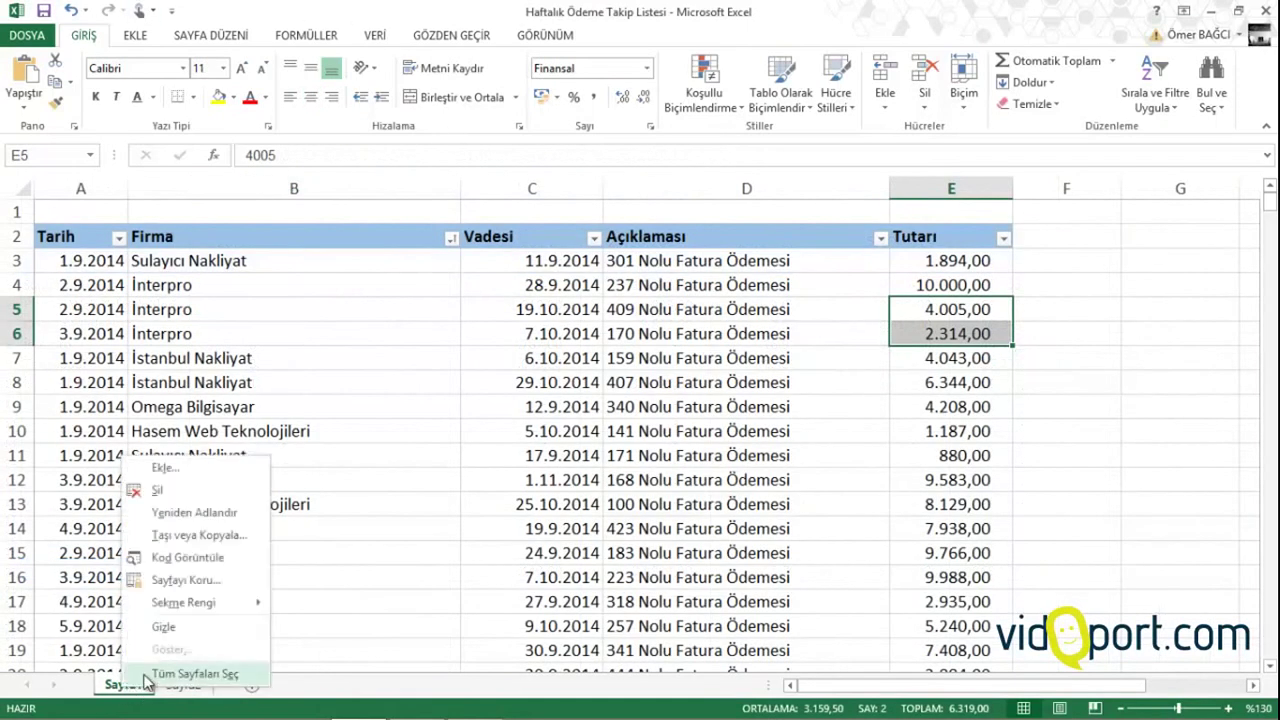
left_click(193, 537)
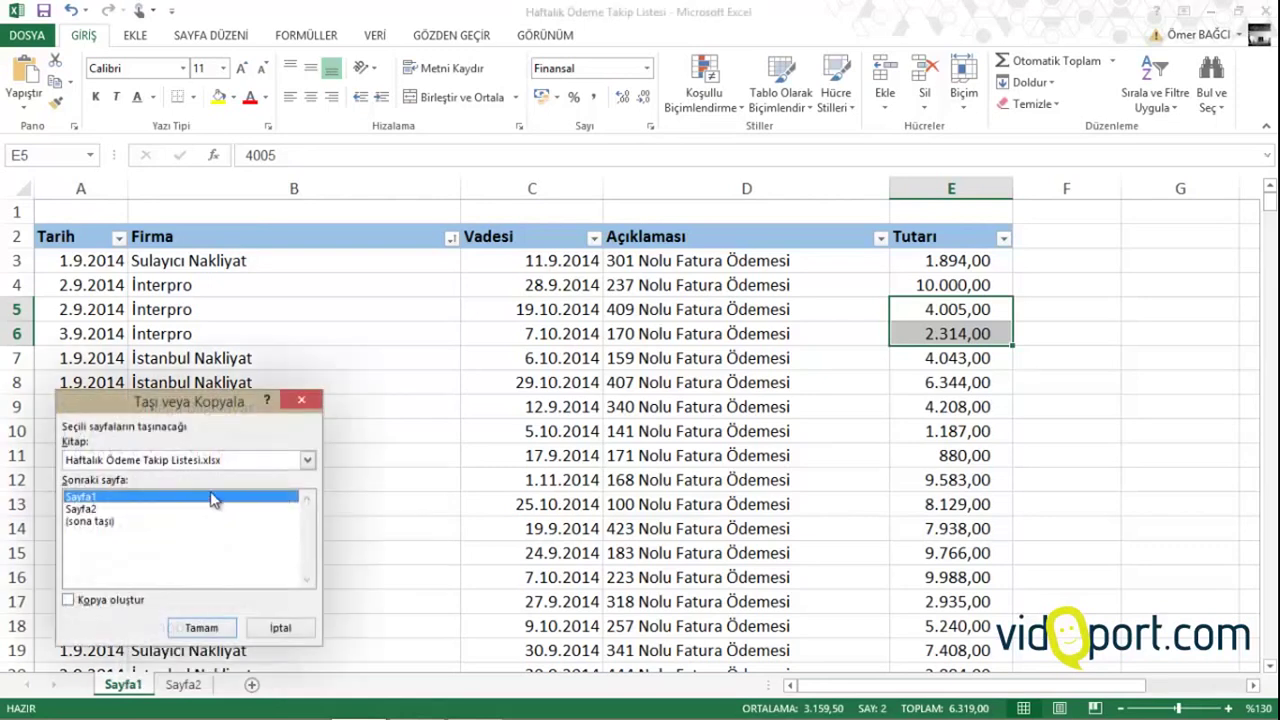
left_click(160, 460)
left_click(140, 478)
left_click(133, 604)
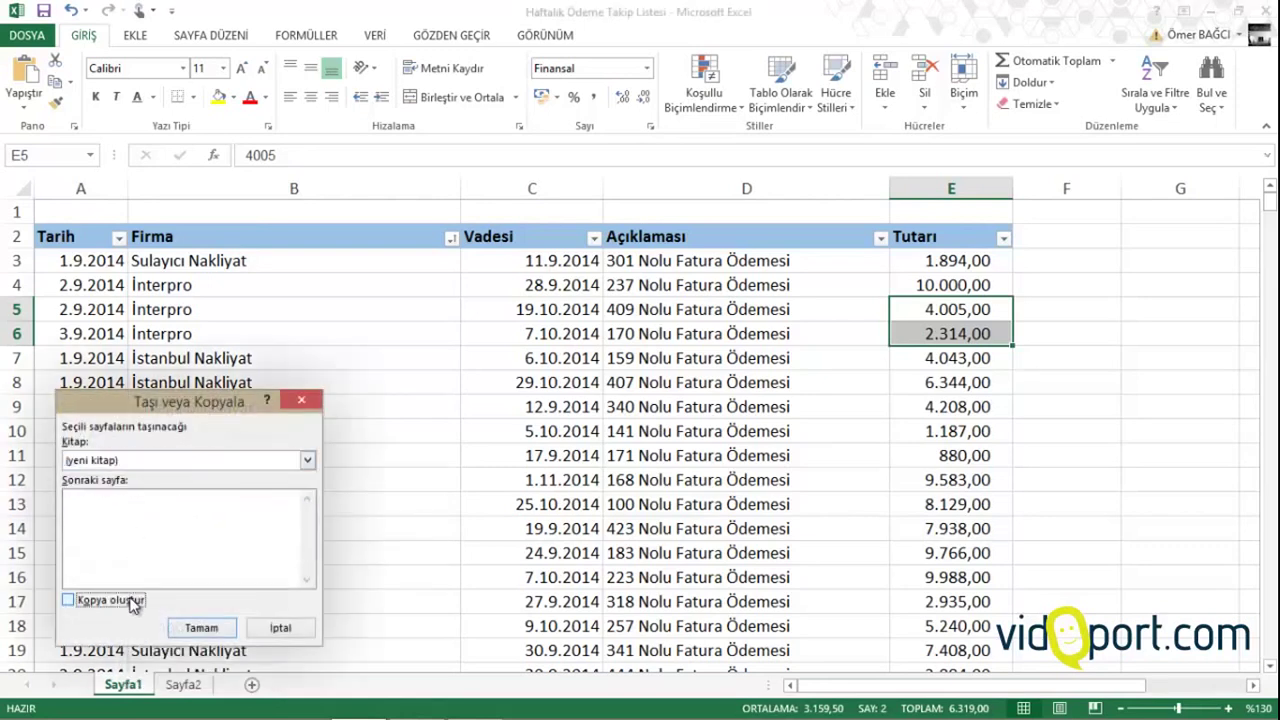
left_click(216, 630)
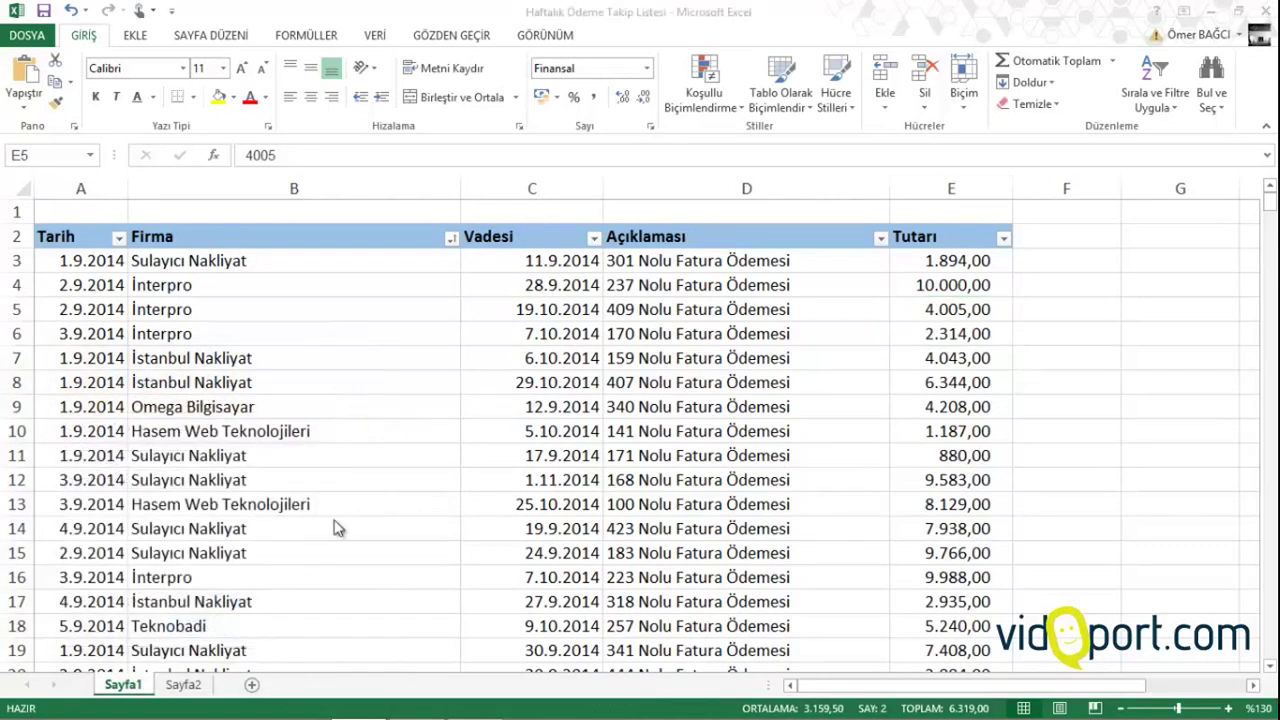
left_click(255, 384)
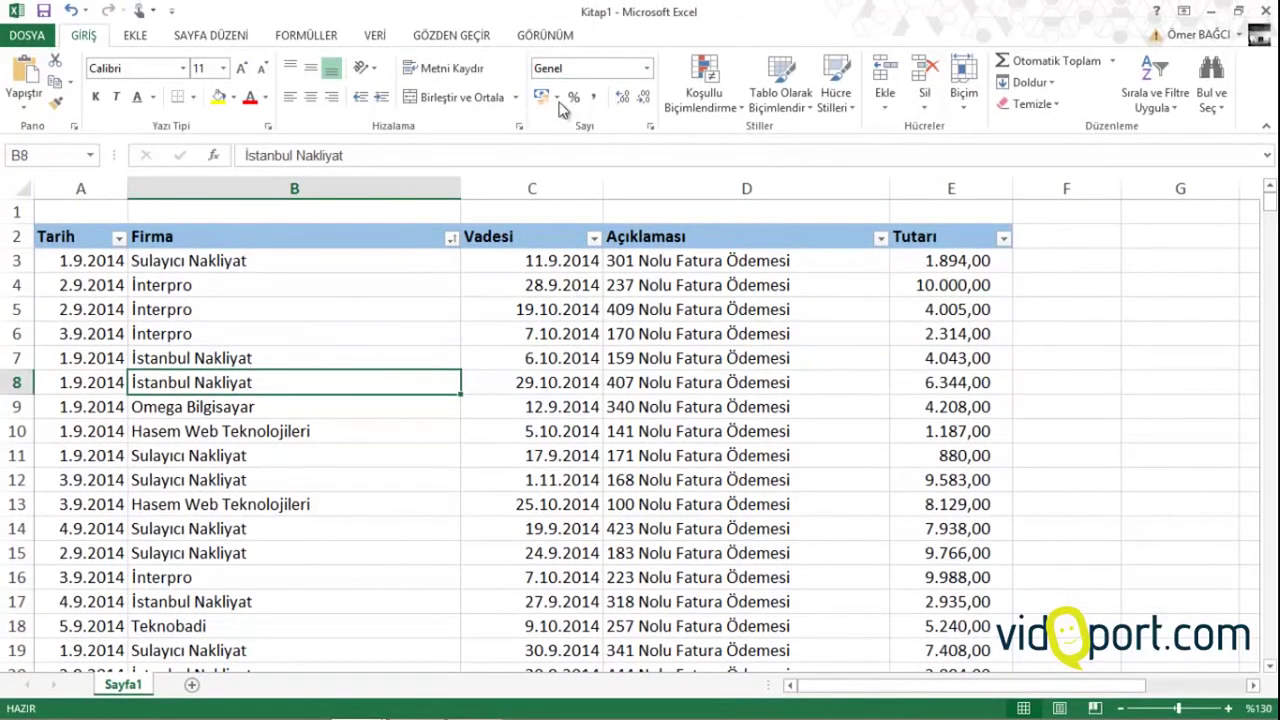
left_click(266, 333)
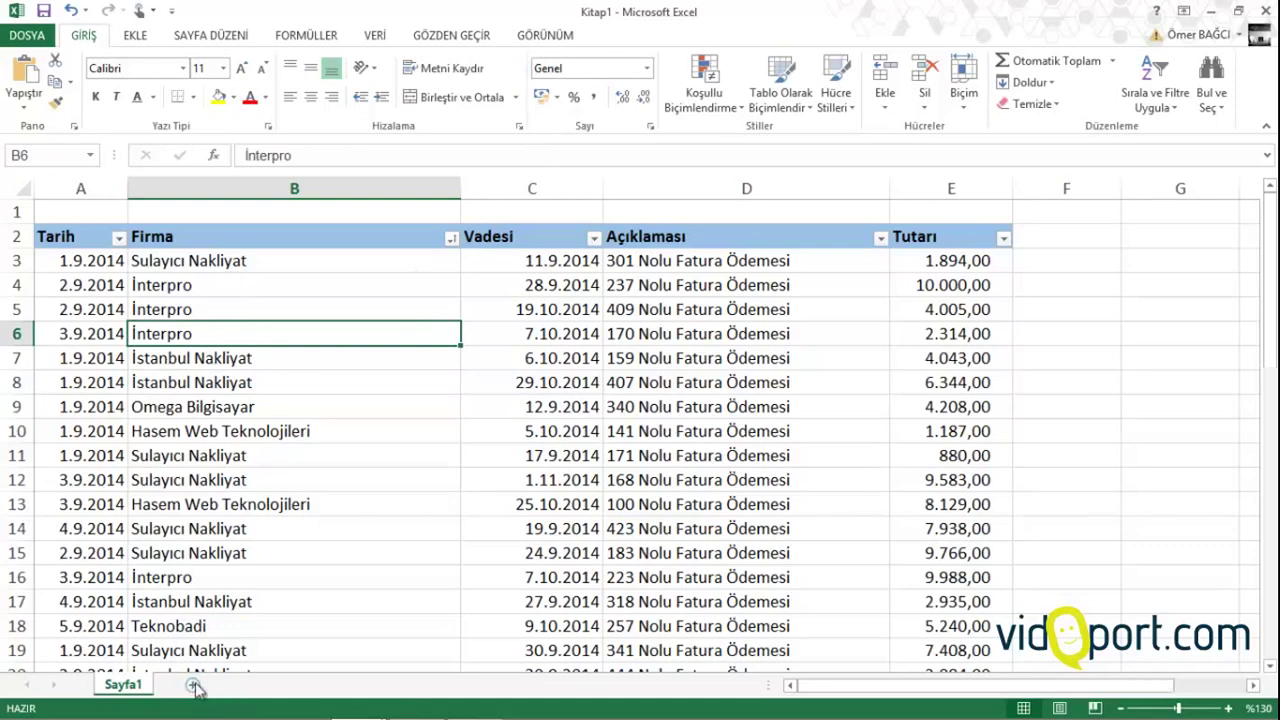
Step: On a new sheet, put 'Günün Tarihi' in D1 and =BUGÜN() in E1, widening both columns
left_click(194, 686)
left_click(254, 202)
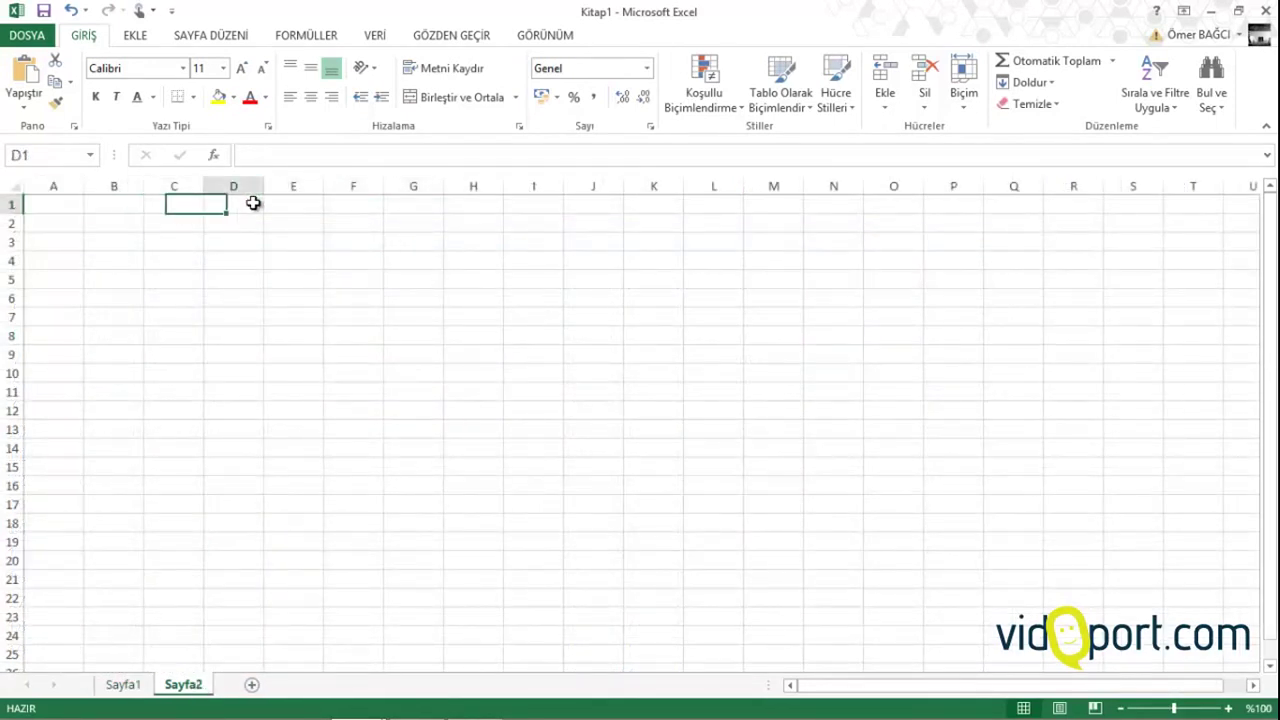
type("Günün Tarihi")
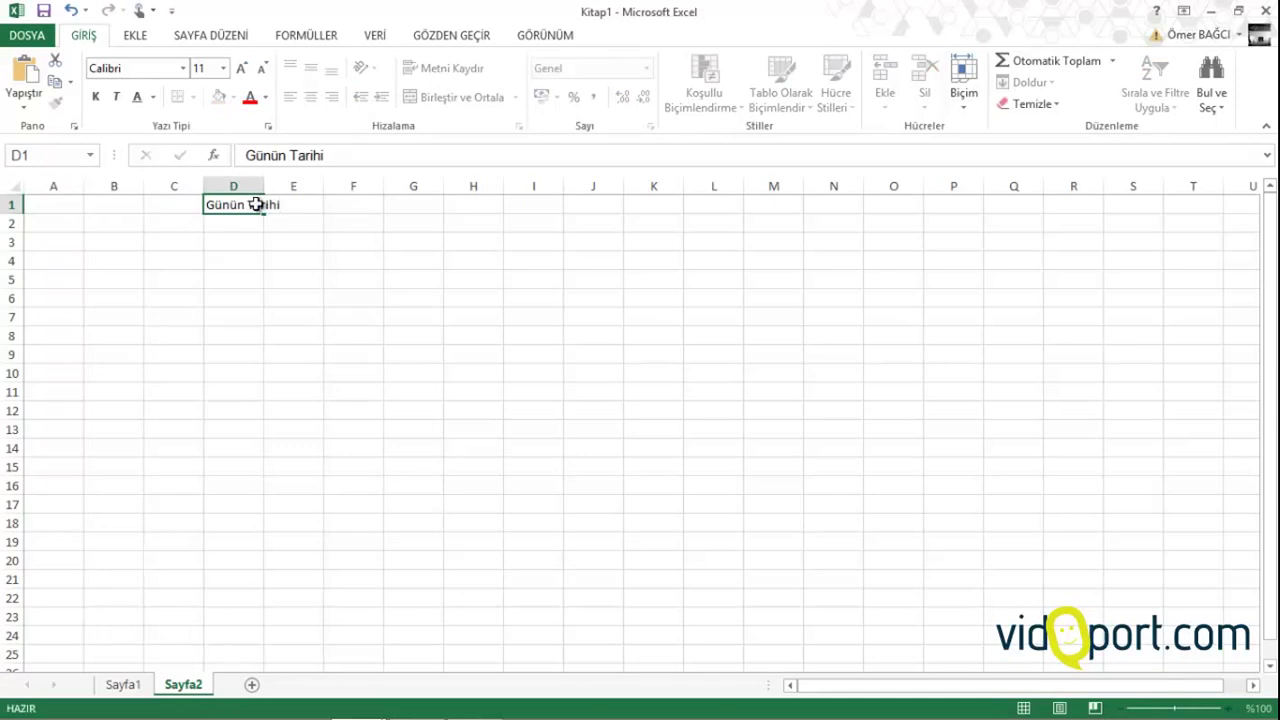
key("Tab")
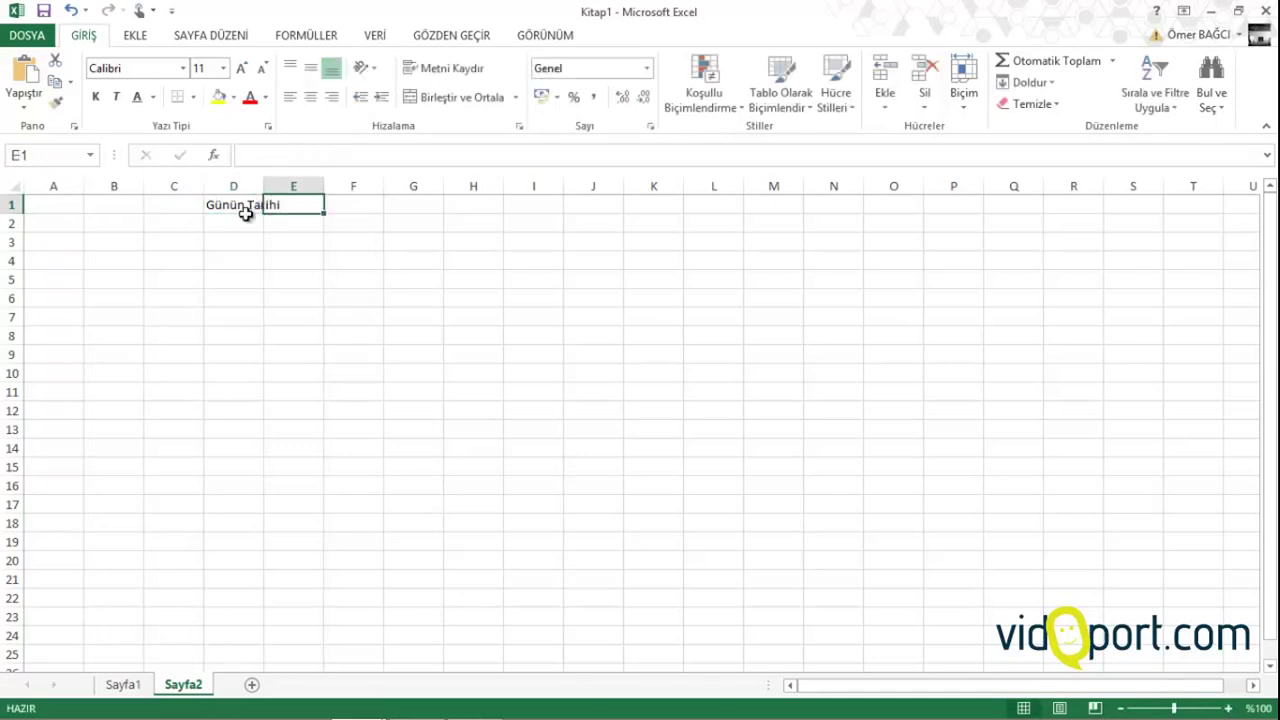
left_click_drag(265, 187, 302, 187)
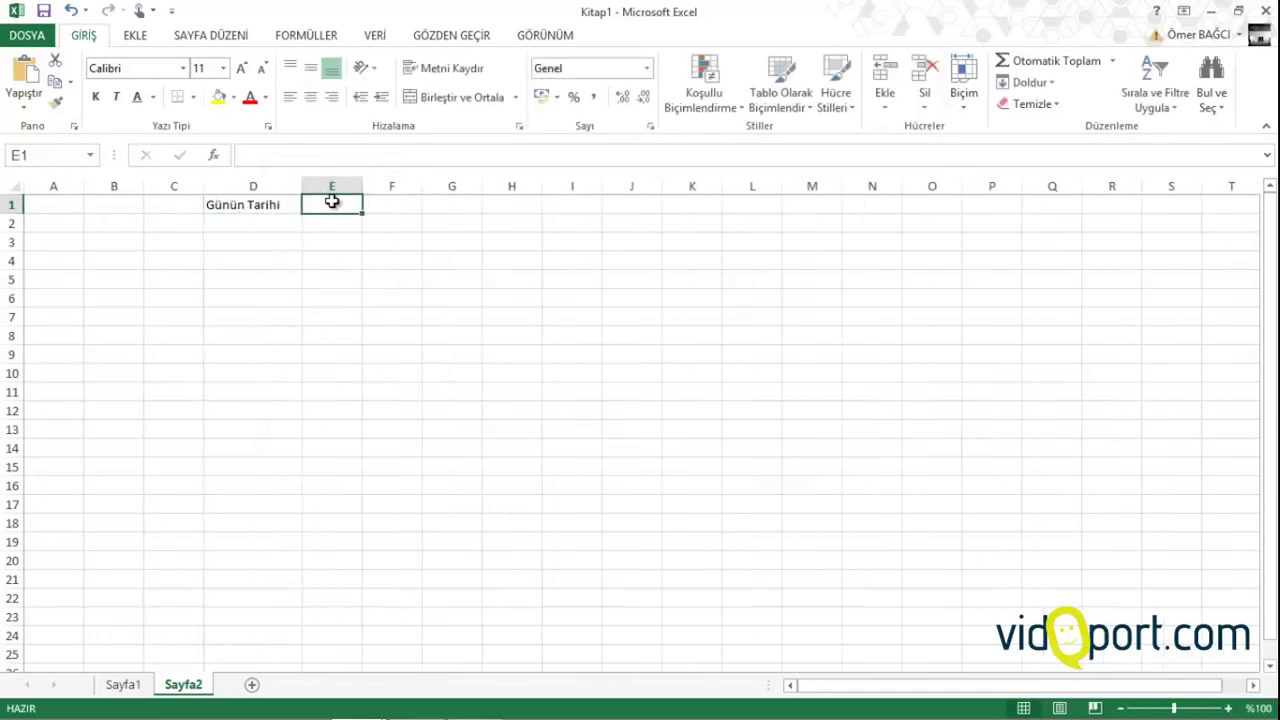
type("=bugü")
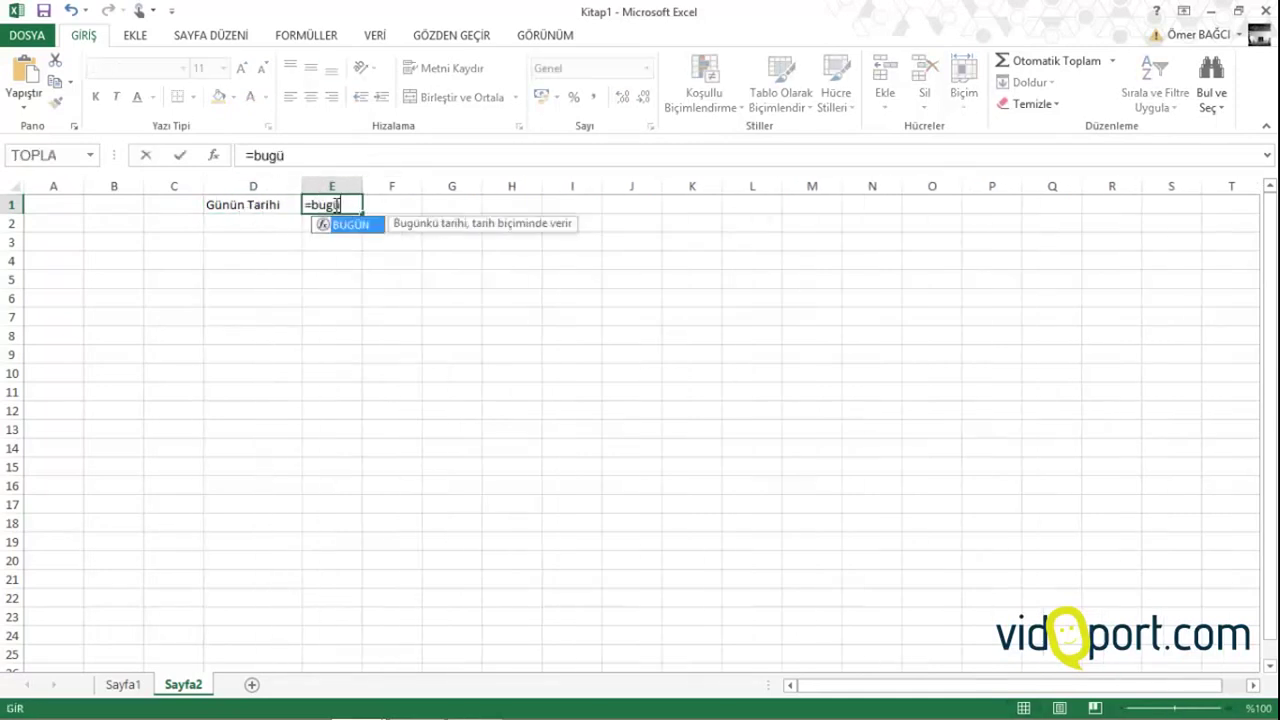
type("n()")
key("Return")
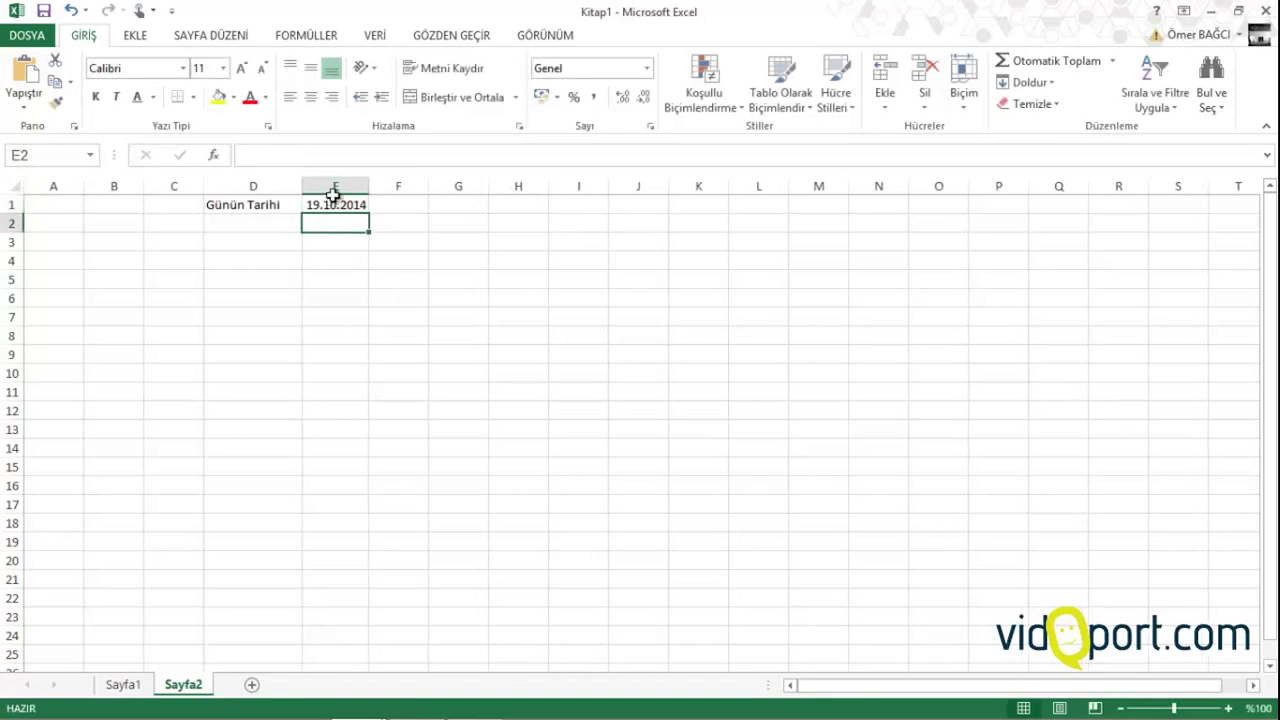
left_click_drag(368, 187, 394, 187)
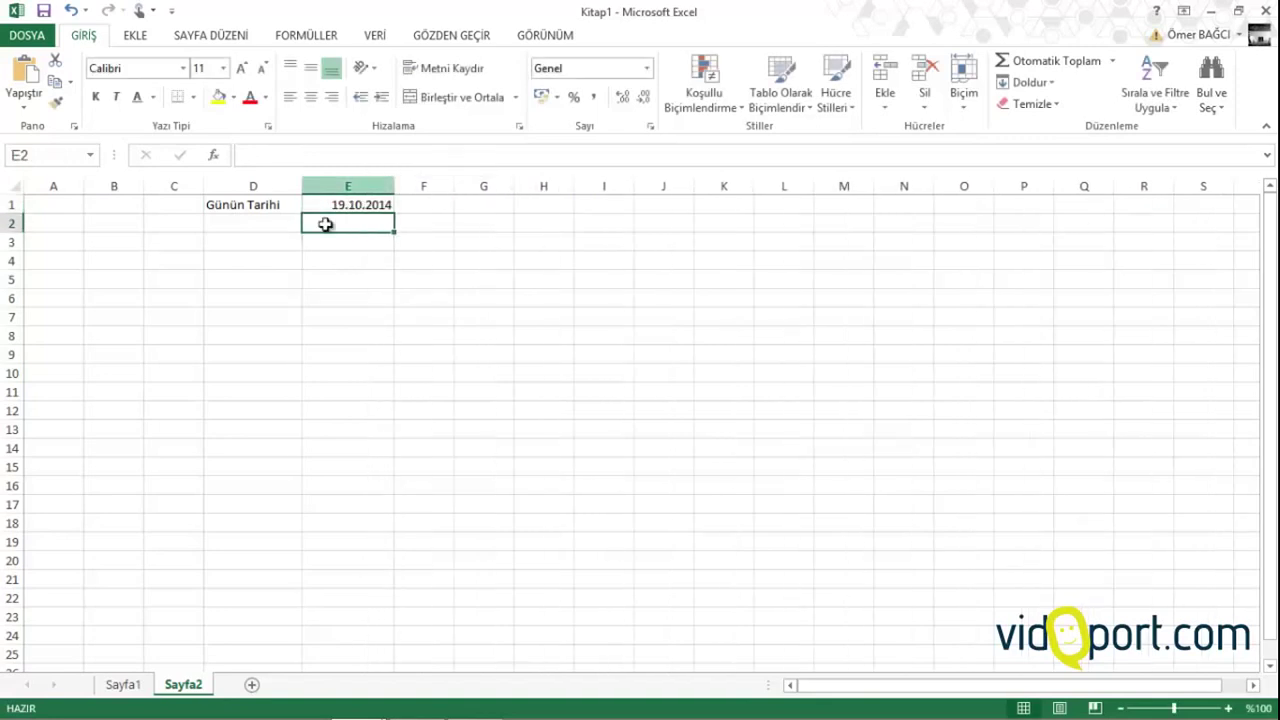
Step: Enter the heading 'Firmalar' in A3 and widen column A
left_click(51, 243)
type("Firma")
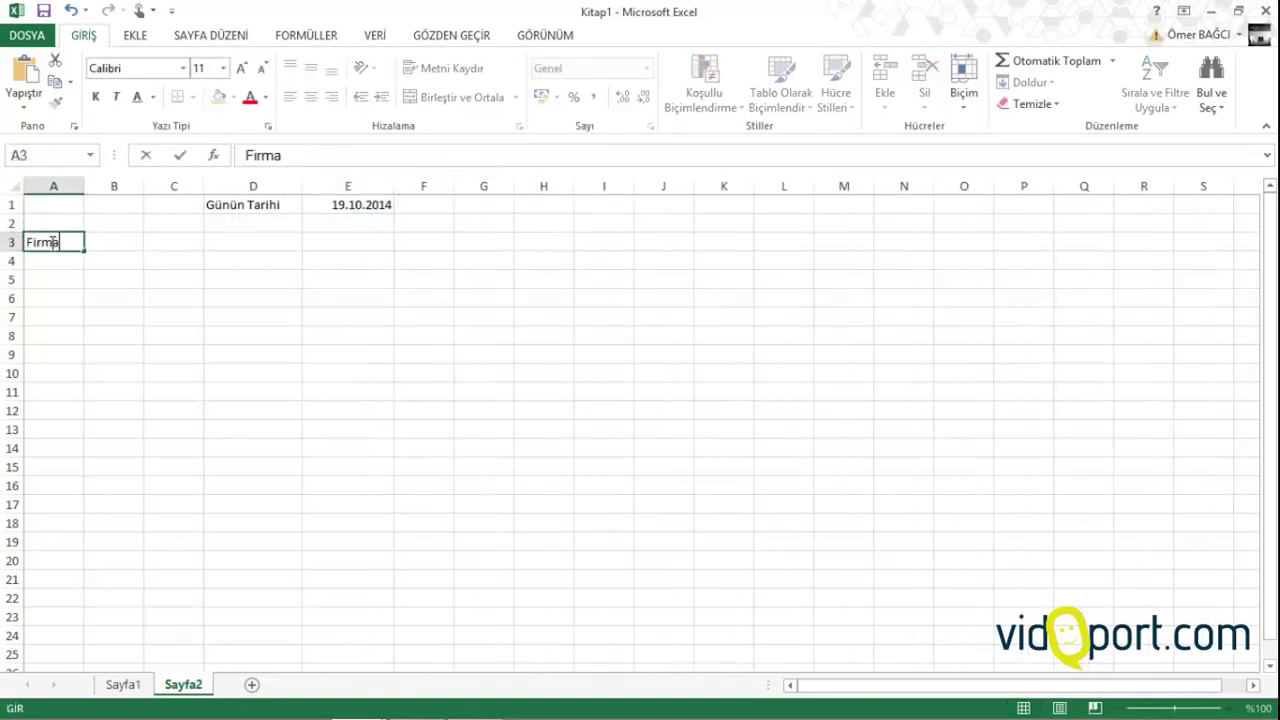
type("lar")
key("Return")
left_click_drag(84, 189, 115, 187)
scroll(120, 217, "up", 1)
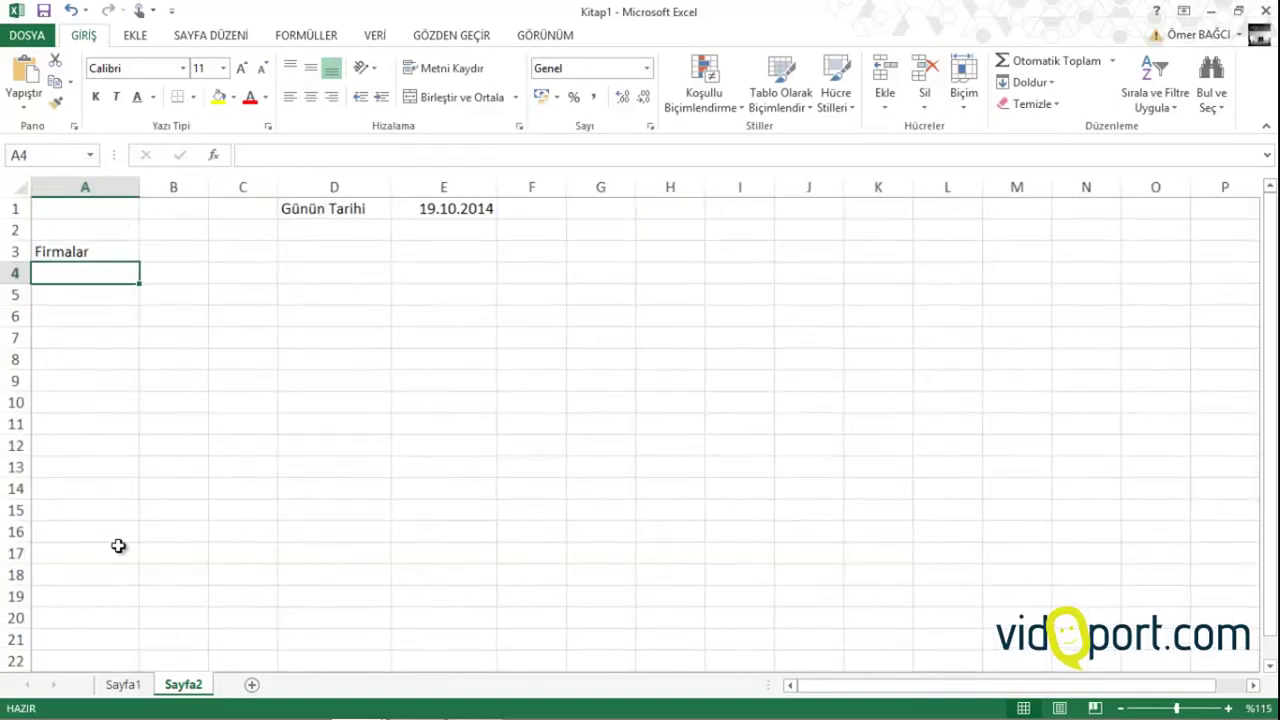
Step: On Sayfa1, locate the company list in column I and find where it ends
left_click(128, 684)
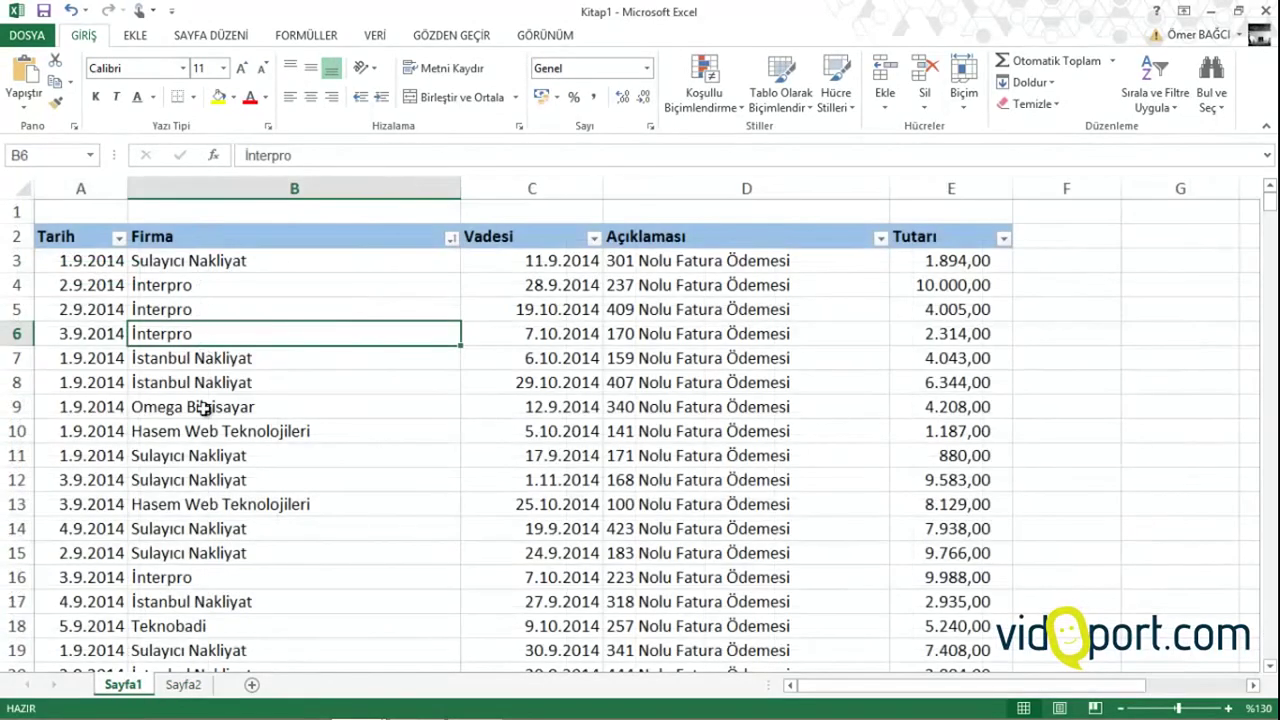
left_click(203, 480)
left_click(185, 684)
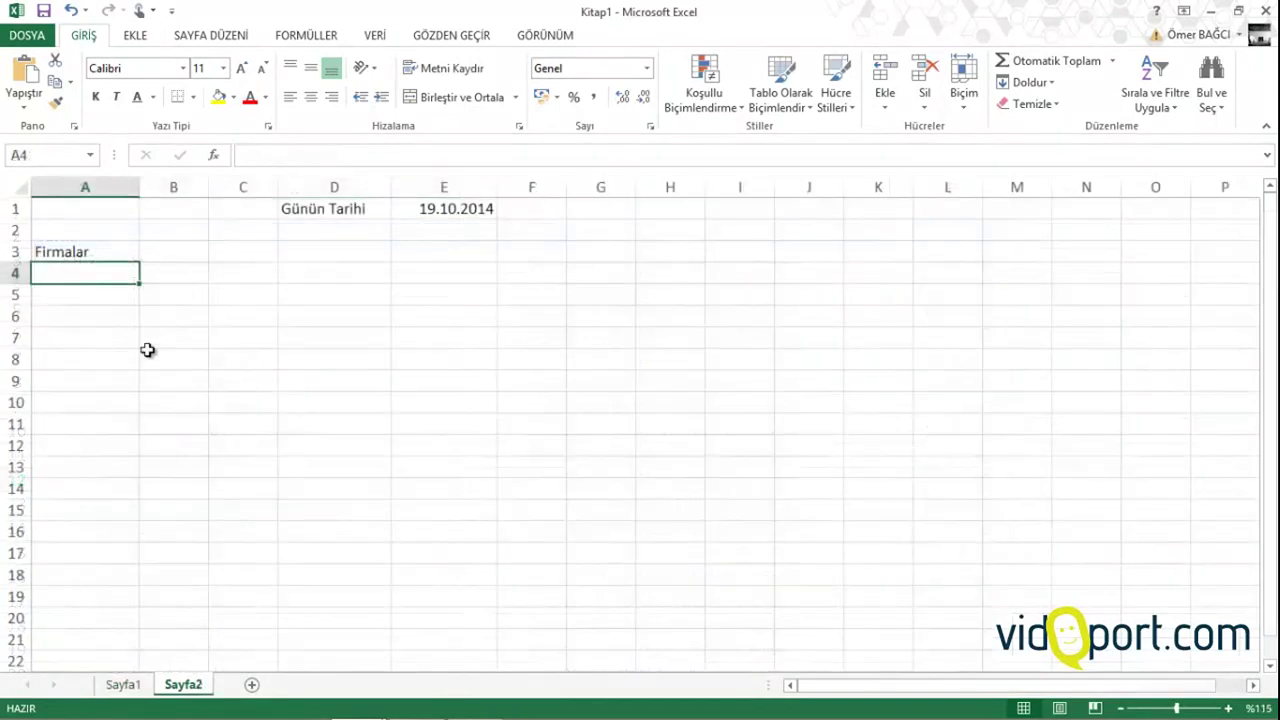
left_click(124, 685)
scroll(240, 315, "down", 3)
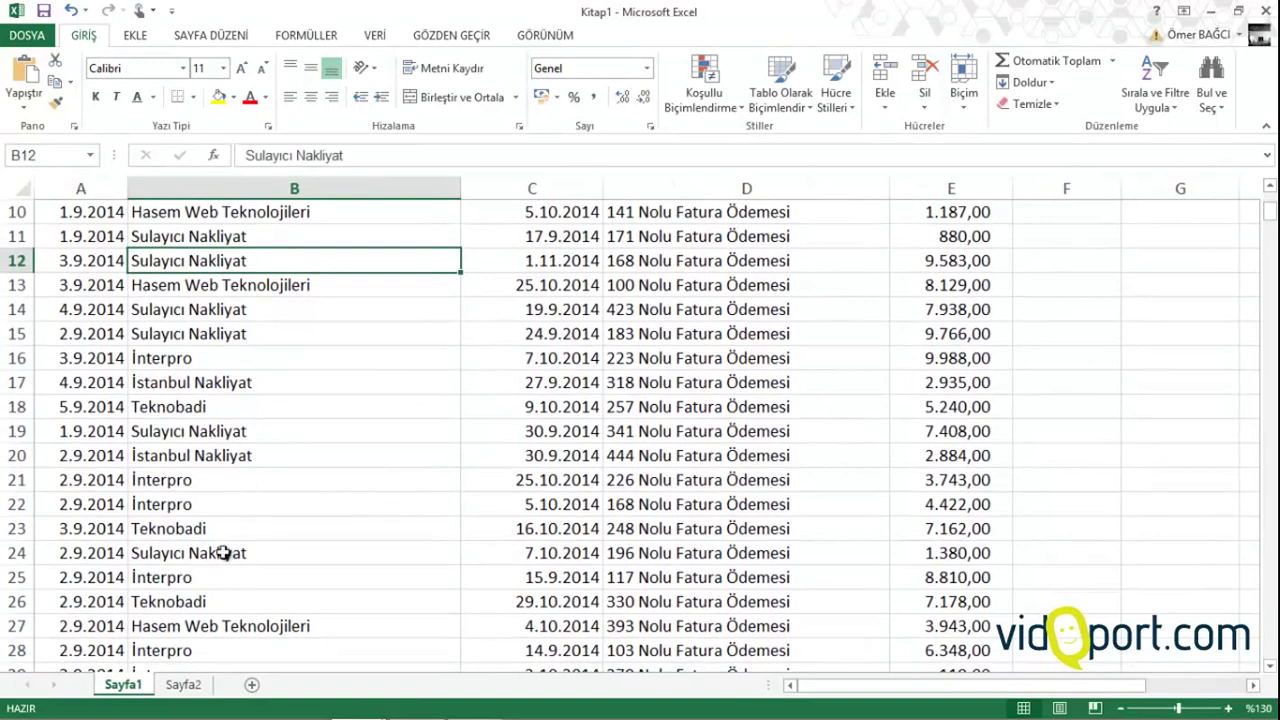
left_click(185, 382)
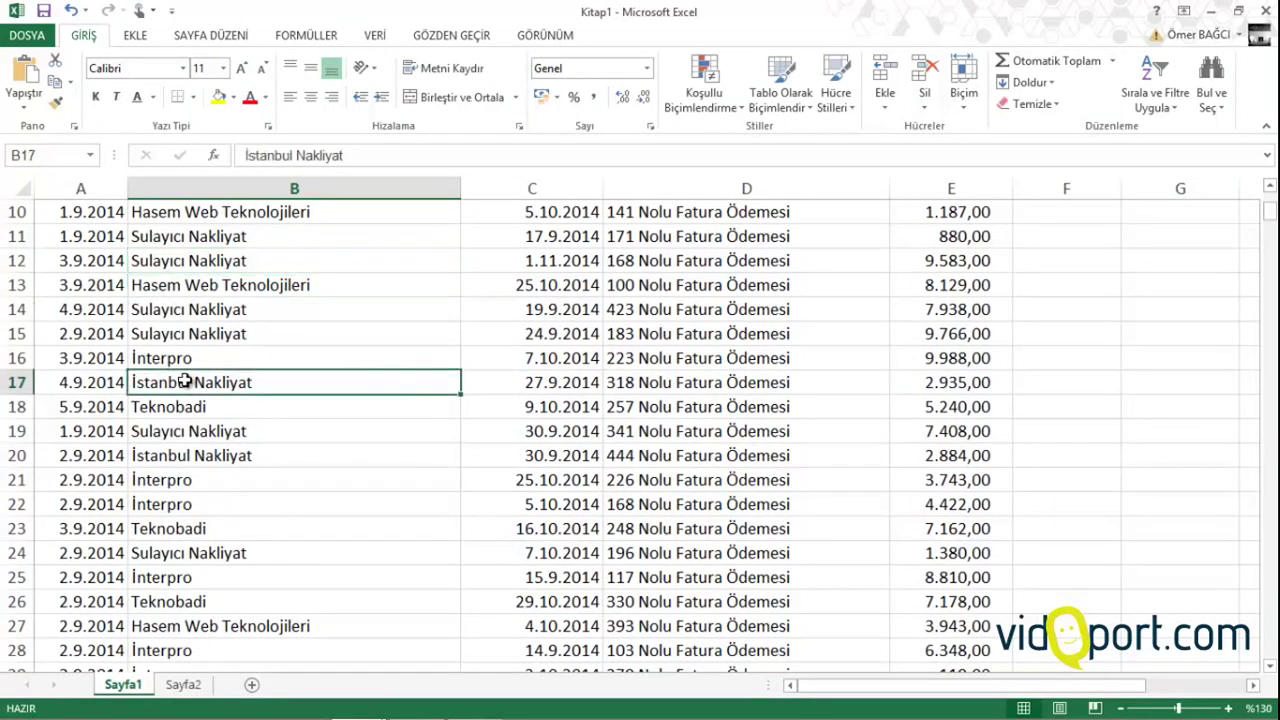
key("Right")
key("Right")
key("Right")
key("Right")
key("Up")
key("Up")
key("Up")
key("Up")
key("Up")
key("Up")
key("Up")
key("Up")
key("Up")
key("Up")
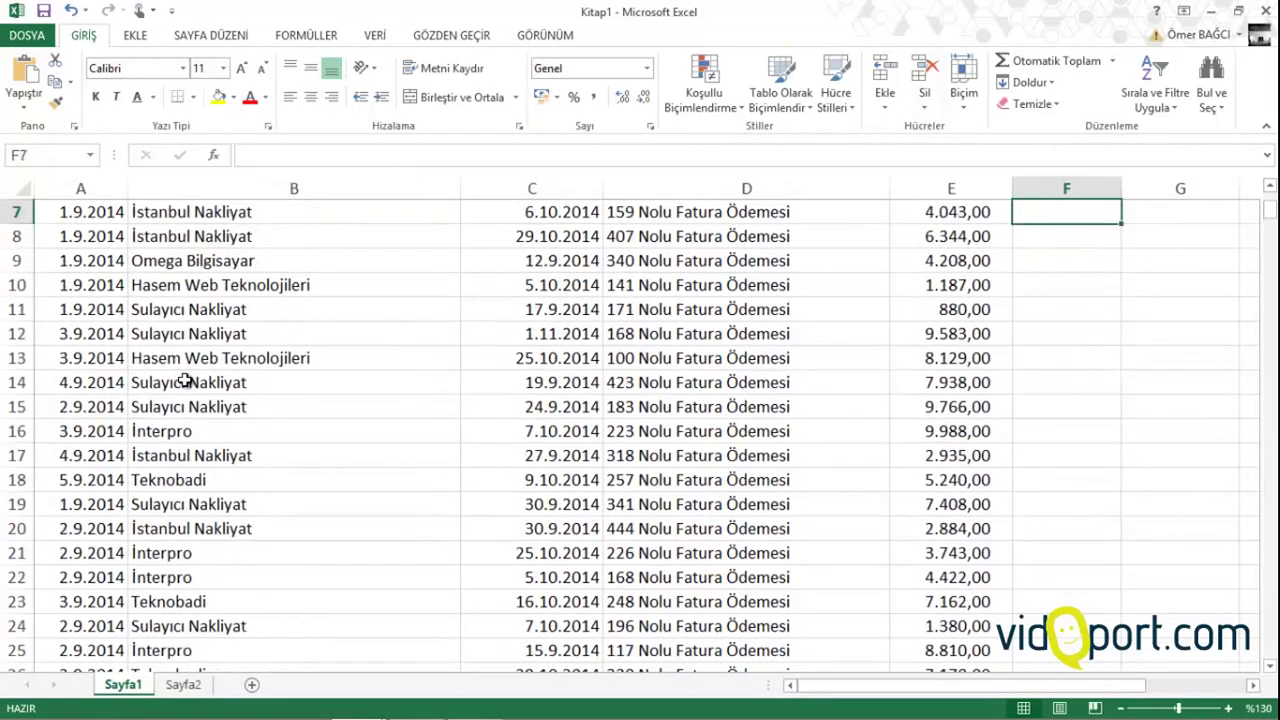
key("Up")
key("Up")
key("Up")
key("Up")
key("Up")
key("Up")
key("Right")
key("Right")
key("Right")
key("Down")
key("Down")
key("Down")
key("Down")
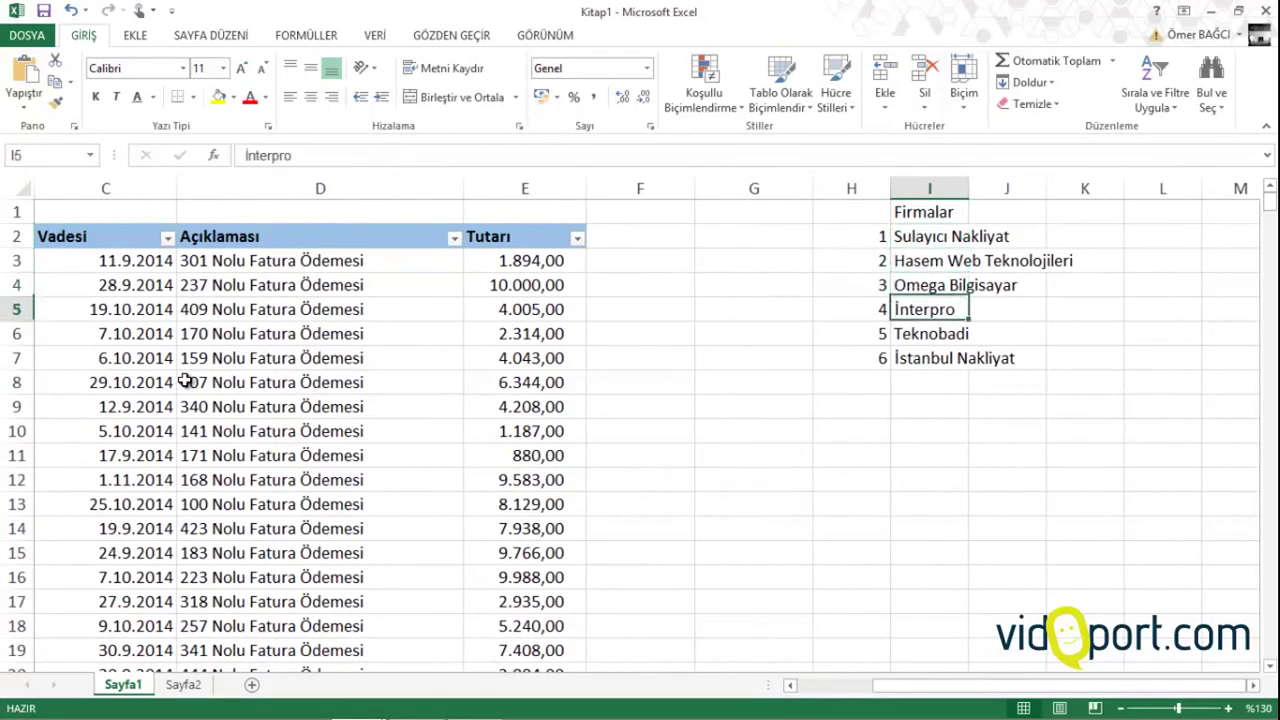
key("Down")
key("Down")
key("Down")
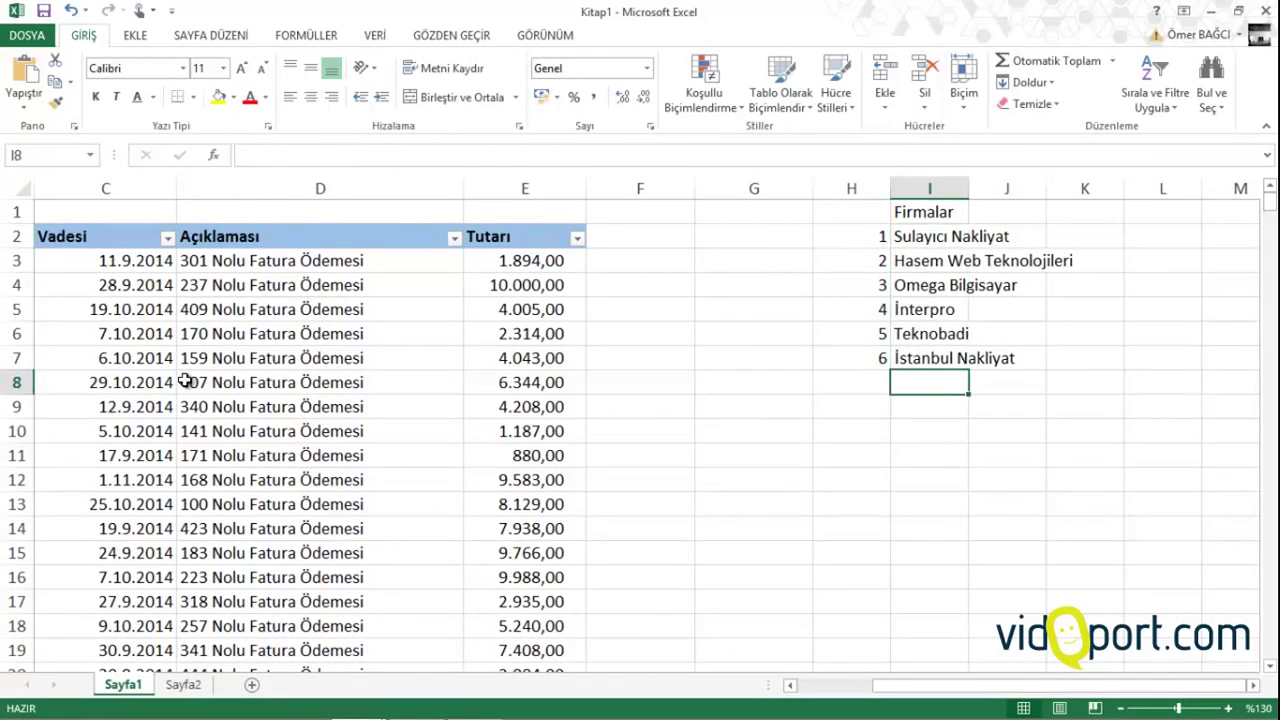
key("Up")
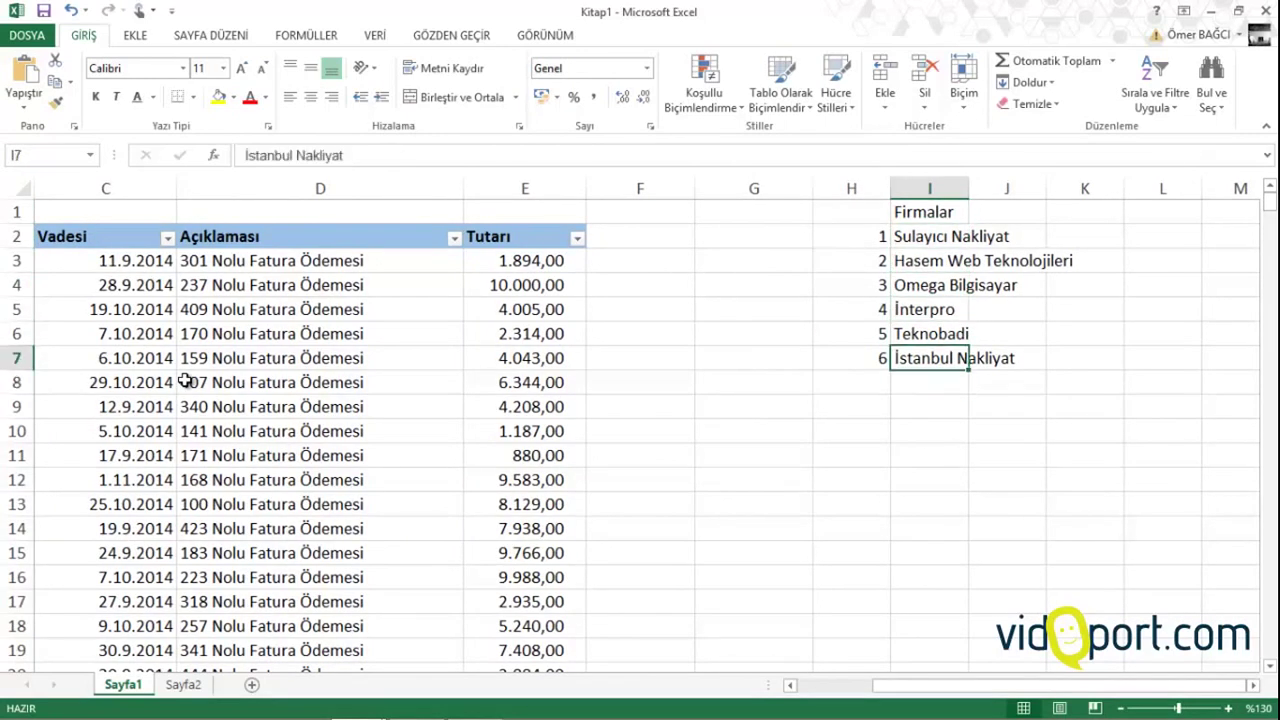
key("Down")
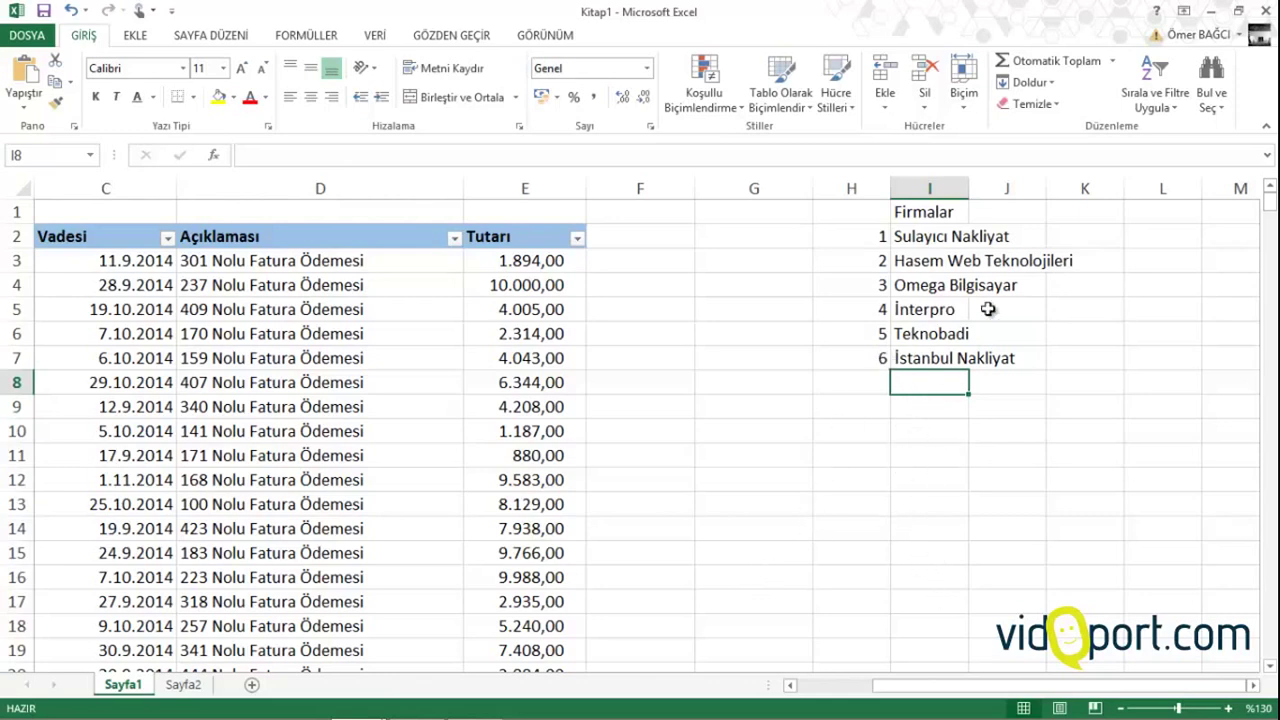
Step: Copy I2:I19 and paste it into Sayfa2's A4 as links, then widen column A
left_click_drag(928, 237, 943, 668)
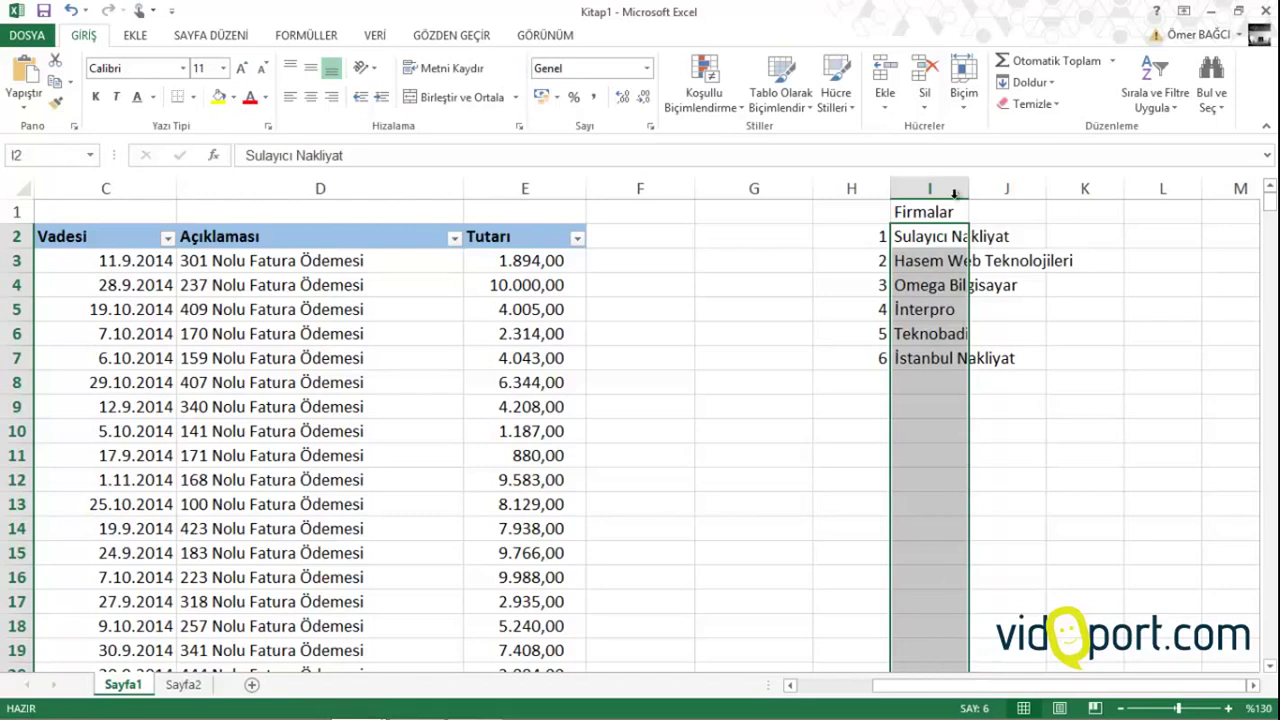
right_click(926, 424)
left_click(975, 84)
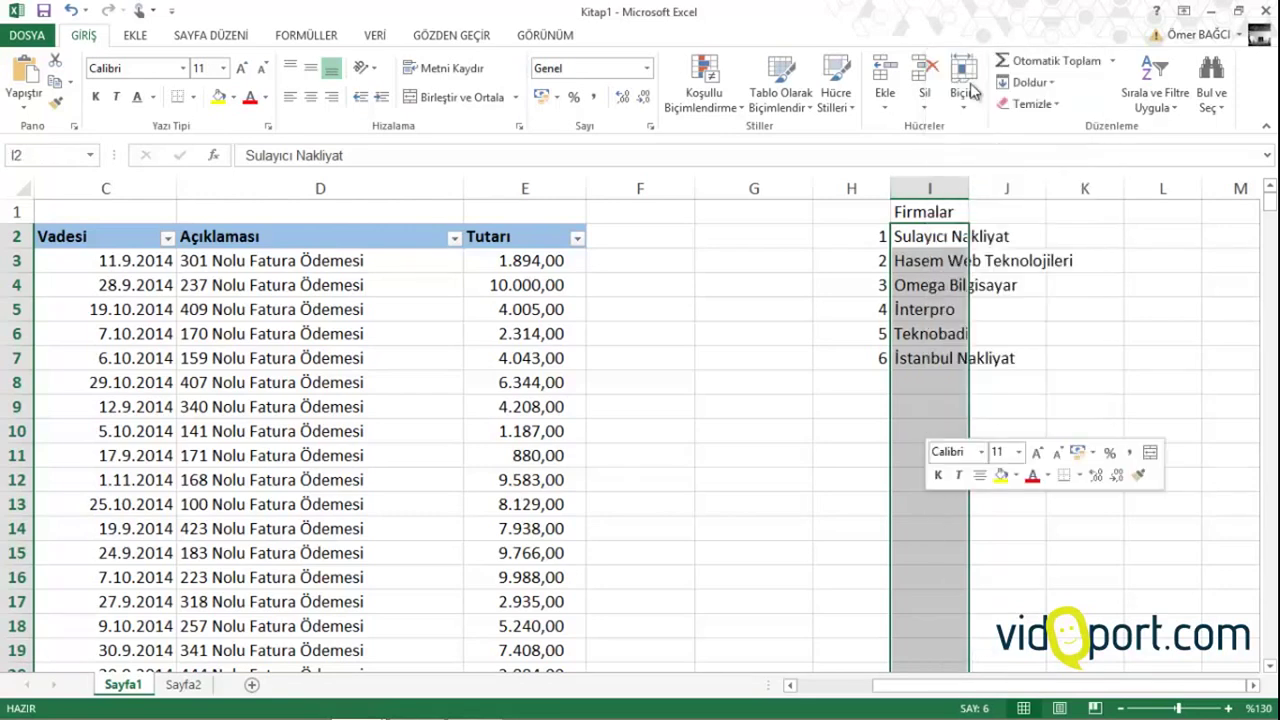
left_click(183, 684)
right_click(46, 272)
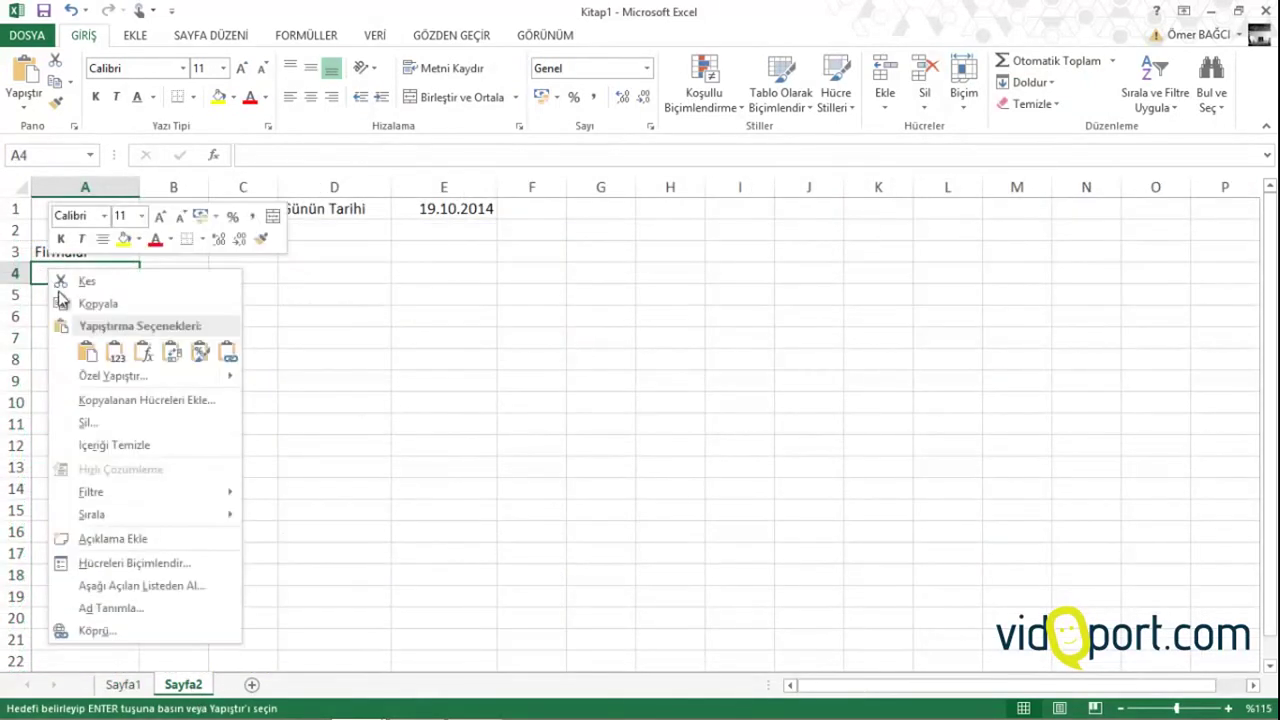
left_click(88, 354)
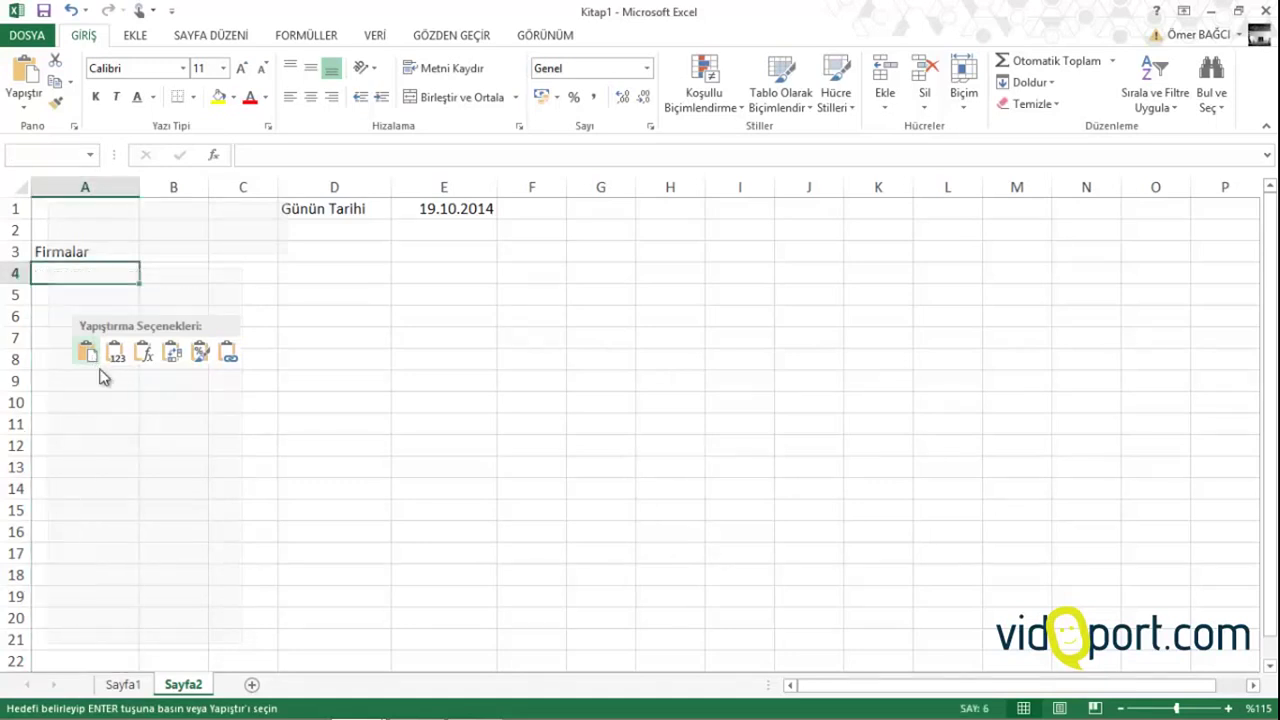
right_click(46, 272)
left_click(106, 381)
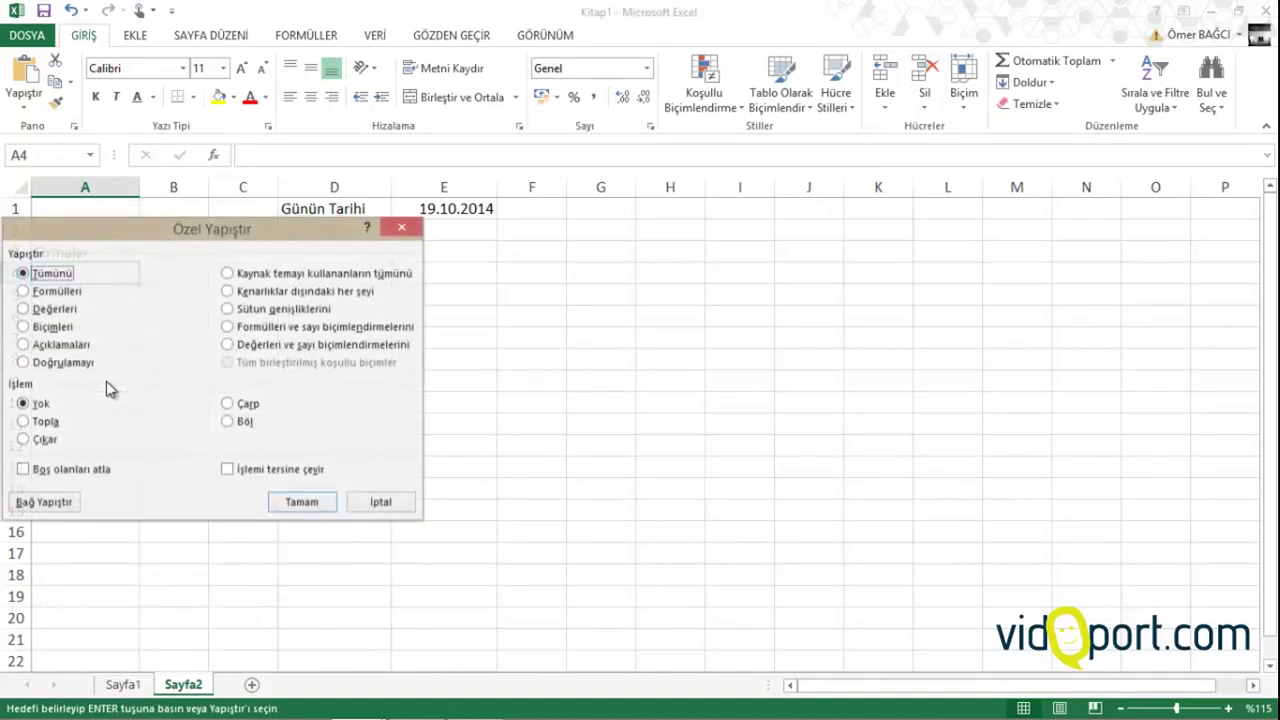
left_click(50, 503)
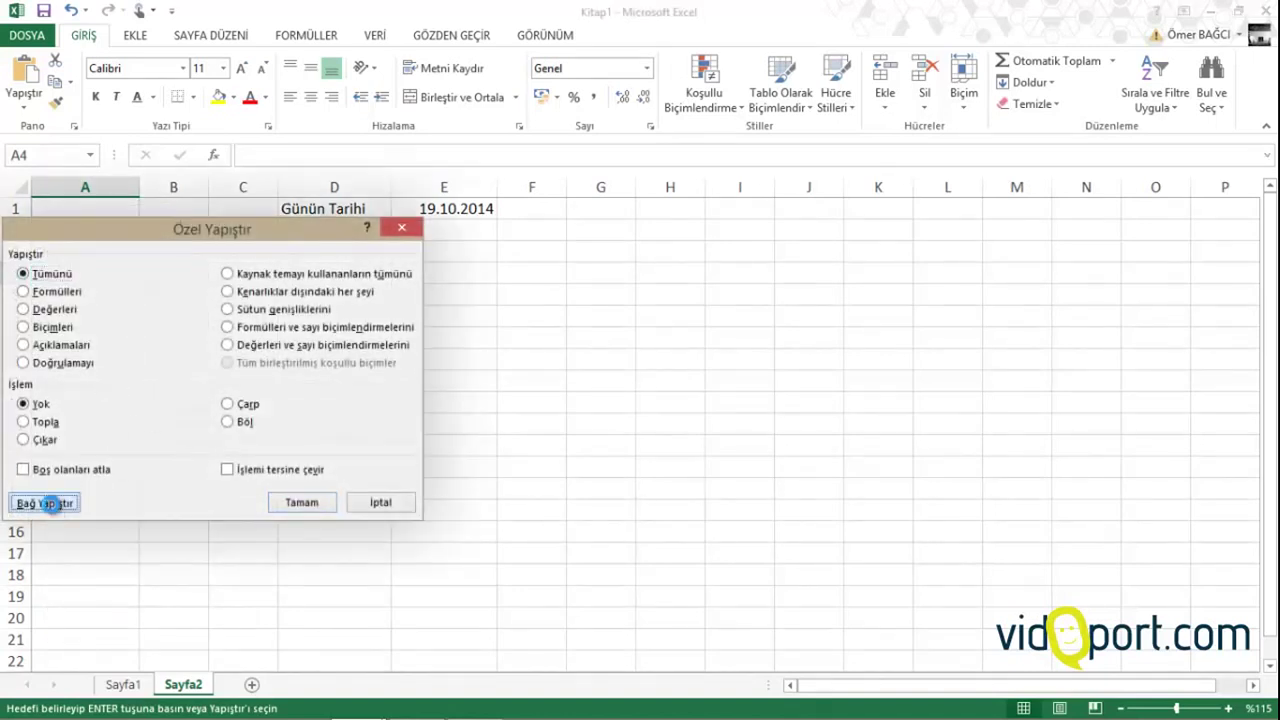
left_click_drag(146, 187, 227, 193)
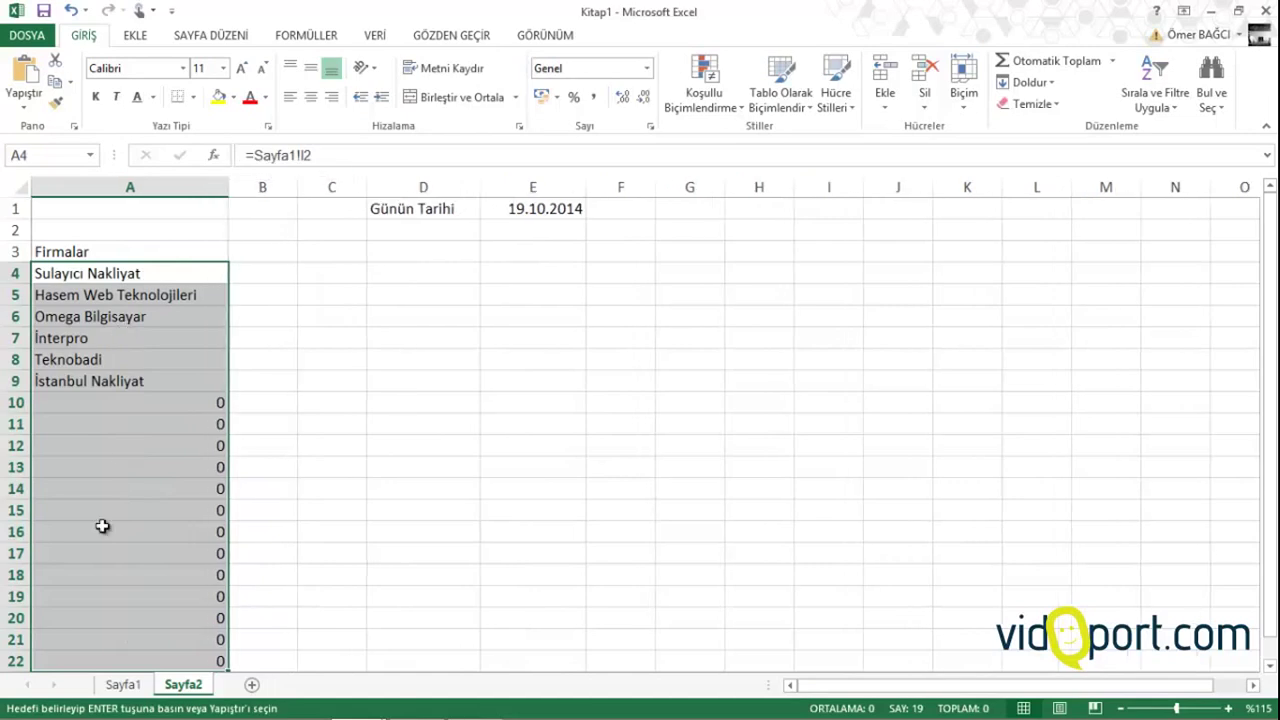
Step: Add 'vidoport' below the last firm on Sayfa1 and check it shows in Sayfa2's A10
left_click(123, 685)
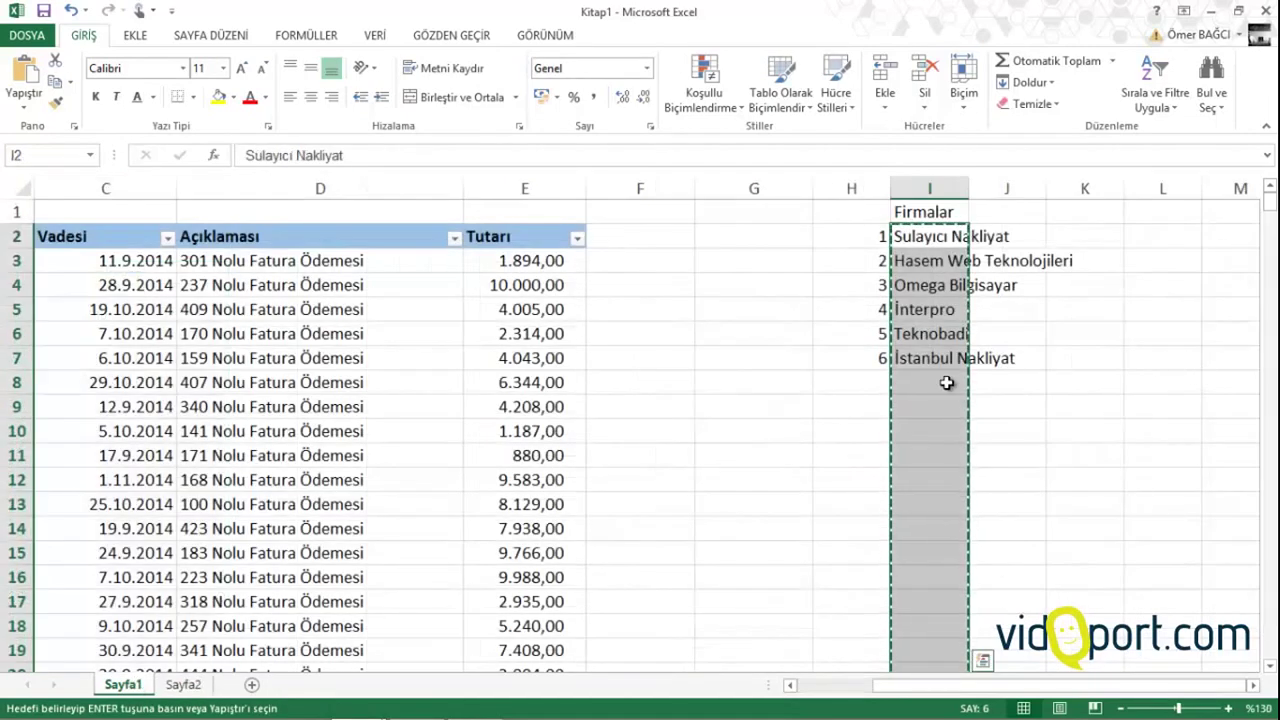
left_click(945, 383)
key("Escape")
type("vidoport")
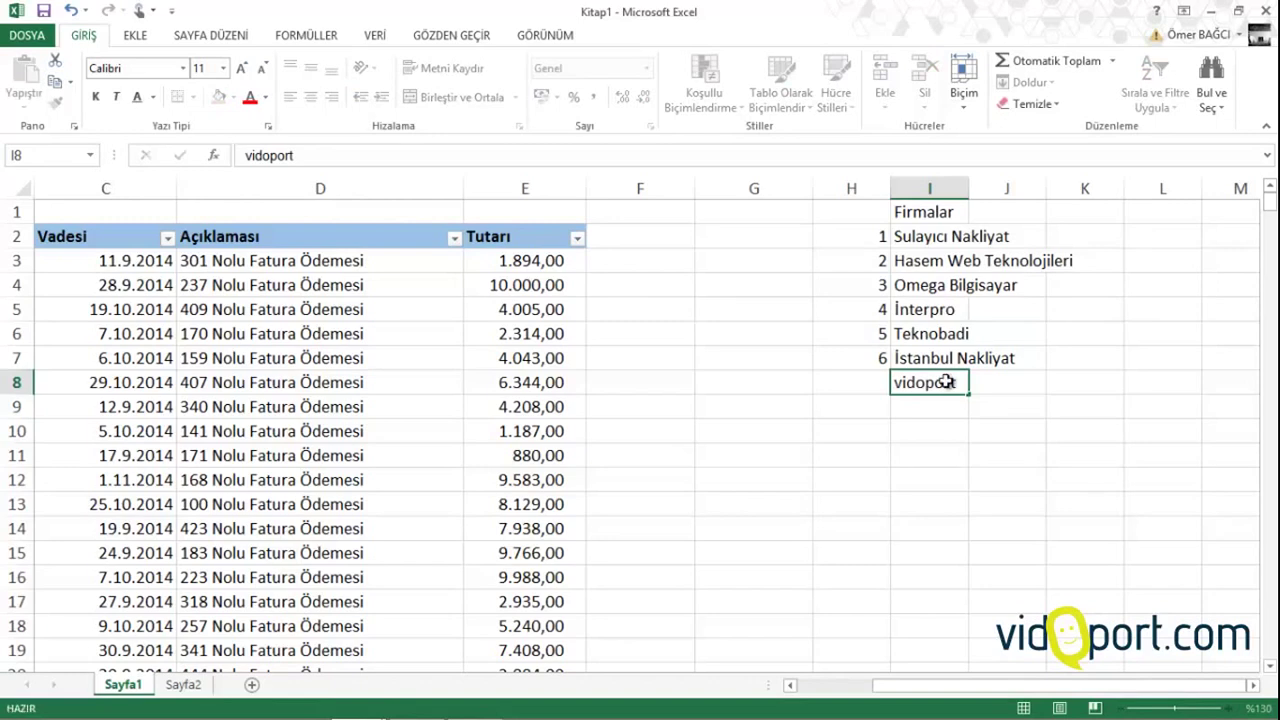
key("Return")
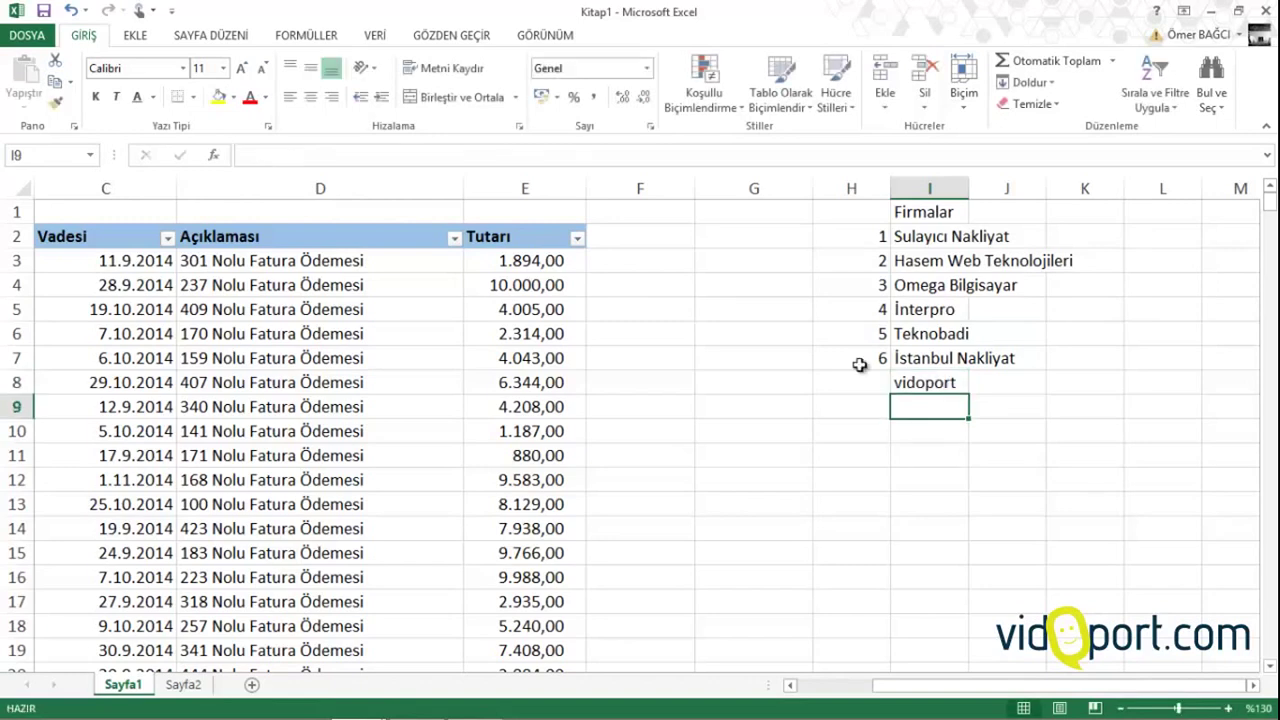
left_click(185, 685)
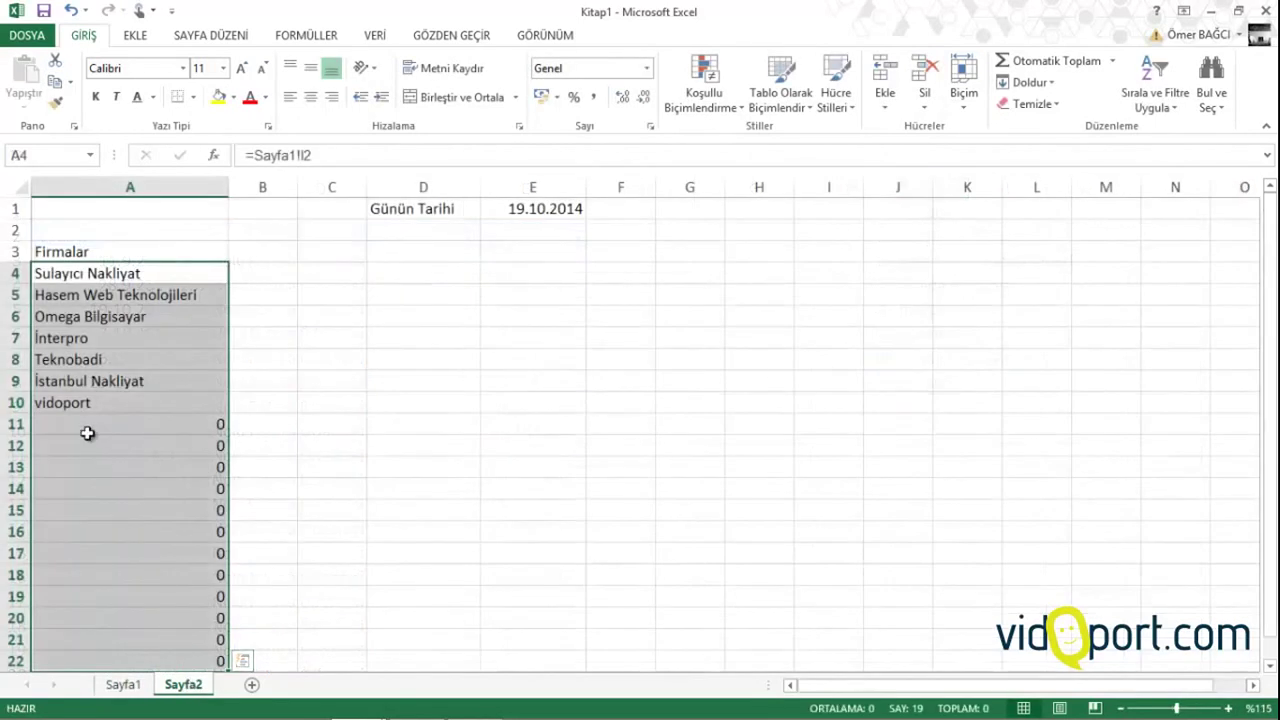
left_click(70, 405)
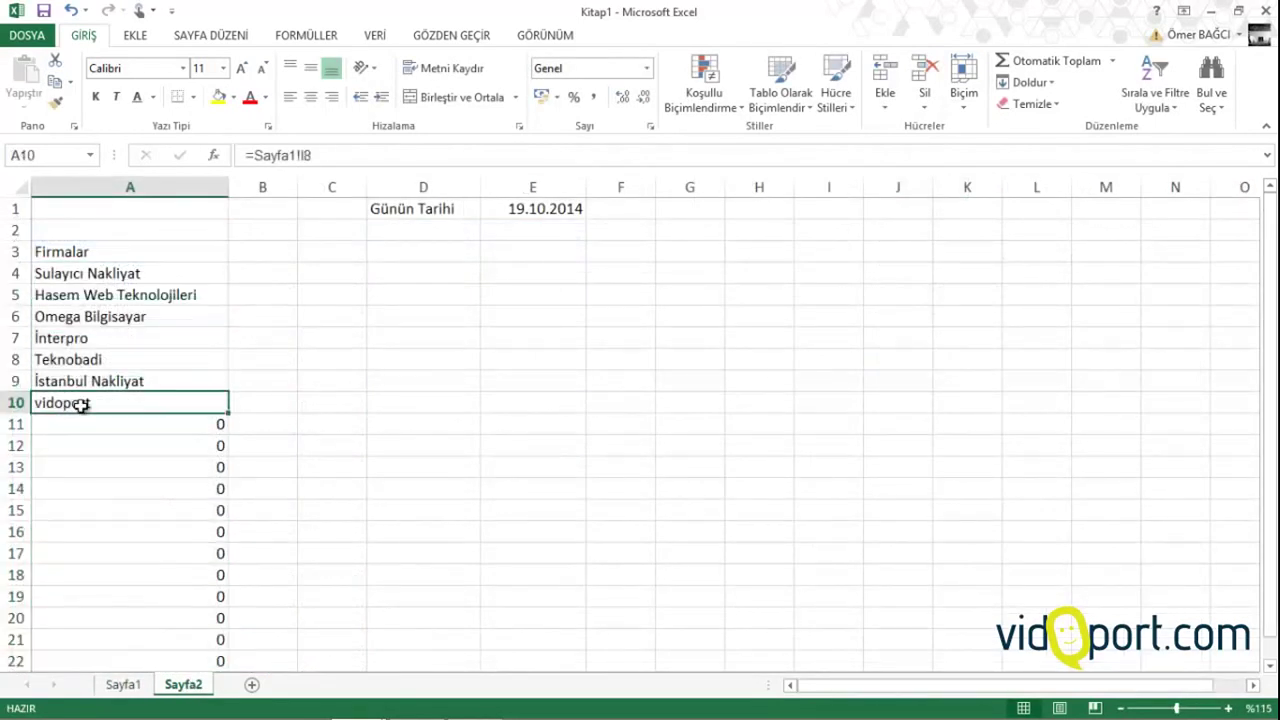
left_click(271, 231)
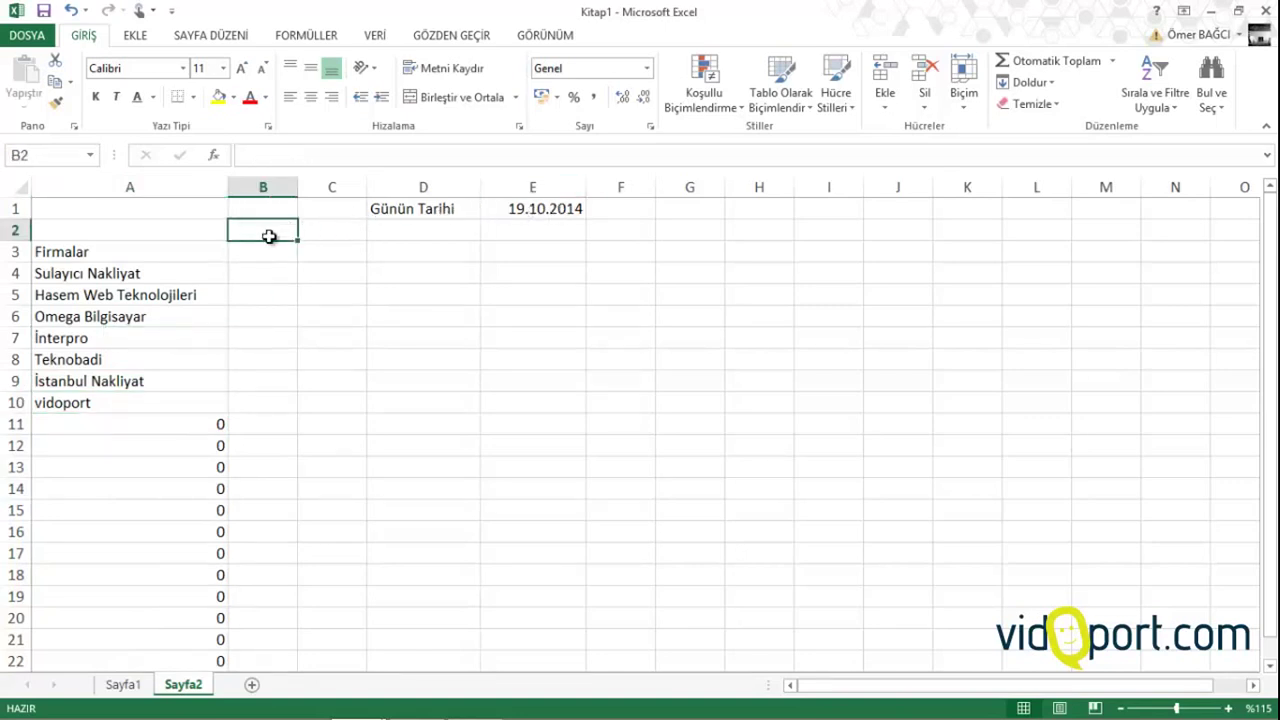
Step: Enter =$E$1+1 in B2 and fill it across C2:F2
type("=")
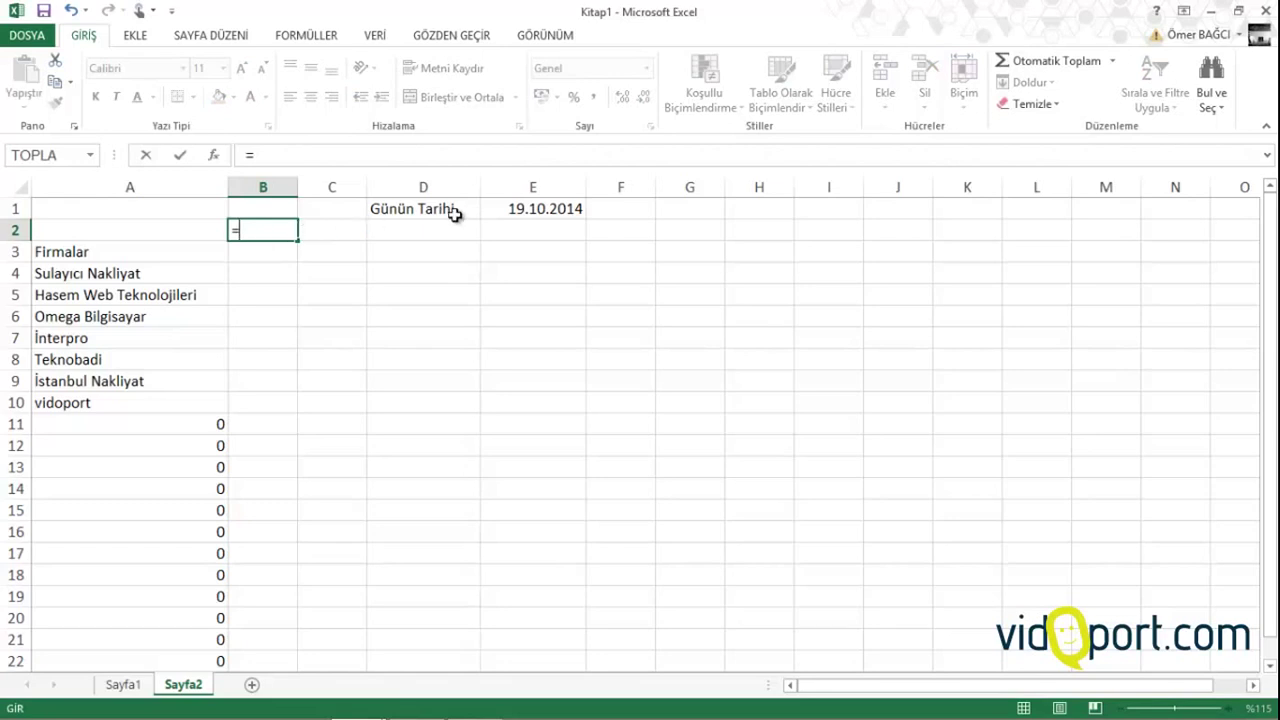
left_click(498, 205)
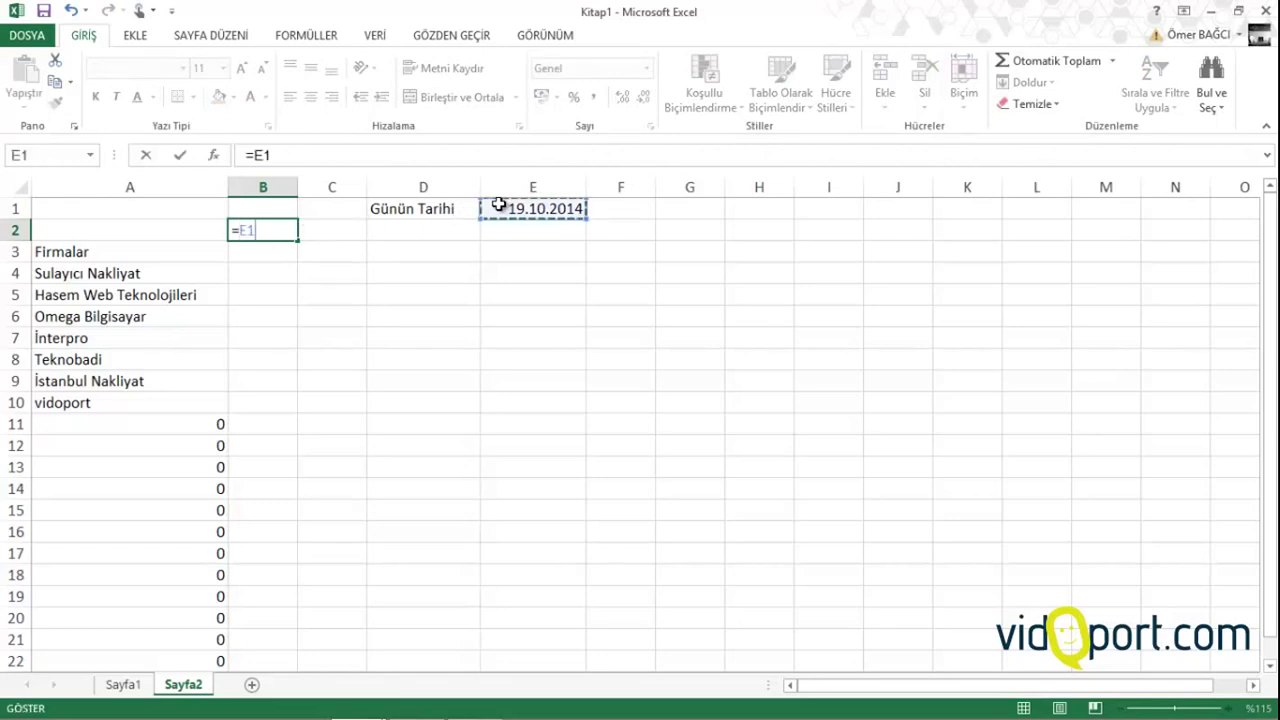
key("F4")
type("+1")
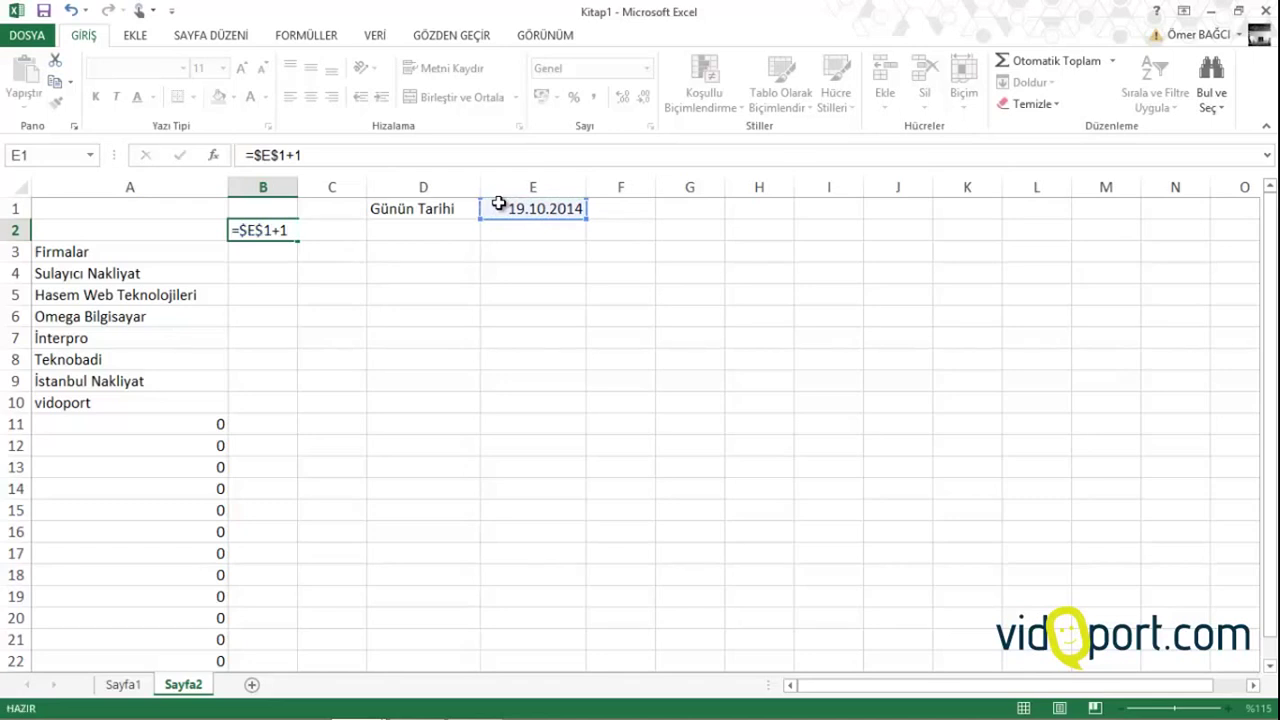
key("Return")
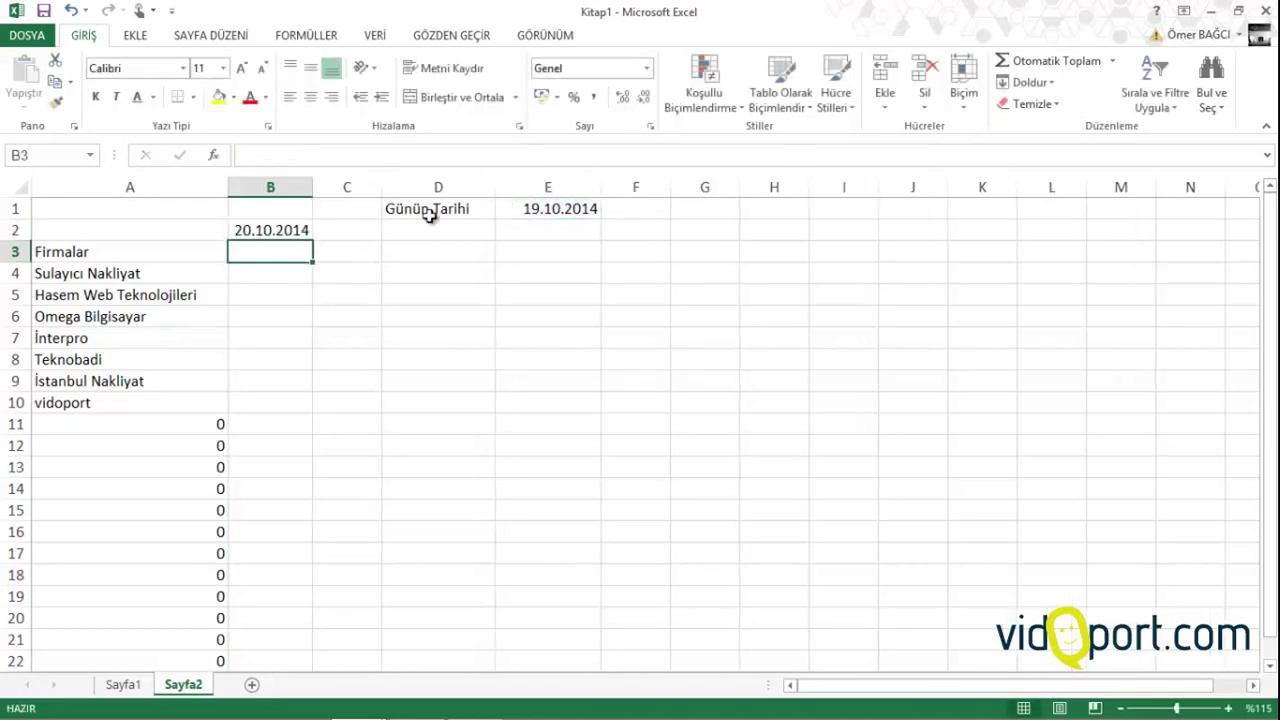
left_click(291, 231)
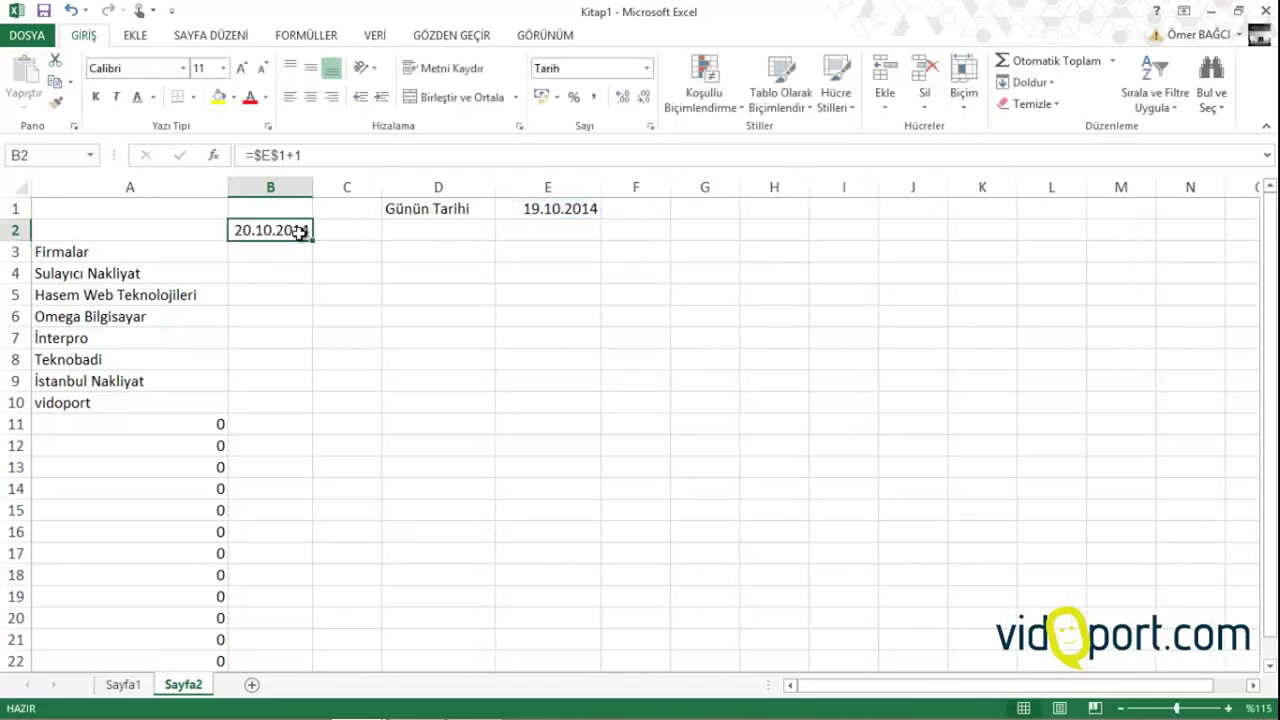
left_click(330, 229)
left_click(430, 226)
left_click(520, 236)
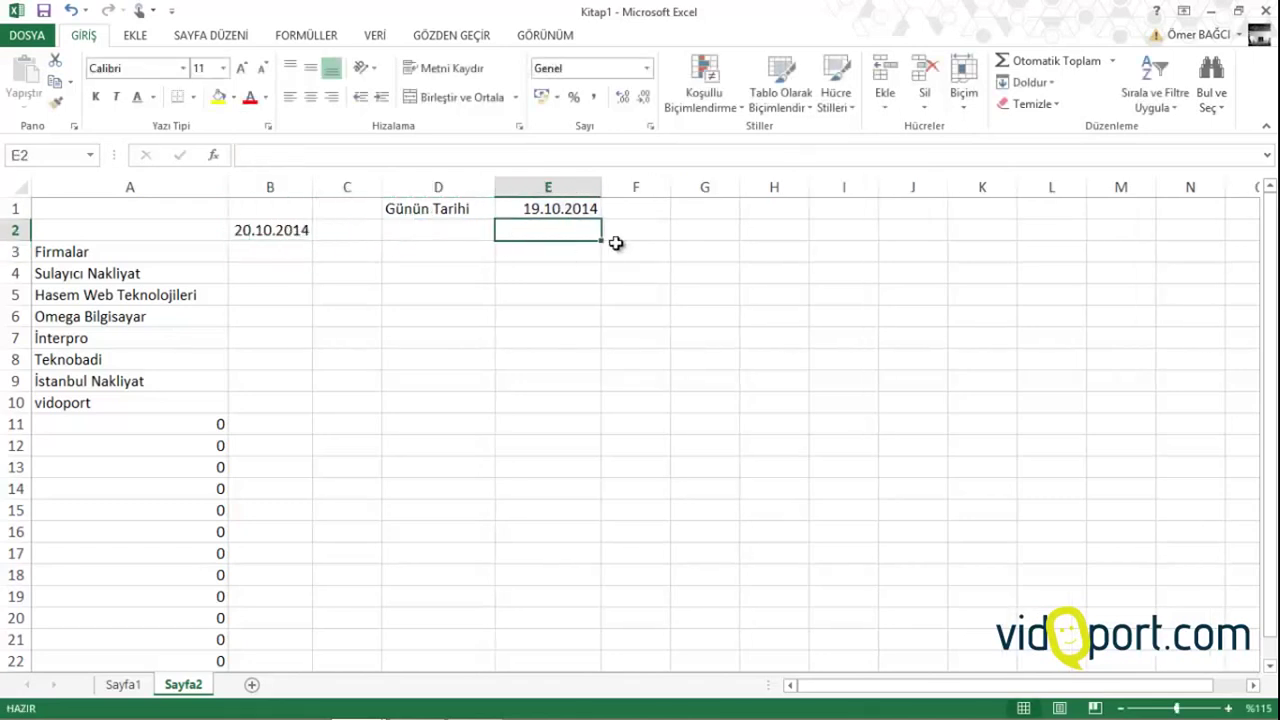
left_click(665, 232)
left_click(292, 228)
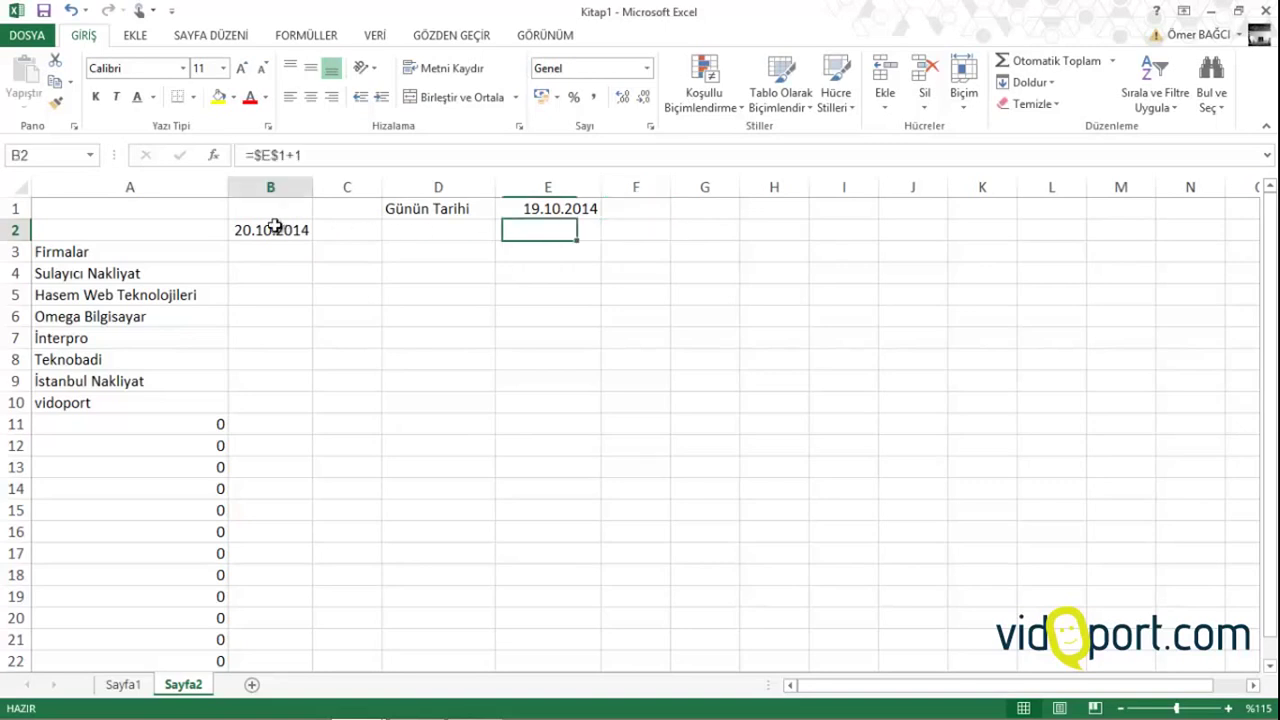
left_click_drag(317, 240, 663, 240)
Step: Change the offsets in C2 and D2 to +2 and +3, giving 21.10.2014 and 22.10.2014
left_click(350, 226)
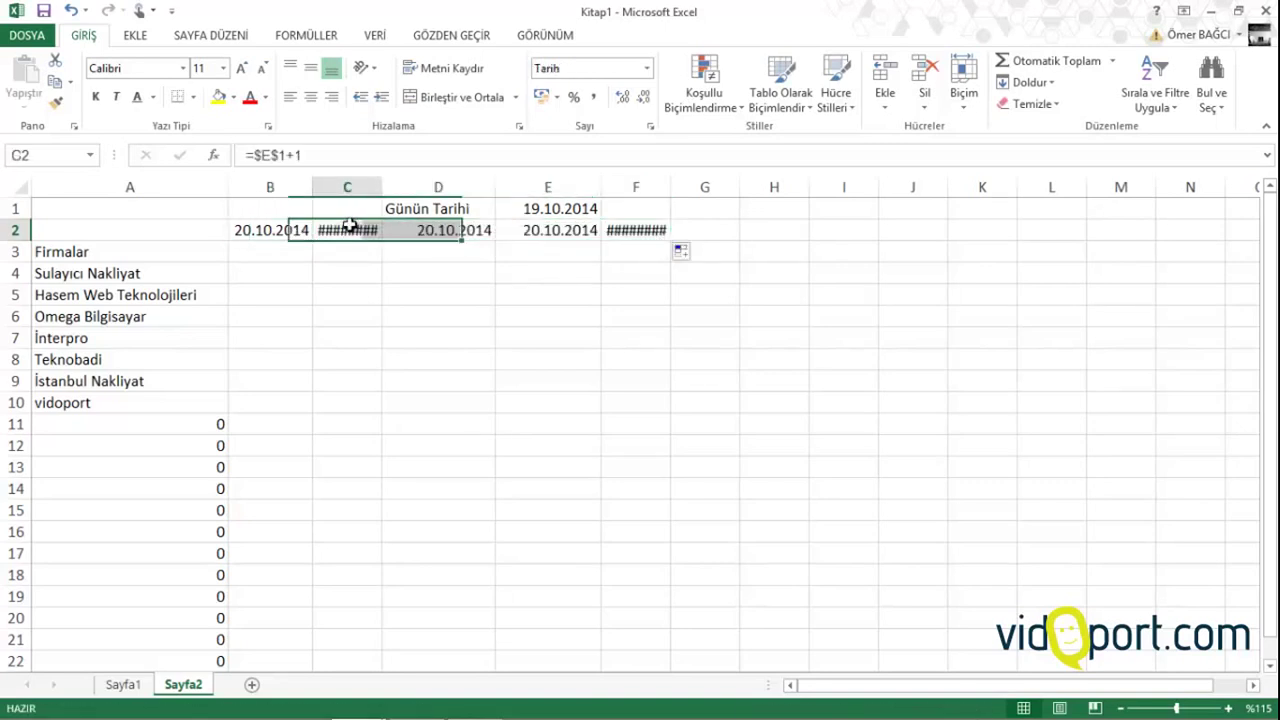
left_click(323, 158)
key("BackSpace")
type("2")
key("Return")
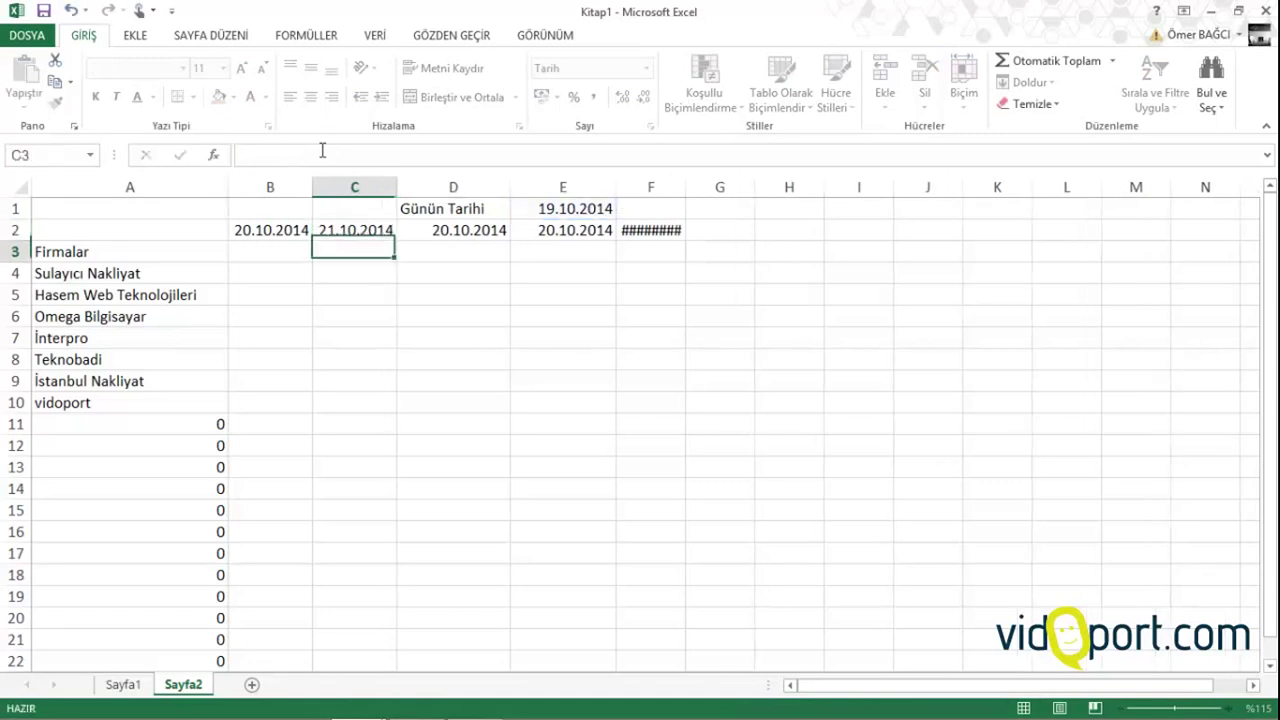
left_click(418, 233)
left_click(375, 152)
key("BackSpace")
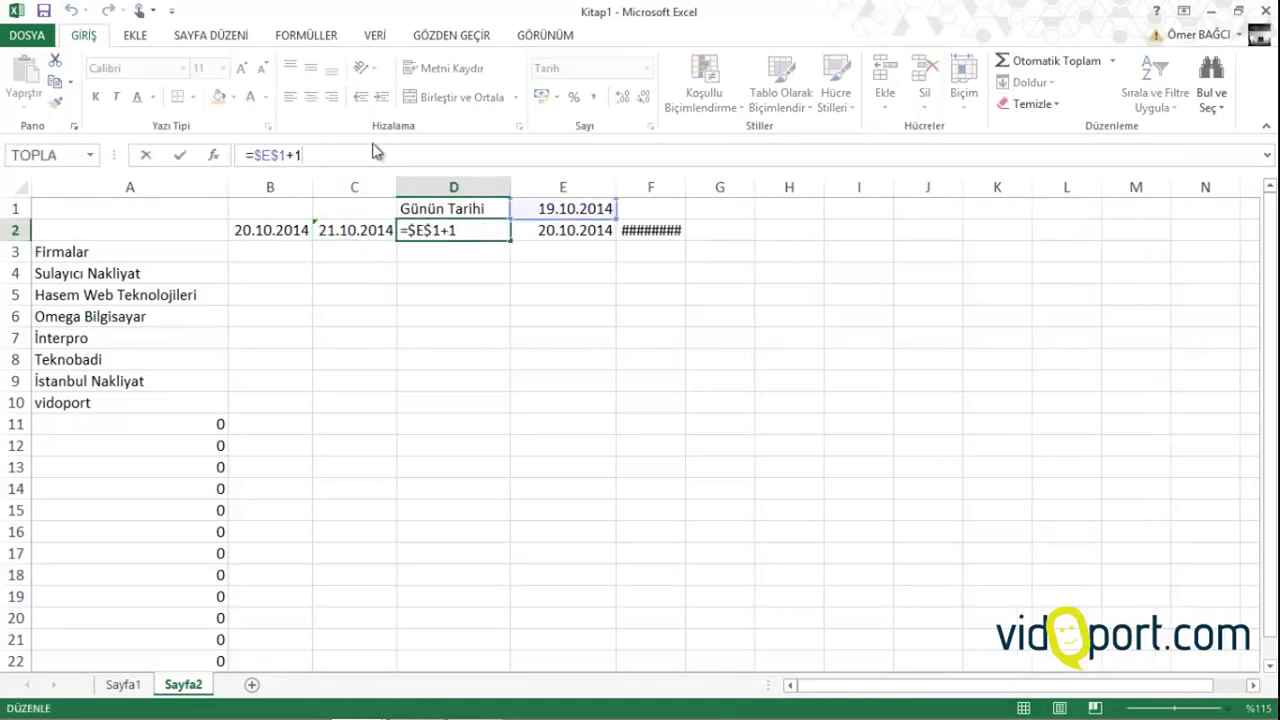
type("3")
key("Return")
Step: Set E2 and F2 to 23.10.2014 and 24.10.2014 with offsets +4 and +5
left_click(600, 223)
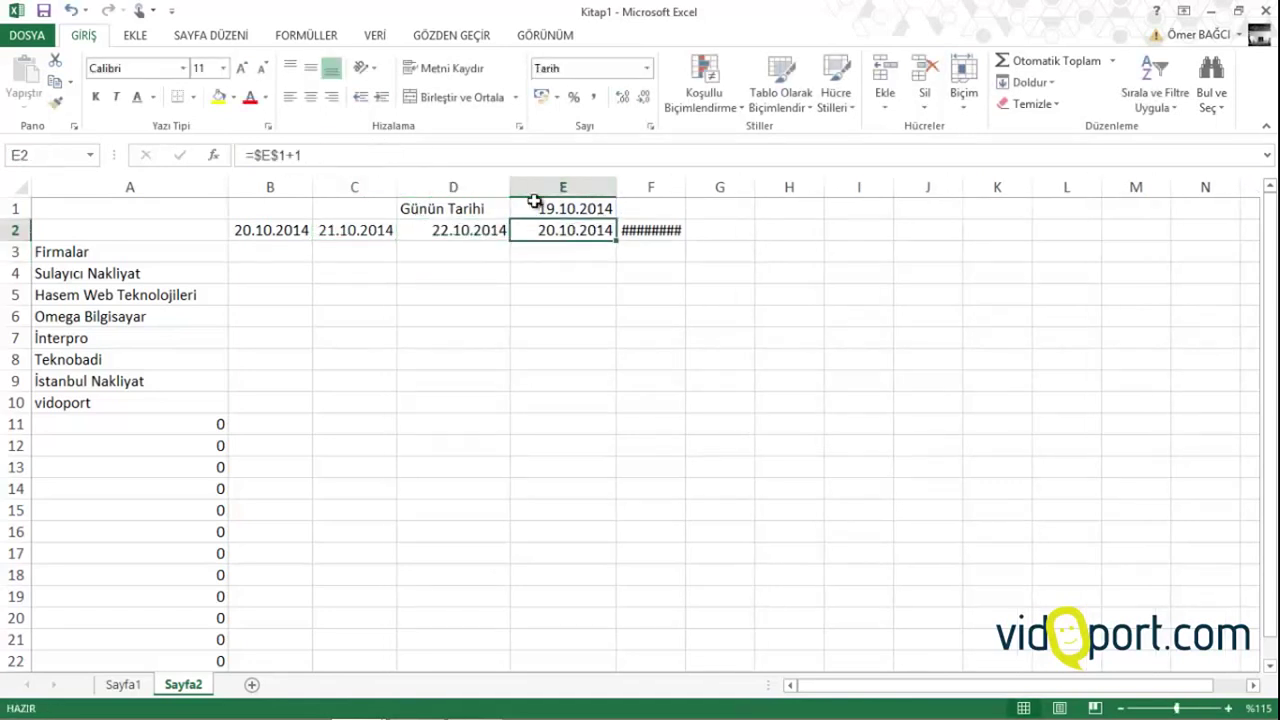
left_click(471, 152)
key("Return")
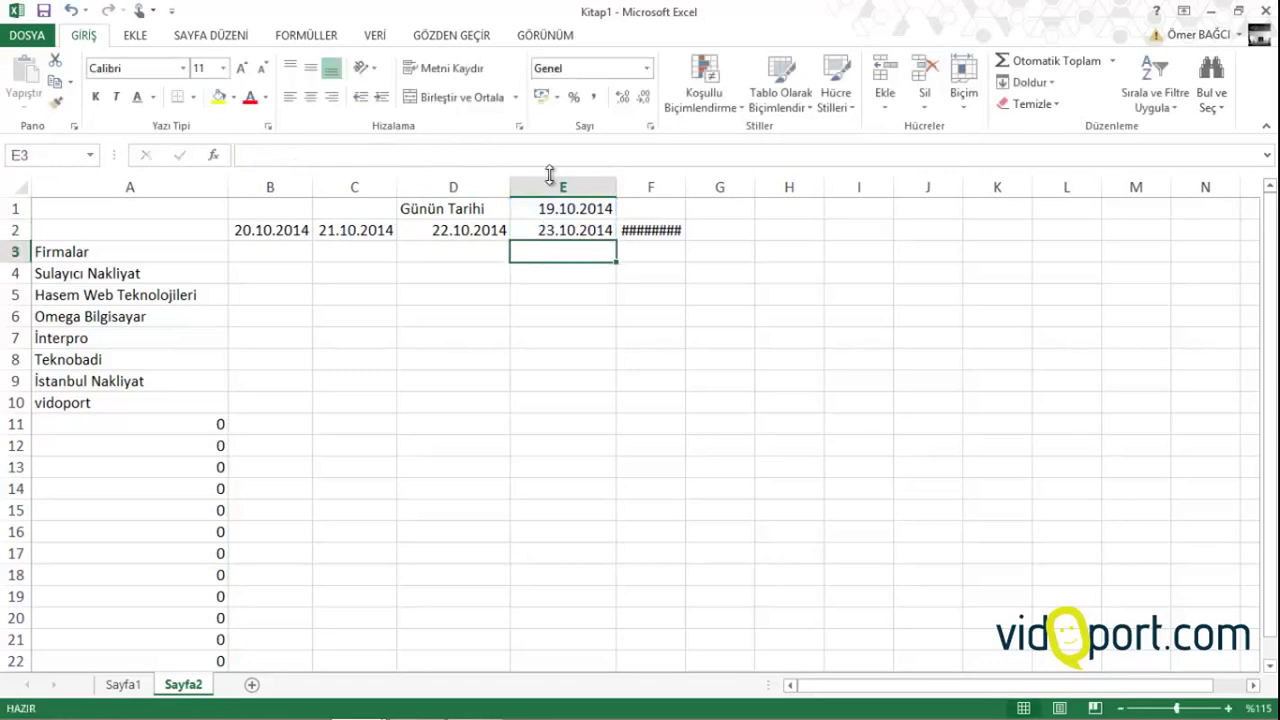
left_click(670, 228)
left_click(544, 157)
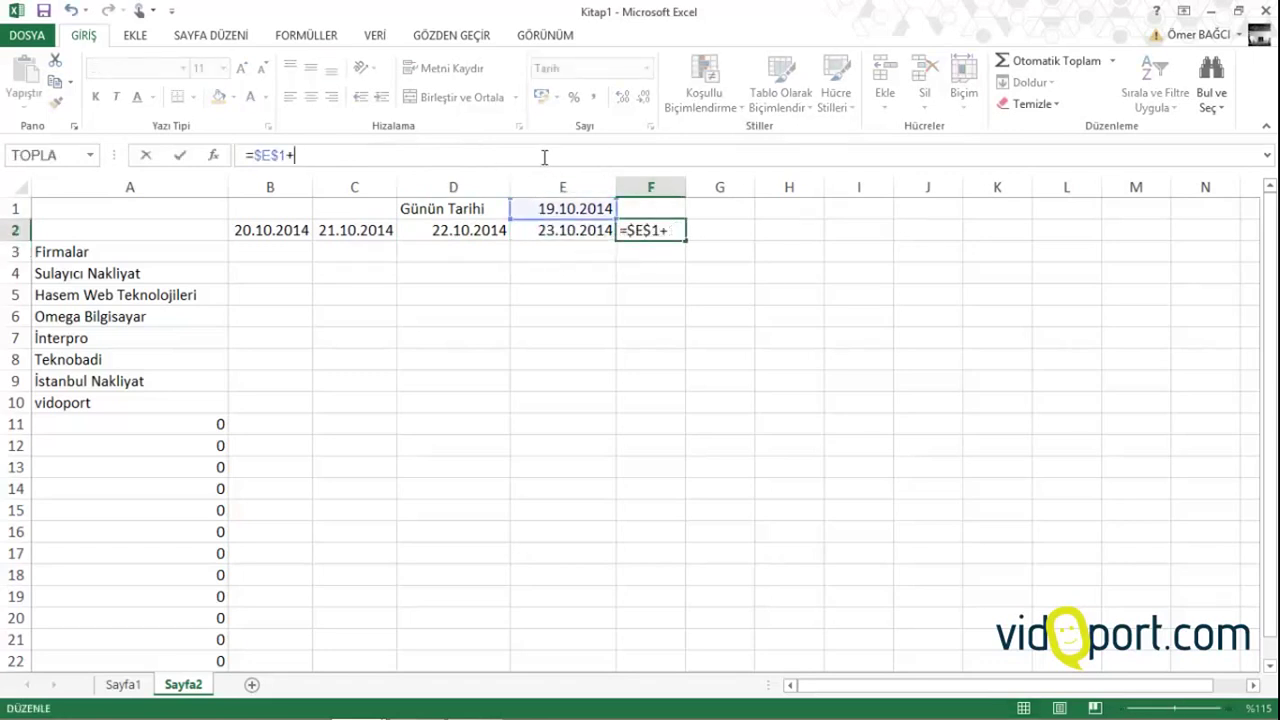
type("5")
key("Return")
key("Left")
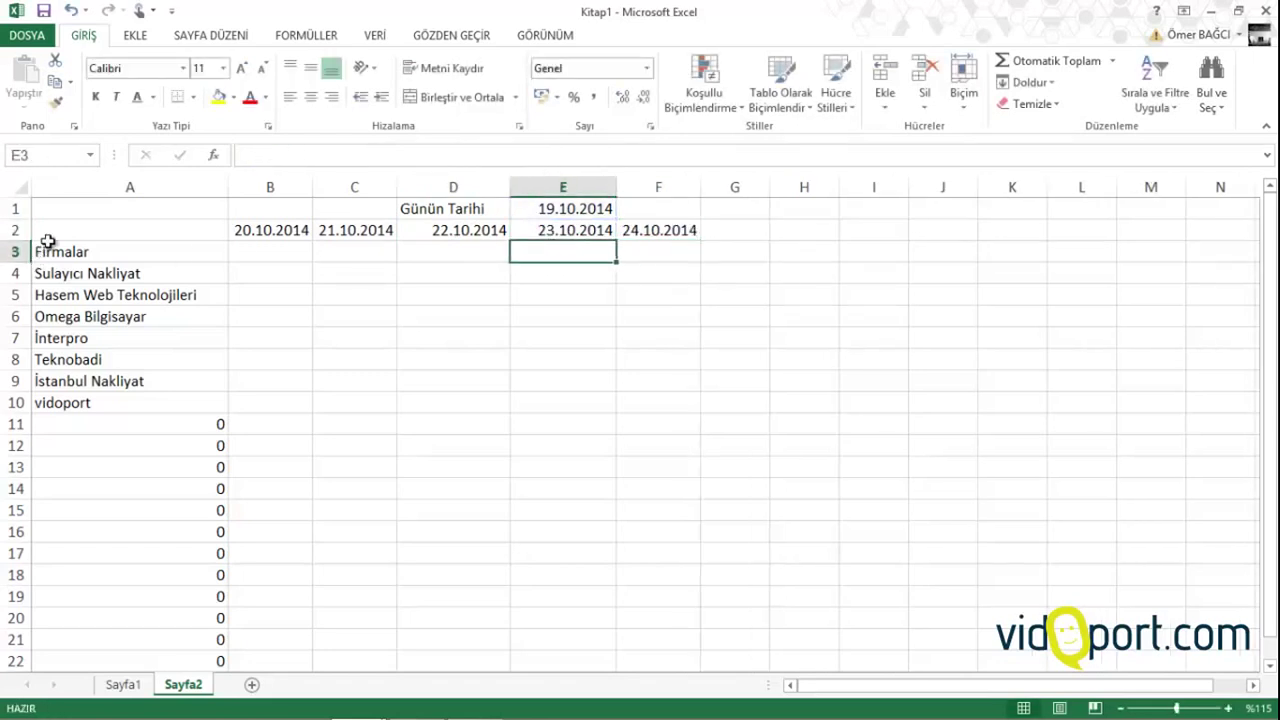
left_click_drag(47, 241, 640, 537)
Step: Widen columns B through F to fit the dates now in row 4
scroll(433, 362, "up", 6)
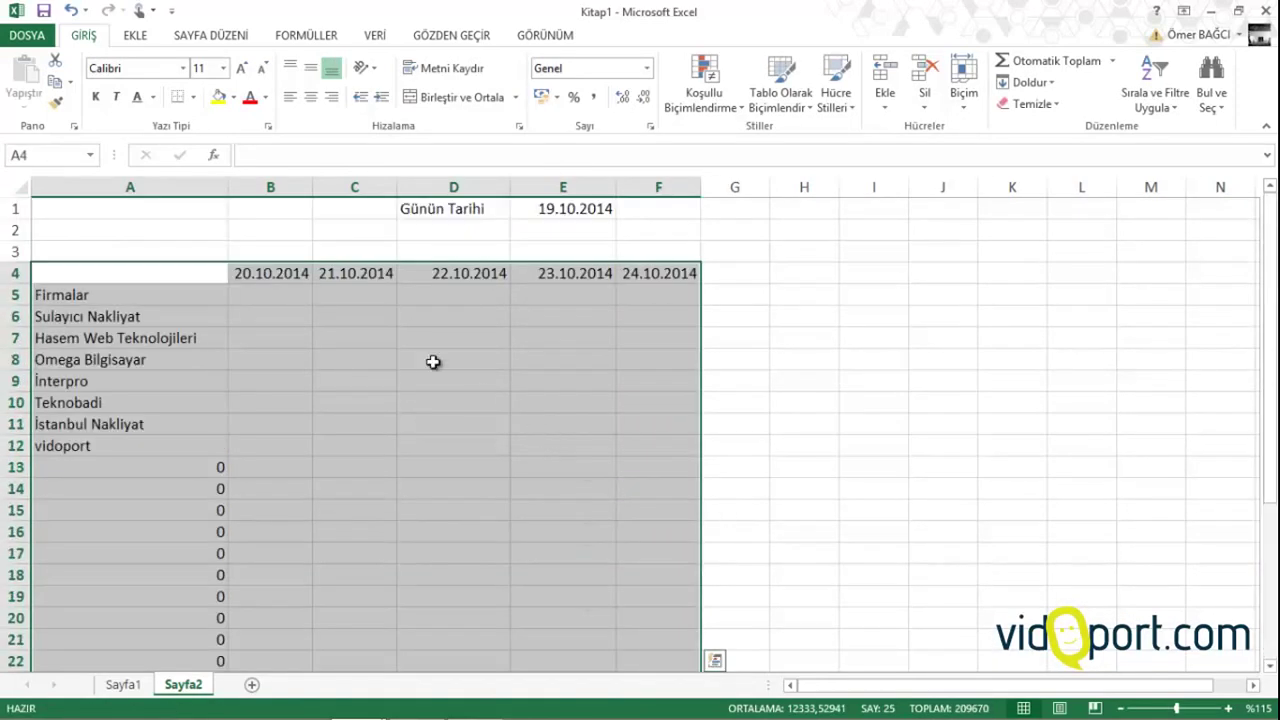
left_click(248, 274)
left_click_drag(313, 187, 341, 187)
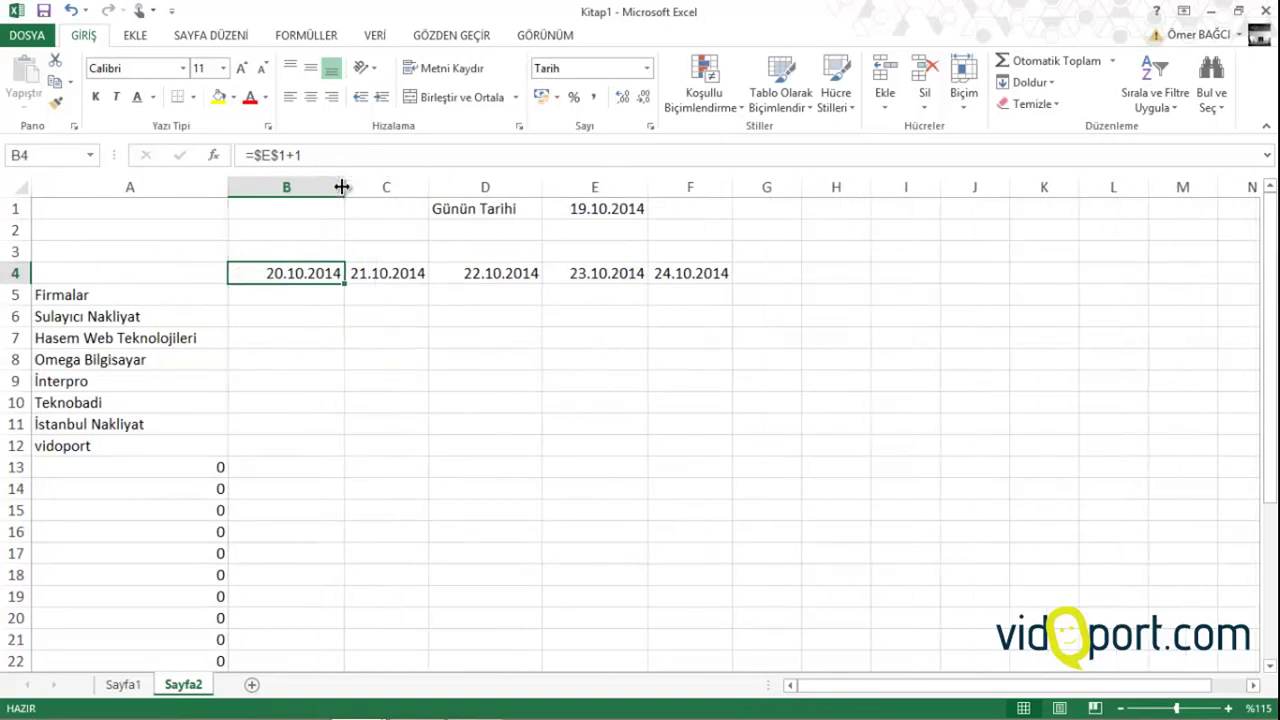
left_click_drag(430, 187, 446, 187)
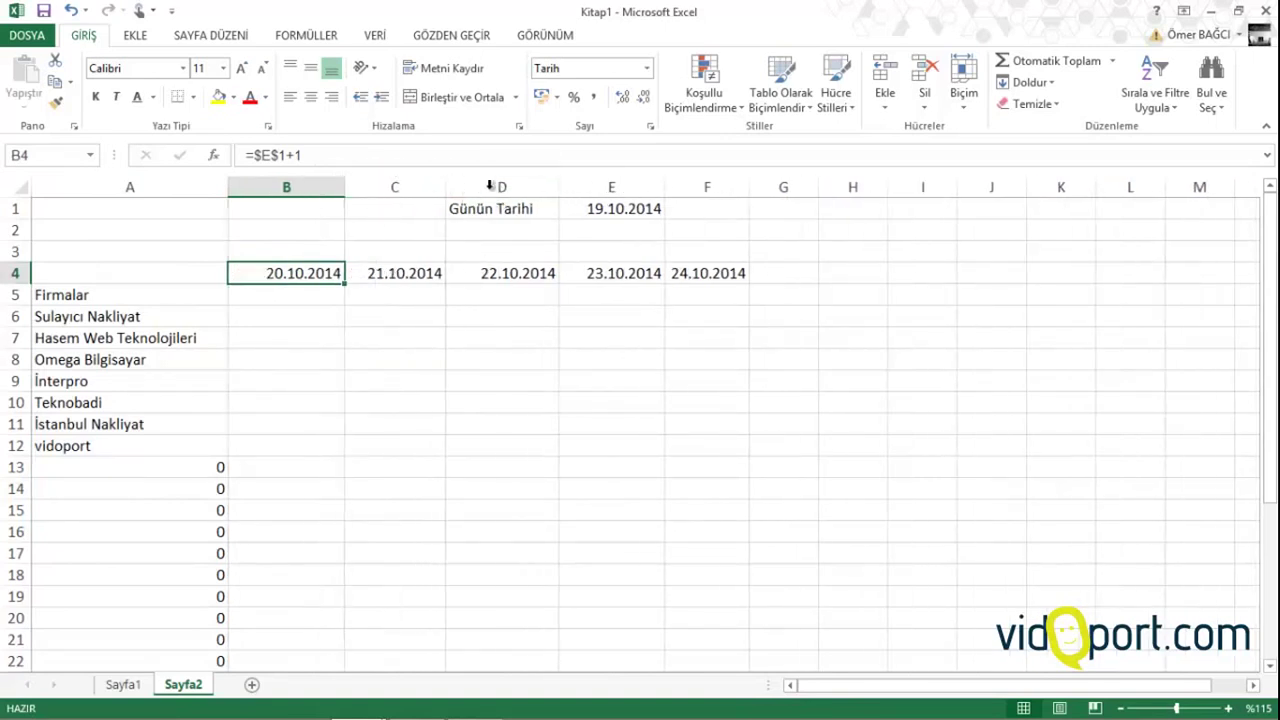
left_click_drag(558, 187, 607, 187)
left_click_drag(712, 187, 727, 187)
left_click_drag(811, 187, 841, 187)
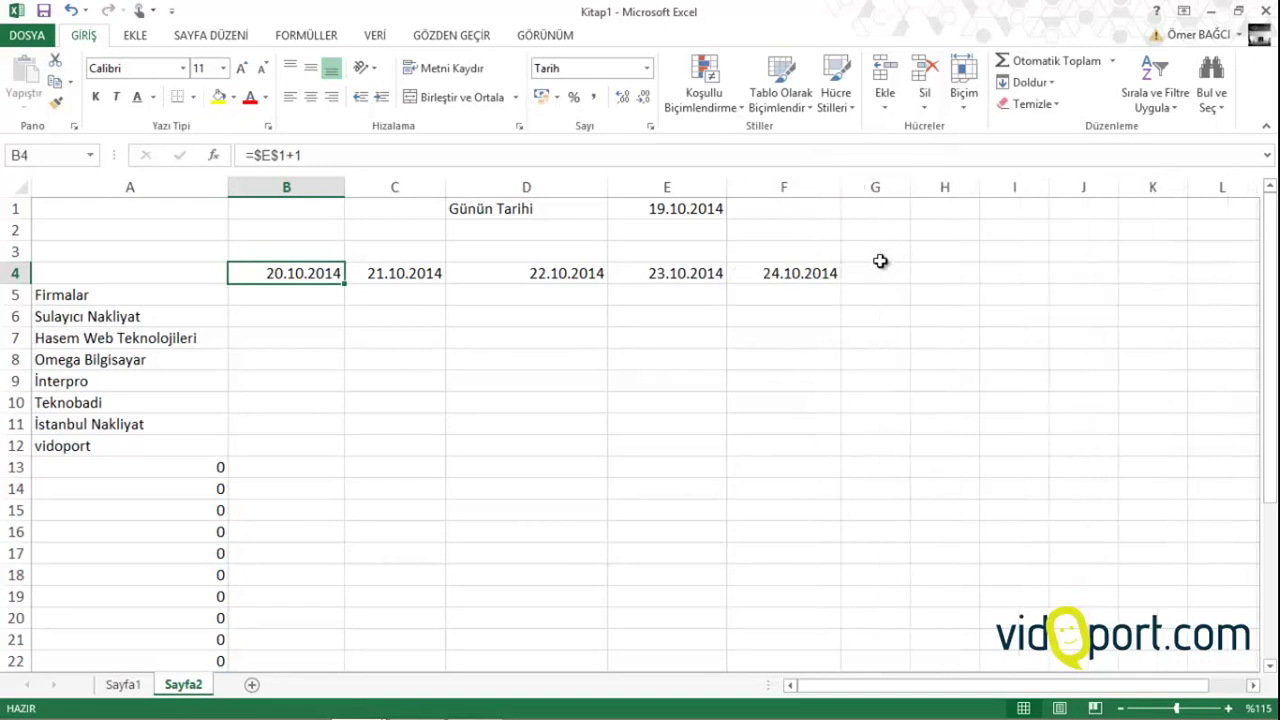
Step: Copy the dates 20.10.2014–24.10.2014 from B4:F4 into B3:F3
left_click_drag(253, 273, 840, 243)
left_click(276, 255)
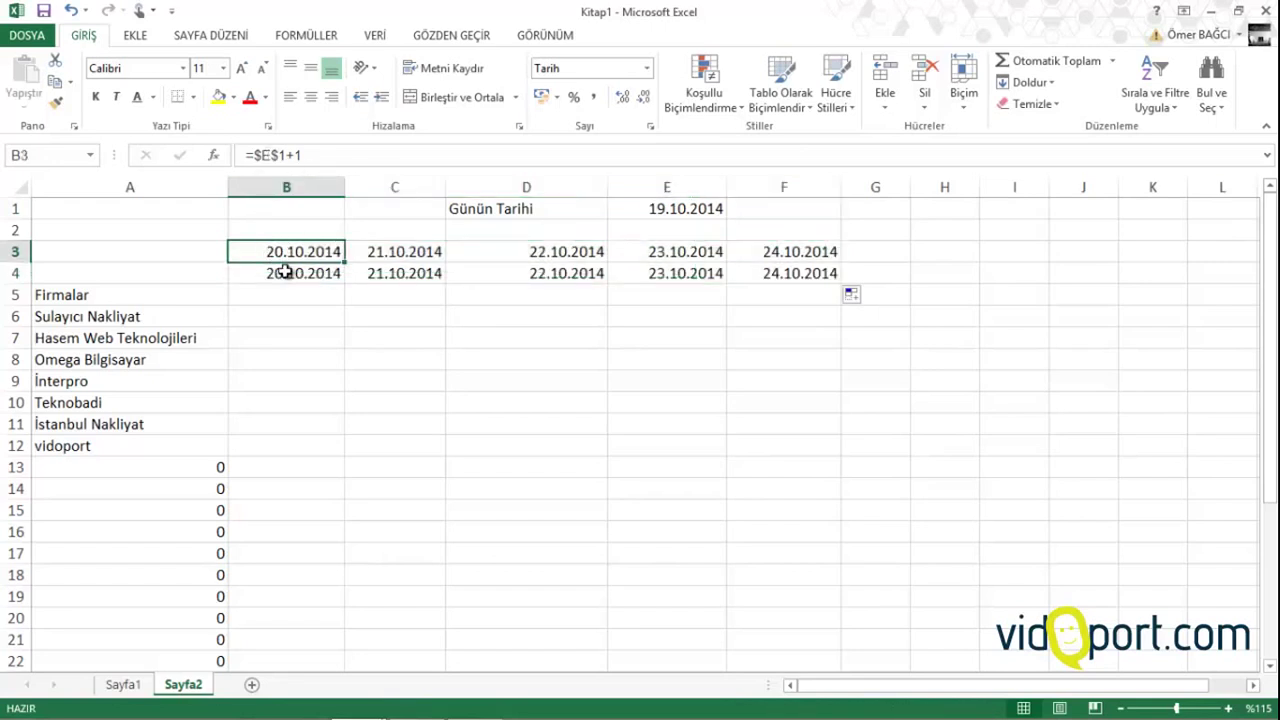
left_click_drag(285, 272, 786, 270)
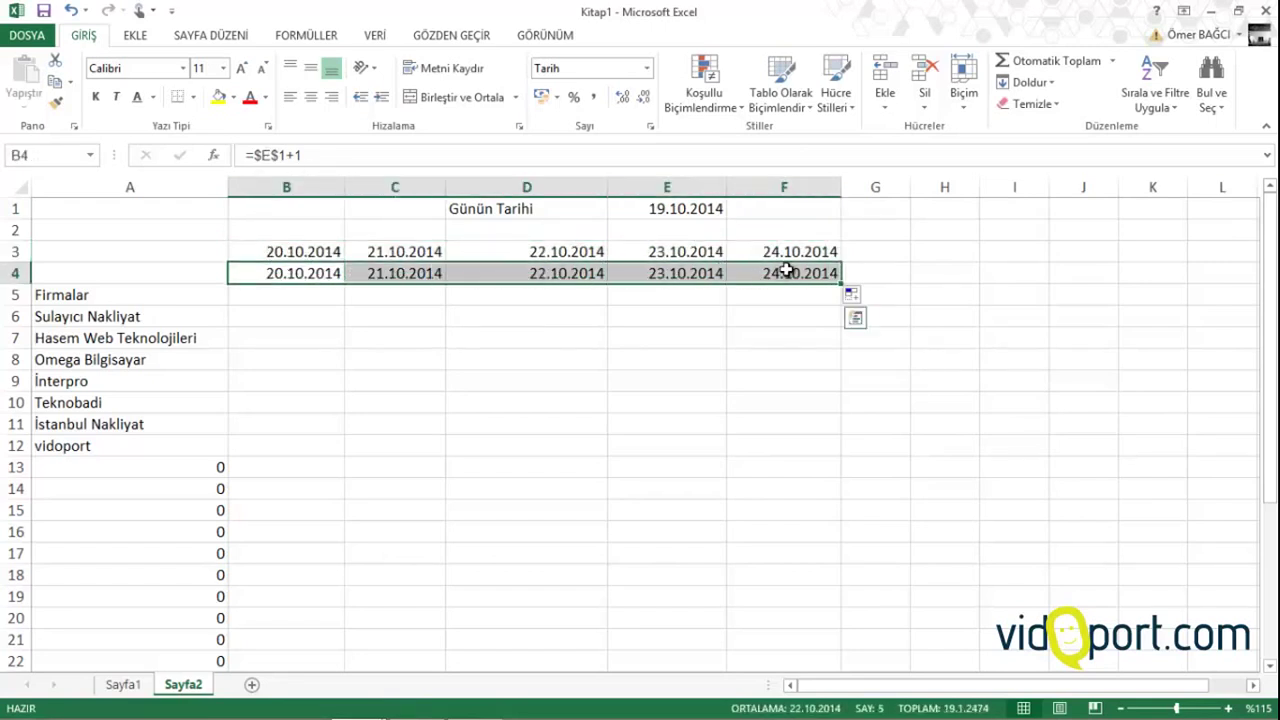
Step: Give B4:F4 the custom number format 'gggg' so it shows Pazartesi through Cuma
left_click(647, 76)
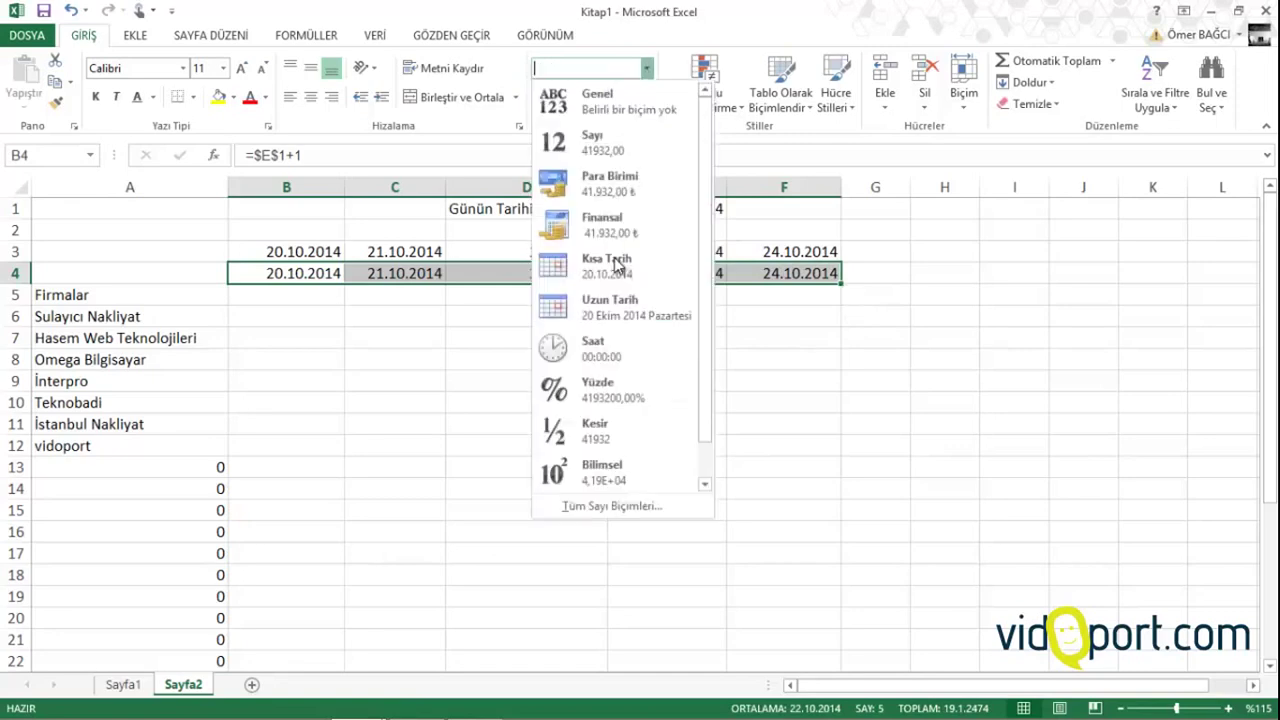
left_click(597, 503)
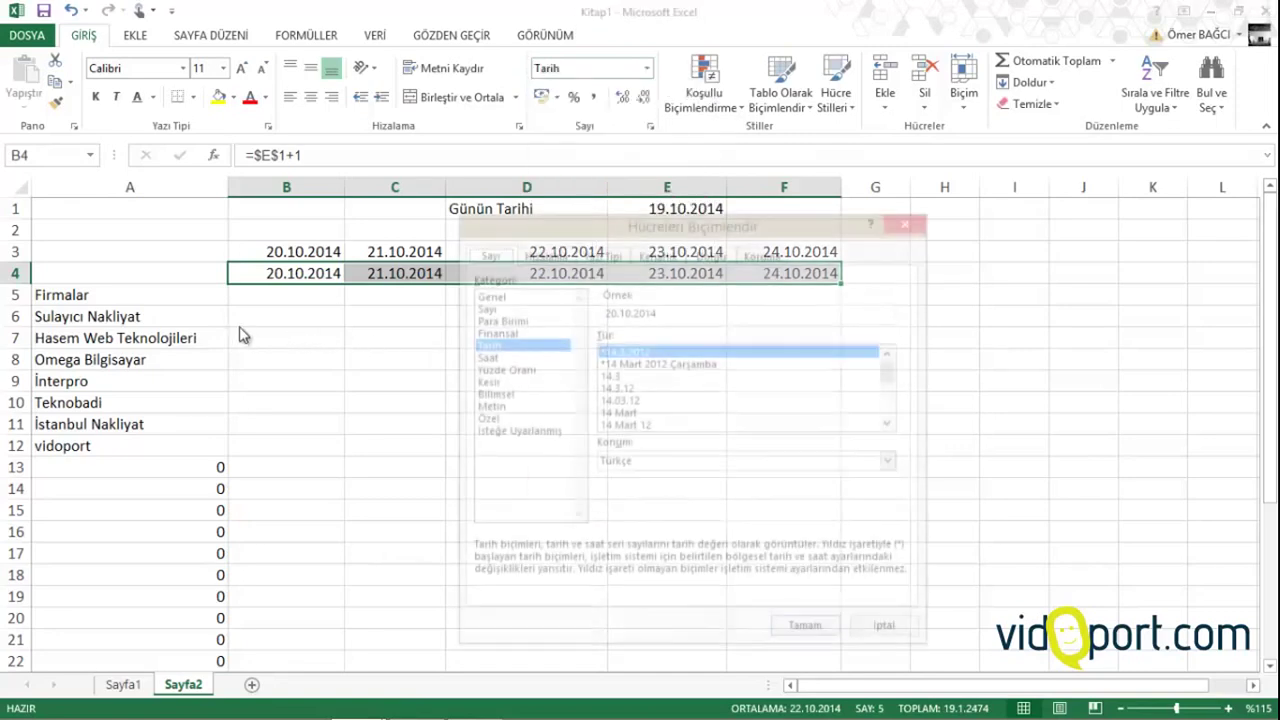
left_click(515, 435)
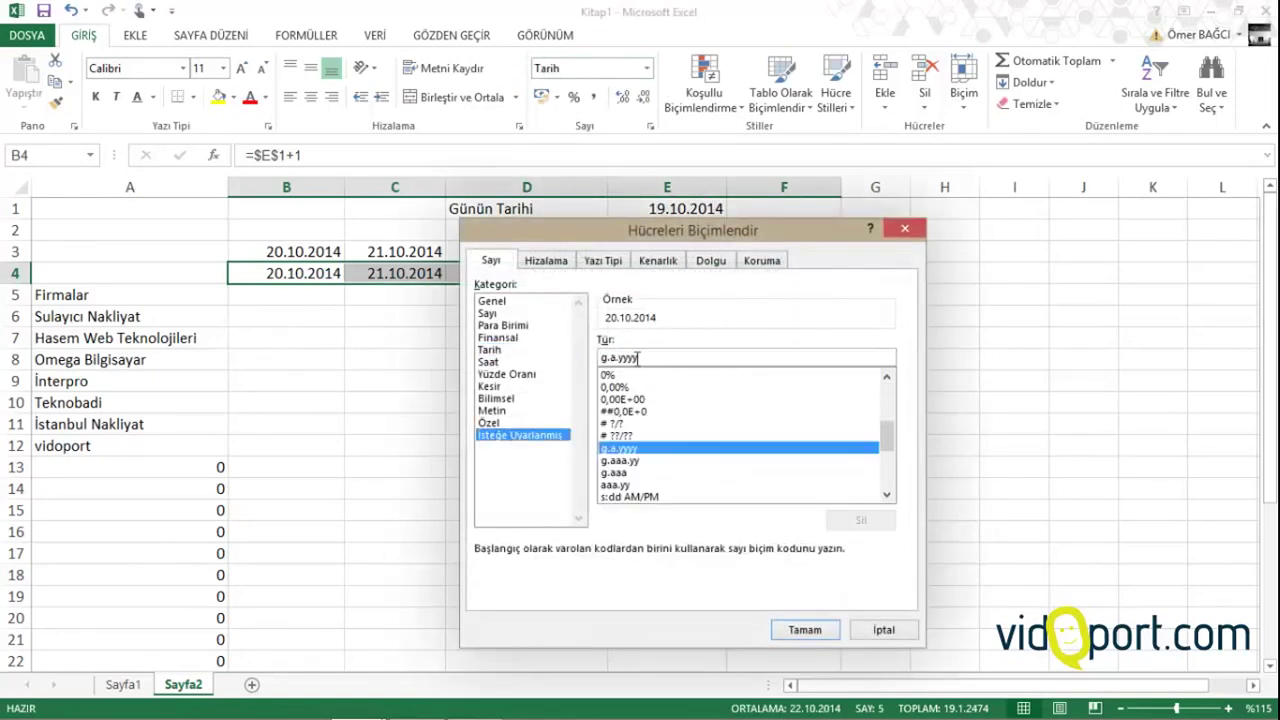
type("ggg")
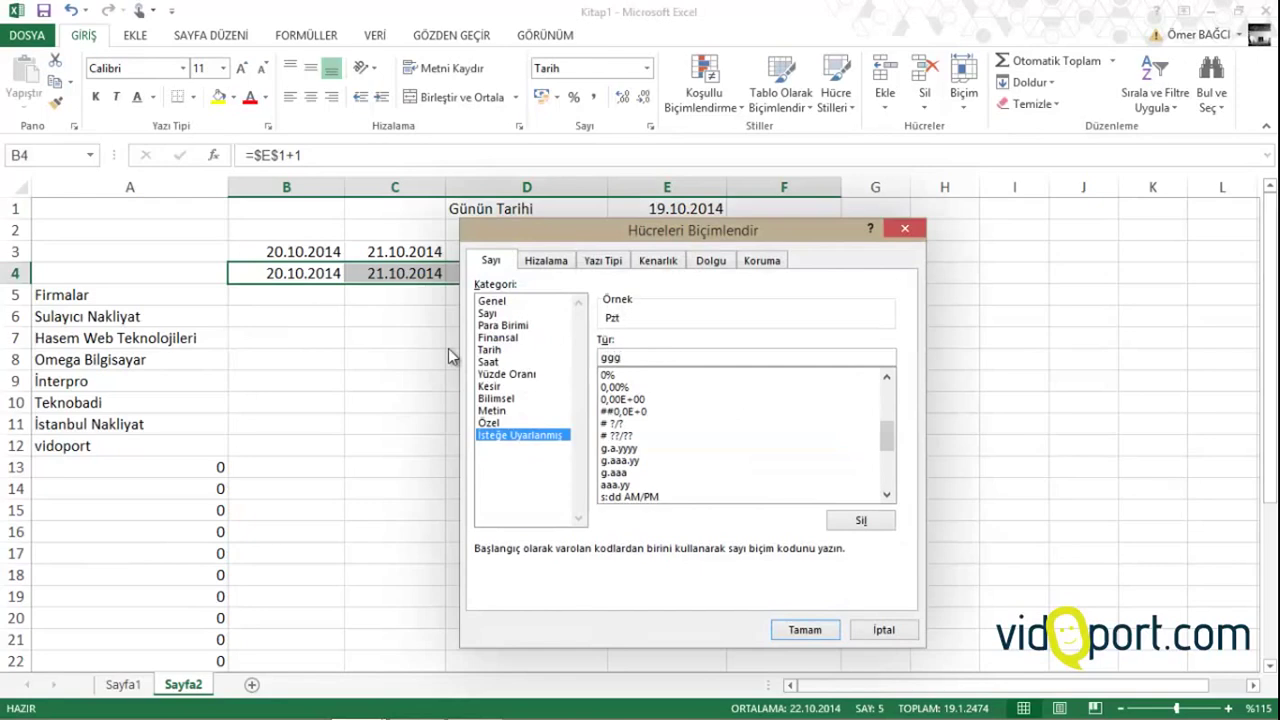
type("g")
left_click(806, 631)
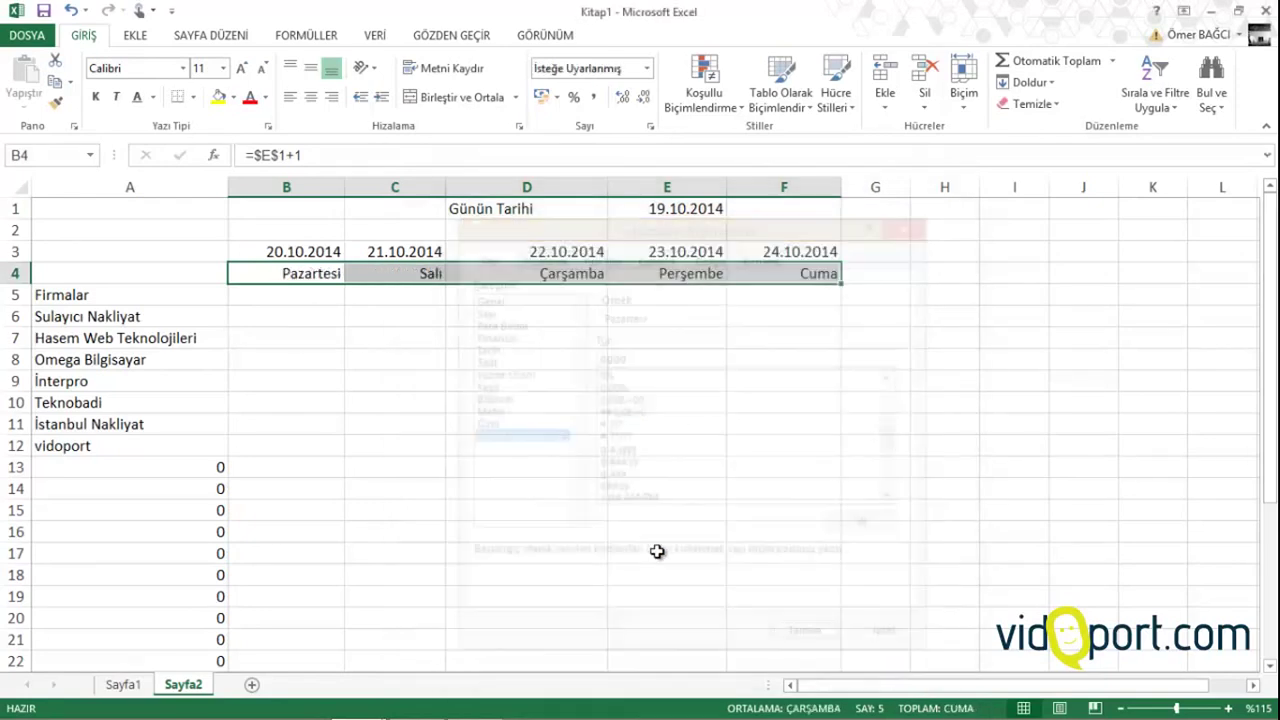
left_click(296, 251)
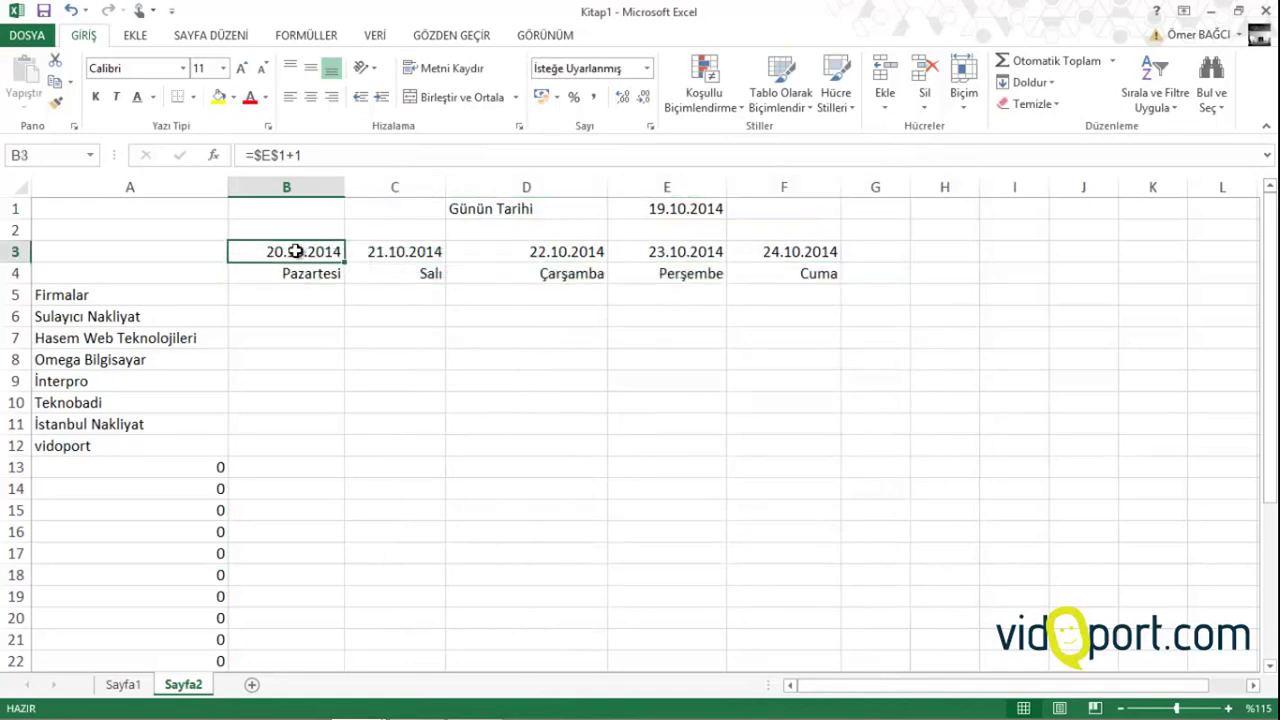
Step: Apply the Vurgu5 cell style to the date and weekday headers B3:F4
left_click_drag(329, 261, 811, 270)
left_click(832, 90)
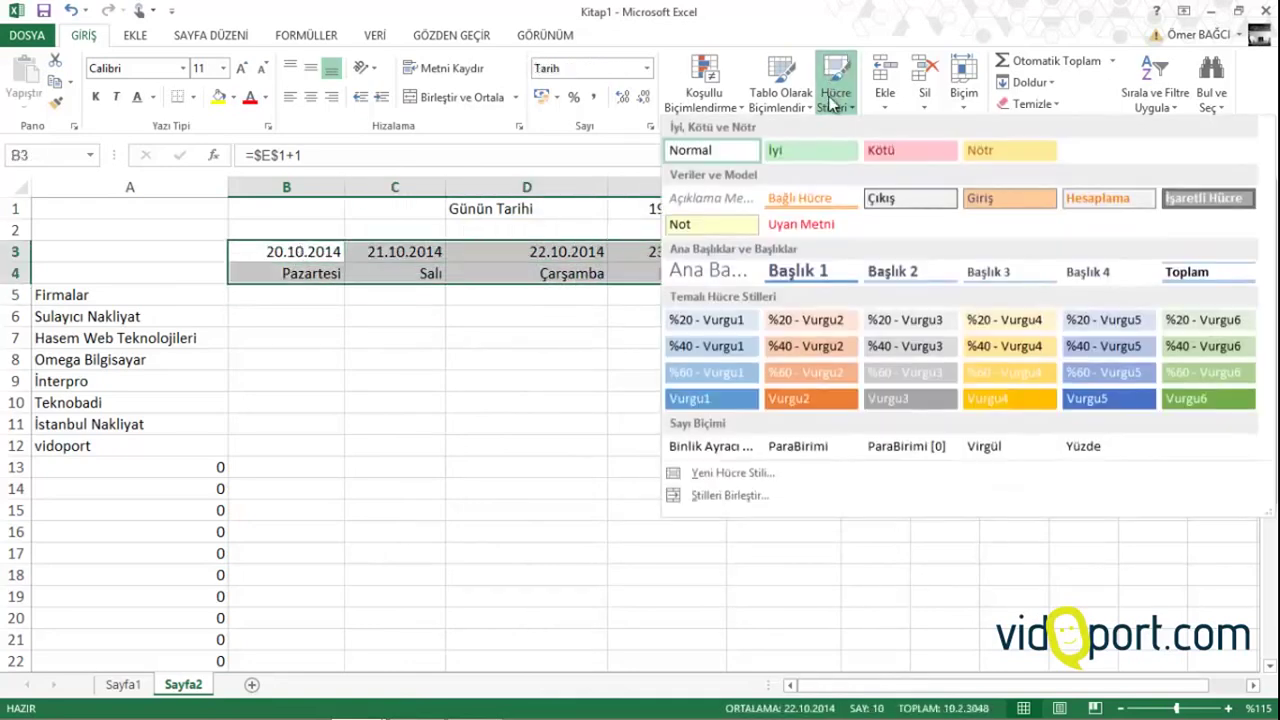
left_click(1090, 398)
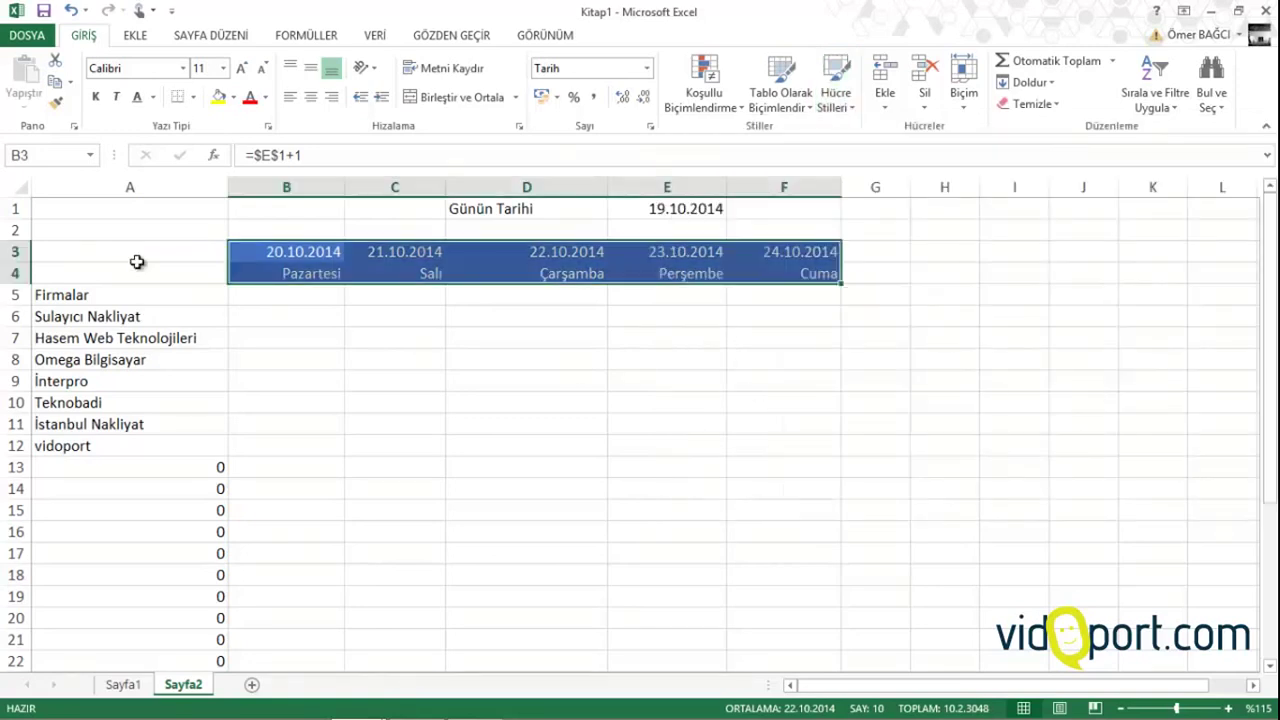
Step: Move the Firmalar label up to A4 and the company list up one row beneath it
left_click(100, 295)
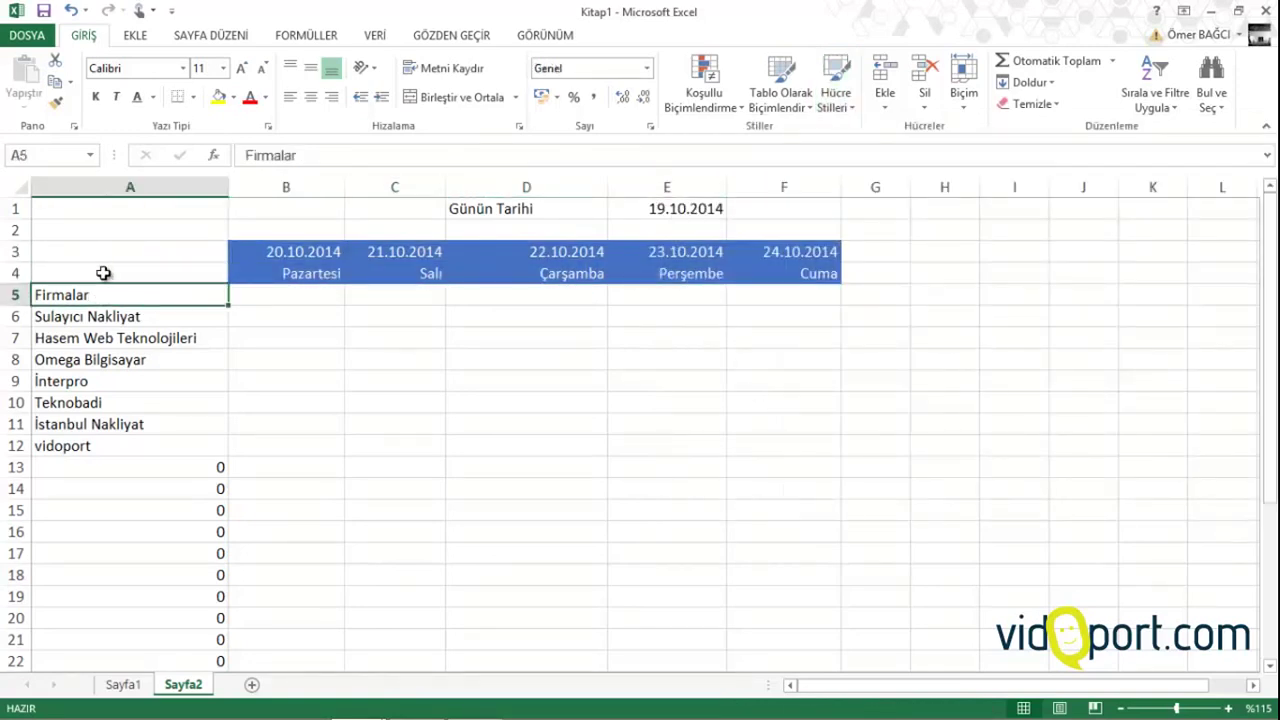
left_click_drag(108, 290, 104, 274)
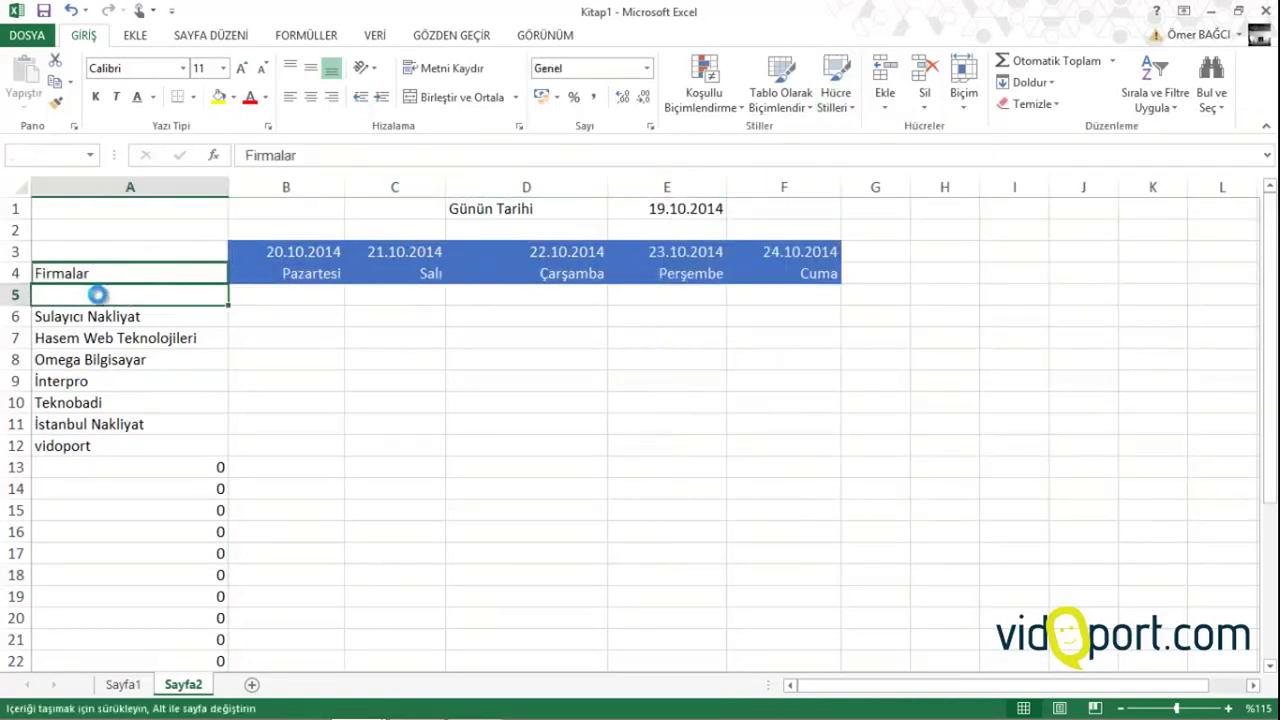
left_click(95, 318)
key("ctrl+shift+Down")
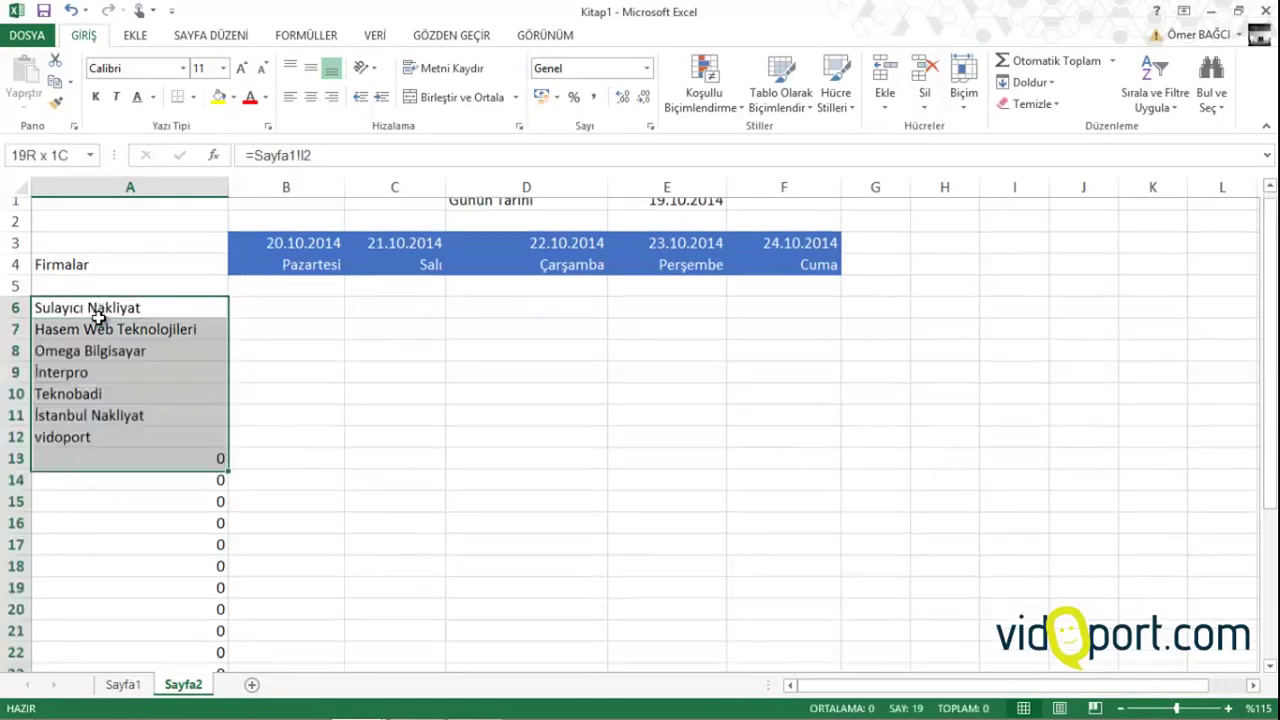
left_click_drag(103, 265, 186, 510)
Step: Apply the Vurgu1 cell style to the Firmalar column, A4:A23
left_click(249, 311)
left_click(838, 102)
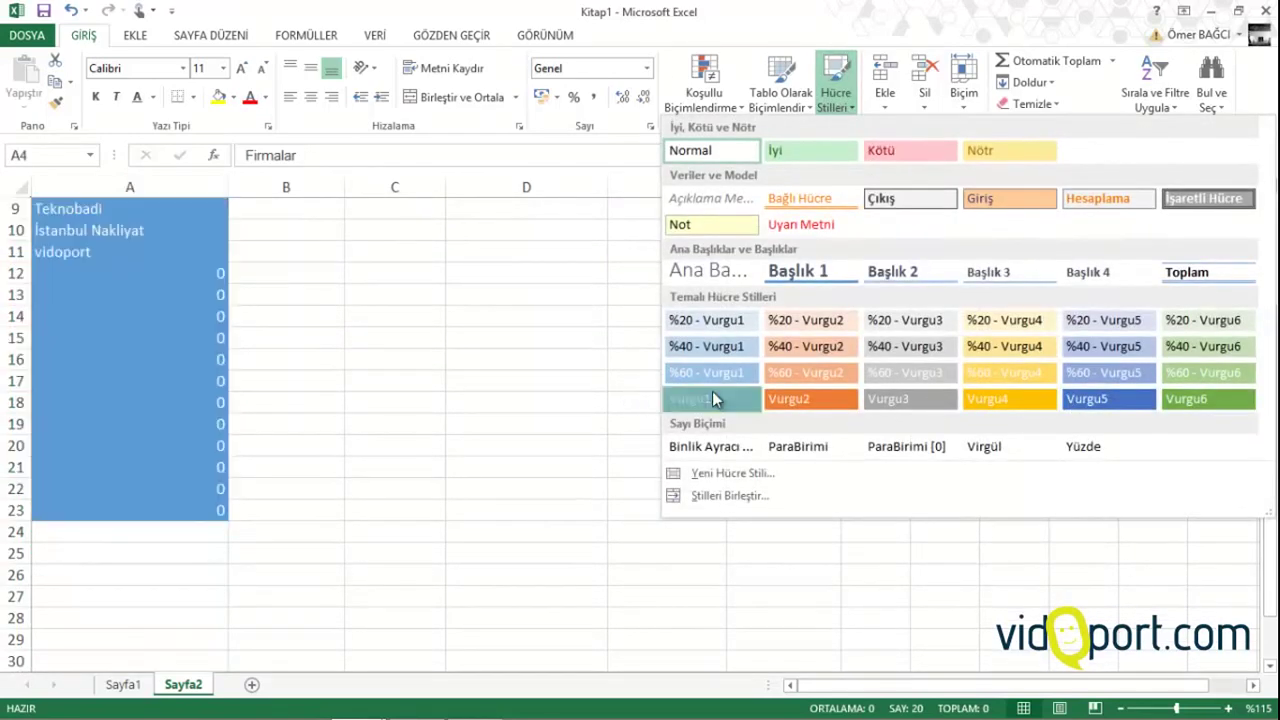
left_click(712, 398)
scroll(606, 406, "up", 3)
left_click(320, 410)
left_click_drag(166, 257, 810, 640)
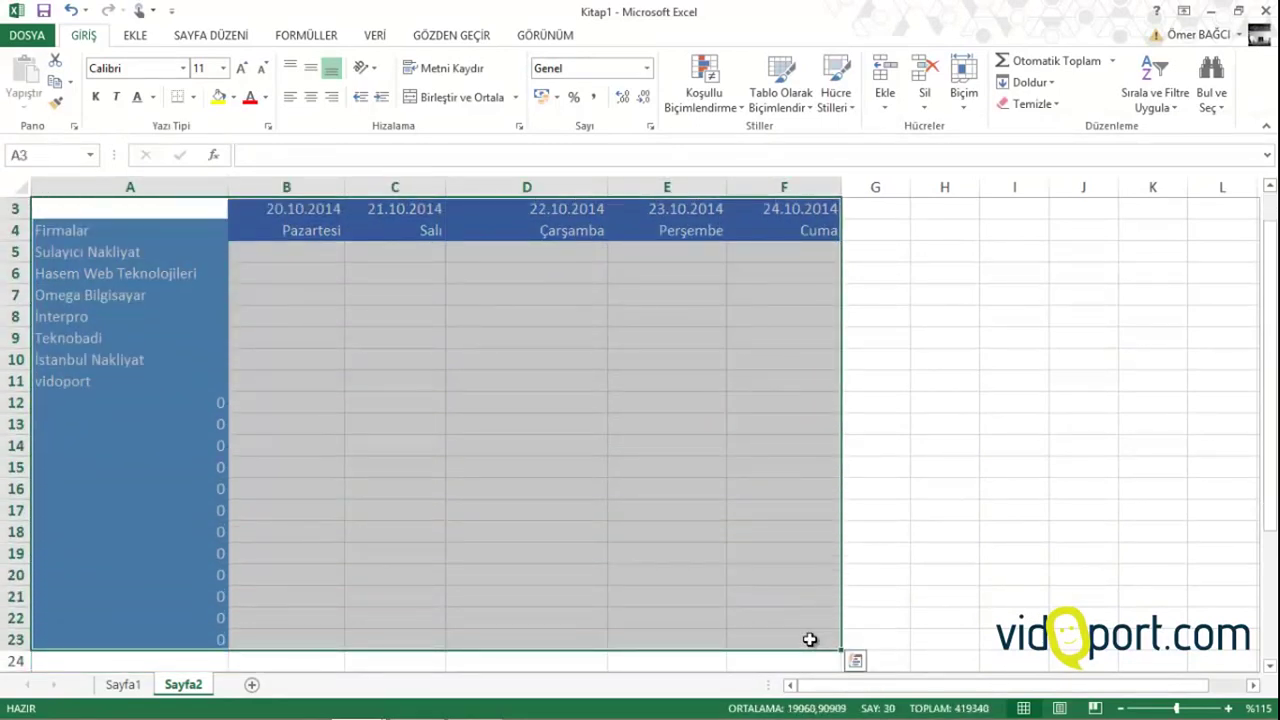
Step: Add all borders to A3:F23 and make the B3:F4 headers centred, bold and 14 pt
left_click(193, 97)
left_click(226, 262)
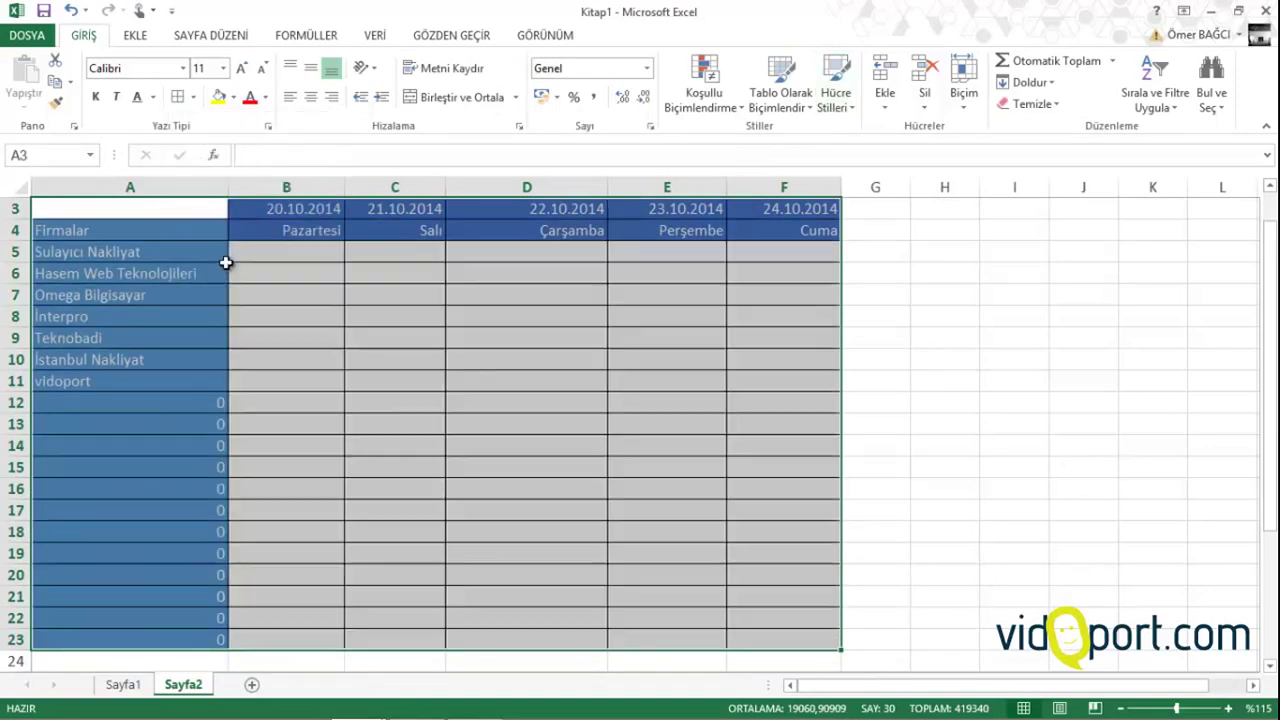
left_click_drag(318, 212, 760, 225)
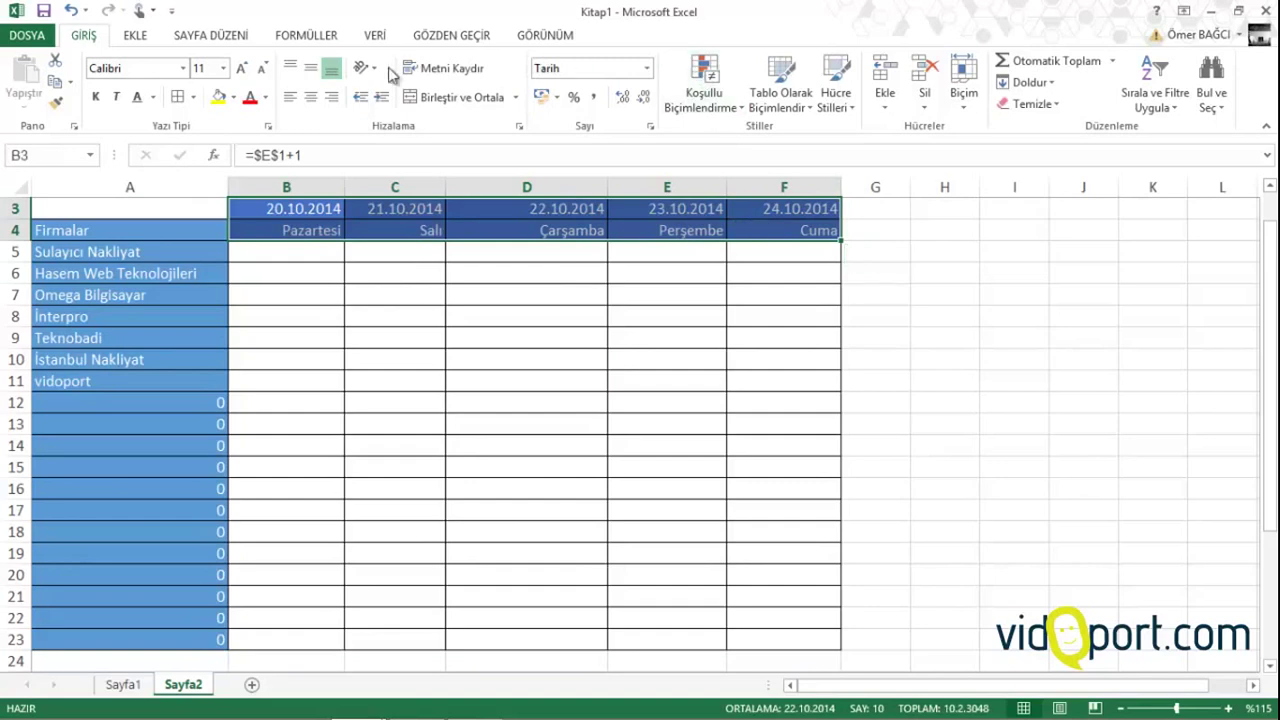
left_click(310, 97)
left_click(94, 97)
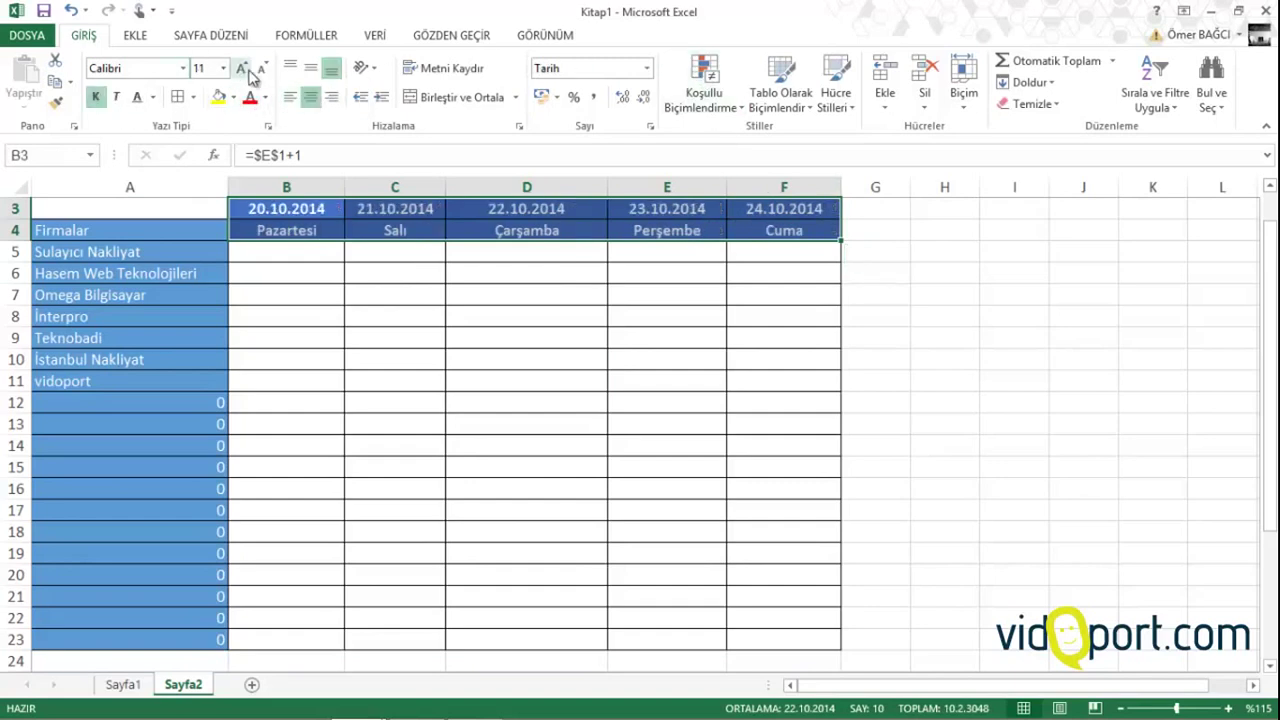
left_click(241, 68)
left_click(241, 68)
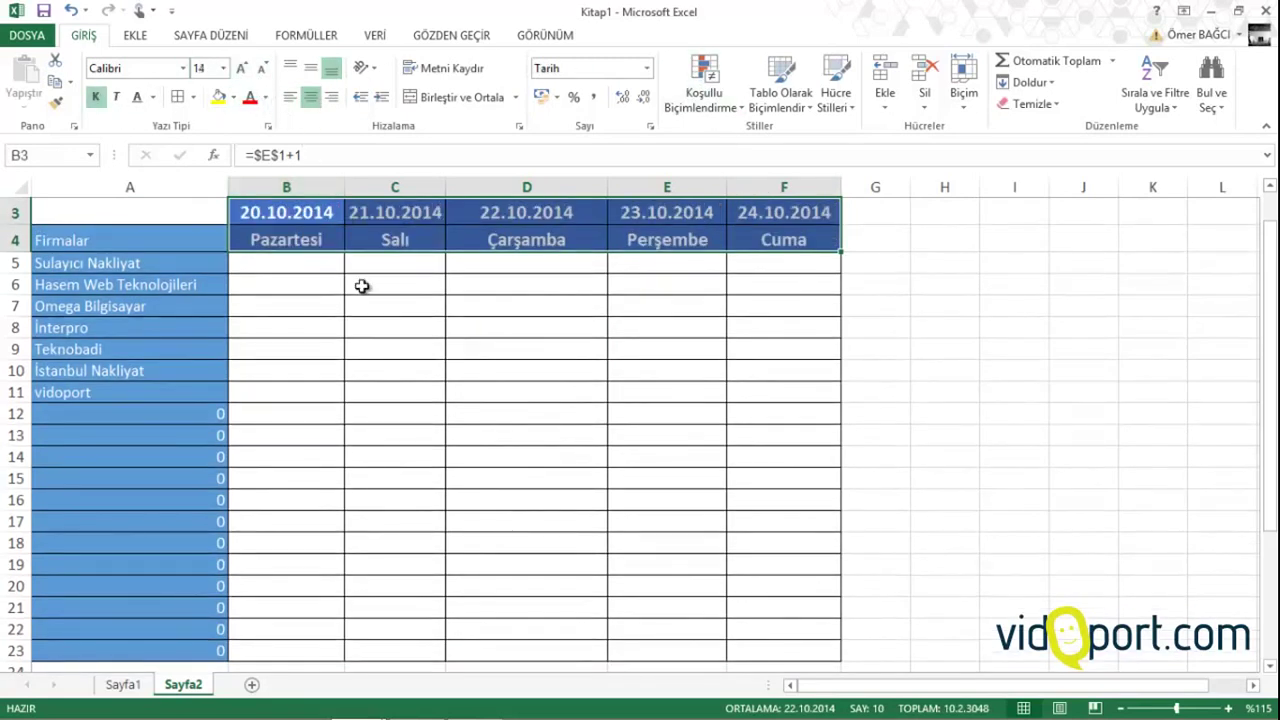
left_click_drag(306, 187, 816, 181)
Step: Widen the day columns B–F and make table rows 4–22 taller
left_click(529, 308)
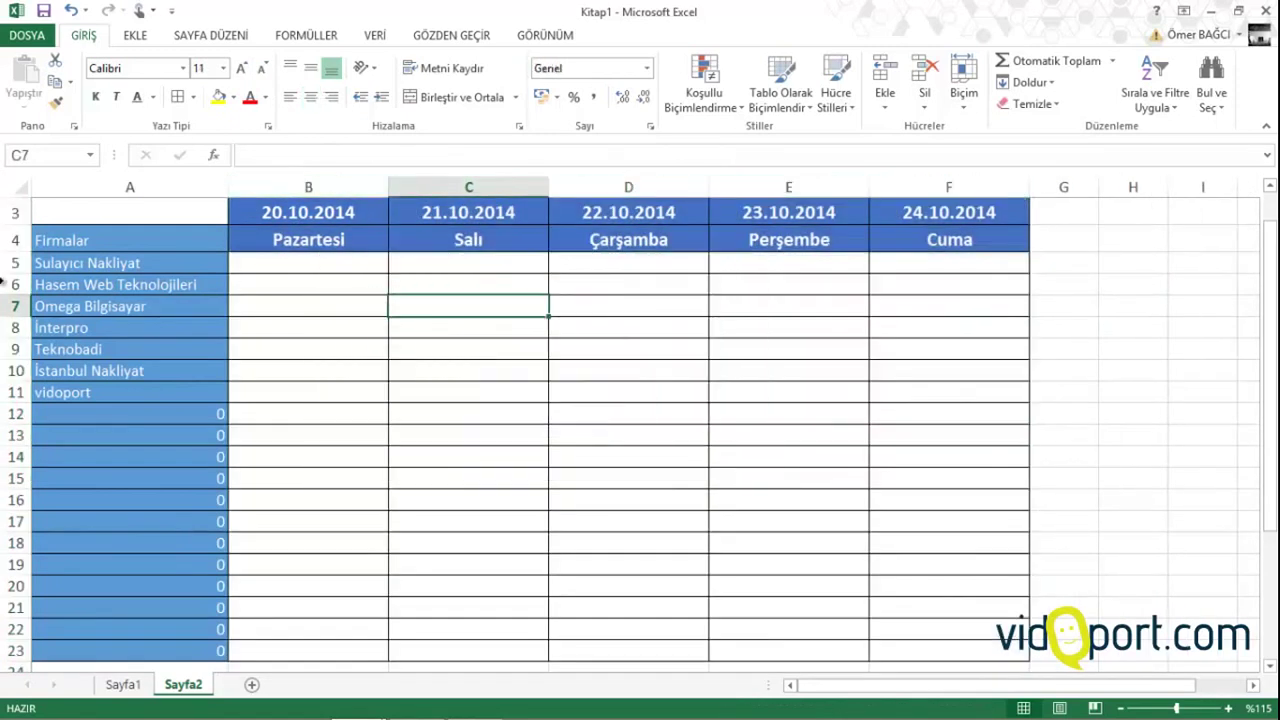
left_click_drag(20, 248, 20, 650)
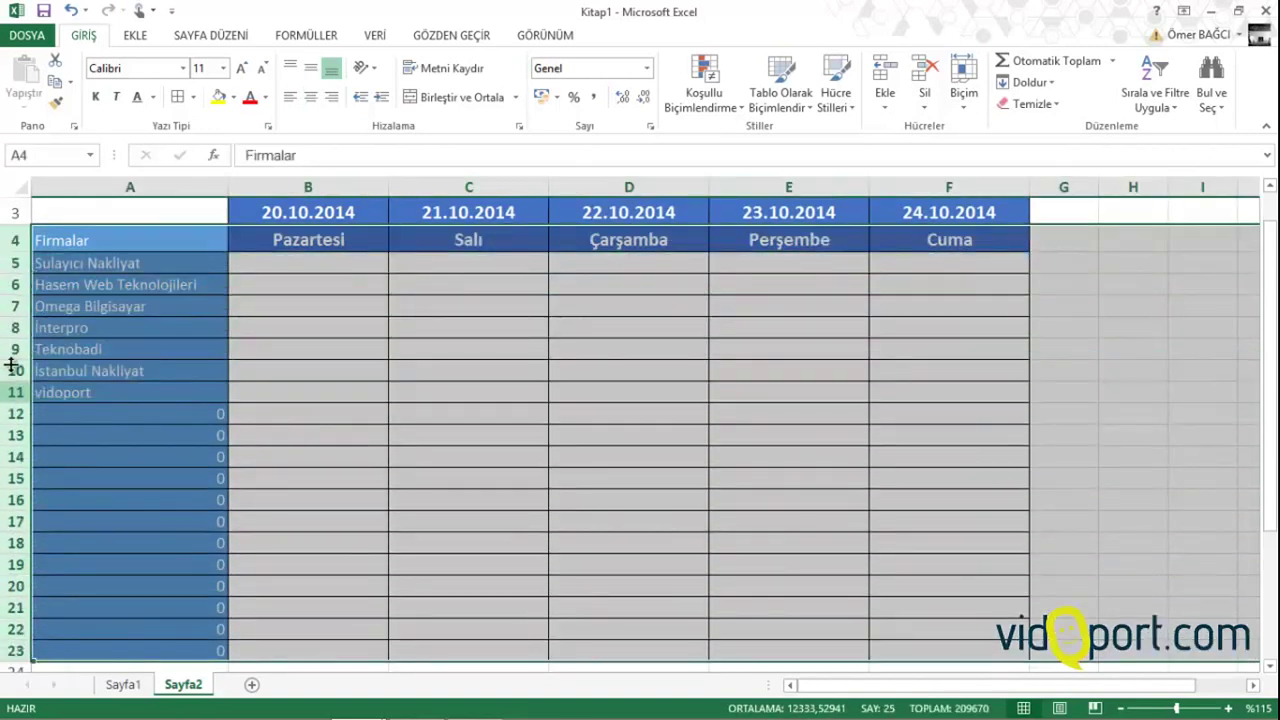
left_click_drag(20, 255, 20, 264)
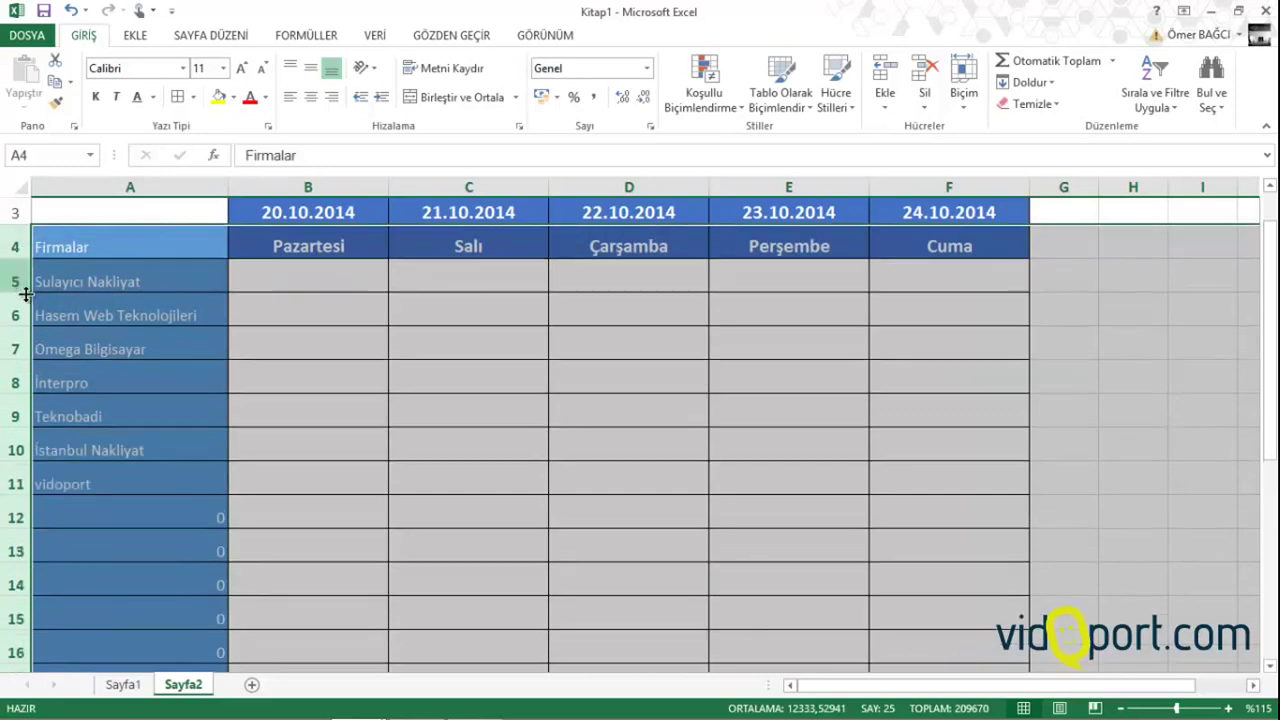
Step: Make the company names bold 14 pt and autofit column A to them
left_click_drag(114, 244, 126, 663)
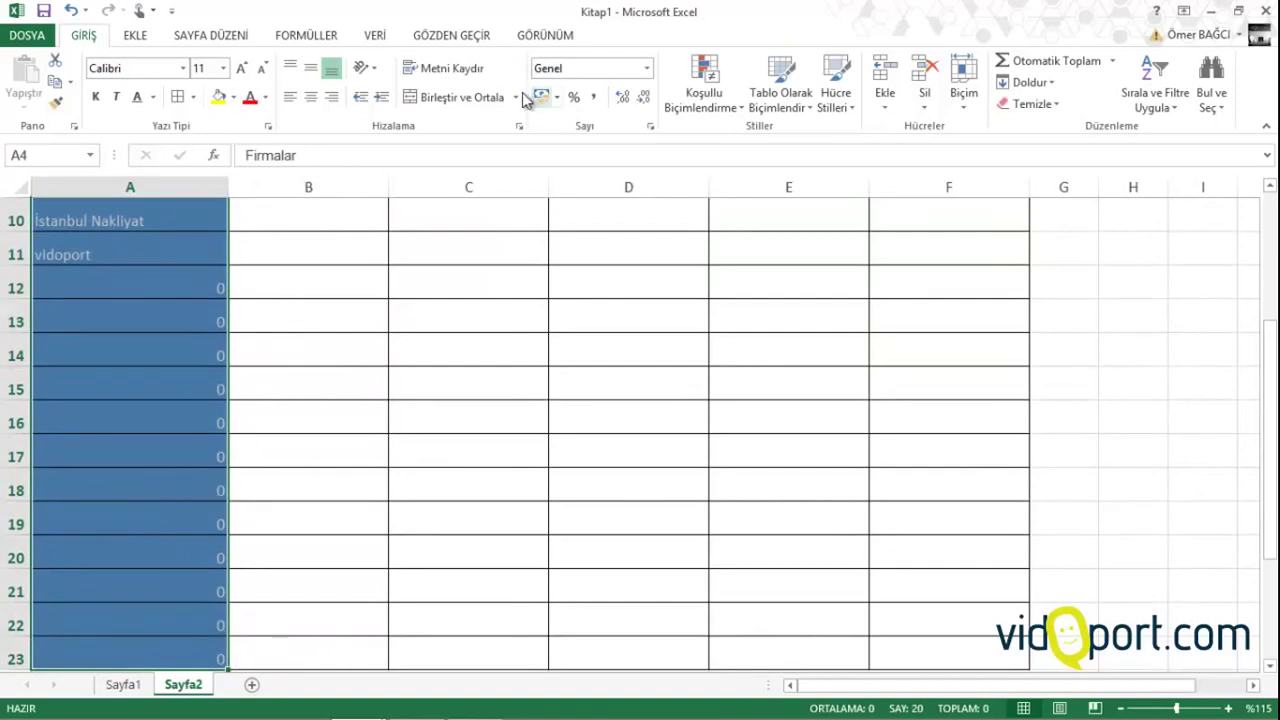
left_click(240, 69)
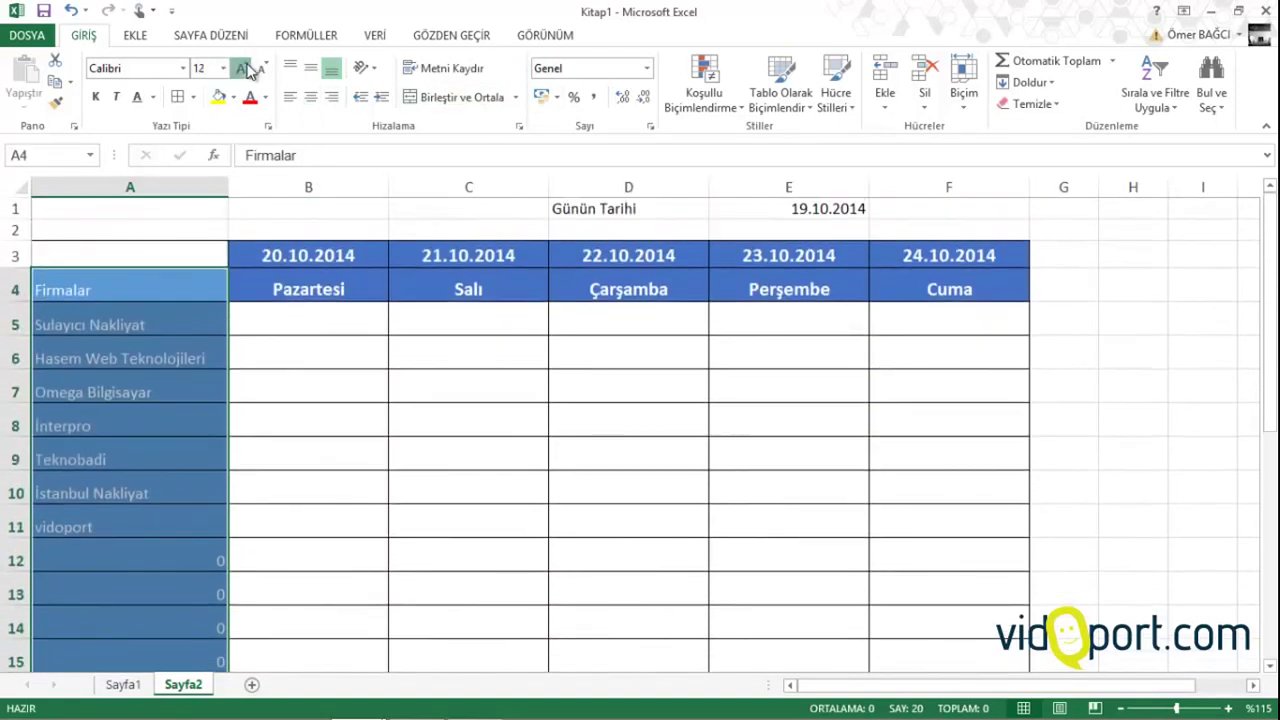
left_click(240, 69)
left_click(95, 96)
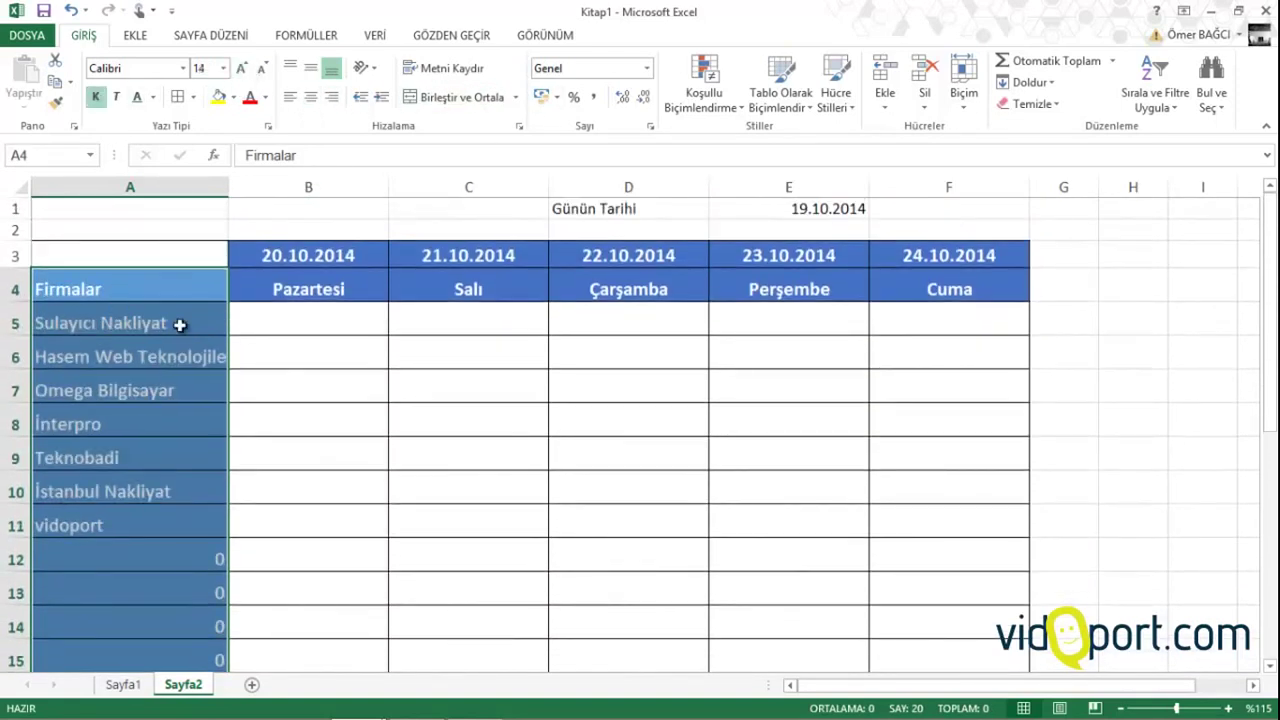
double_click(225, 187)
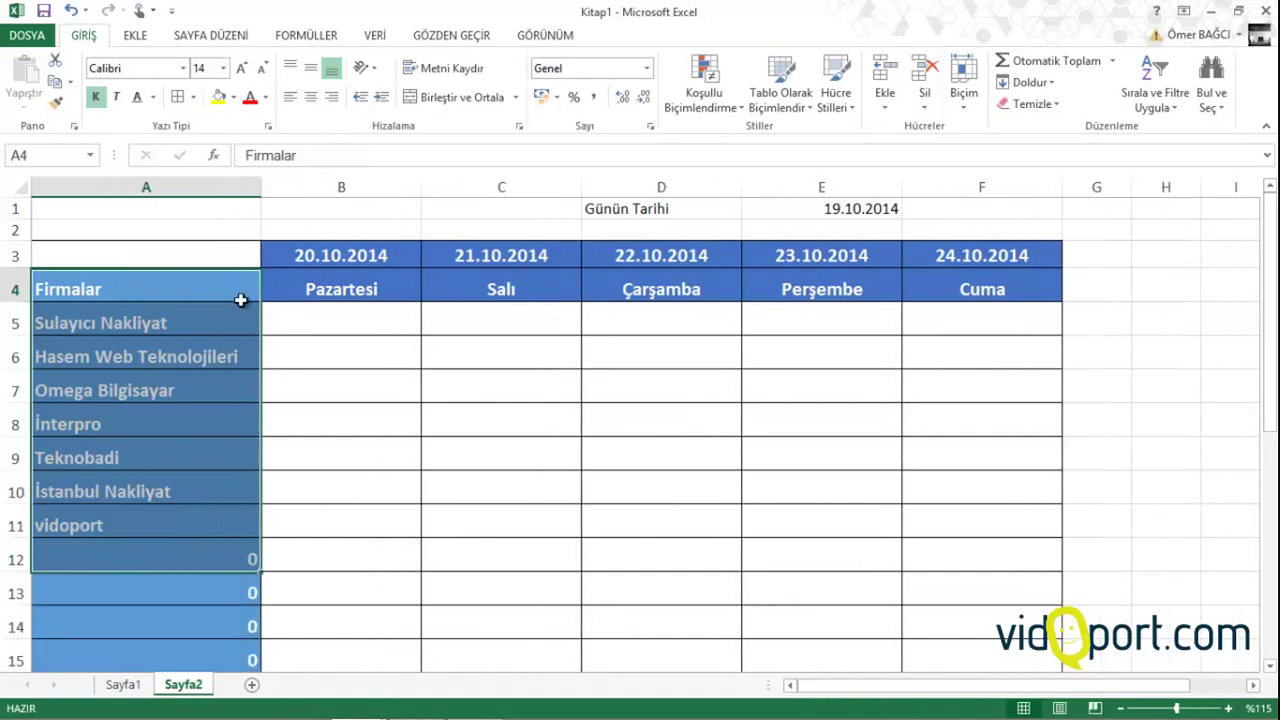
left_click(212, 331)
left_click(282, 322)
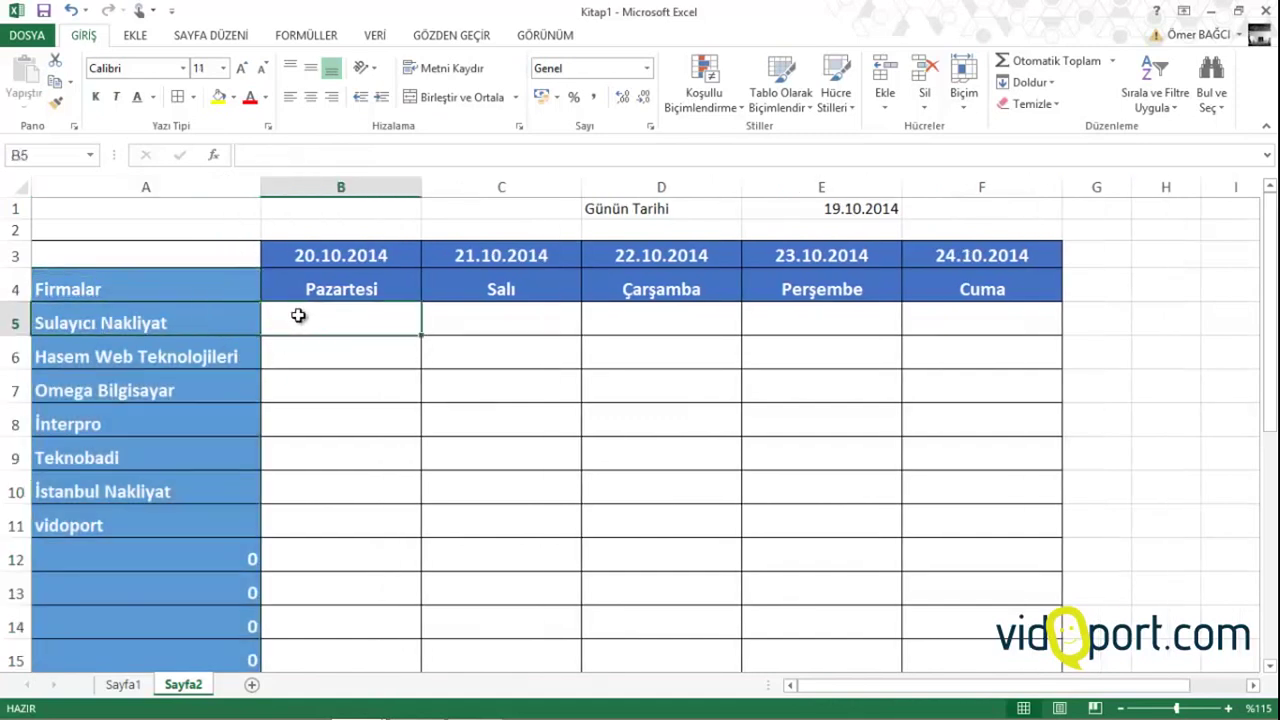
Step: Enter the Toplam header in G4 and copy the Cuma header and table formatting onto column G
left_click(1111, 291)
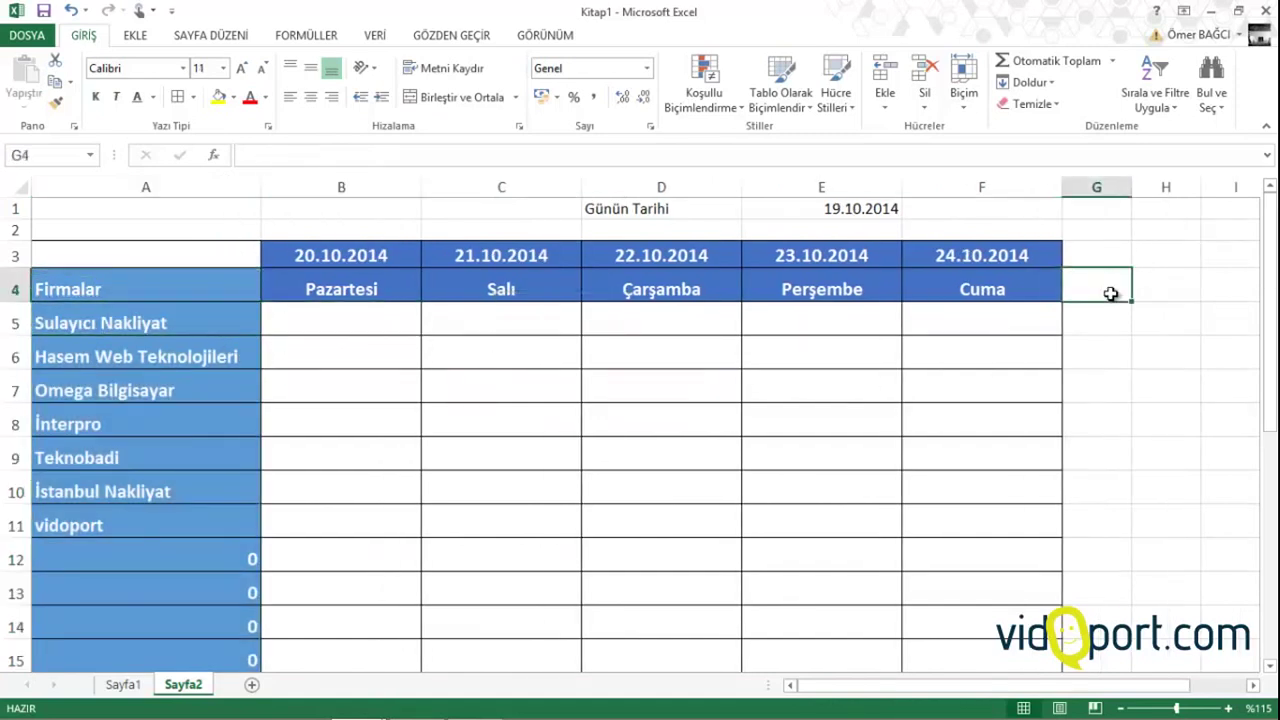
type("T")
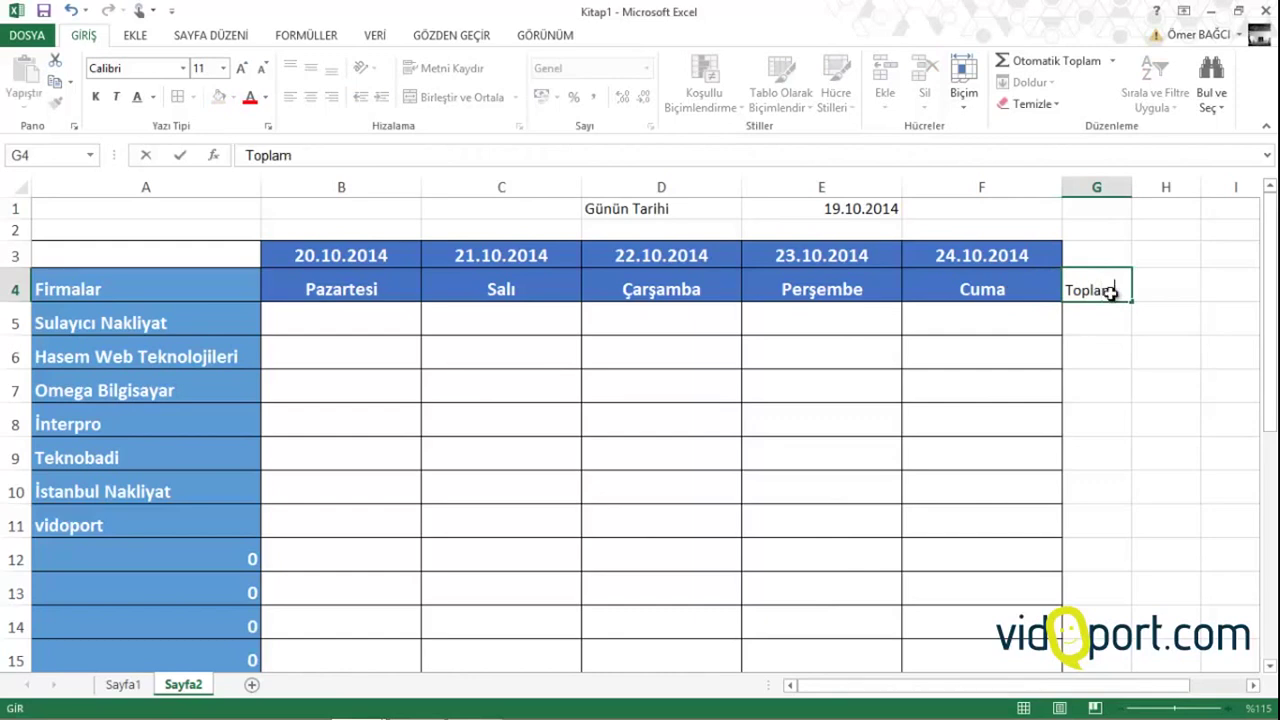
type("oplam")
key("Return")
left_click(1022, 286)
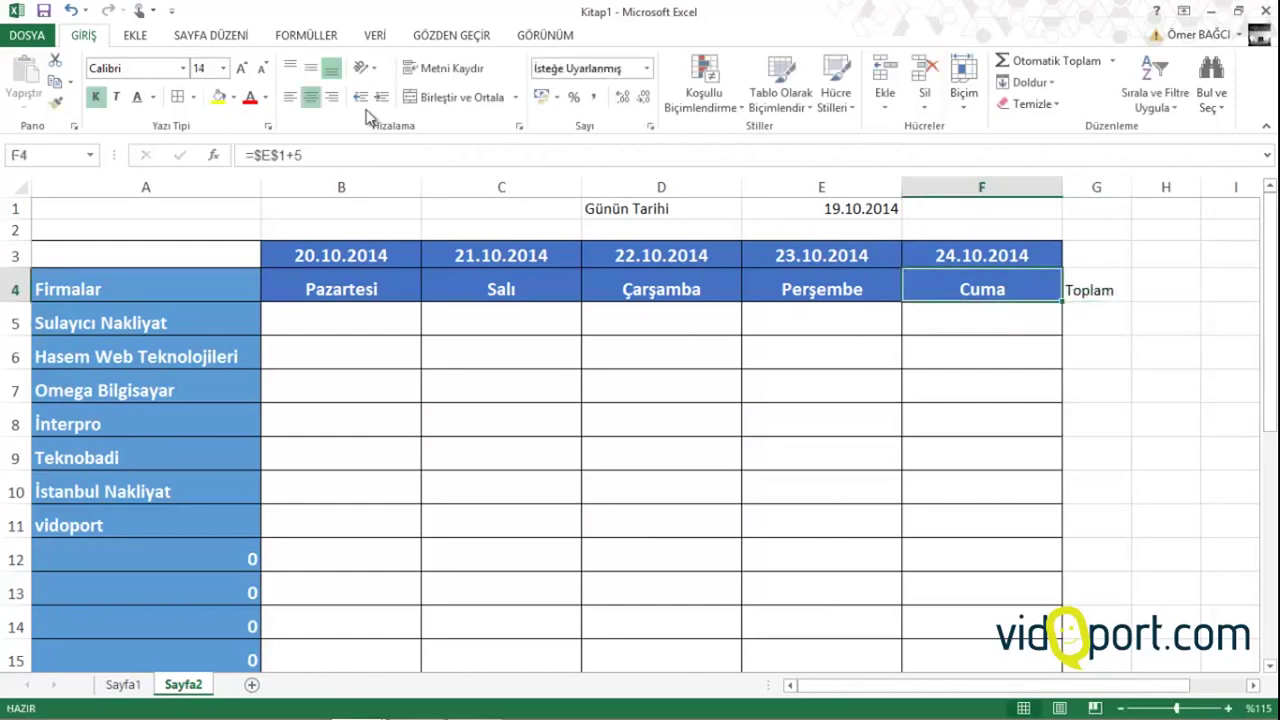
left_click(57, 103)
left_click(1096, 289)
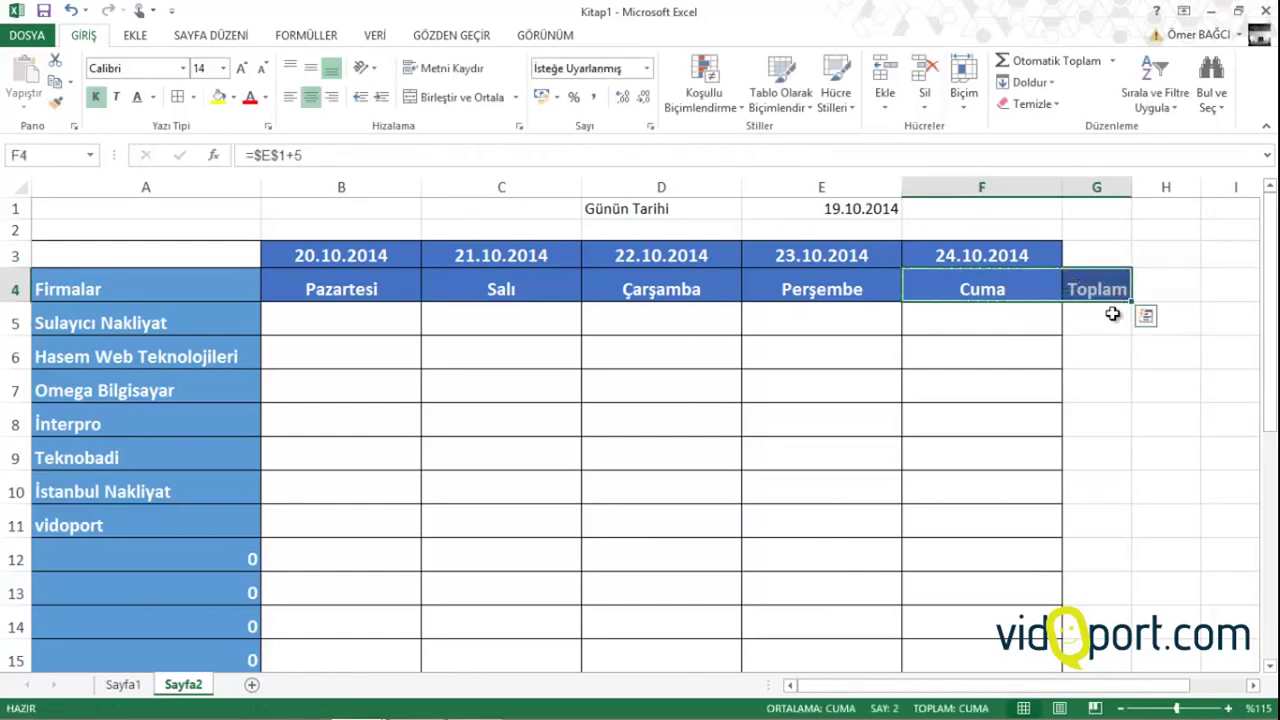
mouse_move(1100, 320)
left_mouse_down()
mouse_move(1108, 668)
mouse_move(1110, 590)
mouse_move(1106, 614)
left_mouse_up()
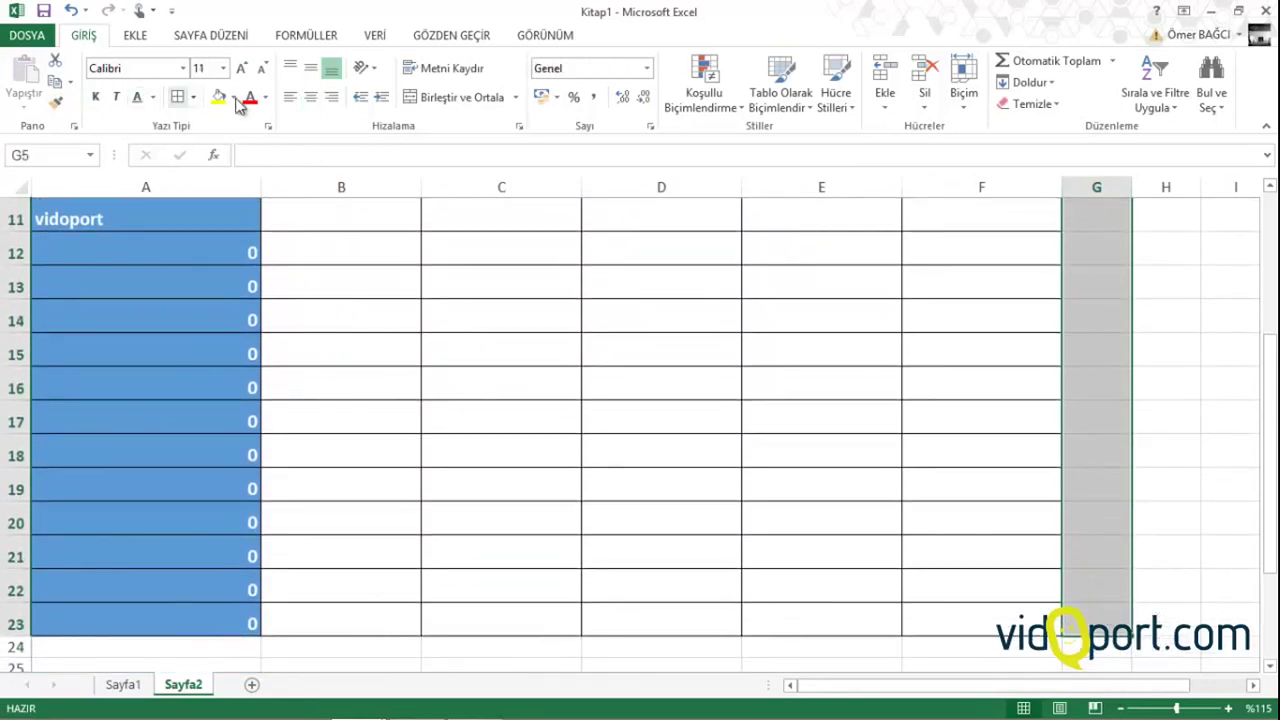
scroll(143, 323, "up", 4)
left_click(149, 391)
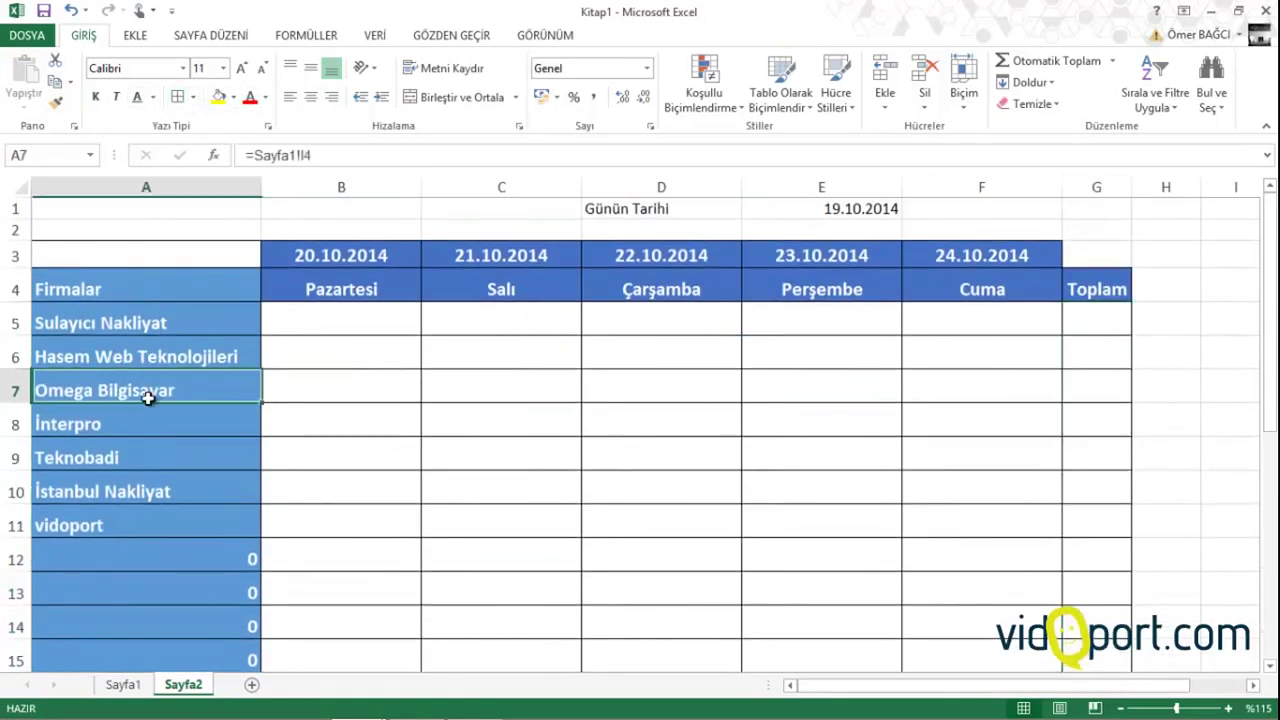
scroll(143, 357, "down", 4)
scroll(143, 357, "up", 3)
scroll(143, 357, "down", 2)
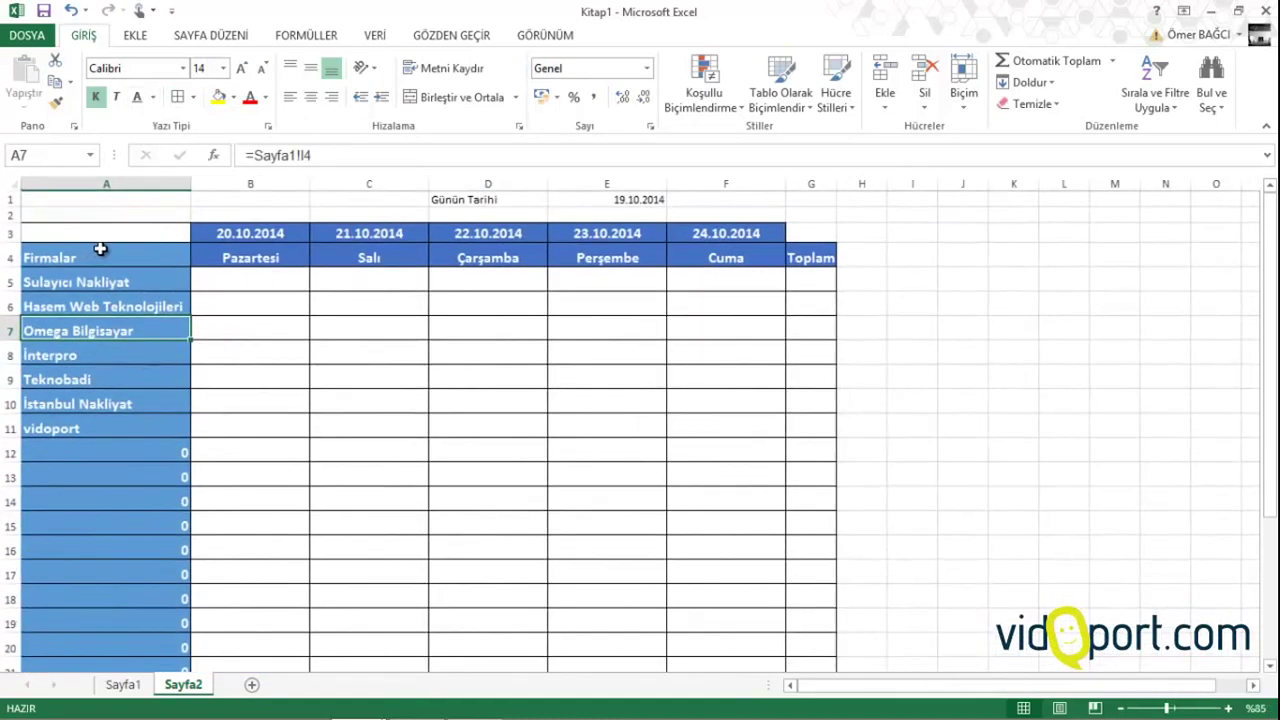
Step: Copy the E3 date header's style onto the empty G3 cell
left_click(804, 233)
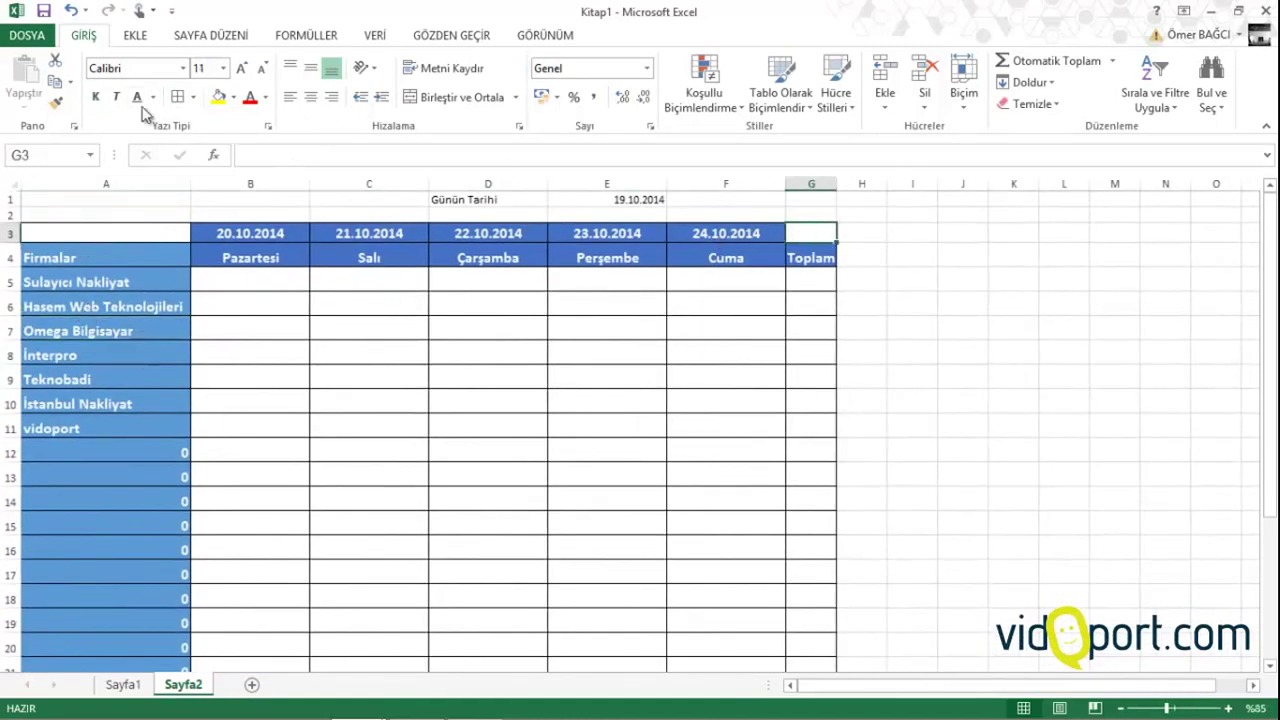
left_click(610, 236)
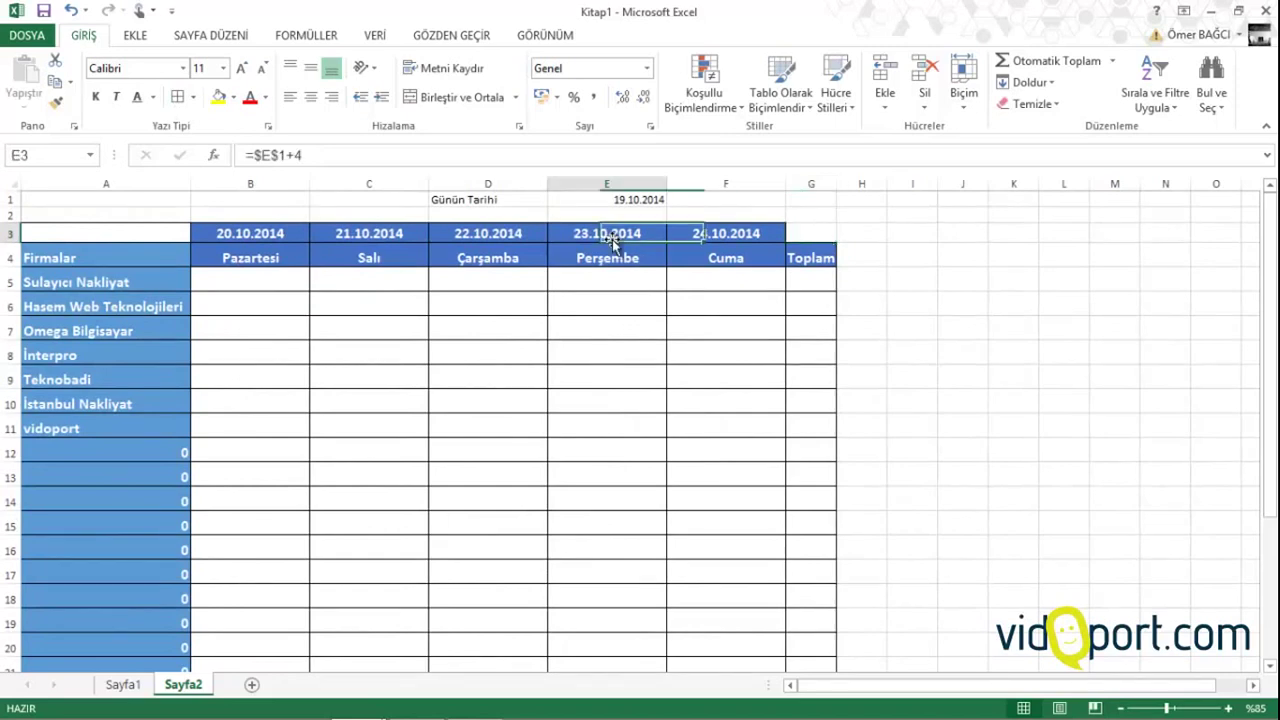
left_click(55, 107)
left_click(810, 235)
Step: Give the empty A3 corner cell the Firmalar cell's blue formatting
left_click(818, 283)
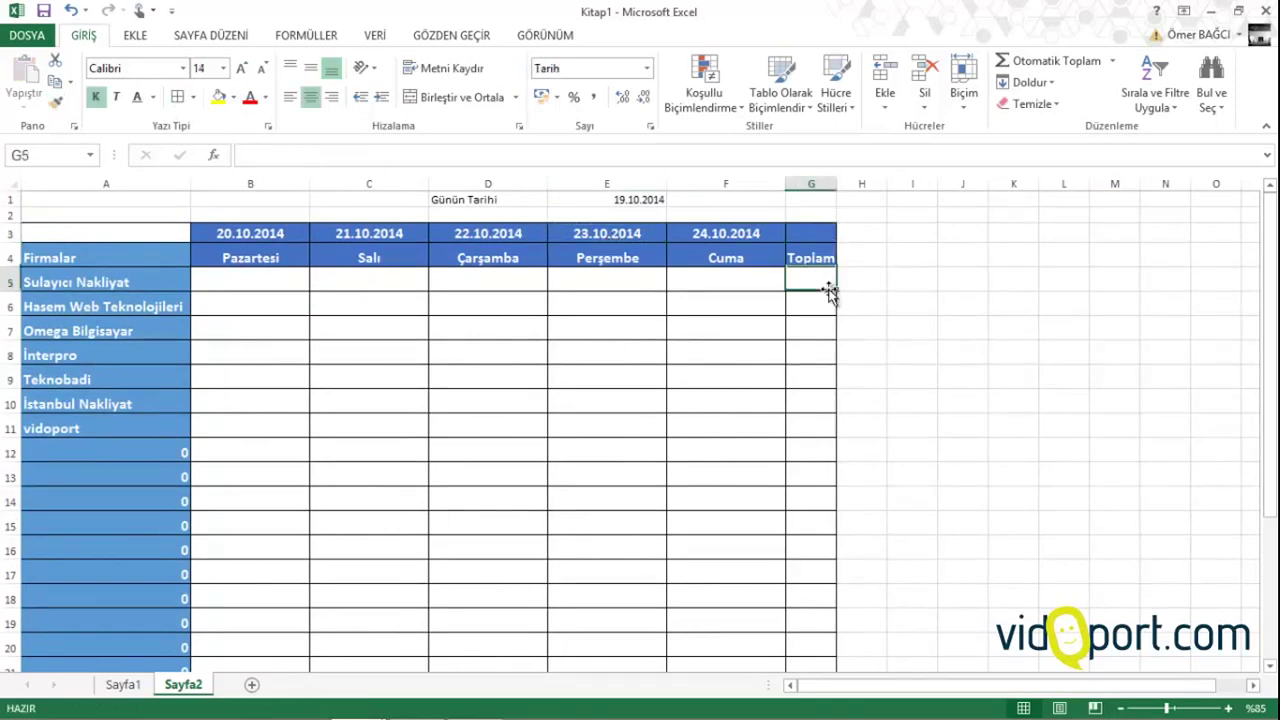
left_click(134, 251)
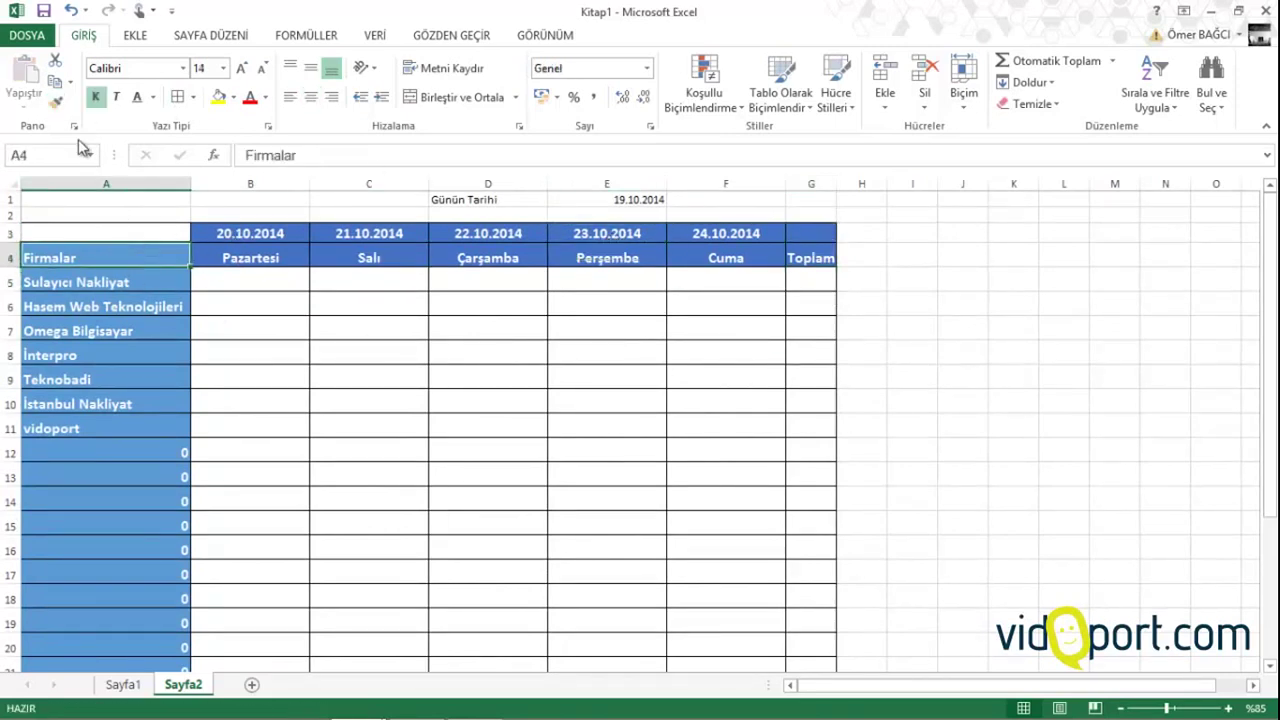
left_click(60, 105)
left_click(86, 232)
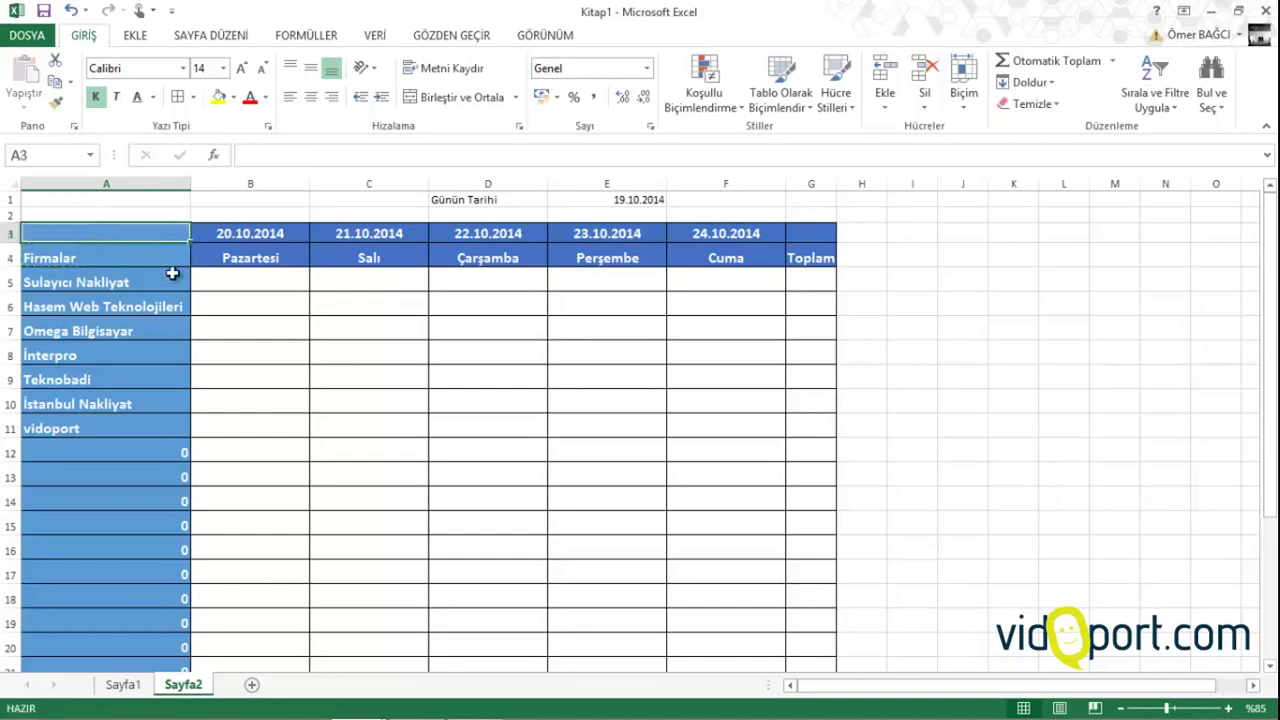
left_click(253, 298)
left_click(249, 279)
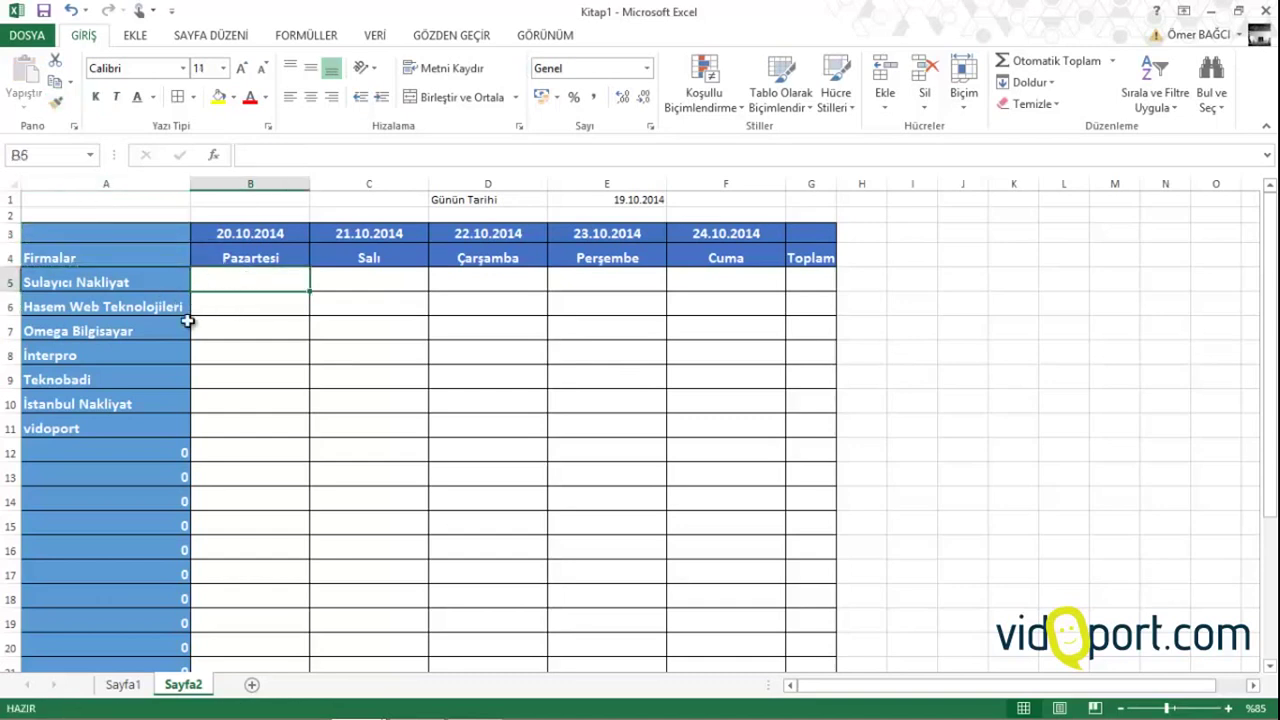
scroll(267, 432, "down", 3)
Step: Add a Toplam label in A24 and copy A5's blue bold formatting onto it
left_click(122, 544)
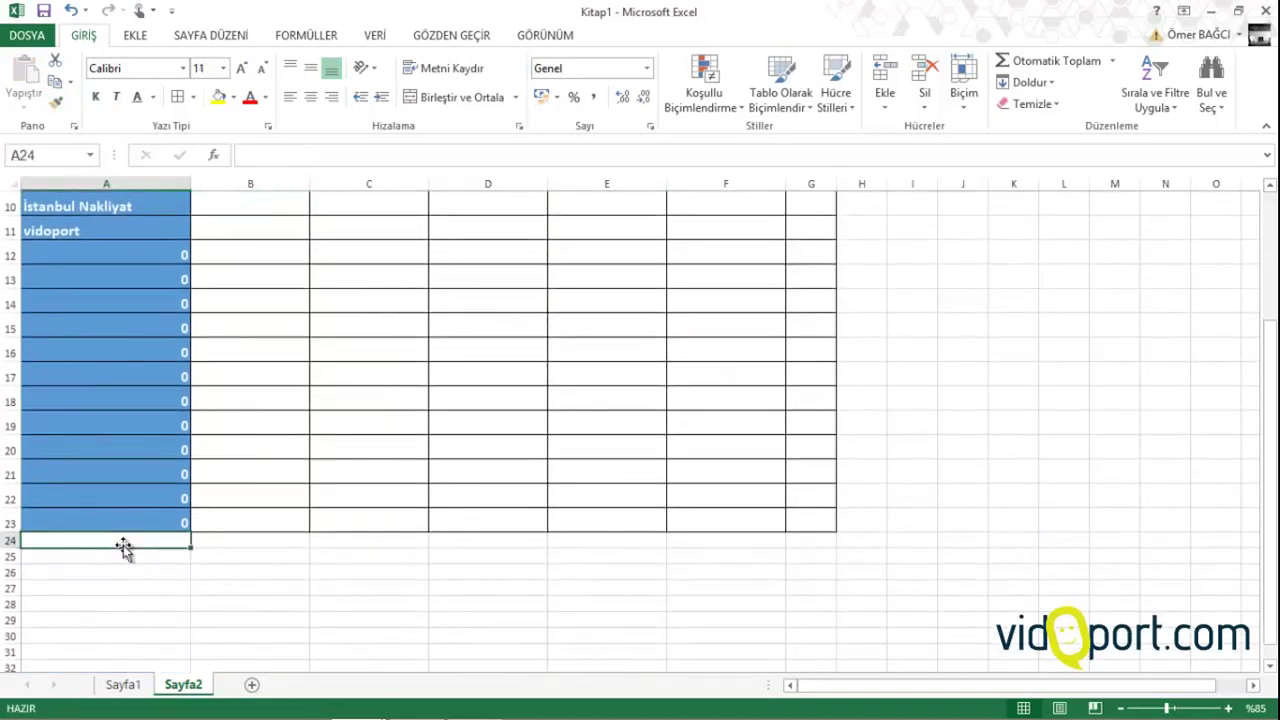
type("t")
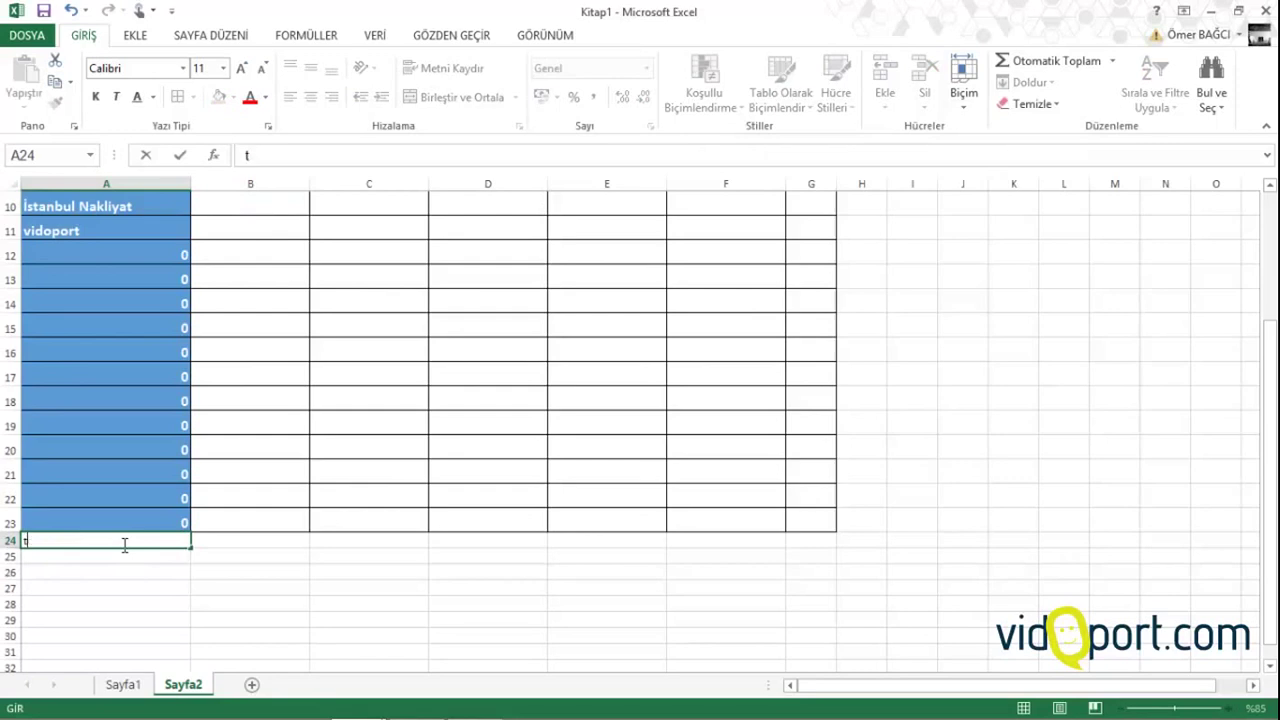
type("oplTekoobadi")
key("BackSpace")
key("BackSpace")
key("BackSpace")
key("BackSpace")
key("BackSpace")
key("BackSpace")
key("BackSpace")
key("BackSpace")
key("BackSpace")
type("Toplam")
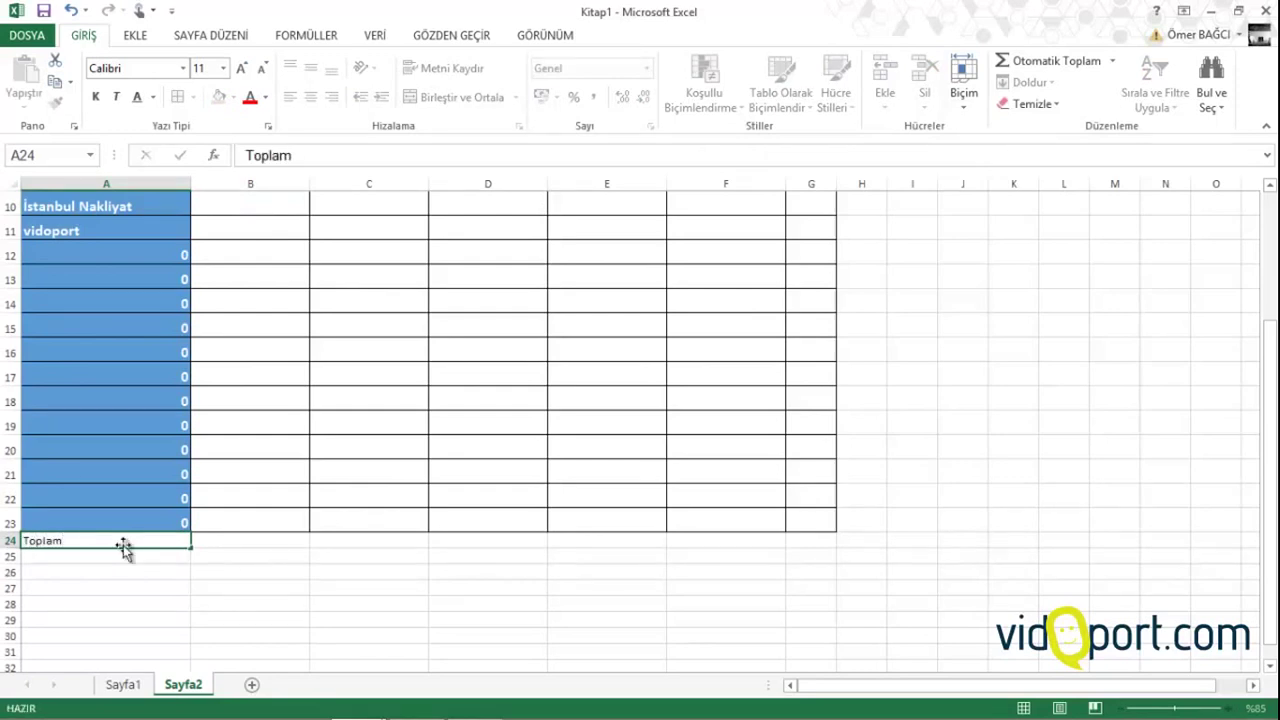
key("Return")
scroll(145, 538, "up", 3)
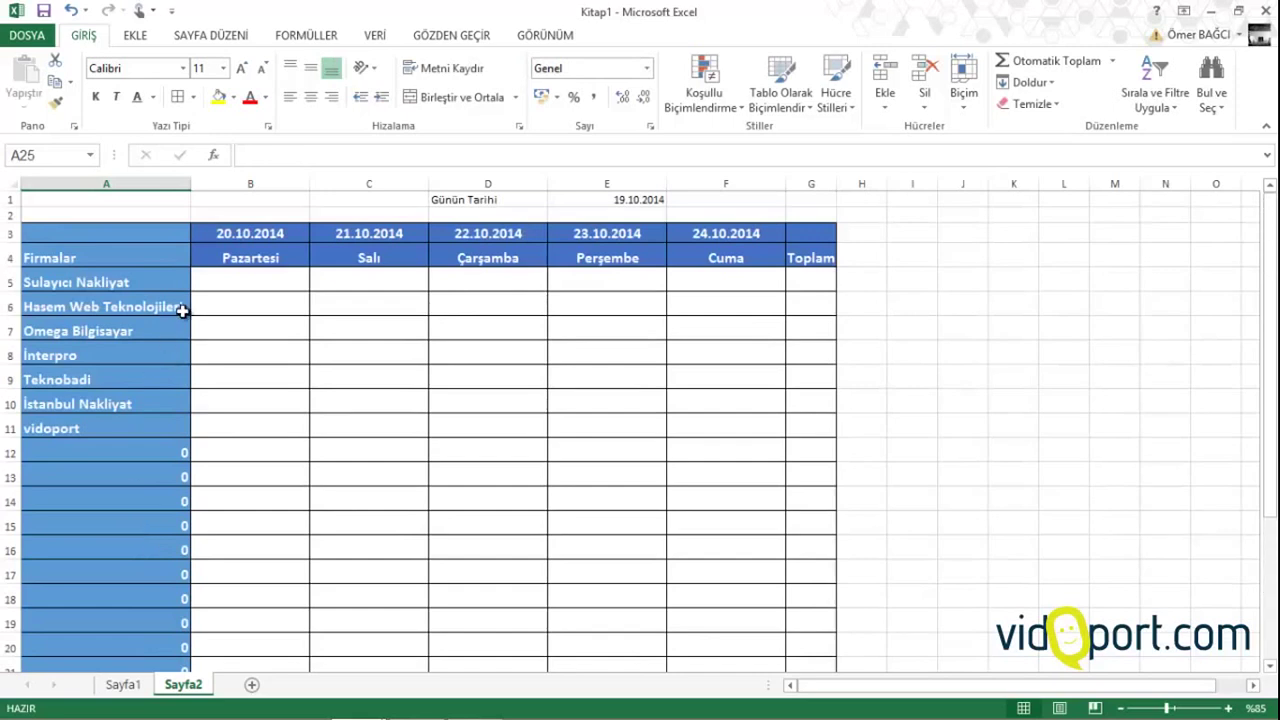
left_click(238, 280)
left_click(129, 286)
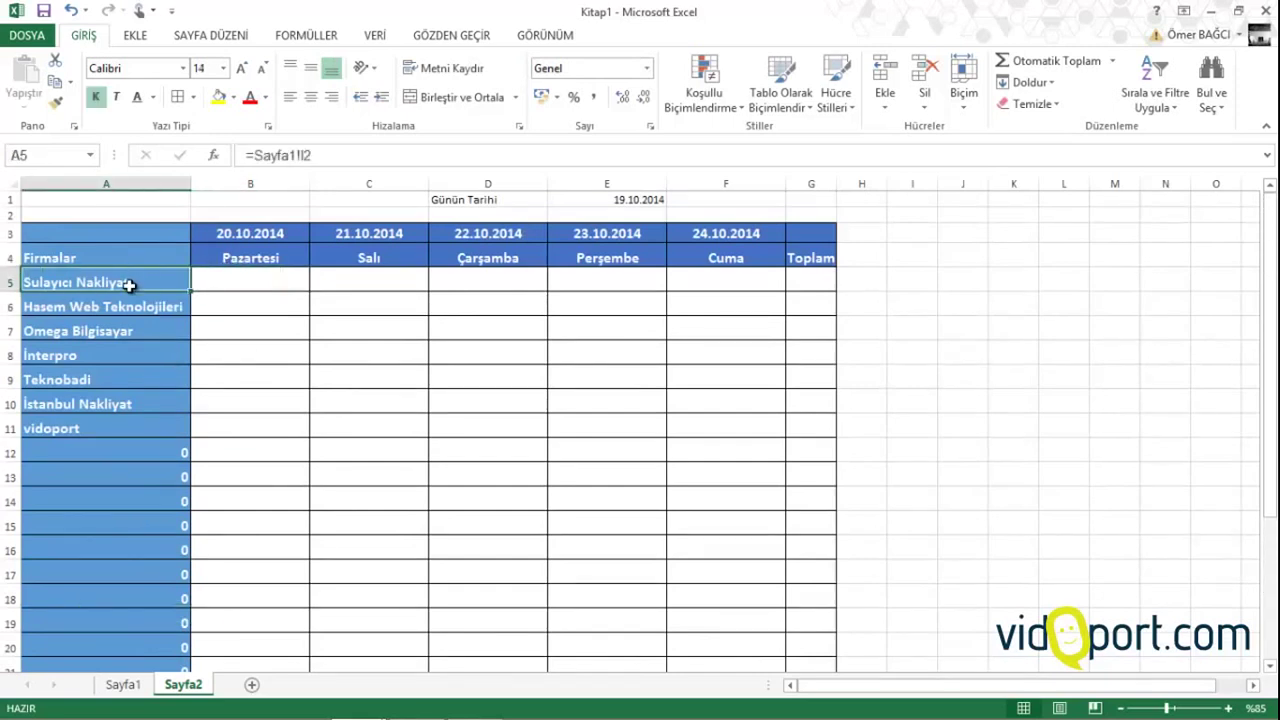
left_click(55, 102)
scroll(35, 562, "down", 4)
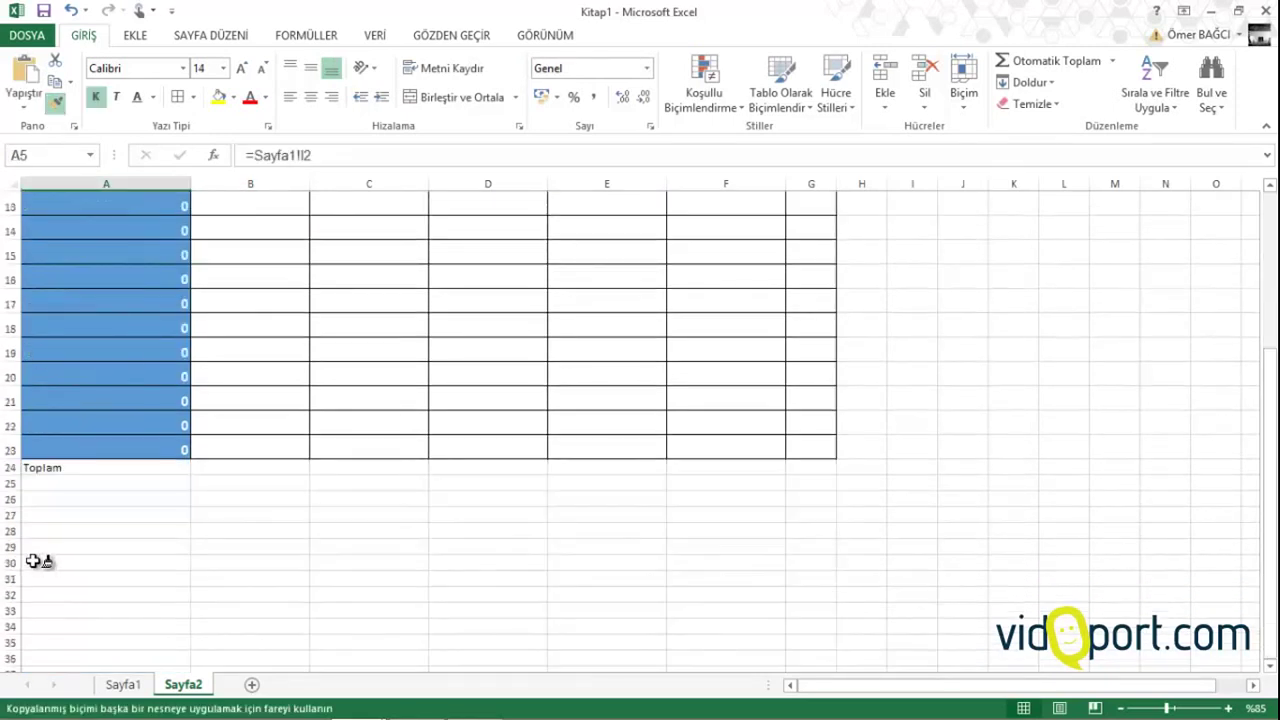
left_click(88, 470)
Step: Widen column G to match the day columns
left_click_drag(137, 468, 801, 471)
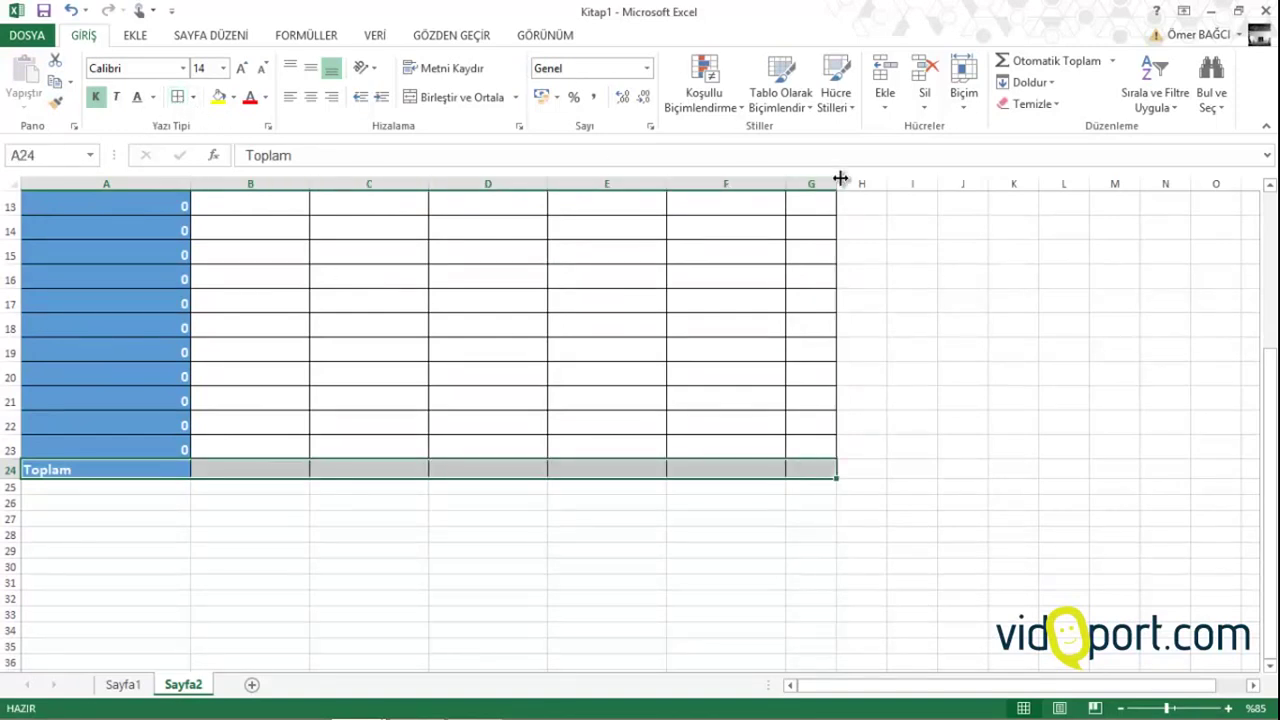
left_click_drag(846, 184, 890, 185)
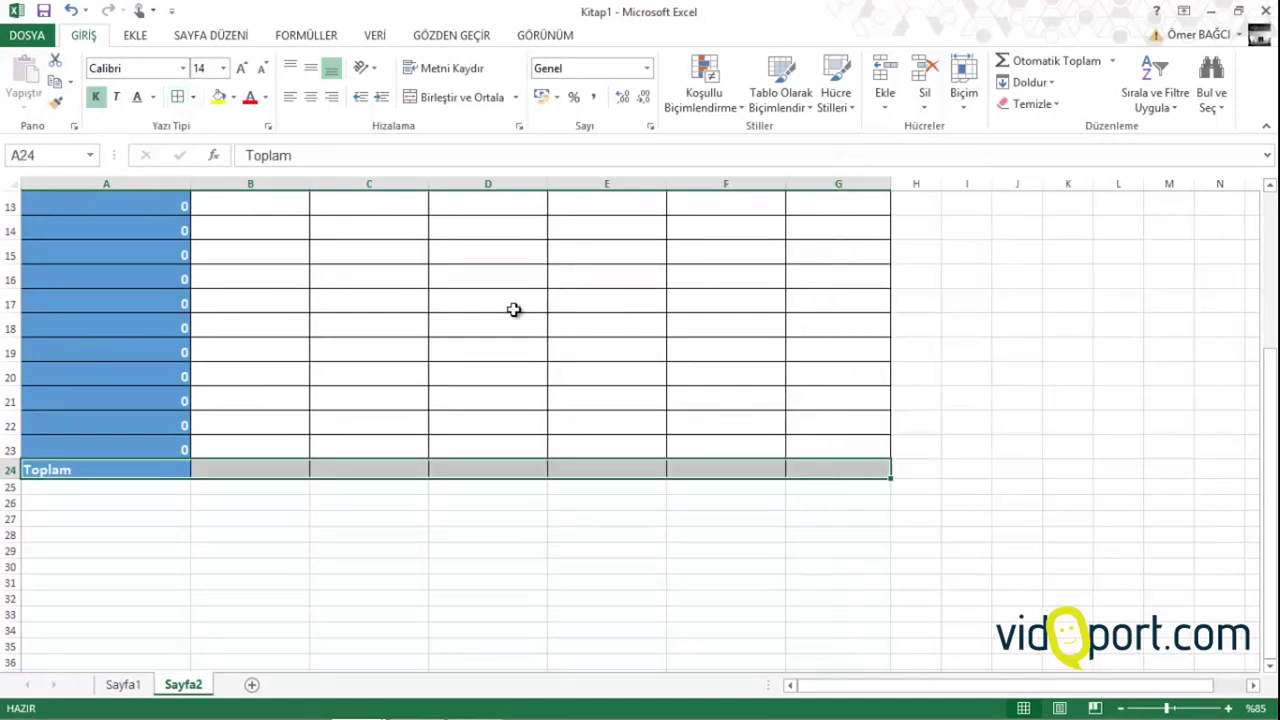
left_click(513, 310)
scroll(463, 294, "up", 4)
left_click_drag(180, 451, 160, 611)
scroll(137, 494, "up", 1)
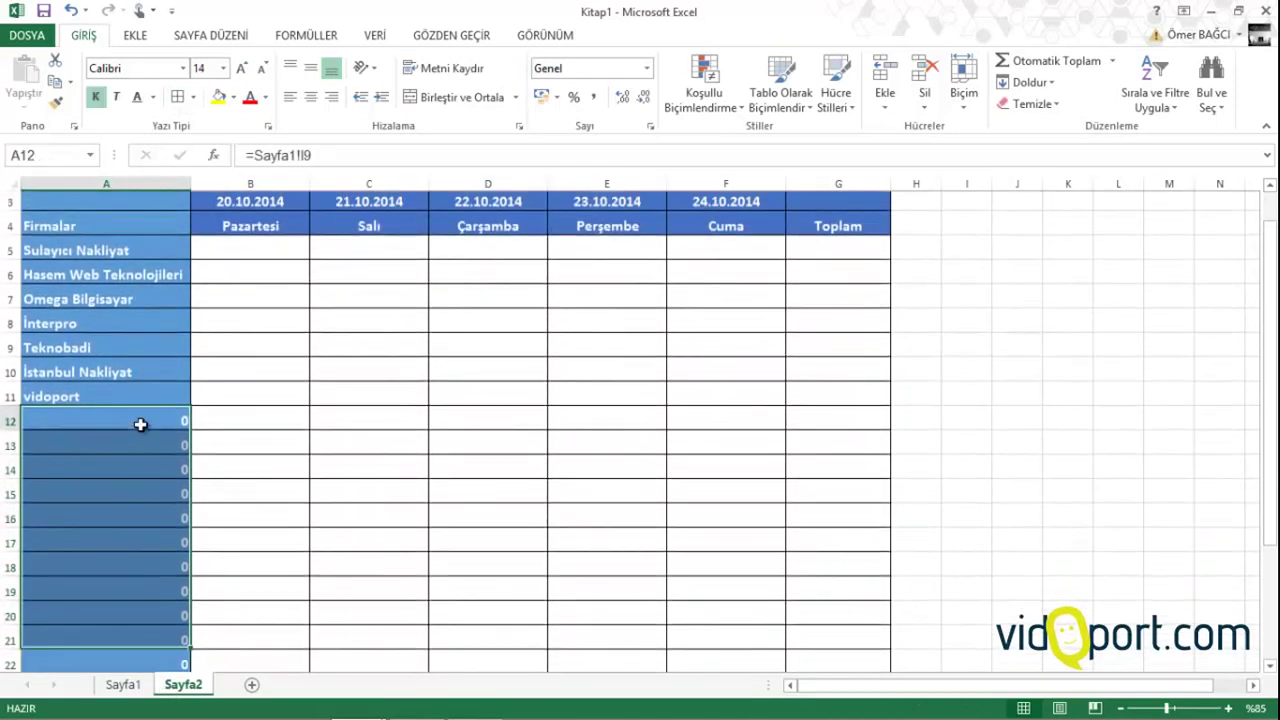
Step: Add an Equal To 0 conditional rule on A4:A23 with a custom white font
left_click(134, 486)
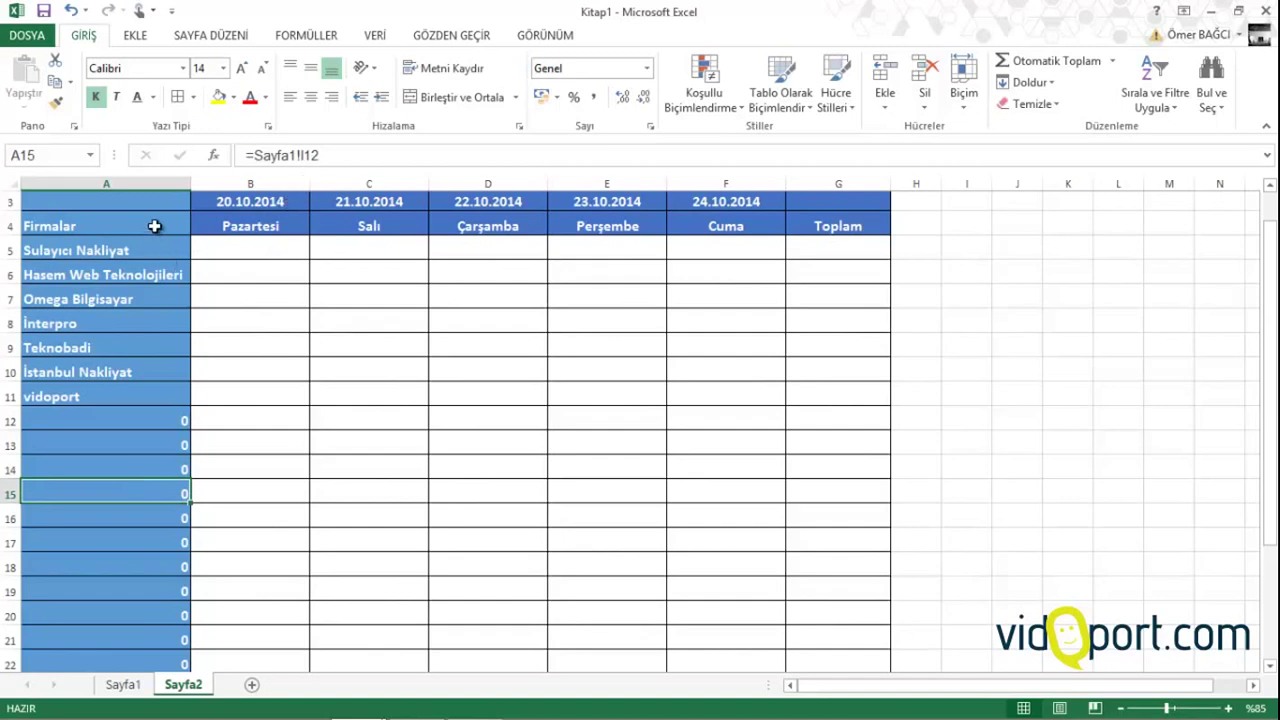
left_click_drag(155, 226, 130, 625)
left_click(728, 100)
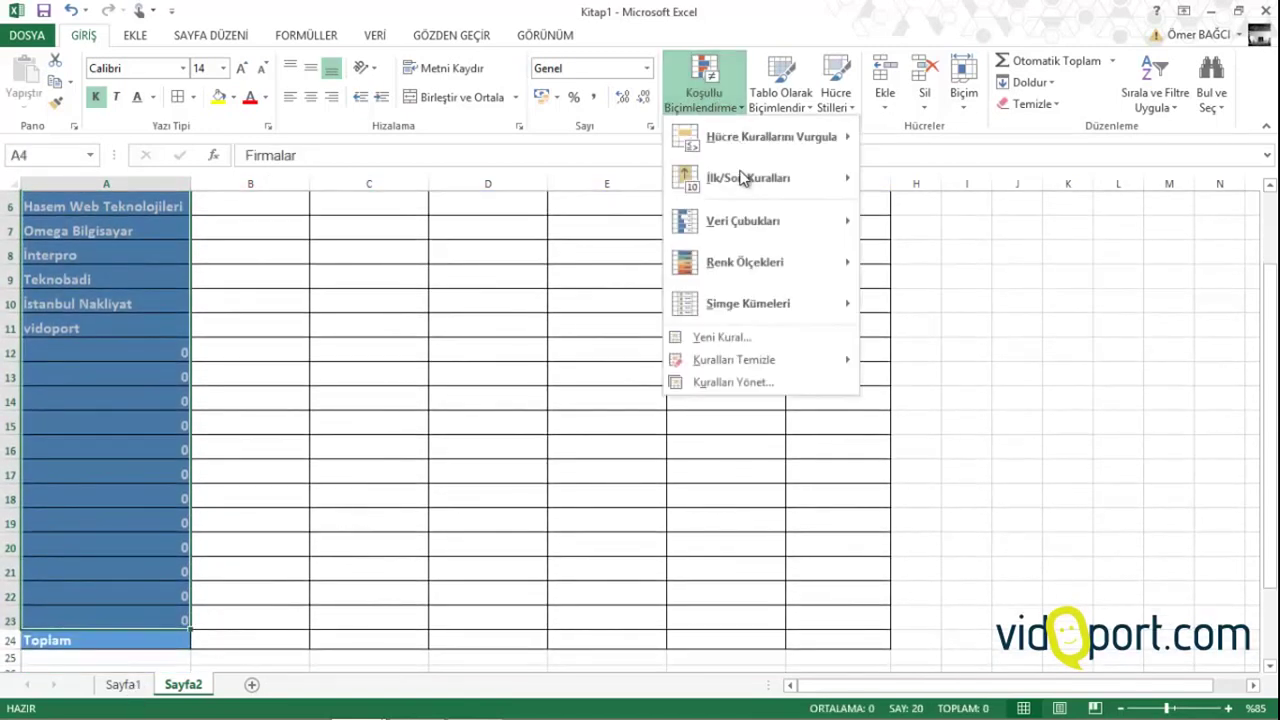
mouse_move(767, 152)
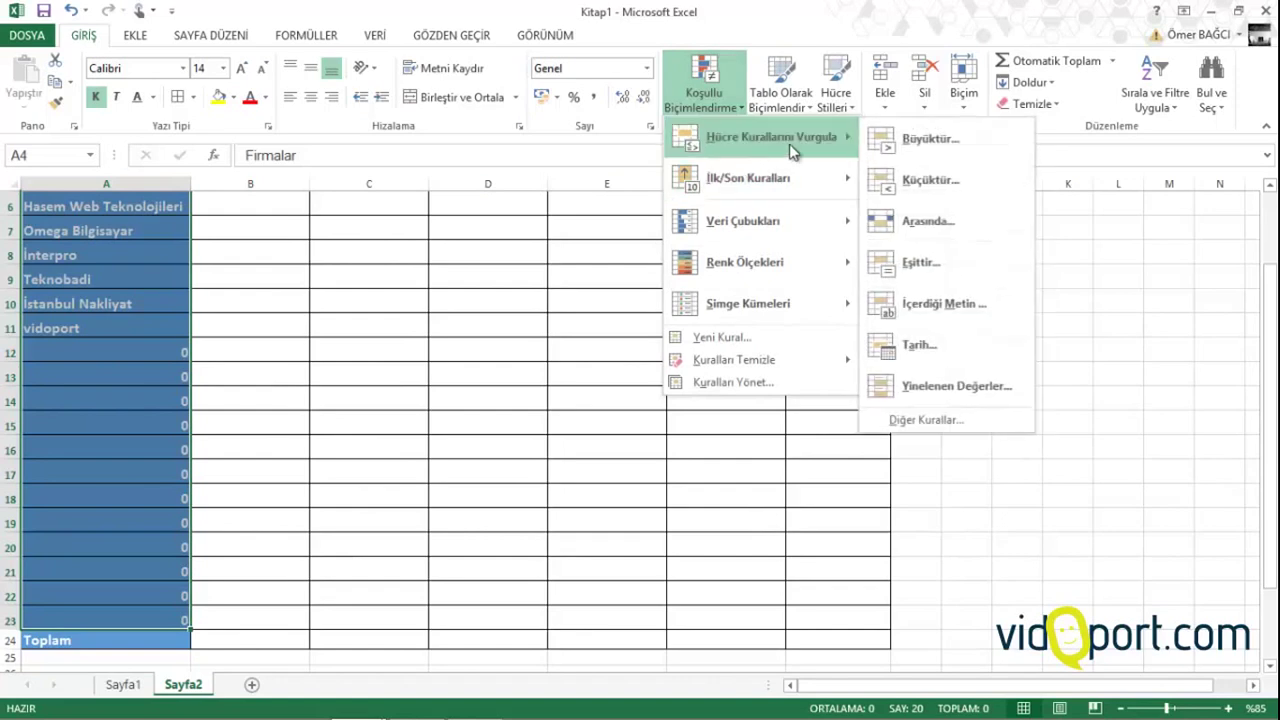
left_click(960, 251)
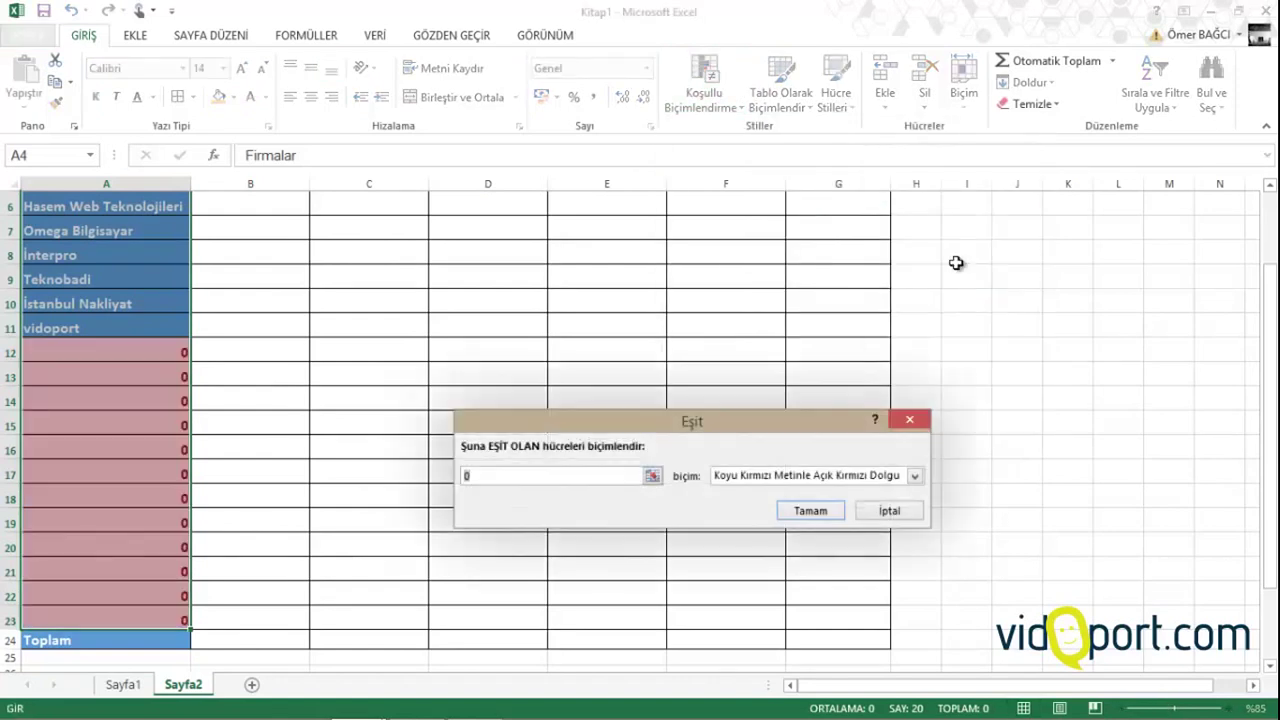
left_click(913, 477)
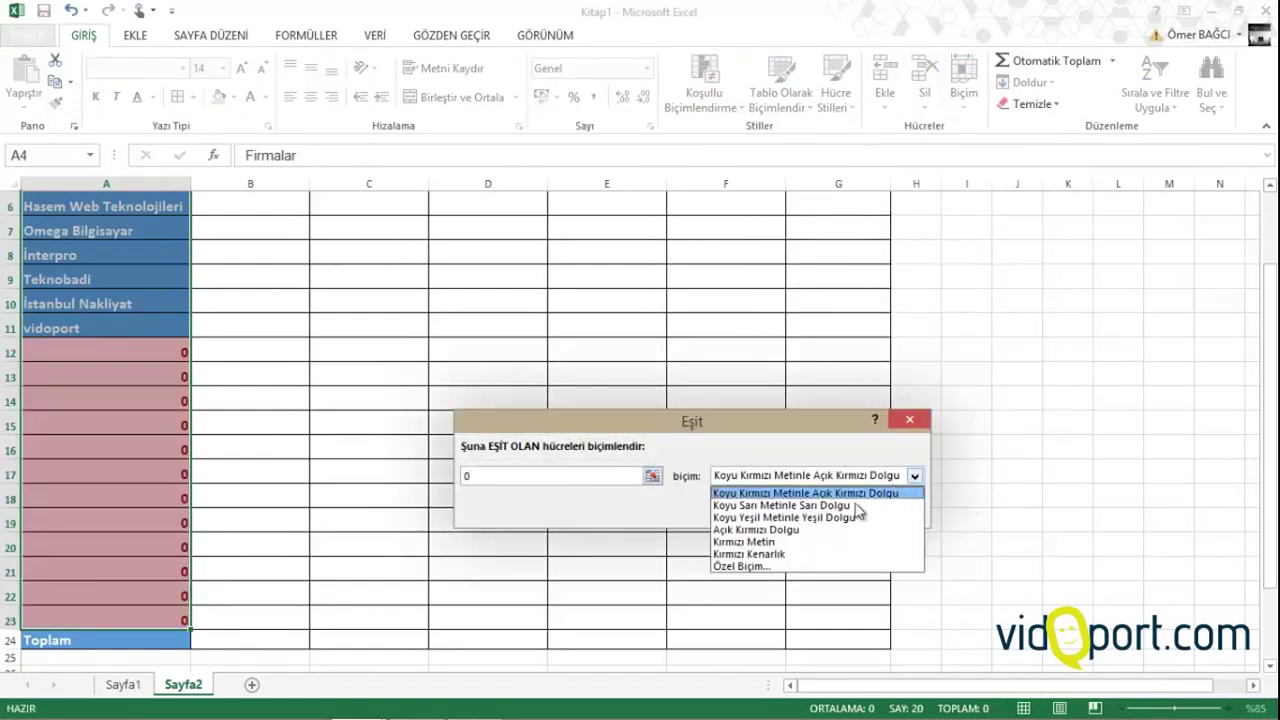
left_click(760, 565)
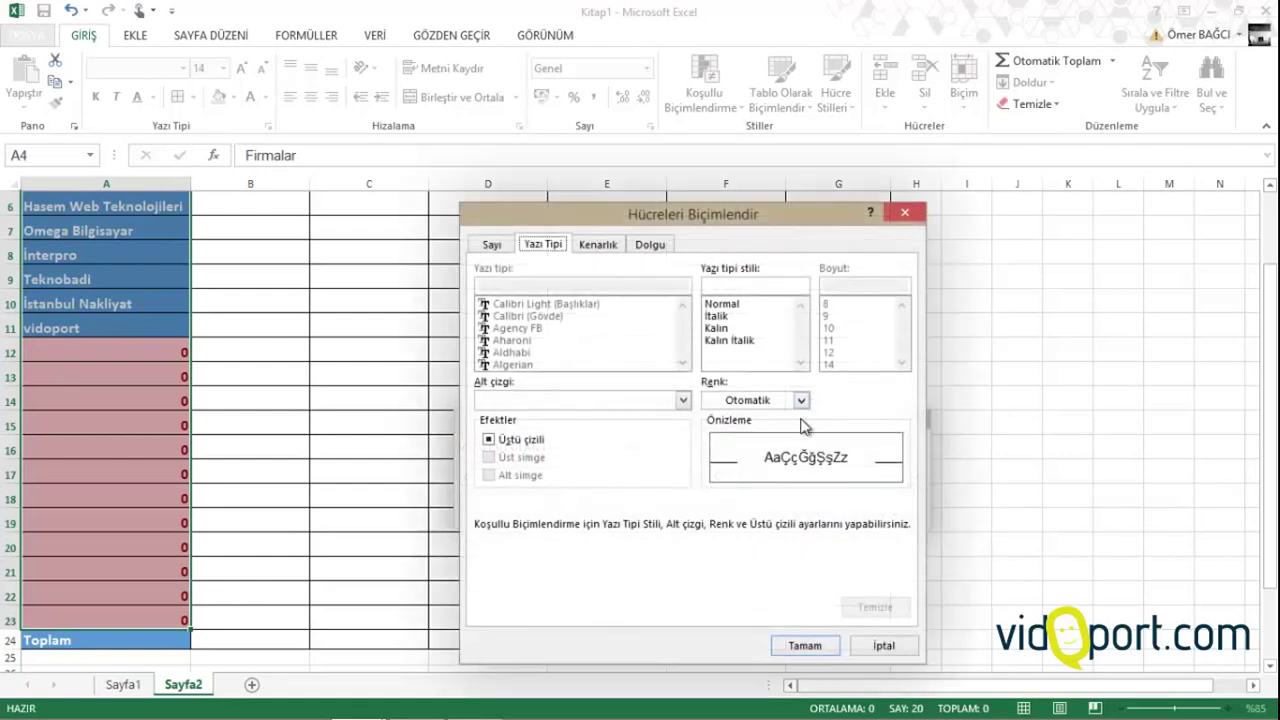
left_click(801, 400)
left_click(719, 470)
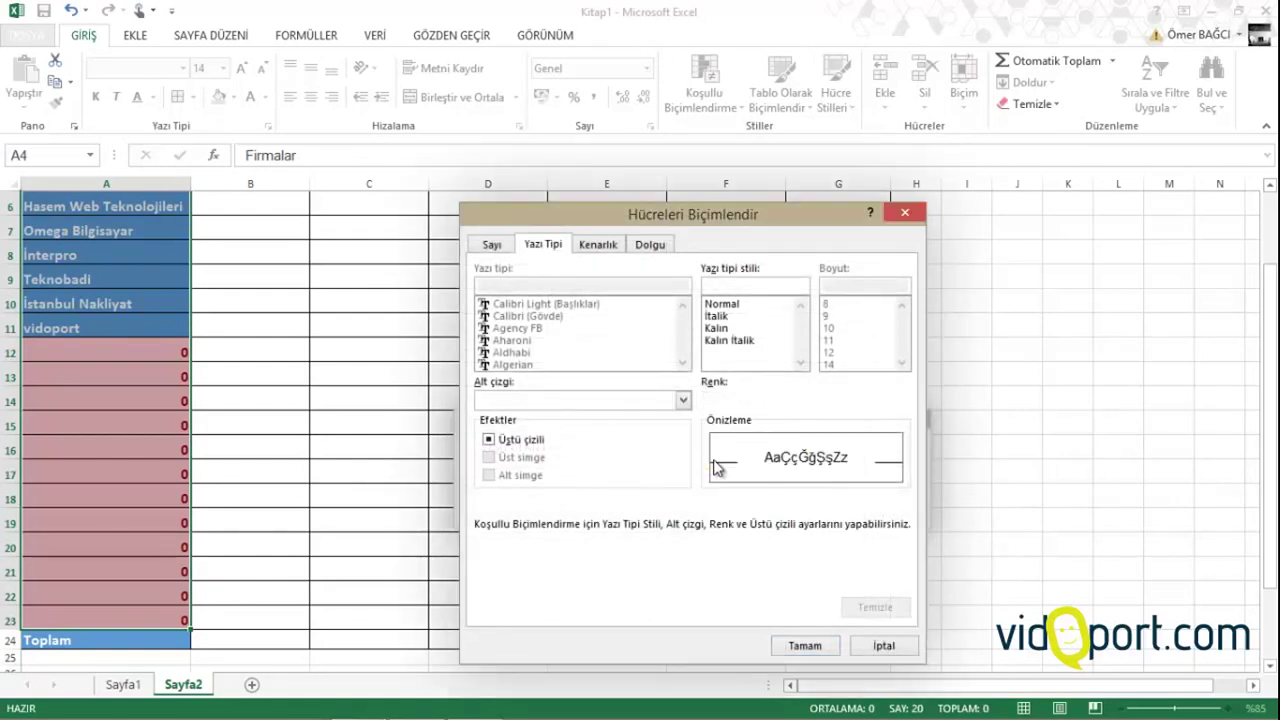
left_click(818, 645)
left_click(810, 511)
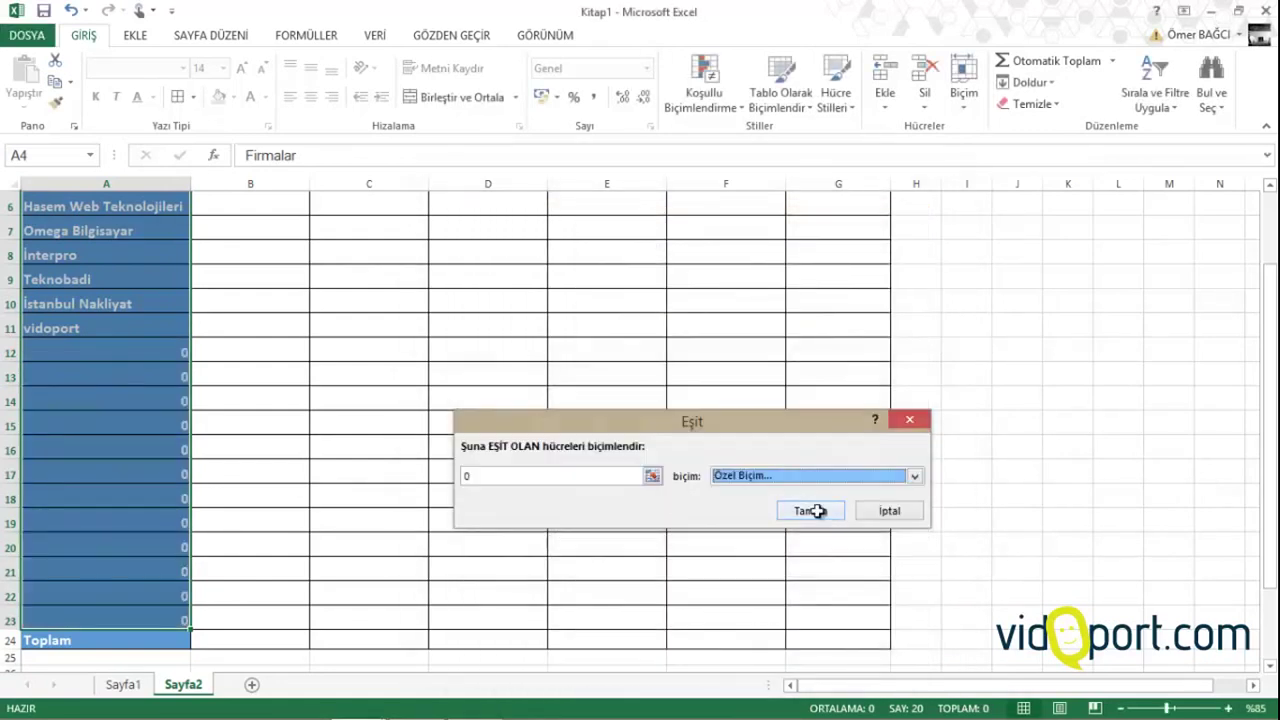
left_click(321, 427)
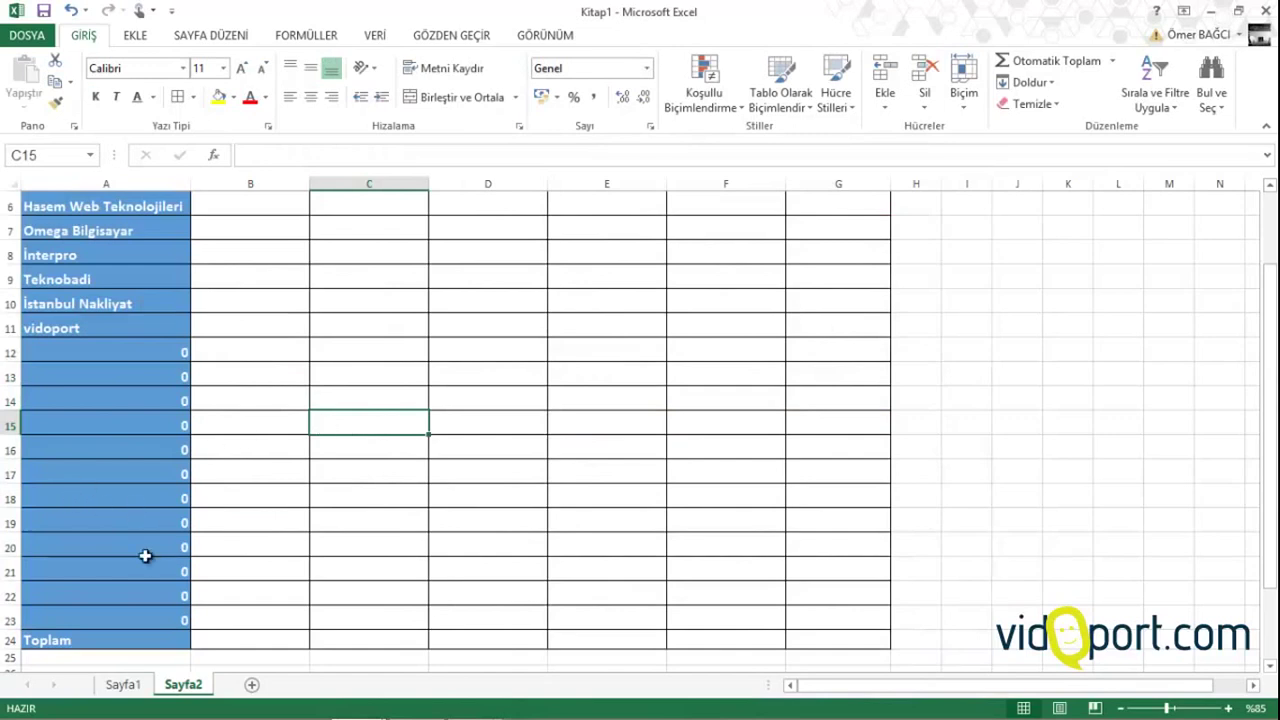
Step: Give column A black text and reset it to the Normal cell style
scroll(170, 414, "up", 2)
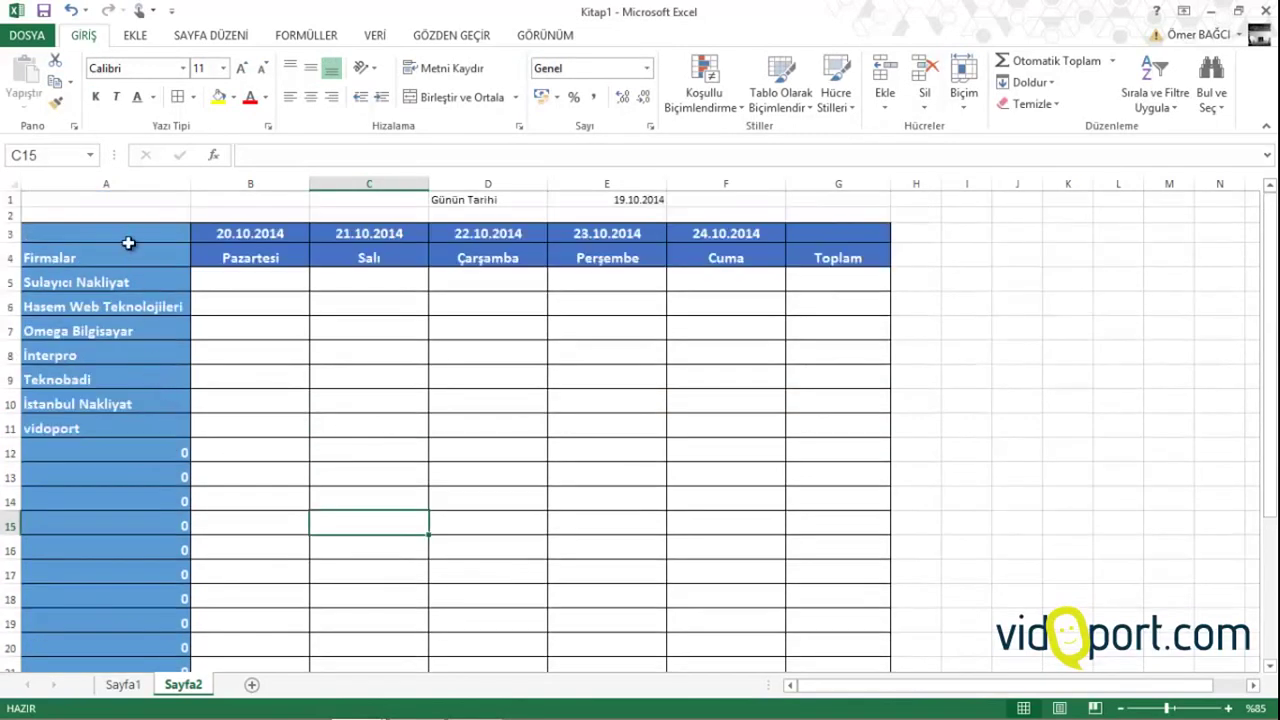
left_click_drag(128, 243, 123, 632)
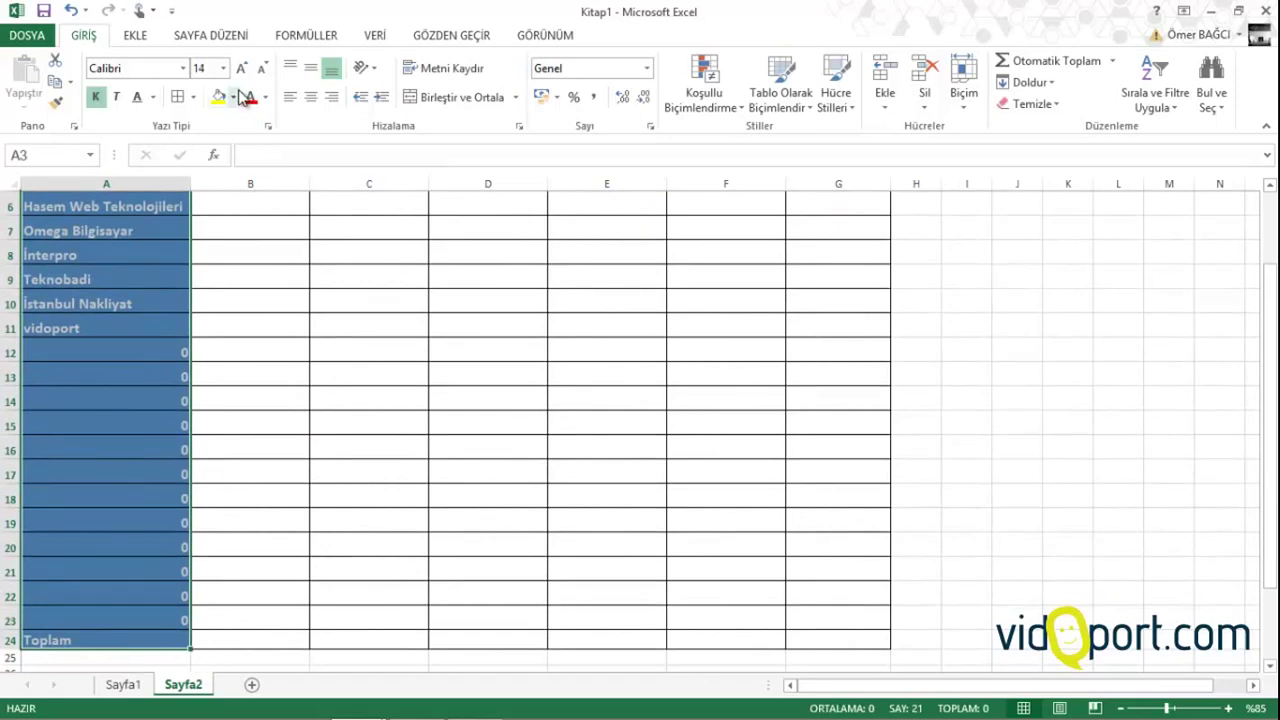
left_click(235, 97)
left_click(264, 100)
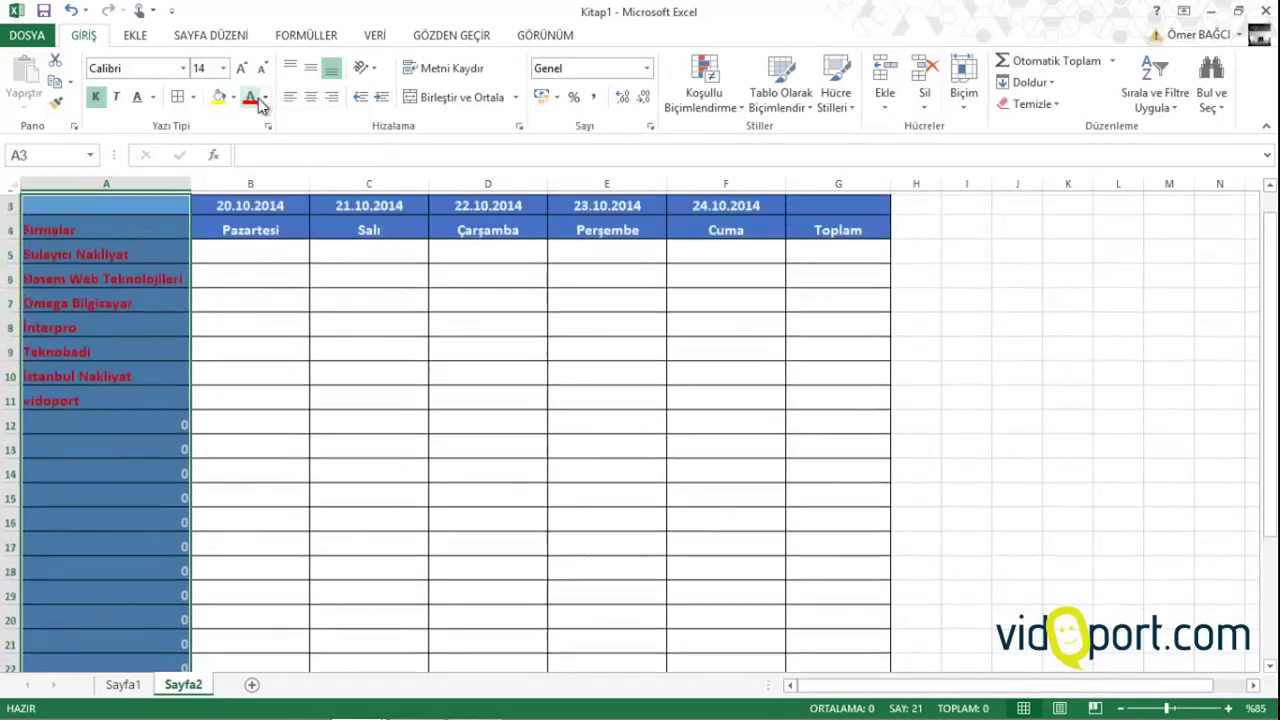
left_click(265, 97)
left_click(268, 163)
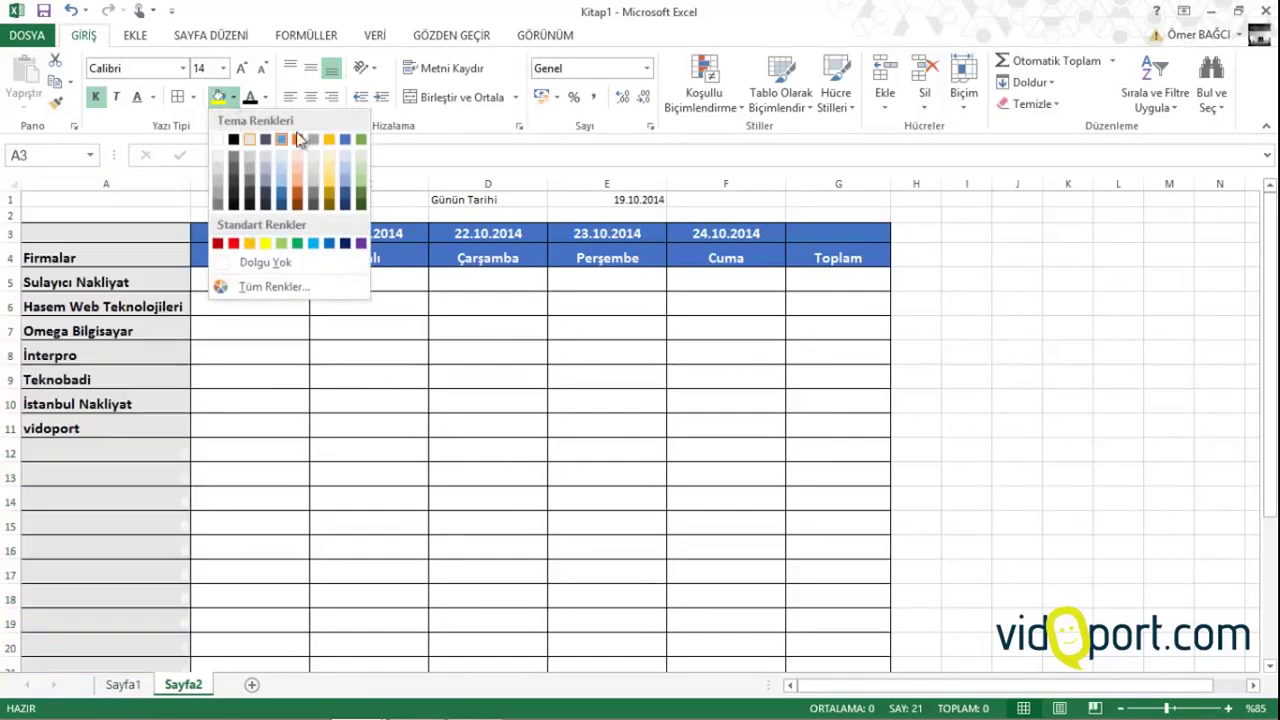
left_click(836, 92)
left_click(755, 148)
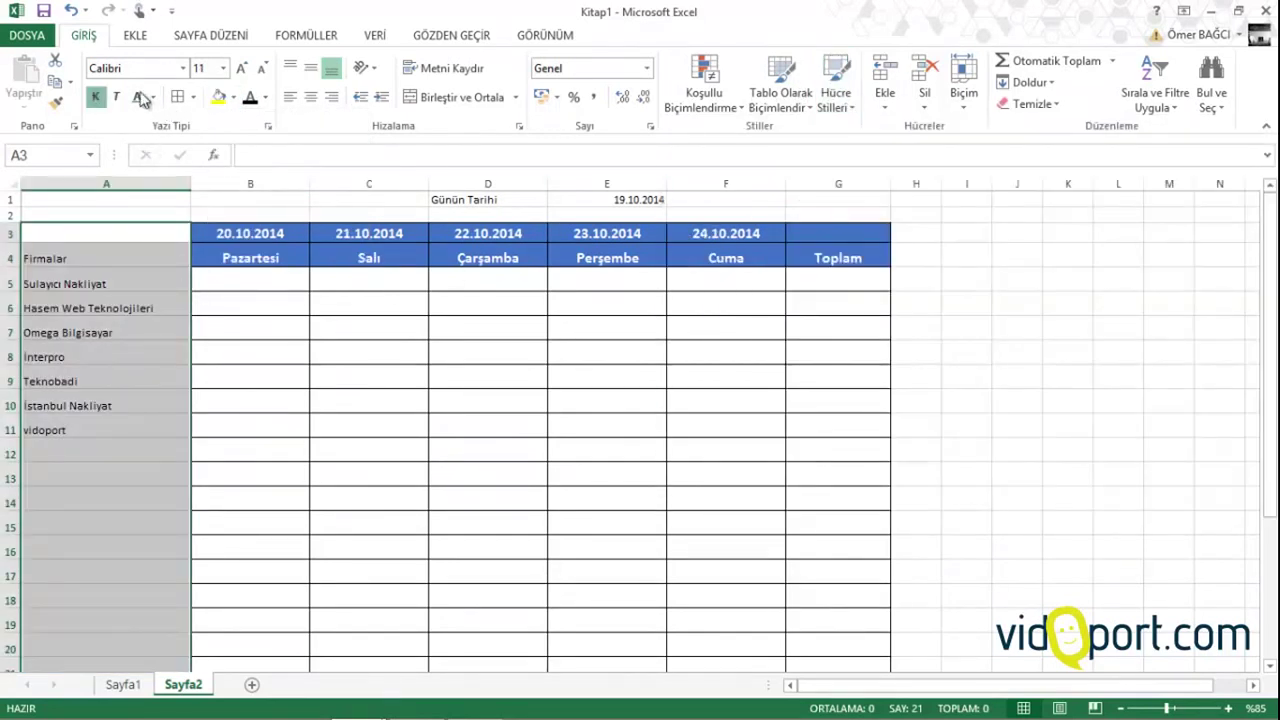
Step: Make column A's firm names bold at 14 pt
left_click(95, 97)
left_click(242, 70)
left_click(242, 70)
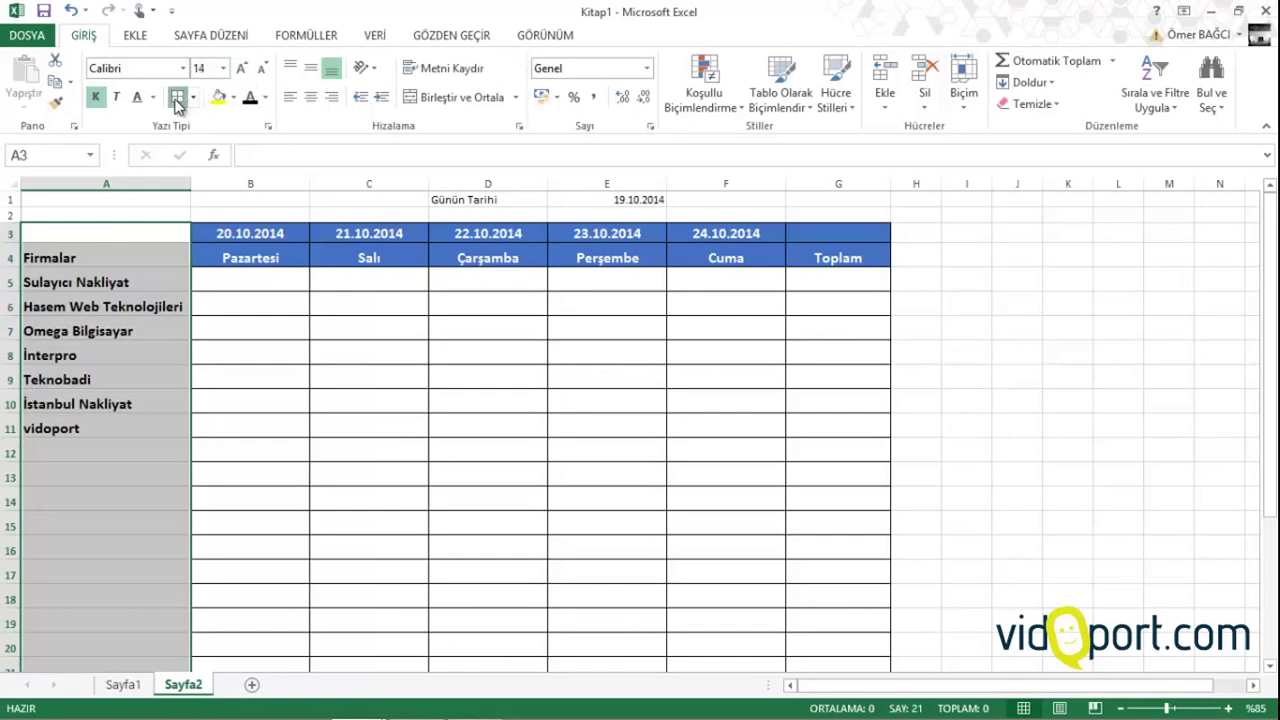
left_click(245, 302)
left_click(264, 420)
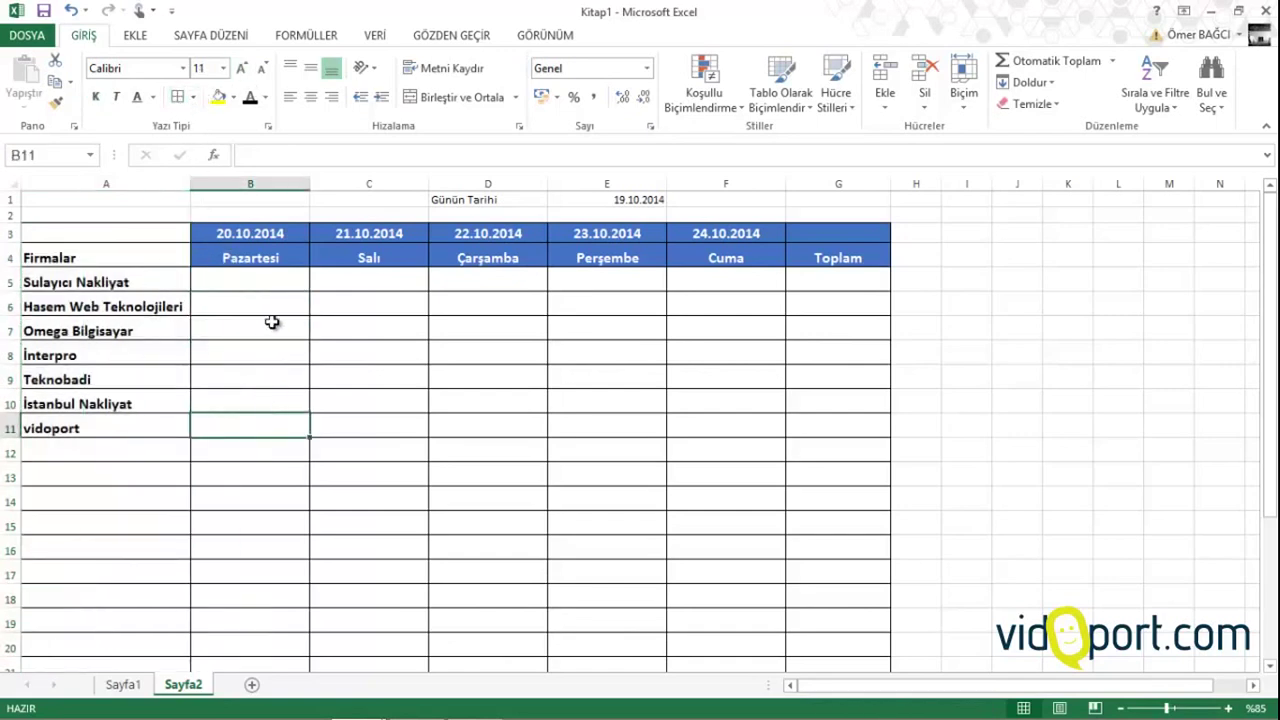
left_click(264, 285)
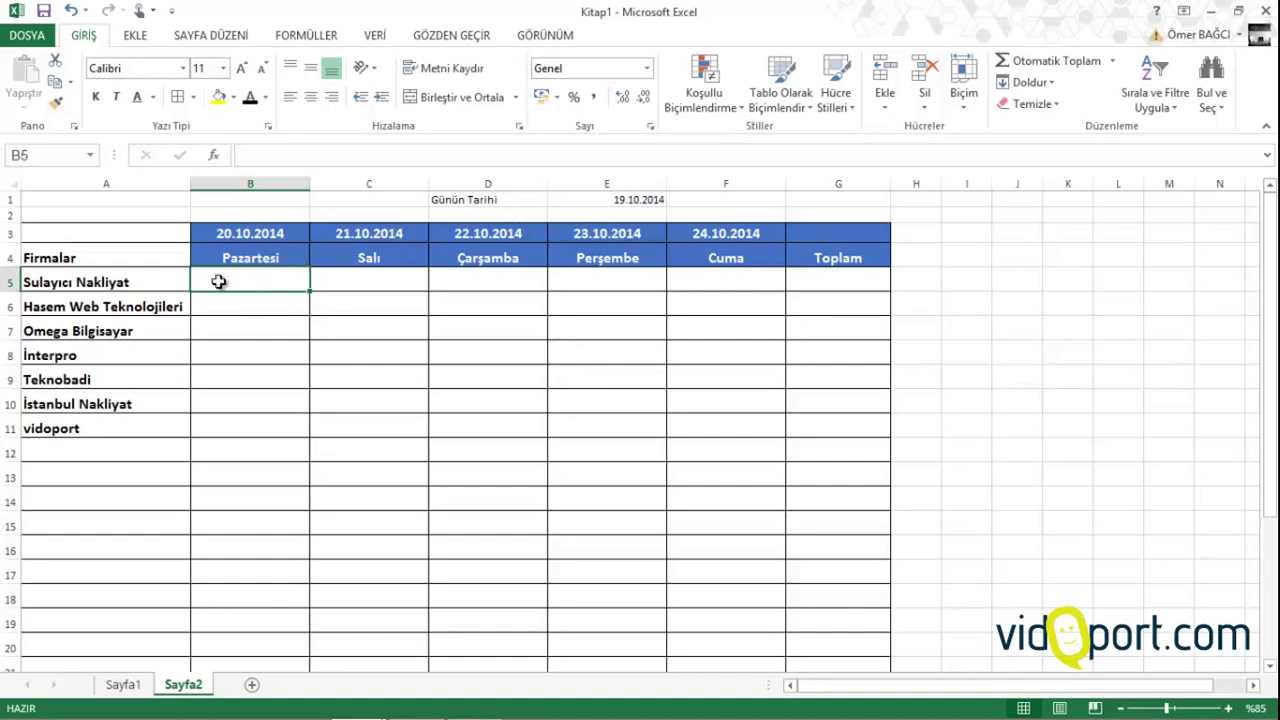
Step: Start B5's ÇOKETOPLA with Sayfa1 $E:$E summed where $B:$B matches $A5
type("=ÇOKETOPLA(")
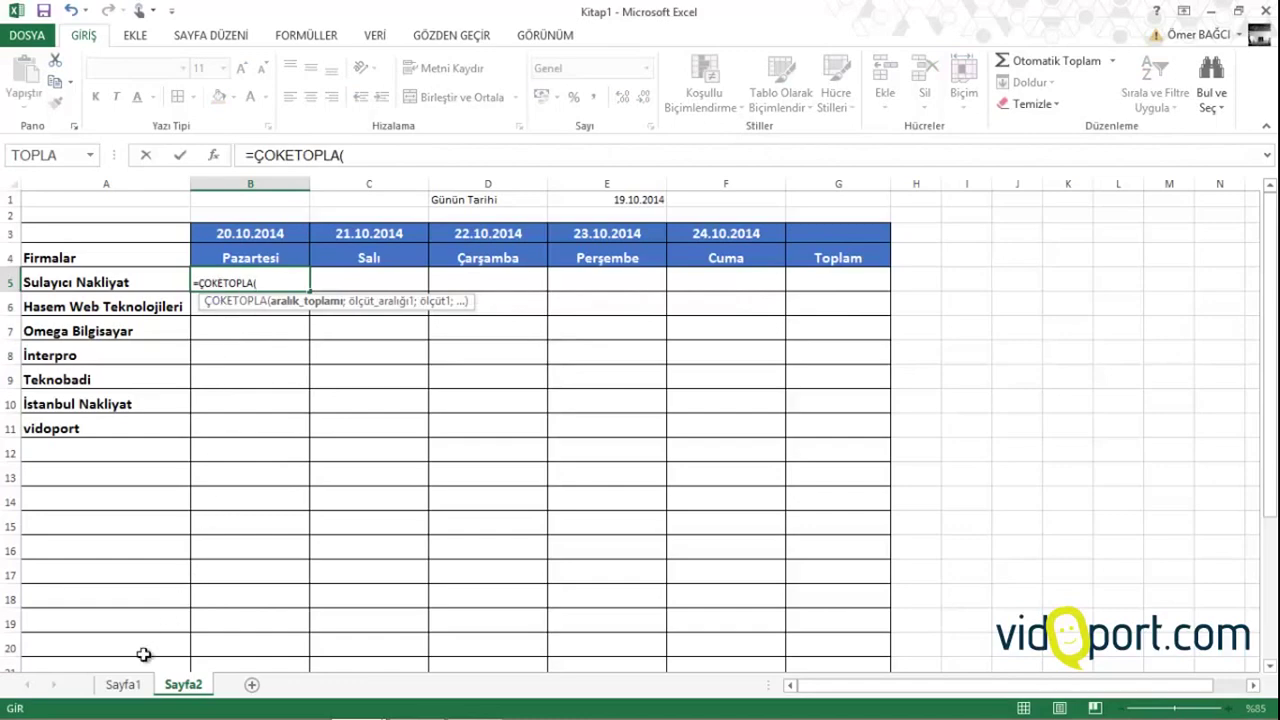
left_click(123, 685)
left_click(532, 187)
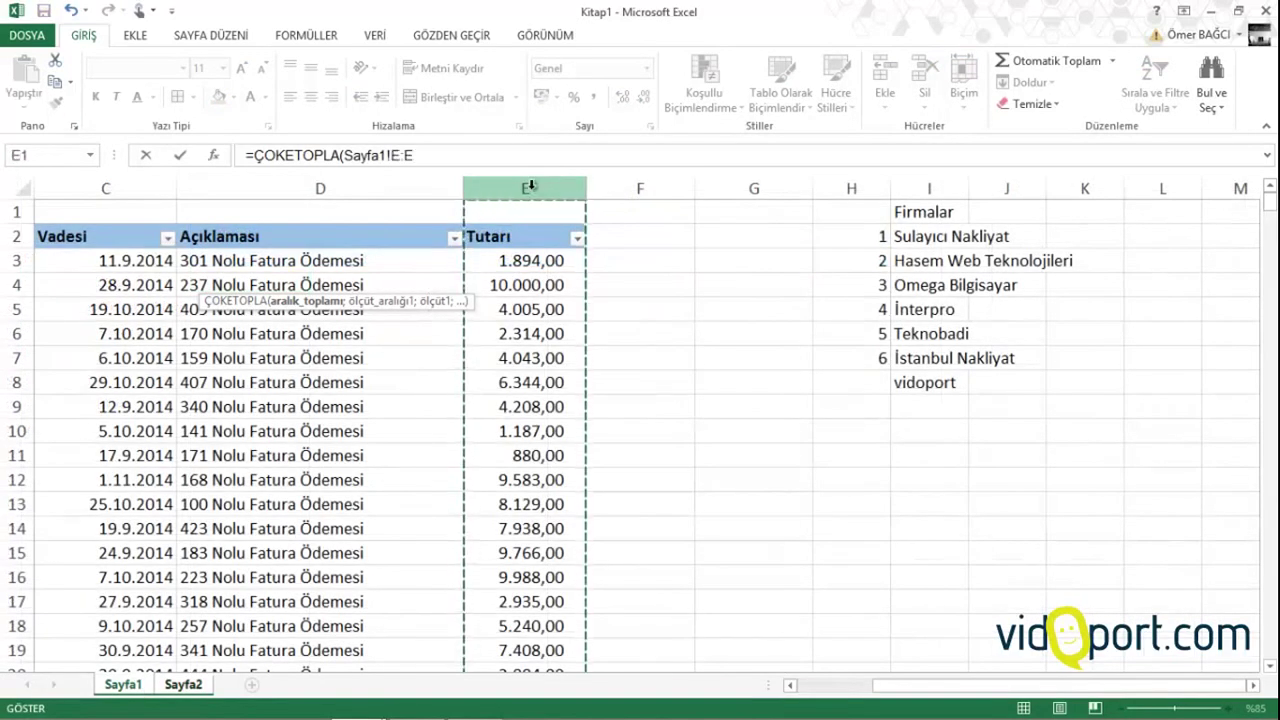
key("F4")
type(";")
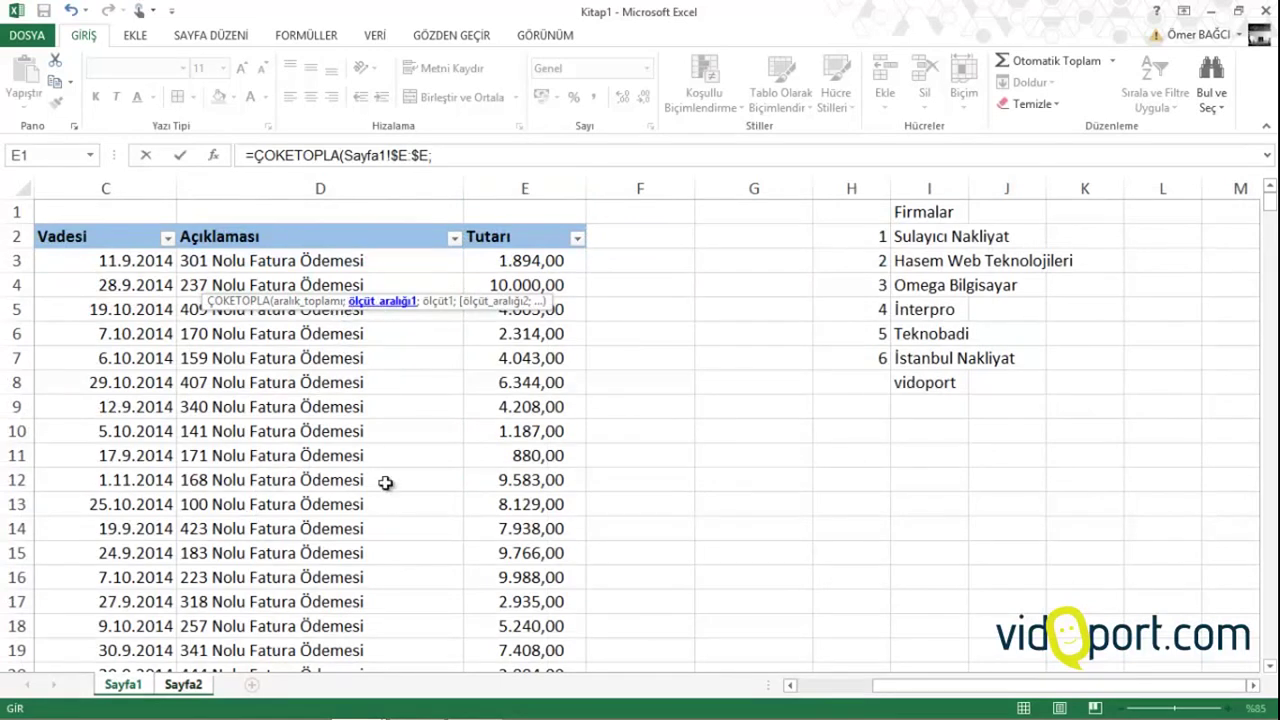
left_click_drag(890, 690, 808, 710)
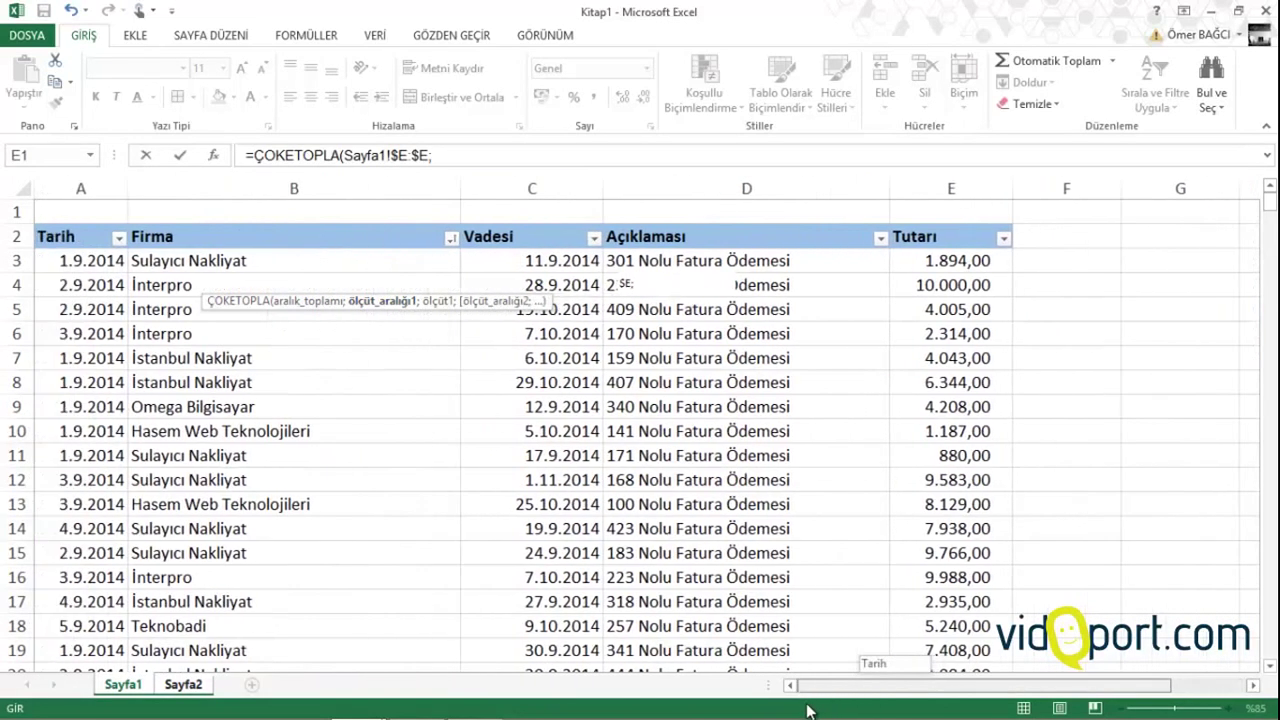
left_click(229, 187)
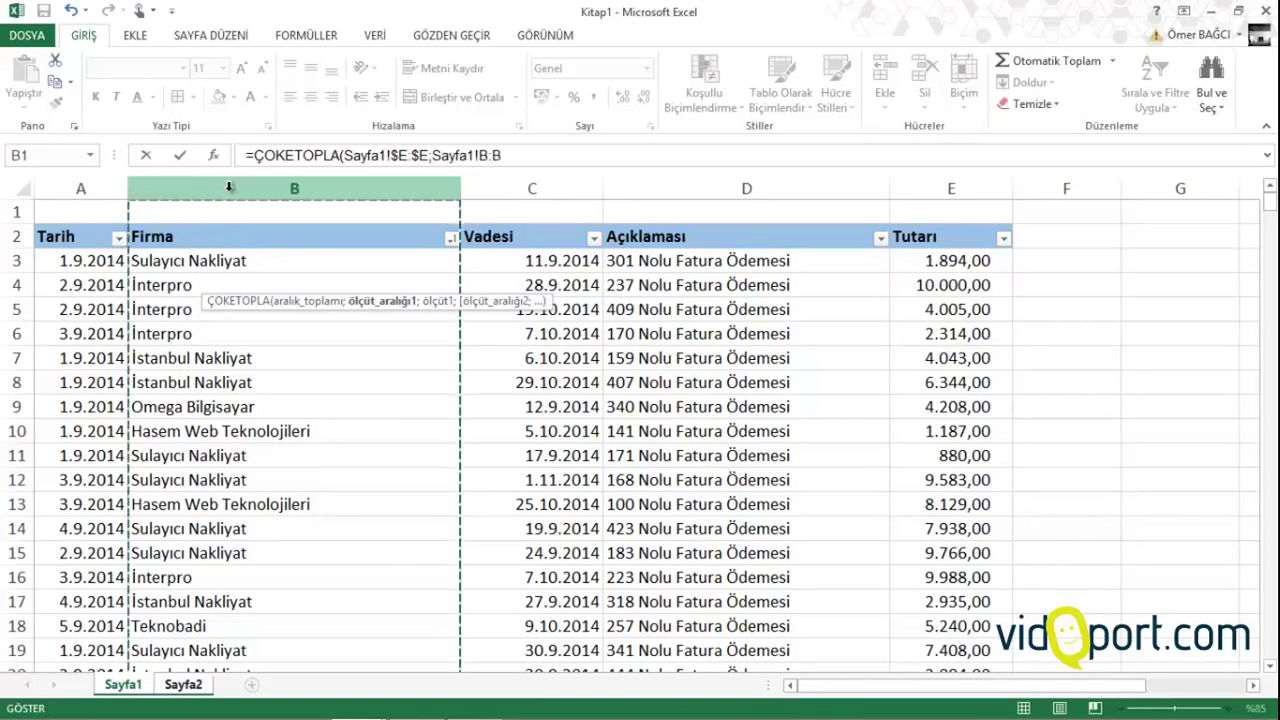
key("F4")
type(";")
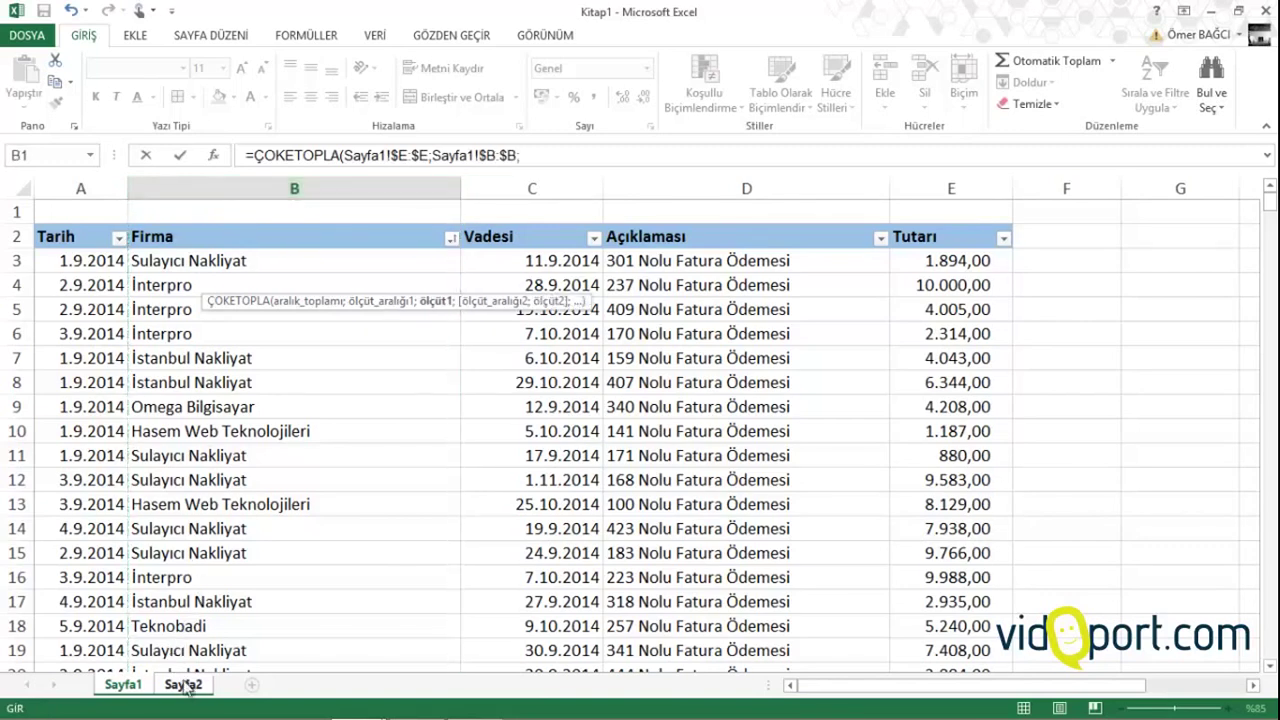
left_click(183, 685)
left_click(88, 281)
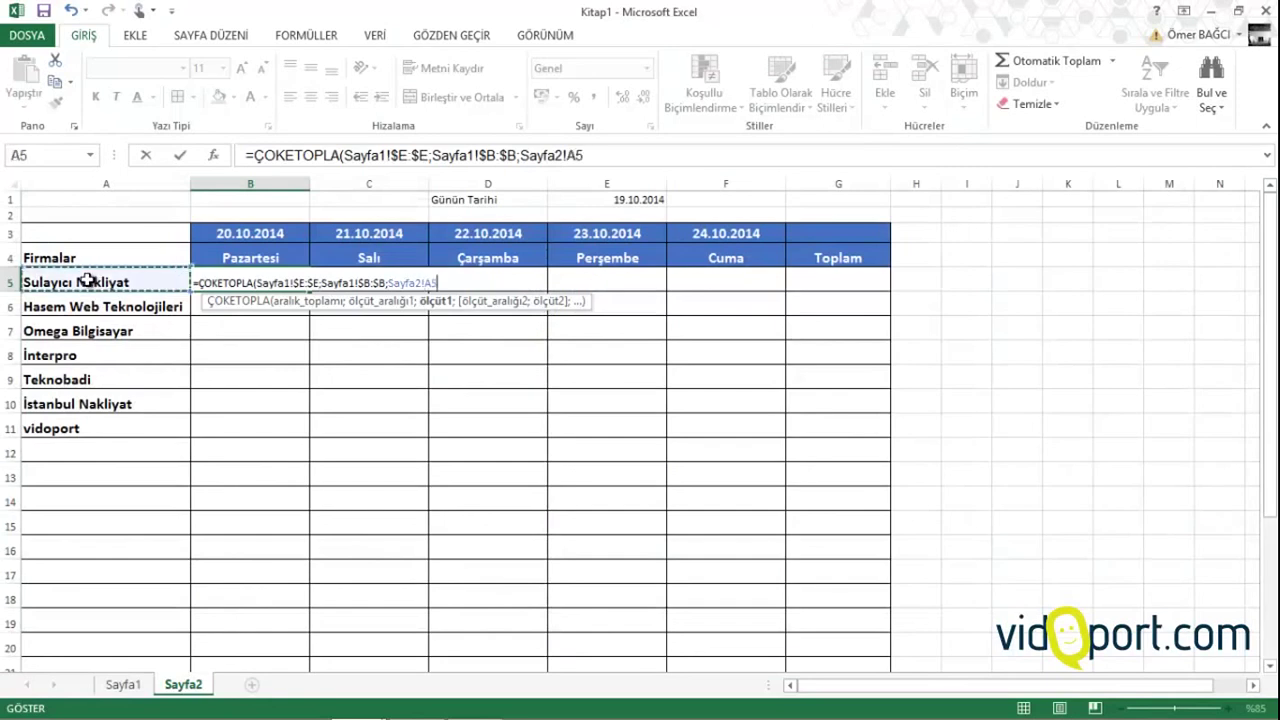
type(";")
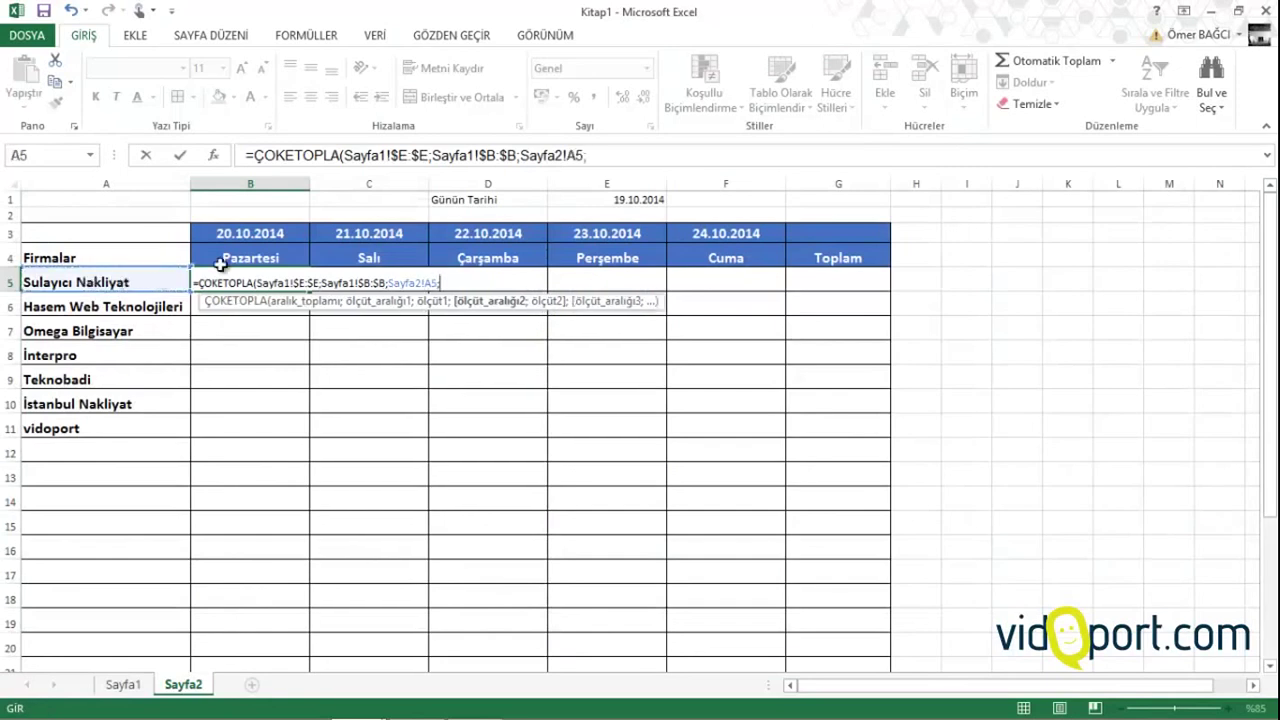
left_click(569, 155)
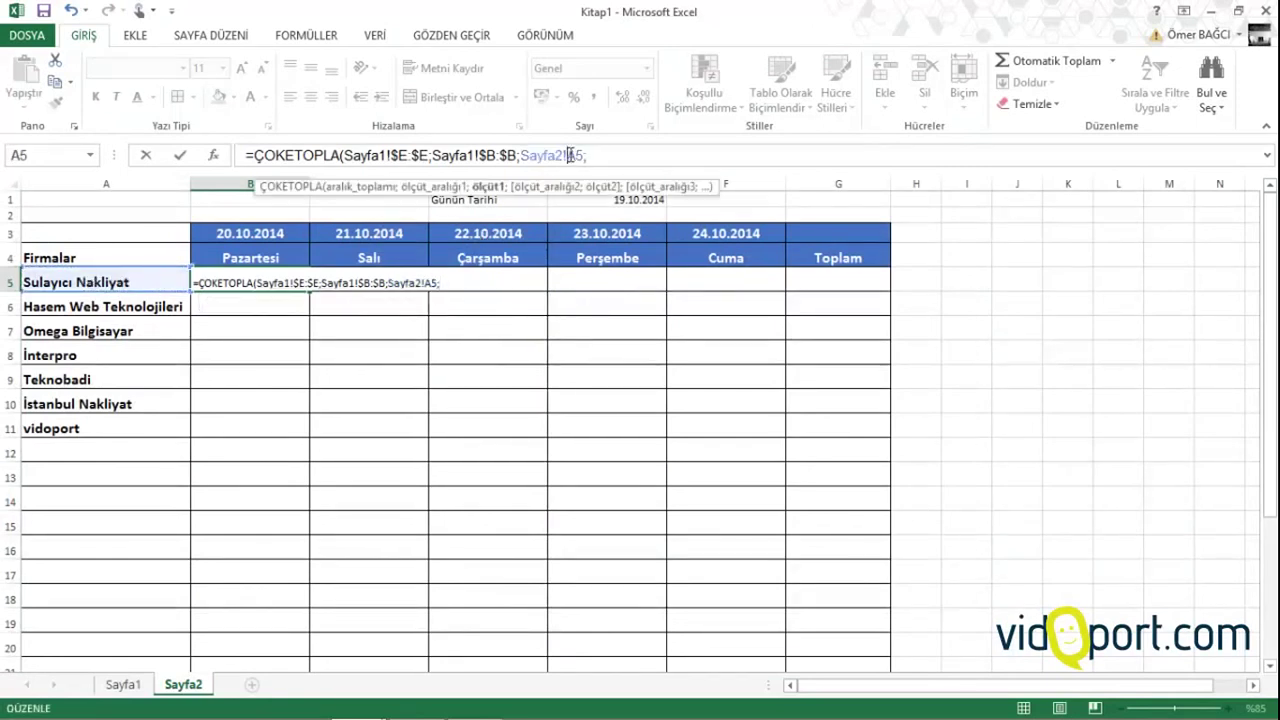
key("F4")
key("F4")
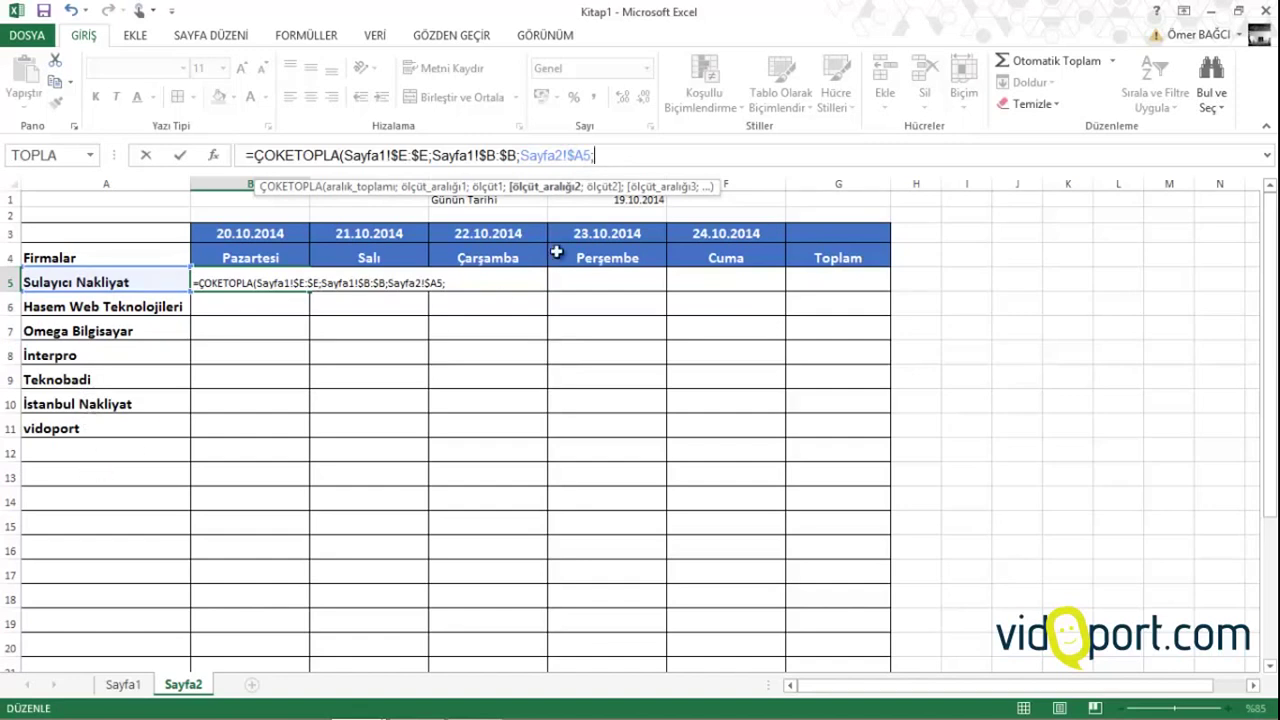
Step: Add the due-date criterion Sayfa1 $C:$C matching B$3 and commit, giving 5925
left_click(505, 281)
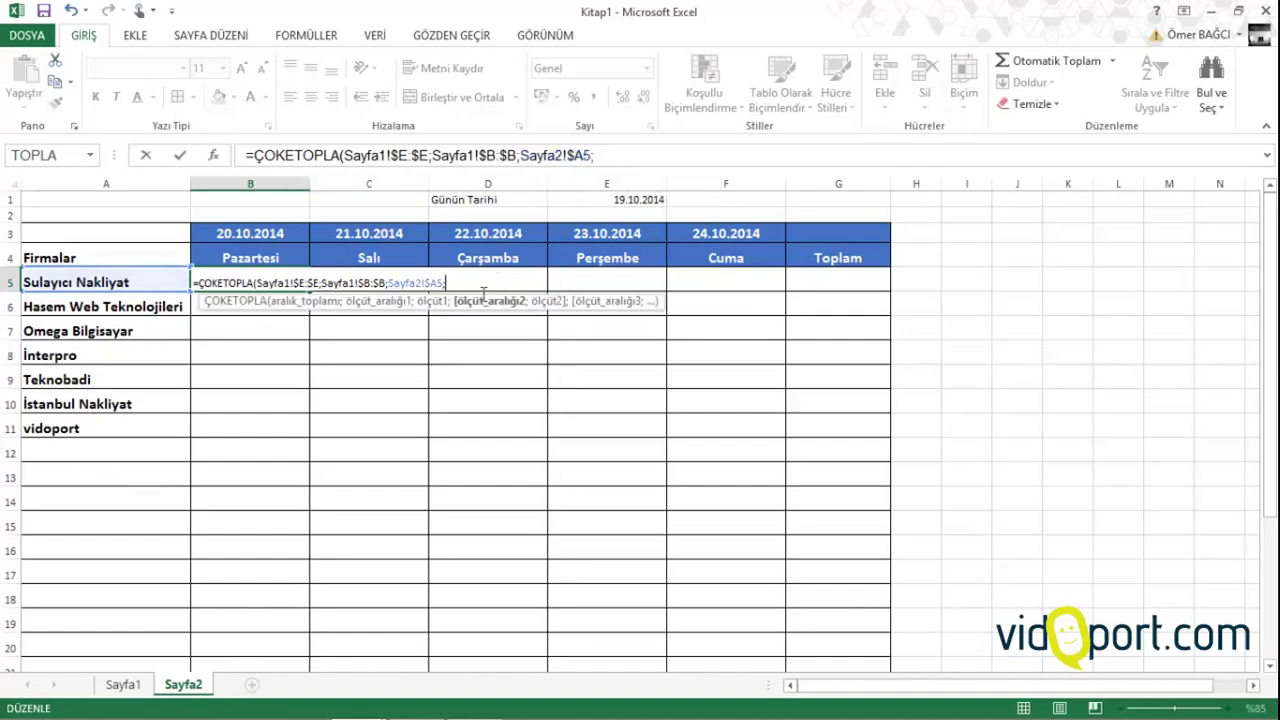
left_click(123, 685)
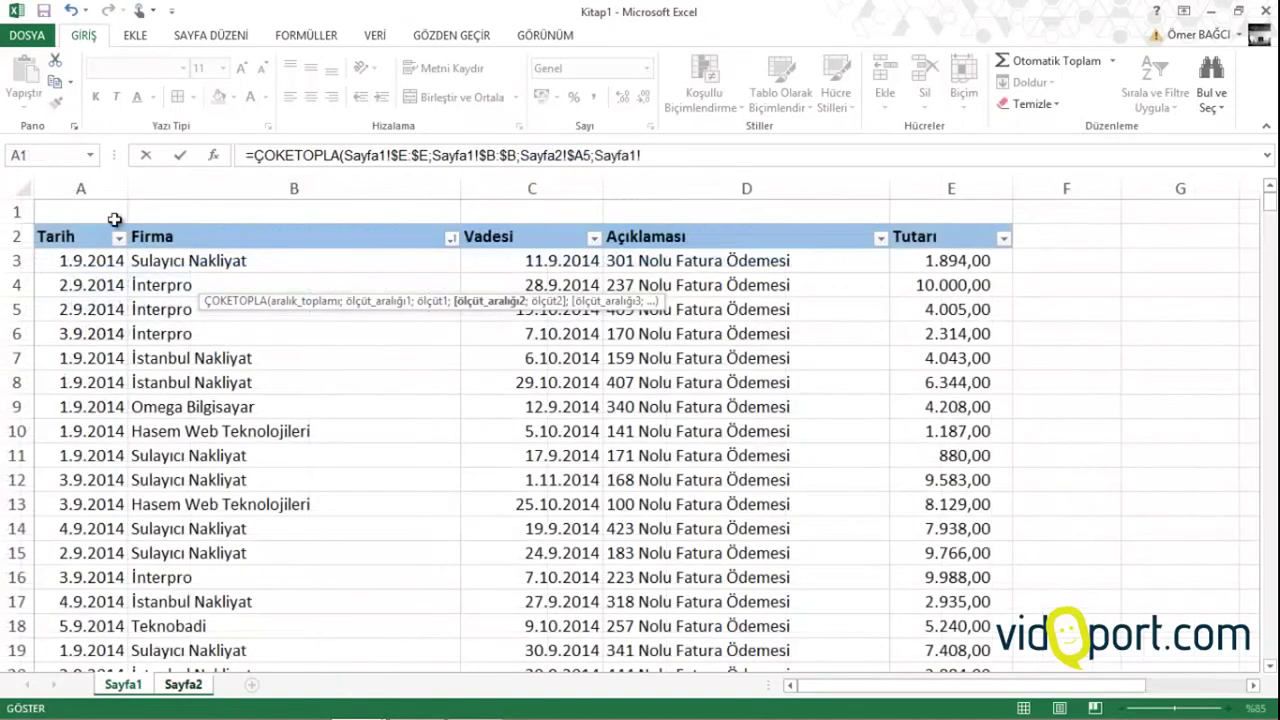
left_click(563, 188)
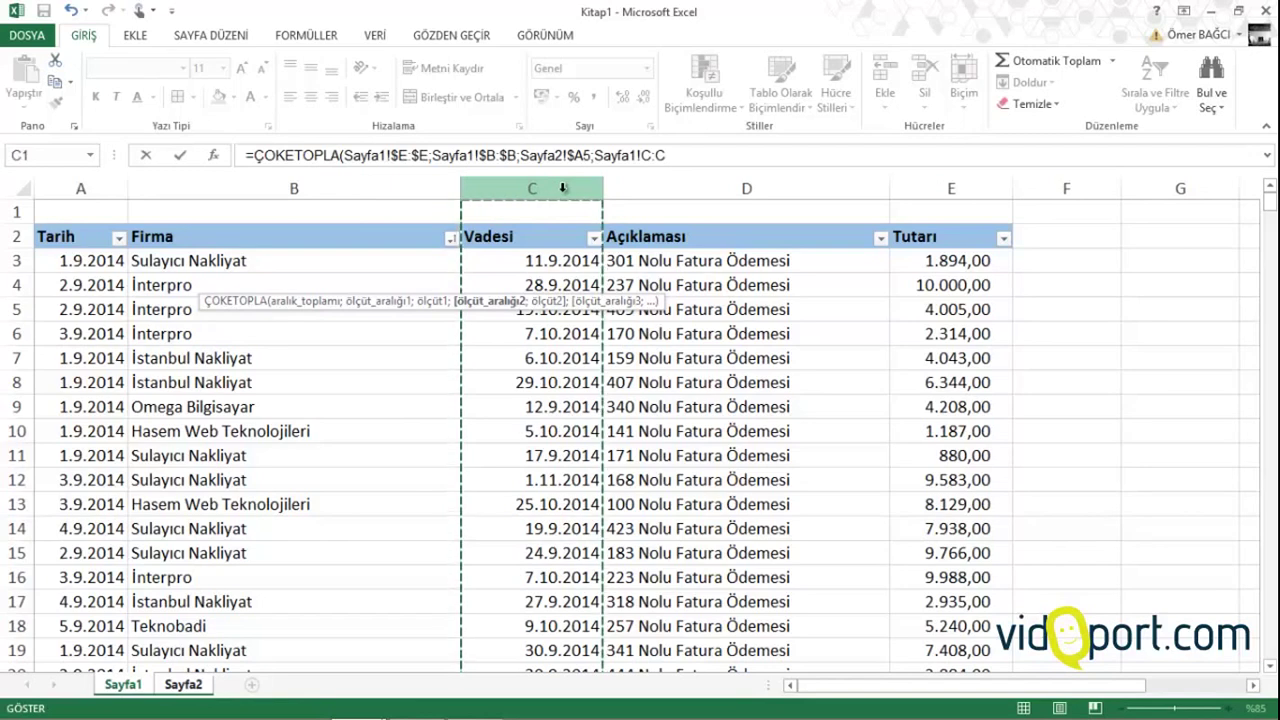
type(";")
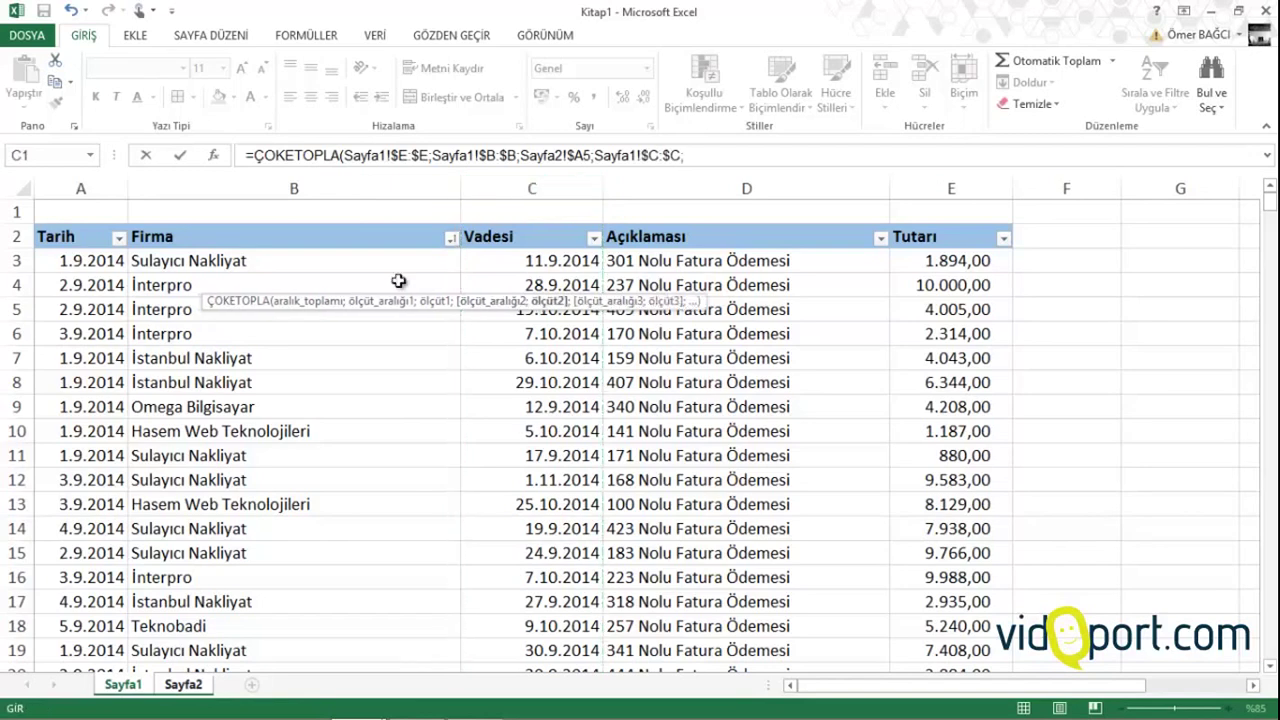
left_click(184, 685)
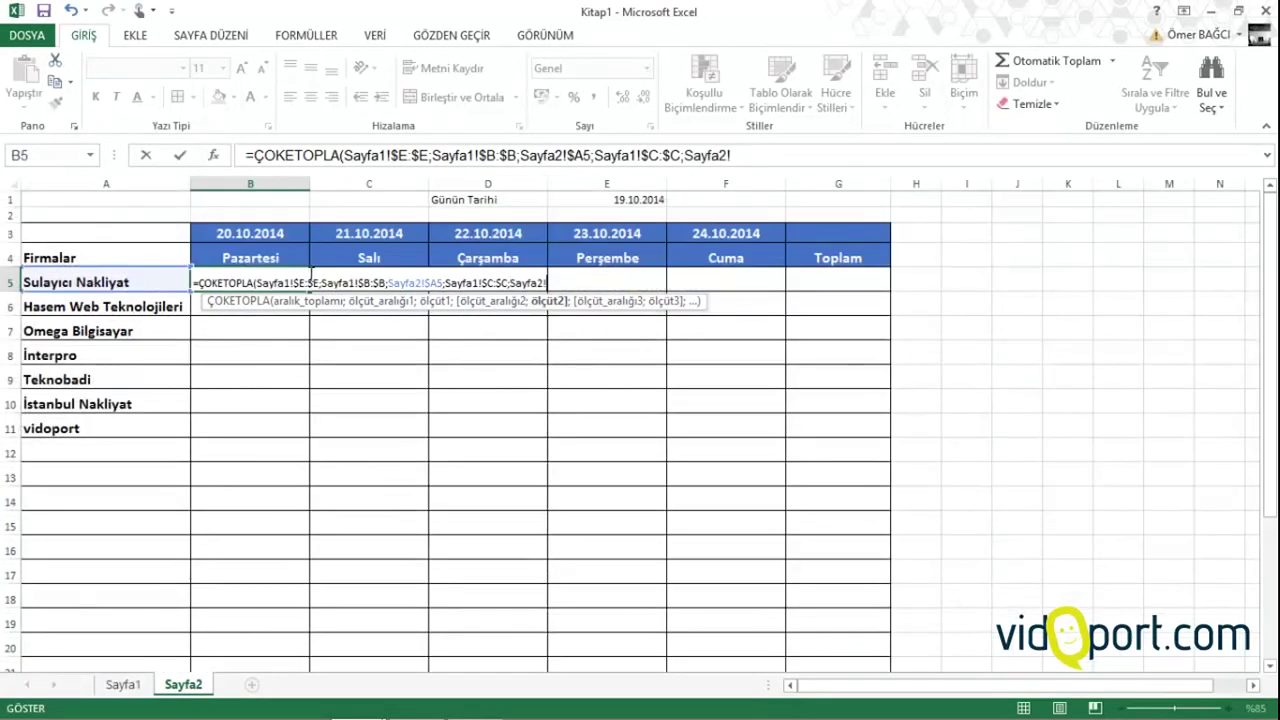
left_click(263, 232)
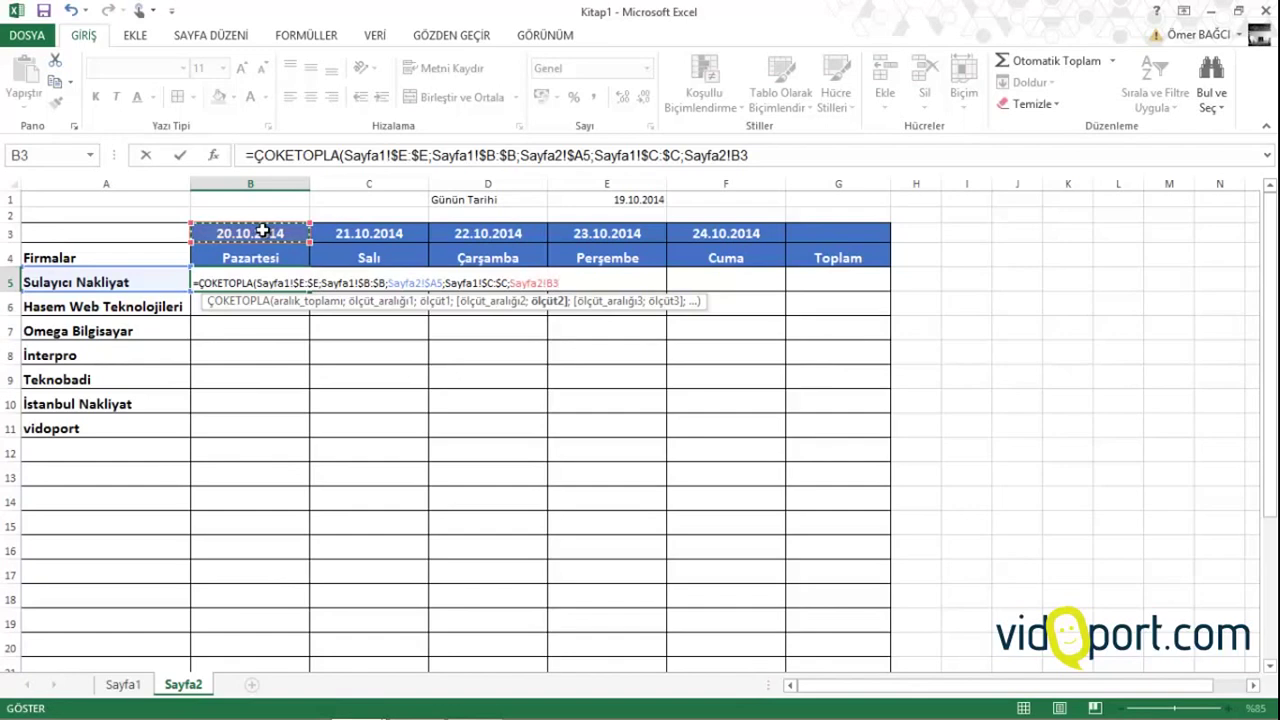
key("F4")
key("F4")
type(")")
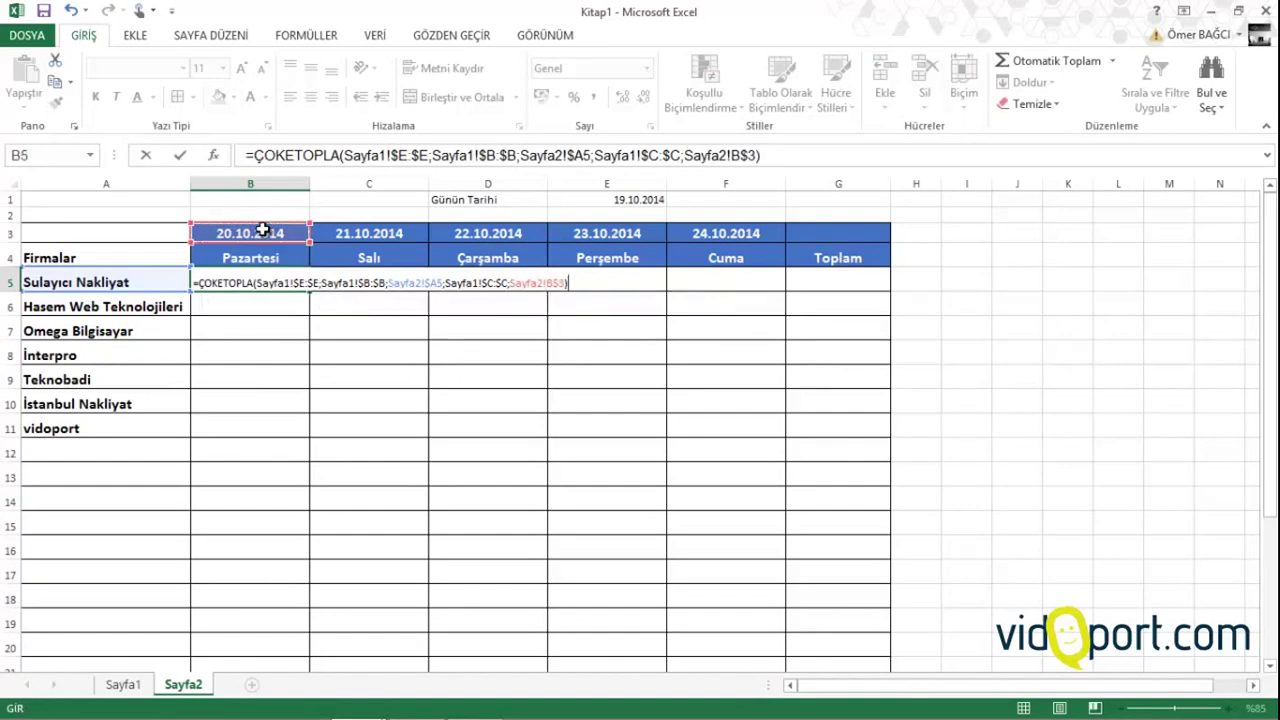
key("Return")
left_click(279, 280)
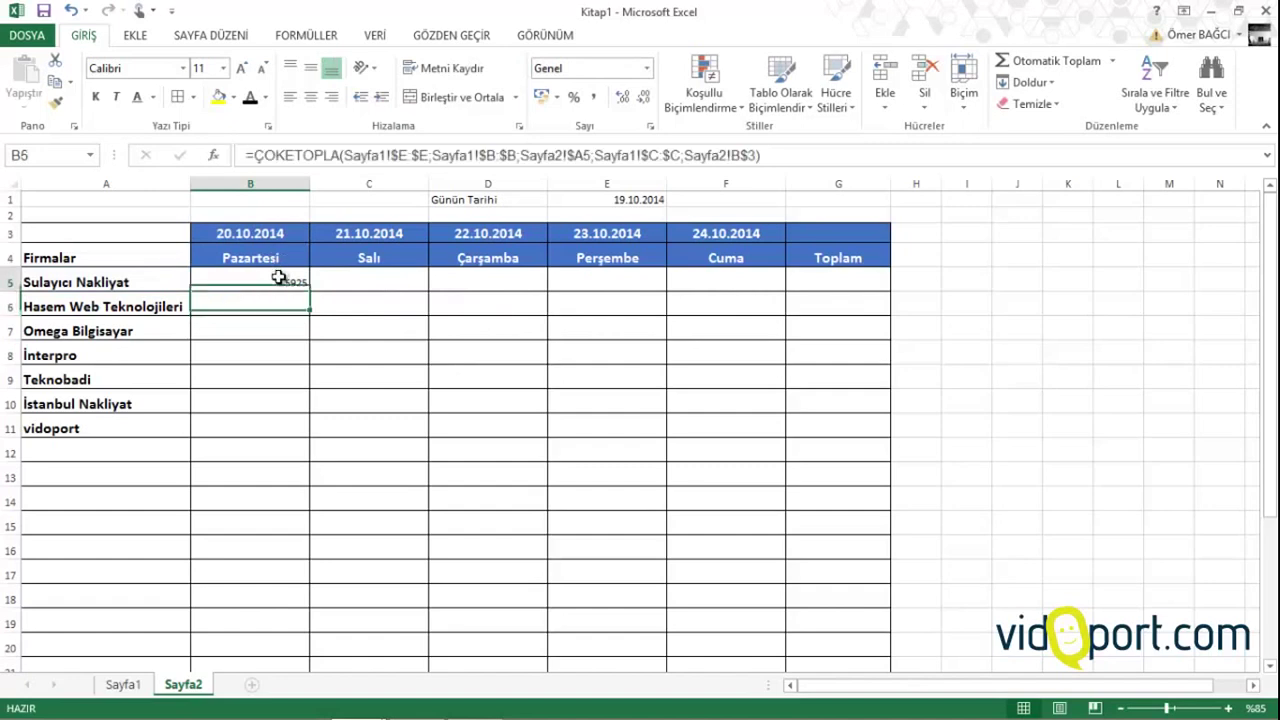
Step: Fill B5's ÇOKETOPLA formula down to row 23 and across to column G
left_click_drag(309, 291, 281, 622)
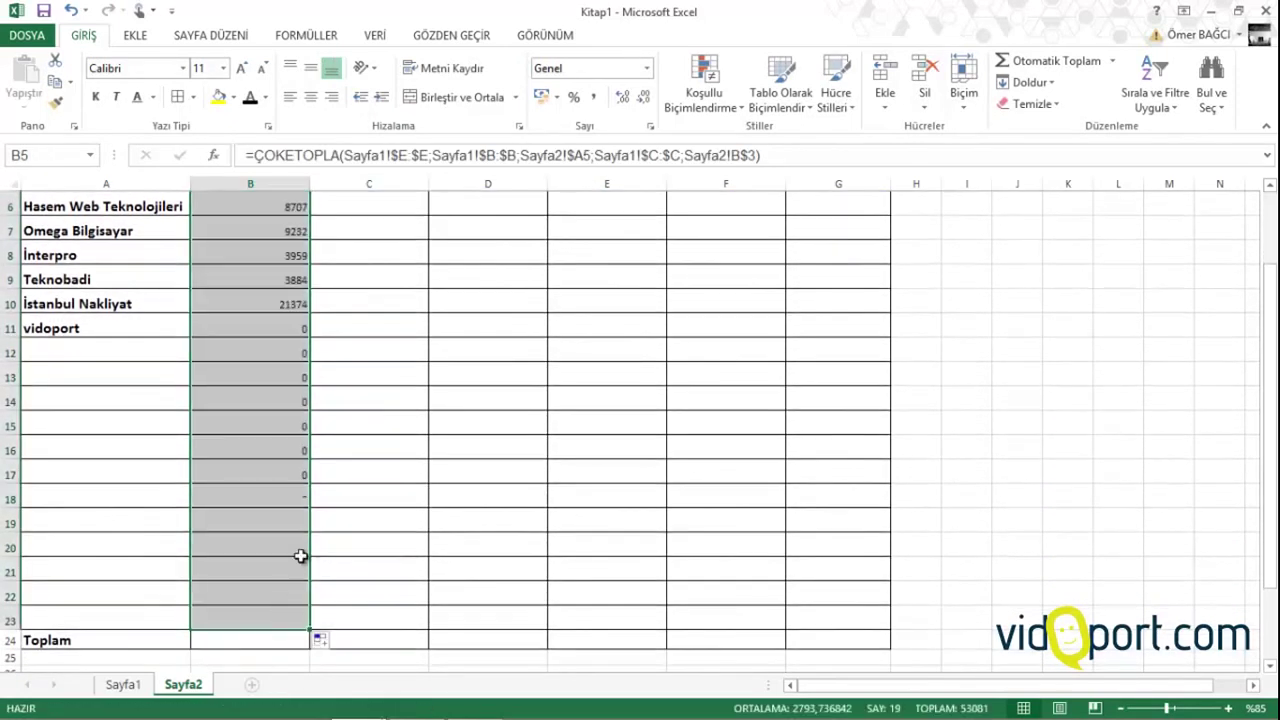
scroll(311, 329, "up", 2)
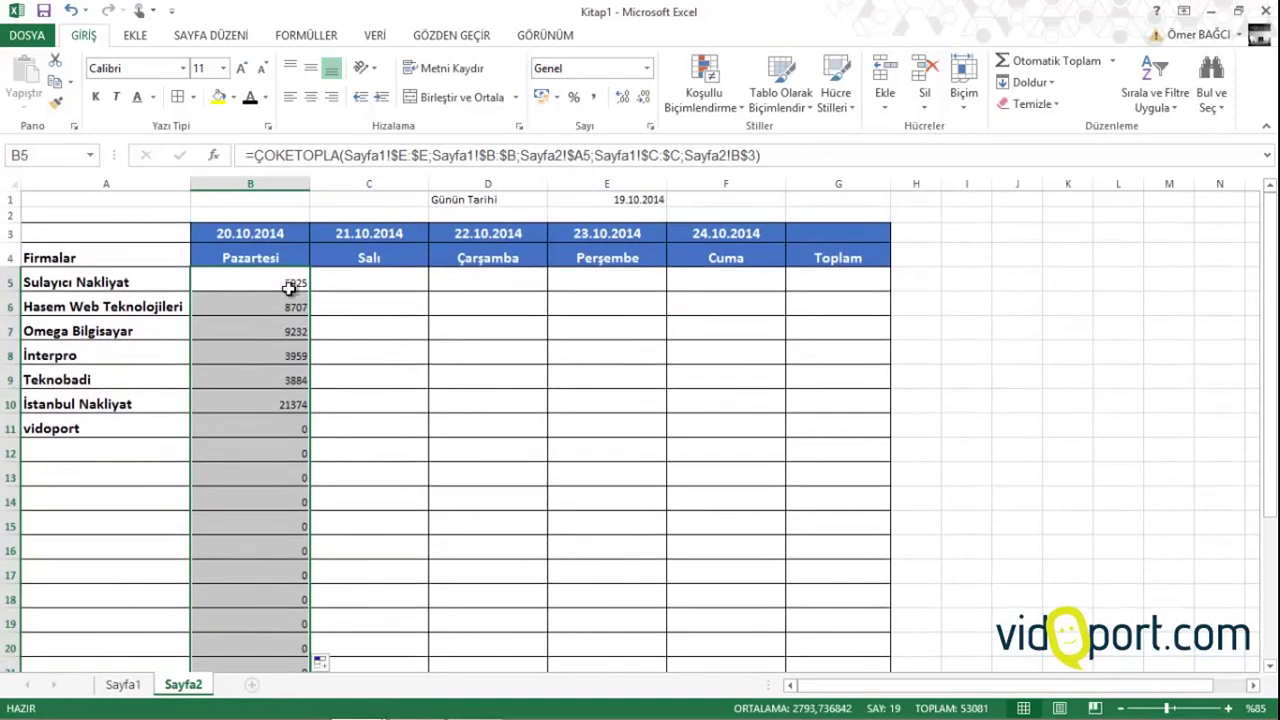
scroll(289, 288, "down", 2)
left_click_drag(311, 605, 886, 592)
scroll(426, 447, "up", 2)
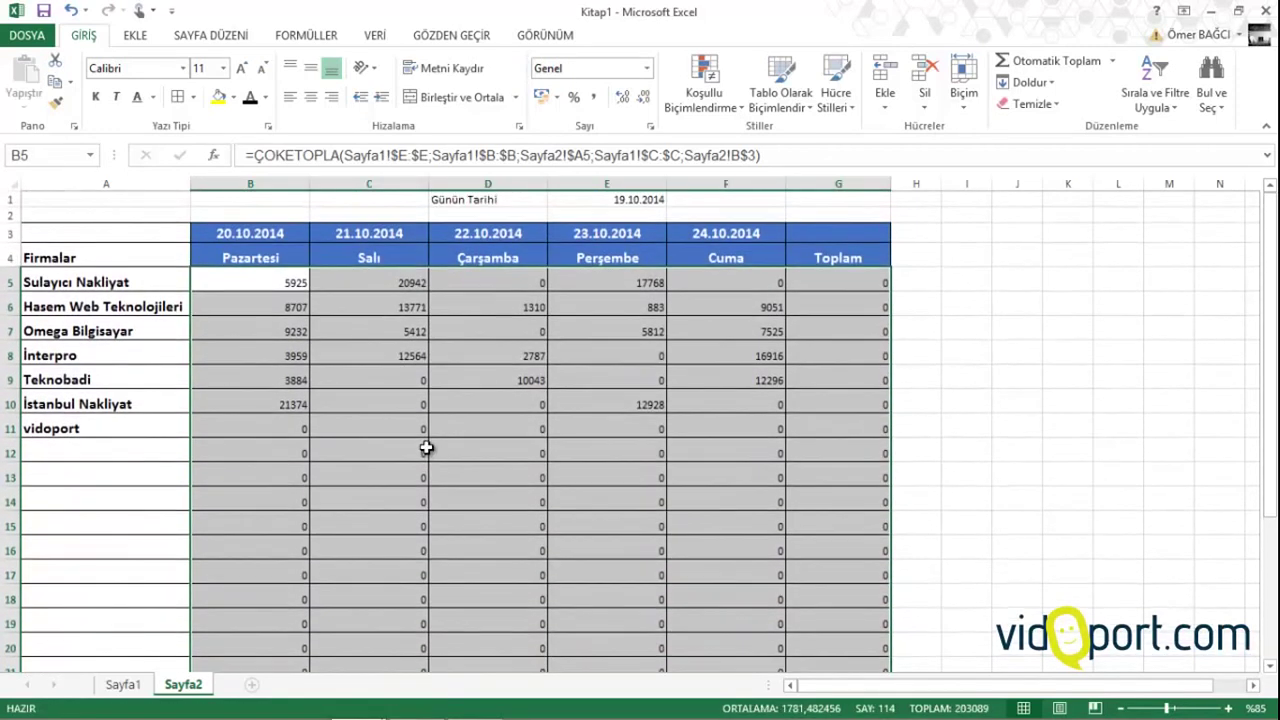
Step: Enlarge the amounts' font twice and apply Comma Style accounting format
left_click(243, 70)
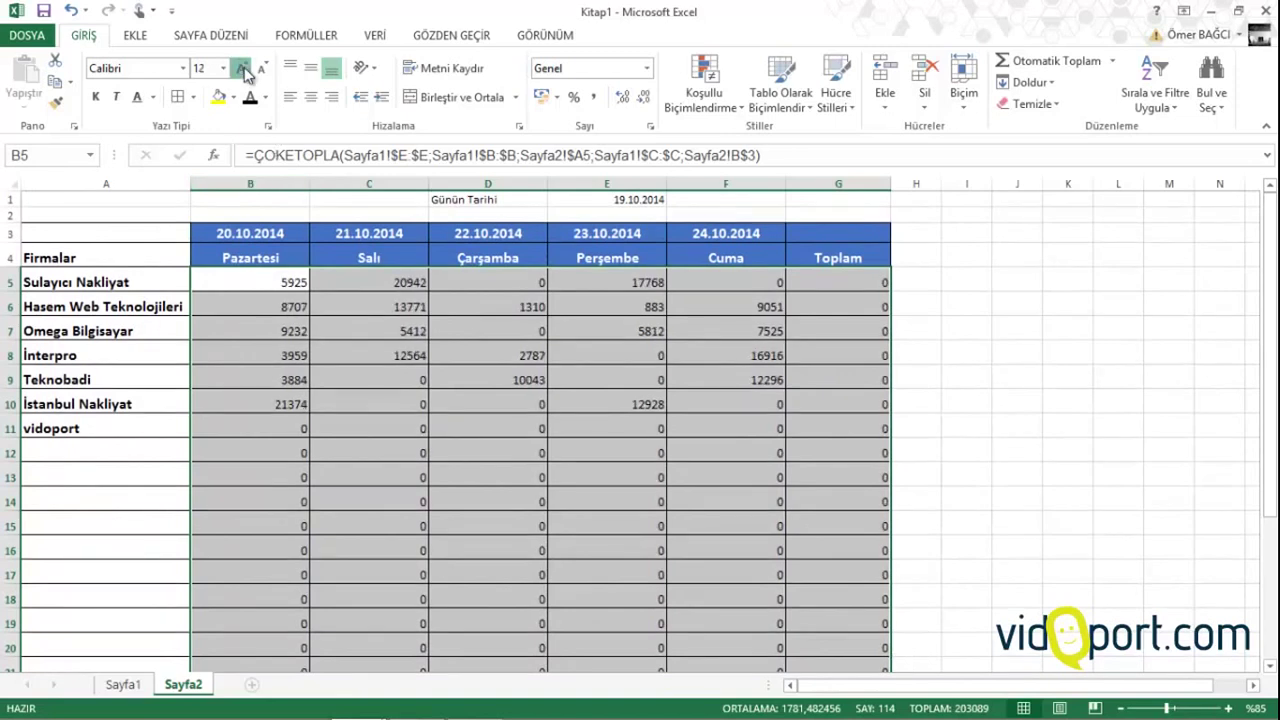
left_click(243, 70)
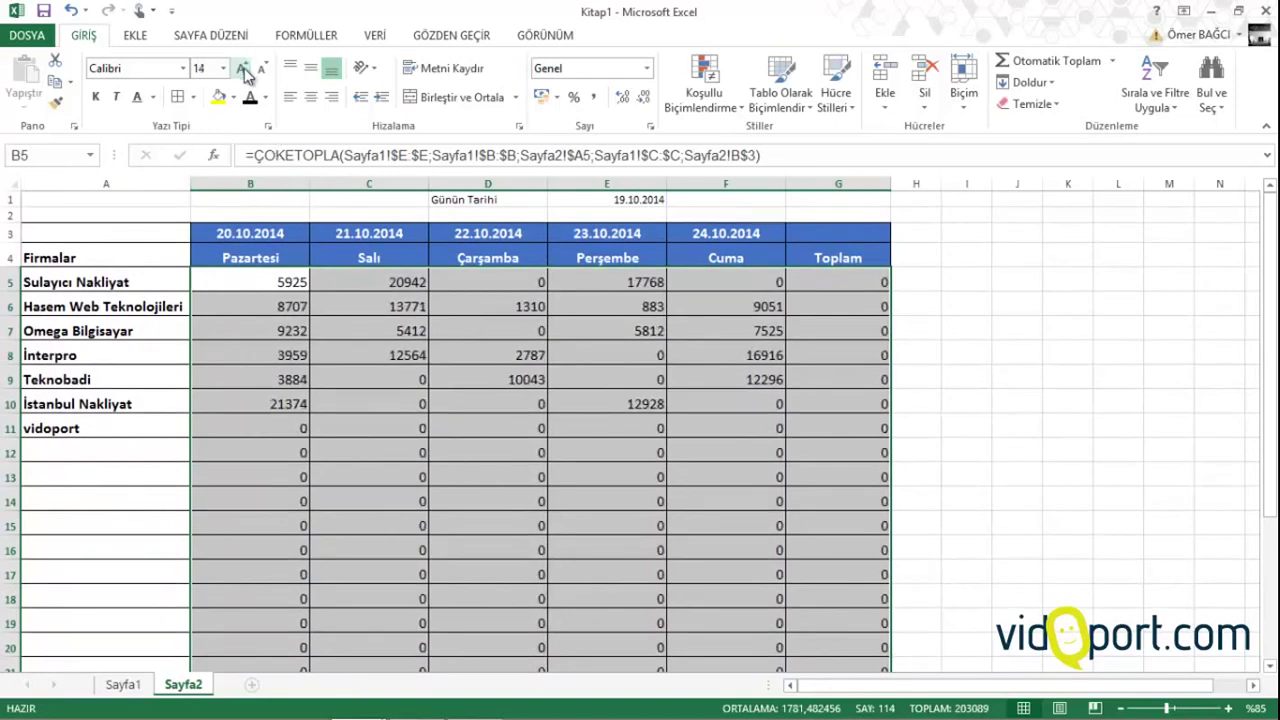
left_click(592, 98)
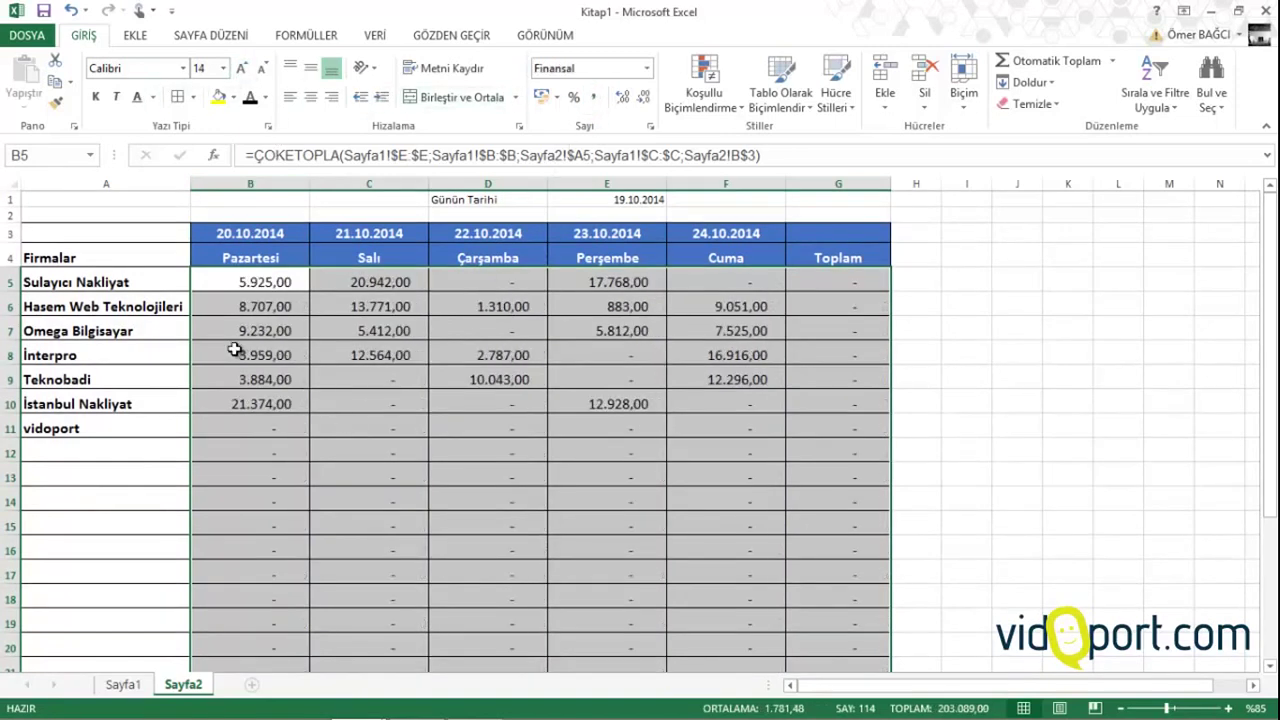
left_click(800, 334)
left_click_drag(857, 284, 851, 634)
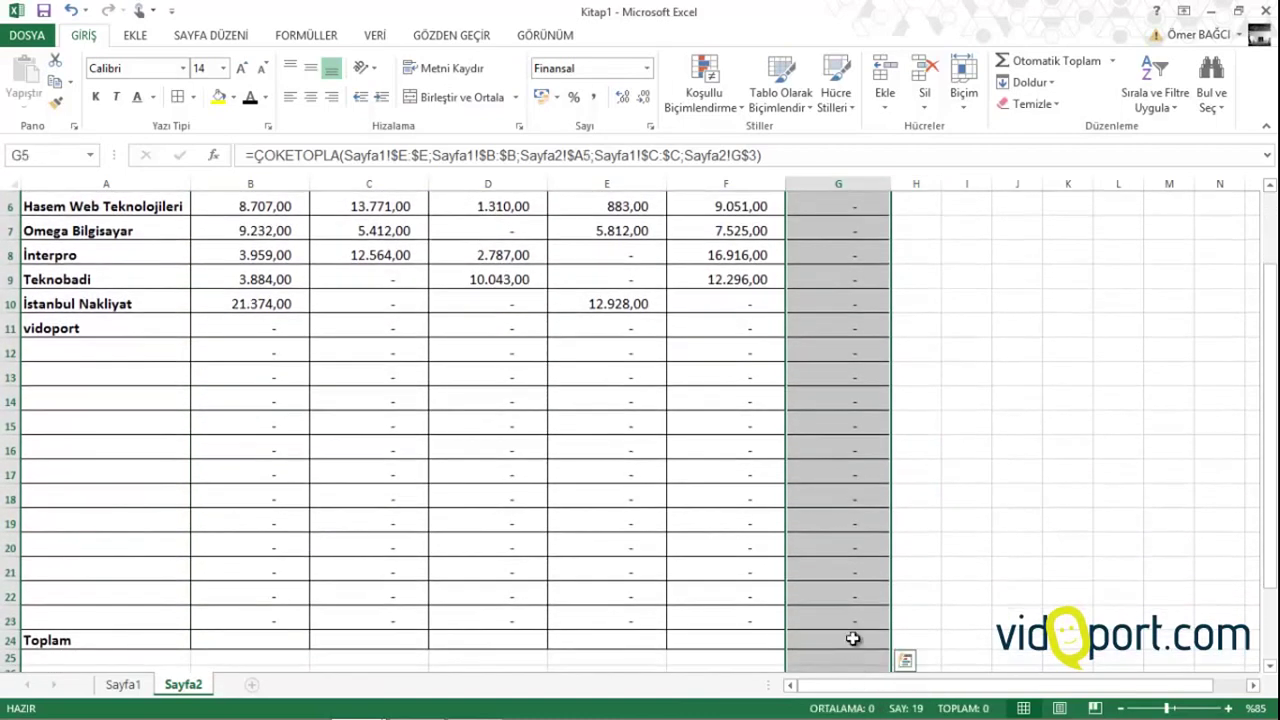
Step: AutoSum B5:F5 into G5 and fill the company totals down column G
scroll(829, 357, "up", 2)
scroll(831, 249, "down", 1)
left_click(831, 229)
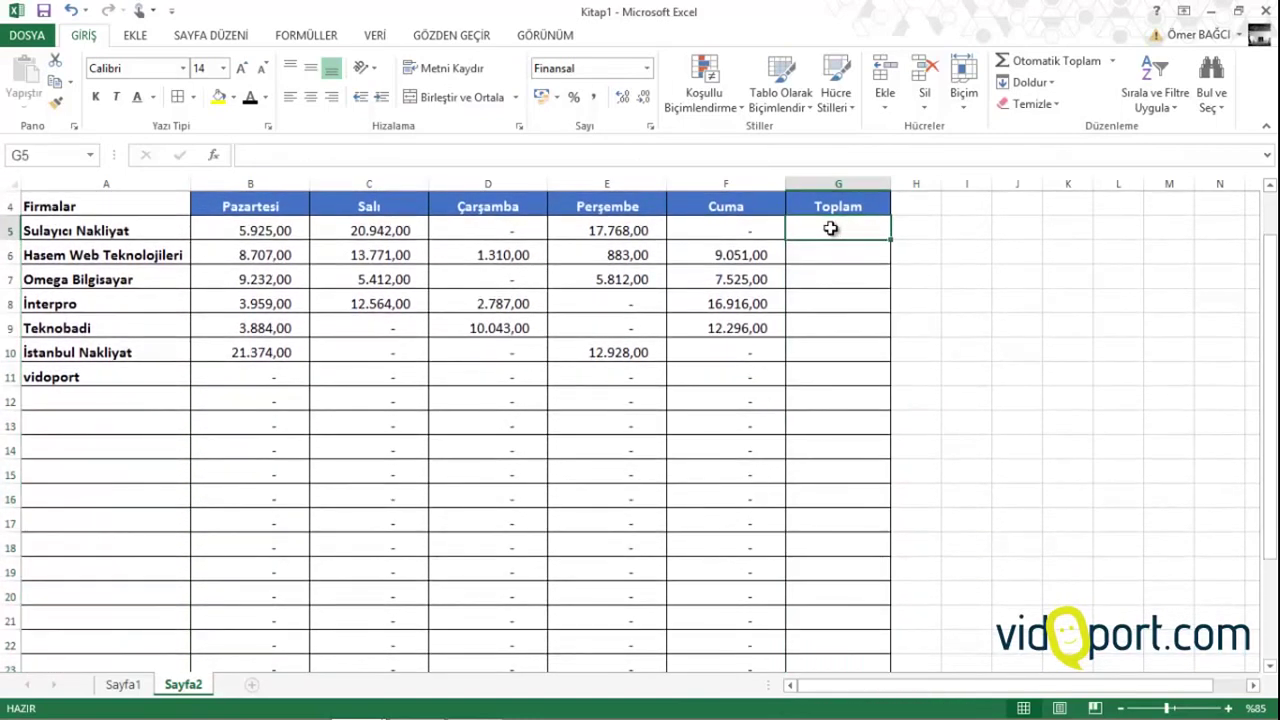
left_click(1022, 62)
key("Return")
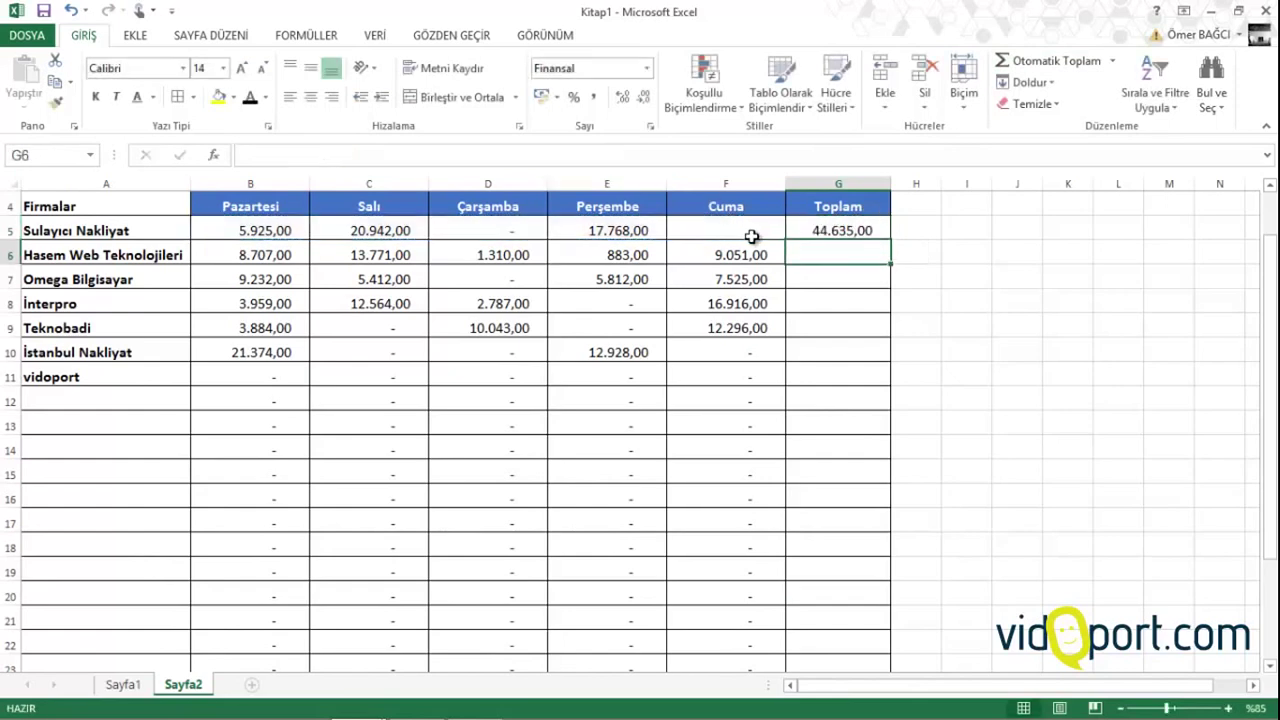
left_click(864, 232)
double_click(894, 238)
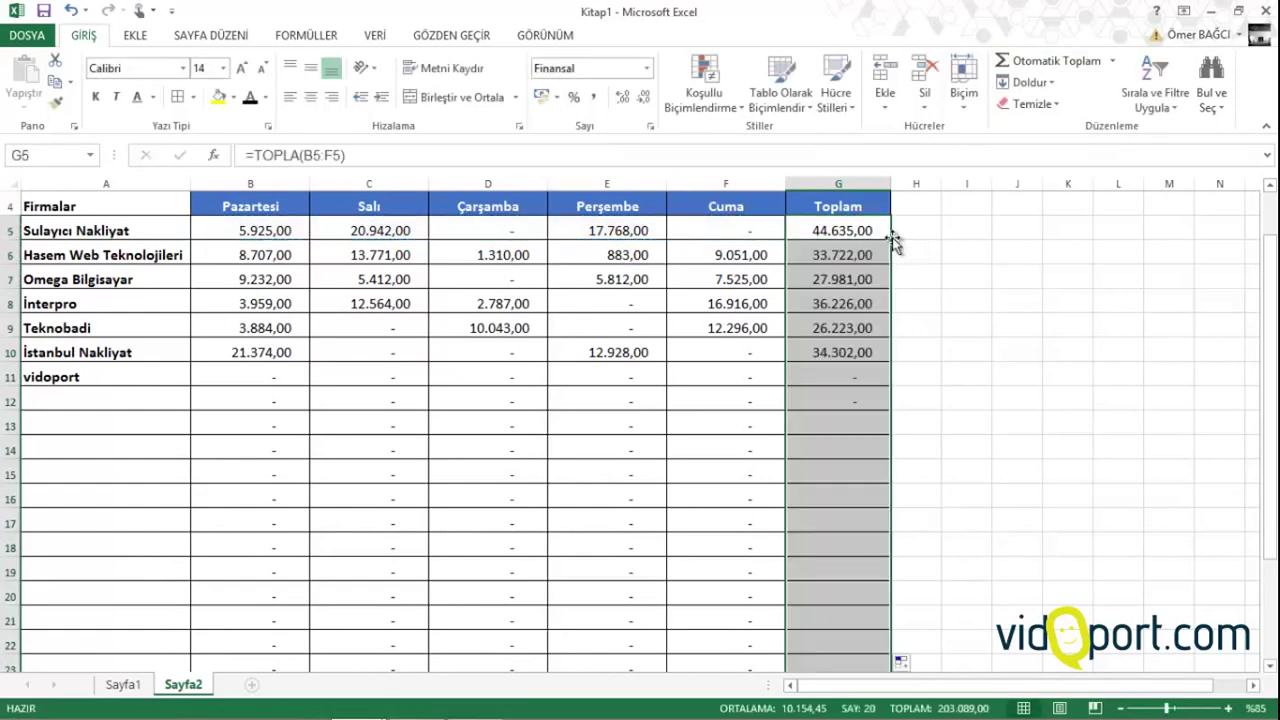
scroll(586, 503, "down", 3)
Step: AutoSum B5:B23 into B24, fill across to G24, and enlarge the totals font
left_click(236, 473)
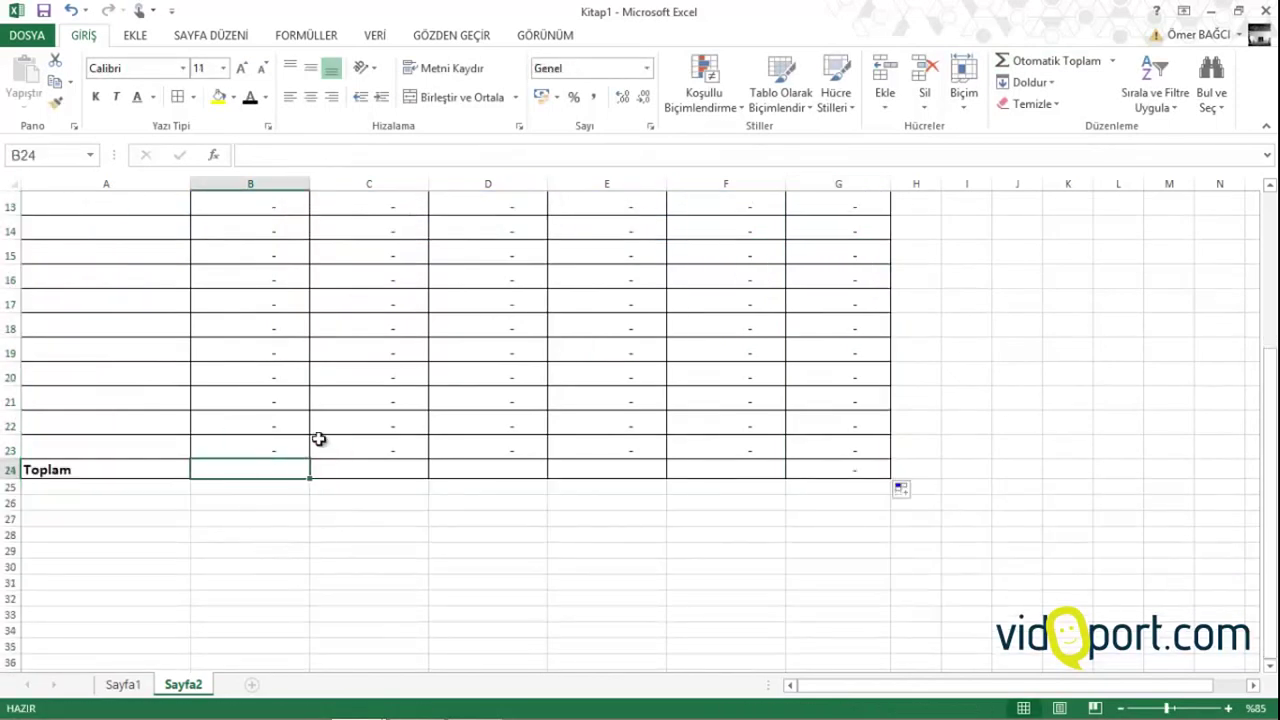
left_click(1058, 62)
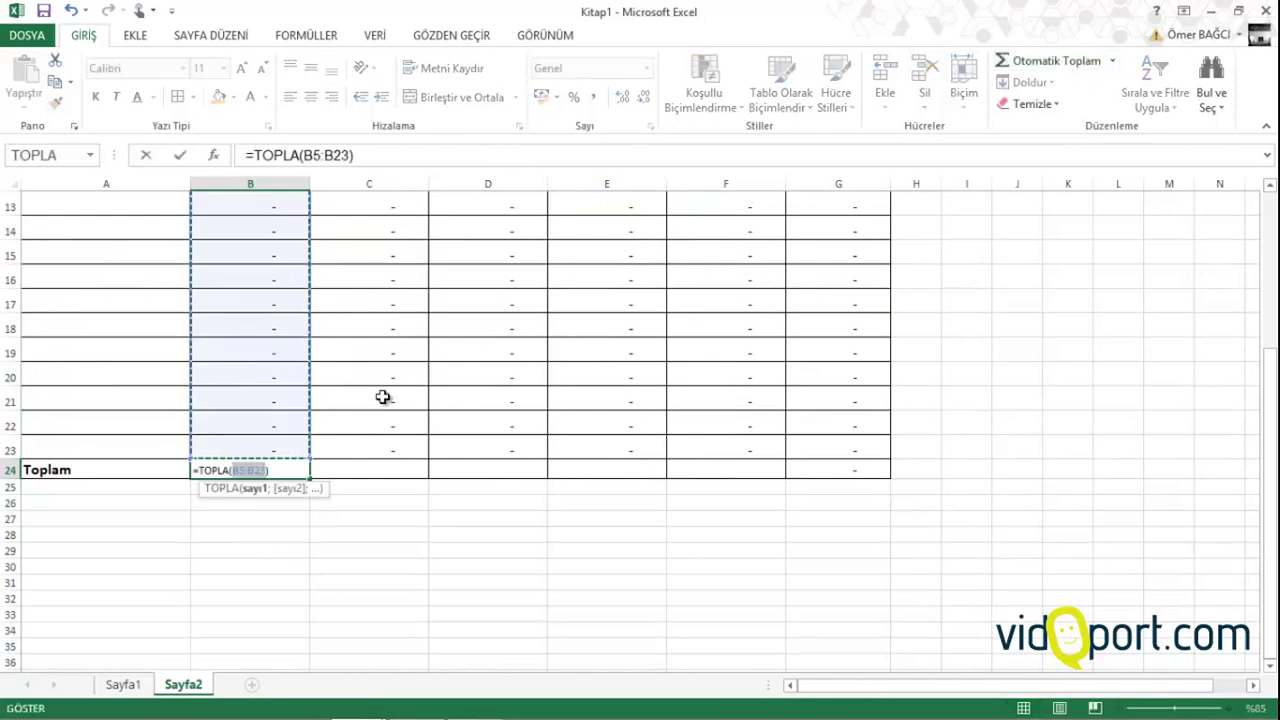
key("Return")
left_click(292, 472)
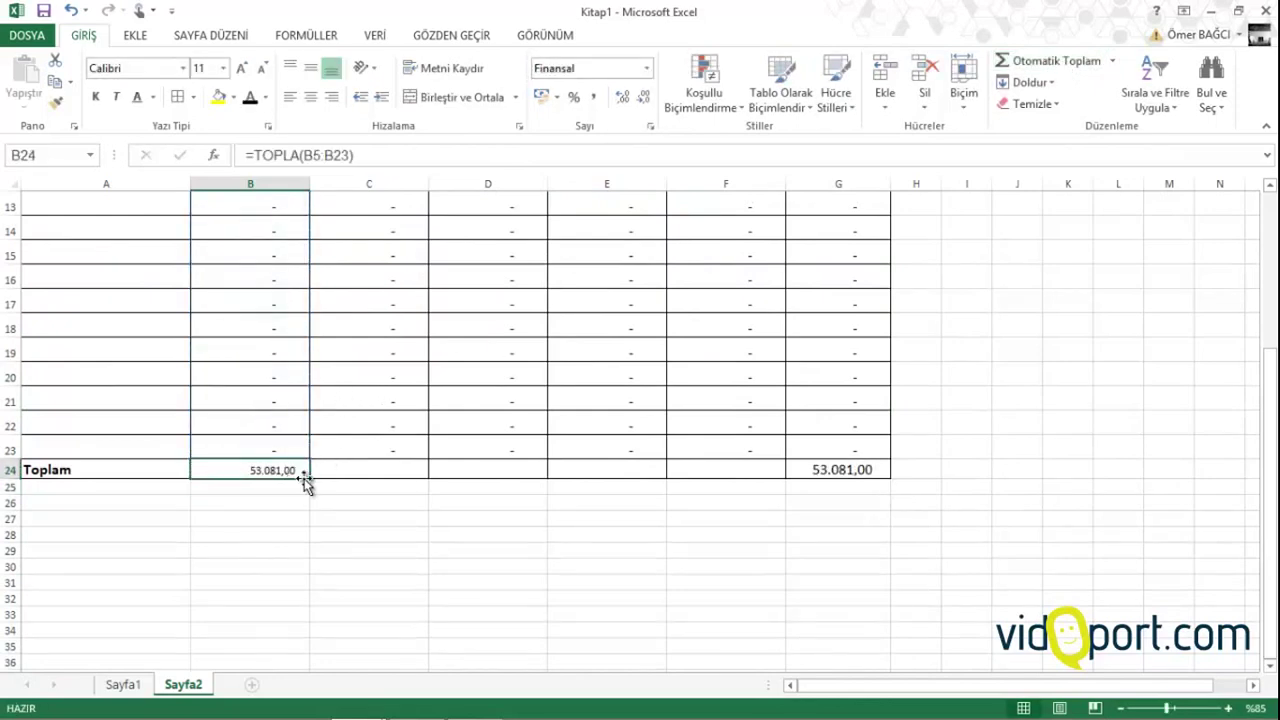
left_click_drag(307, 479, 876, 482)
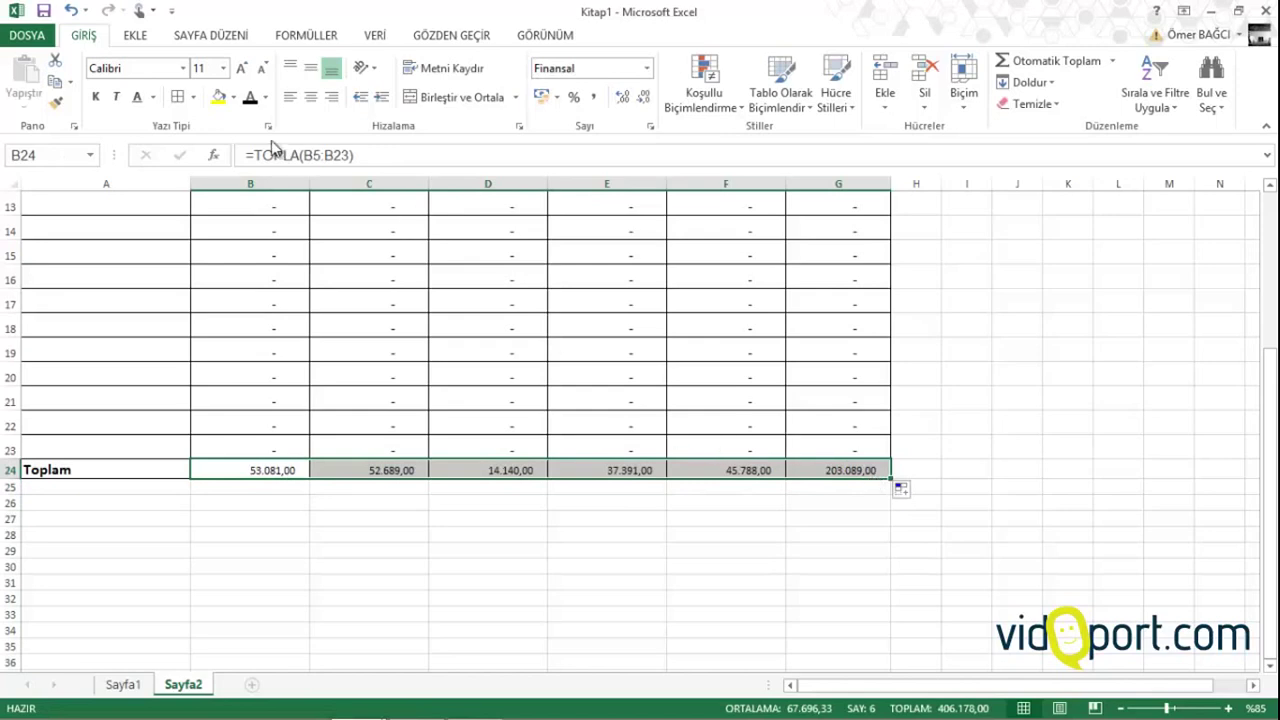
left_click(241, 68)
left_click(241, 68)
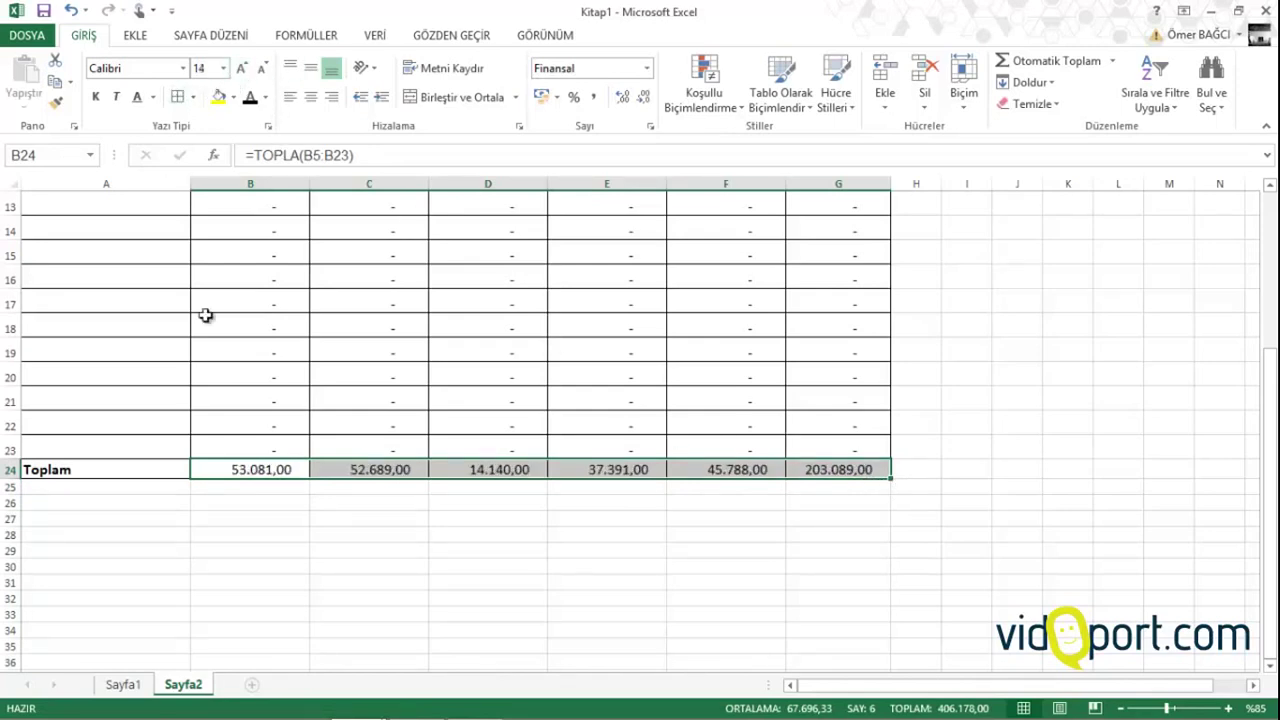
left_click_drag(88, 476, 862, 470)
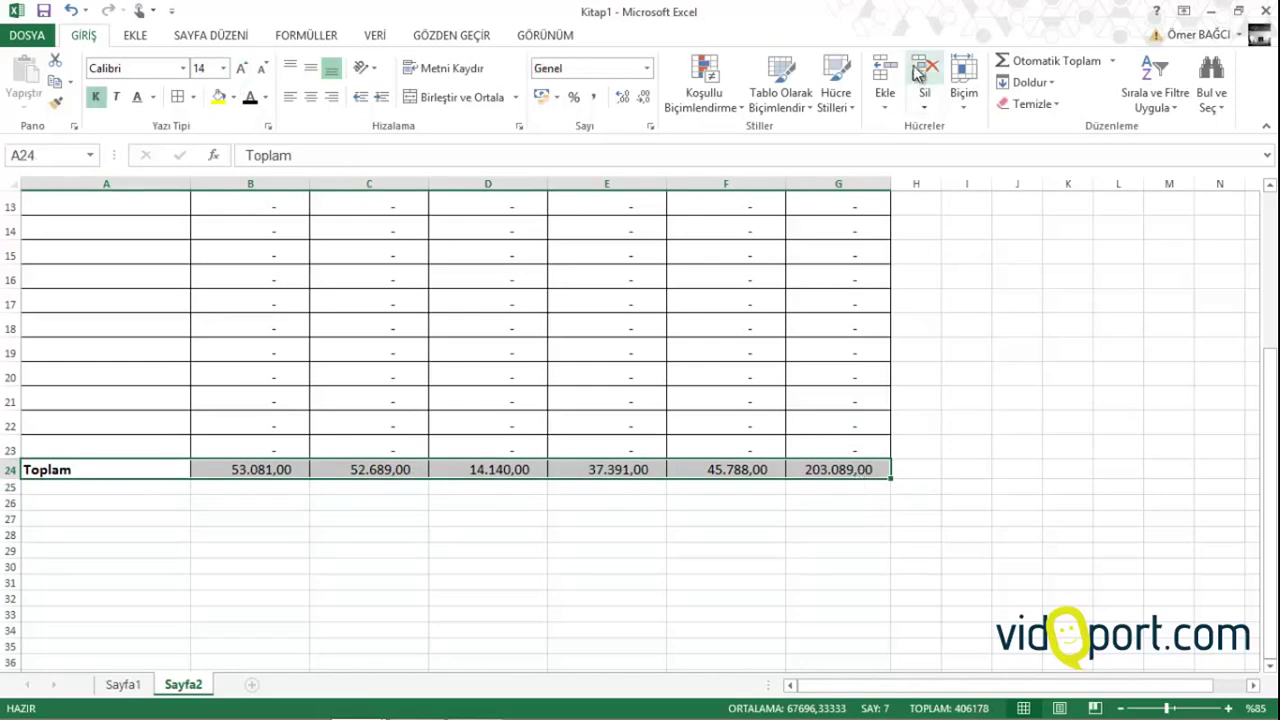
Step: Give the totals row the Çıkış cell style and a larger font
left_click(836, 92)
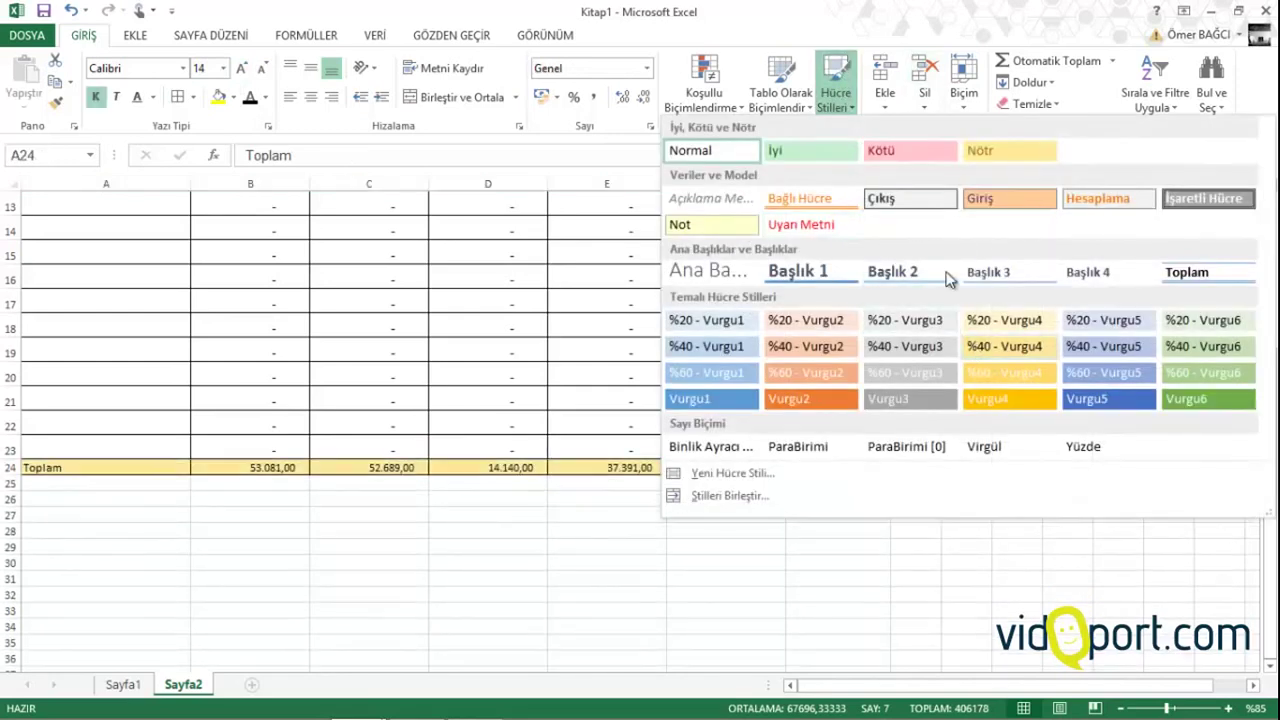
left_click(926, 198)
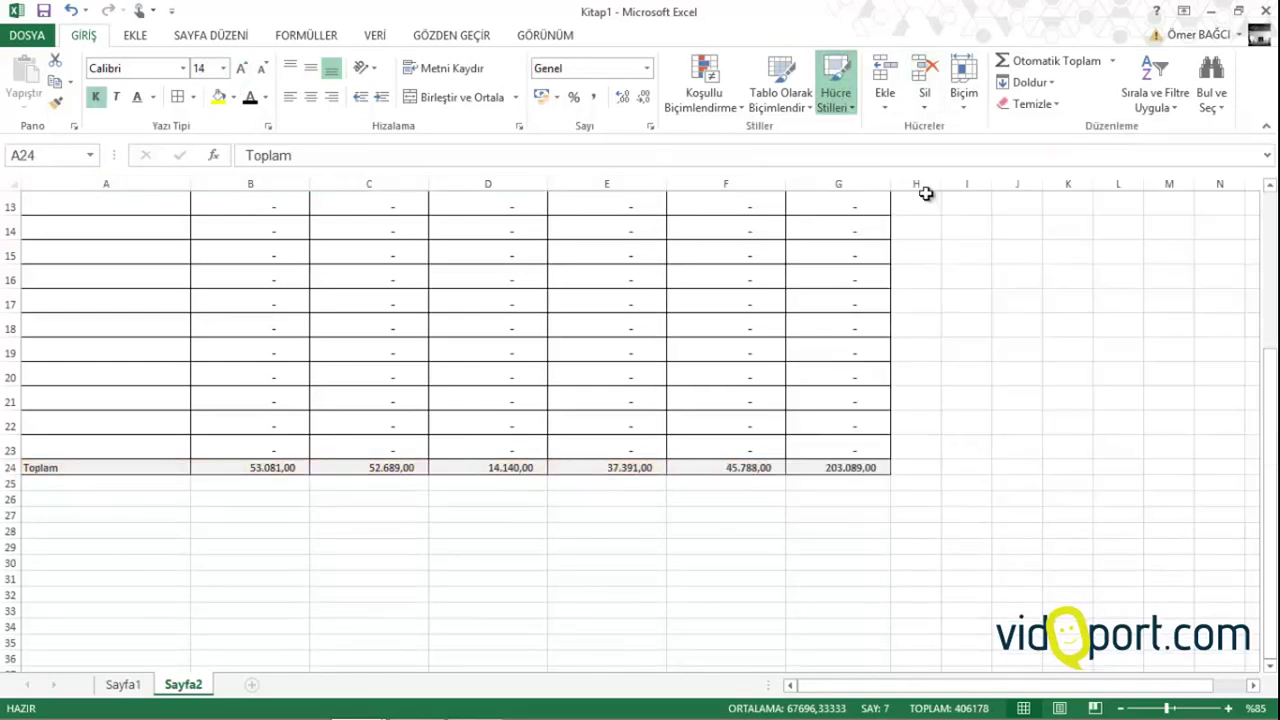
left_click(240, 68)
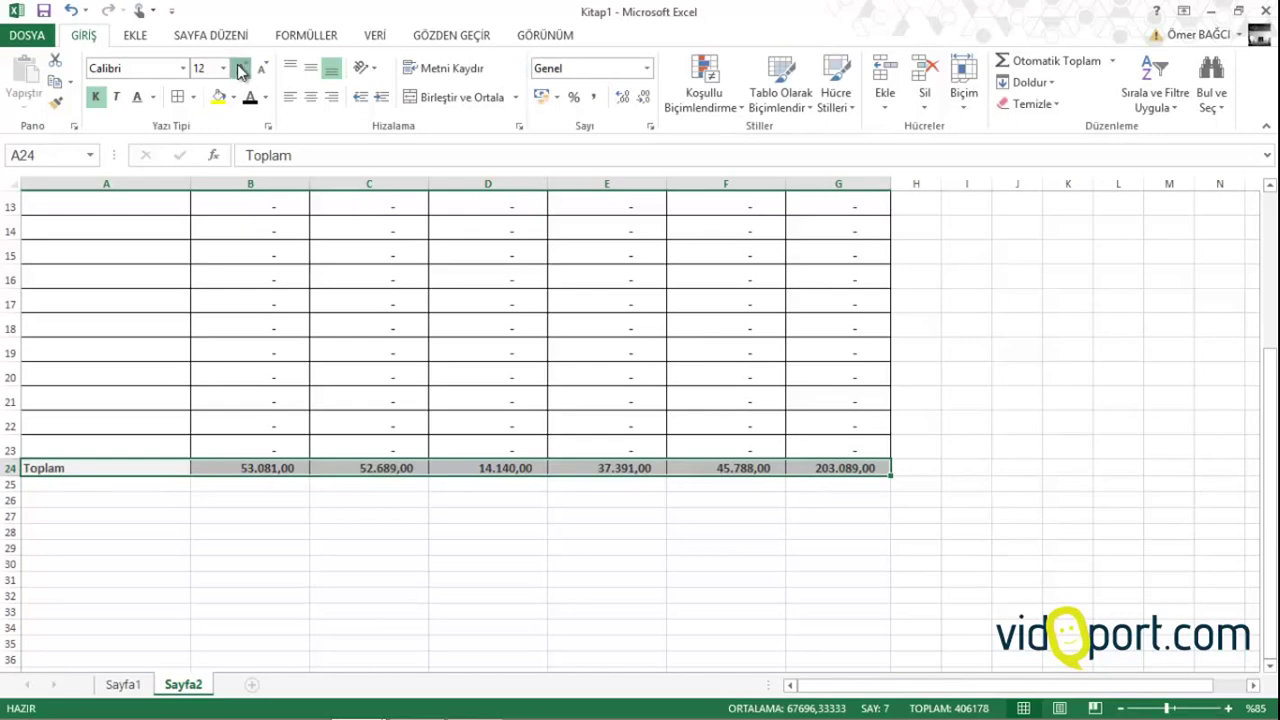
left_click(240, 68)
Step: Apply the grey Çıkış style and an enlarged font to the Toplam column from G3 down
scroll(477, 357, "up", 4)
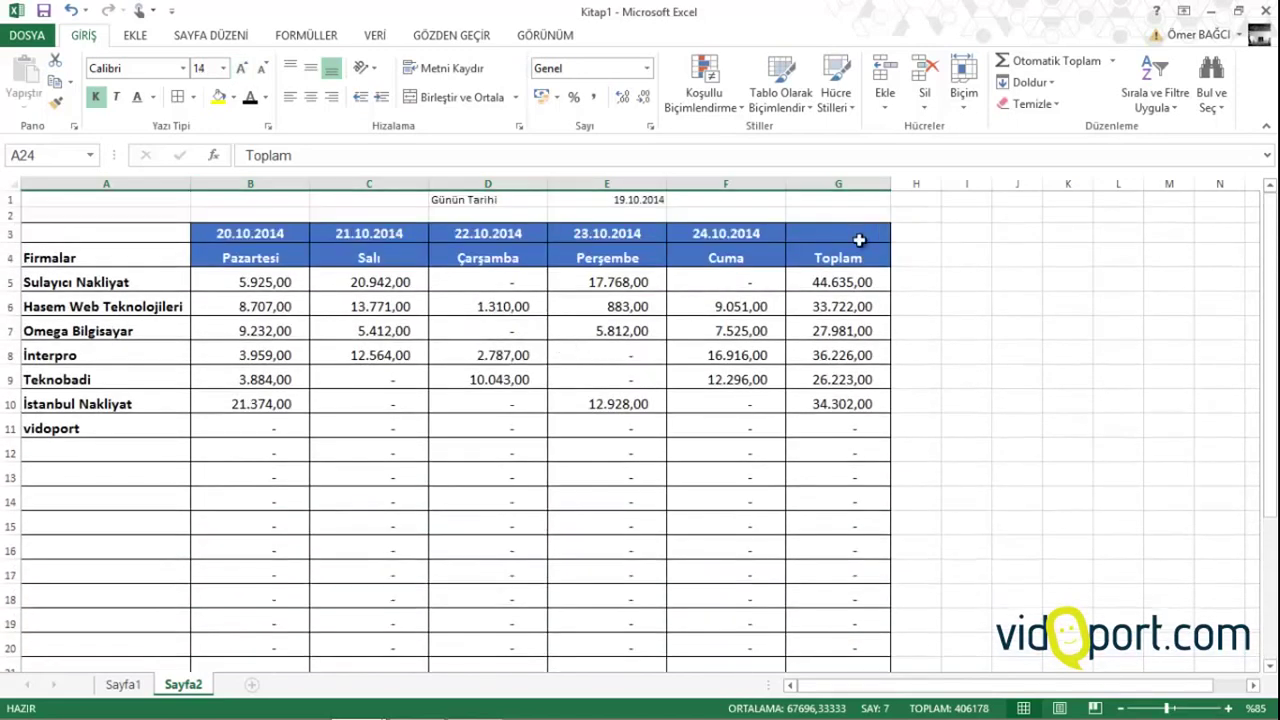
left_click_drag(859, 240, 856, 655)
left_click(836, 85)
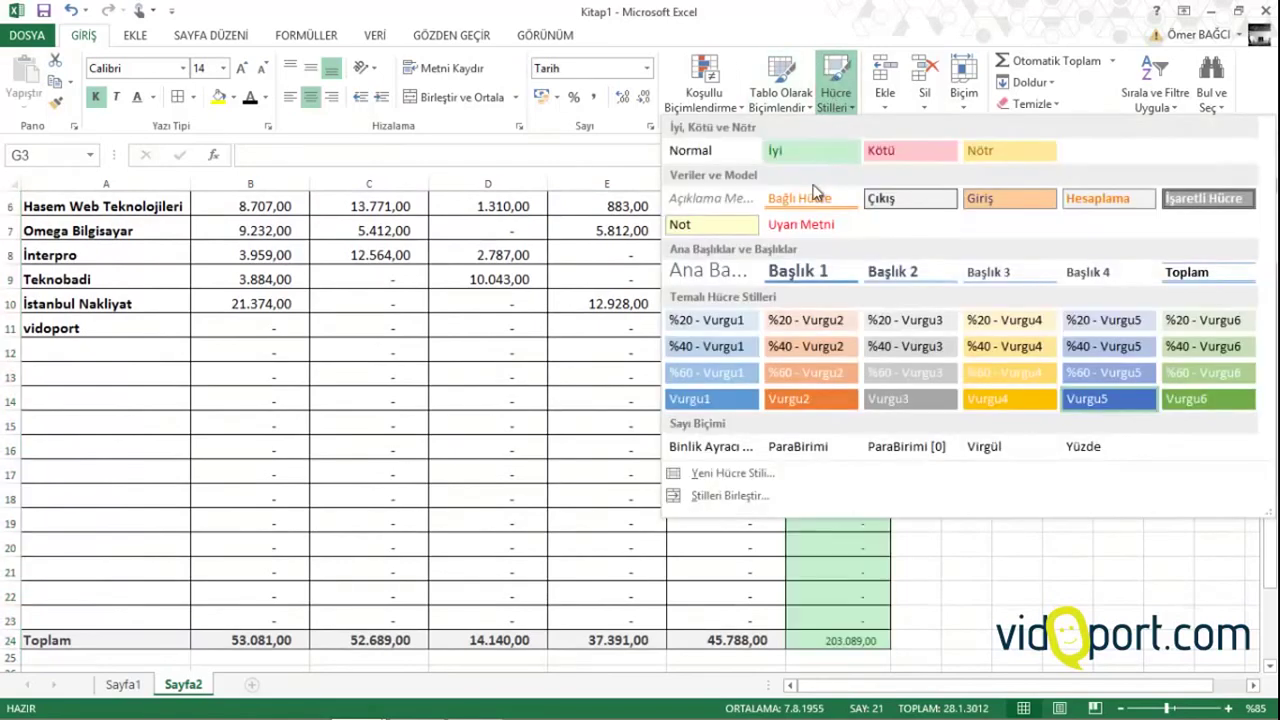
left_click(897, 195)
left_click(248, 68)
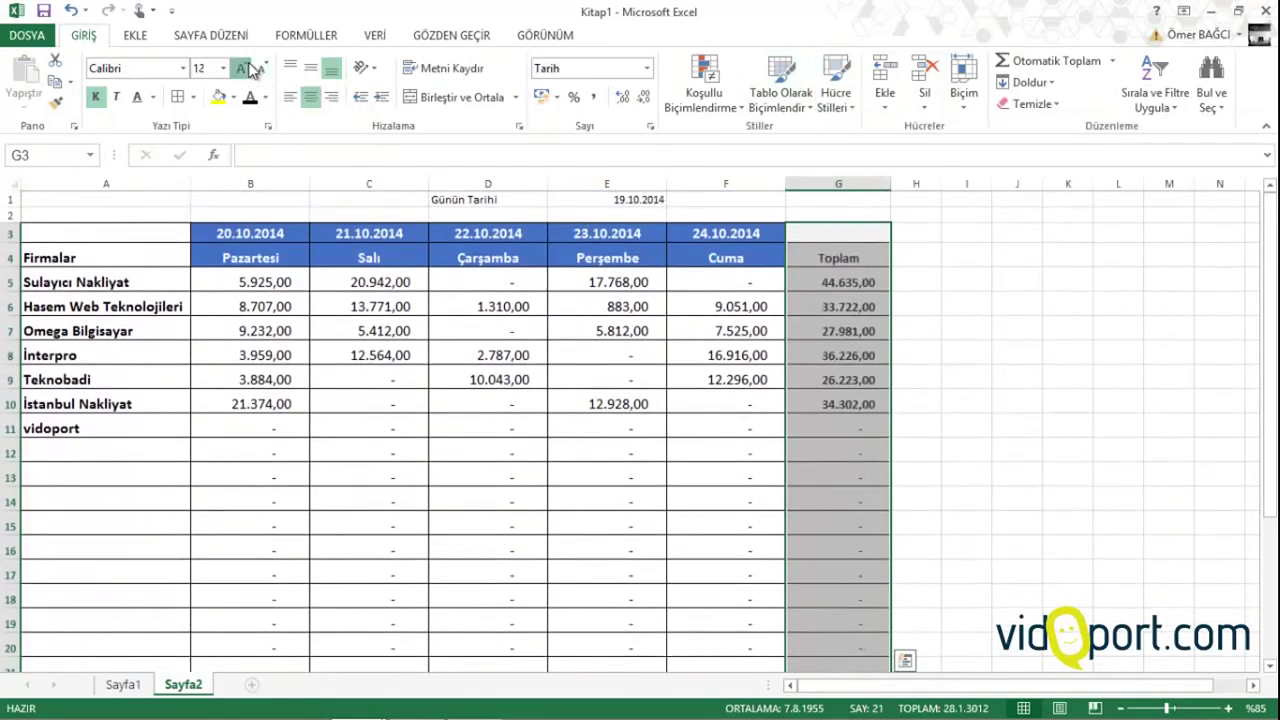
left_click(250, 68)
Step: Format-paint the D3 date header look onto D1:E1 and widen column D to fit Günün Tarihi
left_click(227, 367)
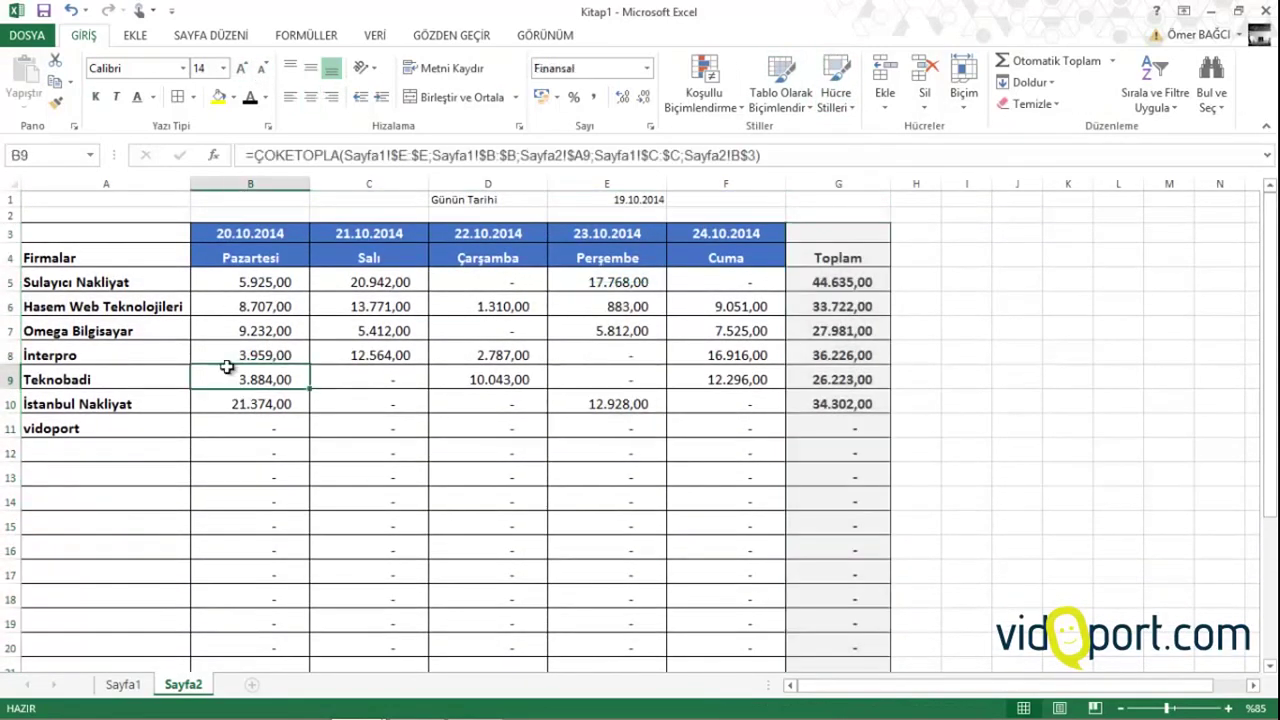
left_click(250, 238)
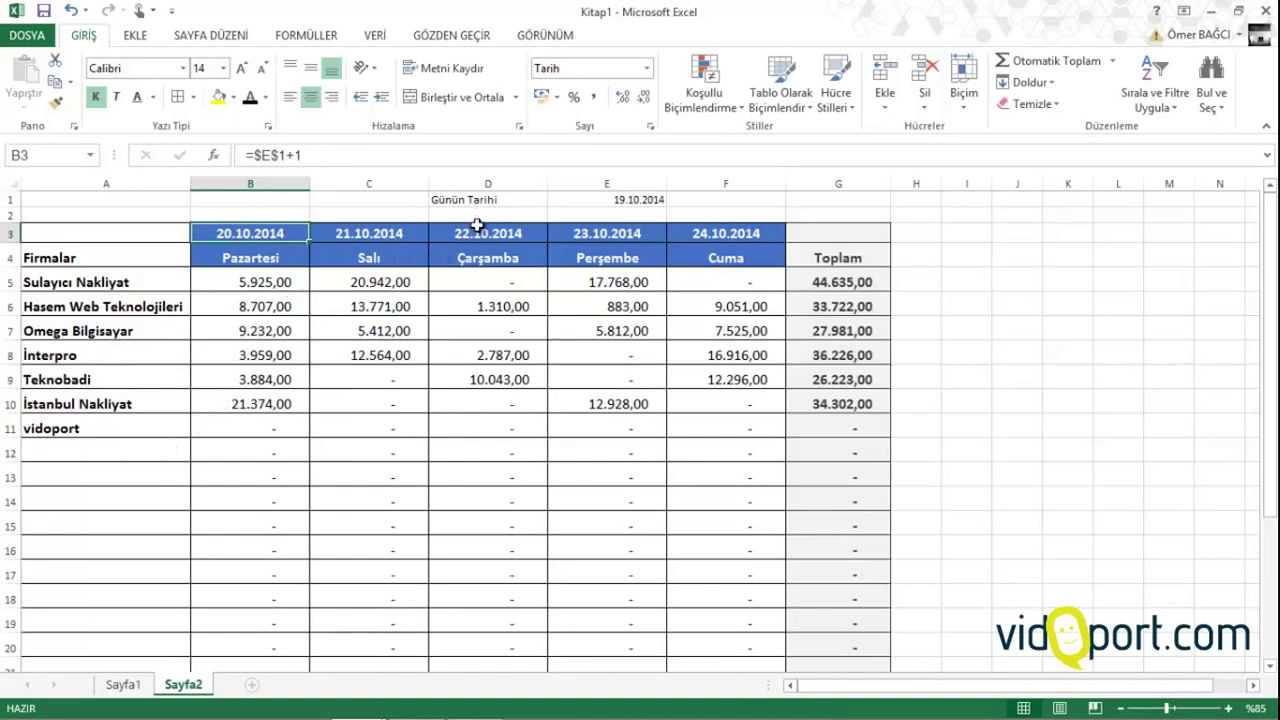
key("Right")
key("Right")
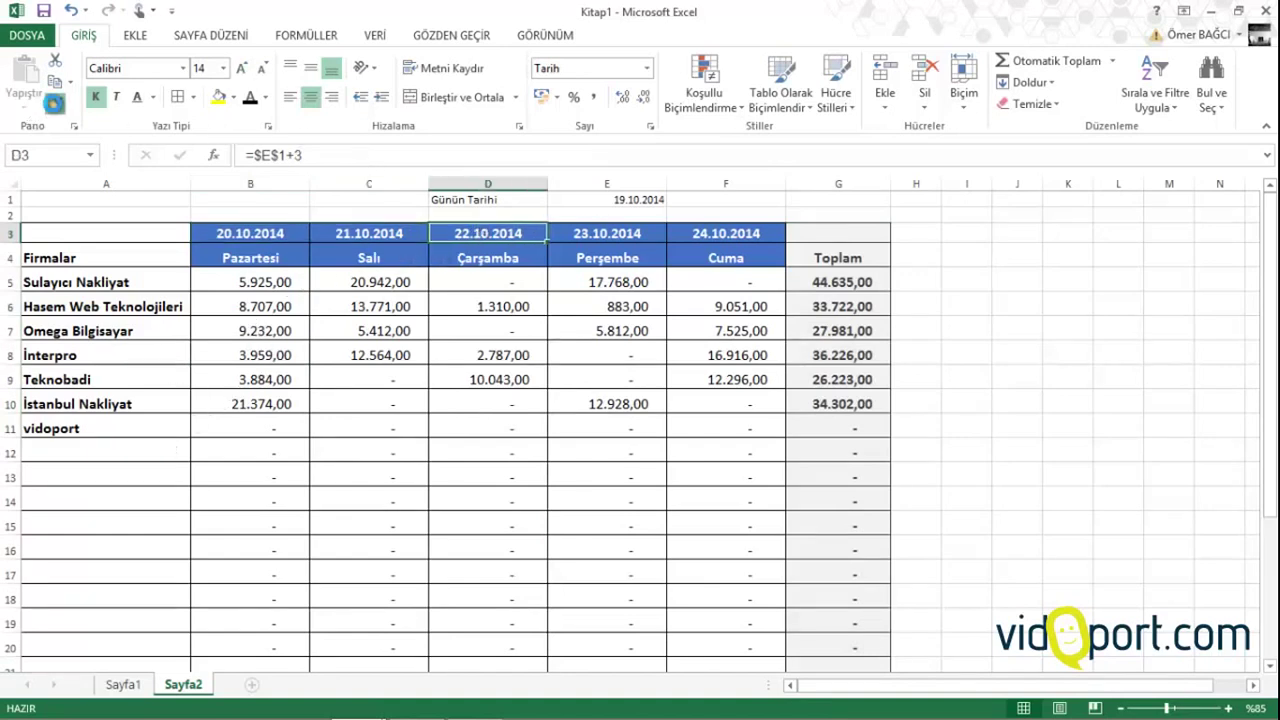
left_click(56, 101)
mouse_move(543, 200)
left_mouse_down()
mouse_move(610, 197)
mouse_move(546, 183)
mouse_move(563, 183)
left_mouse_up()
left_click(551, 203)
Step: Check the Günün Tarihi label, today's date formula in E1 and the row 3 date headers
left_click(540, 200)
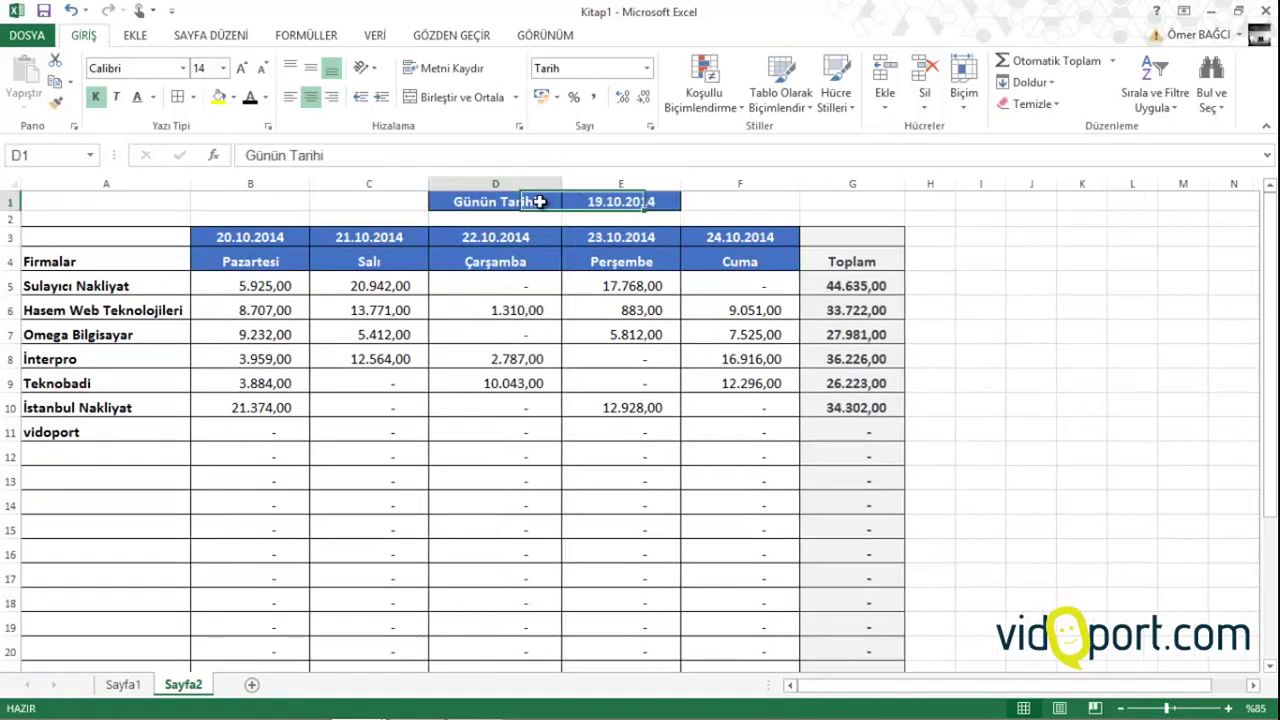
left_click(524, 314)
left_click(594, 201)
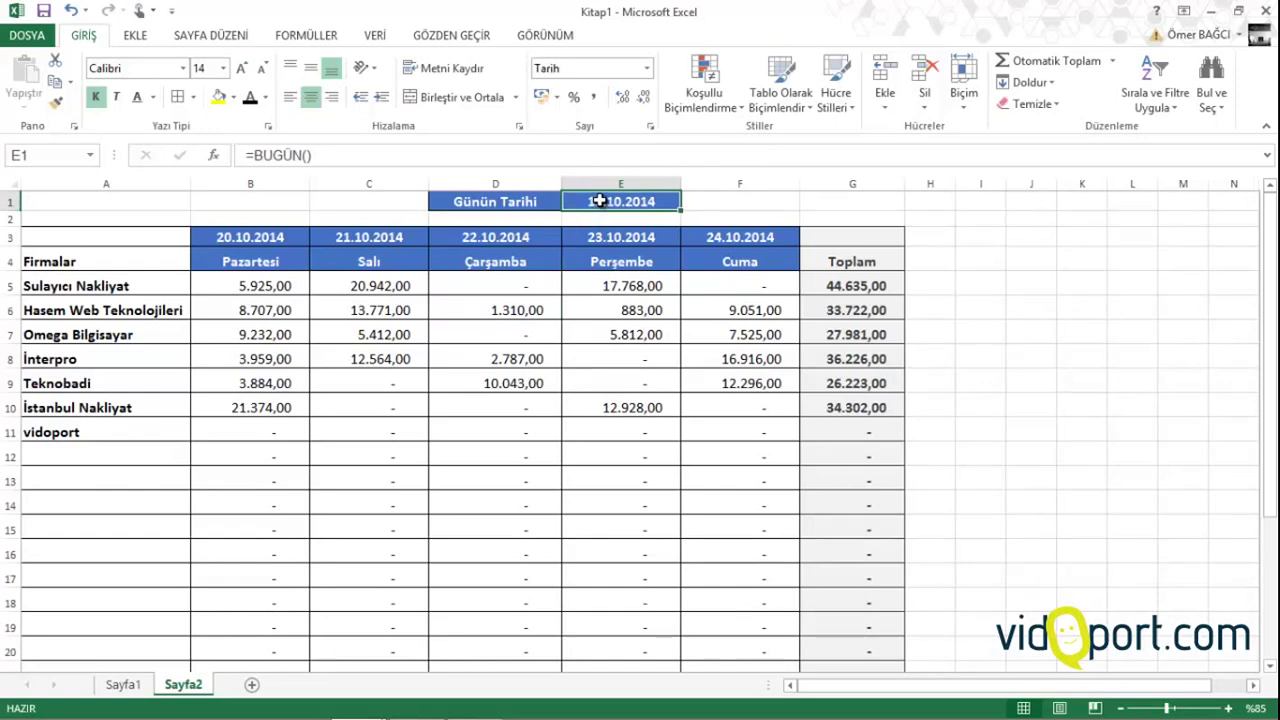
left_click_drag(243, 235, 778, 237)
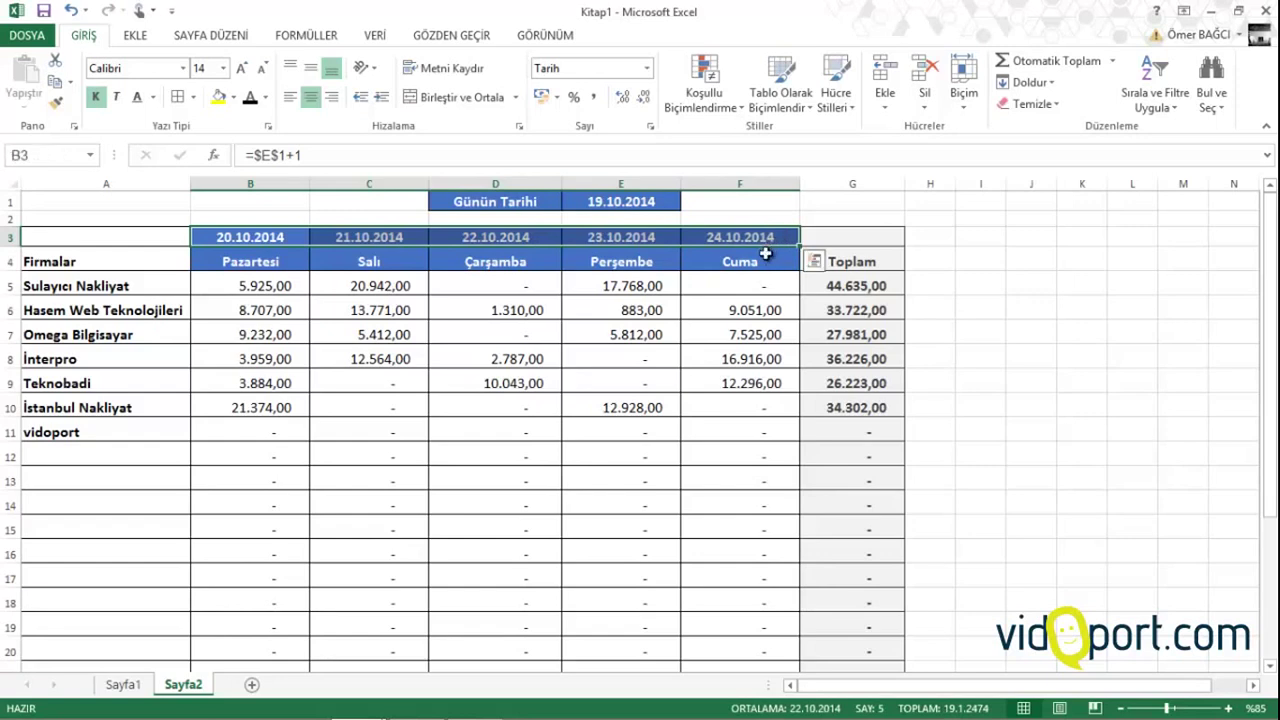
Step: Review the weekday formulas in row 4 and the amount formulas down column B
left_click(771, 258)
left_click(624, 253)
left_click(500, 258)
left_click(380, 260)
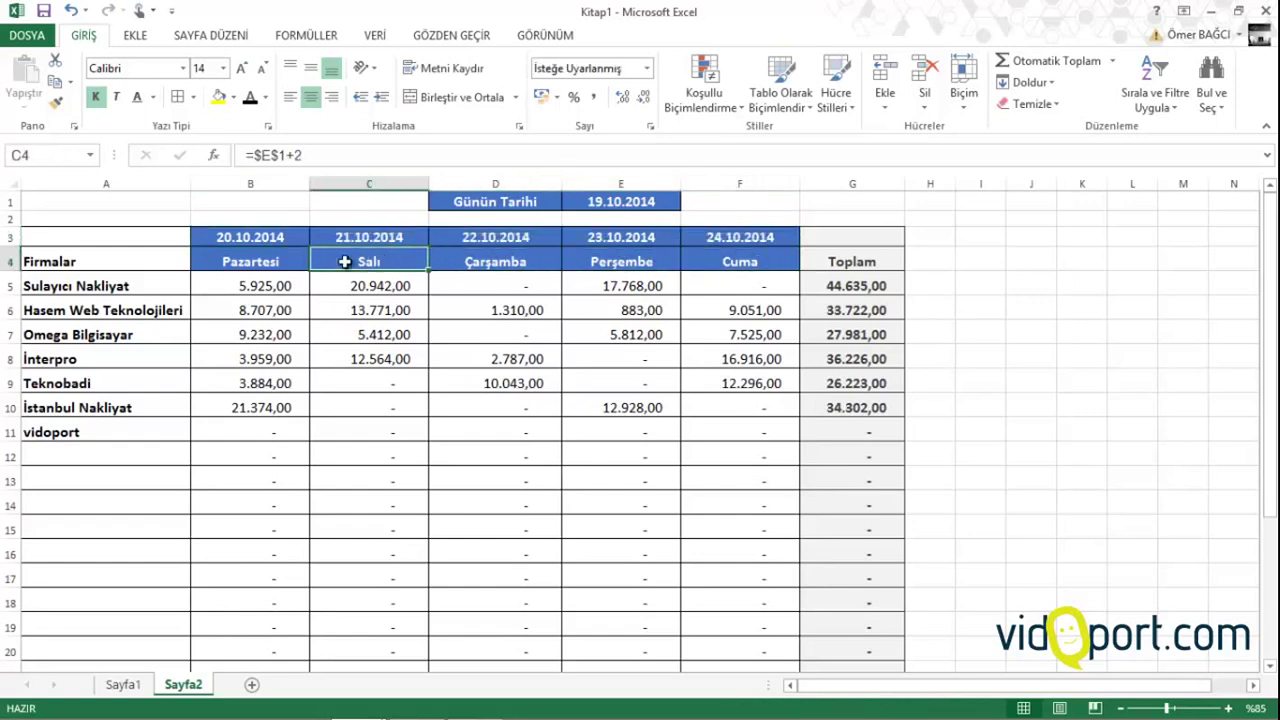
left_click(295, 261)
left_click(285, 287)
left_click(274, 334)
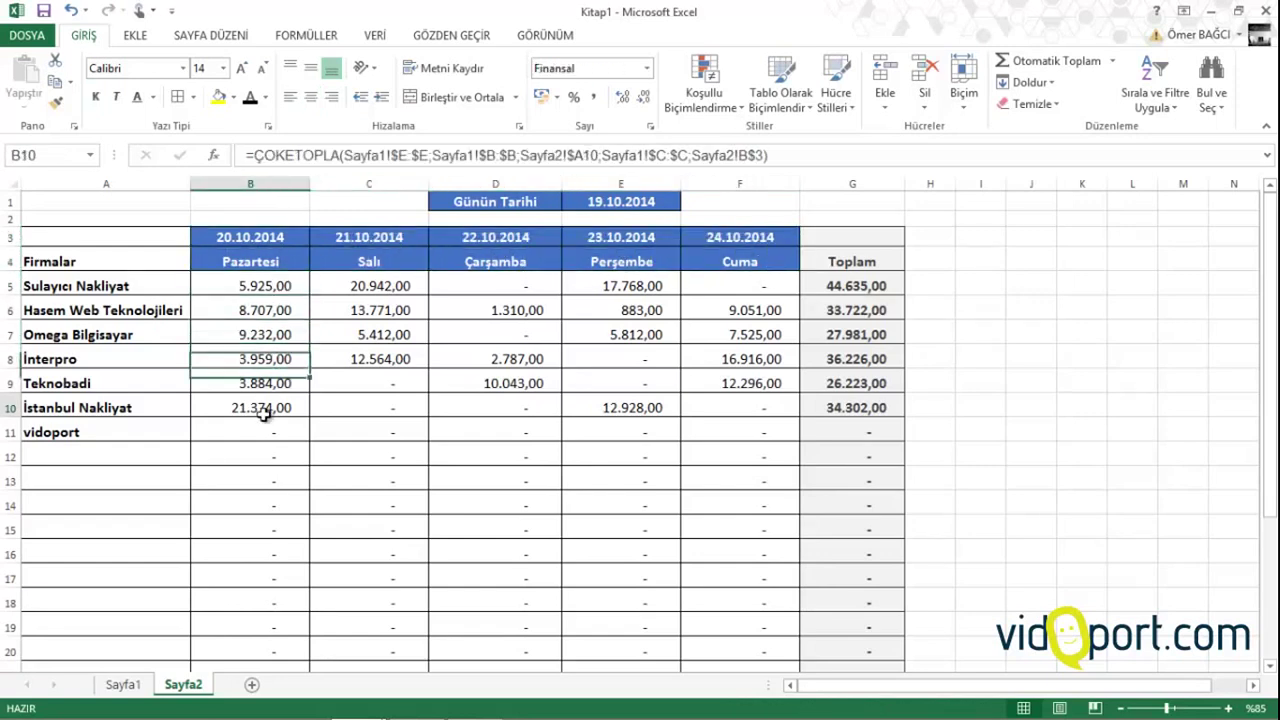
left_click(263, 408)
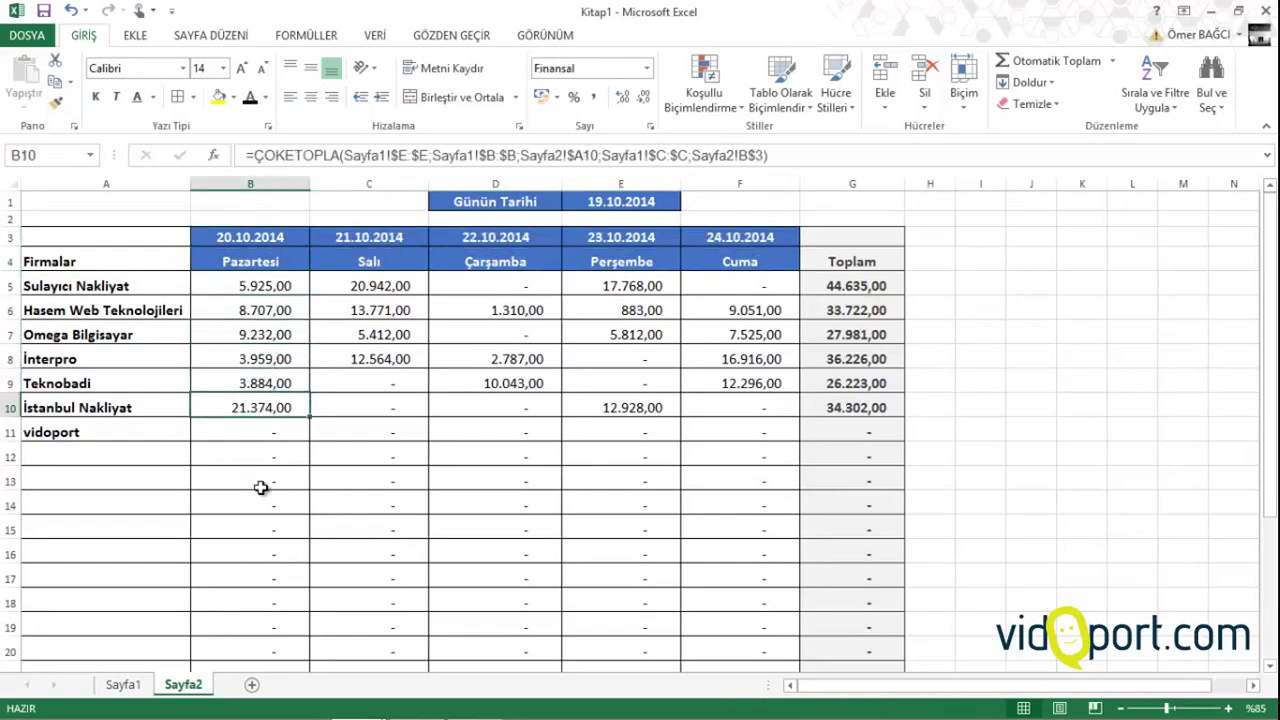
left_click(604, 205)
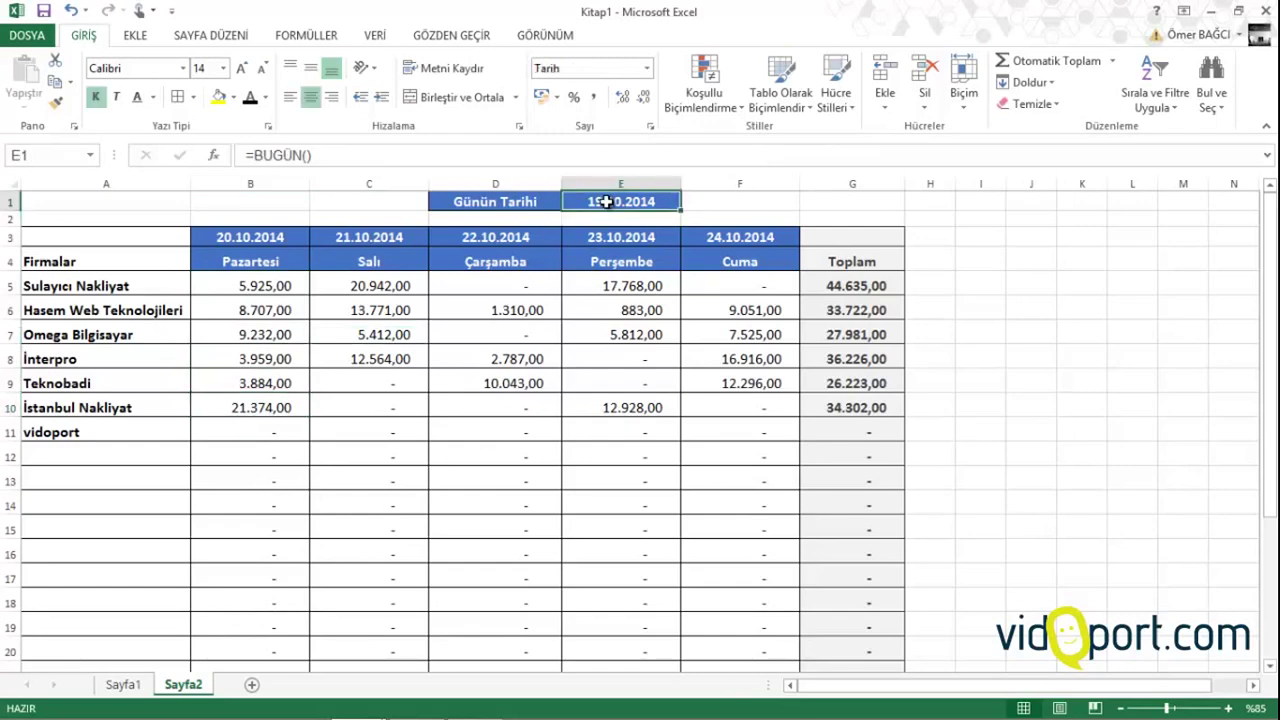
Step: Select the table A3:G22 and remove all its borders with Kenarlık Yok
scroll(606, 203, "up", 1, "ctrl")
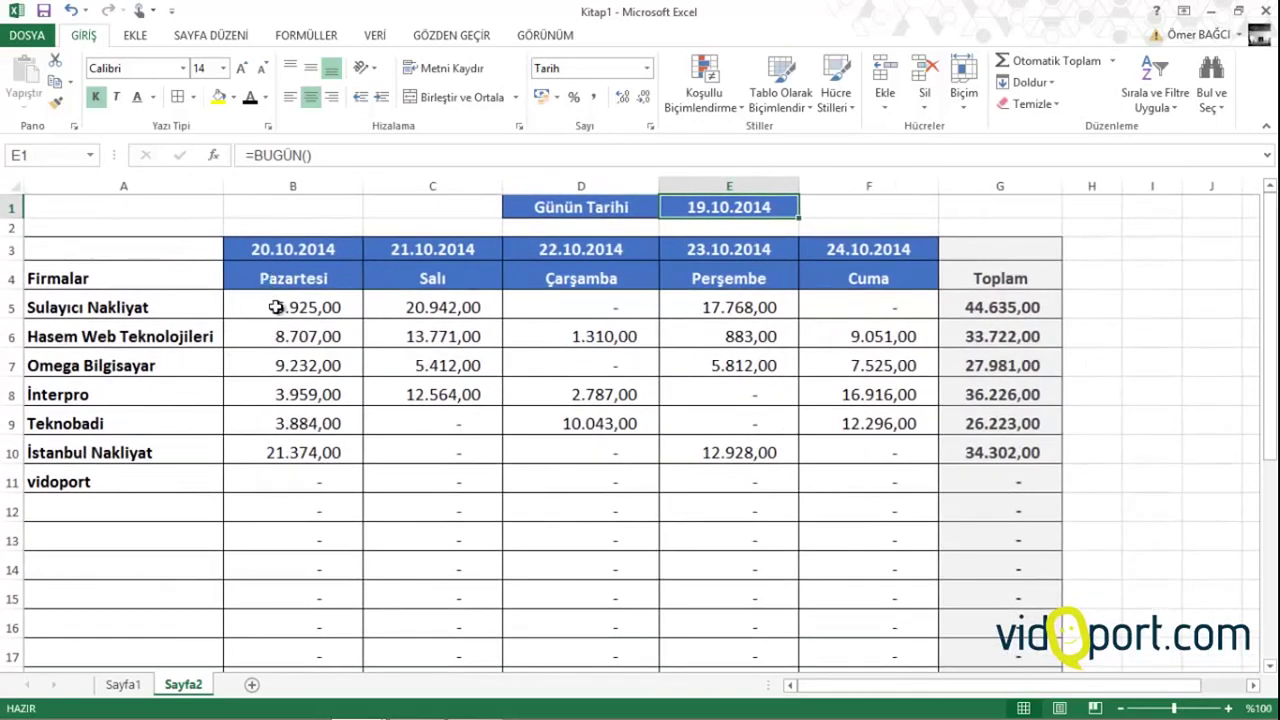
left_click_drag(171, 252, 995, 648)
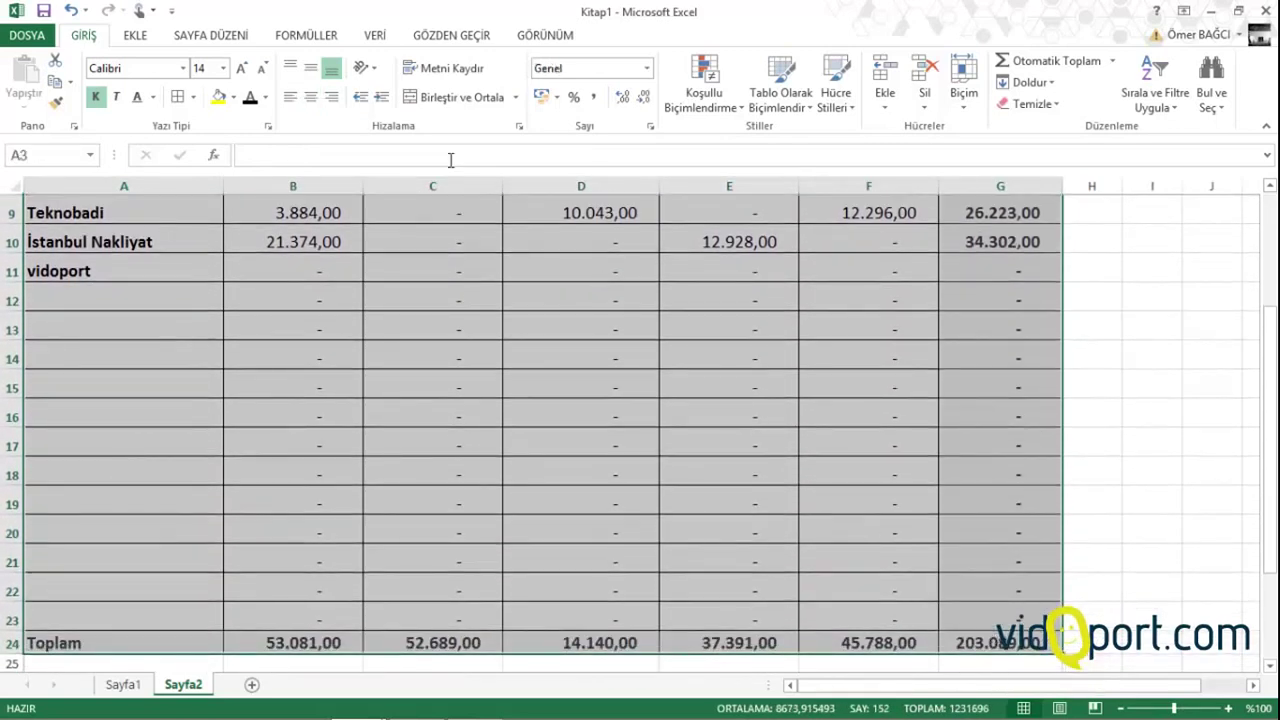
left_click(193, 97)
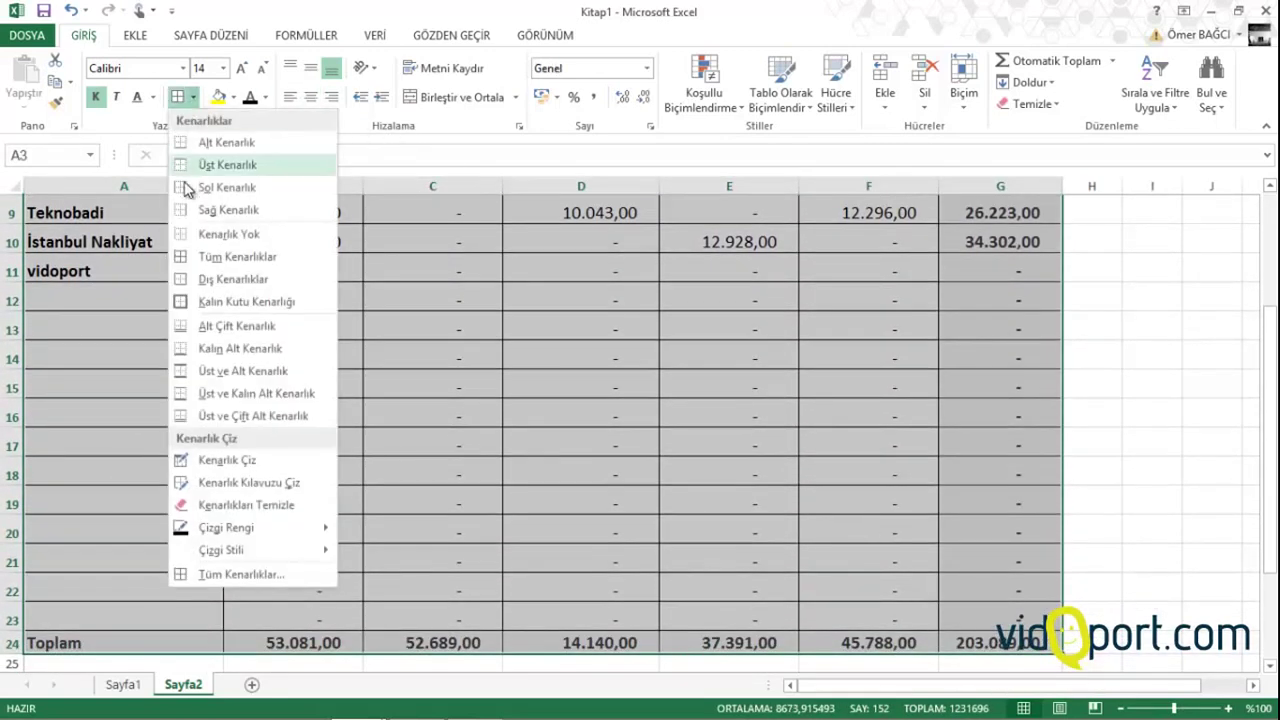
left_click(221, 234)
scroll(221, 300, "up", 3)
left_click(293, 366)
left_click(140, 366)
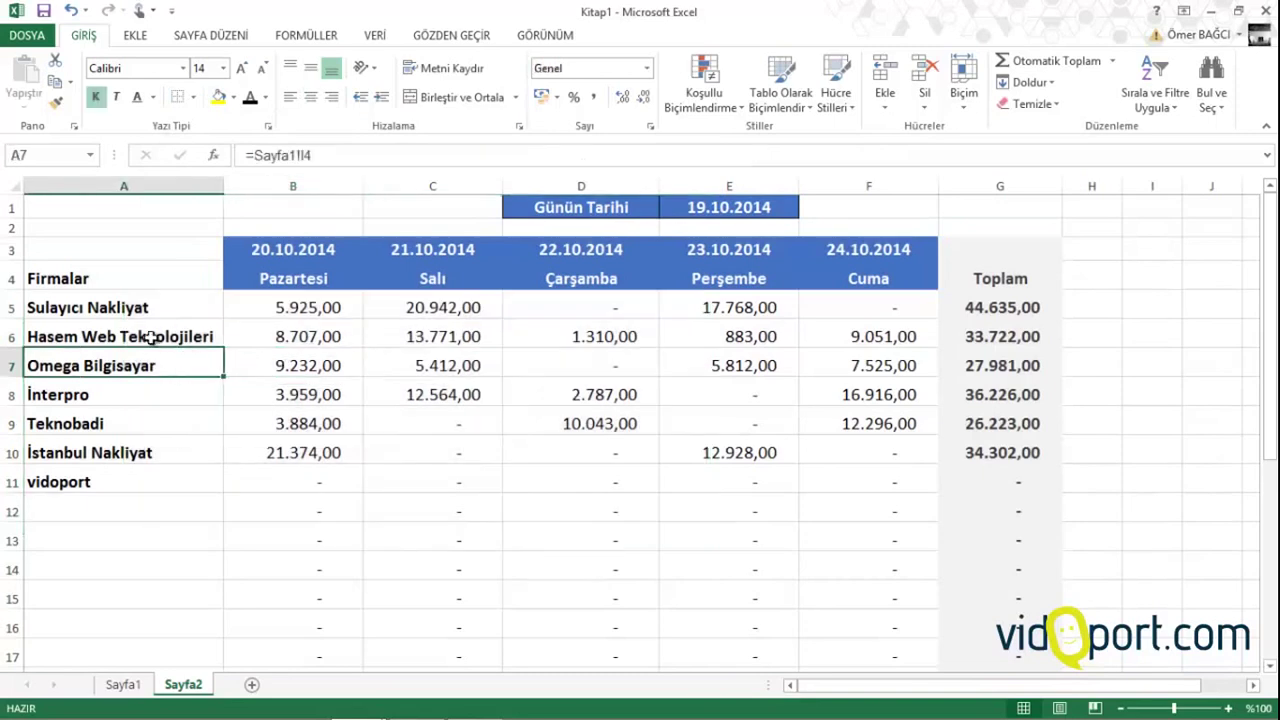
Step: Add a thick bottom border (Kalın Alt Kenarlık) beneath the header rows A3:G4
left_click_drag(86, 250, 990, 285)
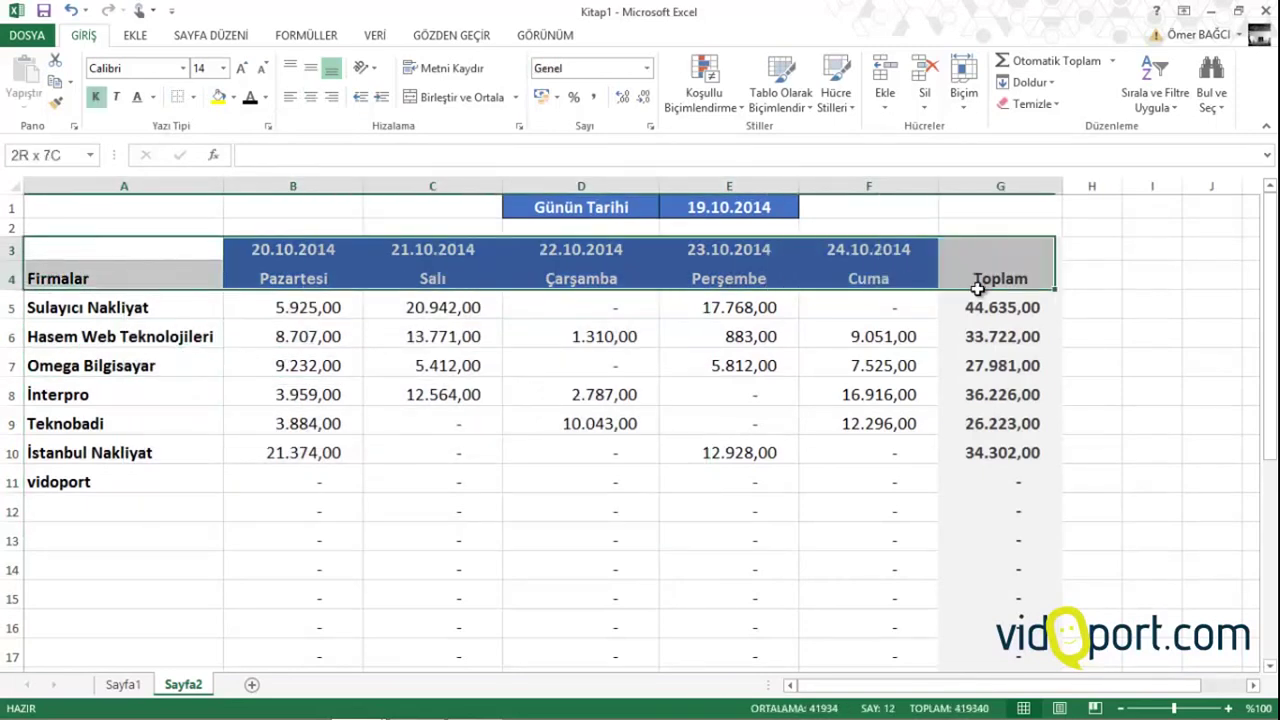
left_click(193, 97)
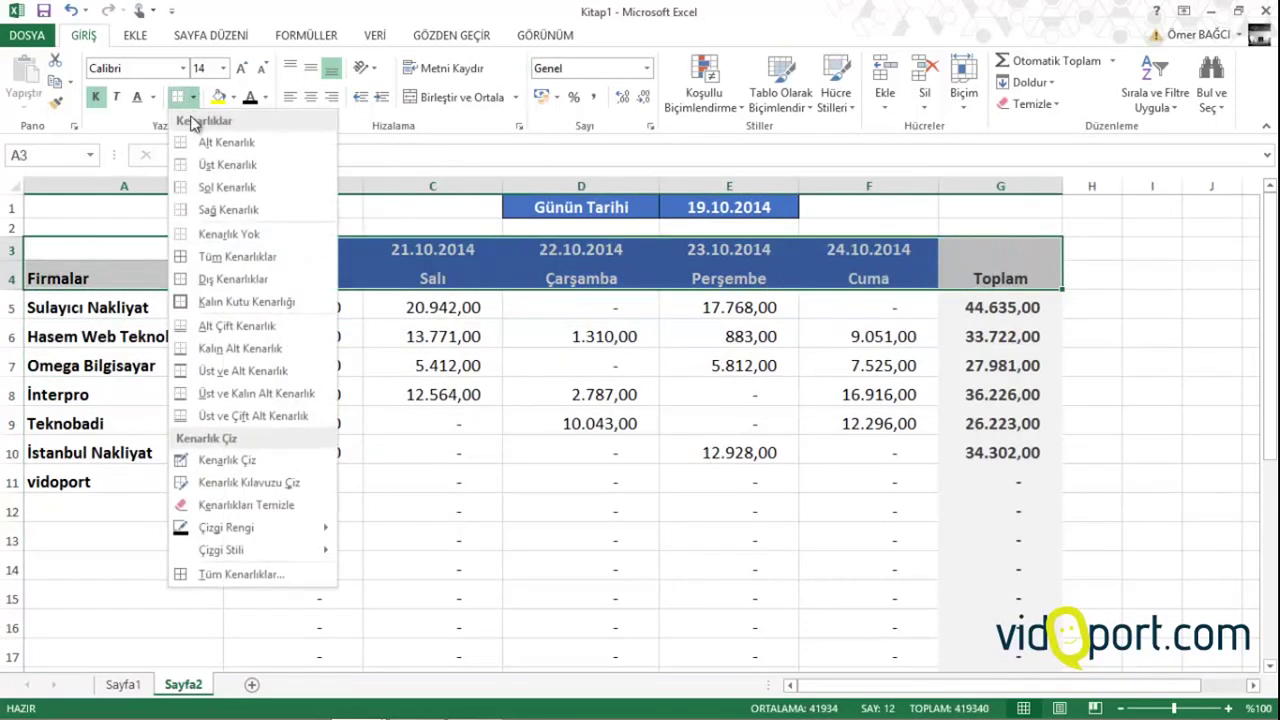
left_click(230, 350)
left_click(271, 358)
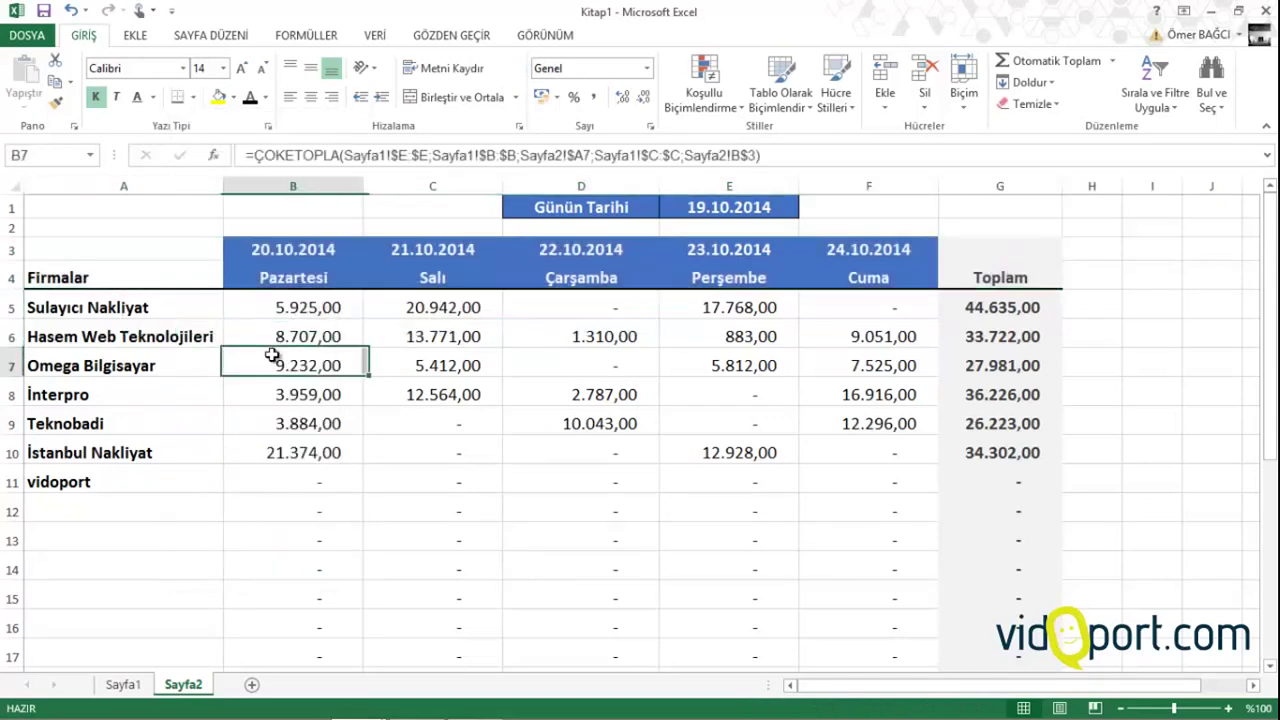
Step: Widen column E slightly and check the formulas in C7, E7 and E1
left_click(376, 378)
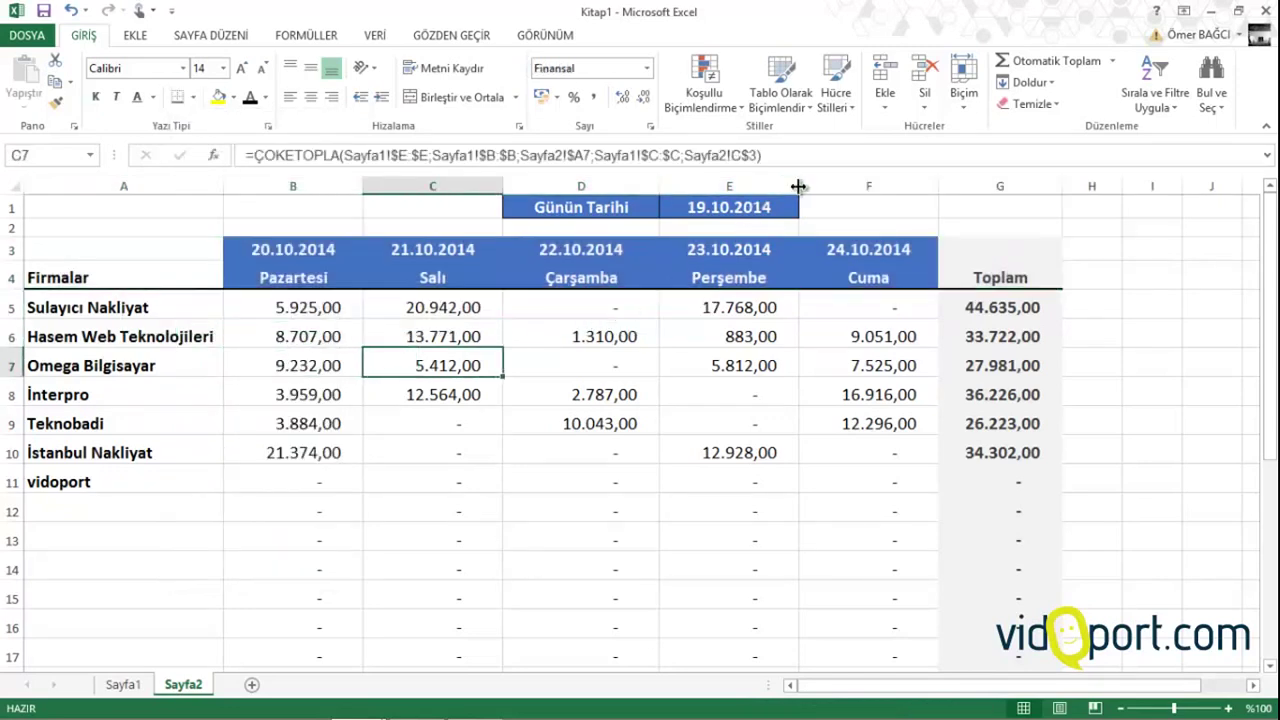
left_click_drag(799, 187, 811, 187)
left_click(719, 351)
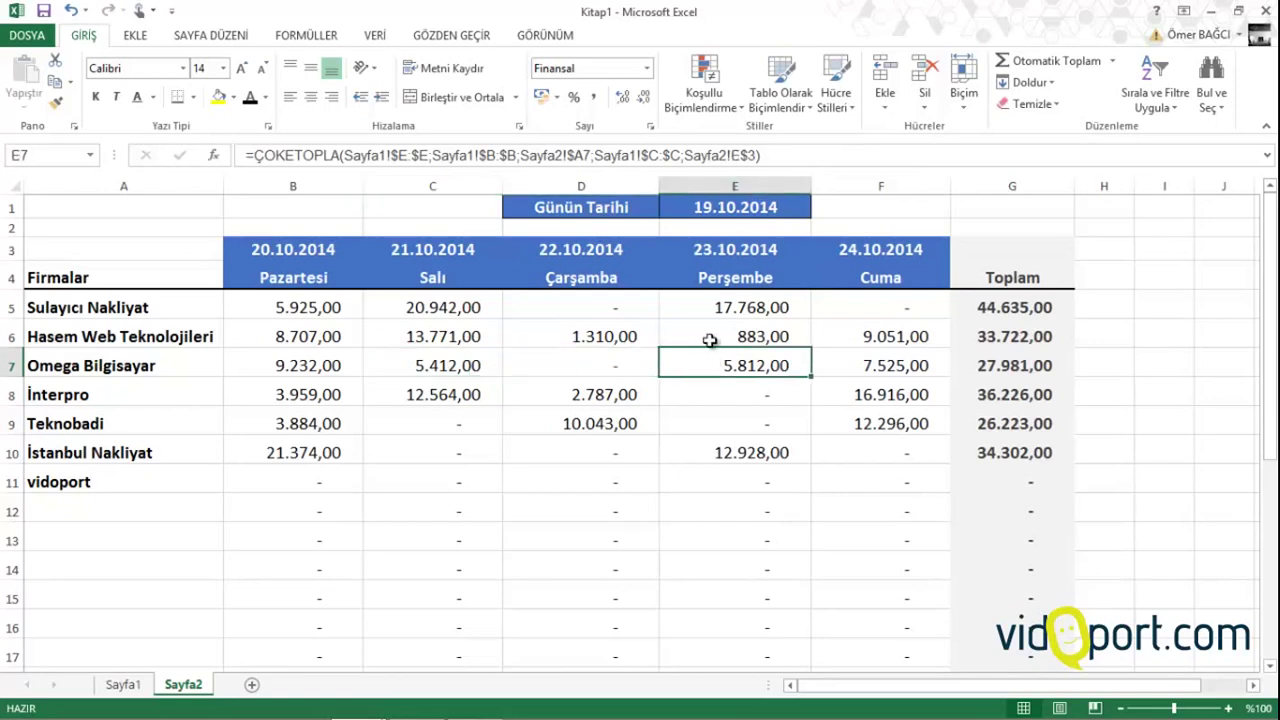
left_click(626, 210)
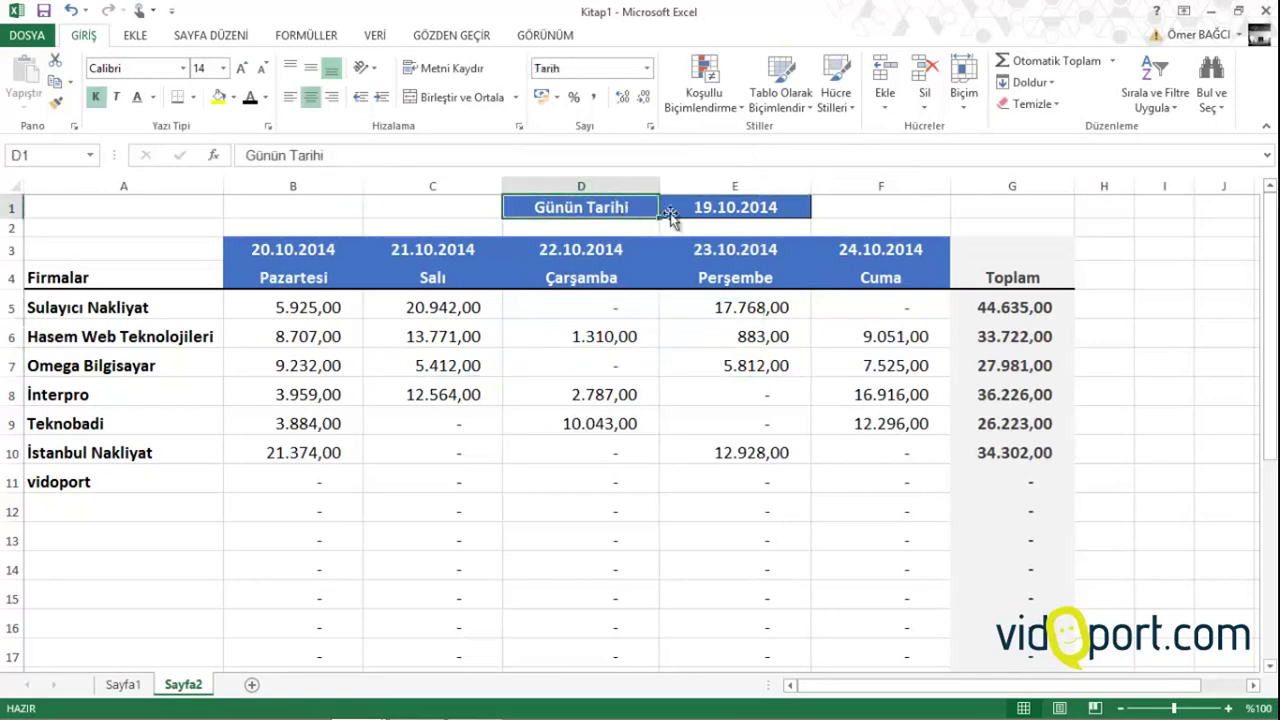
left_click(741, 209)
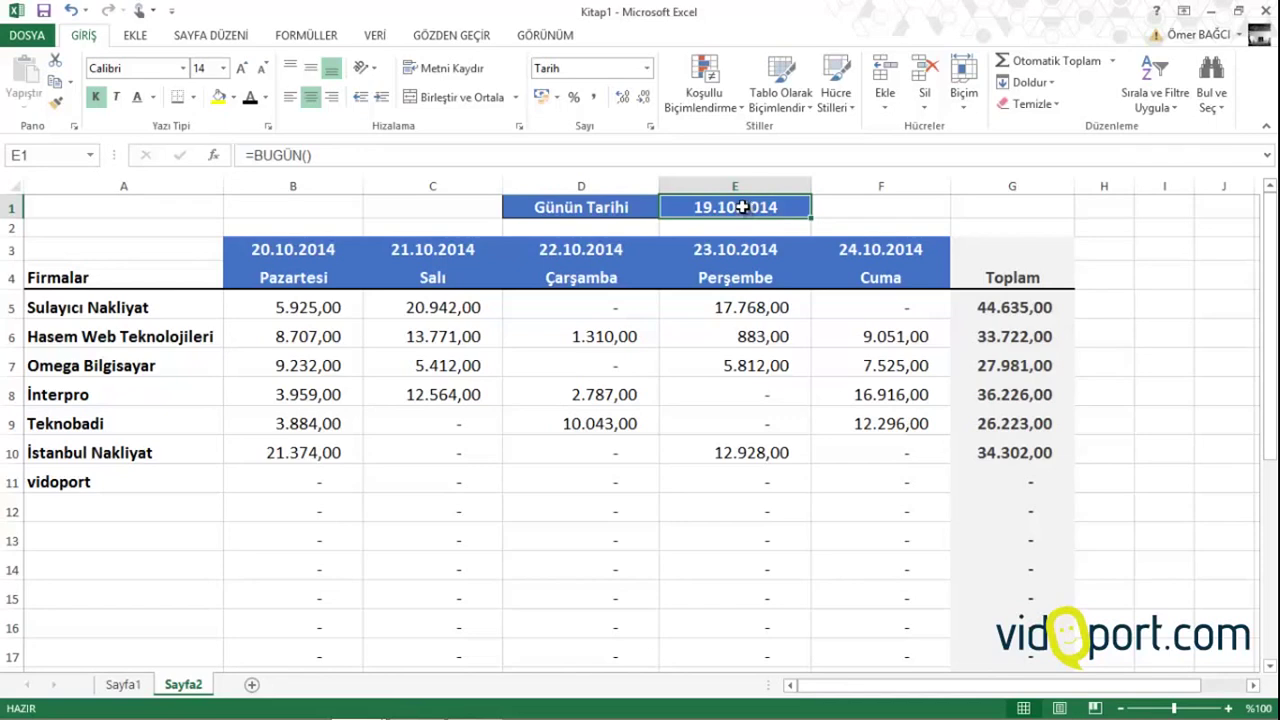
Step: Select all the daily payment amounts from B5 down through row 23
left_click_drag(329, 255, 851, 251)
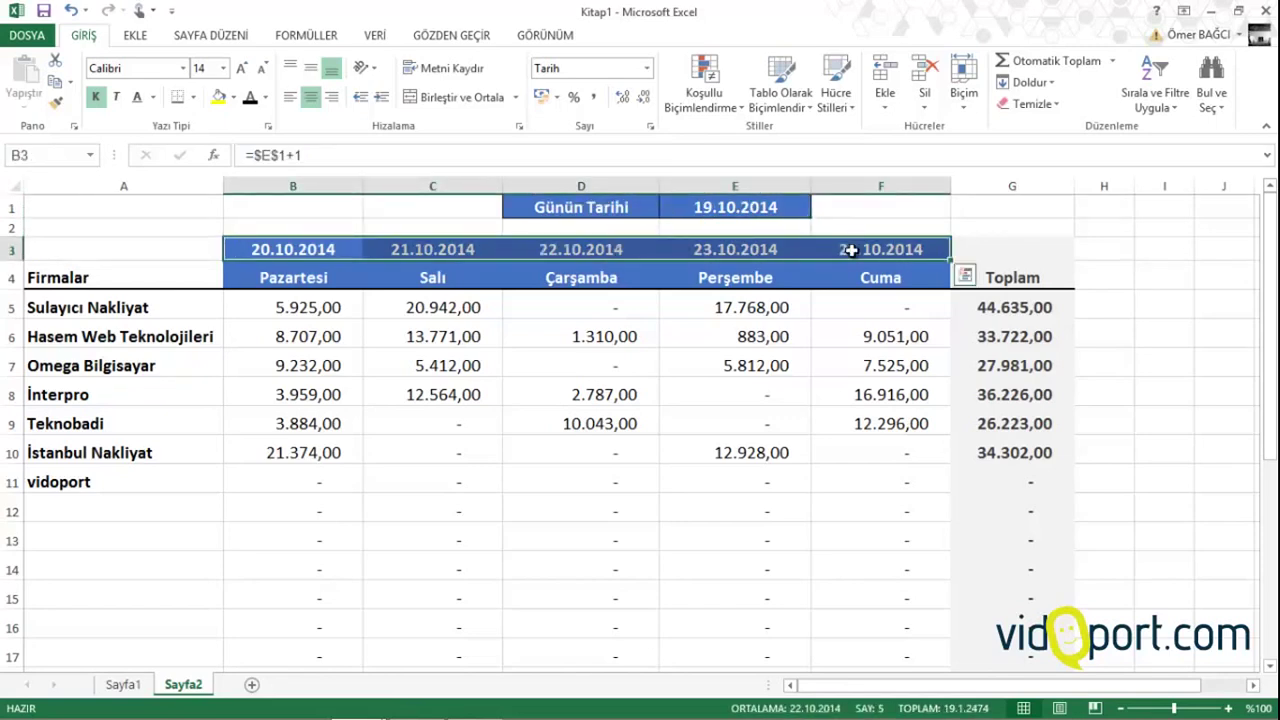
left_click(392, 327)
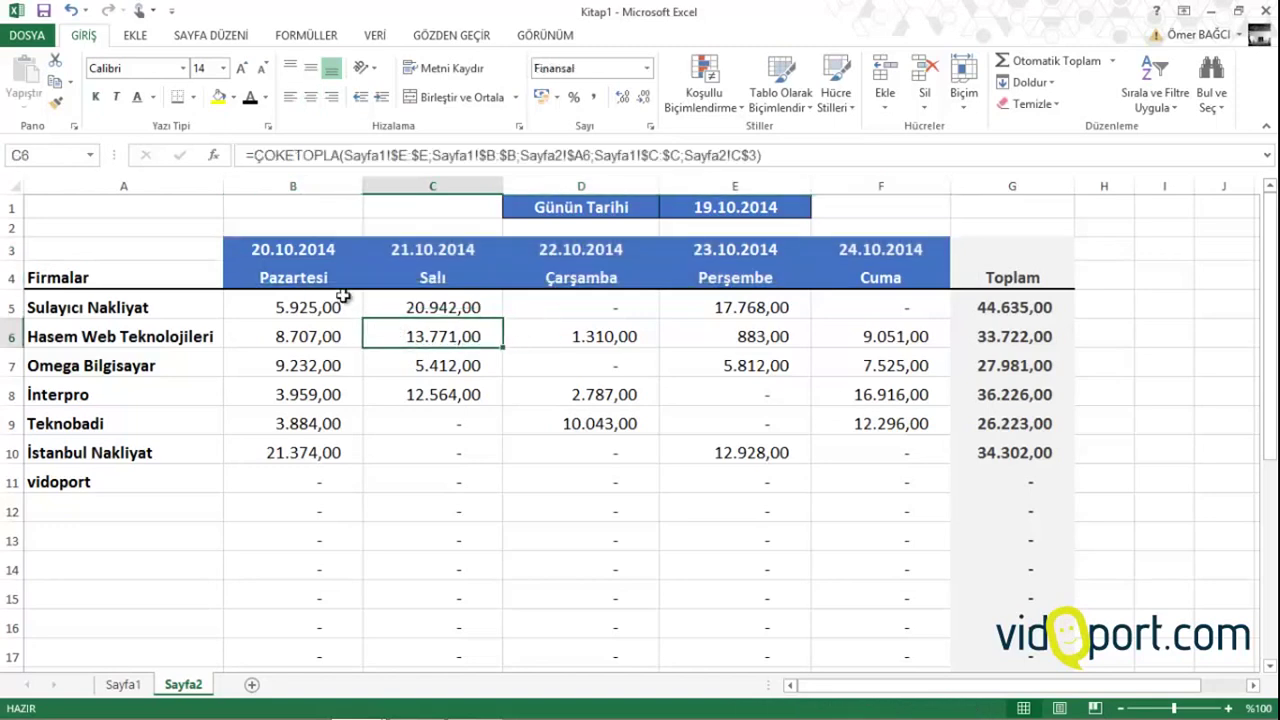
left_click(300, 277)
key("Down")
key("Down")
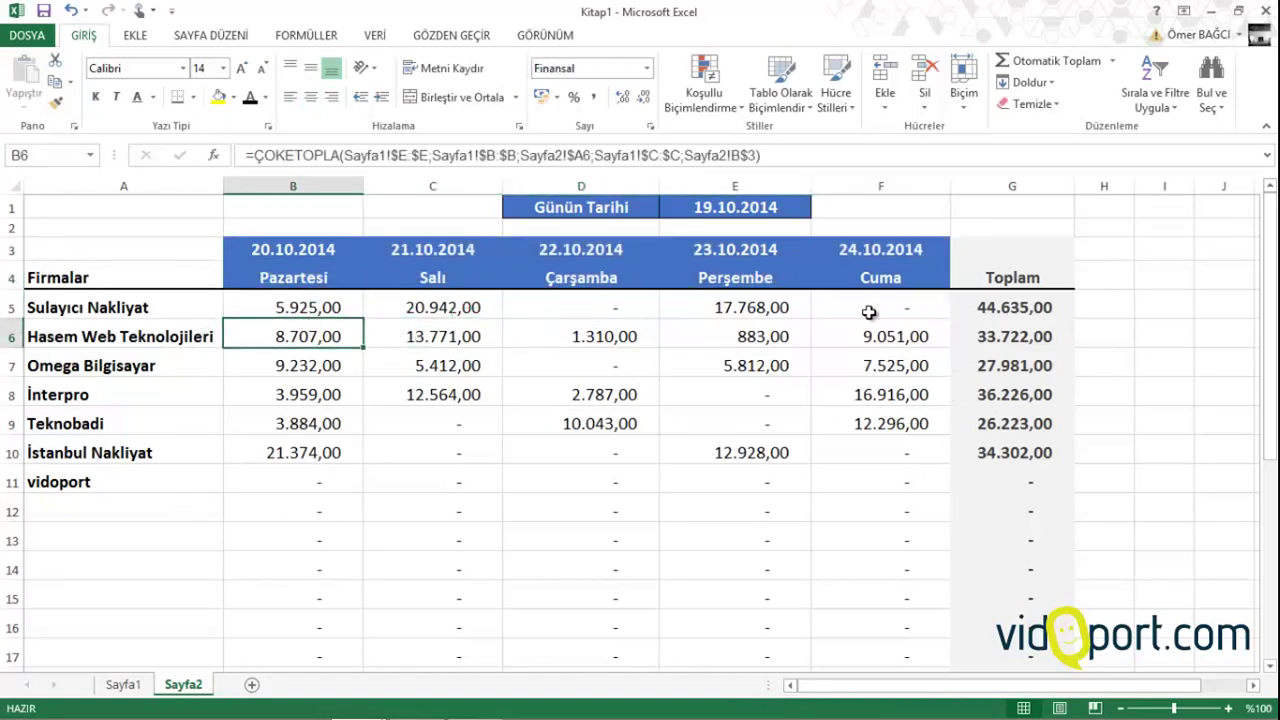
left_click(831, 328)
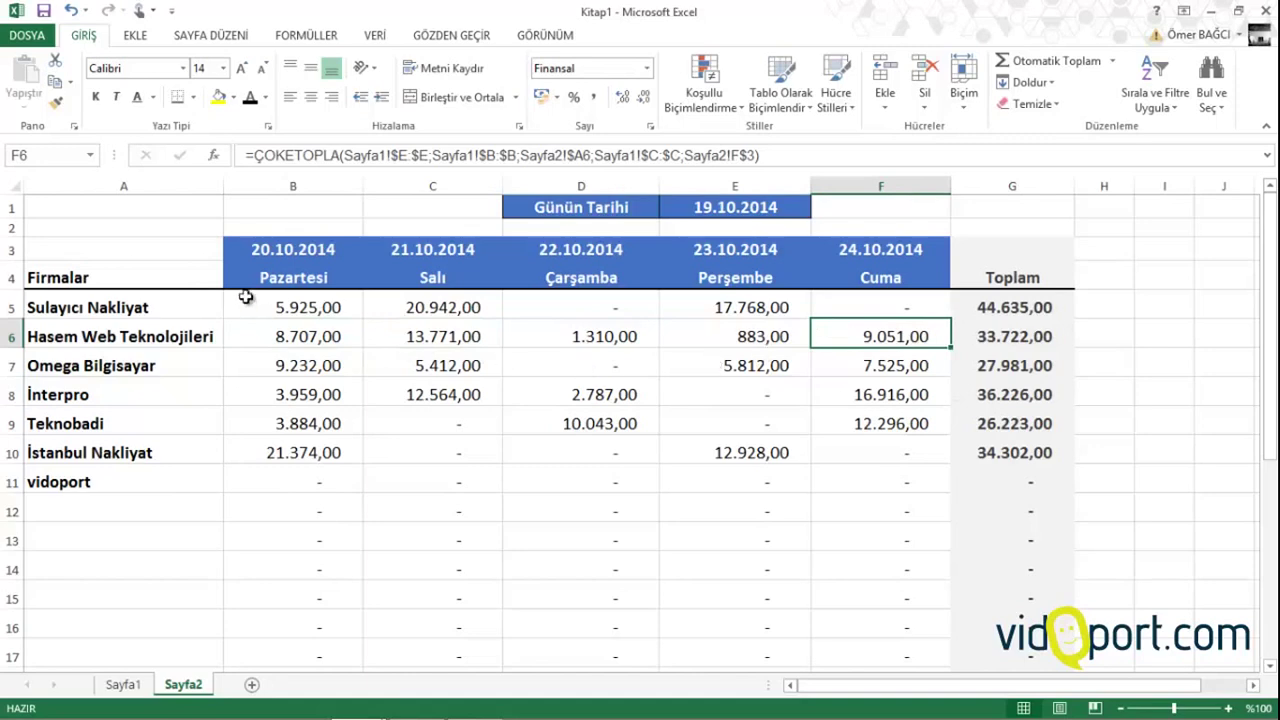
left_click_drag(288, 311, 744, 497)
left_click_drag(883, 697, 845, 615)
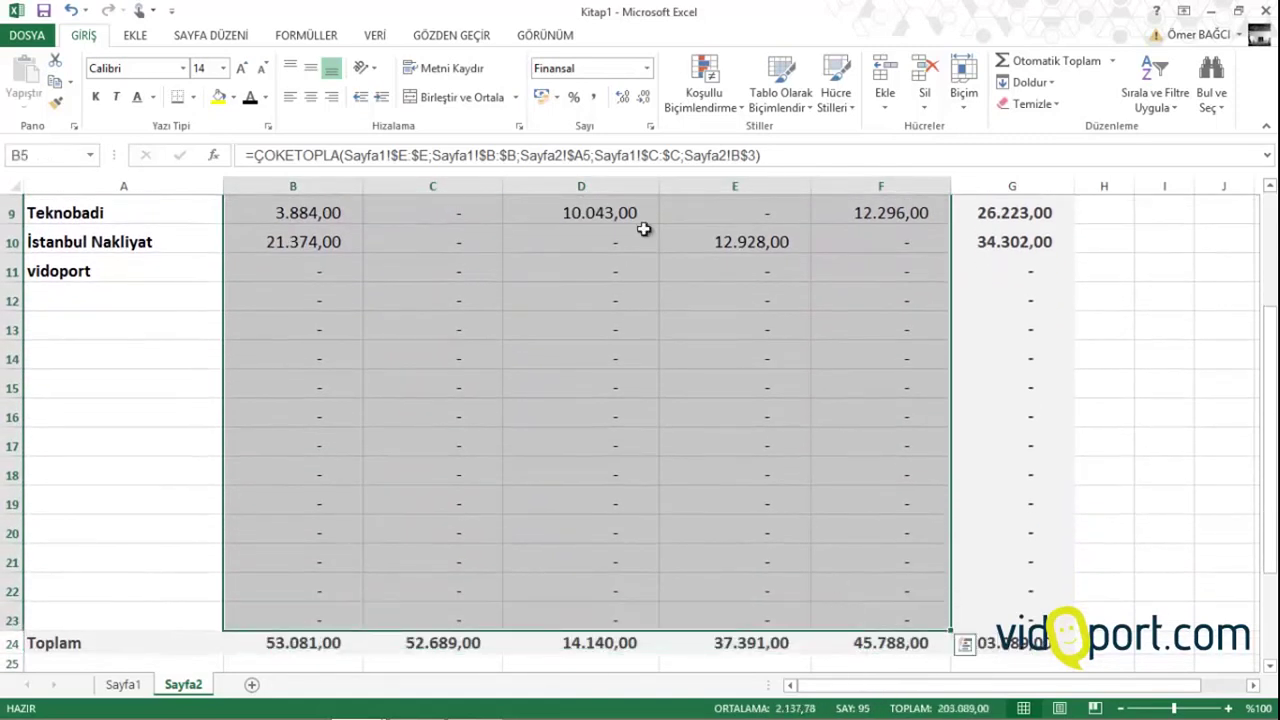
Step: Lower the Top 10 Items rule's count so only the largest payments, like 21.374,00, stay light red
left_click(704, 95)
mouse_move(699, 146)
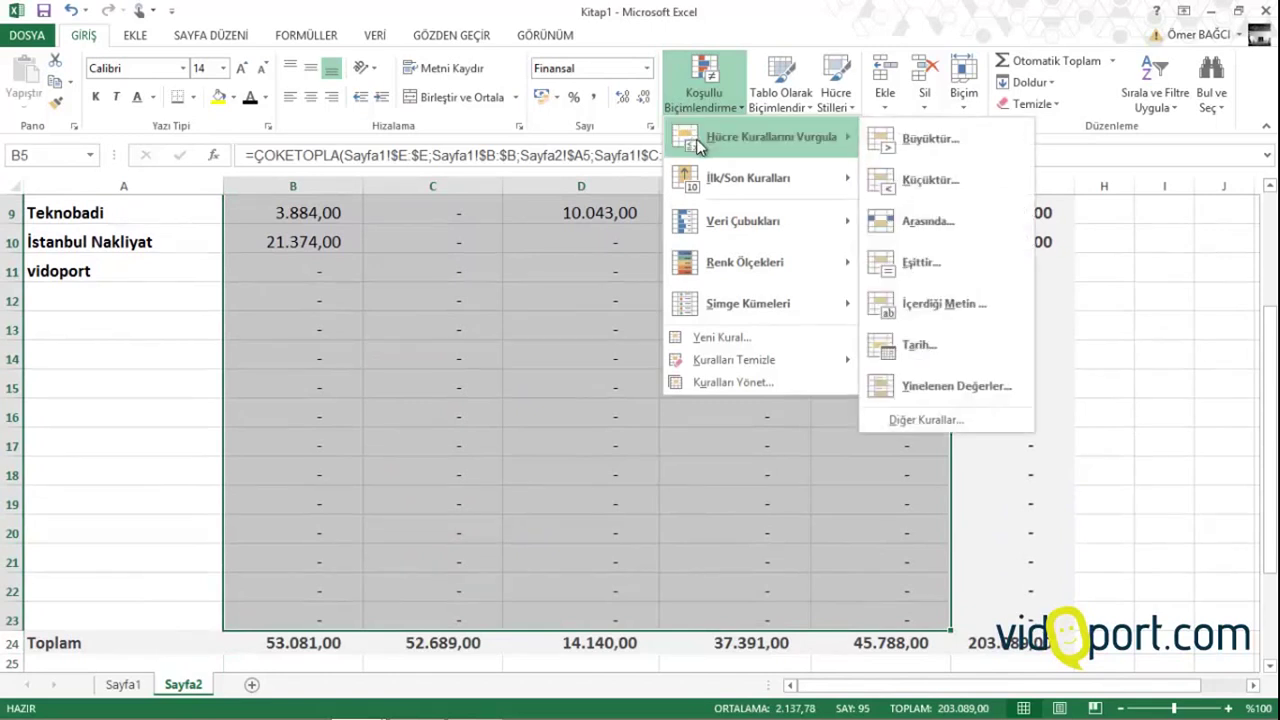
mouse_move(735, 175)
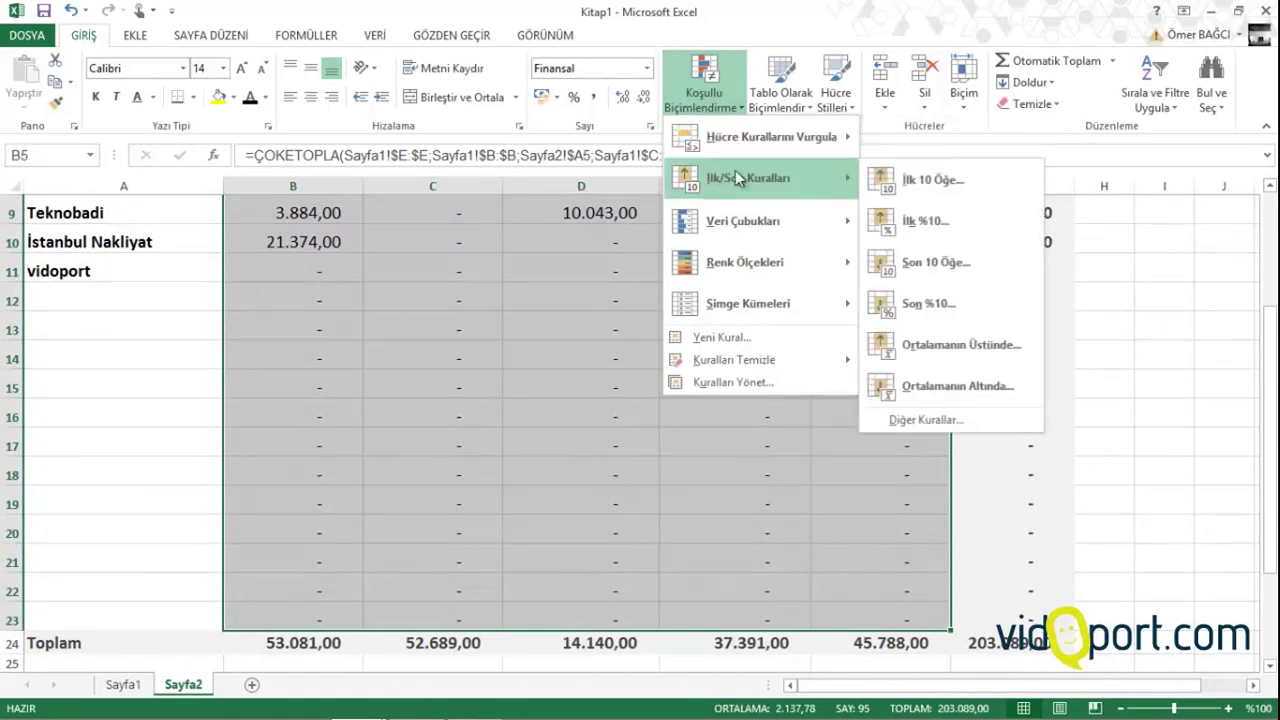
left_click(930, 185)
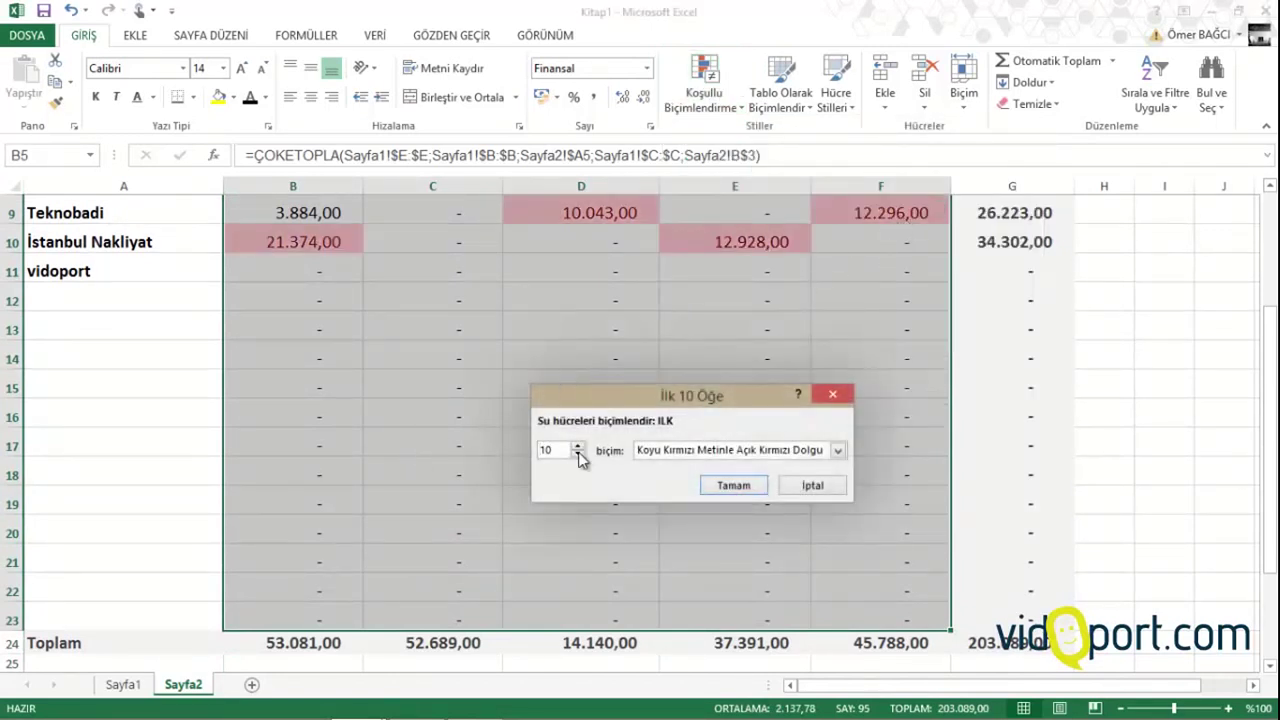
type("5")
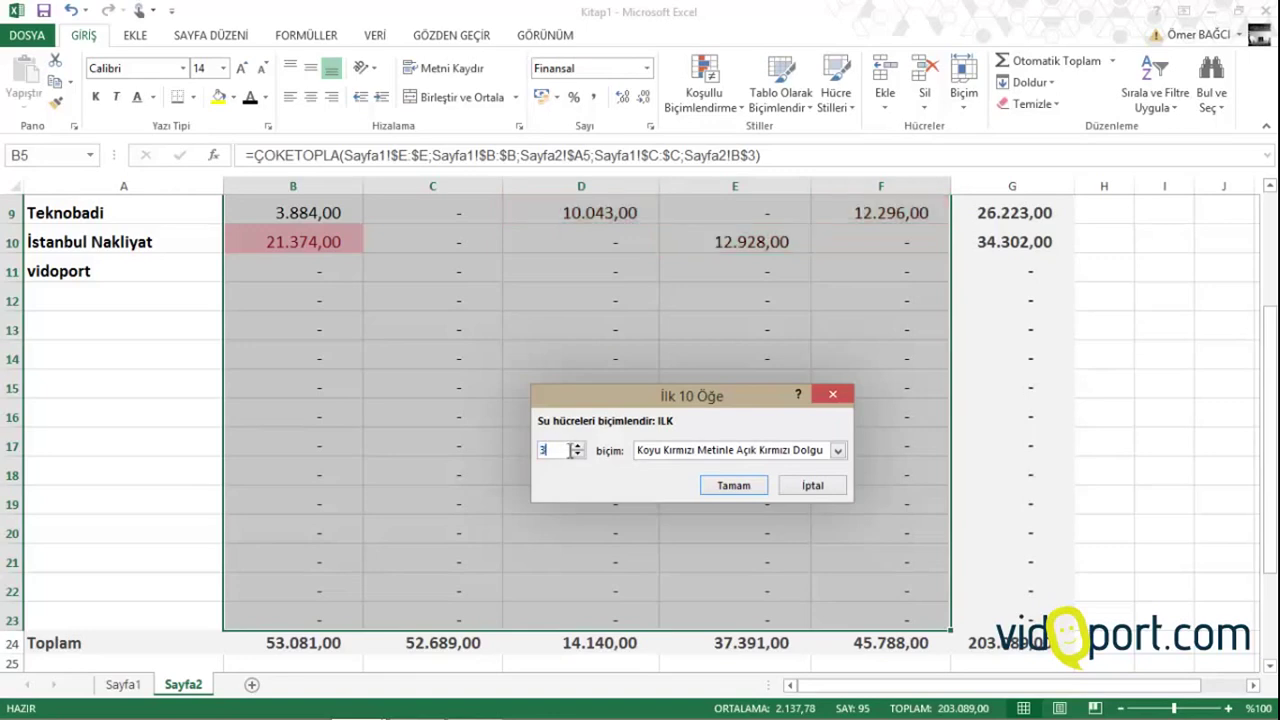
left_click(733, 485)
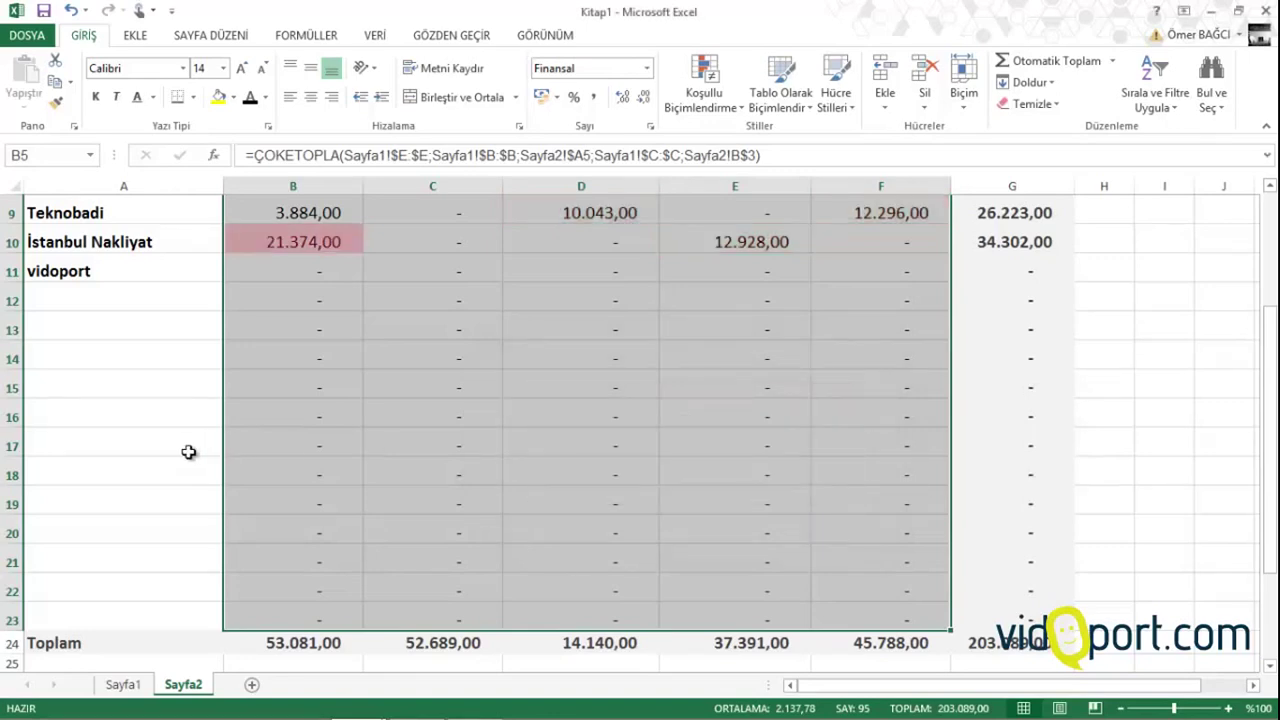
left_click(149, 452)
scroll(147, 446, "up", 3)
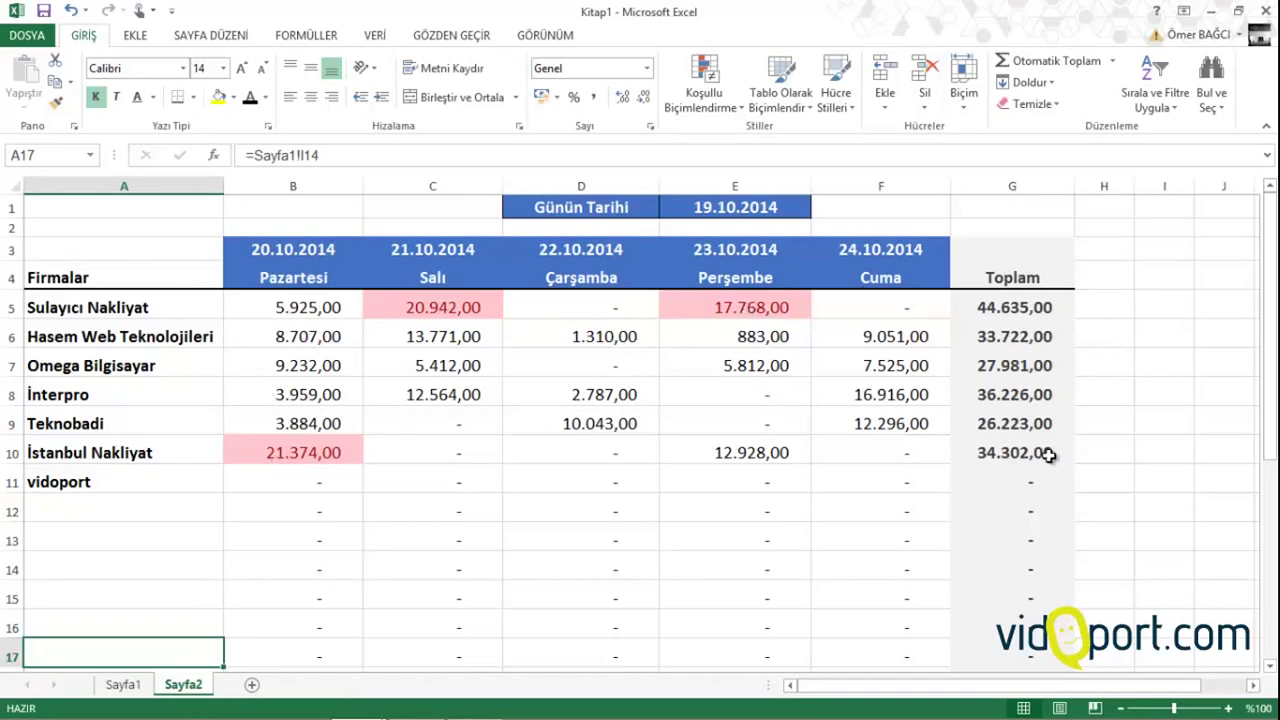
scroll(1045, 454, "down", 3)
scroll(1046, 446, "up", 3)
Step: Enter =G5/$G$24 in H5 and fill it down column H
left_click(1111, 302)
type("=")
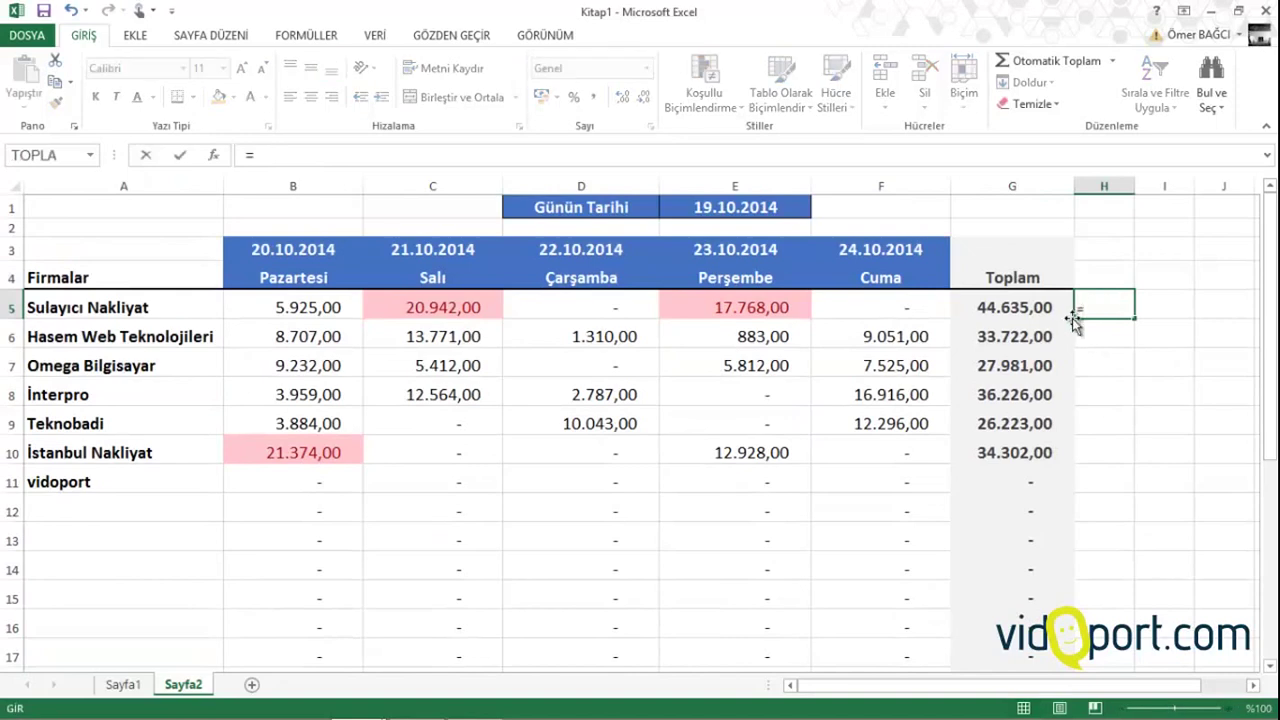
left_click(1036, 305)
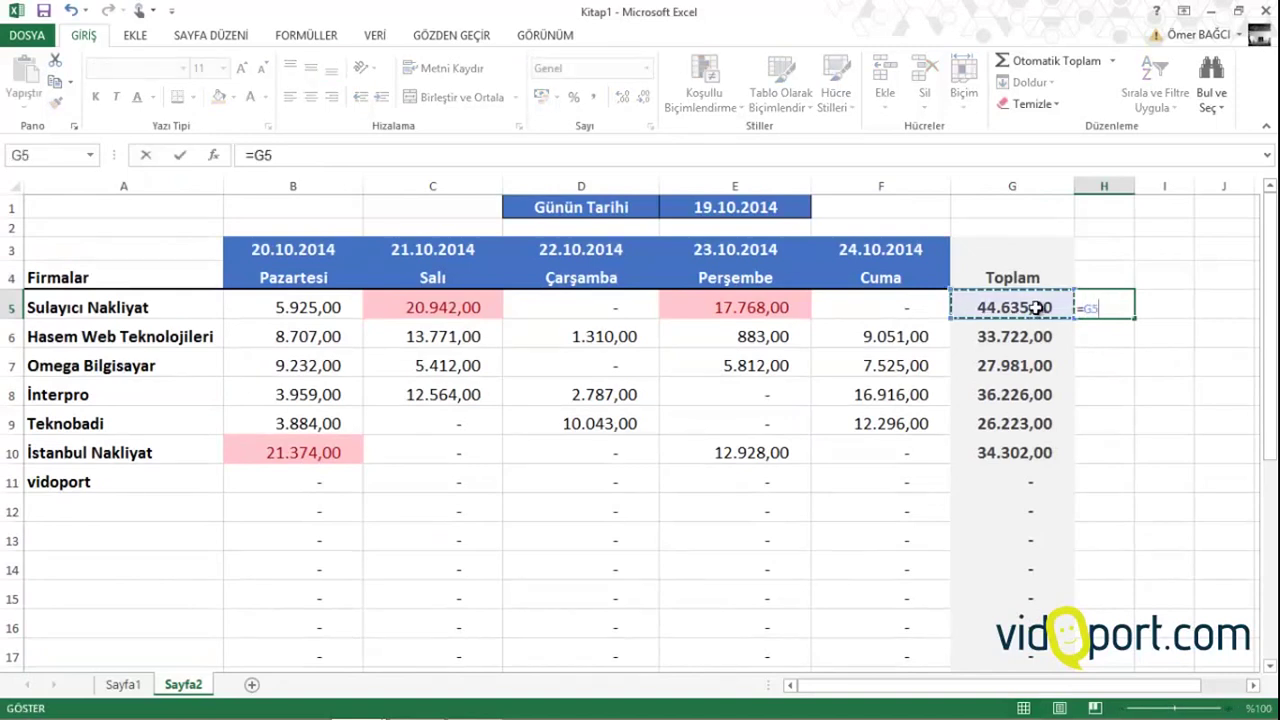
type("/")
scroll(1002, 522, "down", 4)
left_click(1001, 522)
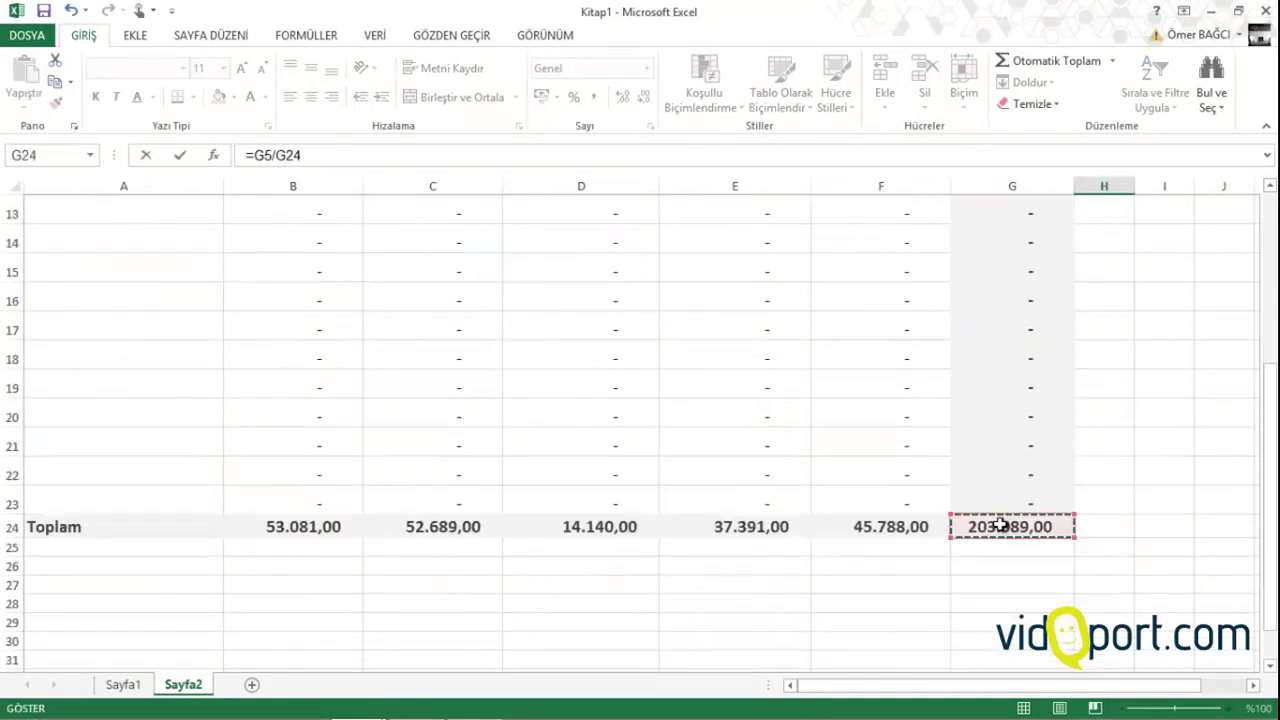
scroll(997, 520, "up", 4)
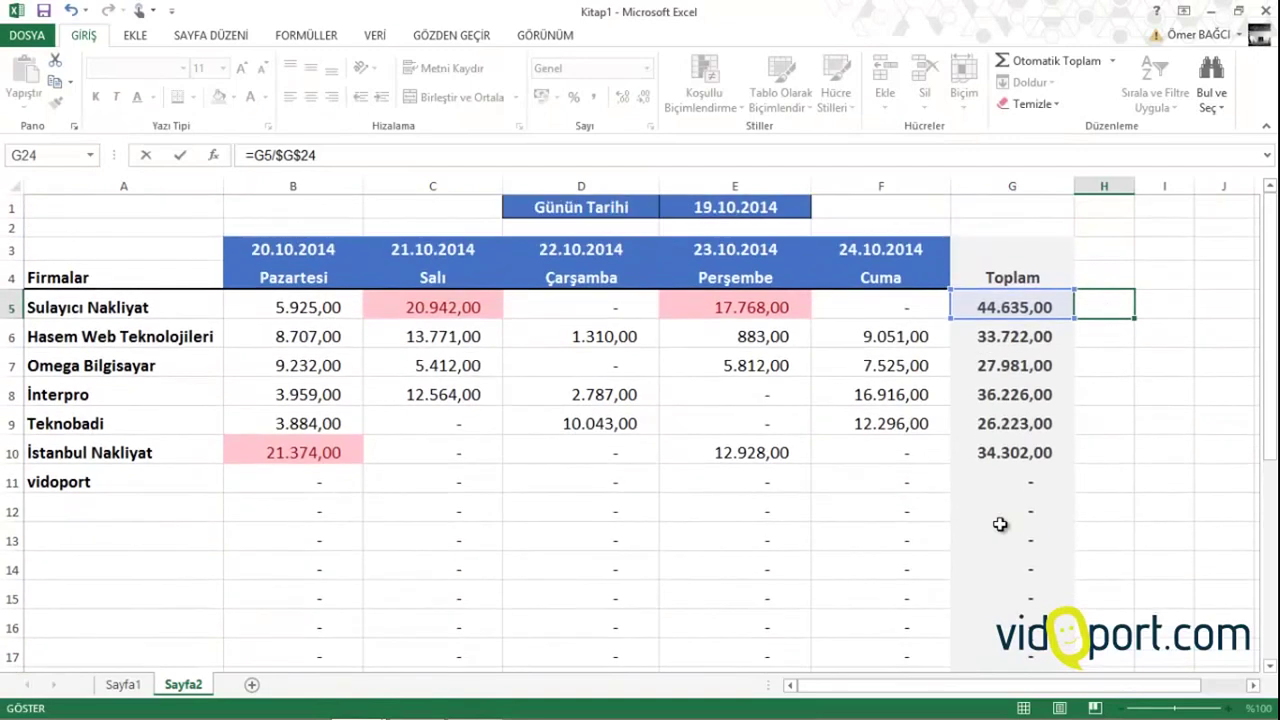
key("Return")
left_click(1120, 302)
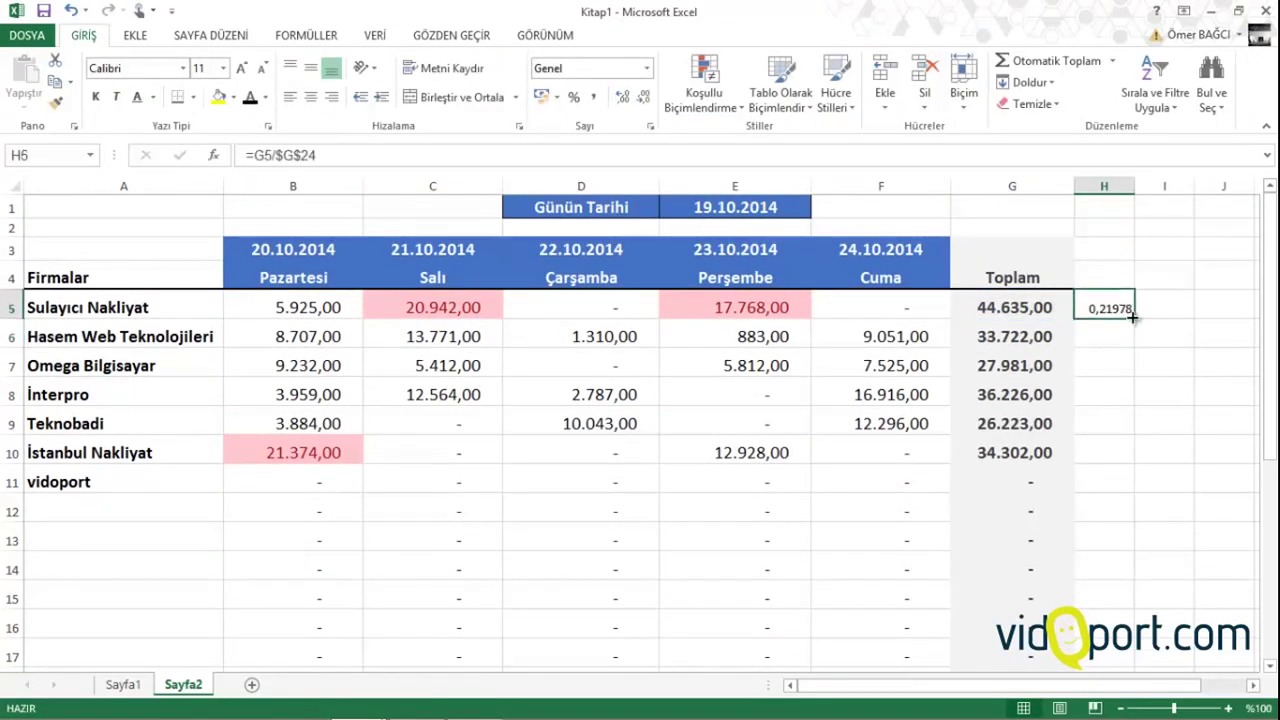
left_click_drag(1135, 319, 1120, 662)
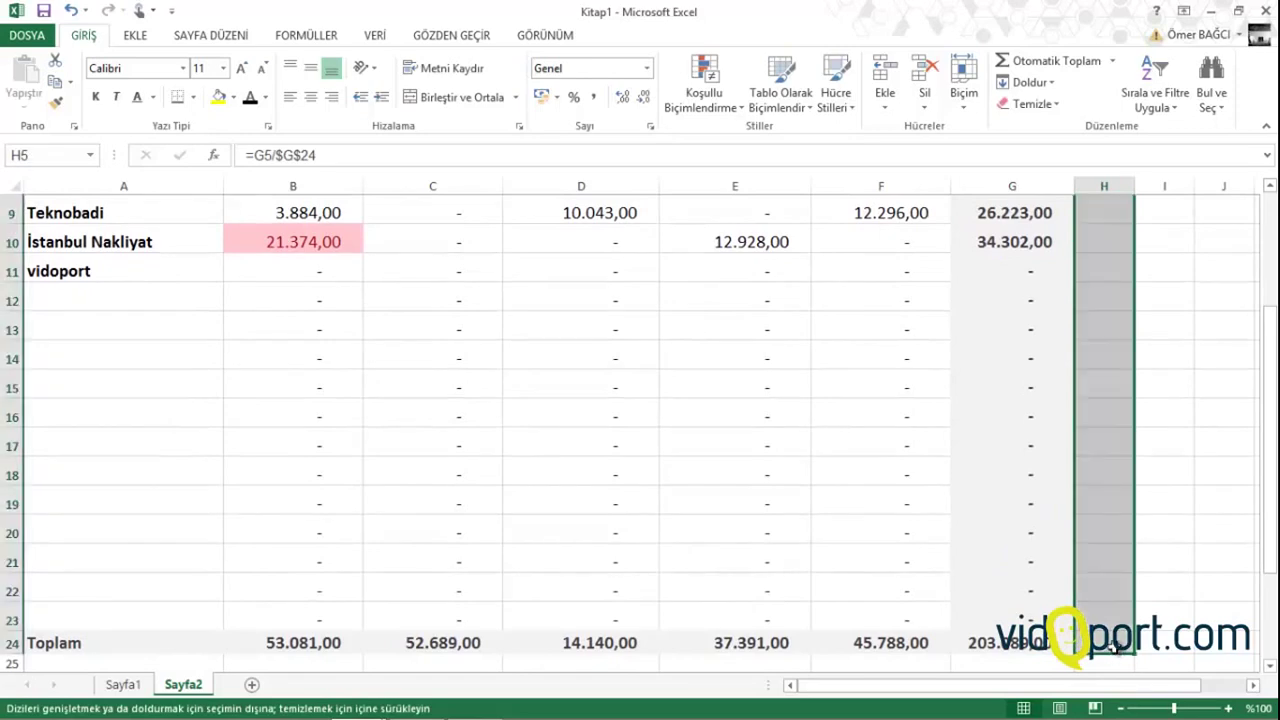
Step: Style the share cells with Çıkış, font size 14, as one-decimal percentages
left_click(836, 90)
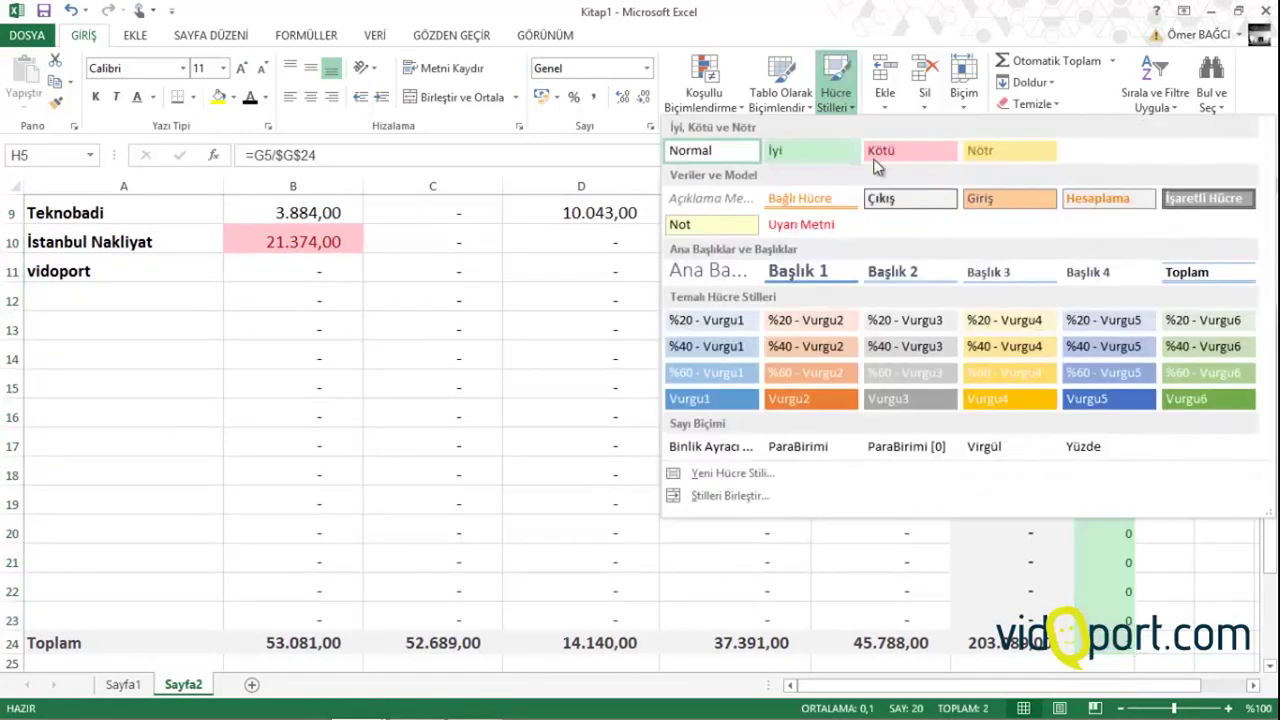
left_click(931, 205)
scroll(700, 300, "up", 3)
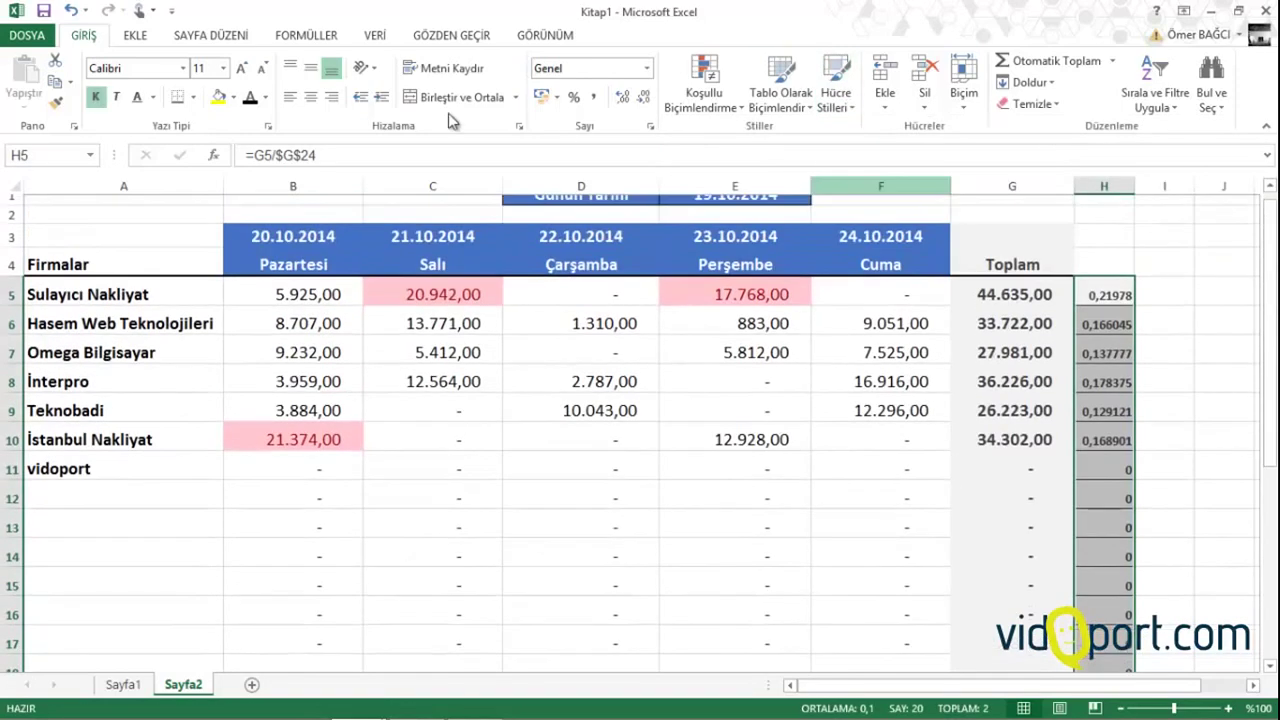
left_click(240, 70)
left_click(240, 72)
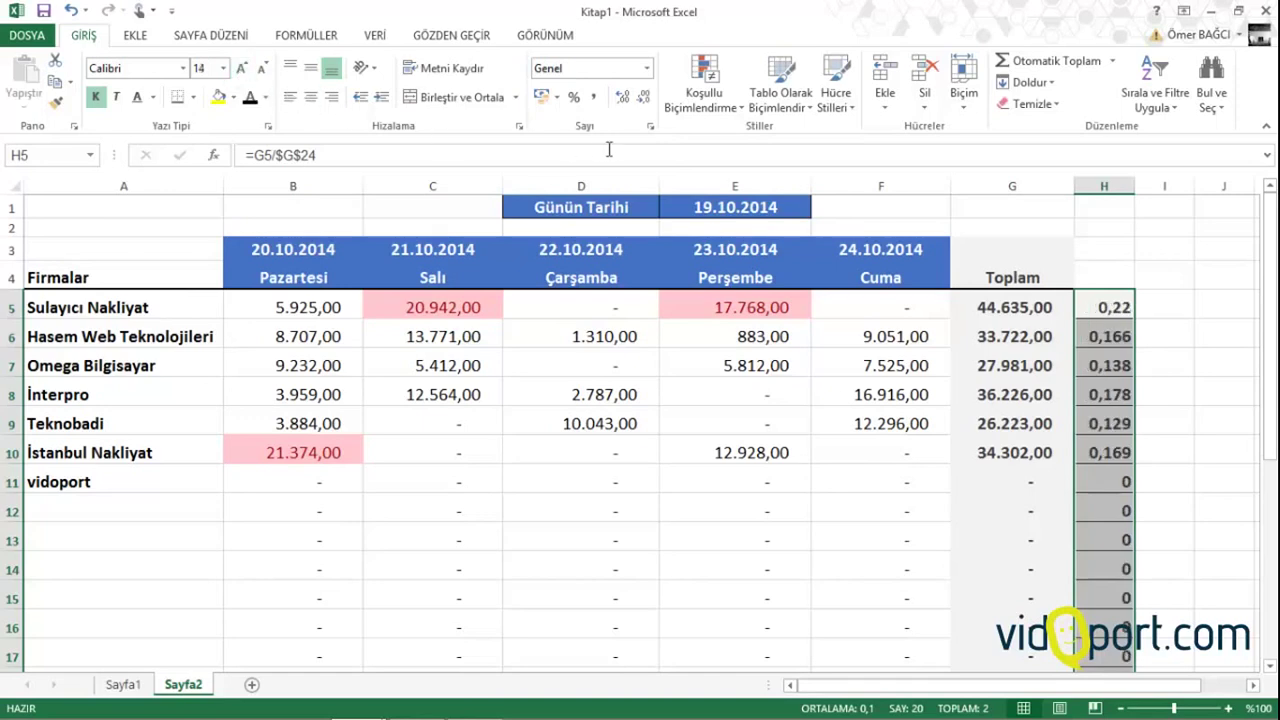
left_click(573, 97)
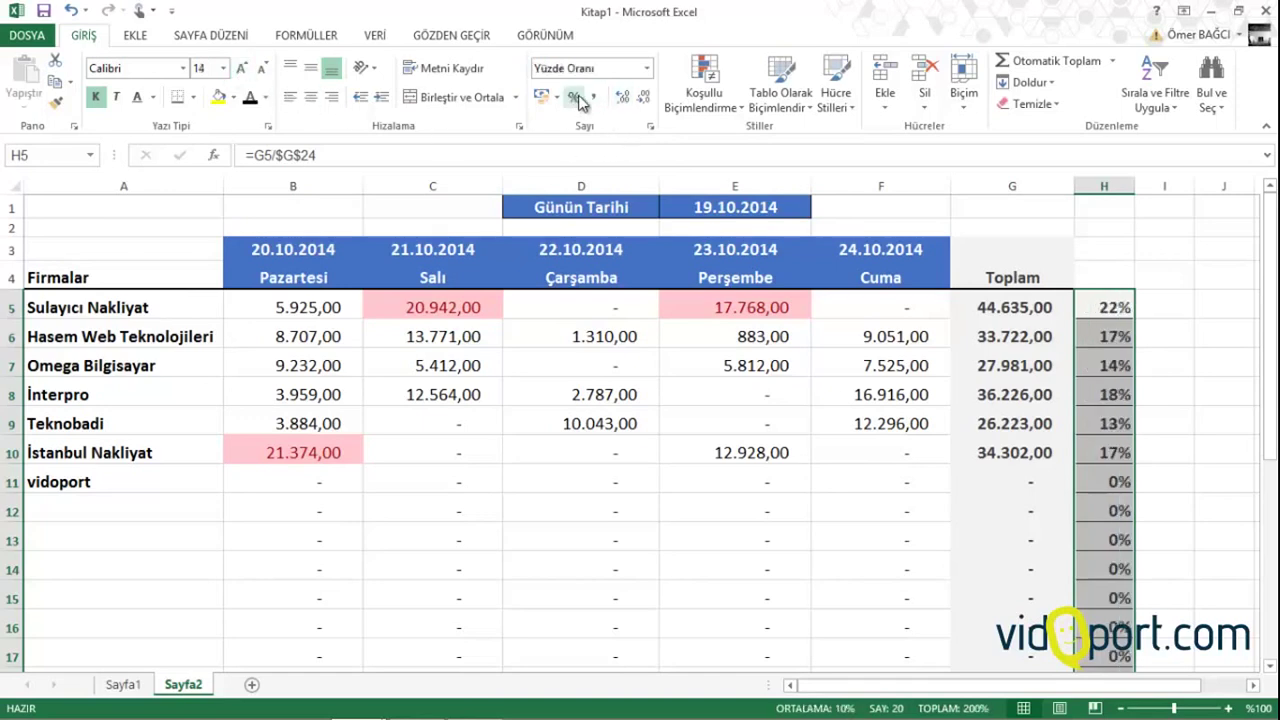
left_click(630, 98)
left_click(632, 98)
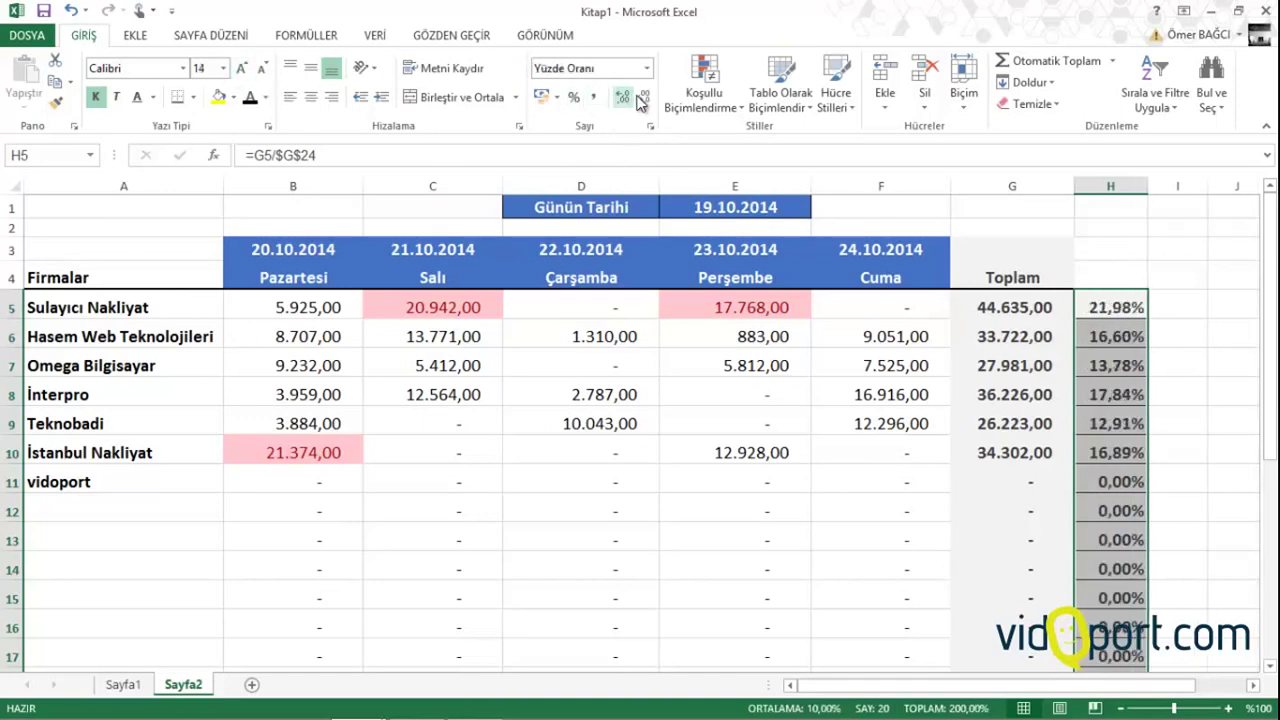
left_click(641, 100)
Step: Deselect and review the total, share and ÇOKETOPLA formulas in G5, H5 and F6
left_click(699, 392)
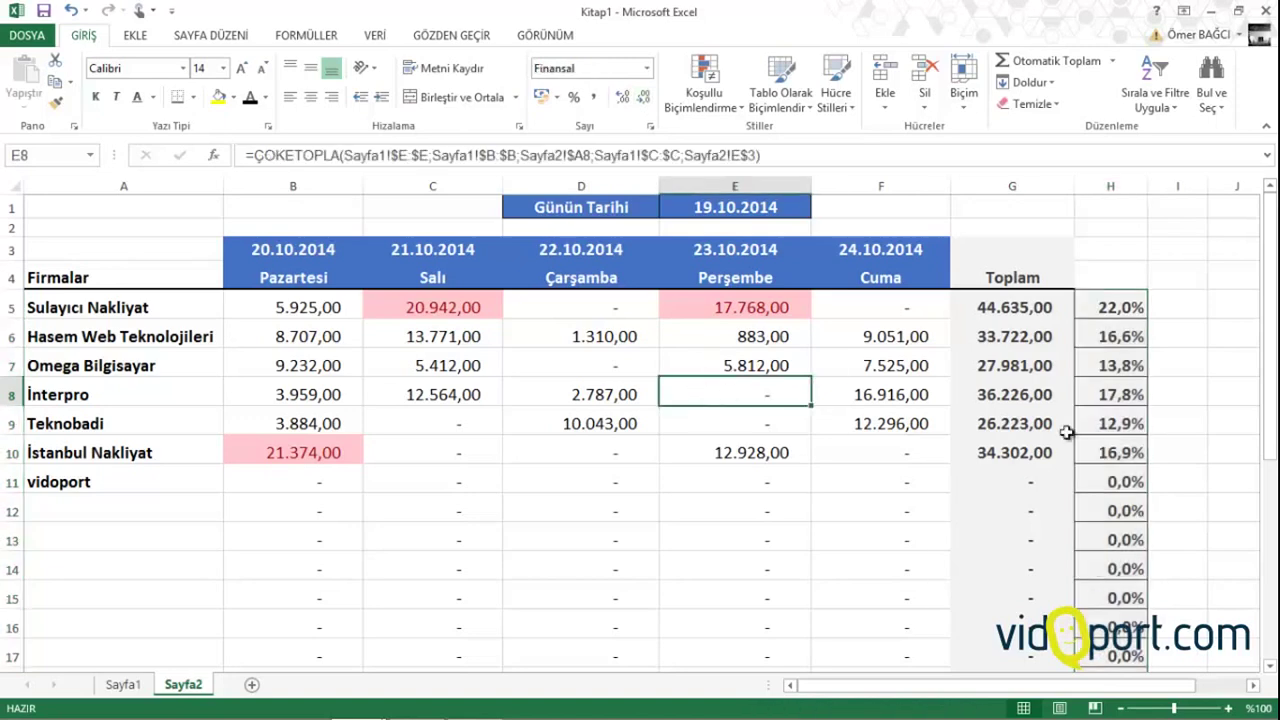
left_click(1054, 310)
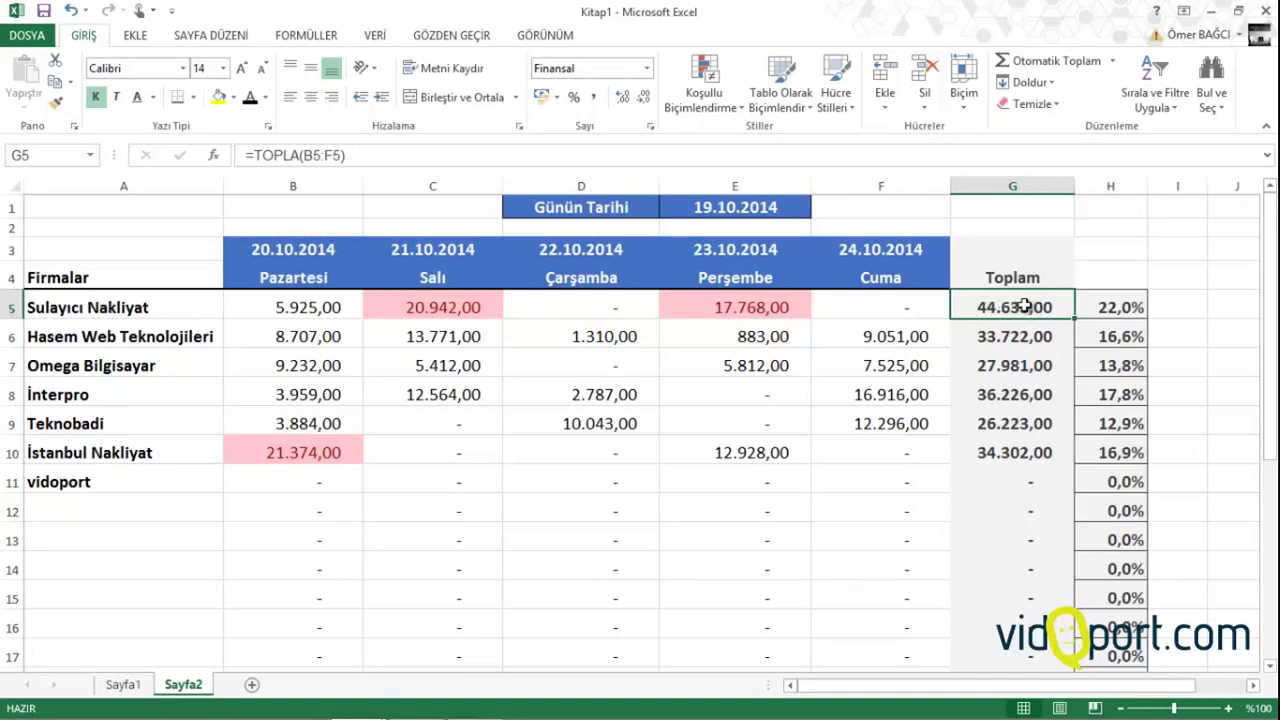
left_click(1125, 307)
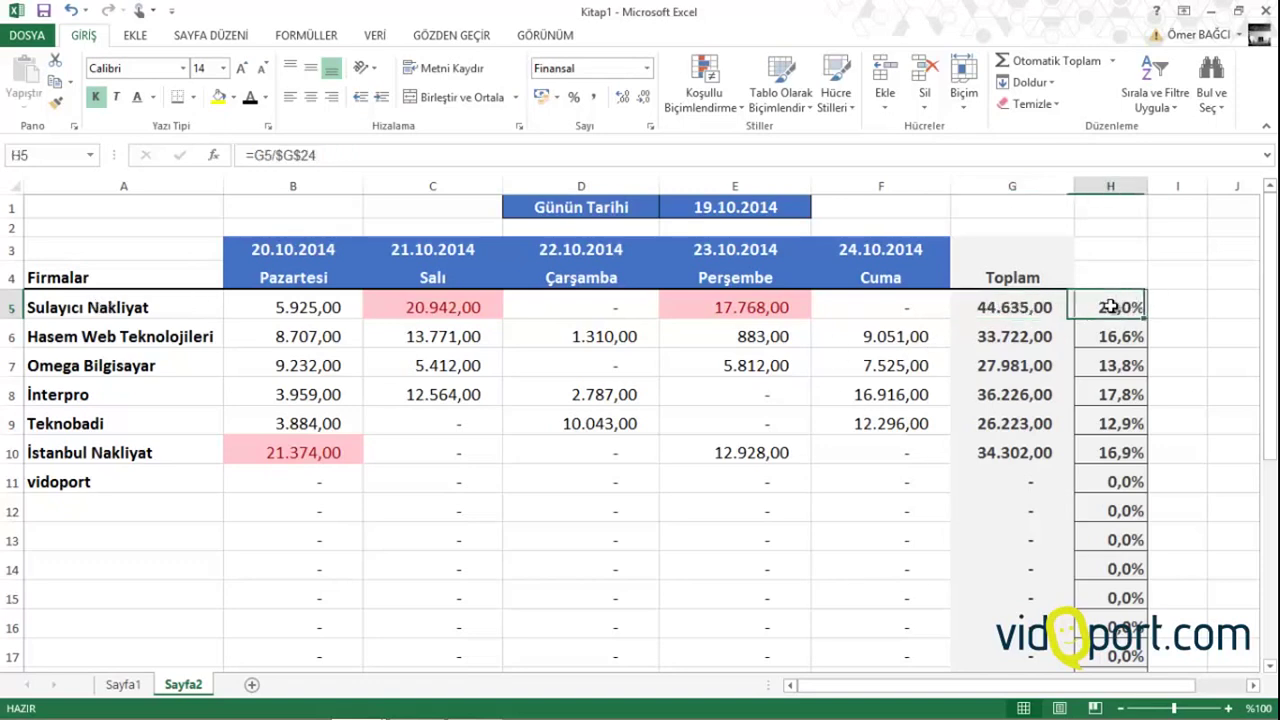
left_click(929, 333)
scroll(927, 336, "down", 3)
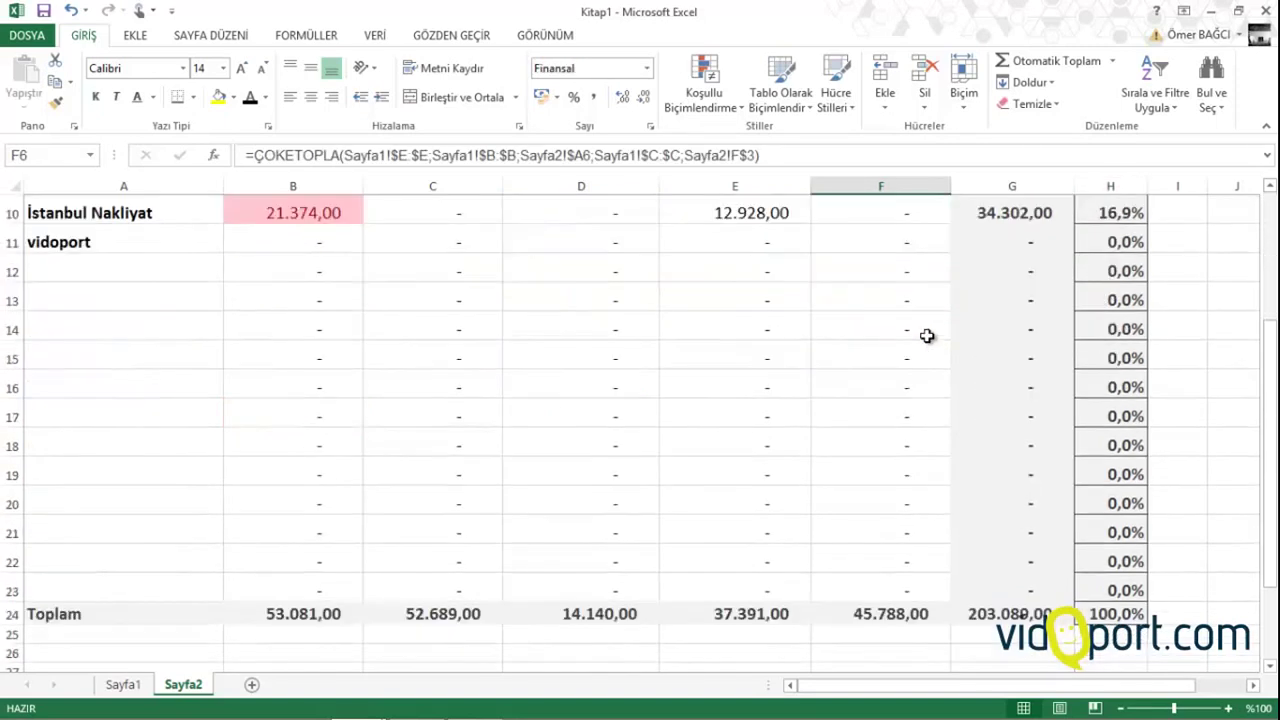
scroll(927, 336, "up", 4)
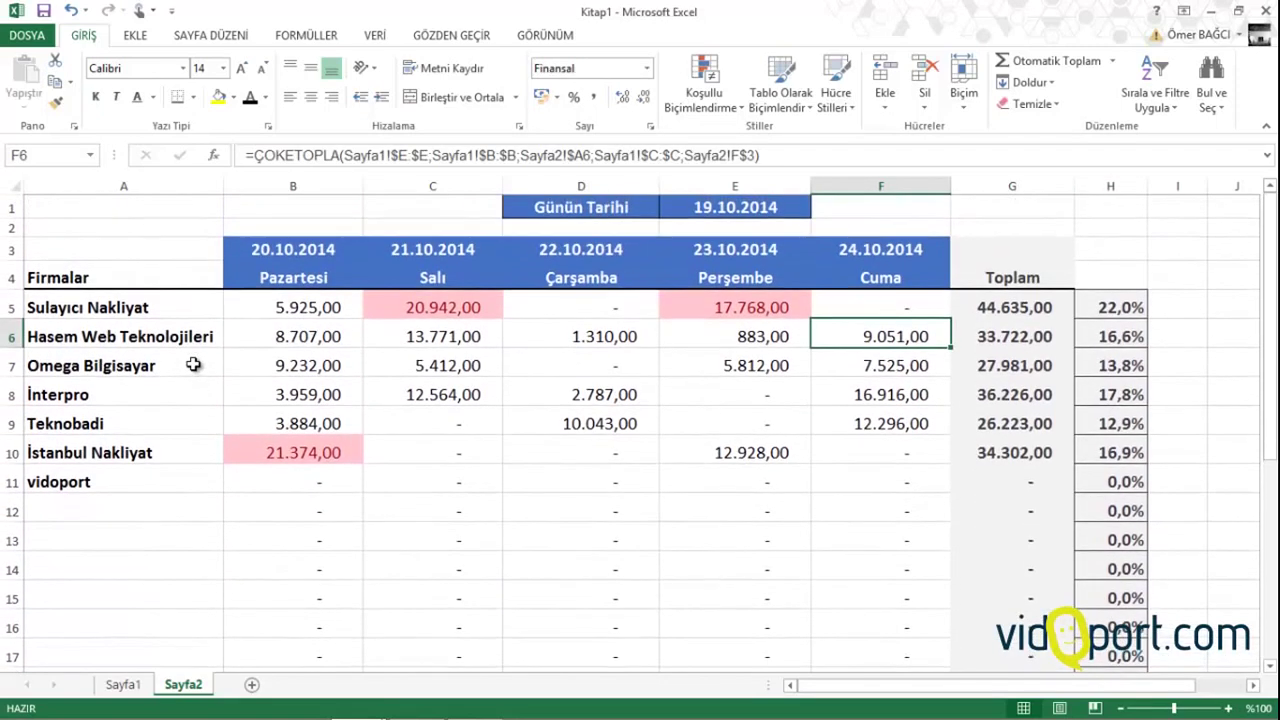
left_click(680, 206)
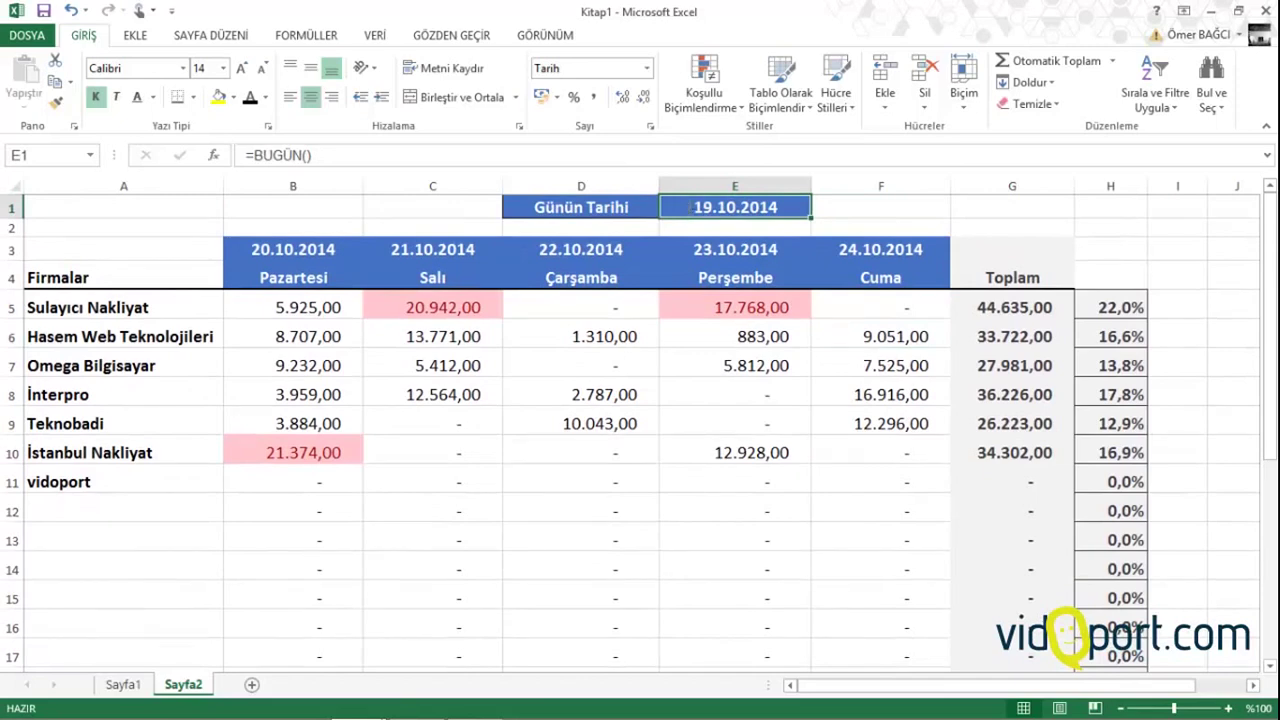
type("25.10")
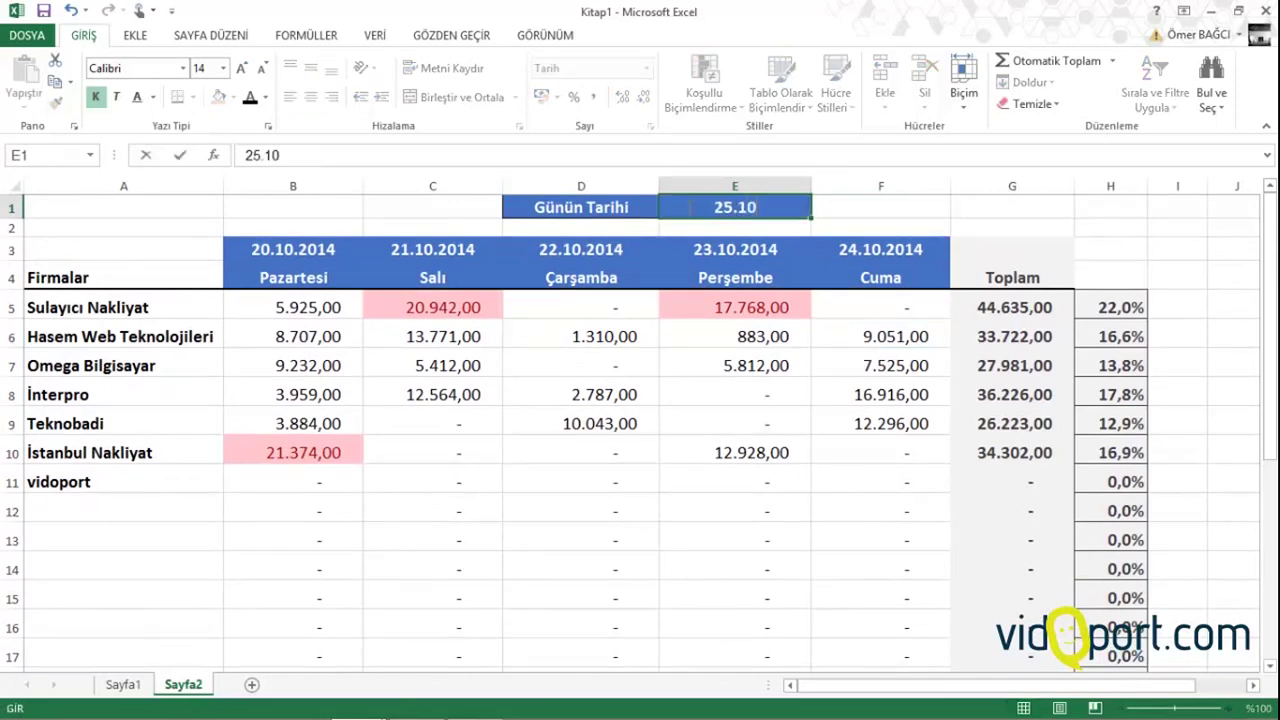
key("Return")
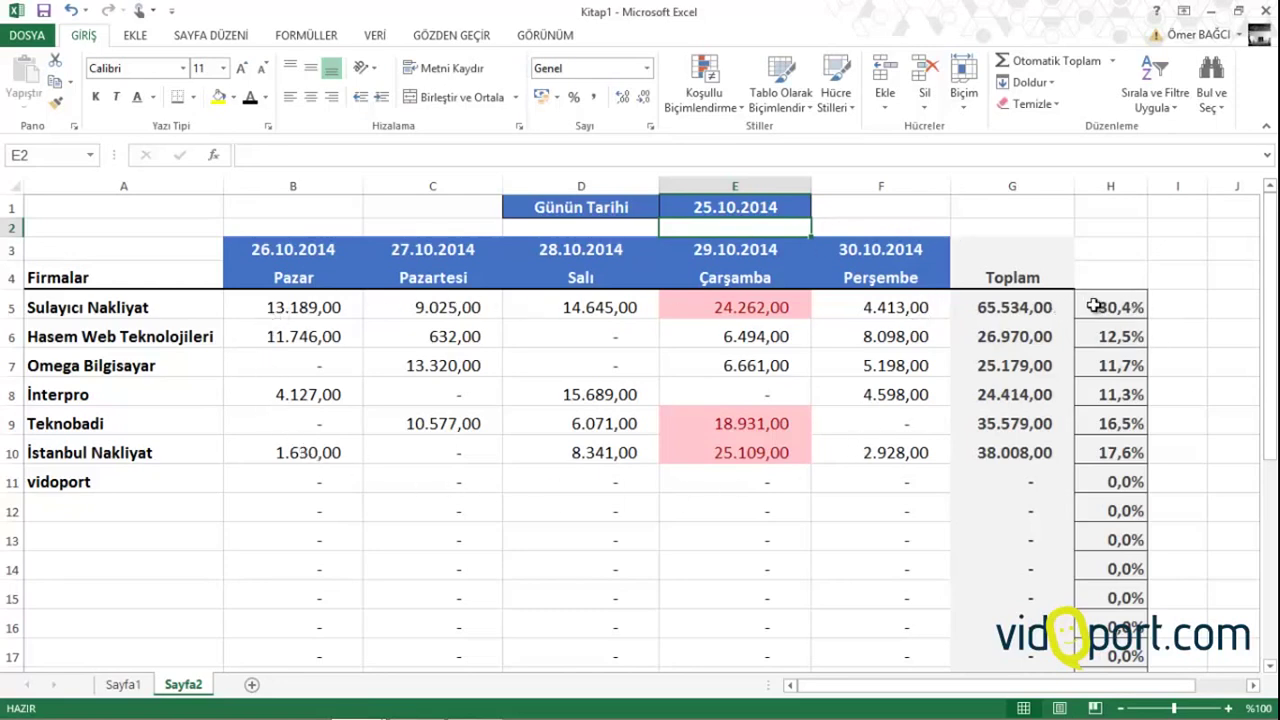
scroll(355, 415, "down", 4)
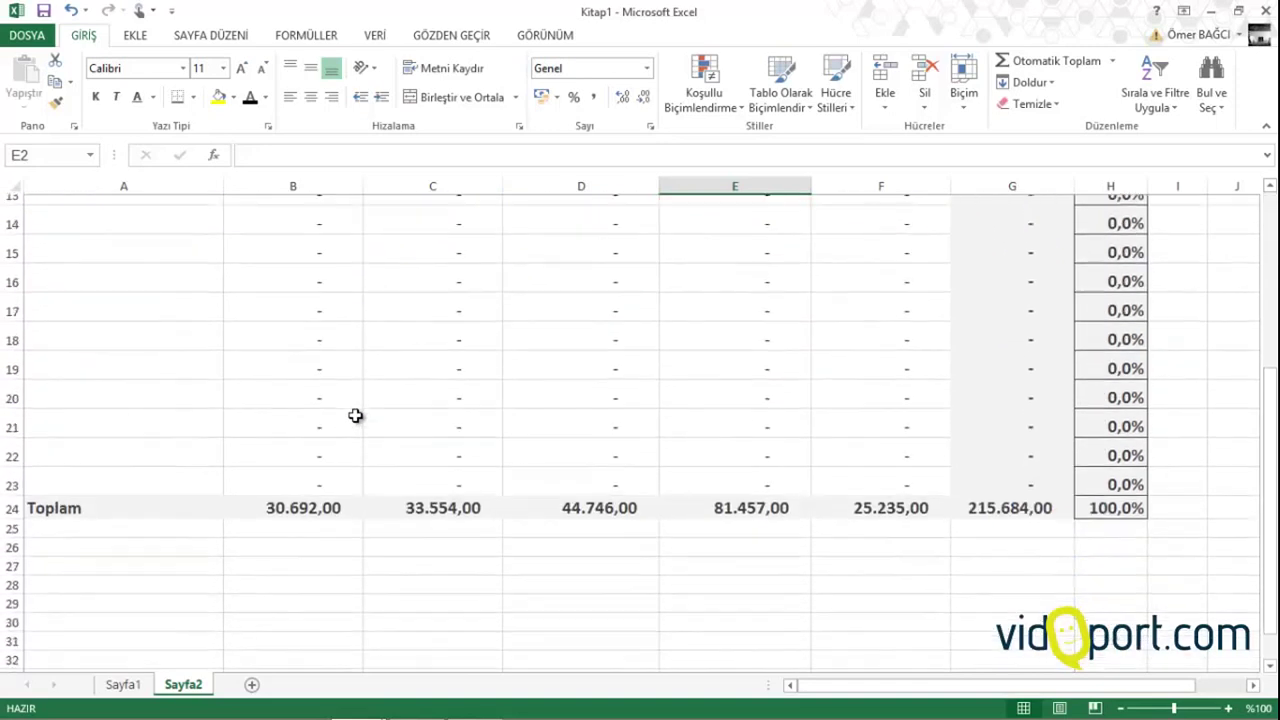
scroll(355, 415, "down", 1)
scroll(355, 415, "up", 5)
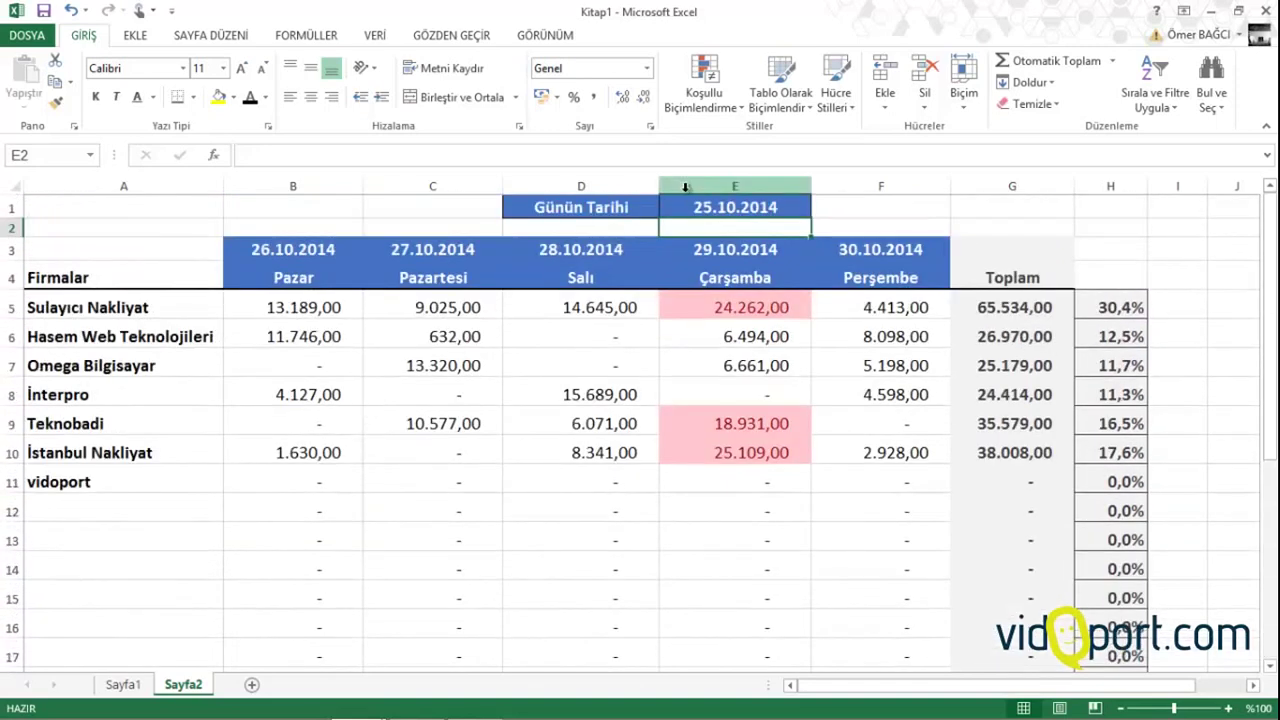
type("=")
key("Escape")
left_click(692, 200)
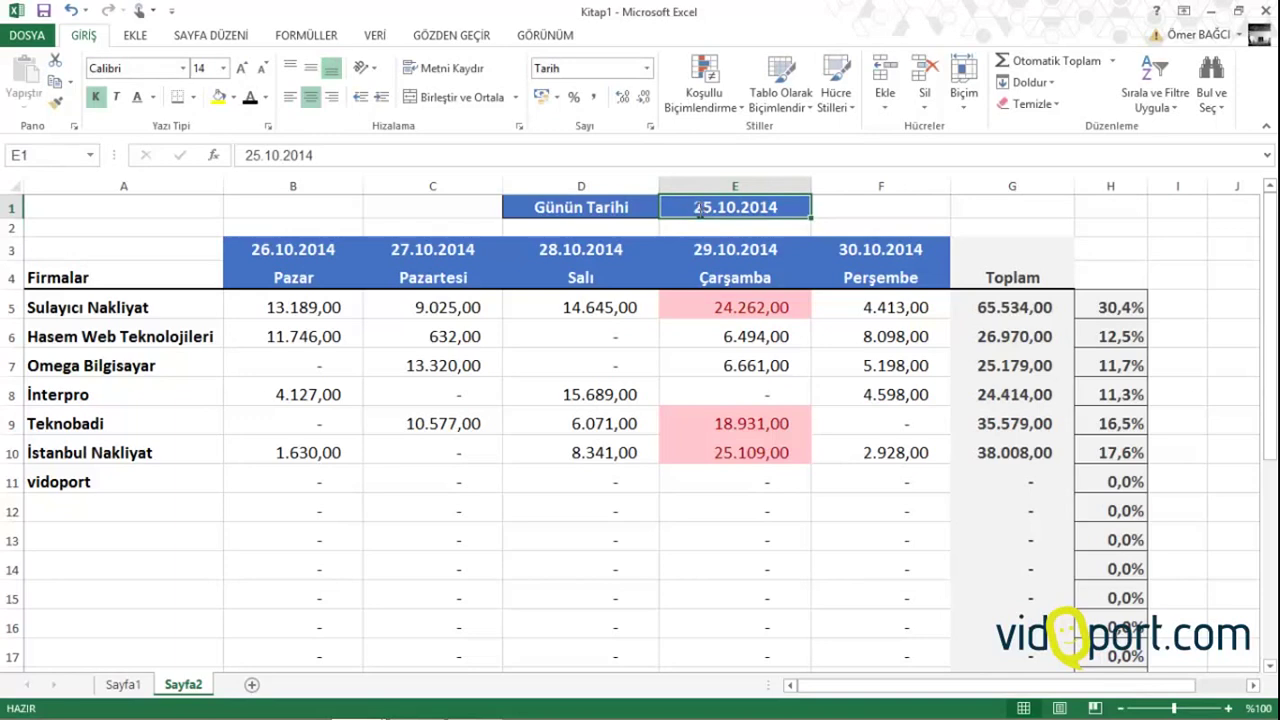
type("=bugün")
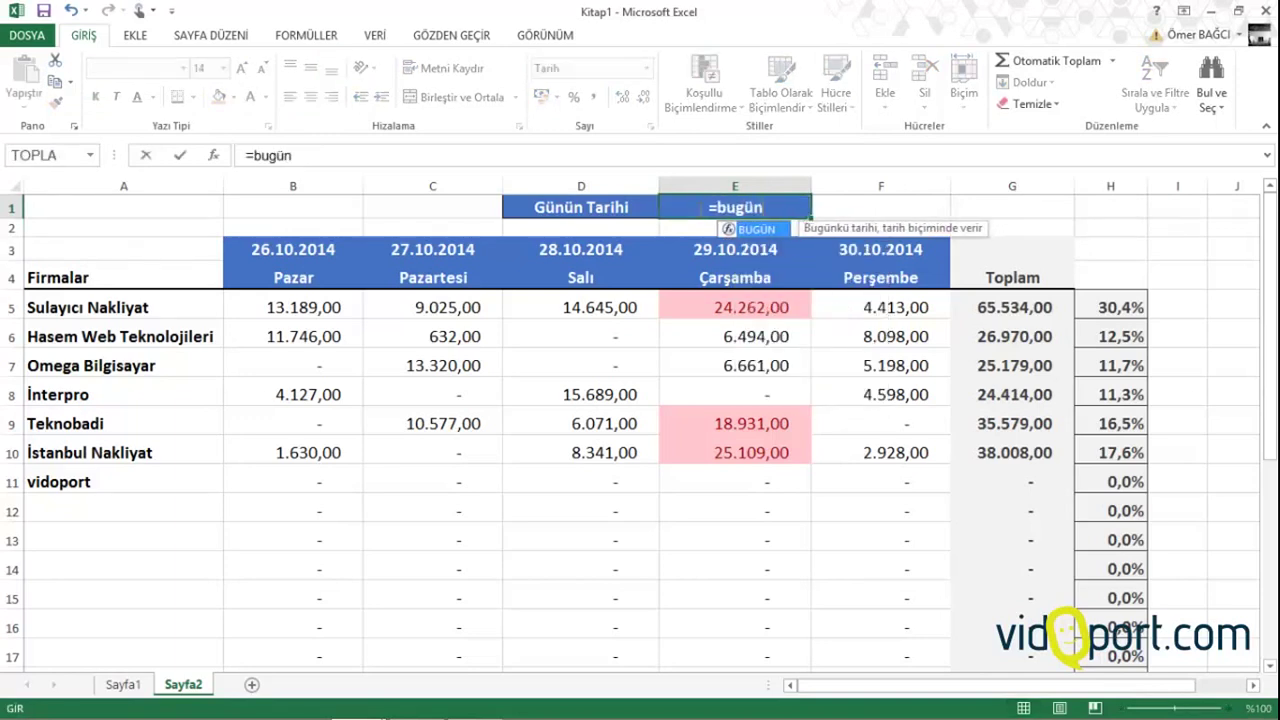
type("()")
key("Return")
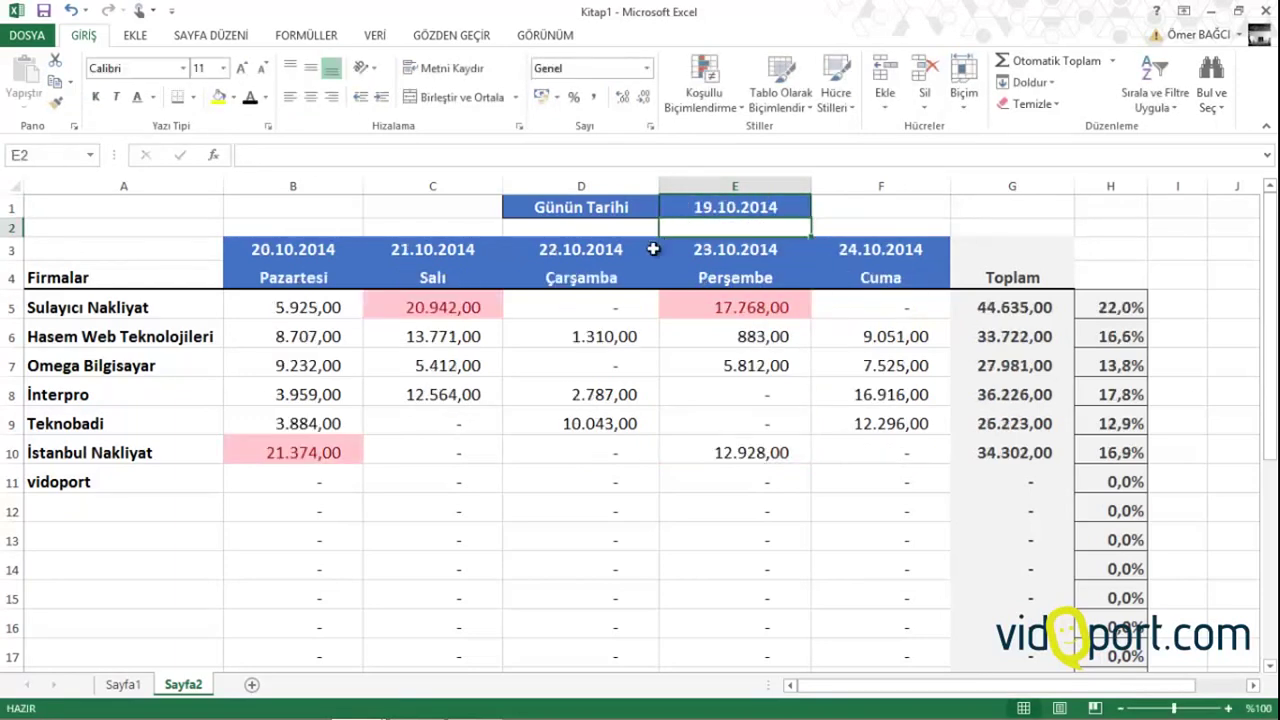
left_click_drag(292, 249, 911, 249)
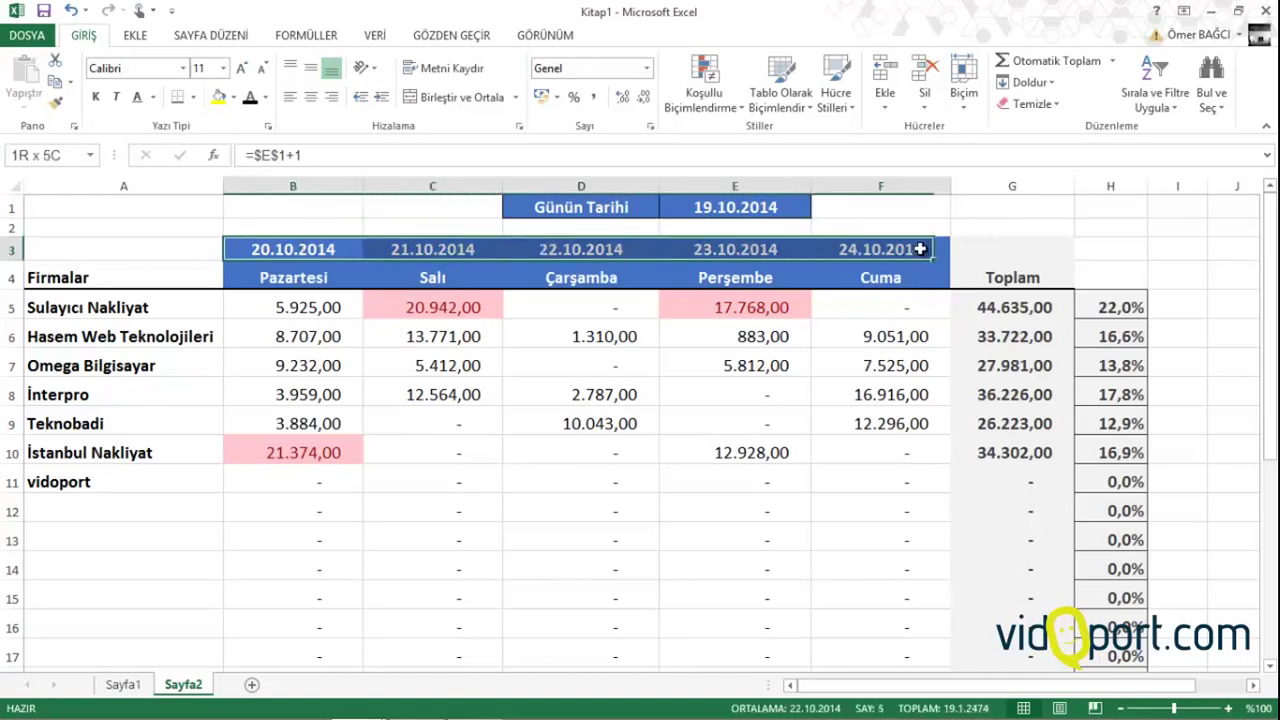
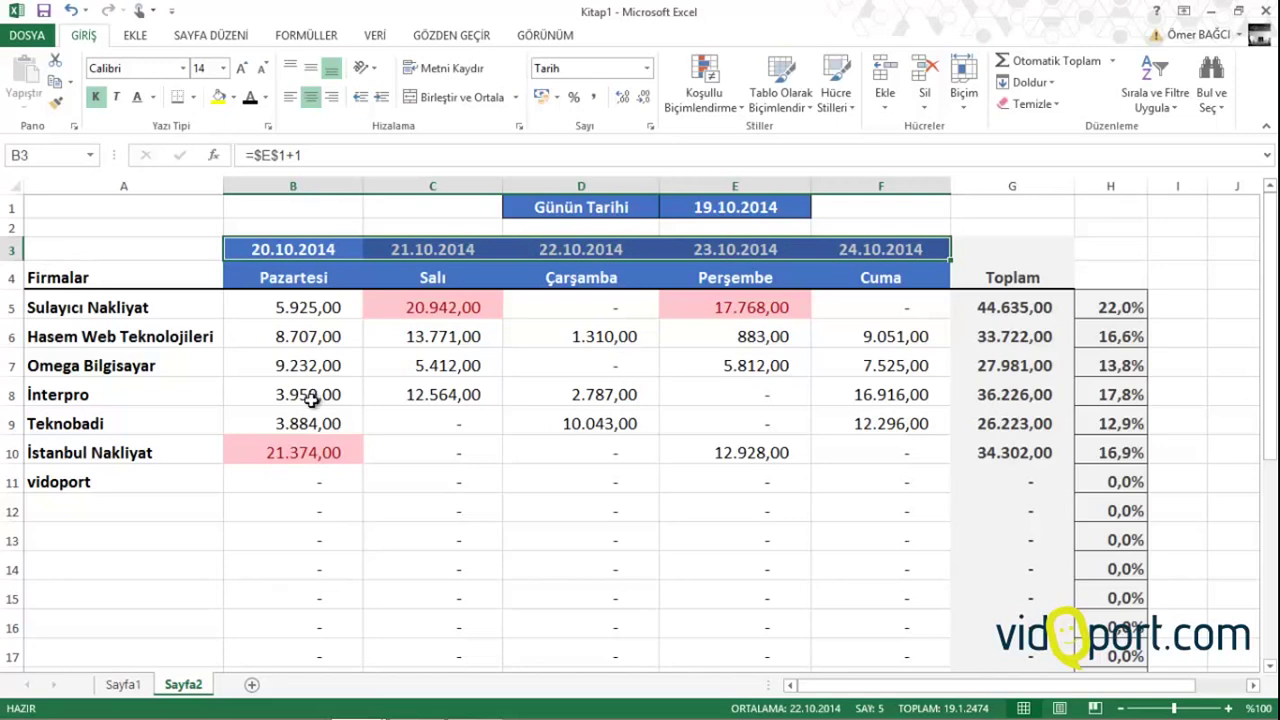
Step: Review the ÇOKETOPLA formulas in B5, B7 and B10 and the Monday amounts B5:B10
left_click(300, 316)
left_click(295, 362)
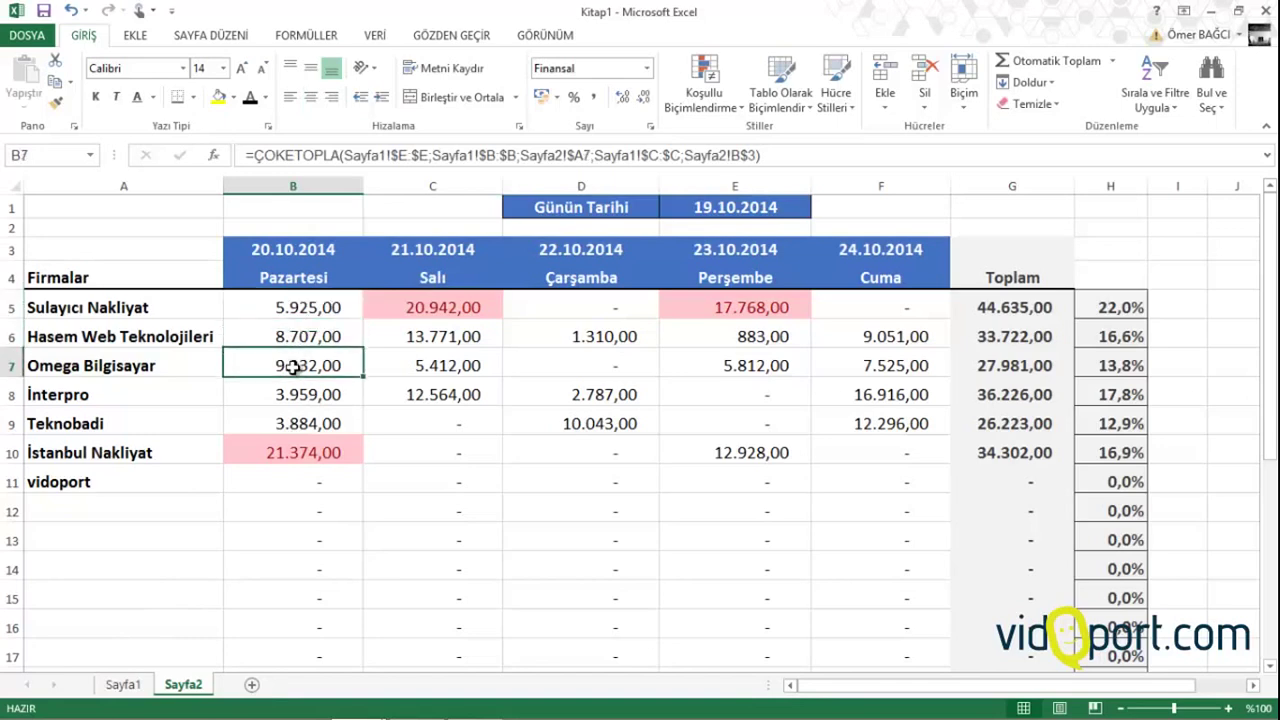
left_click_drag(298, 305, 285, 441)
left_click(285, 441)
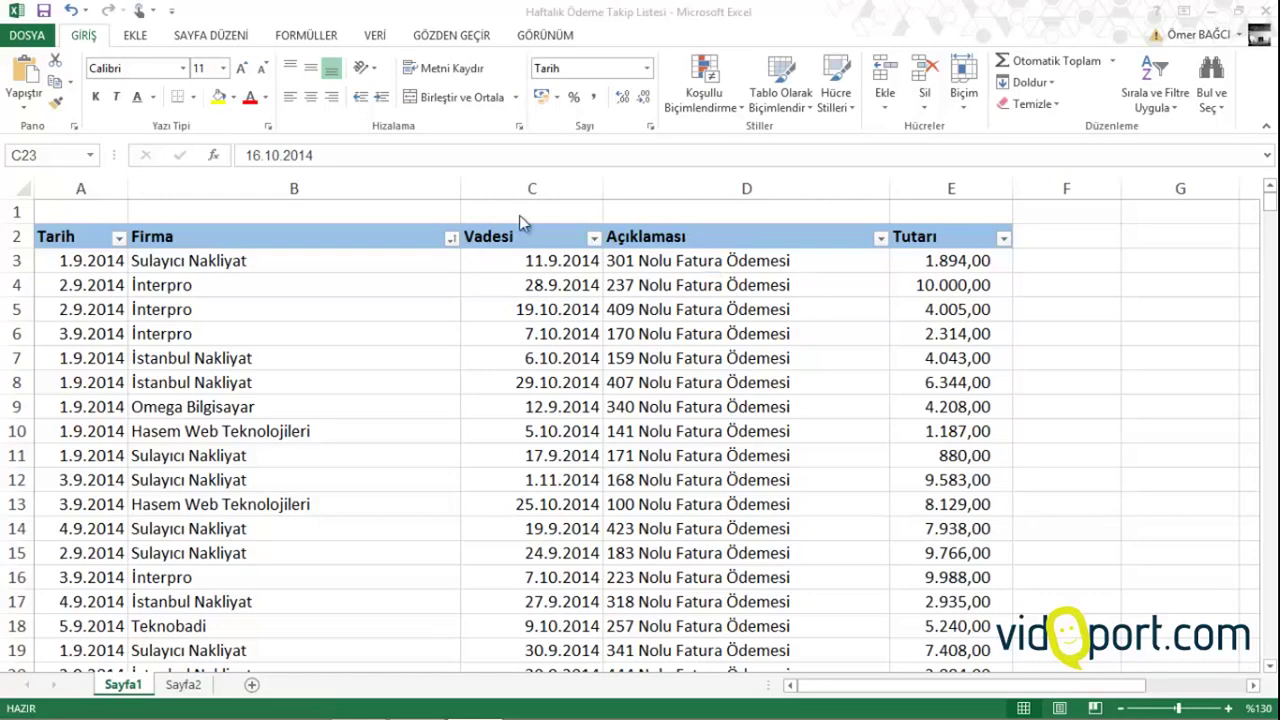
Step: Go over Sayfa1's Tarih, Firma, Vadesi, Açıklaması and Tutarı columns
left_click(90, 255)
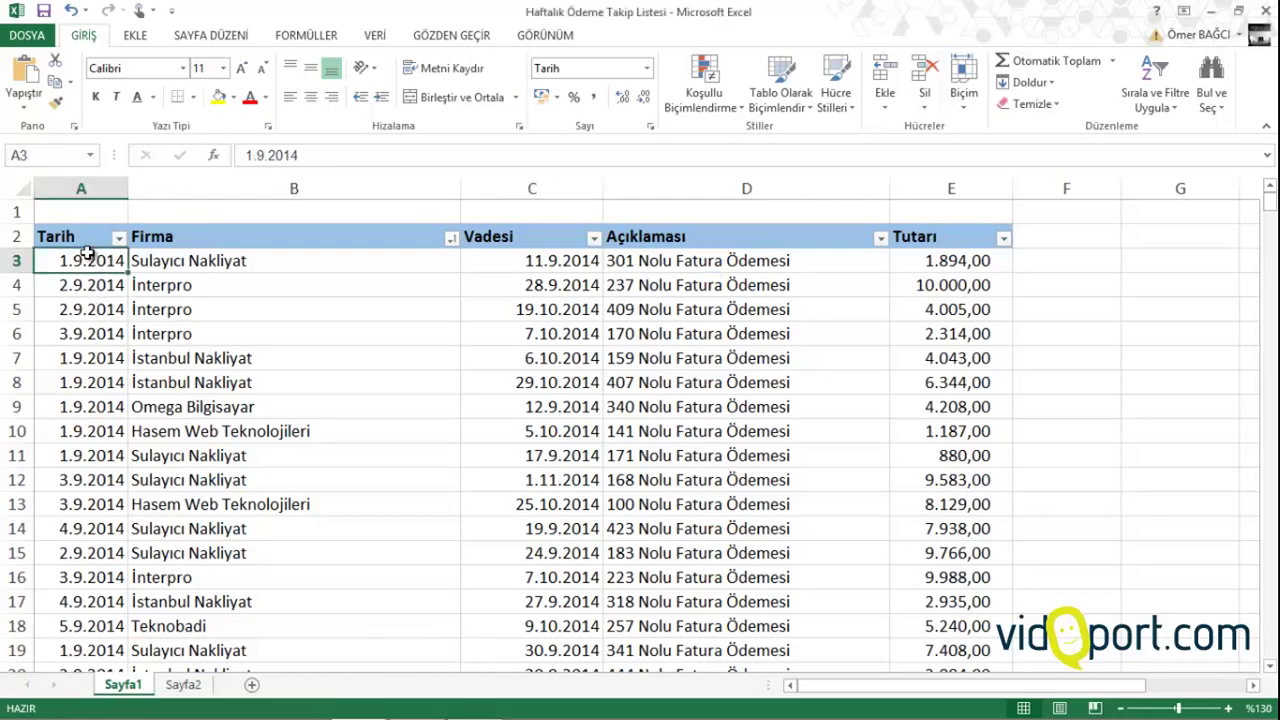
left_click(100, 360)
left_click_drag(218, 285, 235, 482)
left_click(223, 256)
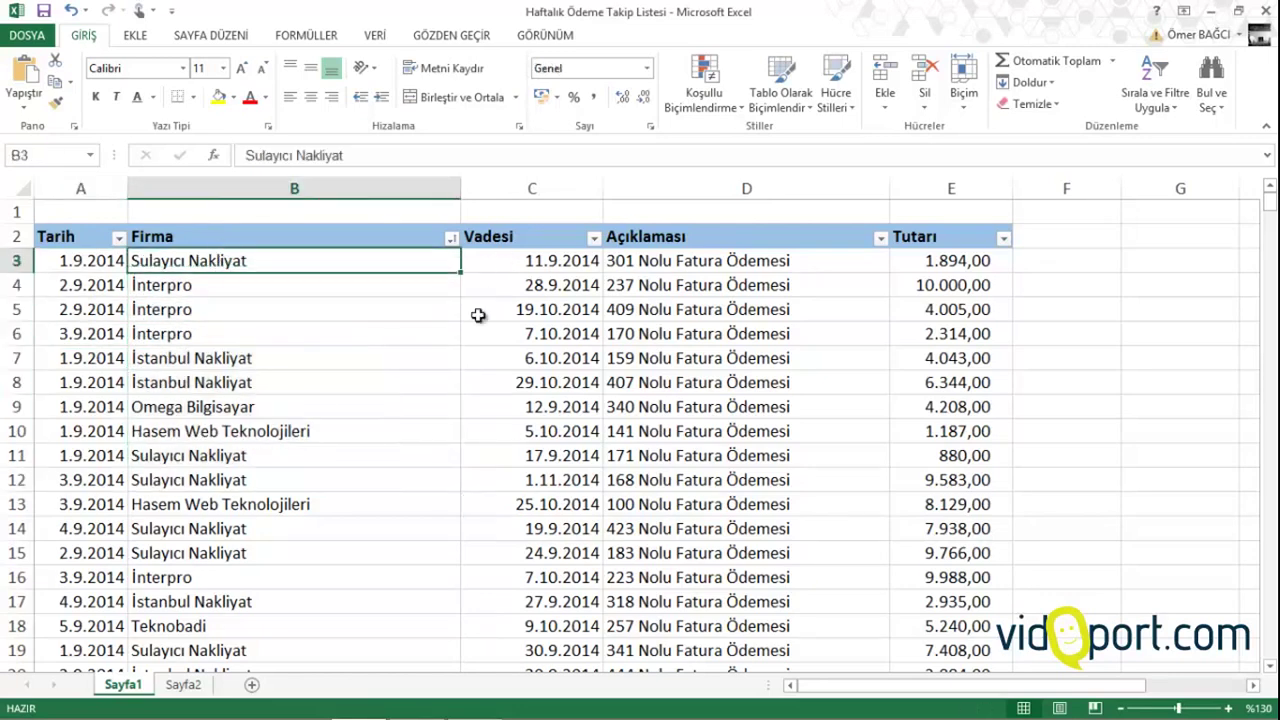
left_click_drag(555, 285, 574, 528)
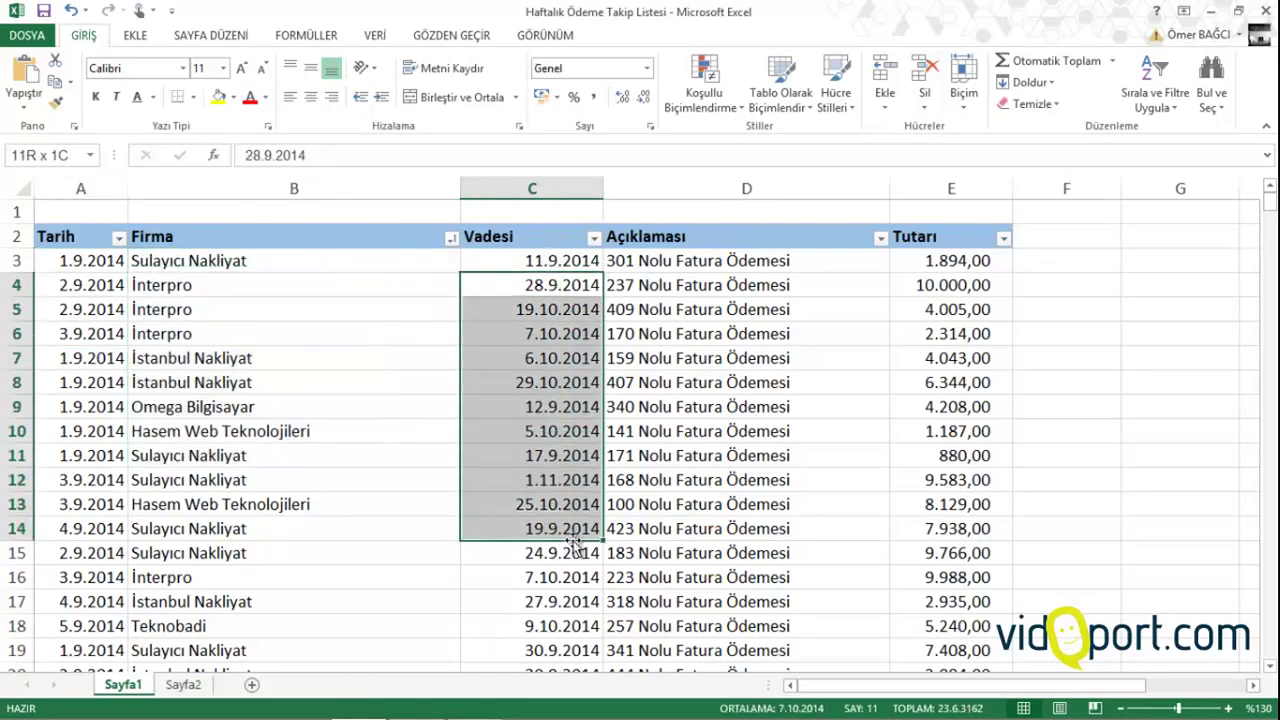
left_click_drag(729, 262, 756, 440)
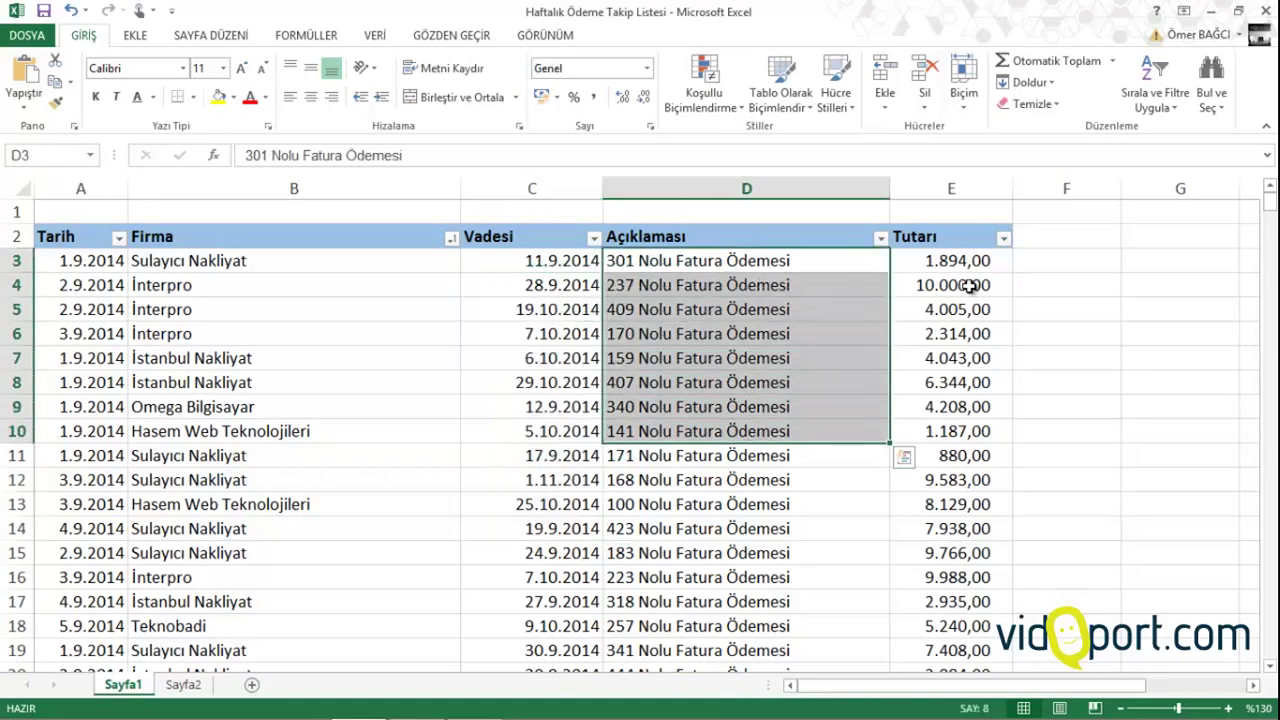
left_click_drag(970, 260, 970, 385)
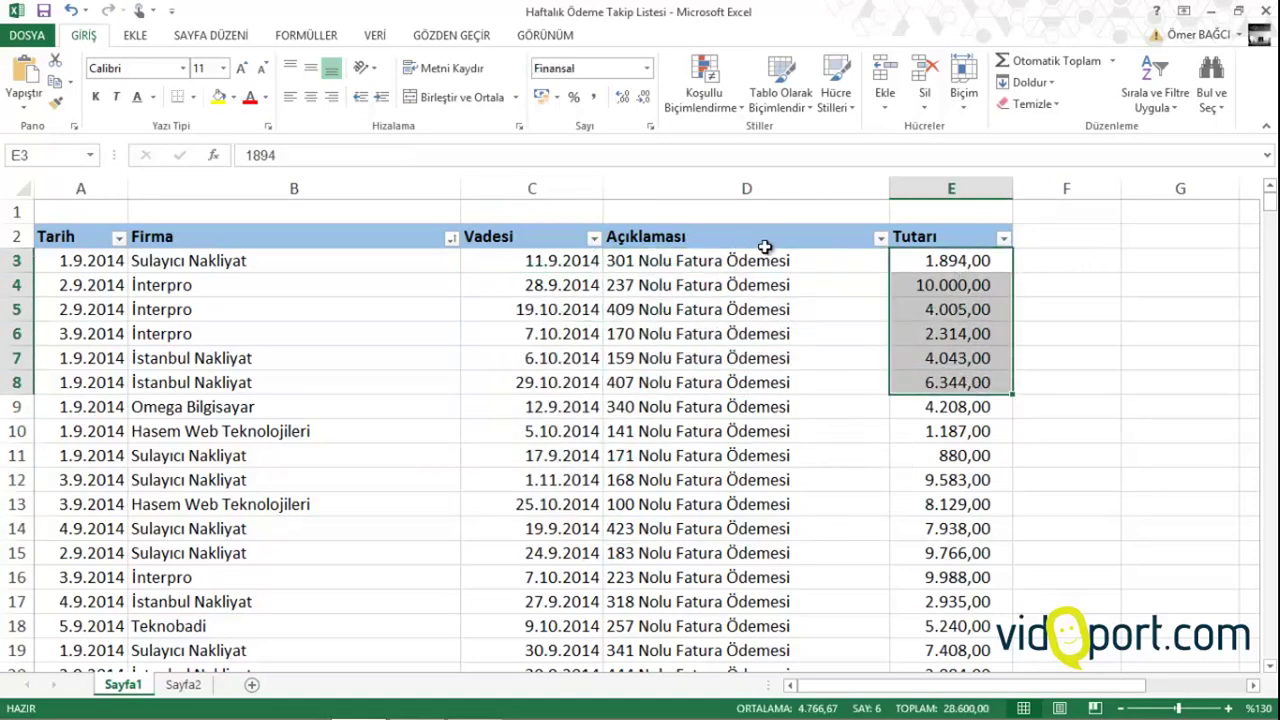
left_click(750, 340)
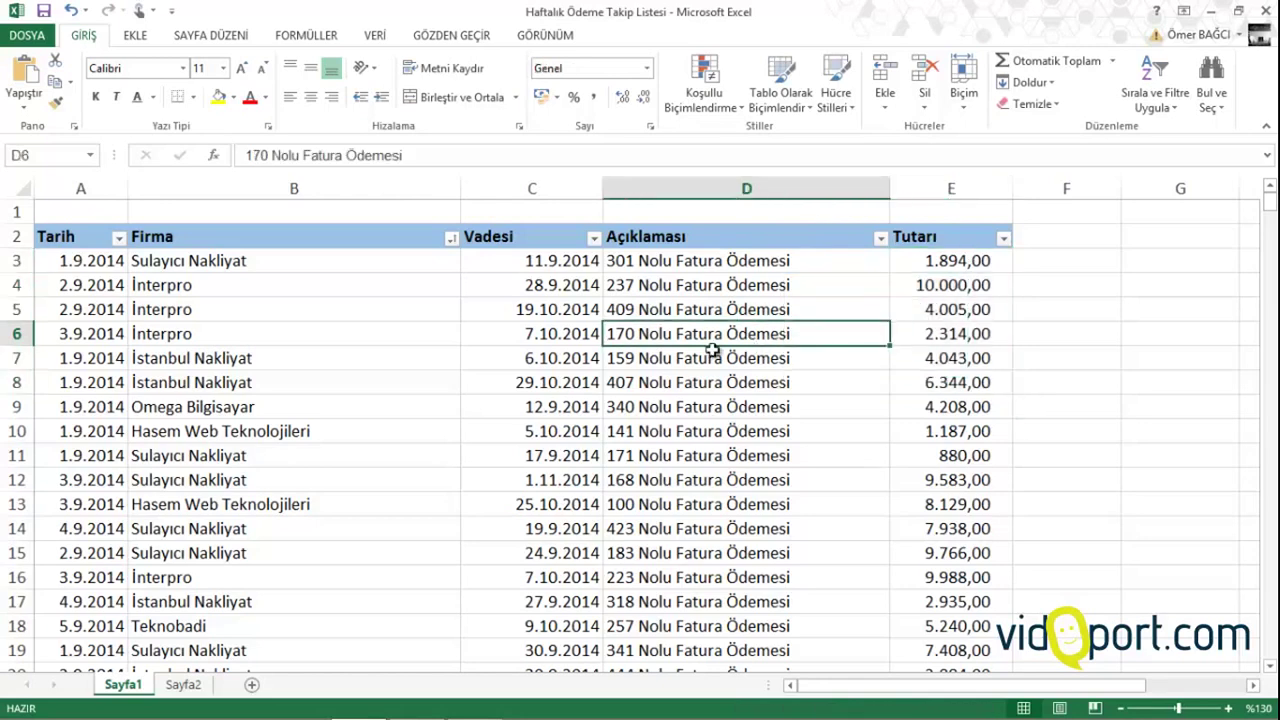
Step: Revisit firms B3:B9, descriptions D3:D7 and İnterpro amounts E5:E6, then return to Sayfa2
left_click(108, 262)
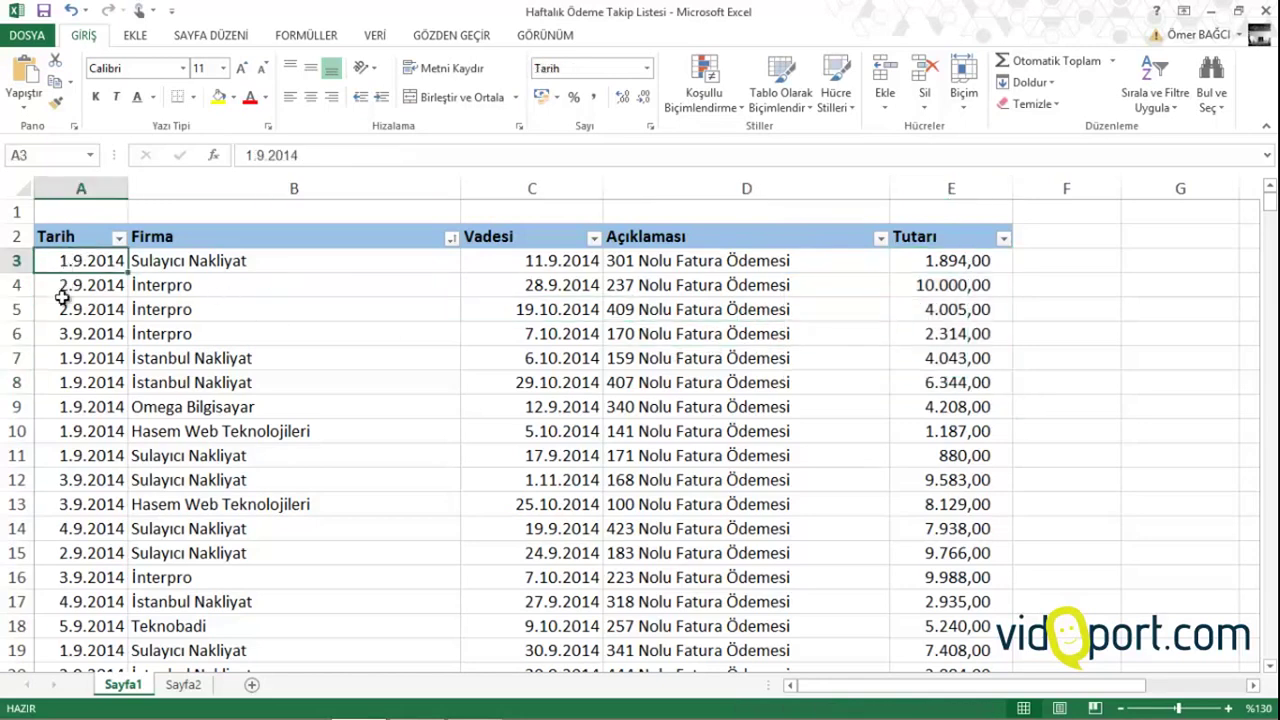
left_click_drag(262, 272, 280, 408)
left_click_drag(566, 263, 560, 389)
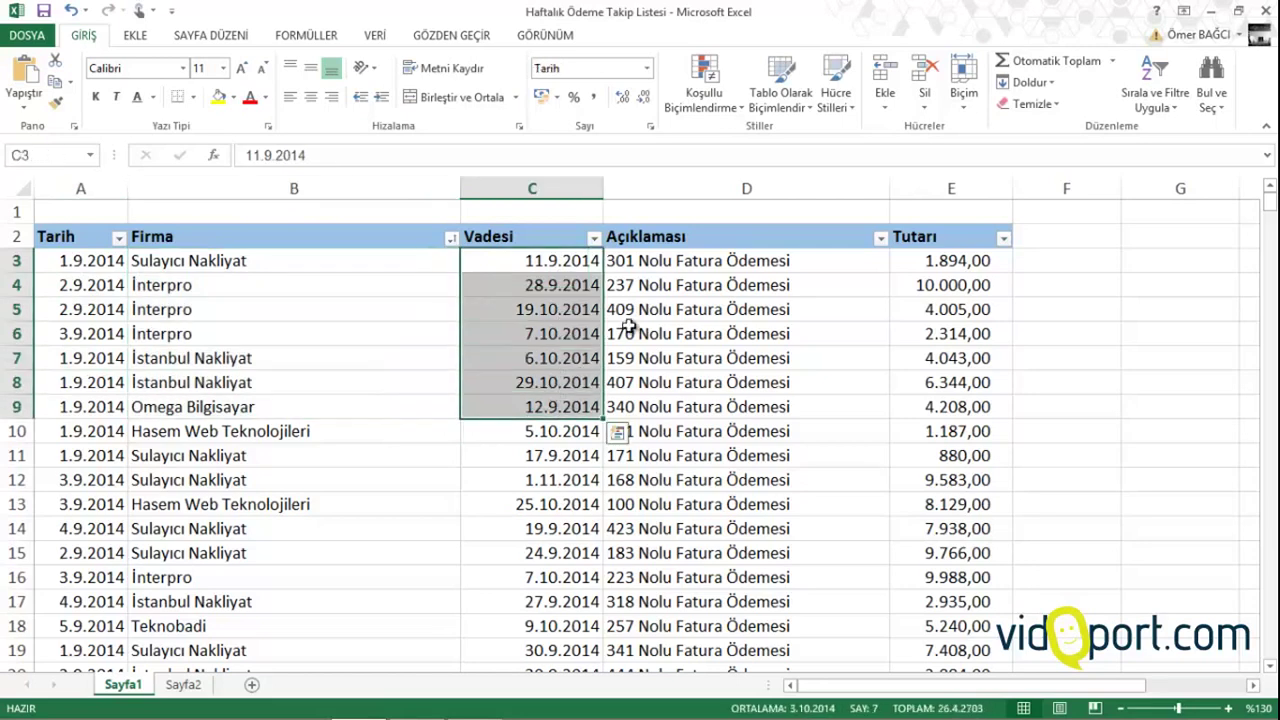
left_click(686, 260)
left_click_drag(686, 260, 691, 354)
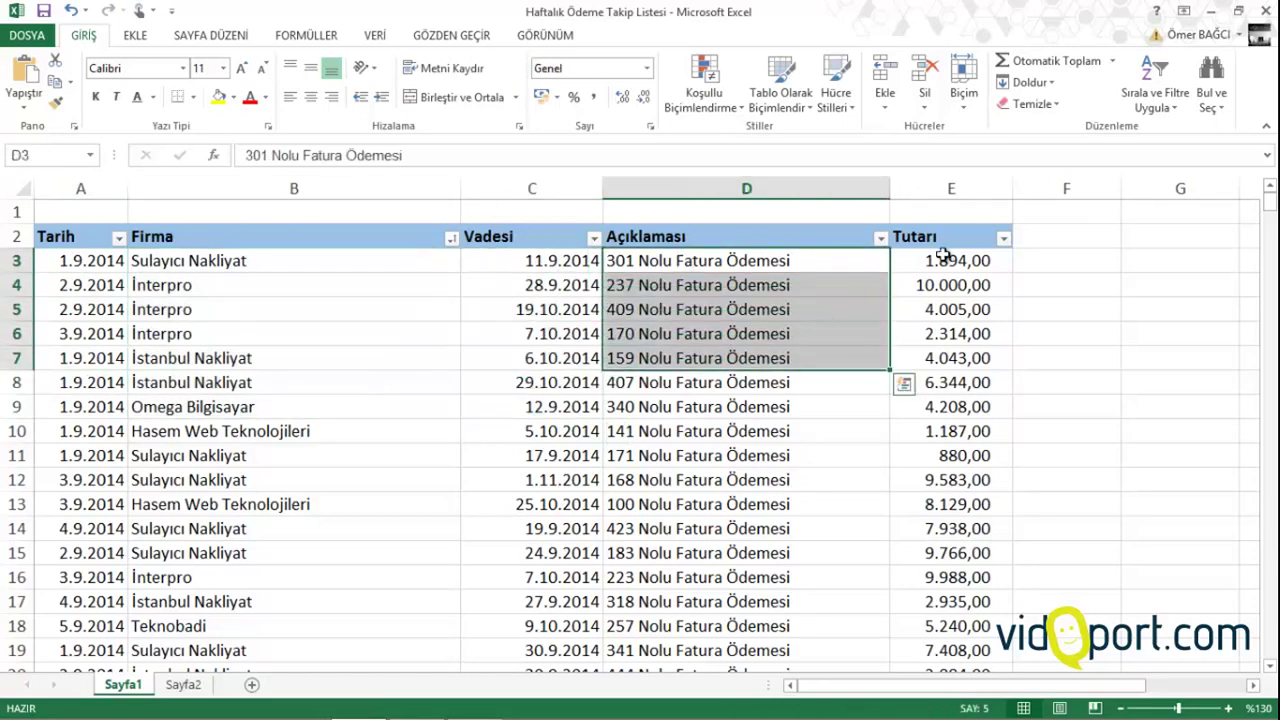
left_click(958, 312)
left_click_drag(958, 322, 958, 337)
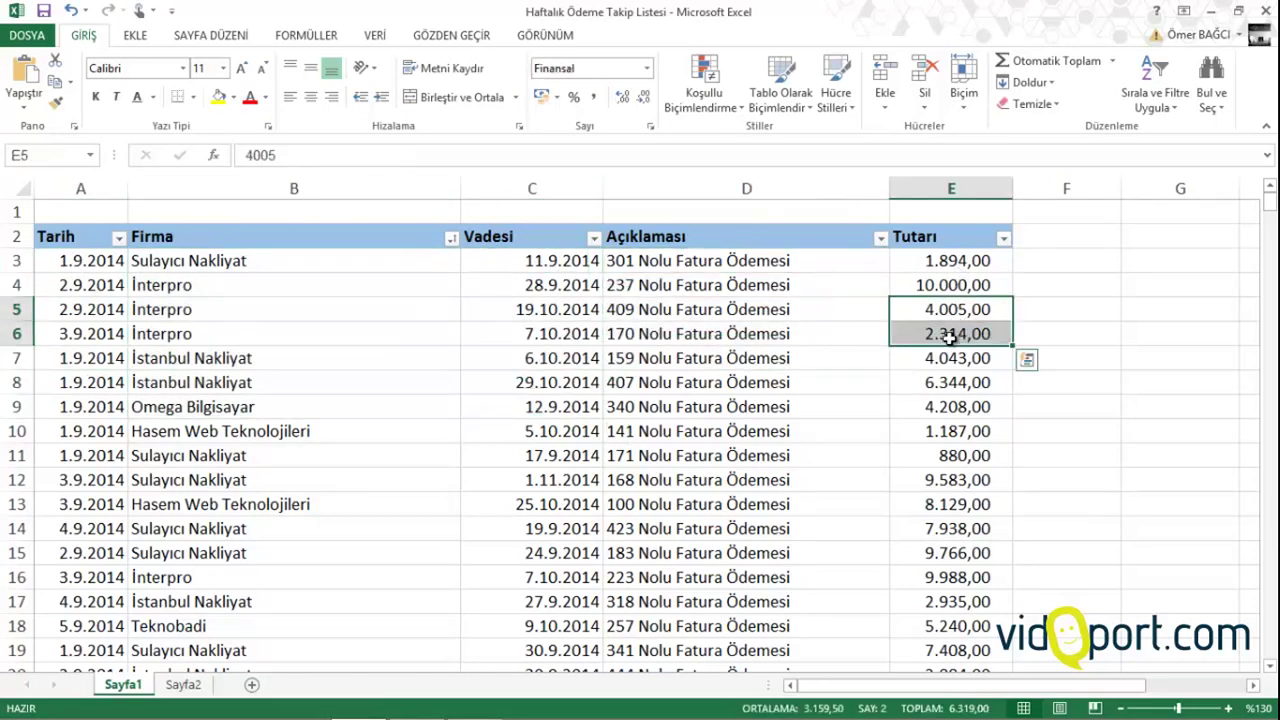
left_click(185, 684)
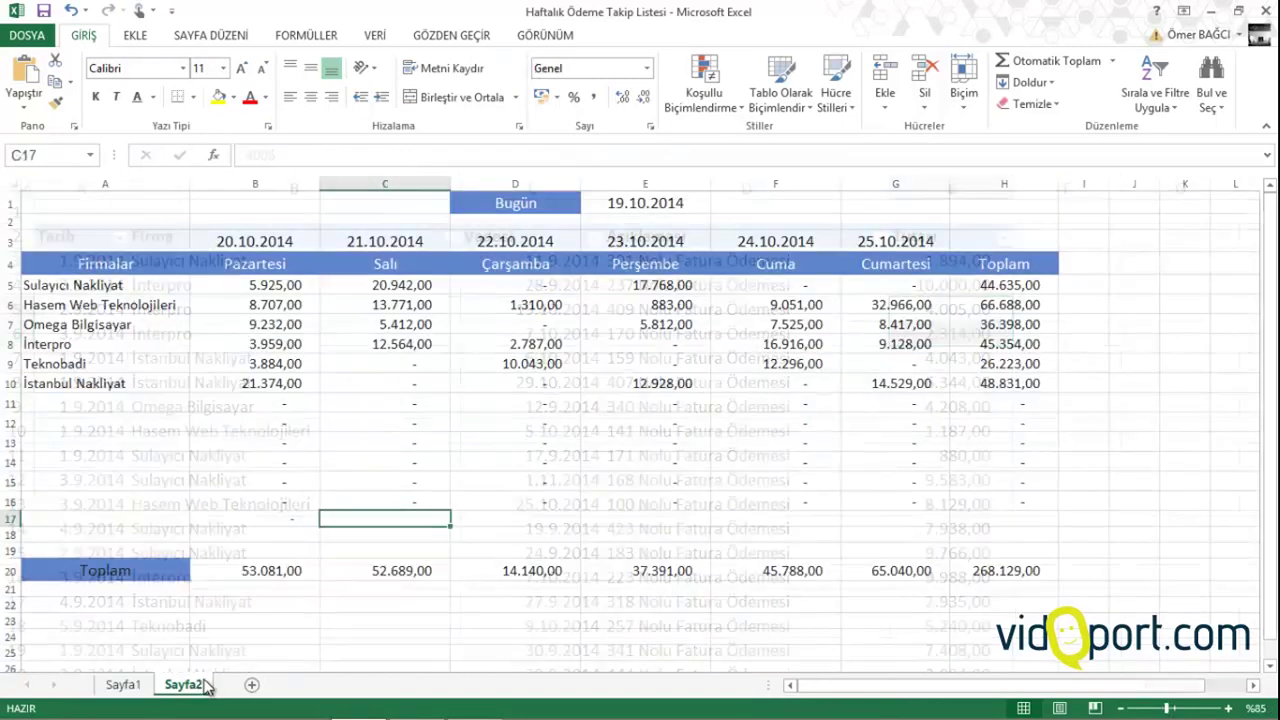
Step: Inspect the today's-date formula in E1, the date row B3:G3 and B6's SUMIFS, then return to Sayfa1
left_click(568, 205)
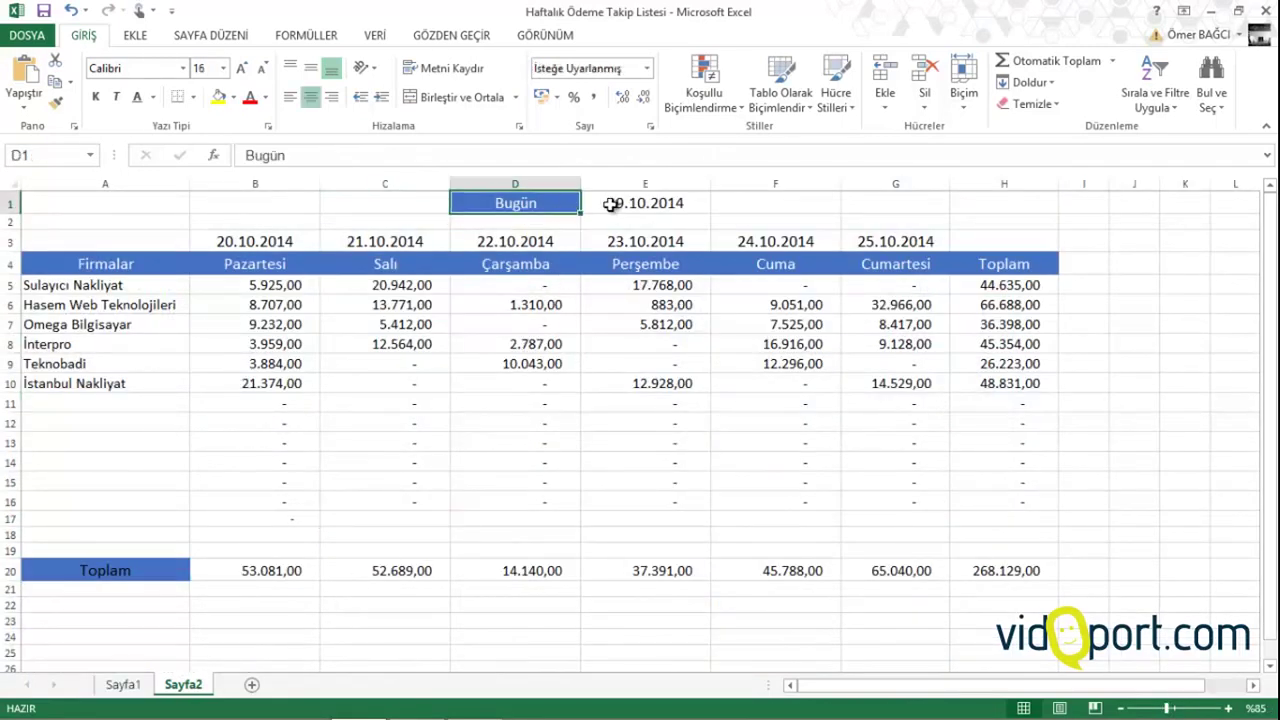
left_click(617, 203)
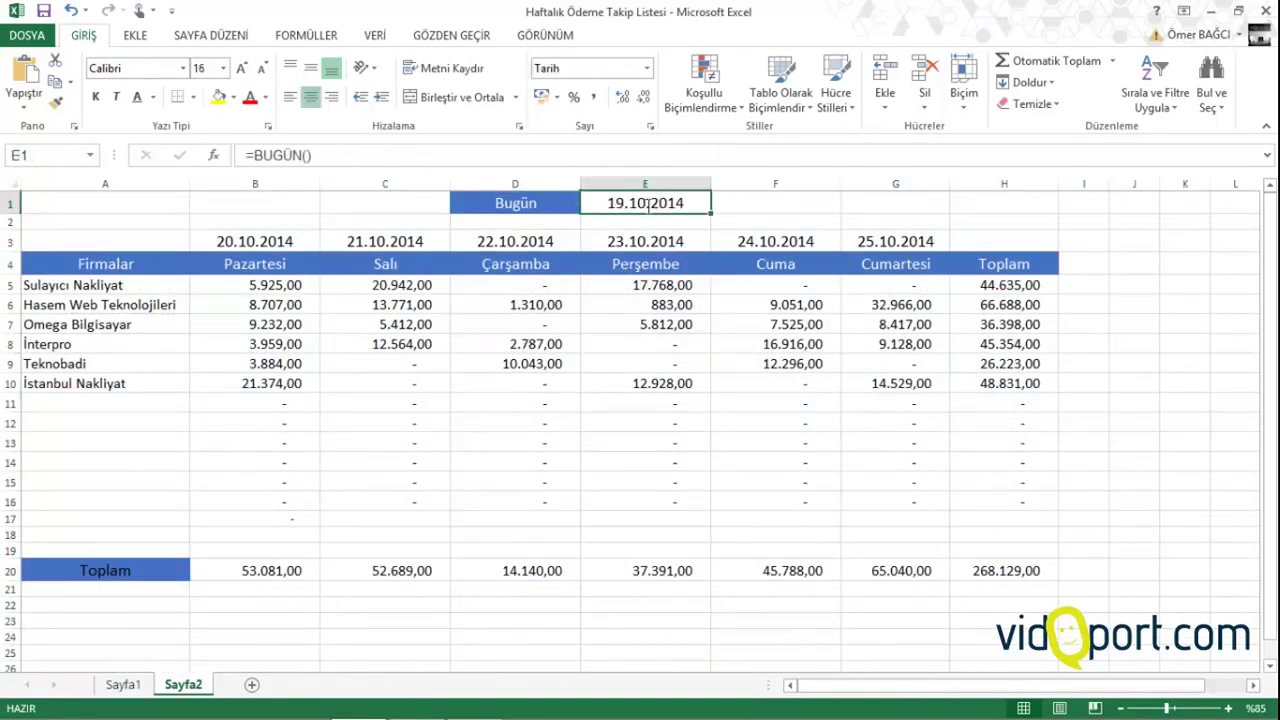
double_click(648, 204)
key("Return")
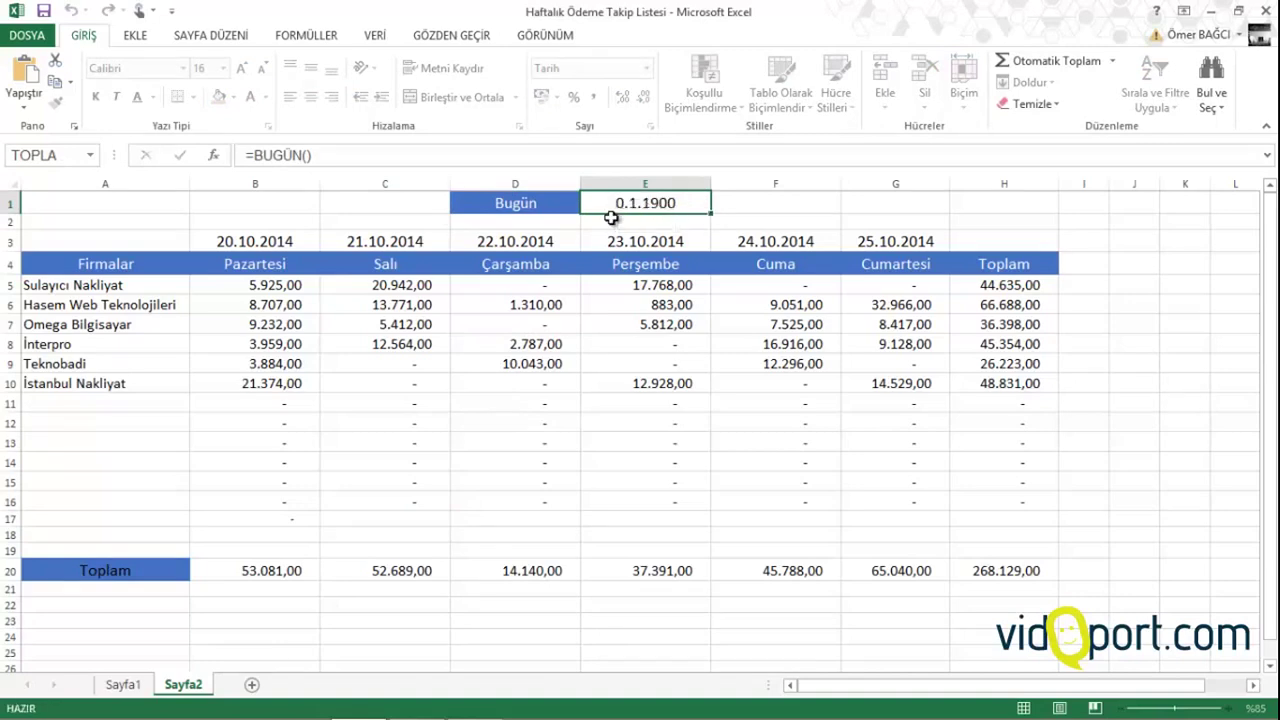
left_click_drag(270, 241, 941, 237)
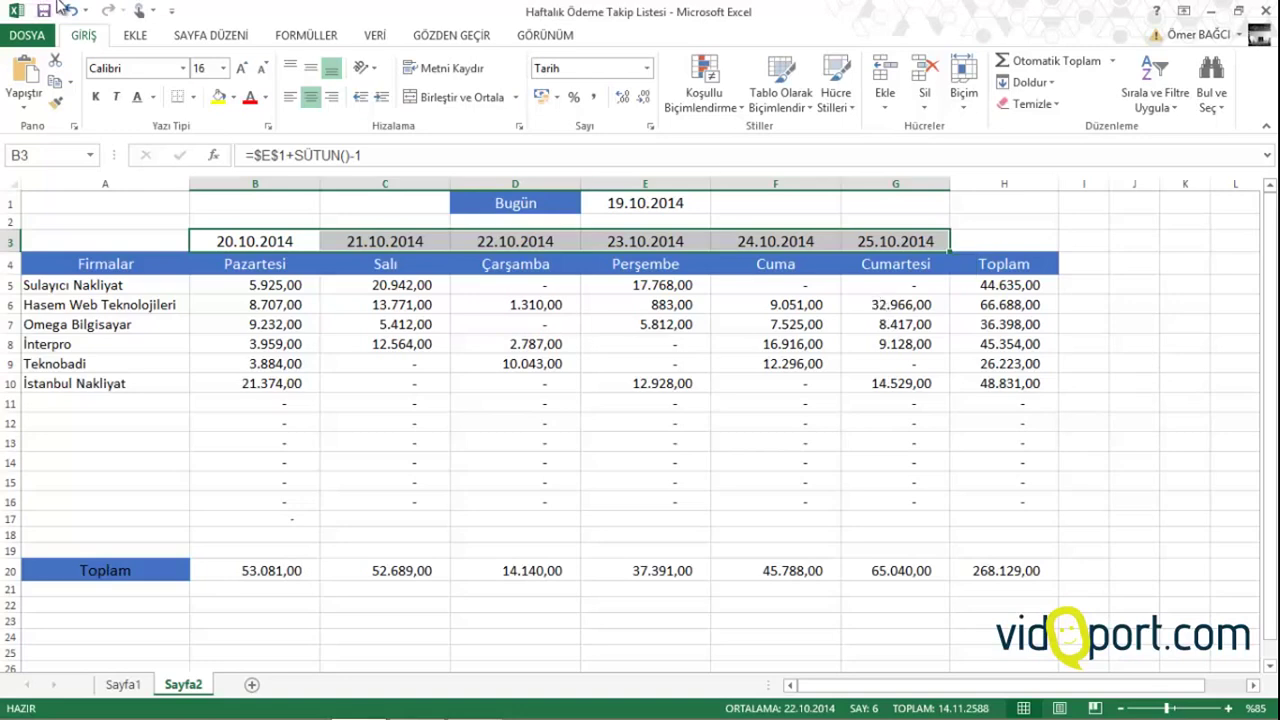
left_click(302, 303)
left_click(122, 686)
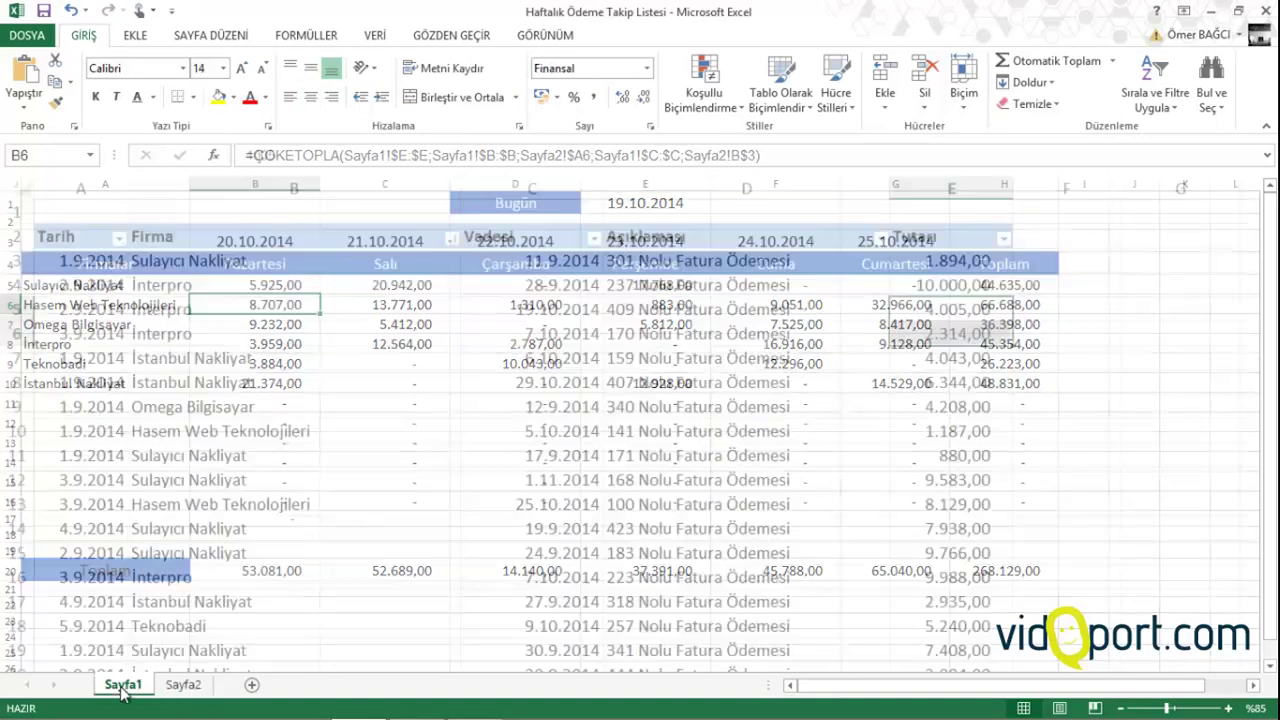
Step: Copy the Sayfa1 sheet into a new workbook
right_click(122, 686)
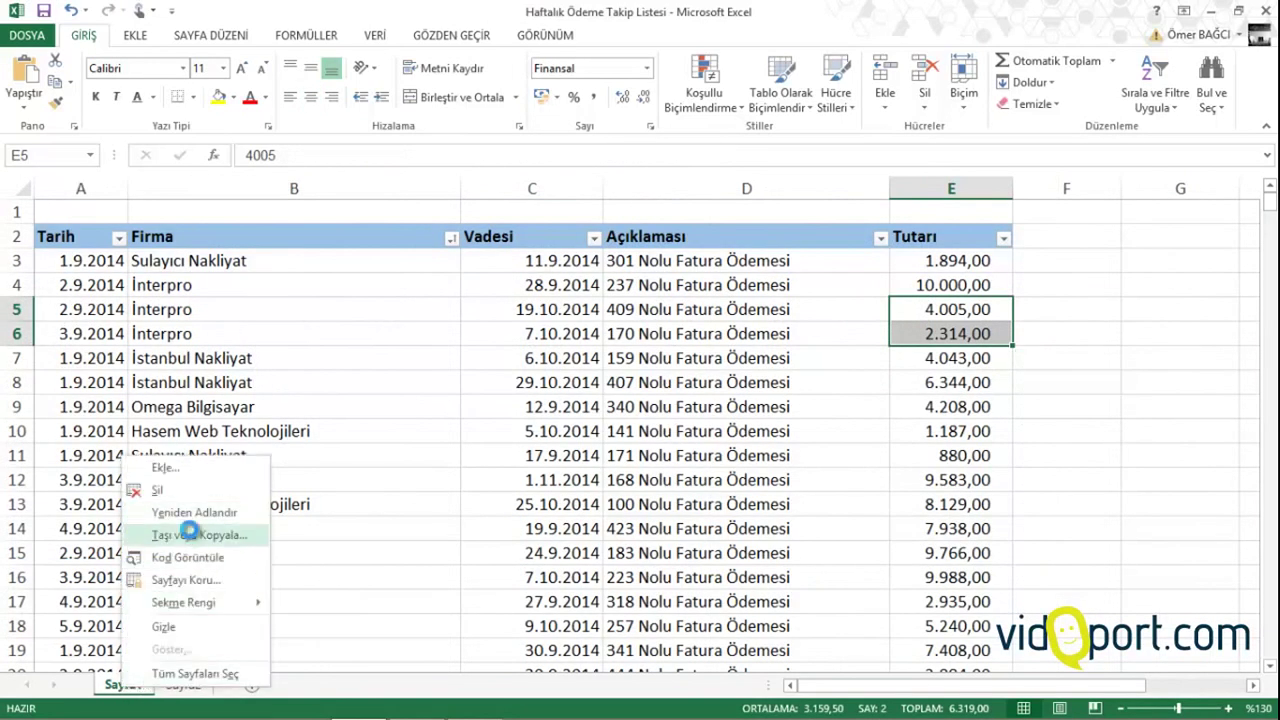
left_click(190, 527)
left_click(140, 478)
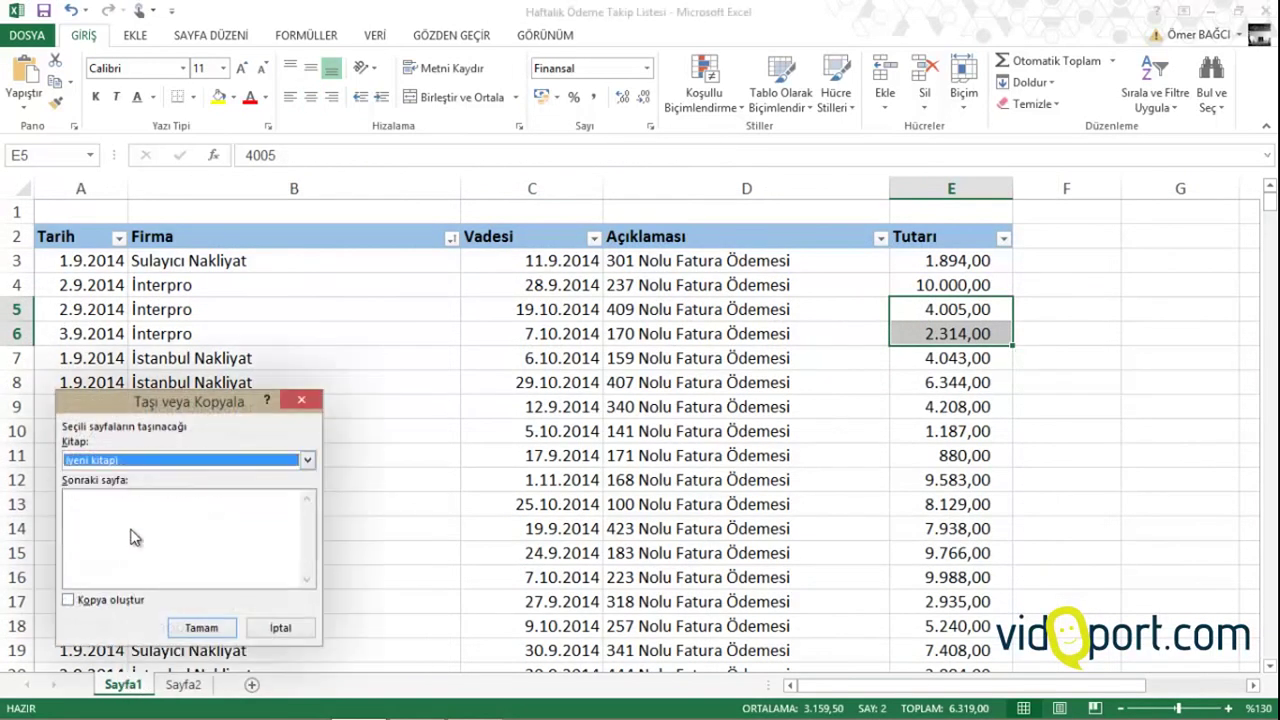
left_click(133, 598)
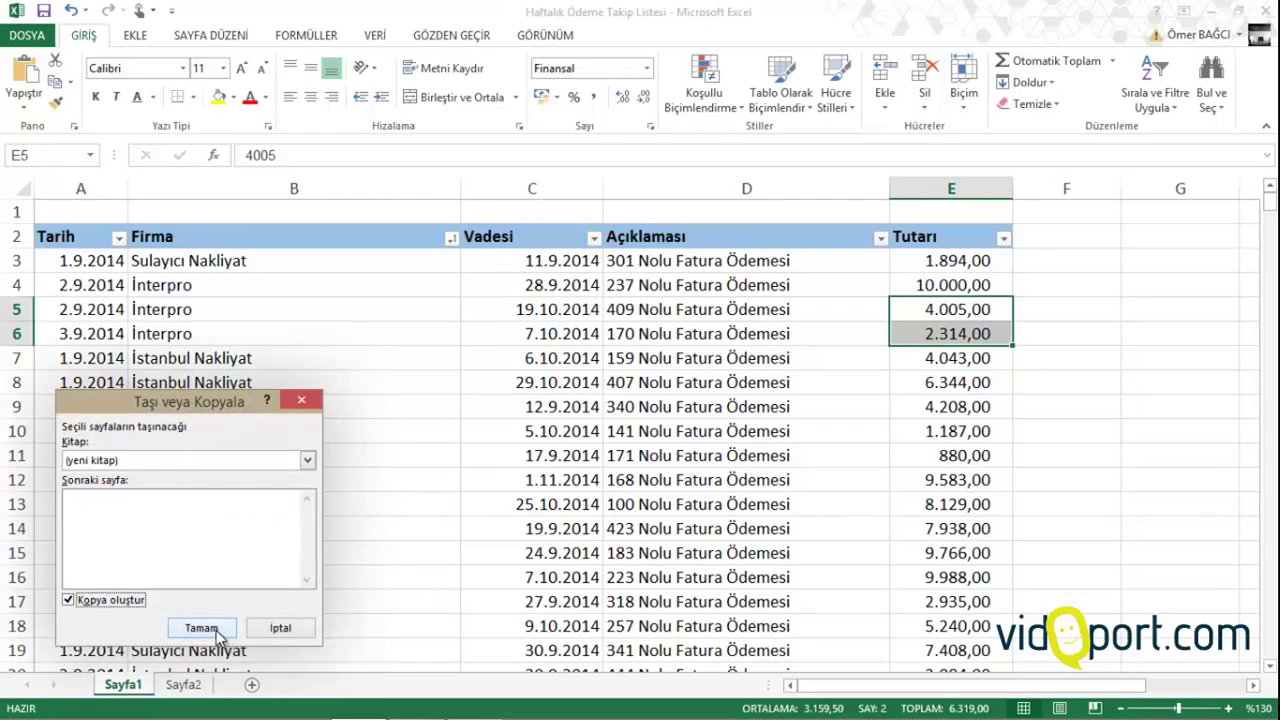
left_click(214, 629)
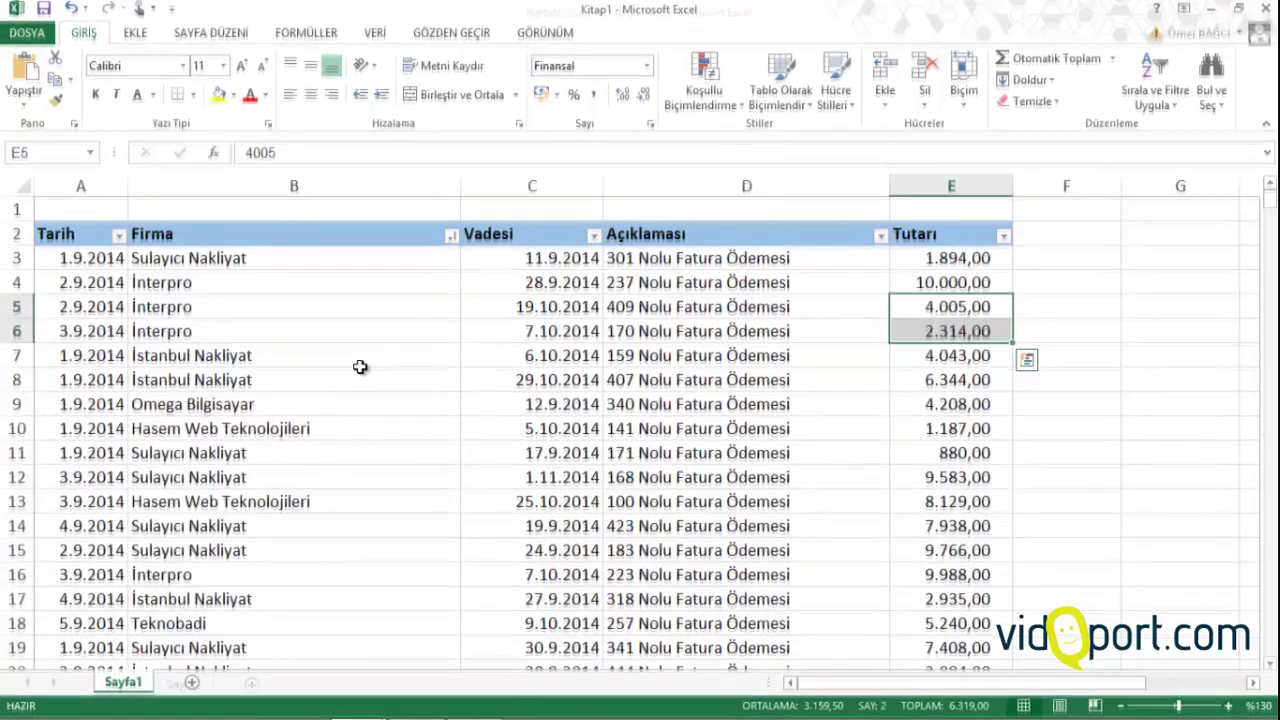
left_click(255, 385)
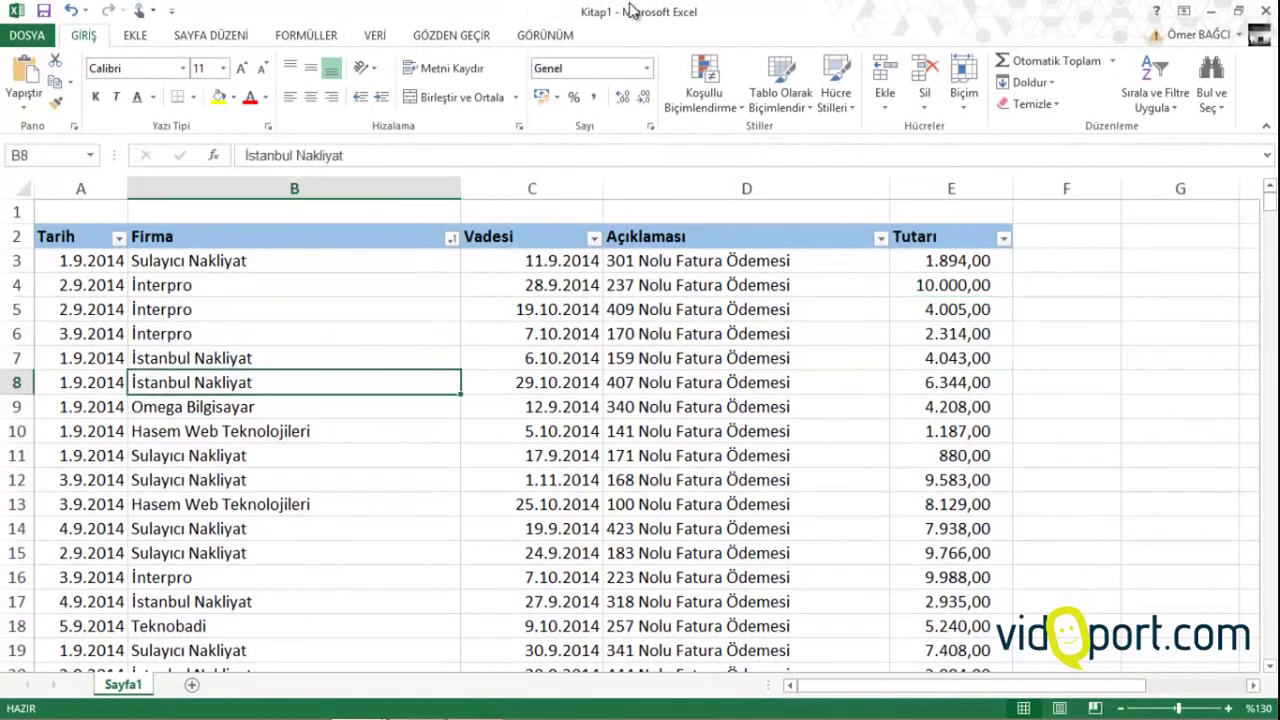
left_click(278, 328)
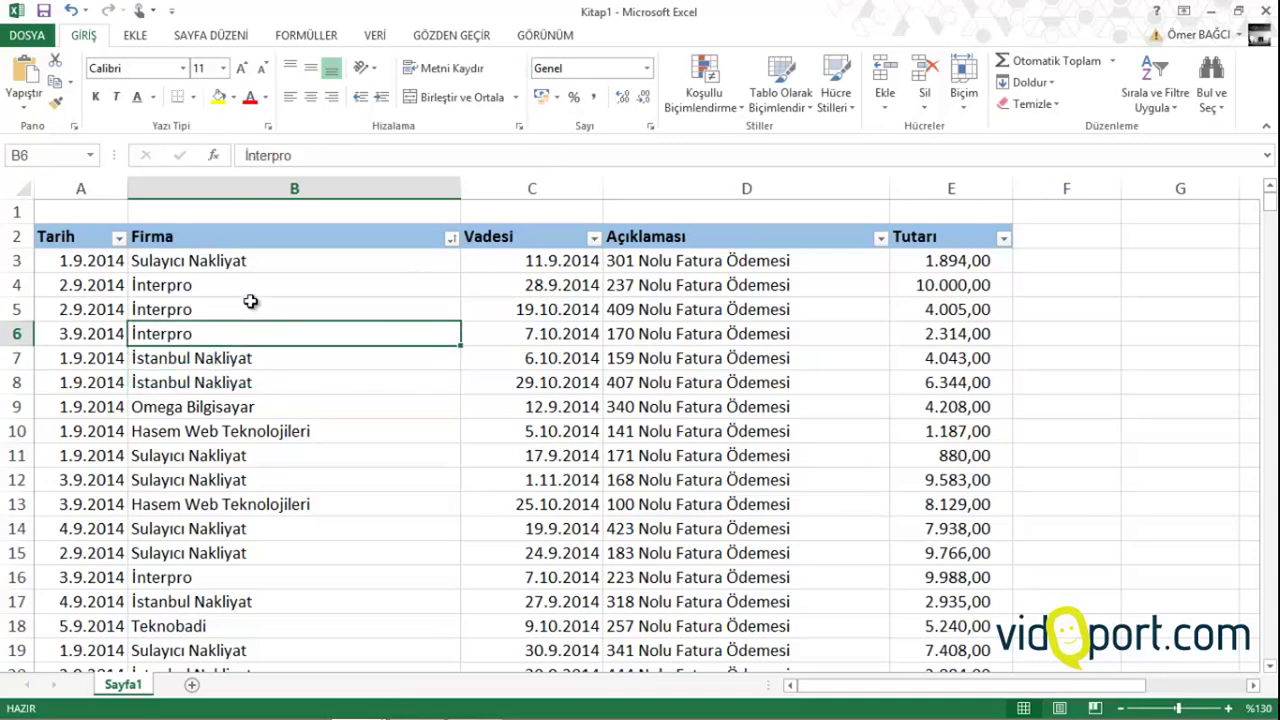
Step: On a new Sayfa2, enter the Günün Tarihi label and =bugün() beside it, widening both columns
left_click(193, 685)
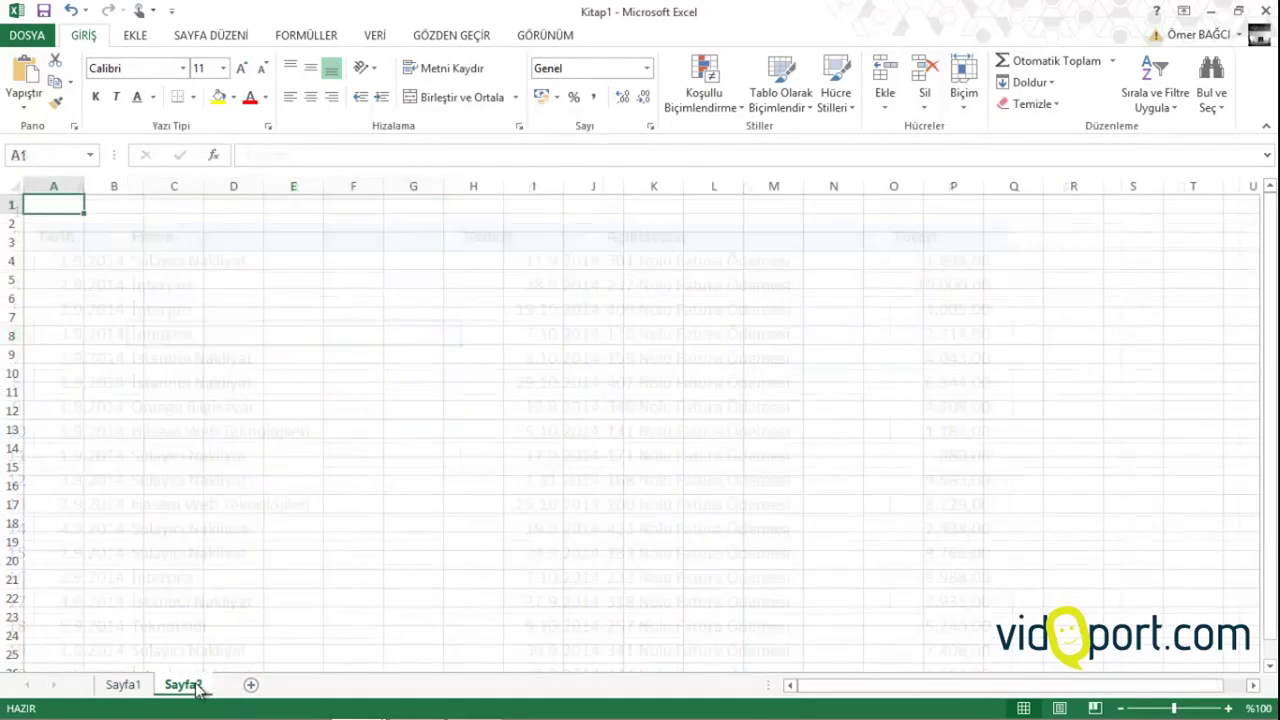
left_click(254, 203)
type("Günün Tarihi")
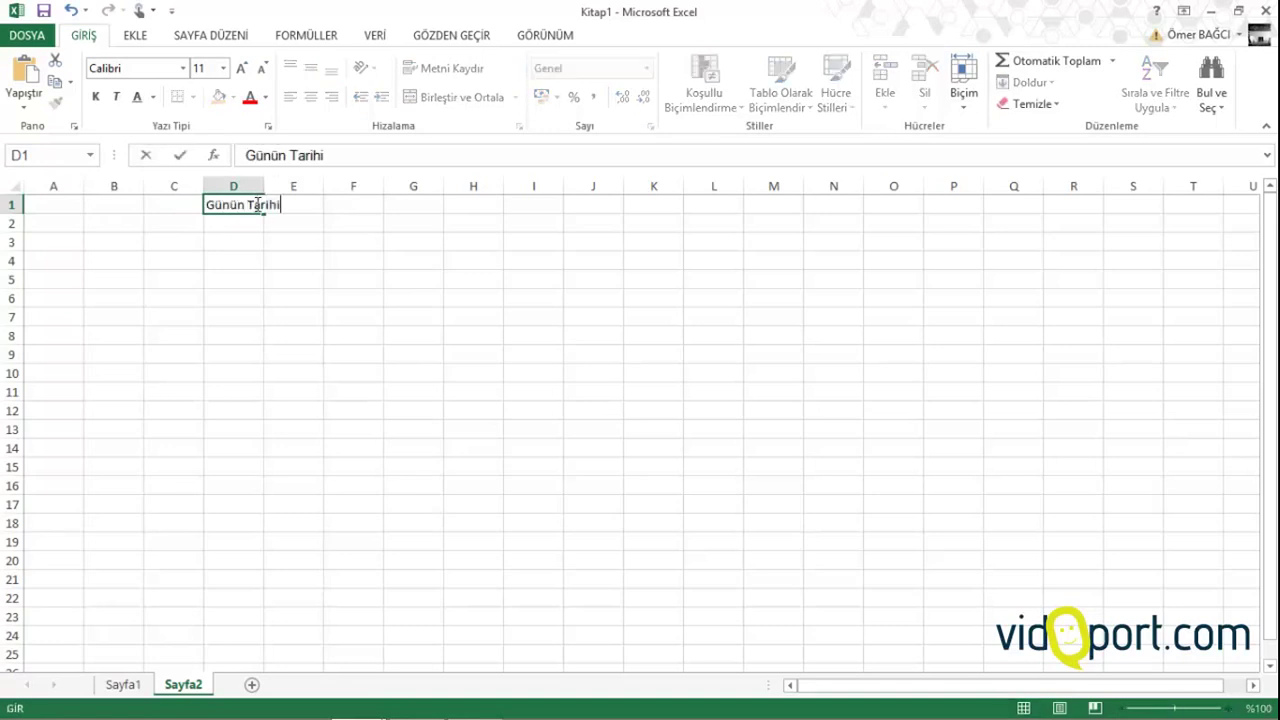
key("Tab")
left_click_drag(262, 176, 302, 178)
type("=b")
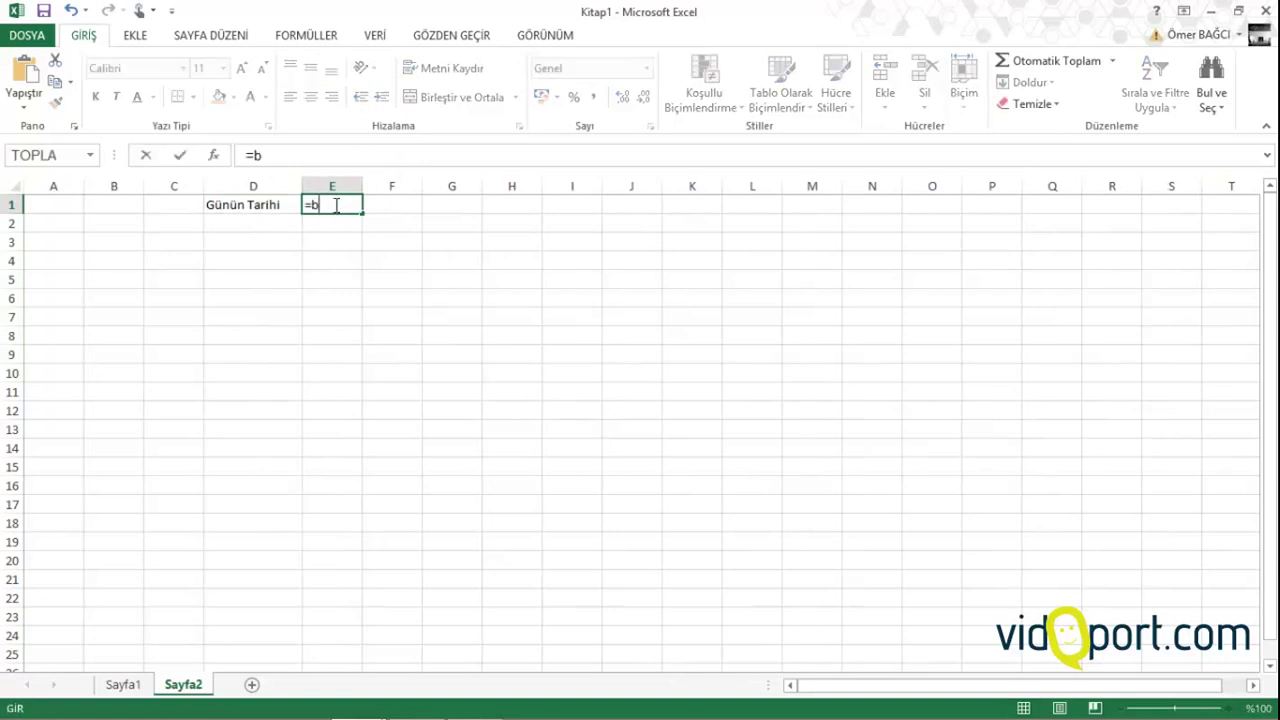
type("ugün()")
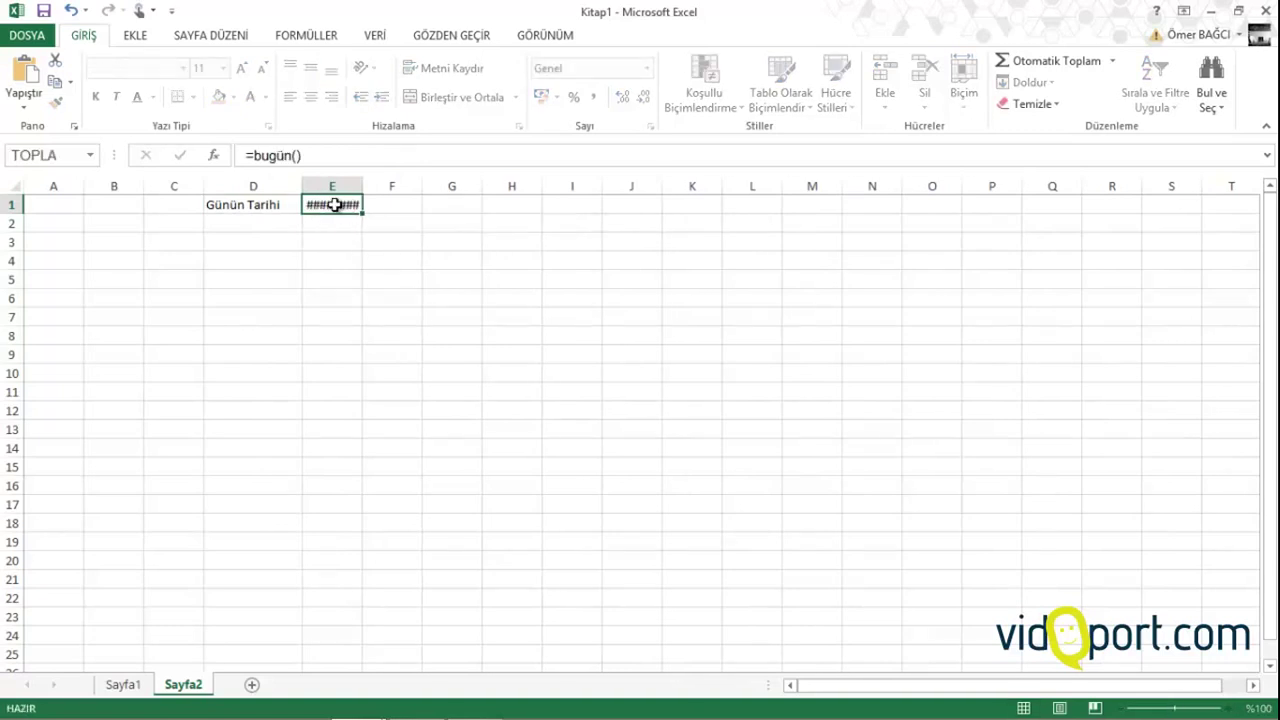
key("Return")
left_click_drag(368, 186, 394, 189)
Step: Add a Firmalar heading in A3 and widen column A
left_click(50, 243)
type("Fi")
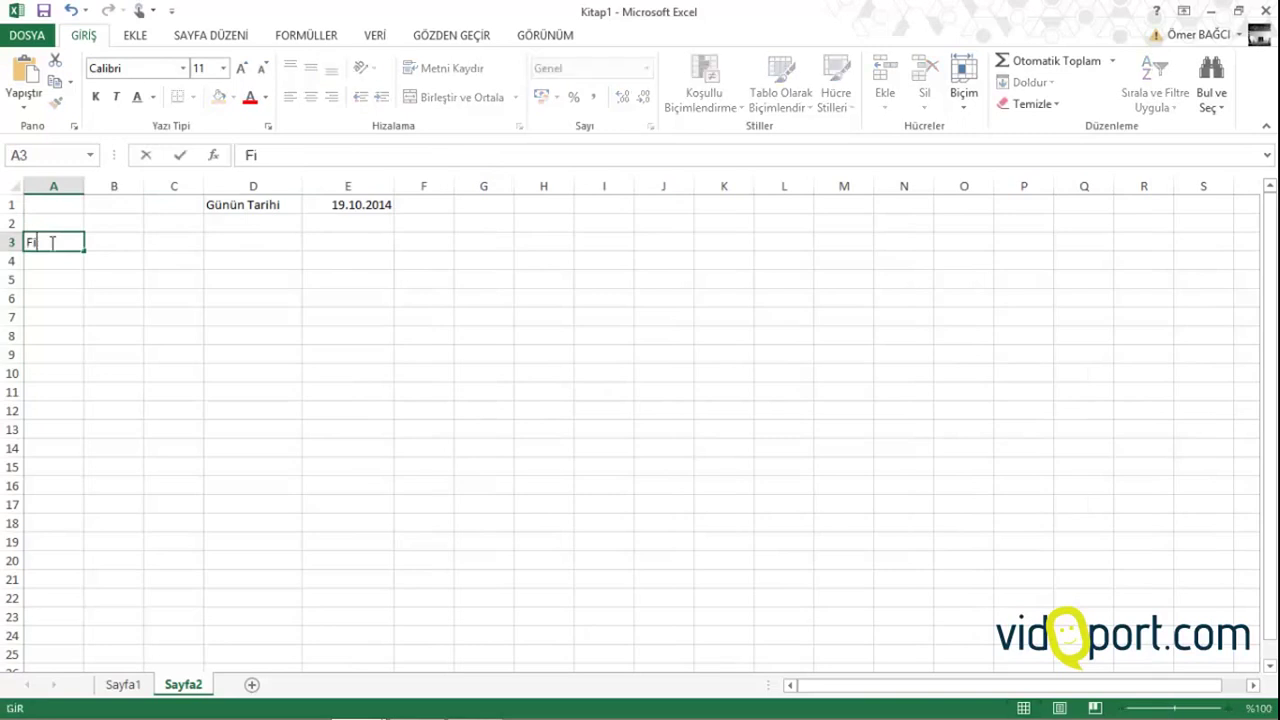
type("rmalar")
key("Return")
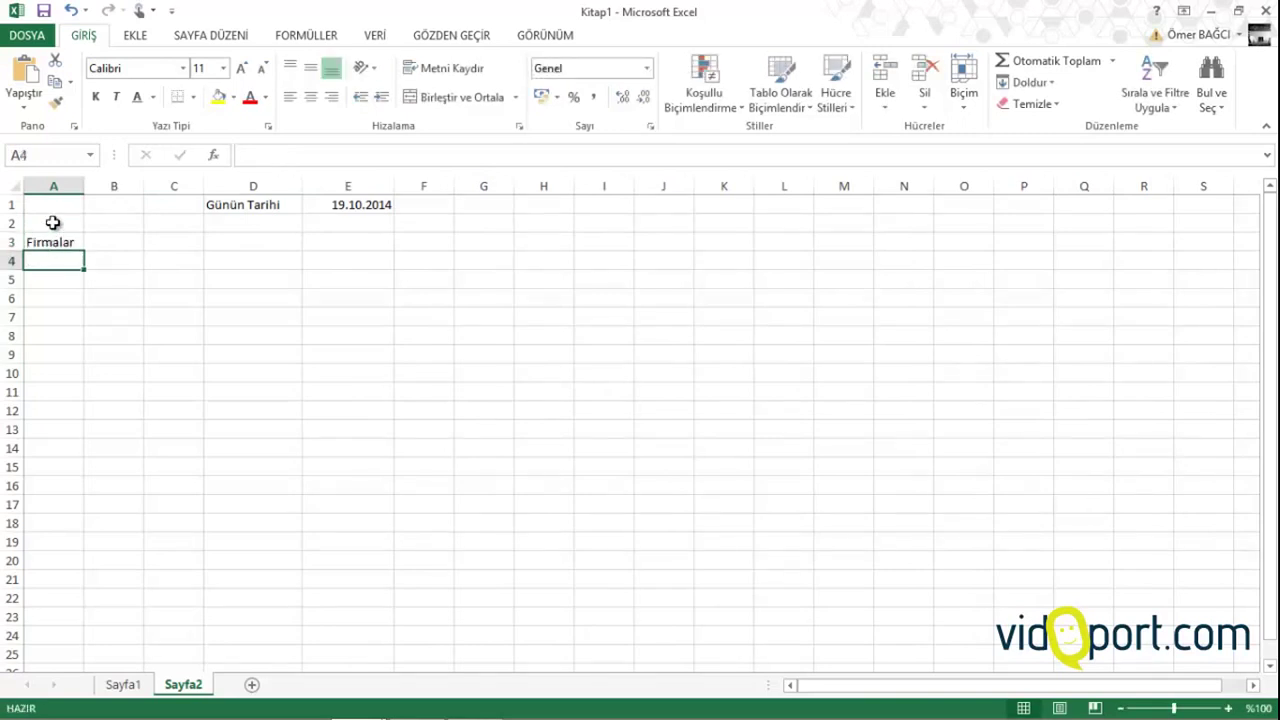
left_click_drag(84, 186, 117, 190)
scroll(120, 217, "up", 1)
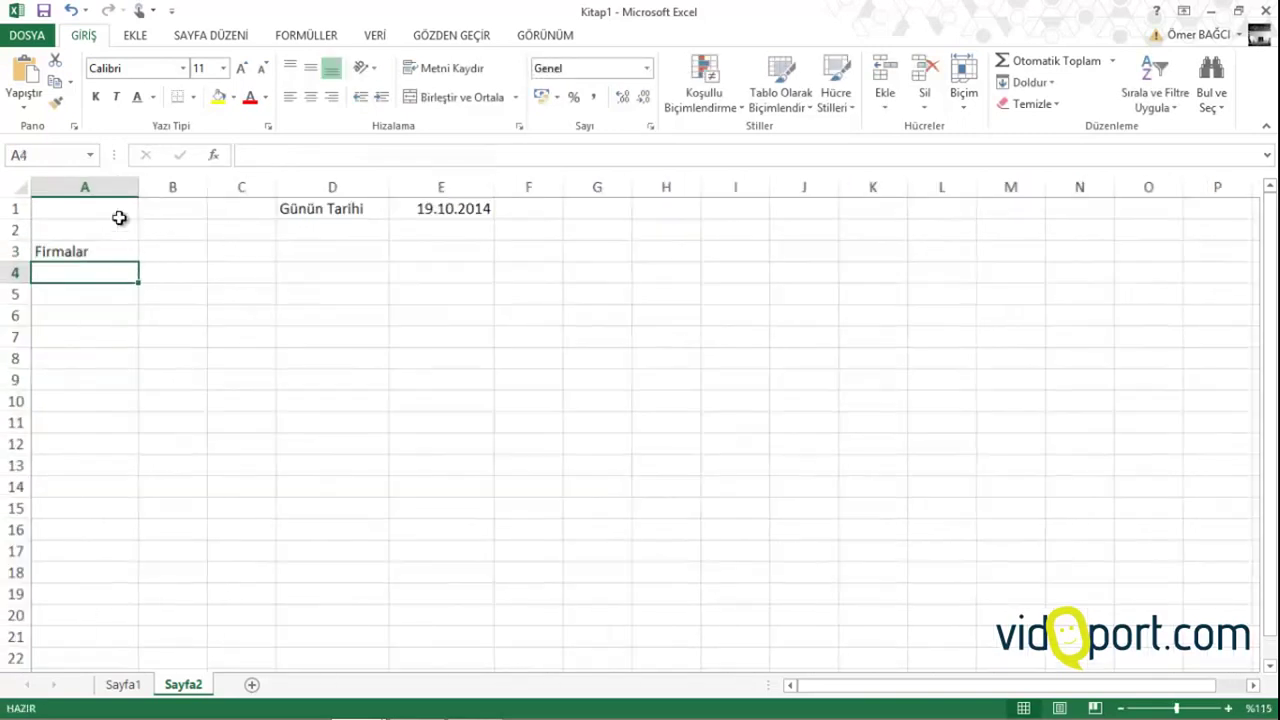
left_click(128, 686)
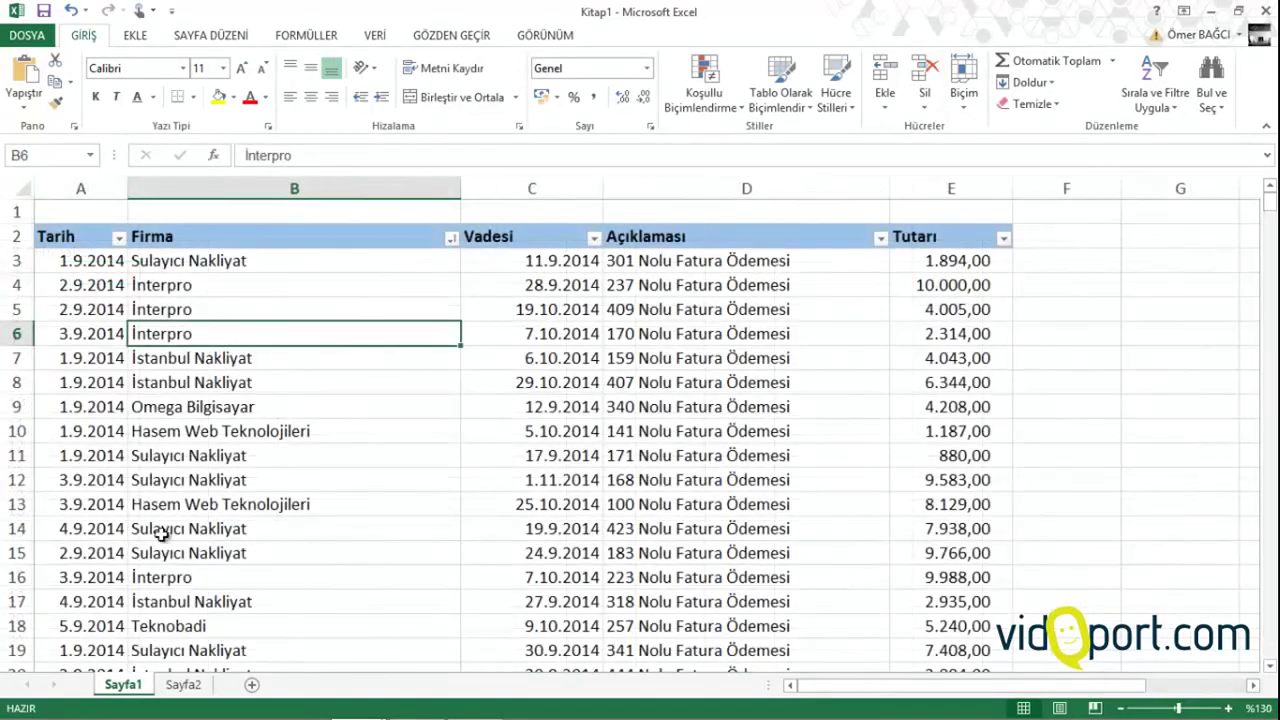
Step: Check the Sulayıcı Nakliyat entries in rows 11–12, glancing at Sayfa2 before returning to Sayfa1
left_click(203, 458)
left_click(203, 478)
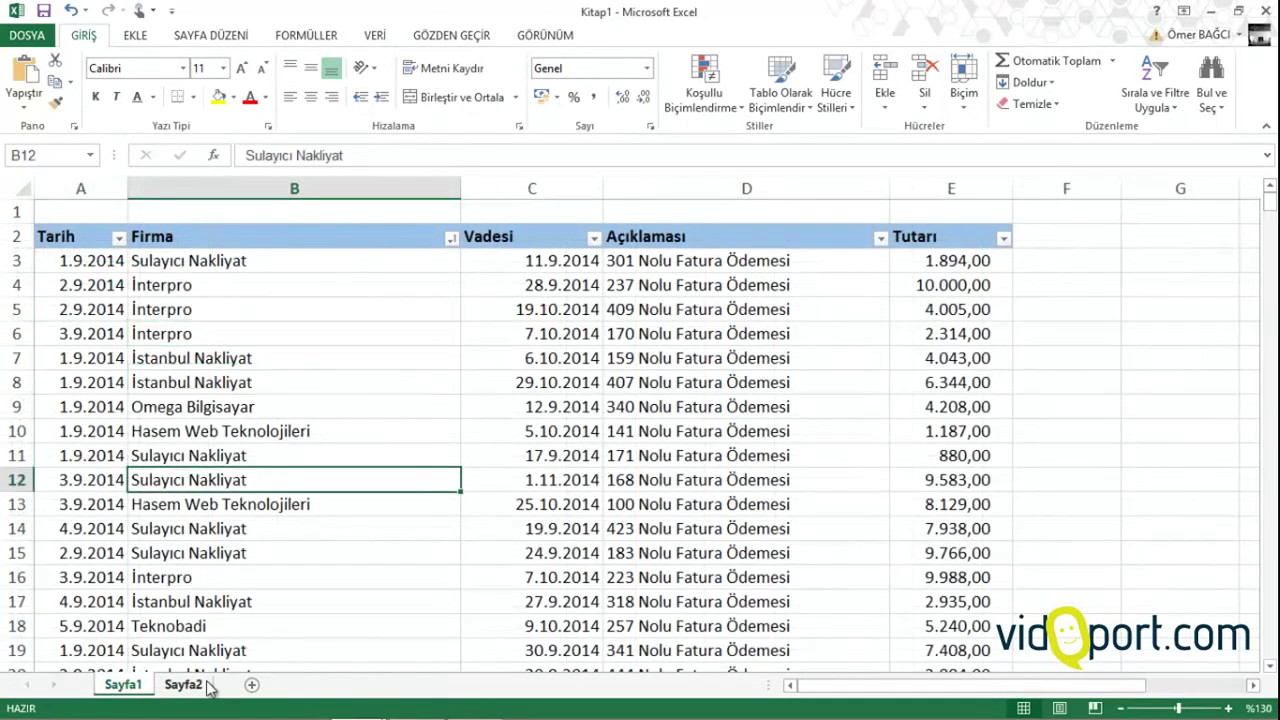
left_click(188, 685)
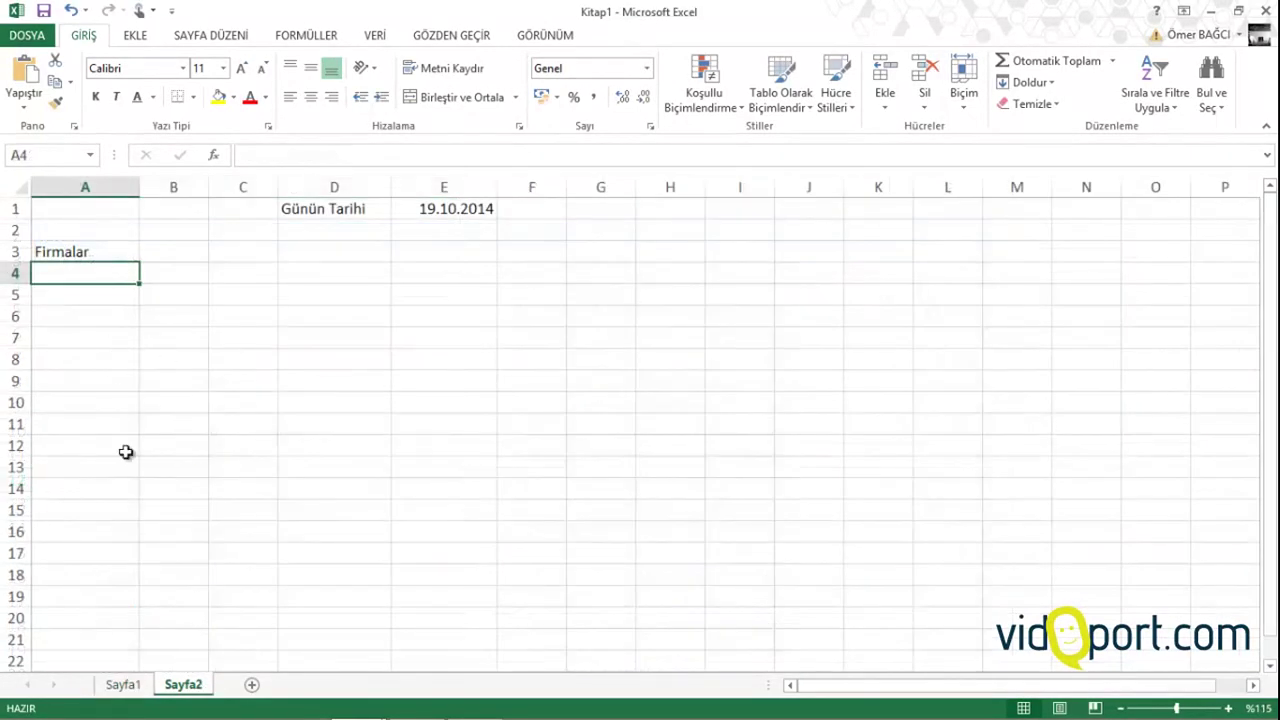
left_click(124, 686)
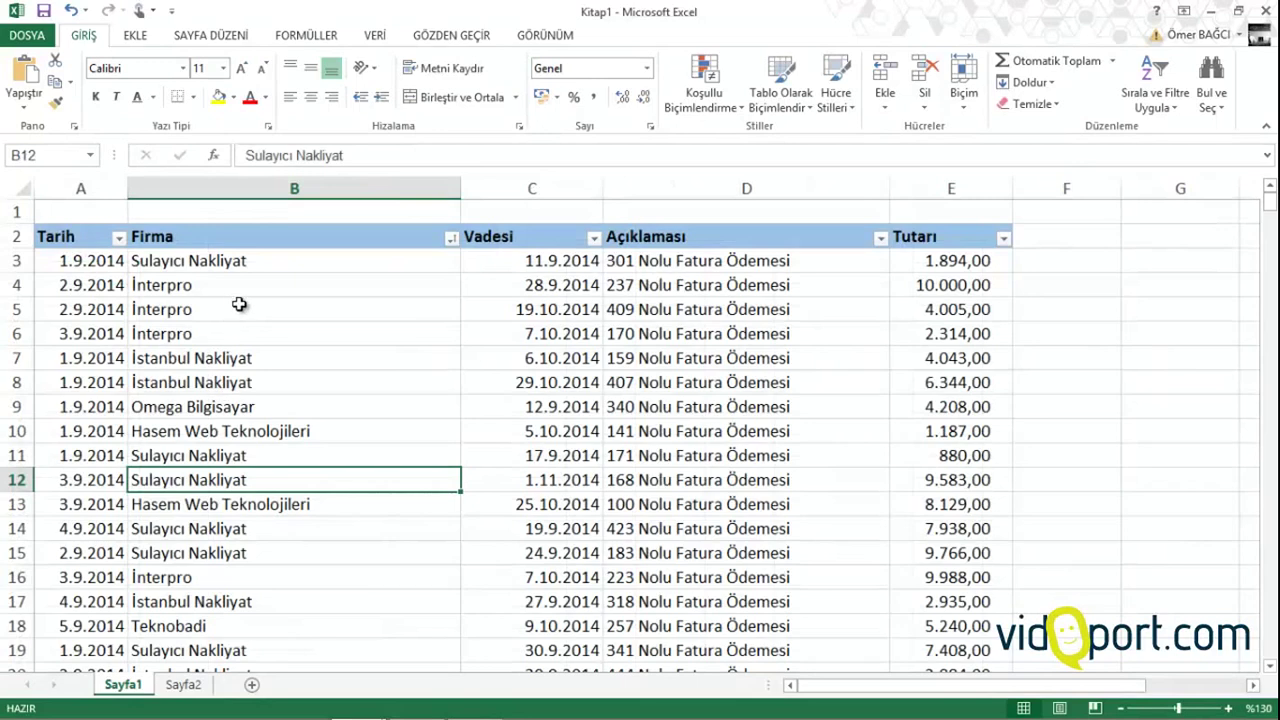
scroll(240, 304, "down", 3)
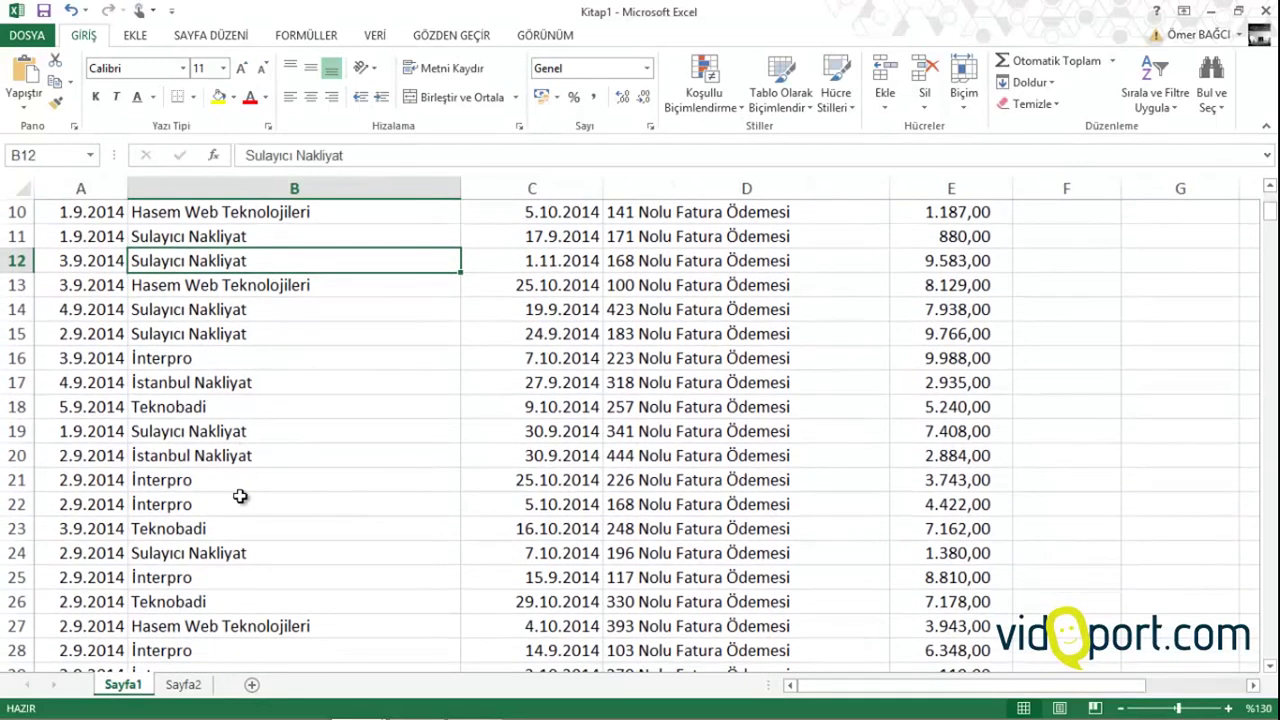
Step: Navigate to the Firmalar list in column I and find its last company
left_click(186, 380)
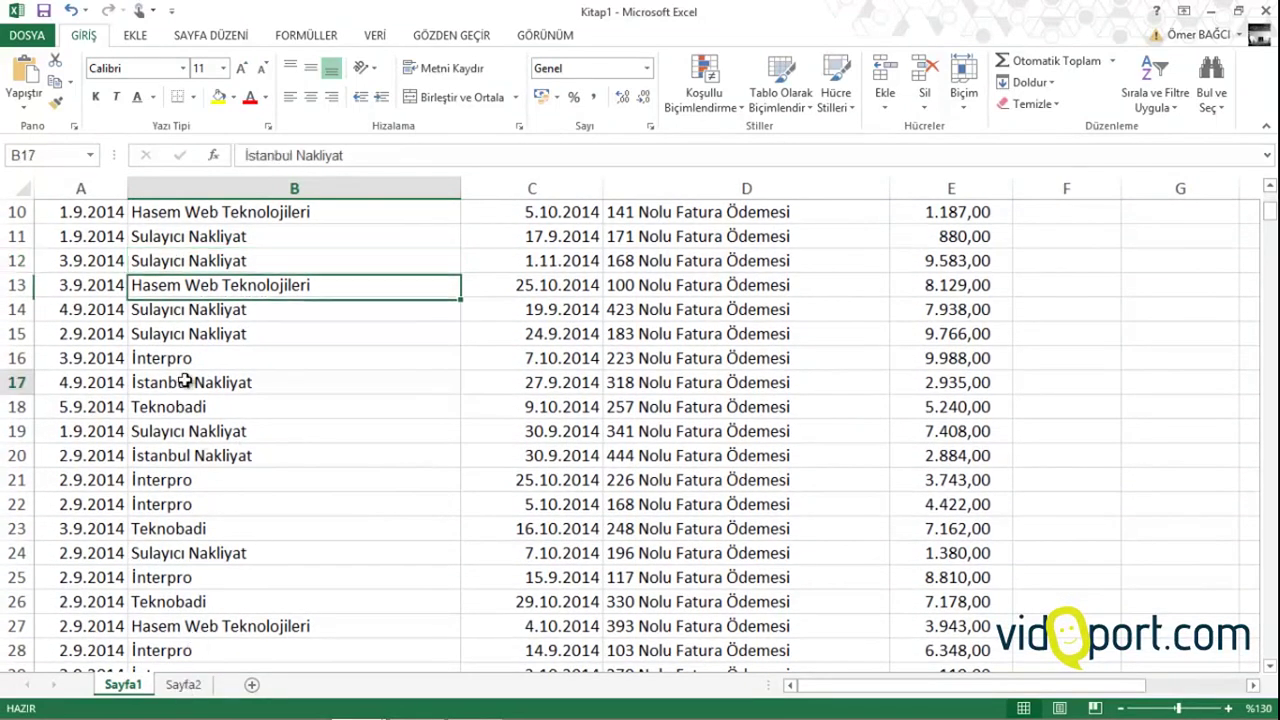
key("Right")
key("Right")
key("Right")
key("Right")
key("Up")
key("Up")
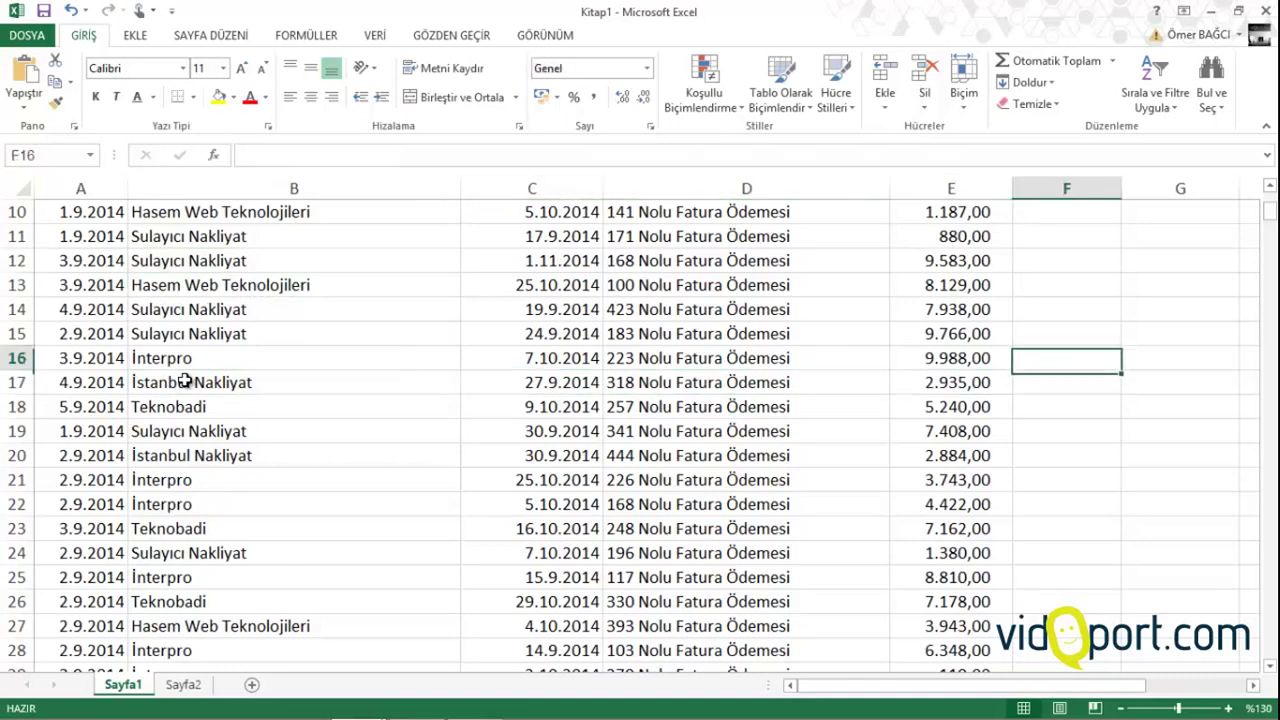
key("ctrl+Up")
key("Right")
key("Right")
key("Right")
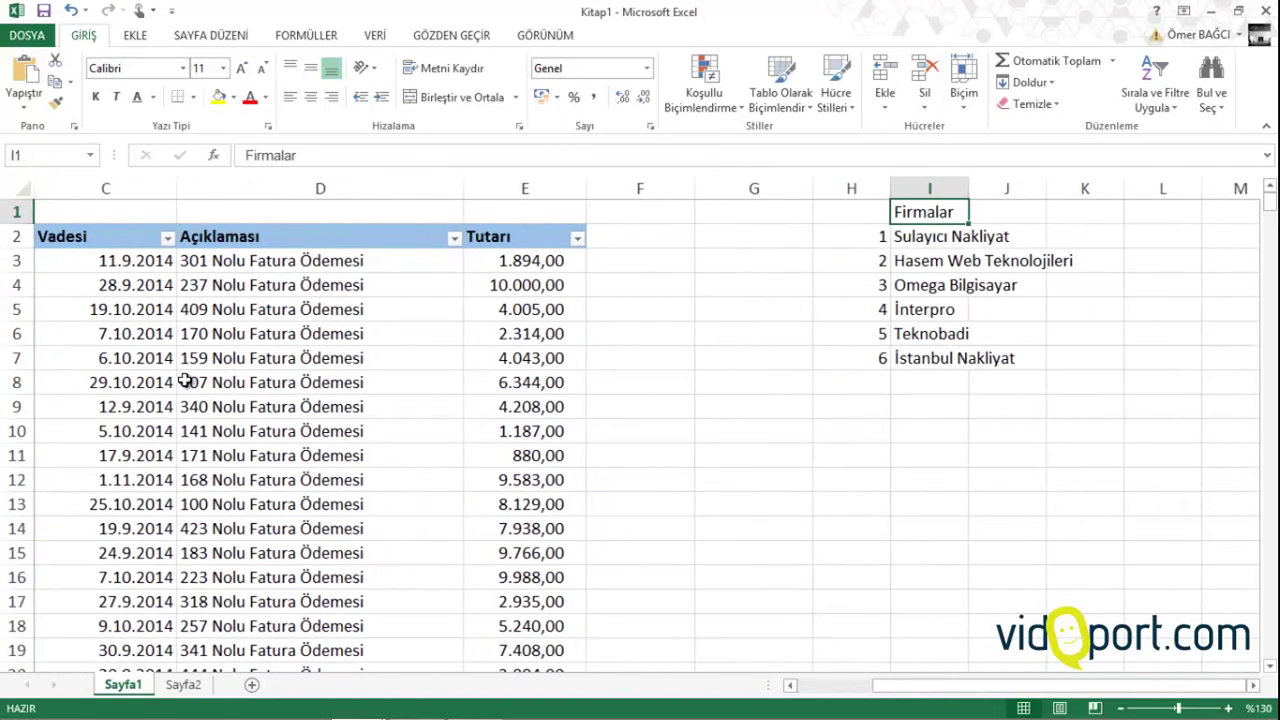
key("Down")
key("Down")
key("Down")
key("Down")
key("Down")
key("Down")
key("Down")
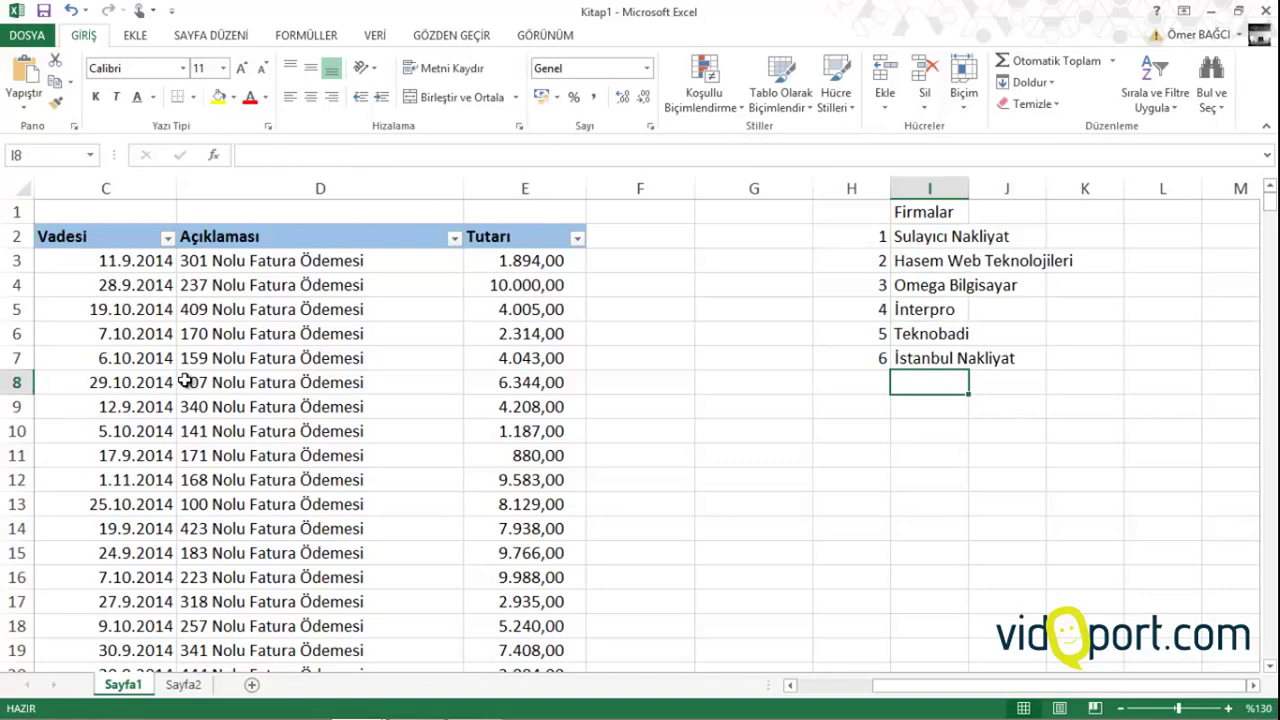
key("Up")
key("Down")
Step: Copy I2:I19, the Firmalar list plus blank rows, and go to Sayfa2
left_click_drag(931, 236, 943, 668)
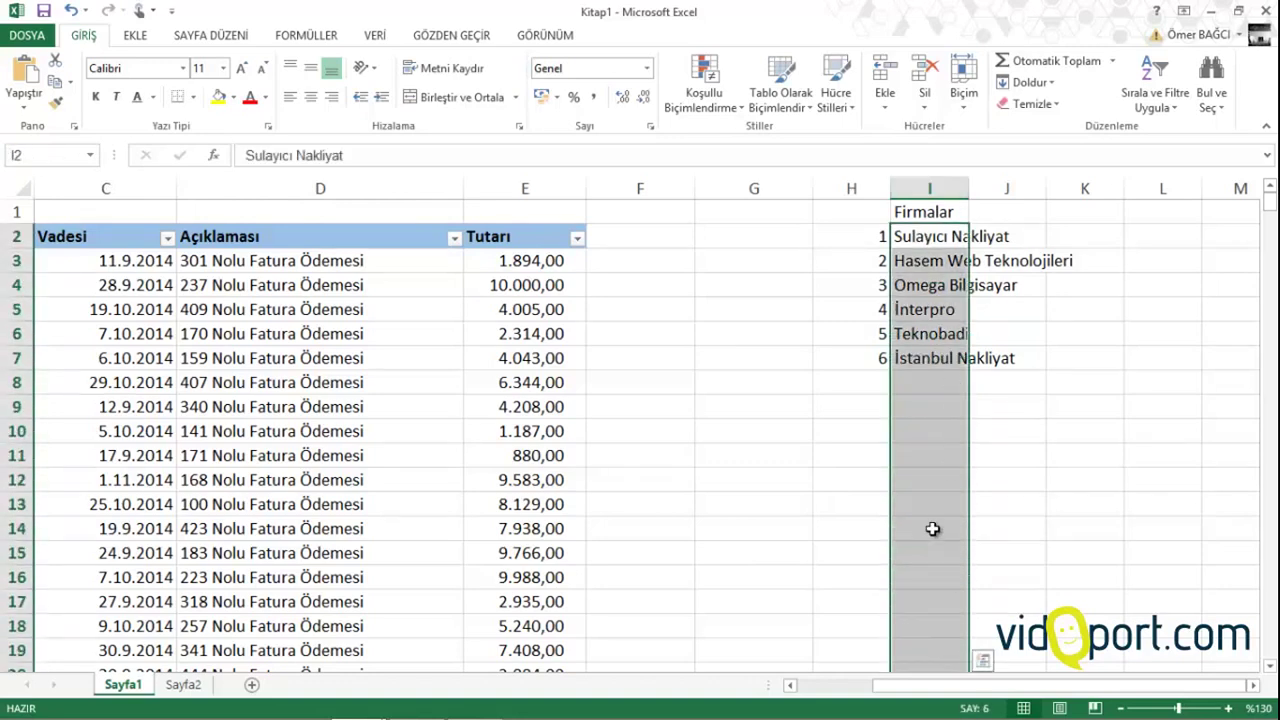
right_click(924, 423)
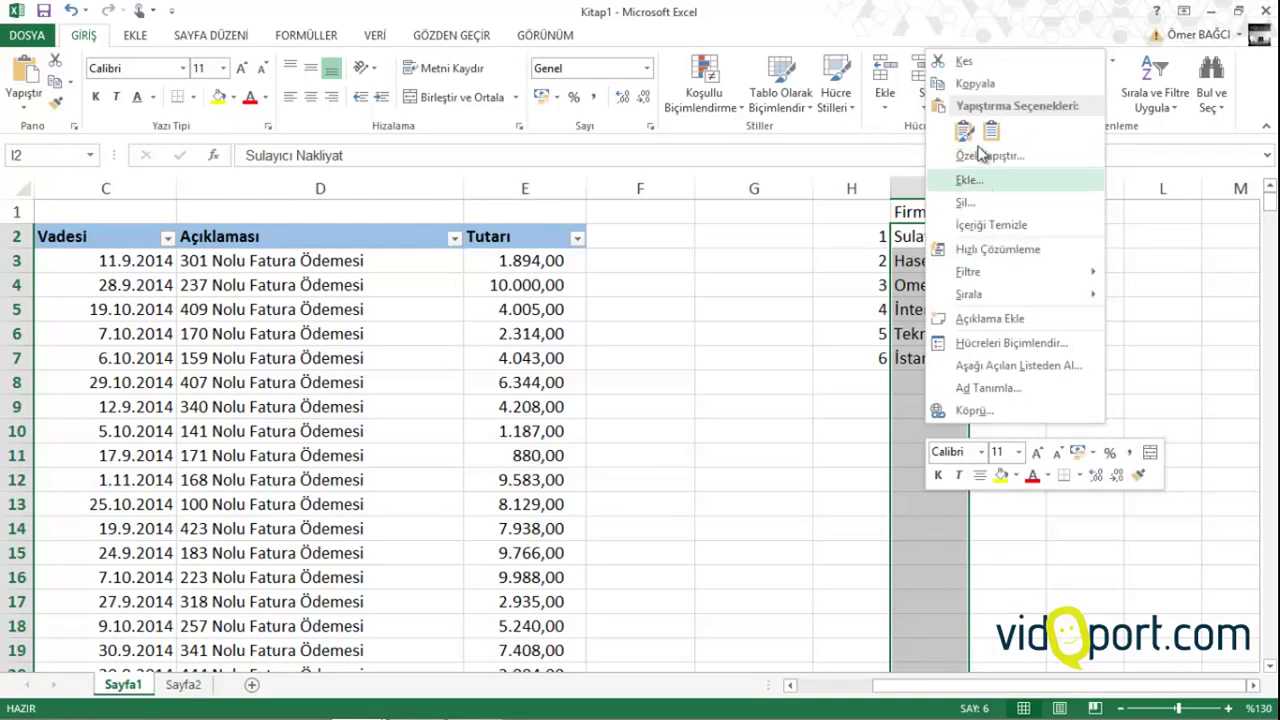
left_click(975, 86)
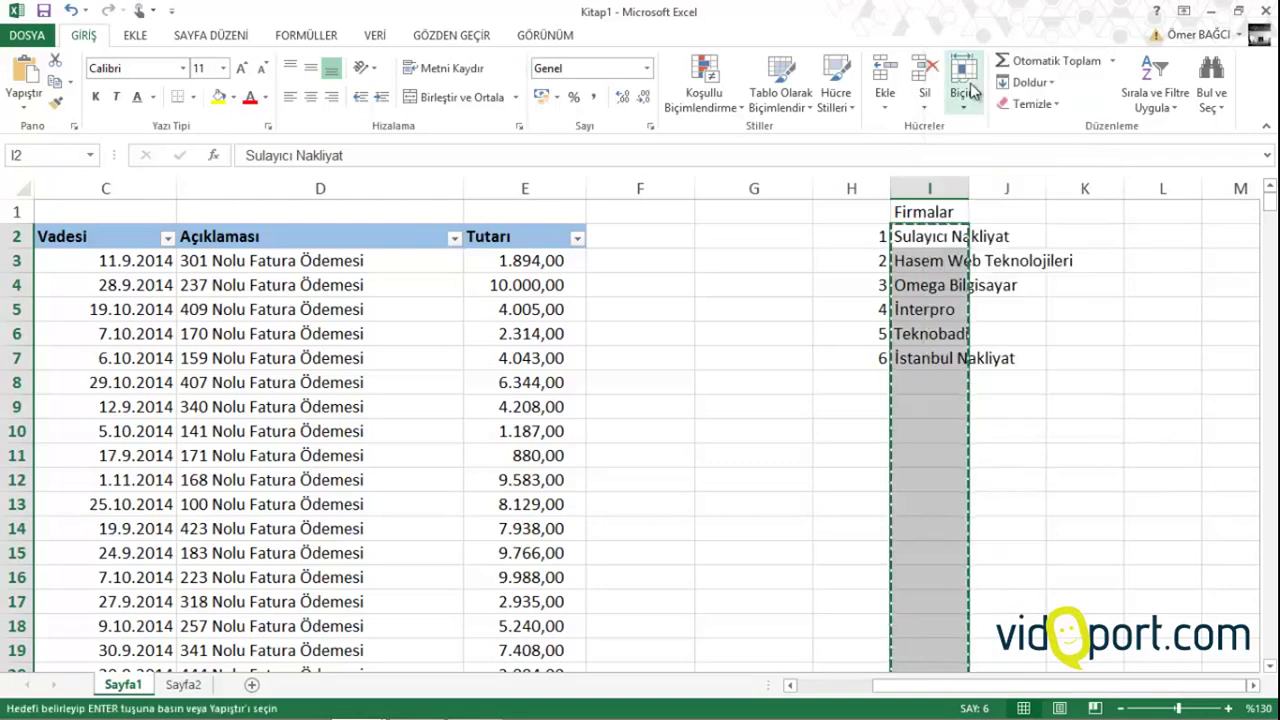
left_click(188, 688)
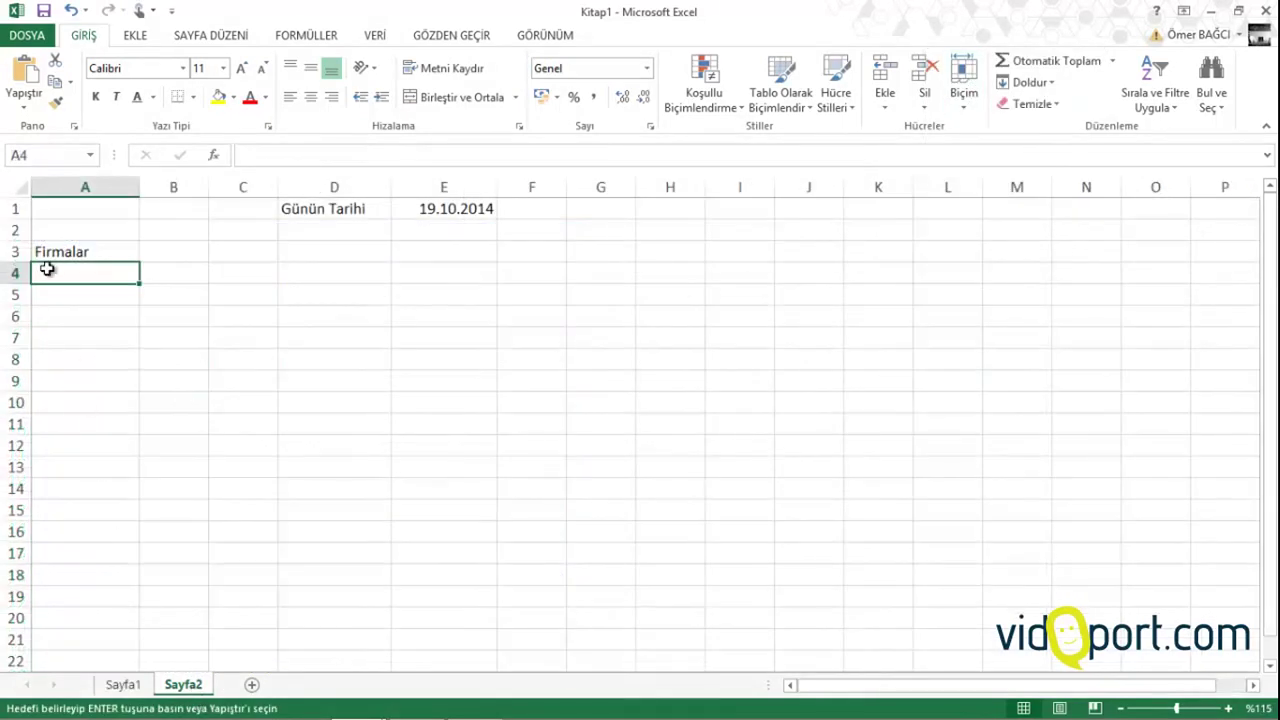
Step: Paste the company list into A4 as links to Sayfa1 and widen column A
right_click(47, 270)
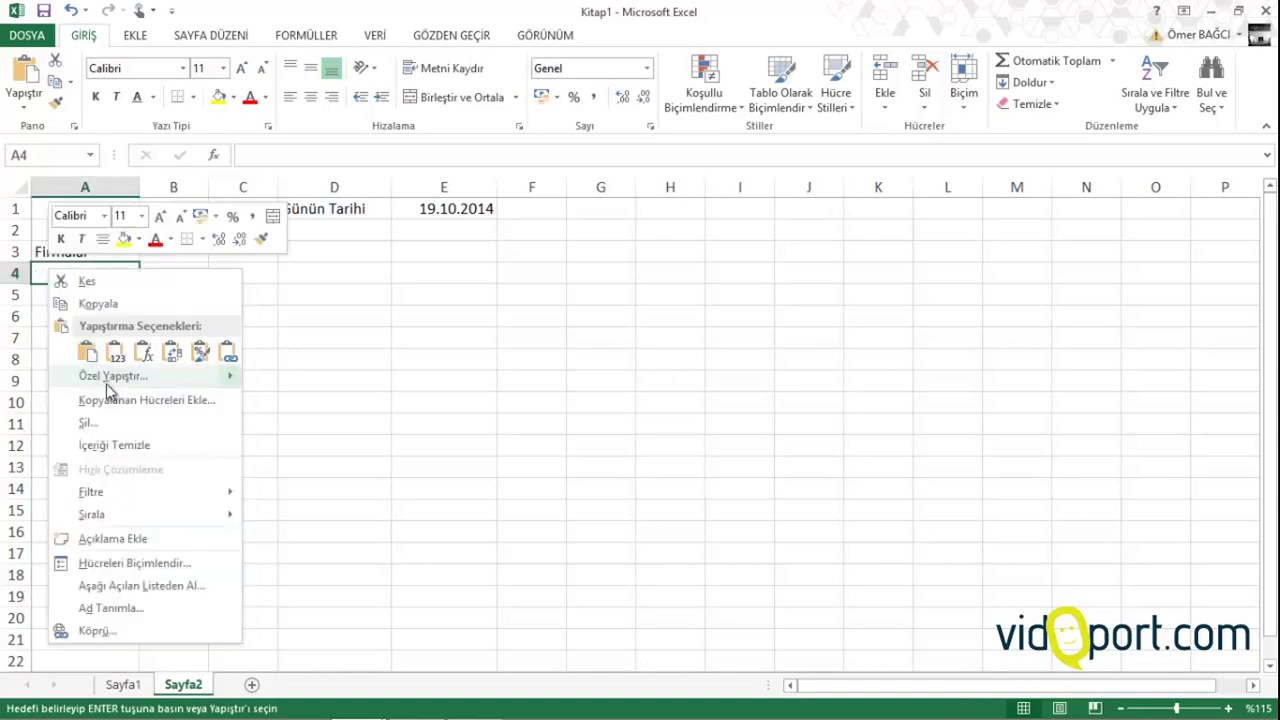
left_click(106, 380)
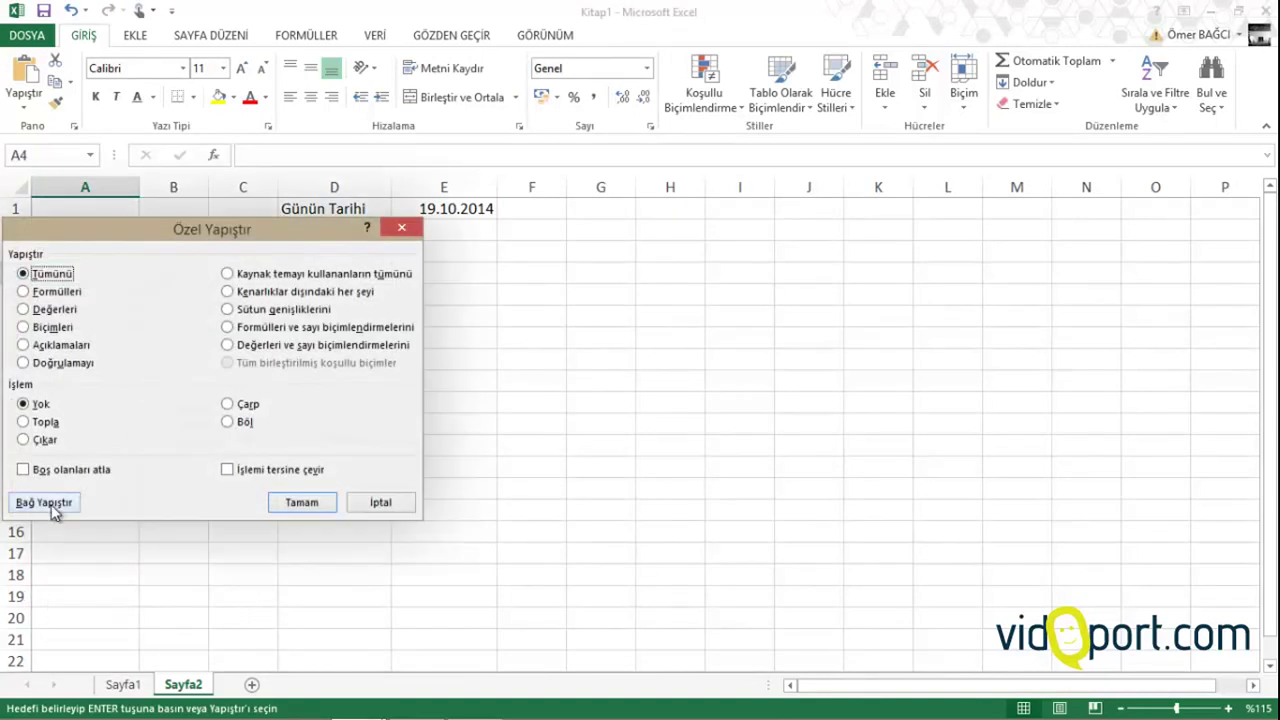
left_click(50, 503)
left_click_drag(140, 192, 228, 192)
Step: Add vidoport in Sayfa1!I8 and confirm it appears in Sayfa2's A10
left_click(123, 685)
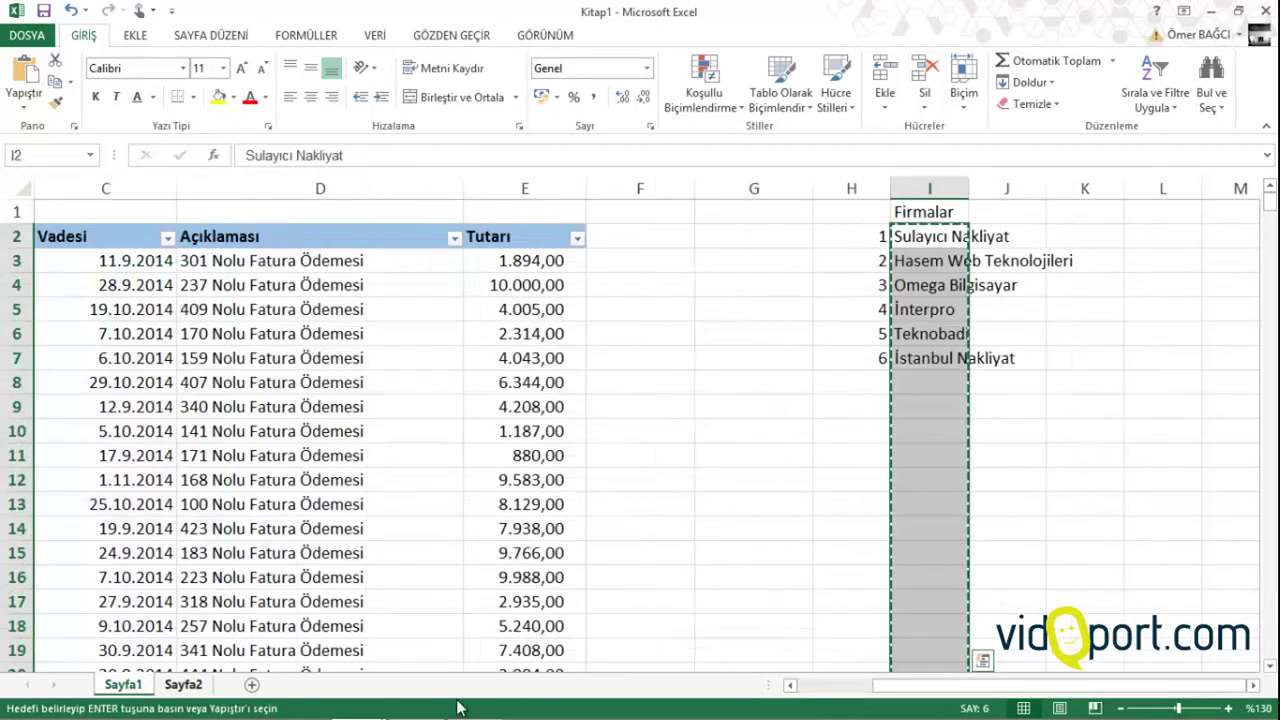
left_click(946, 382)
key("Escape")
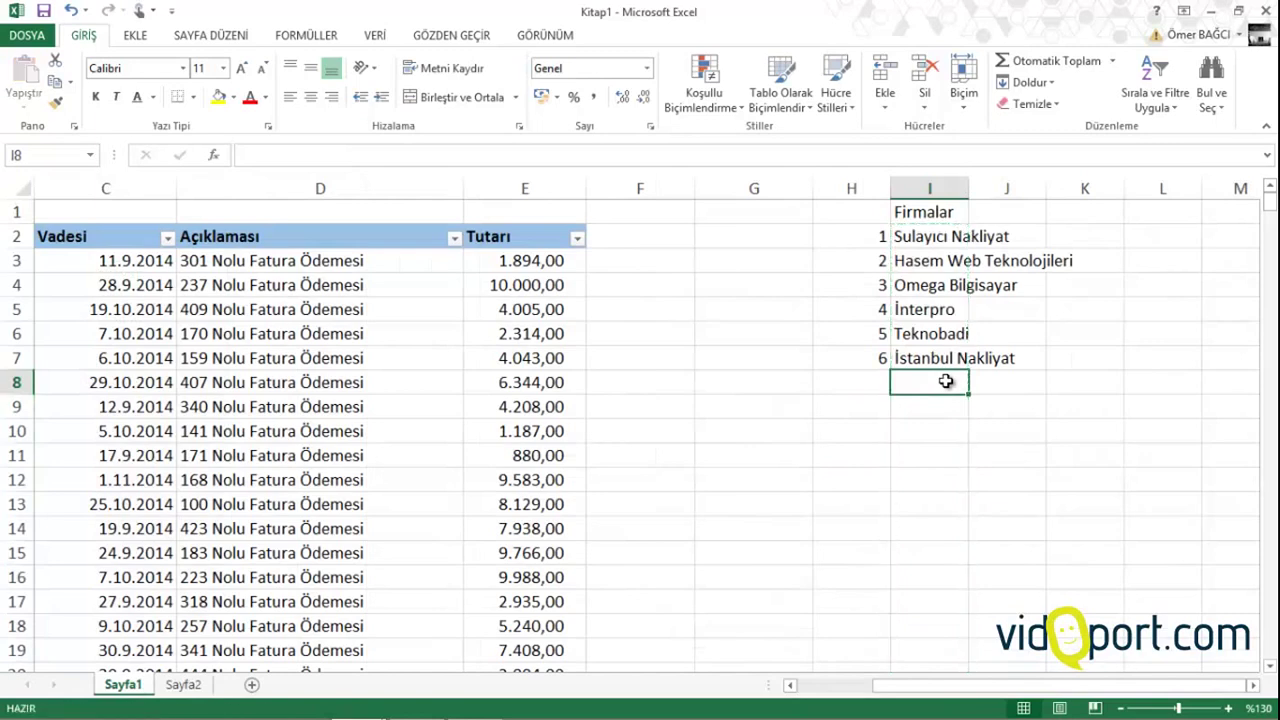
type("vidoport")
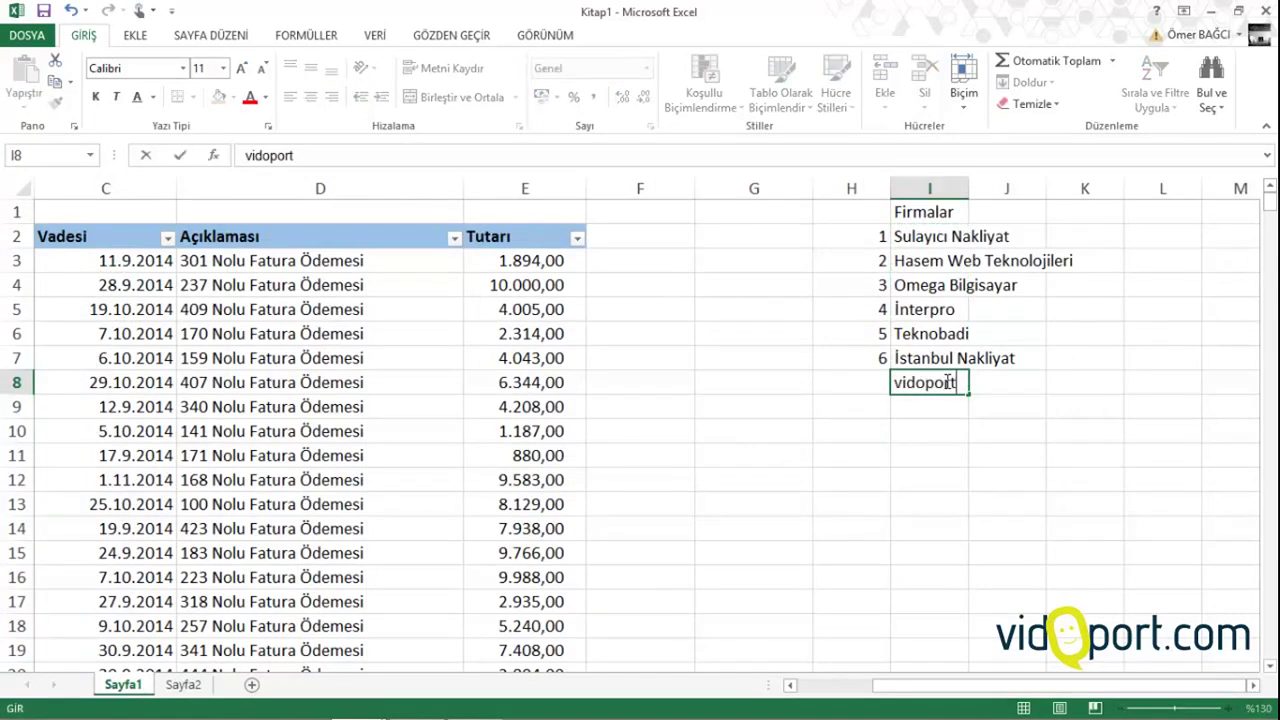
key("Return")
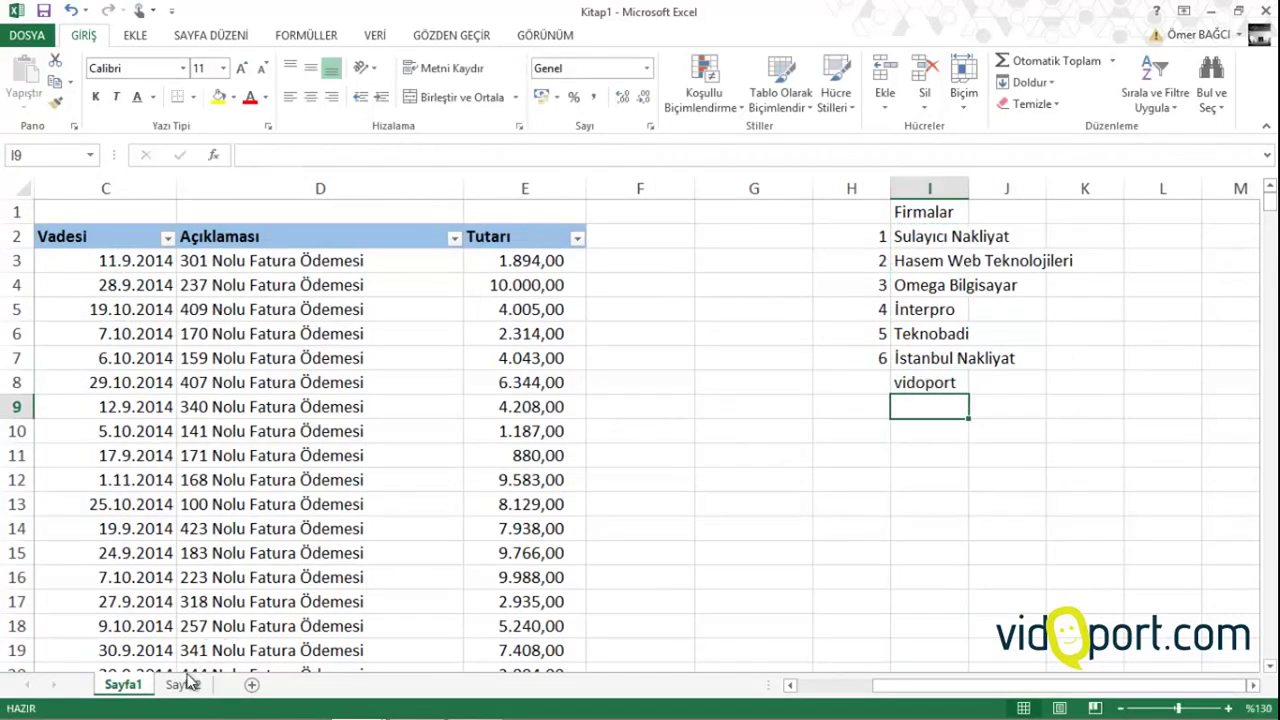
left_click(184, 684)
left_click(70, 405)
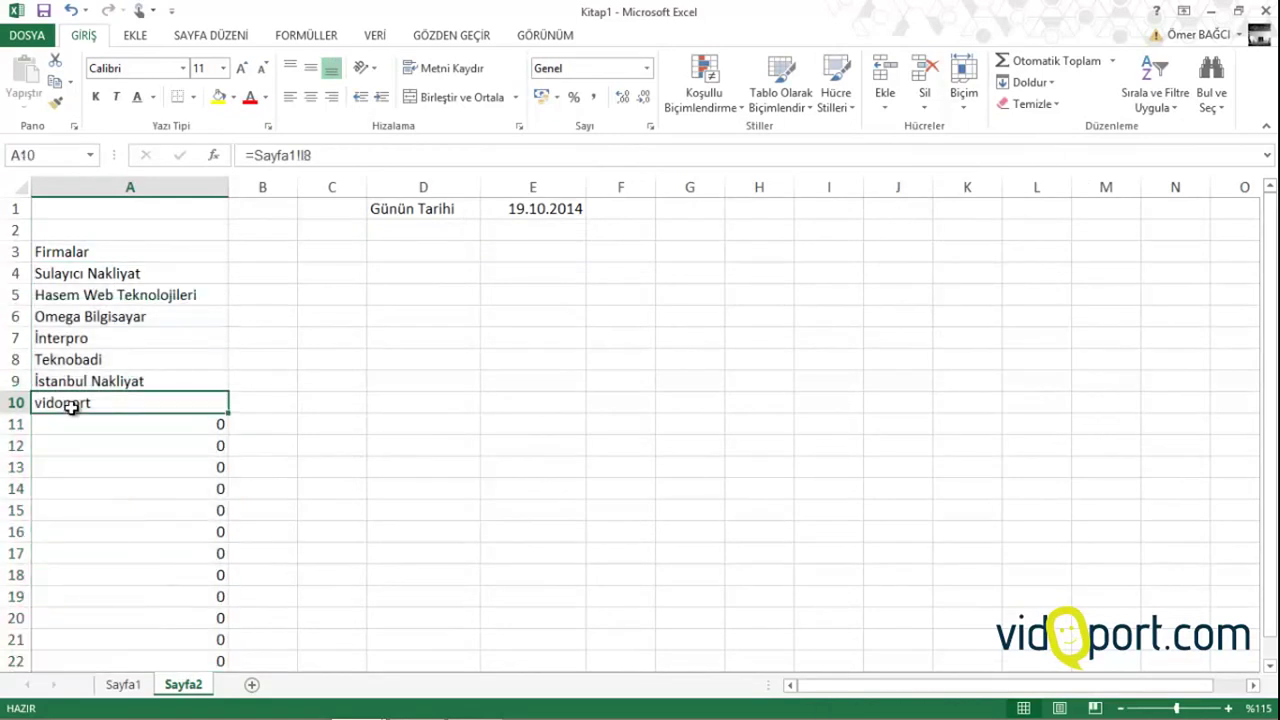
left_click(270, 231)
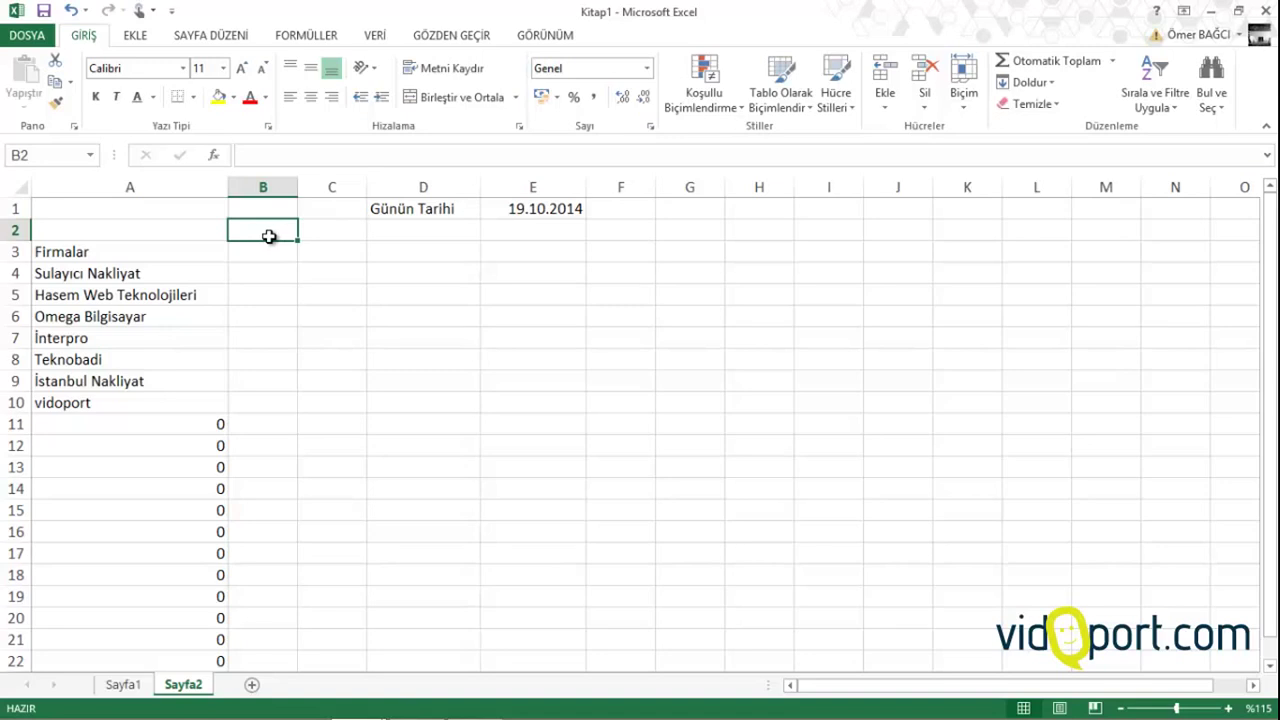
Step: Enter a next-day date formula in B2 based on the absolute $E$1
type("=")
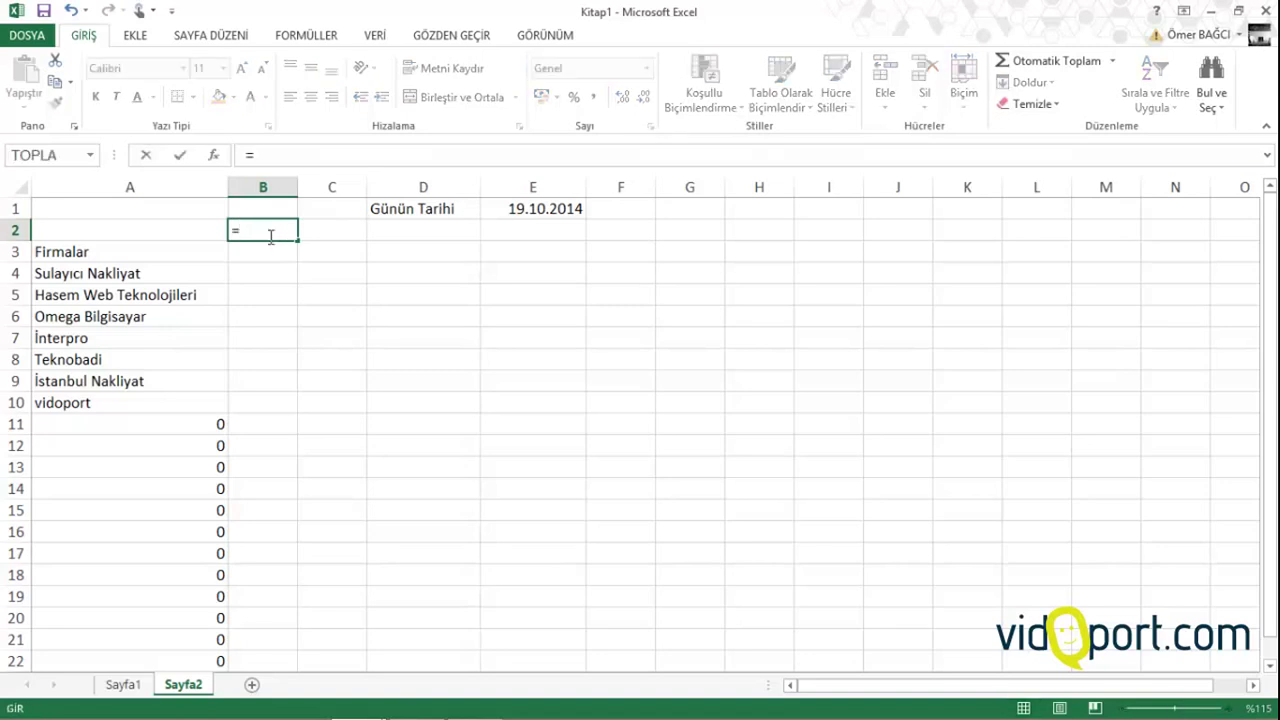
left_click(498, 205)
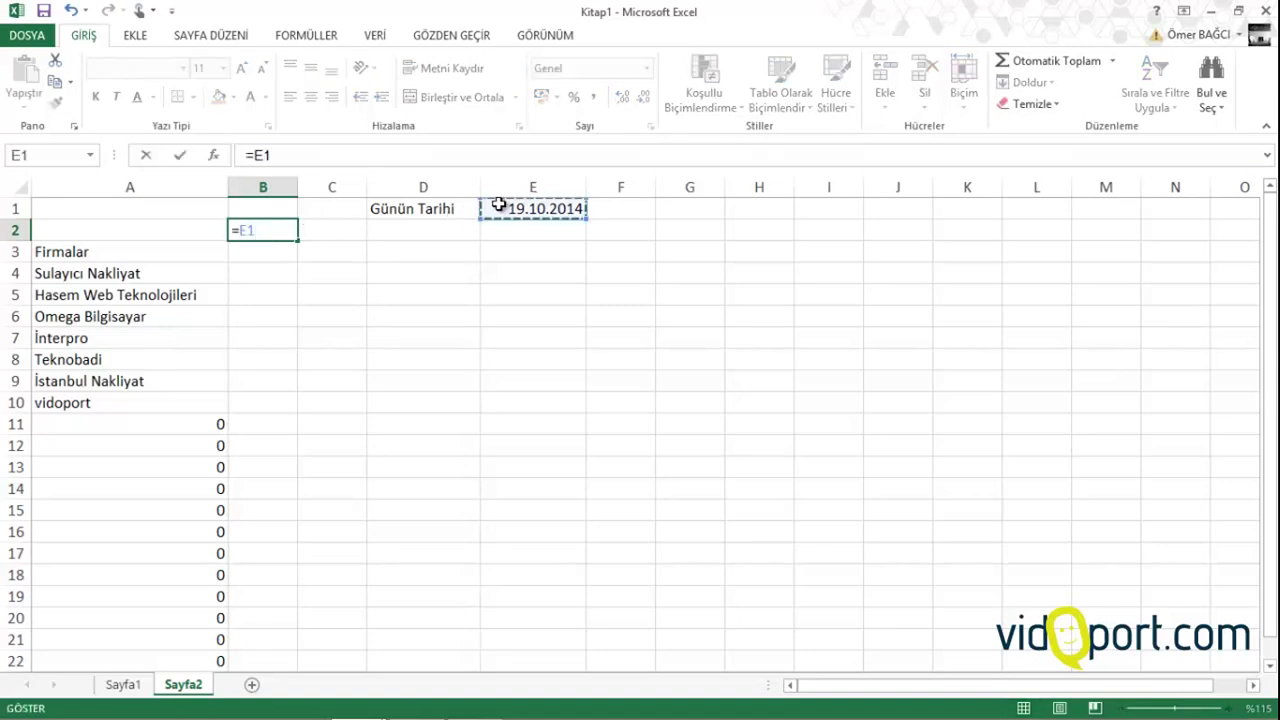
key("F4")
type("+1")
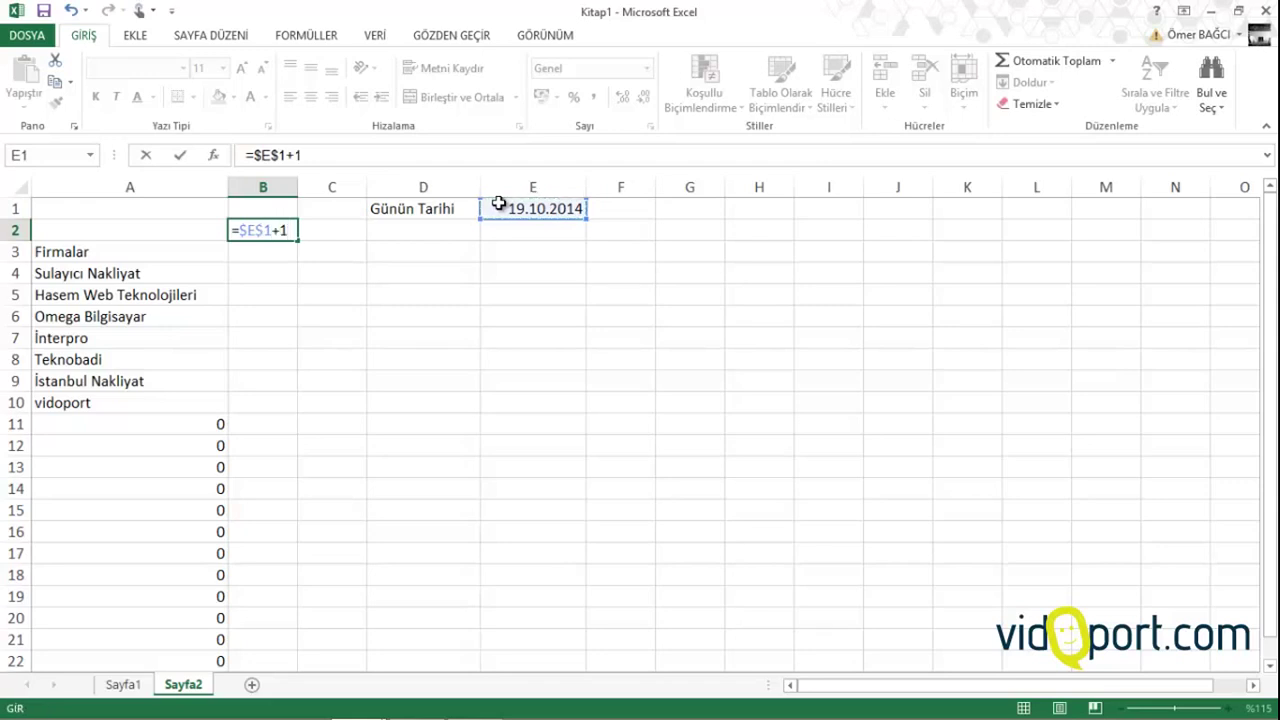
key("Return")
Step: Fill the B2 date formula across C2:F2
left_click(291, 233)
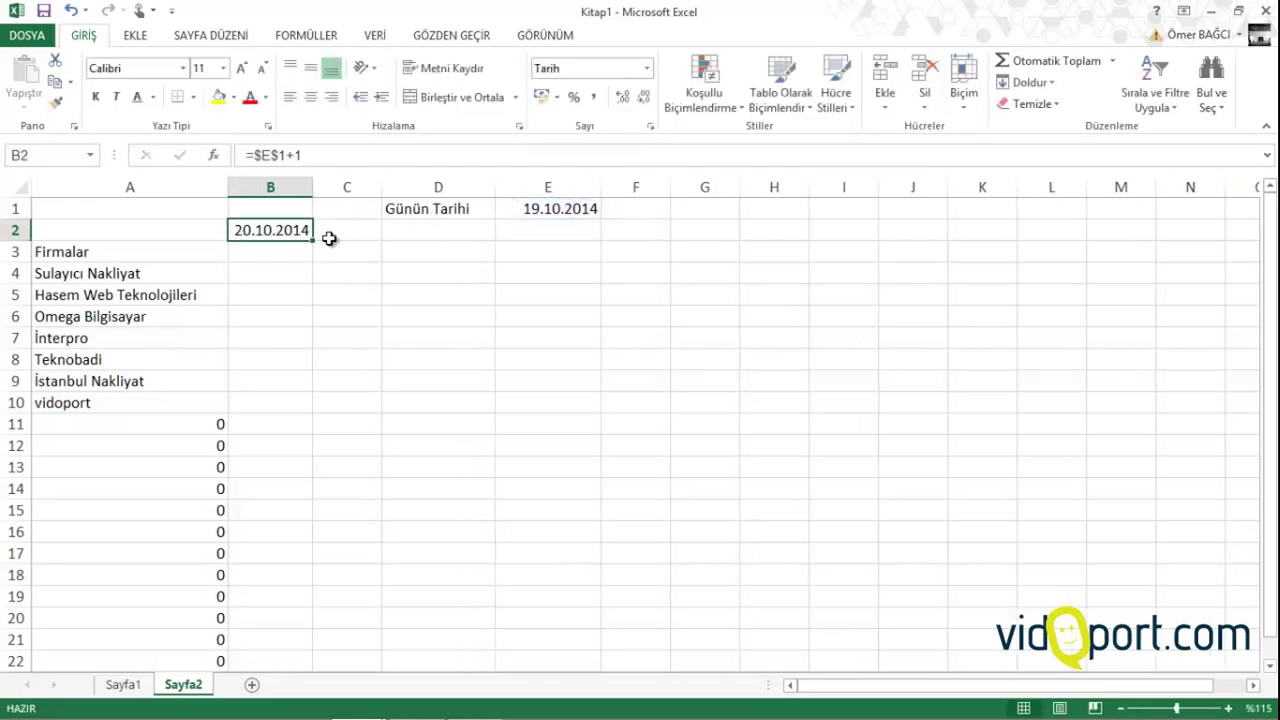
left_click(334, 237)
left_click(434, 228)
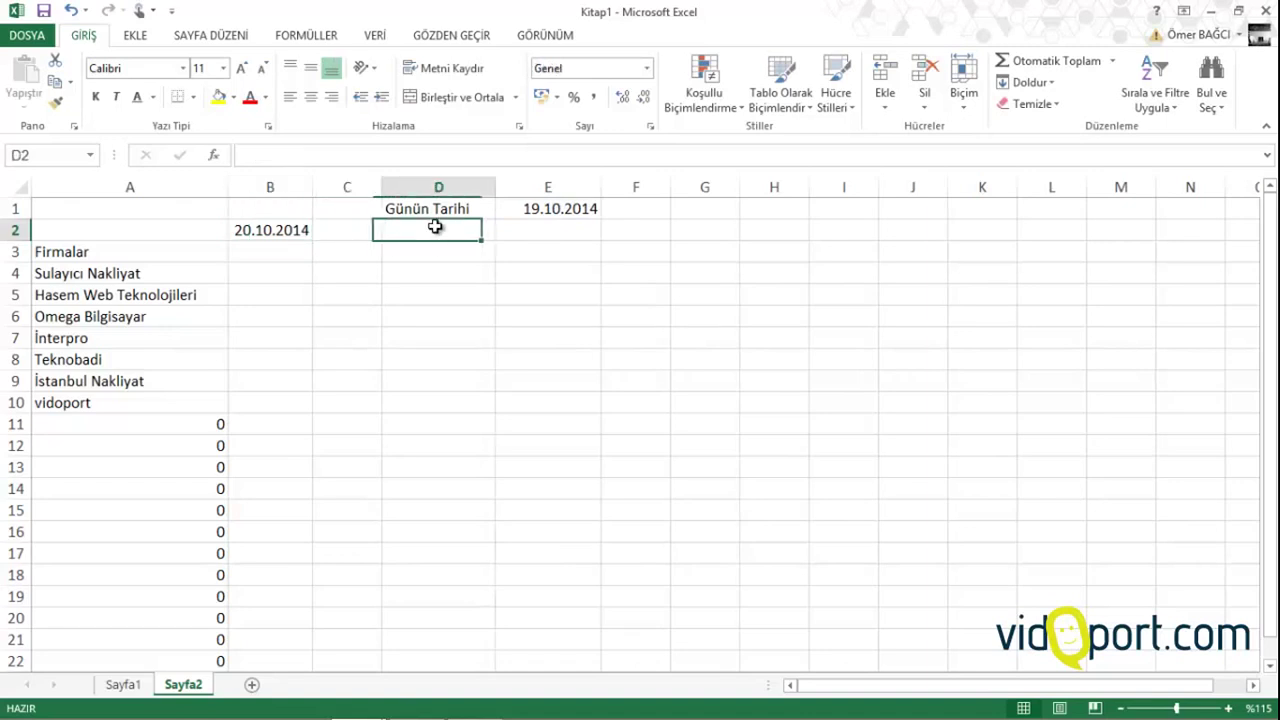
left_click(514, 234)
left_click(668, 231)
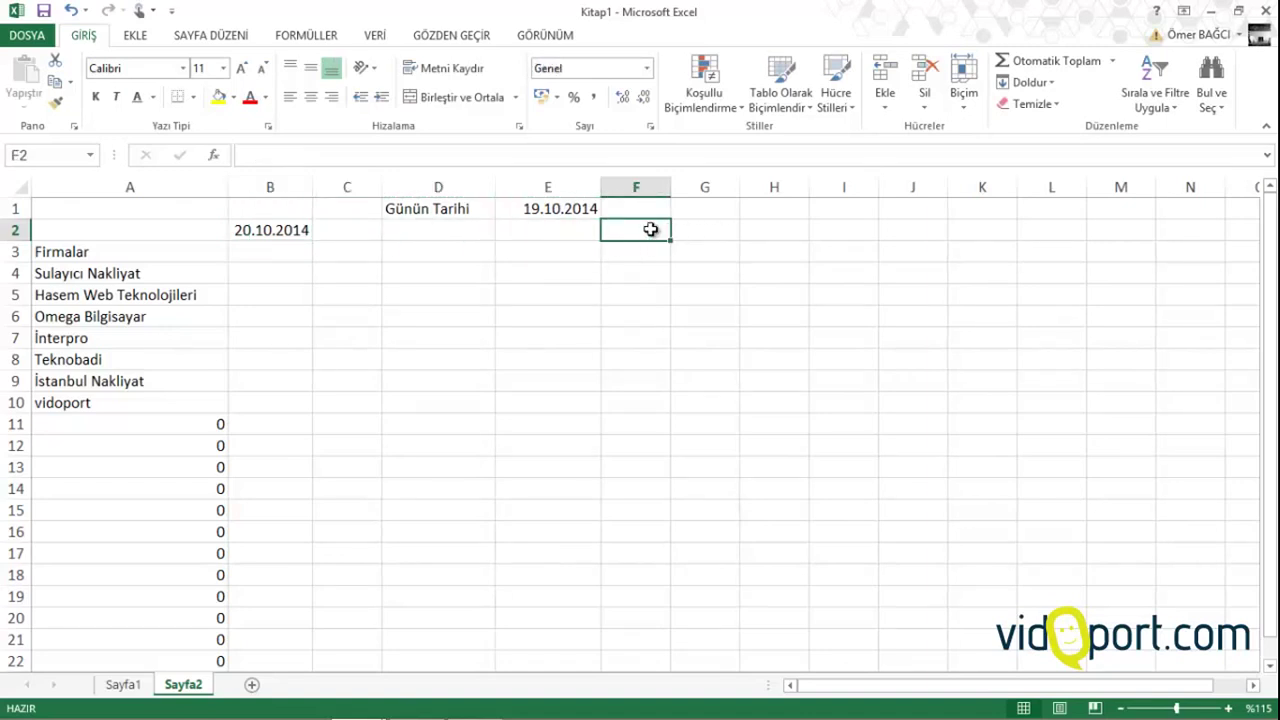
left_click(287, 230)
left_click_drag(316, 240, 665, 243)
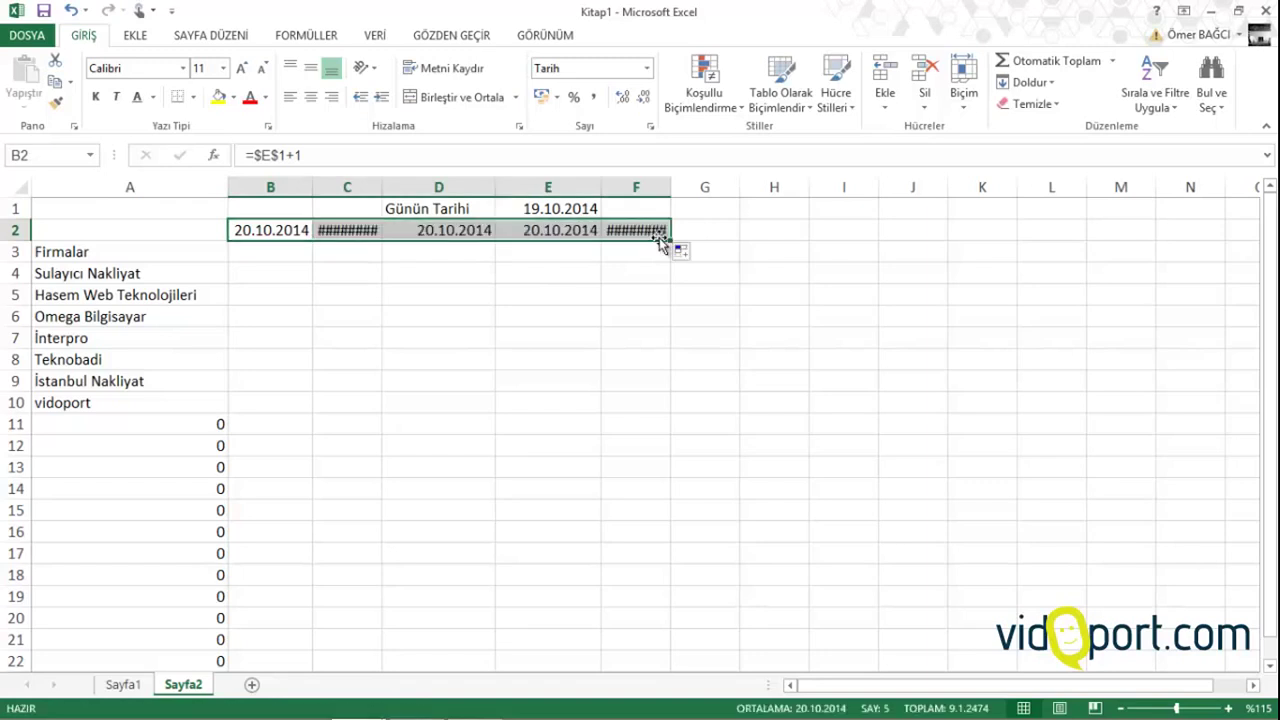
Step: Change the day offsets in C2 and D2 to +2 and +3
left_click(349, 224)
left_click(323, 157)
key("BackSpace")
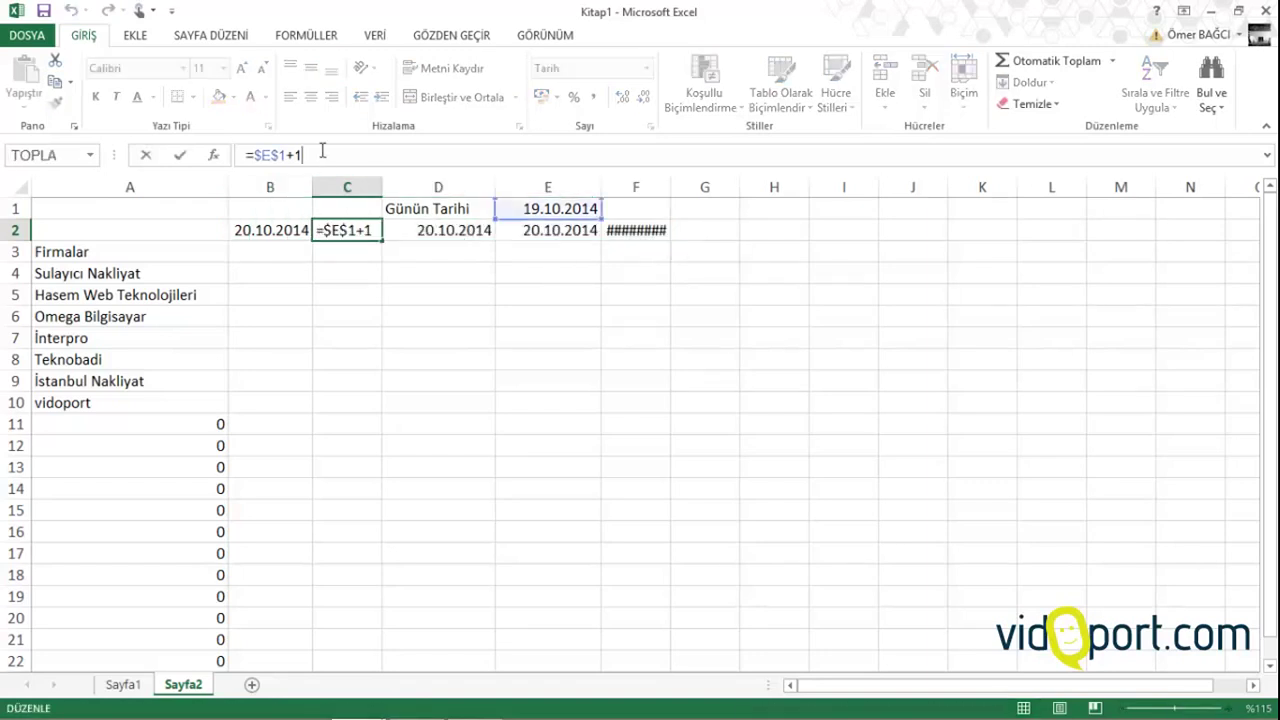
type("2")
key("Return")
left_click(423, 232)
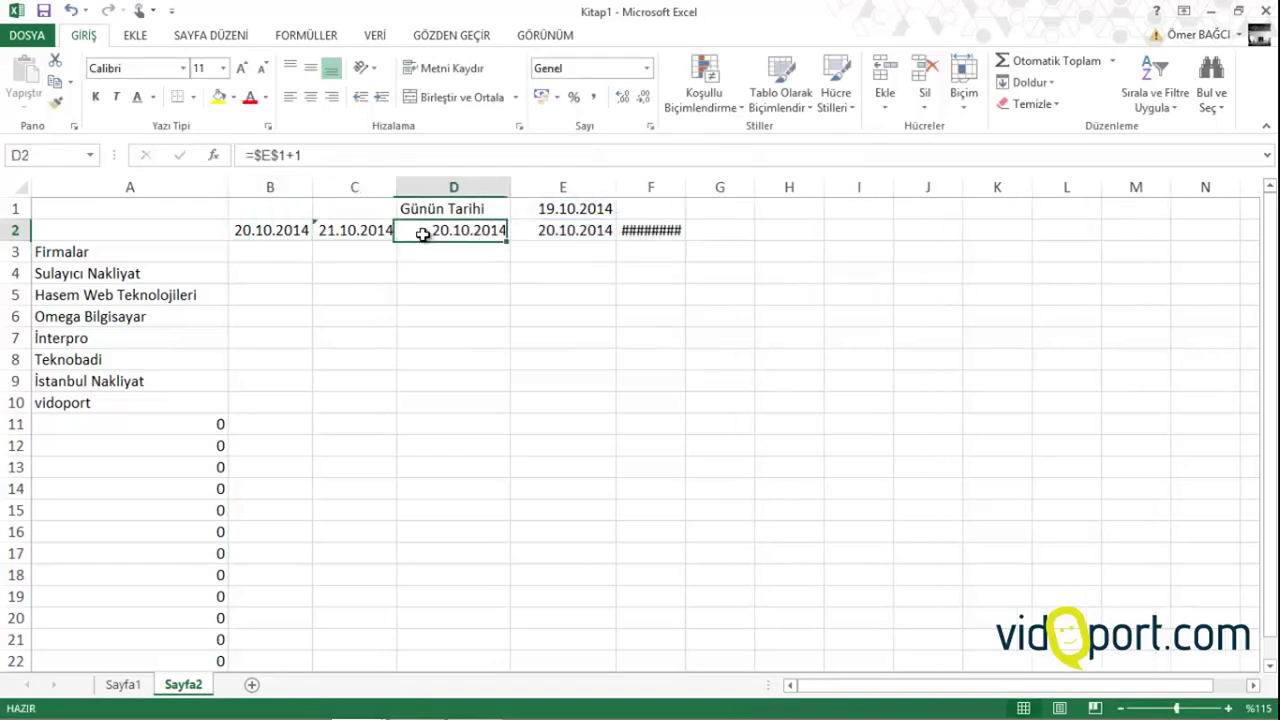
left_click(375, 153)
key("BackSpace")
type("3")
key("Return")
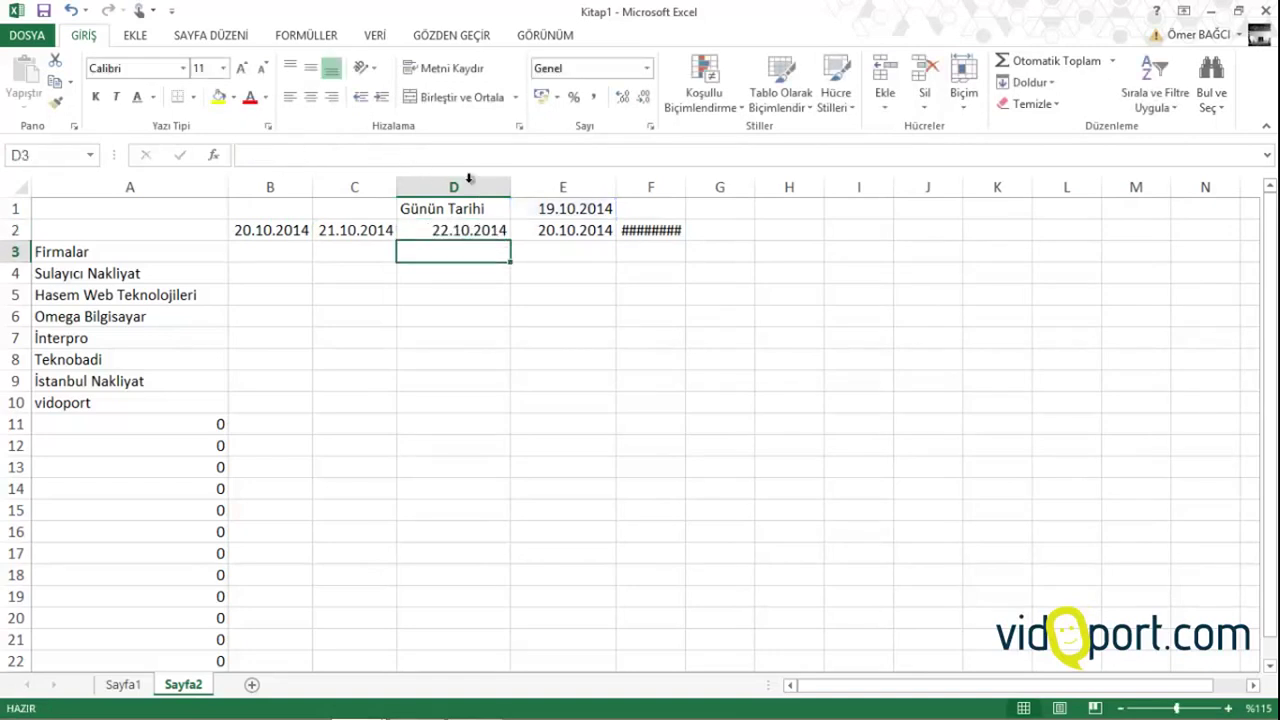
Step: Change the offsets in E2 and F2 to +4 and +5, so F2 shows 24.10.2014
left_click(580, 231)
left_click(470, 150)
key("BackSpace")
type("4")
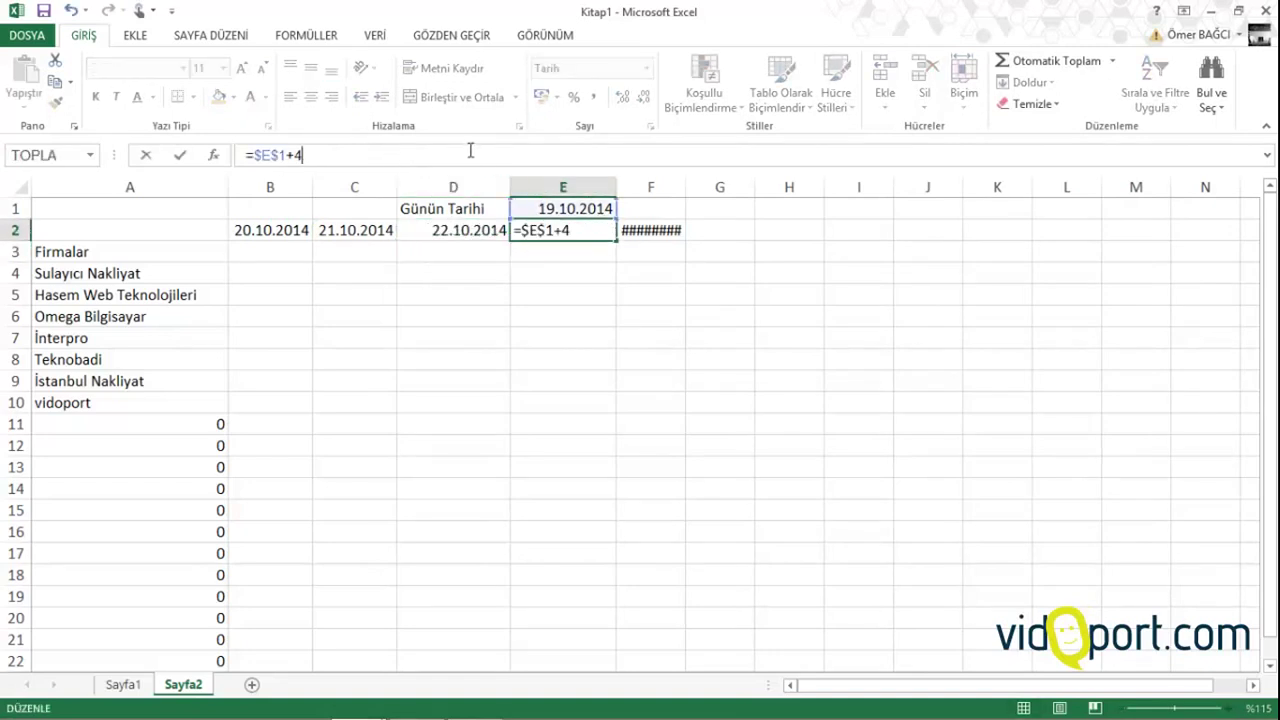
key("Return")
left_click(665, 228)
left_click(545, 157)
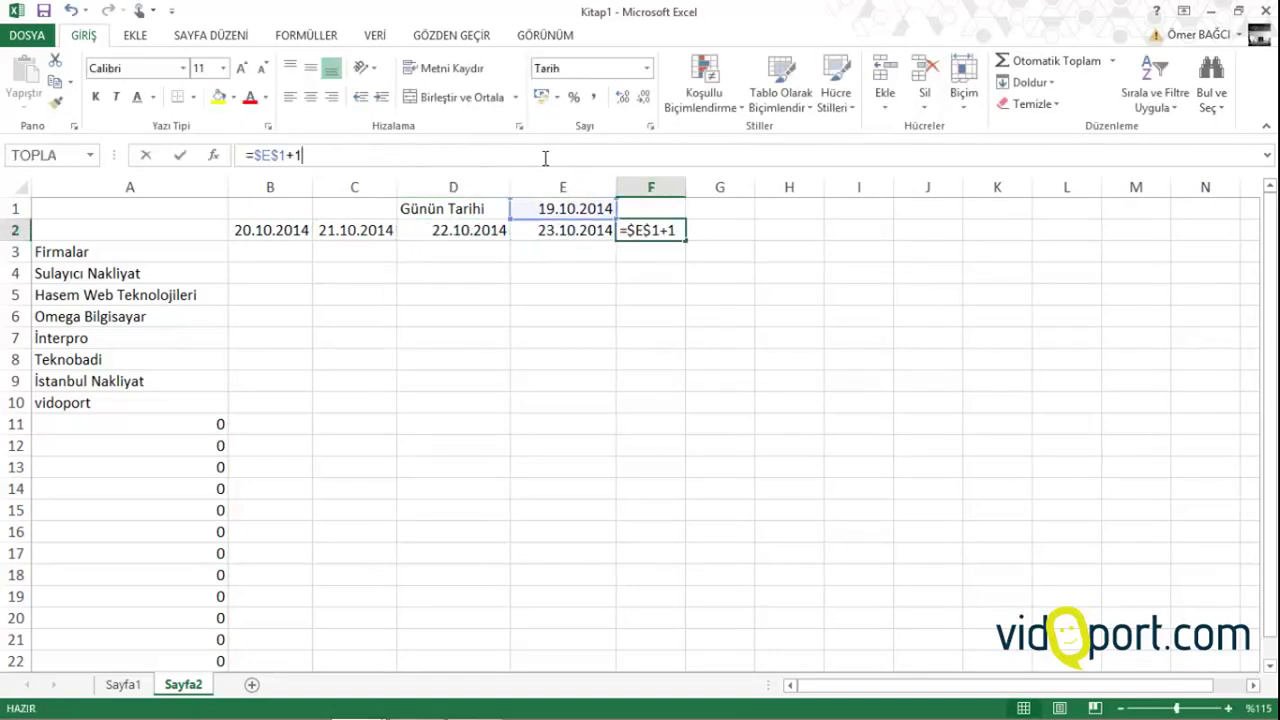
key("BackSpace")
type("5")
key("Return")
Step: Move the whole table down two rows so the dates sit in row 4
left_click(549, 248)
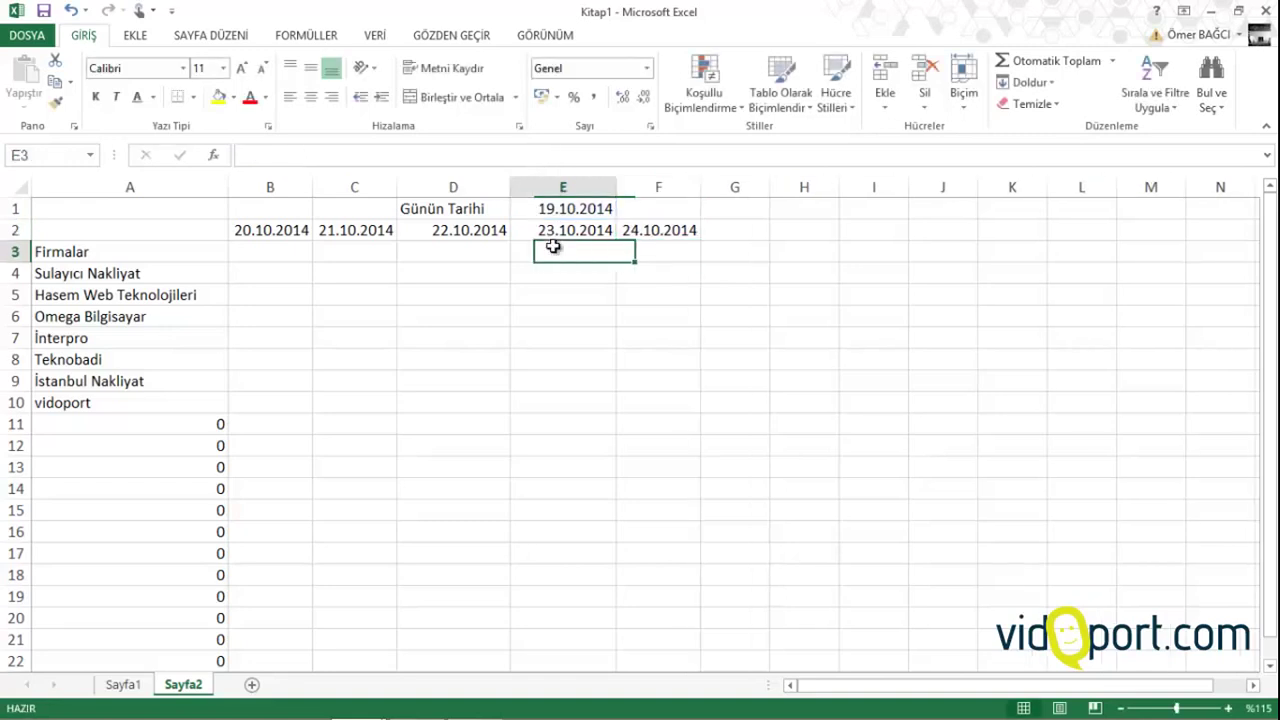
left_click_drag(120, 232, 626, 520)
scroll(543, 429, "up", 6)
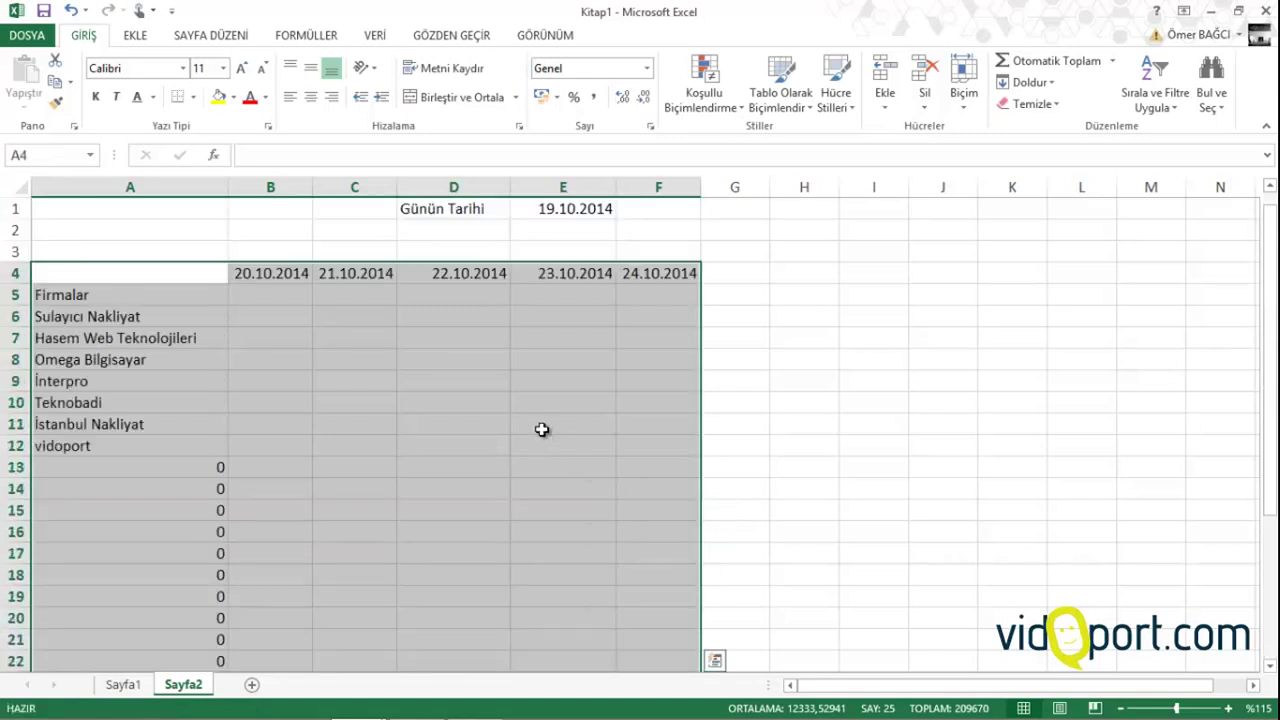
Step: Widen columns B through F to fit the dates
left_click(251, 274)
left_click_drag(312, 187, 344, 187)
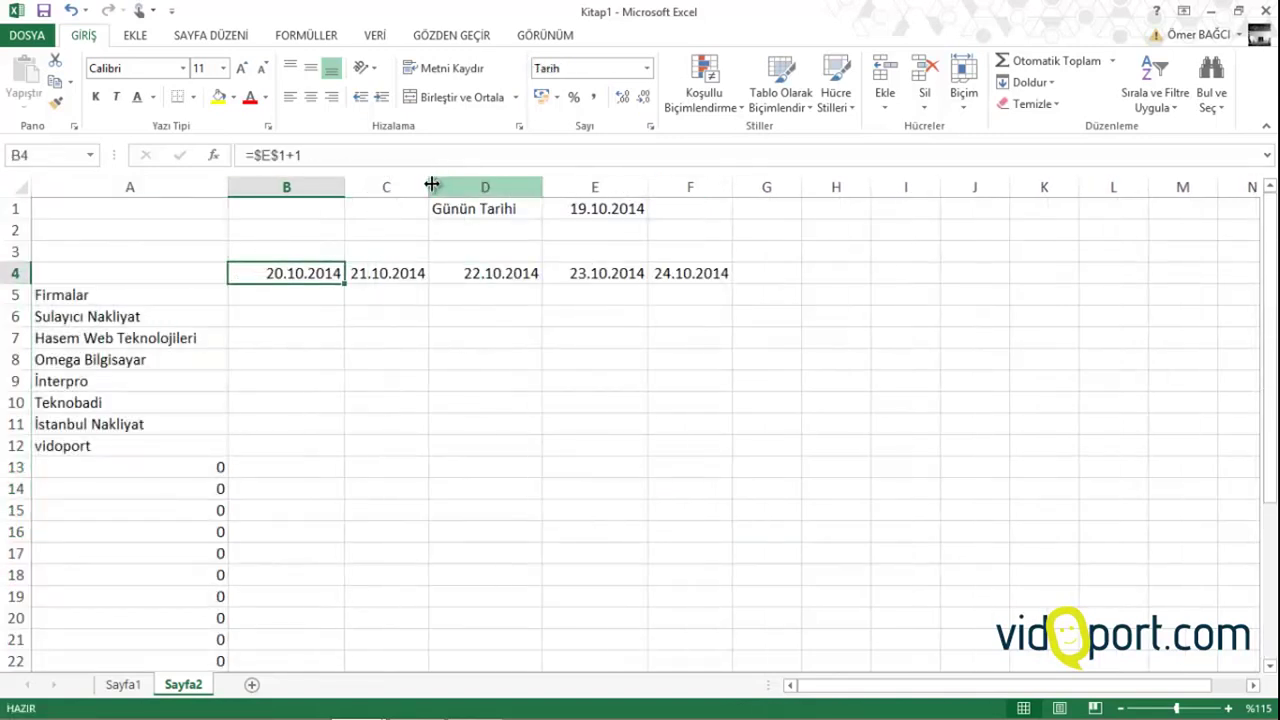
left_click_drag(429, 187, 445, 187)
left_click_drag(559, 187, 607, 187)
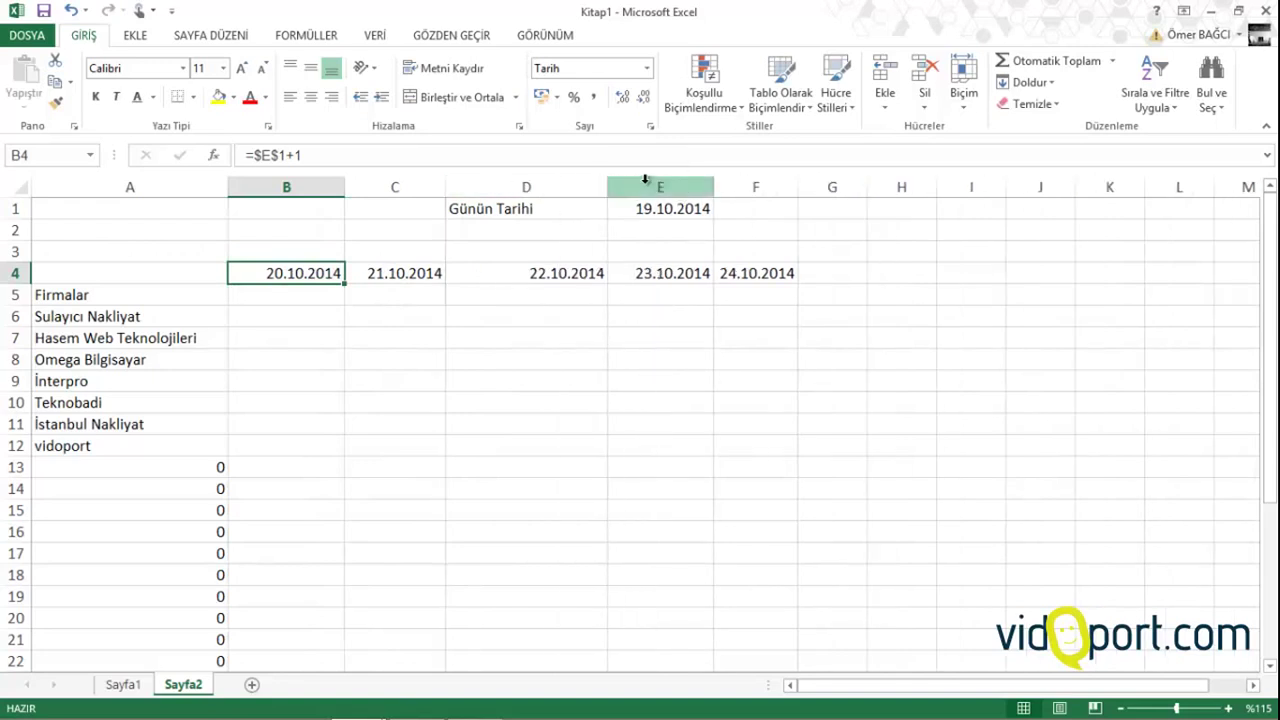
mouse_move(715, 187)
left_mouse_down()
mouse_move(737, 187)
mouse_move(726, 187)
left_mouse_up()
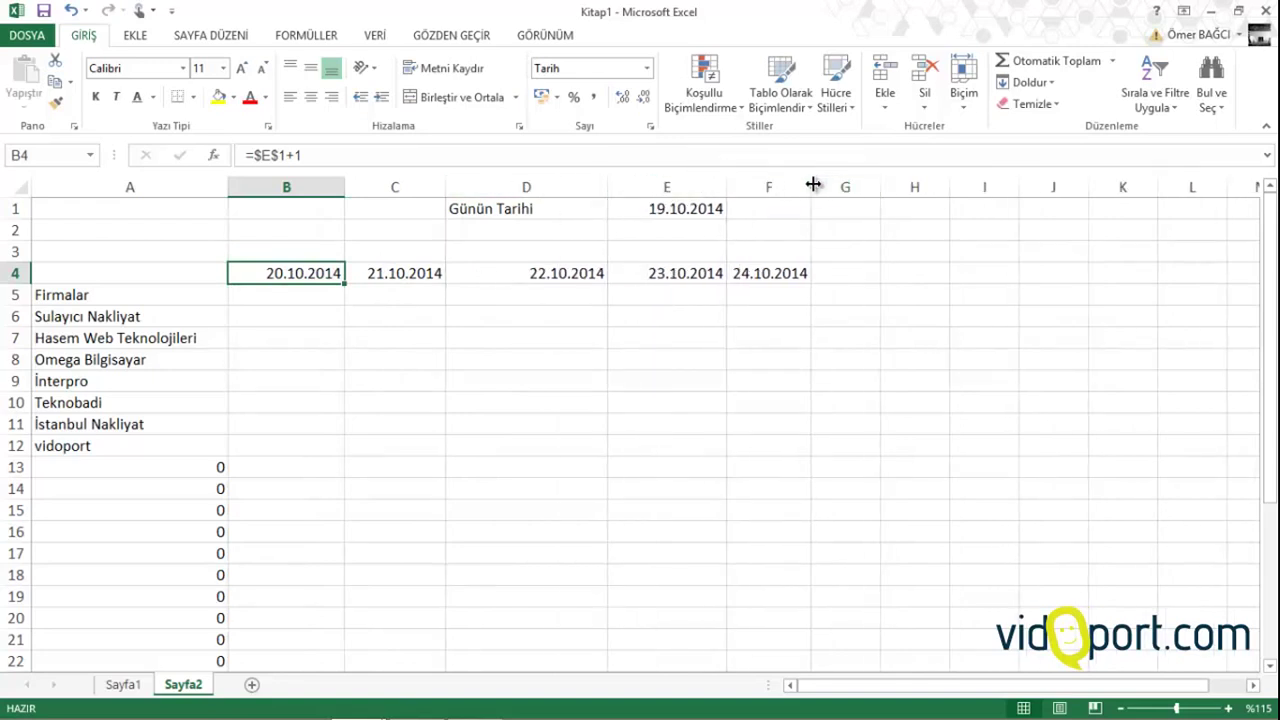
left_click_drag(812, 184, 840, 184)
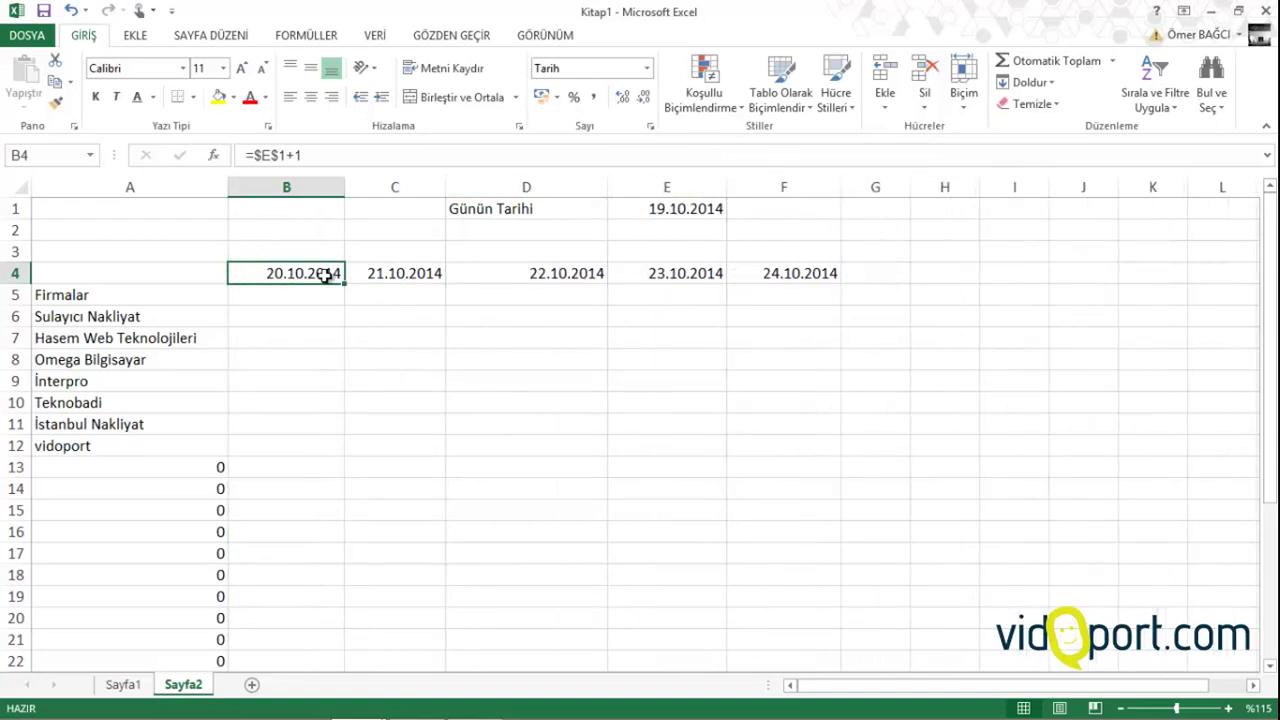
Step: Fill the 20.10.2014–24.10.2014 dates up into B3:F3, then select B4:F4
left_click_drag(326, 276, 822, 251)
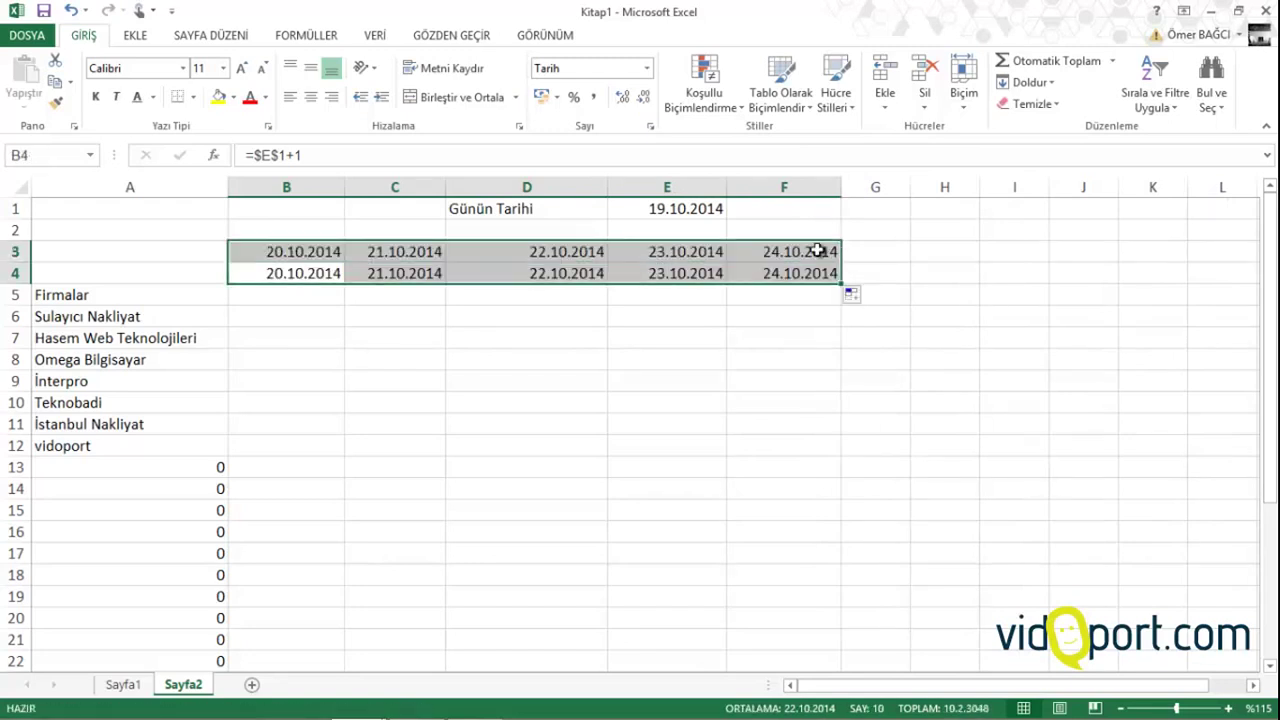
left_click(280, 252)
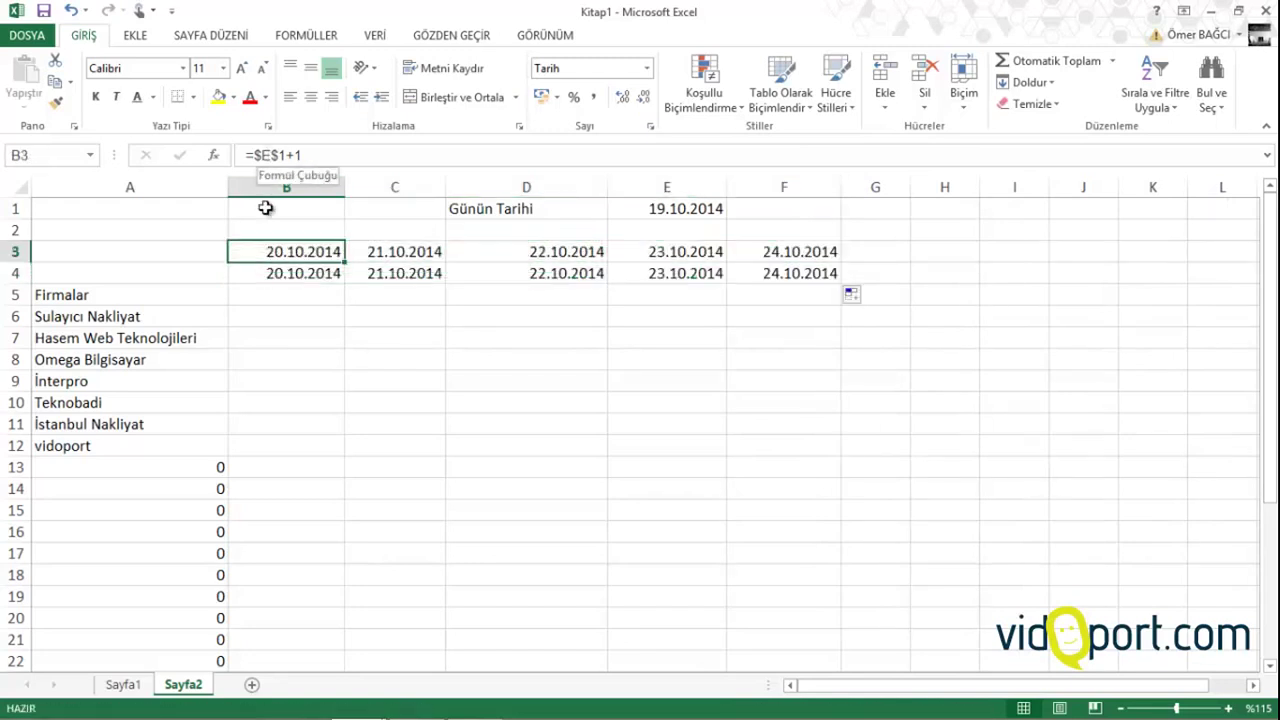
left_click(284, 272)
left_click_drag(441, 273, 757, 277)
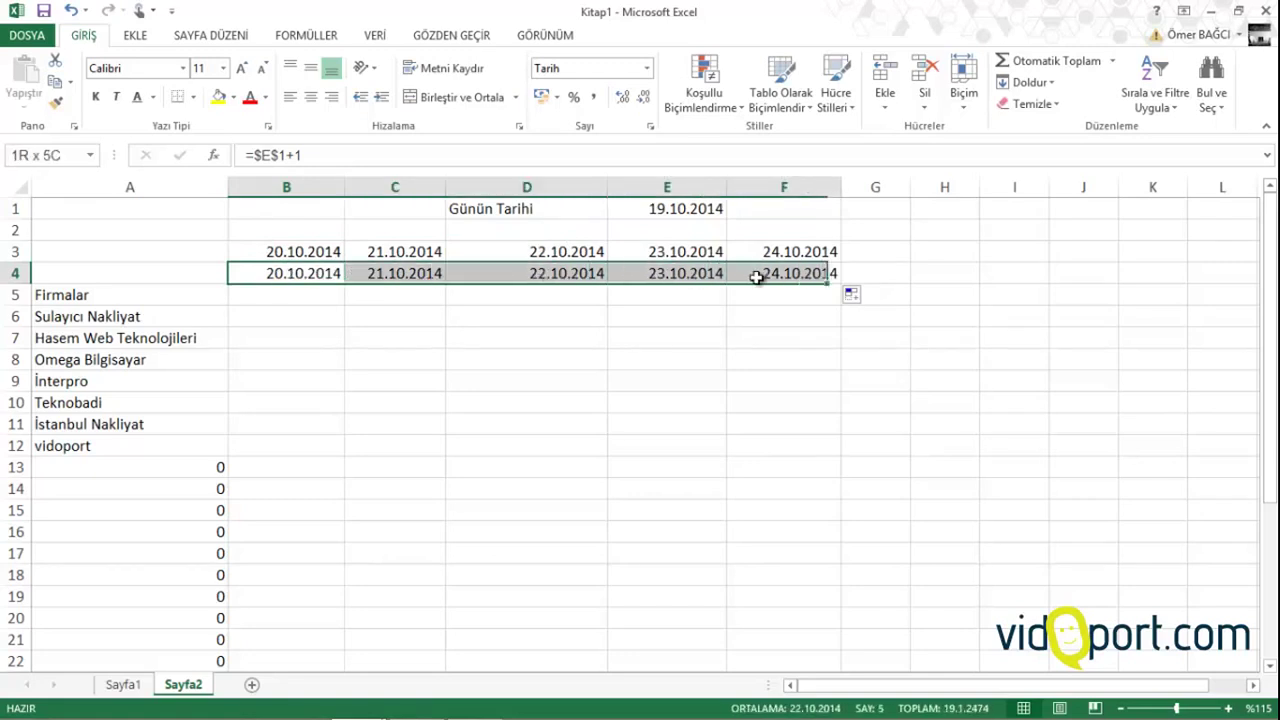
Step: Give row 4 the custom number format gggg so it shows weekday names
left_click(646, 70)
left_click(598, 507)
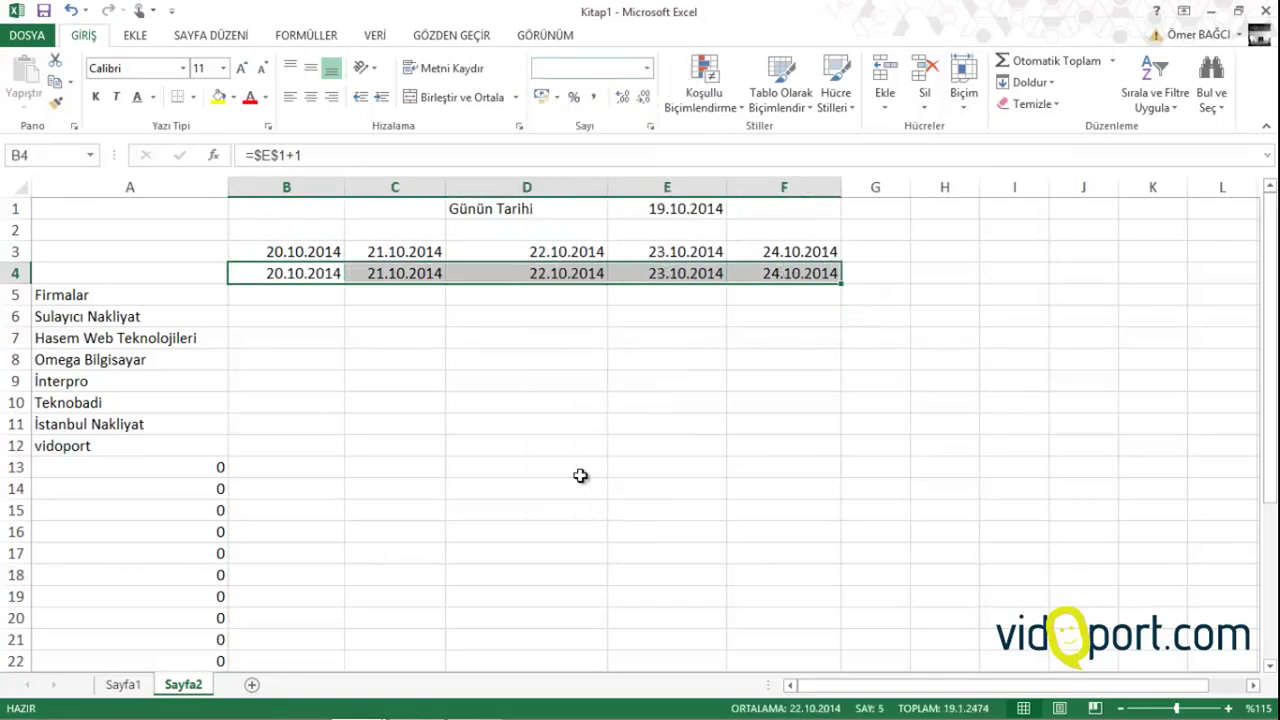
left_click(510, 436)
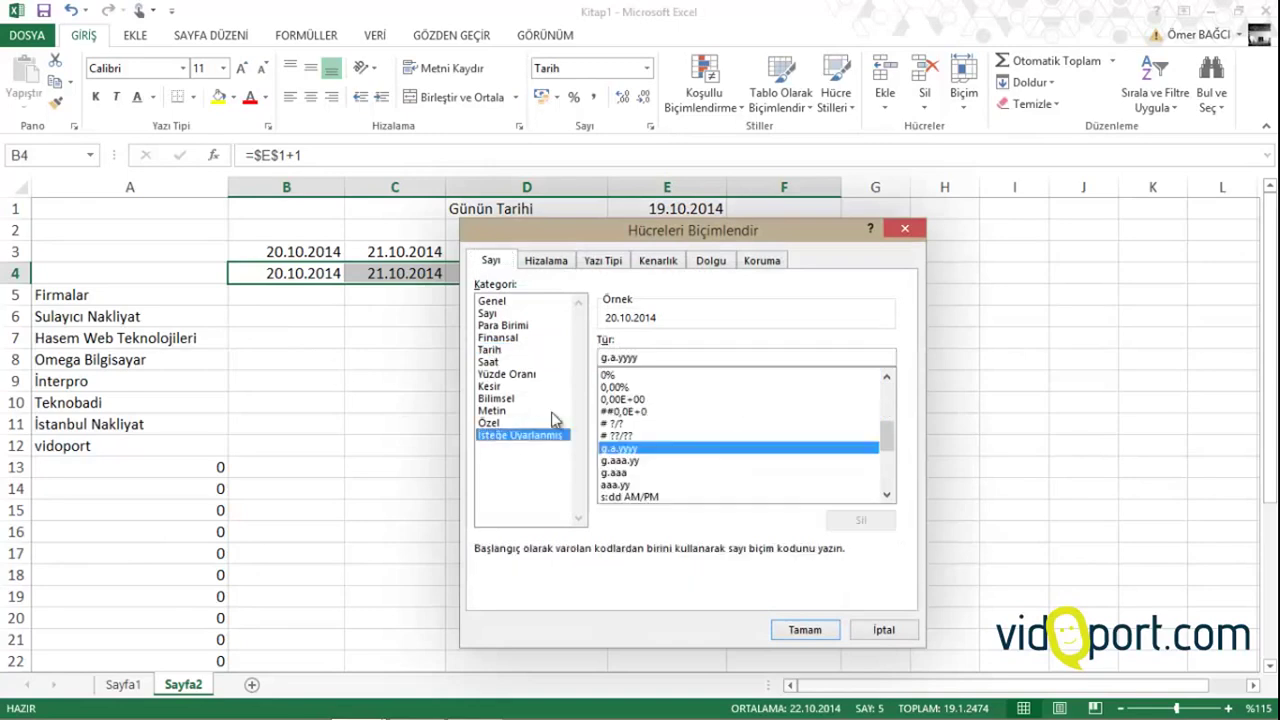
left_click_drag(669, 359, 600, 358)
type("ggg")
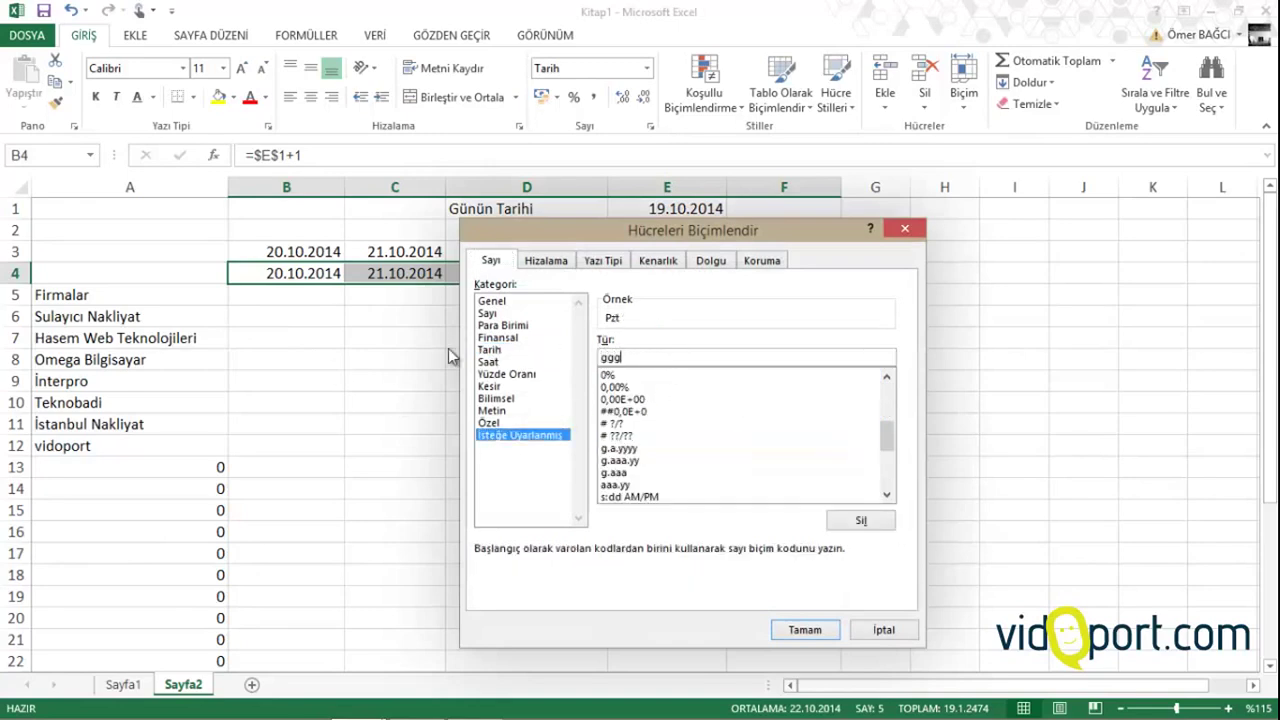
type("g")
left_click(806, 630)
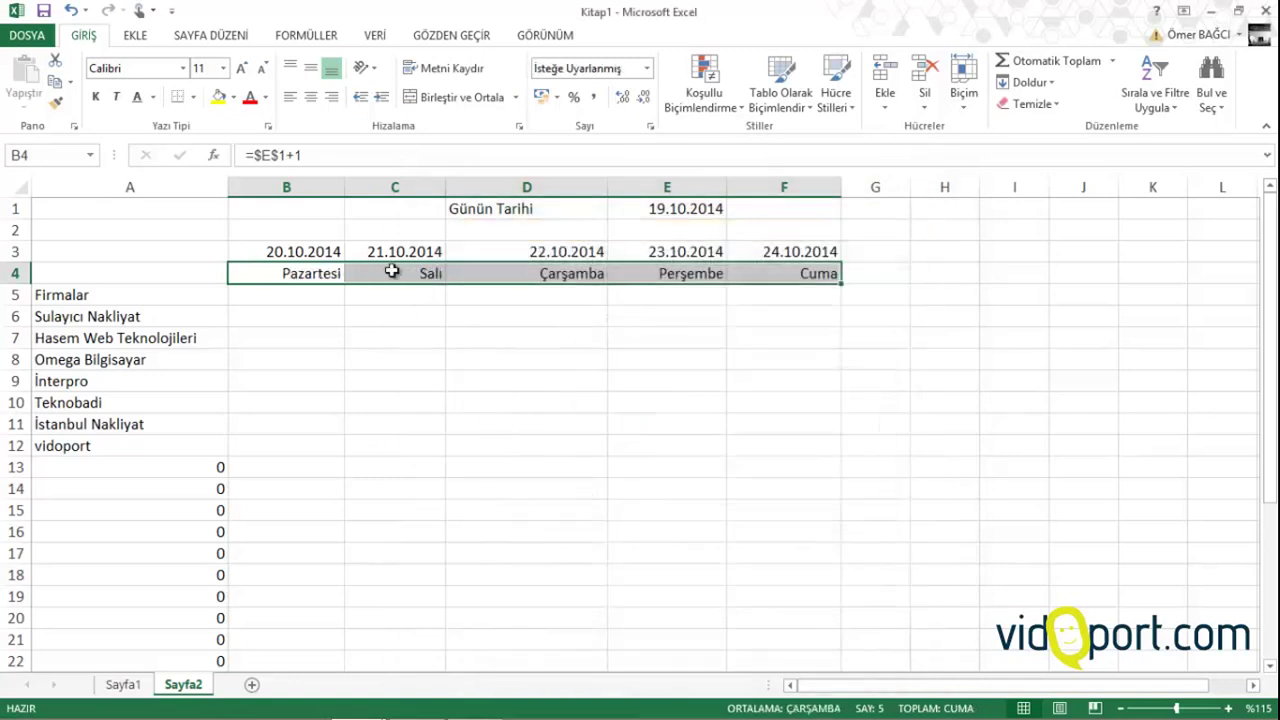
Step: Apply the dark blue Vurgu5 cell style to header rows B3:F4
left_click(299, 252)
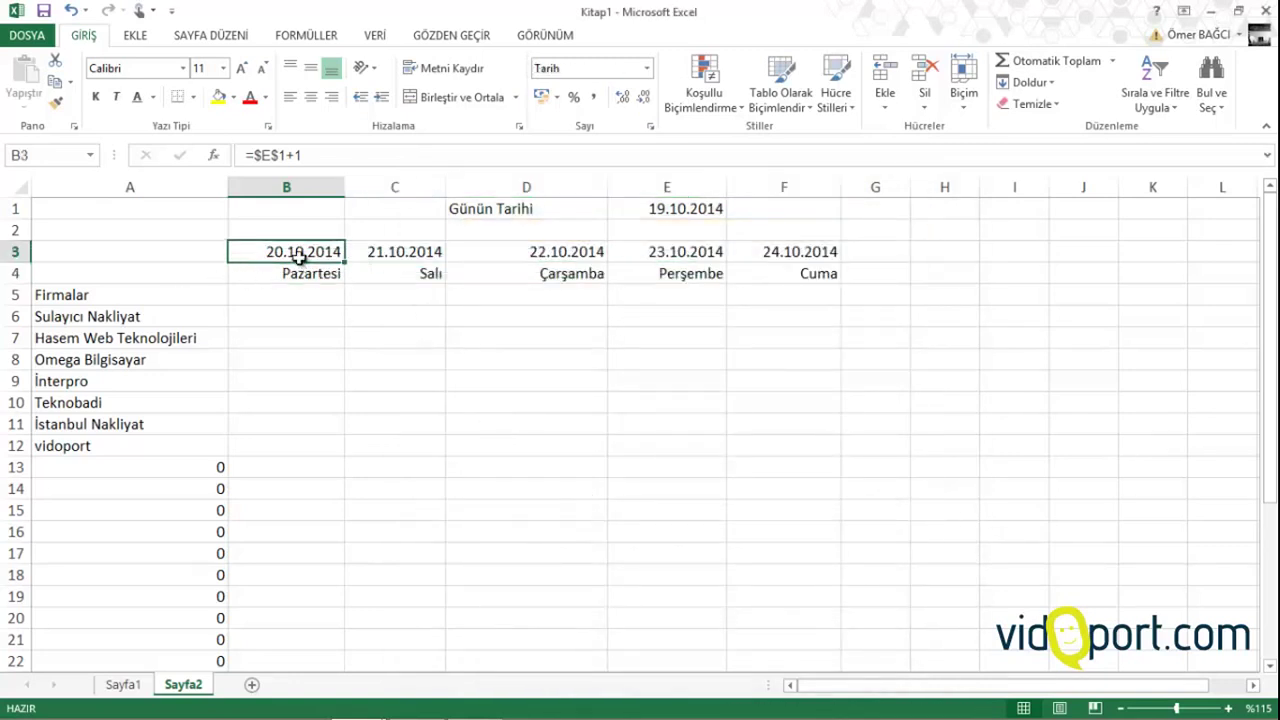
left_click_drag(299, 252, 811, 274)
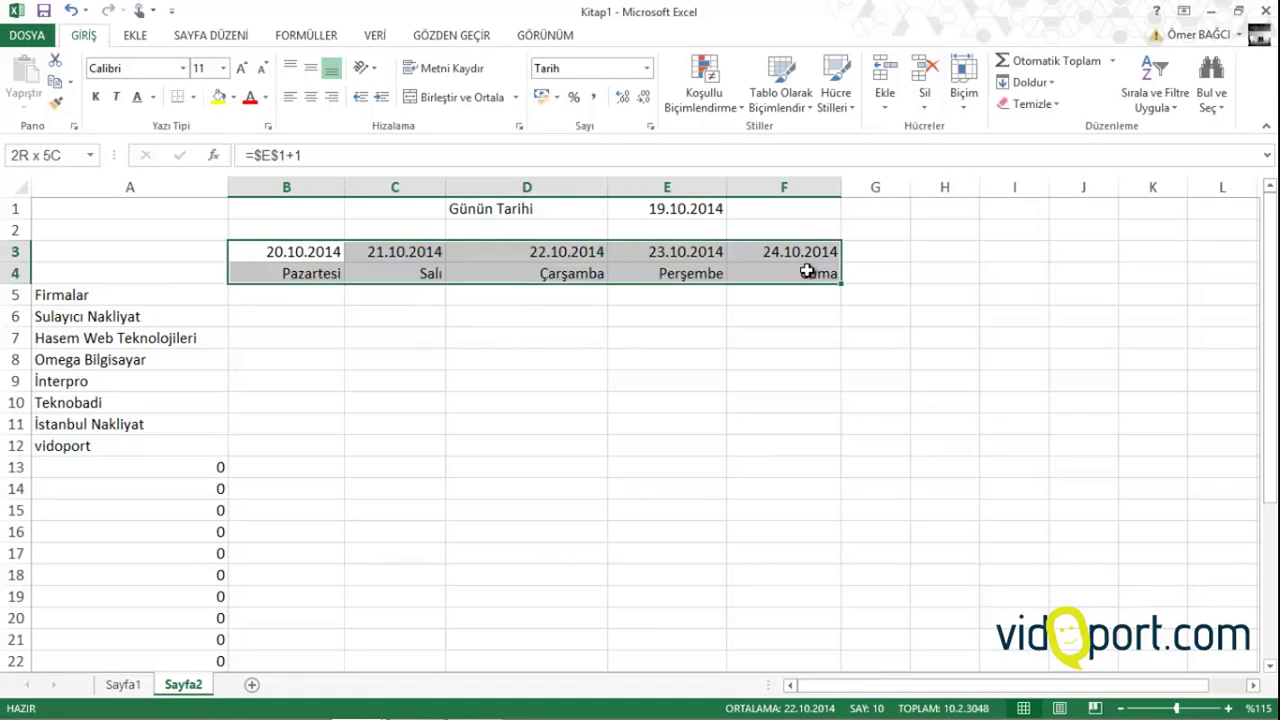
left_click(836, 97)
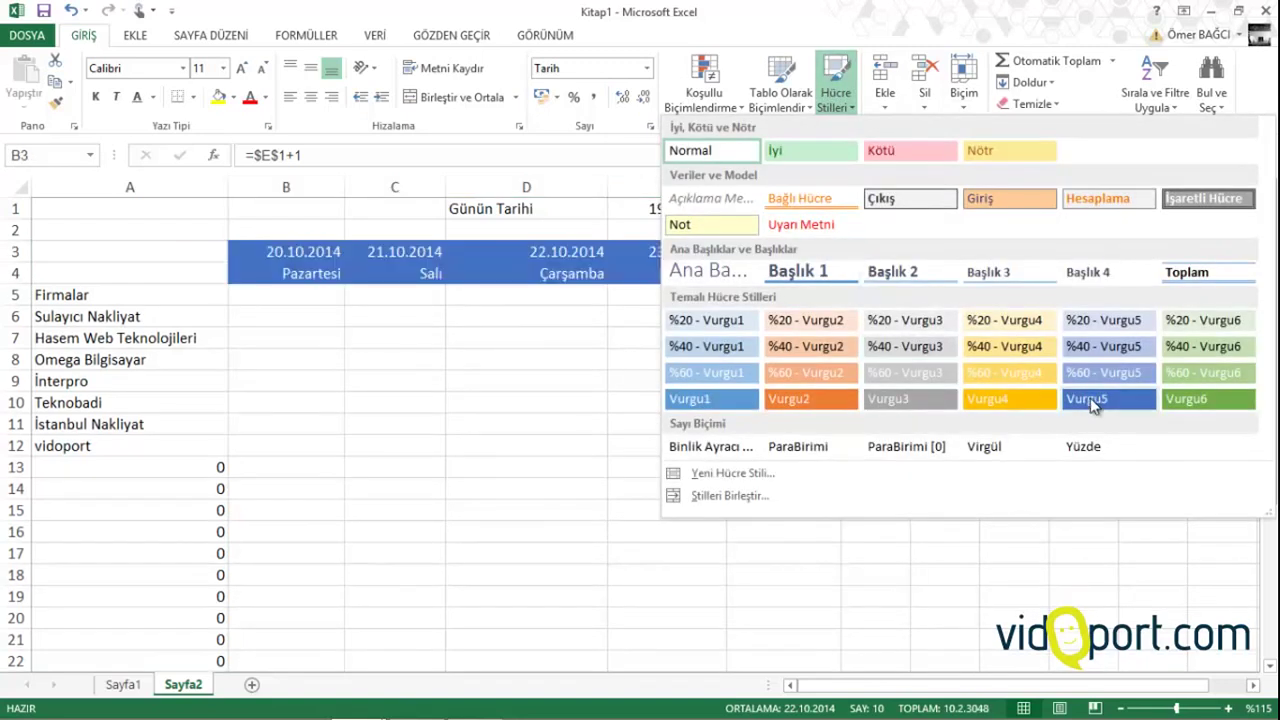
left_click(1091, 400)
Step: Move the Firmalar label into A4 and shift the company names up one row
left_click(101, 296)
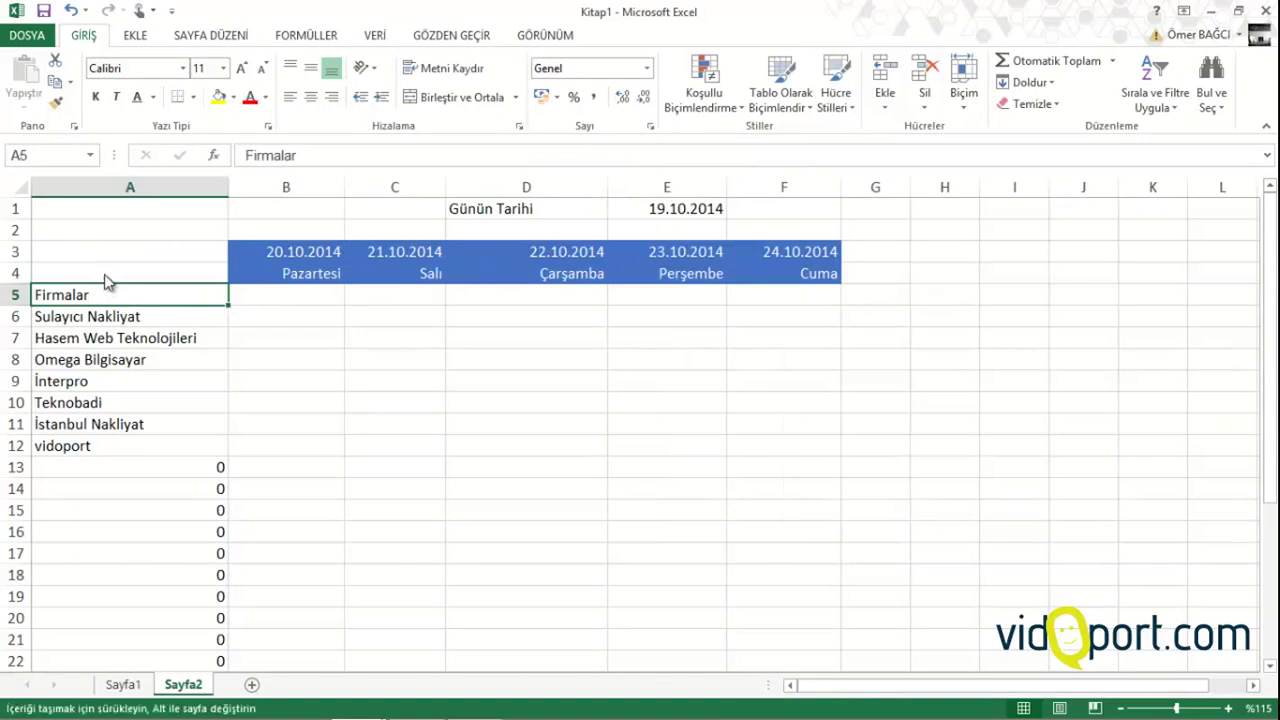
left_click_drag(105, 282, 103, 268)
left_click(98, 316)
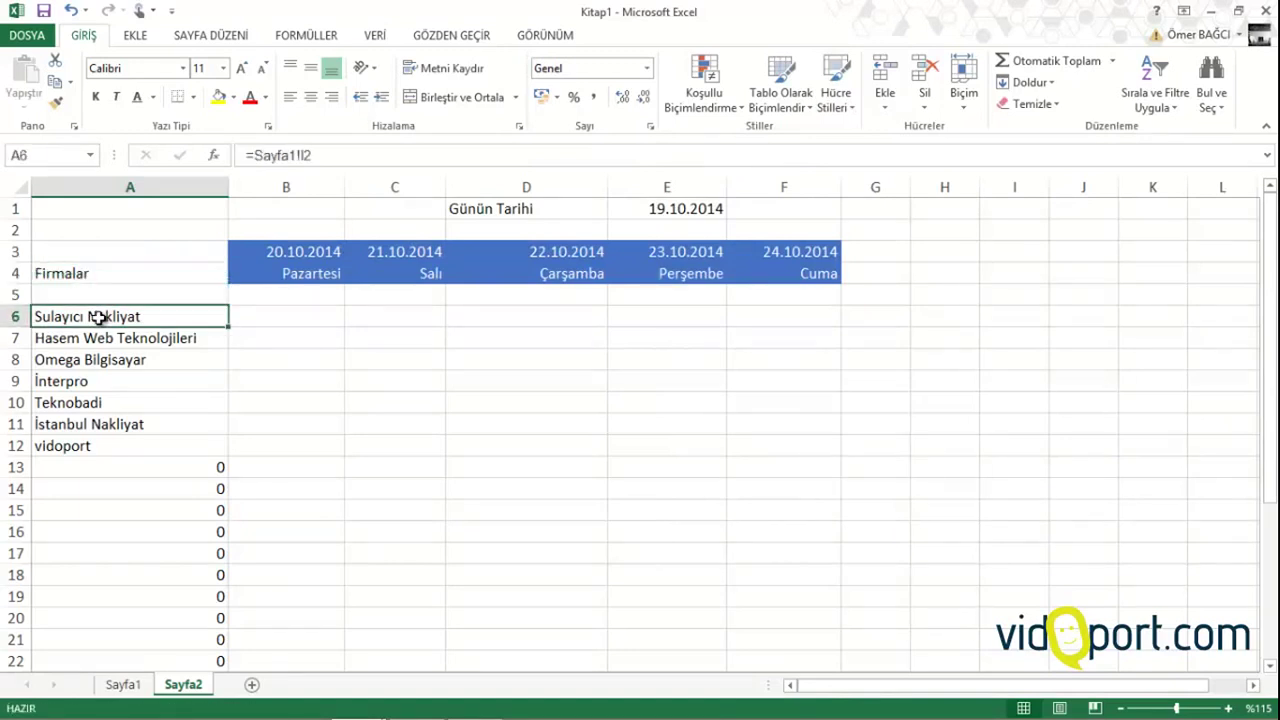
key("ctrl+shift+Down")
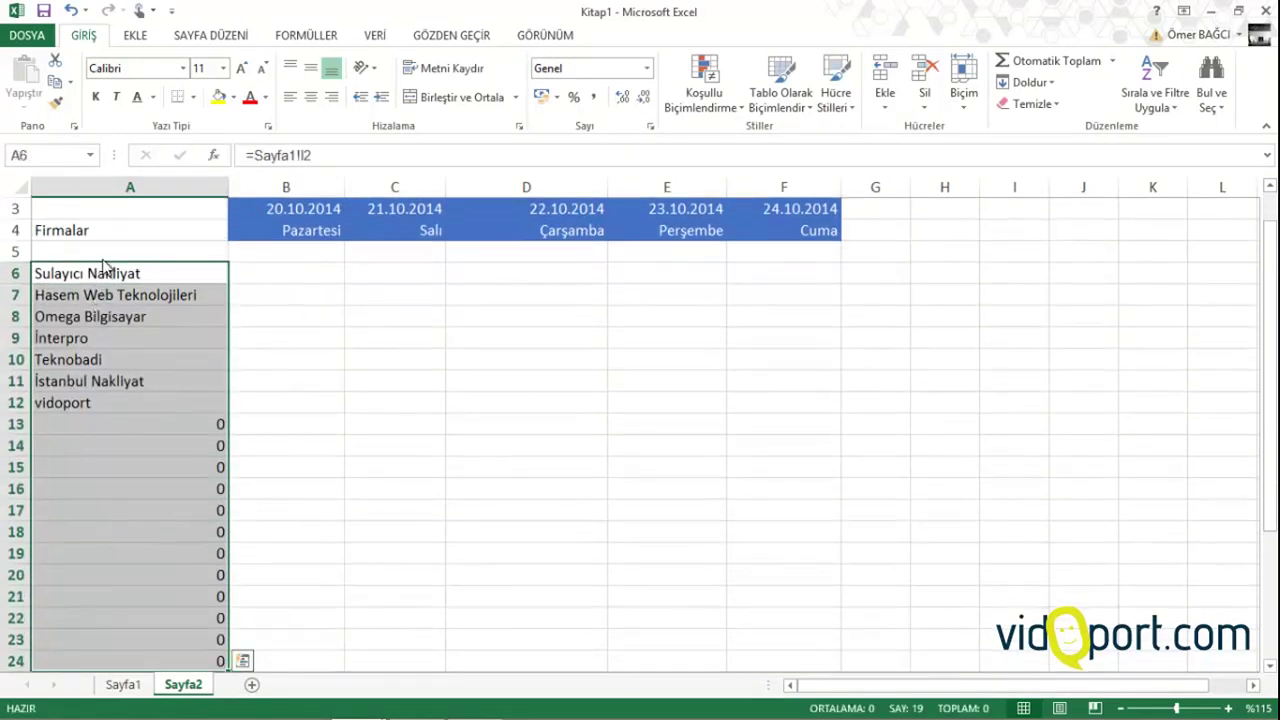
left_click_drag(103, 262, 180, 510)
left_click(250, 312)
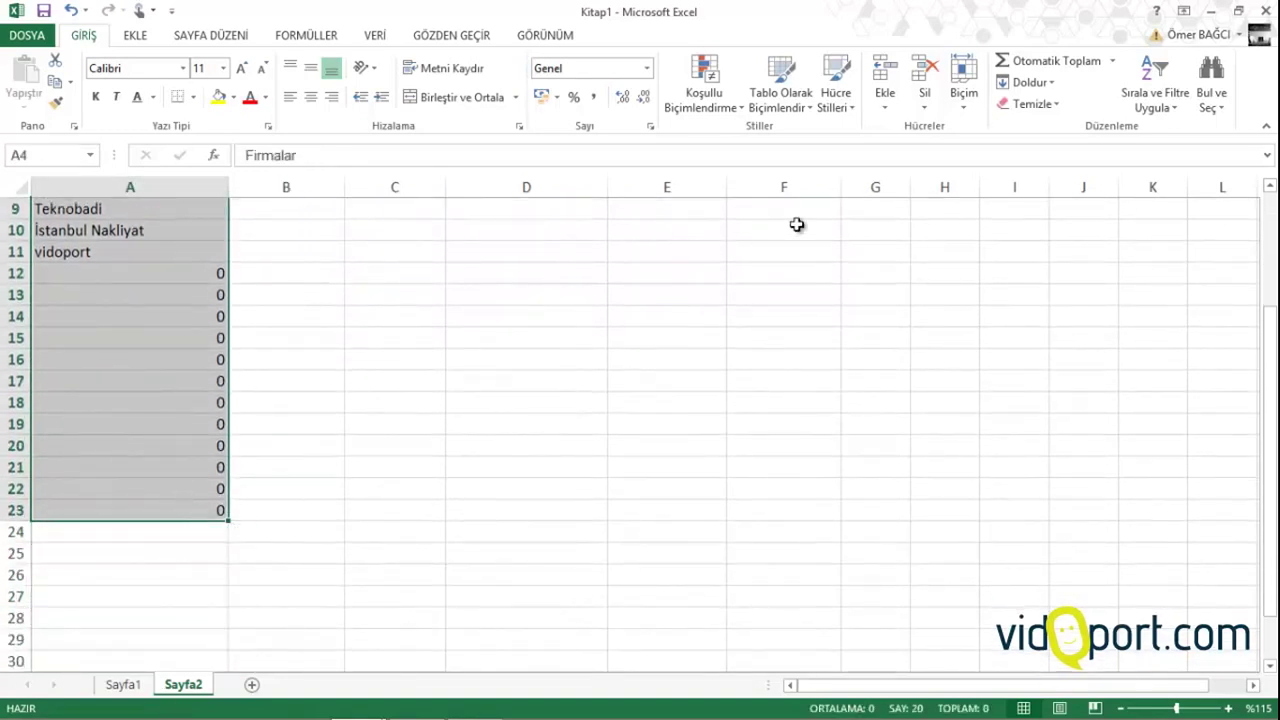
Step: Apply the blue Vurgu1 cell style to the company column A4:A23
left_click(835, 95)
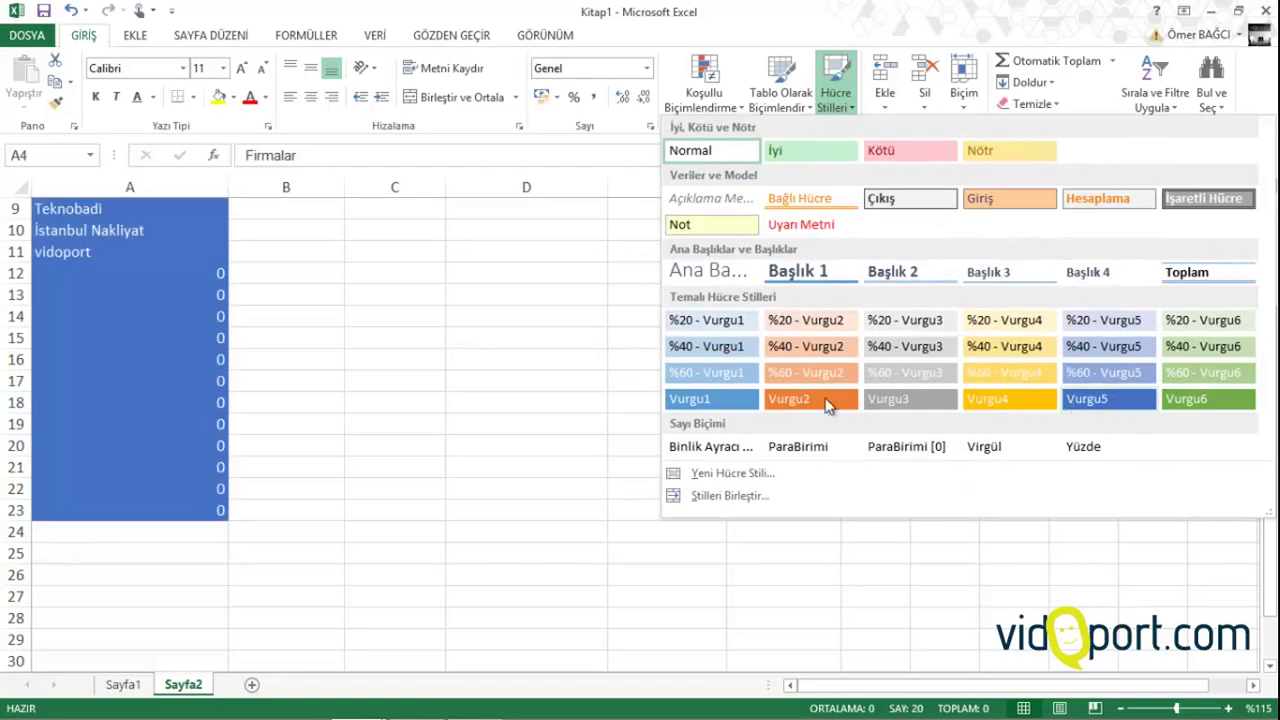
left_click(711, 395)
scroll(709, 391, "up", 3)
left_click(320, 405)
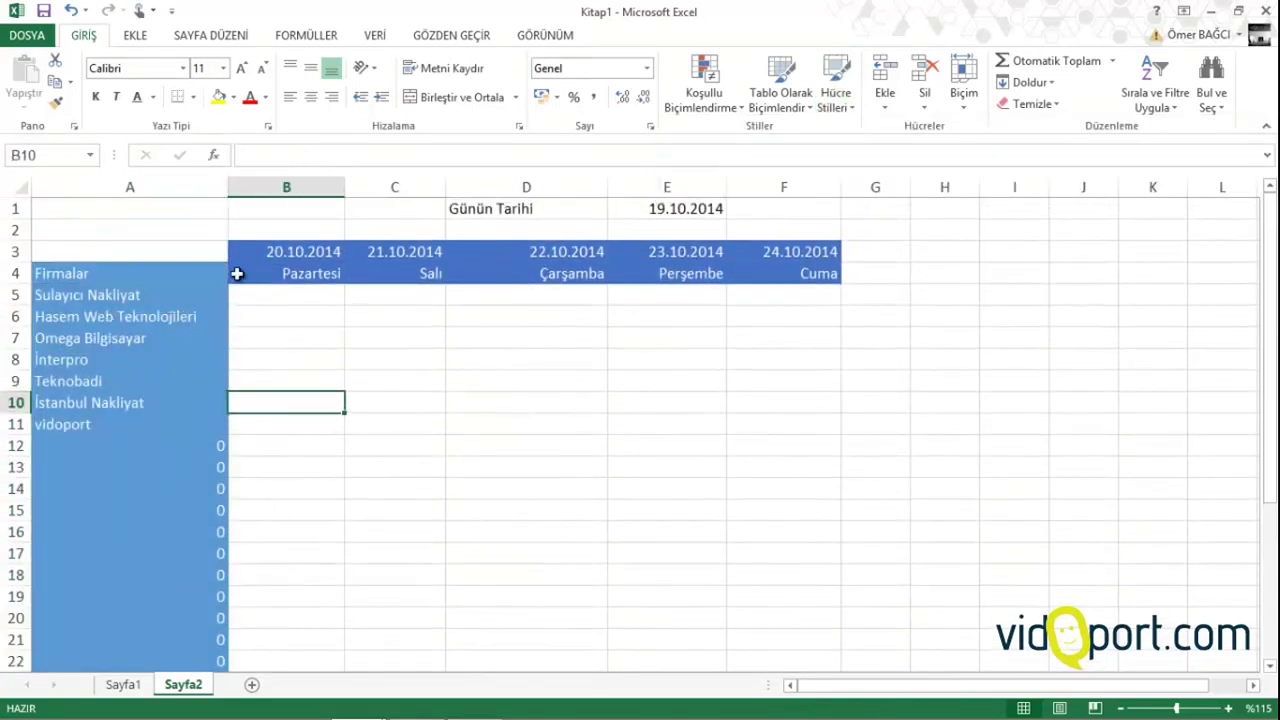
left_click_drag(166, 255, 809, 640)
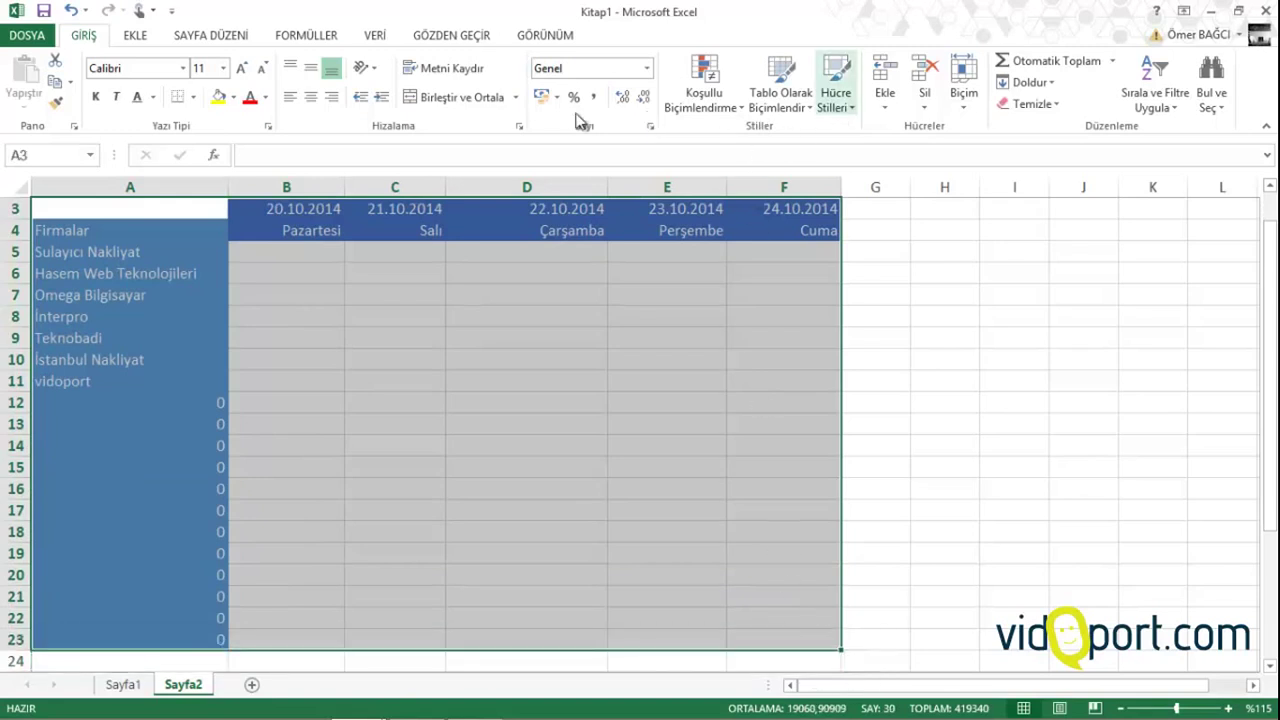
Step: Add All Borders to the table, then centre, bold and enlarge the date and day headers
left_click(193, 97)
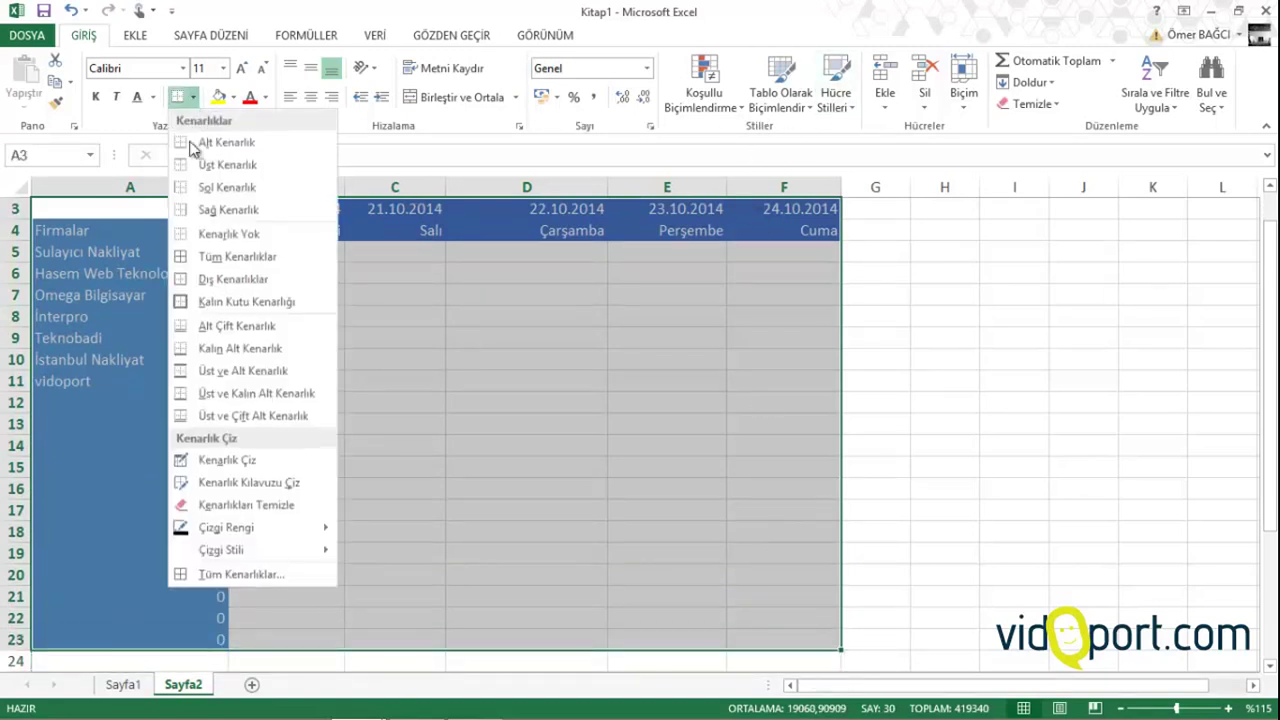
left_click(225, 257)
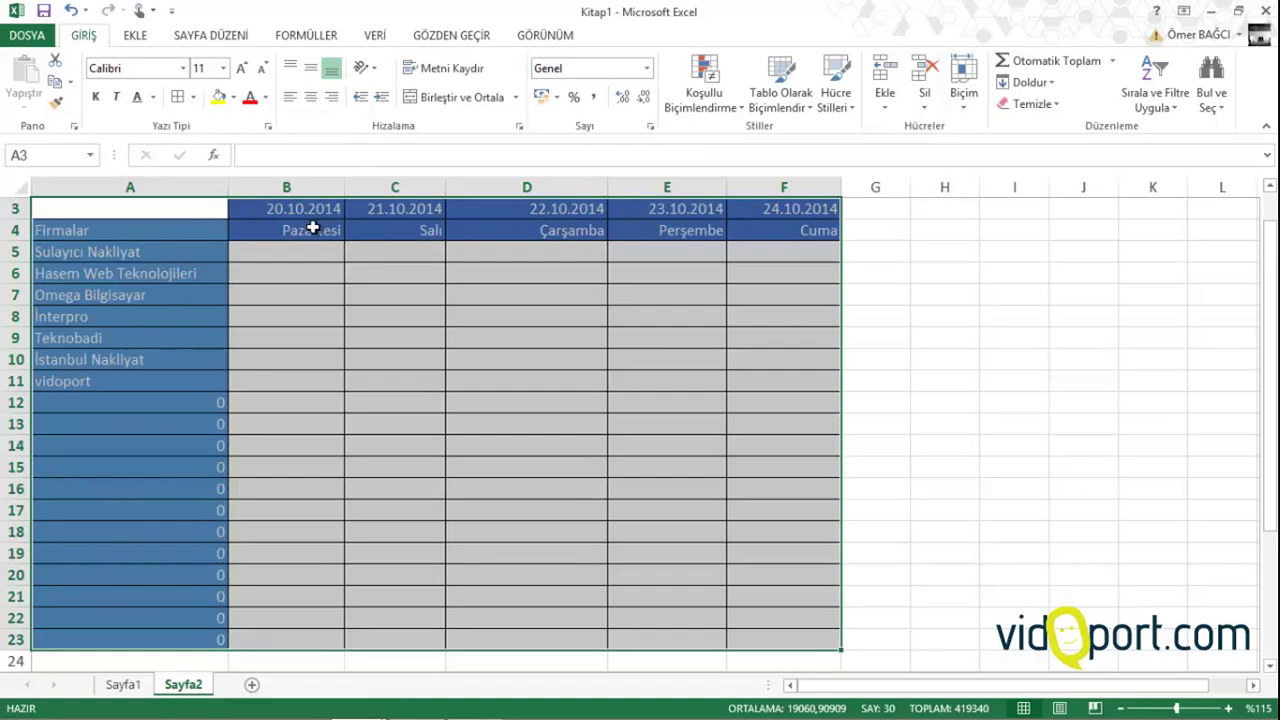
left_click_drag(300, 212, 737, 223)
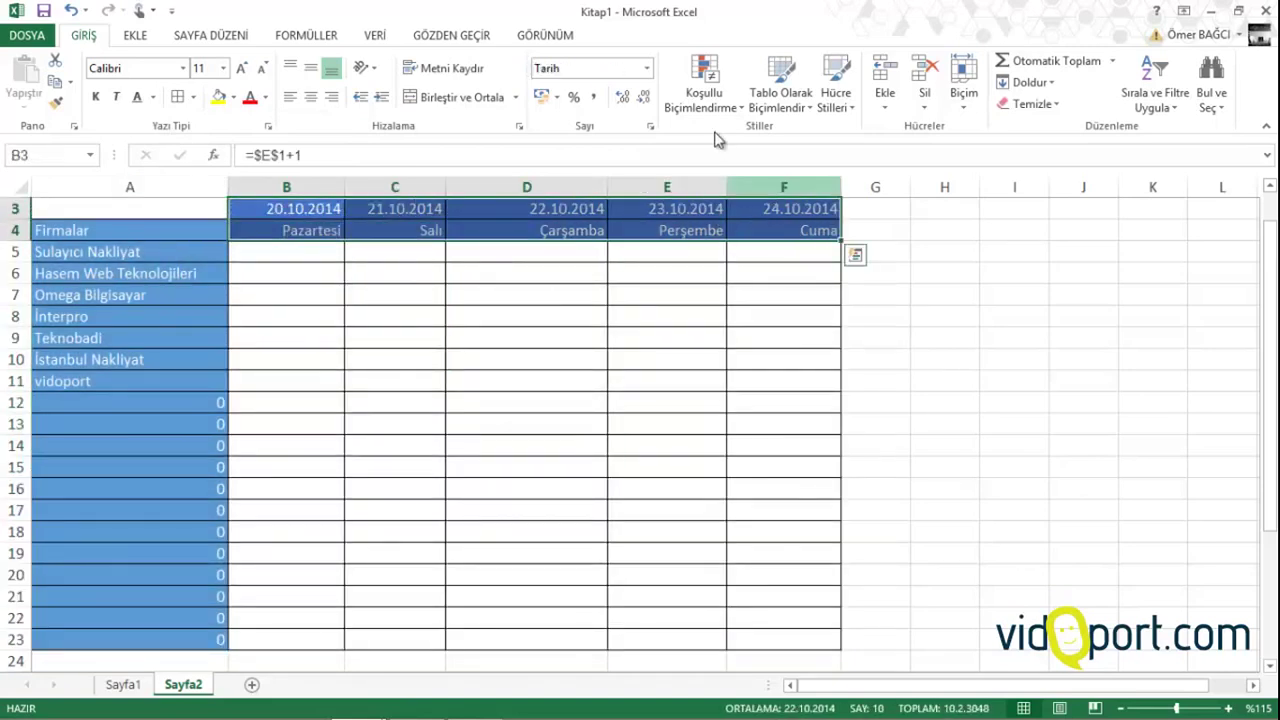
left_click(310, 97)
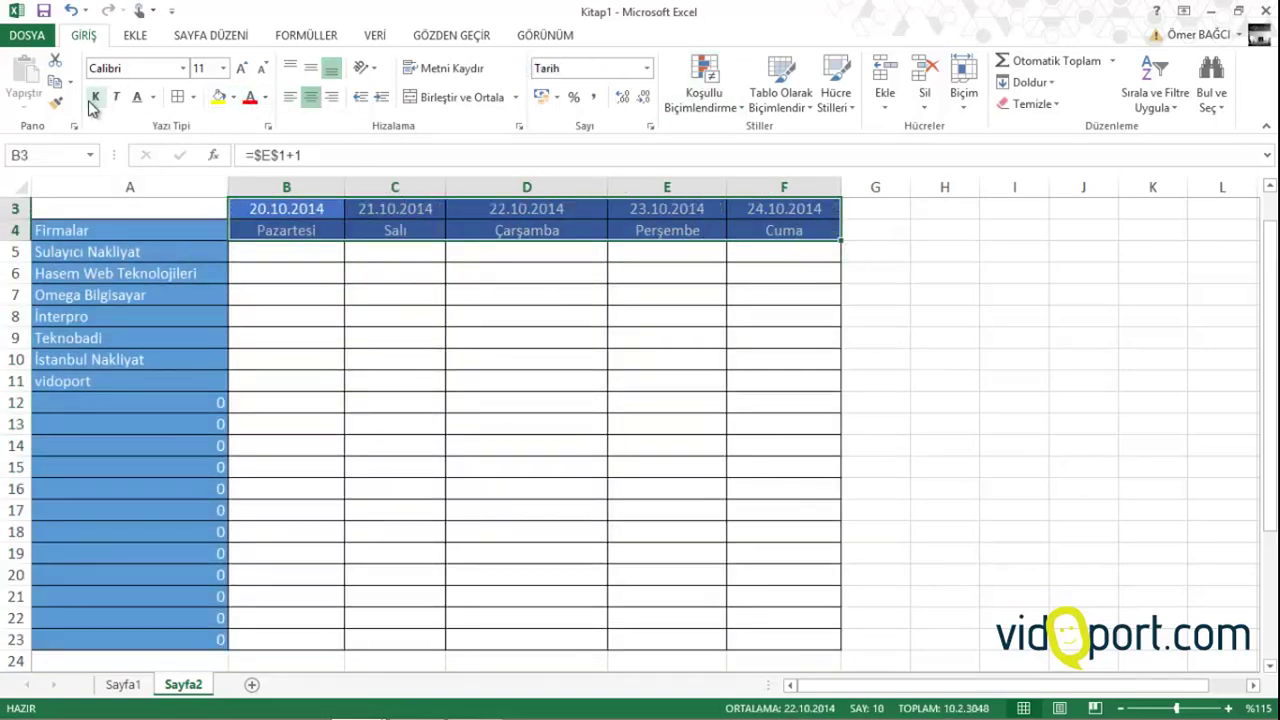
left_click(94, 98)
left_click(240, 70)
left_click(240, 70)
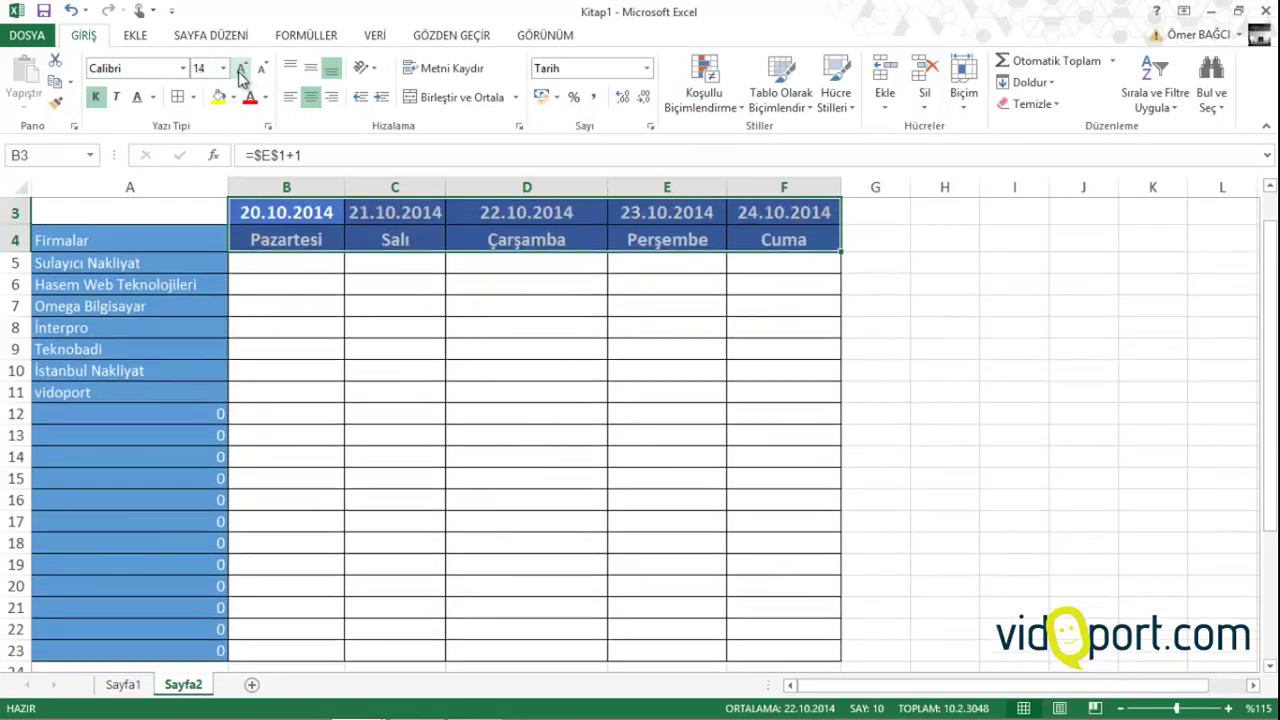
left_click(362, 285)
Step: Widen day columns B–F equally and make table rows 4–23 taller
left_click_drag(300, 187, 829, 189)
left_click_drag(728, 188, 814, 178)
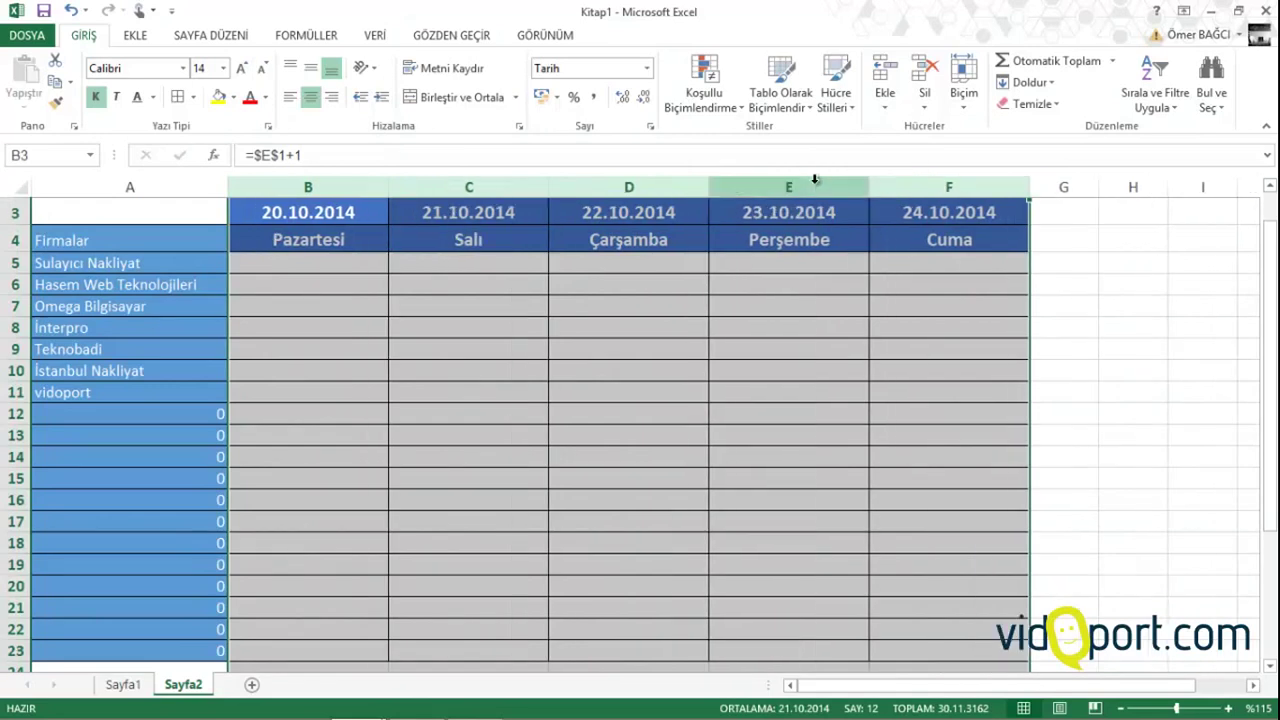
left_click(500, 309)
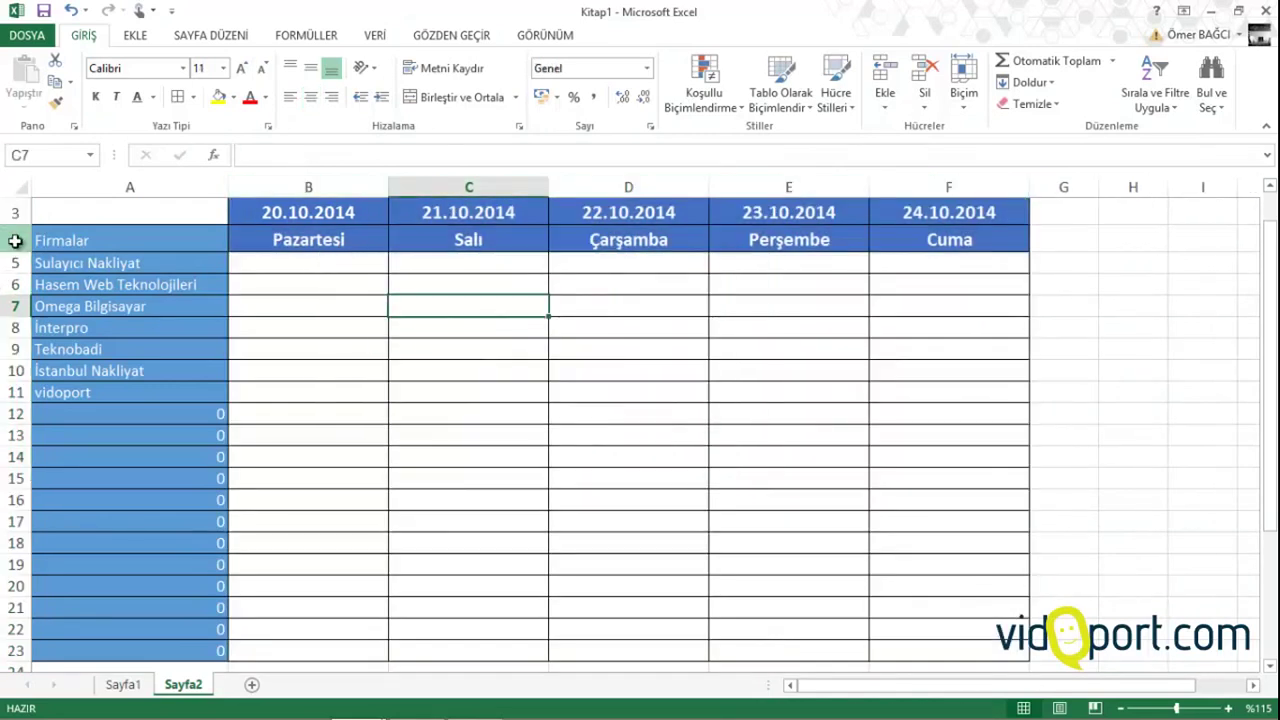
left_click_drag(15, 241, 24, 651)
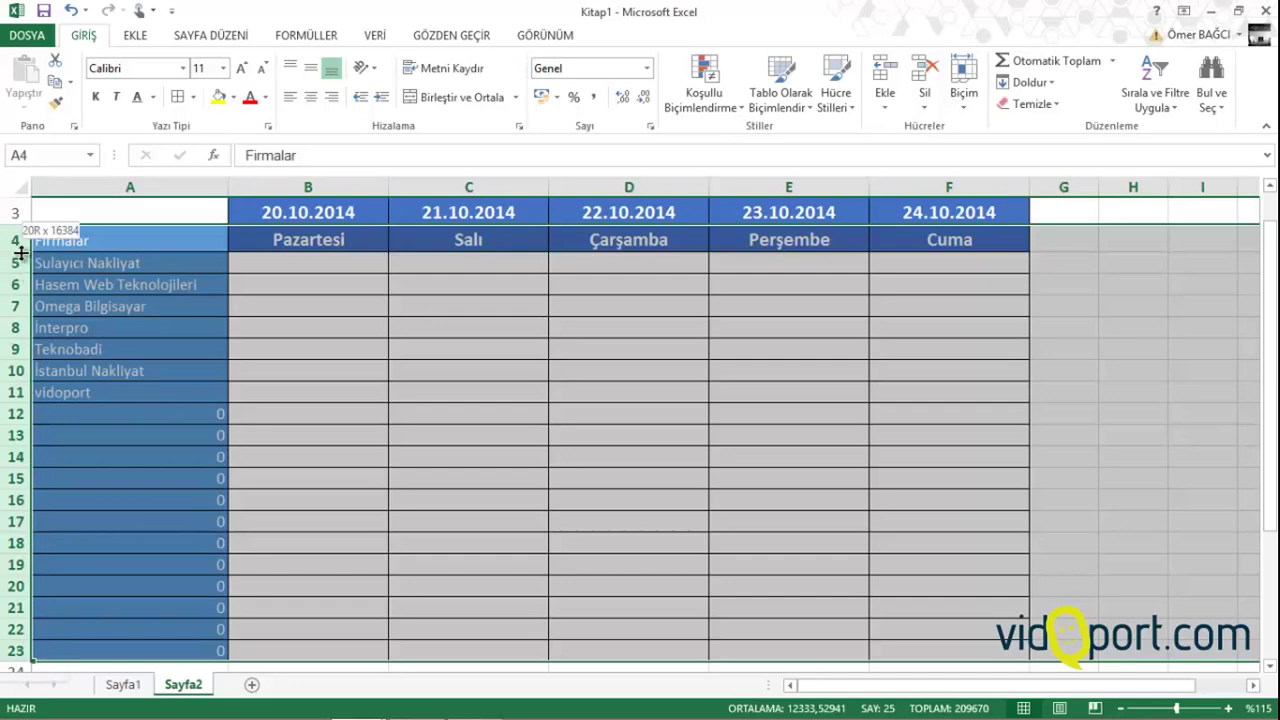
left_click_drag(20, 254, 20, 264)
left_click(124, 276)
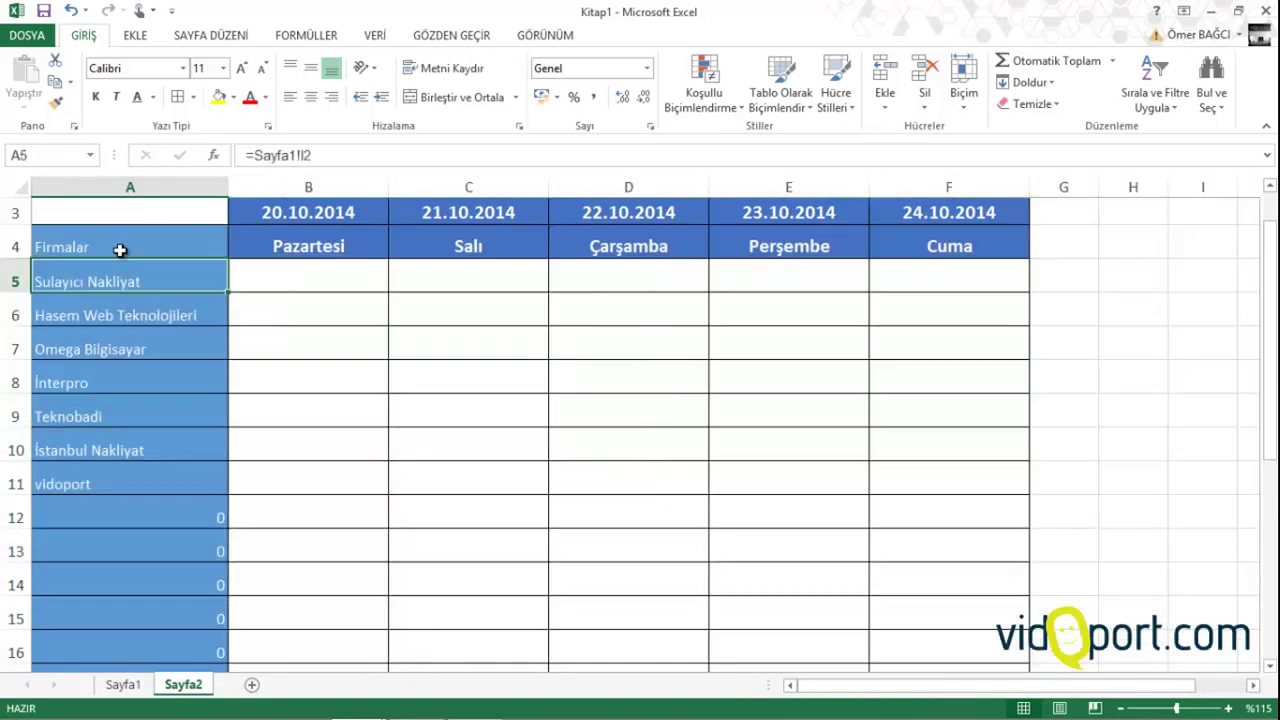
Step: Enlarge and bold the column A company names and autofit column A
left_click_drag(120, 250, 124, 664)
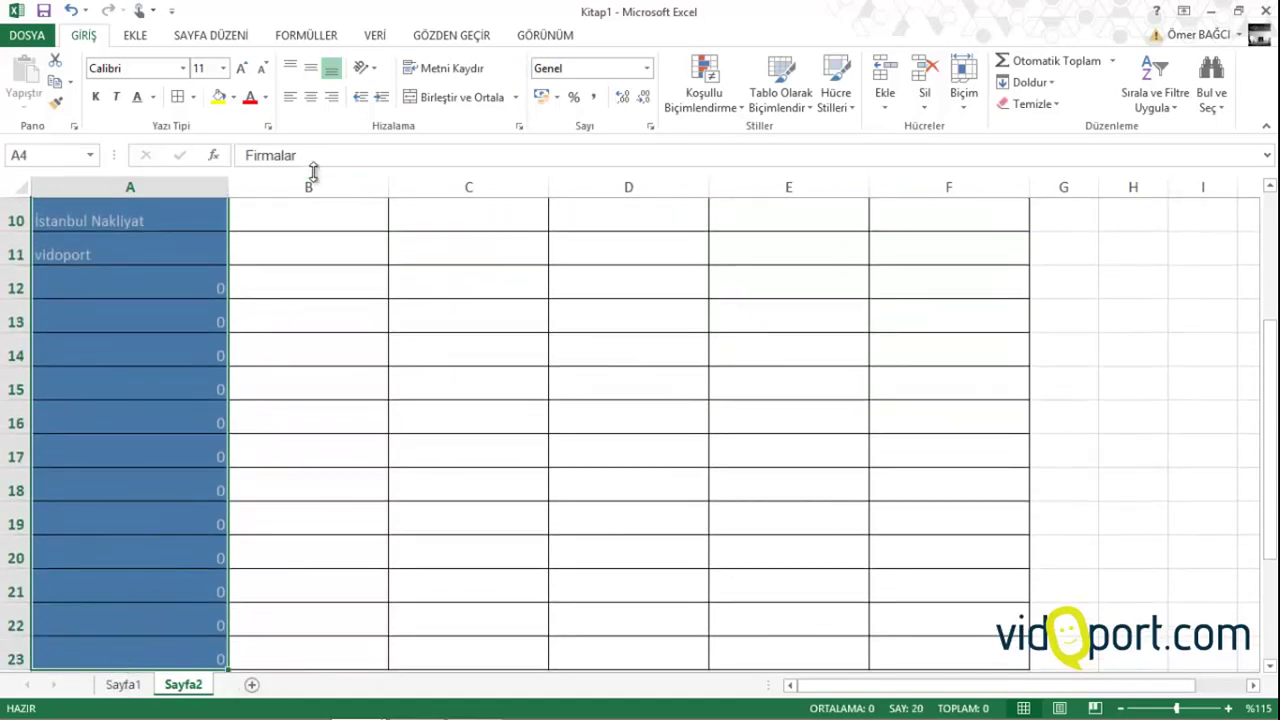
left_click(242, 68)
left_click(243, 68)
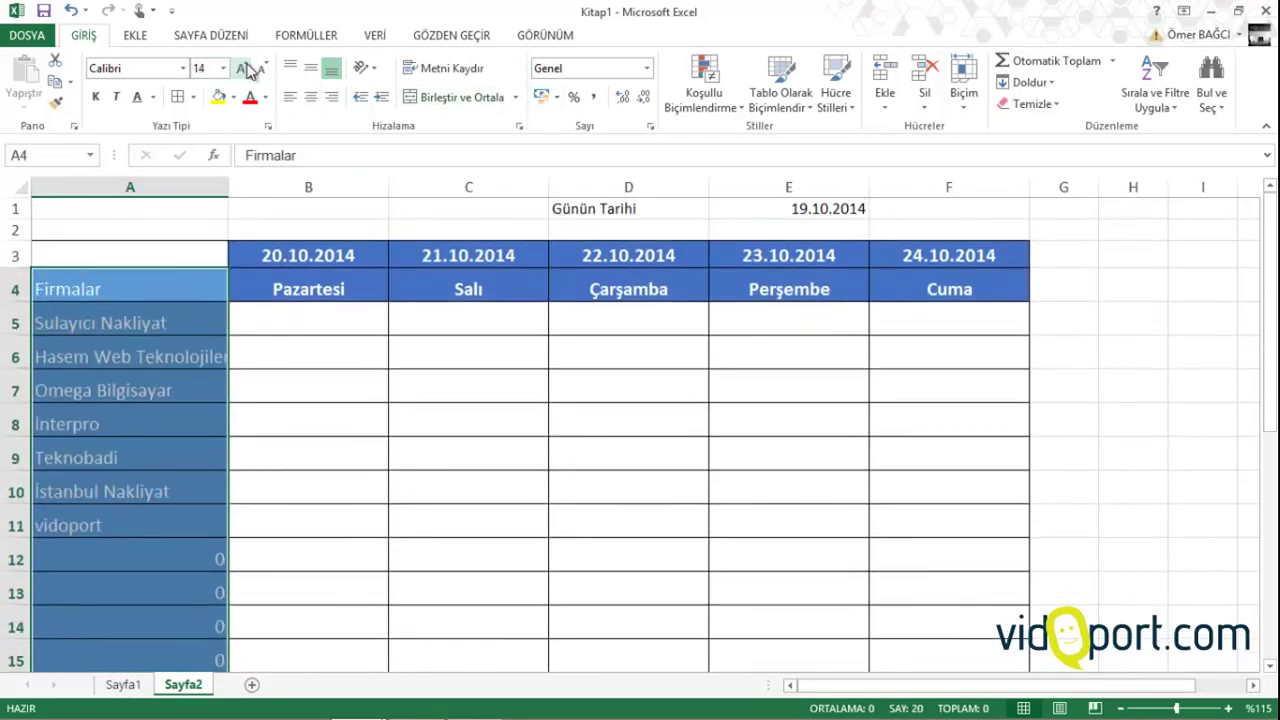
left_click(95, 96)
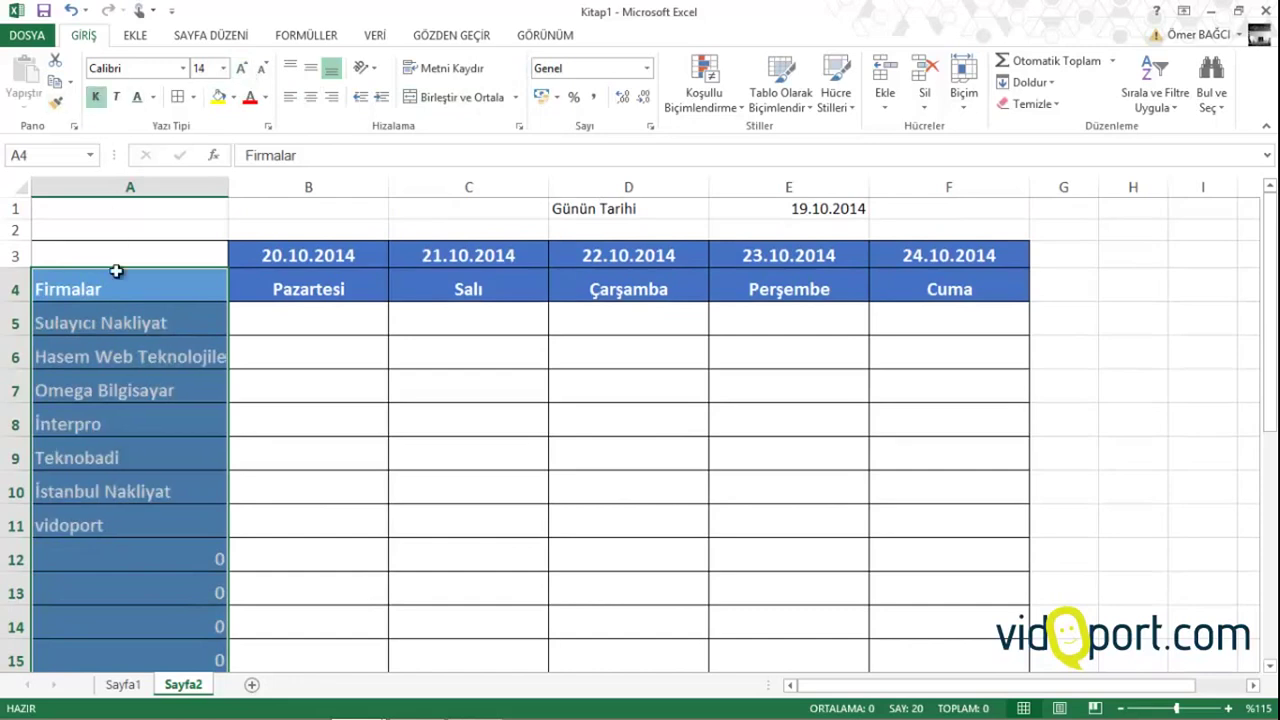
double_click(229, 187)
left_click(240, 292)
left_click(225, 322)
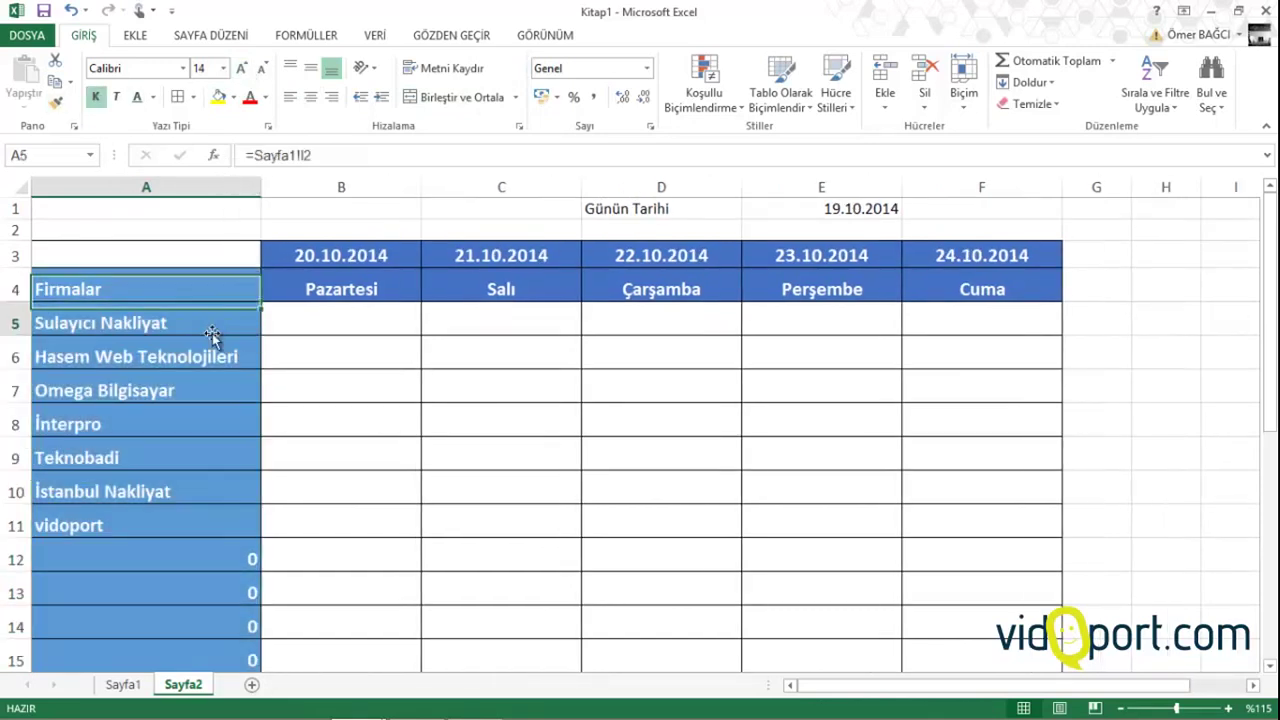
left_click(285, 316)
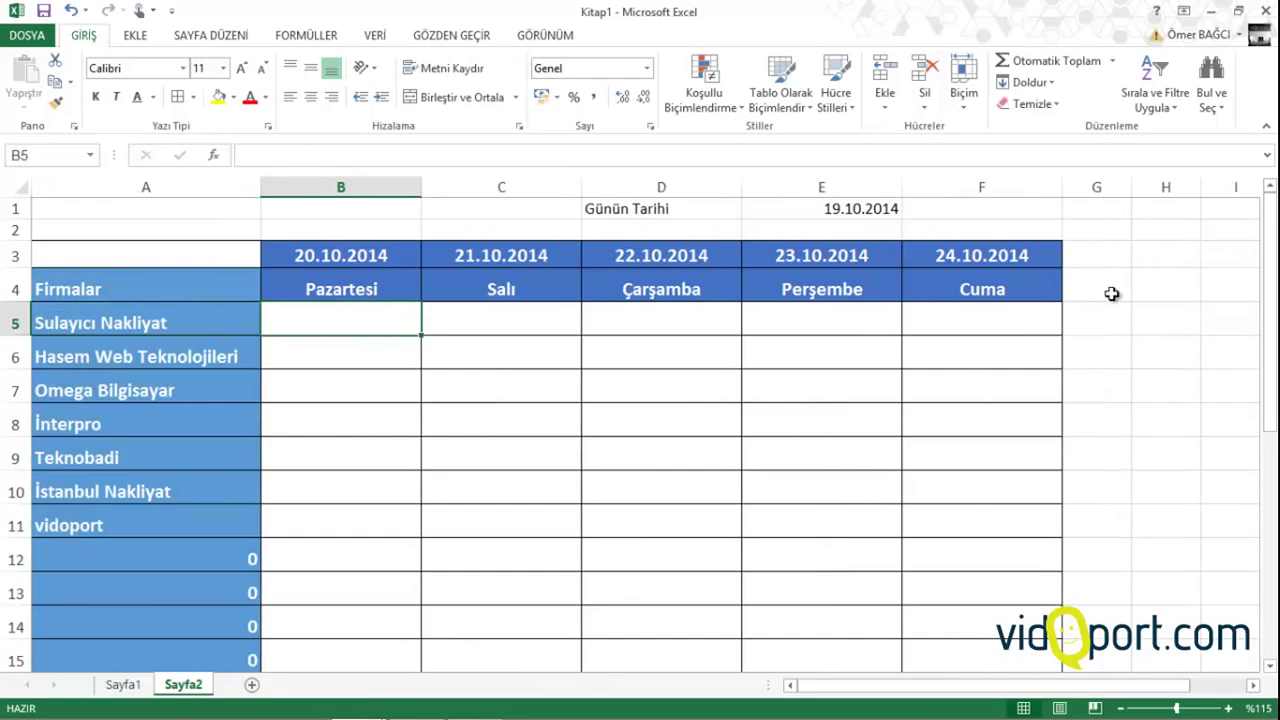
Step: Enter Toplam in G4 and copy the Cuma header's formatting onto it
left_click(1110, 293)
type("Toplam")
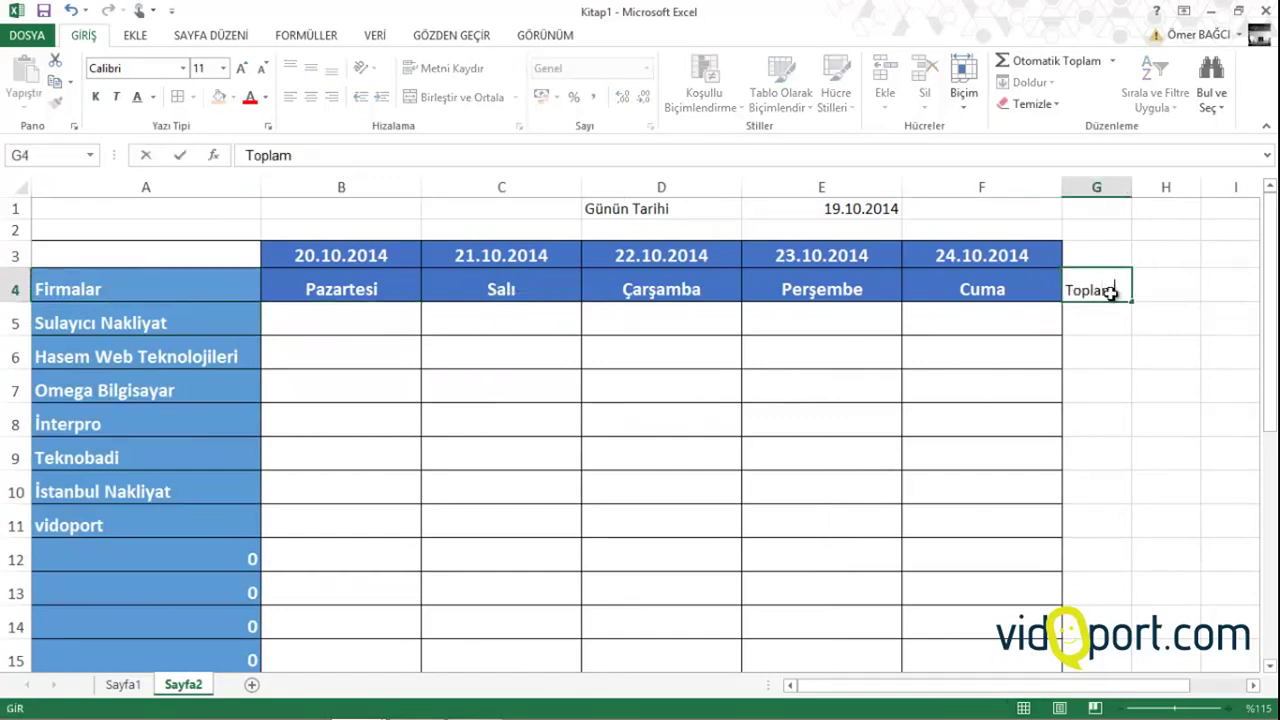
key("Return")
left_click(940, 289)
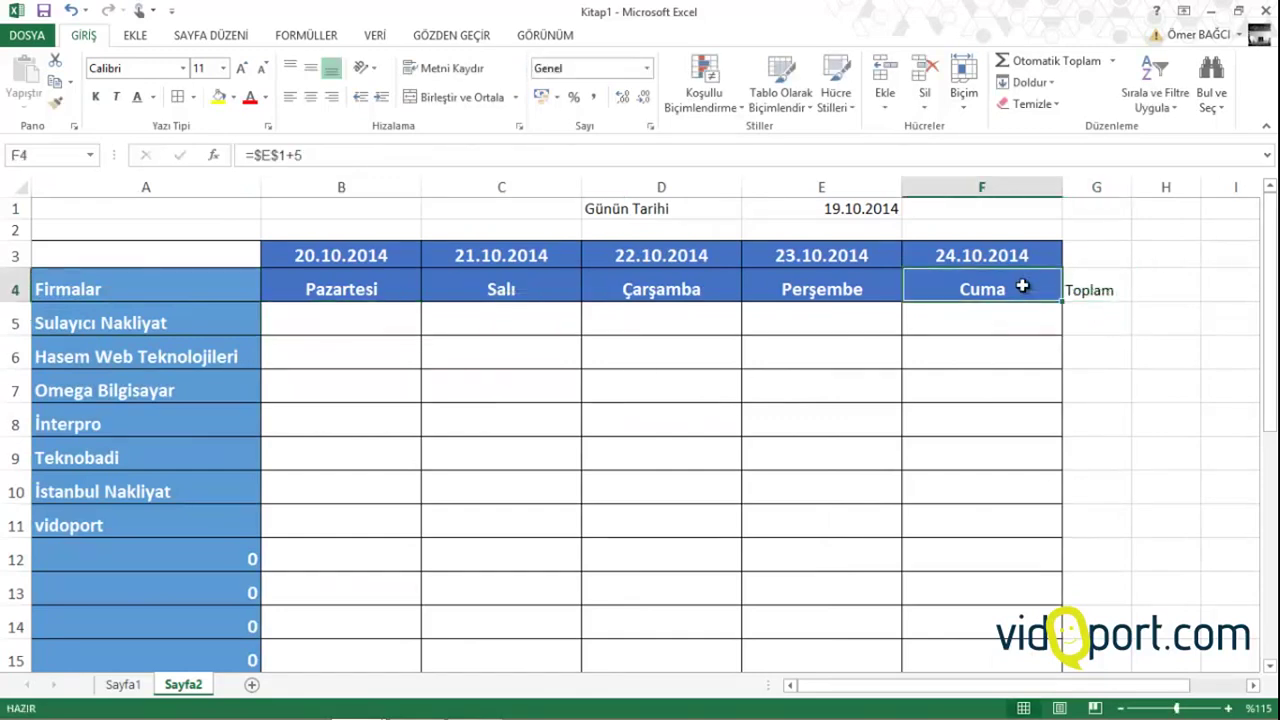
left_click(57, 104)
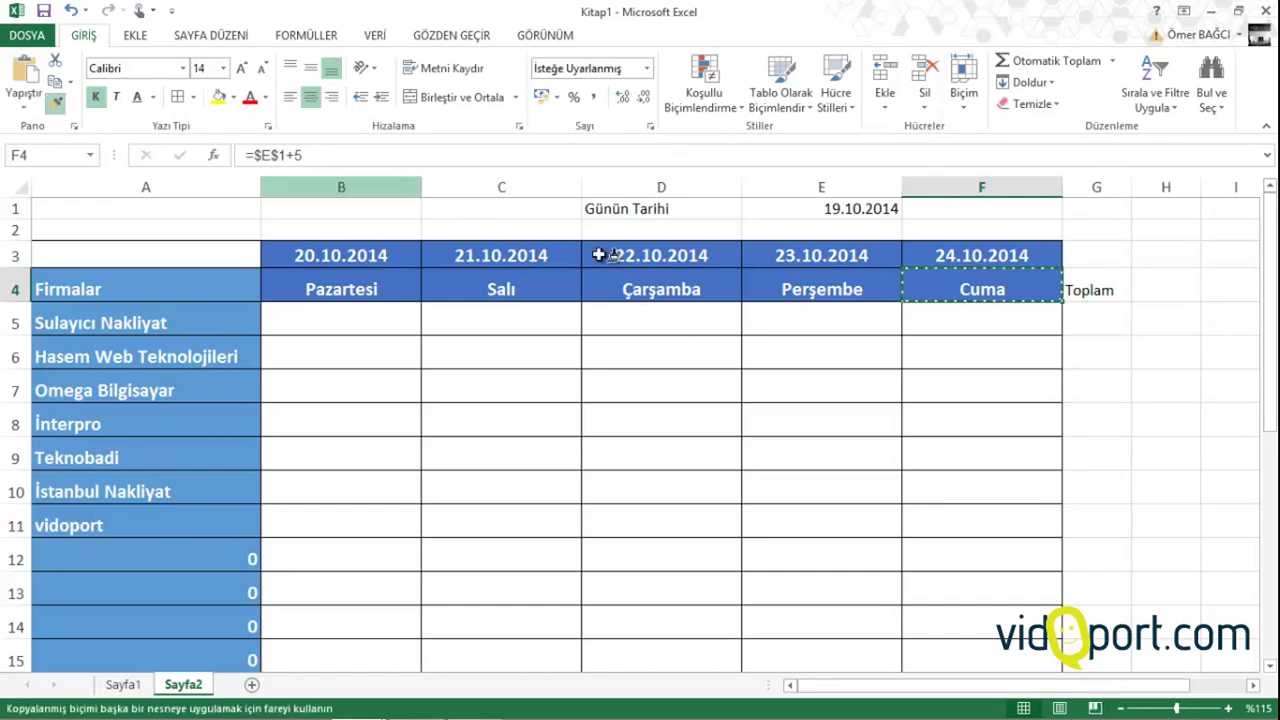
left_click(1095, 290)
Step: Add borders to the Toplam column cells G5:G23
left_click_drag(1111, 315, 1109, 609)
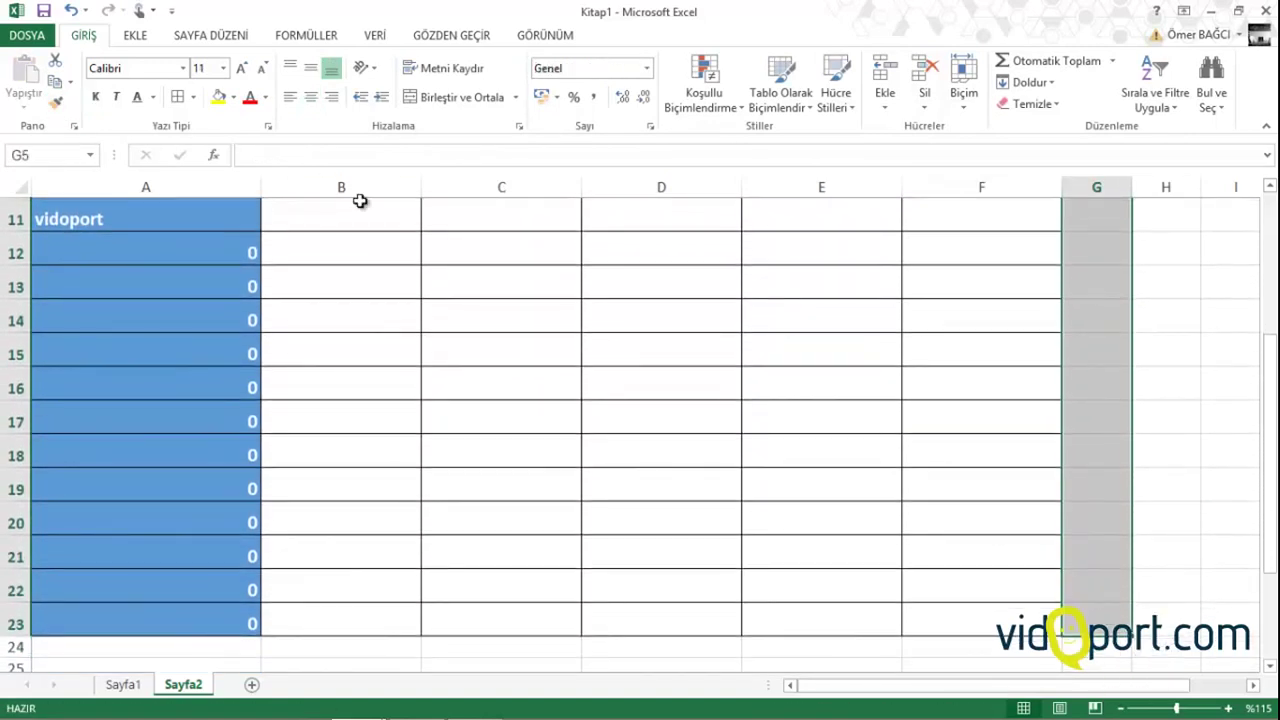
scroll(149, 391, "up", 4)
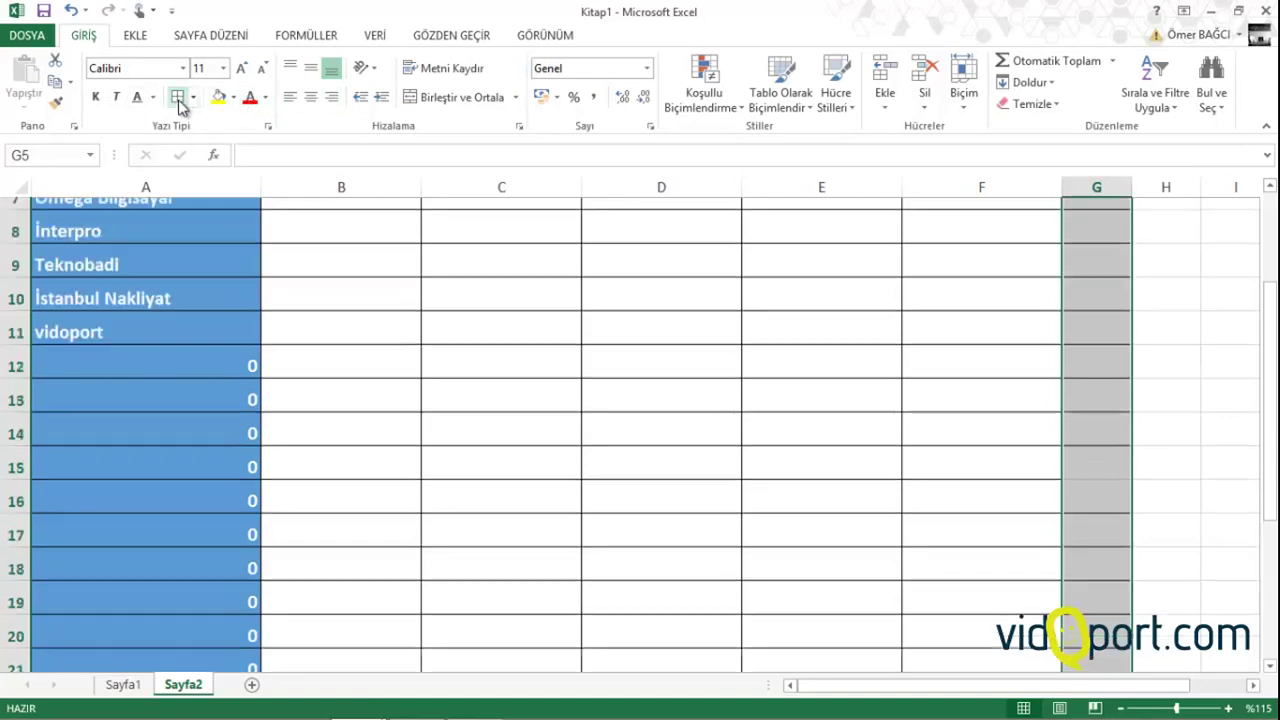
left_click(149, 391)
scroll(141, 358, "down", 4)
scroll(141, 358, "up", 3)
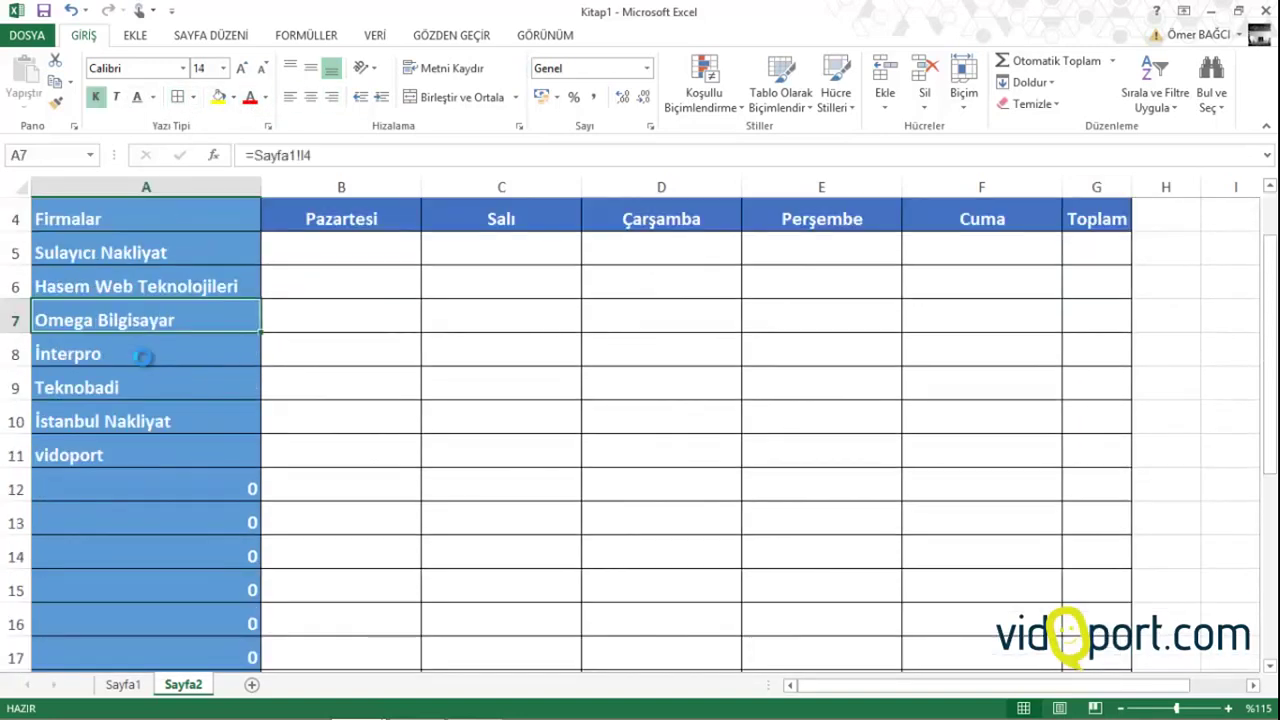
scroll(141, 358, "down", 1, "ctrl")
scroll(143, 358, "down", 1, "ctrl")
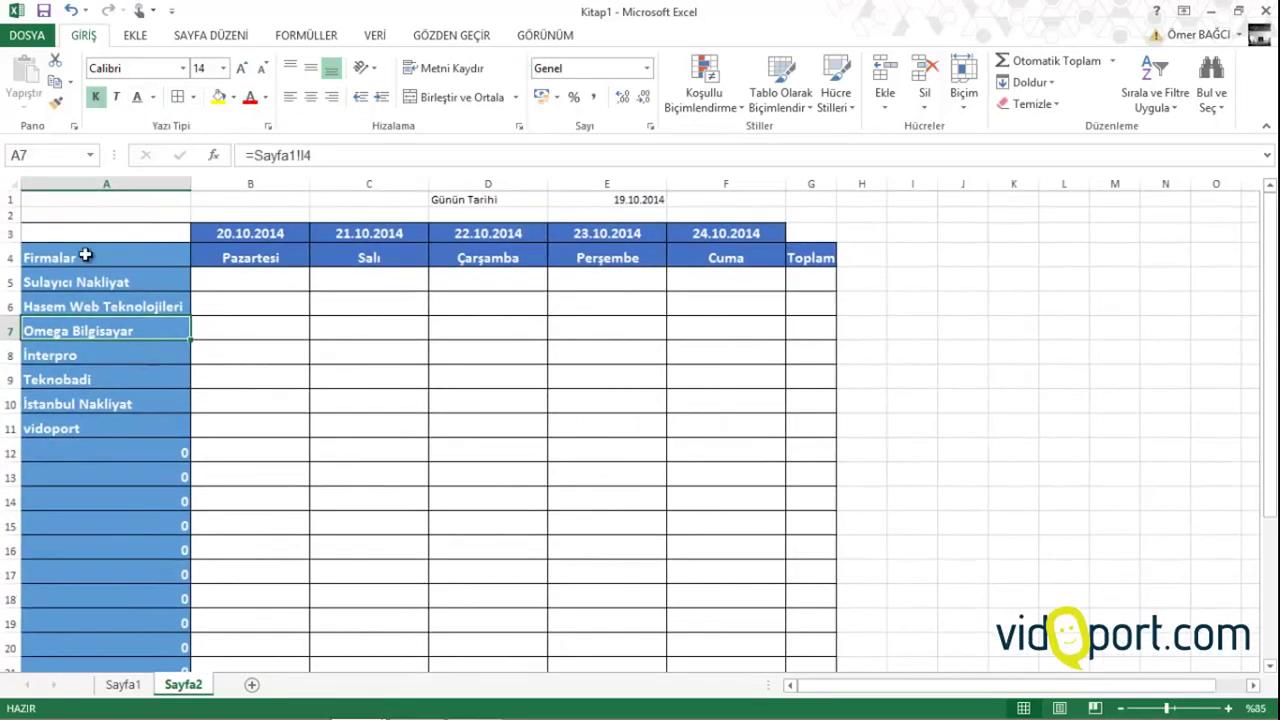
Step: Copy date cell E3's blue formatting onto G3 with Format Painter
left_click(804, 233)
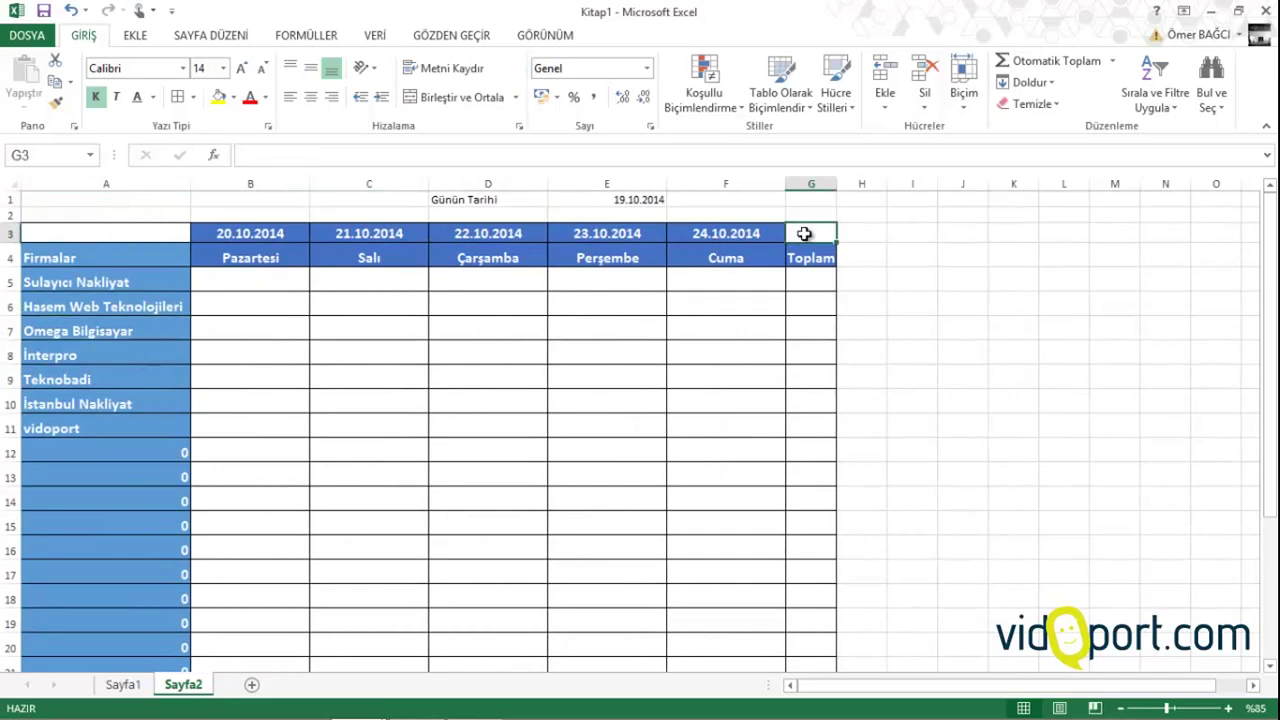
left_click(611, 238)
left_click(56, 103)
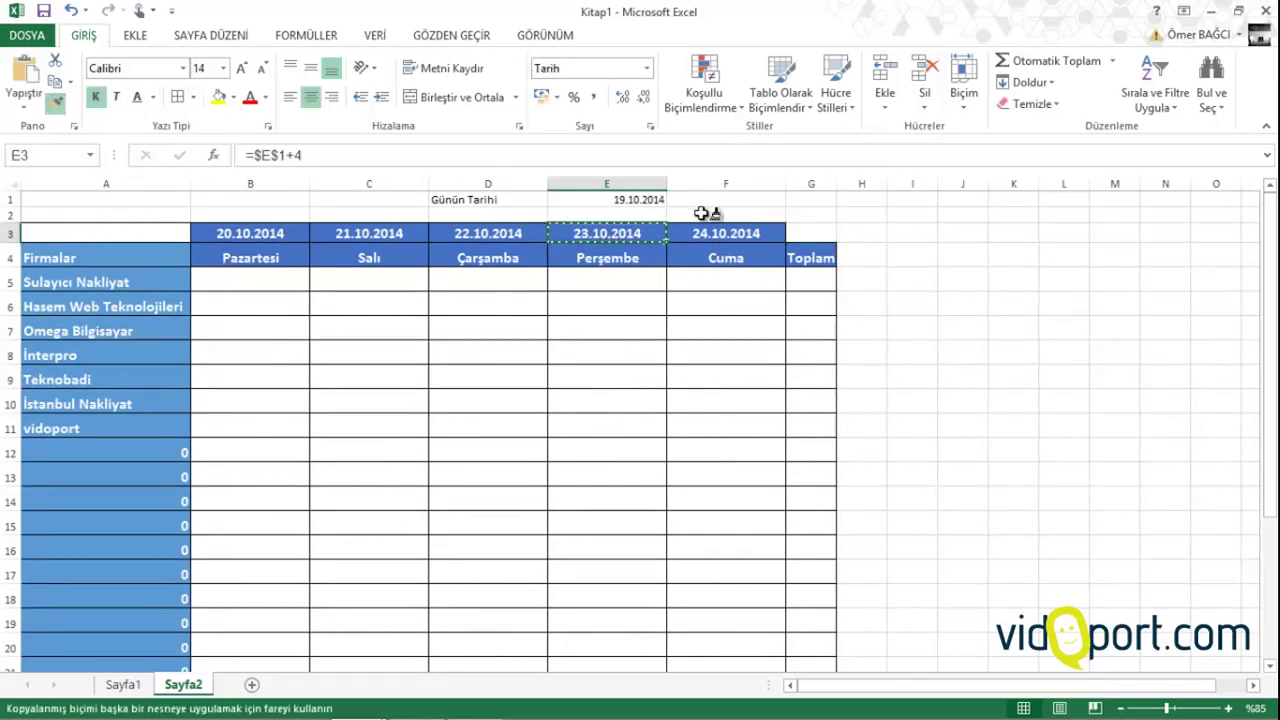
left_click(812, 234)
left_click(811, 283)
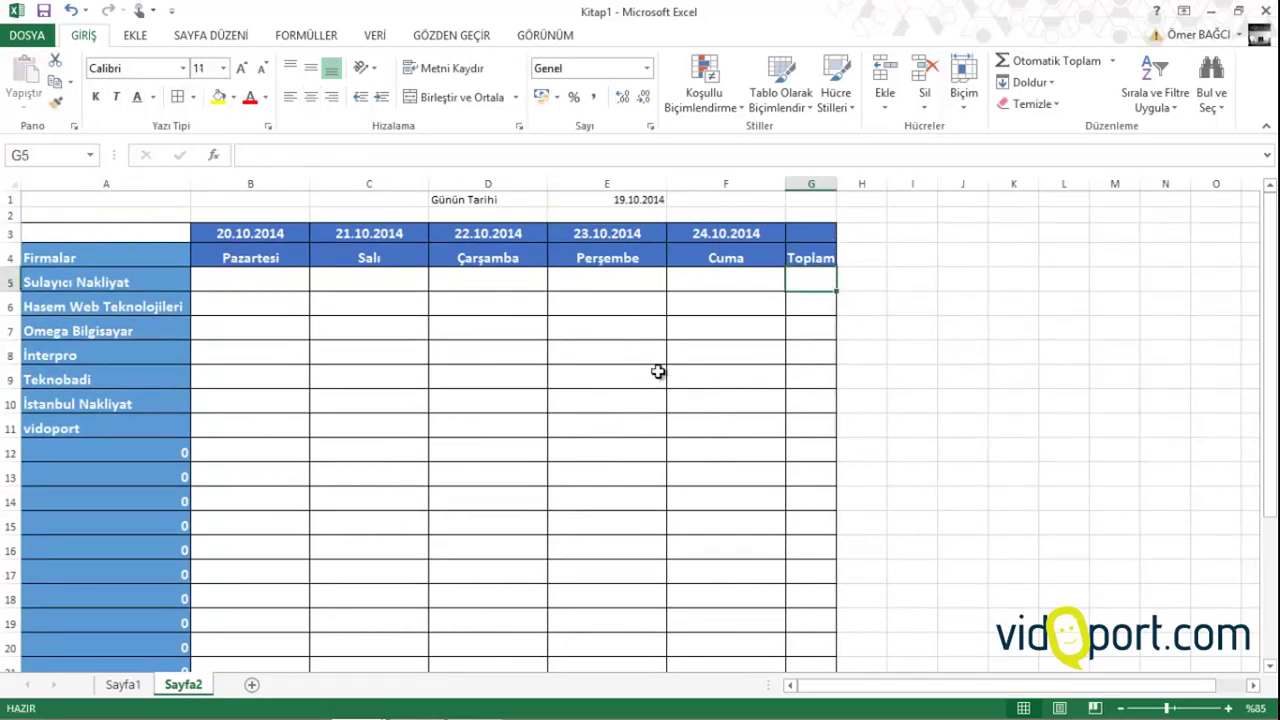
Step: Copy the Firmalar cell's formatting onto A3 with Format Painter
left_click(137, 257)
left_click(56, 103)
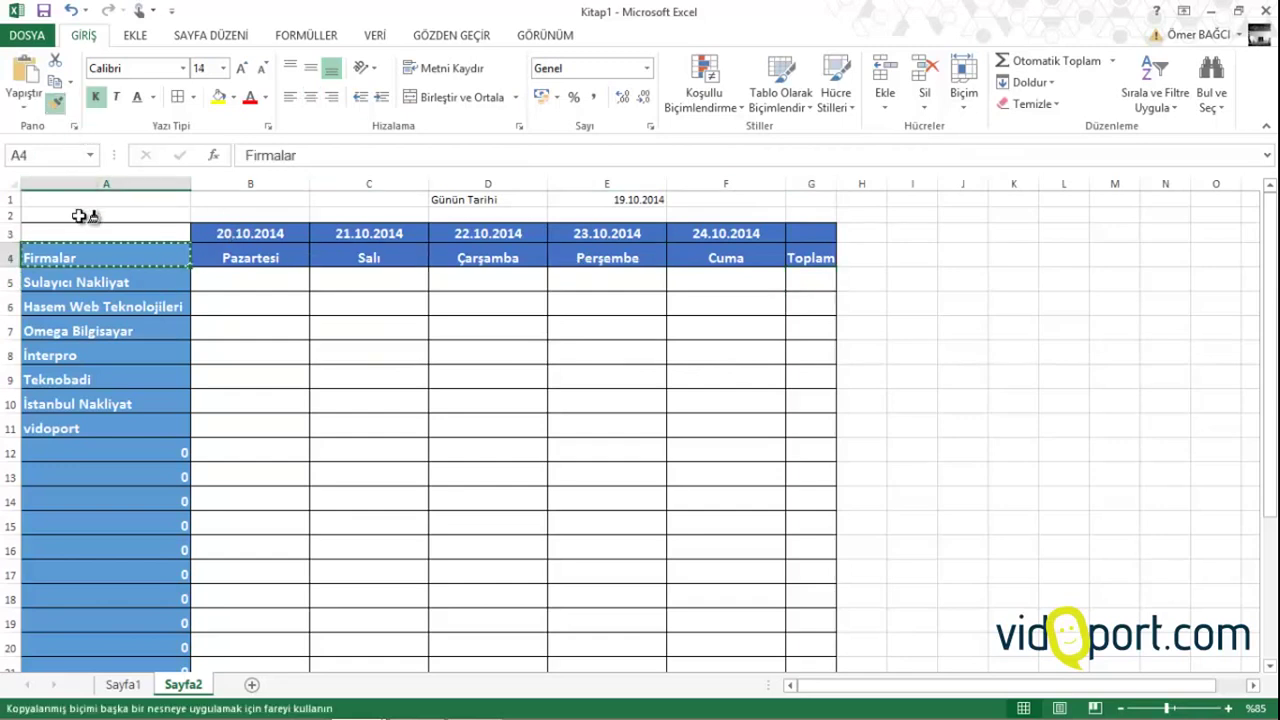
left_click(83, 237)
left_click(246, 284)
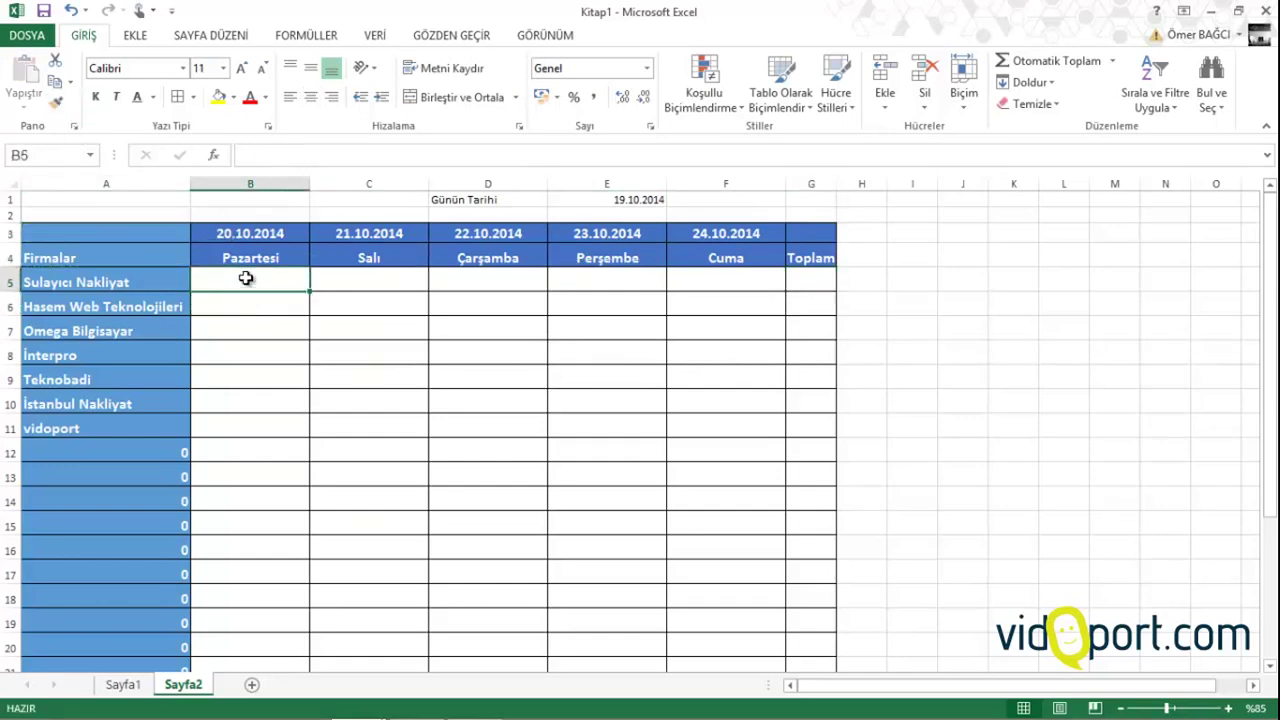
Step: Enter the label Toplam in A24, removing the Teknobadi autocomplete
scroll(258, 440, "down", 3)
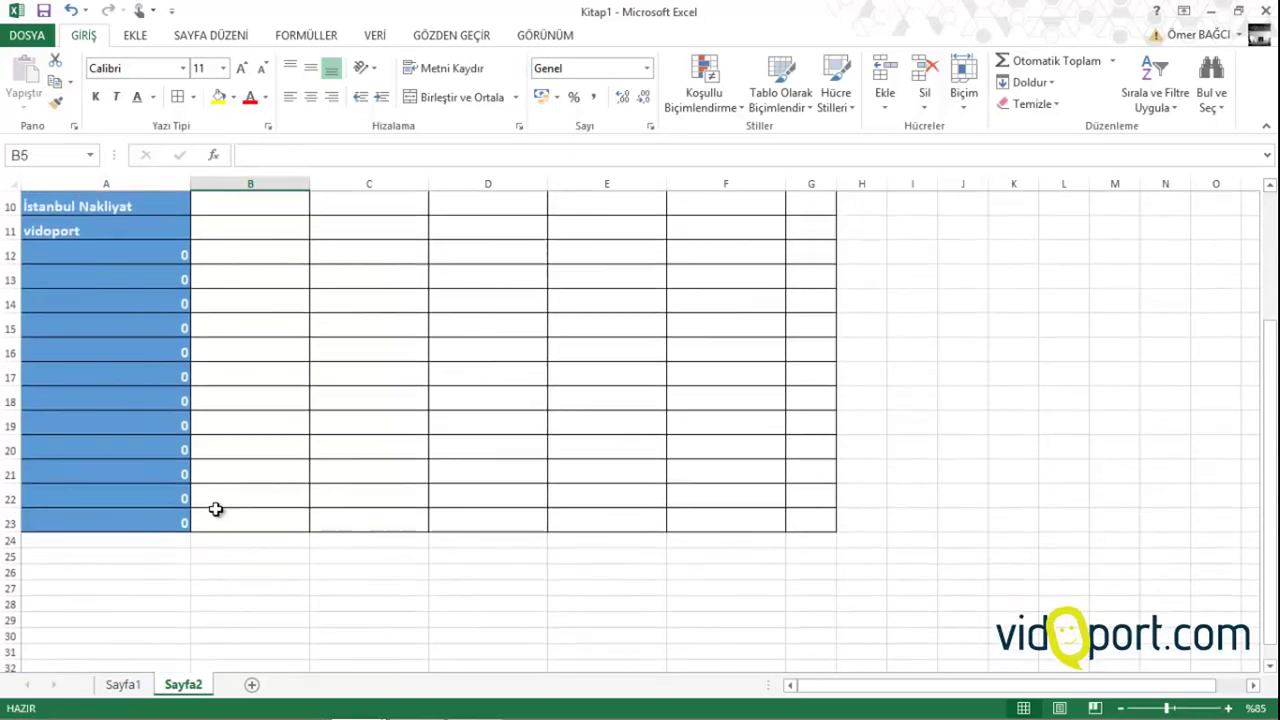
left_click(123, 545)
type("topl")
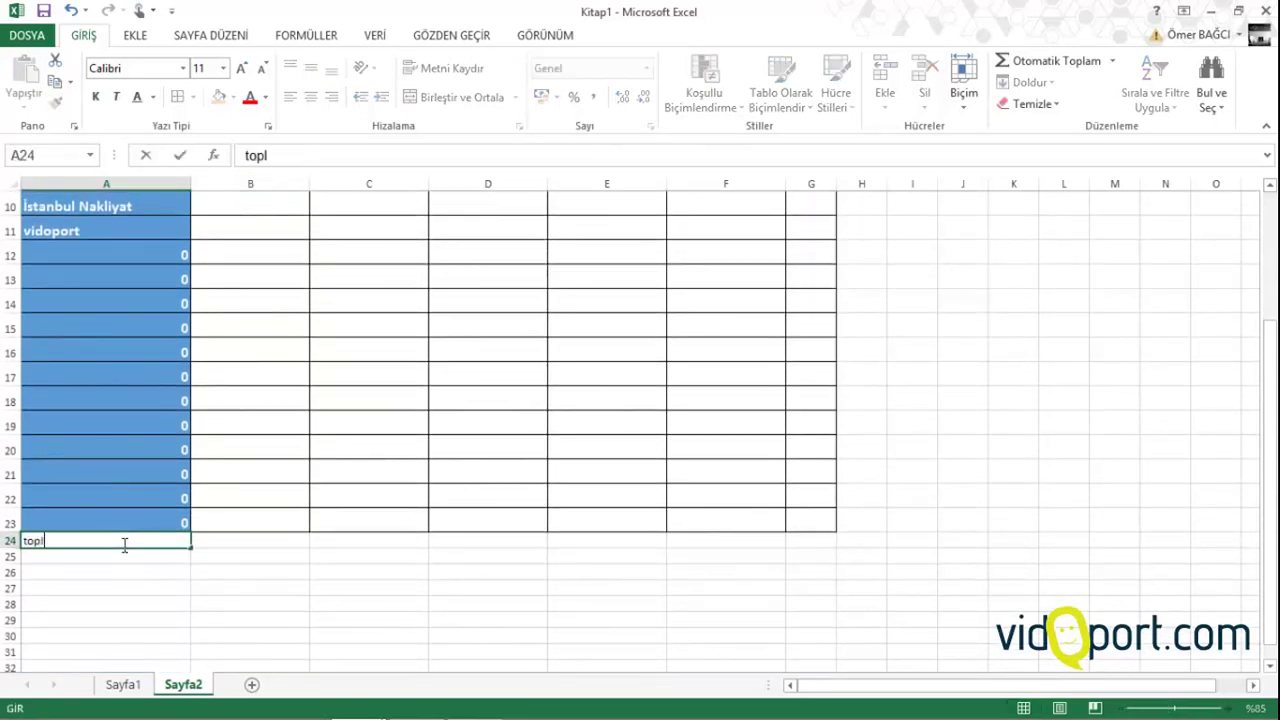
type("Teknobadi")
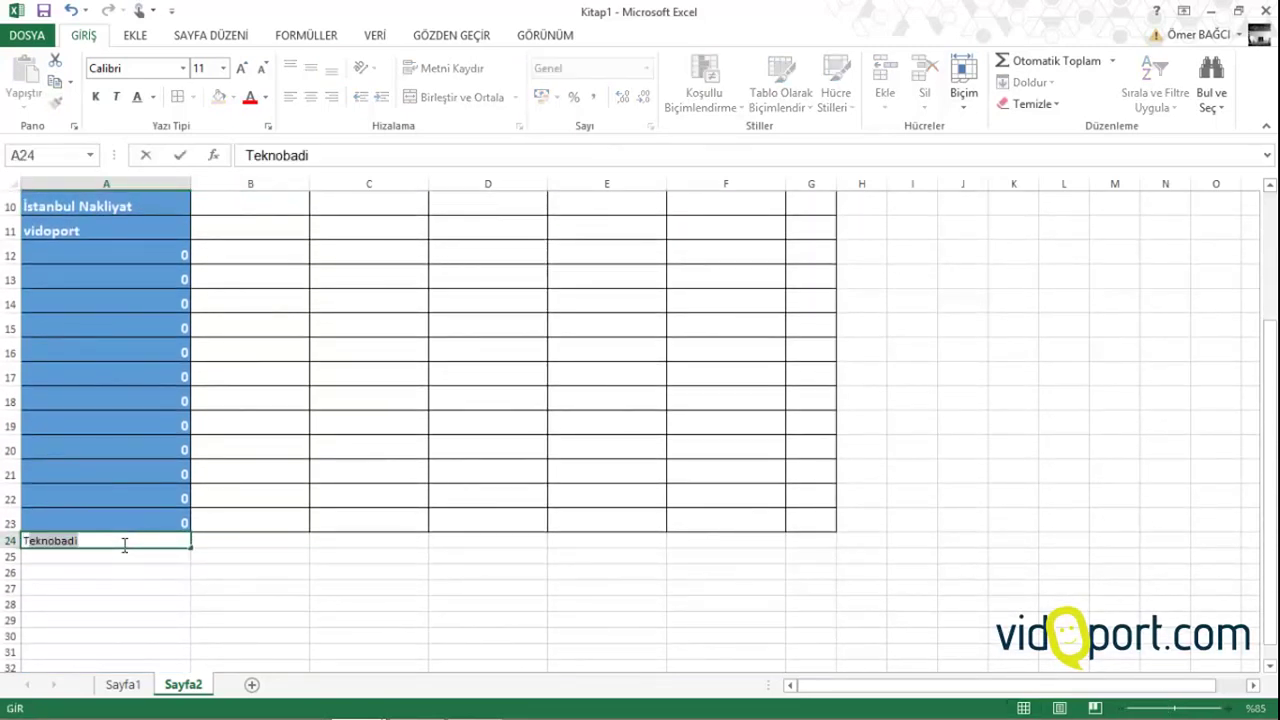
key("BackSpace")
type("Top")
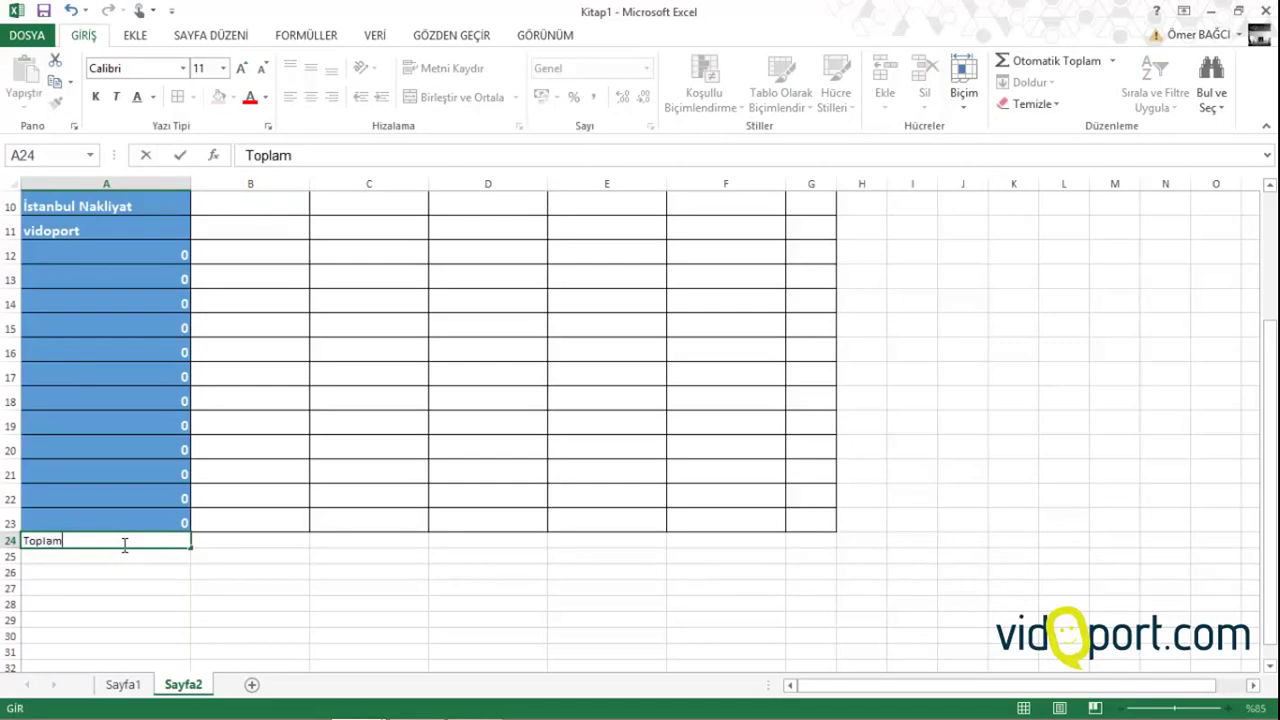
type("lam")
key("Return")
Step: Copy the company-name cell formatting from A5 onto A24 with Format Painter
scroll(140, 540, "up", 3)
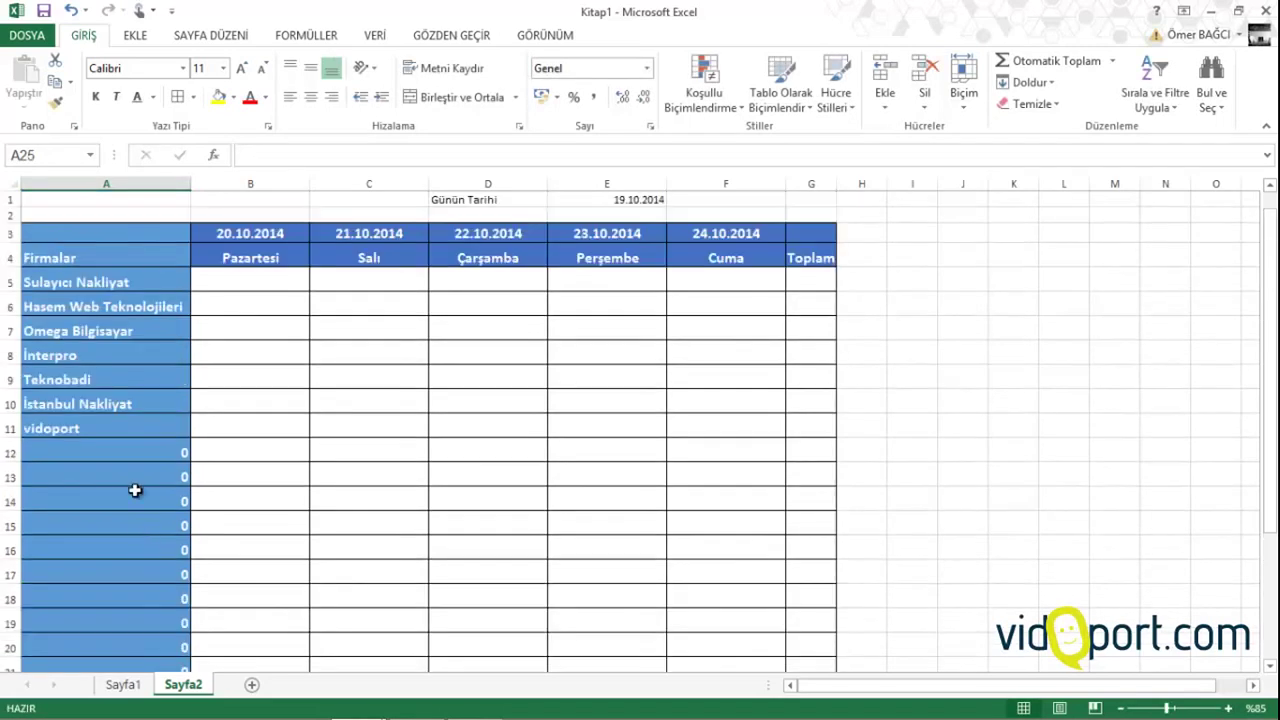
left_click(237, 282)
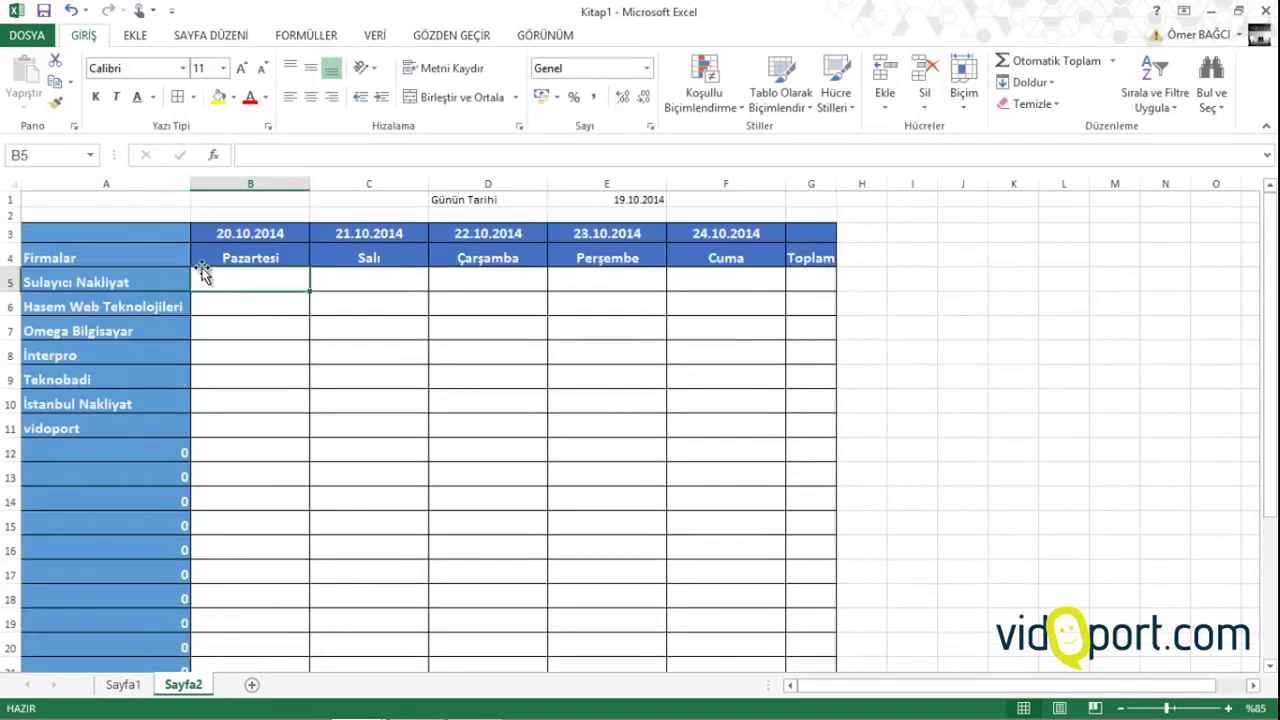
left_click(126, 283)
left_click(55, 103)
scroll(55, 323, "down", 4)
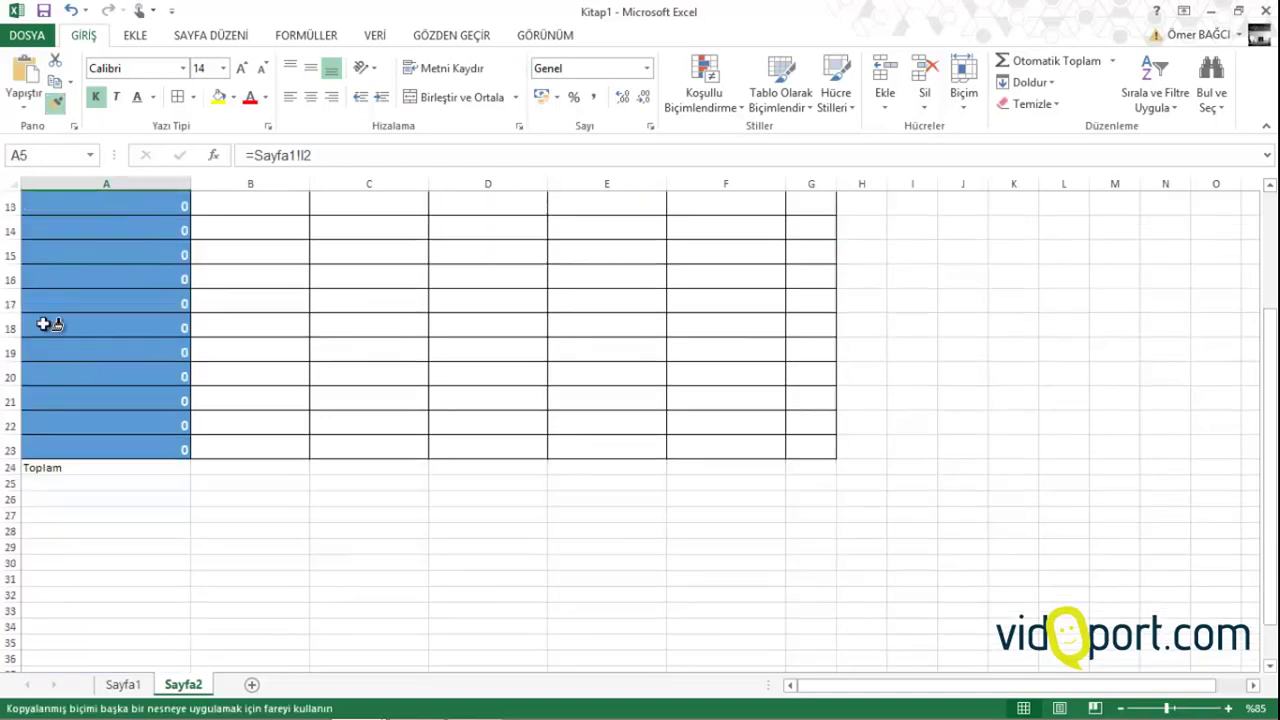
left_click(88, 467)
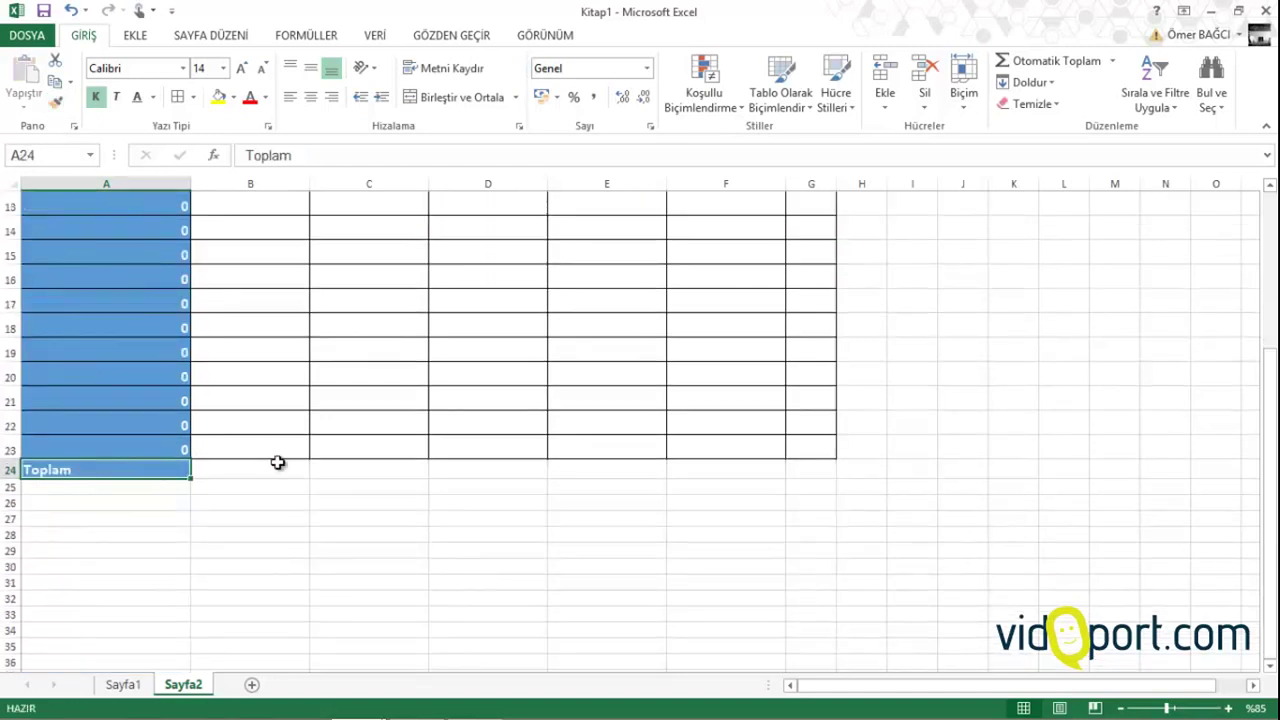
Step: Border the totals row A24:G24 and widen the Toplam column G
left_click_drag(277, 462, 799, 470)
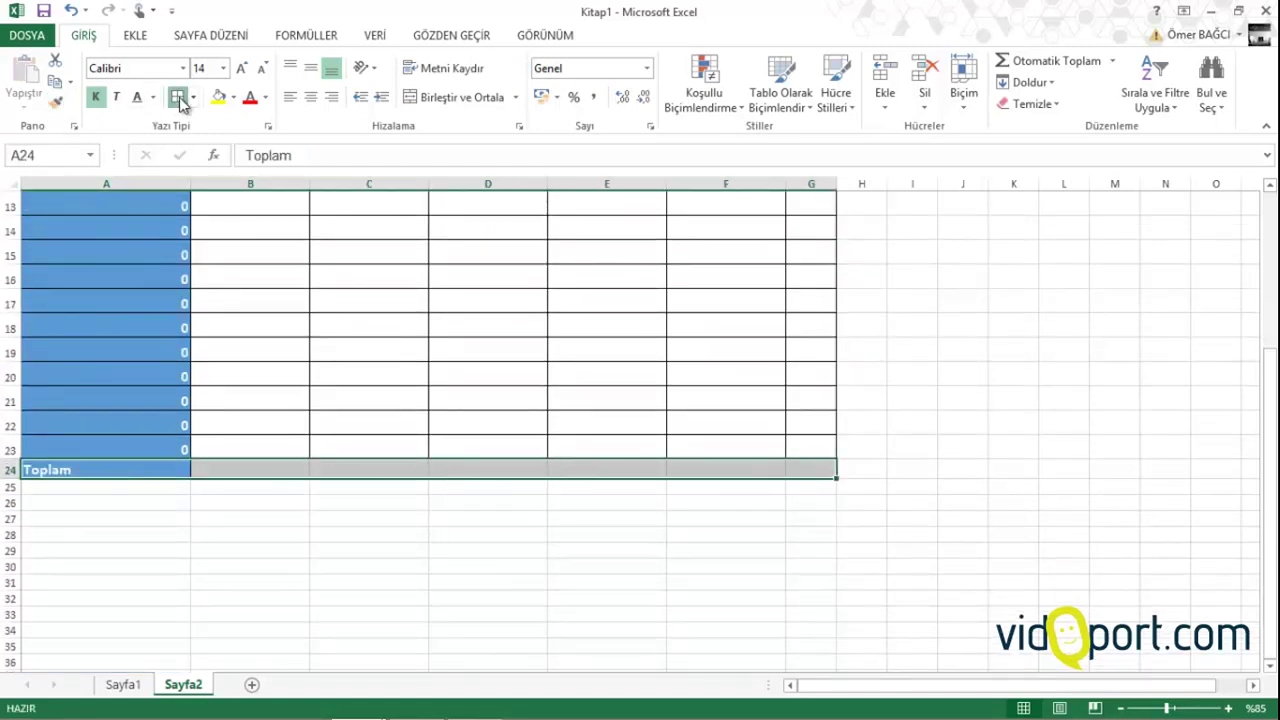
left_click_drag(837, 184, 891, 185)
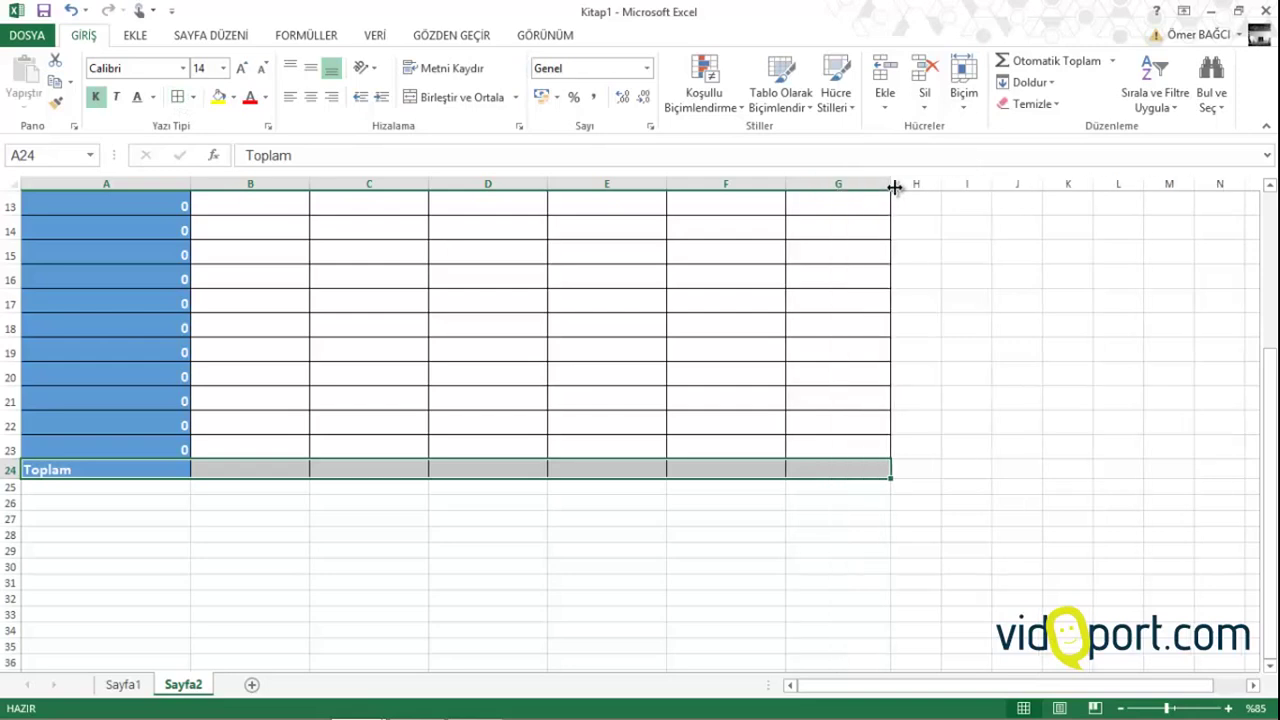
left_click(514, 310)
scroll(390, 257, "up", 4)
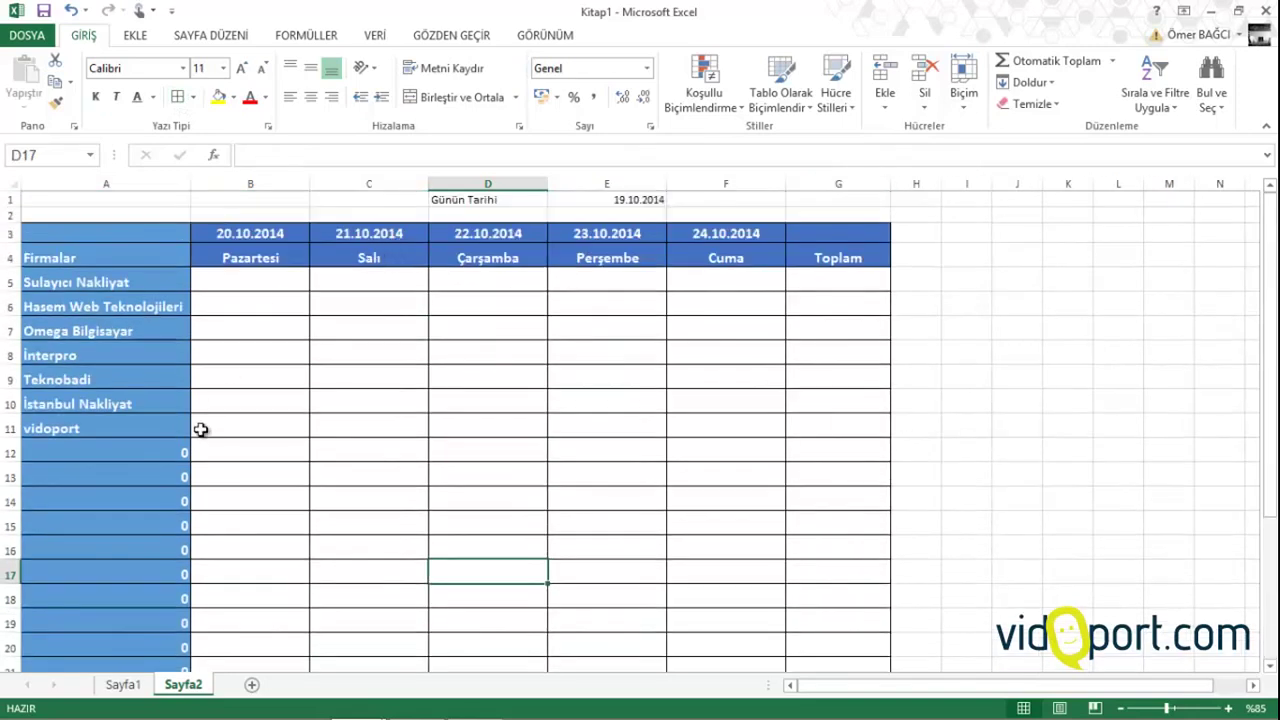
left_click_drag(178, 452, 157, 611)
Step: Add an Equal To 0 conditional formatting rule with white font to column A from Firmalar to row 23
scroll(140, 455, "up", 1)
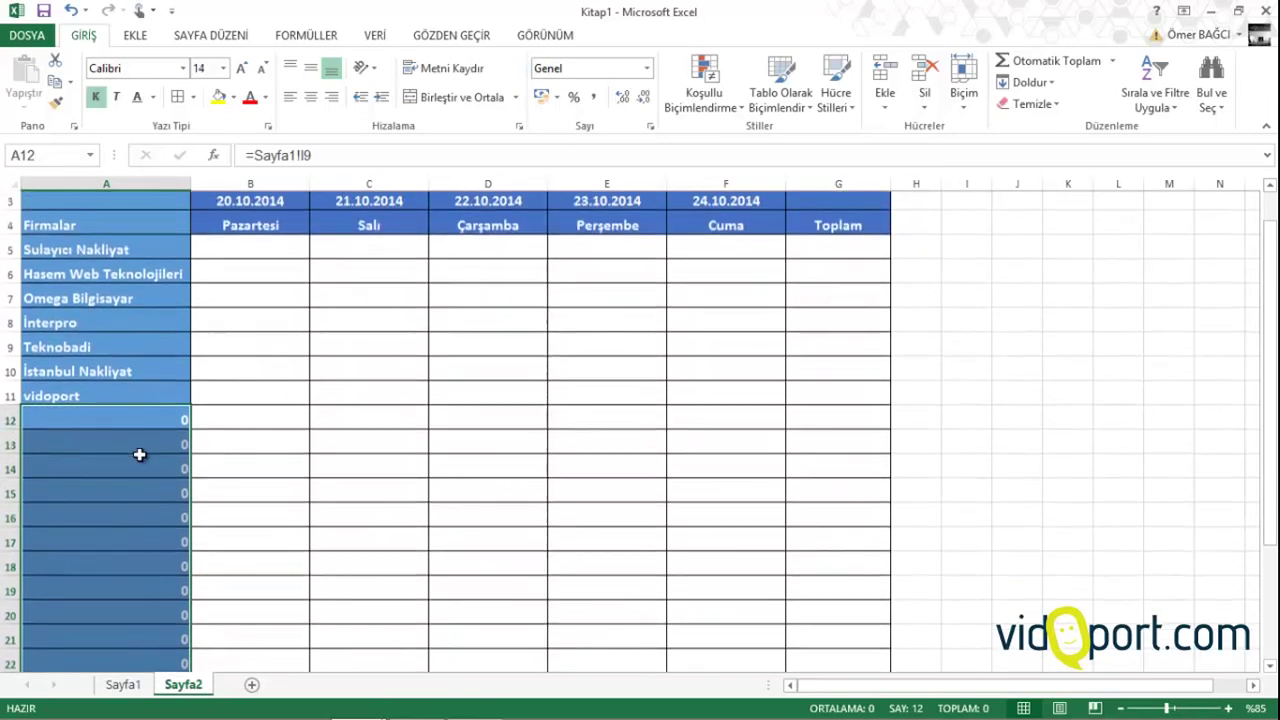
left_click(137, 490)
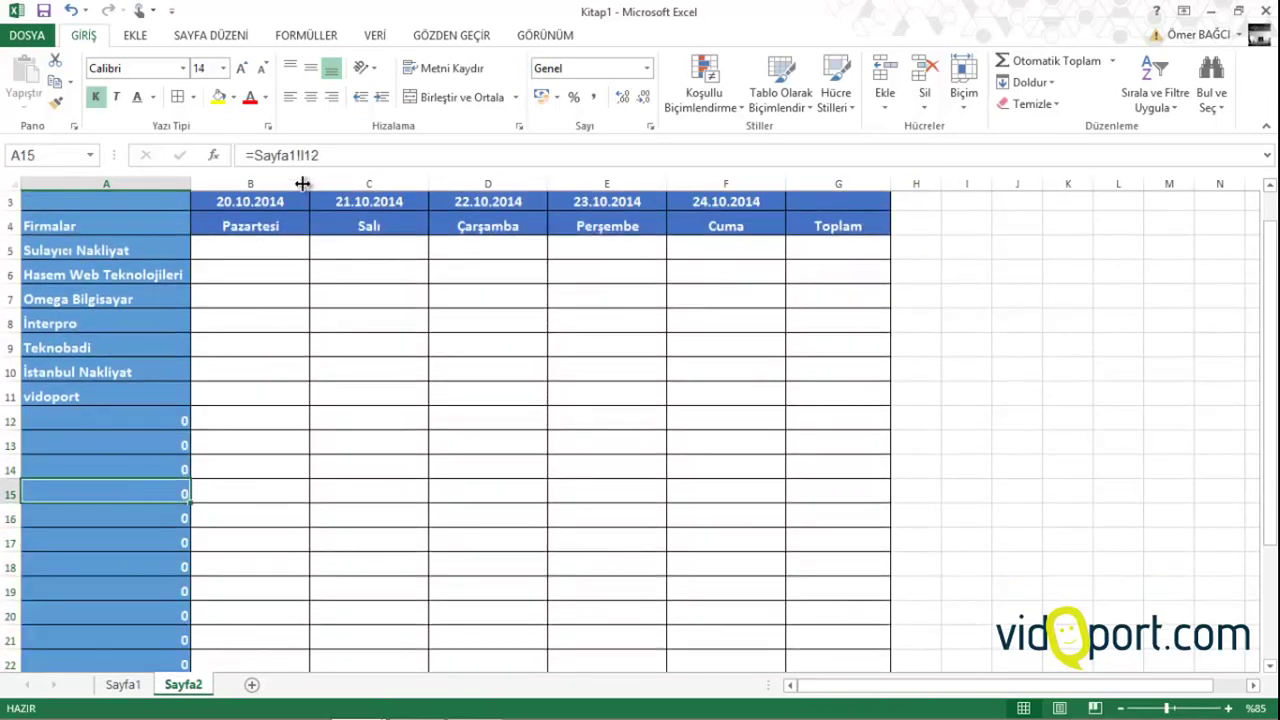
left_click_drag(160, 228, 130, 627)
left_click(718, 100)
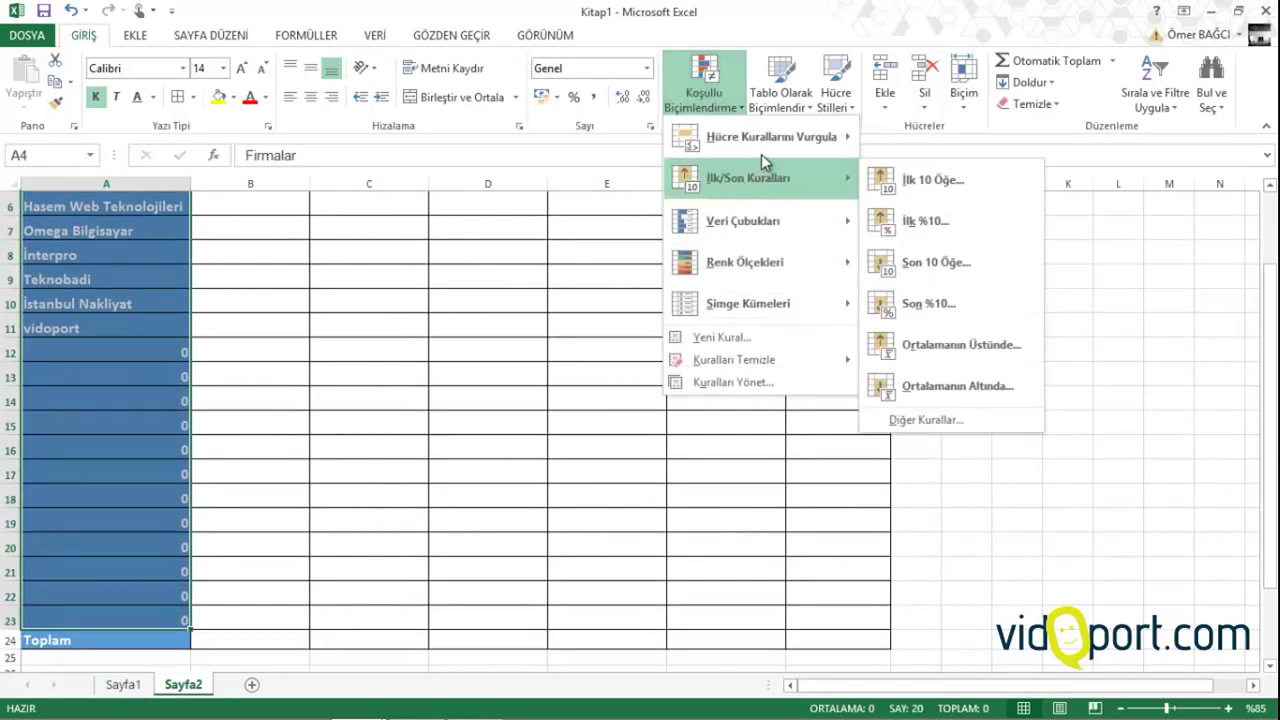
mouse_move(768, 152)
left_click(956, 262)
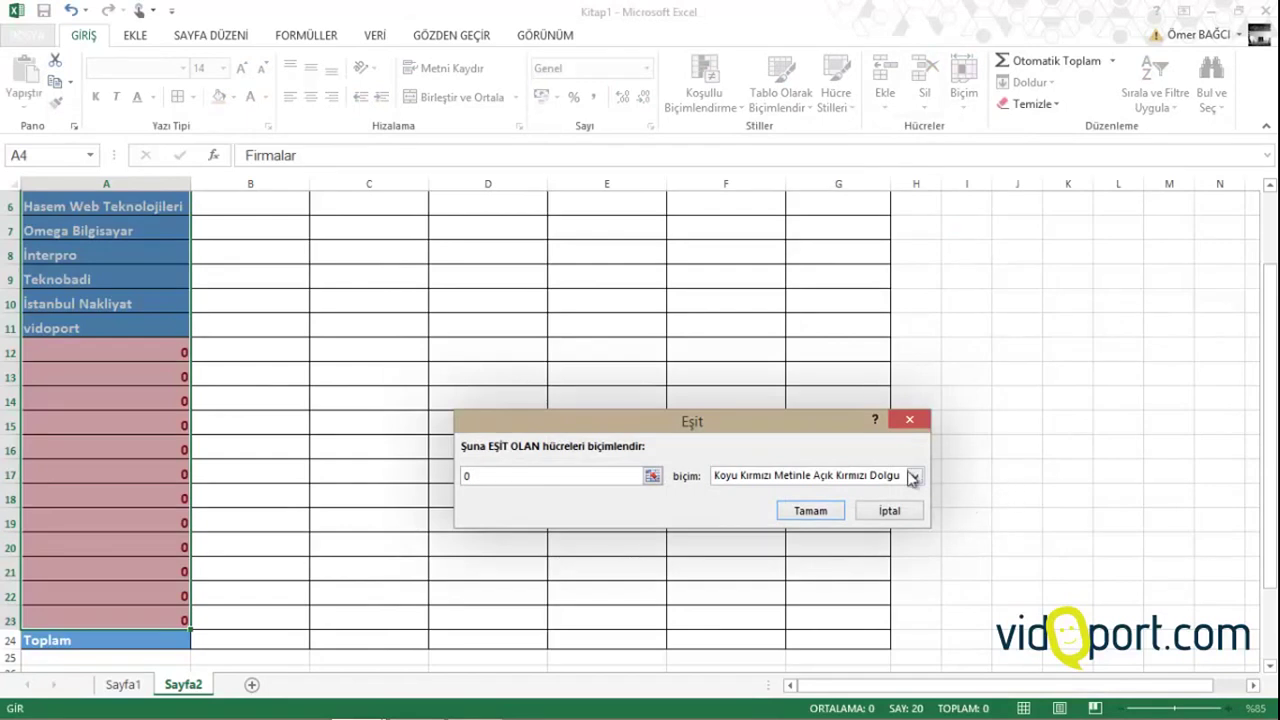
left_click(912, 478)
left_click(758, 568)
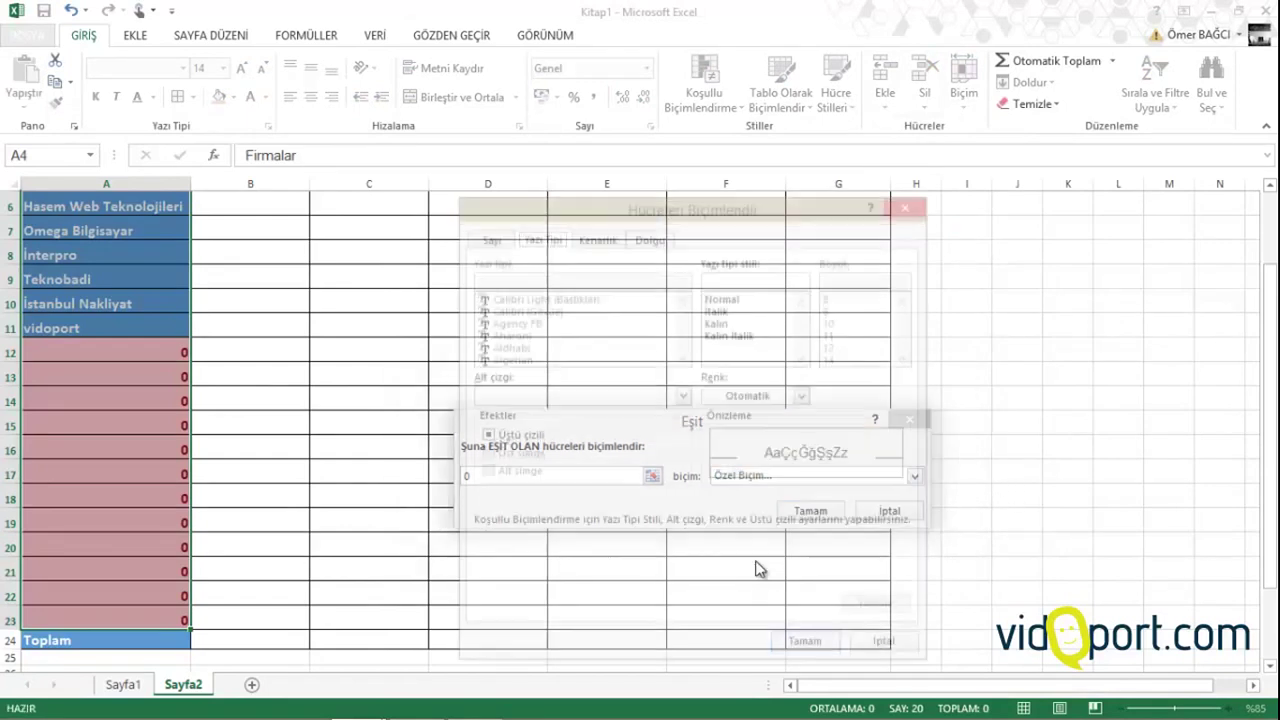
left_click(800, 400)
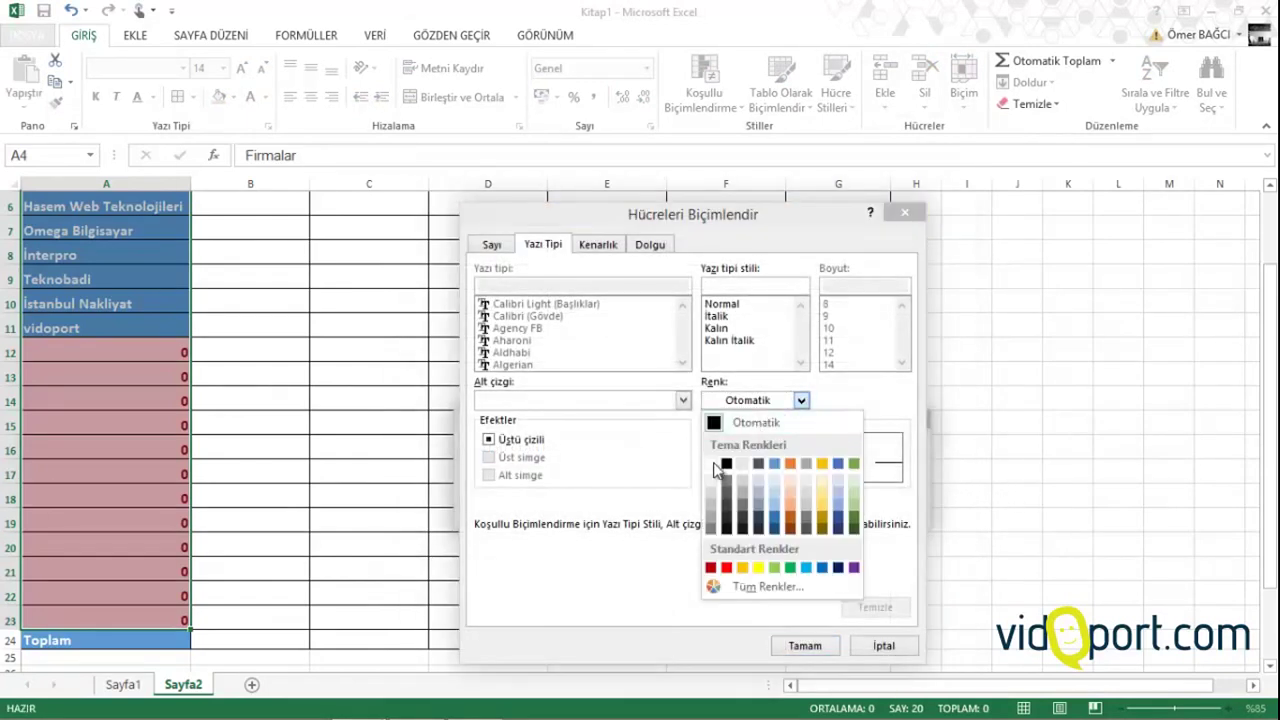
left_click(715, 462)
left_click(805, 647)
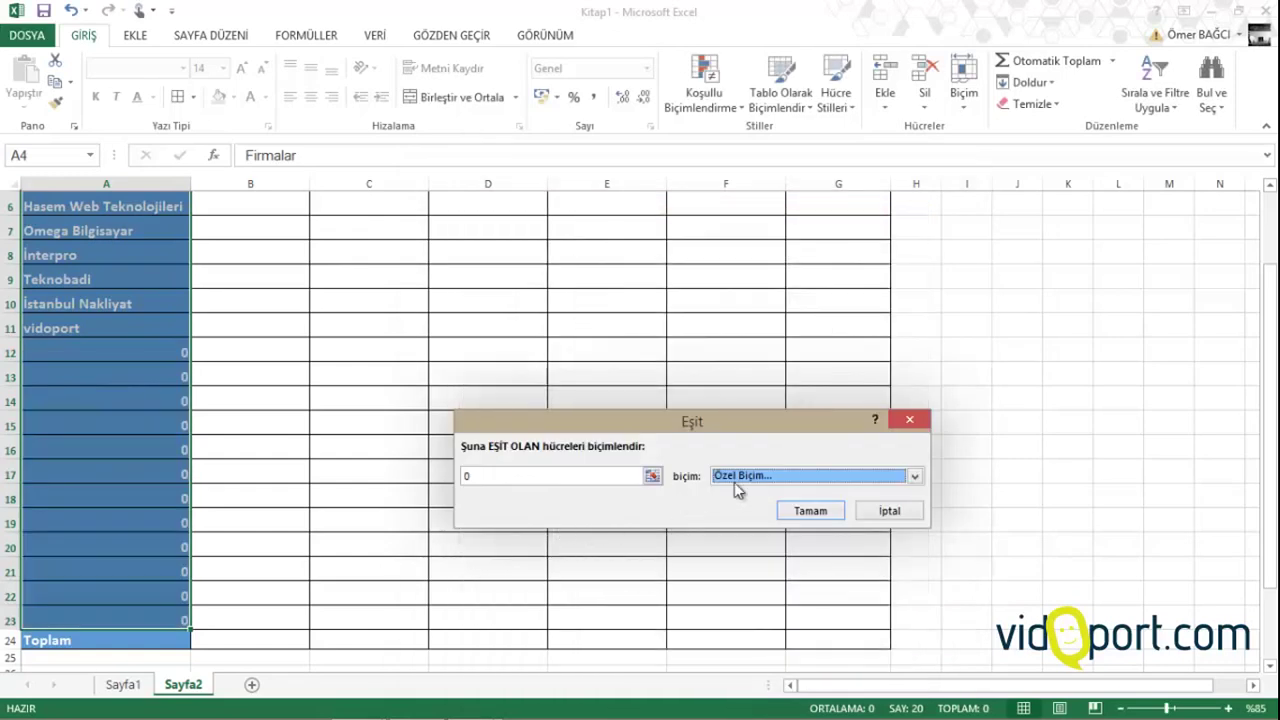
left_click(812, 511)
Step: Try fill and font colours on A3:A25, resetting the text to automatic black
left_click(401, 417)
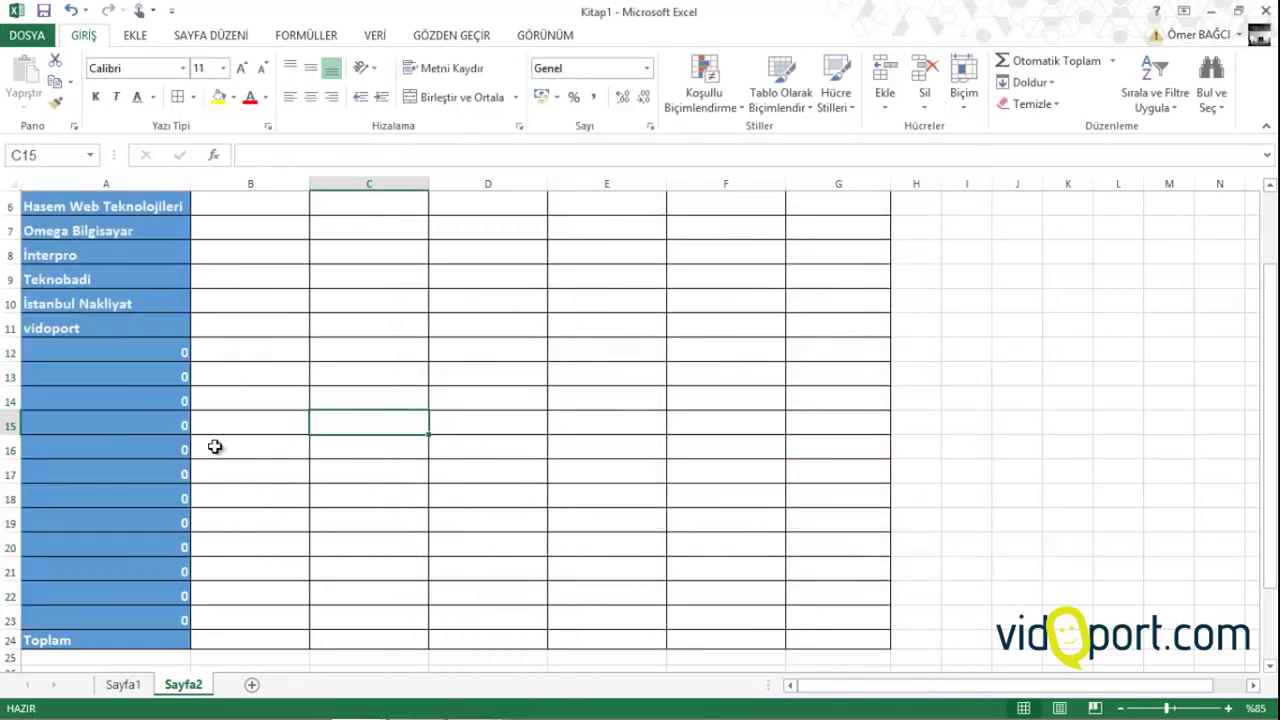
scroll(164, 390, "up", 2)
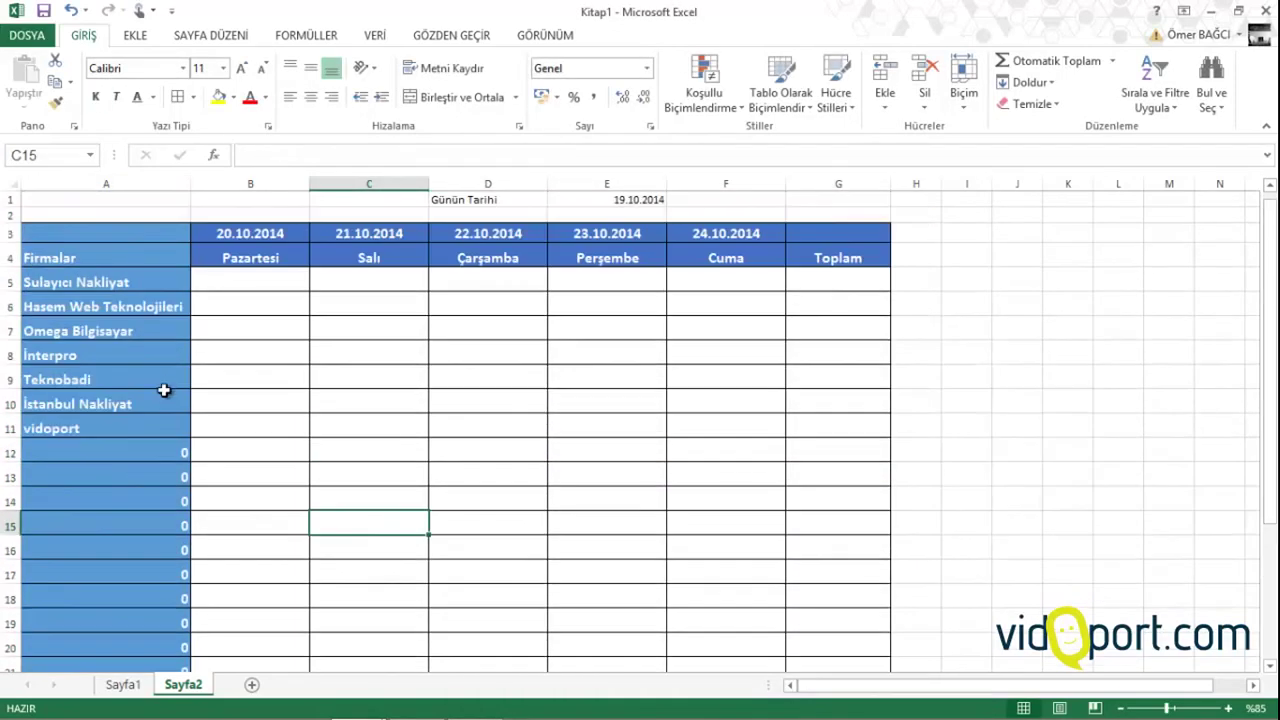
left_click_drag(128, 230, 123, 634)
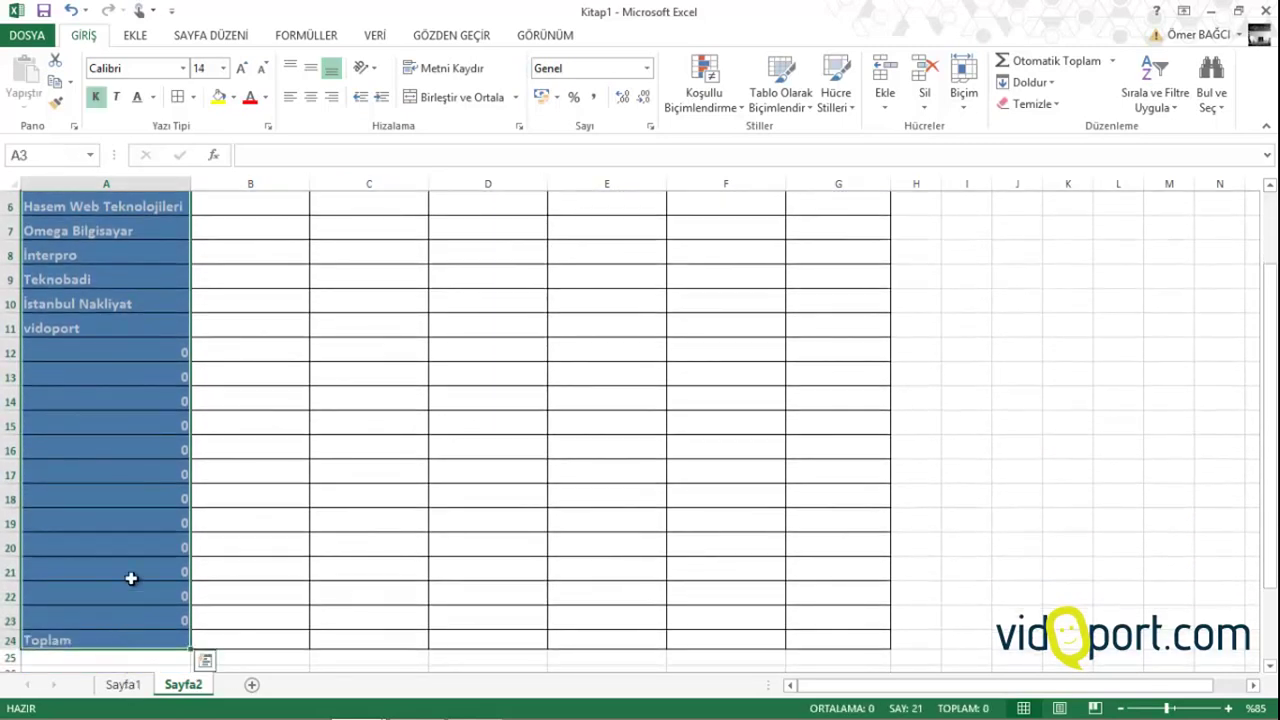
left_click(232, 97)
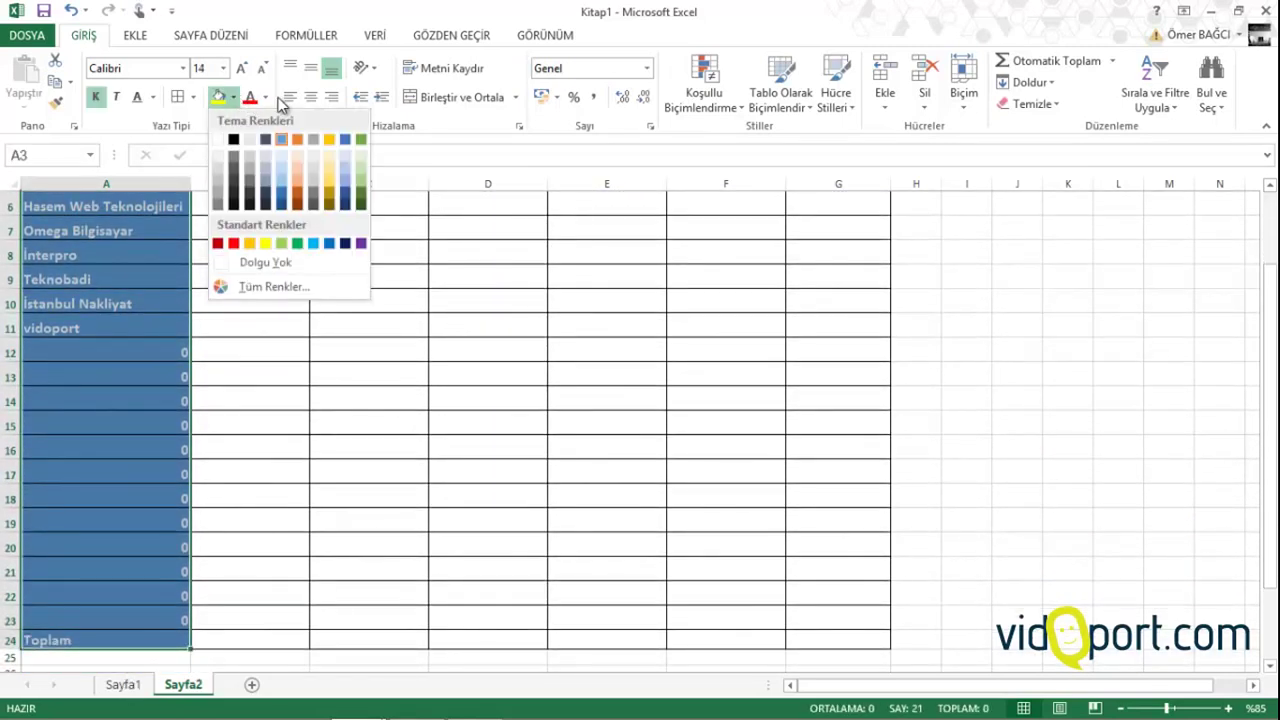
left_click(252, 98)
left_click(266, 96)
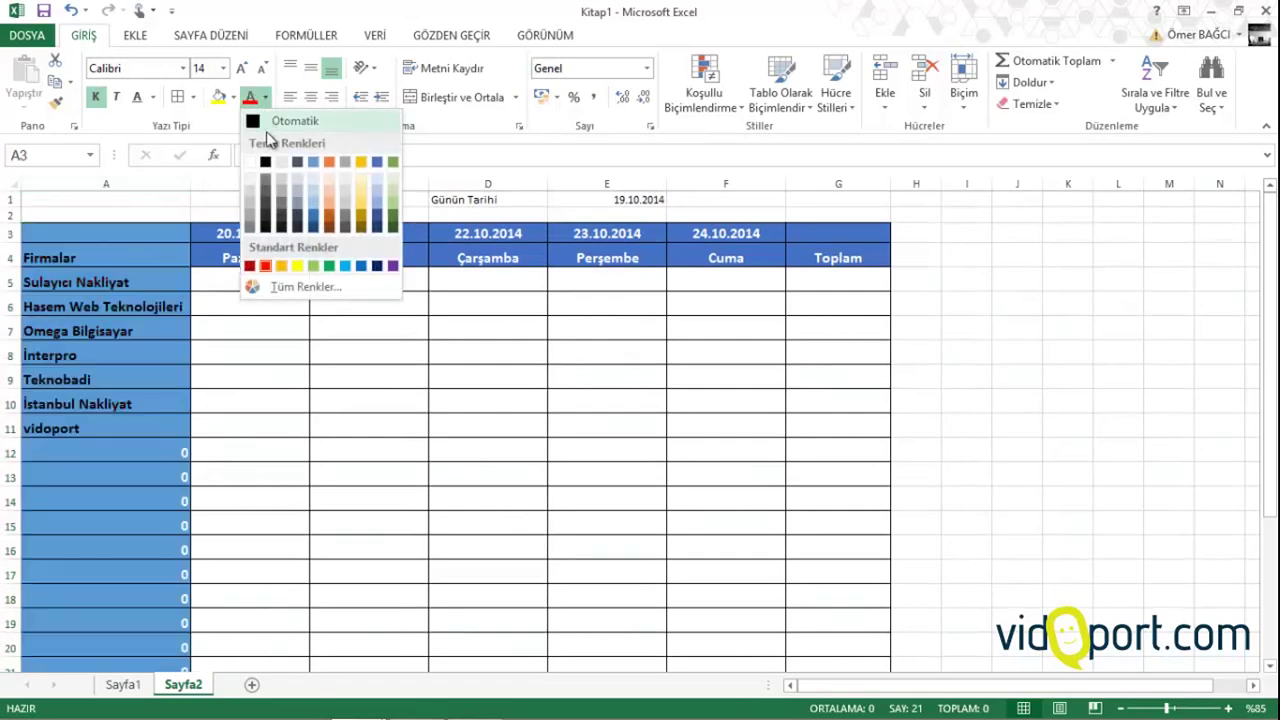
left_click(282, 122)
left_click(232, 97)
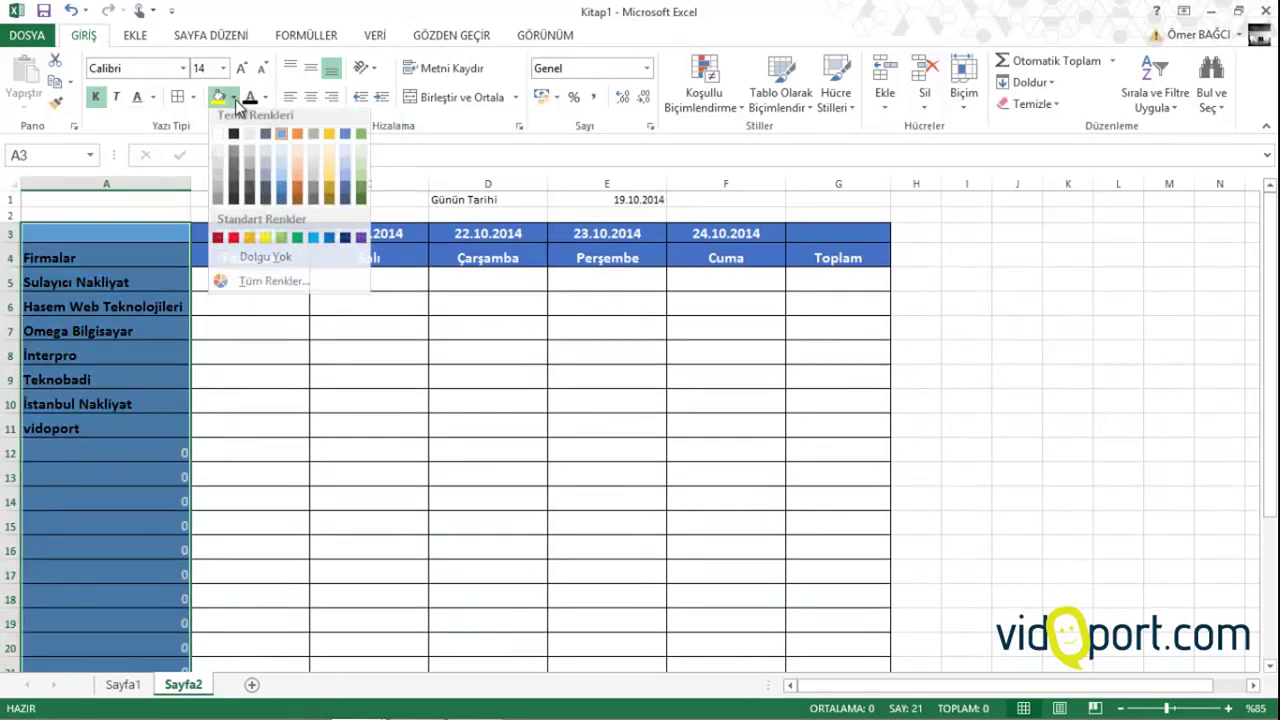
Step: Reset A3:A25 to the Normal cell style, then make it bold and two sizes larger
left_click(848, 90)
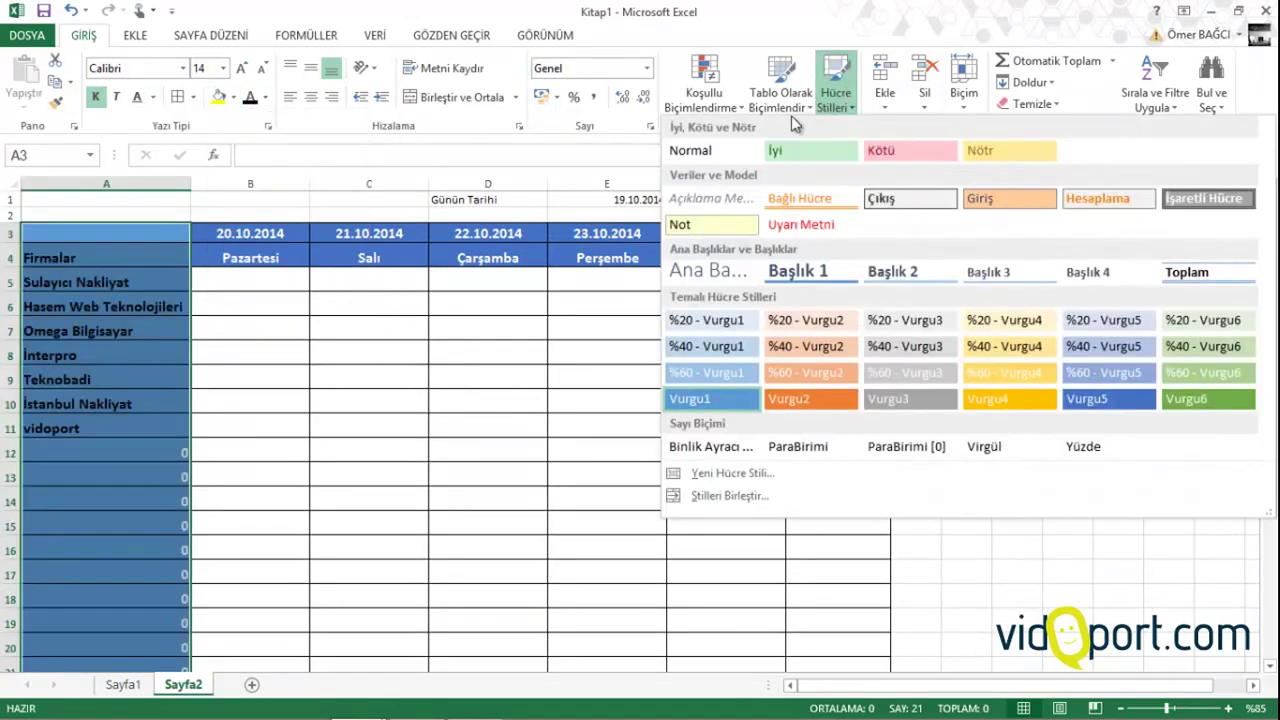
left_click(712, 154)
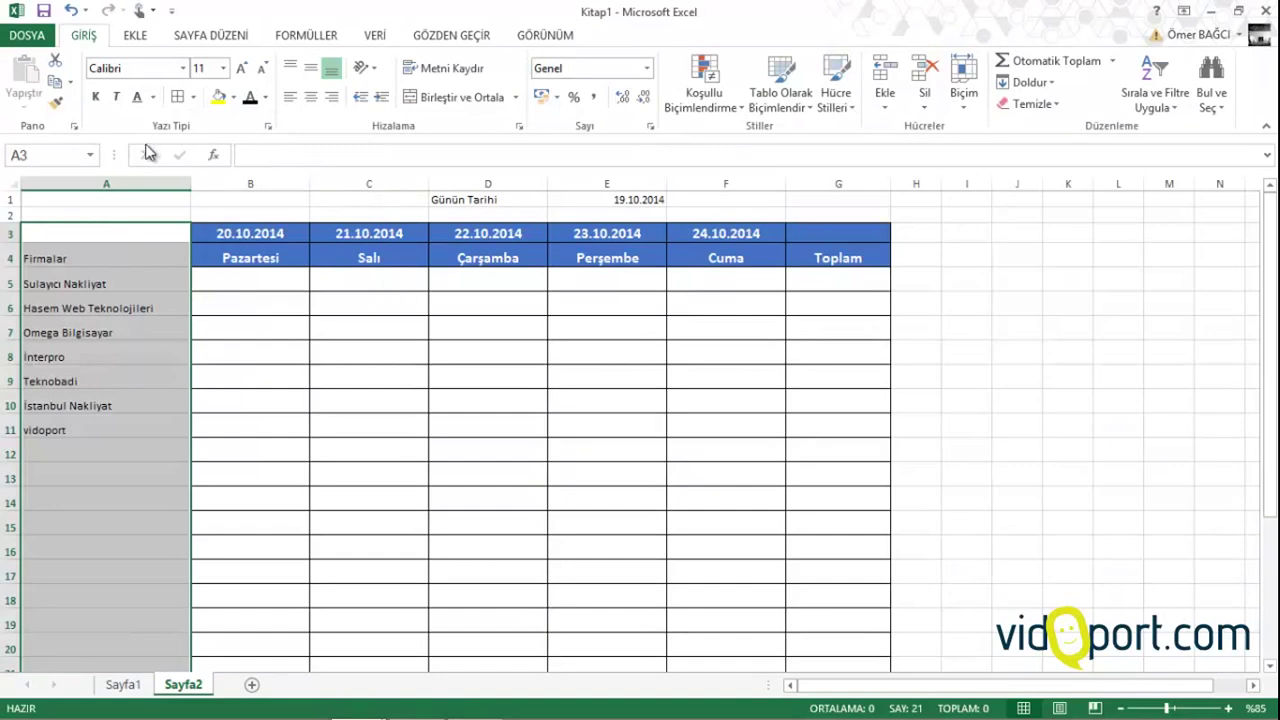
left_click(95, 97)
left_click(241, 68)
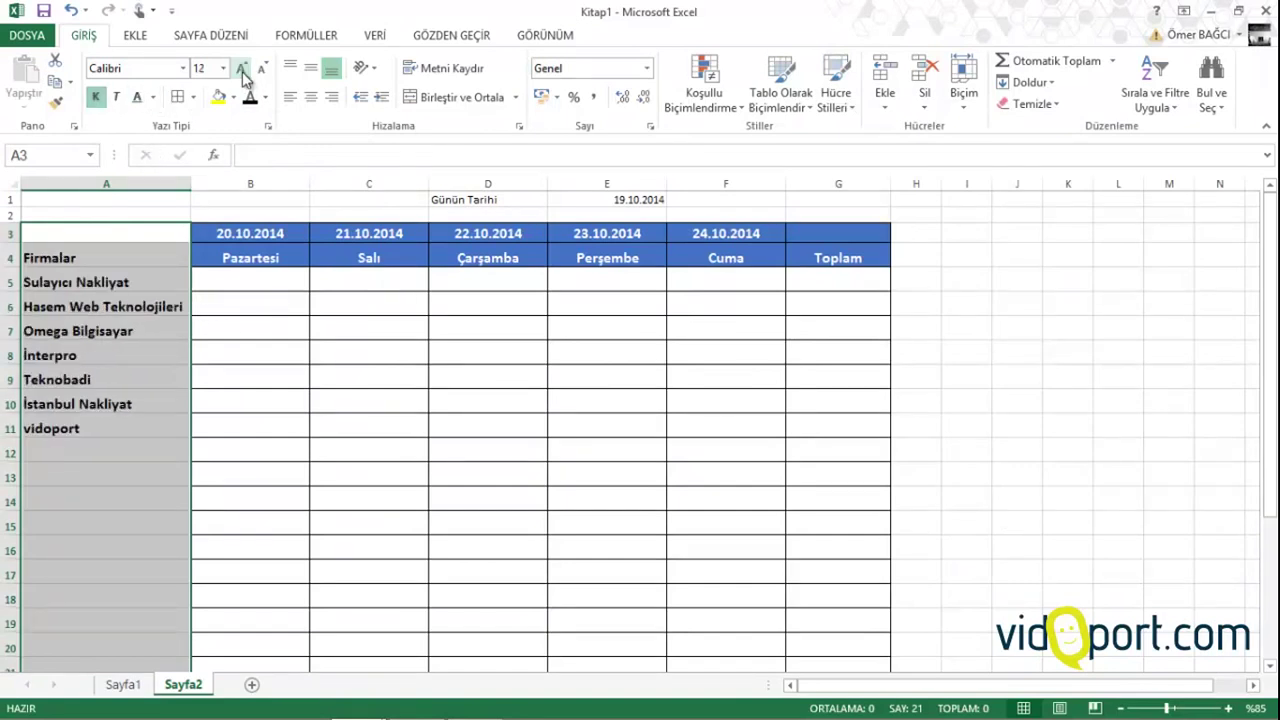
left_click(241, 68)
left_click_drag(190, 298, 245, 298)
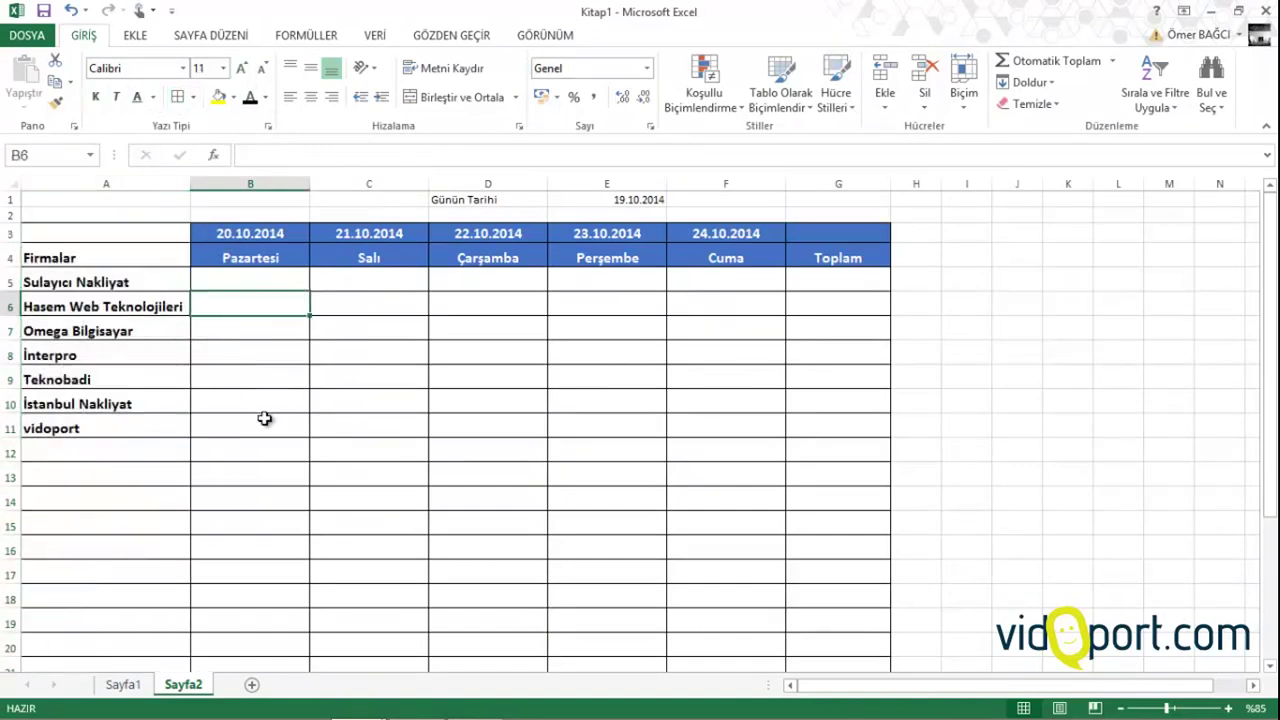
left_click(263, 420)
Step: Start ÇOKETOPLA in B5 with sum range Sayfa1!$E:$E and criteria range Sayfa1!$B:$B
left_click(264, 285)
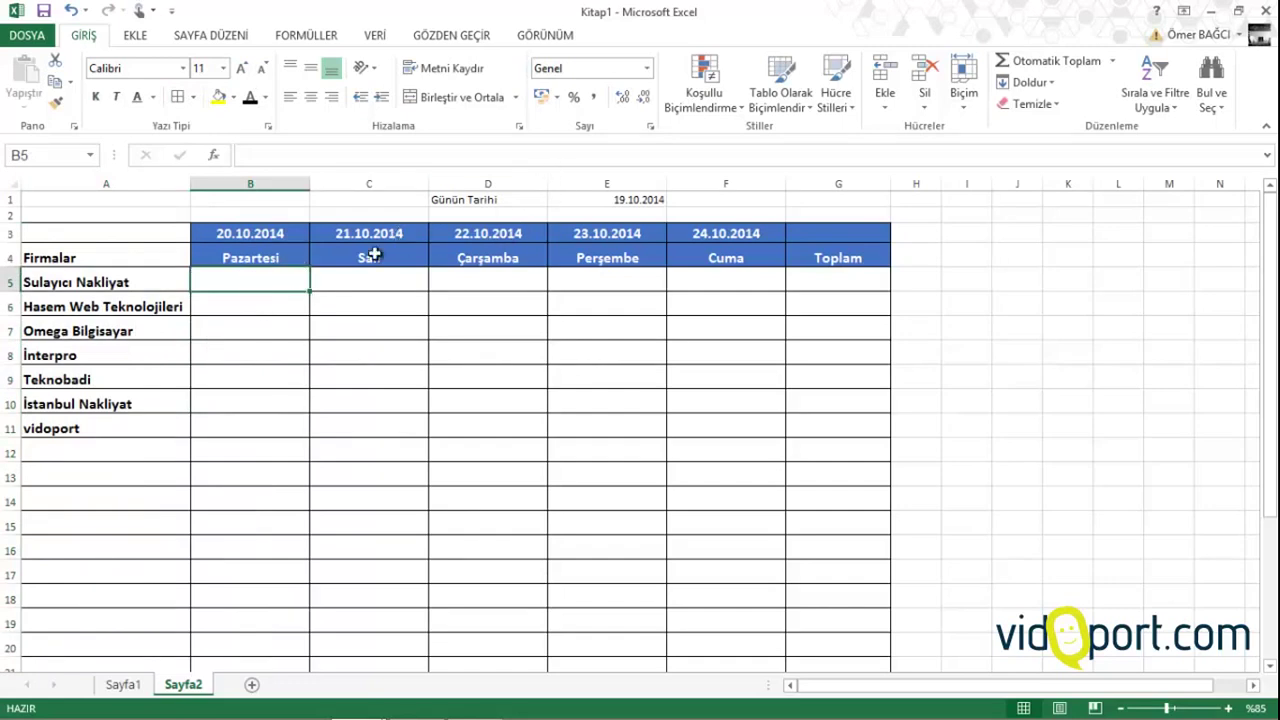
type("=")
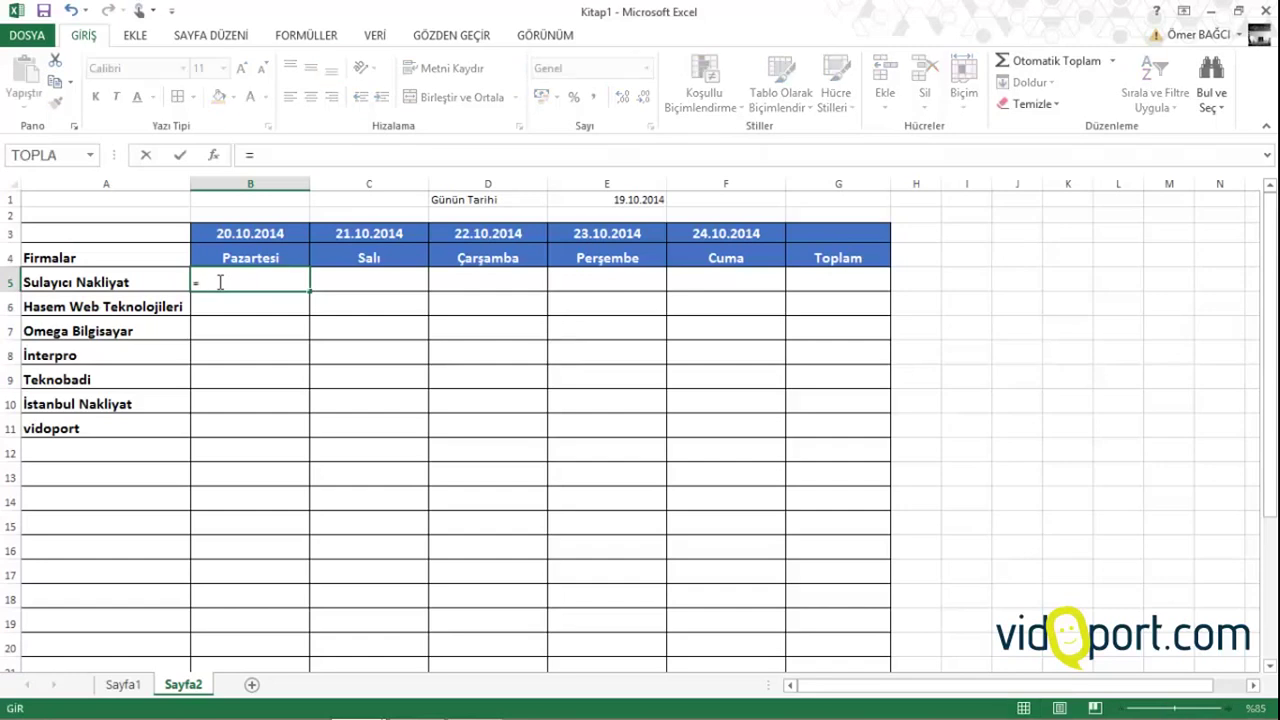
type("çoket")
key("Tab")
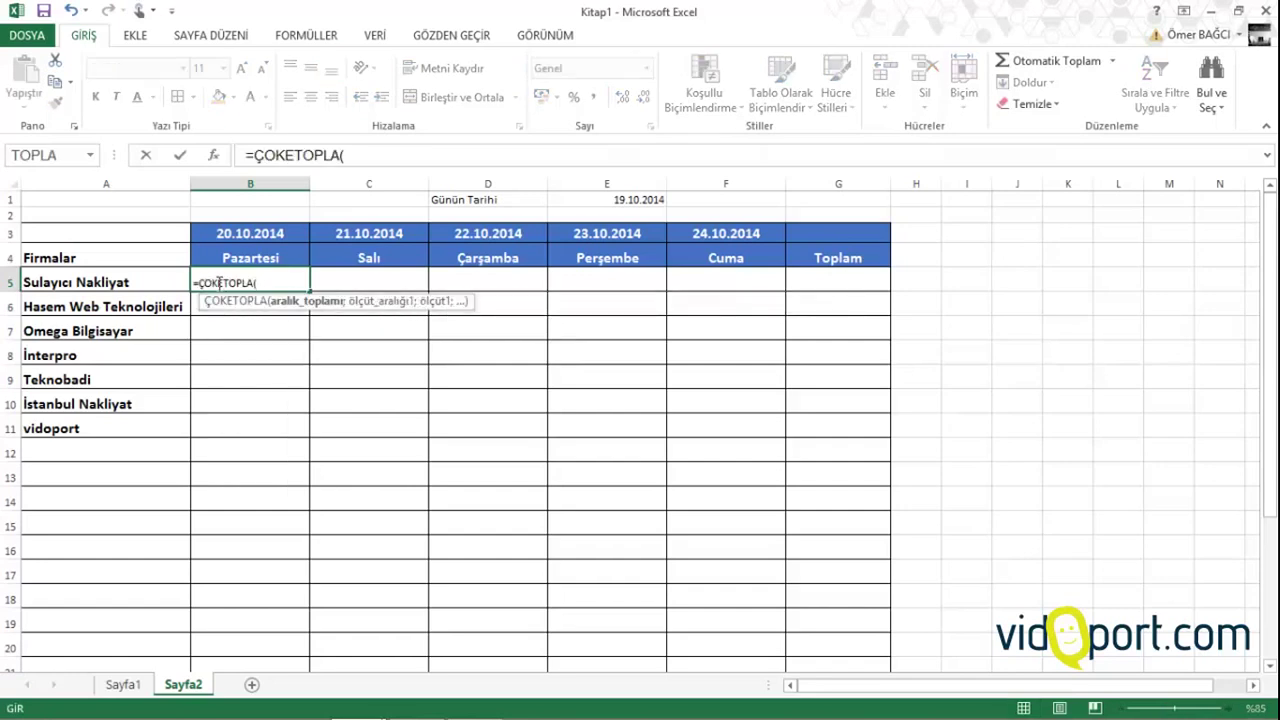
left_click(122, 685)
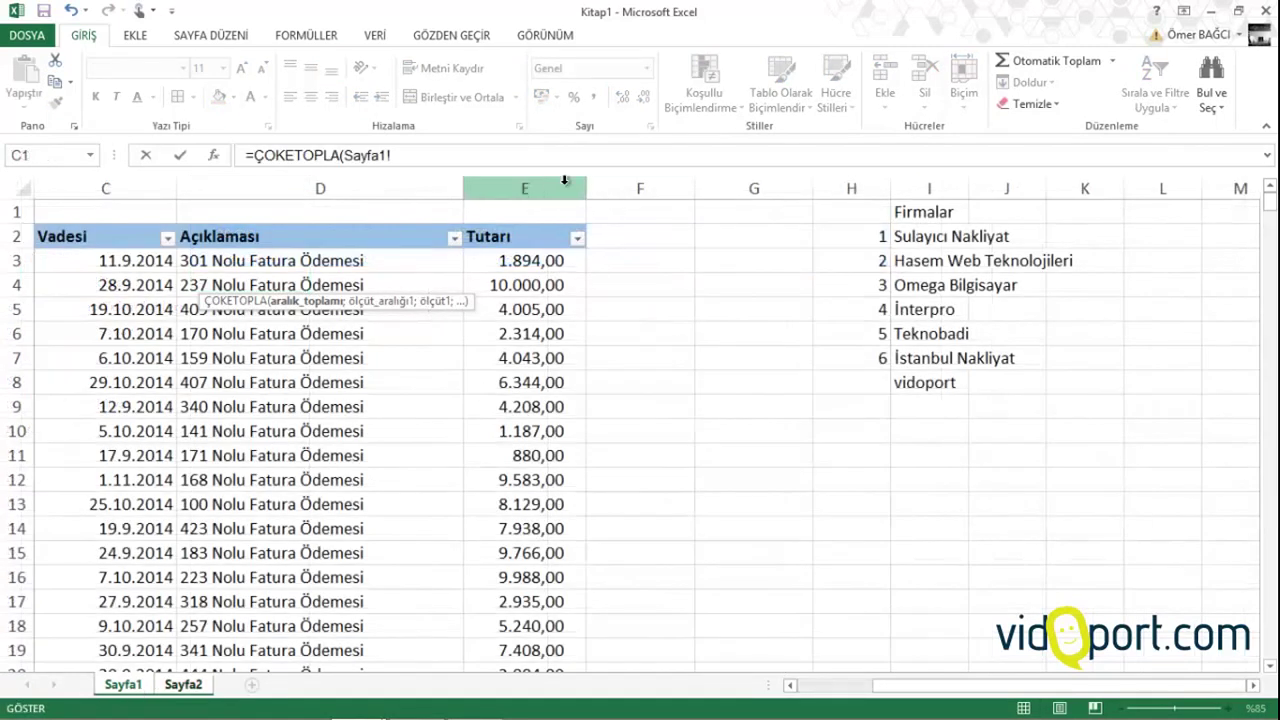
left_click(532, 186)
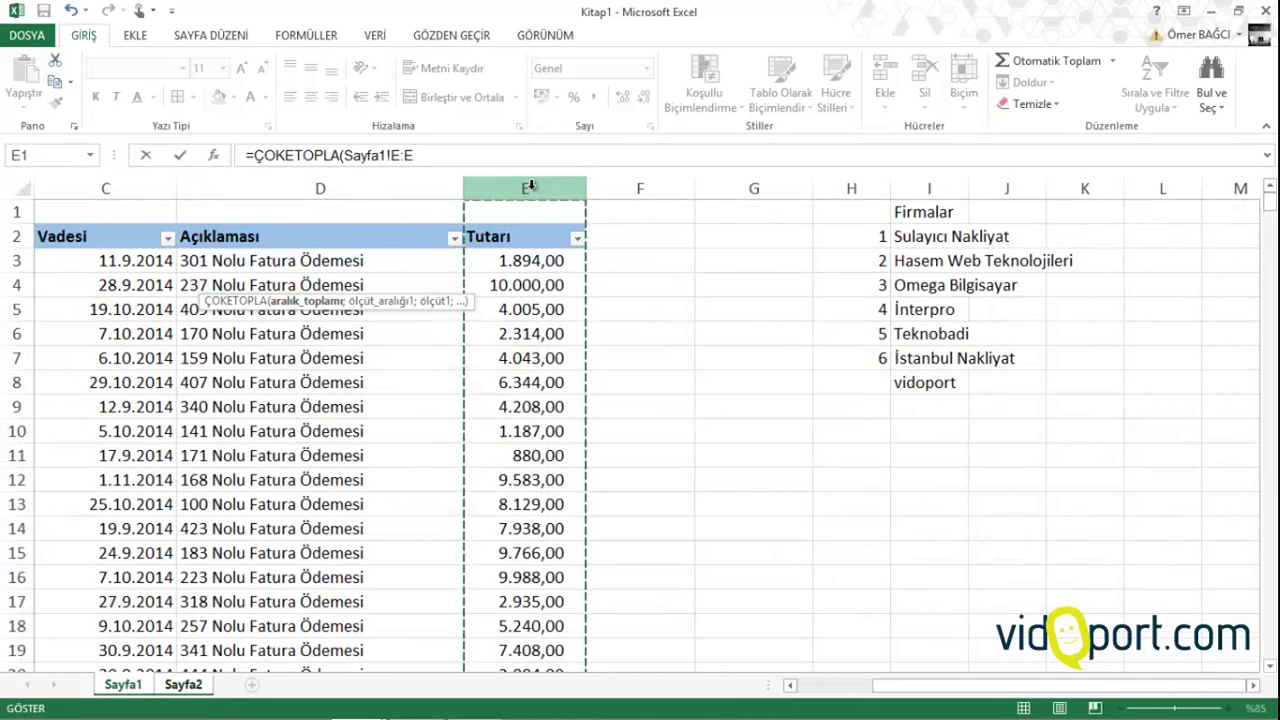
key("F4")
type(";")
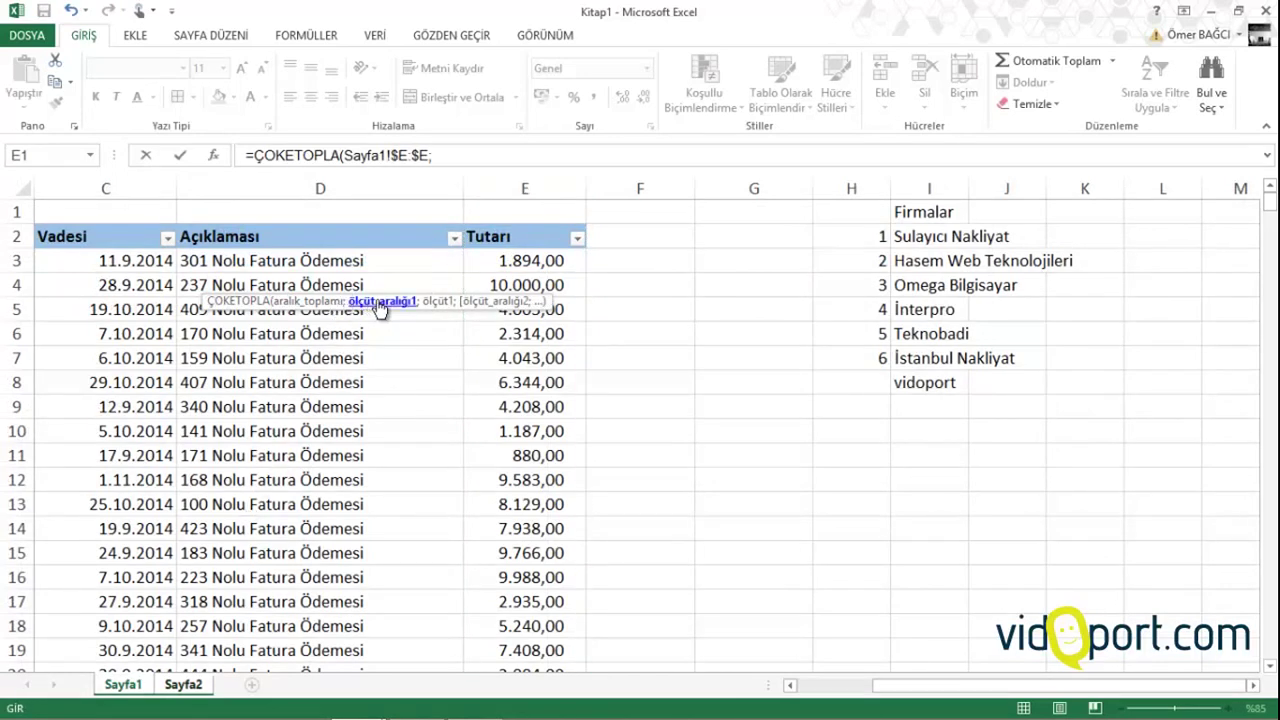
left_click_drag(896, 692, 773, 692)
left_click(229, 188)
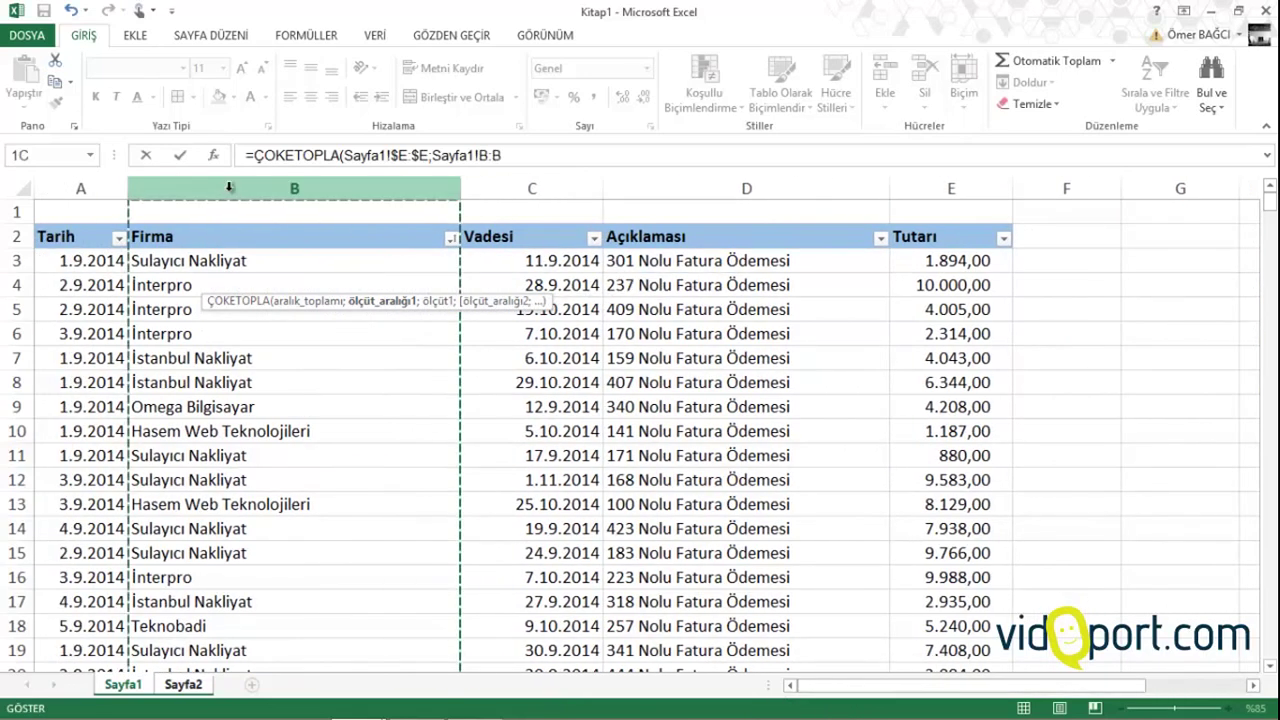
key("F4")
type(";")
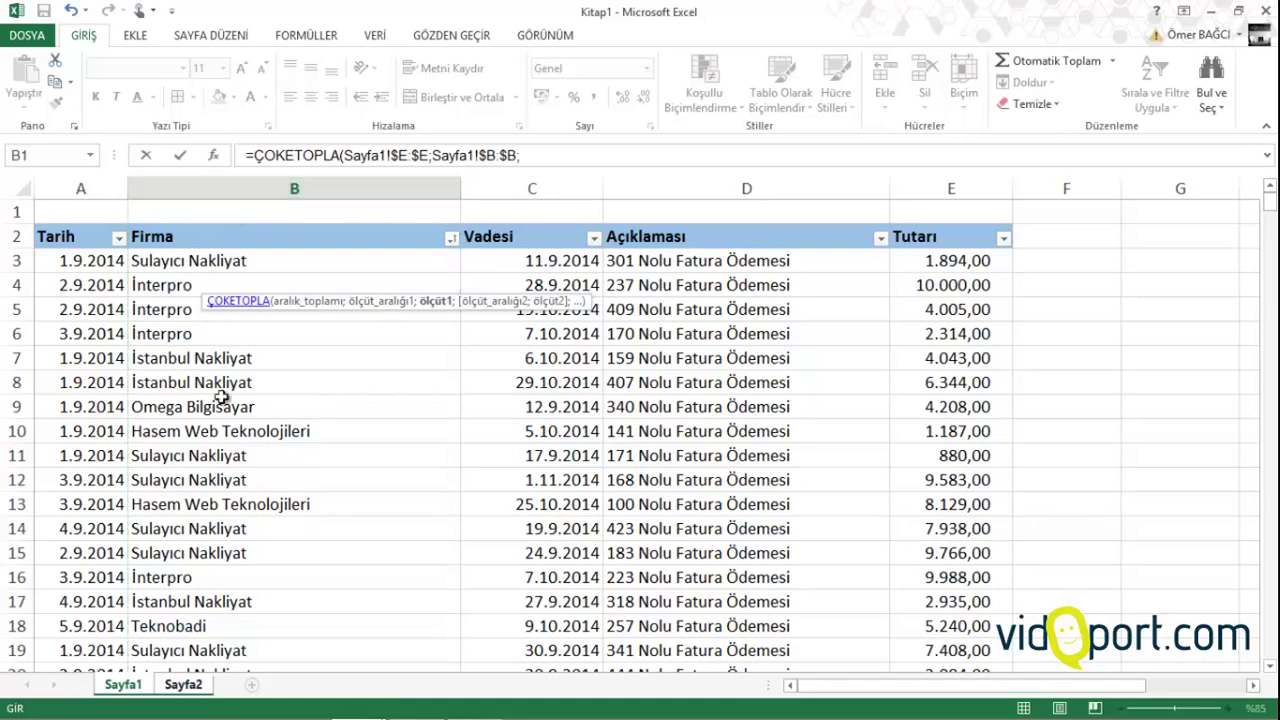
Step: Add the company criterion Sayfa2!$A5 to the B5 formula
left_click(185, 690)
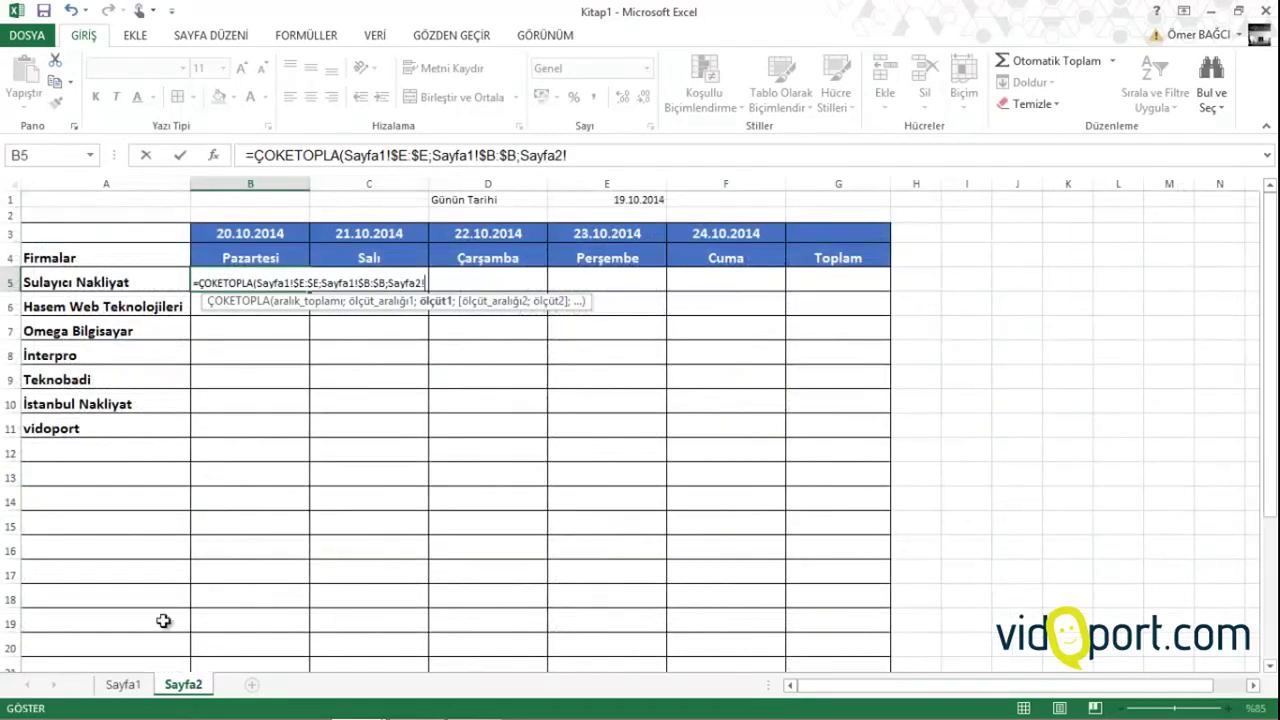
left_click(88, 281)
type(";")
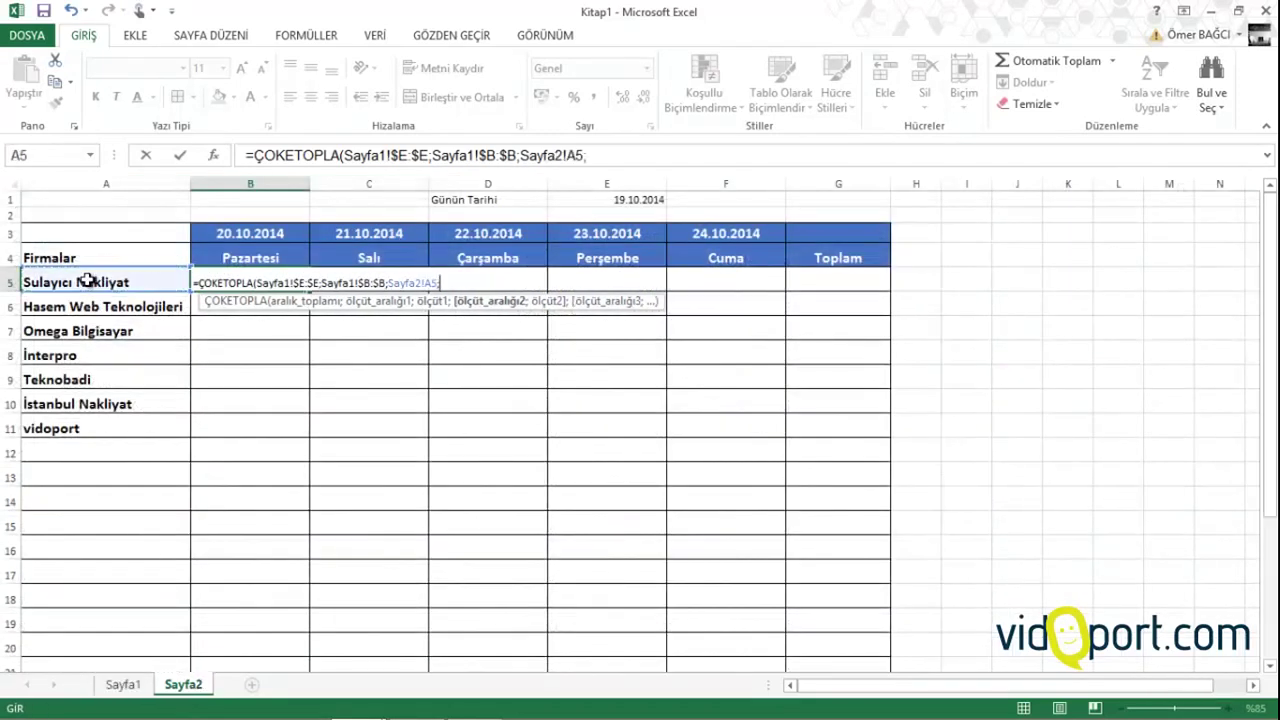
left_click(569, 155)
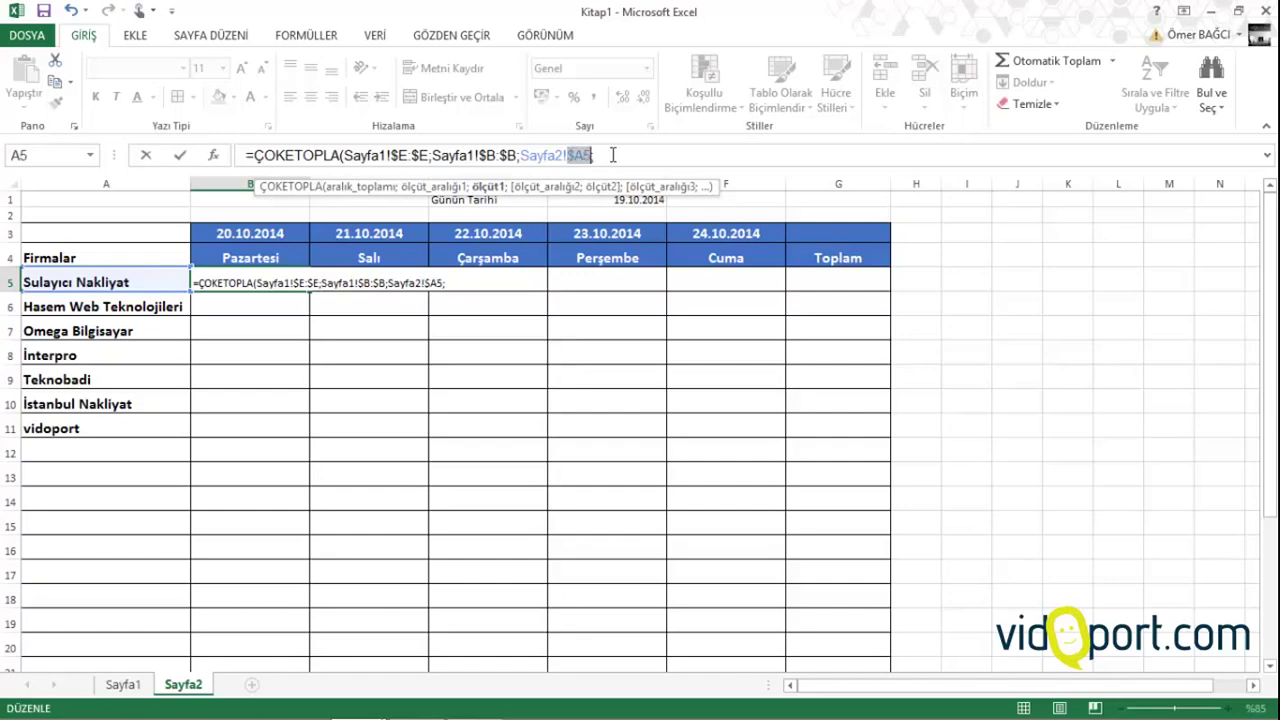
left_click(614, 155)
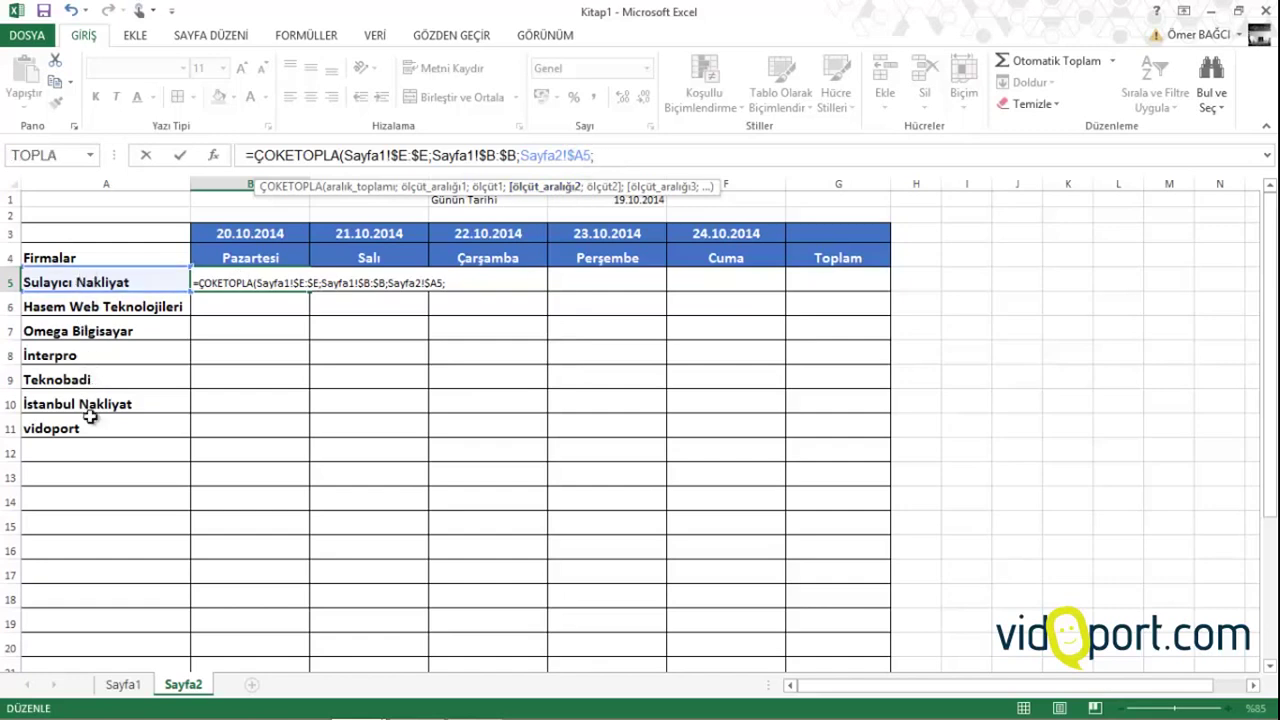
left_click(504, 282)
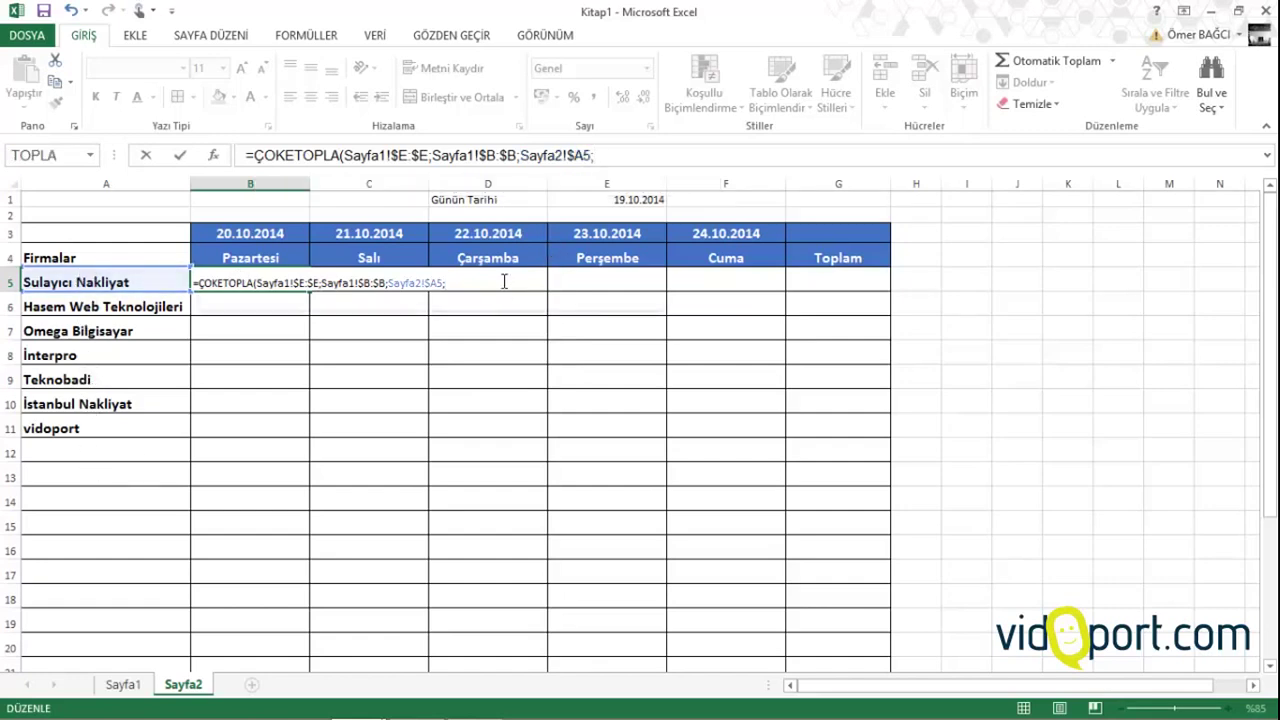
Step: Add due-date range Sayfa1!$C:$C and criterion B$3, committing the formula to return 5925
left_click(124, 686)
left_click(562, 191)
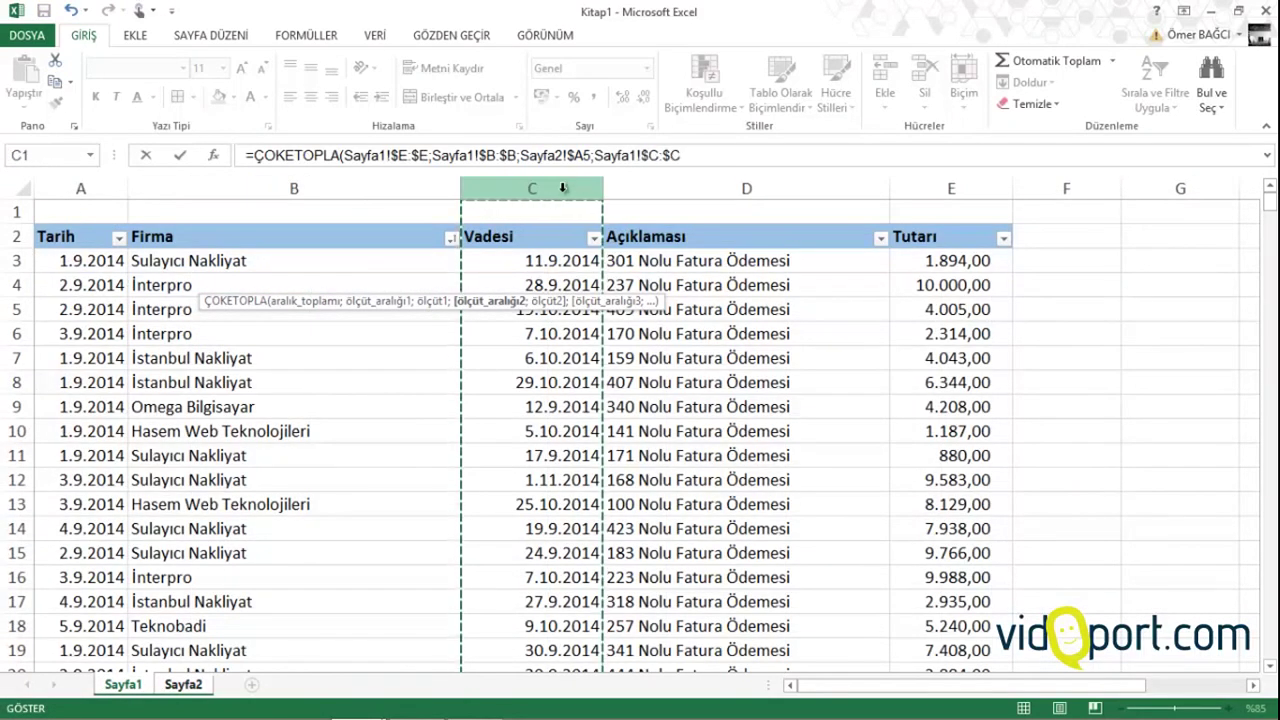
type(";")
left_click(188, 688)
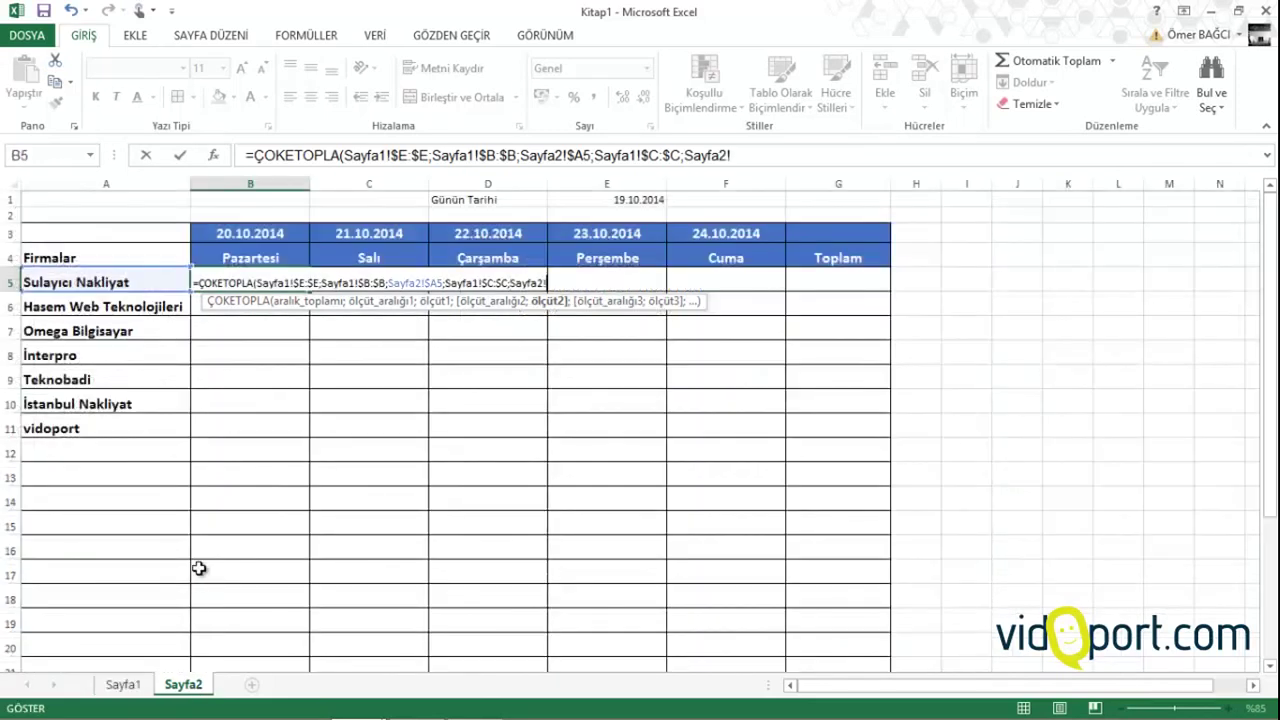
left_click(262, 231)
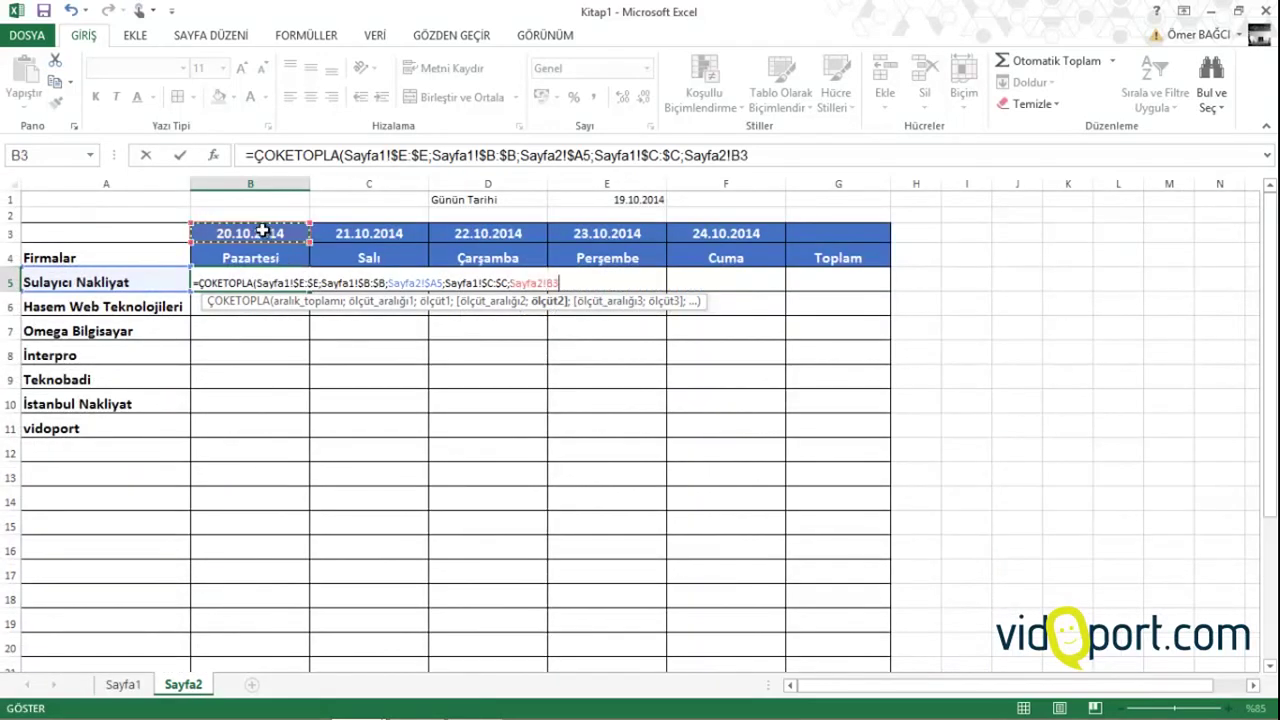
key("F4")
key("F4")
key("Return")
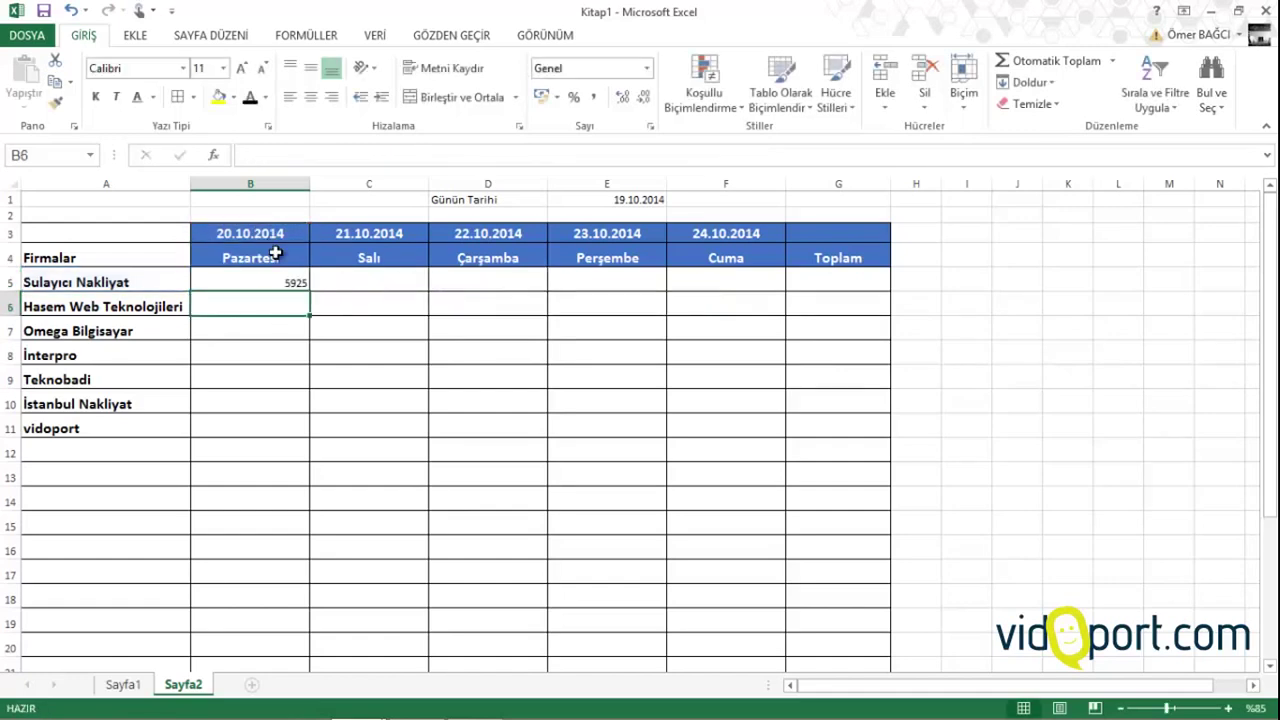
Step: Copy B5's SUMIFS payment formula down column B and across to column G
left_click(283, 279)
left_click_drag(309, 292, 279, 621)
scroll(313, 335, "up", 1)
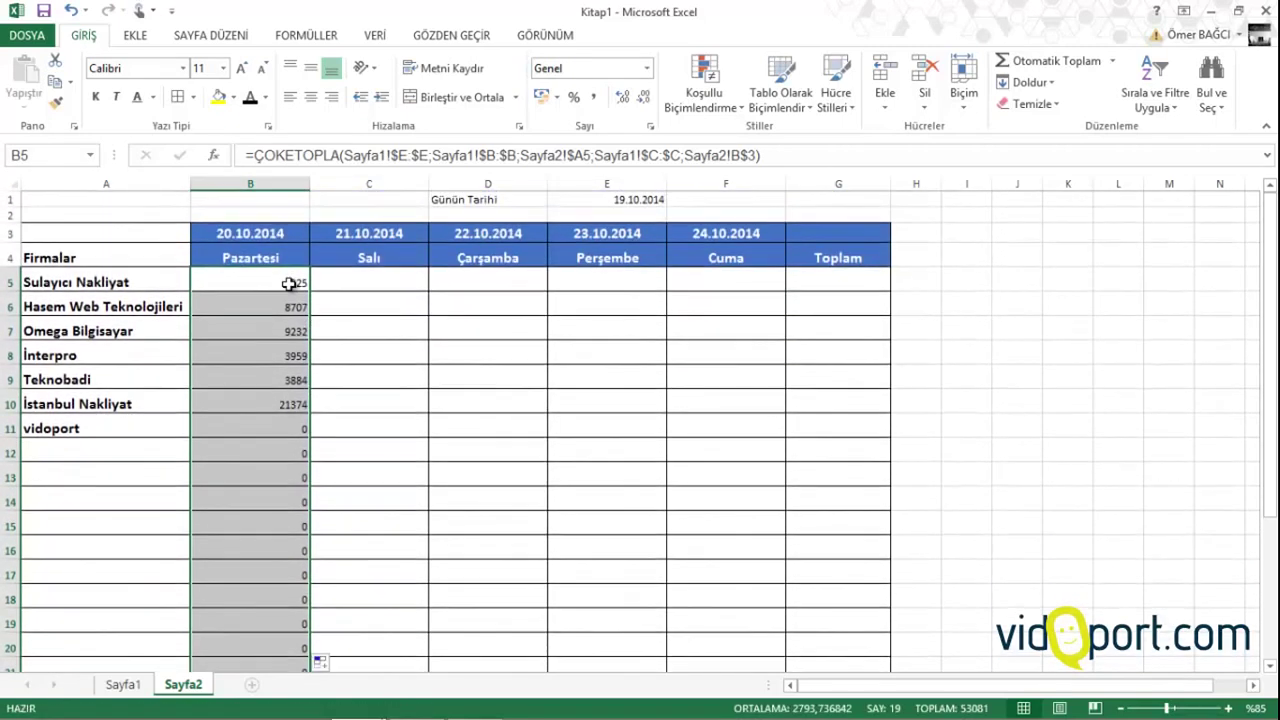
scroll(320, 661, "down", 2)
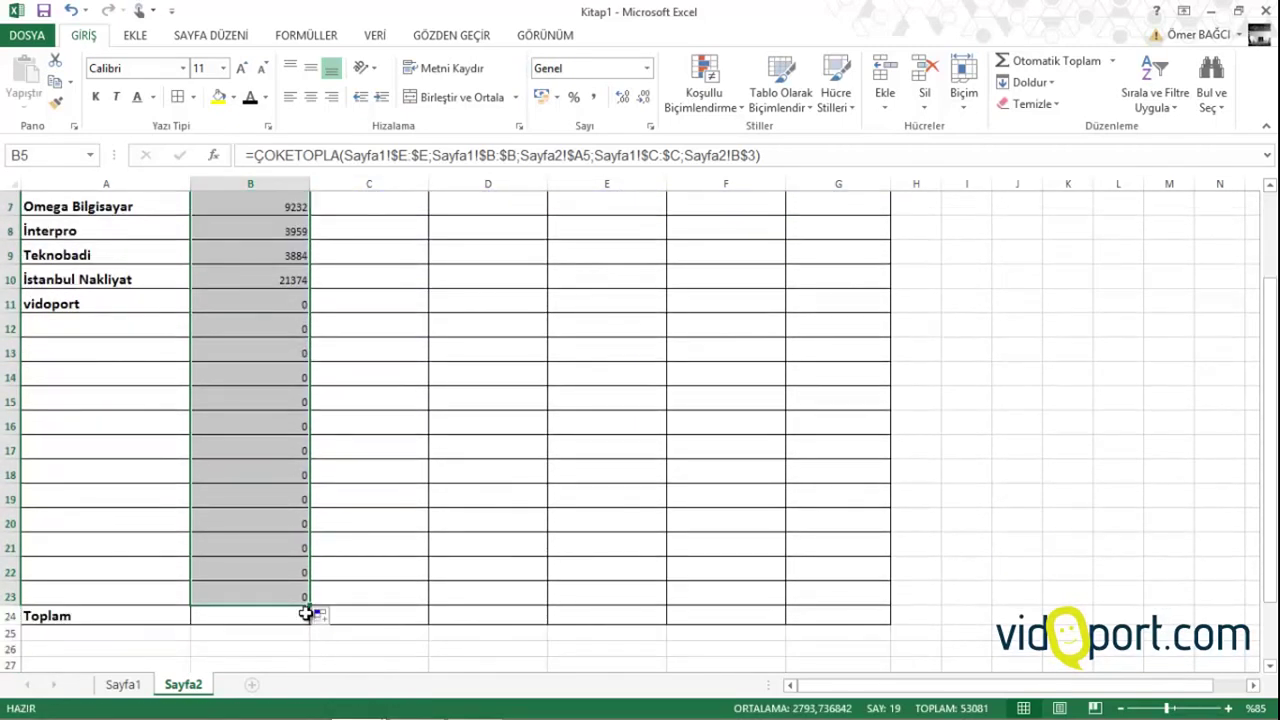
left_click_drag(309, 605, 889, 591)
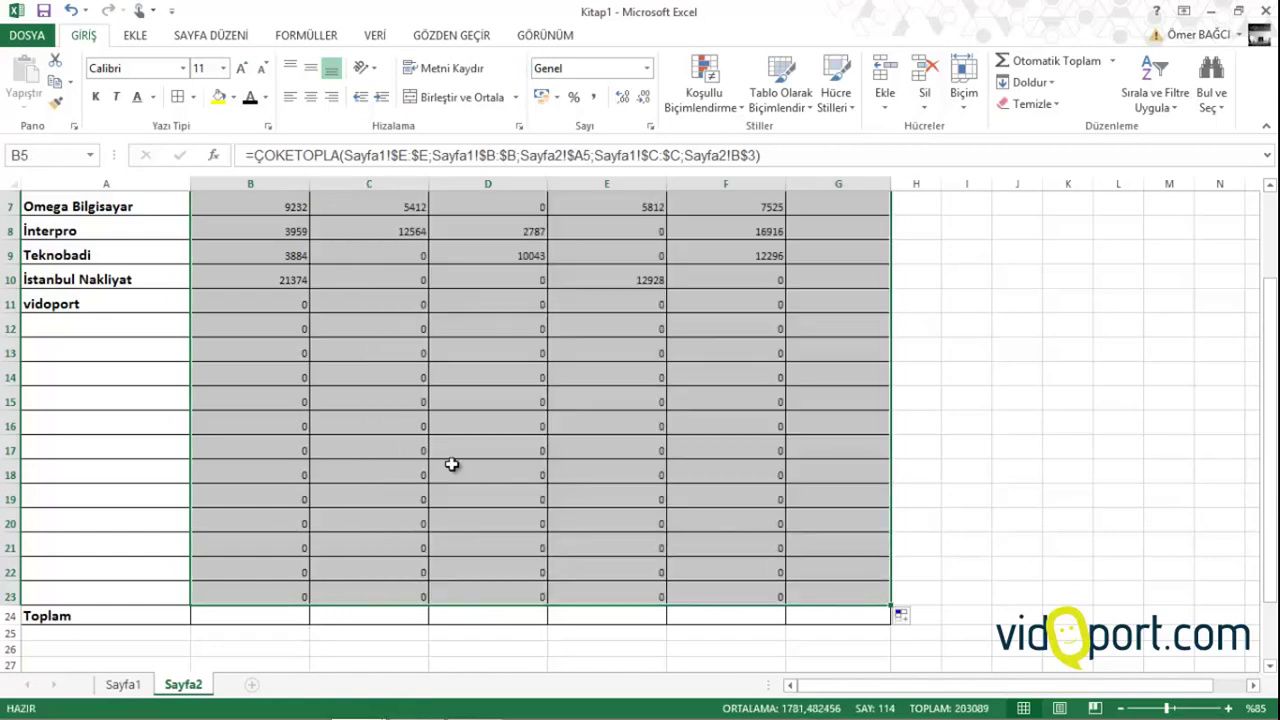
scroll(426, 444, "up", 2)
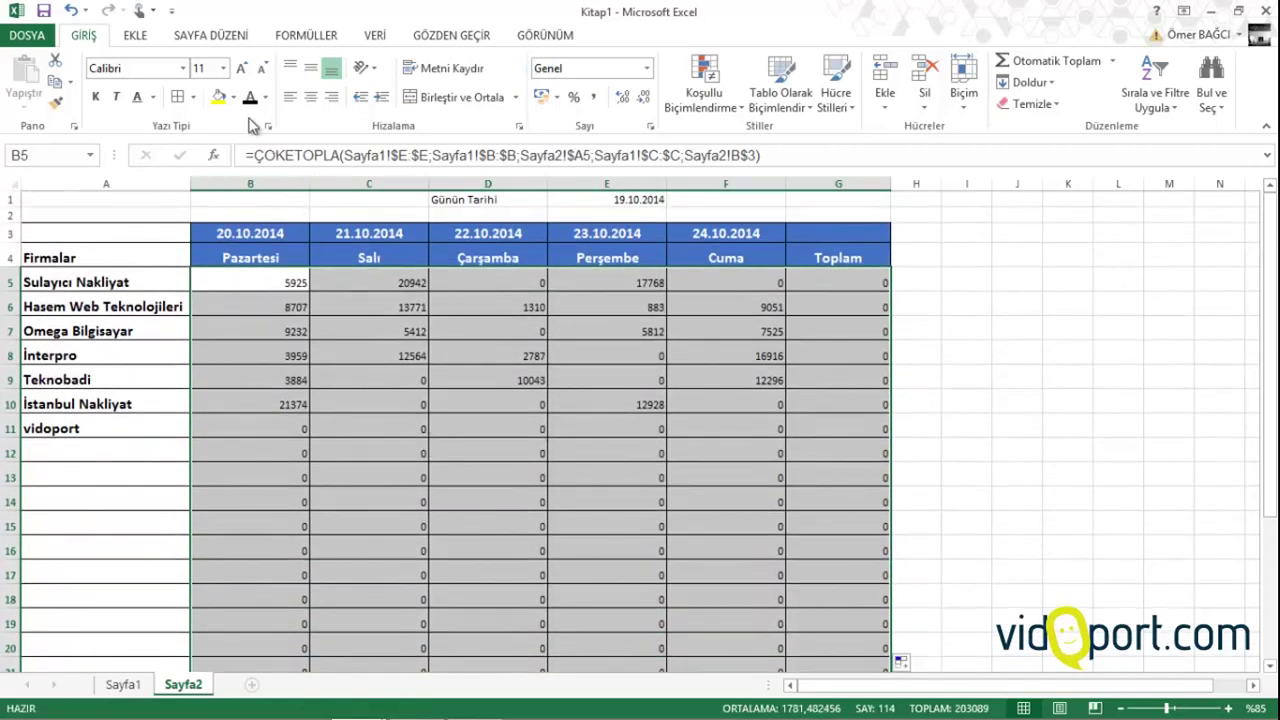
Step: Enlarge the payment amounts to font size 14 in Finansal (accounting) format
left_click(241, 68)
left_click(241, 68)
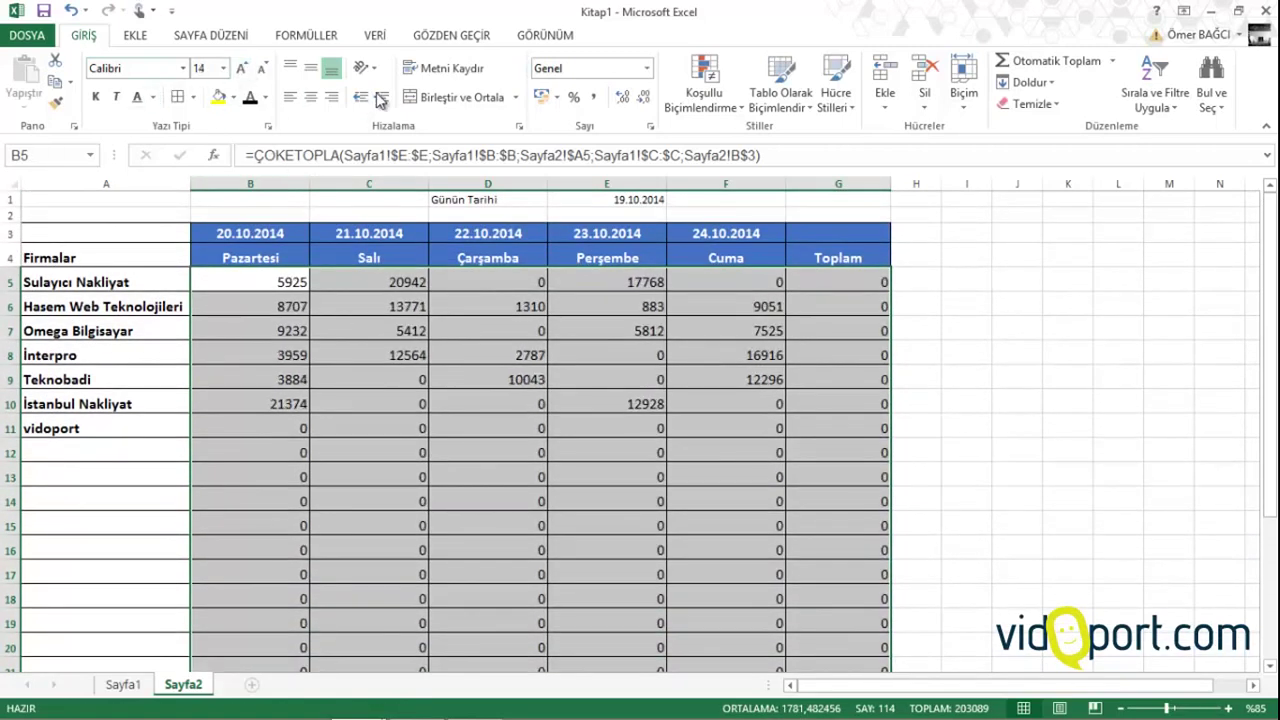
left_click(594, 100)
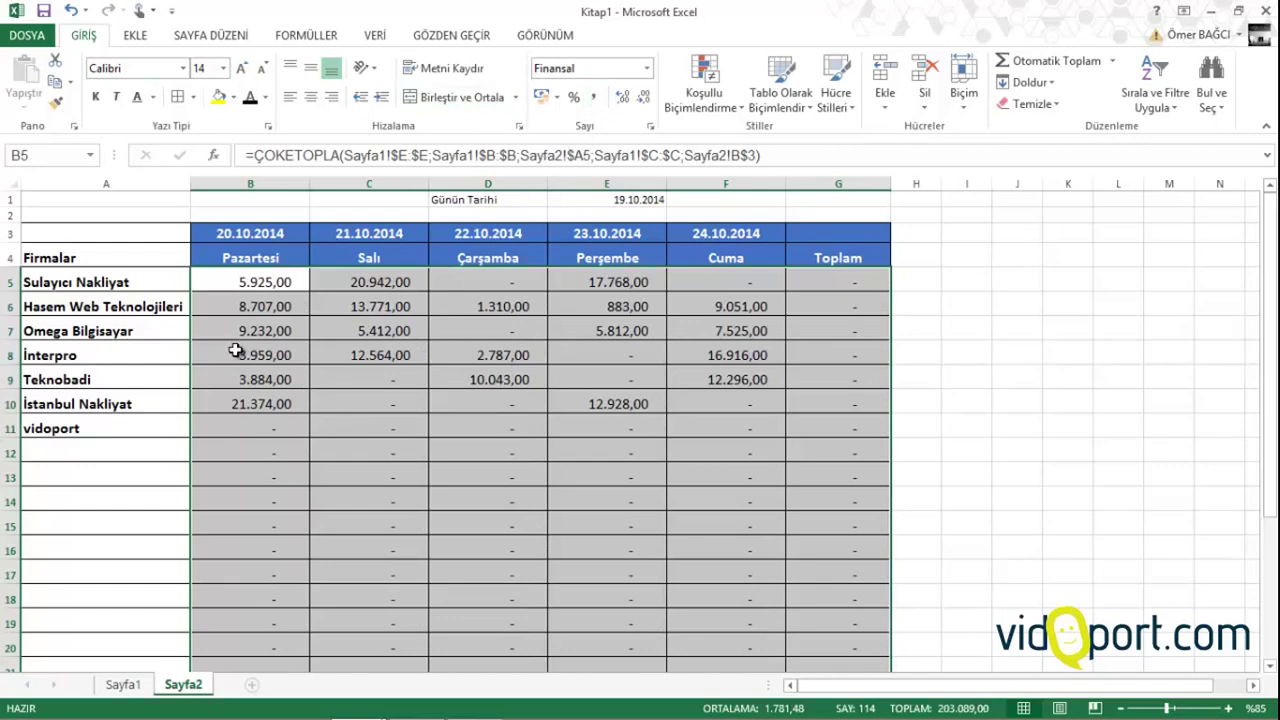
Step: Delete the copied formulas from the Toplam column G5:G26
left_click(810, 333)
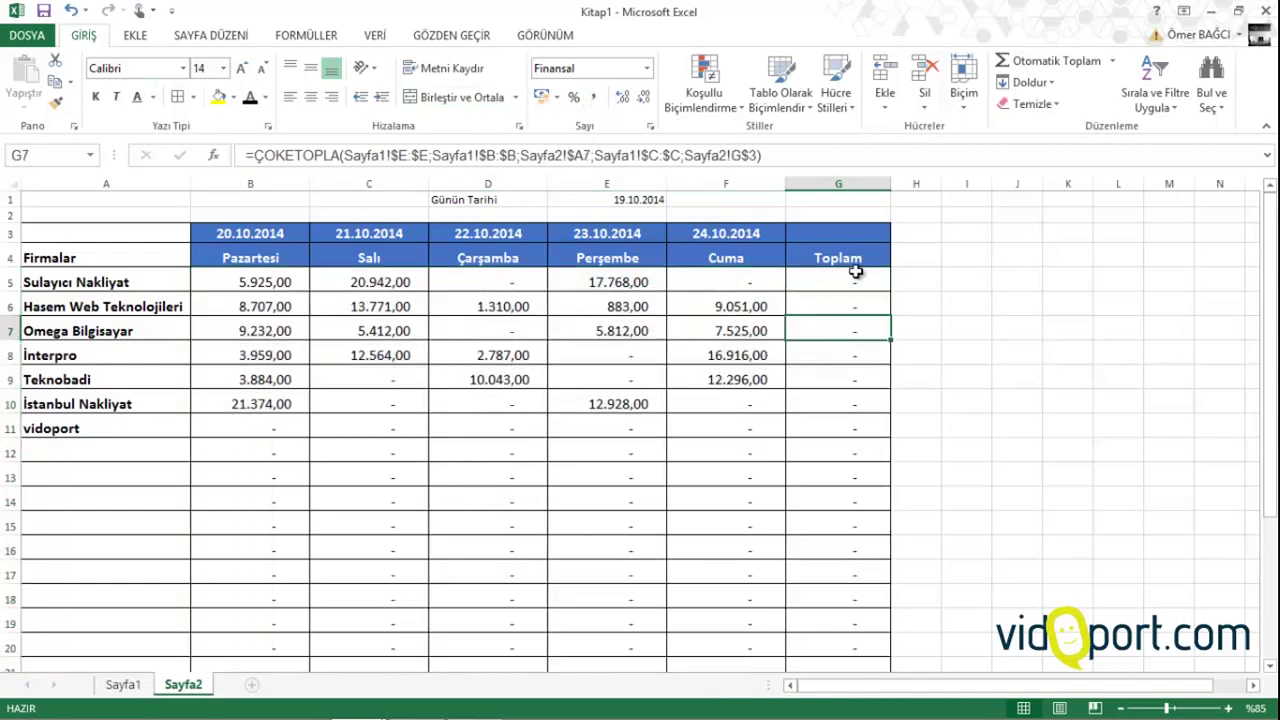
left_click_drag(855, 285, 852, 668)
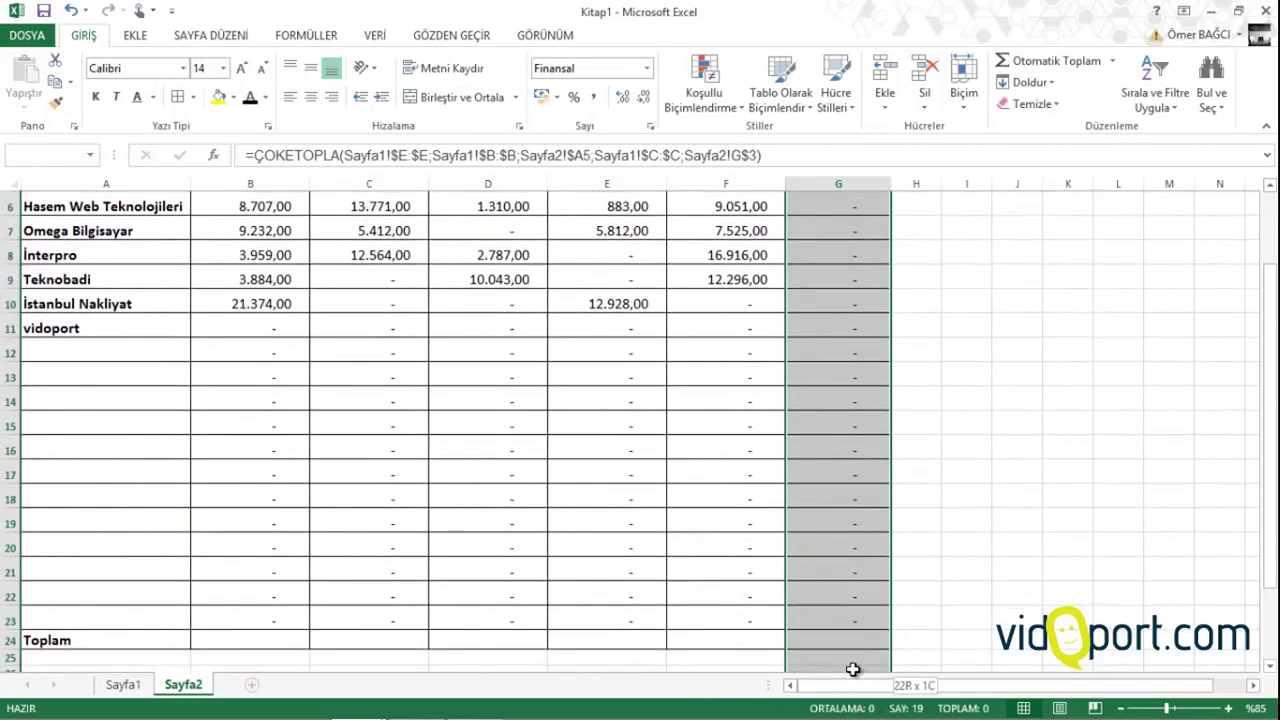
key("Delete")
scroll(866, 391, "up", 1)
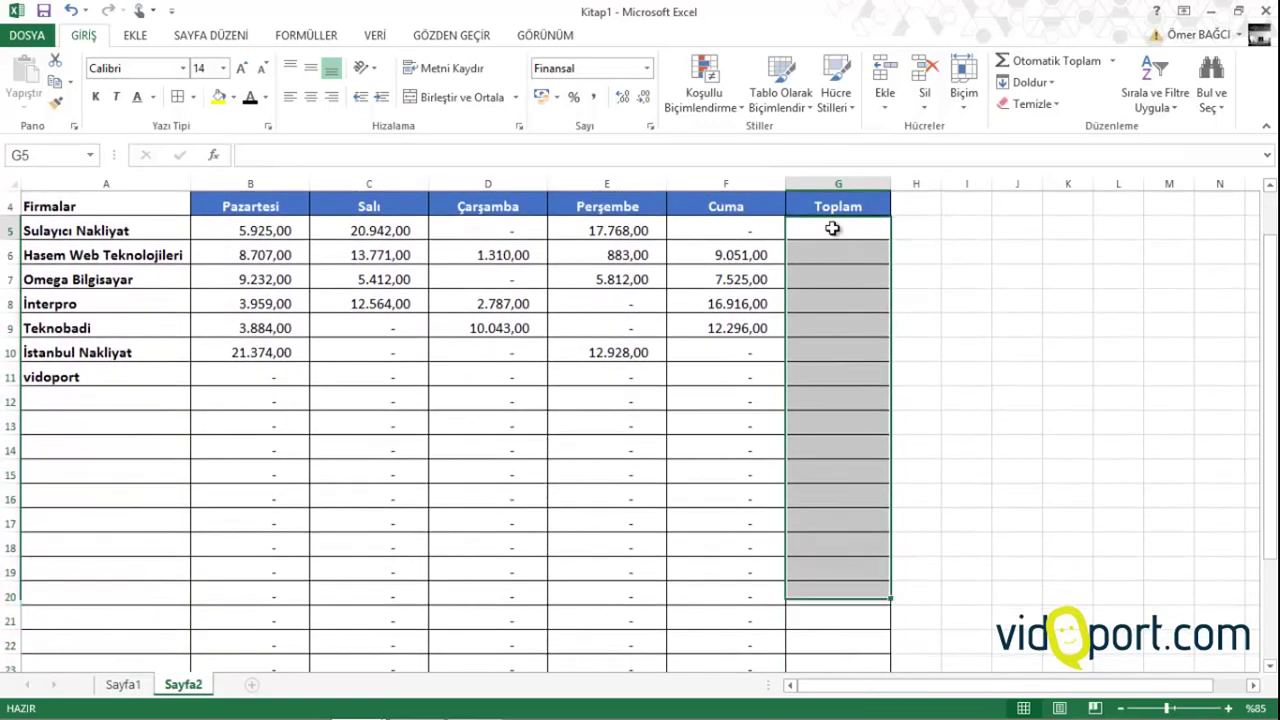
Step: AutoSum the first company's weekday payments in G5 and fill it down the Toplam column
left_click(833, 228)
left_click(1025, 61)
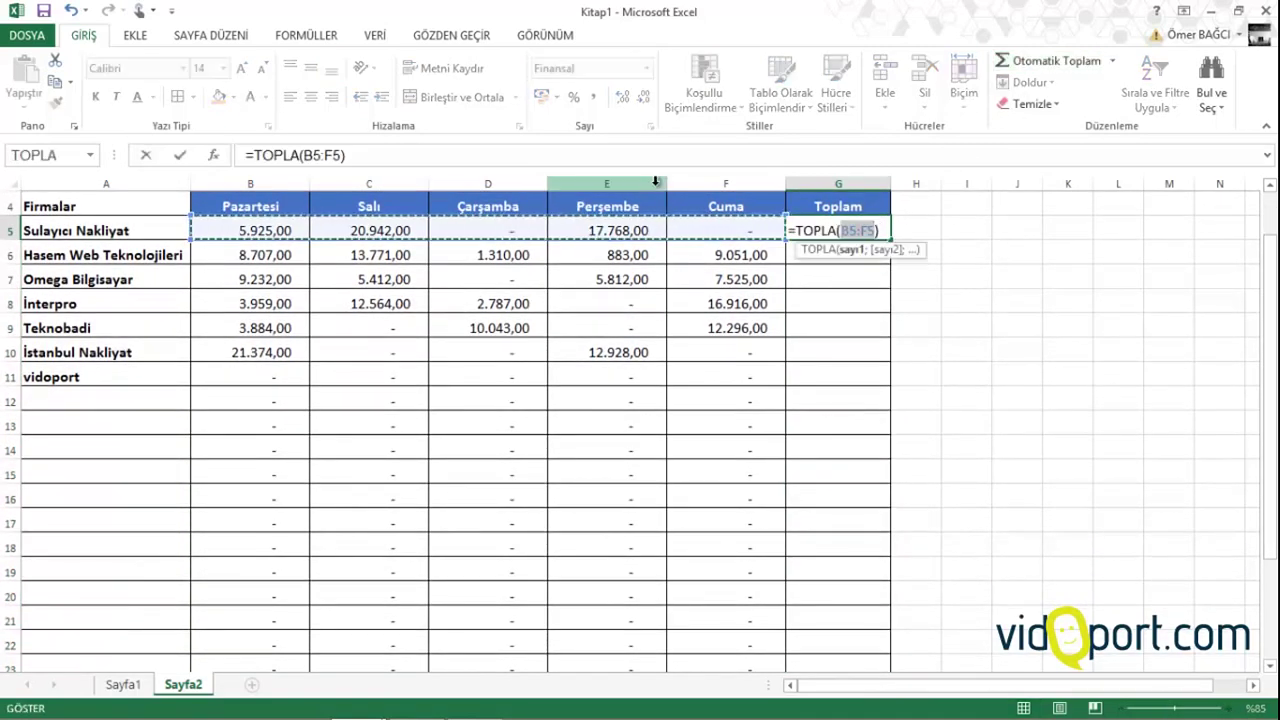
key("Return")
left_click(865, 231)
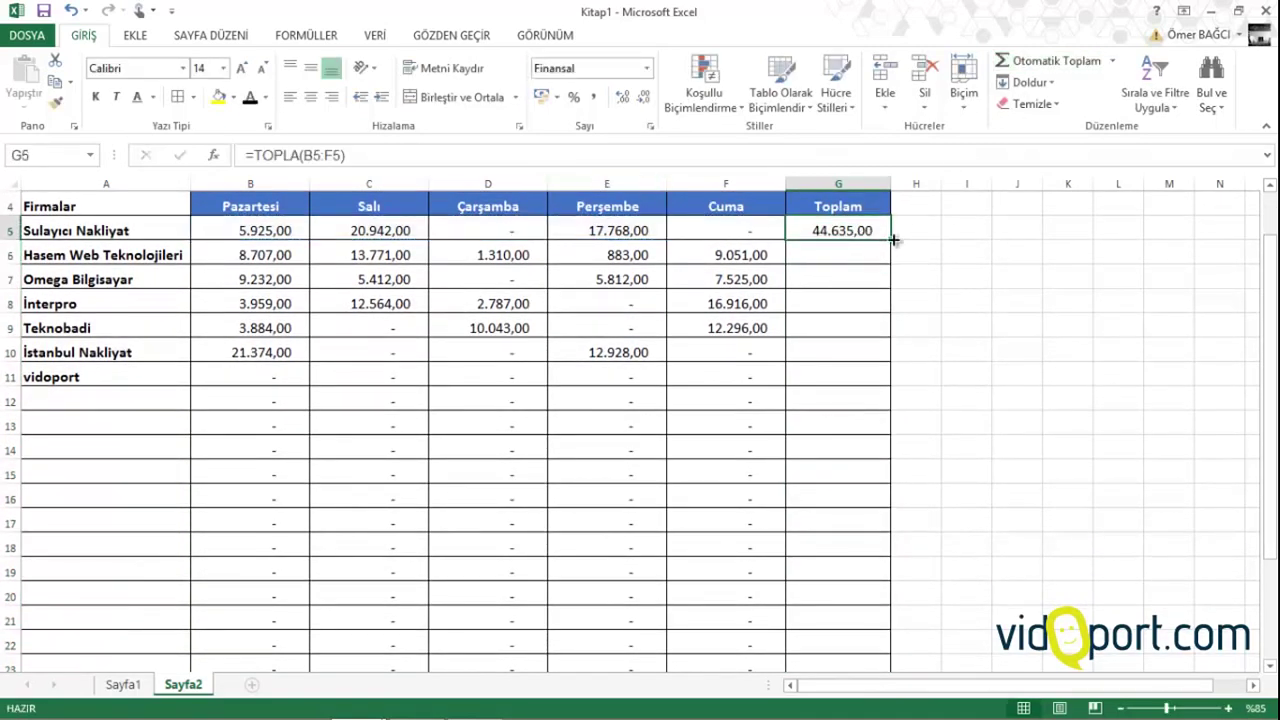
double_click(893, 238)
scroll(232, 468, "down", 3)
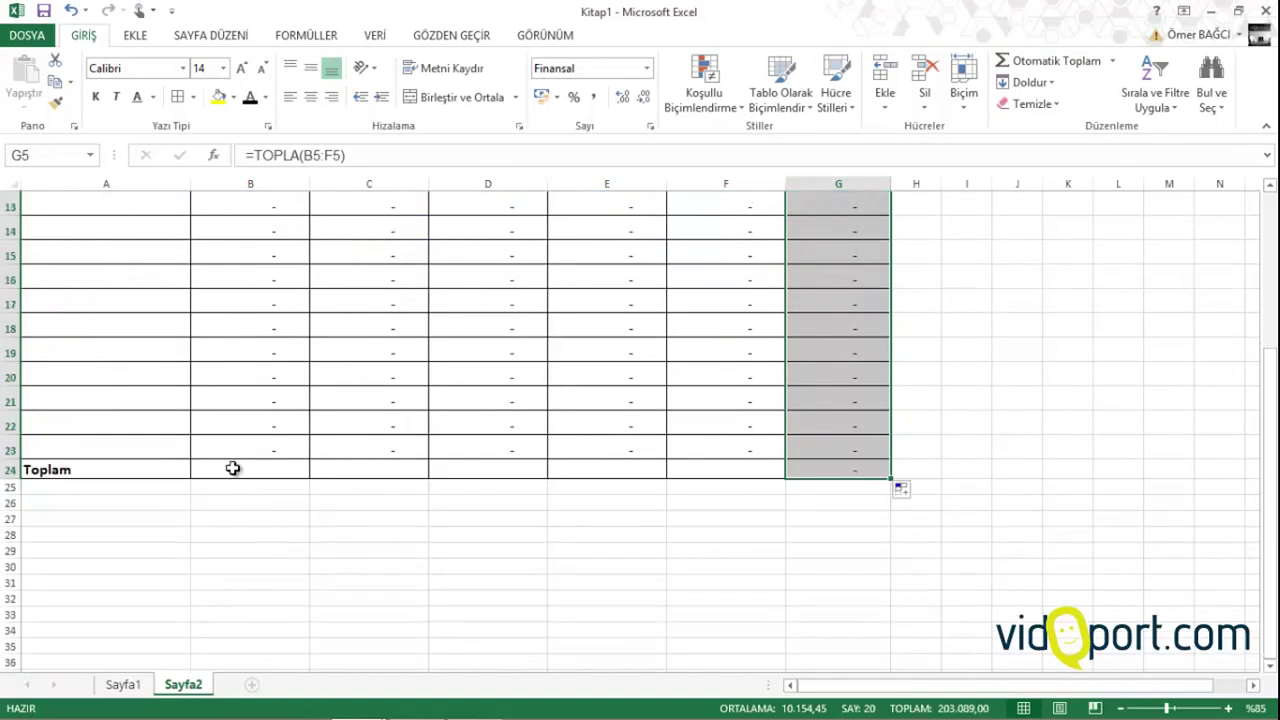
Step: AutoSum the Pazartesi column into B24, fill it right to G24, and enlarge the row's text
left_click(237, 475)
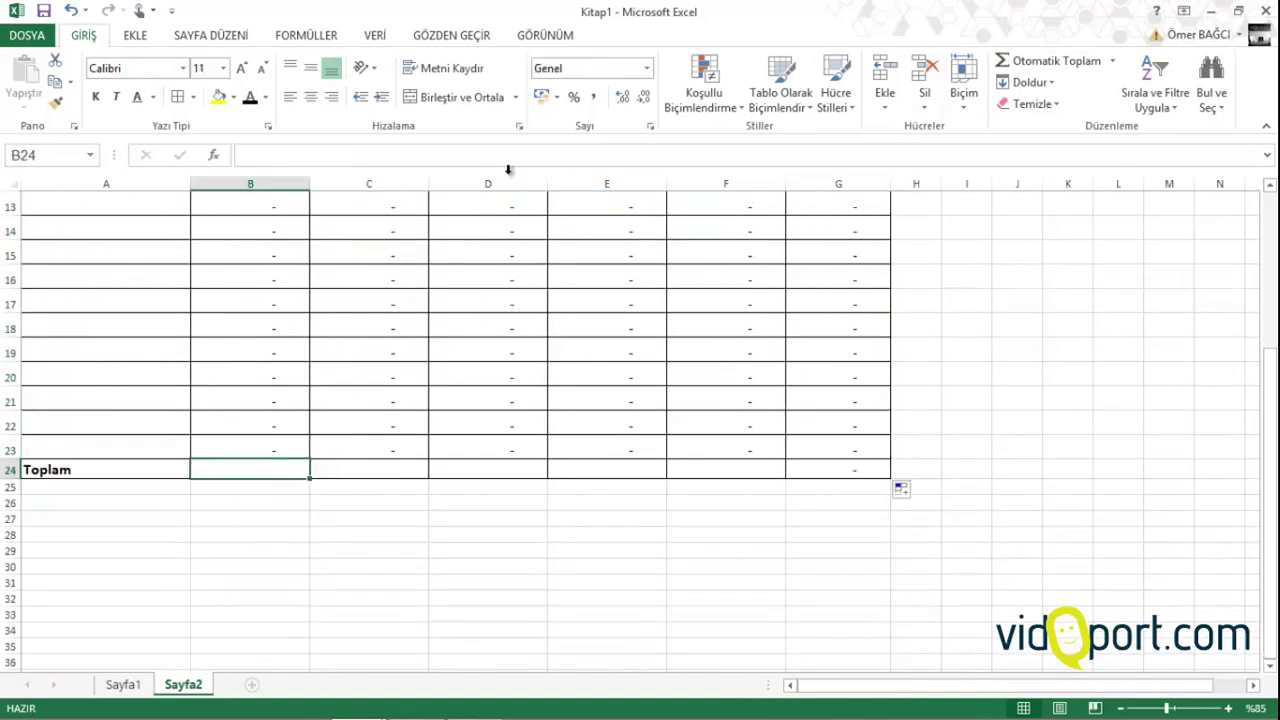
left_click(1064, 61)
key("Return")
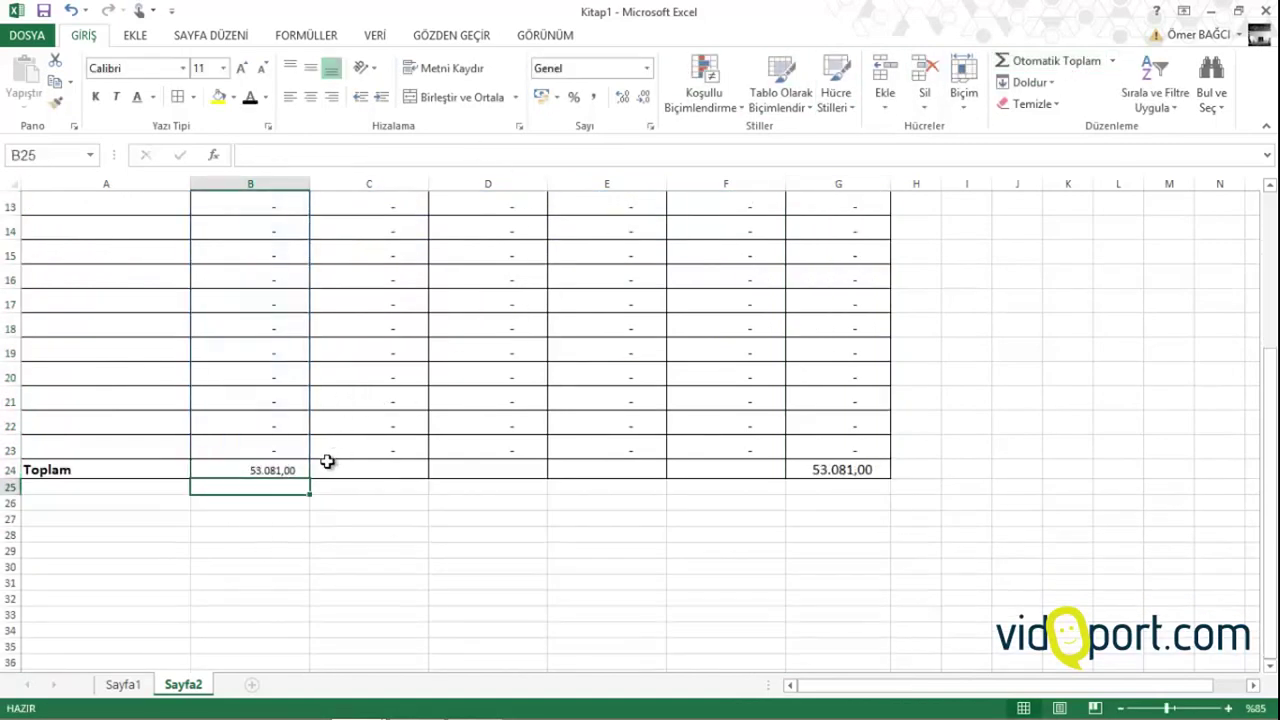
left_click(289, 471)
left_click_drag(309, 477, 874, 480)
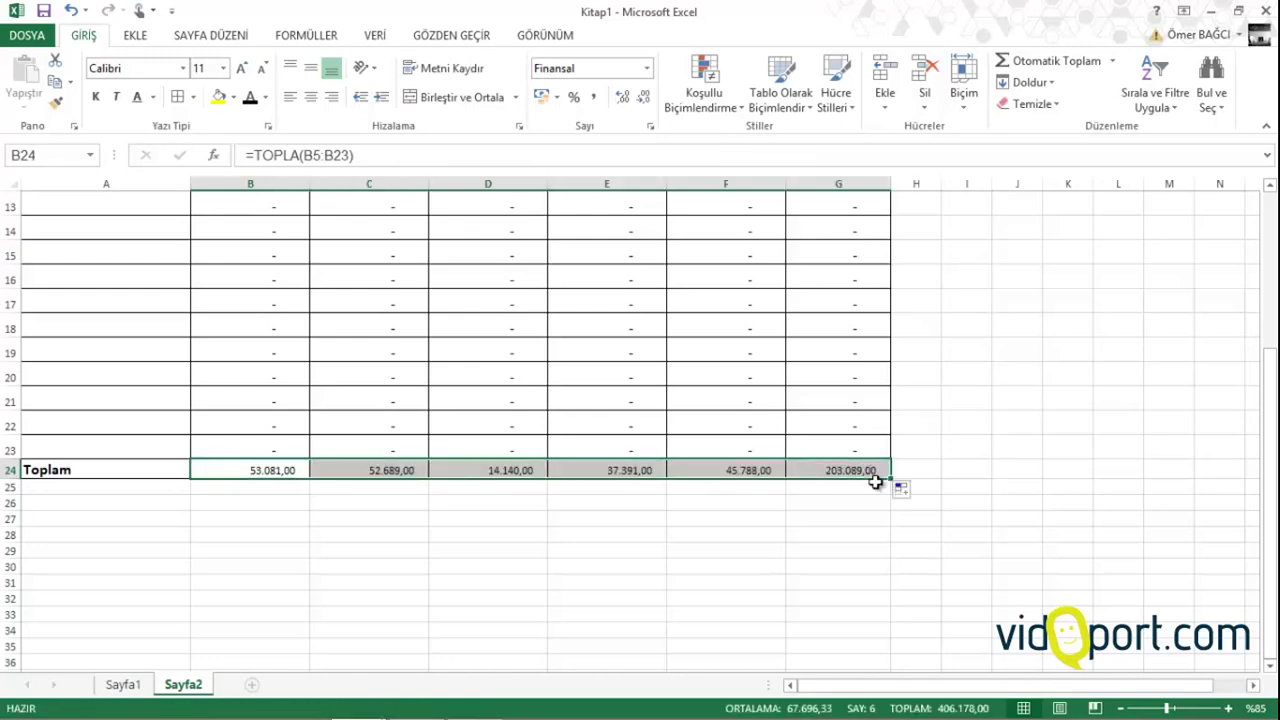
left_click(241, 68)
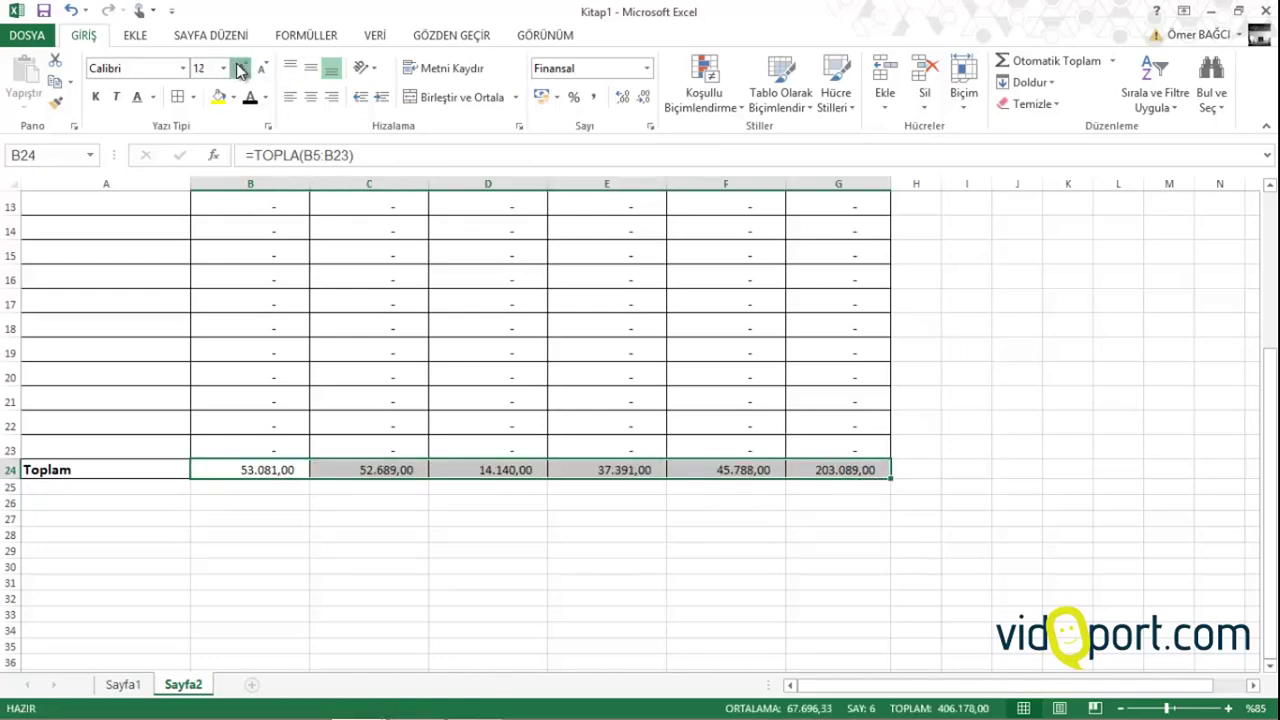
left_click(241, 68)
left_click_drag(88, 476, 860, 480)
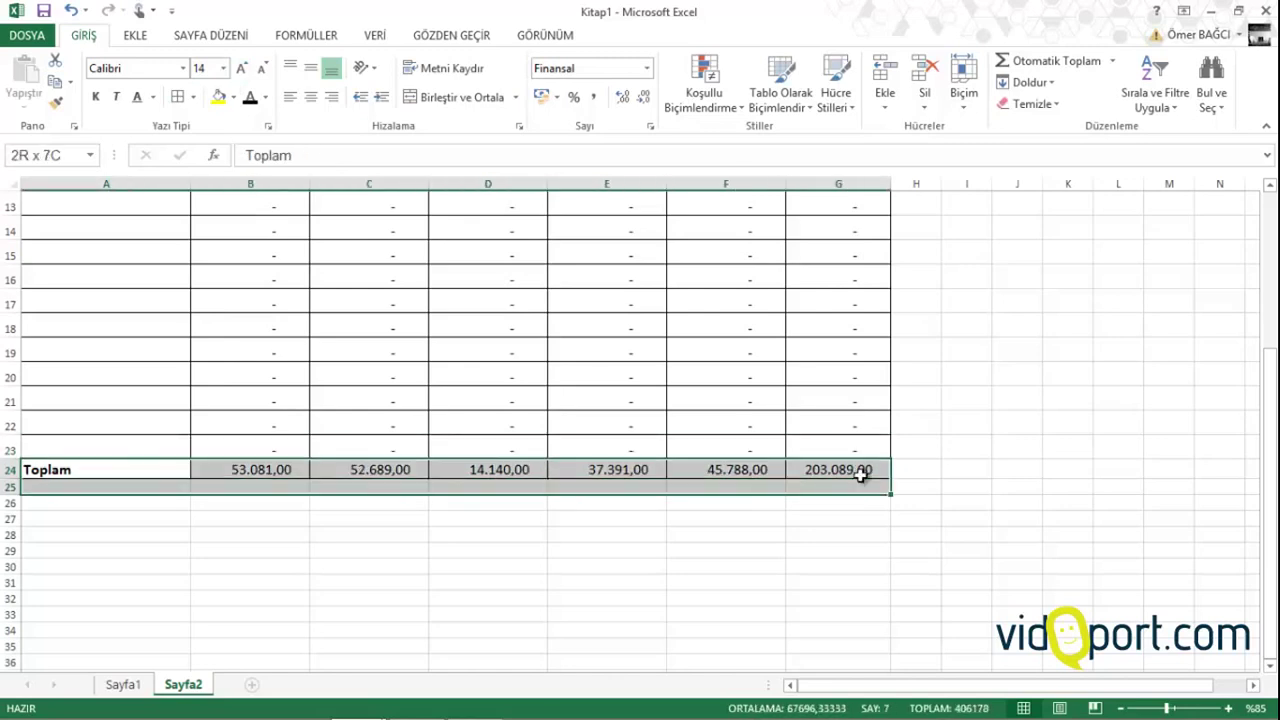
Step: Apply the Çıkış cell style at font size 14 to the totals row and the Toplam column
left_click(836, 88)
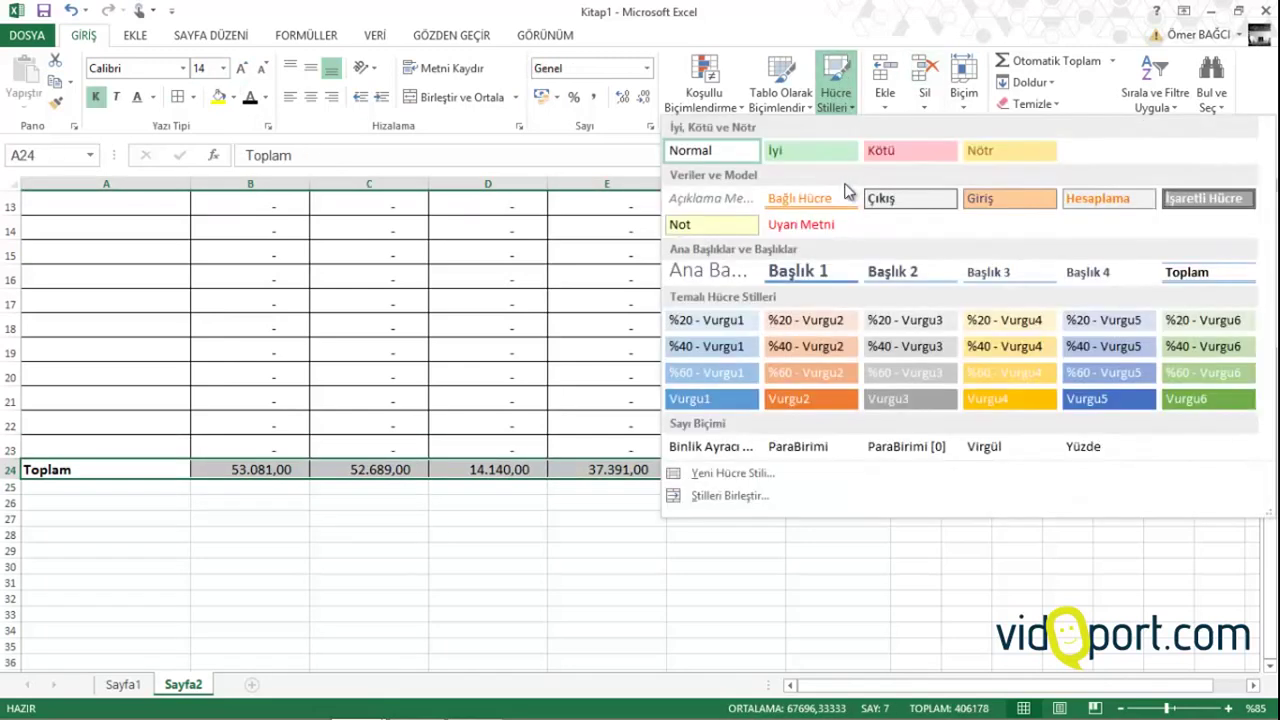
left_click(928, 200)
left_click(241, 68)
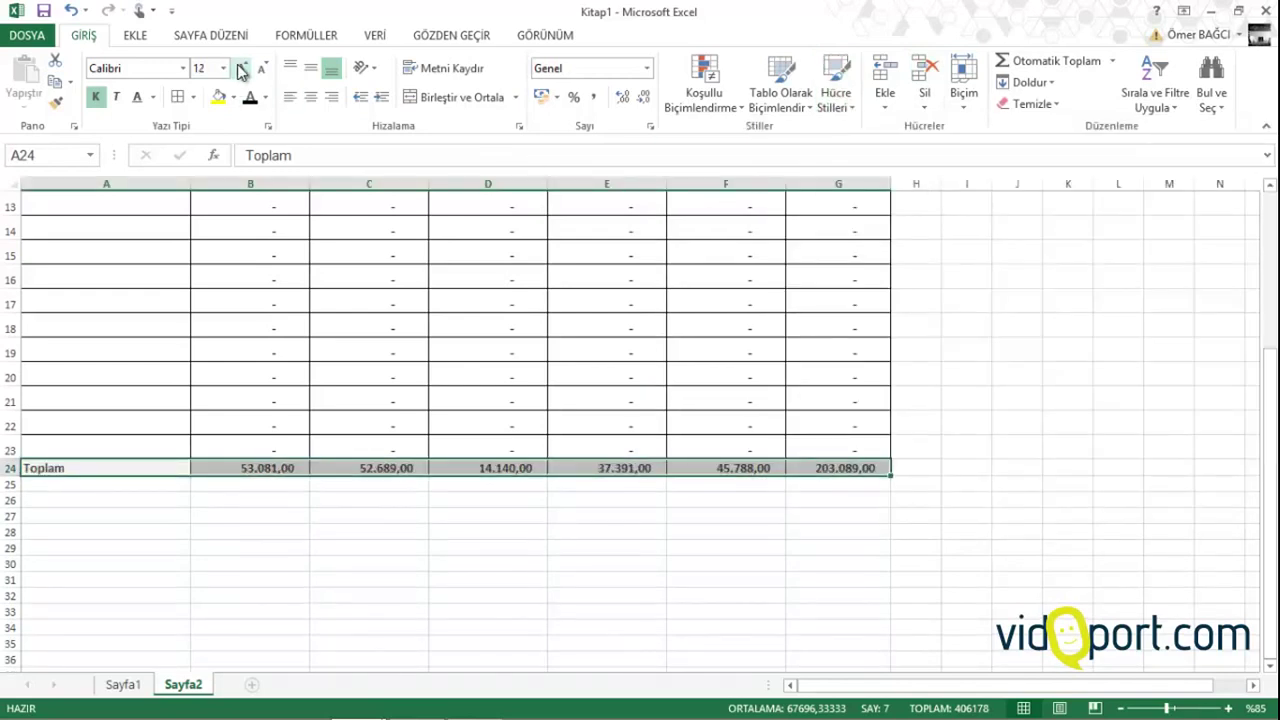
left_click(241, 68)
scroll(382, 407, "up", 4)
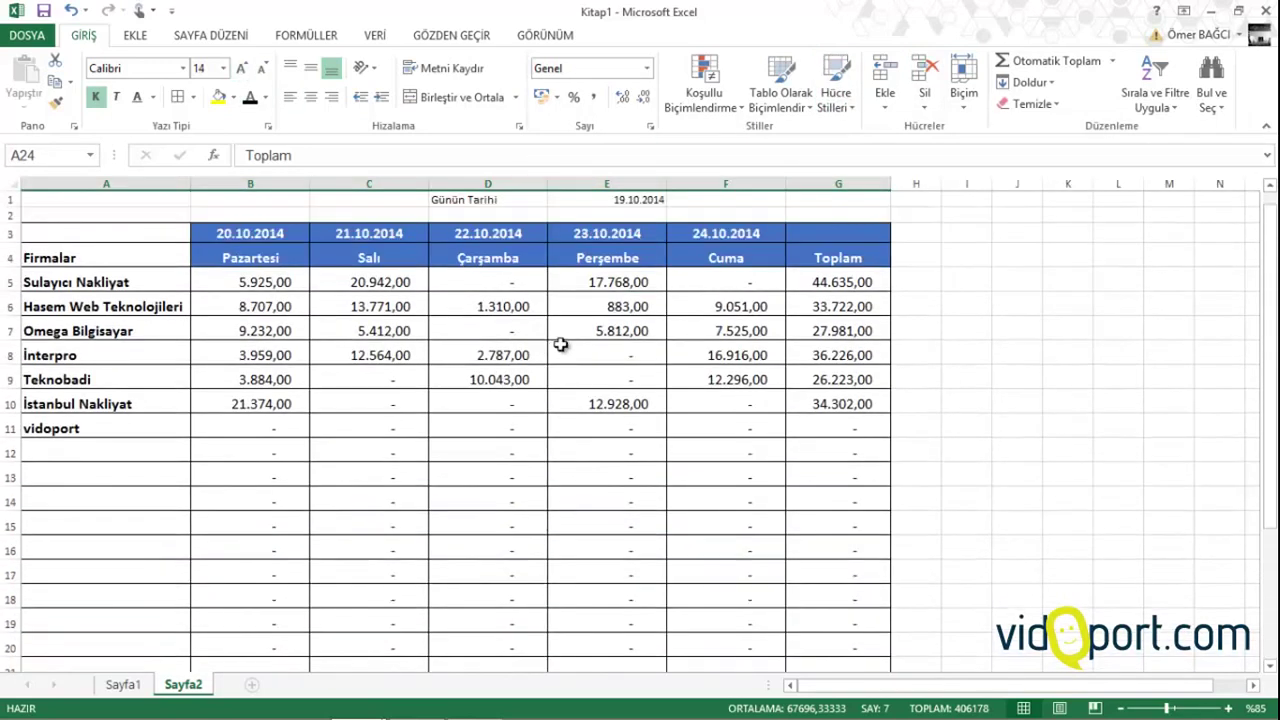
left_click_drag(858, 242, 852, 648)
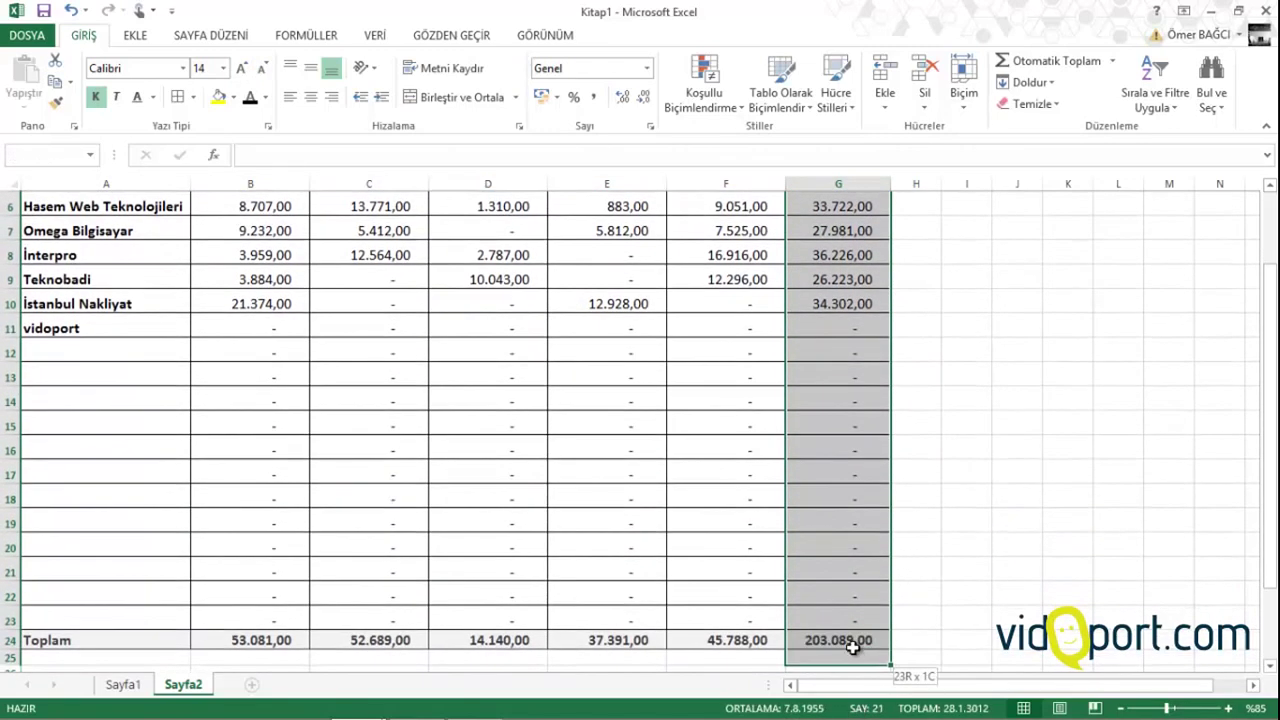
left_click(836, 90)
left_click(882, 200)
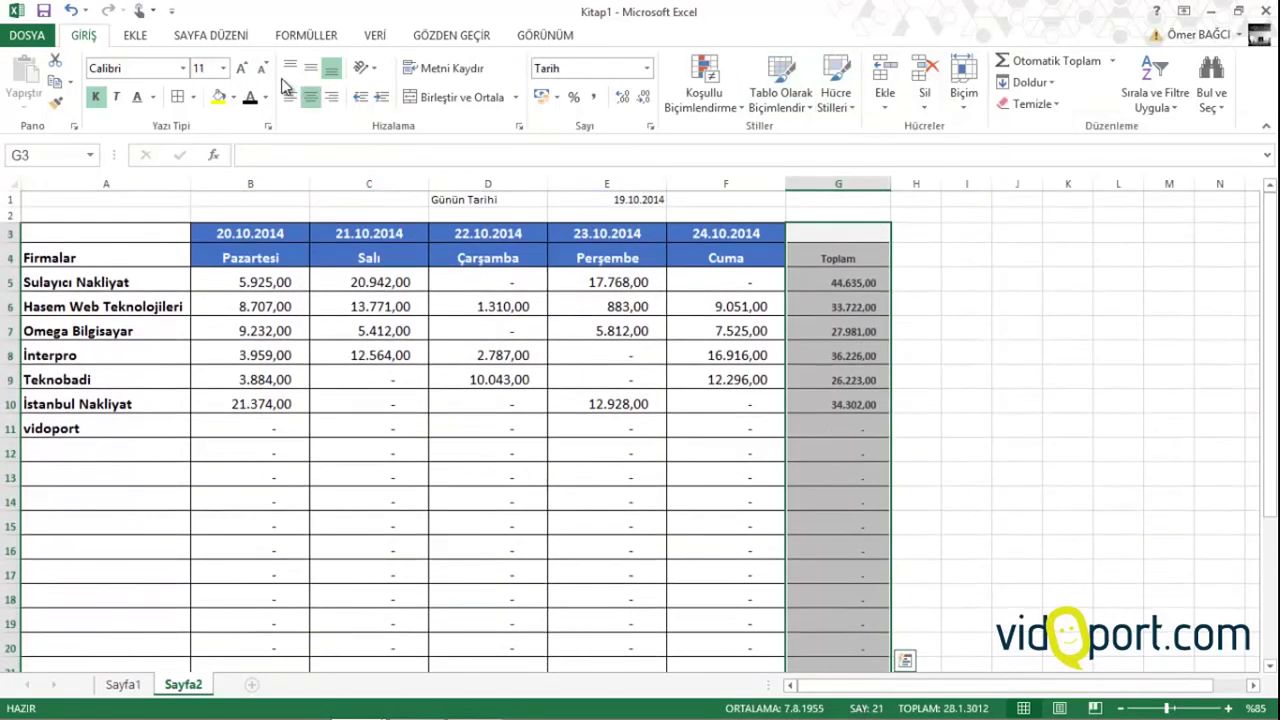
left_click(229, 379)
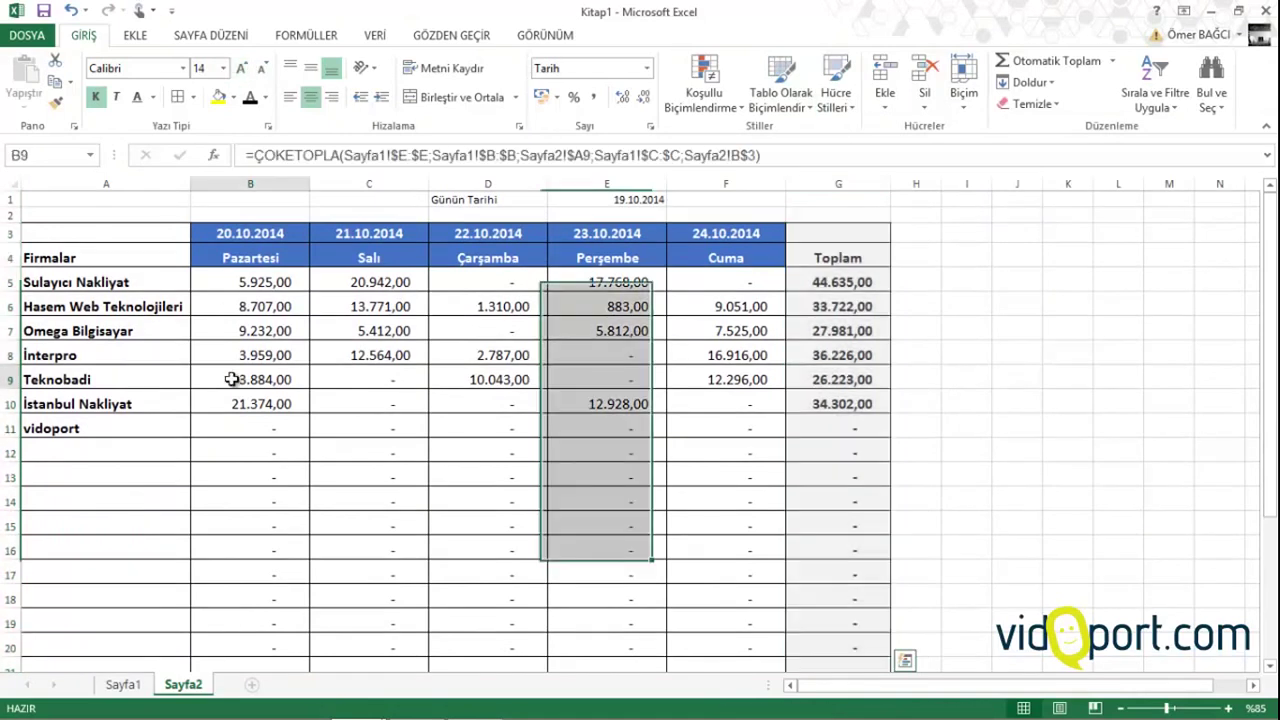
Step: Copy the blue date-header formatting onto the Günün Tarihi cells D1:E1 with Format Painter
left_click(251, 238)
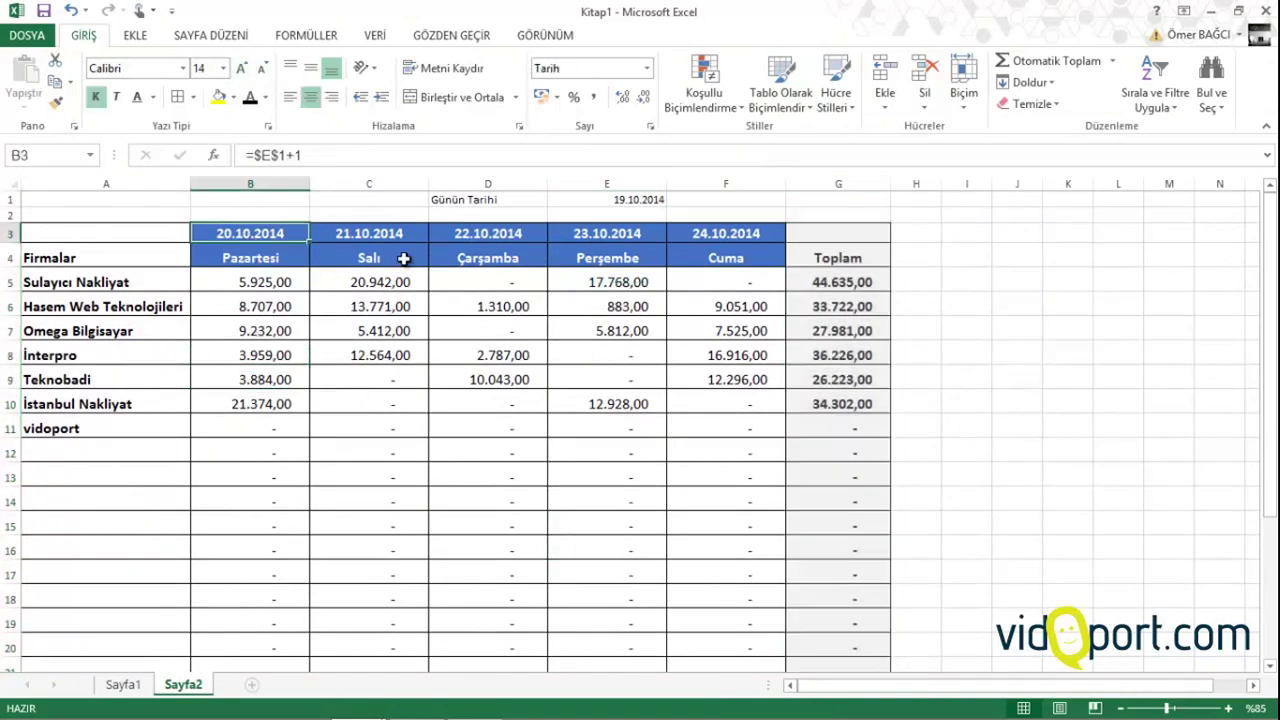
left_click(481, 234)
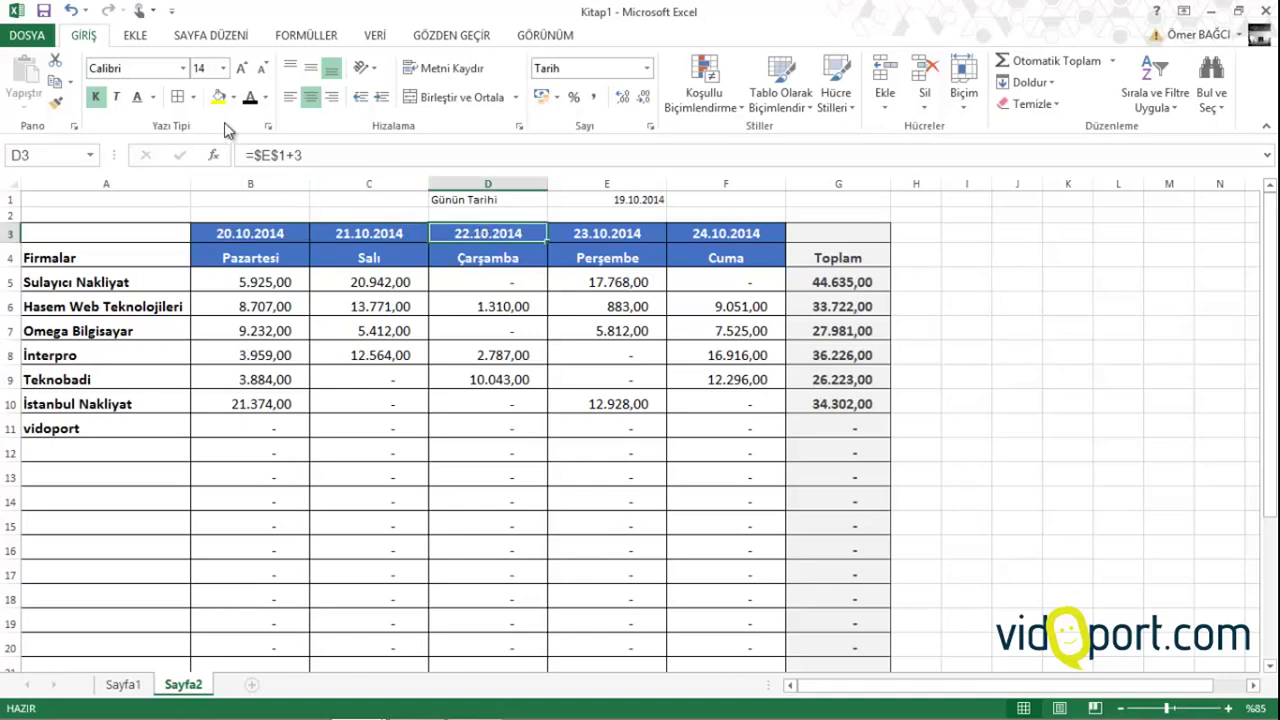
double_click(55, 102)
mouse_move(545, 199)
left_mouse_down()
mouse_move(608, 198)
mouse_move(561, 183)
left_mouse_up()
key("Escape")
left_click(552, 200)
left_click(541, 201)
left_click(471, 303)
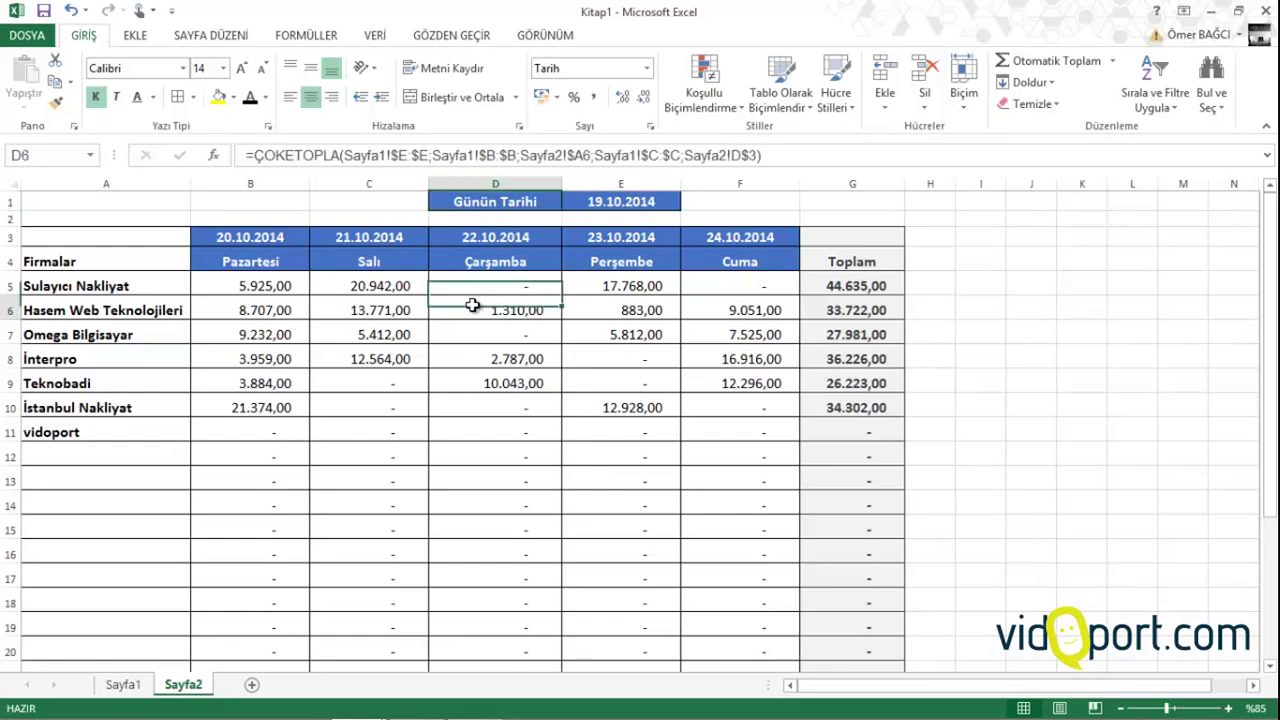
Step: Review today's date in E1 and the weekday date and name headers in rows 3–4
left_click(595, 201)
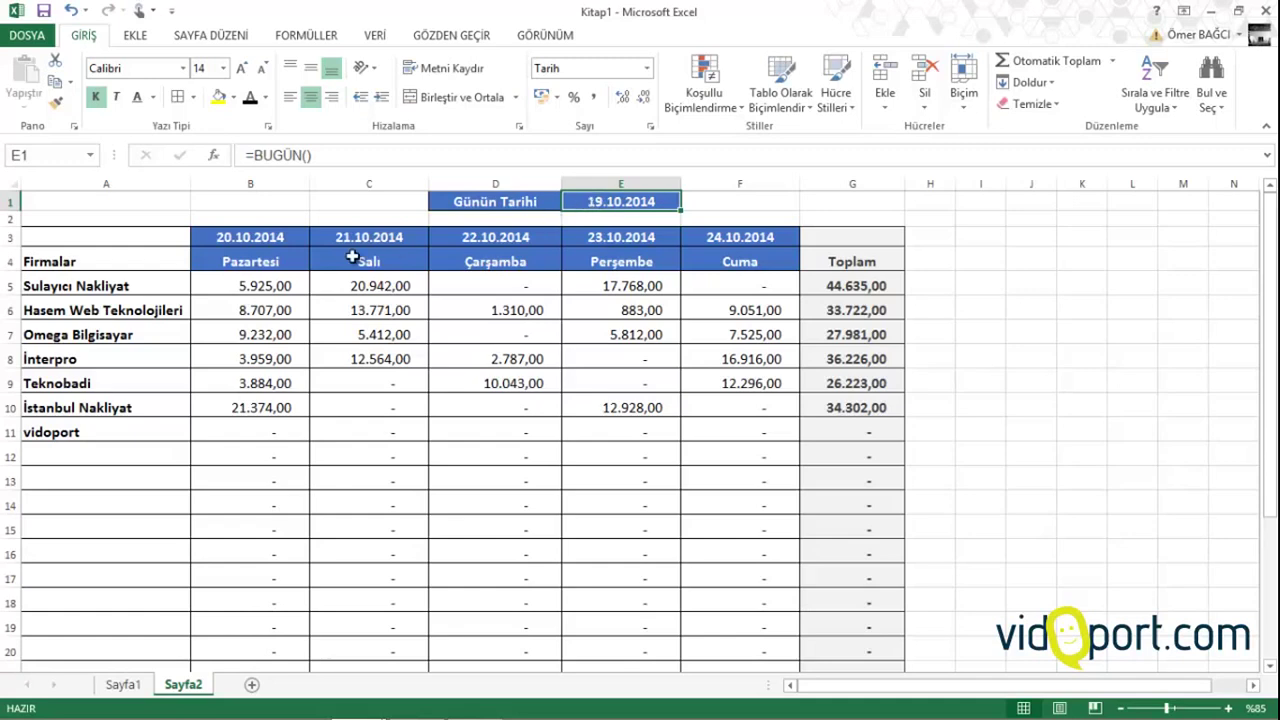
left_click_drag(246, 243, 771, 255)
left_click(760, 262)
left_click(620, 261)
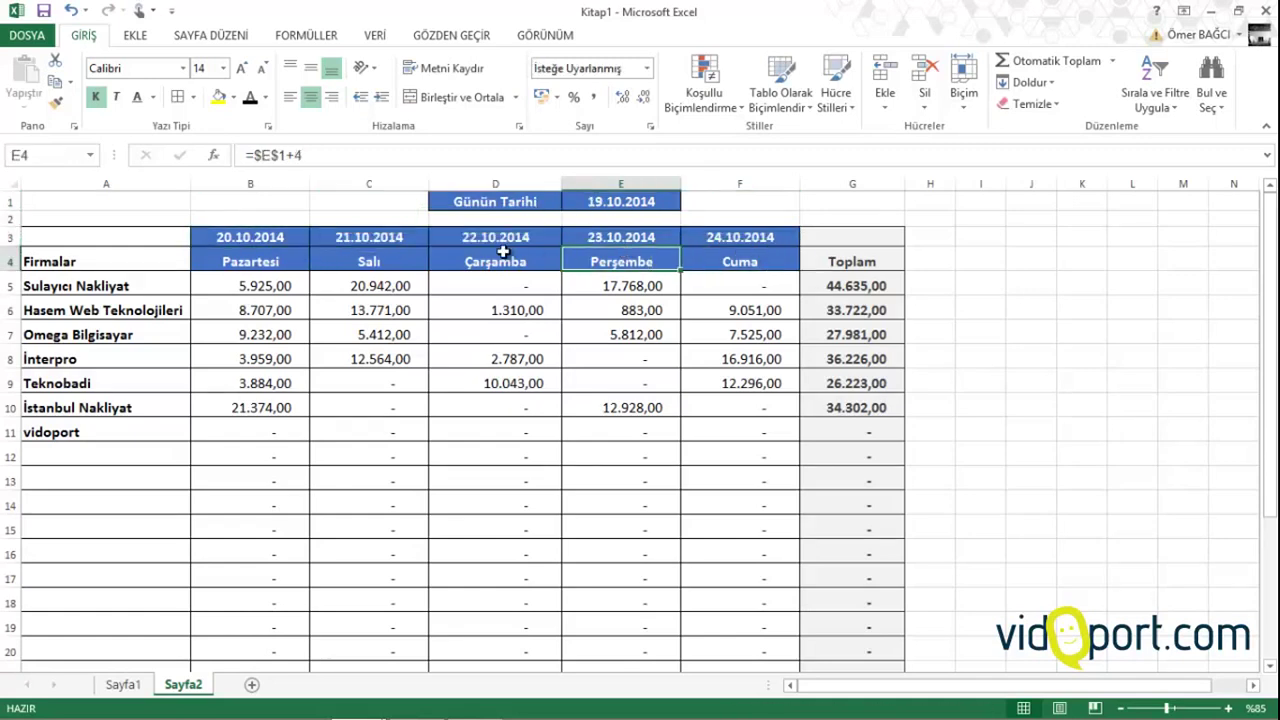
left_click(500, 258)
left_click(372, 258)
left_click(296, 265)
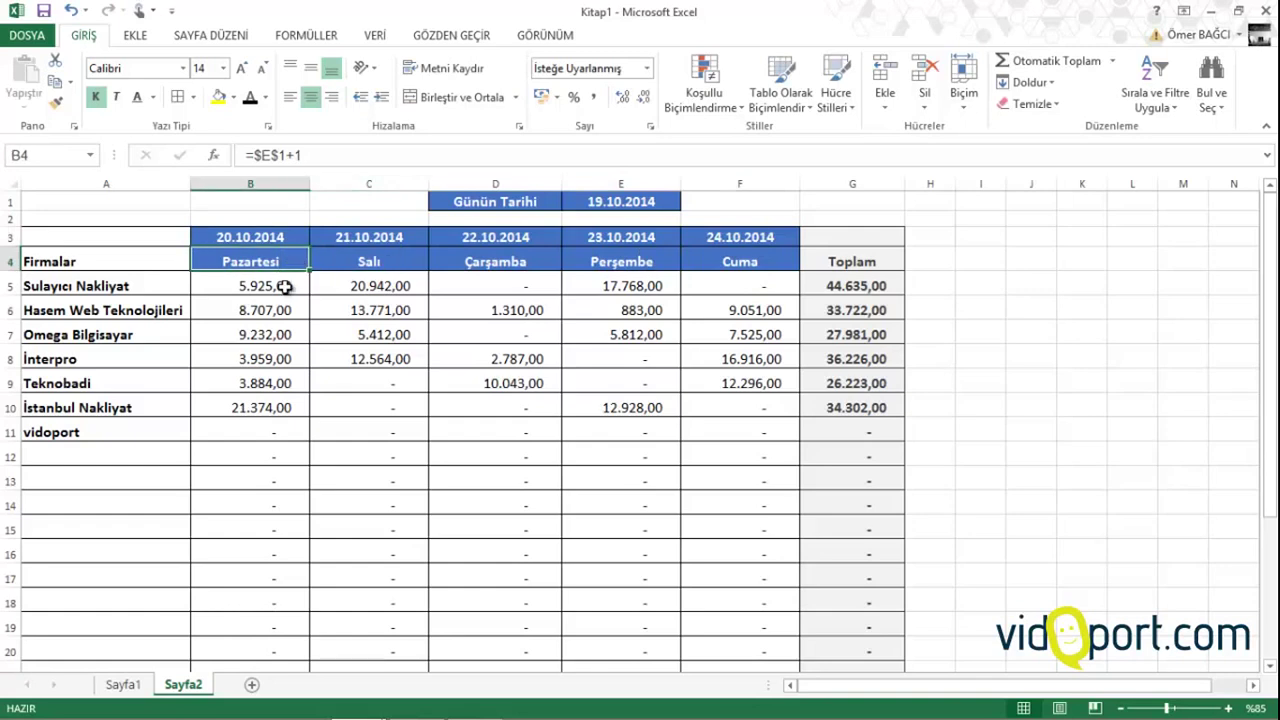
Step: Check the column B payment formulas and E1's date formula, and select the whole table
left_click(285, 287)
left_click(305, 358)
left_click(263, 407)
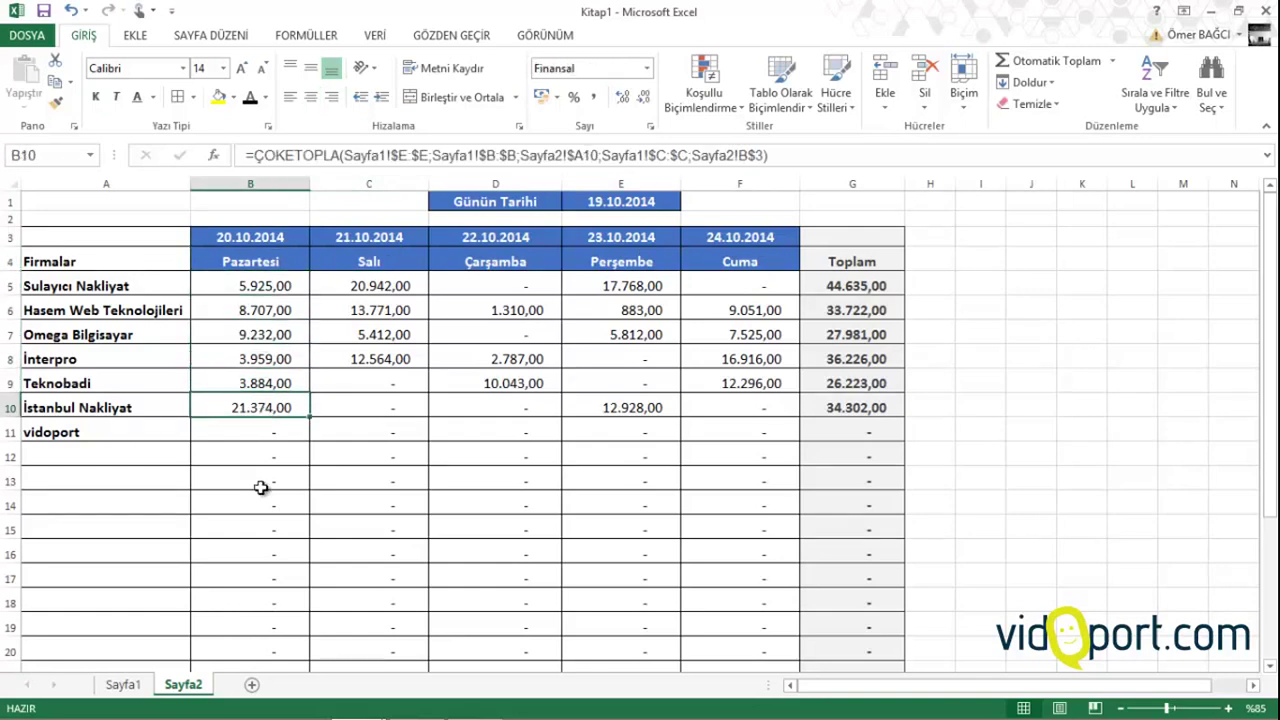
left_click(604, 204)
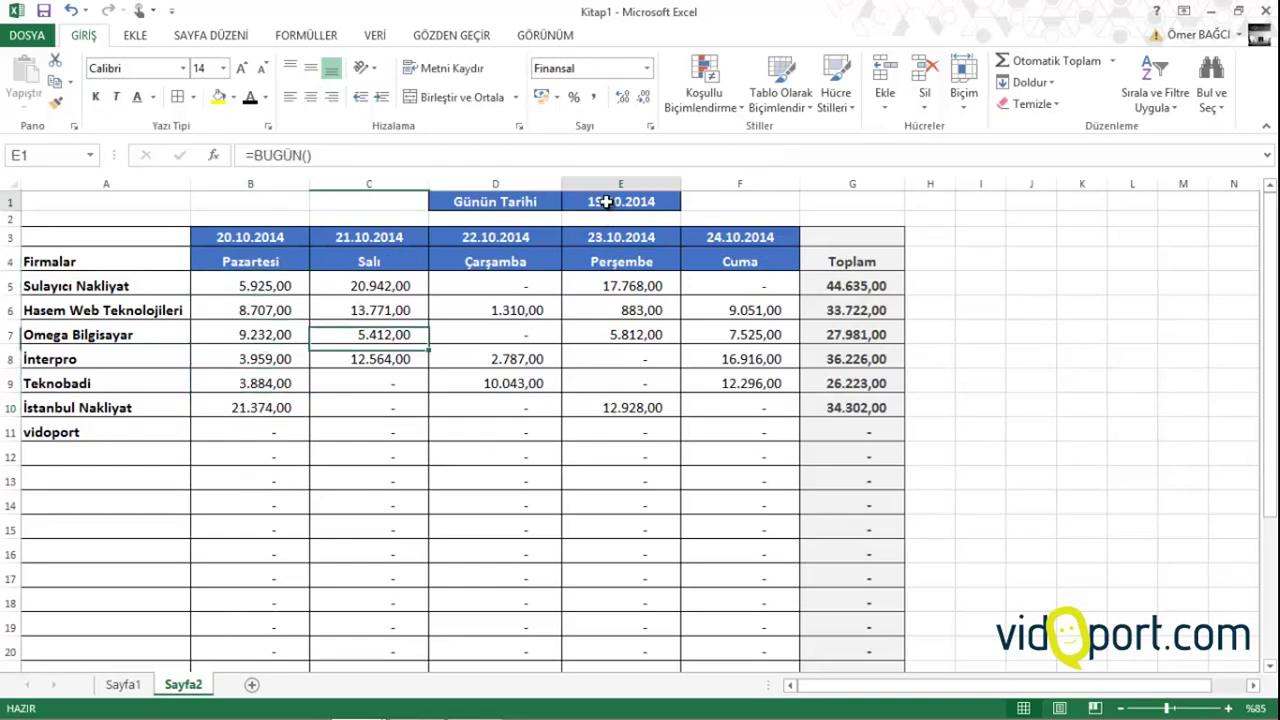
scroll(607, 201, "up", 1)
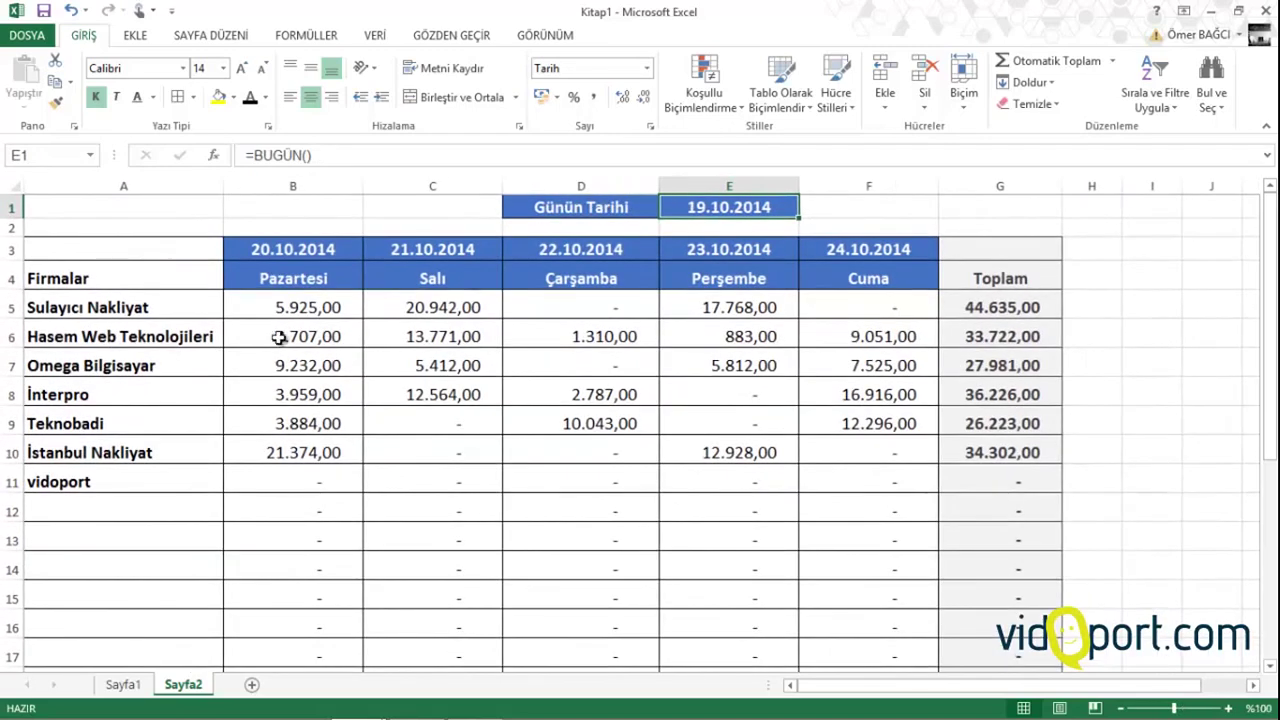
left_click_drag(173, 258, 998, 668)
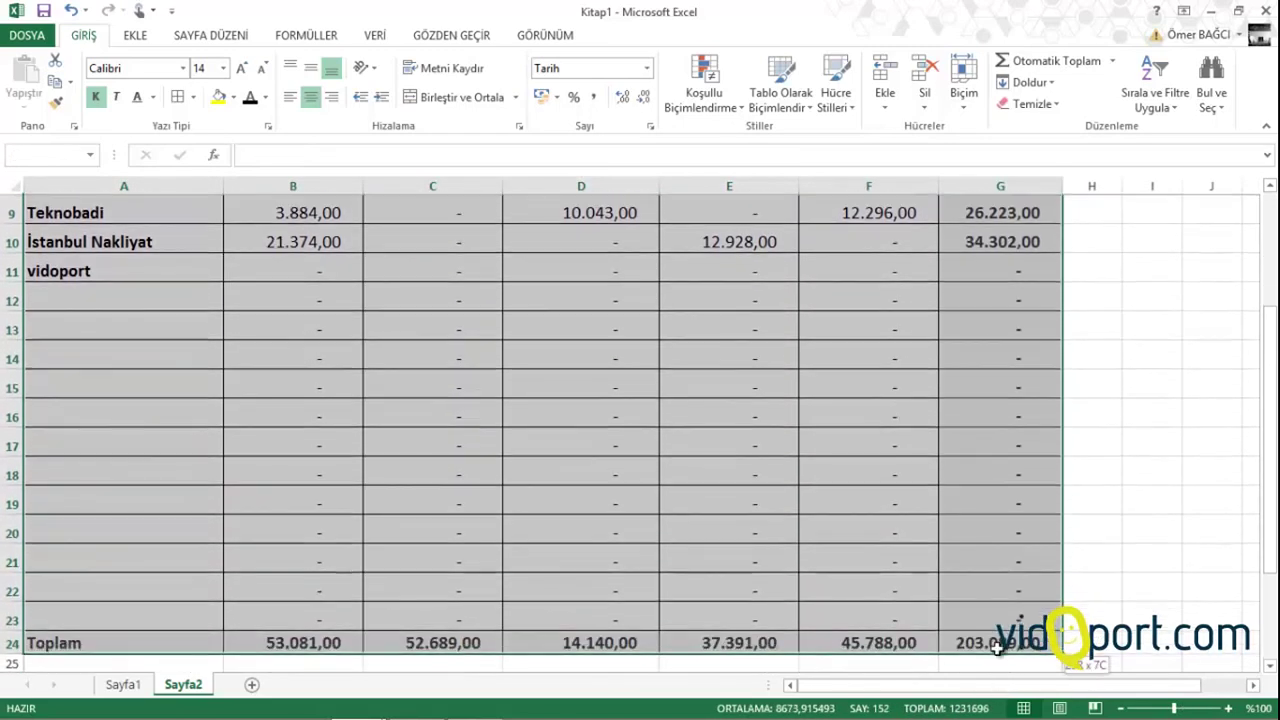
Step: Apply a border to the selected payment table
left_click(186, 104)
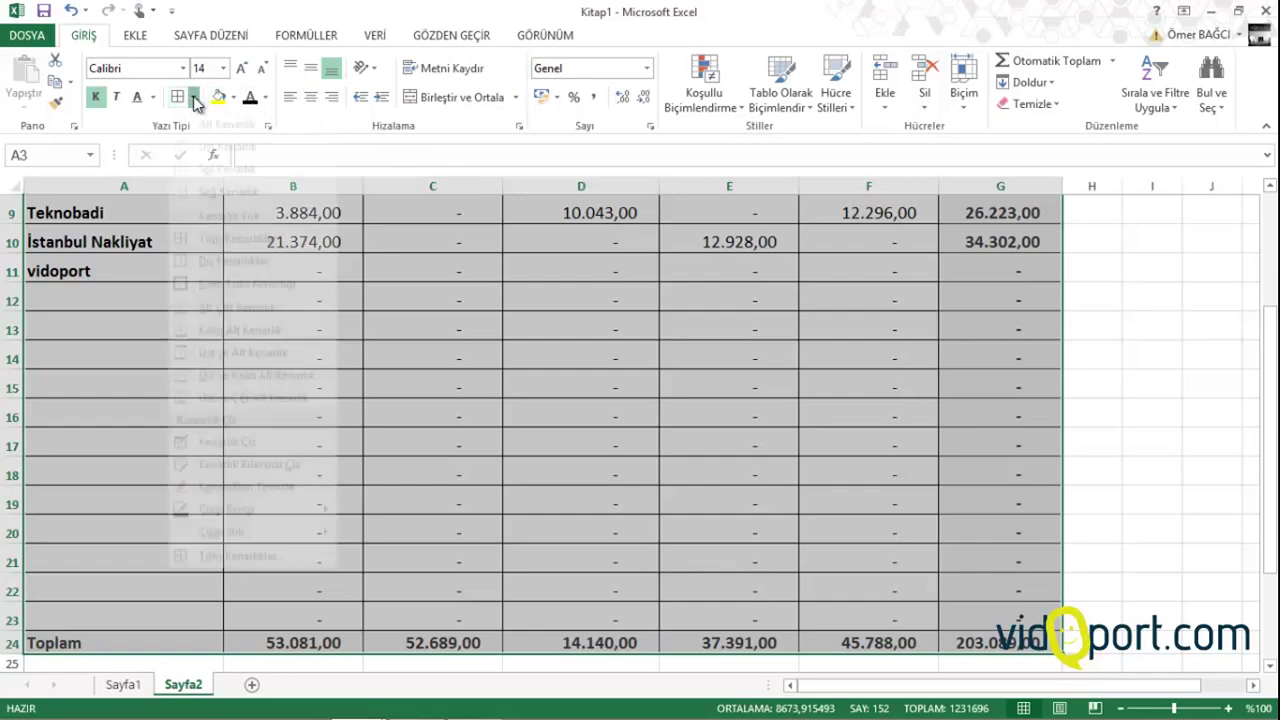
left_click(240, 270)
scroll(241, 273, "up", 1)
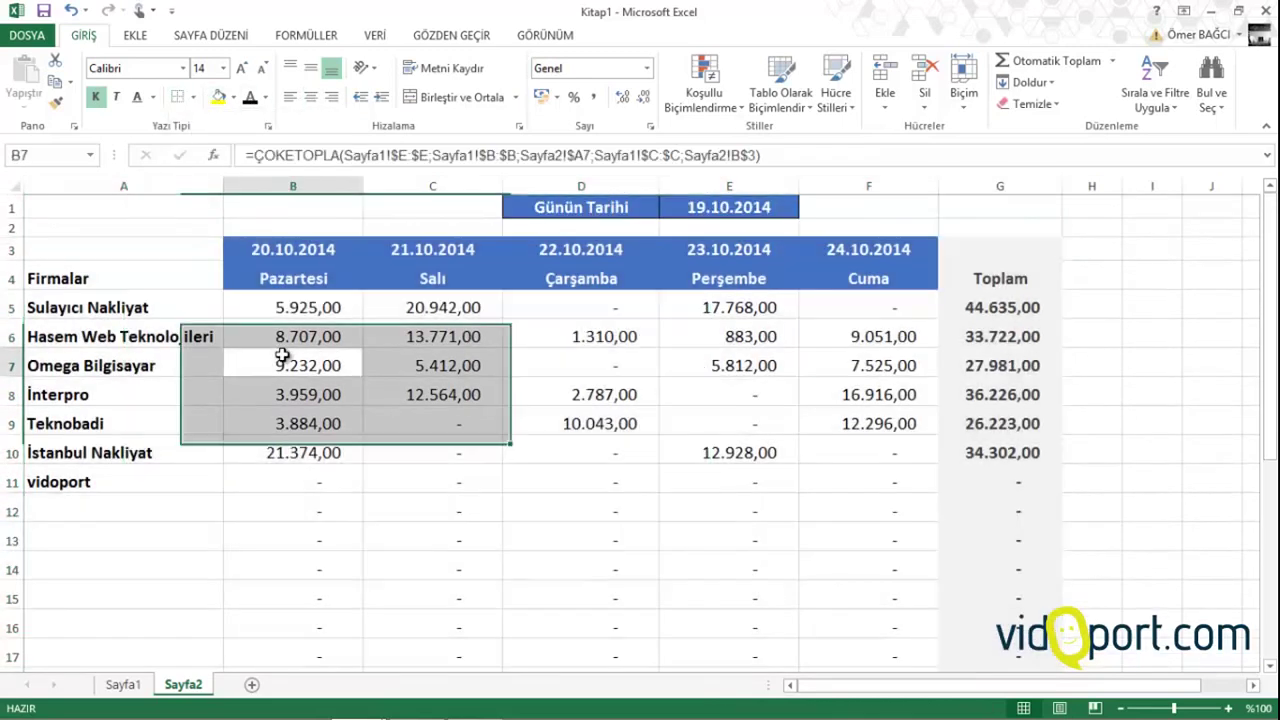
left_click(189, 351)
Step: Put a Kalın Alt Kenarlık (thick bottom border) under header rows A3:G4
left_click_drag(65, 260, 990, 285)
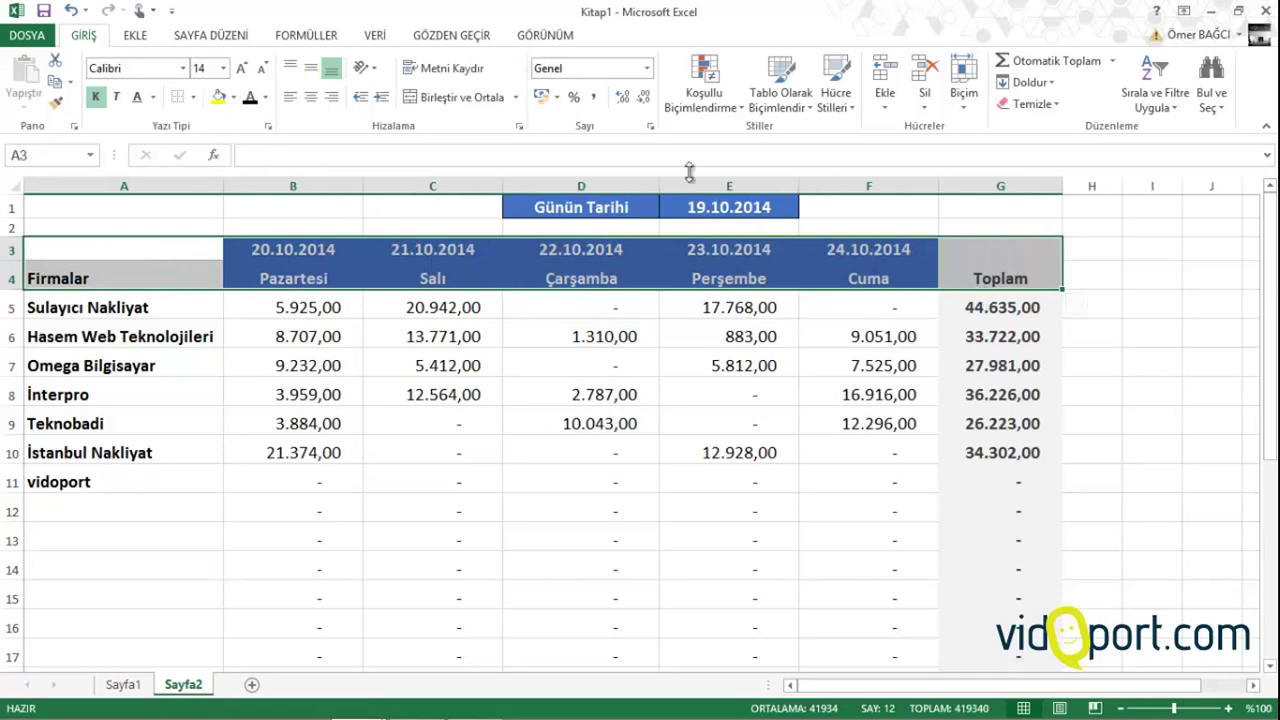
left_click(193, 97)
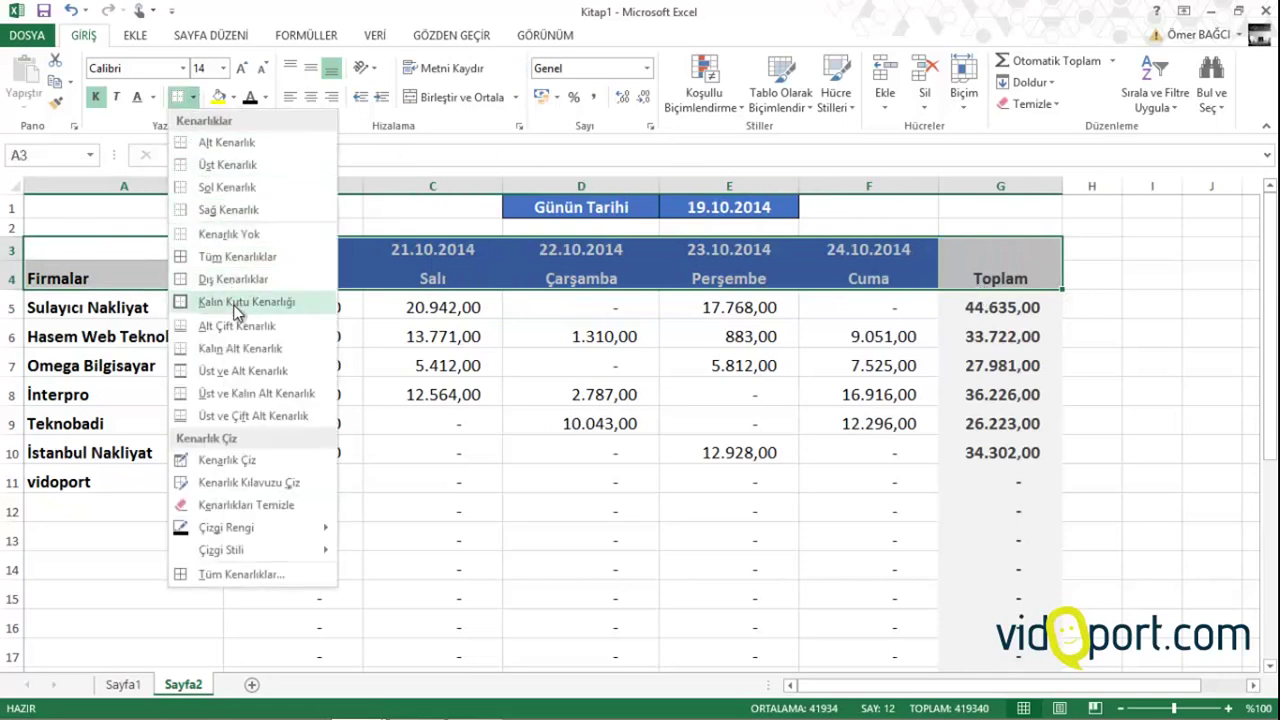
left_click(230, 357)
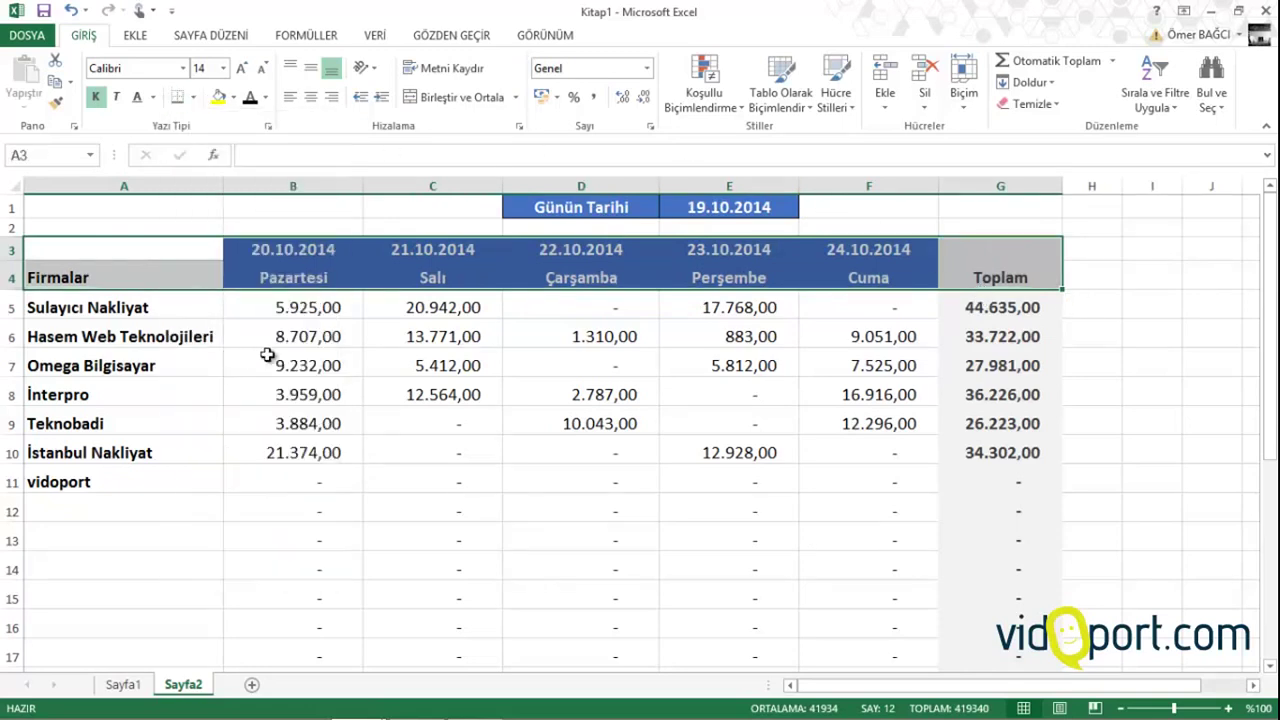
left_click(354, 366)
Step: Widen column E slightly so the date in E1 fits
left_click(375, 376)
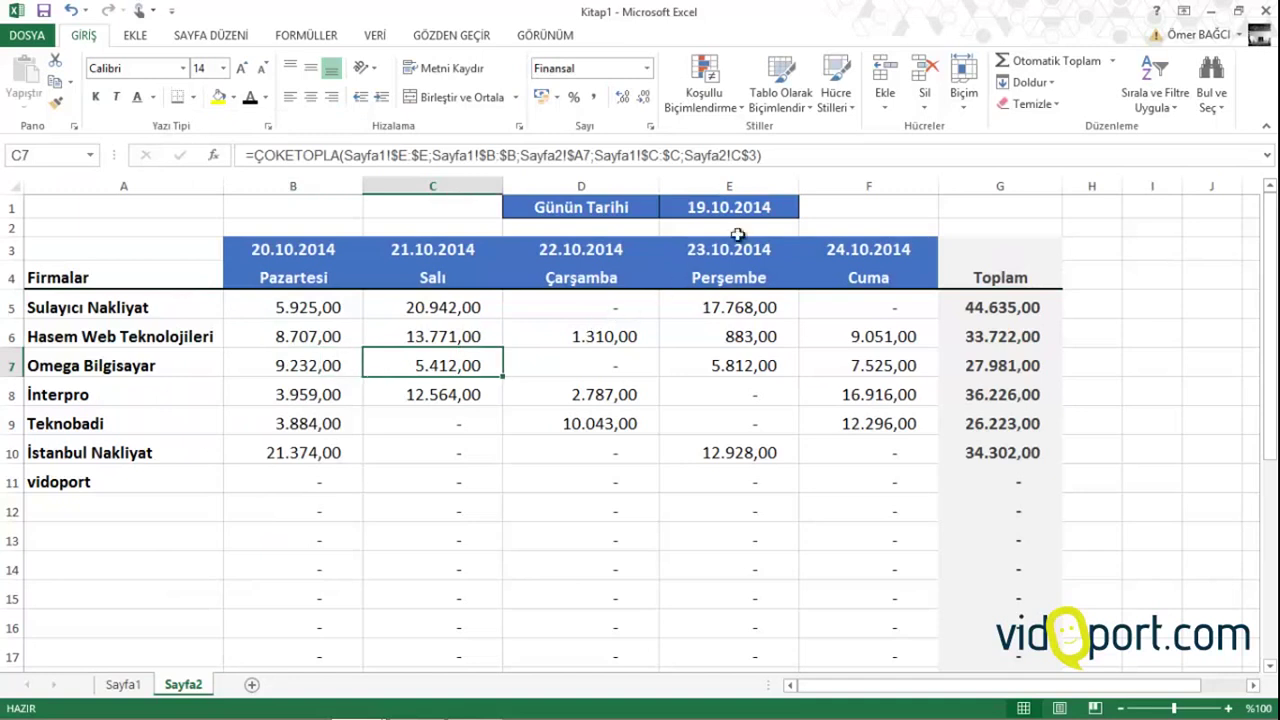
left_click_drag(798, 186, 811, 186)
left_click(718, 353)
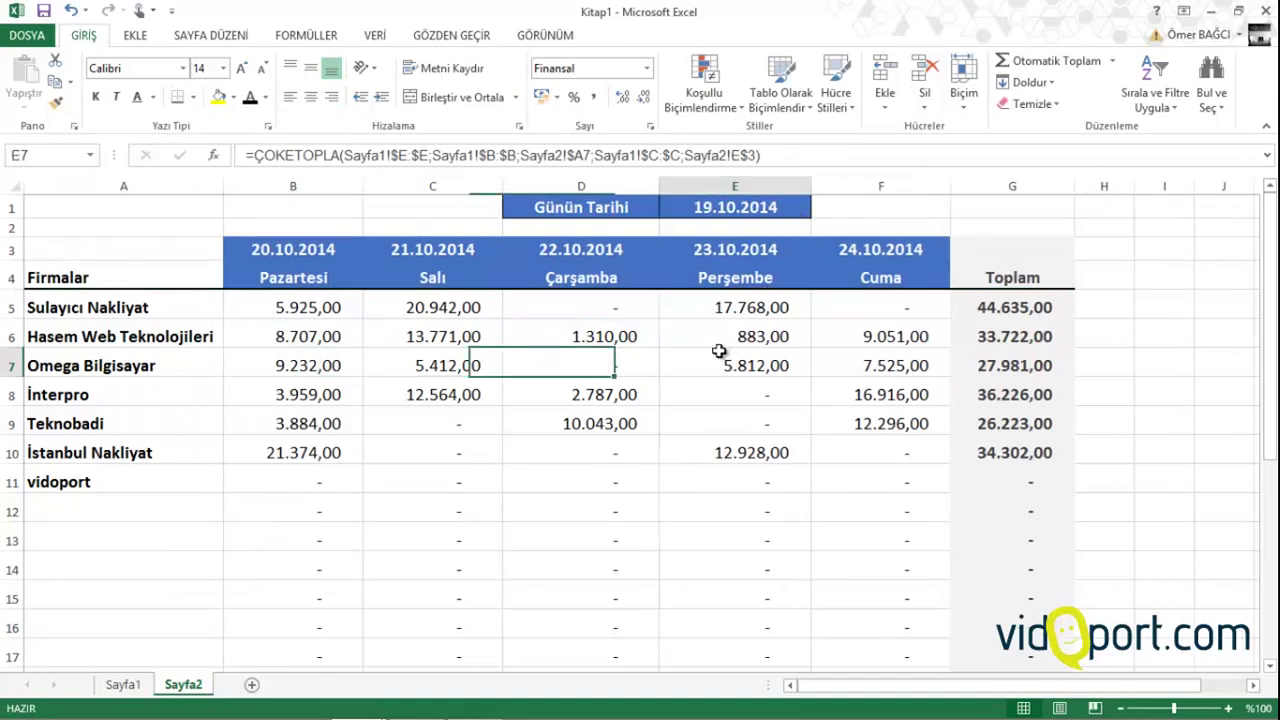
left_click(614, 209)
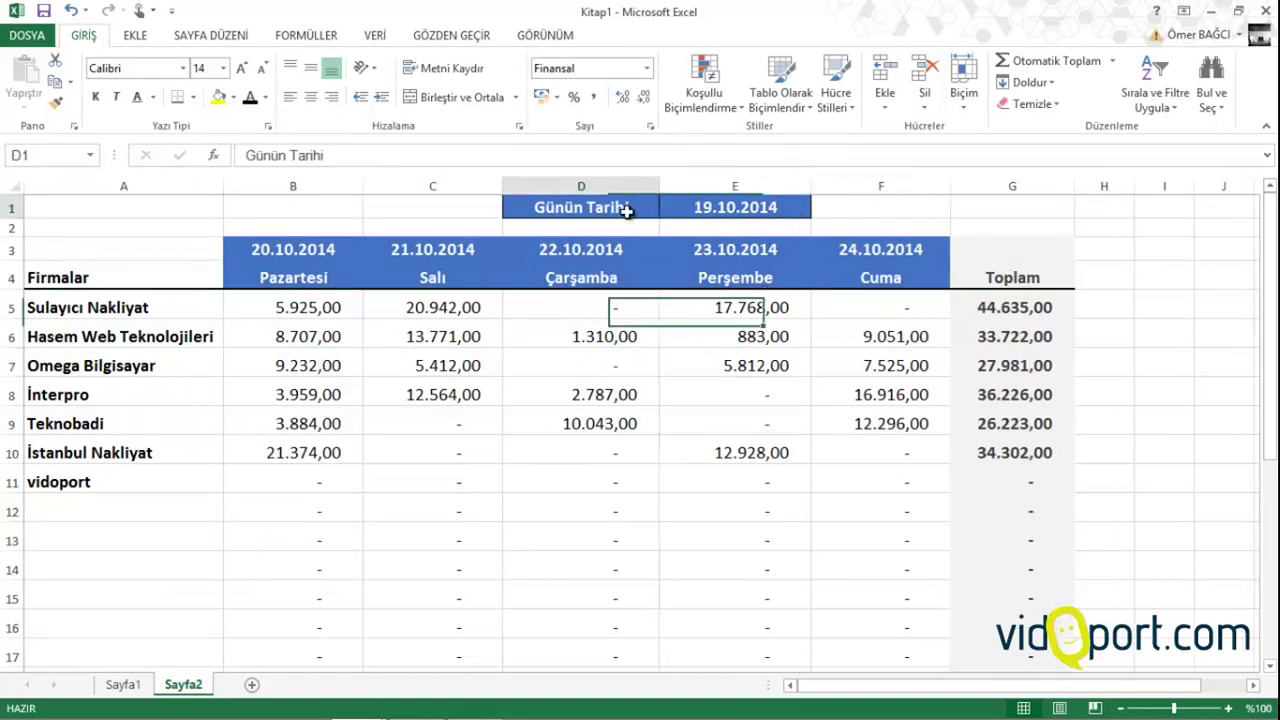
left_click(740, 209)
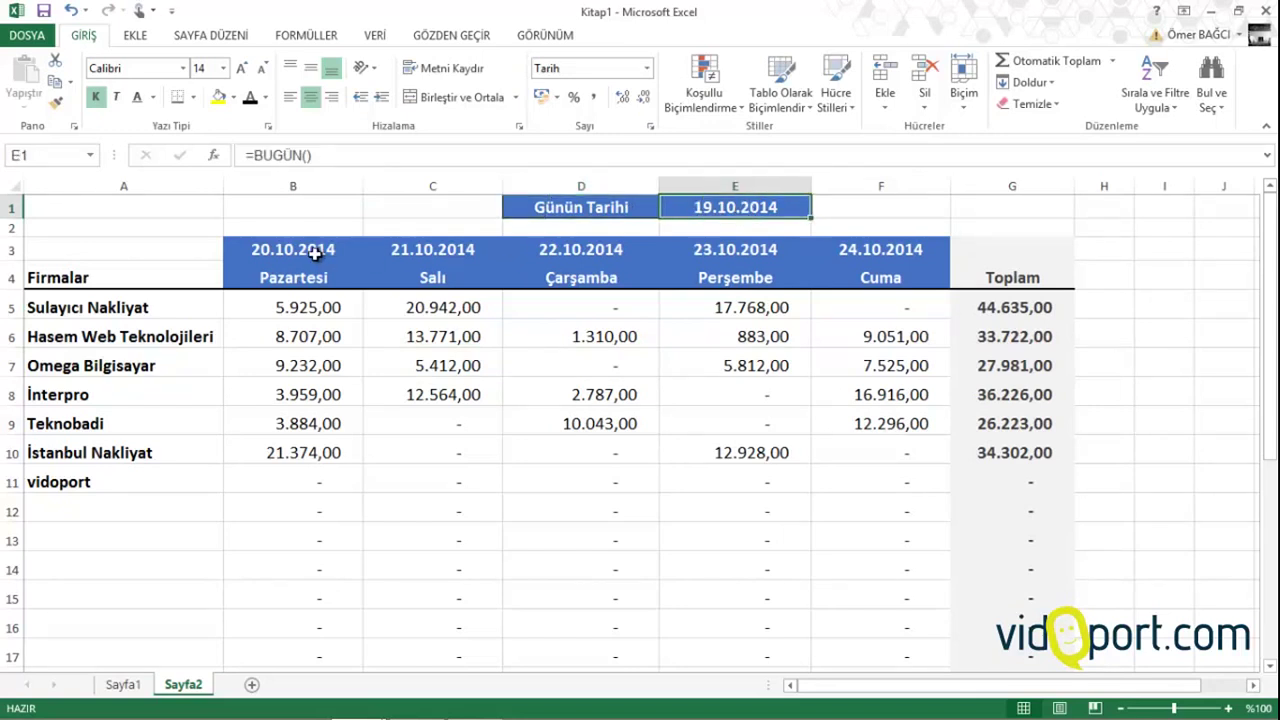
Step: Inspect the row 3 dates and row 4–6 formulas, then select the amounts B5:F23
left_click_drag(316, 254, 850, 250)
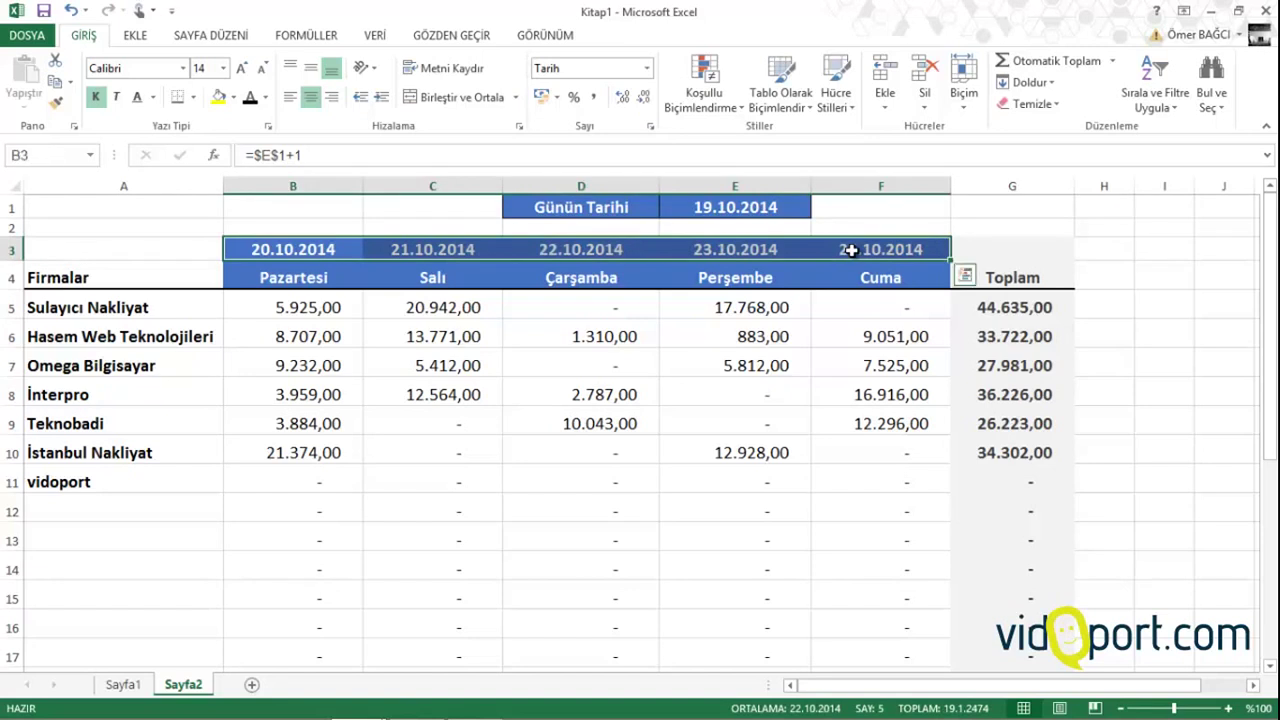
left_click(391, 329)
left_click(295, 280)
left_click(305, 327)
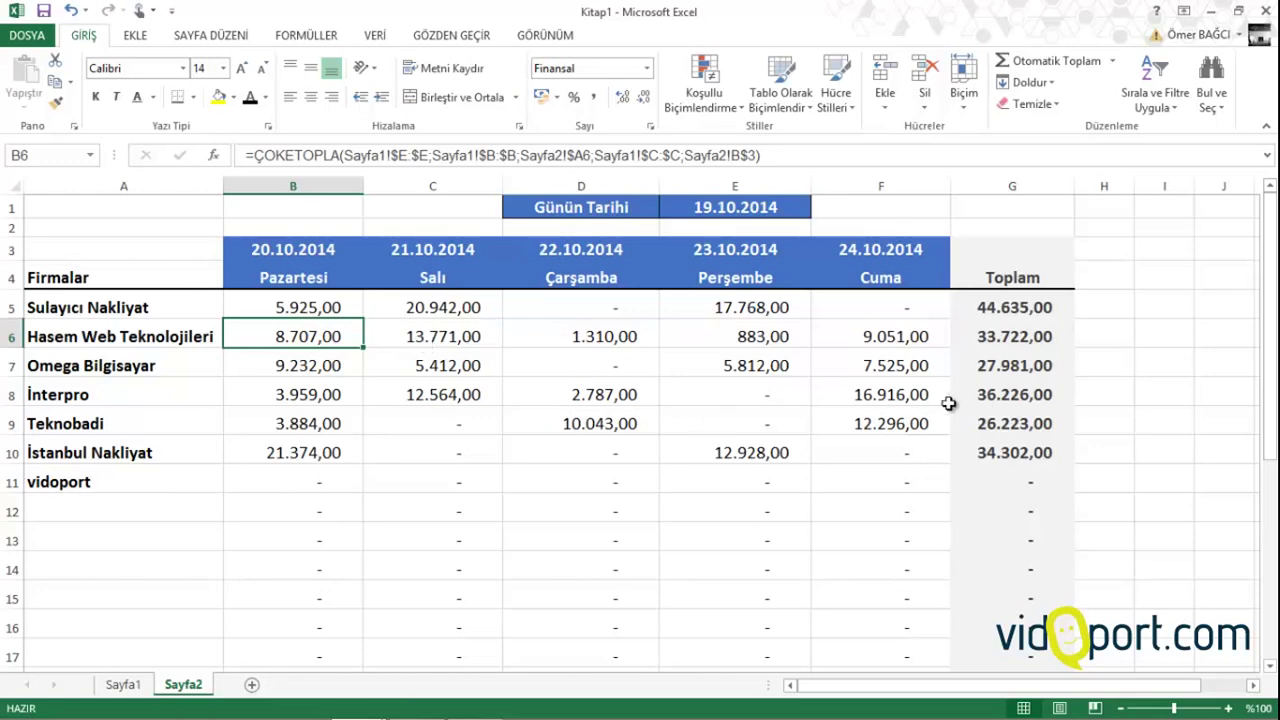
left_click(831, 328)
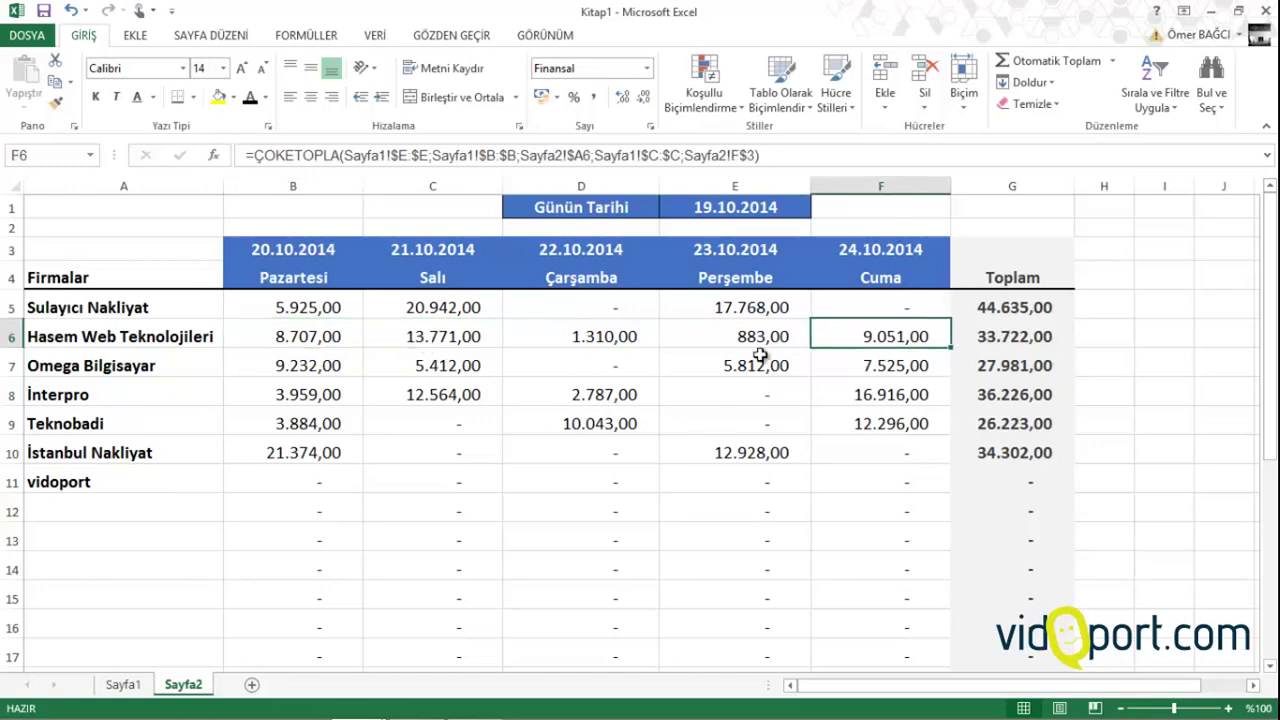
left_click_drag(287, 288, 845, 615)
Step: Add an İlk 10 Öğe rule set to 3, highlighting 21.374,00, 20.942,00 and 17.768,00
left_click(703, 88)
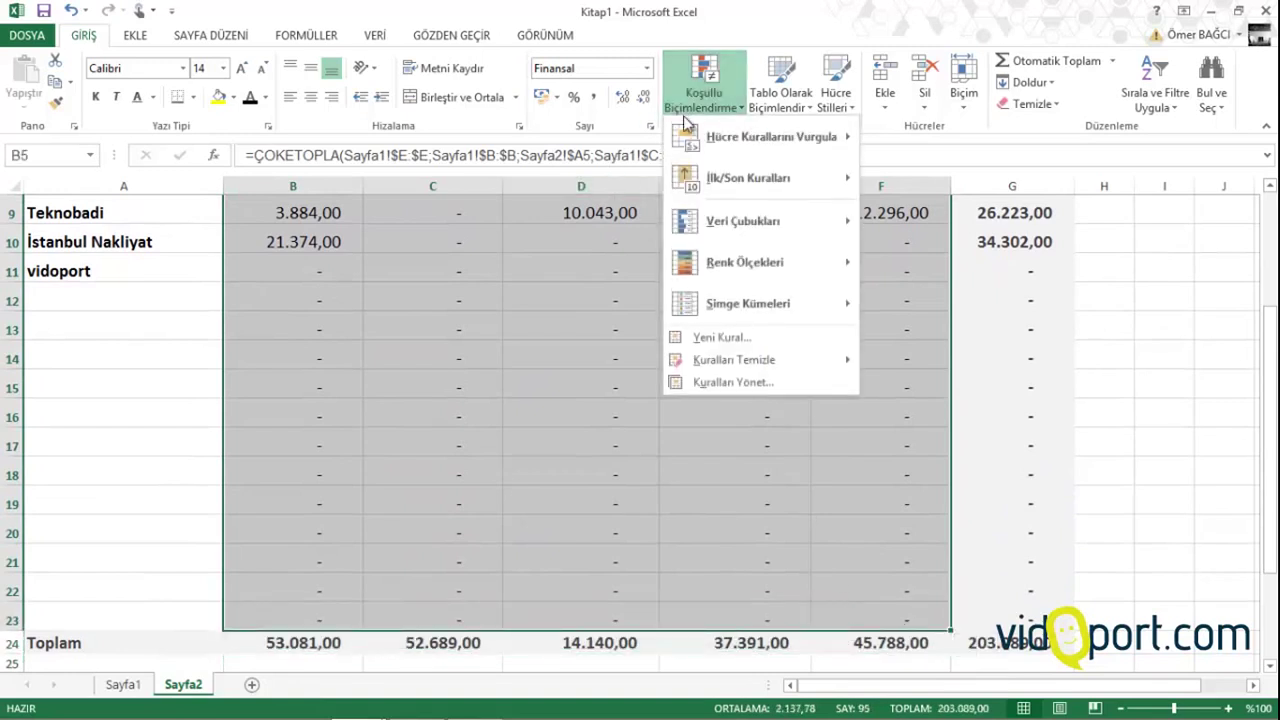
mouse_move(700, 146)
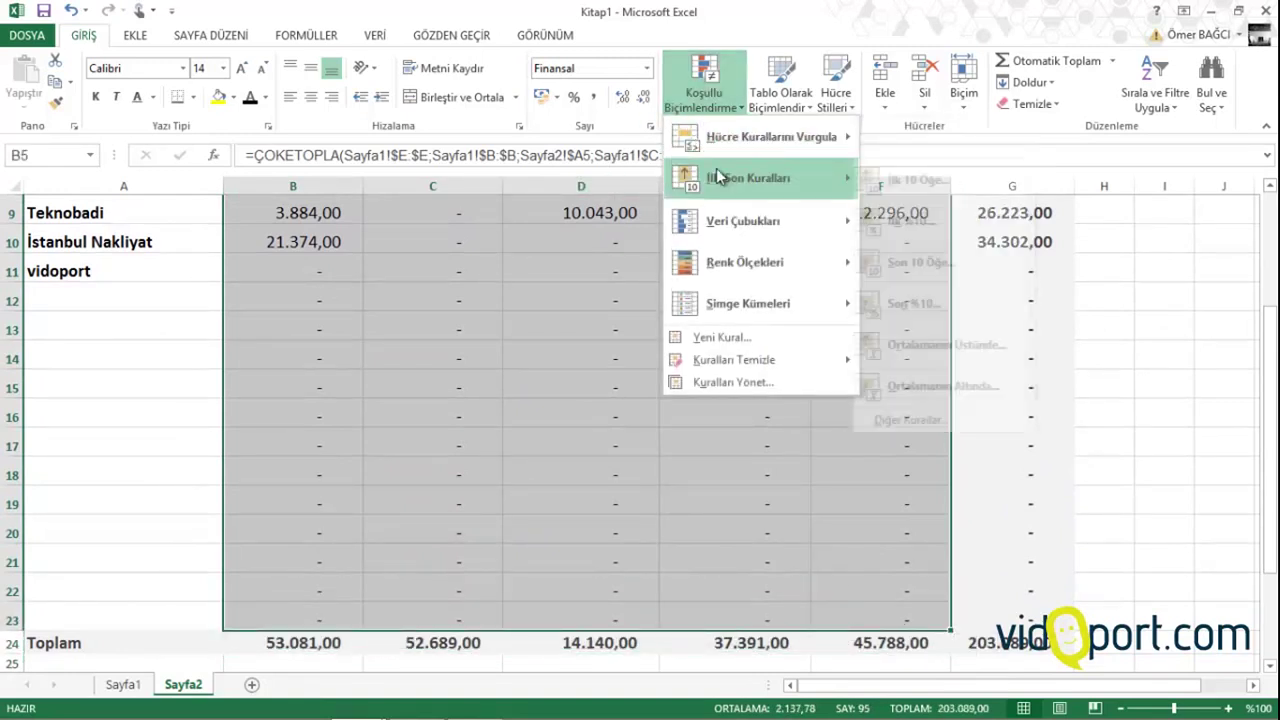
mouse_move(716, 168)
left_click(924, 186)
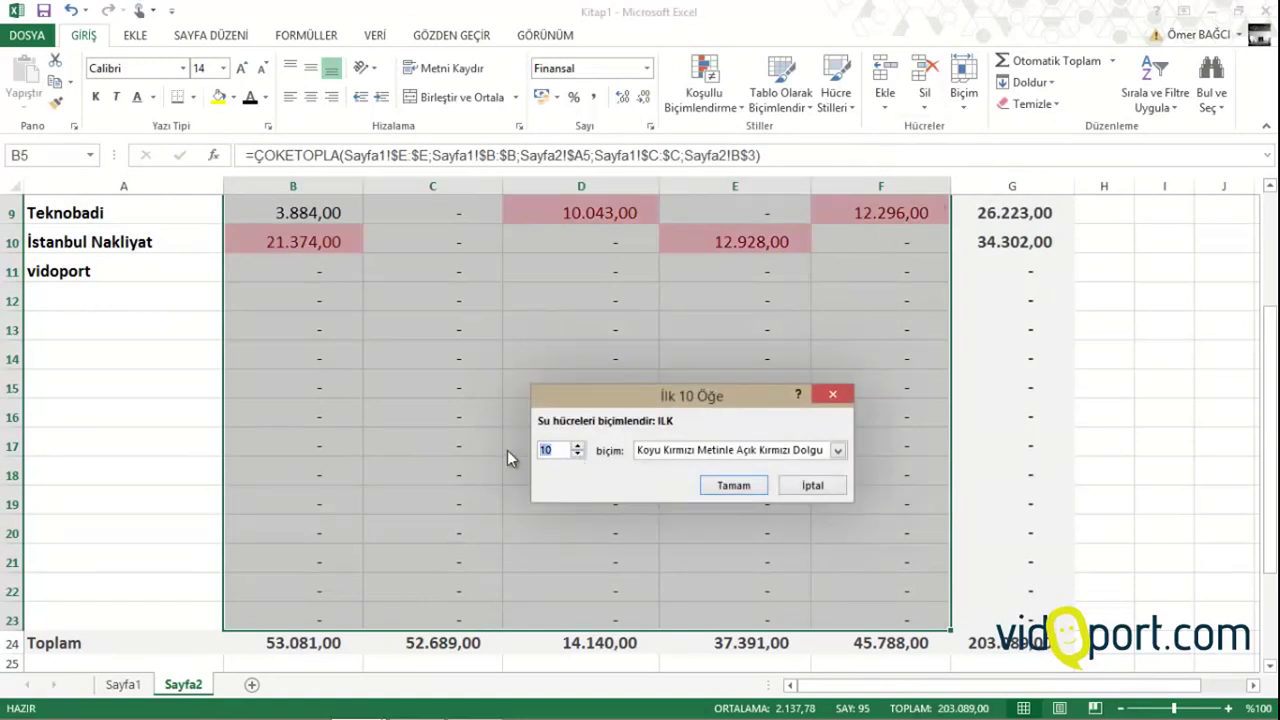
type("3")
left_click(731, 485)
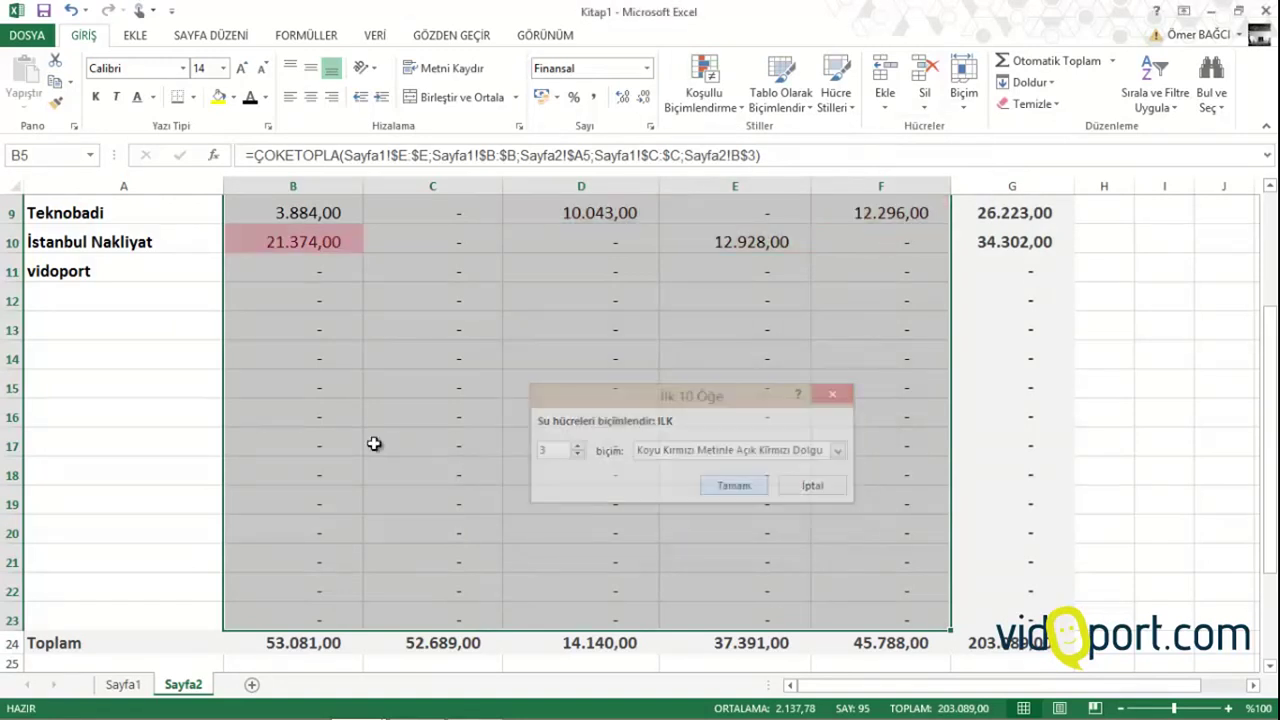
left_click(147, 452)
scroll(147, 446, "up", 3)
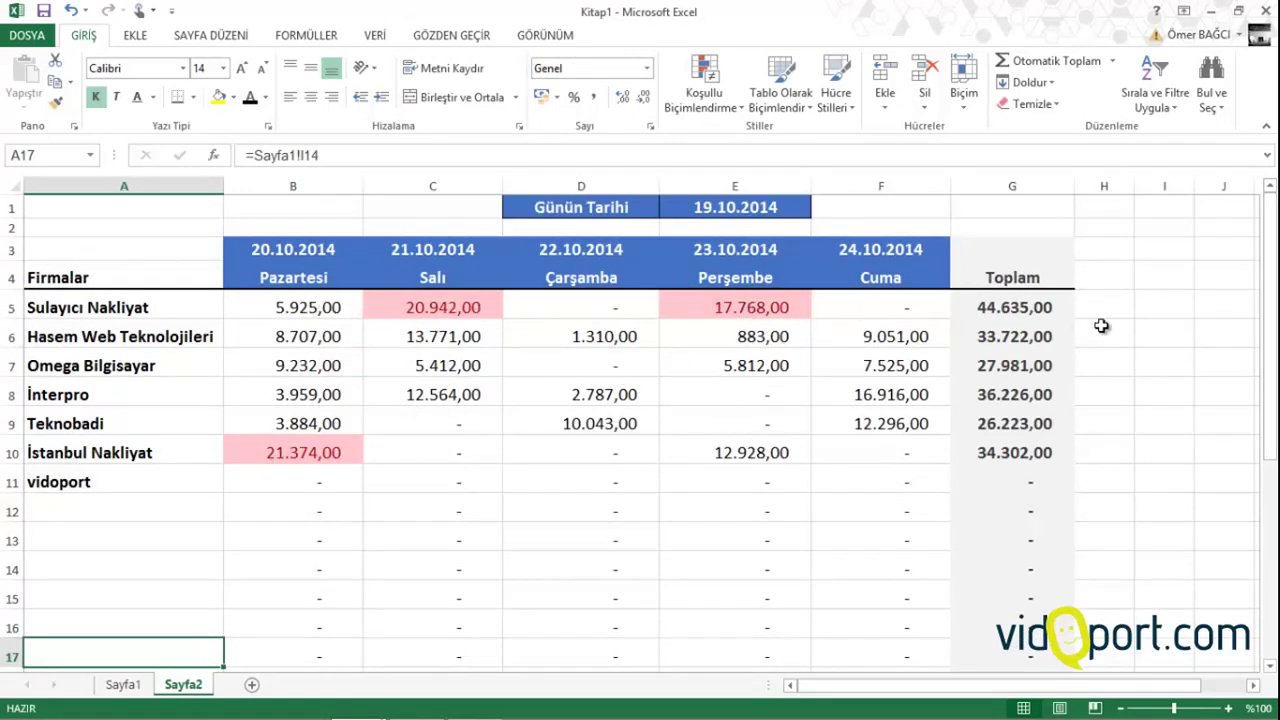
Step: Enter =G5/$G$24 in H5 and fill it down to H24 for each firm's share
scroll(1047, 455, "down", 5)
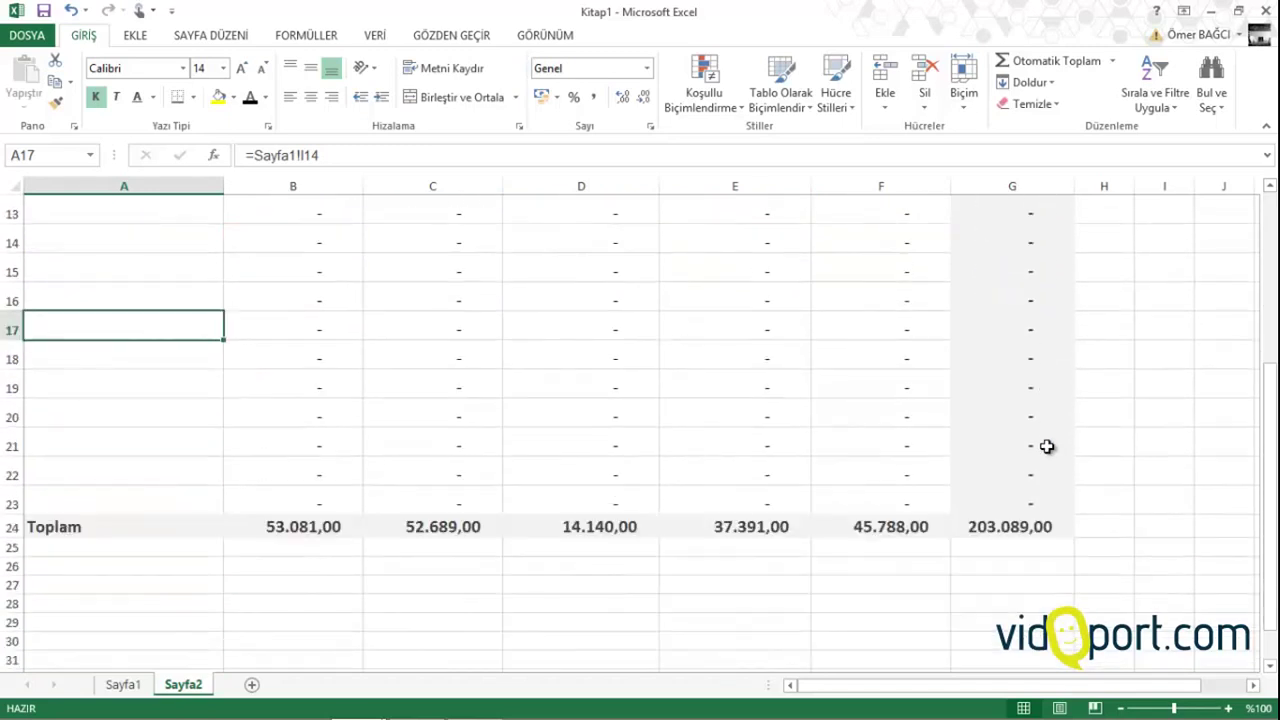
scroll(1048, 449, "up", 5)
left_click(1110, 302)
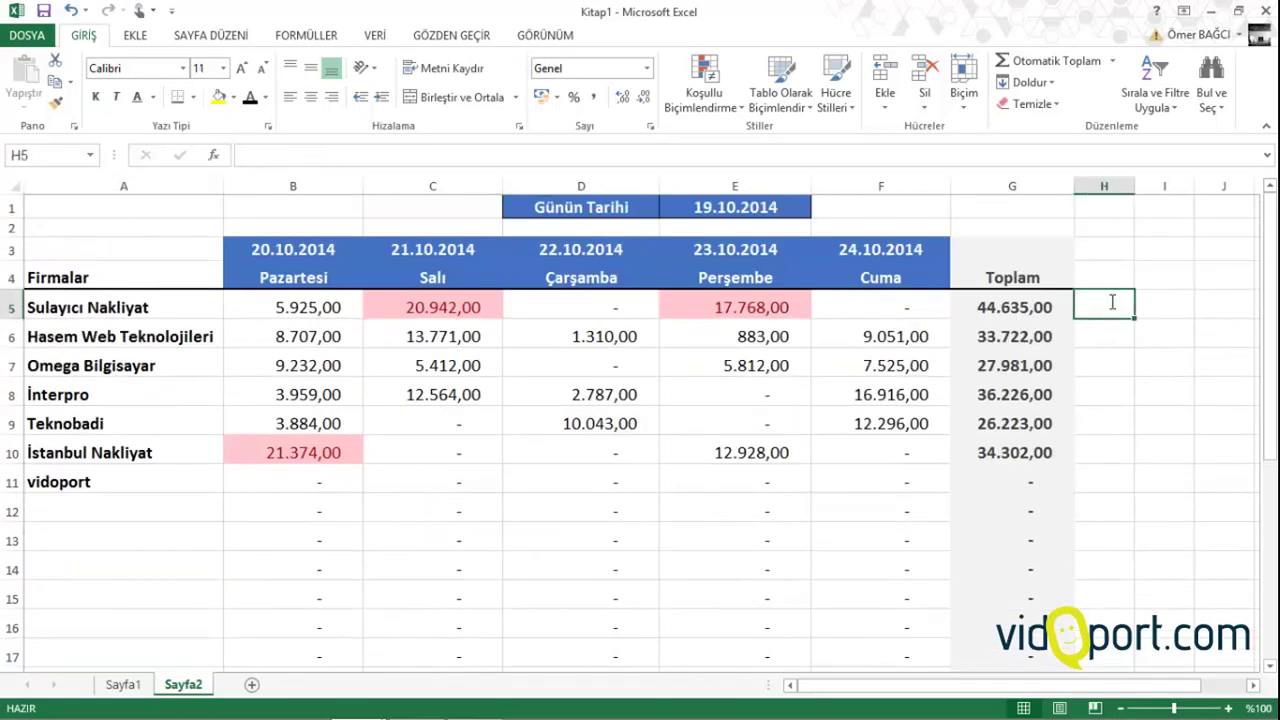
type("=")
left_click(1036, 308)
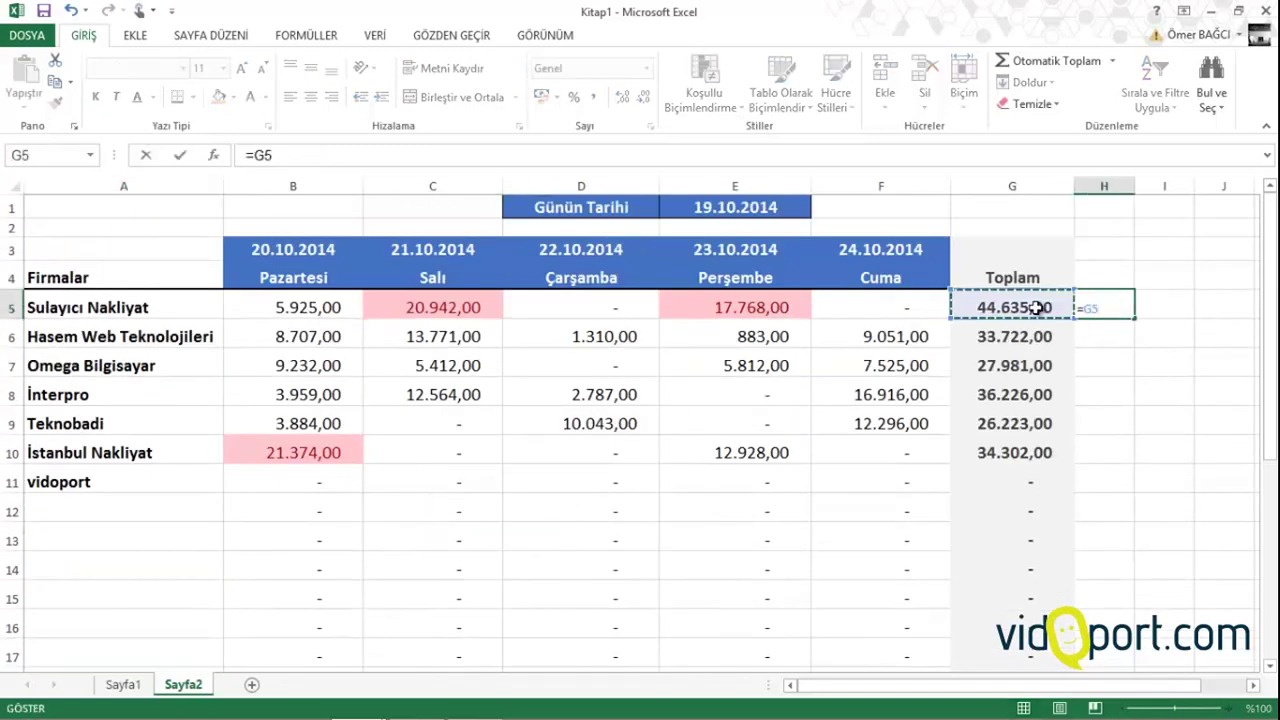
type("/")
scroll(1030, 320, "down", 4)
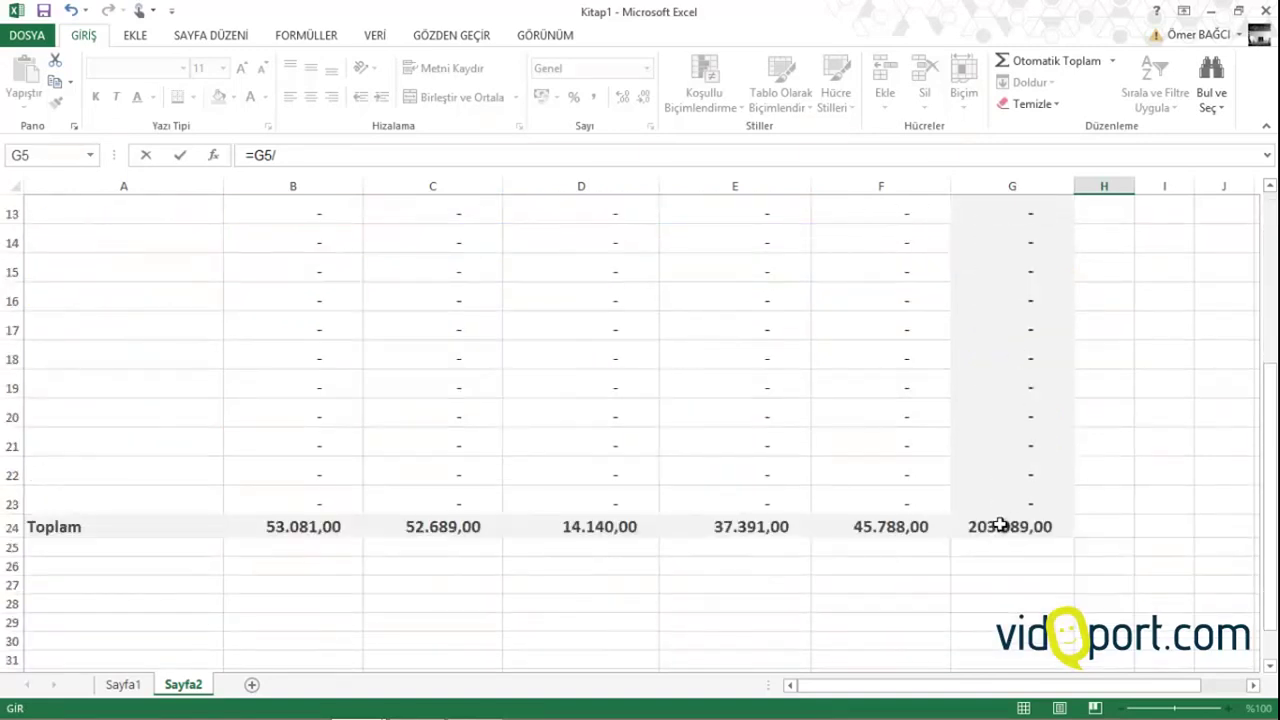
left_click(998, 525)
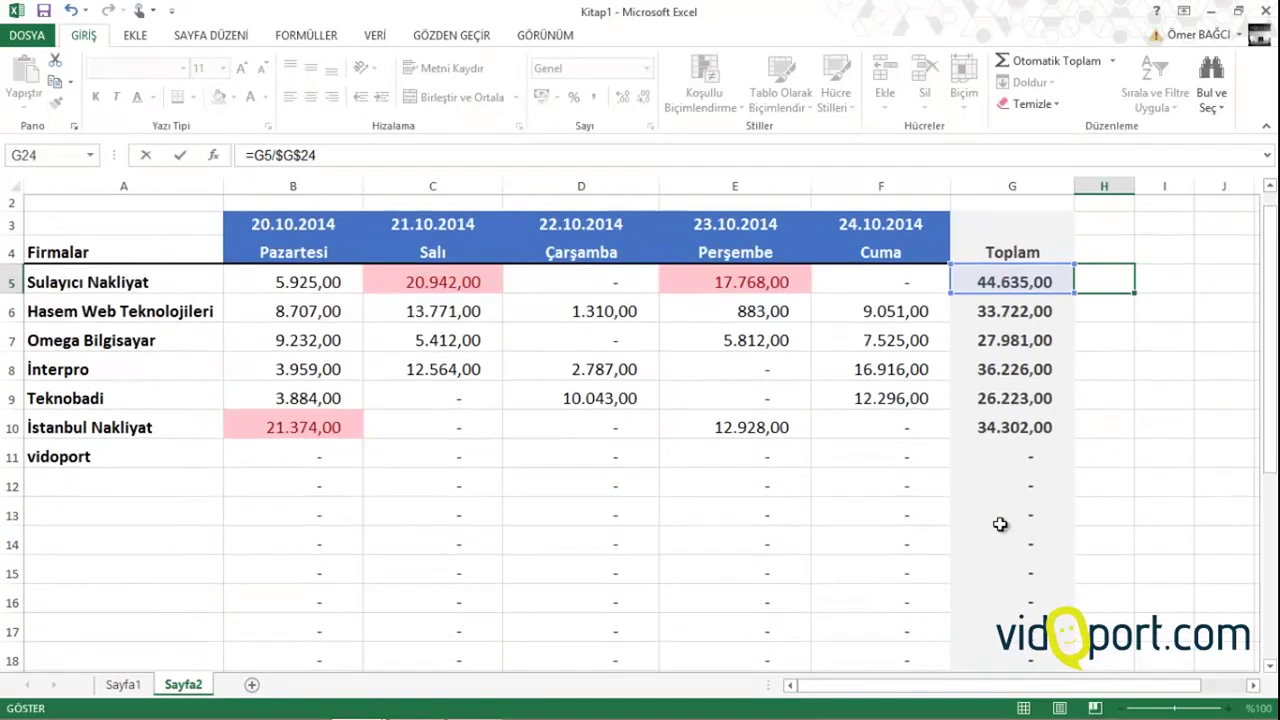
key("F4")
scroll(1000, 525, "up", 4)
key("Return")
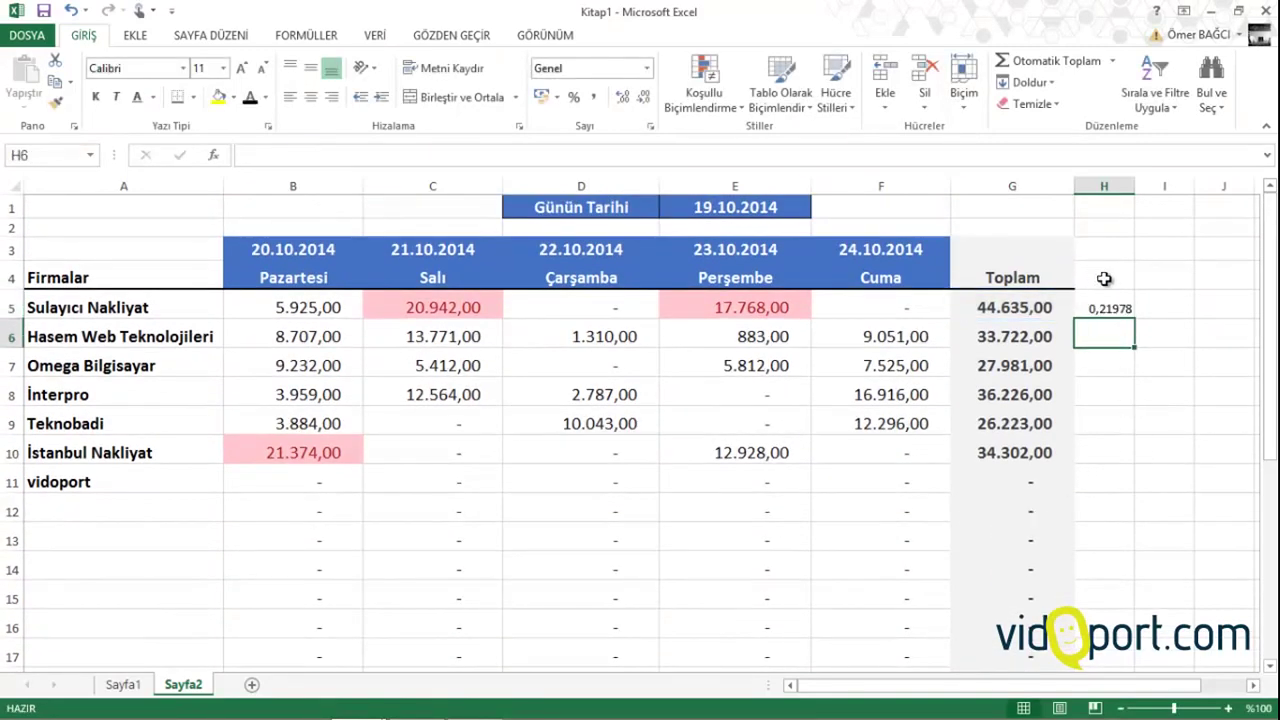
left_click(1104, 308)
left_click_drag(1136, 324, 1117, 650)
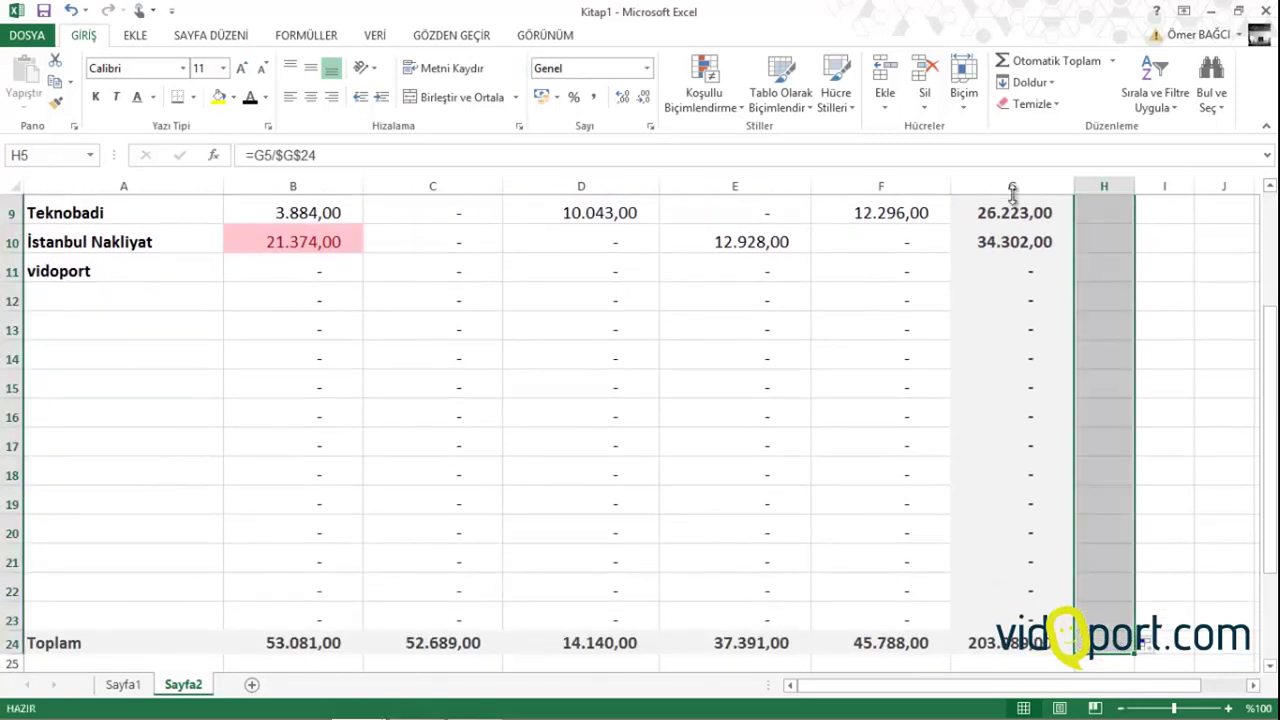
left_click(838, 100)
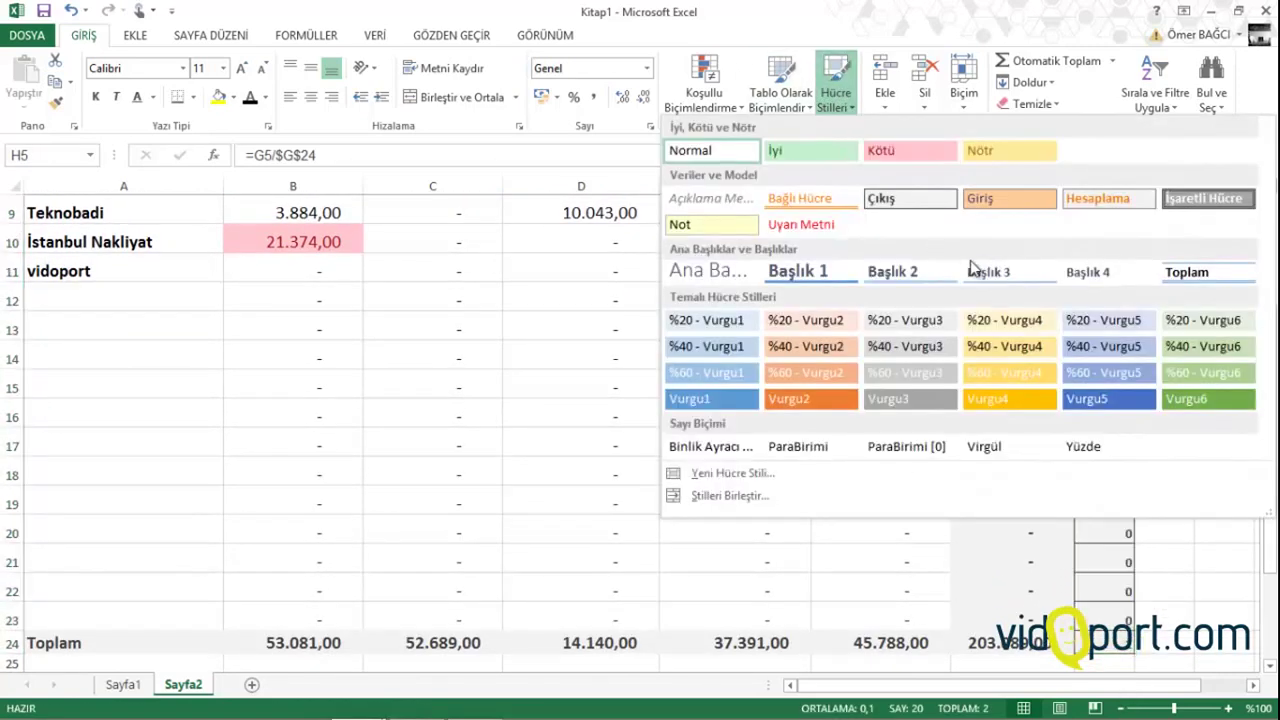
left_click(932, 210)
scroll(932, 210, "up", 3)
left_click(241, 68)
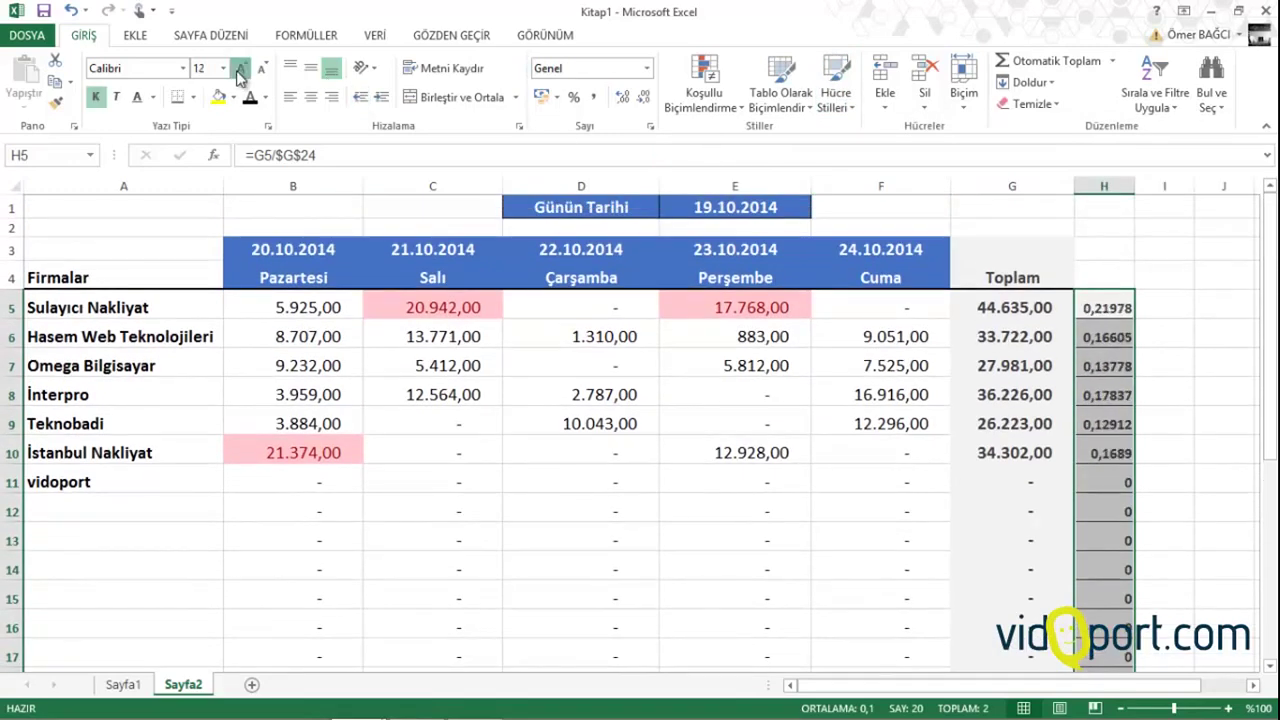
left_click(241, 68)
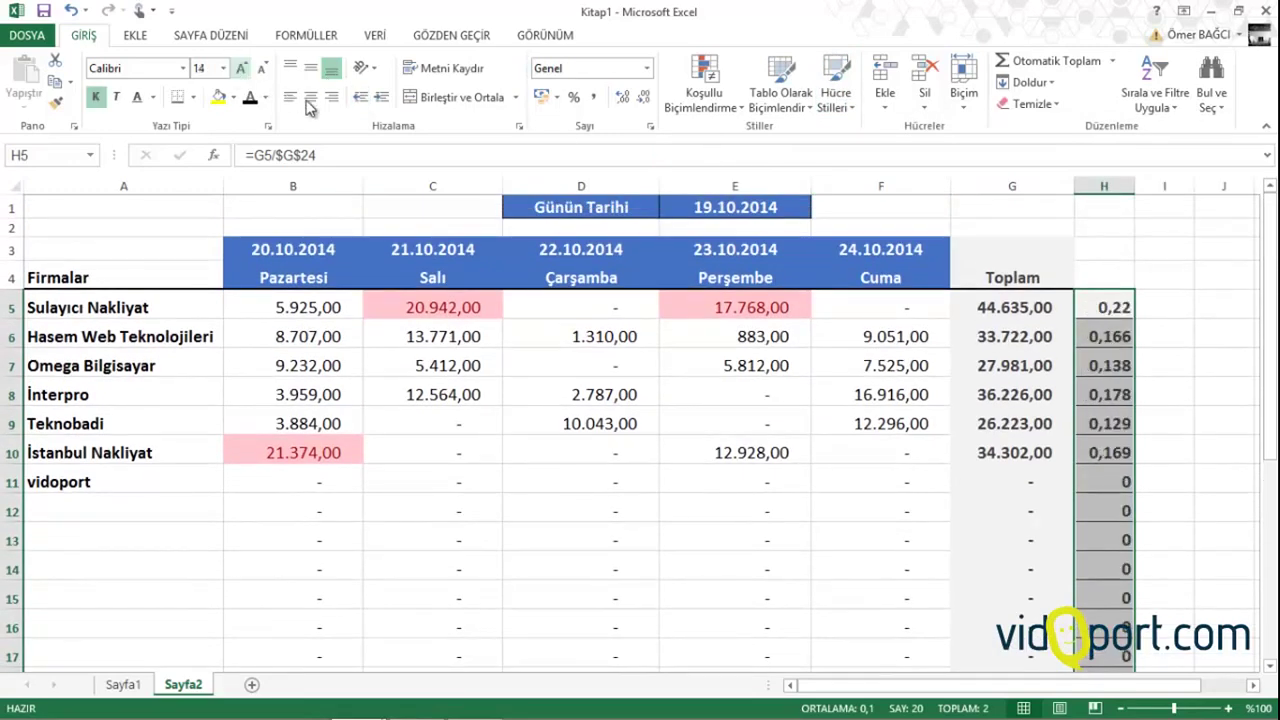
left_click(575, 97)
left_click(623, 97)
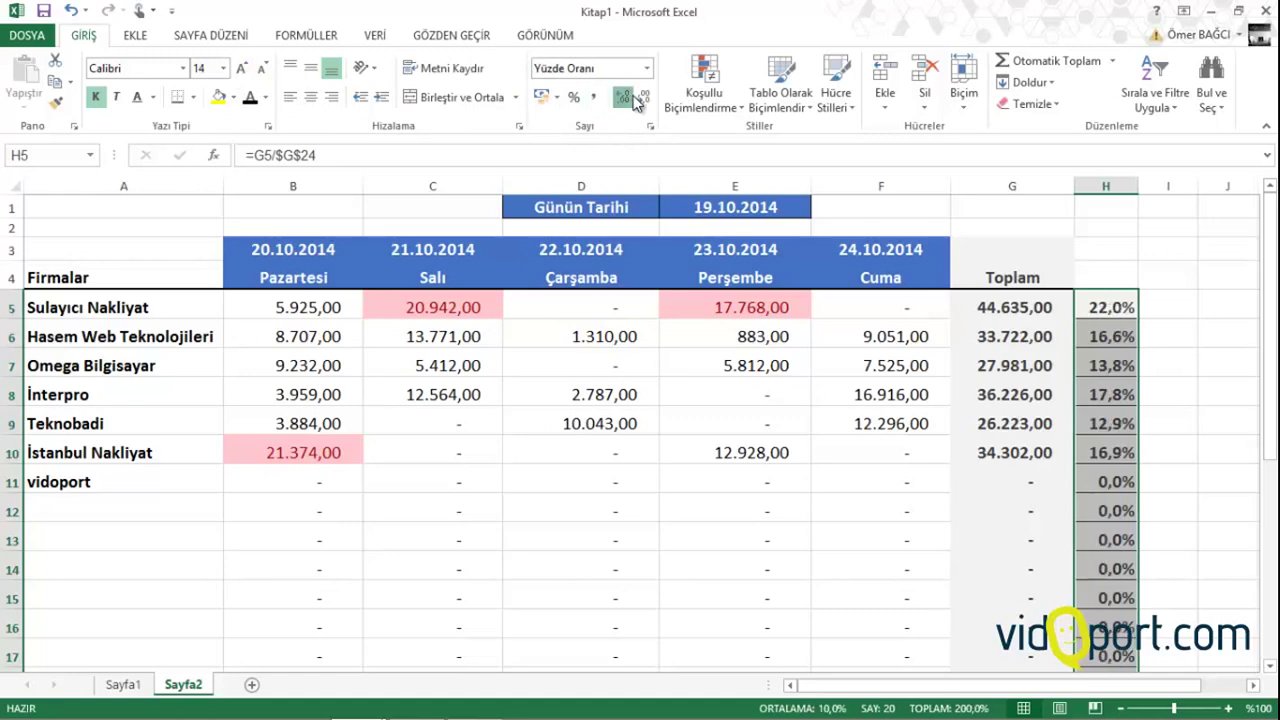
left_click(623, 97)
left_click(641, 100)
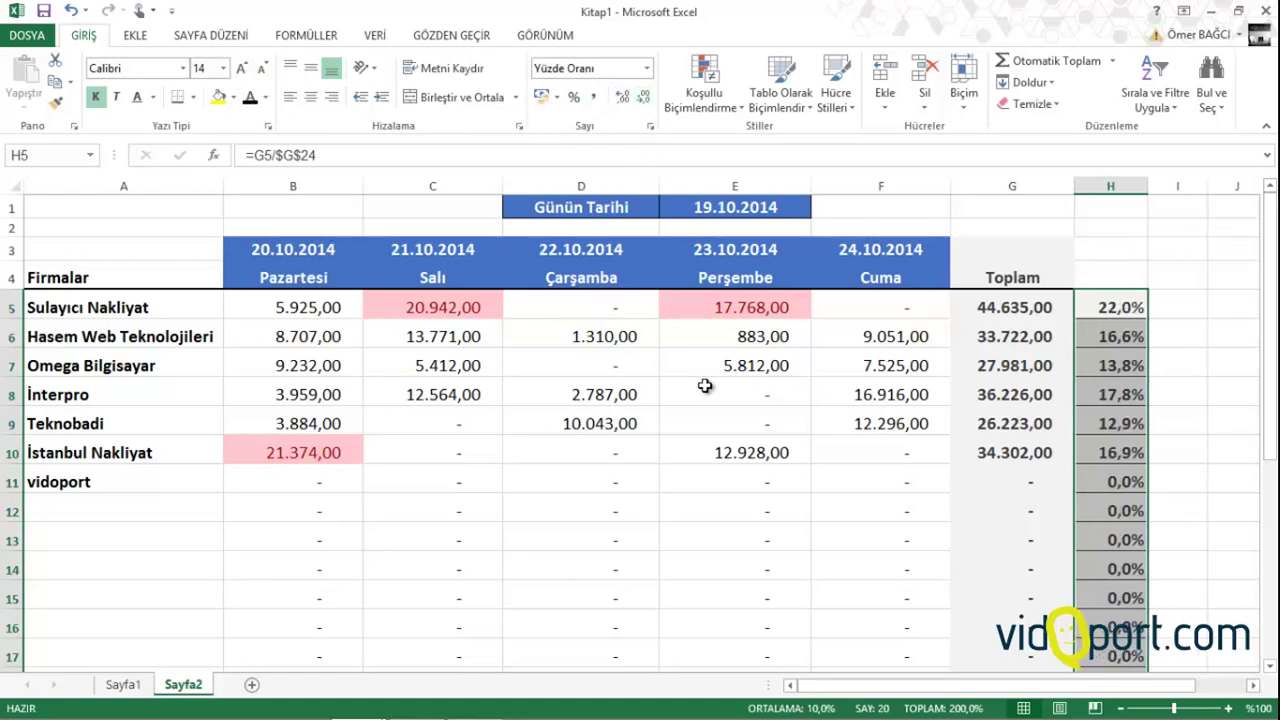
left_click(697, 390)
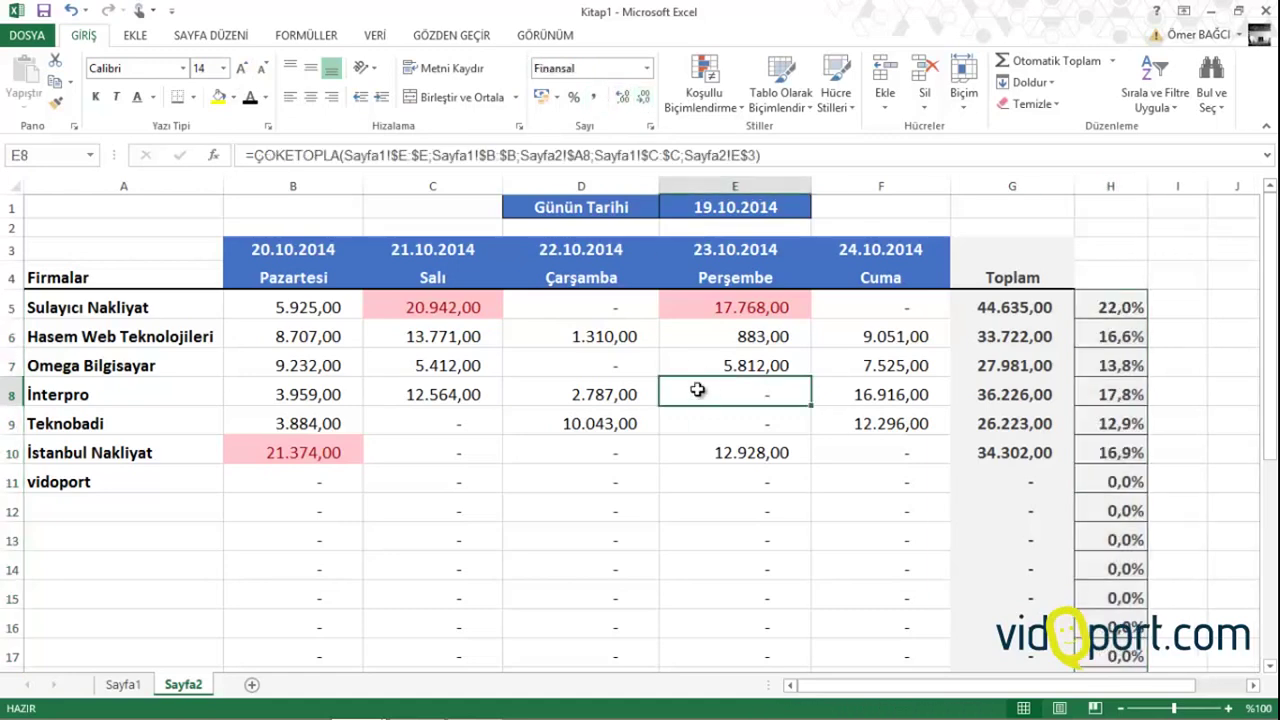
left_click(1050, 308)
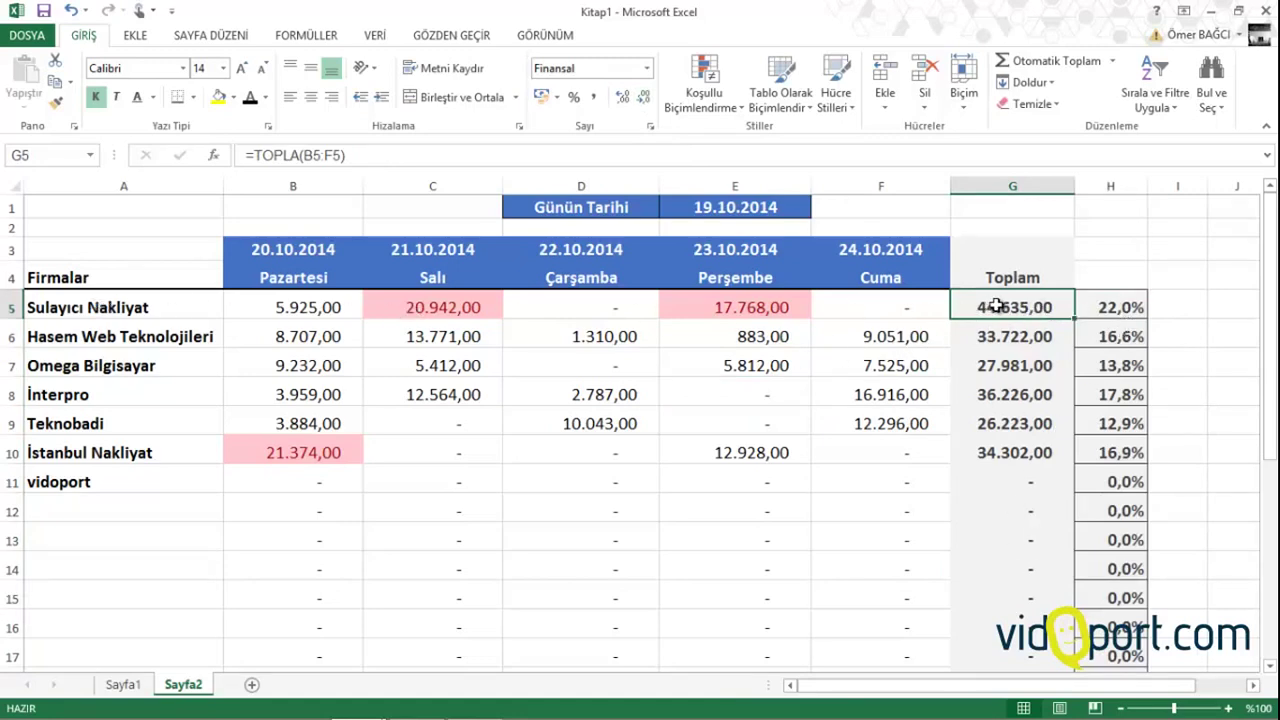
left_click(1117, 303)
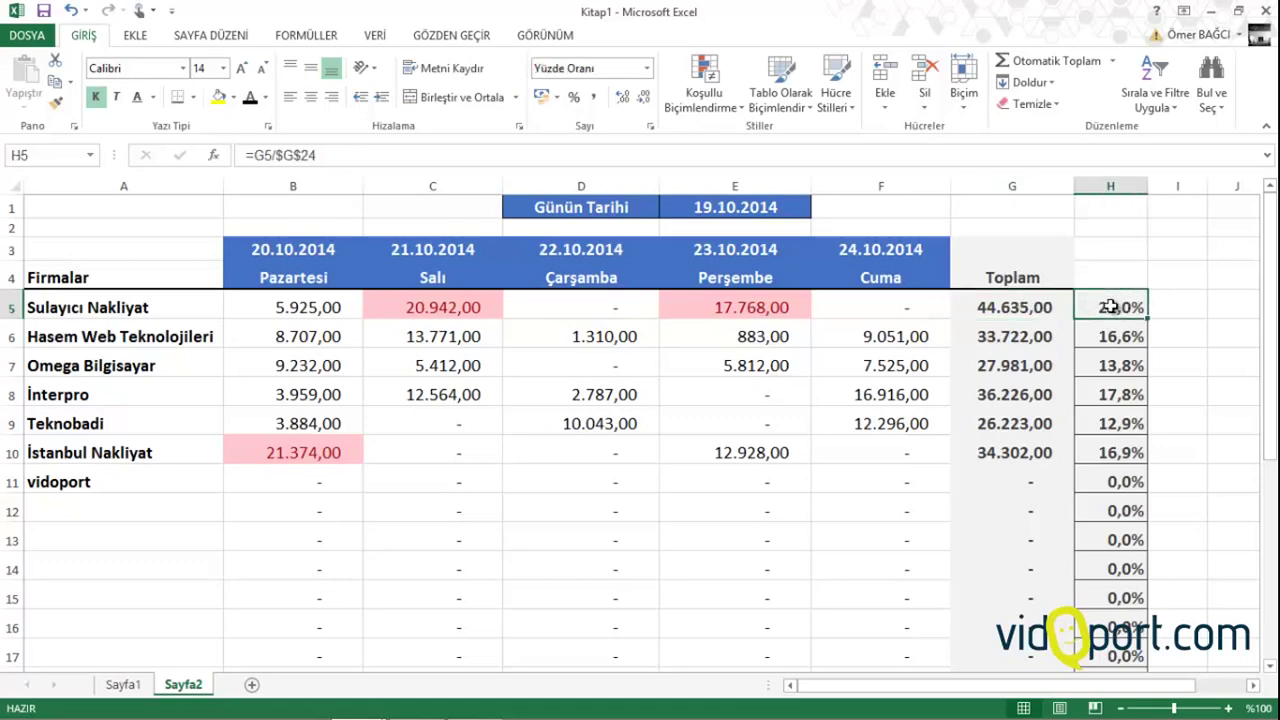
left_click(930, 335)
scroll(920, 336, "down", 3)
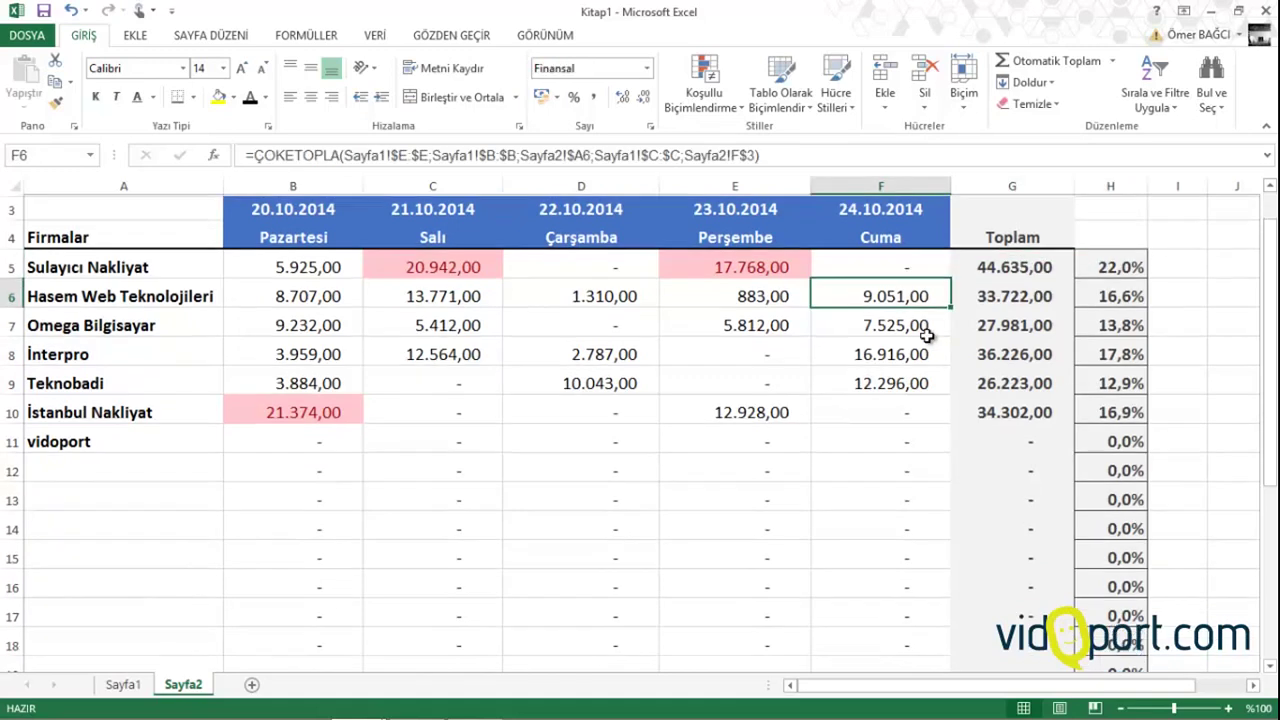
scroll(314, 357, "up", 3)
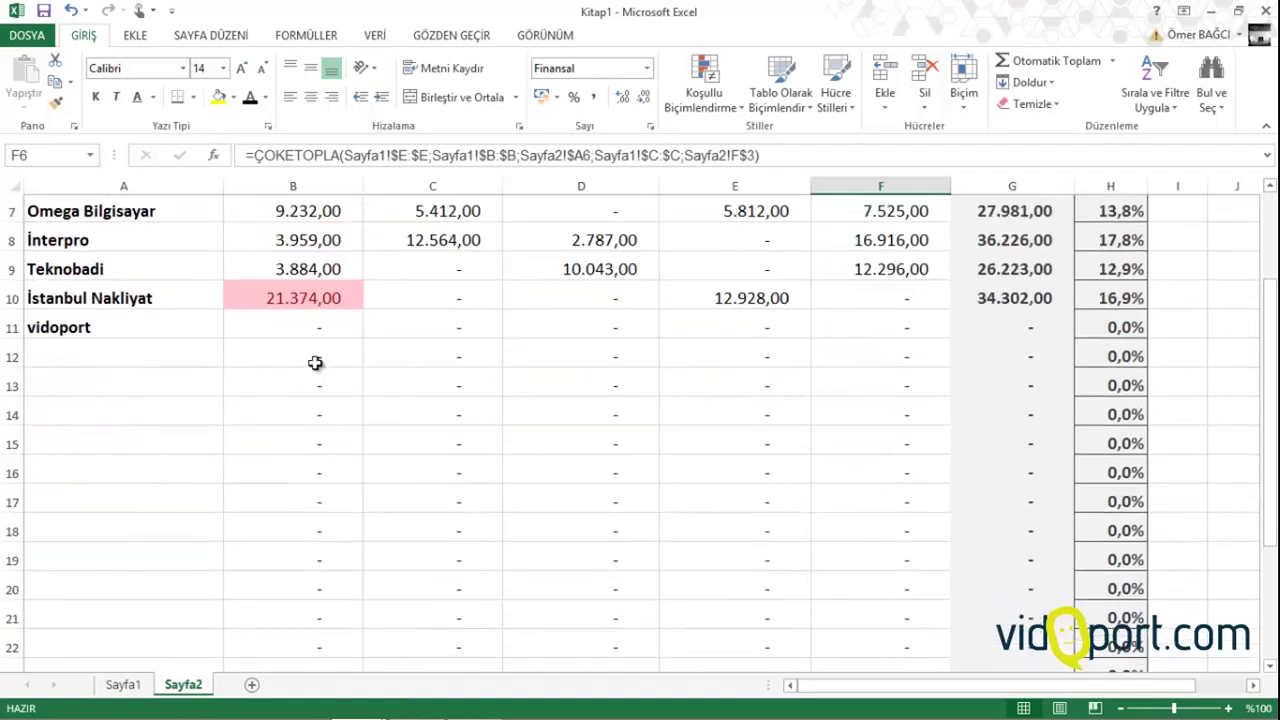
left_click(686, 207)
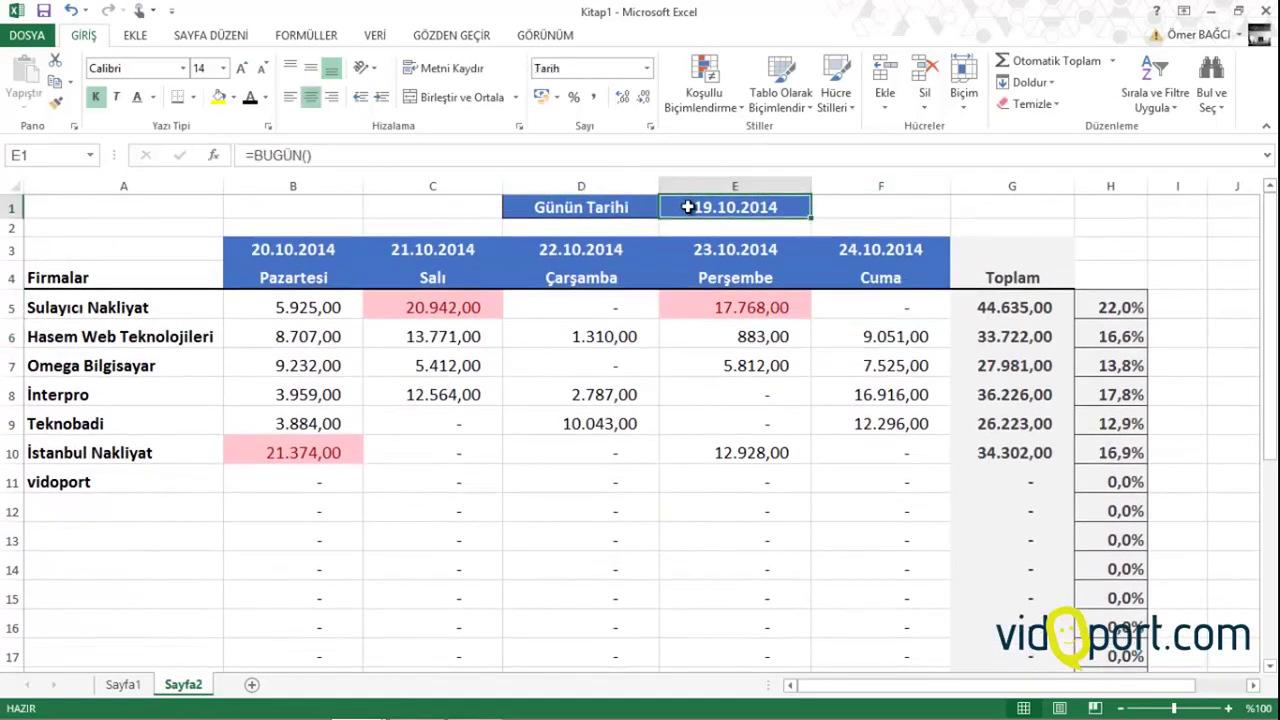
type("25")
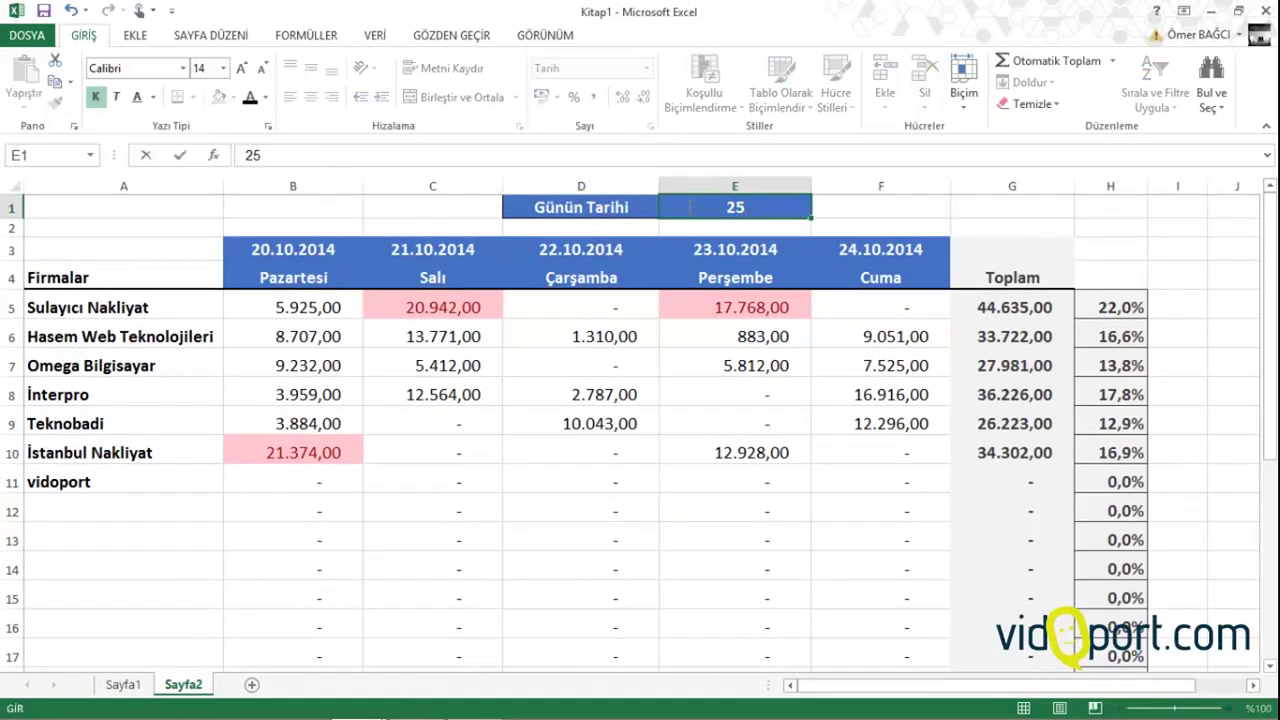
type(".10")
key("Return")
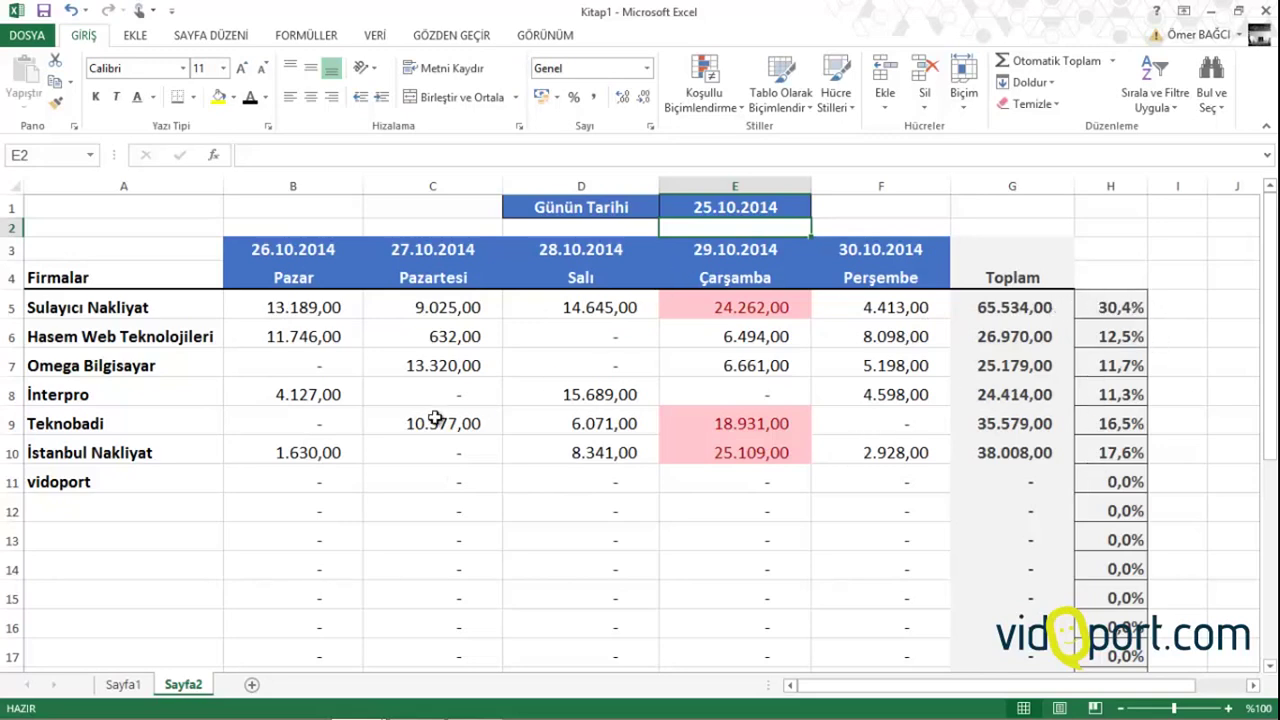
scroll(436, 418, "down", 5)
type("=")
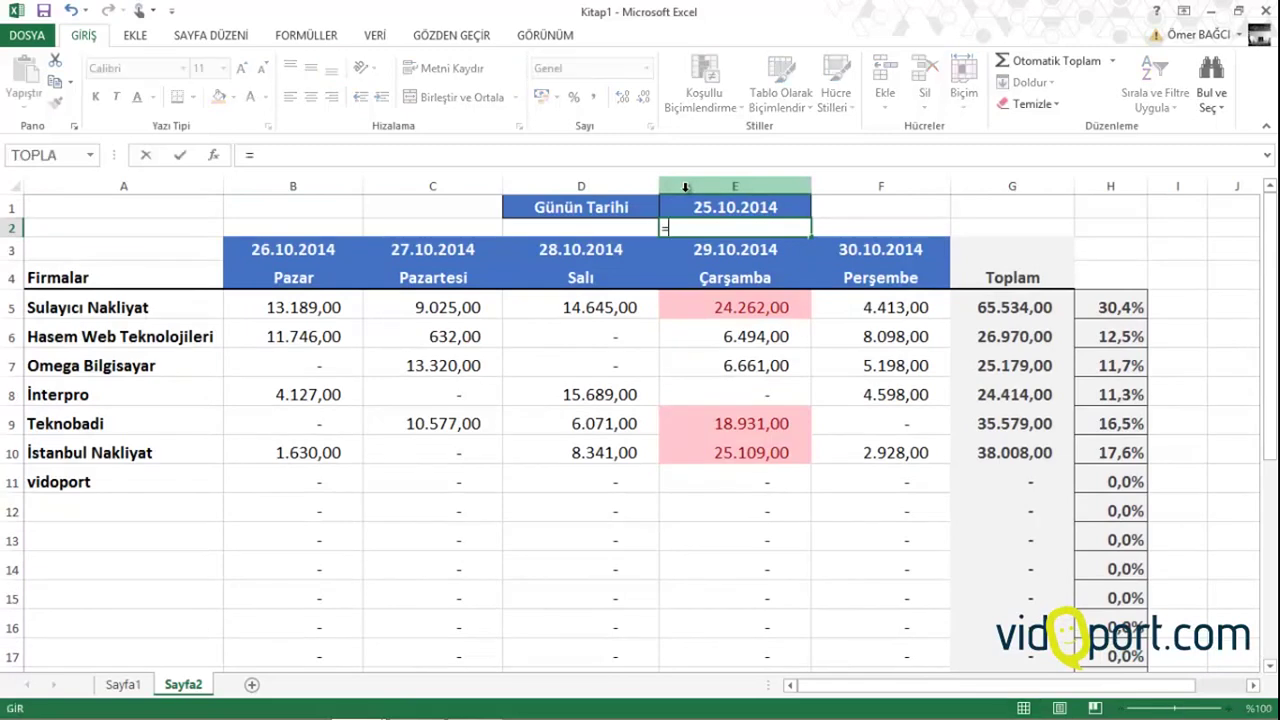
key("Escape")
left_click(697, 208)
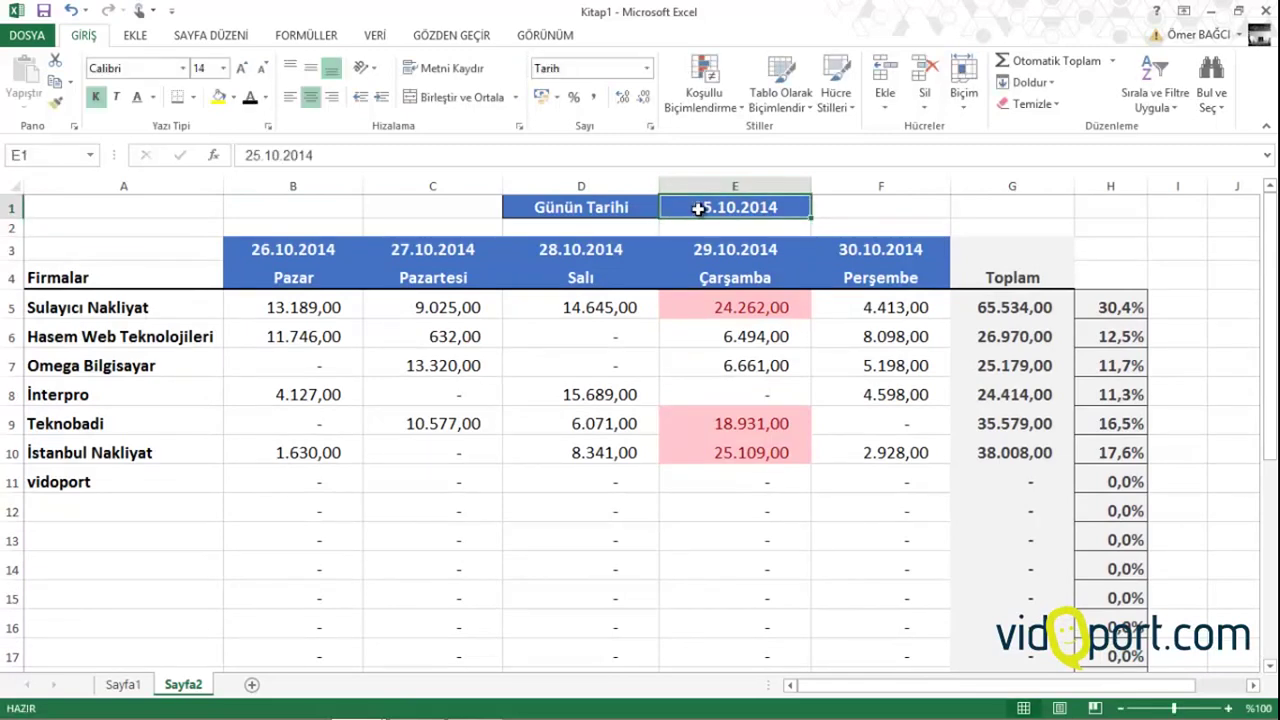
type("=bu")
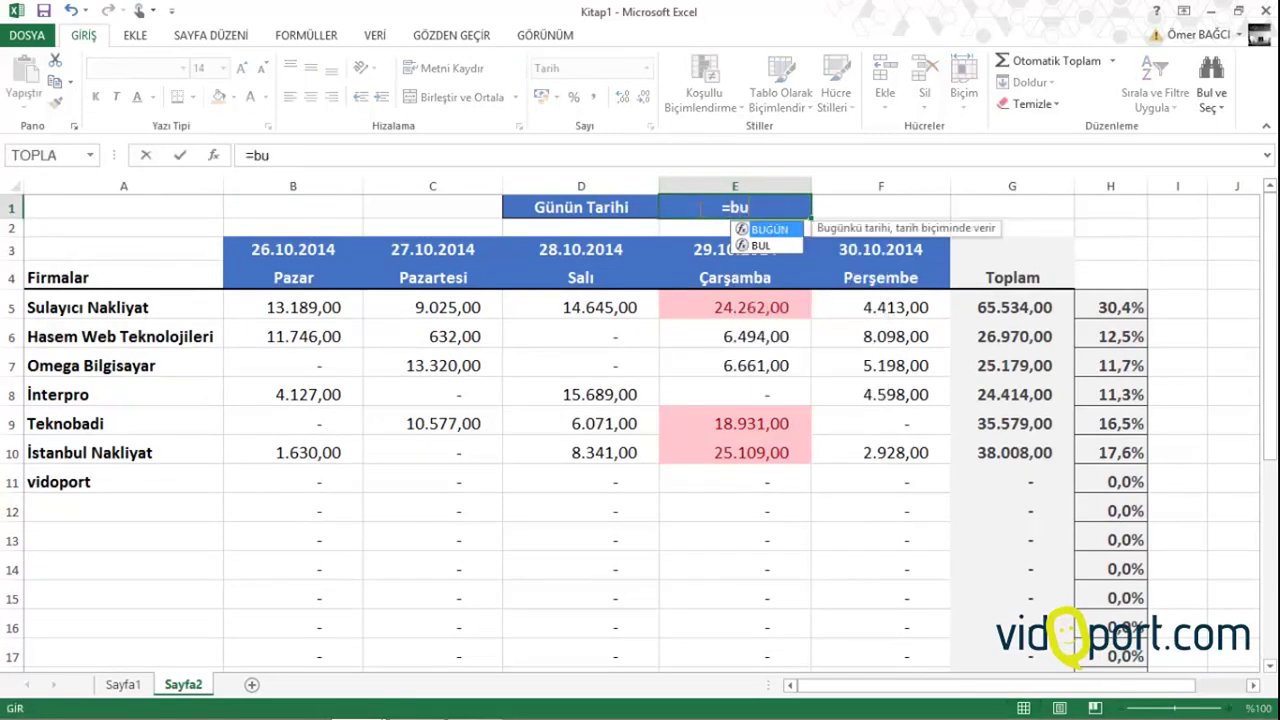
type("gün()")
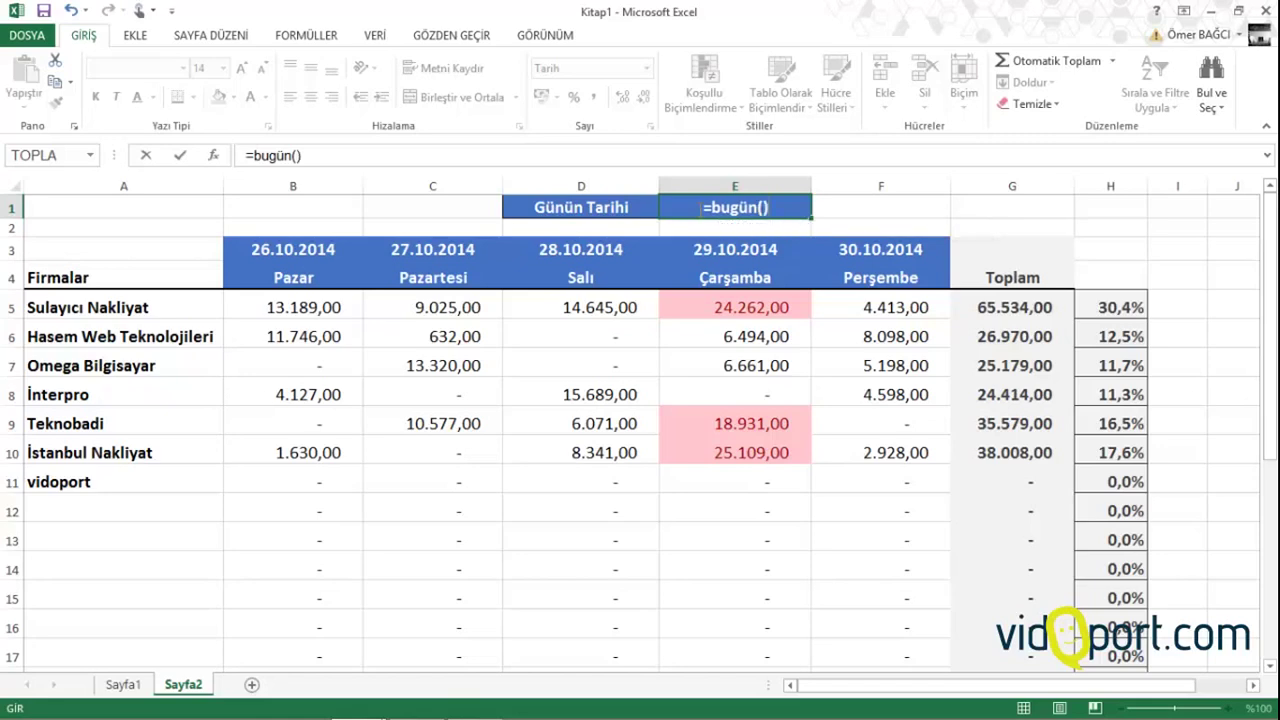
key("Return")
left_click_drag(293, 249, 920, 249)
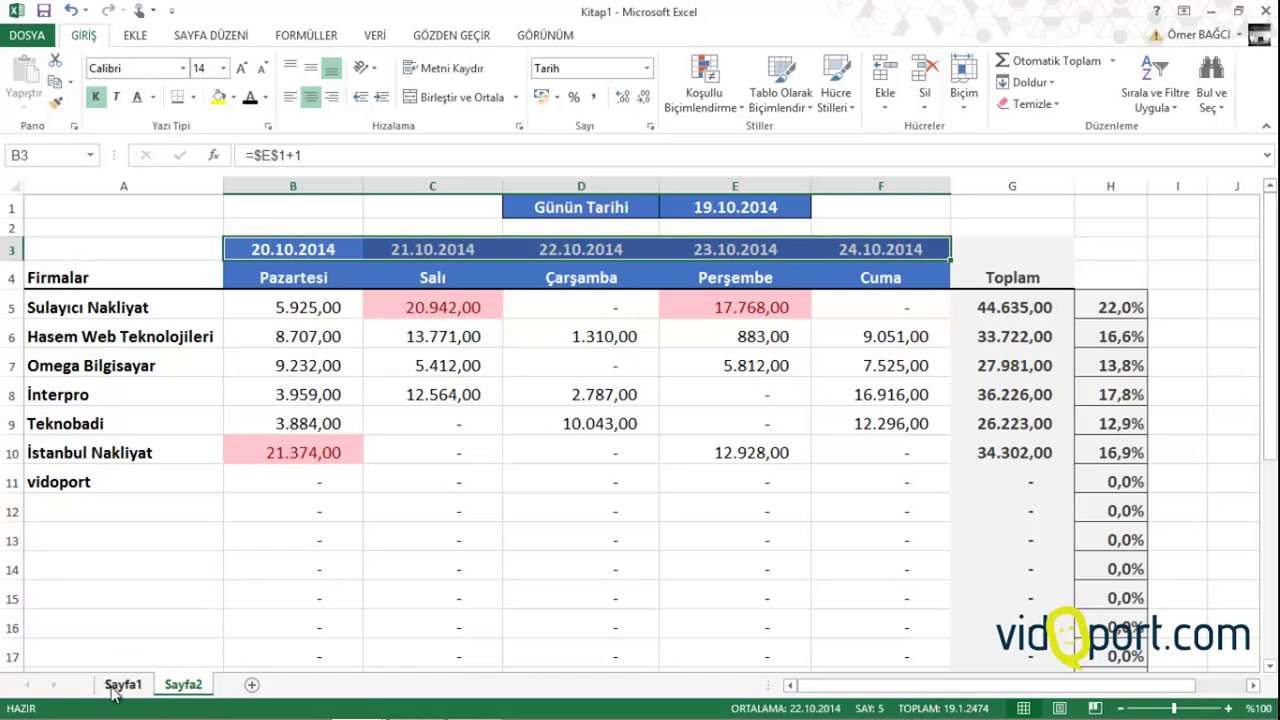
Step: Inspect the SUMIFS formulas in B5 and B7 and select the Pazartesi payments B5:B10
left_click(300, 310)
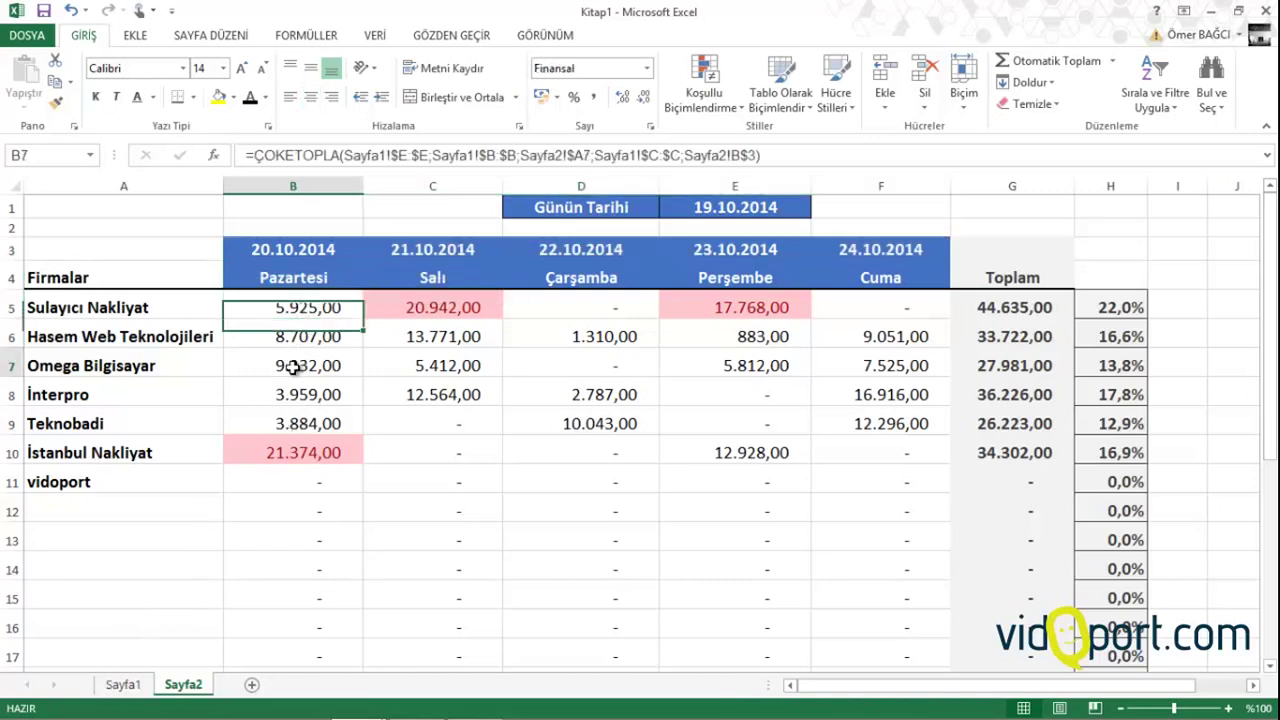
left_click(287, 366)
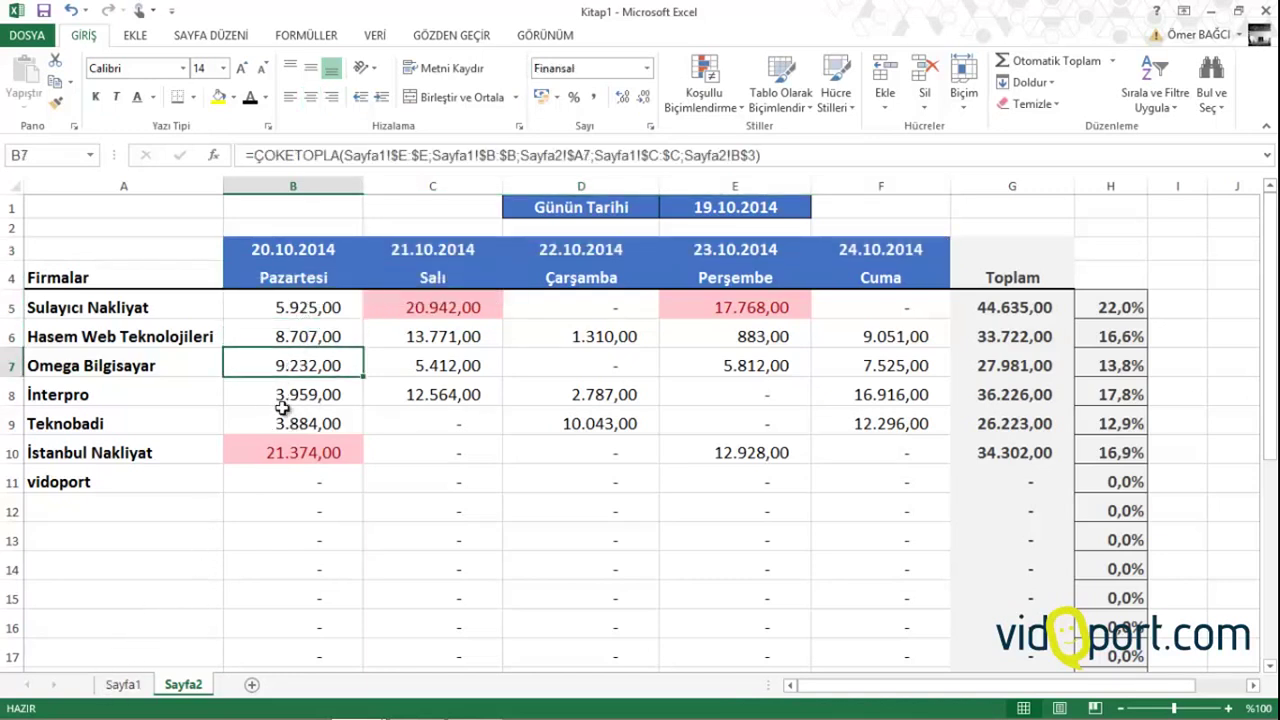
left_click_drag(296, 301, 285, 442)
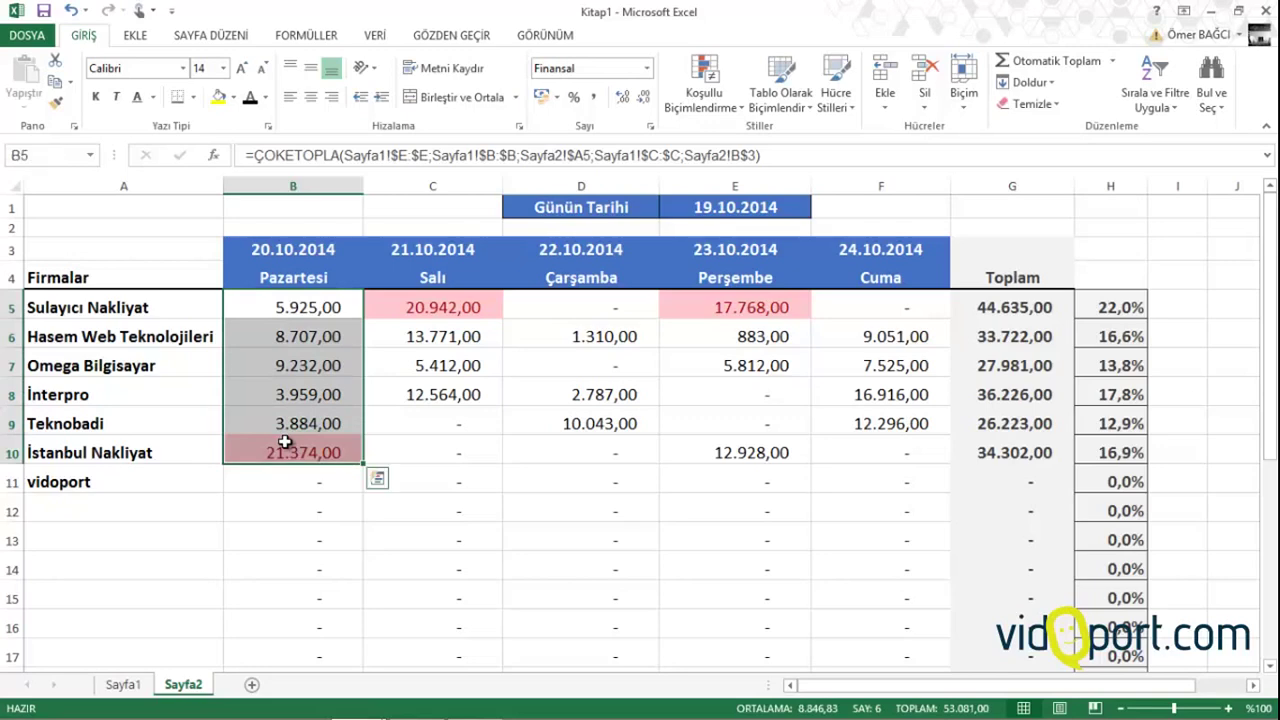
left_click(285, 445)
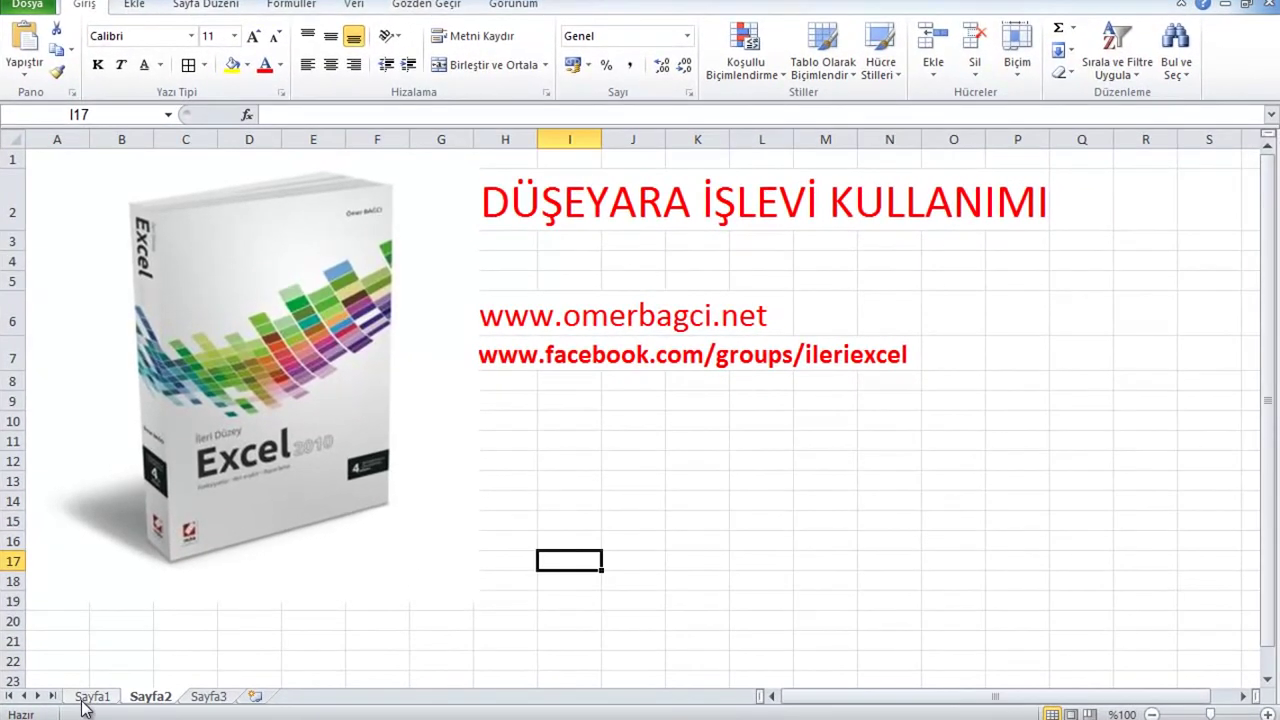
Step: Switch to Sayfa1 and review the check dates, firm names and check amounts
left_click(134, 665)
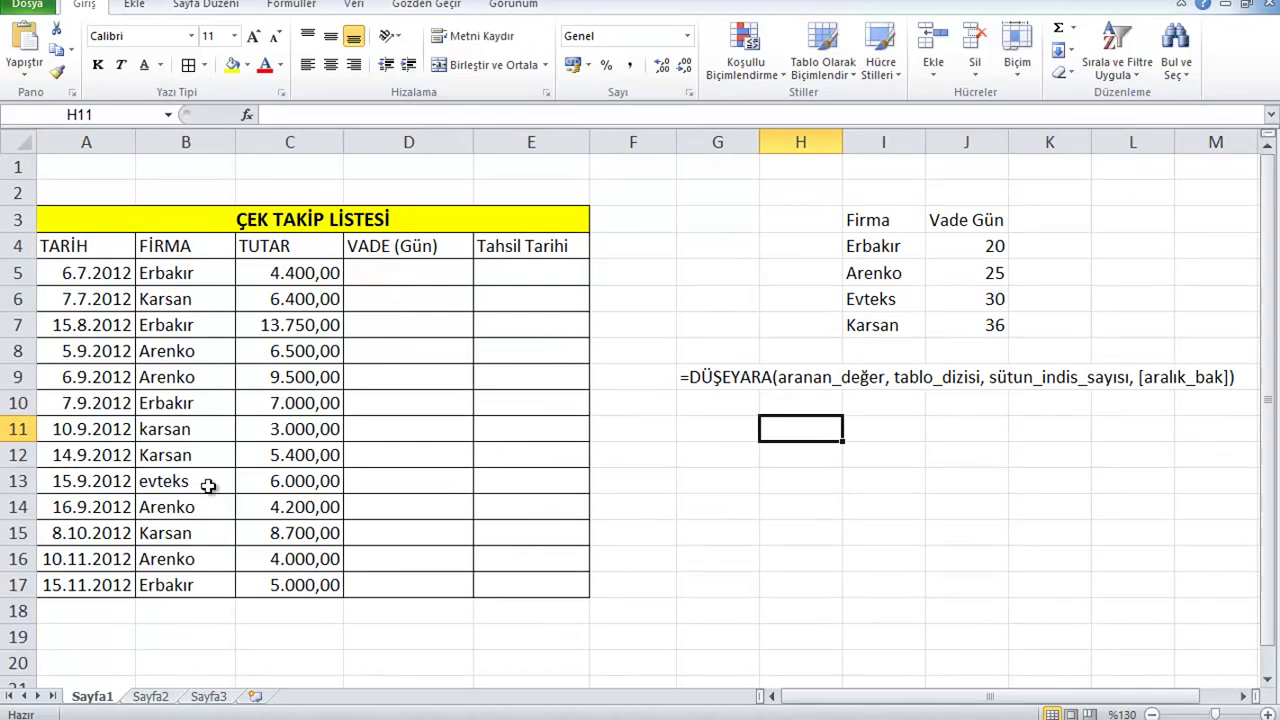
left_click(109, 272)
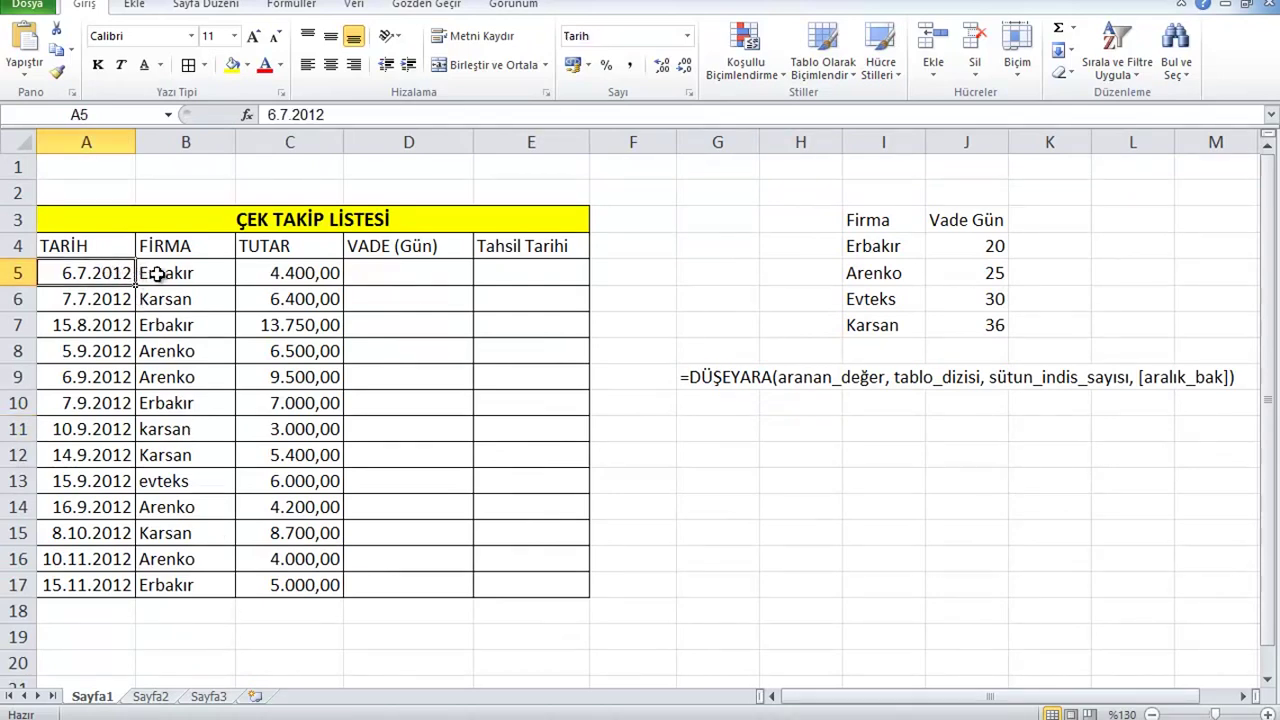
left_click_drag(150, 272, 151, 586)
left_click(313, 263)
left_click_drag(313, 263, 276, 560)
Step: Review the lookup table terms: Erbakır 20, Arenko 25, Evteks 30, Karsan 36 days
left_click_drag(861, 223, 857, 326)
left_click(878, 246)
left_click_drag(955, 240, 958, 325)
left_click(210, 278)
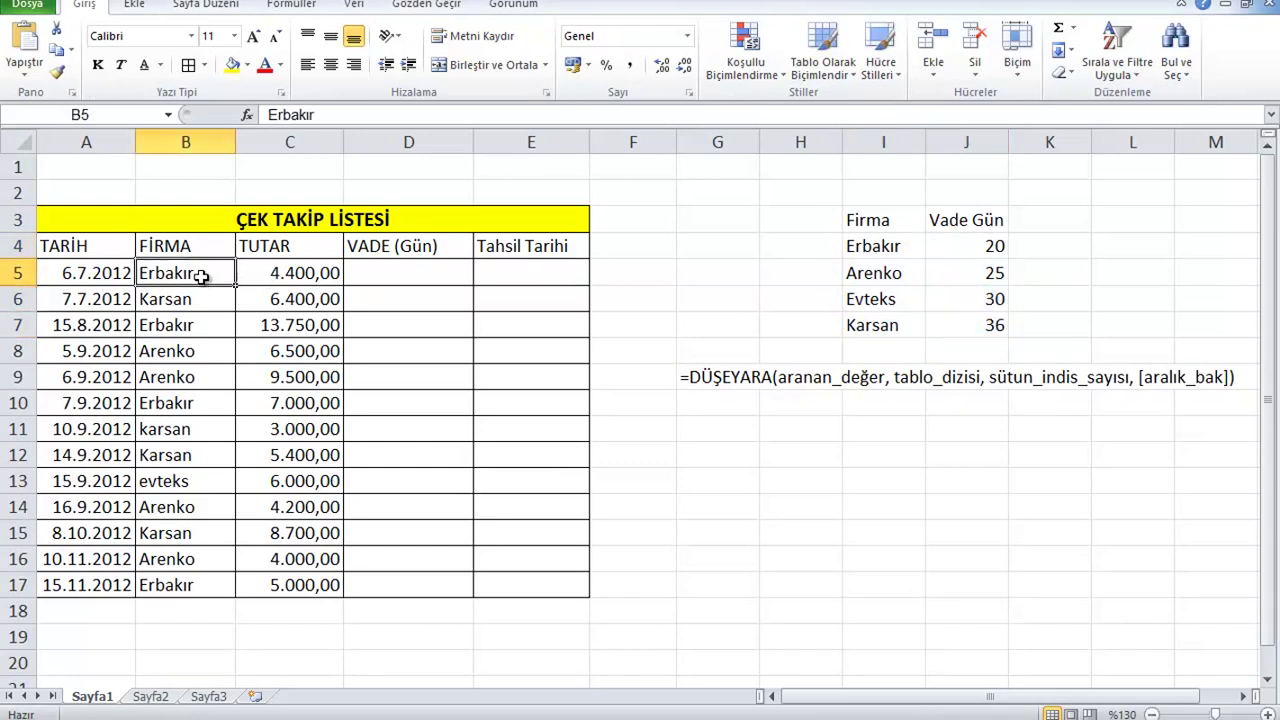
left_click(976, 250)
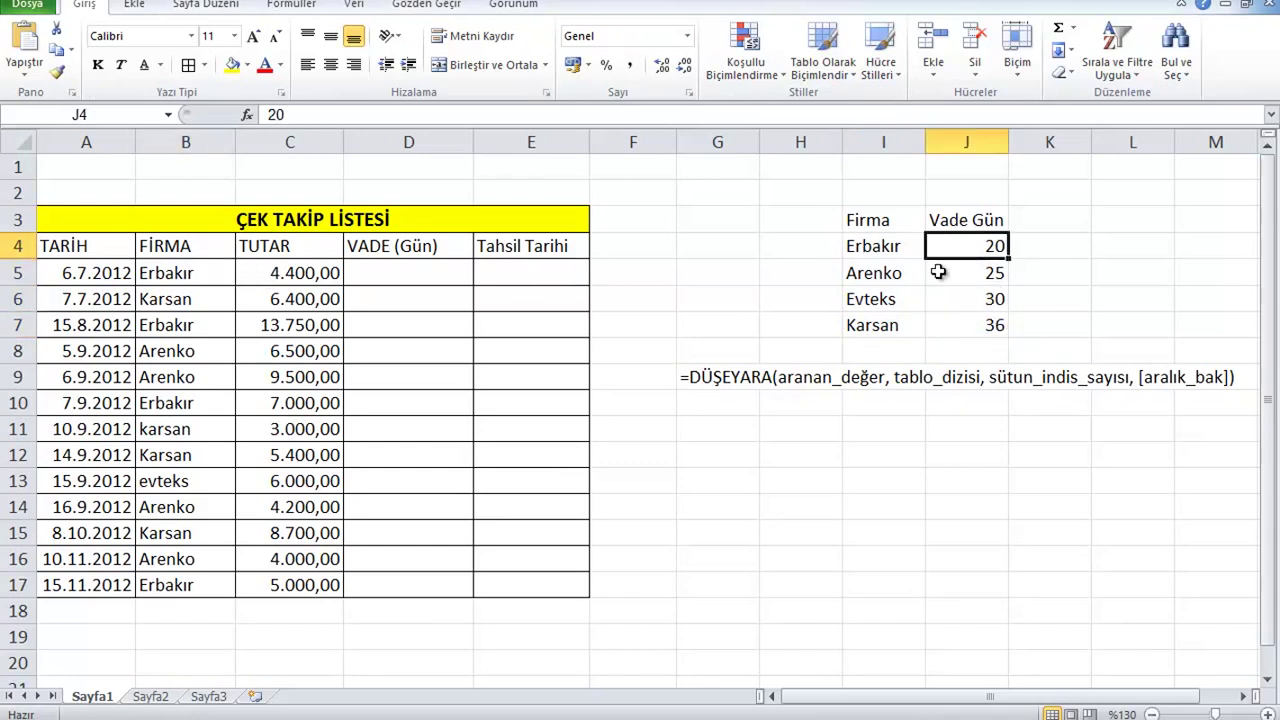
left_click(857, 277)
left_click(988, 277)
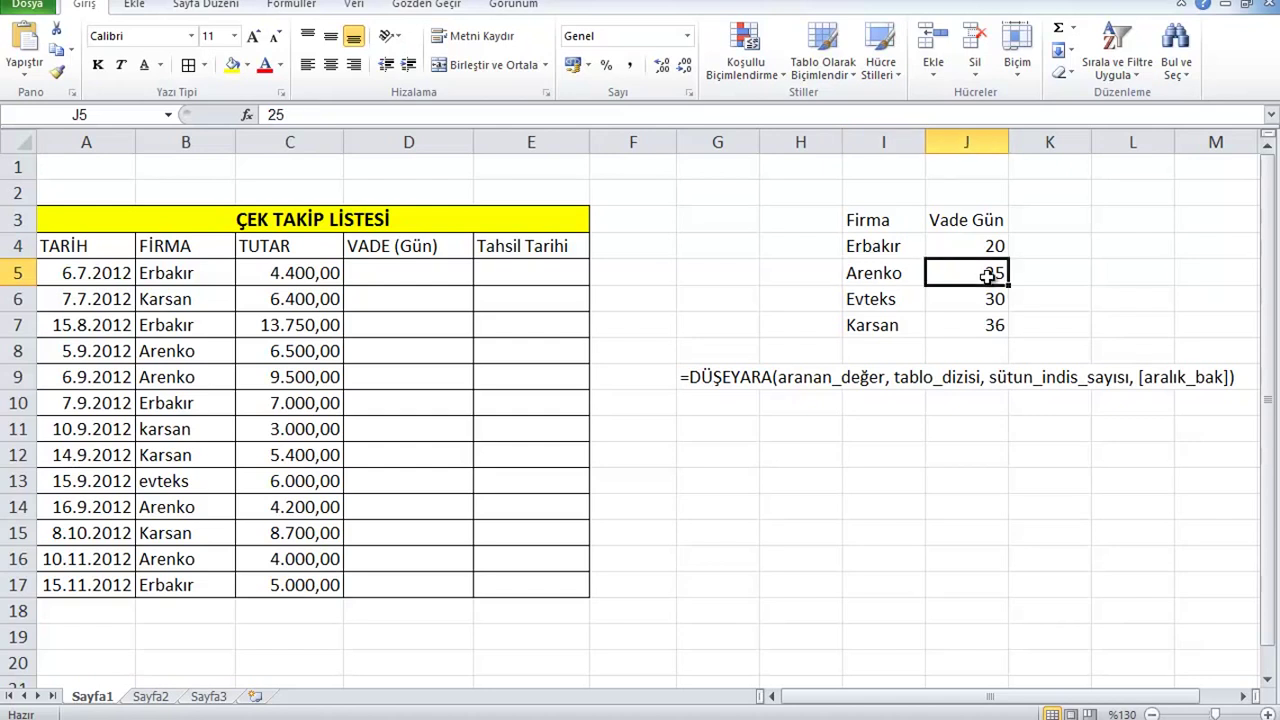
left_click(882, 300)
left_click(988, 300)
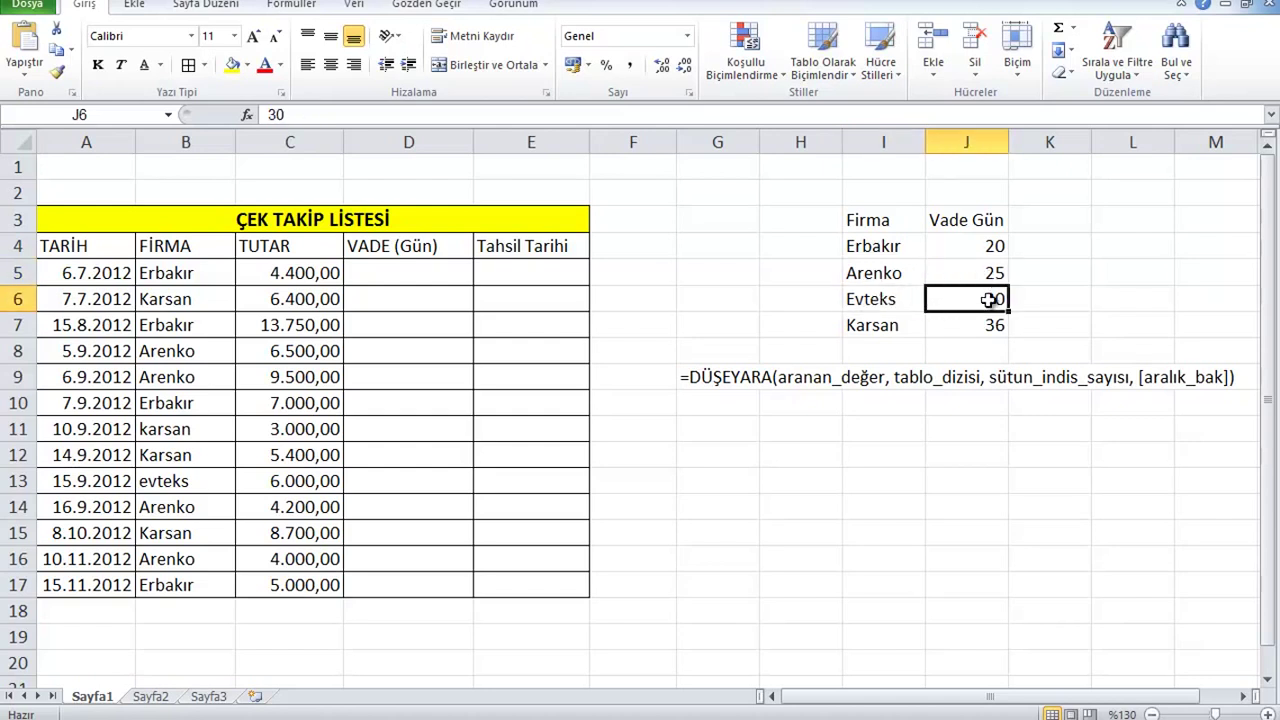
left_click(885, 336)
left_click(1006, 336)
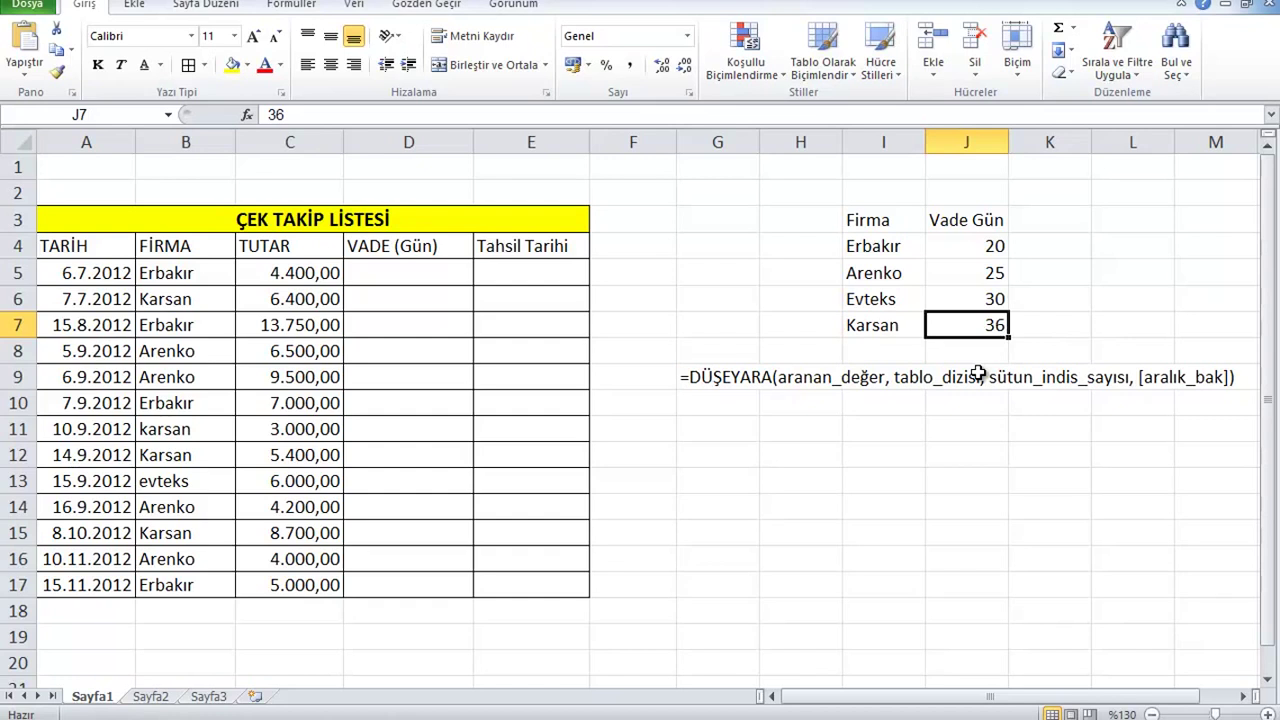
left_click(889, 256)
left_click_drag(889, 256, 970, 338)
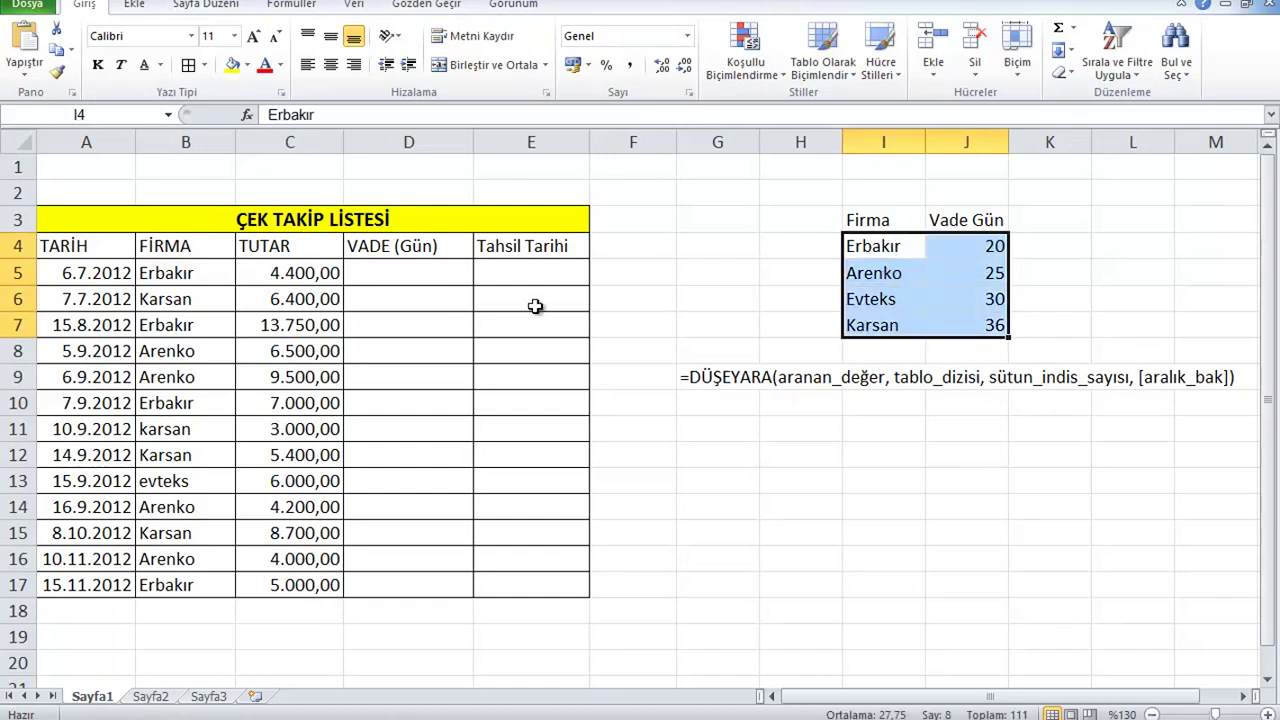
Step: Examine the empty VADE (Gün) cell D5 against the lookup table and the DÜŞEYARA syntax note
left_click(422, 273)
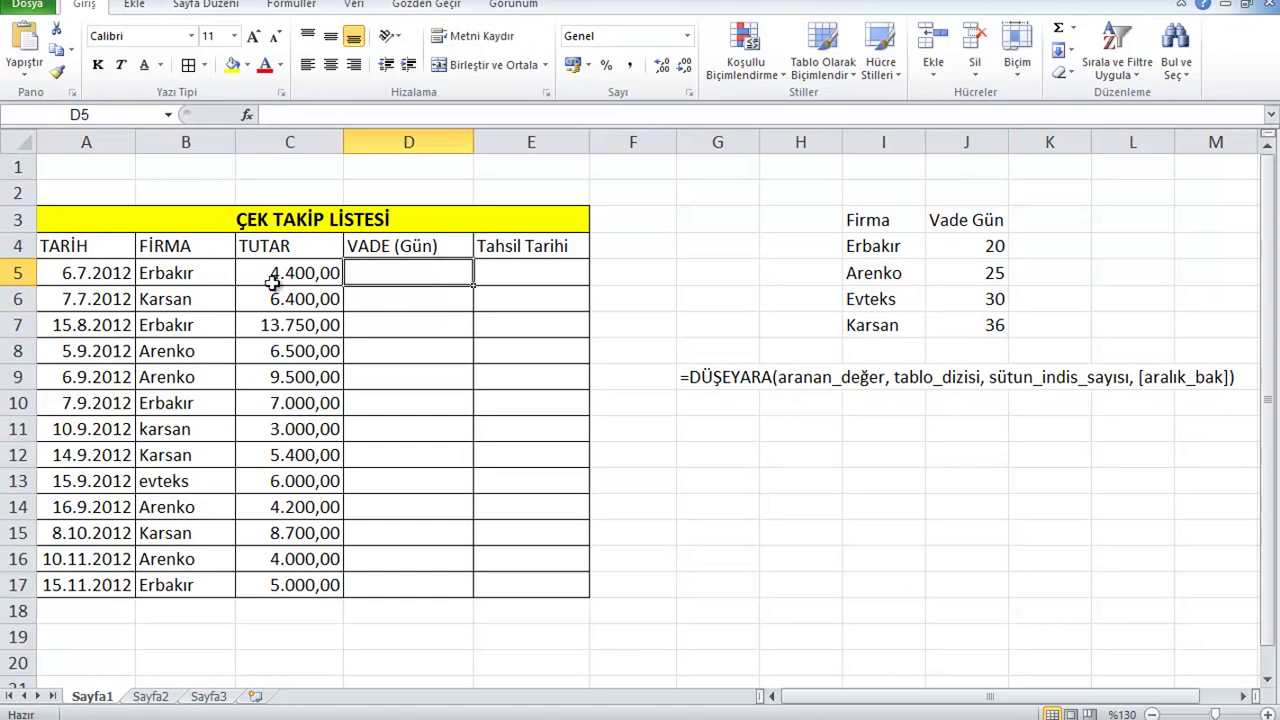
left_click(186, 290)
left_click(184, 272)
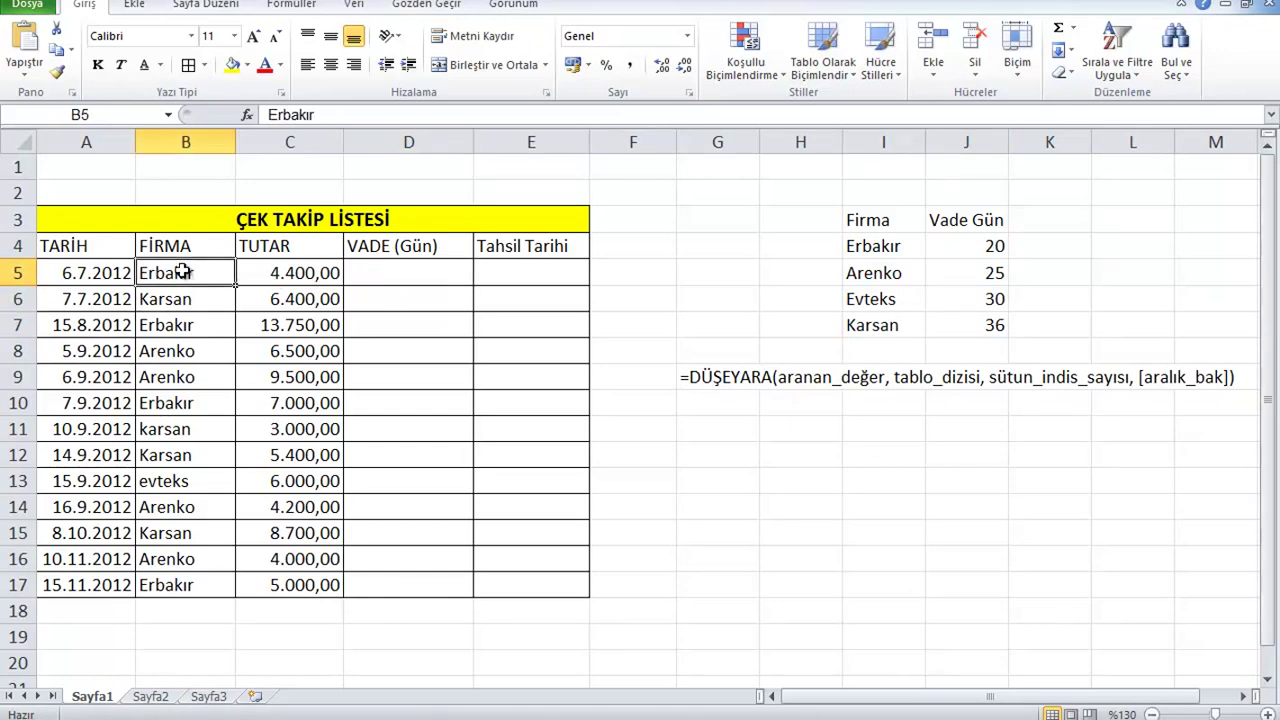
left_click_drag(887, 246, 968, 335)
left_click(976, 245)
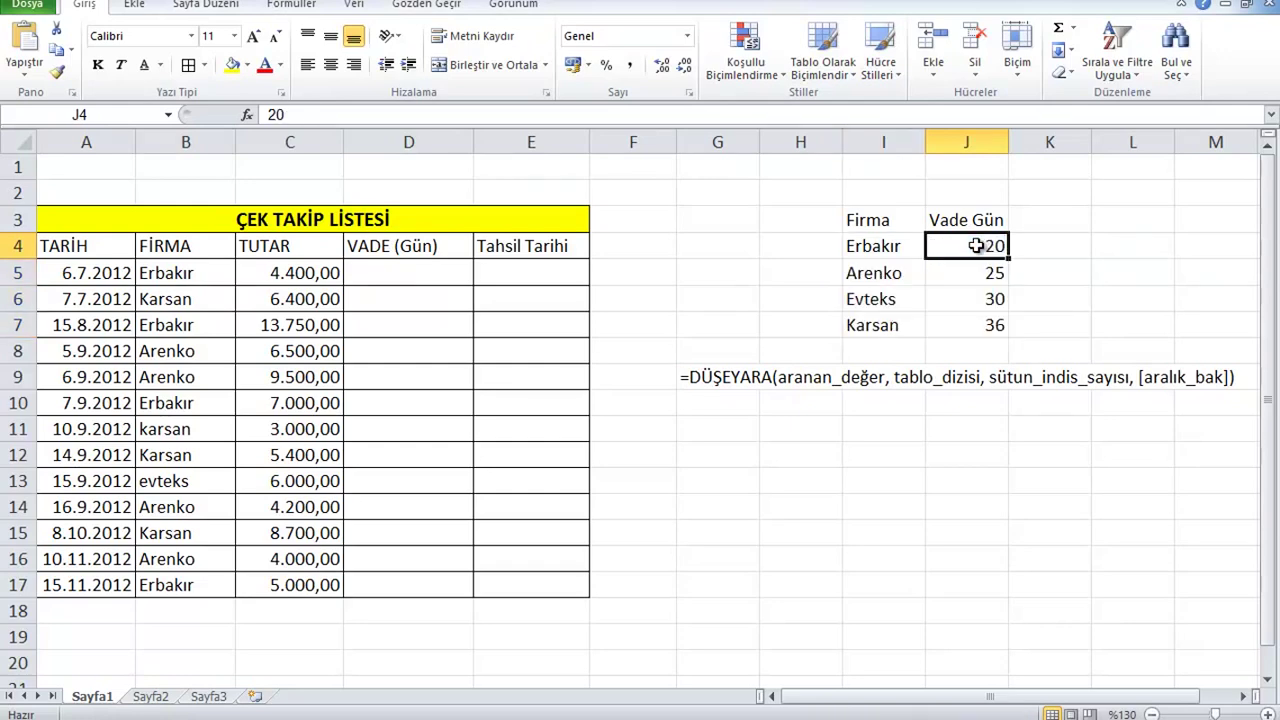
left_click(450, 265)
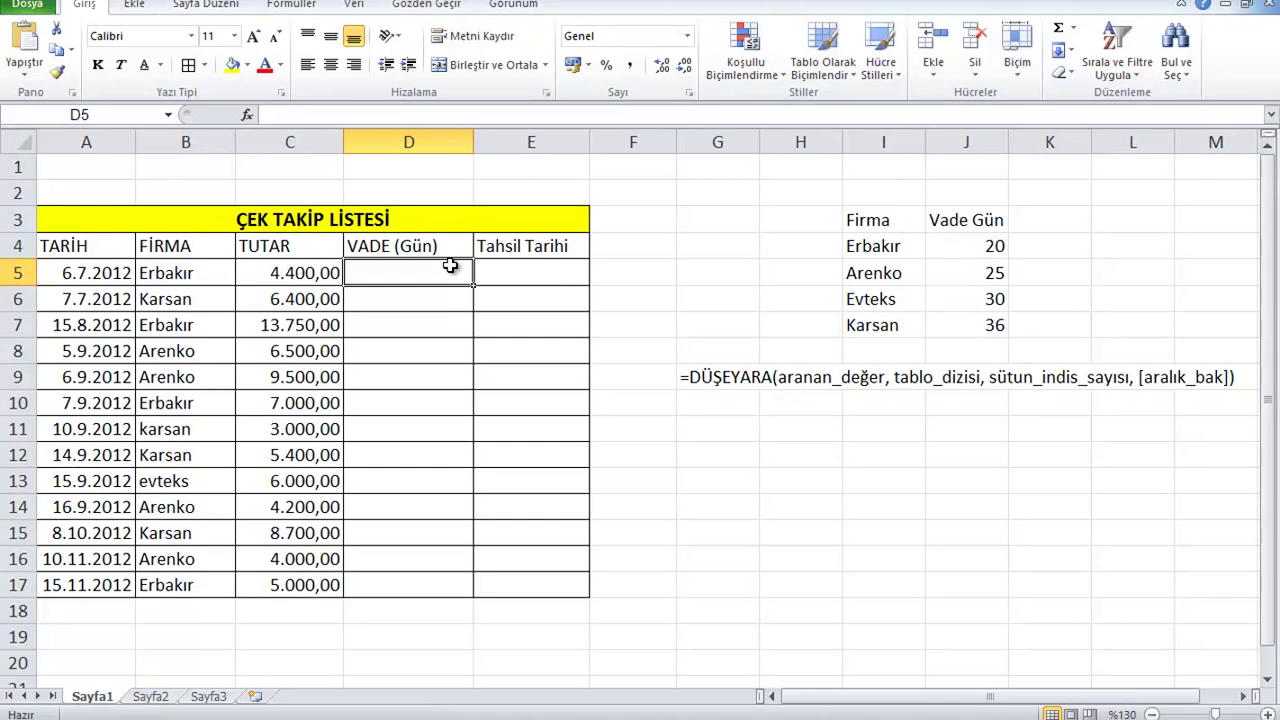
left_click(720, 377)
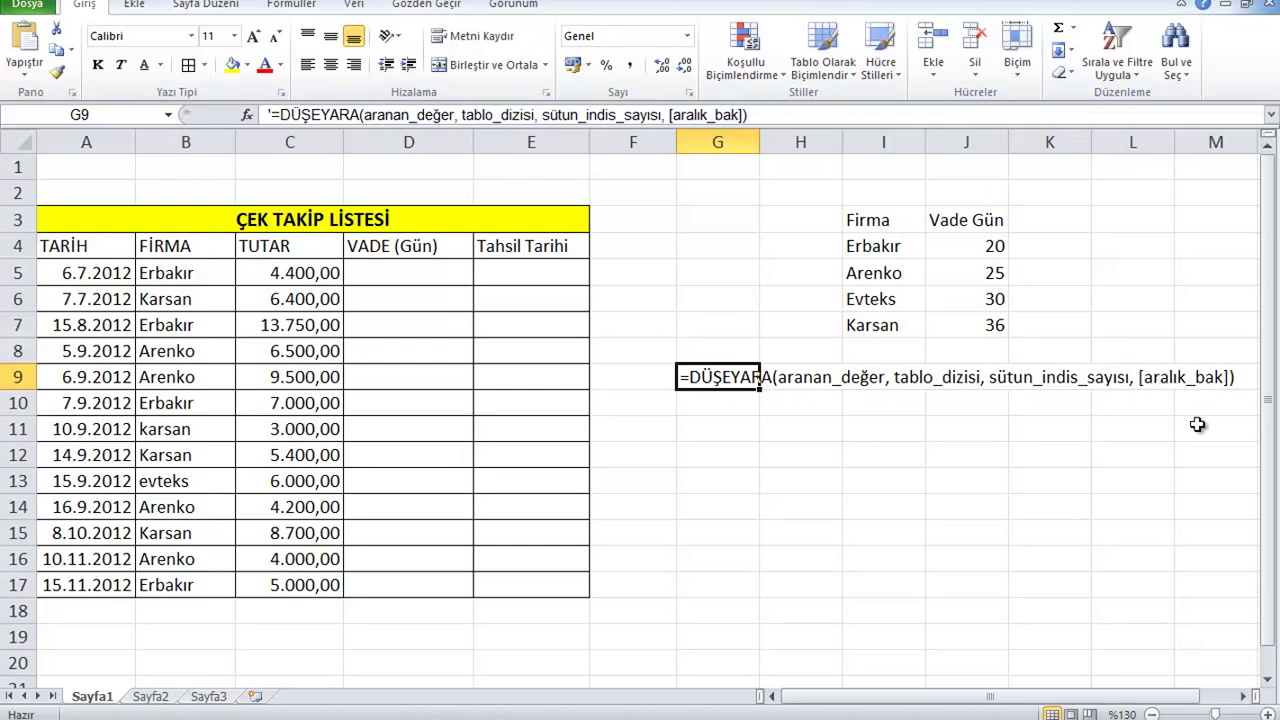
Step: Start =DÜŞEYARA in D5 with B5 as the lookup value and I4:J7 as the table
left_click(416, 271)
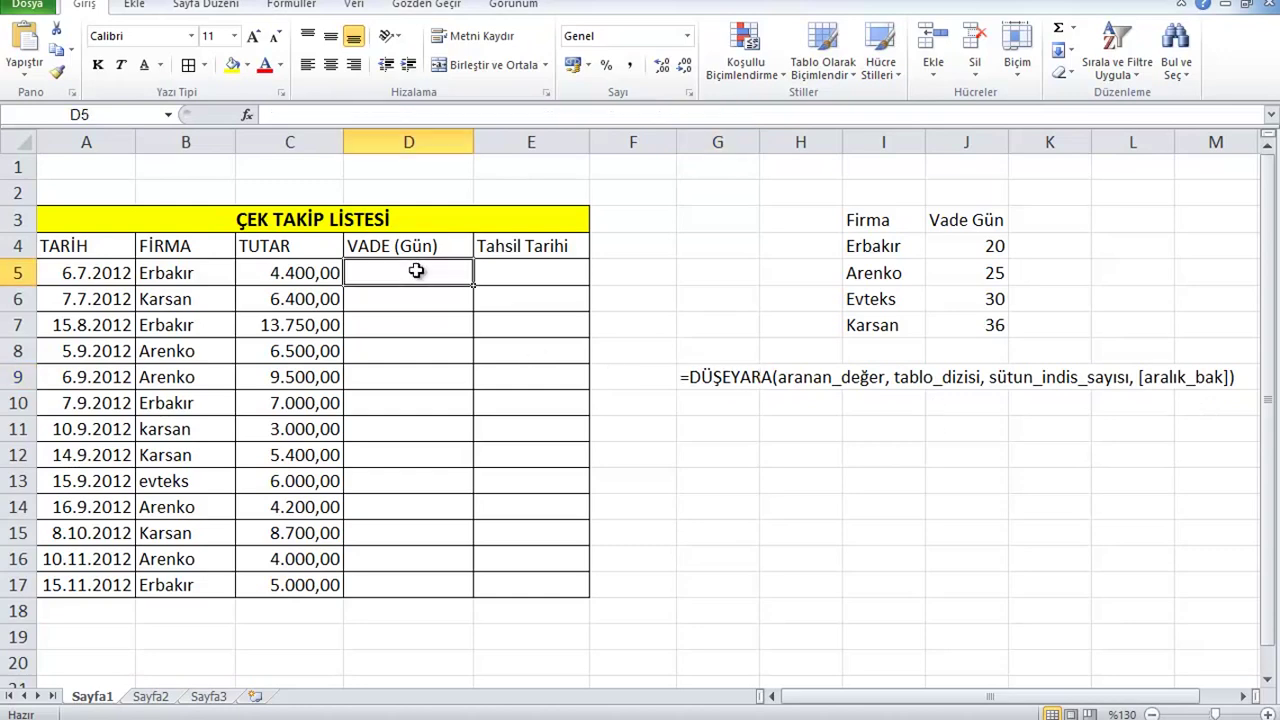
type("=dşer")
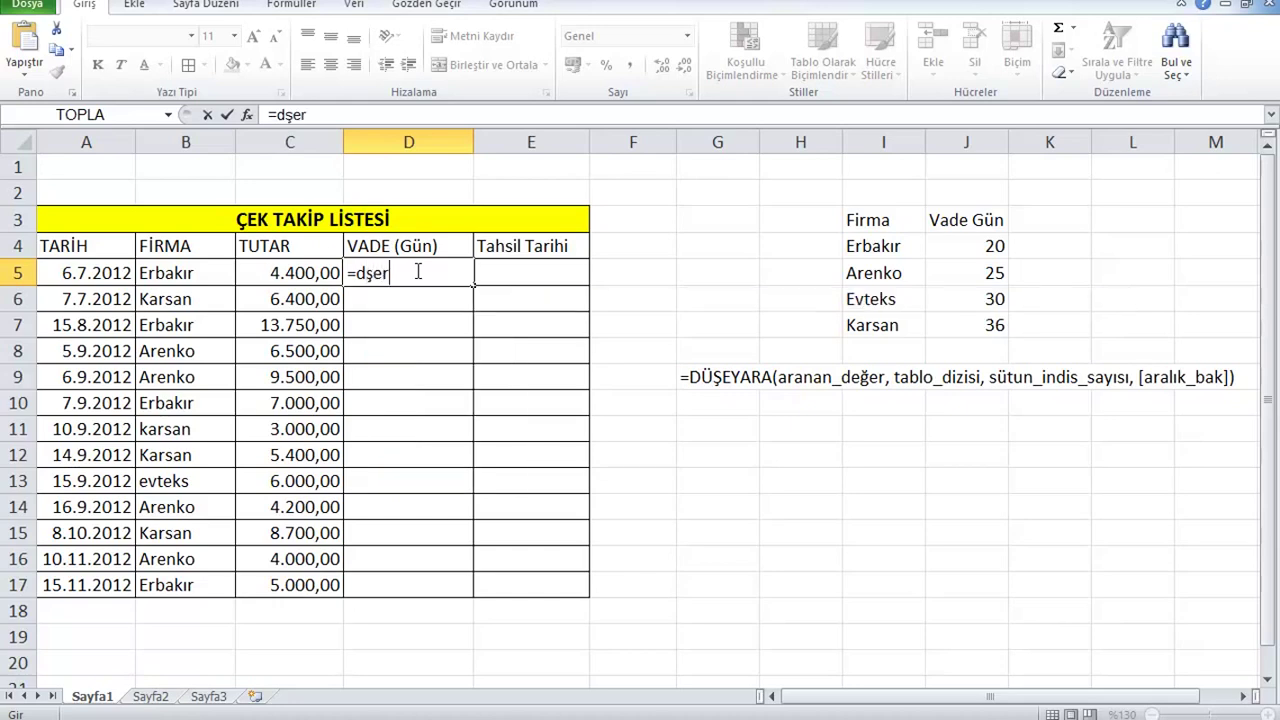
key("BackSpace")
key("BackSpace")
key("BackSpace")
type("ü")
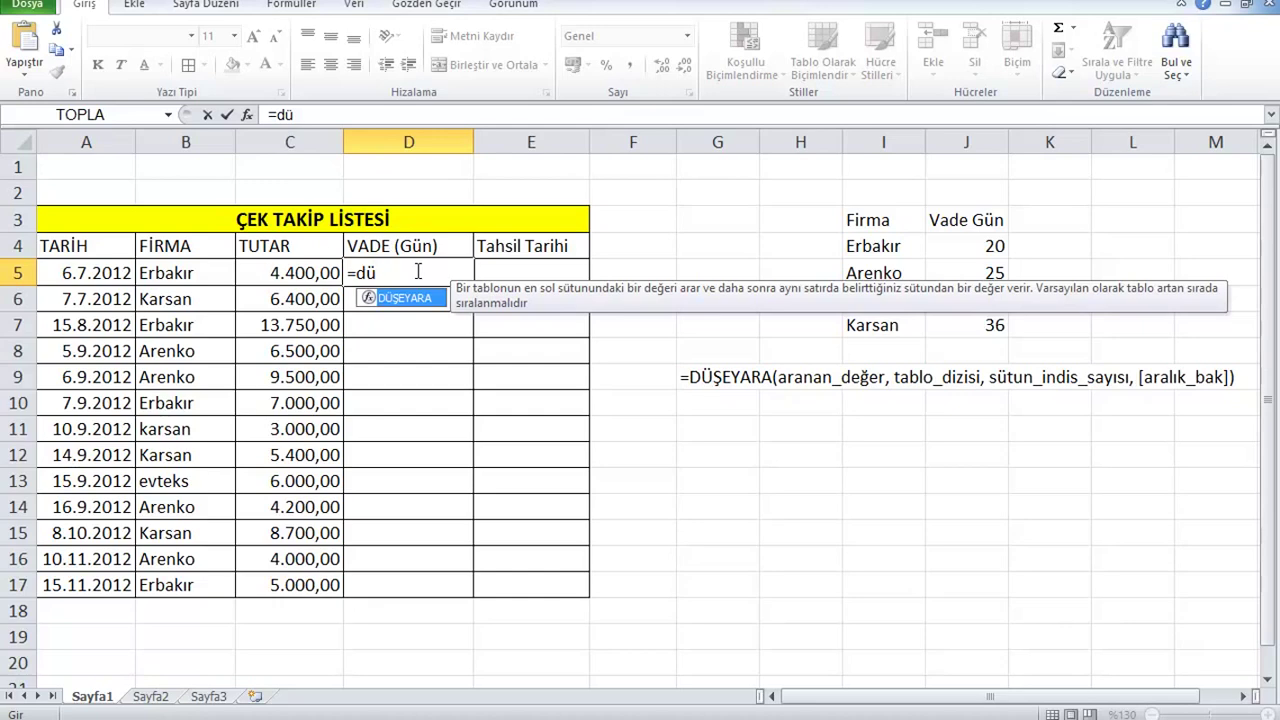
key("Tab")
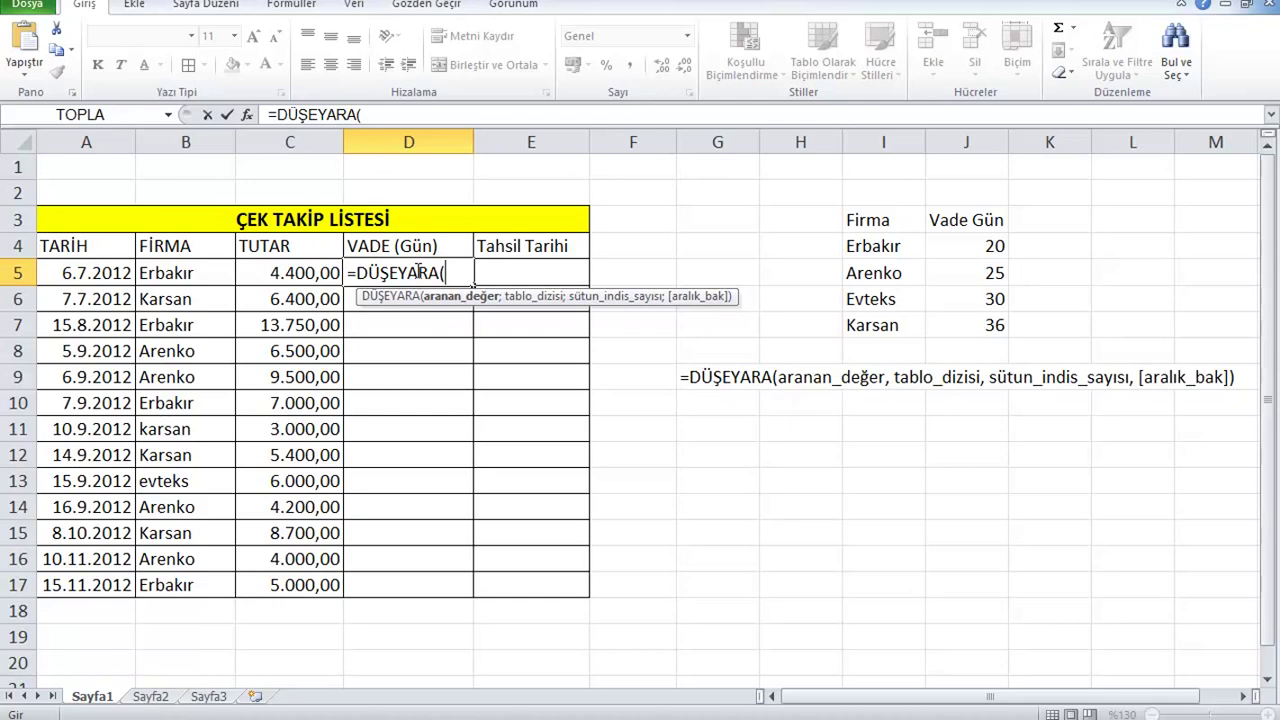
left_click(181, 275)
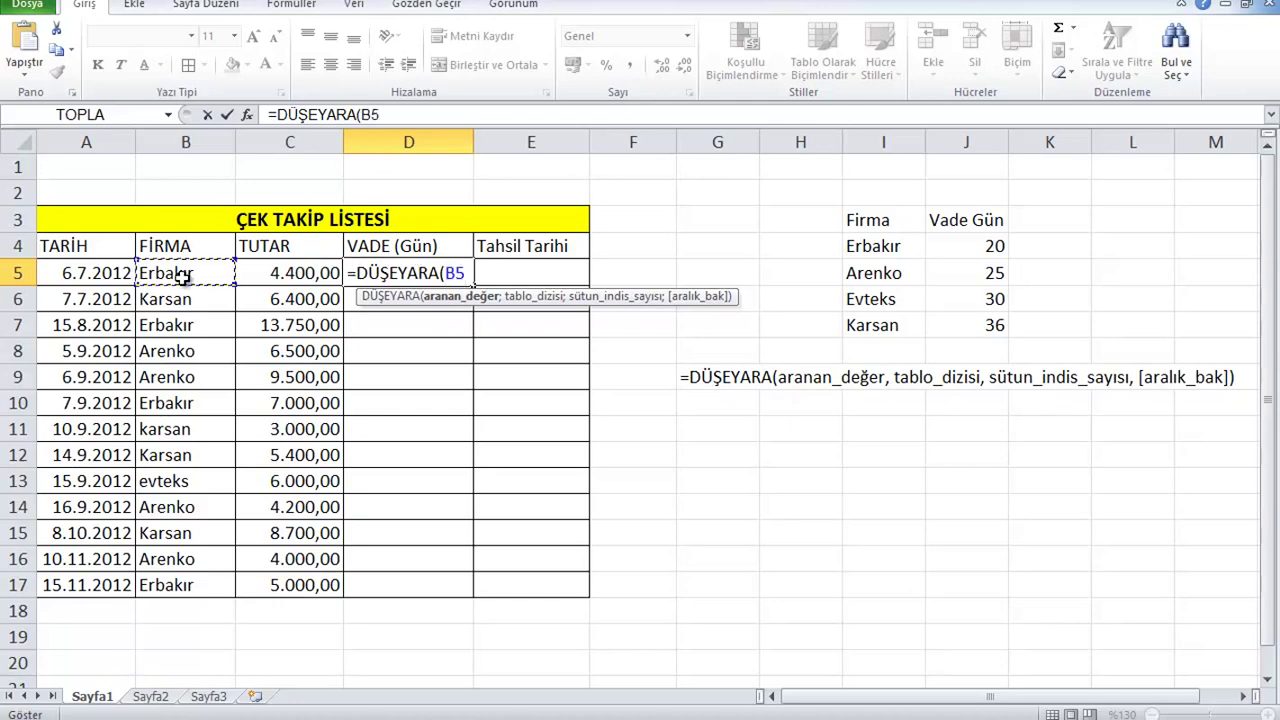
type(";")
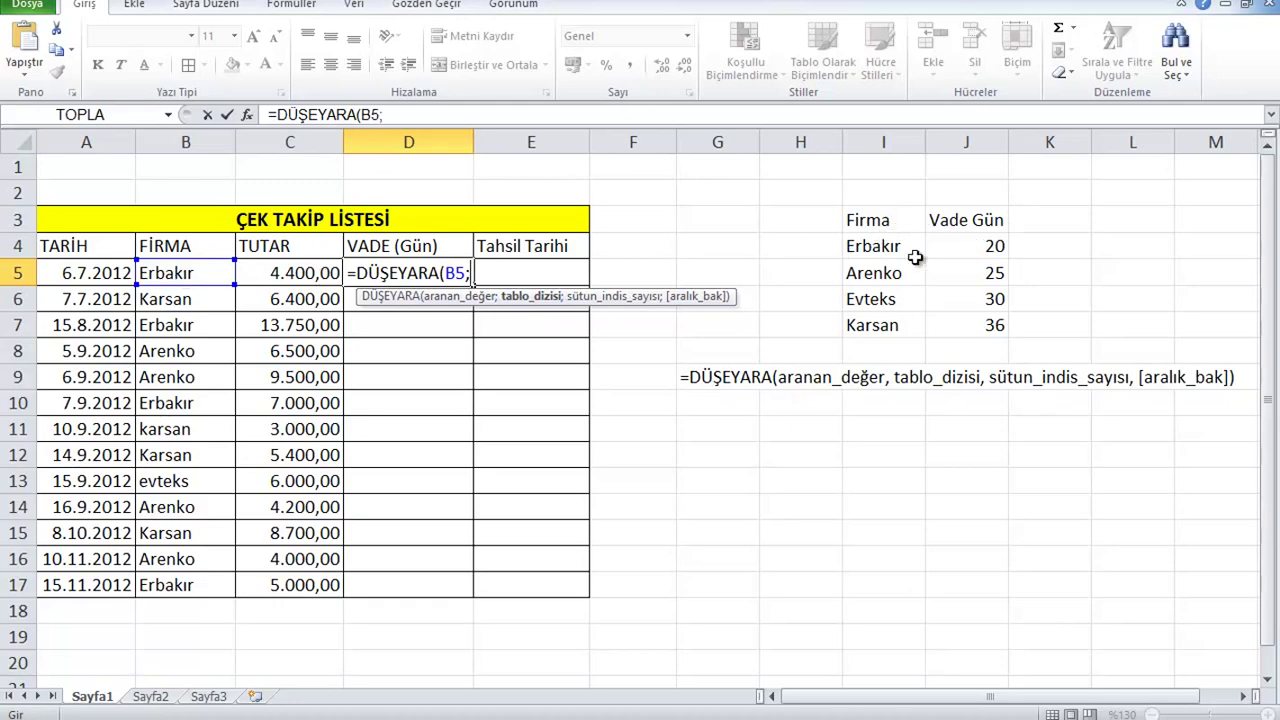
left_click_drag(890, 248, 968, 326)
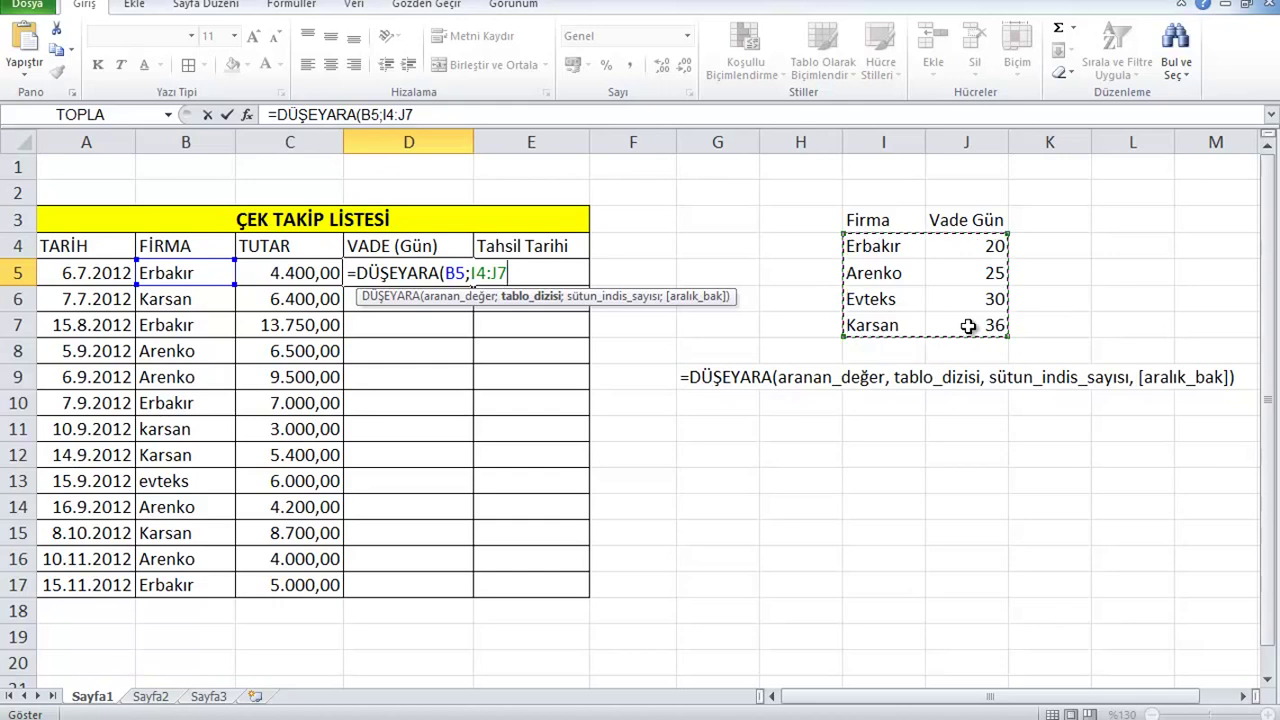
Step: Complete D5 as =DÜŞEYARA(B5;$I$4:$J$7;2;YANLIŞ), returning 20 for Erbakır
key("F4")
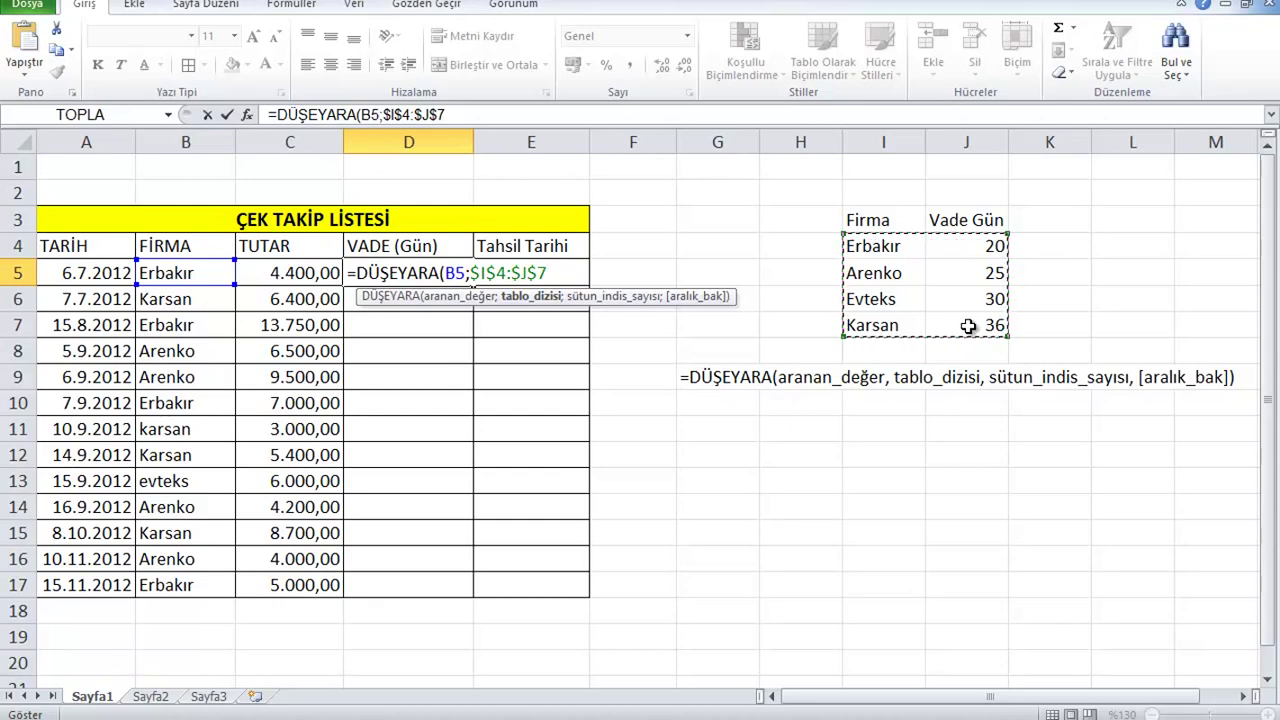
type(";")
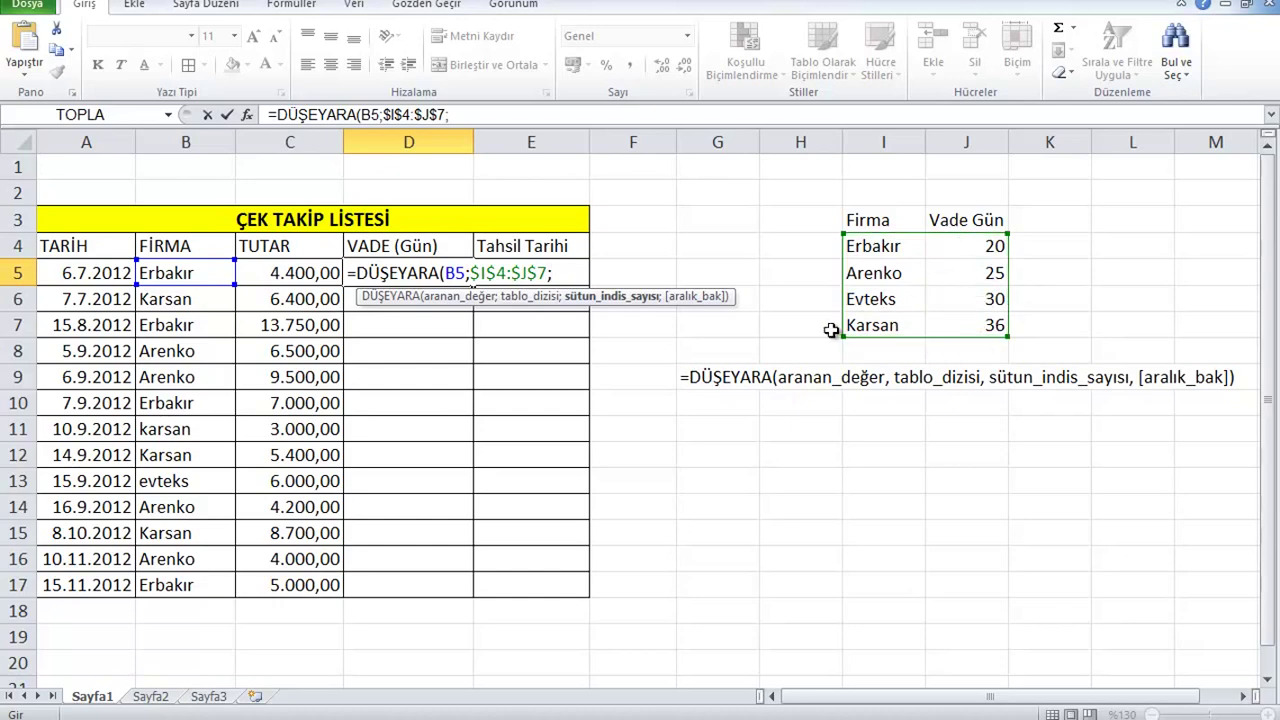
type("2;")
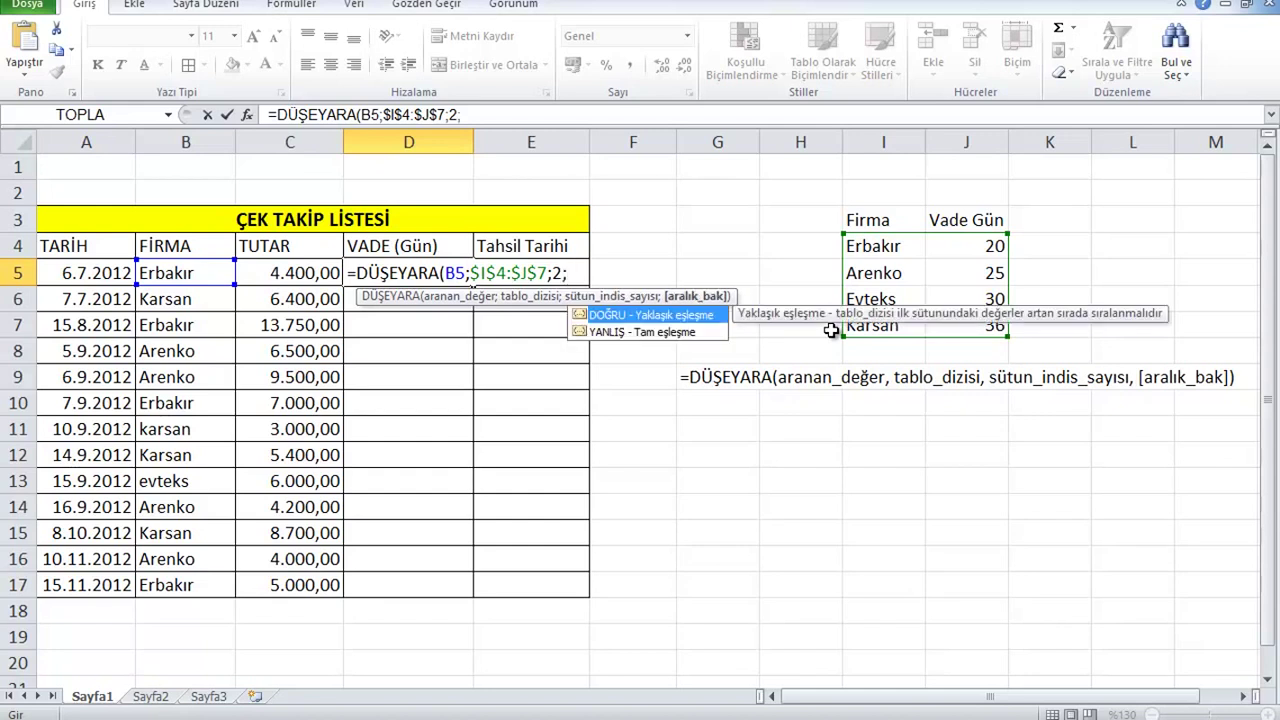
key("Down")
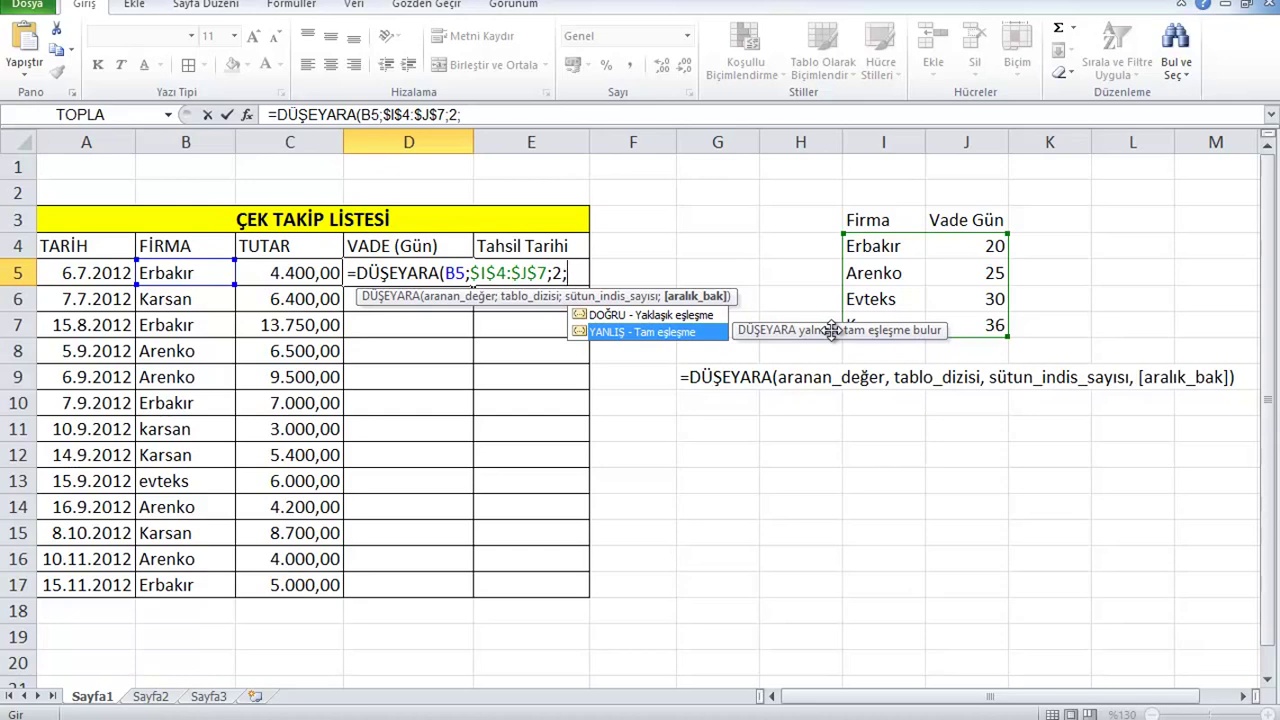
key("Tab")
type(")")
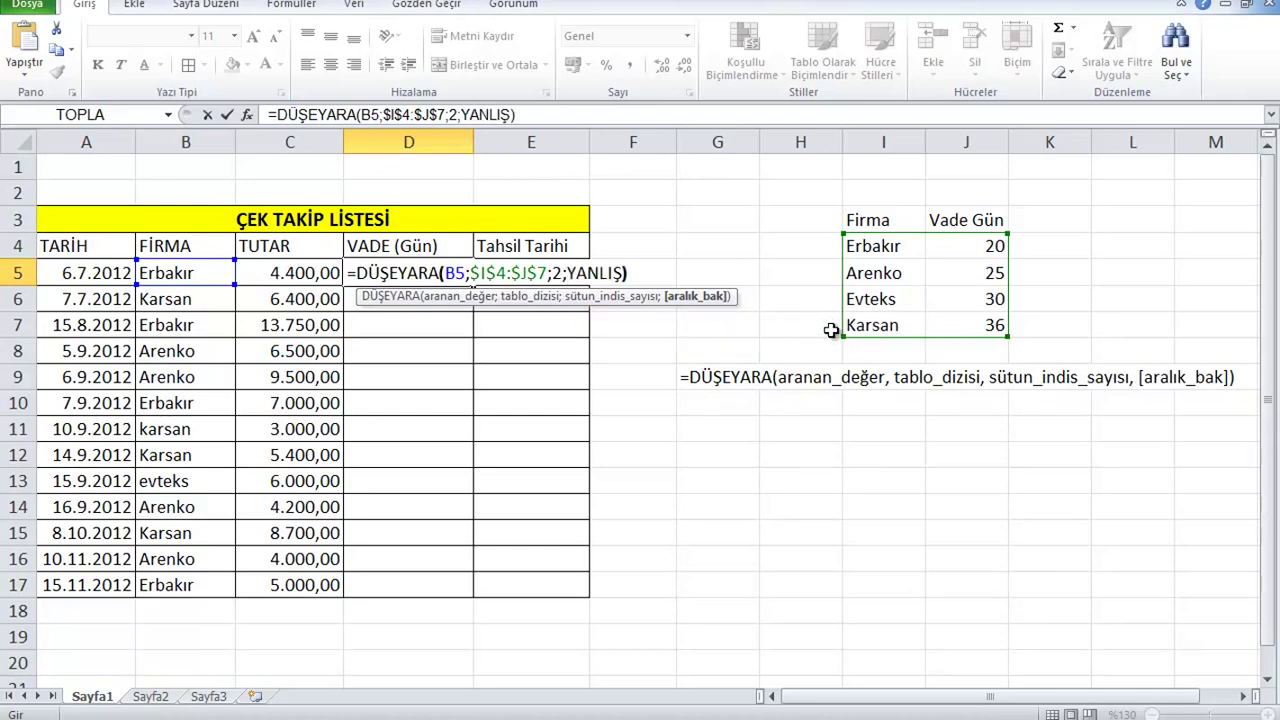
key("Return")
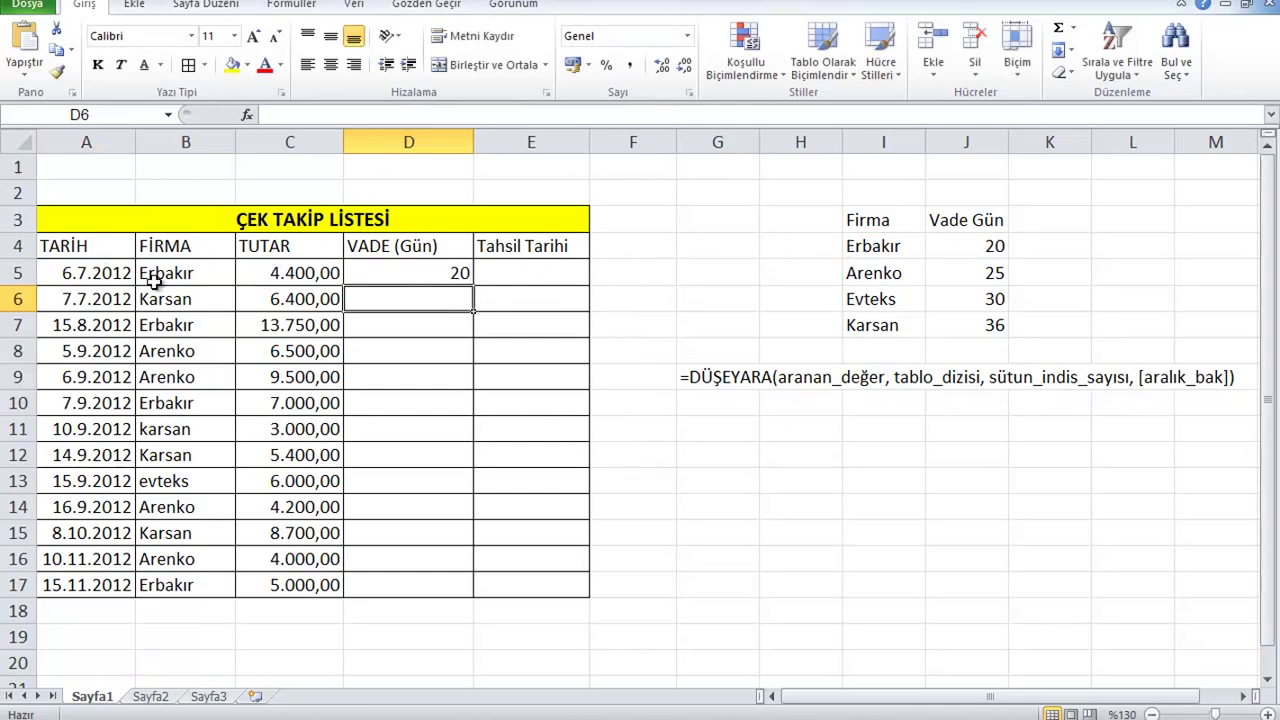
Step: Check the firm name in B5 and the firm table I4:J7
left_click(200, 274)
left_click_drag(897, 249, 963, 320)
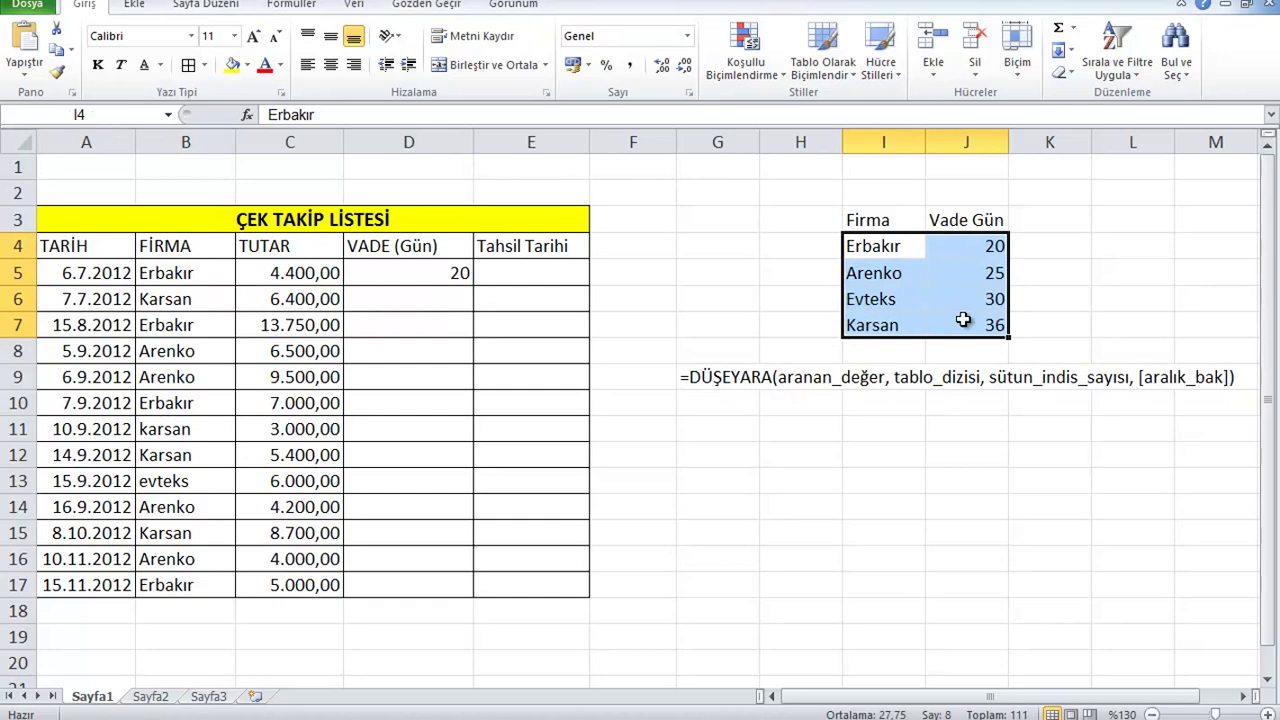
left_click(963, 320)
left_click_drag(914, 248, 988, 330)
left_click(975, 251)
Step: Copy the D5 lookup down through D17 and review D5's formula unchanged
left_click(402, 272)
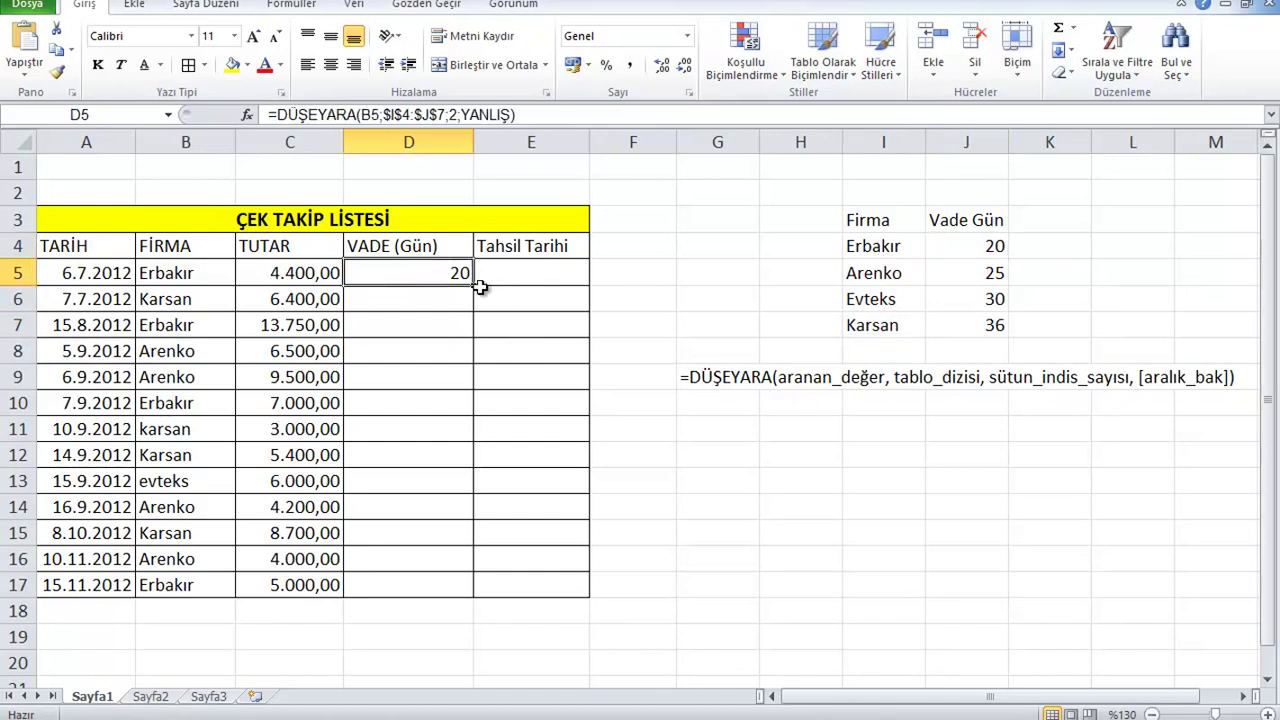
double_click(476, 289)
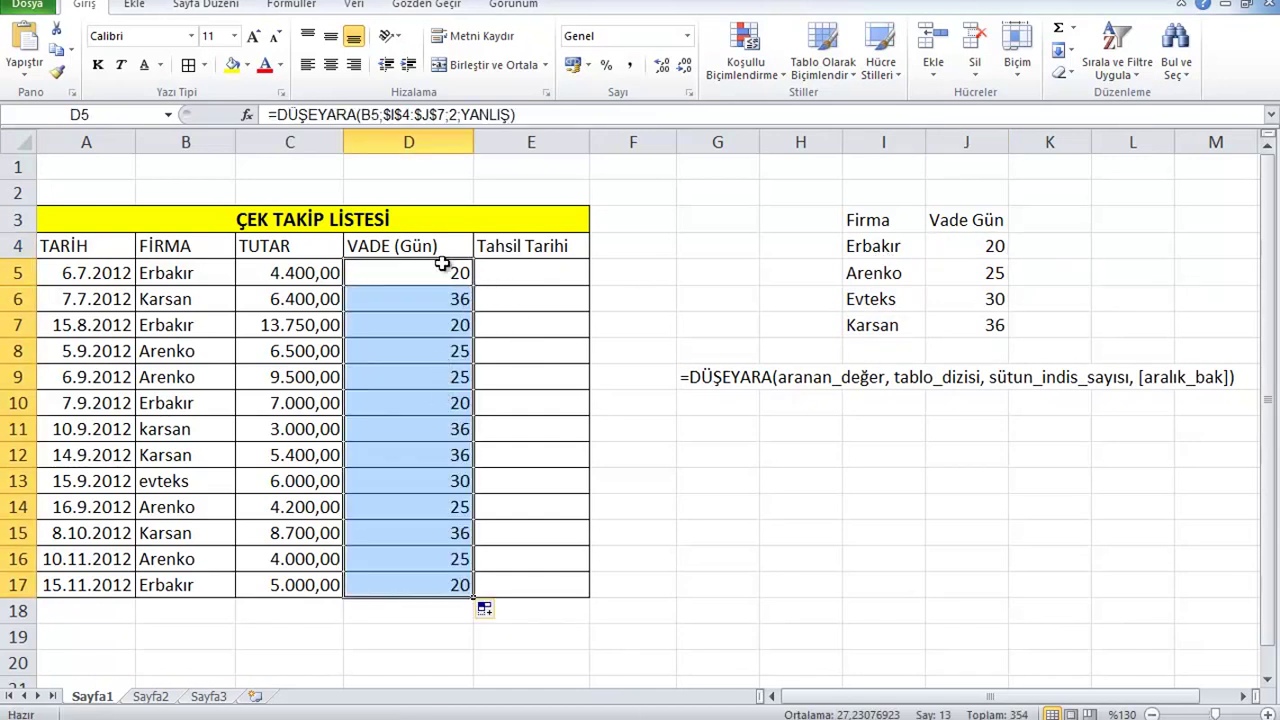
left_click(412, 642)
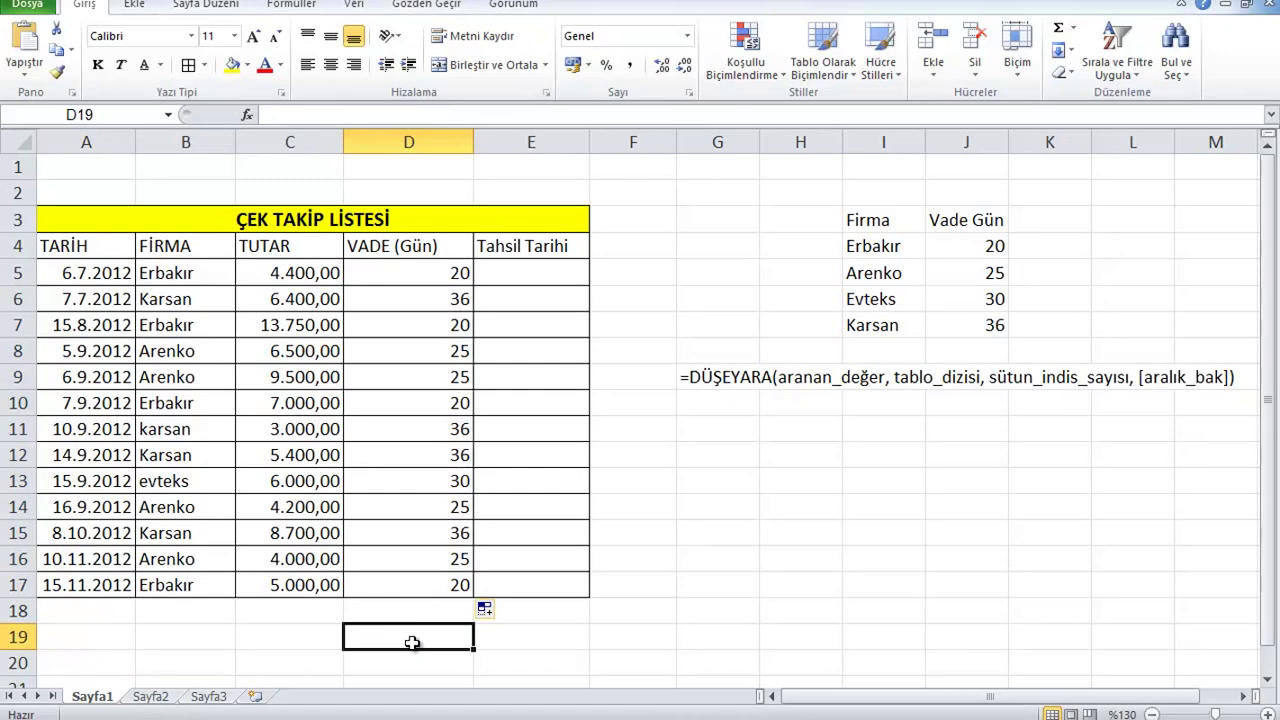
left_click(396, 272)
double_click(396, 272)
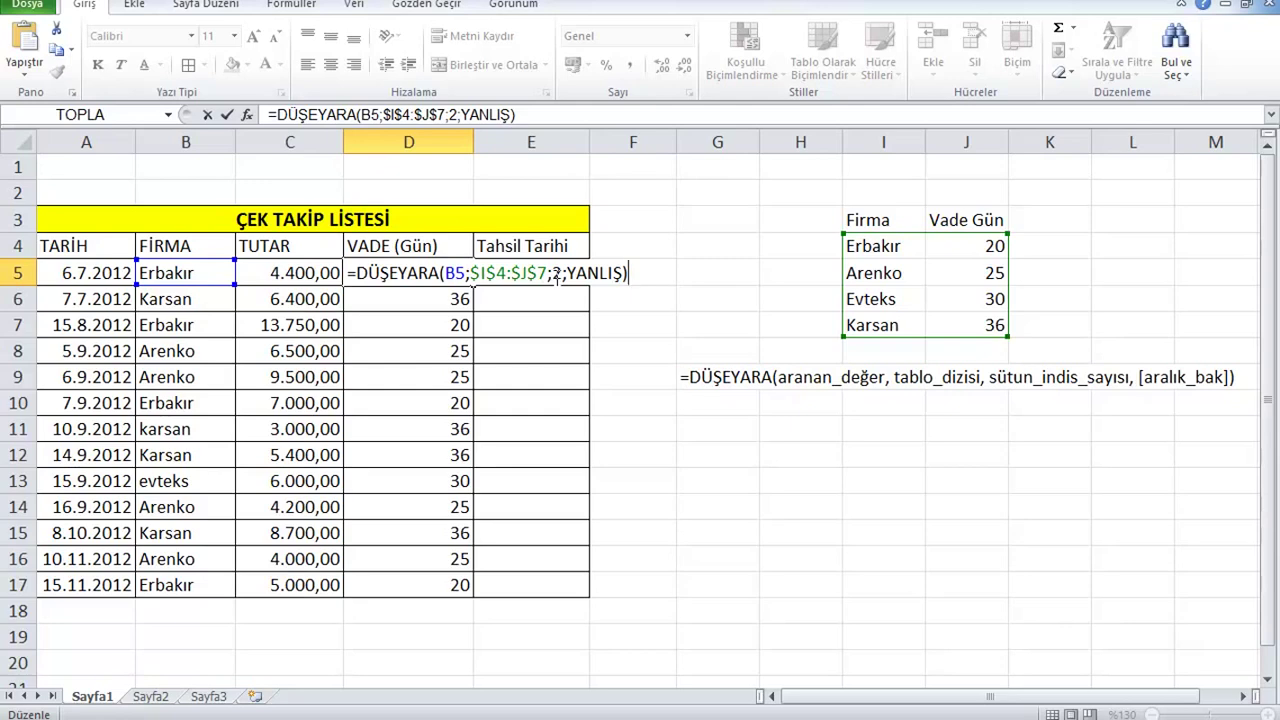
key("Return")
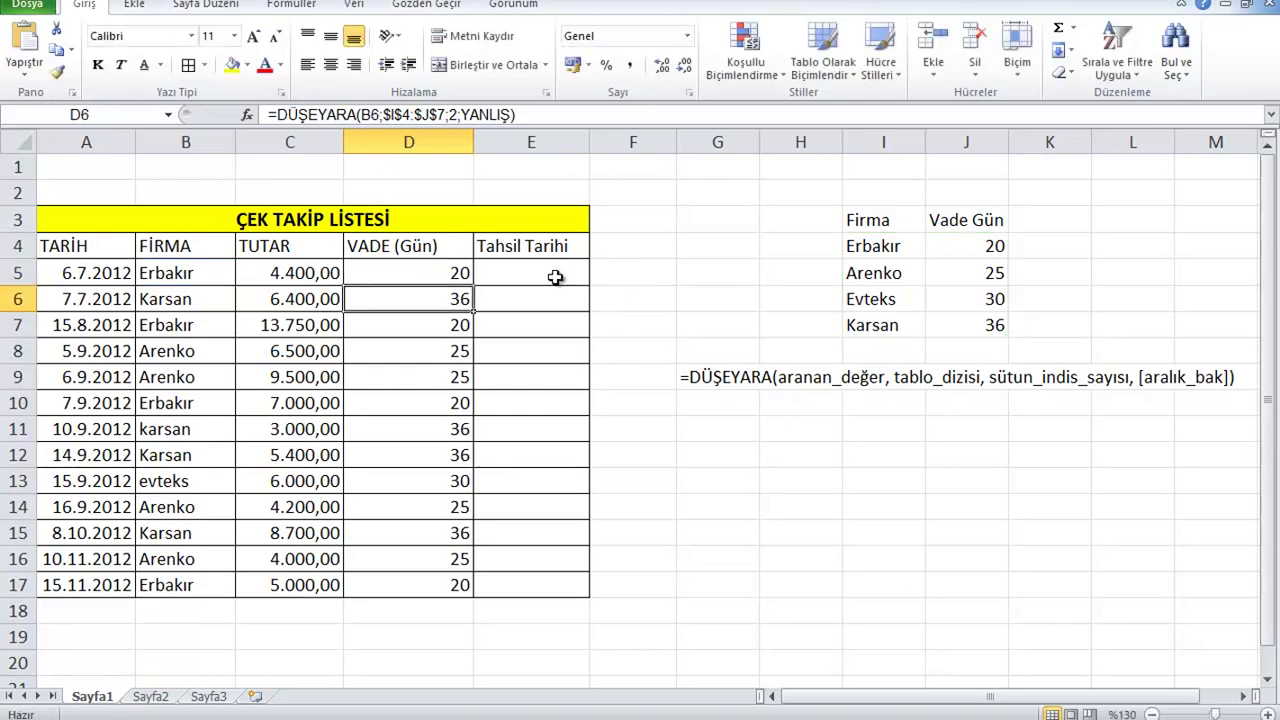
Step: Enter =A5+D5 in E5 as the collection date
left_click(555, 277)
type("=")
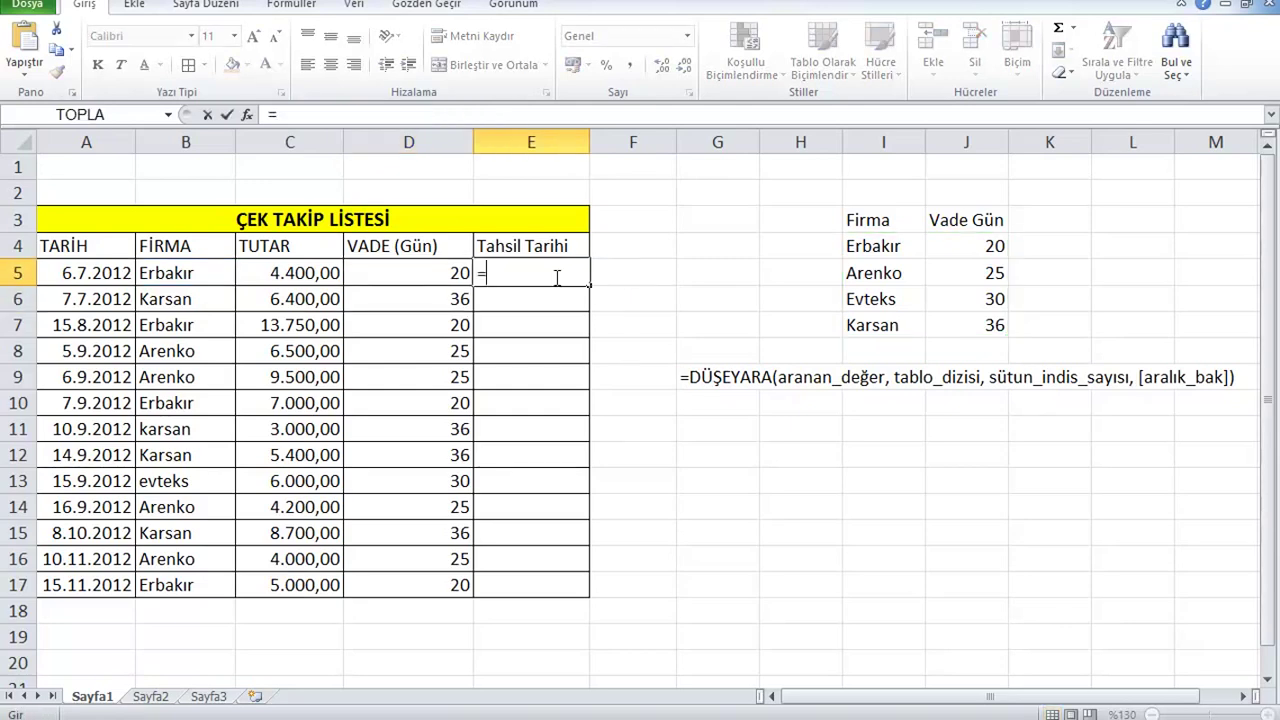
left_click(95, 271)
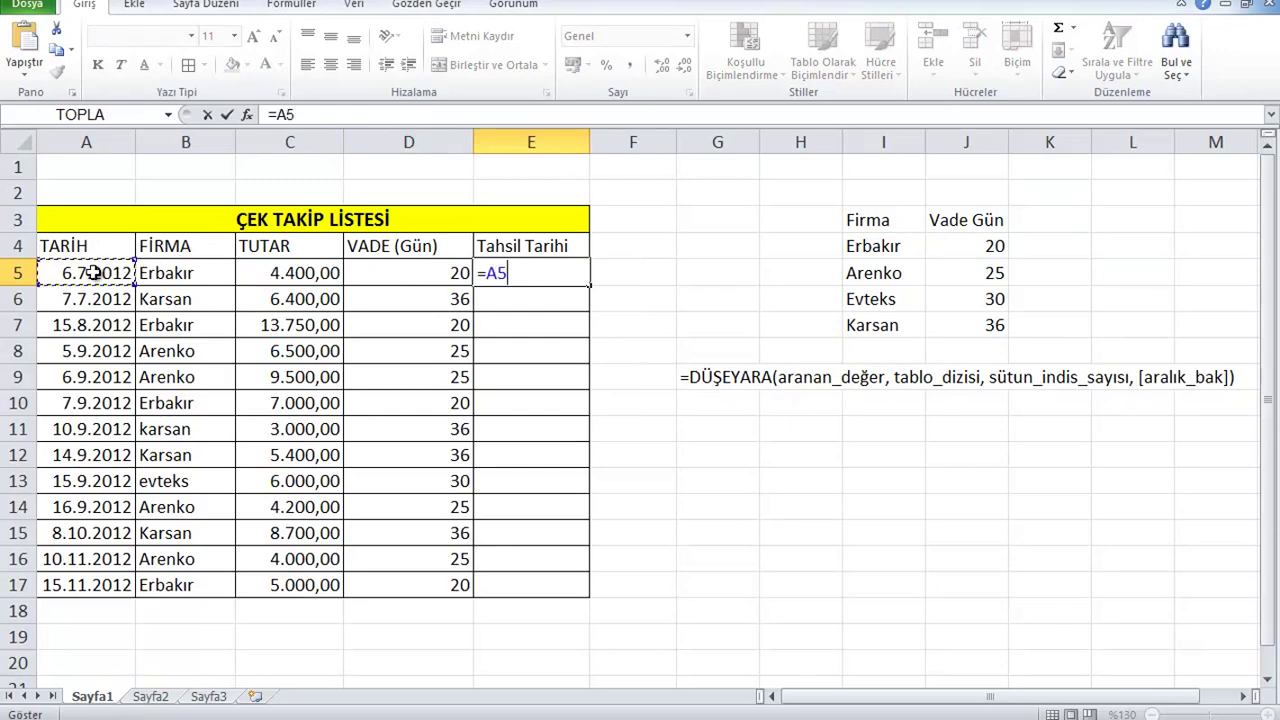
type("+")
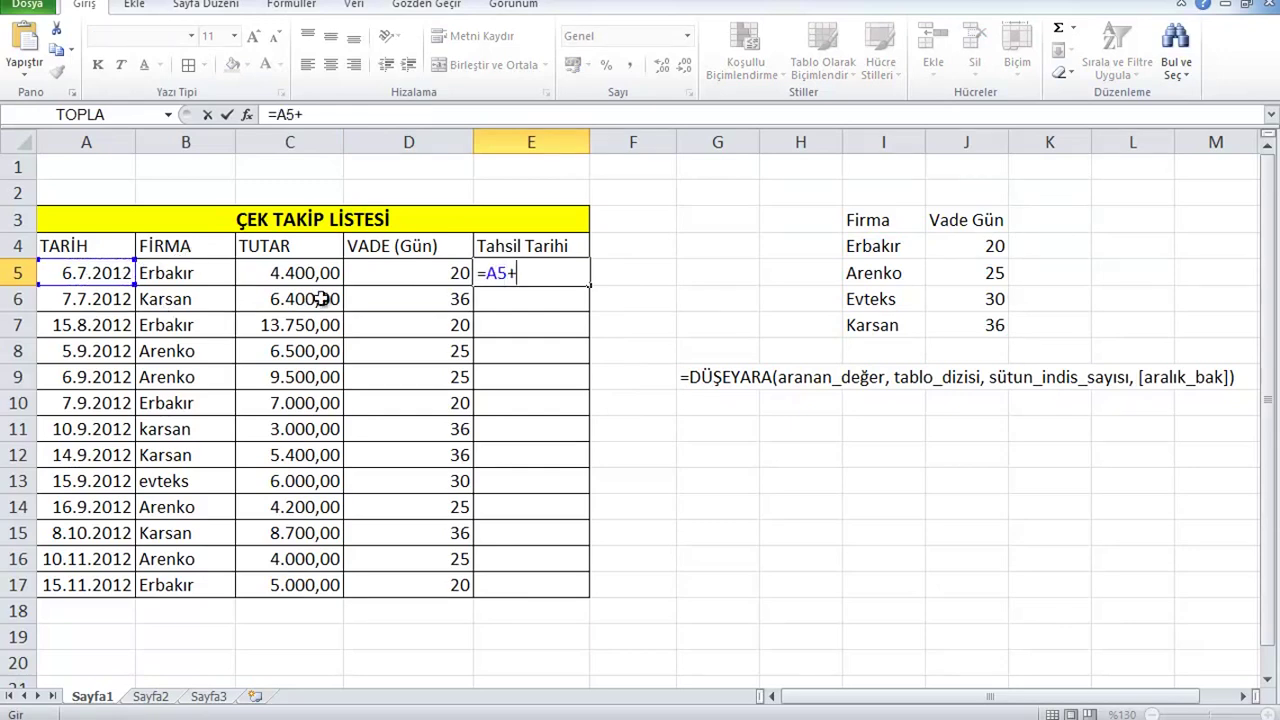
left_click(388, 278)
key("Return")
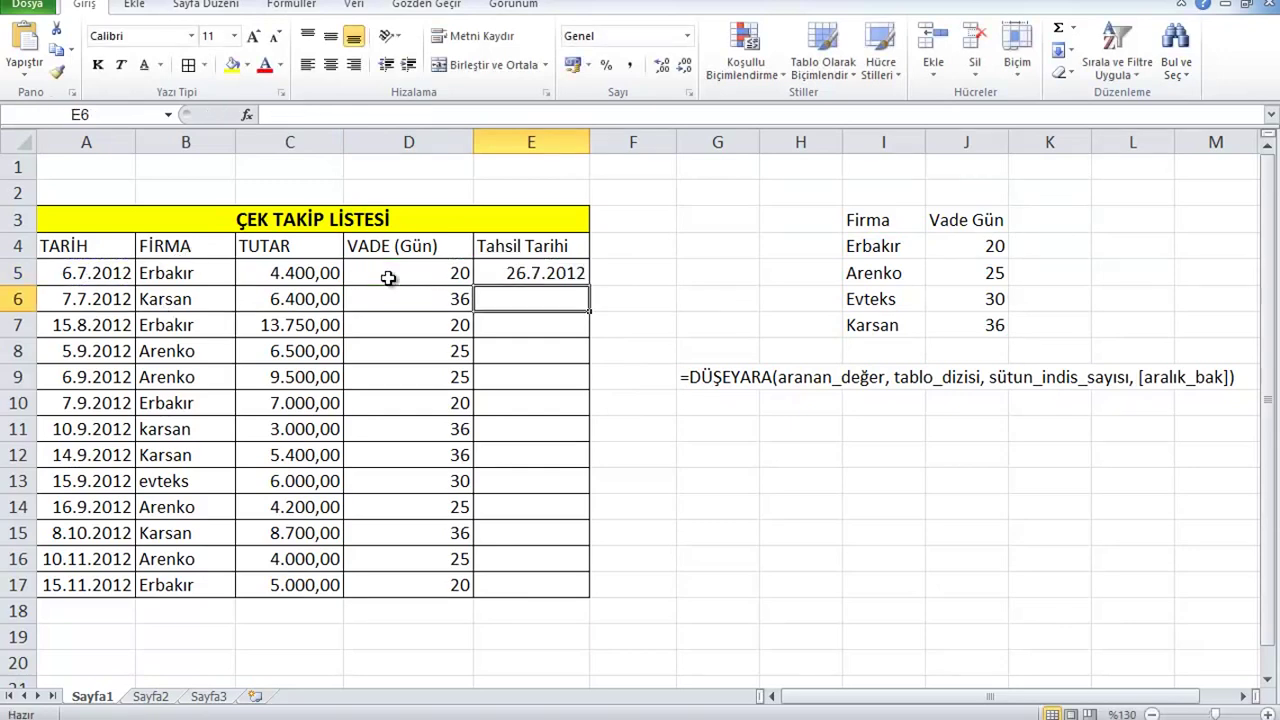
Step: Fill the date formula down to E17 and switch to the Sayfa2 sheet
left_click(571, 274)
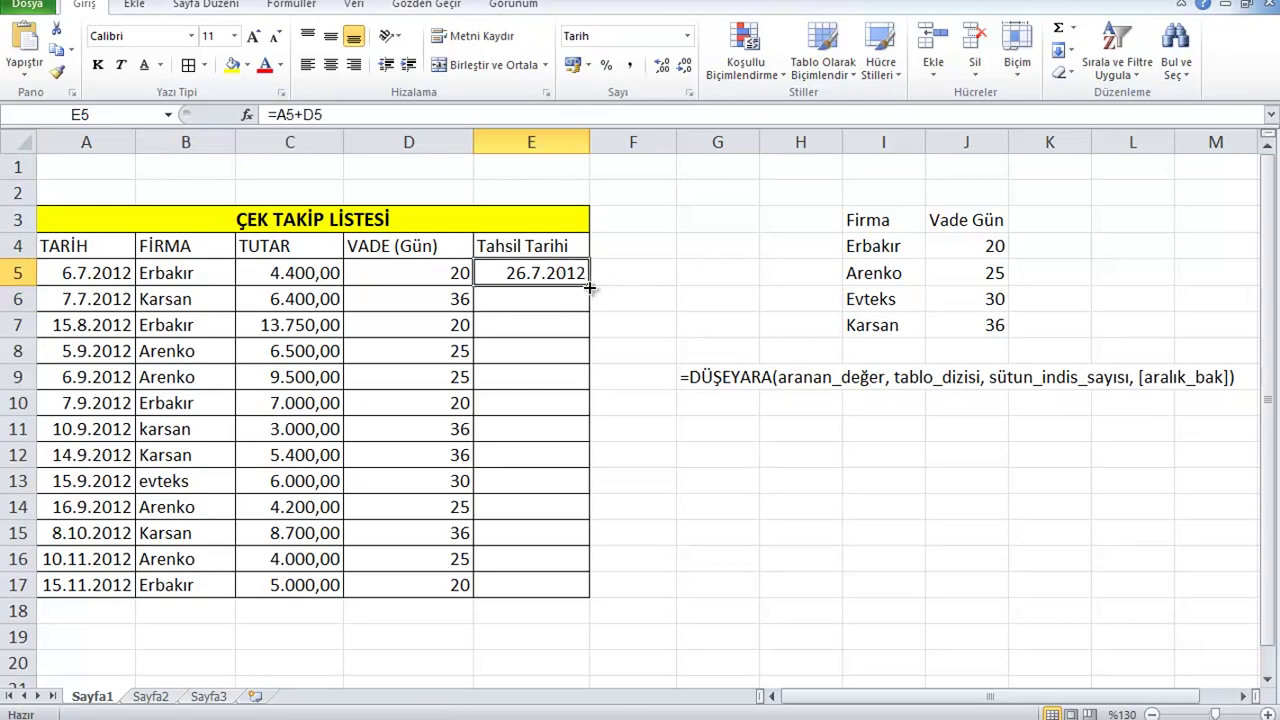
double_click(590, 288)
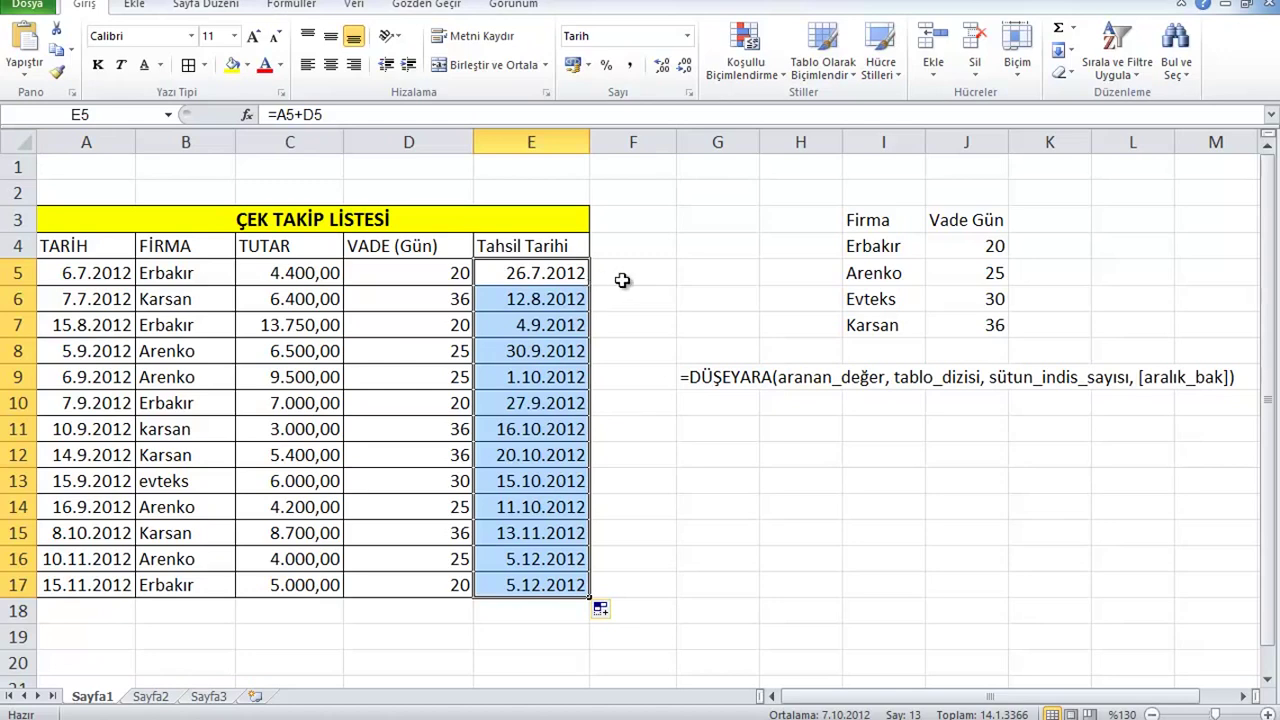
left_click(622, 280)
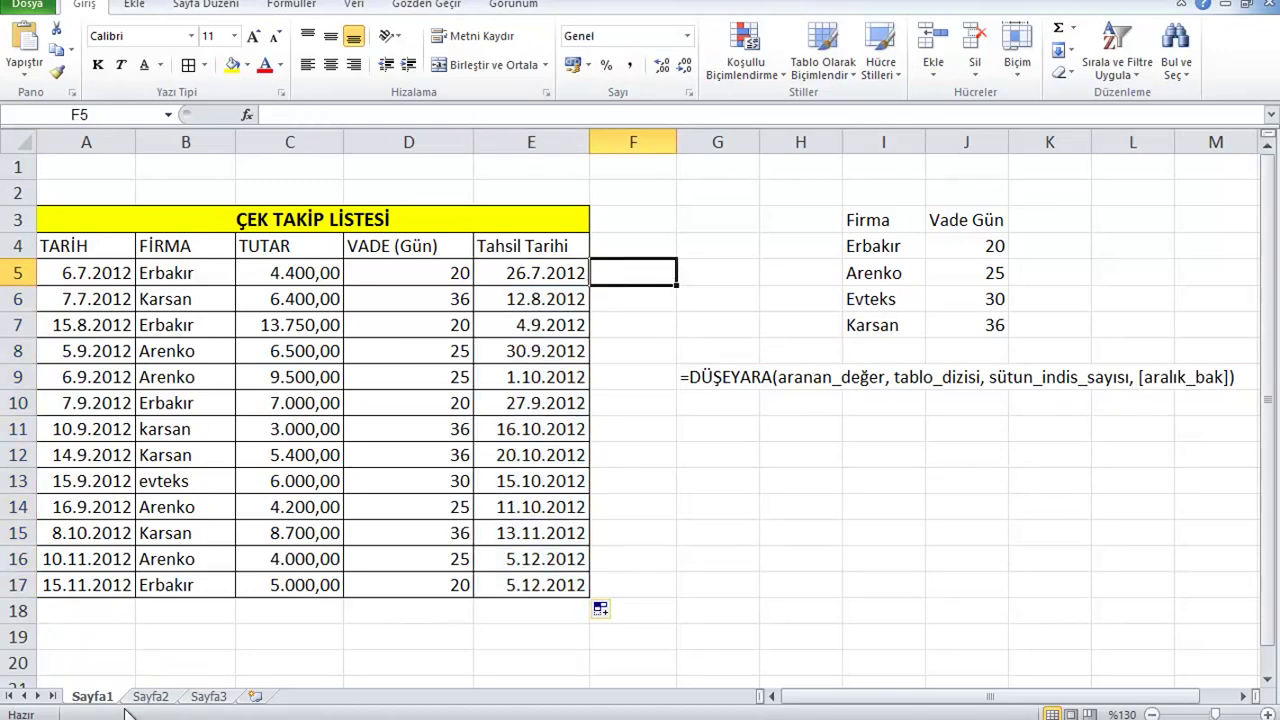
left_click(150, 696)
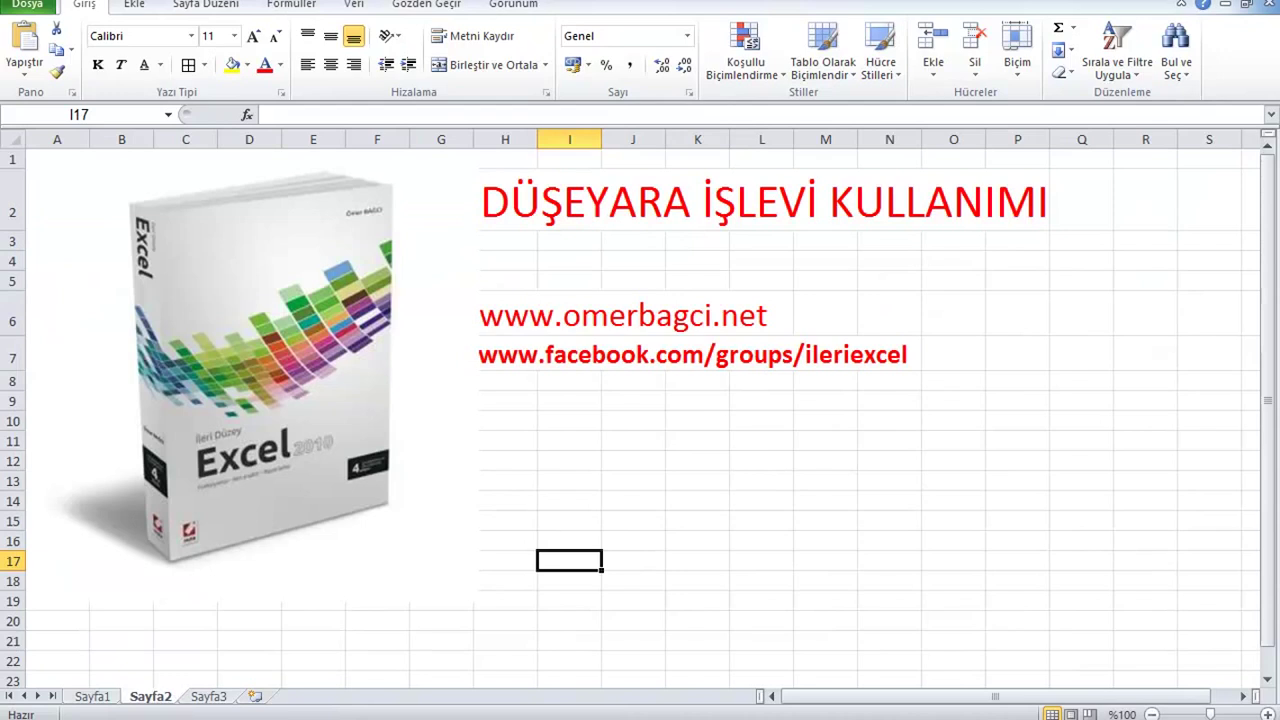
Step: Create a new blank workbook, Kitap2, from File > New
mouse_move(443, 715)
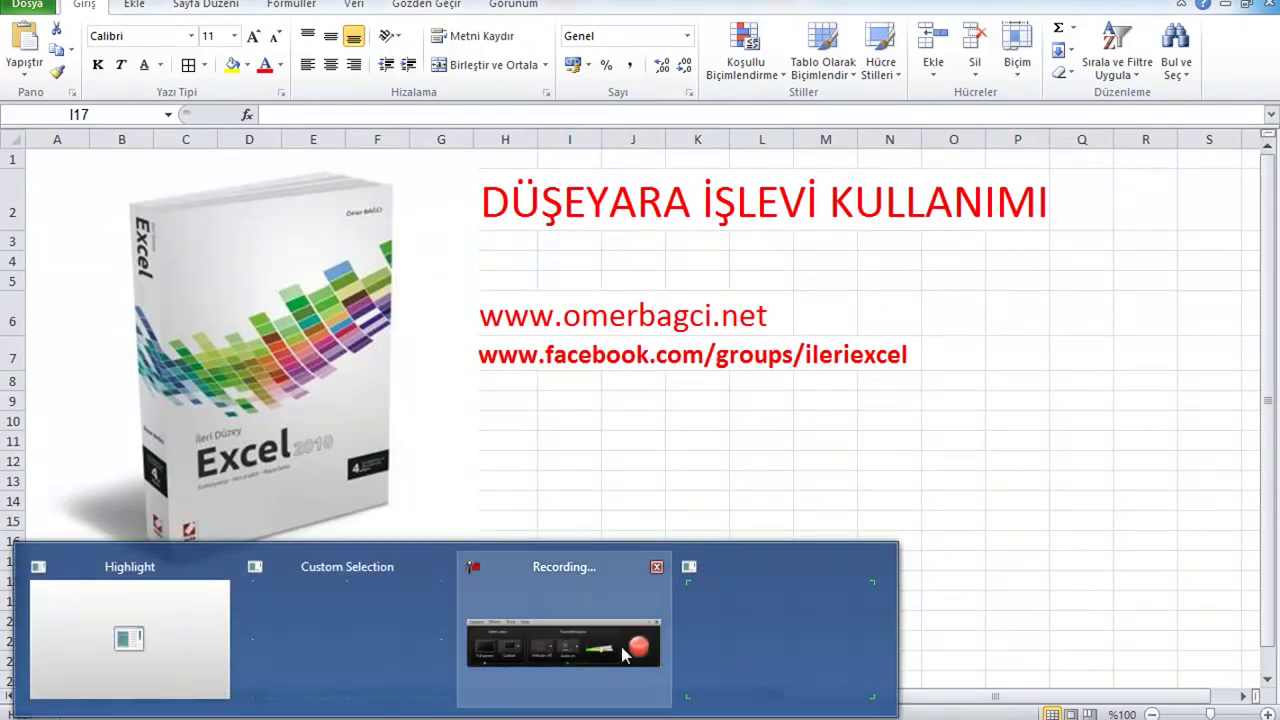
left_click(623, 648)
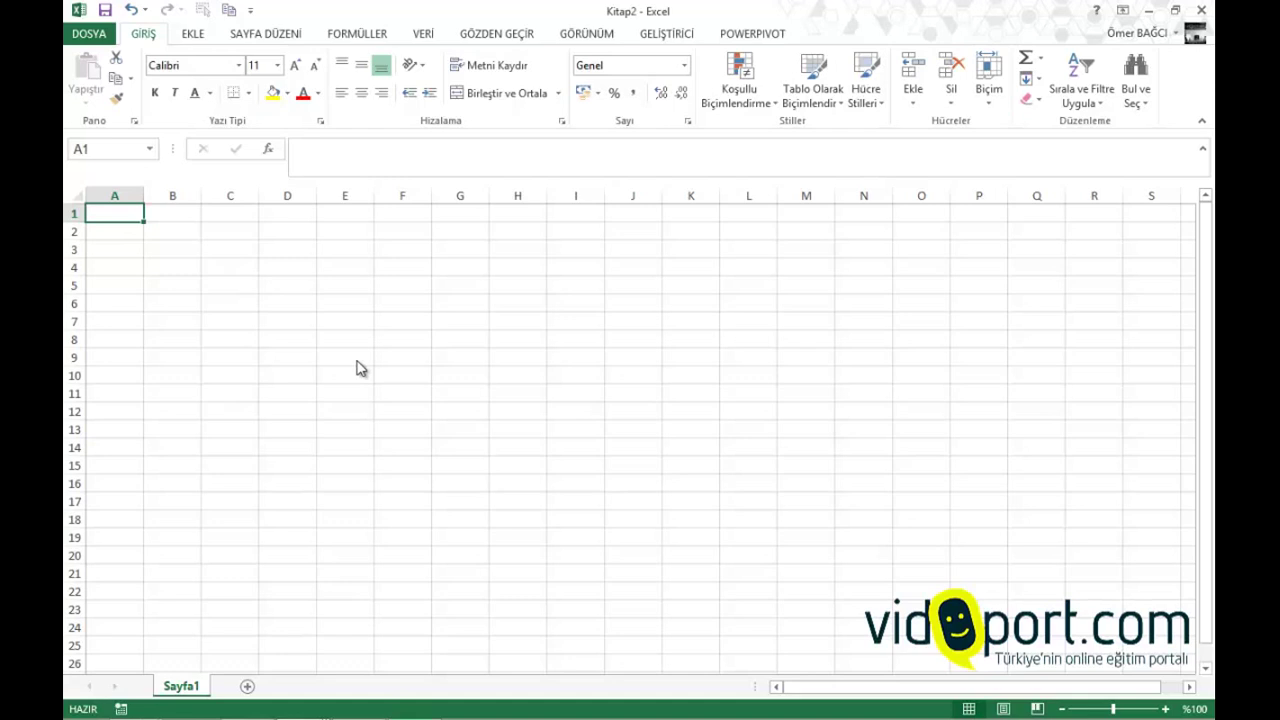
Step: Enter the headers Ay, Yıl, Tarih and Tür in A1:D1
type("Ay")
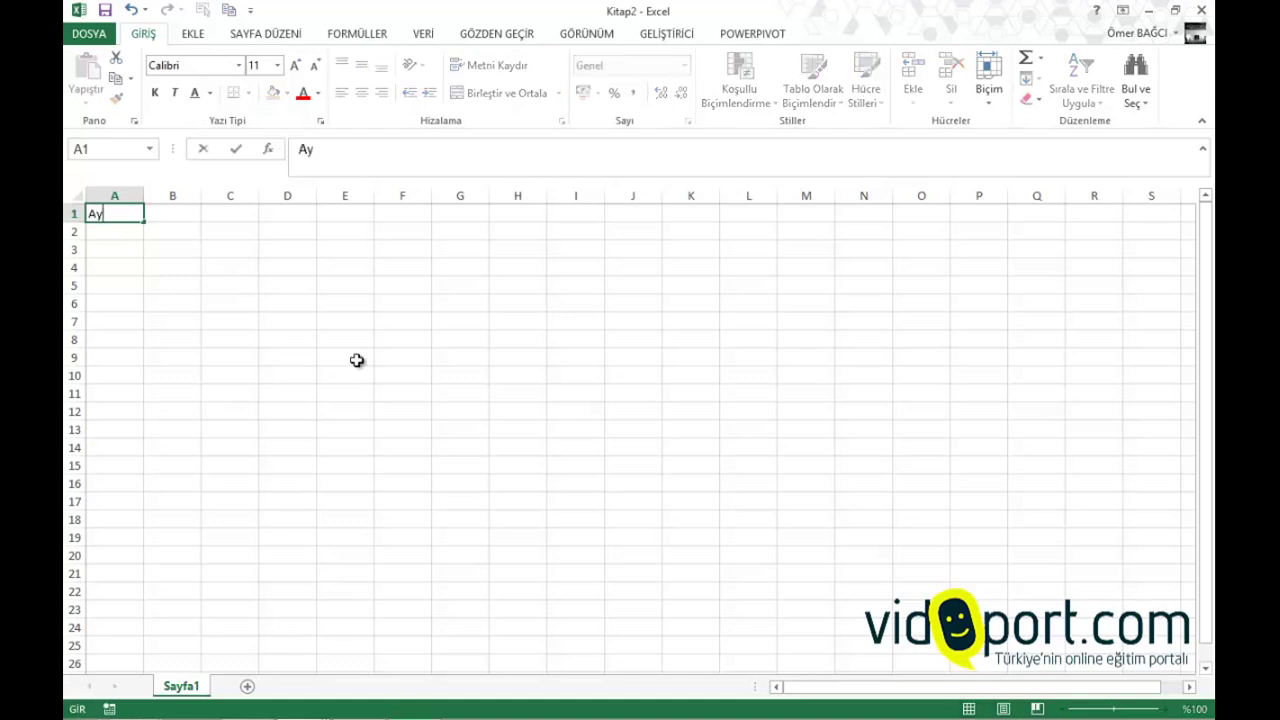
key("Tab")
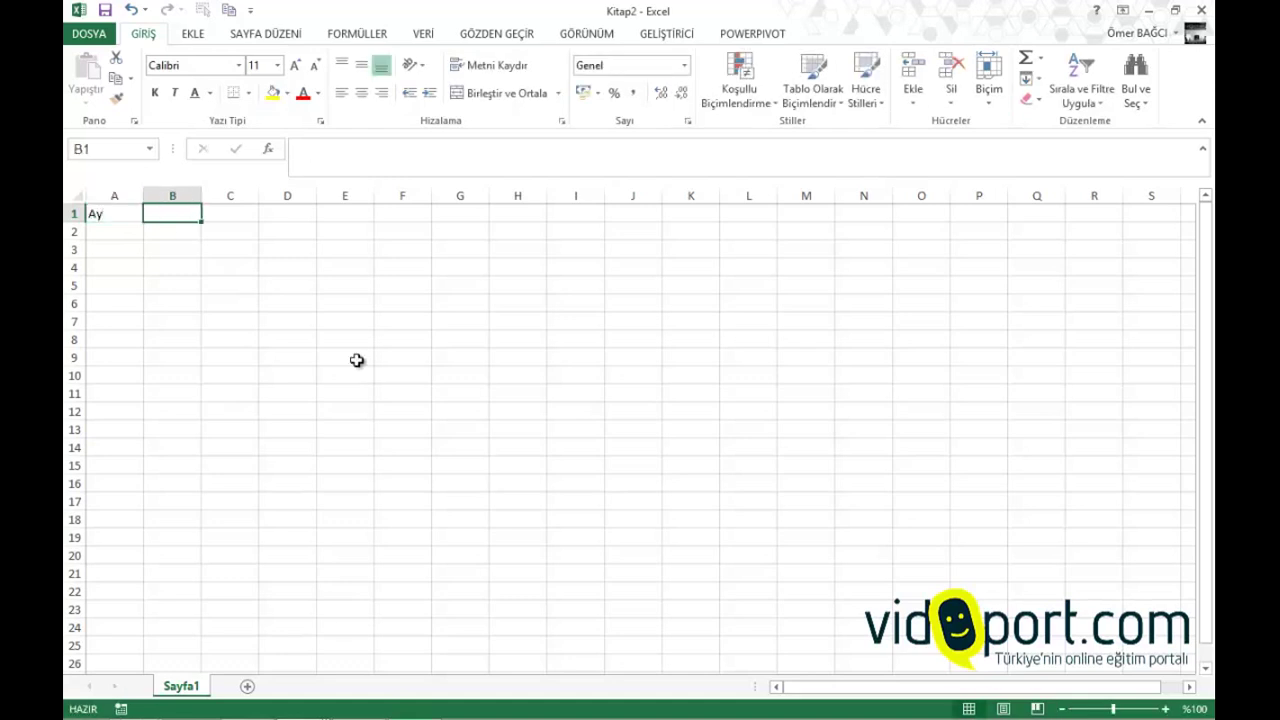
type("Yıl")
key("Tab")
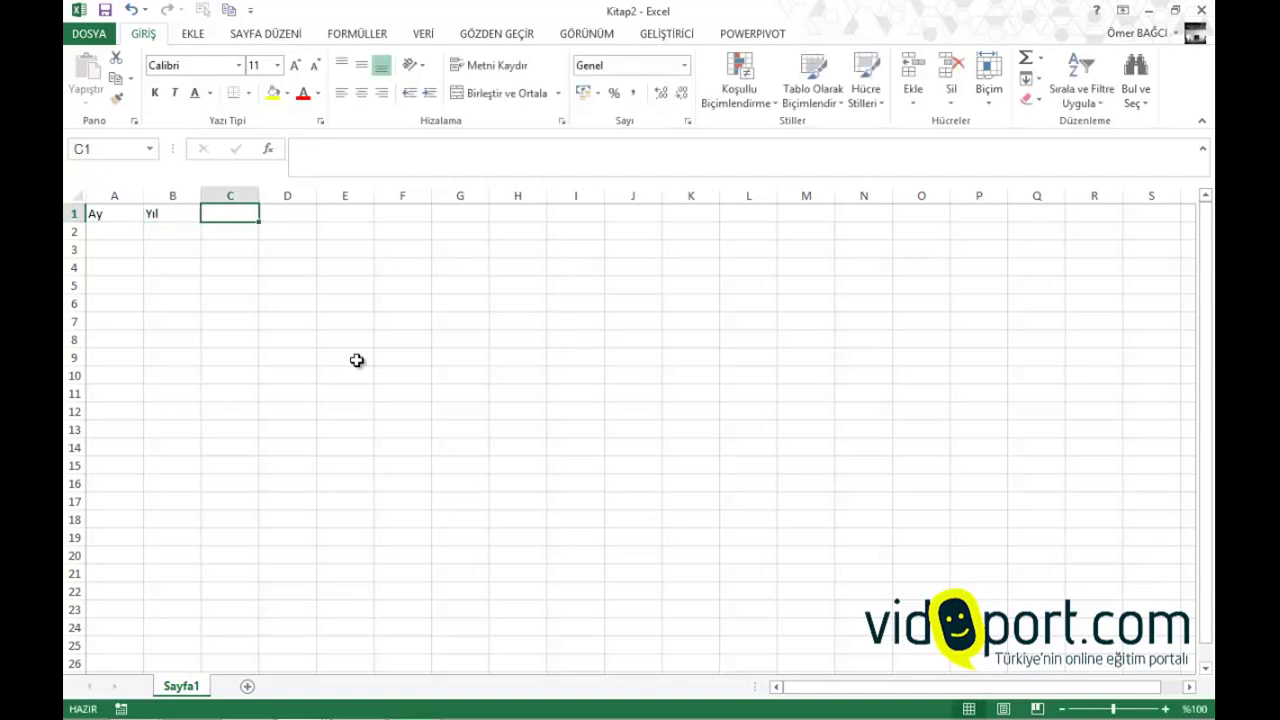
type("Tarih")
key("Down")
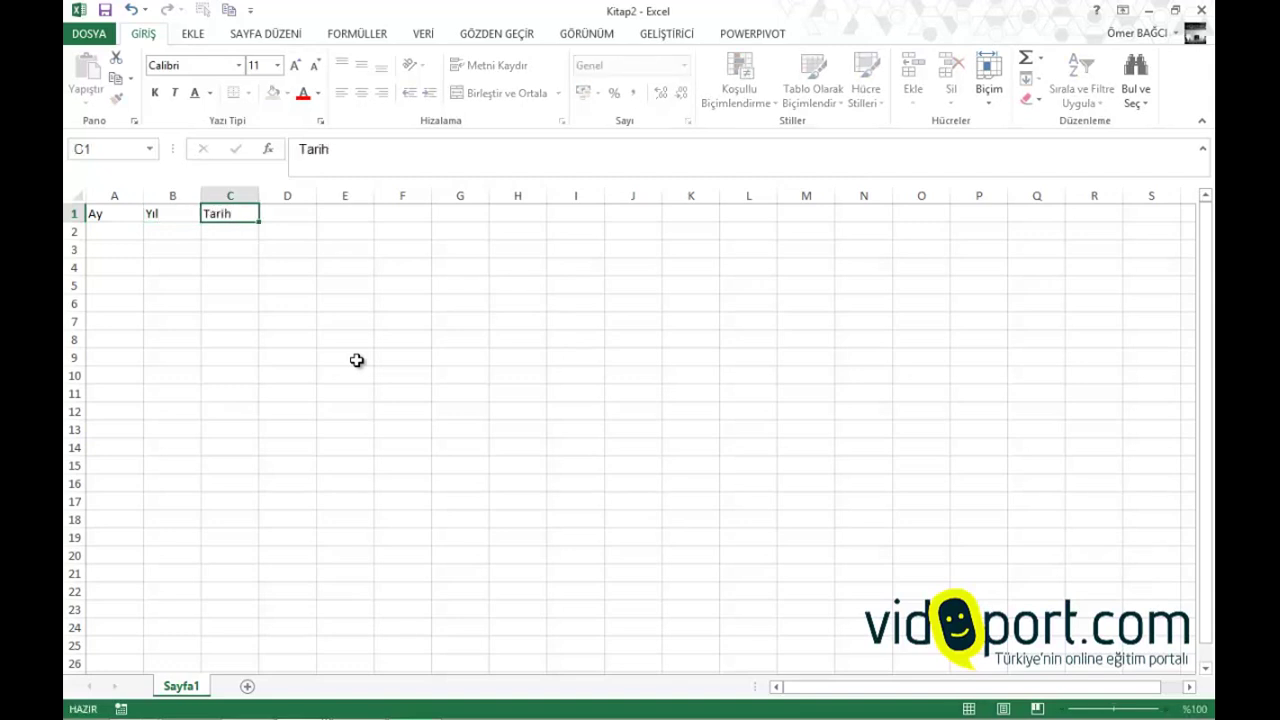
key("Left")
key("Left")
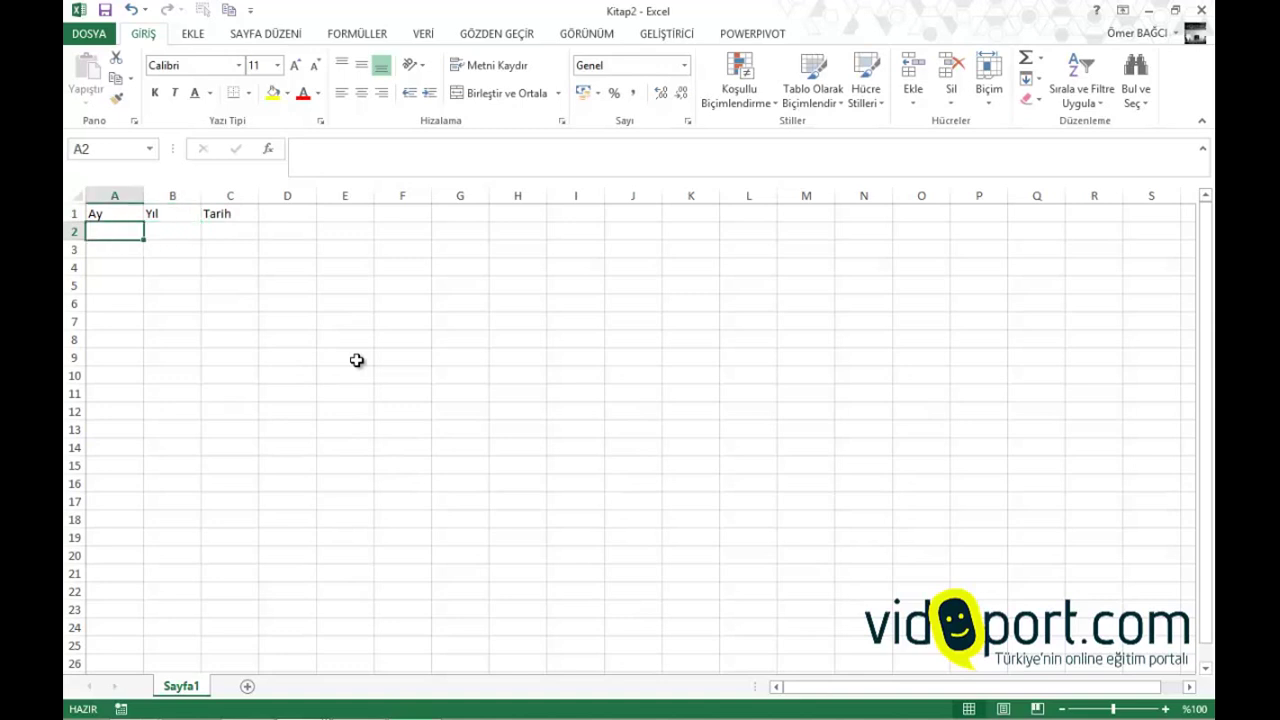
key("Right")
key("Right")
key("Right")
key("Up")
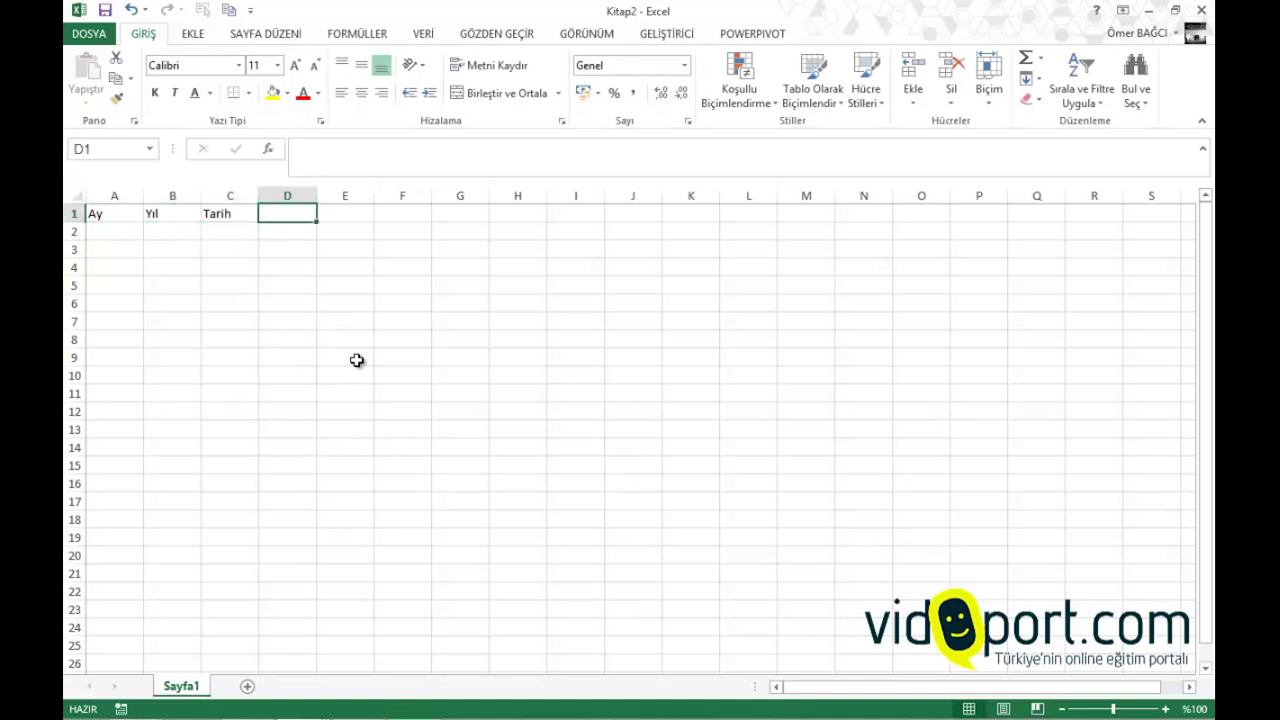
type("Tür")
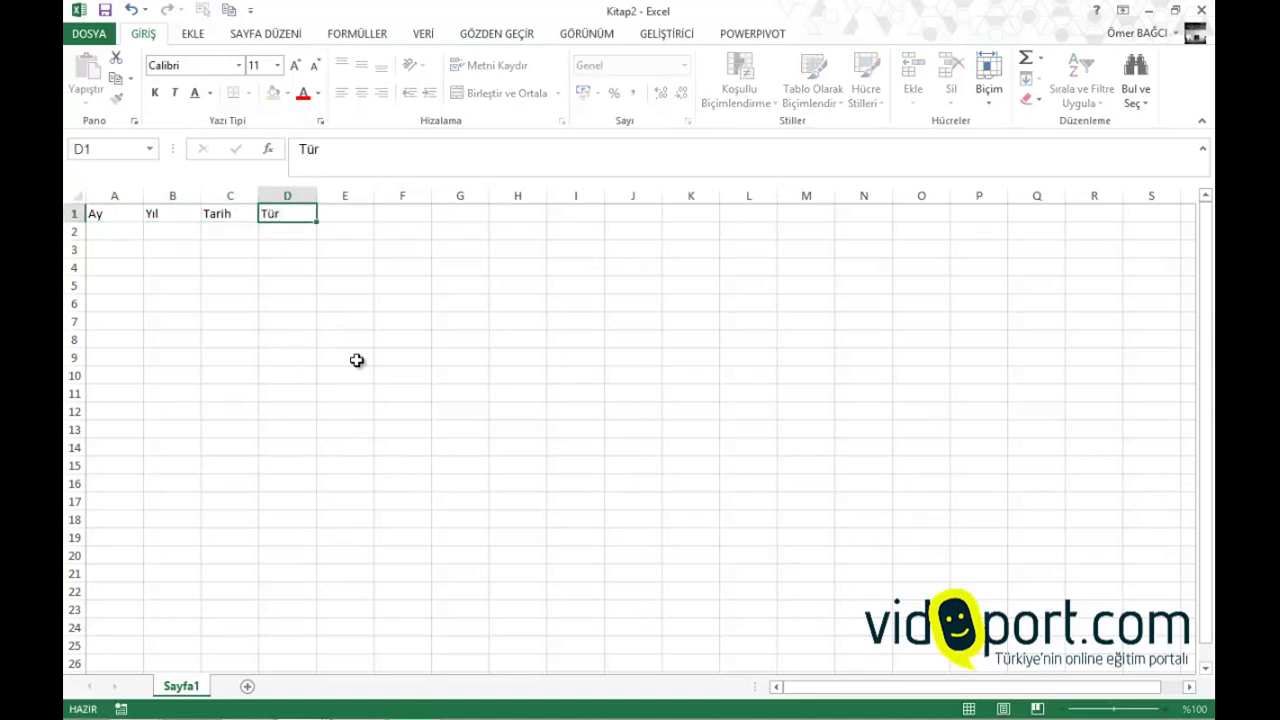
key("Return")
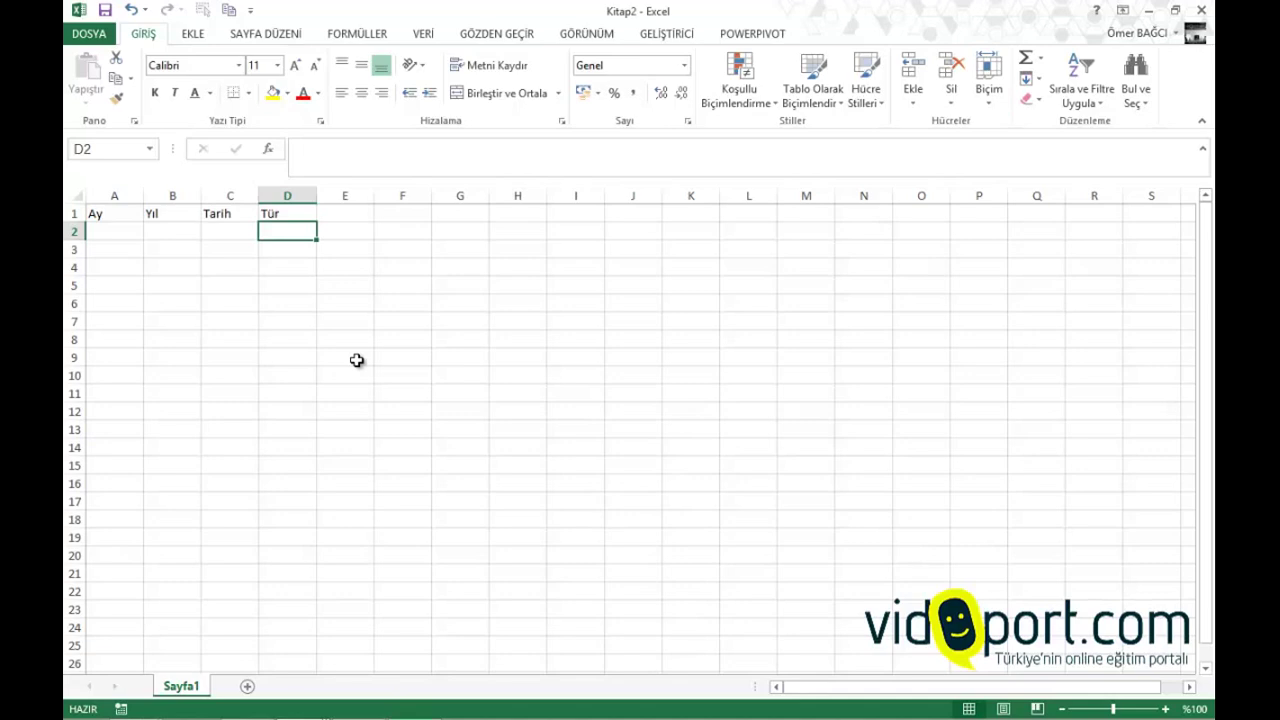
Step: Enter headers Açıklama, Açıklama-1, Açıklama-2 and Tutar in E1:H1 and widen those columns
key("Right")
key("Up")
type("Açık")
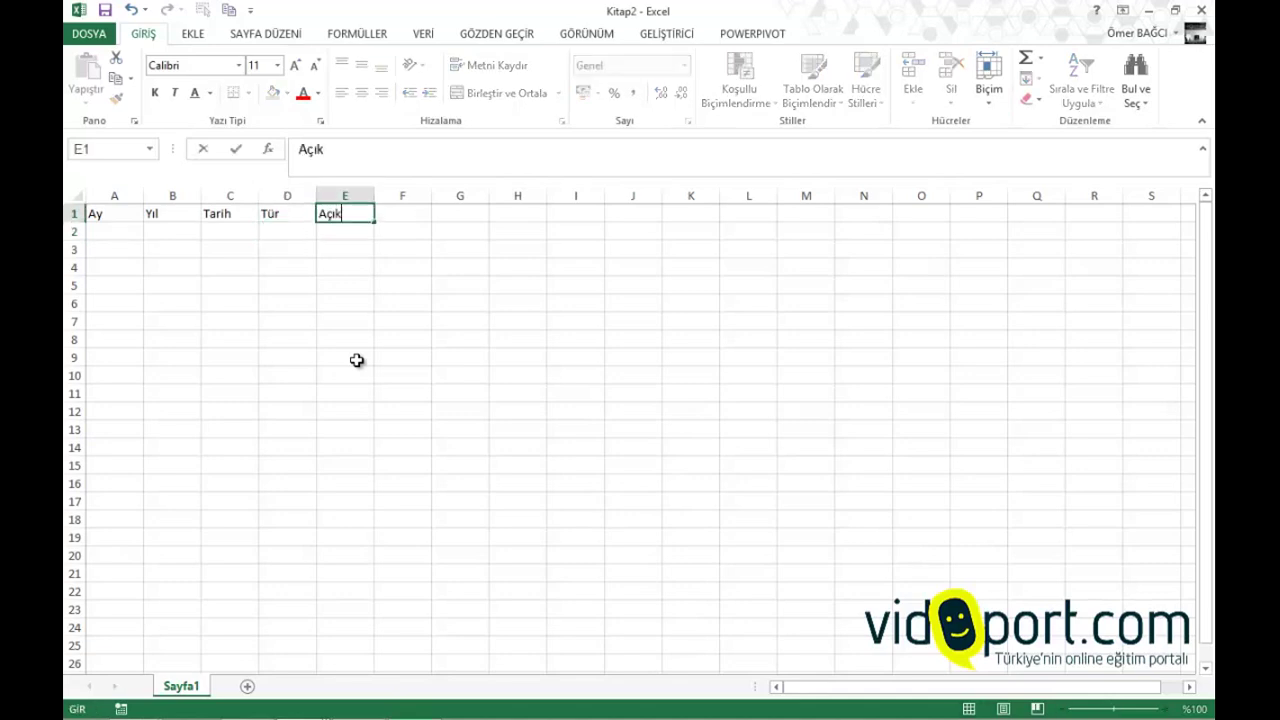
type("lama")
key("BackSpace")
key("BackSpace")
type("ma")
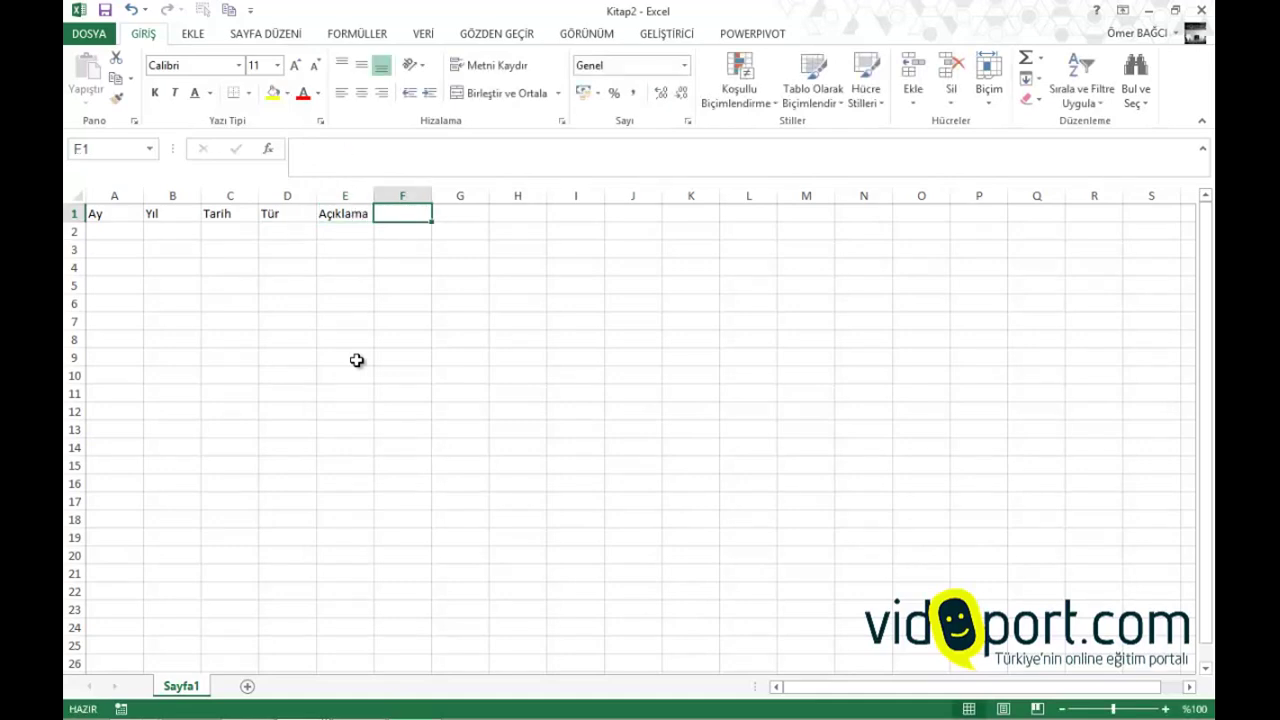
type("Açıklama-1")
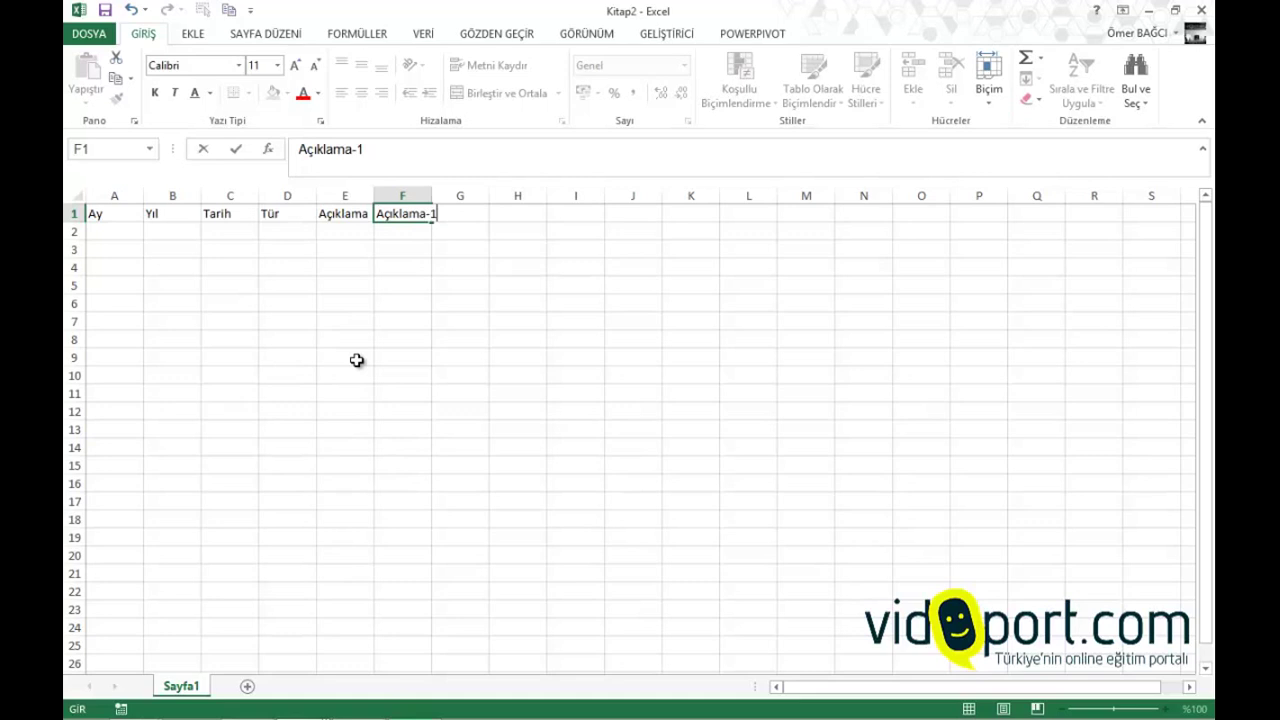
key("Tab")
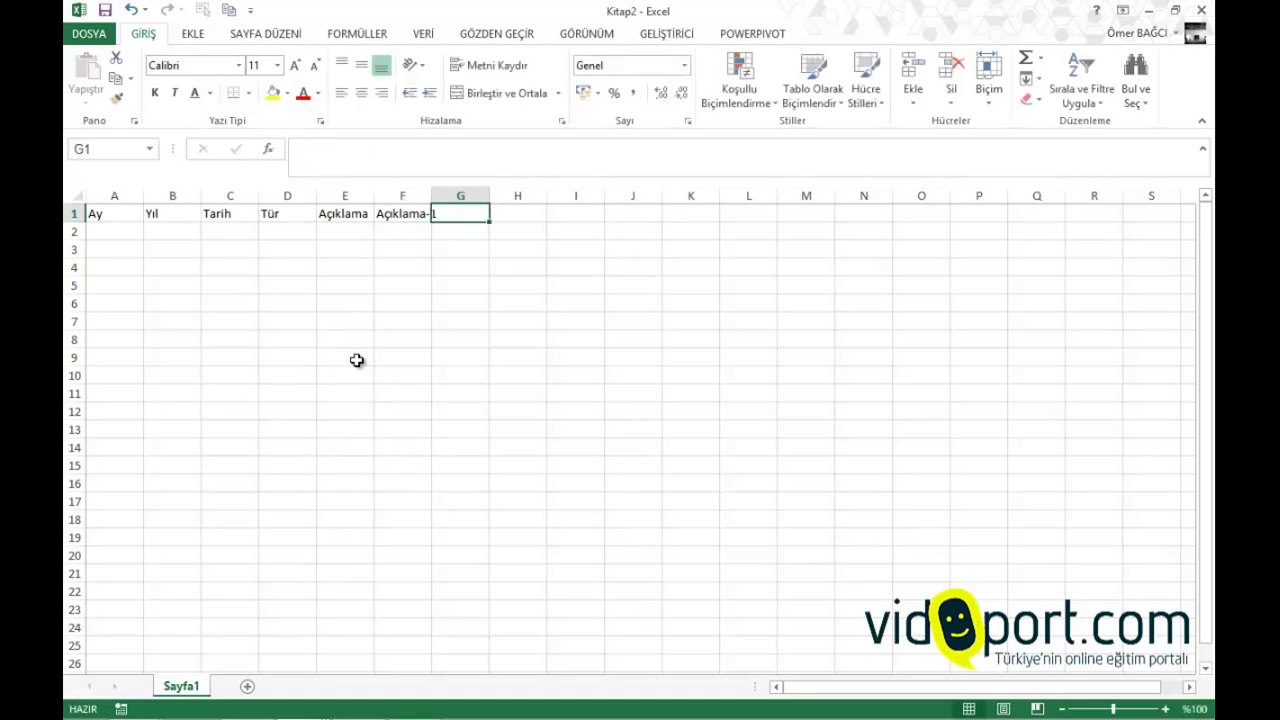
type("Açıklama-2")
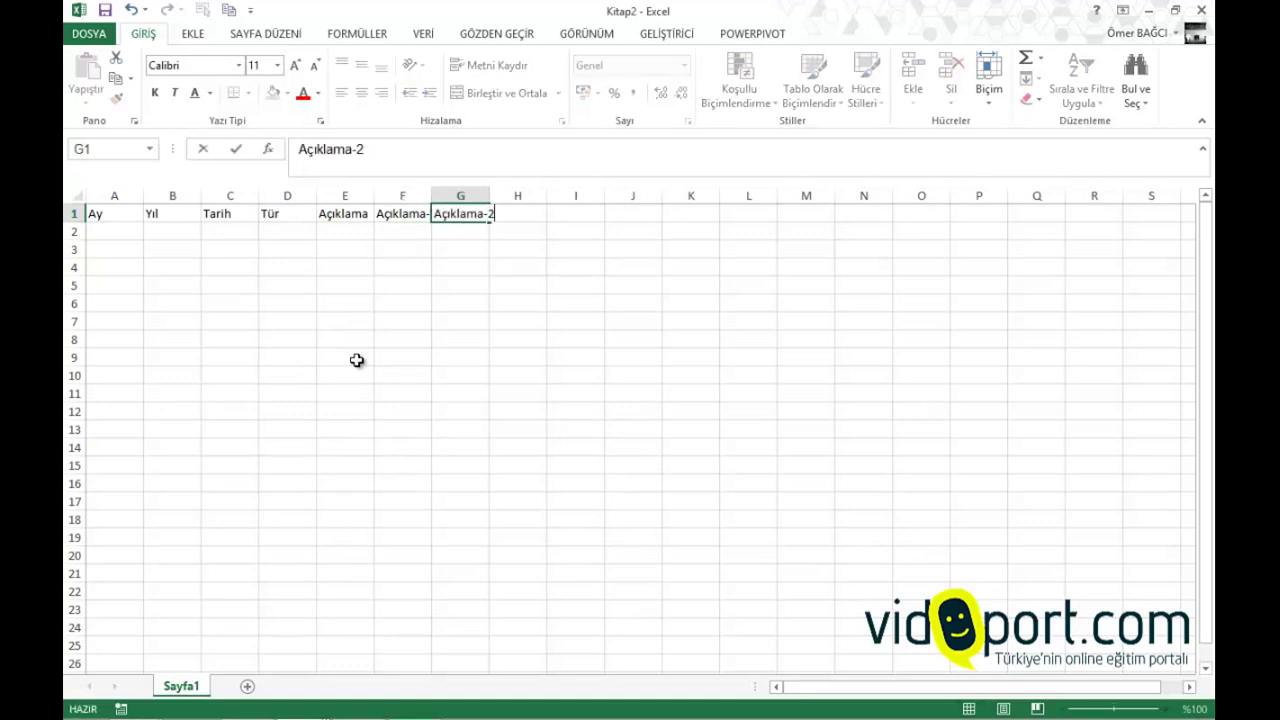
key("Tab")
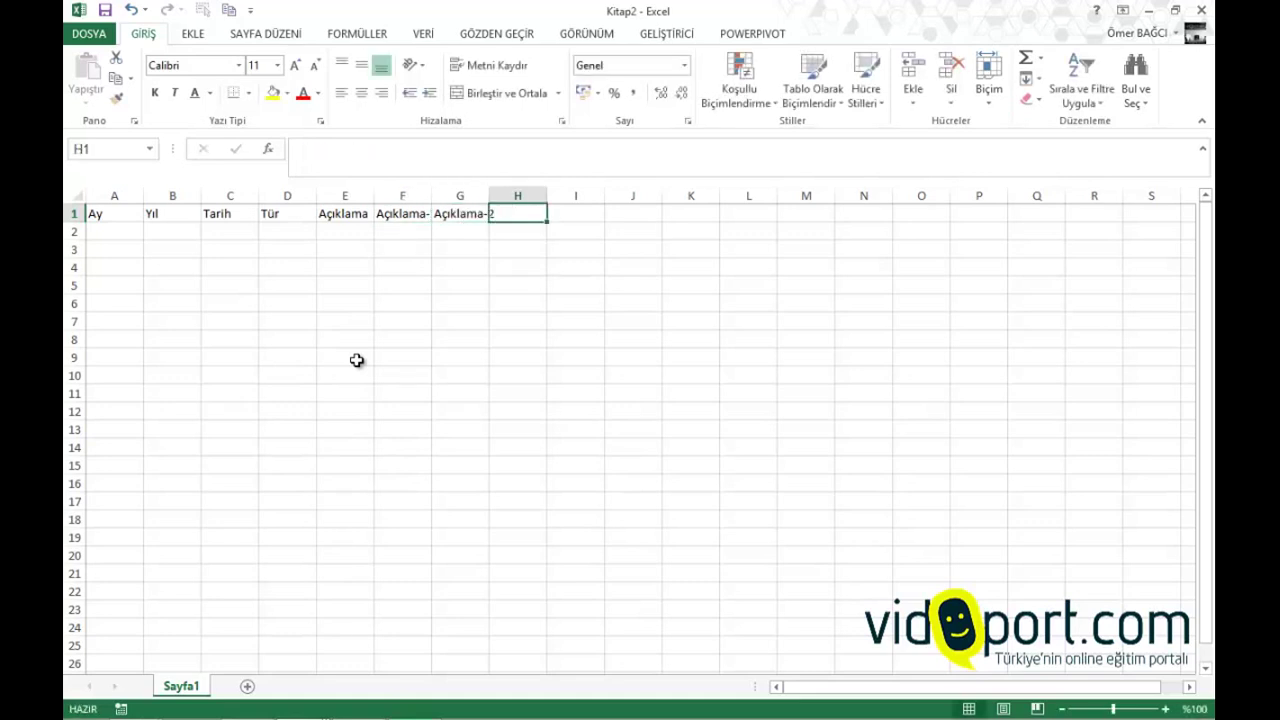
type("Tut")
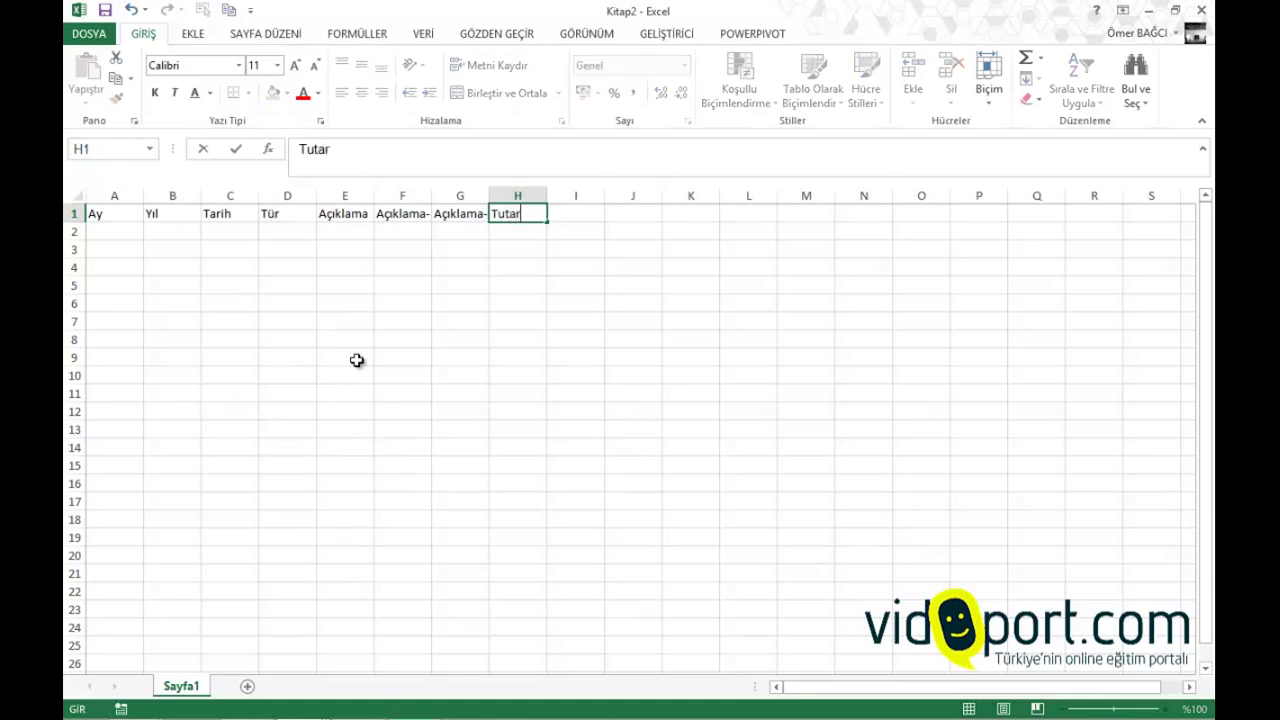
type("ar")
key("Return")
left_click_drag(375, 201, 650, 201)
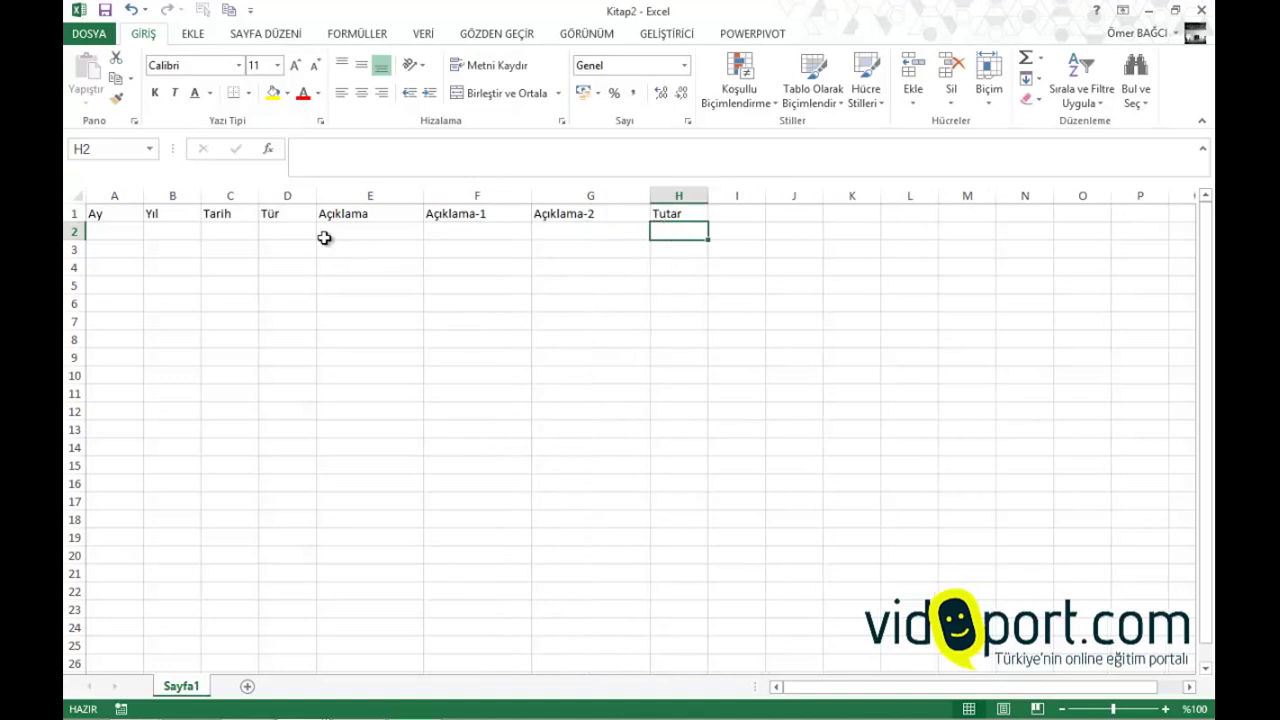
left_click(287, 228)
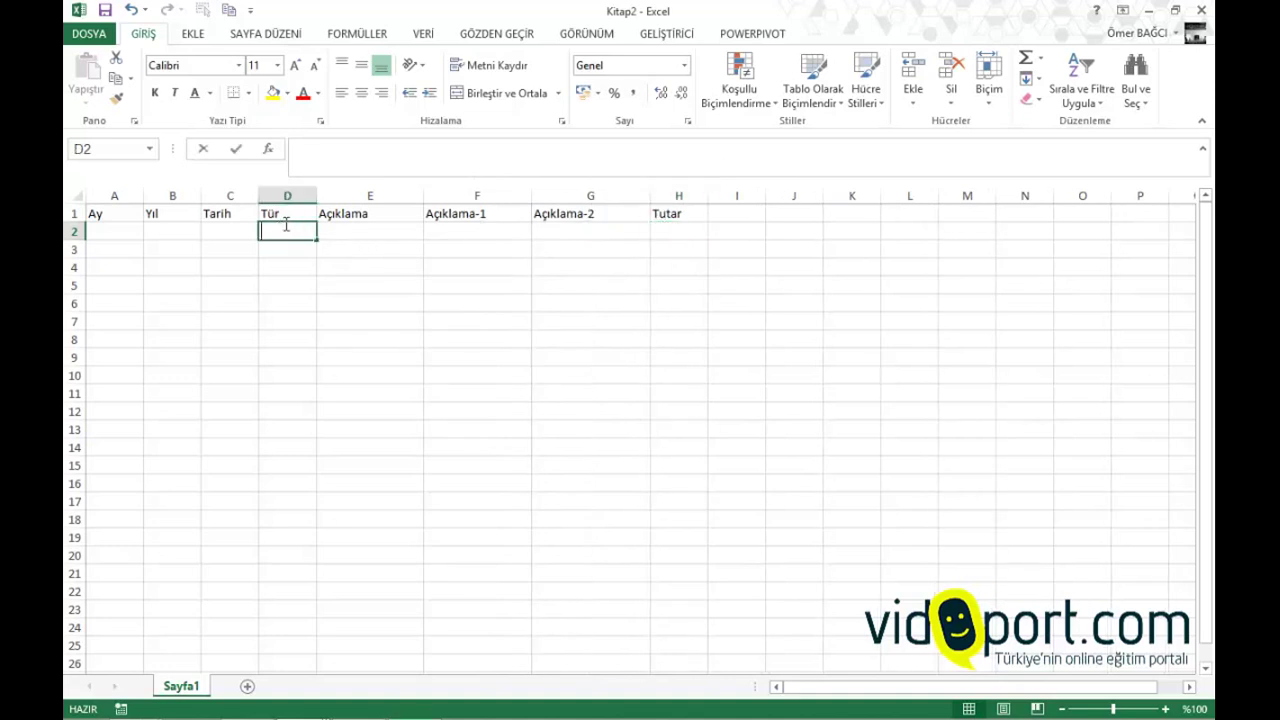
Step: Fill row 2 with Gider, Araç, Yakıt, B6115 and the amount 75
type("Gider")
key("Tab")
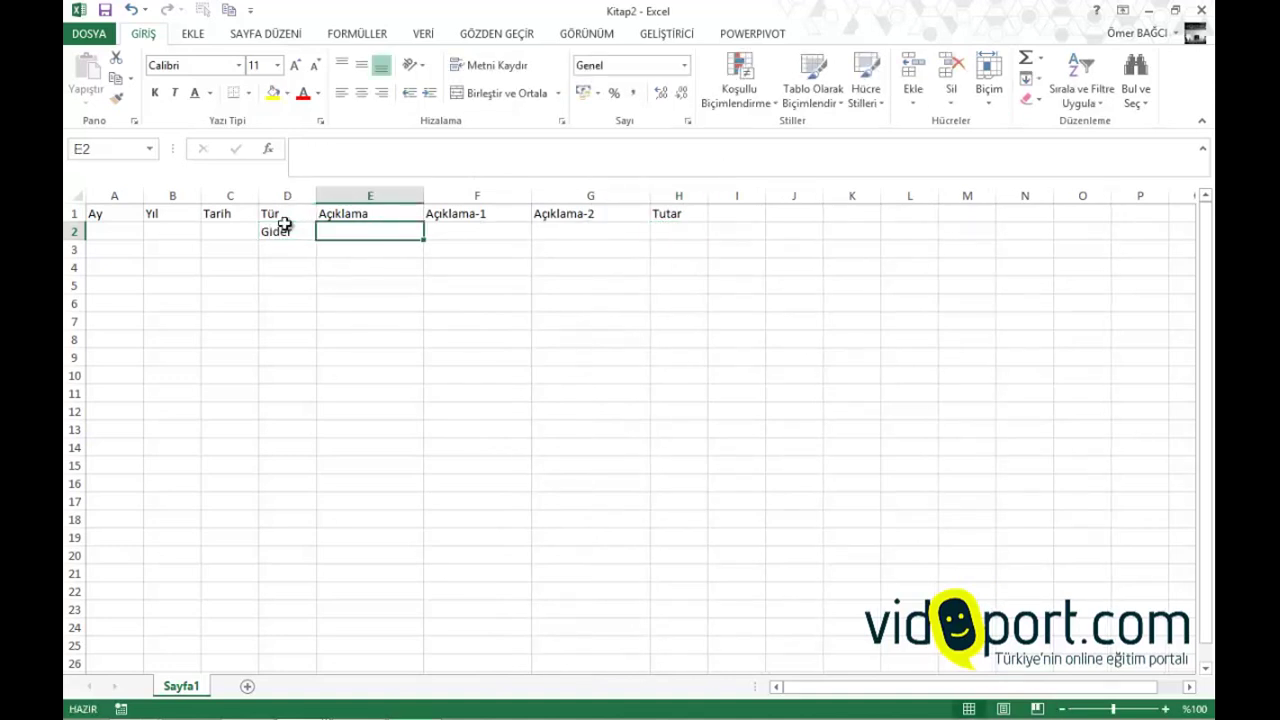
type("Araç")
key("Tab")
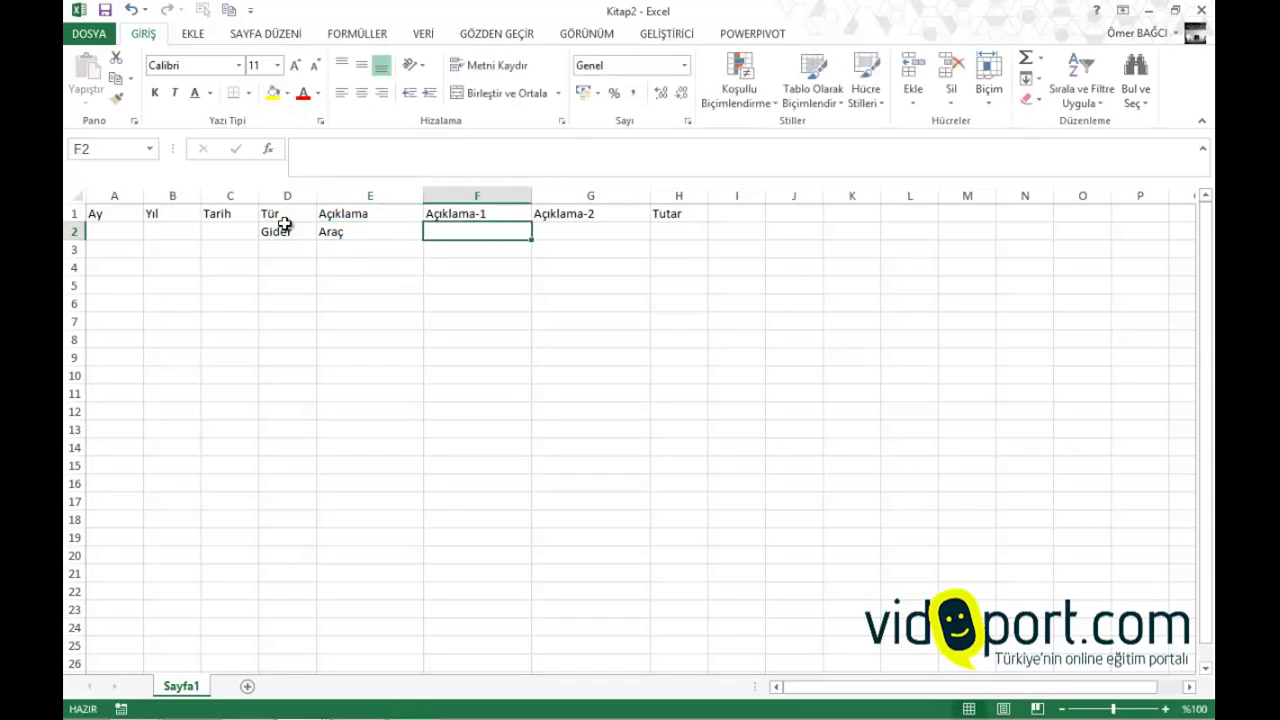
type("Yakı")
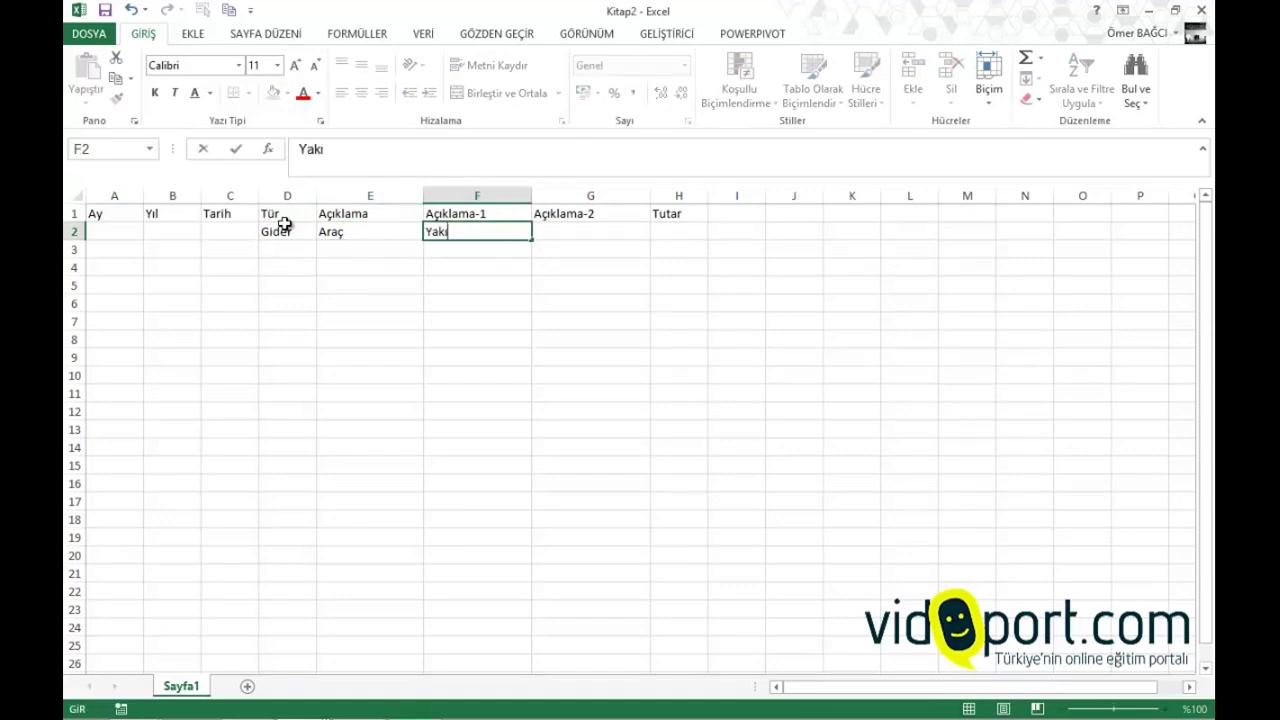
type("t")
key("Tab")
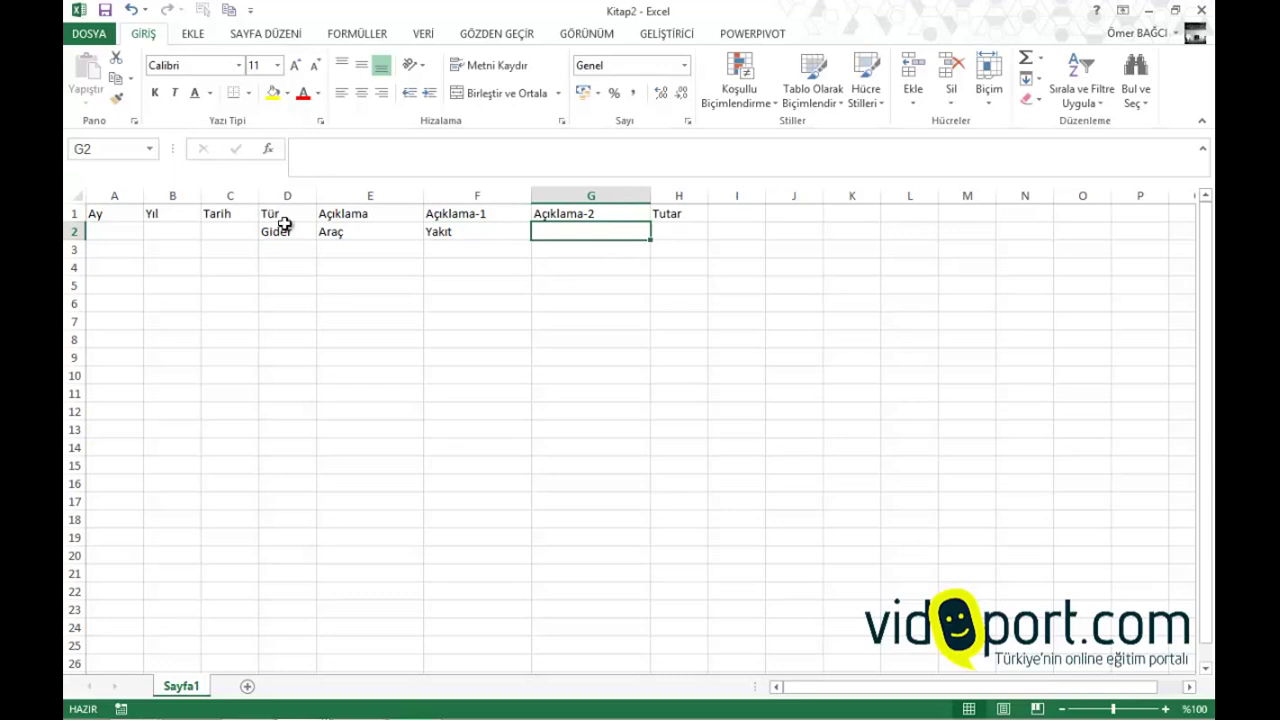
type("61")
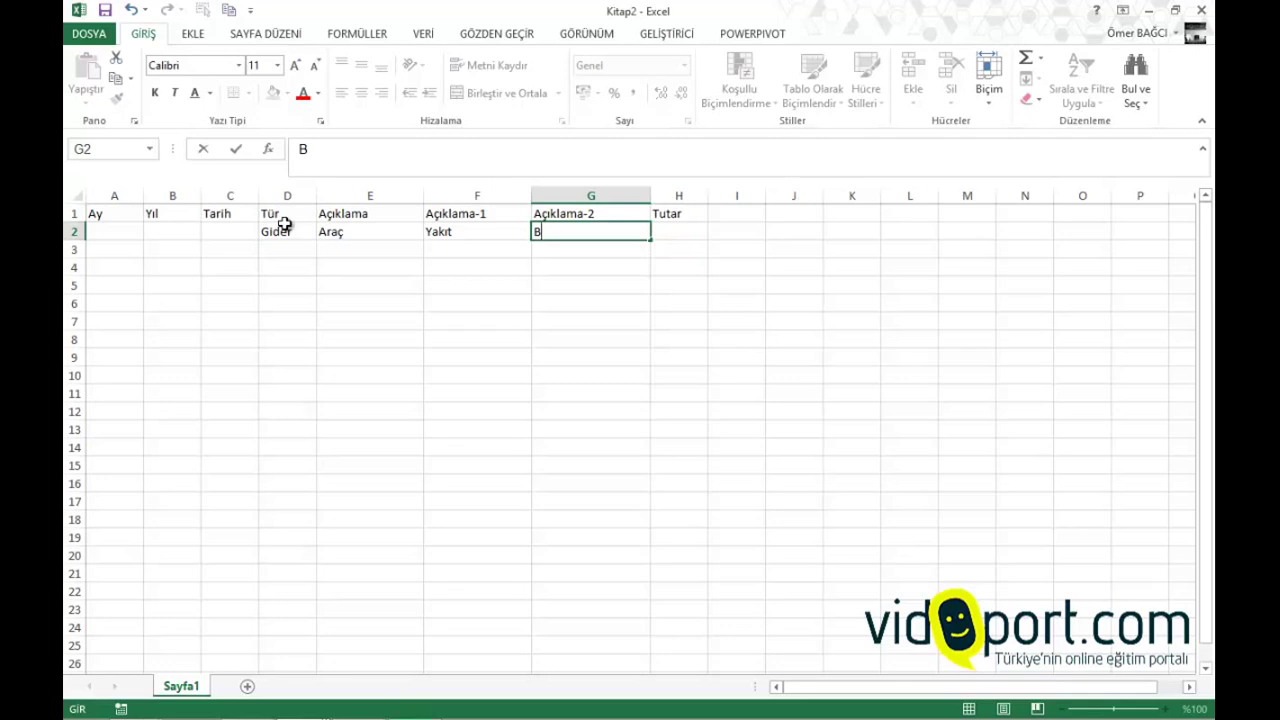
type("6115")
key("Tab")
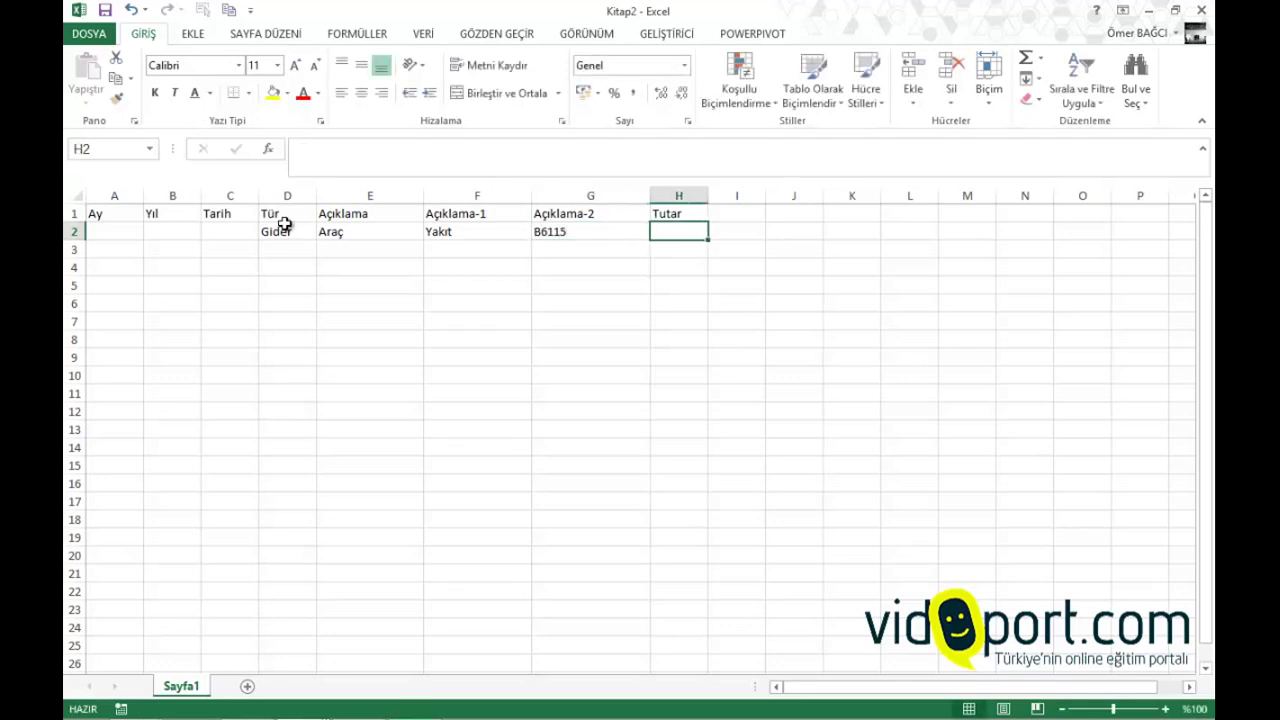
type("75")
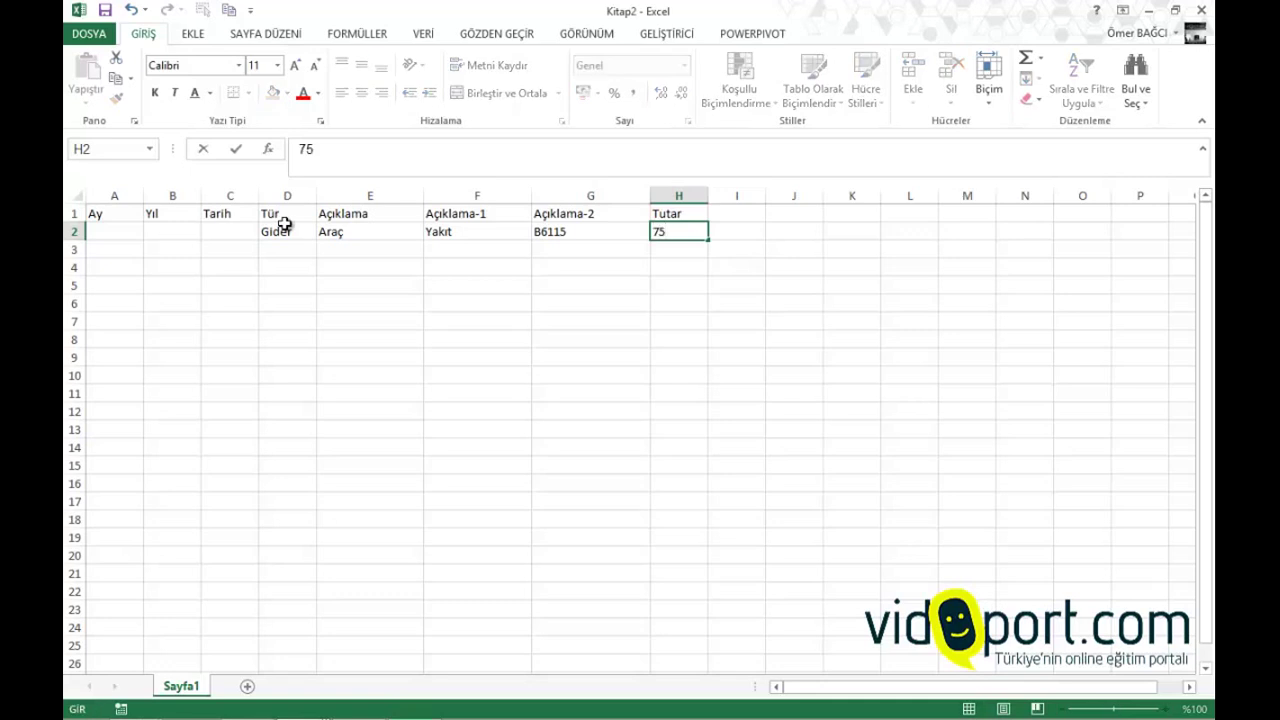
key("ctrl+Return")
Step: Stamp C2 with today's date 3.12.2013 and enter =AY(C2) in A2
key("Left")
key("Left")
key("Left")
key("Left")
key("Left")
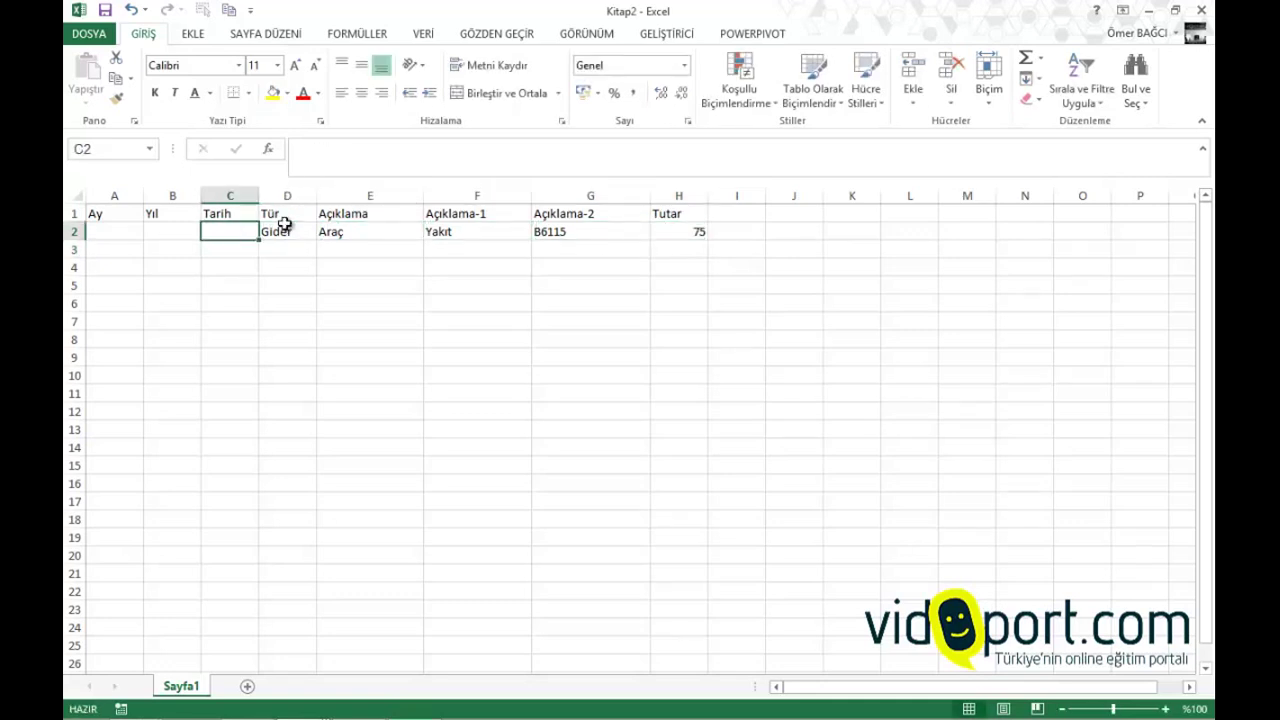
key("ctrl+semicolon")
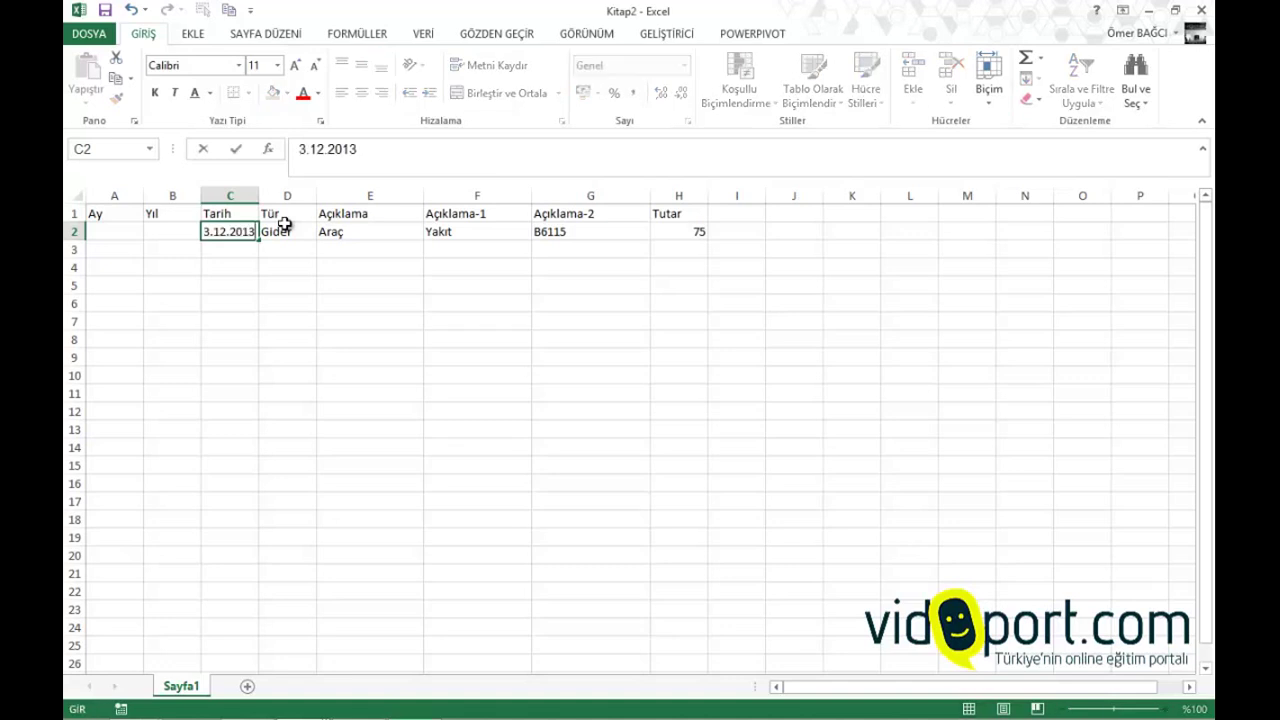
key("Return")
left_click(117, 237)
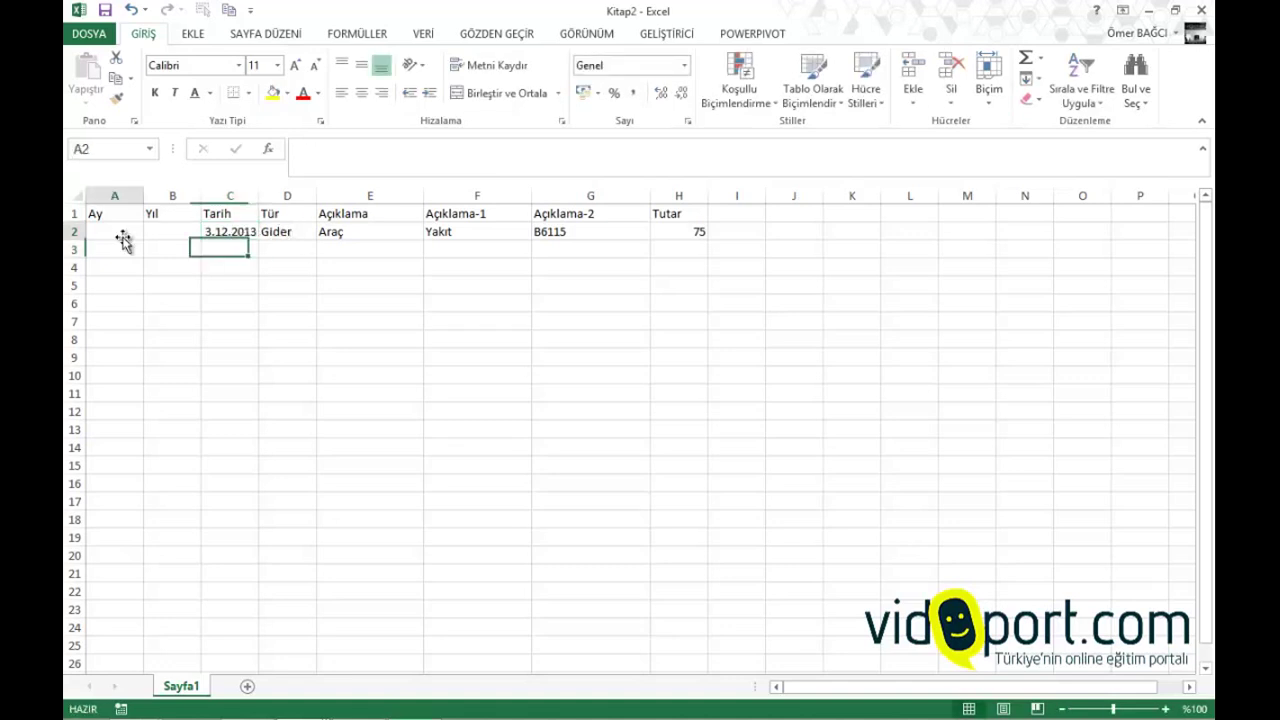
type("=ay(")
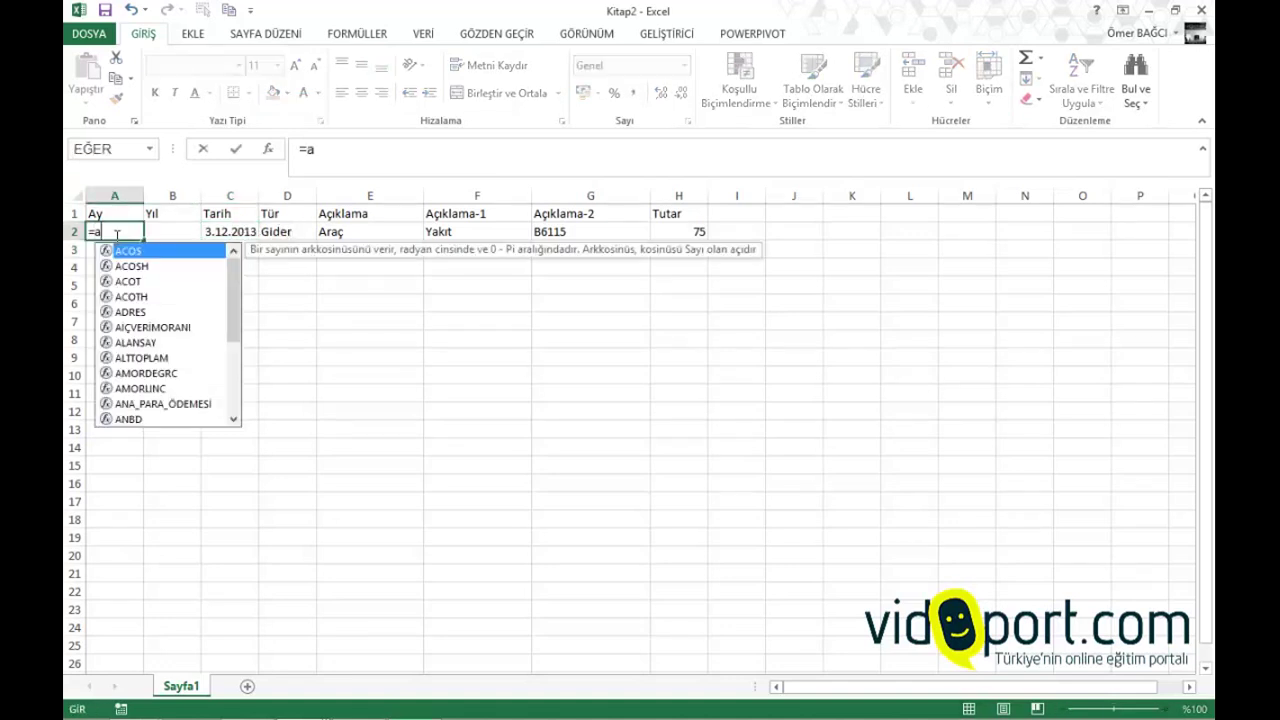
left_click(238, 228)
type(")")
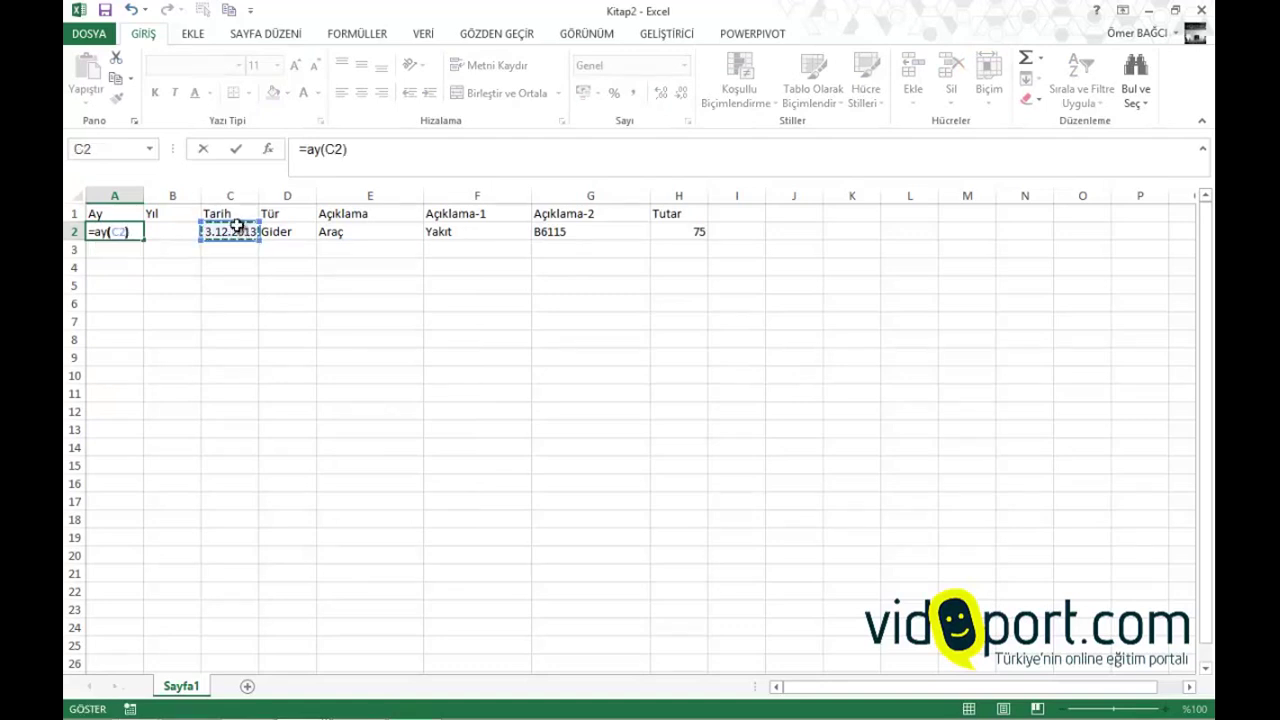
key("Return")
Step: Enter =YIL(C2) in B2 and fill A2:B2 down to row 25
key("Up")
key("Right")
type("=")
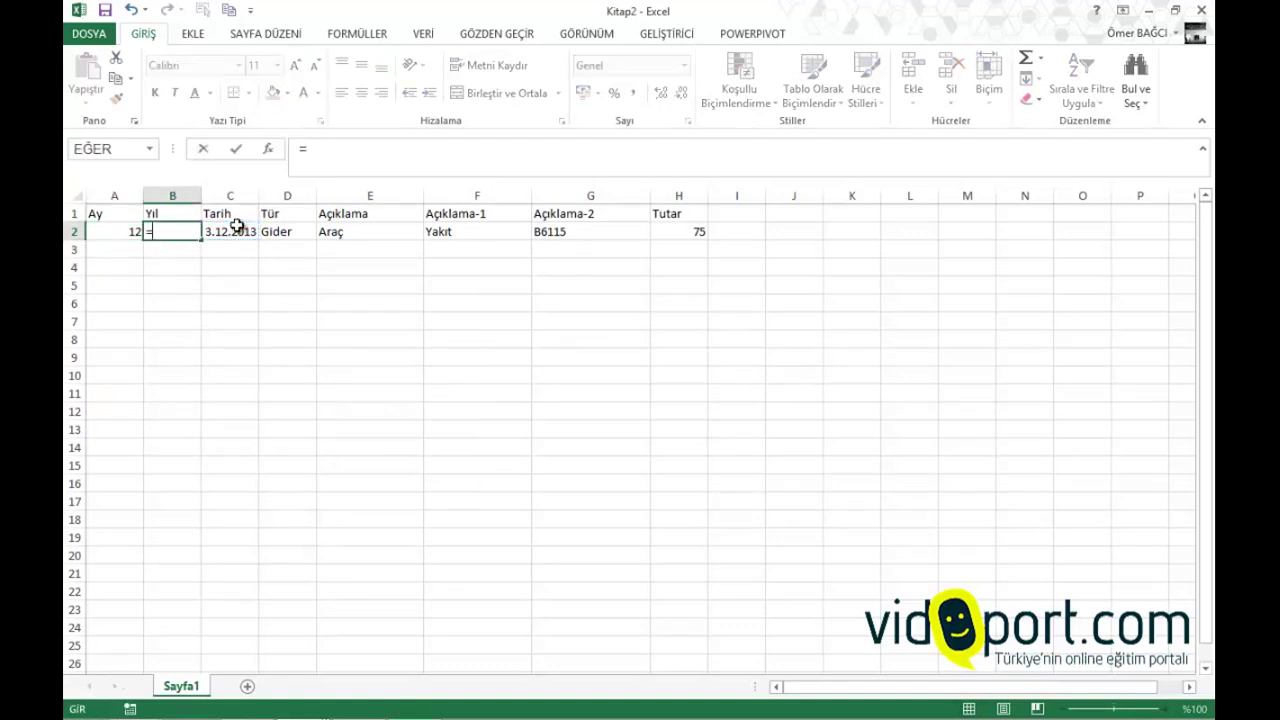
type("Yıl(")
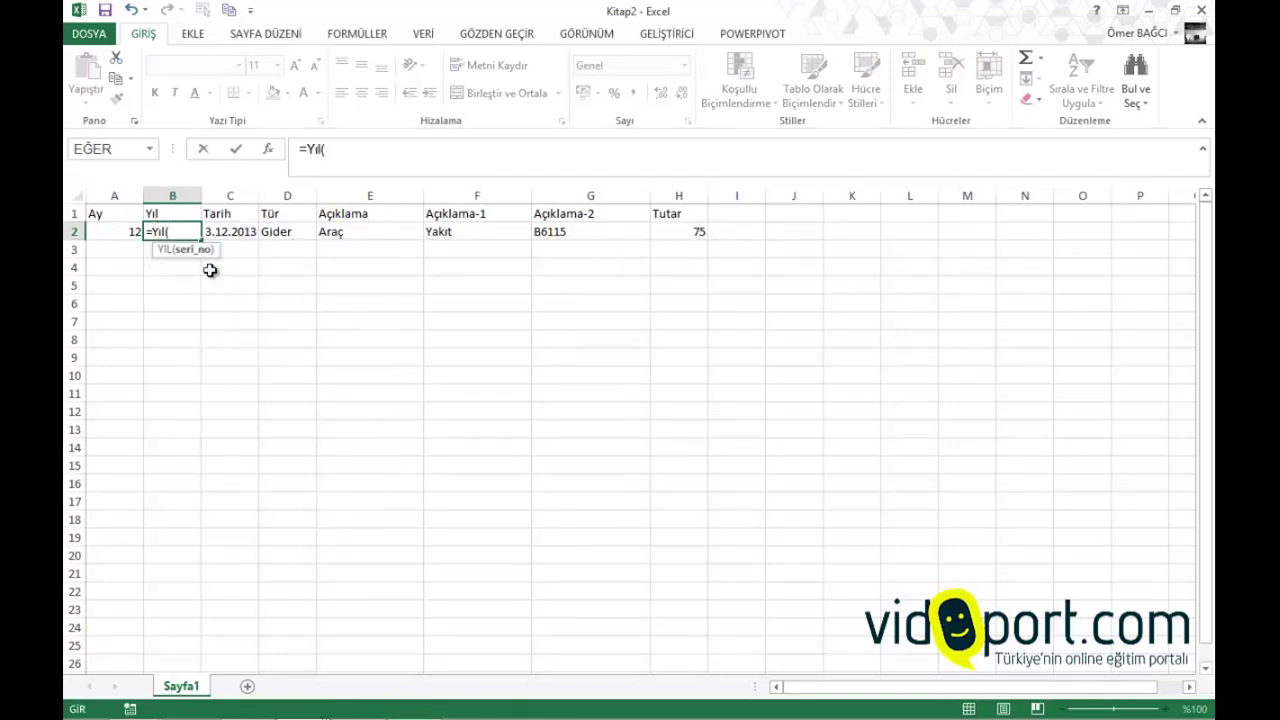
left_click(239, 230)
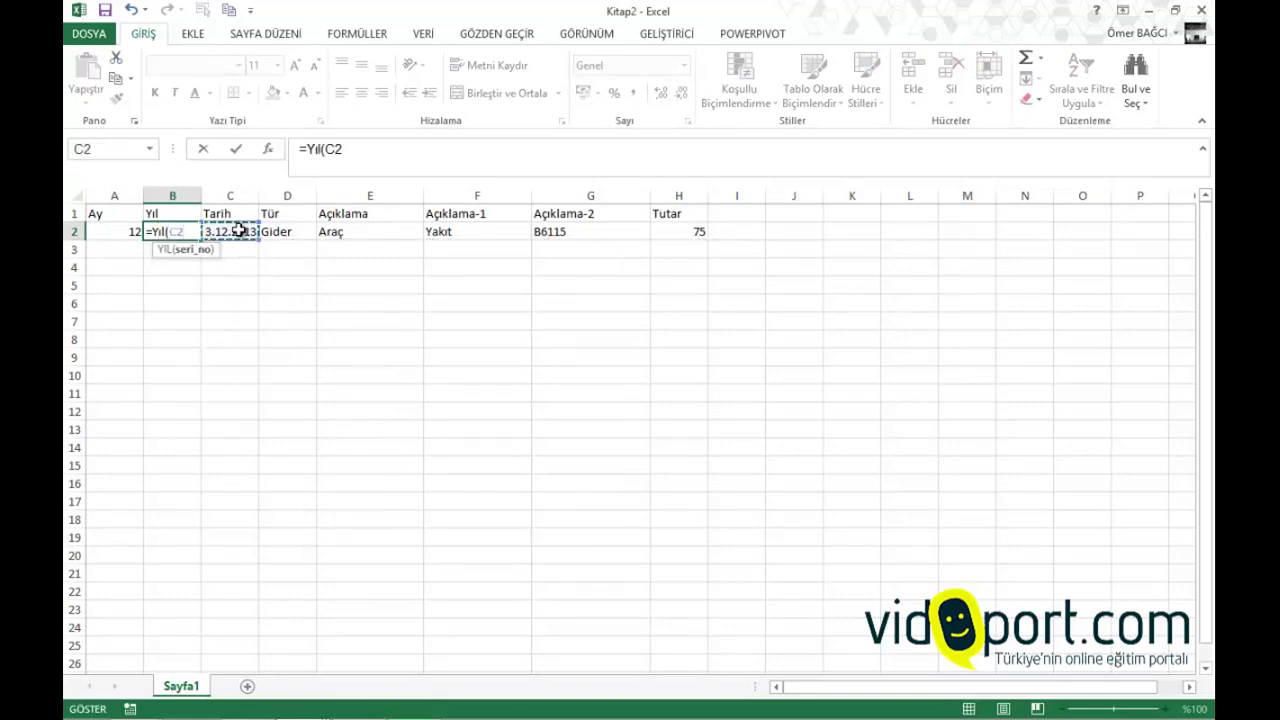
type(")")
key("Return")
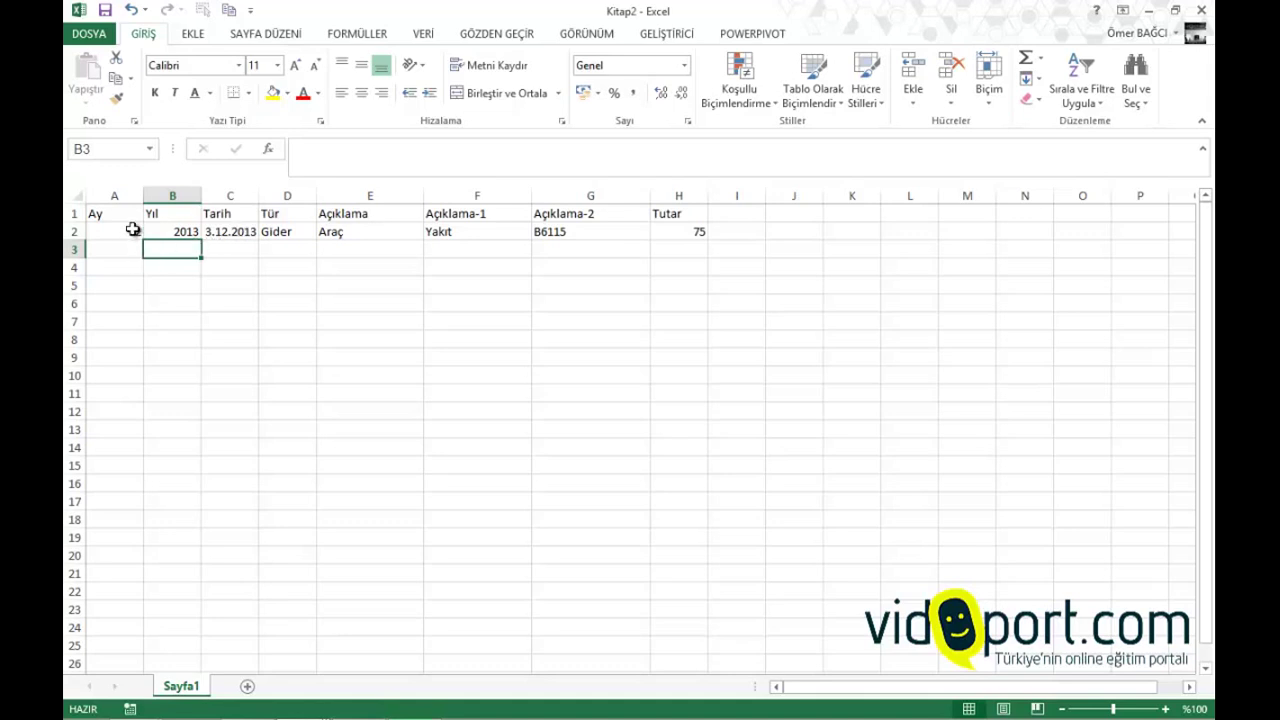
left_click_drag(130, 231, 155, 649)
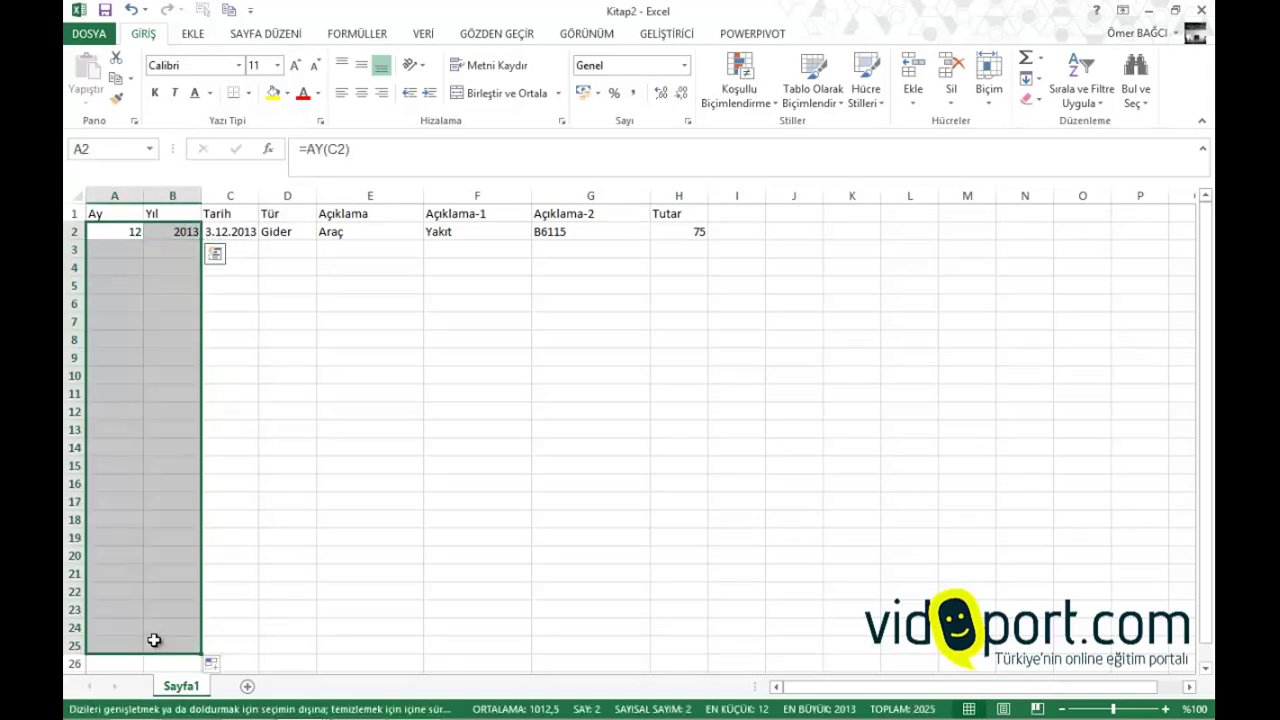
Step: Fill dates down column C, widen it, and make C2:C8 October dates from 3.10.2013
left_click(241, 236)
left_click_drag(258, 240, 241, 647)
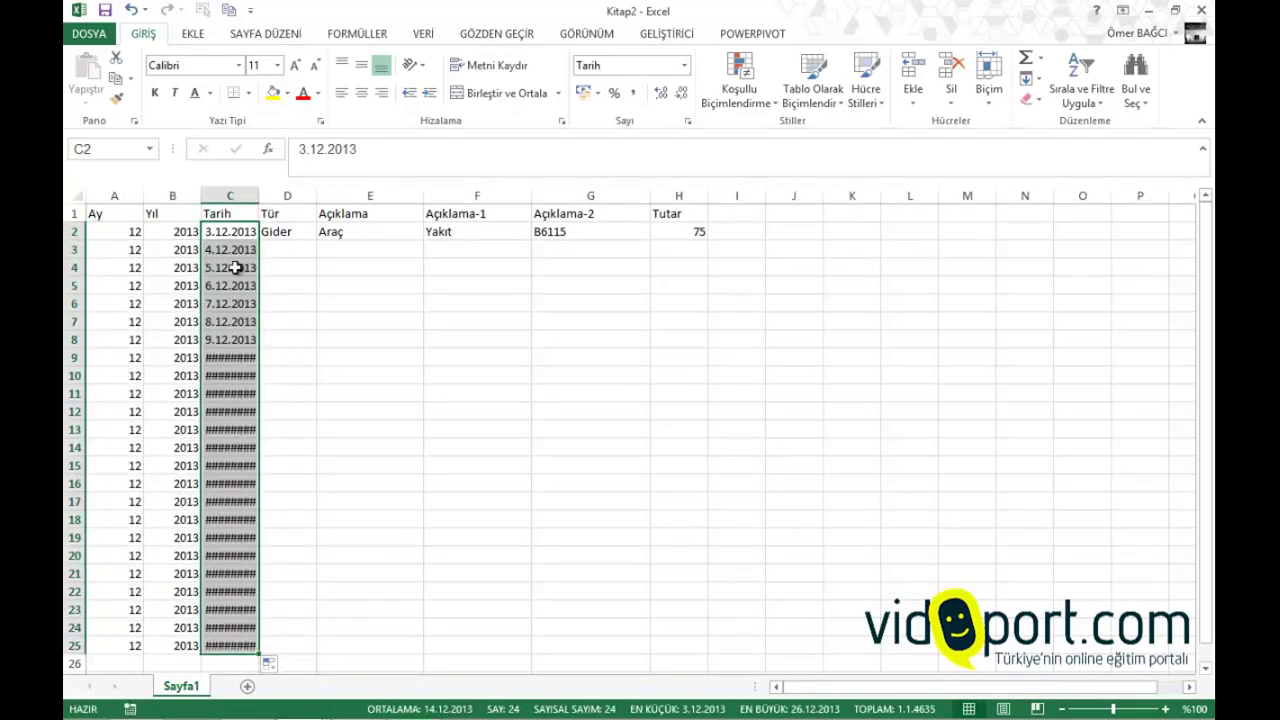
double_click(258, 195)
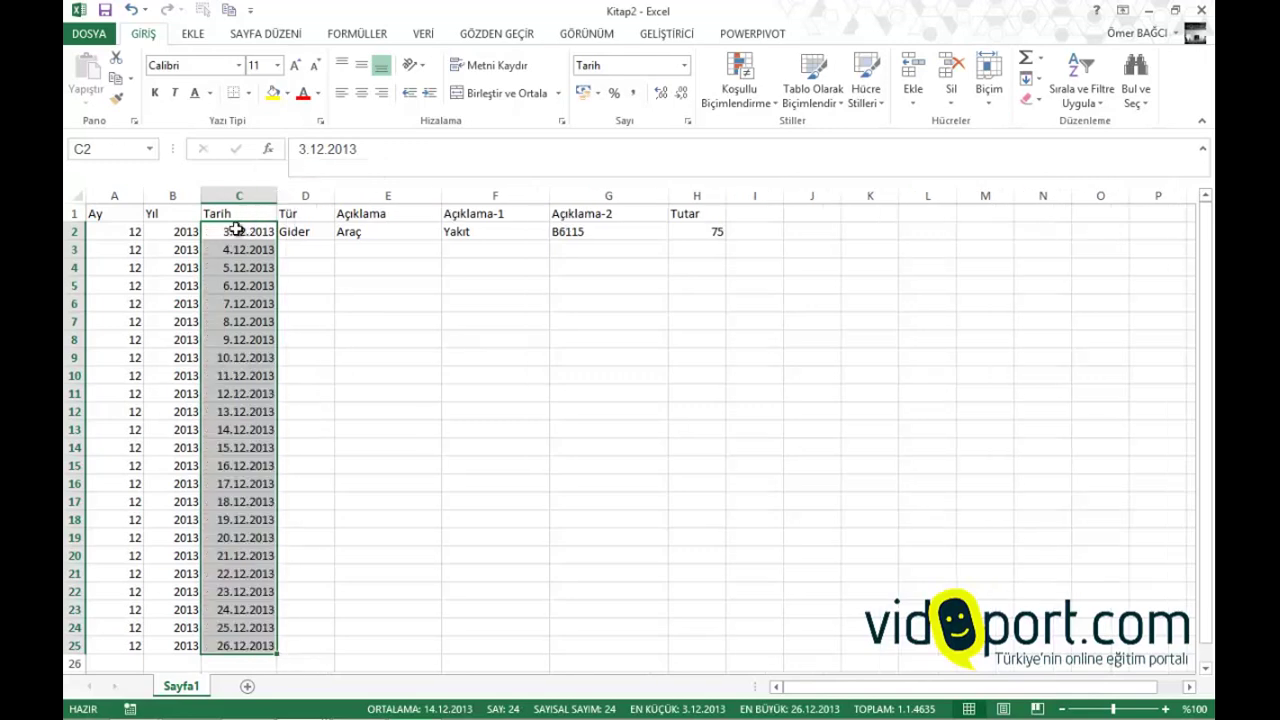
left_click(323, 150)
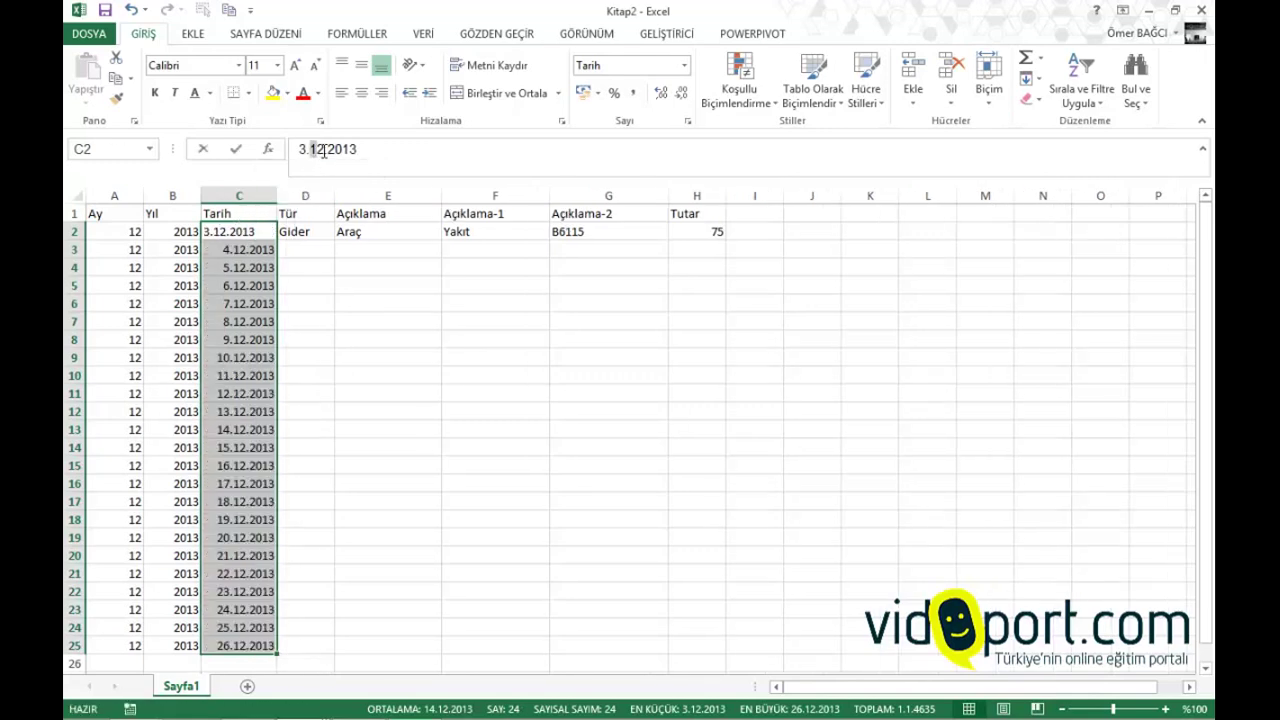
type("10")
key("Return")
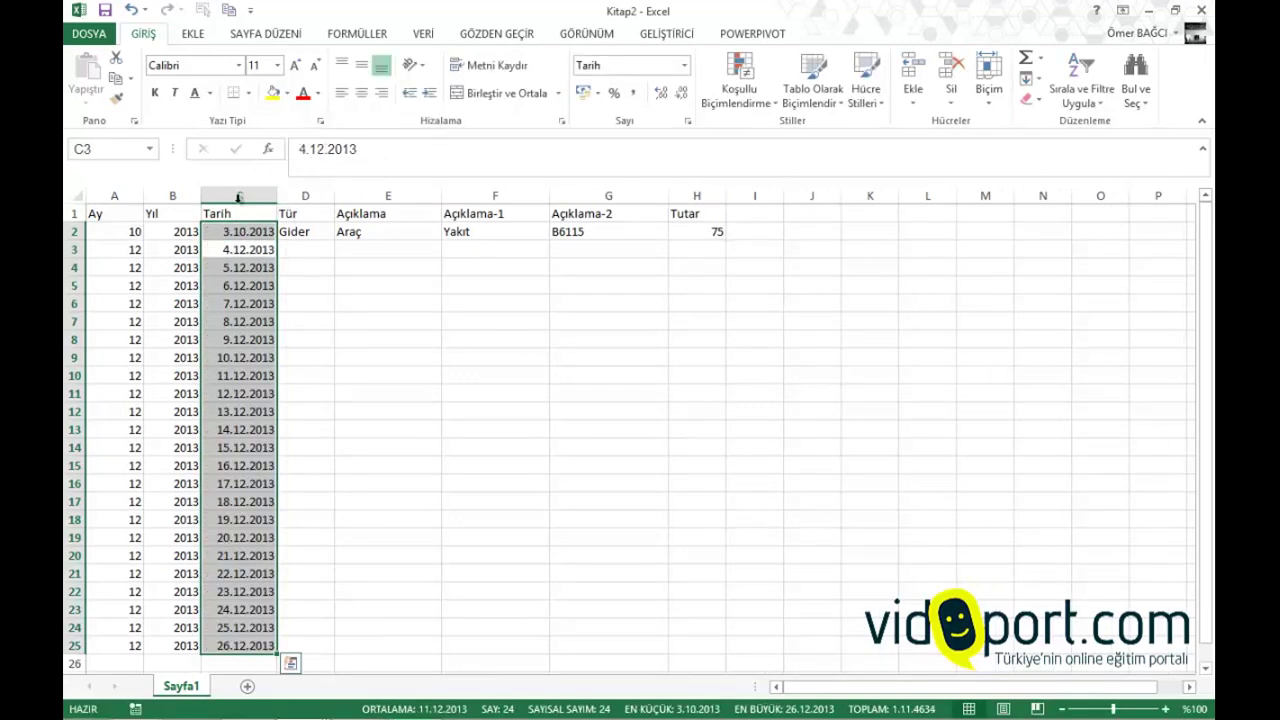
left_click(237, 231)
left_click_drag(276, 240, 278, 342)
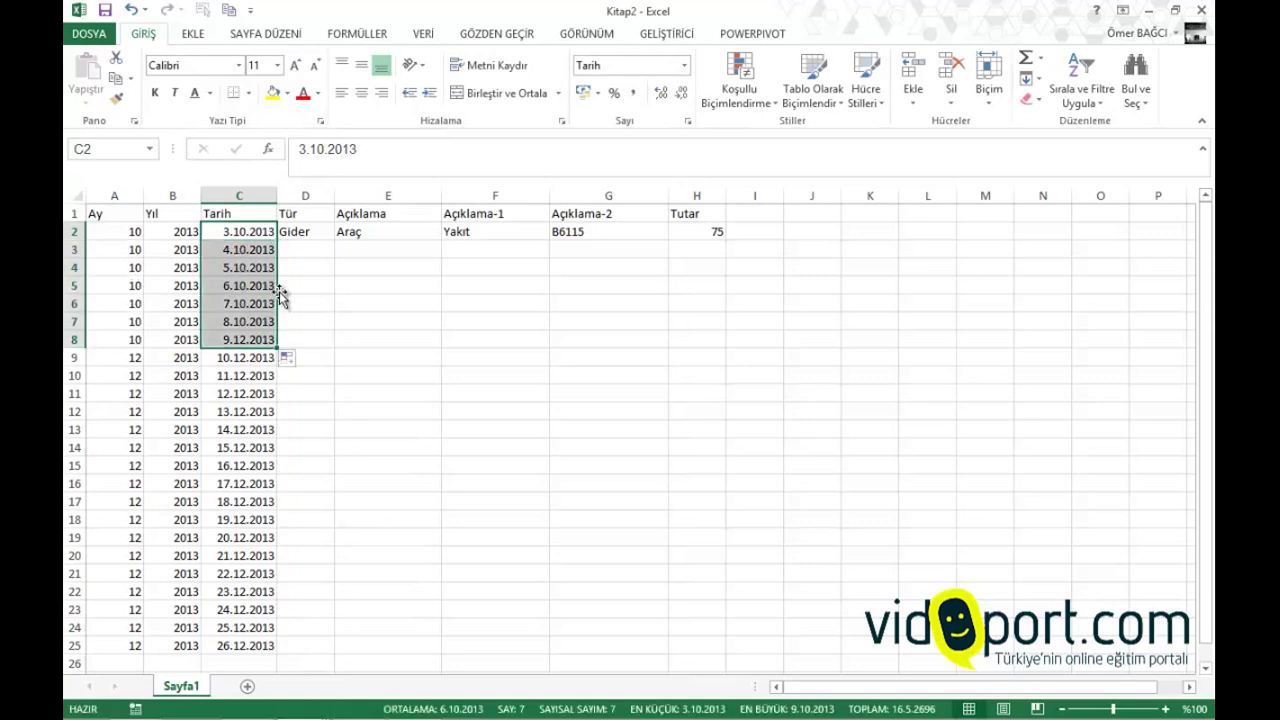
Step: Change C9 to 10.11.2013 and fill November dates down to row 18
left_click(239, 362)
left_click(325, 149)
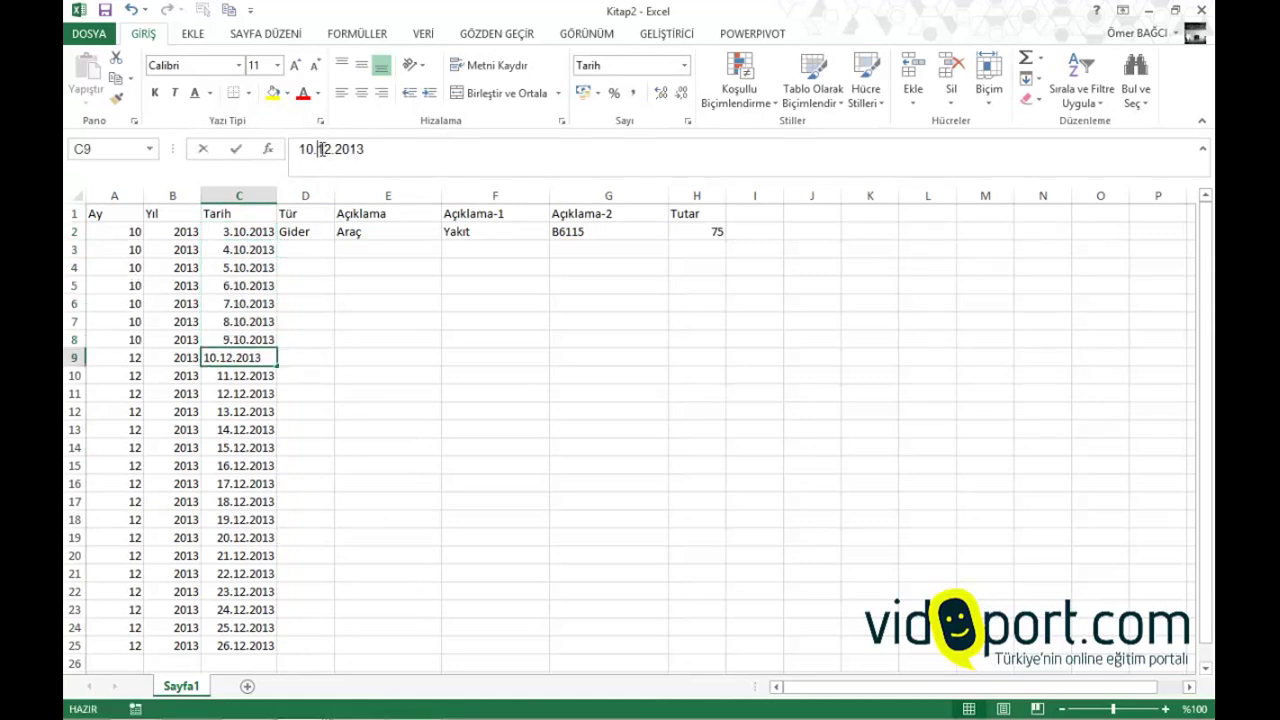
double_click(325, 149)
left_click(325, 149)
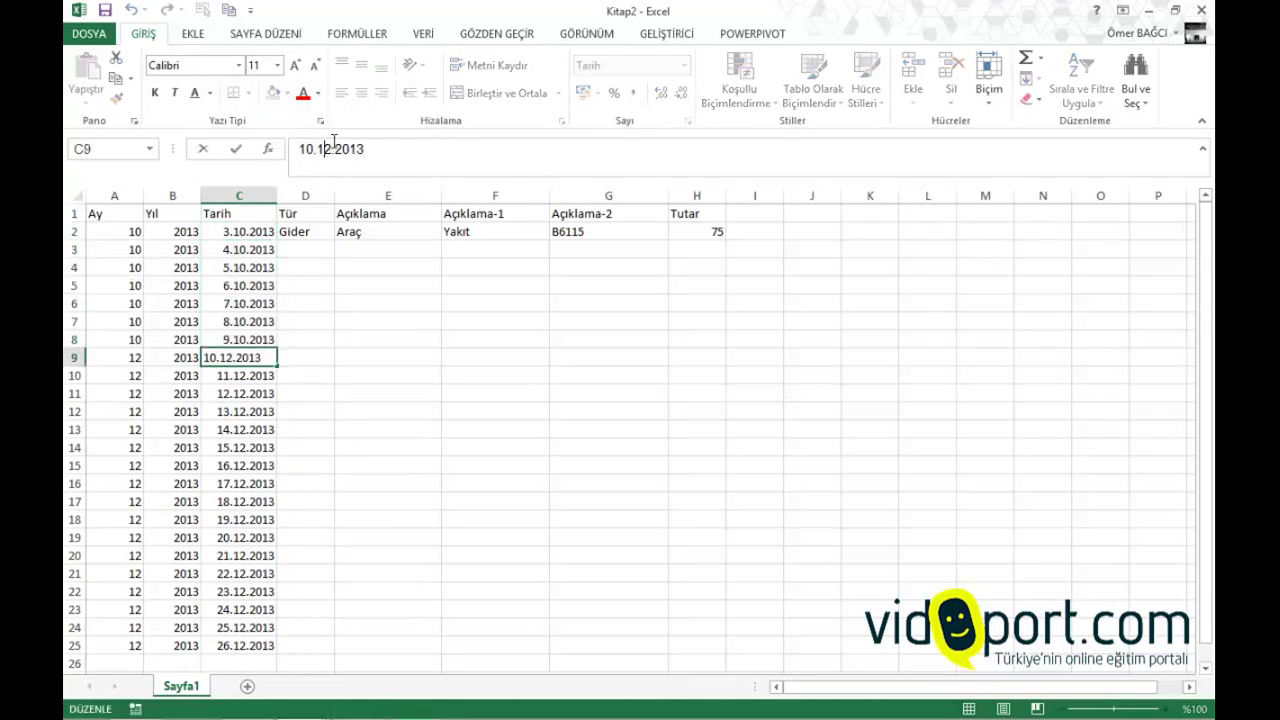
key("BackSpace")
type("1")
key("Return")
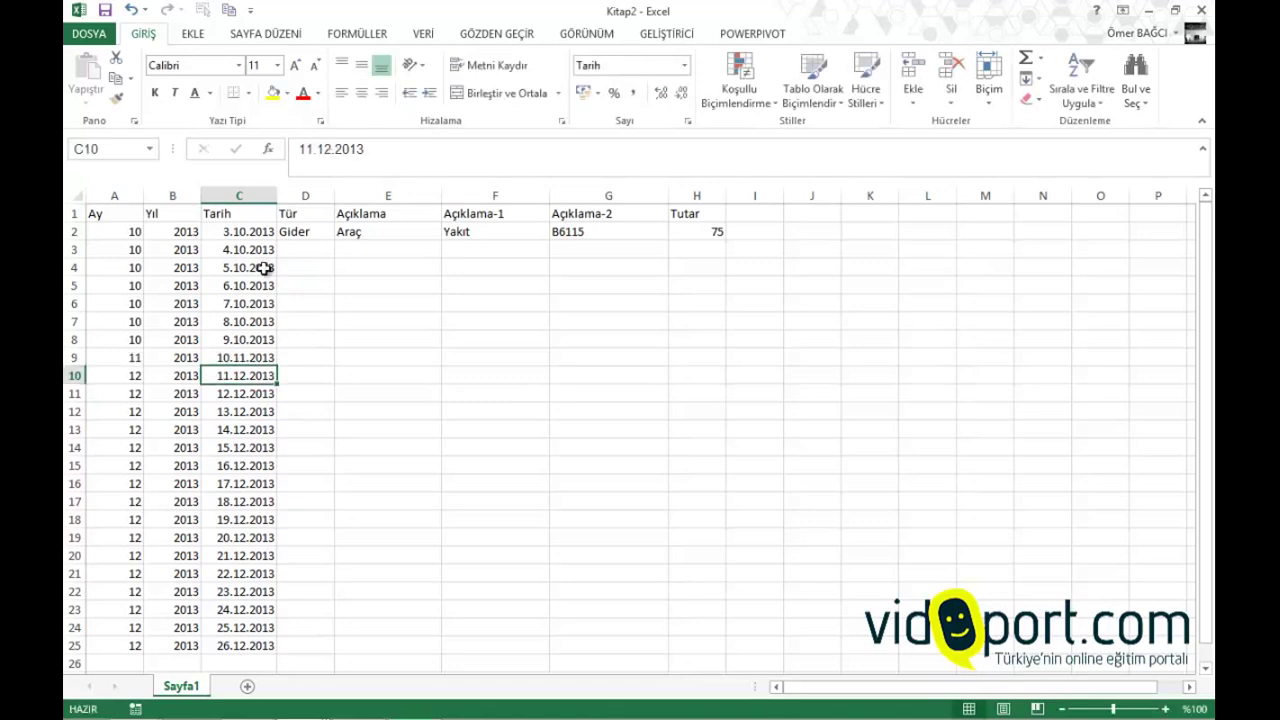
left_click(240, 359)
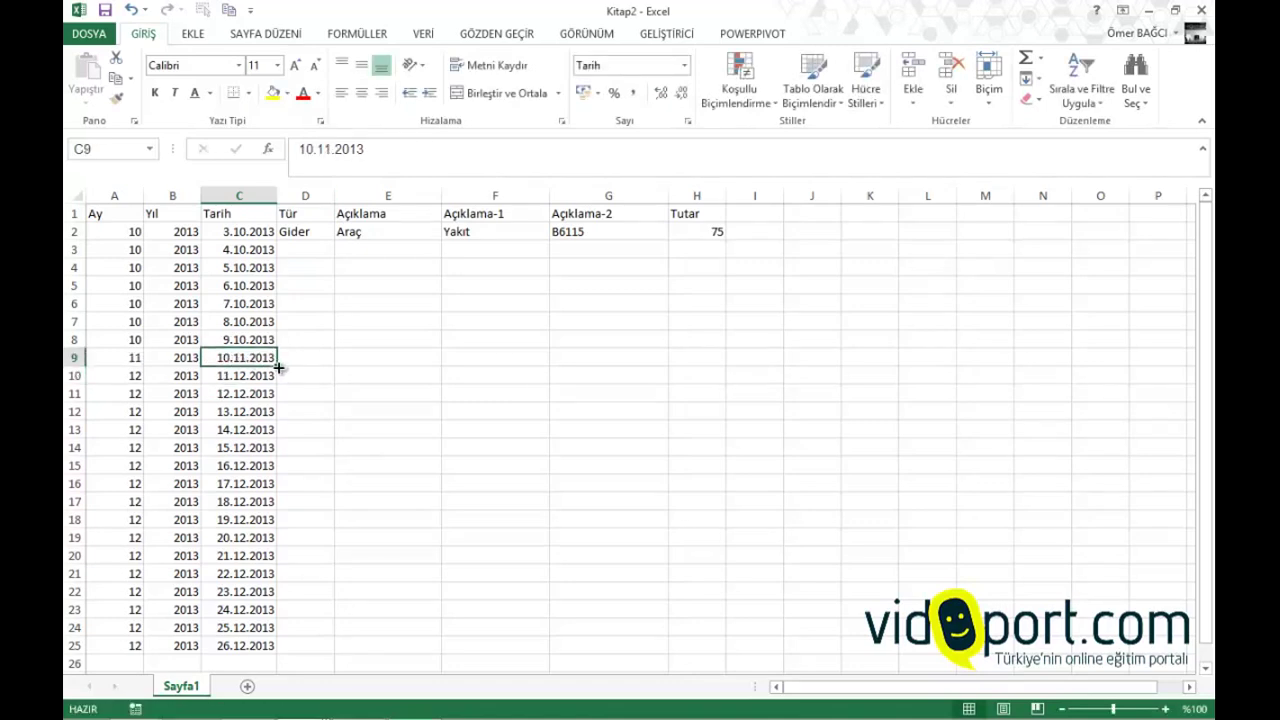
left_click_drag(273, 424, 280, 524)
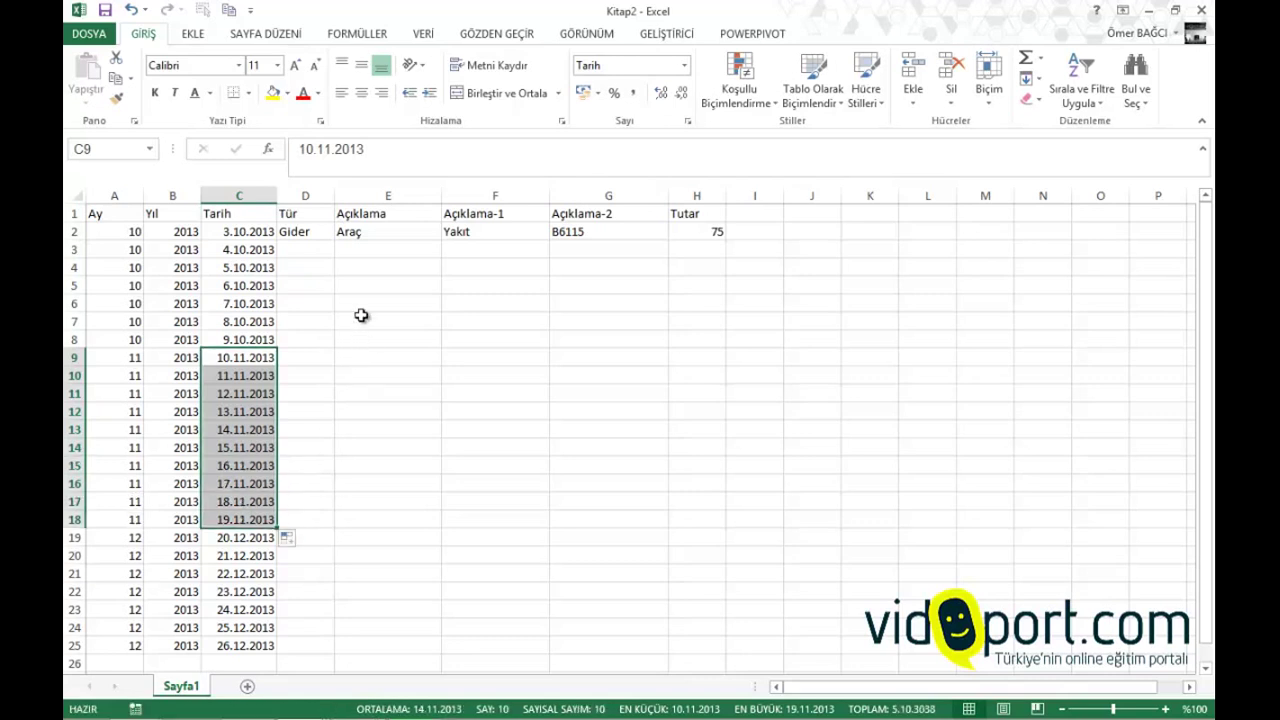
left_click(321, 250)
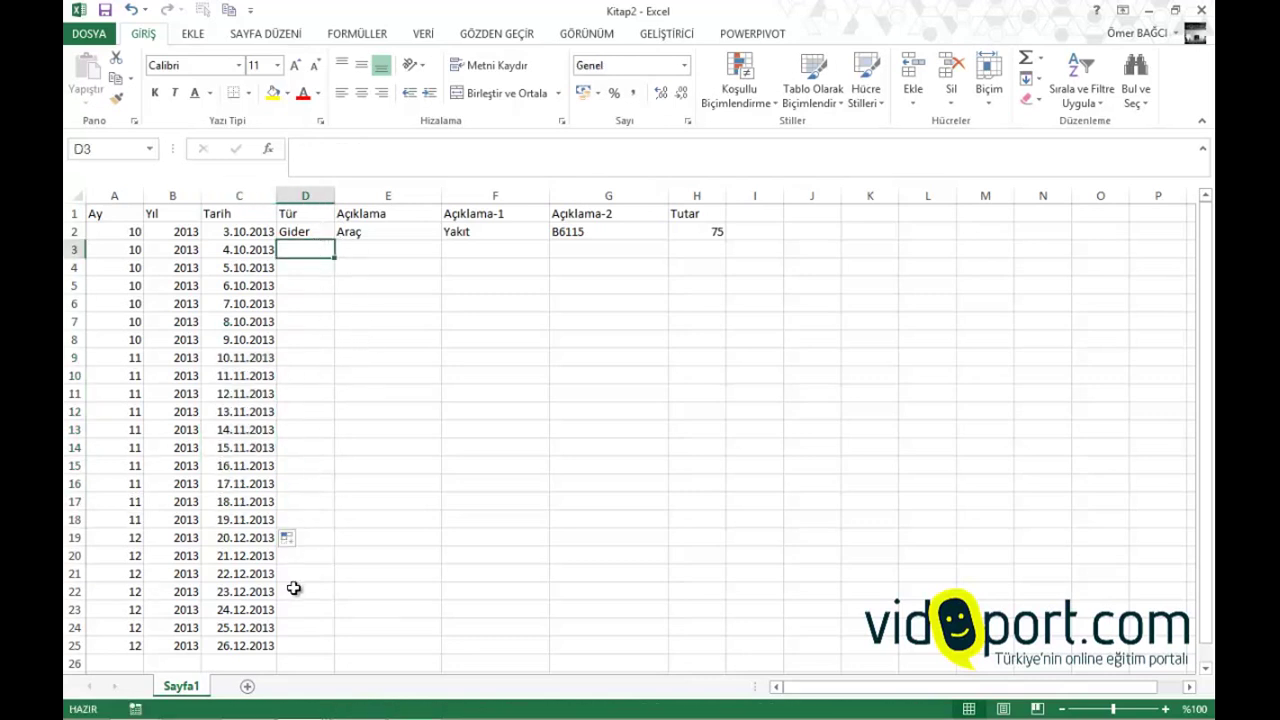
left_click_drag(300, 646, 303, 612)
left_click_drag(298, 567, 306, 645)
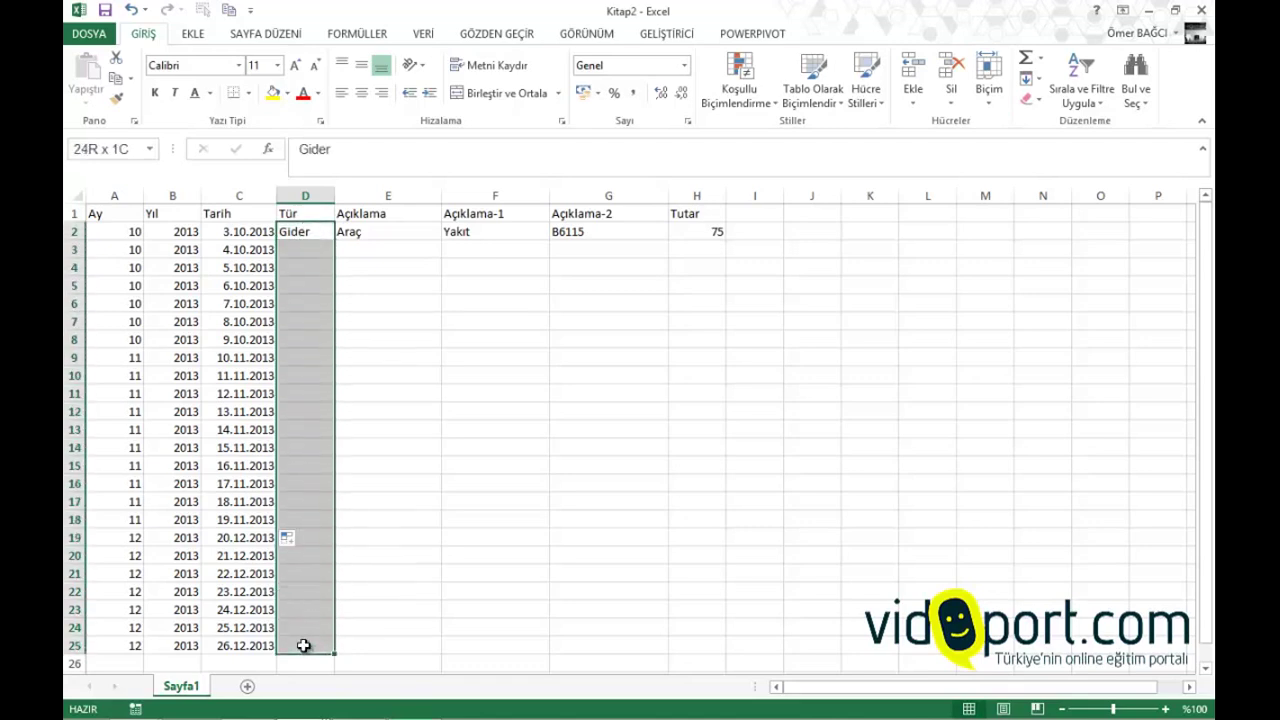
Step: Restrict the Tür cells with a list data validation whose source is Gelir;Gider
left_click(420, 32)
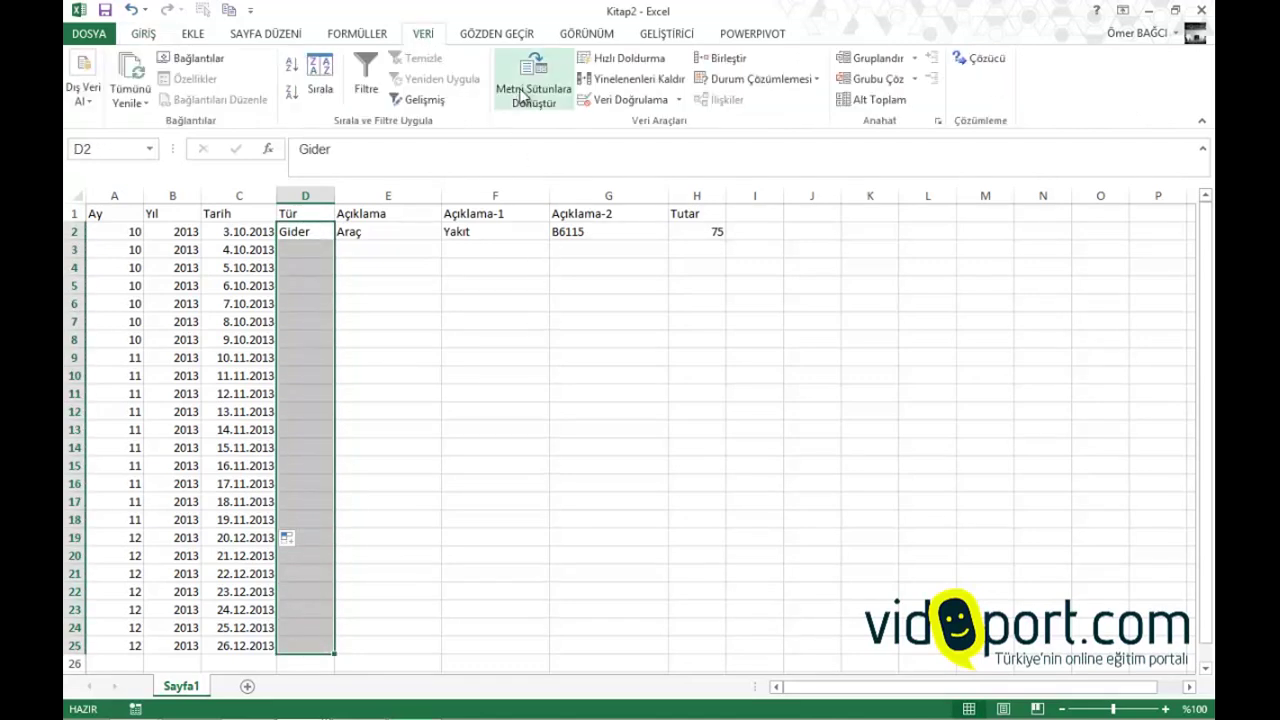
left_click(625, 99)
left_click(610, 325)
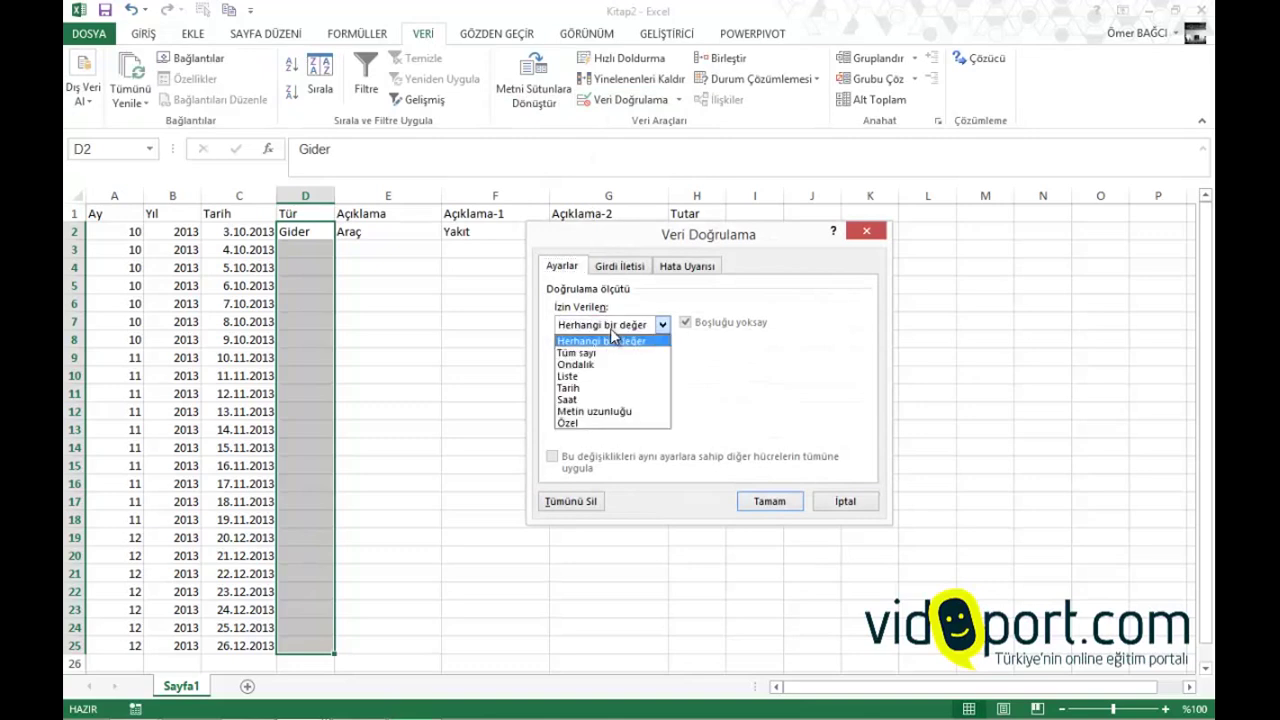
left_click(610, 377)
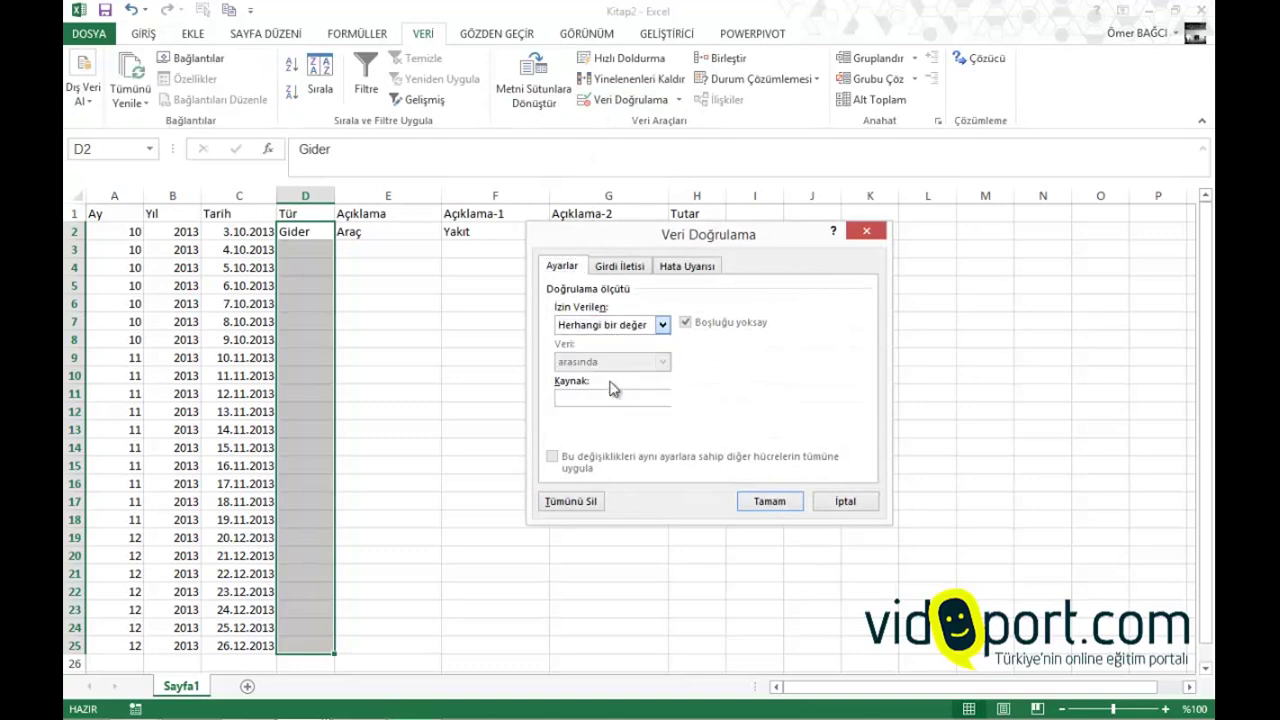
left_click(597, 399)
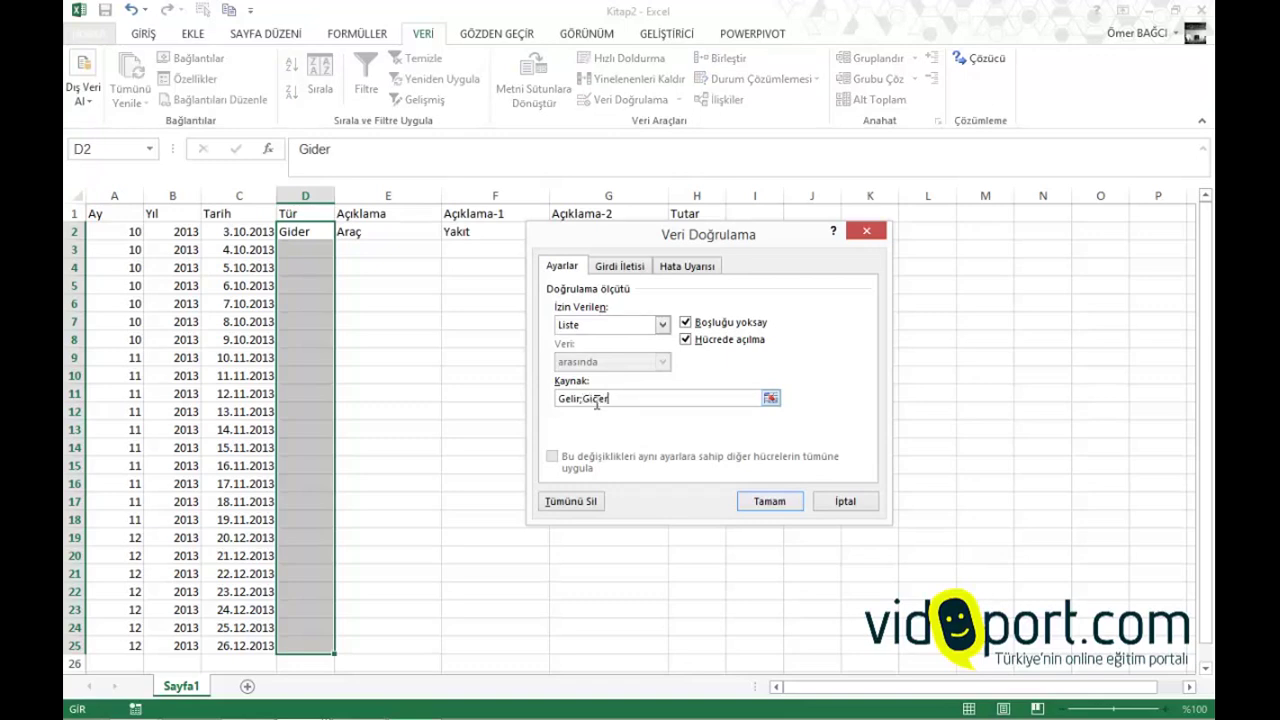
type("Gelir;Gider")
left_click(769, 501)
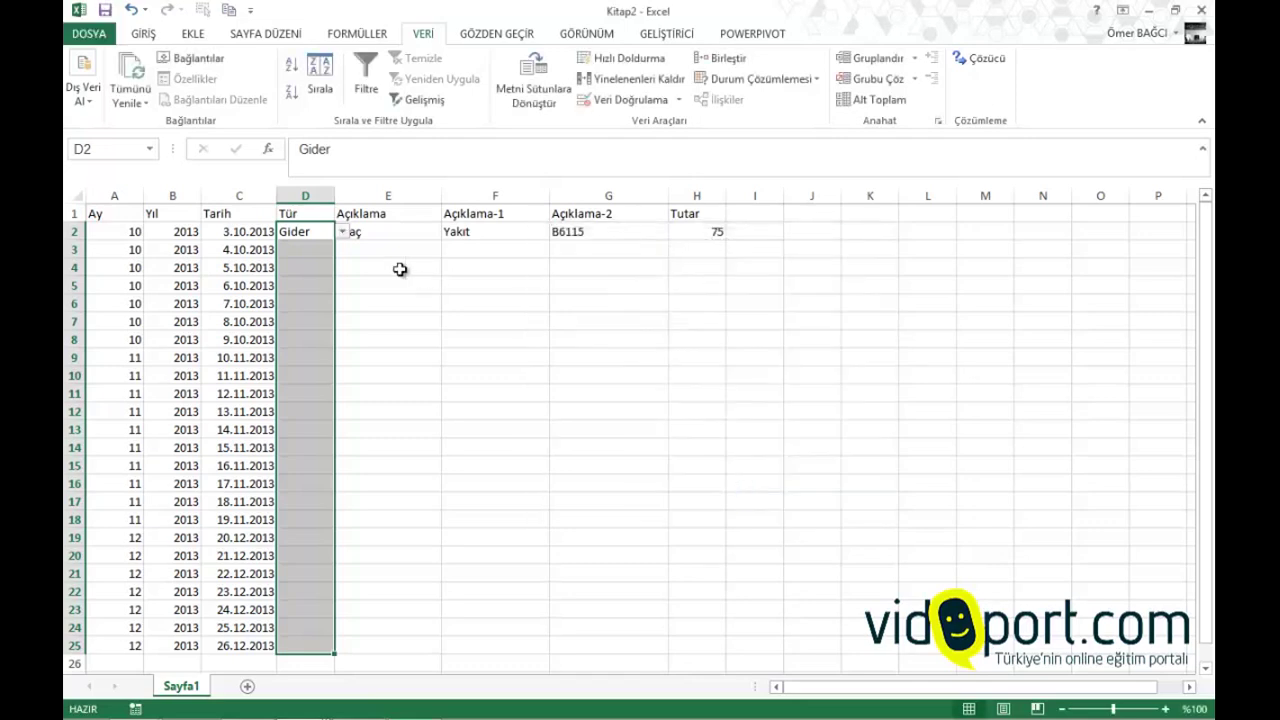
Step: Test the D3 drop-down, then pick Gelir for D3 from the list
left_click(318, 245)
left_click(318, 245)
left_click(342, 249)
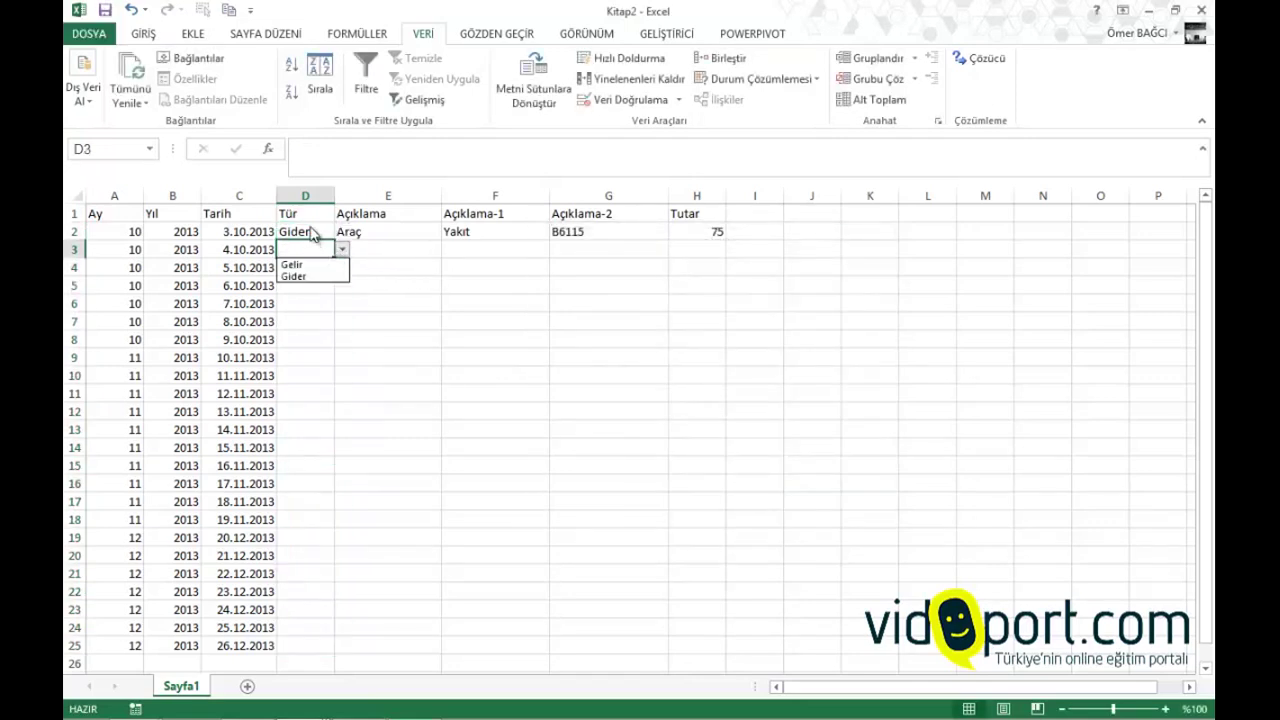
key("Escape")
left_click(400, 247)
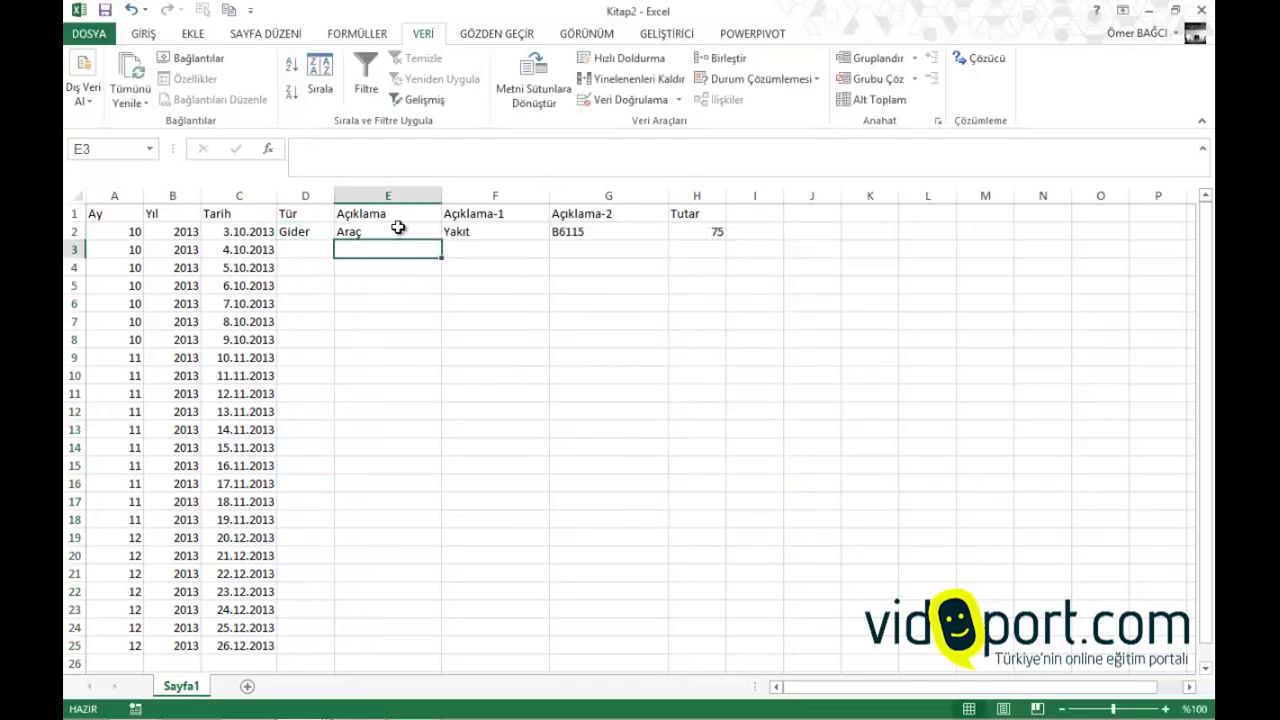
left_click(398, 230)
left_click_drag(398, 230, 423, 506)
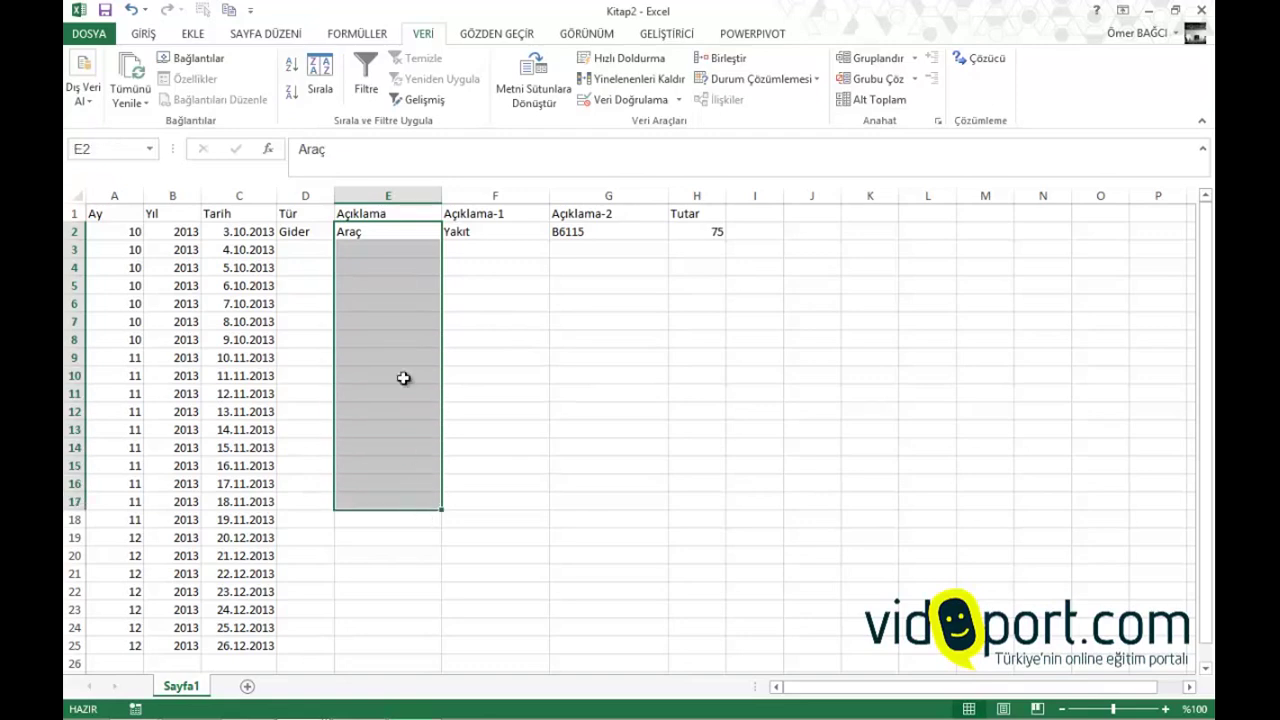
left_click(385, 250)
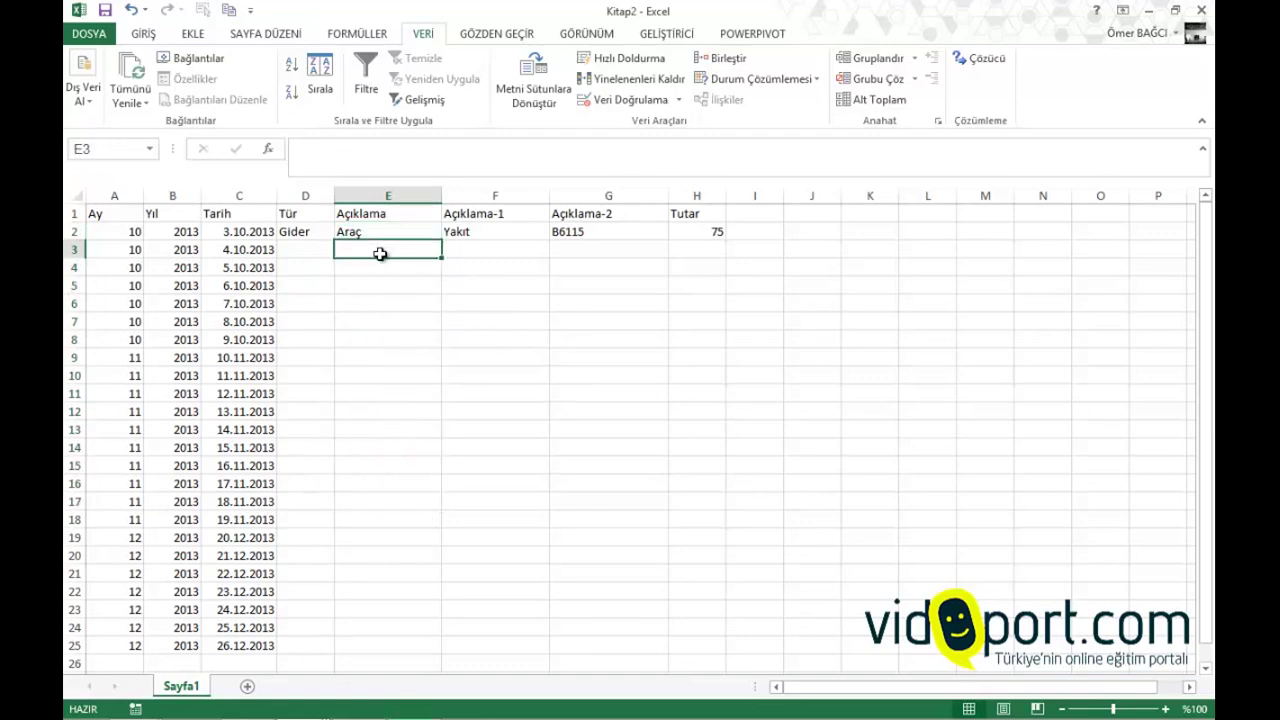
left_click(485, 245)
left_click(420, 250)
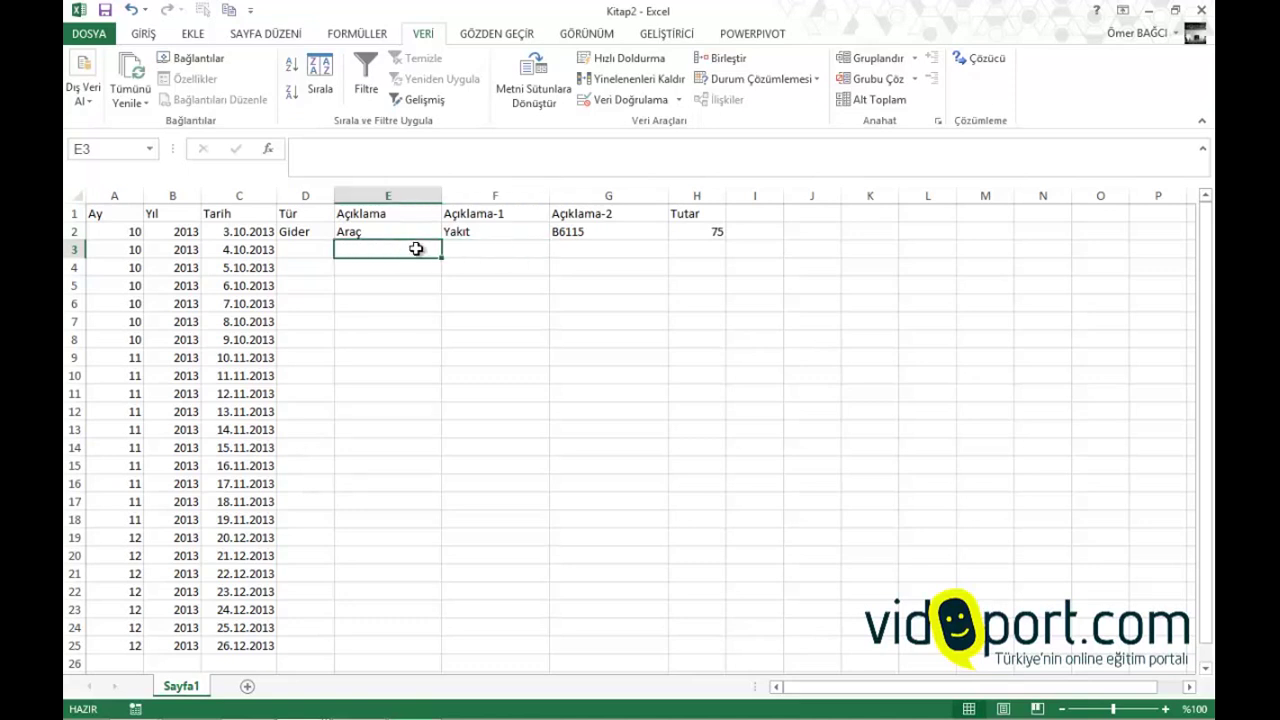
left_click(326, 250)
left_click(342, 250)
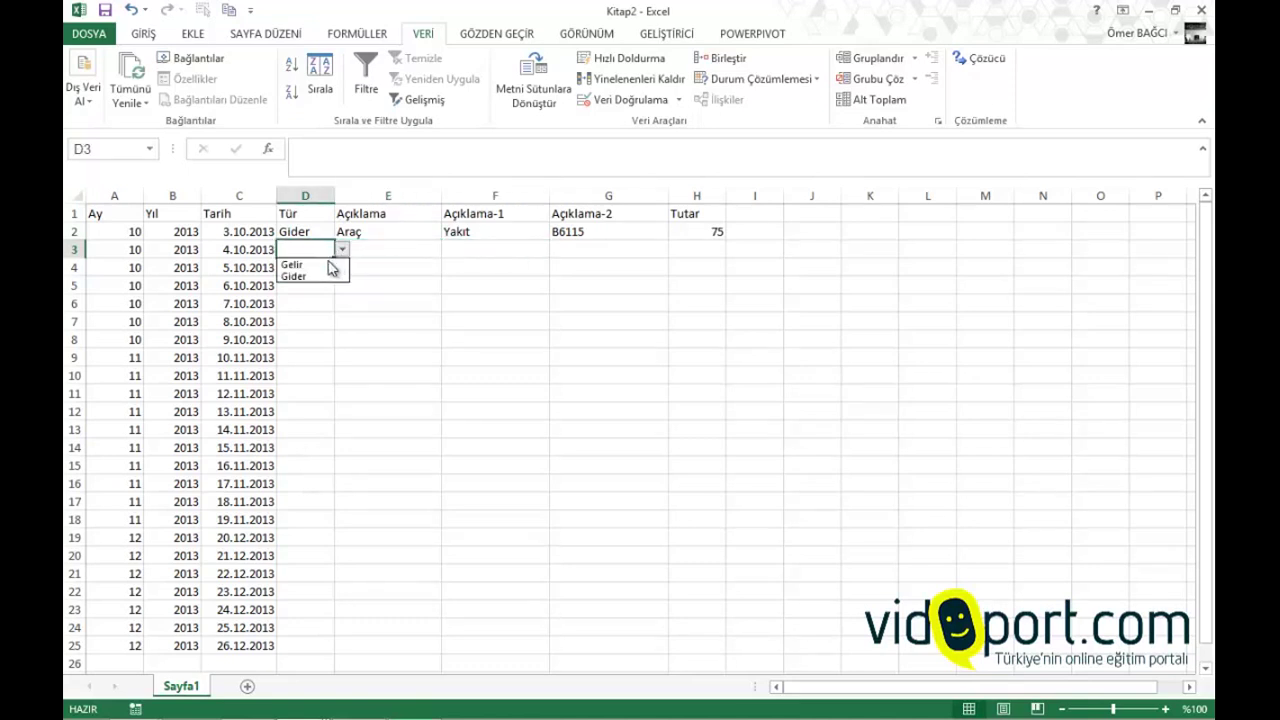
left_click(312, 263)
left_click(322, 272)
Step: Enter Gider in D4:D6, Gelir in D7:D9, Gider in D10:D12 and Gelir in D13:D14
type("g")
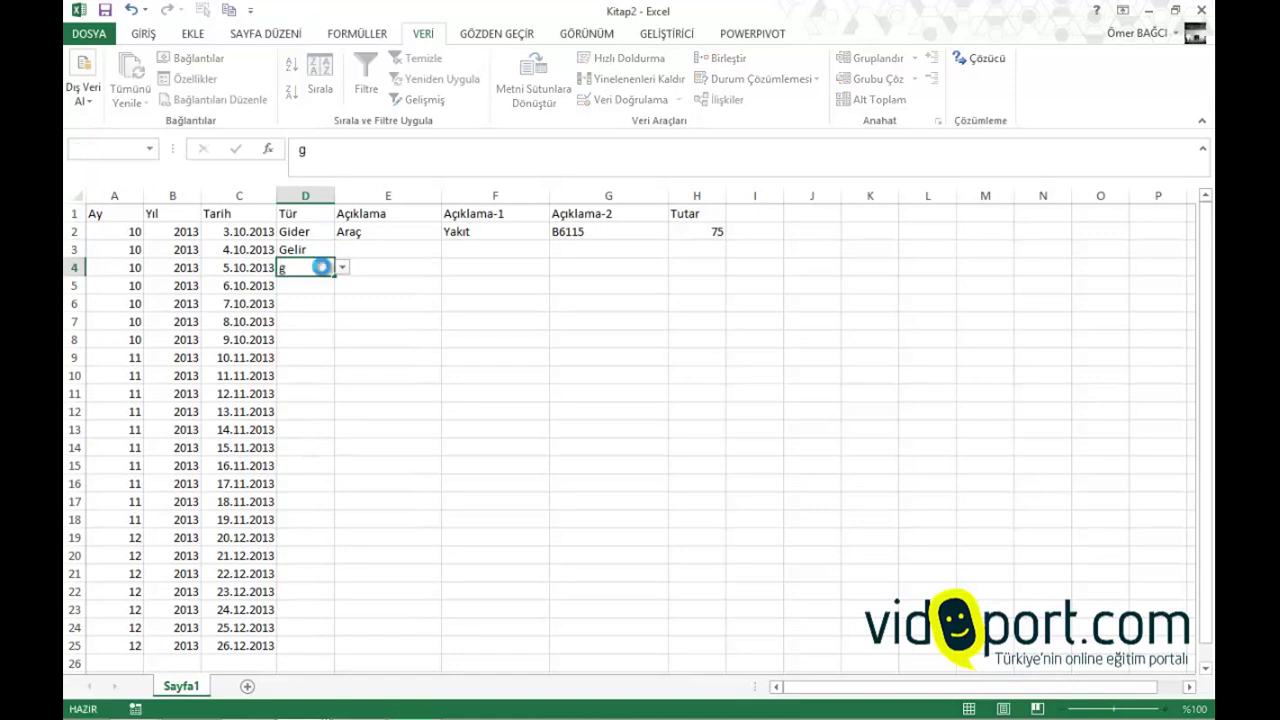
key("Return")
key("Escape")
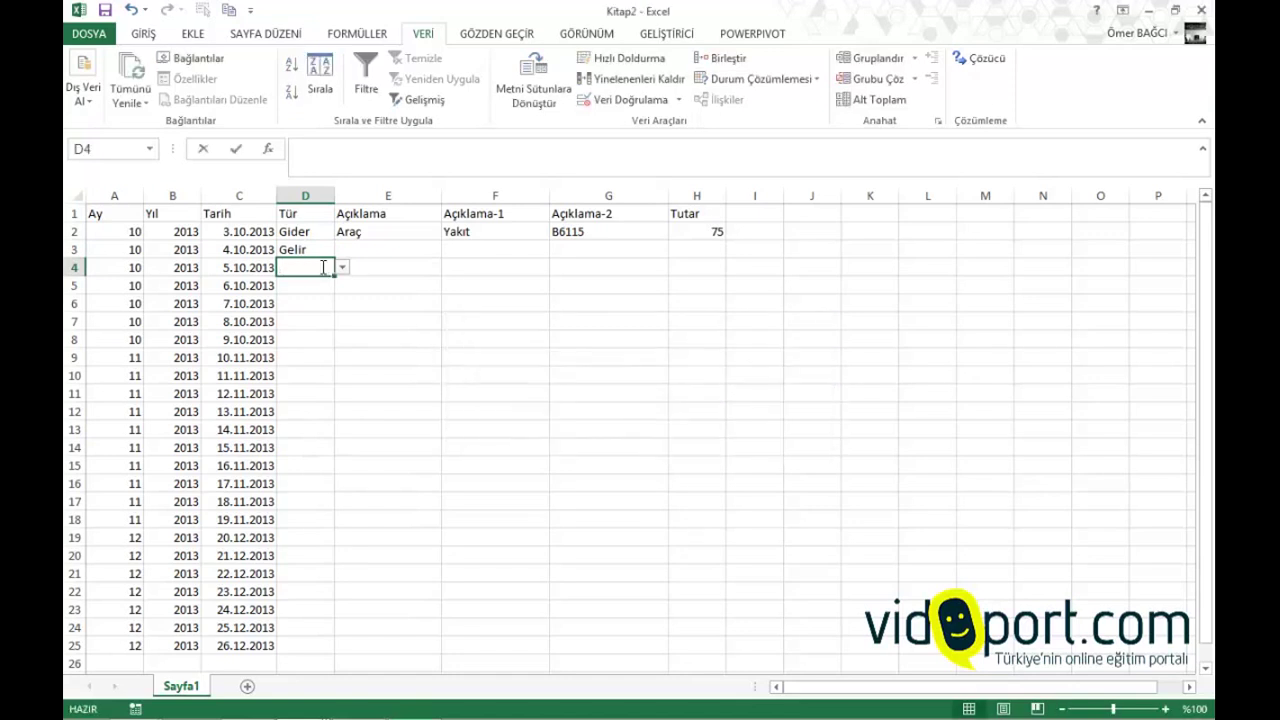
type("gider")
key("Return")
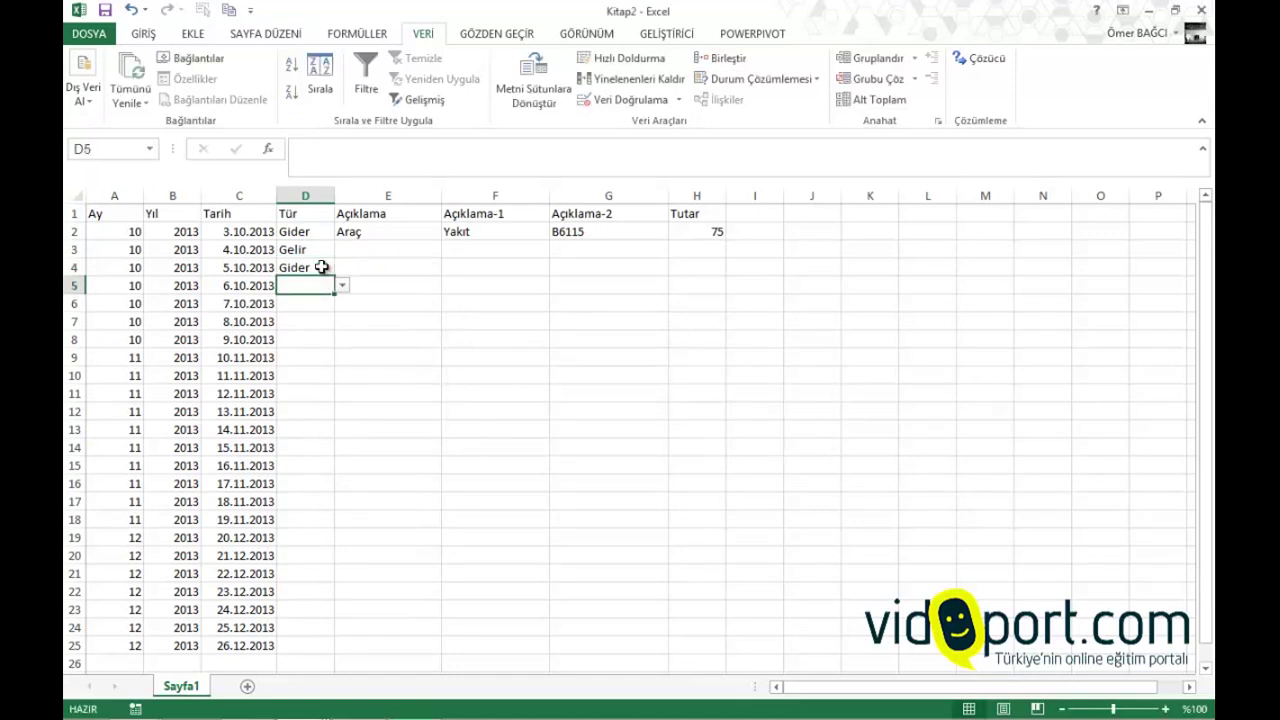
type("gider")
key("Return")
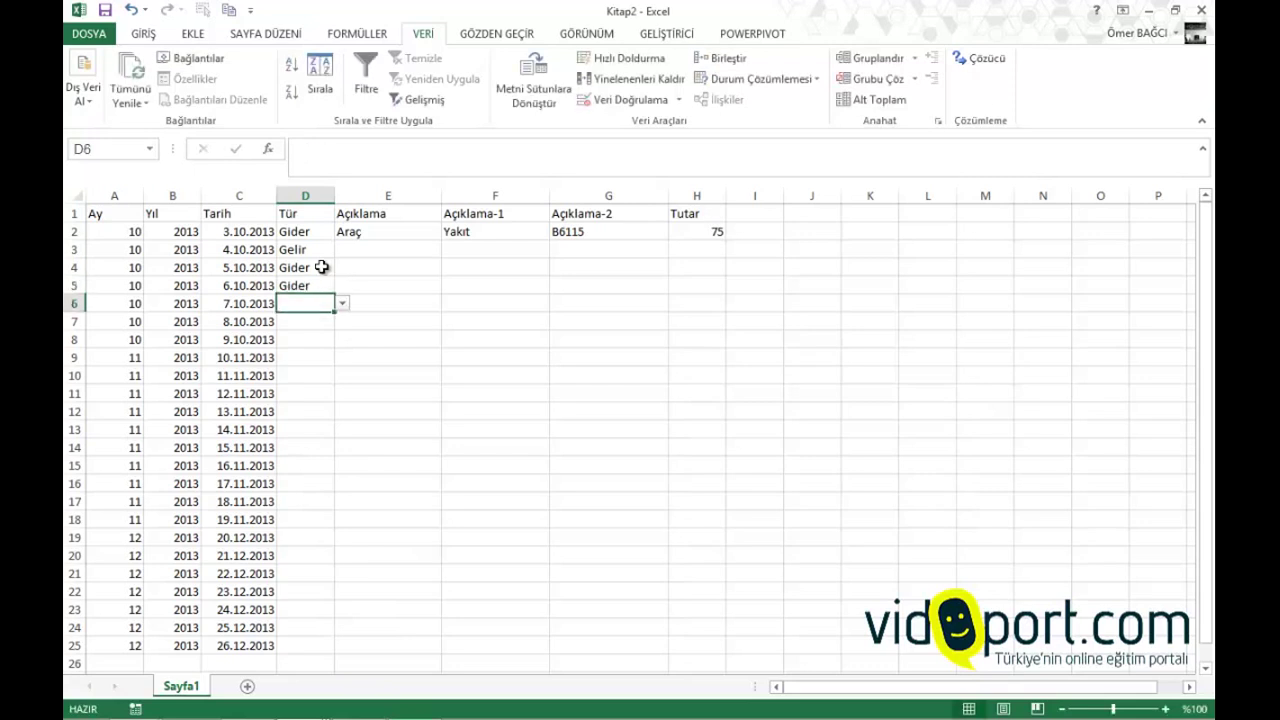
type("gider")
key("Return")
type("gelir")
key("Return")
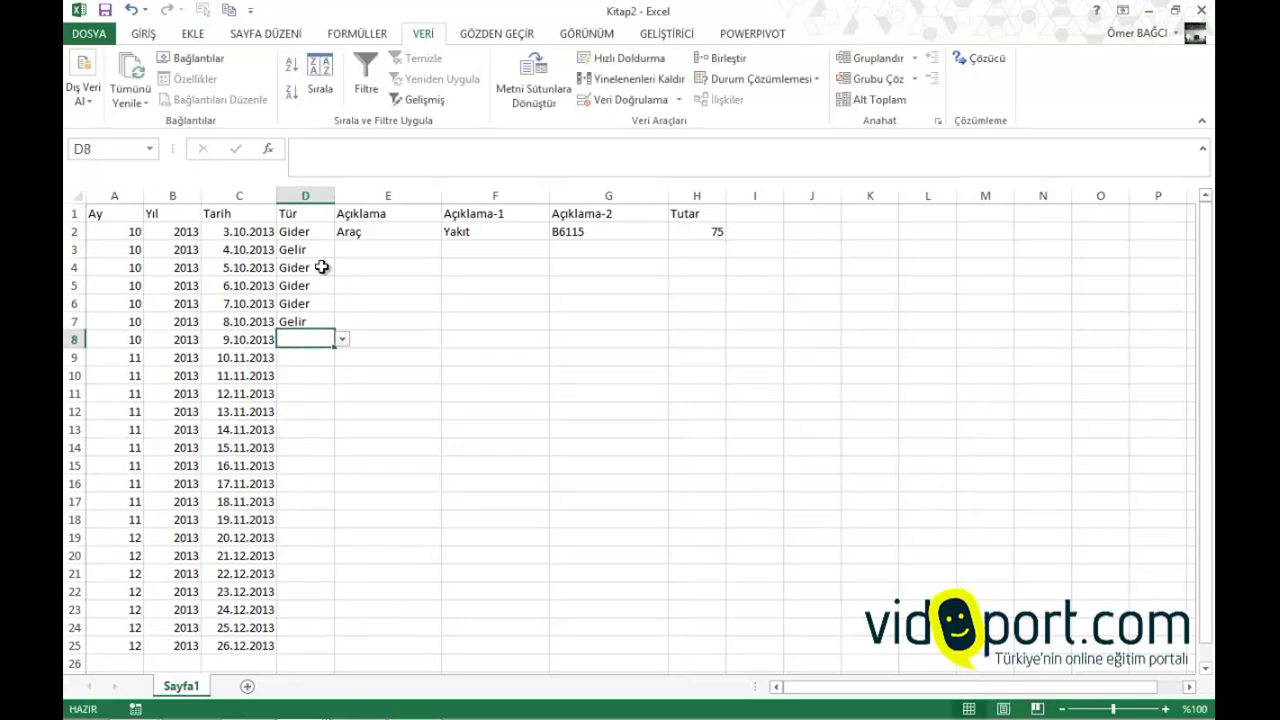
type("gelir")
key("Return")
type("gelir")
key("Return")
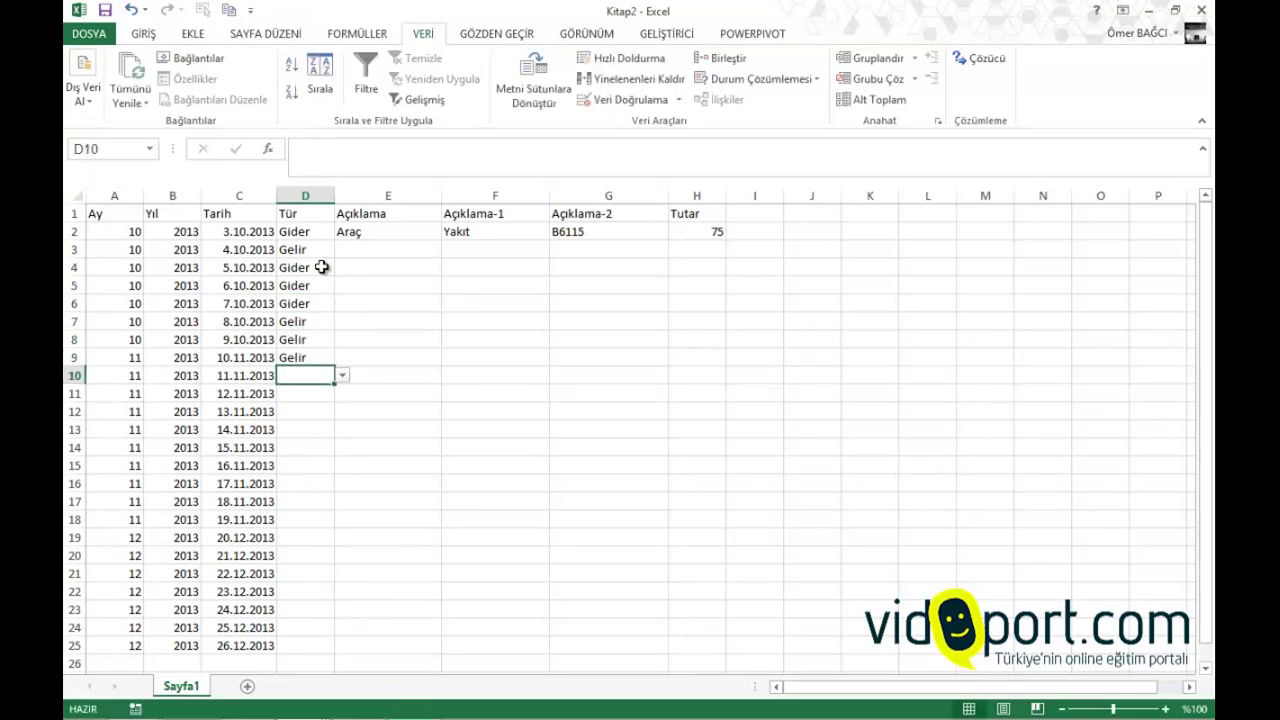
type("gider")
key("Return")
type("gider")
key("Return")
type("gider")
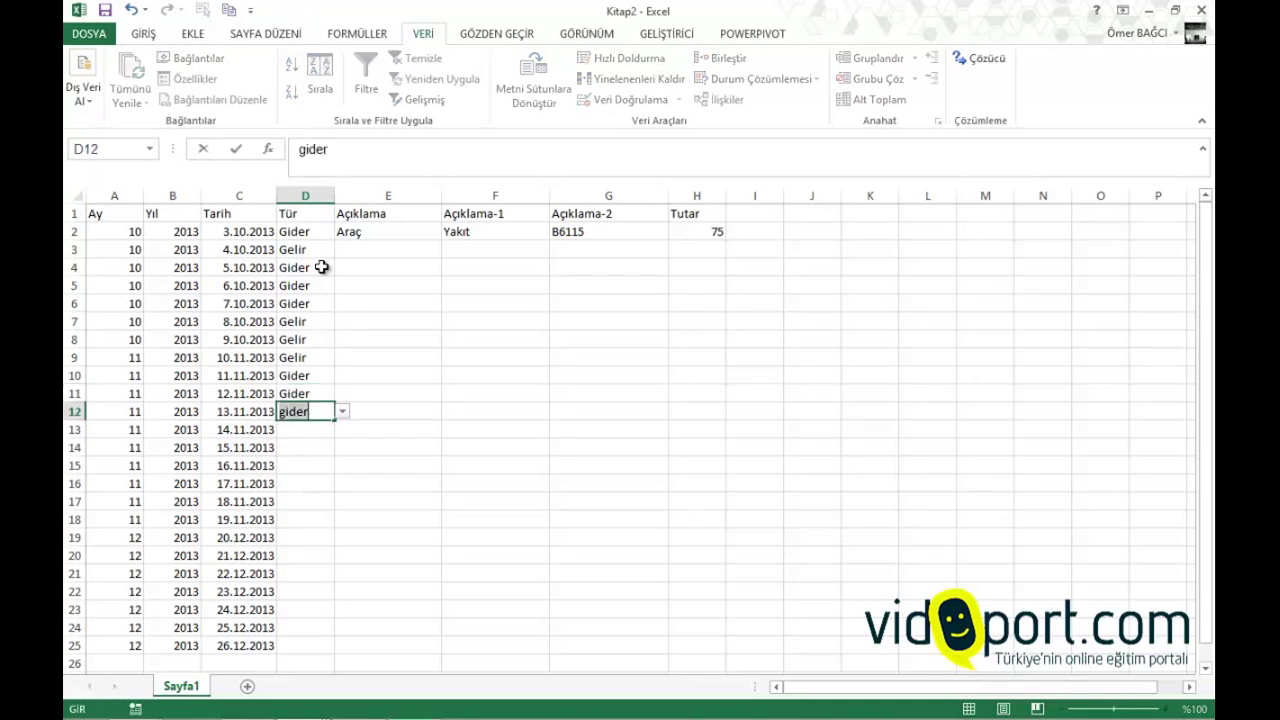
key("Return")
type("gelir")
key("Return")
type("gelir")
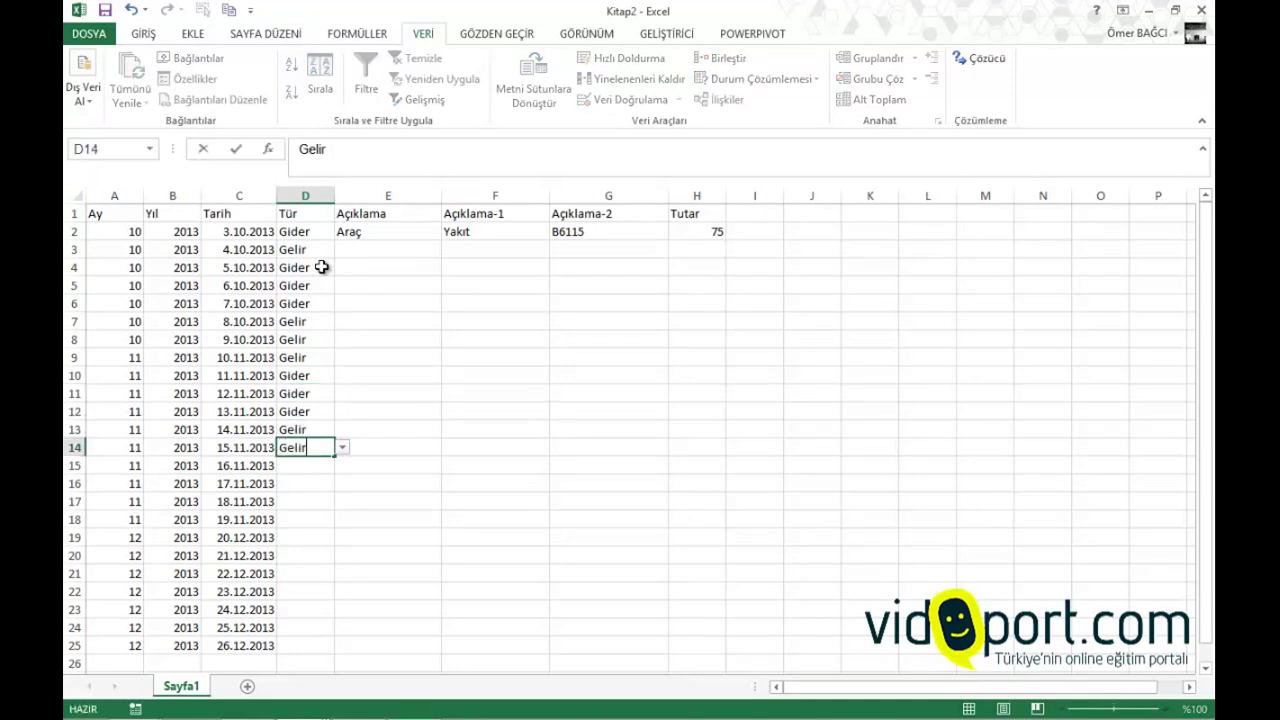
key("Return")
Step: Continue entering Gider or Gelir down to D25, then return to cell E3
type("gider")
key("Return")
type("gider")
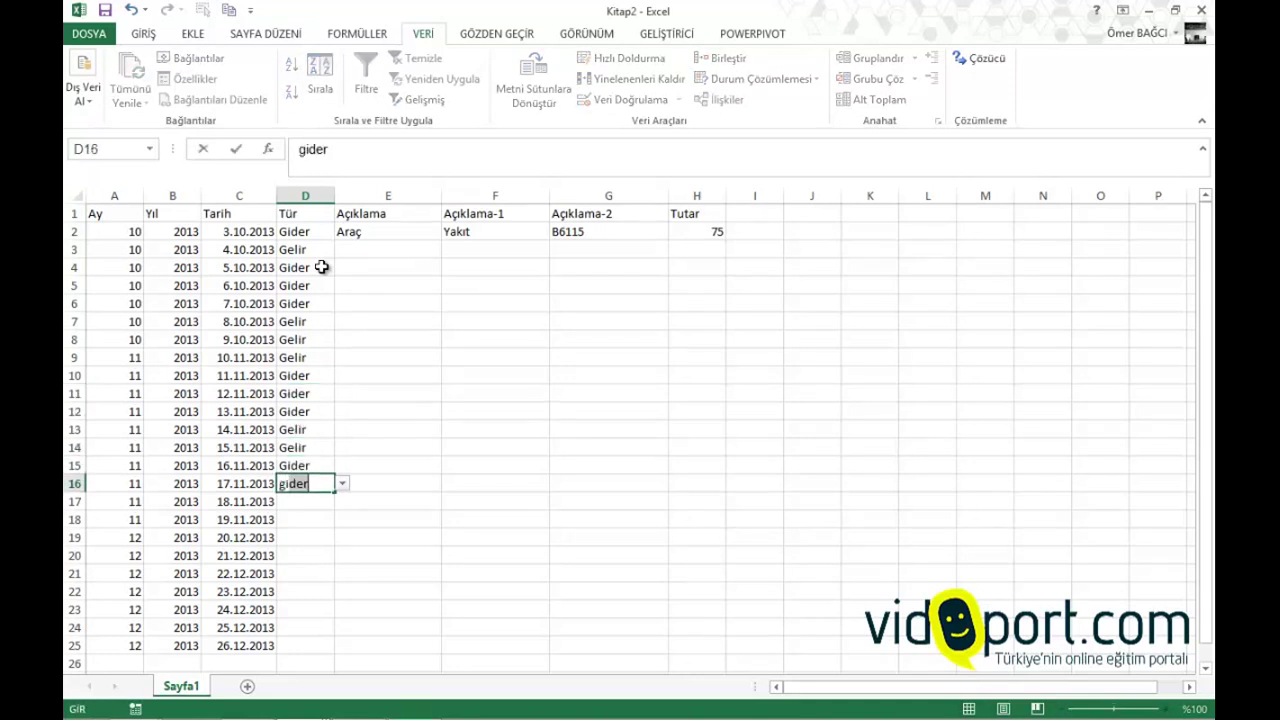
key("ctrl+Return")
key("Return")
type("gider")
key("Return")
type("gelir")
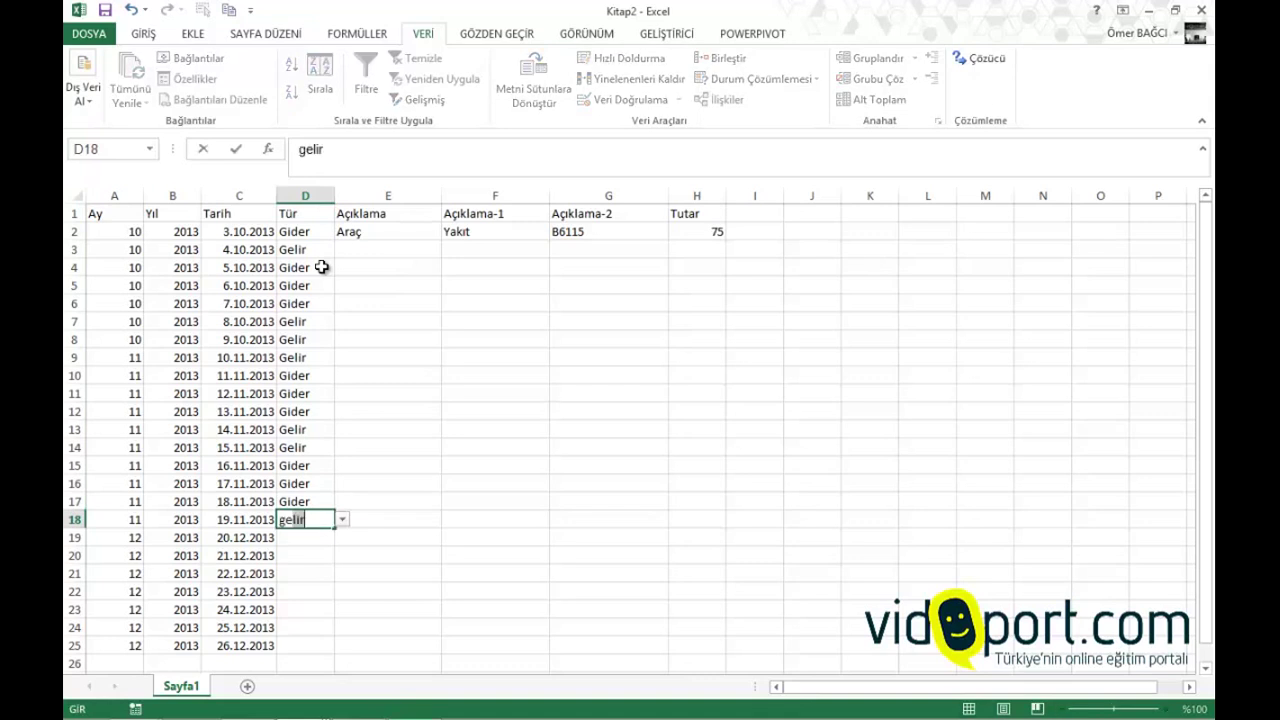
key("Return")
type("gelir")
key("Return")
type("gider")
key("Return")
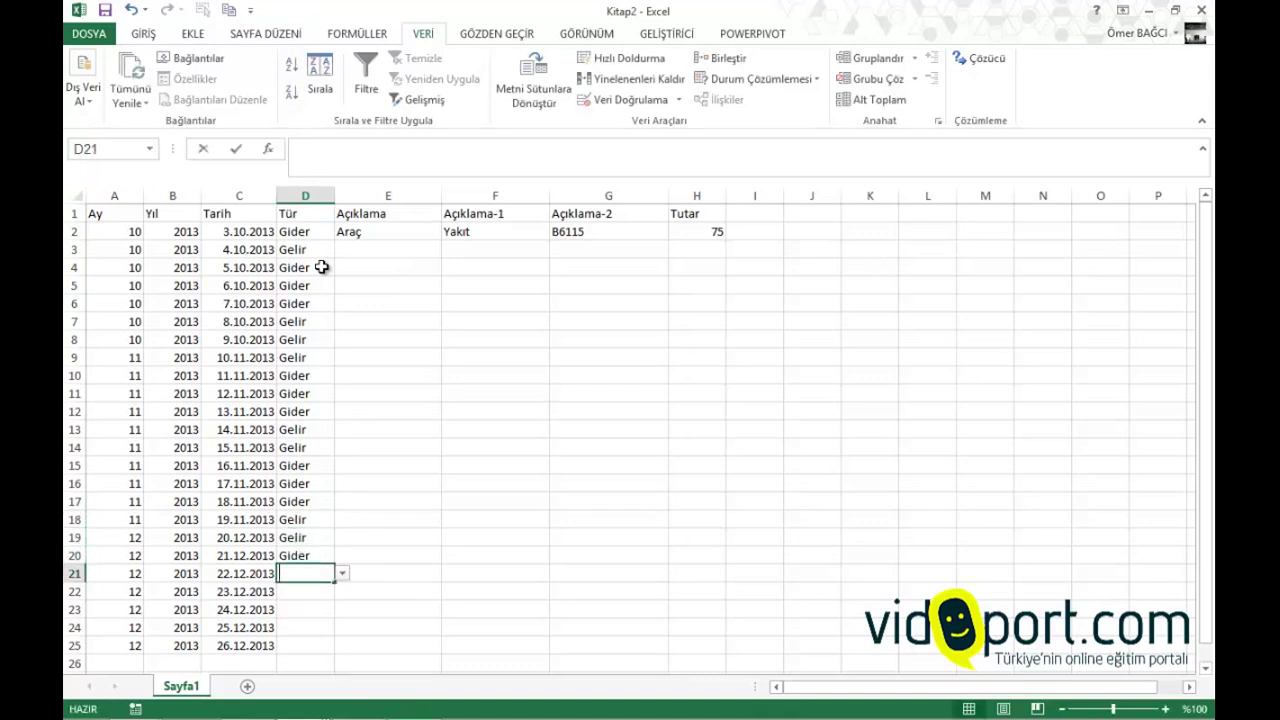
type("gider")
key("Return")
type("gider")
key("Return")
type("gelir")
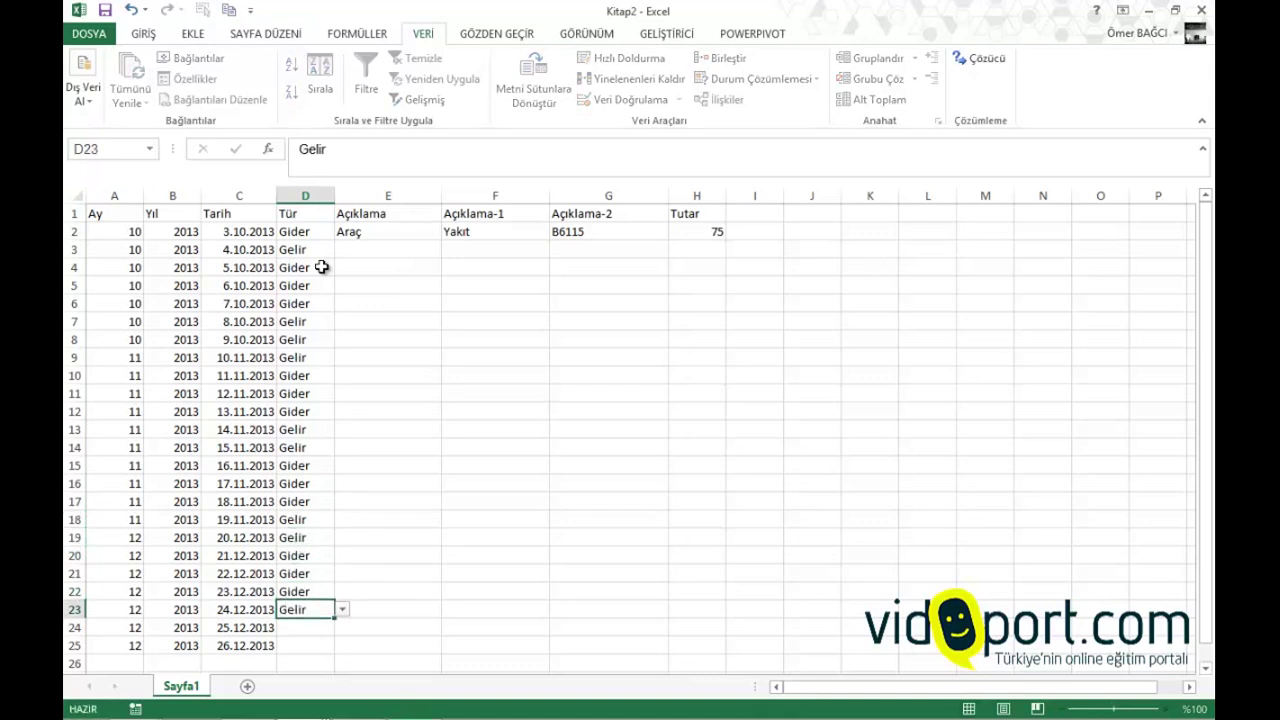
key("Return")
type("gelir")
key("Return")
type("gider")
key("Return")
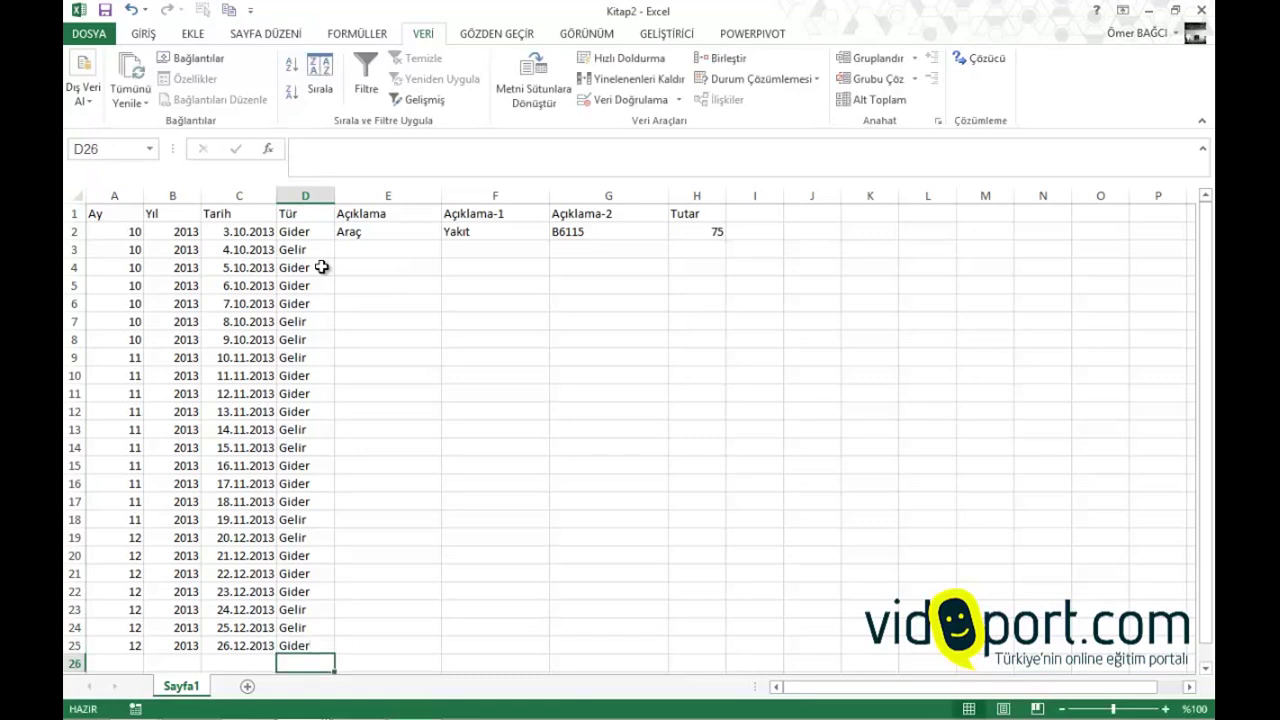
key("Right")
key("Up")
key("Up")
key("Up")
key("Up")
key("Up")
key("Up")
key("Up")
key("Up")
key("Up")
key("Up")
key("Up")
key("Up")
key("Up")
key("Up")
key("Up")
key("Up")
key("Up")
key("Up")
key("Up")
key("Up")
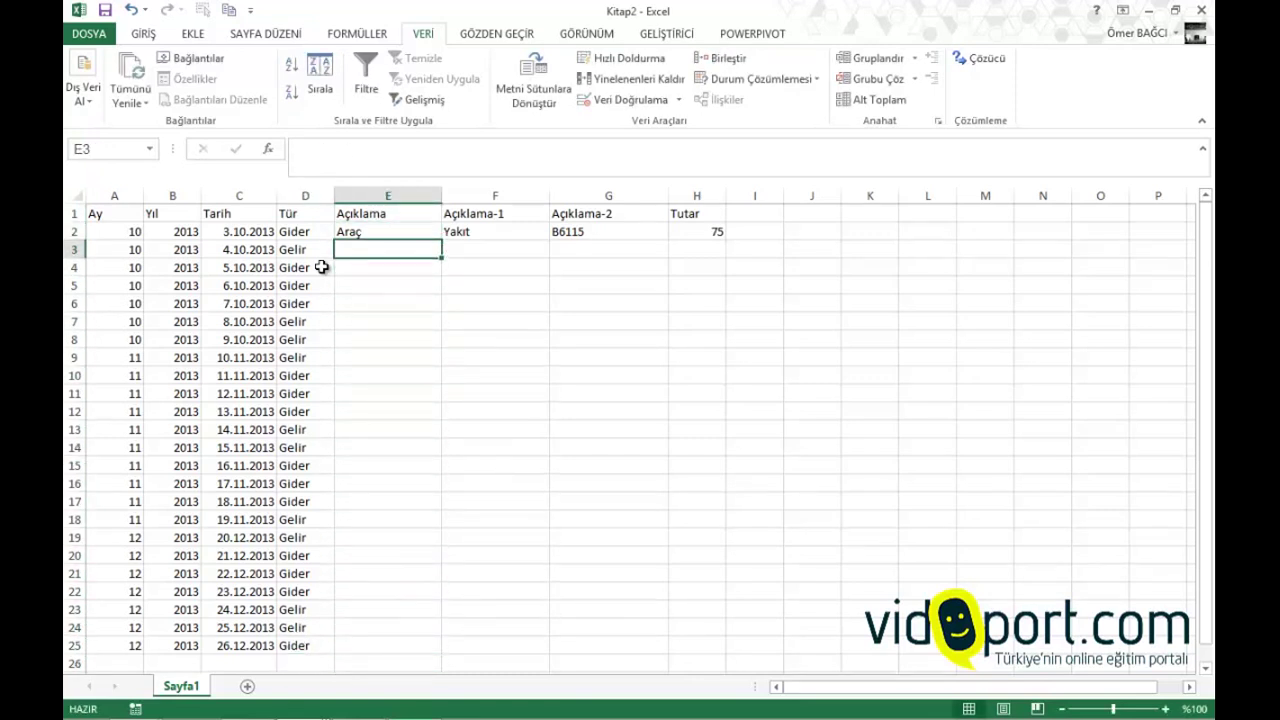
Step: Fill row 3 with Üyelik, Aylık Üyelik, the member's name and amount 25
type("Üyelik")
key("Tab")
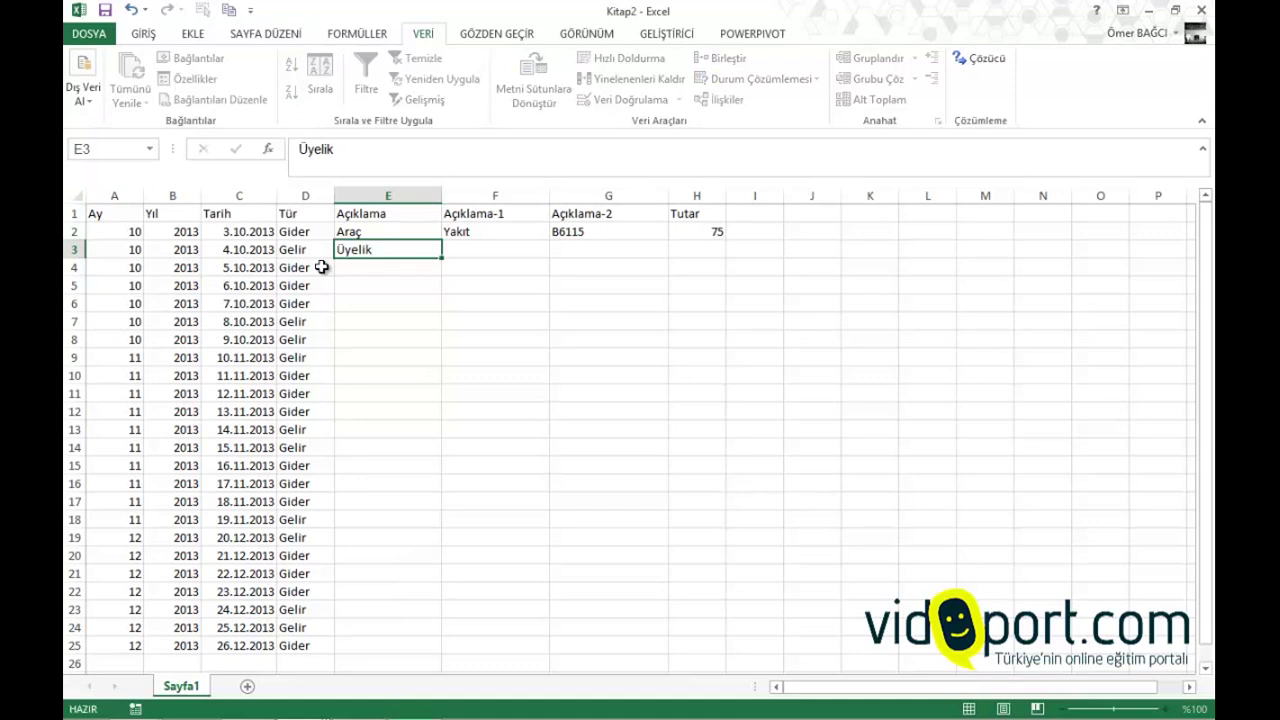
type("Aylı")
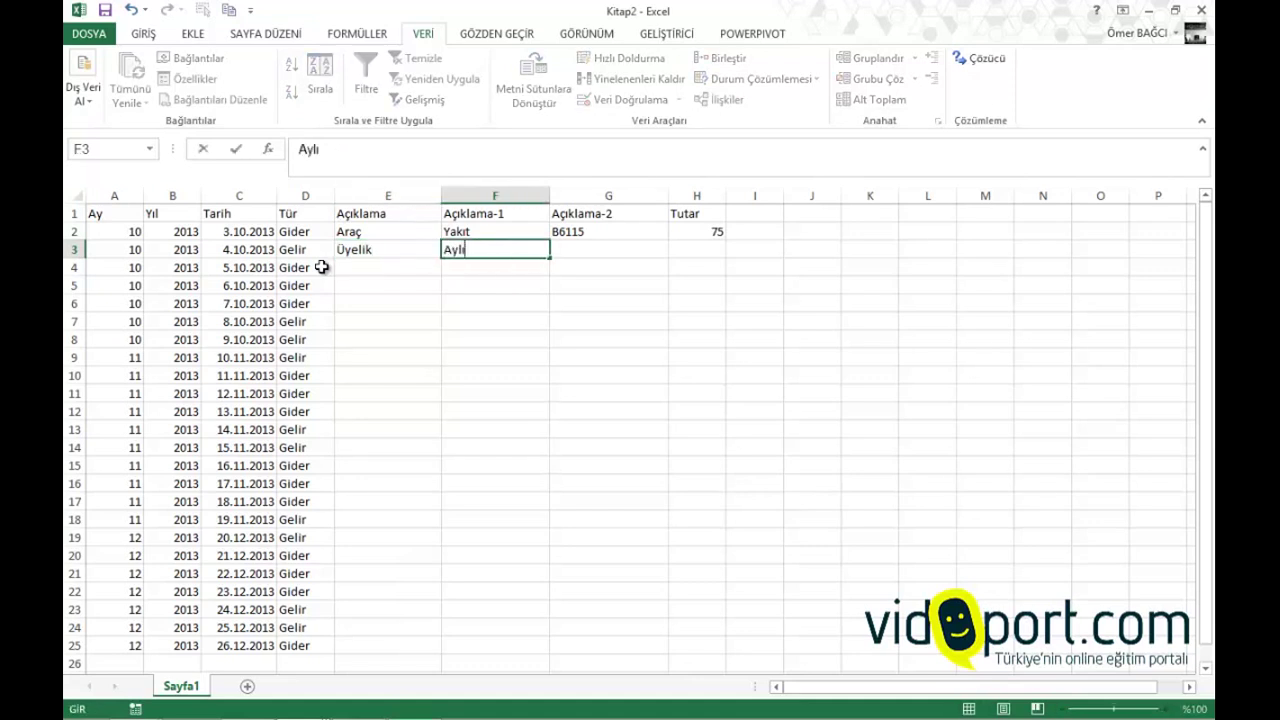
type("k Üyelik")
key("Tab")
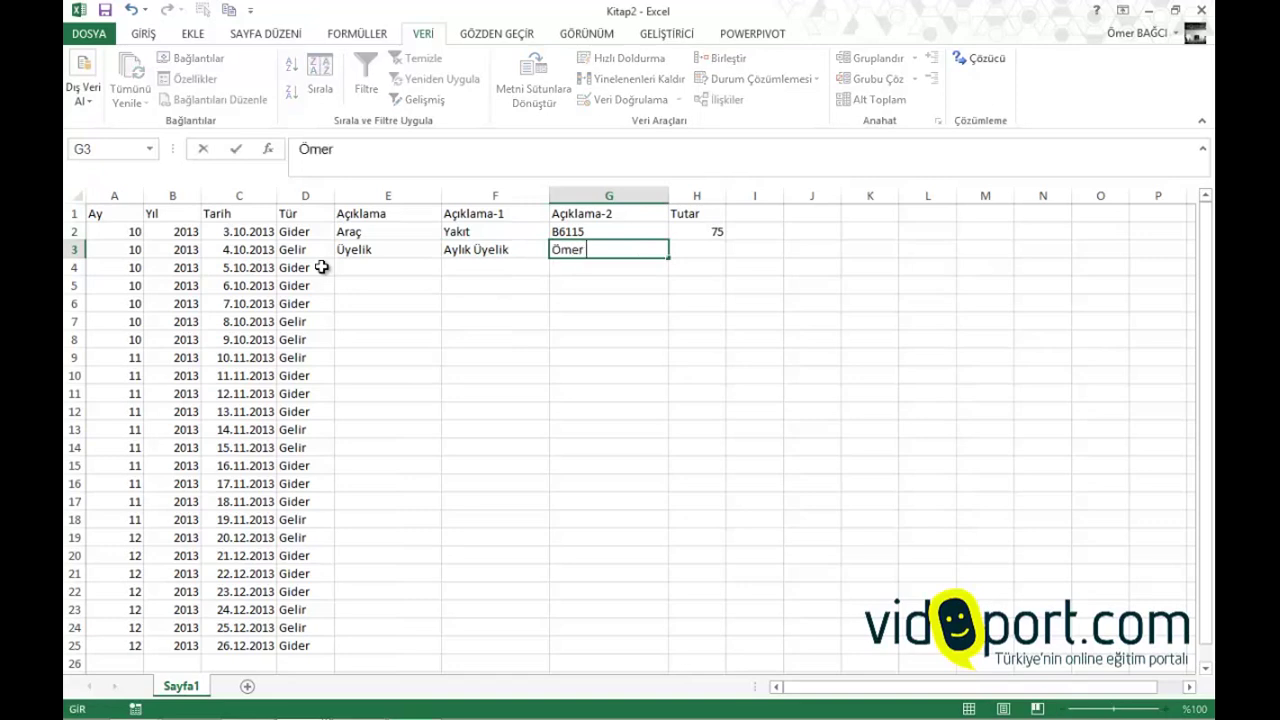
key("Tab")
type("25")
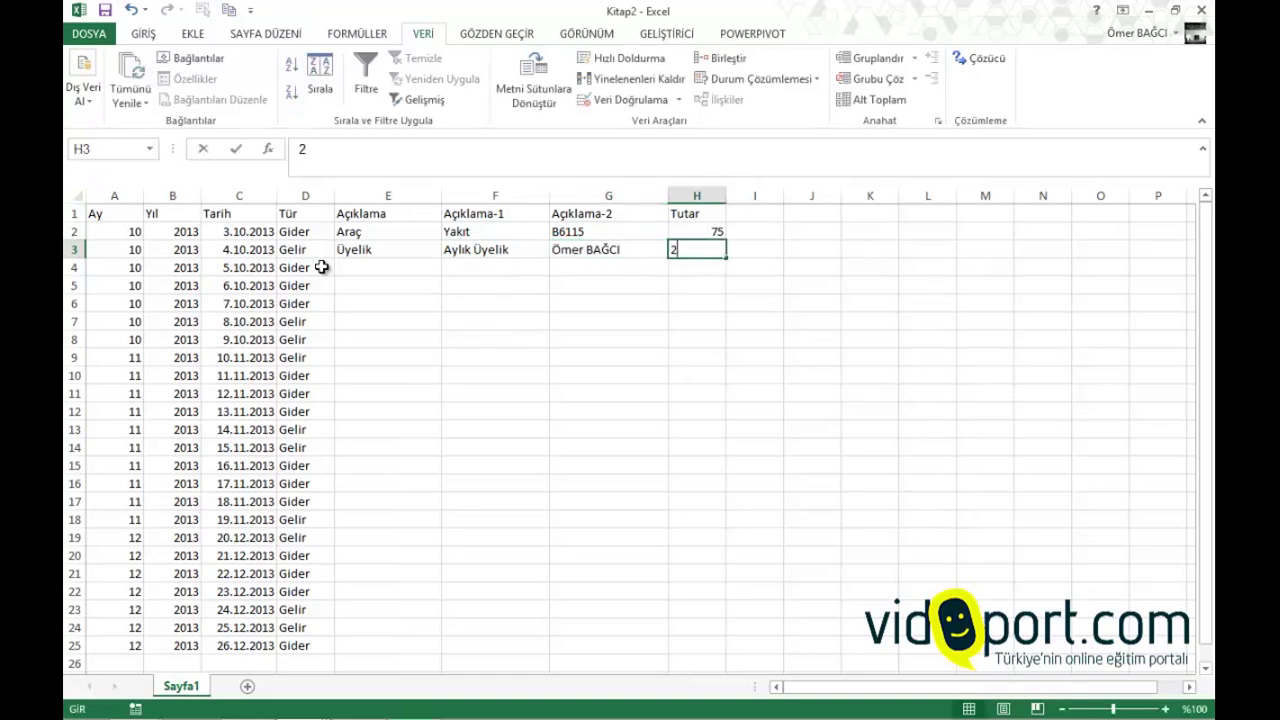
key("Return")
key("Left")
key("Left")
key("Left")
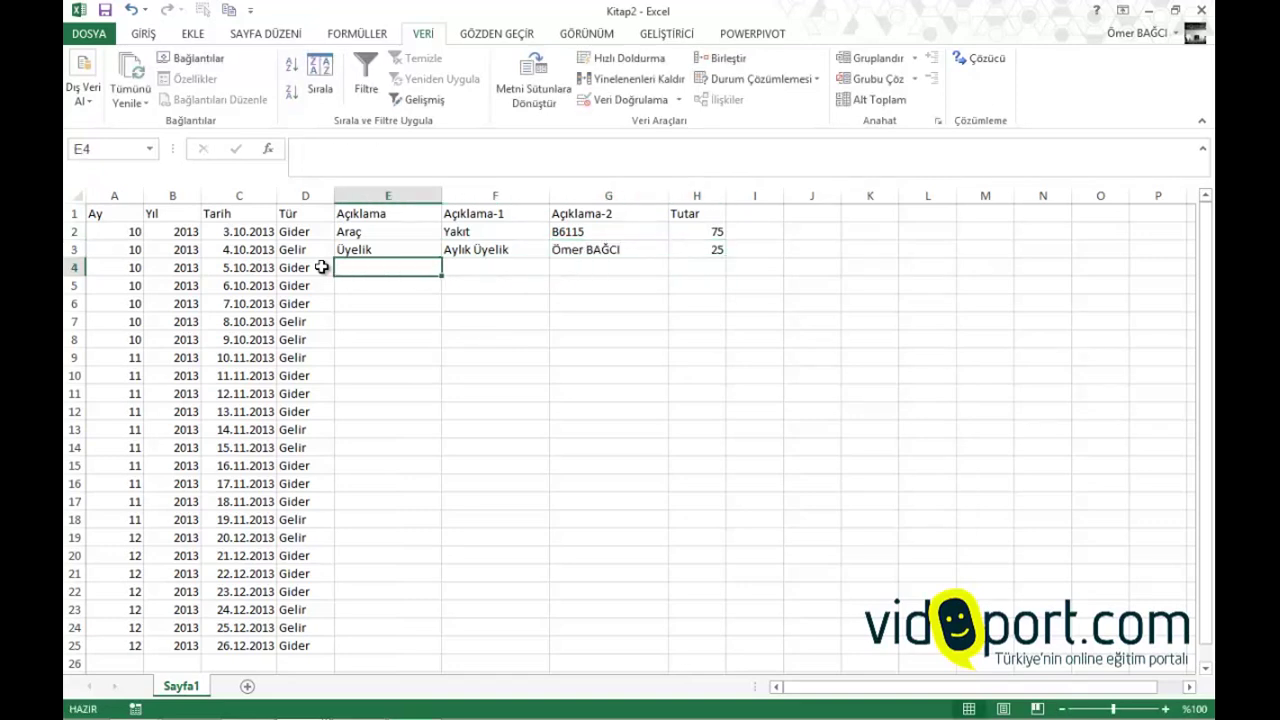
Step: Fill row 4 with Ofis, Kira, Aralık and amount 1250
type("Ofis")
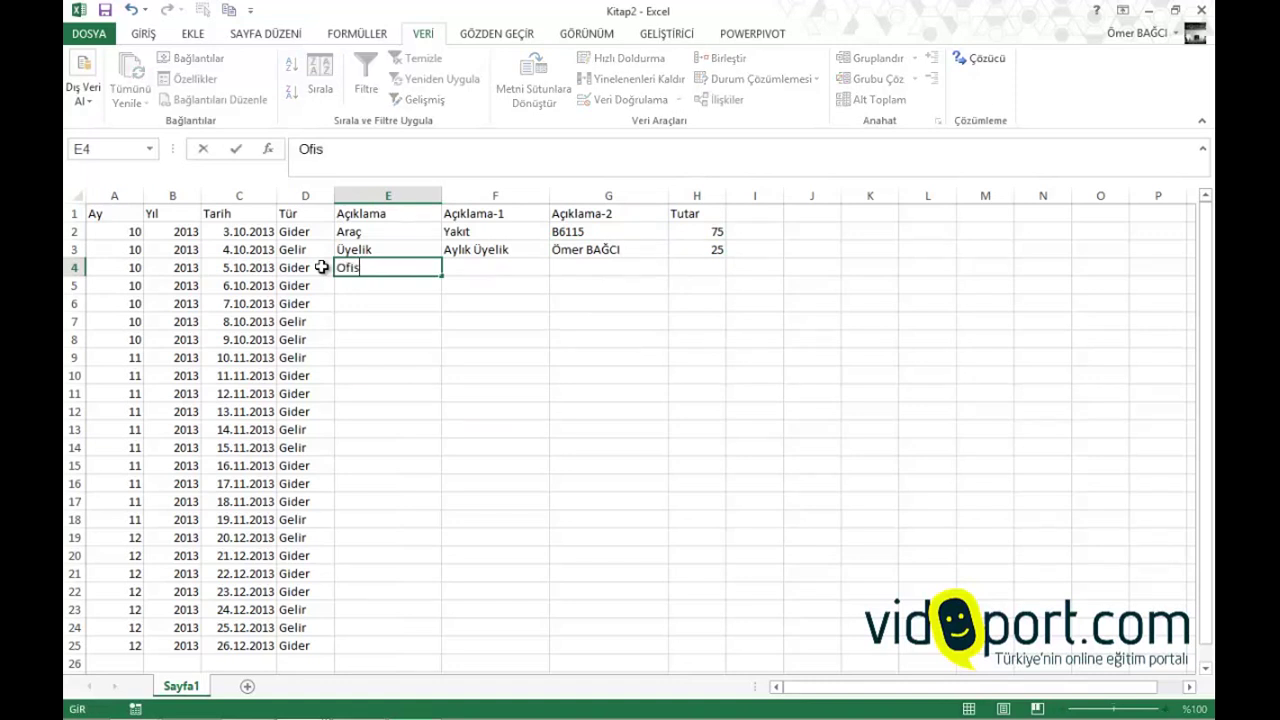
key("Tab")
type("K")
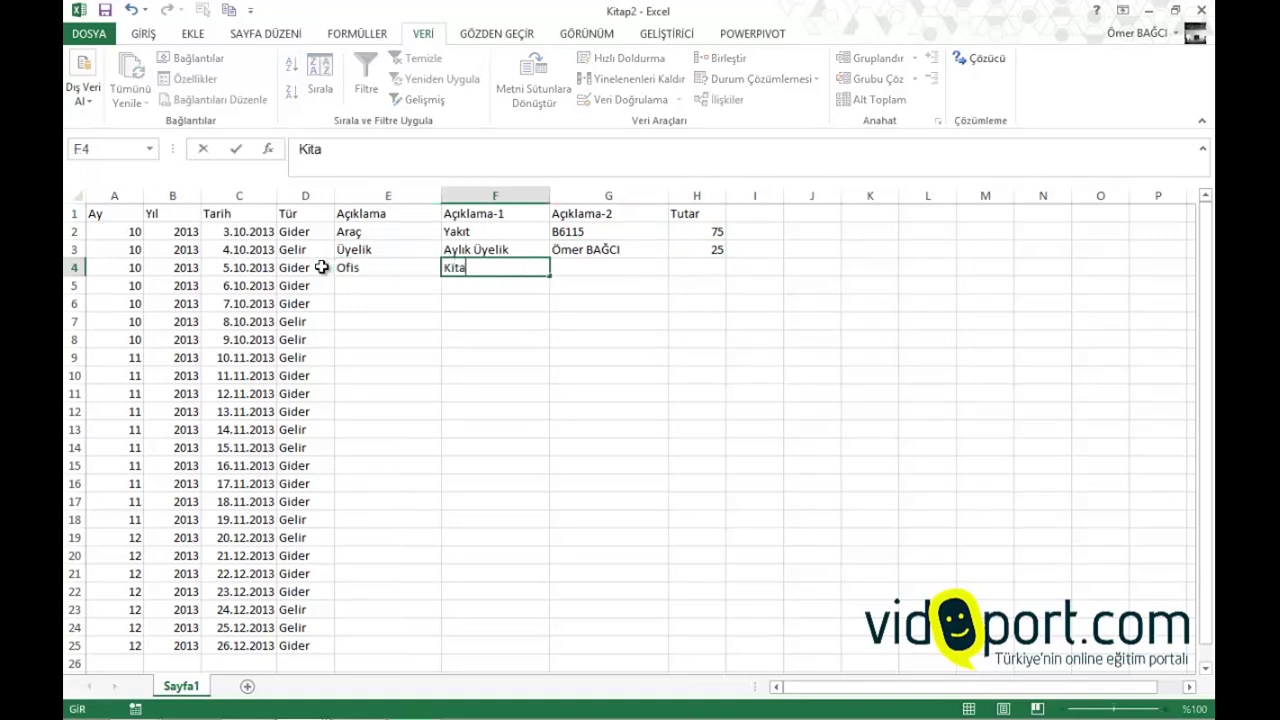
key("Tab")
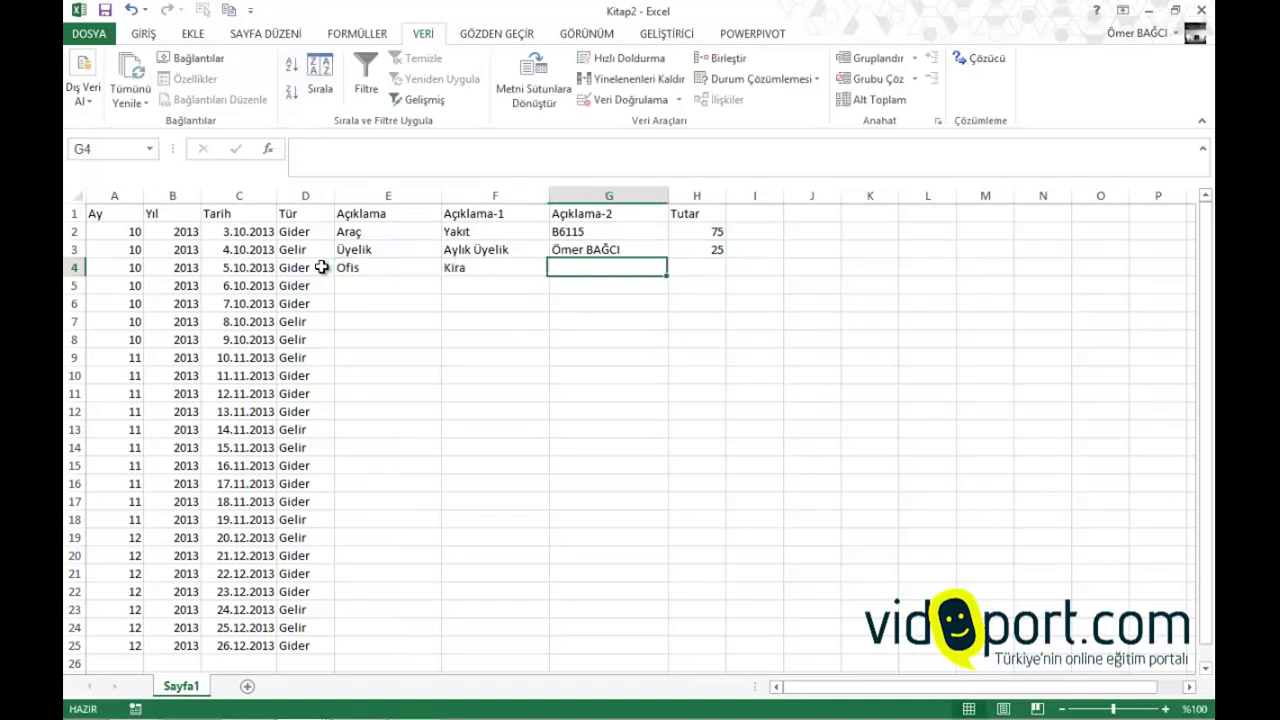
type("Aralık ")
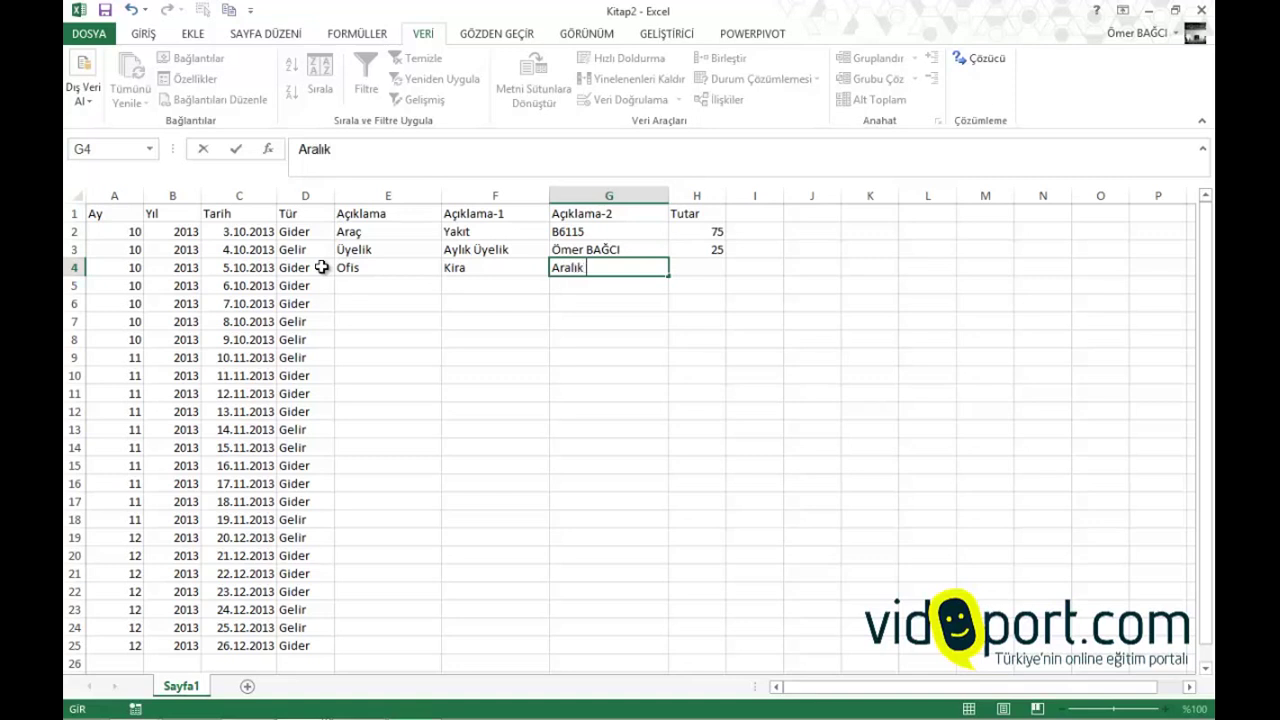
type("Ay")
key("Tab")
type("1250")
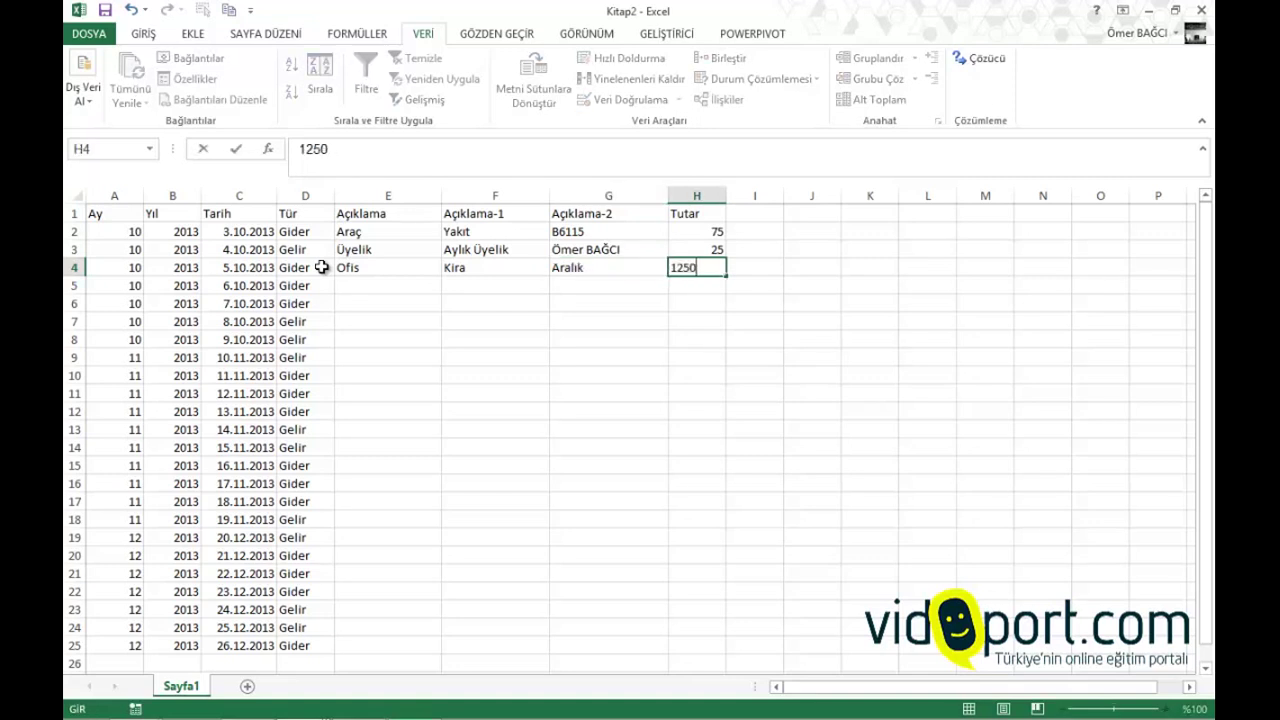
key("Return")
key("Left")
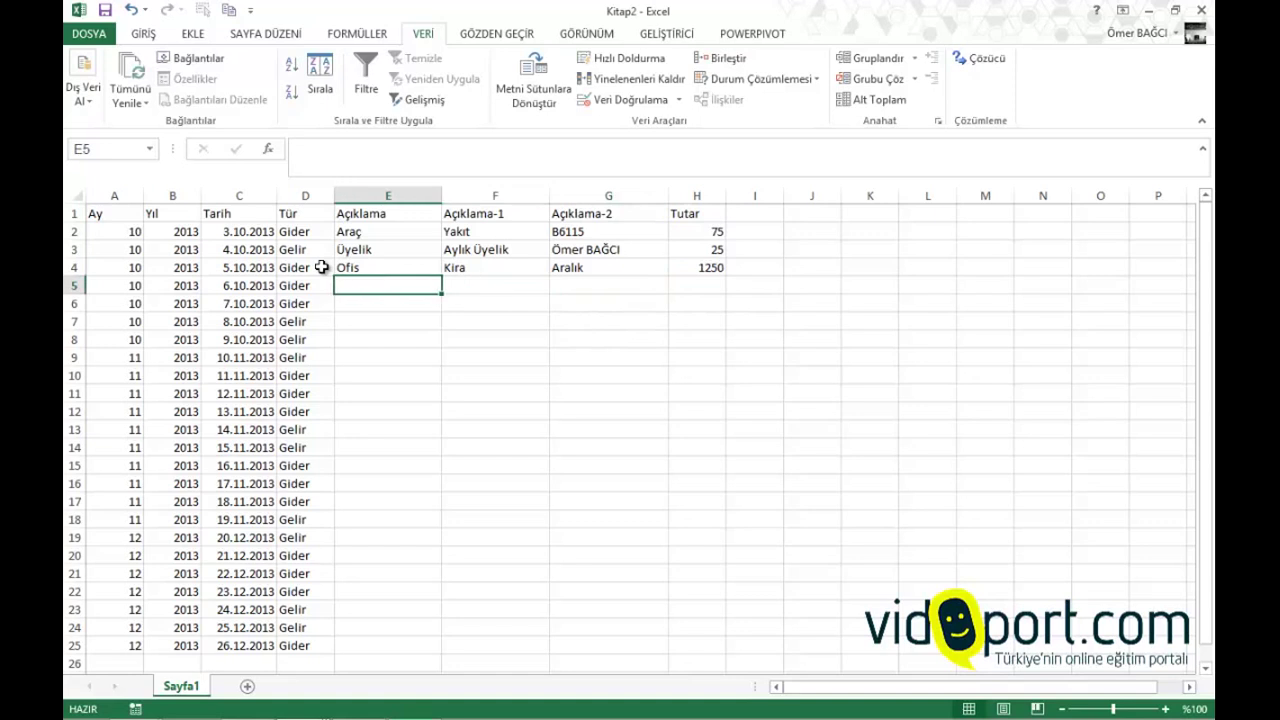
Step: Fill row 5 with Ofis, Telefon, a phone number and amount 95
type("Ofis")
key("Tab")
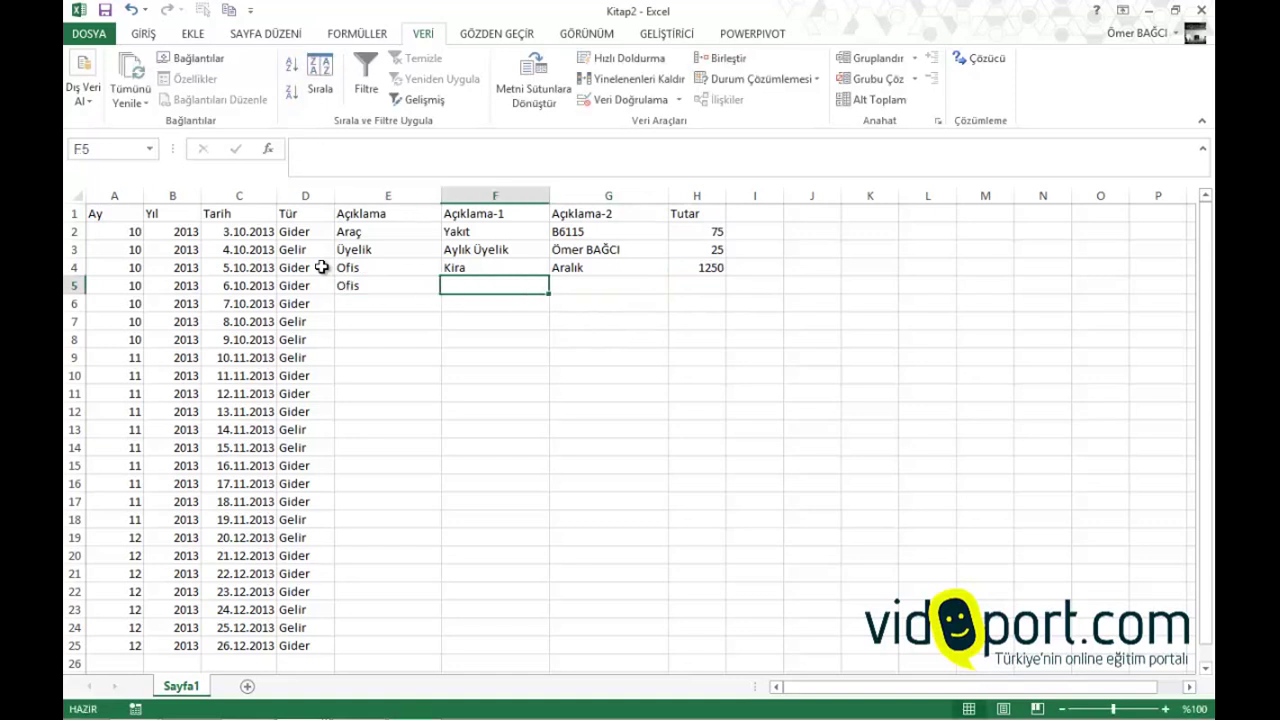
type("Telef")
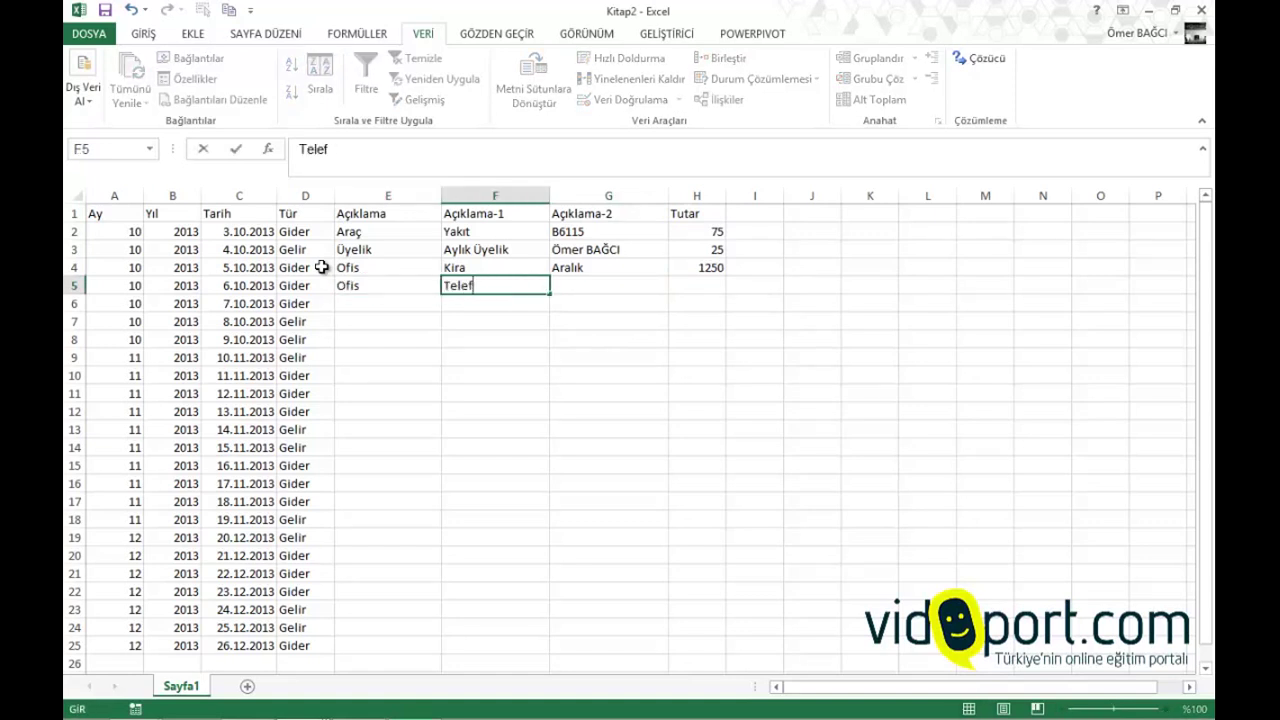
type("on")
key("Tab")
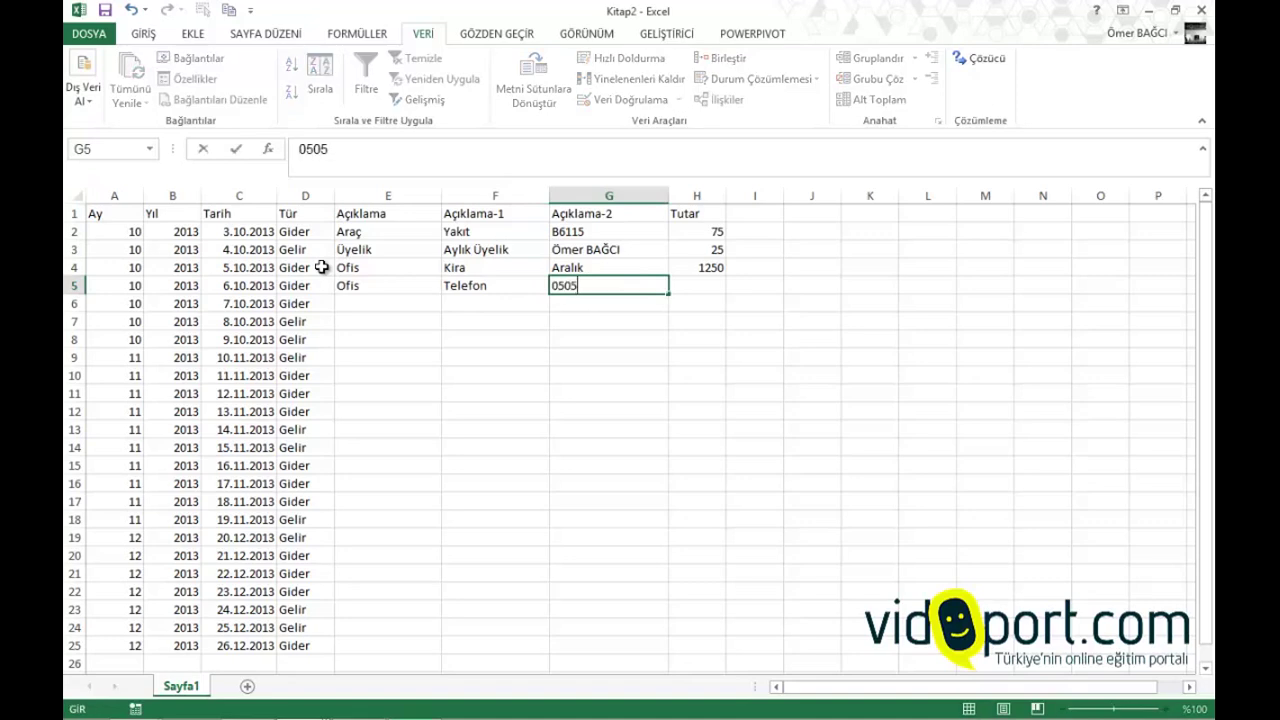
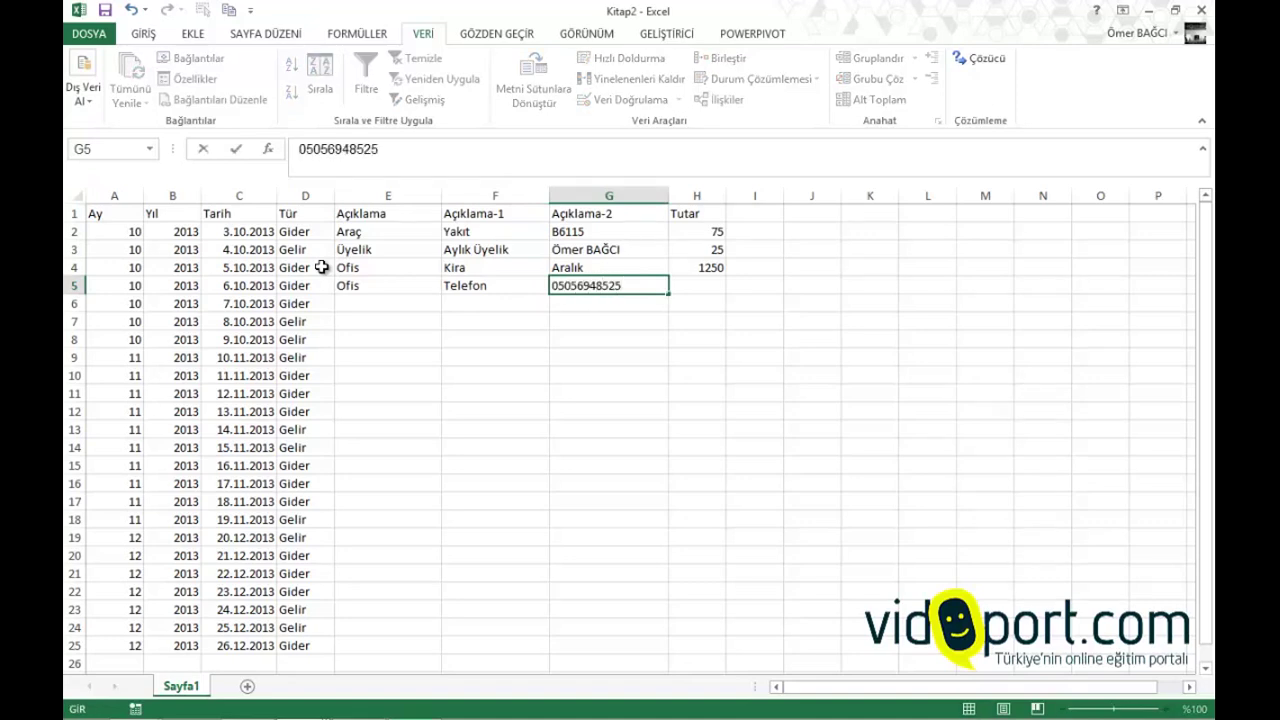
key("Tab")
type("95")
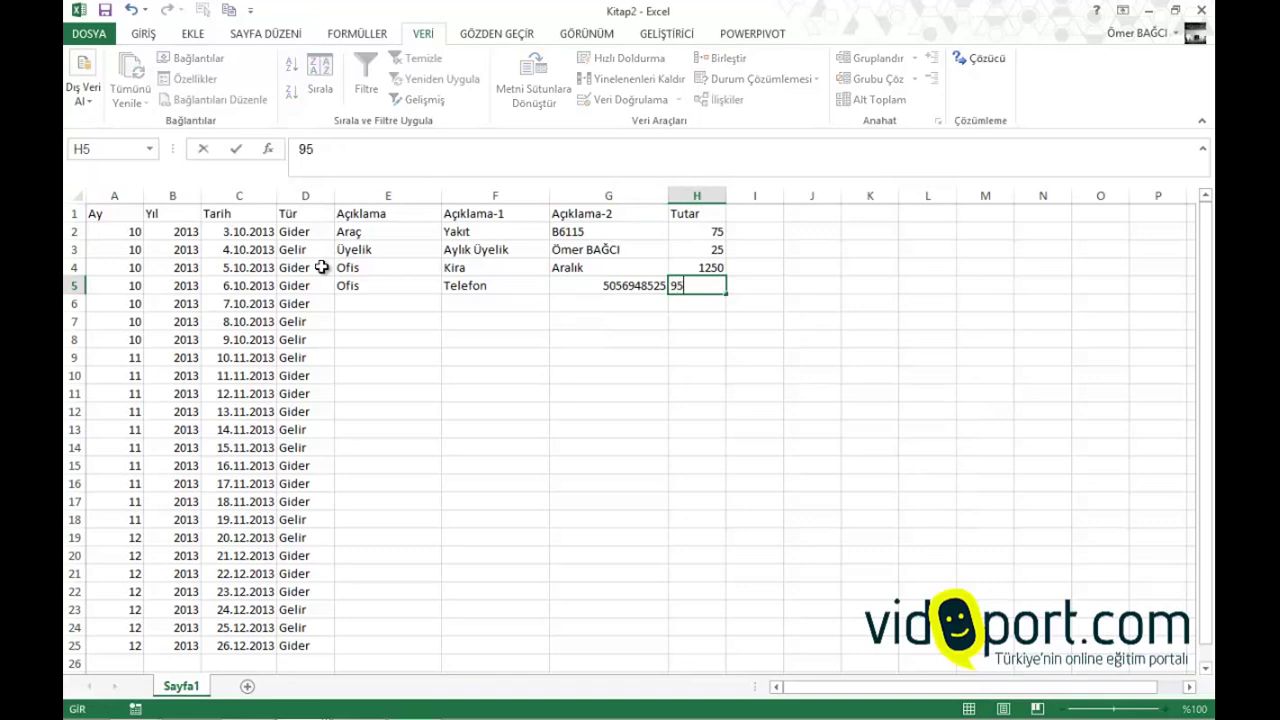
key("Return")
key("Left")
key("Left")
key("Right")
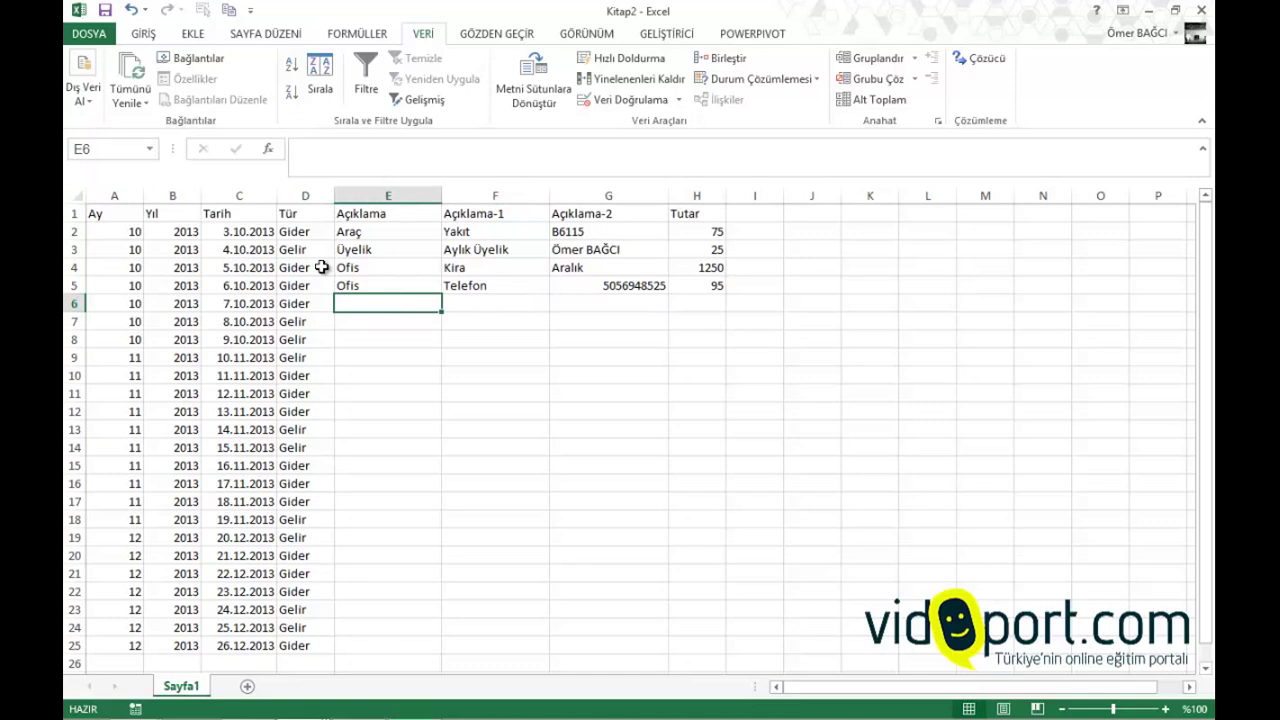
Step: Fill row 6 as Personel, an employee's name, Maaş, with amount 1450
type("Pers")
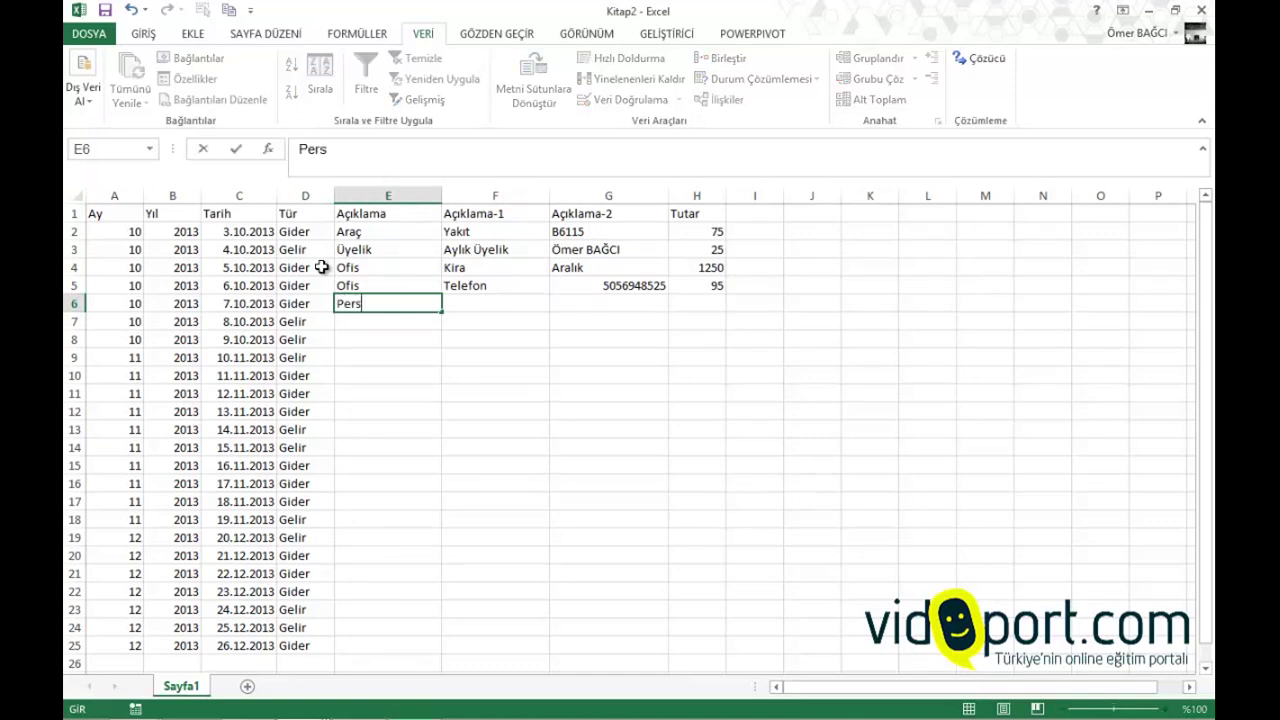
type("onele")
key("BackSpace")
key("Tab")
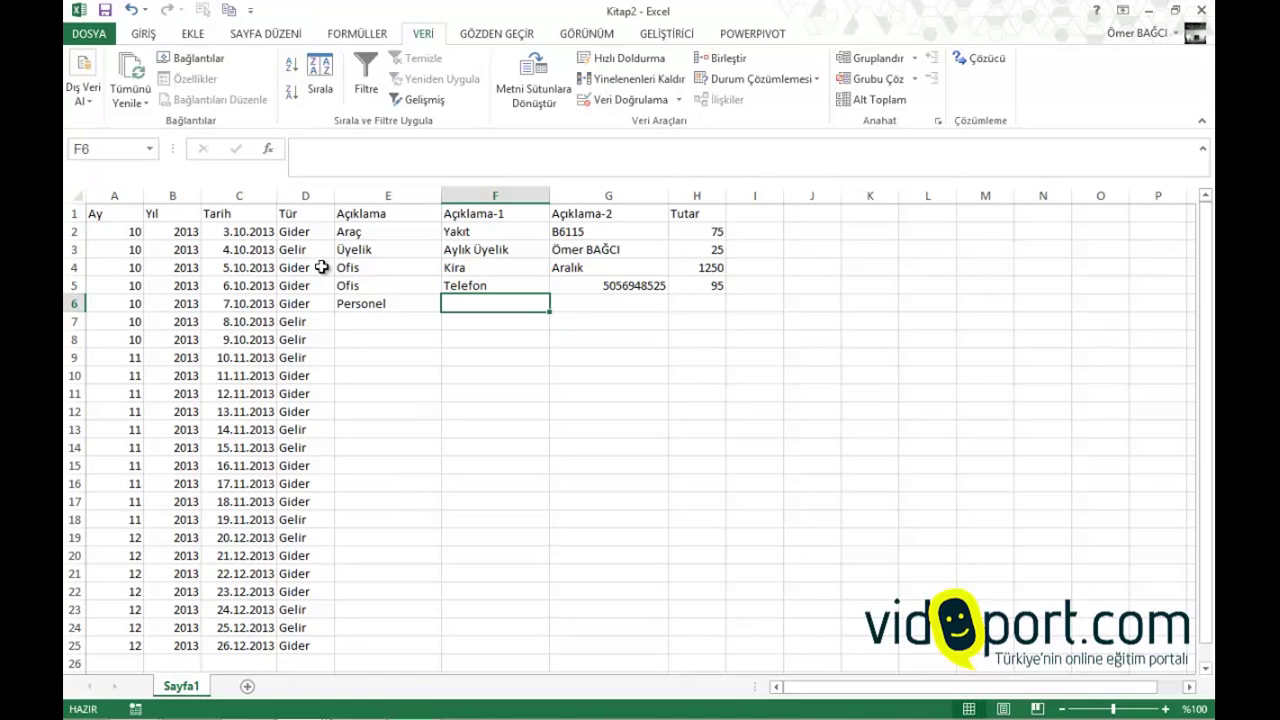
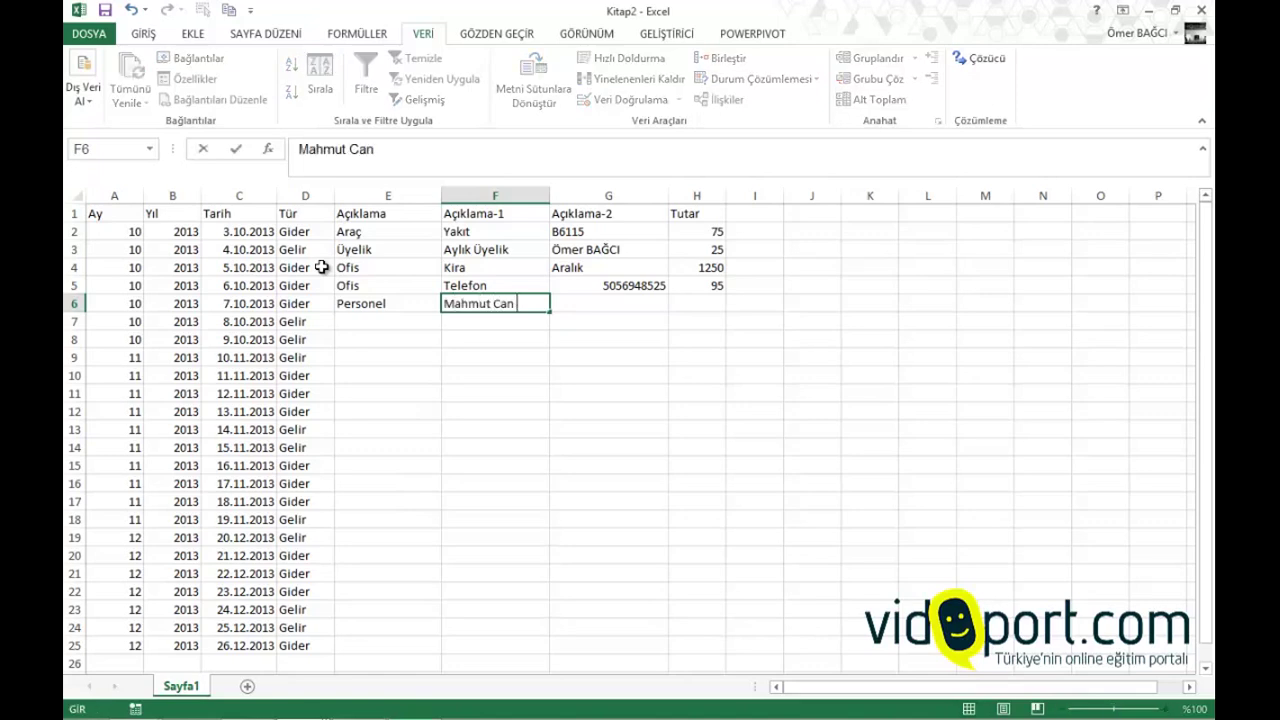
key("Tab")
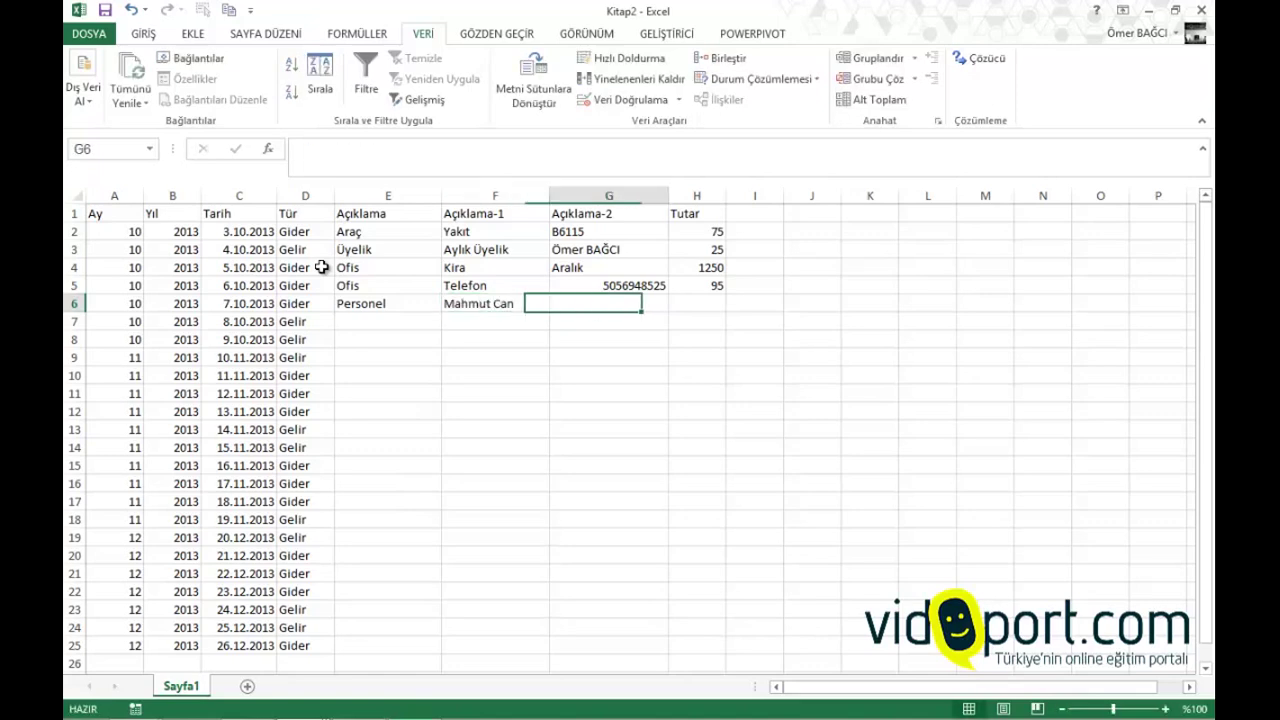
type("Maaş")
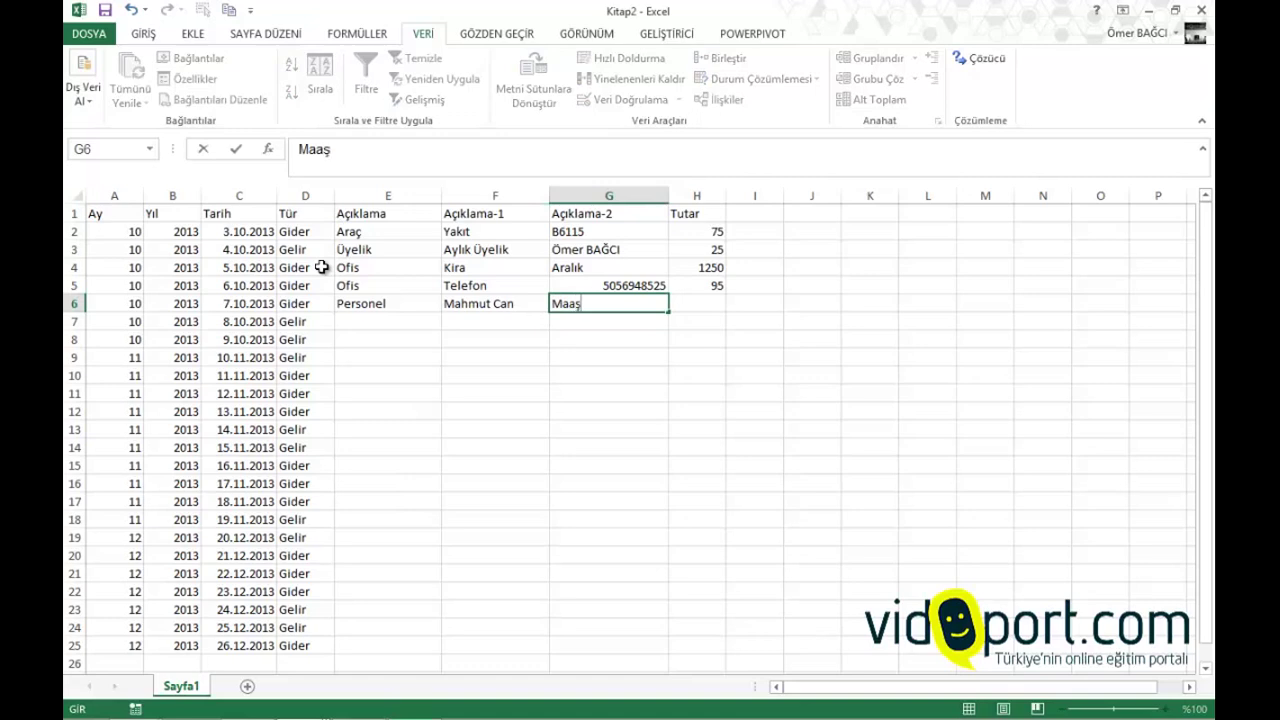
key("Tab")
type("145")
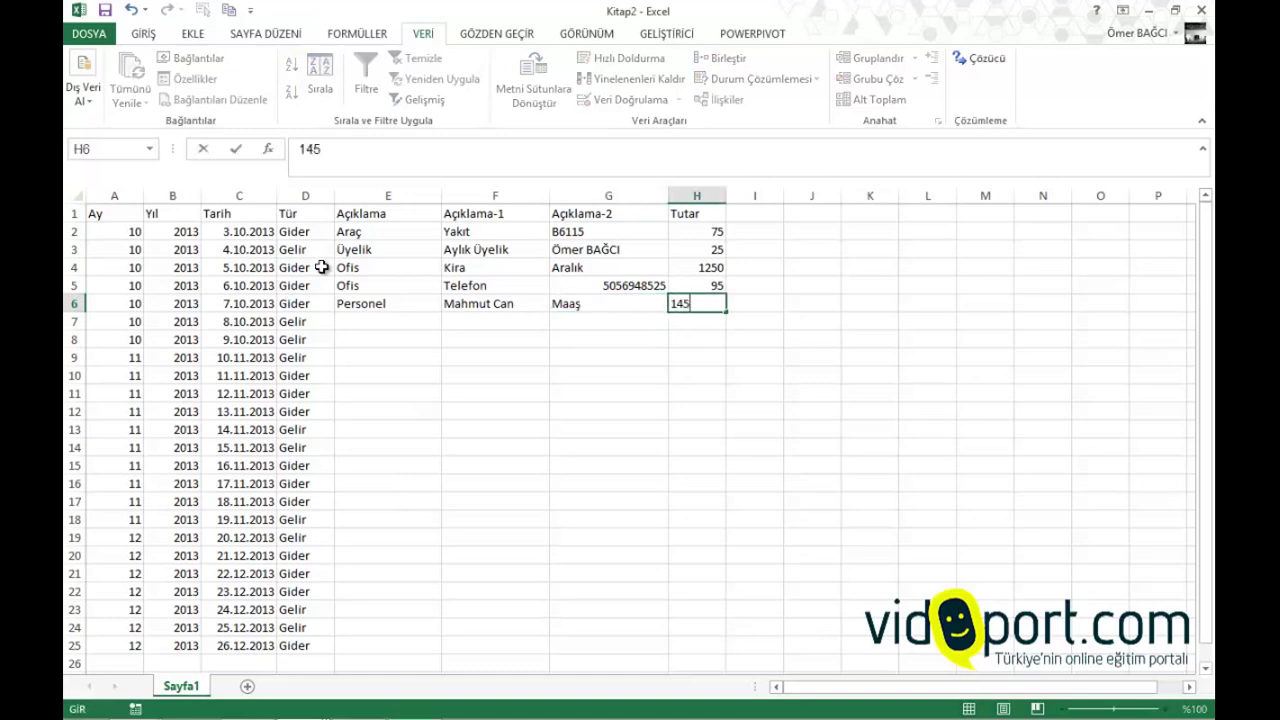
type("0")
key("Return")
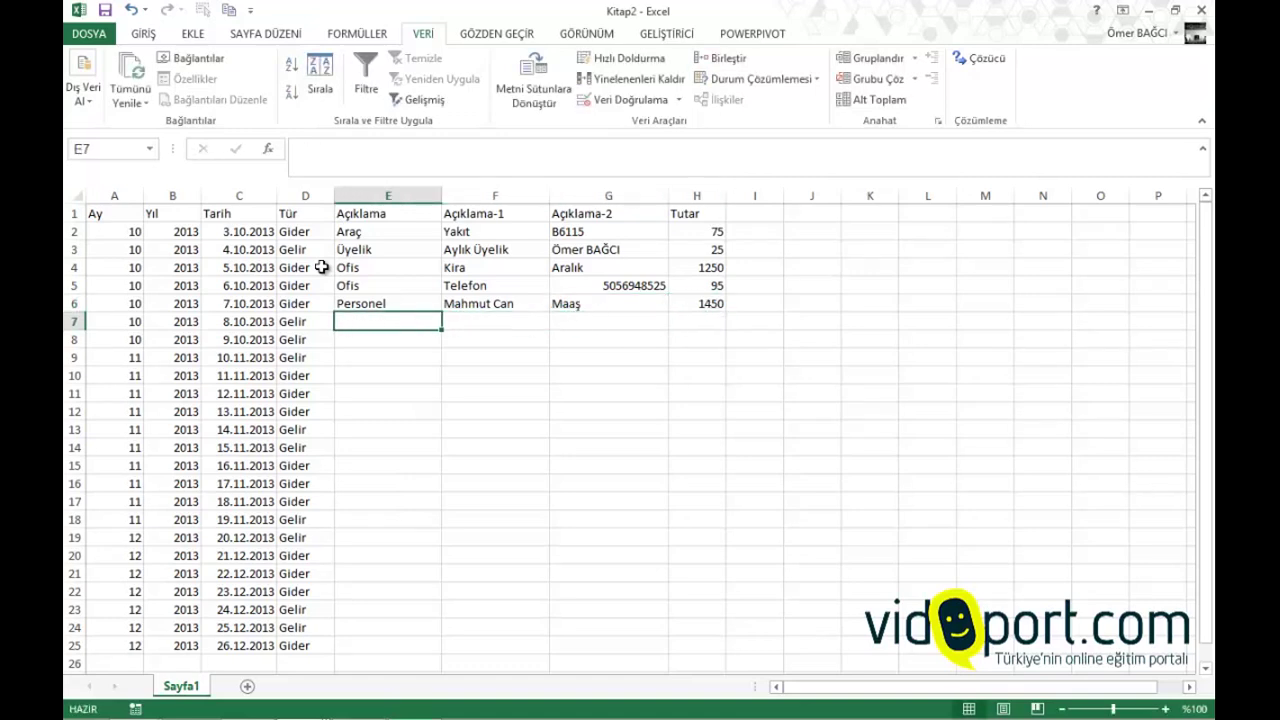
Step: Fill row 7 as Üyelik, Yıllık Üyelik, a member's name, with amount 99
type("Ü")
key("Tab")
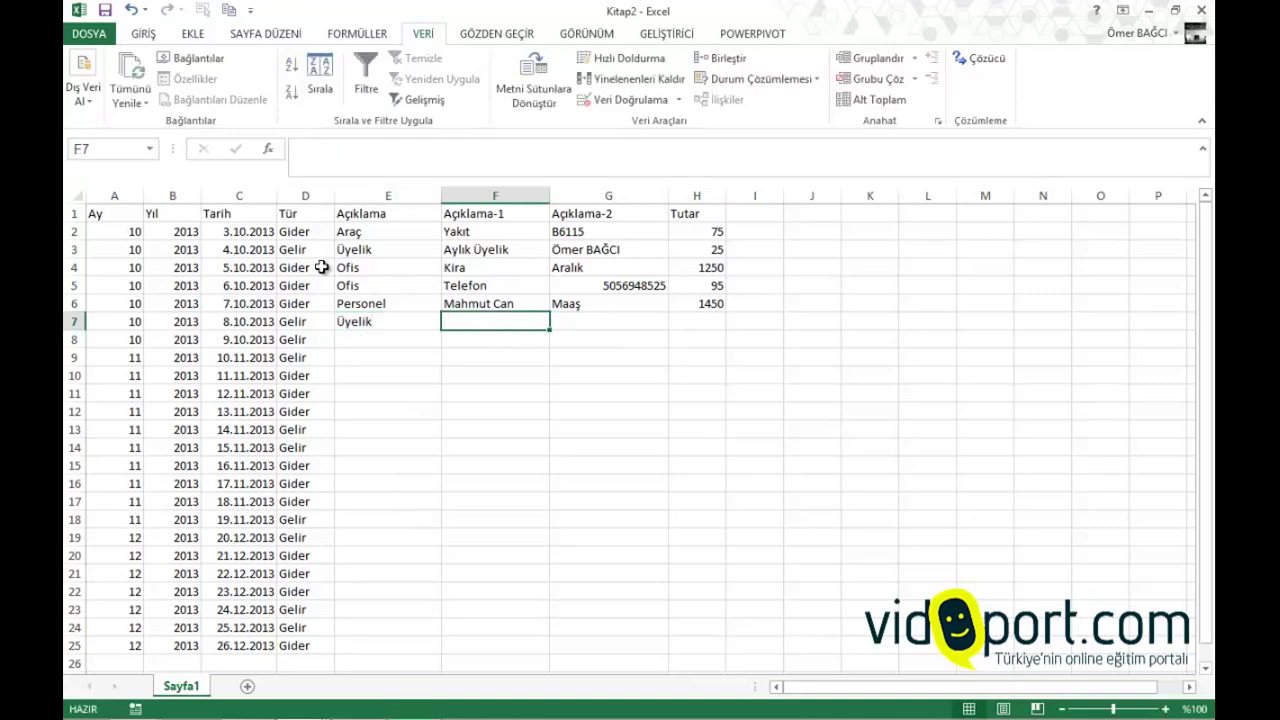
type("Yıllı")
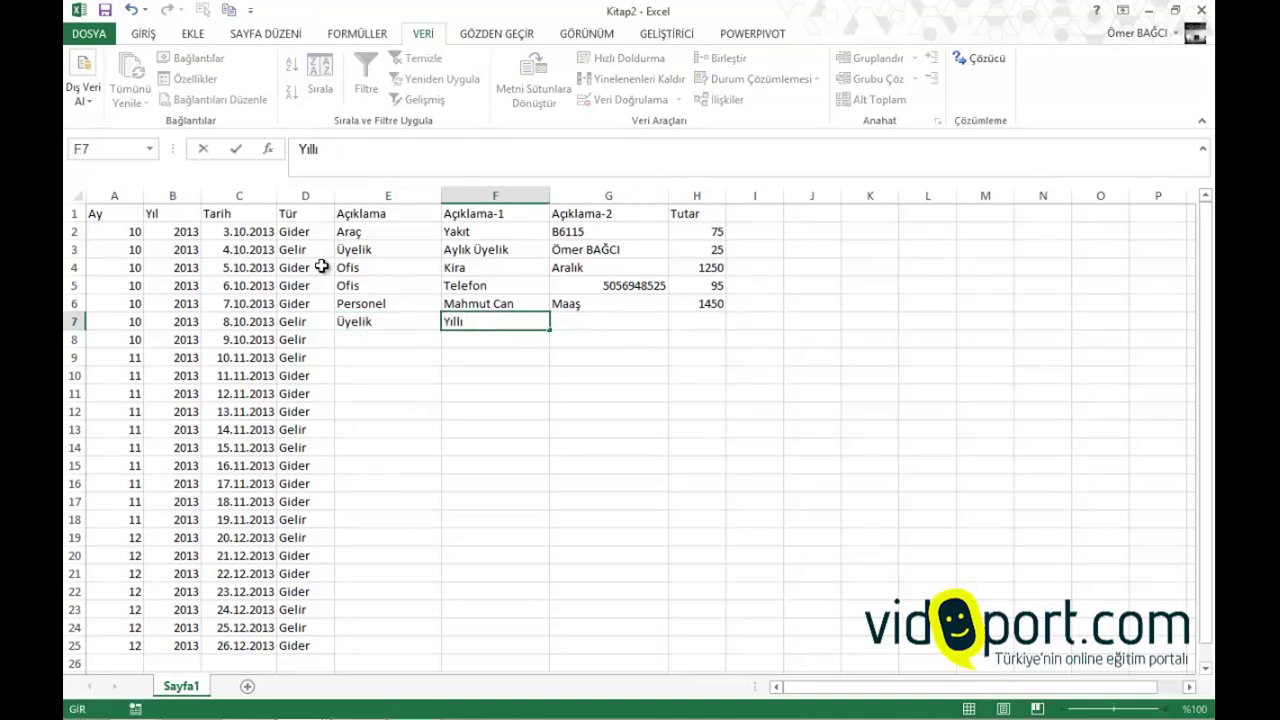
type("k Üyelik")
key("Tab")
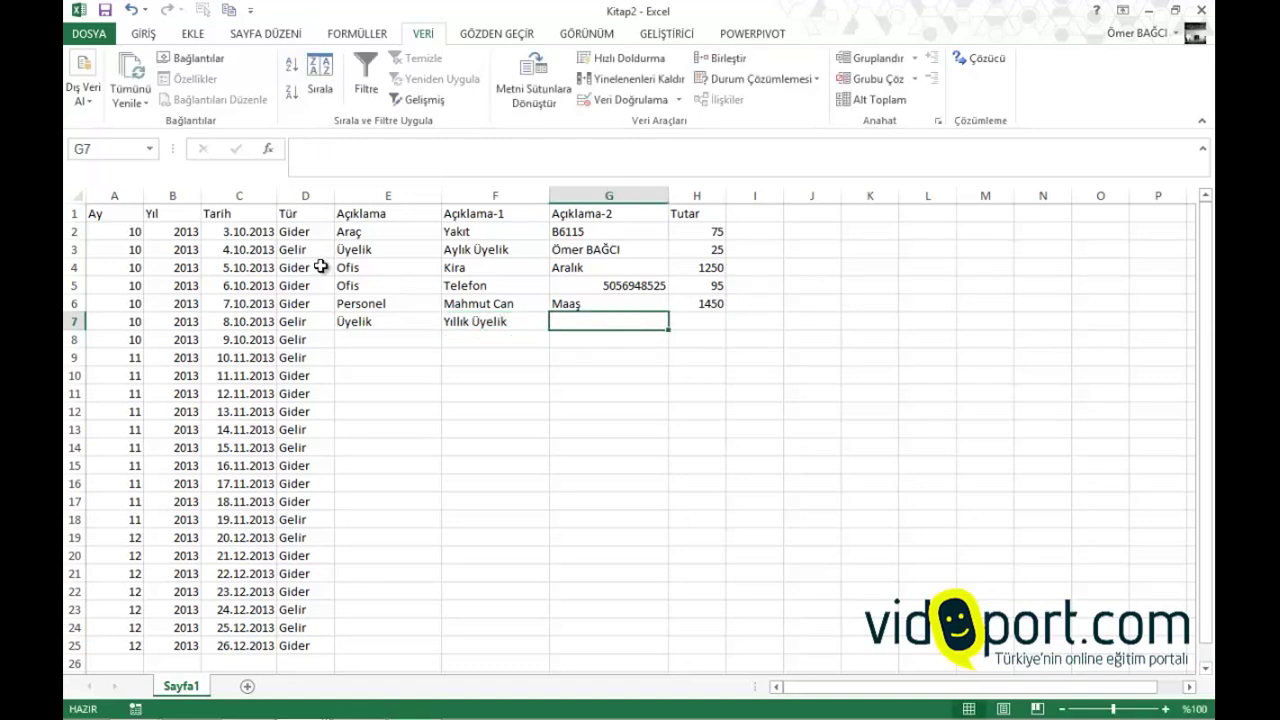
type("Beker")
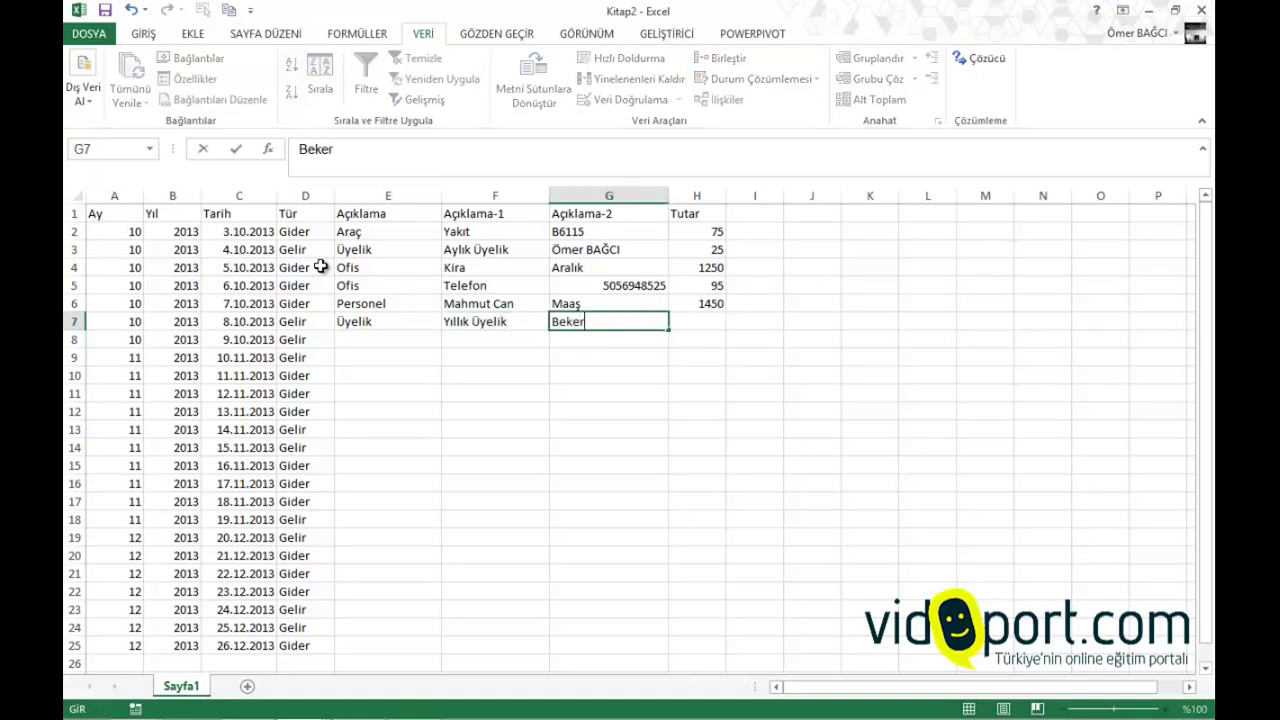
key("BackSpace")
key("BackSpace")
key("BackSpace")
key("BackSpace")
key("Tab")
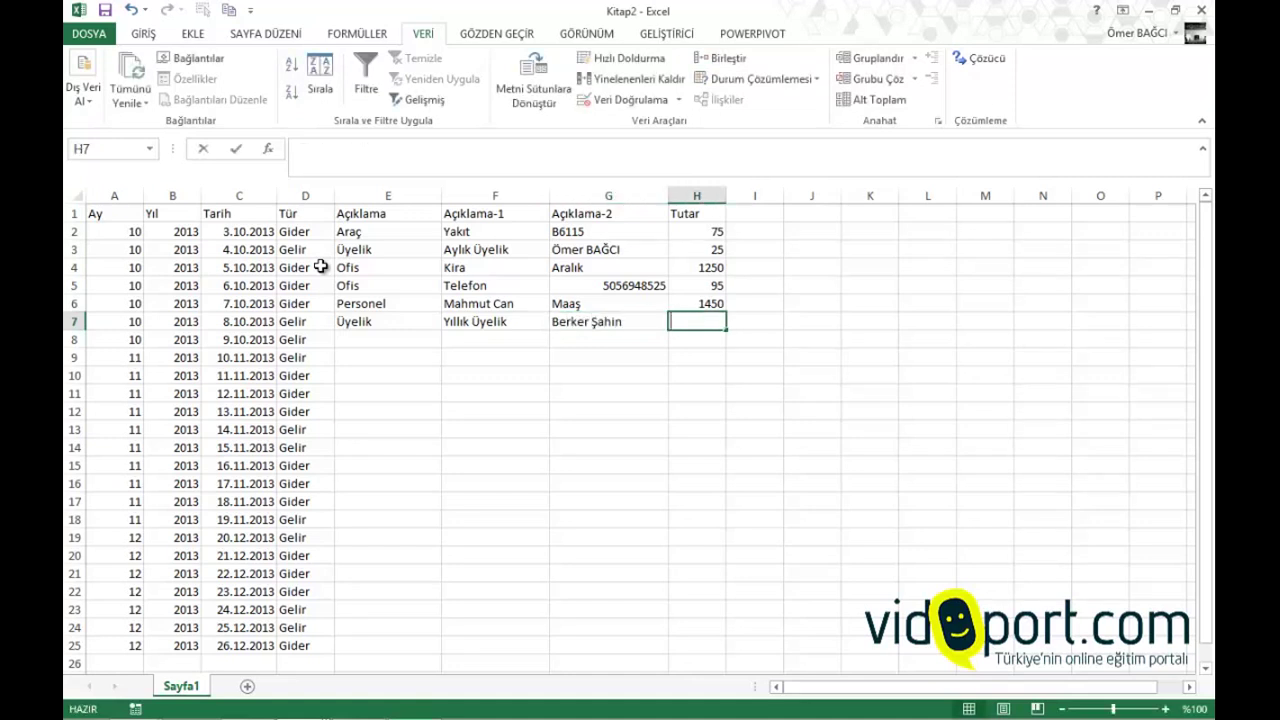
type("99")
key("Return")
Step: Fill row 8 as Üyelik, Yıllık Üyelik, another member's name, with amount 99
key("Left")
key("Left")
key("Left")
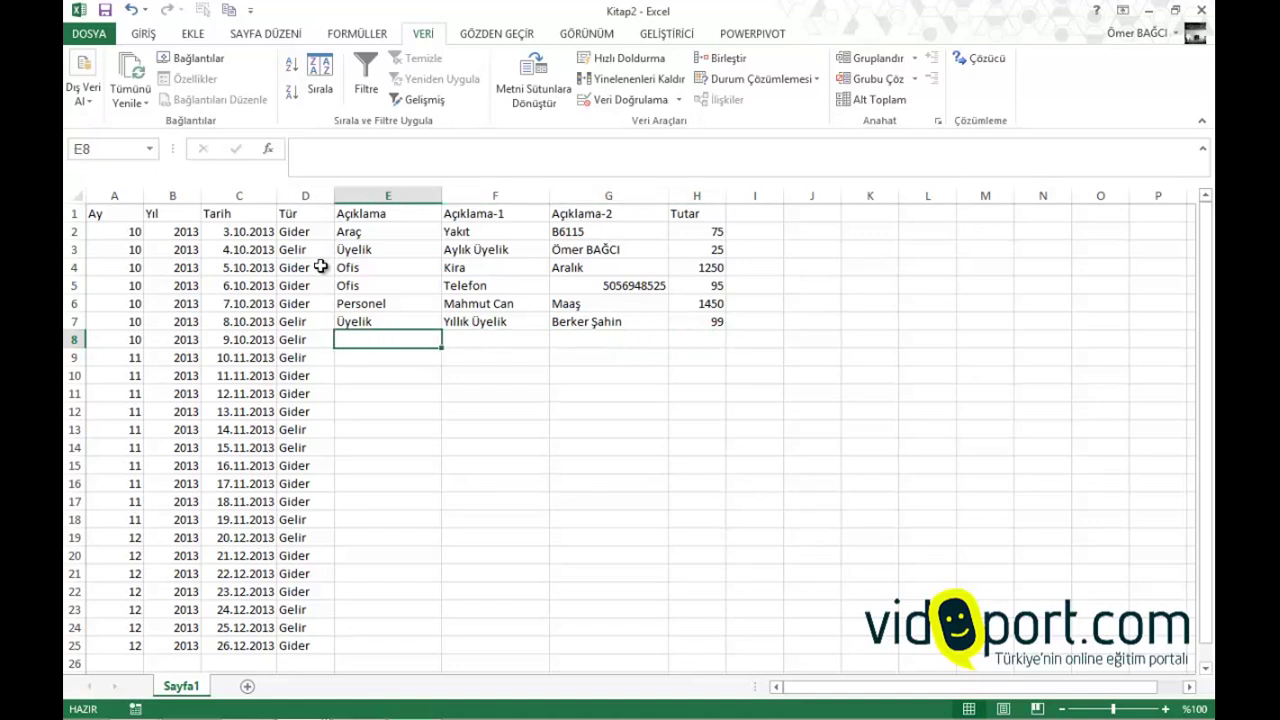
type("Üyelik")
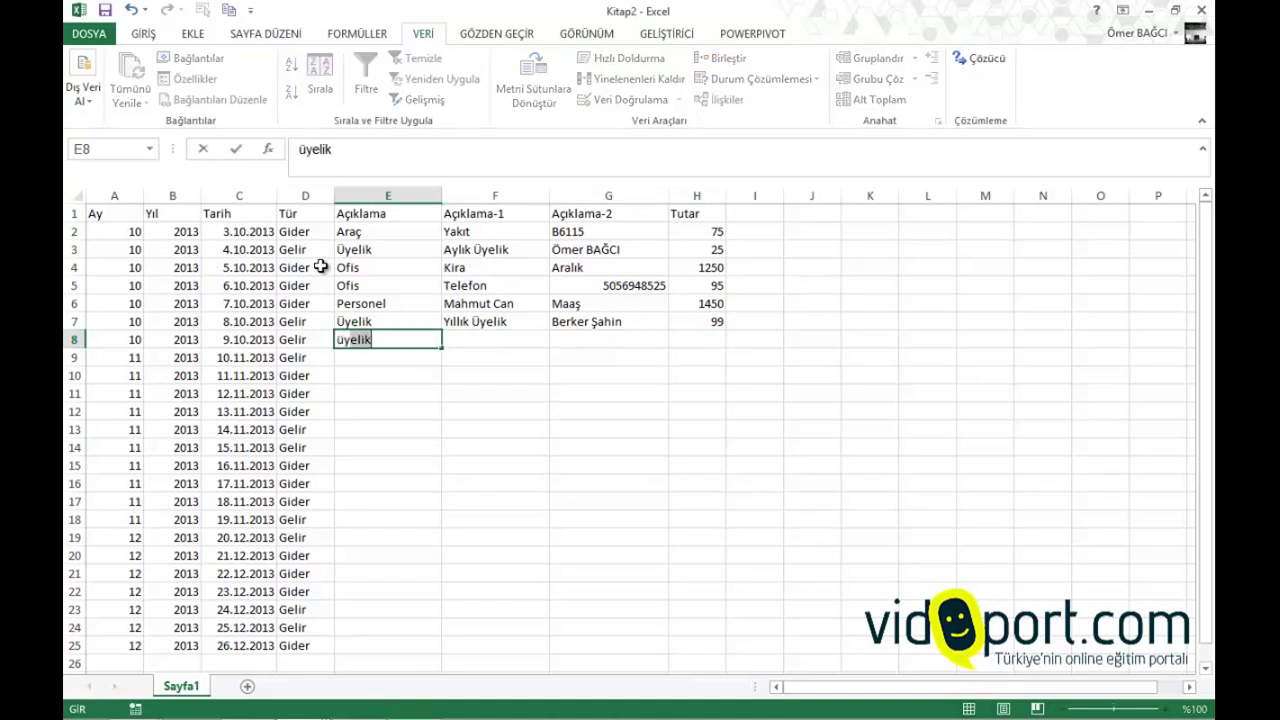
key("Tab")
type("y")
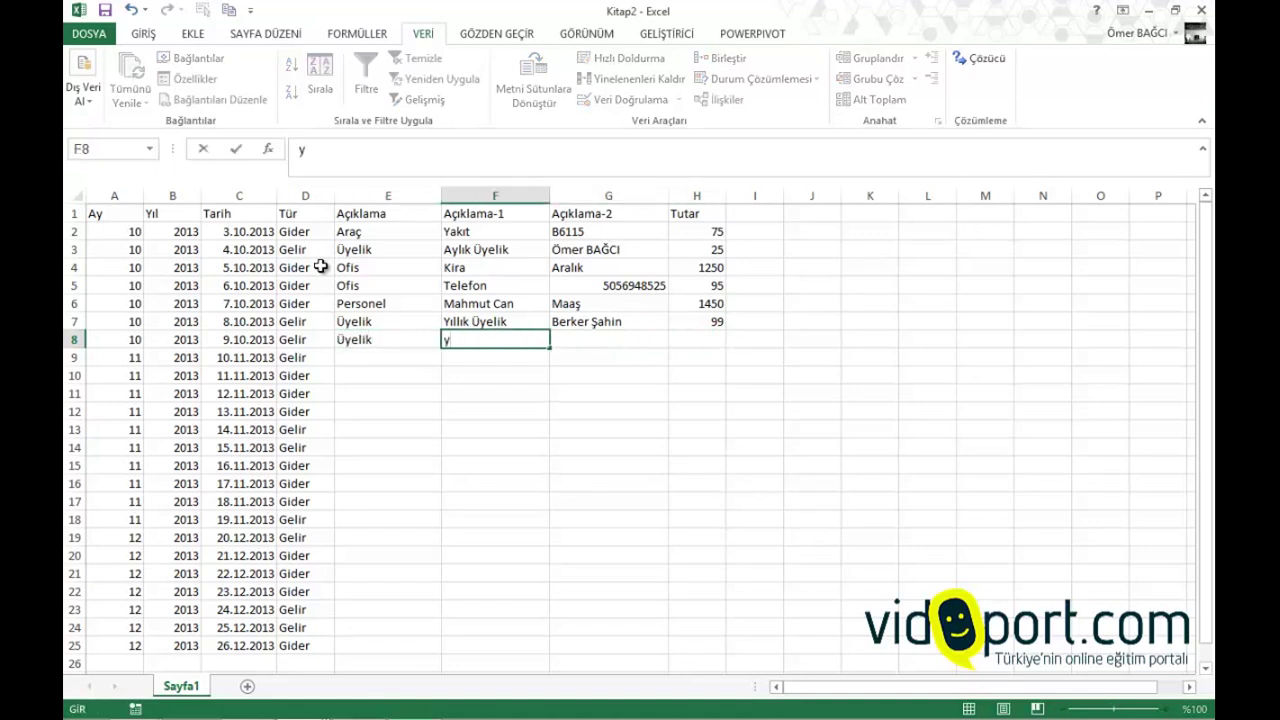
type("ıllık Üyelik")
key("Tab")
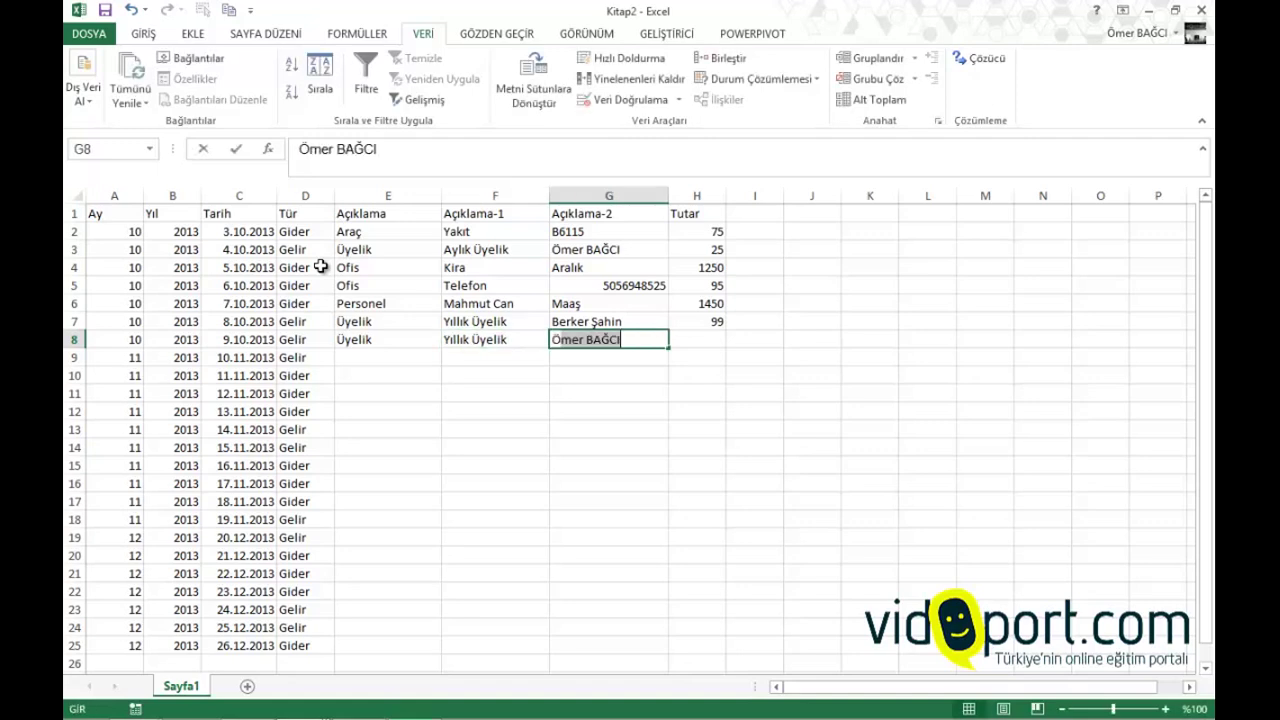
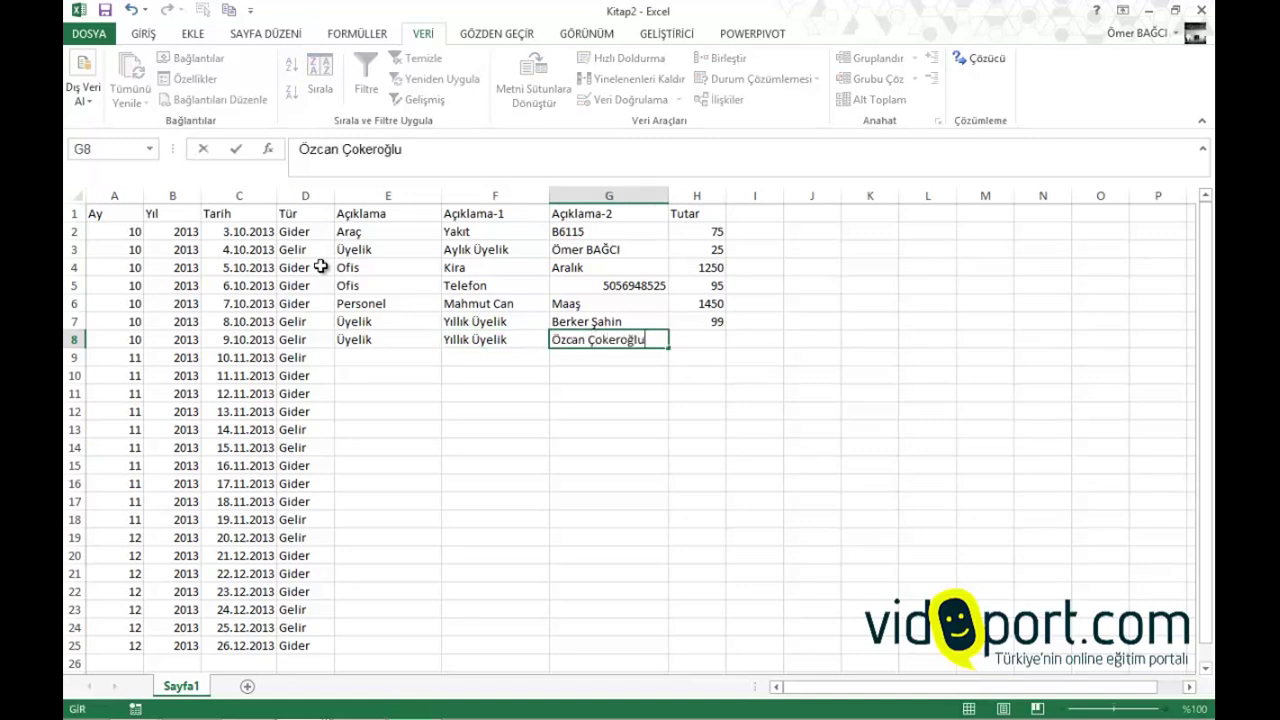
key("Tab")
type("99")
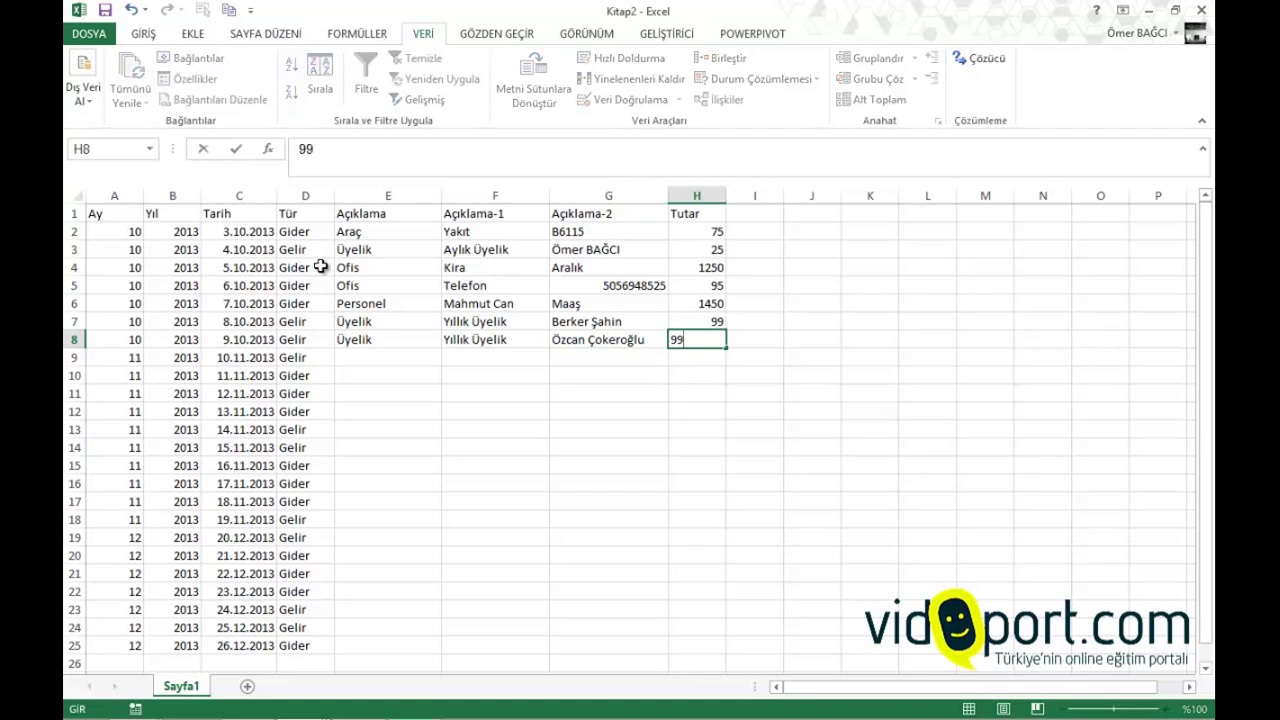
key("Return")
Step: Fill row 9 as Üyelik, Excel Üyeliği, a member's name, with amount 49
key("Left")
key("Left")
type("Ü")
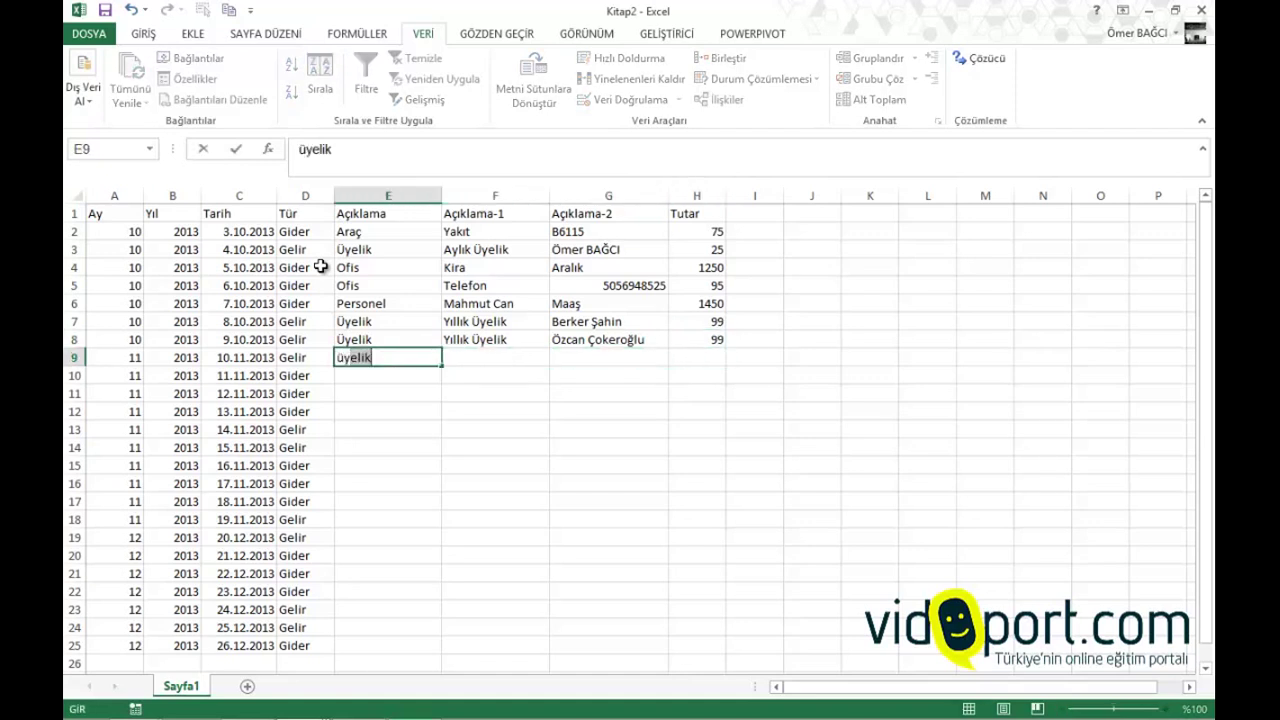
key("Tab")
type("Excel Üyeliği")
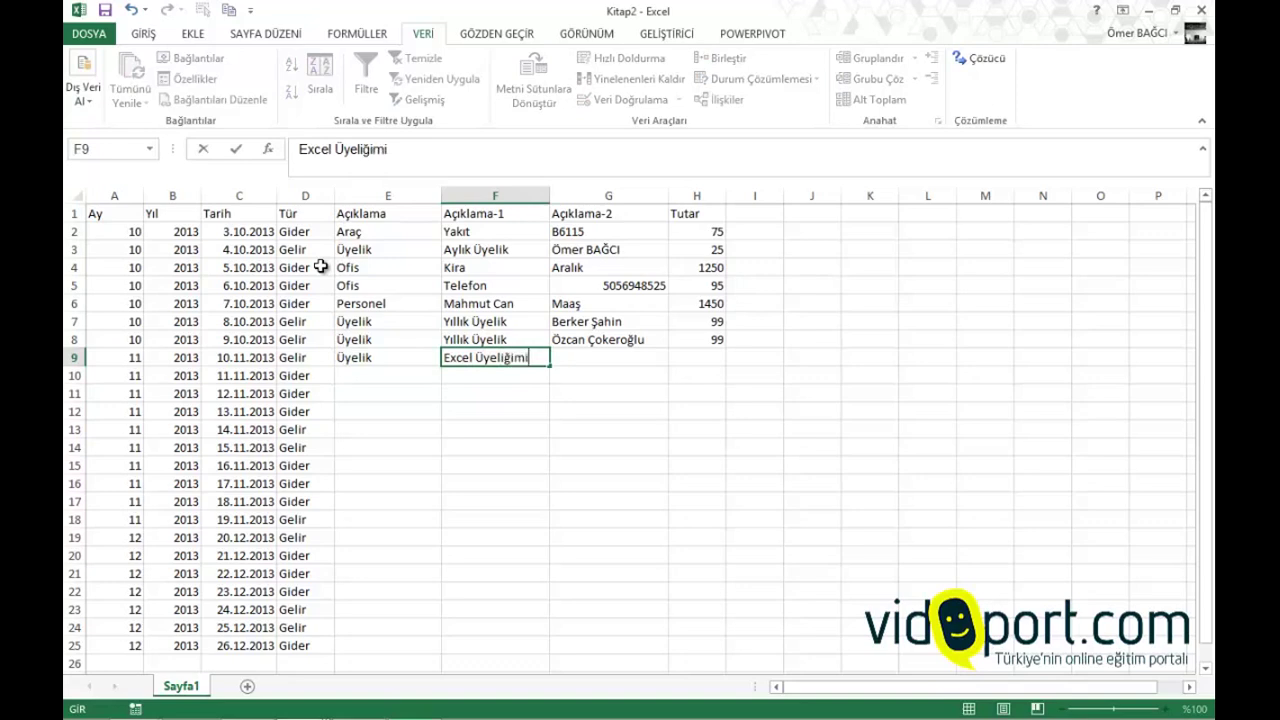
key("BackSpace")
key("Tab")
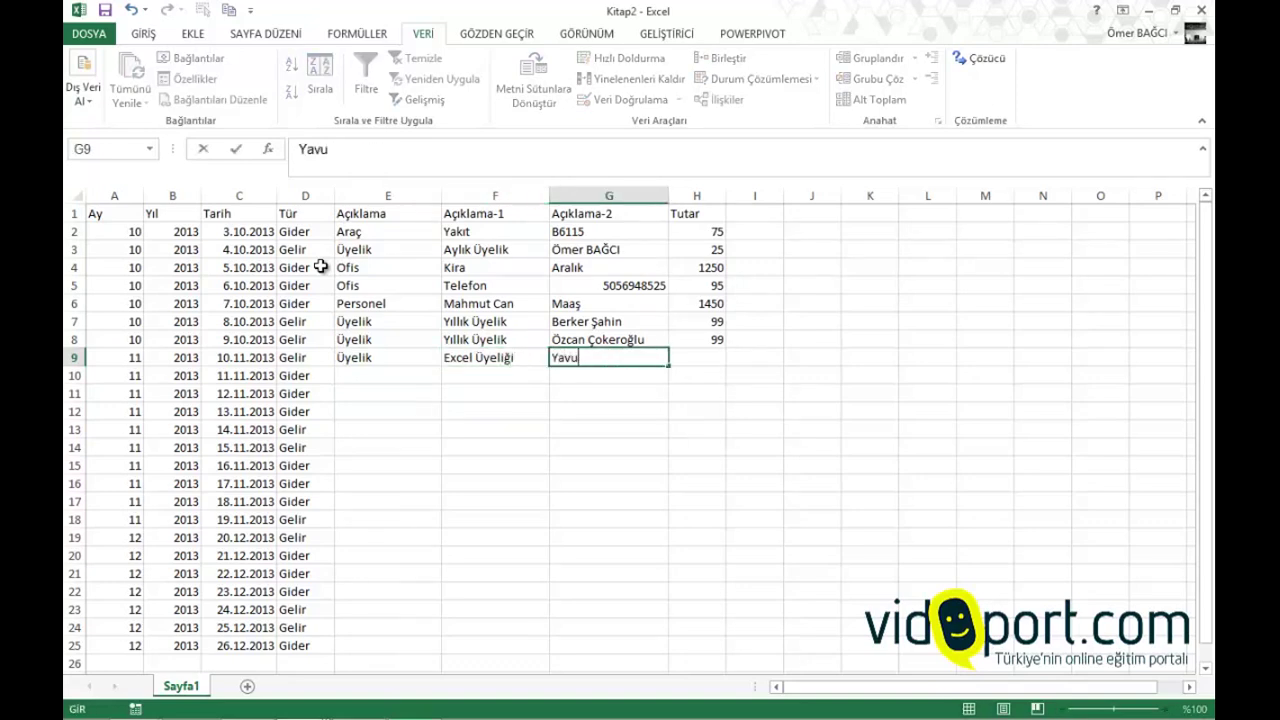
key("ctrl+Return")
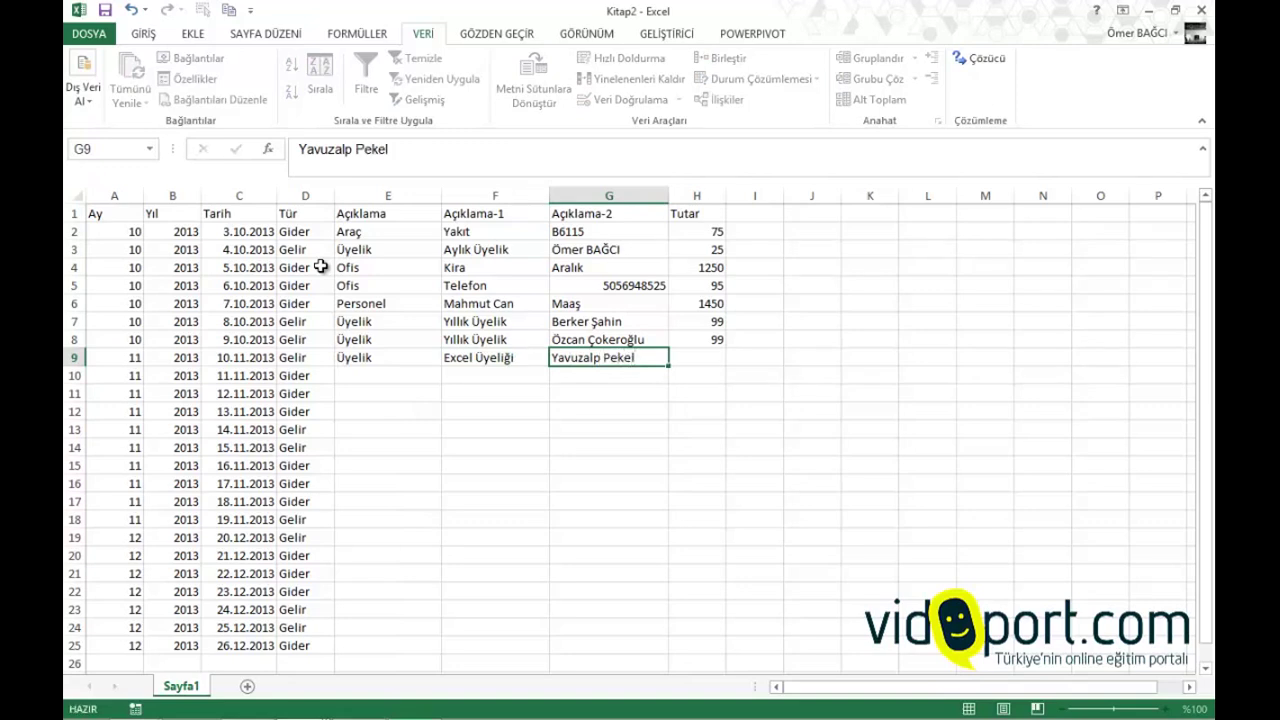
key("Tab")
type("49")
key("Return")
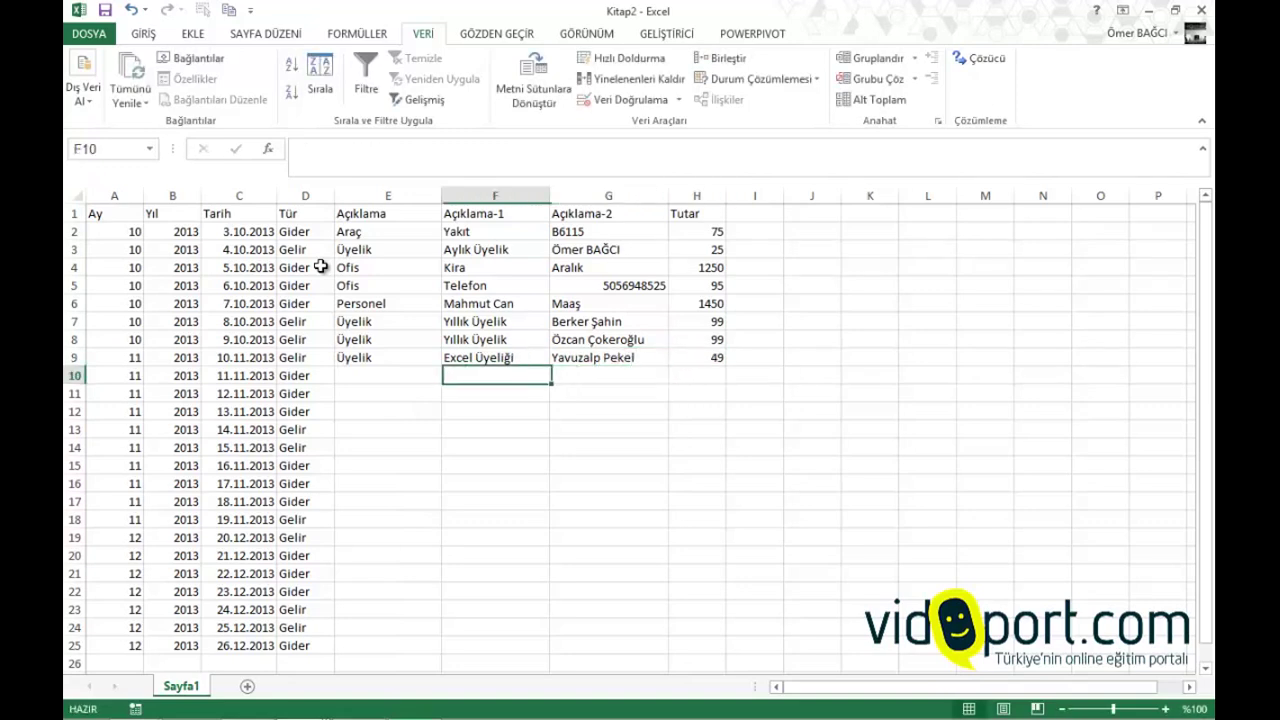
Step: Fill row 10 as Ofis, Mutfak, Yemek with amount 253
key("Left")
key("Left")
key("Right")
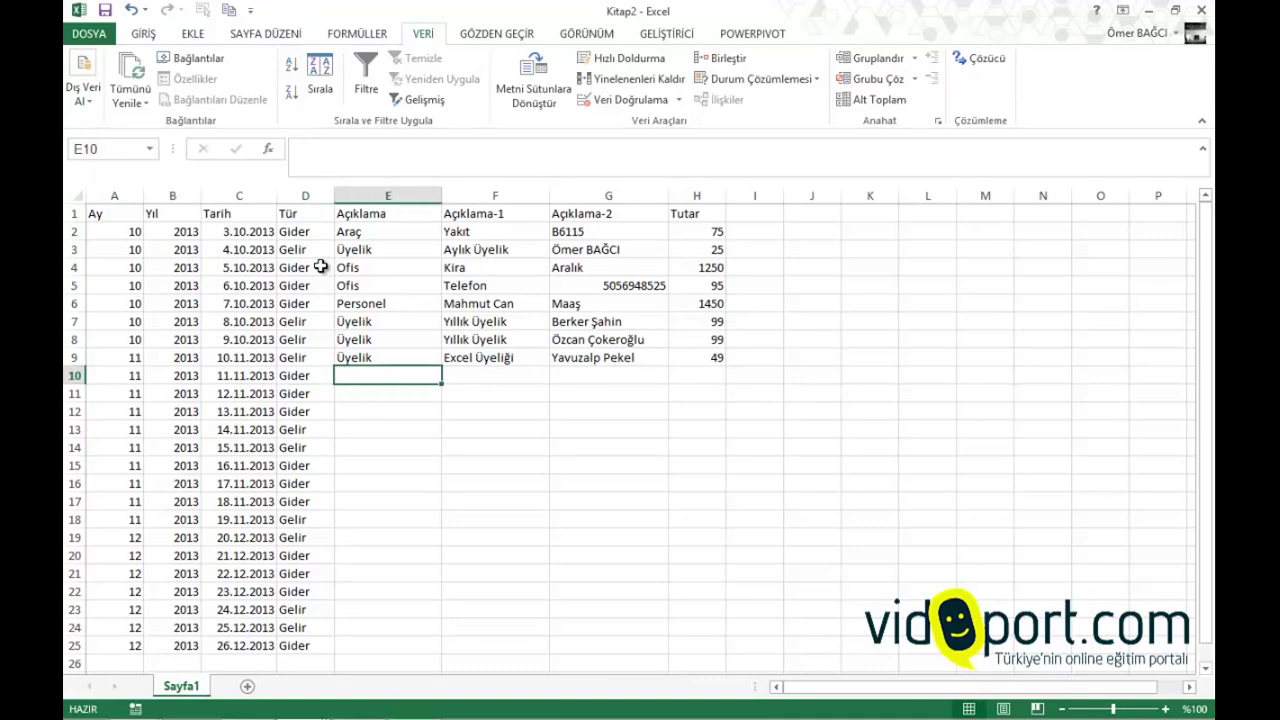
type("Ofis")
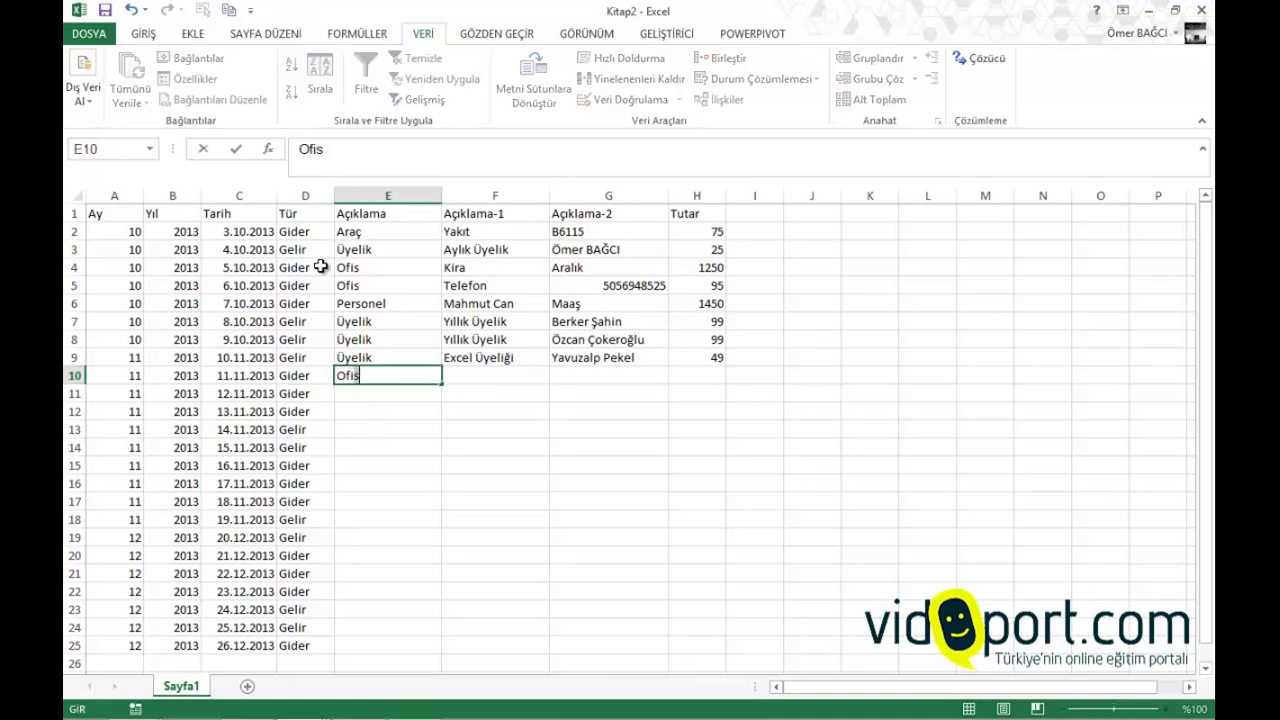
key("Tab")
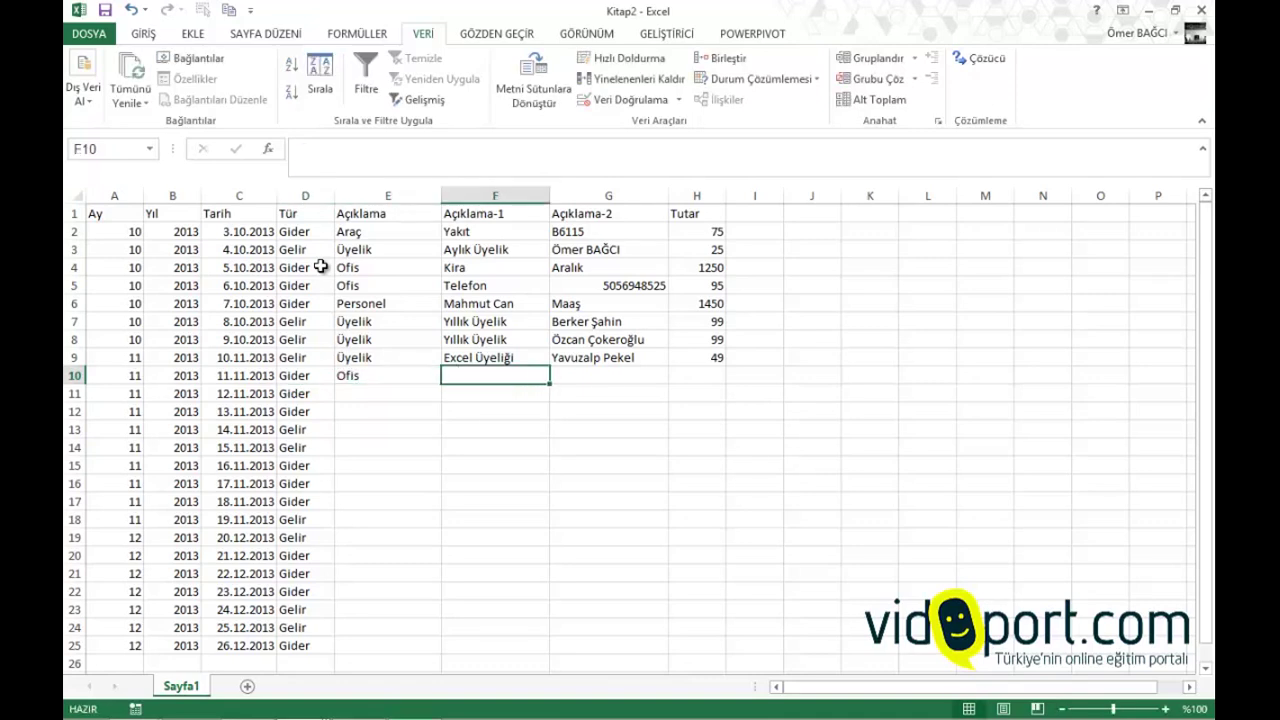
type("Mut")
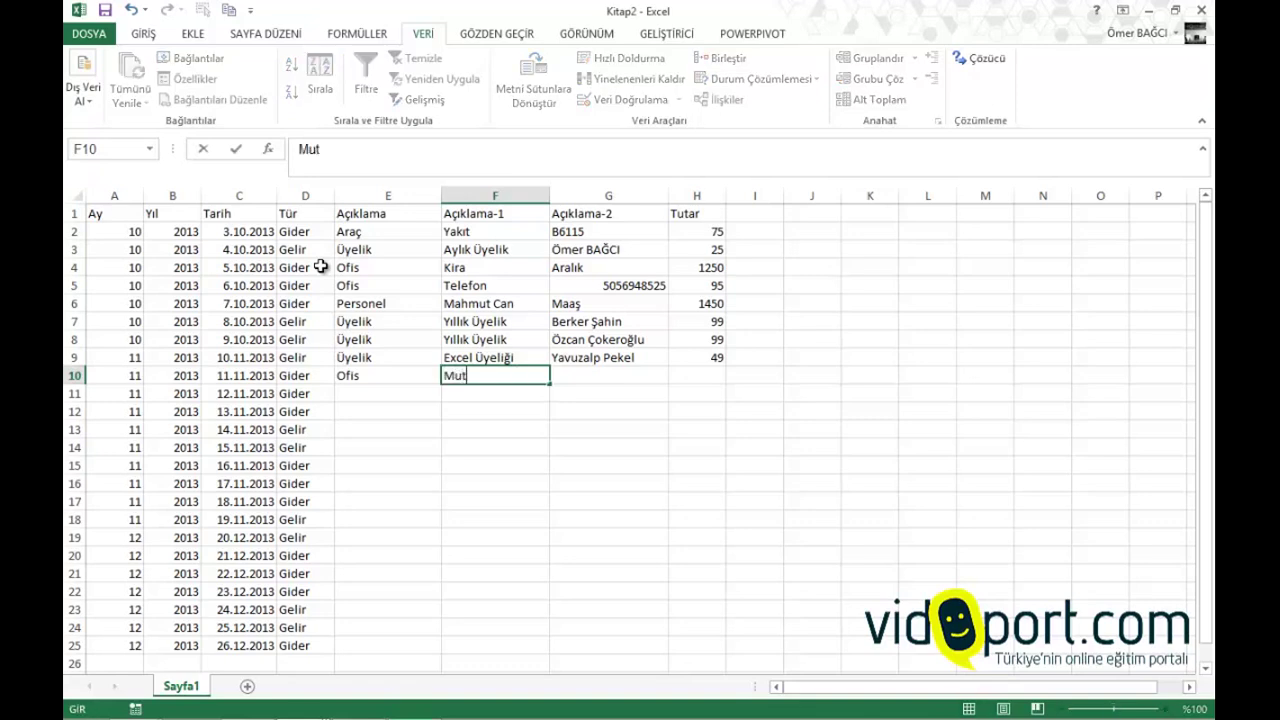
type("fak")
key("shift+Tab")
key("Tab")
key("Tab")
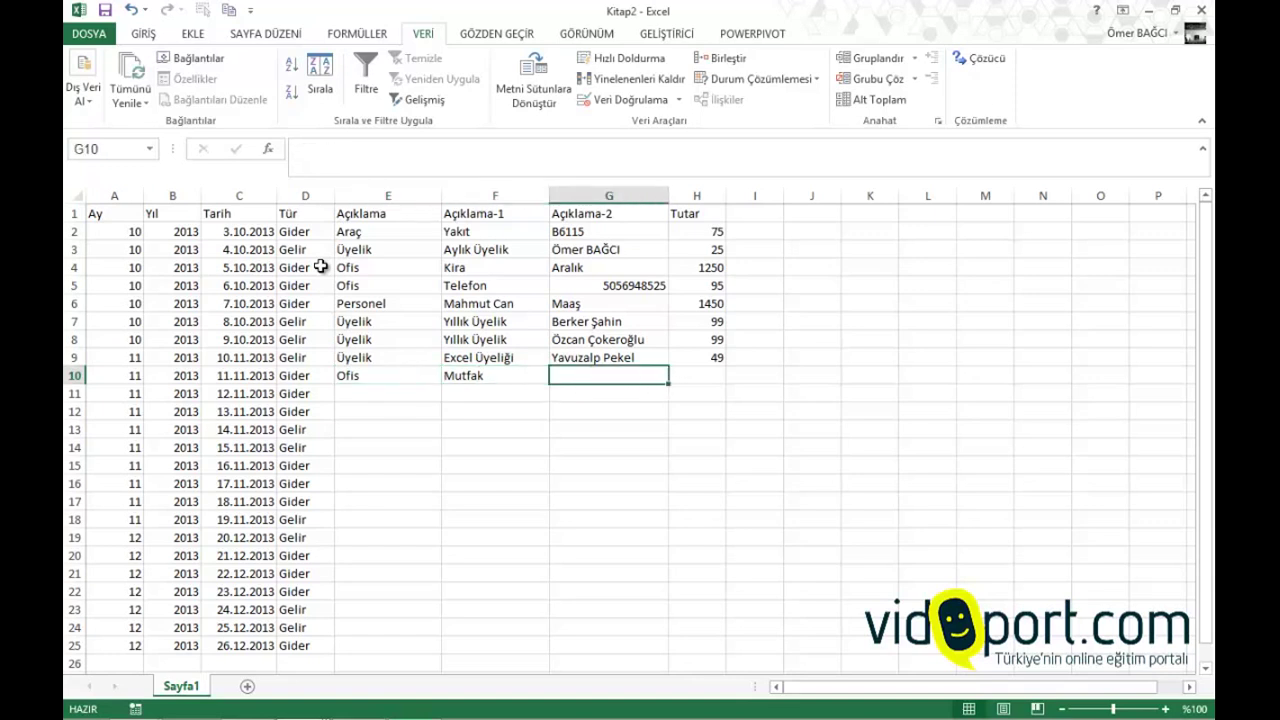
type("ye")
key("BackSpace")
key("BackSpace")
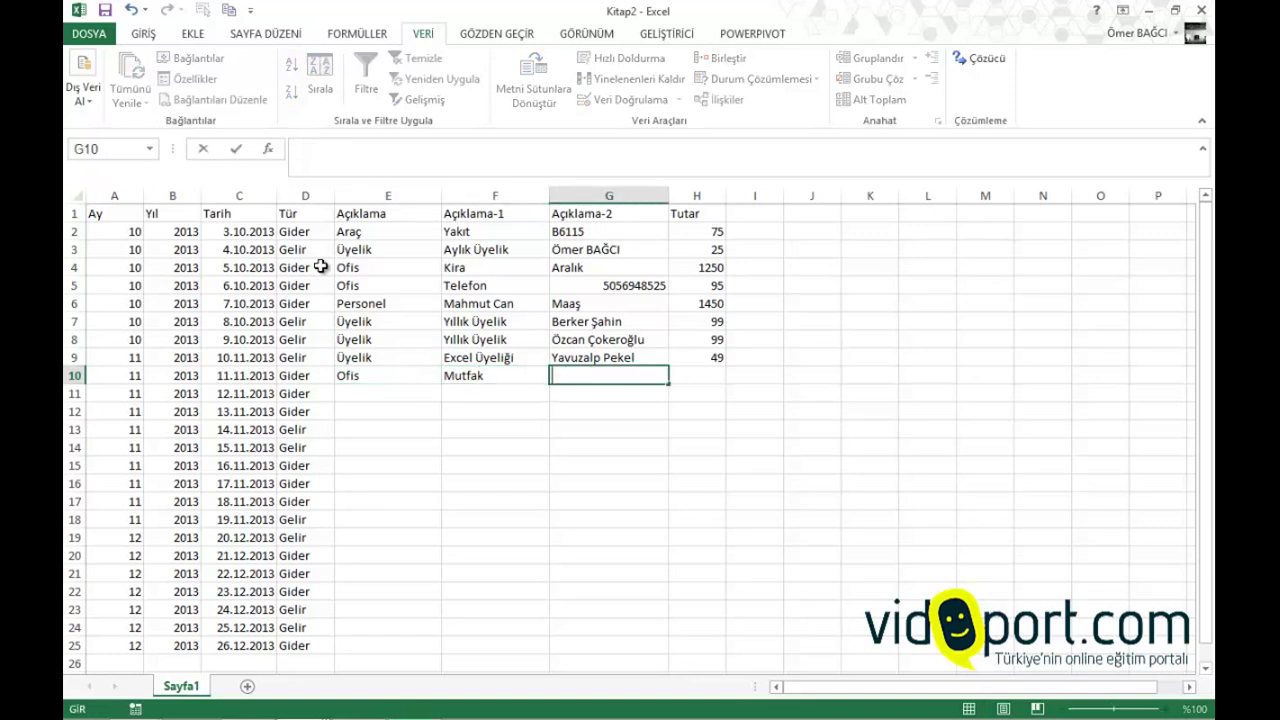
type("Yemek")
key("Tab")
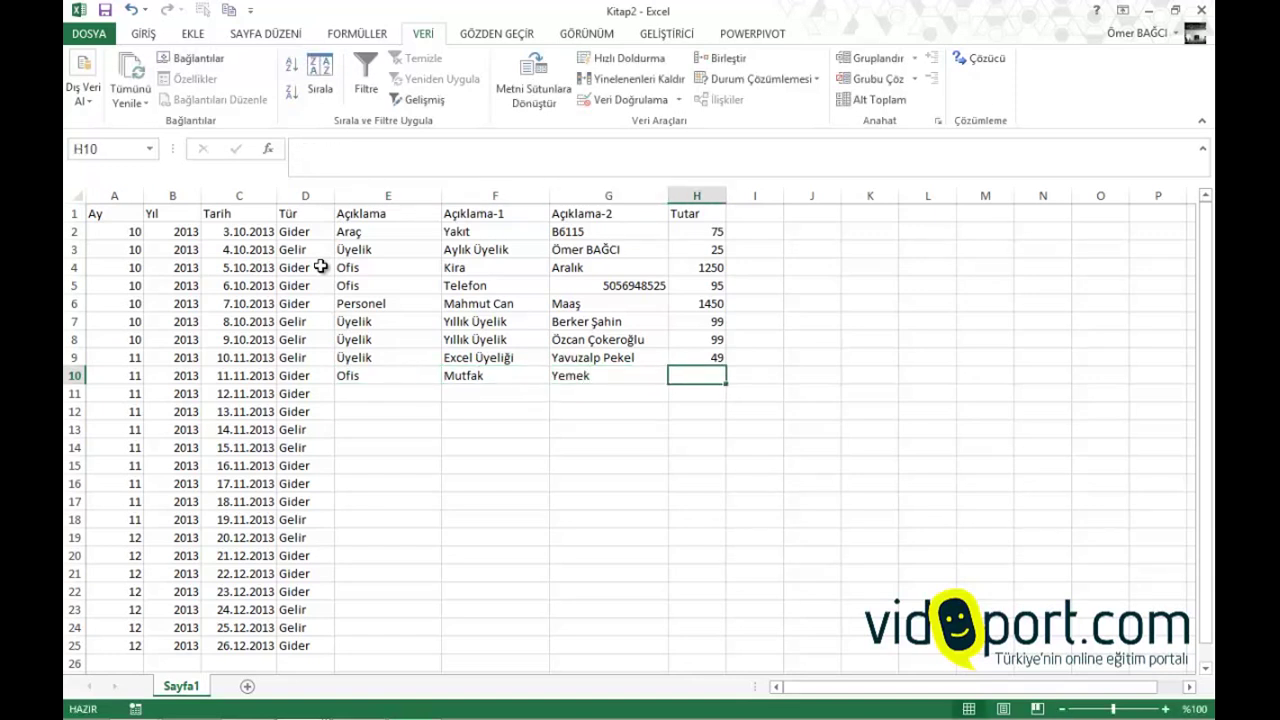
type("253")
key("Return")
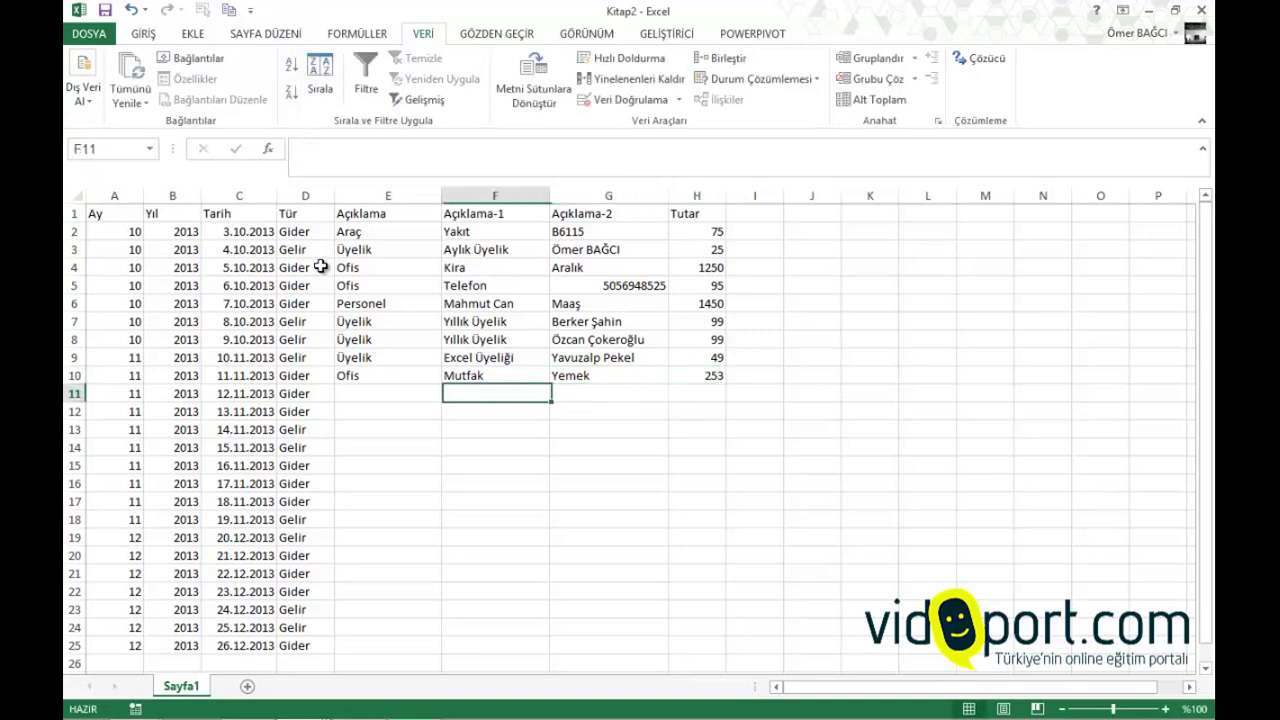
Step: Fill row 11 as Ofis, Yakıt, B6115 with amount 75 using AutoComplete
key("Tab")
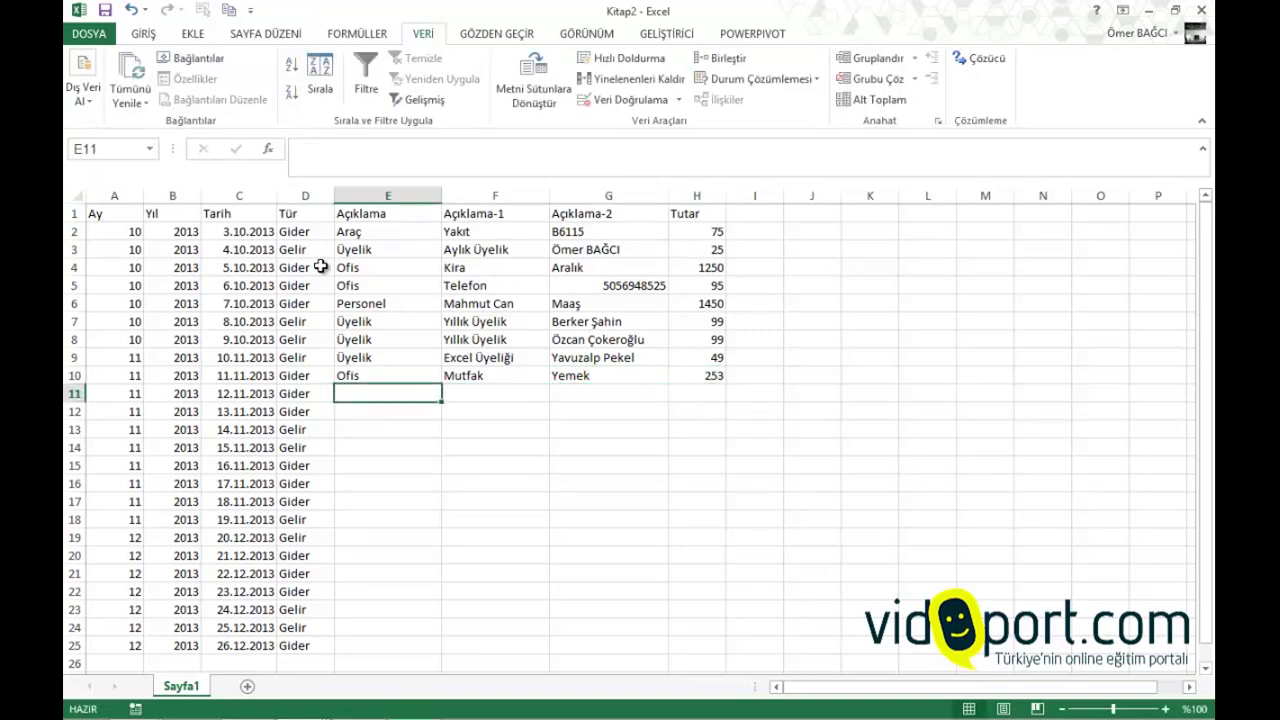
type("ofis")
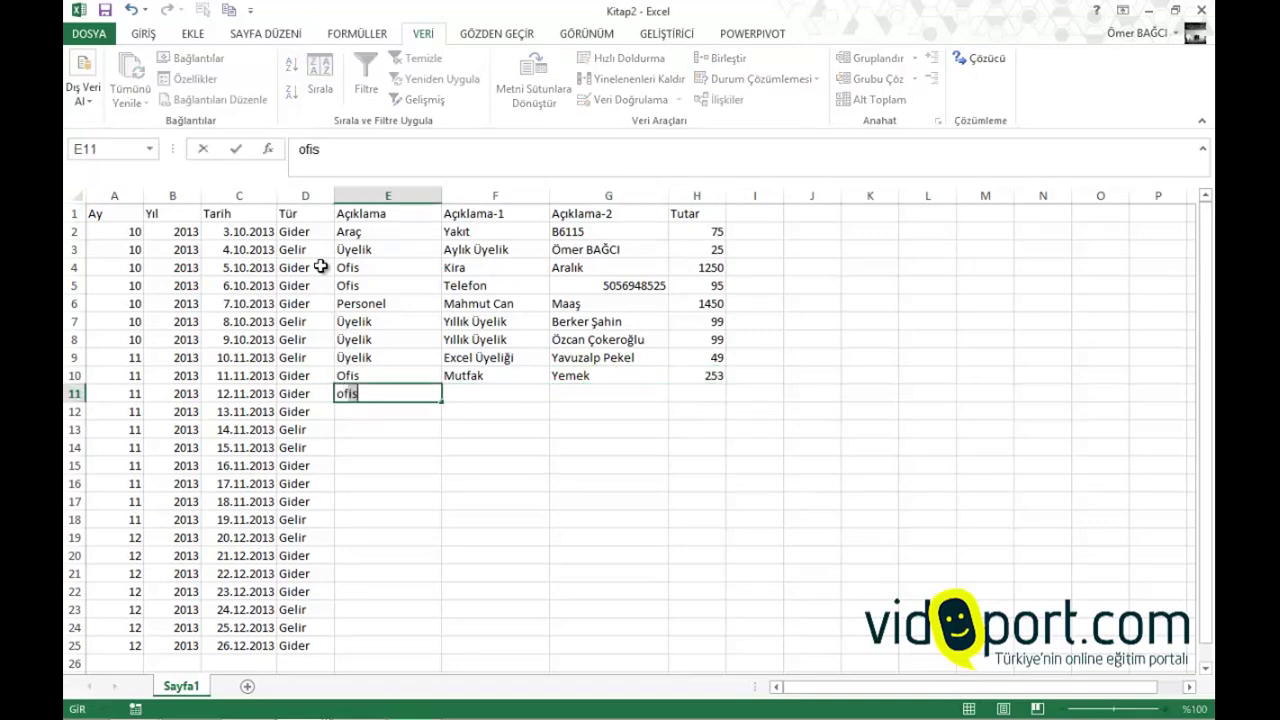
key("Tab")
type("yak")
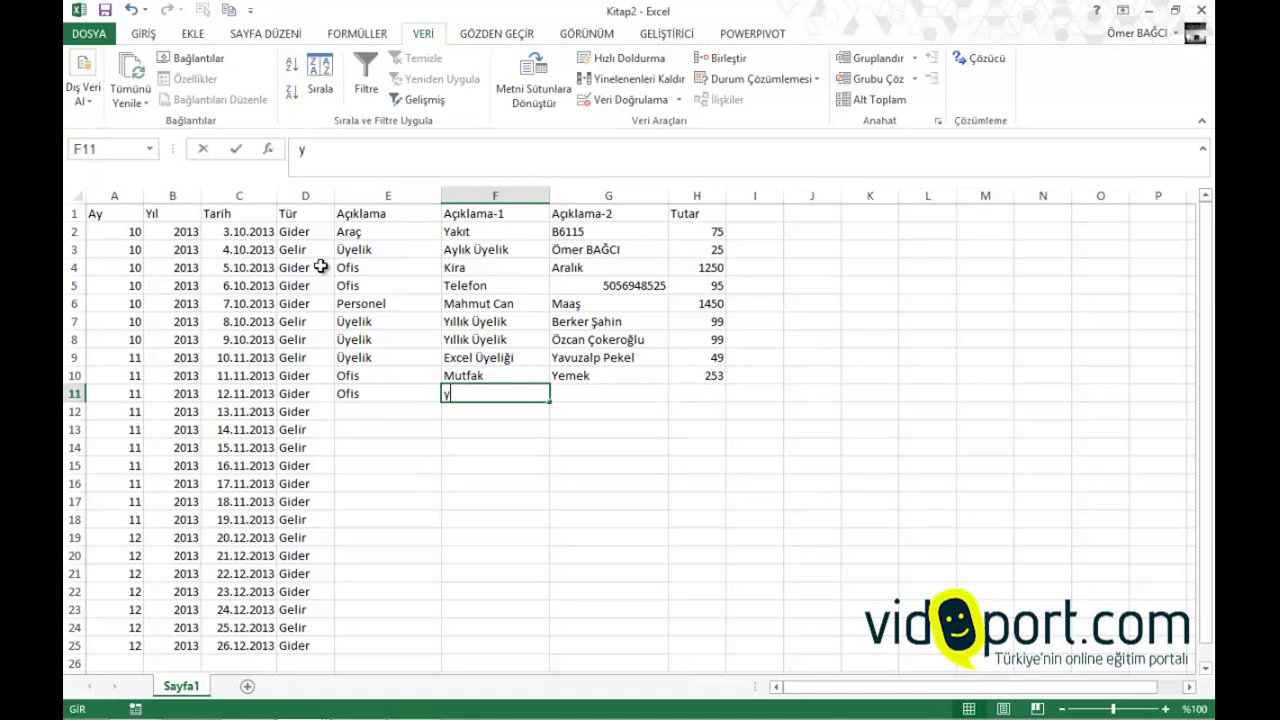
key("Tab")
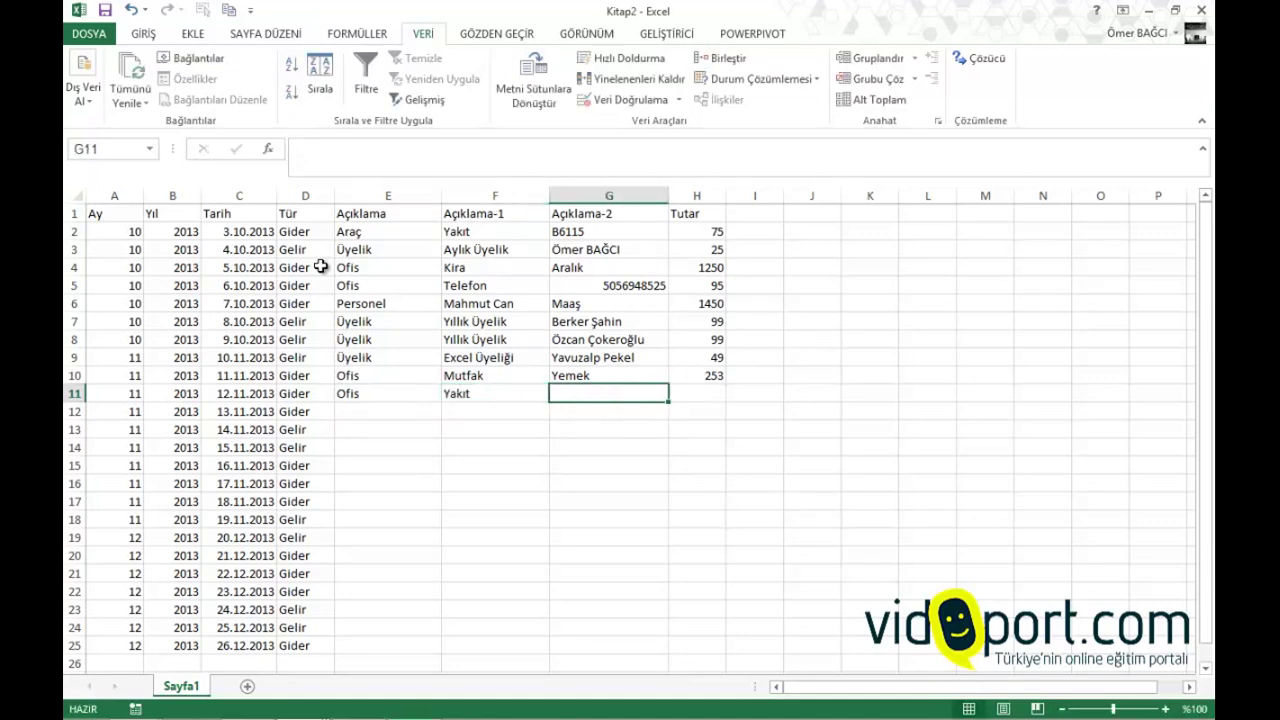
type("B6115")
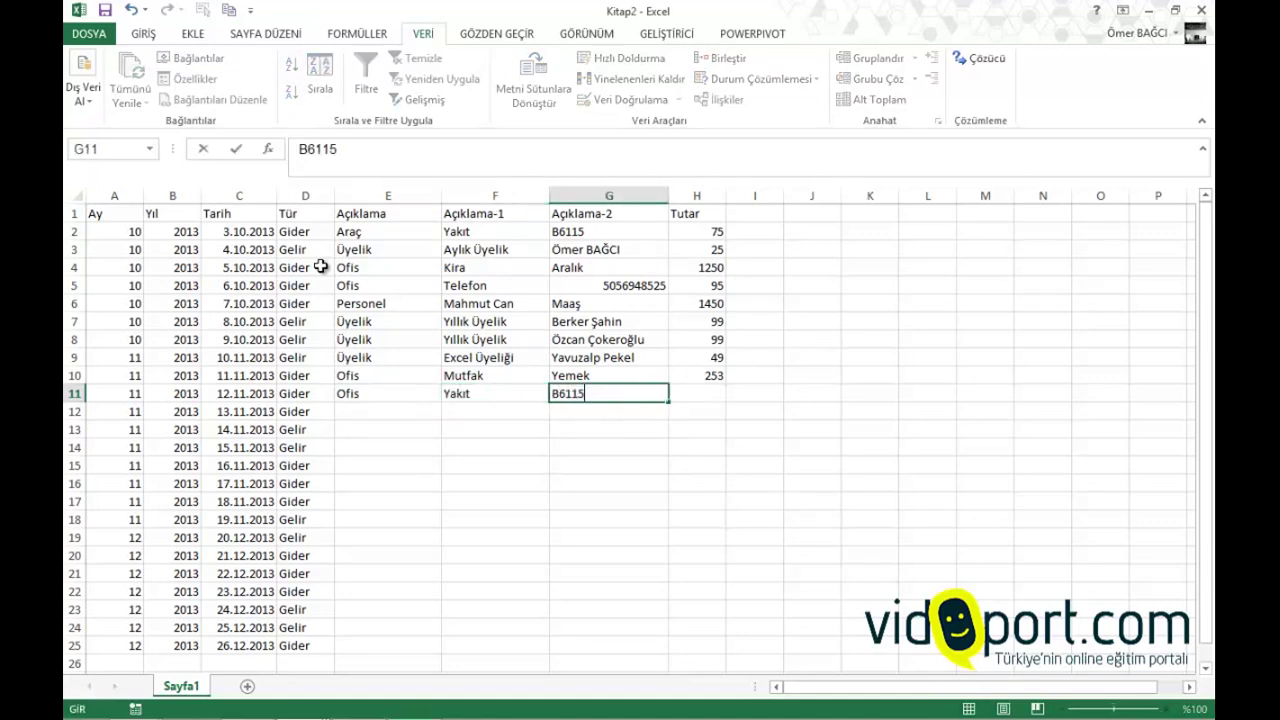
key("Tab")
type("75")
key("Return")
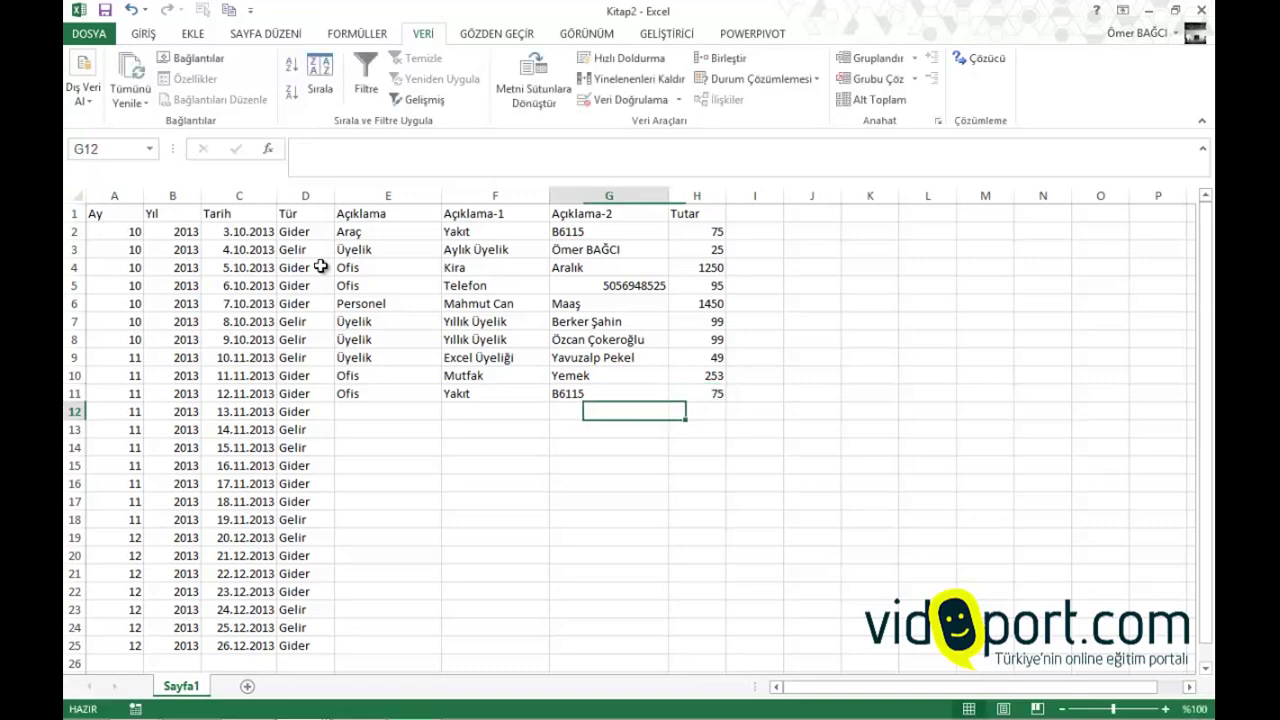
Step: Fill row 12 as Ofis, Telefon, a phone number, with amount 41
key("Right")
type("O")
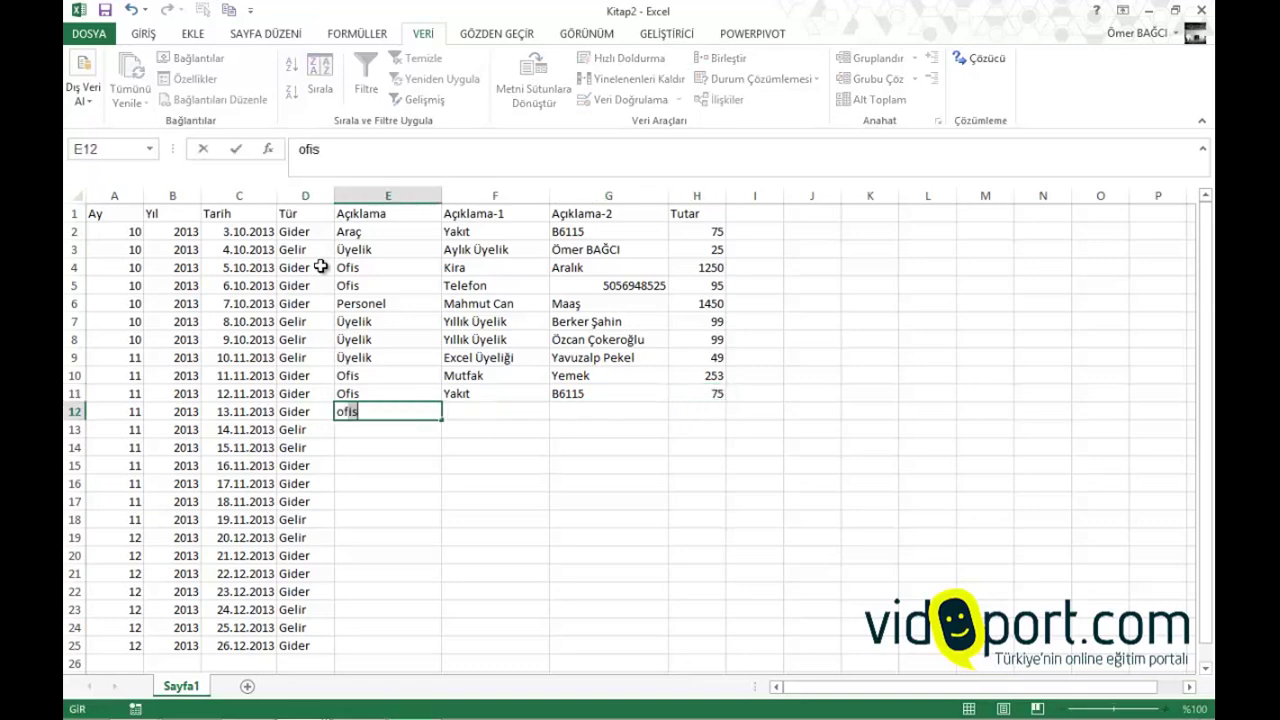
key("Tab")
type("T")
key("Tab")
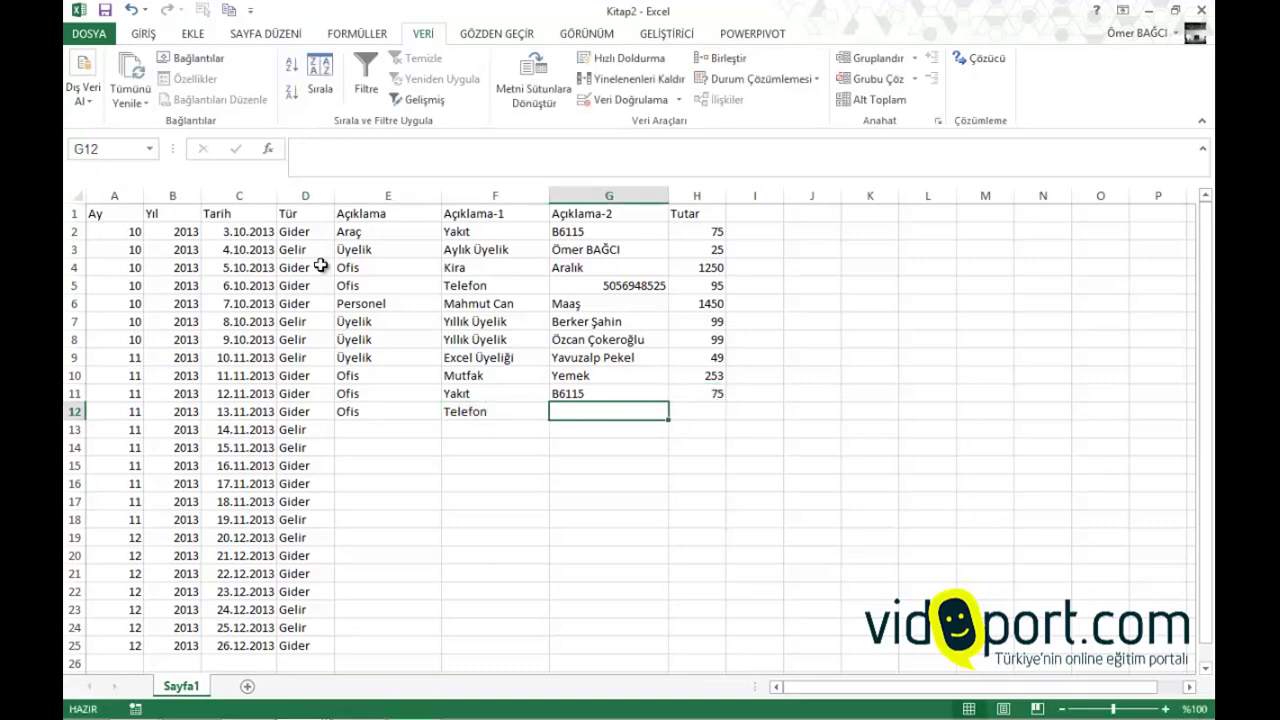
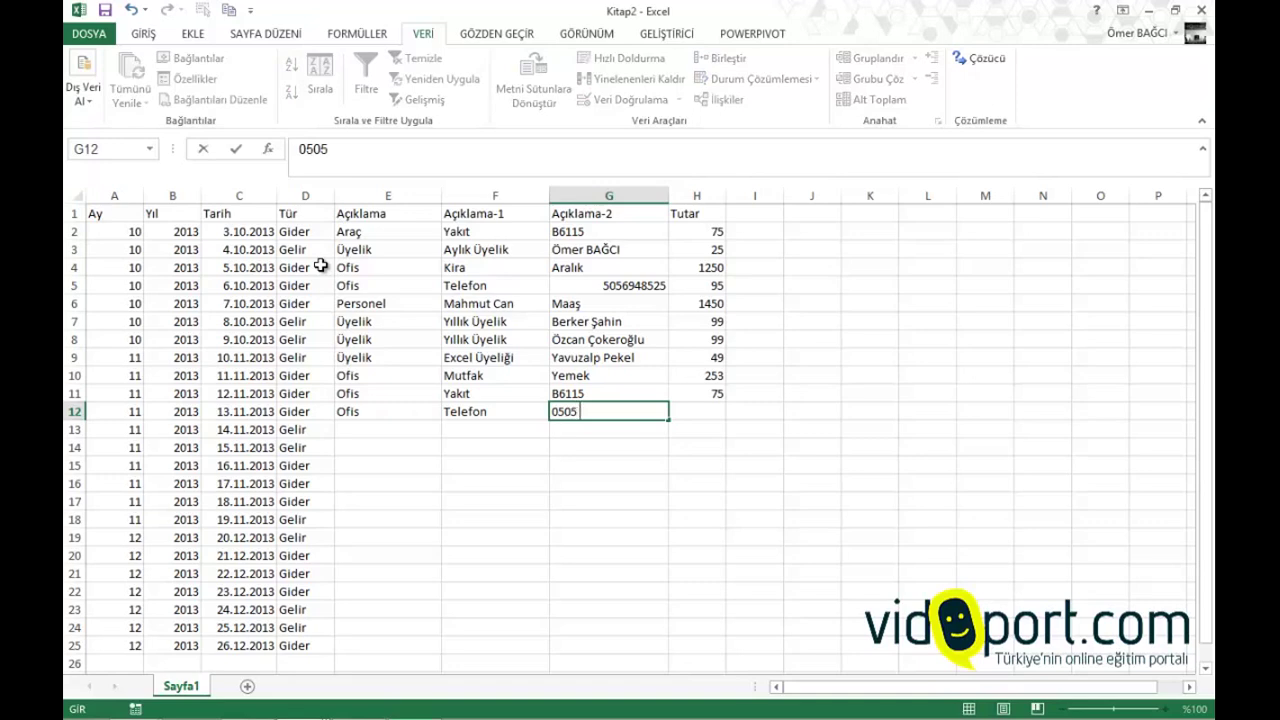
key("Tab")
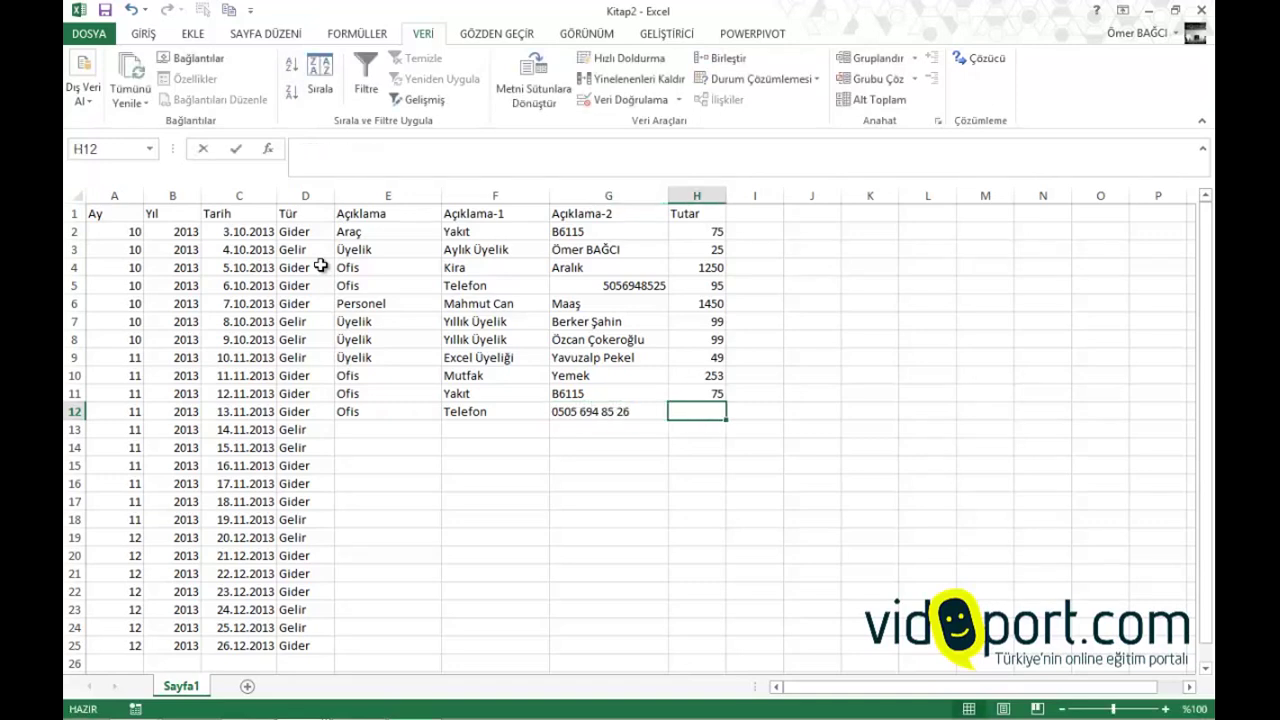
type("41")
key("Return")
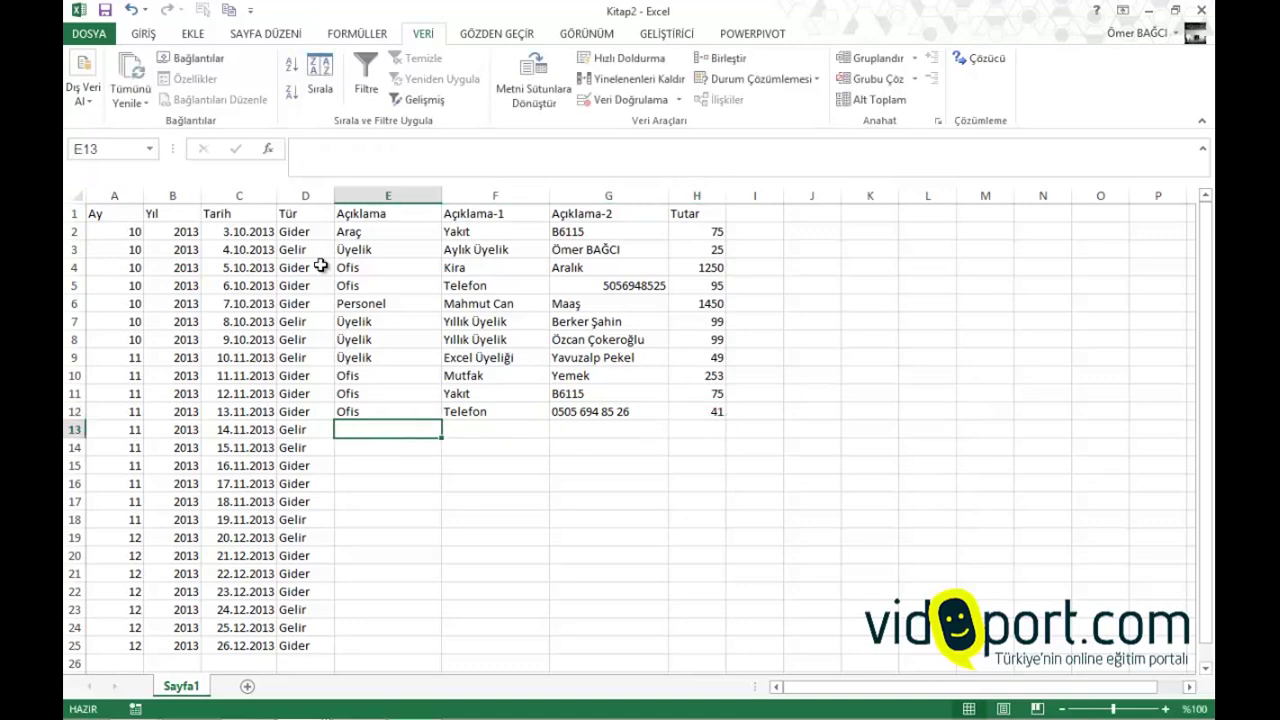
Step: Enter Üyelik in E13 and E14 via AutoComplete
type("üyelik")
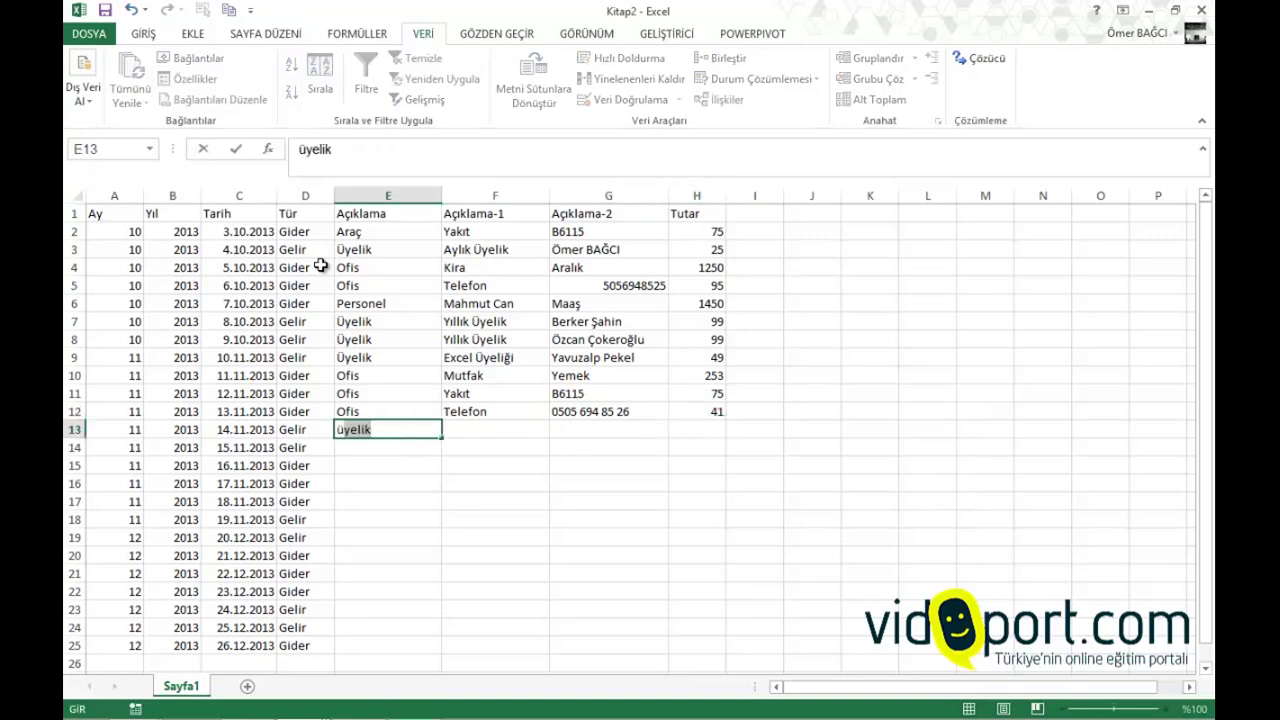
key("Return")
type("üyelik")
key("Tab")
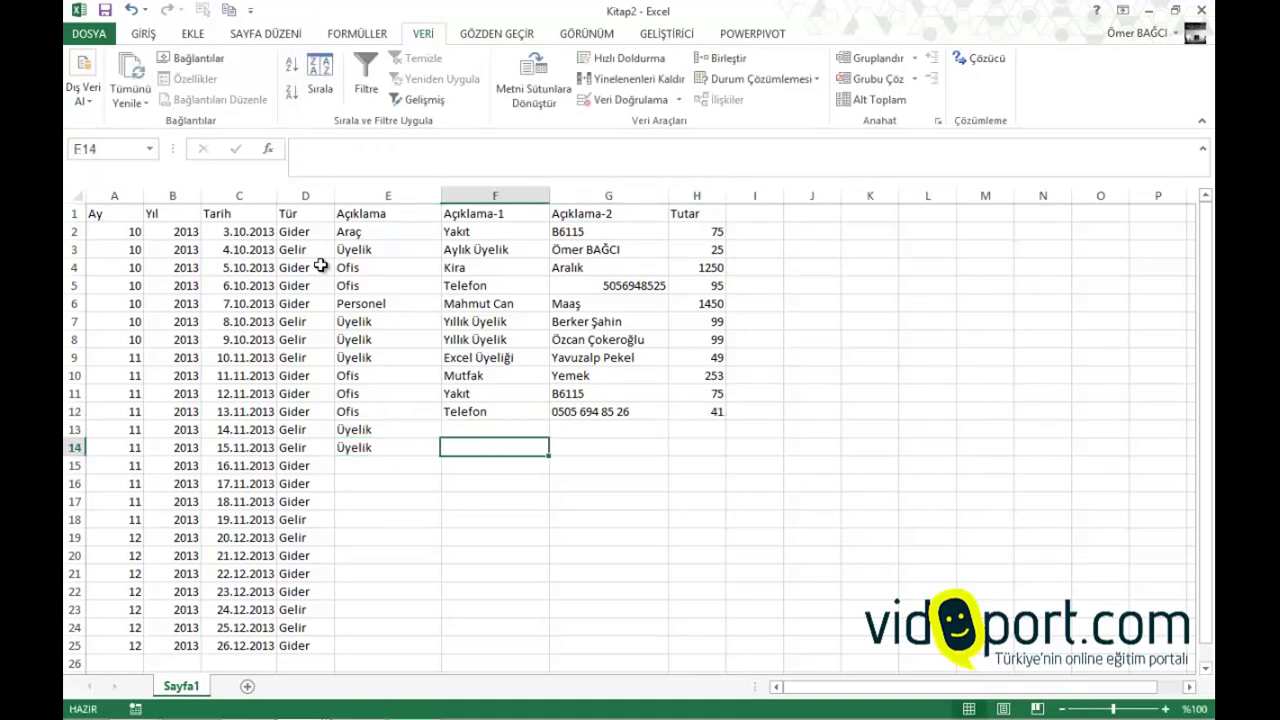
Step: Enter Yıllık Üyelik in F13 and F14 from AutoComplete suggestions
key("Up")
type("y")
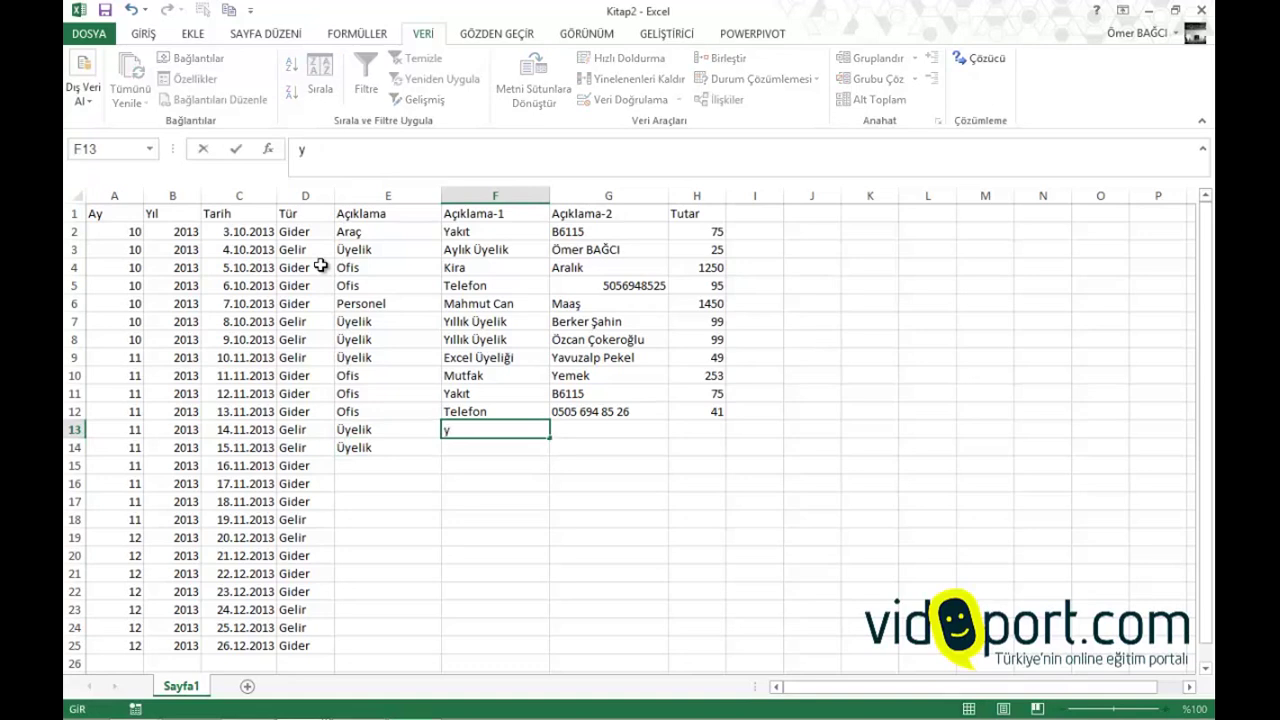
key("Return")
type("yıllık Üyelik")
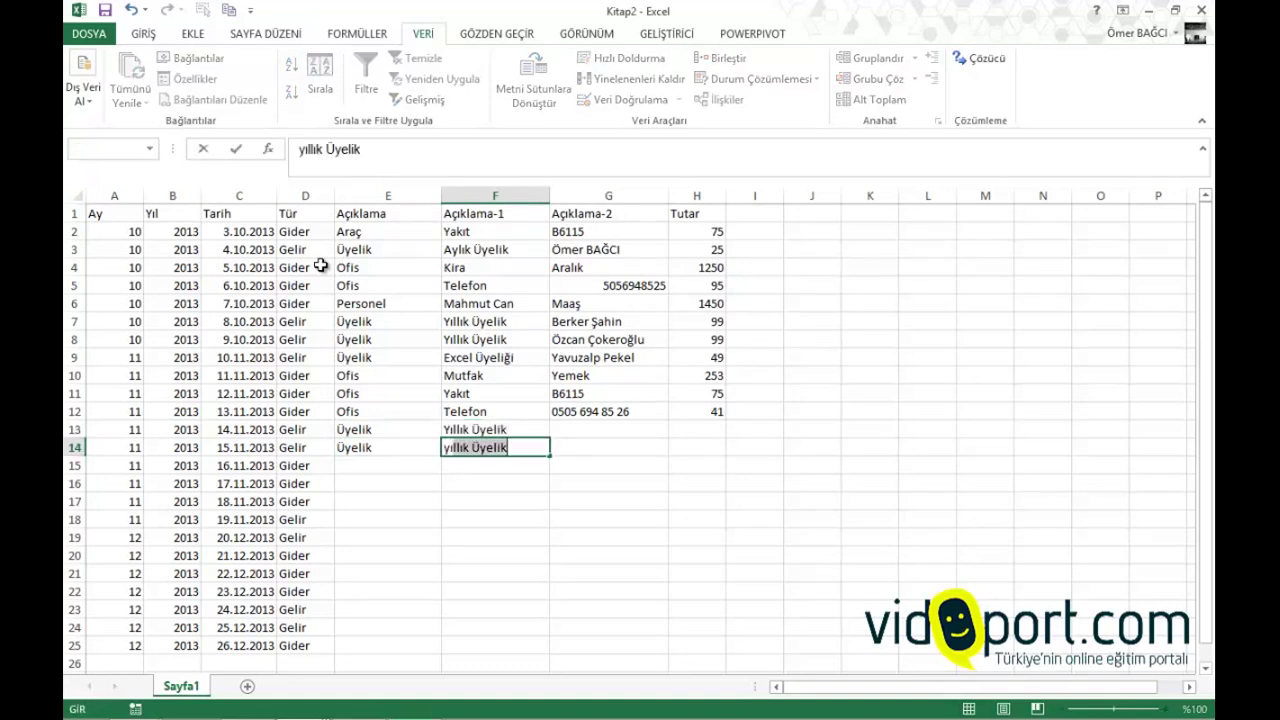
key("Tab")
Step: Enter a member's name in G13 and amount 99 in H13
key("Up")
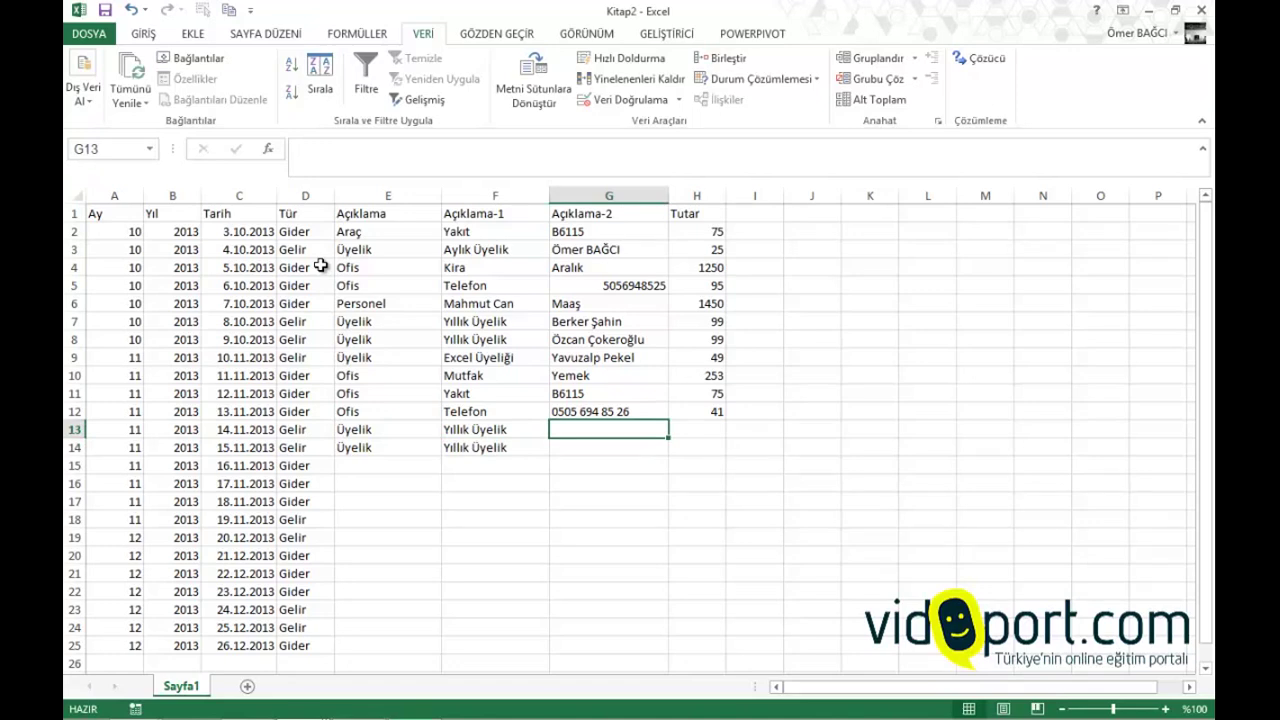
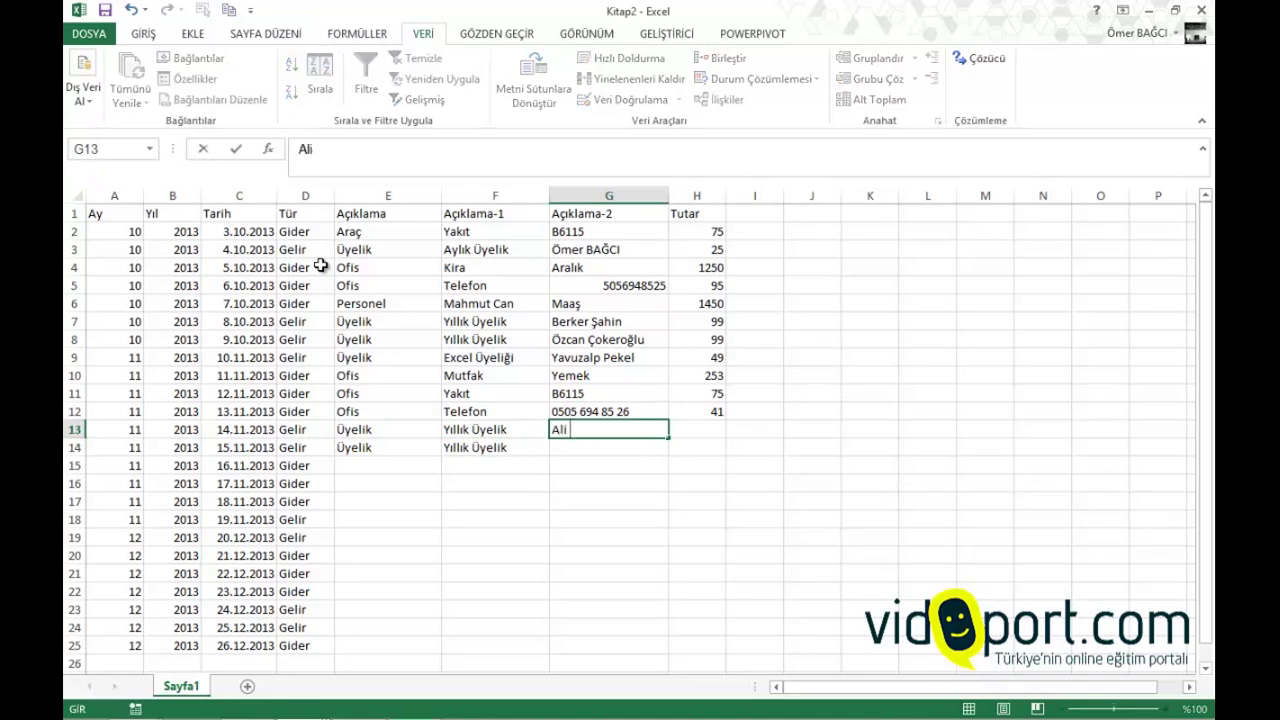
key("Tab")
type("99")
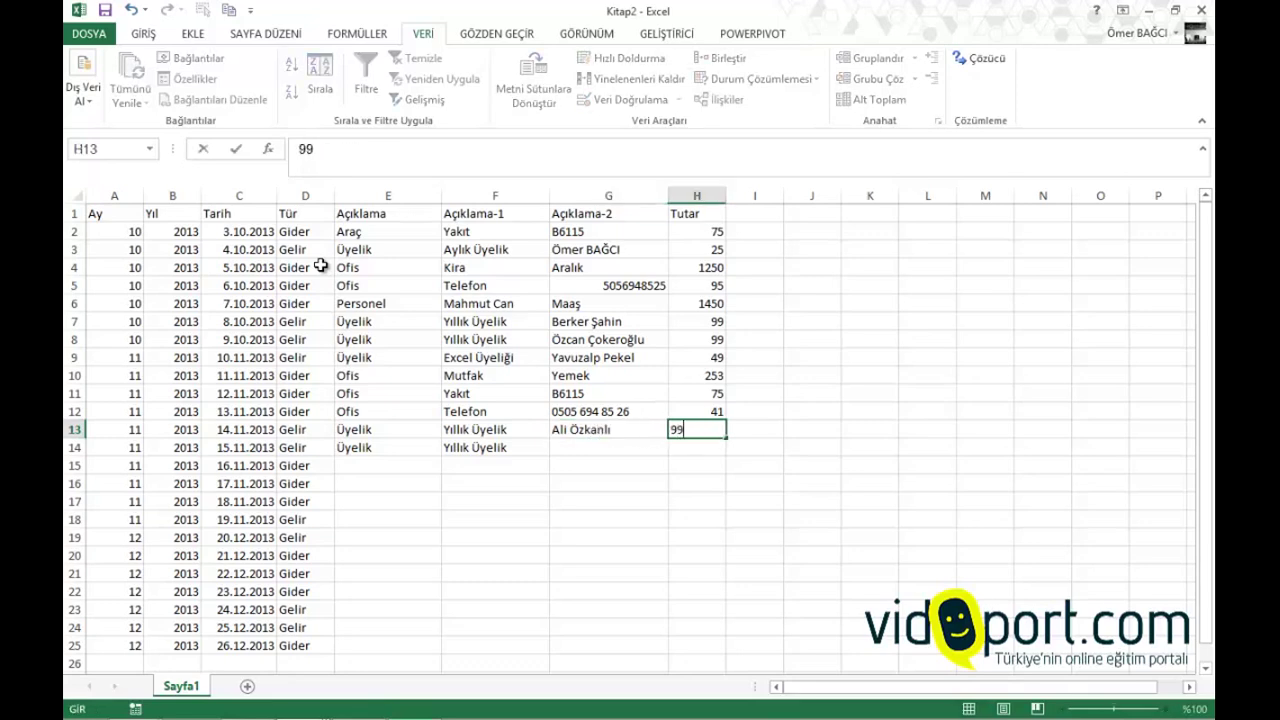
key("Return")
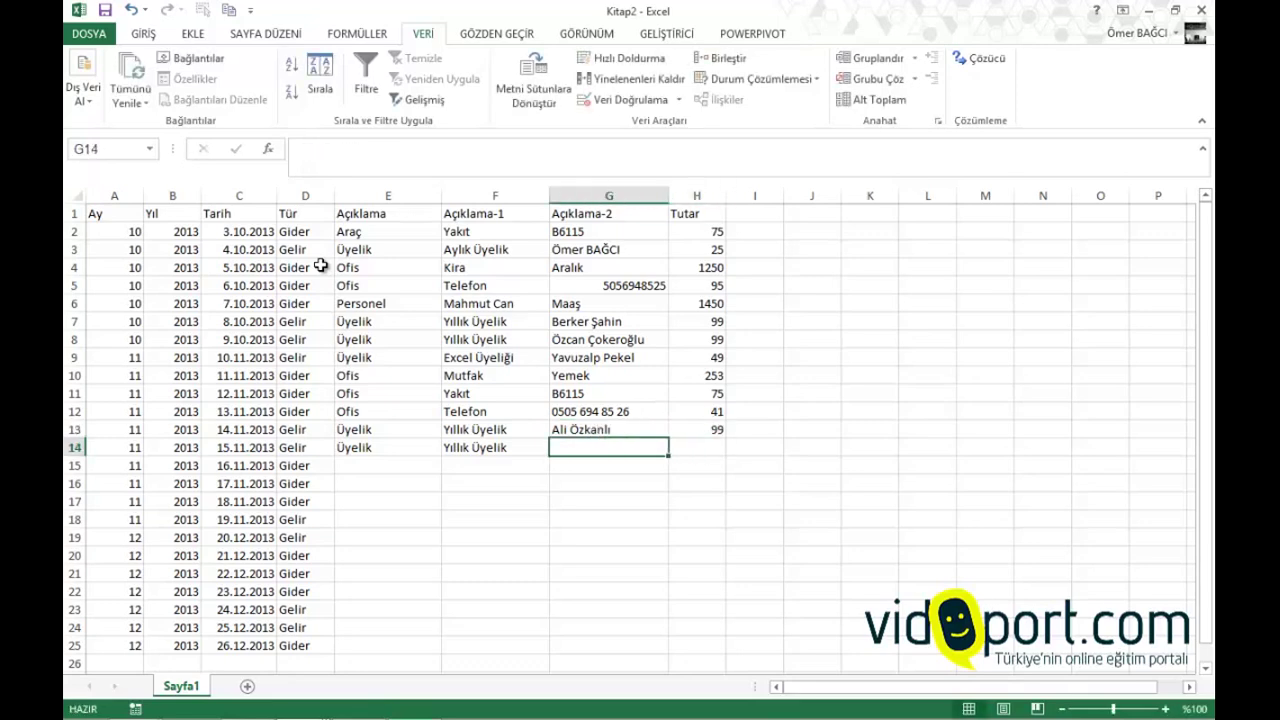
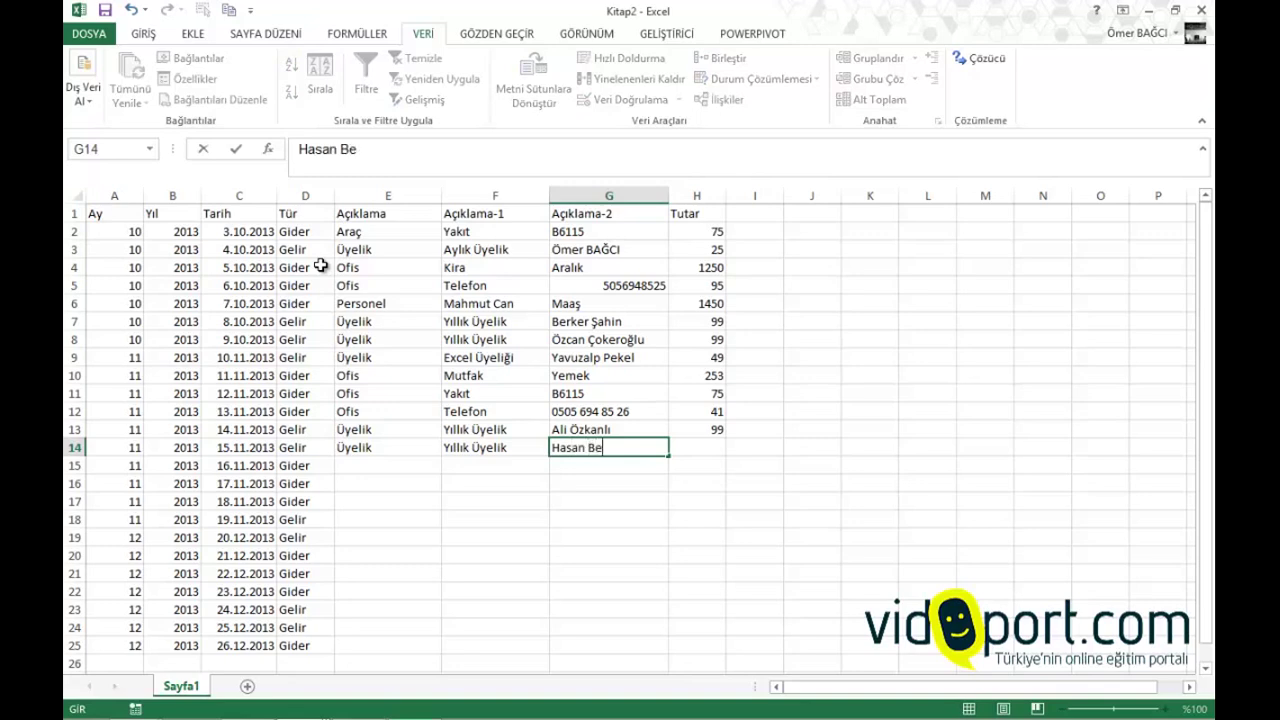
Step: Enter a second member's name in G14 and 99 in H14, then go to E15
key("Tab")
type("99")
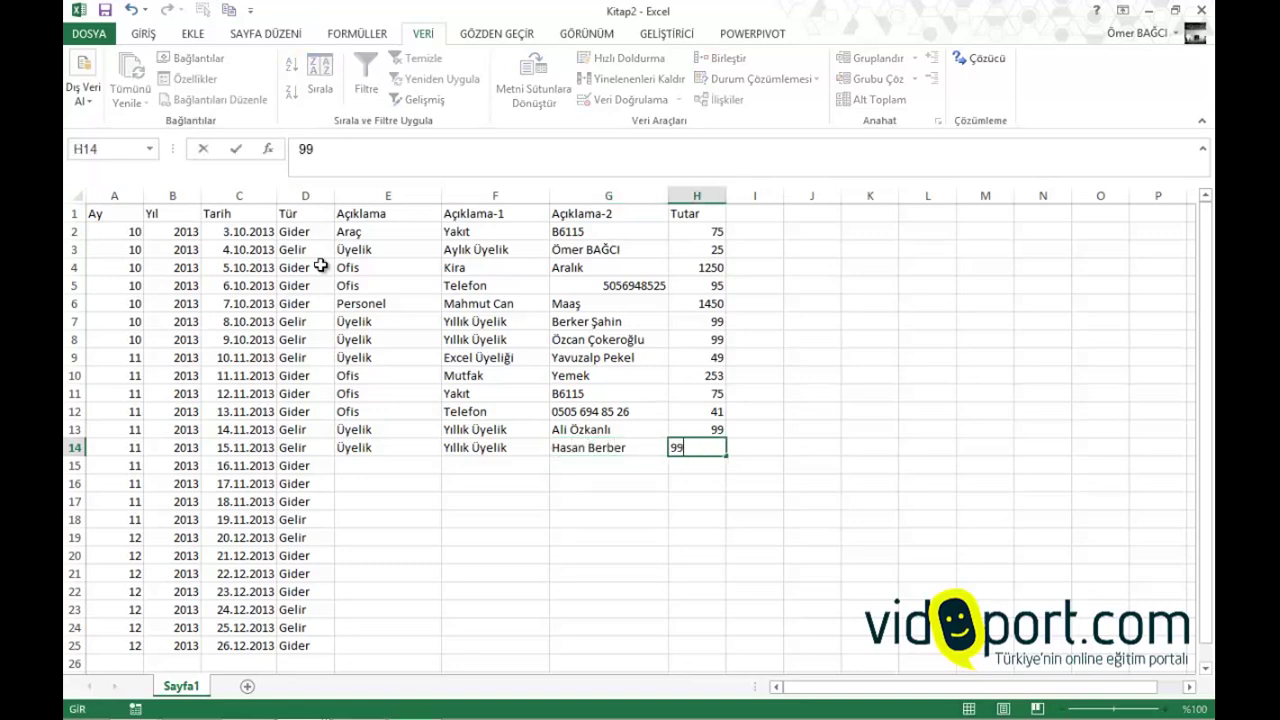
key("ctrl+Return")
key("Return")
key("Left")
key("Left")
key("Left")
key("Right")
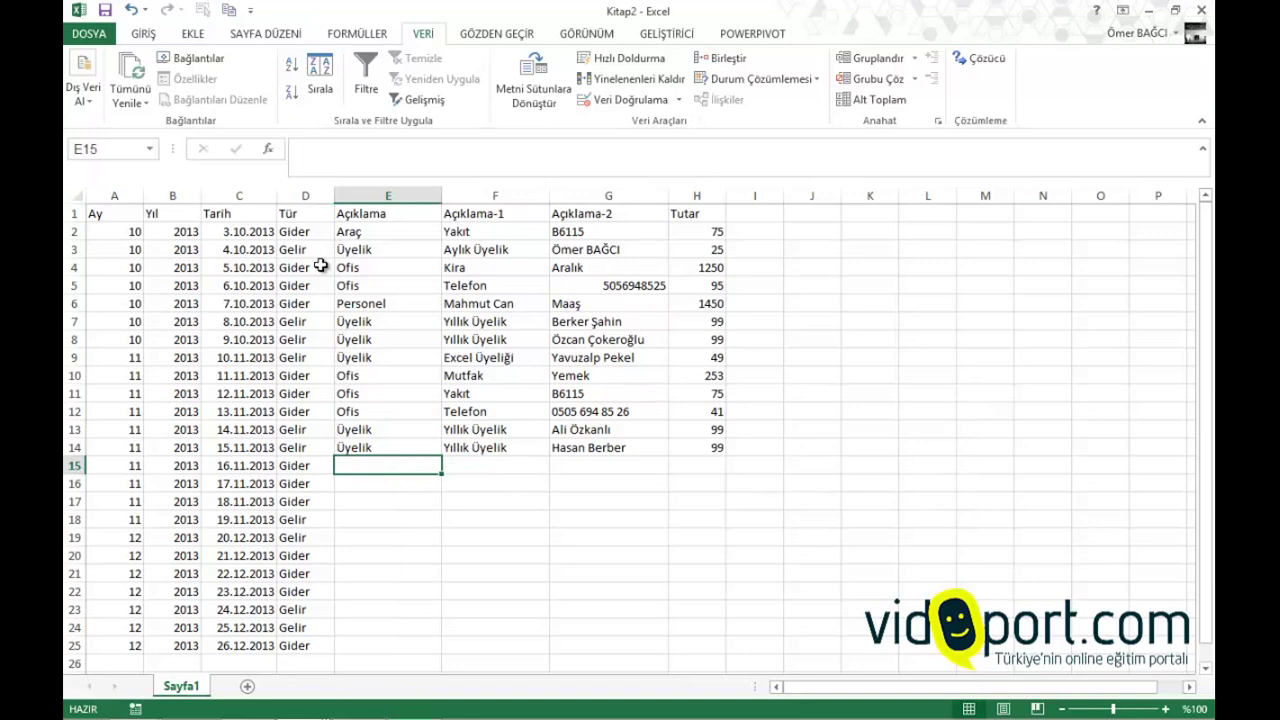
Step: Fill row 15 as Ofis, Muhasebe, Aralık Ücreti with amount 365
type("Ofis")
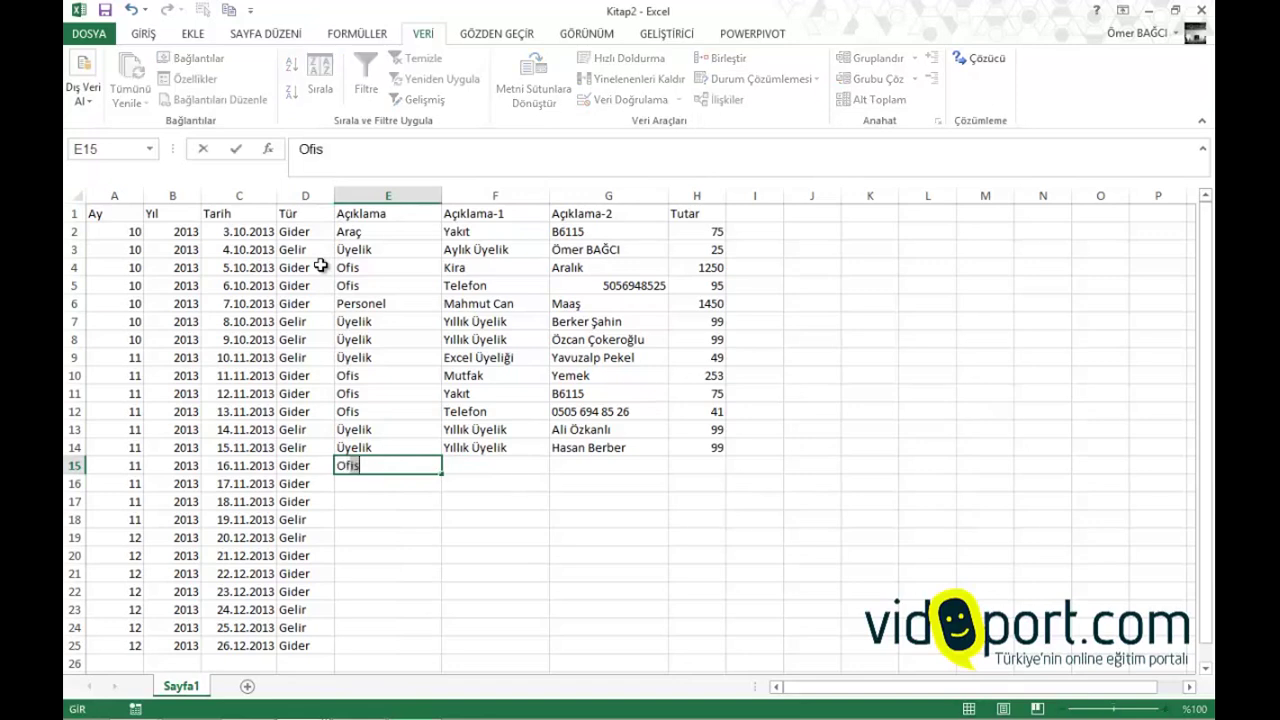
key("Tab")
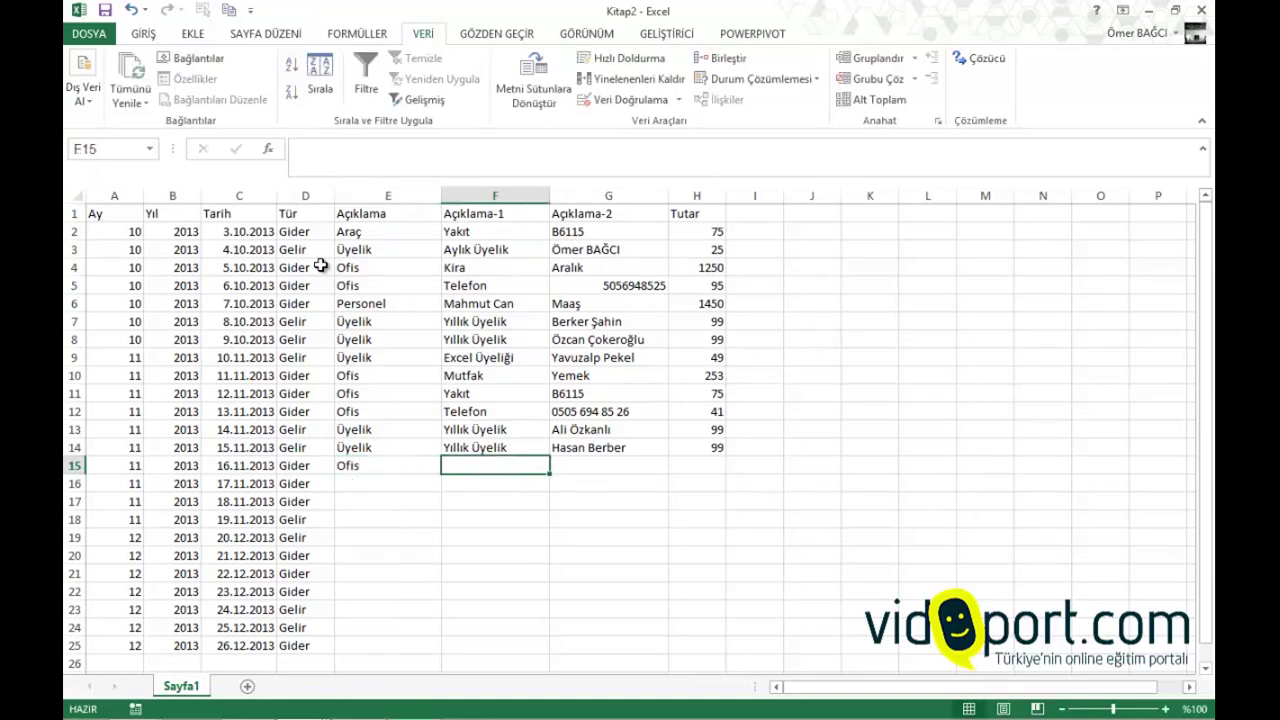
type("Muhasebe")
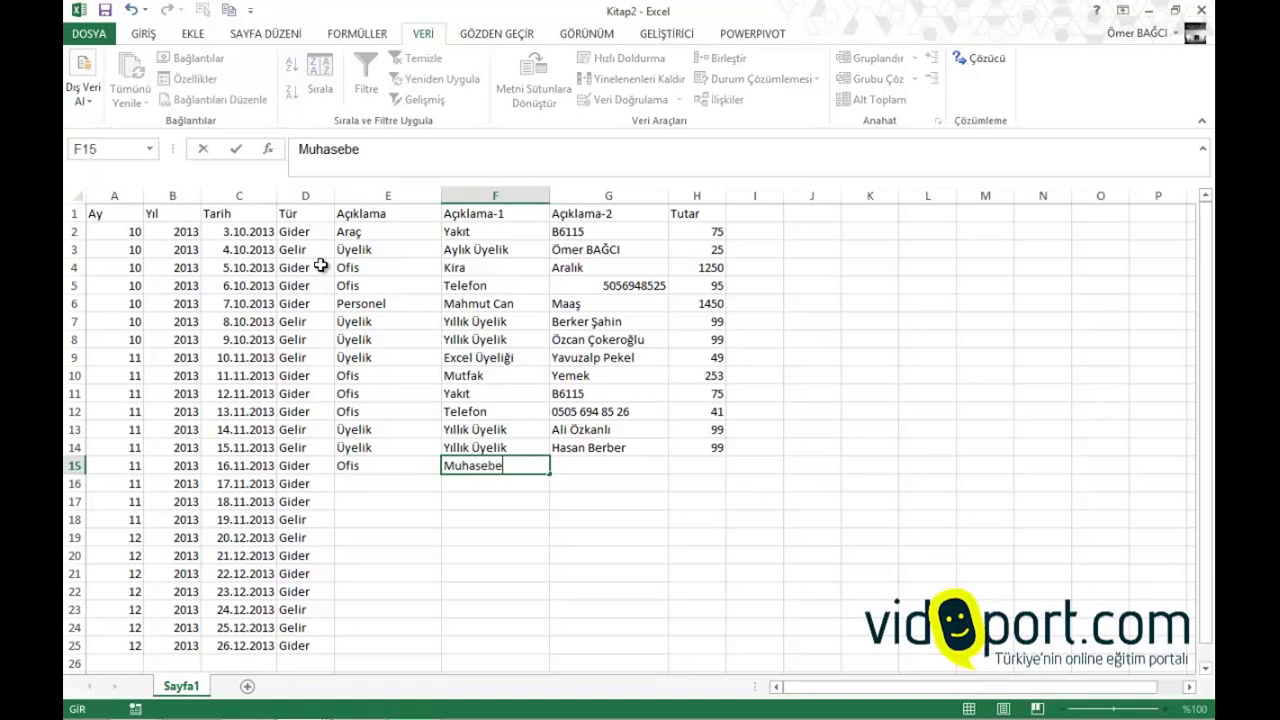
key("Tab")
type("Muhse")
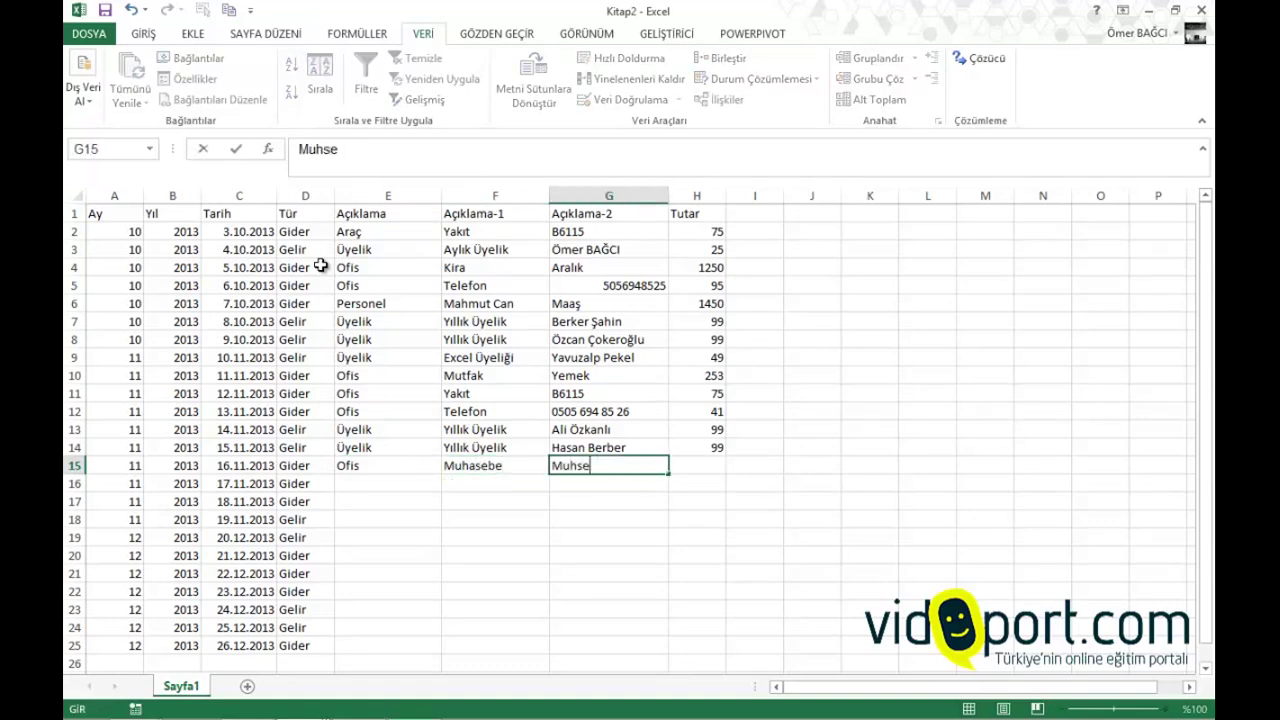
key("BackSpace")
type("sebe")
key("BackSpace")
key("BackSpace")
key("BackSpace")
key("BackSpace")
key("BackSpace")
key("BackSpace")
key("BackSpace")
key("BackSpace")
type("Aralık")
type(" Mu")
key("BackSpace")
key("BackSpace")
type("Ücreti")
key("Tab")
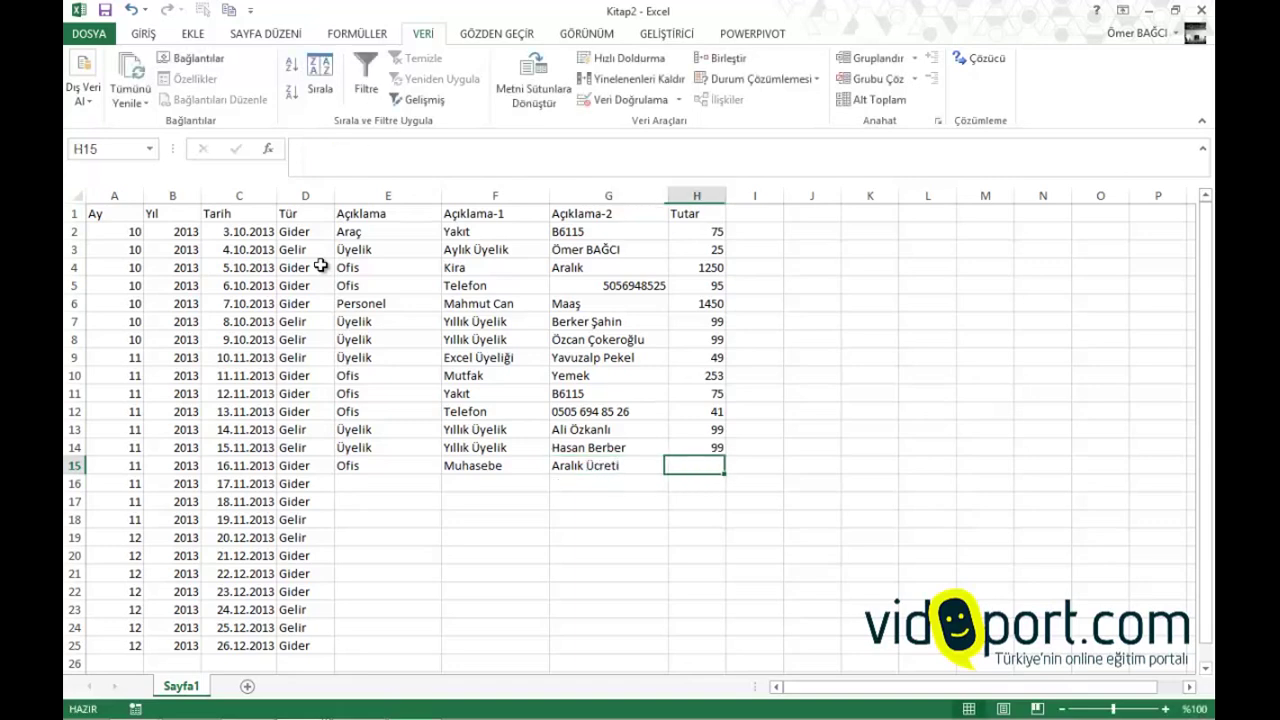
type("365")
key("Return")
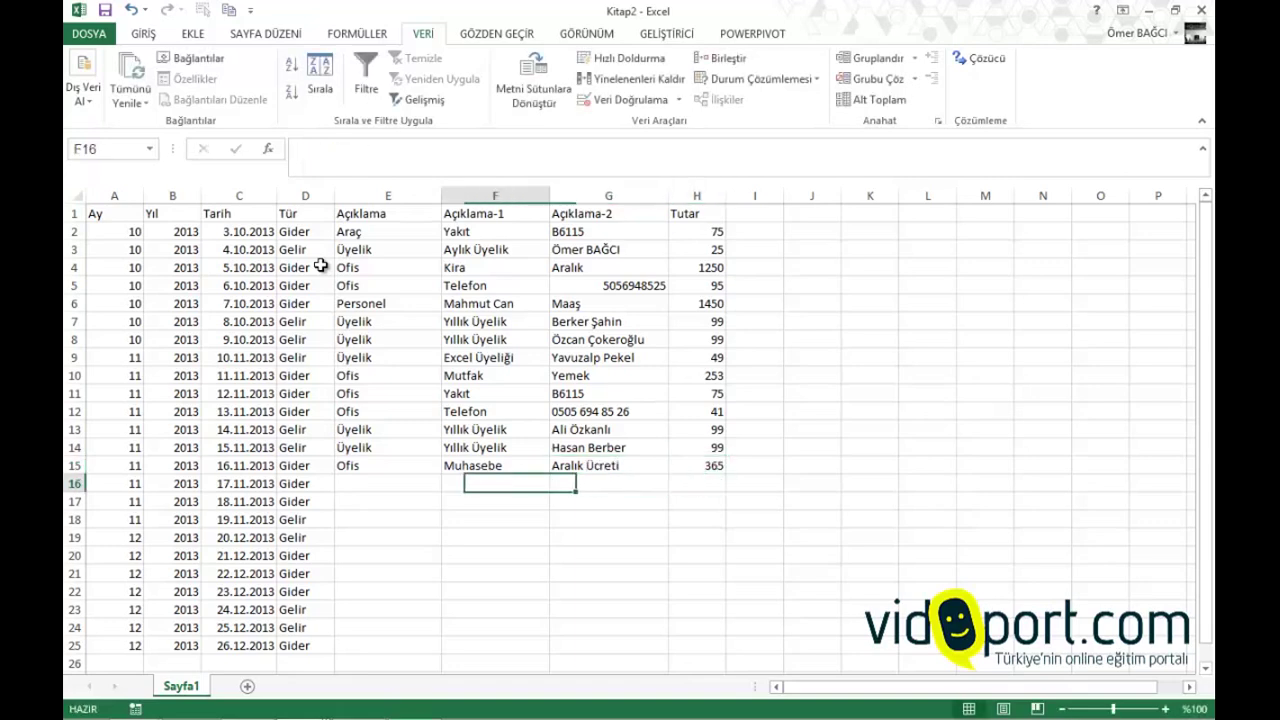
Step: Fill row 16 as Personel, the employee's name, Maaş, with amount 1450
key("Left")
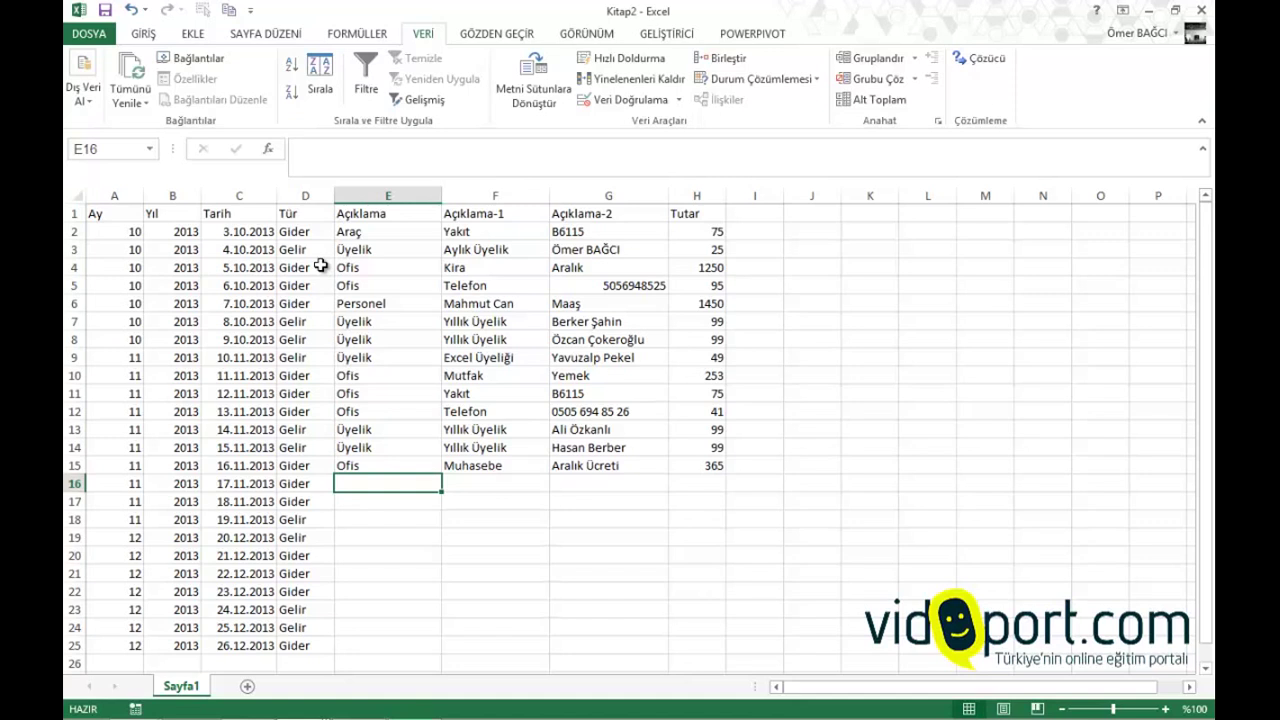
key("Up")
key("Up")
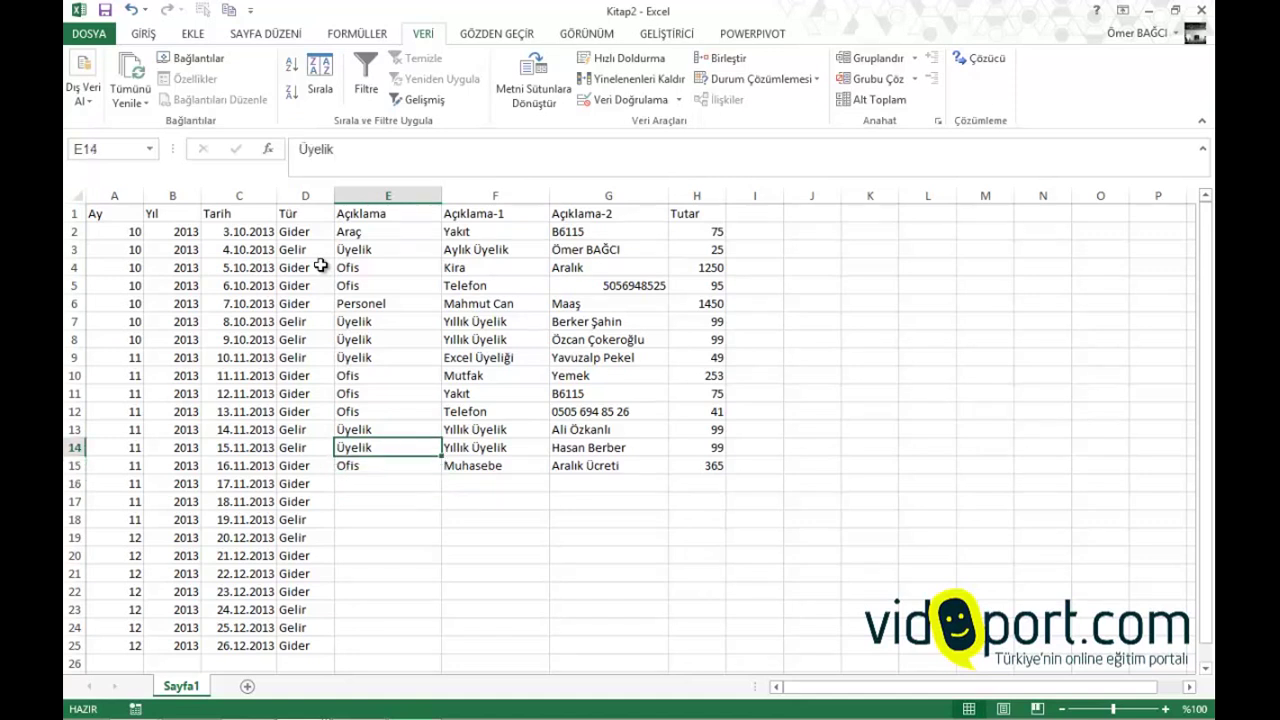
key("Down")
key("Down")
type("per")
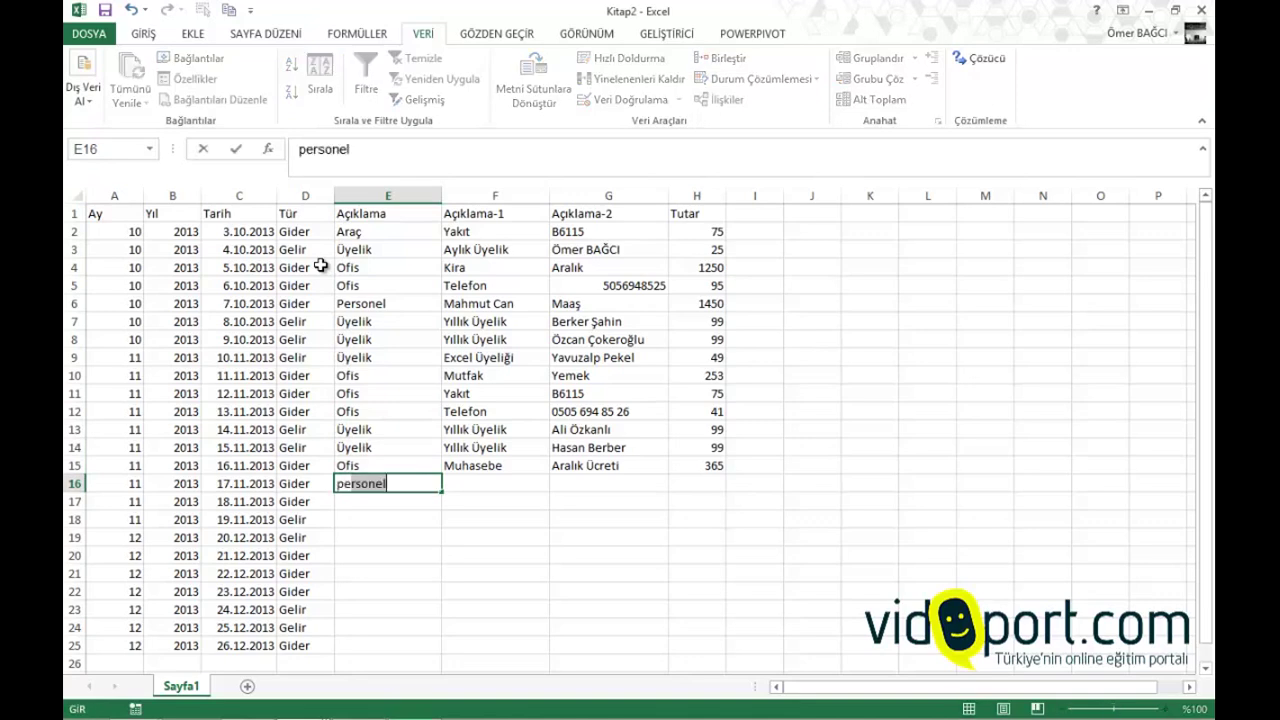
key("Tab")
type("m")
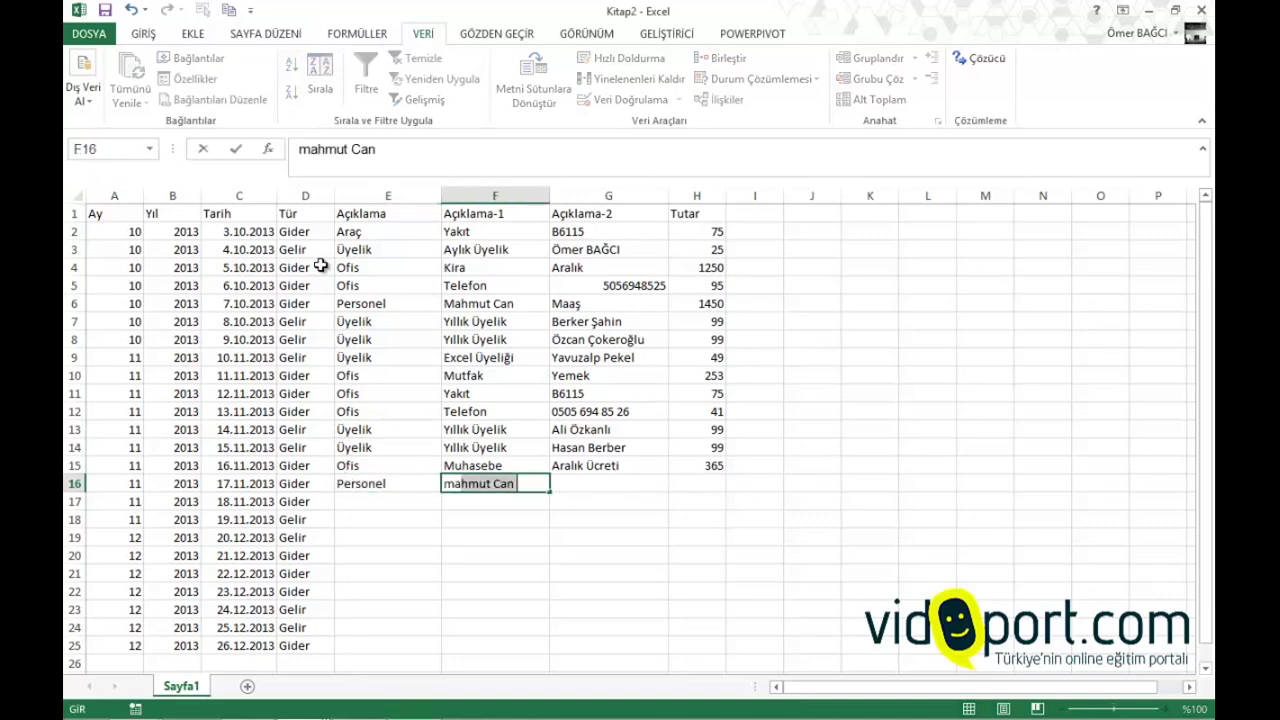
key("Tab")
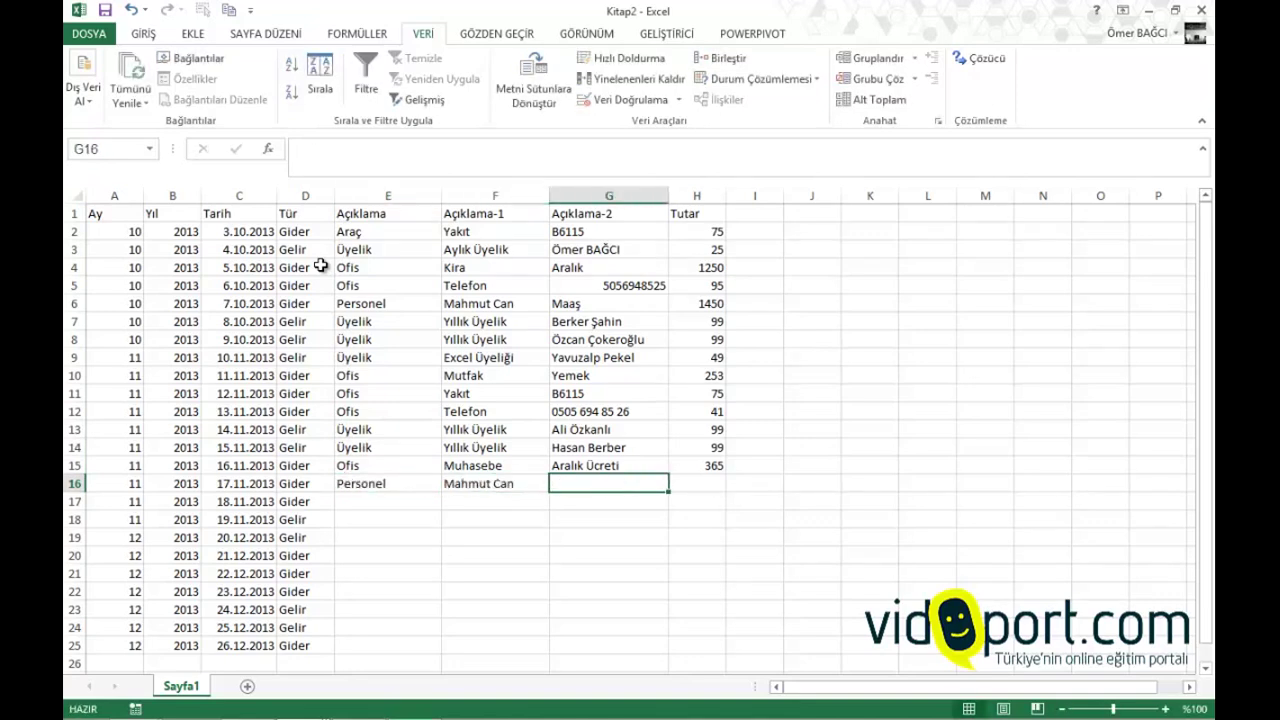
type("maaş")
key("Tab")
type("1")
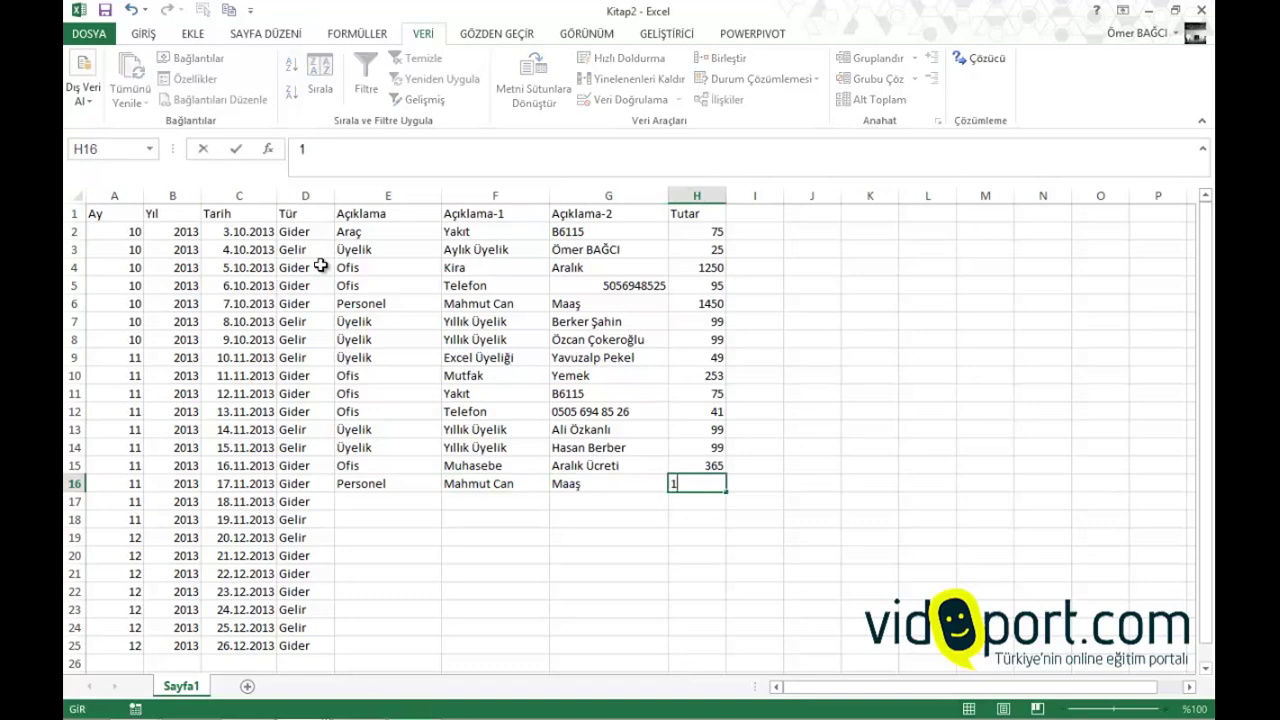
type("450")
key("Return")
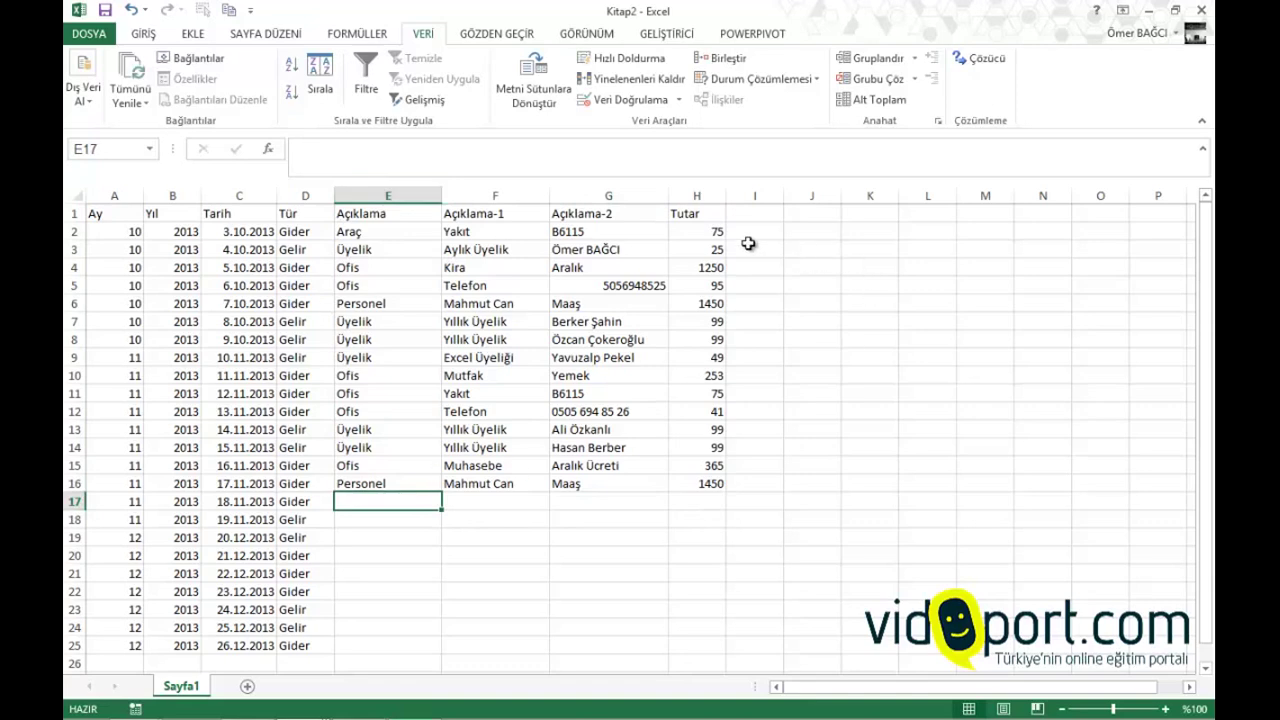
Step: Format Tutar column H as Finansal with two decimals and select header row A1:H1
left_click(712, 195)
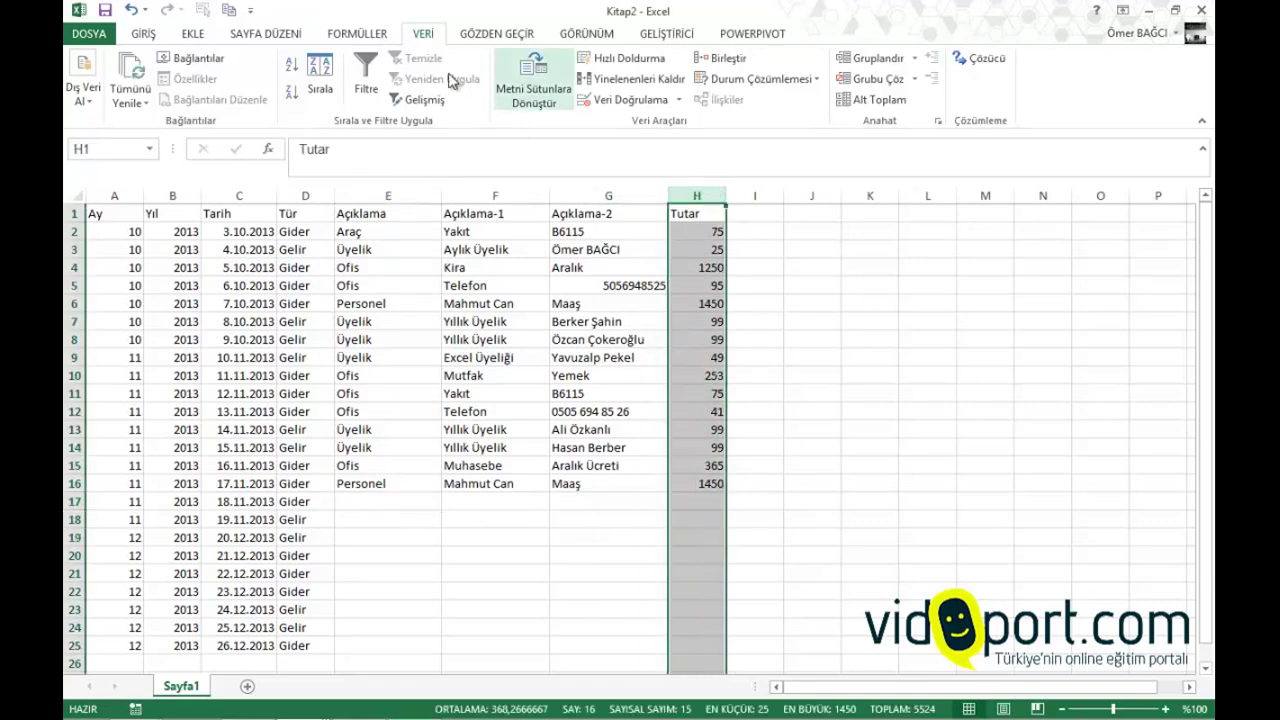
left_click(138, 34)
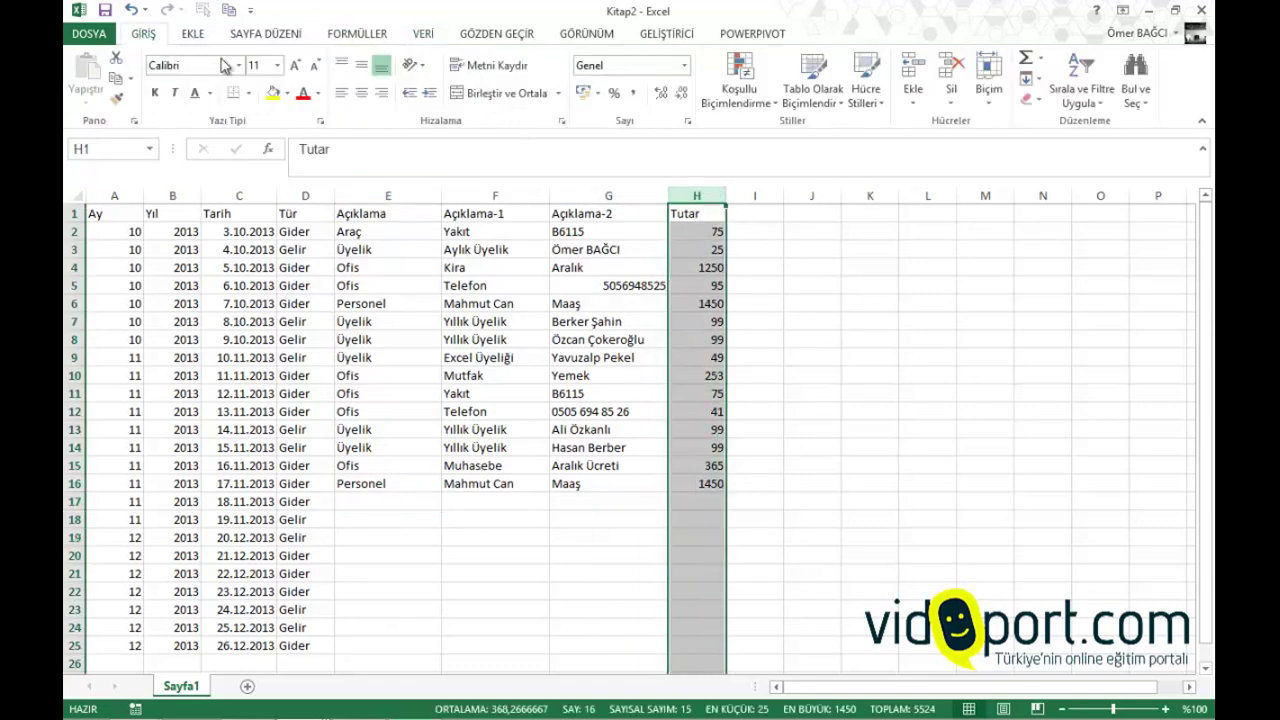
left_click(632, 93)
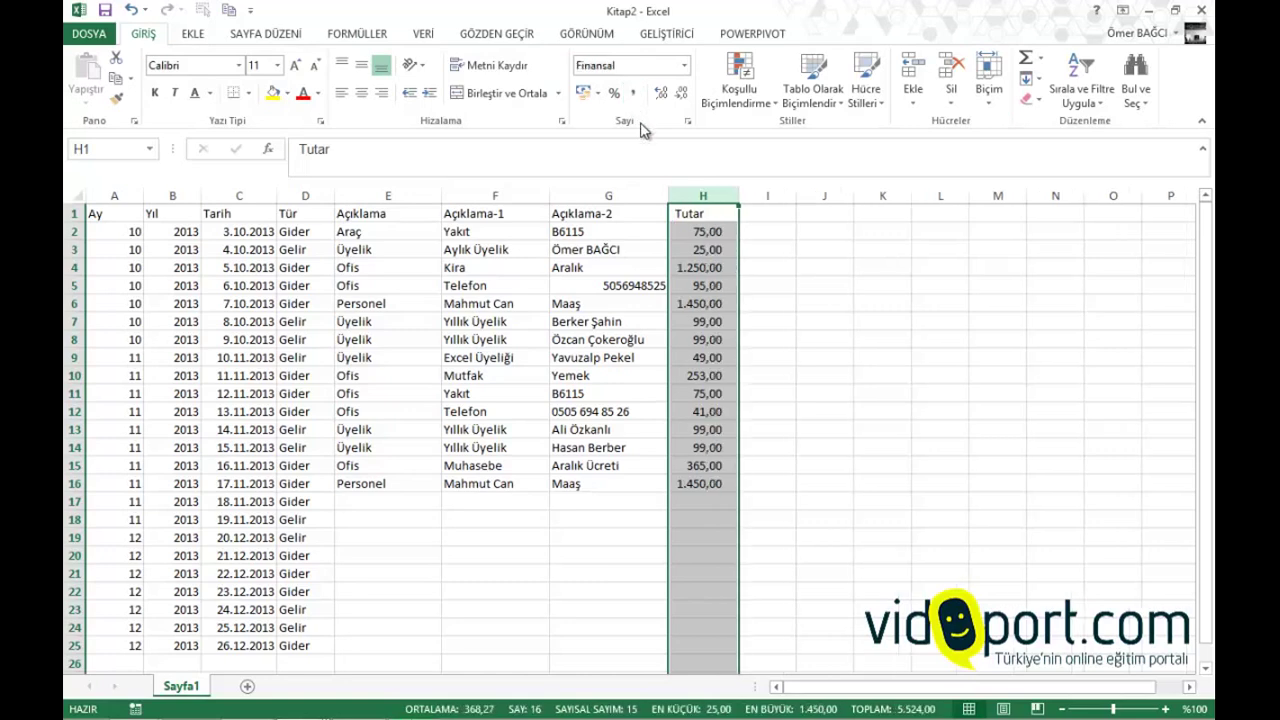
left_click(608, 267)
left_click_drag(130, 213, 688, 214)
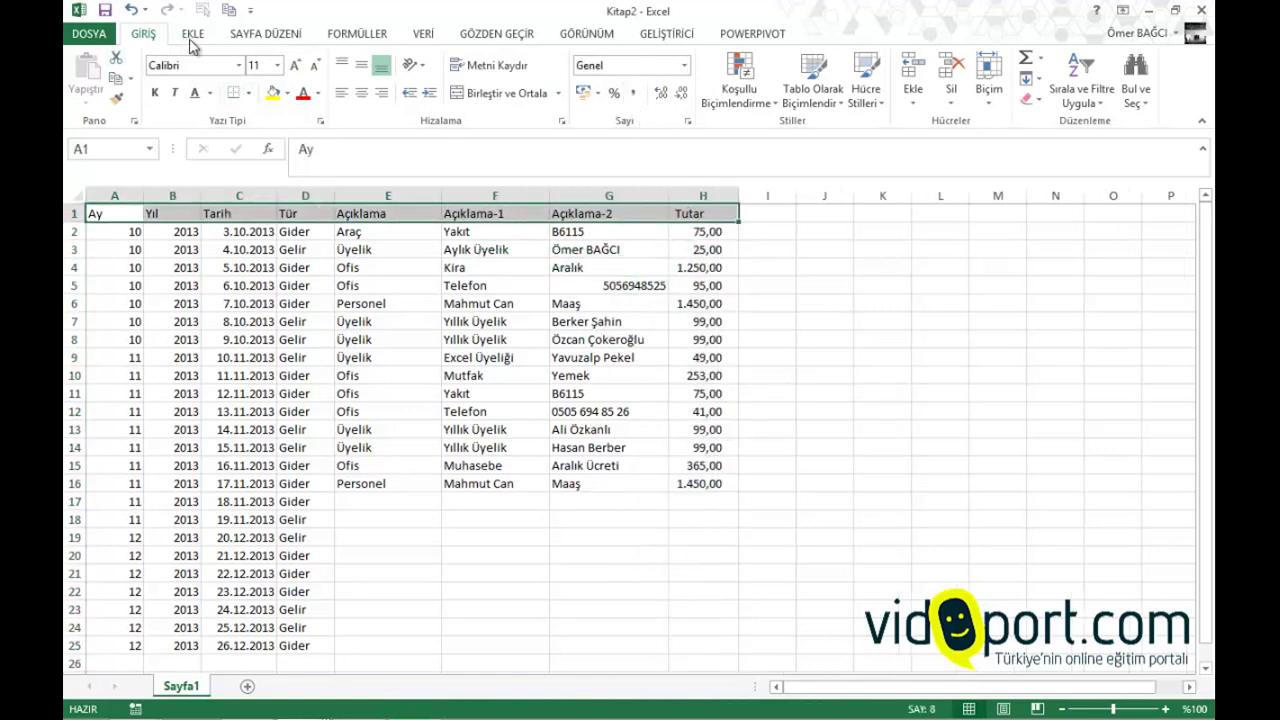
left_click(108, 231)
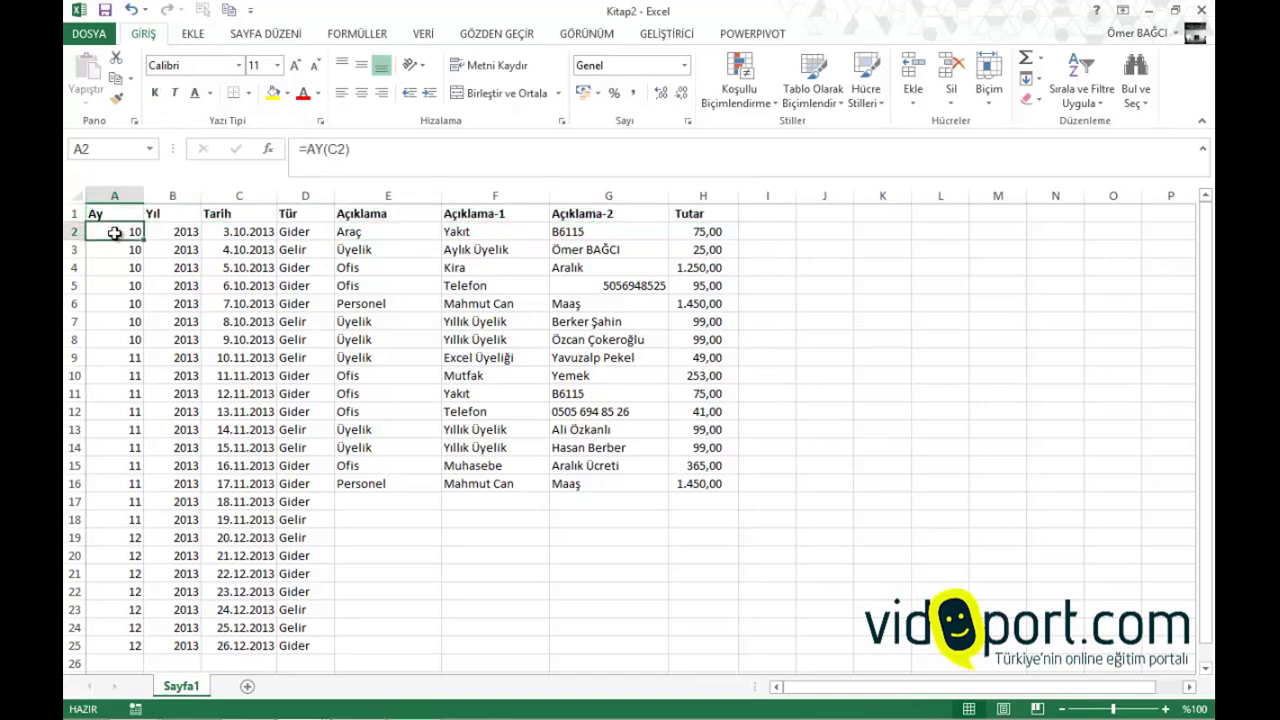
Step: Freeze the top row and check it stays visible while moving through column G
left_click(591, 36)
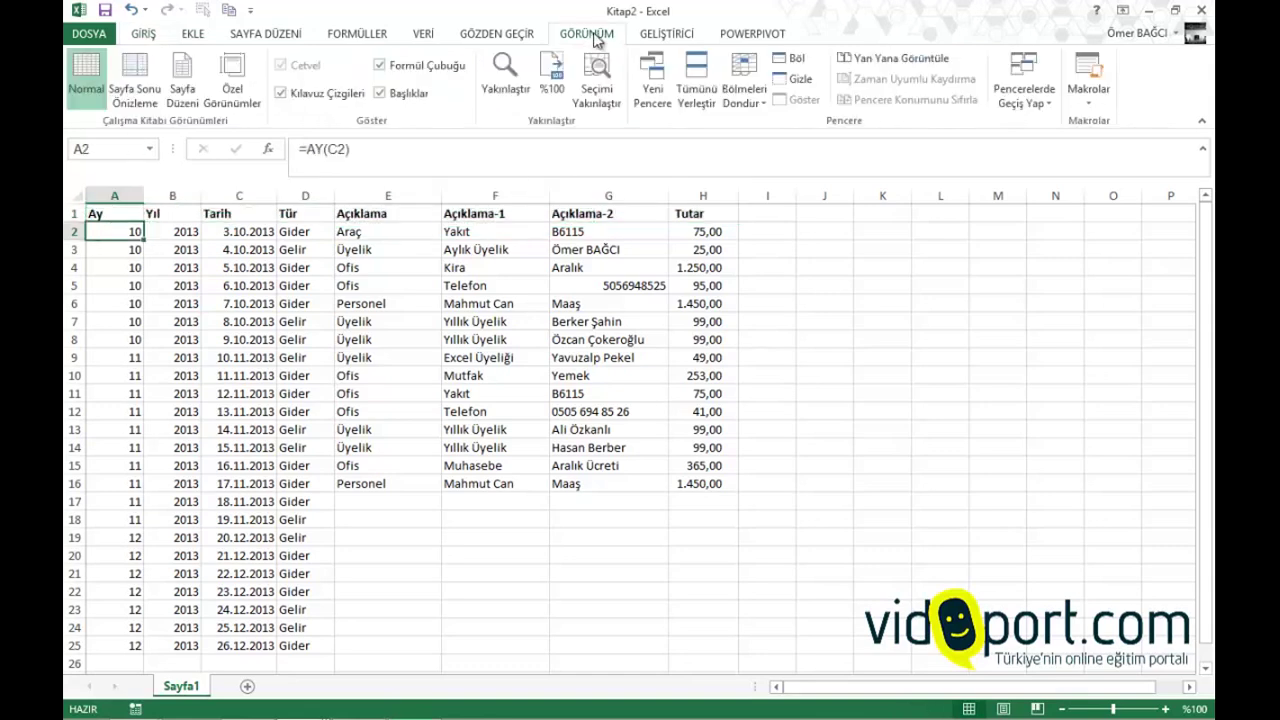
left_click(745, 95)
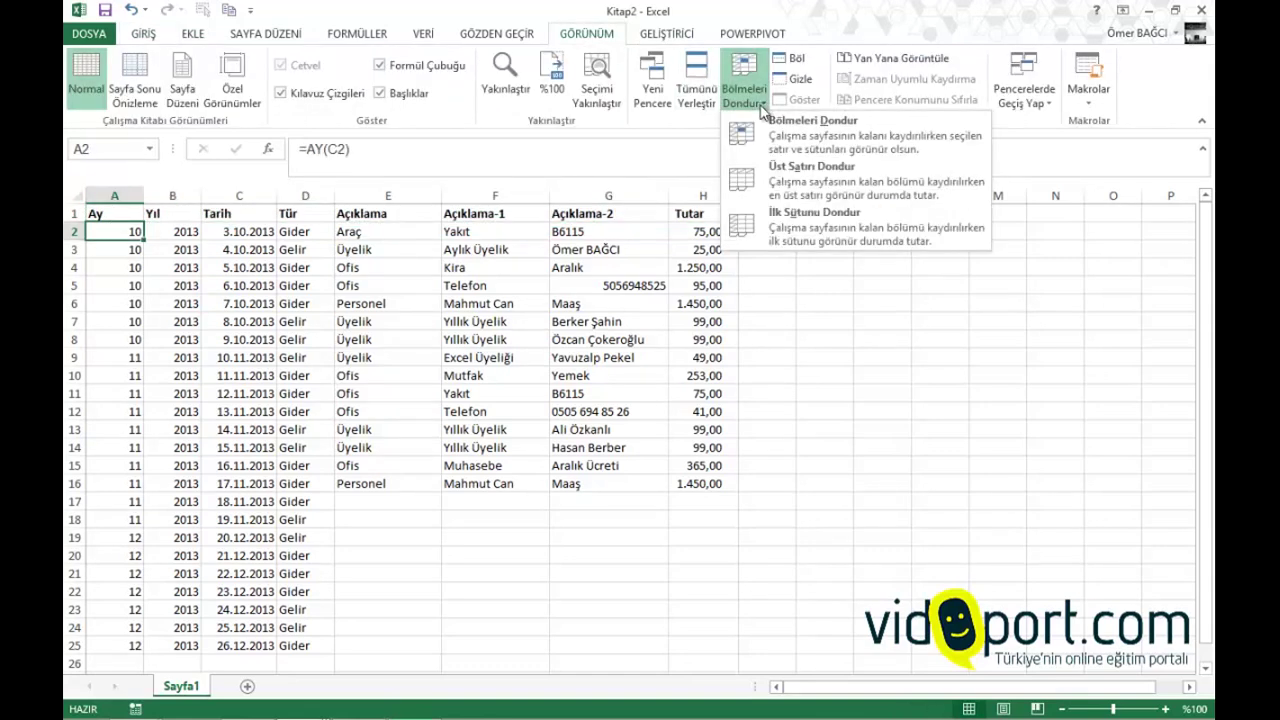
left_click(783, 185)
left_click(640, 248)
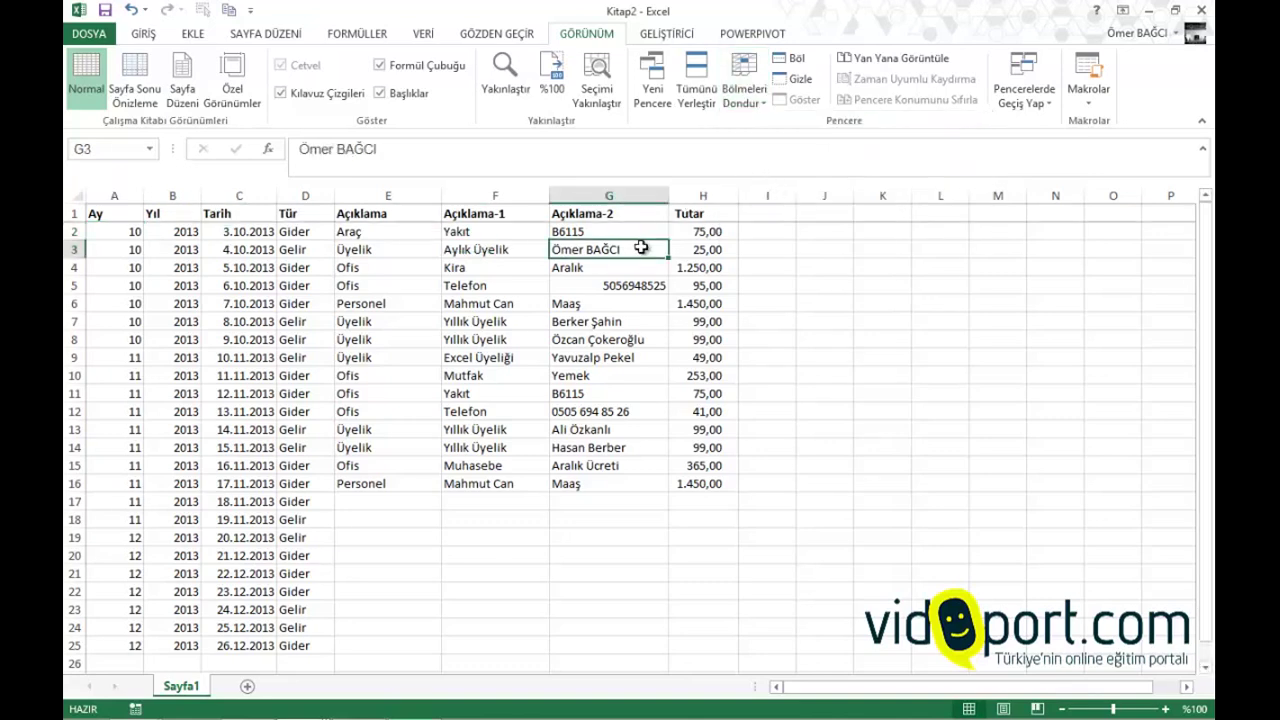
key("Down")
key("Down")
key("Down")
key("Down")
key("Down")
key("Down")
key("Down")
key("Down")
key("Down")
key("Down")
key("Down")
key("Down")
key("Down")
key("Down")
key("Down")
key("Down")
key("Down")
key("Down")
key("Down")
key("Down")
key("Down")
key("Down")
key("Down")
key("Down")
key("Down")
key("Down")
key("Down")
key("Down")
key("Down")
key("Down")
key("Down")
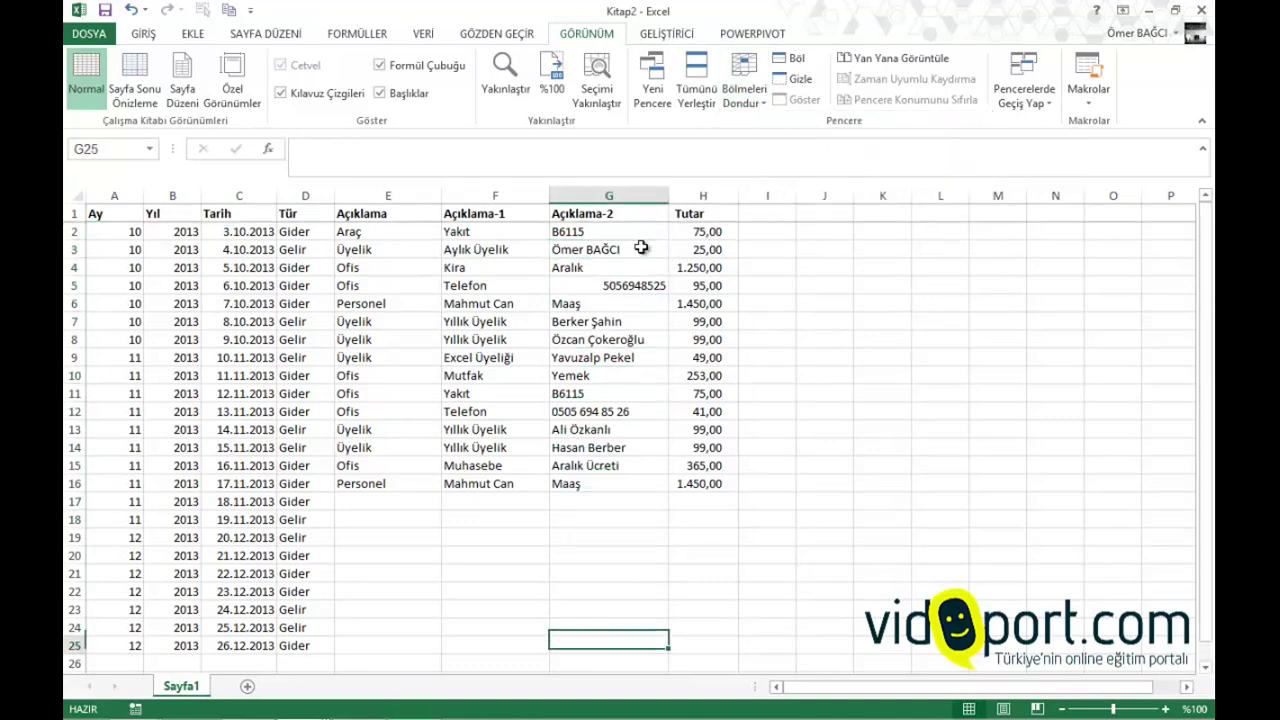
key("Up")
key("Up")
key("Up")
key("Up")
key("Up")
key("Up")
key("Up")
key("Up")
key("Up")
key("Up")
key("Up")
key("Up")
key("Up")
key("Up")
key("Up")
key("Up")
key("Up")
key("Up")
key("Up")
key("Up")
key("Up")
key("Up")
key("Up")
key("Up")
key("Up")
key("Up")
key("Up")
key("Up")
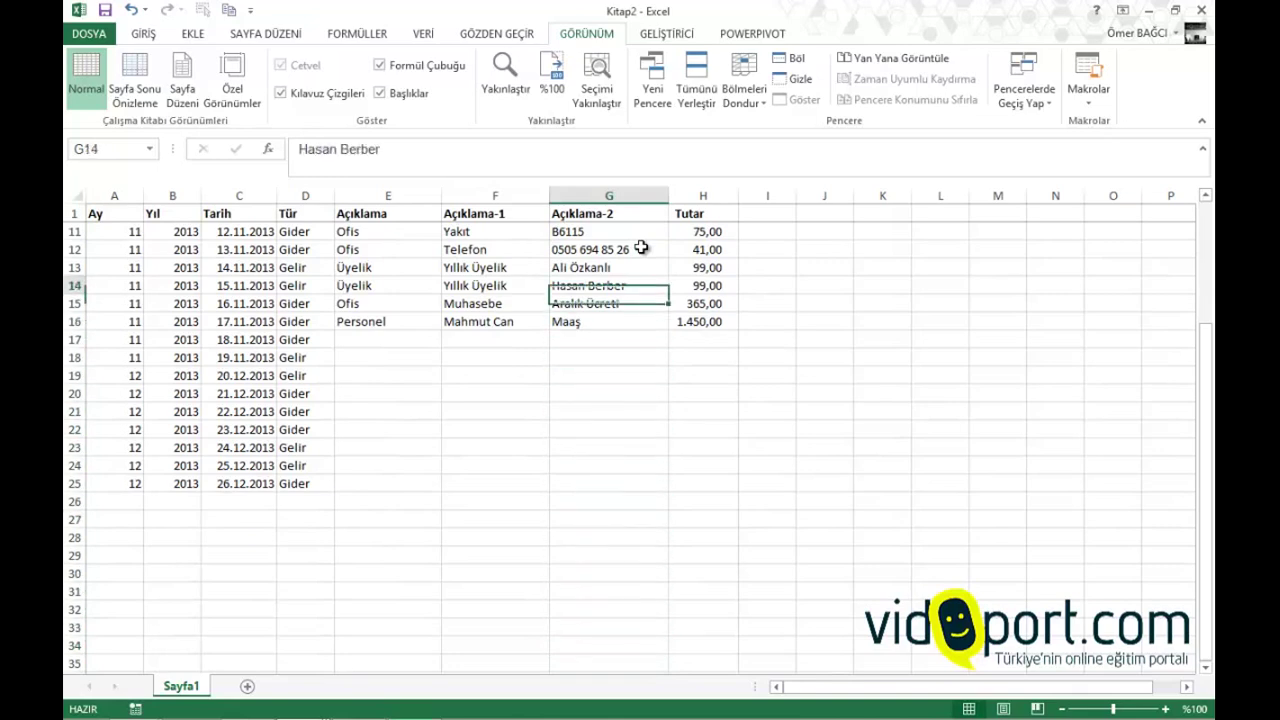
key("Down")
key("Down")
key("Down")
key("Down")
key("Down")
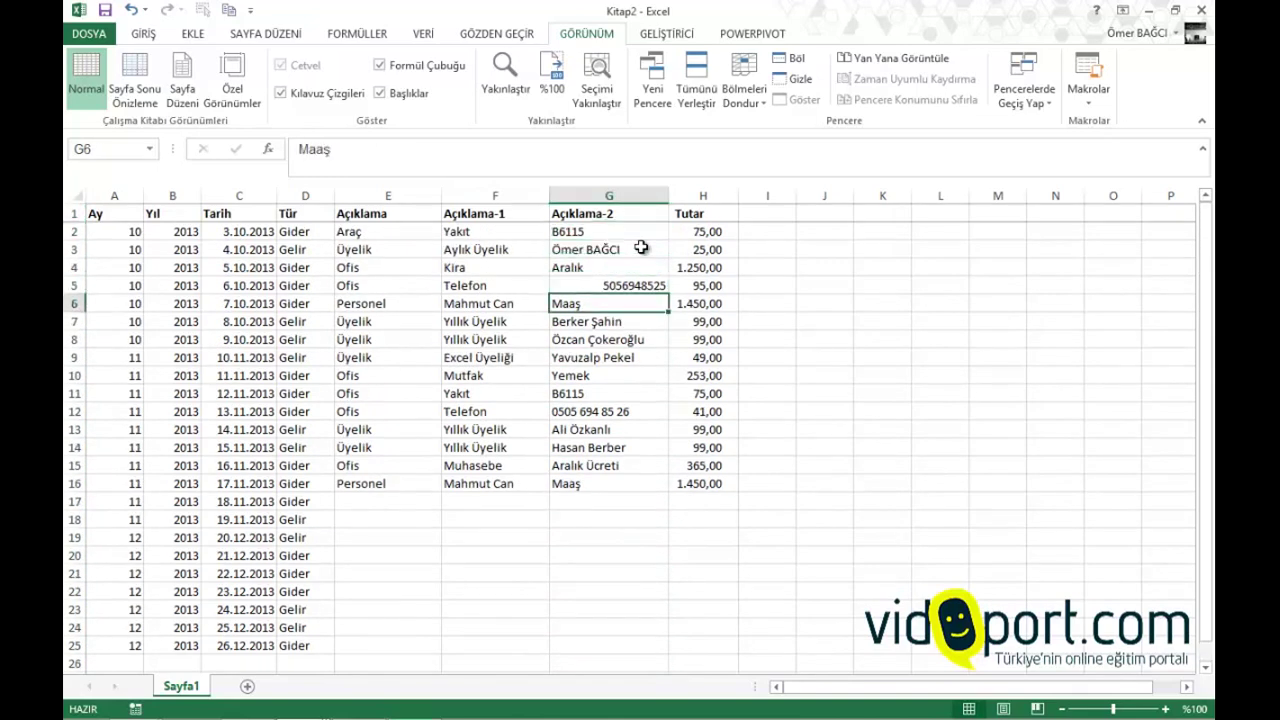
key("Down")
key("Down")
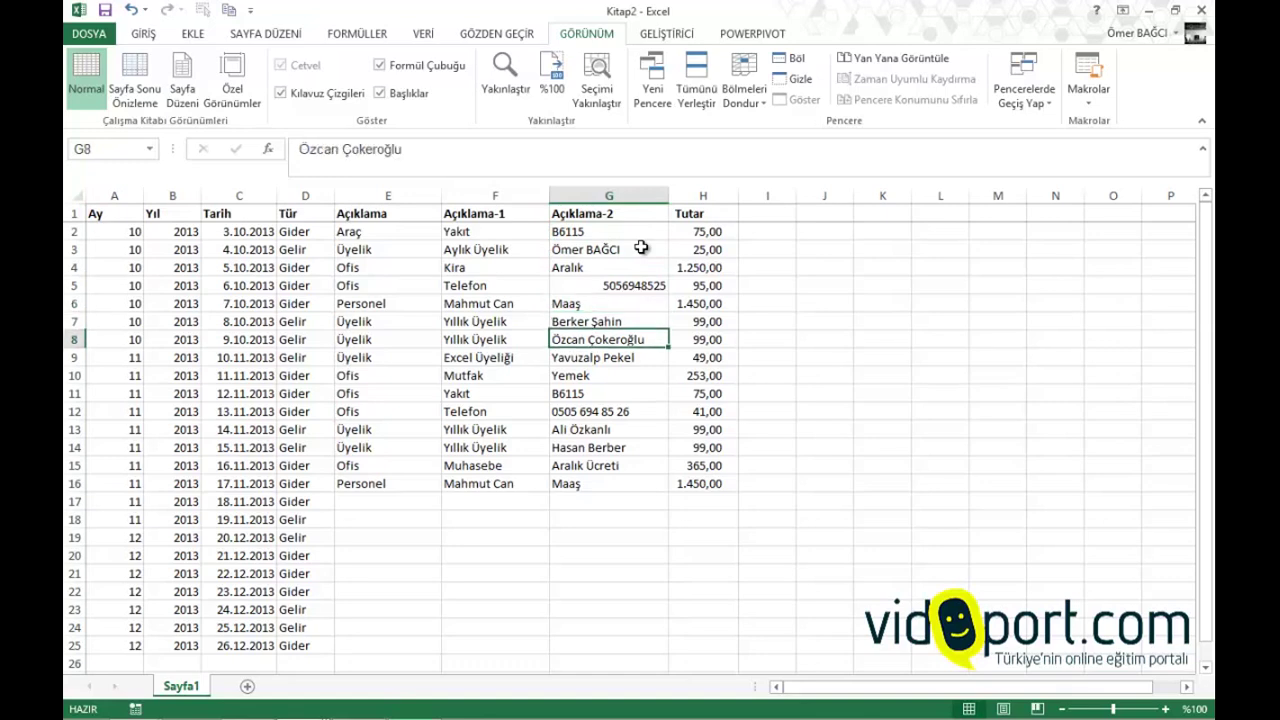
key("Down")
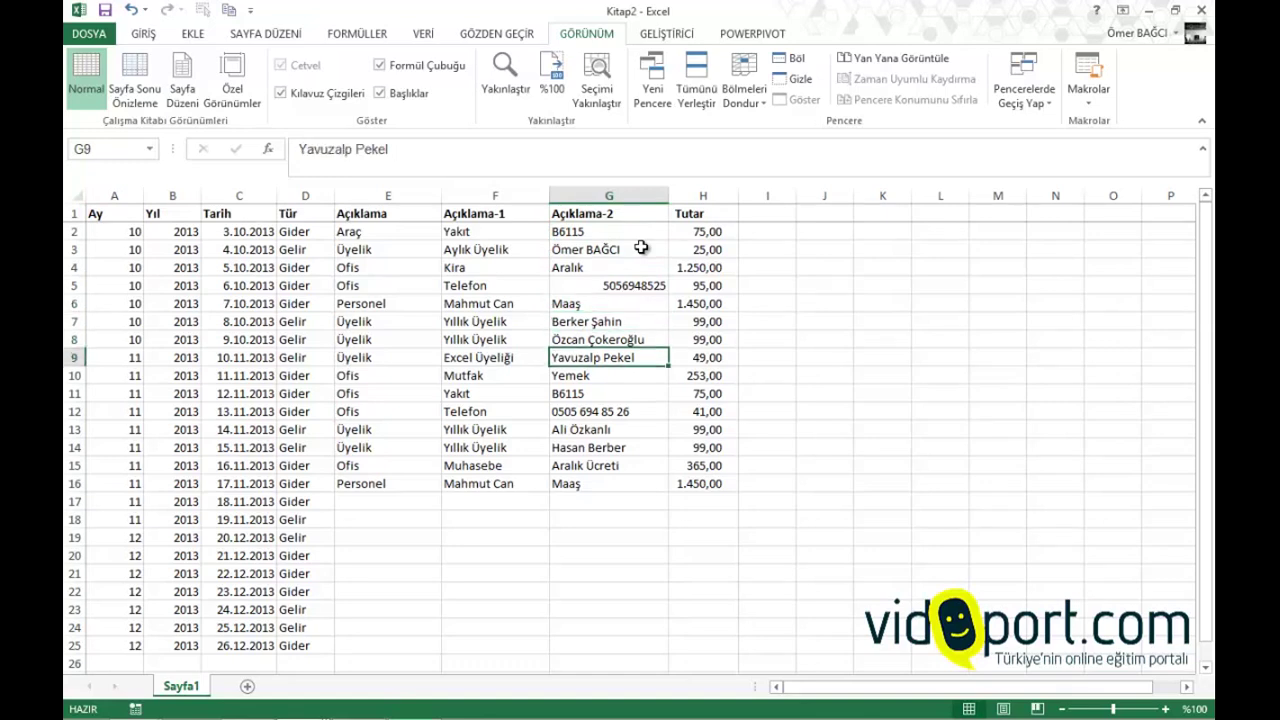
key("Down")
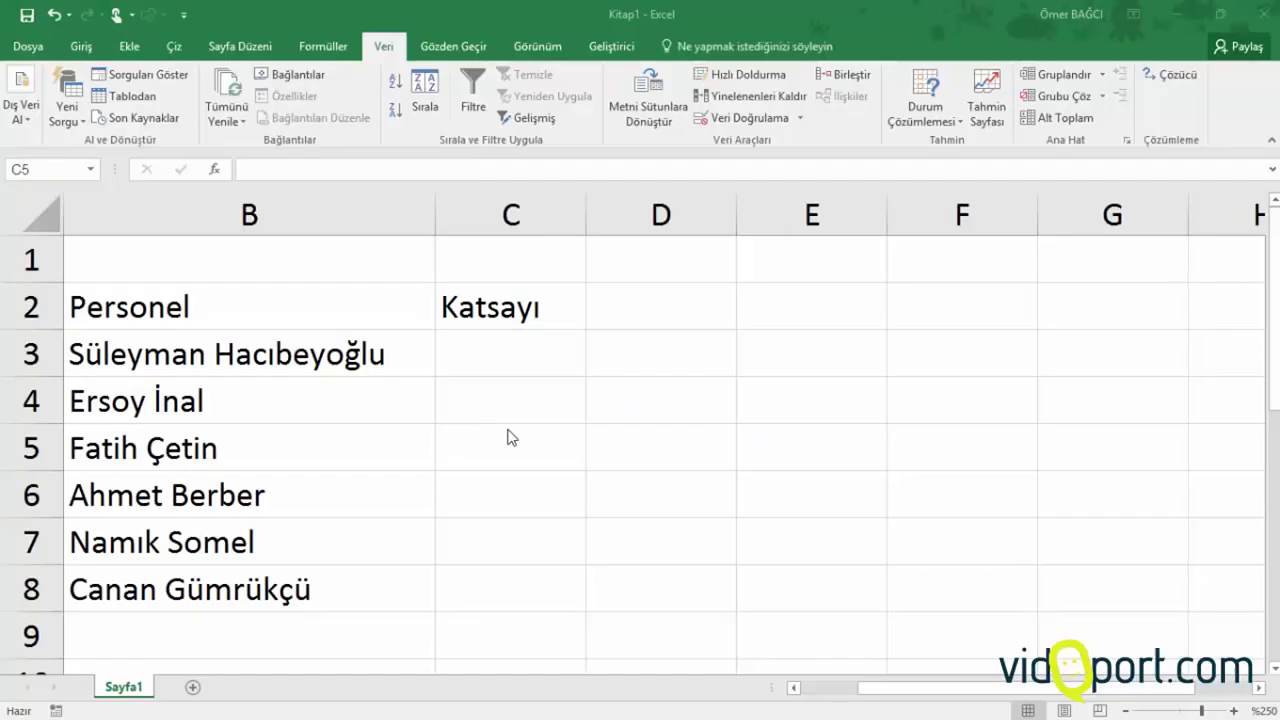
left_click(507, 437)
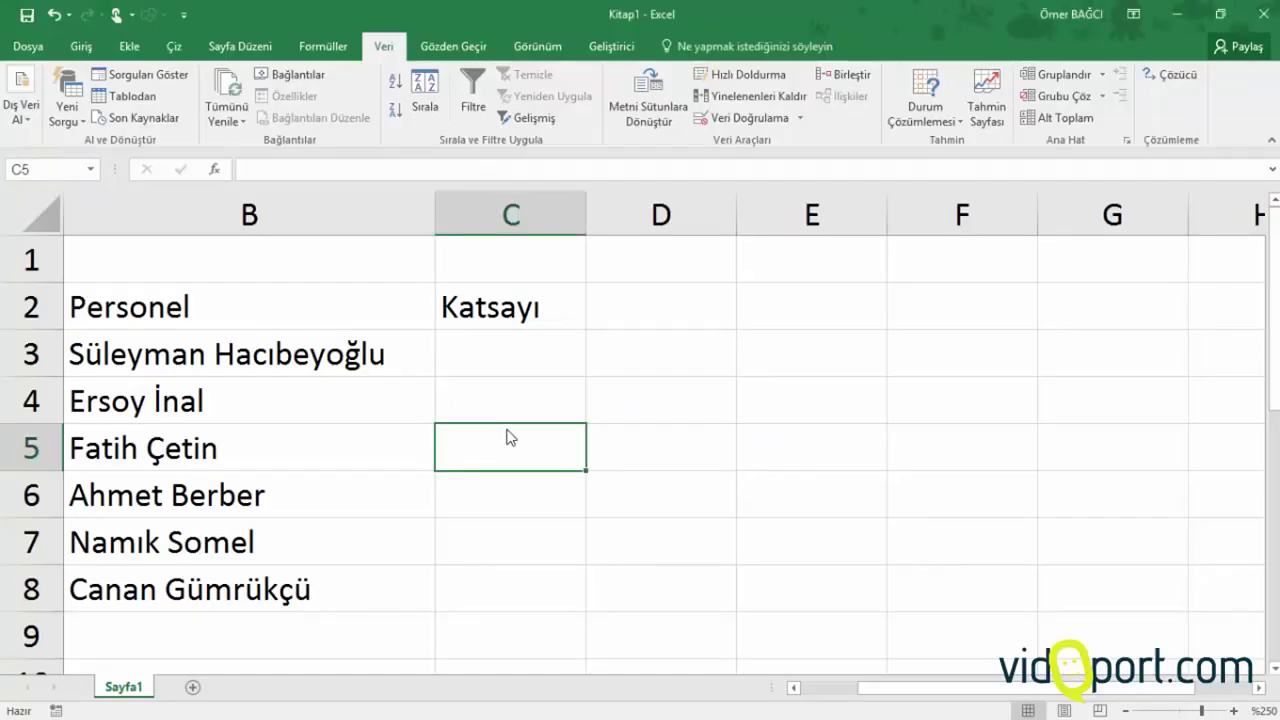
left_click(515, 360)
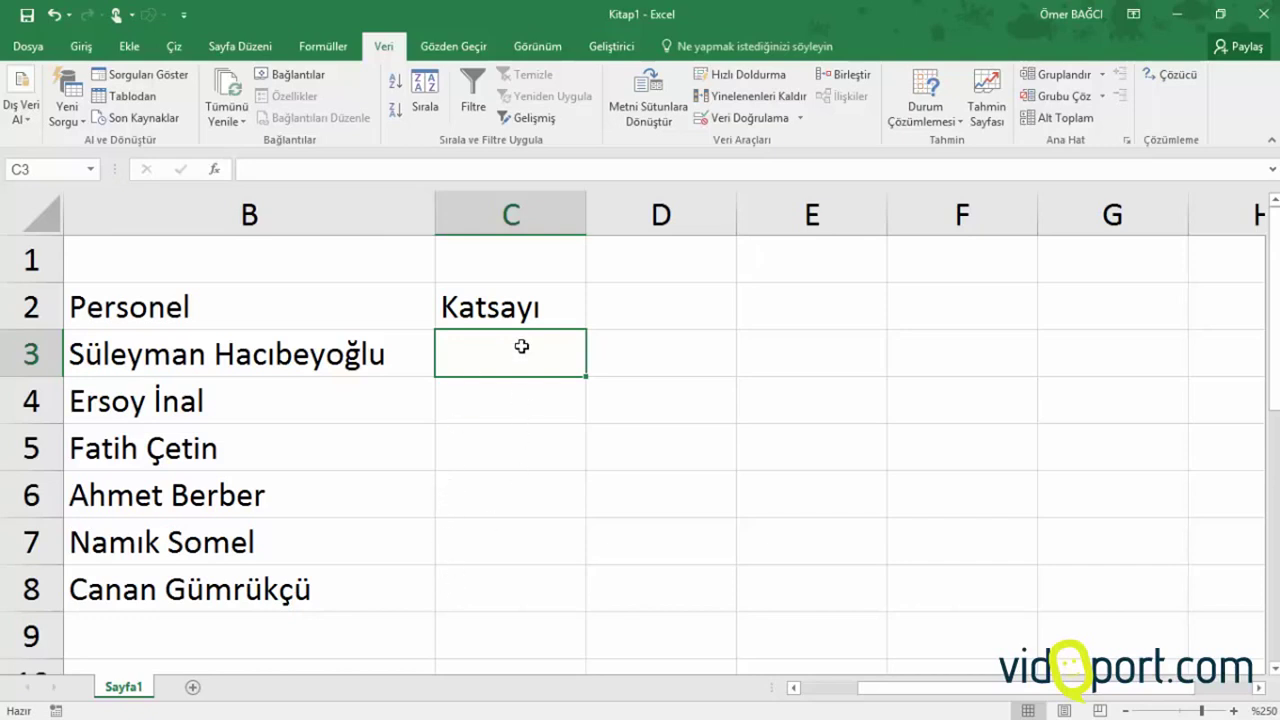
type("5")
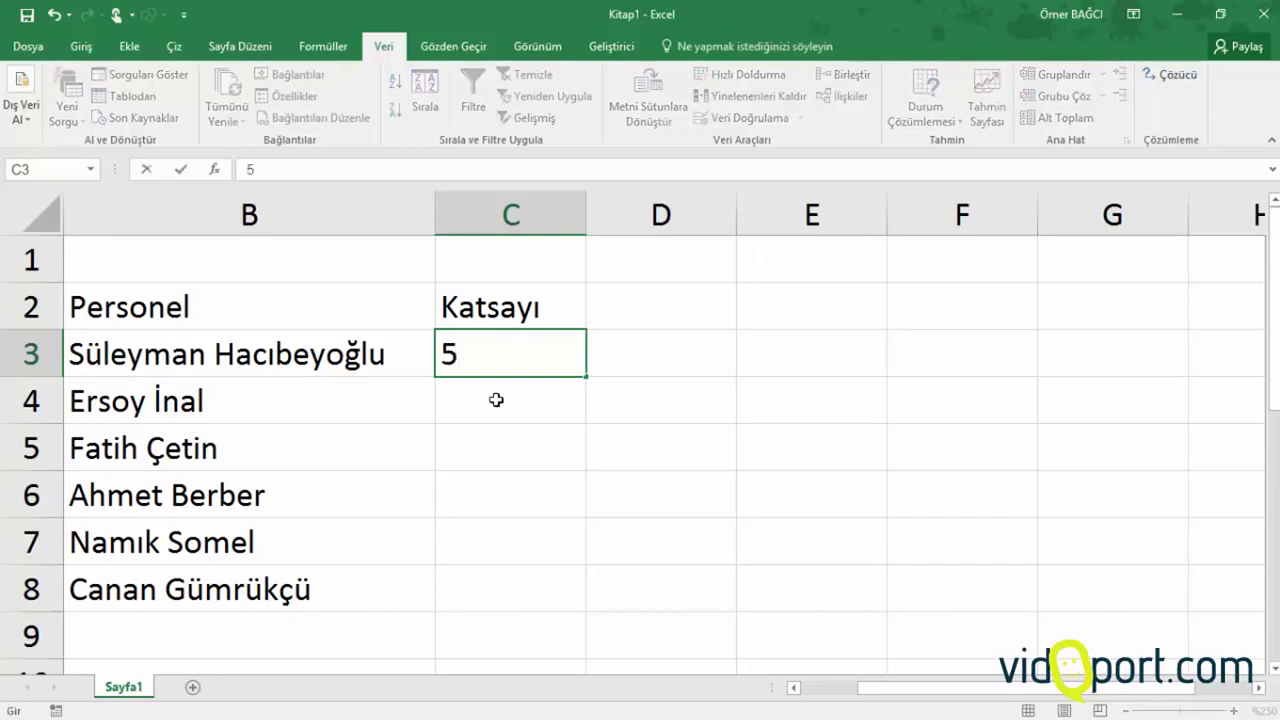
key("Return")
type("3")
key("Return")
key("Return")
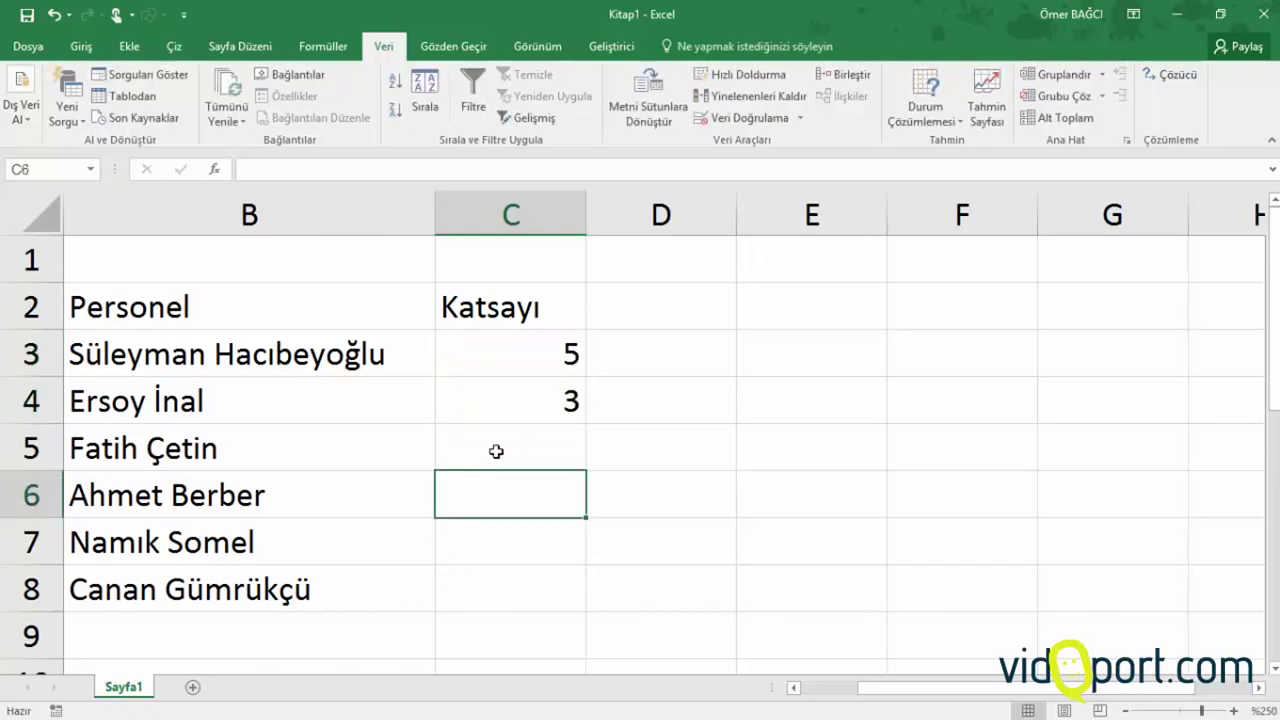
left_click(528, 352)
left_click_drag(528, 352, 509, 551)
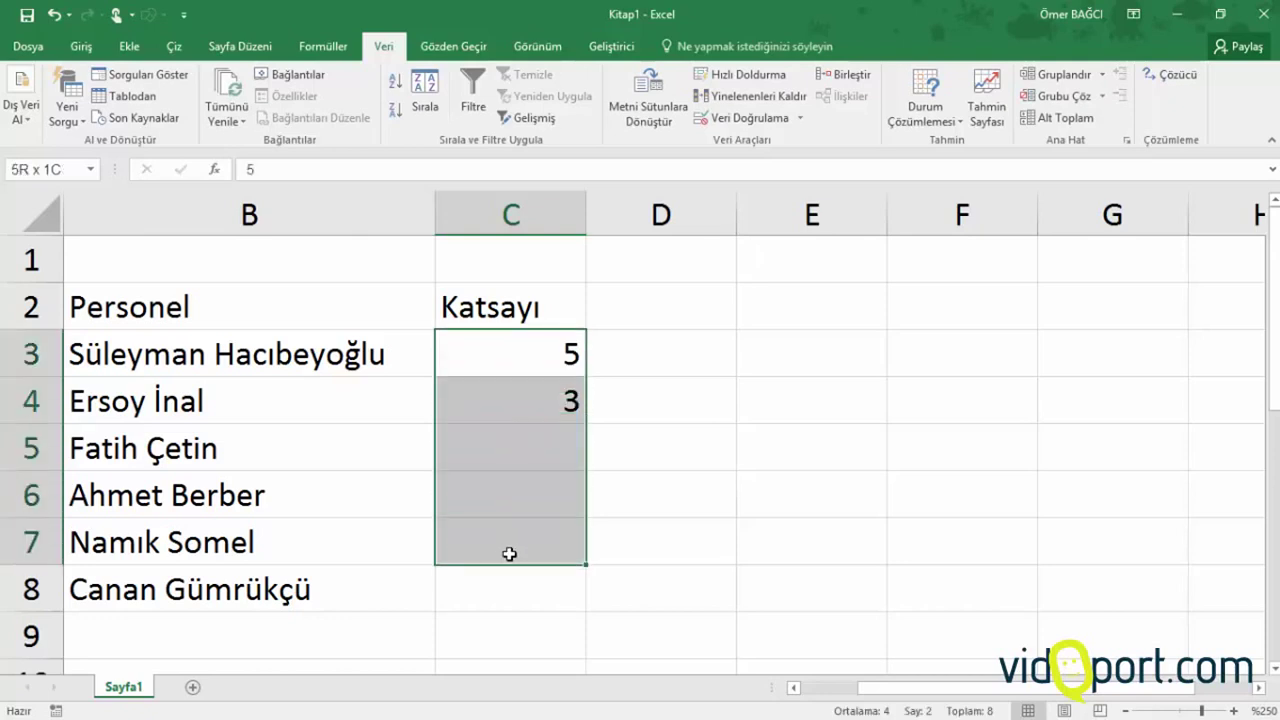
key("Delete")
left_click_drag(517, 366, 509, 589)
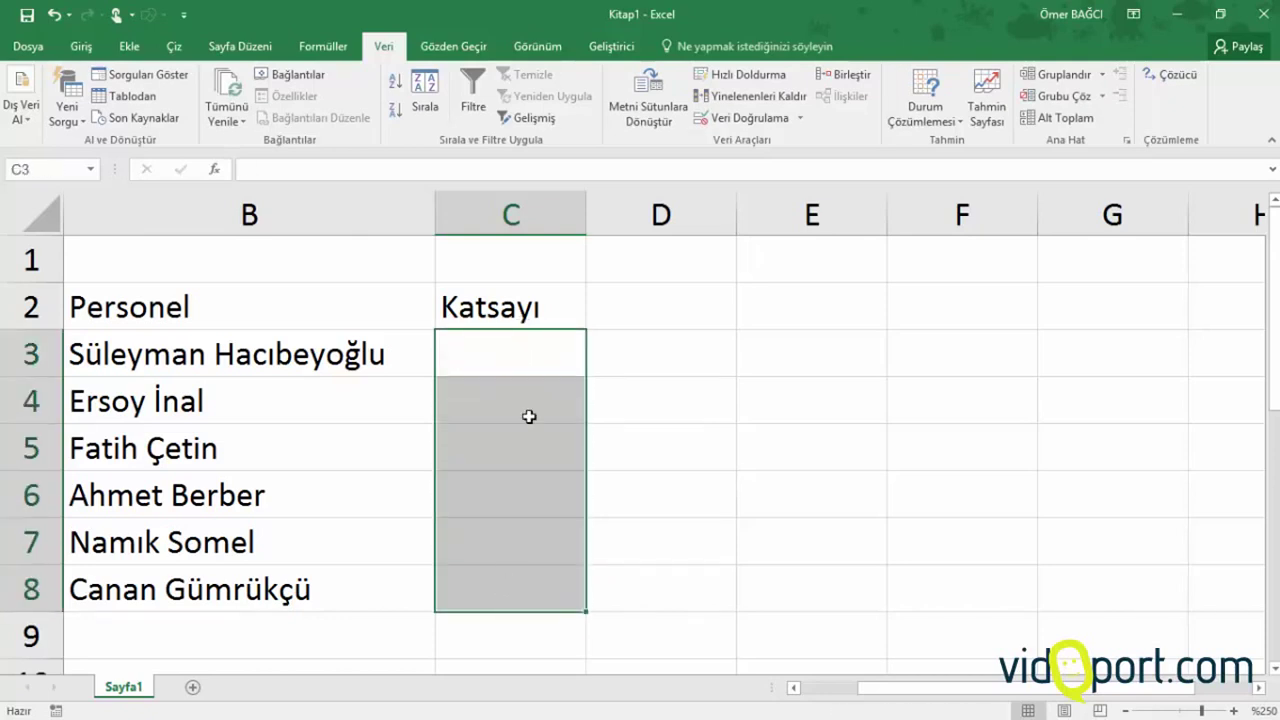
Step: In Data Validation, choose a Custom rule and enter the formula =mod(c3;5)=0
left_click(775, 120)
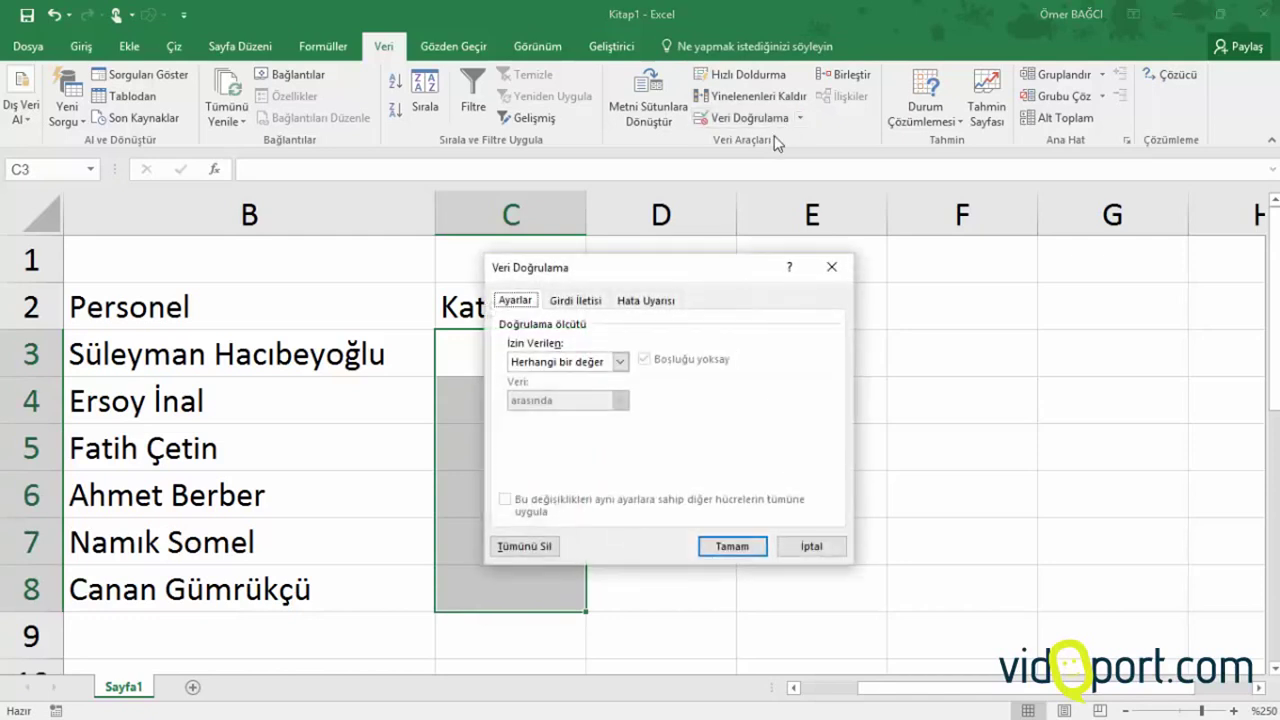
left_click_drag(684, 265, 752, 160)
left_click(689, 256)
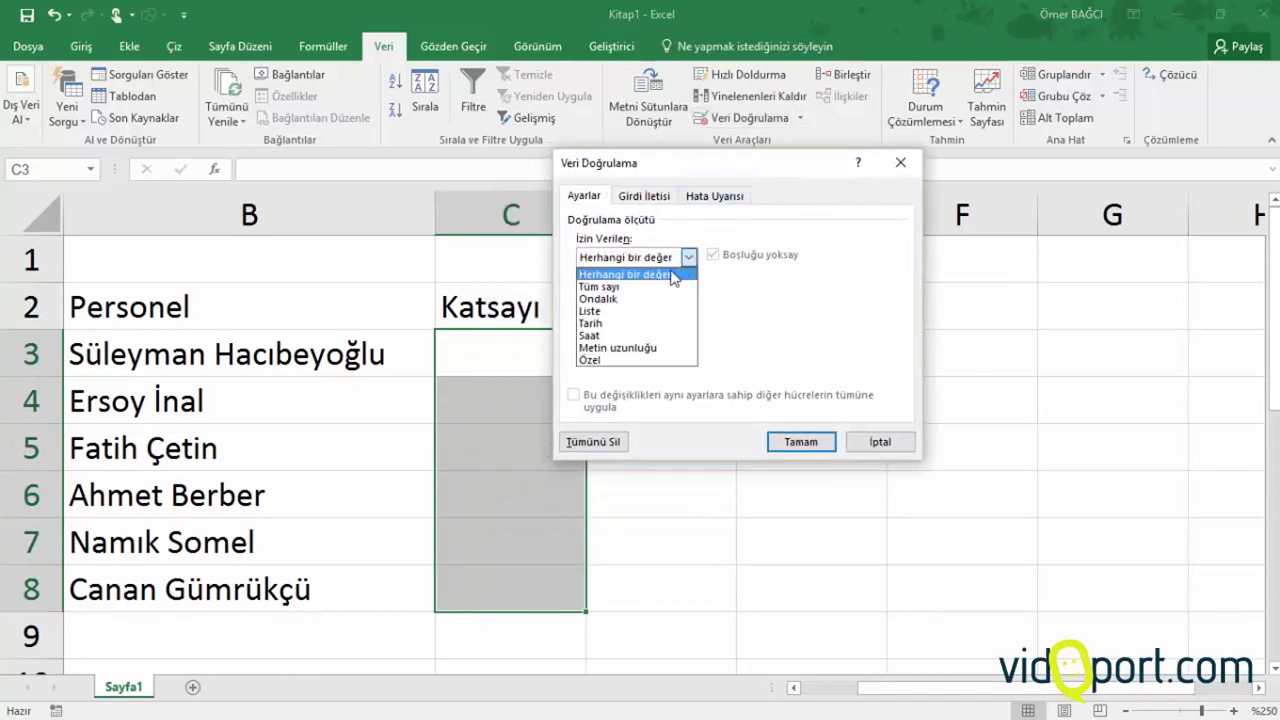
left_click(607, 362)
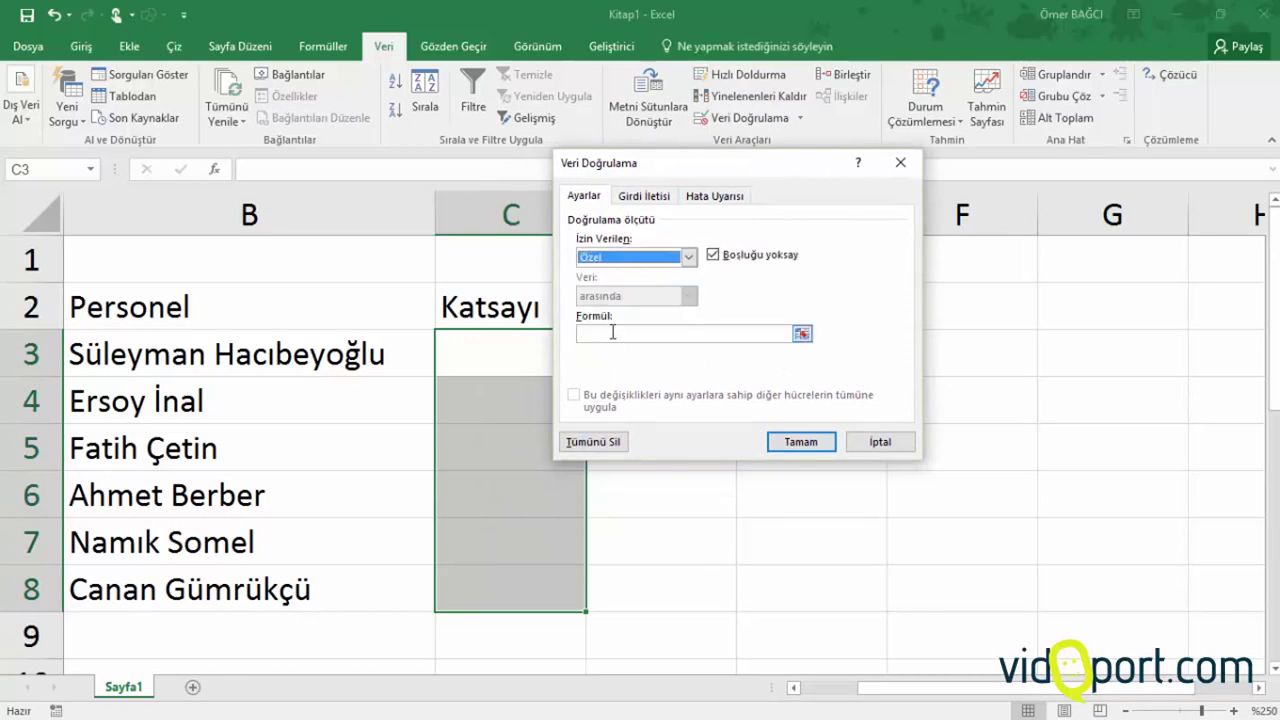
left_click(612, 333)
type("=mod(c3;5)=0")
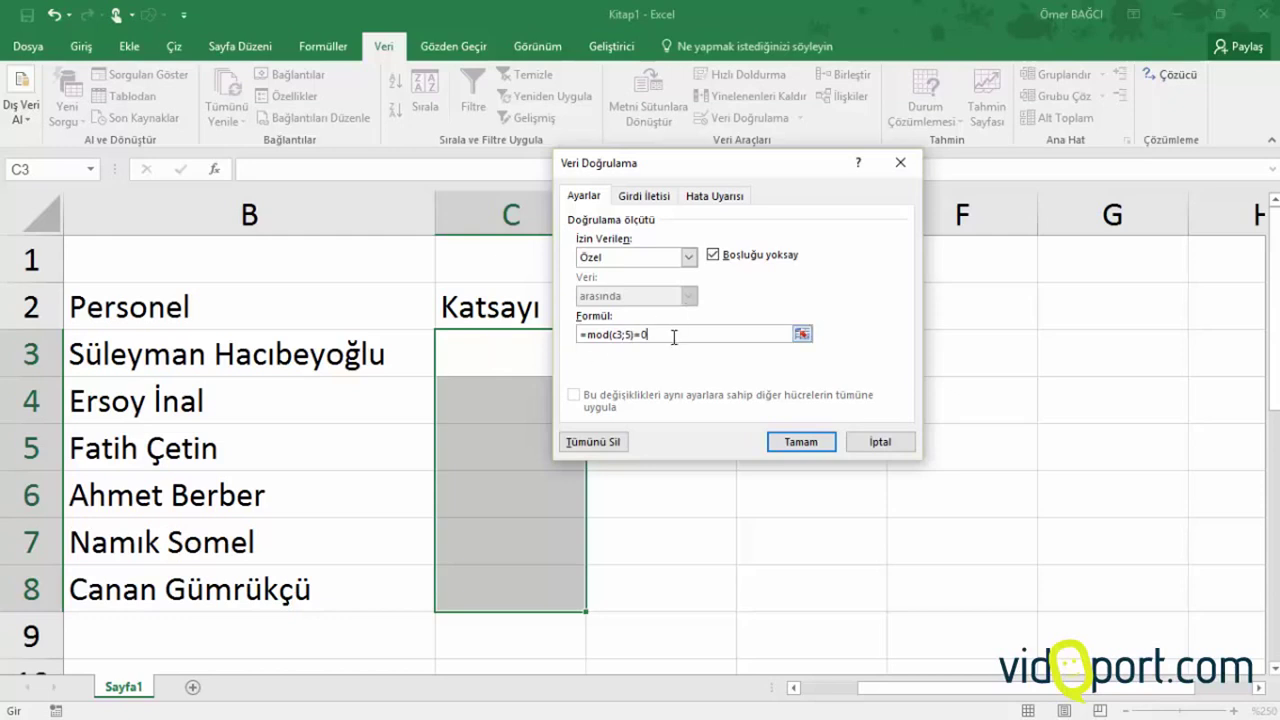
Step: Add a Stop alert titled 'Dikkat' saying only 5 and its multiples are allowed, then apply the validation
left_click(728, 195)
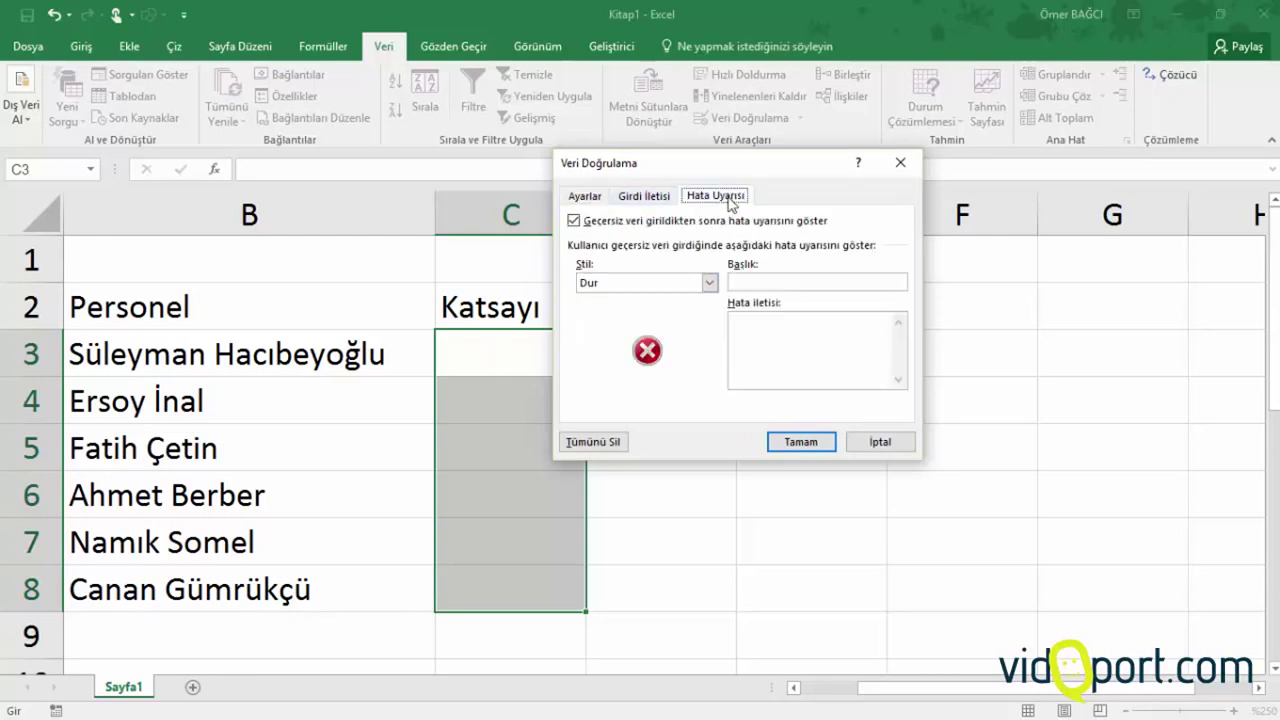
left_click(786, 286)
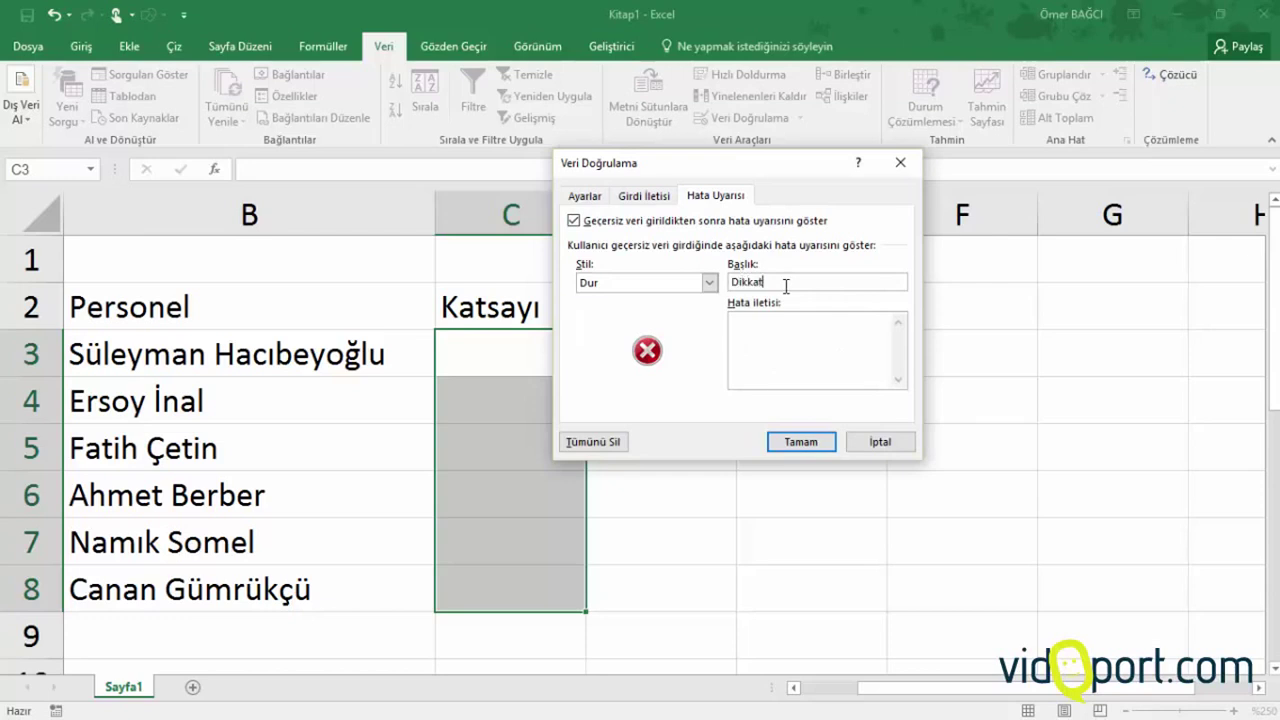
left_click(766, 356)
type("Bu hücr")
type("elere 5 ve 5'in k")
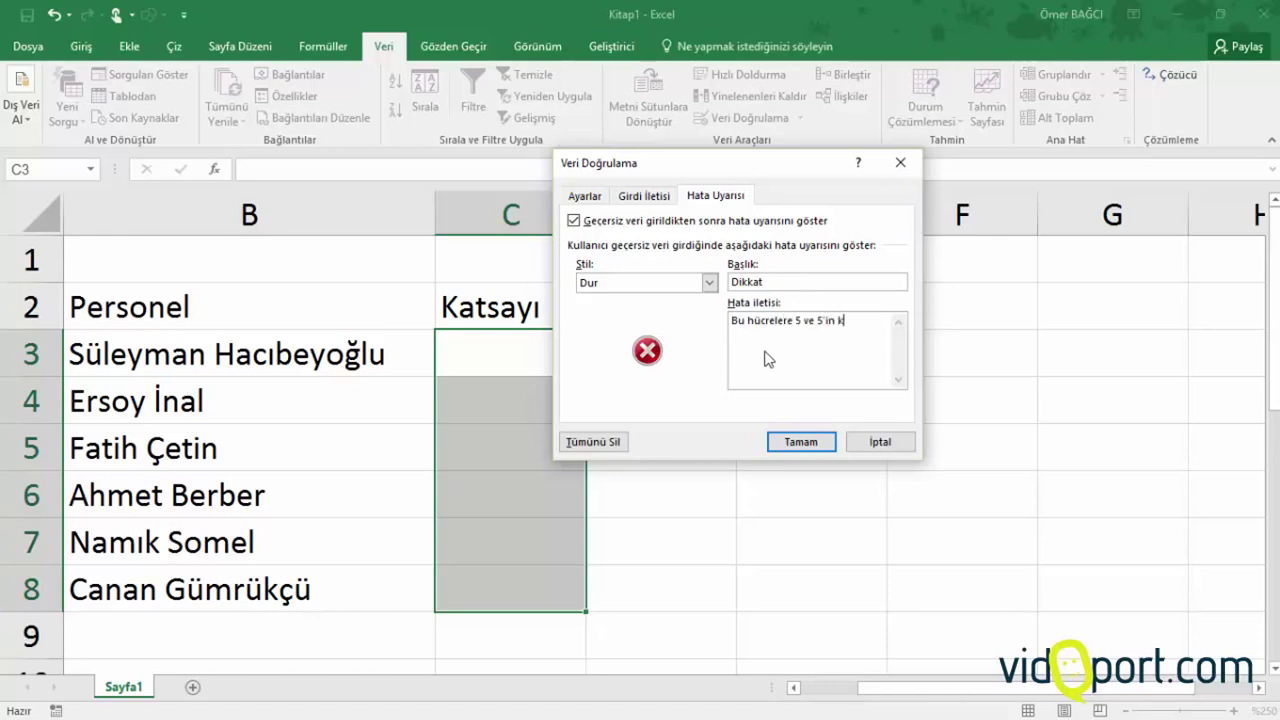
type("atları değerleri girebilir")
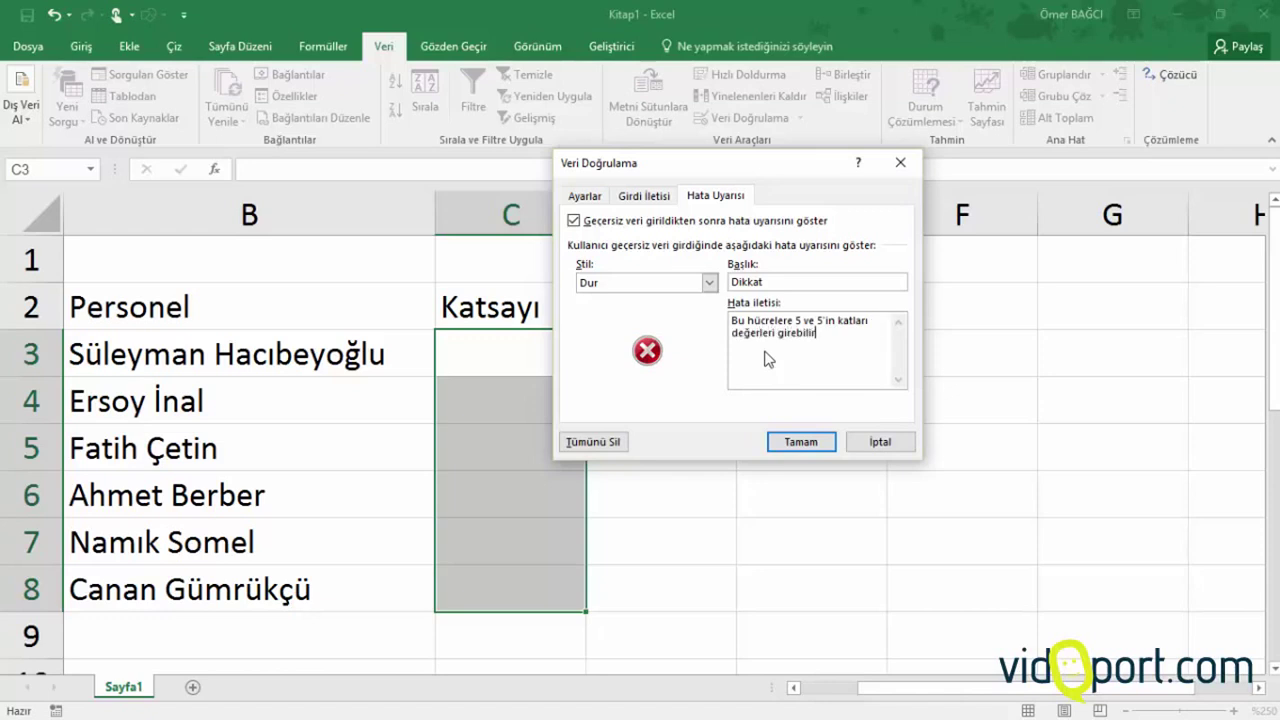
type("siniz")
type("mer")
type("neğin, 5,1")
type("0")
type(",15 gibi..")
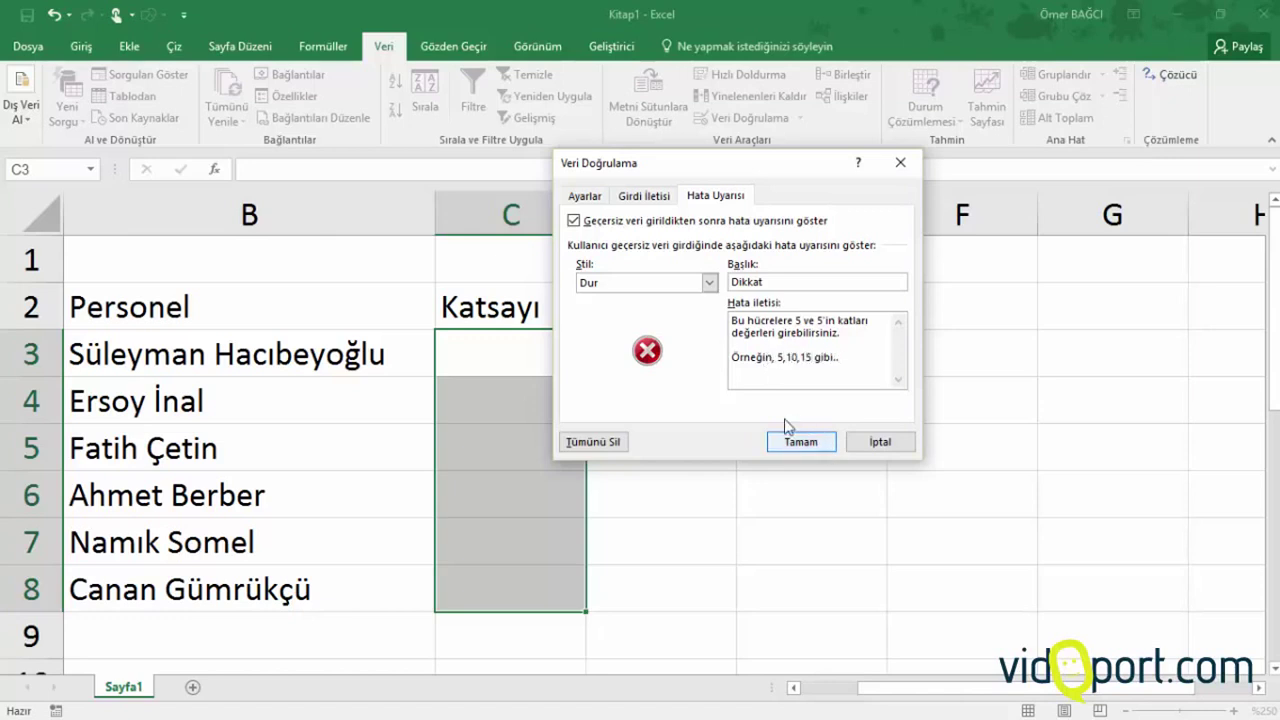
left_click(589, 197)
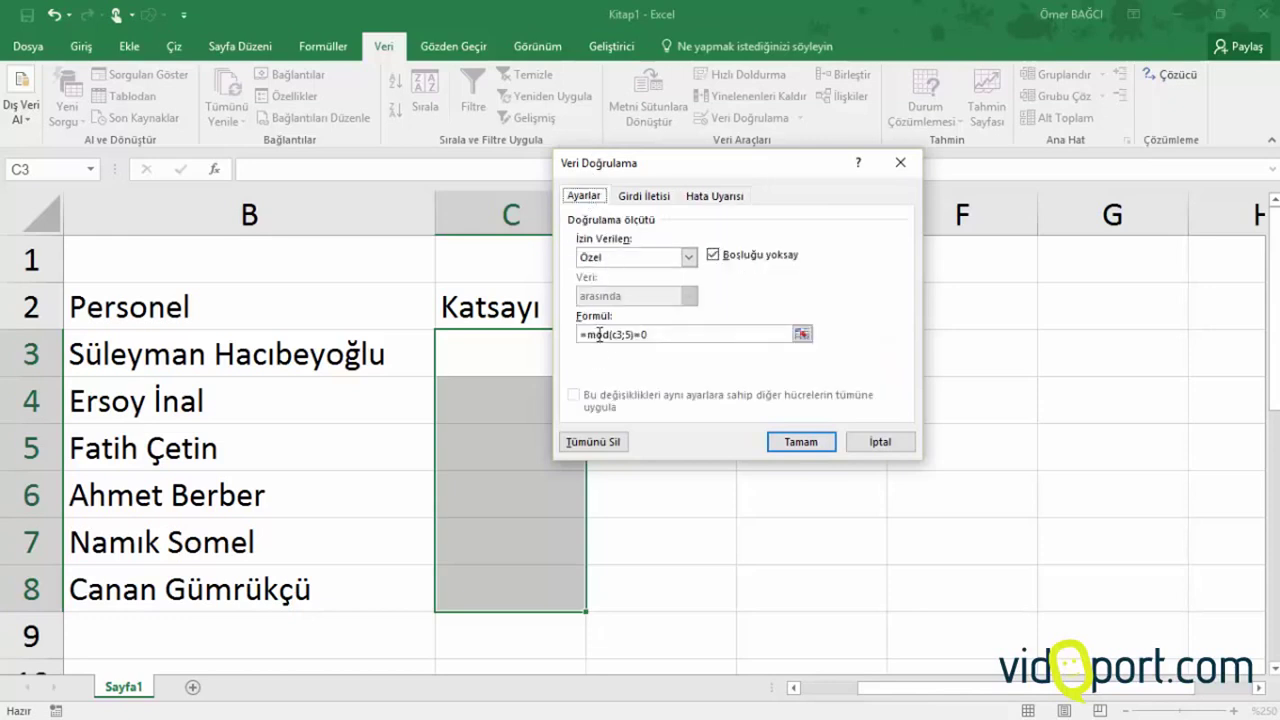
left_click(802, 442)
left_click(482, 358)
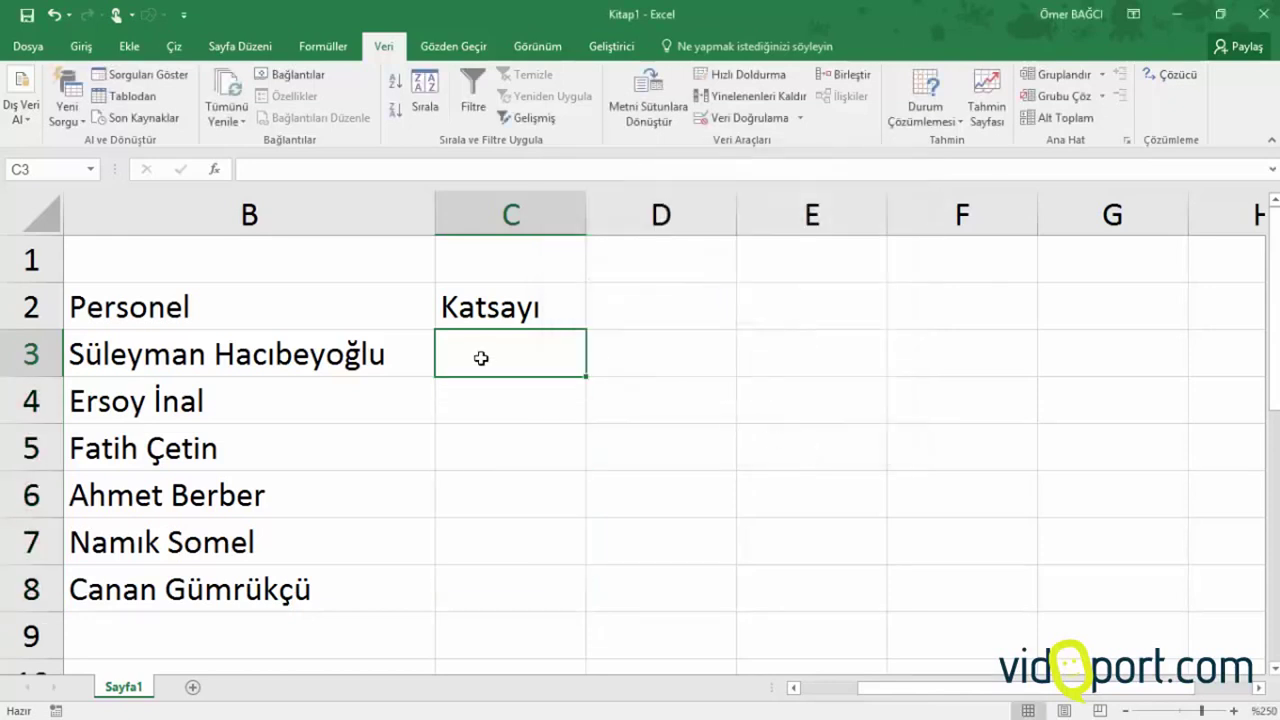
Step: Test the rule: 3 is rejected and cancelled, then enter 5, 35 and 40 into C3:C5
type("3")
key("Return")
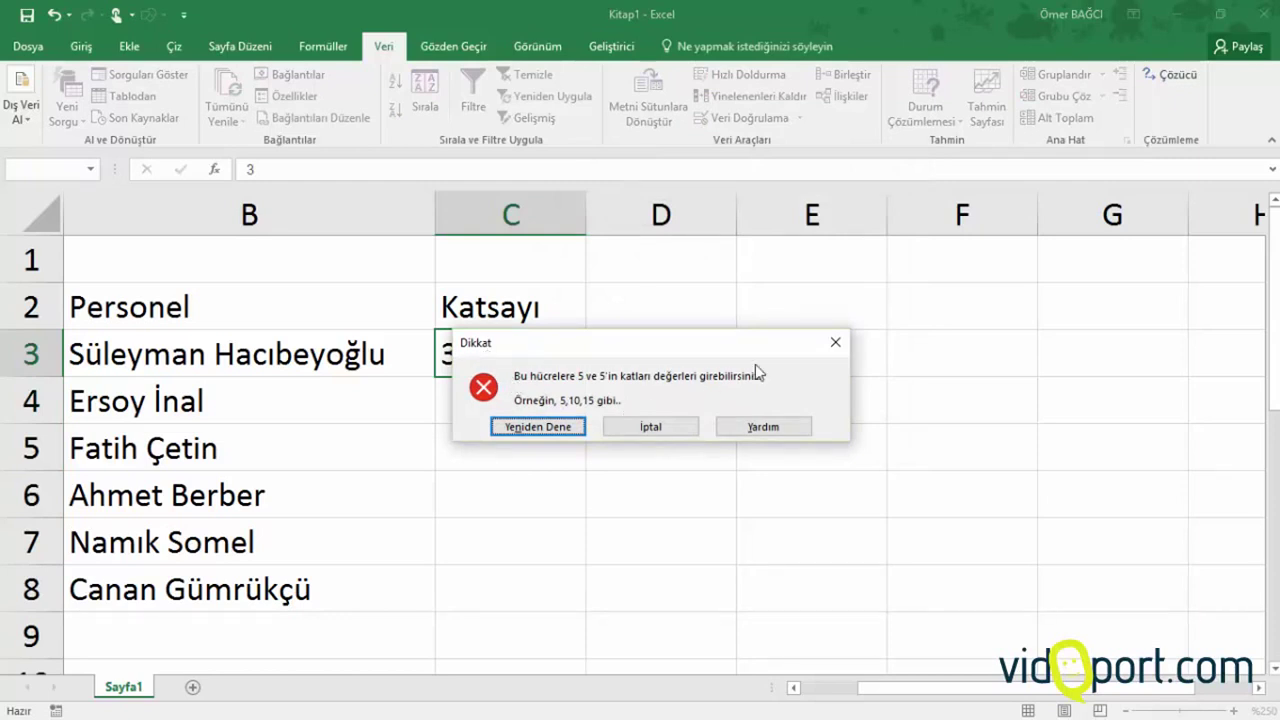
left_click(677, 425)
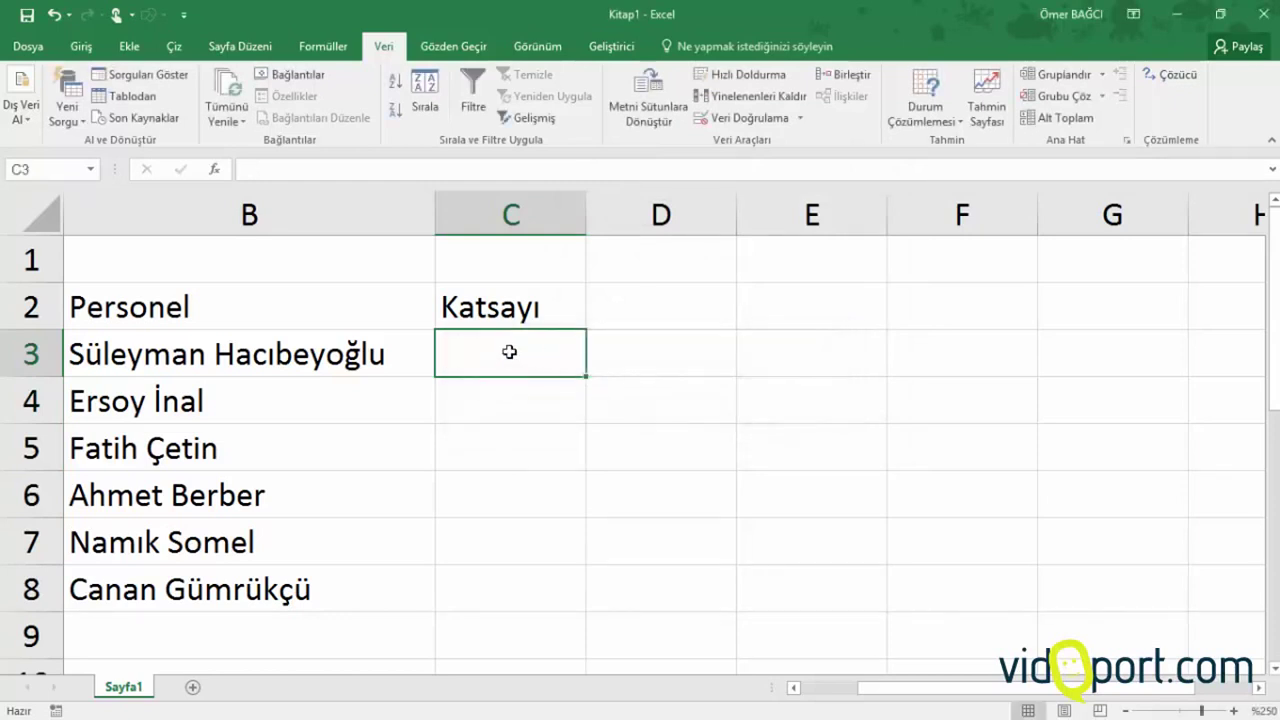
type("5")
key("Return")
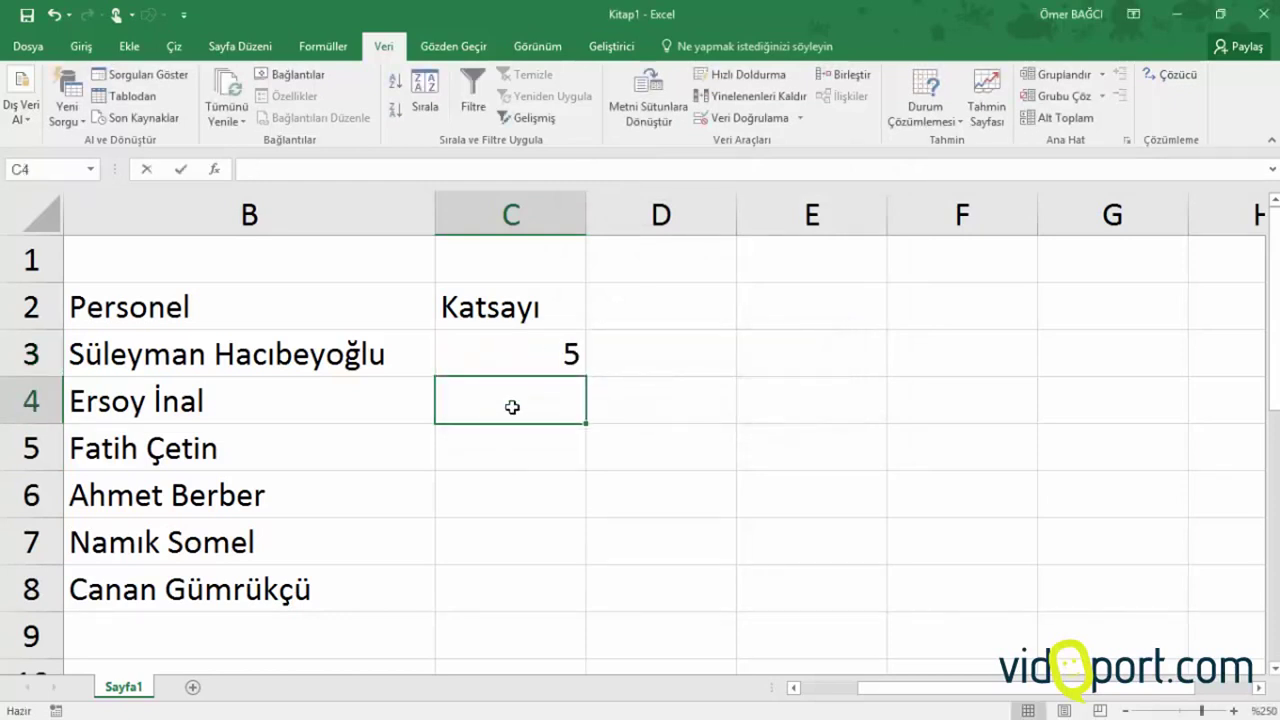
type("35")
key("Return")
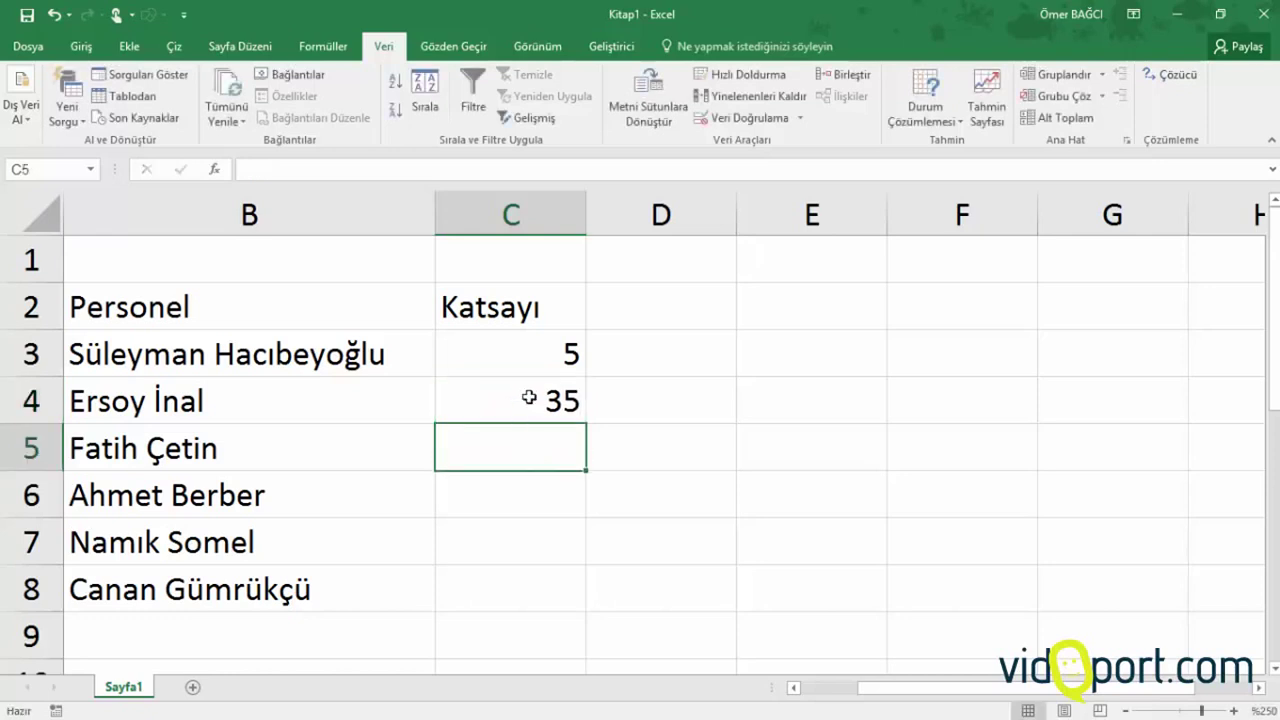
type("40")
key("Return")
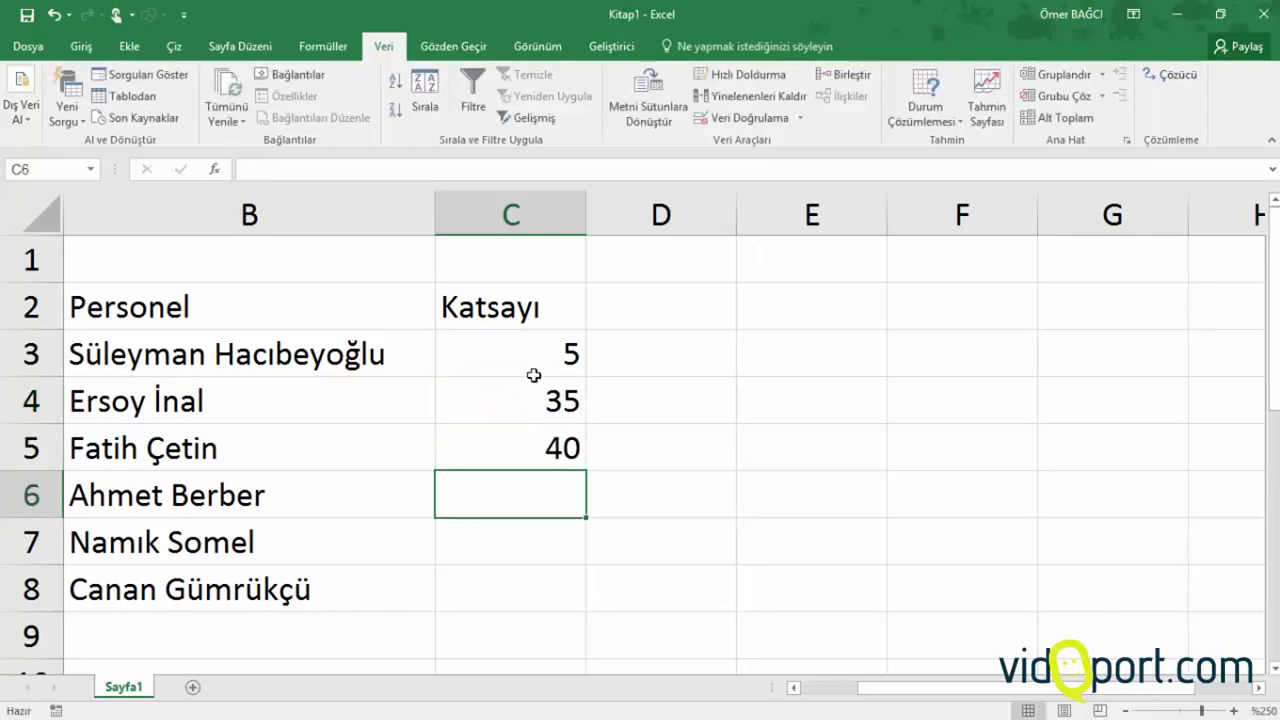
Step: Cancel the rejected 12 in C6 and check that its validation formula reads =MOD(C6;5)=0
type("12")
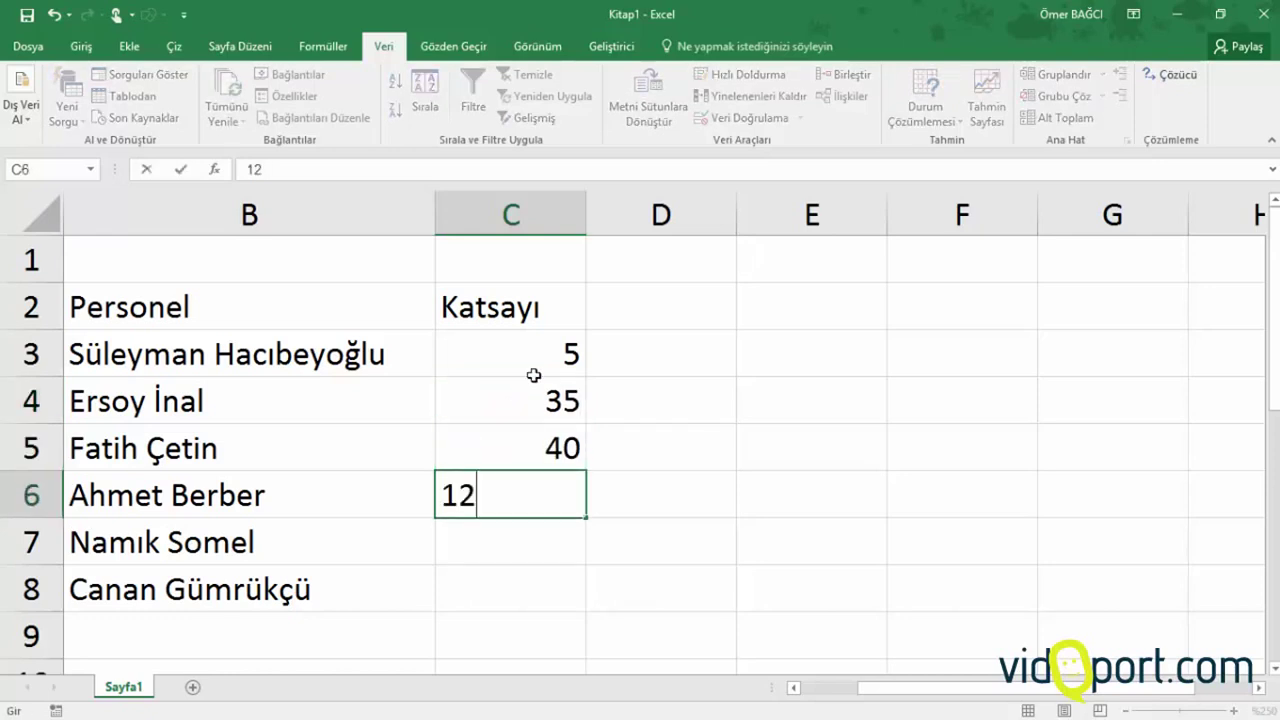
key("Return")
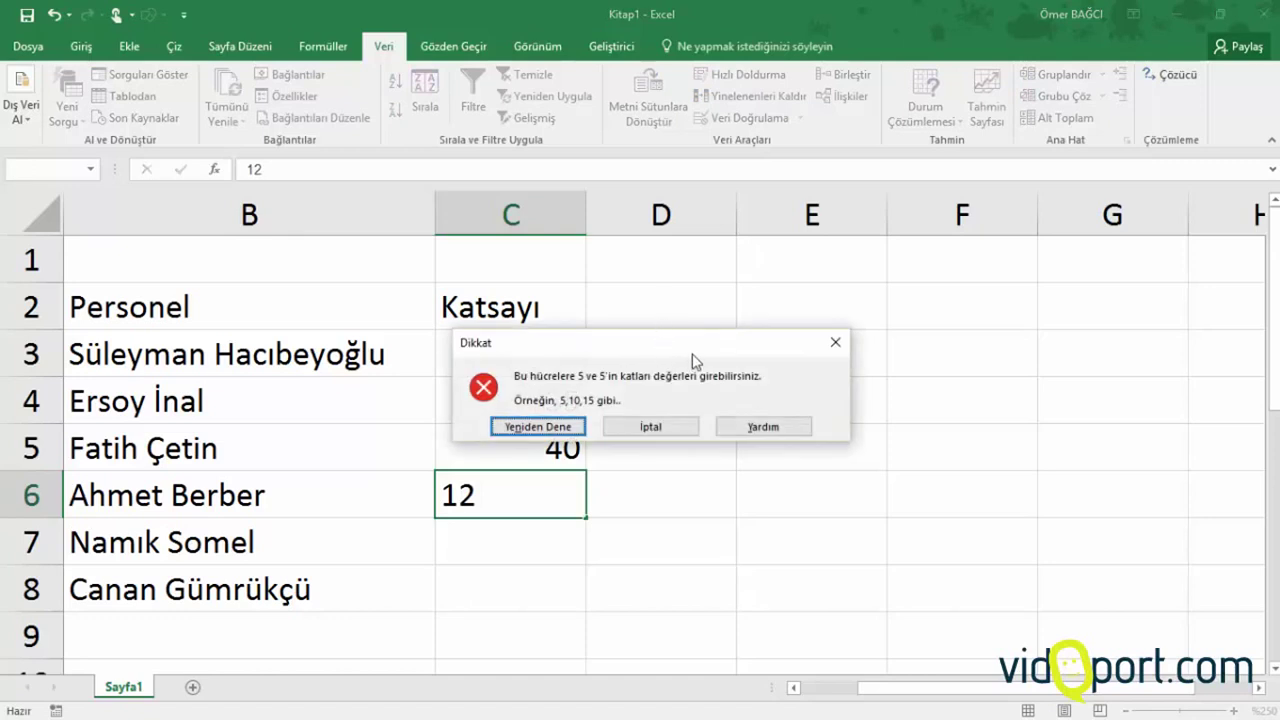
left_click_drag(692, 354, 828, 337)
left_click(768, 412)
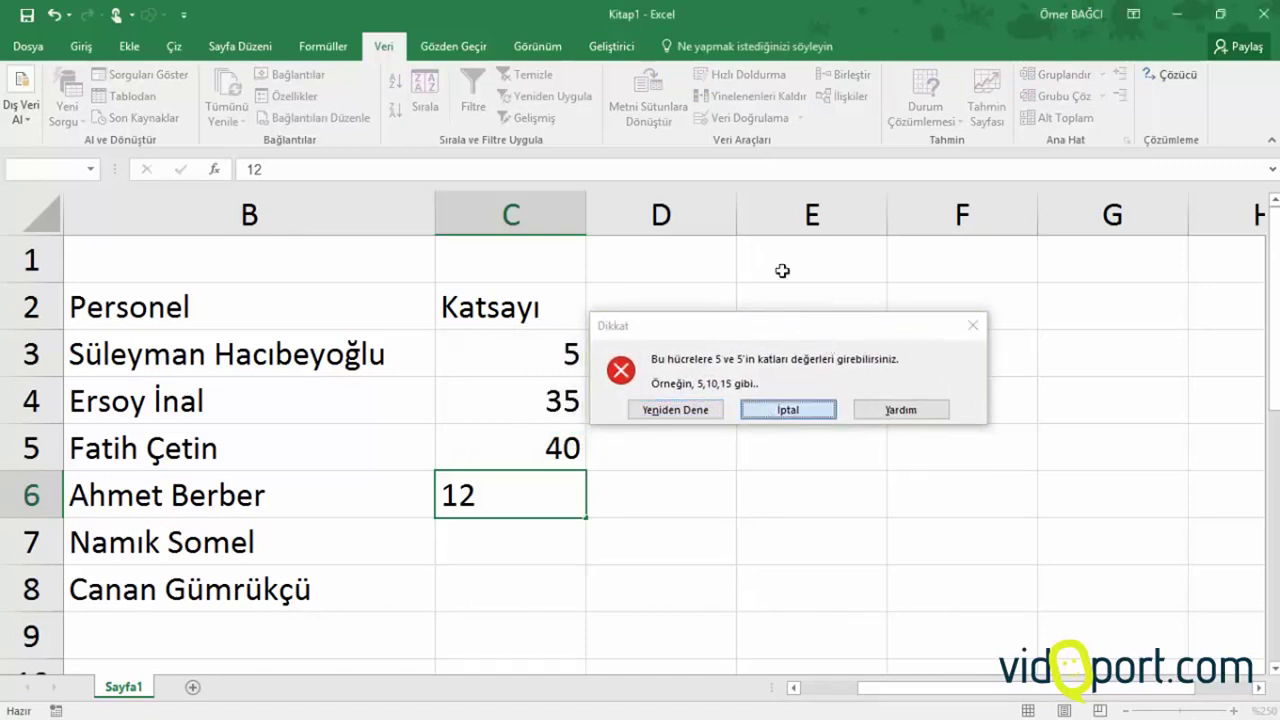
left_click(760, 118)
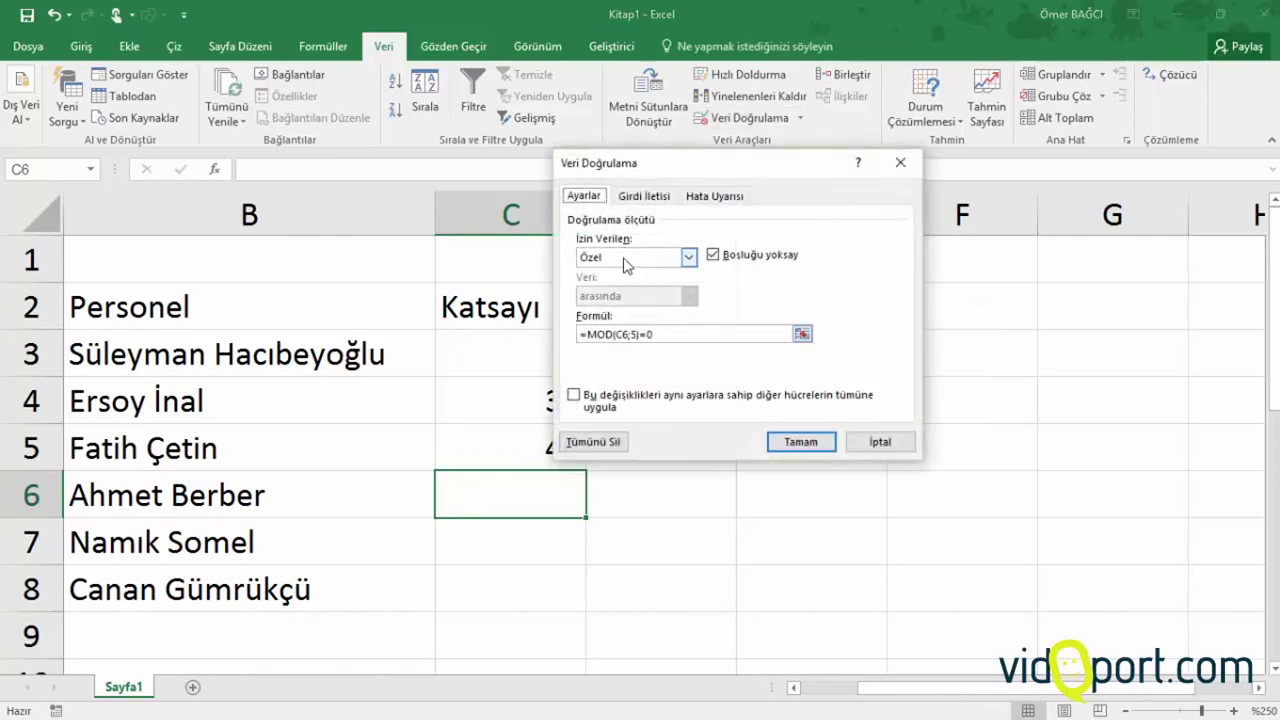
left_click_drag(691, 165, 778, 166)
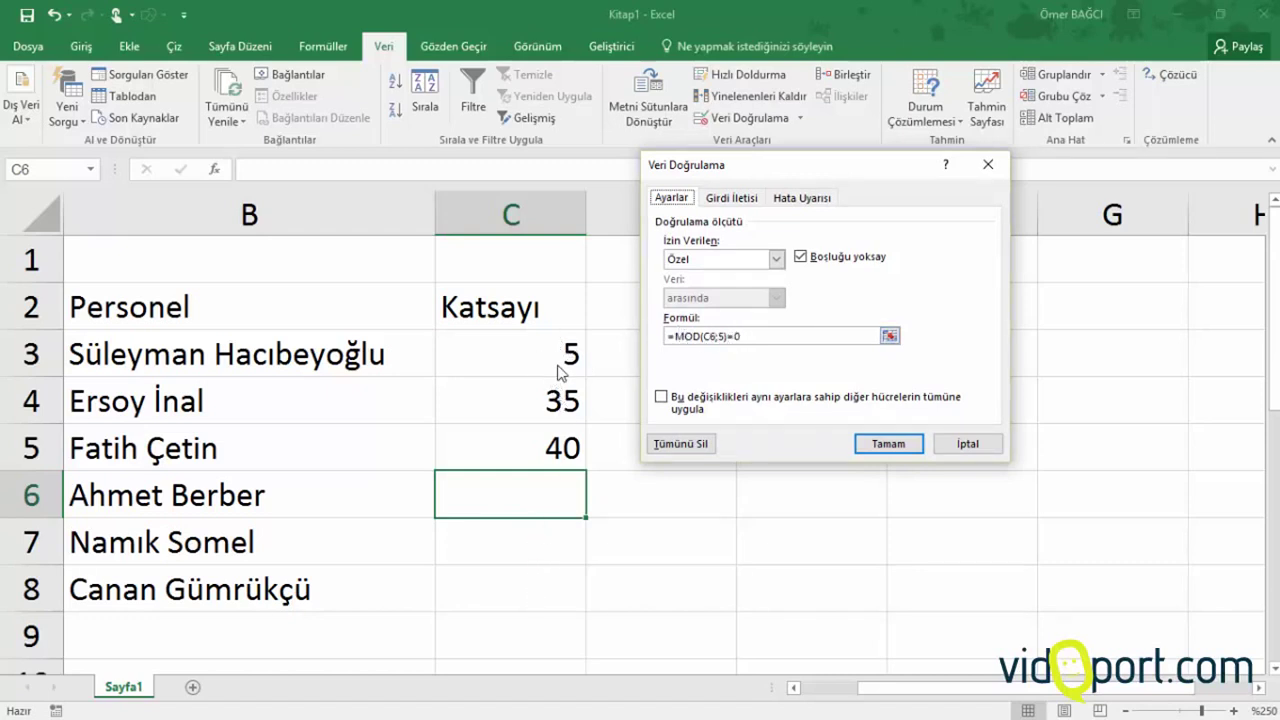
left_click(724, 338)
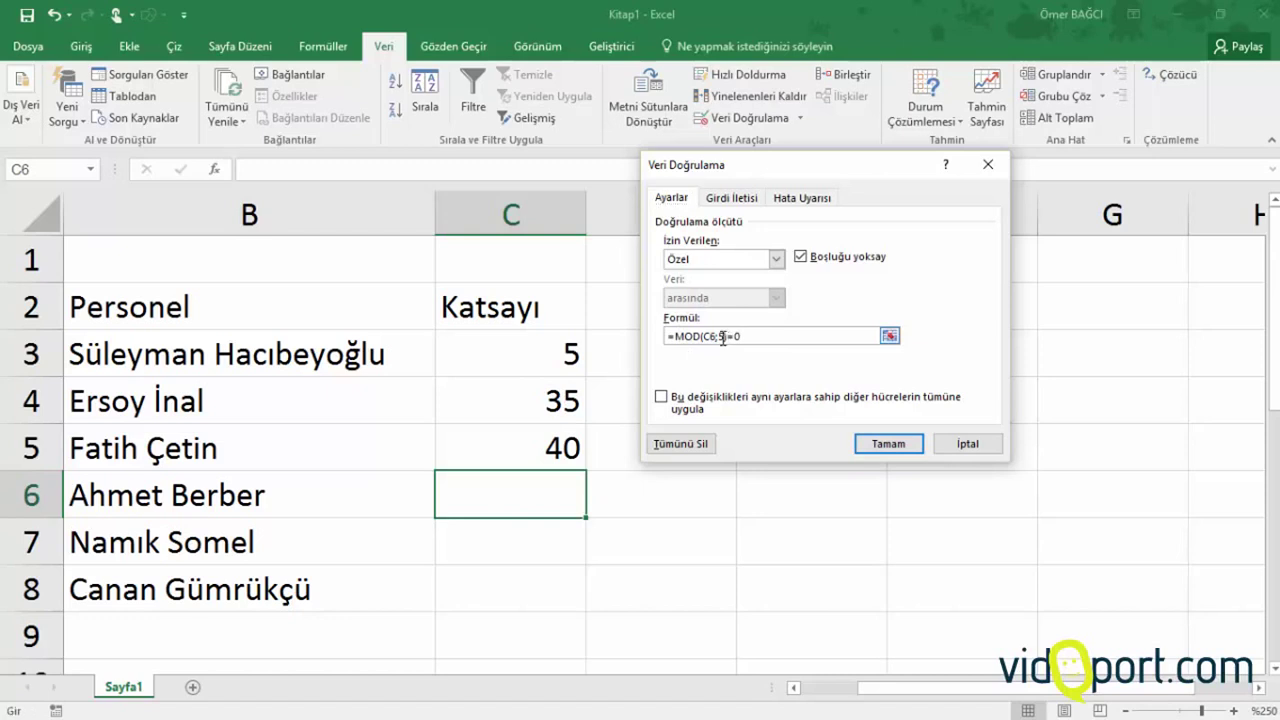